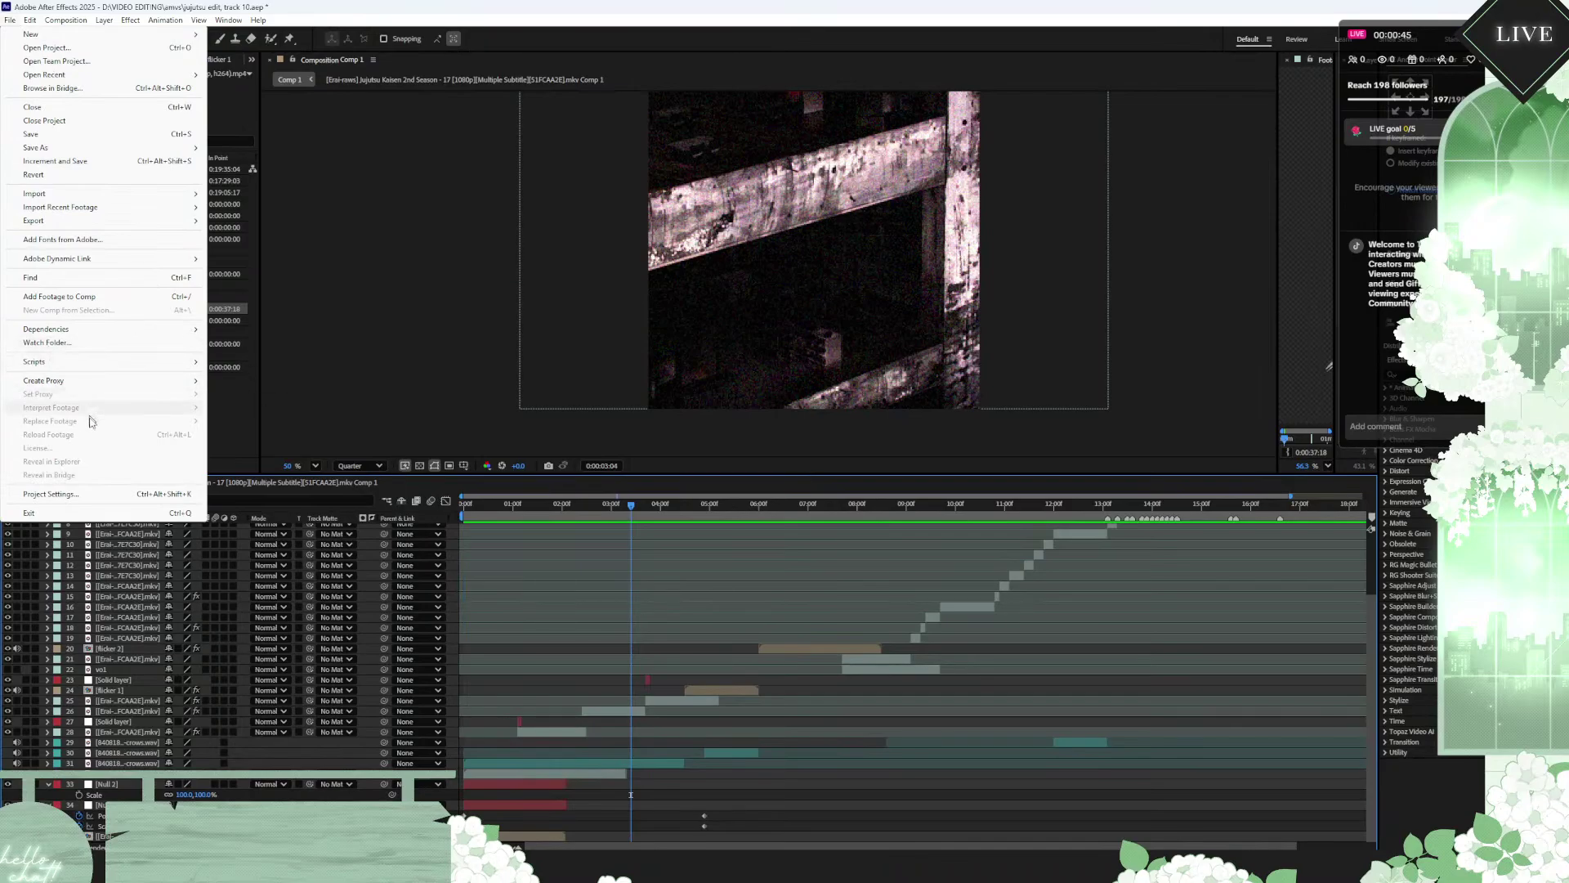
Step: Set the default audio output to Headphones (Realtek USB Audio) in the audio hardware preferences
mouse_move(127, 390)
mouse_move(39, 18)
mouse_move(74, 413)
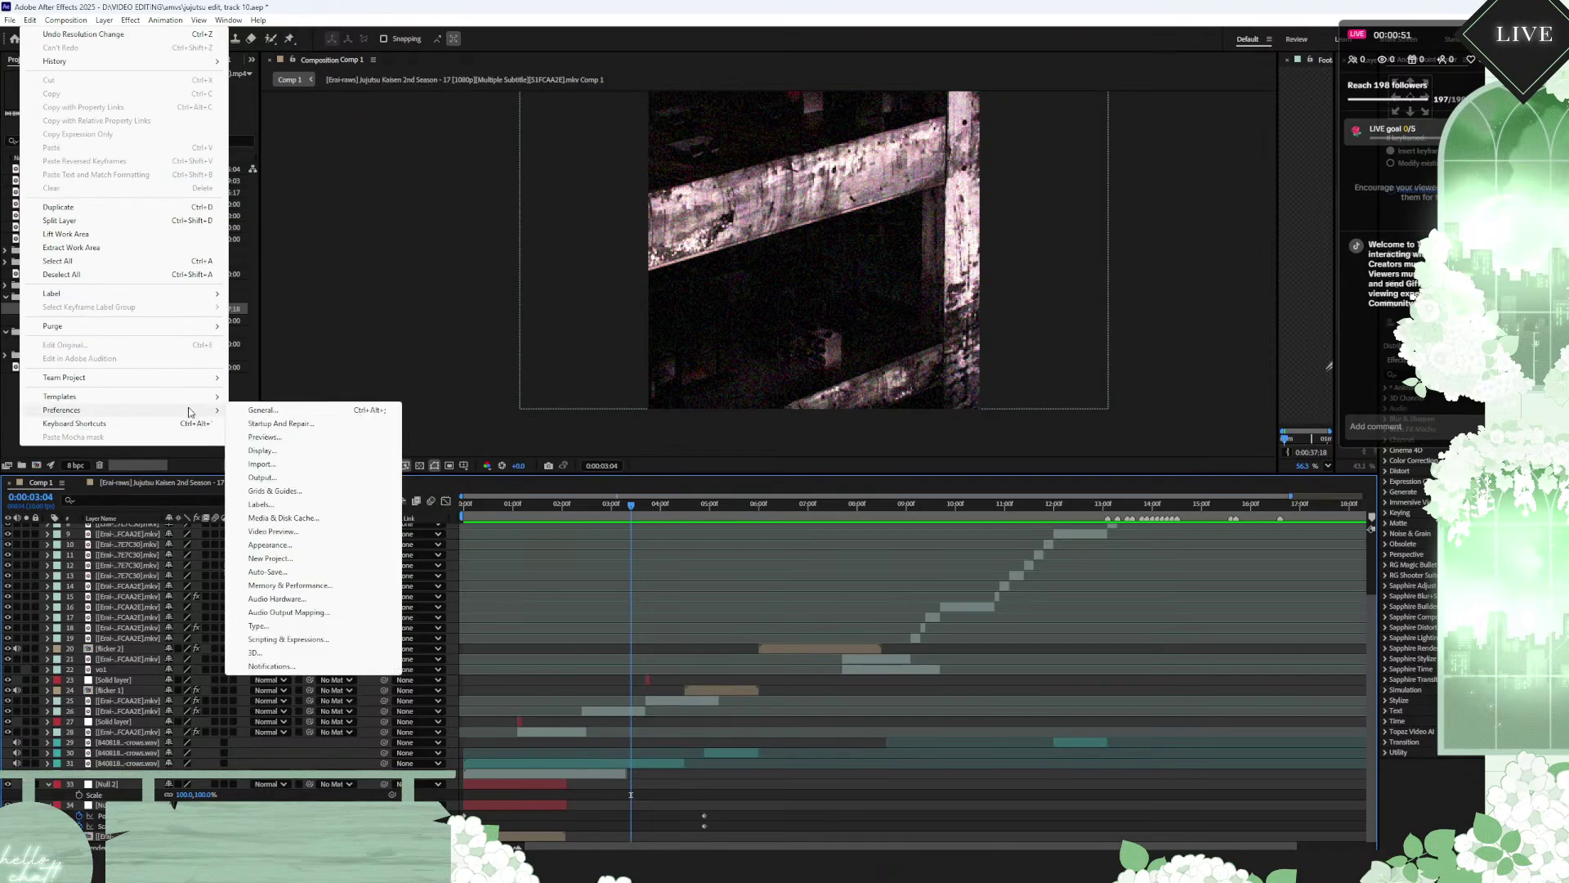
click(311, 600)
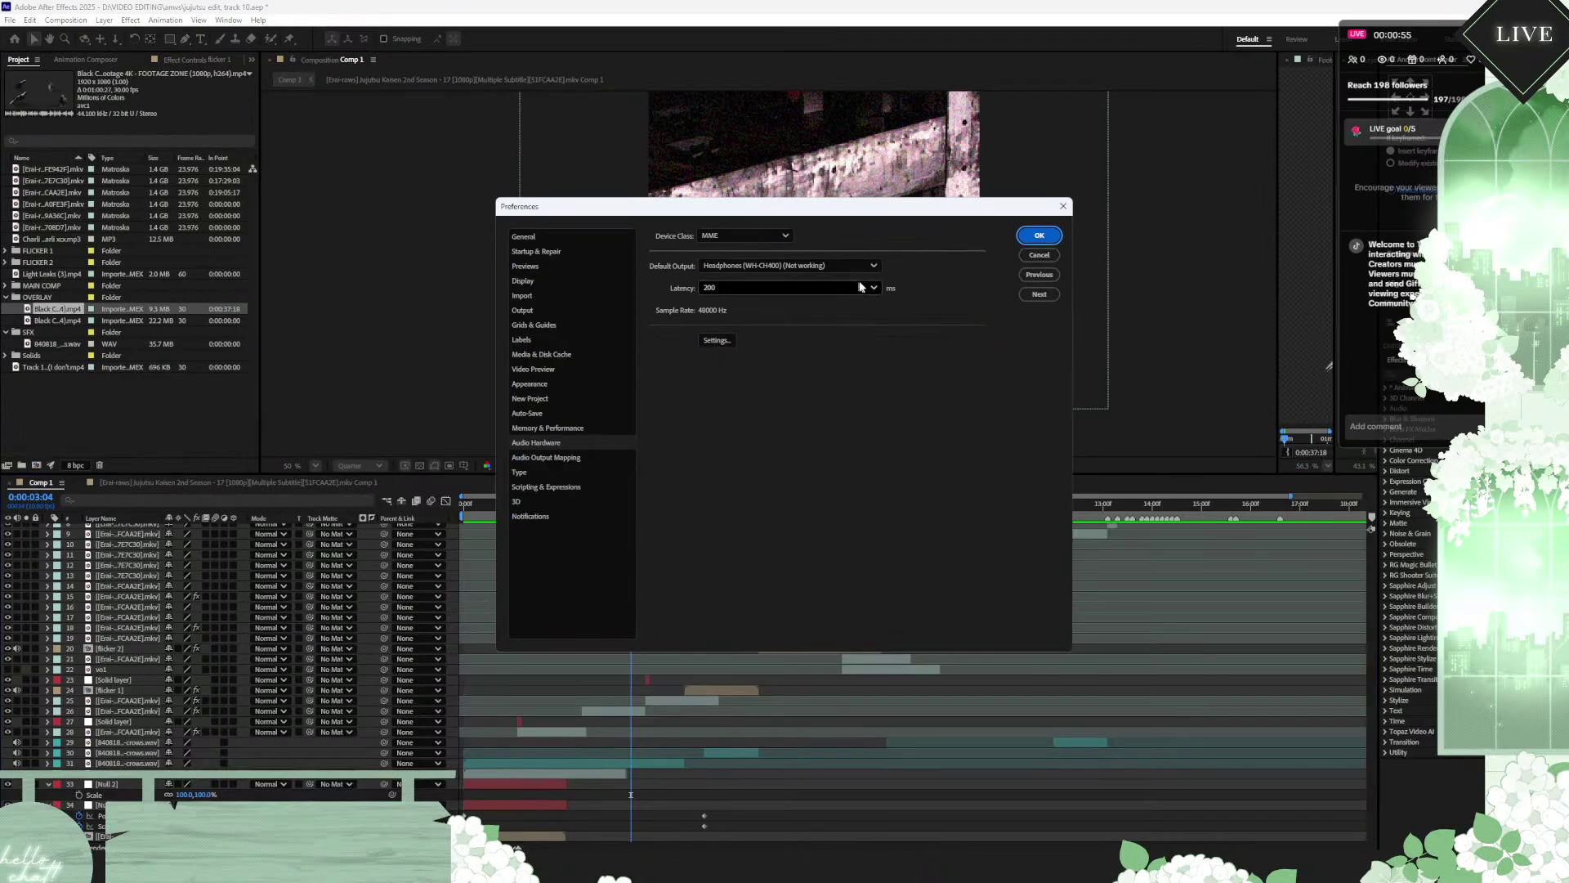
click(873, 266)
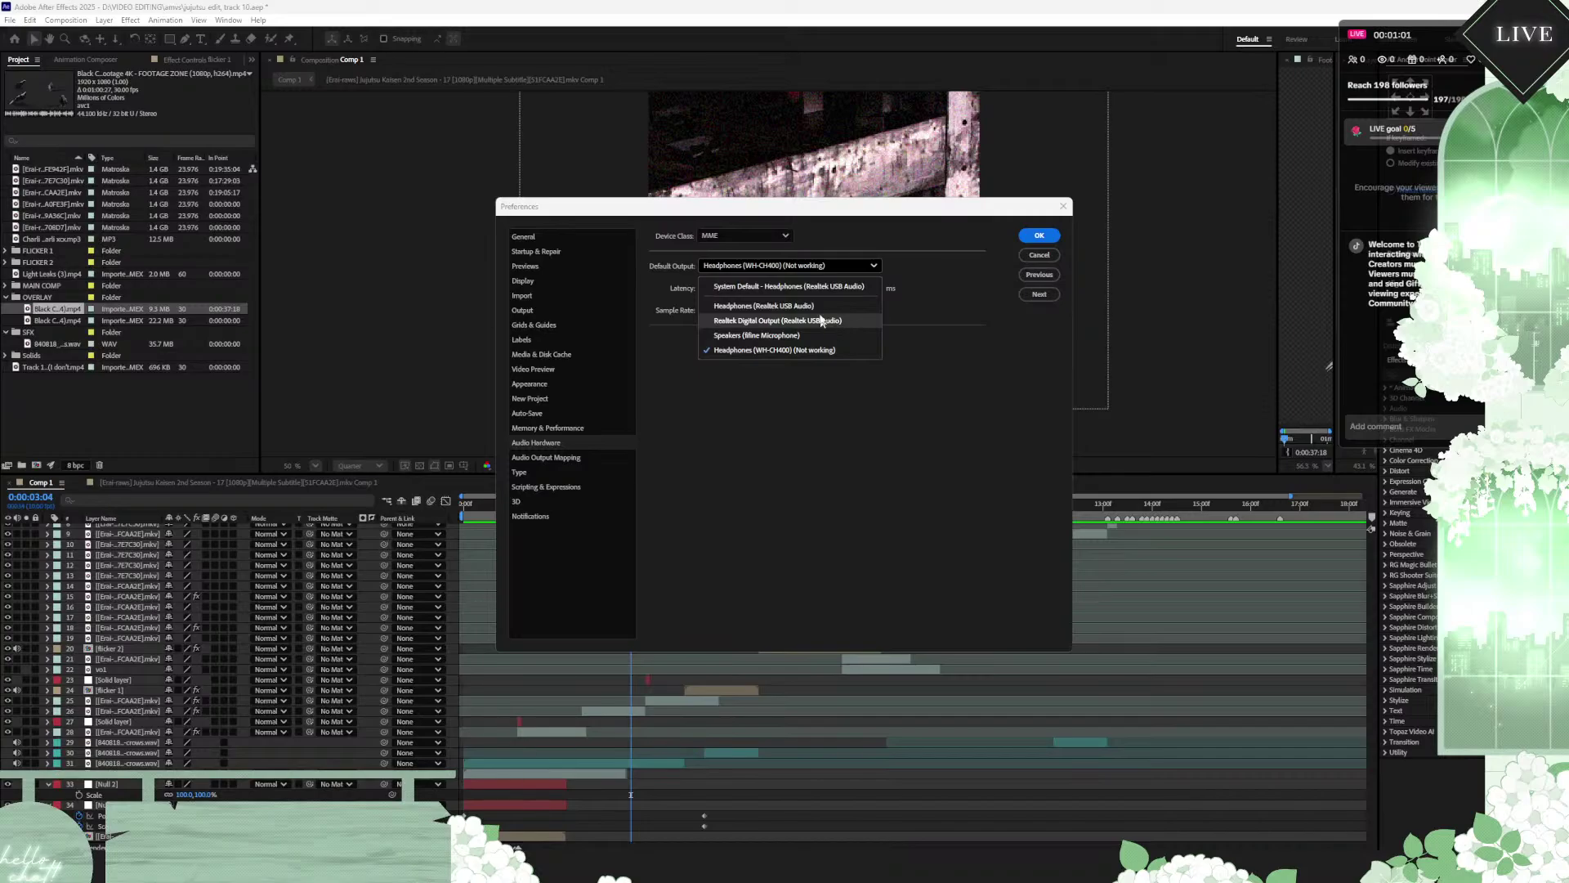
click(768, 305)
click(853, 488)
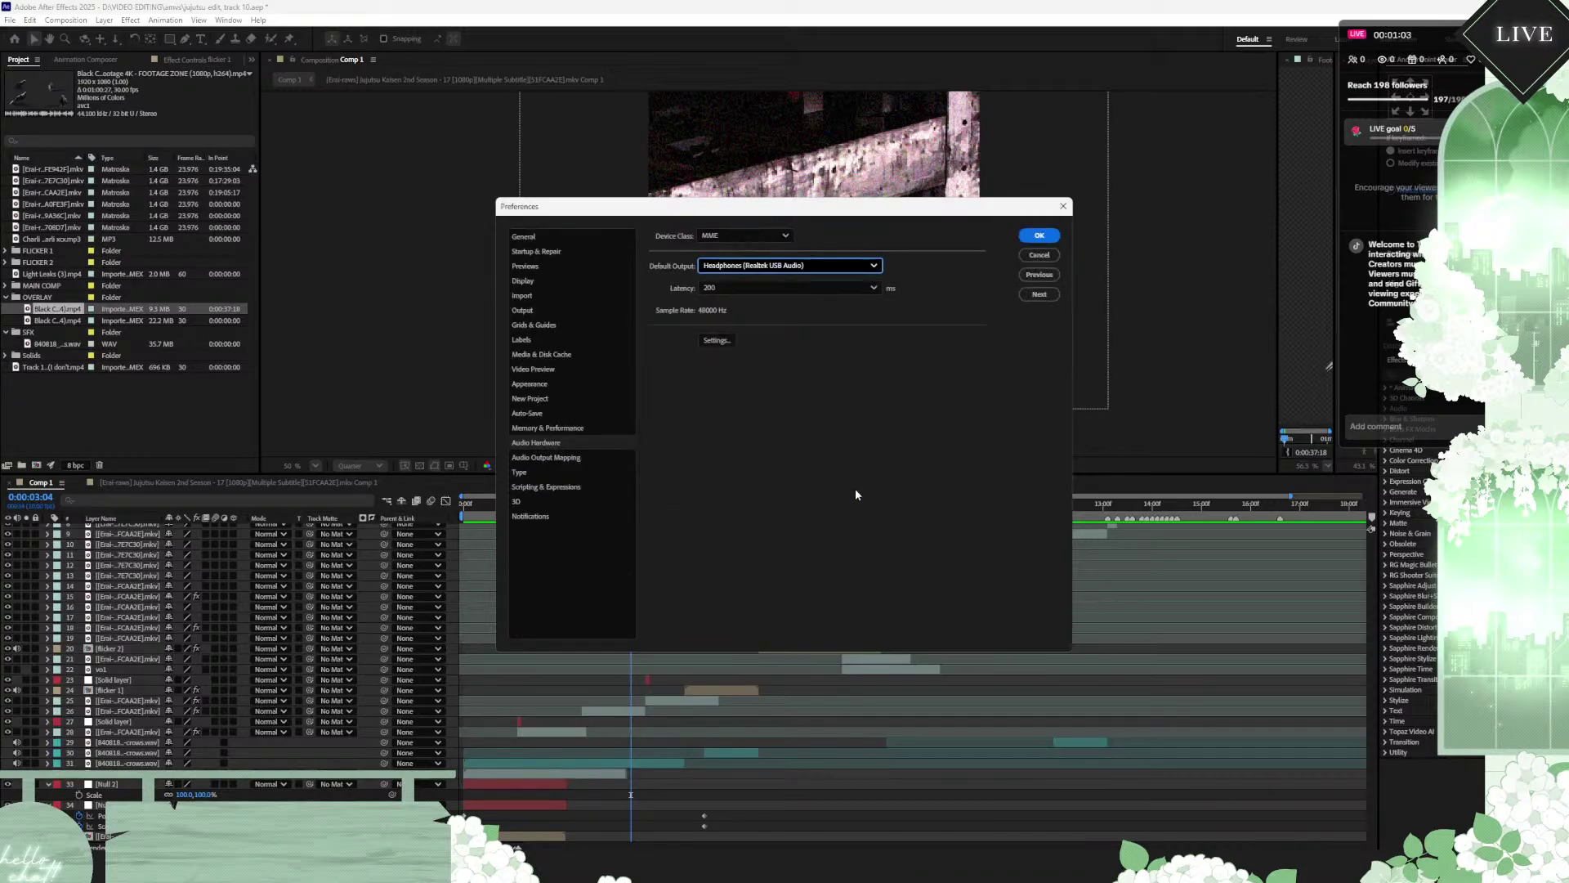
click(1039, 237)
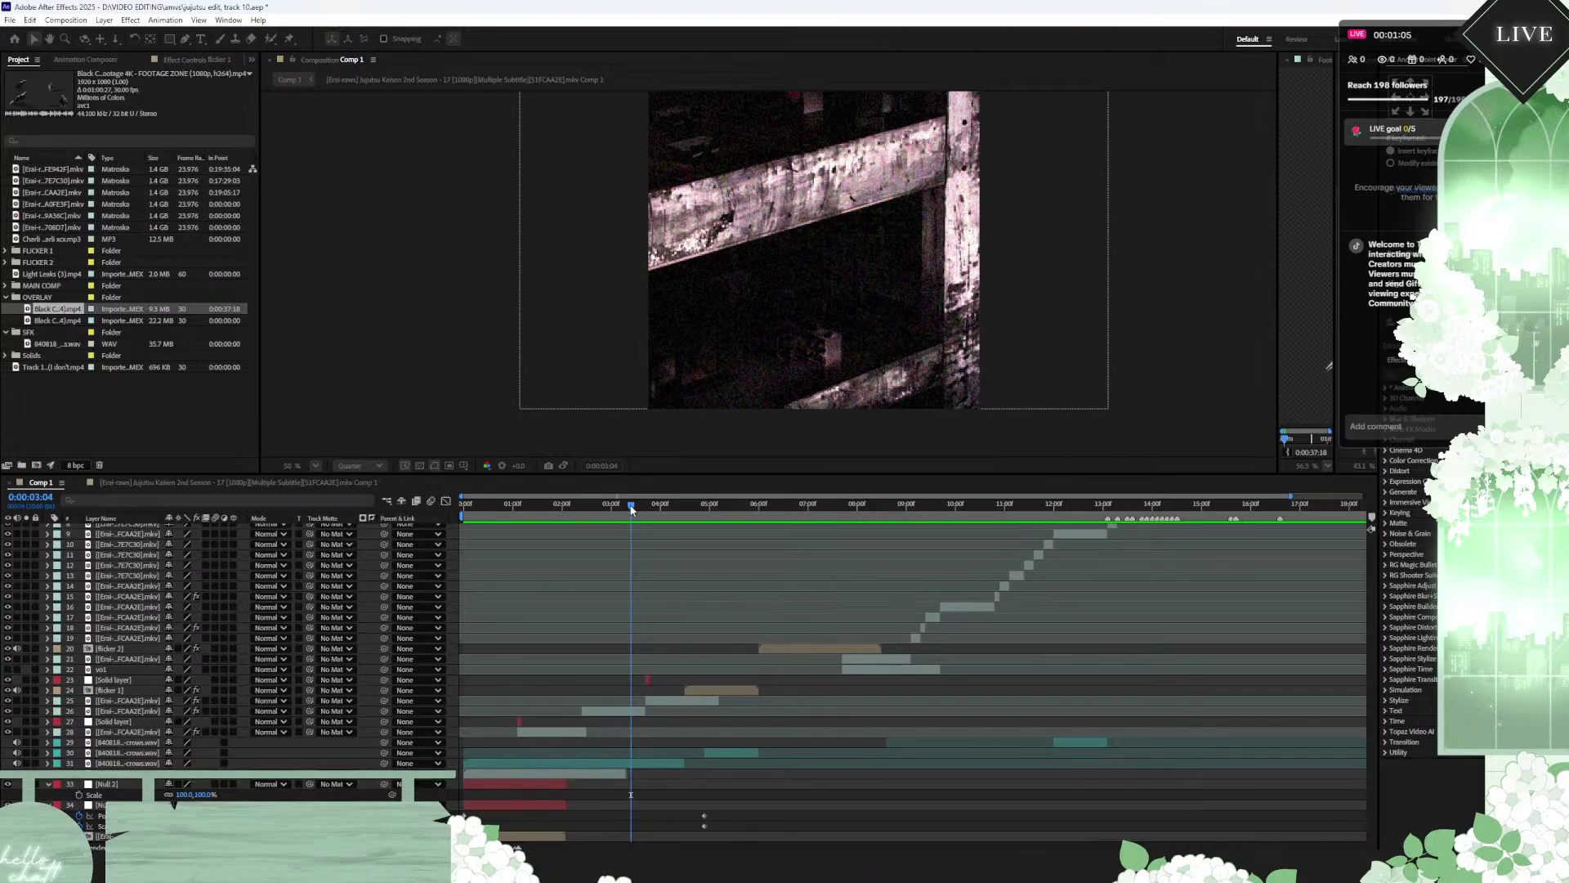
Step: Play a preview of Comp 1 from about the two-second mark and return to the composition's start
drag(631, 509, 565, 509)
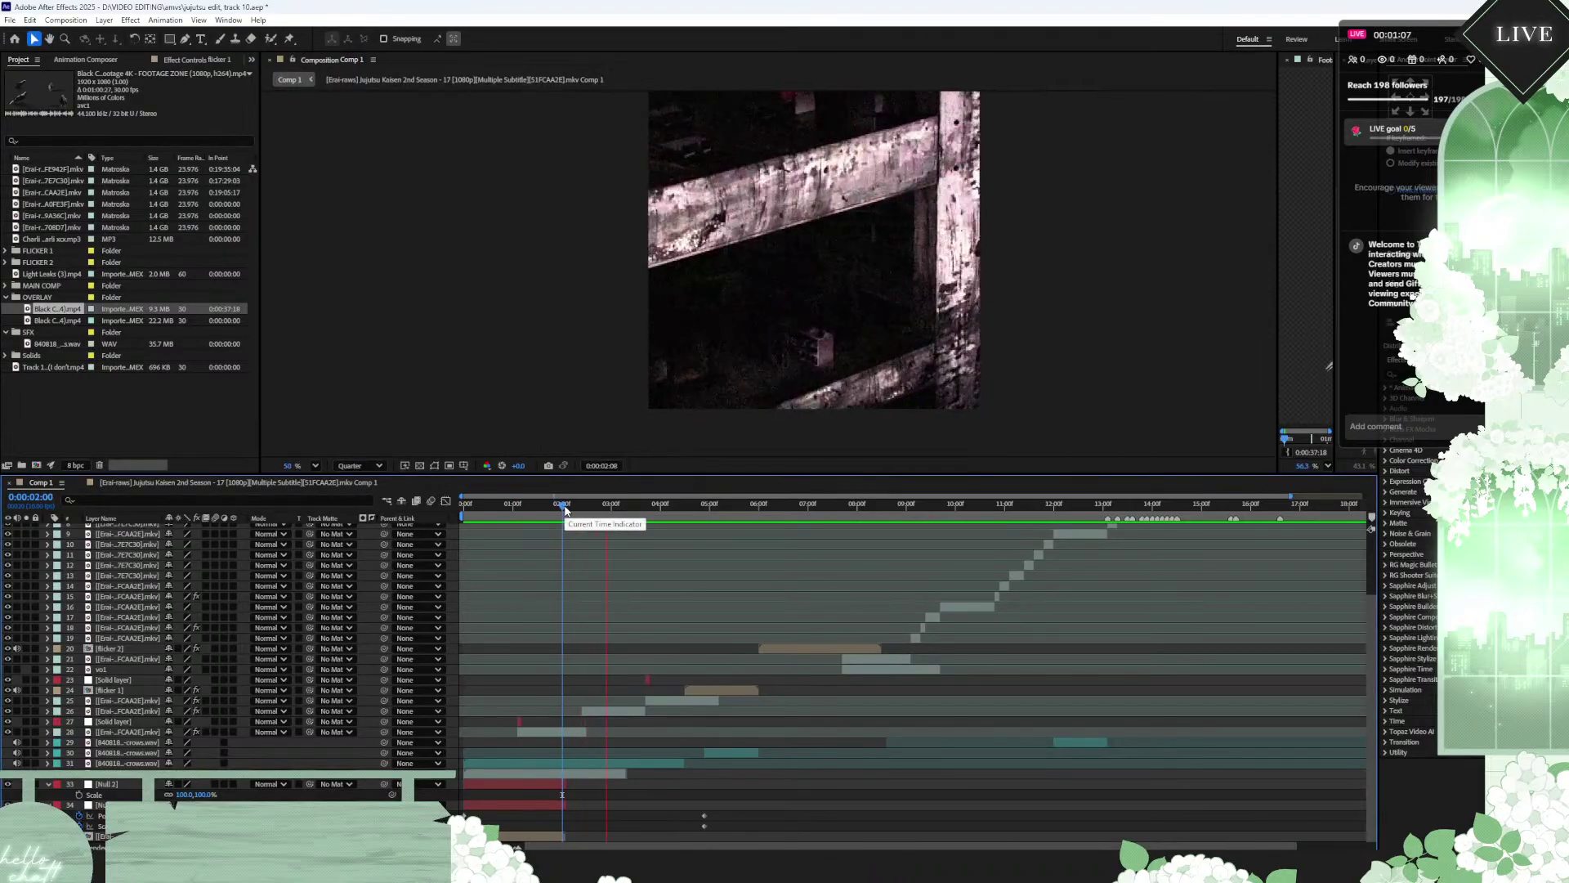
key(space)
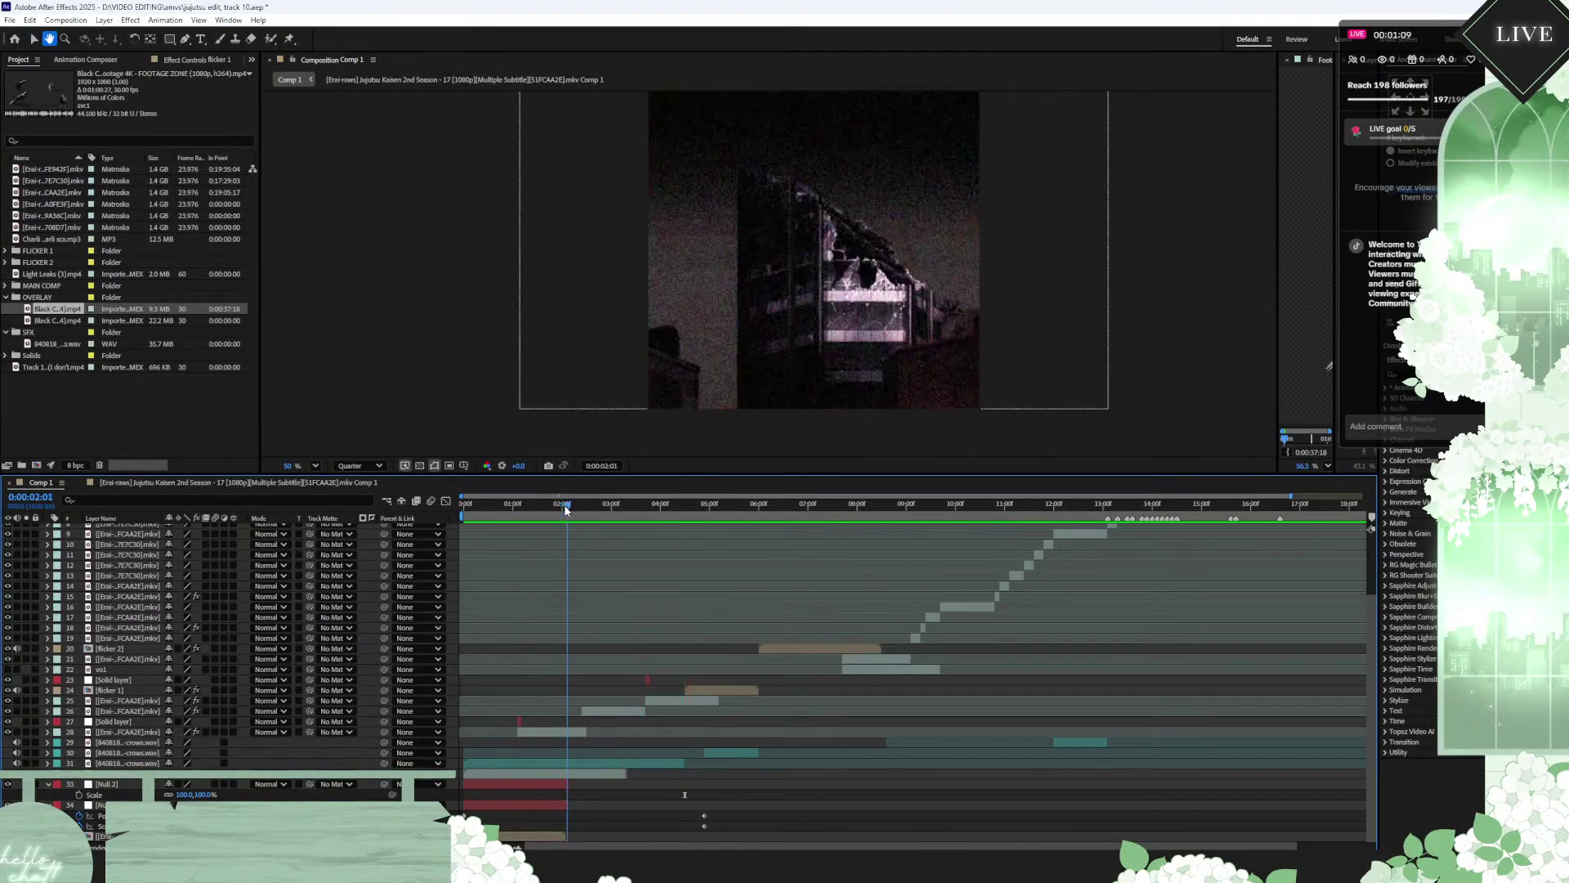
drag(564, 504, 446, 503)
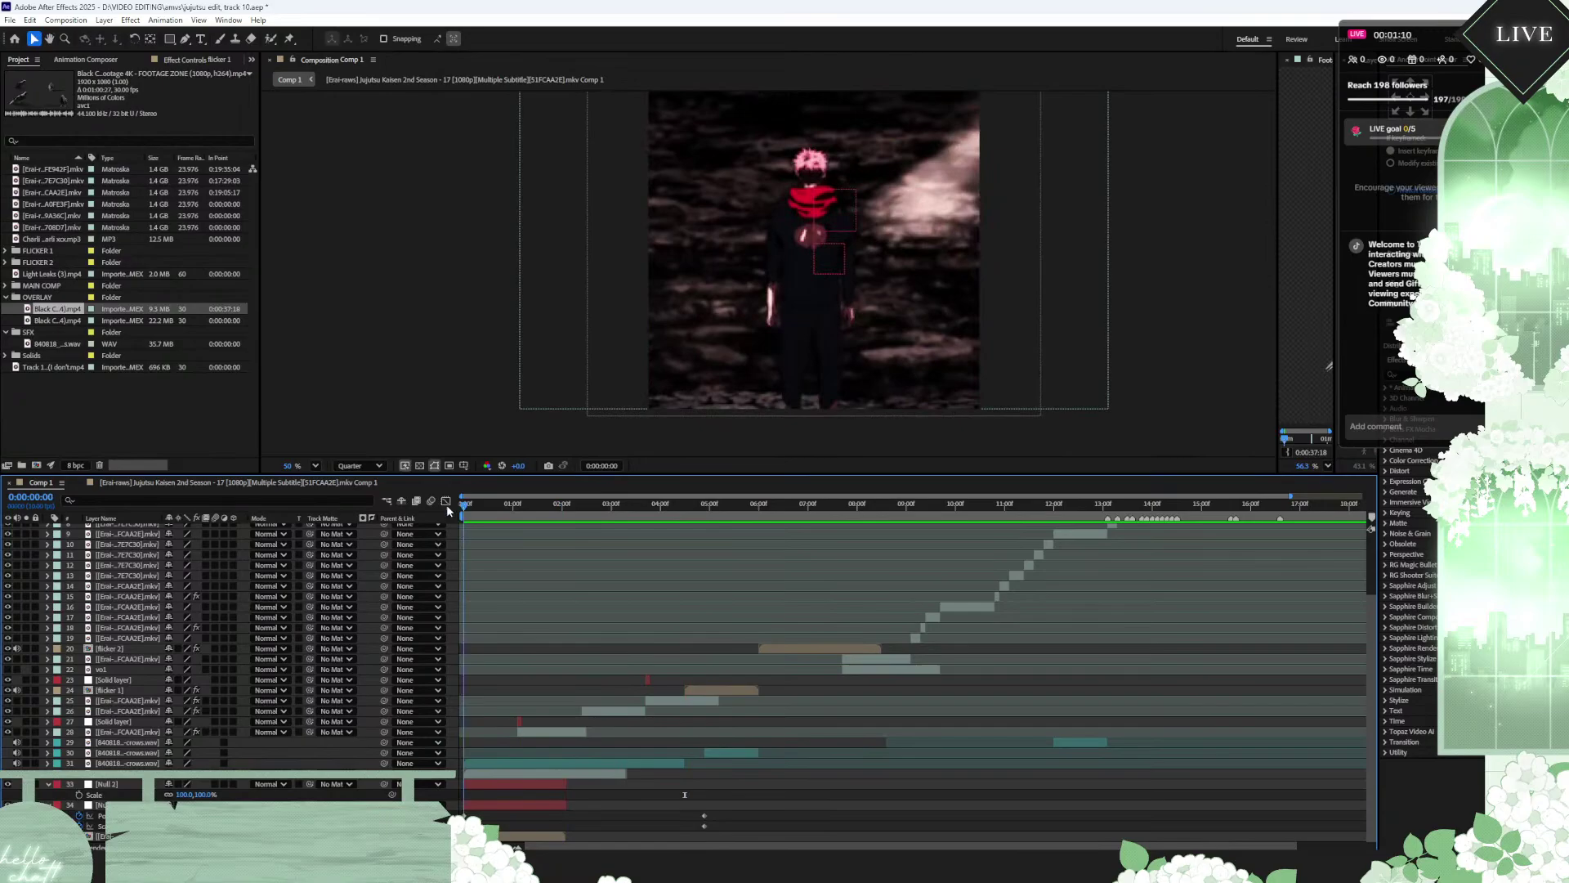
Step: Open the Flow extension
click(9, 21)
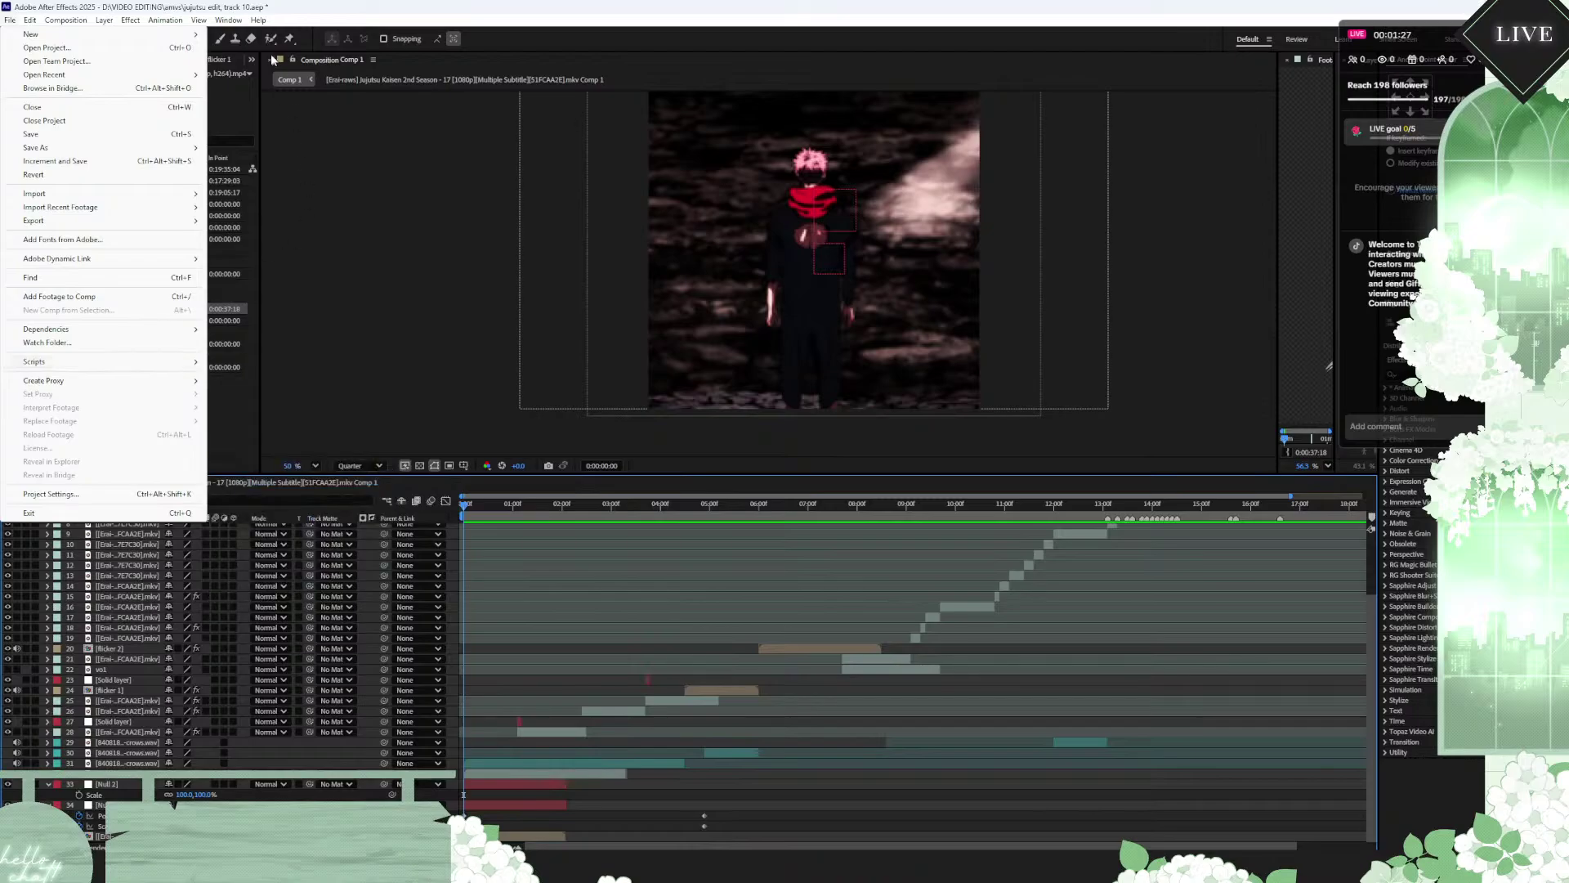
click(225, 20)
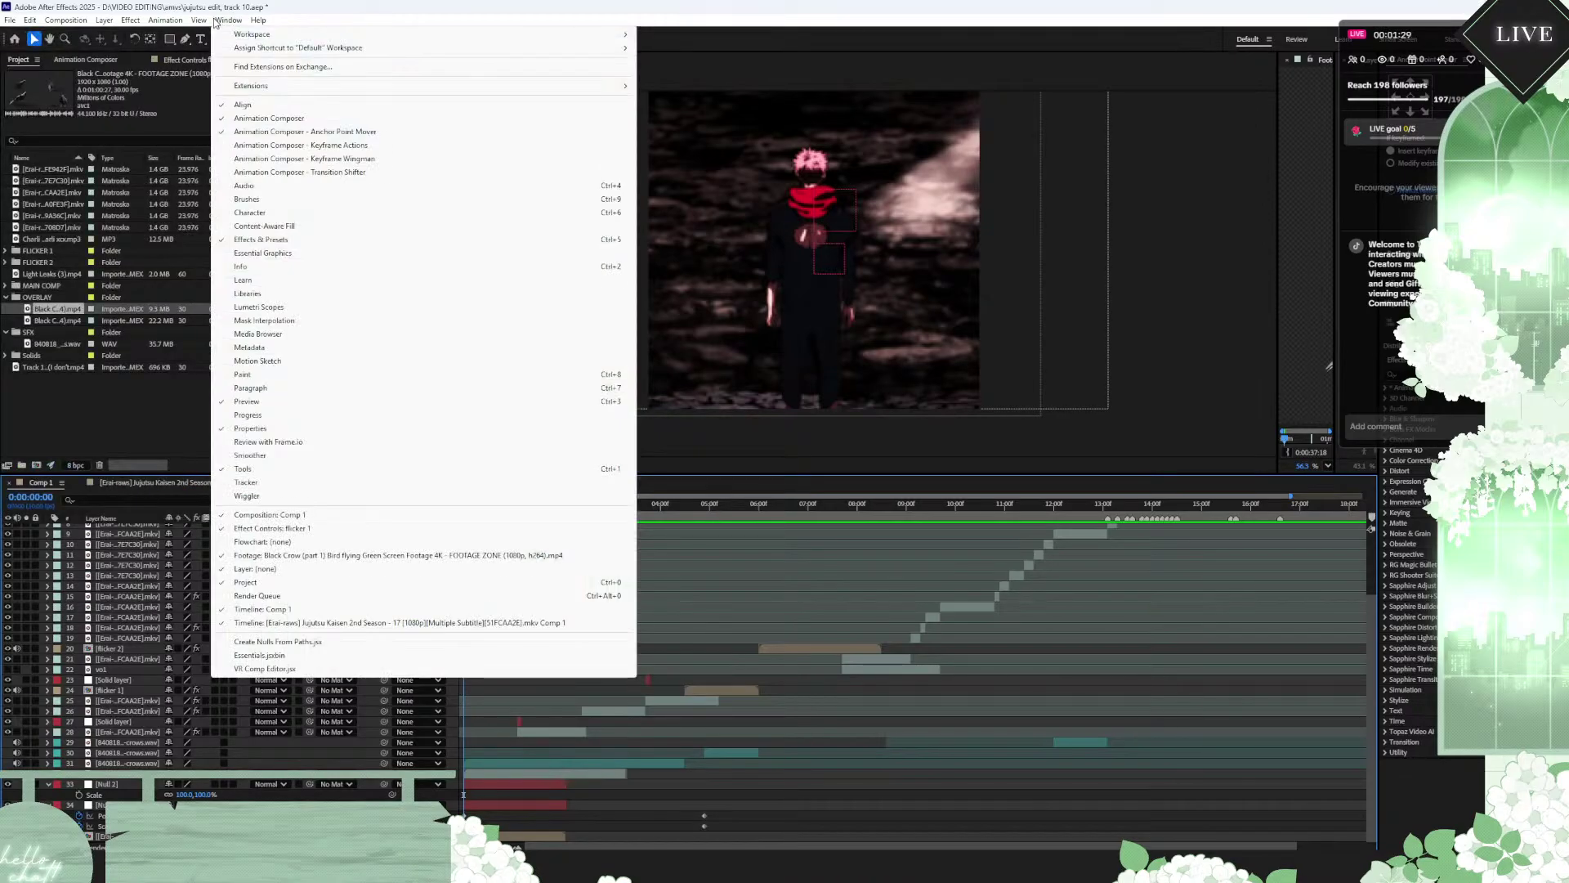
mouse_move(255, 92)
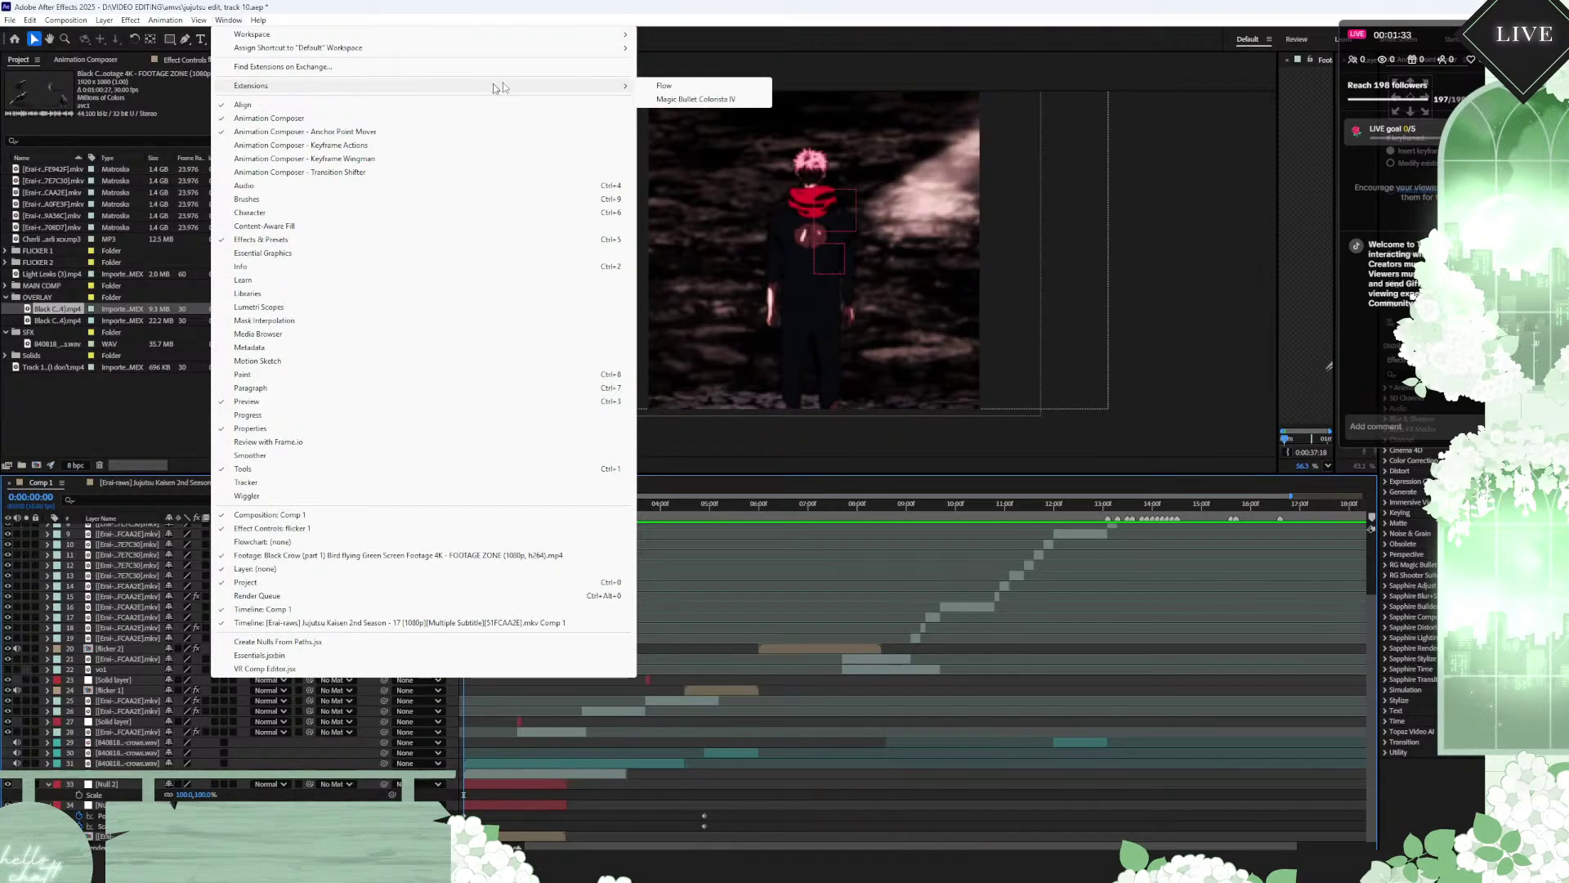
click(650, 87)
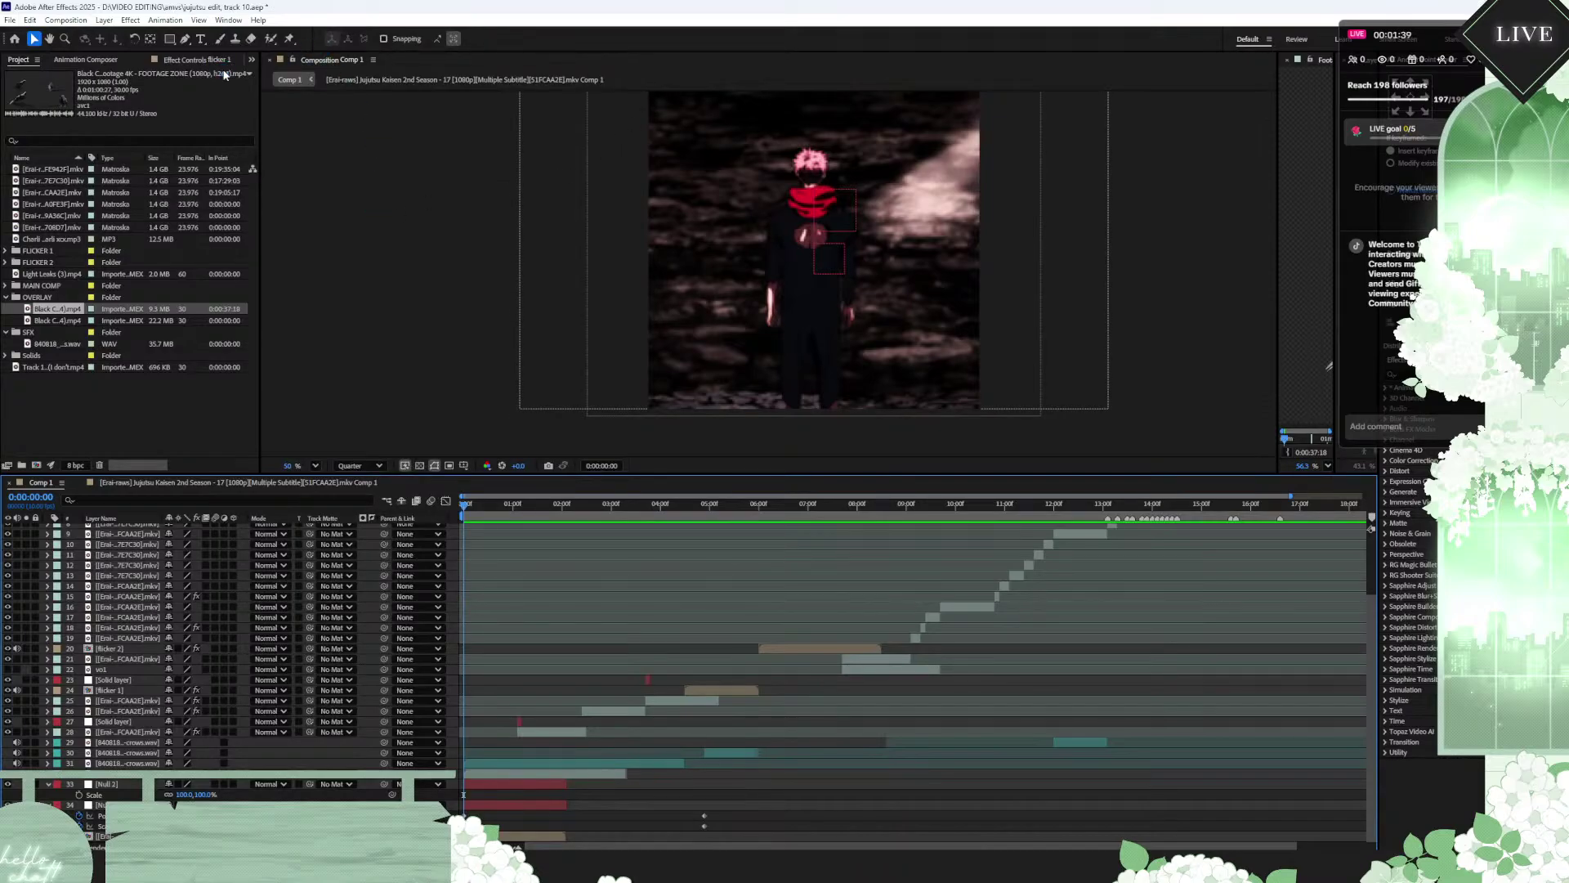
Step: Close the Footage and Layer viewers beside the composition, giving the composition preview more room
scroll(535, 175, down, 2)
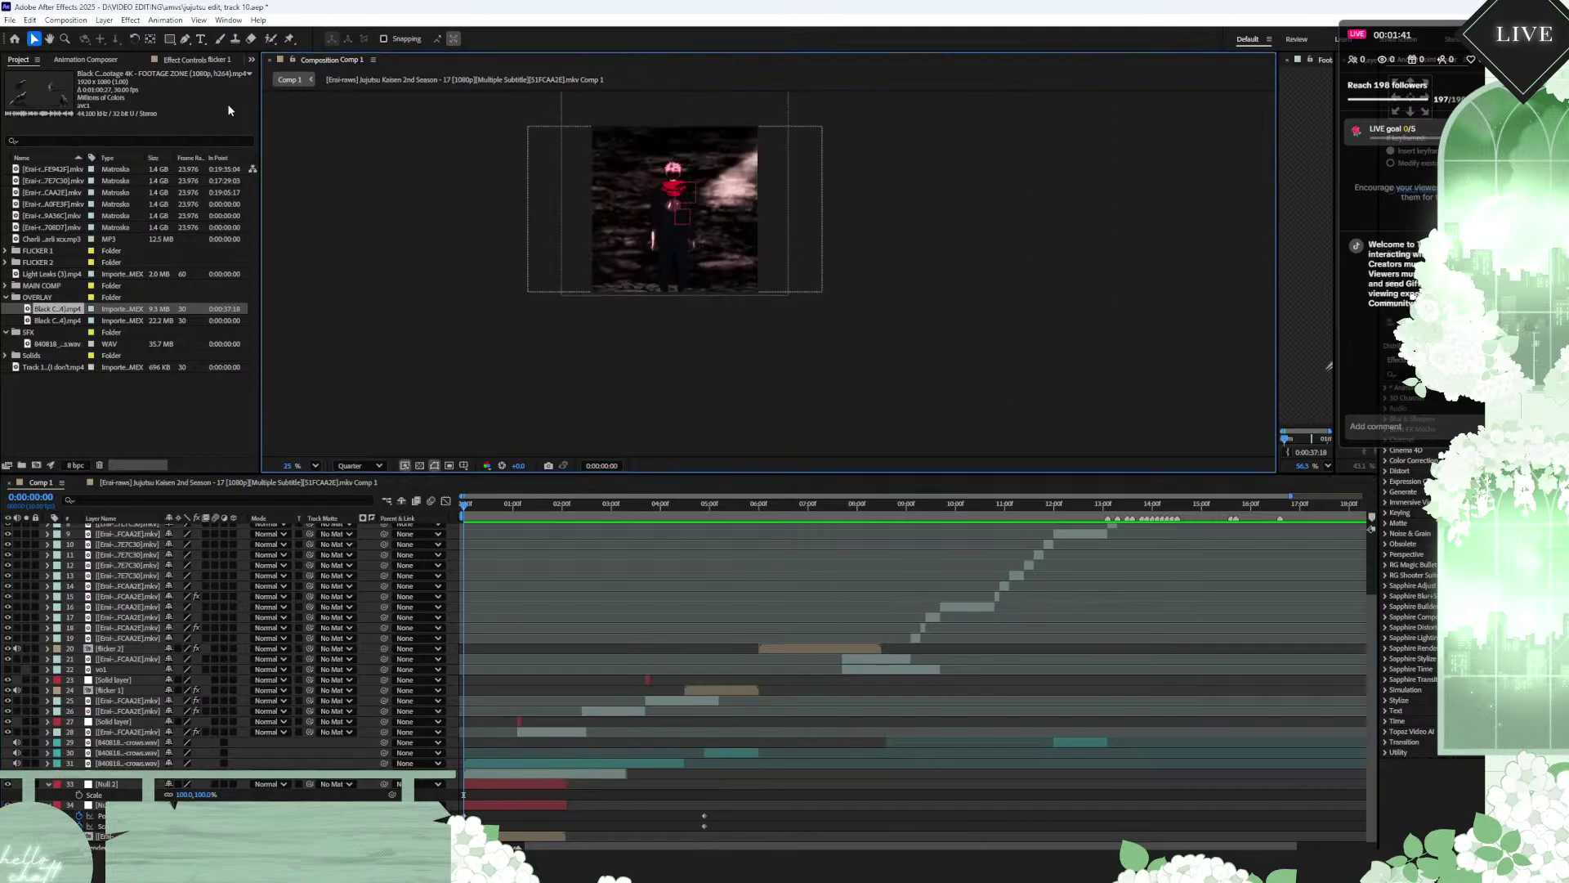
scroll(392, 118, up, 2)
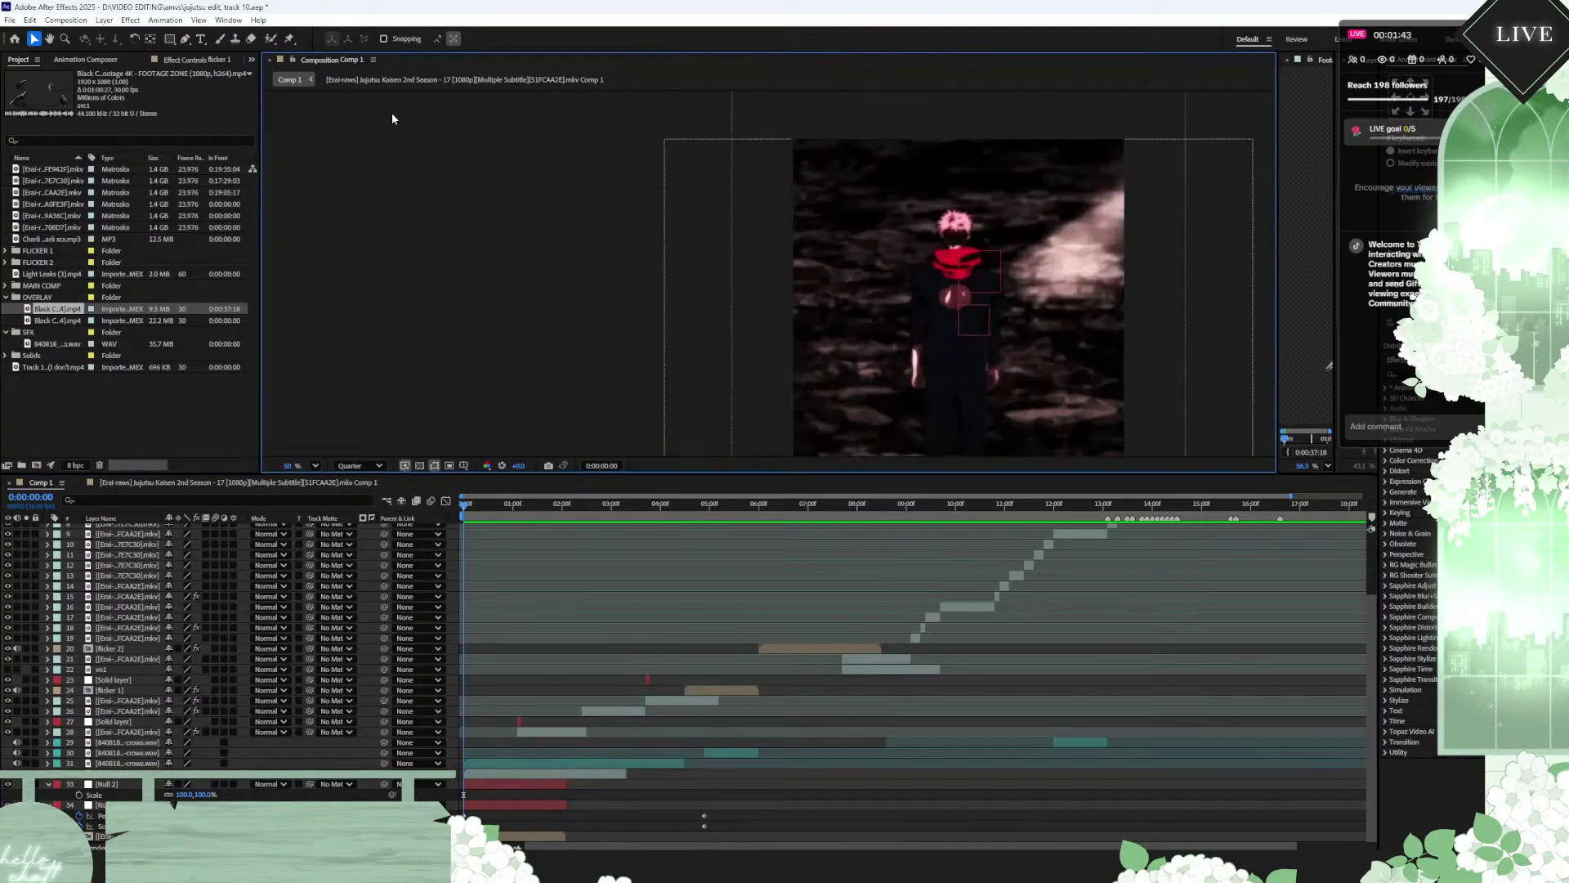
scroll(867, 259, down, 2)
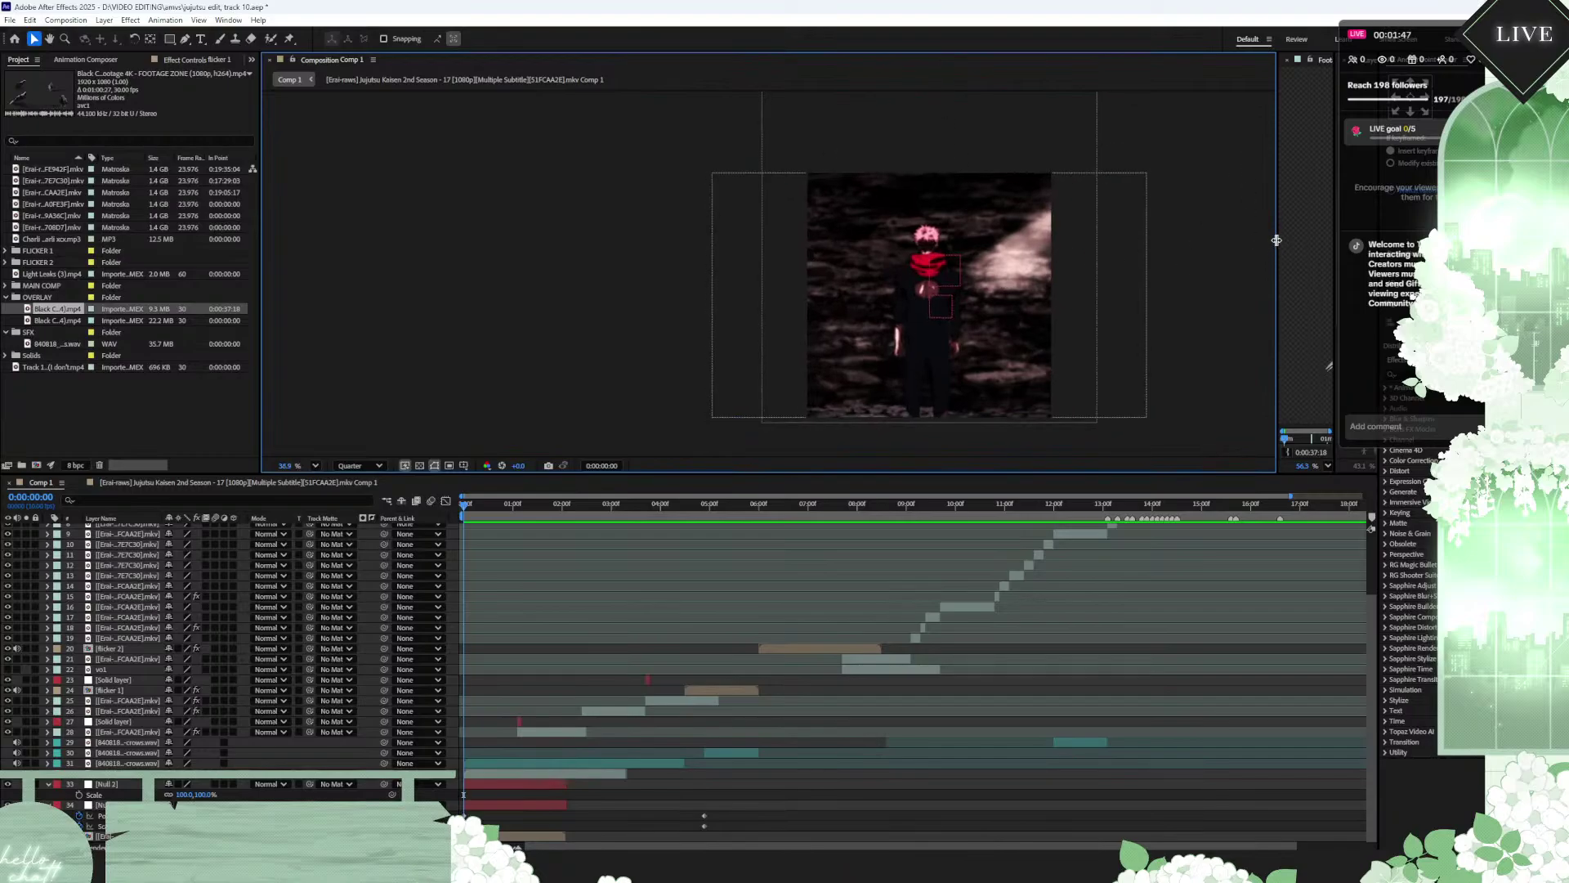
drag(1277, 241, 1223, 244)
click(1232, 56)
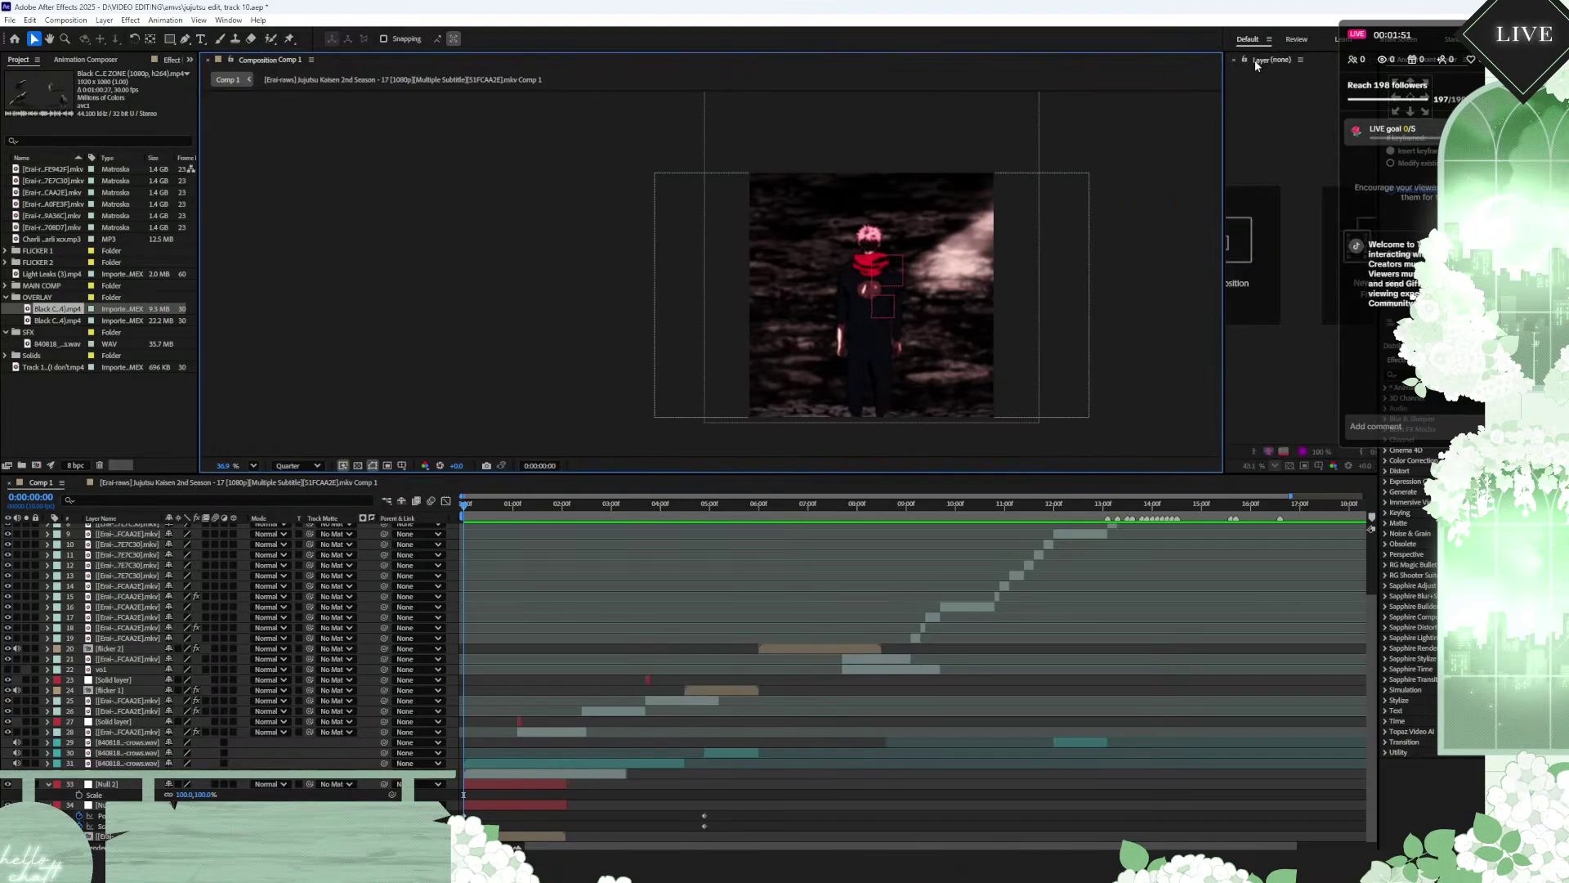
click(1234, 60)
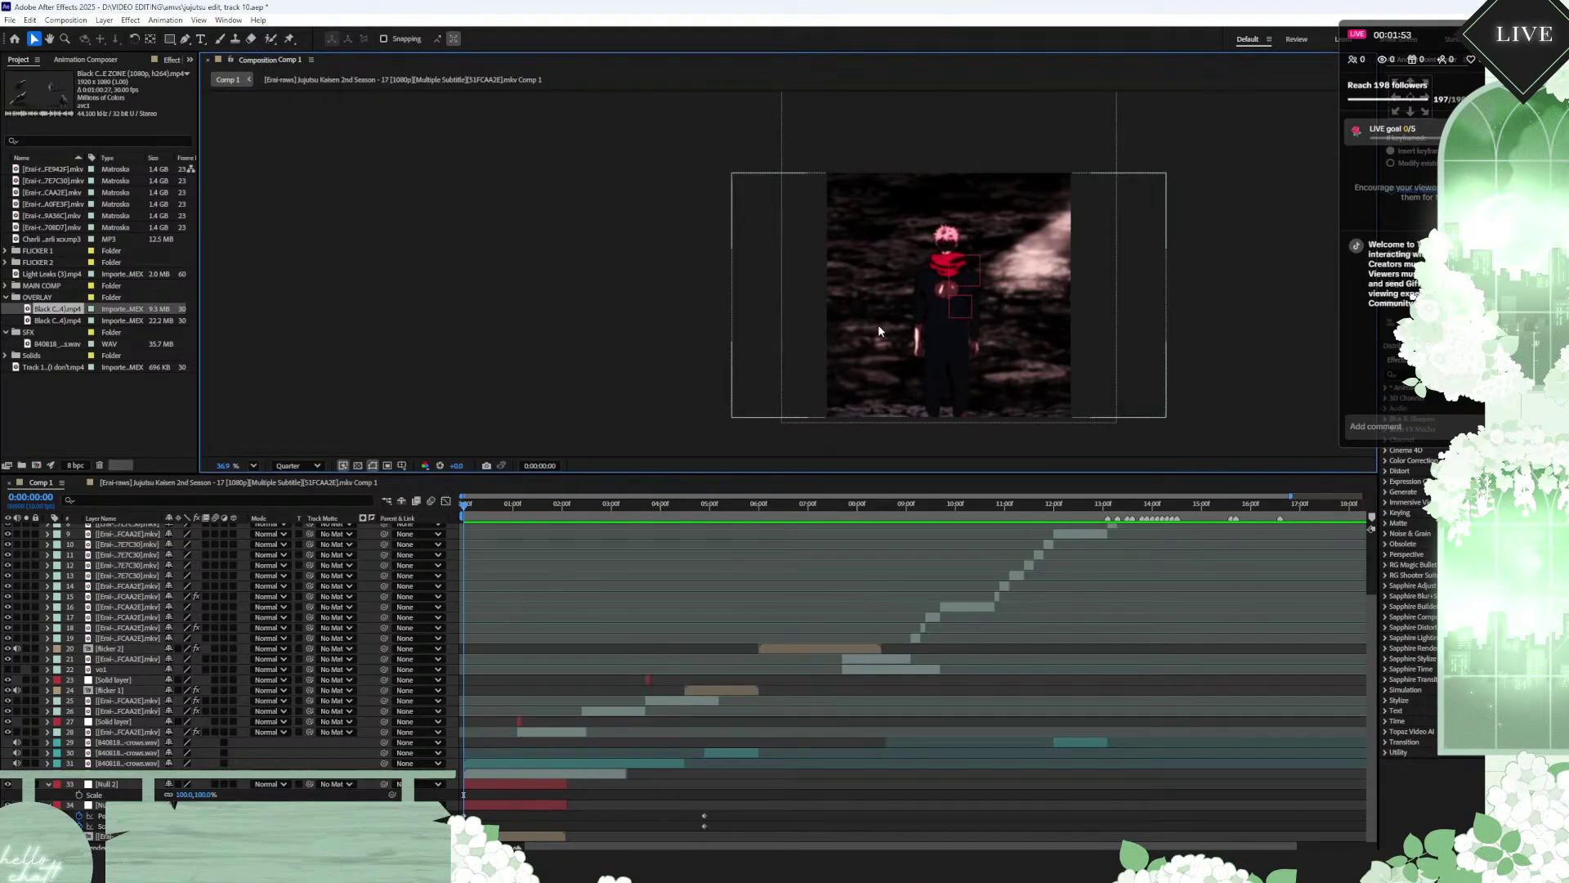
scroll(878, 325, down, 1)
scroll(1063, 339, up, 2)
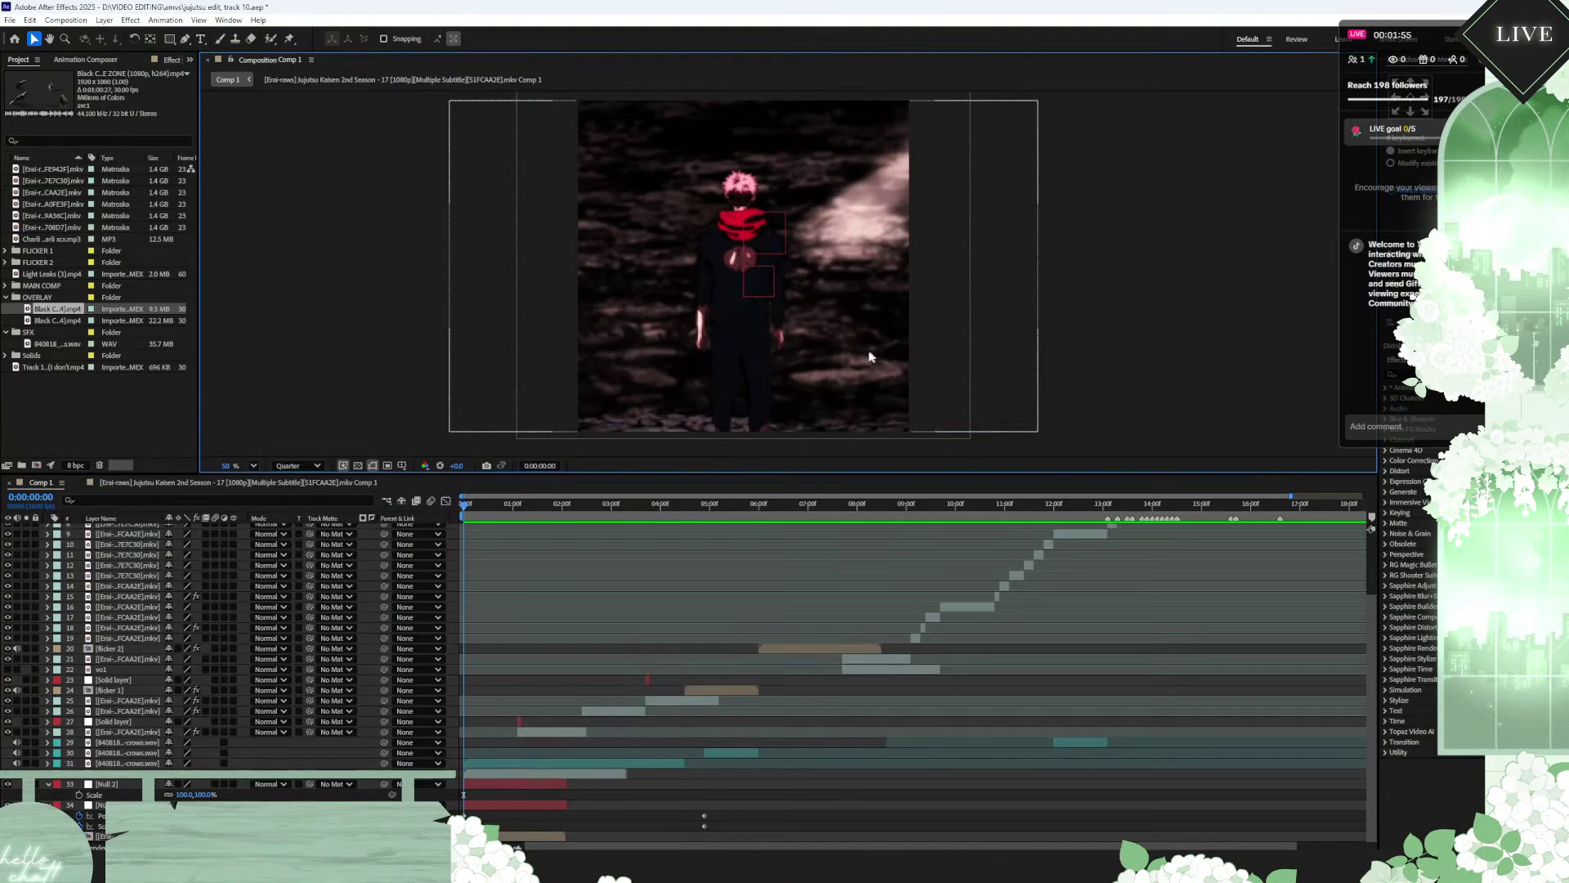
scroll(848, 354, down, 1)
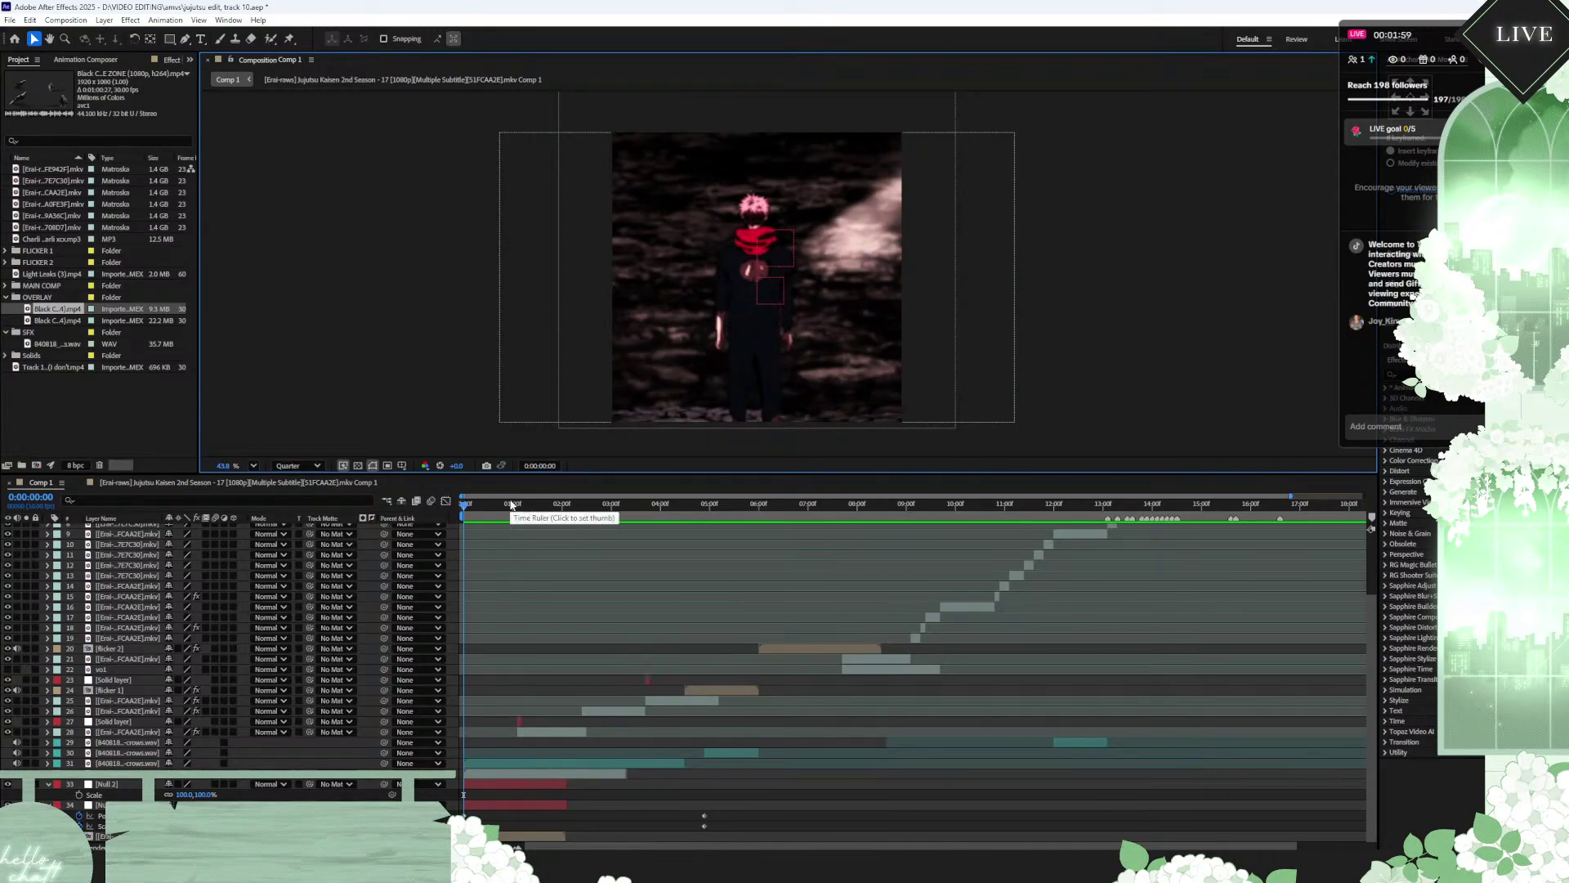
Step: Play the opening seconds of Comp 1 from the start twice to check the preview sound
drag(513, 512, 413, 512)
key(space)
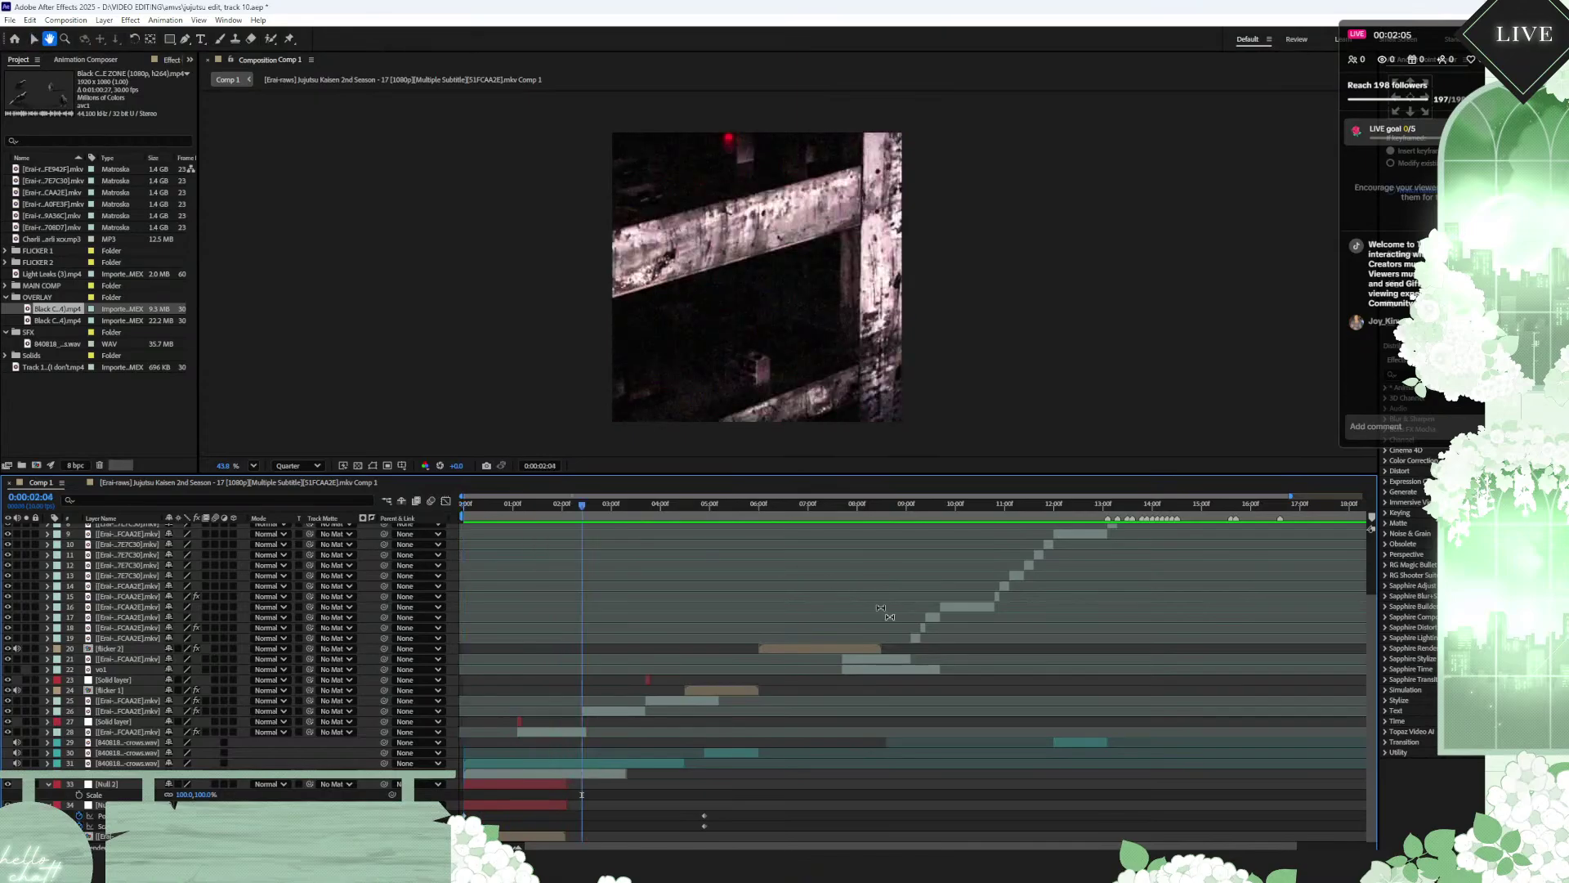
key(space)
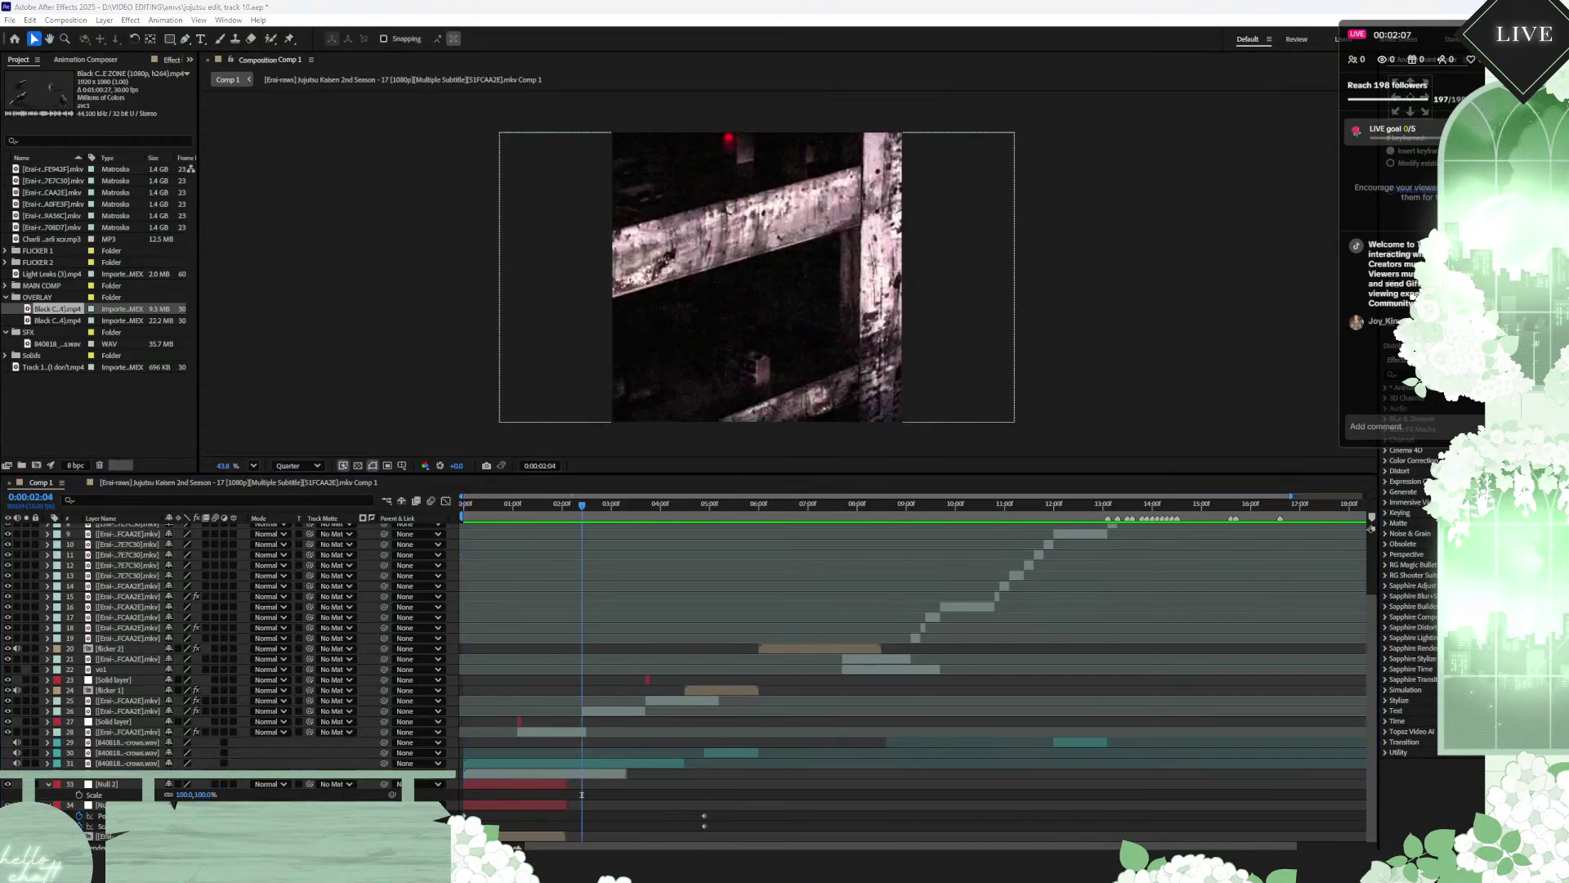
drag(589, 506, 439, 503)
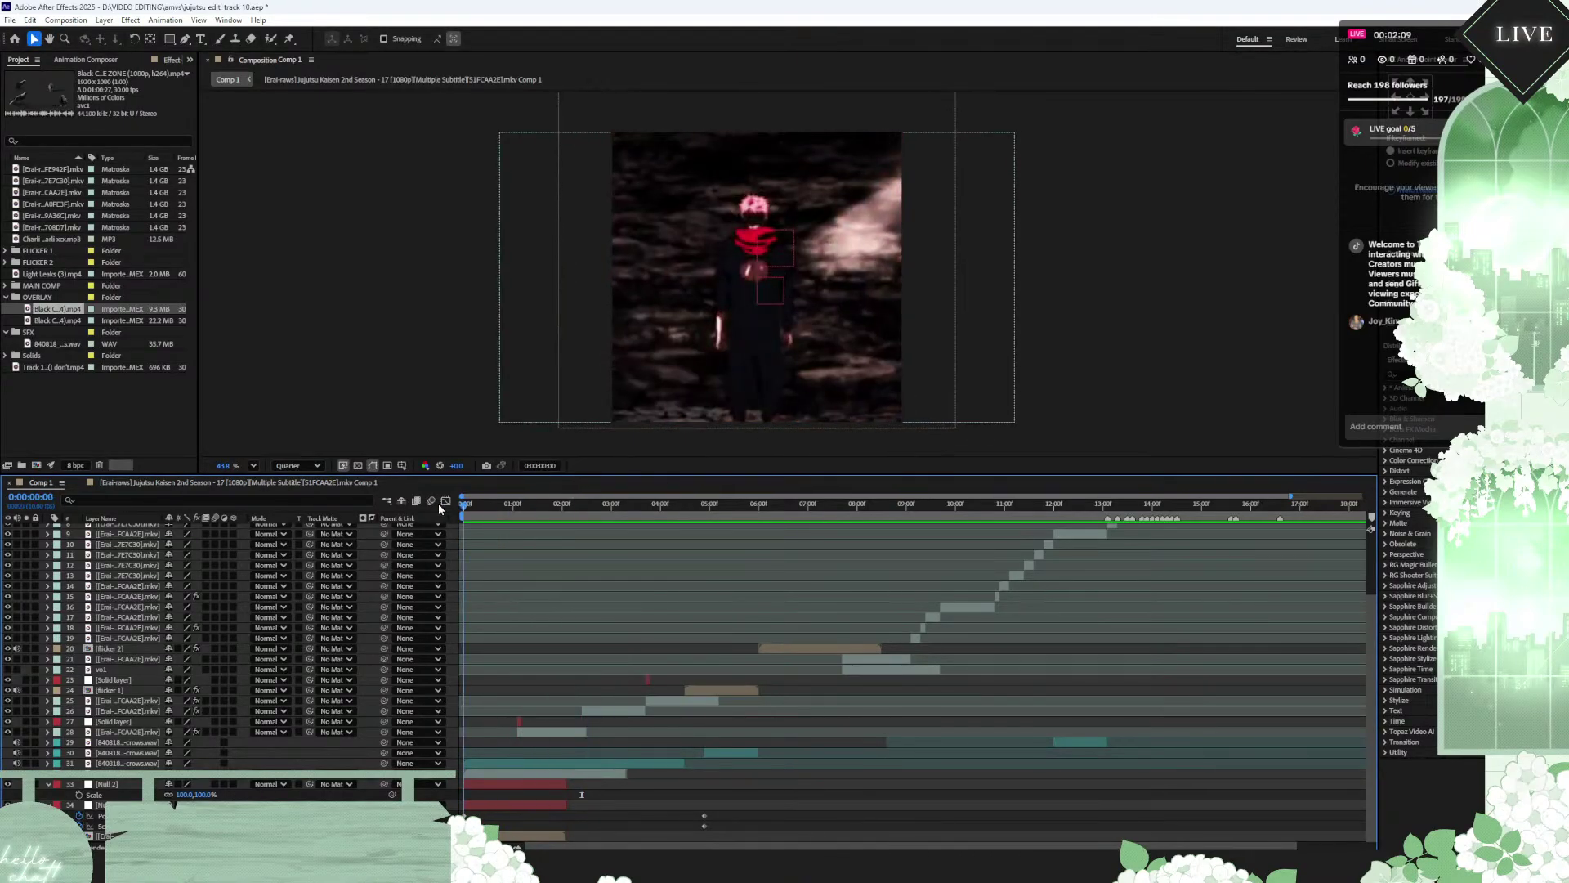
key(space)
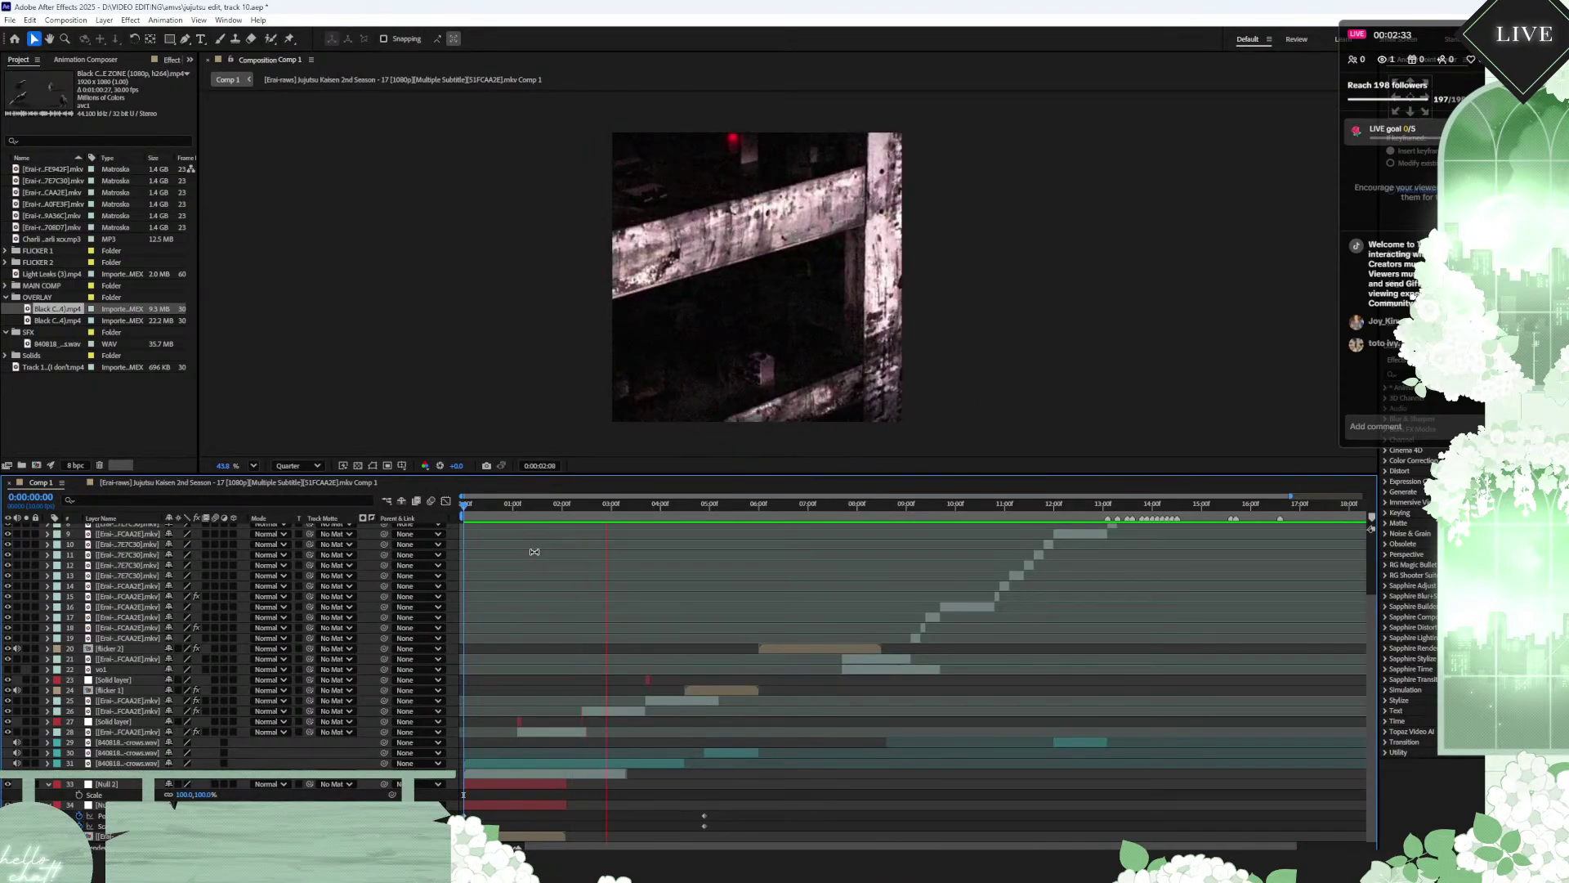
key(space)
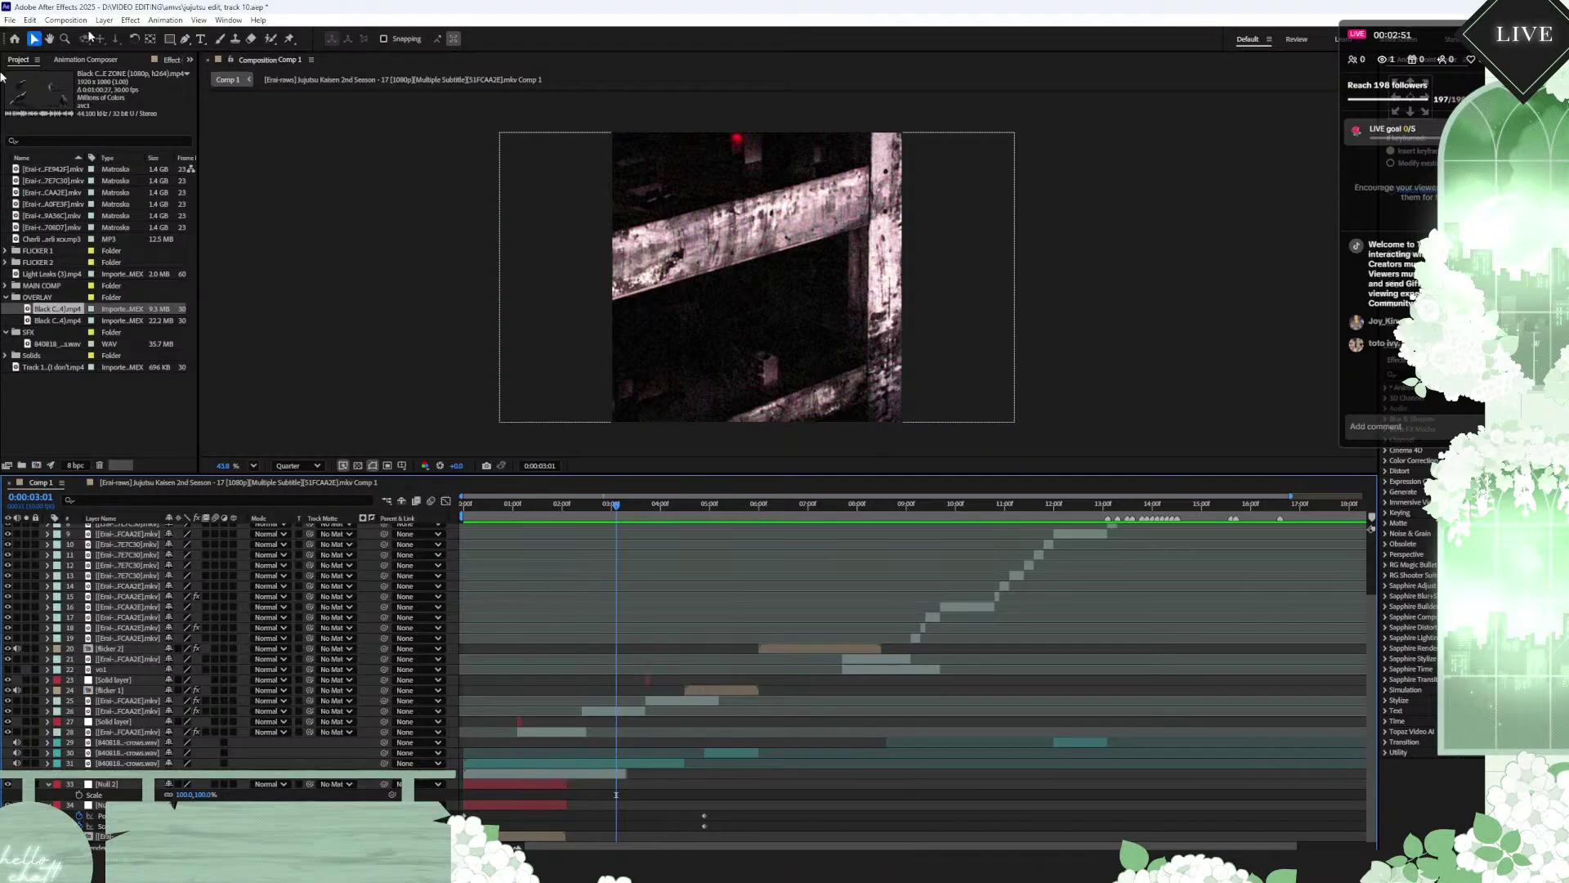
Step: Change the default output in the audio hardware preferences to Headphones (WH-CH400)
click(10, 22)
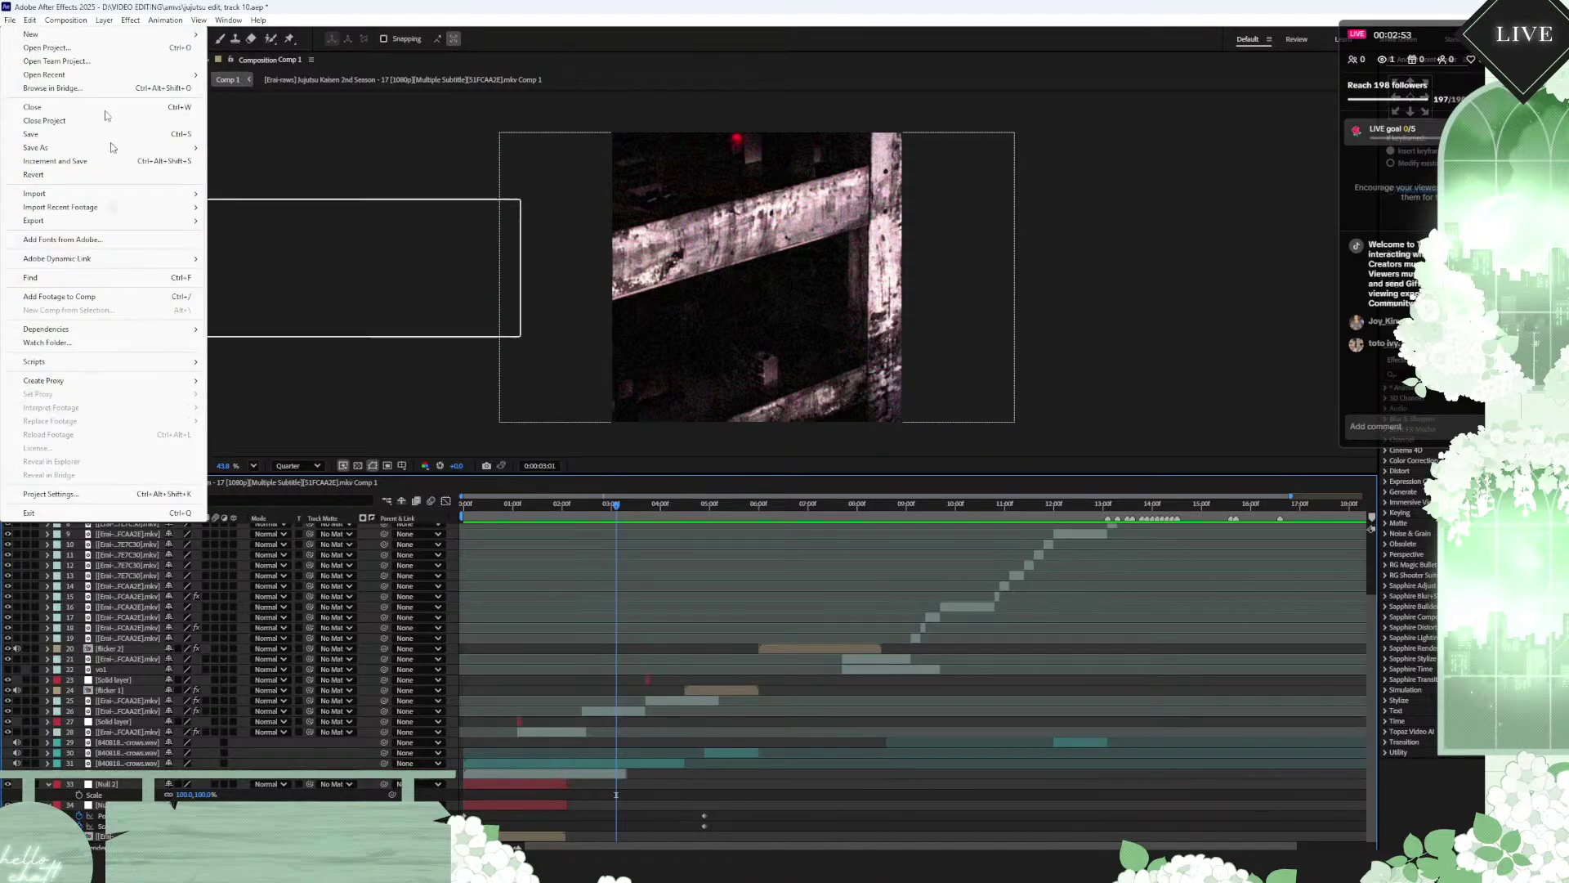
mouse_move(29, 19)
mouse_move(188, 413)
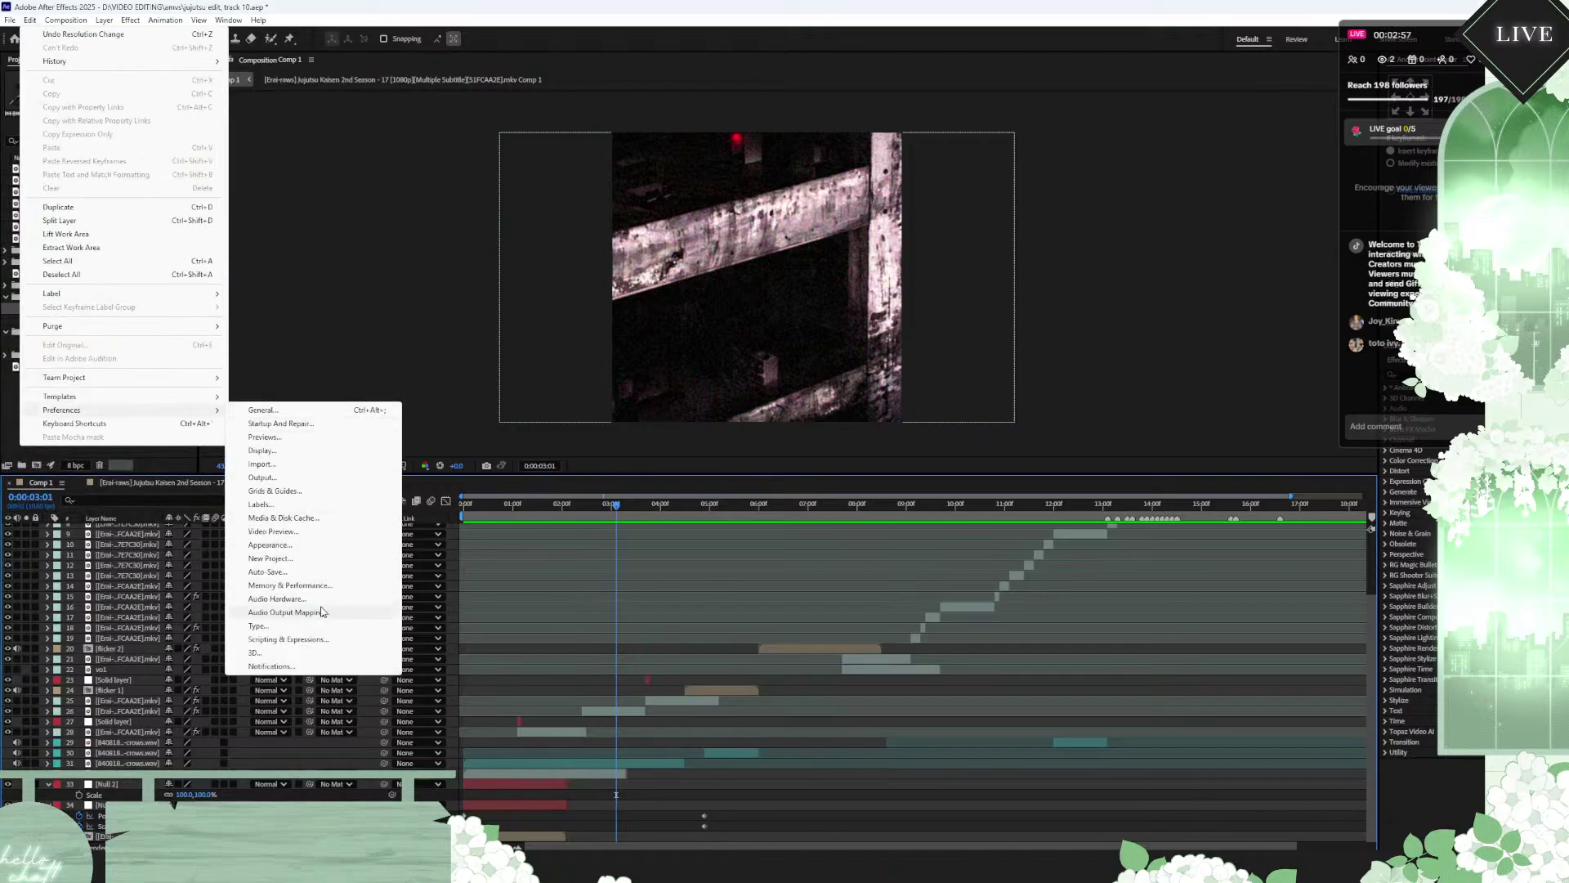
click(298, 603)
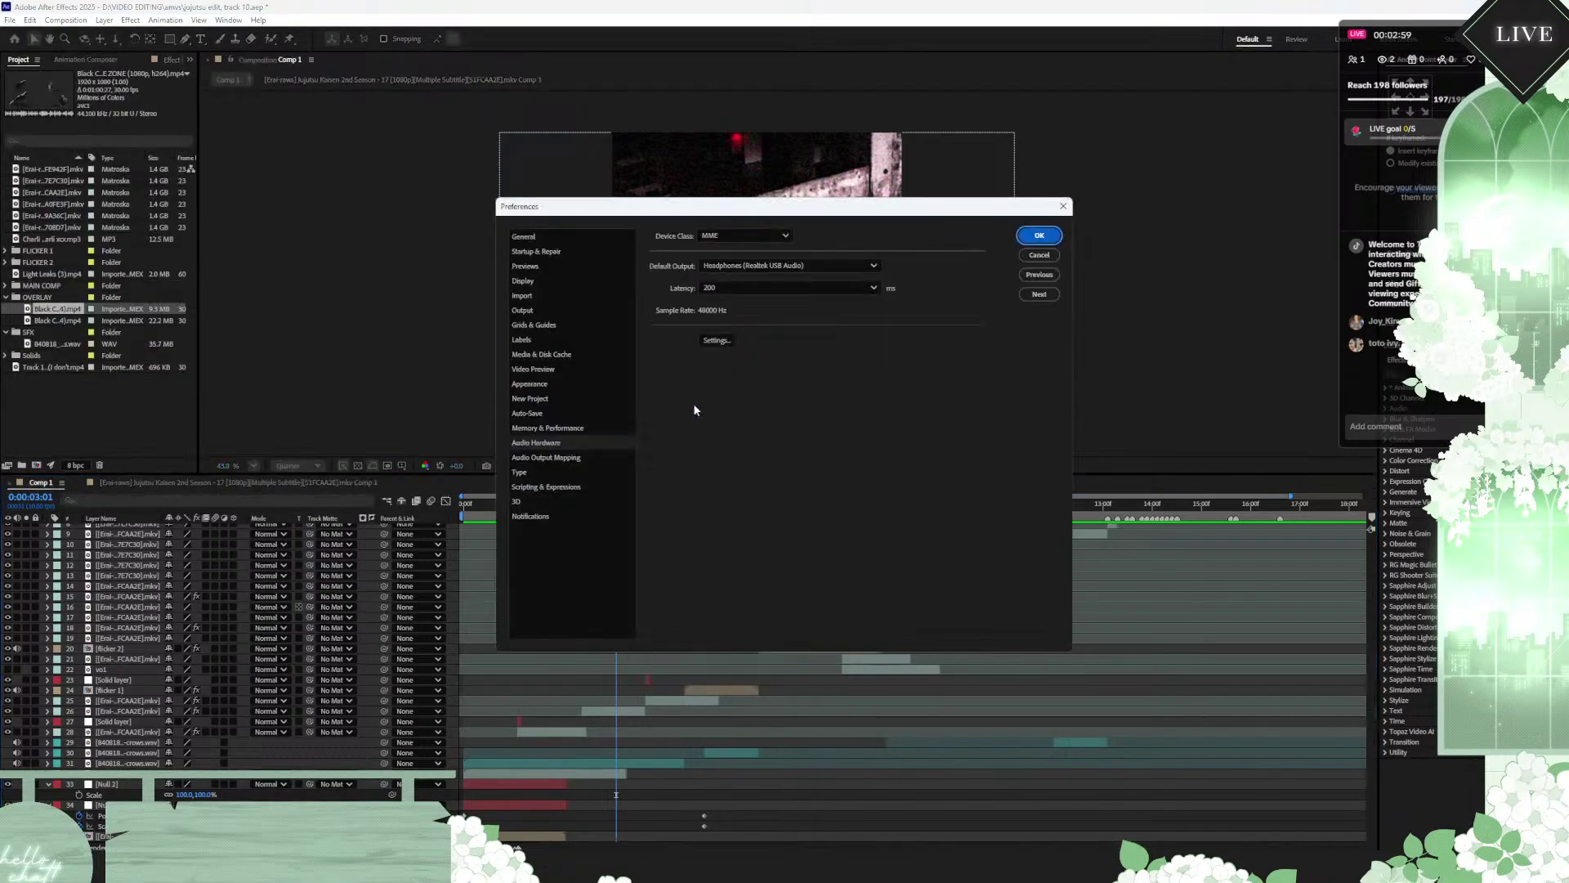
click(818, 265)
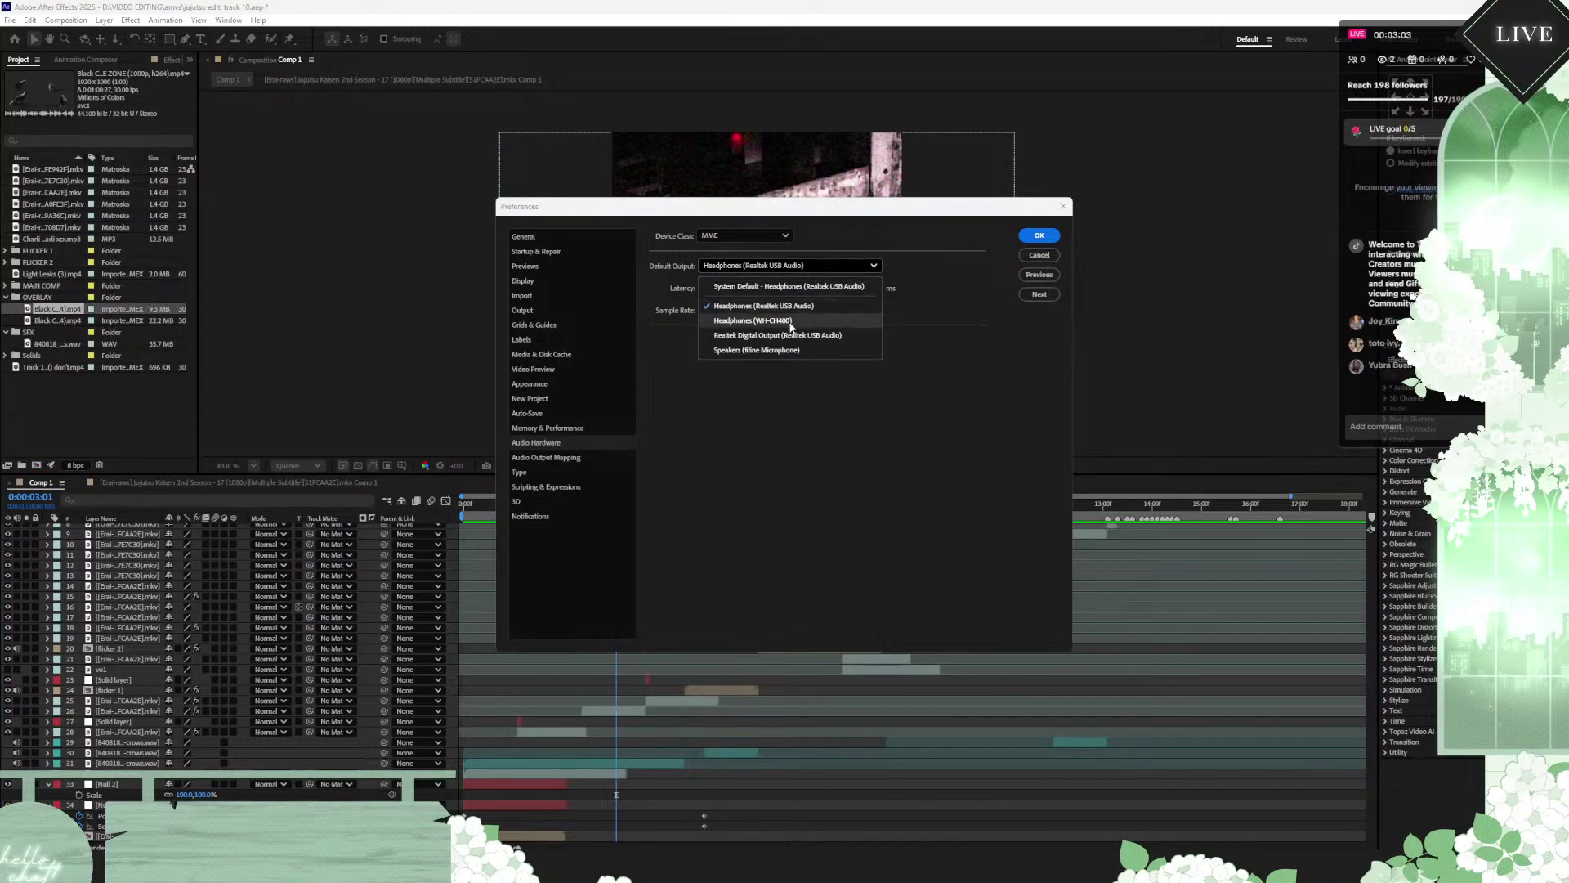
click(752, 320)
click(855, 489)
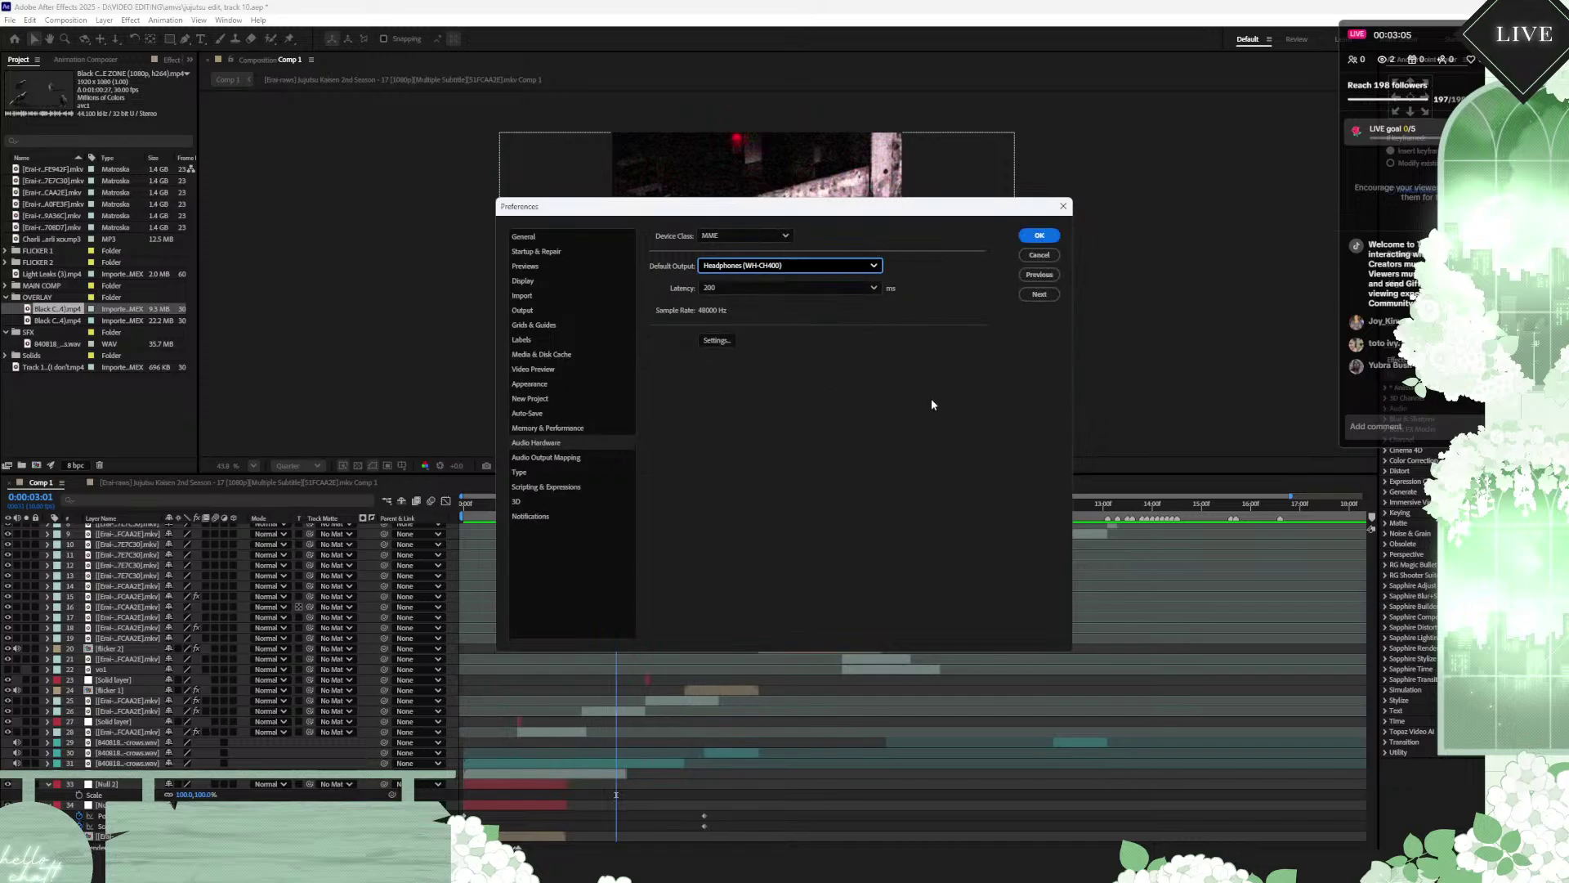
click(1039, 235)
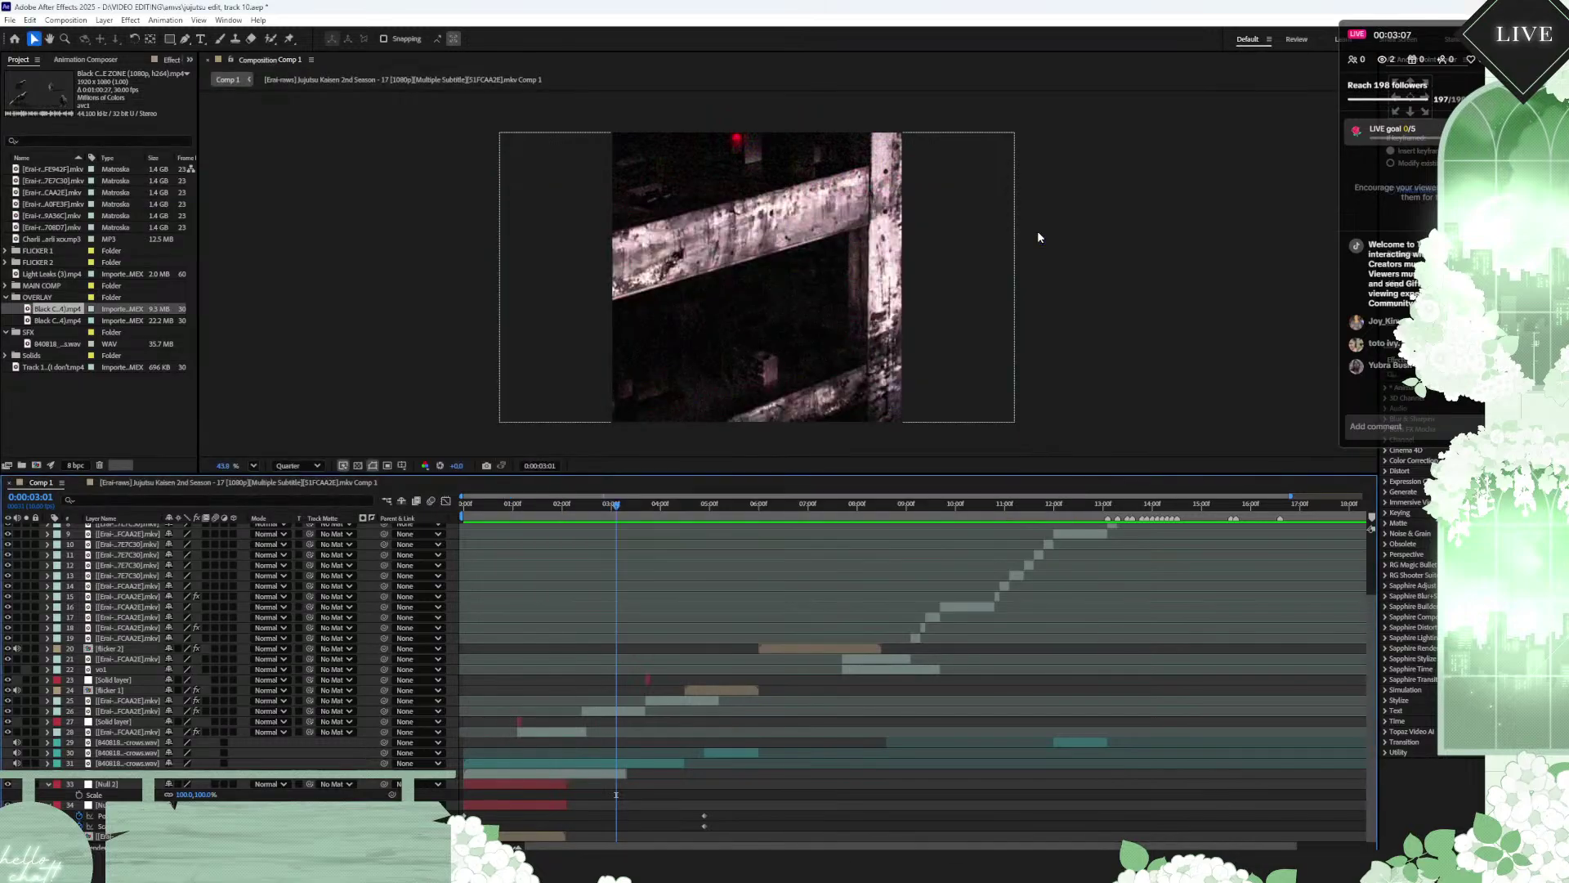
Step: Play Comp 1 from the start to about five seconds while raising the system volume to 67
drag(526, 513, 452, 512)
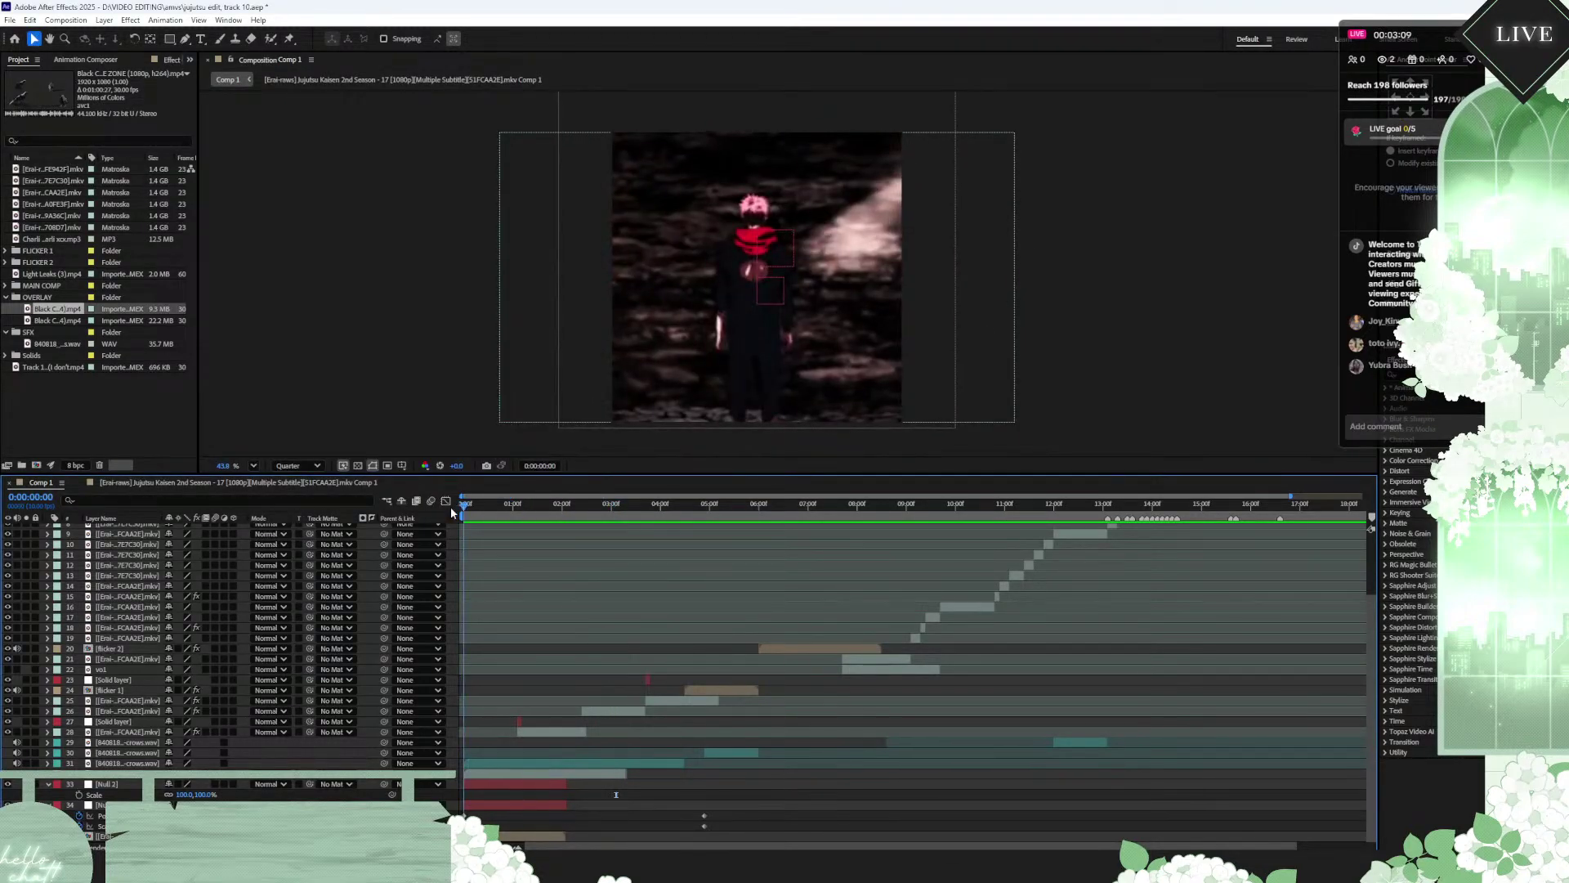
key(space)
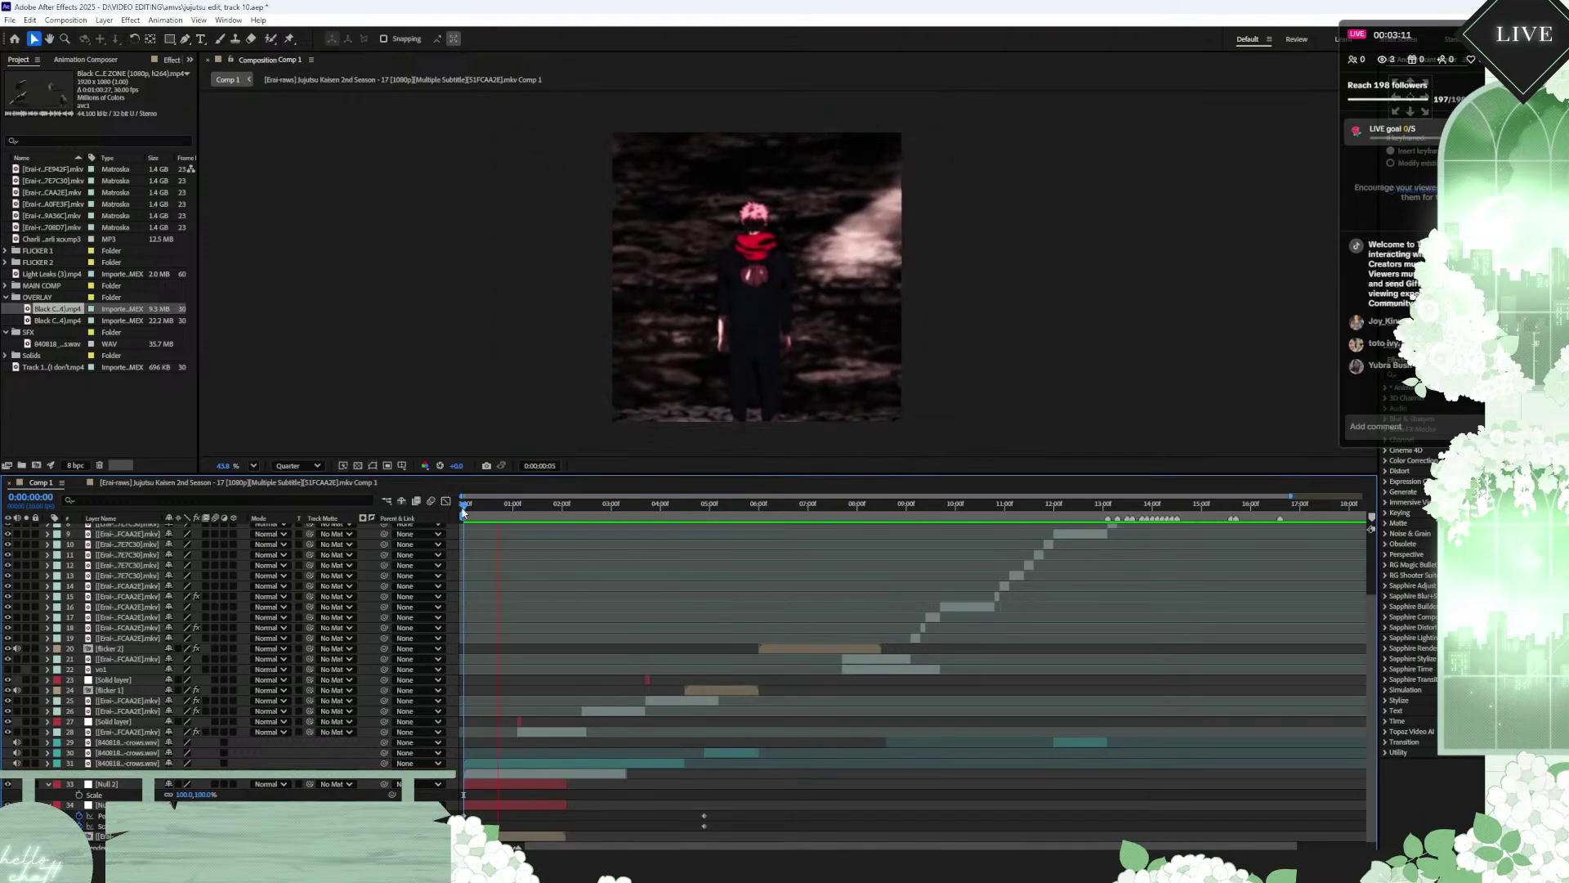
key(XF86AudioRaiseVolume)
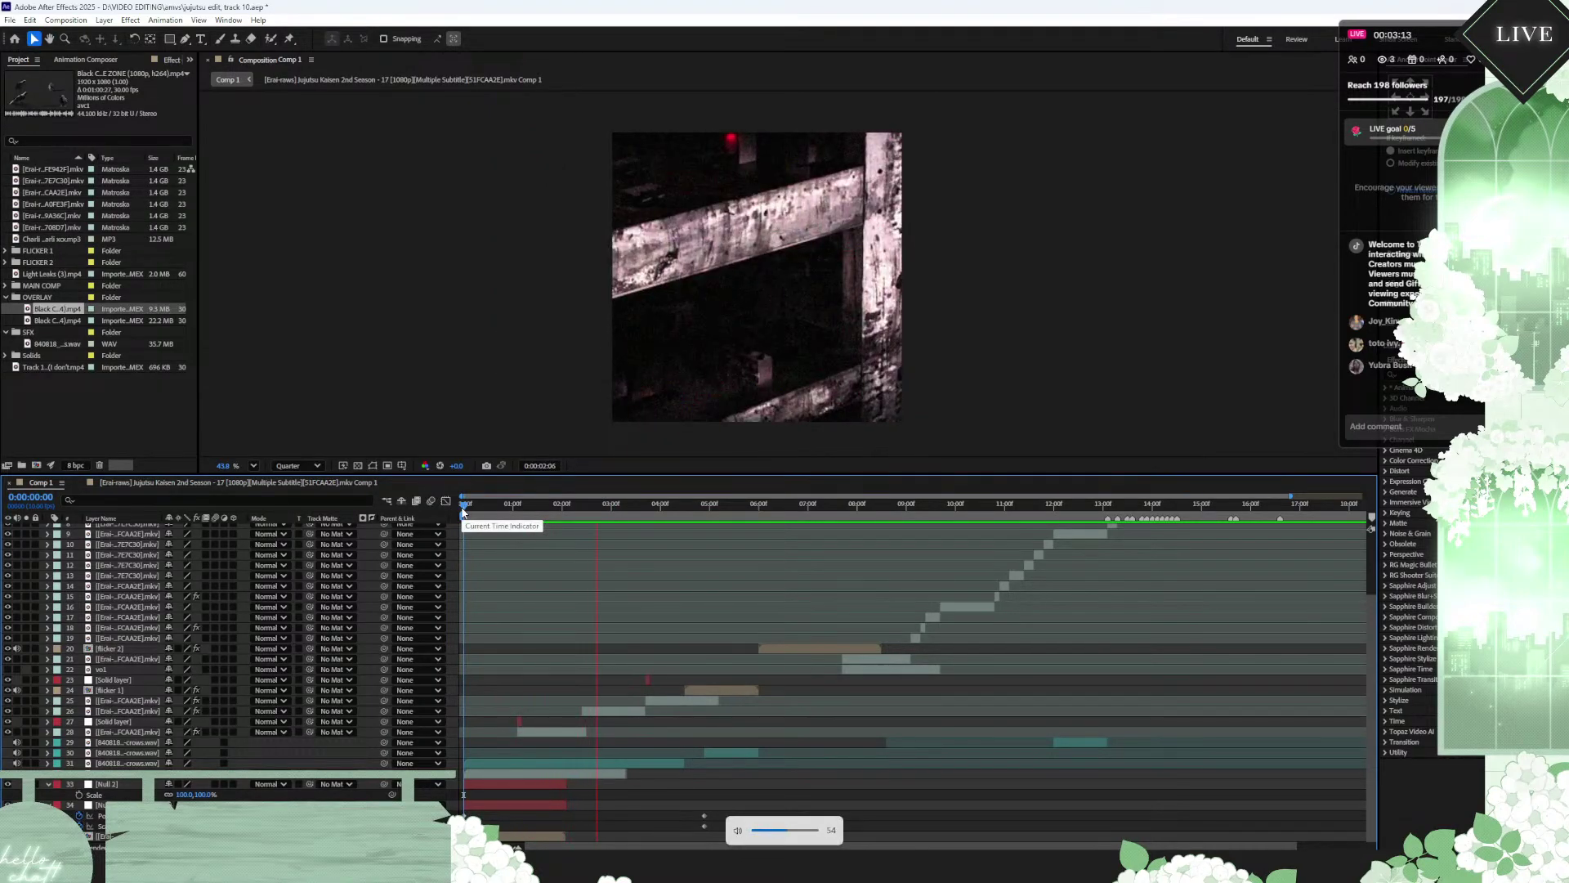
key(XF86AudioRaiseVolume)
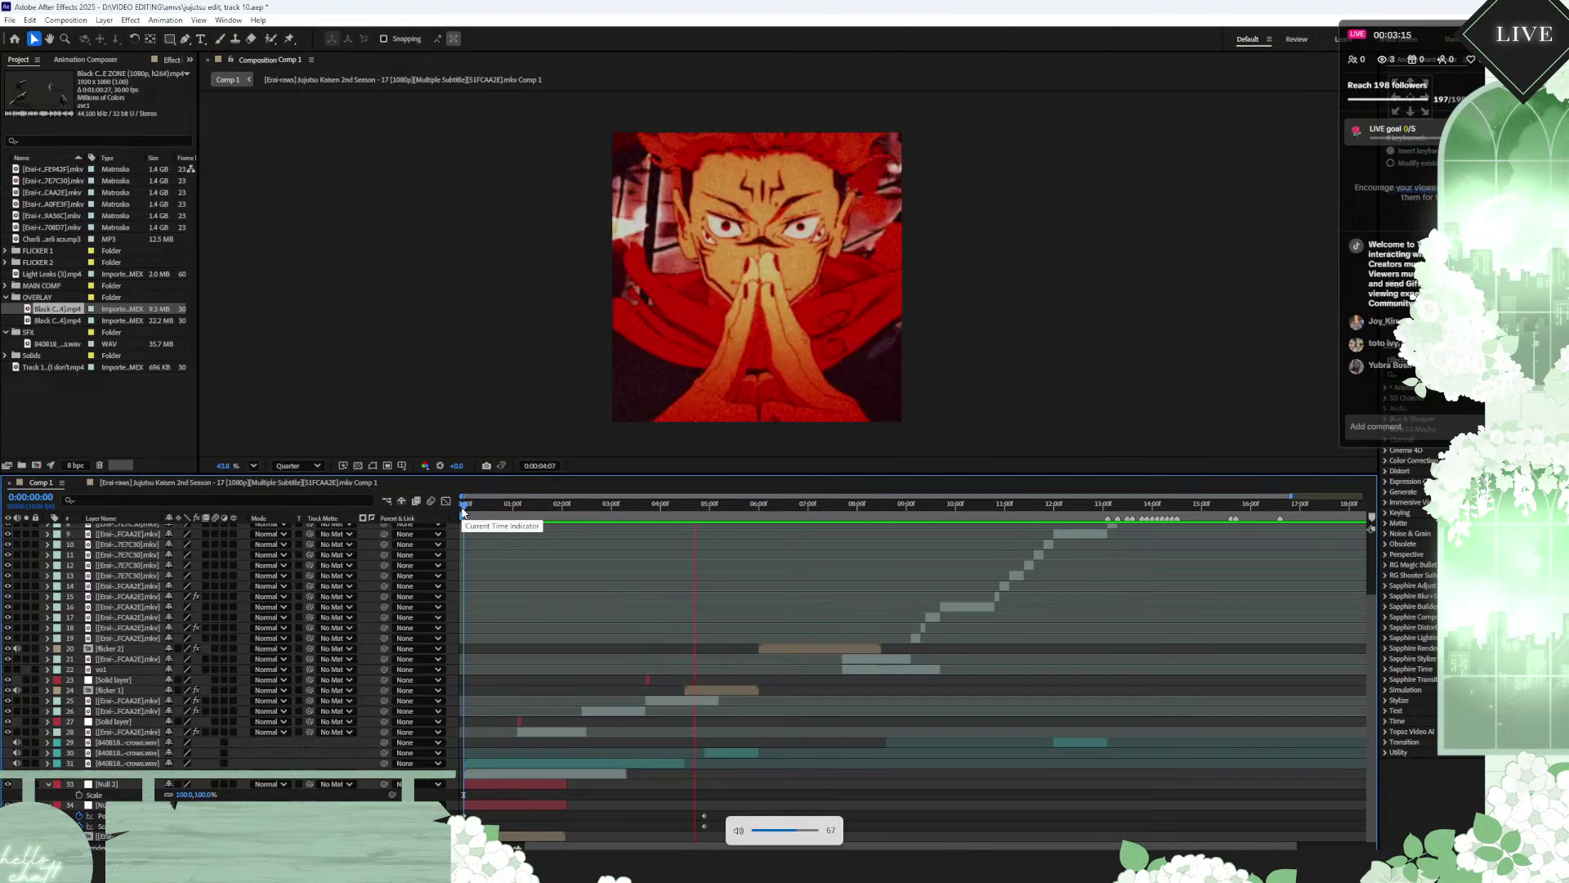
key(space)
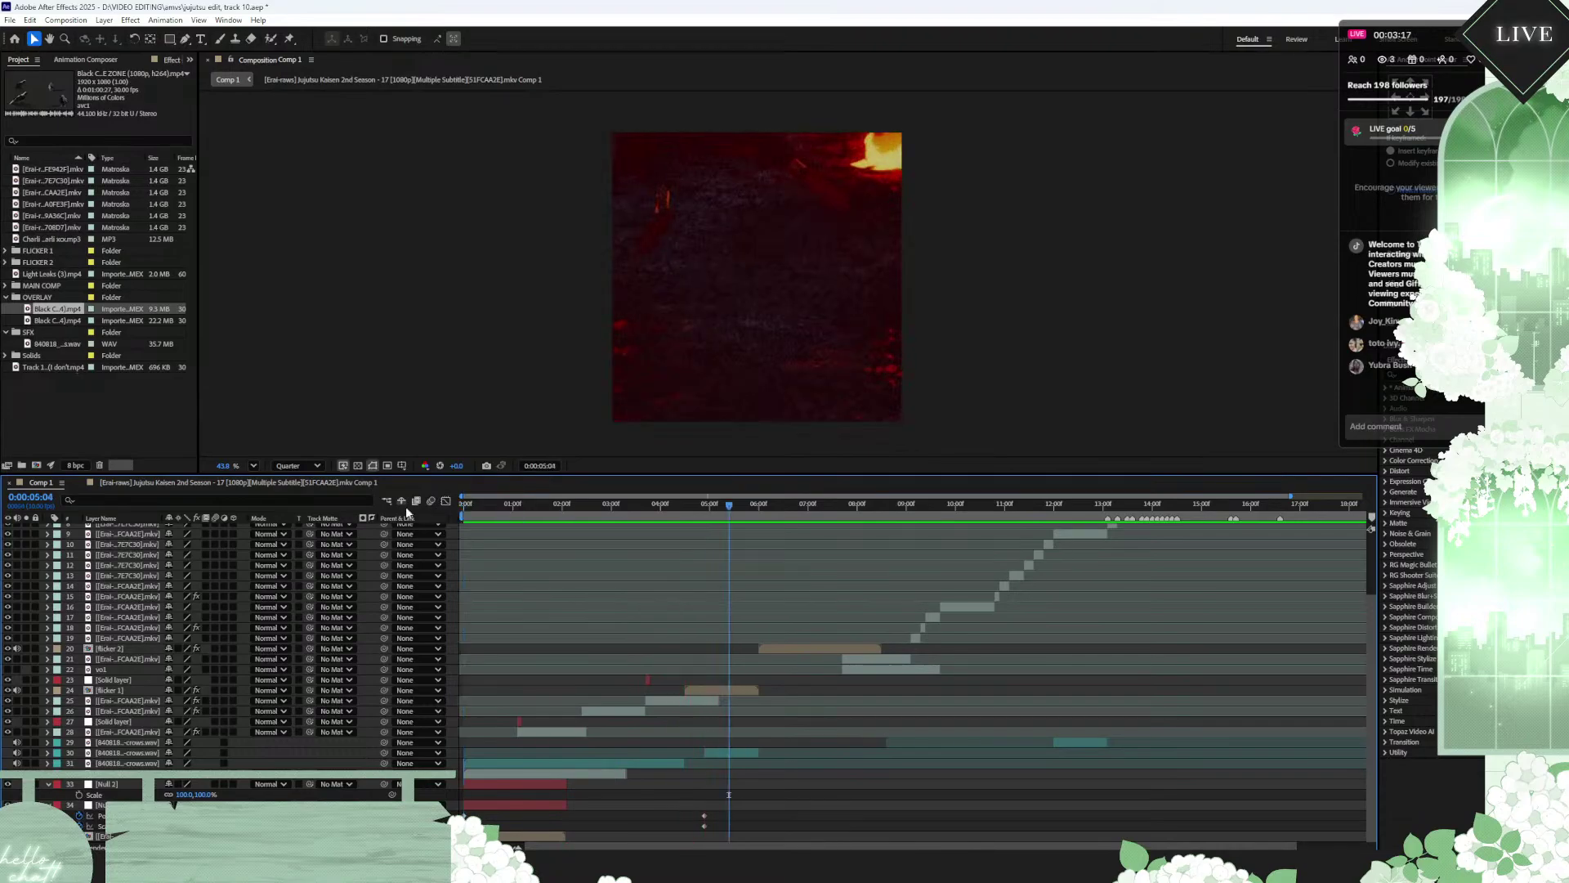
Step: Play Comp 1 from the start, stopping and resuming playback, until about 11 seconds to review the edit and its sound
click(464, 507)
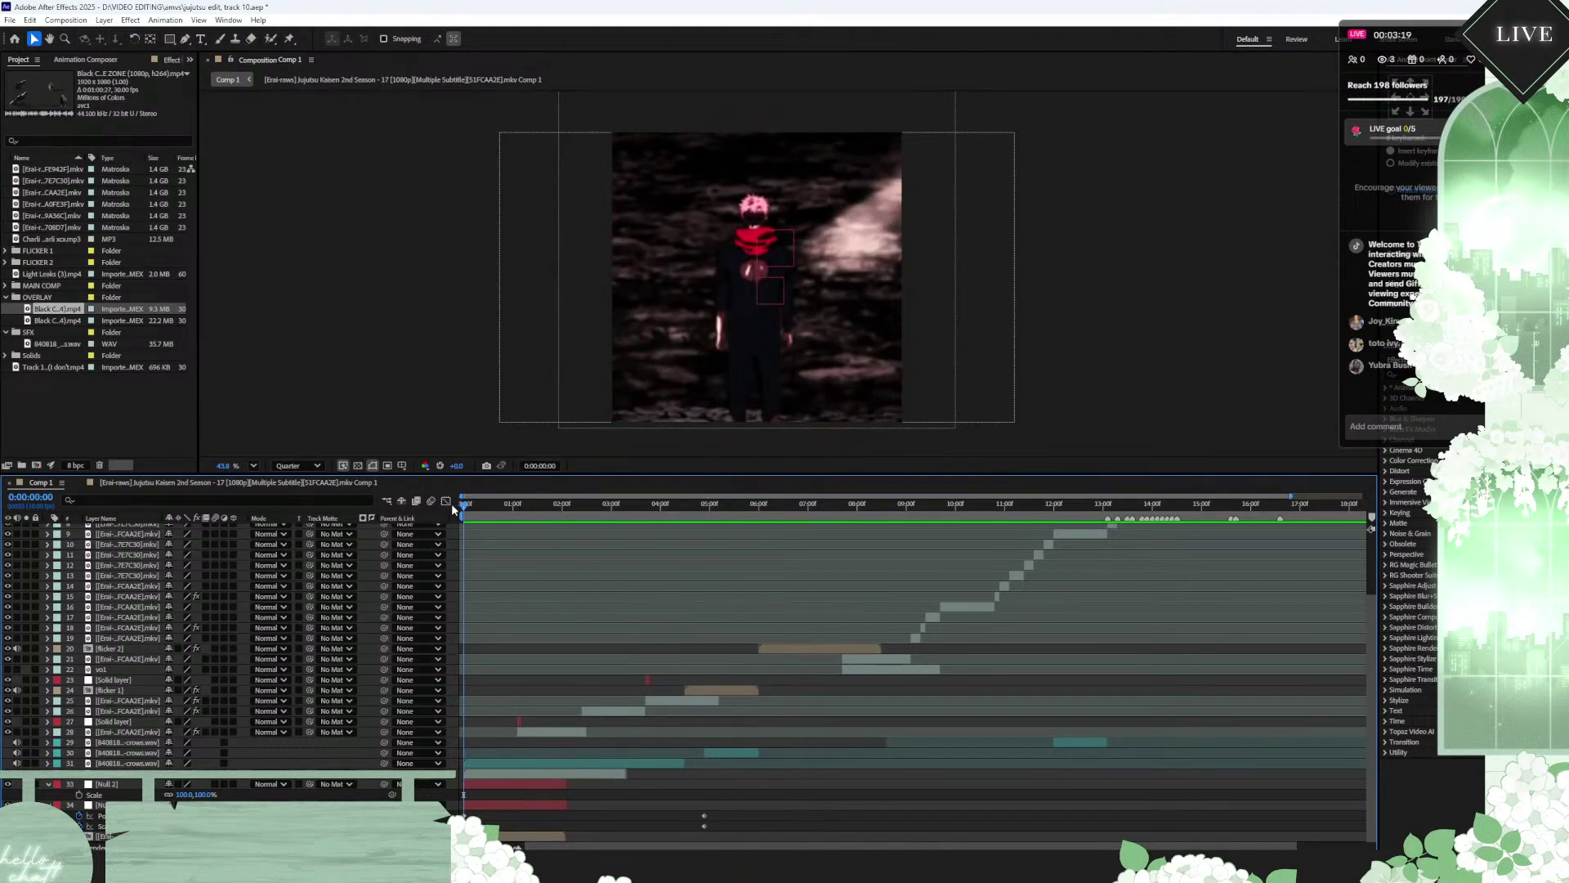
key(space)
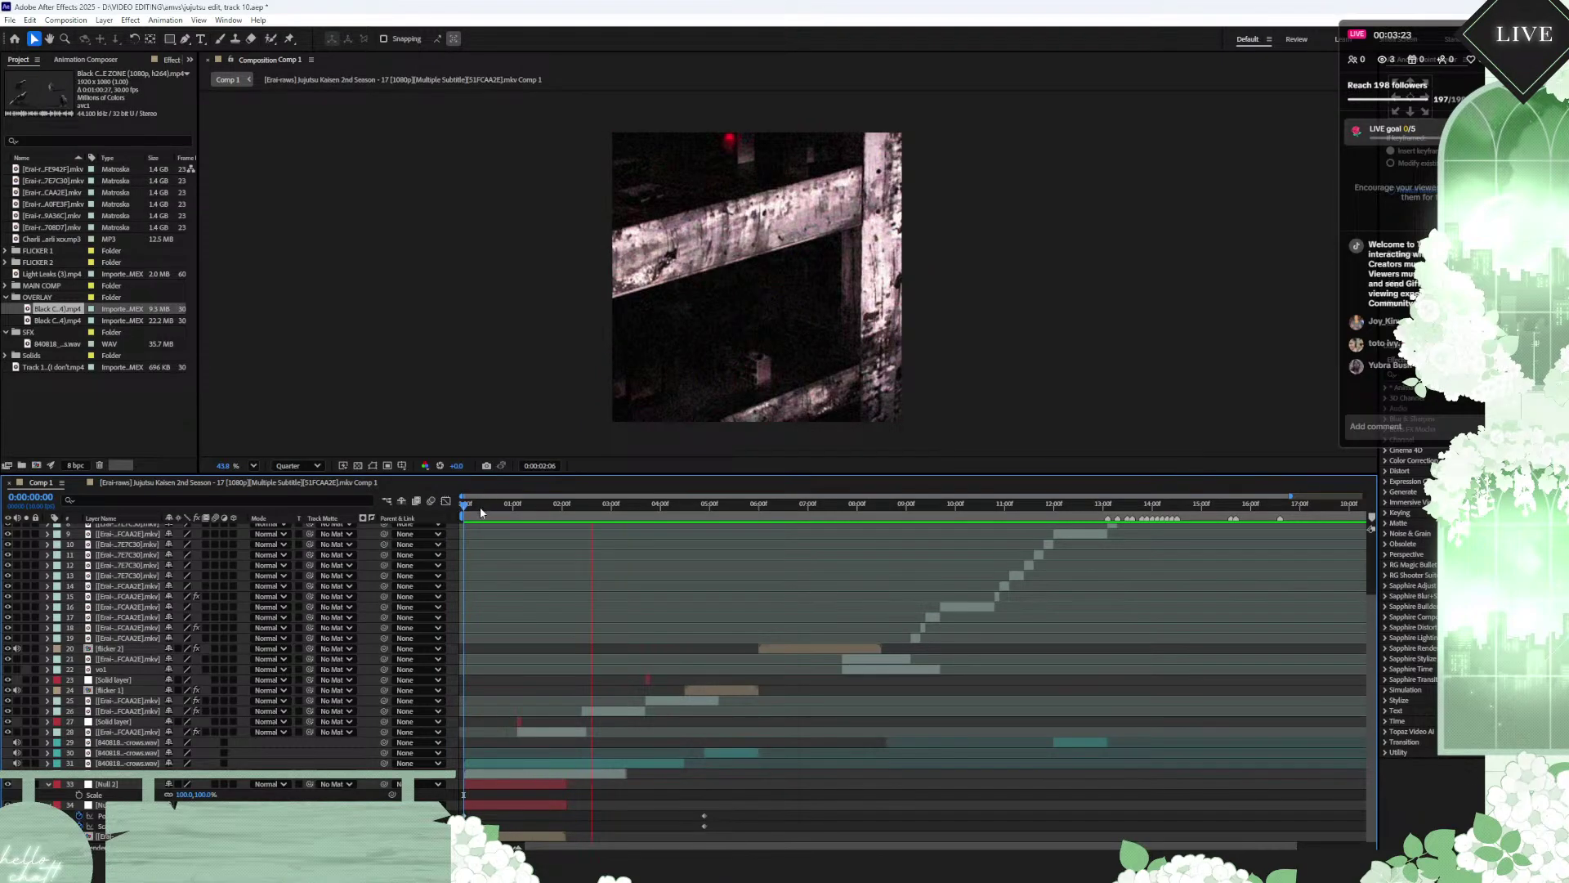
key(space)
key(space)
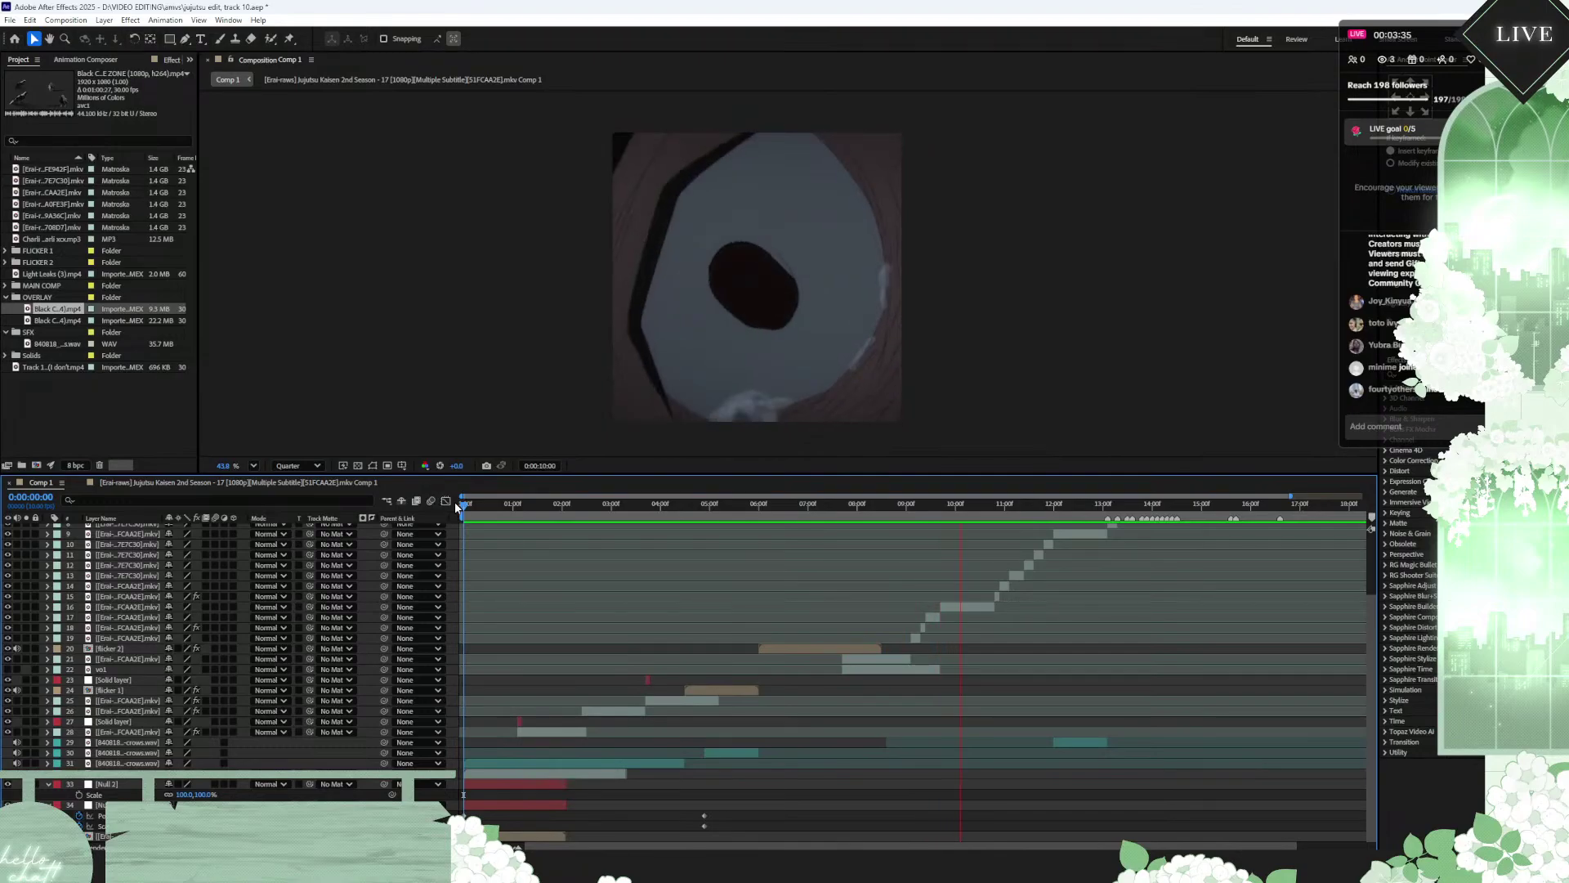
key(space)
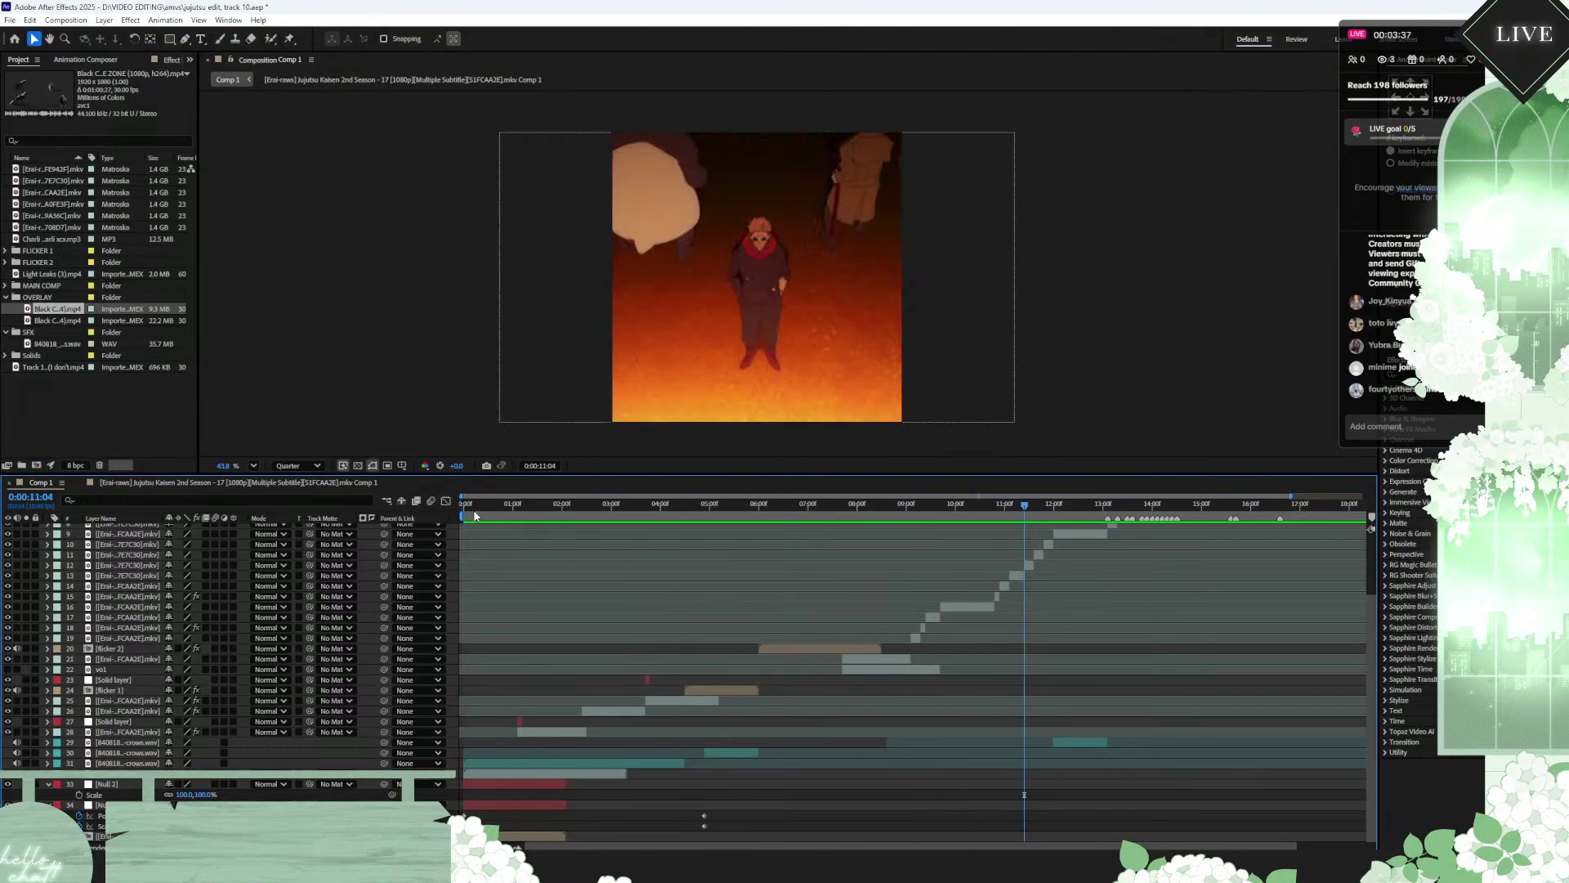
Step: Turn on the audio of the vo1 layer at about 0:00:08:07 in Comp 1
drag(484, 515, 891, 523)
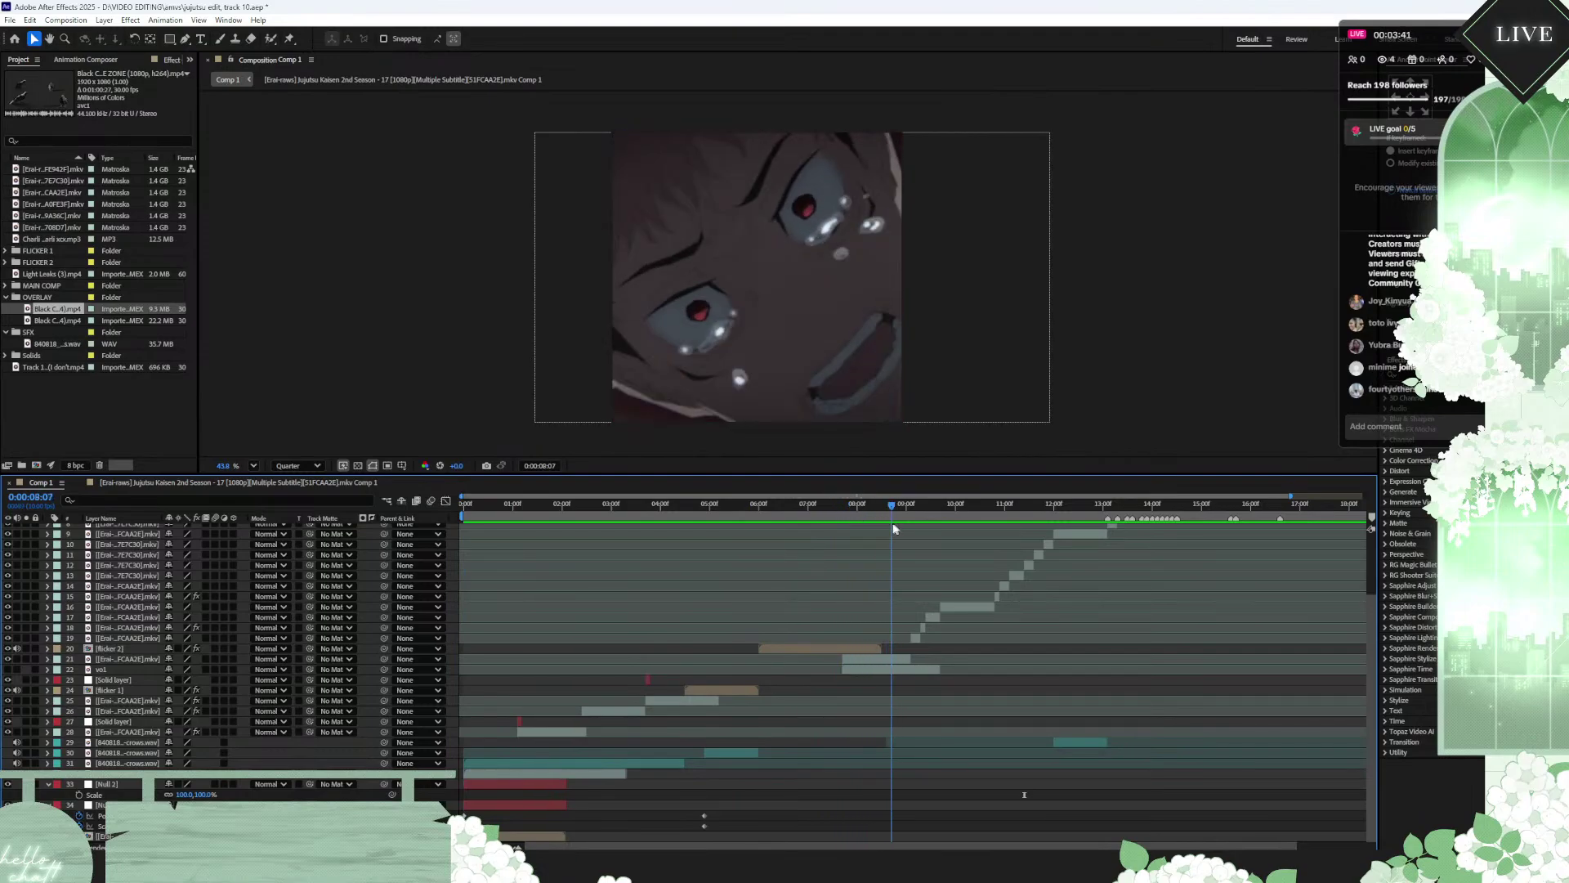
scroll(903, 631, up, 5)
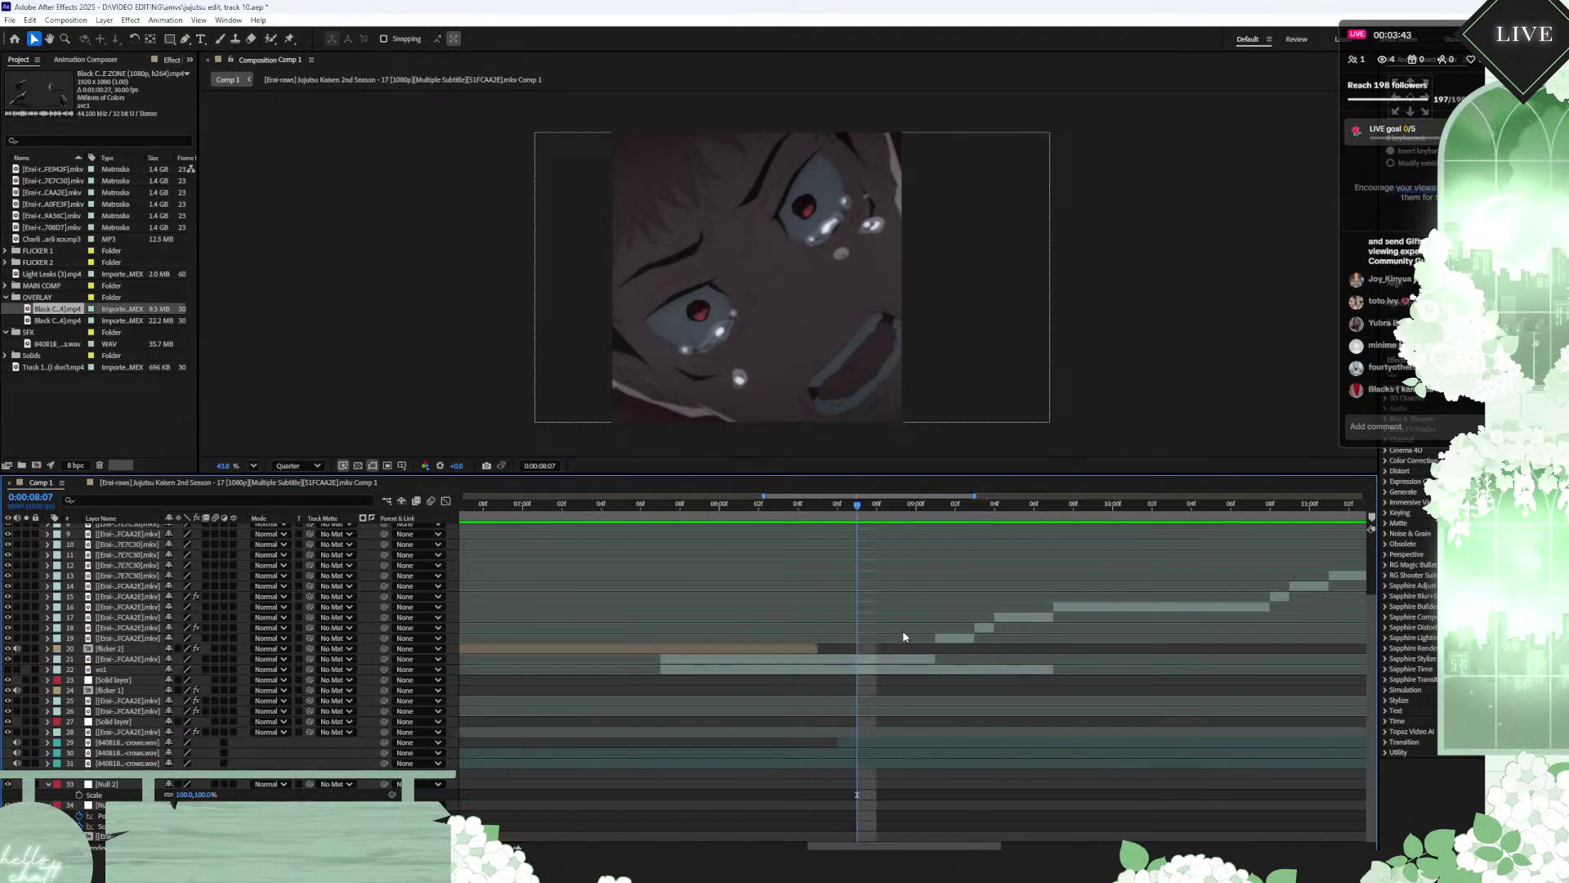
click(740, 669)
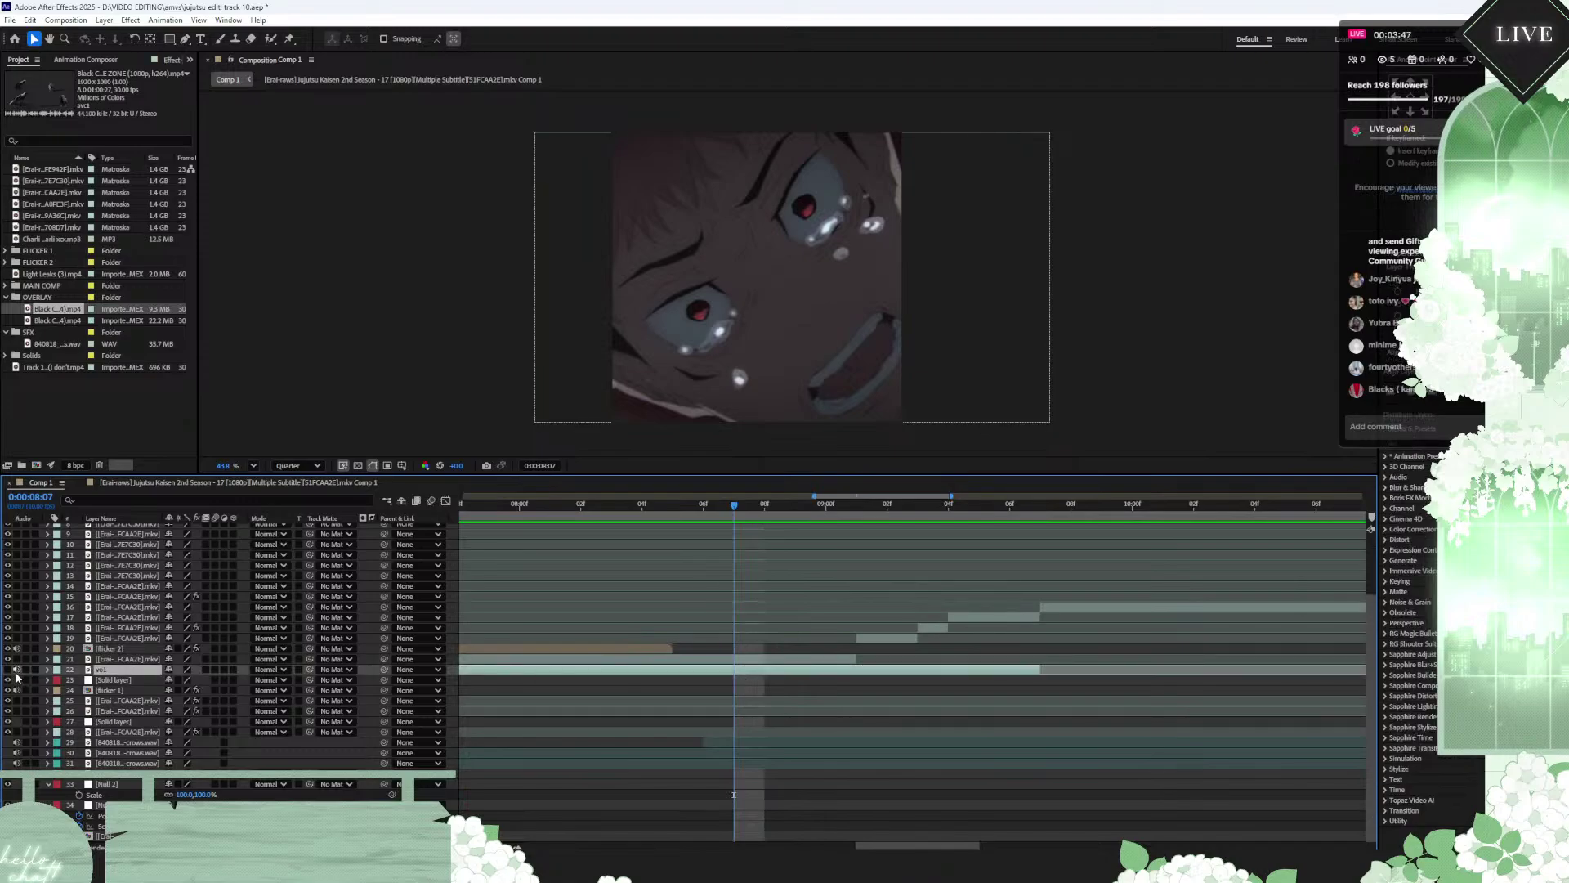
scroll(603, 649, down, 4)
Step: Play Comp 1 from 0:00:07:06 and again from 0:00:08:08 to hear the vo1 voice audio against the edit
click(642, 505)
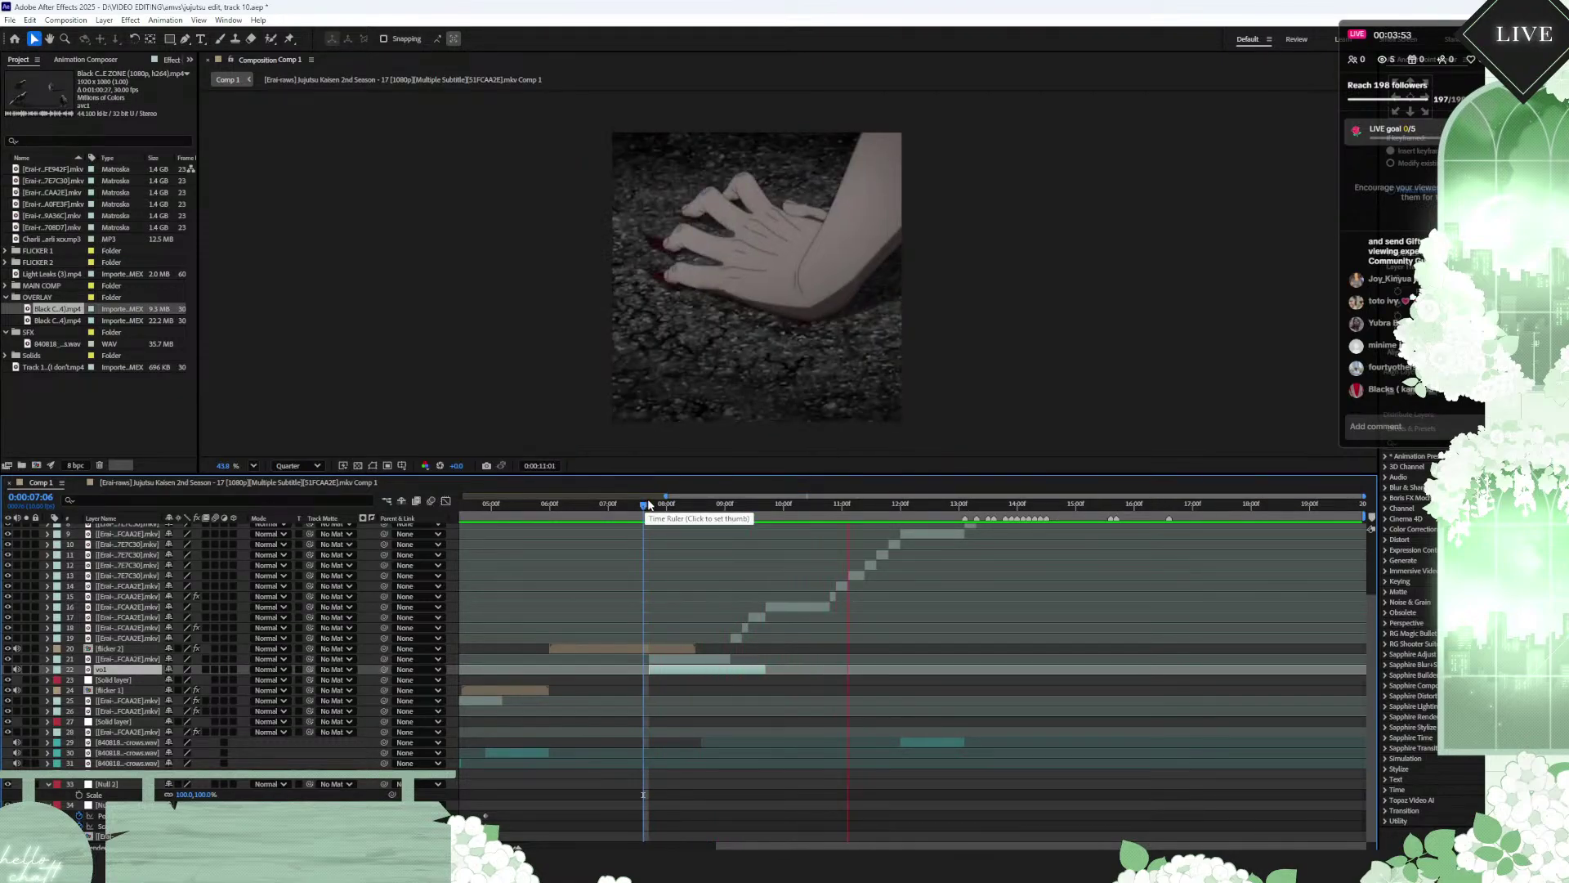
mouse_move(645, 505)
mouse_down()
mouse_move(755, 505)
mouse_move(643, 504)
mouse_up()
key(space)
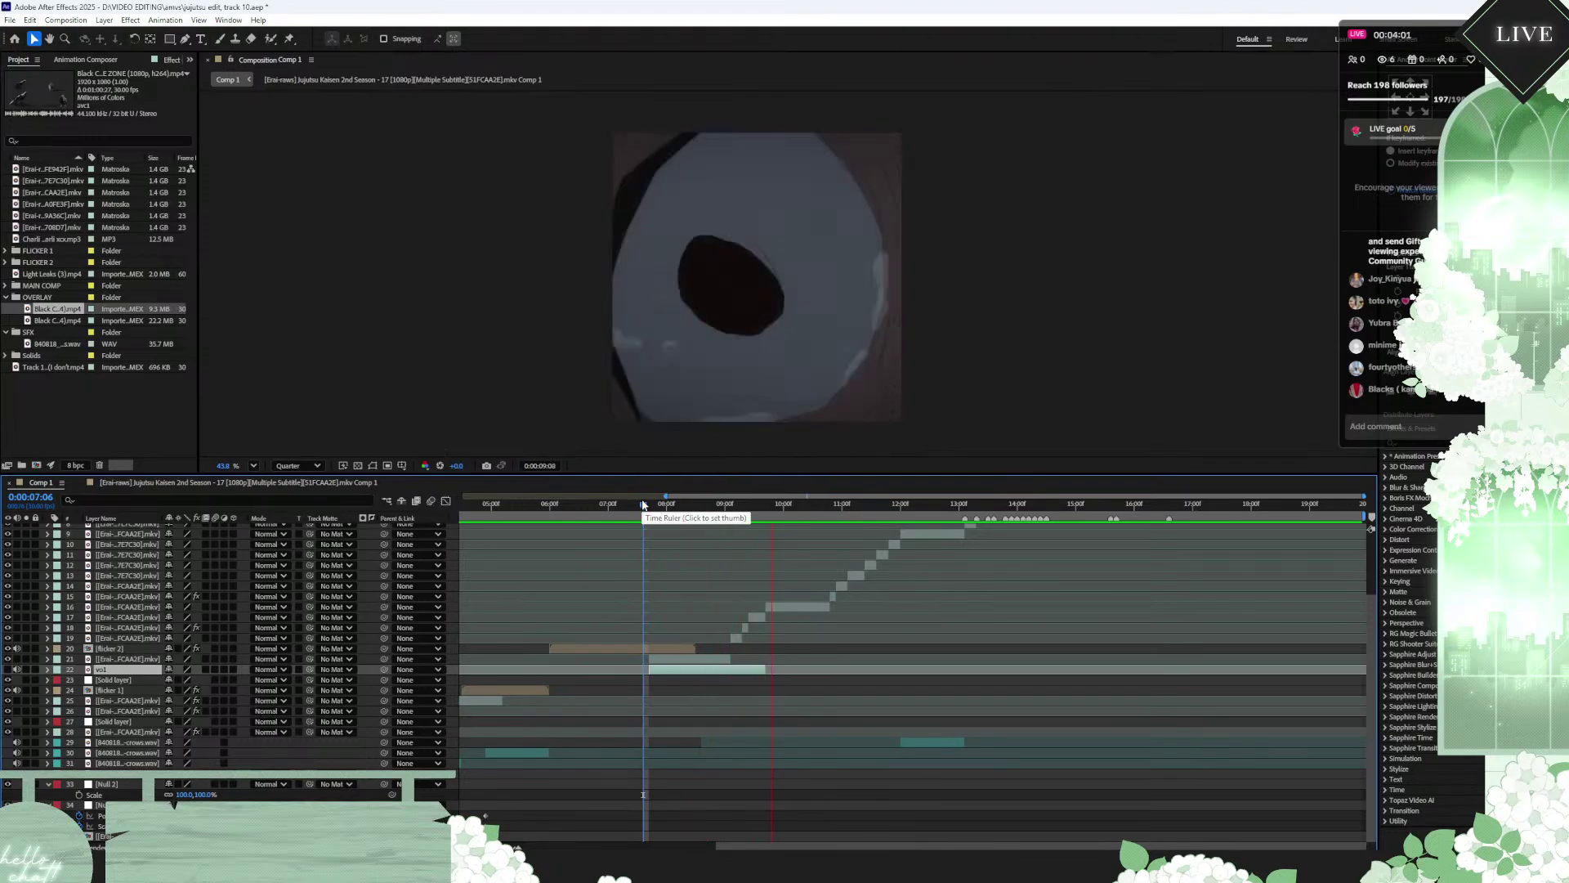
key(space)
drag(652, 504, 716, 505)
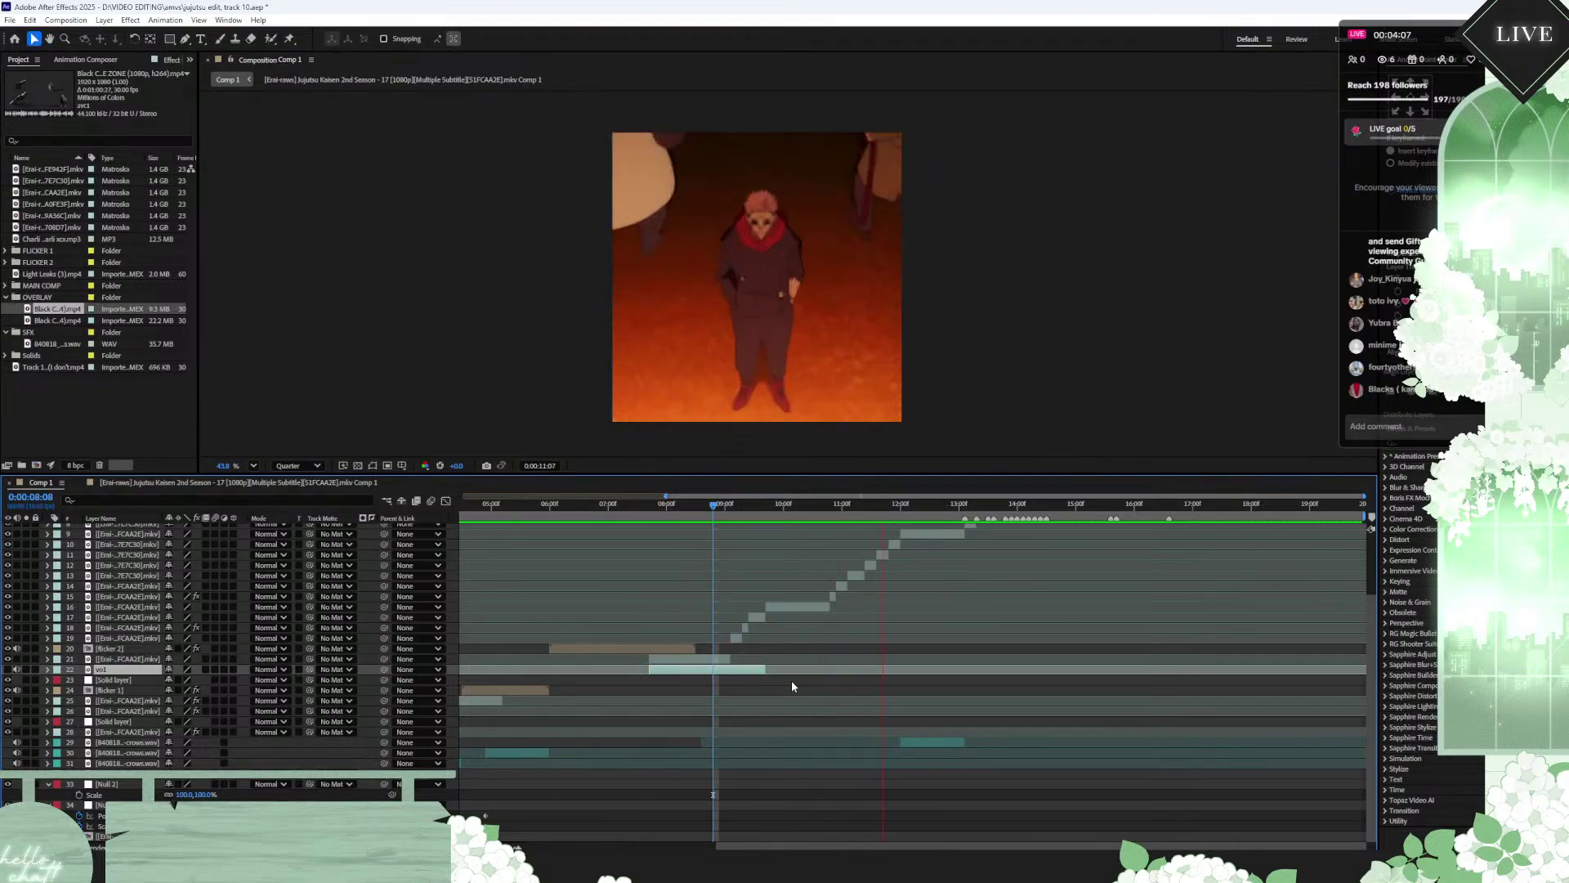
key(space)
Step: Extend the end of the vo1 layer to 0:00:12:00 and set its label colour to Orange
drag(767, 671, 981, 670)
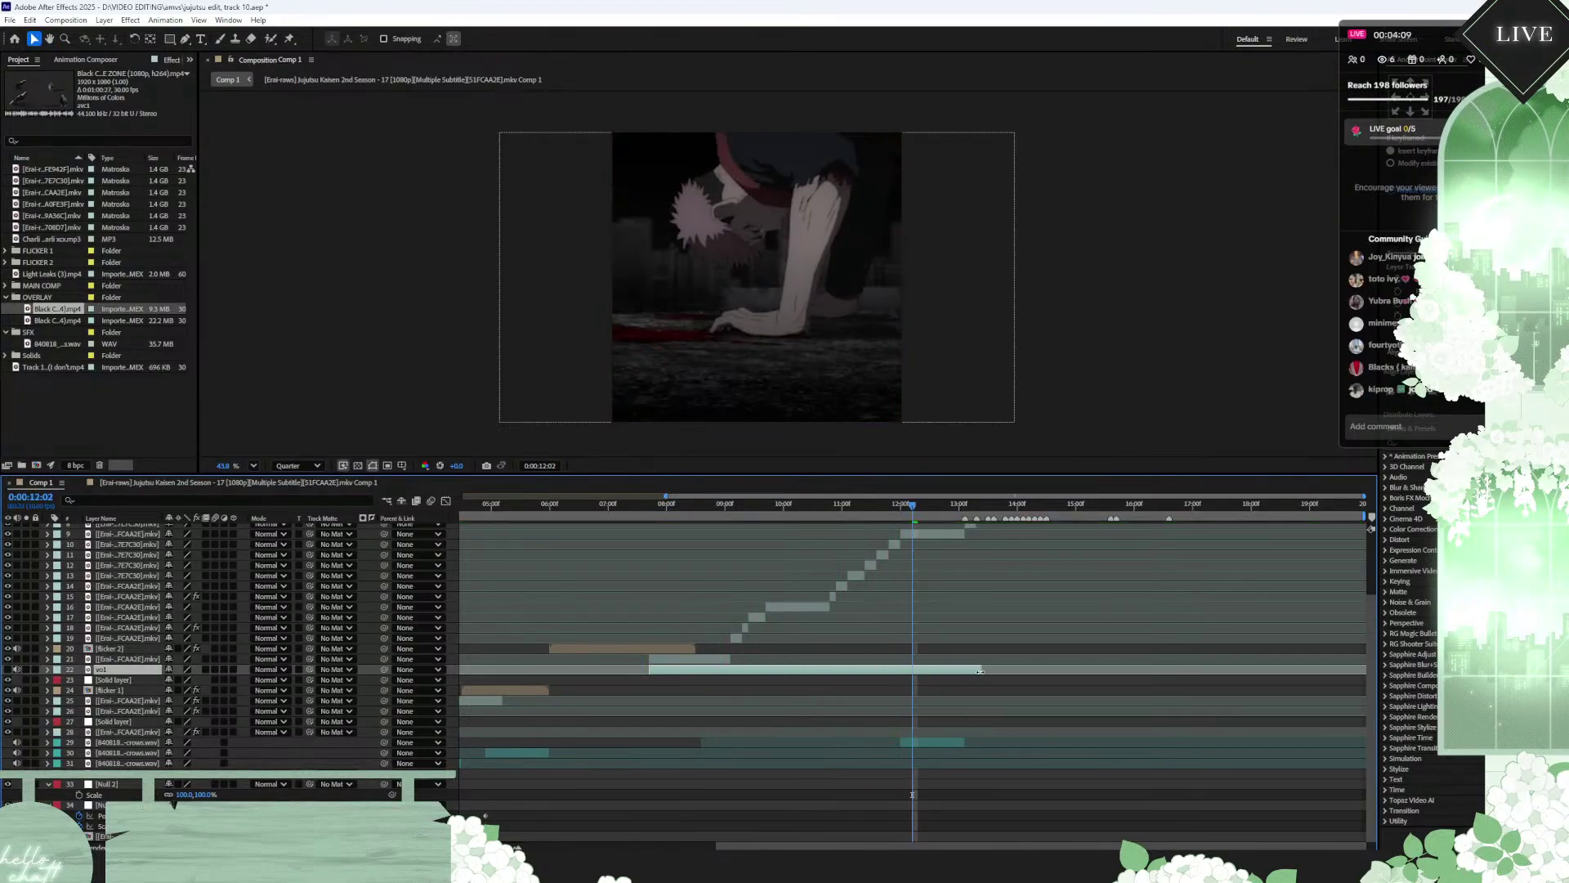
click(746, 505)
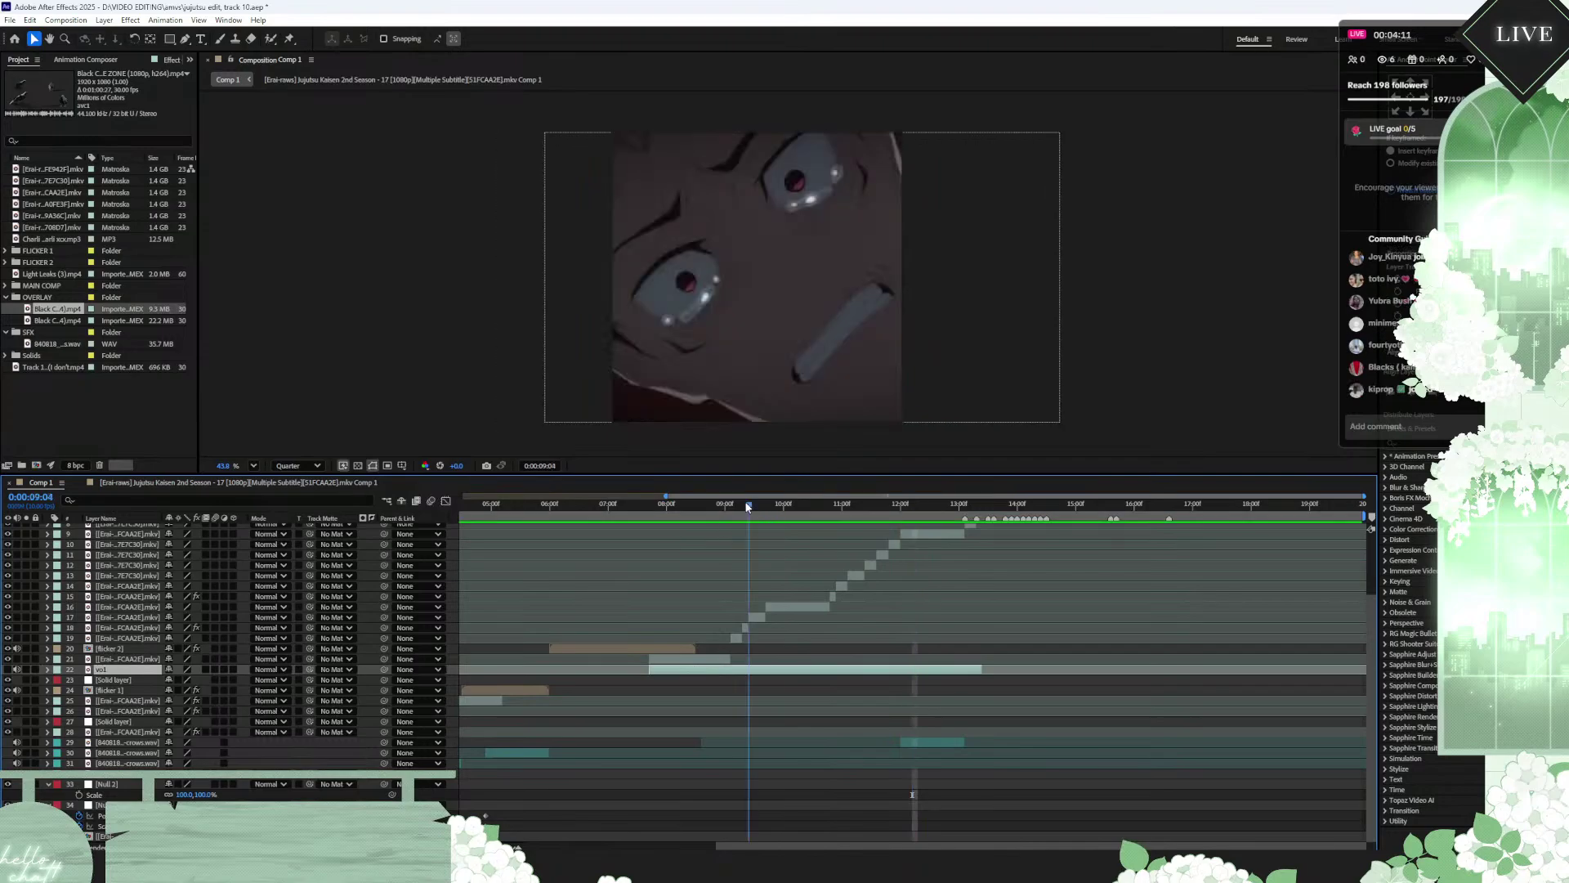
key(space)
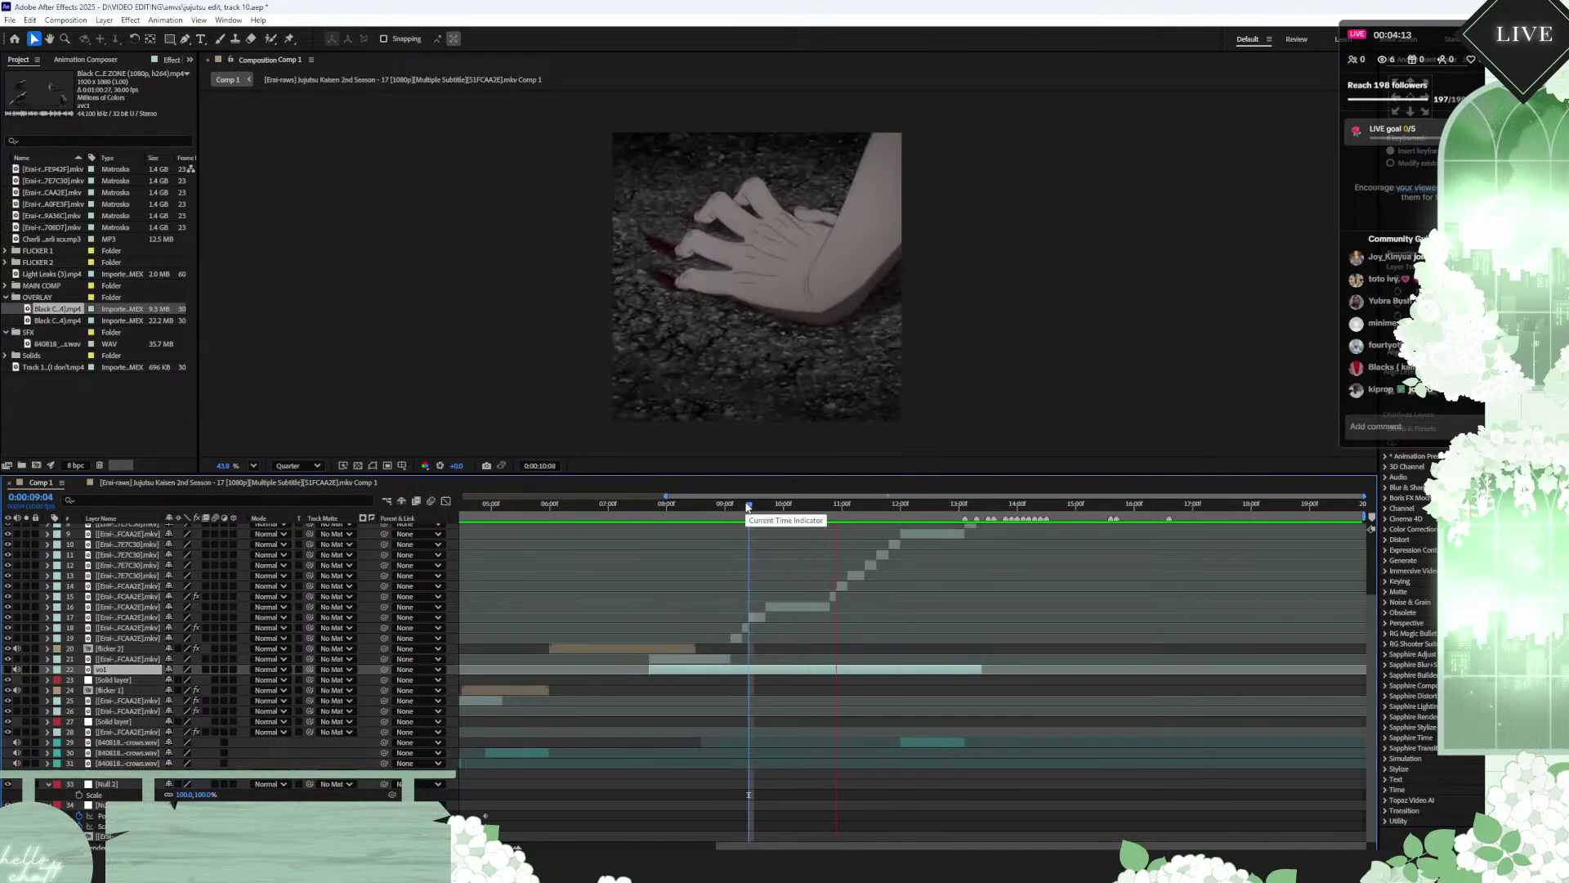
click(900, 503)
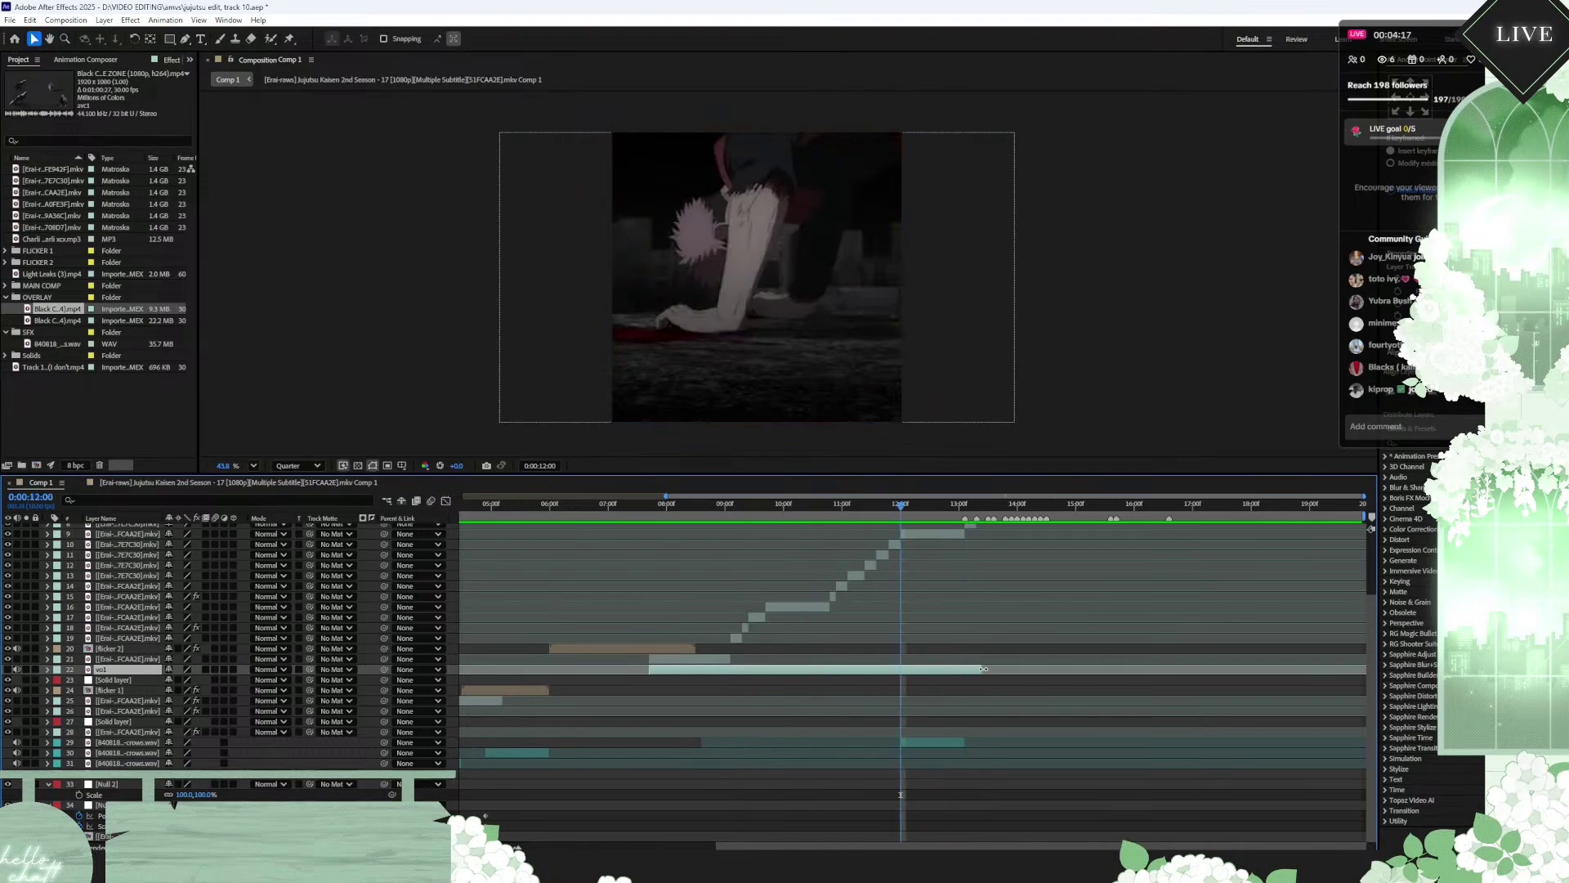
drag(984, 668, 901, 668)
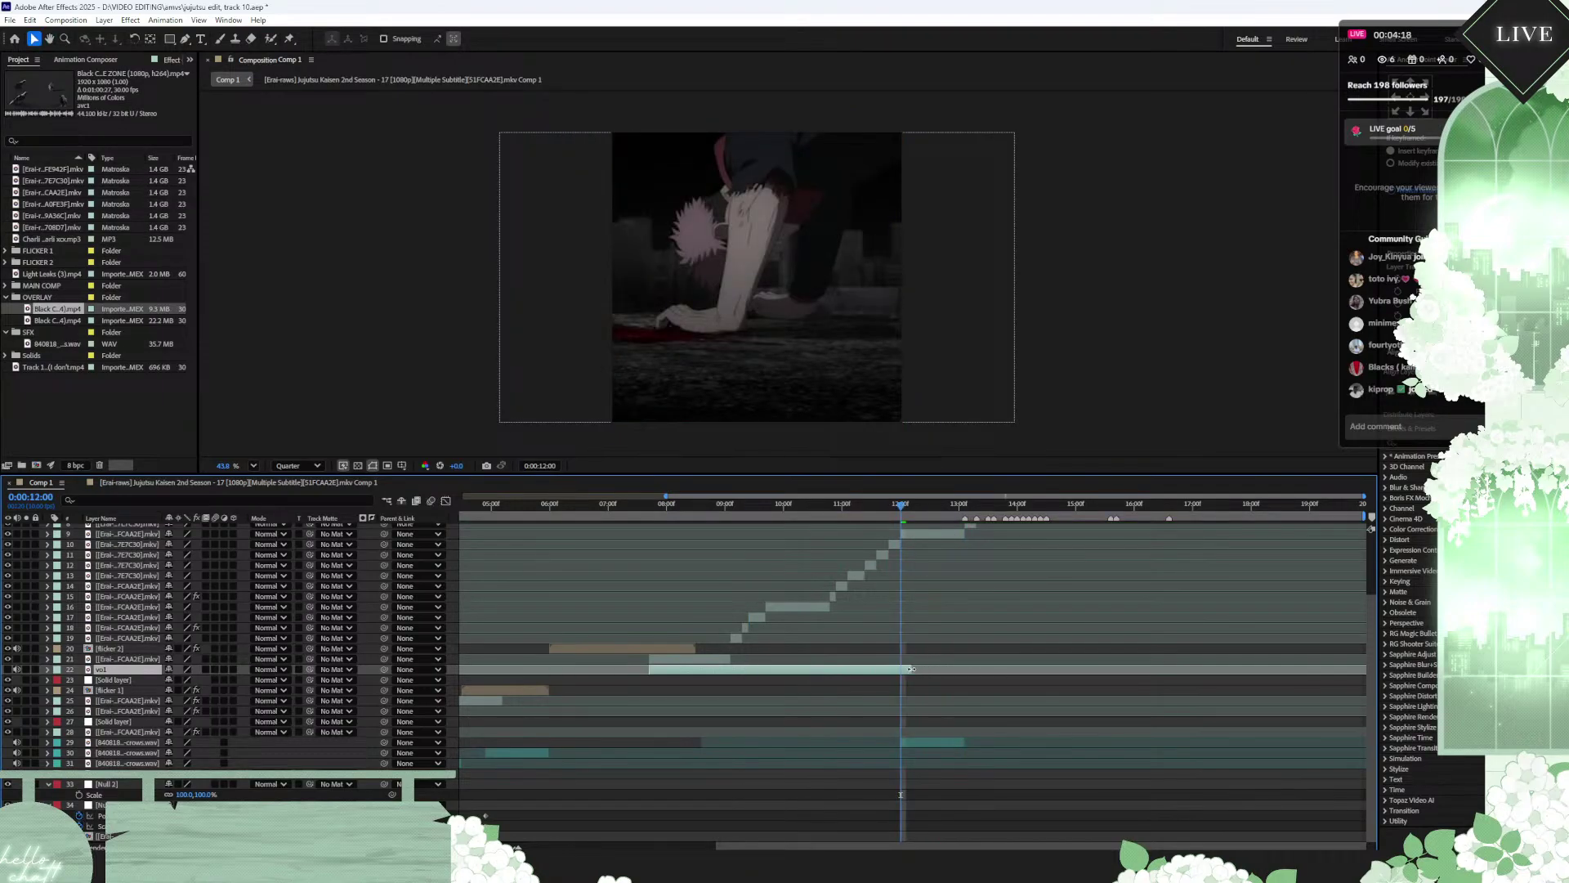
click(56, 670)
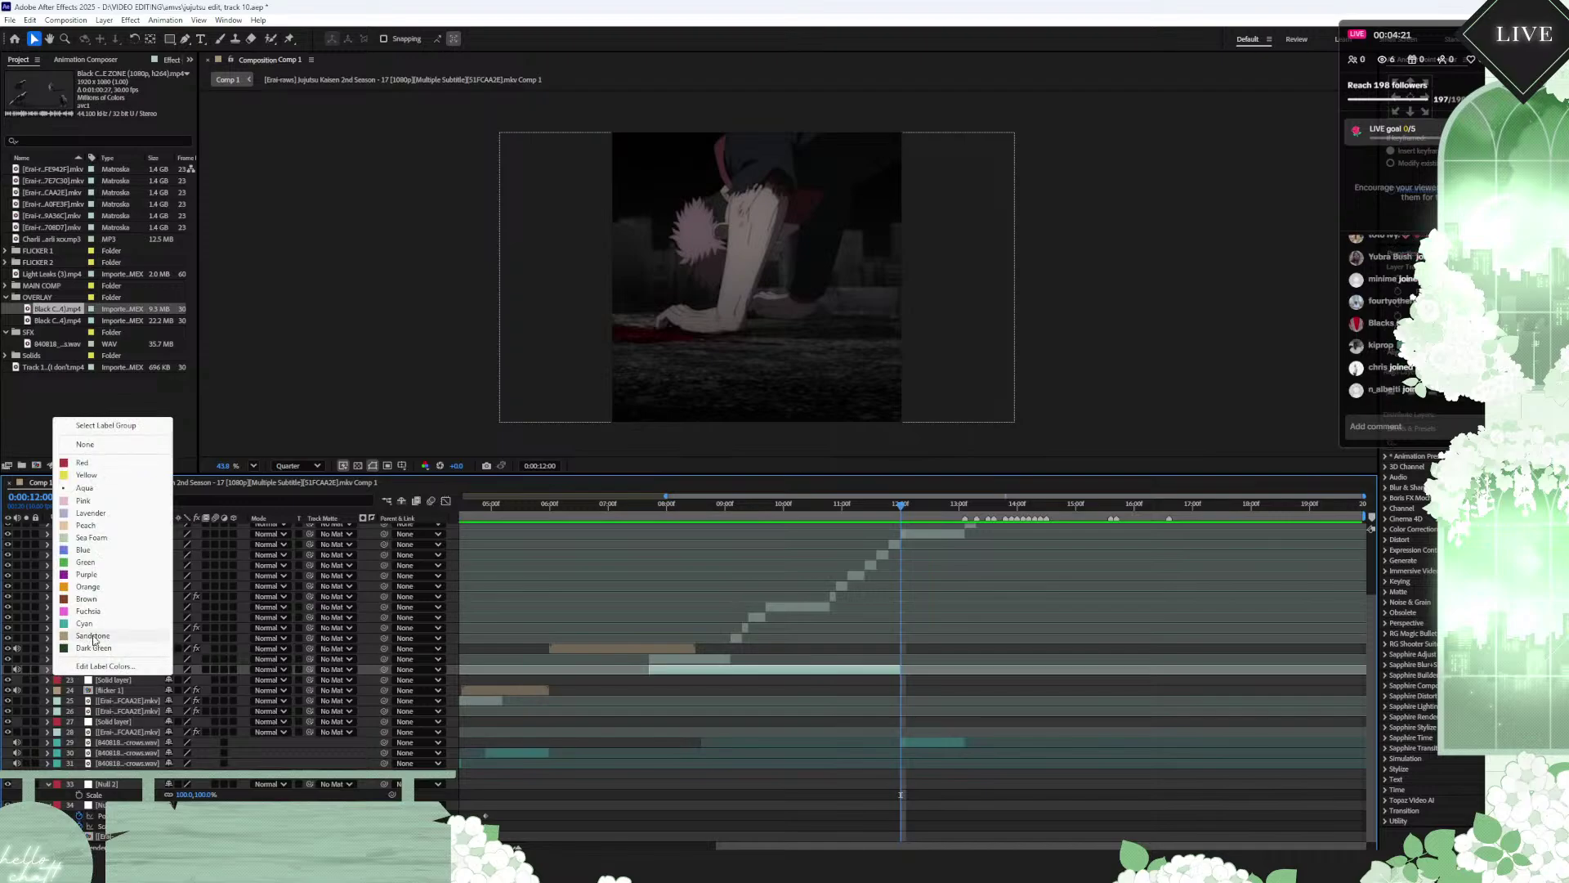
click(97, 587)
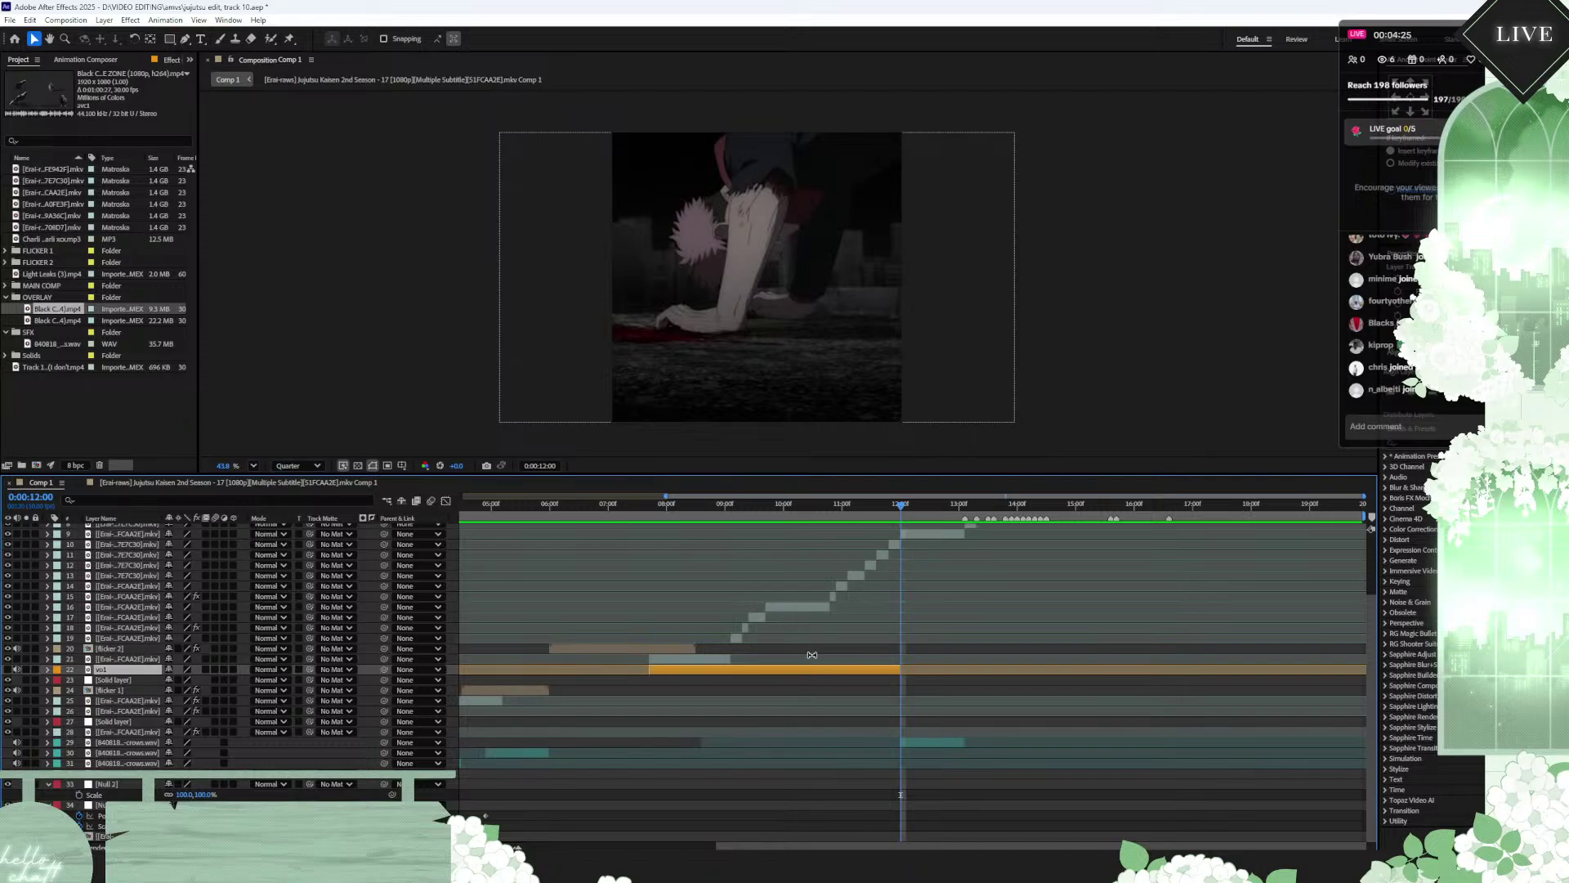
Step: Turn on the audio of the clip starting at 0:00:12:00 and play it back from 0:00:11:06
click(781, 533)
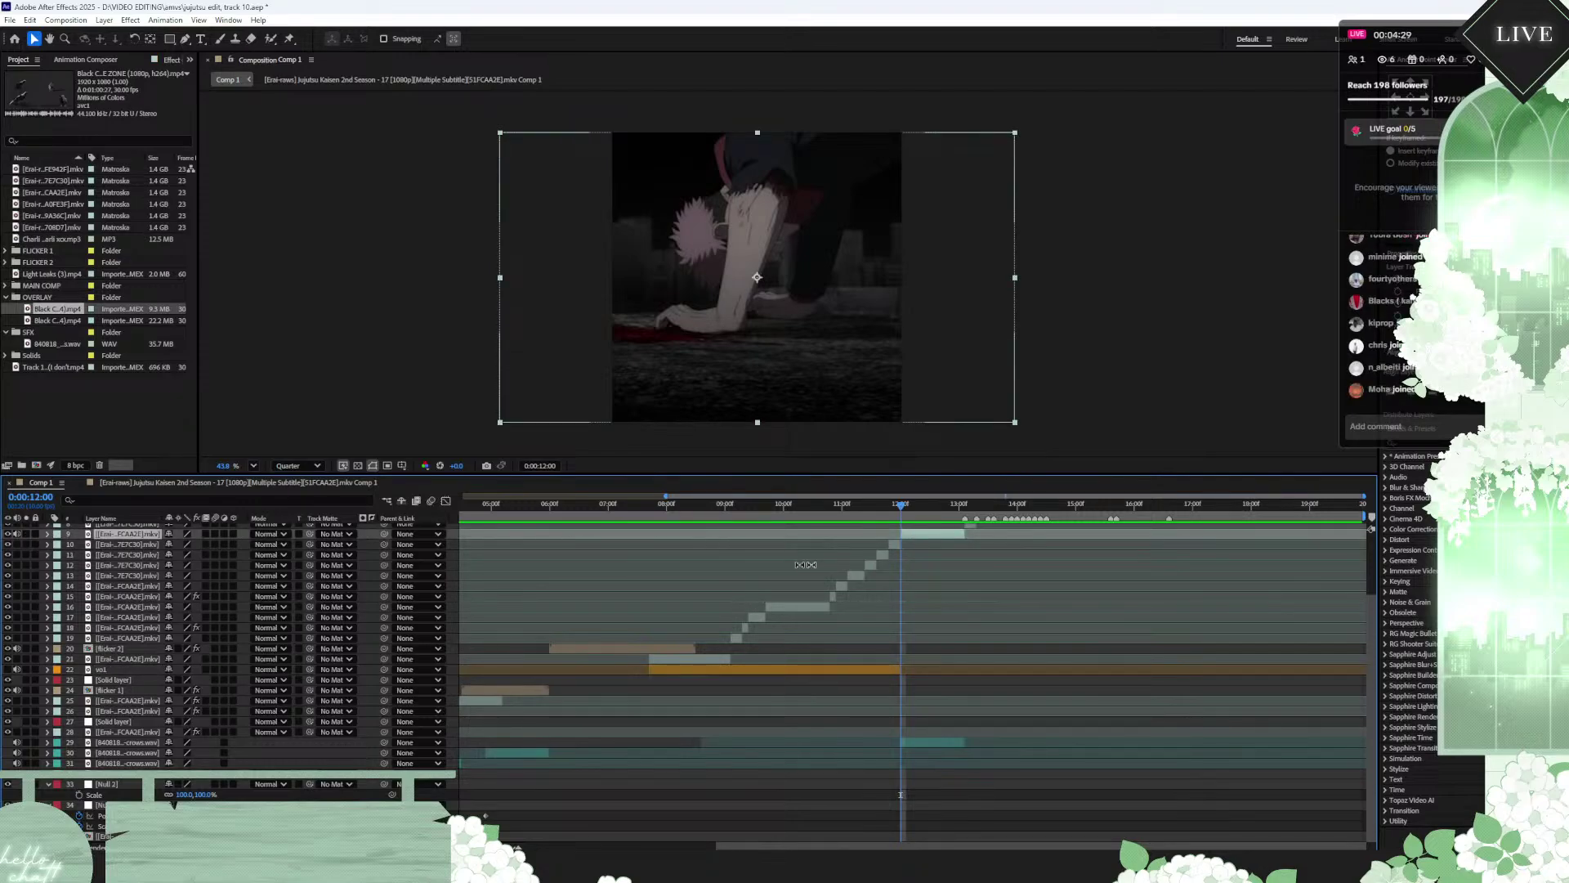
click(878, 504)
key(space)
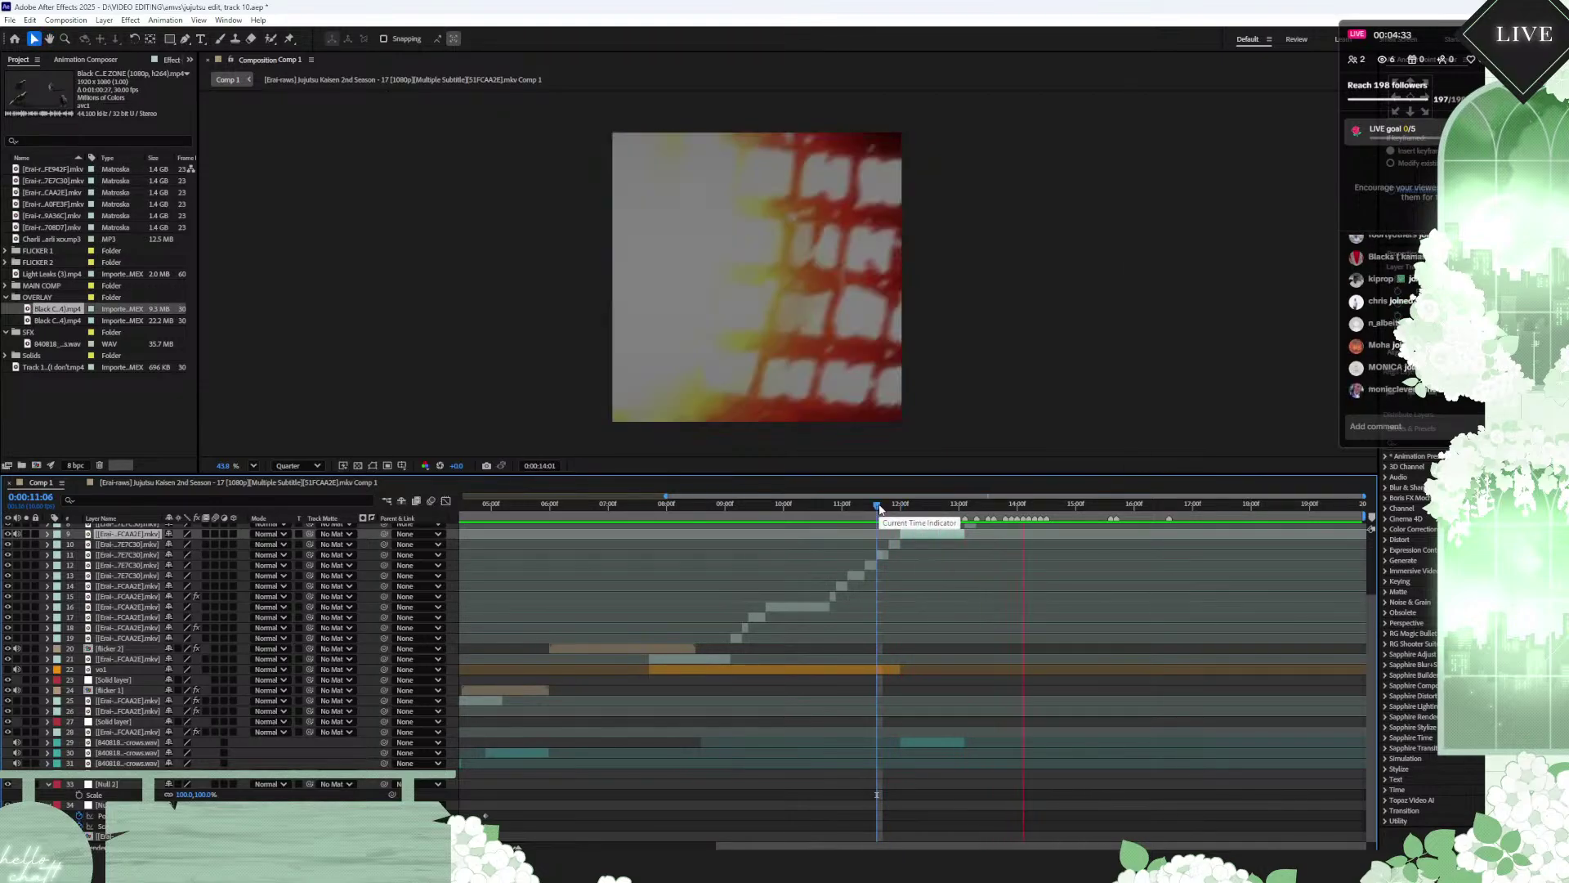
key(space)
key(i)
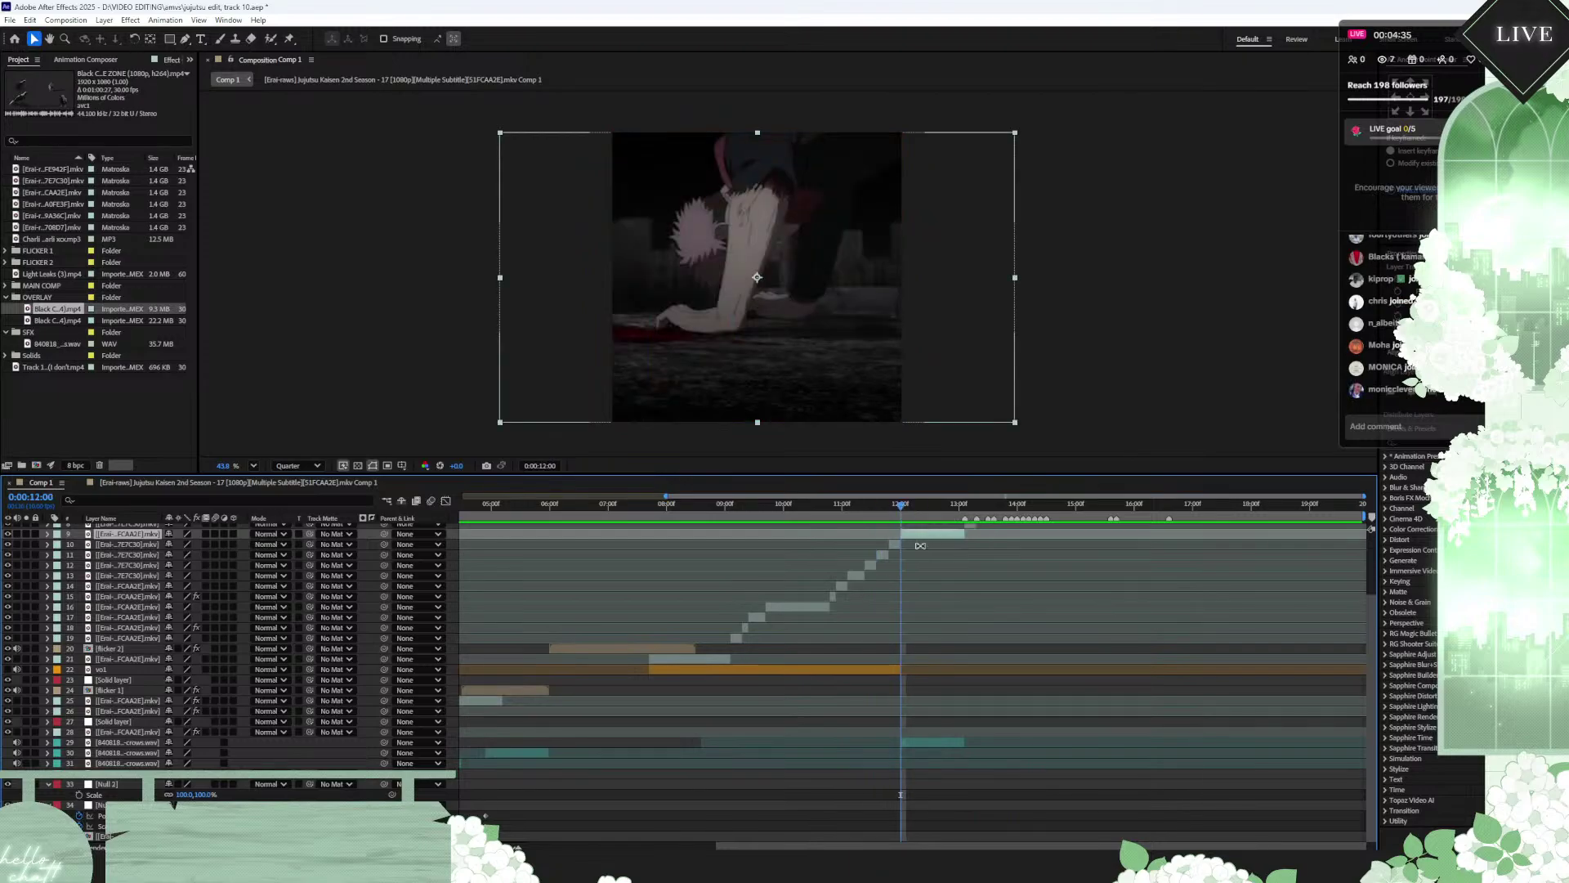
Step: Duplicate the clip starting at 0:00:12:00, label the lower copy Orange and hide its video so it serves only as audio
key(ctrl+d)
click(924, 544)
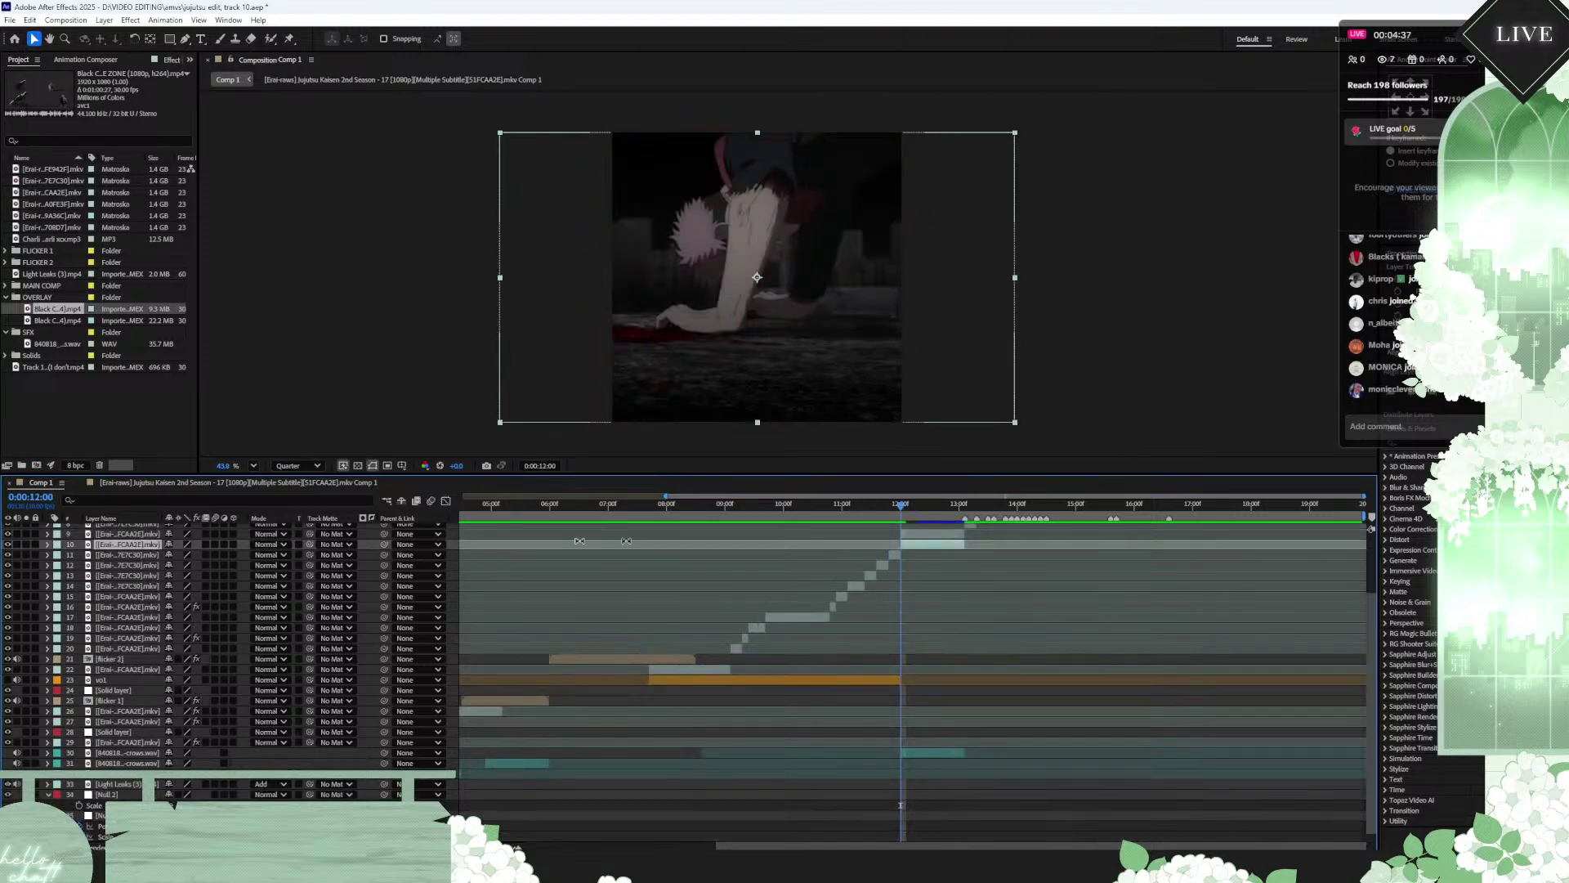
click(58, 544)
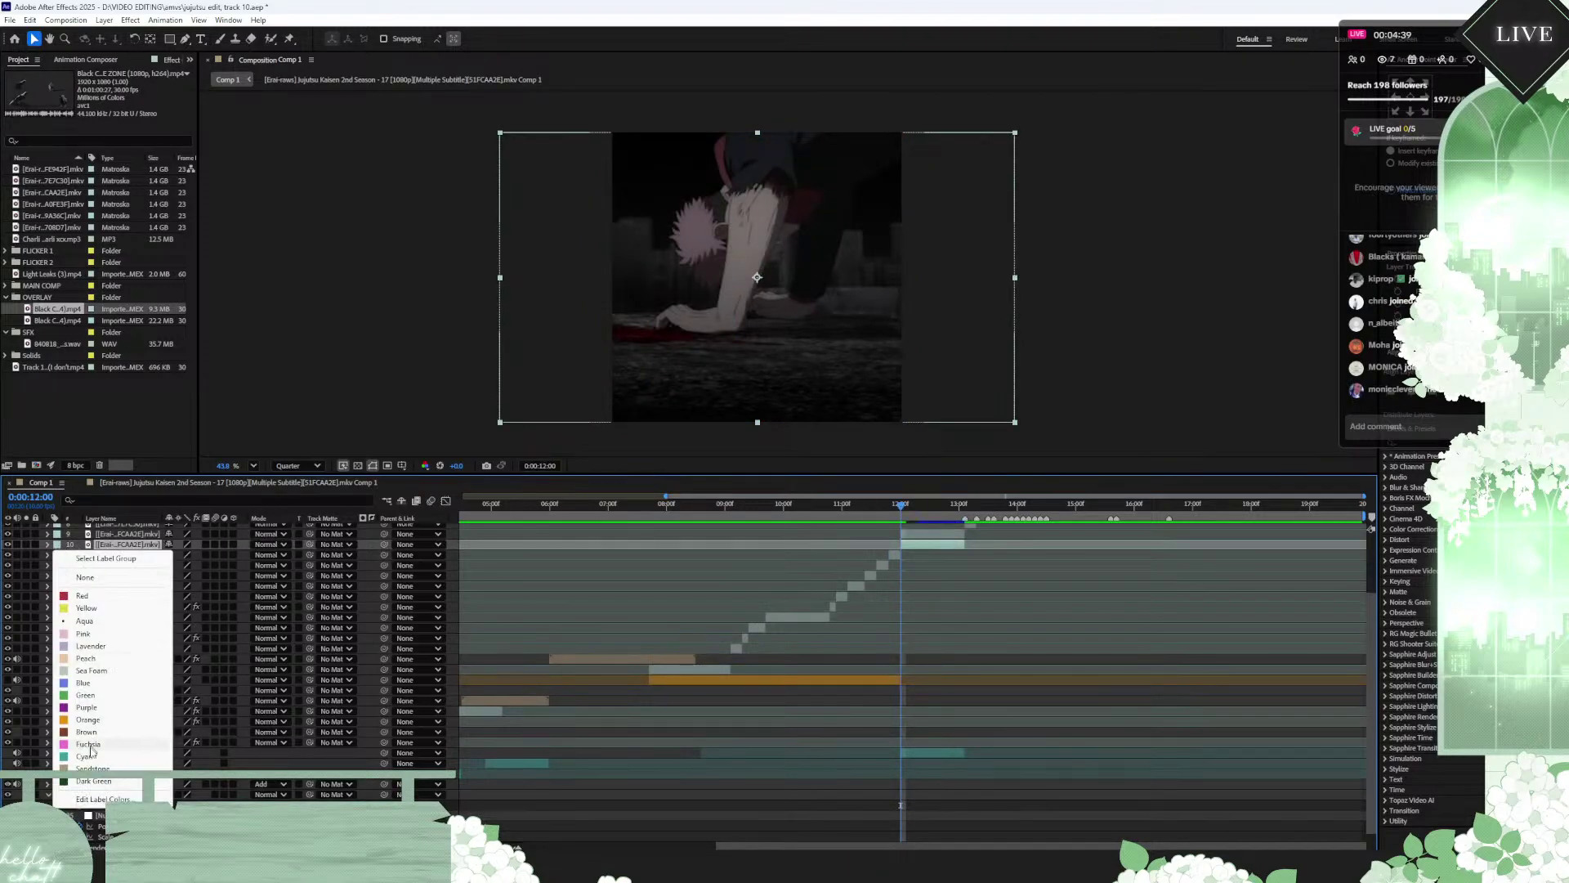
click(89, 721)
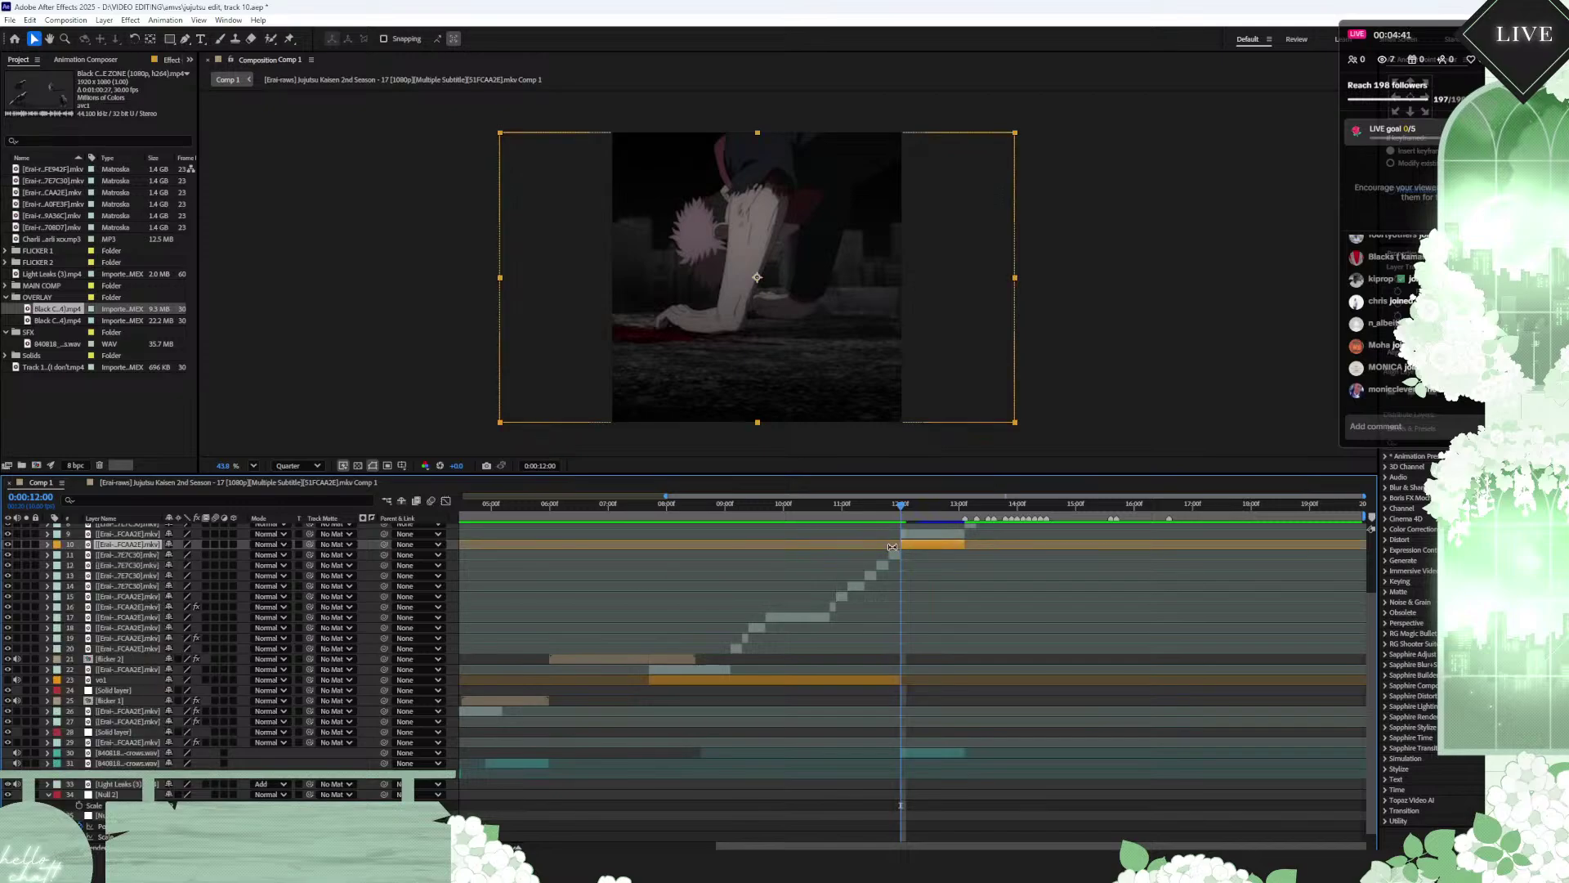
click(8, 543)
scroll(969, 564, up, 3)
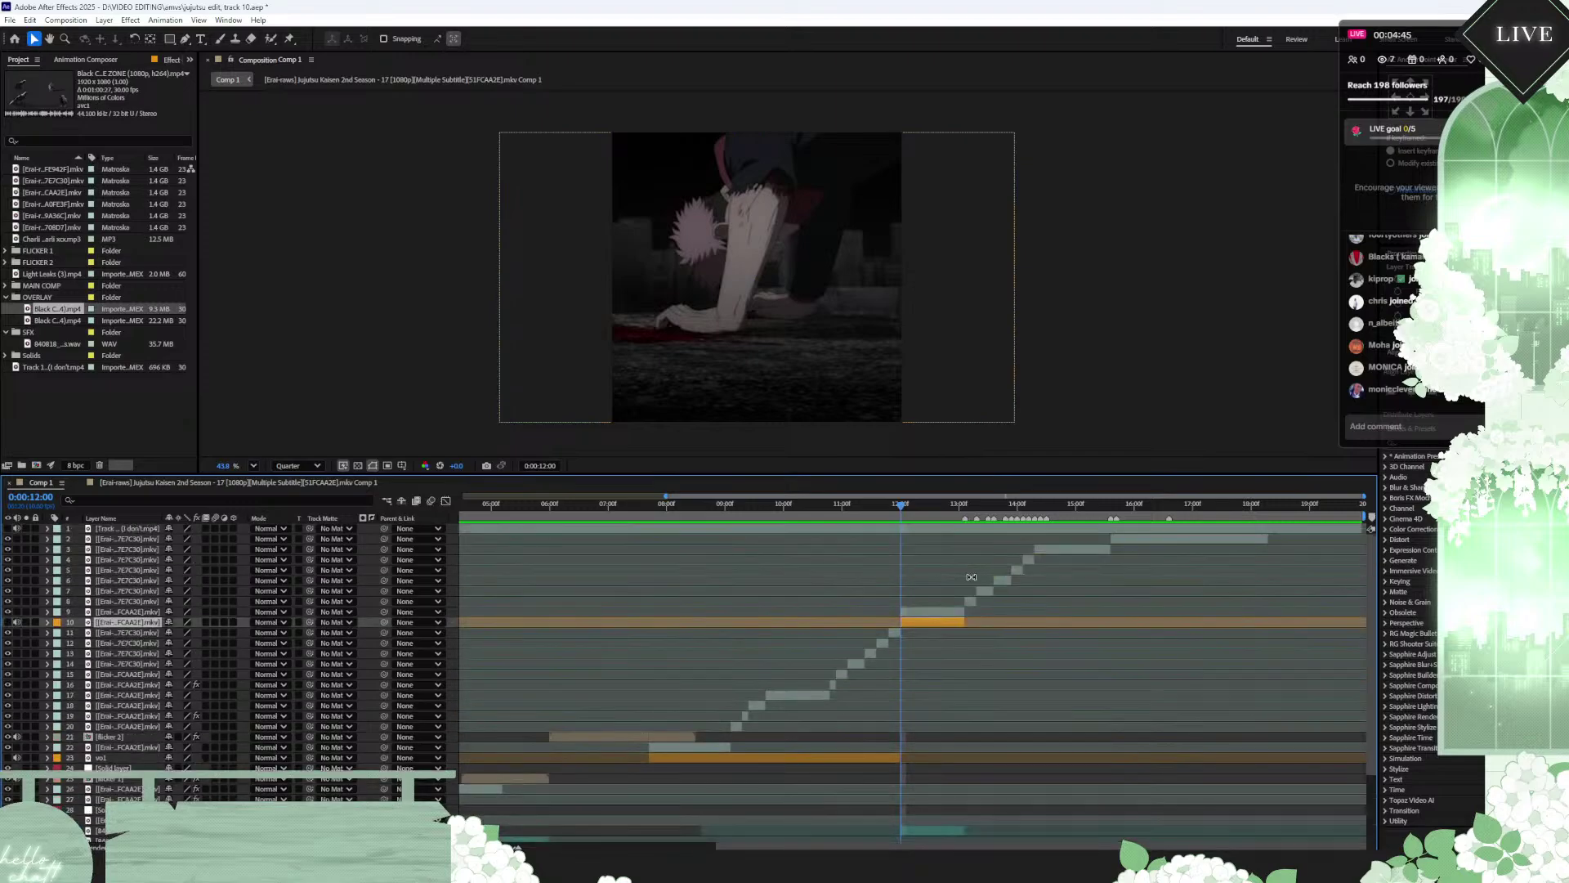
Step: Extend the end of the orange audio copy to 0:00:14:03 and play the result from 0:00:11:05
drag(960, 511, 1035, 511)
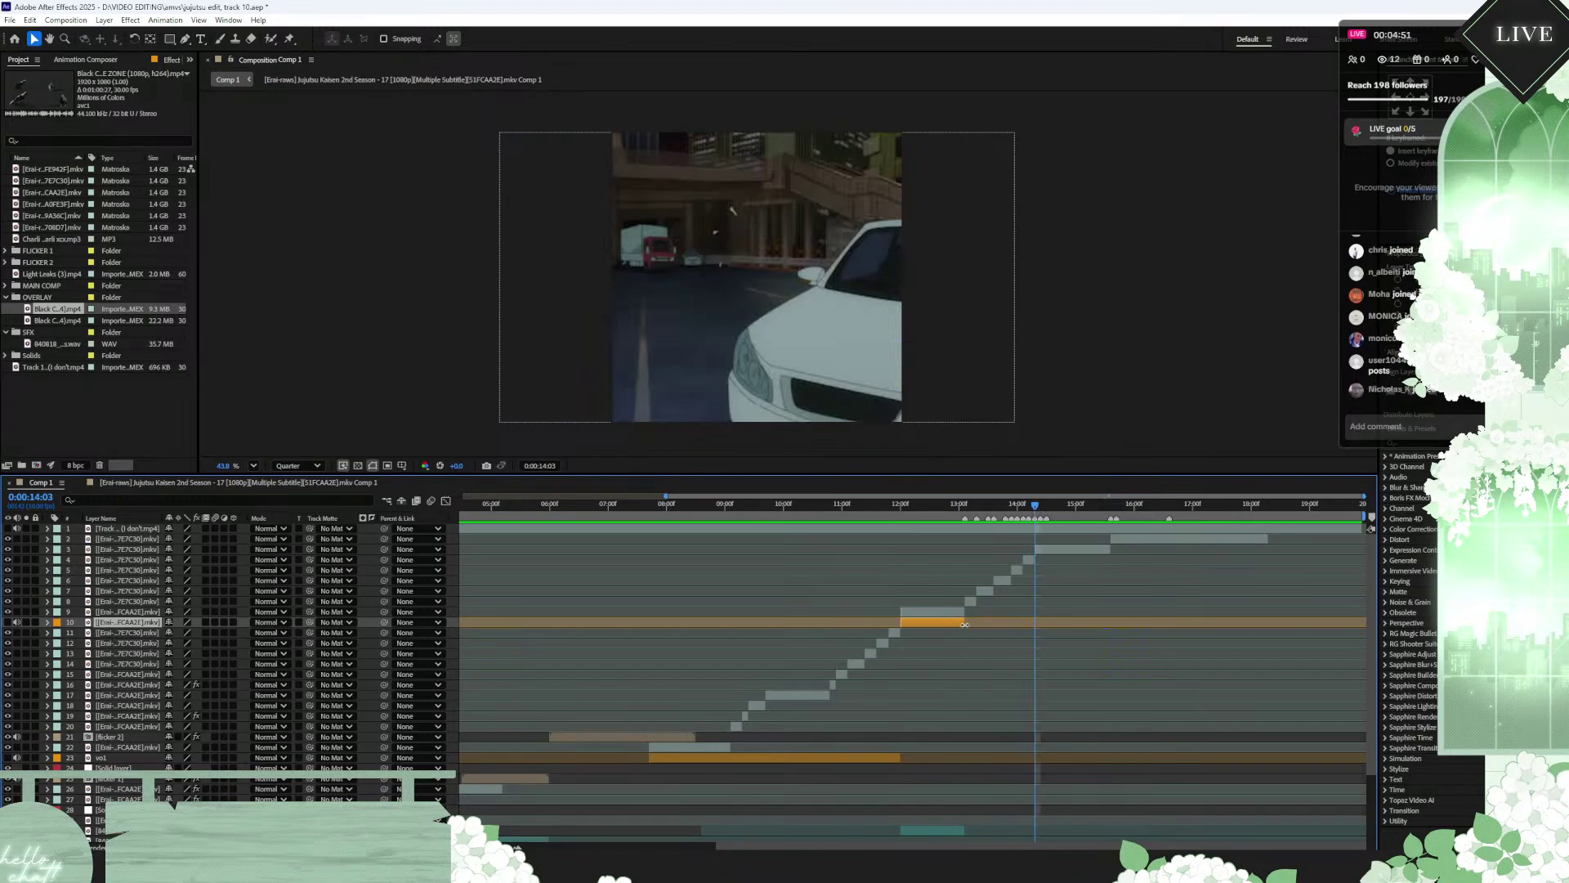
drag(964, 624, 1033, 623)
drag(905, 506, 868, 508)
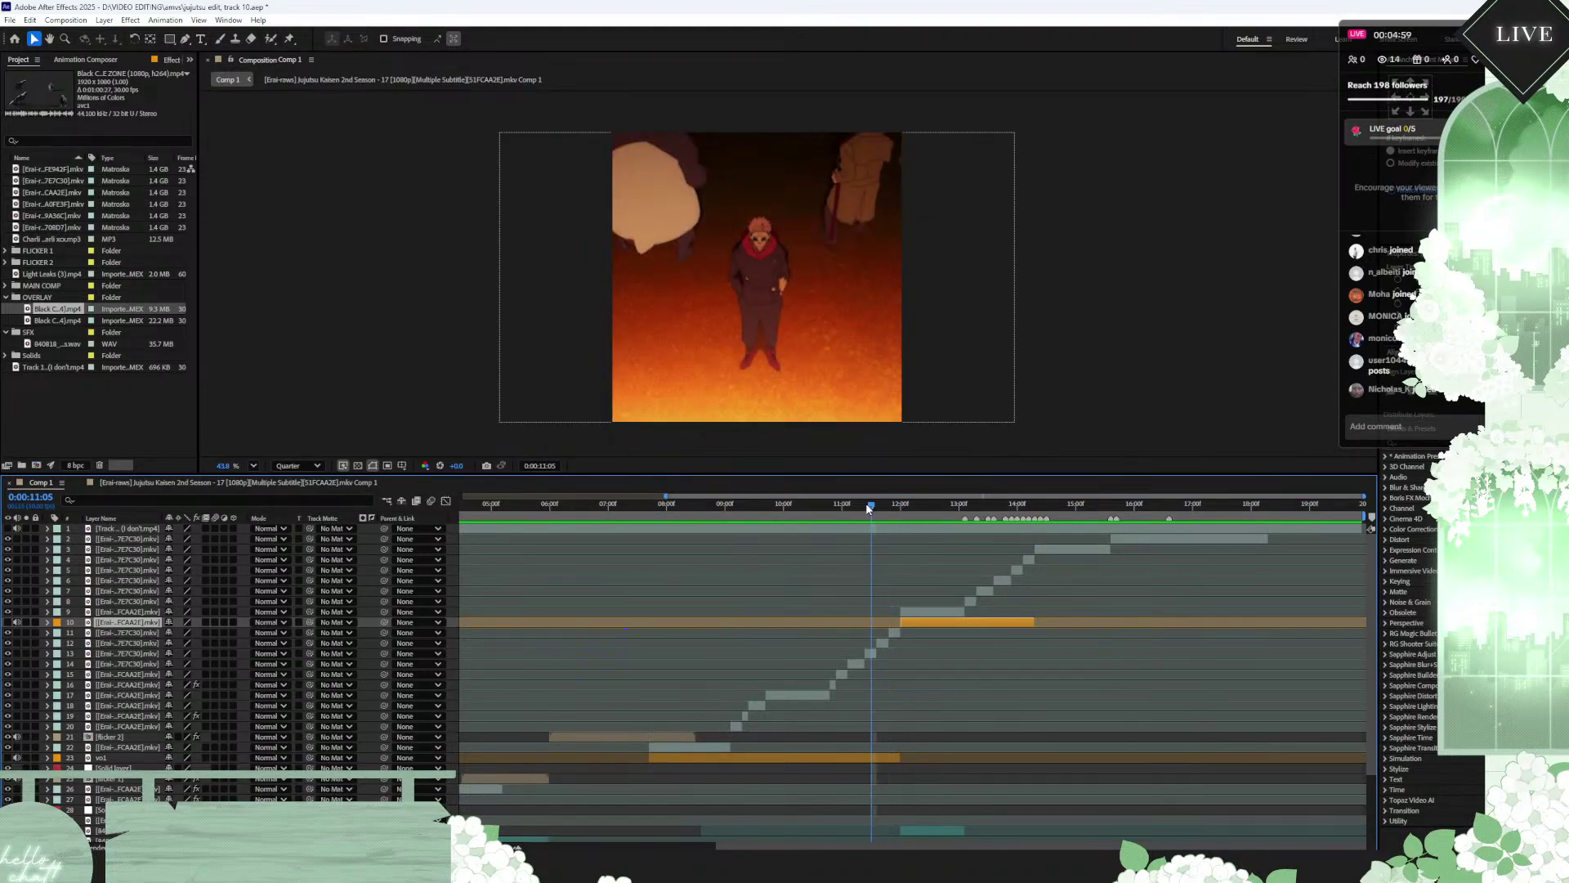
key(space)
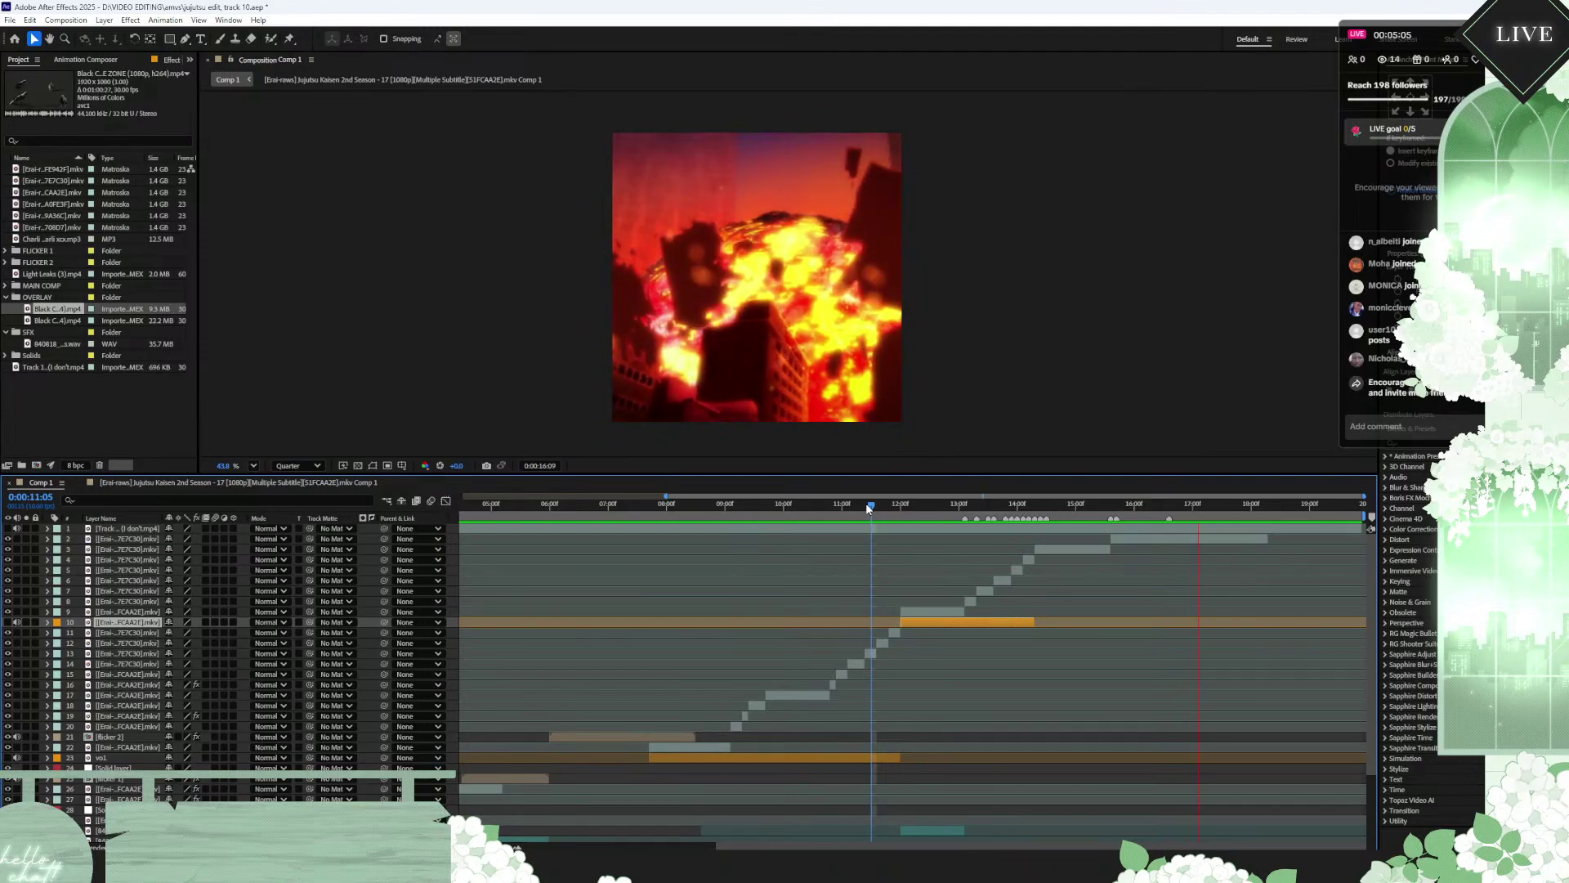
drag(868, 508, 713, 506)
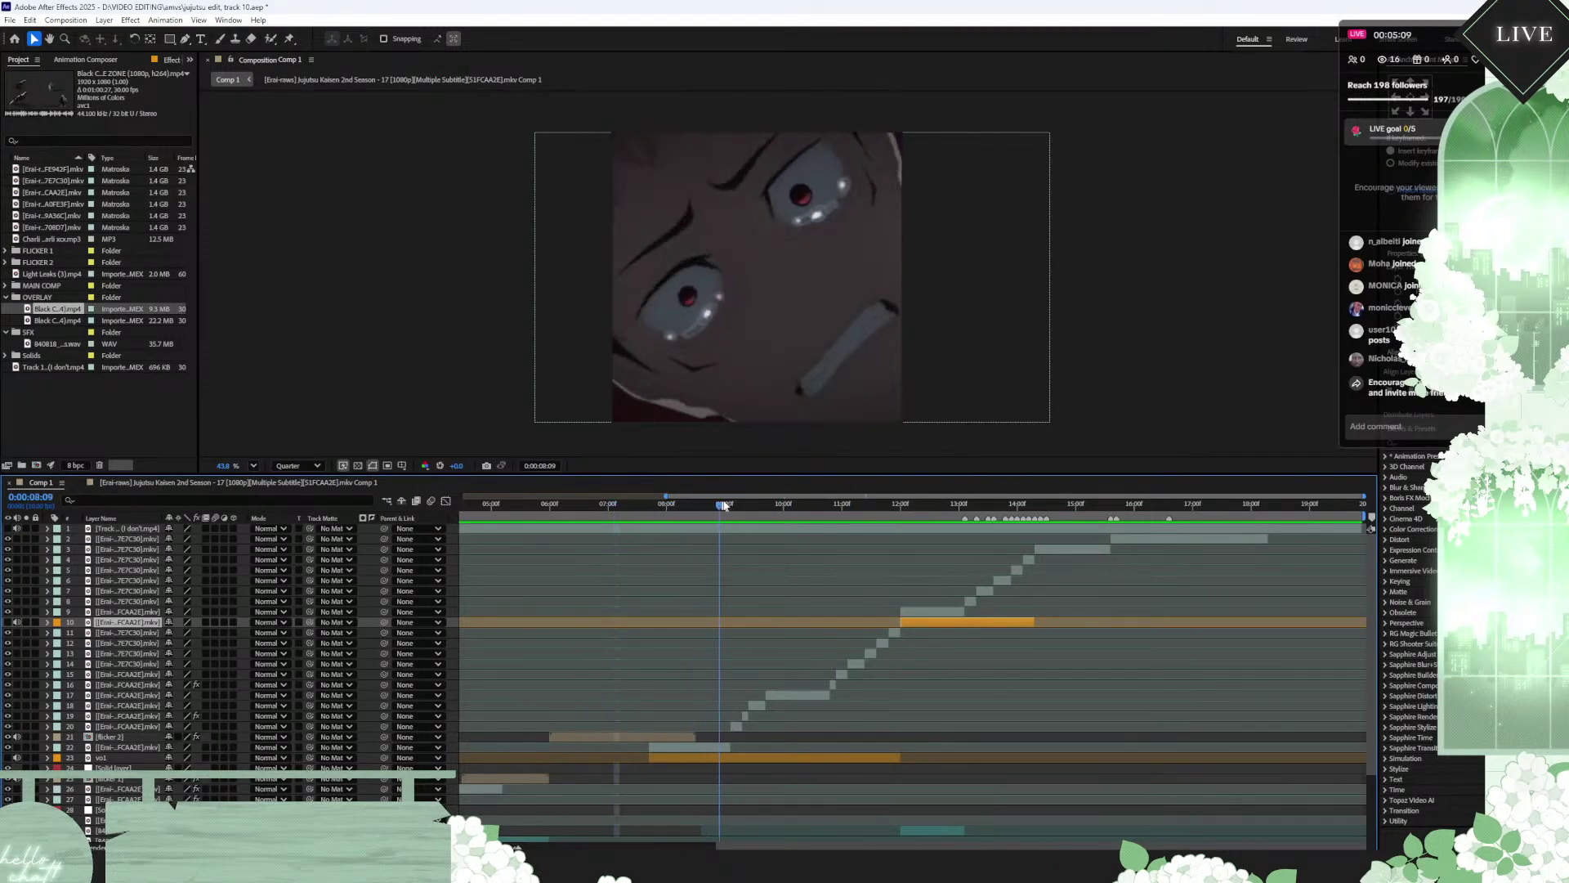
scroll(718, 773, up, 2)
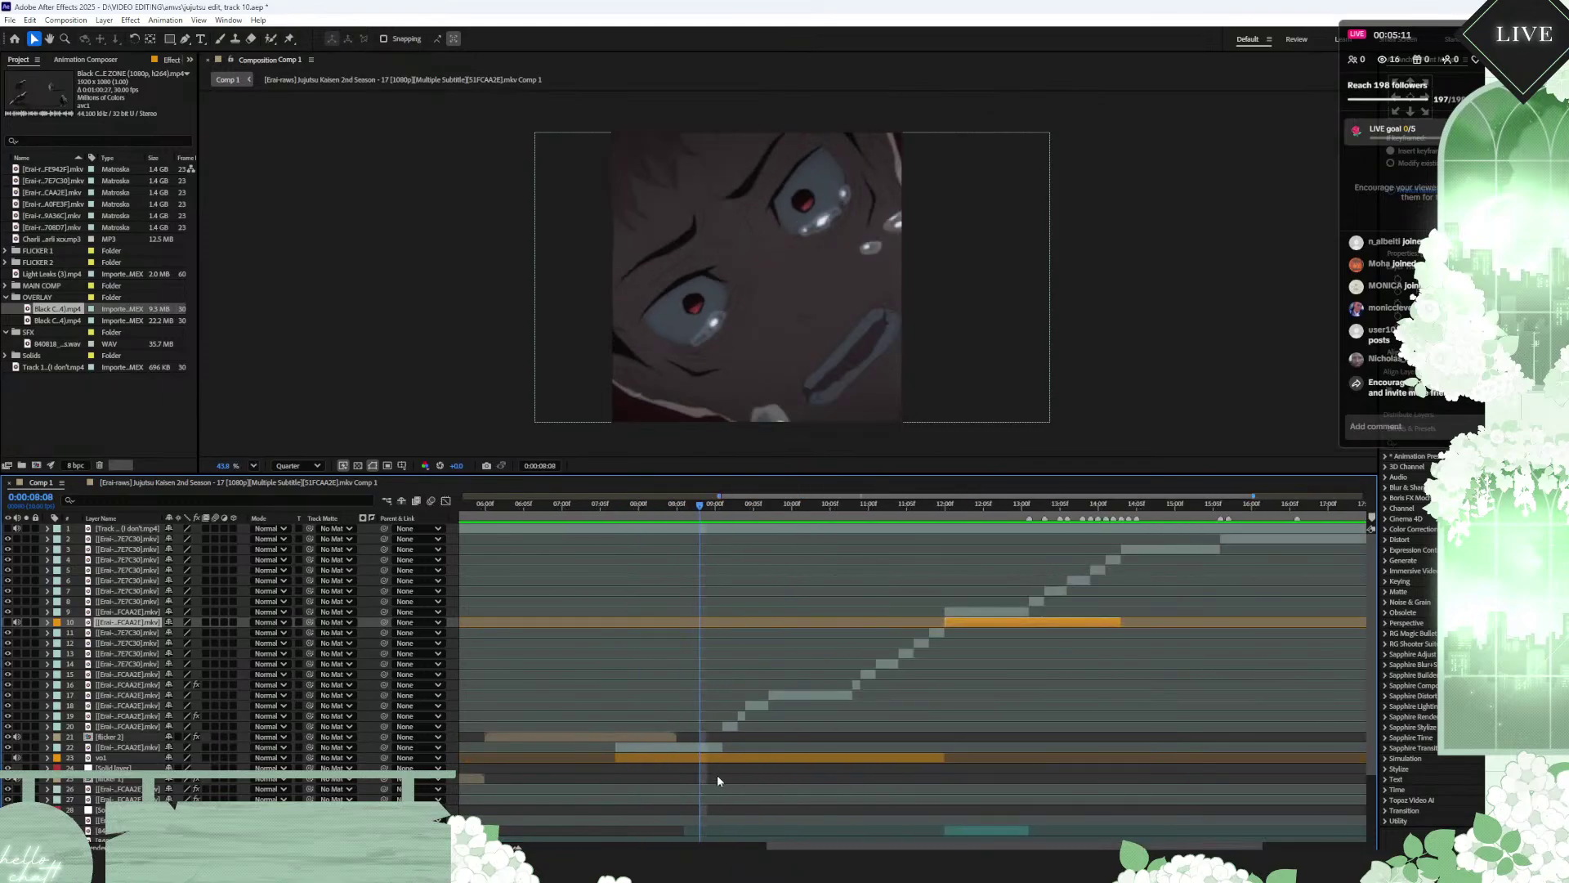
click(713, 747)
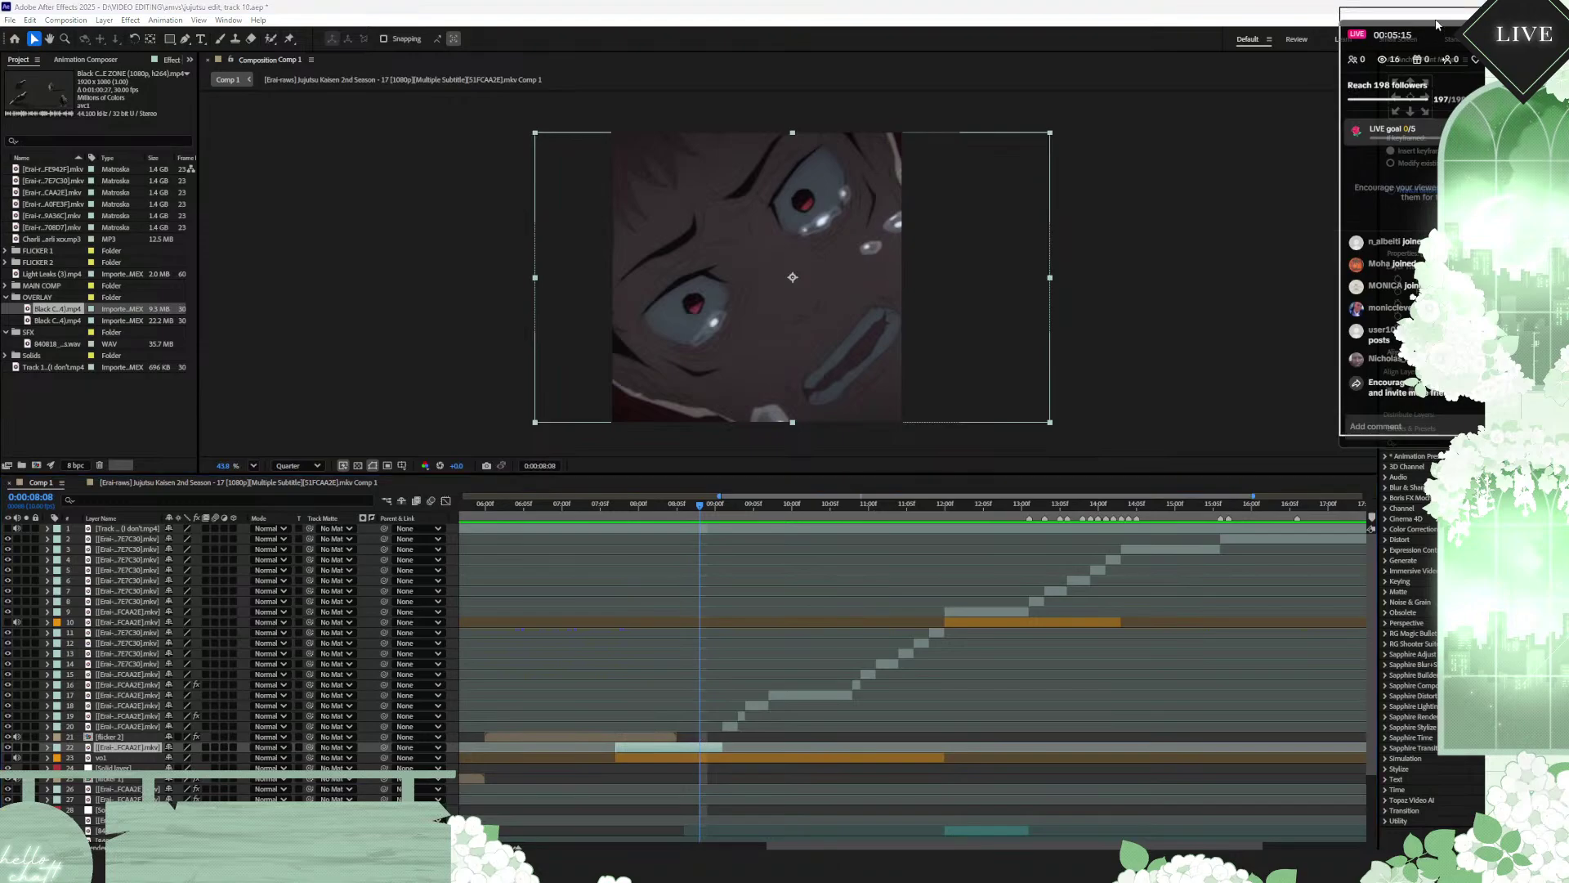
click(1408, 443)
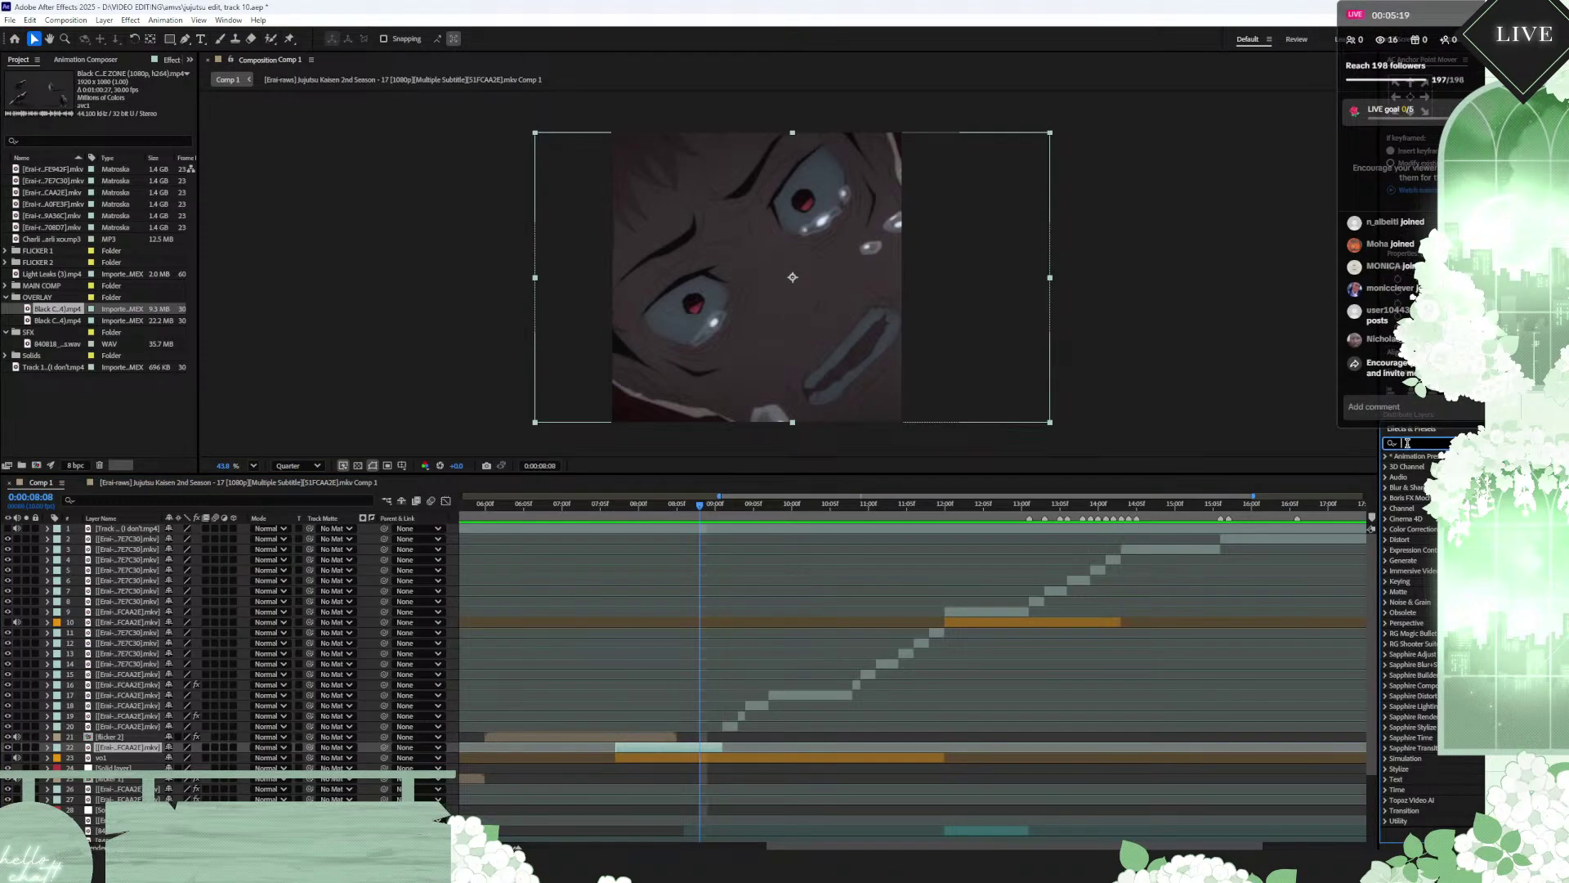
Step: Copy the Curves and Lumetri Color effects from the clip showing the pink-haired character at 0:00:04:04
click(594, 507)
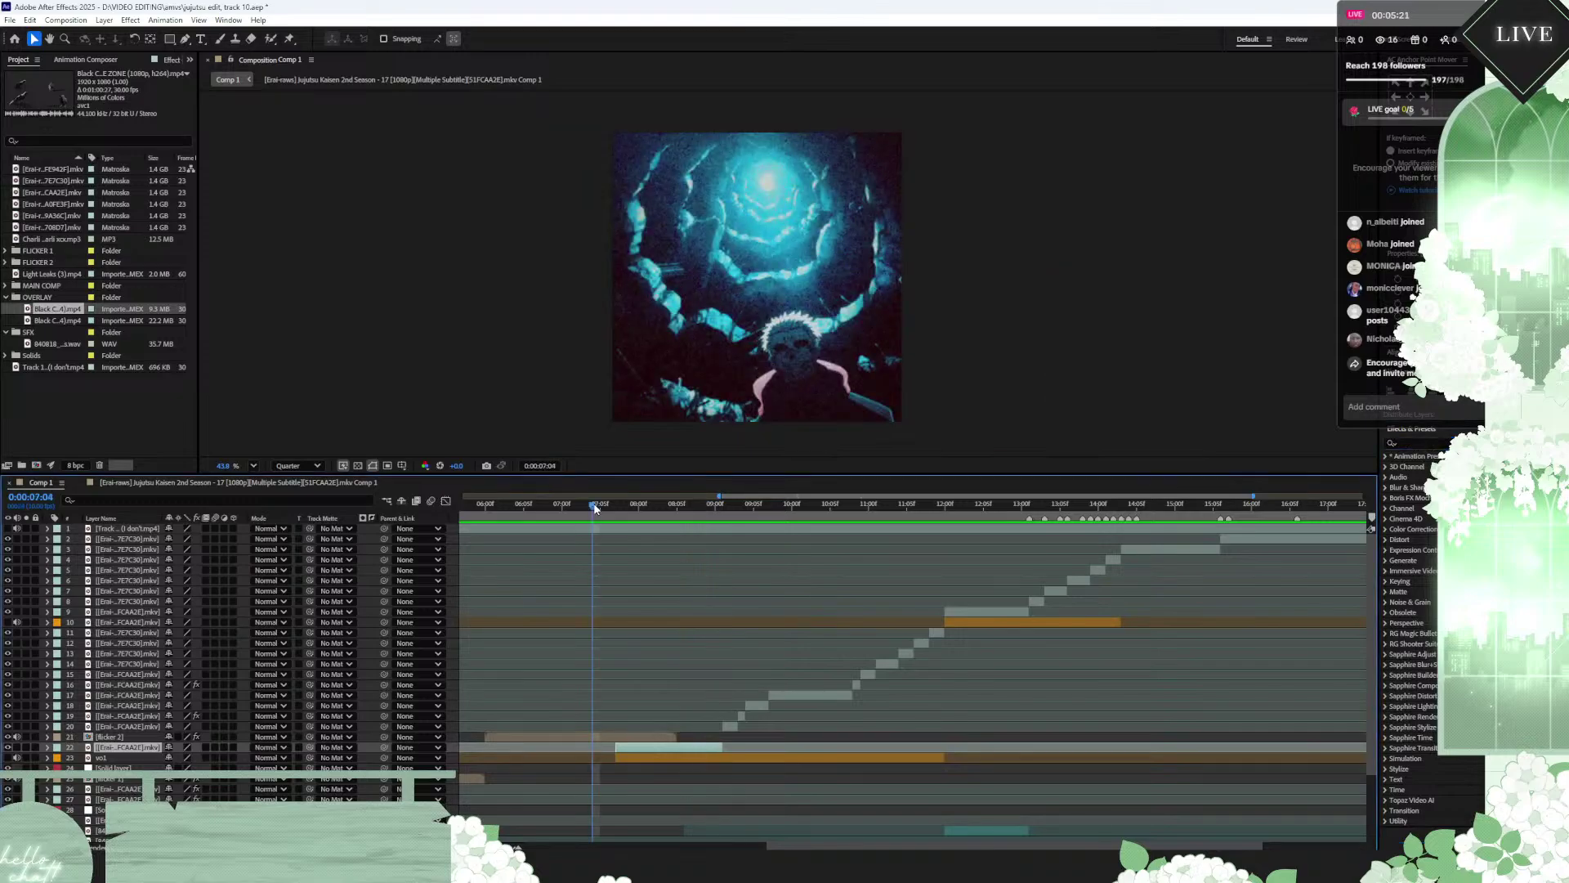
scroll(580, 732, left, 4)
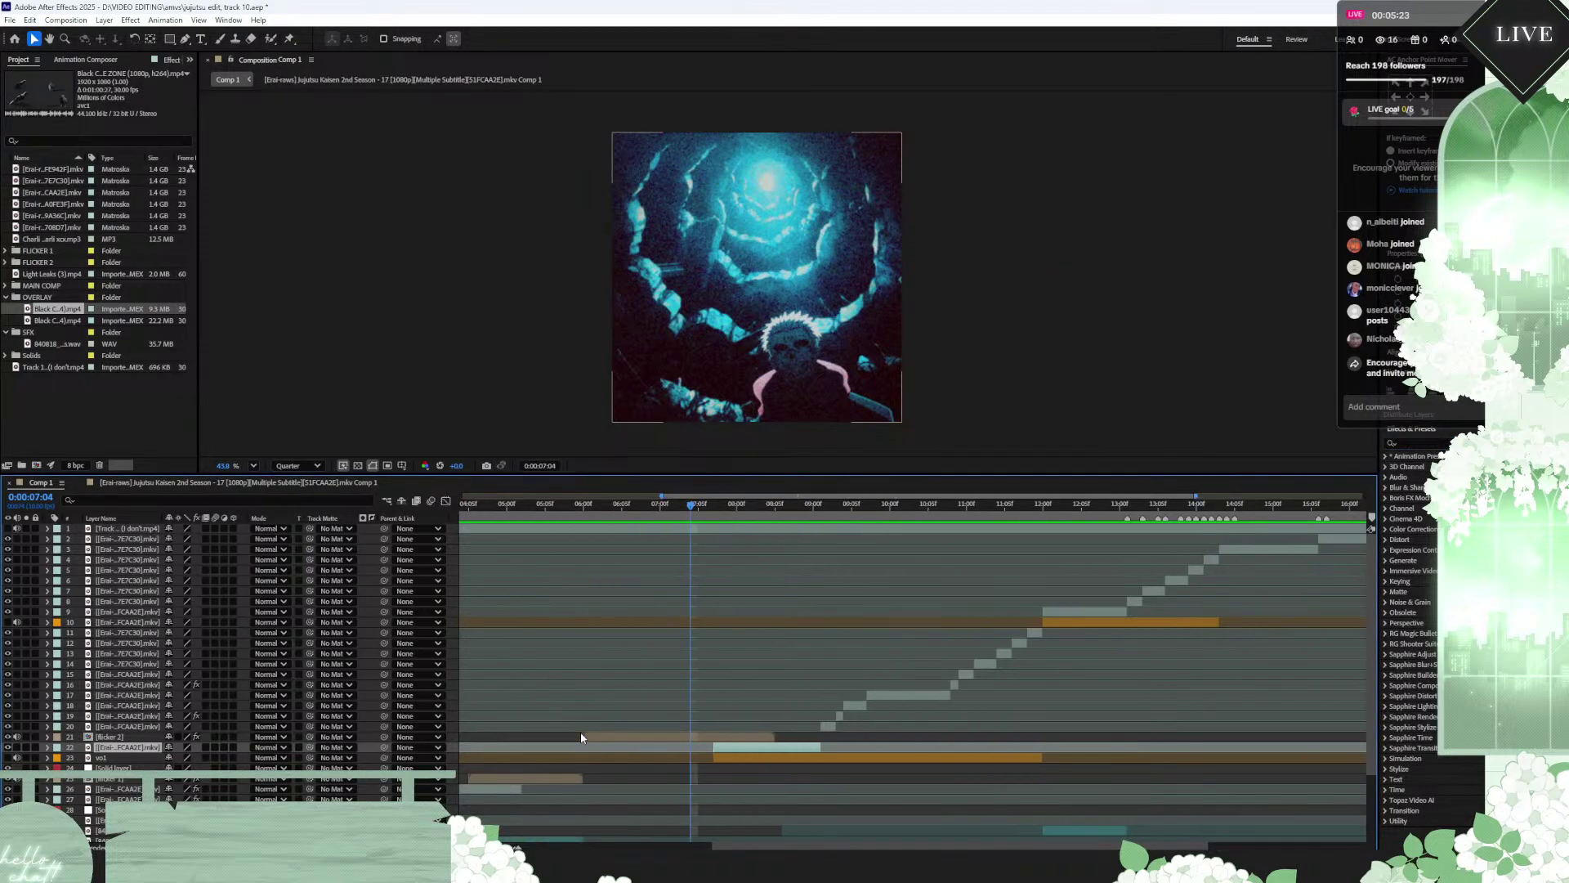
drag(664, 500, 609, 507)
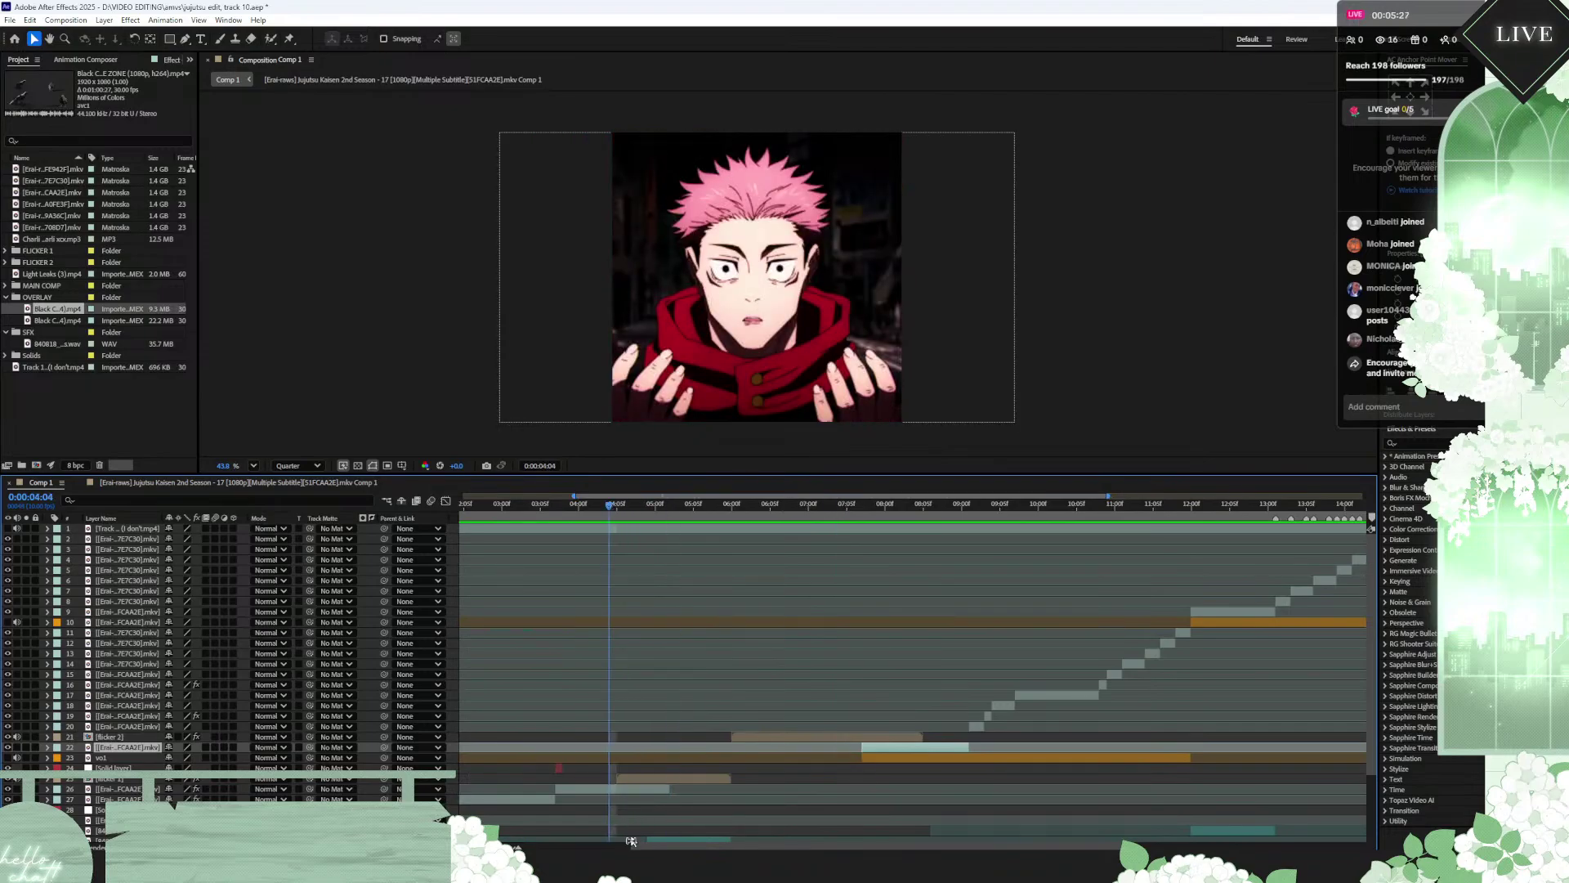
click(629, 786)
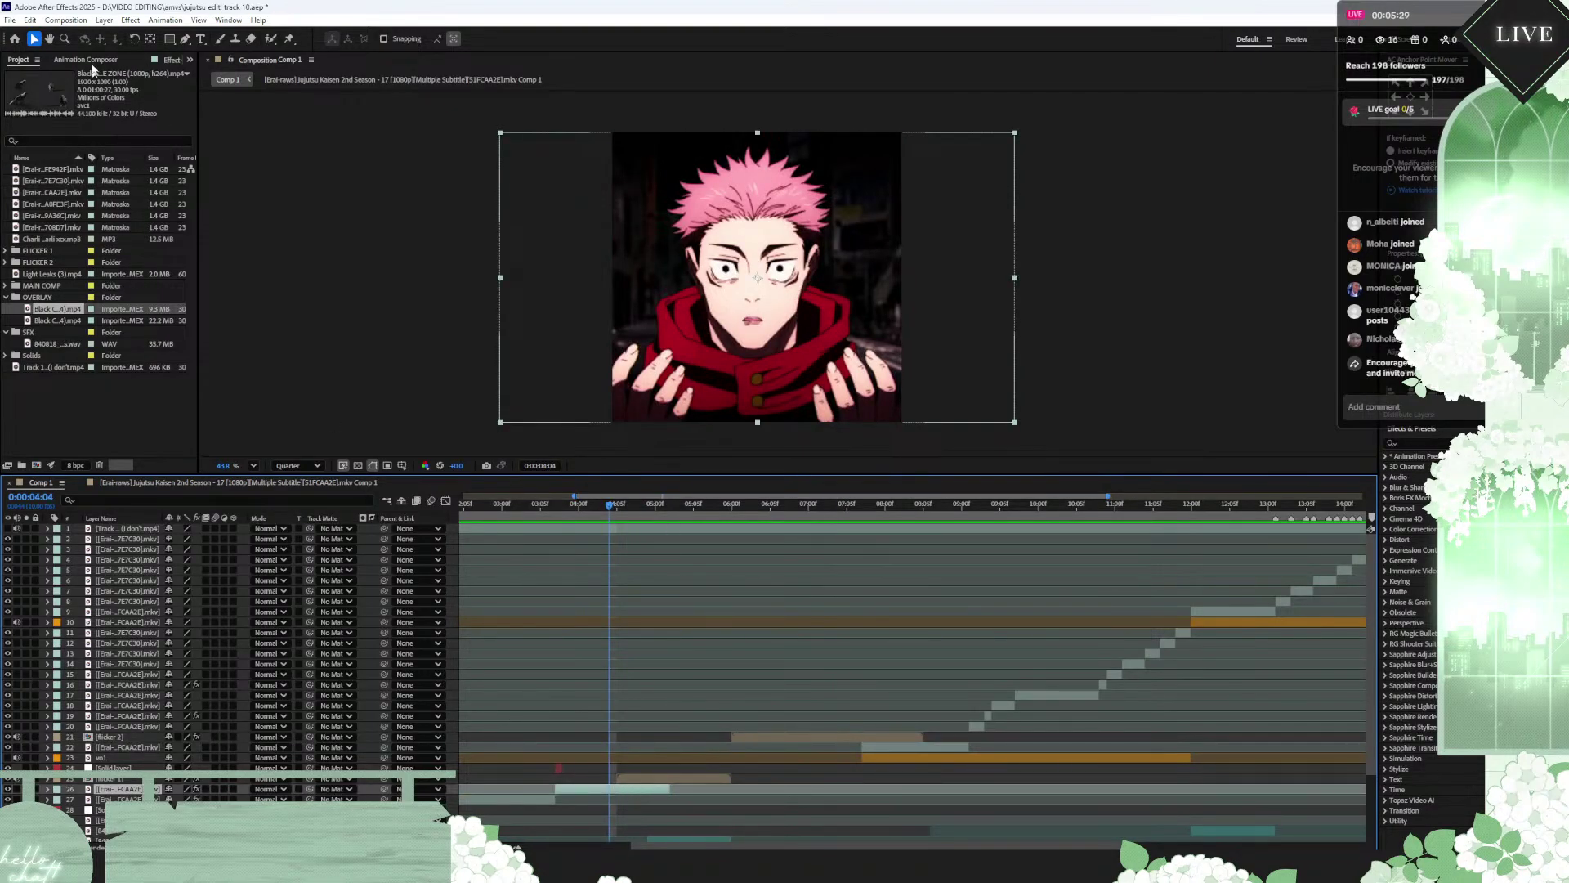
click(162, 60)
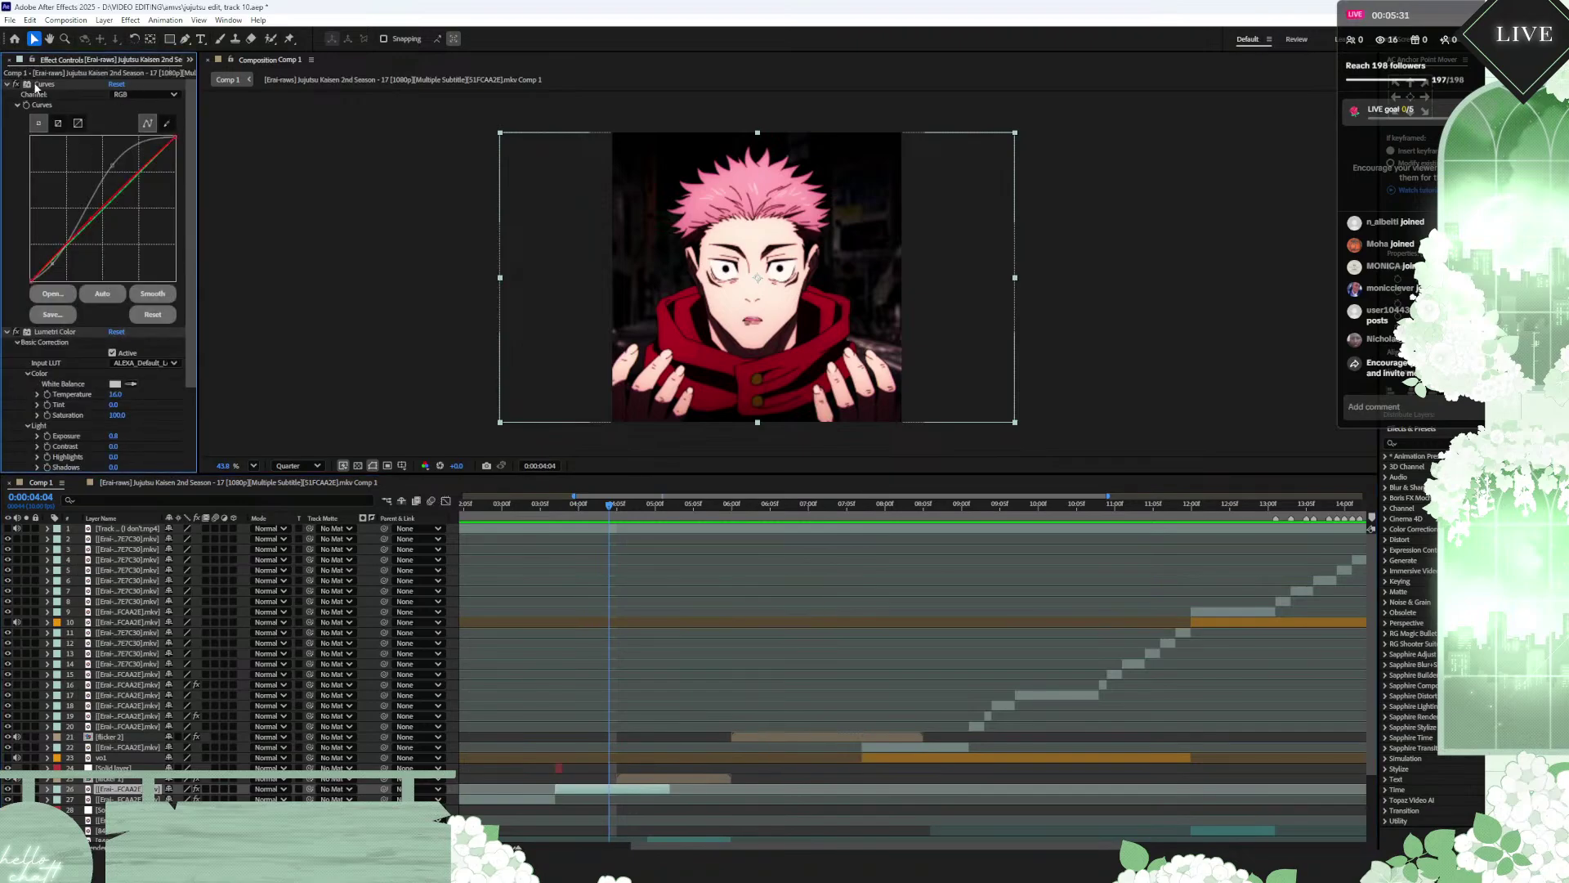
click(6, 84)
click(6, 94)
click(56, 85)
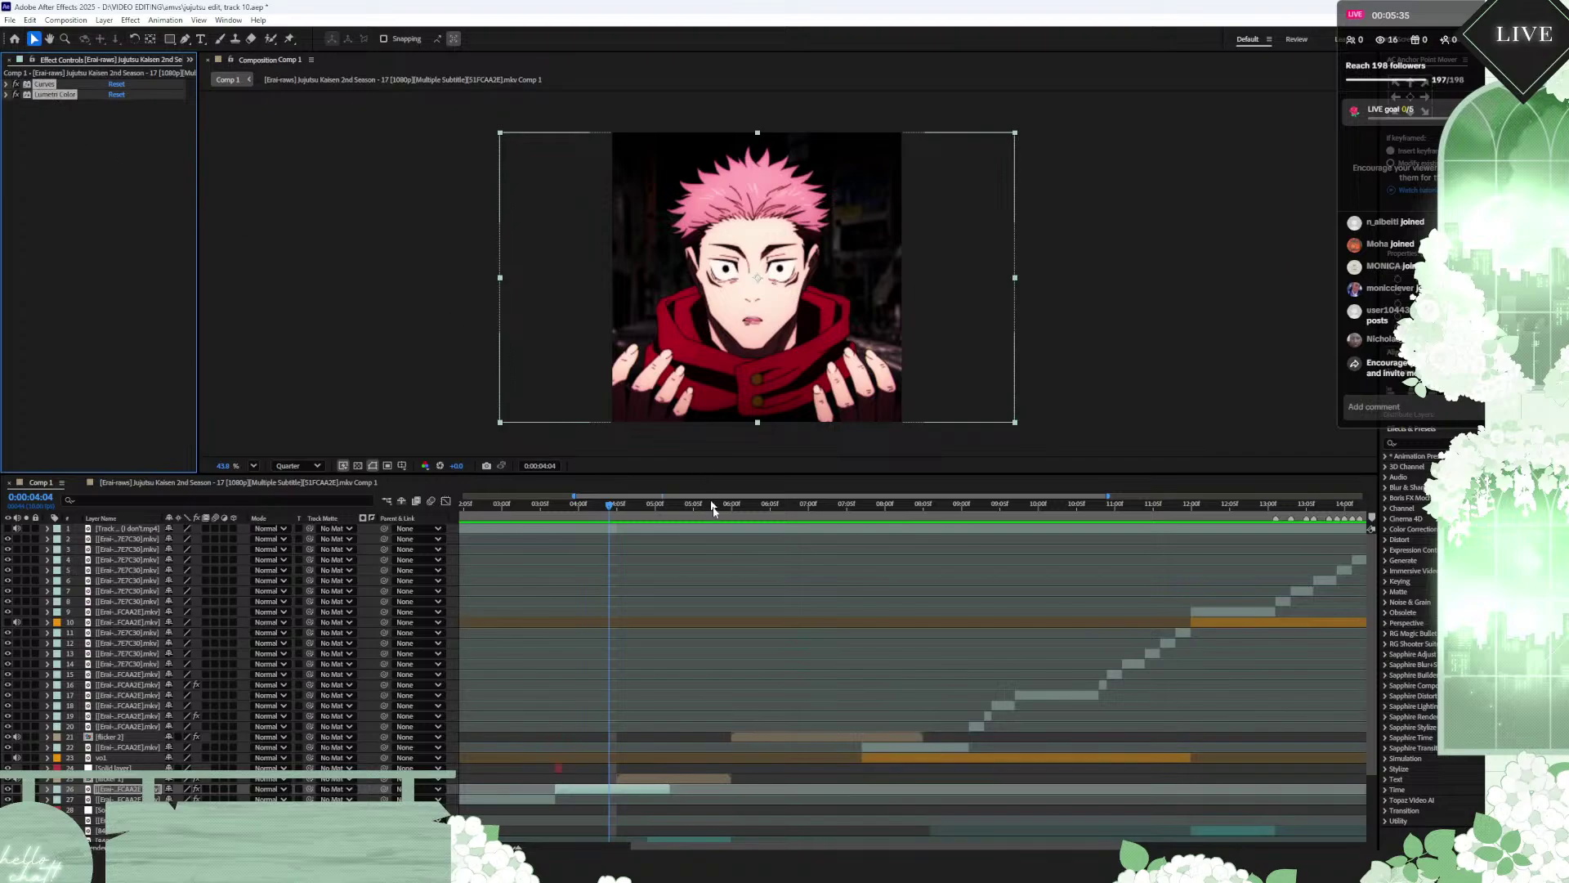
Step: Paste the copied Curves and Lumetri Color effects onto the tearful-eyes close-up clip at 0:00:08:09
click(910, 505)
click(955, 503)
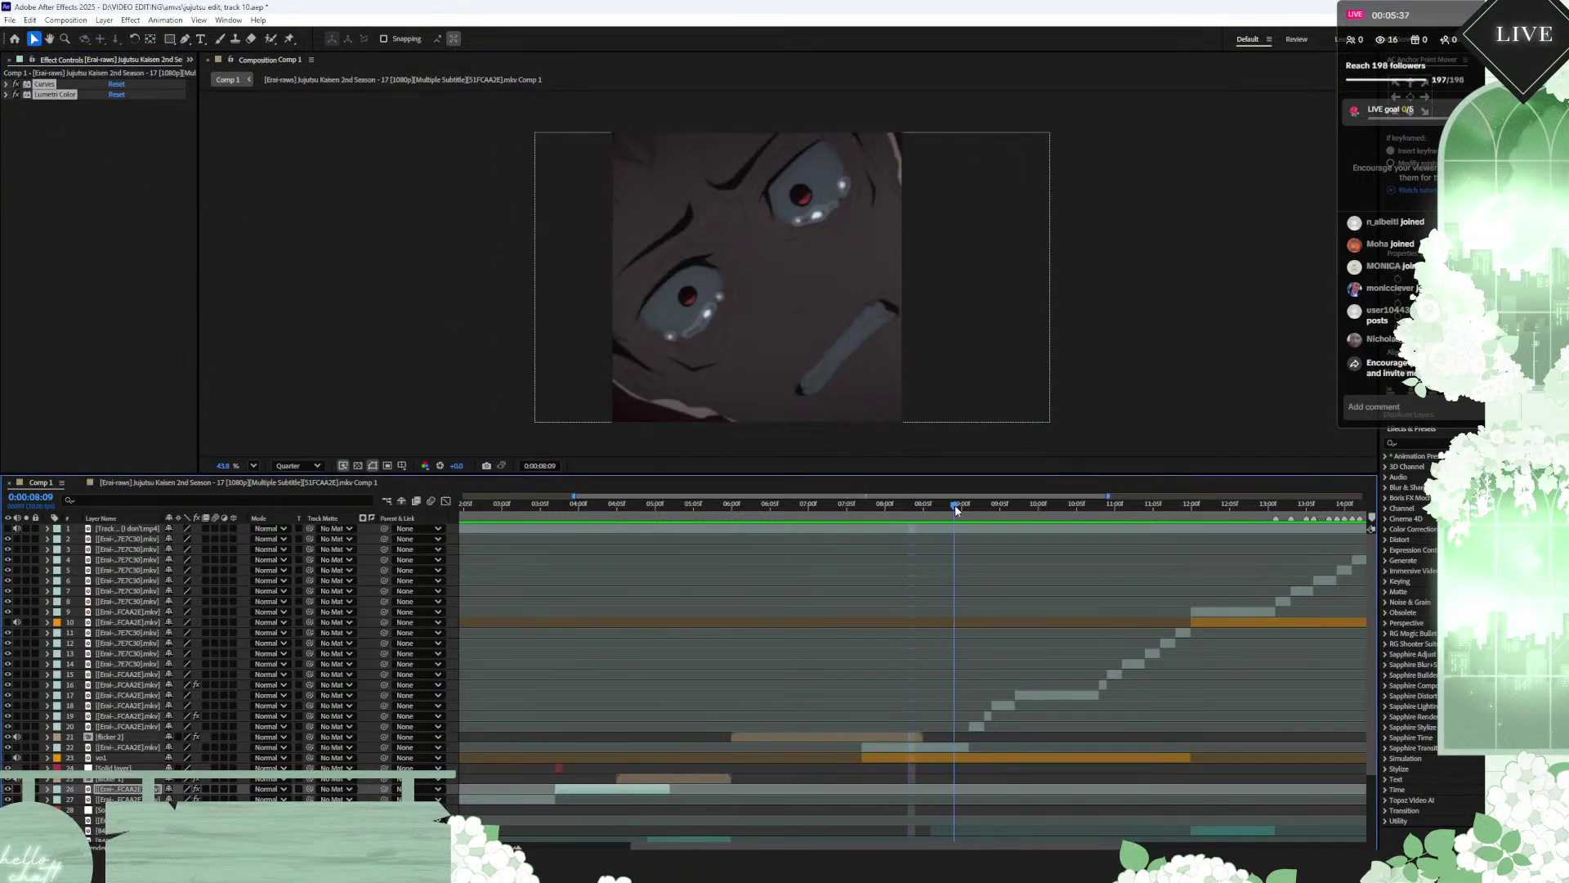
click(943, 749)
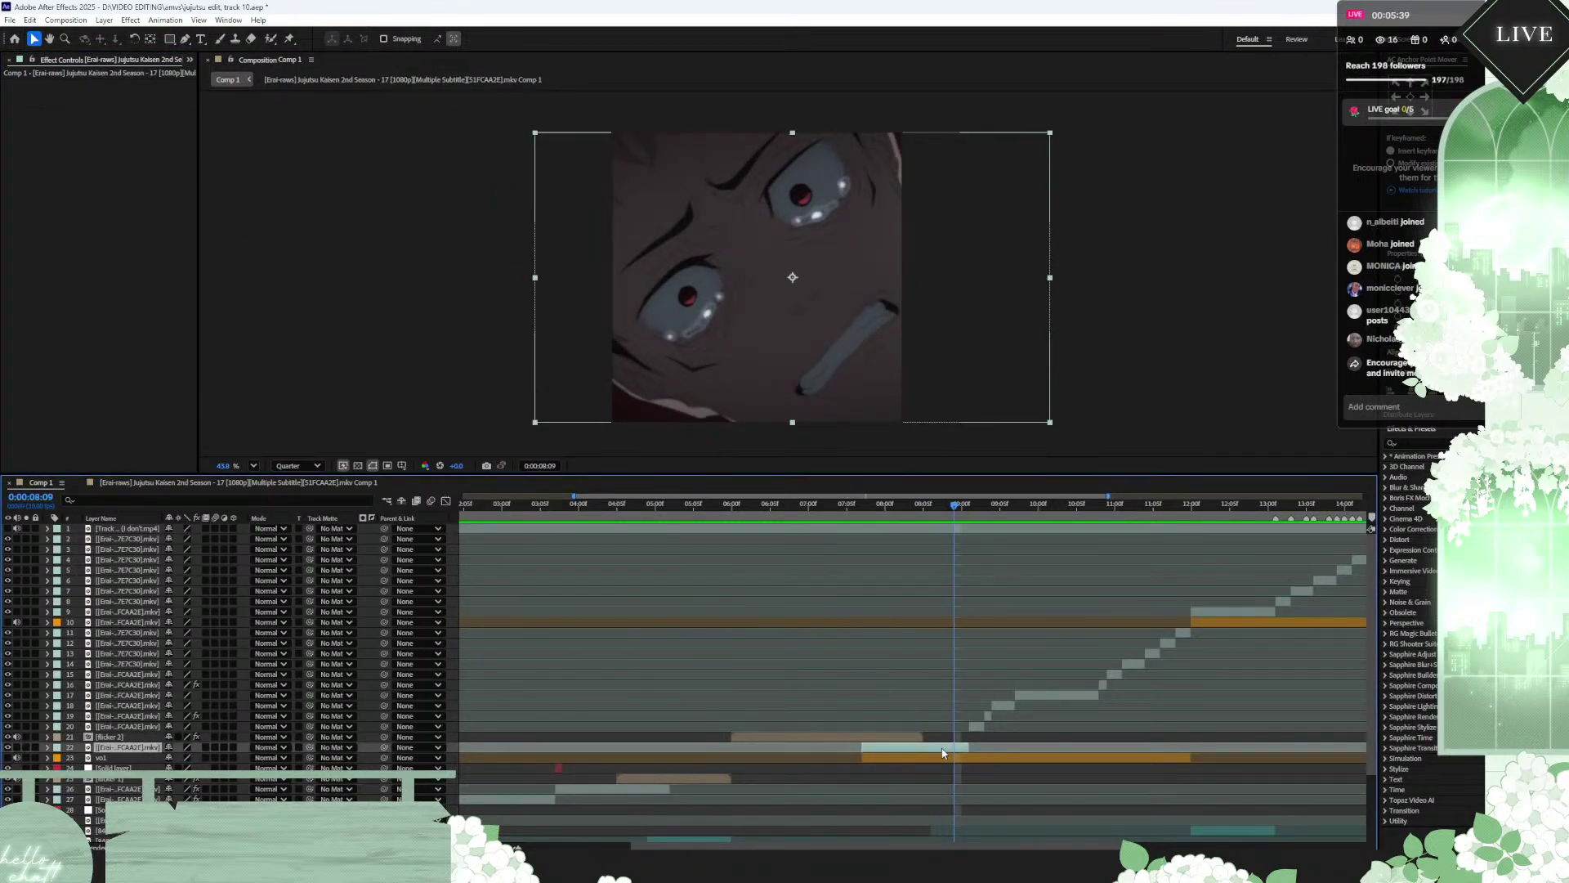
key(ctrl+v)
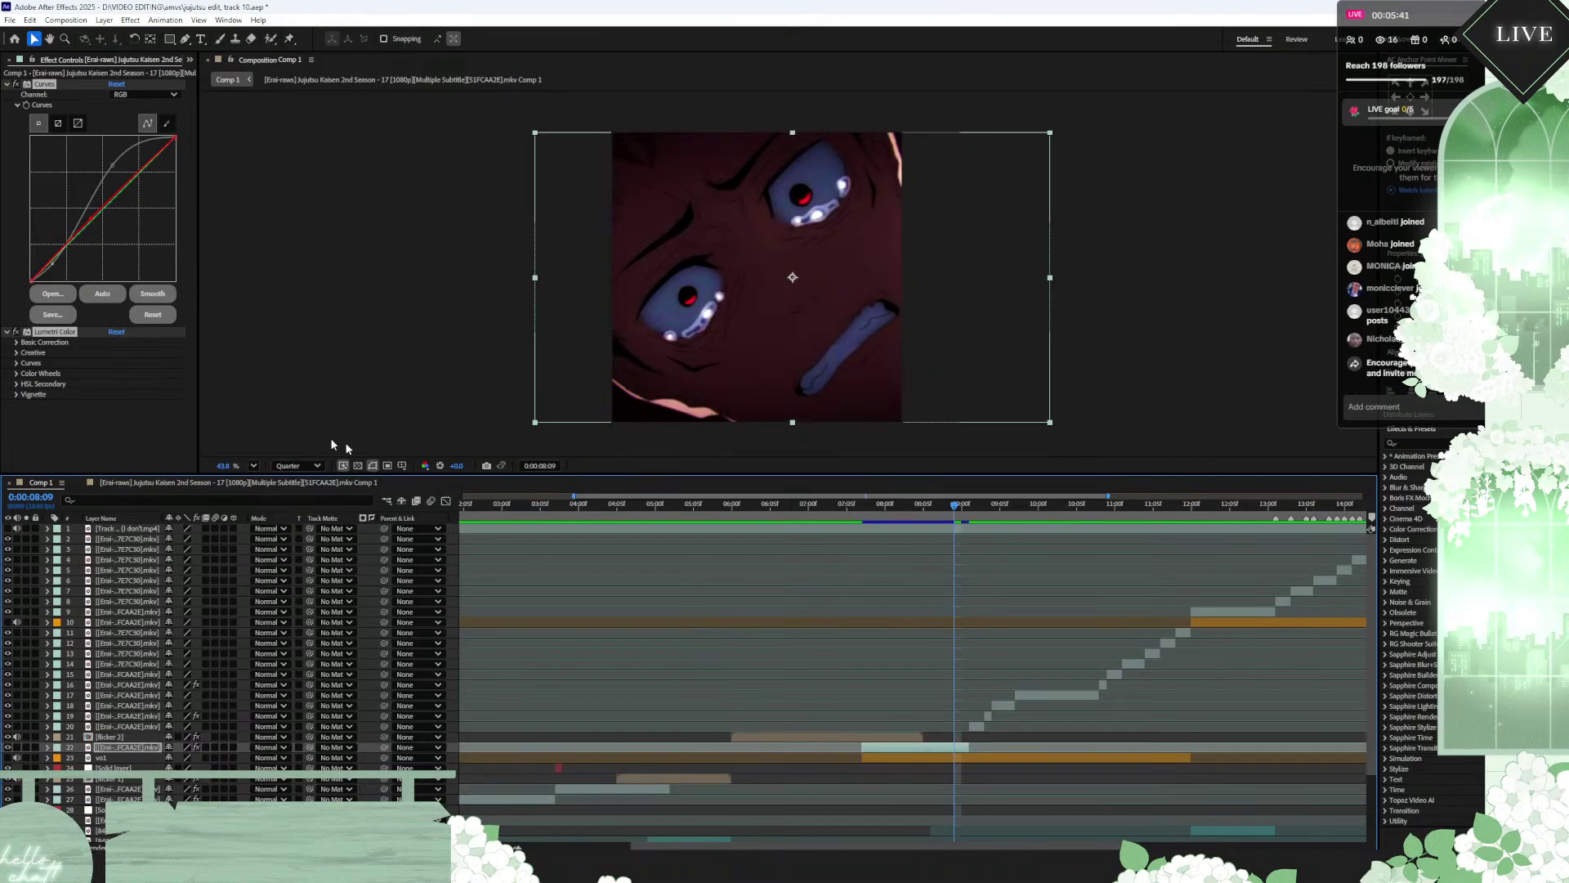
click(116, 415)
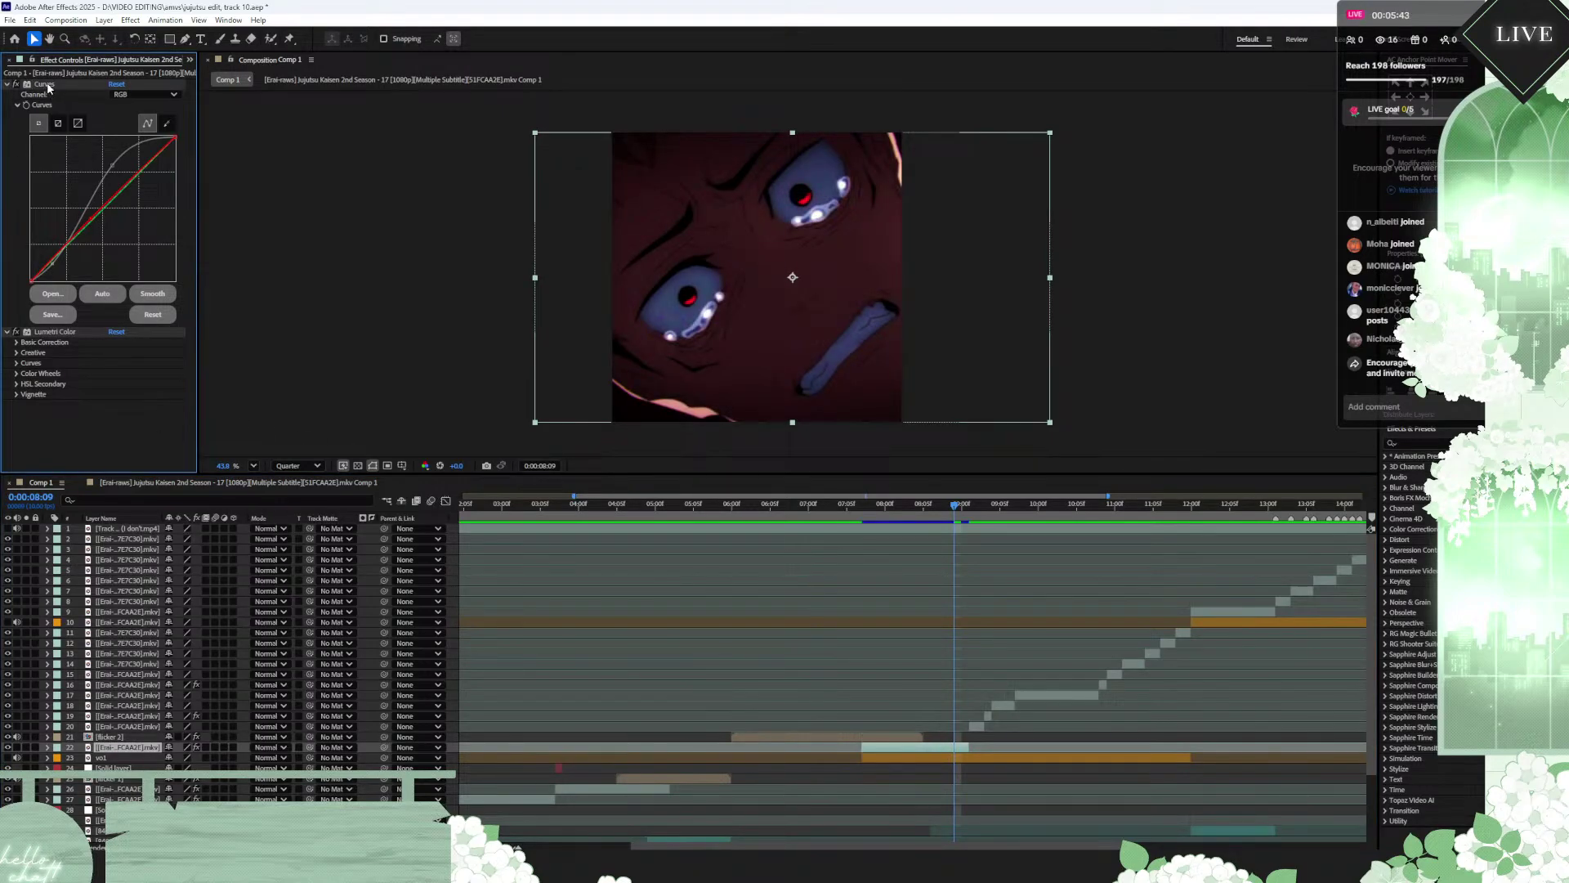
Step: Switch Lumetri Color off and on repeatedly to compare the close-up clip with and without it
click(15, 332)
click(14, 332)
click(15, 332)
click(15, 332)
click(15, 332)
click(15, 332)
click(15, 332)
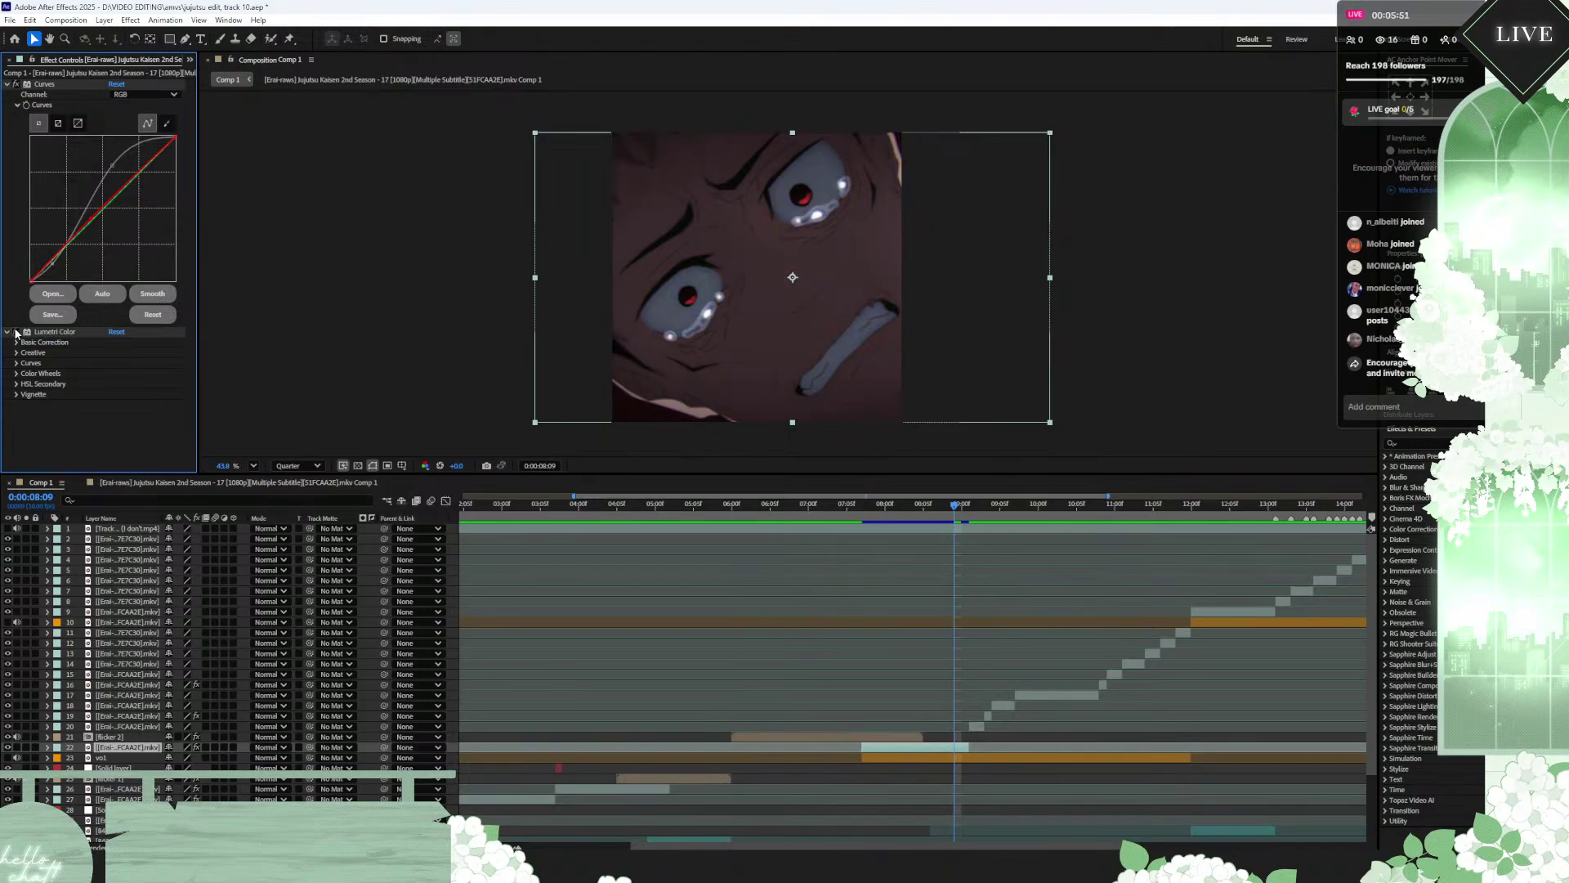
click(15, 332)
click(15, 332)
click(15, 332)
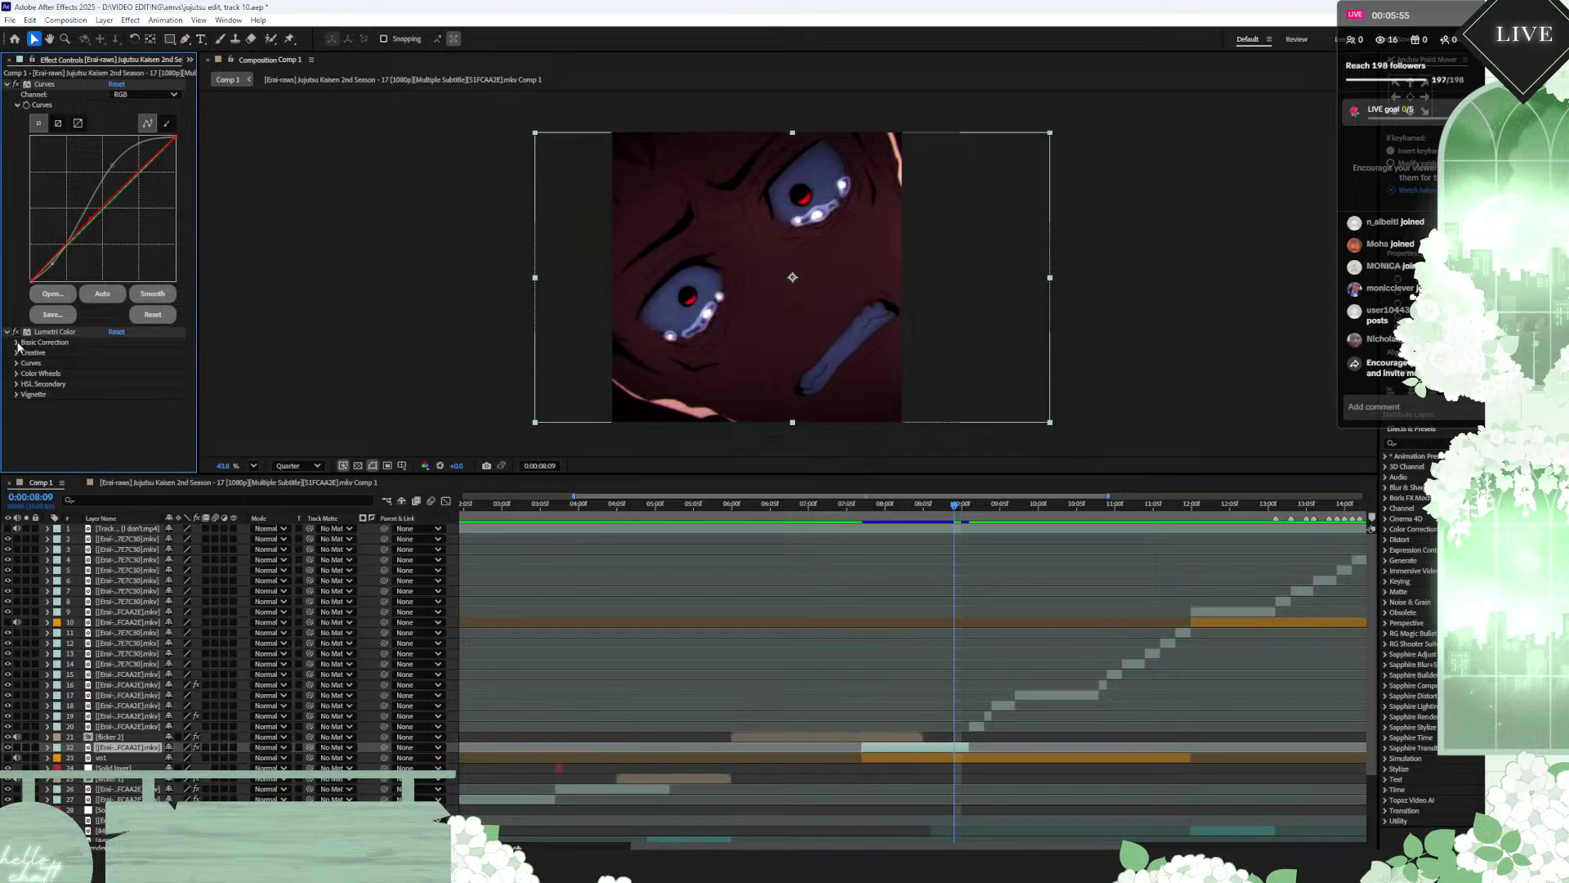
Step: Raise the Lumetri Color exposure of the close-up clip to 2.7 and inspect the image up close
click(17, 342)
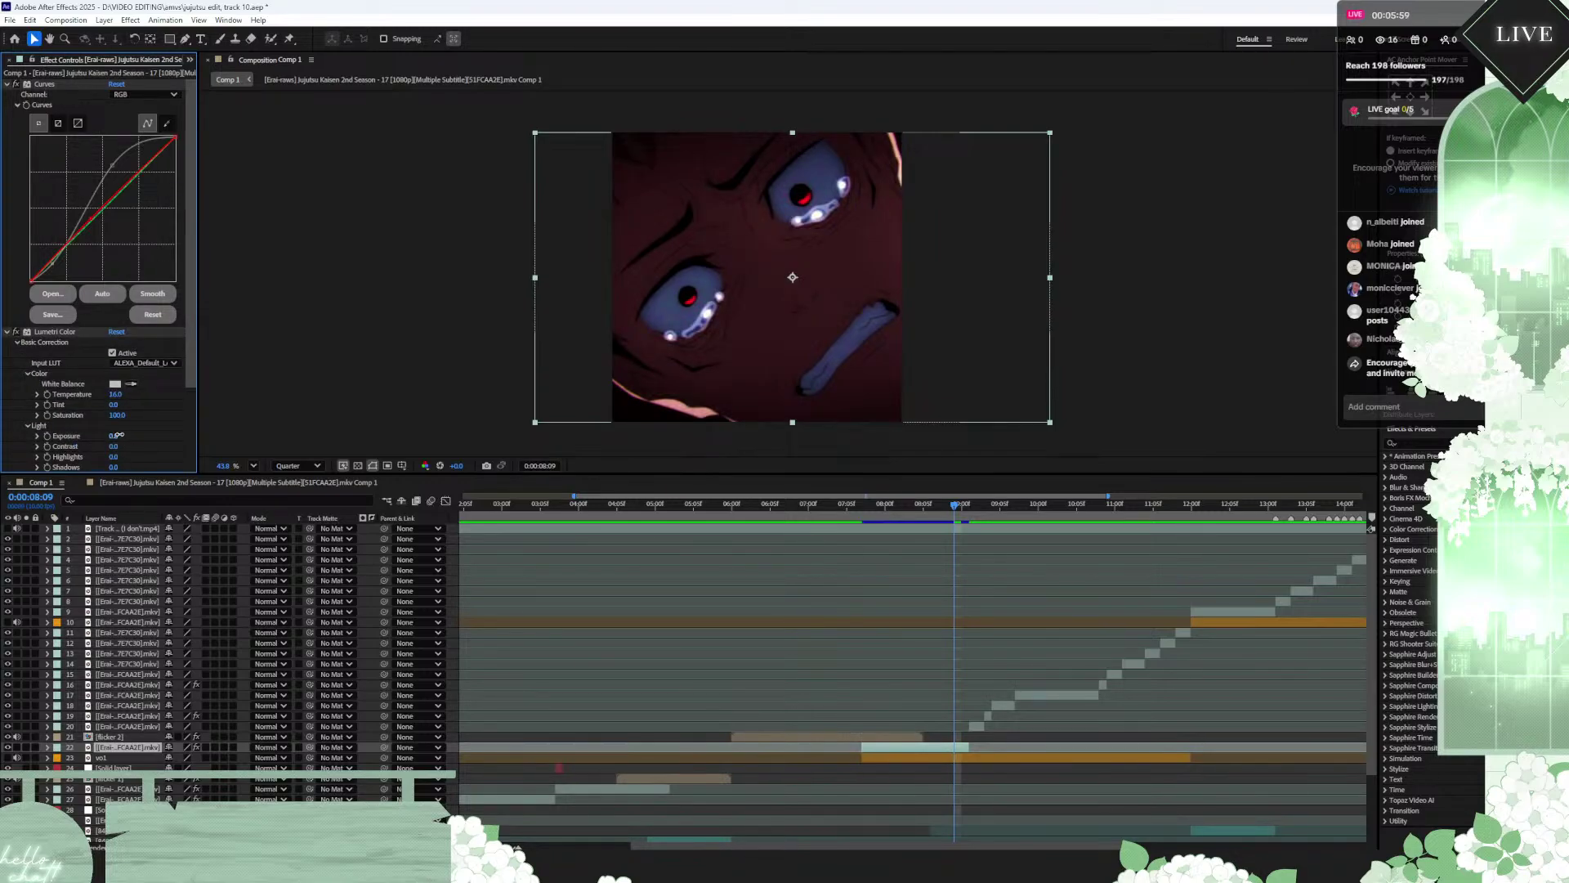
mouse_move(117, 436)
mouse_down()
mouse_move(147, 436)
mouse_move(125, 435)
mouse_up()
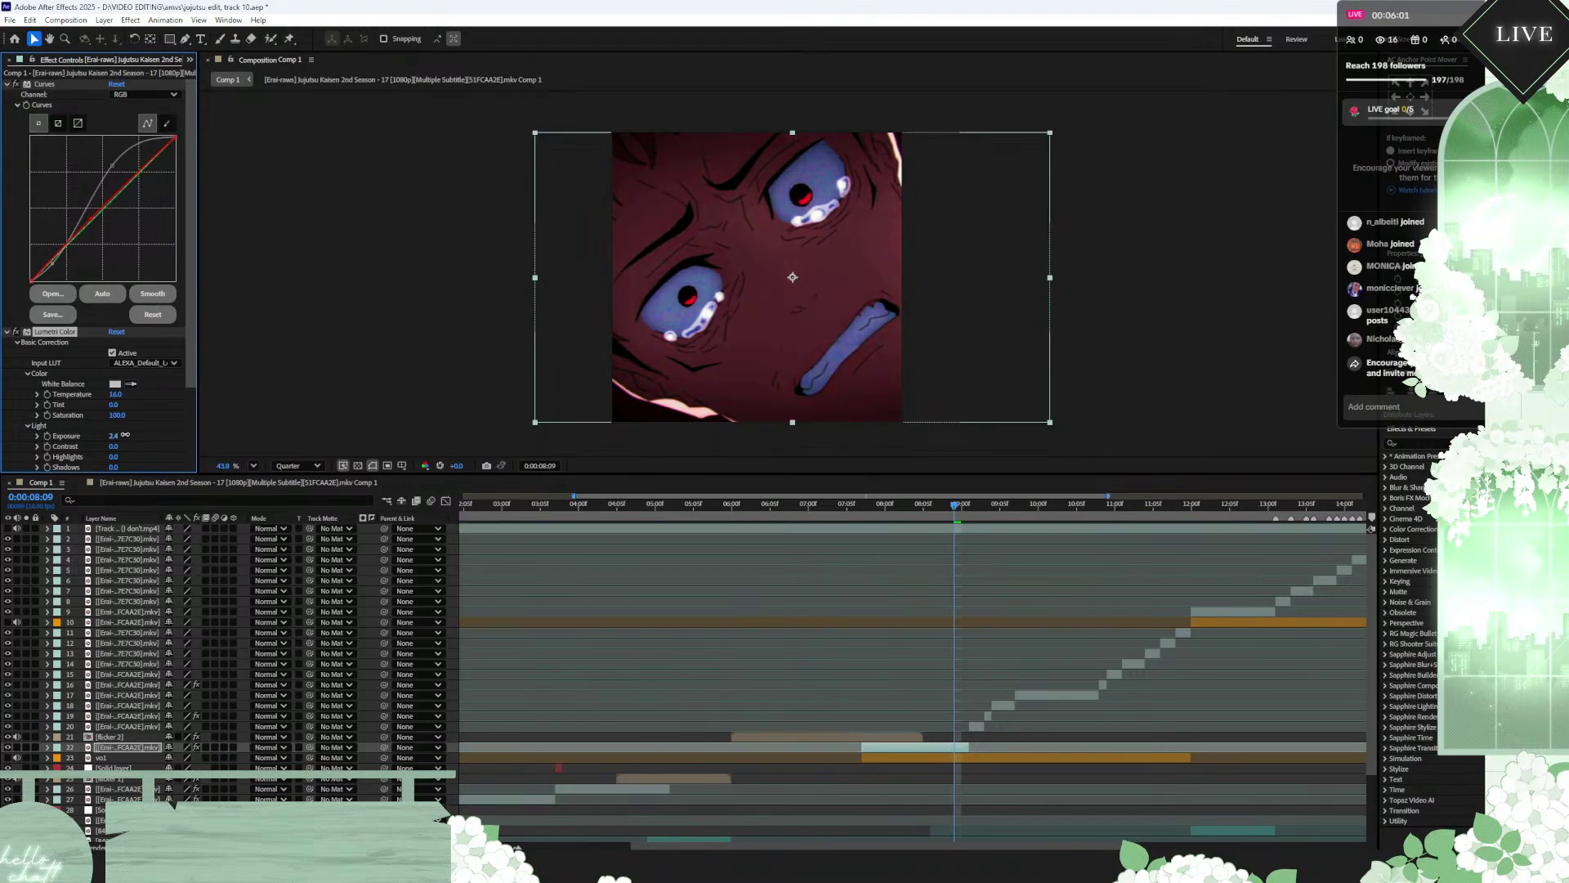
scroll(900, 277, up, 5)
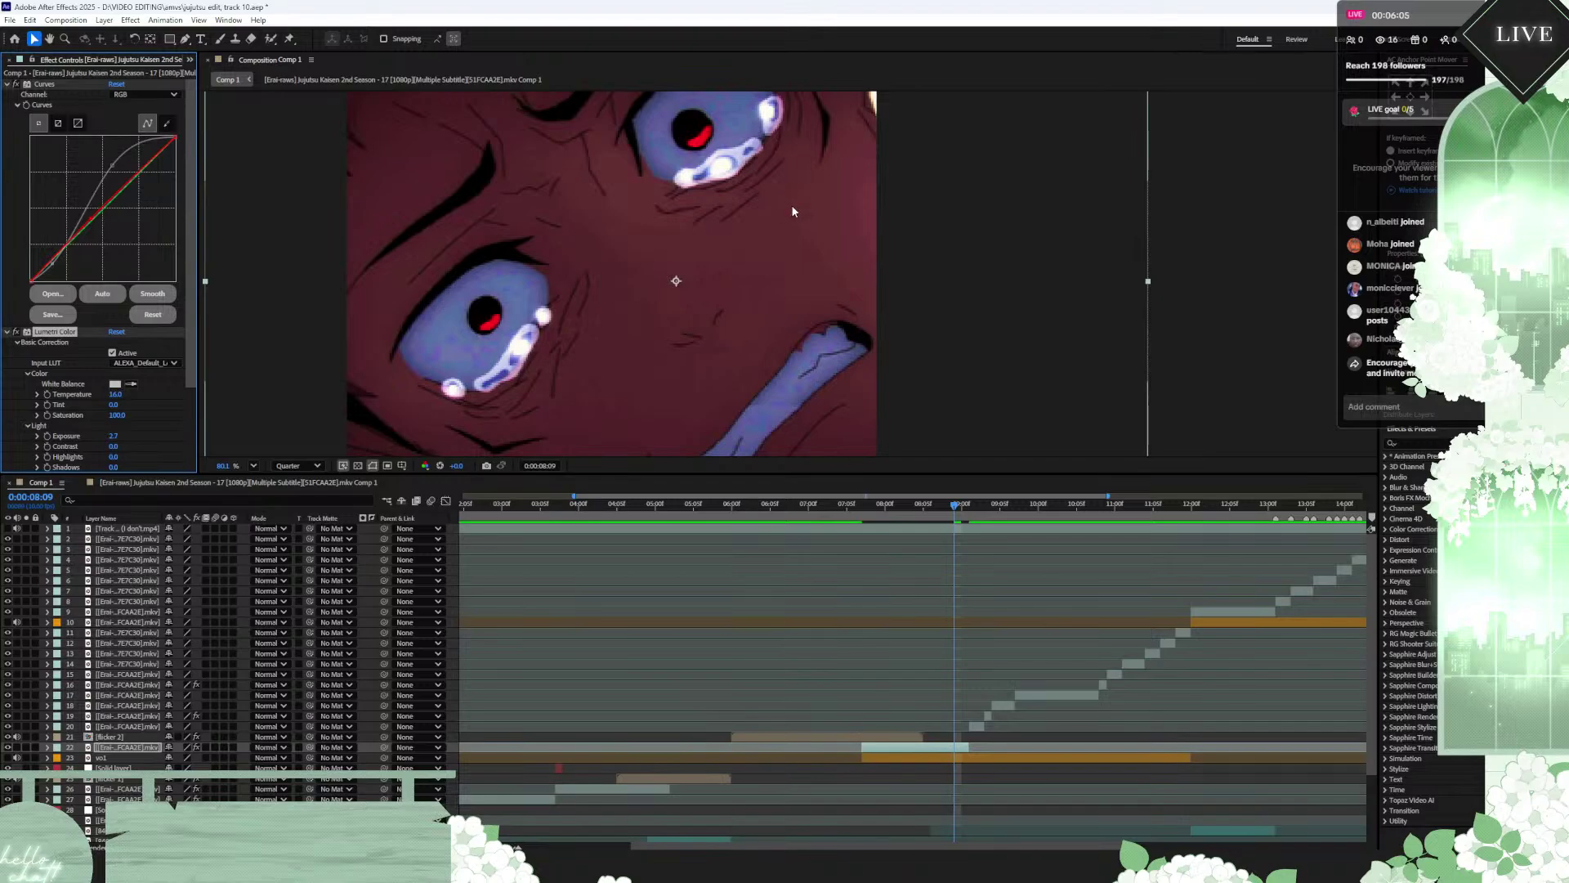
scroll(778, 278, down, 4)
scroll(778, 278, up, 4)
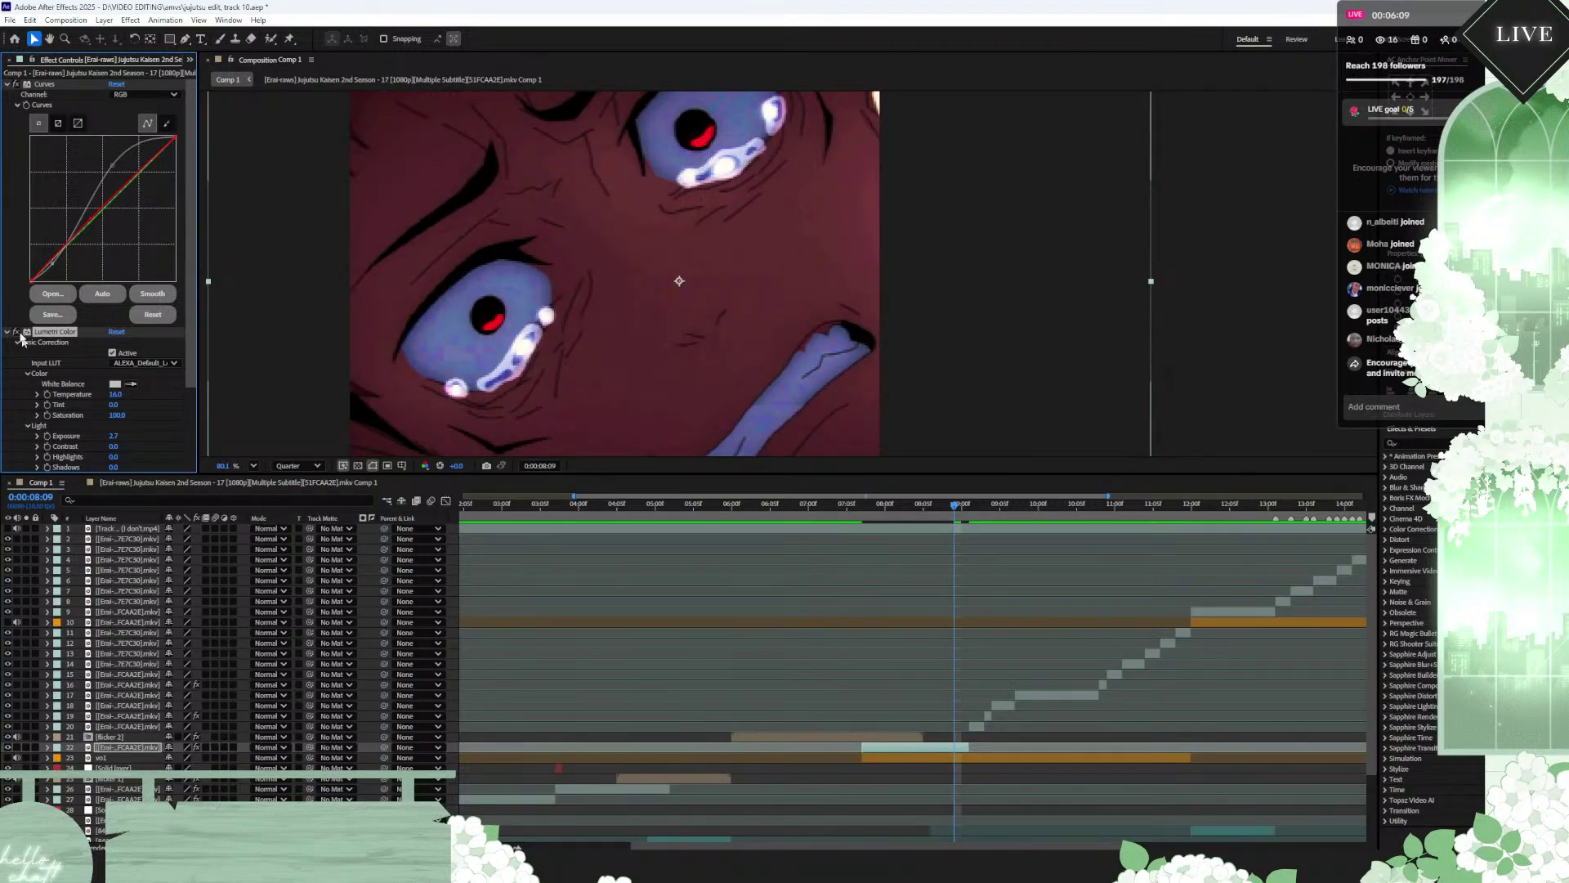
Step: Switch Curves and Lumetri Color off and back on to compare the graded close-up with the original
click(16, 84)
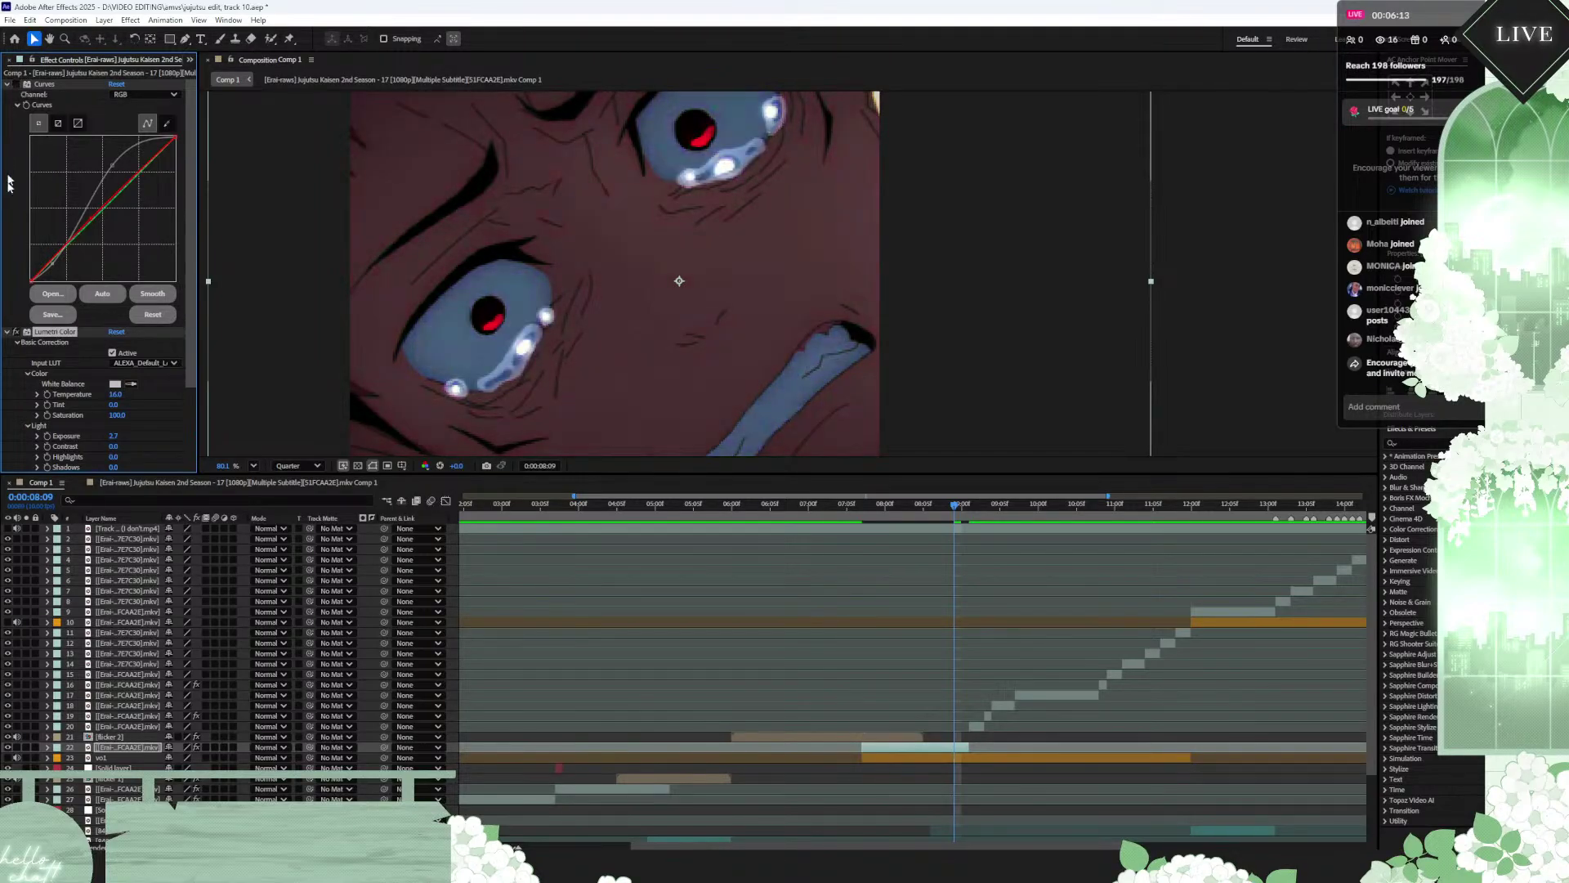
click(17, 332)
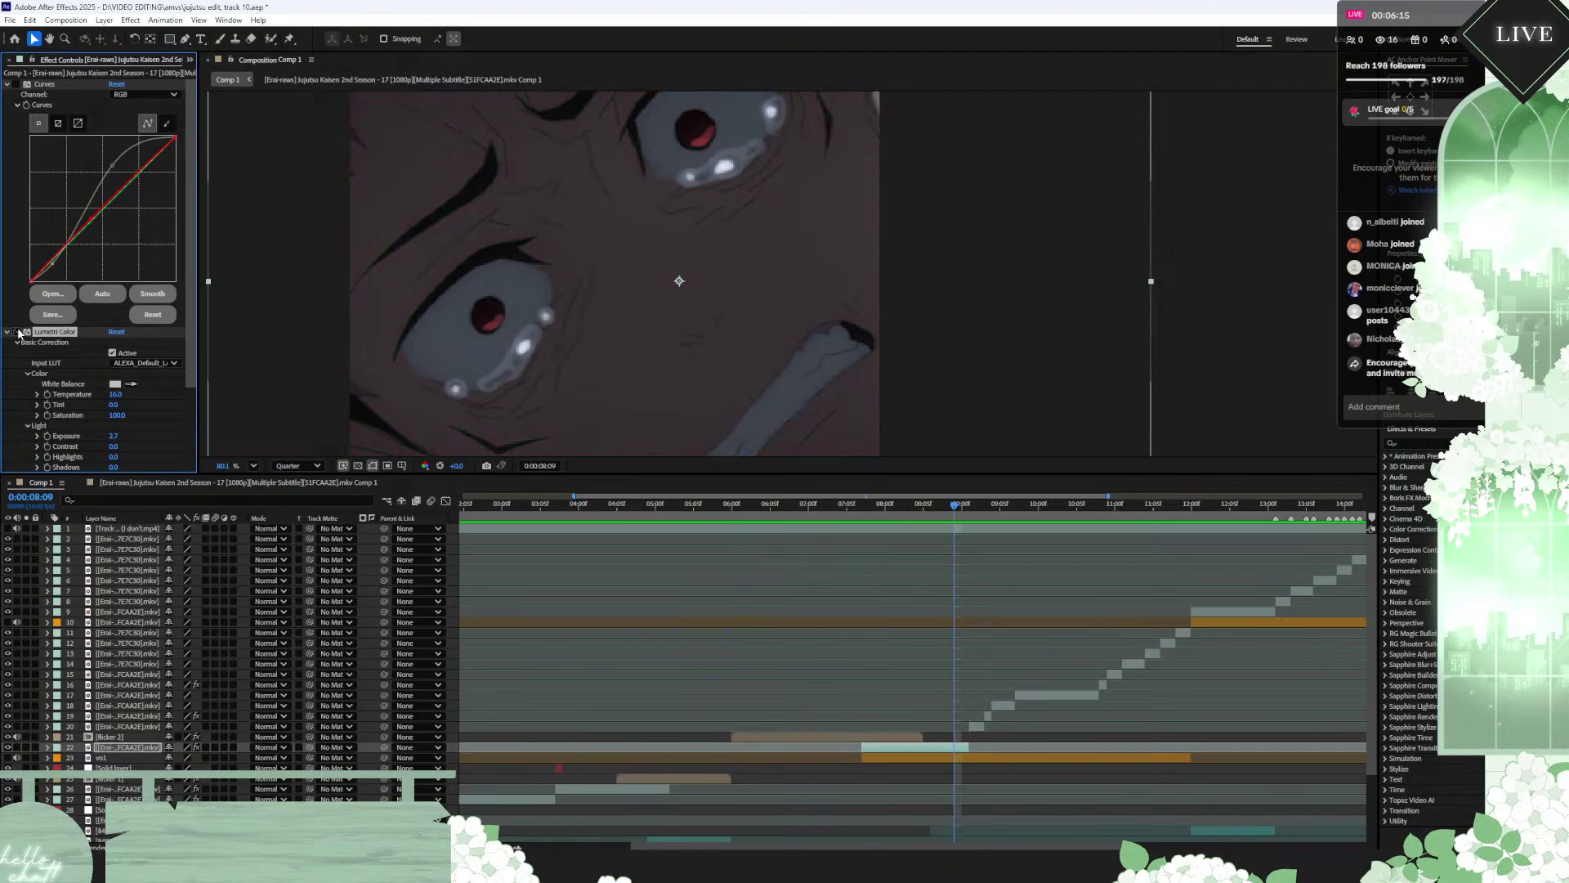
click(17, 332)
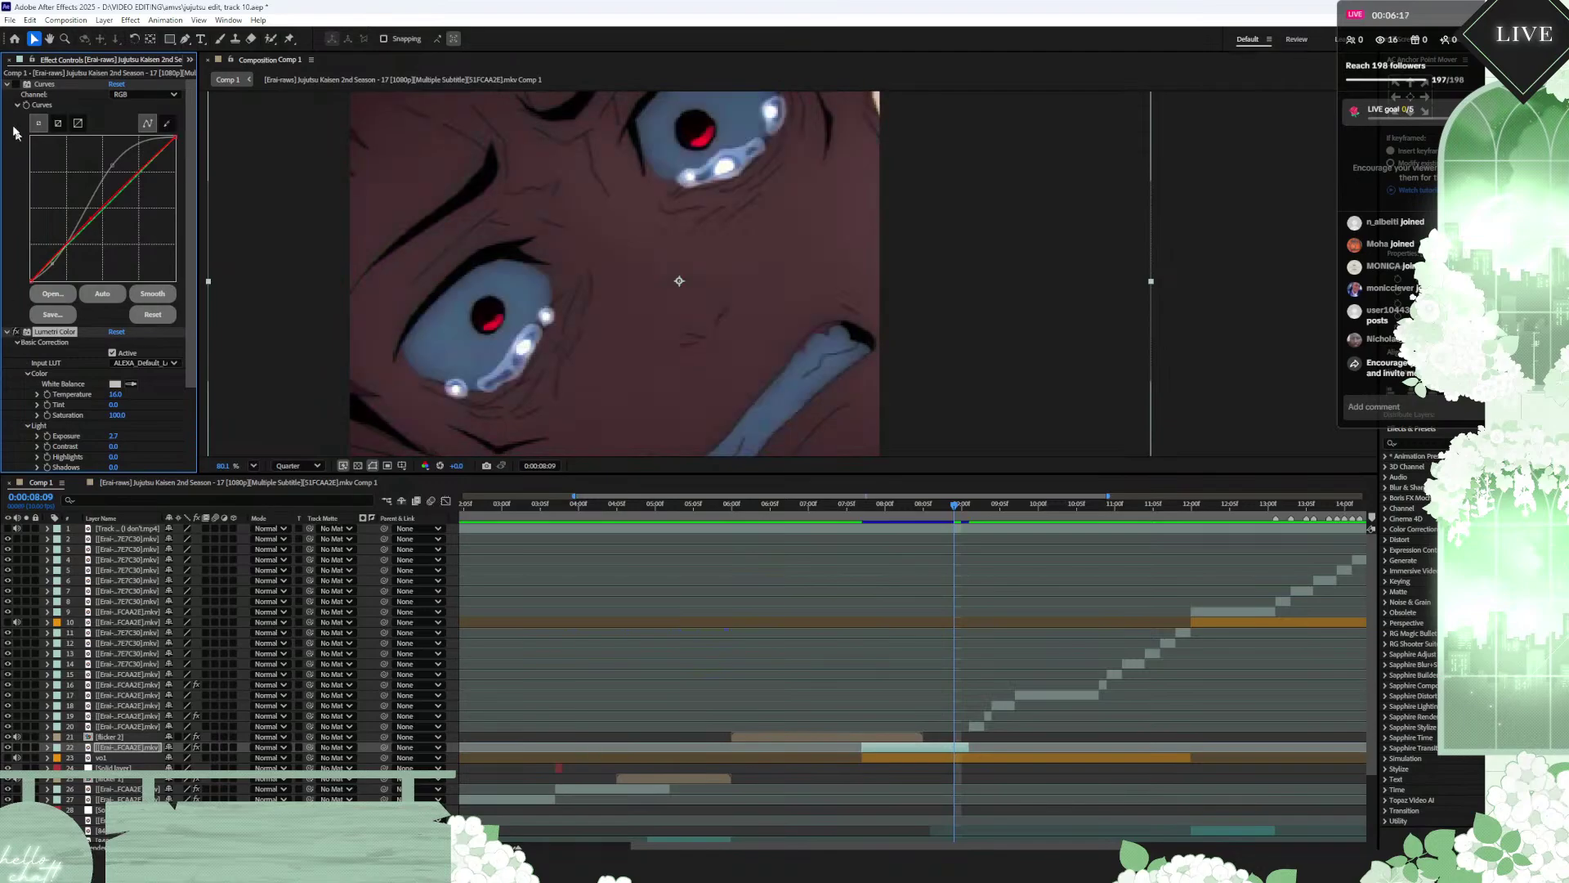
click(16, 84)
scroll(804, 282, down, 4)
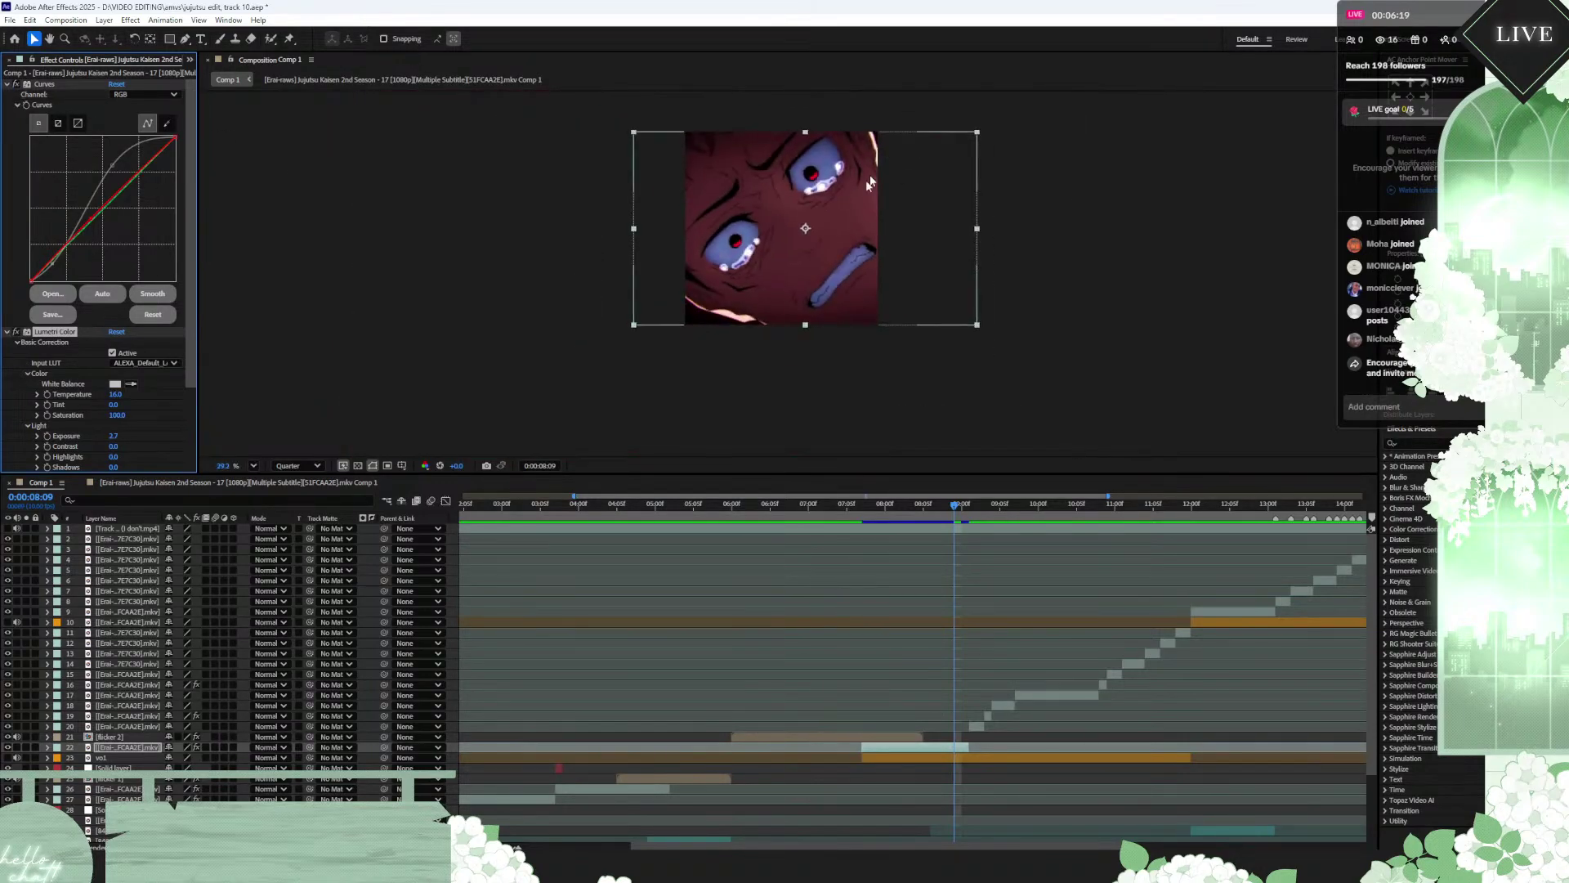
scroll(1028, 289, up, 1)
scroll(673, 218, up, 1)
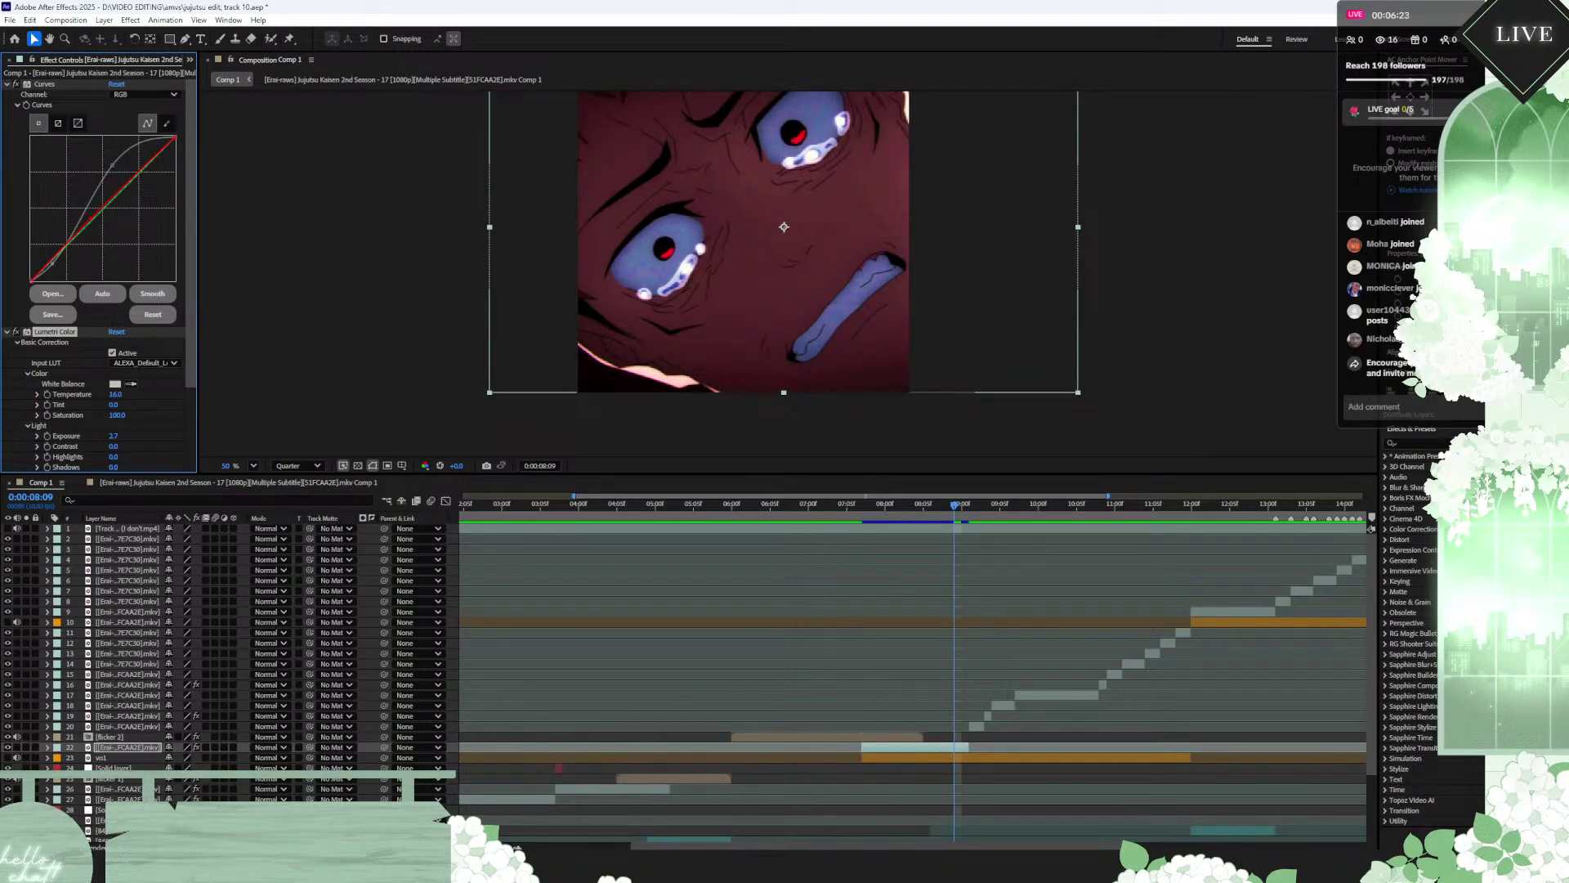
Step: Copy the close-up clip's Curves and Lumetri Color effects and paste them onto the short clip at 0:00:09:01
mouse_move(975, 868)
click(860, 509)
drag(854, 513, 974, 534)
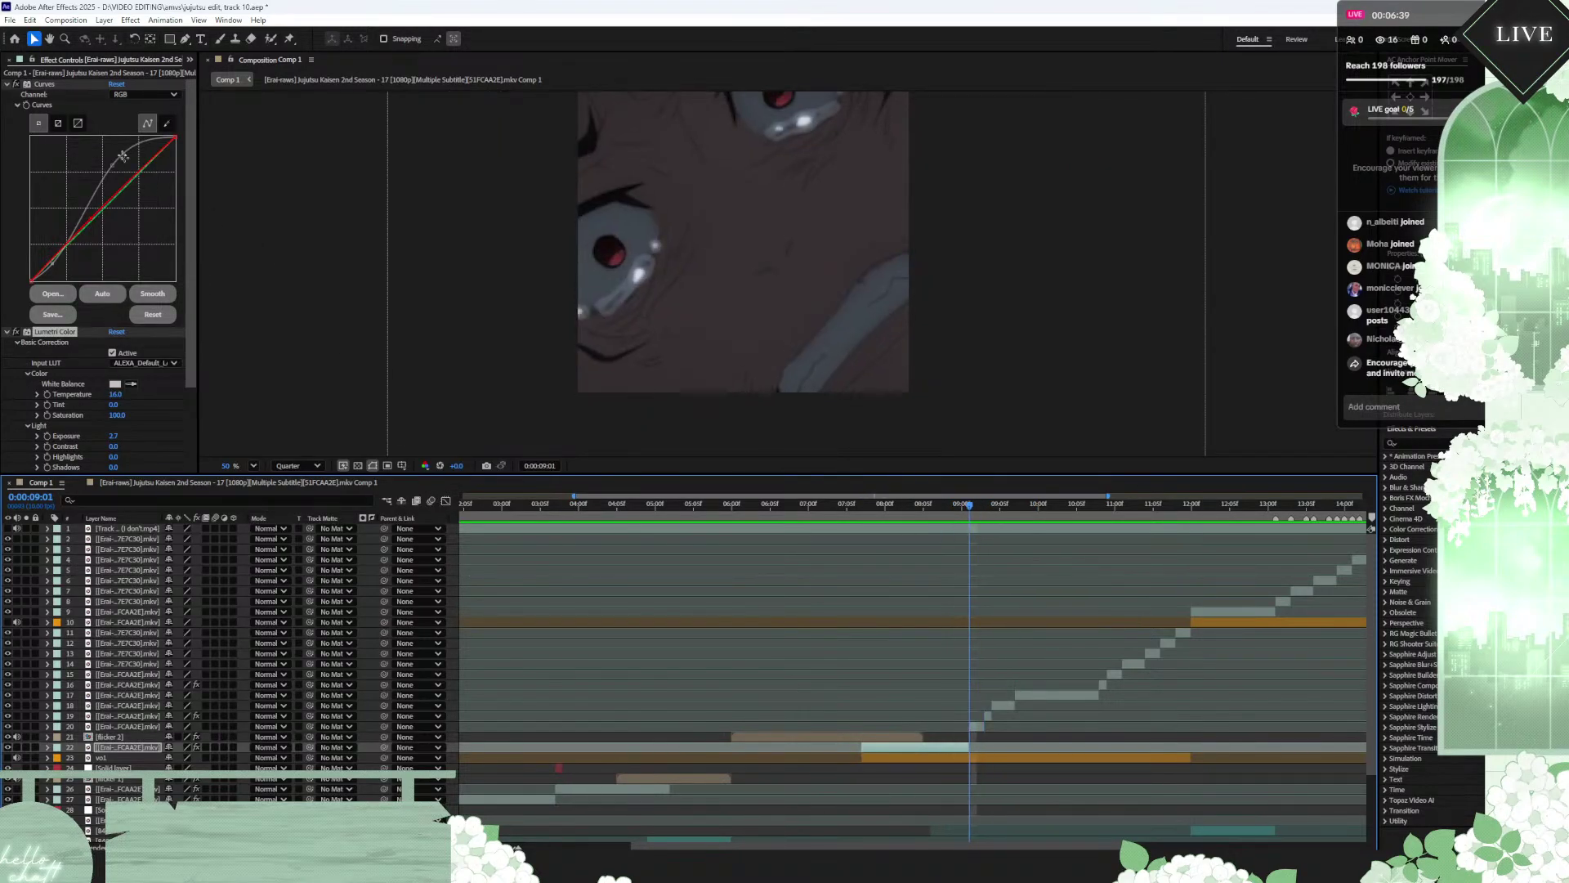
click(49, 87)
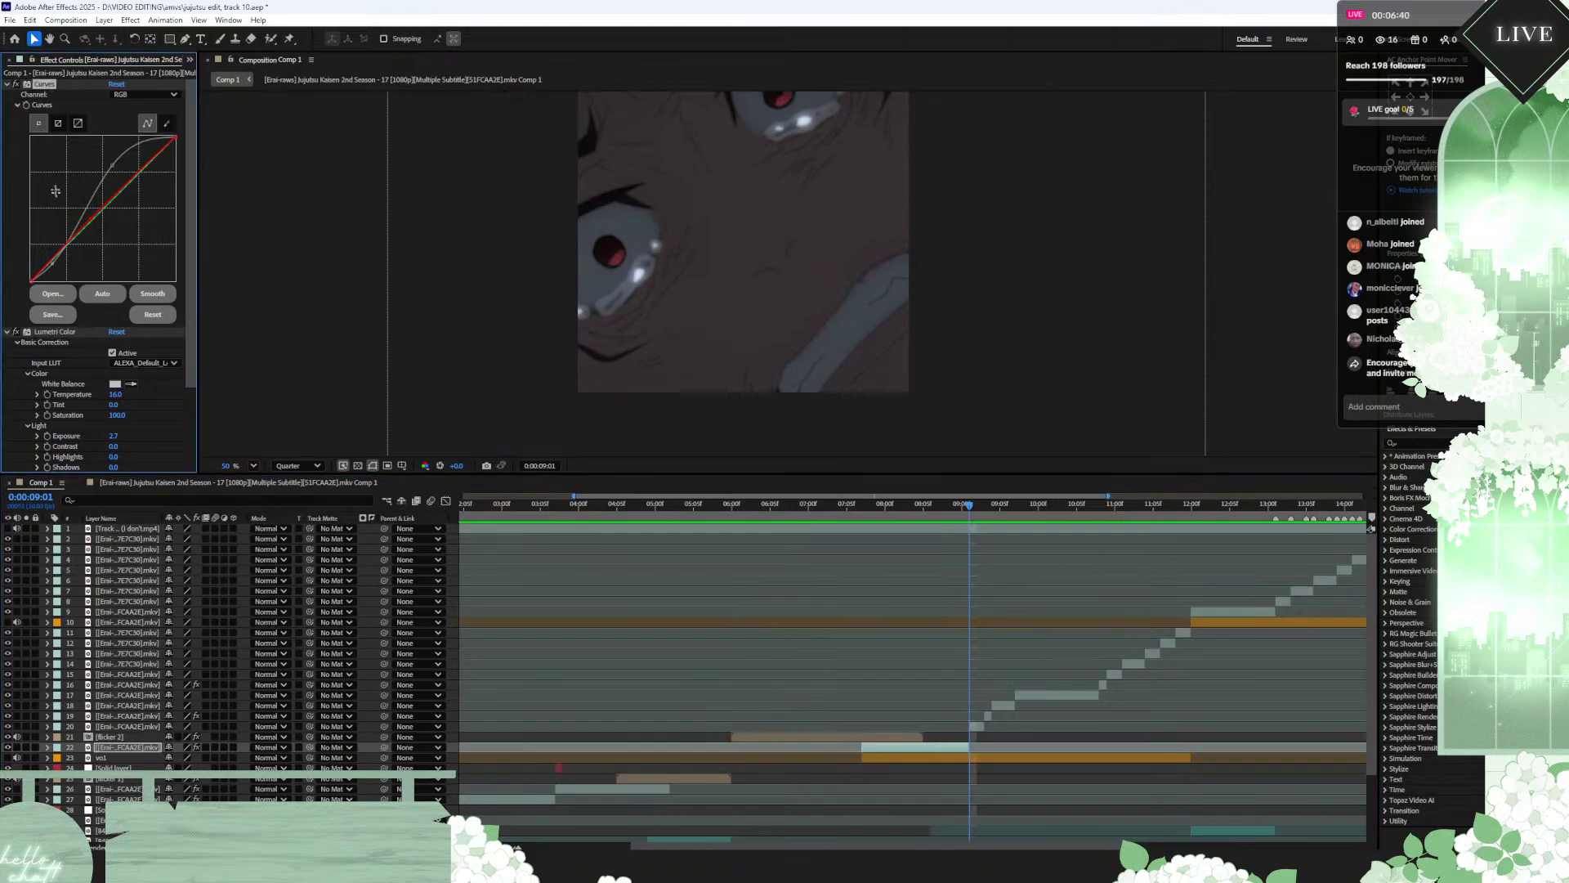
click(62, 333)
click(978, 725)
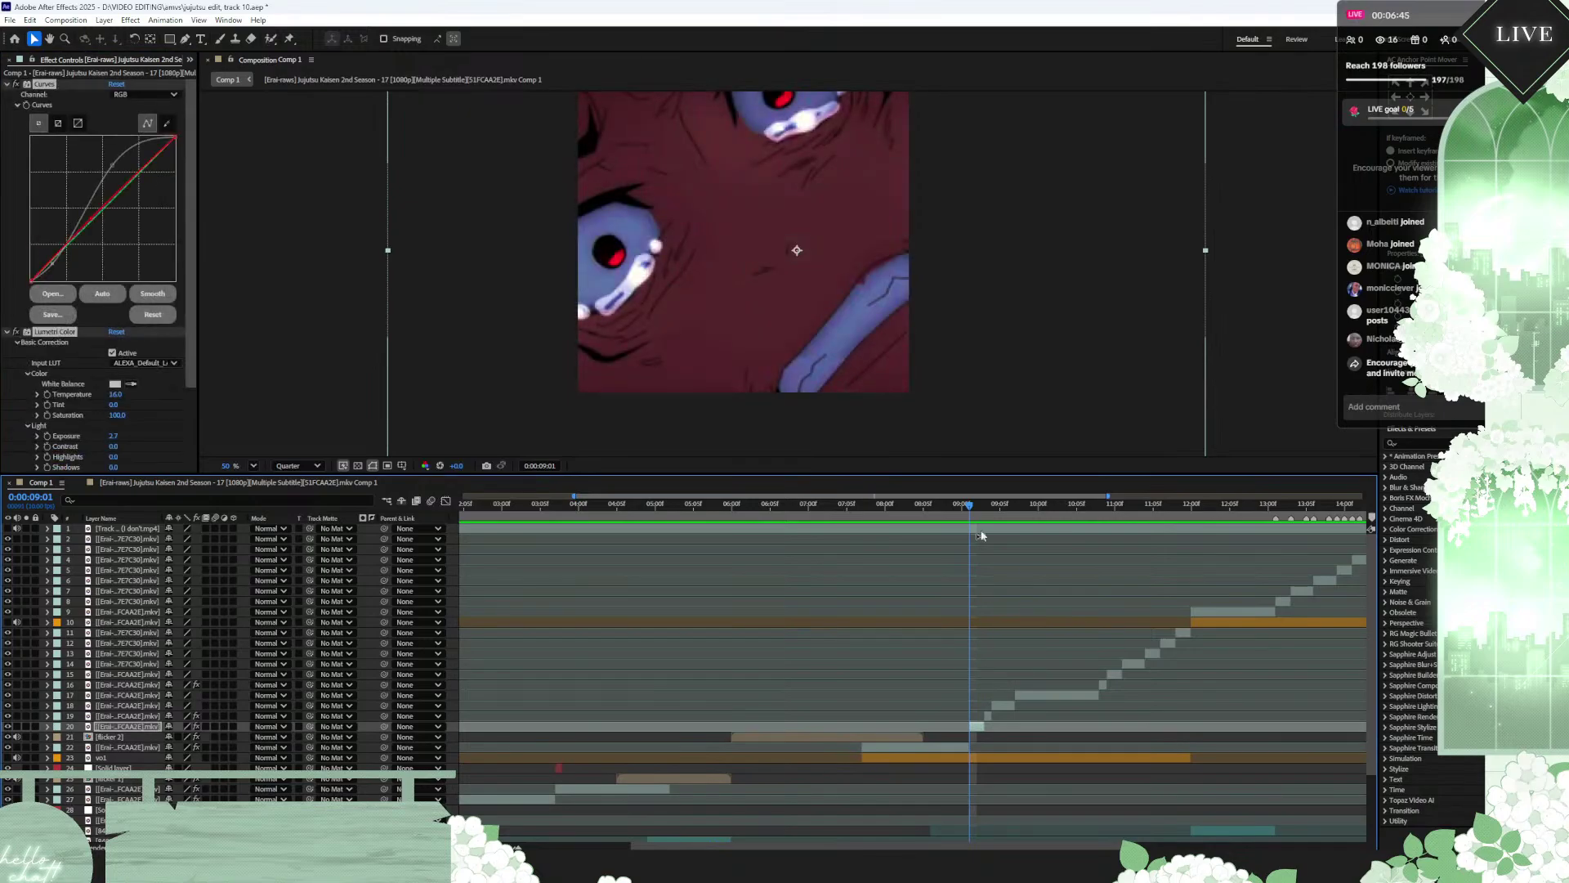
Step: Paste the copied Curves and Lumetri Color effects onto the clips at 0:00:09:04 and 0:00:09:08
drag(971, 508, 992, 503)
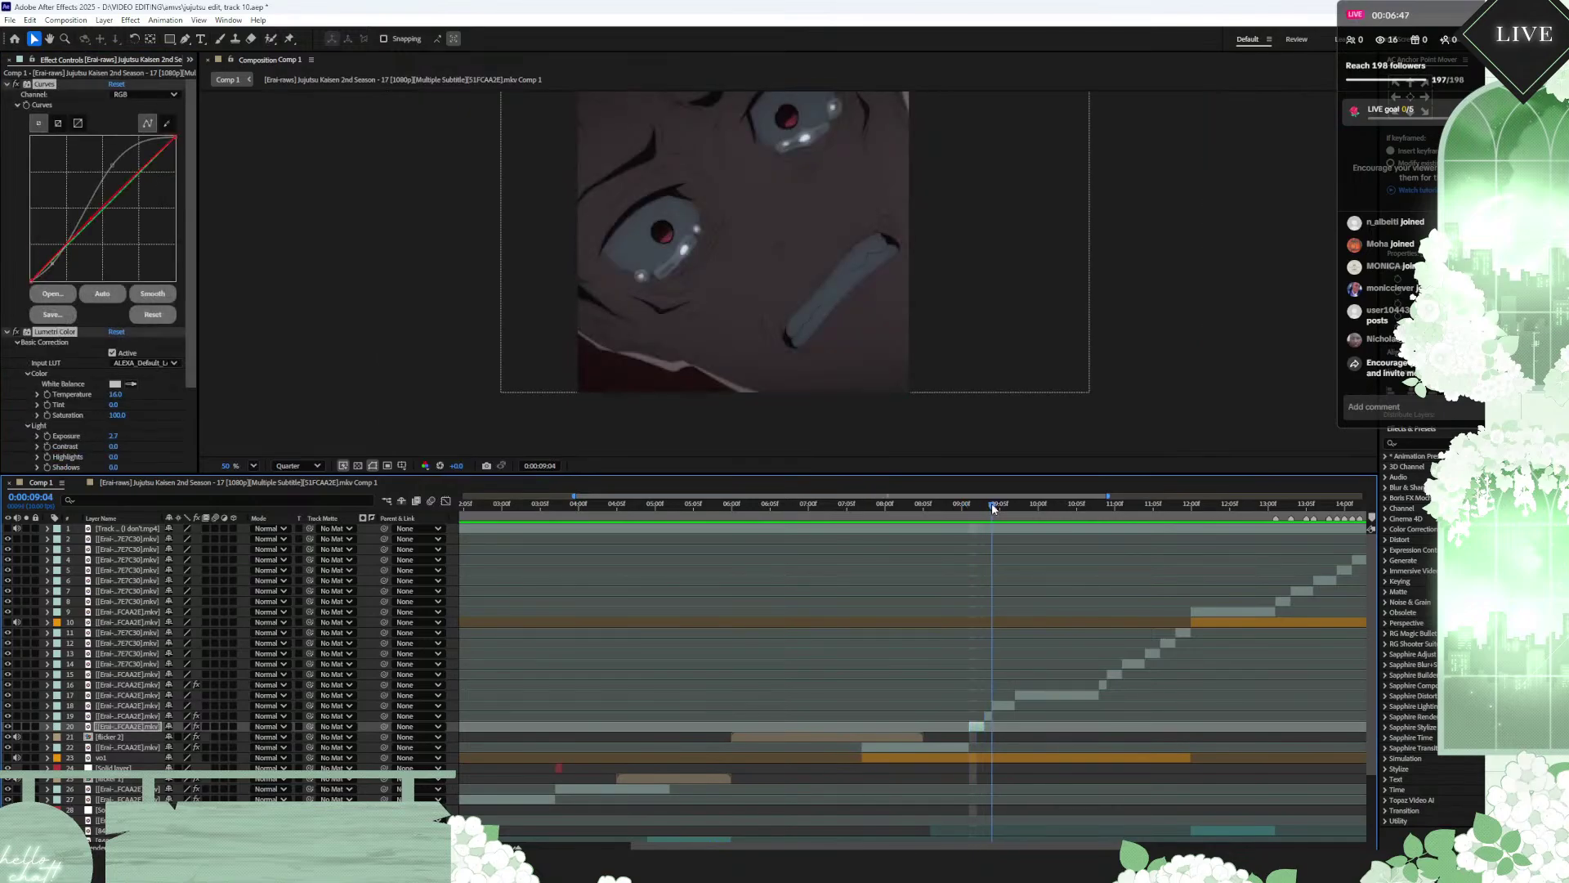
click(1003, 707)
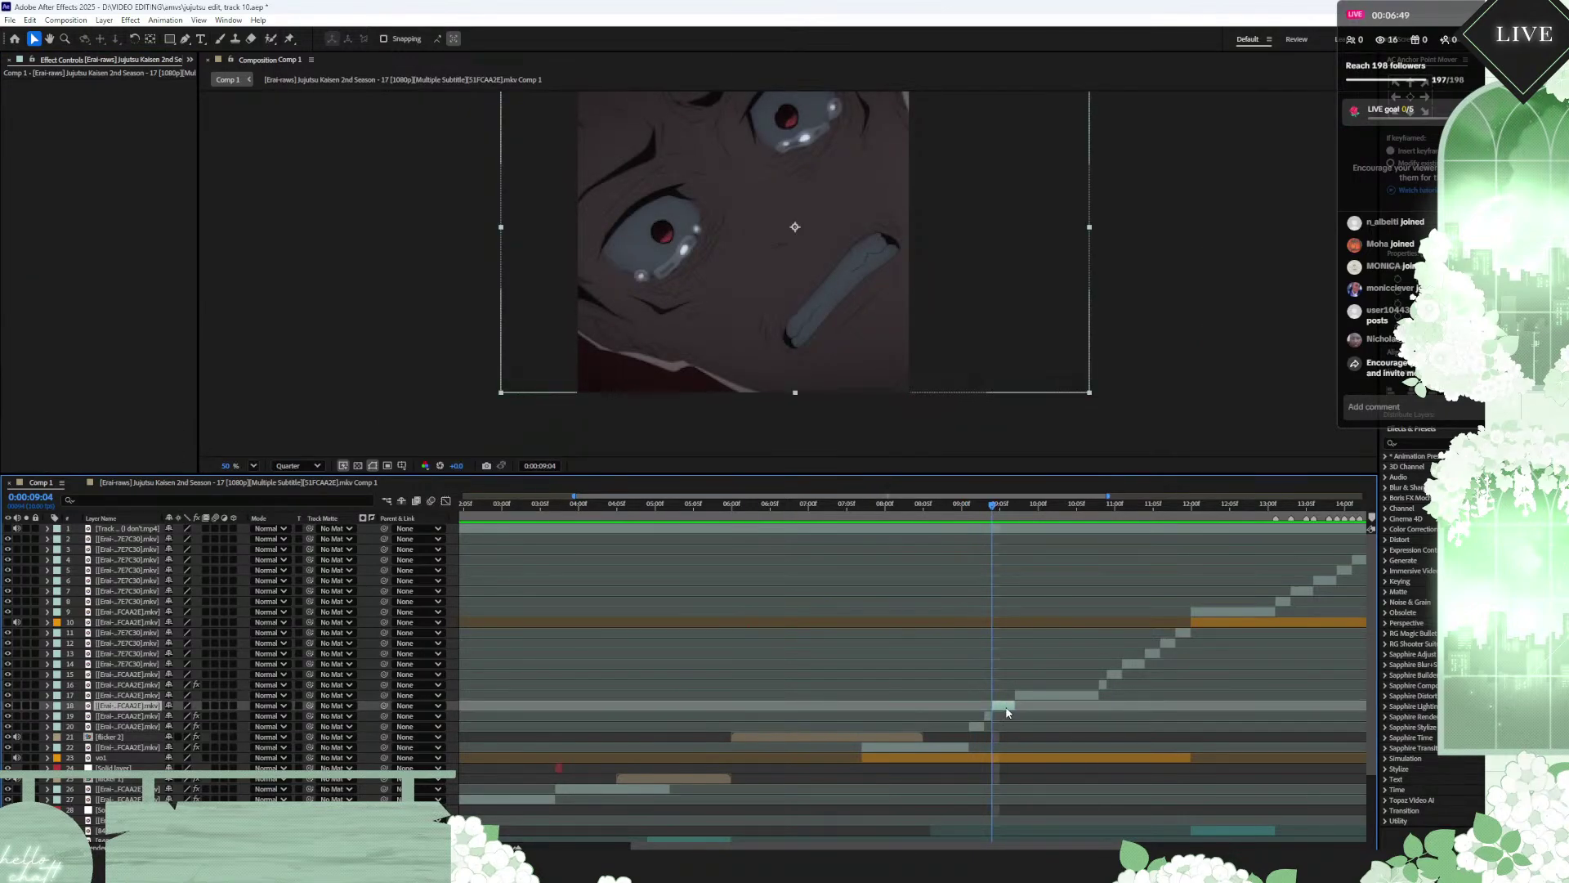
key(ctrl+v)
drag(991, 510, 1023, 507)
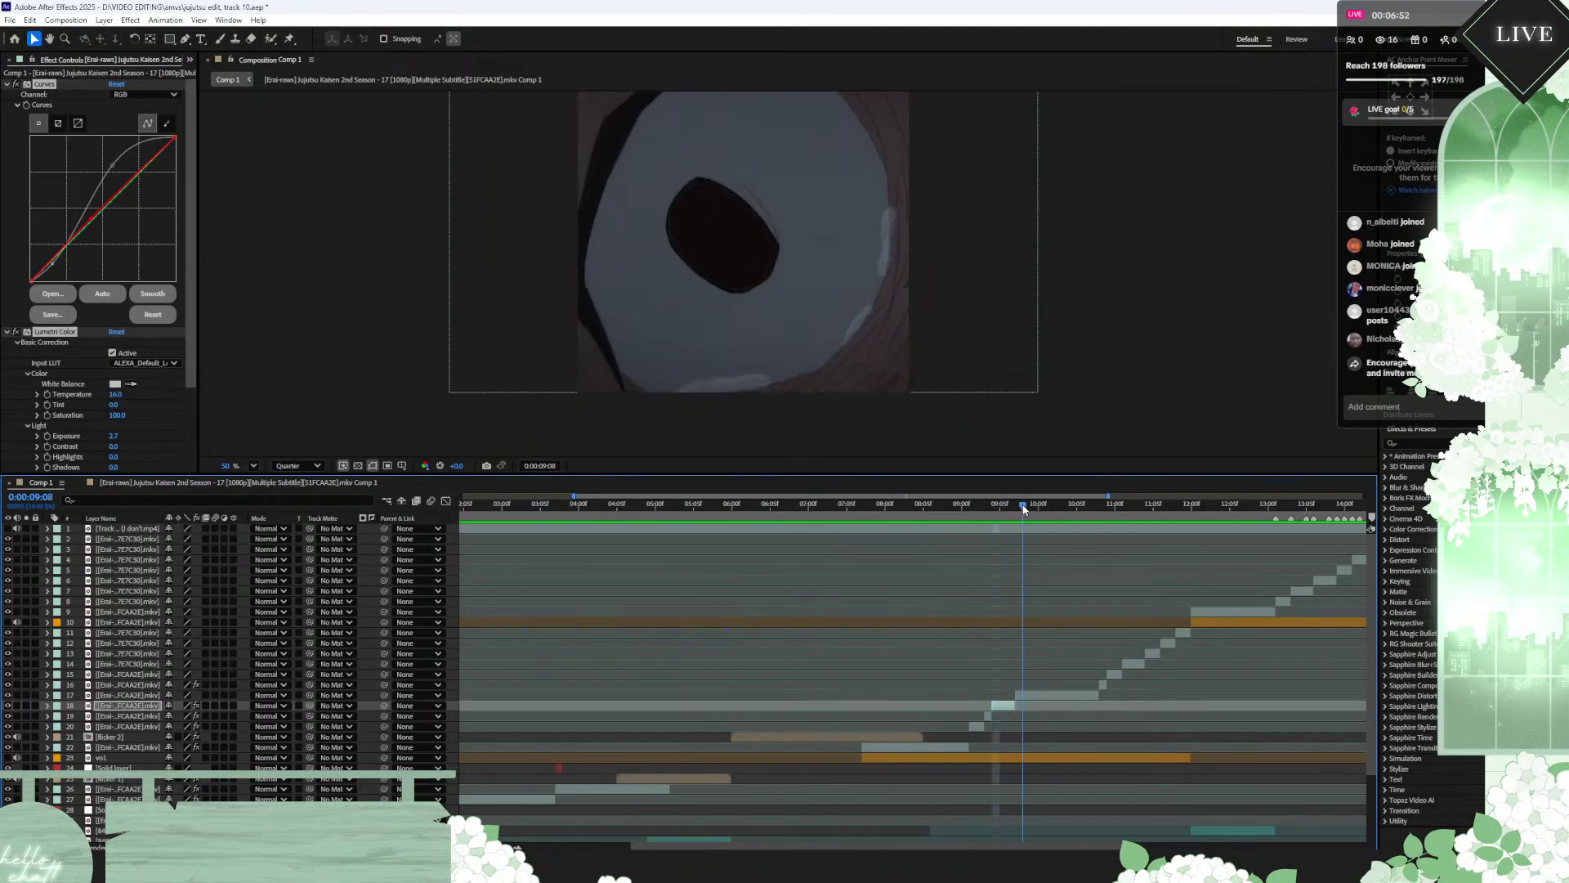
click(1056, 693)
key(ctrl+v)
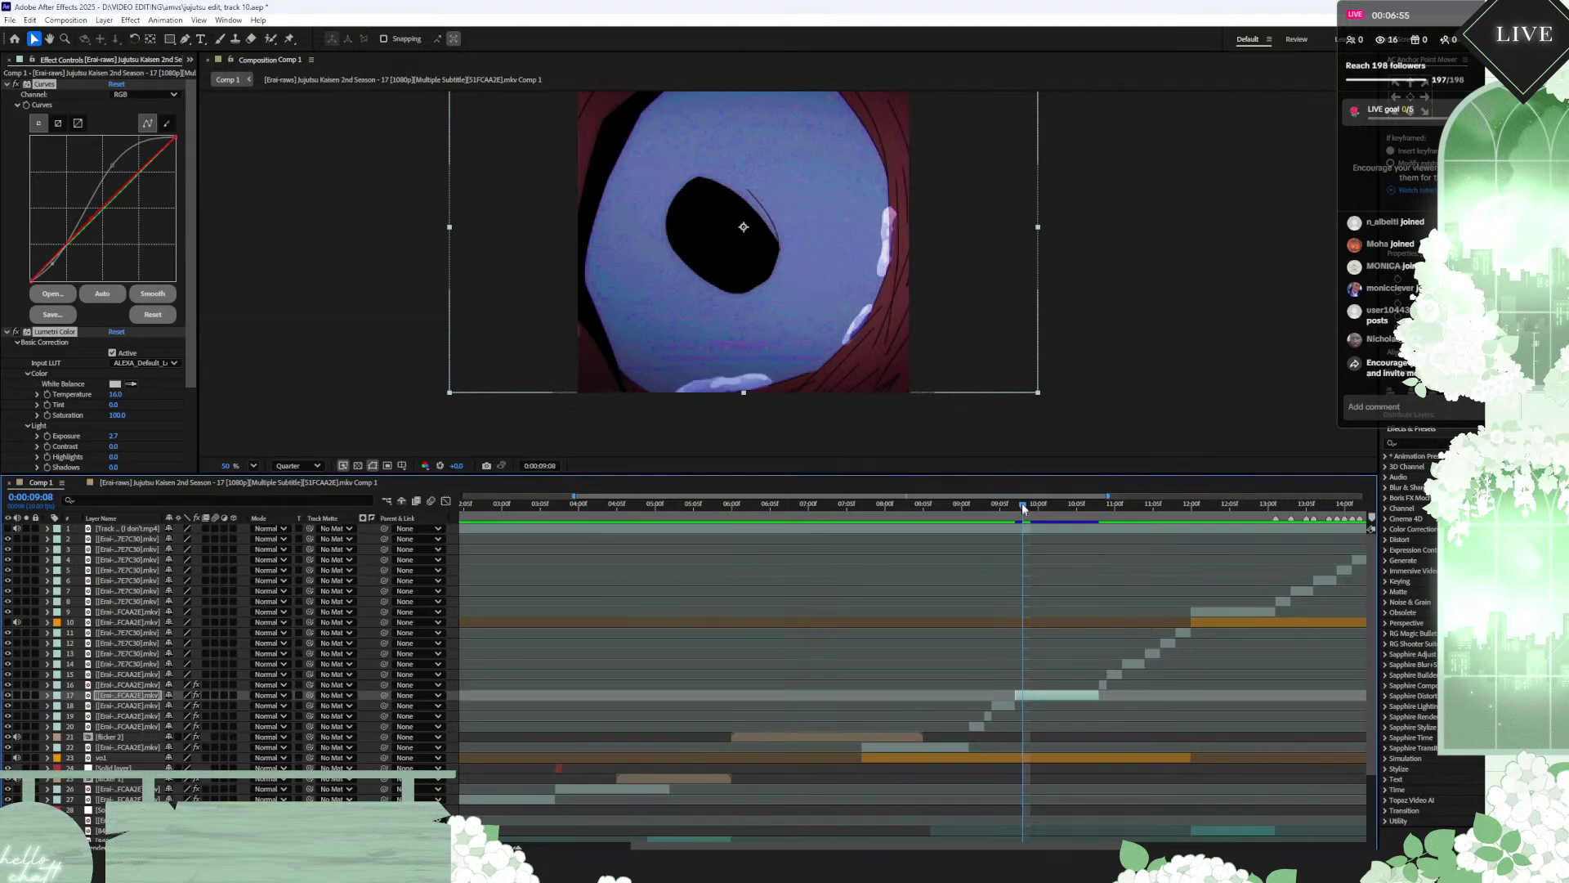
Step: Paste the copied color effects onto the hand close-up clip at 0:00:10:09
drag(1022, 507, 1110, 514)
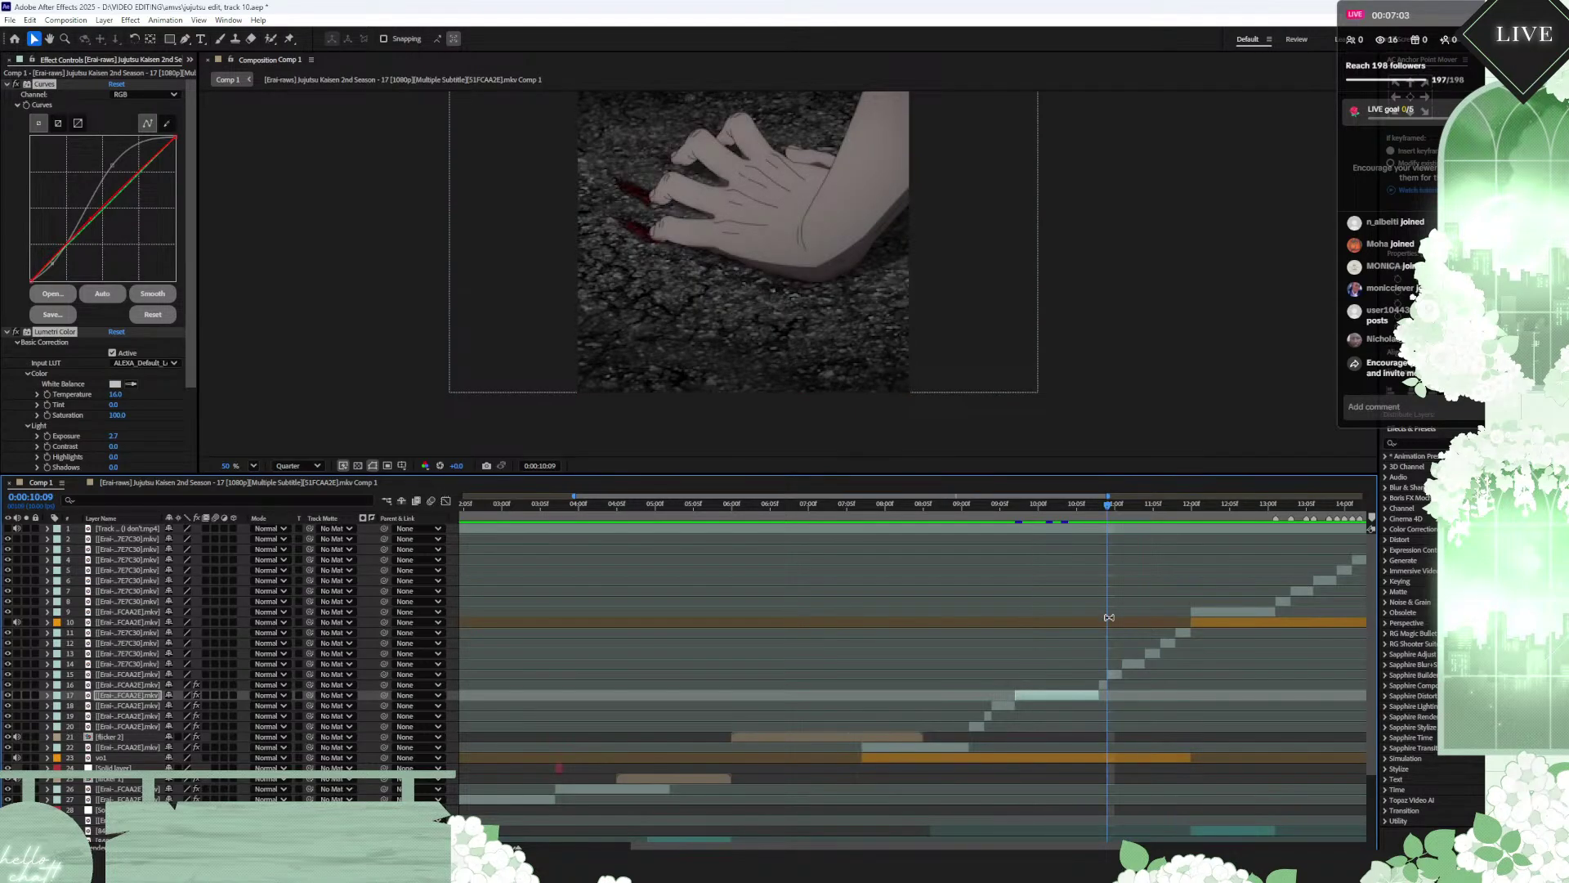
click(1102, 686)
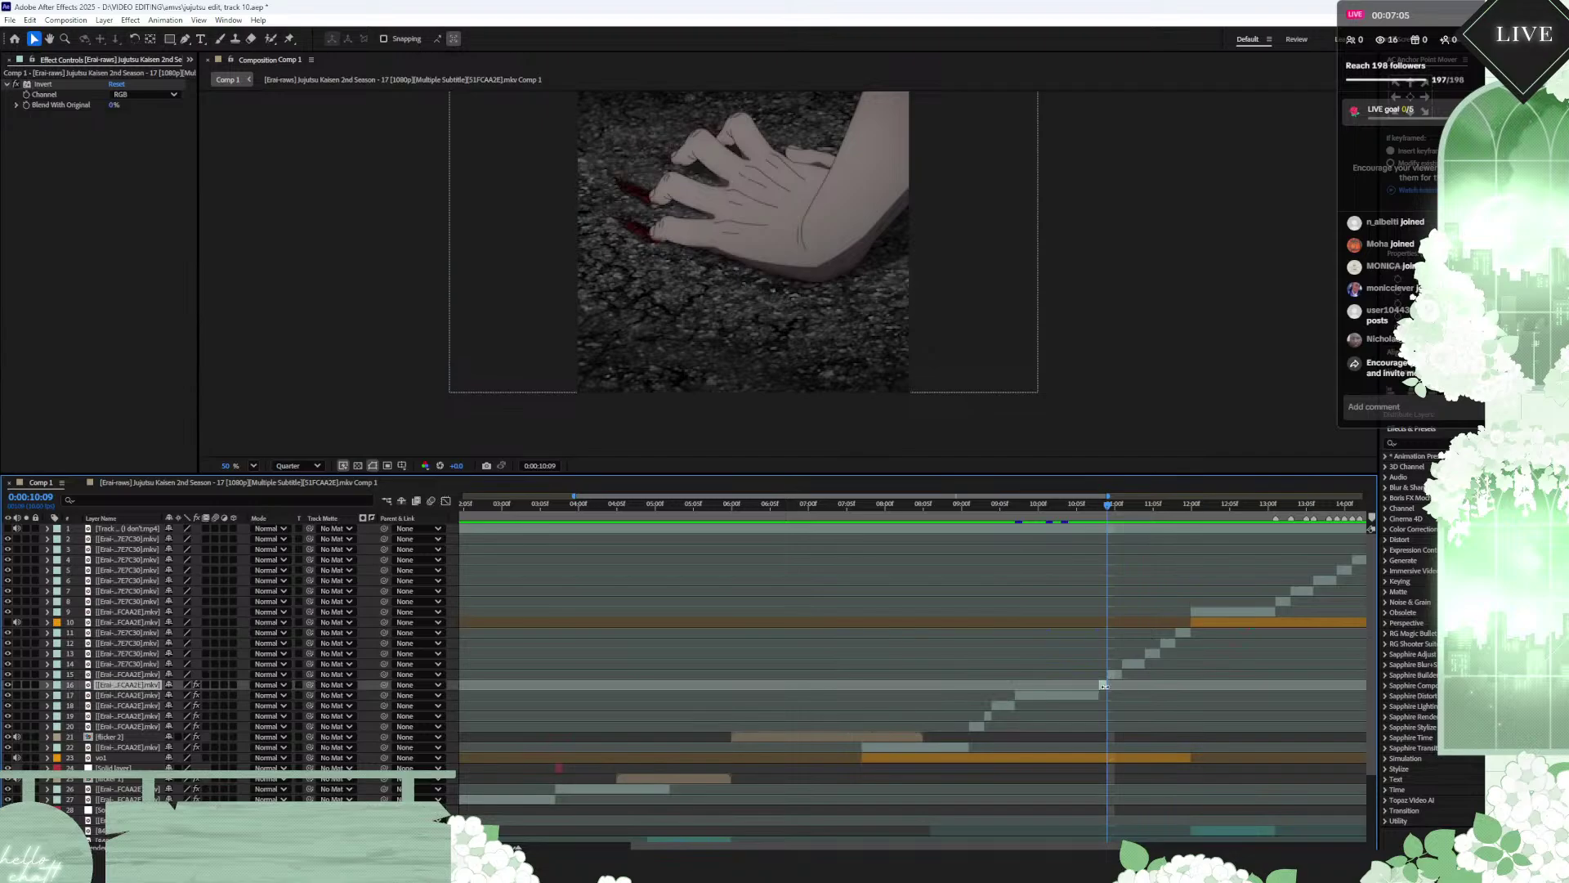
click(1116, 674)
key(ctrl+v)
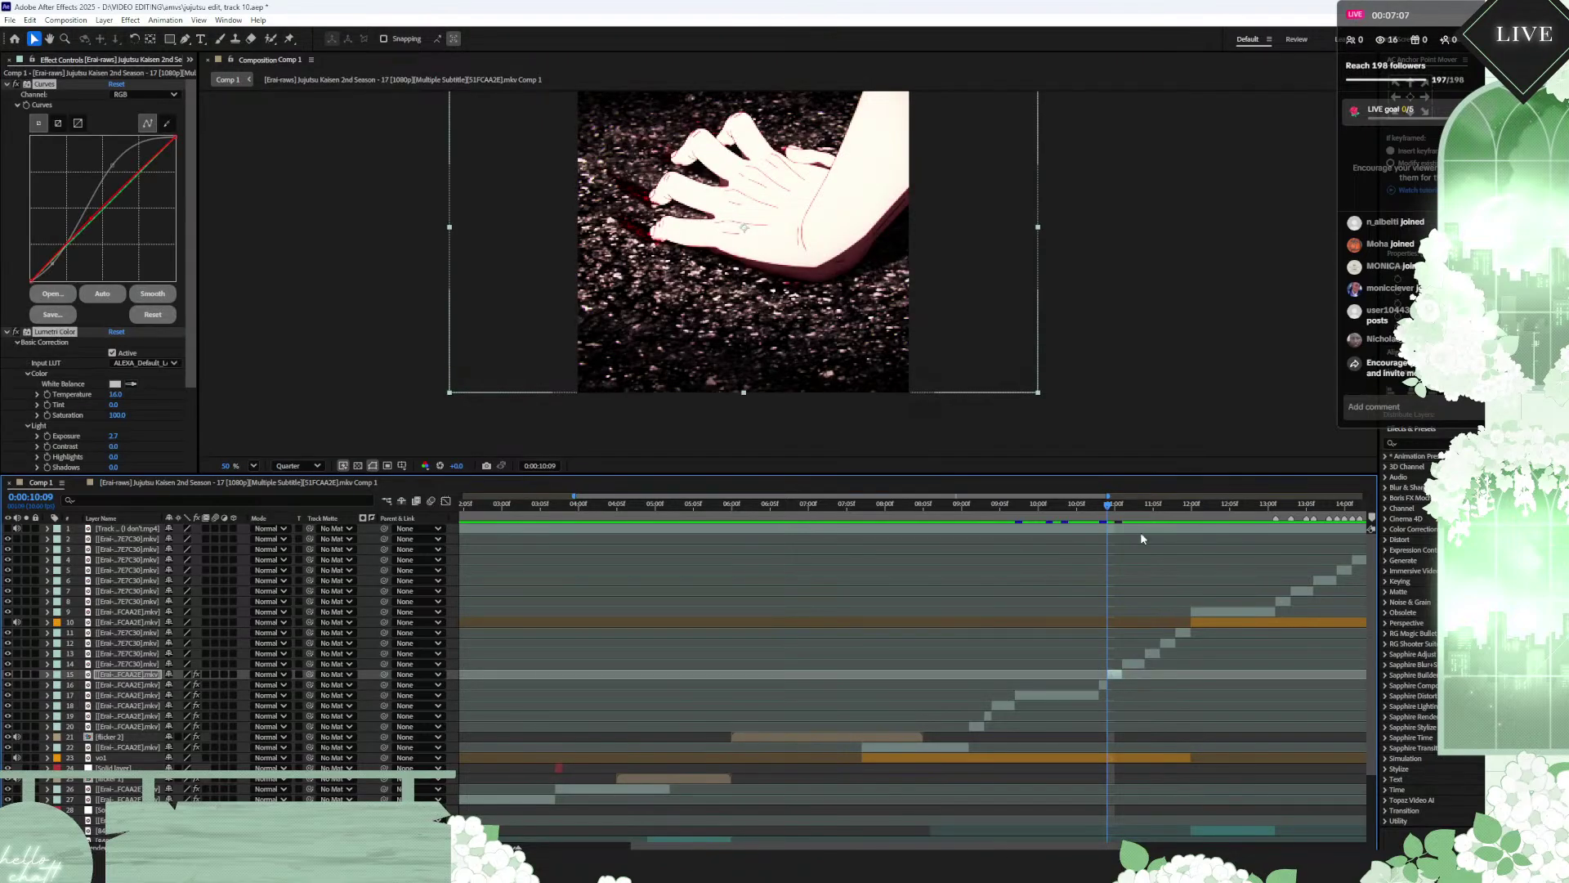
Step: Paste the copied Curves and Lumetri Color effects onto the video clip starting at 0:00:12:00
drag(1109, 504, 1194, 513)
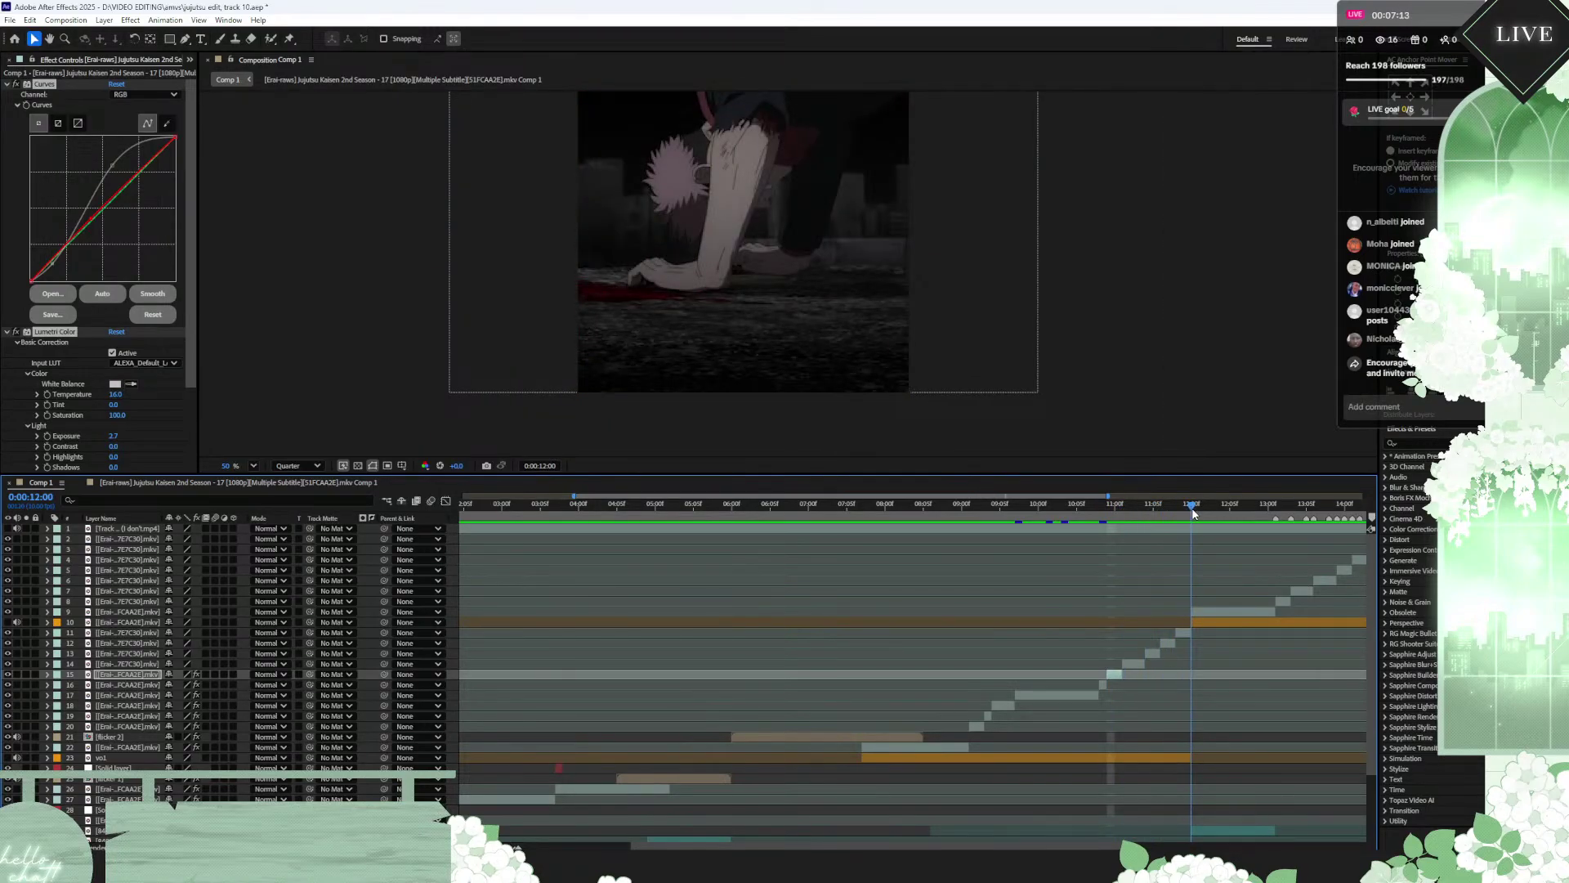
click(1213, 612)
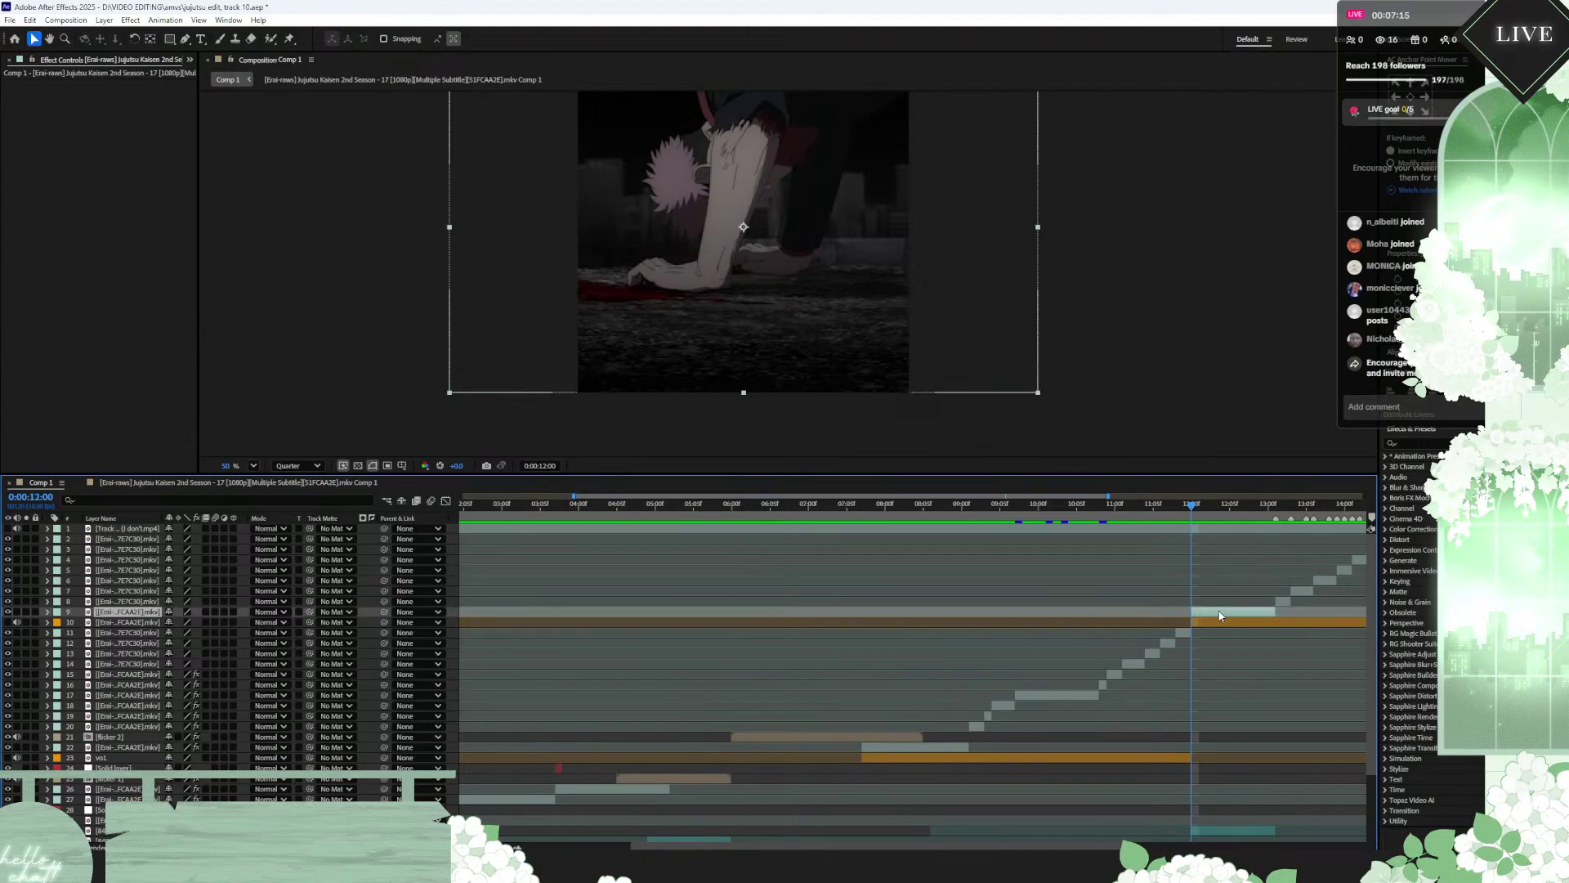
key(ctrl+v)
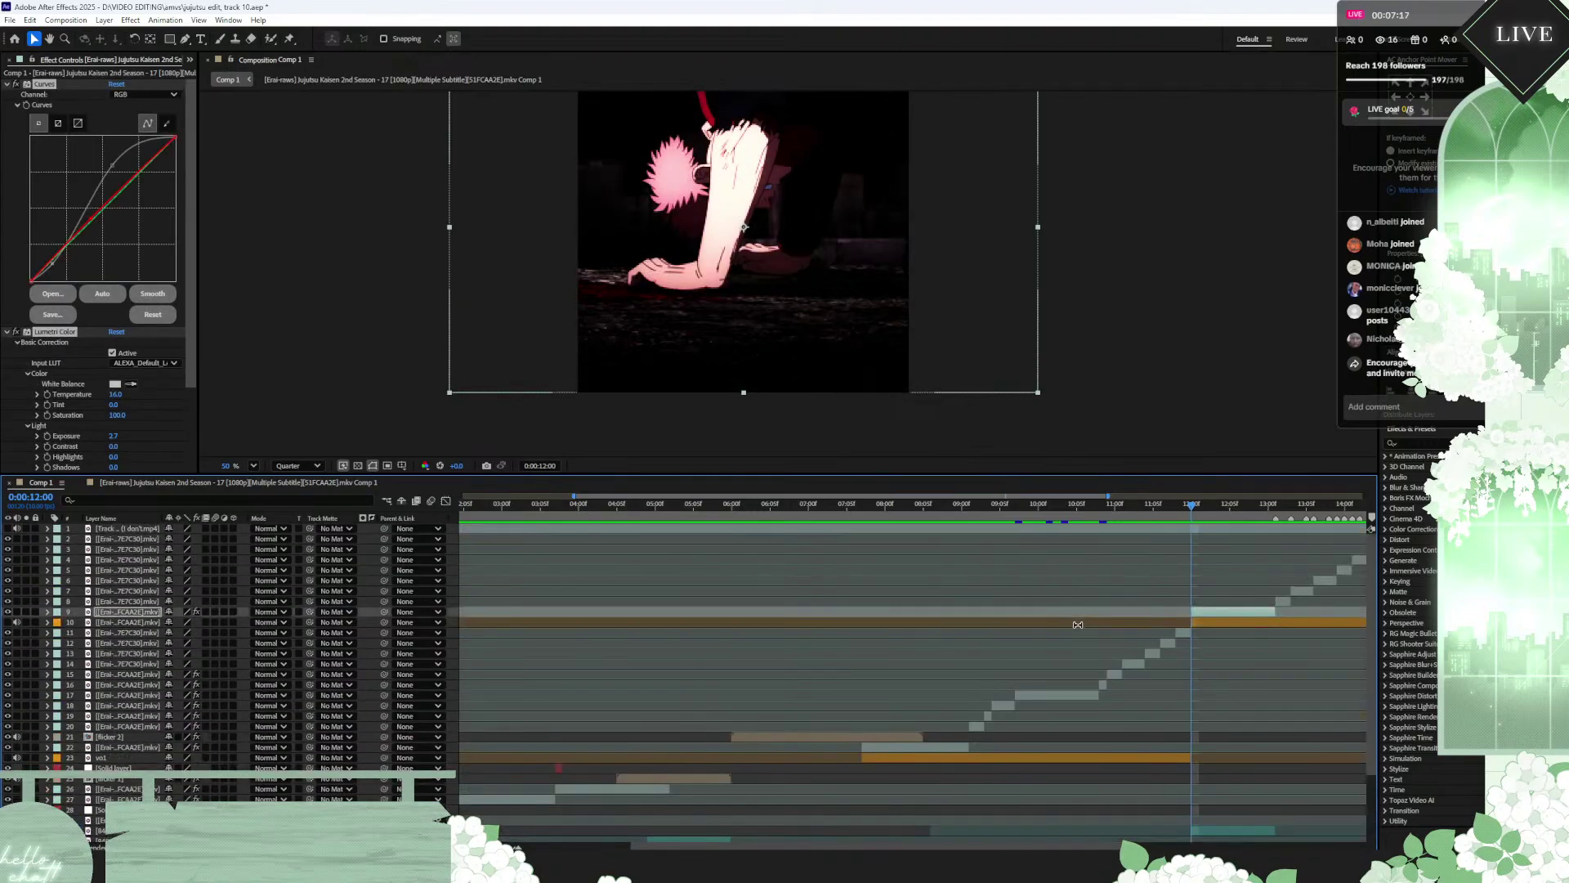
scroll(1078, 625, right, 3)
scroll(1078, 624, right, 3)
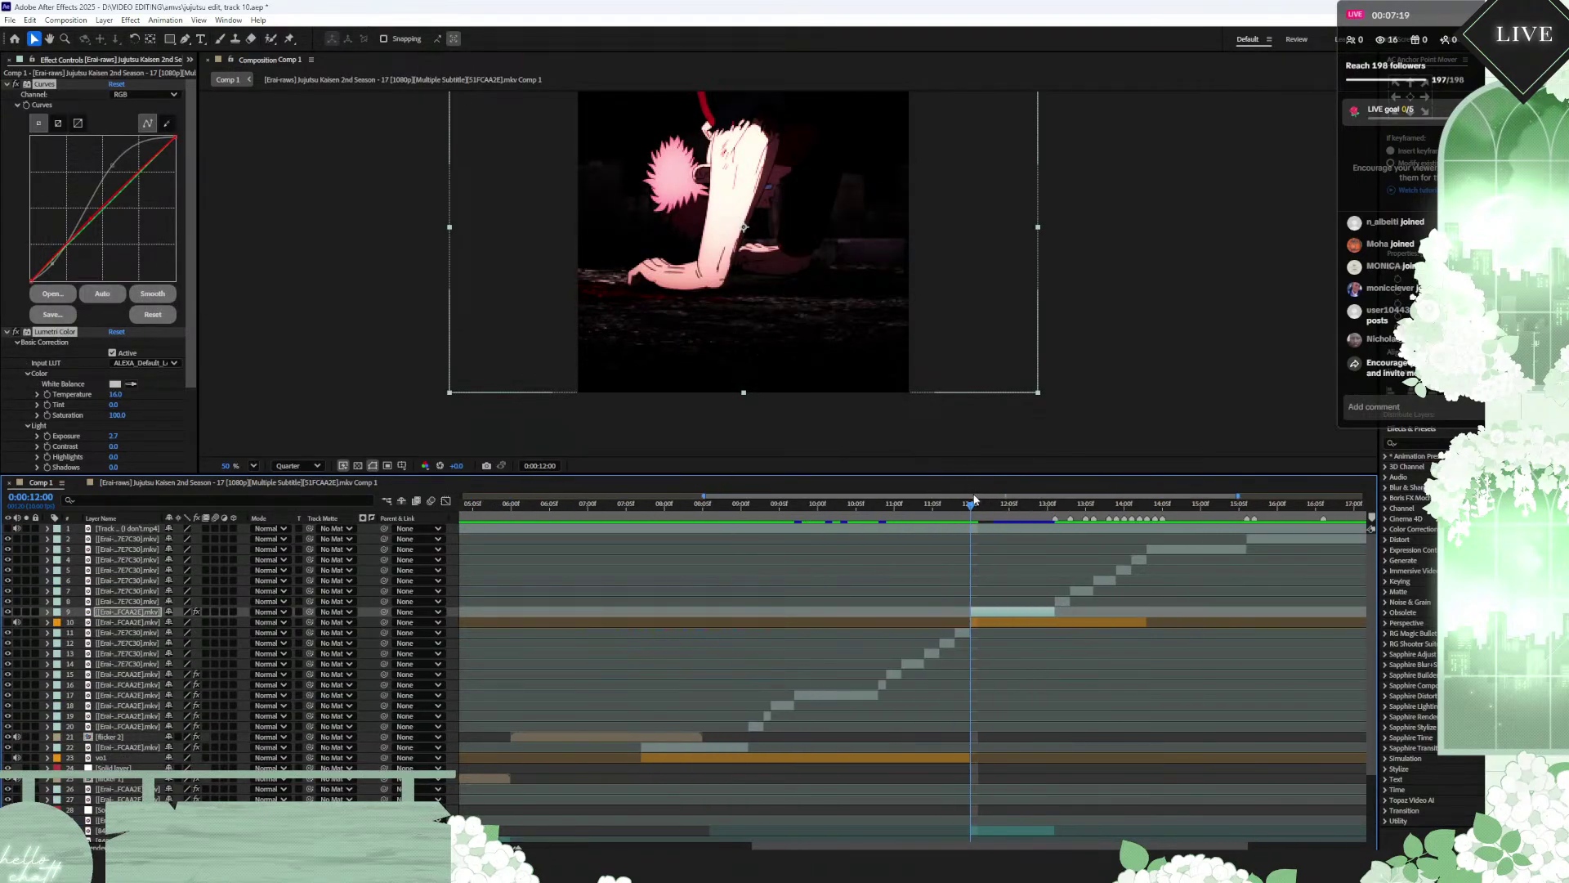
Step: Copy the Curves, S_GrainStatic and Looks effects from the flicker 2 layer at 0:00:07:06
drag(974, 502, 1109, 515)
drag(834, 542, 634, 548)
click(635, 738)
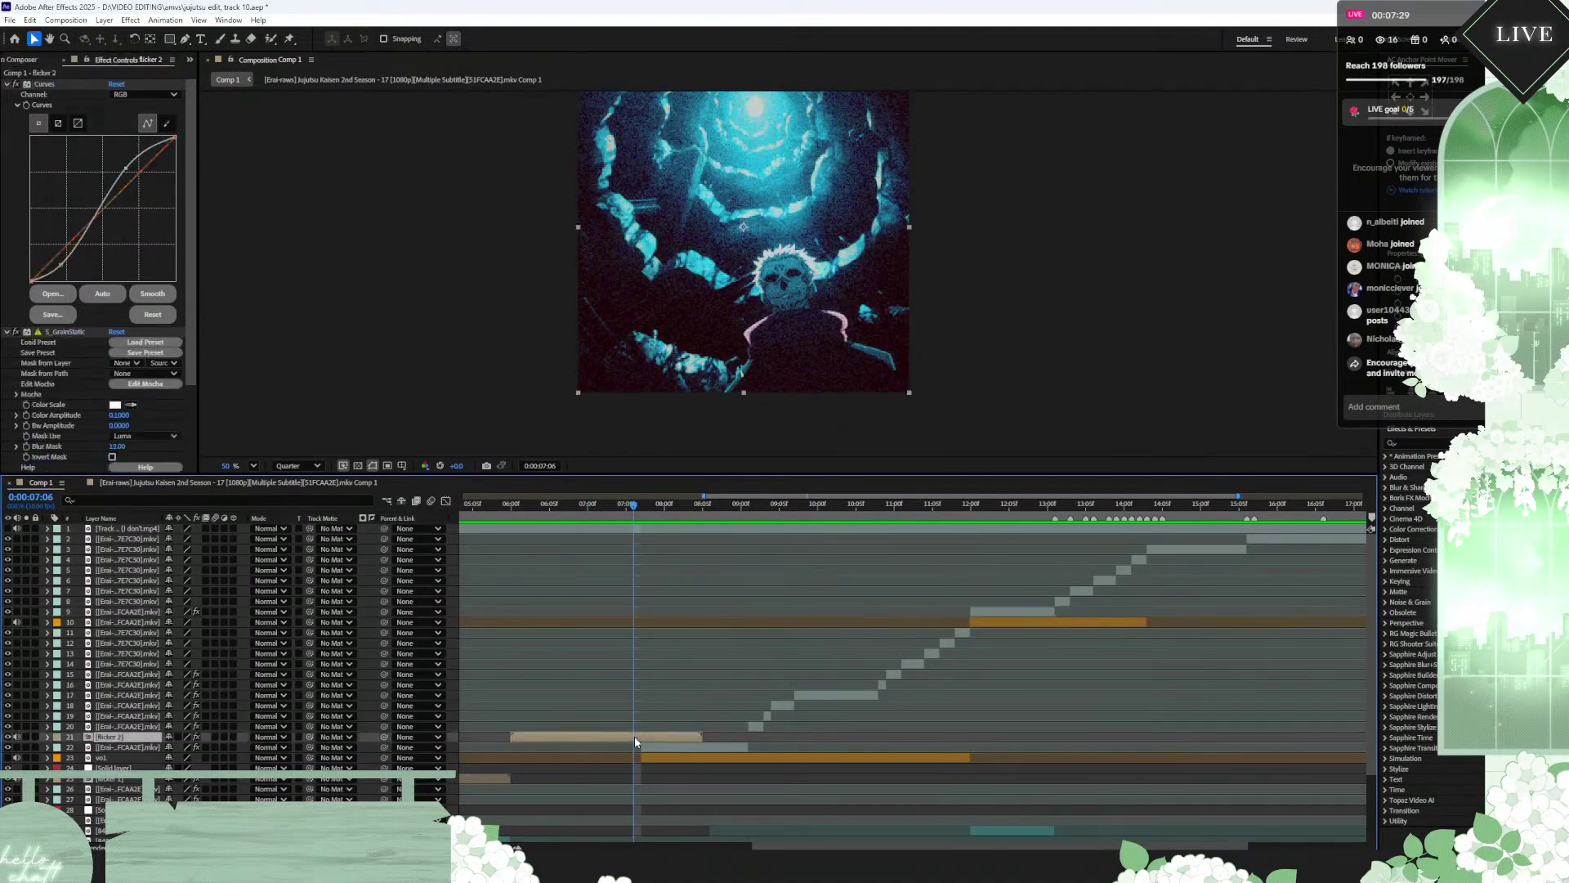
click(12, 85)
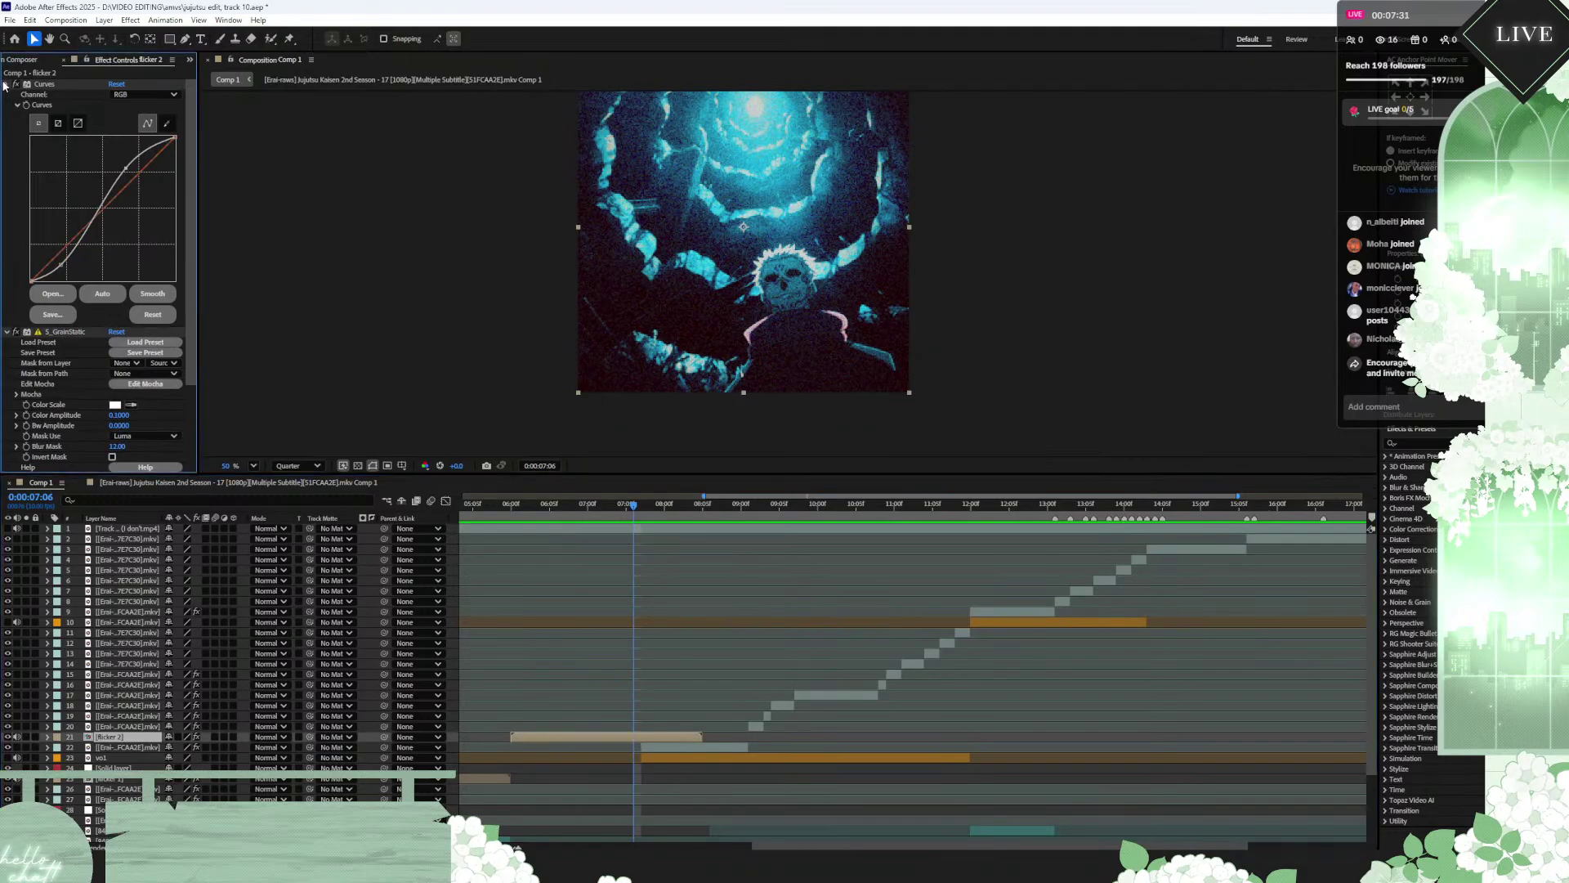
click(52, 84)
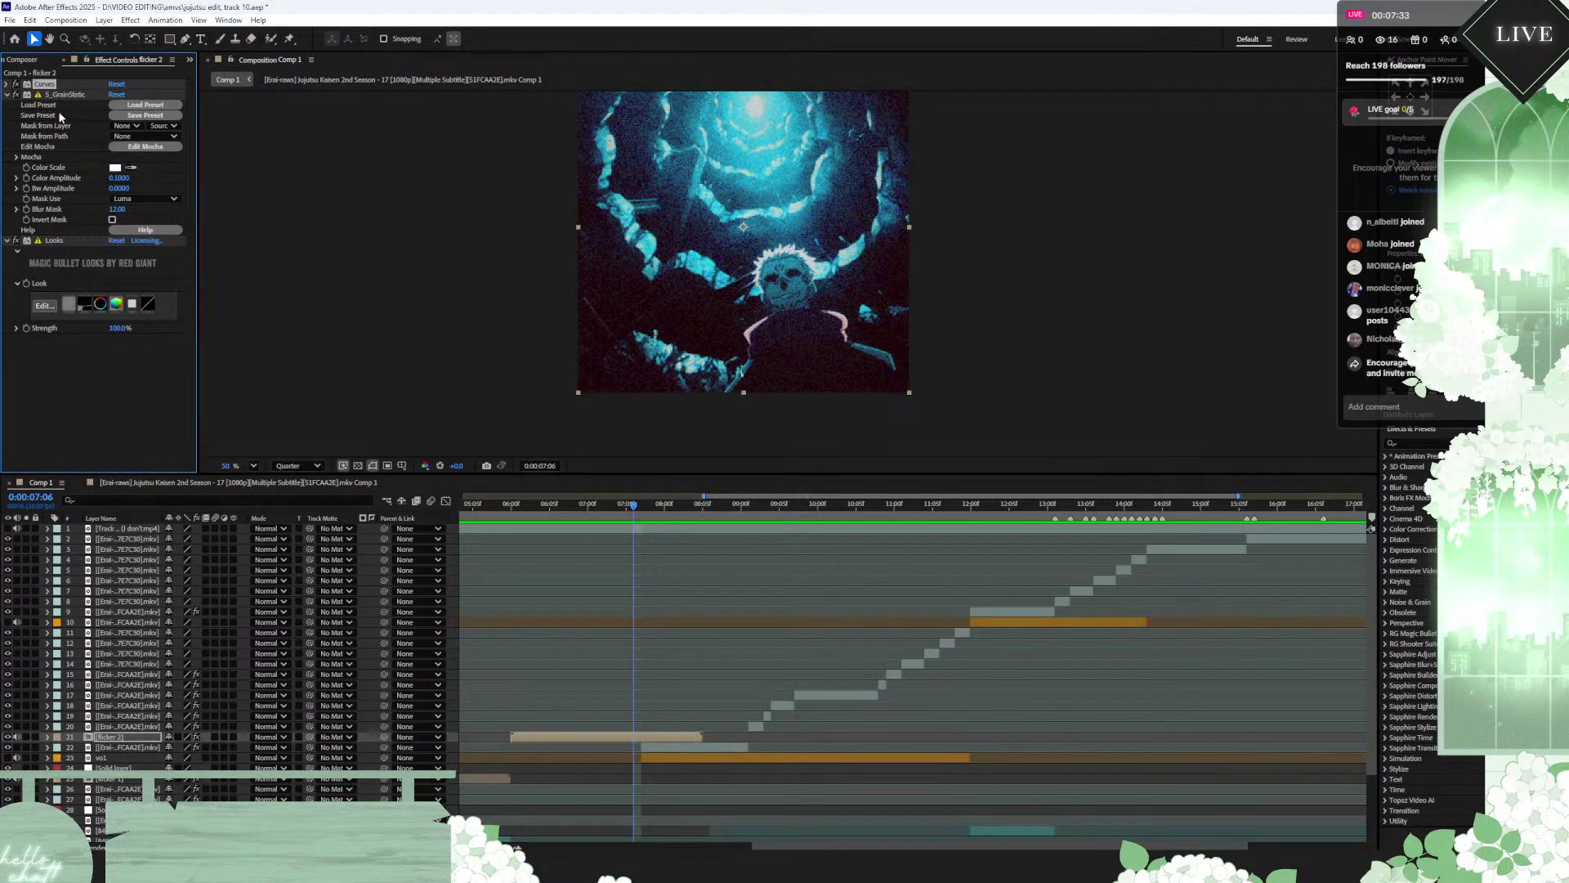
shift+click(56, 240)
Step: Paste the copied Curves, S_GrainStatic and Looks effects onto the fiery meteor clip at 0:00:11:02
click(1011, 505)
drag(1010, 507, 909, 508)
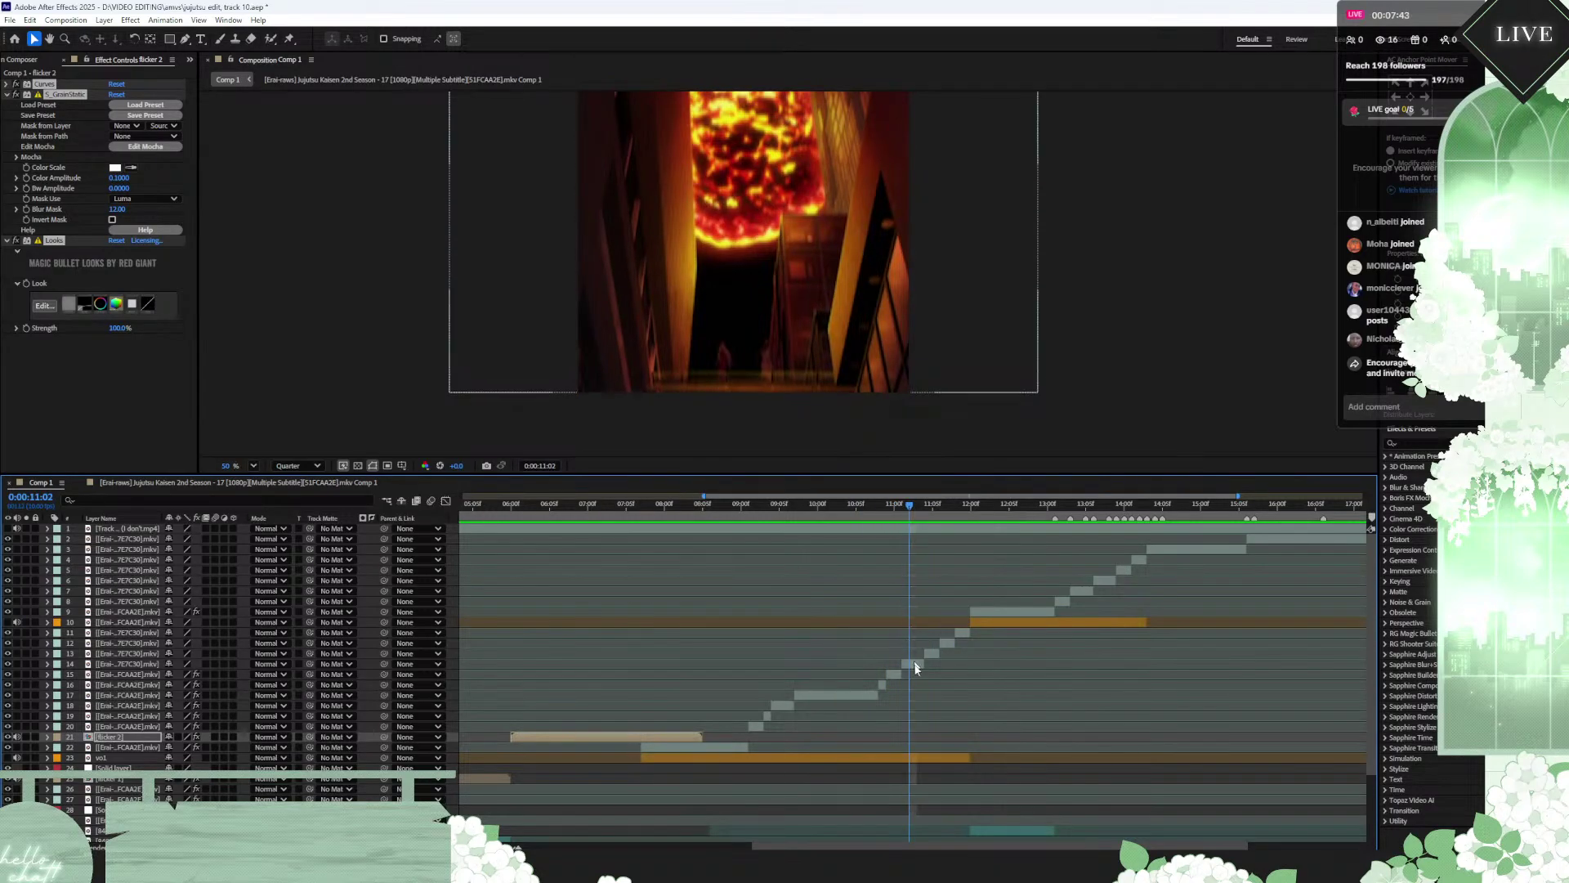
click(917, 667)
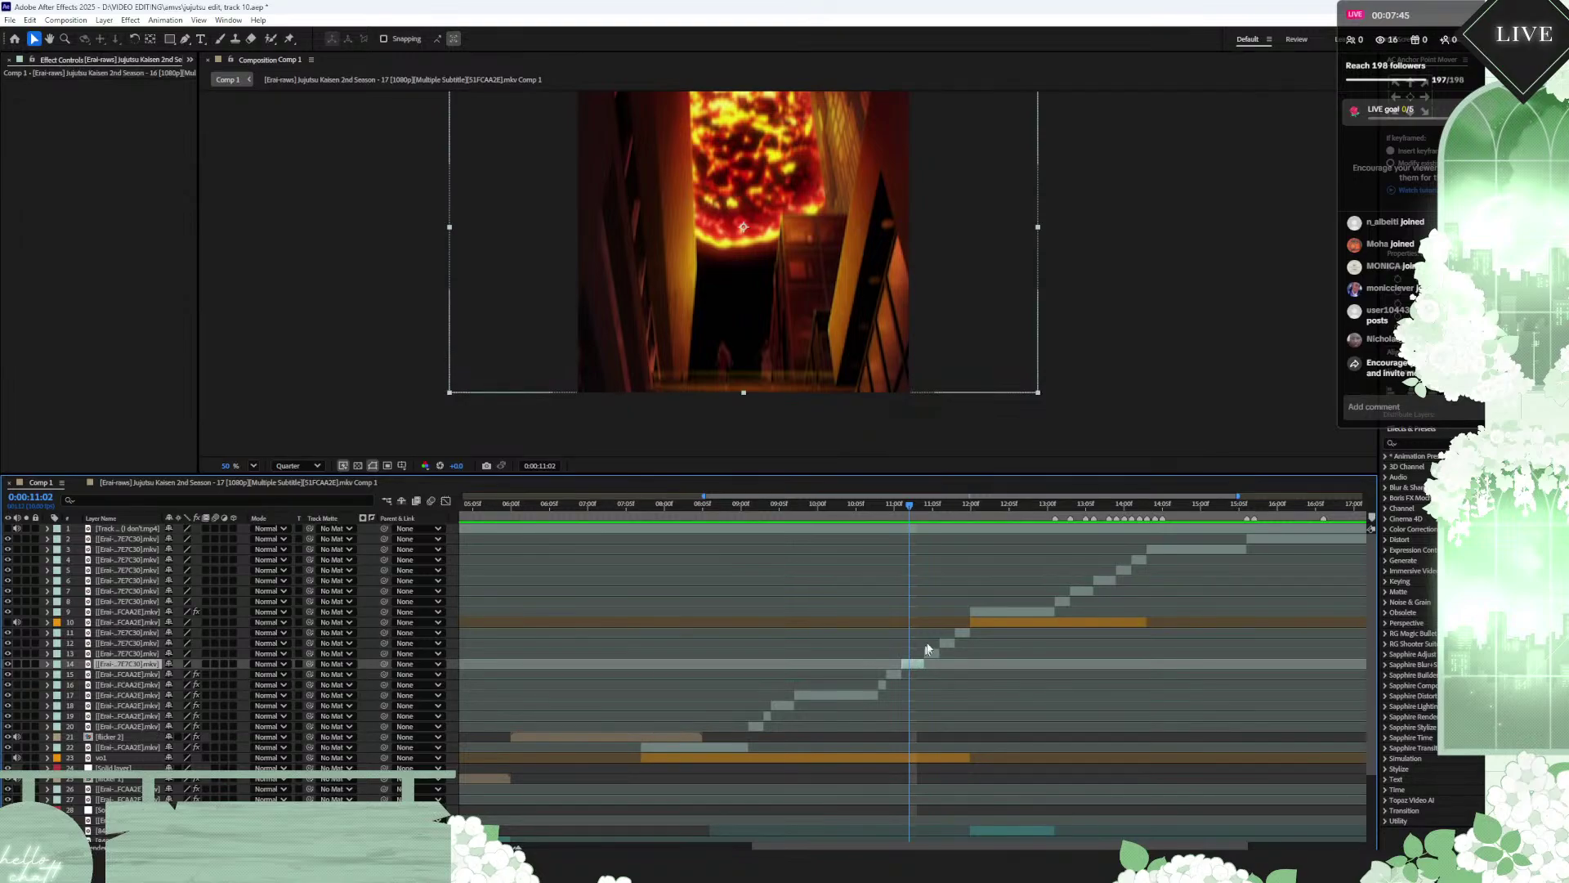
key(ctrl+v)
key(equal)
key(equal)
key(equal)
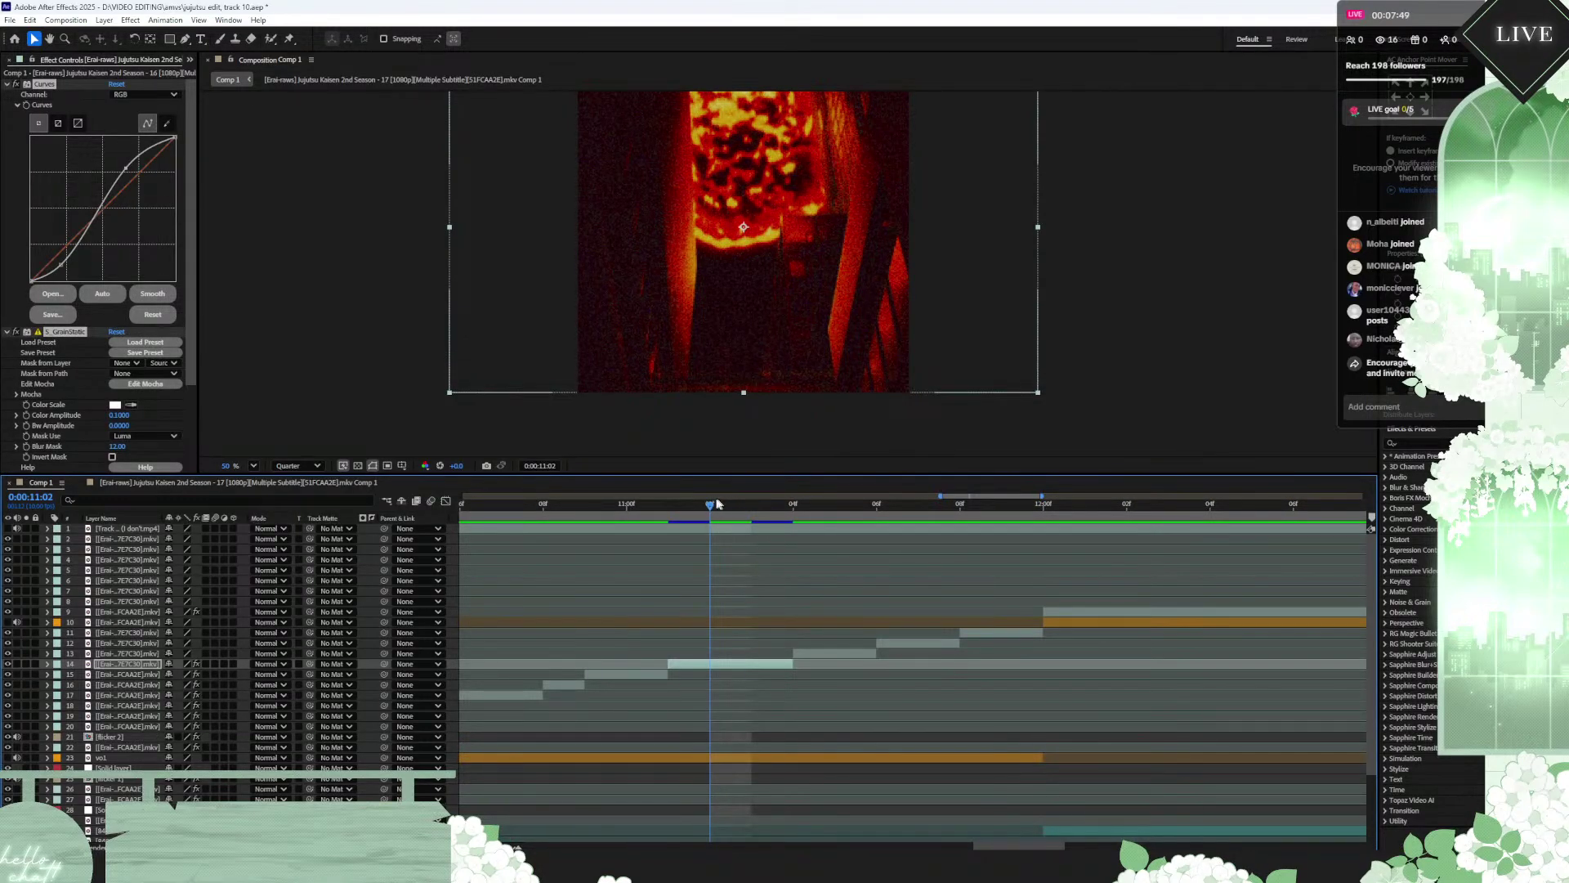
drag(710, 507, 792, 508)
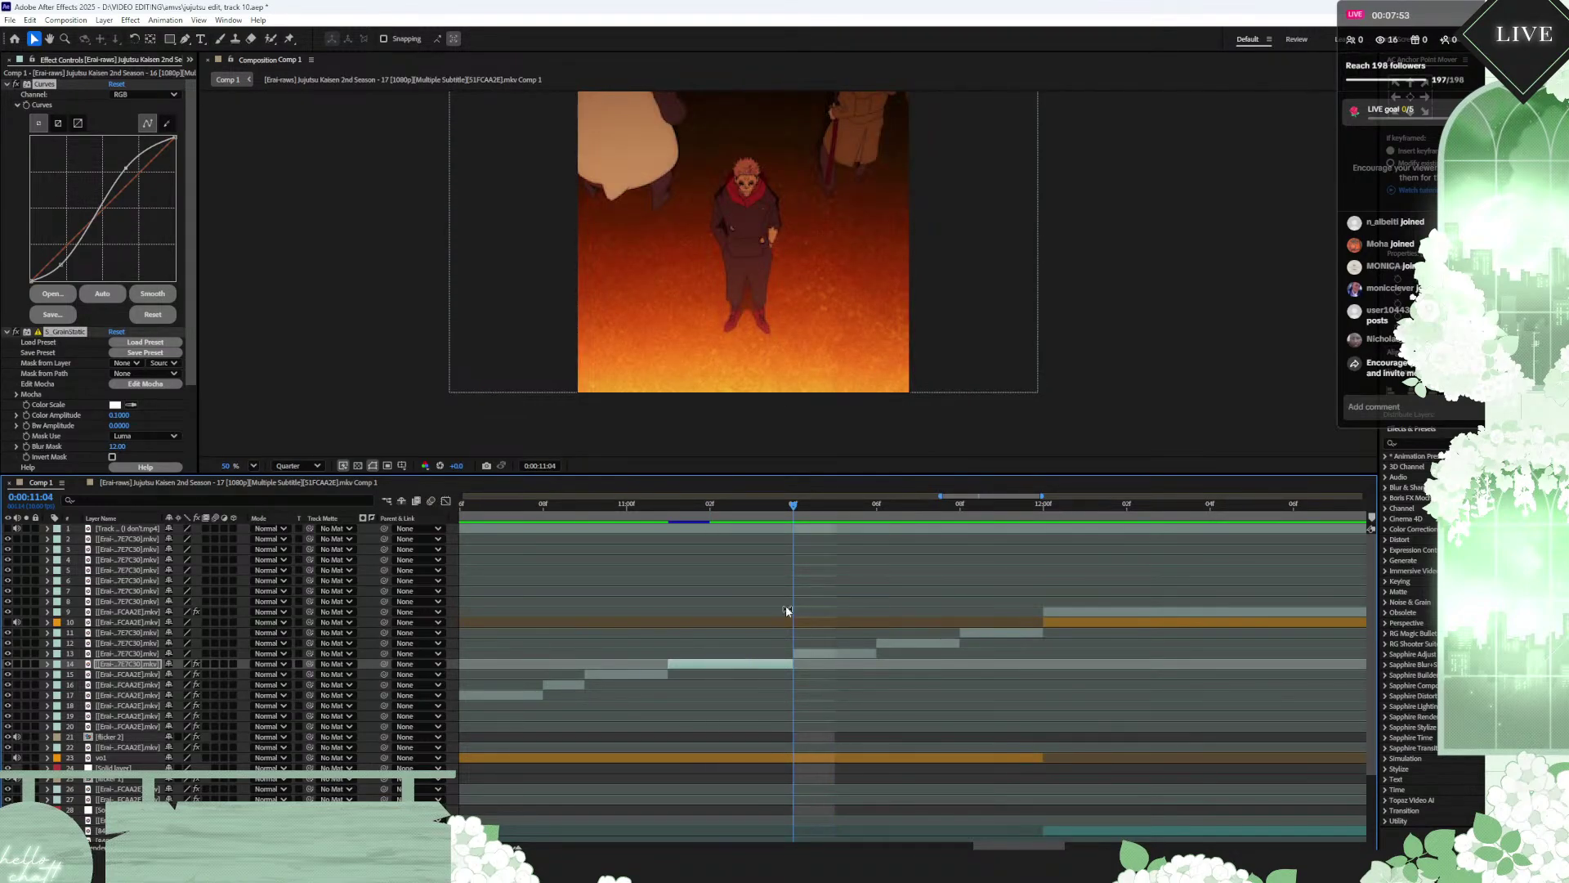
Step: Raise the lower control point of the meteor clip's Curves effect at 0:00:11:02 to lighten the shadows
click(725, 507)
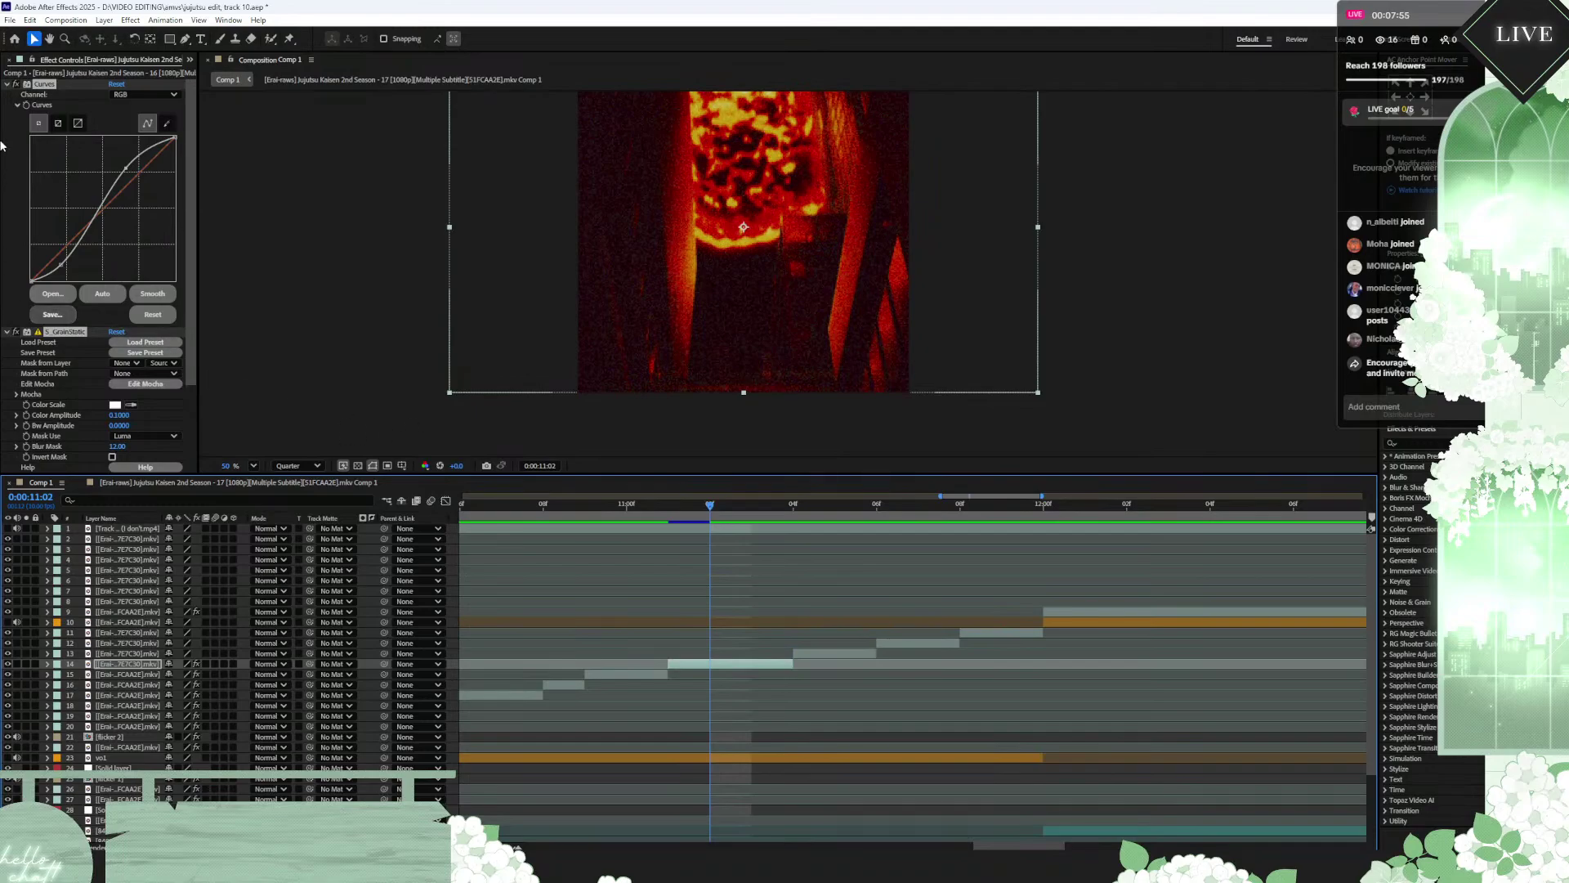
click(16, 85)
click(17, 85)
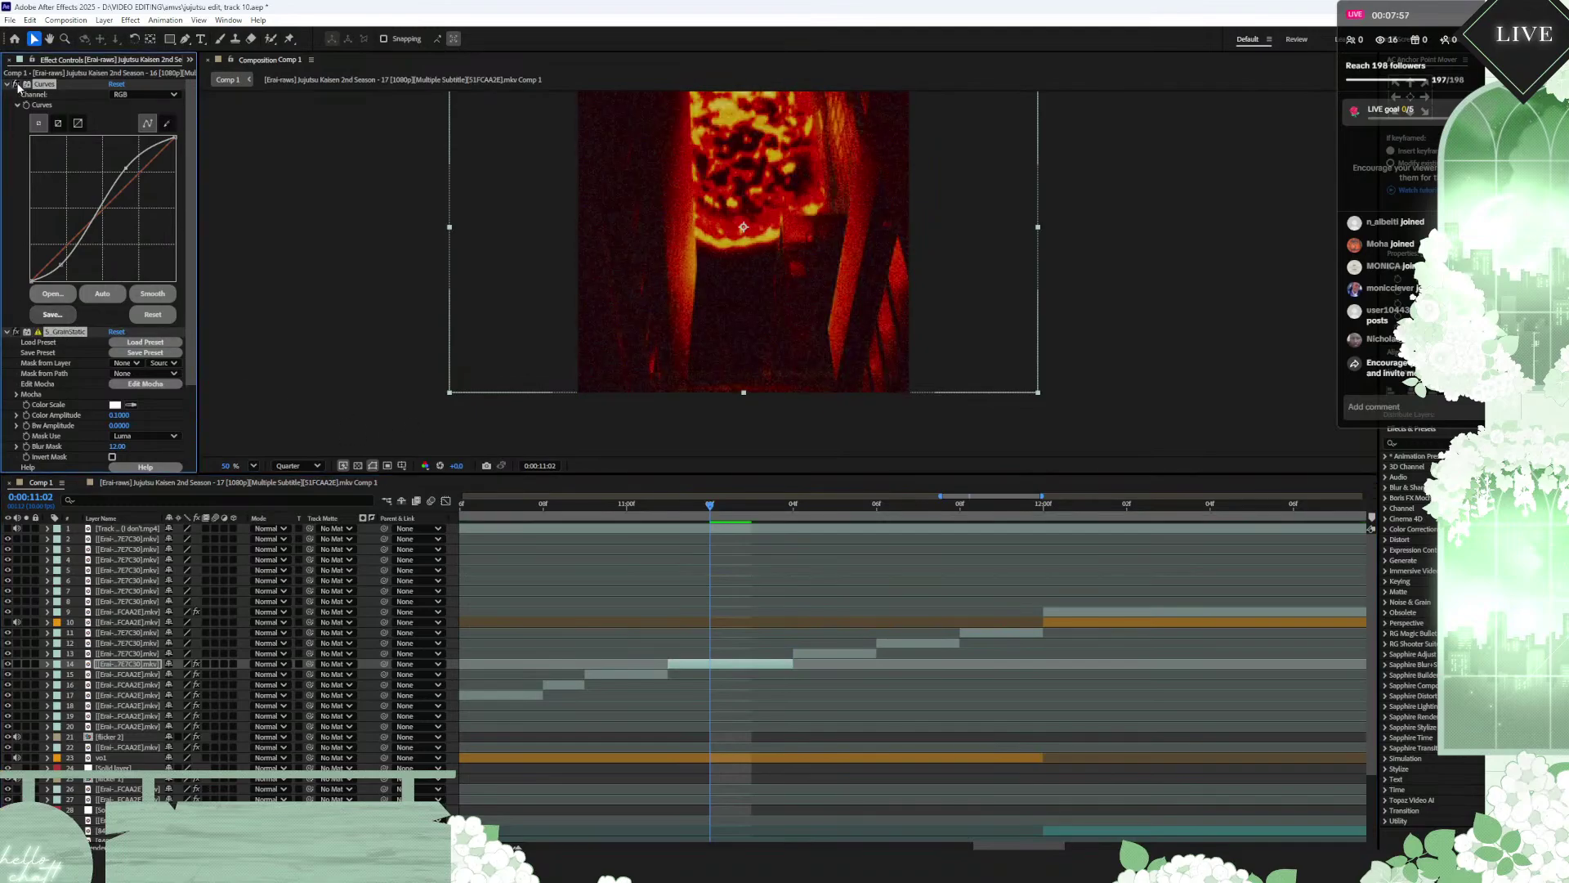
drag(63, 270, 58, 261)
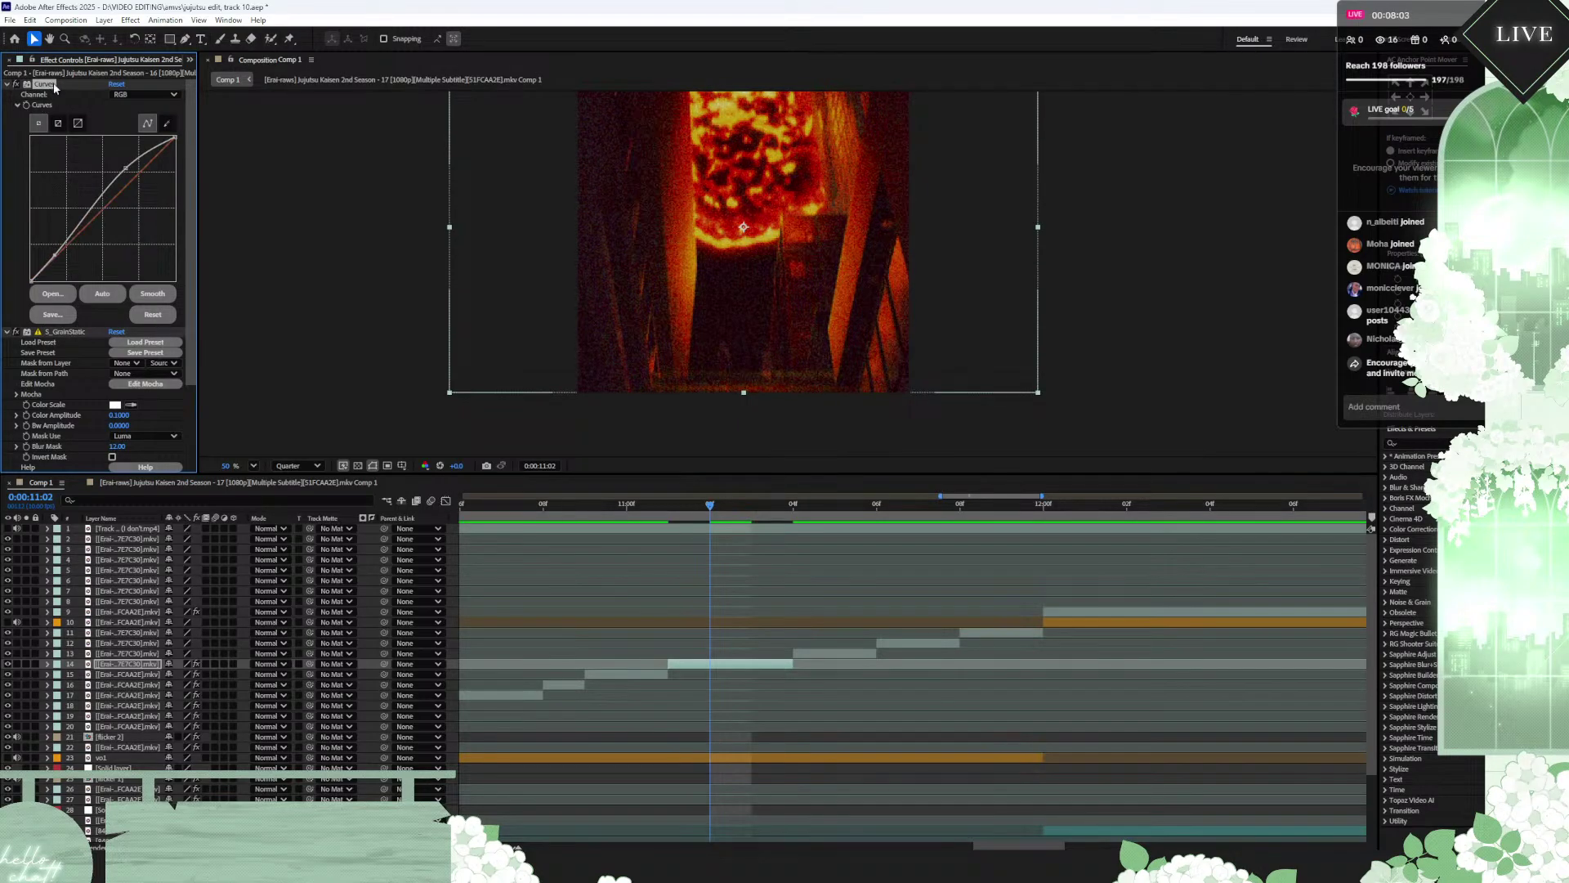
Step: Try the meteor clip's adjusted Curves, S_GrainStatic and Looks effects on the clip at 0:00:11:05, and undo the paste
click(65, 334)
scroll(54, 395, down, 3)
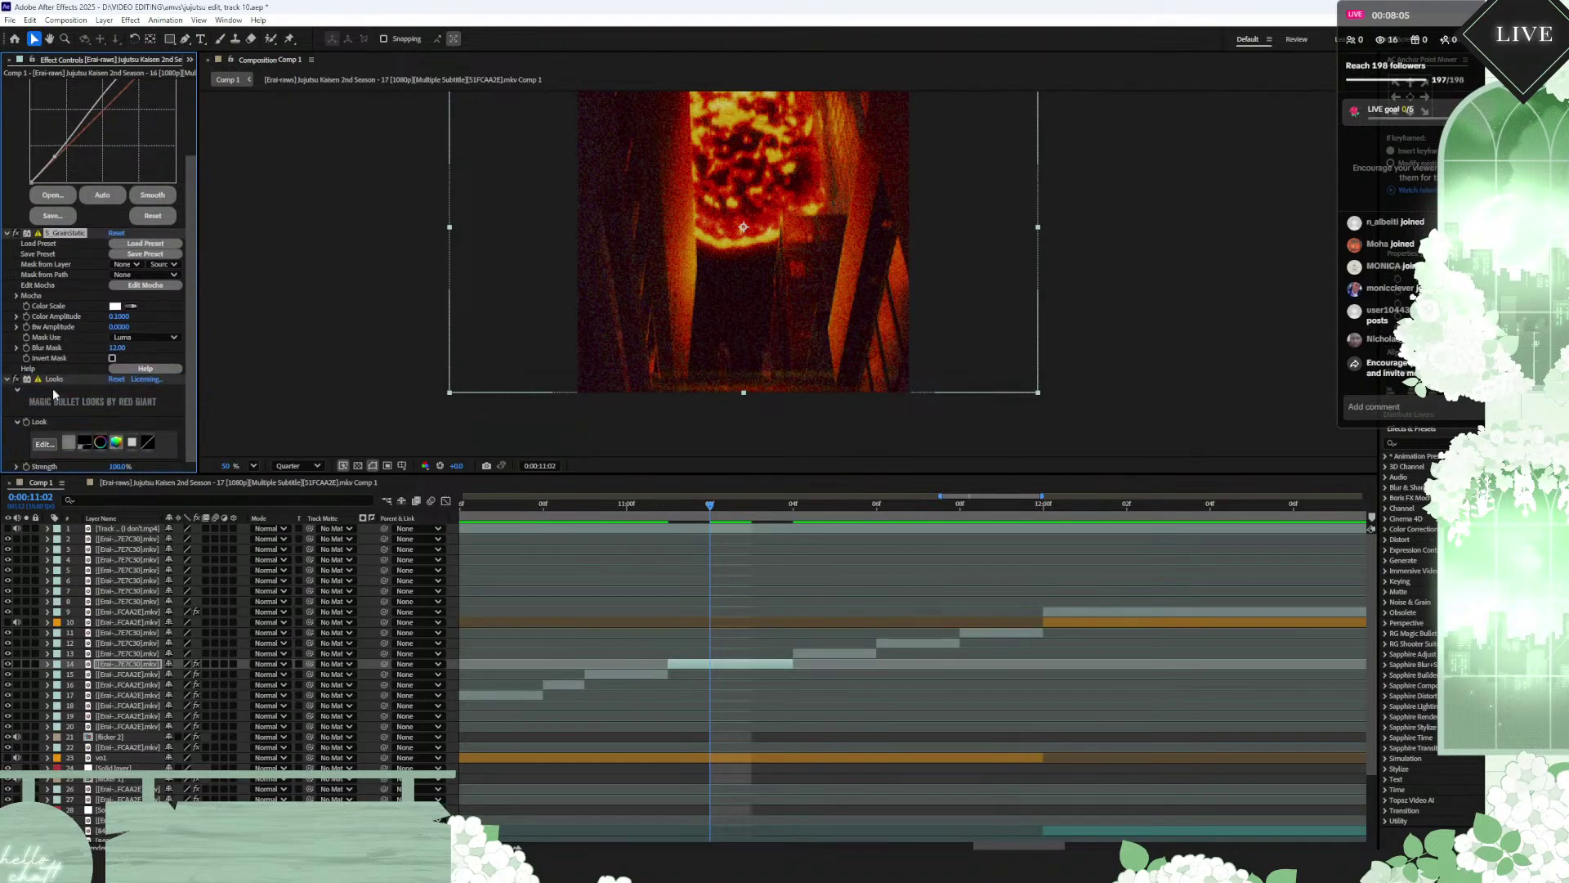
click(49, 381)
click(818, 512)
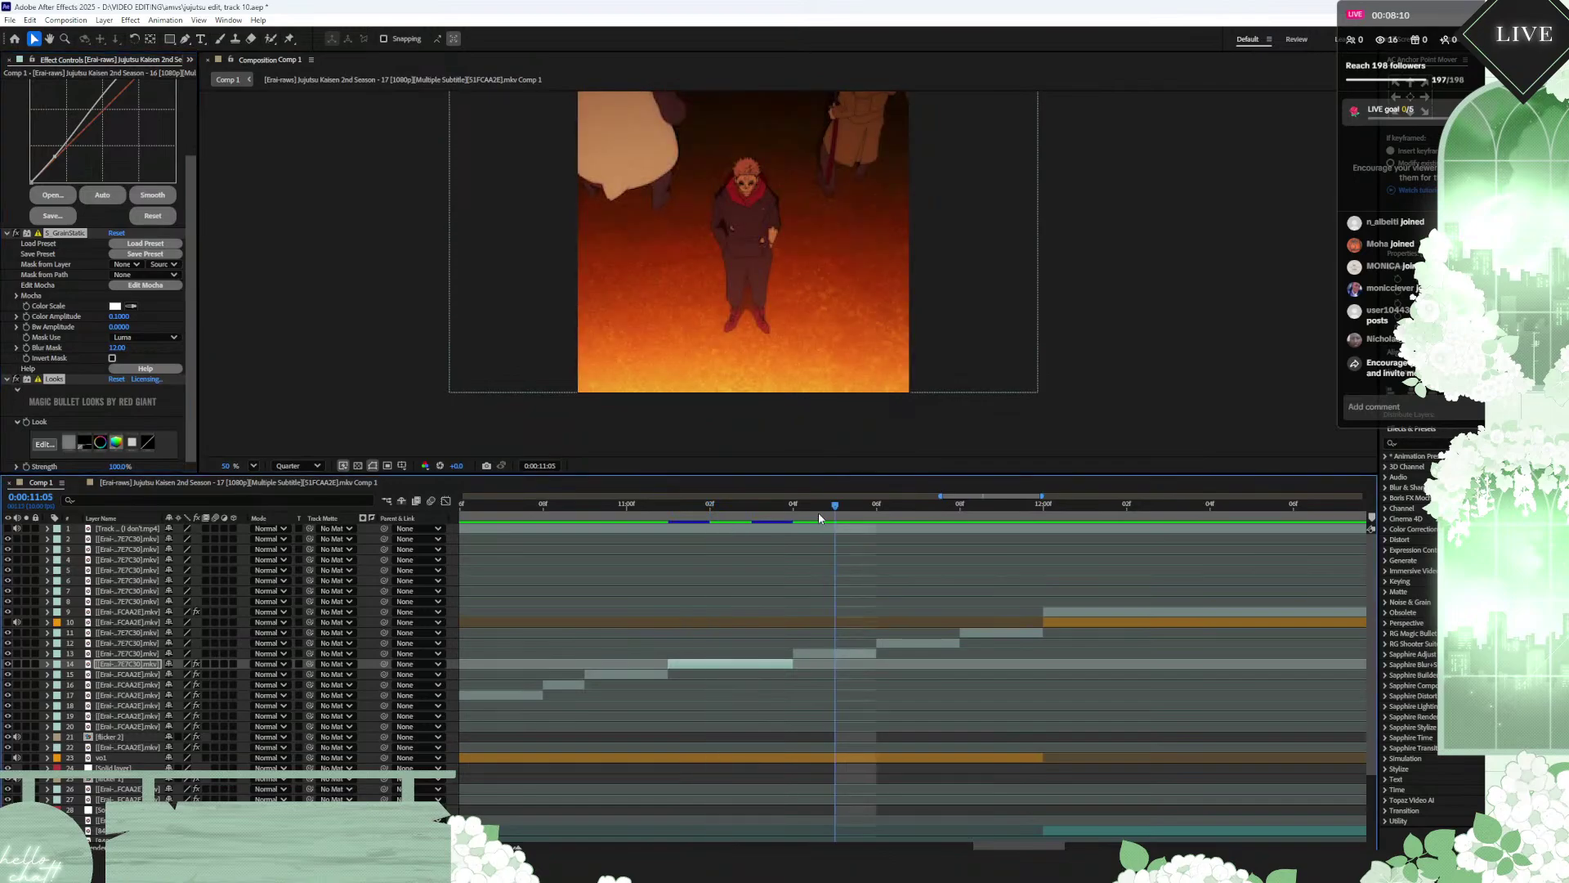
click(852, 655)
key(ctrl+v)
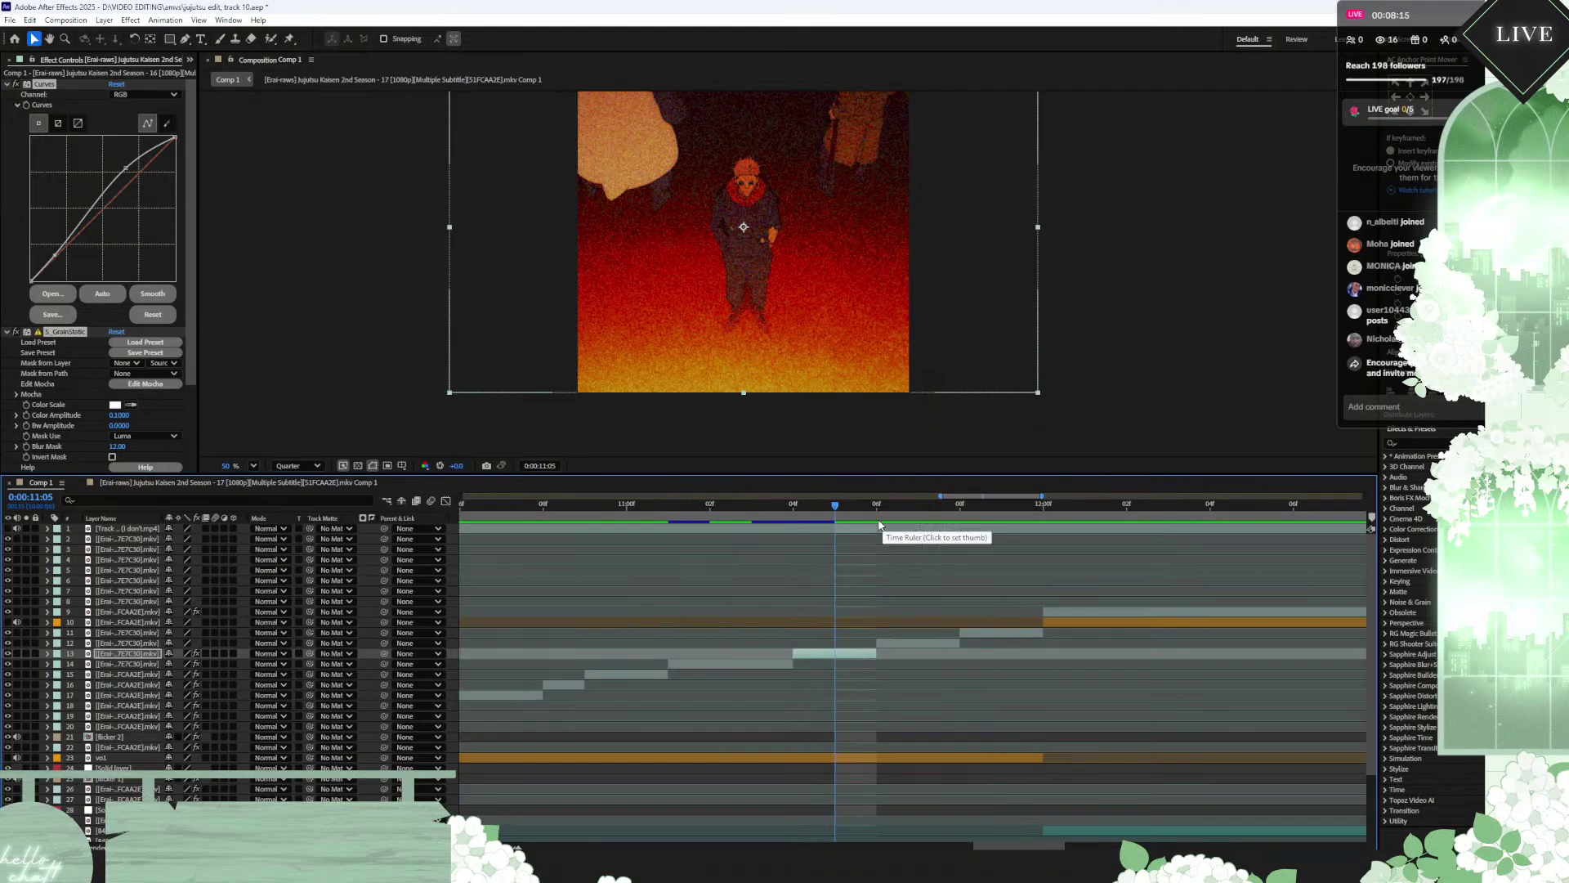
key(ctrl+z)
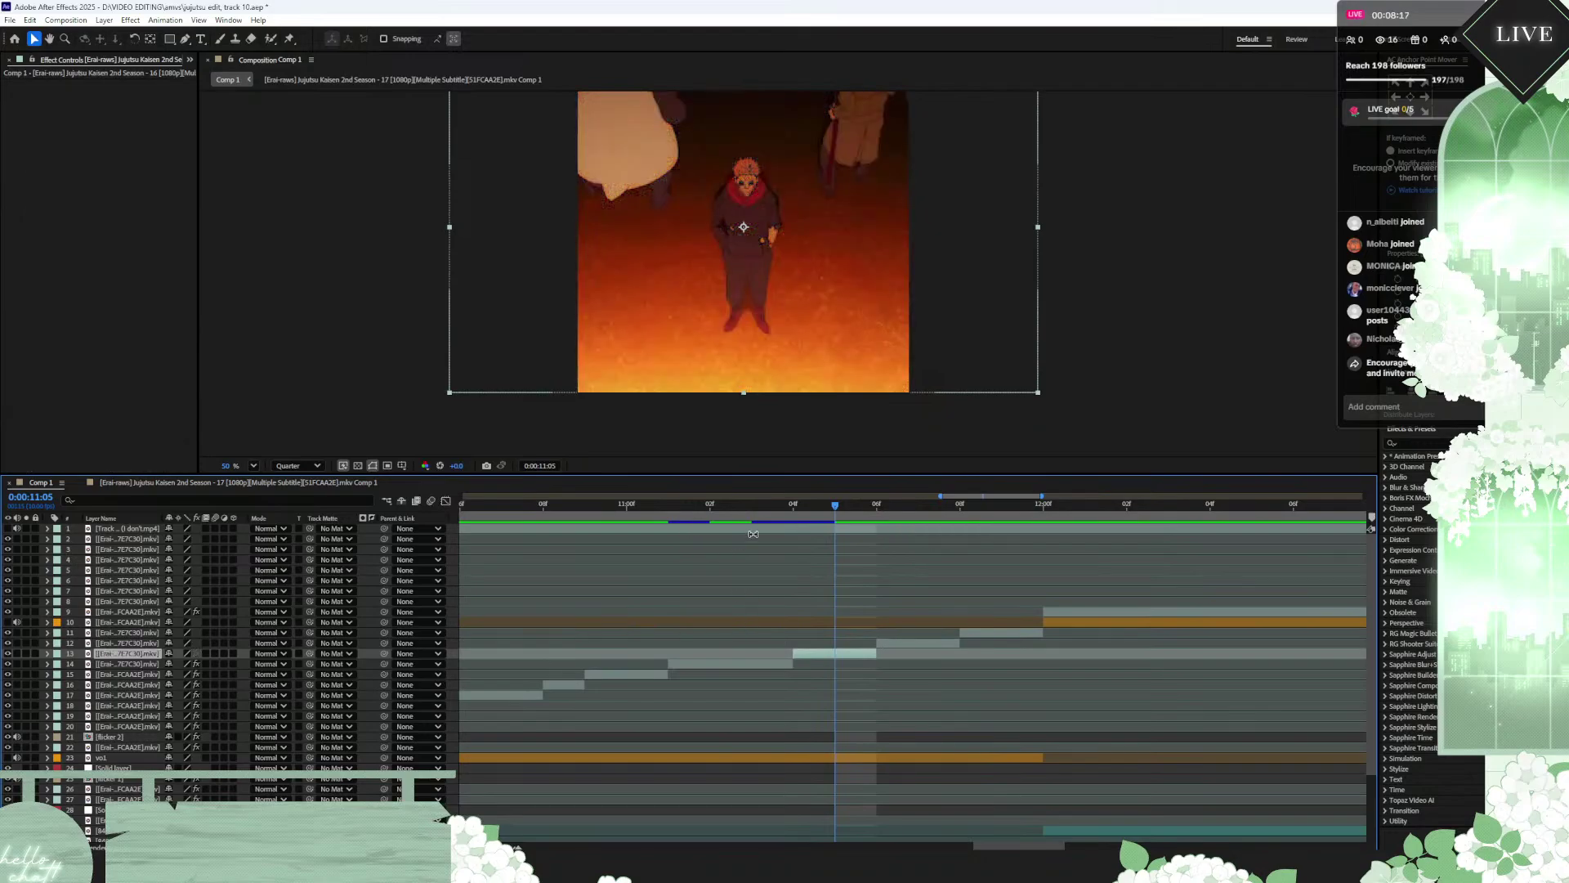
Step: Compare the meteor clip at 0:00:11:03 with its S_GrainStatic effect turned off and on
click(732, 517)
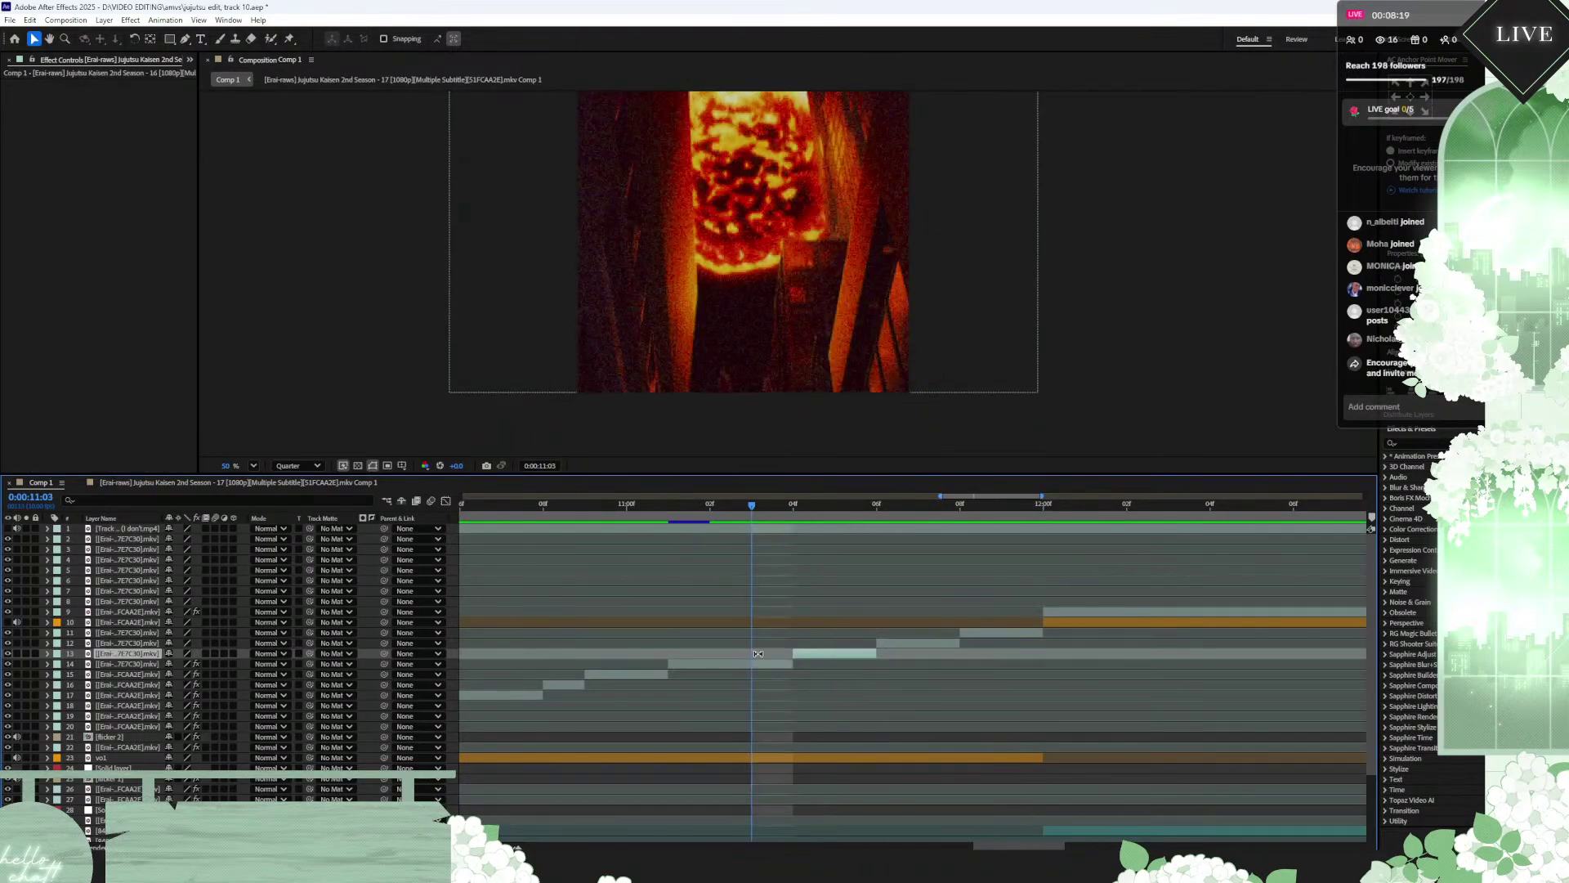
click(756, 664)
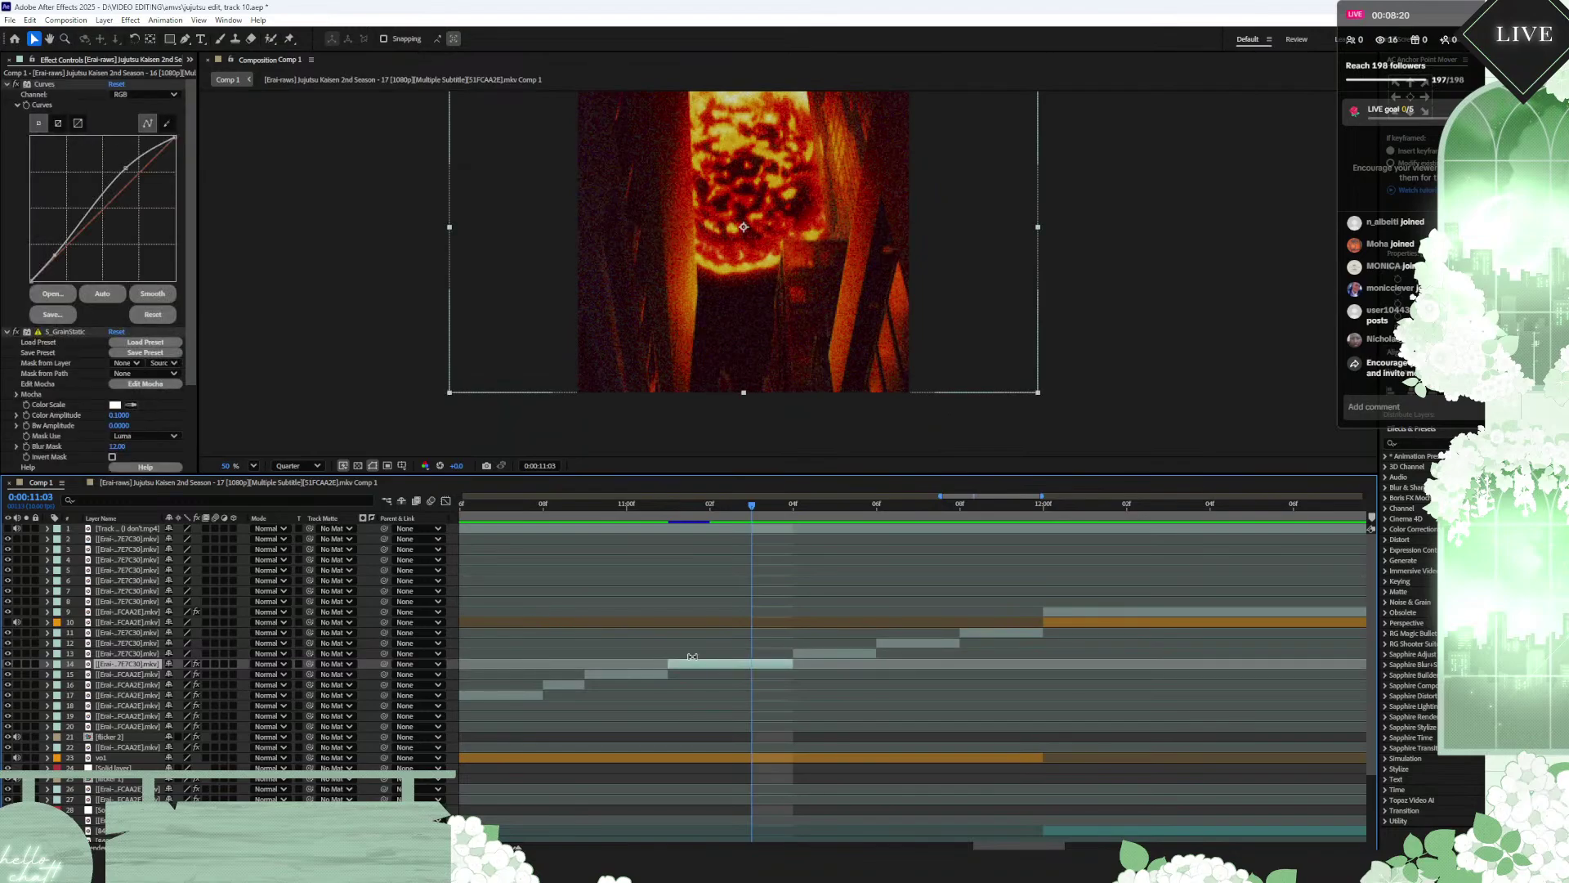
click(15, 332)
click(13, 332)
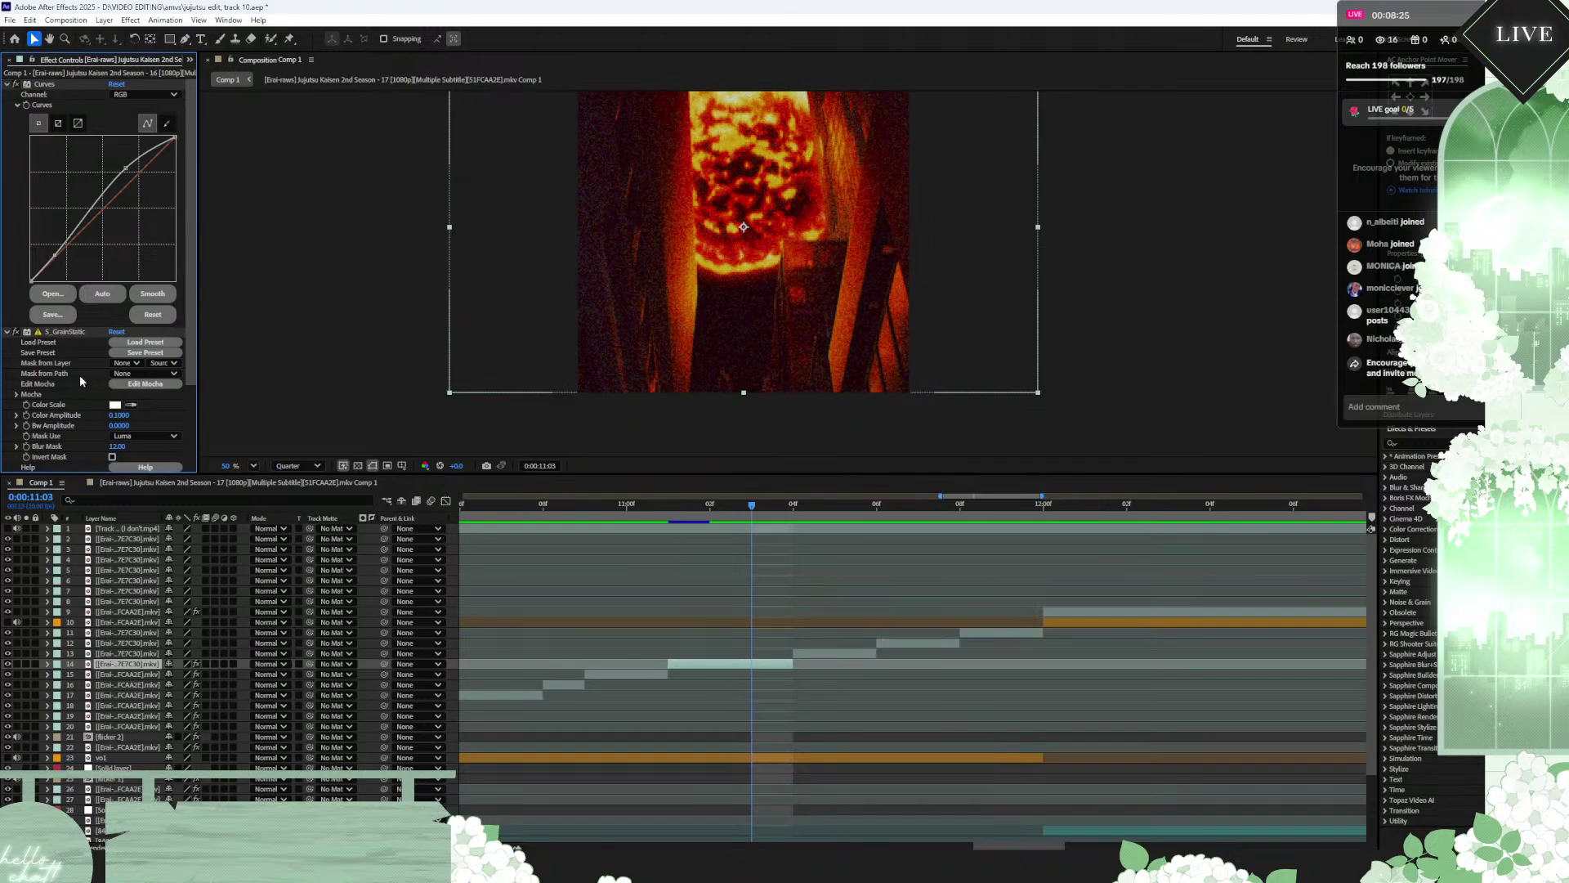
scroll(81, 435, down, 2)
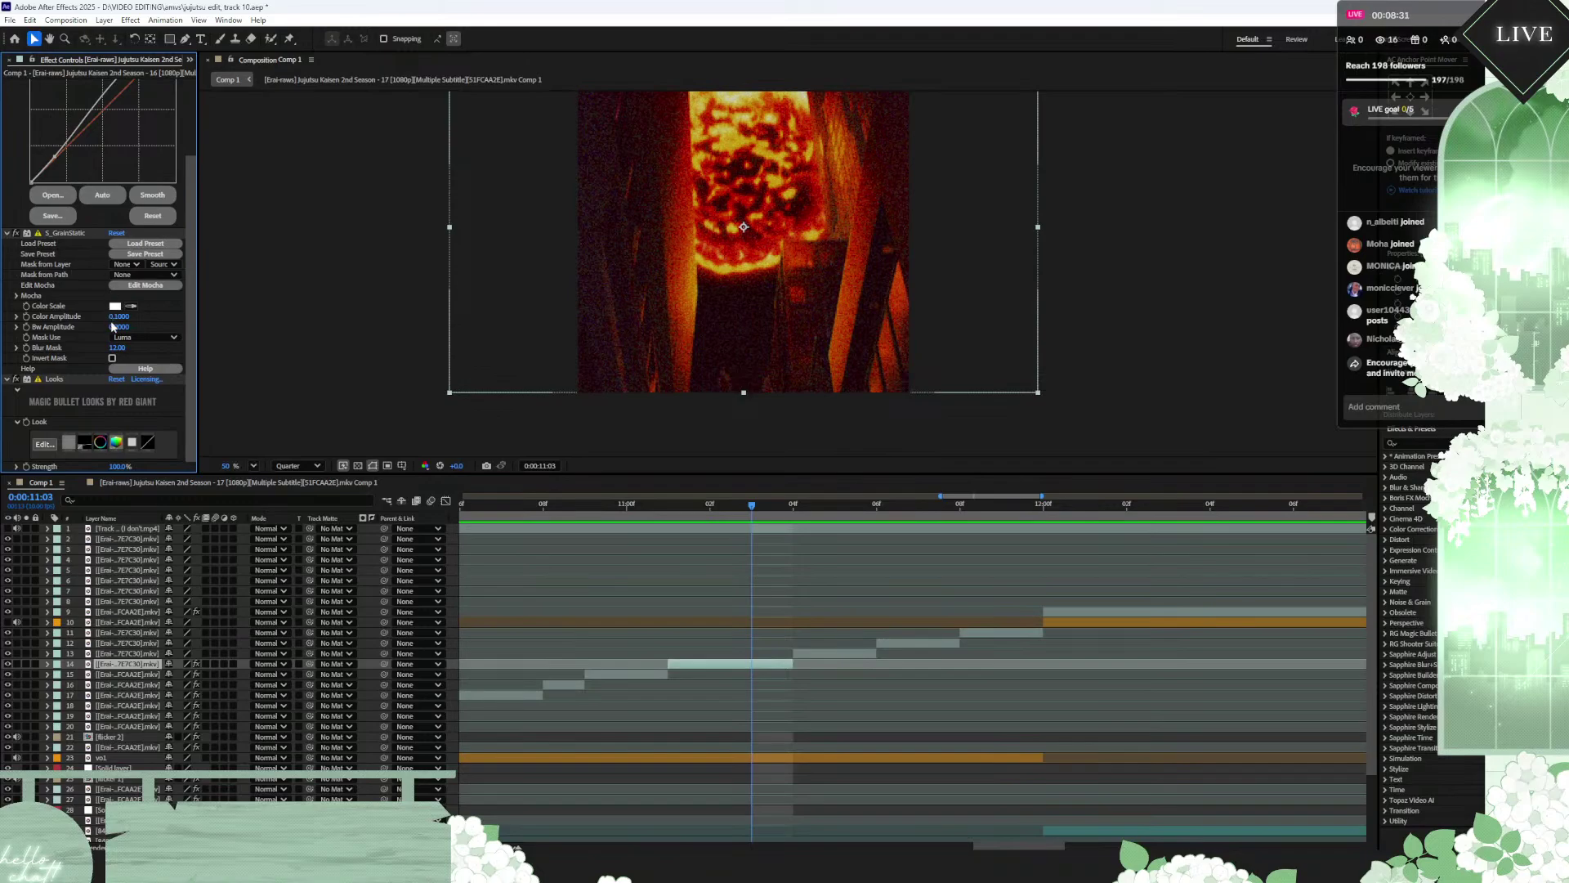
Step: Try a lower S_GrainStatic Color Amplitude of 0.02 on the meteor clip and inspect the grain up close
mouse_move(113, 326)
mouse_down()
mouse_move(98, 327)
mouse_move(107, 317)
mouse_up()
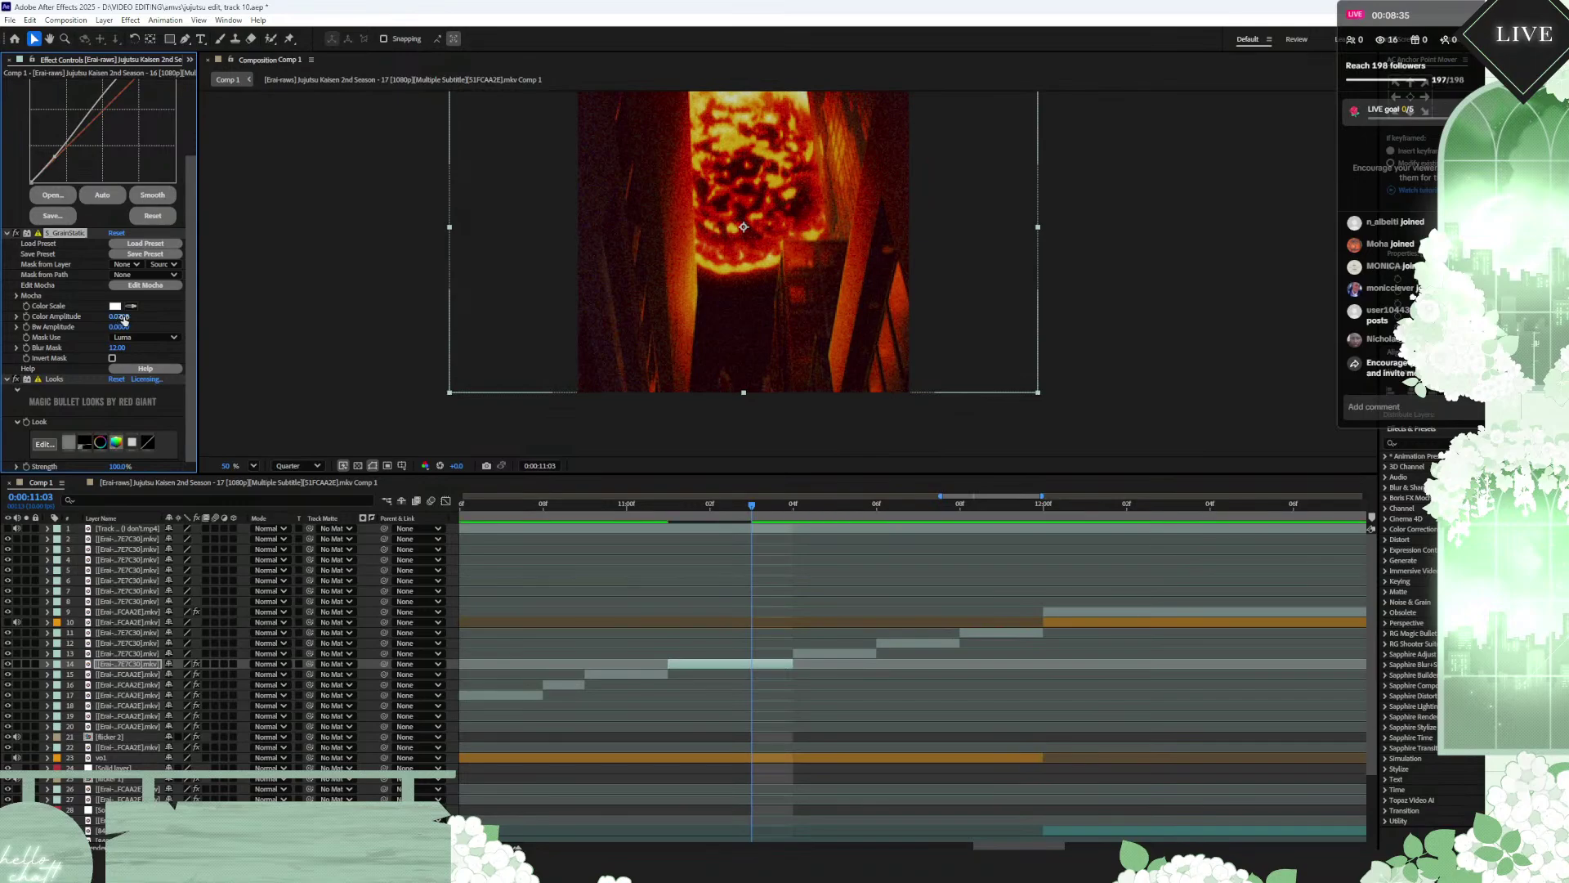
click(127, 318)
key(Return)
click(125, 317)
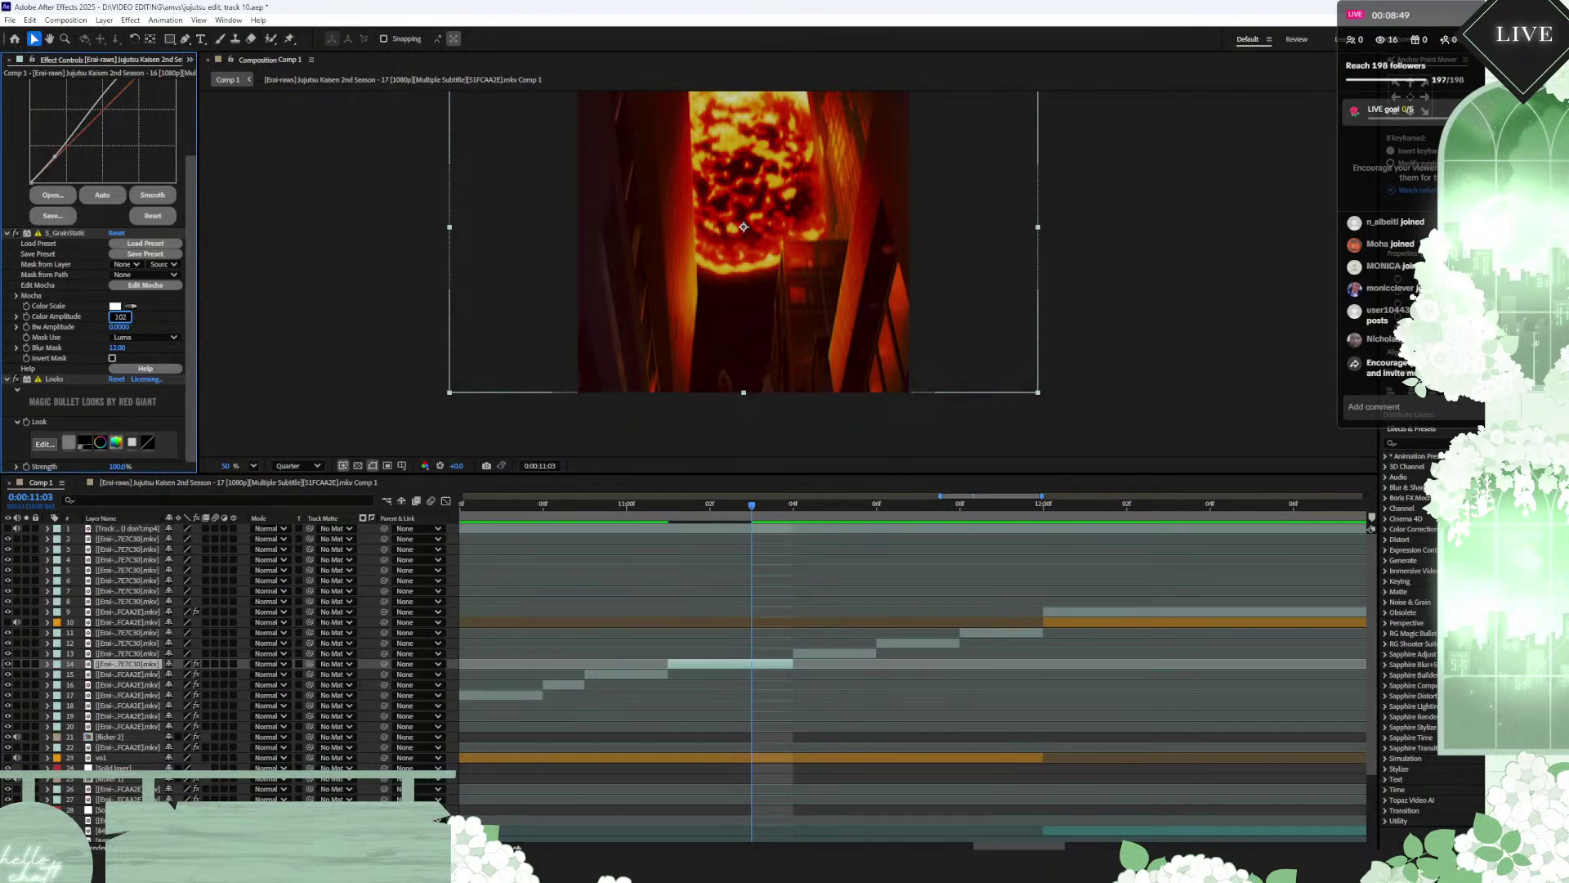
text(.02)
key(Return)
scroll(646, 278, up, 5)
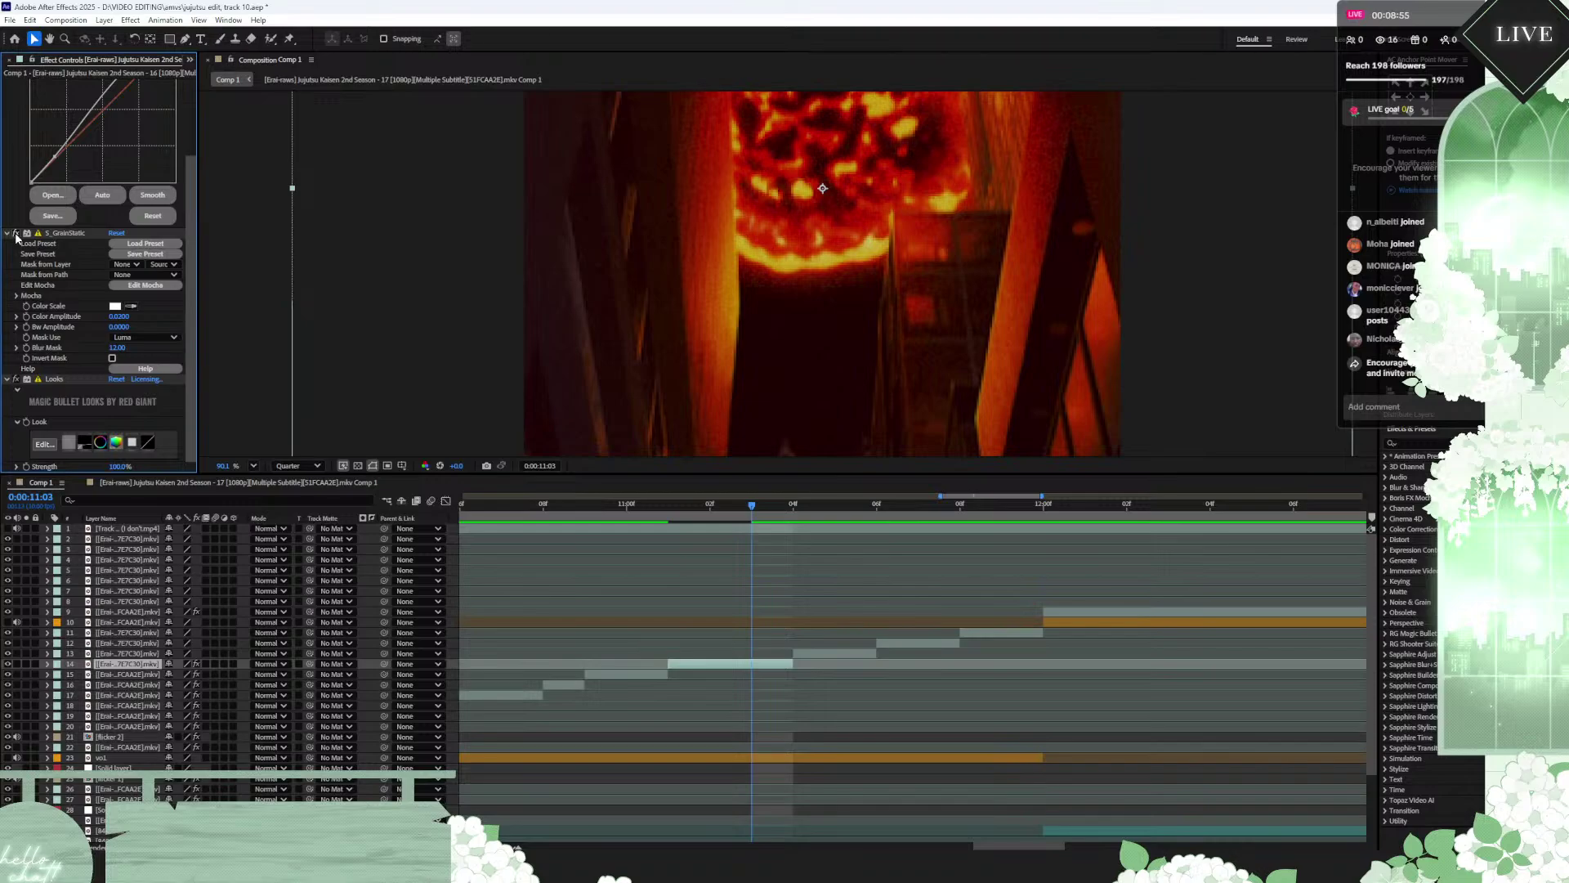
Step: Set the S_GrainStatic Color Amplitude of the meteor clip to 0.05
click(120, 317)
key(BackSpace)
text(5)
key(Return)
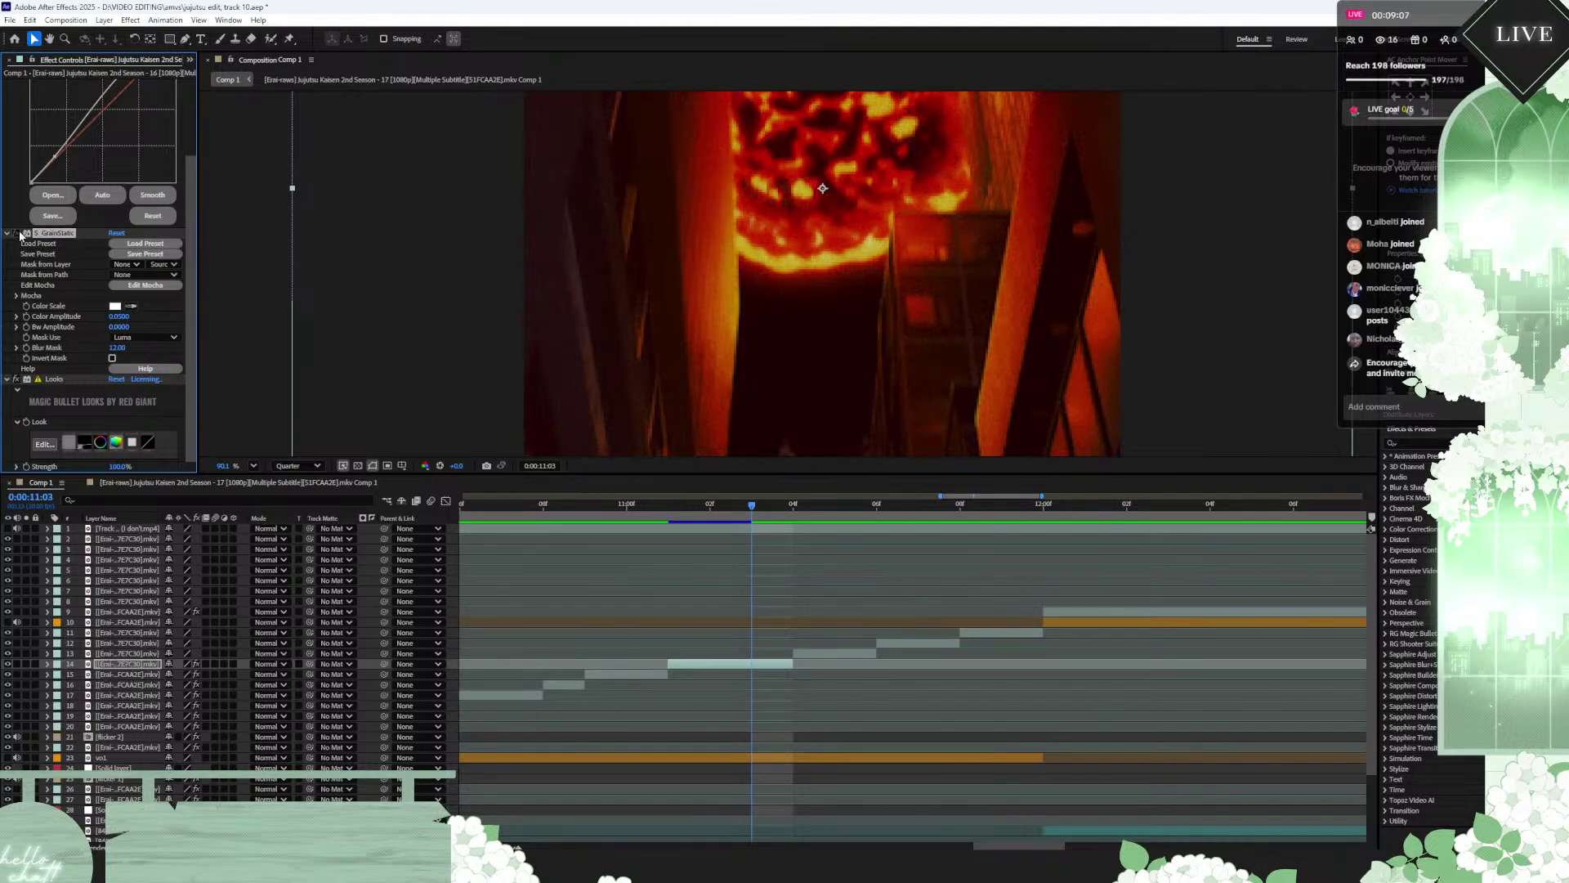
Step: Copy the meteor clip's Curves, S_GrainStatic and Looks effects and paste them onto the clip at 0:00:11:05
click(53, 379)
scroll(62, 382, up, 3)
click(45, 84)
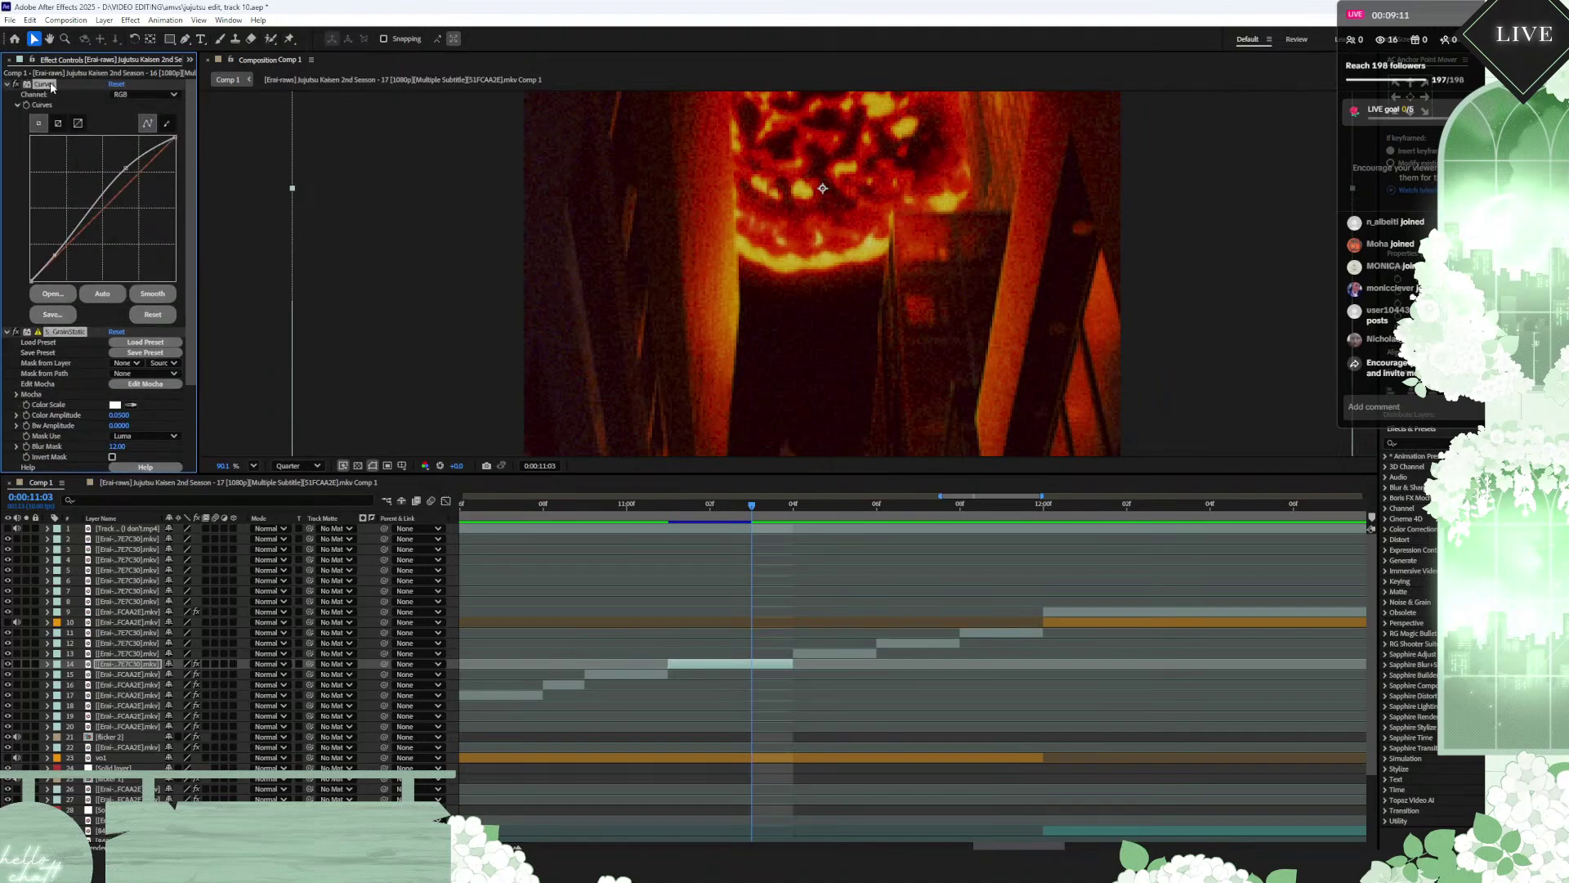
click(830, 512)
scroll(834, 343, down, 3)
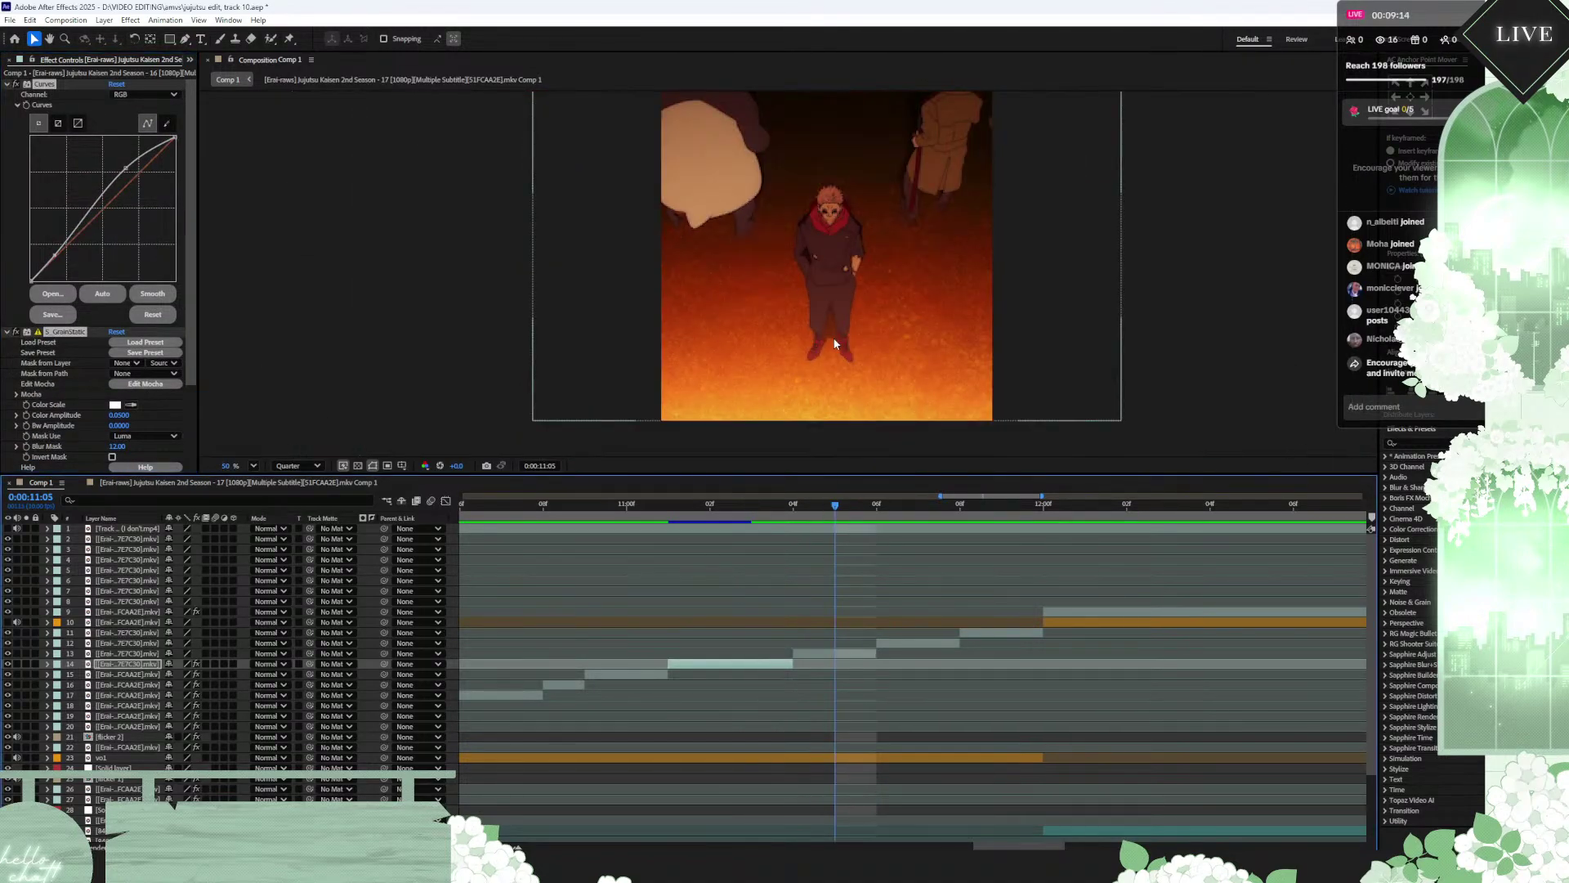
click(835, 654)
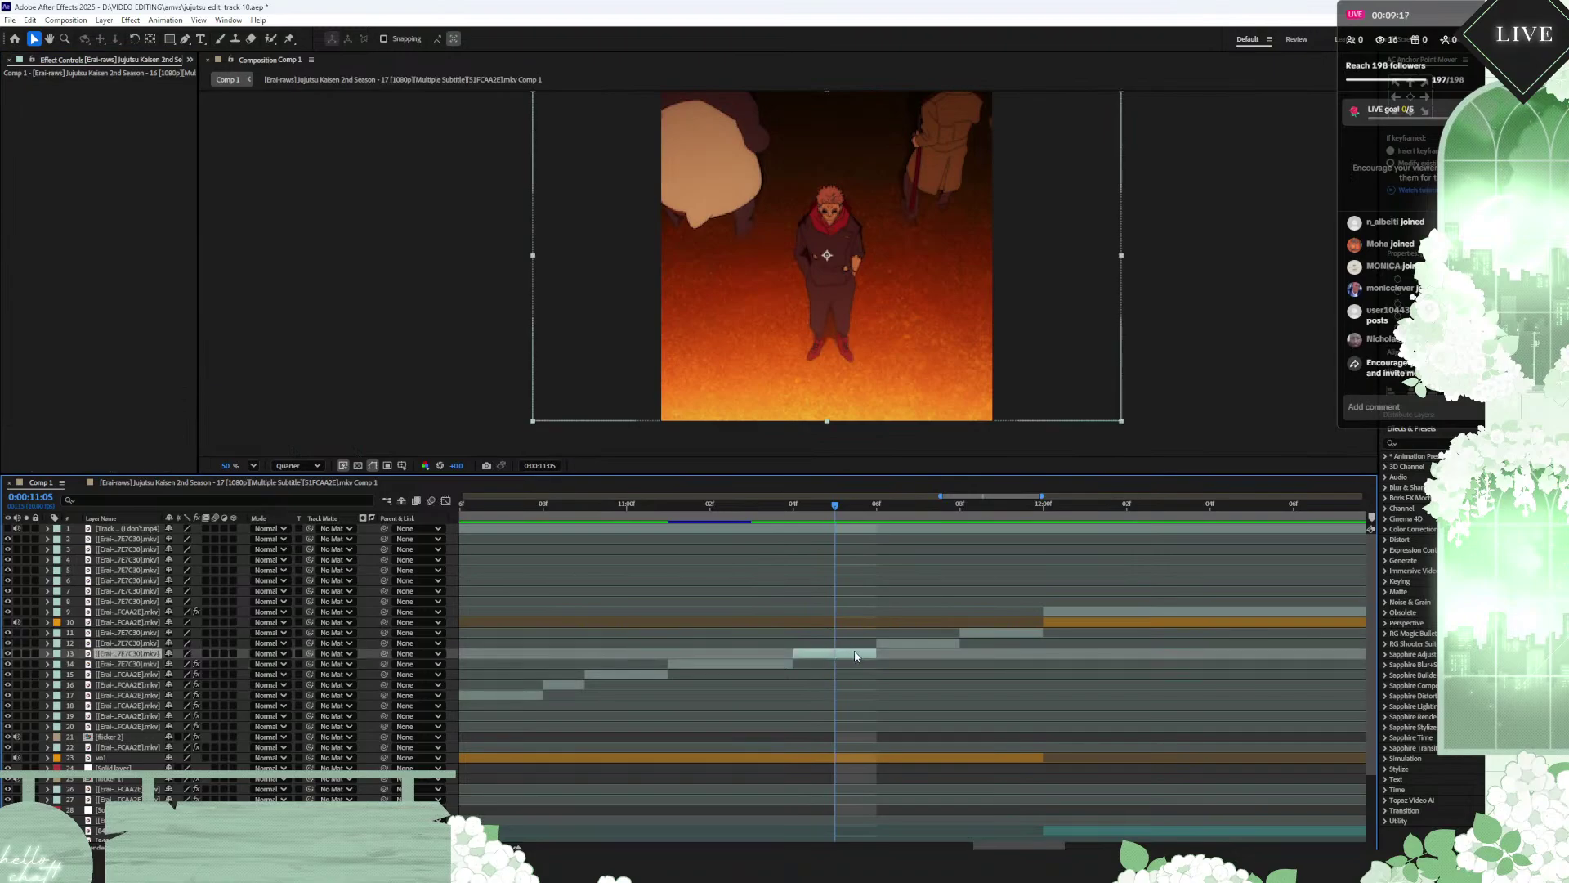
Step: Paste the copied Curves, S_GrainStatic and Looks effects onto the clips at 0:00:11:07 and 0:00:11:09
click(913, 512)
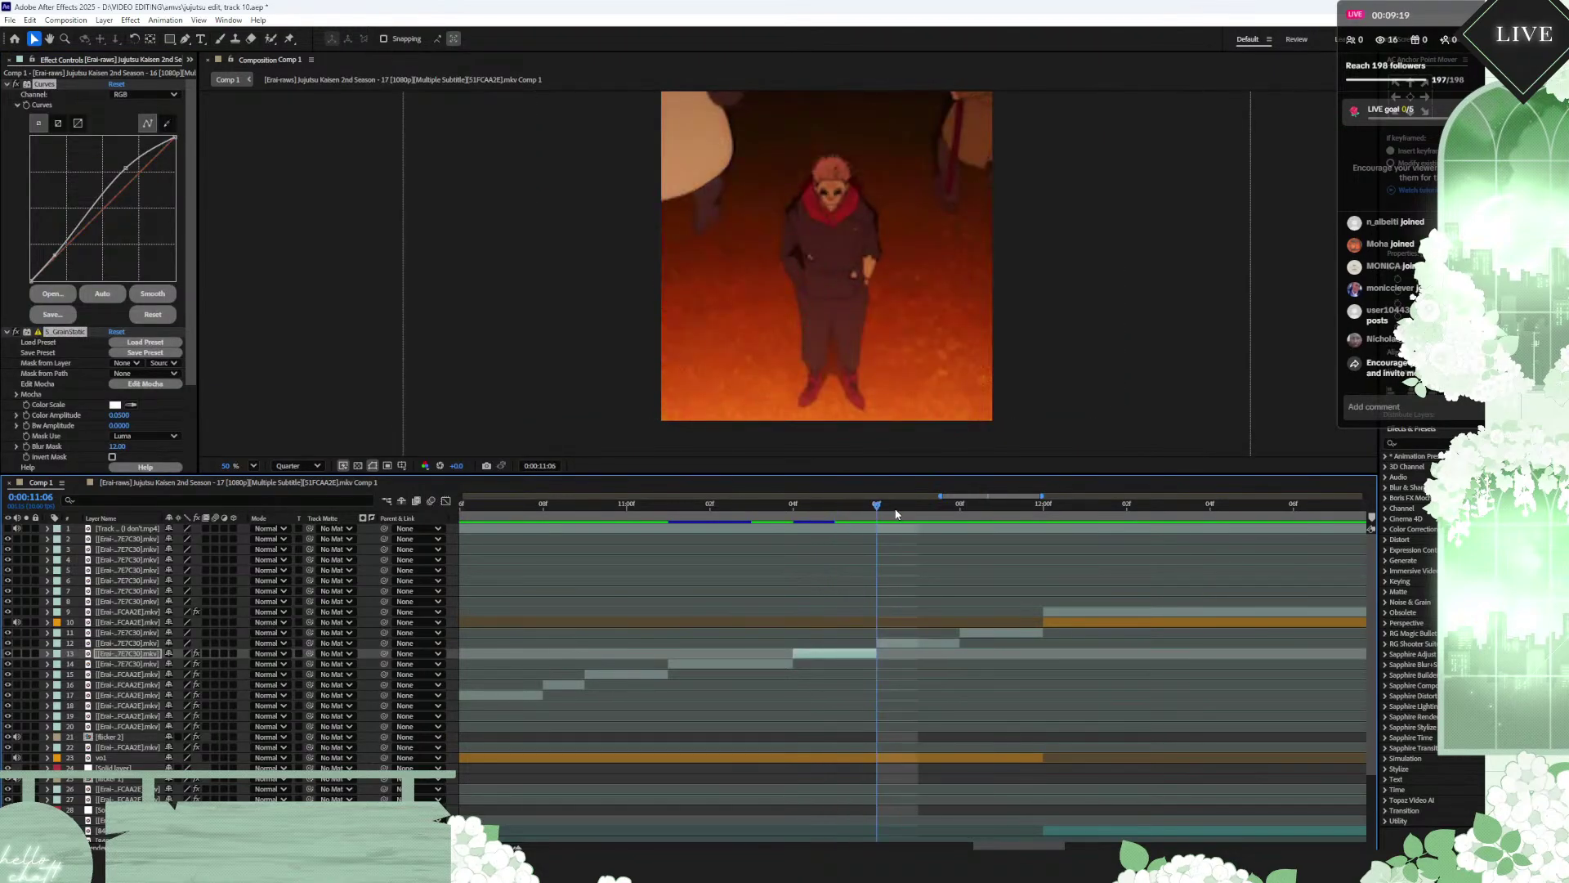
click(923, 644)
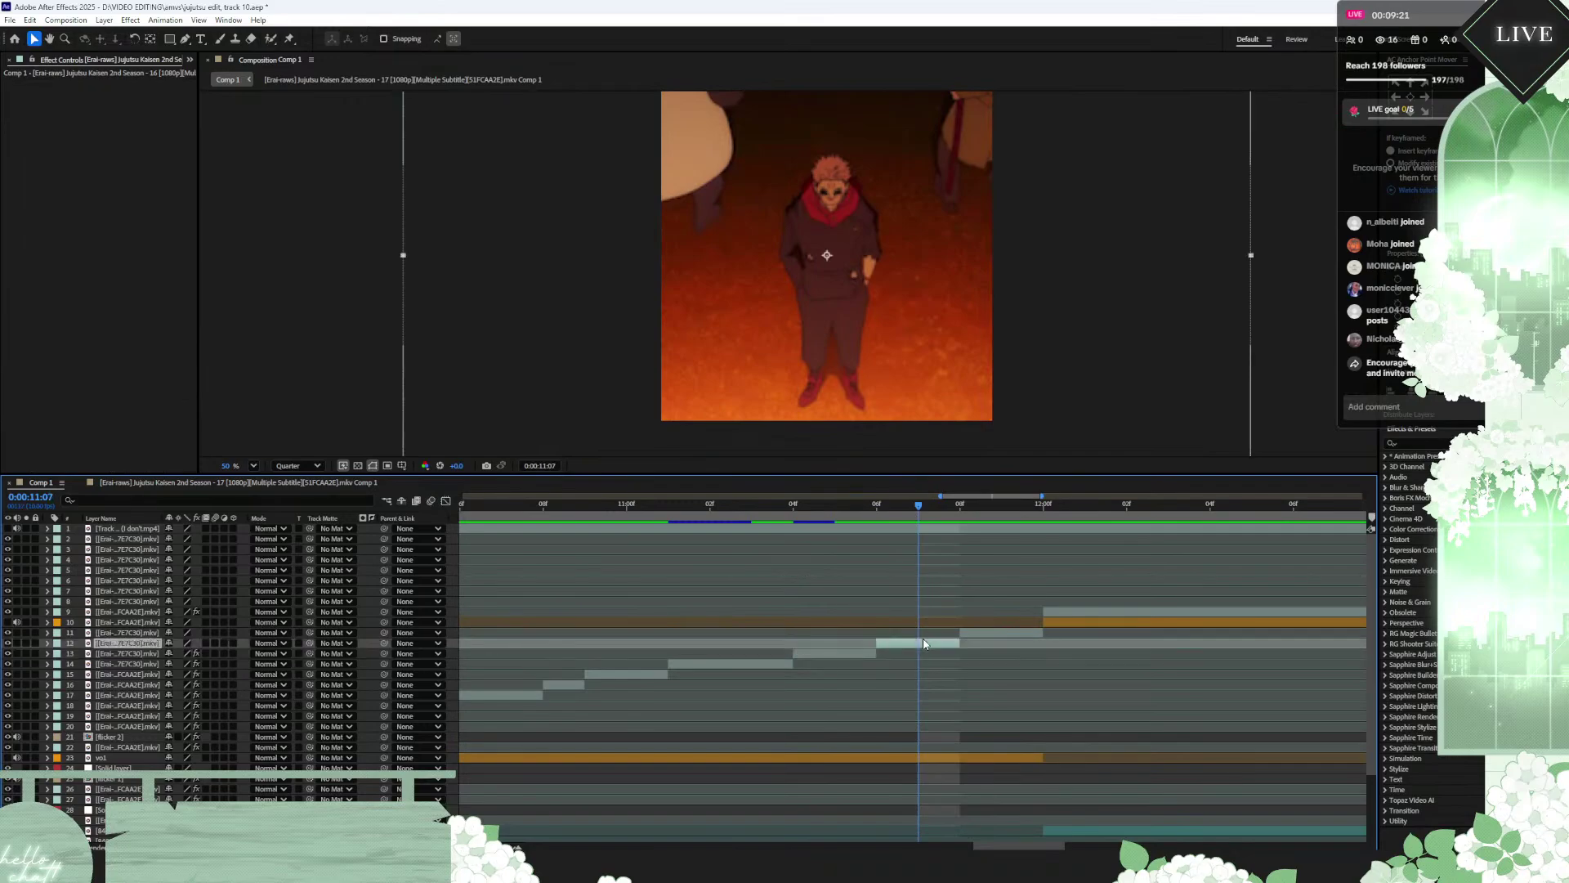
key(ctrl+v)
key(Page_Down)
key(Page_Down)
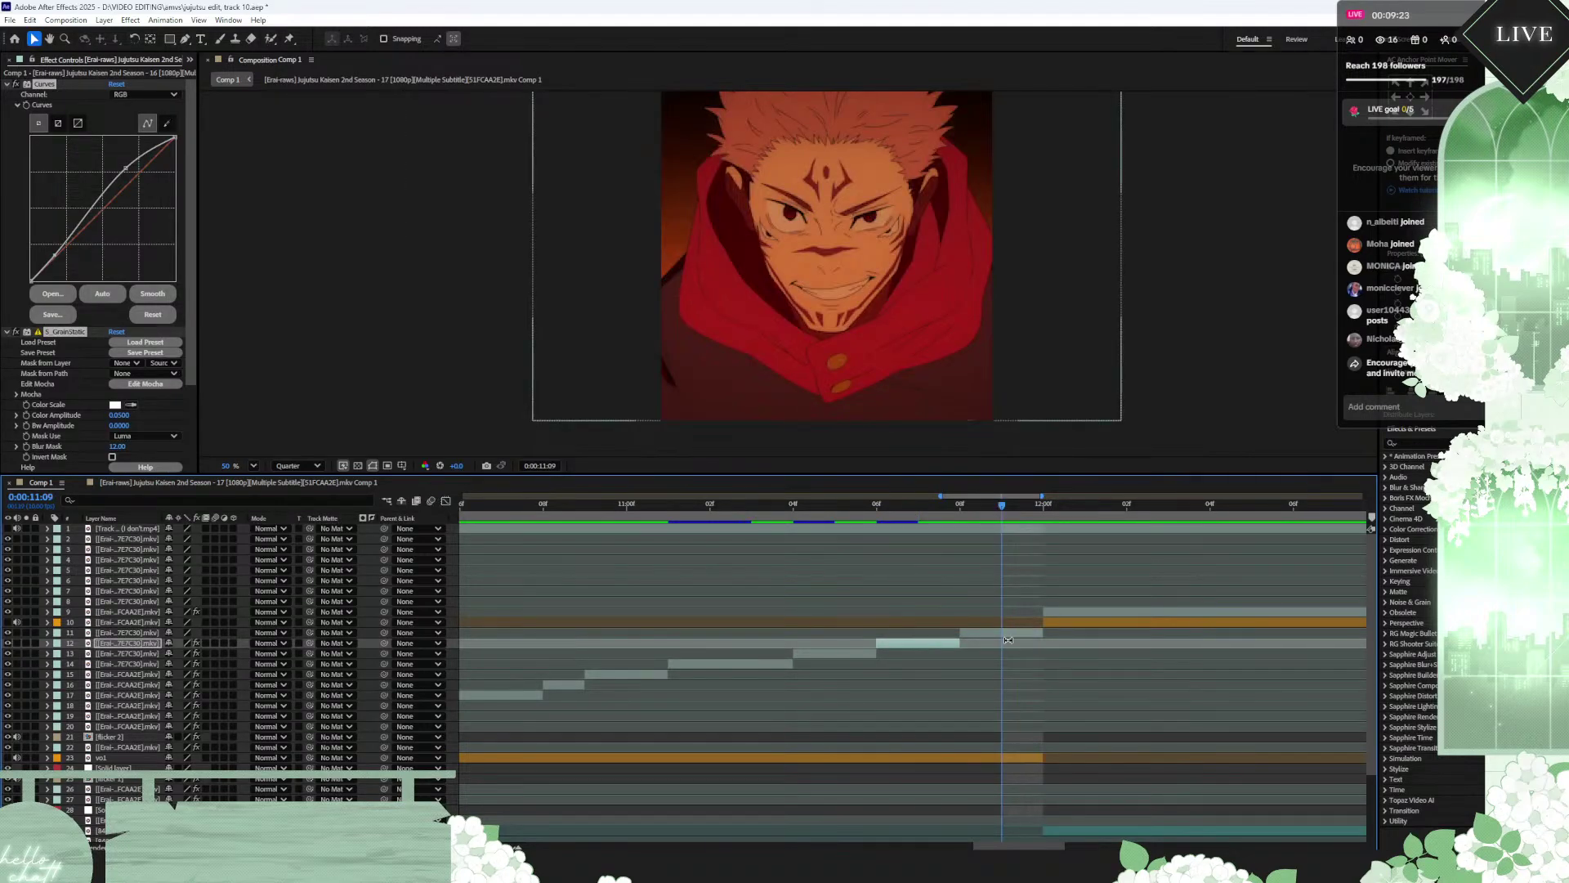
click(1014, 632)
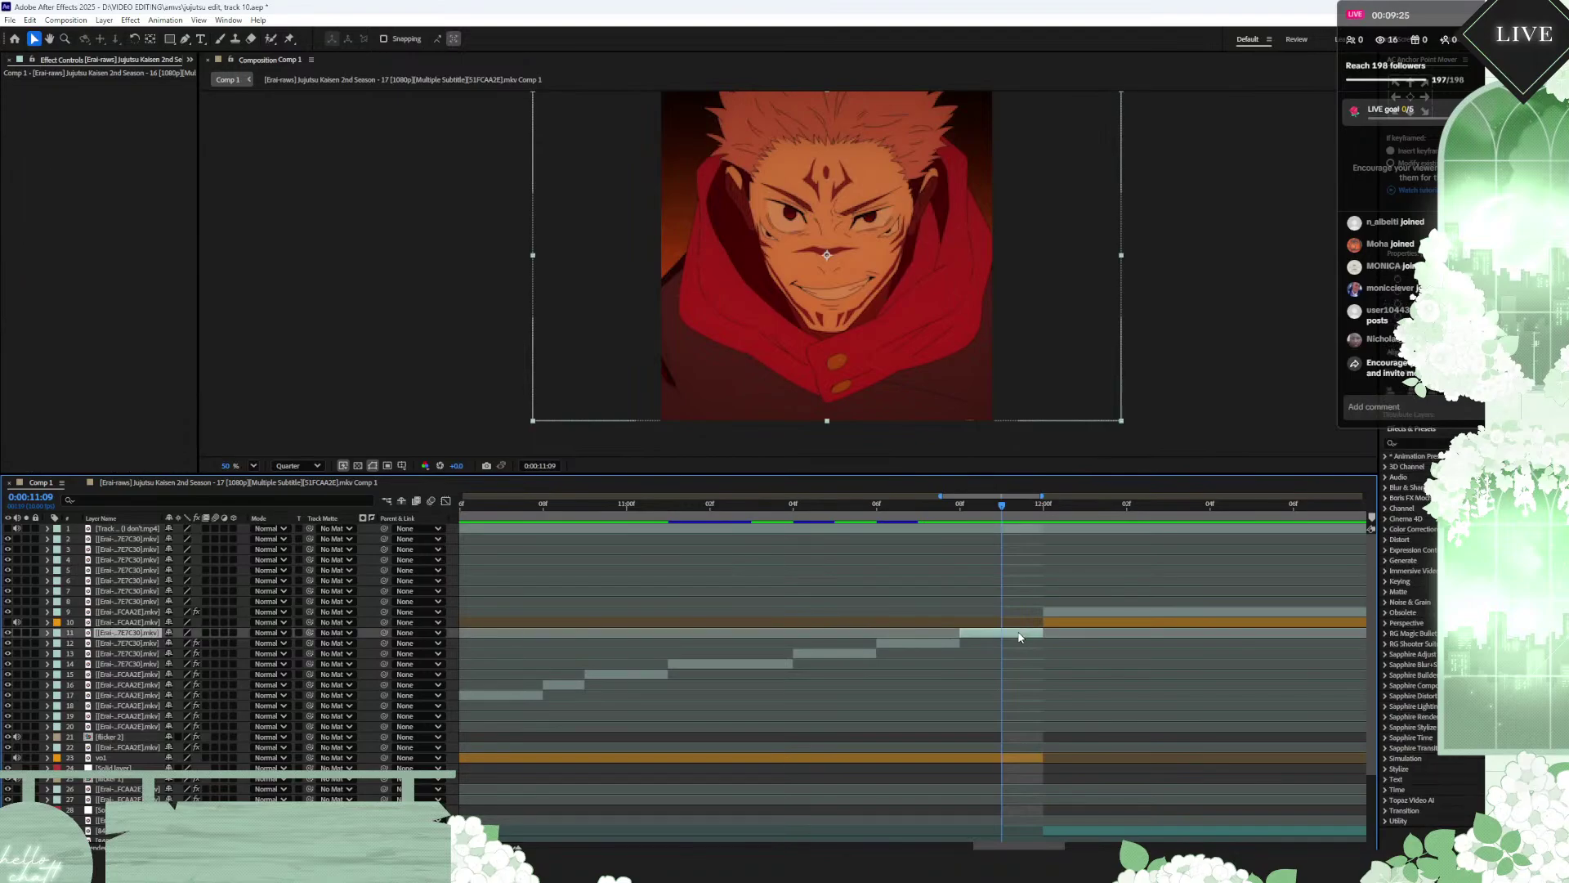
key(ctrl+v)
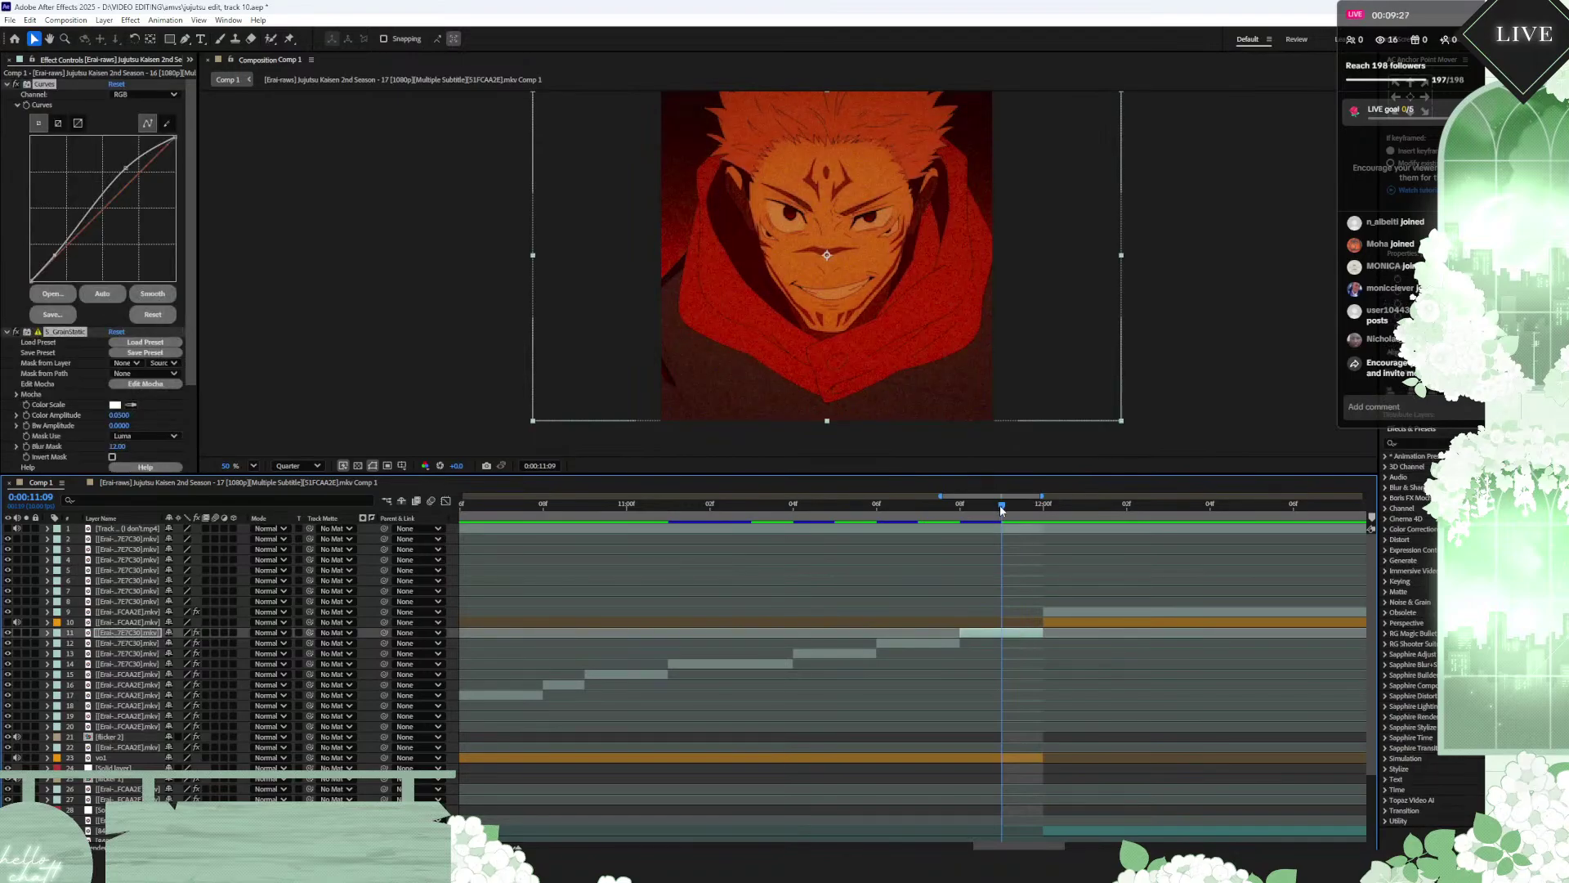
Step: Preview the newly graded clips before 0:00:12:00 and look through the following clips up to 0:00:14:03
key(Page_Up)
key(space)
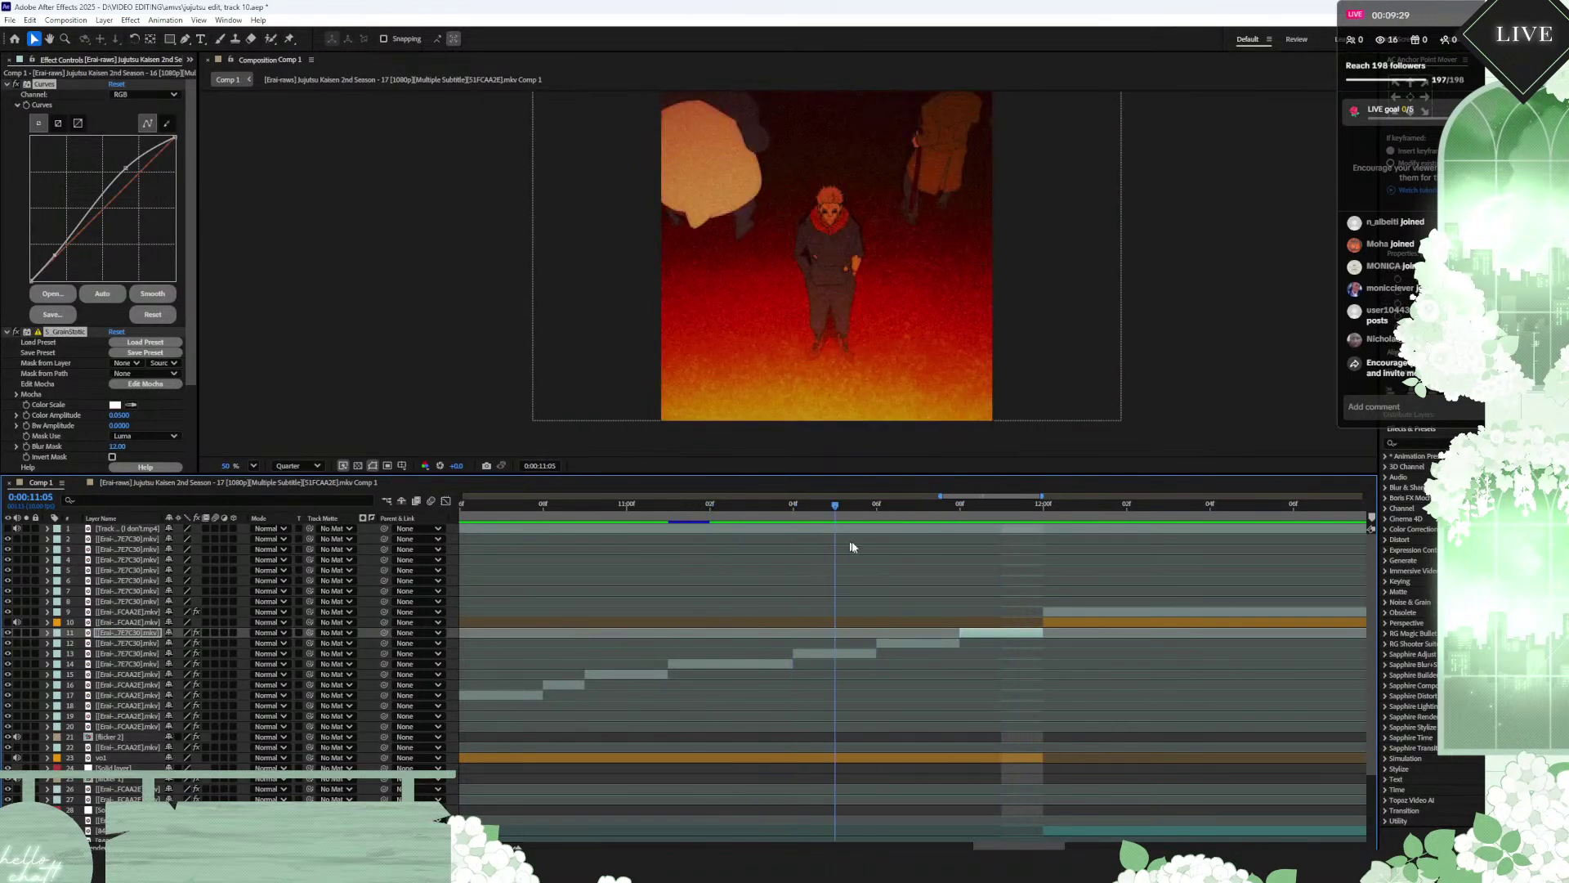
key(space)
key(Page_Down)
key(Page_Down)
key(minus)
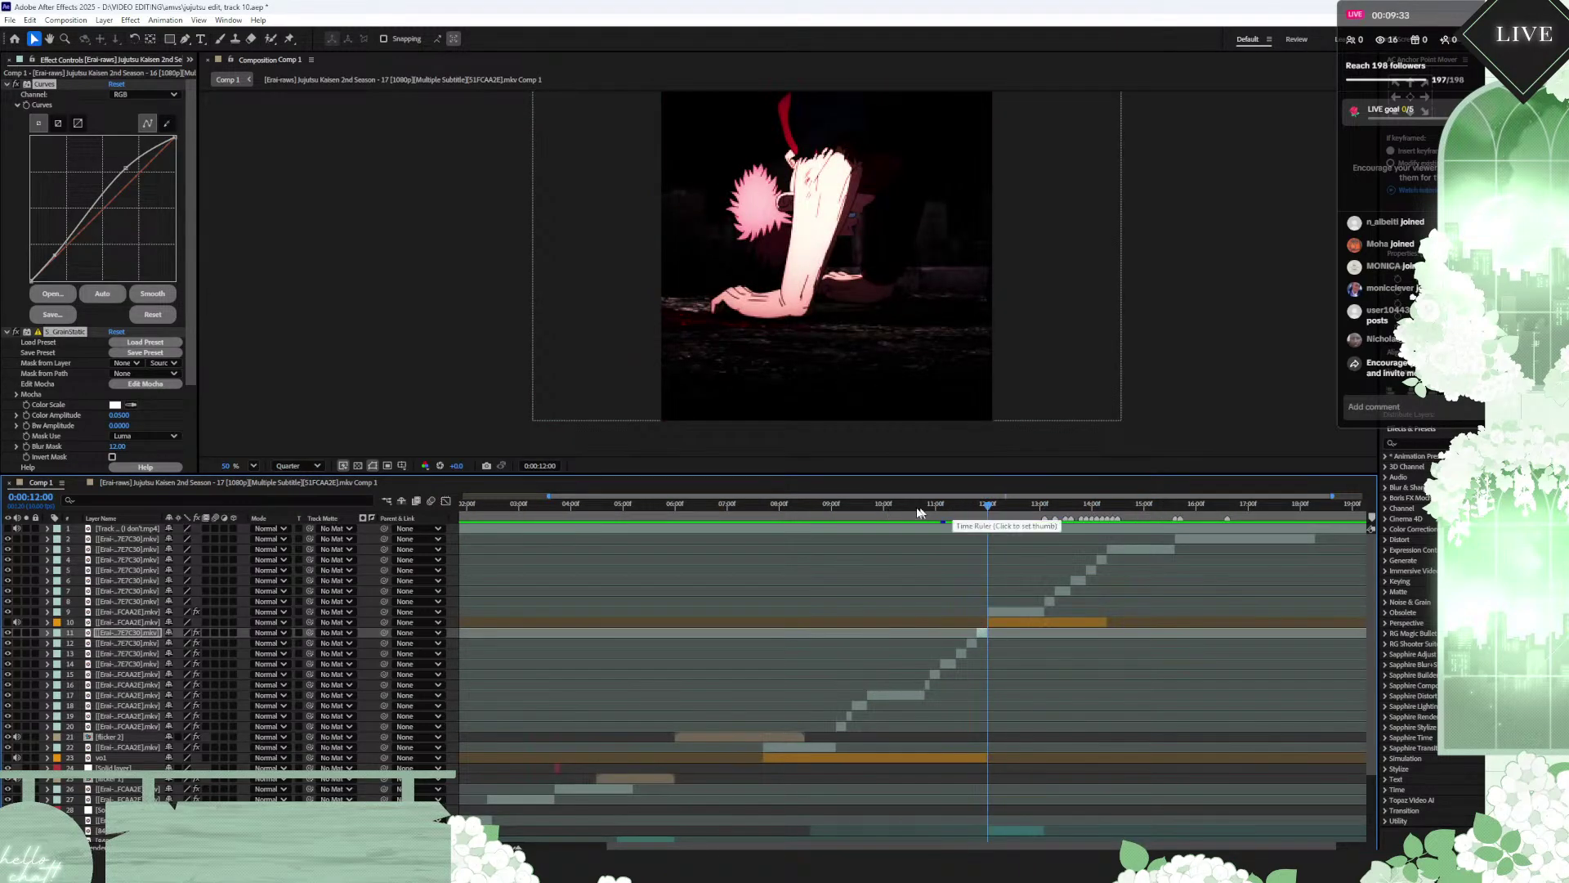
key(Page_Down)
drag(1001, 507, 1108, 507)
key(equal)
key(equal)
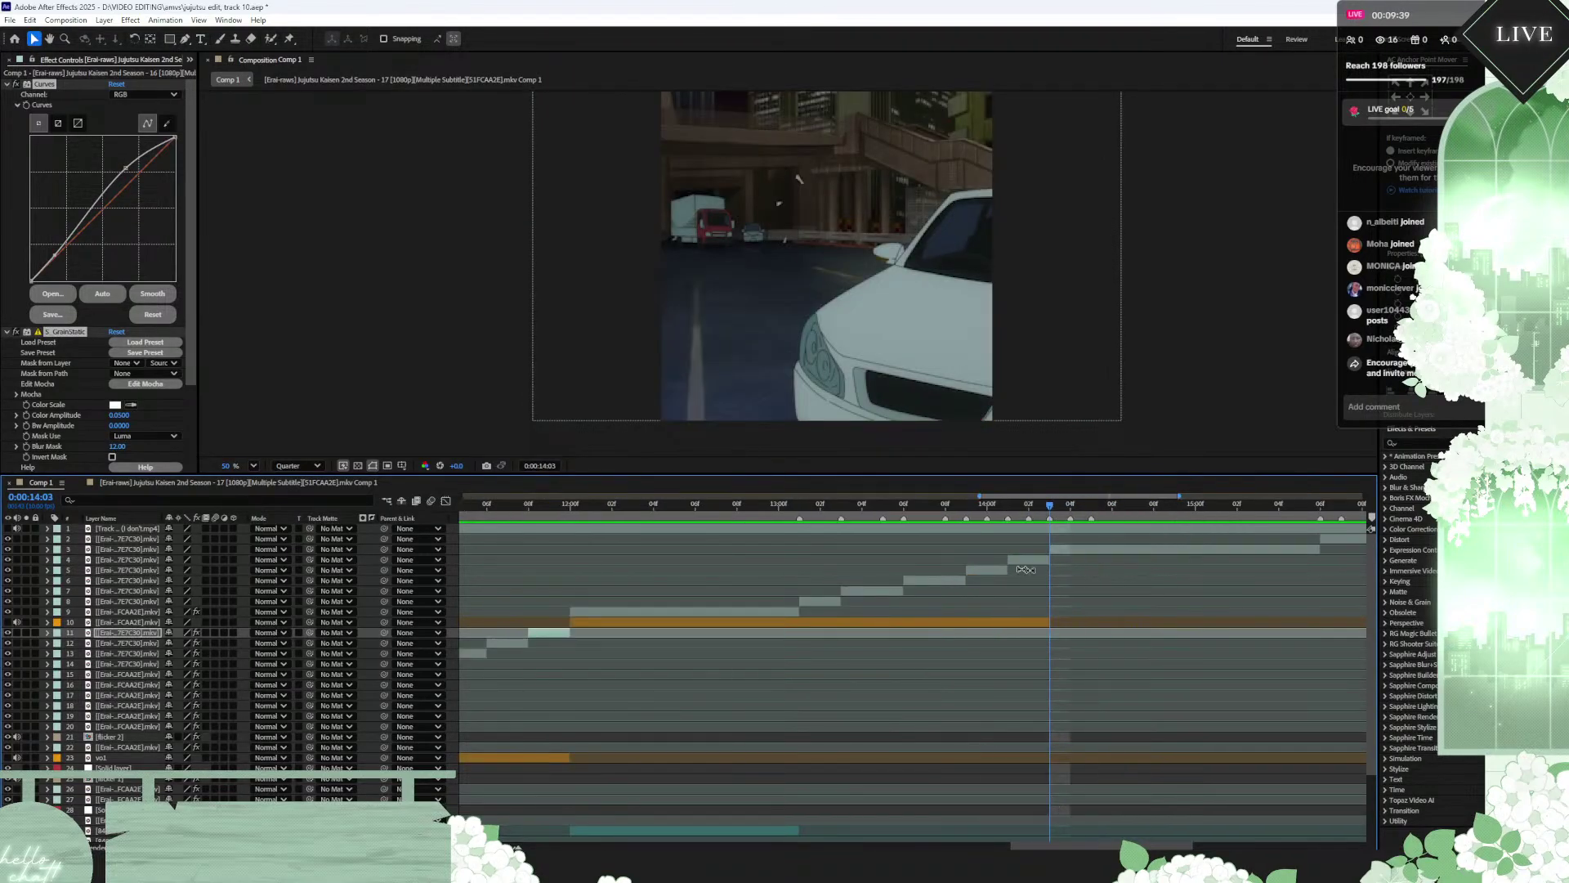
Step: Create an adjustment layer over the clip at 0:00:13:01 with the Fast Layers by Payynuz script
click(800, 511)
click(827, 604)
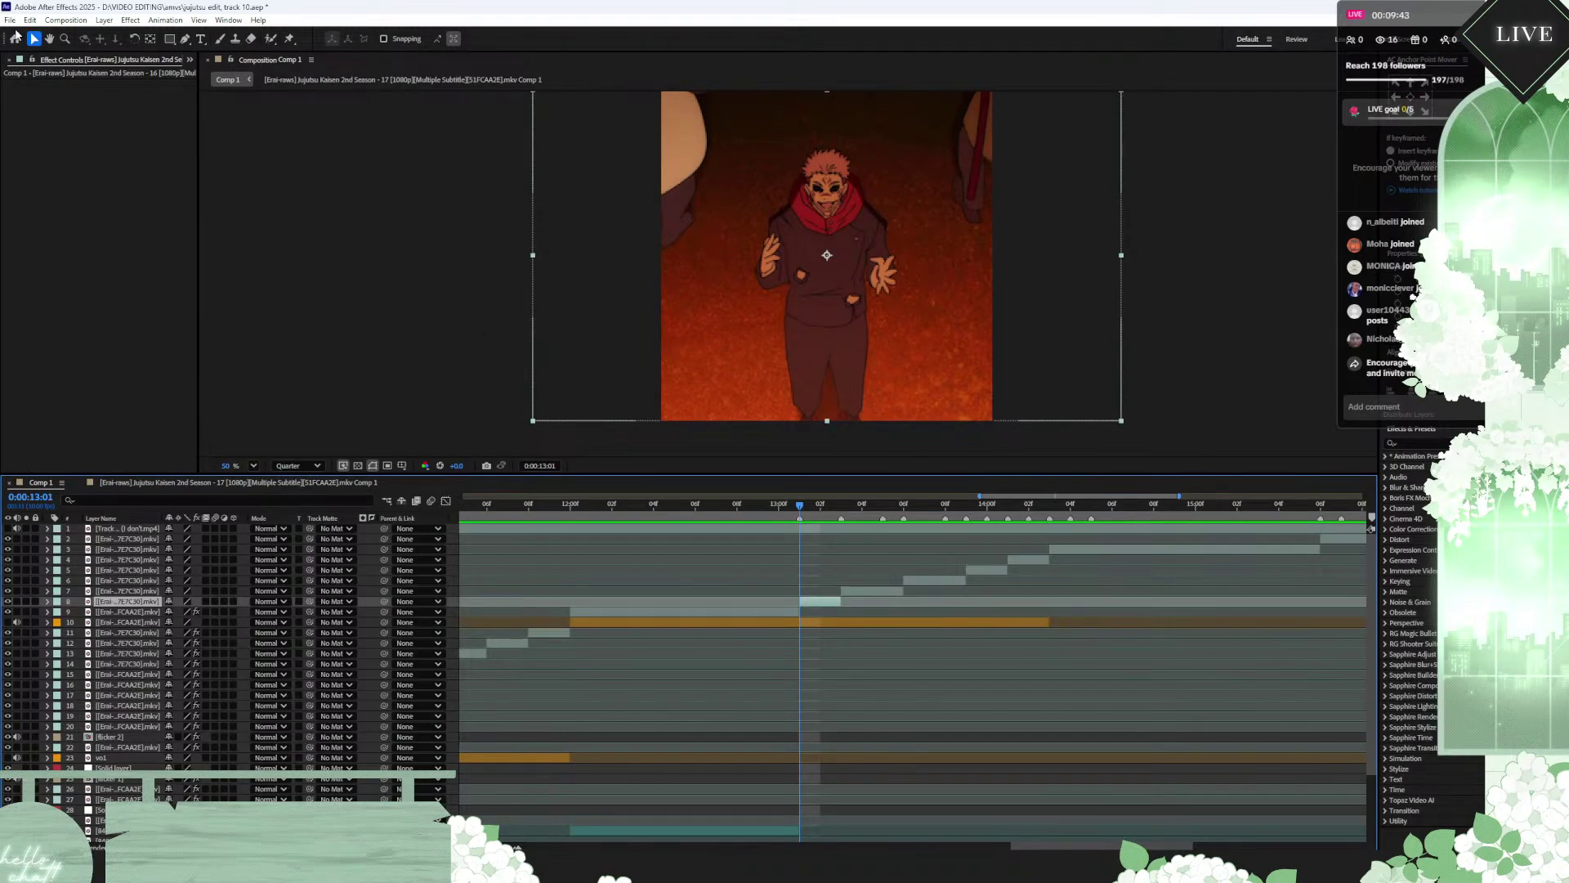
click(10, 20)
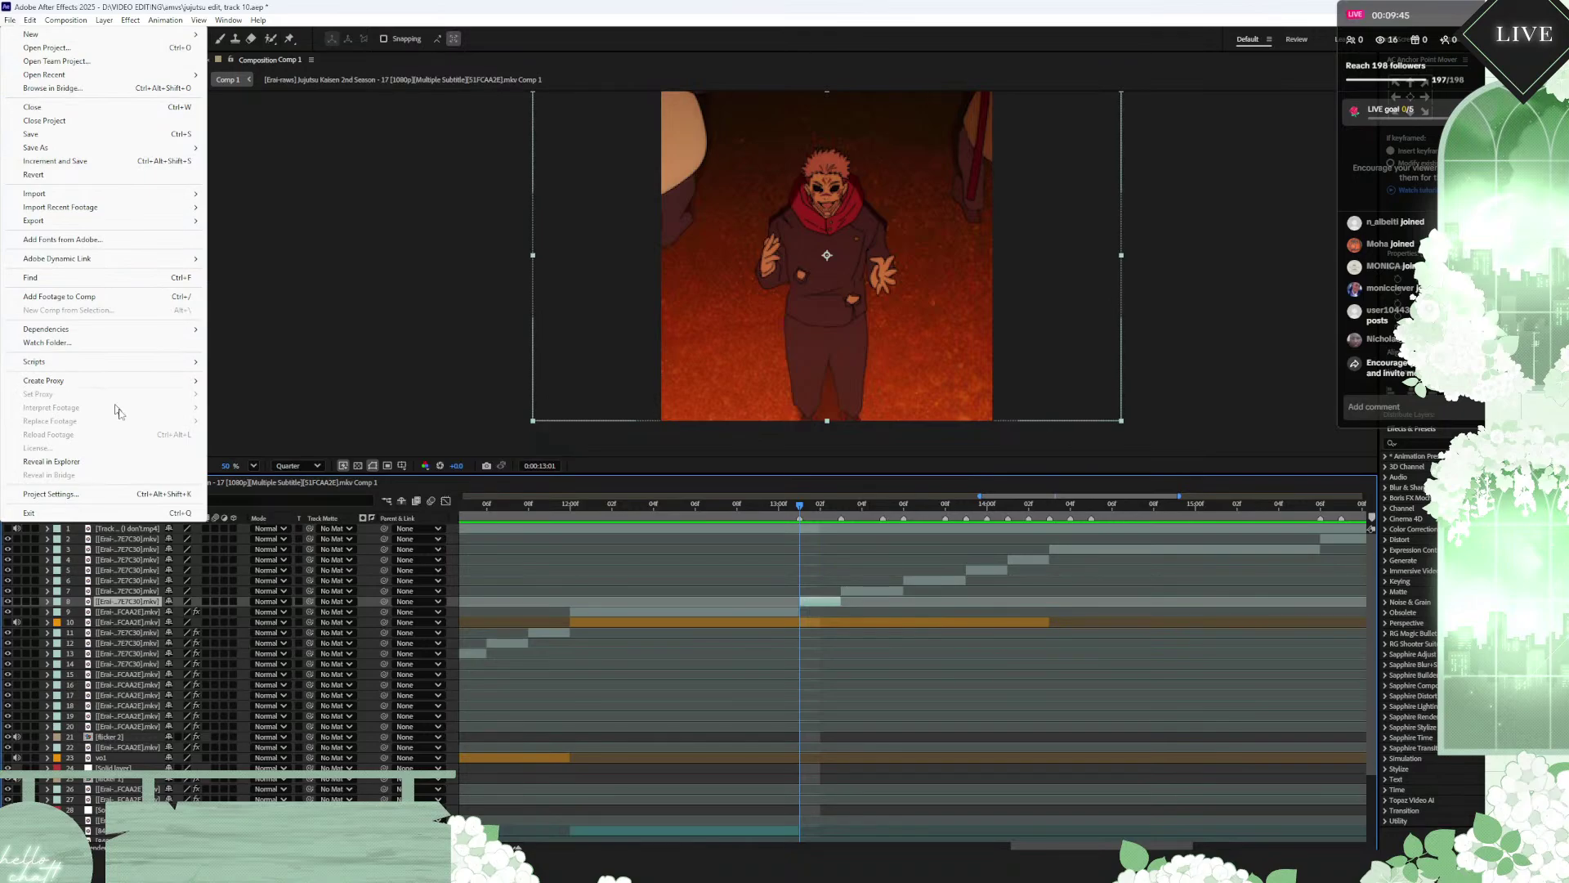
mouse_move(166, 362)
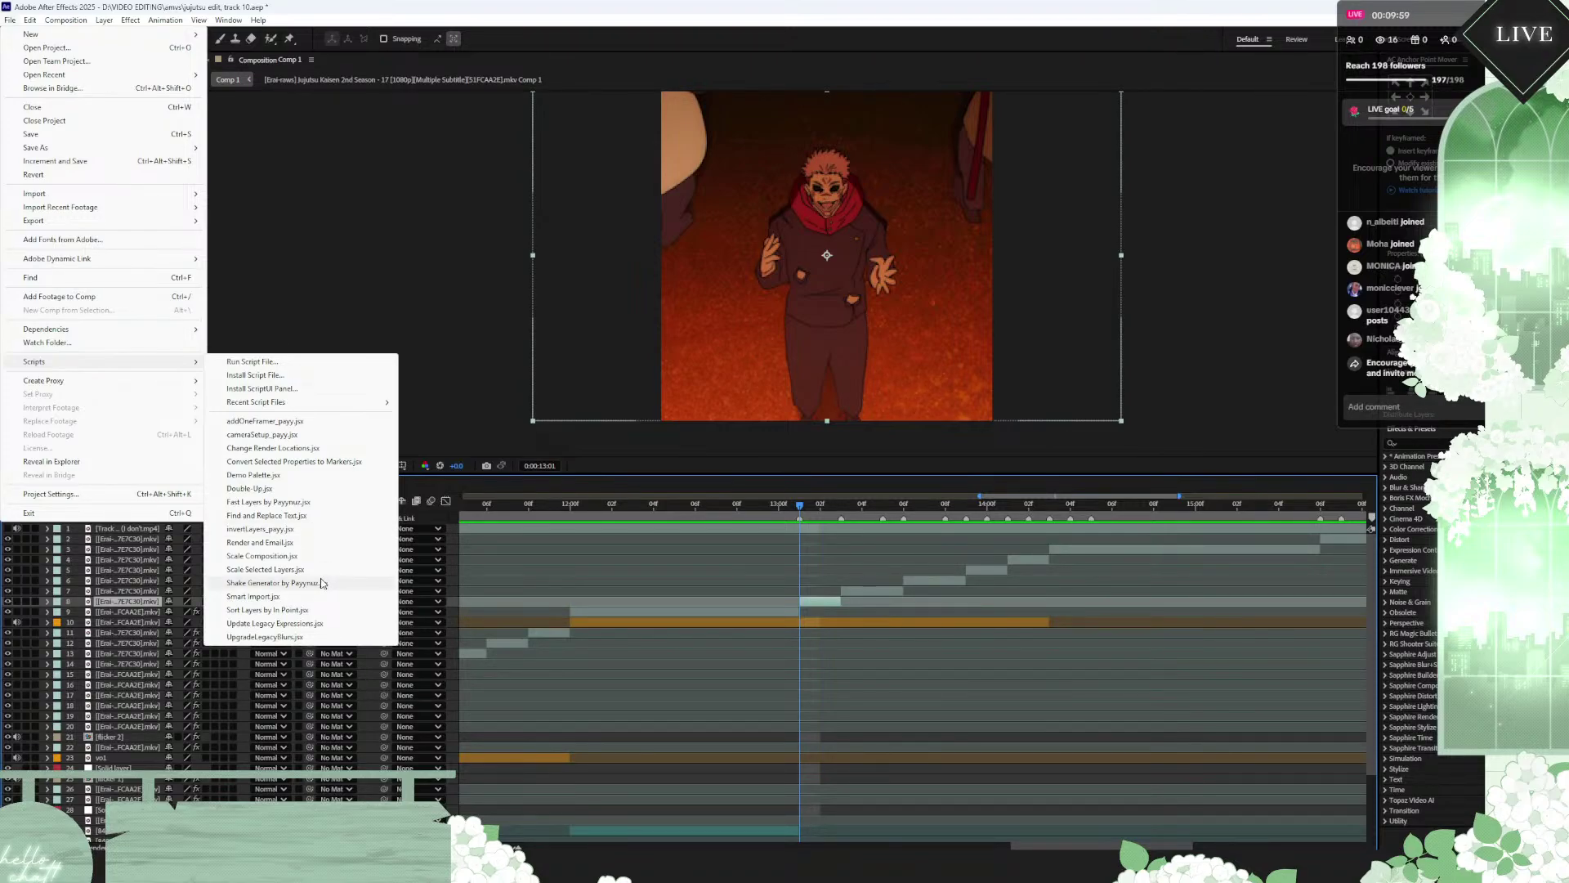
click(282, 511)
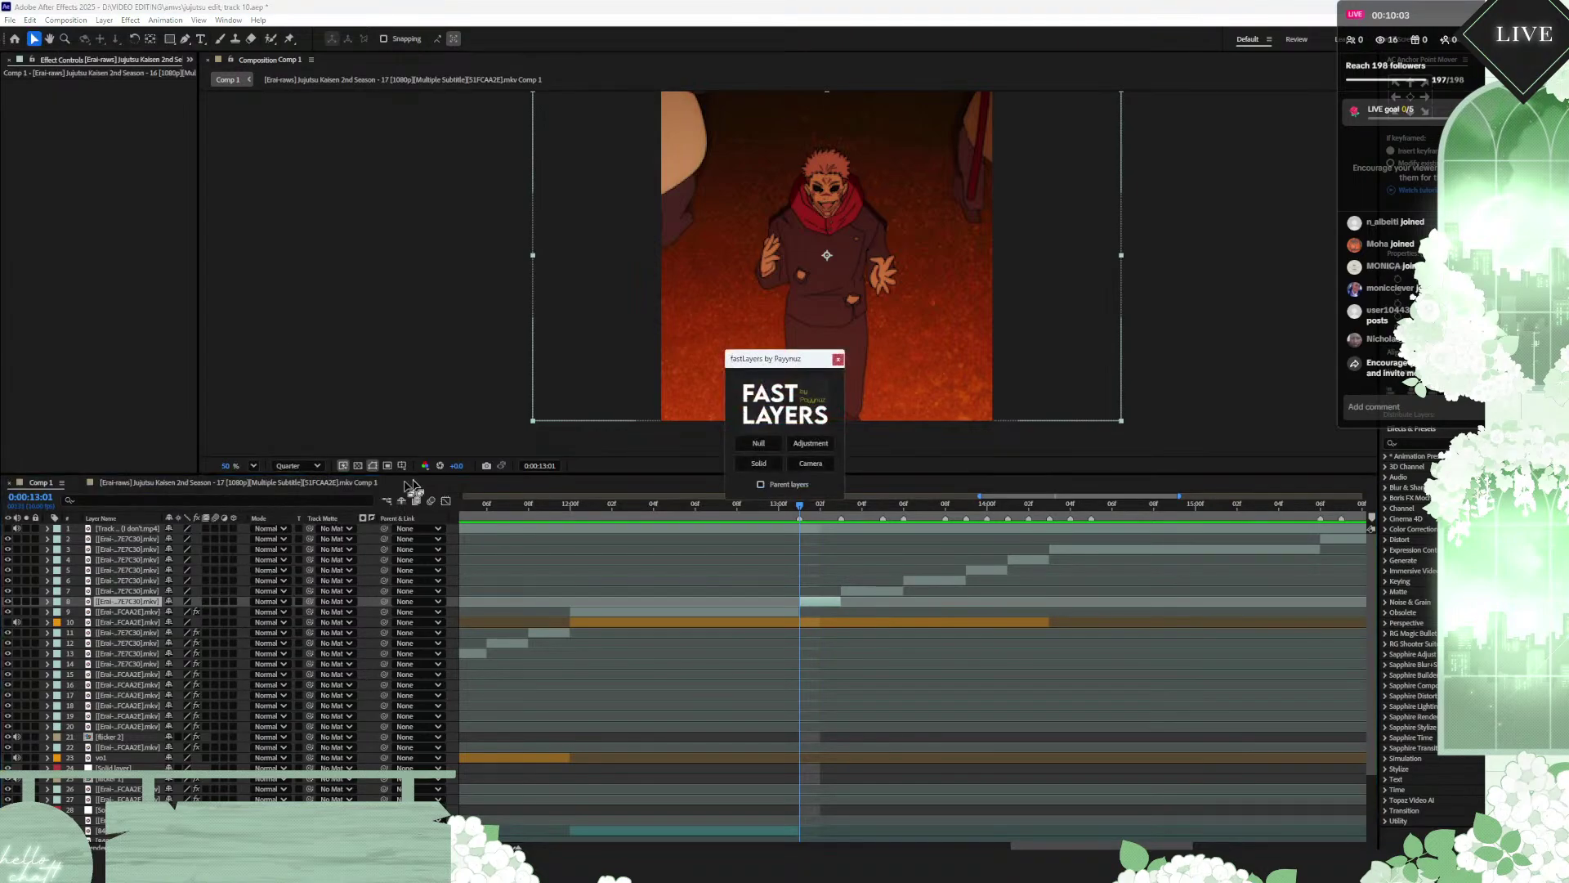
drag(757, 360, 308, 178)
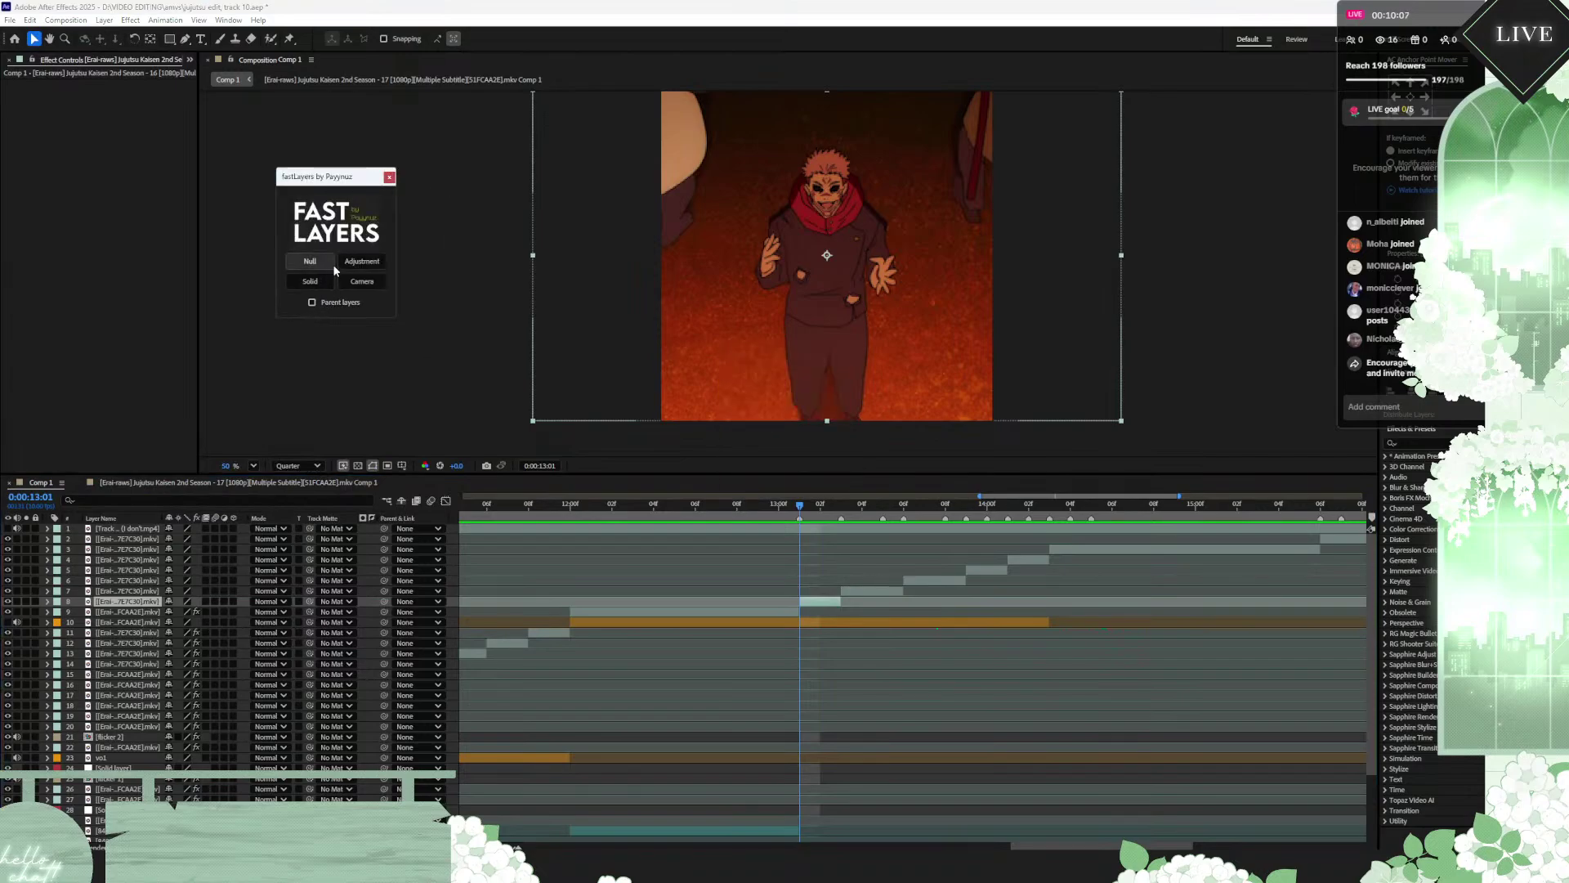
click(357, 262)
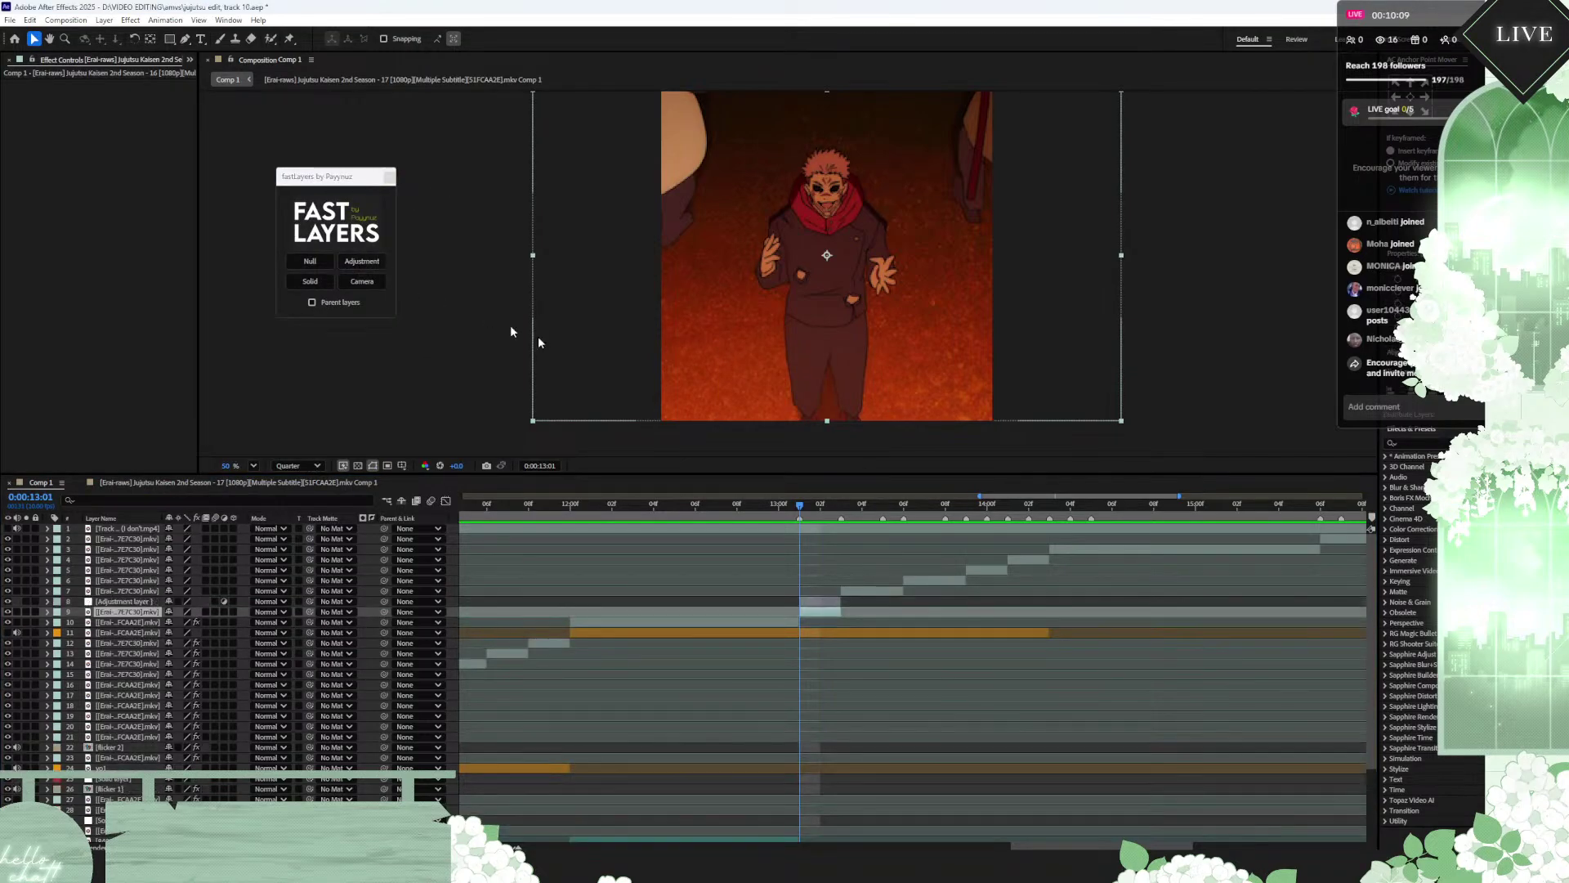
Step: Move the adjustment layer above the clips from 0:00:13:01 onward and paste the copied Curves, S_GrainStatic and Looks effects onto it
click(825, 601)
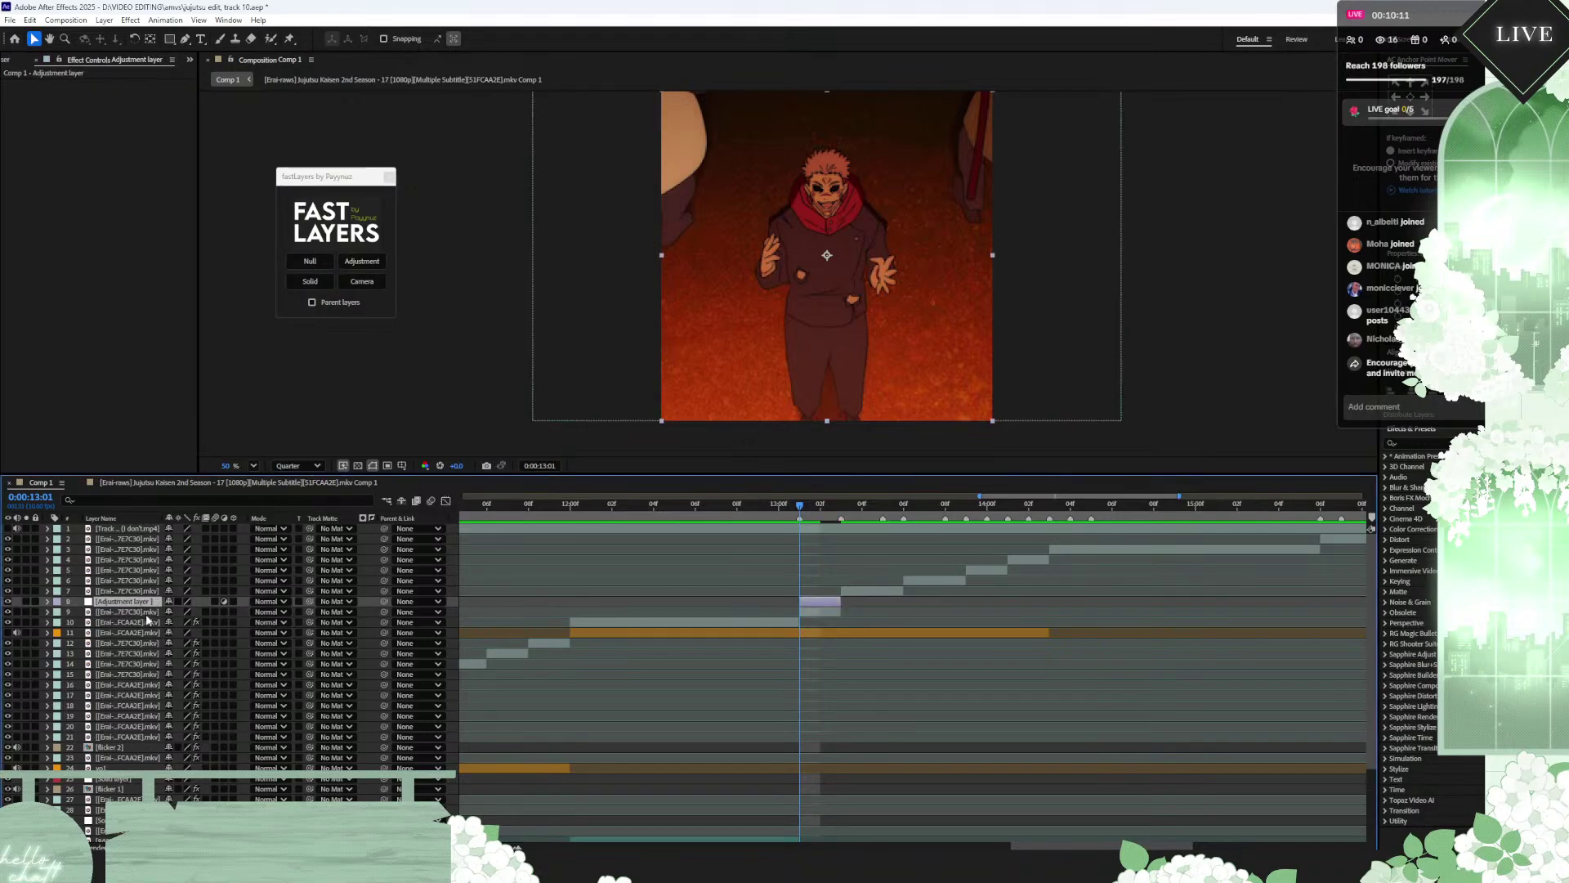
drag(134, 602, 128, 545)
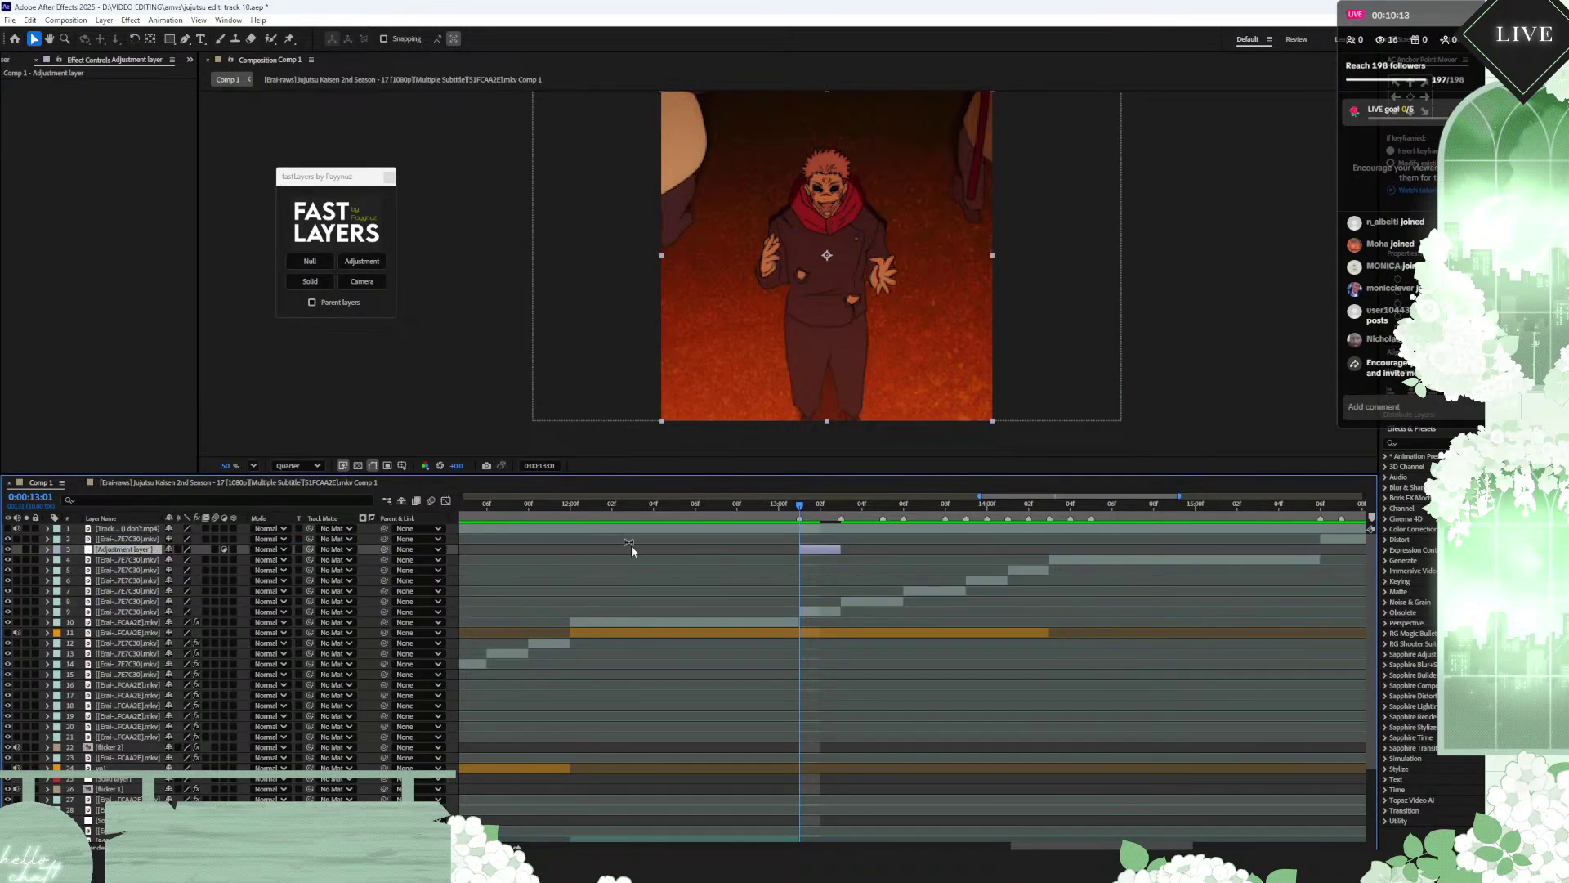
key(ctrl+v)
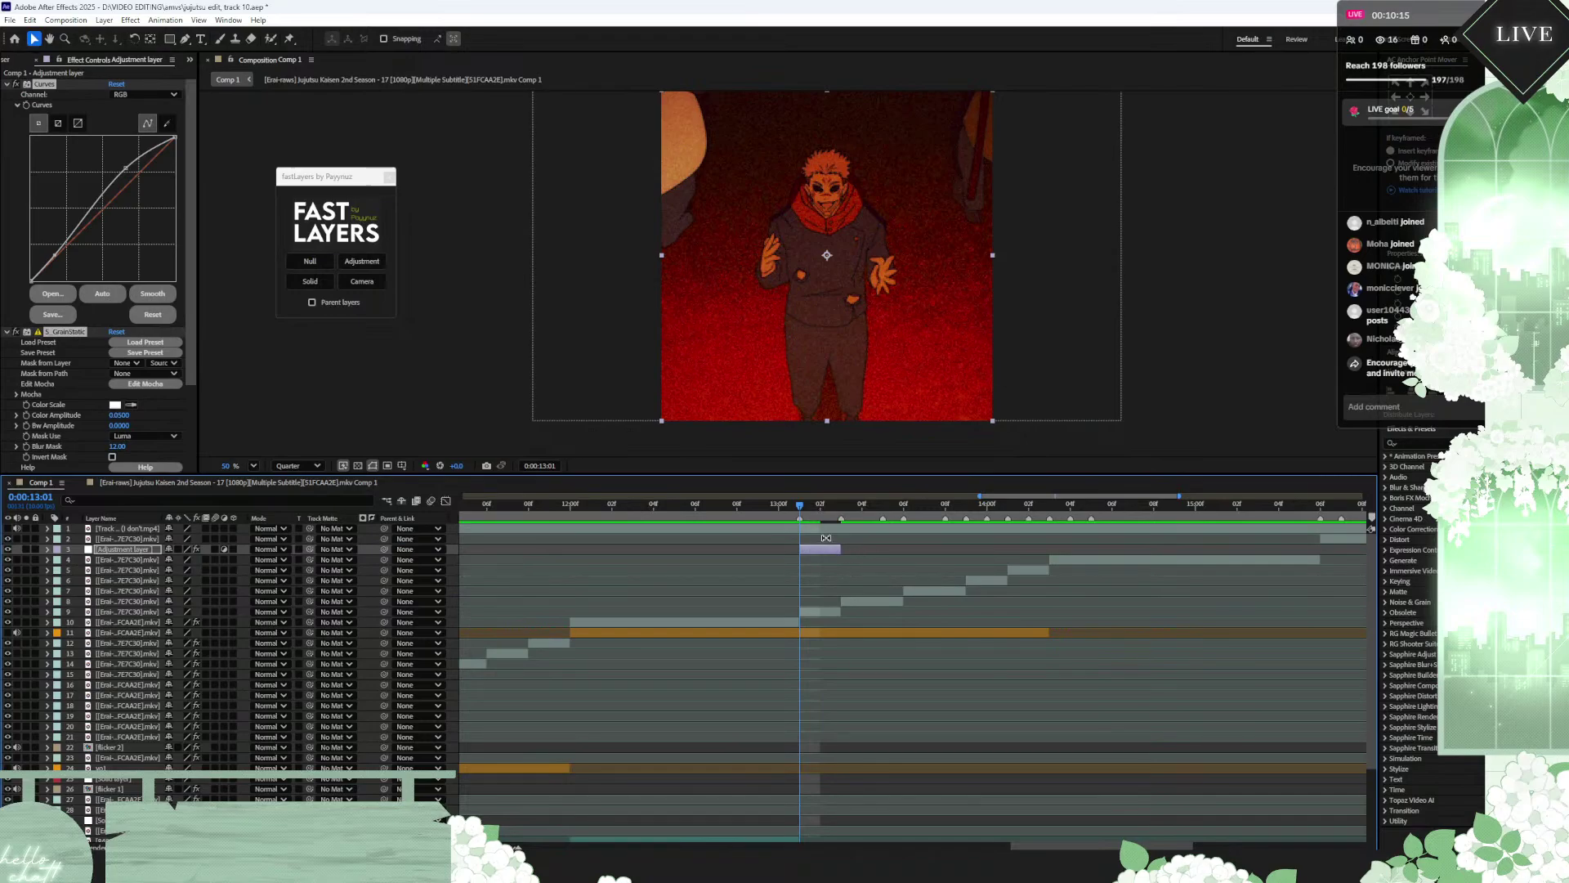
Step: Extend the adjustment layer from 0:00:13:01 to the end of the second-to-last clip, previewing the graded explosion shots
drag(846, 548, 1024, 513)
key(space)
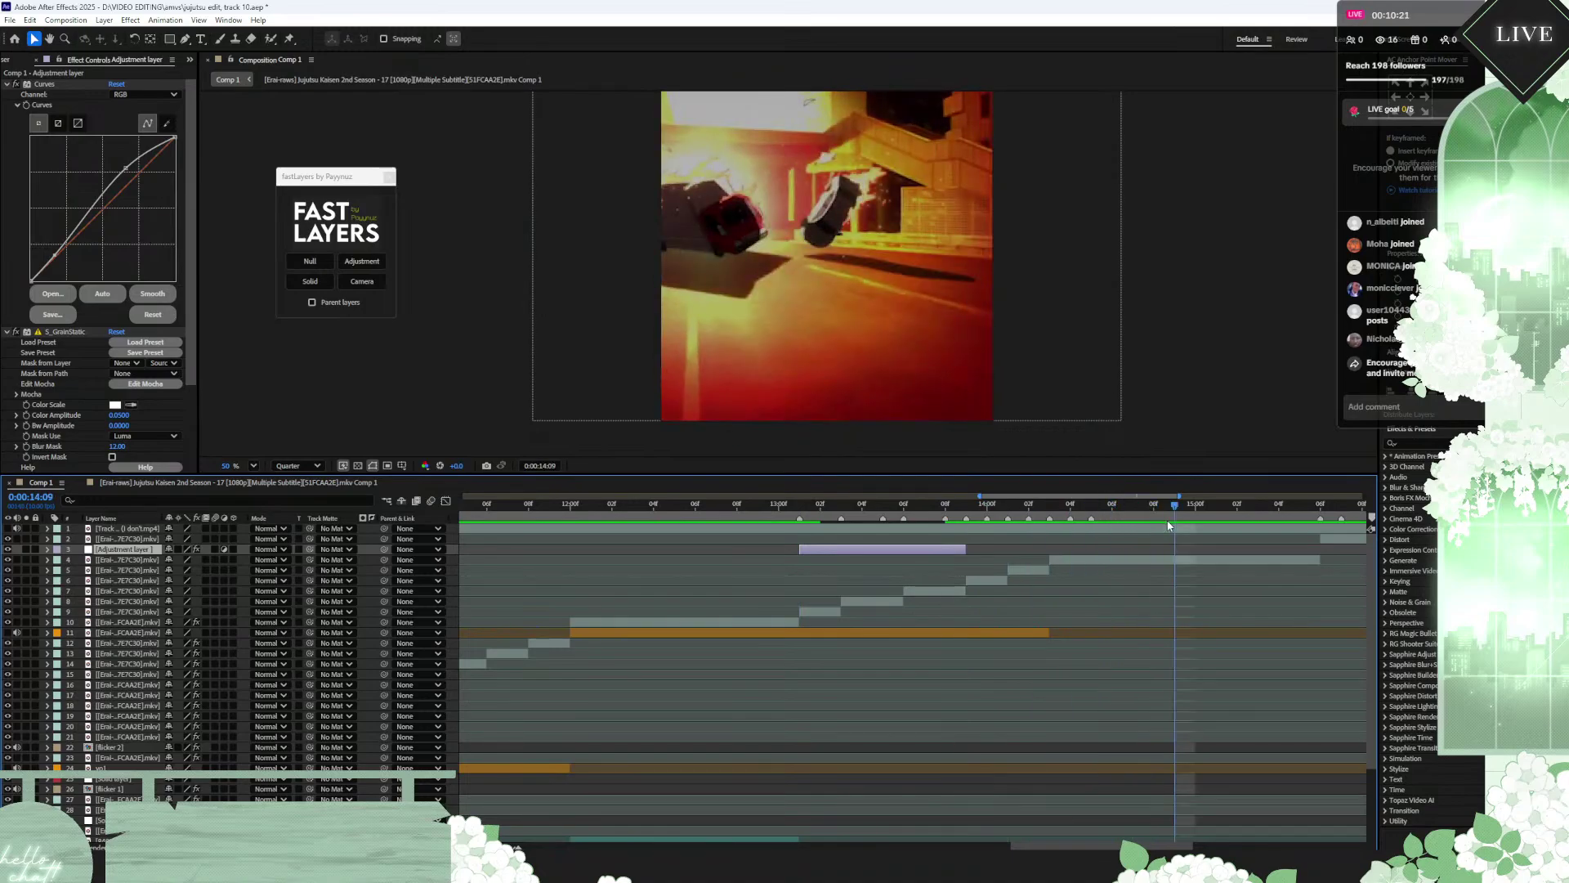
drag(965, 549, 1320, 549)
click(1341, 505)
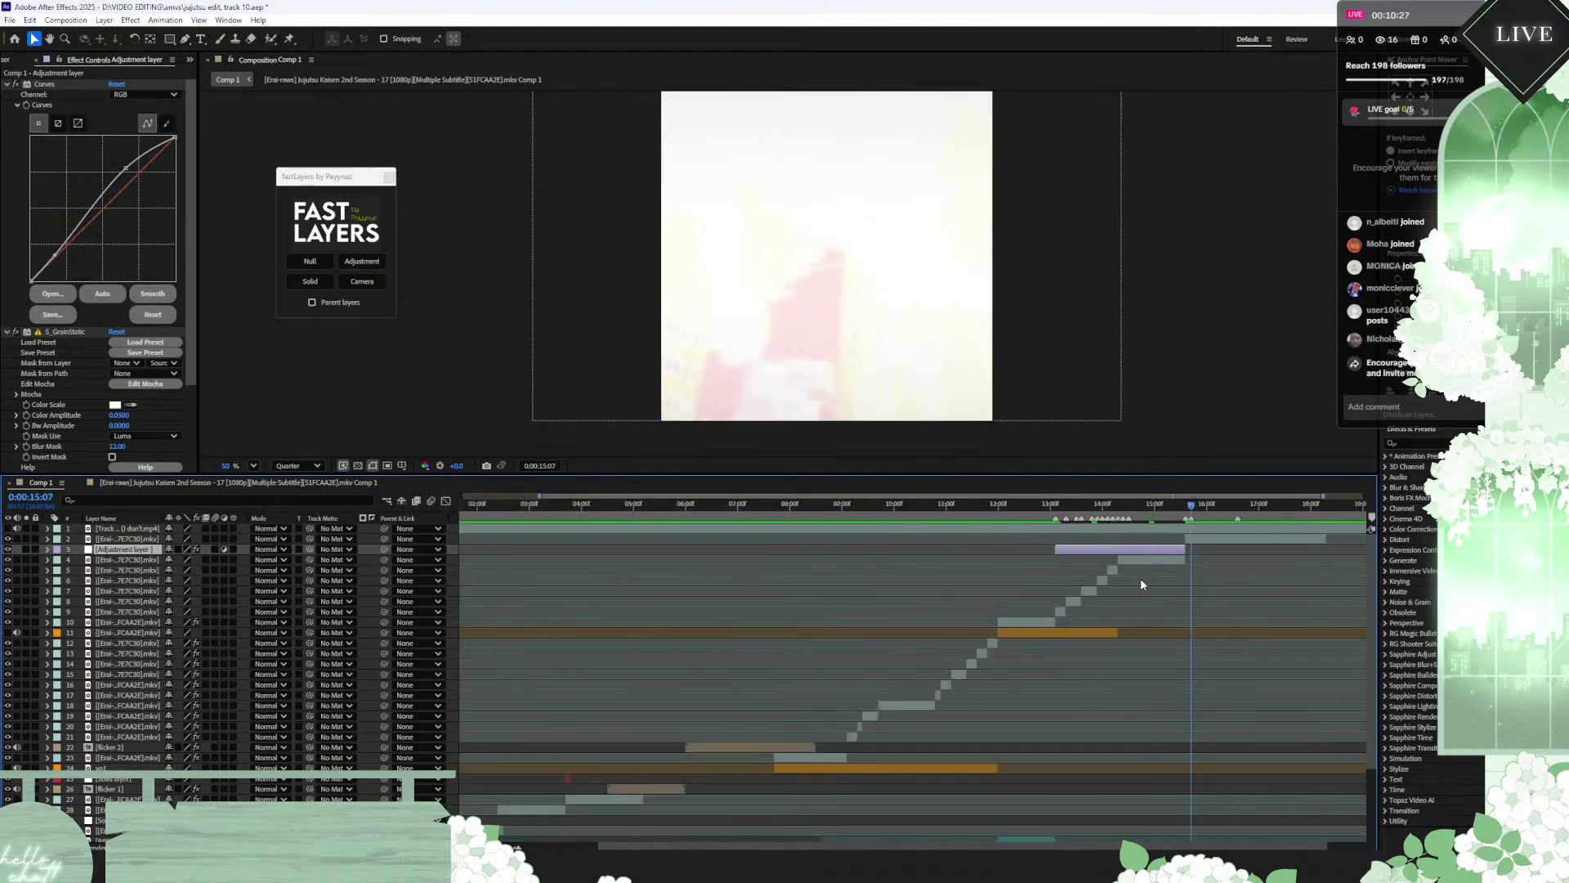
Step: Move the adjustment layer above the final clip and extend its out point to that clip's end
scroll(1334, 507, down, 5)
drag(1177, 507, 1214, 506)
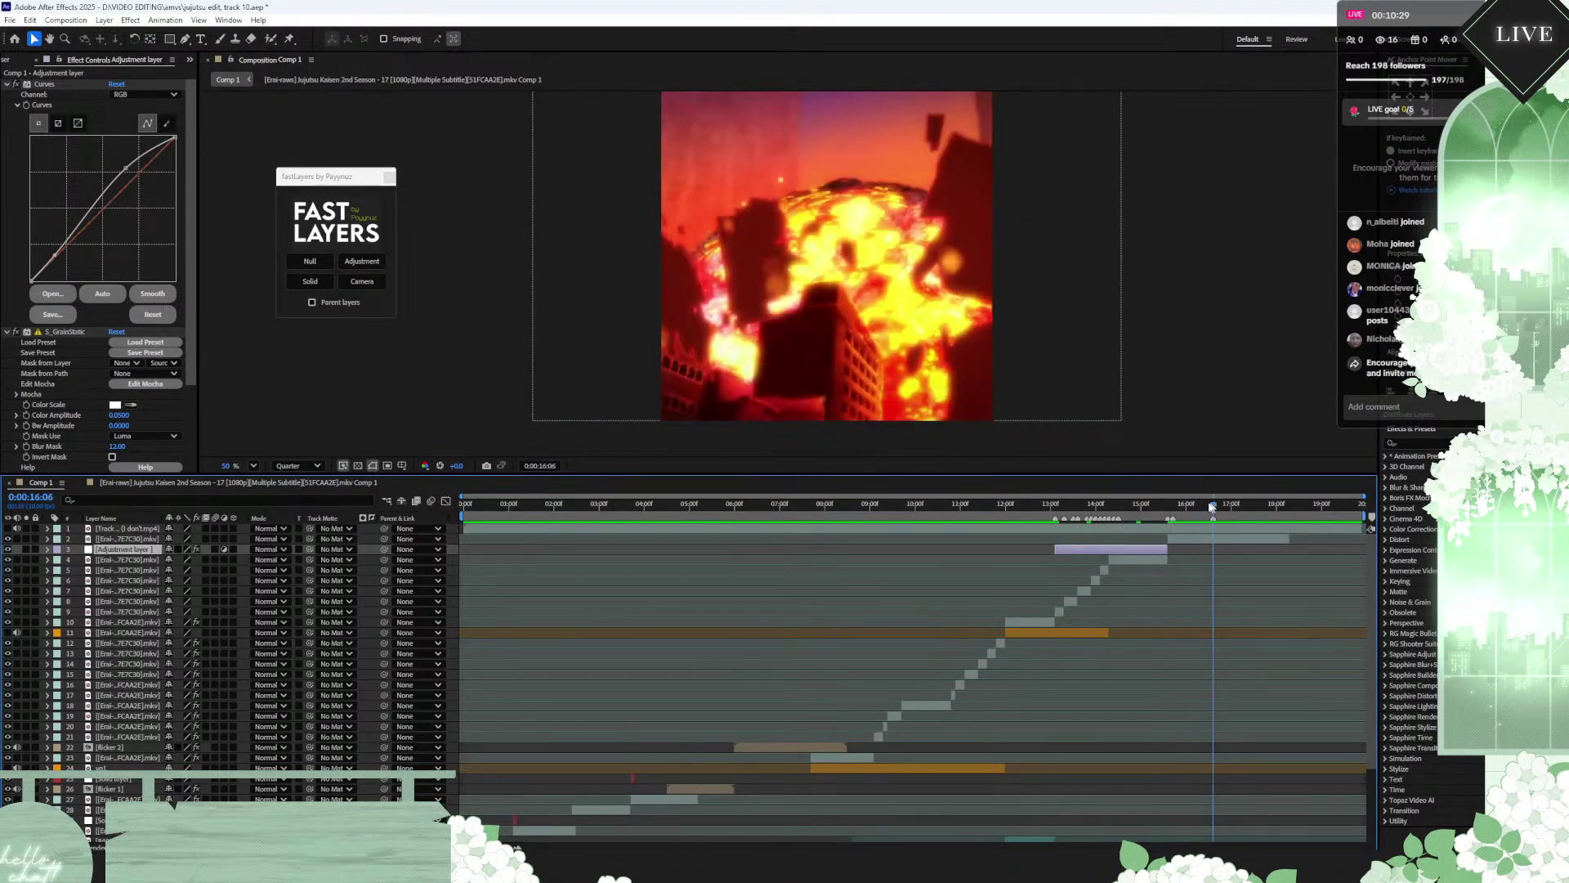
drag(125, 551, 137, 534)
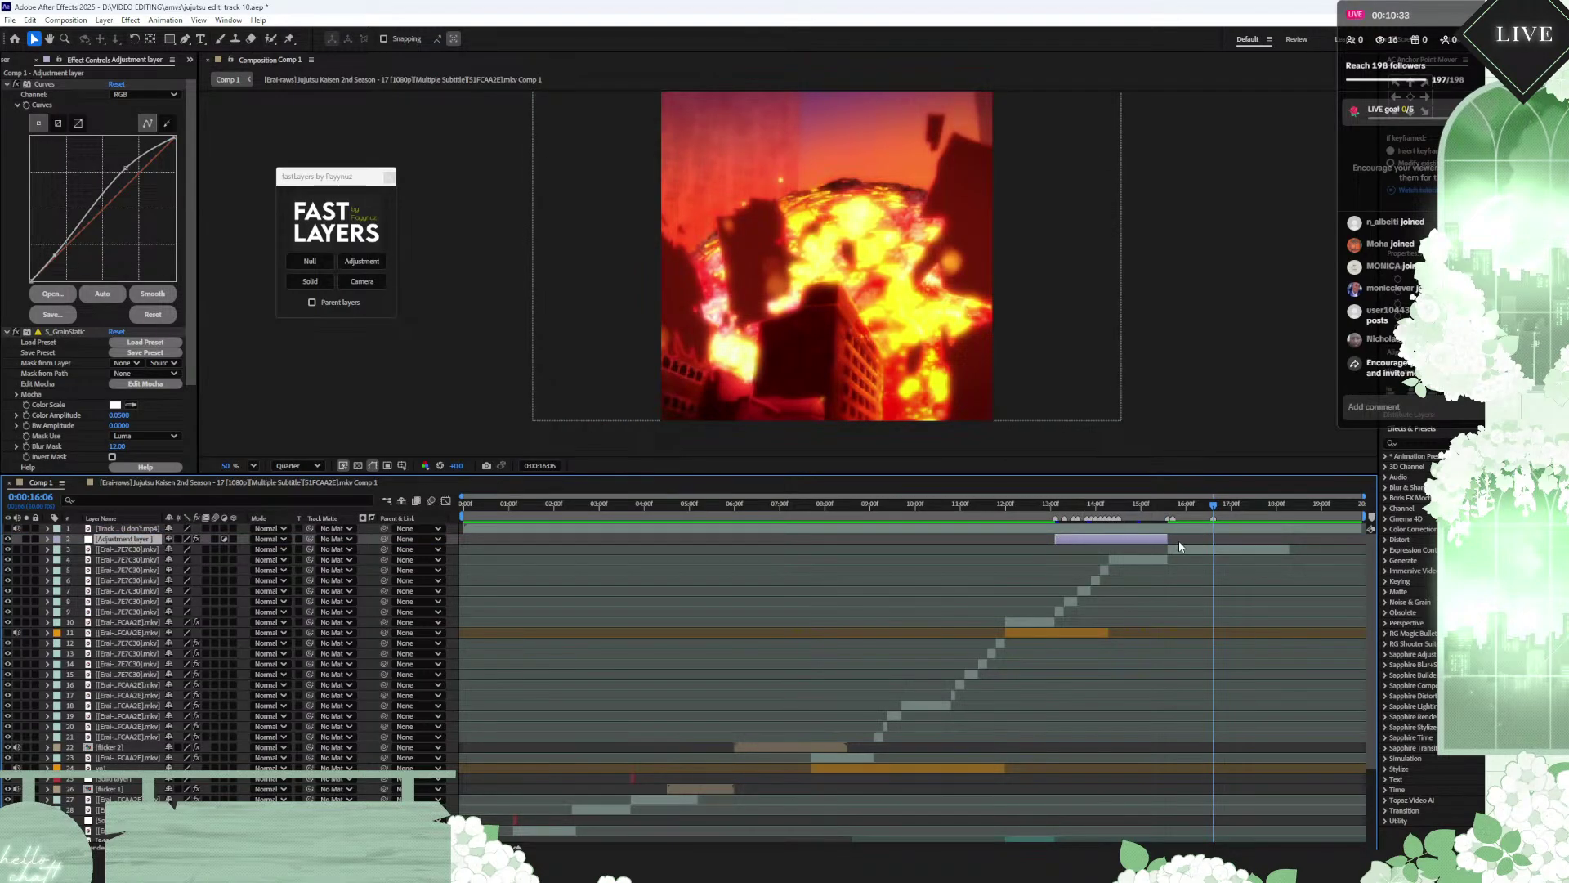
drag(1167, 539, 1290, 539)
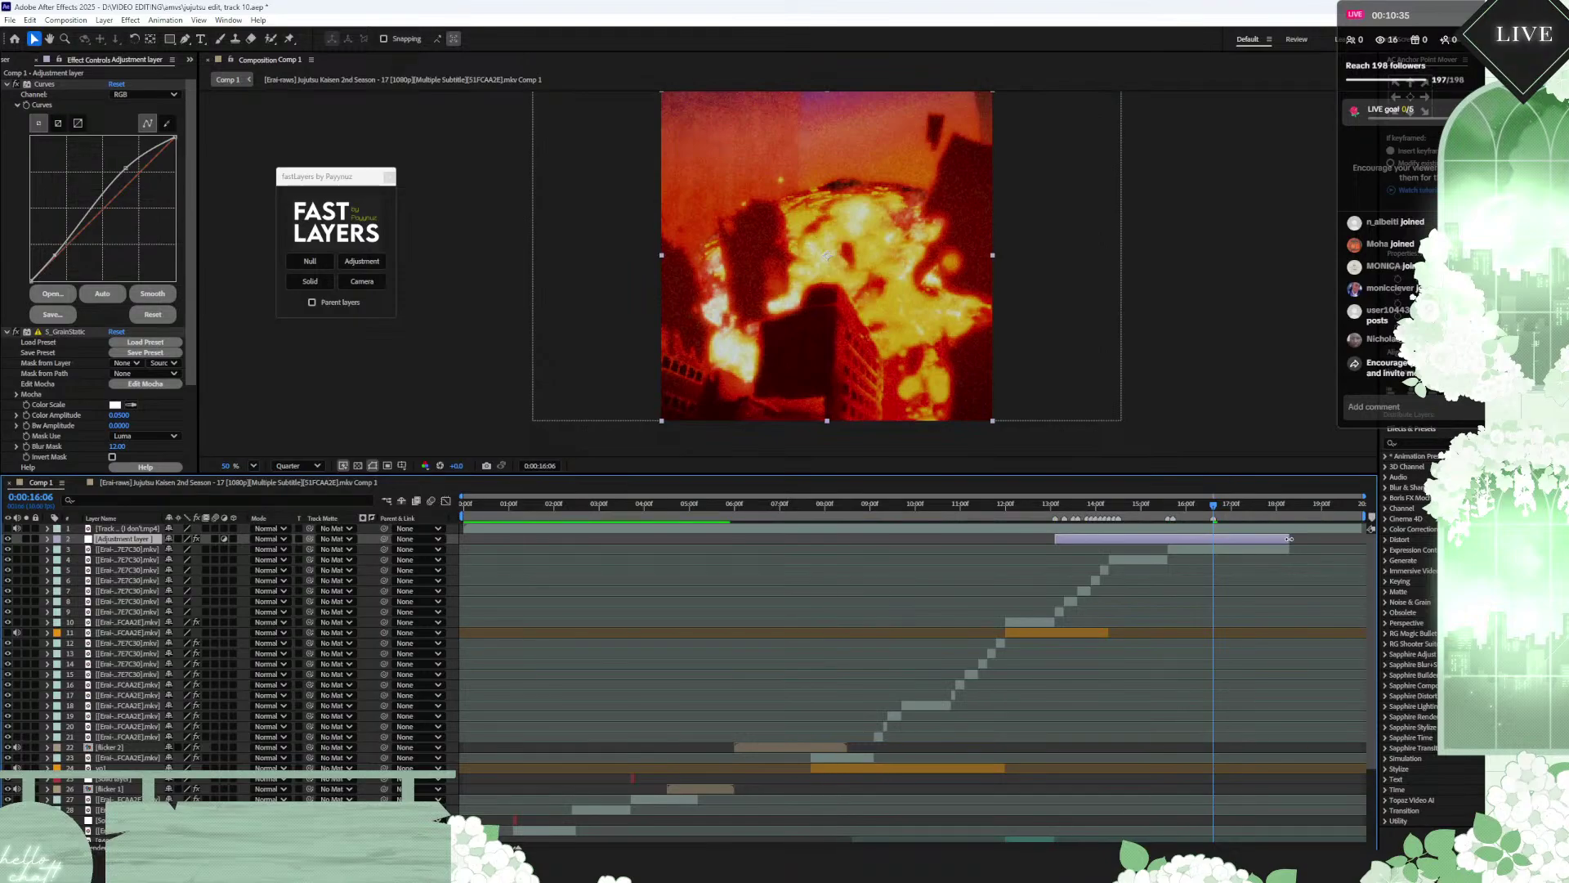
Step: Preview the edit from the beginning and check the voice section around 0:00:07:08
drag(514, 507, 458, 511)
key(space)
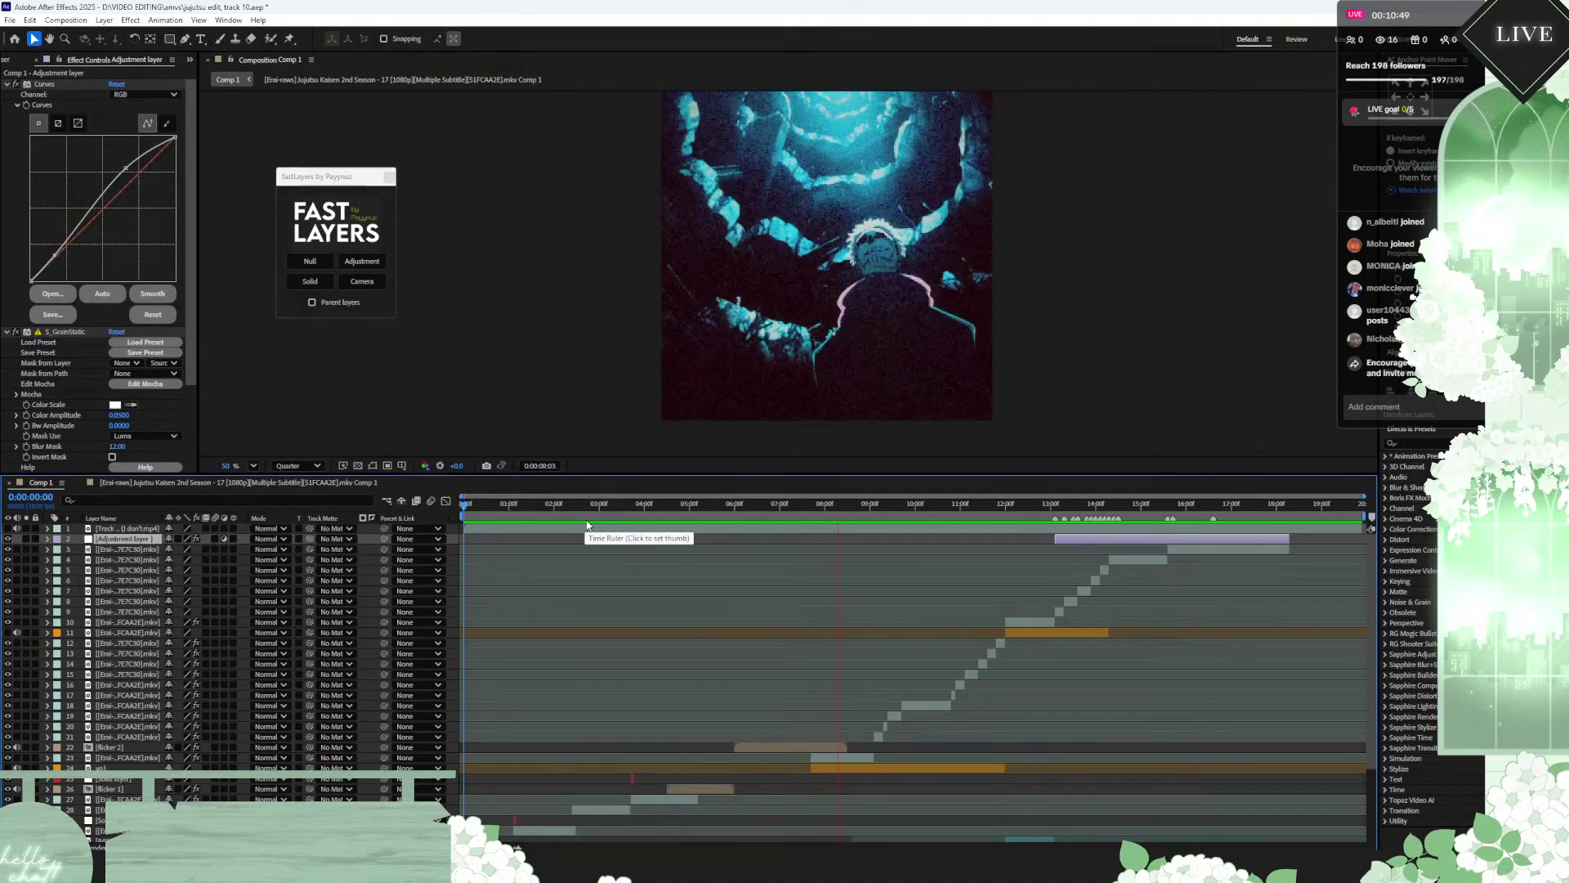
mouse_move(846, 506)
mouse_down()
mouse_move(798, 505)
mouse_move(873, 506)
mouse_move(816, 506)
mouse_up()
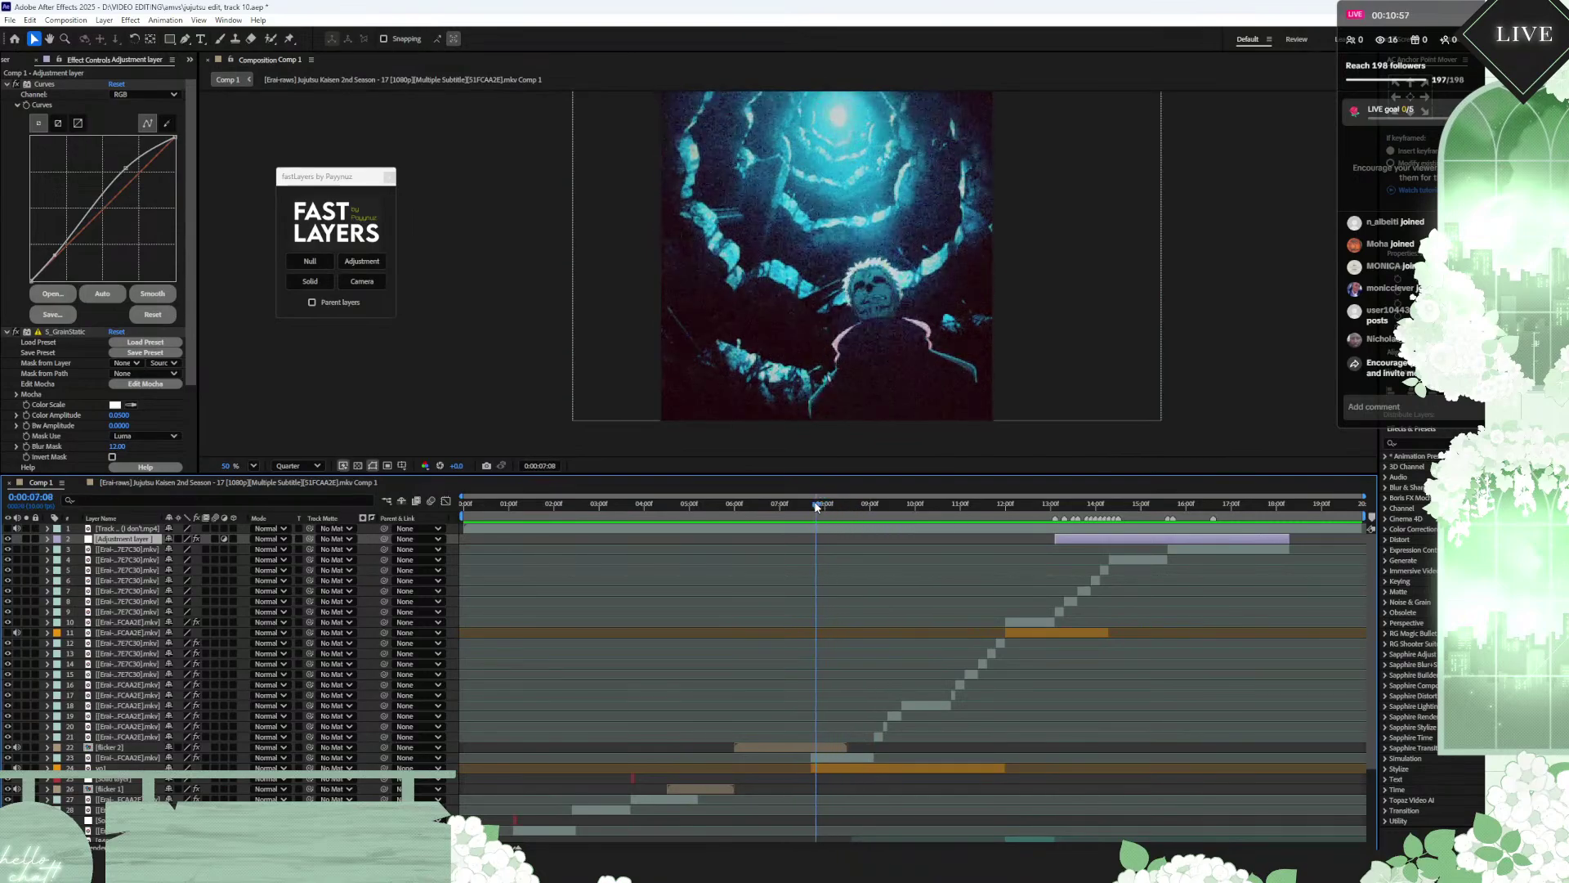
Step: Pre-compose the two orange audio layers into a composition named "voice over" with all attributes moved into it
double_click(878, 767)
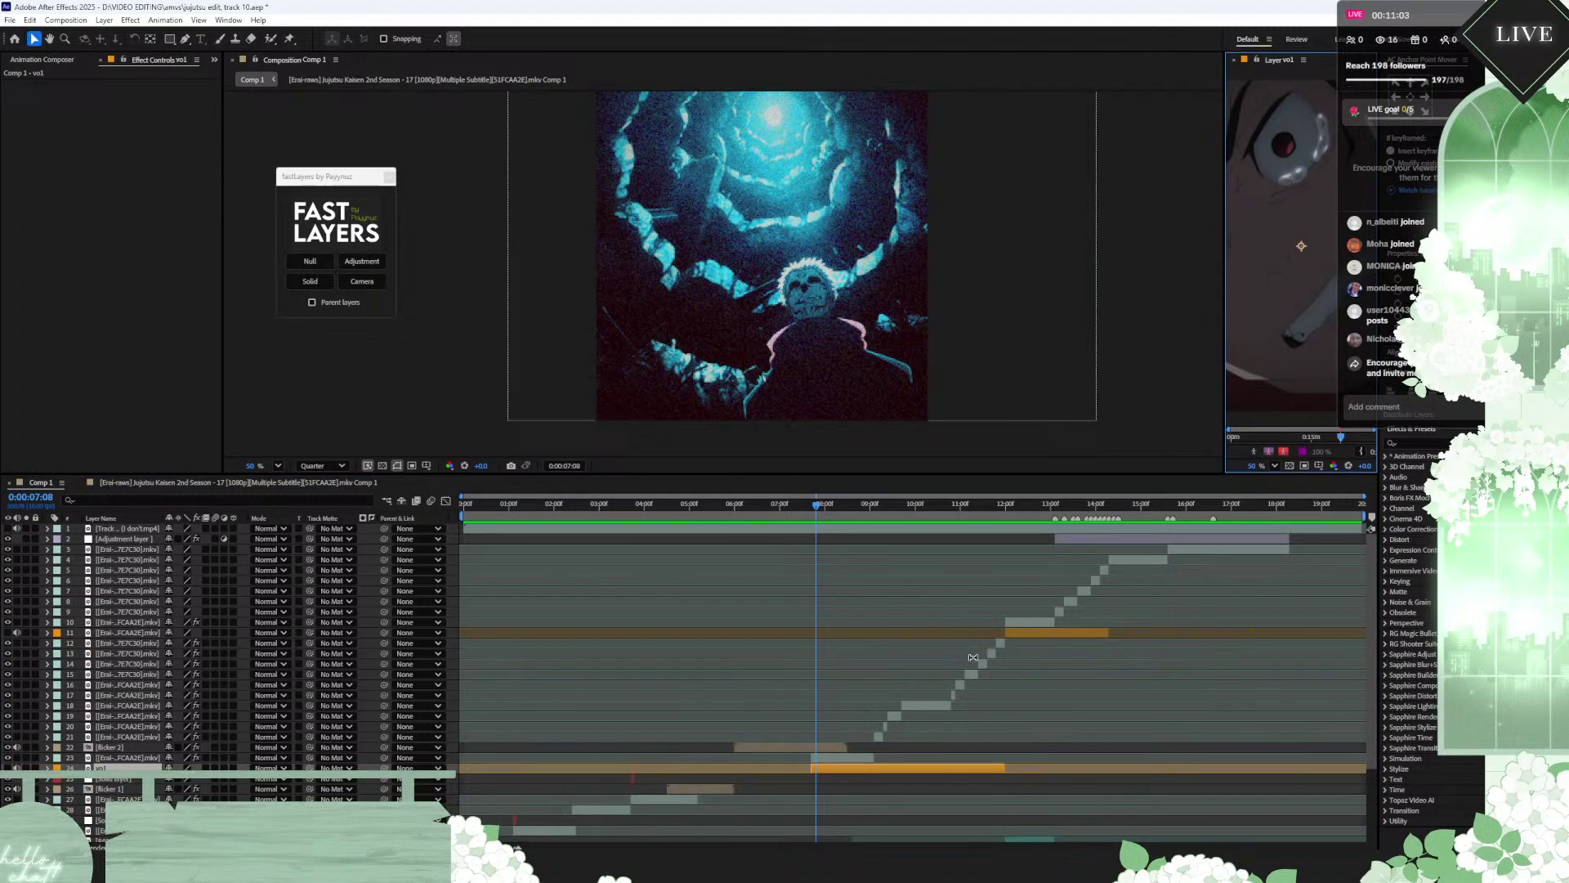
ctrl+click(1043, 632)
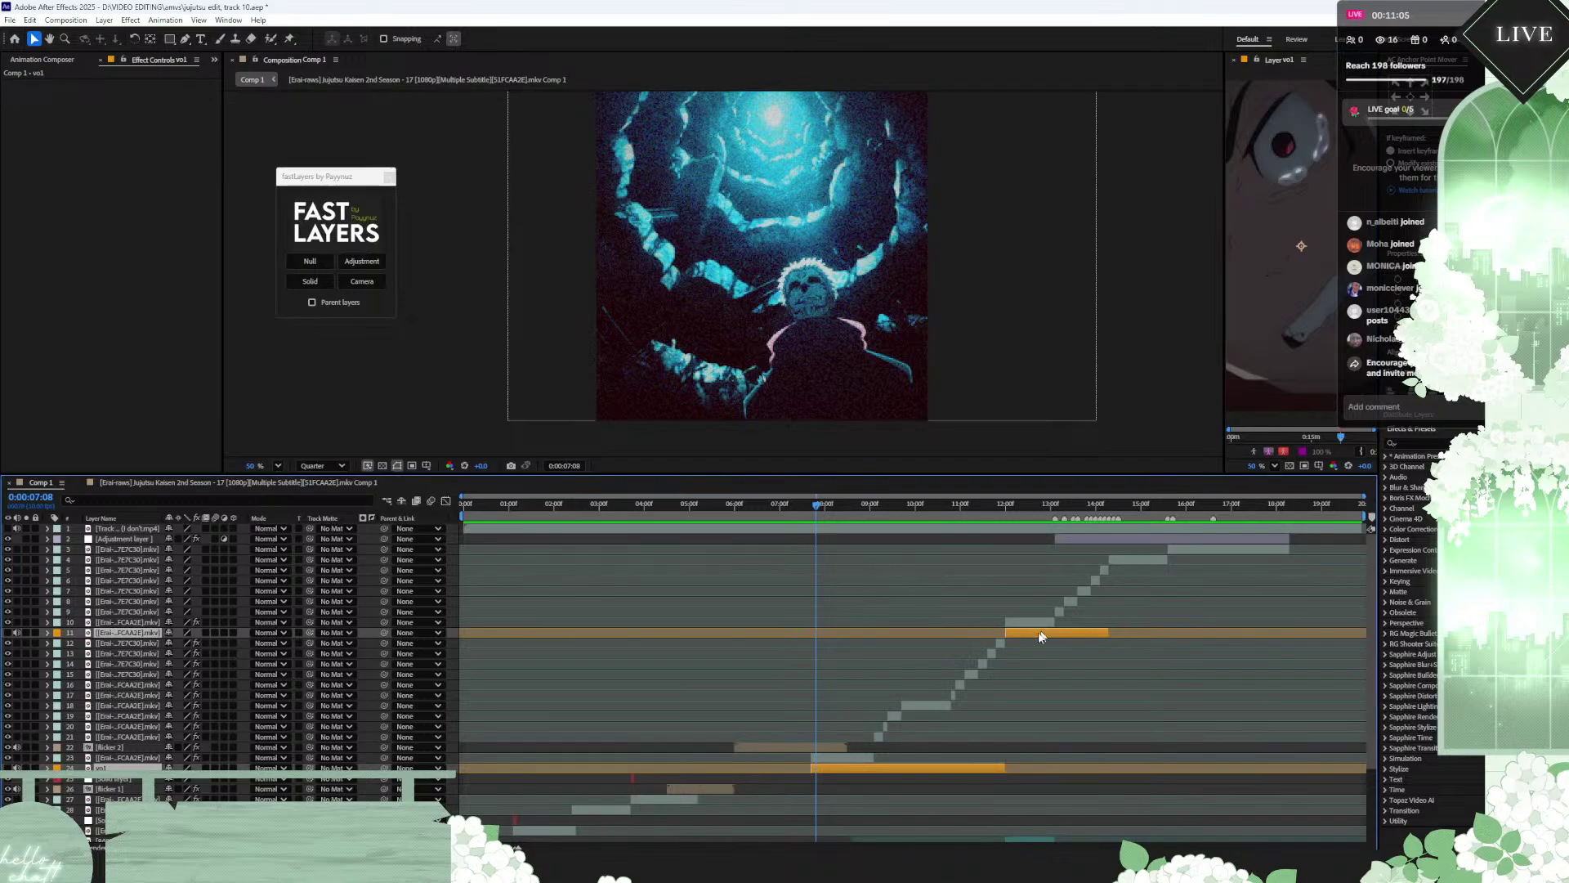
key(ctrl+shift+c)
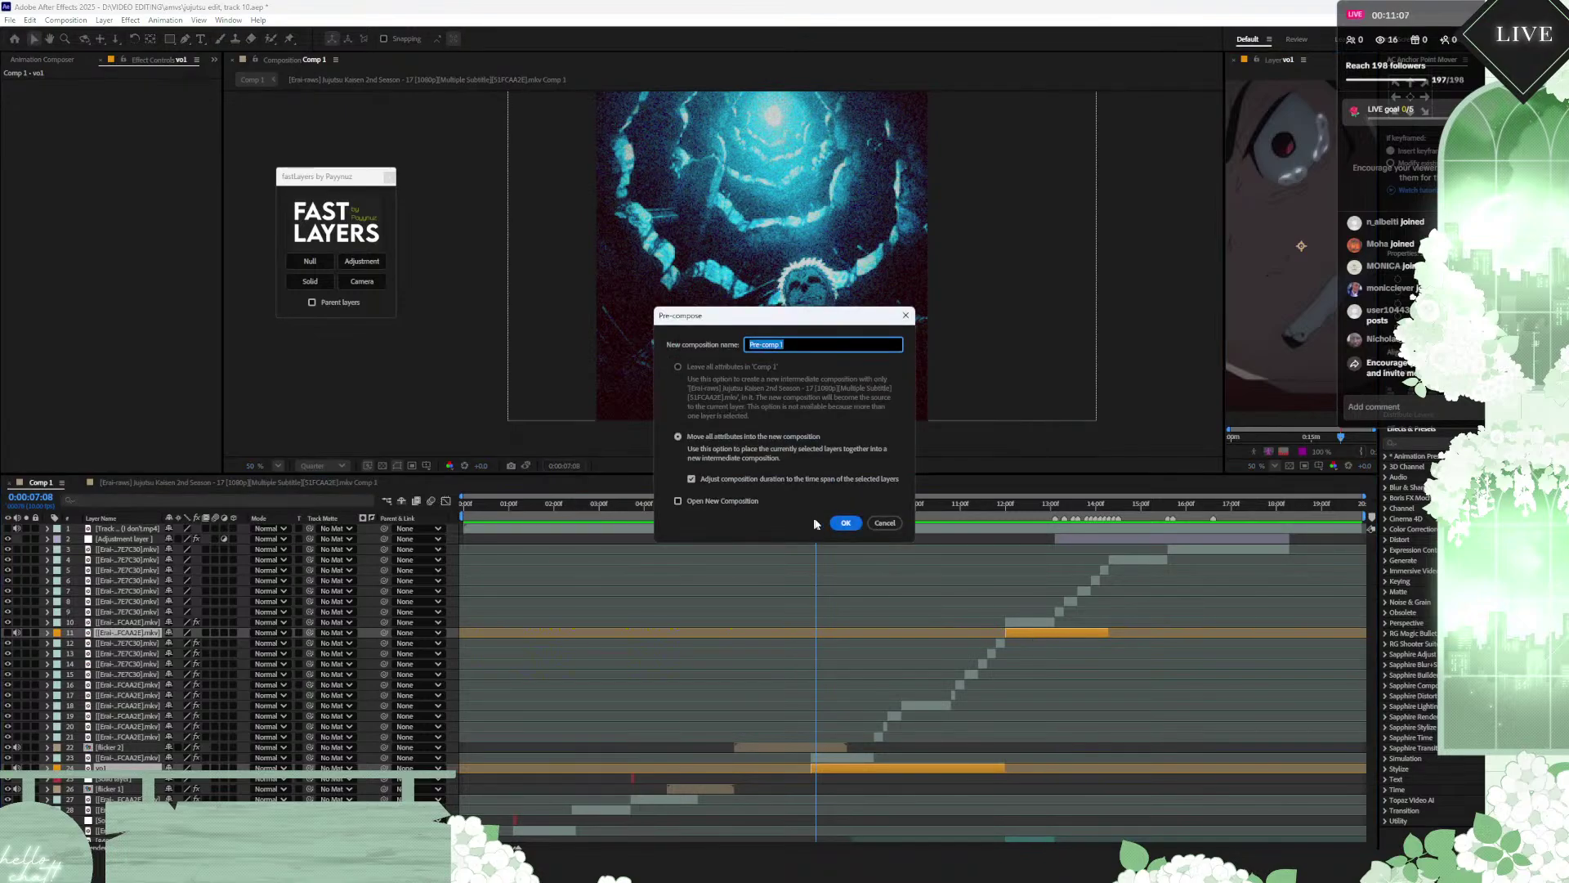
text(voice over)
click(846, 523)
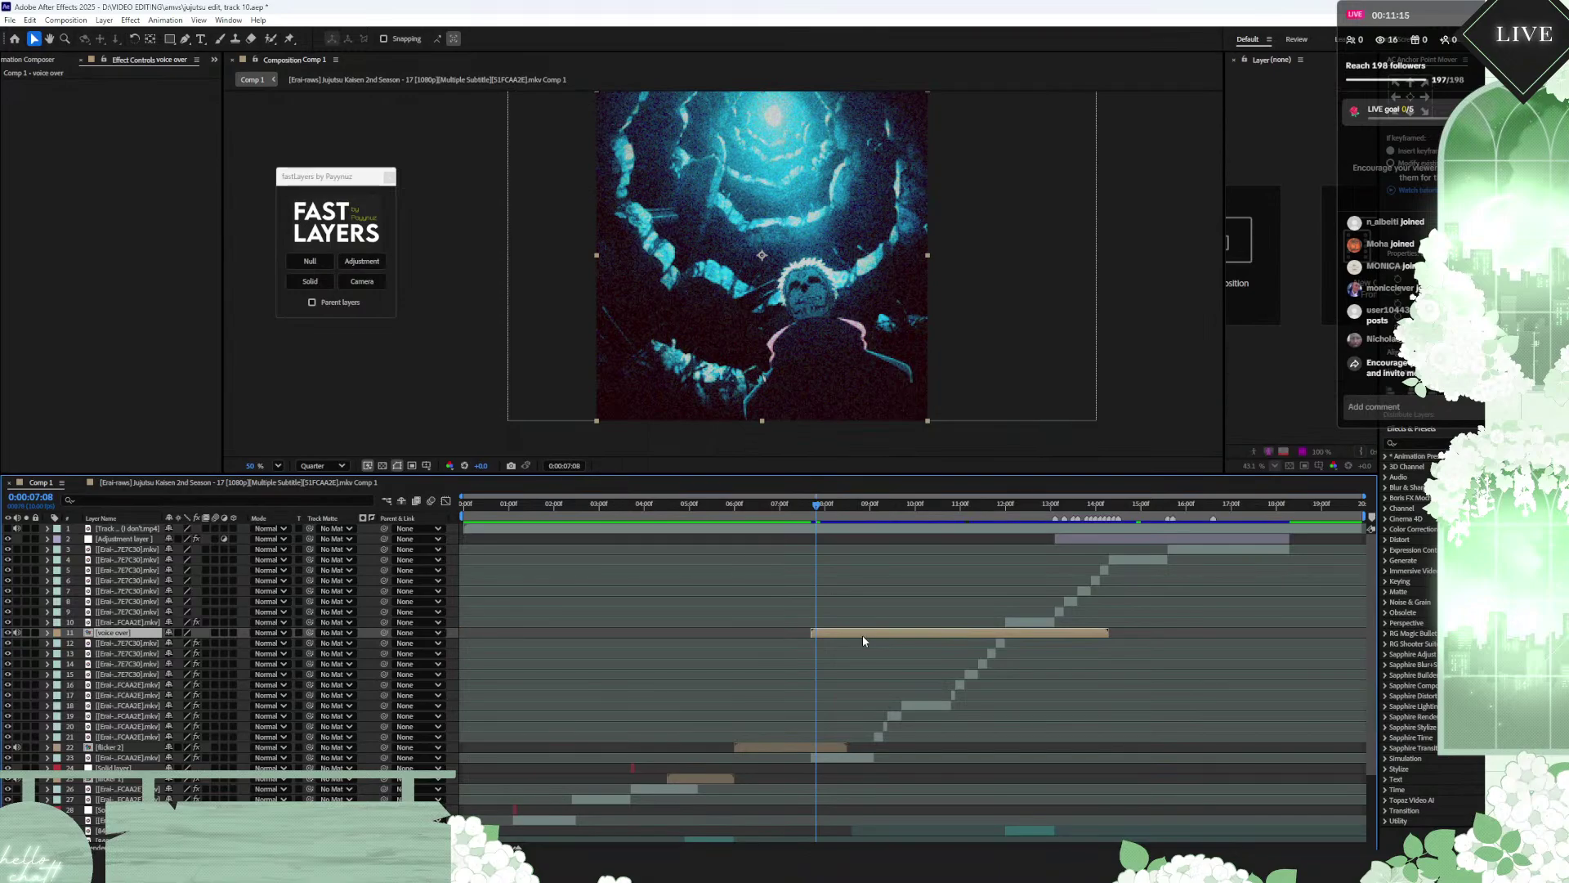
Step: Open the voice over composition and add it to the render queue
double_click(859, 633)
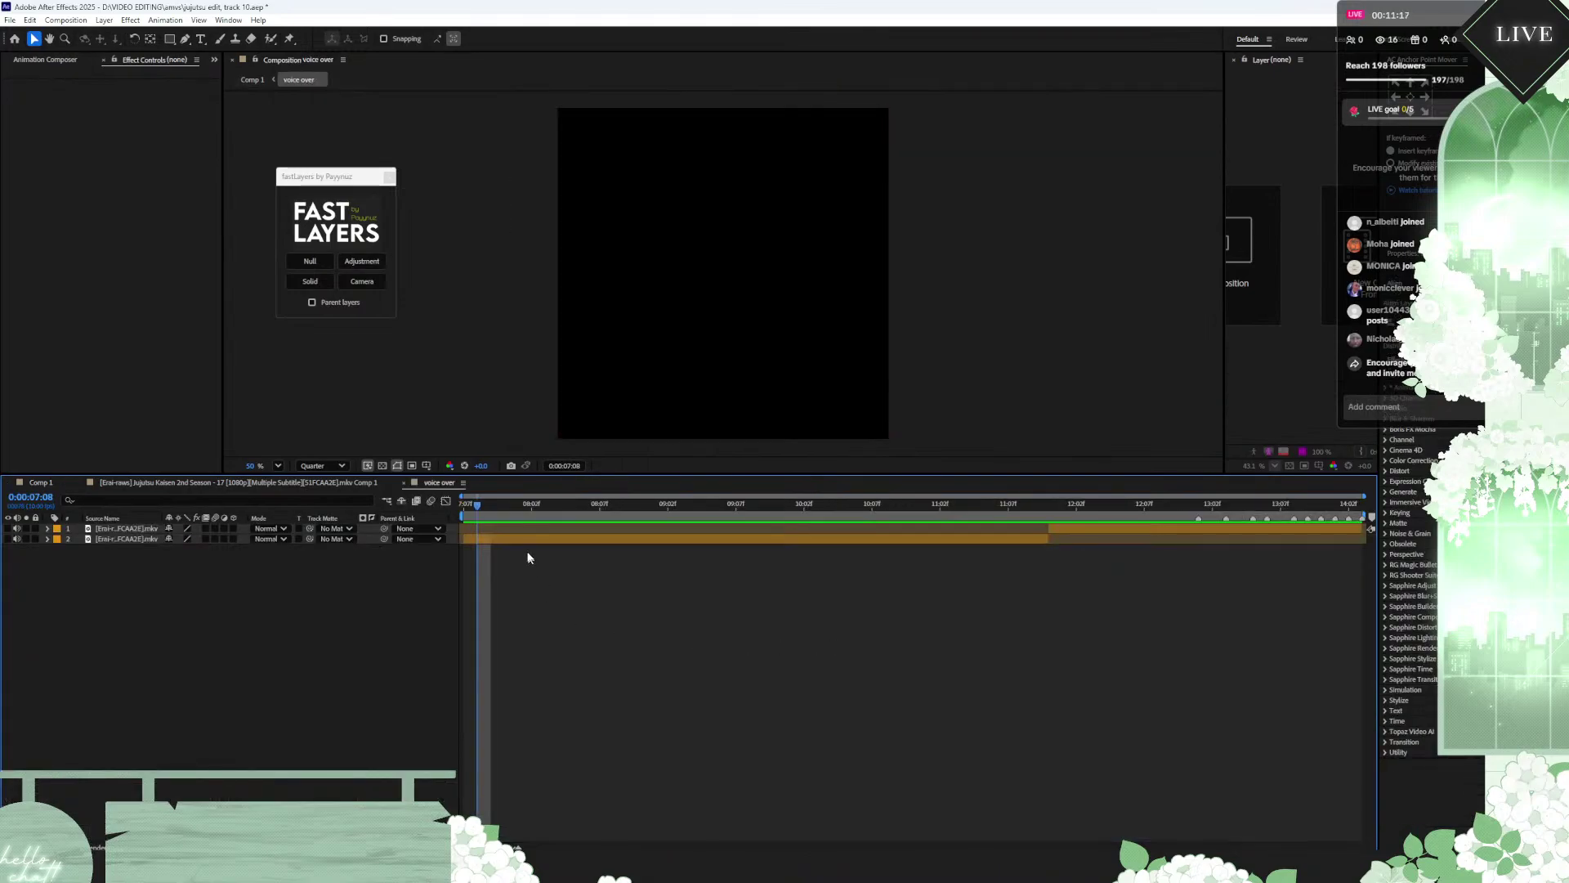
click(10, 20)
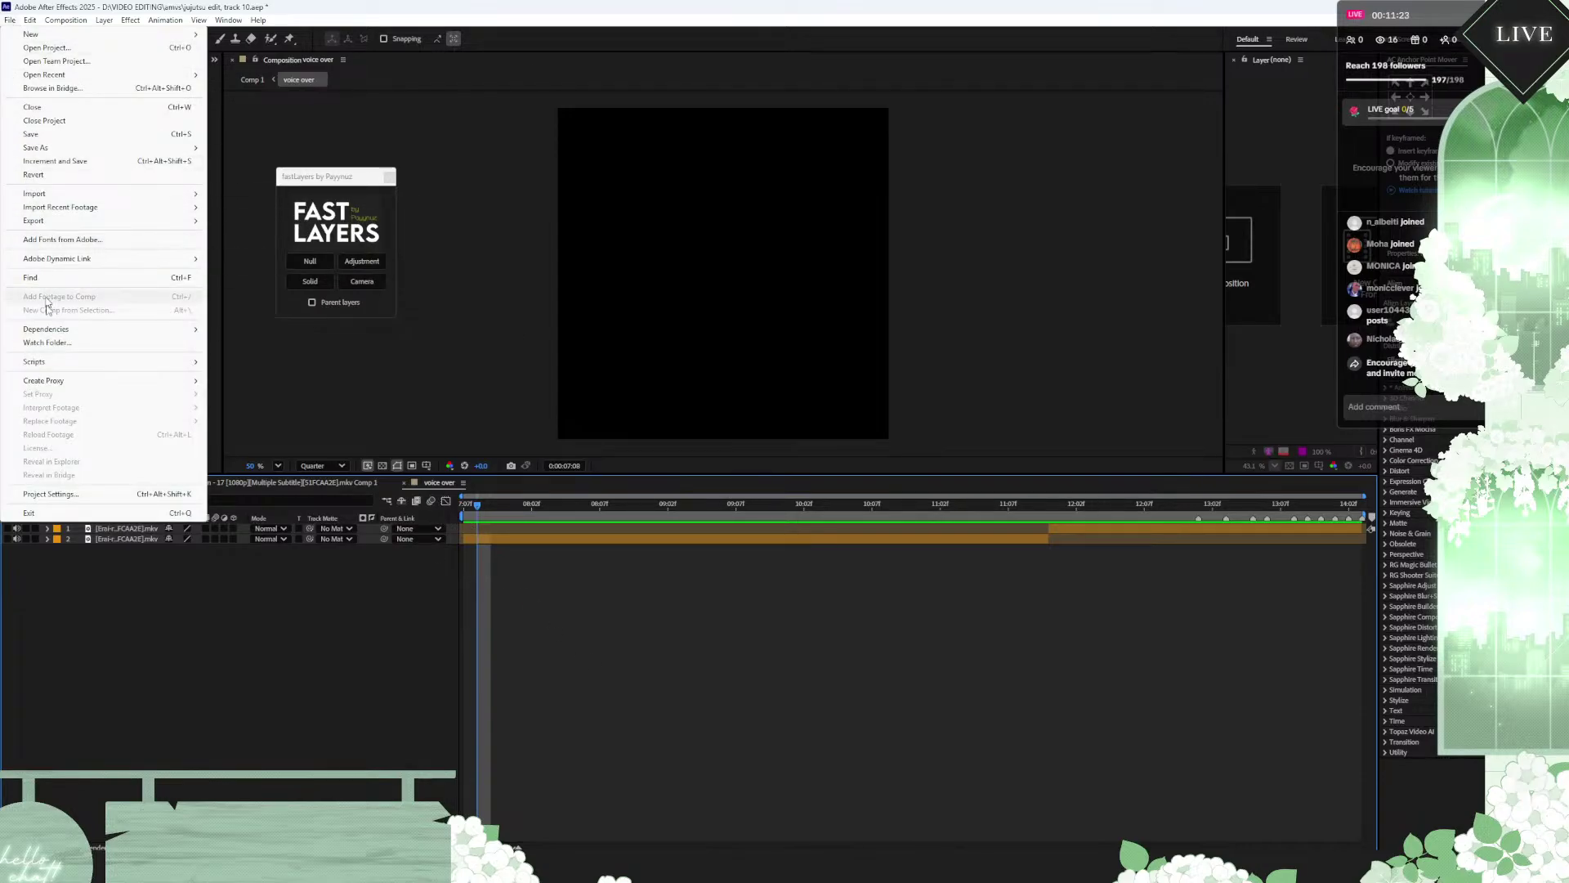
click(287, 651)
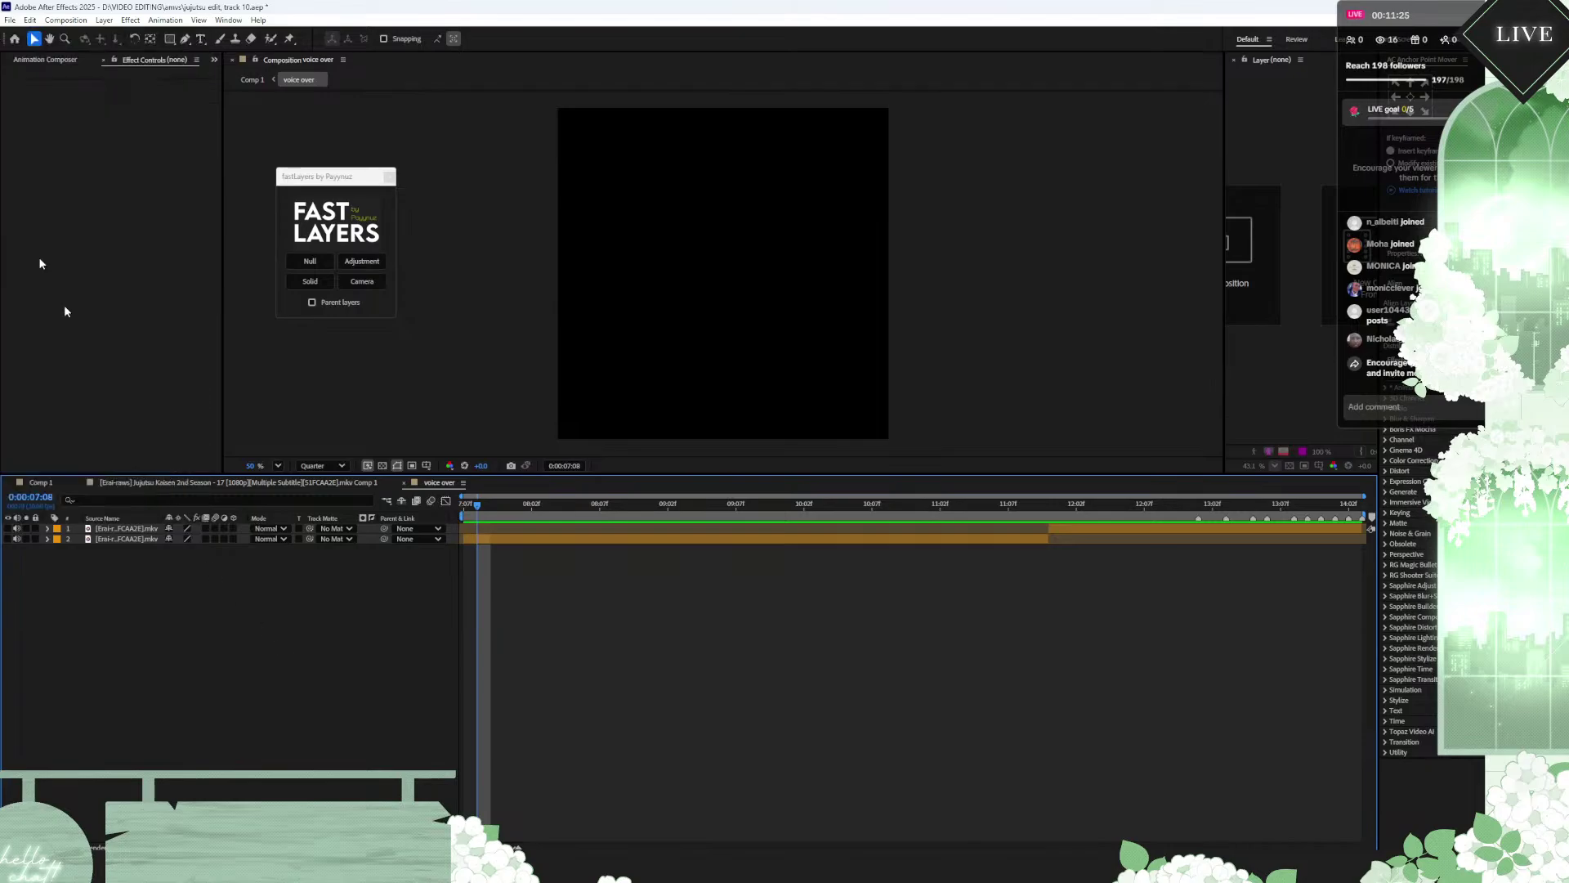
click(75, 25)
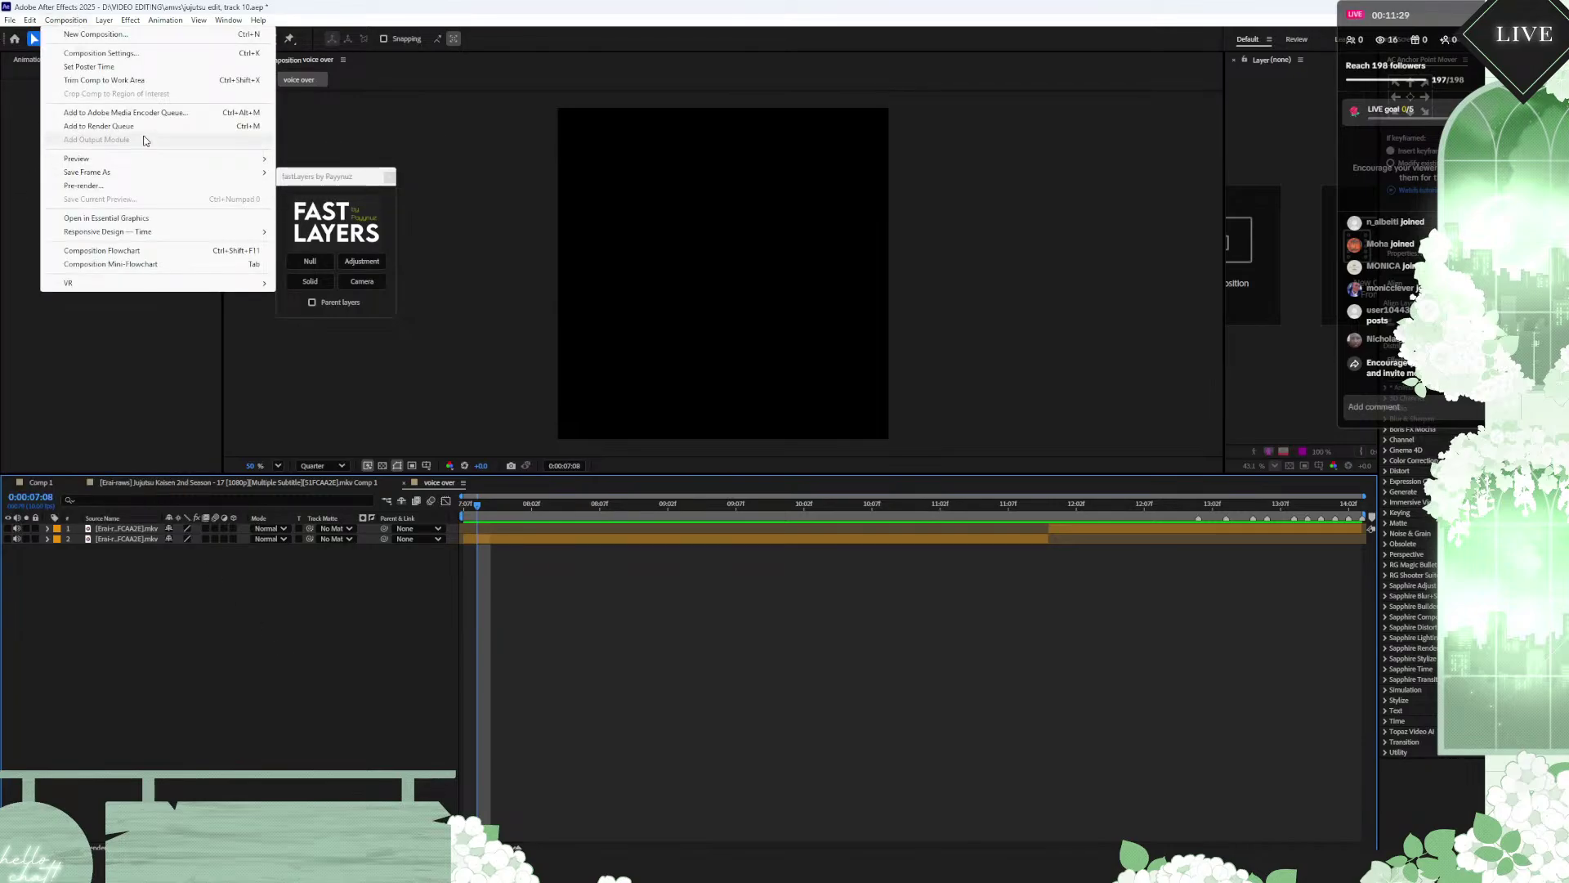
click(121, 126)
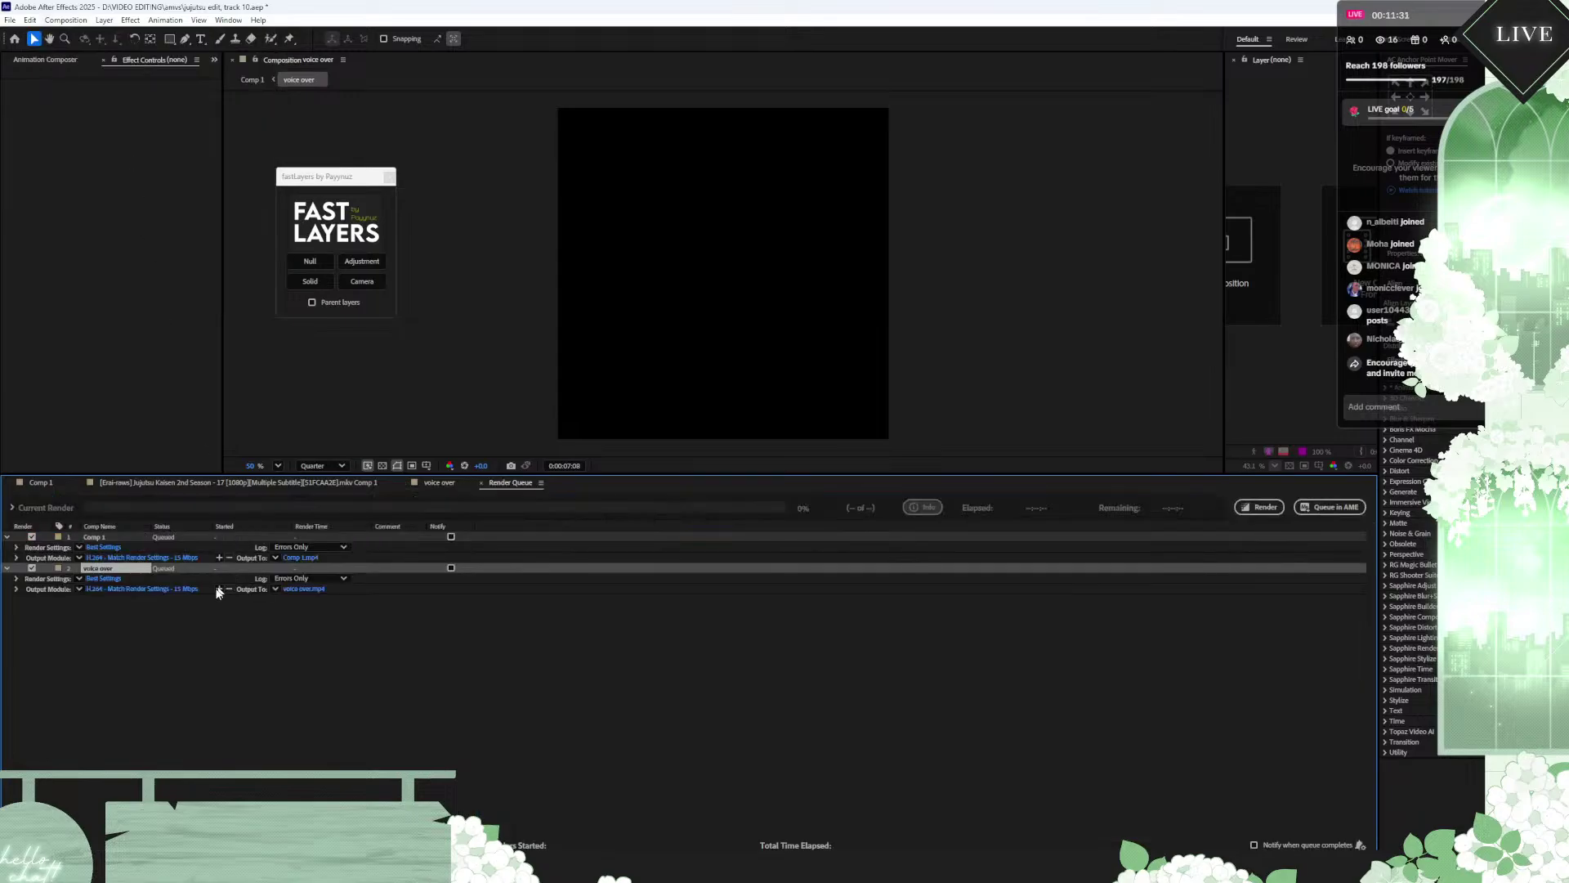
Step: Set the output module format of the voice over render item to MP3
click(95, 589)
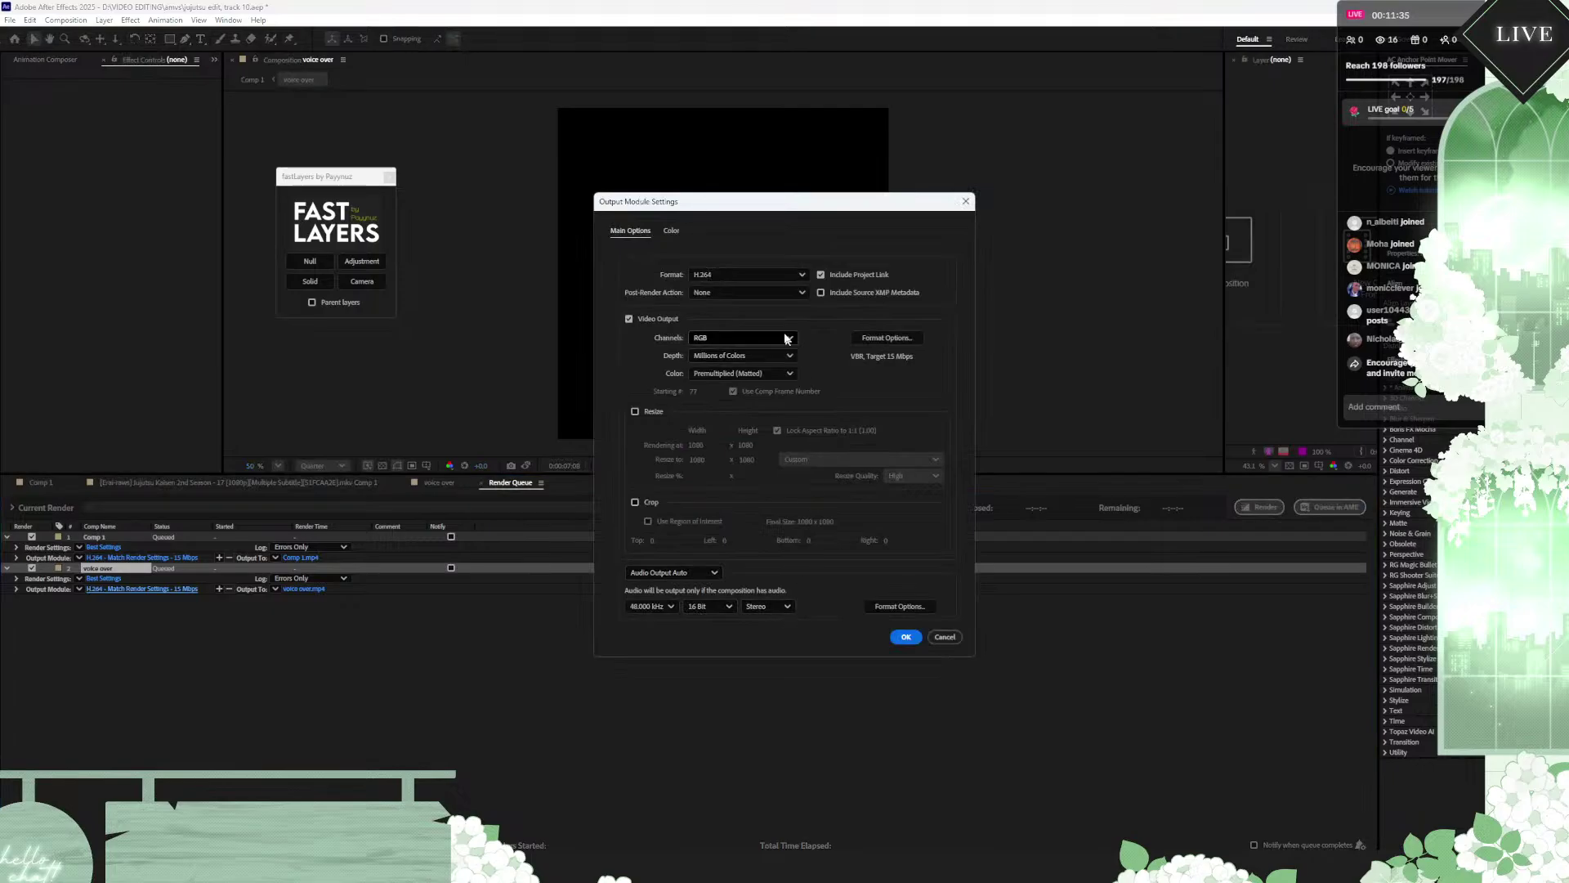
click(778, 274)
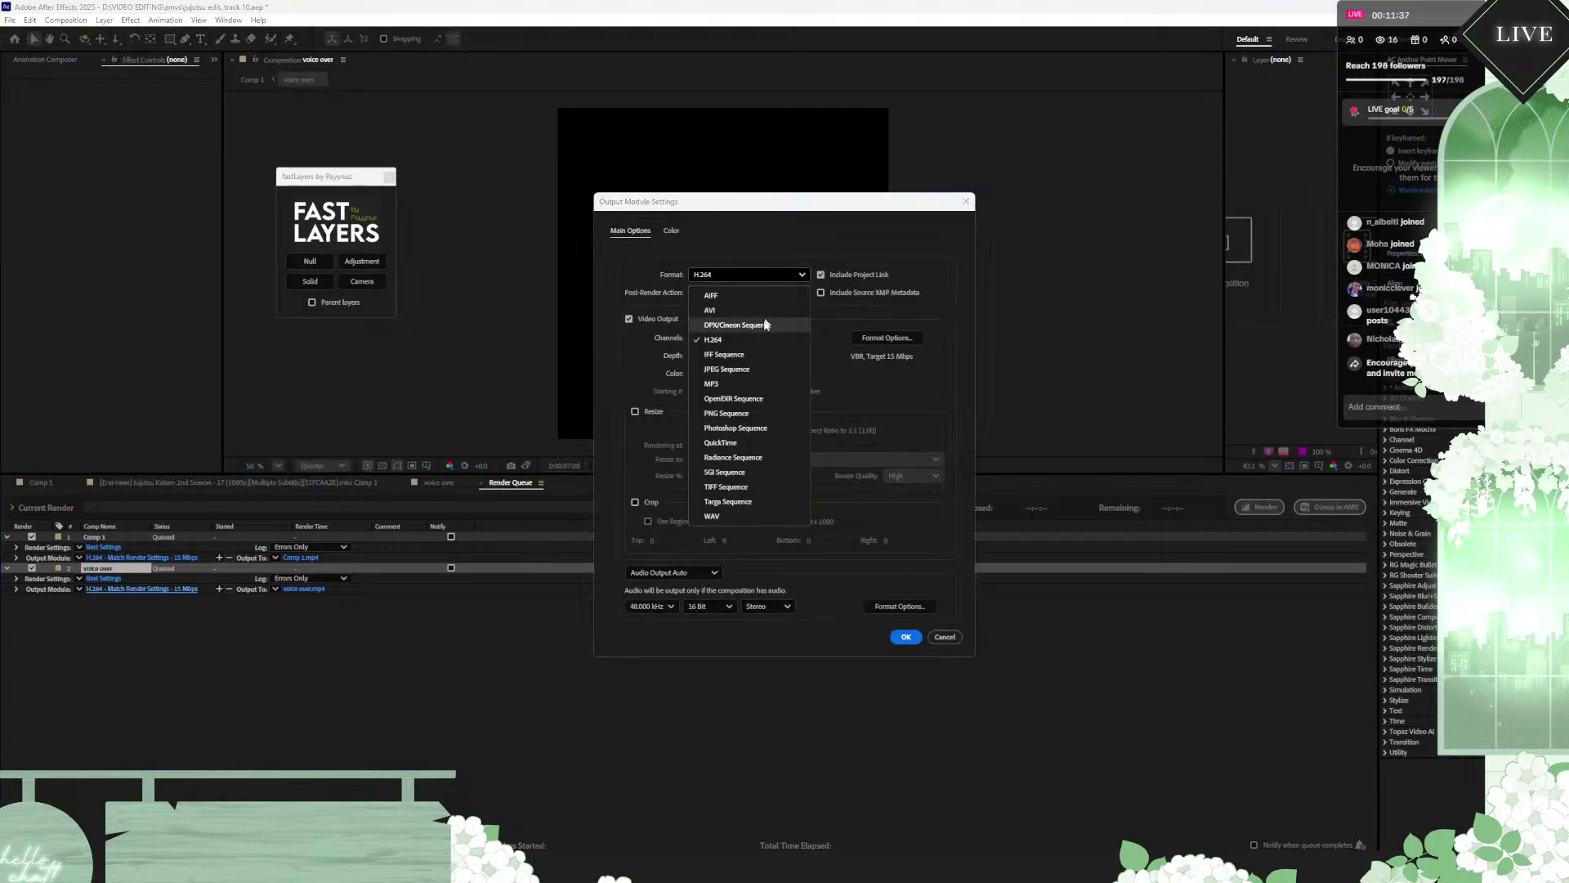
click(715, 385)
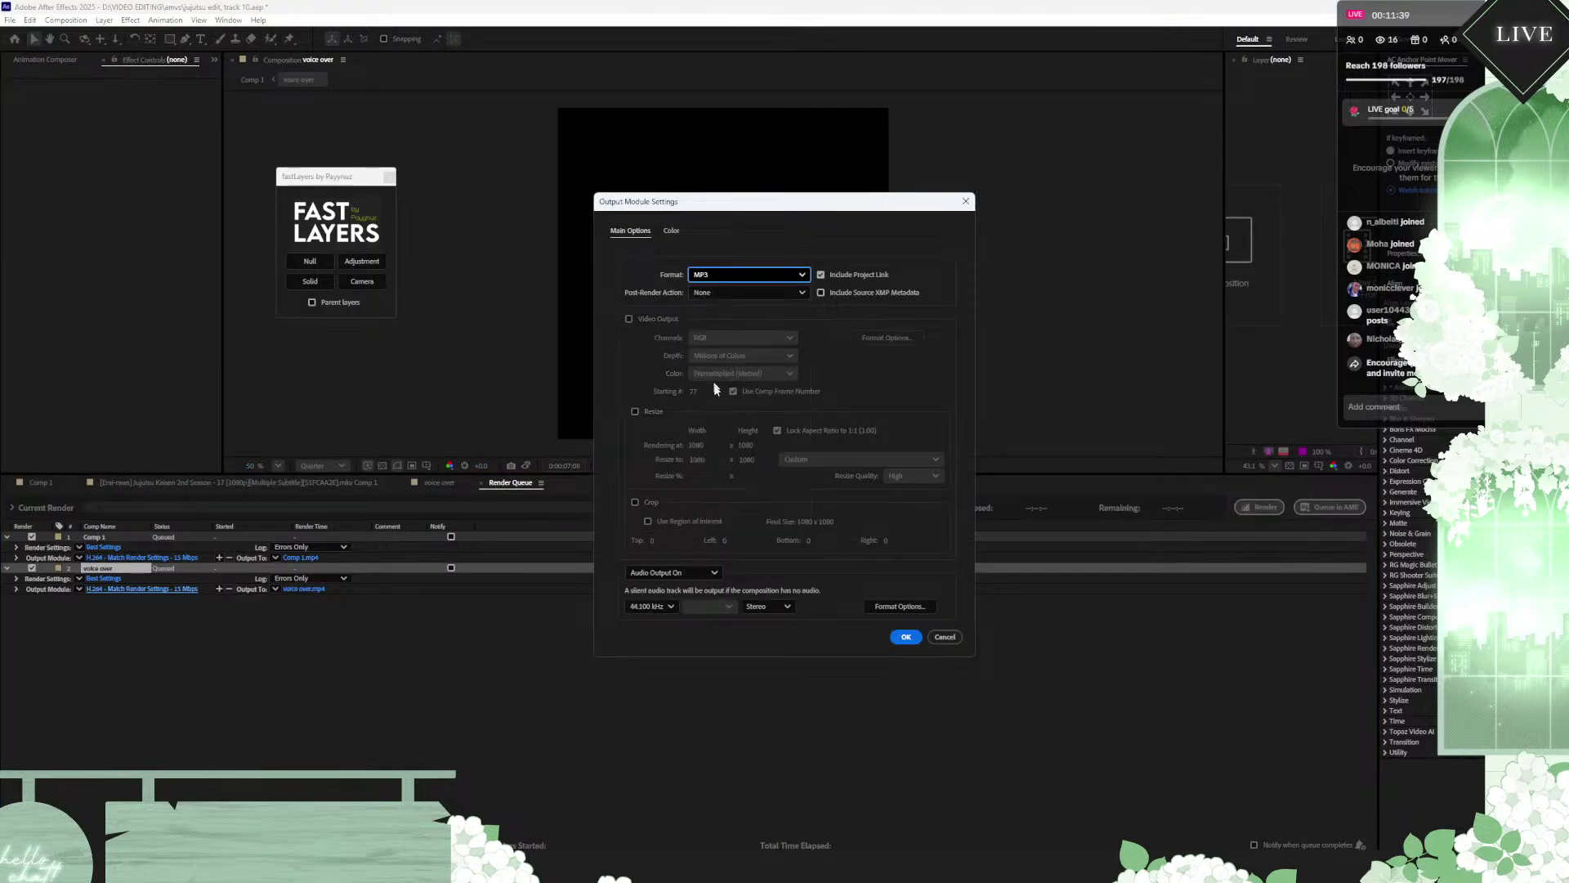
click(906, 637)
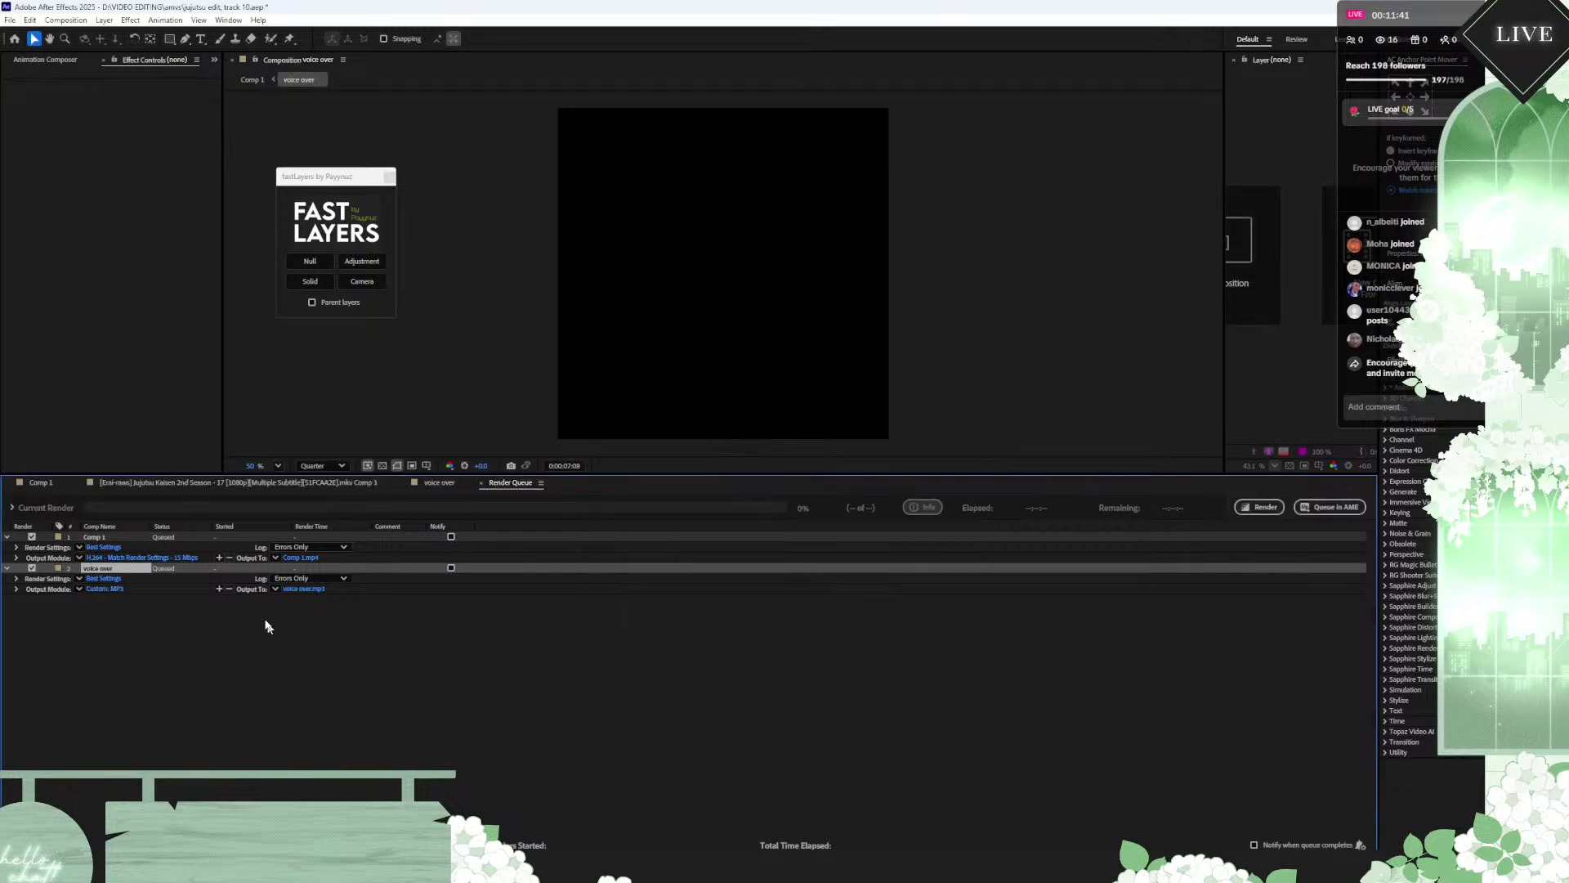
Step: Set the voice over output file to "voice over yuuji.mp3" in the VIDEO EDITING amvs folder and render the queue
click(299, 590)
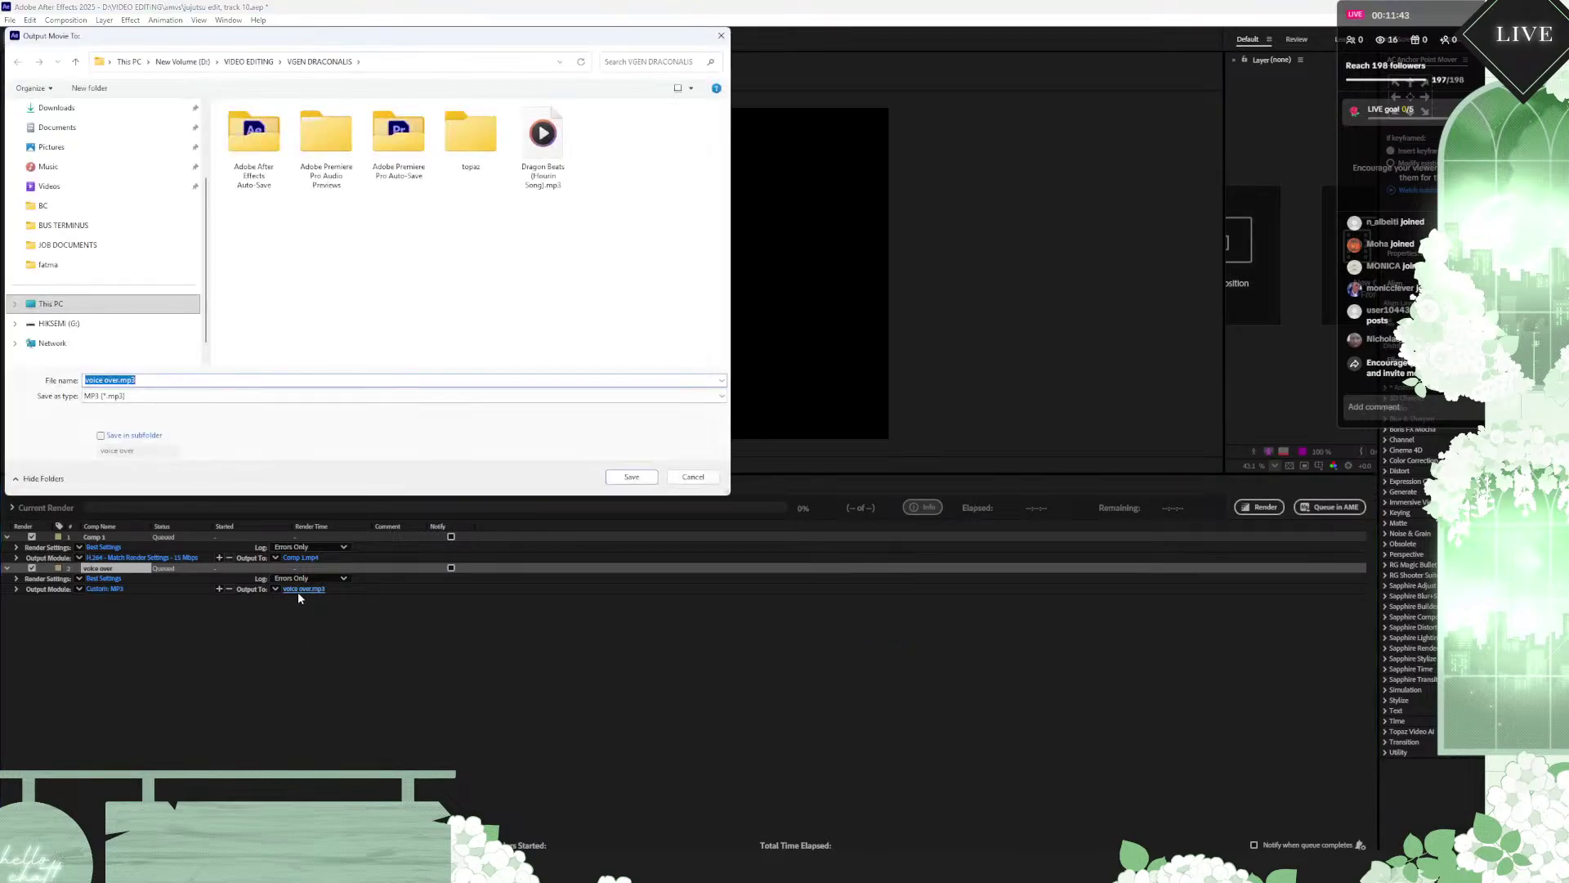
click(242, 63)
double_click(246, 125)
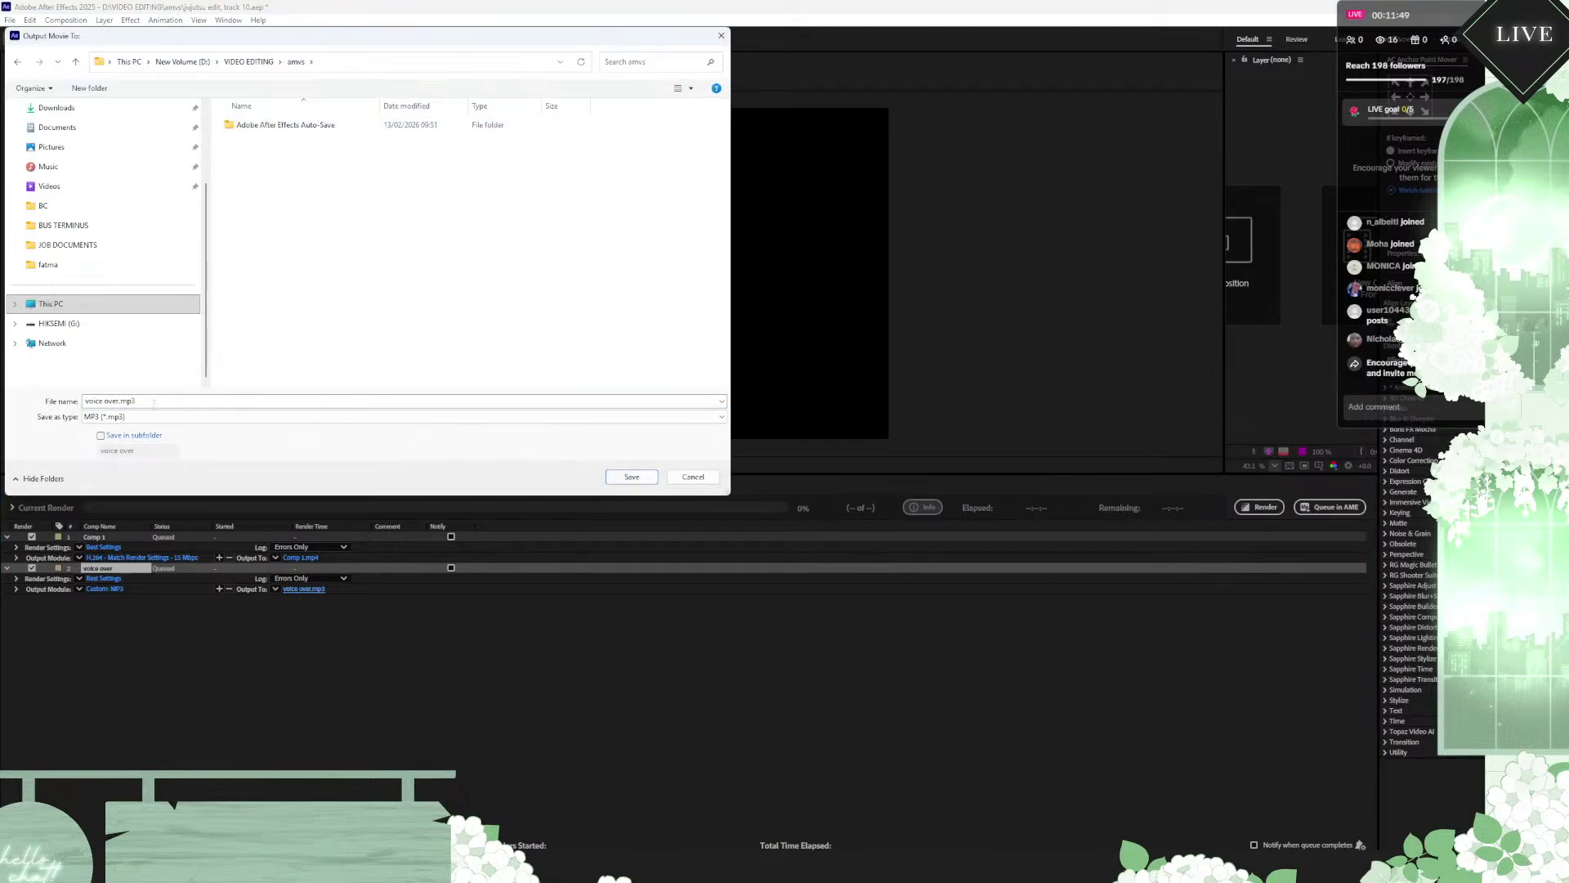
click(120, 400)
click(107, 401)
text(yuuji)
key(Return)
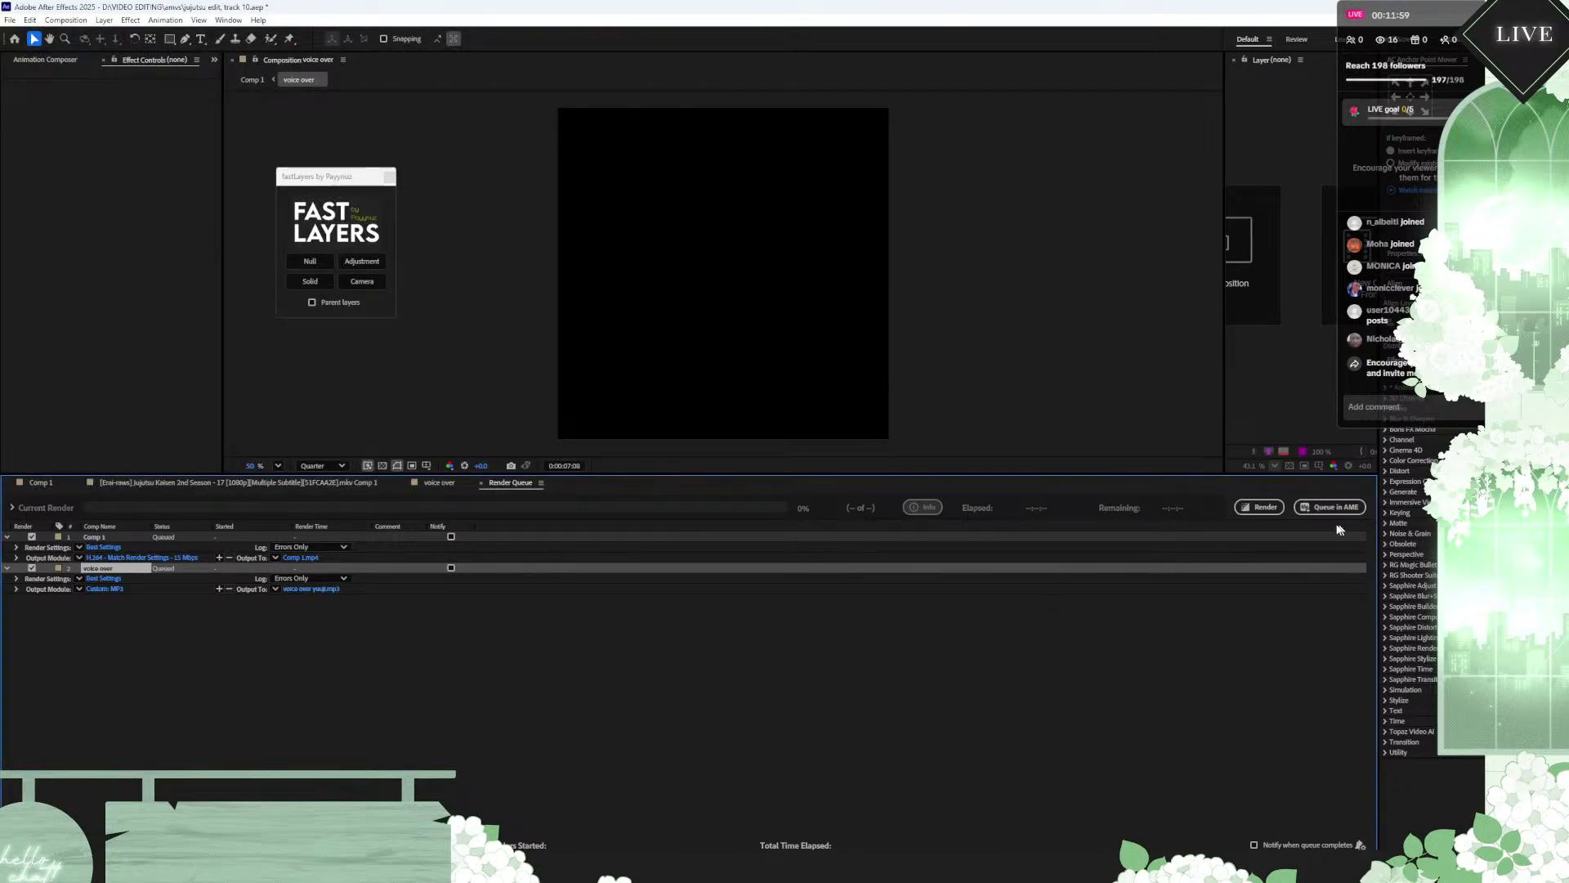
click(1269, 507)
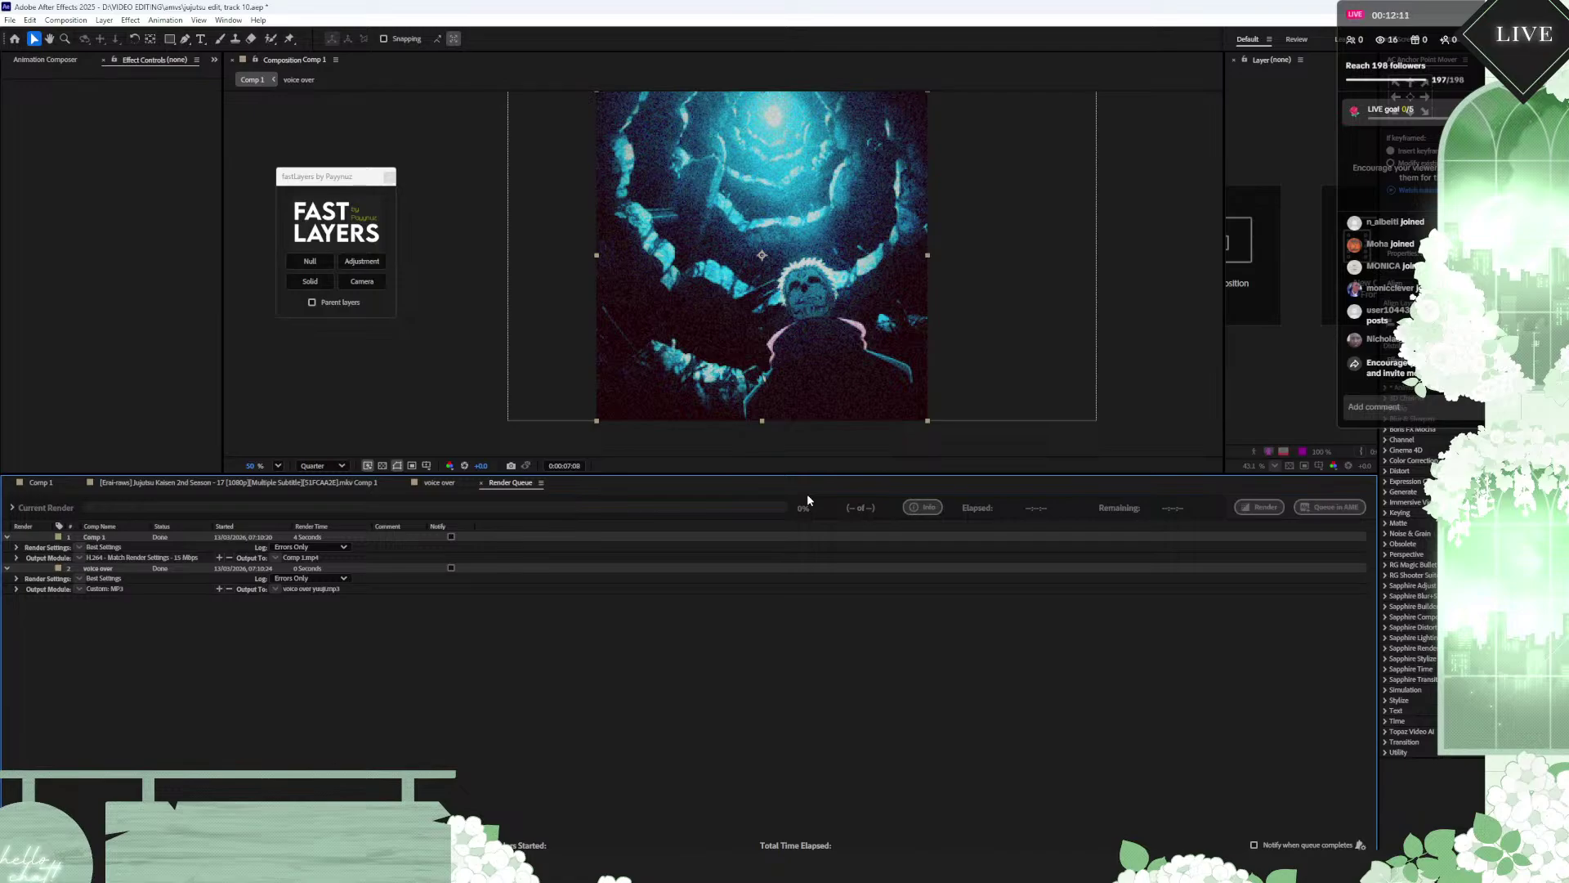
Step: Minimize the rear File Explorer window, keeping the amvs folder window with audio [vocals].mp3 open
mouse_move(975, 879)
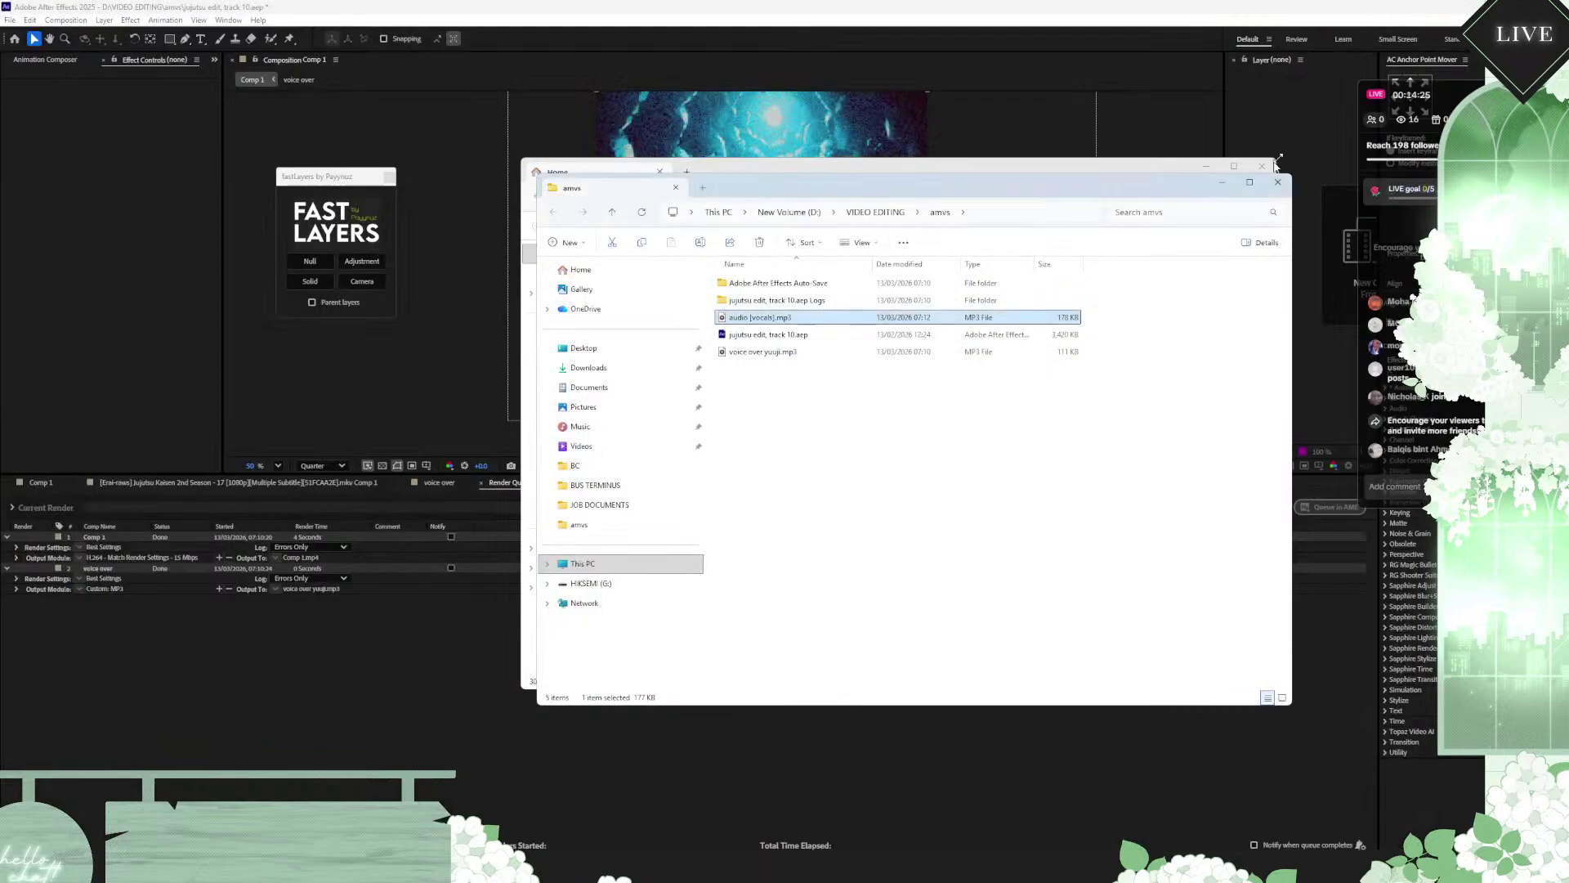
click(1223, 170)
click(1206, 166)
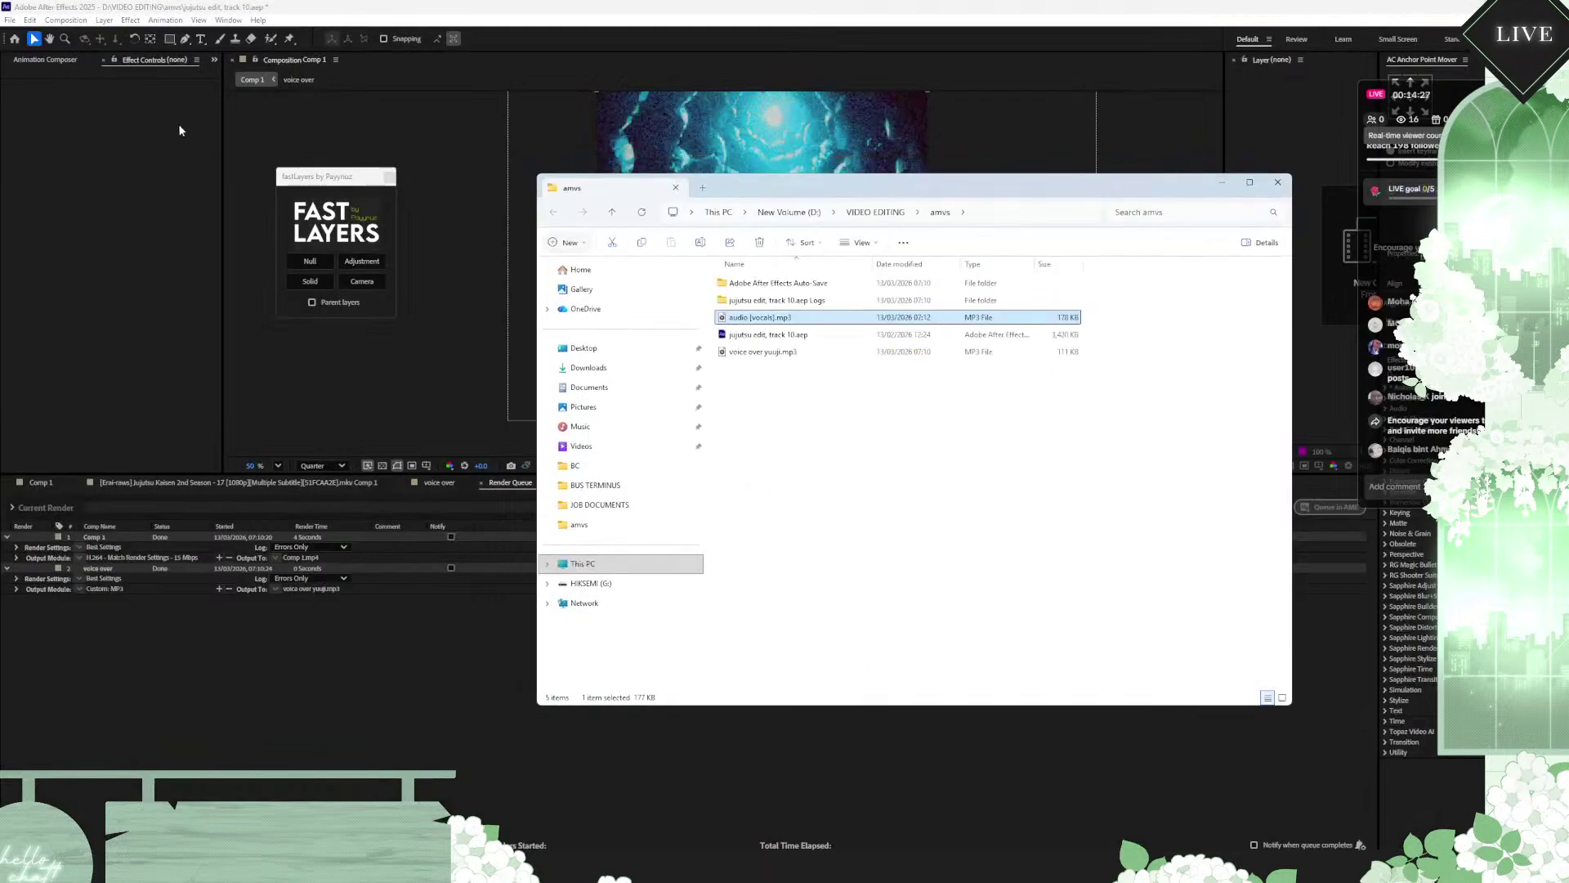
Step: Create a new folder named "vo" in the project
click(53, 61)
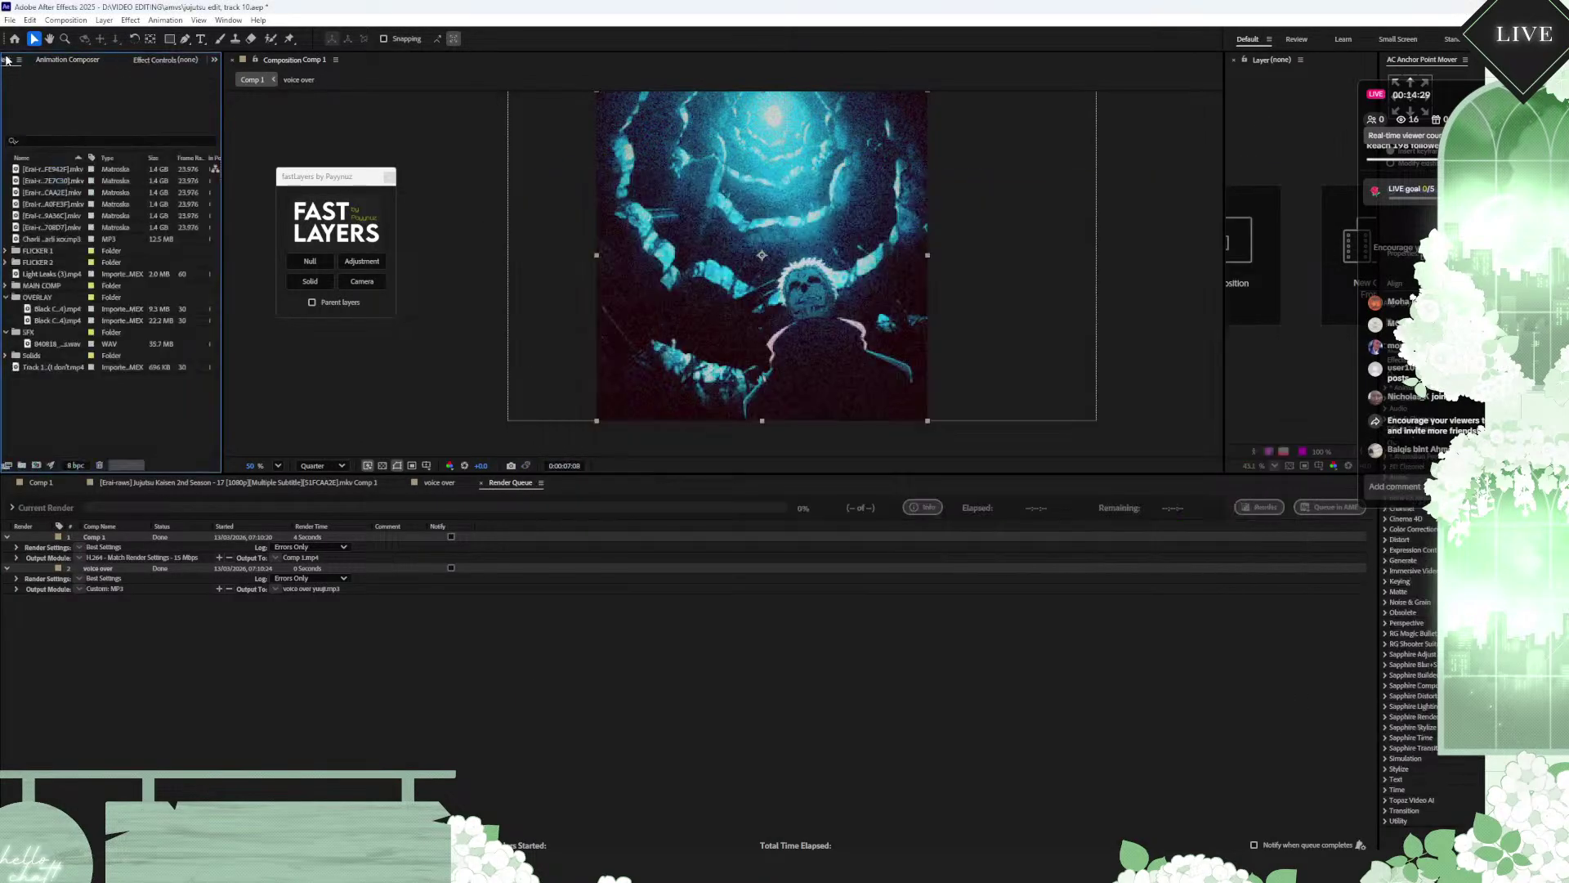
click(20, 61)
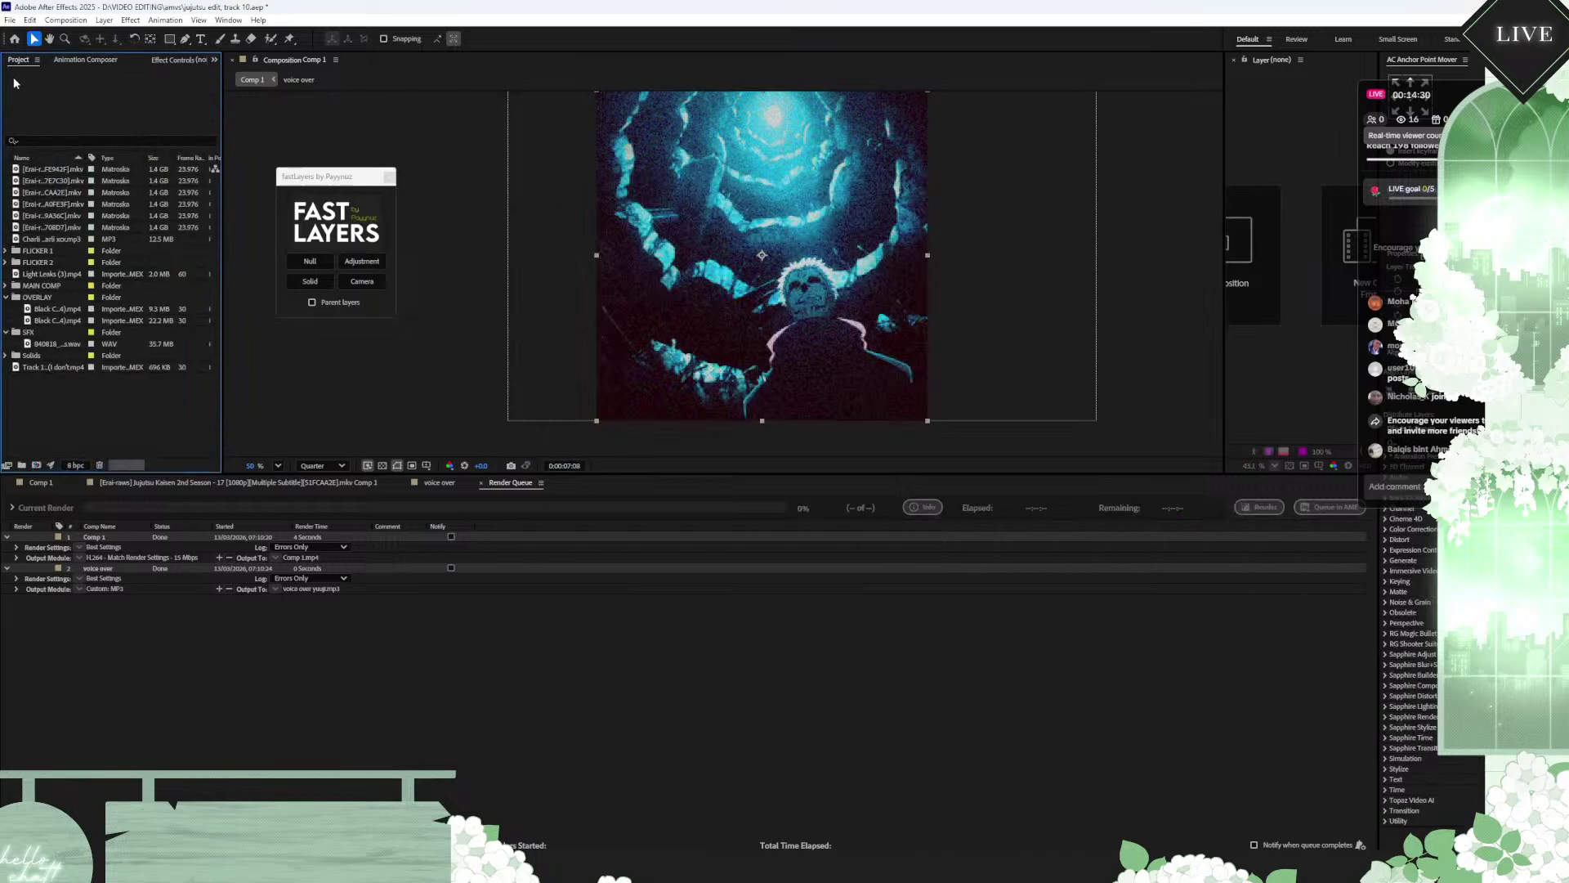
click(22, 465)
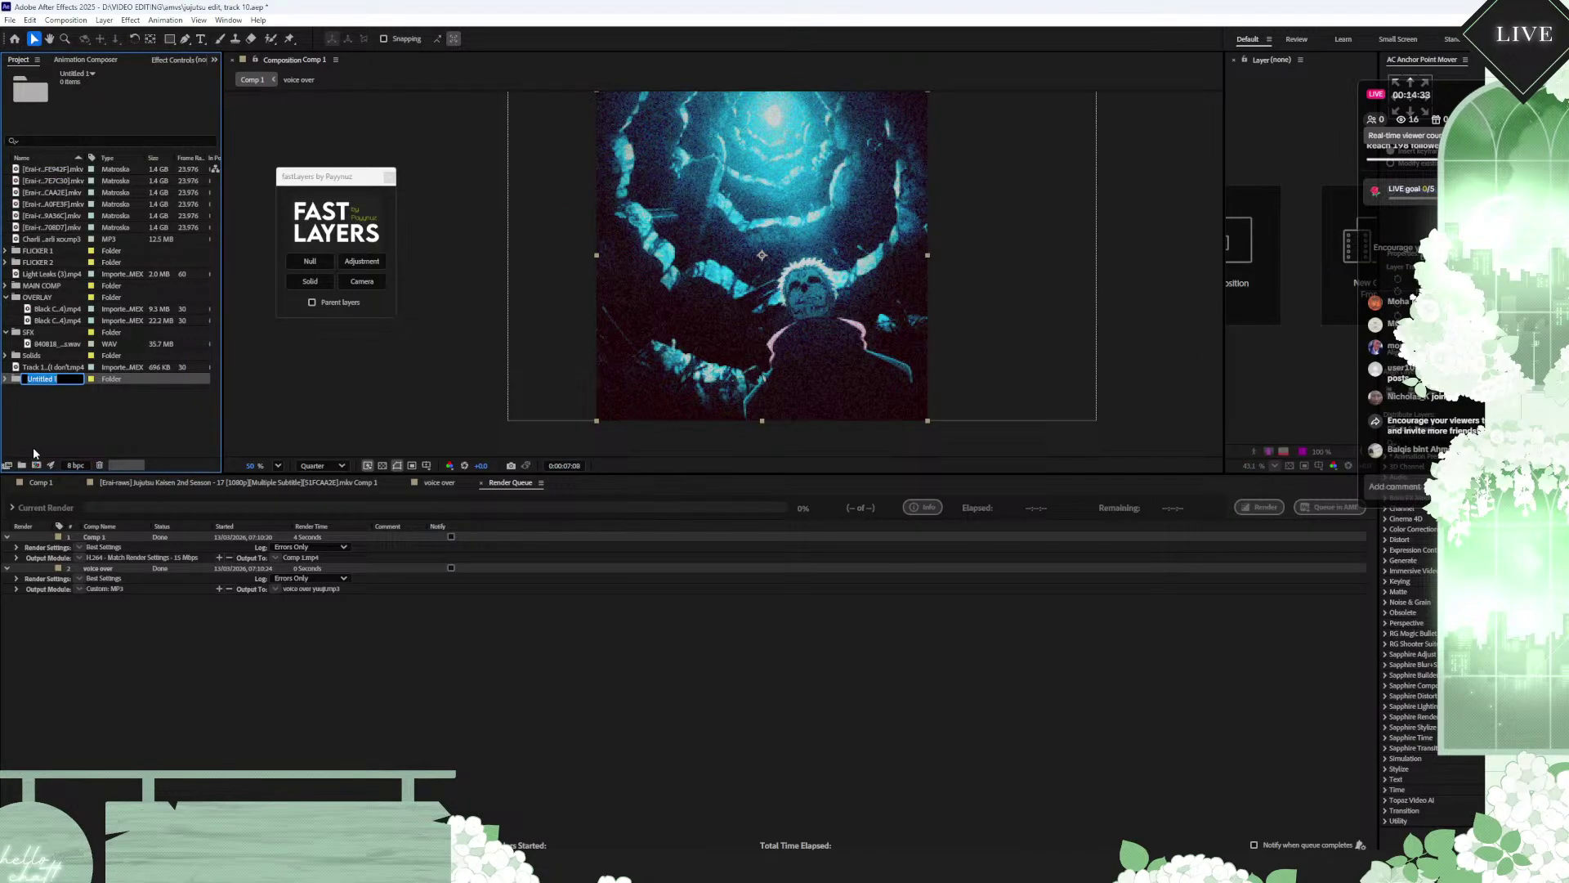
text(vo)
click(52, 426)
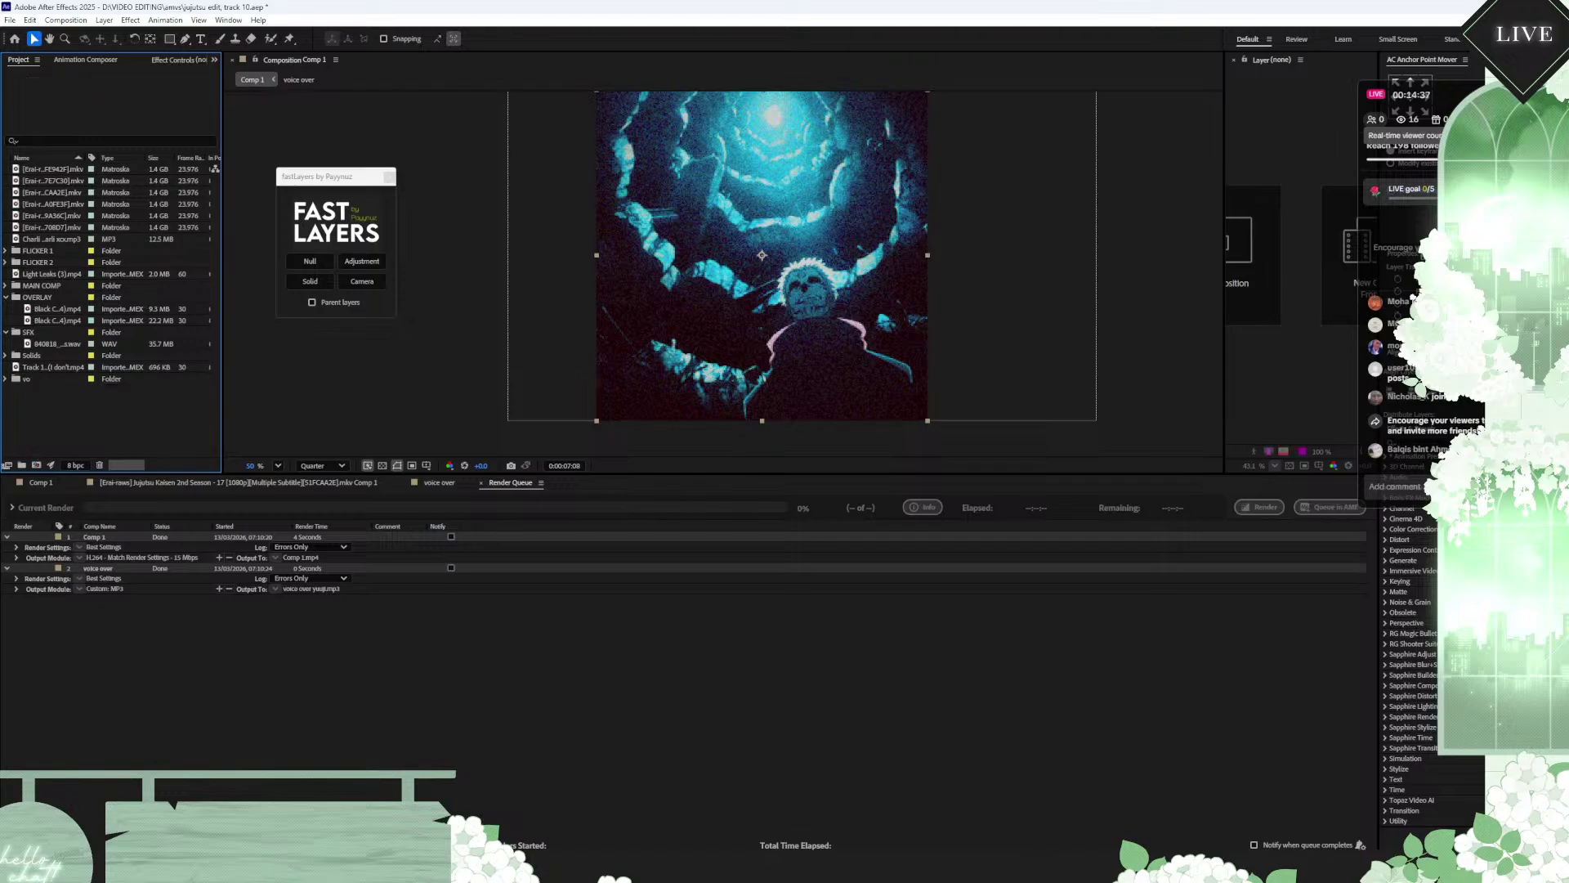
Step: Import audio [vocals].mp3 from the amvs folder into the project's vo folder
click(786, 868)
click(821, 811)
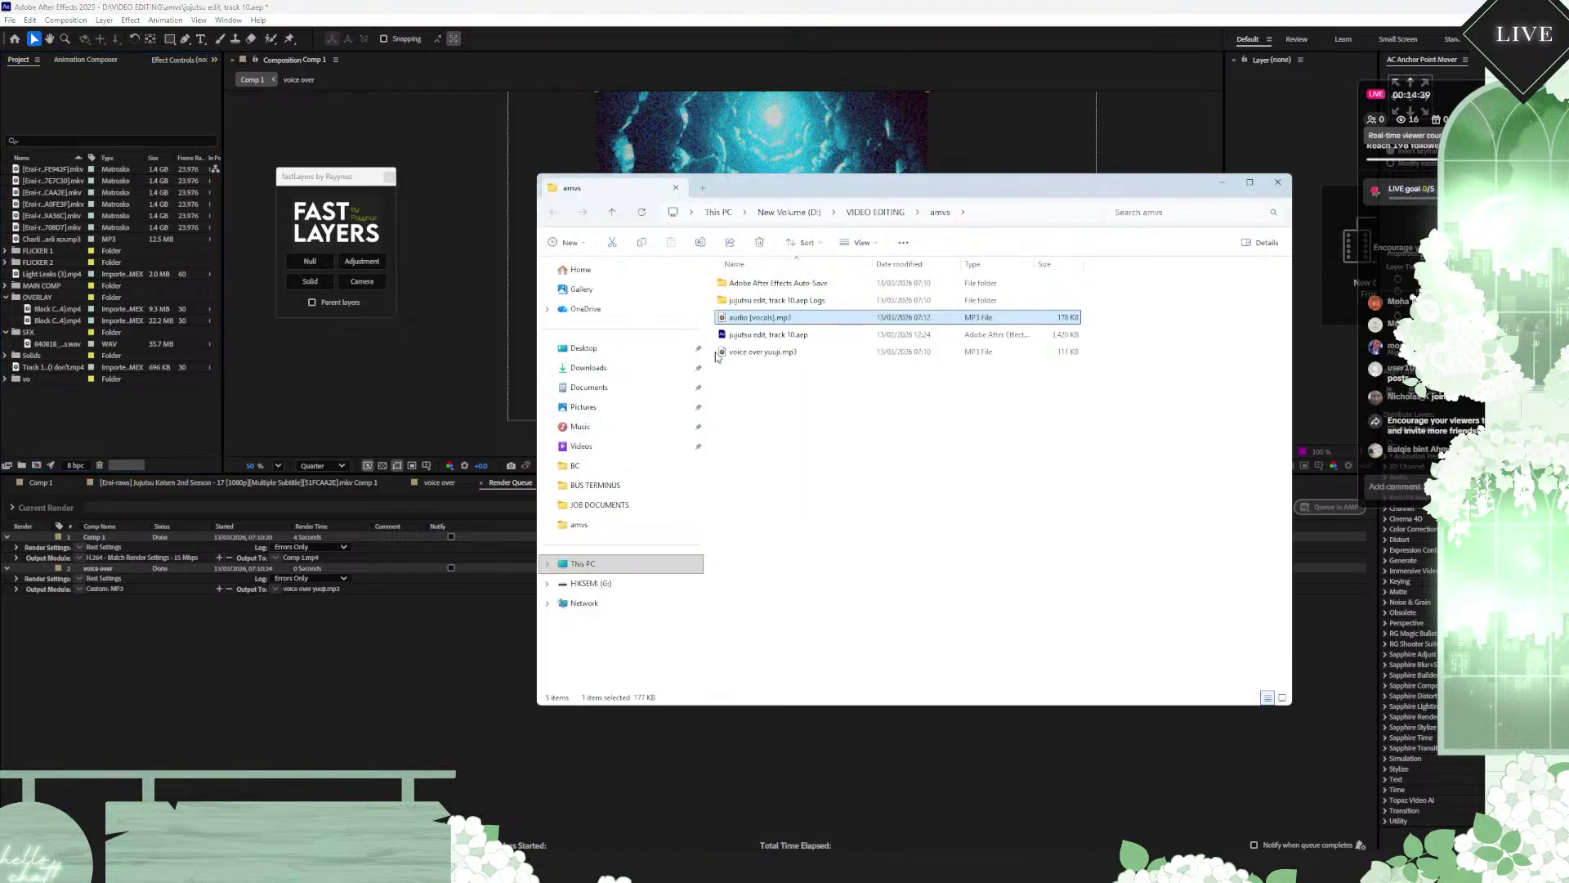
drag(748, 321, 37, 375)
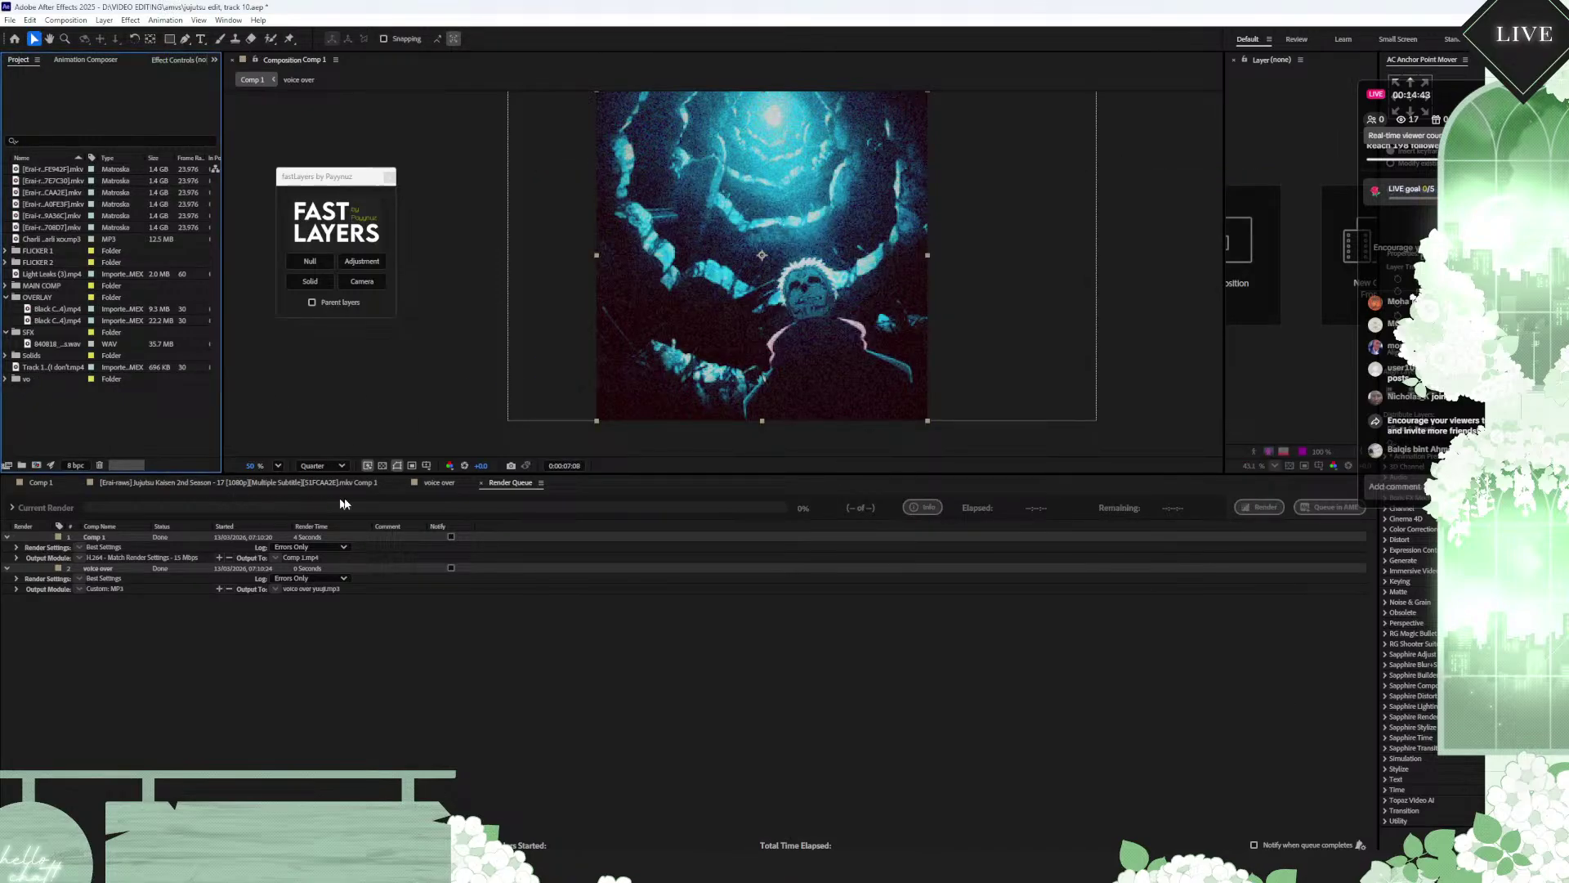
Step: Add audio [vocals].mp3 as the lowest layer of the voice over composition, and hide and mute both original video clips
click(439, 483)
click(56, 375)
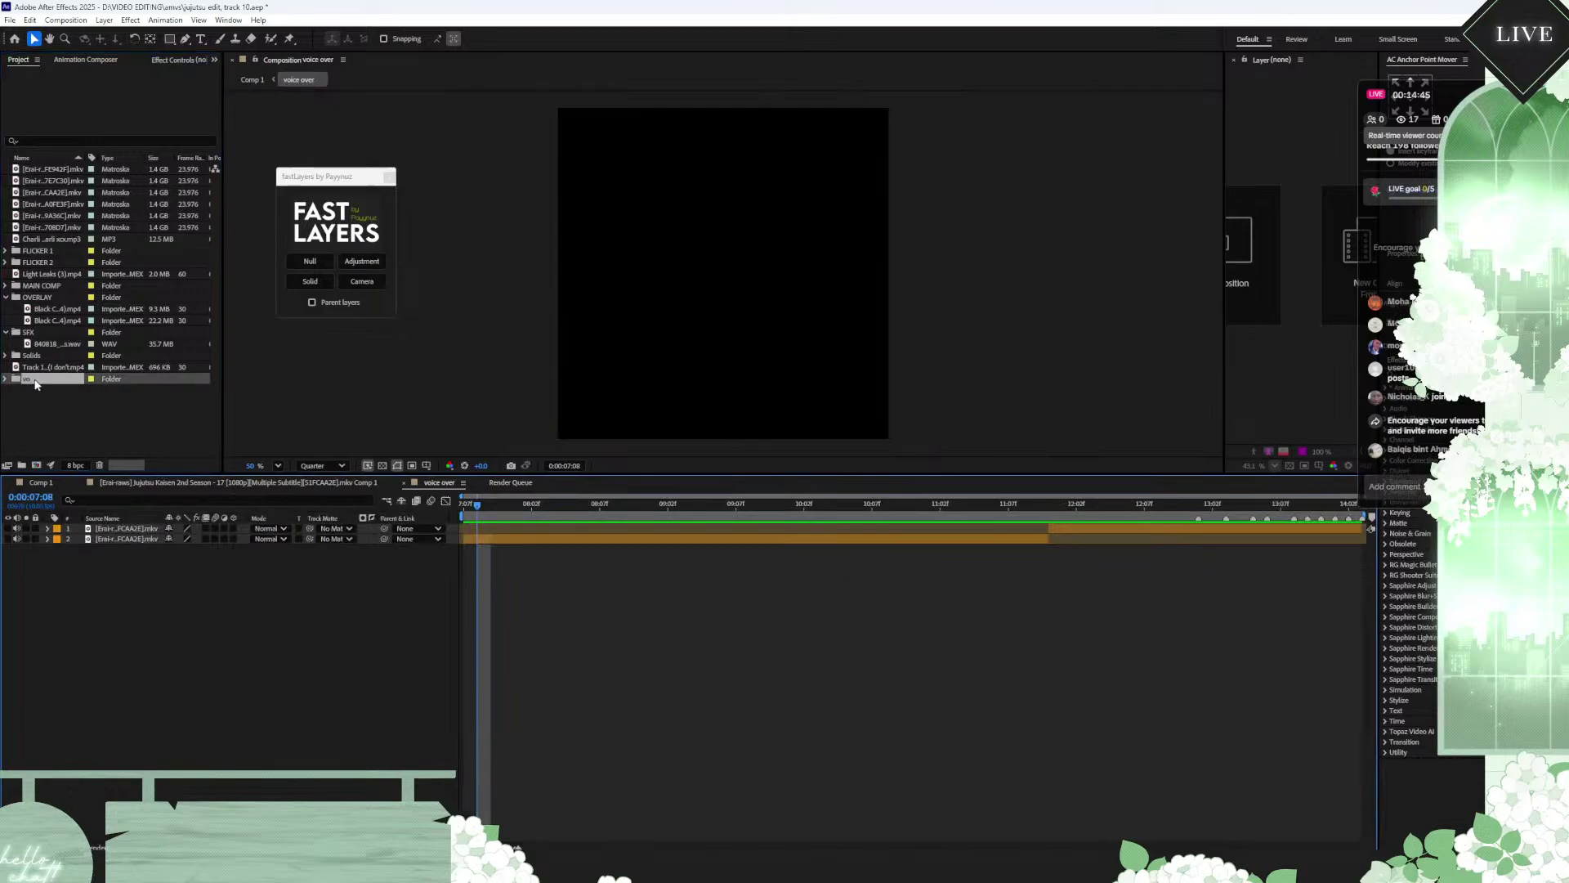
click(5, 380)
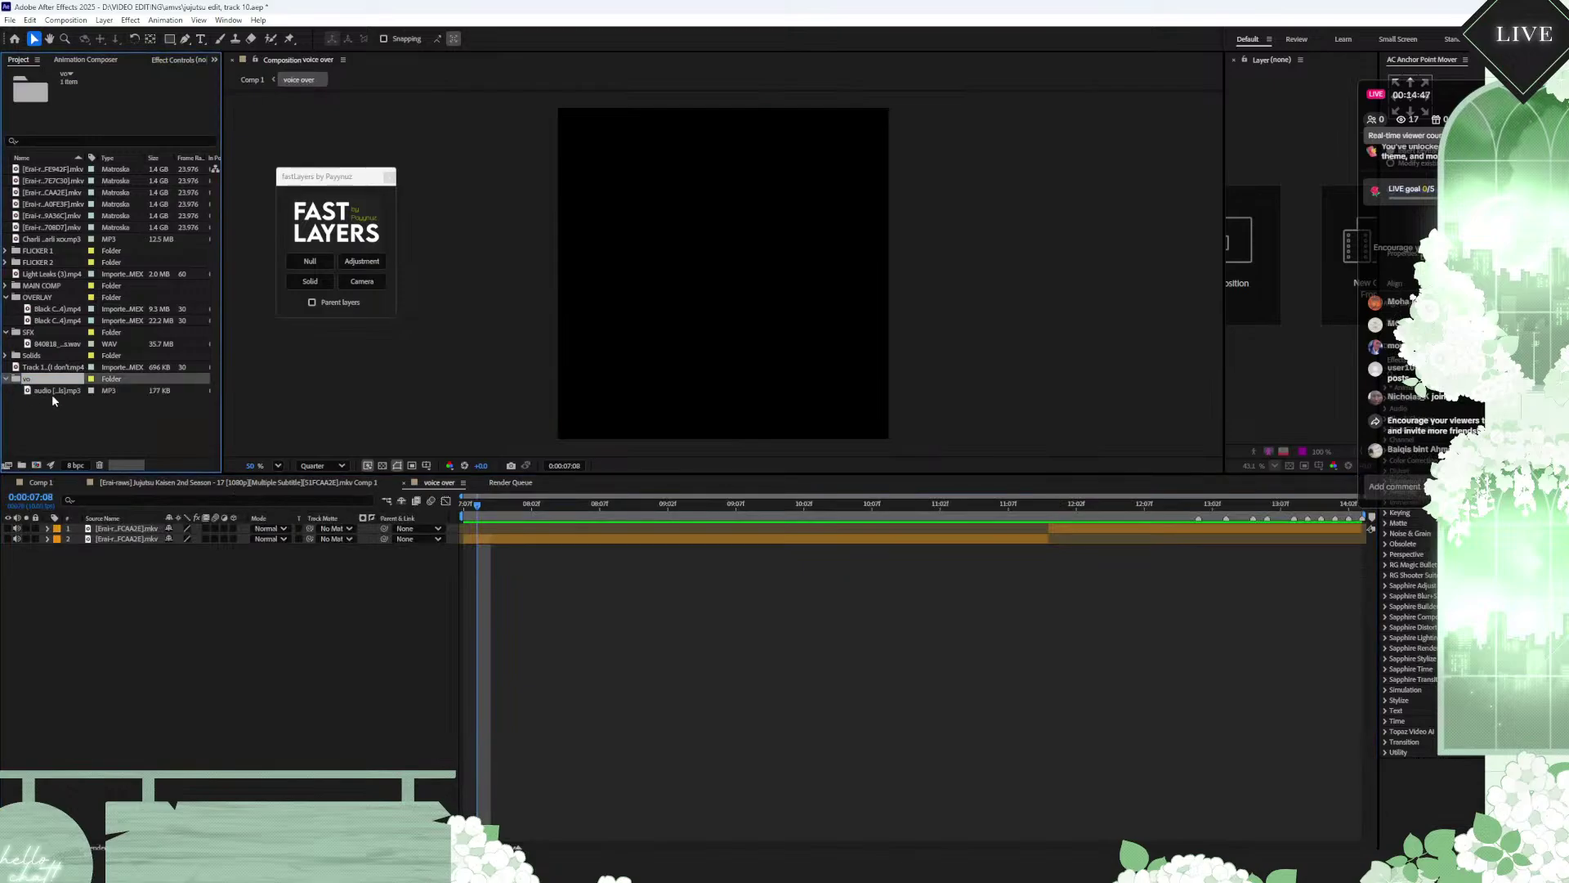
drag(52, 391, 155, 603)
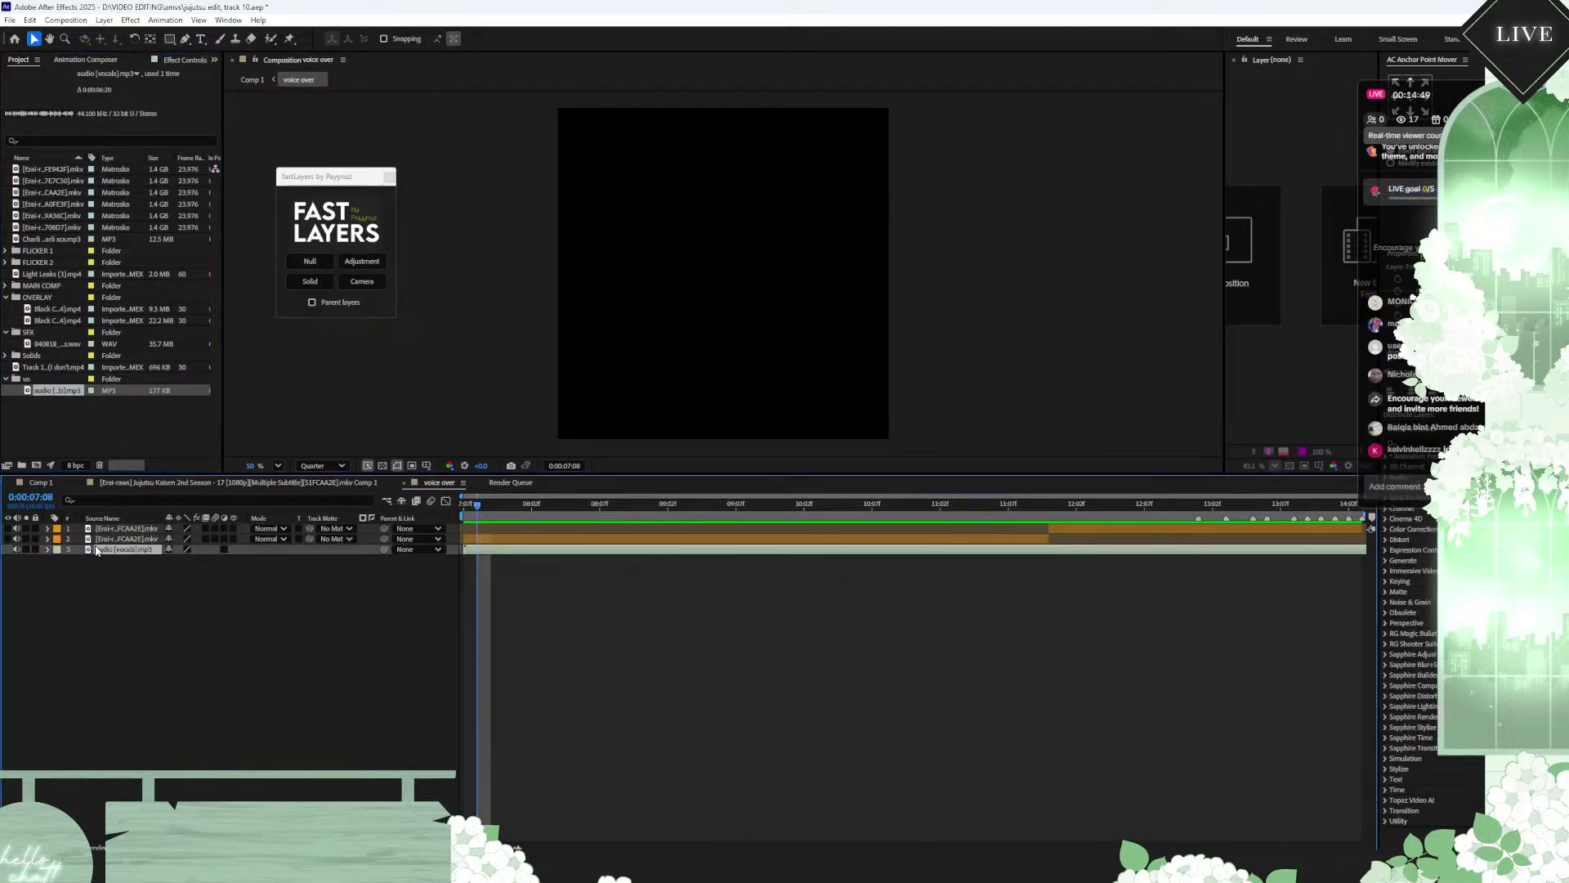
click(24, 541)
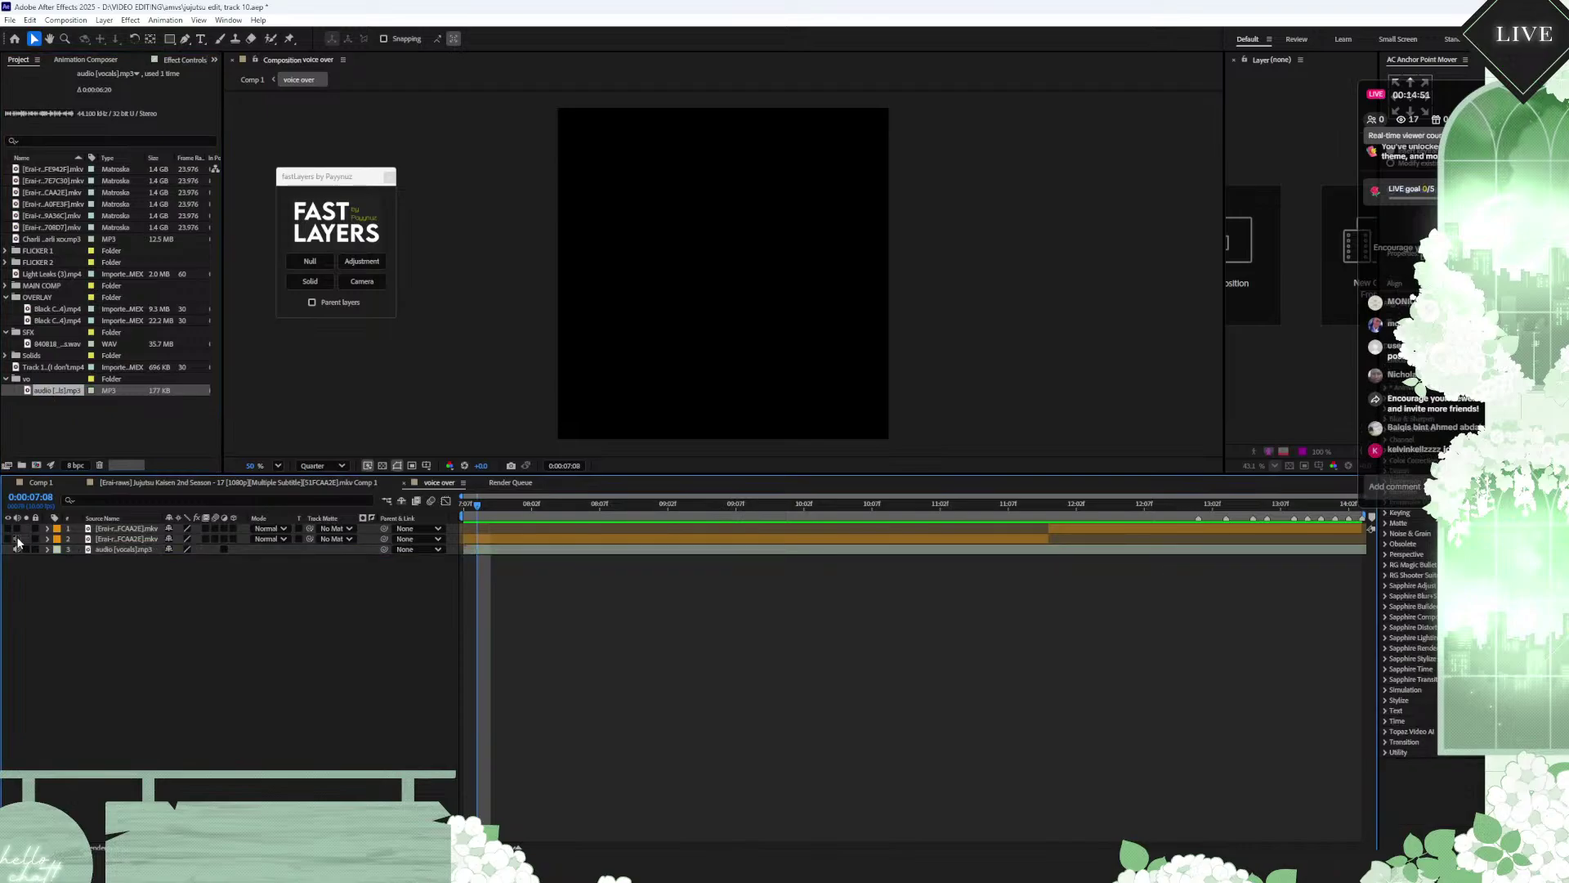
drag(544, 508, 449, 524)
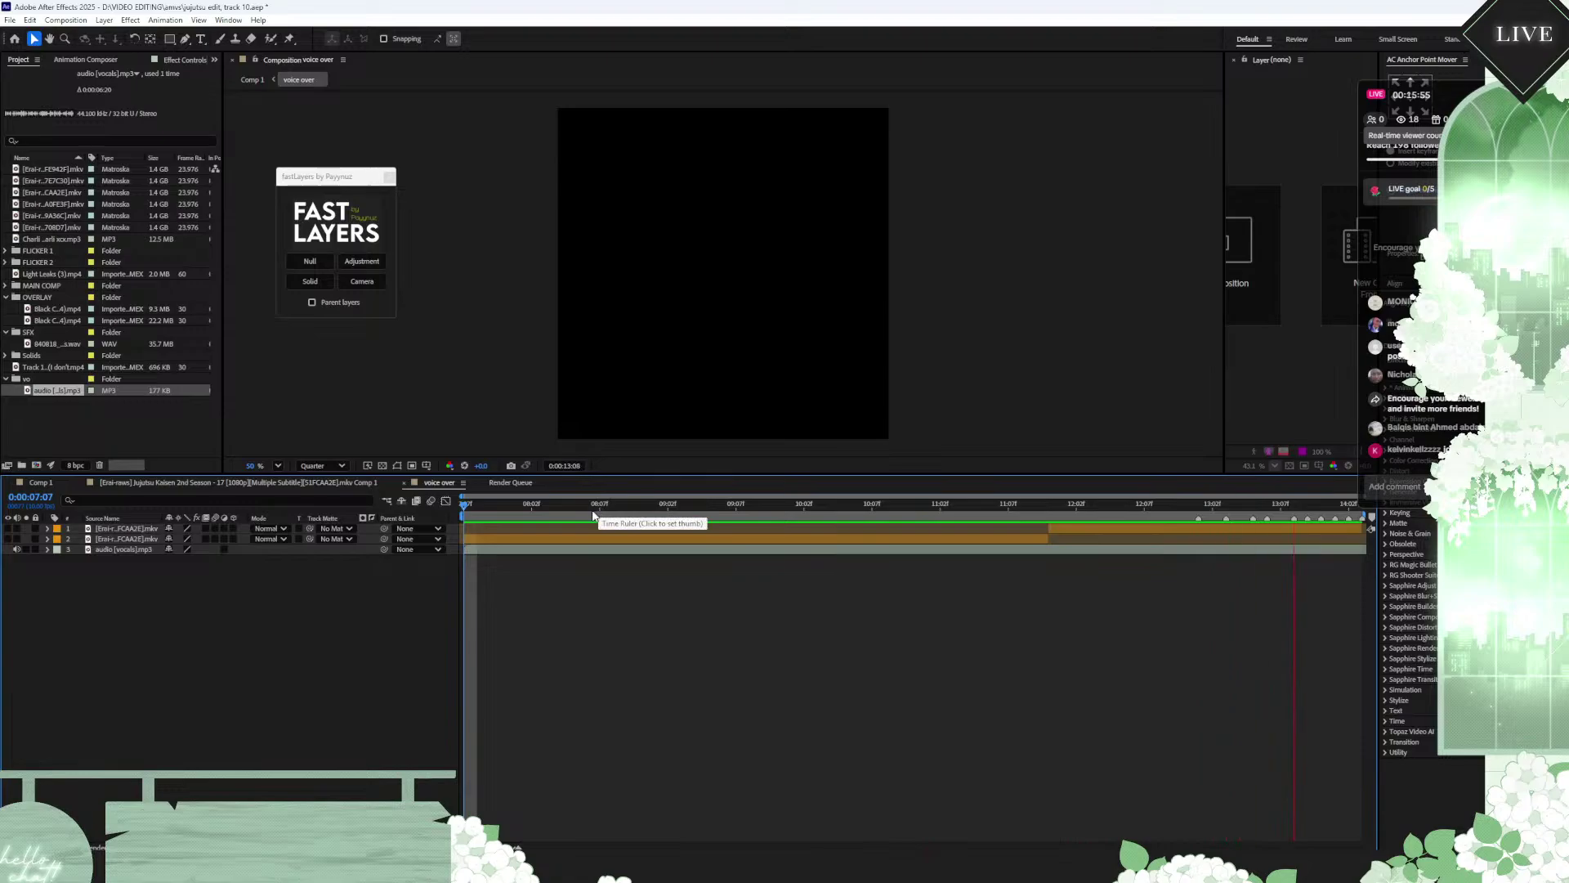
Step: In Comp 1, keyframe the voice over layer's Audio Levels from -20 dB at 0:00:07:07 to 0 dB at 0:00:08:07
click(46, 480)
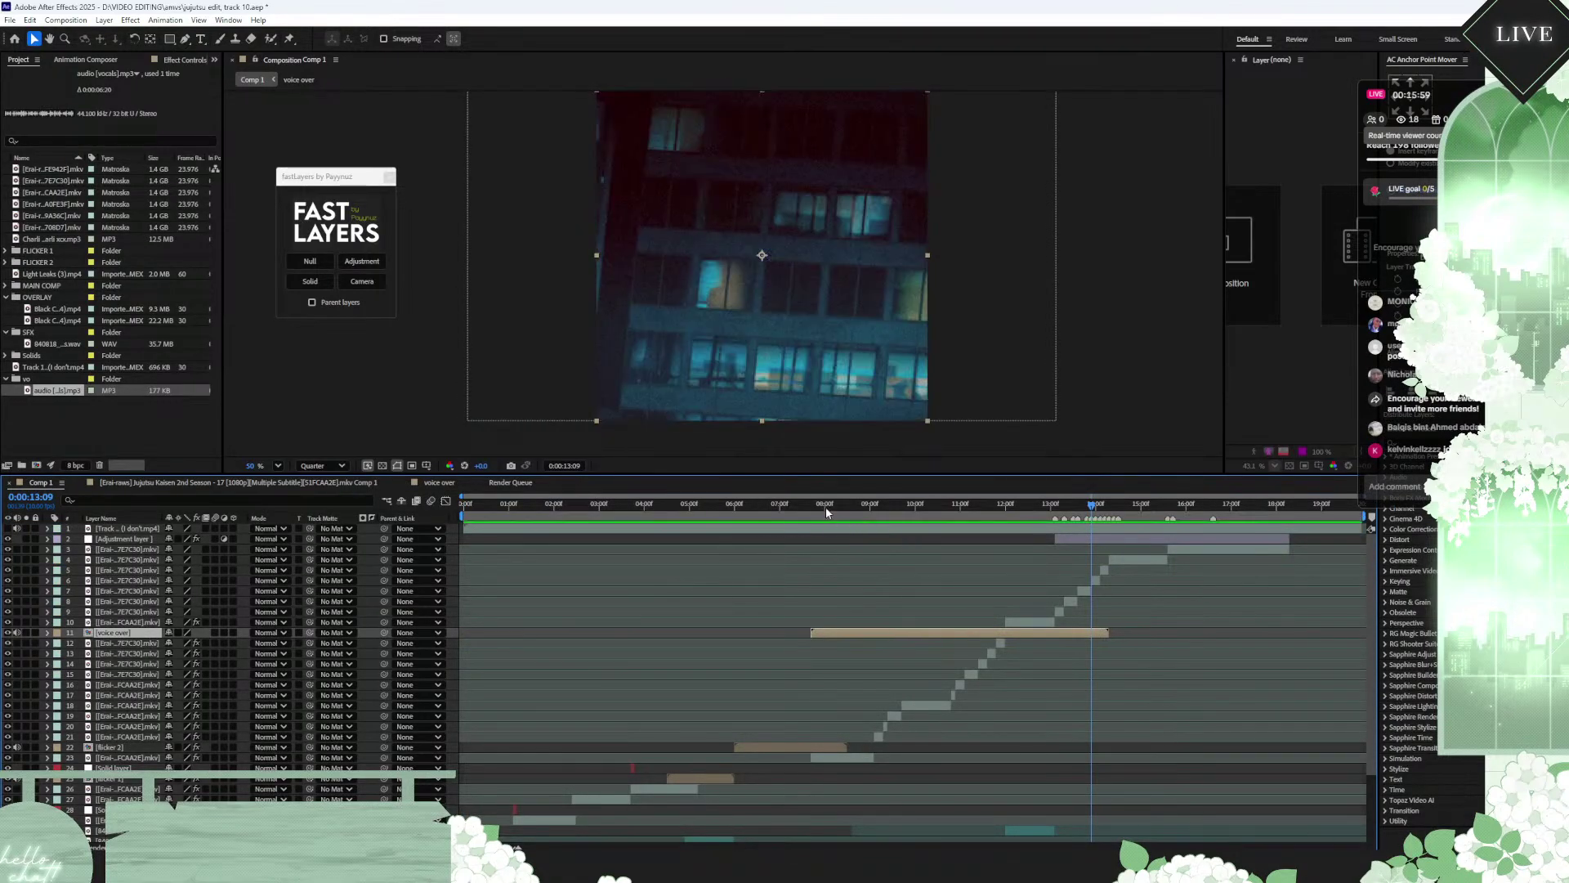
drag(825, 508, 811, 509)
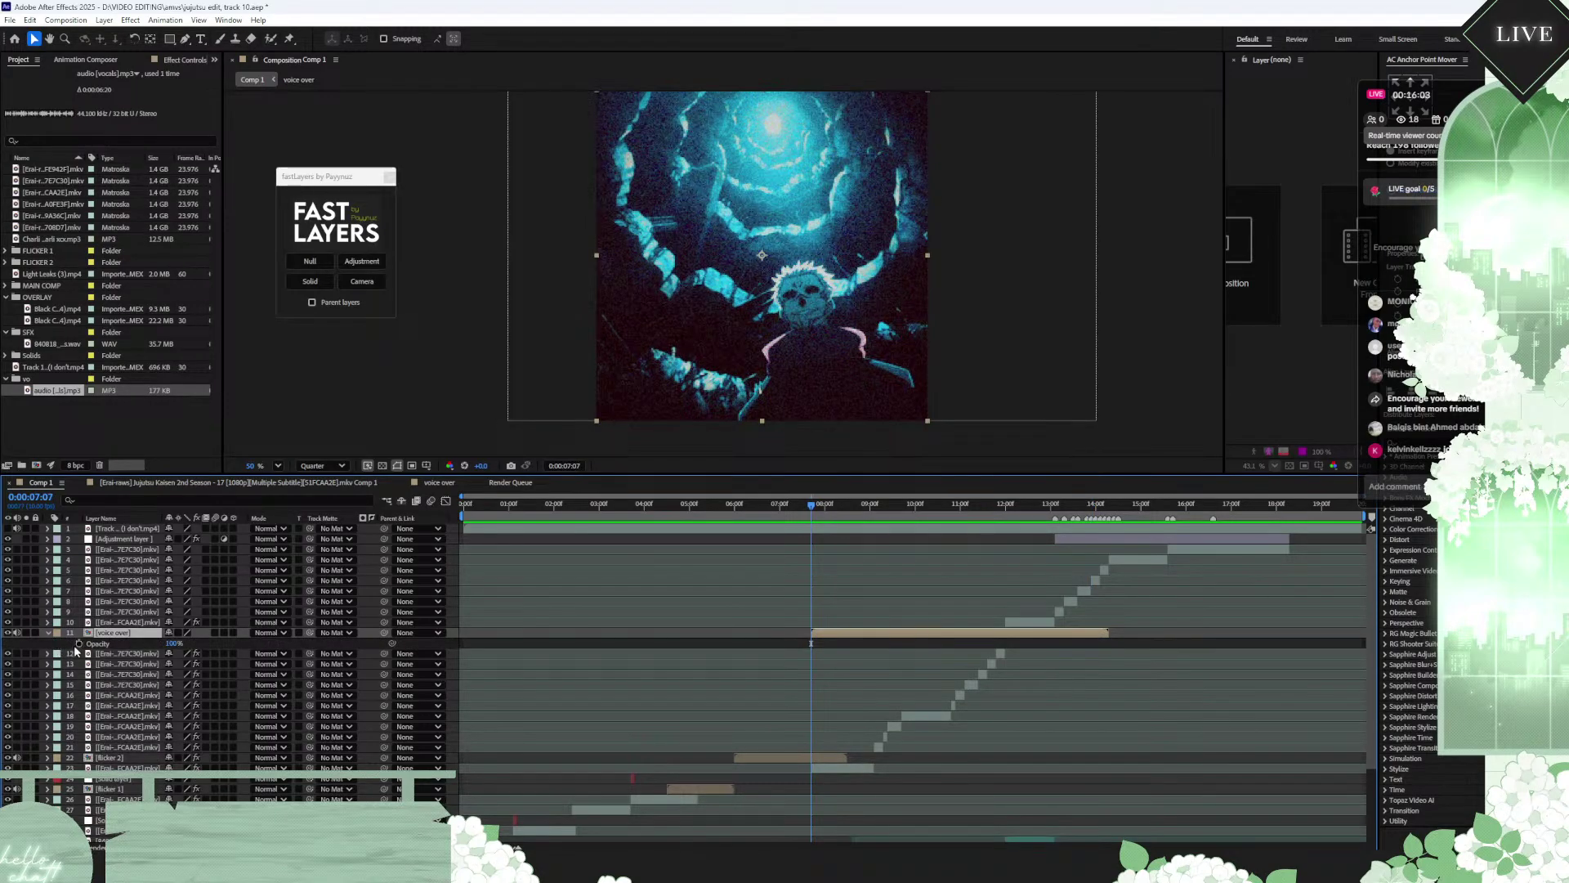
click(48, 633)
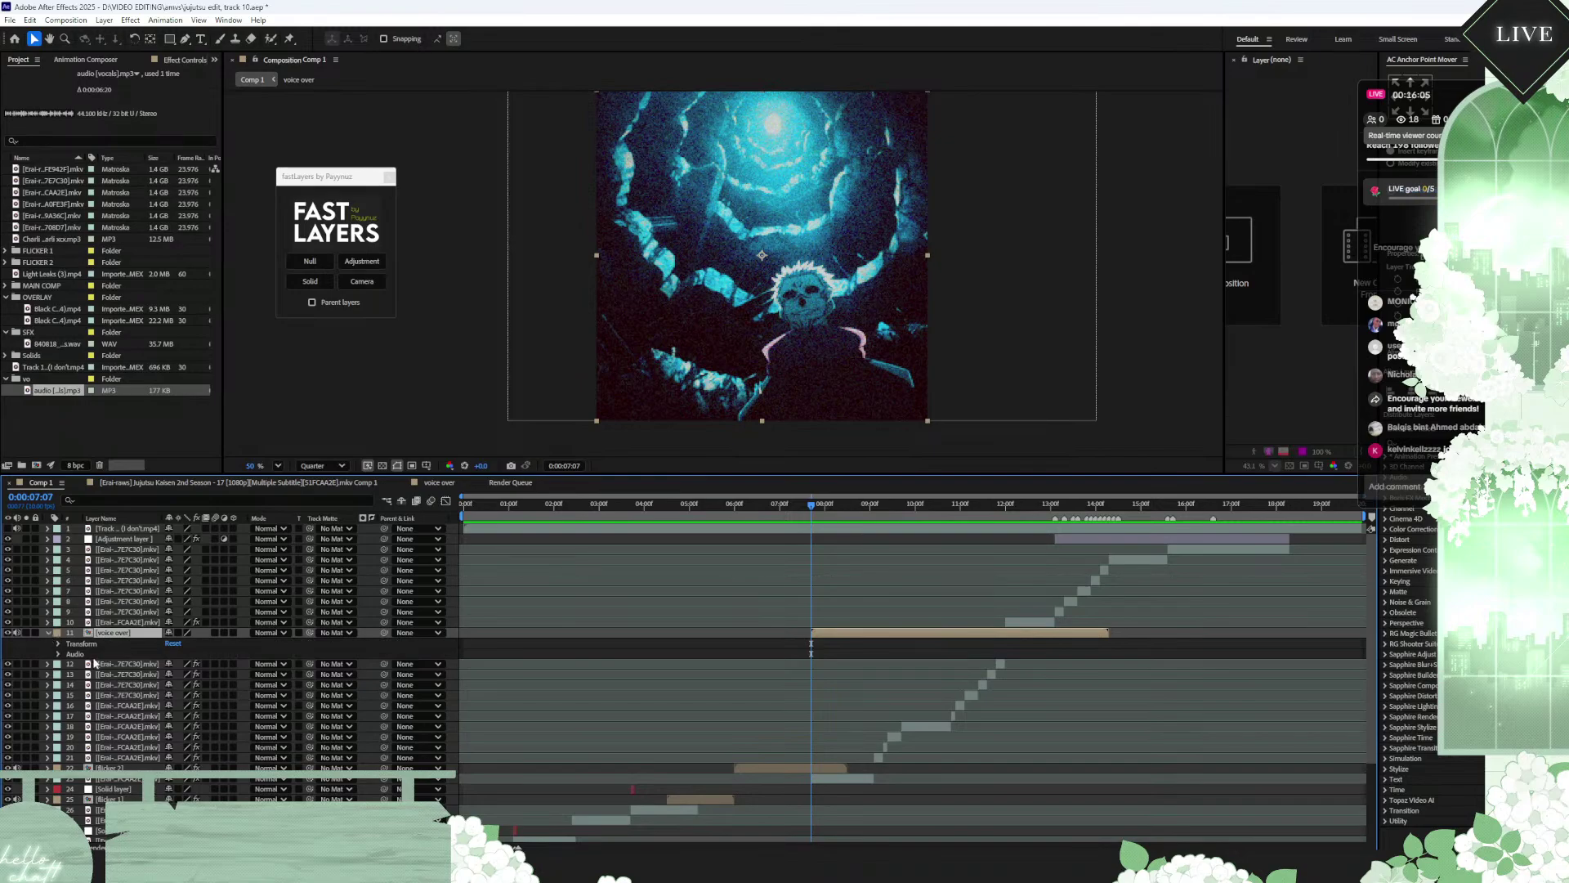
click(58, 654)
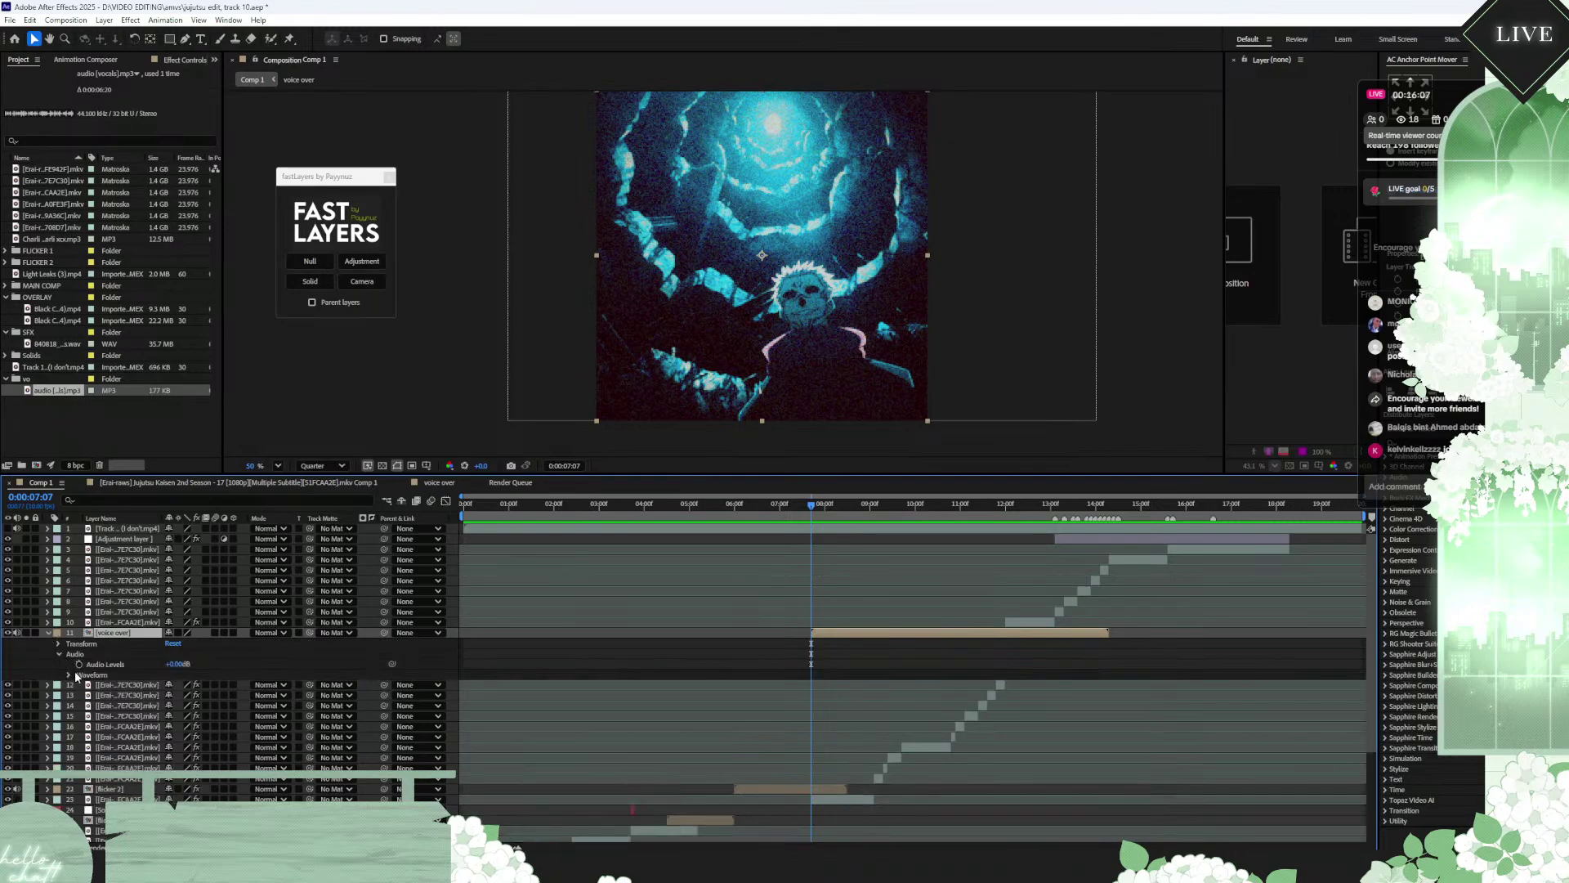
click(80, 663)
key(shift+Page_Down)
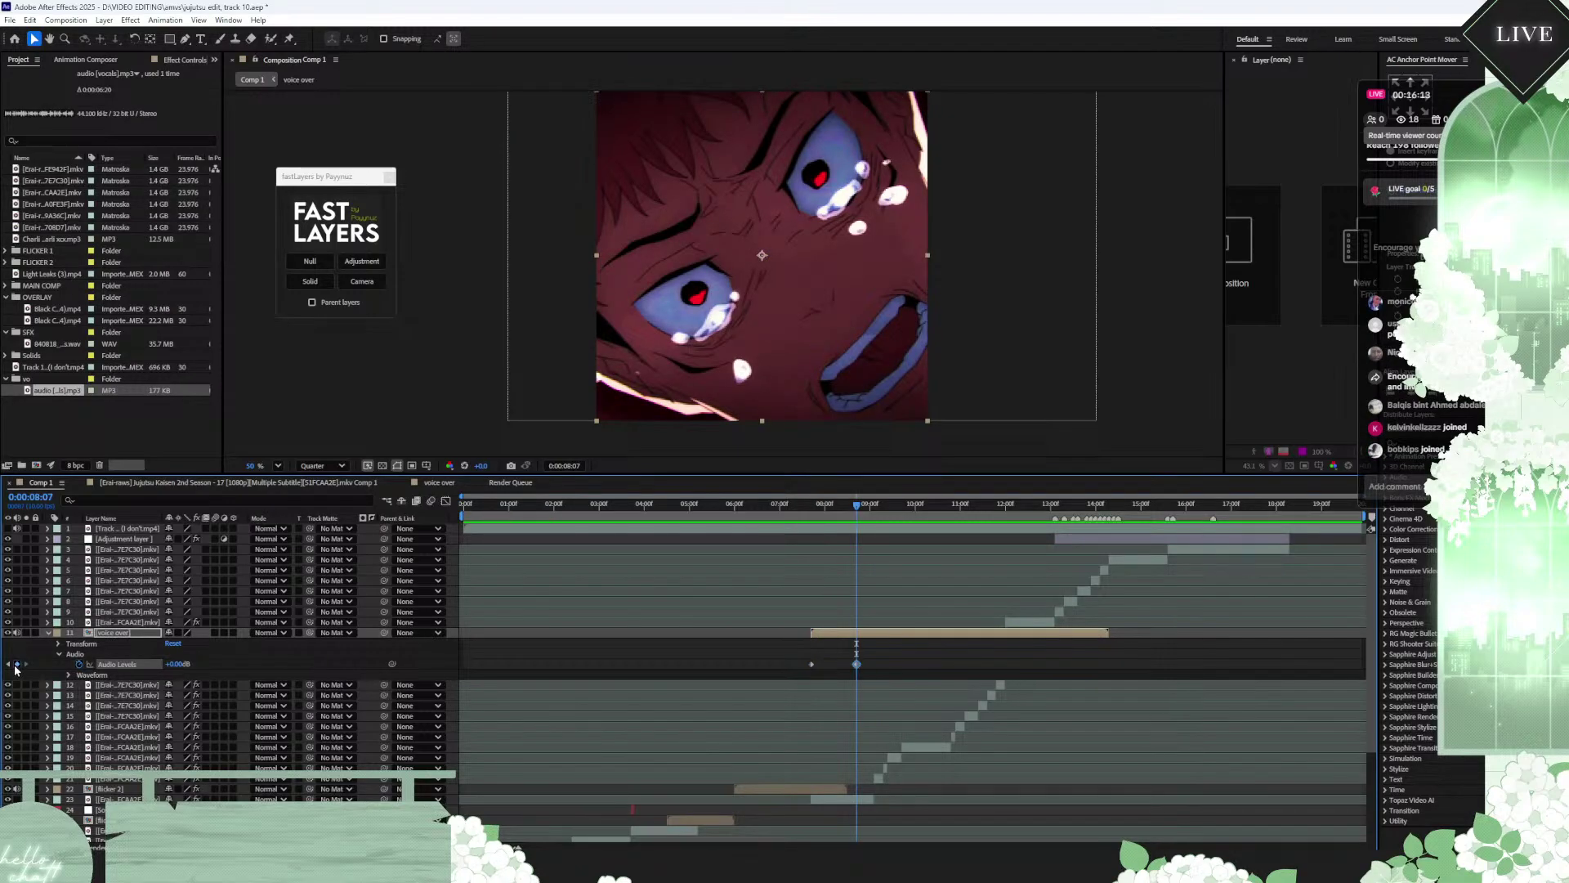
click(17, 664)
click(9, 664)
click(178, 664)
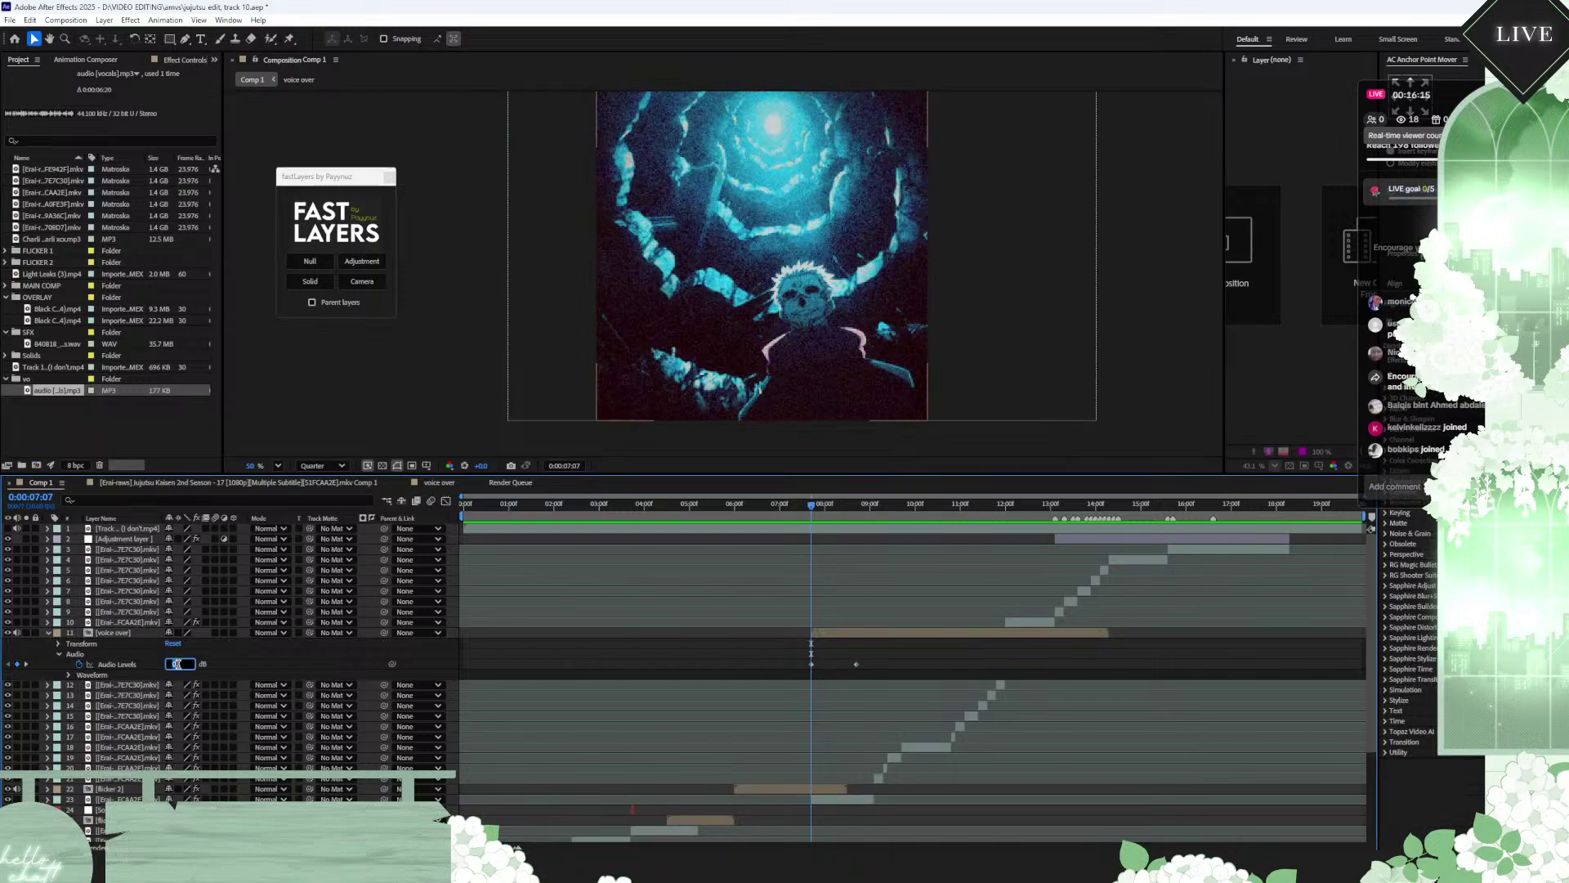
text(-20)
click(310, 664)
Step: Copy the two Audio Levels keyframes, time-reverse the pasted pair, and align it with the end of the voice over layer
drag(876, 676, 783, 654)
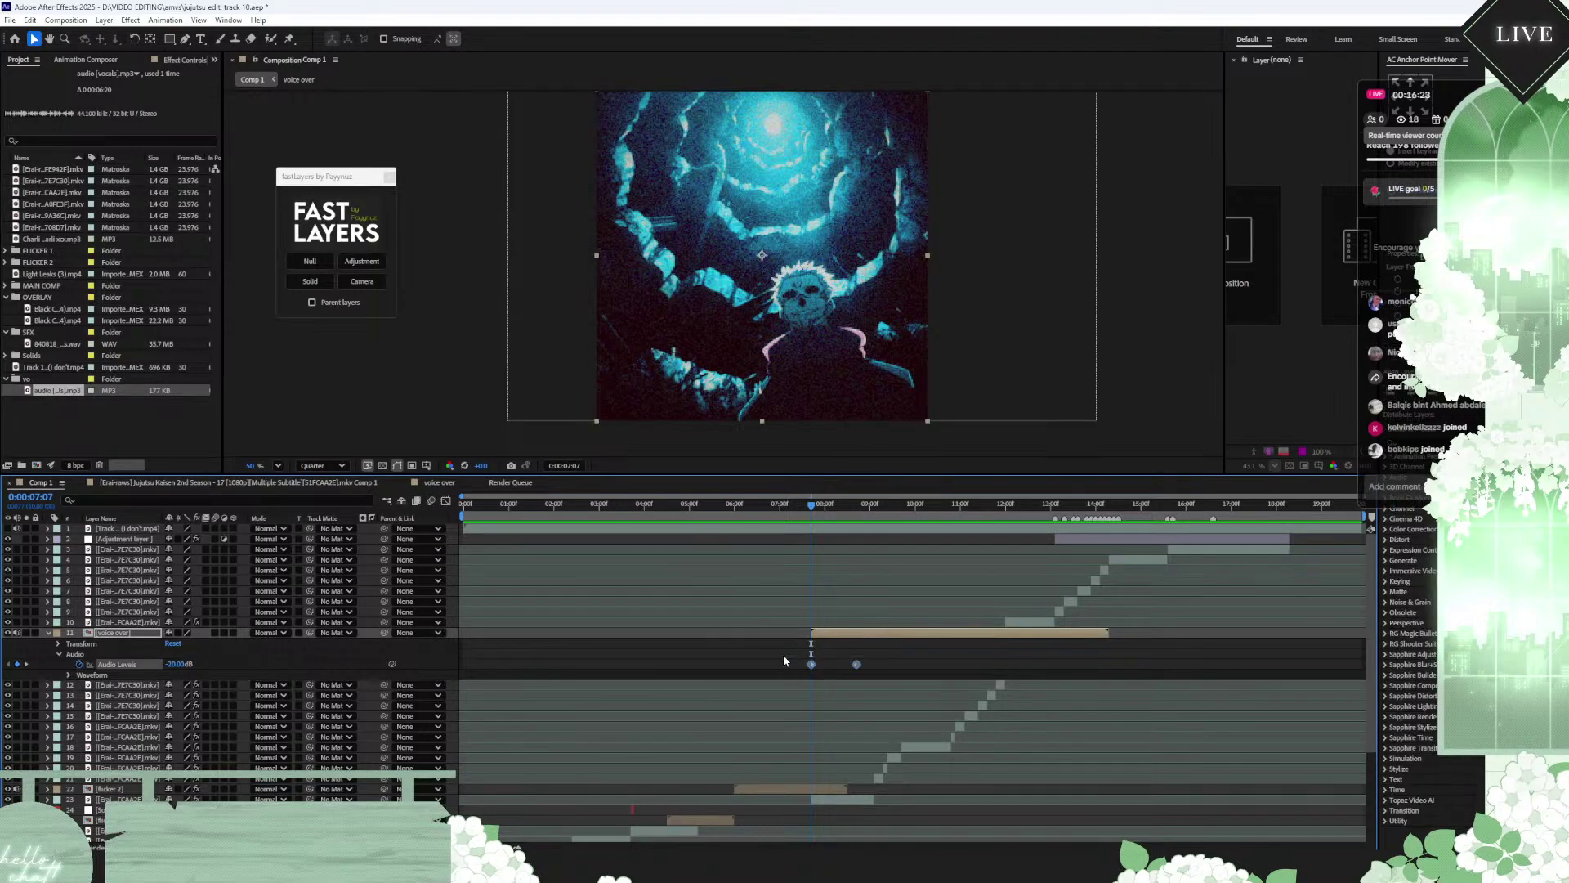
click(1002, 513)
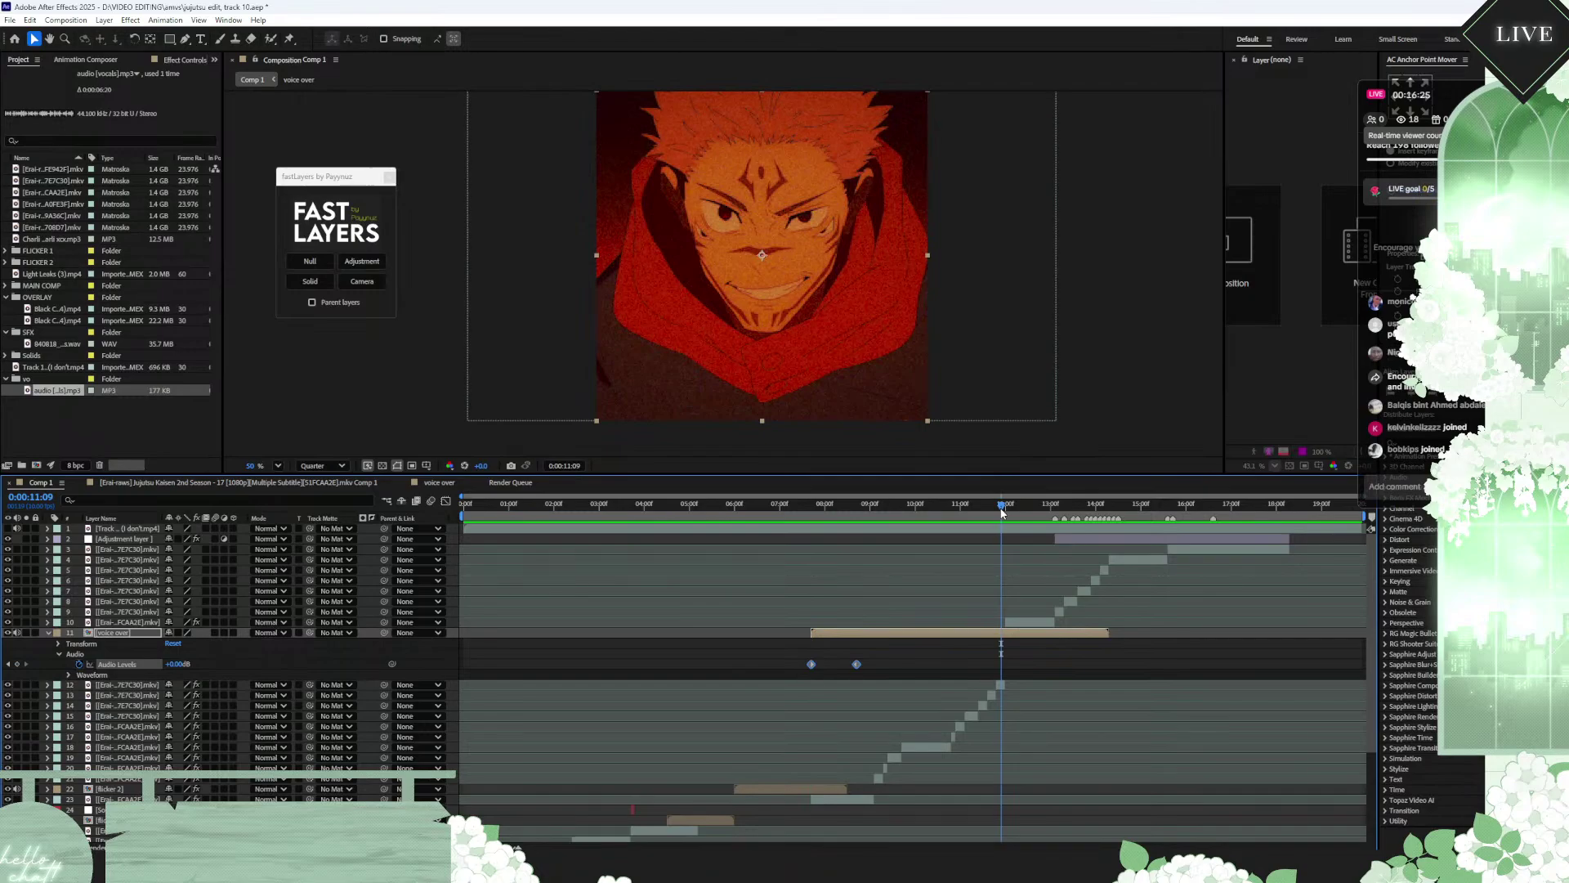
key(ctrl+v)
right_click(1005, 669)
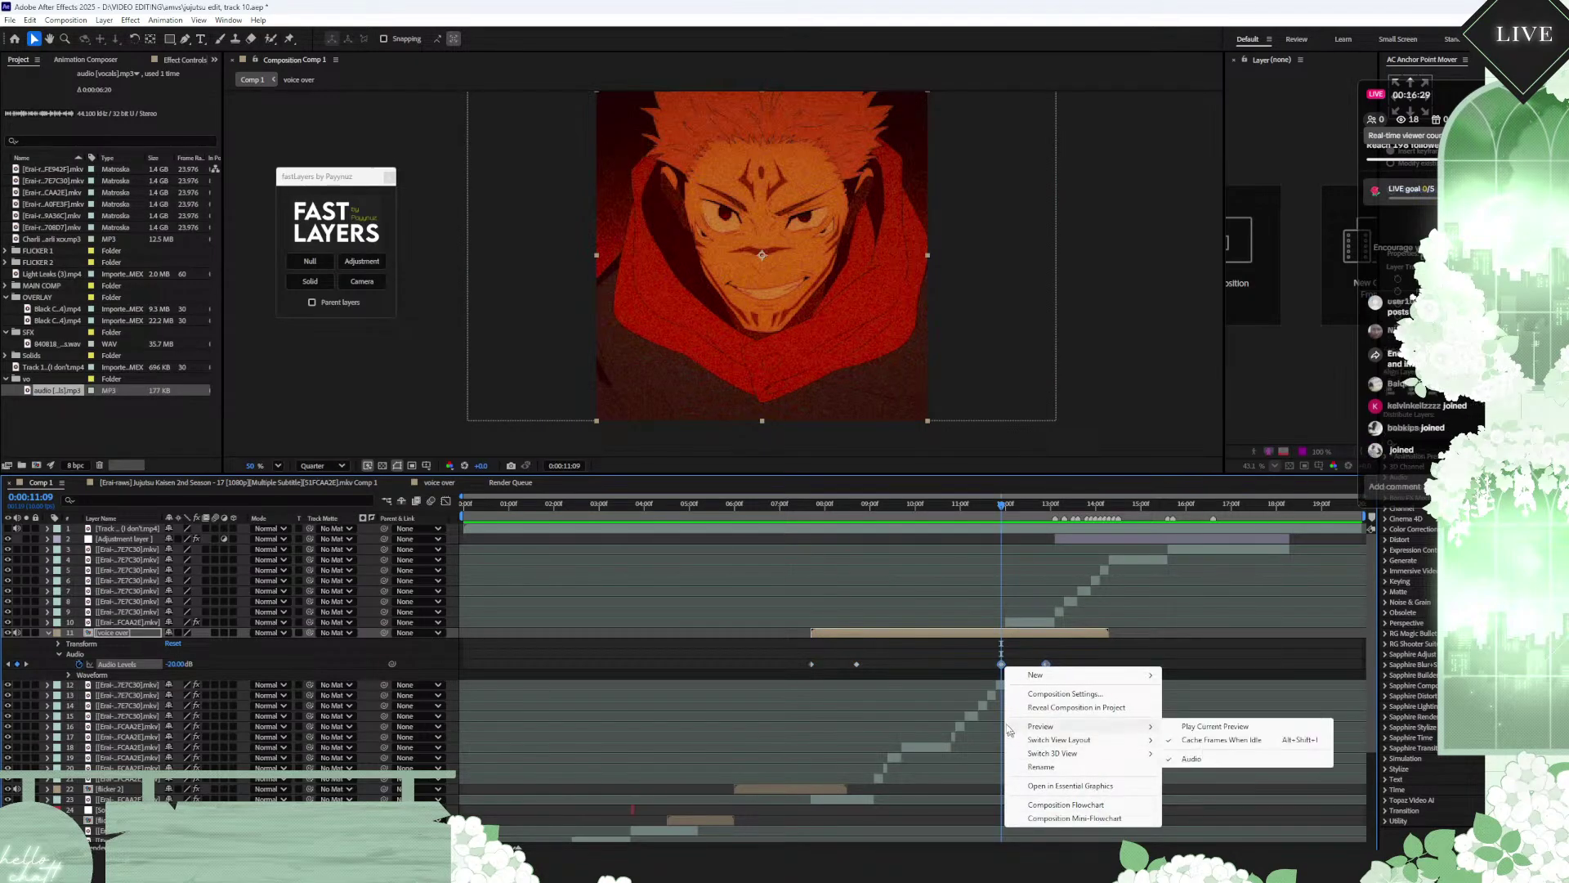
right_click(1002, 665)
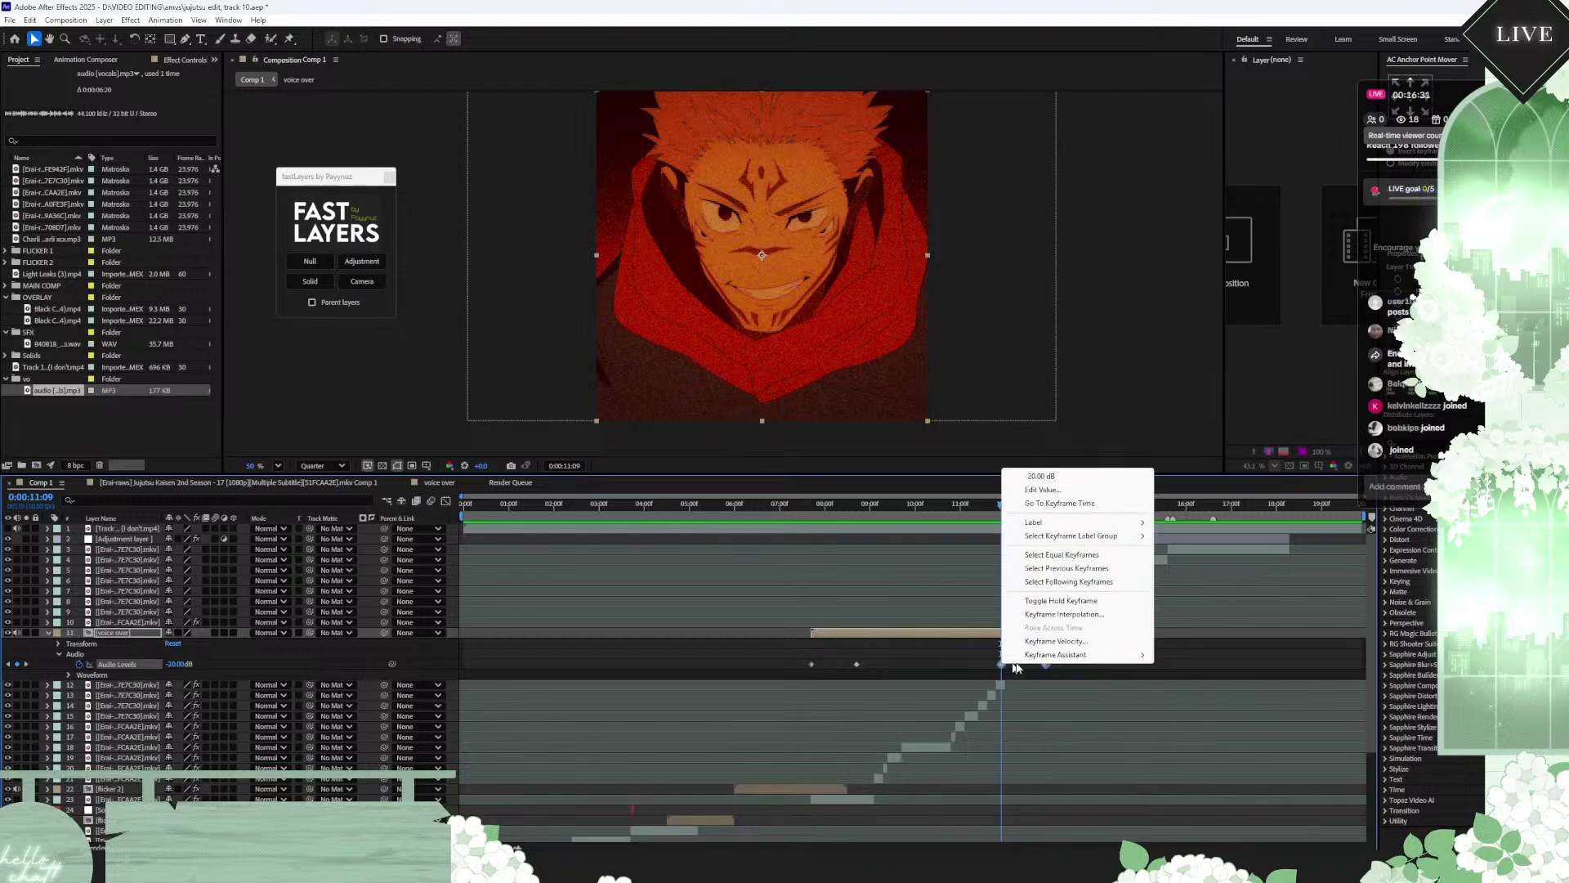
mouse_move(1056, 656)
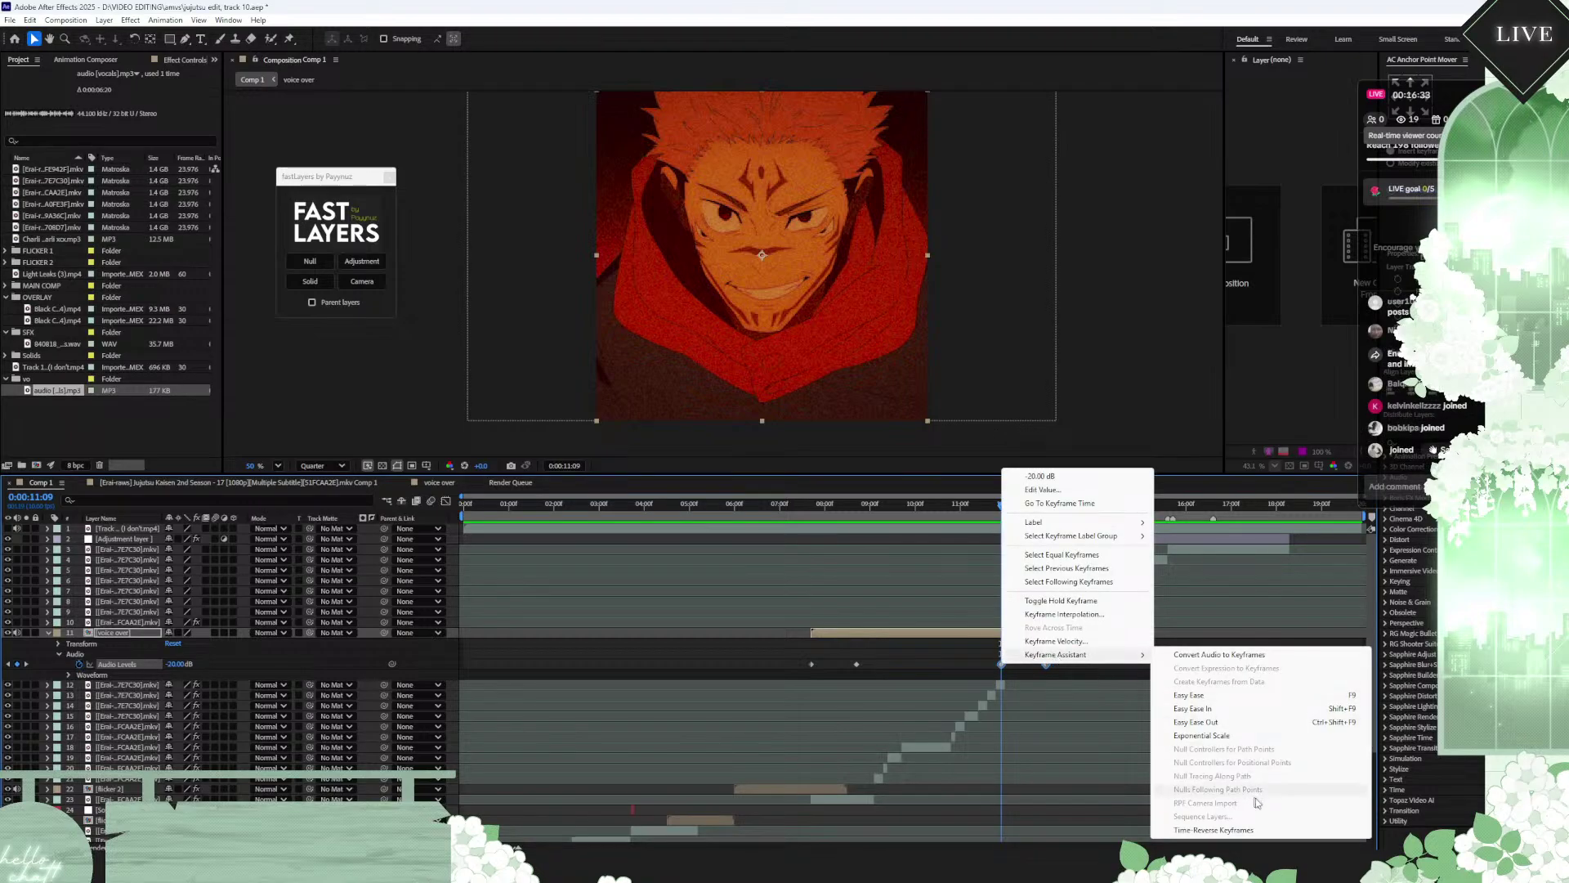
click(1213, 830)
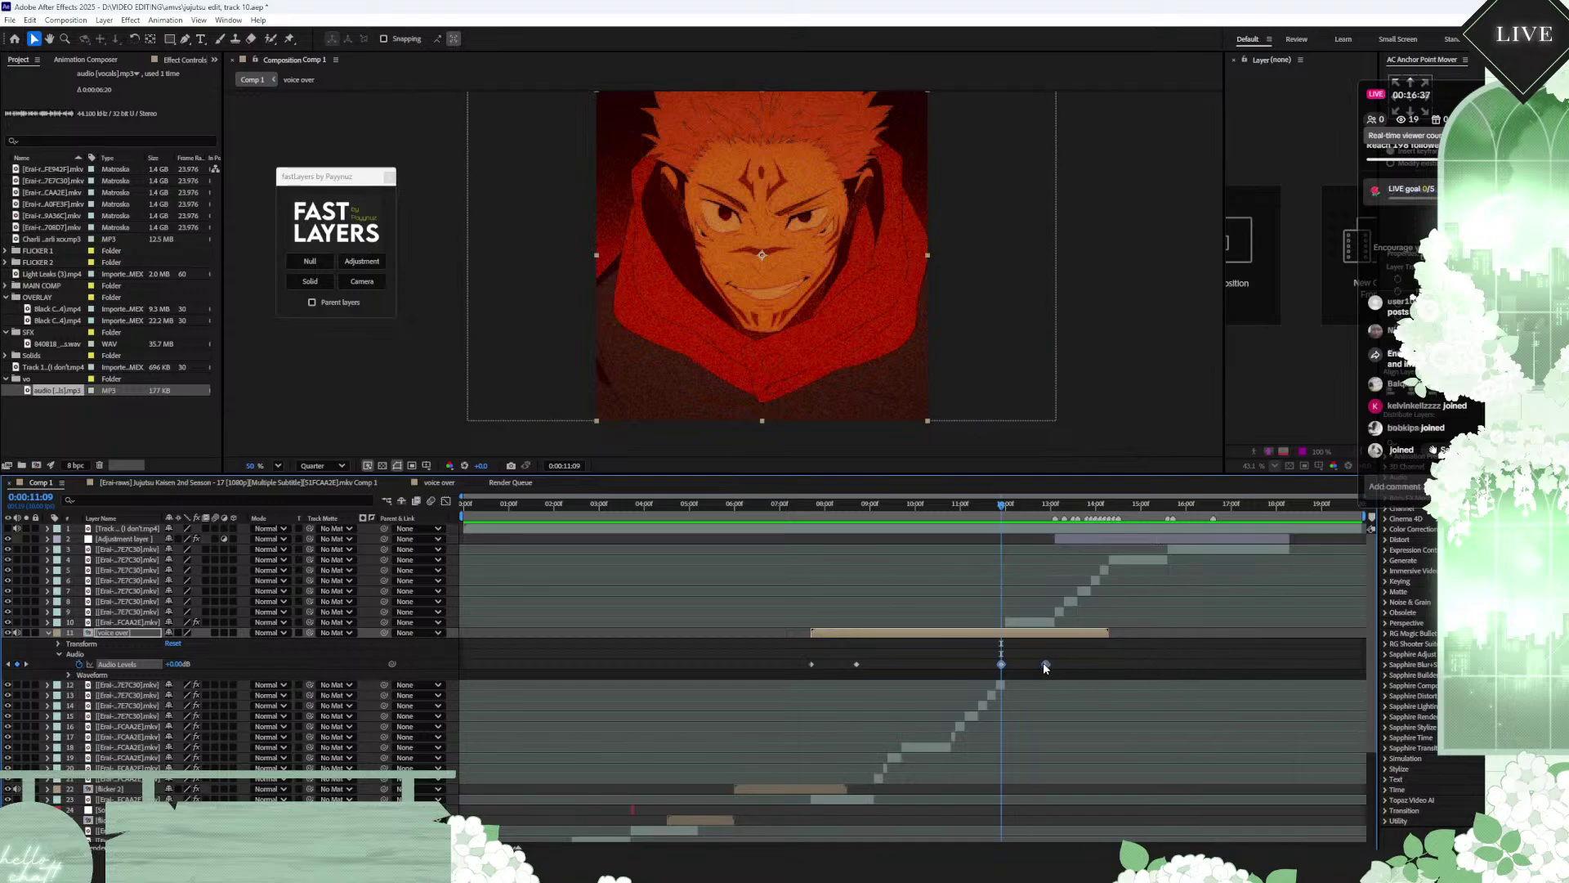
drag(1045, 663, 1110, 667)
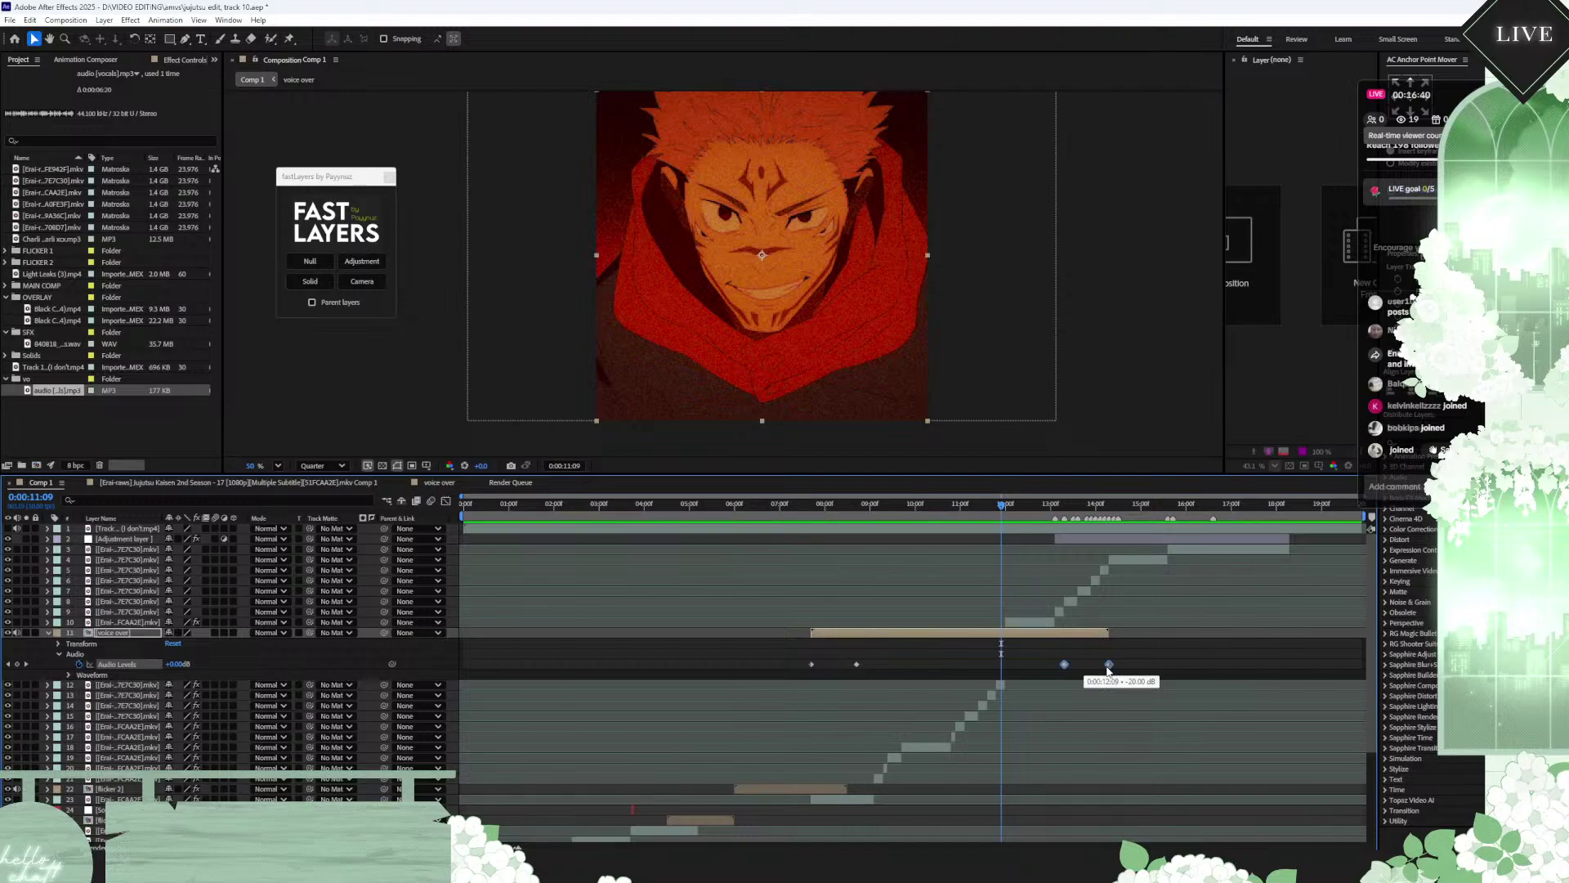
Step: Move the voice over layer up the Comp 1 stack to directly below the music track layer
click(790, 505)
drag(791, 508, 817, 507)
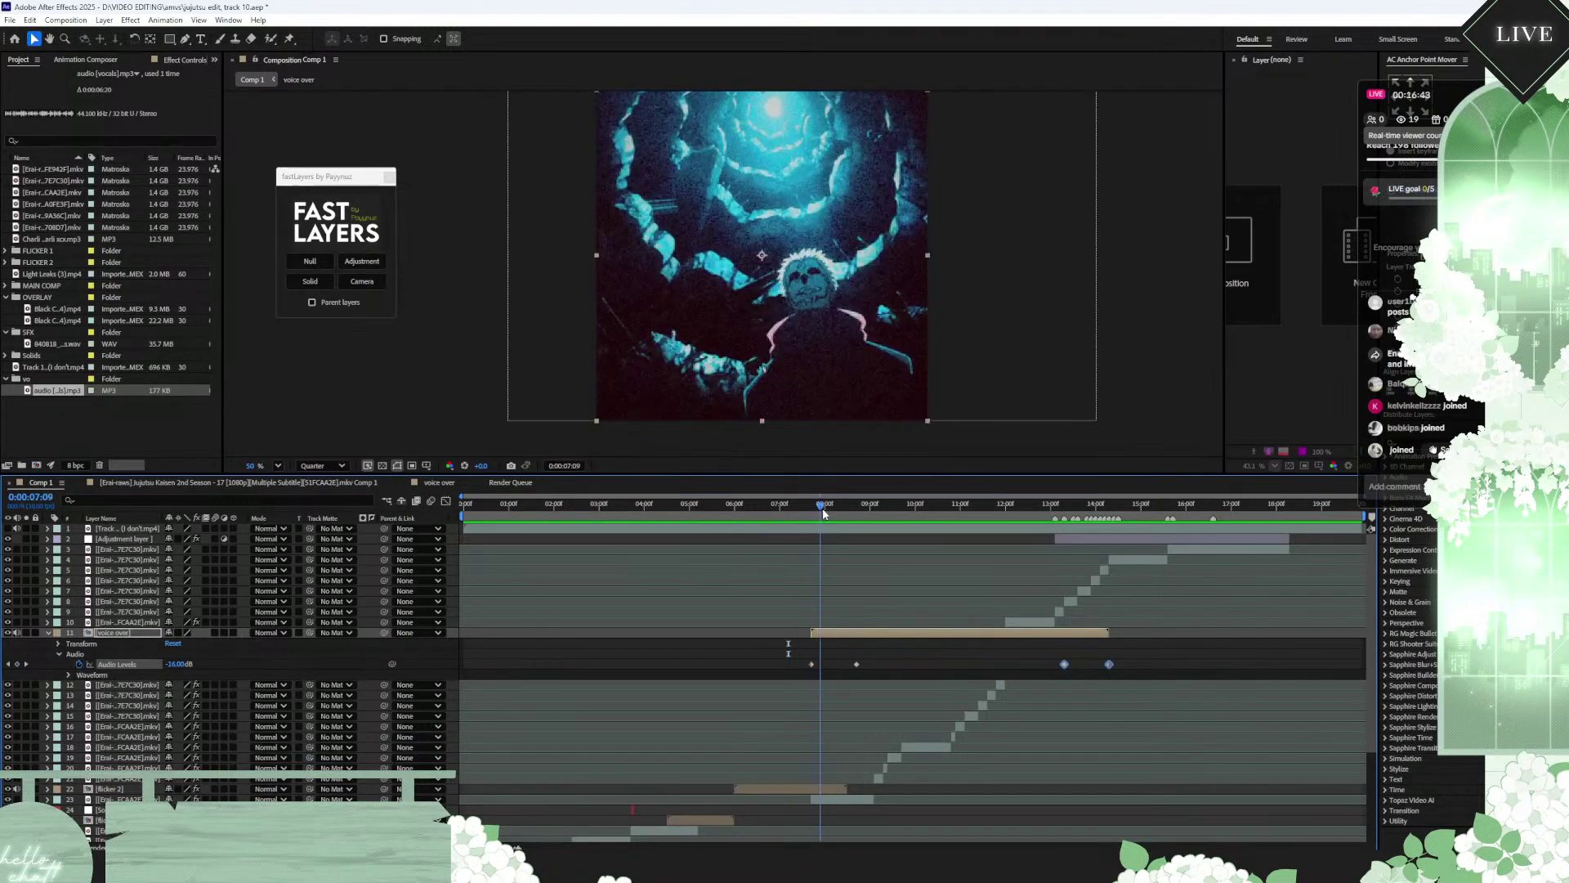
drag(131, 636, 757, 541)
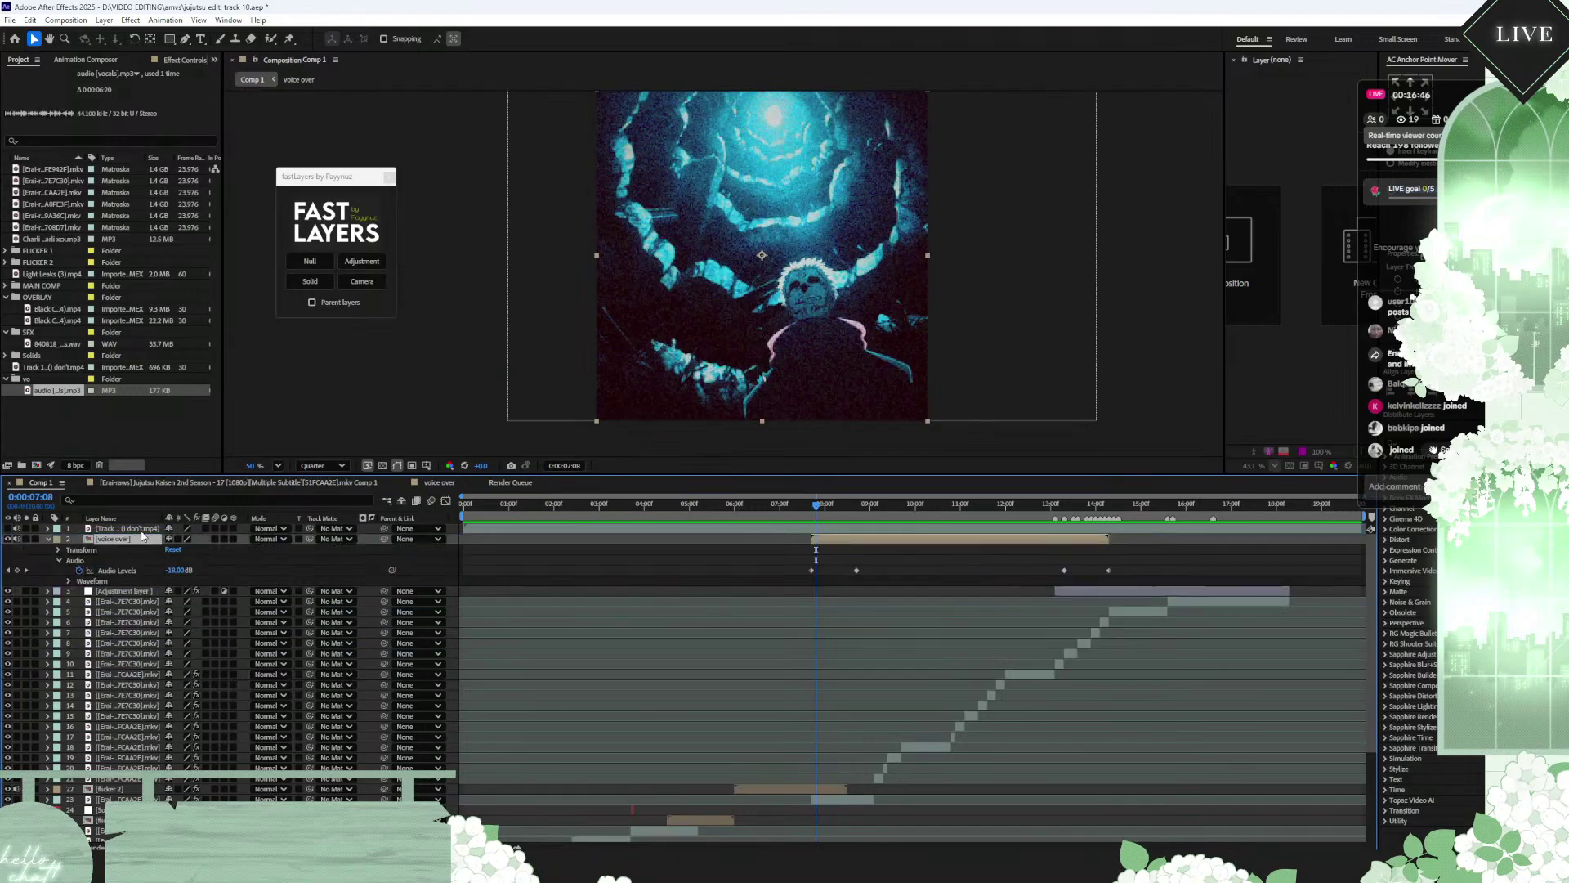
Step: Apply the Bass & Treble audio effect to the voice over layer
click(844, 531)
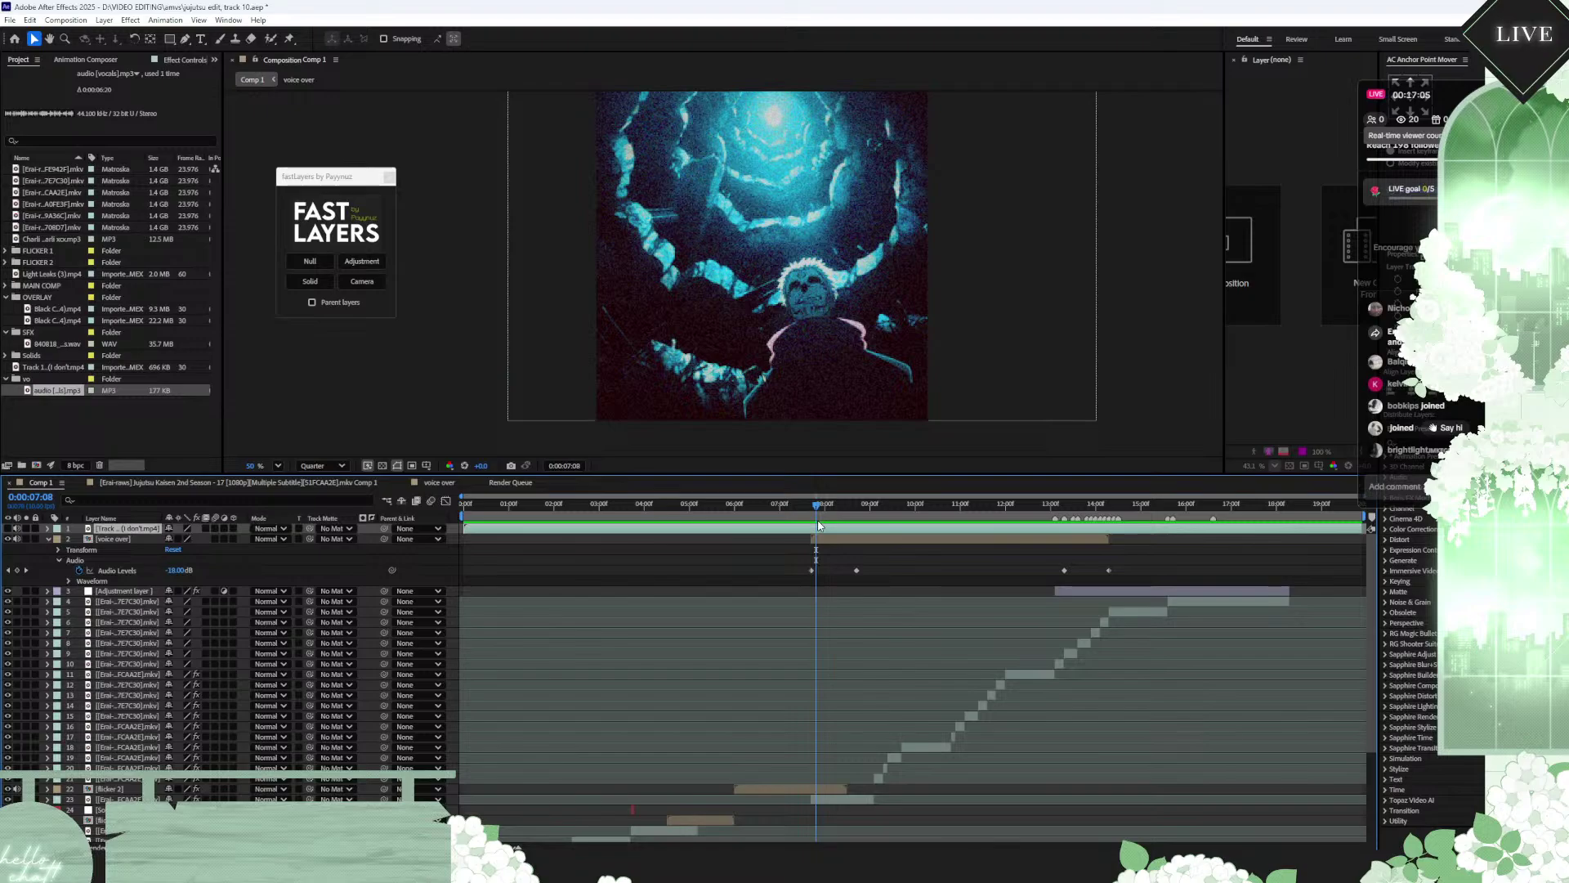
click(851, 546)
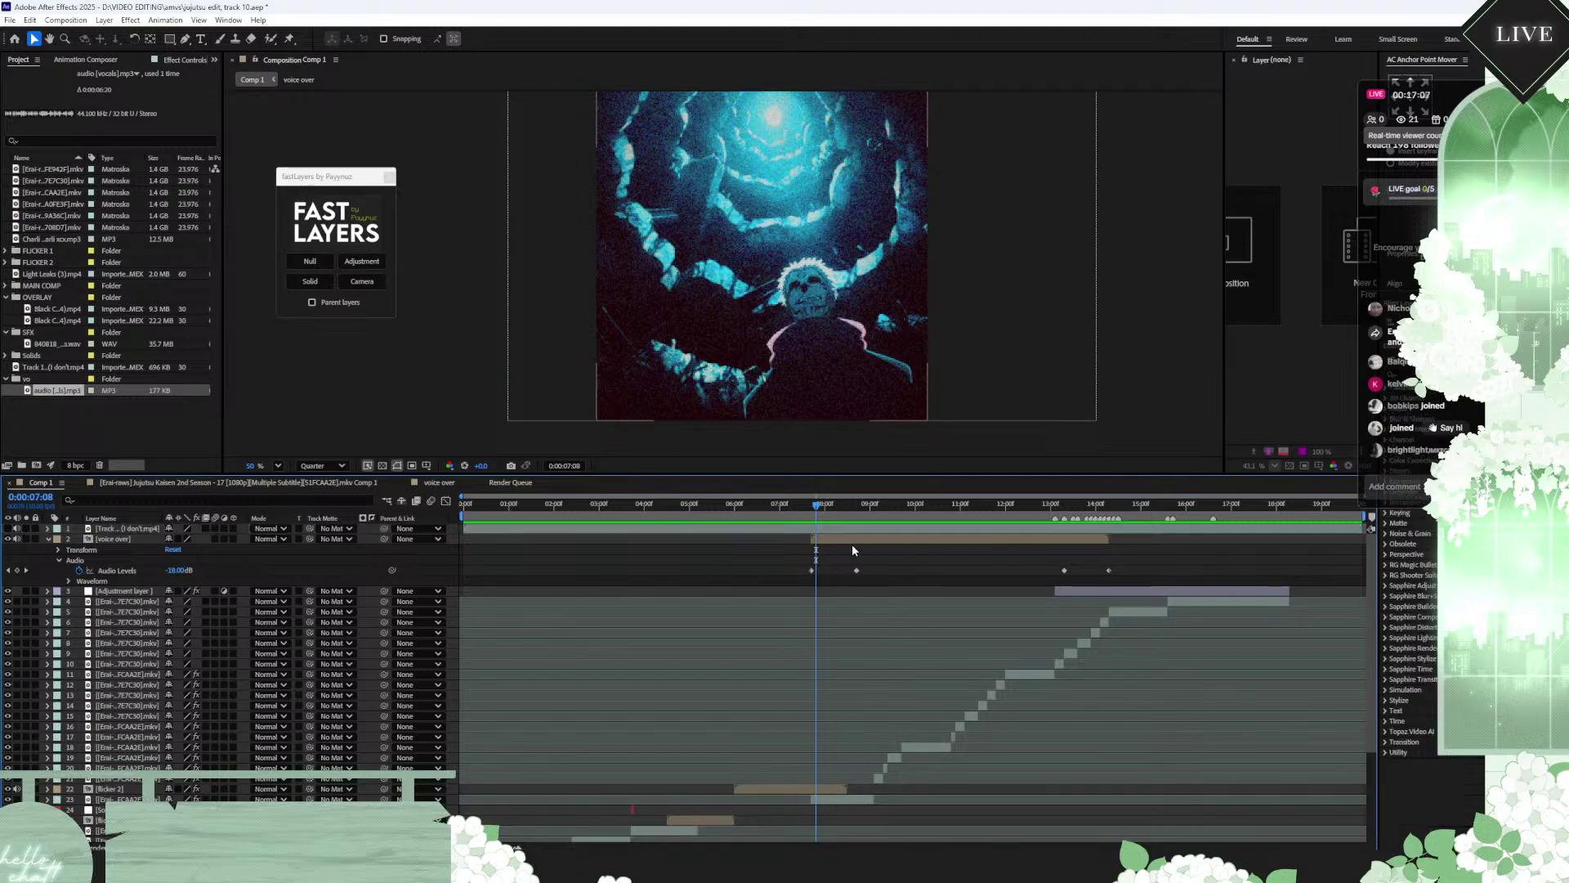
click(851, 543)
click(131, 21)
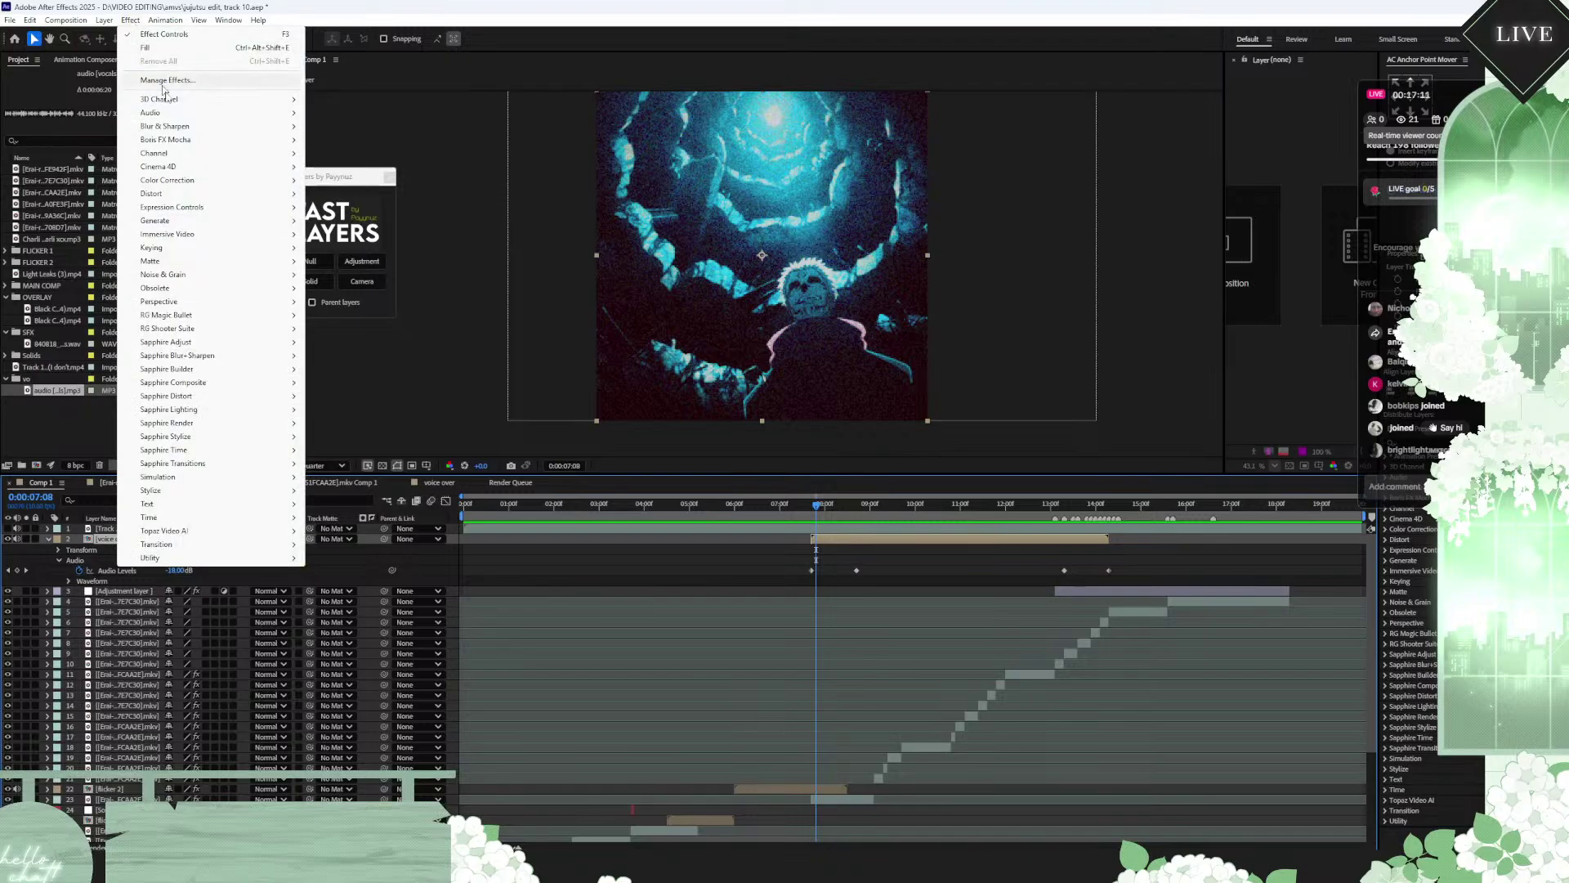
mouse_move(246, 399)
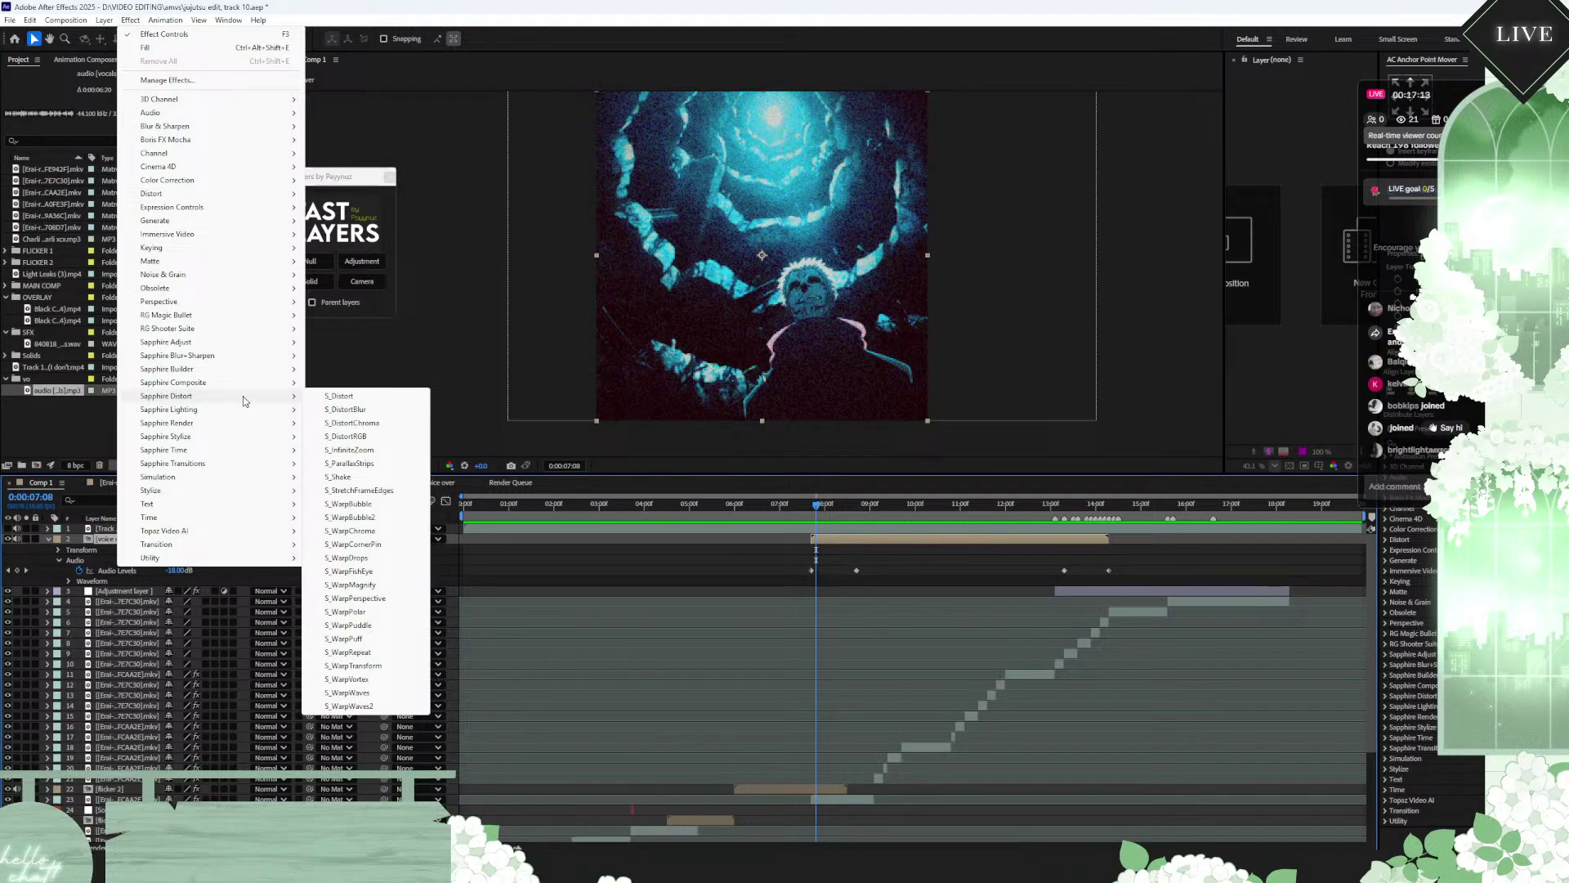
mouse_move(243, 115)
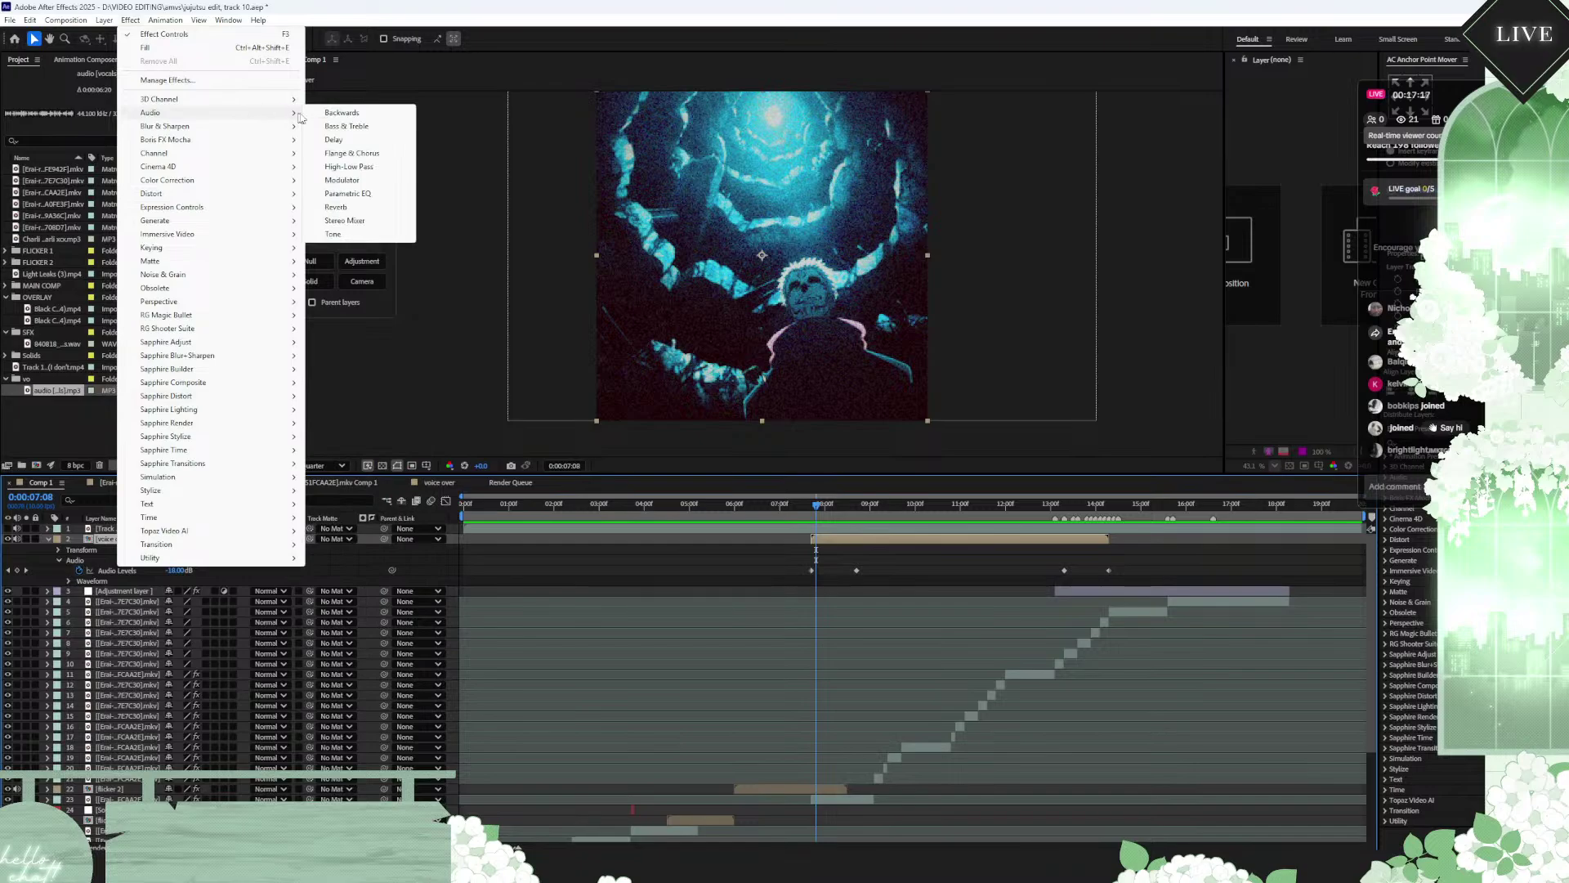
click(347, 127)
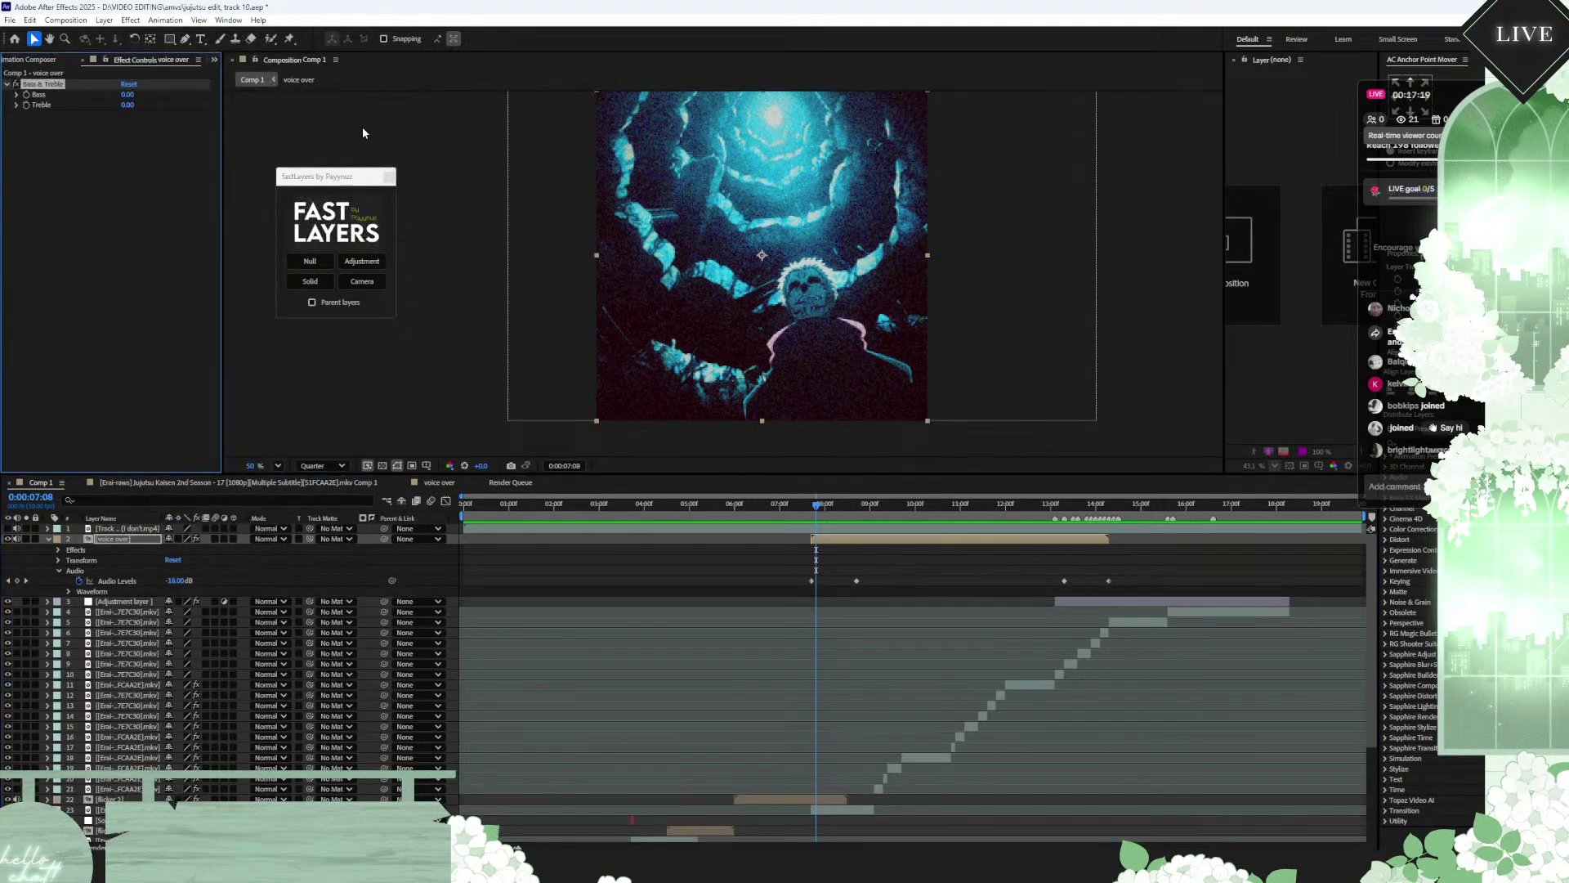
Step: Set Bass and Treble to 5 in the effect and solo the voice over layer
click(127, 96)
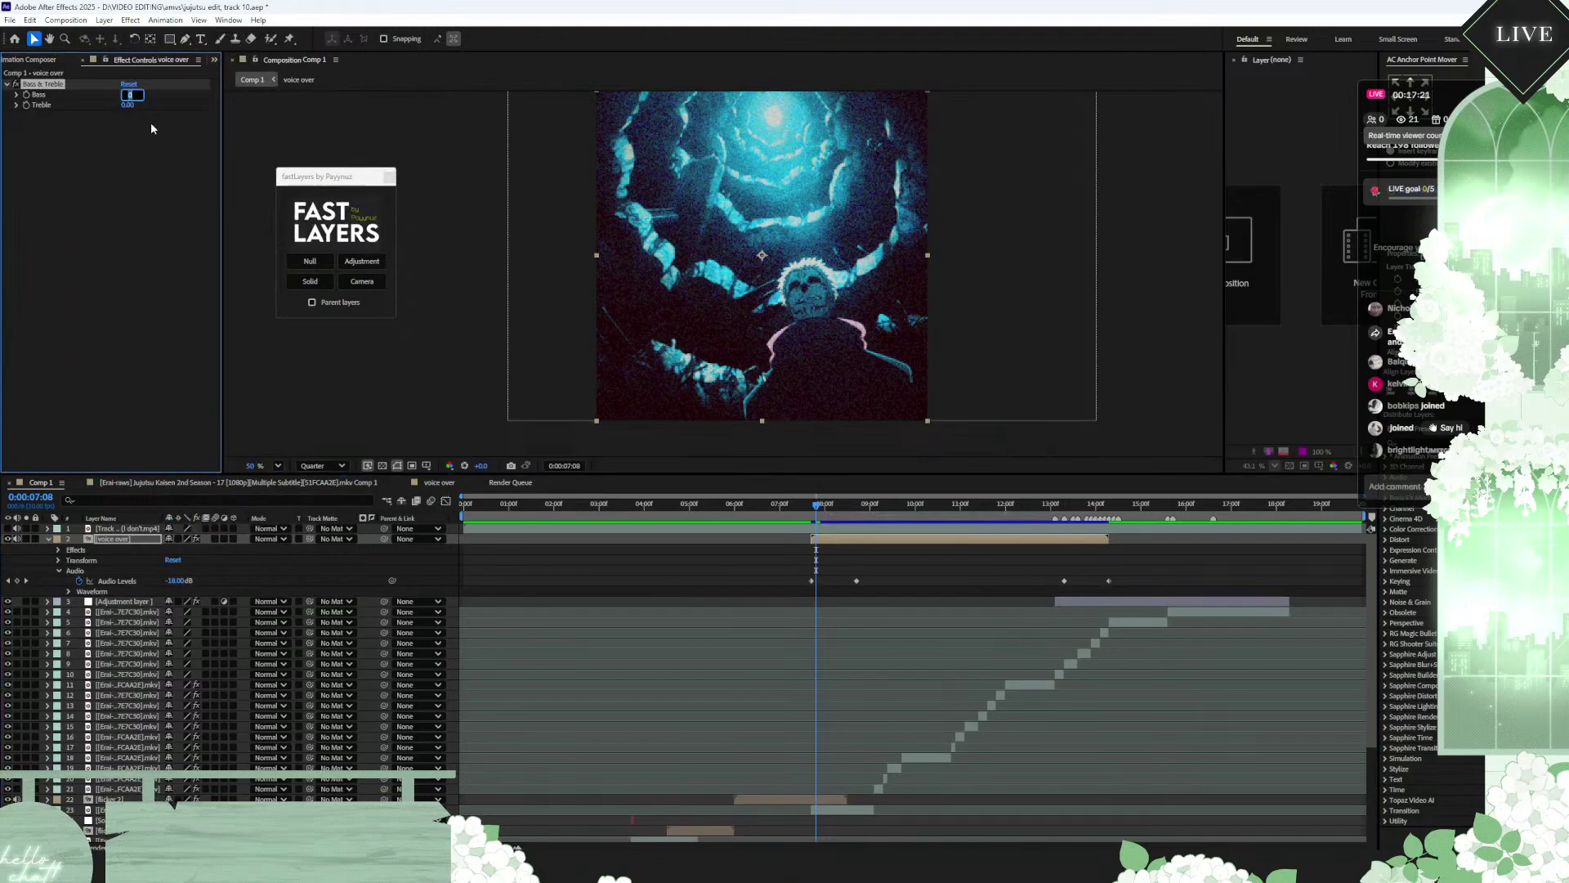
text(5)
click(134, 105)
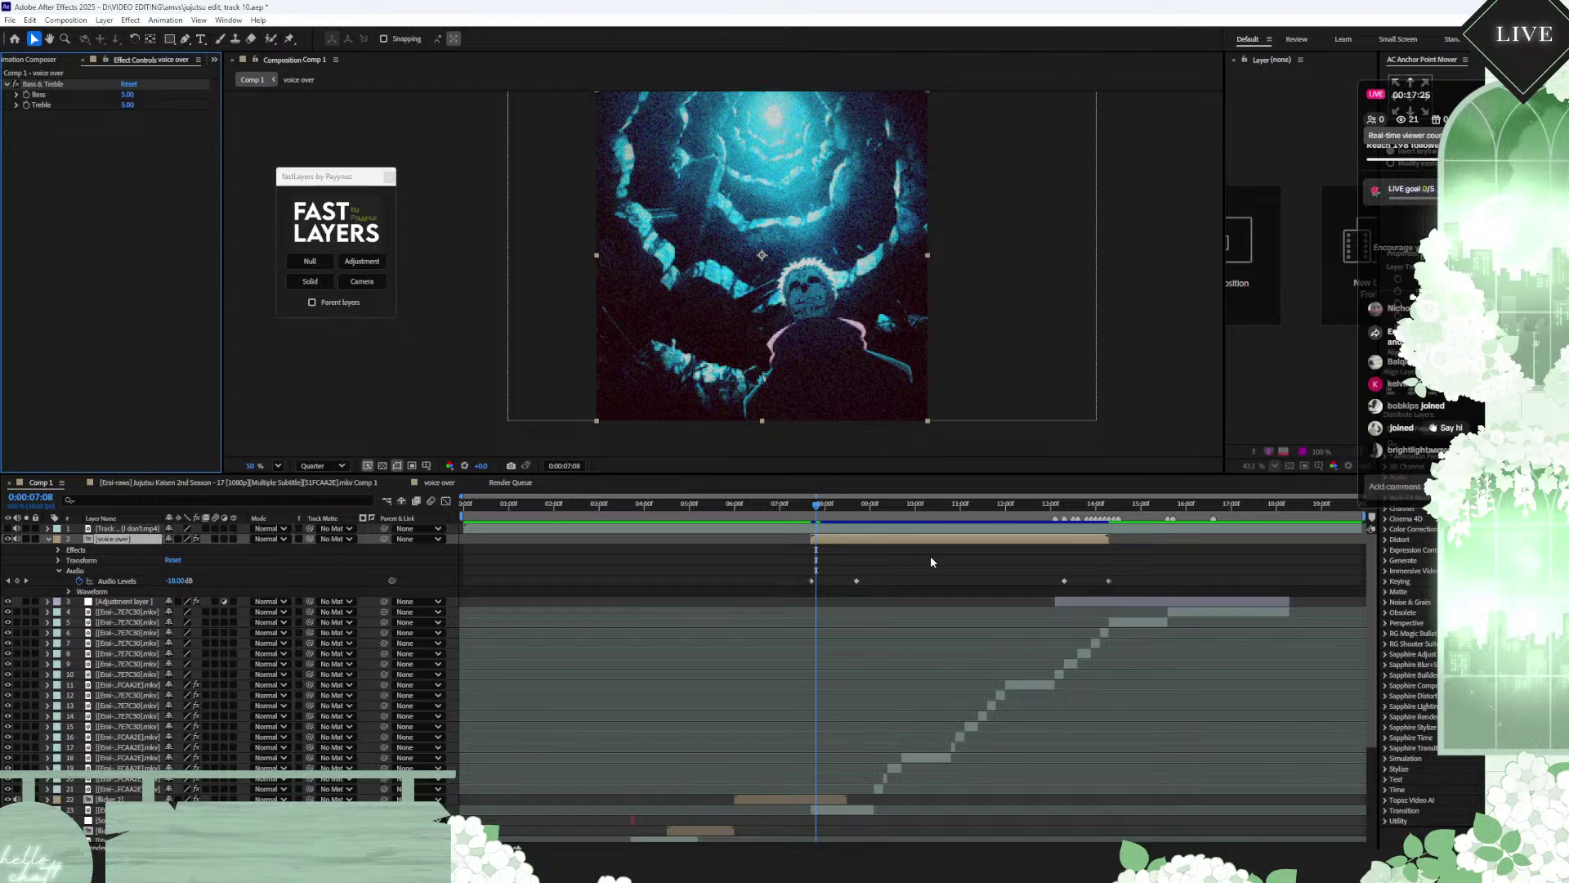
click(26, 538)
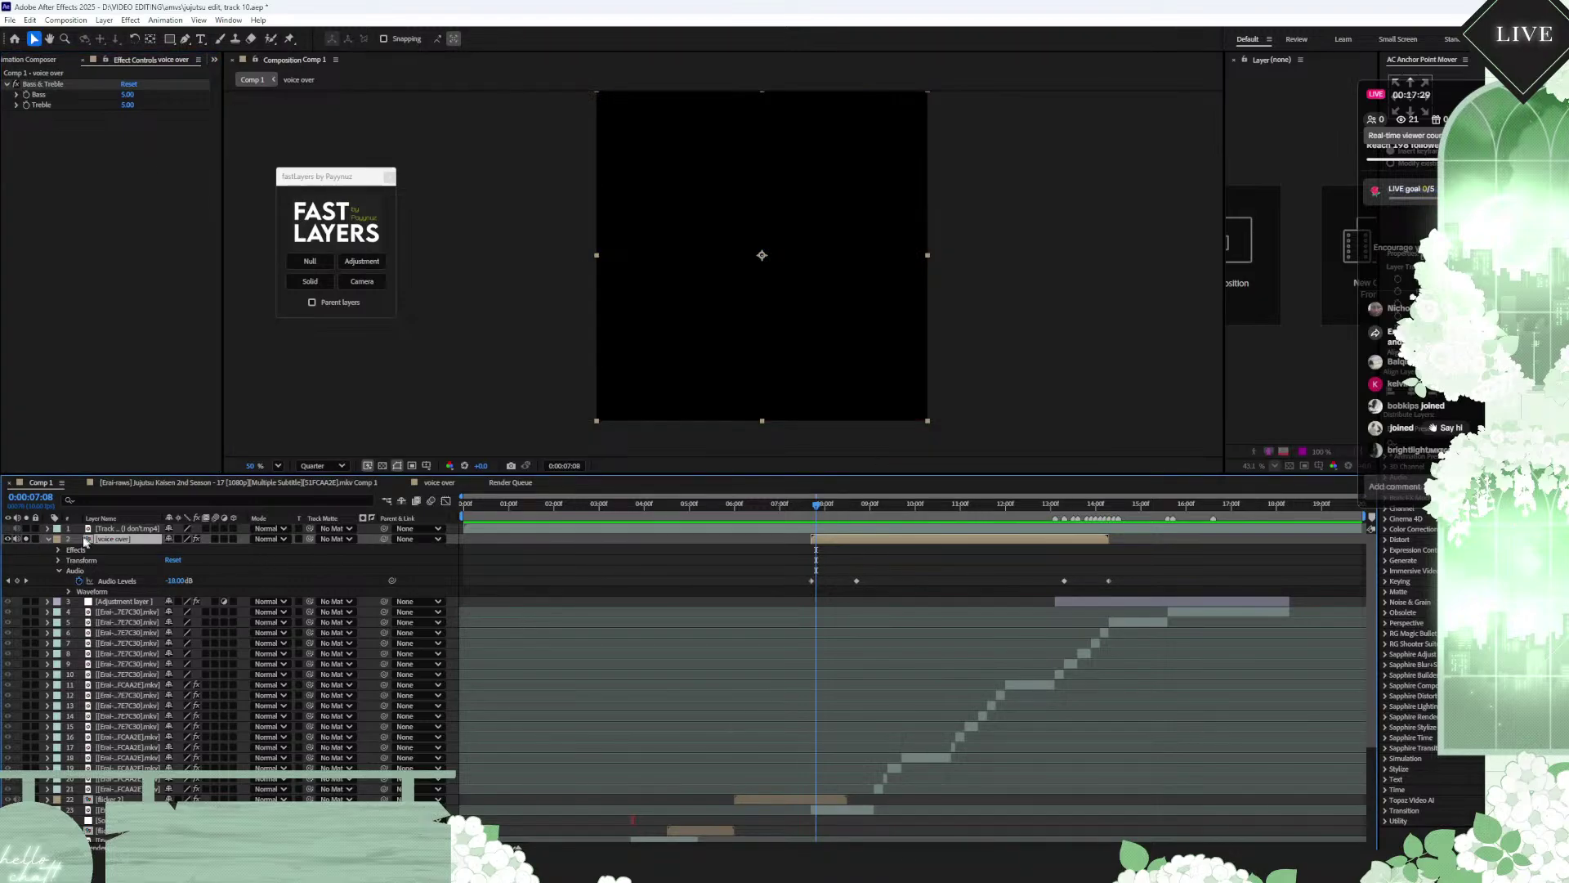
Step: Turn off solo for the voice over layer
click(26, 538)
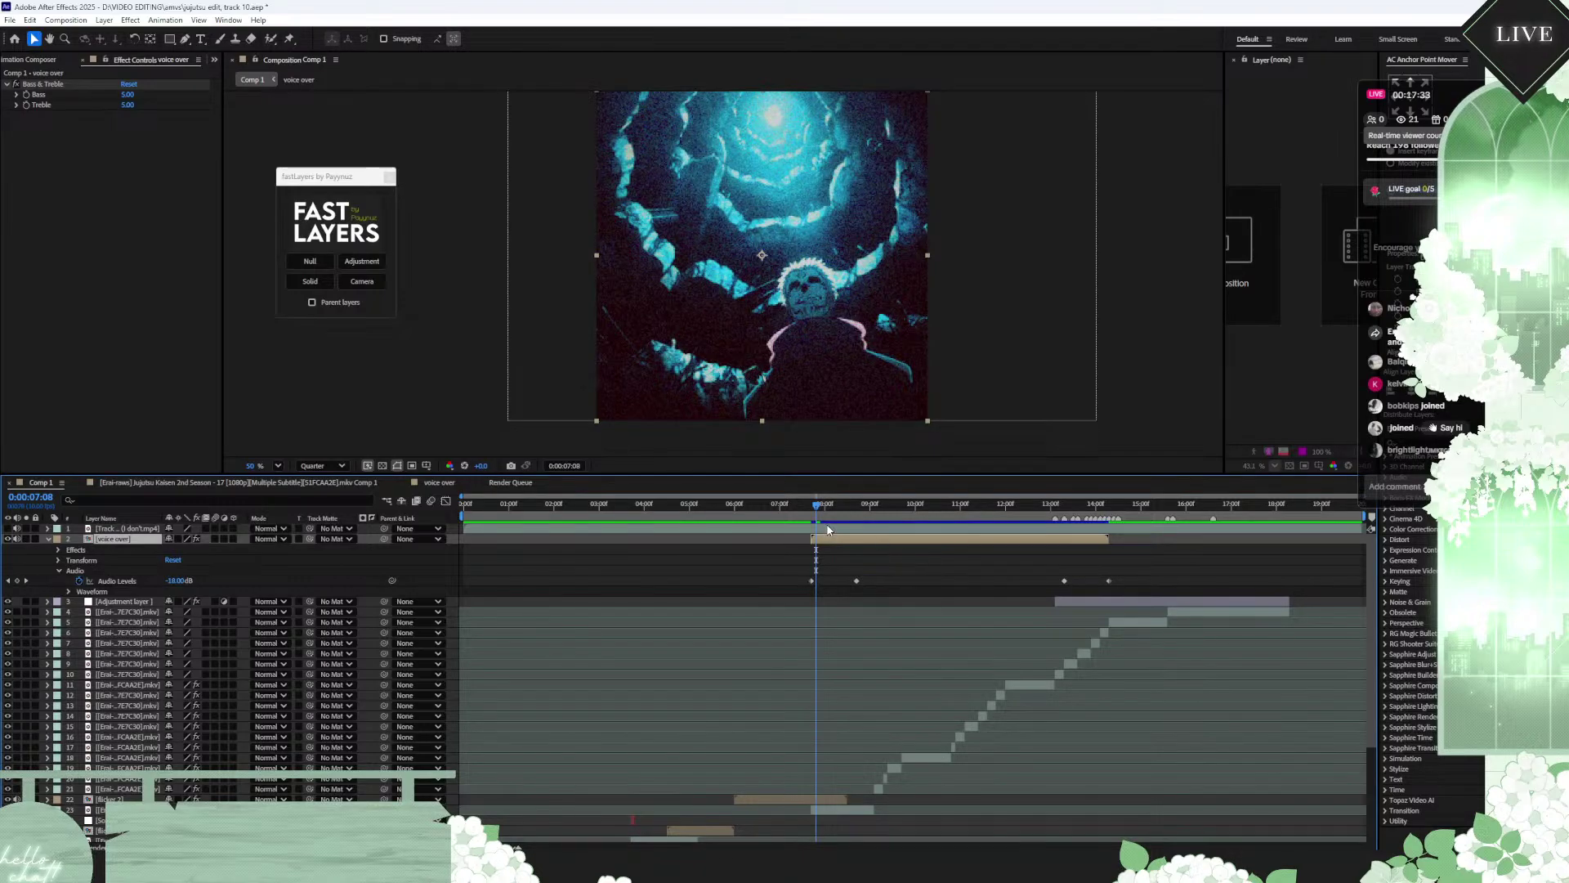
Step: Try the High-Low Pass audio effect on the music track layer and remove it
click(837, 530)
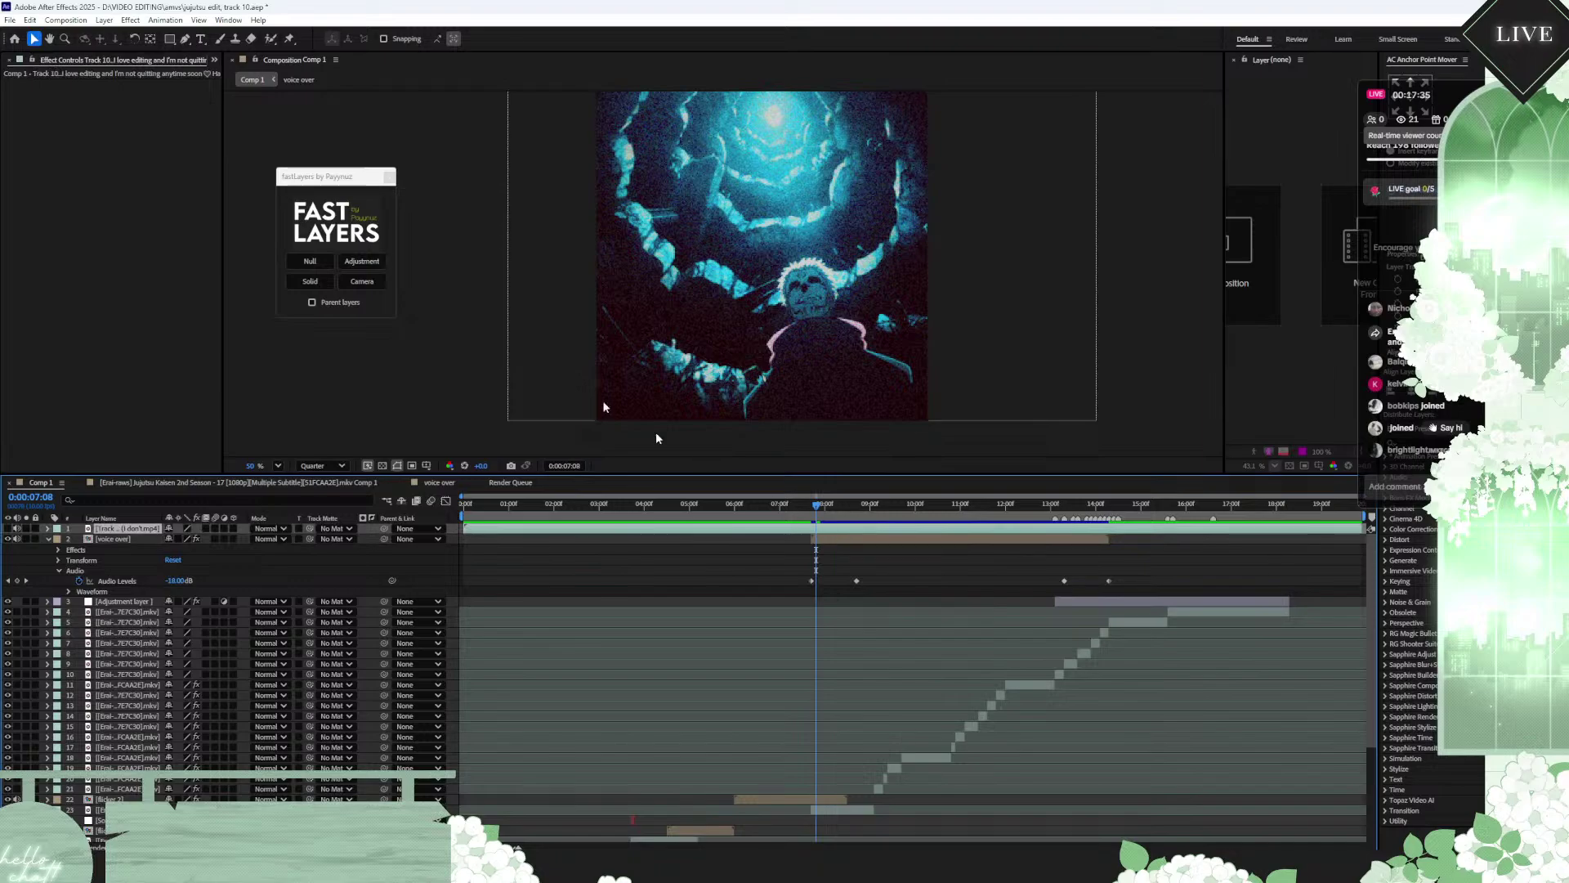
click(130, 20)
mouse_move(198, 116)
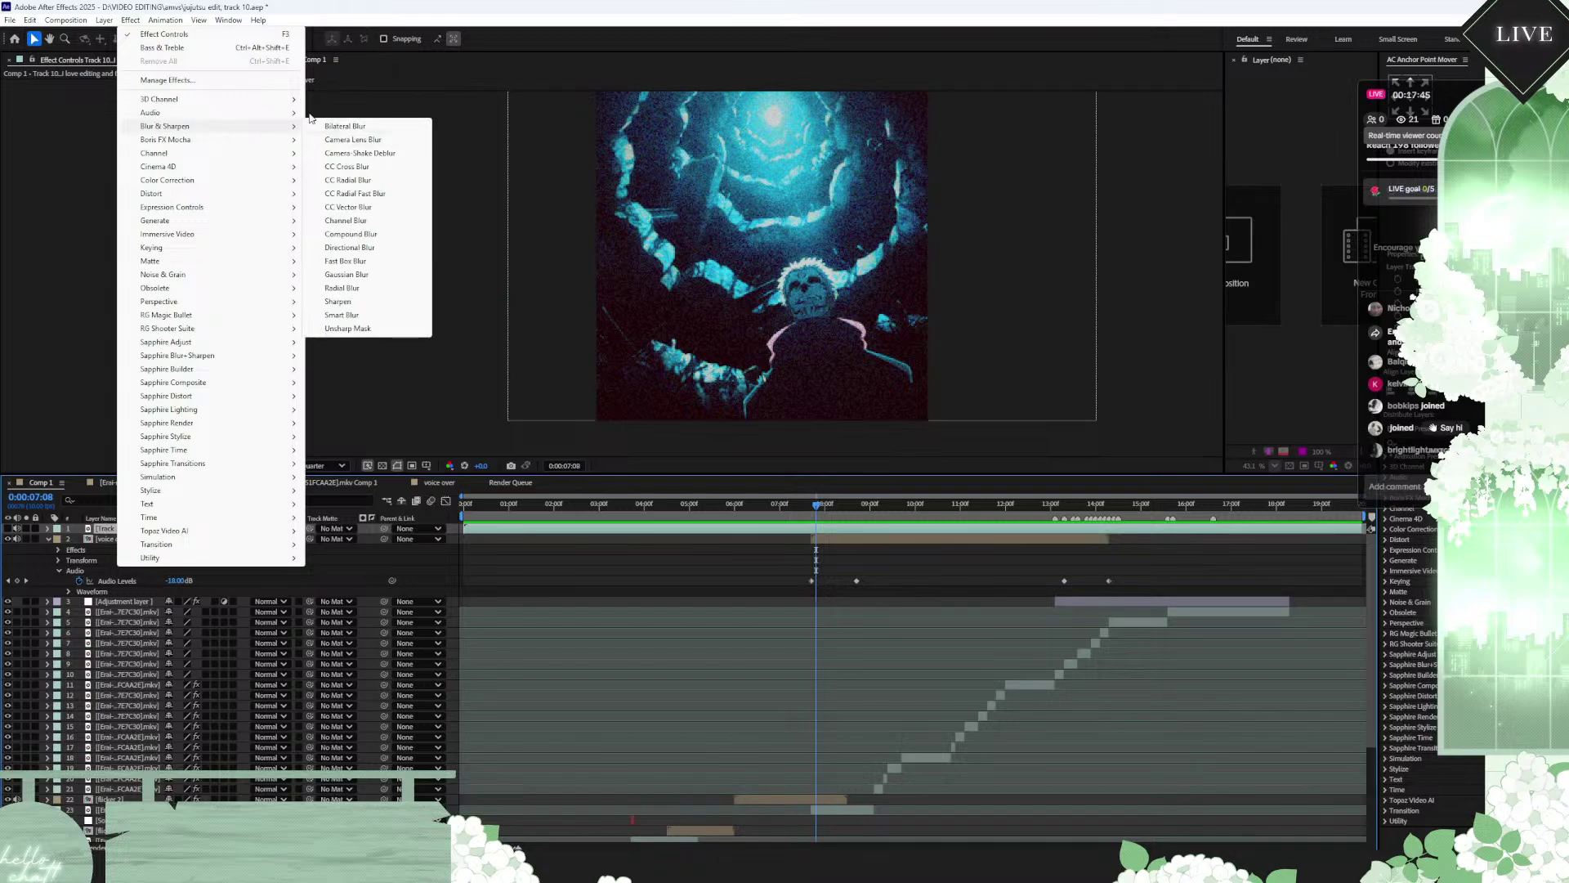
mouse_move(296, 104)
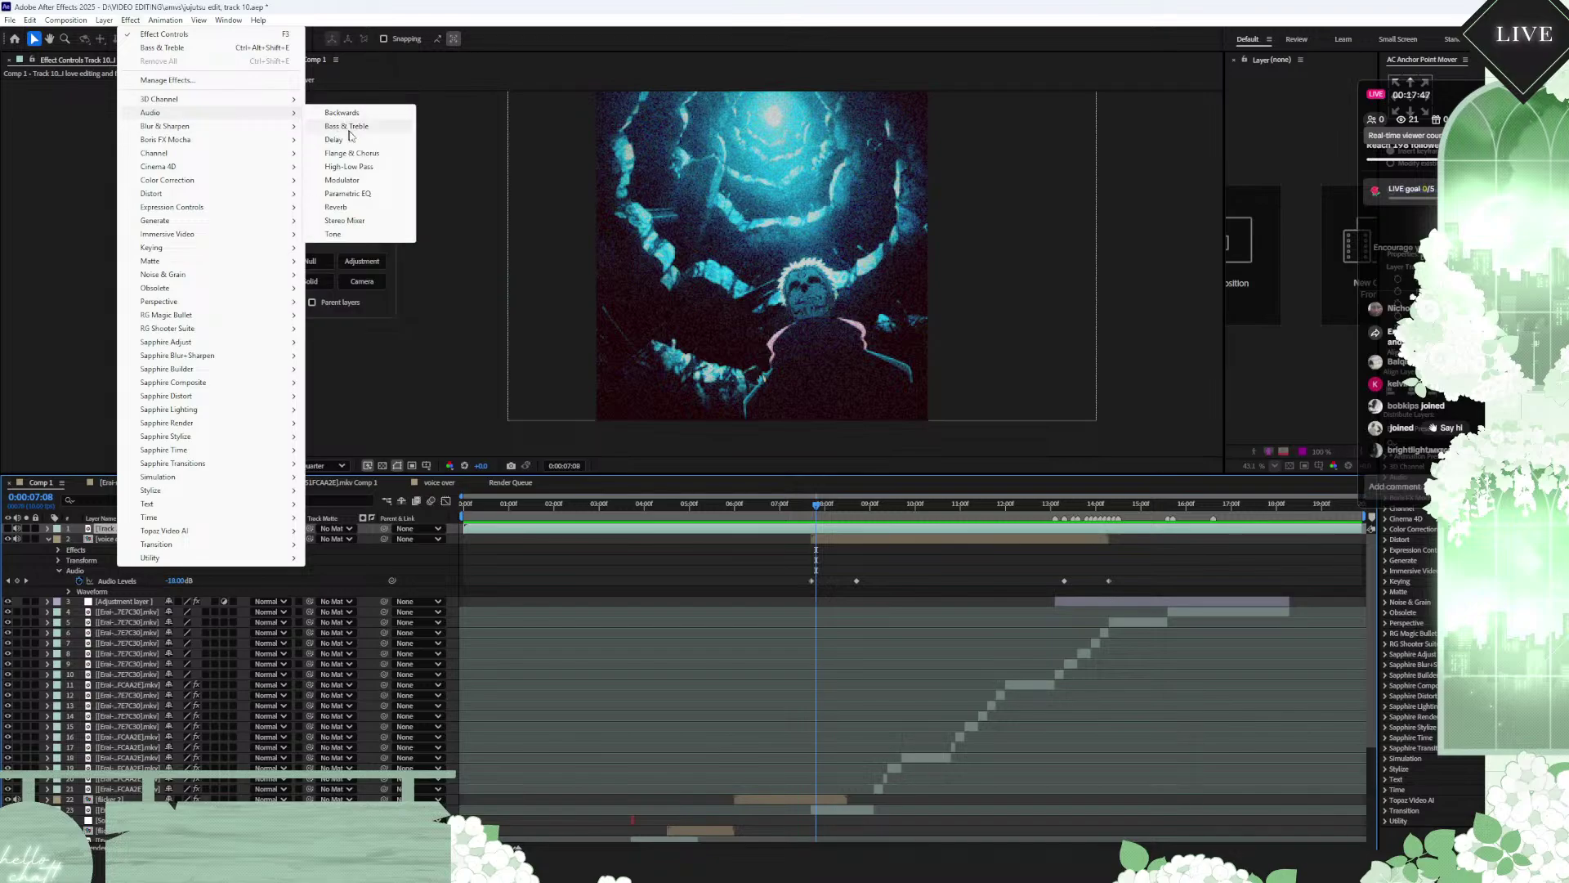
click(365, 166)
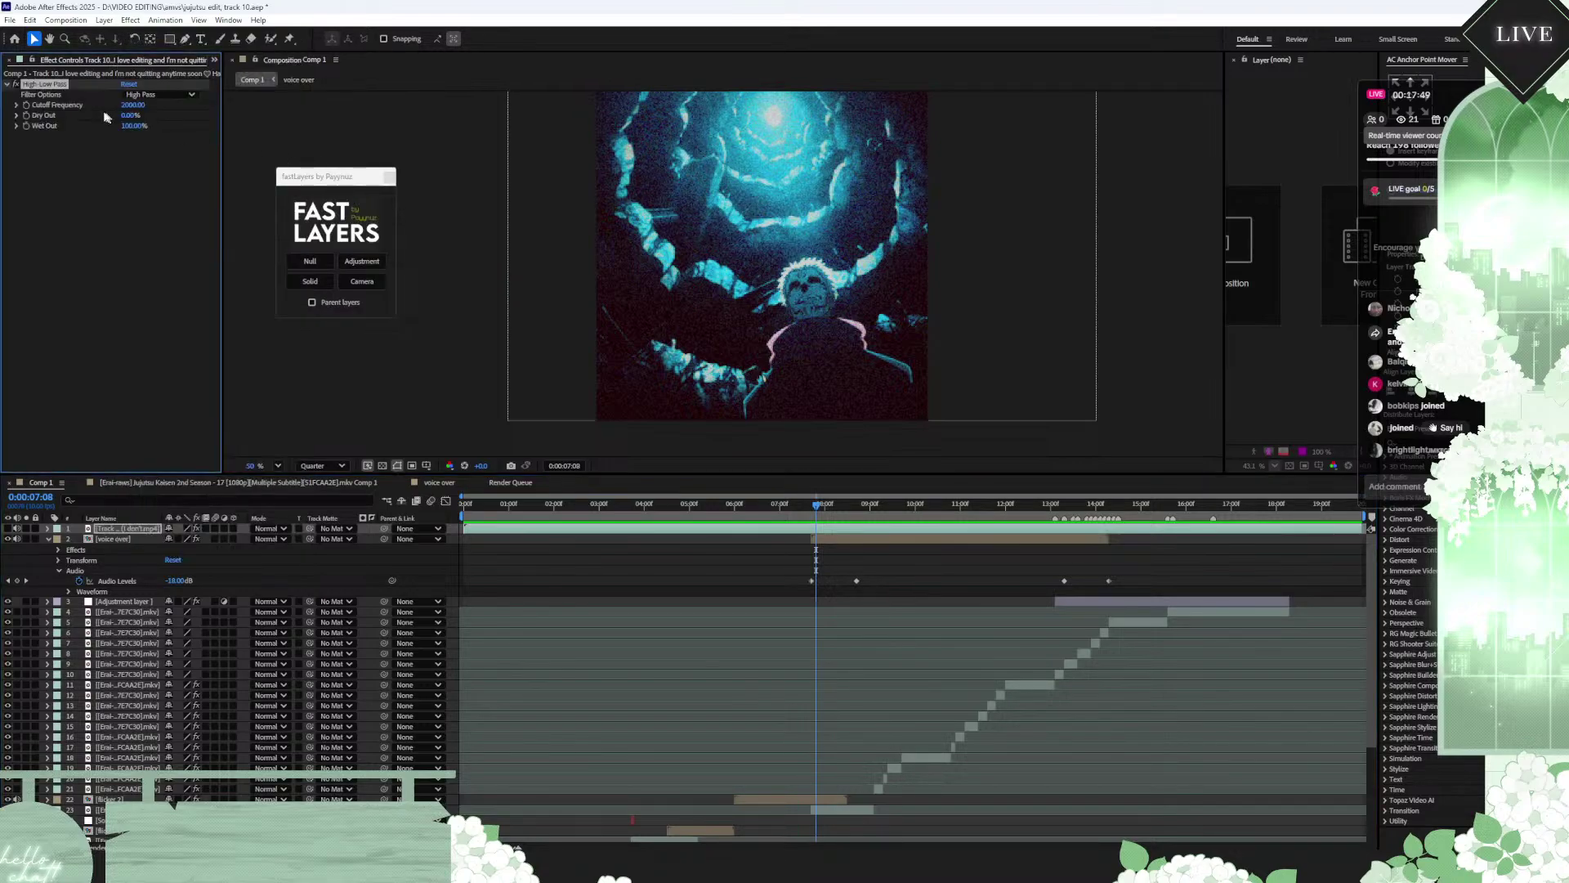
key(Delete)
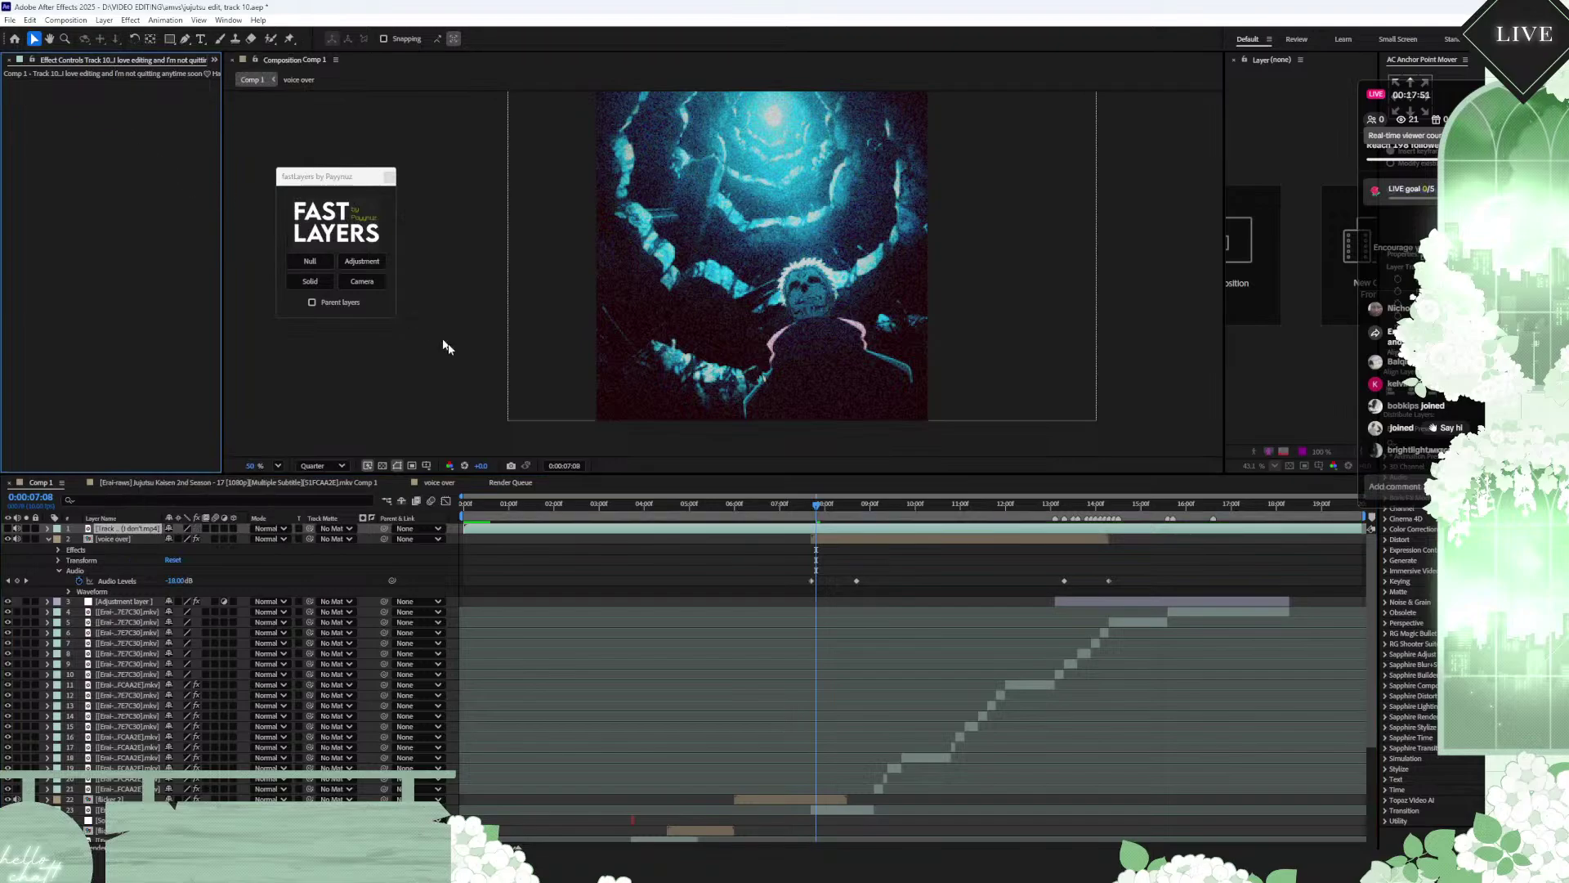
Step: Keyframe the music track's Audio Levels at 0:00:07:04 and set them to -20 dB at 0:00:08:01 for a fade-down
drag(820, 511, 799, 511)
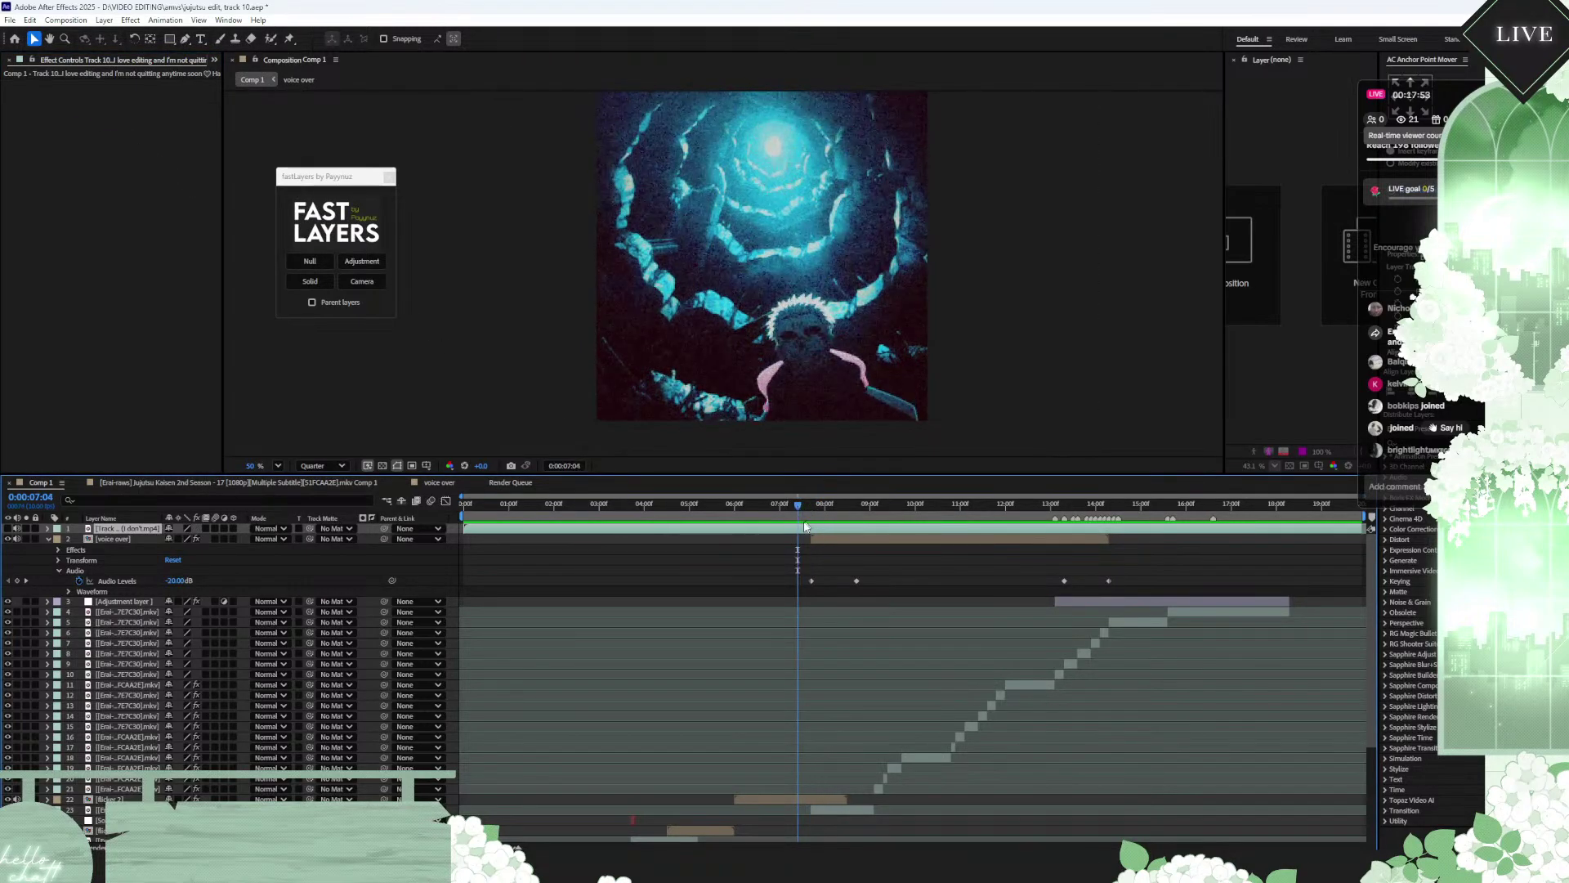
click(47, 529)
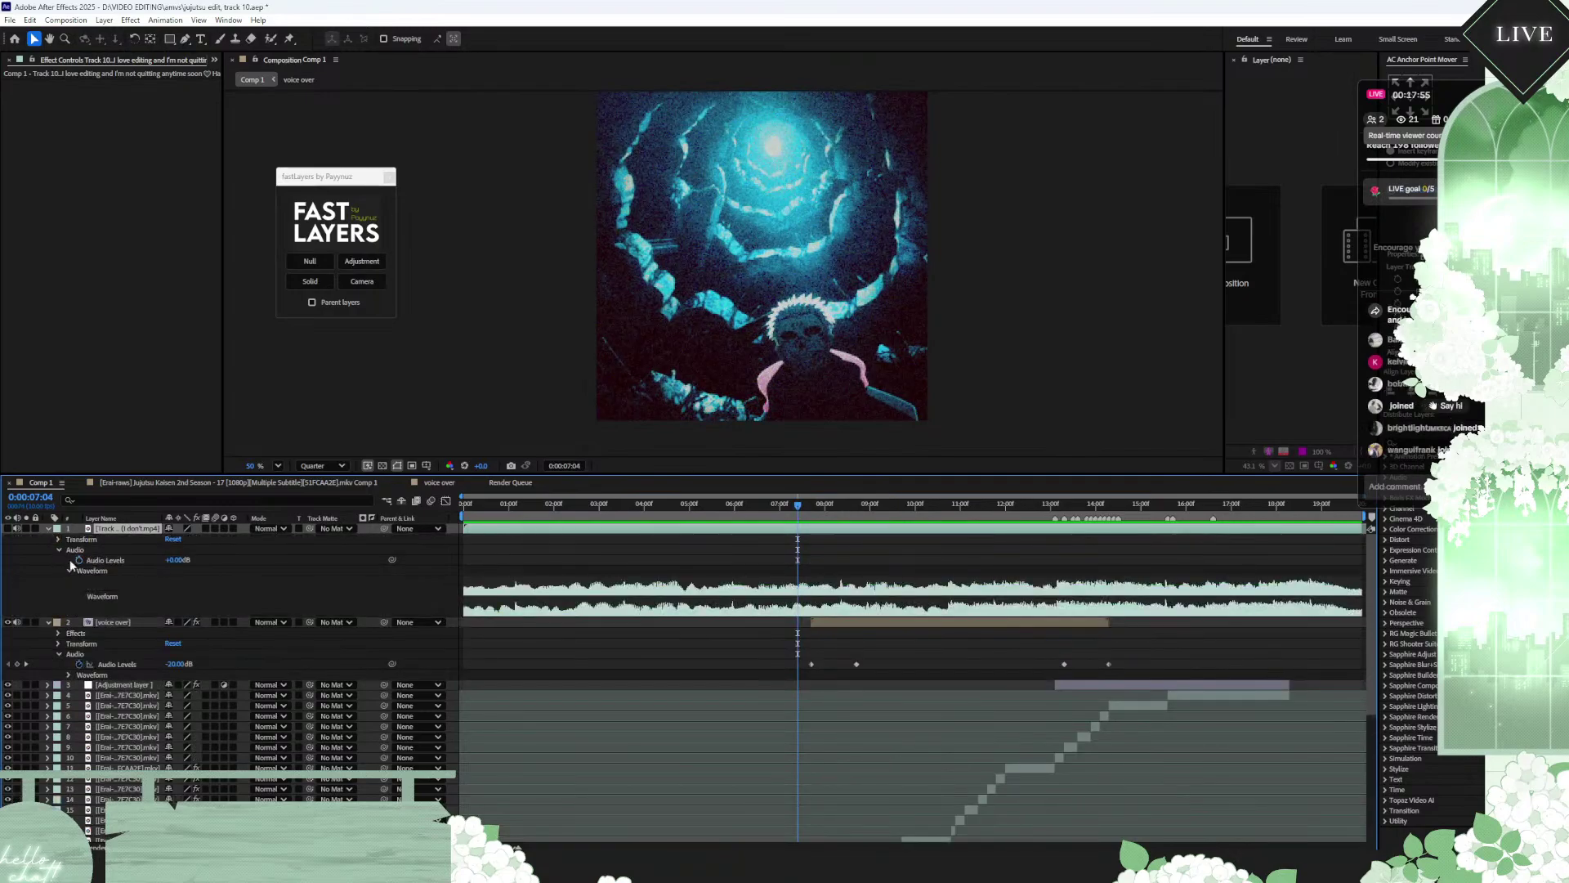
click(79, 560)
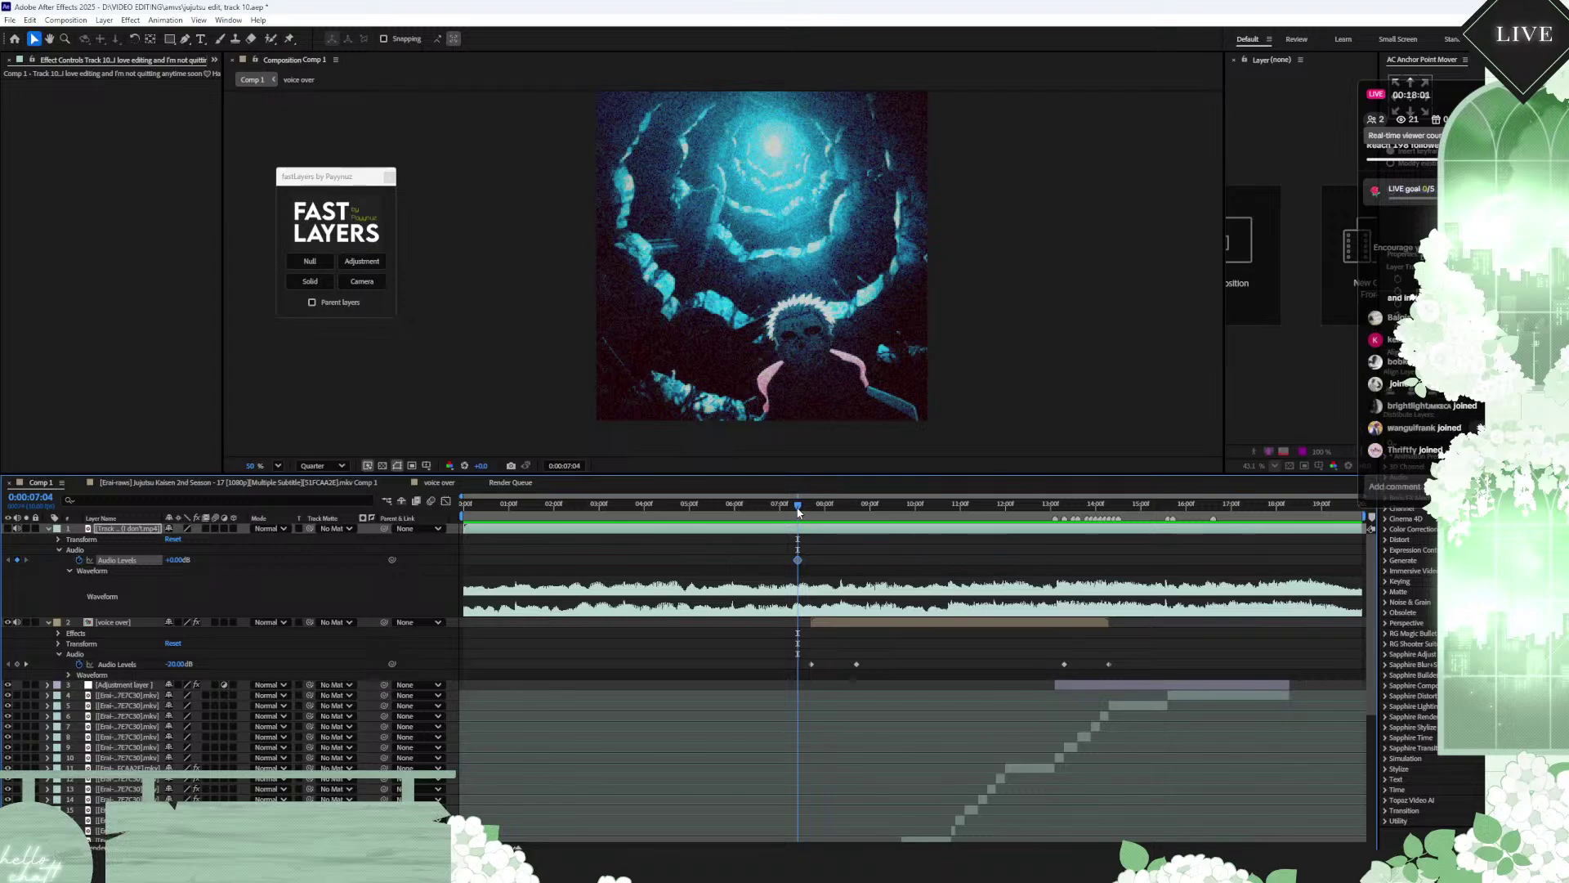
drag(800, 512, 830, 512)
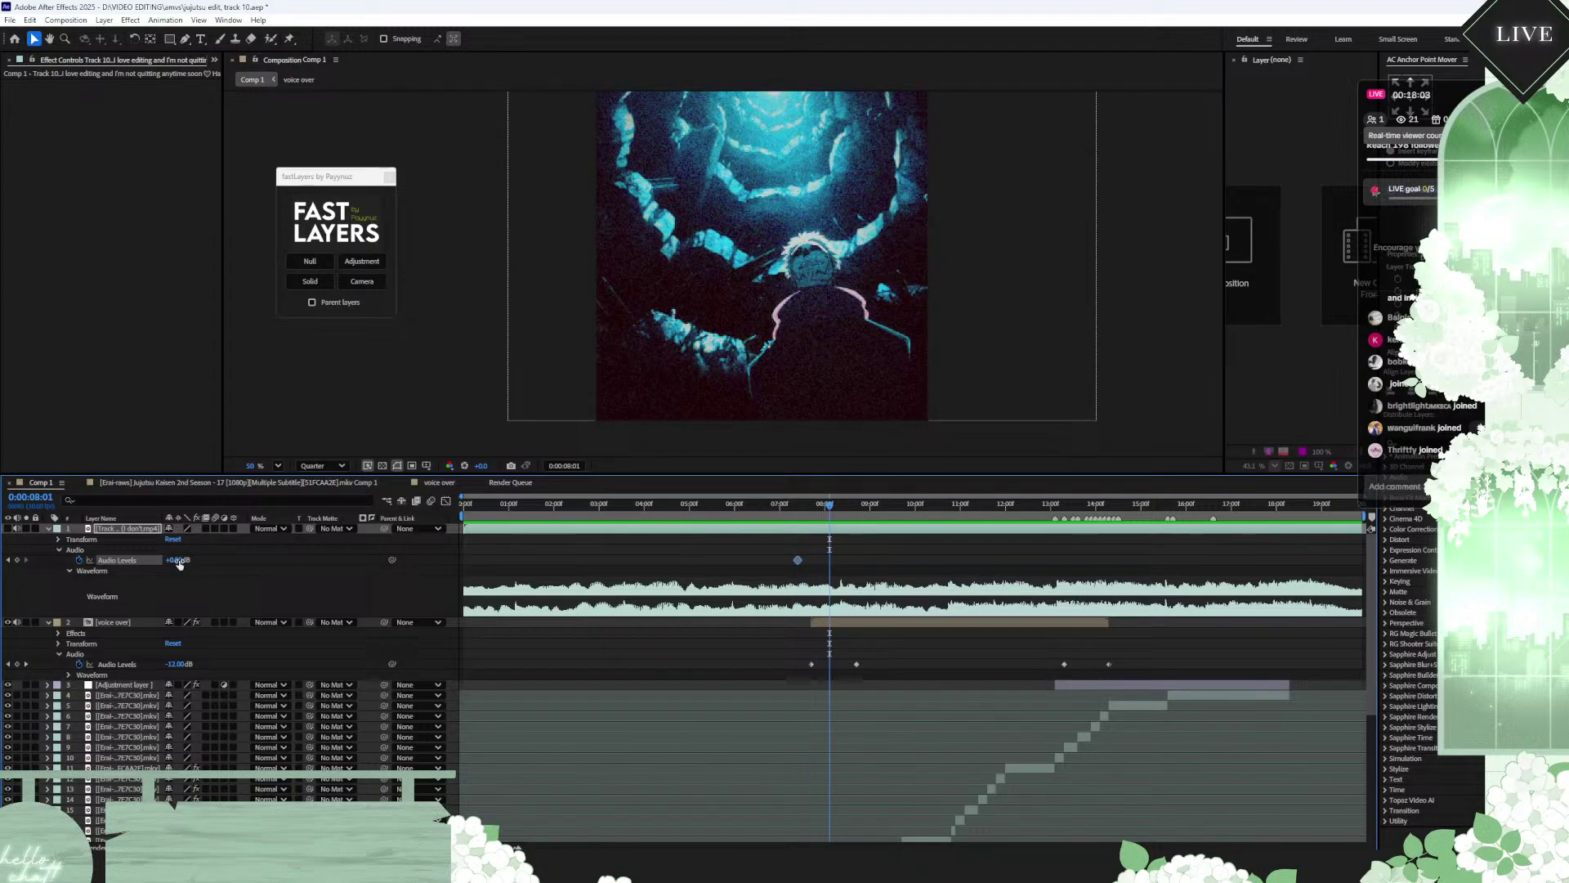
click(178, 561)
text(-20)
key(Return)
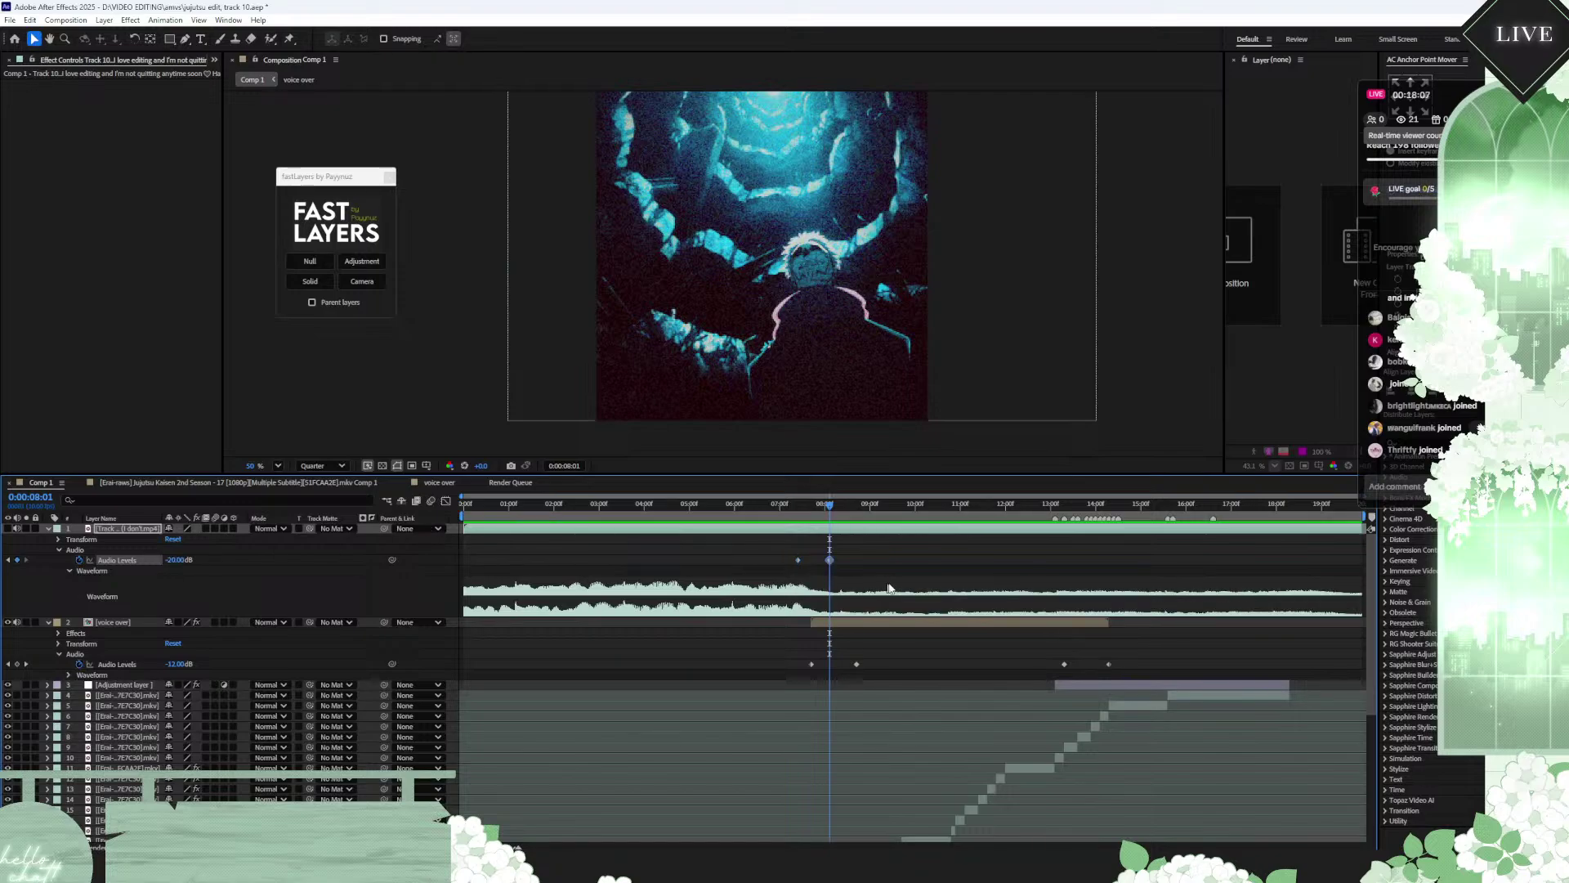
Step: Paste a time-reversed copy of the music track's two Audio Levels keyframes, ending where the voice over layer ends
drag(878, 567, 771, 547)
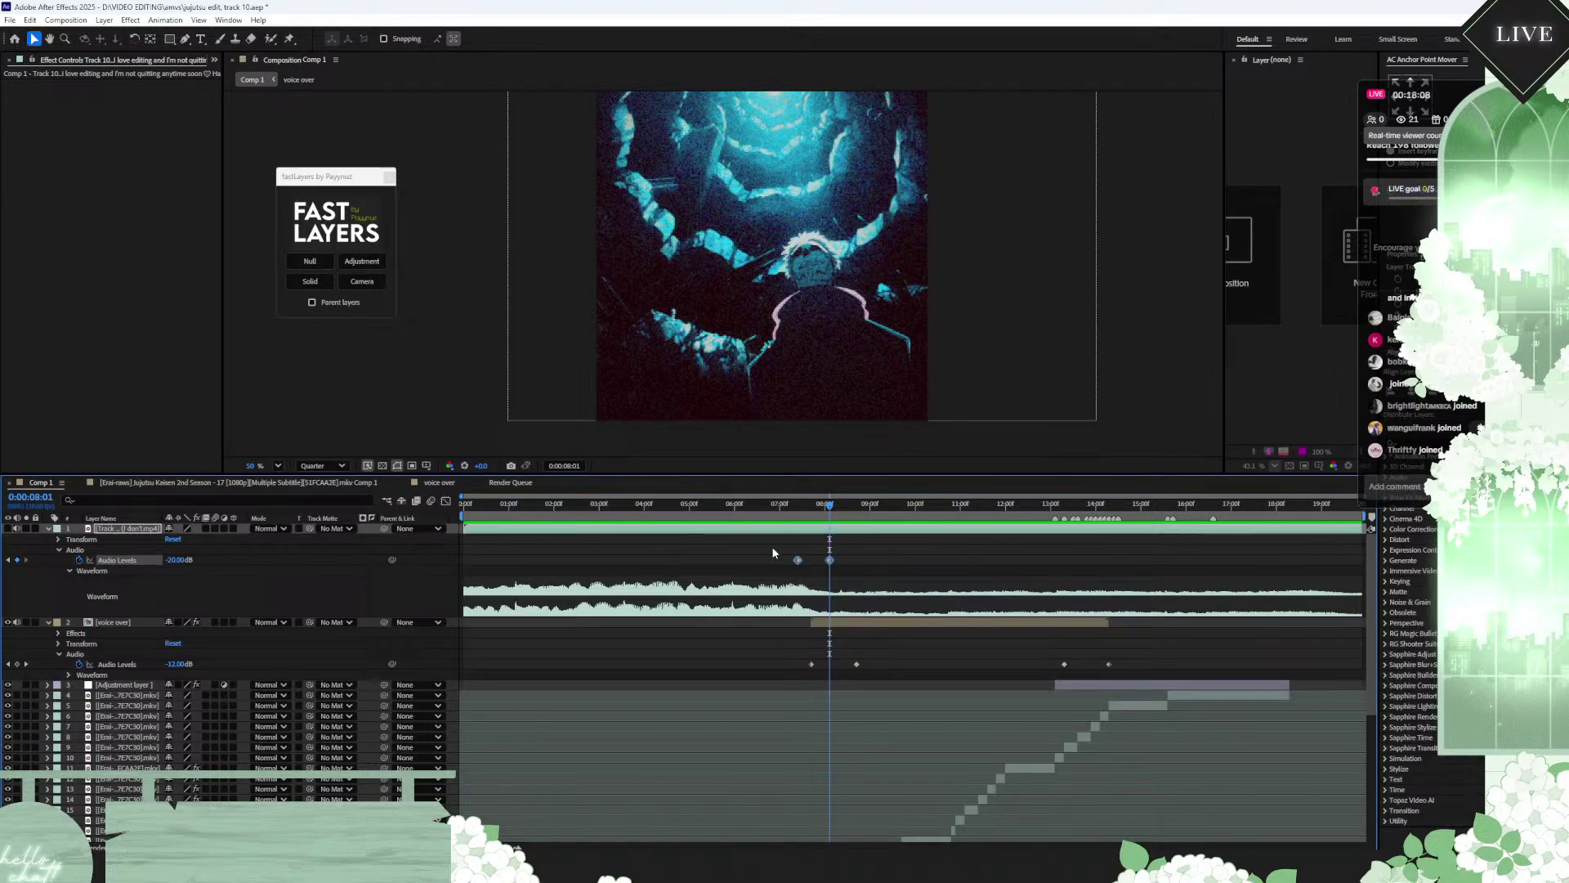
click(1047, 511)
key(ctrl+v)
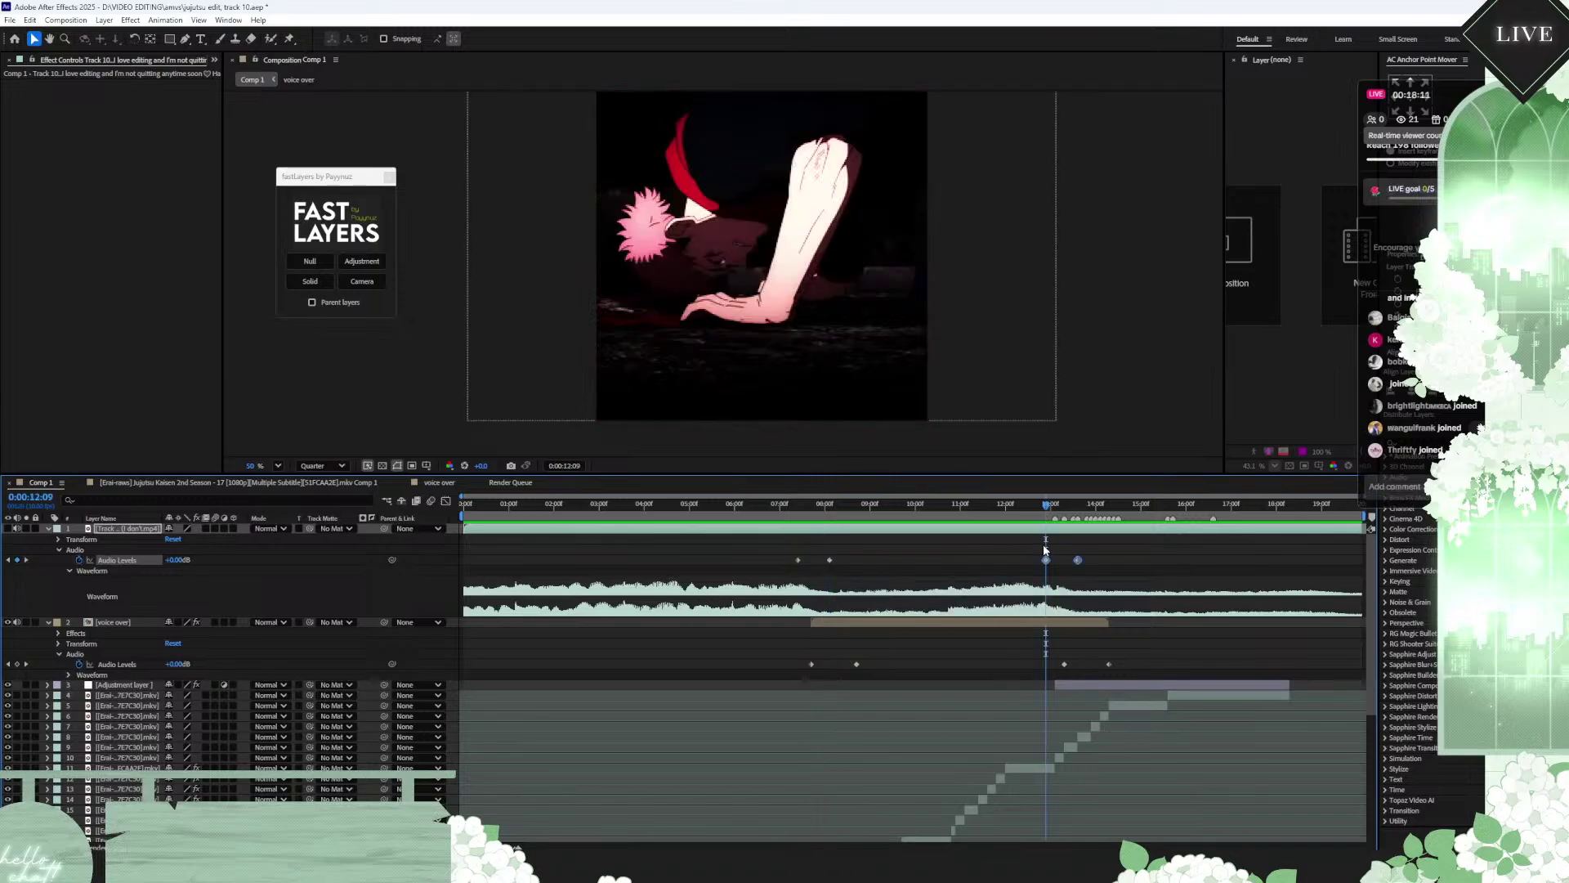
right_click(1047, 560)
mouse_move(1095, 747)
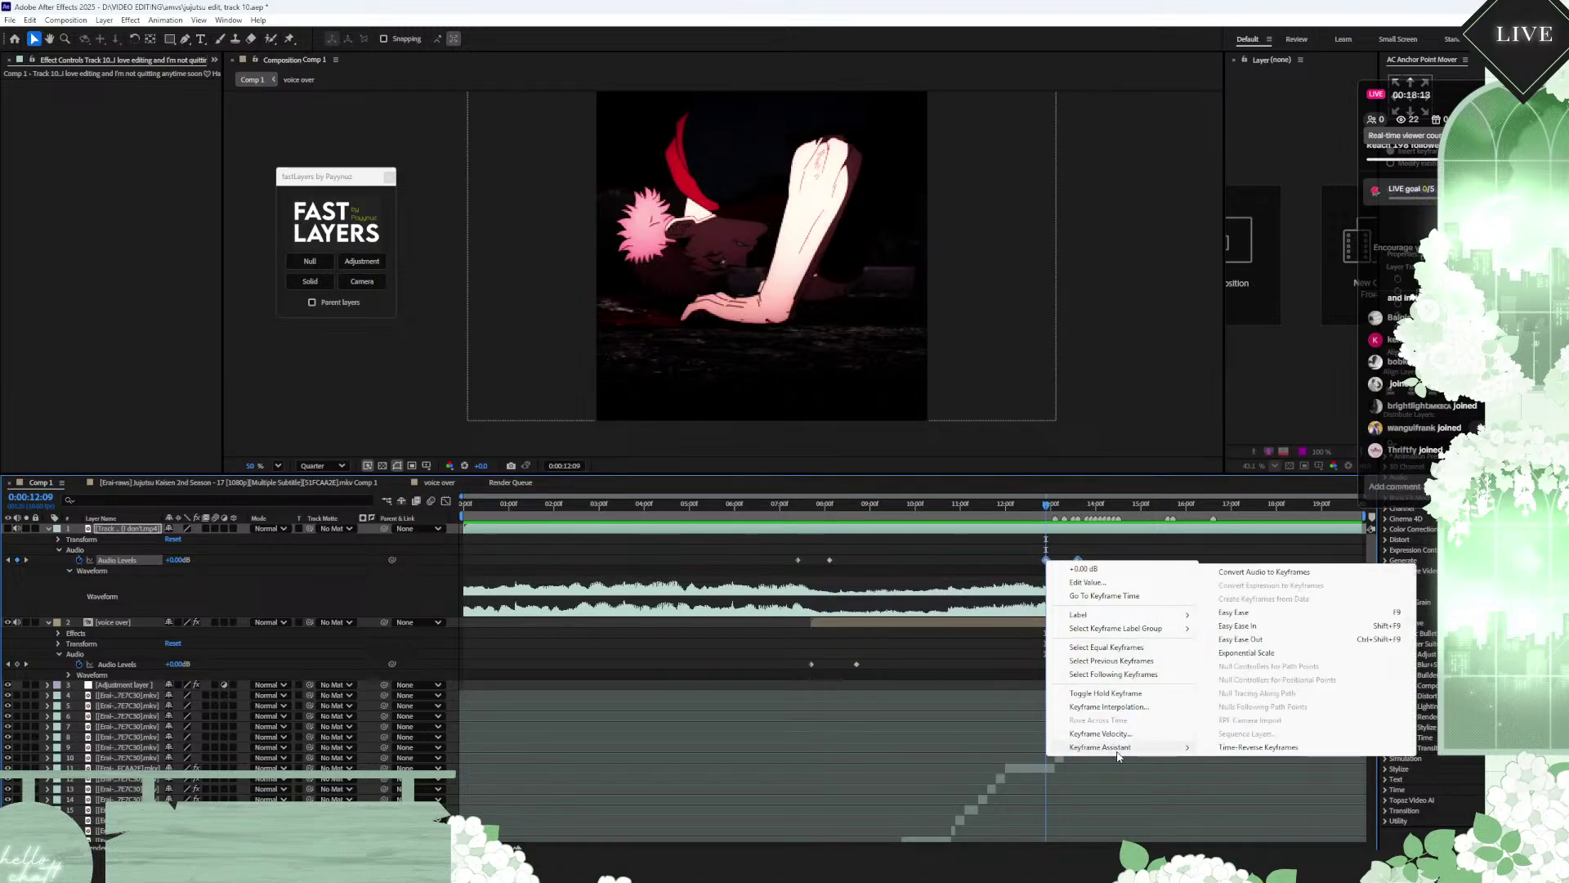
click(1253, 749)
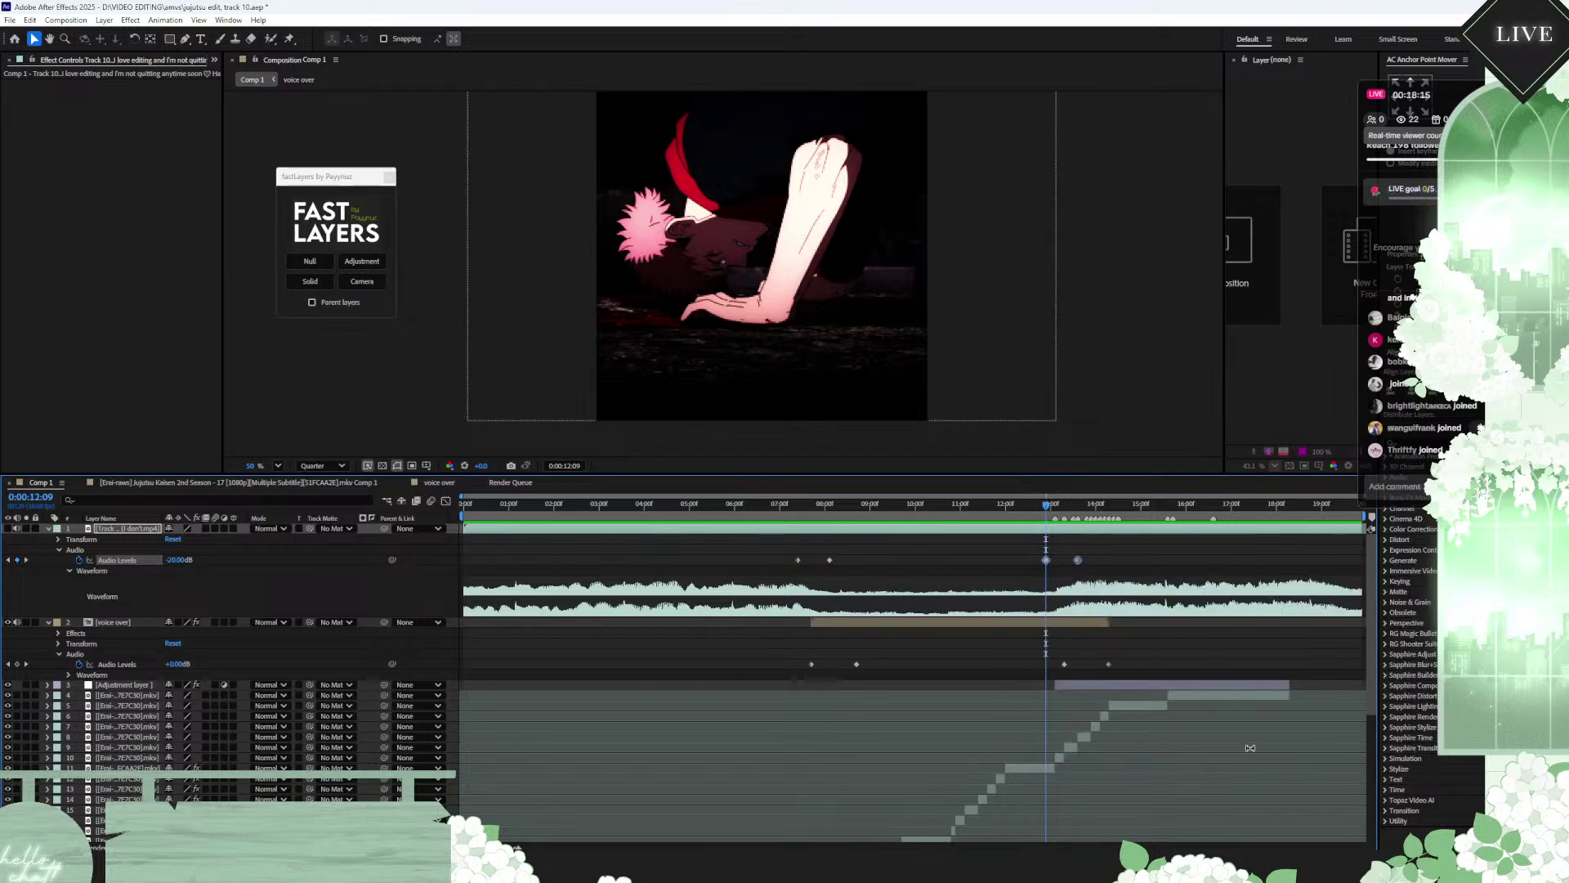
drag(1079, 560, 1111, 561)
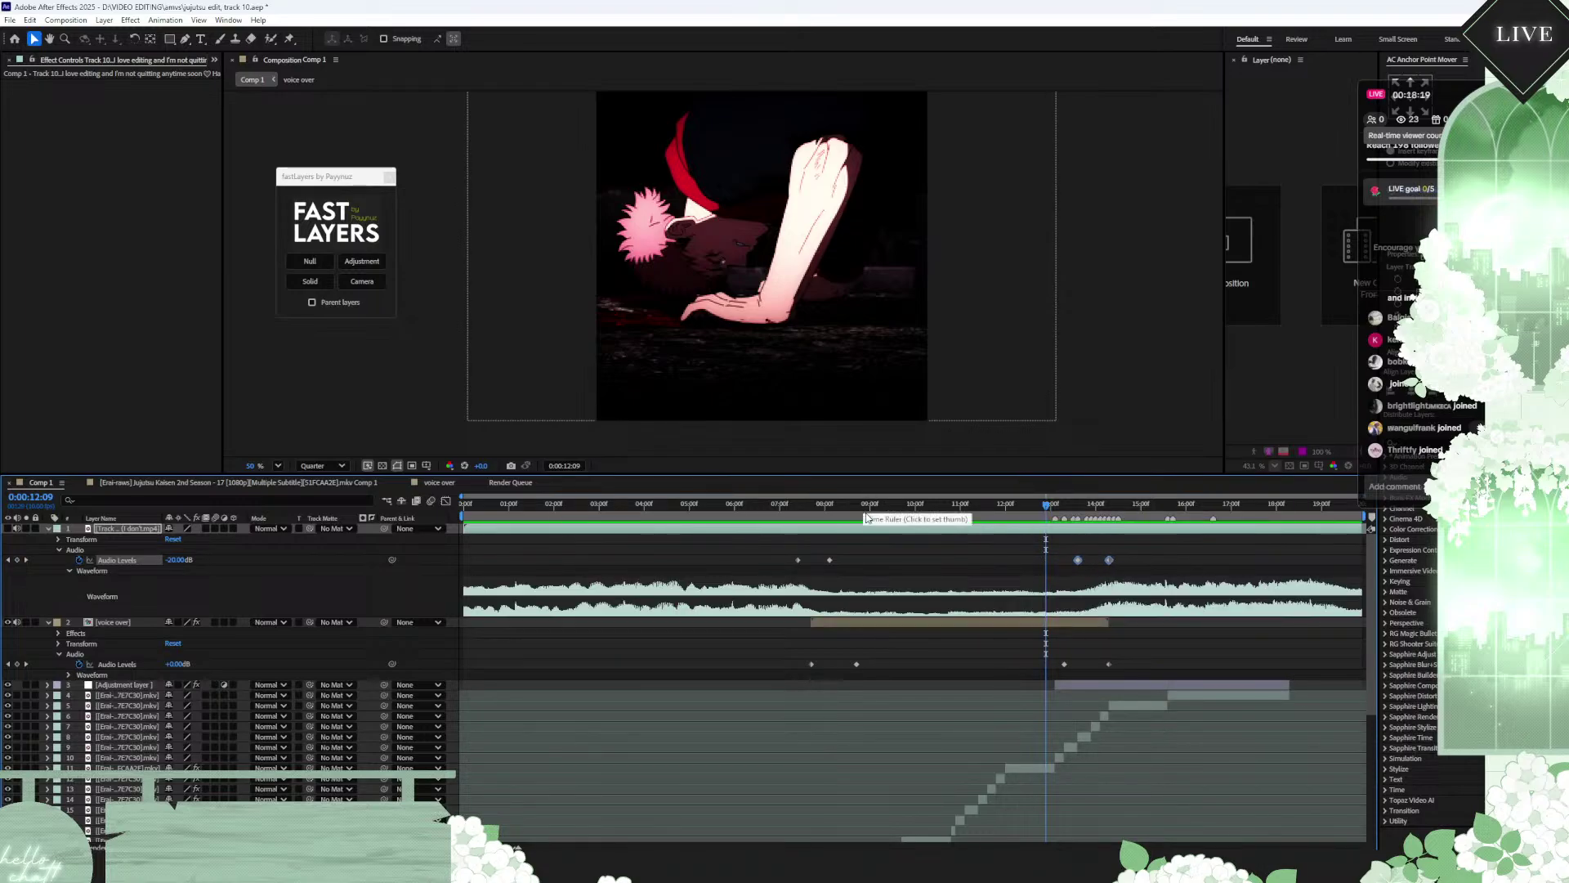
Step: Preview the composition from 0:00:06:06 to check how the music ducks under the voice-over
drag(865, 507, 765, 509)
key(space)
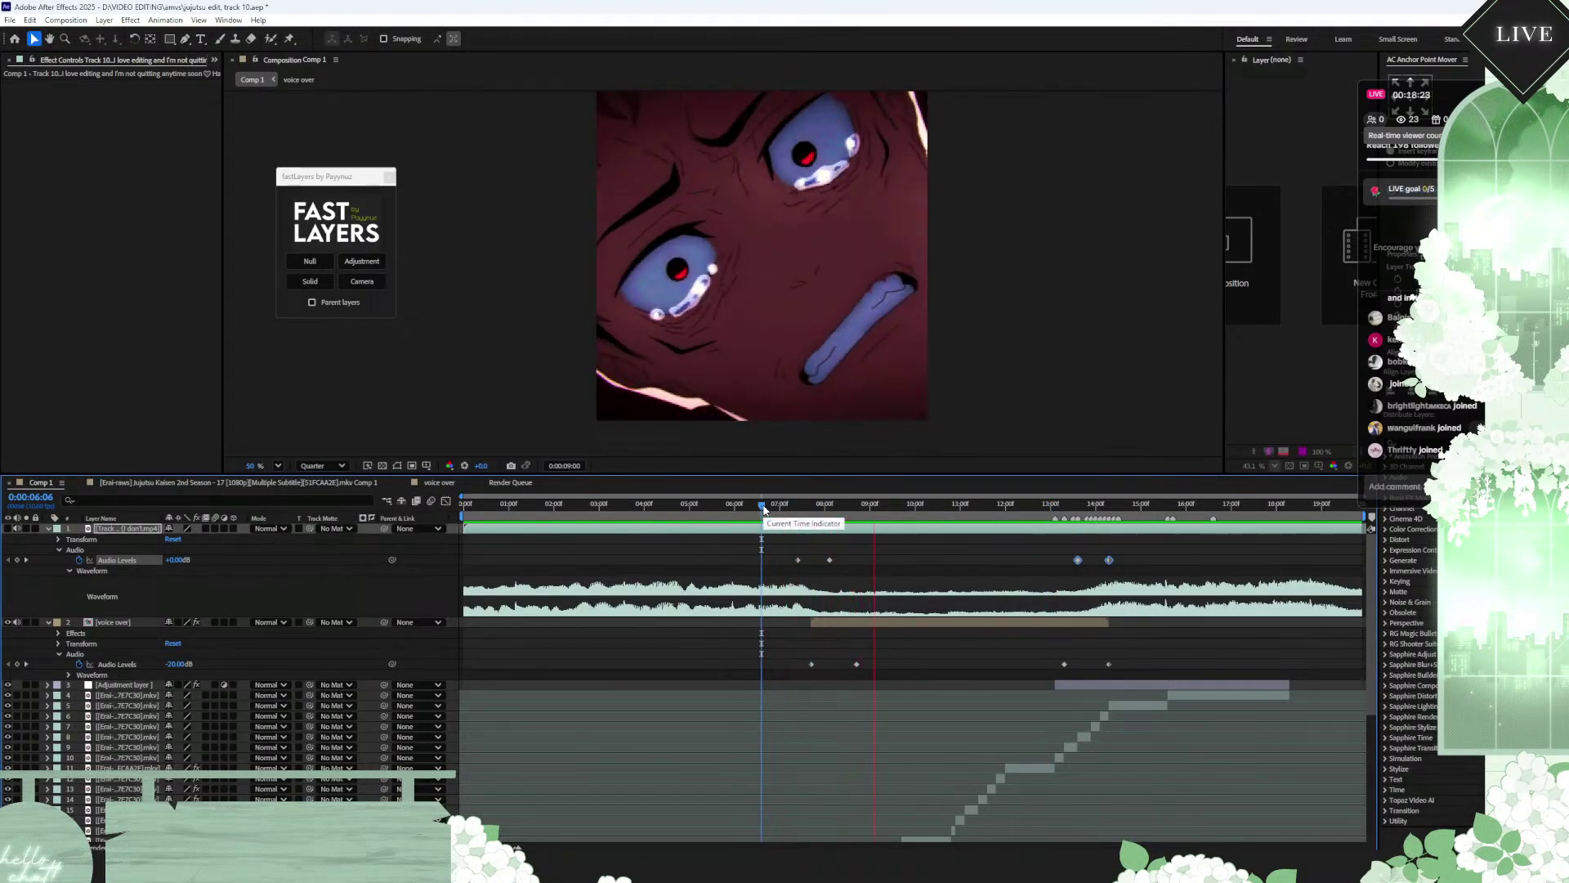
click(830, 510)
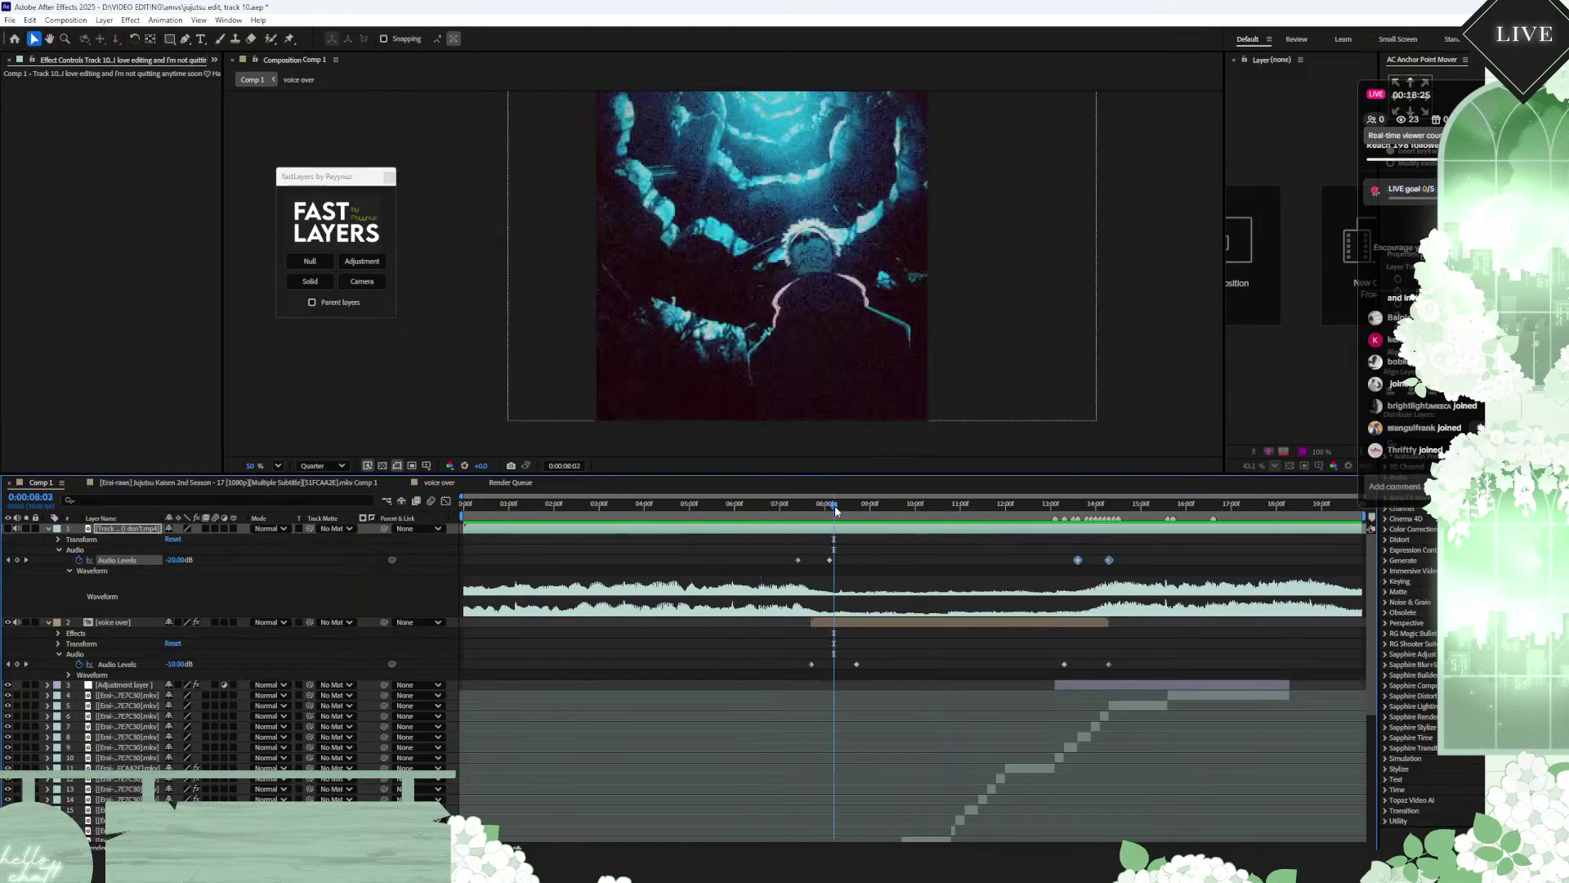
Step: Set the music track's two lowered Audio Levels keyframes, at 0:00:08:01 and 0:00:13:06, to -10 dB
click(837, 553)
click(830, 561)
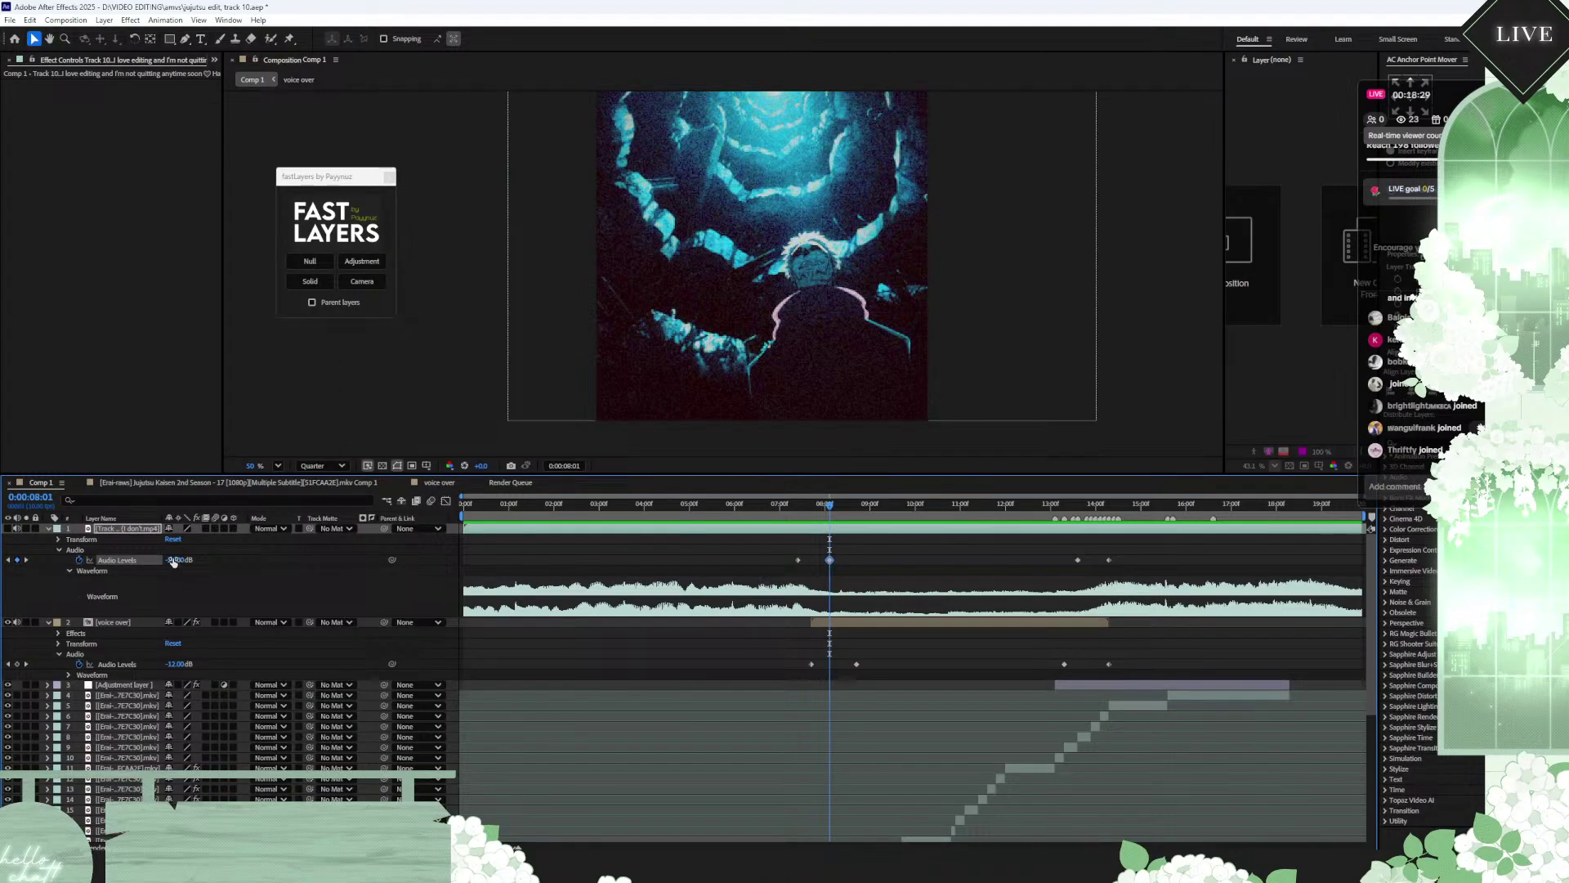
click(180, 560)
text(-10)
click(27, 560)
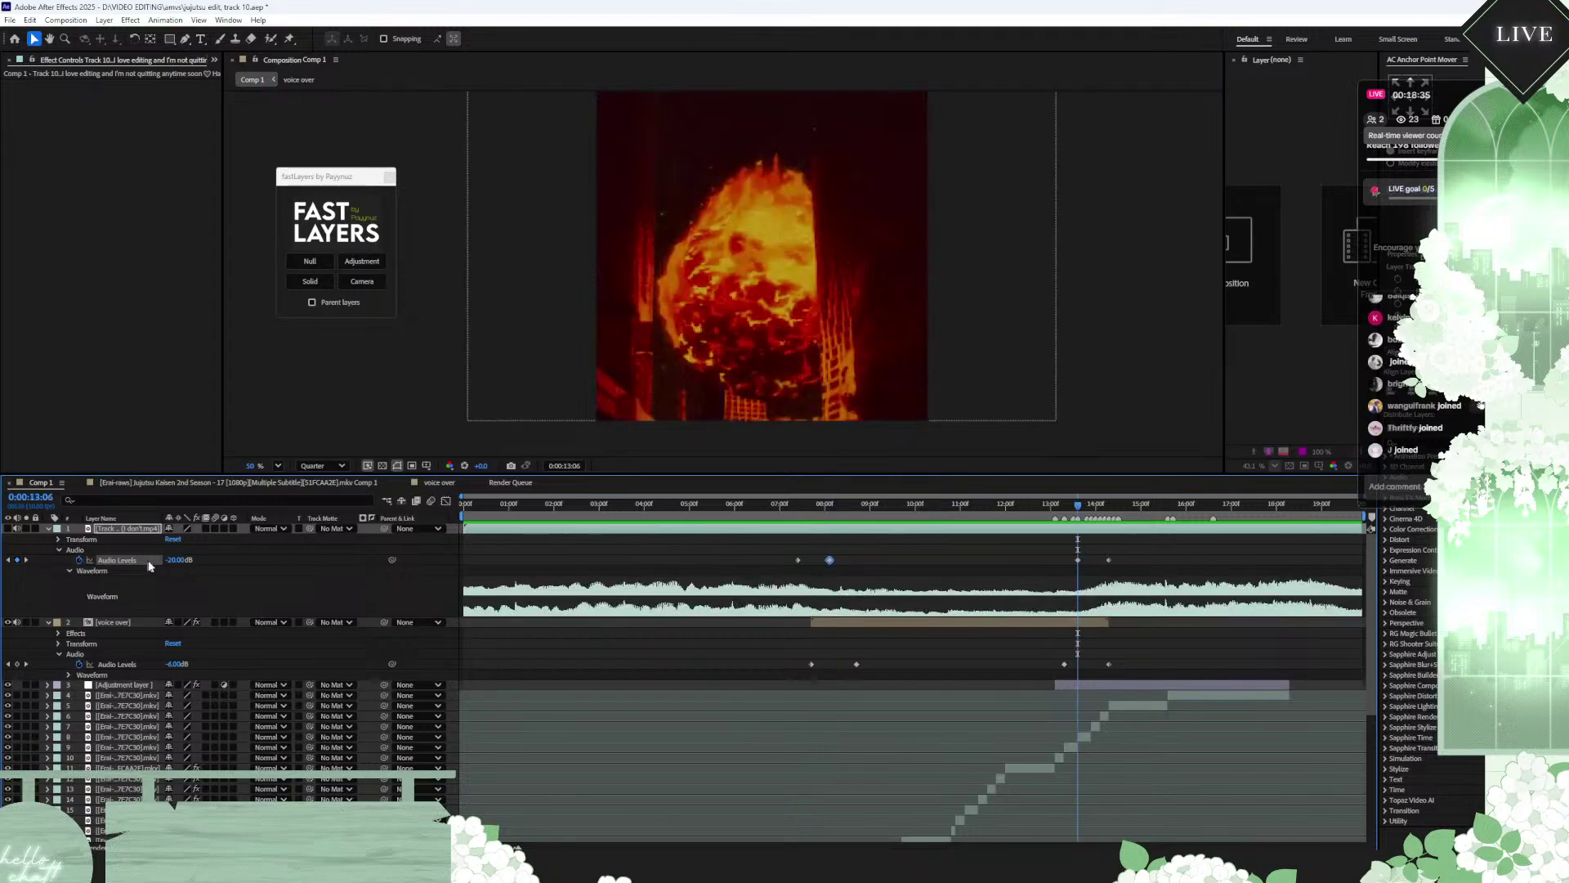
click(182, 562)
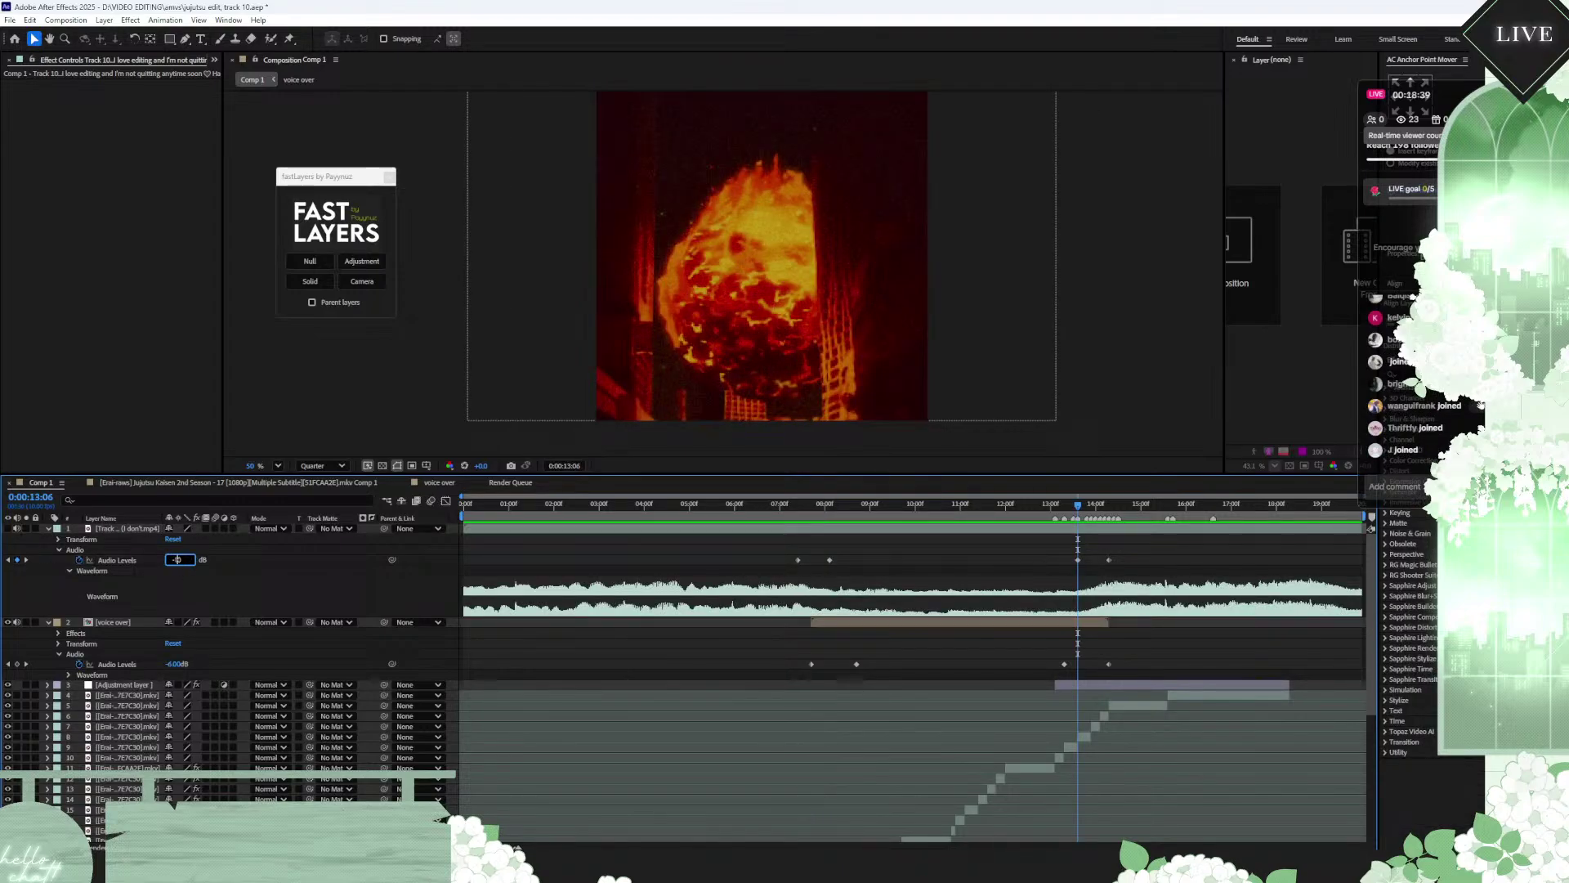
text(-10)
key(Return)
Step: Preview the music and voice-over balance from 0:00:06:09
click(774, 510)
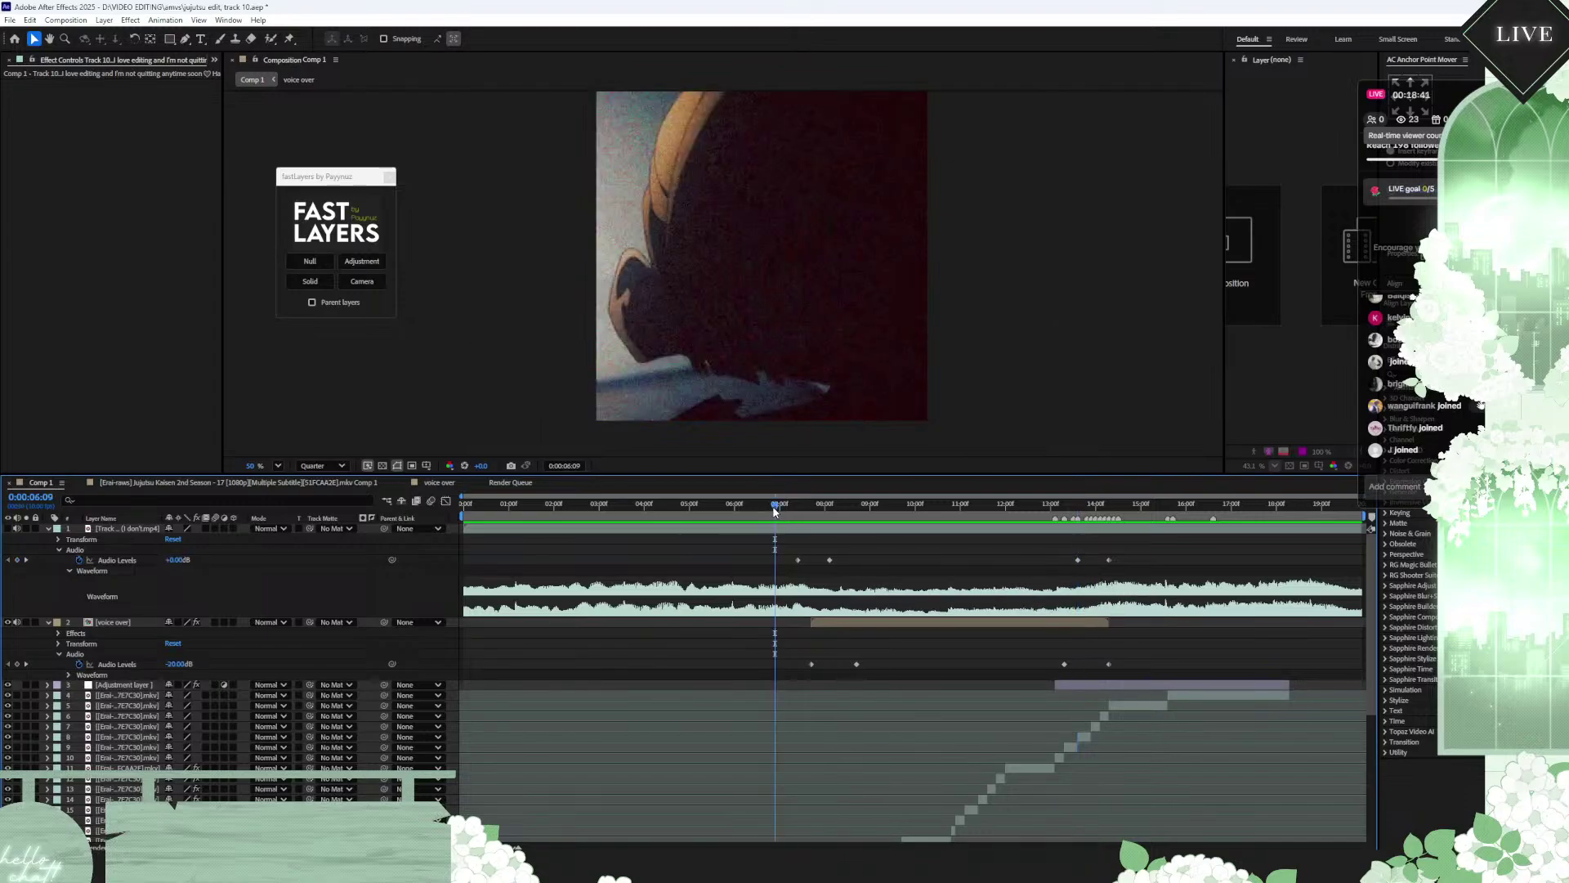
key(space)
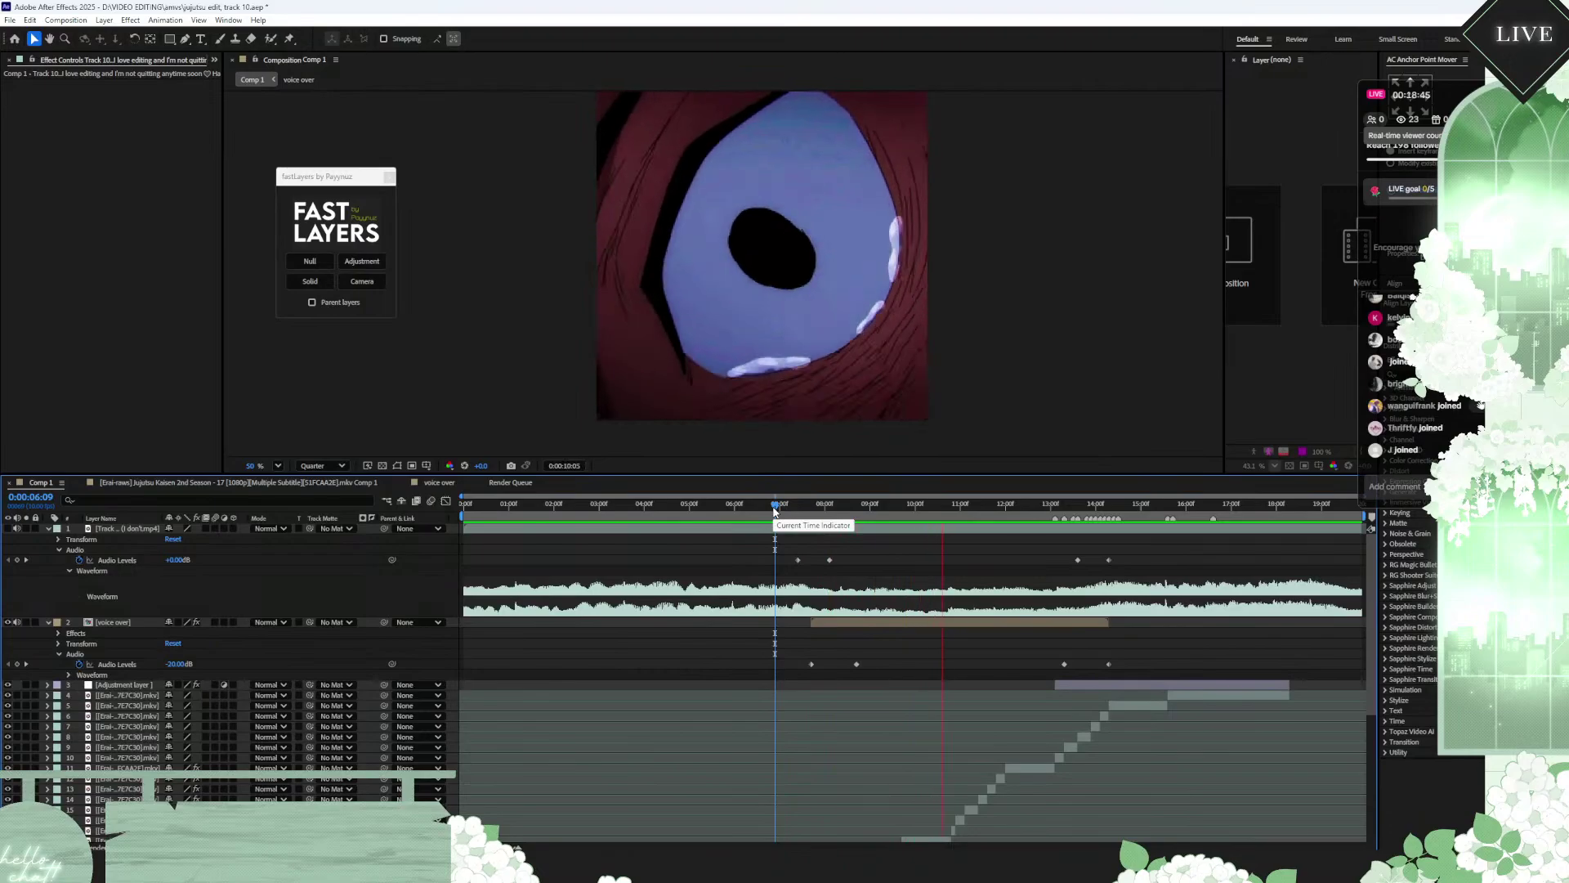
key(space)
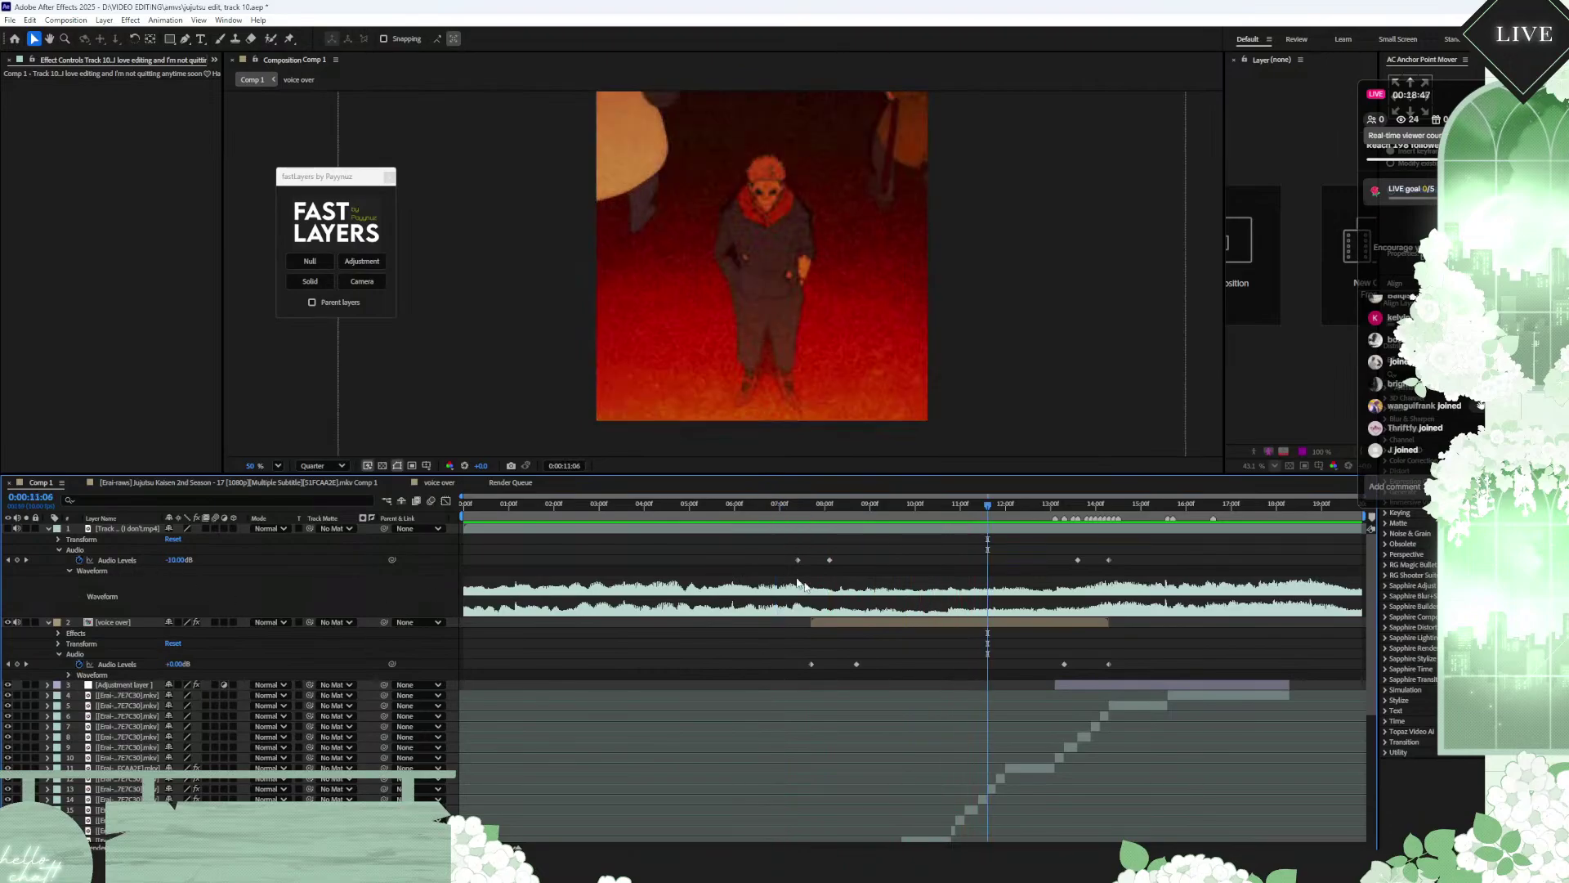
Step: Delete all four Audio Levels keyframes from the music track layer
click(756, 503)
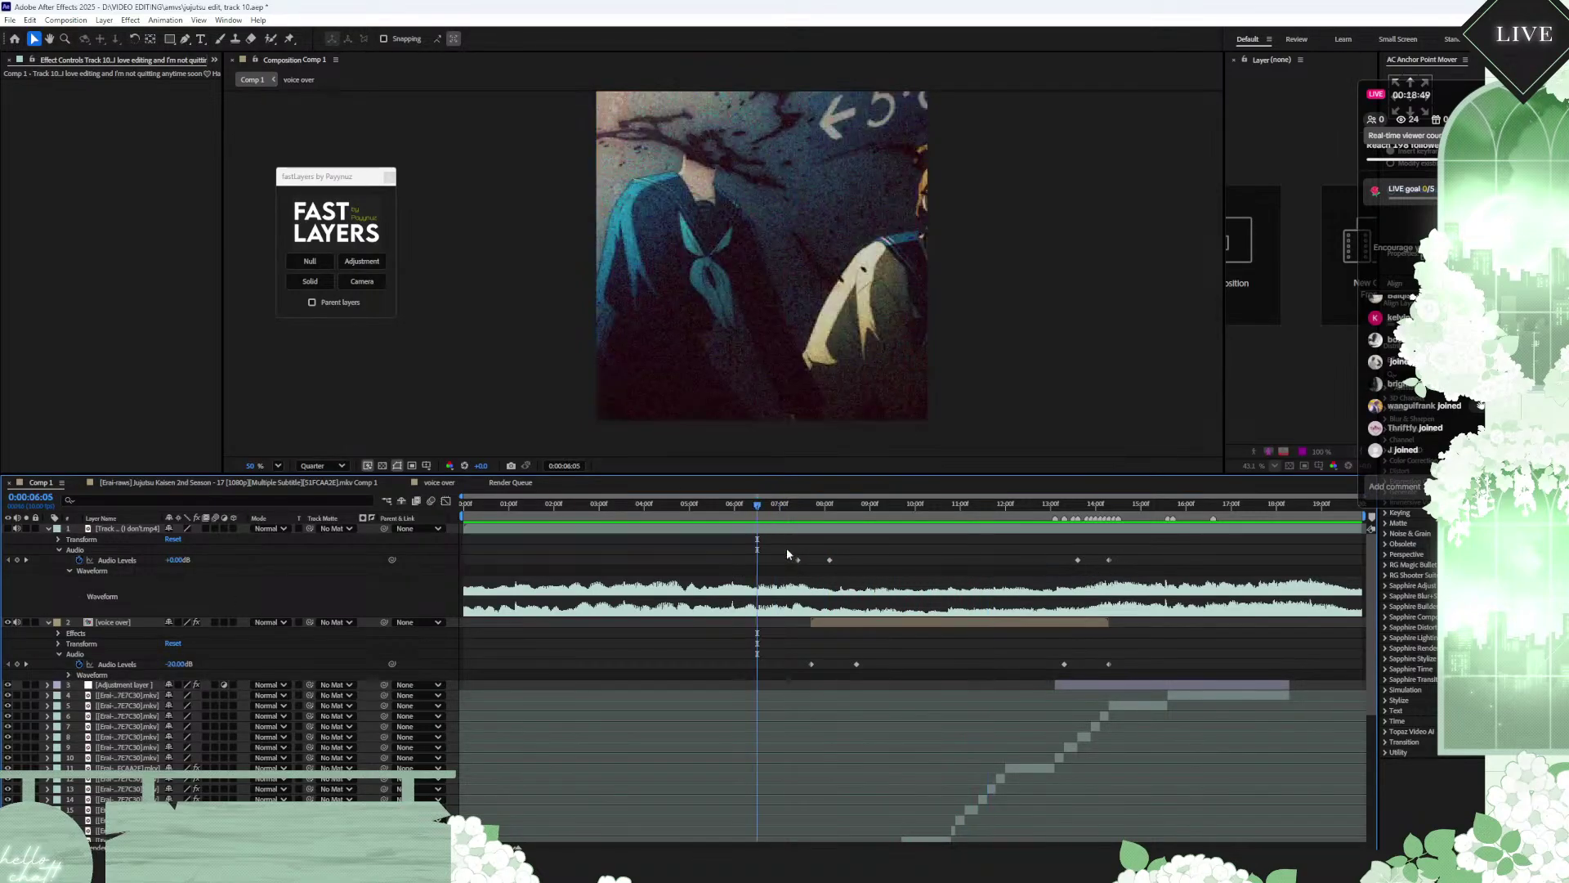
drag(786, 549, 1126, 564)
key(Delete)
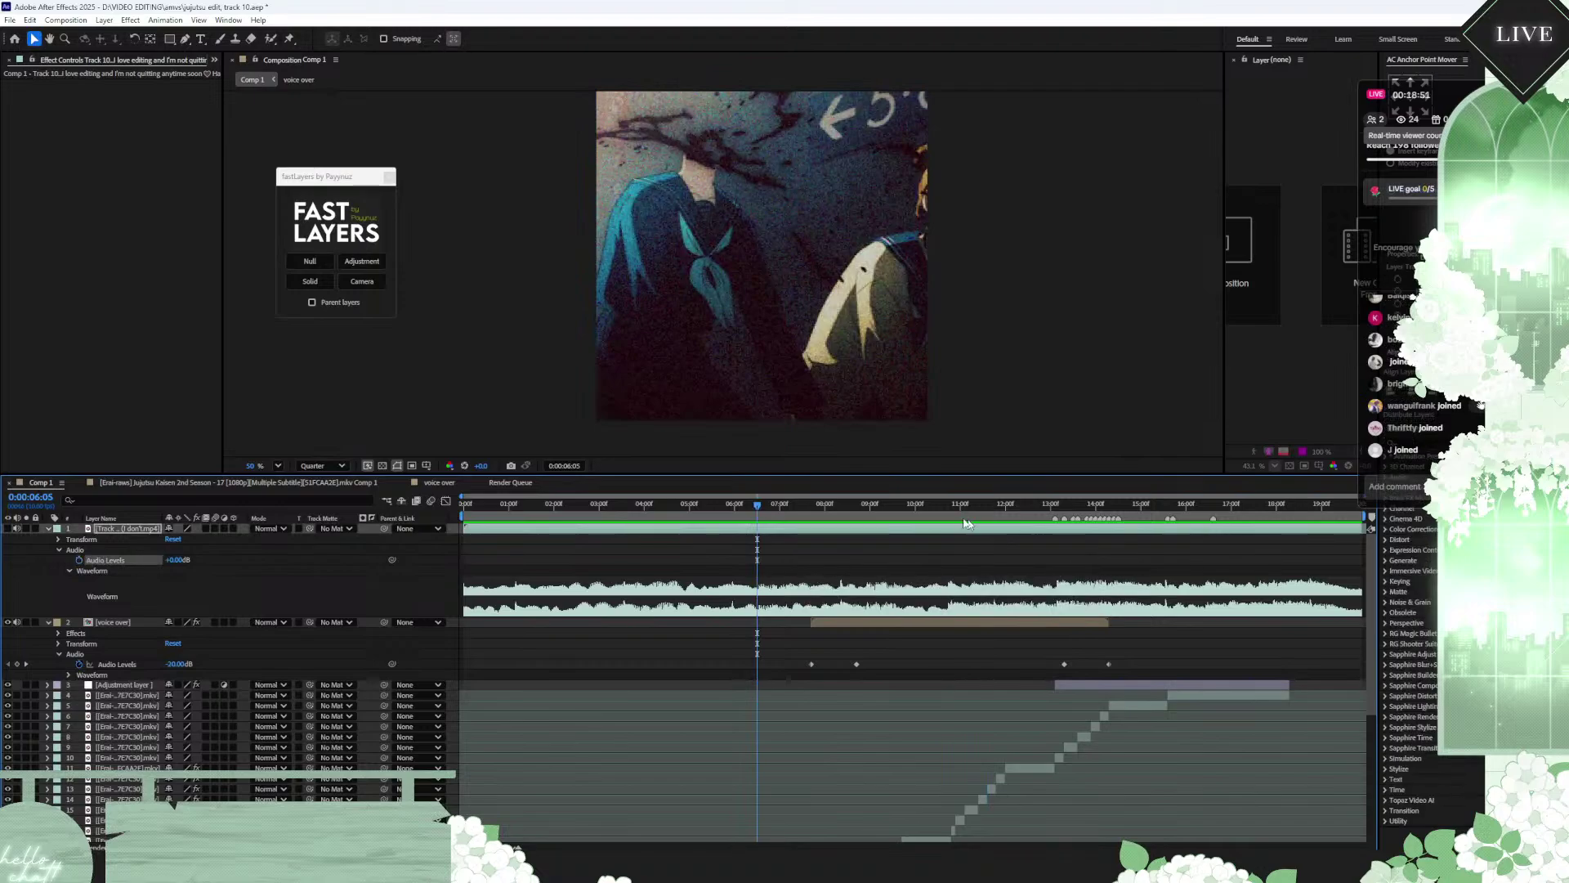
Step: Play back the composition from 0:00:05:07 to review the edit with the voice-over, and return to 0:00:01:06
click(722, 504)
key(space)
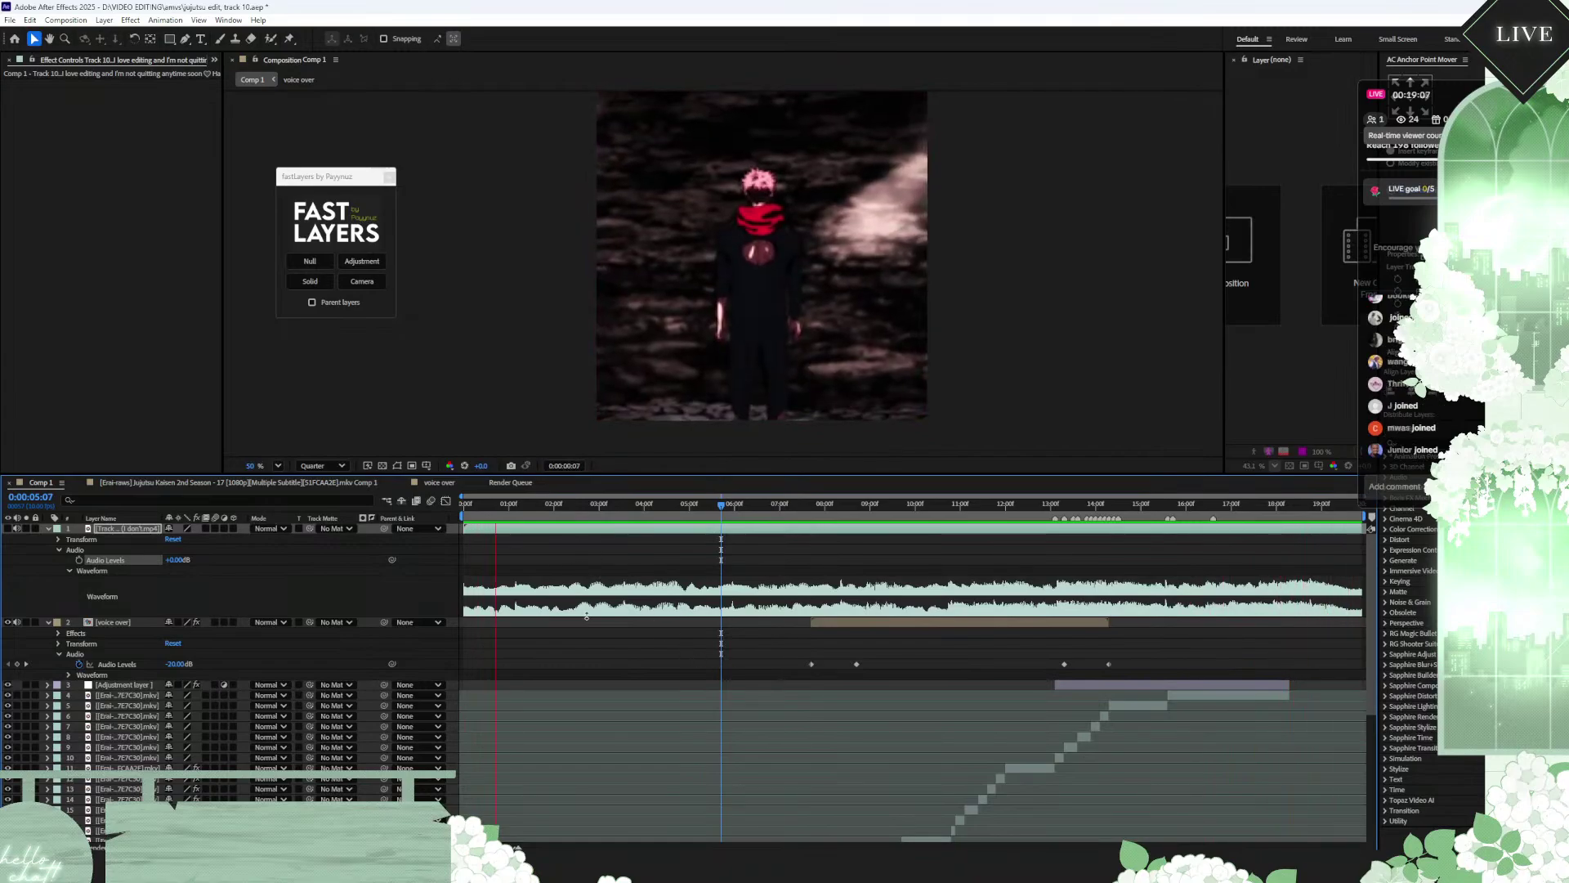
key(space)
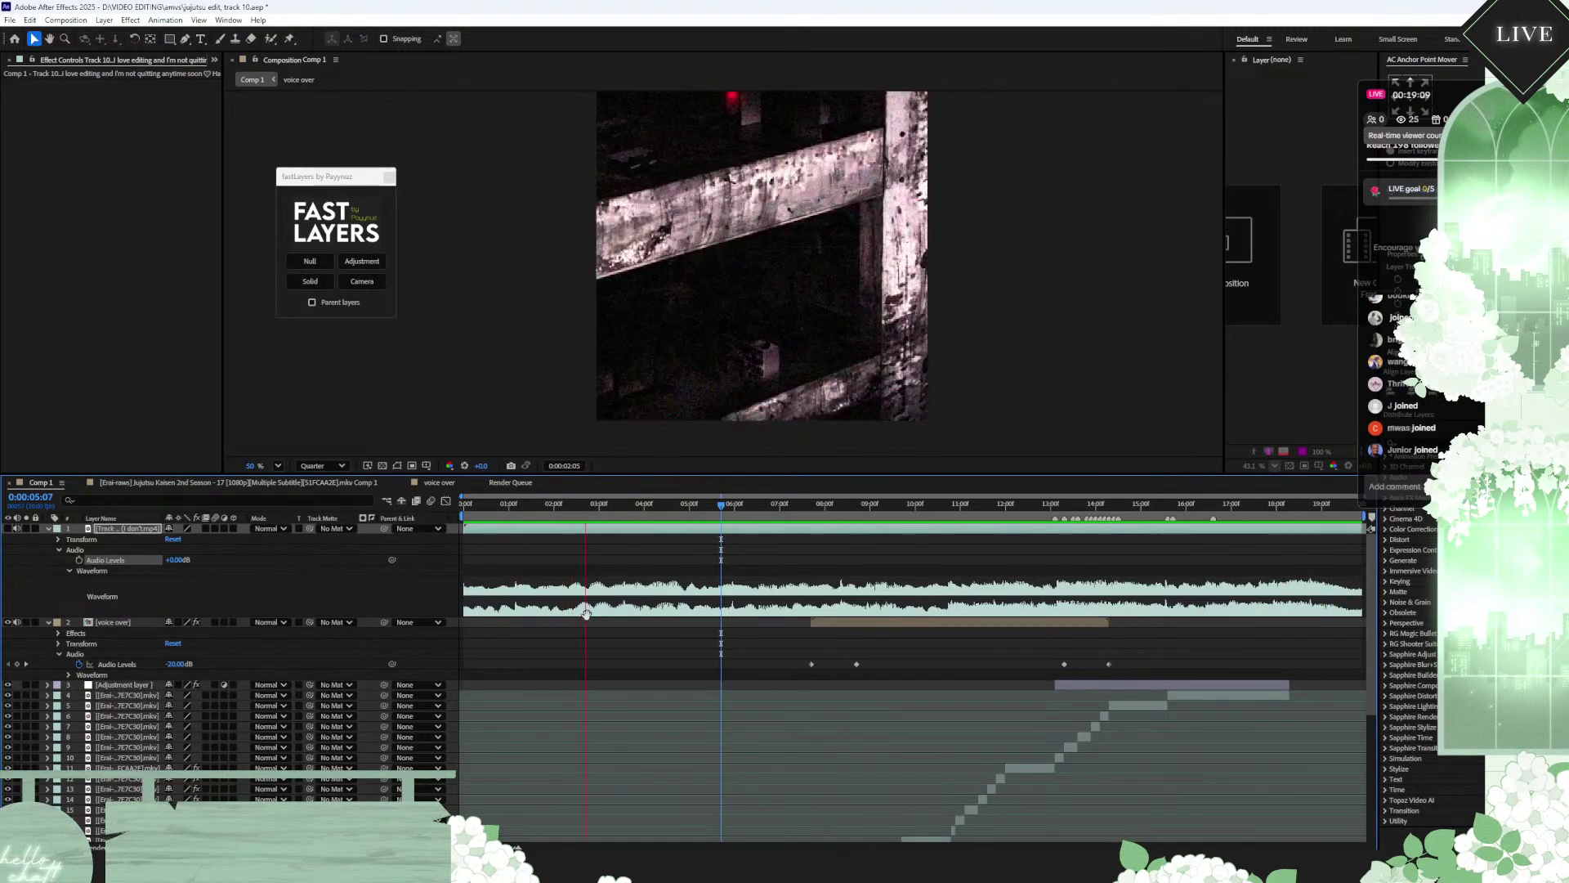
key(space)
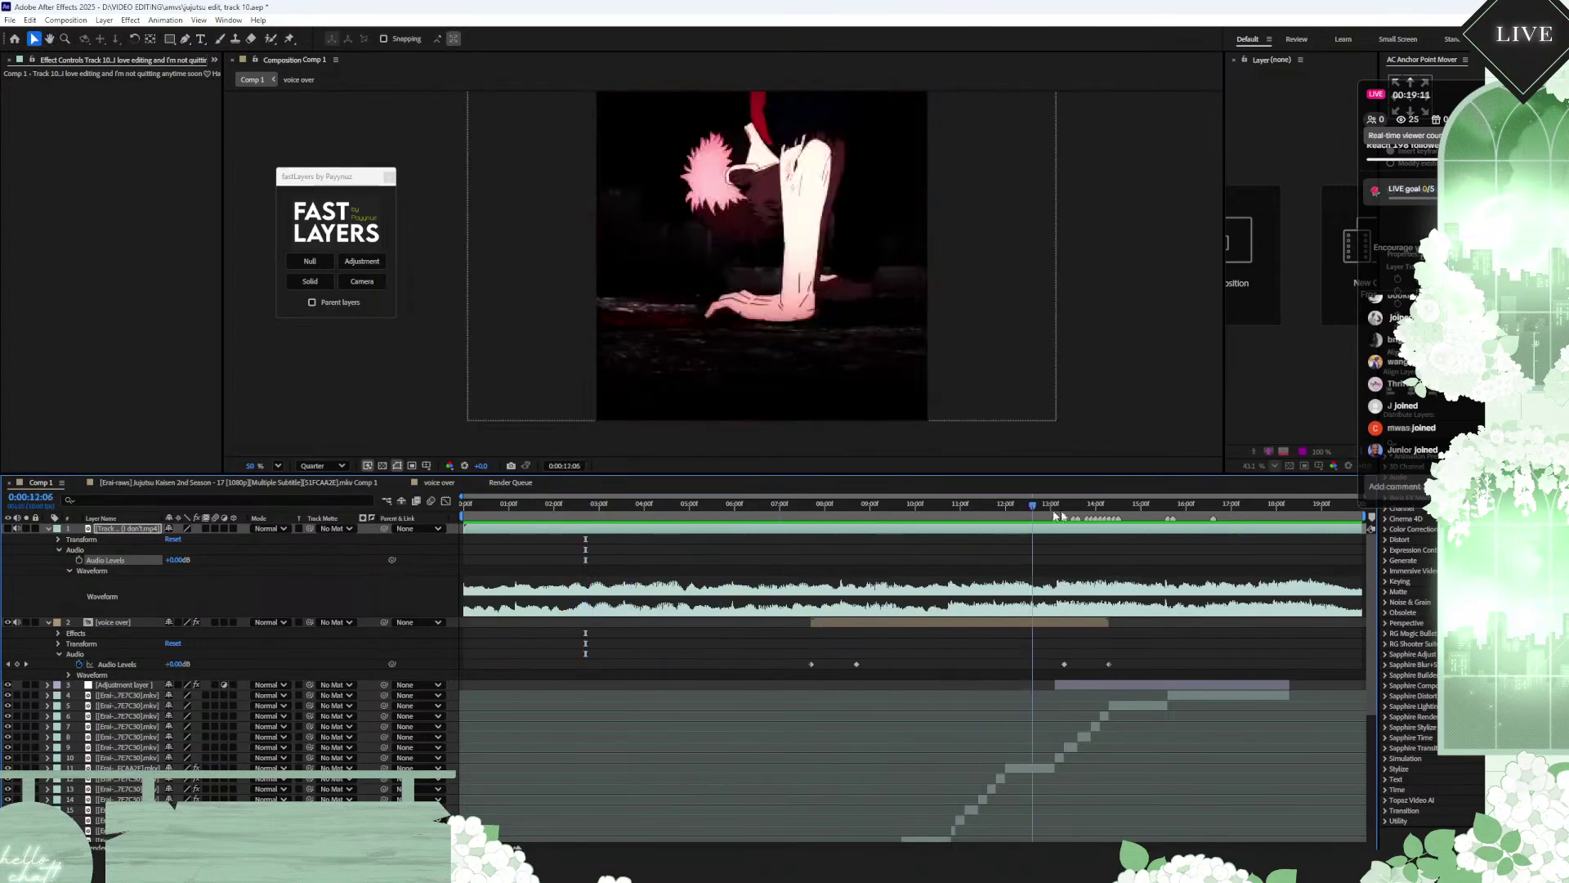
key(space)
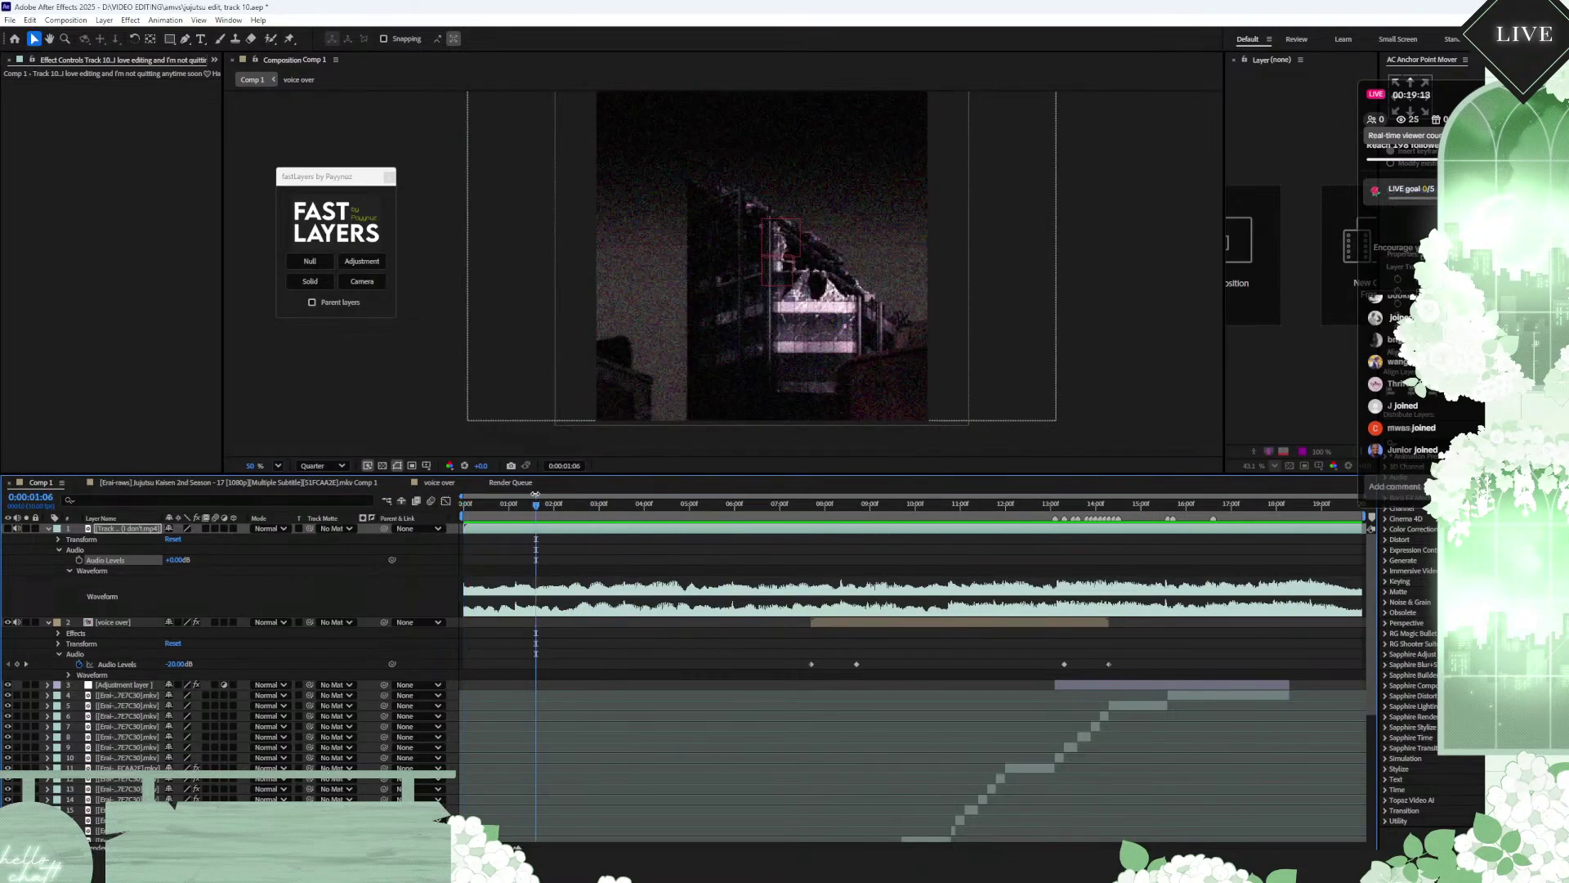
Step: Create a paragraph text layer across the middle of the frame at 0:00:01:06 reading "It's my fault"
click(296, 340)
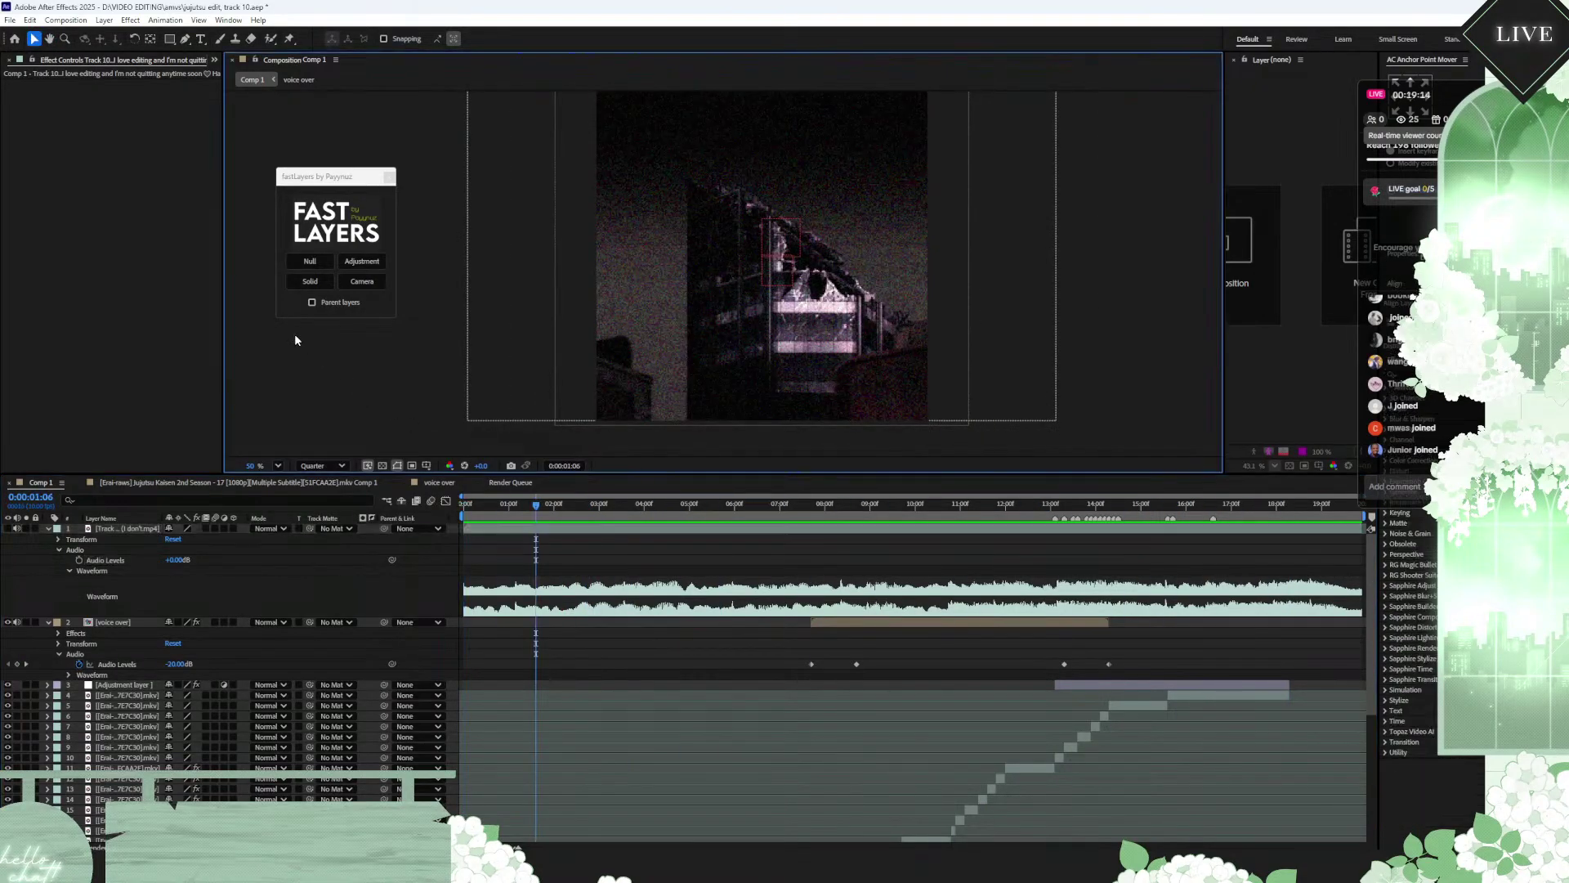
click(202, 40)
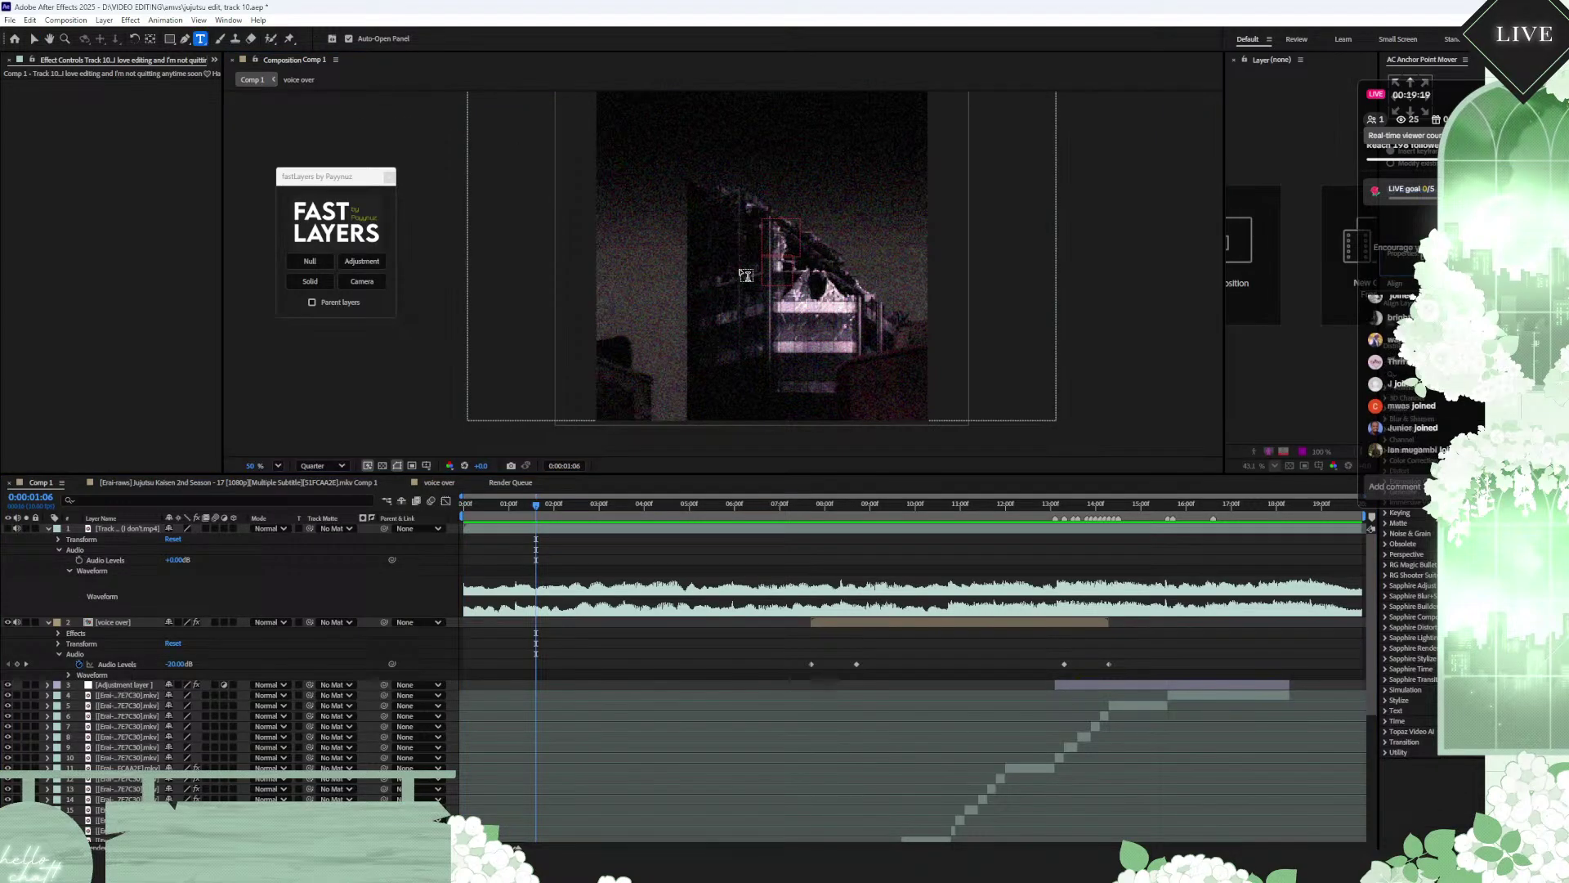
drag(675, 243, 895, 314)
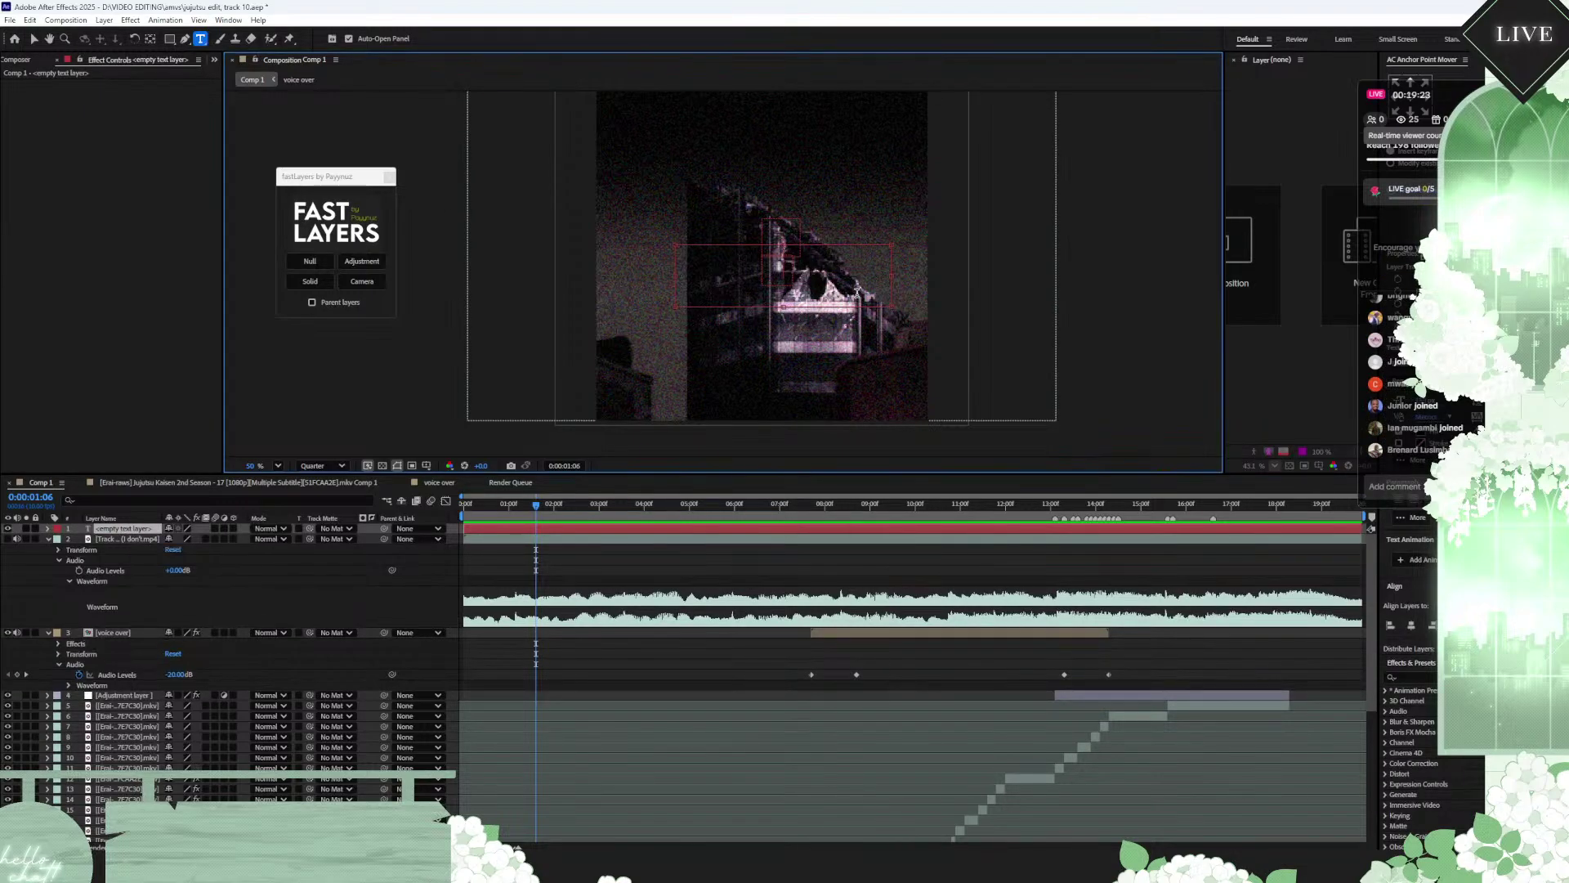
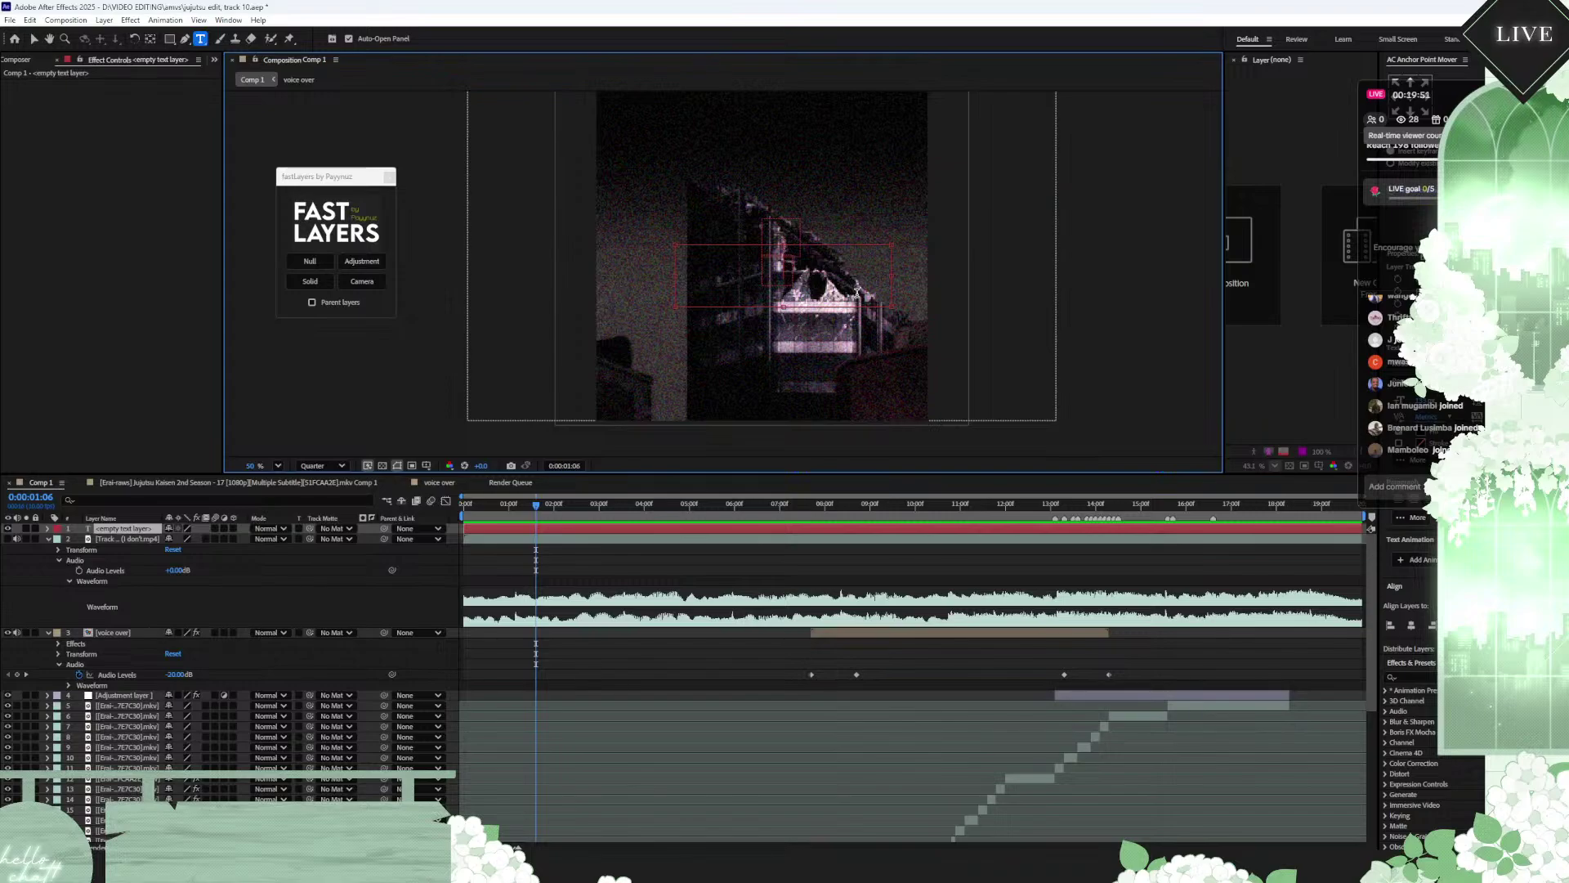
text(It)
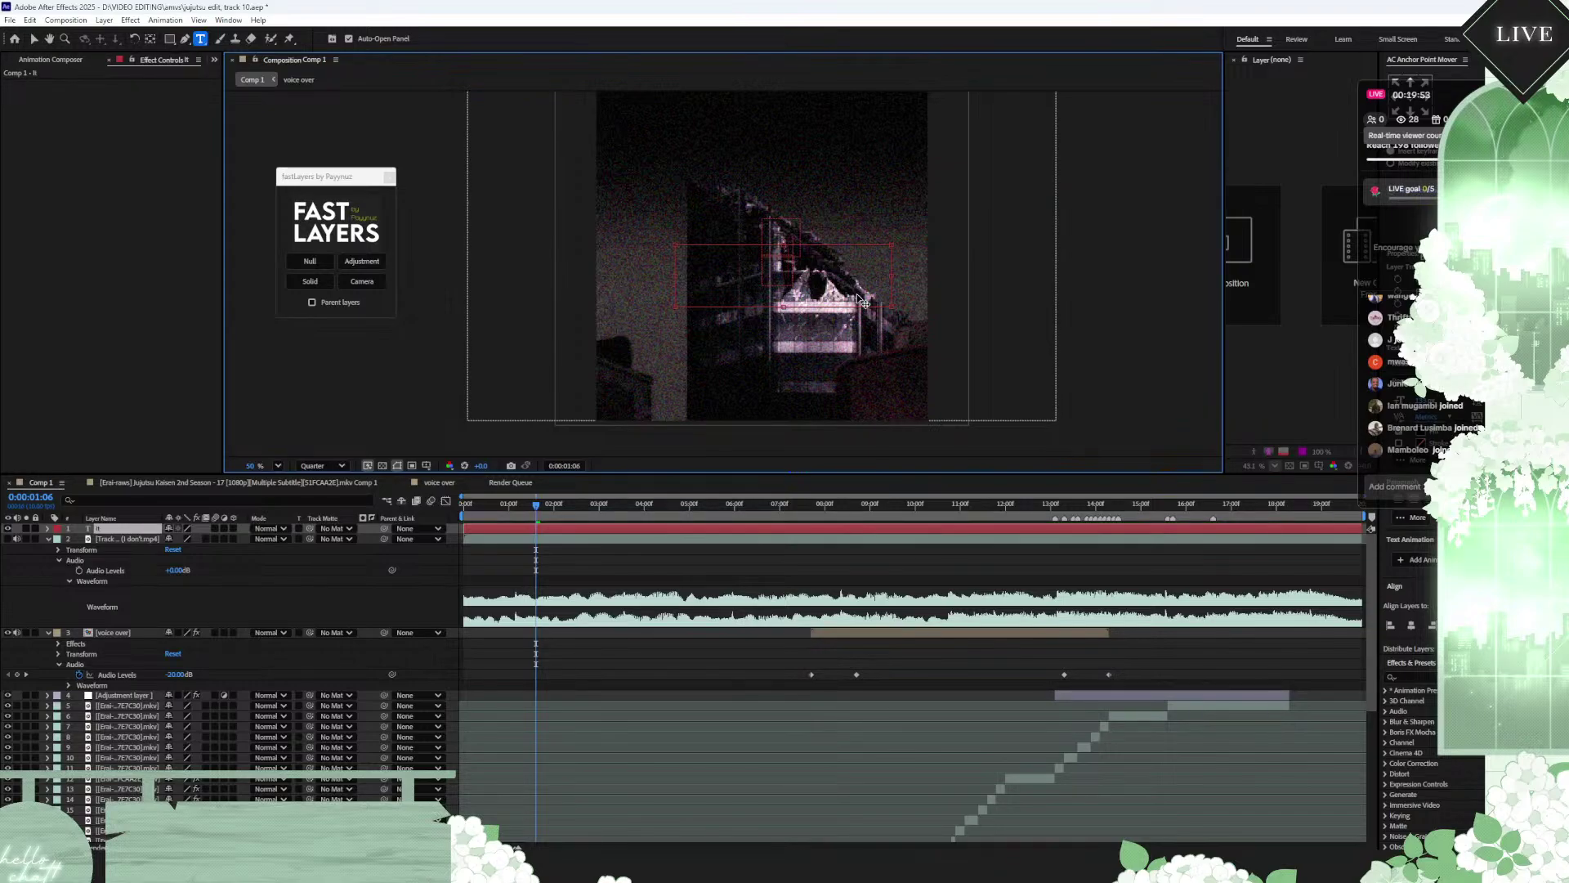
text('s my fault)
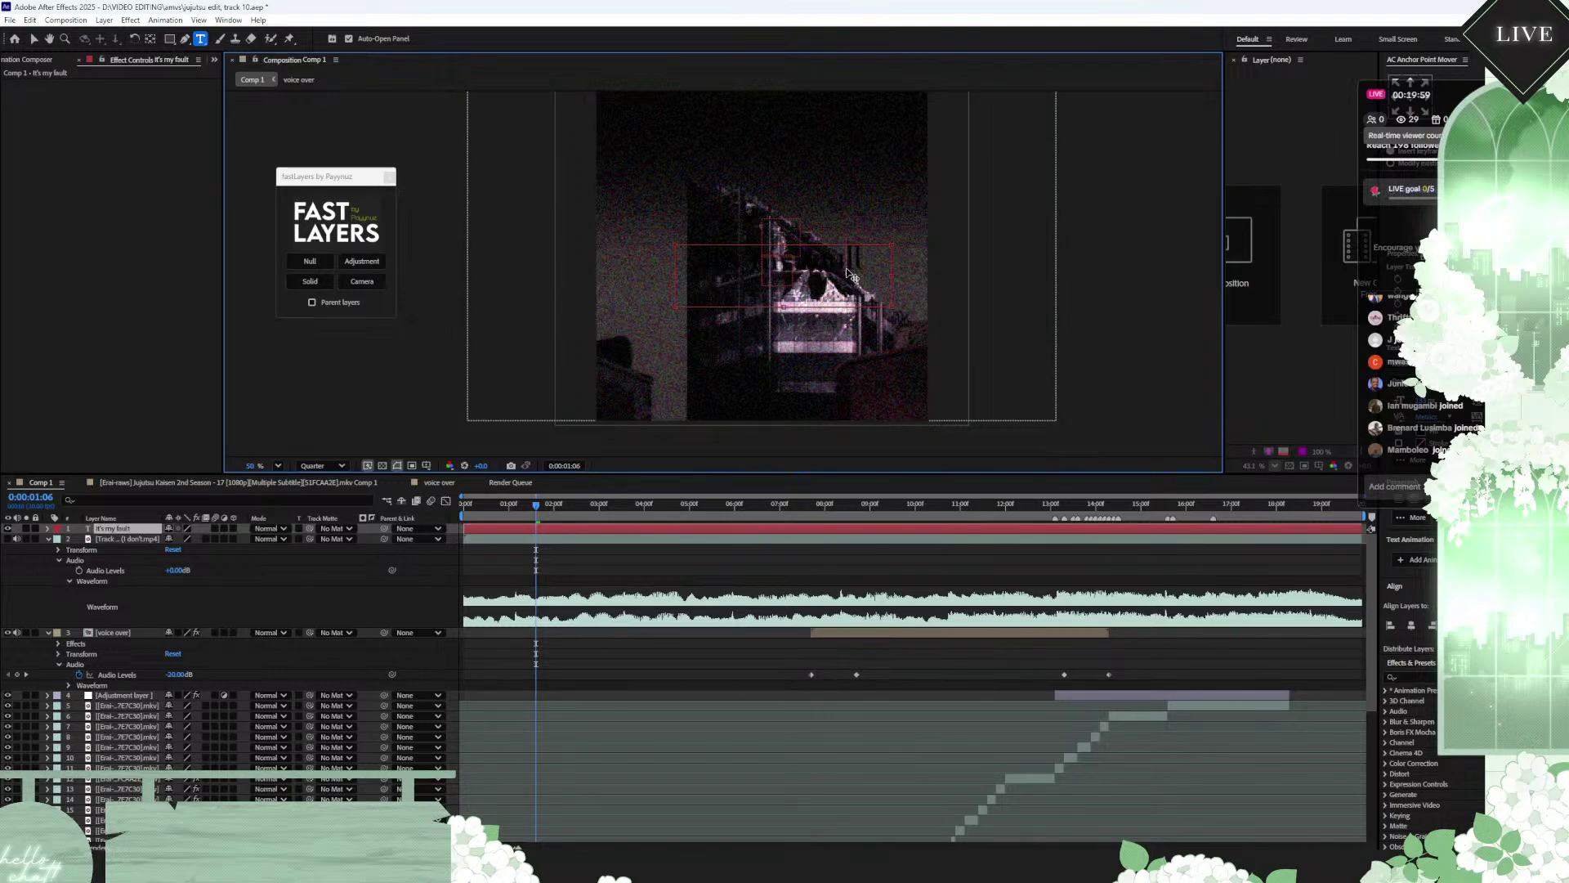
Step: Select all of the "It's my fault" text and set its fill colour to white
key(ctrl+a)
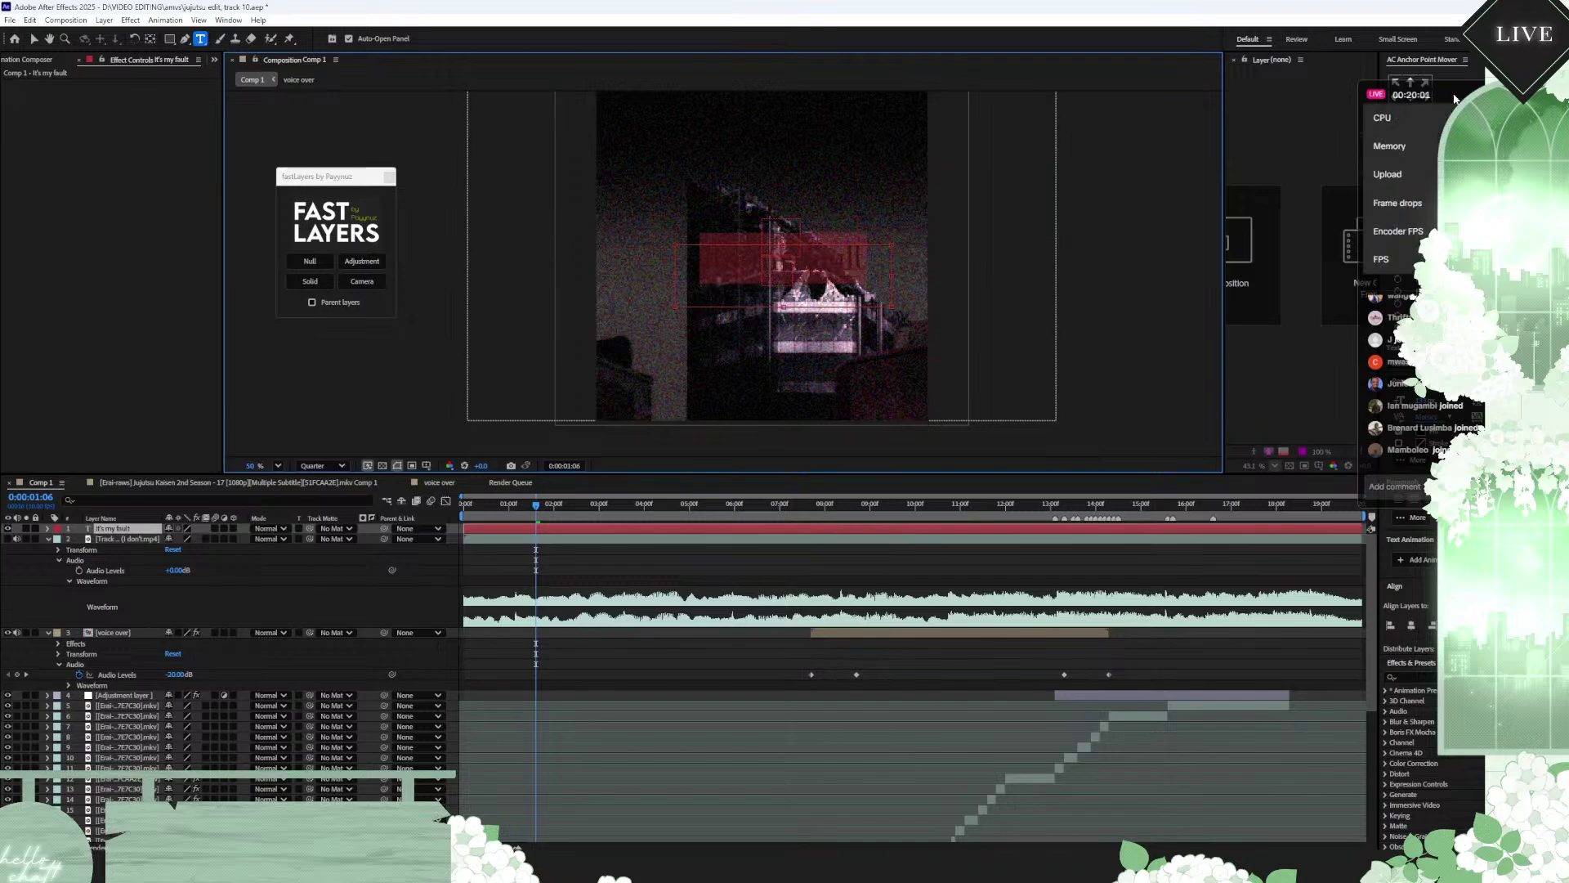
drag(1451, 96, 90, 103)
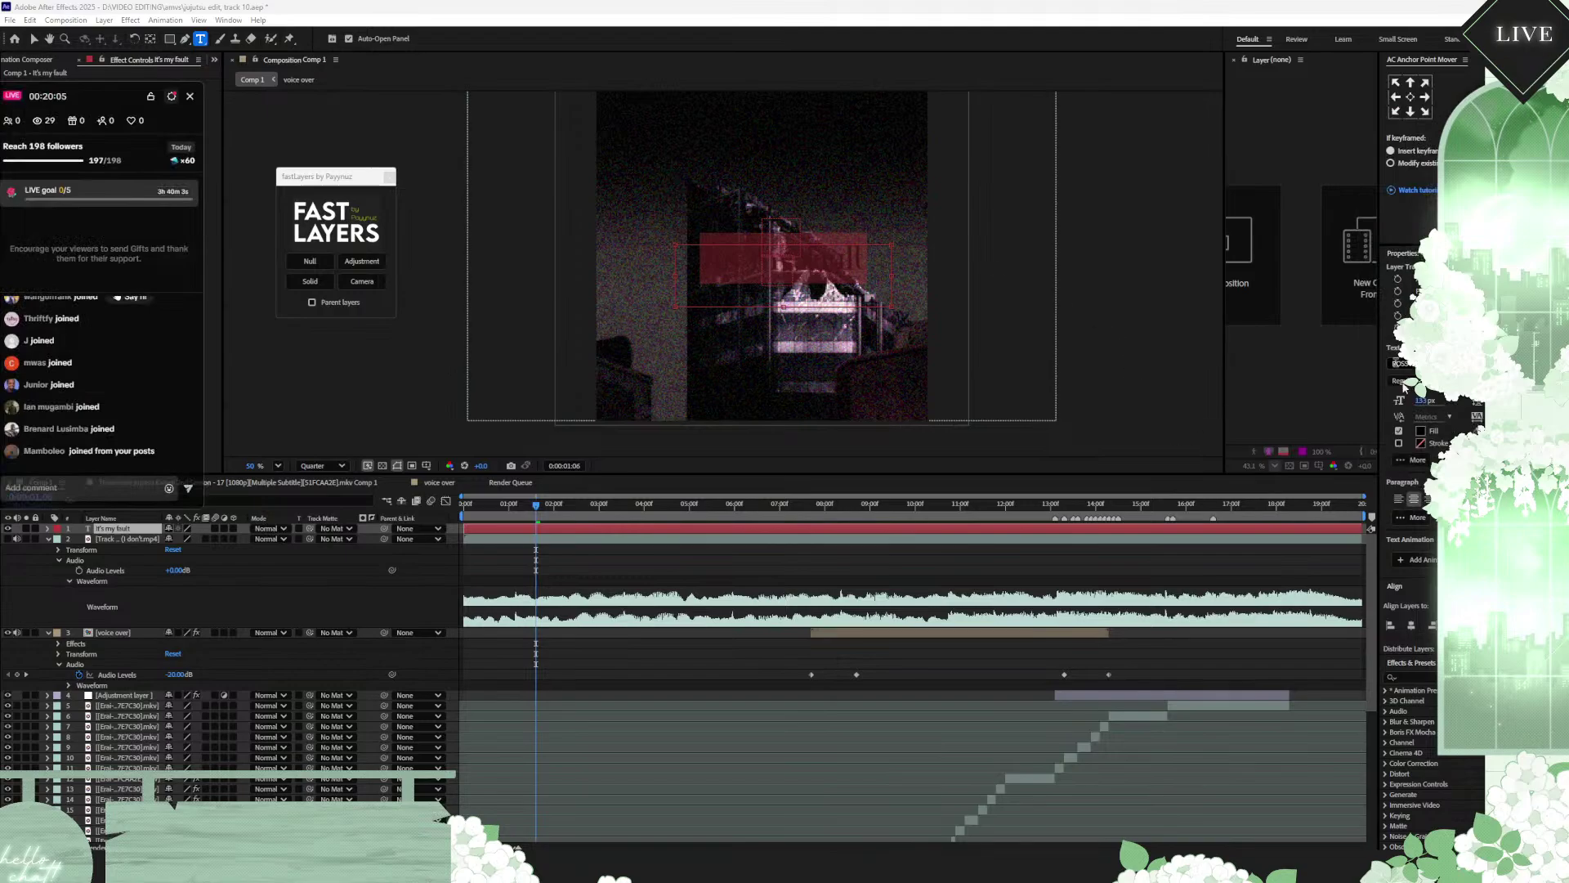
click(1420, 433)
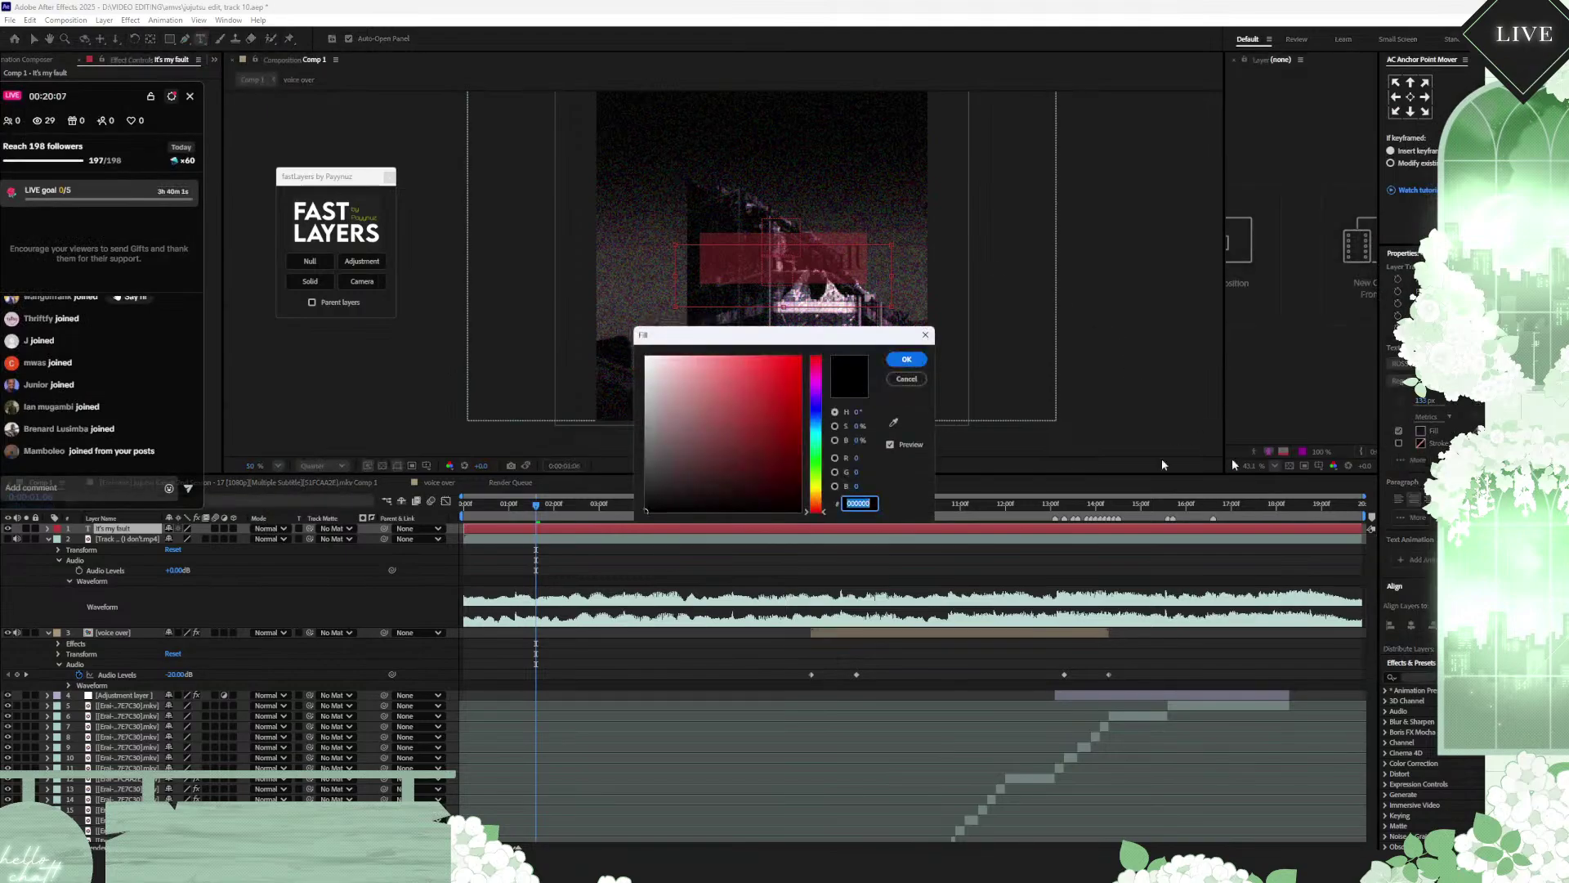
click(906, 359)
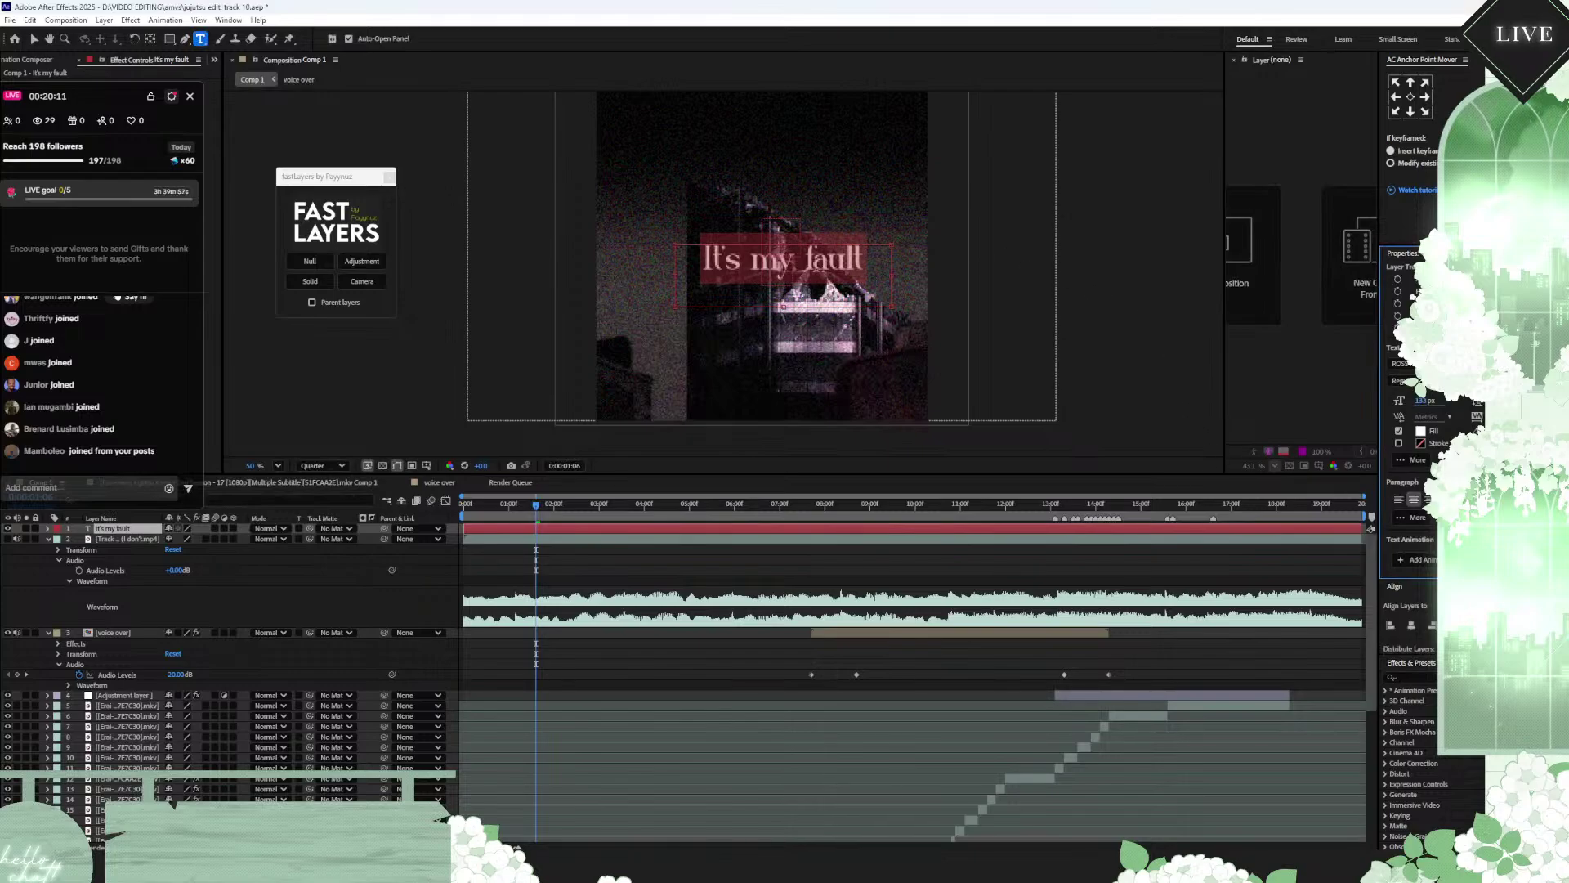
Step: Preview fonts on the selected "It's my fault" text and apply MS UI Gothic
click(1399, 363)
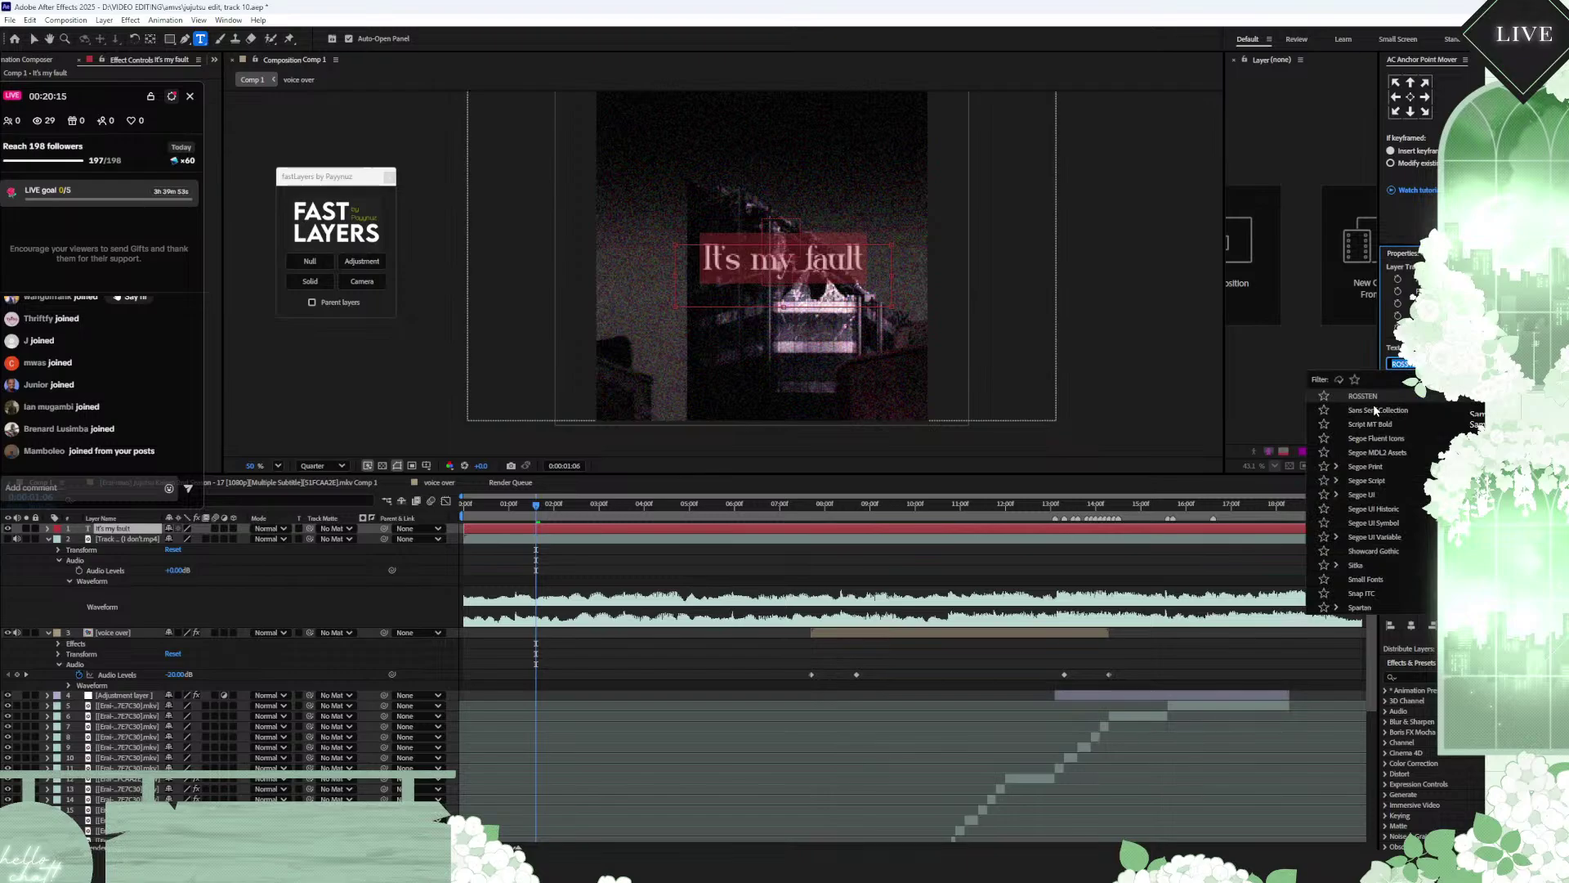
key(Down)
key(Down)
key(Down)
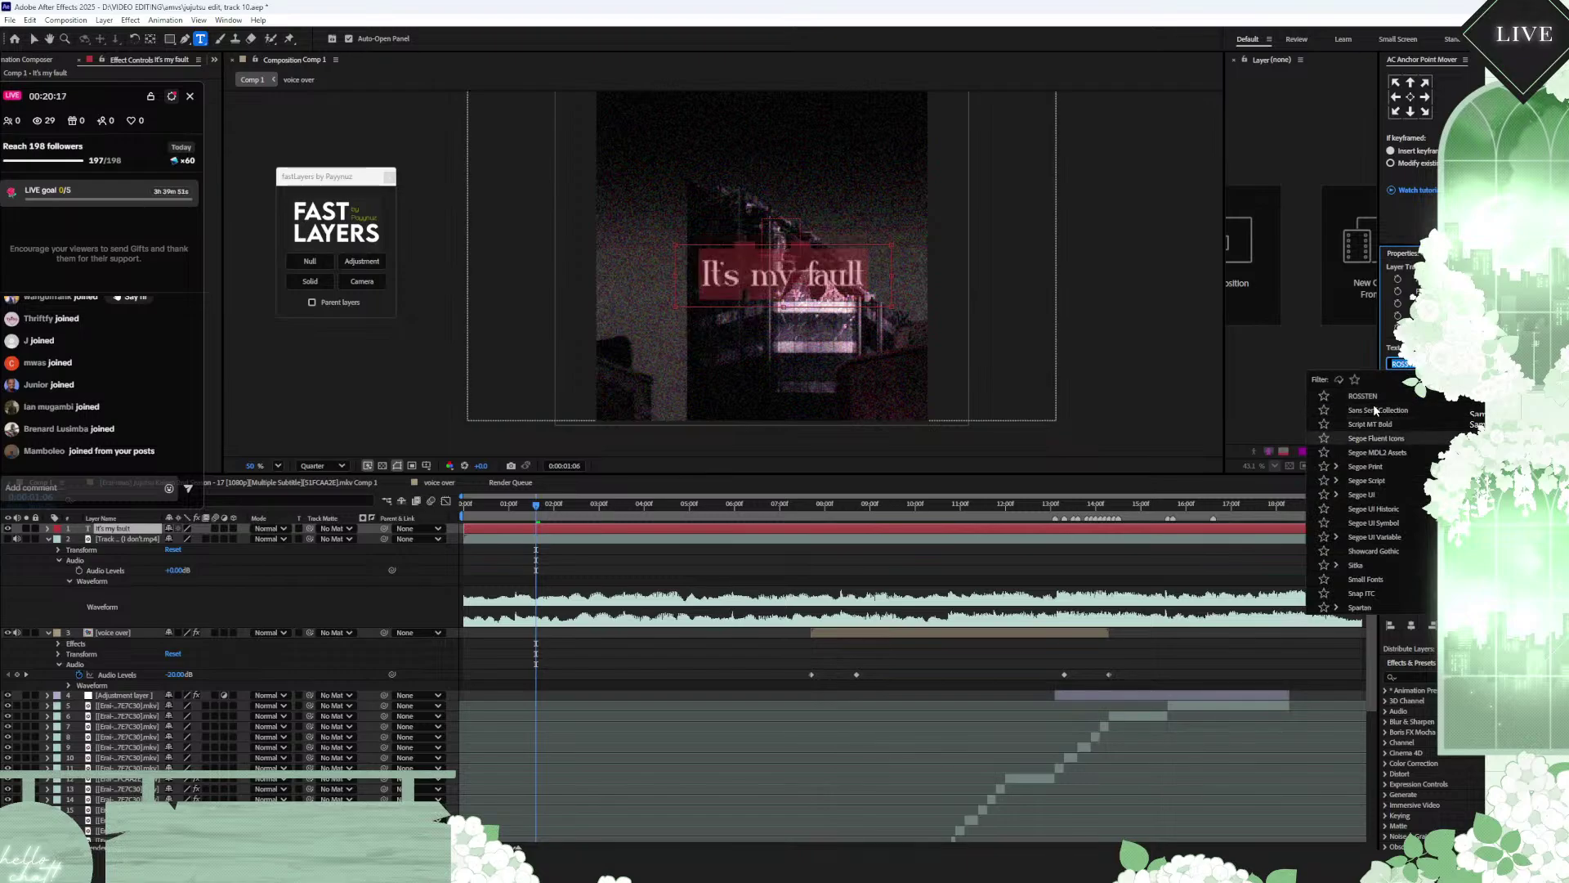
key(Down)
key(Down)
key(Up)
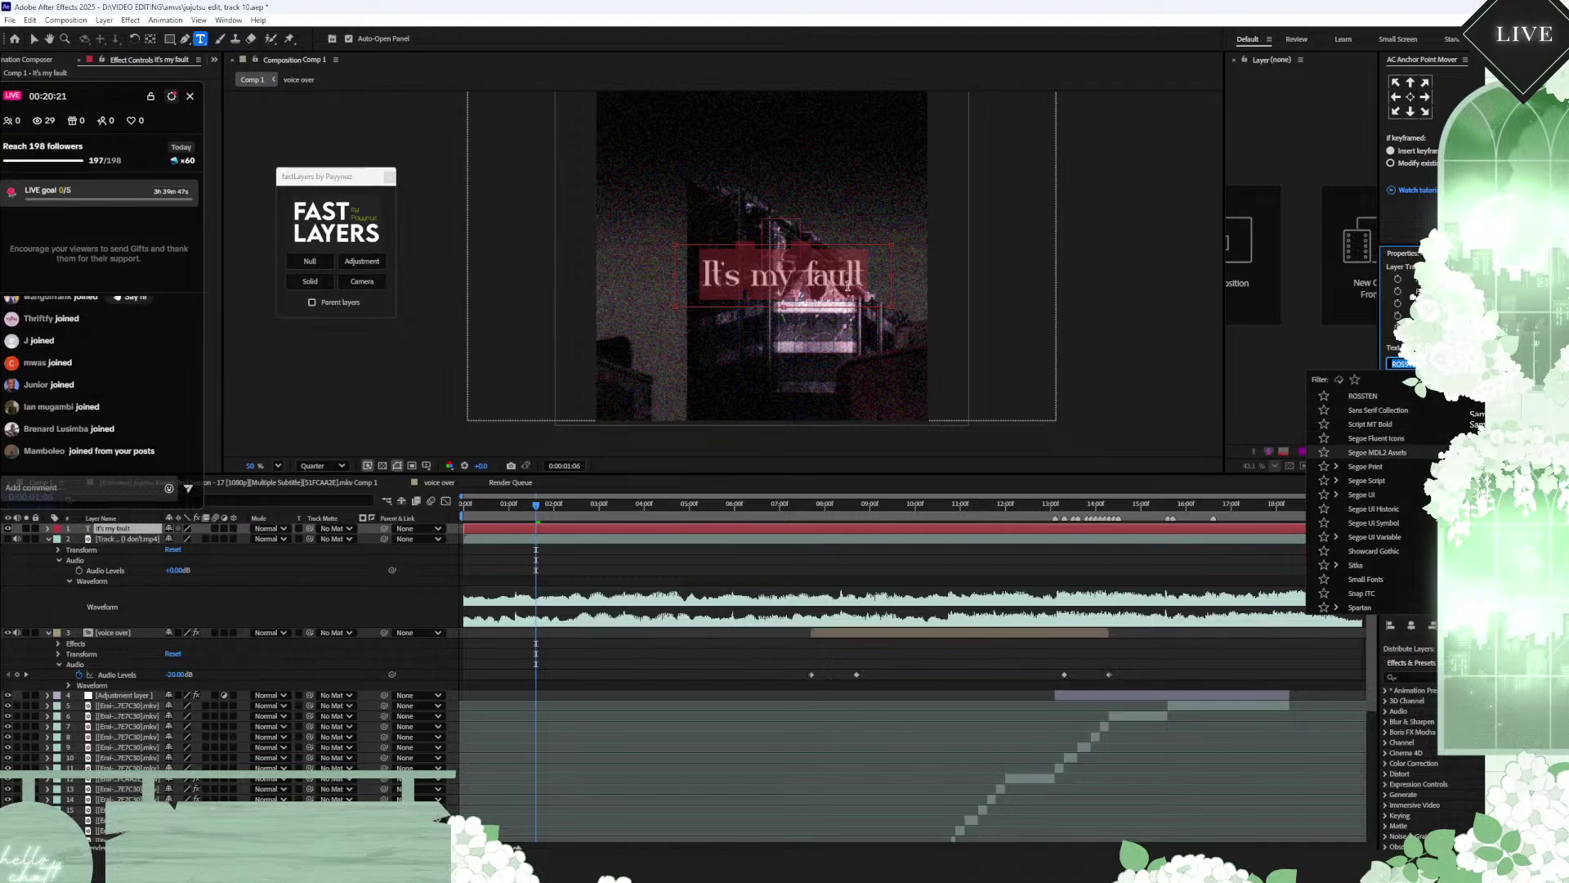
key(Down)
key(Down)
key(Down)
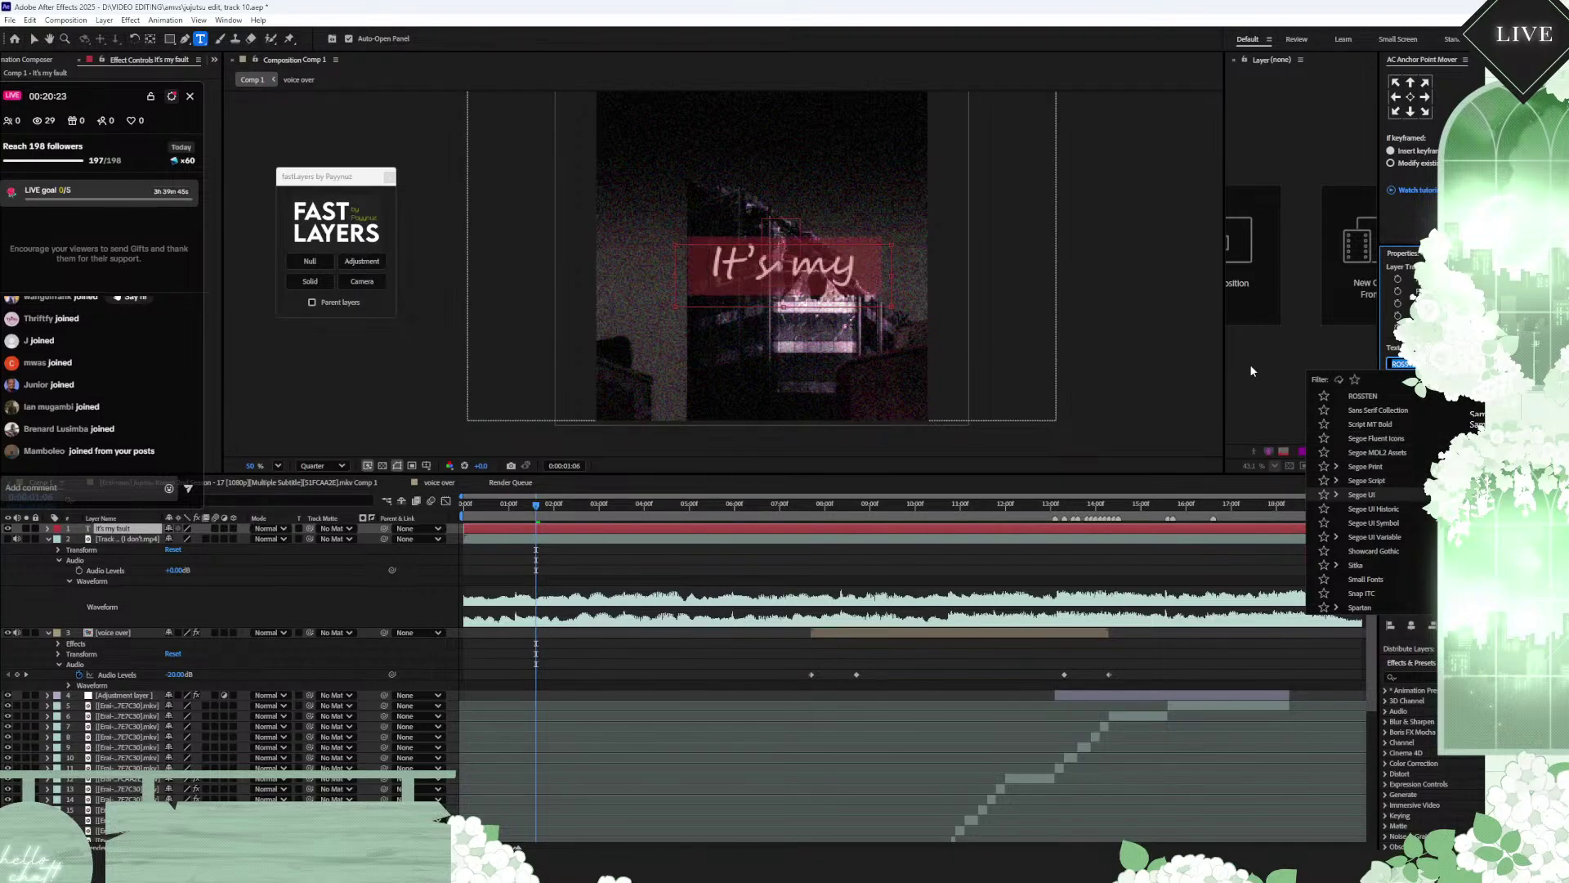
key(Down)
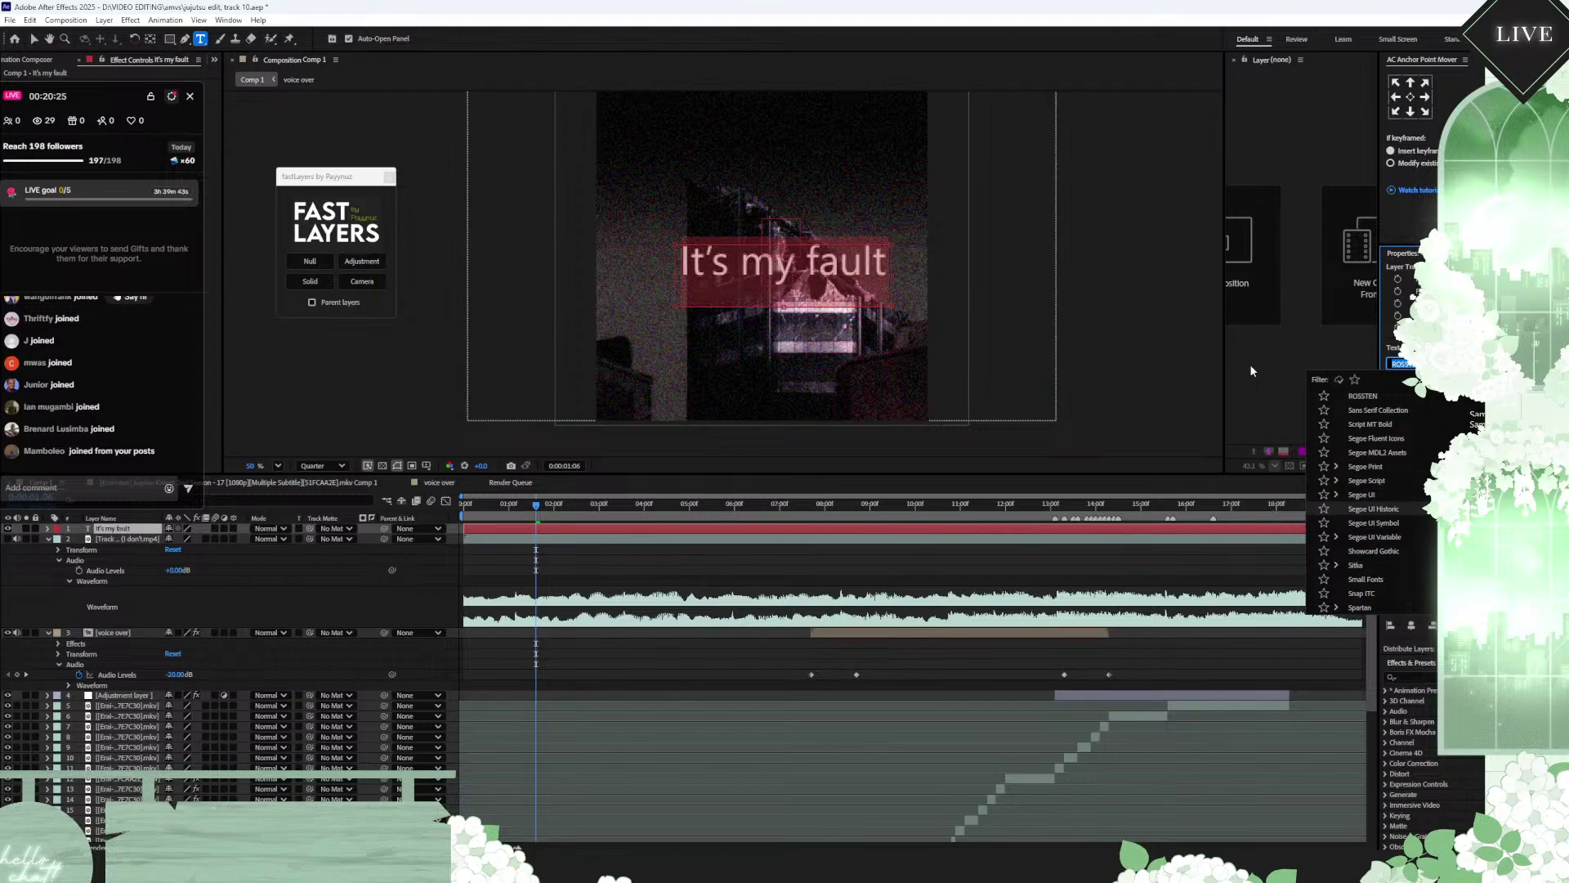
key(Down)
key(Down)
key(Down)
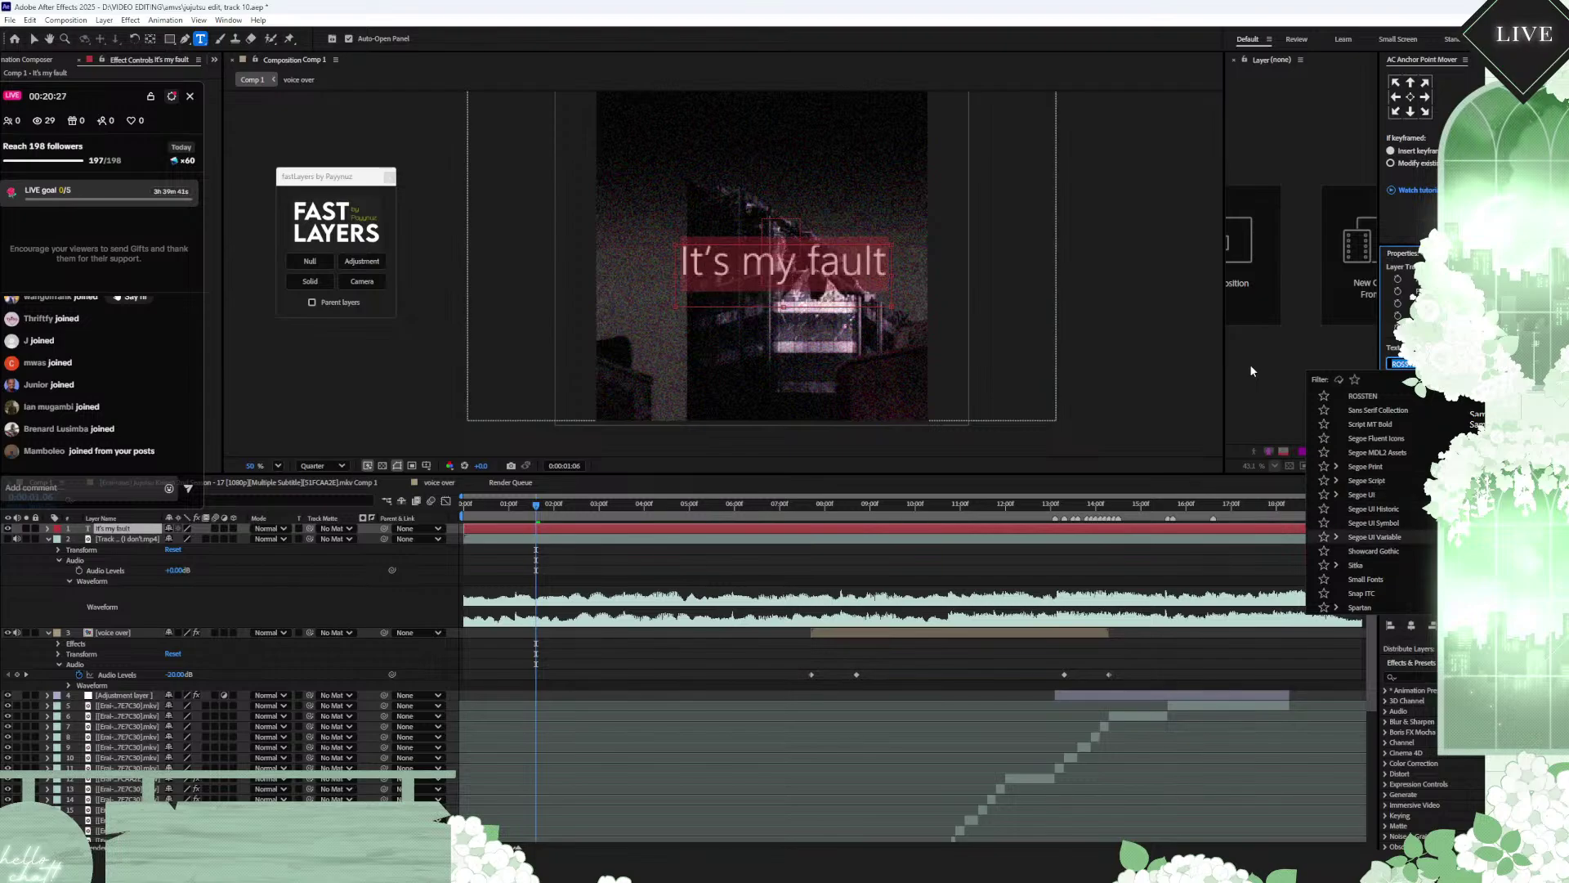
key(Down)
key(Down)
key(Down)
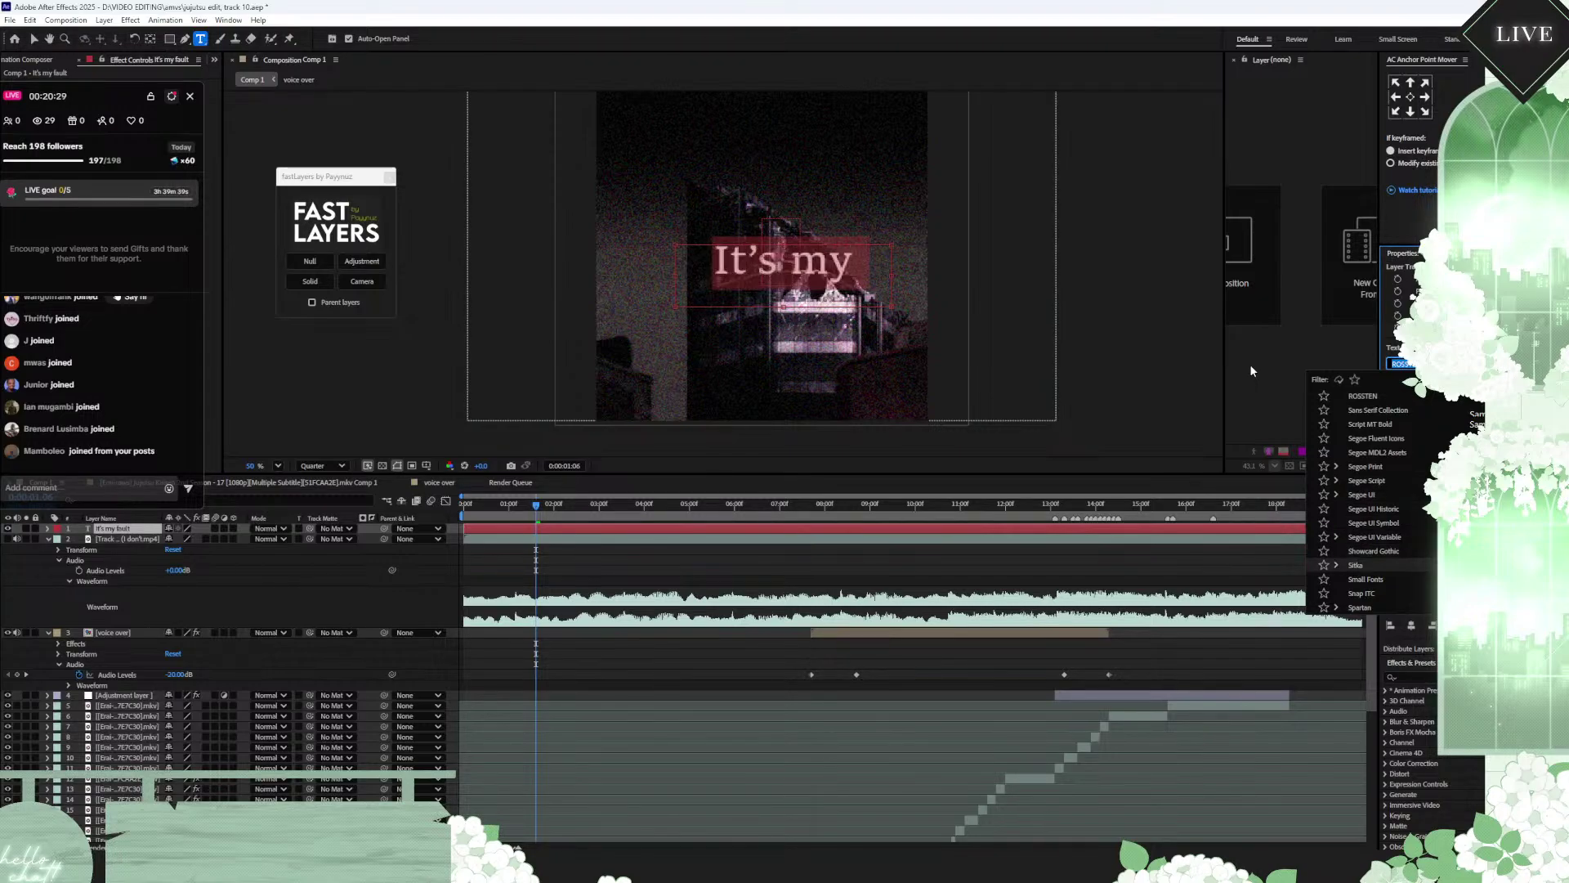
key(Down)
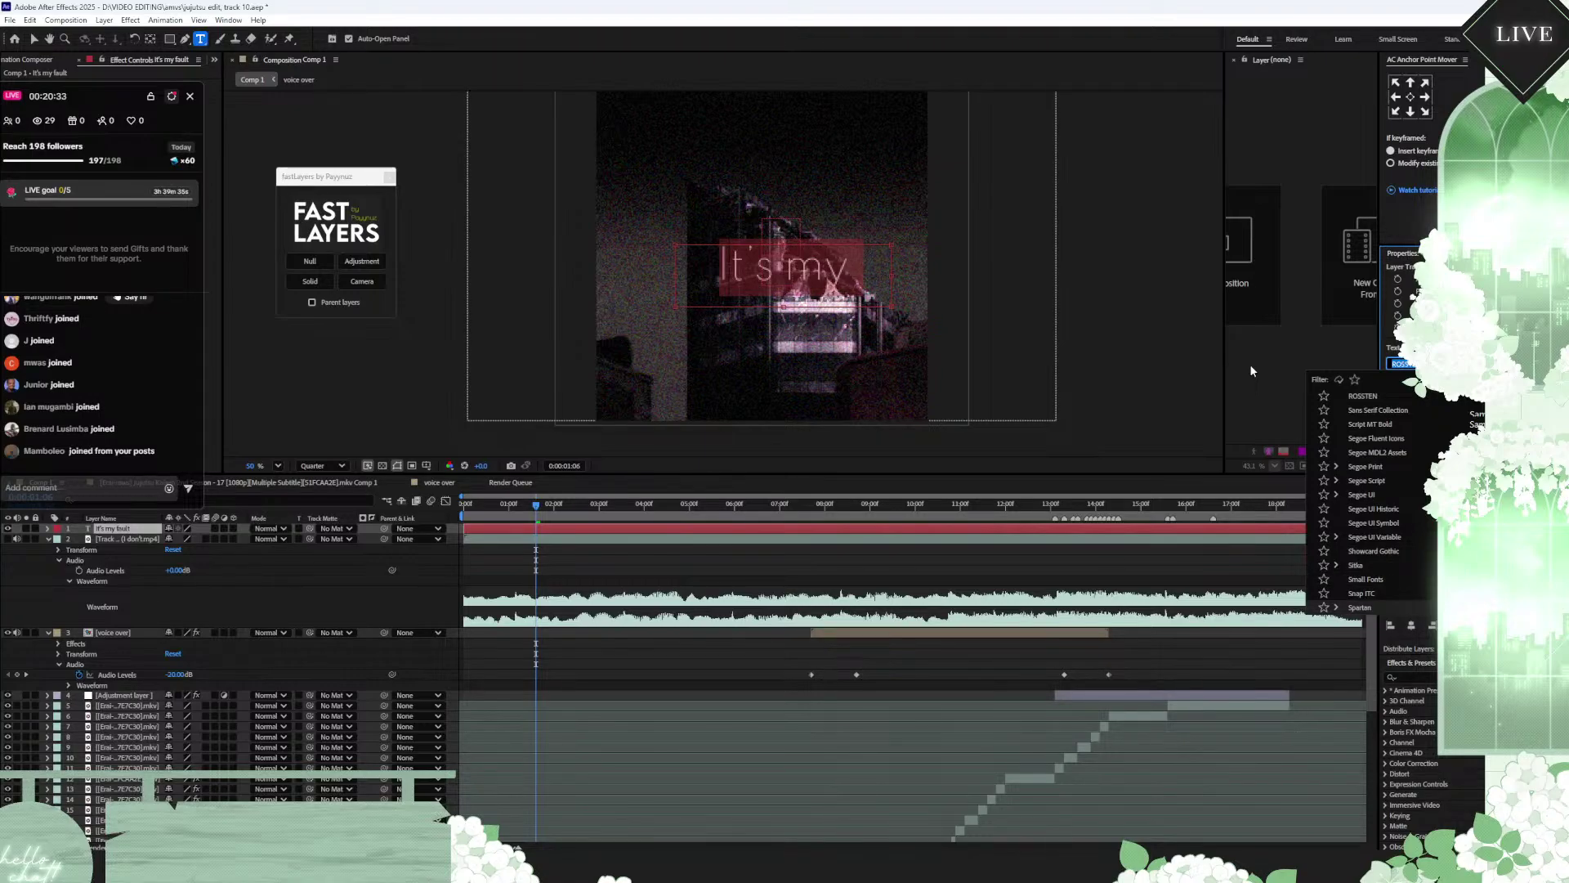
key(Down)
key(Down)
key(Down)
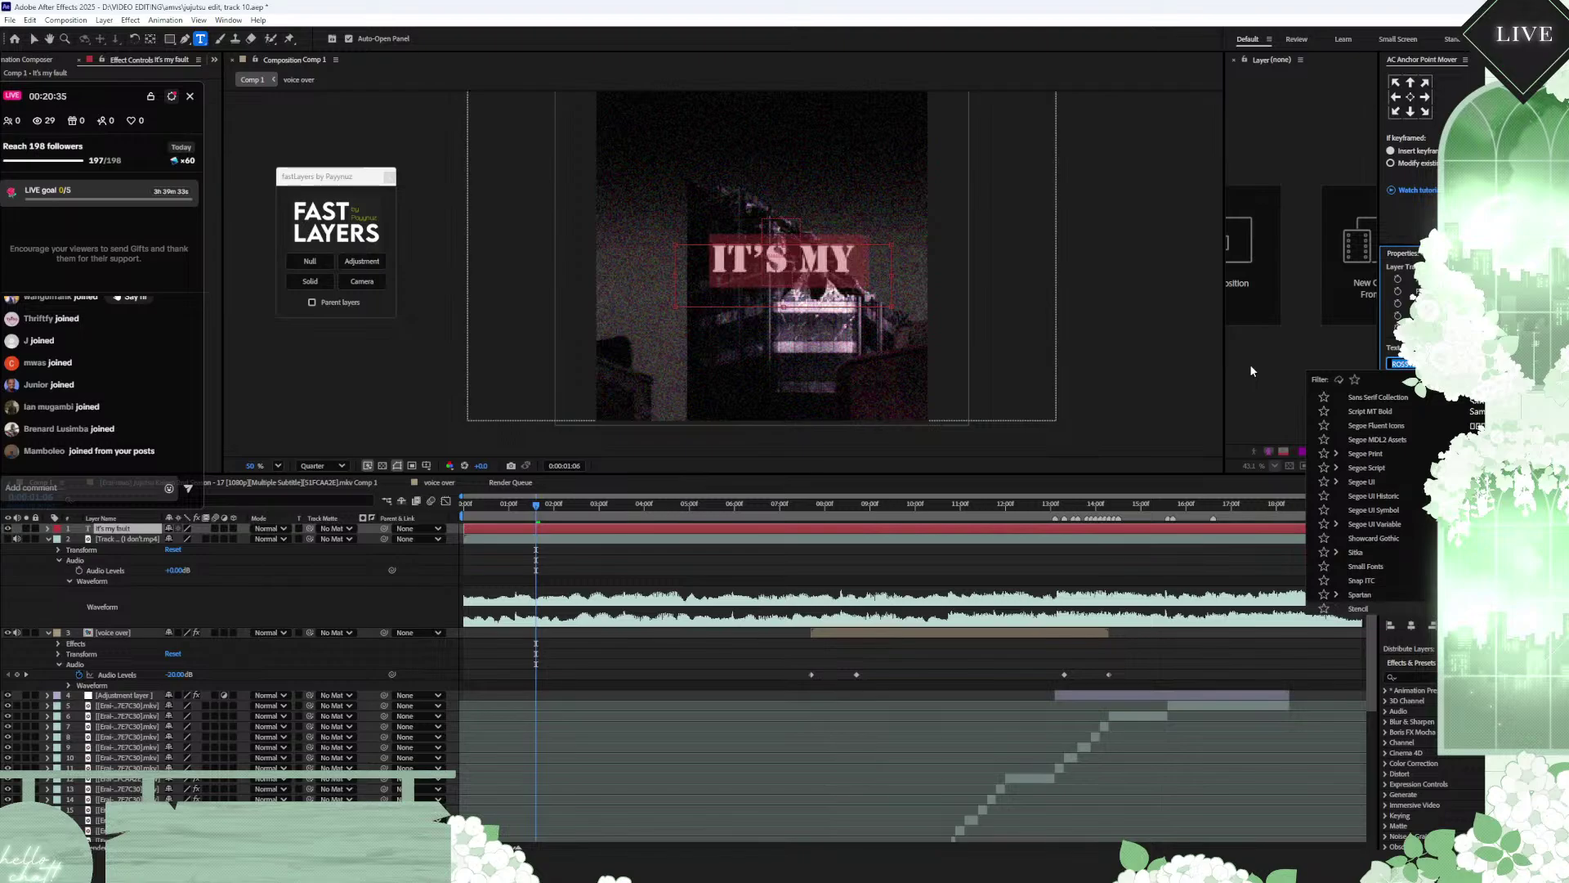
key(Down)
key(Down)
key(Down)
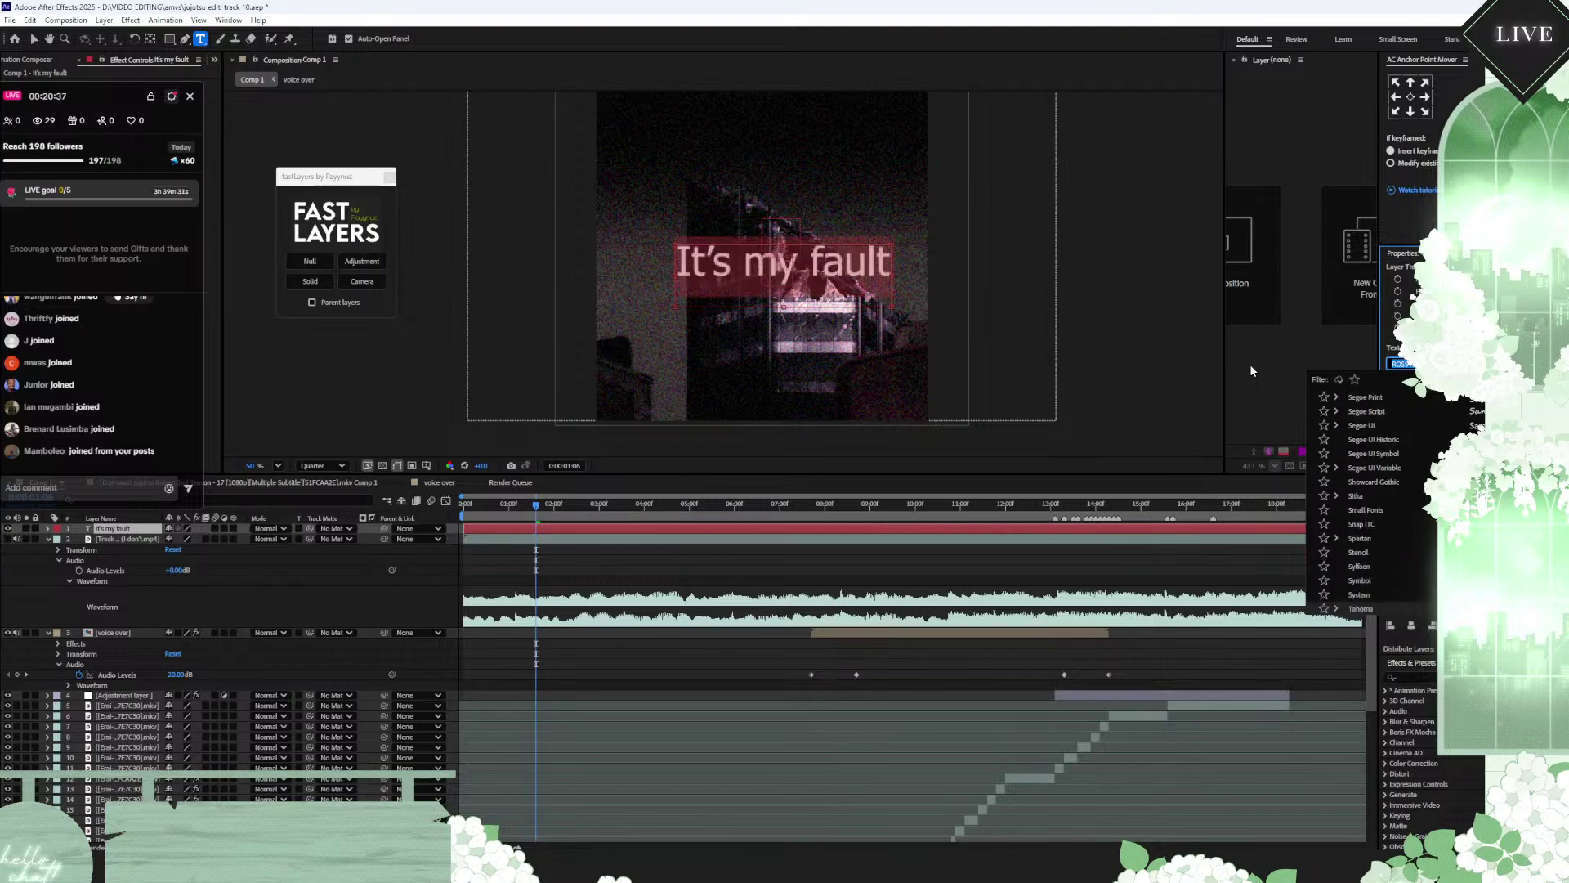
key(Down)
key(Down)
key(Down)
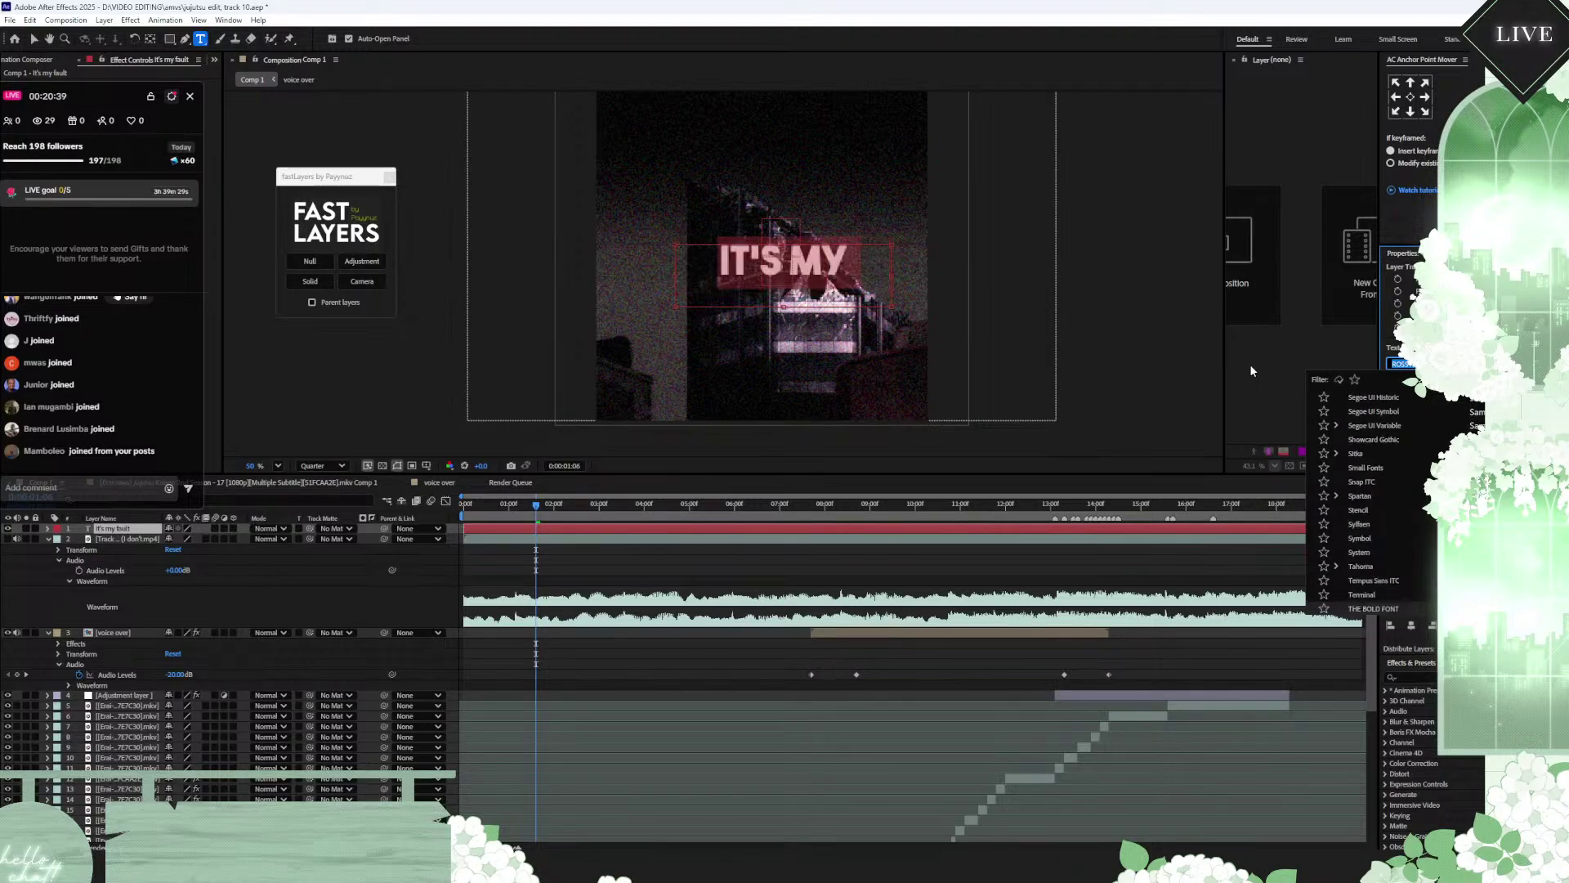
key(Down)
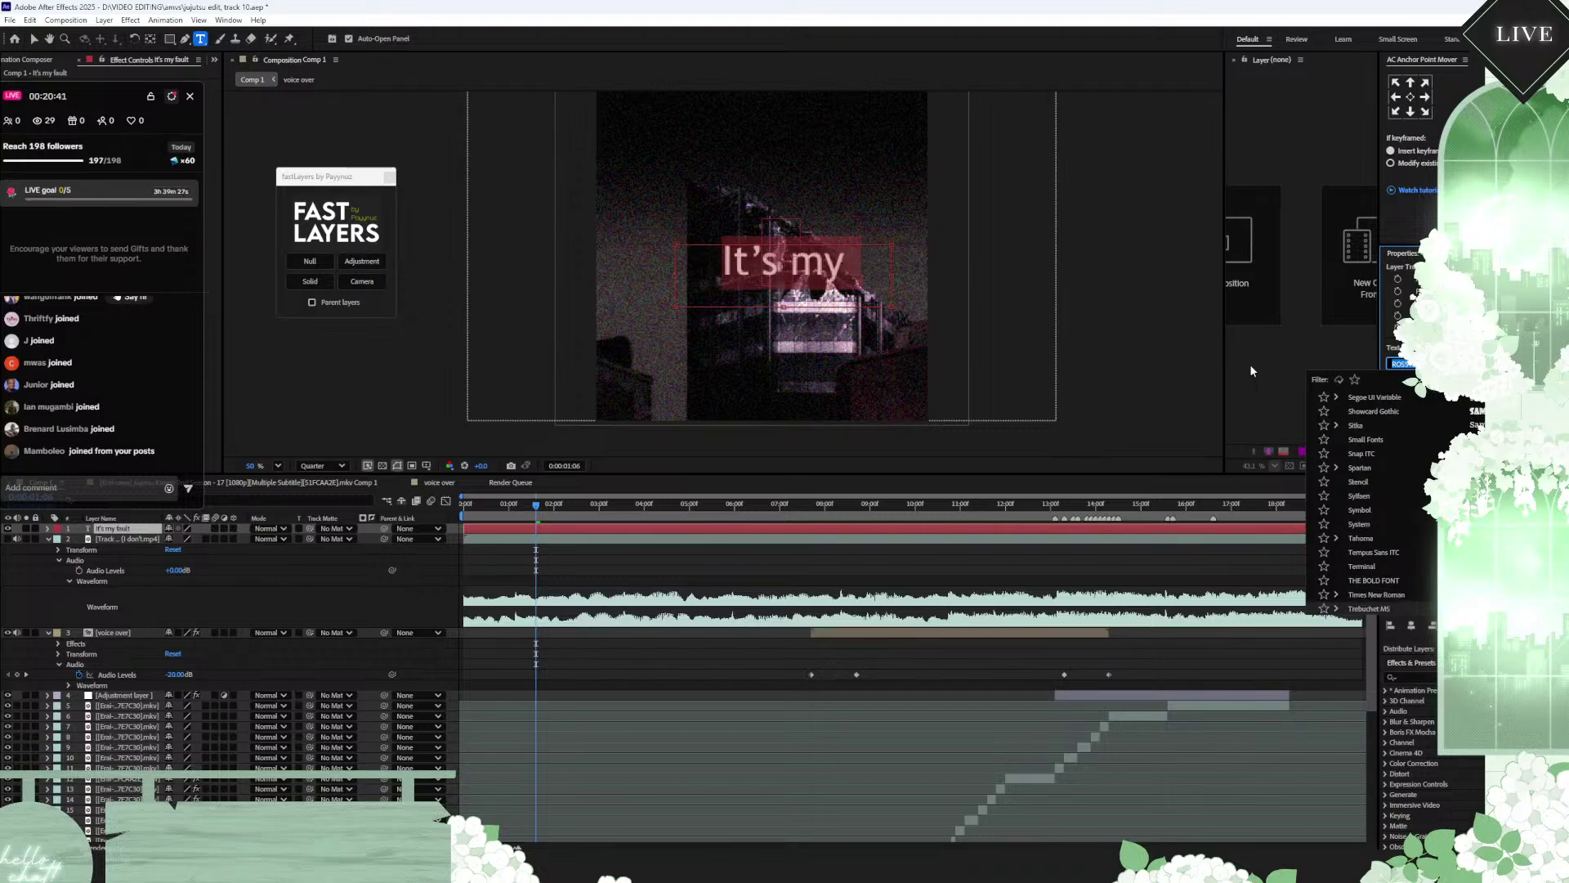
key(Down)
key(Down)
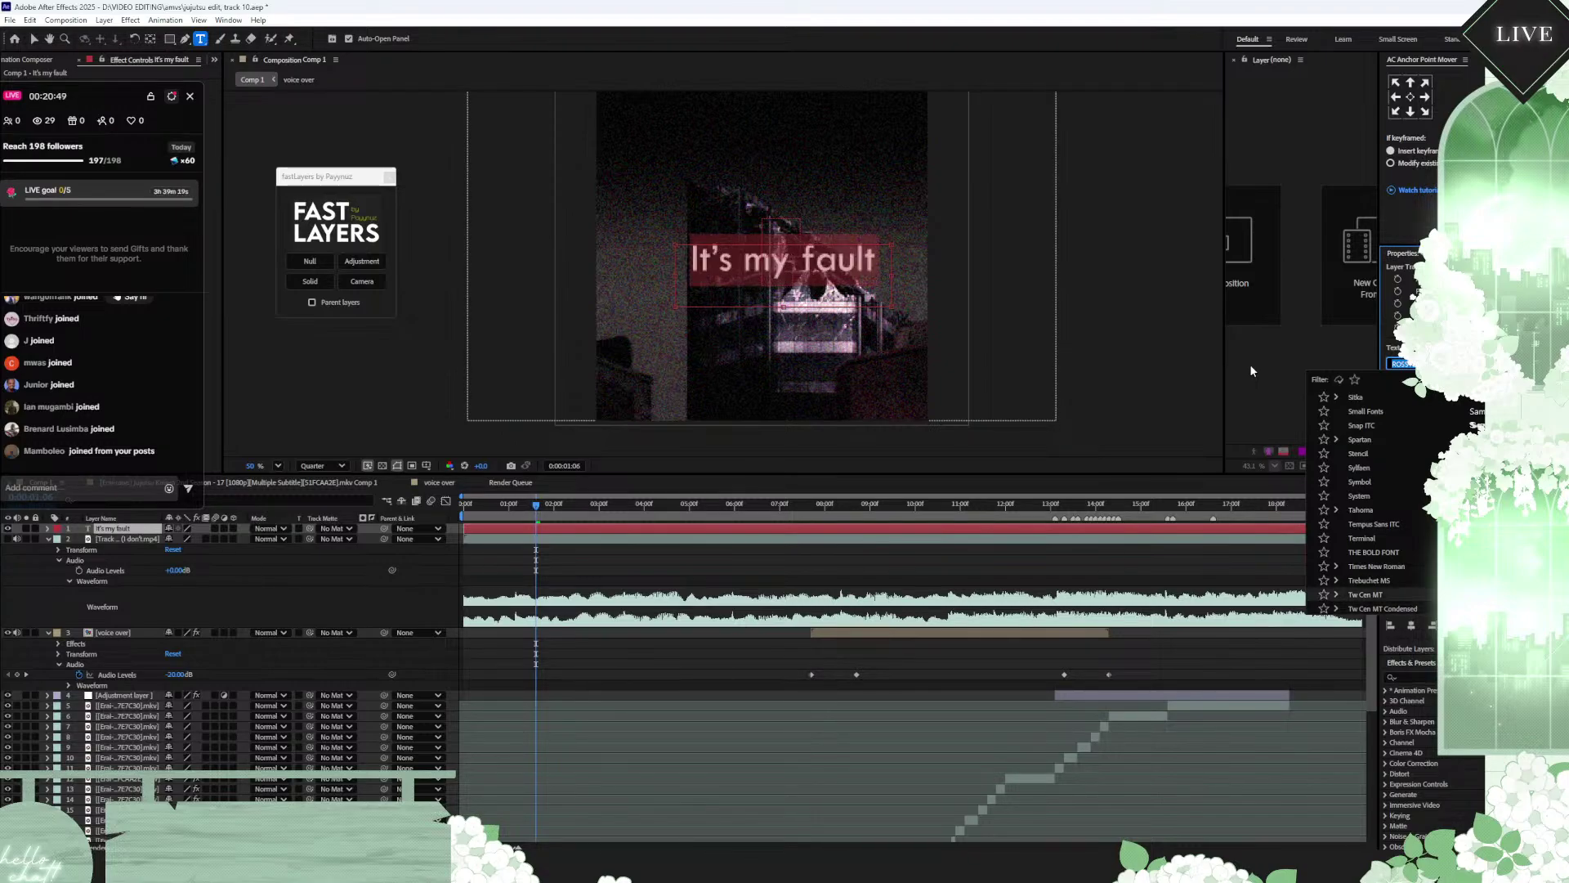
key(Down)
key(Down)
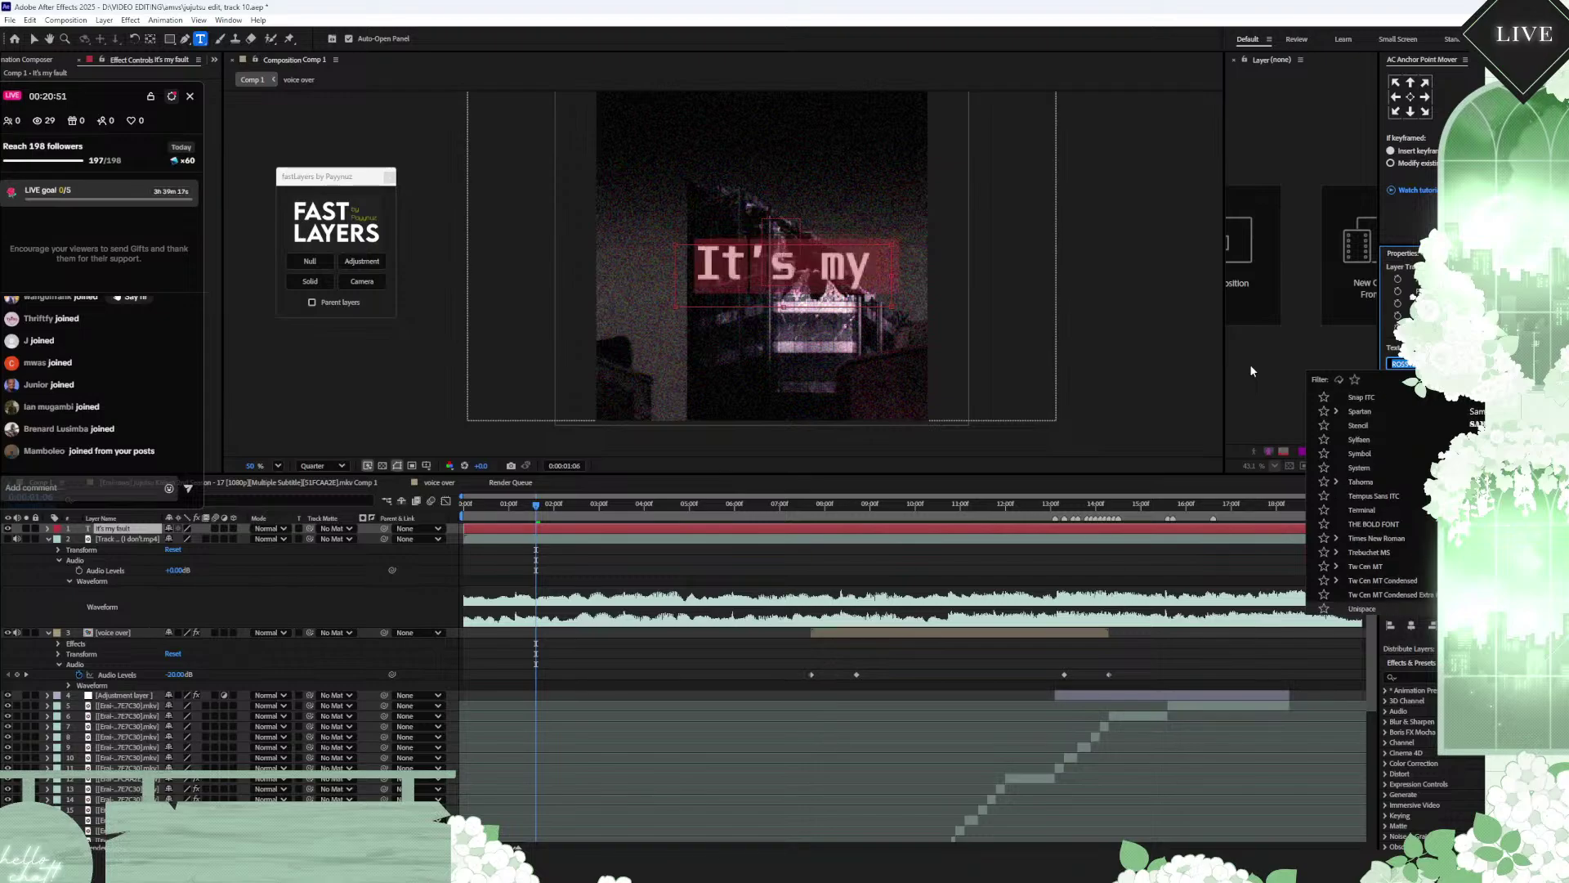
key(Down)
key(Down)
key(Down)
key(Down)
key(Down)
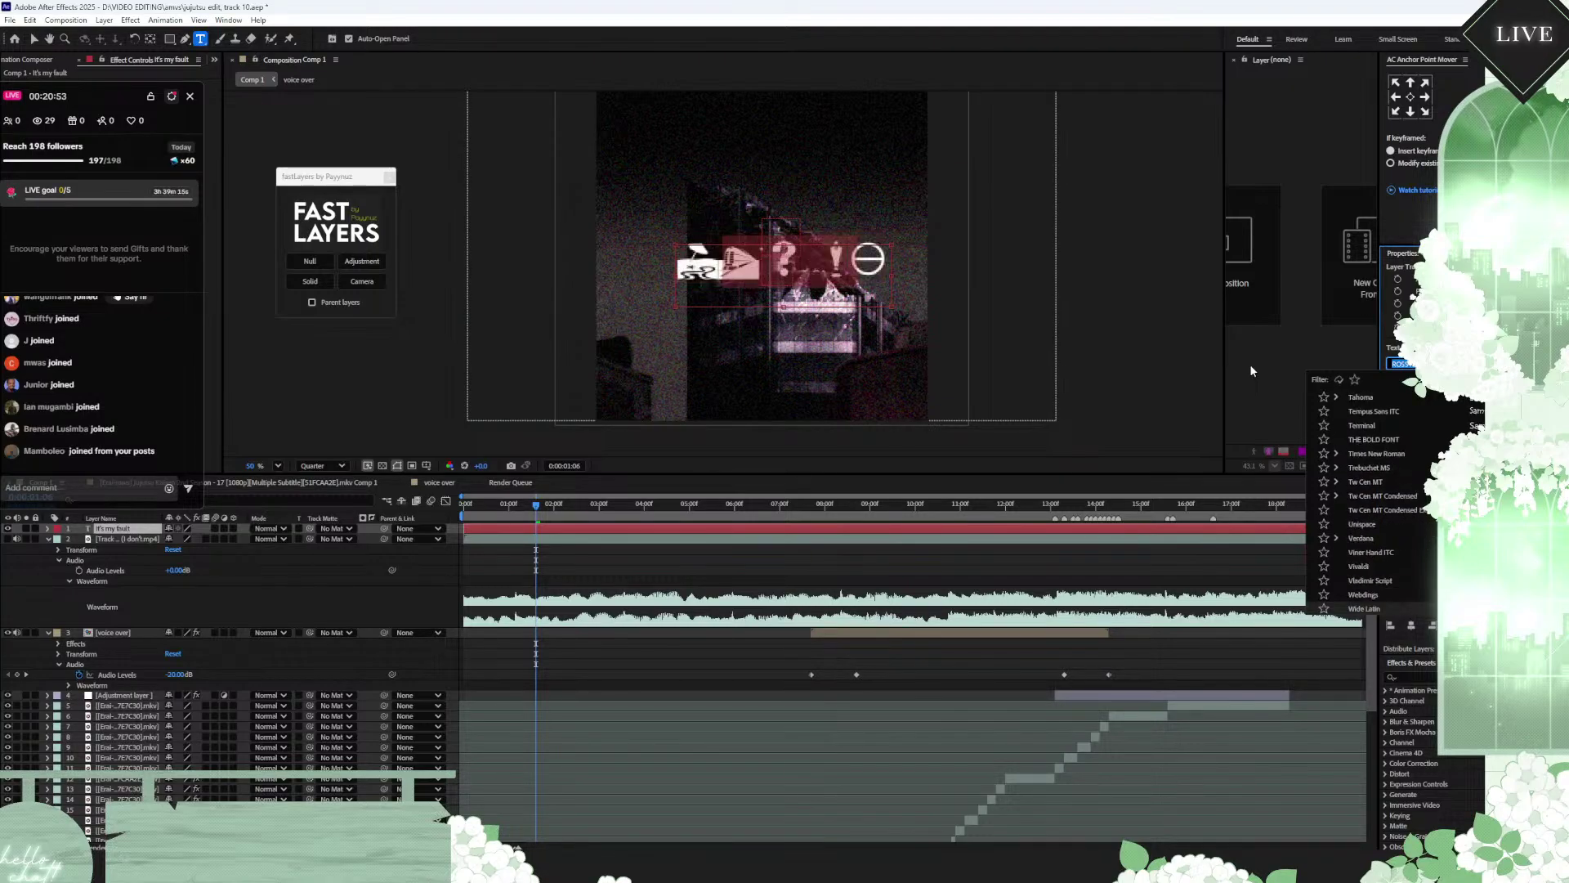
key(Down)
key(Down)
key(Down)
key(Down)
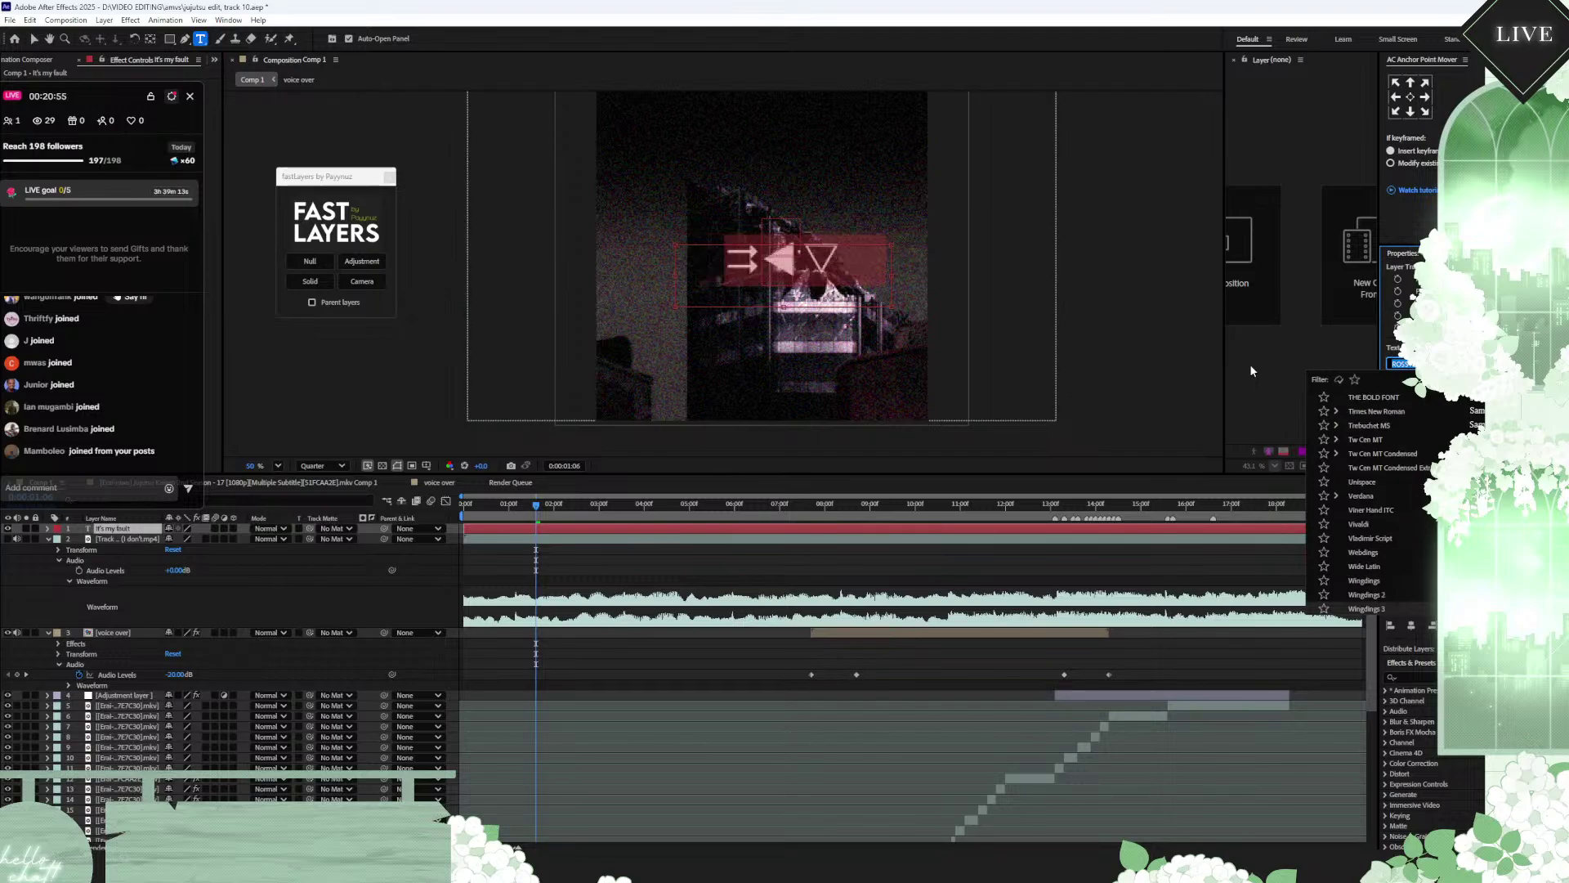
key(Down)
key(Down)
key(Down)
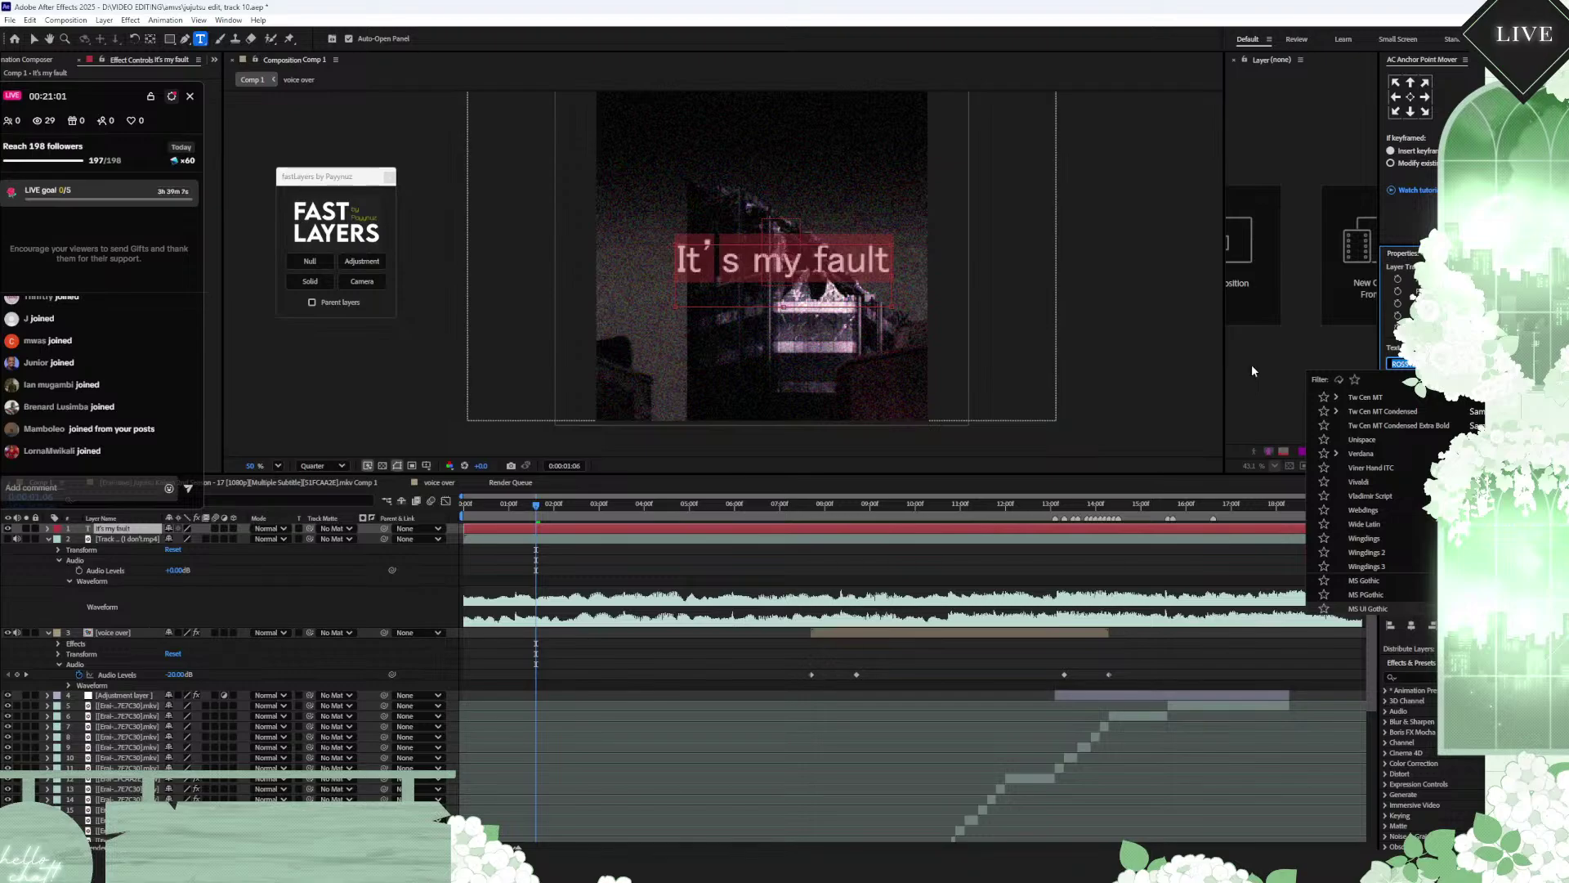
click(1361, 609)
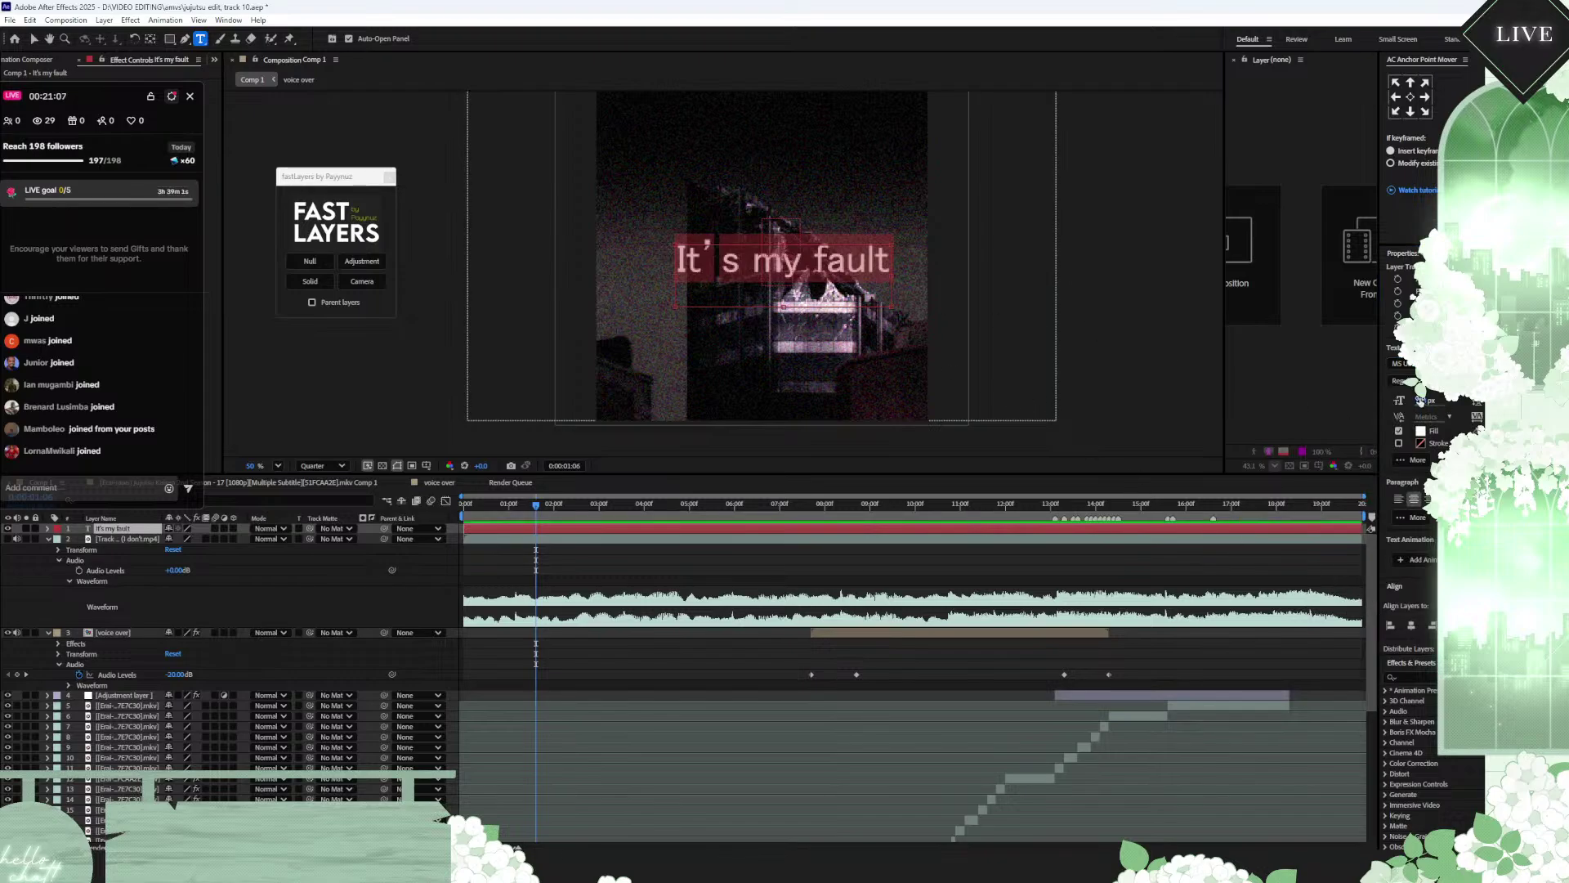
Step: Reduce the font size of "It's my fault" and shorten its text box to fit the single line
drag(1424, 400, 1390, 399)
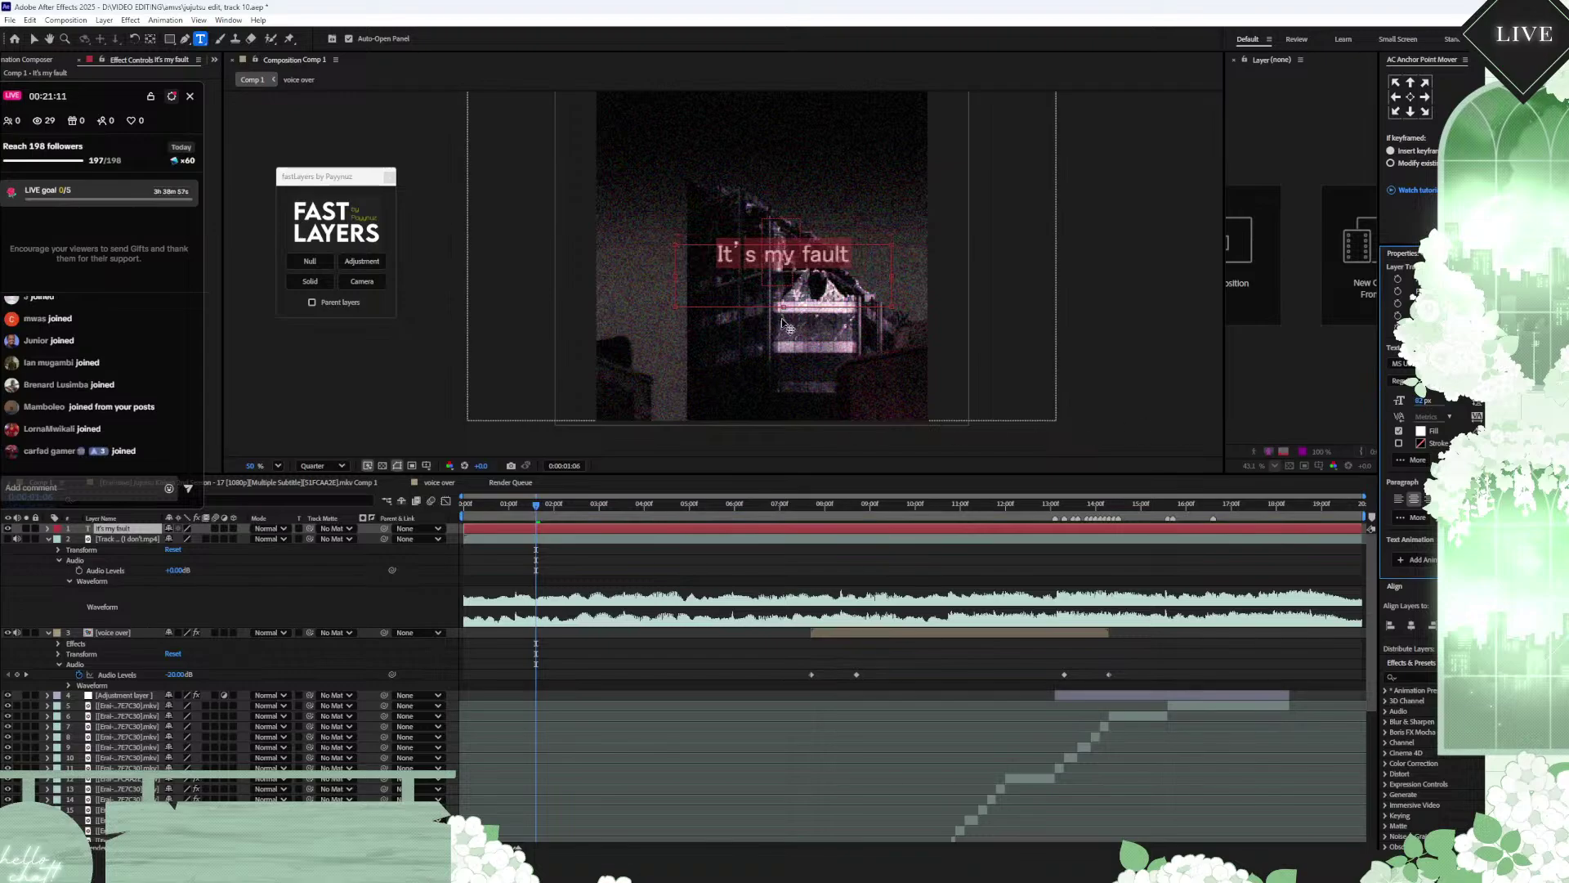
drag(781, 307, 782, 274)
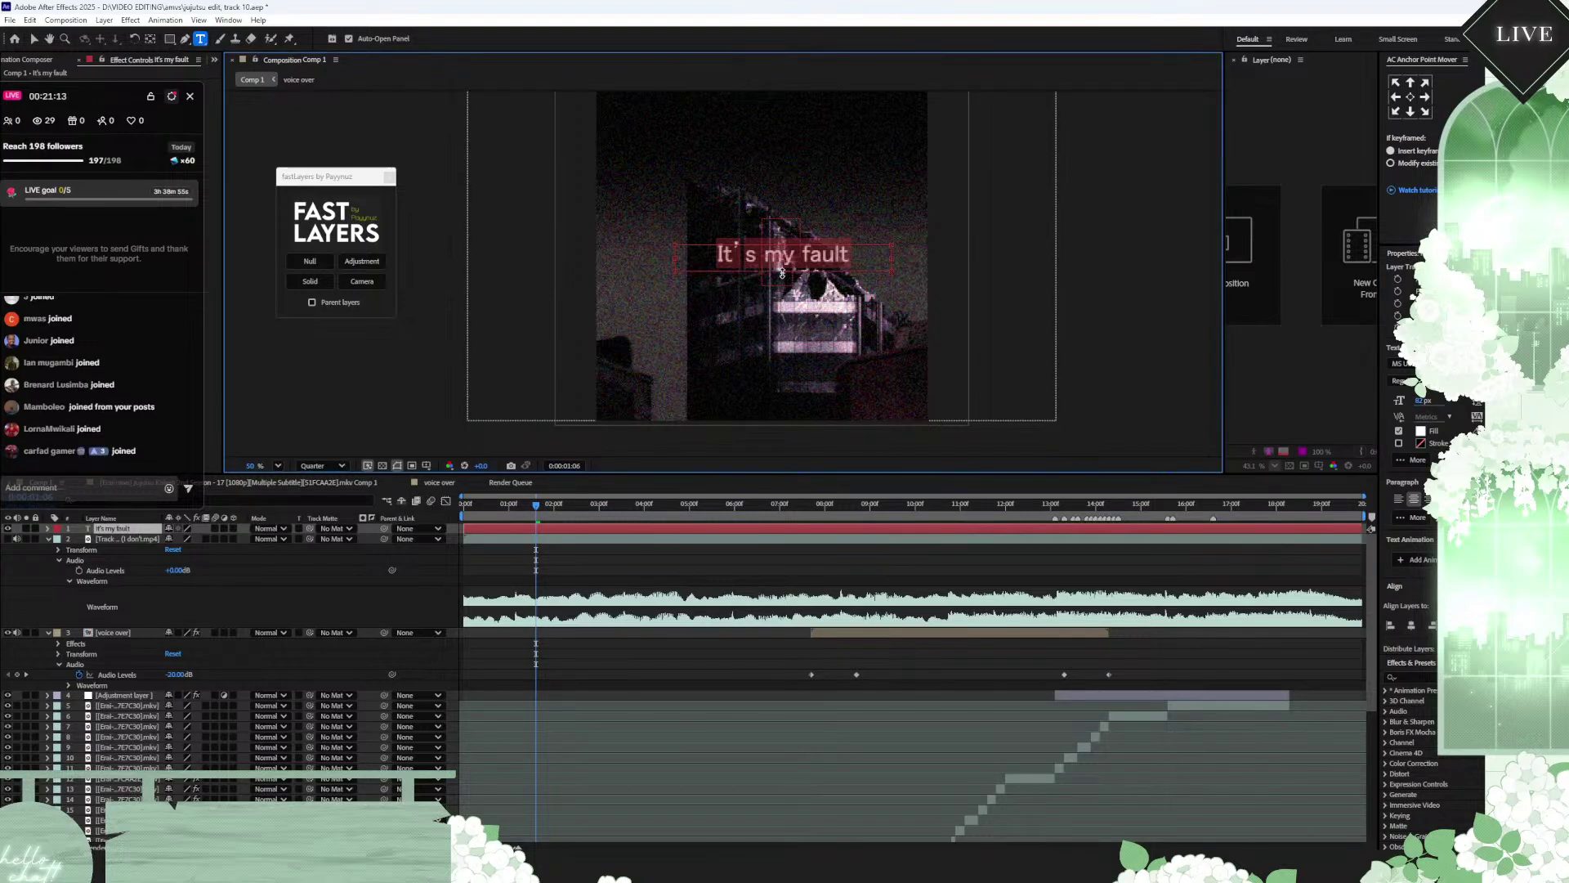
Step: Centre the text layer's anchor point and align the layer horizontally to the centre of the composition
click(1410, 96)
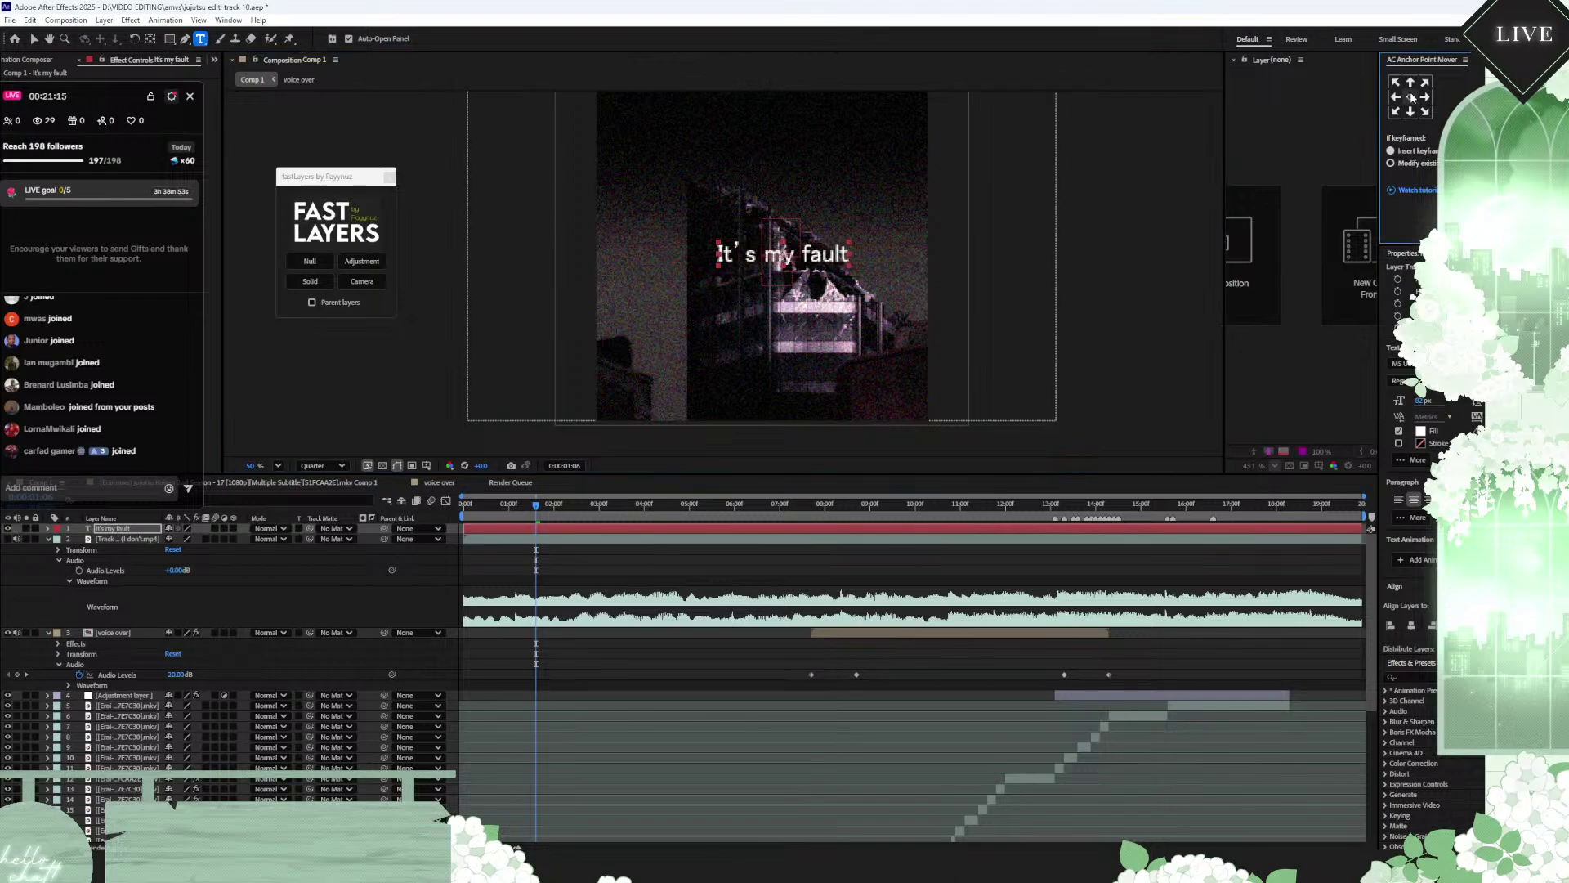
click(1412, 625)
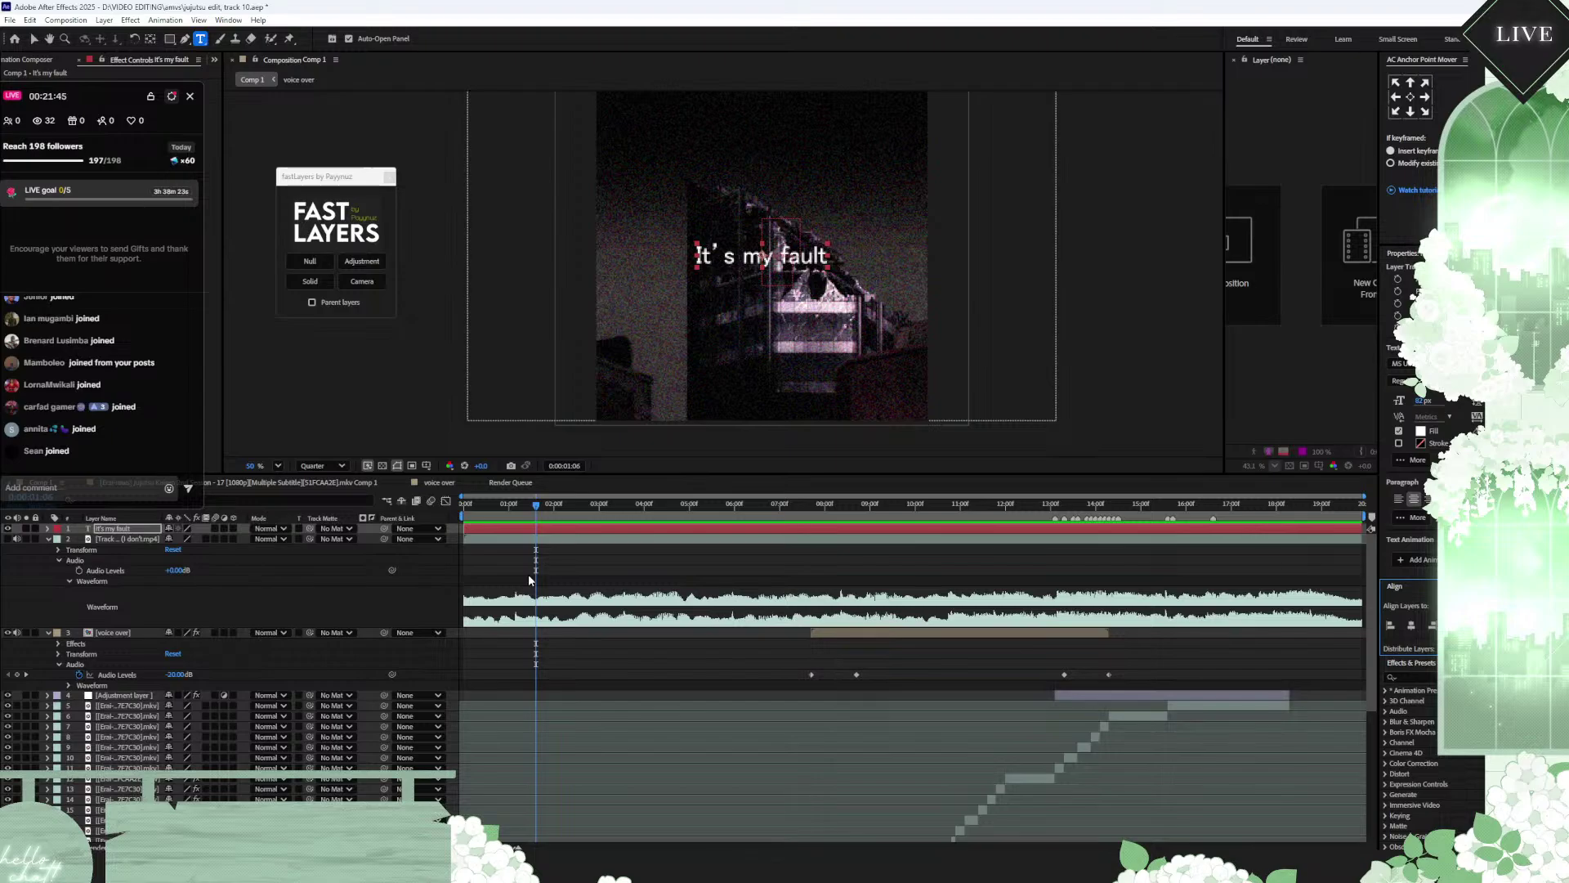
Step: Switch to the browser and open the AniWatch site (aniwatchtv.to) in a new tab
mouse_move(921, 867)
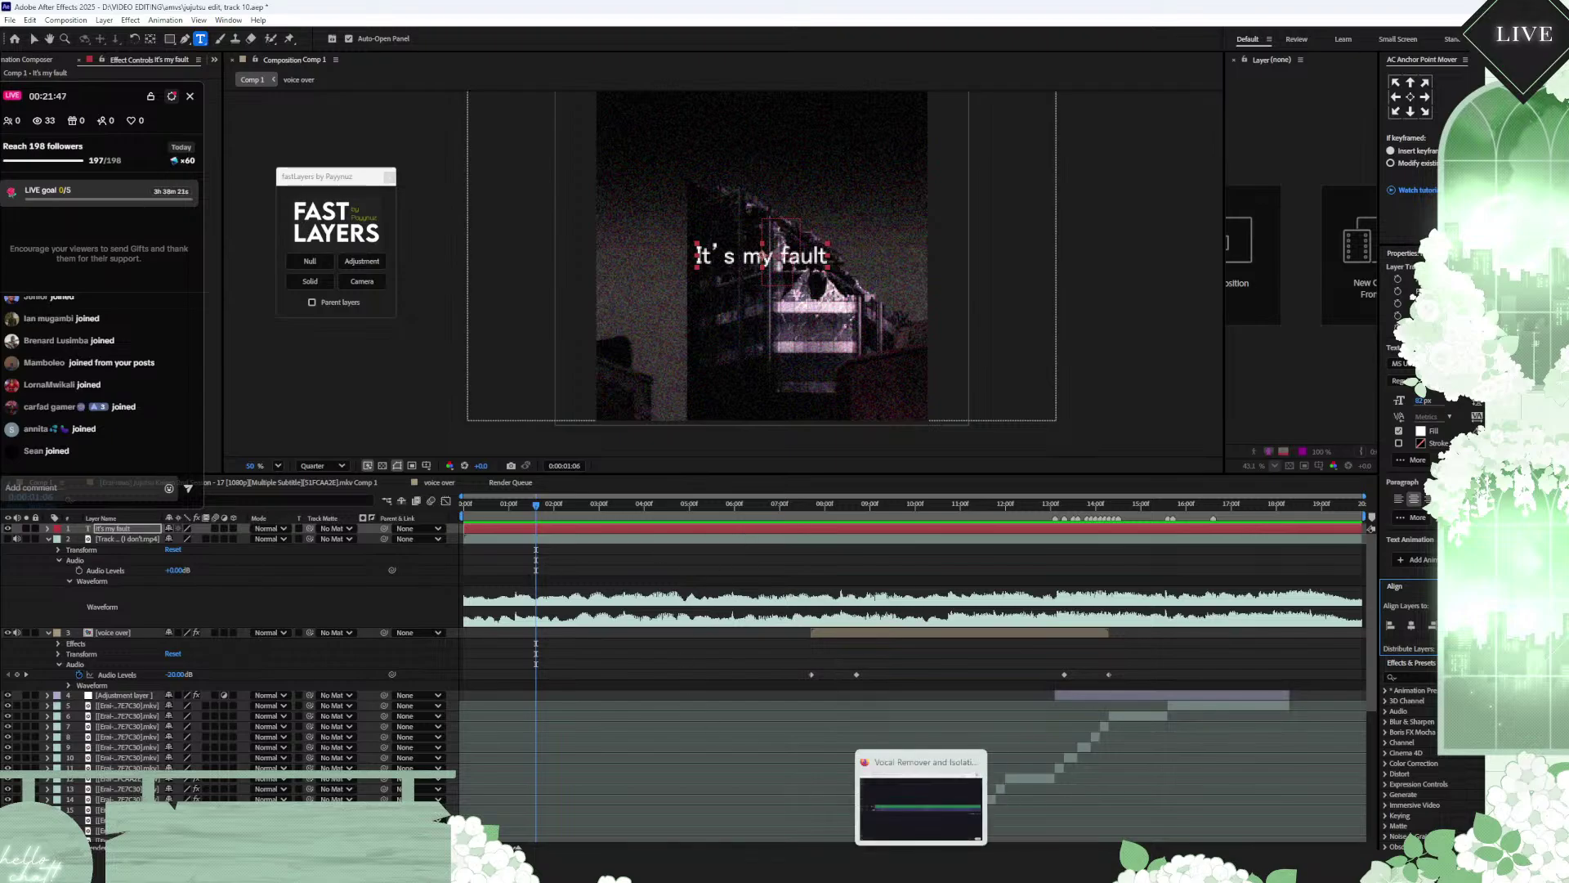
click(921, 809)
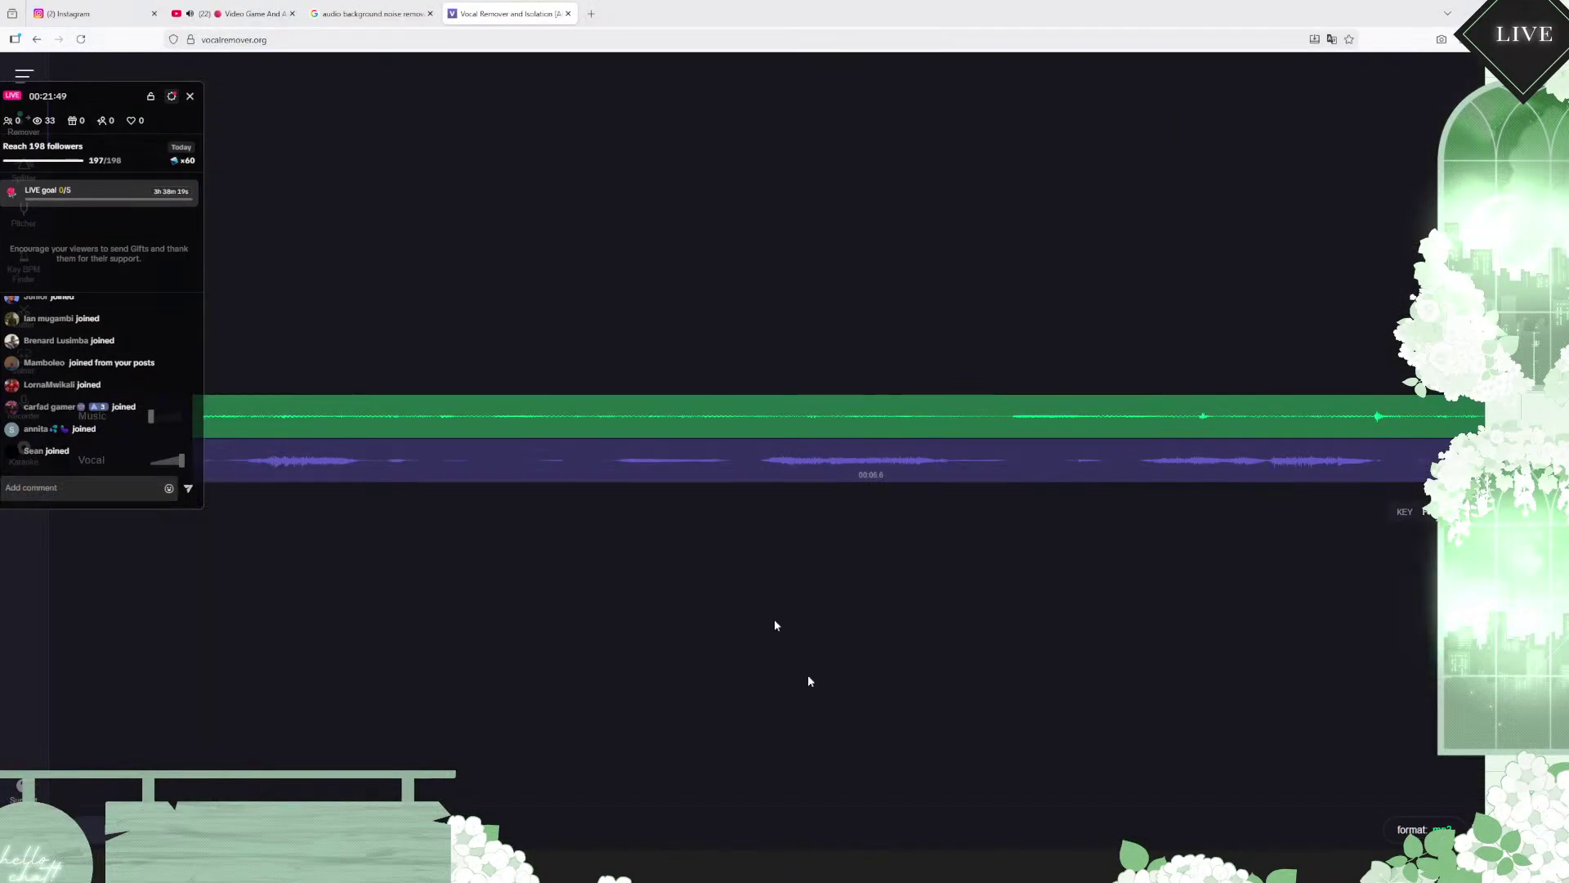
click(592, 17)
text(ani)
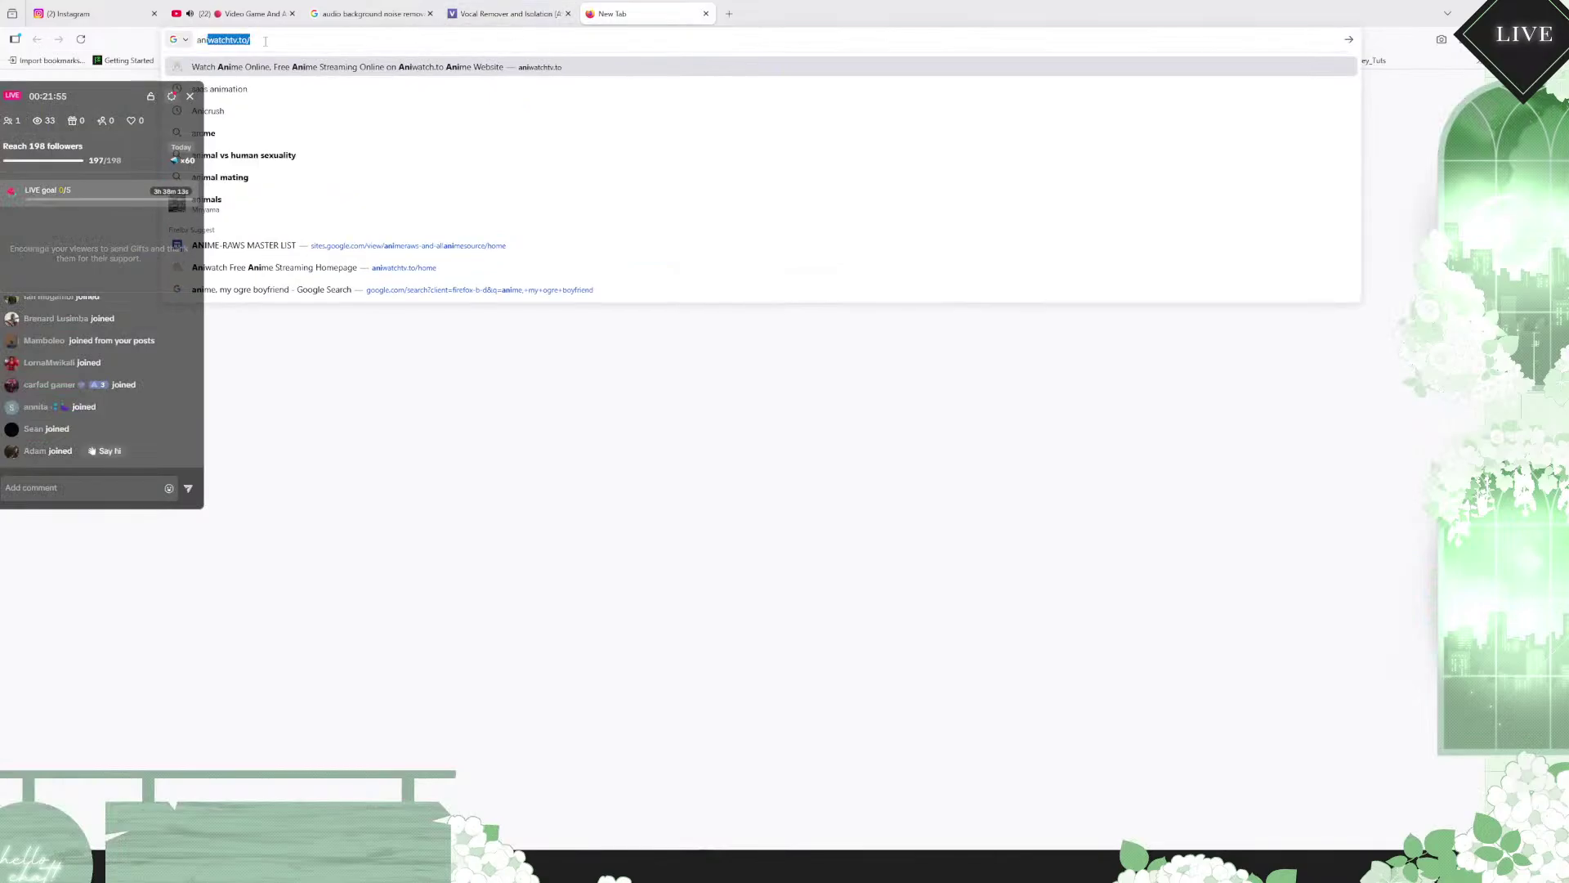
click(252, 67)
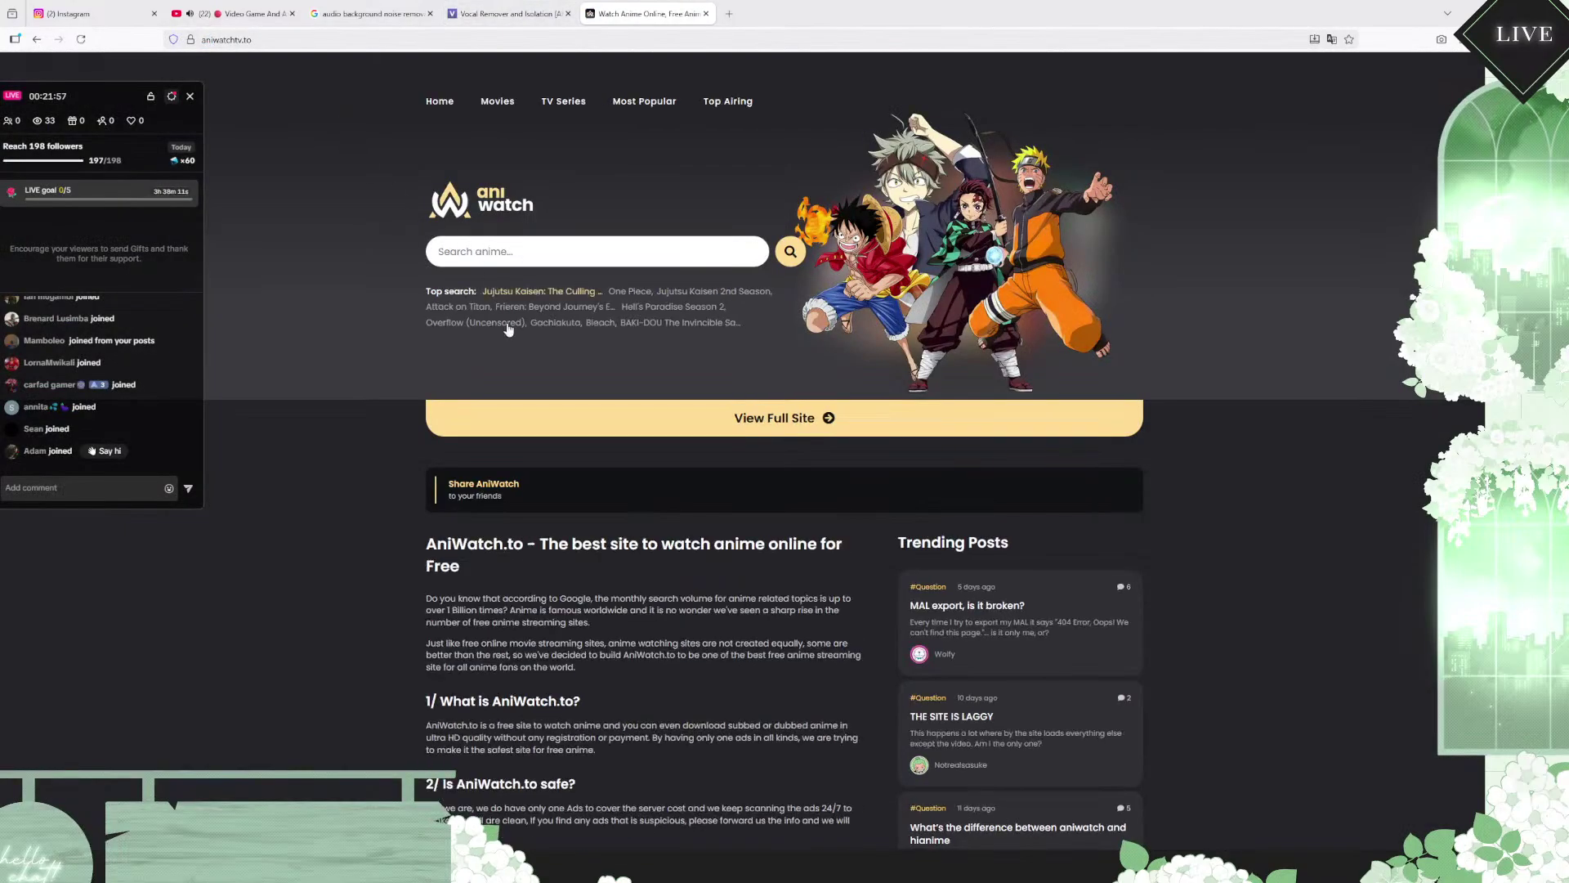
Step: Go to AniWatch's full site and open the Jujutsu Kaisen page for Season 2: Hidden Inventory Arc
click(617, 251)
text(jujutsu)
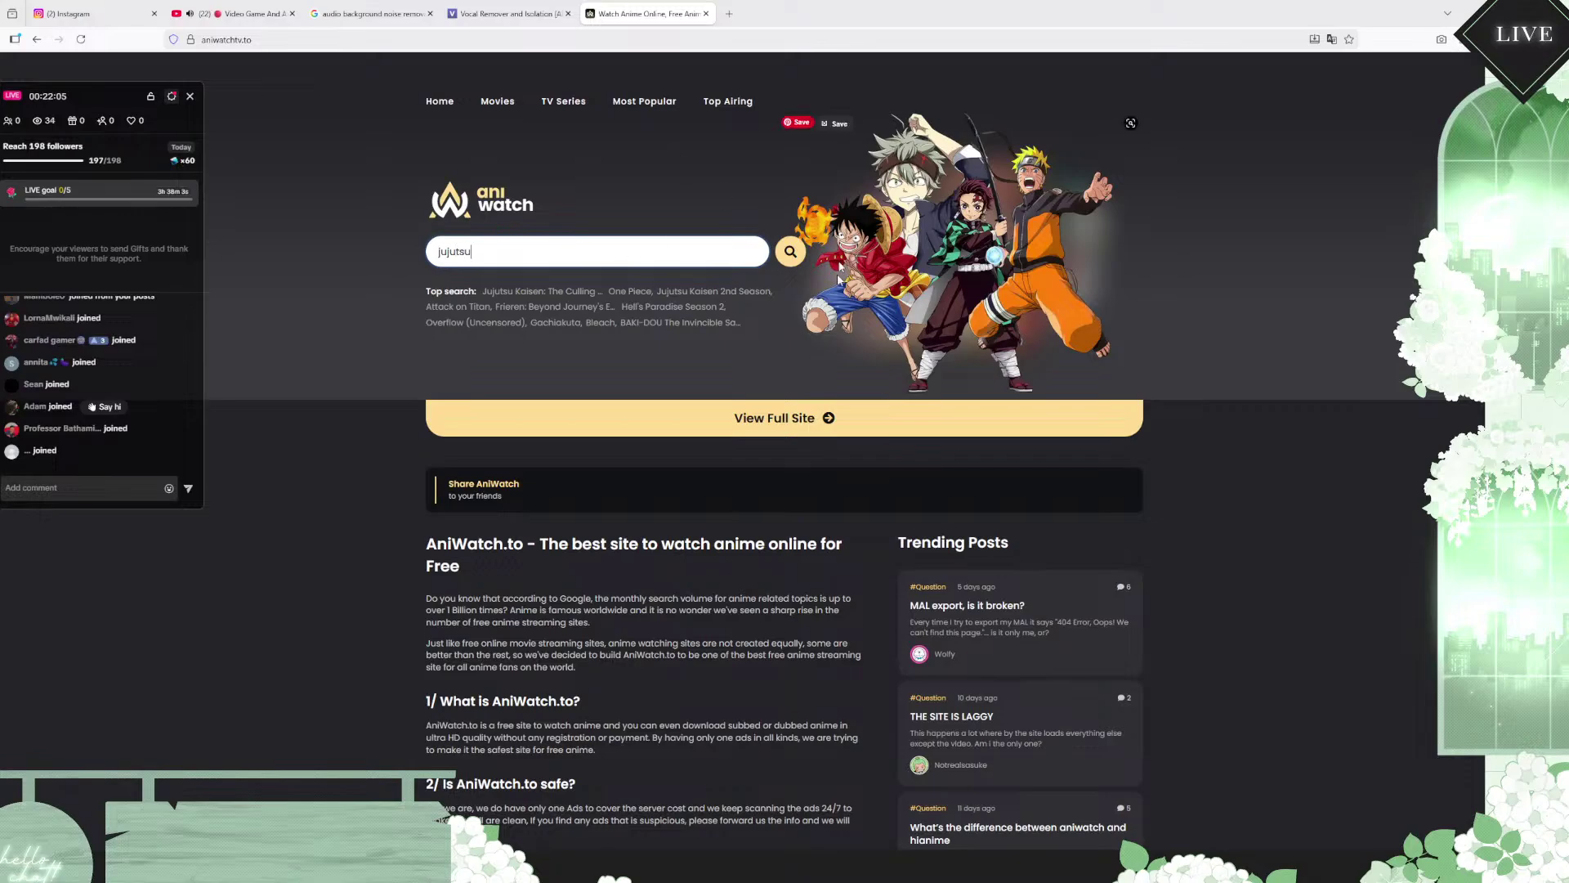
click(816, 423)
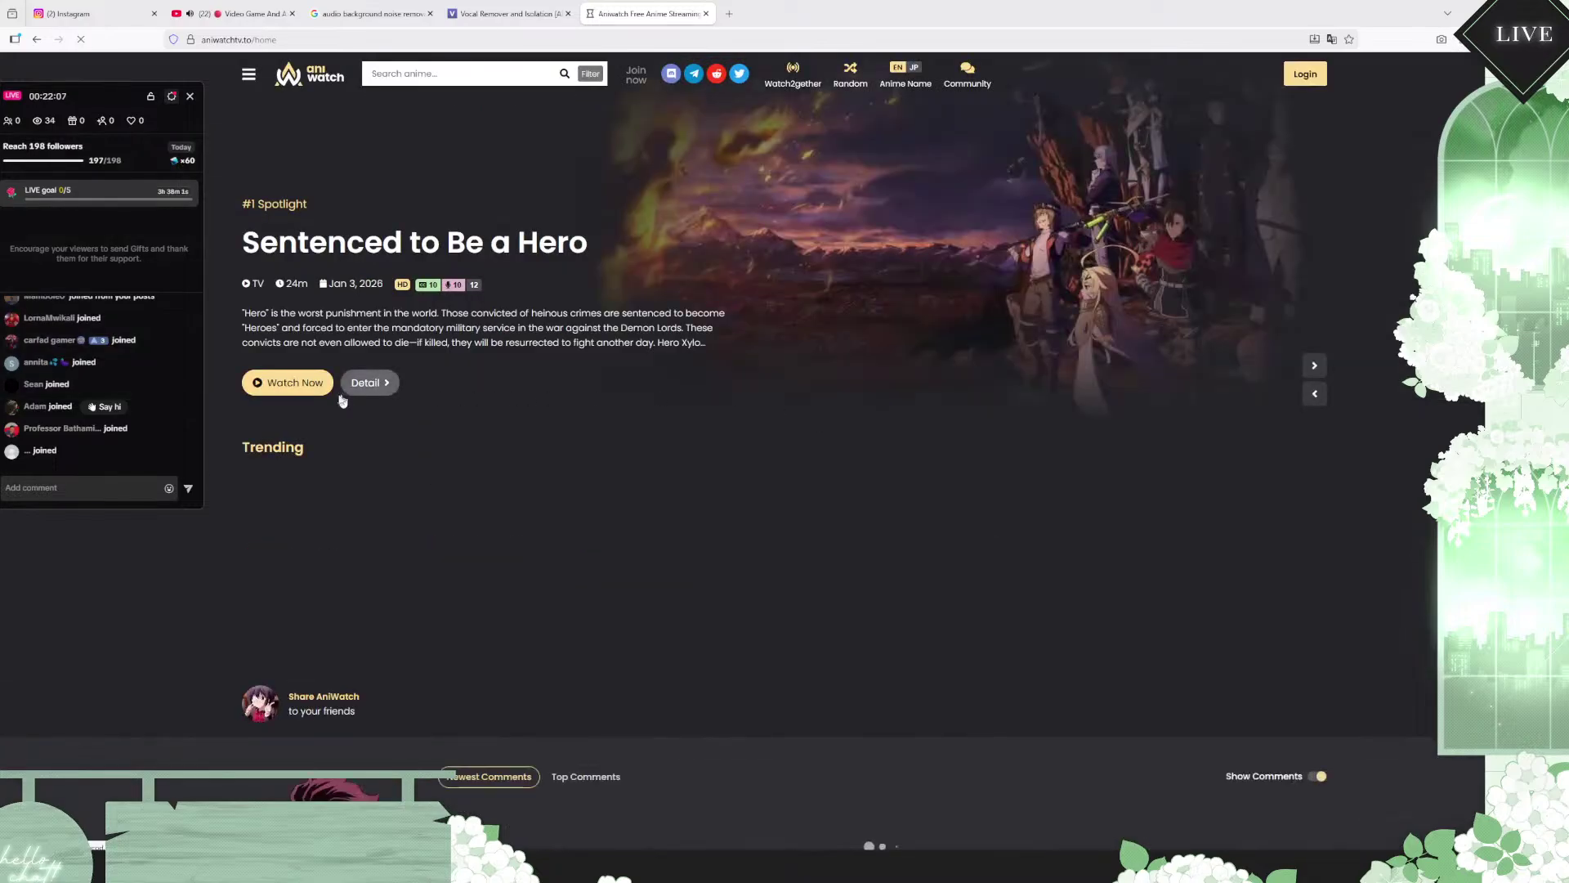
scroll(424, 448, down, 3)
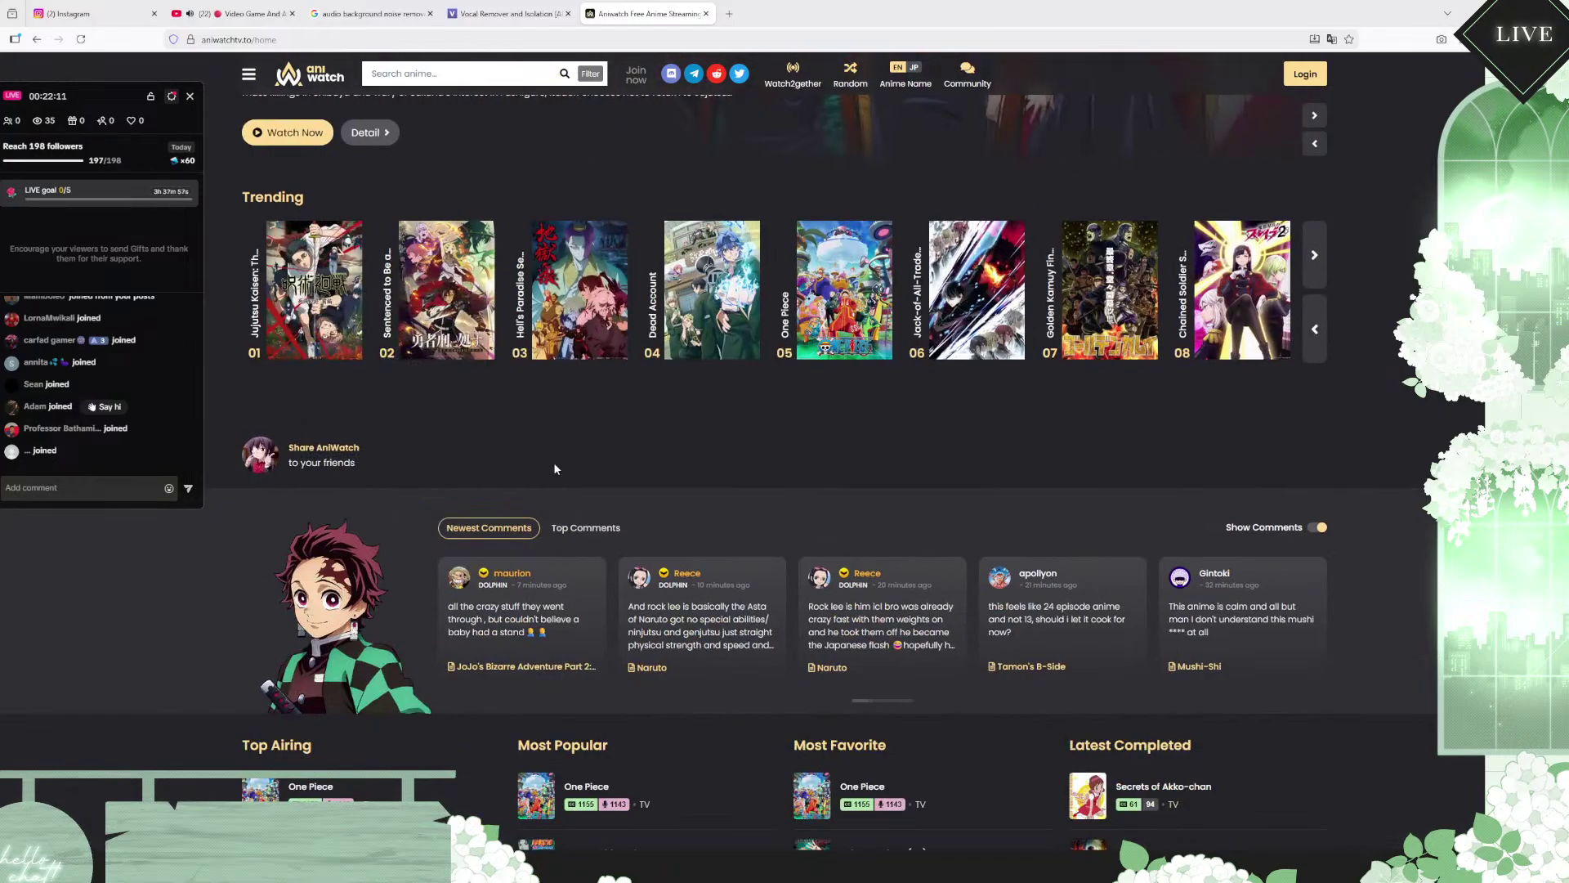
scroll(337, 445, up, 3)
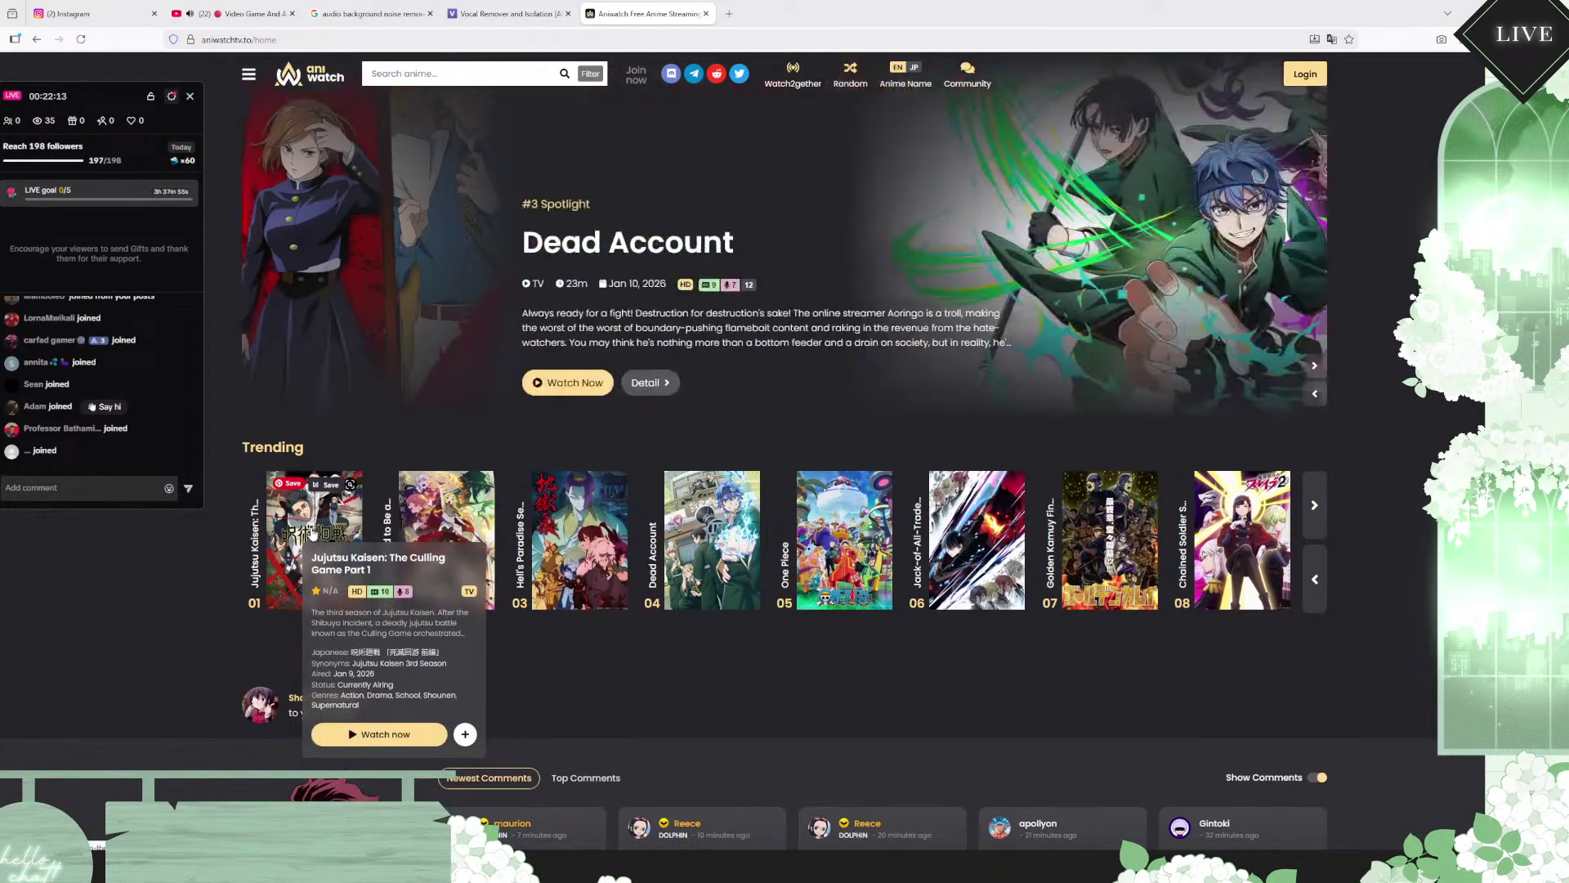
click(318, 535)
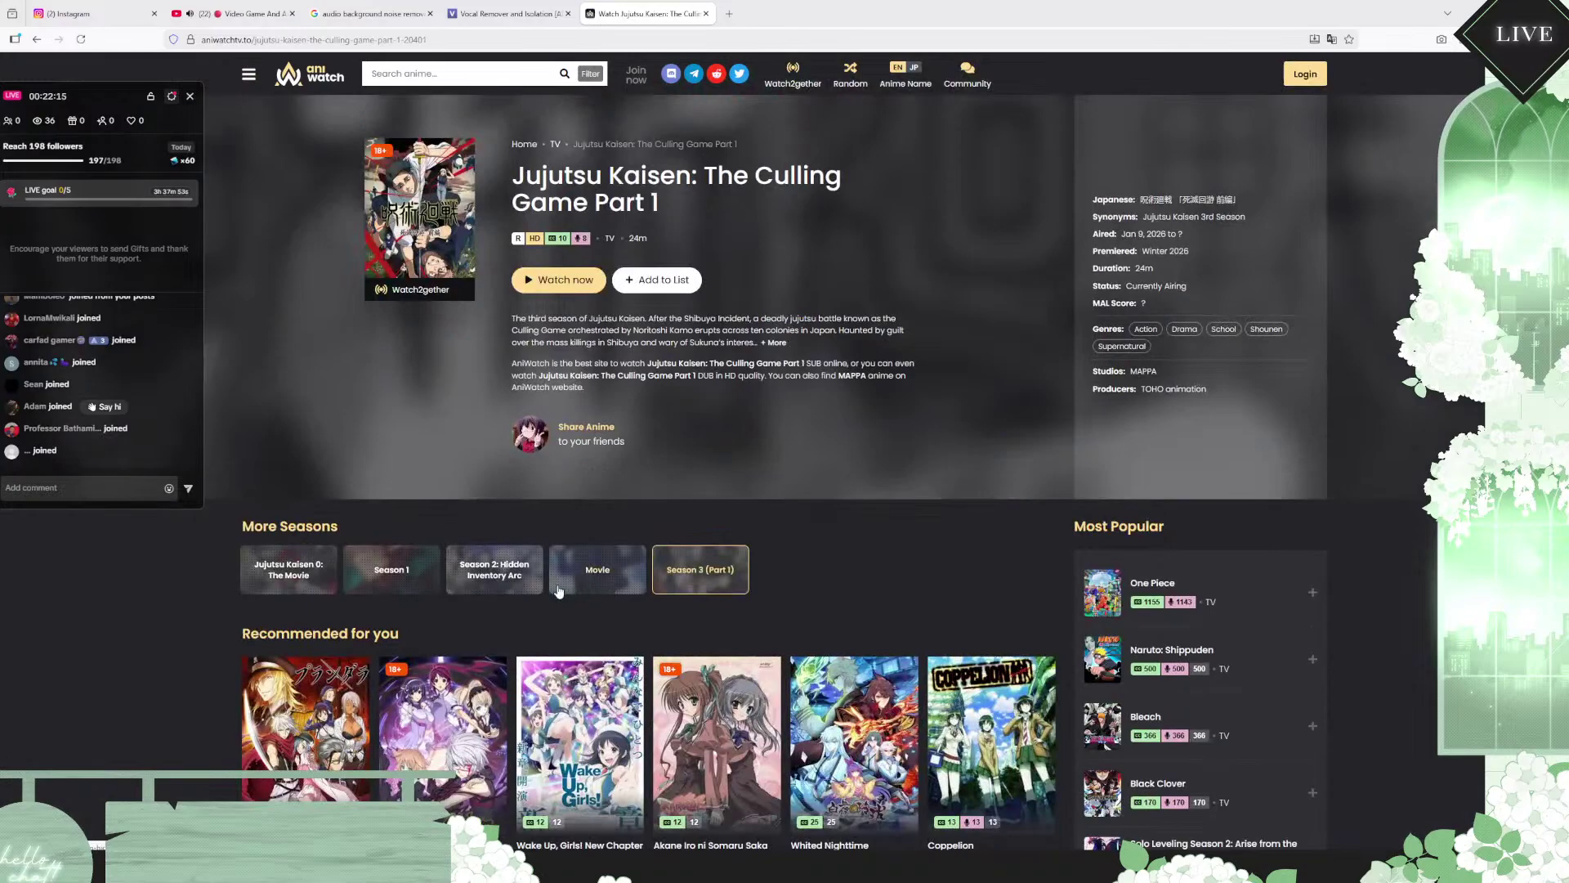
click(495, 590)
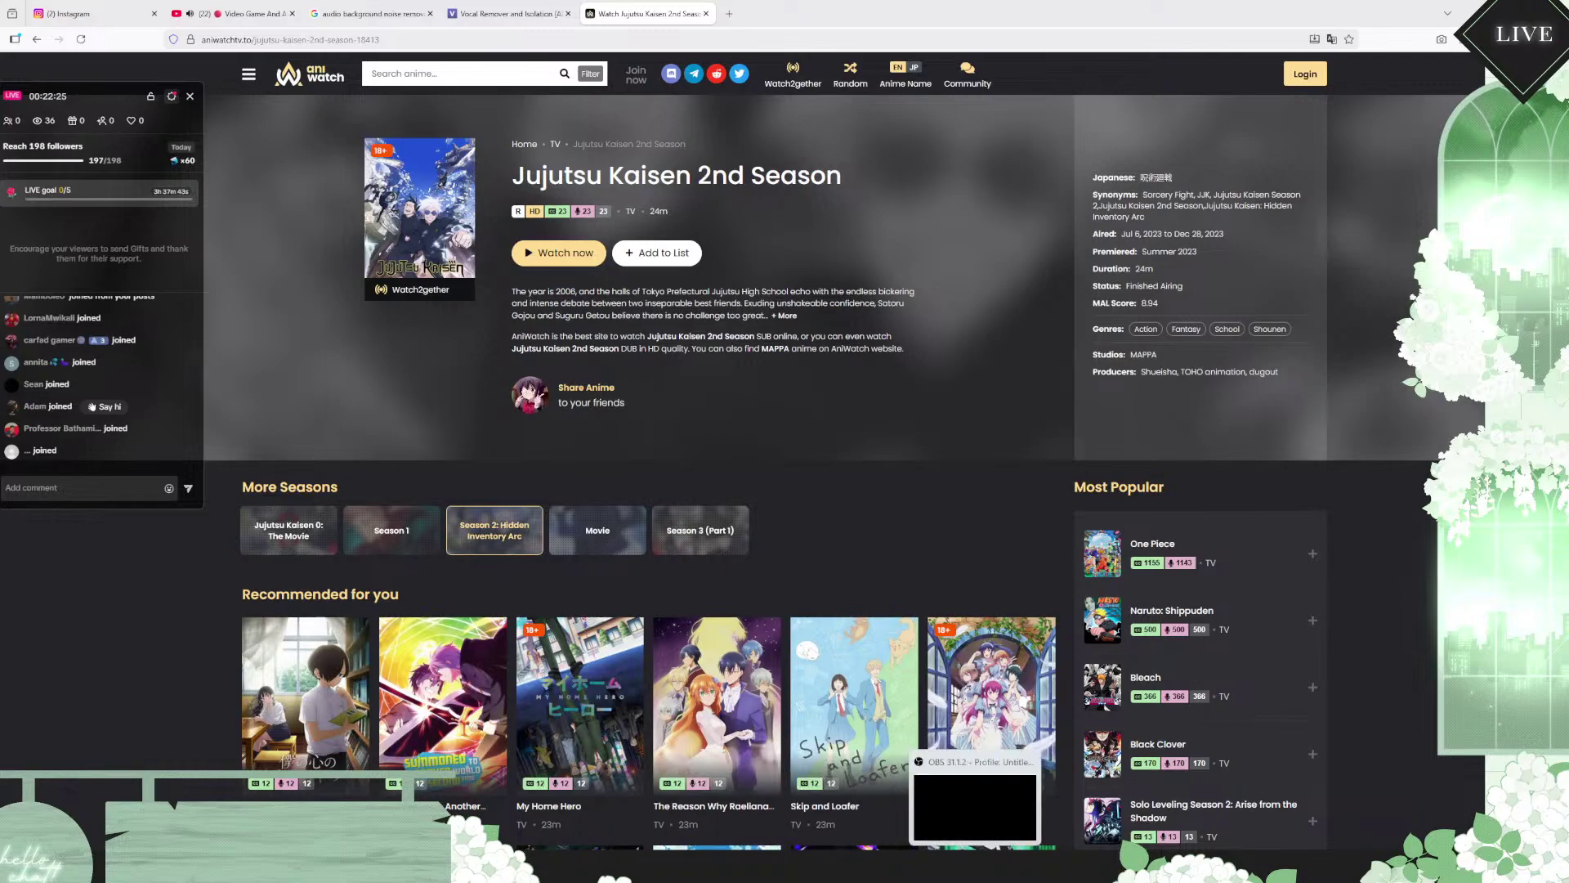
Step: Switch to After Effects and move the live chat overlay away from the project files, over beside the composition view
key(alt+Tab)
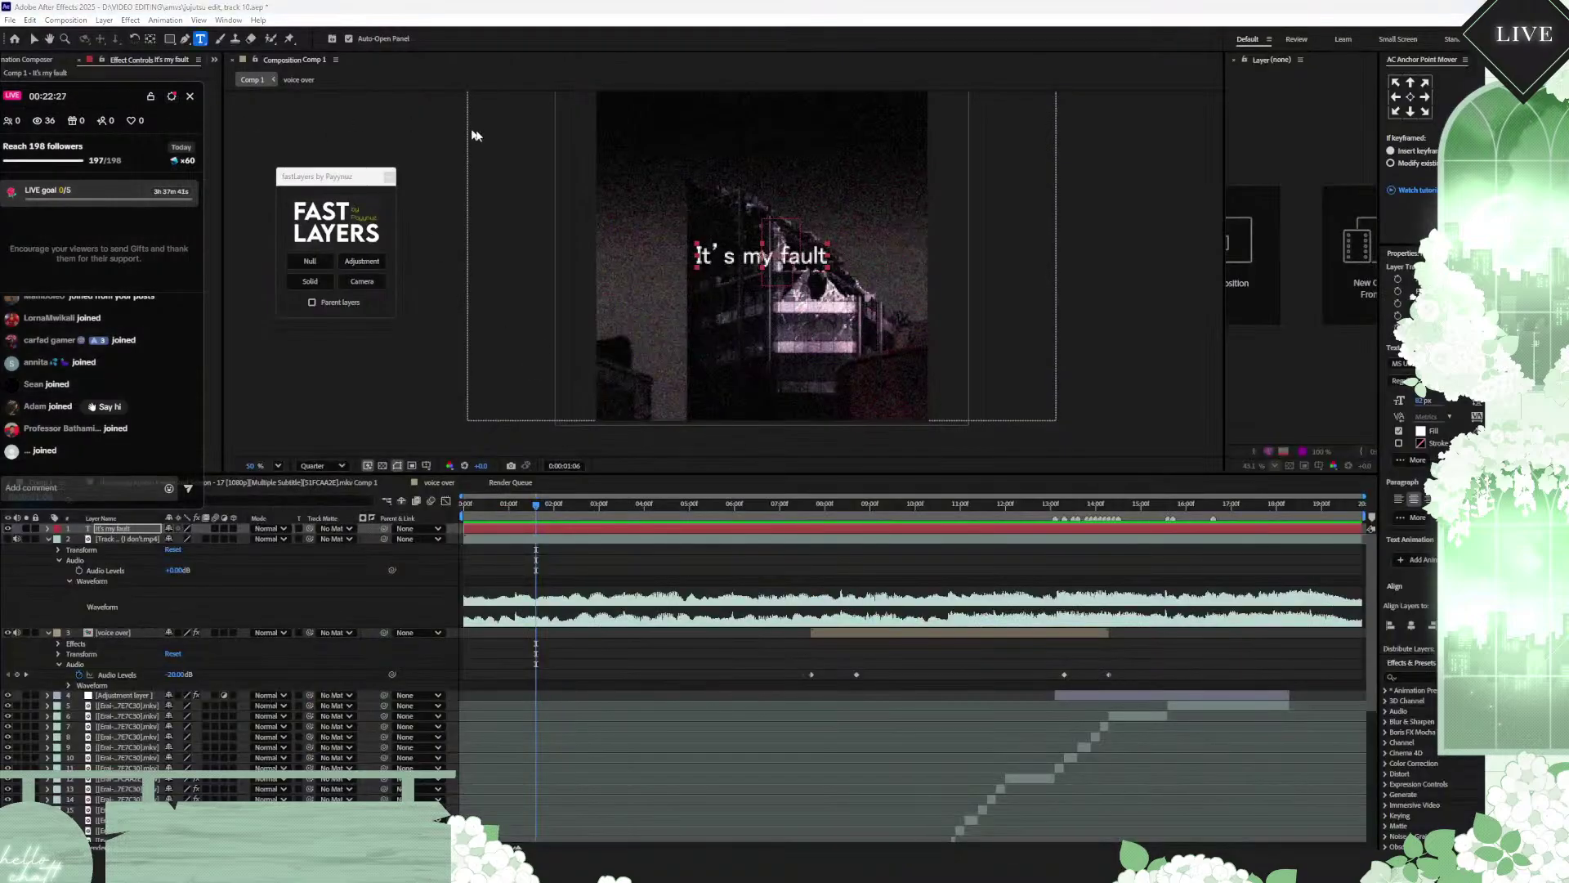
mouse_move(57, 104)
drag(120, 96, 1250, 60)
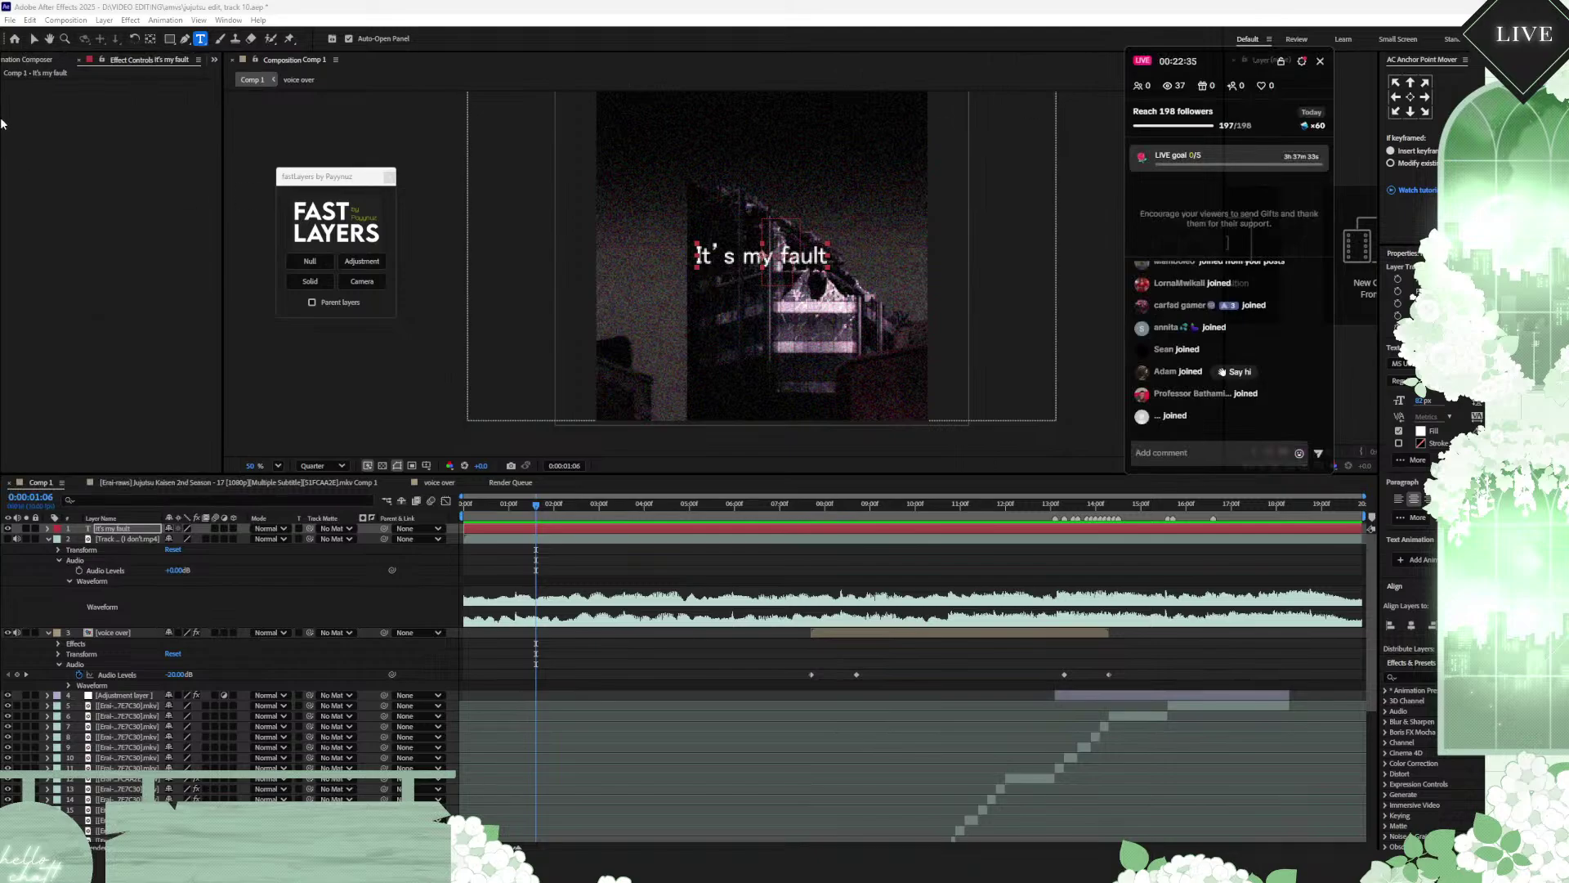
Step: Check the full file name of the first Matroska clip in the project for its episode number and open its footage
click(13, 62)
click(12, 64)
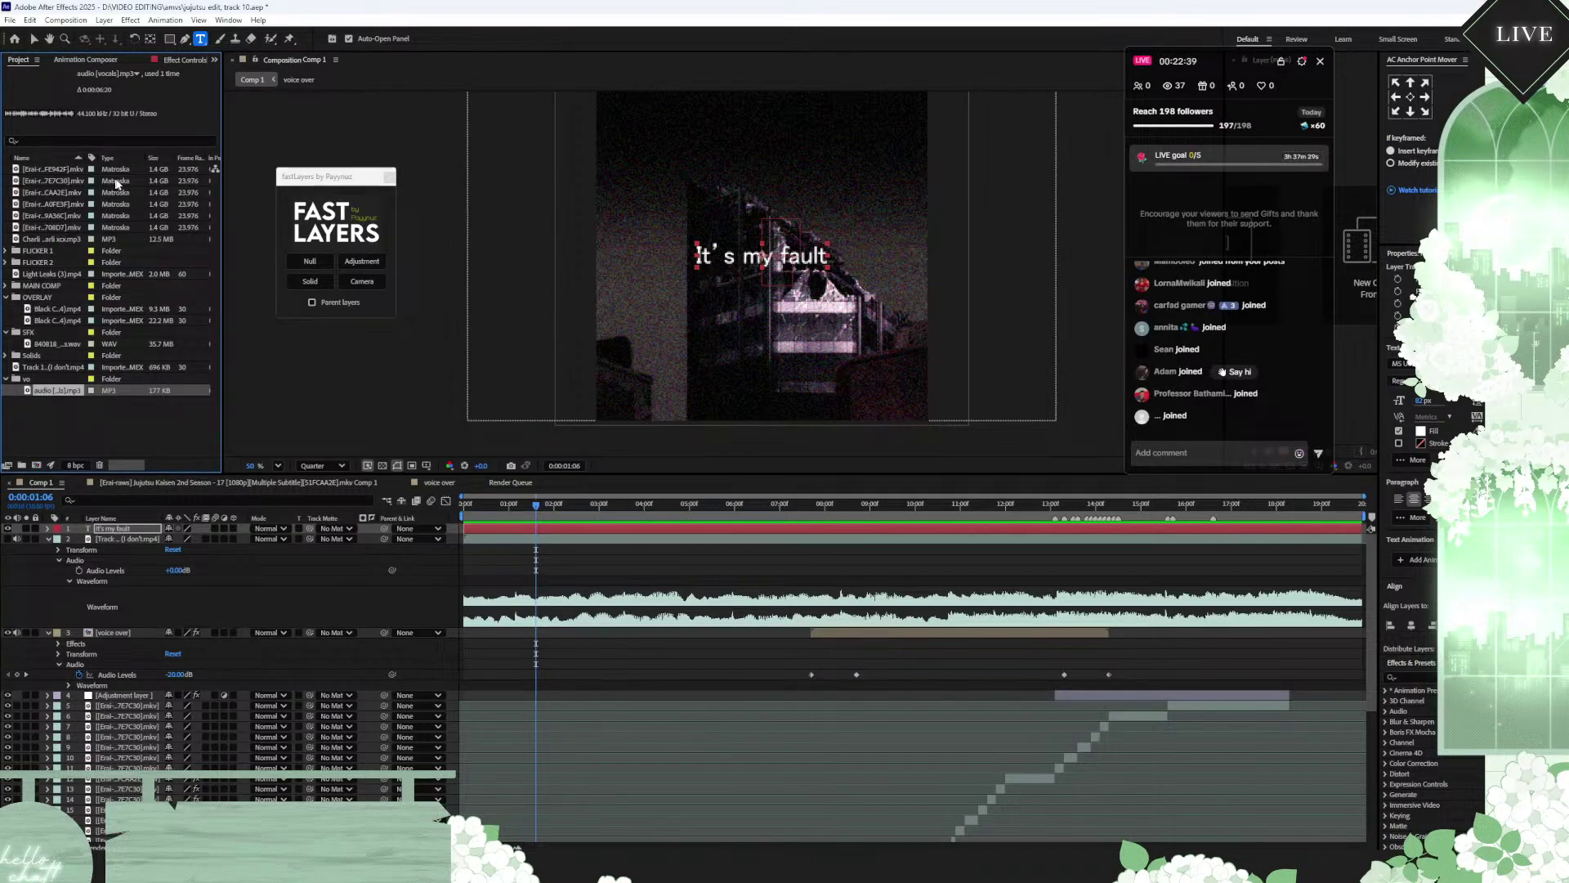
click(77, 171)
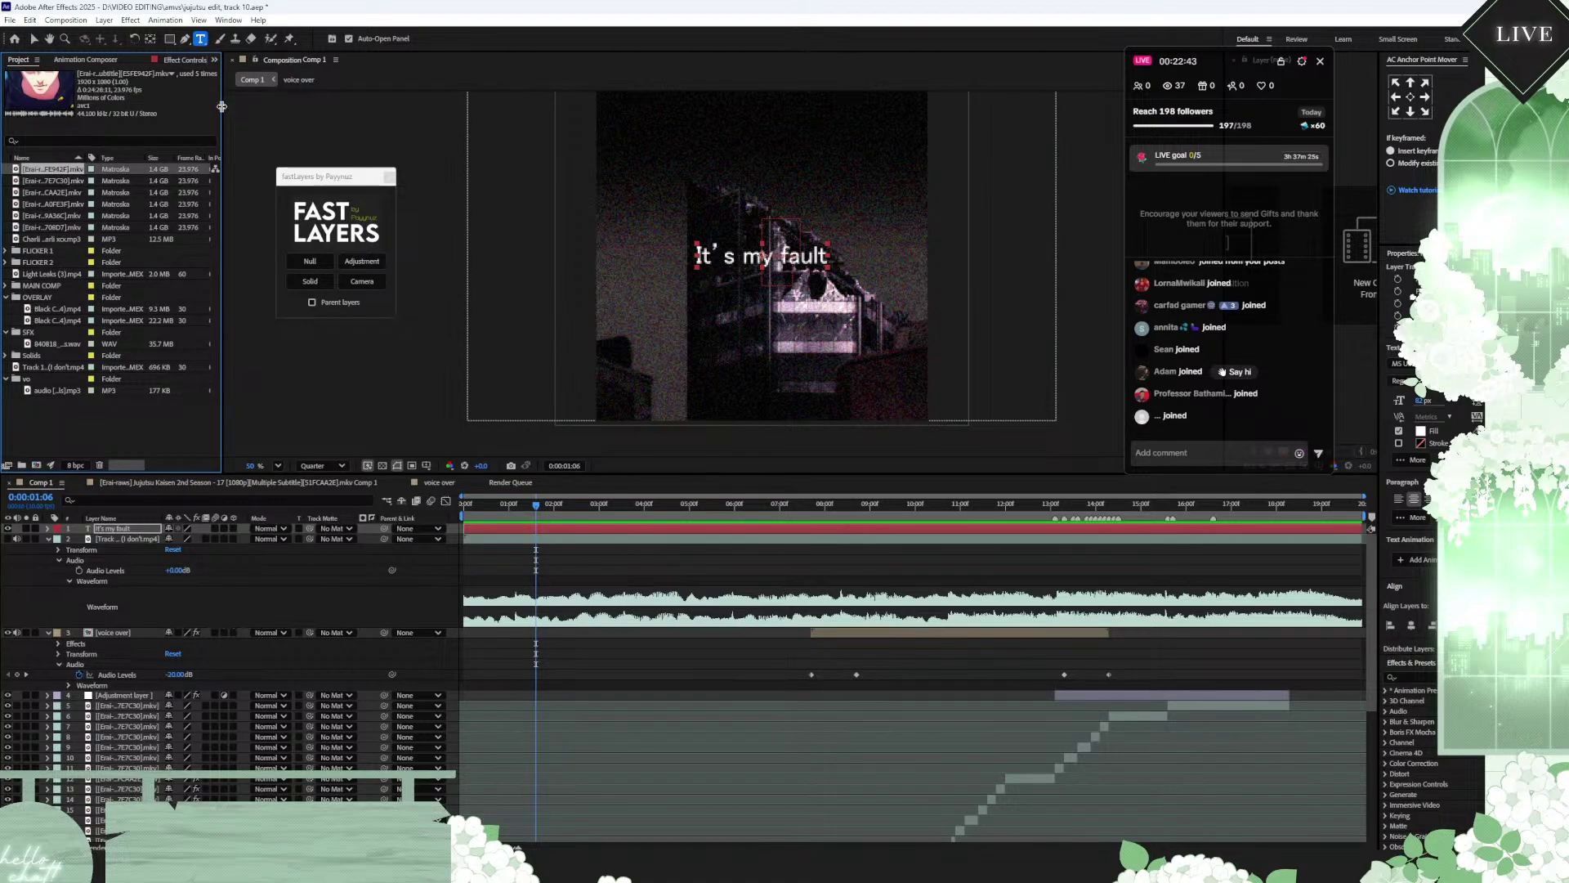
drag(221, 115, 399, 135)
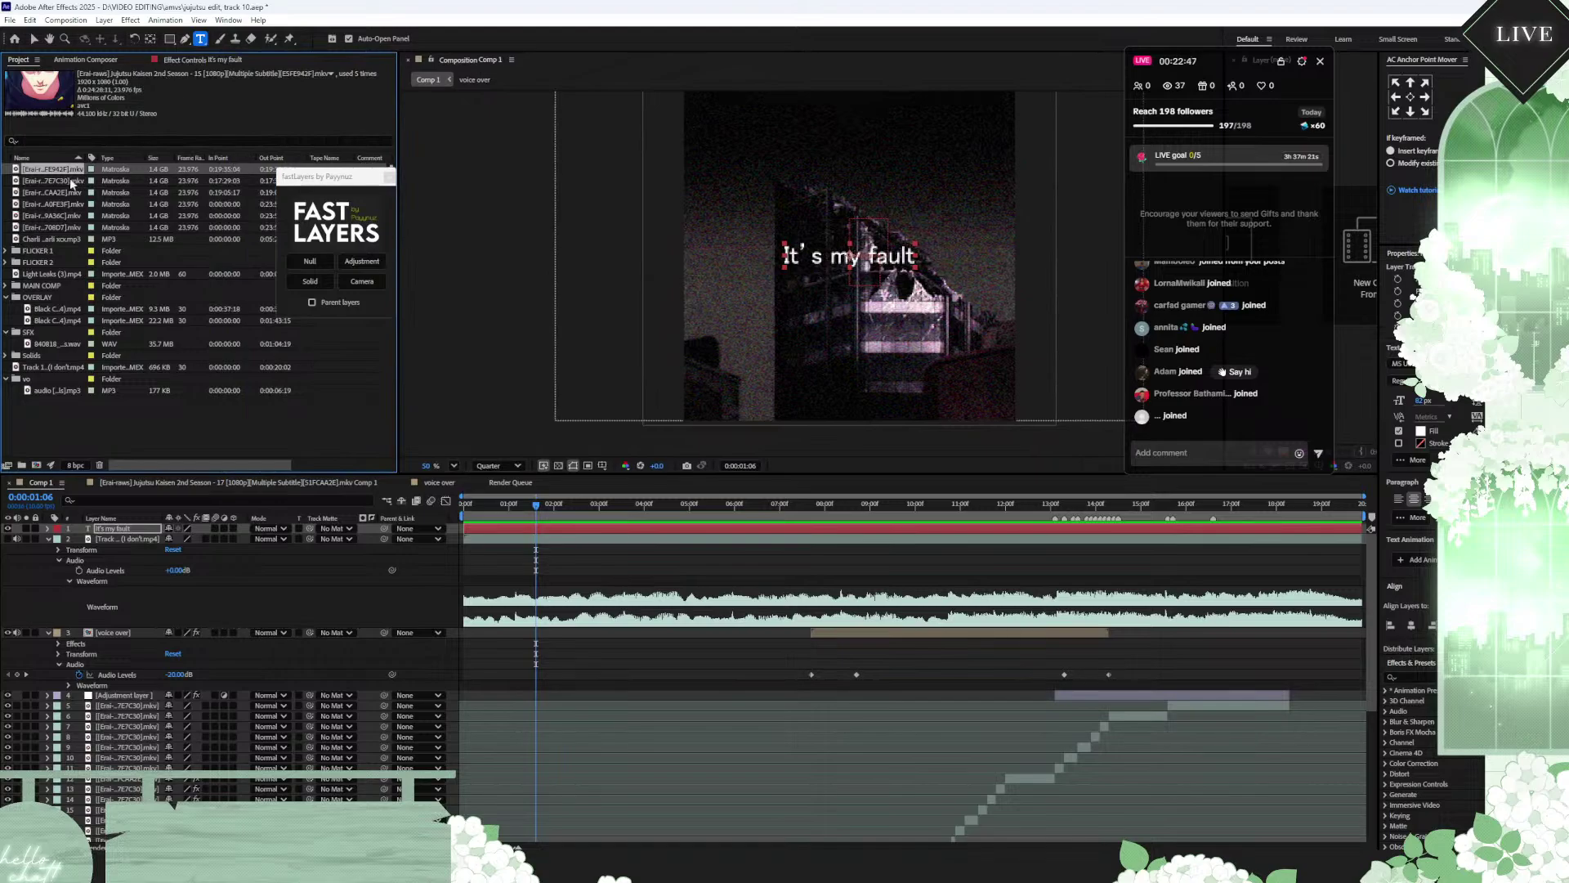
double_click(45, 170)
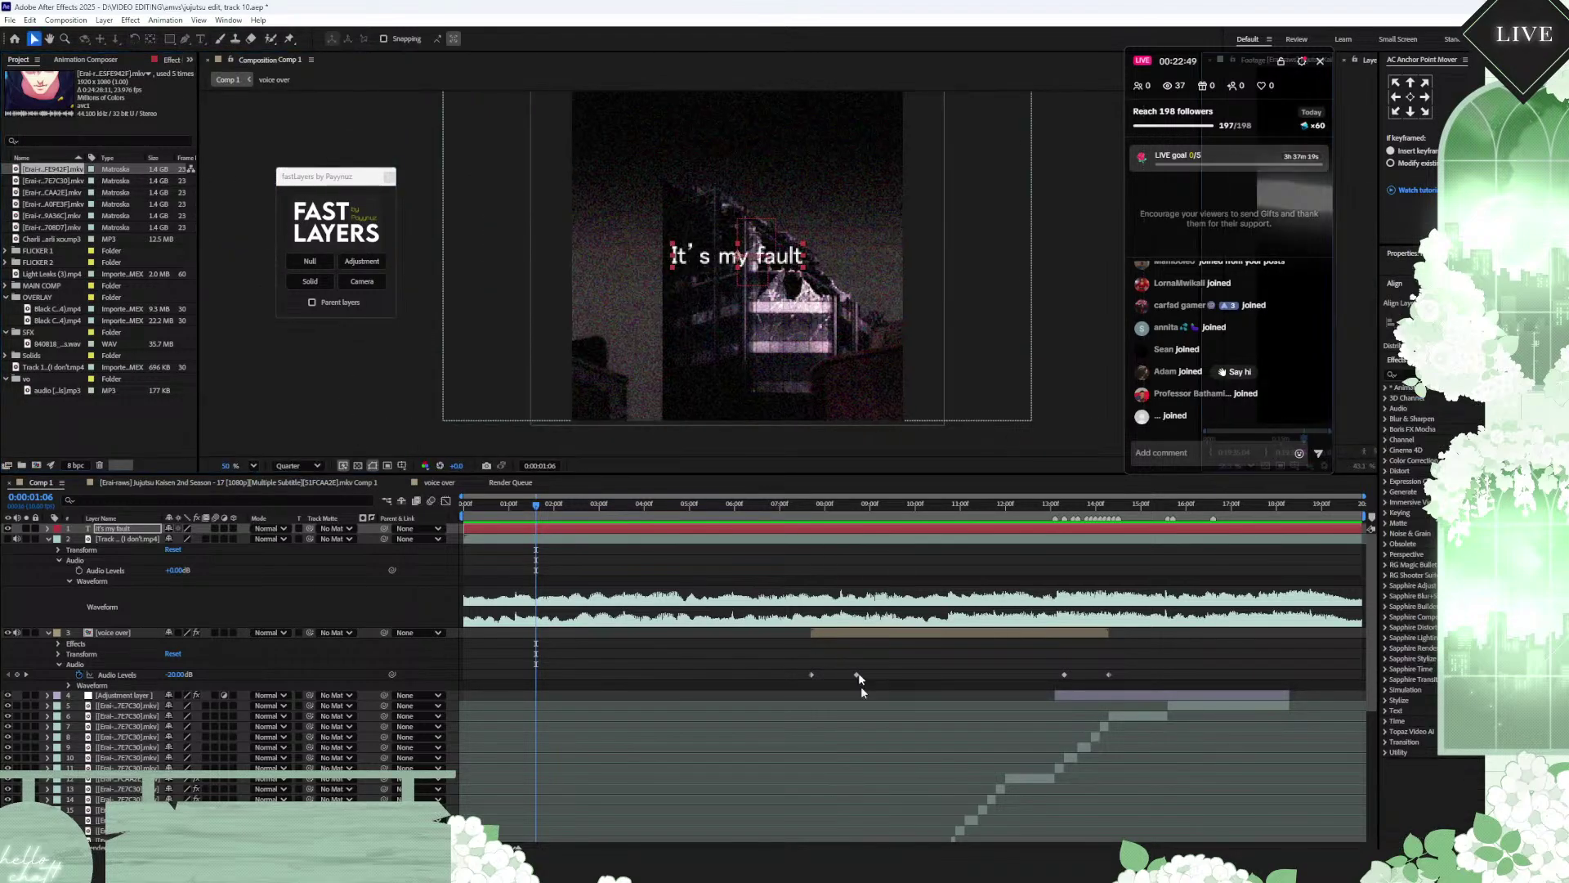
Step: Switch to the browser, play episode 17 of Jujutsu Kaisen 2nd Season from near its end, and pause it at 21:46
click(934, 868)
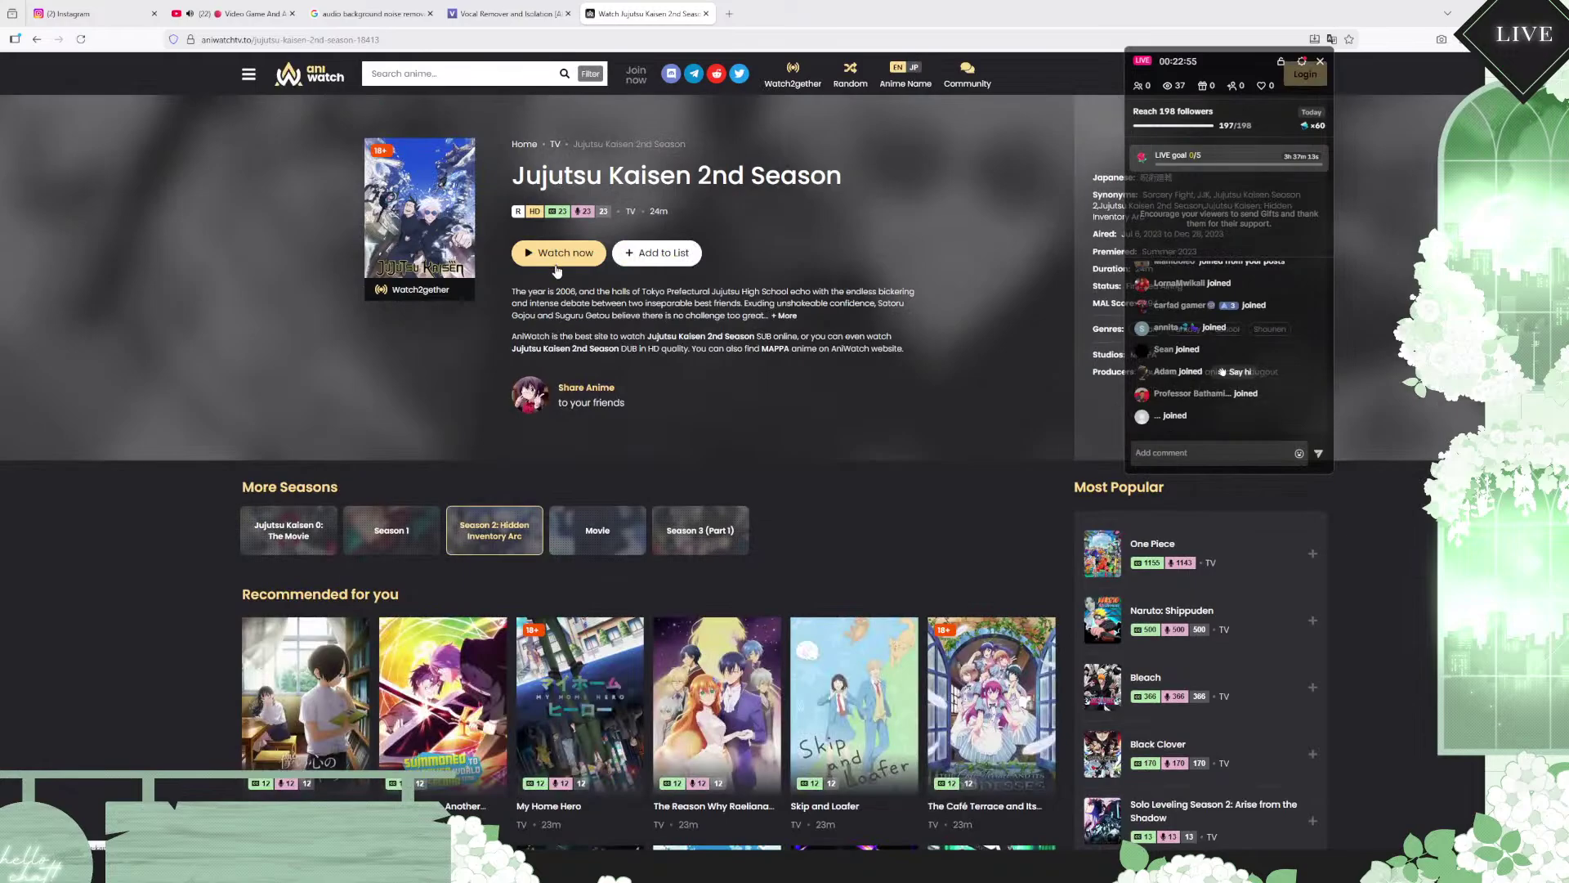
click(556, 268)
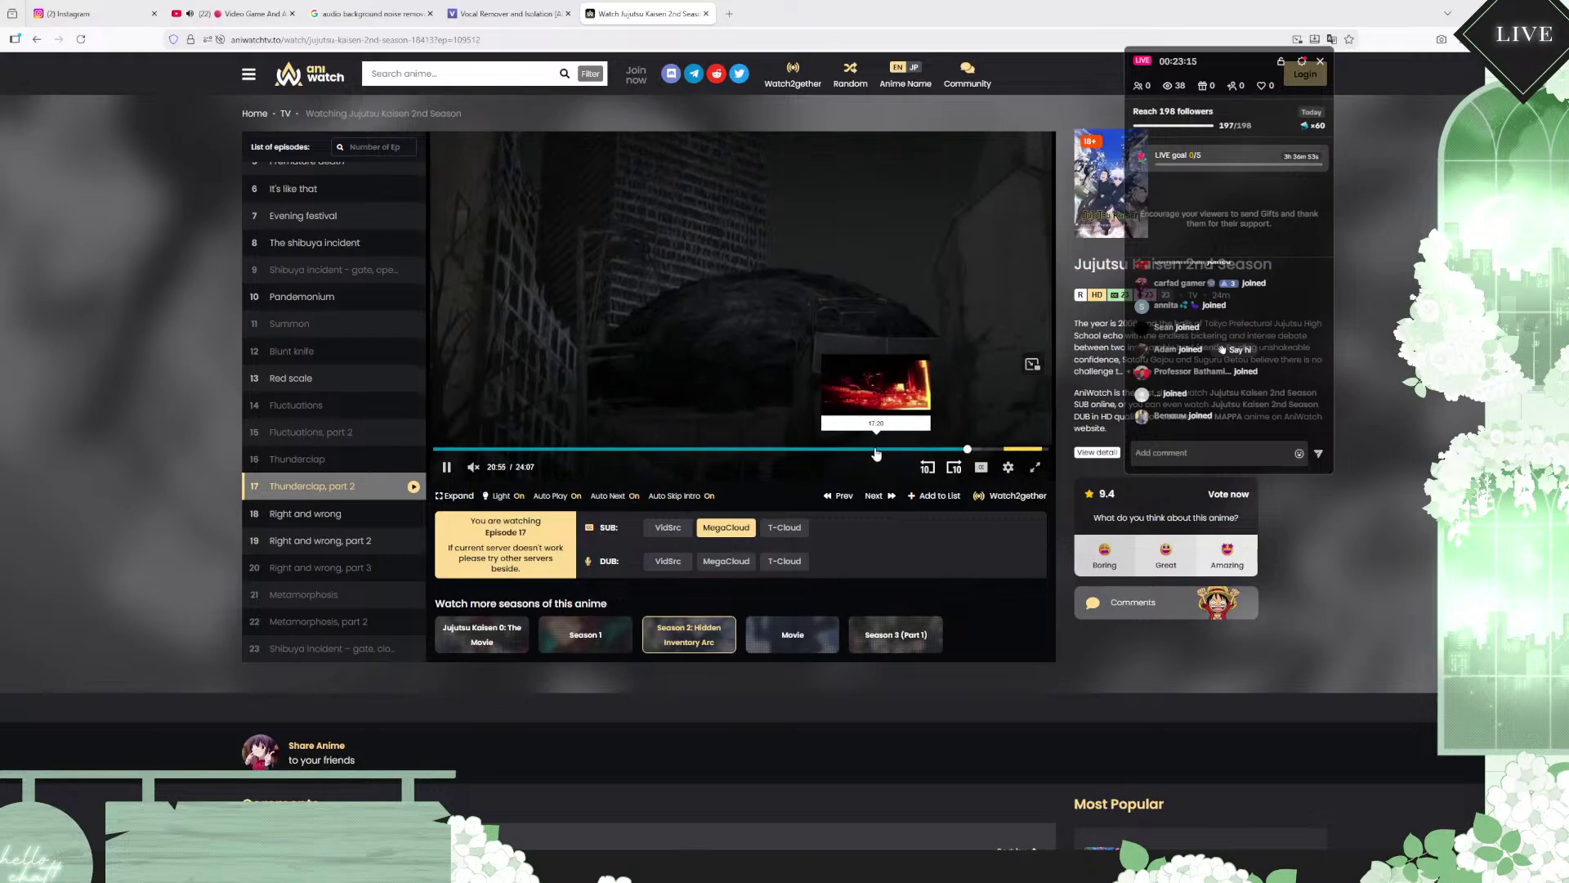
click(988, 456)
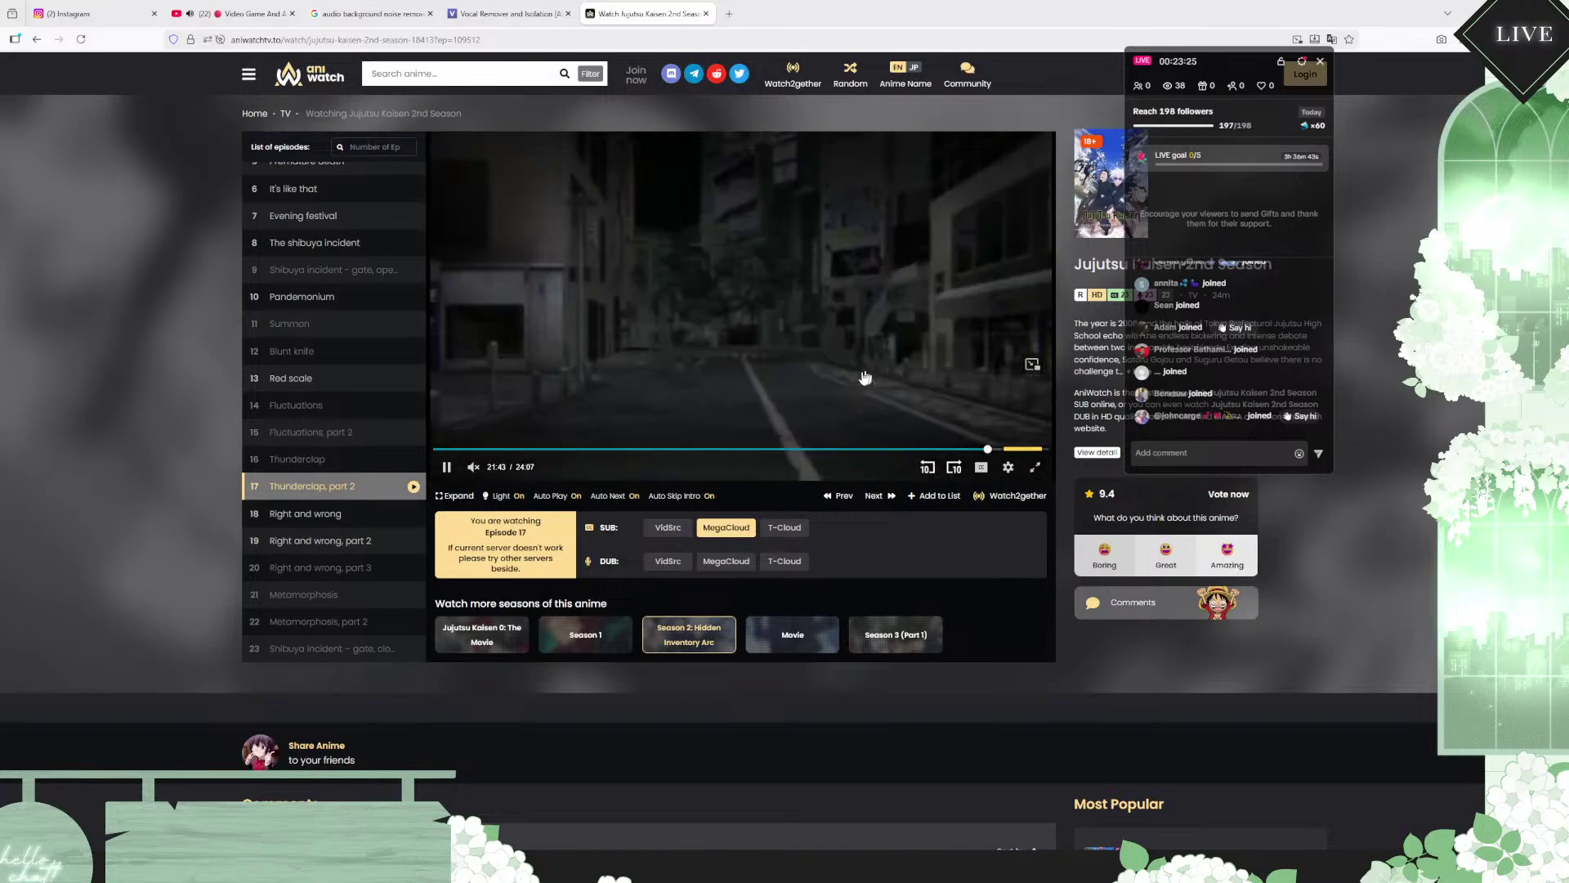
click(450, 468)
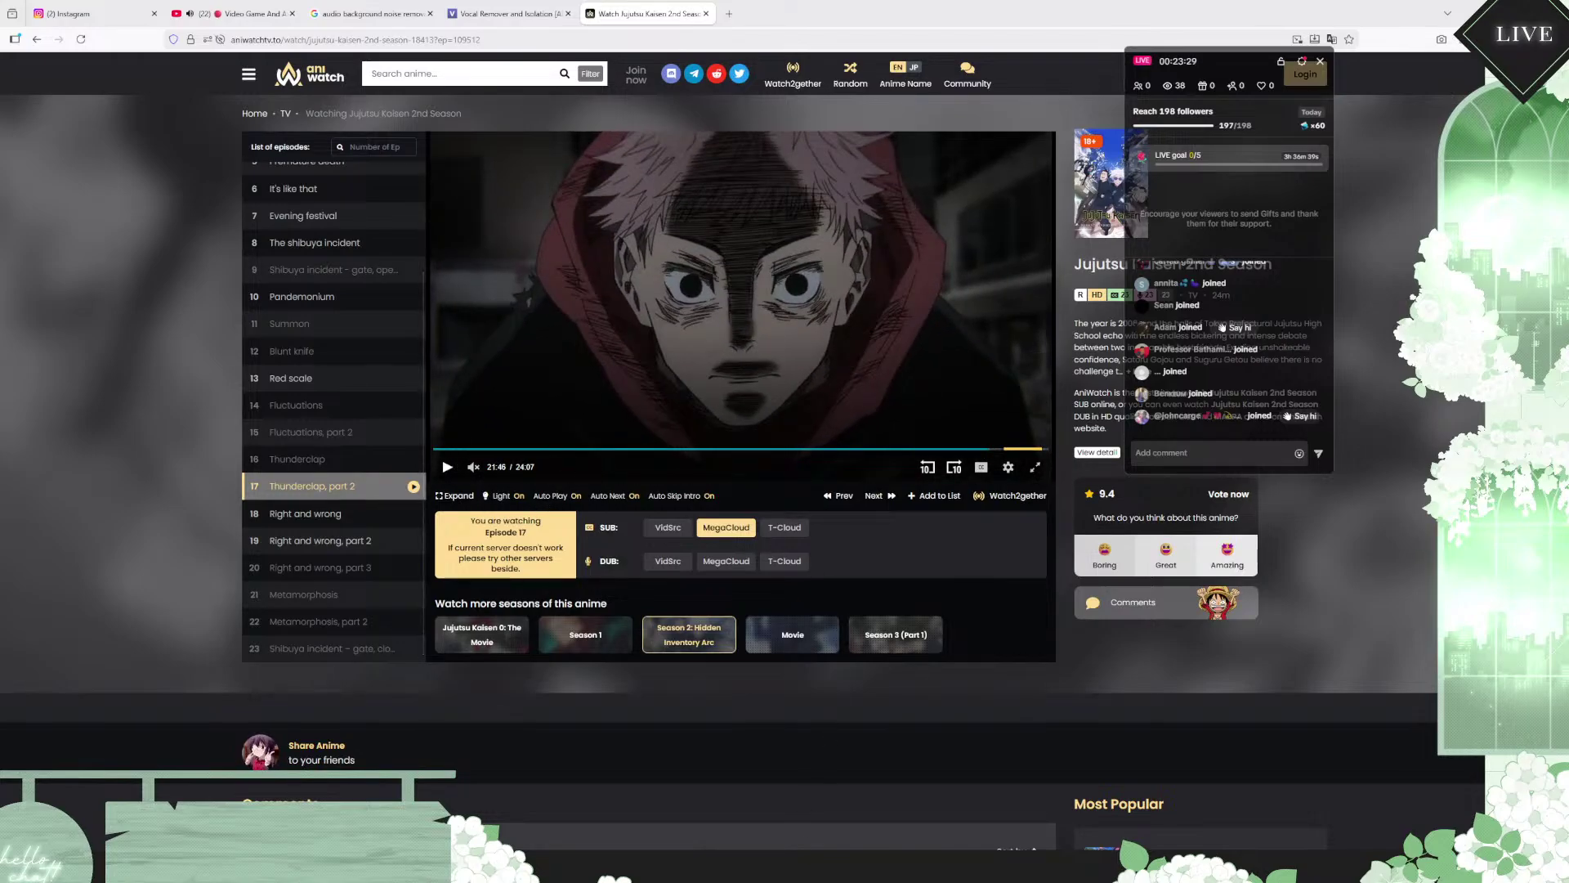
Step: Open Notepad, replace the old note's text with the line "i have to fight", and return to the episode
key(super)
text(text)
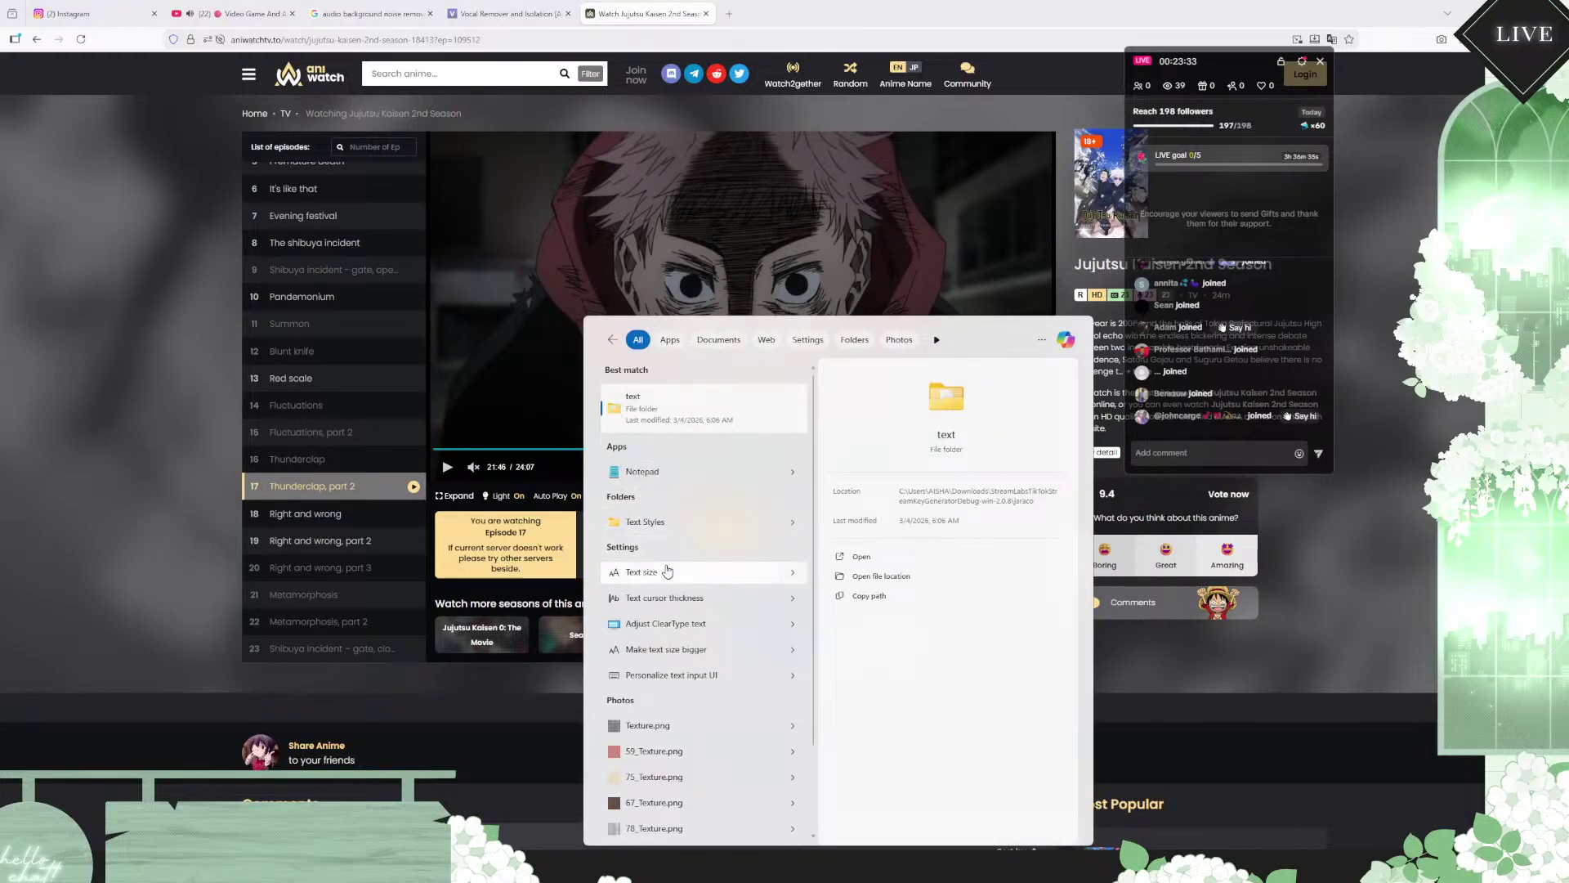
click(654, 470)
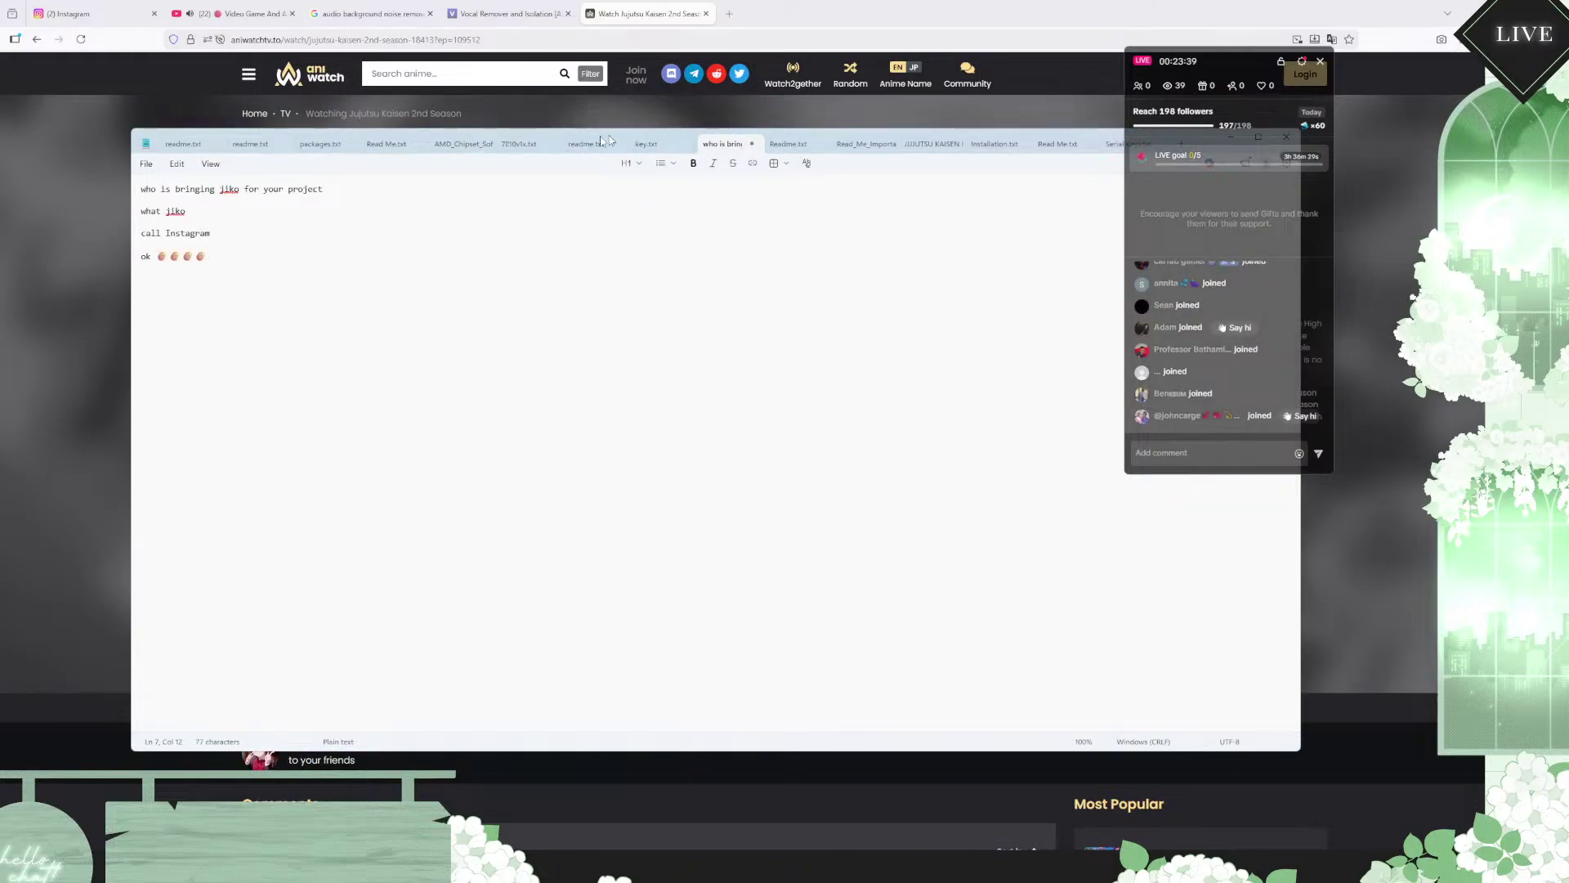
drag(344, 260, 134, 190)
key(BackSpace)
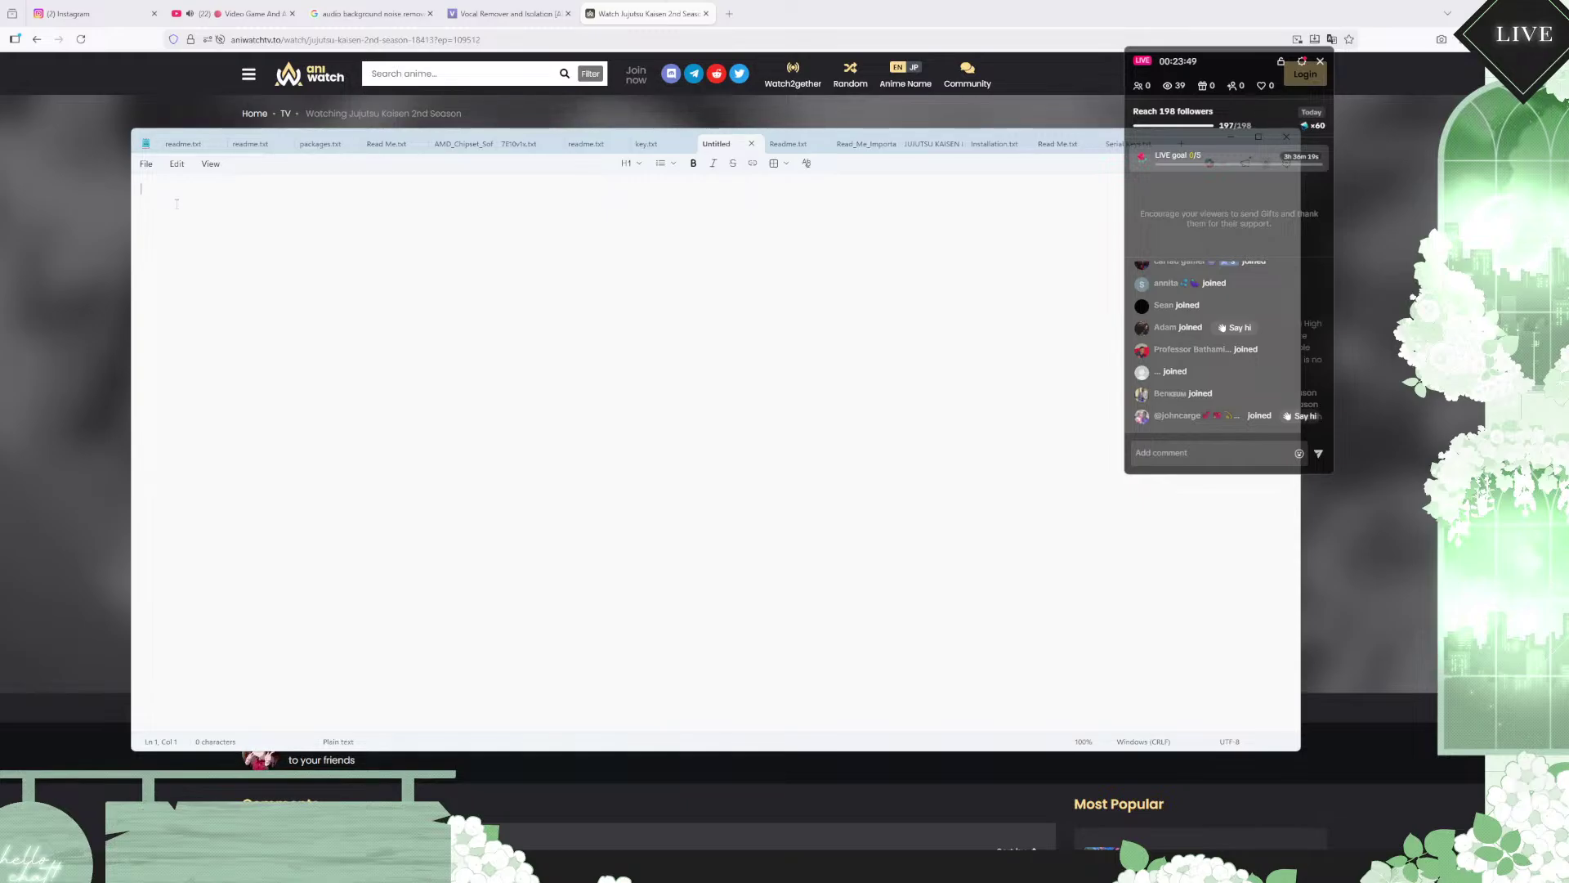
text(1)
click(127, 239)
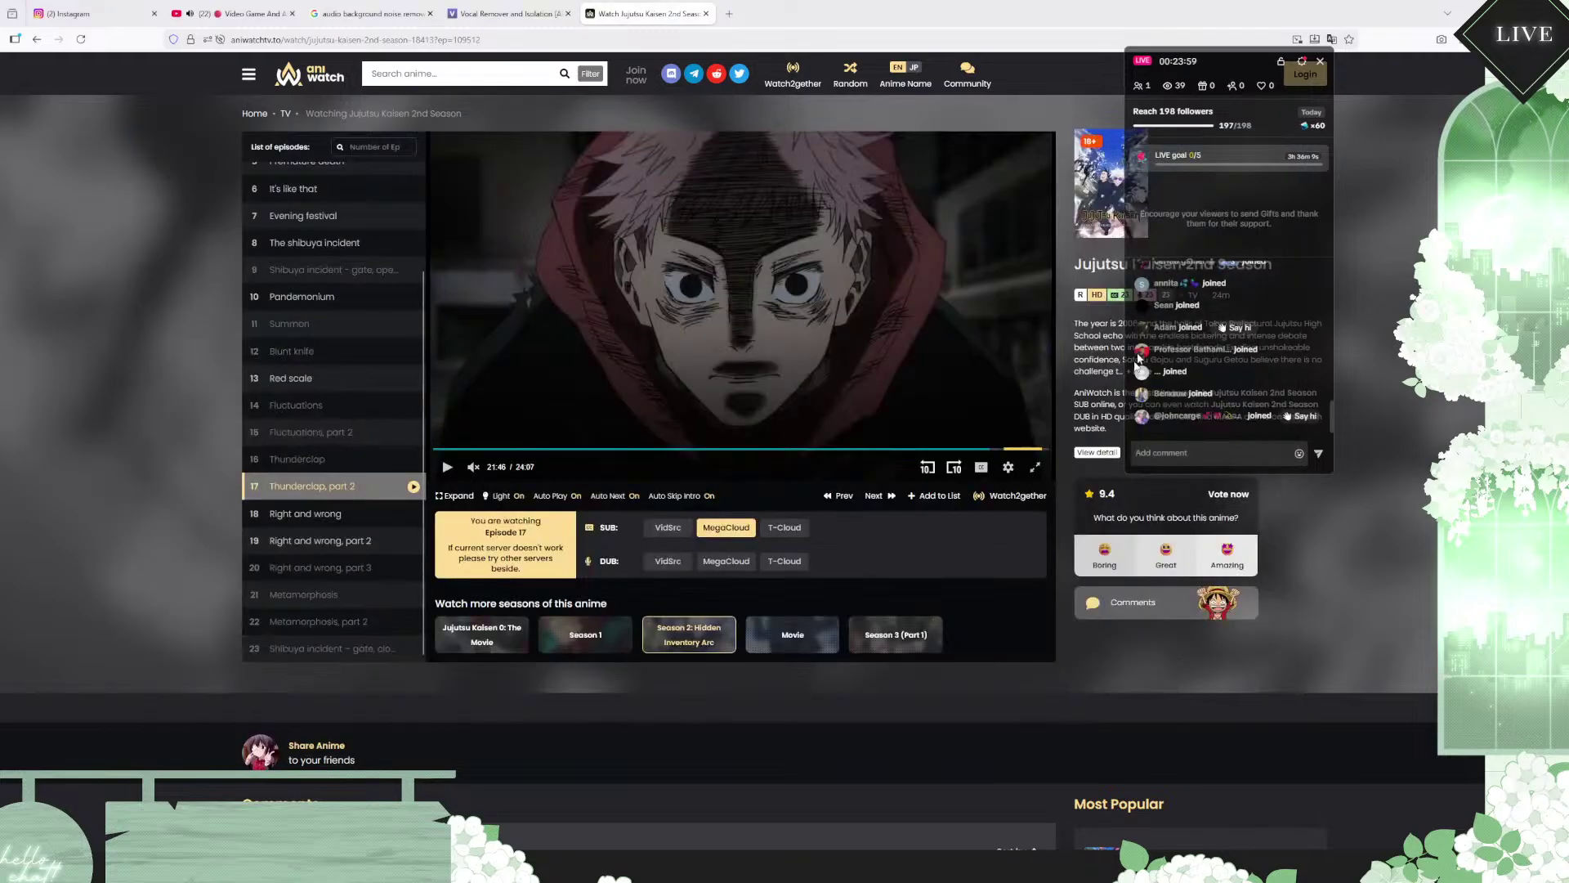
Step: Play episode 17 on to its next subtitle, then add the line "i'm a murderer" to the Notepad note
click(447, 467)
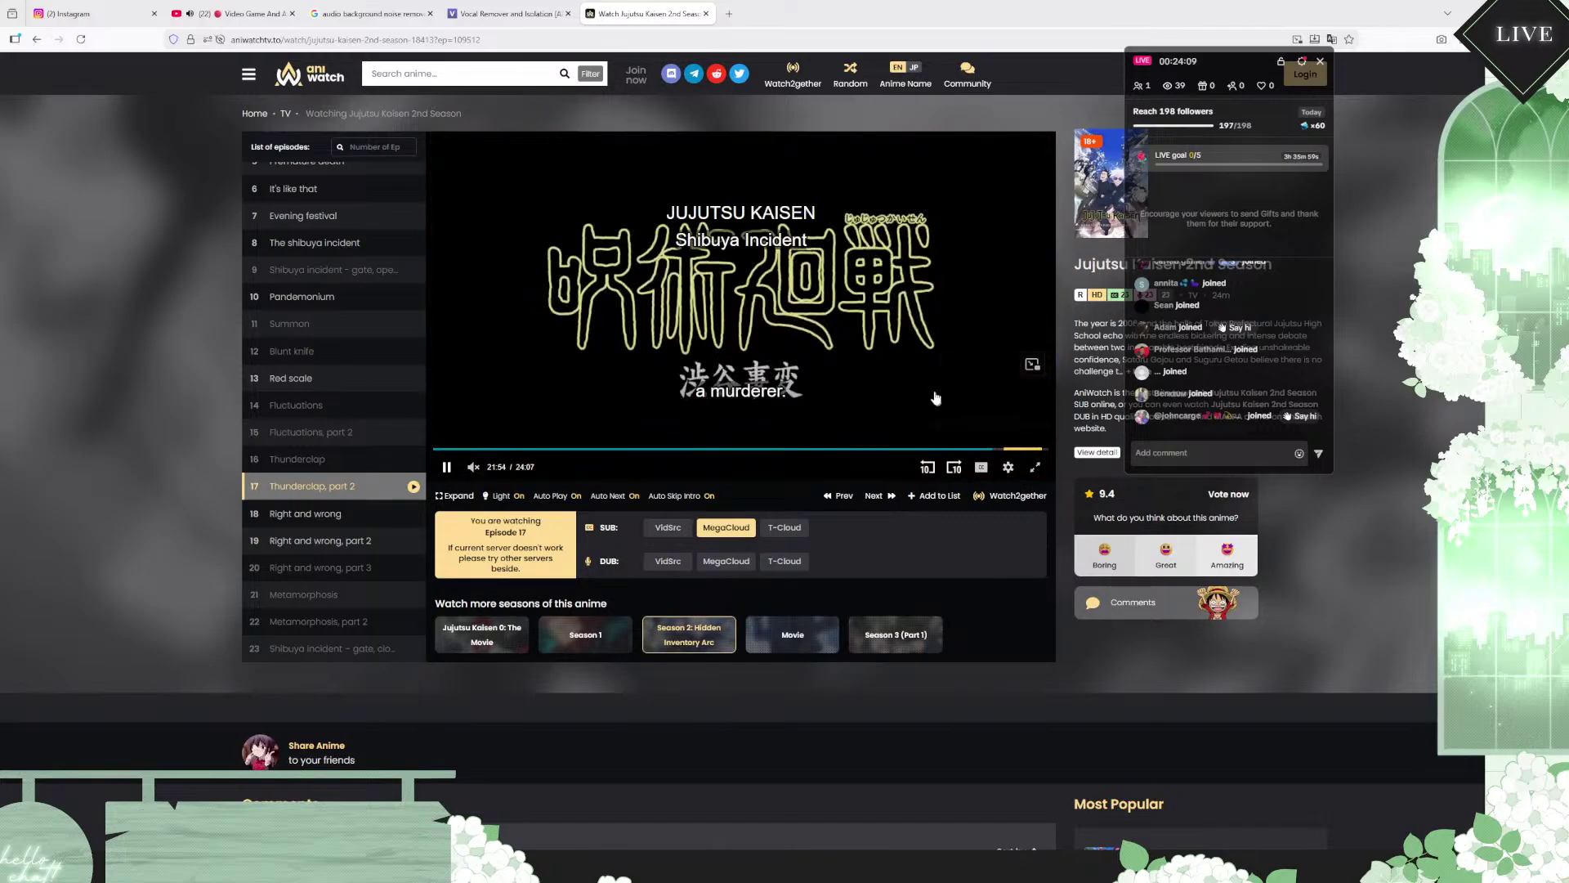
click(448, 468)
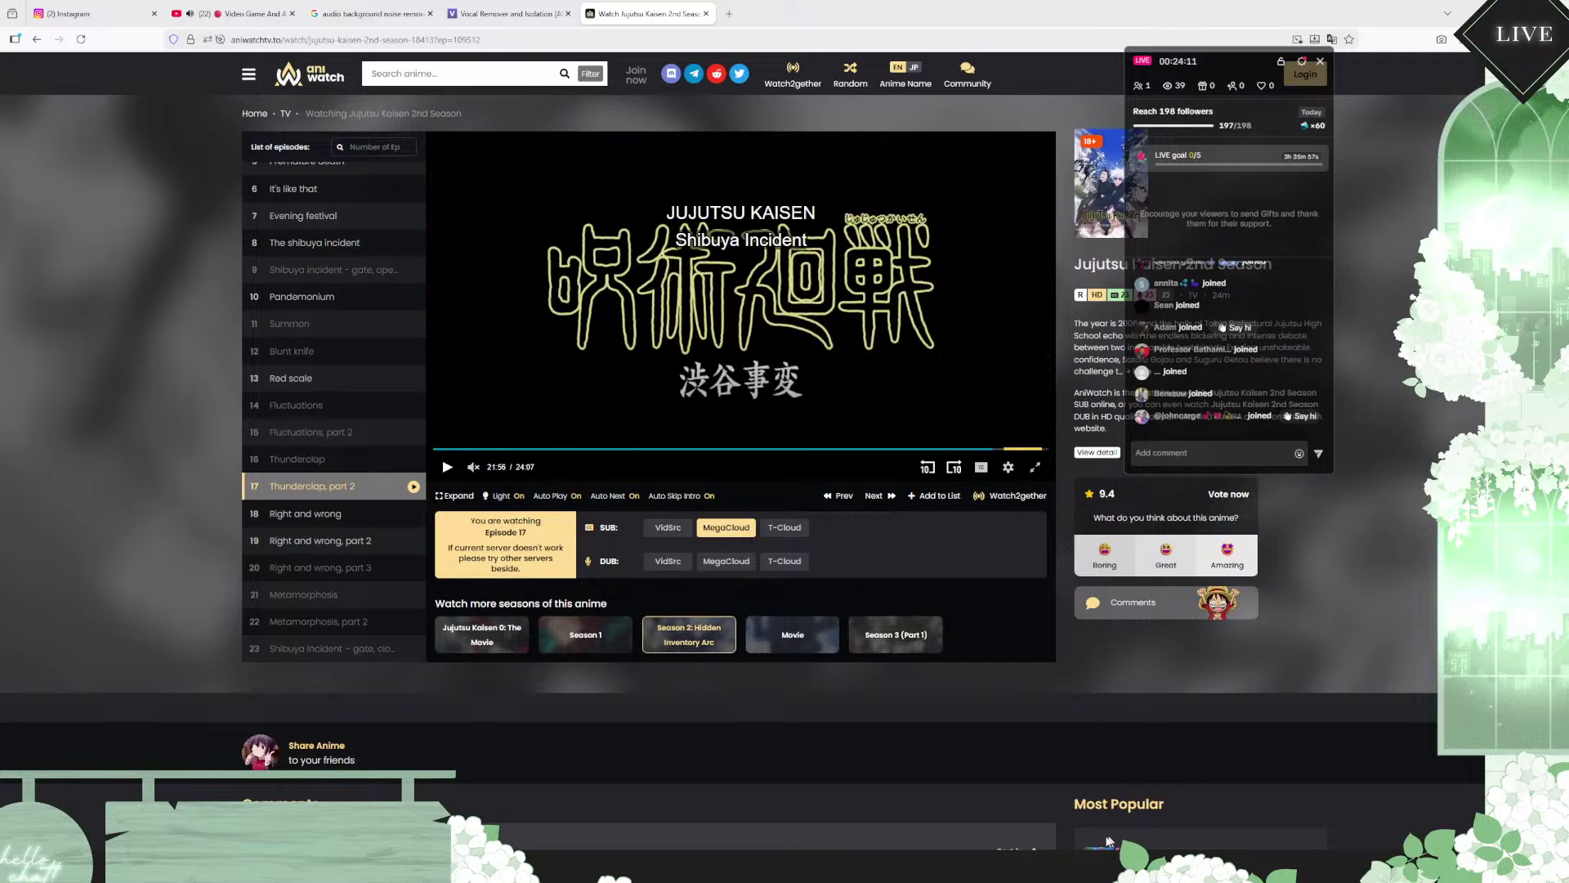
click(1015, 867)
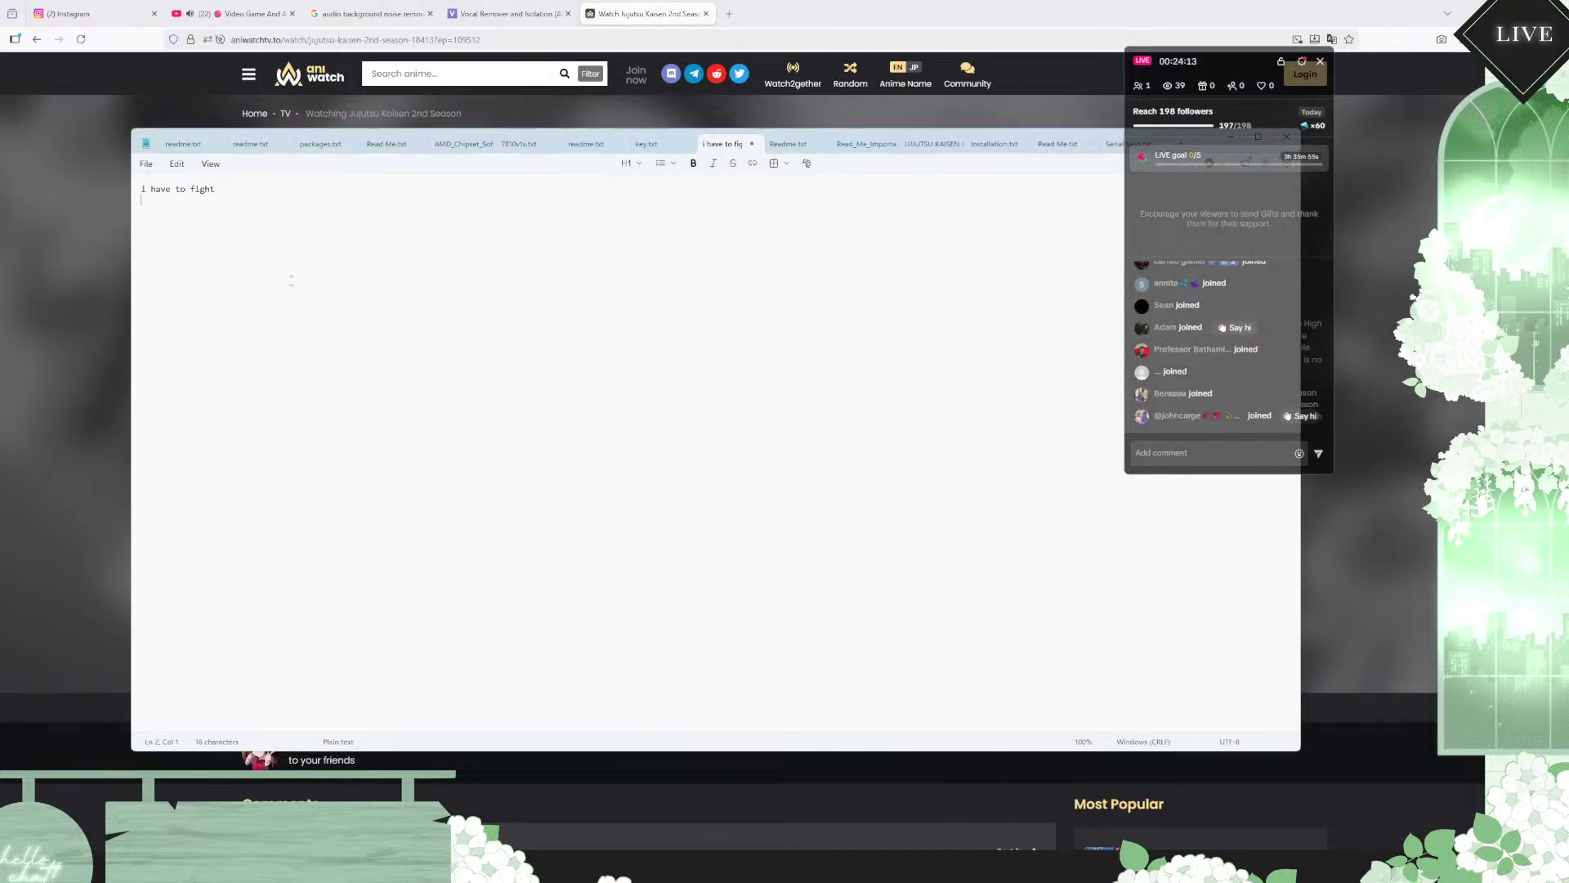
text(i'm a murderer)
key(Return)
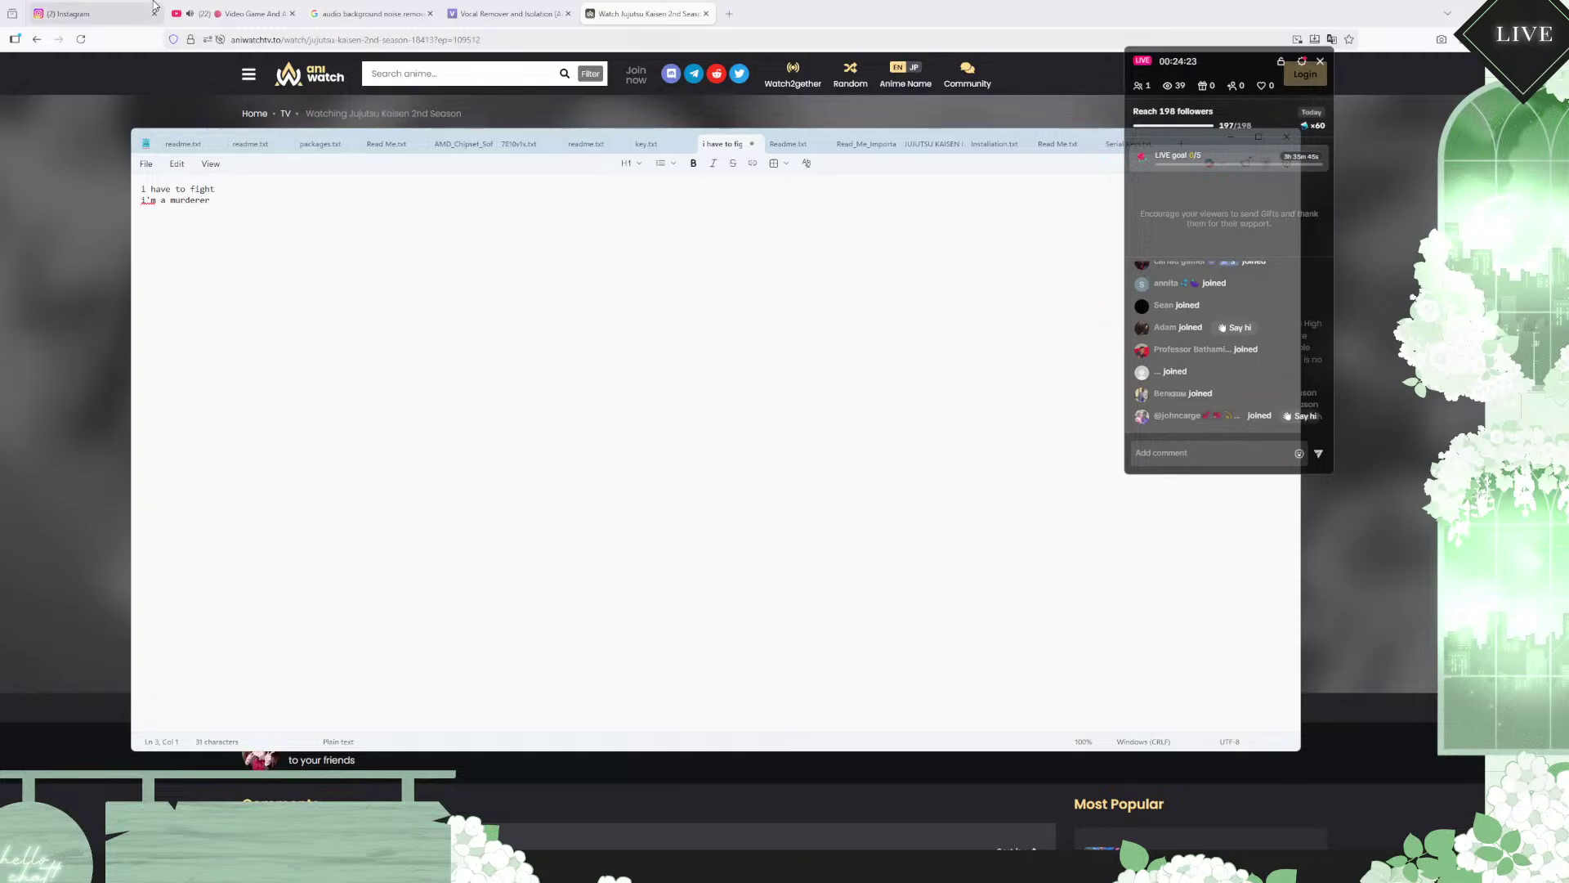
Step: Return to the browser, open episode 18 "Right and wrong", and play it to the first subtitle, pausing at 00:04
click(96, 798)
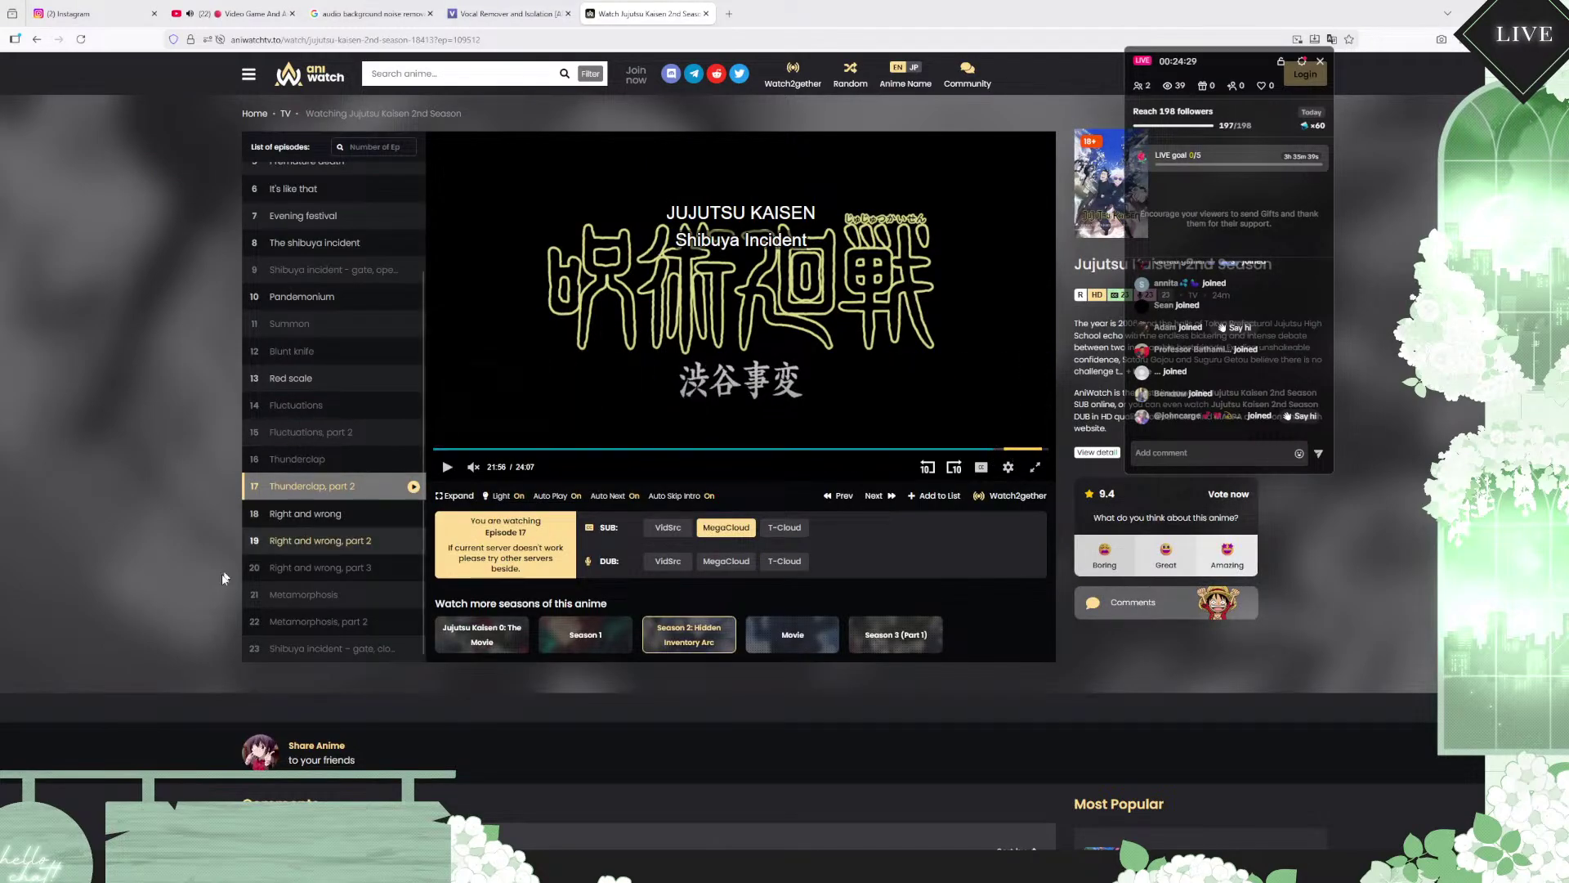
click(339, 515)
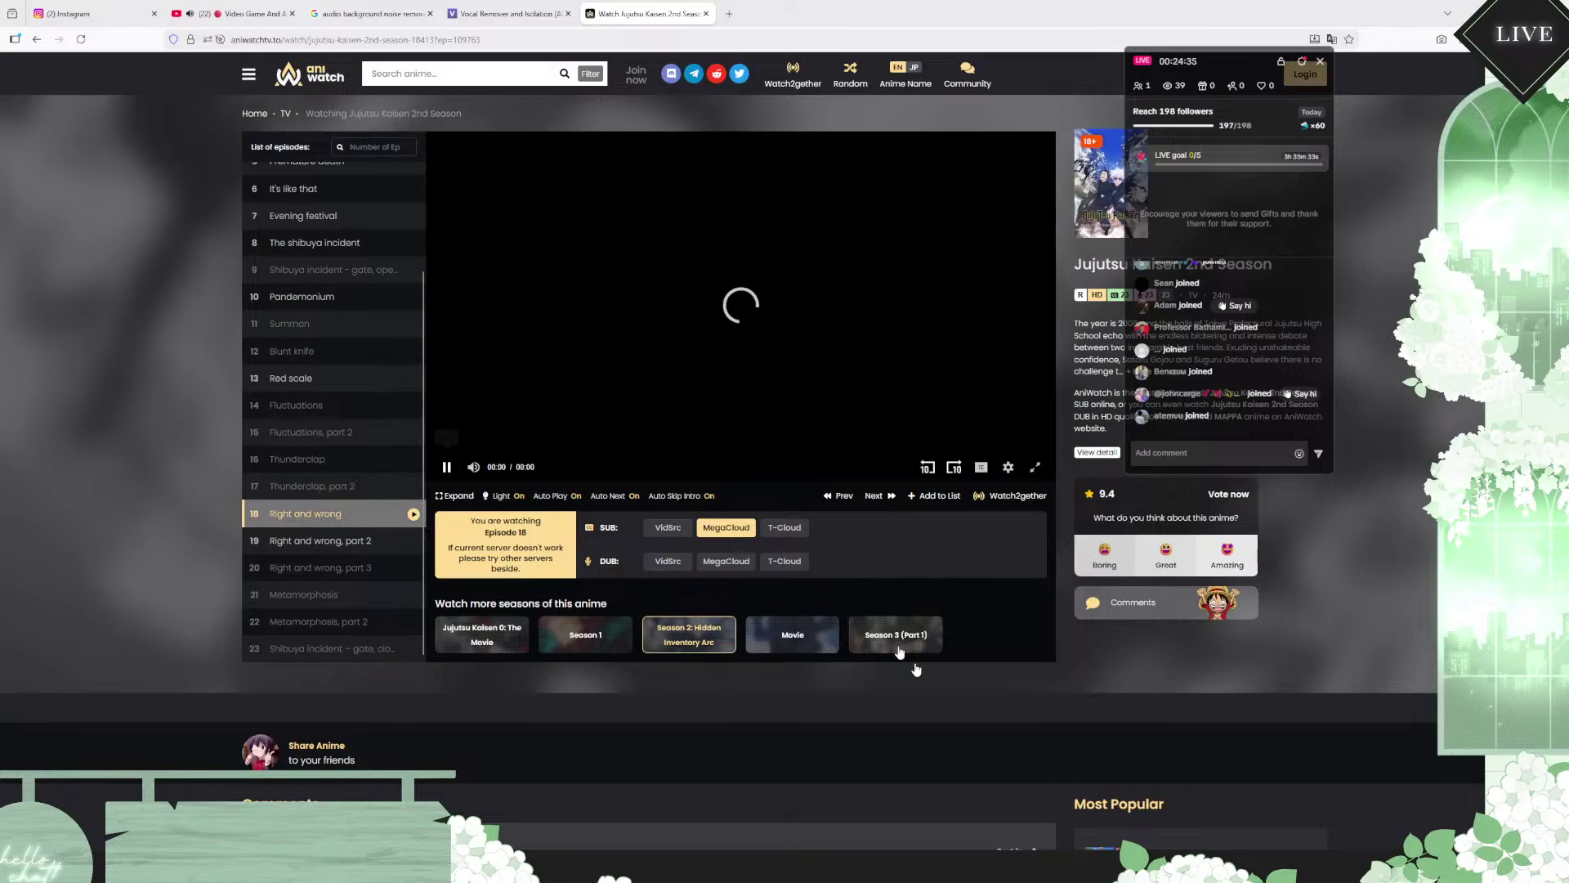
mouse_move(1016, 868)
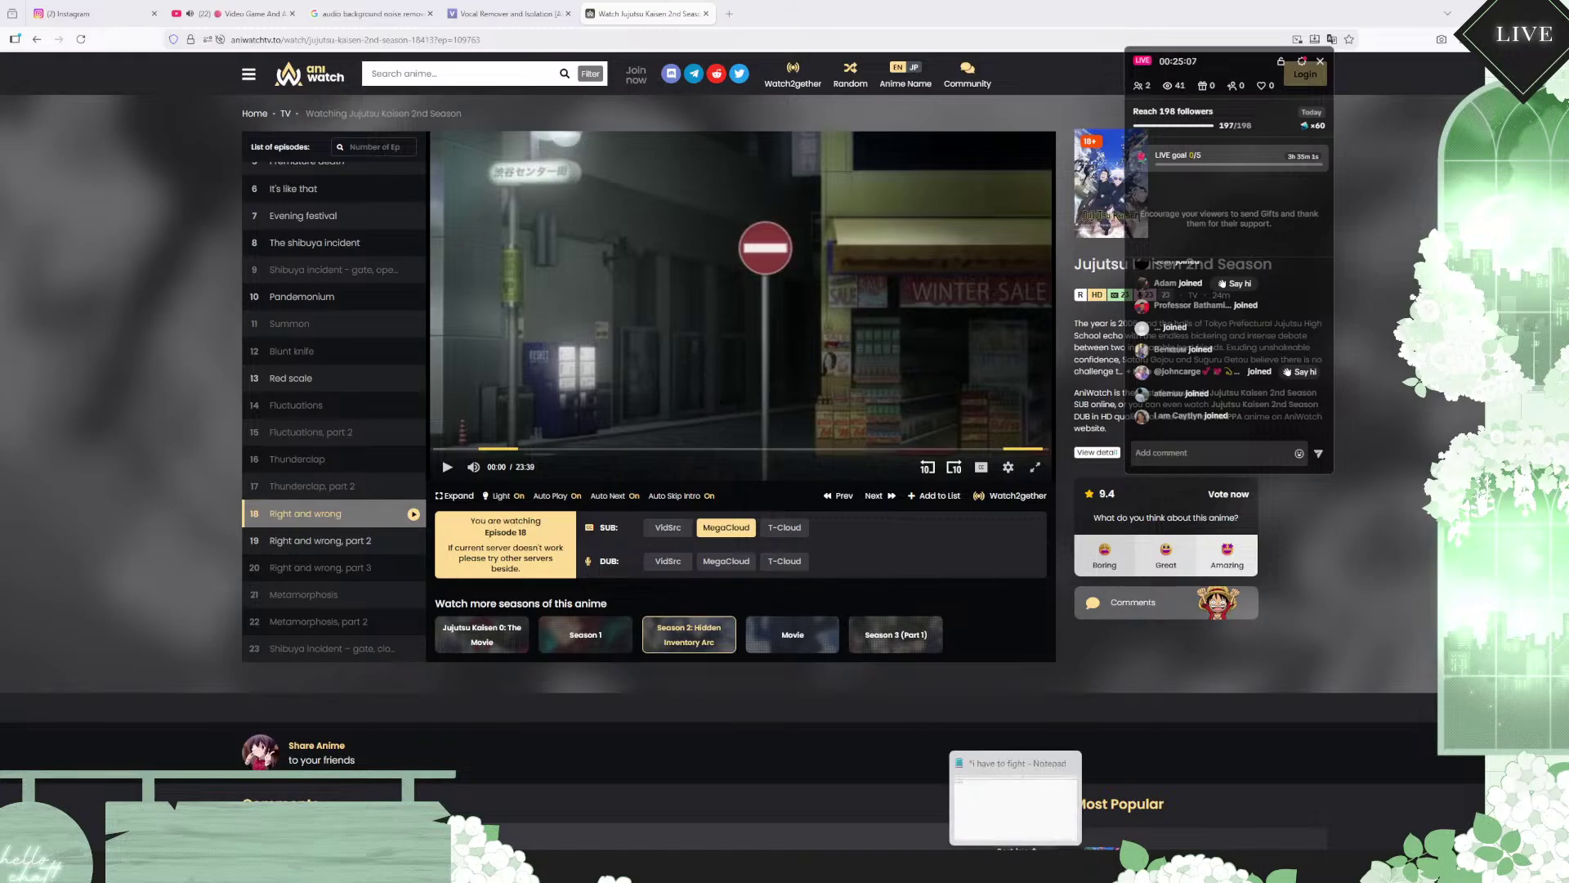
mouse_move(935, 867)
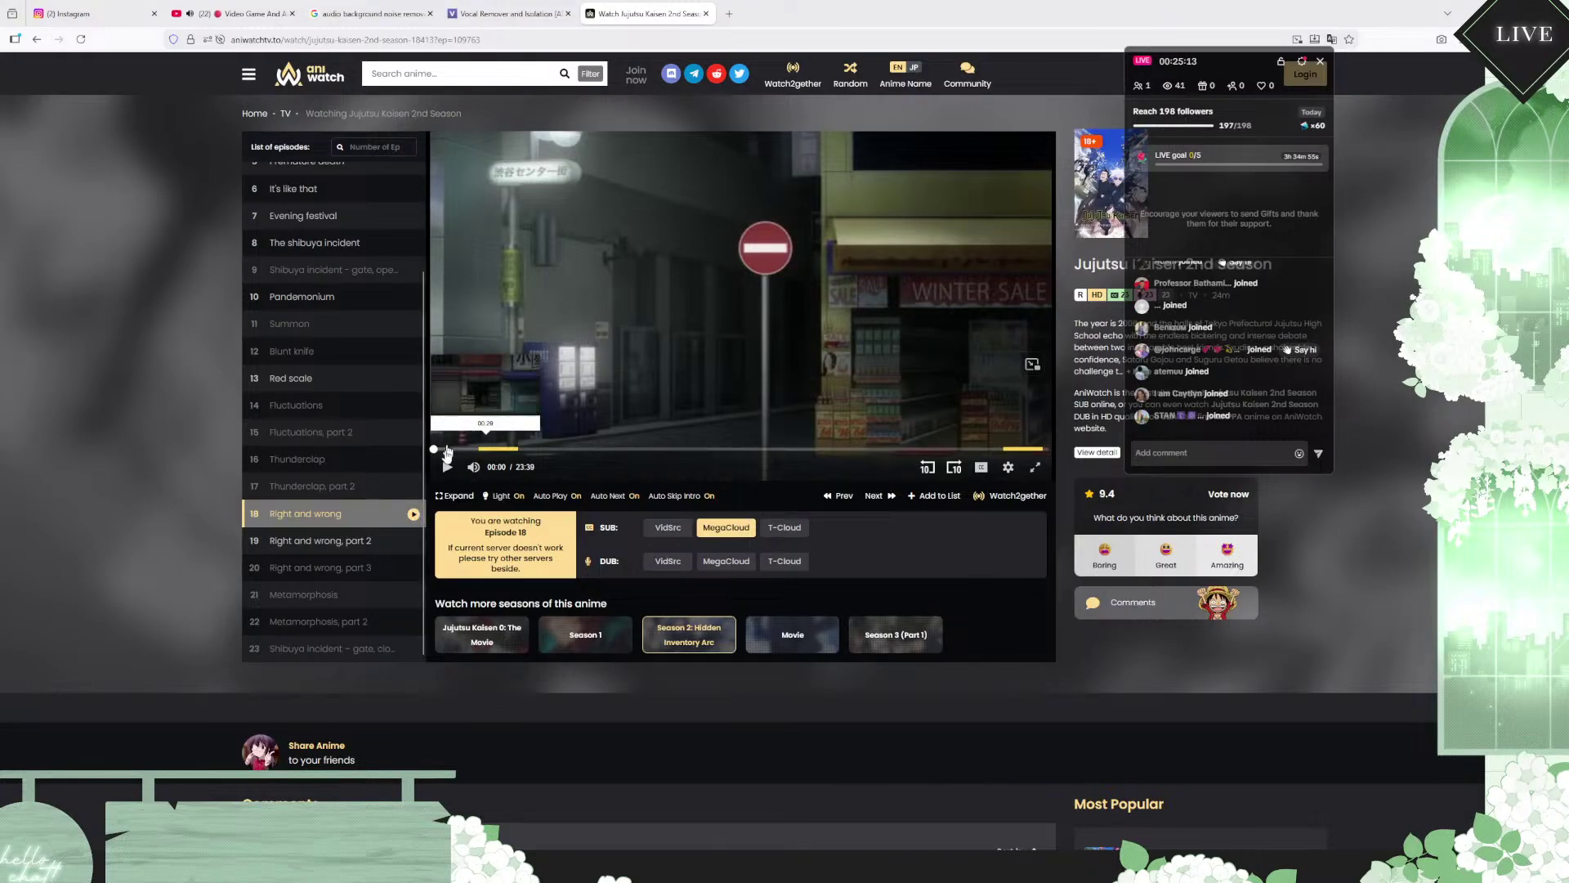
click(449, 463)
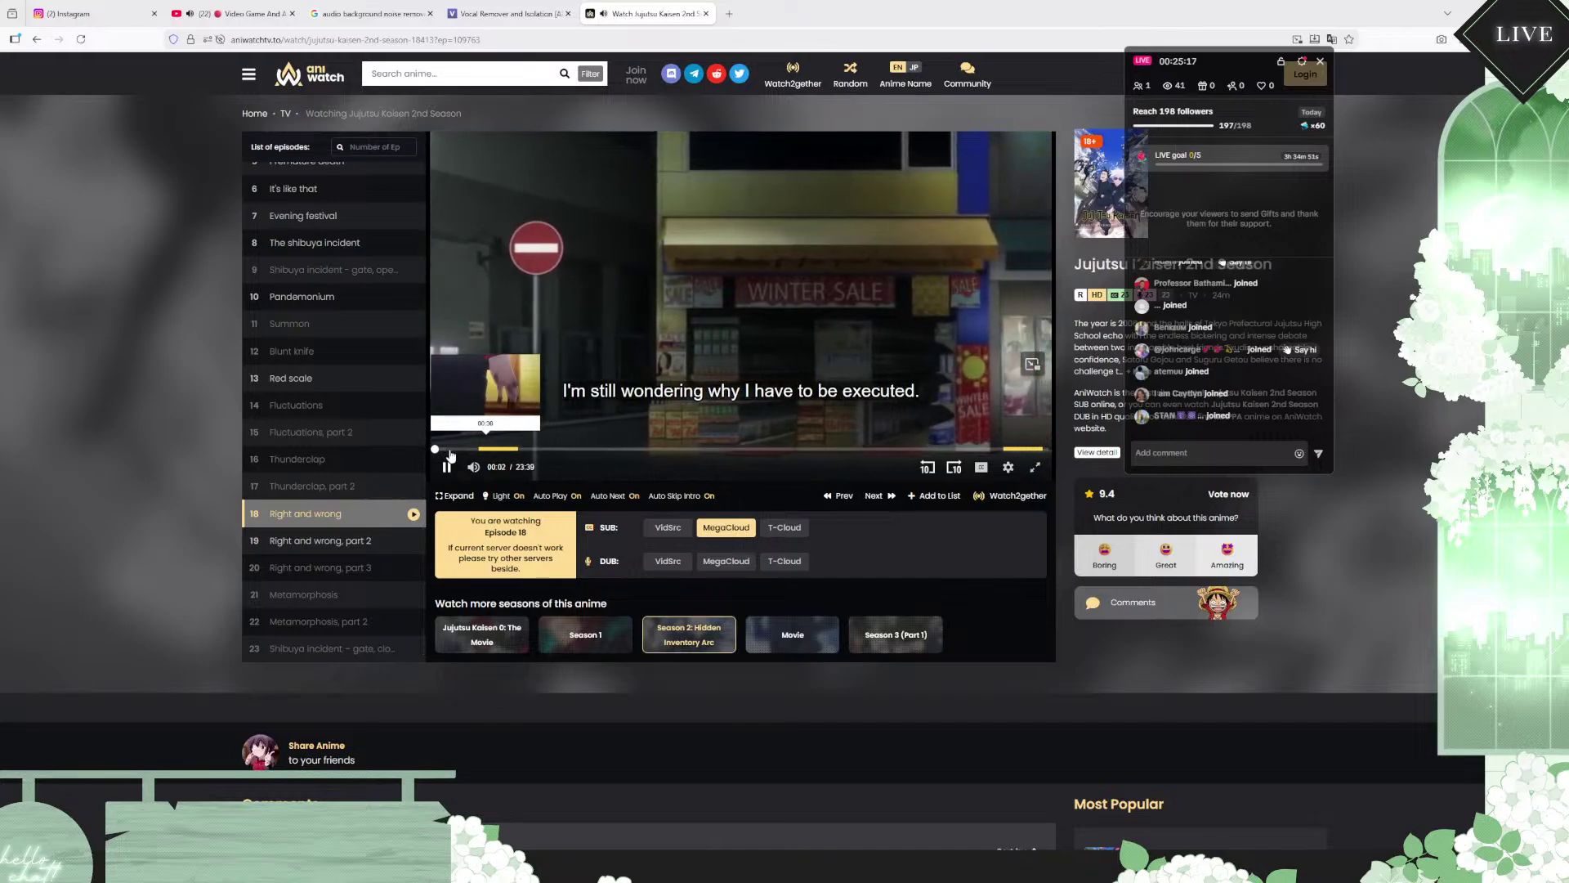
click(458, 468)
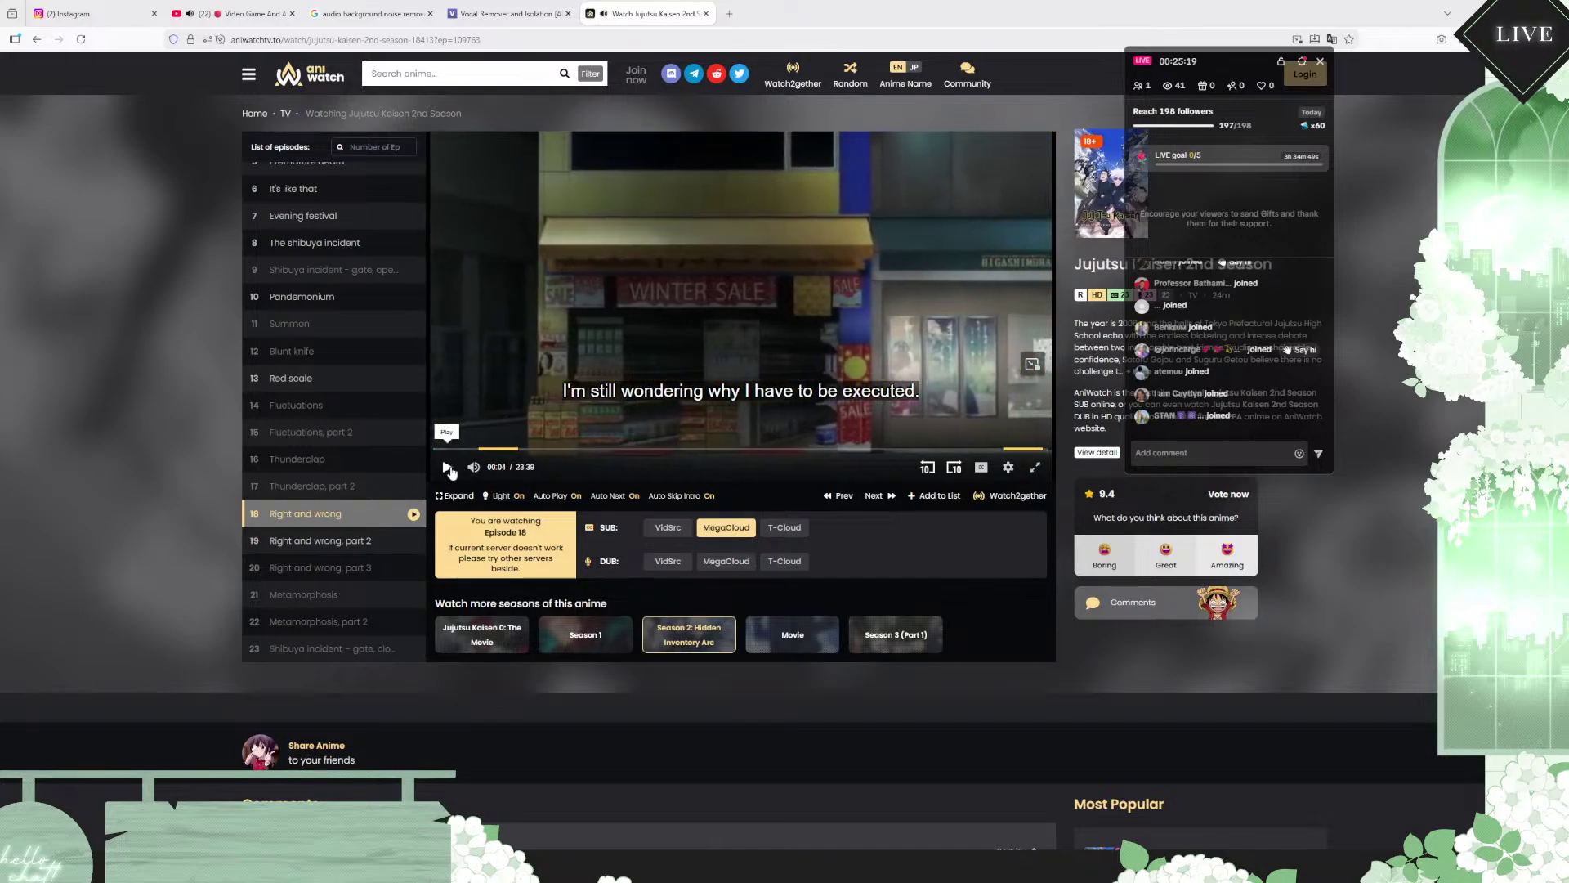
Step: Add the lines "why do i have to be executed" and "why me?" to the Notepad note and return to the episode
click(955, 809)
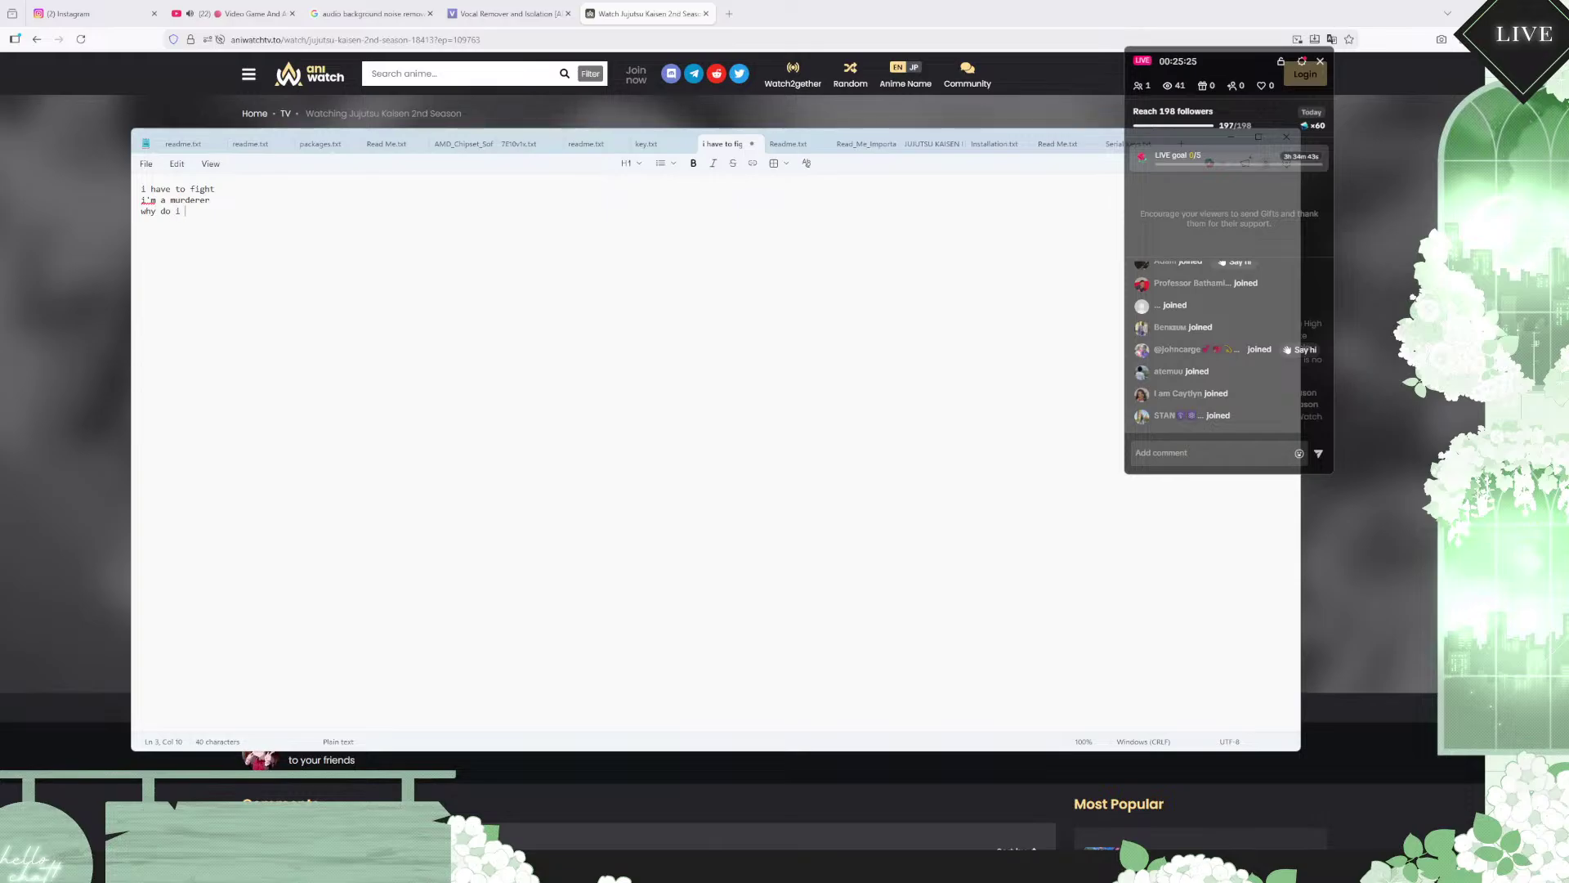
text(have to be )
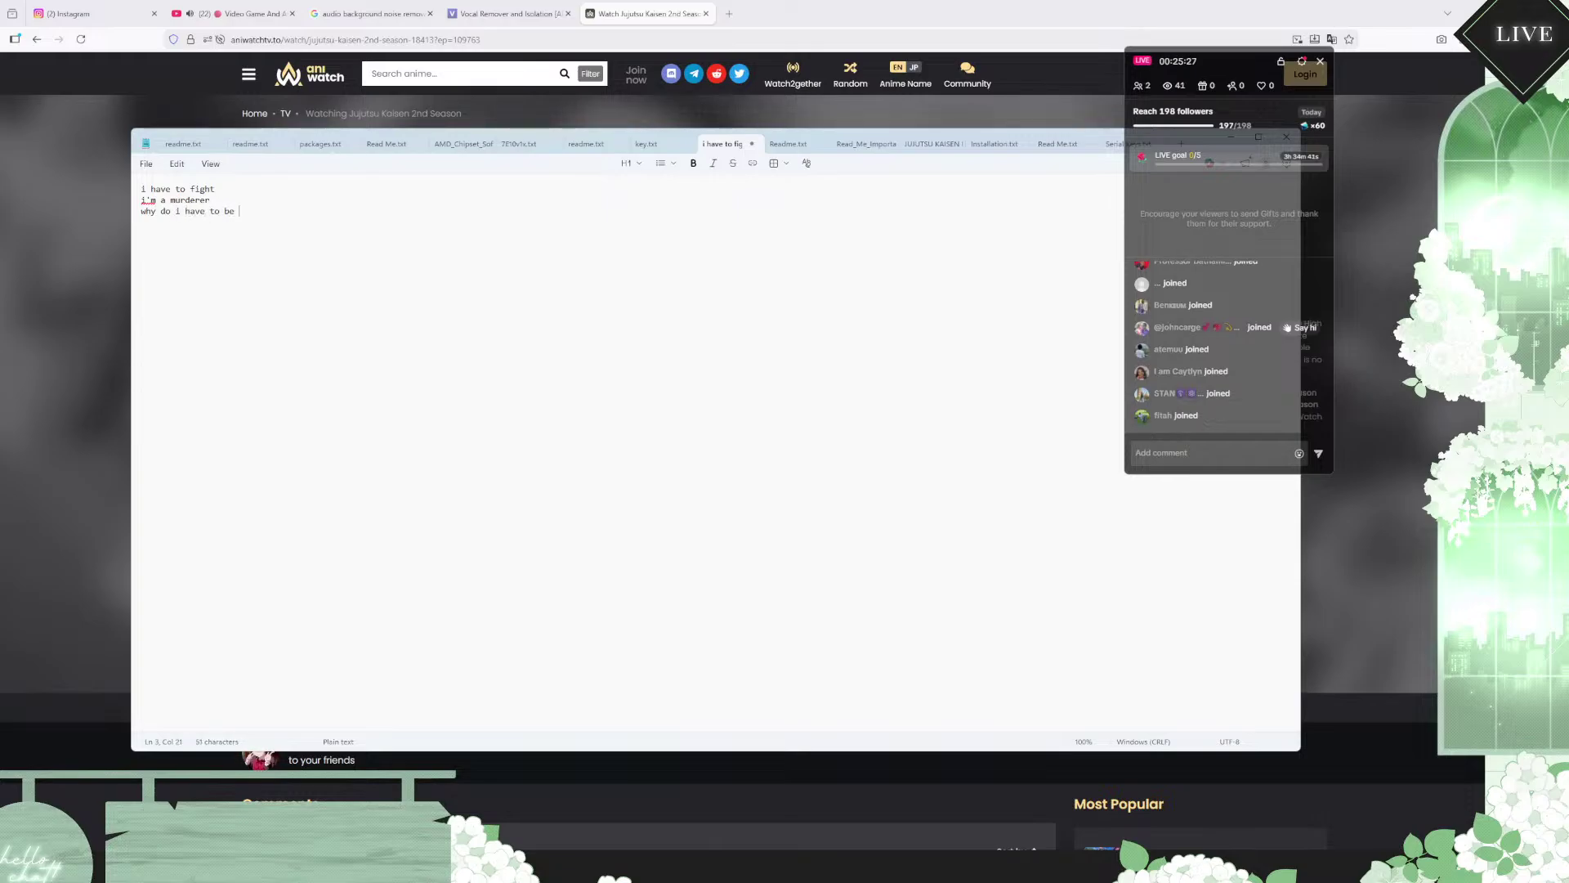
text(executed )
text(why me?)
key(alt+Tab)
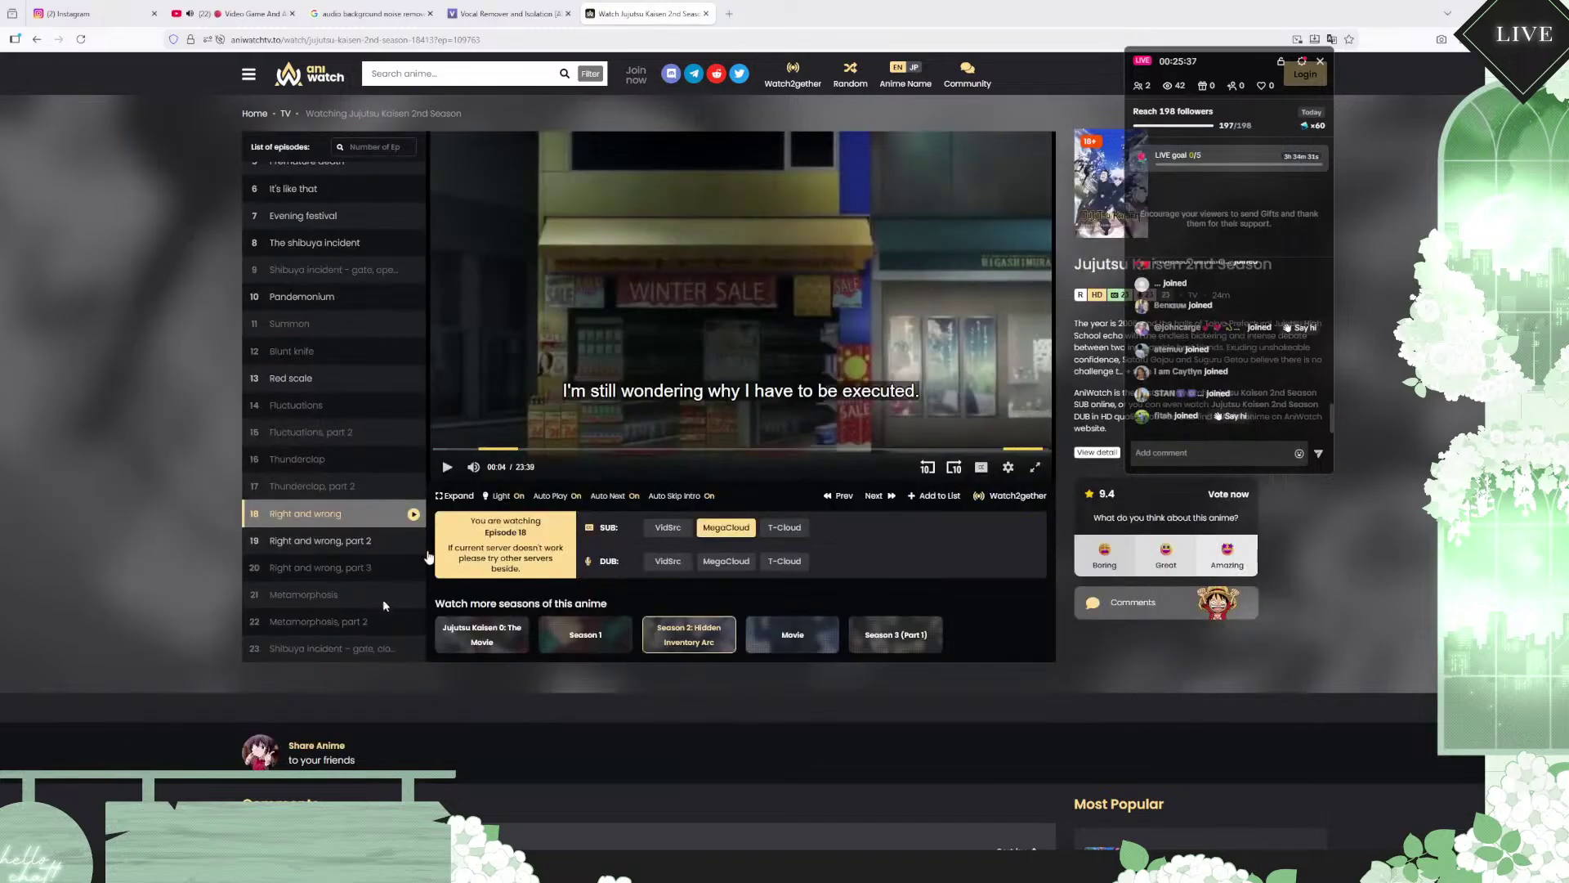
Step: Play episode 18 on to its next subtitle, pause at 00:05, and bring up the Notepad note
click(448, 469)
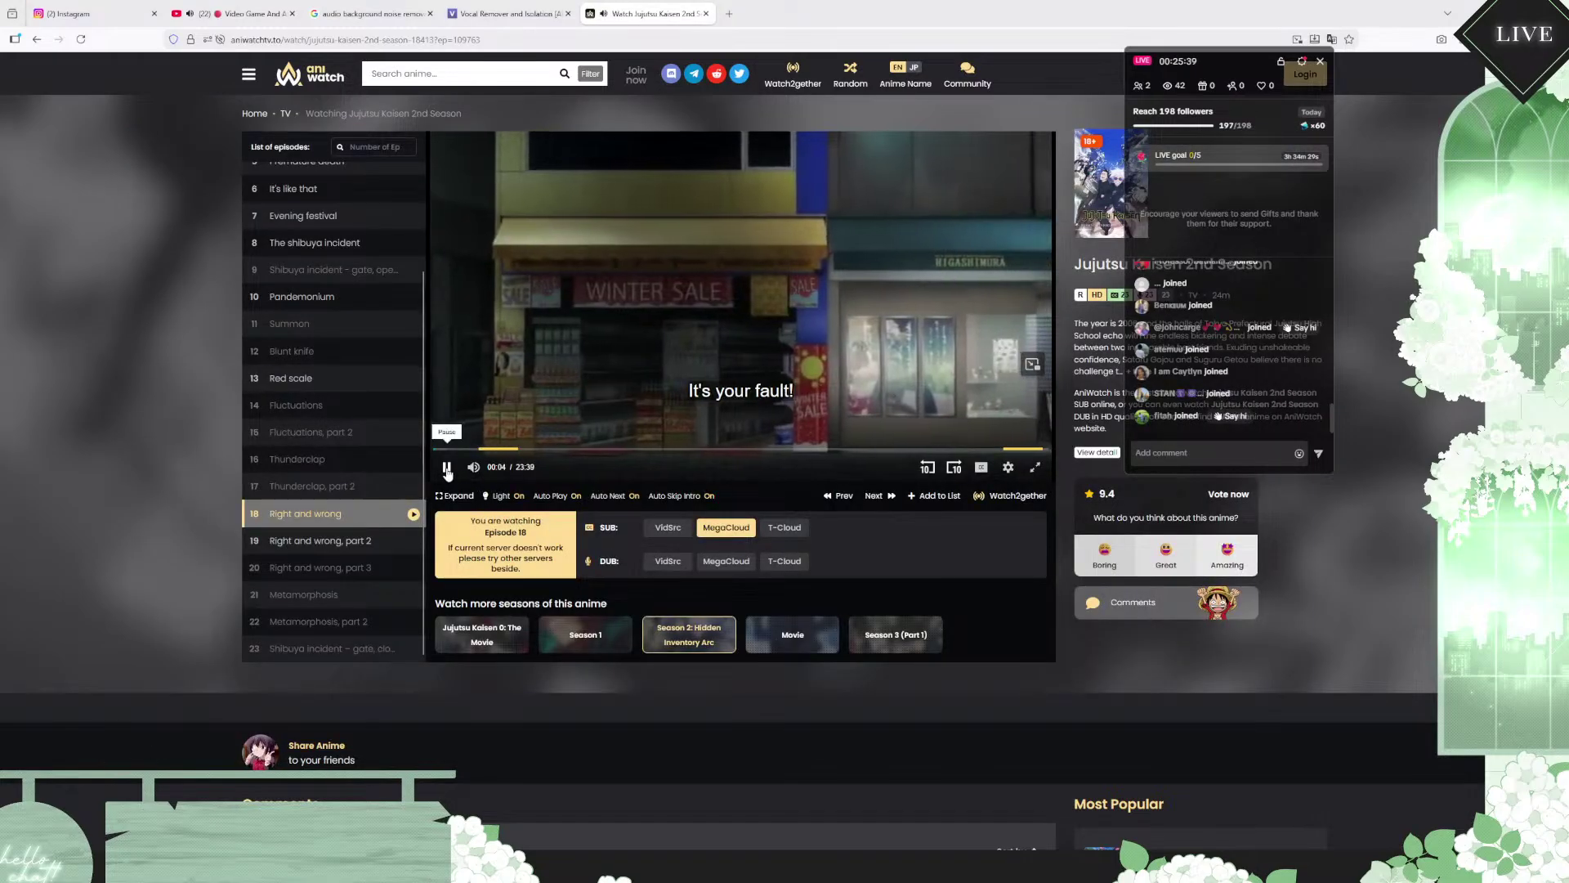
click(448, 469)
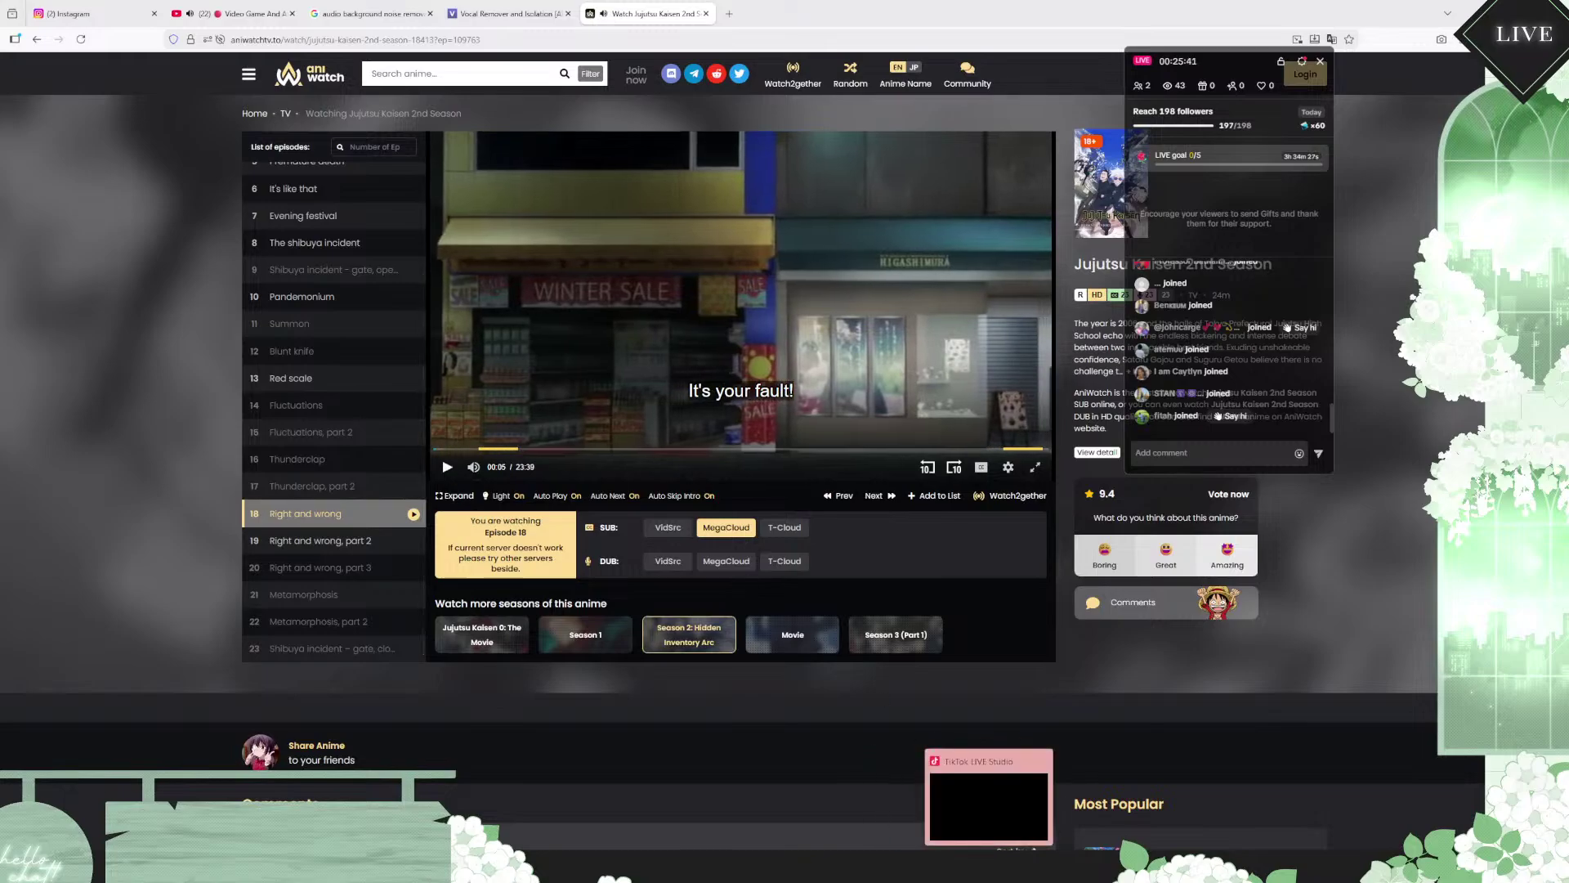
mouse_move(1016, 871)
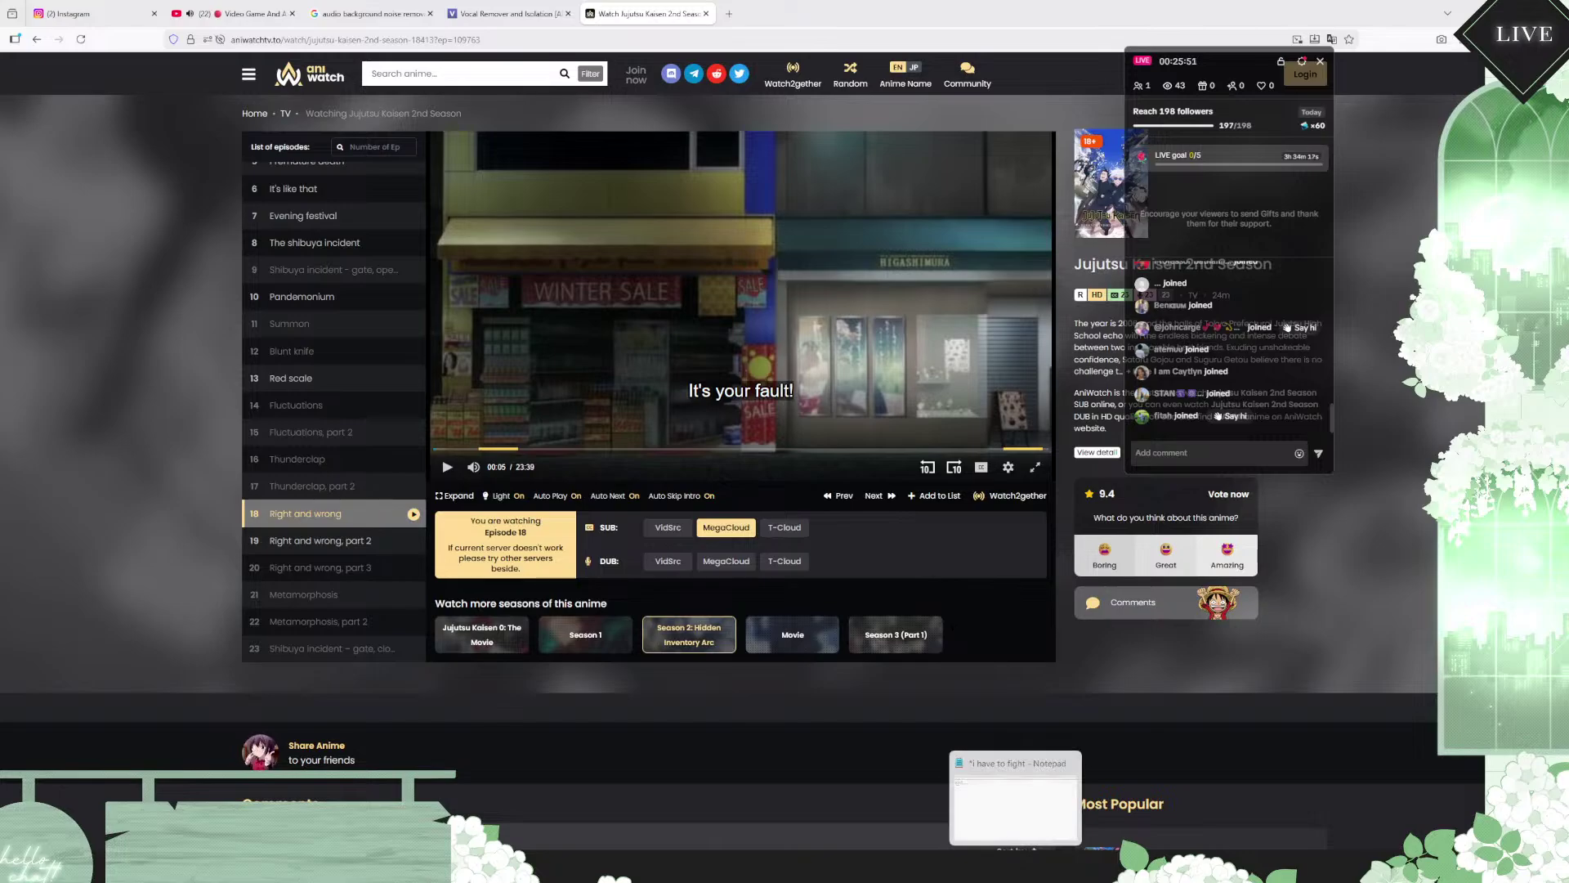
click(949, 878)
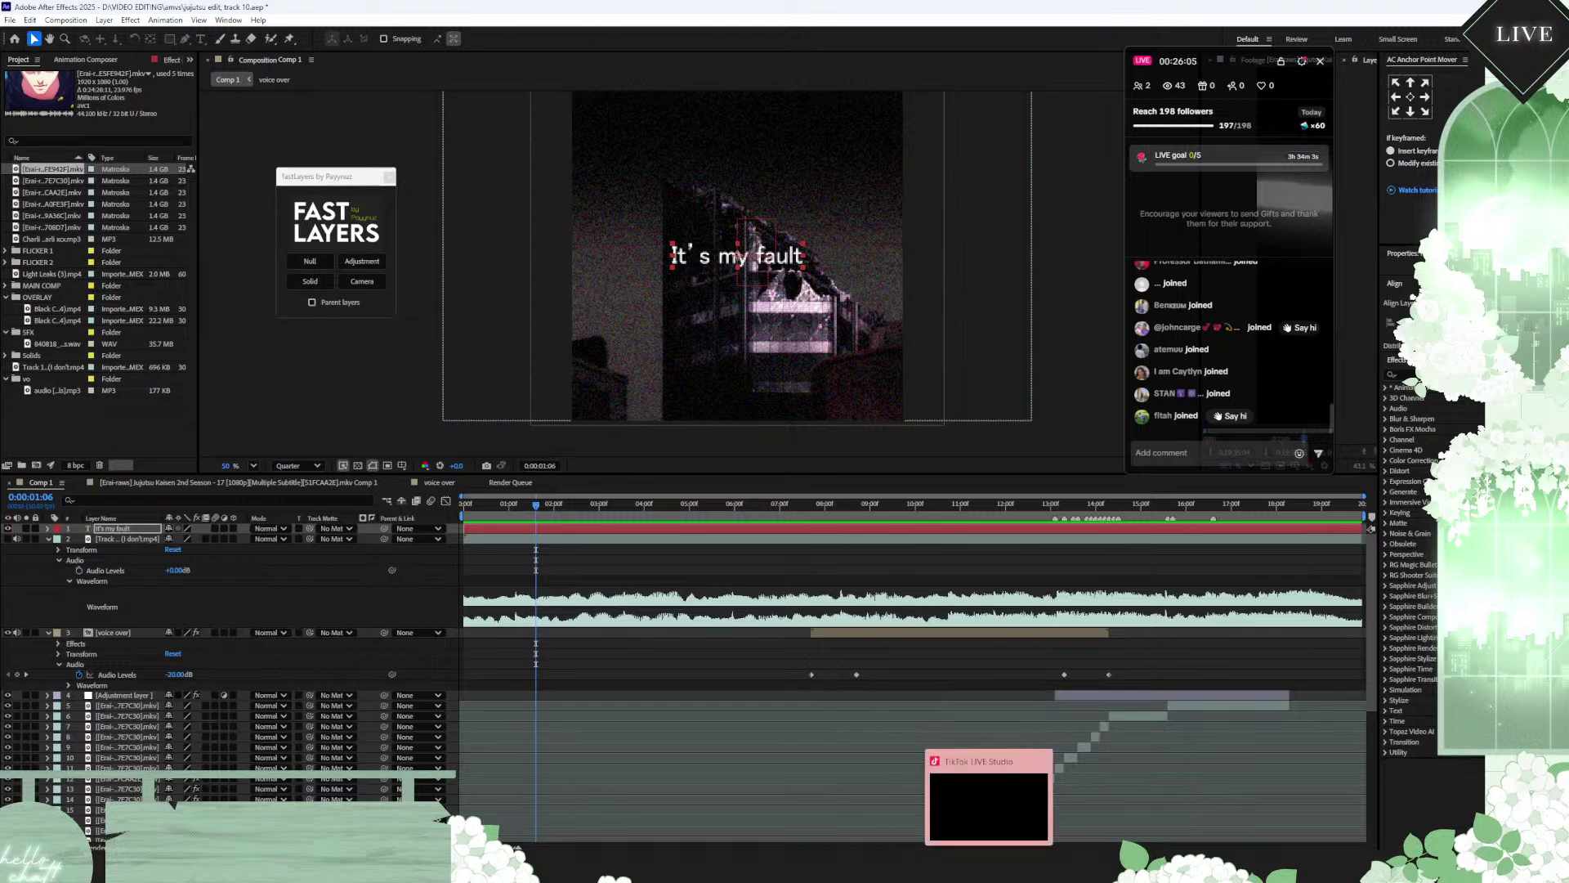
key(alt+Tab)
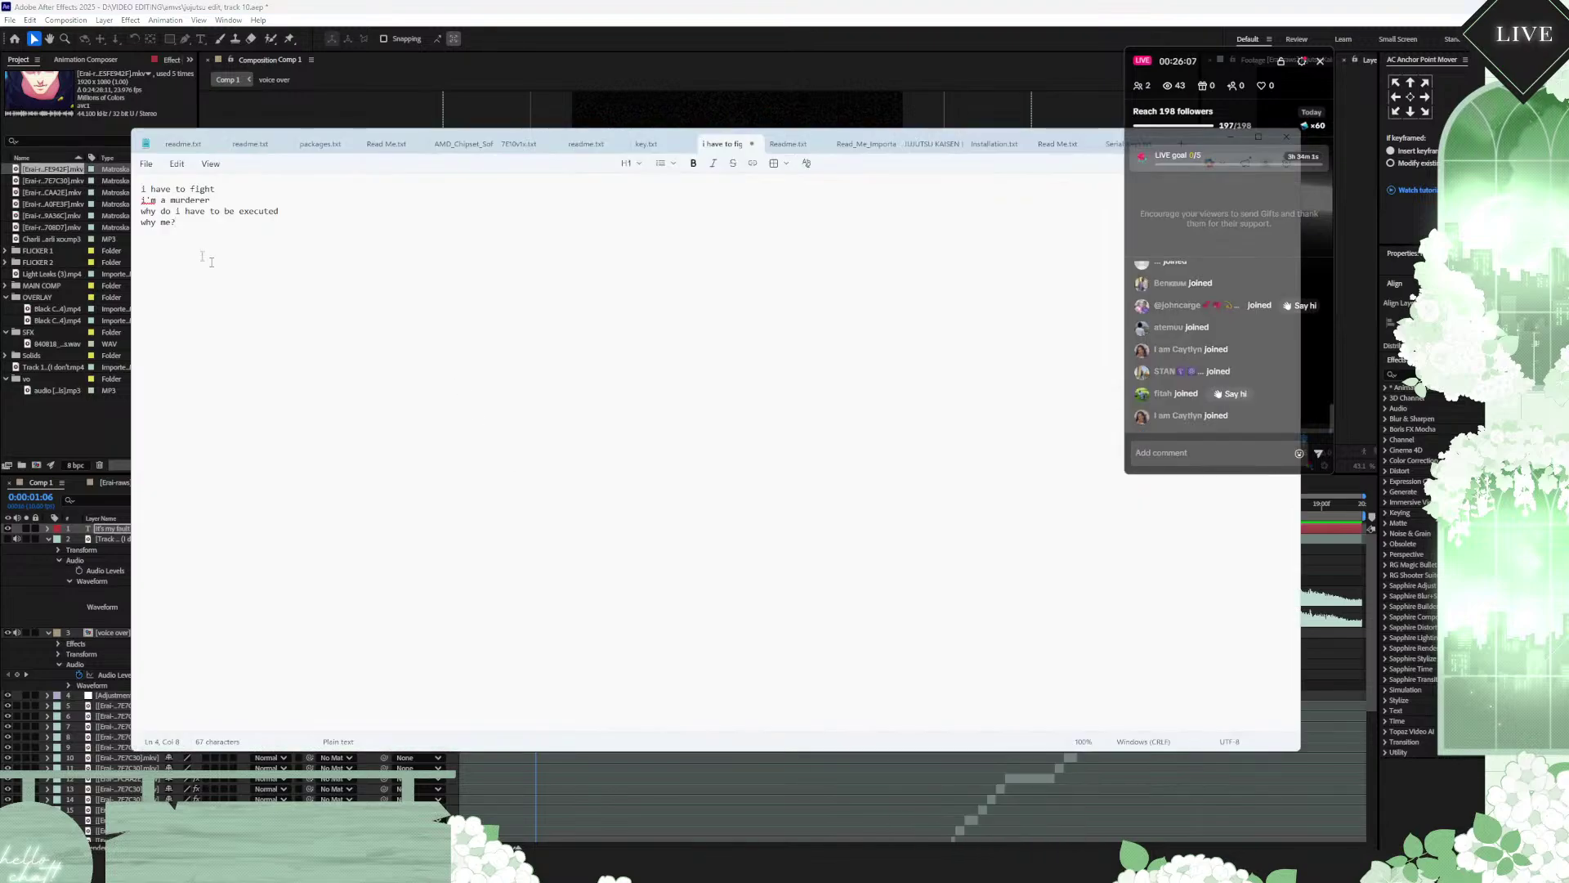
Step: Add a new line reading "It's your fault (sukuna vo- ep" to the note
key(Return)
text(i)
text(i)
text(t's yo)
text(ur fault )
text((sukuna )
text(vo- ep)
Step: Check the episode number and timestamp in the browser, and complete the voice-over remark as "(sukuna vo- s2 ep 18 0.05)"
click(924, 866)
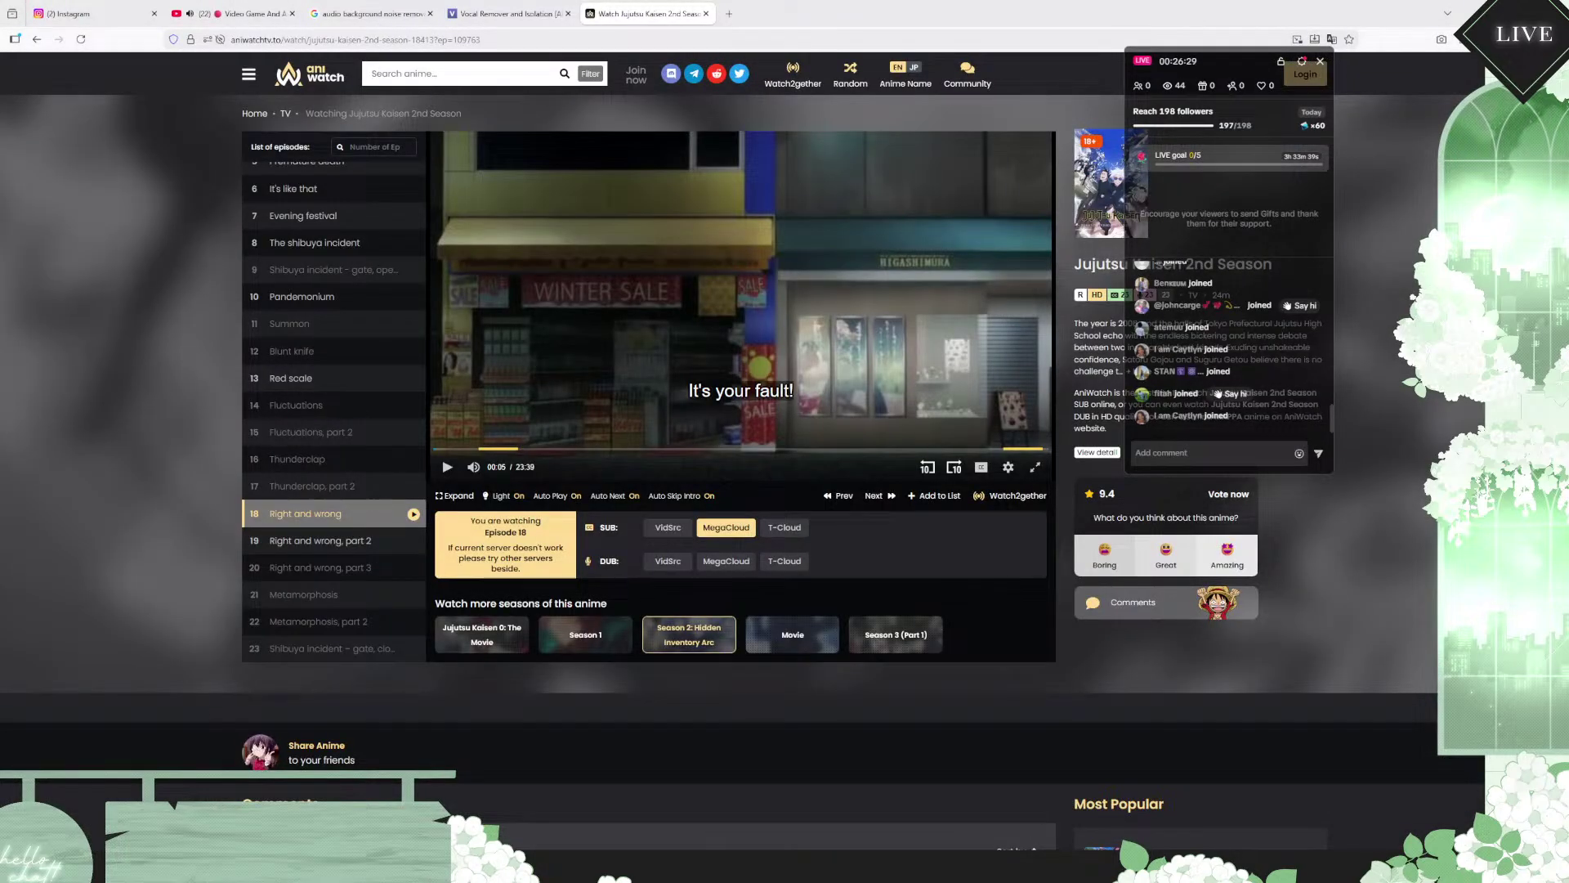
key(alt+Tab)
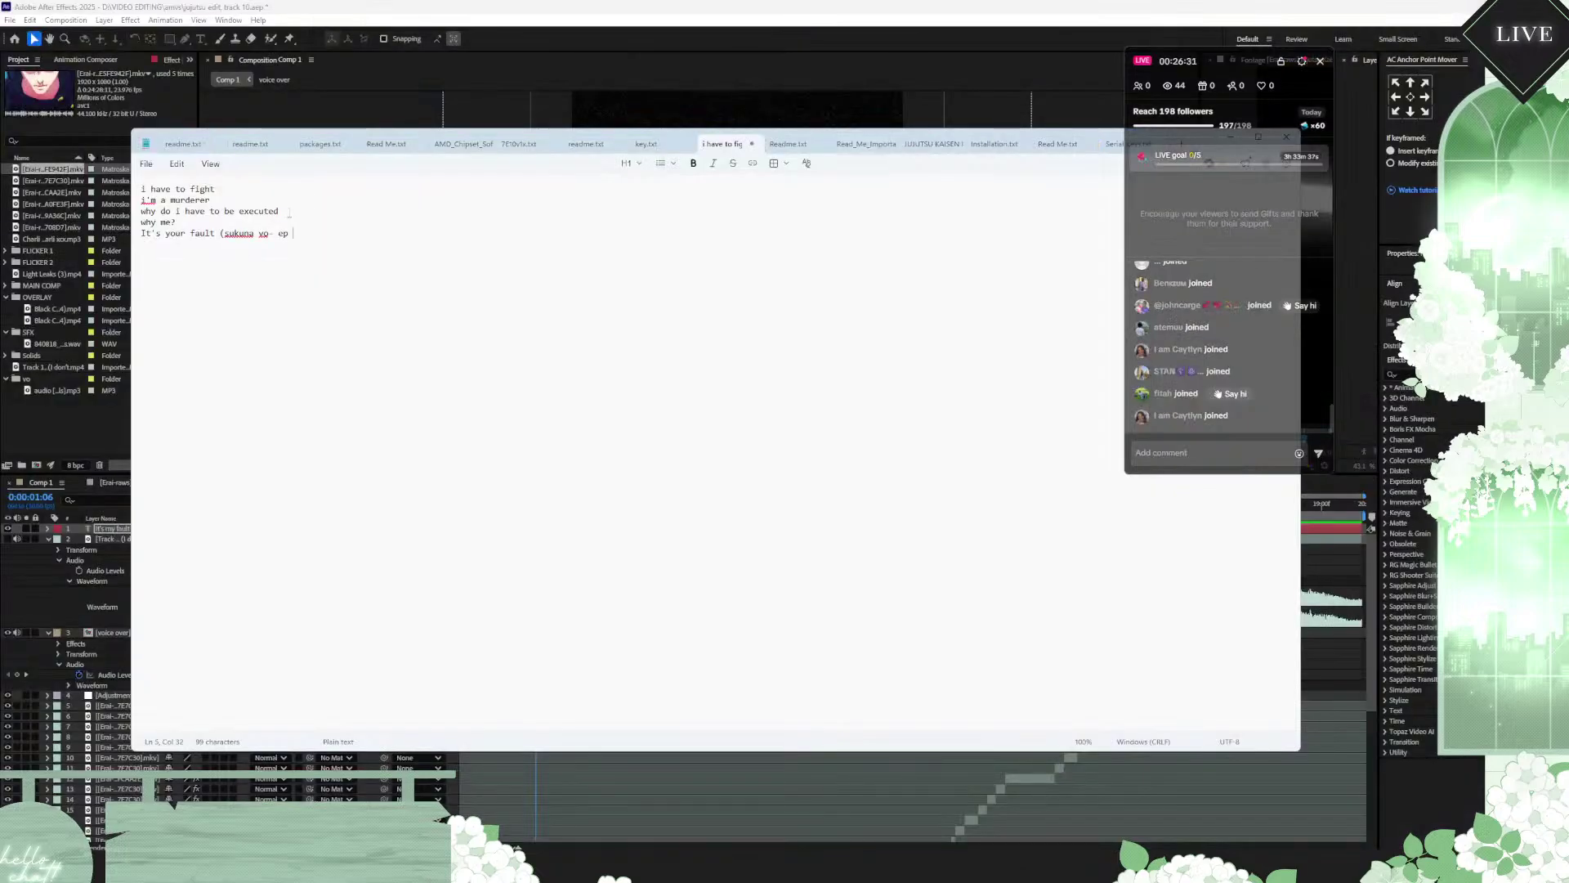
key(BackSpace)
text(s2 ep 18 0.)
key(BackSpace)
text(5))
Step: Play episode 18 on to 00:08, add the line "i dont wat to regret the way i lived", and mark the fault line "(red text)"
key(alt+Tab)
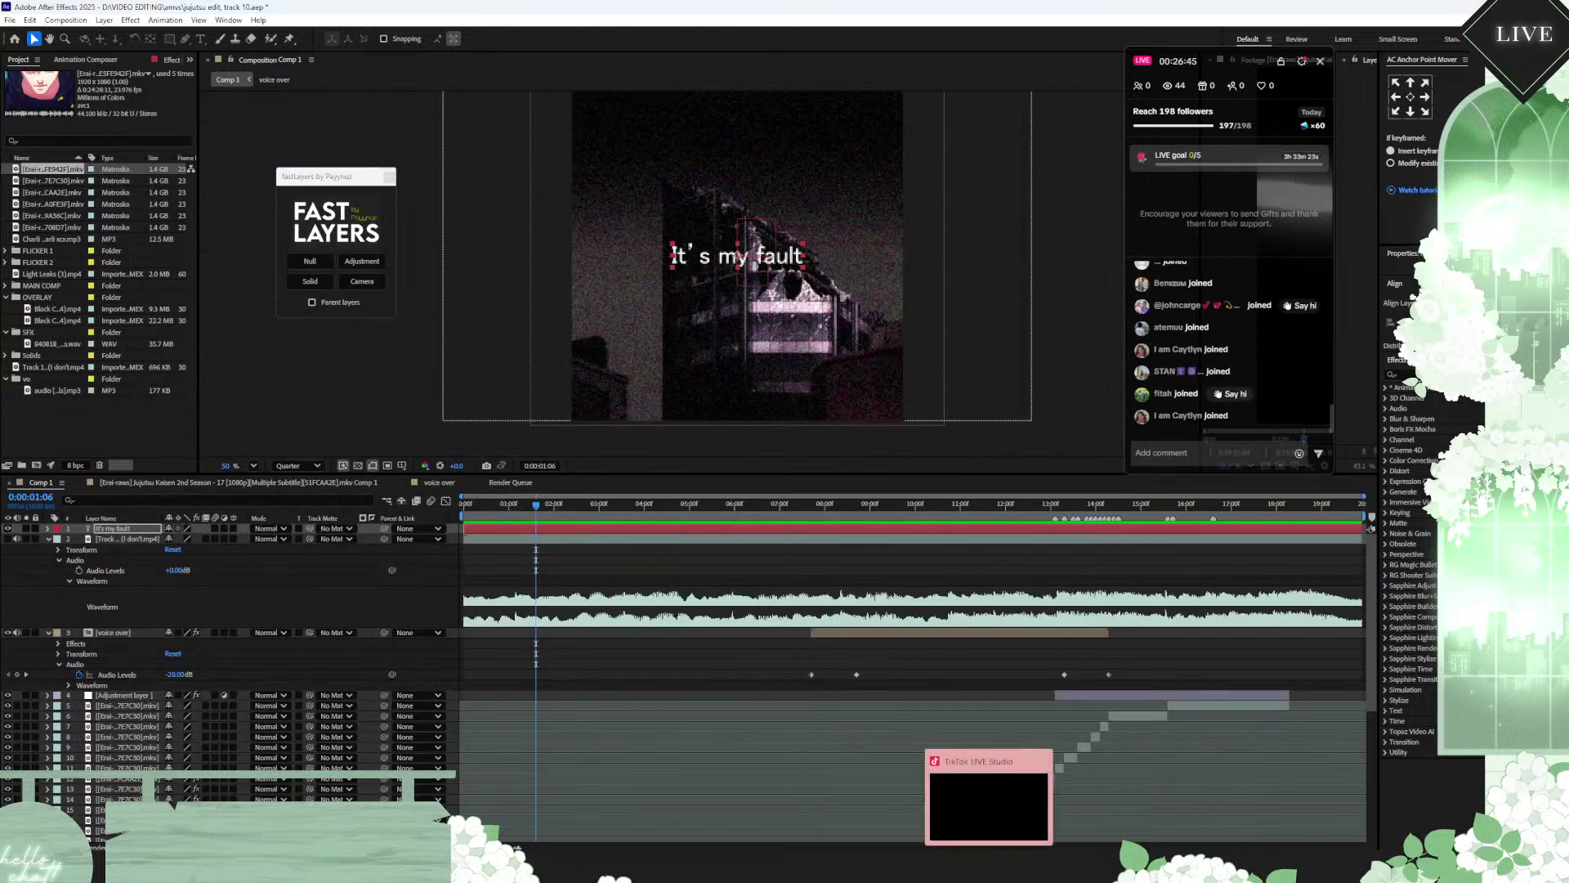
click(933, 868)
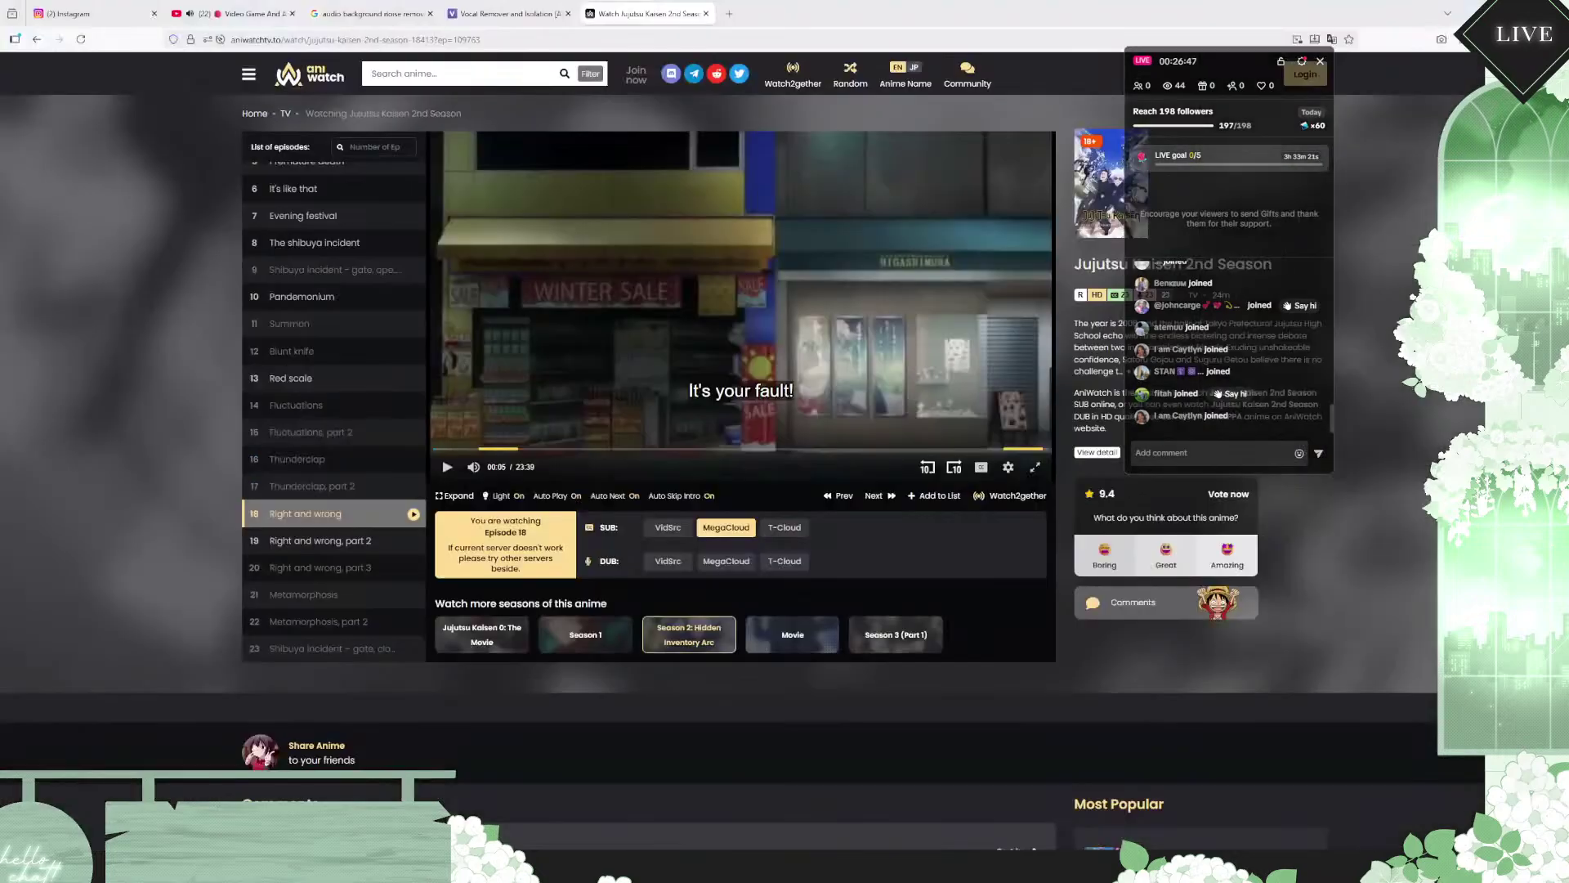
click(448, 467)
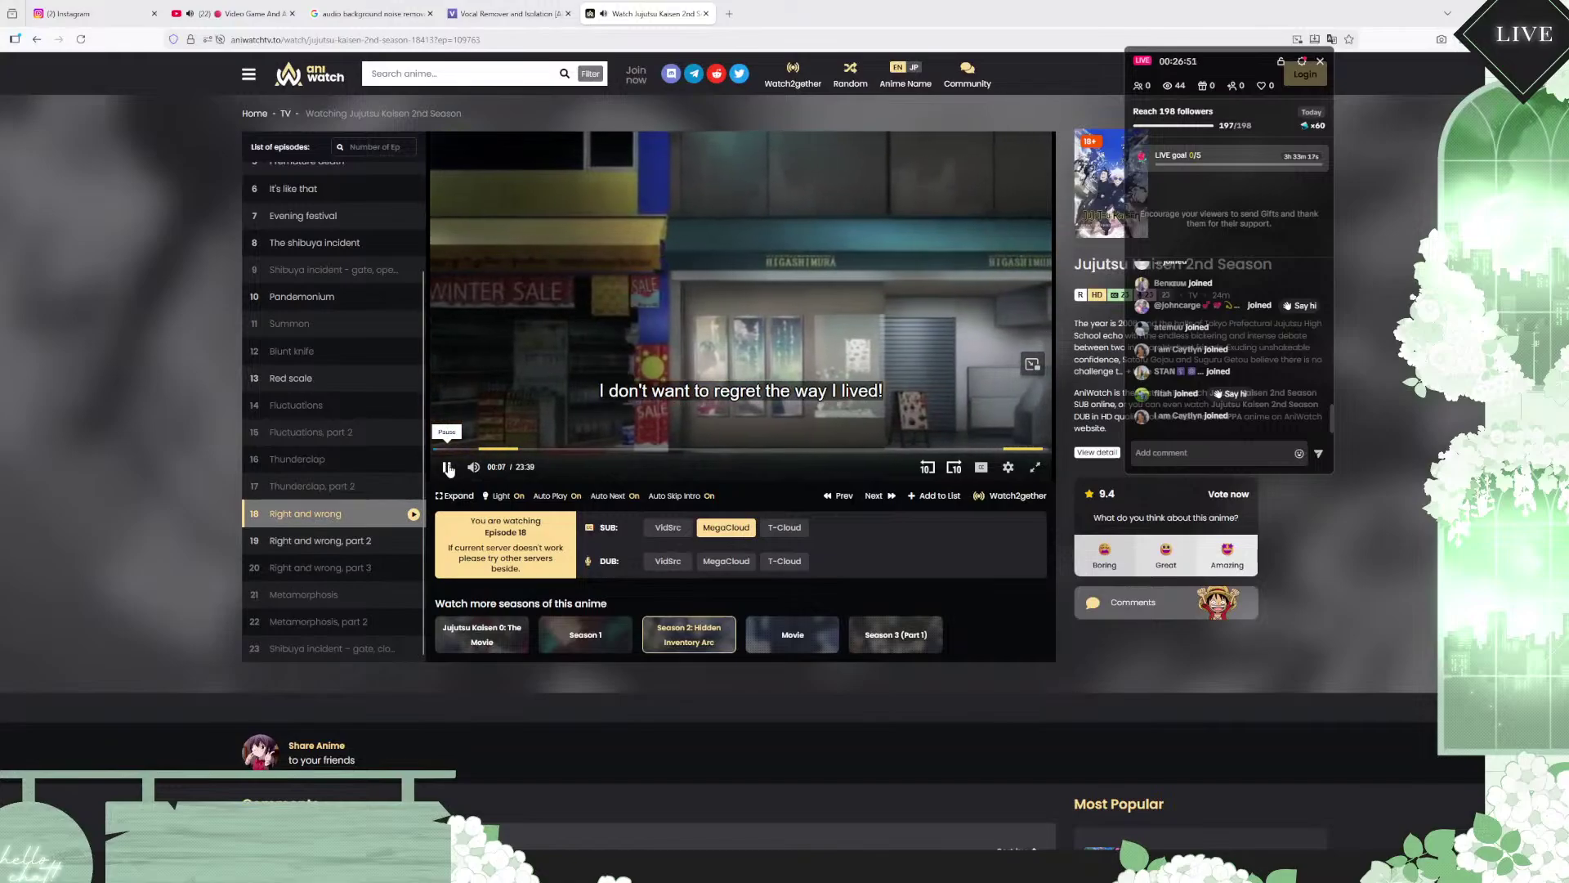
click(449, 470)
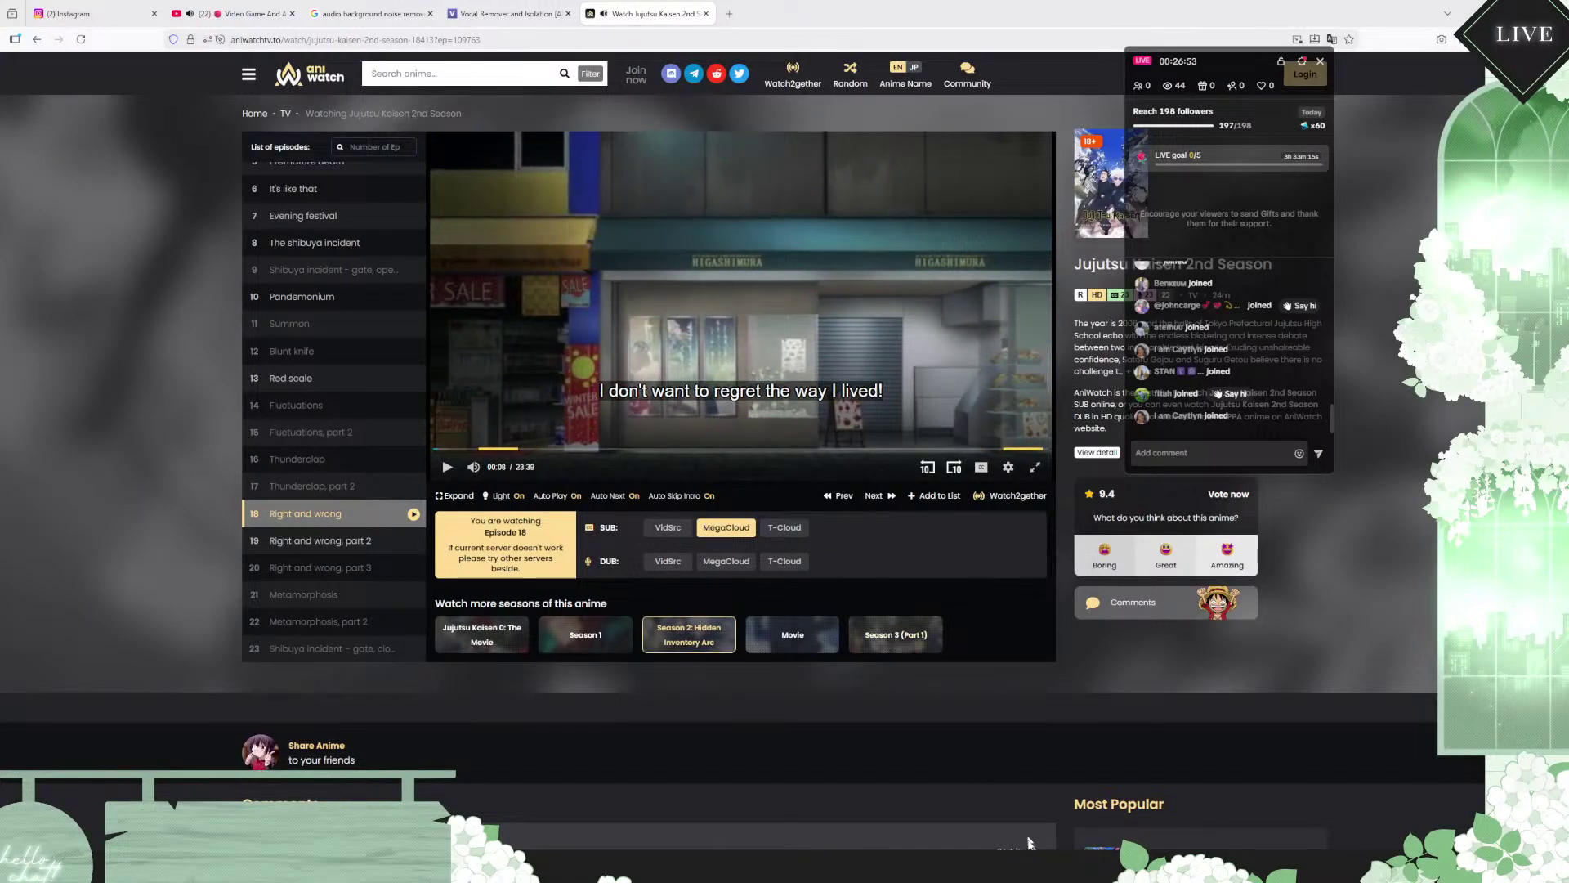
click(997, 842)
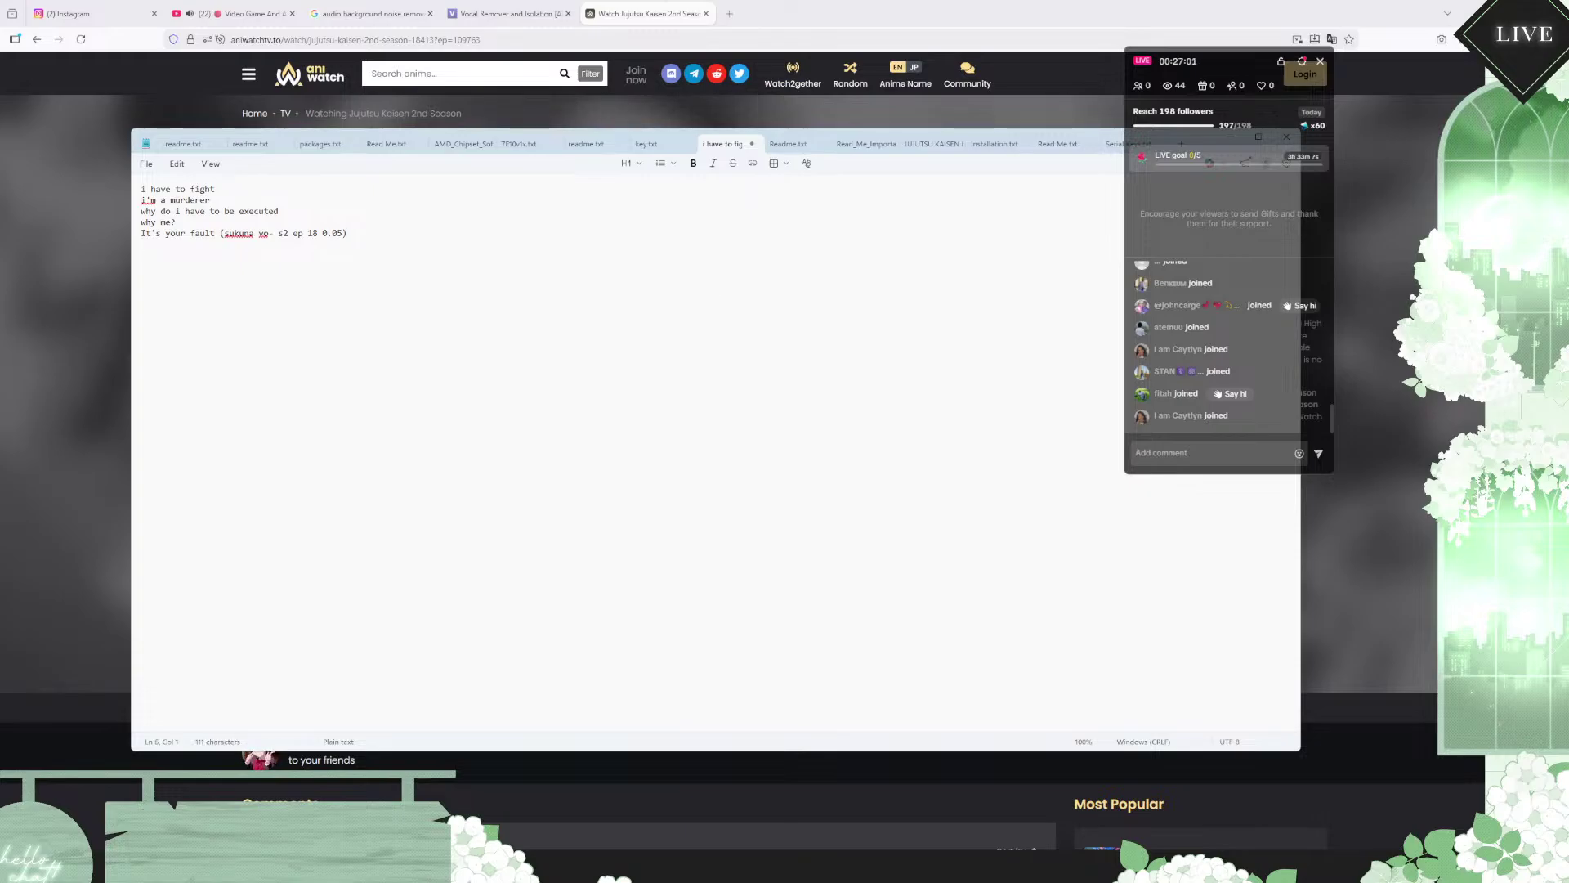
text(dont wat to regret the way i live (red)
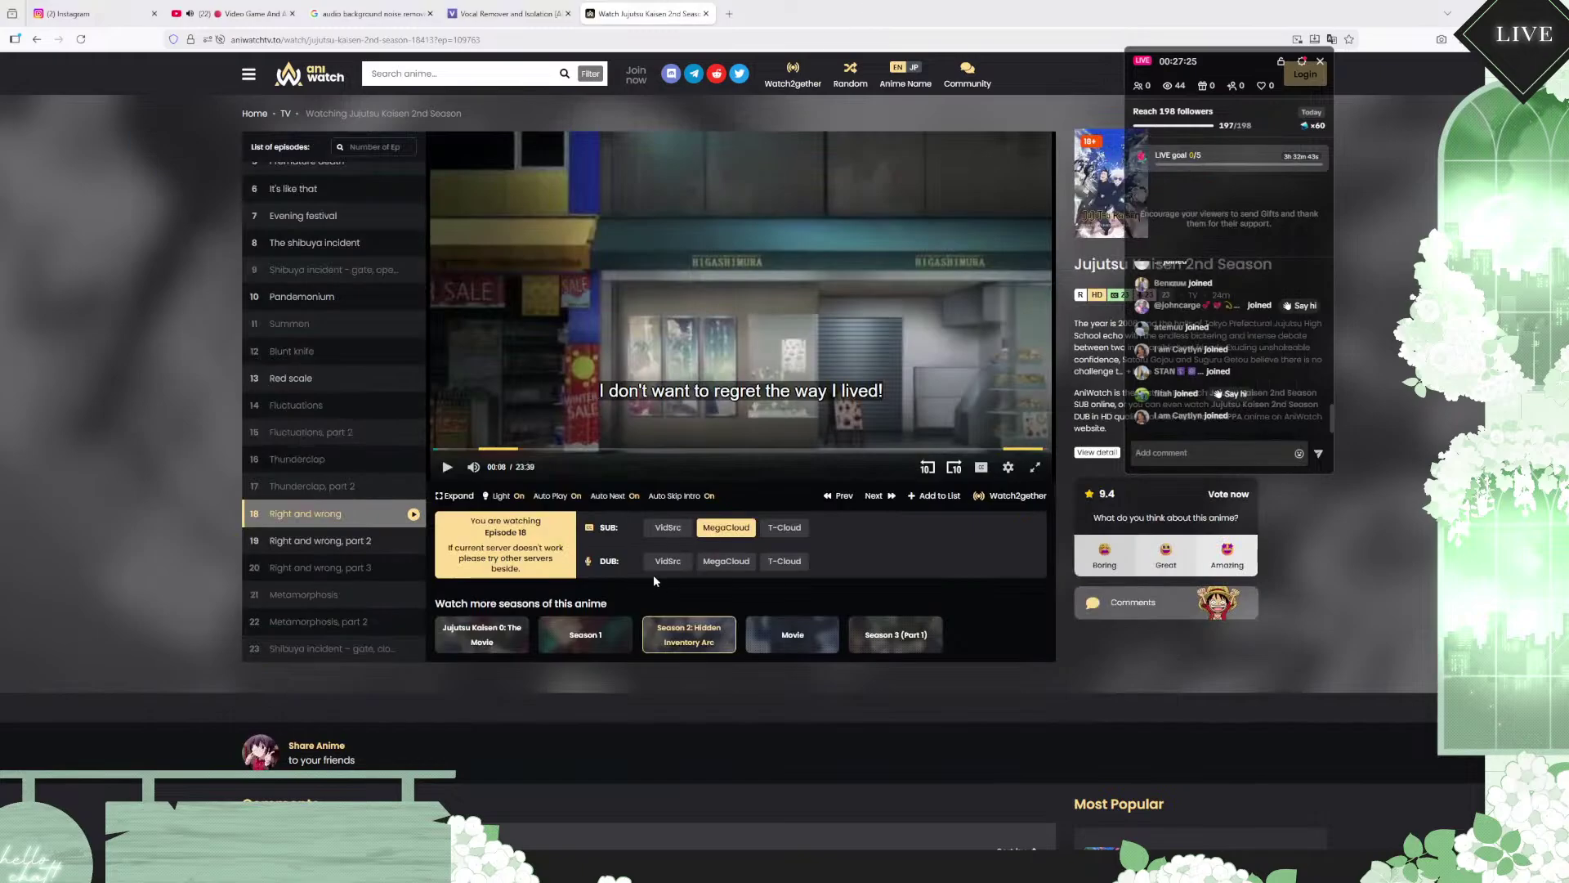
Step: Play episode 18 on to 00:22 and add the line "I've already decided how I'm going to die" to the note
click(448, 469)
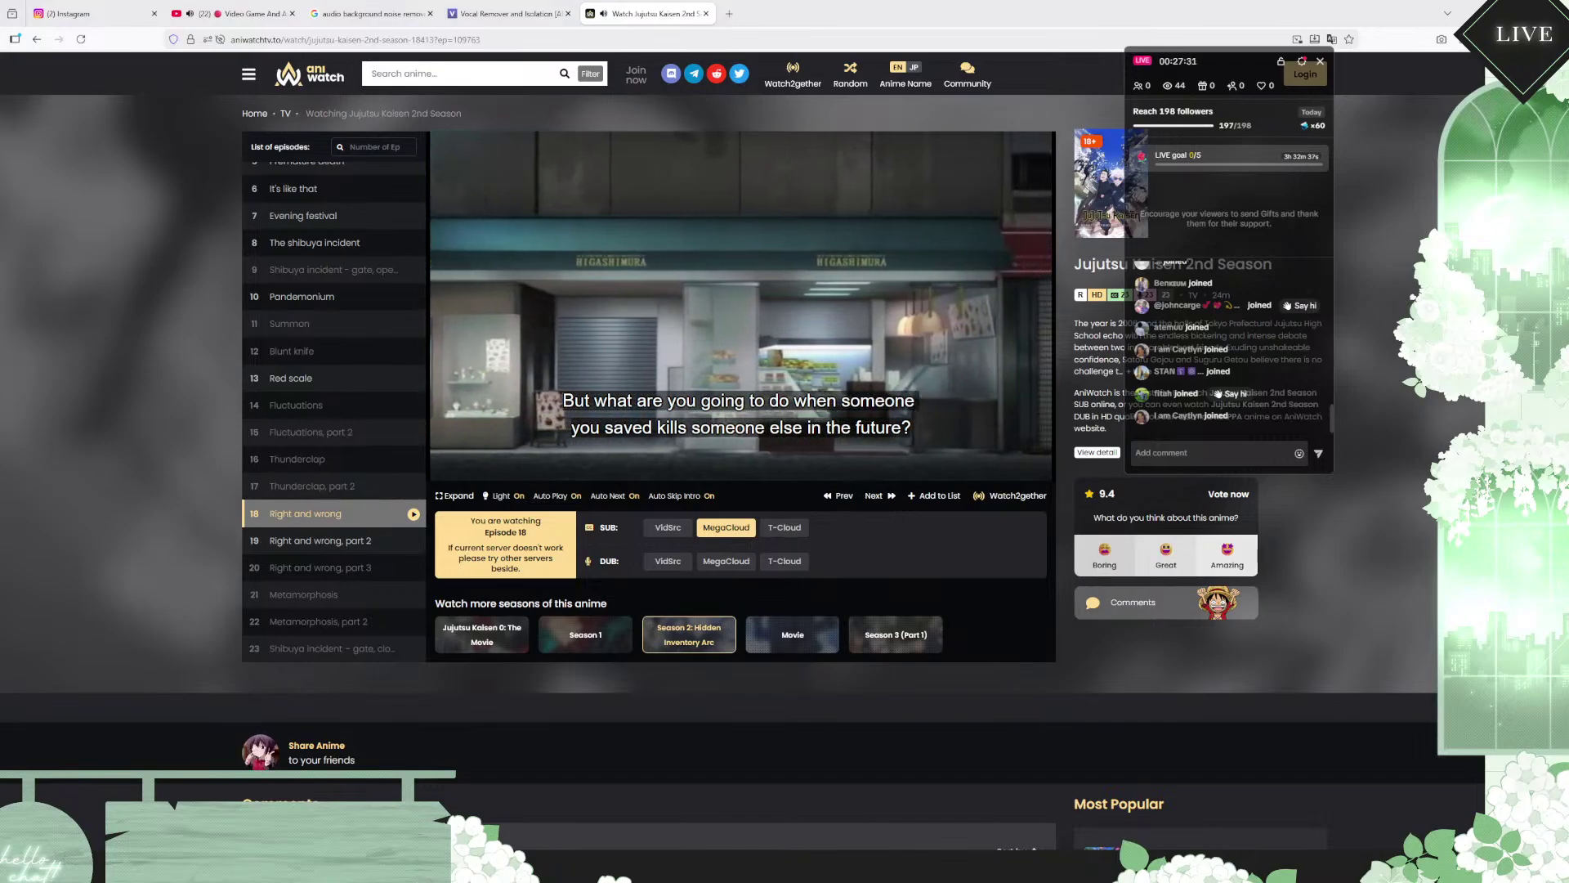
click(448, 467)
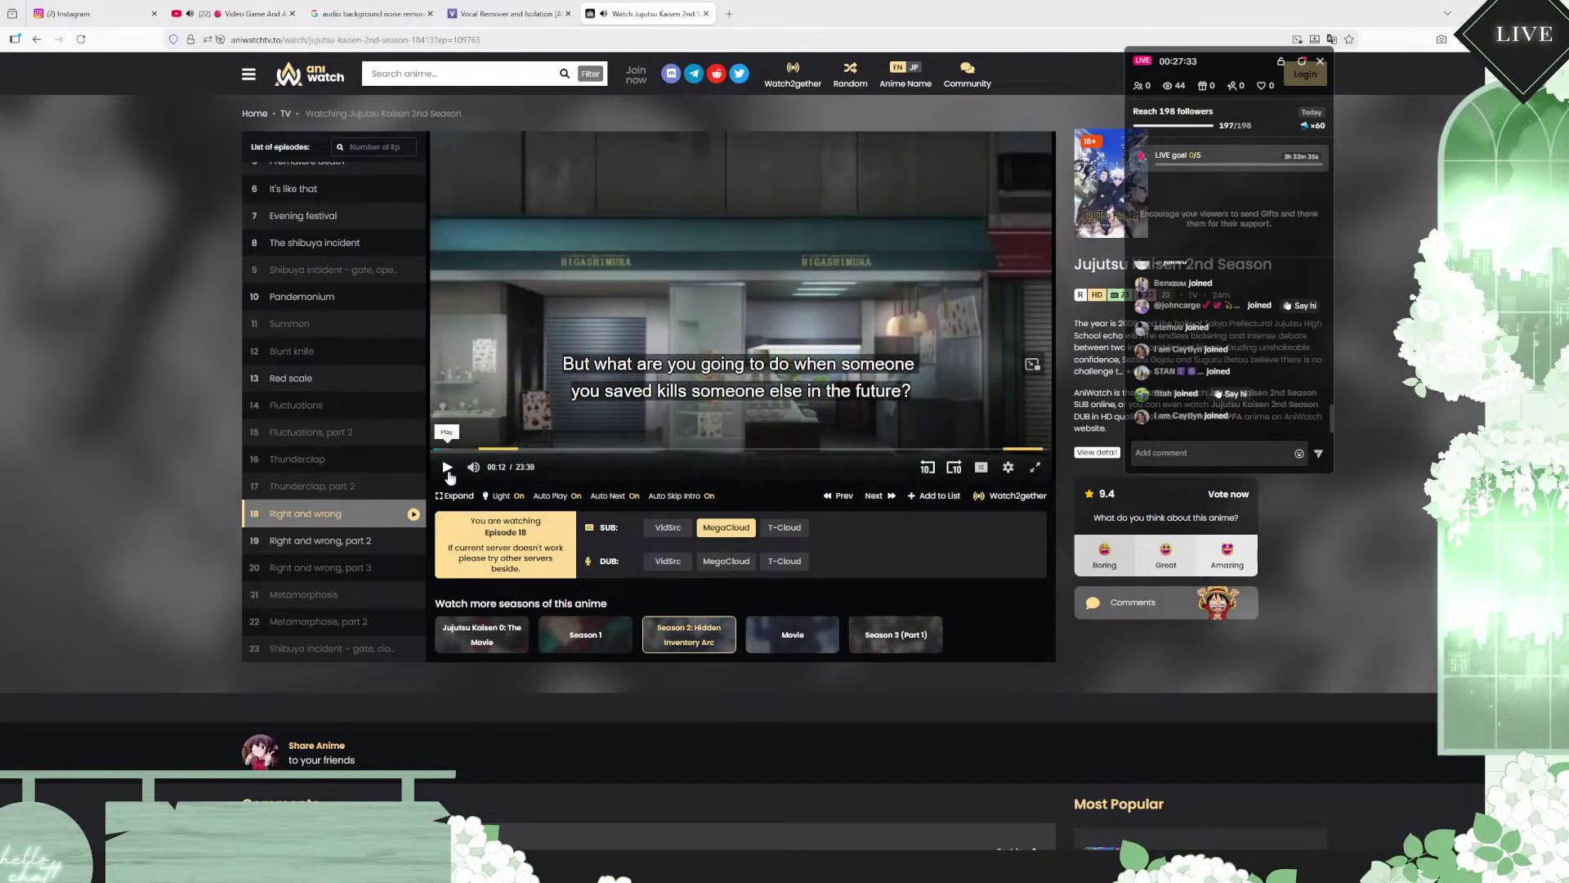
click(447, 468)
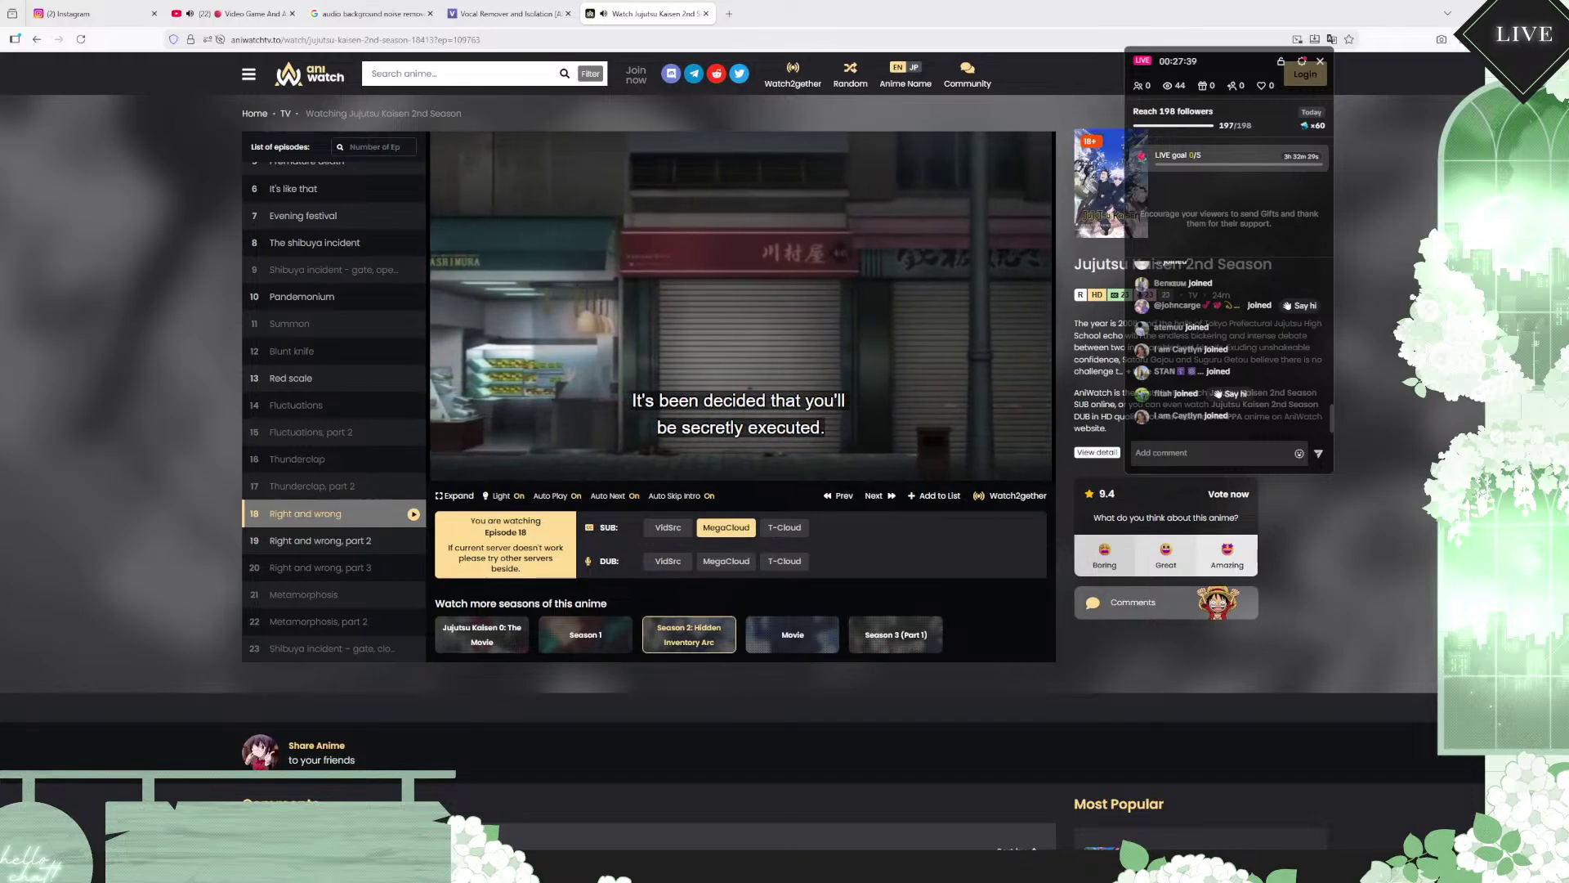
click(448, 469)
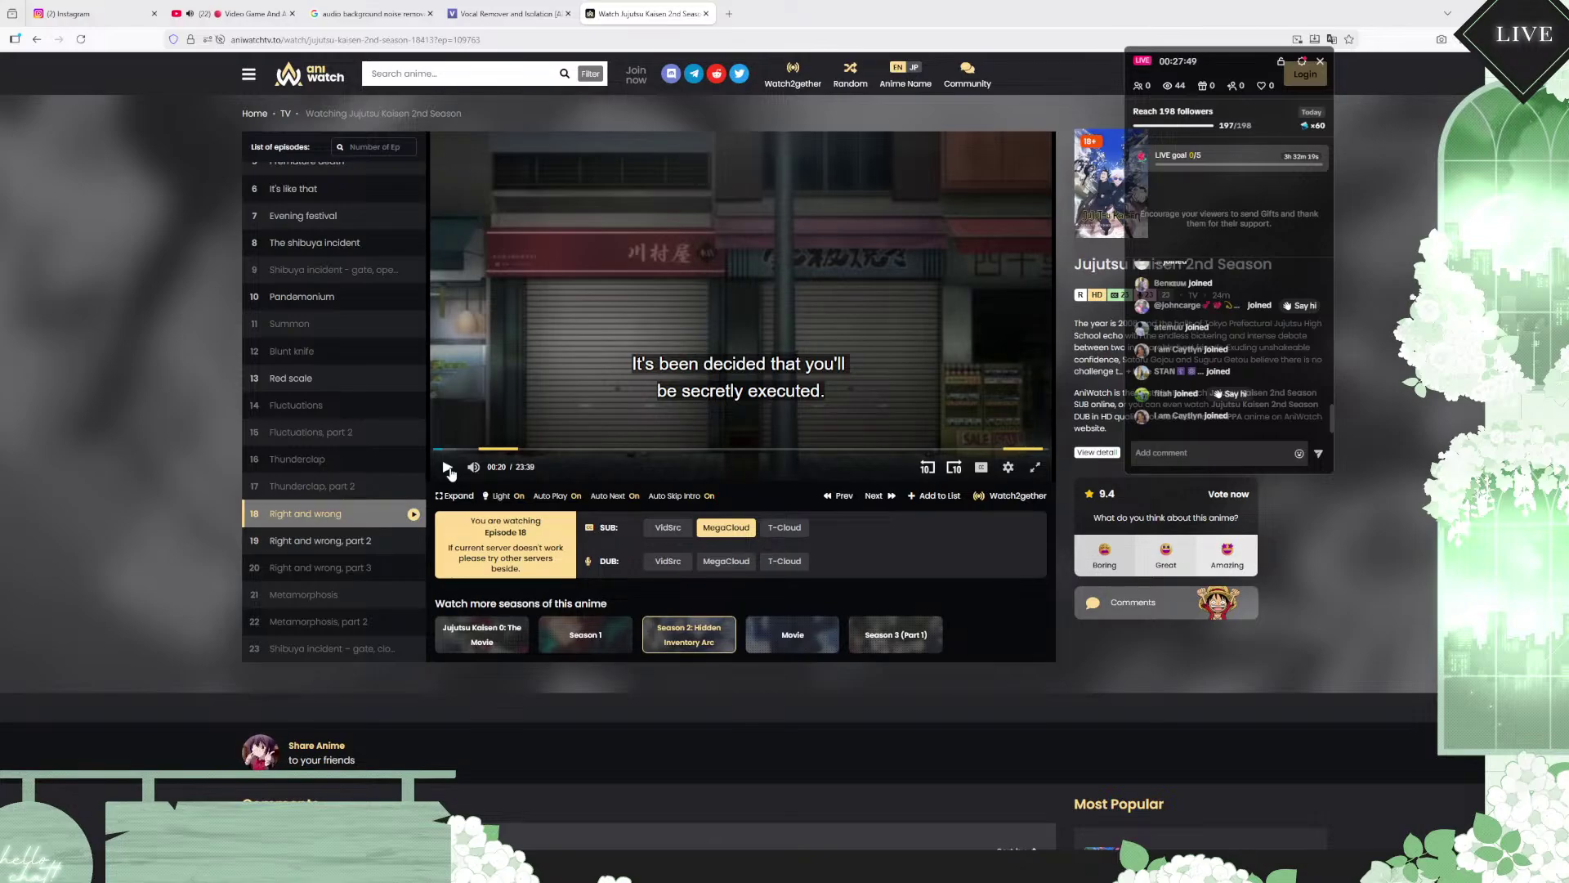
click(448, 469)
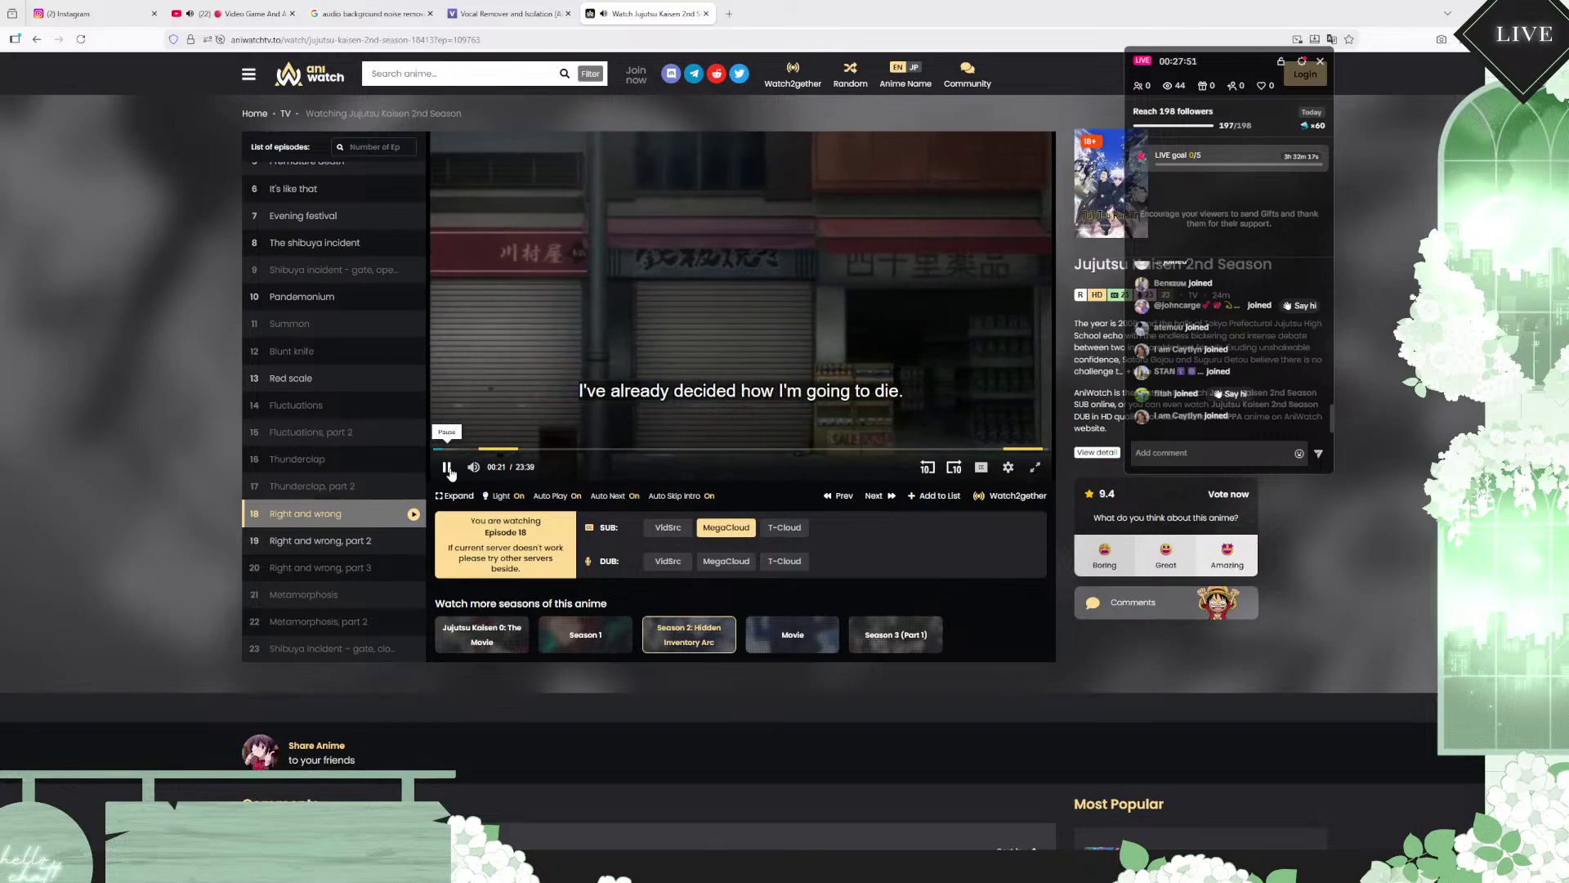
click(448, 468)
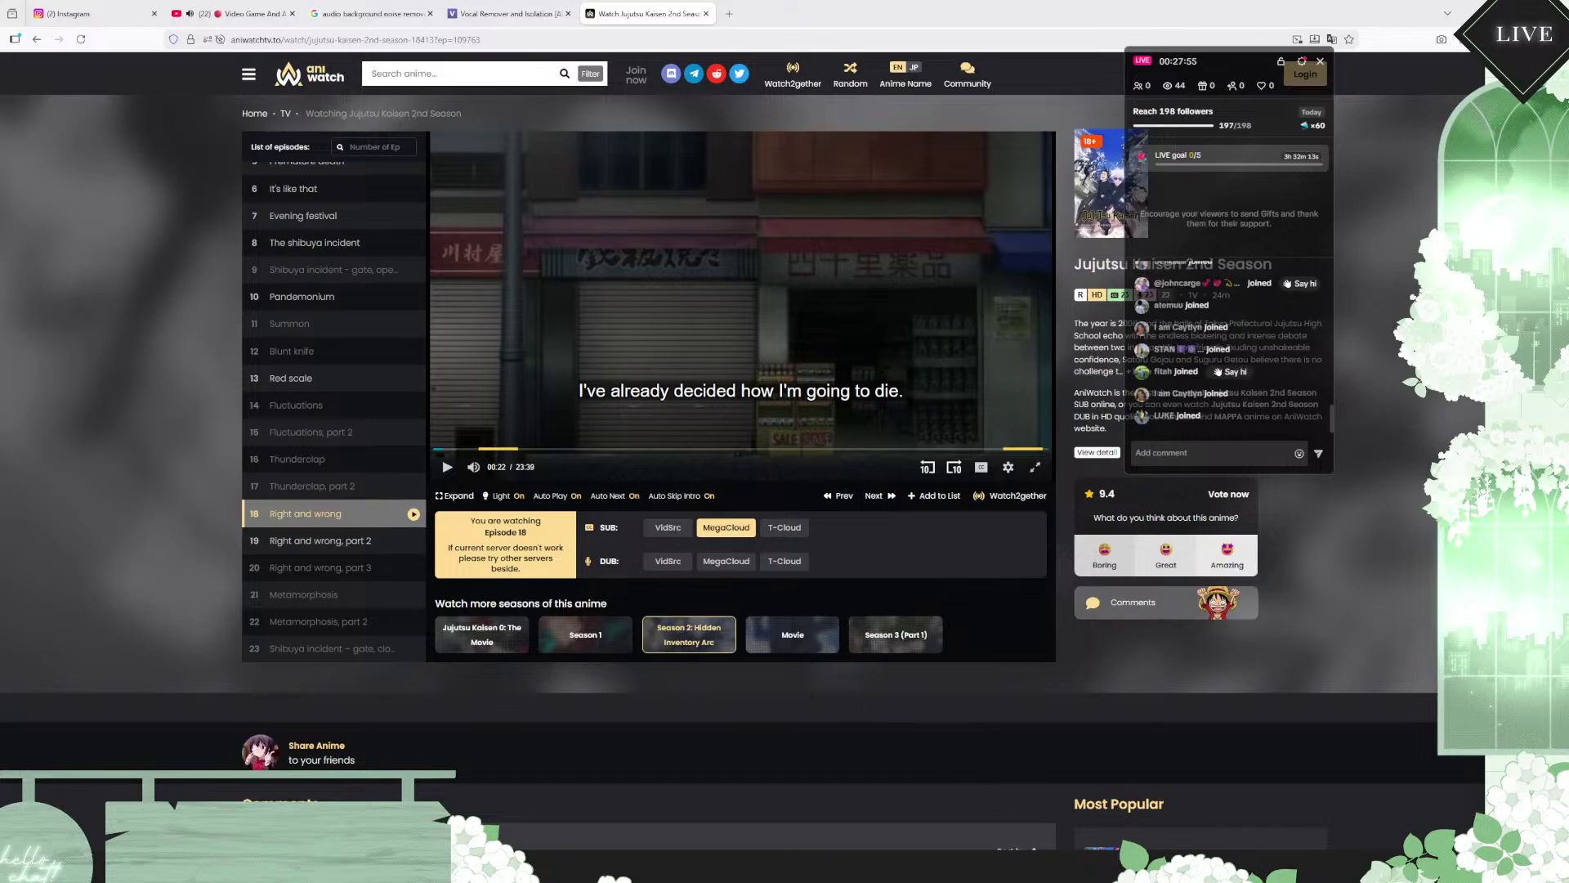
click(1016, 801)
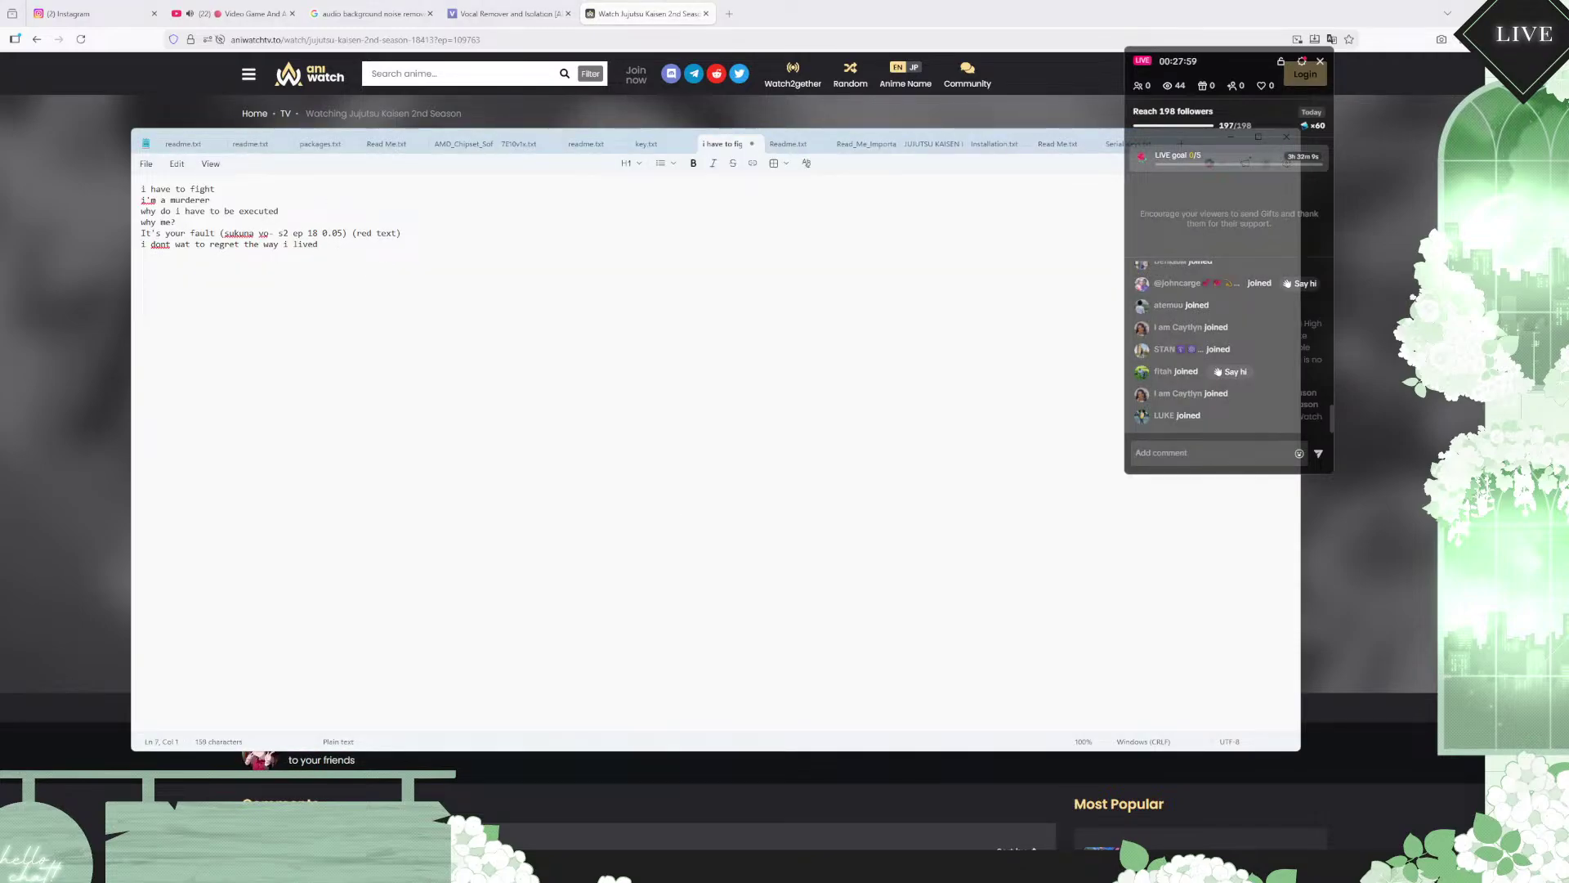
text(v)
text(m going to die)
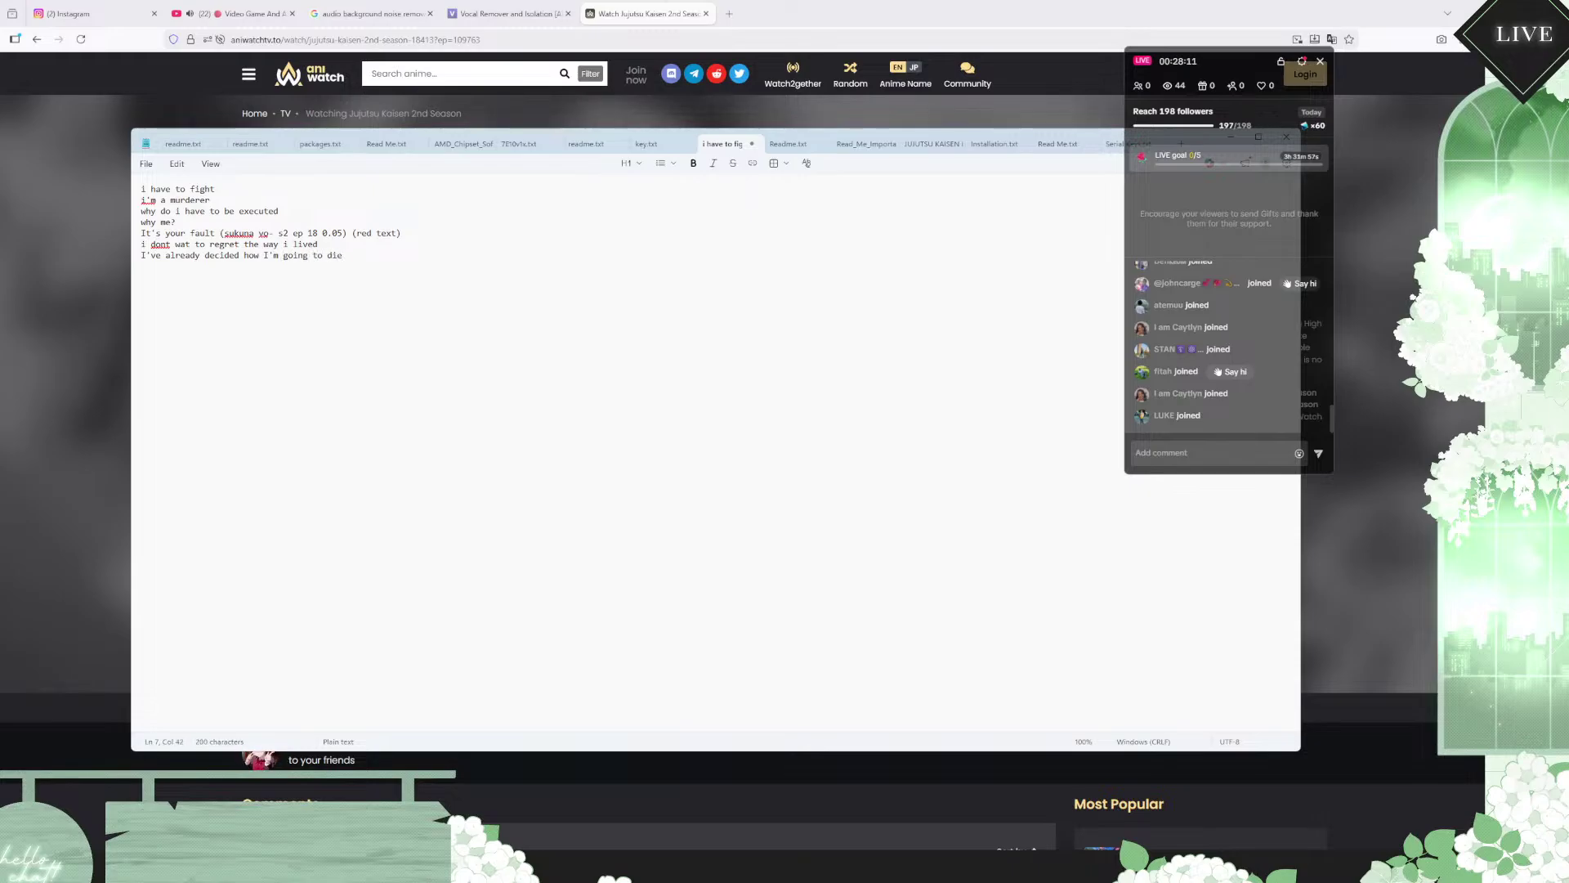
Step: Leave the note, check the volume of the YouTube lofi stream, and return to the AniWatch episode
click(1055, 7)
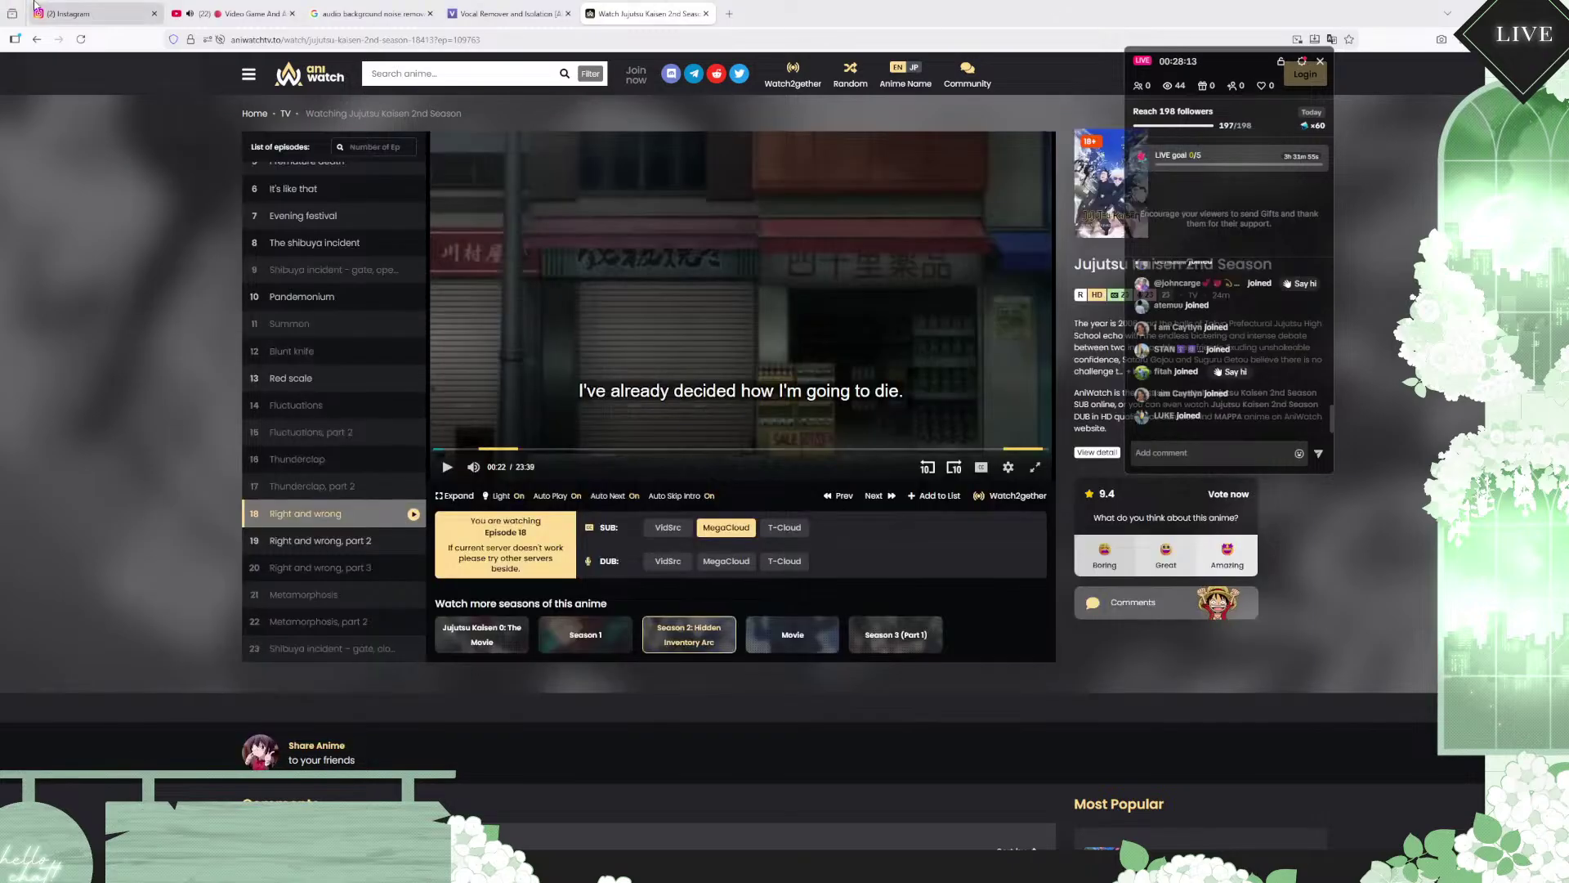
click(250, 9)
mouse_move(166, 719)
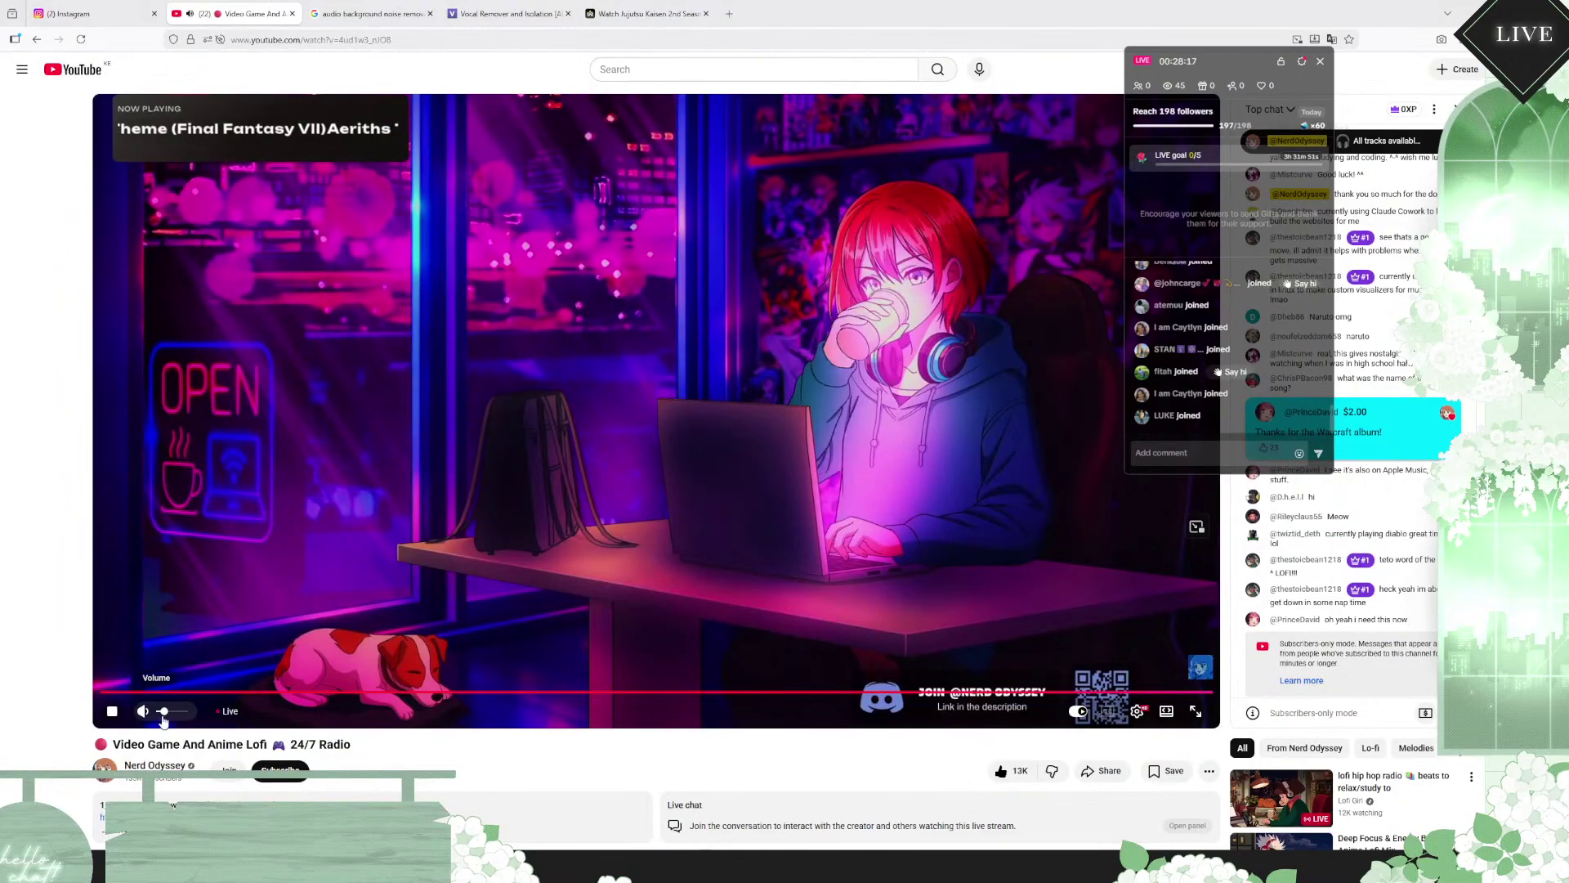
click(646, 13)
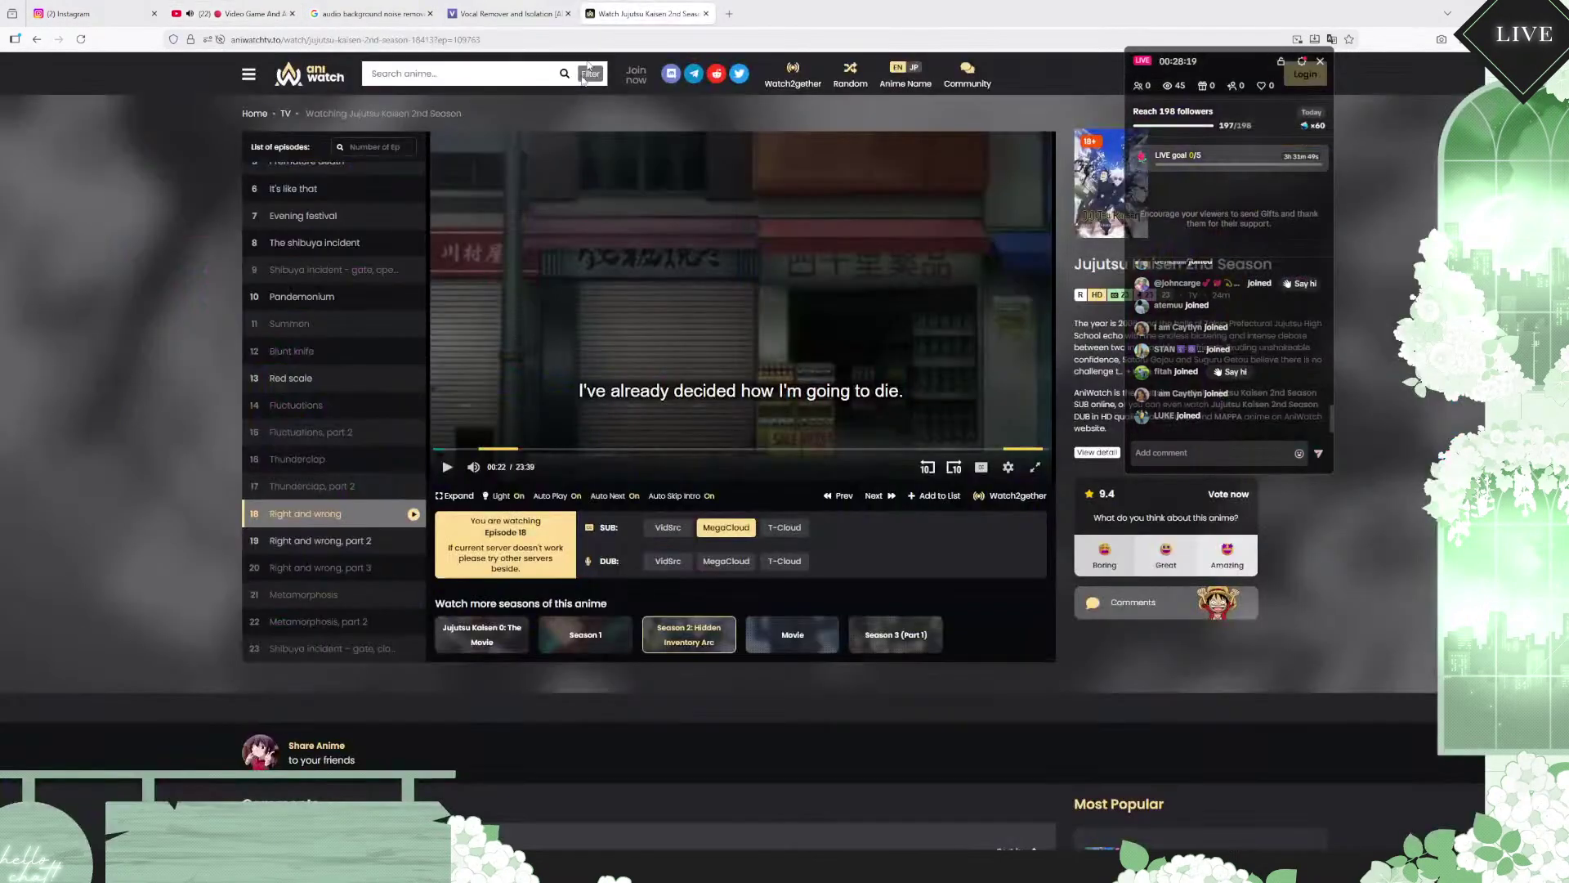
Step: Play episode 18 on to 00:32 and add the line "what's a proper death?" to the note
click(447, 467)
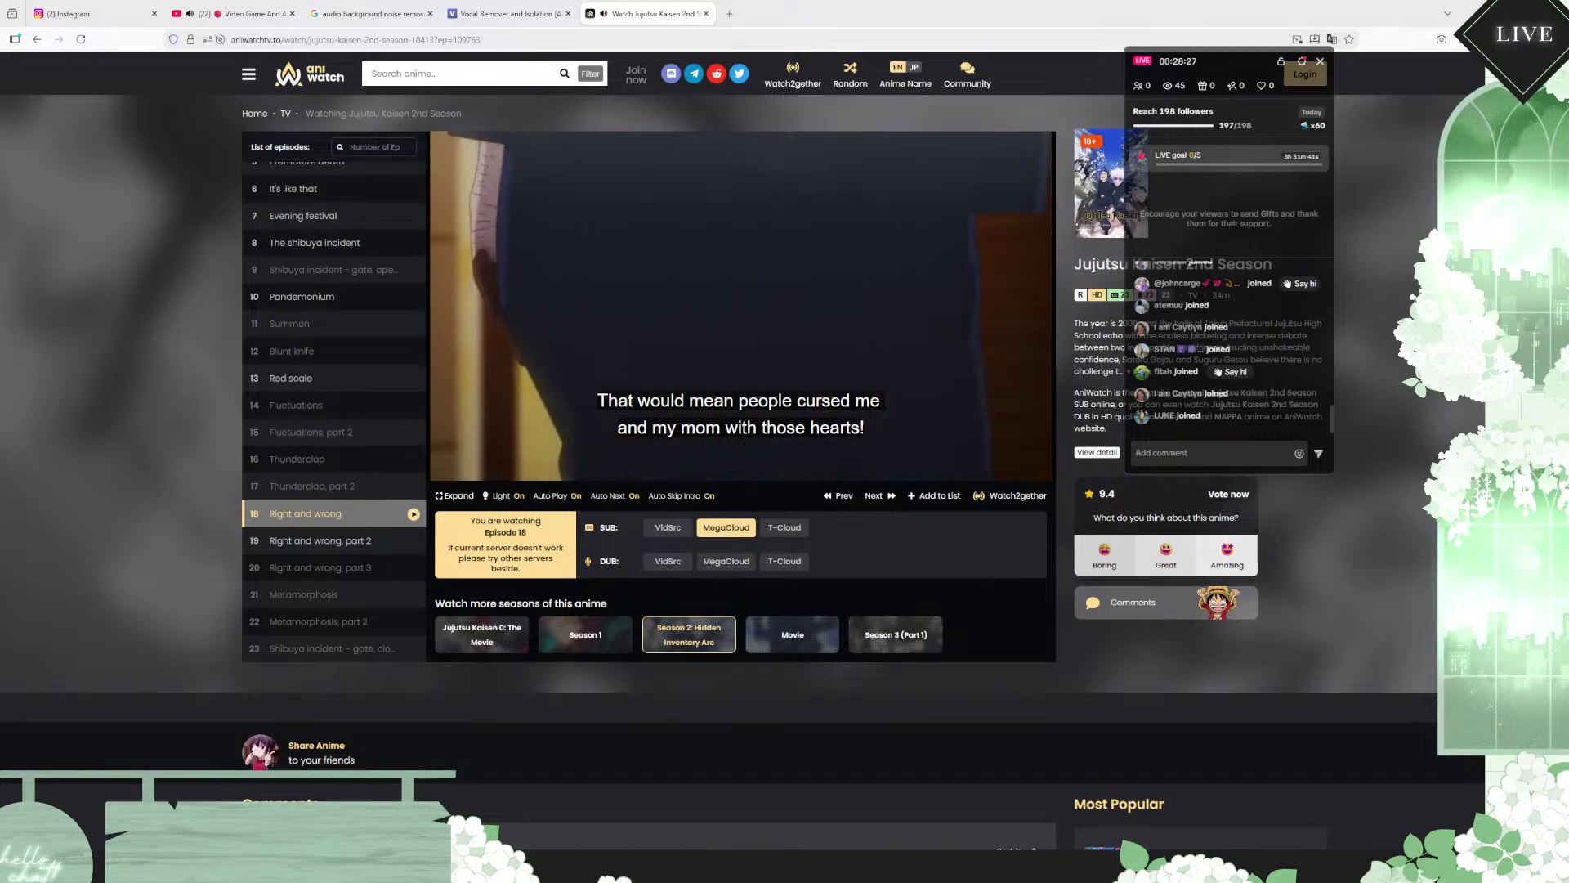
mouse_move(450, 474)
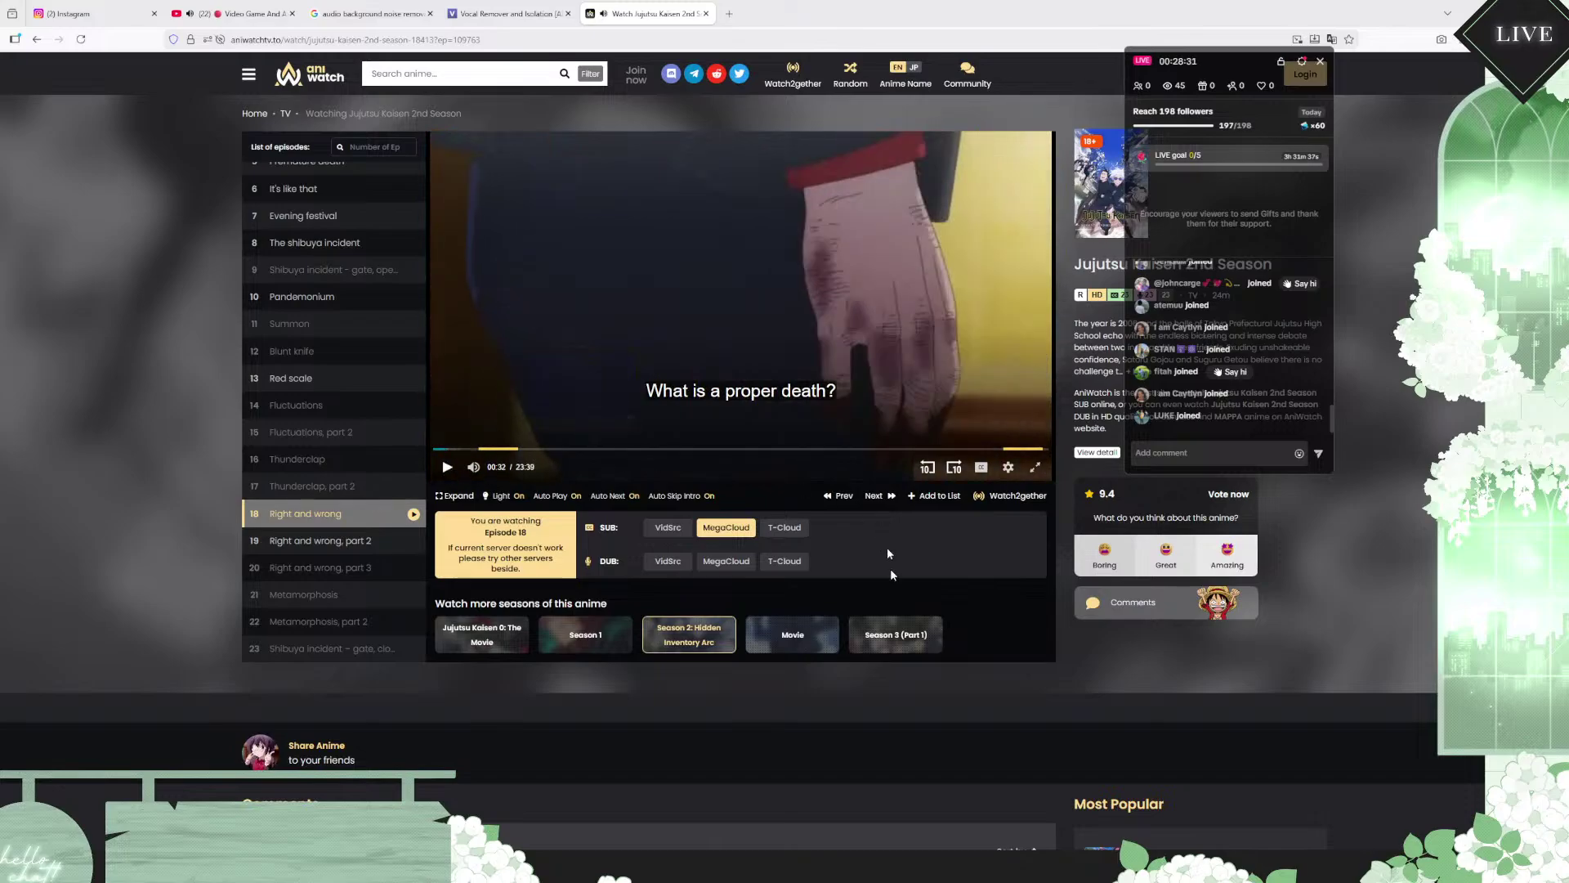
click(1016, 868)
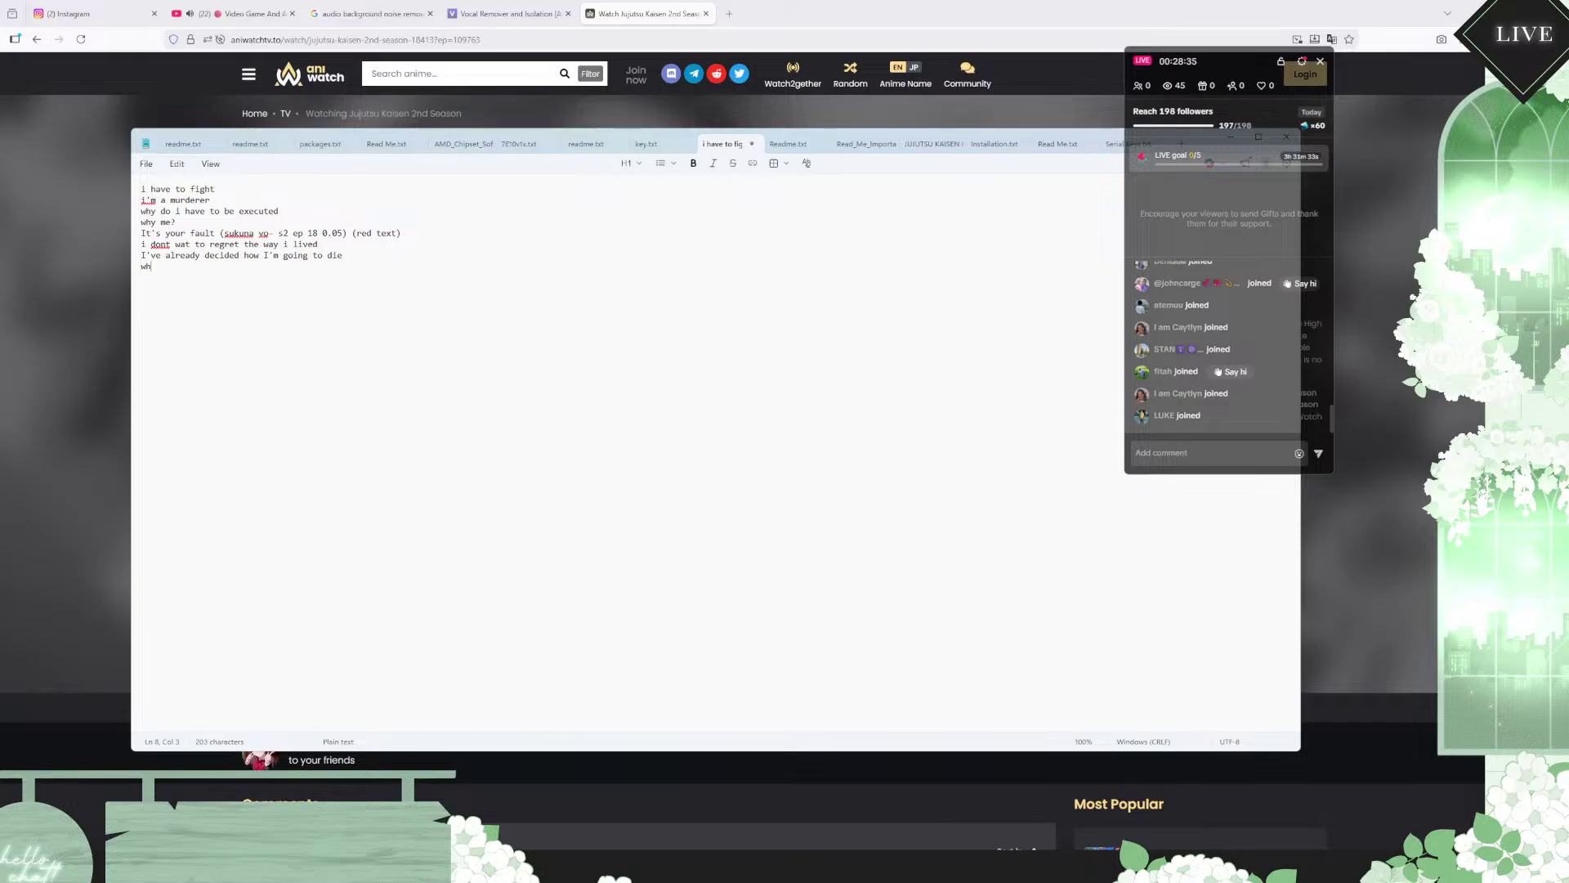
text(')
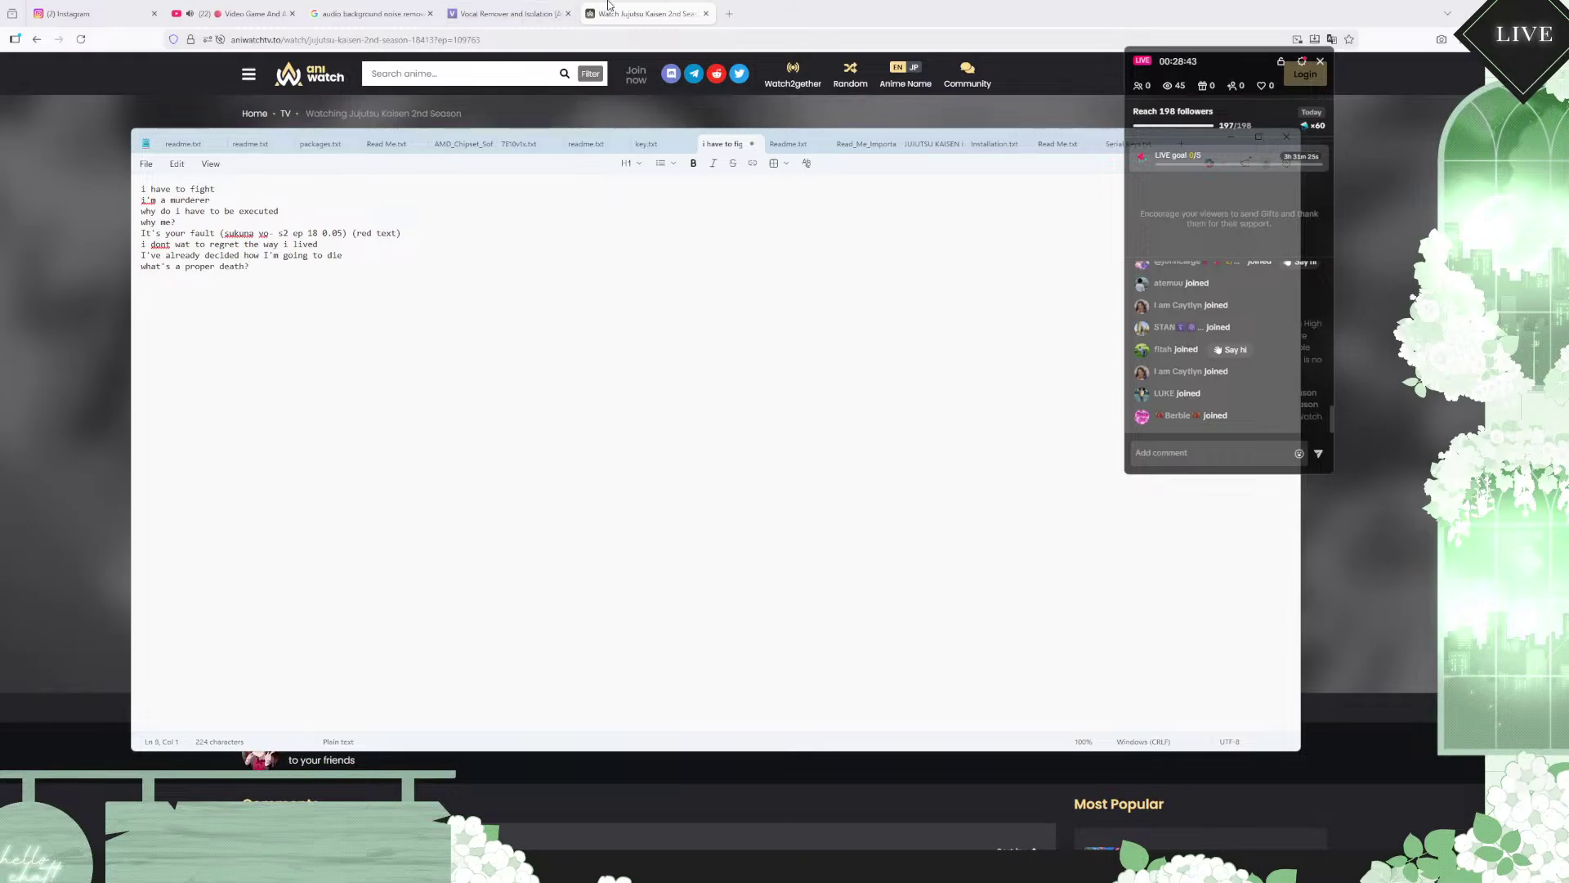
click(814, 8)
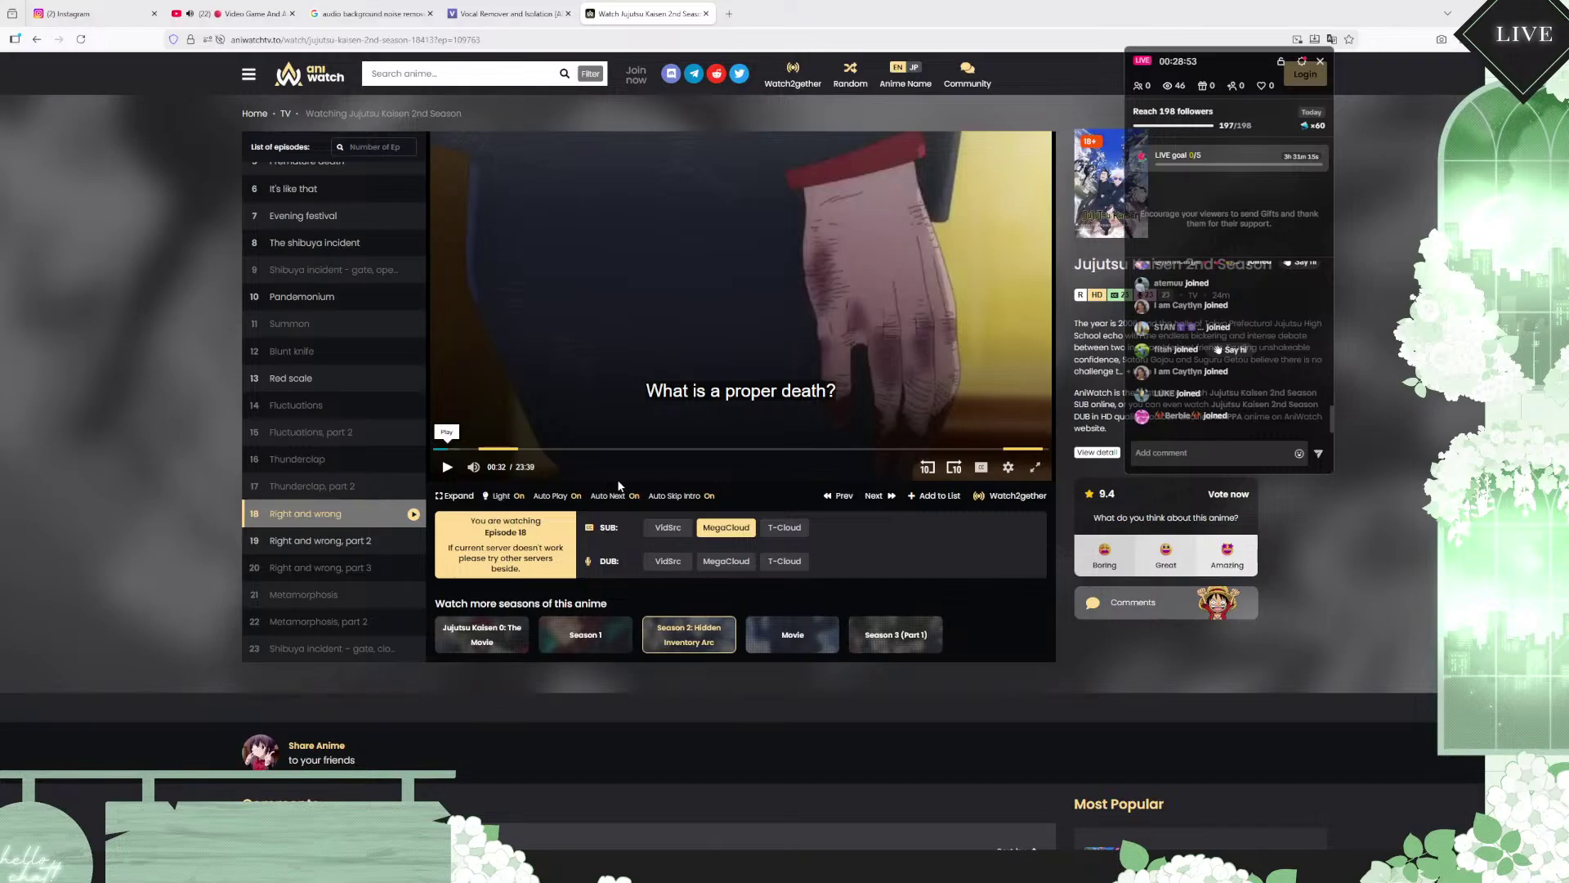
Step: Play episode 18 on to 00:42 and add the line "That scares me" to the note
click(448, 468)
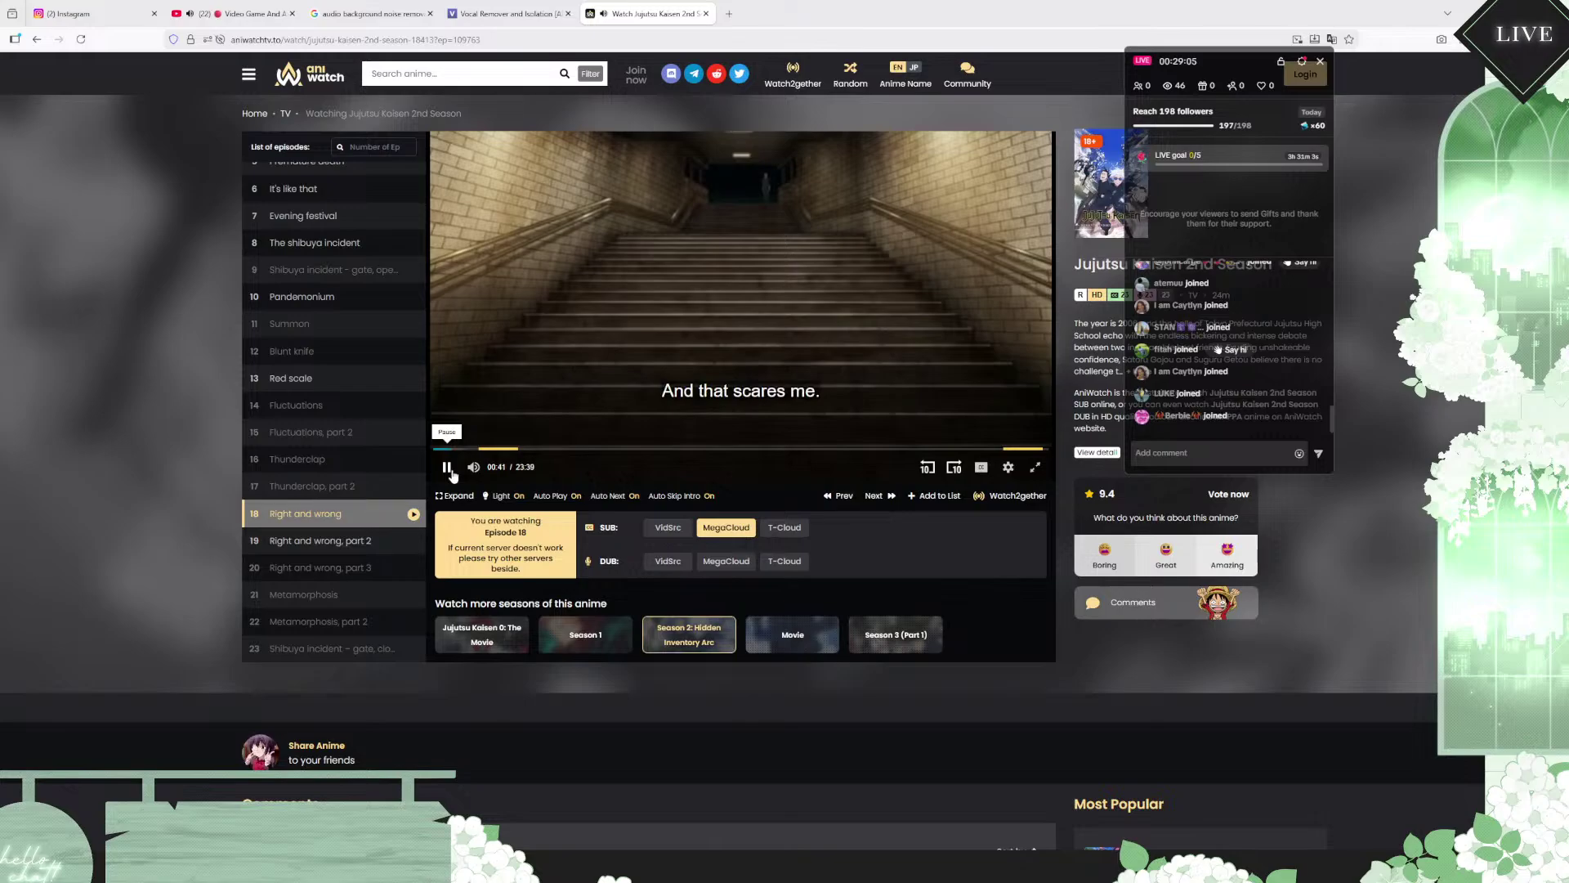
click(449, 469)
key(alt+Tab)
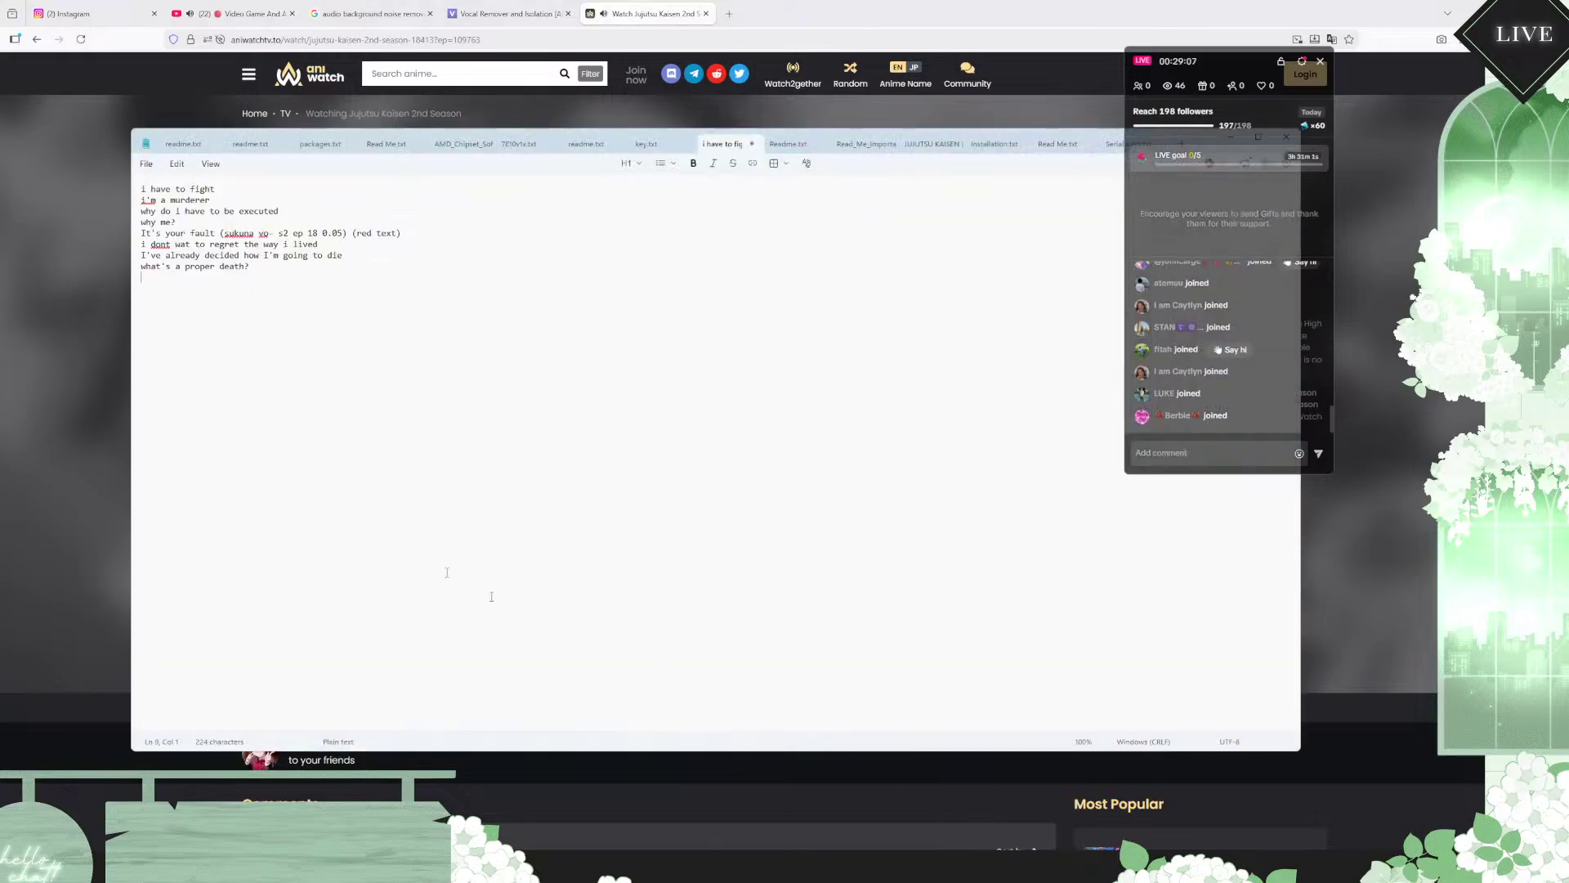
text(That scares me)
click(65, 791)
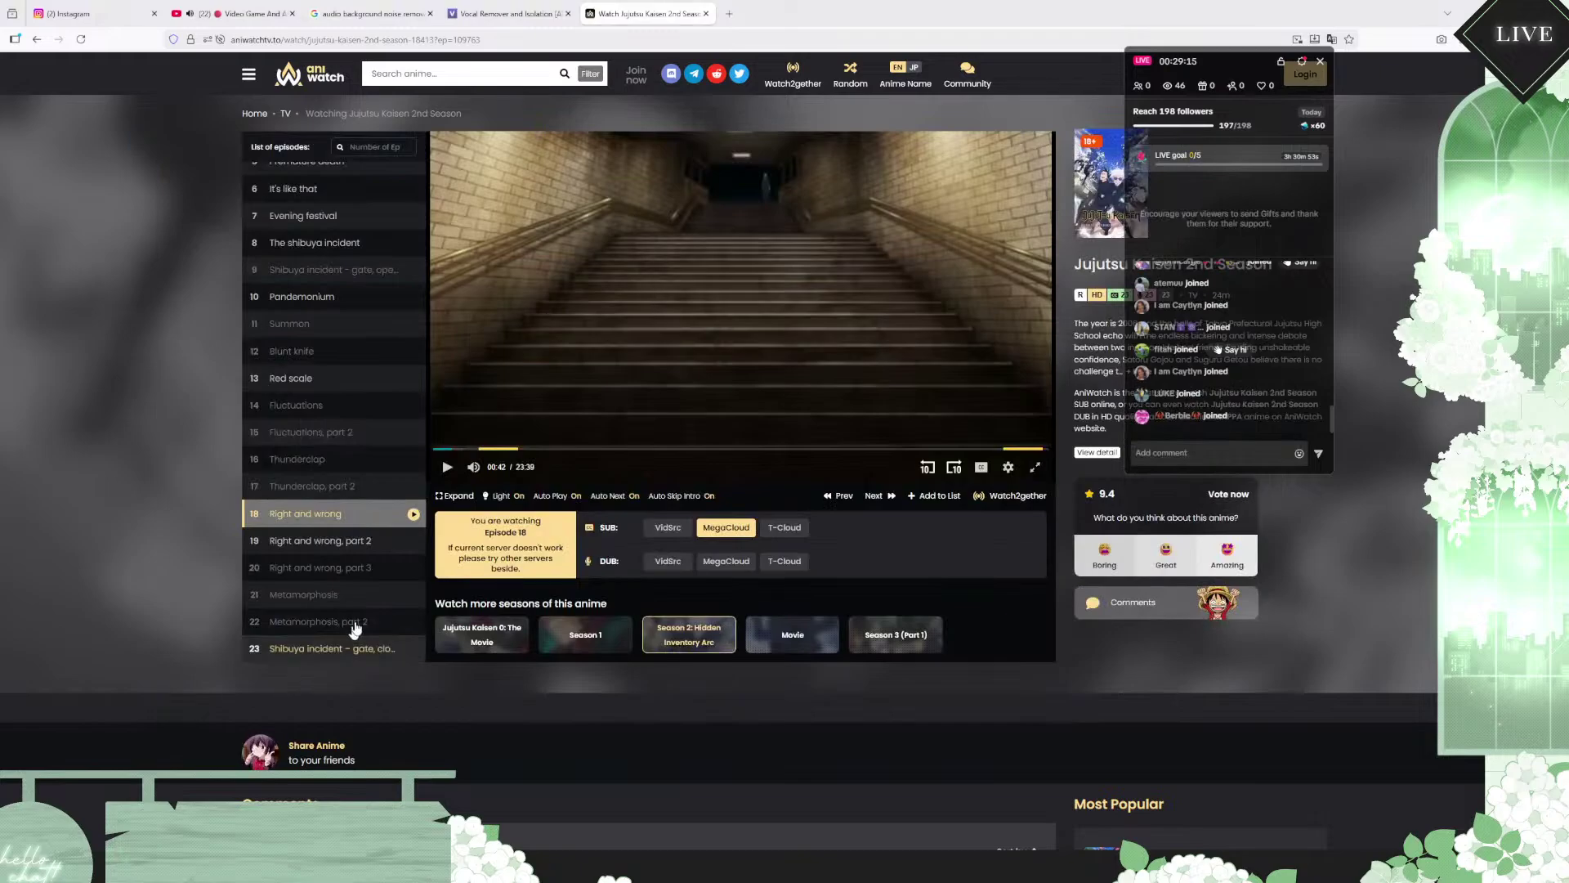
Step: Play episode 18 on to 00:52 and add the line "Guess I can't afford to die now" to the note
click(447, 468)
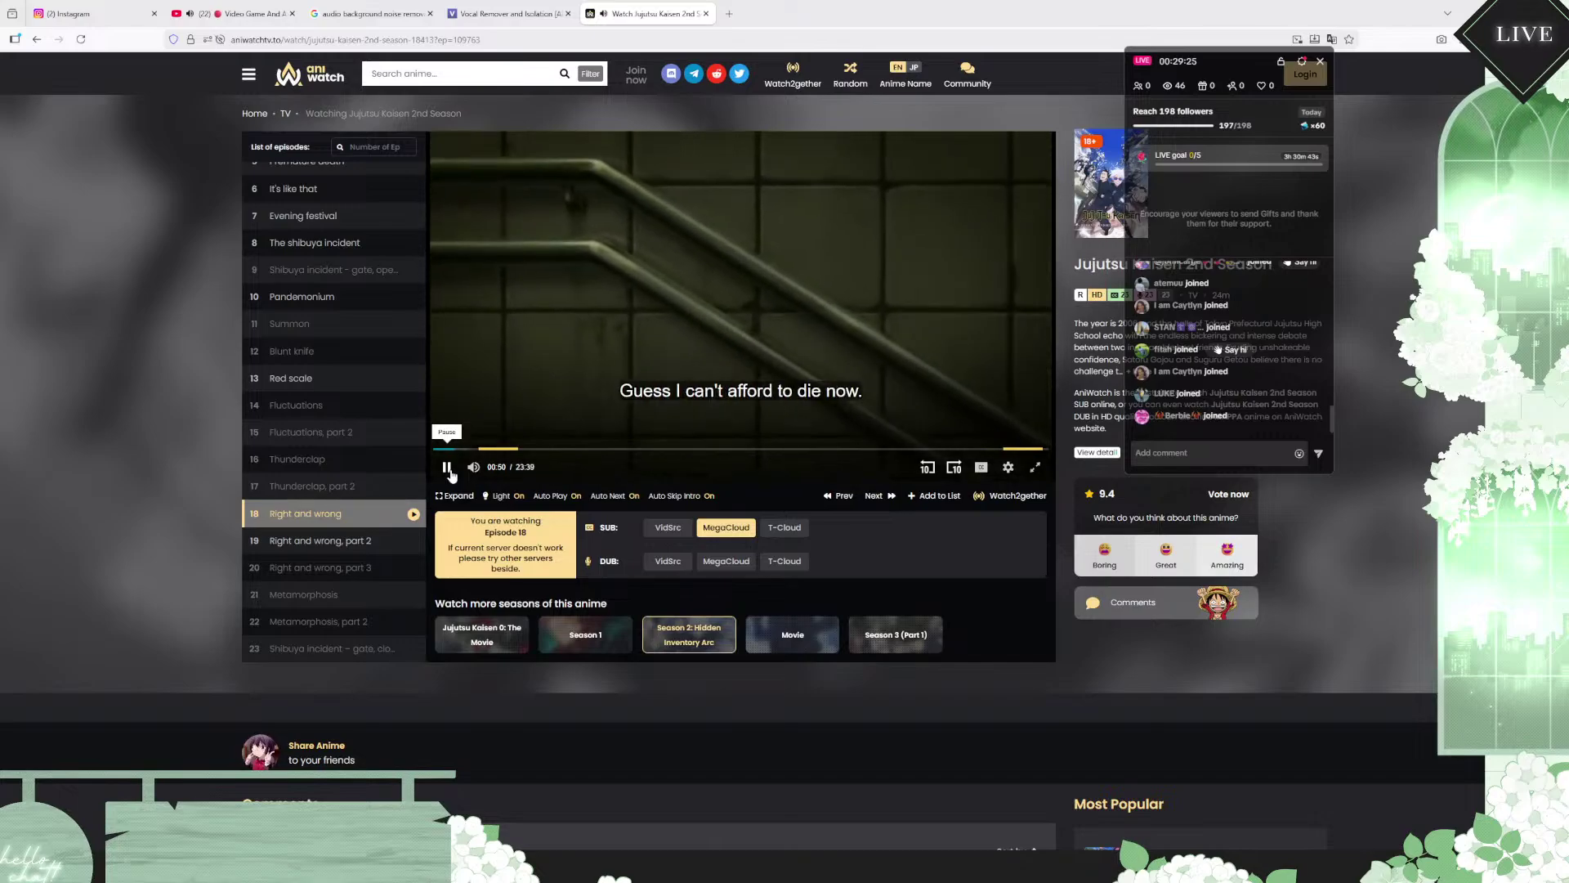
click(447, 467)
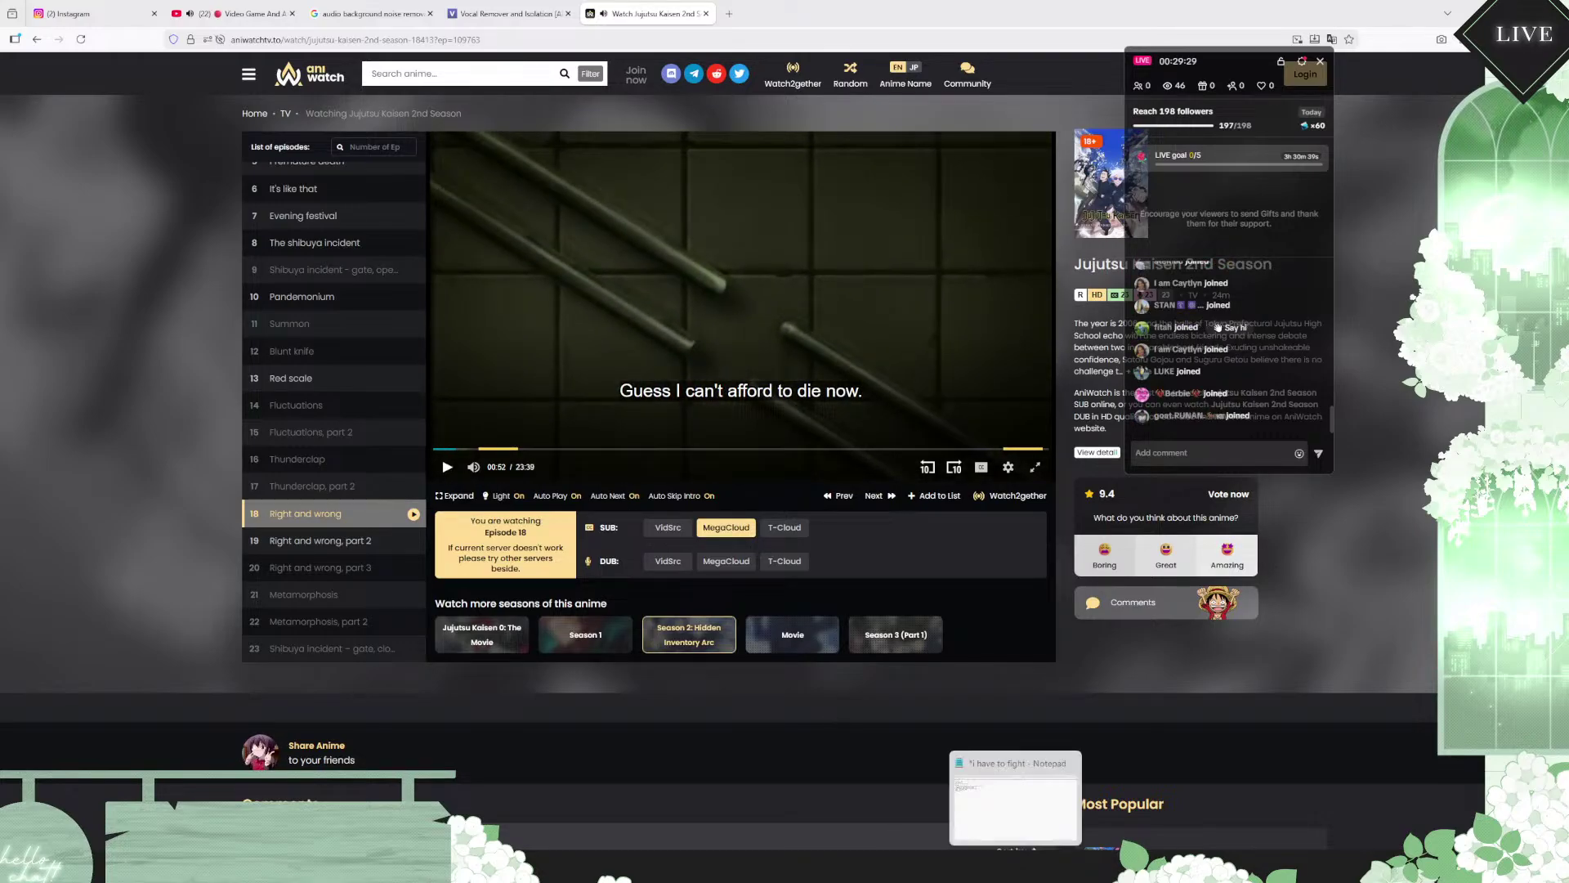
click(1013, 764)
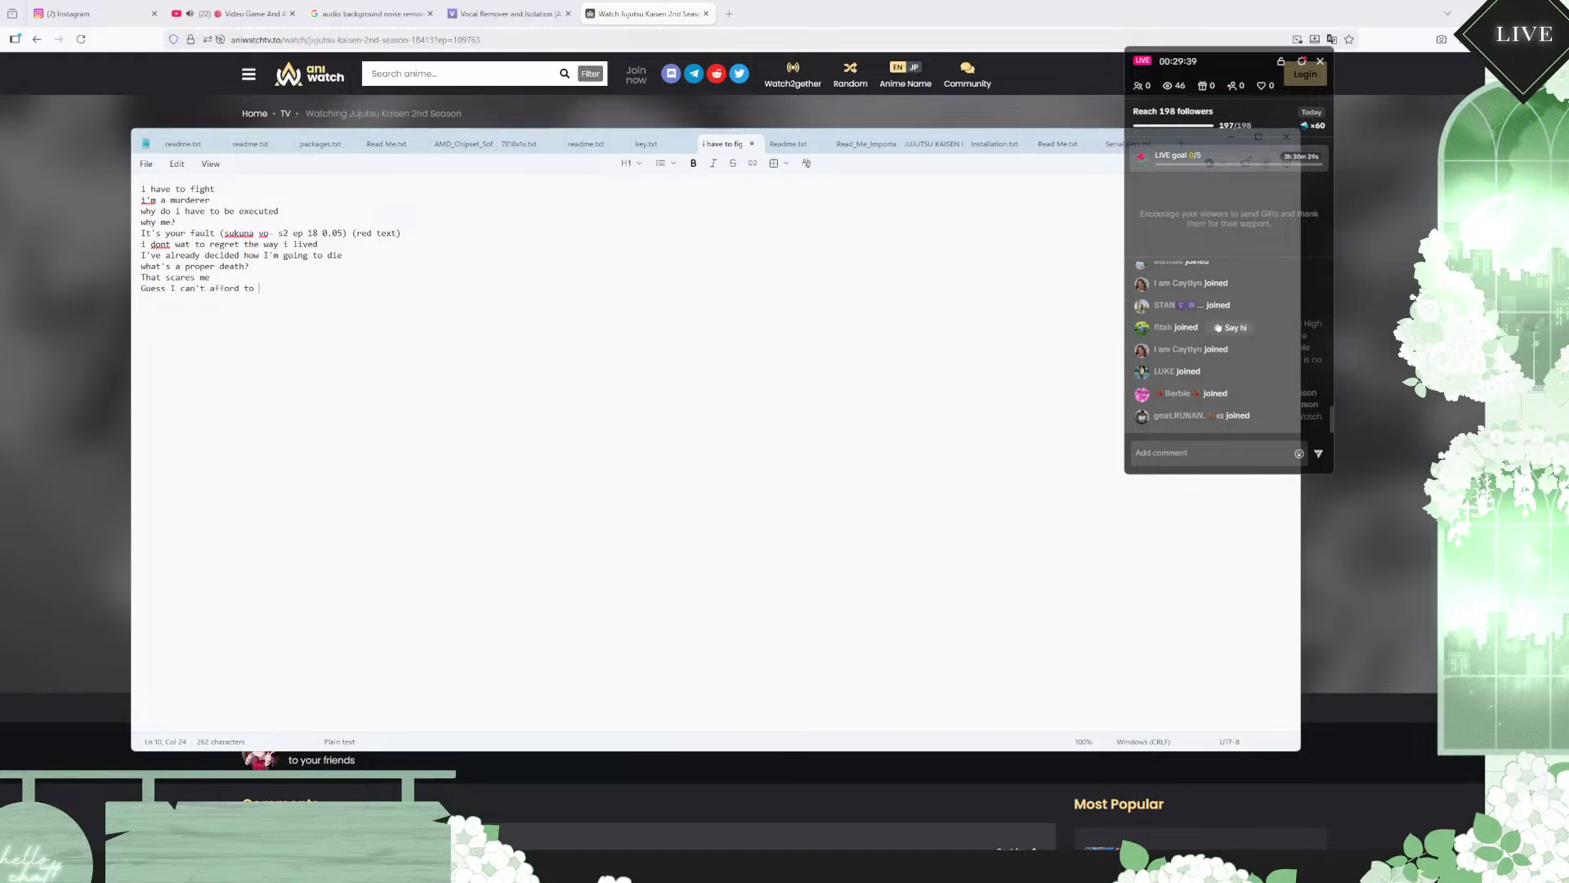
text(w)
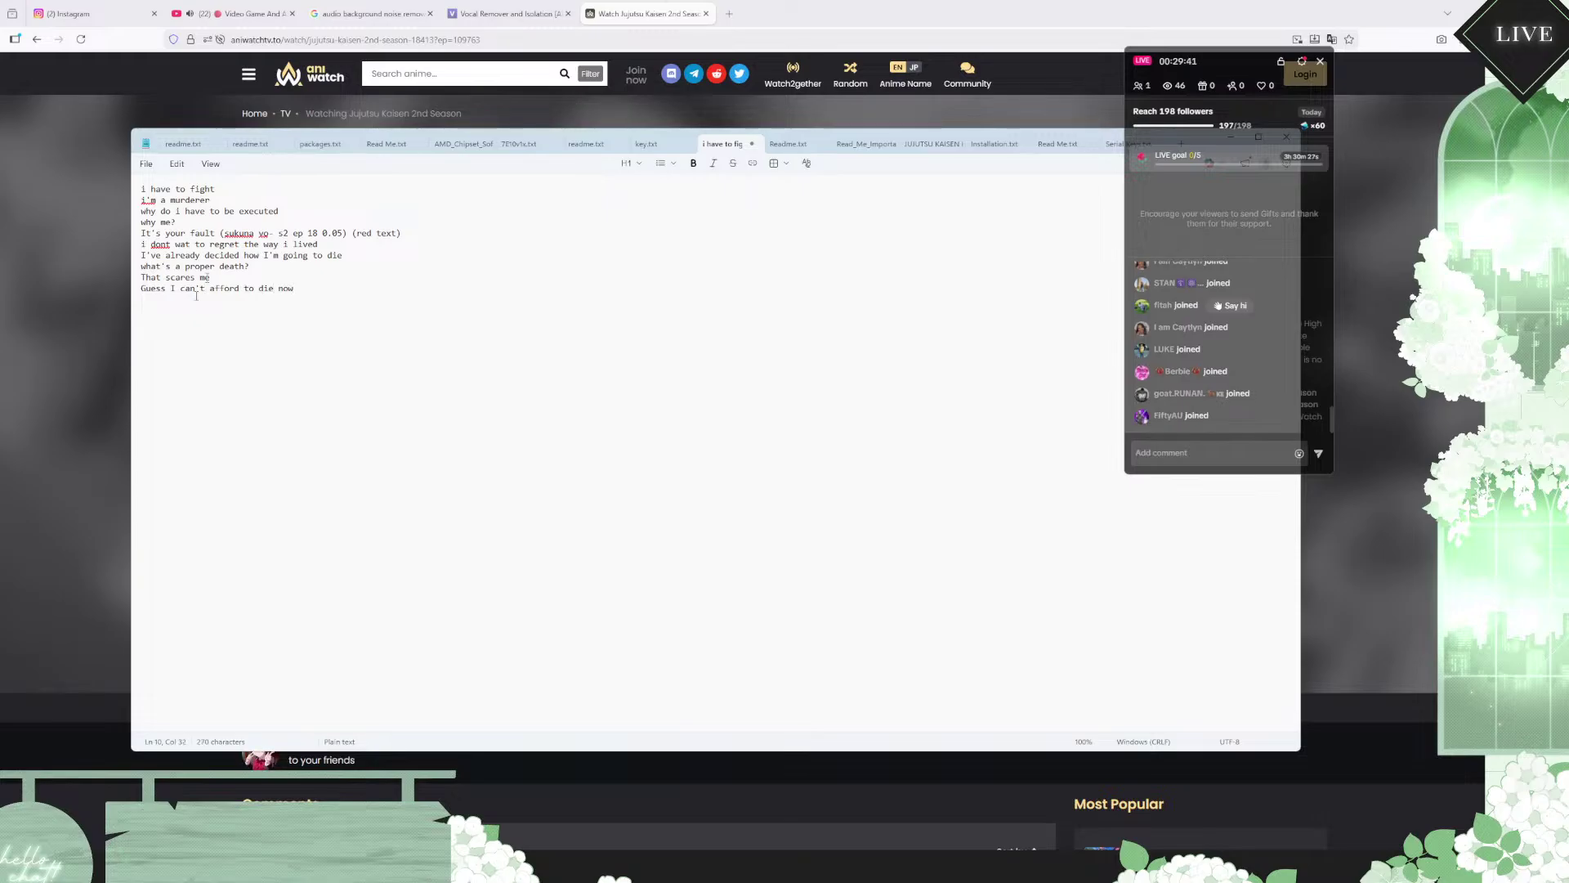
click(46, 516)
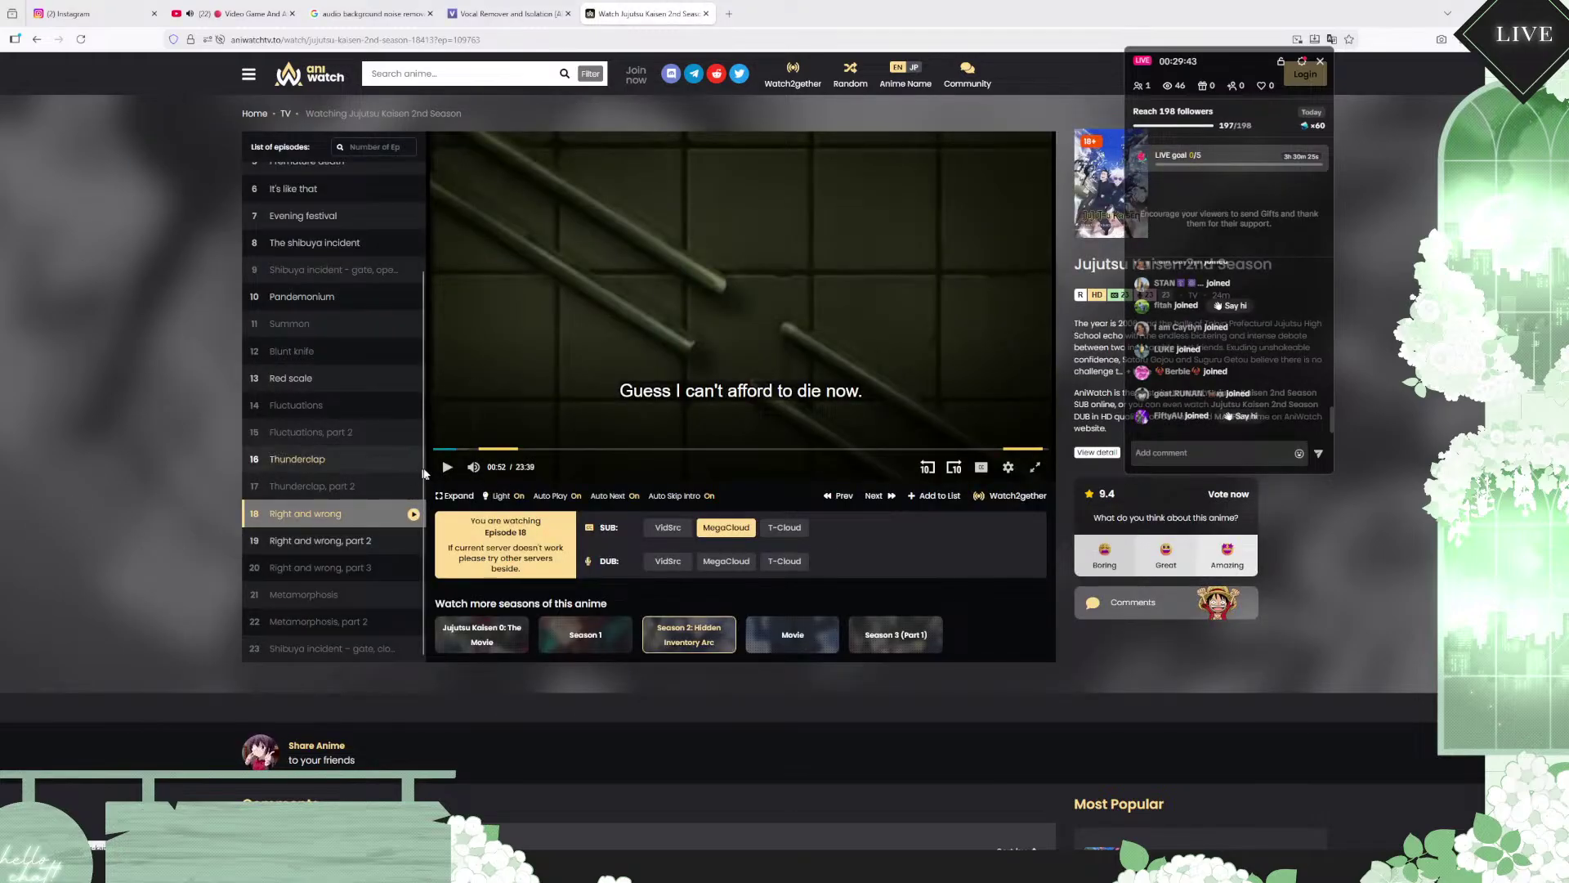
Step: Play episode 18 on to 01:04 and add the line "I won't lose again" to the note
click(447, 471)
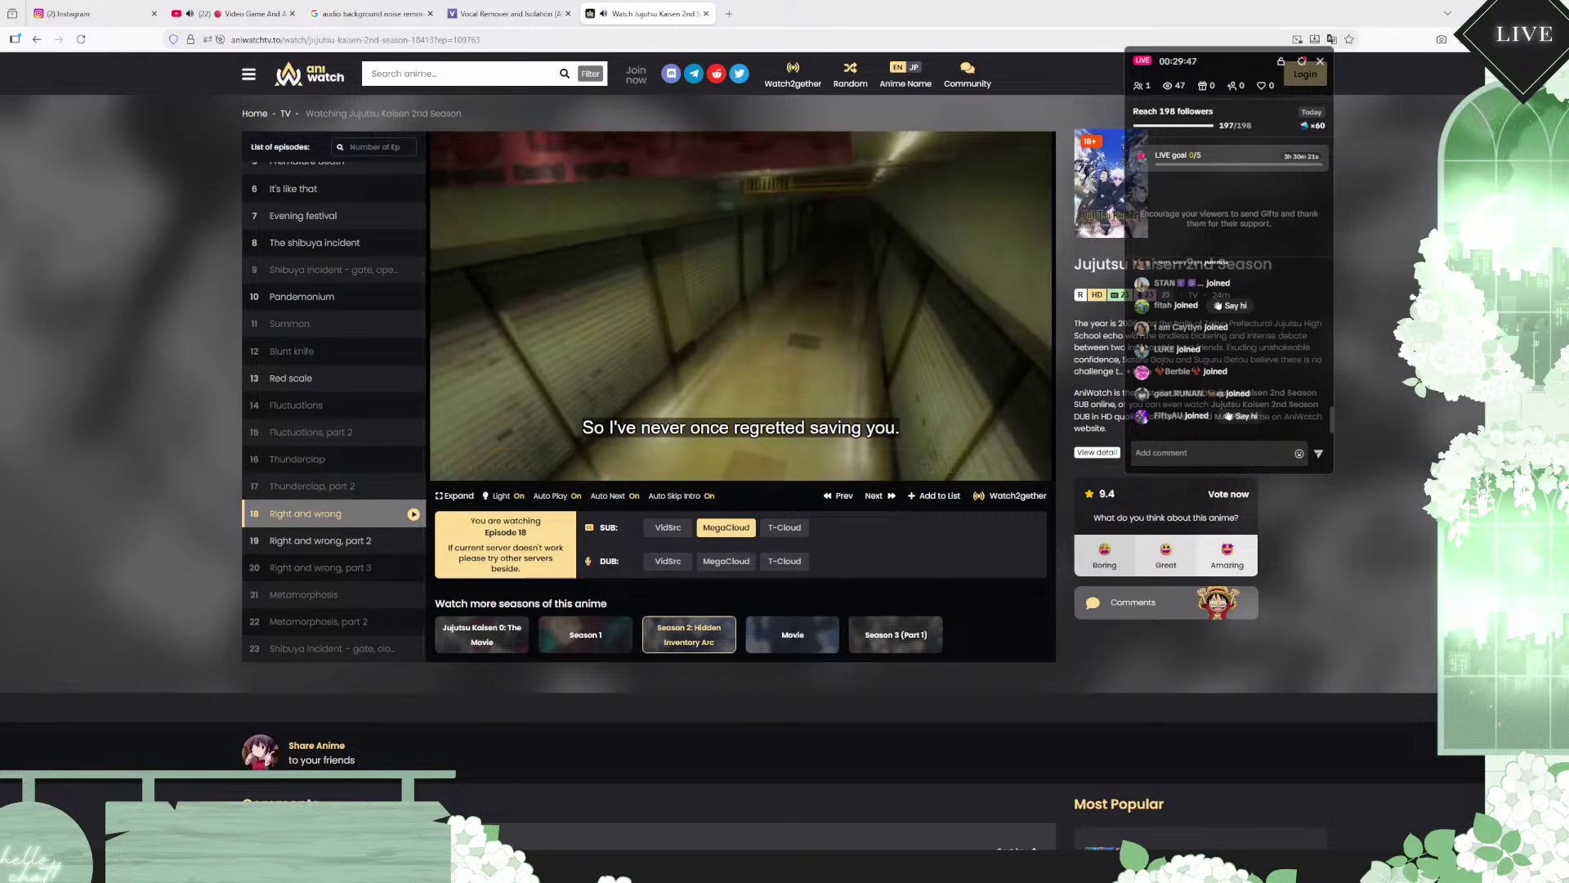
mouse_move(451, 471)
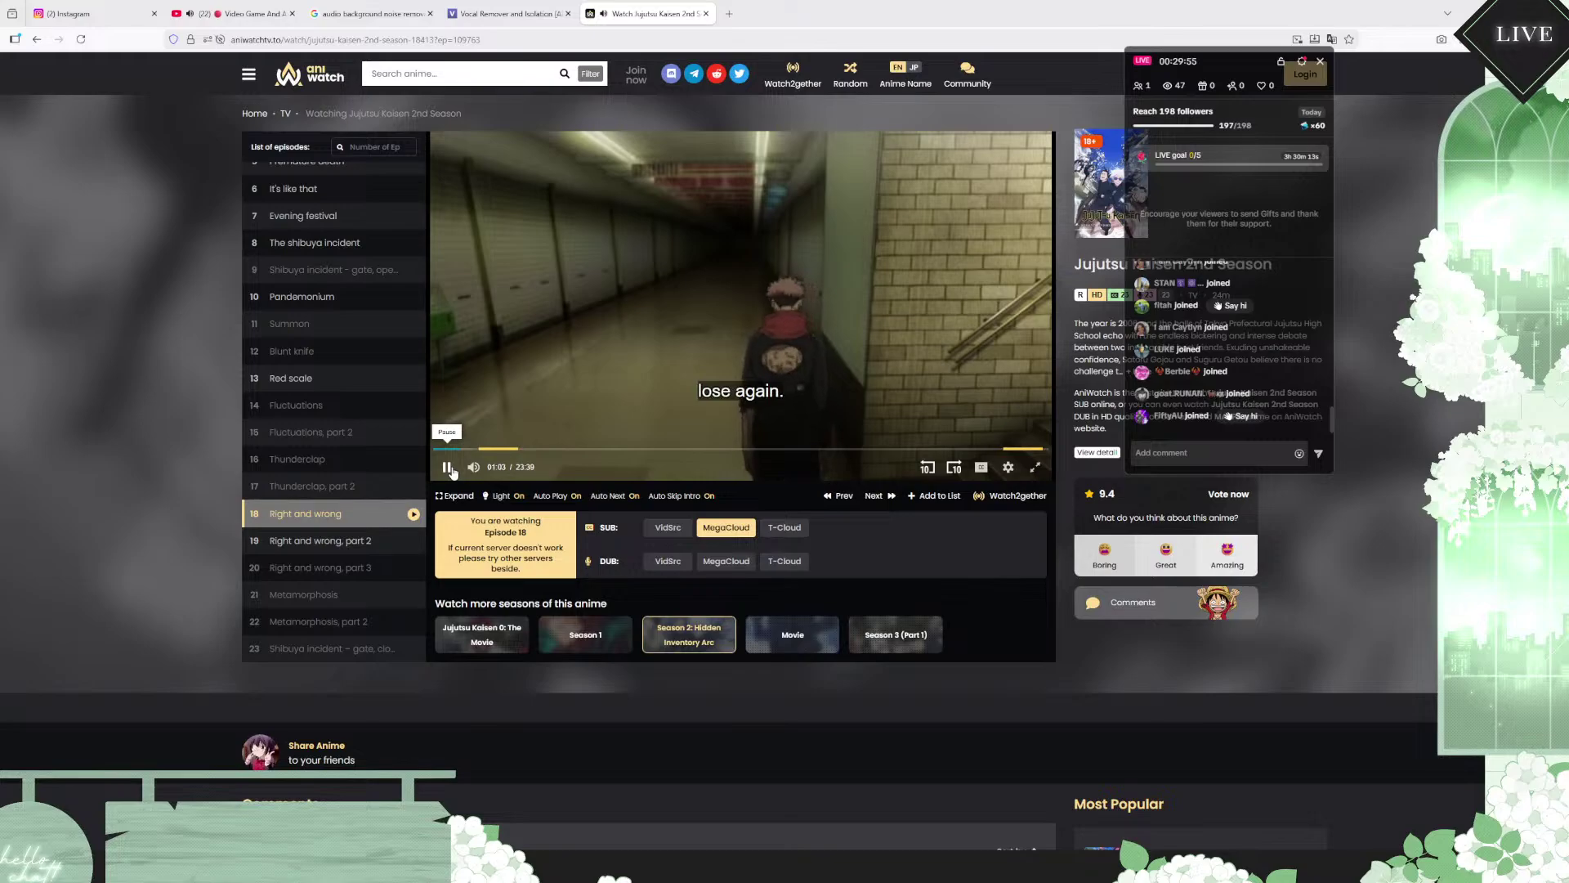
click(997, 785)
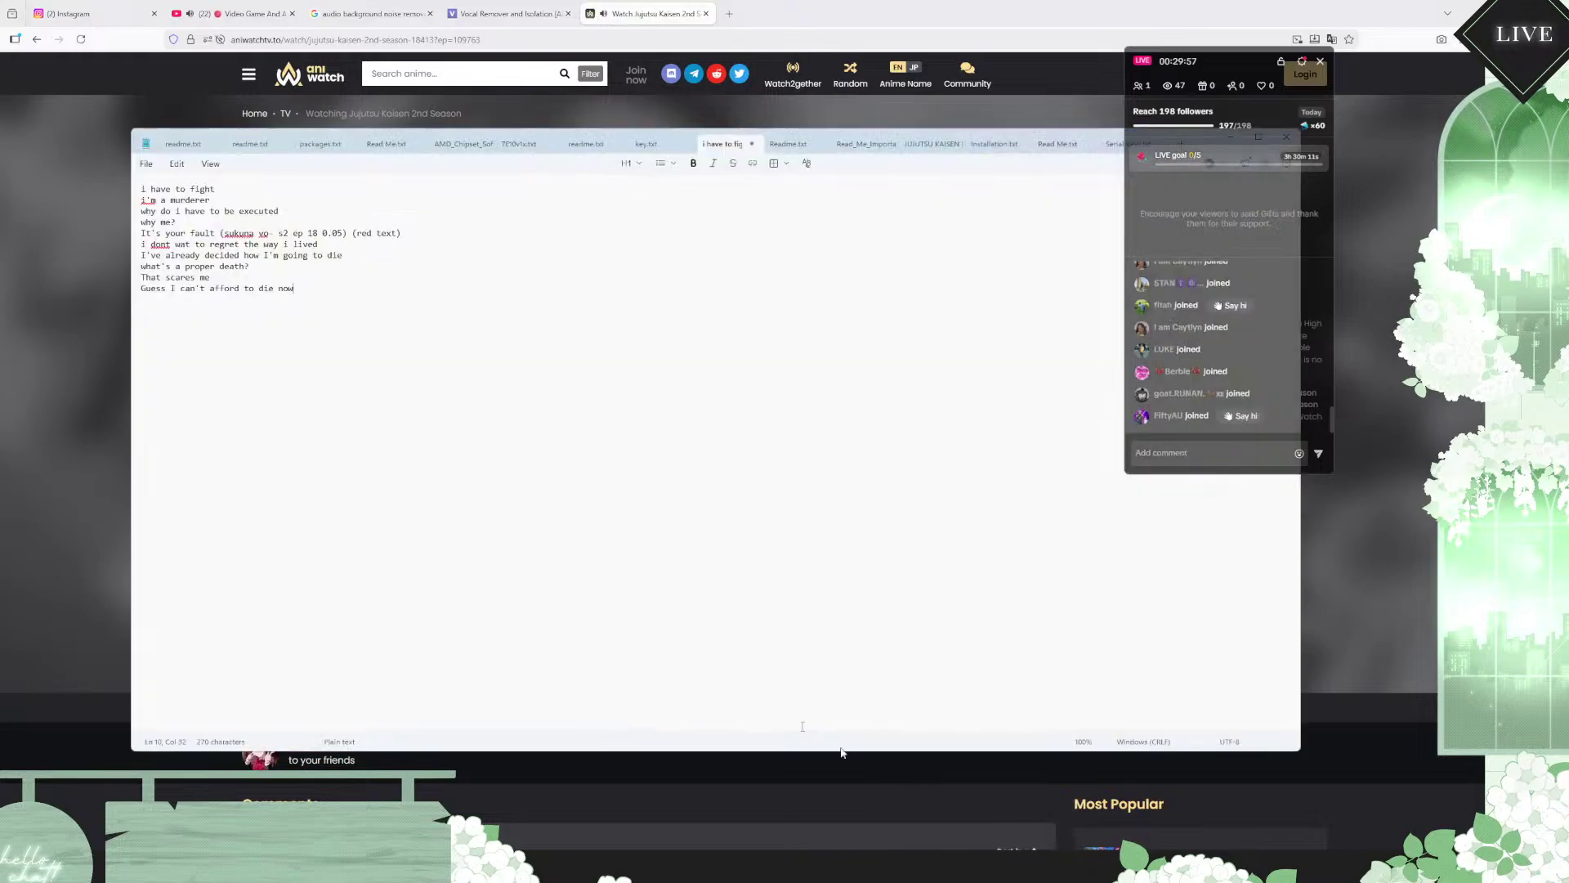
key(Return)
text(I won't lose again)
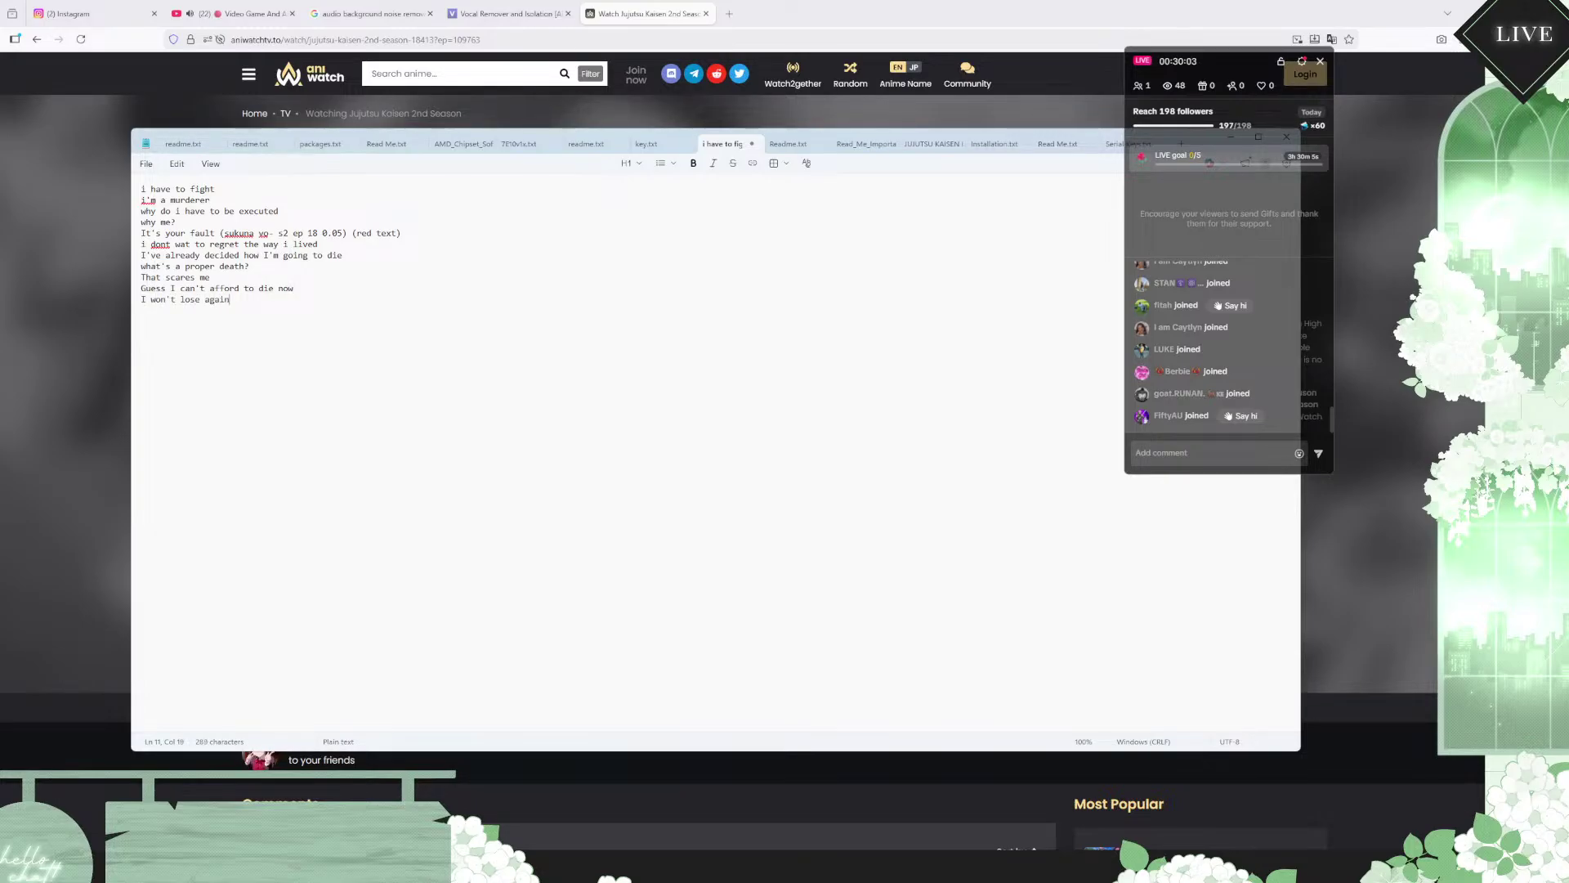
click(113, 636)
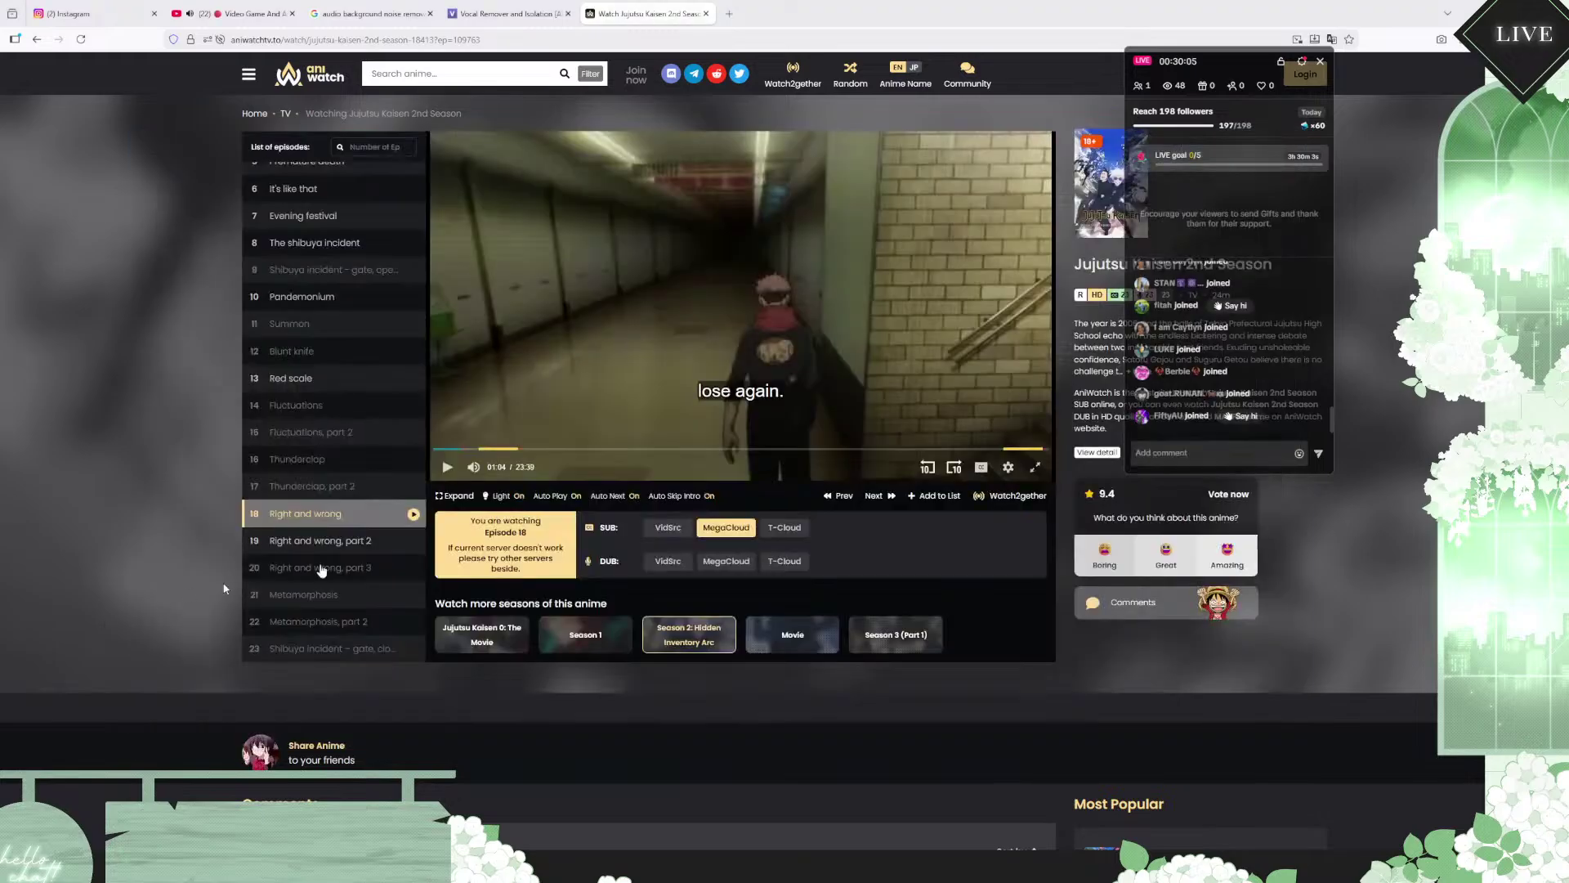
Step: Play episode 18 on to 01:07 and add the line "I'm gonna win" to the note
click(447, 466)
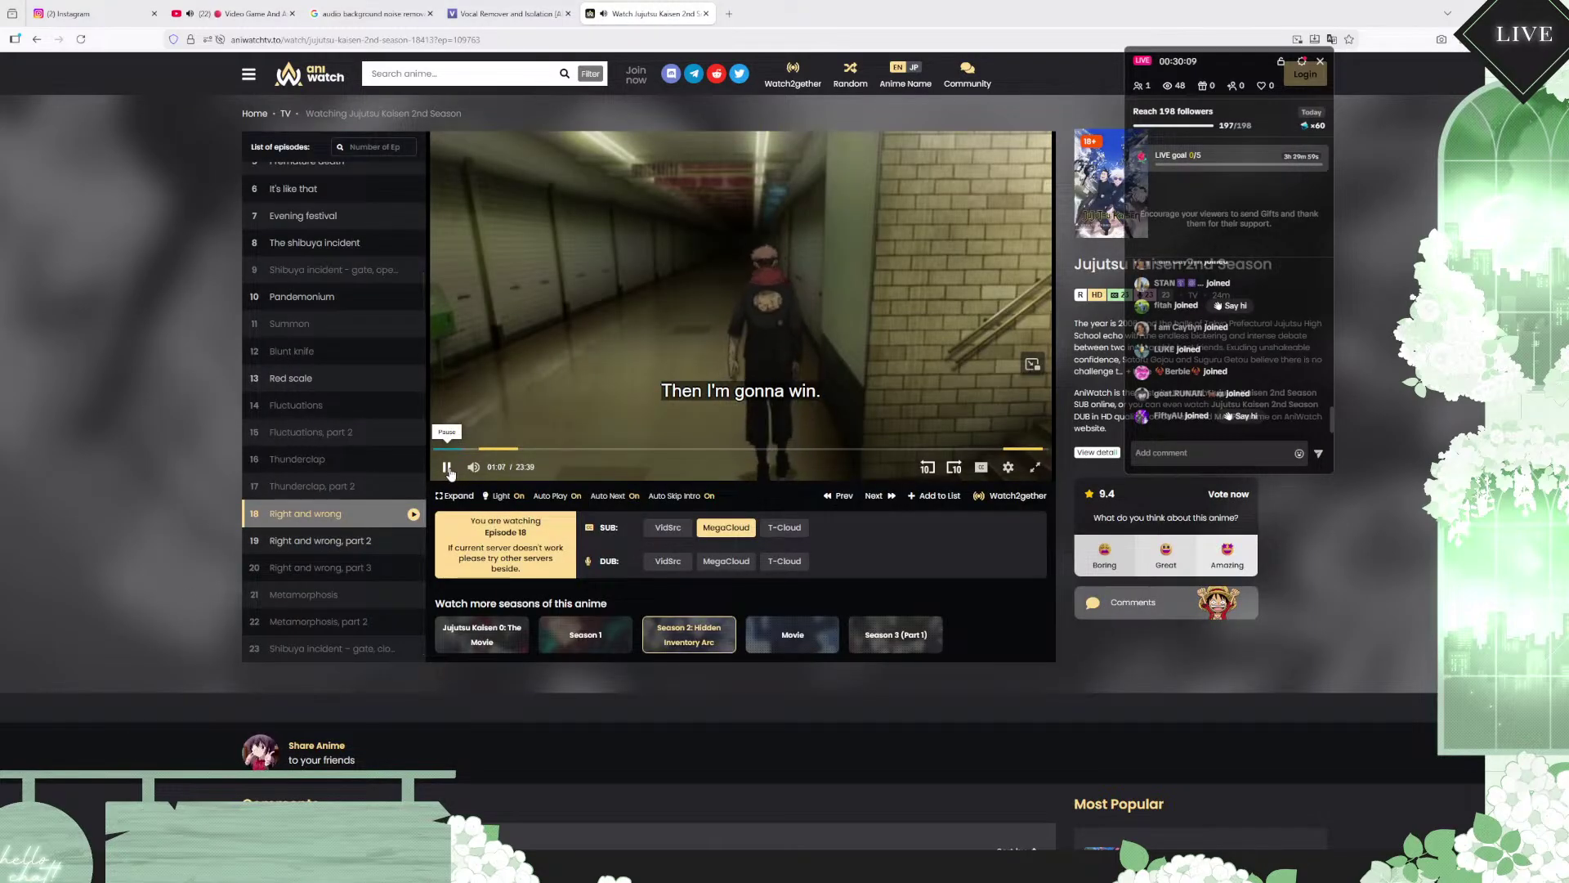
click(446, 467)
mouse_move(1016, 870)
click(1016, 805)
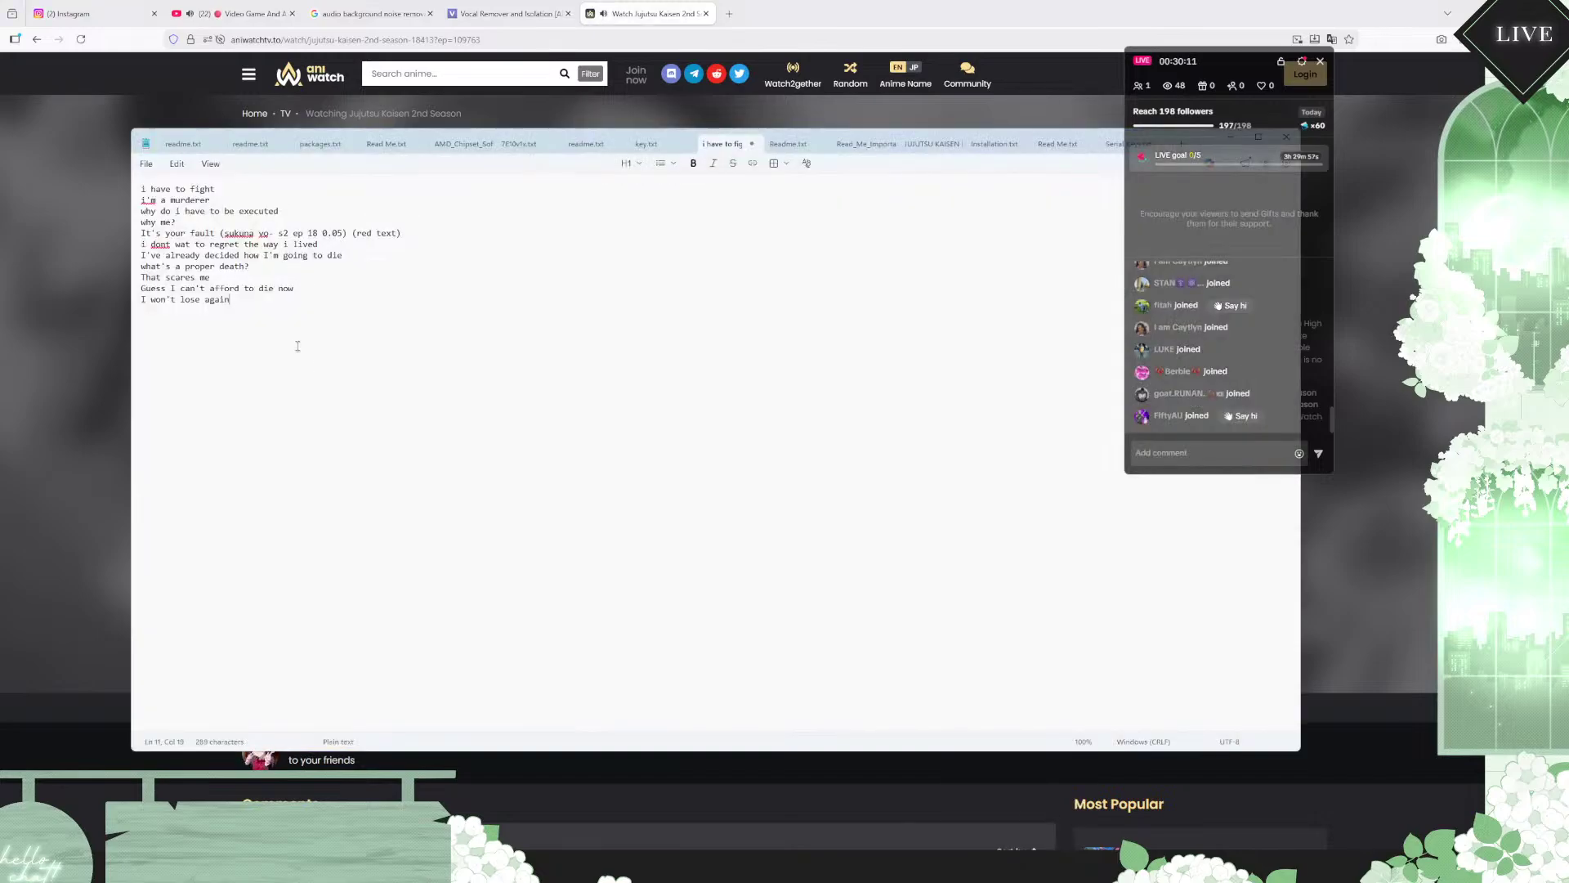
key(Return)
click(46, 482)
Step: Play episode 18 on to 01:13, try the line "Help others" in the note, and remove it
click(447, 468)
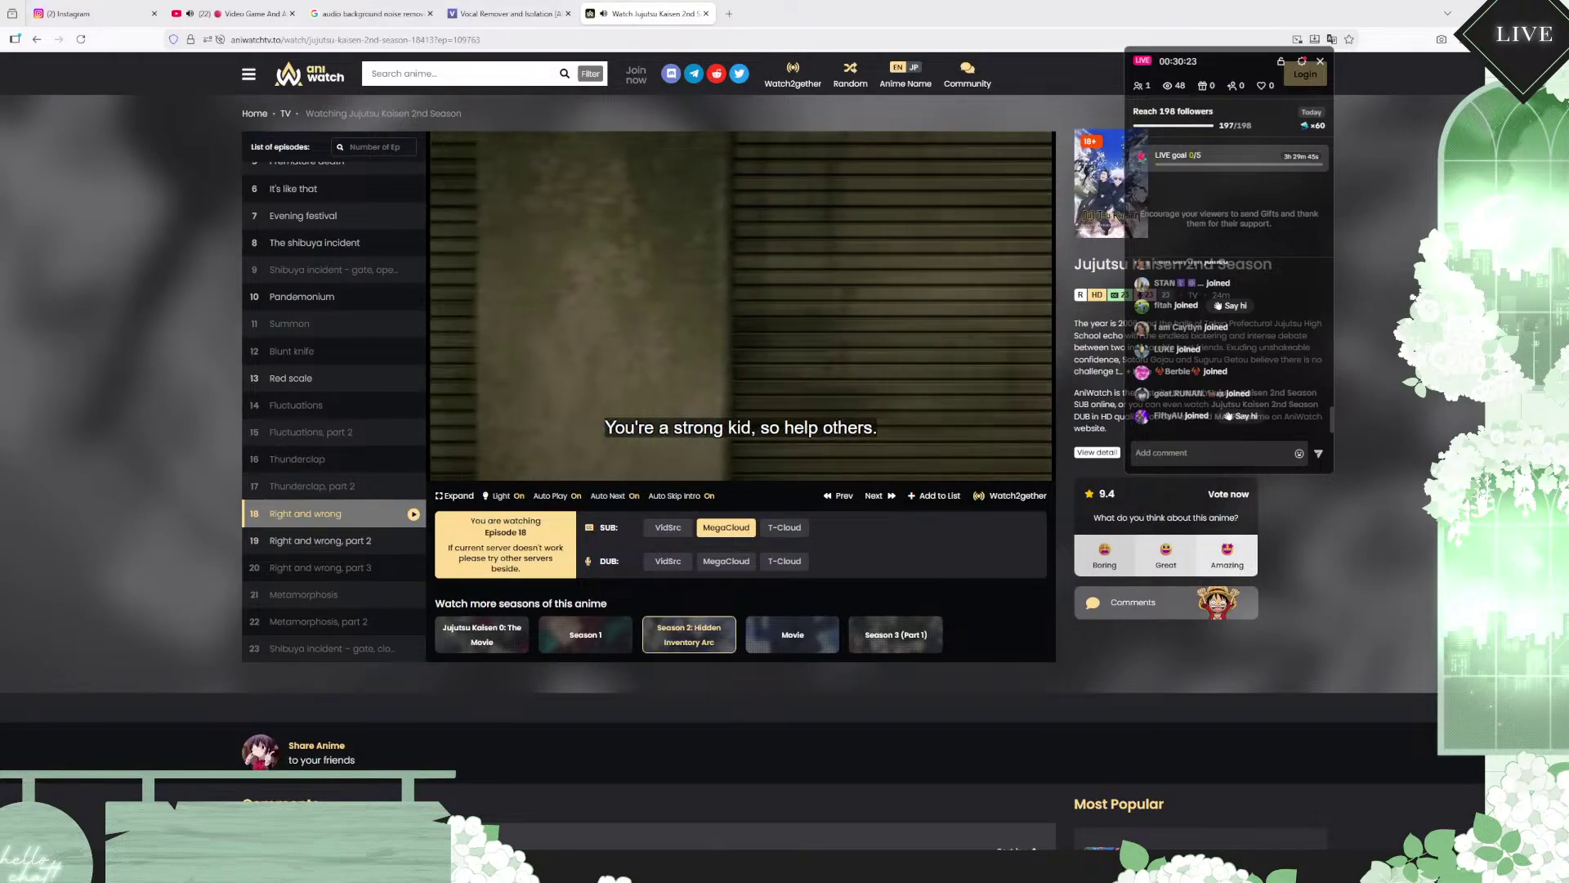
click(448, 468)
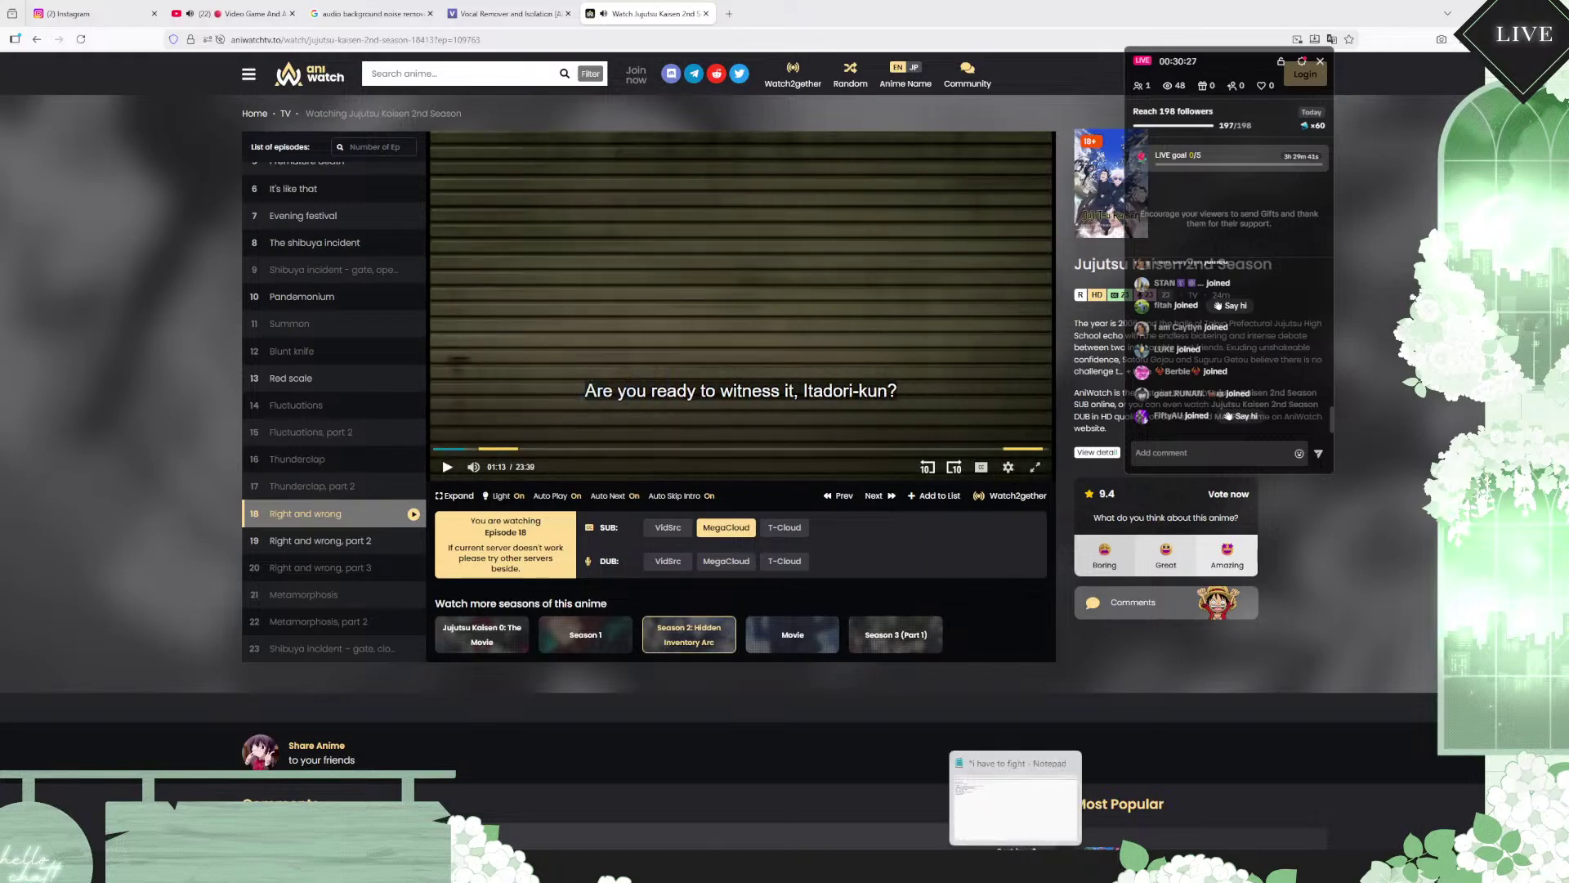
click(1016, 772)
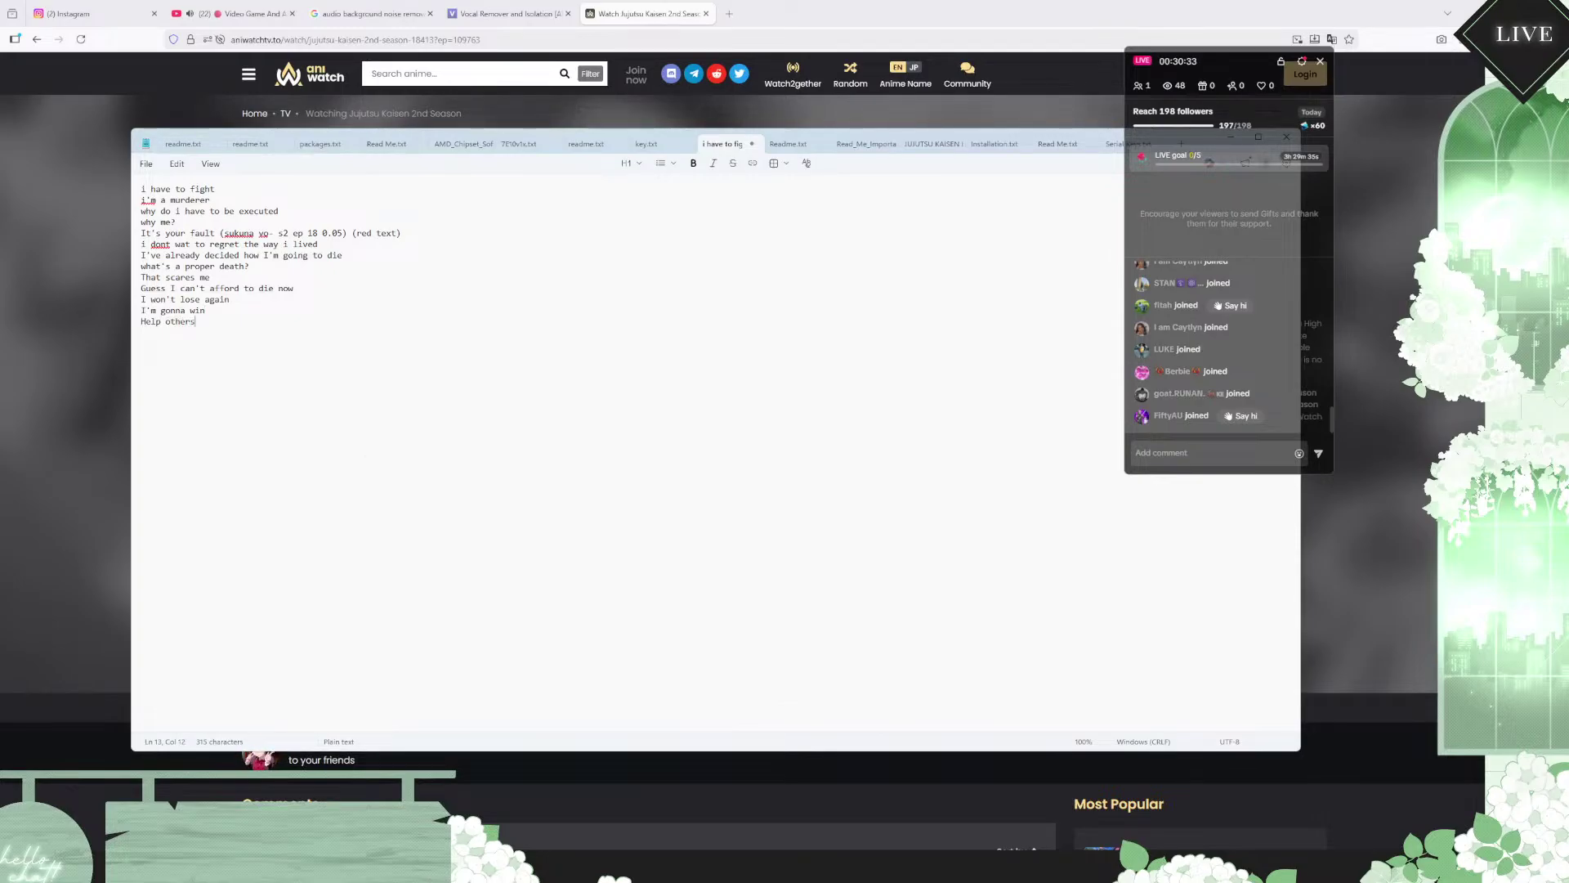
drag(210, 336, 137, 332)
click(110, 408)
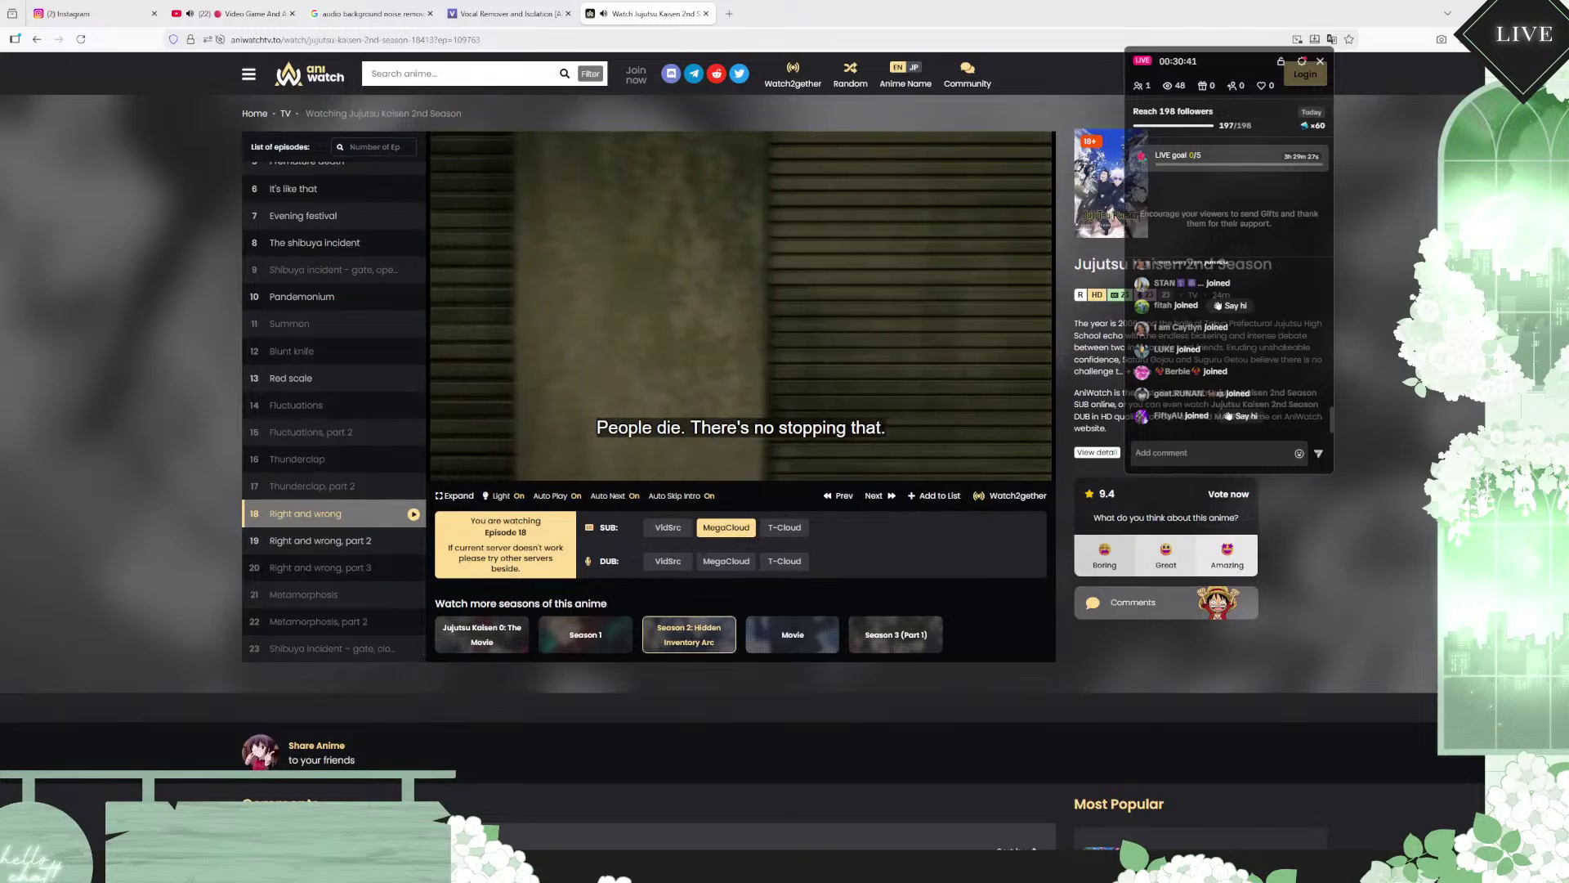
Step: Play episode 18 on to 01:18 and add the line "People die. There's no stopping that" to the note
key(space)
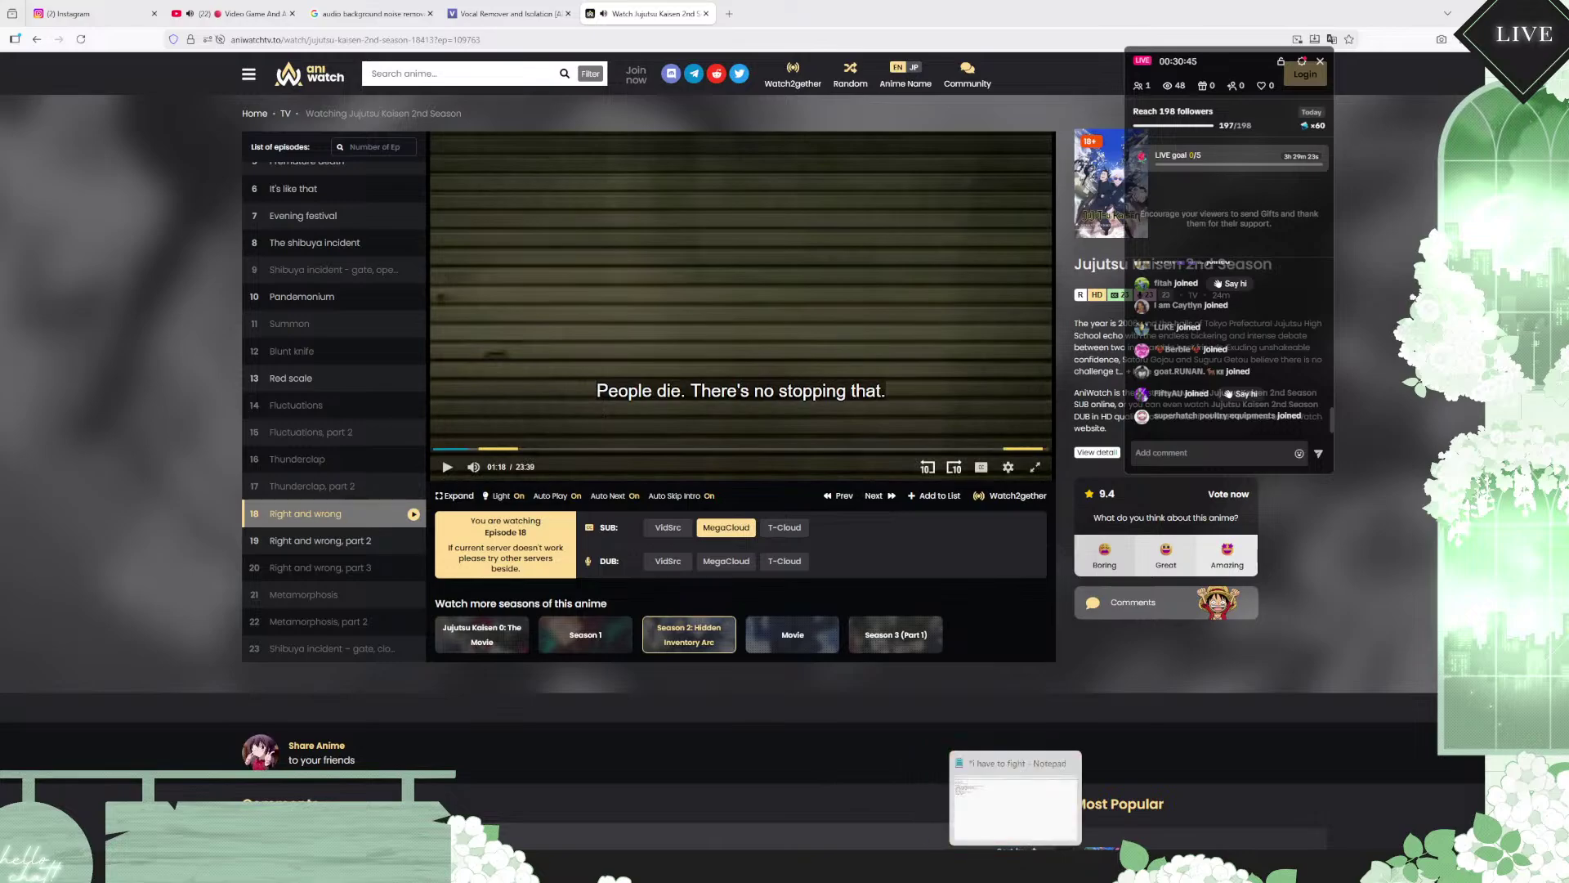
click(1016, 866)
text(peo)
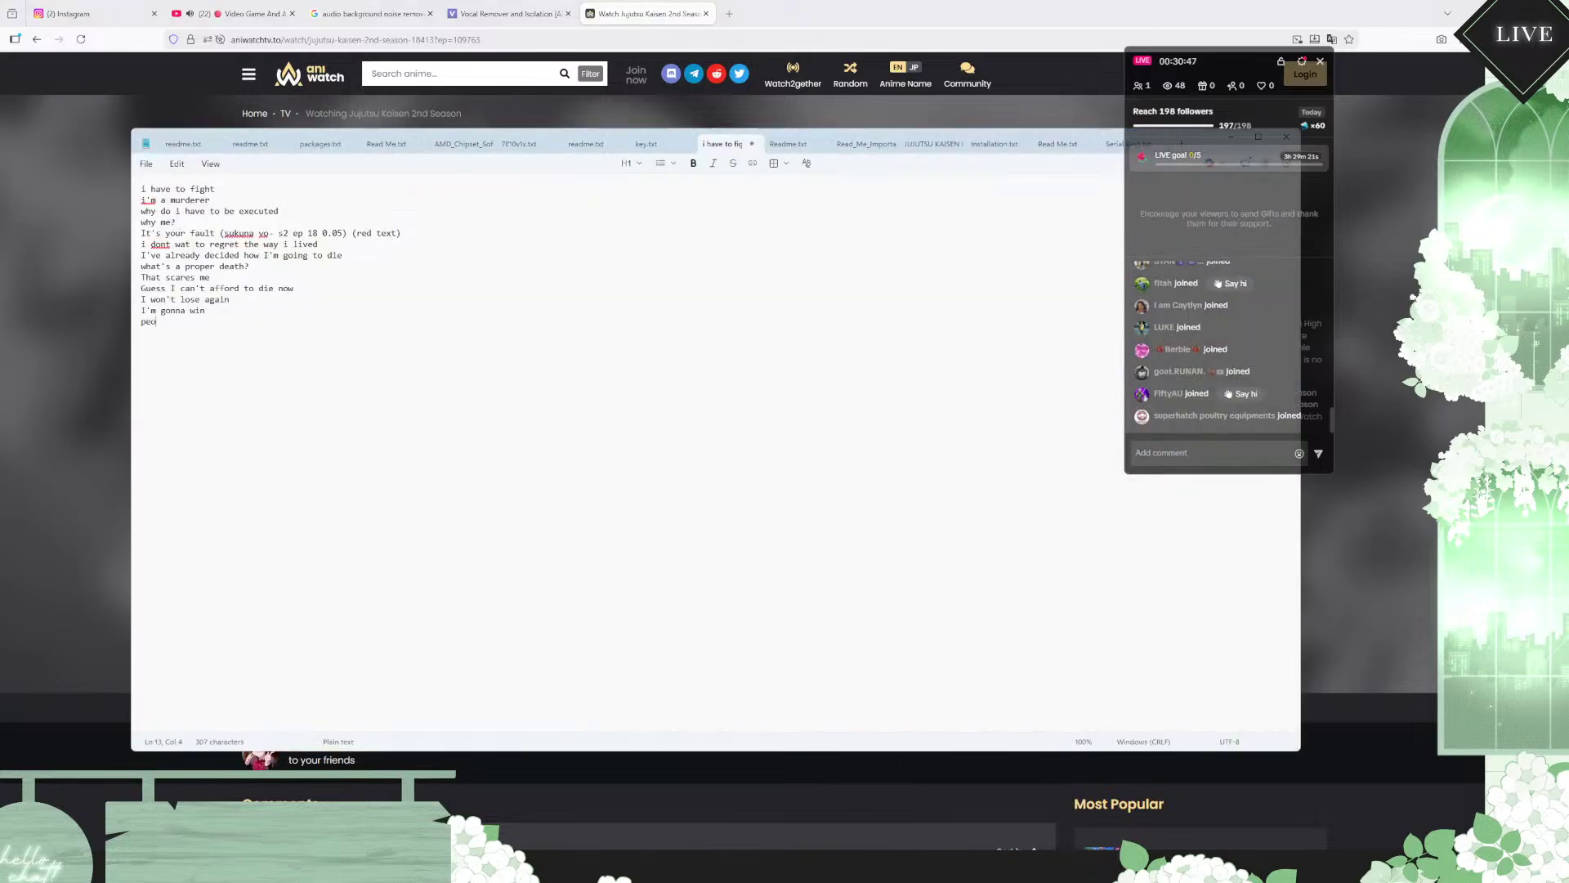
text(ple die. There's no stopping that)
click(147, 323)
key(BackSpace)
text(P)
Step: Capitalize the openings of the first two note lines as "I have to fight" and "I'm a murderer"
click(143, 189)
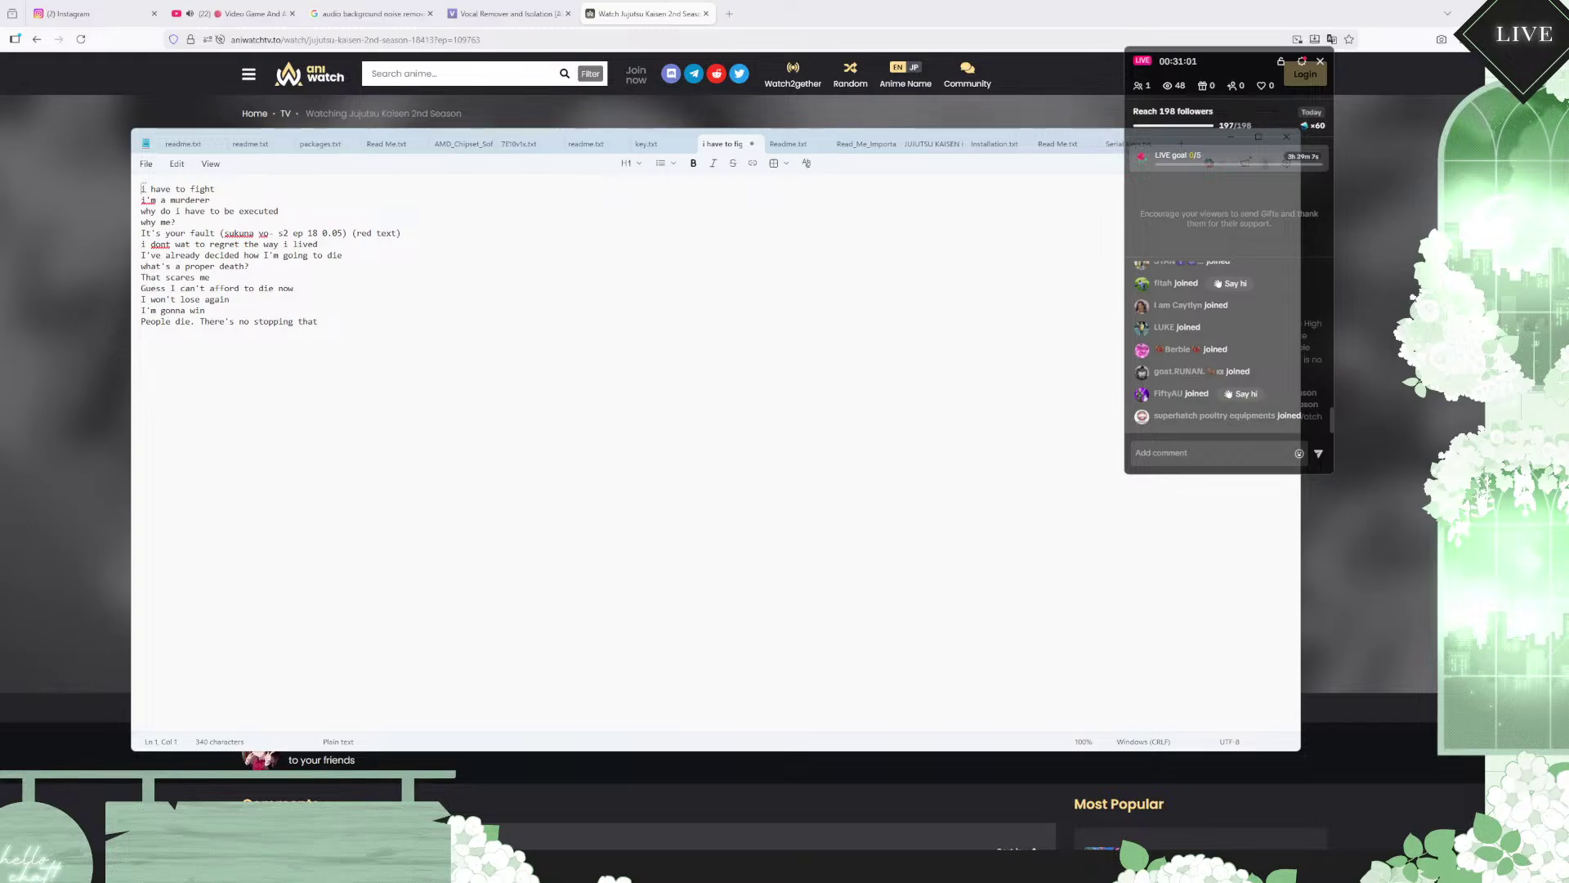
key(BackSpace)
text(I)
right_click(147, 201)
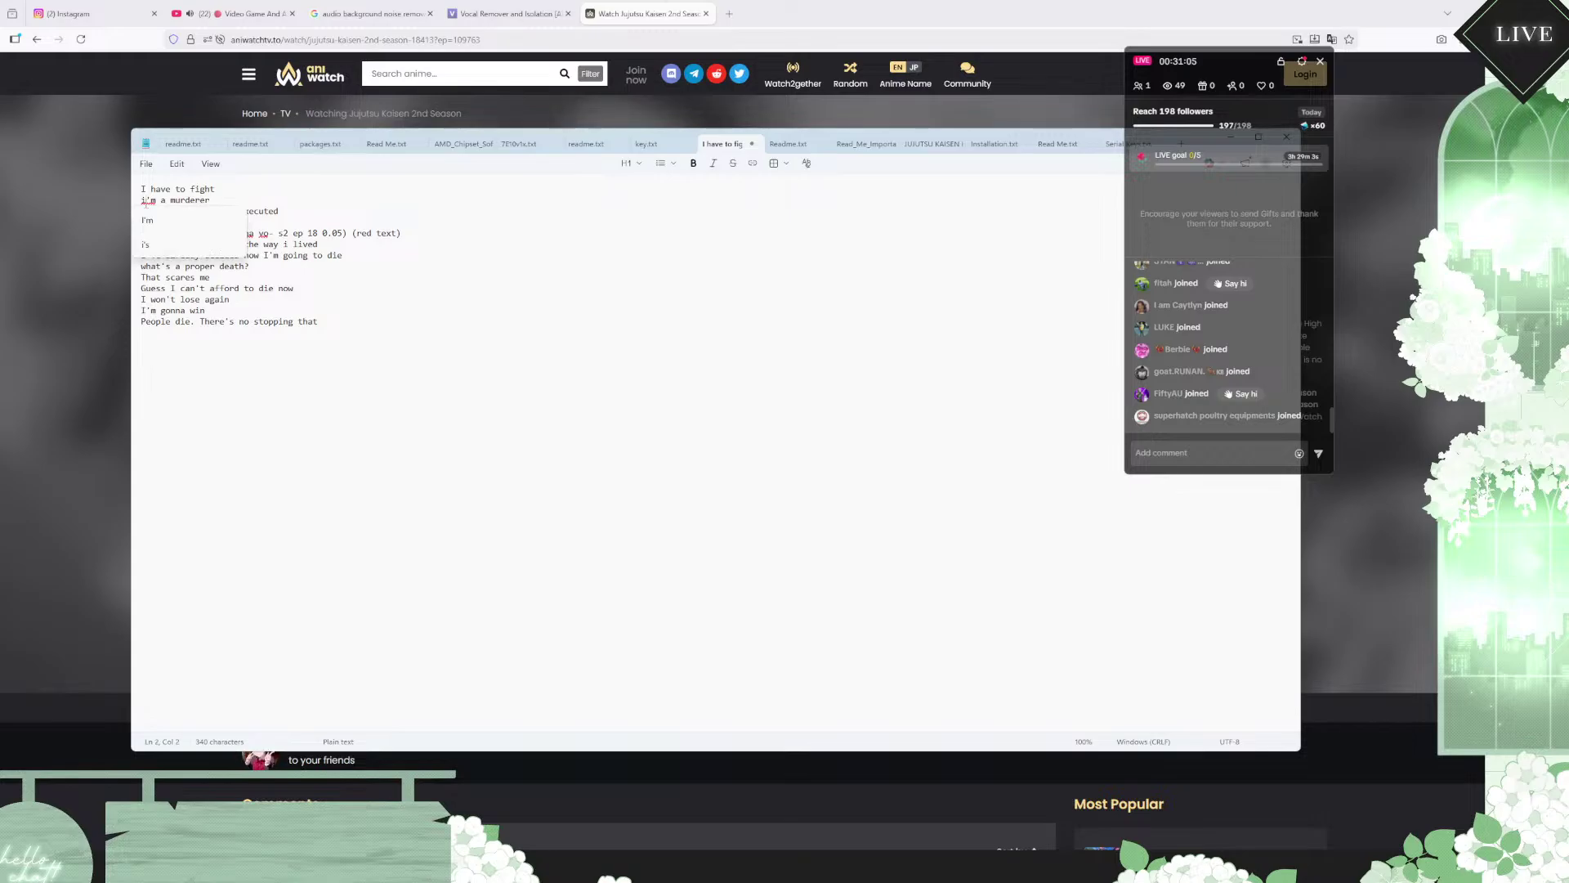
click(147, 220)
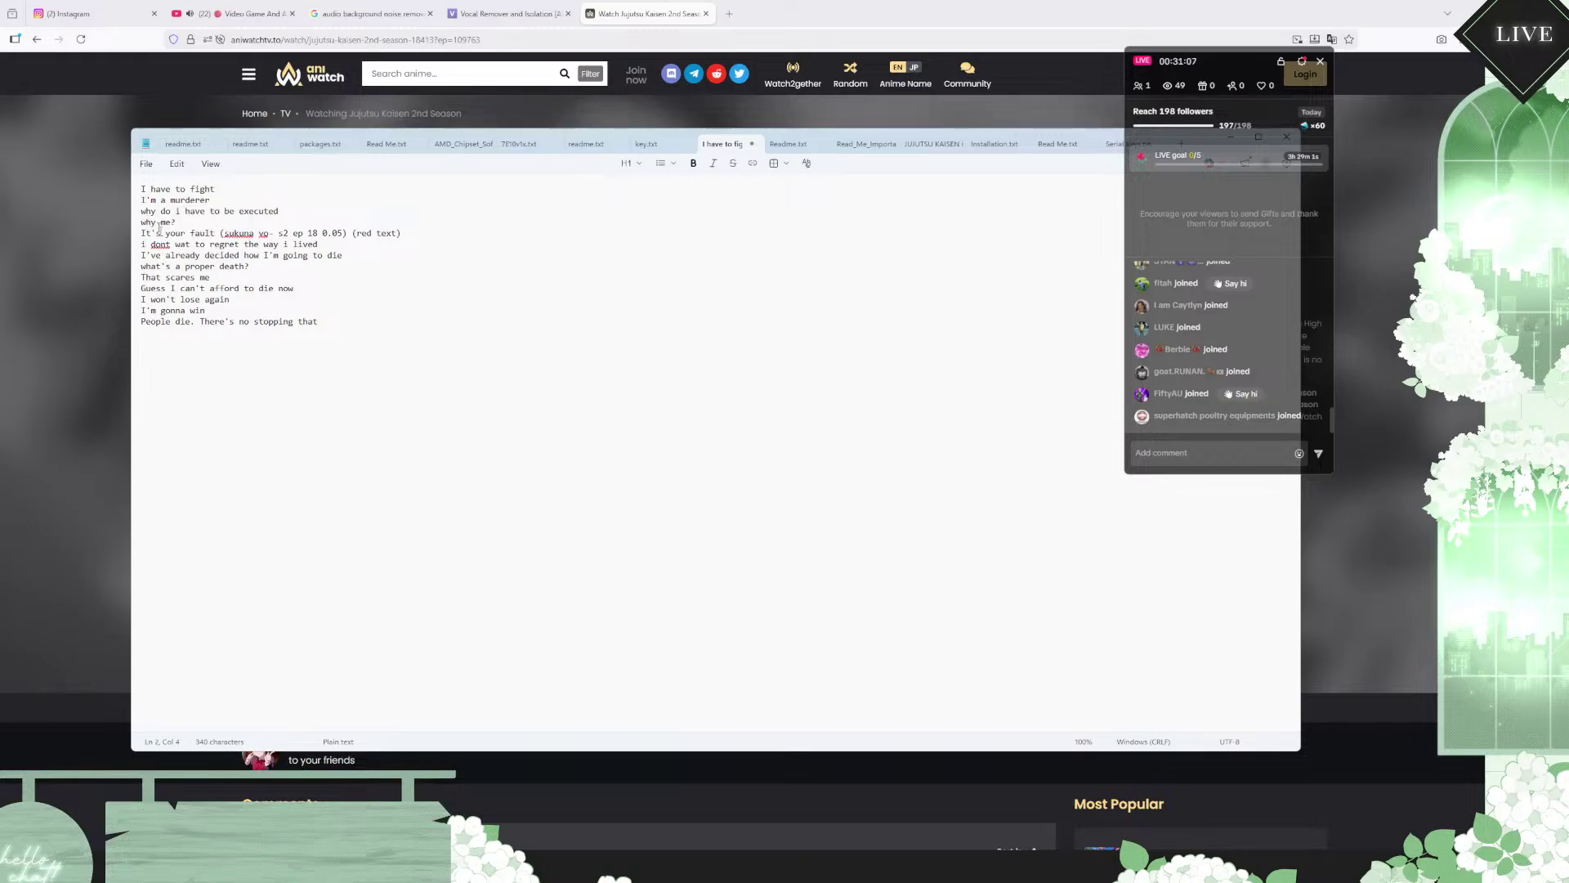
Step: Capitalize the remaining lowercase words in the note, including "Why do I have to be executed", "Why me?" and "What's a proper death?"
key(BackSpace)
text(W)
key(BackSpace)
text(W)
key(BackSpace)
text(I)
click(144, 266)
key(BackSpace)
text(W)
click(82, 499)
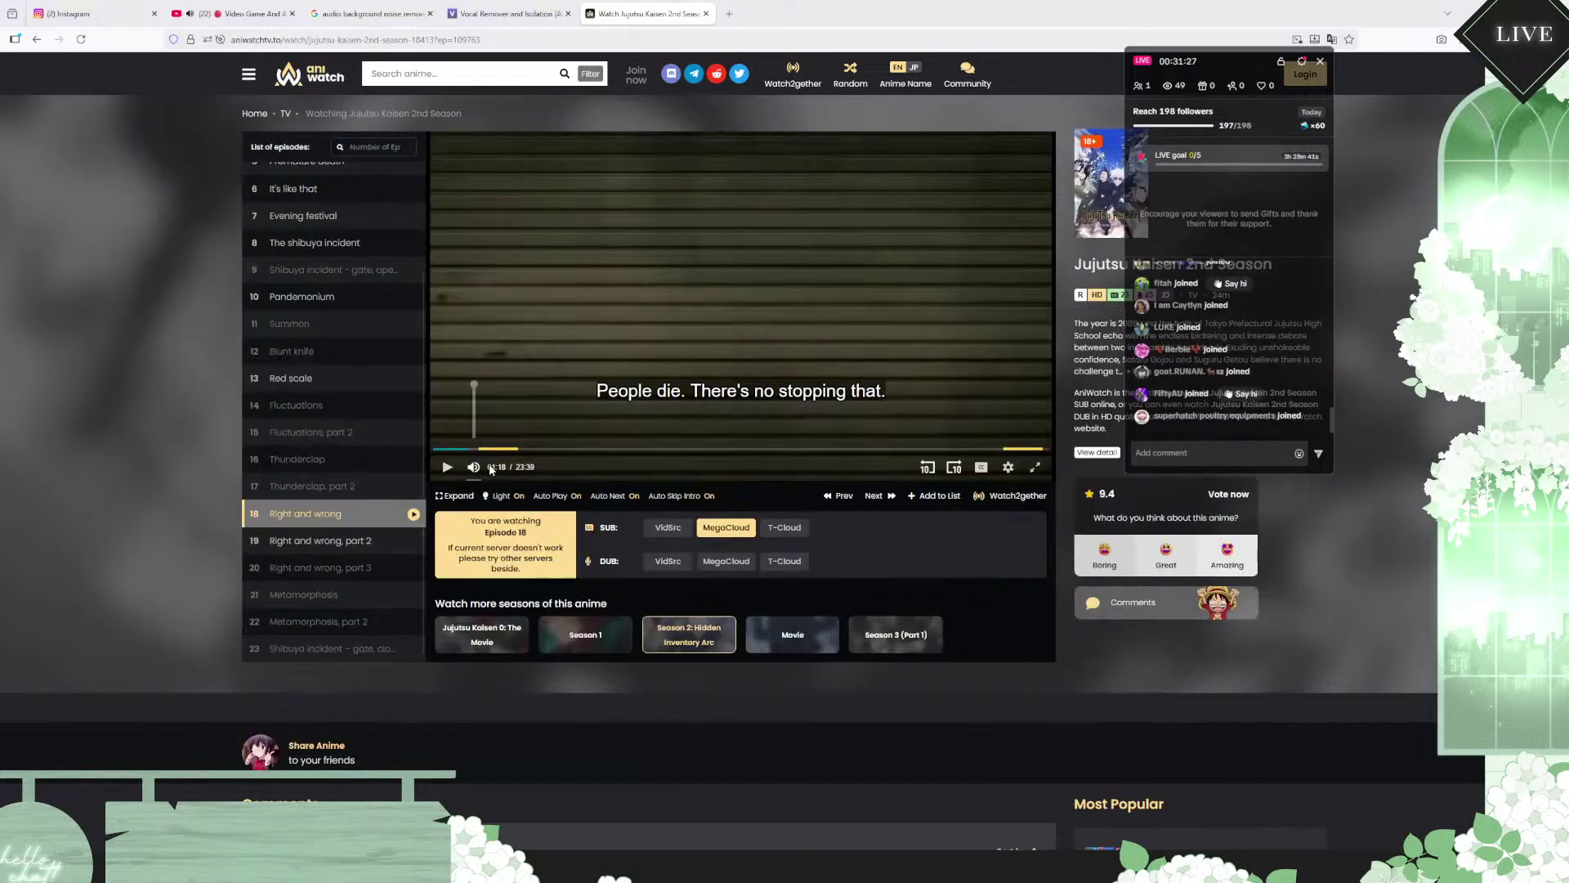
Step: Play episode 18 on to 01:34 and add the line "Tears were shed over the lives i ended tonight" at the end of the note
click(444, 469)
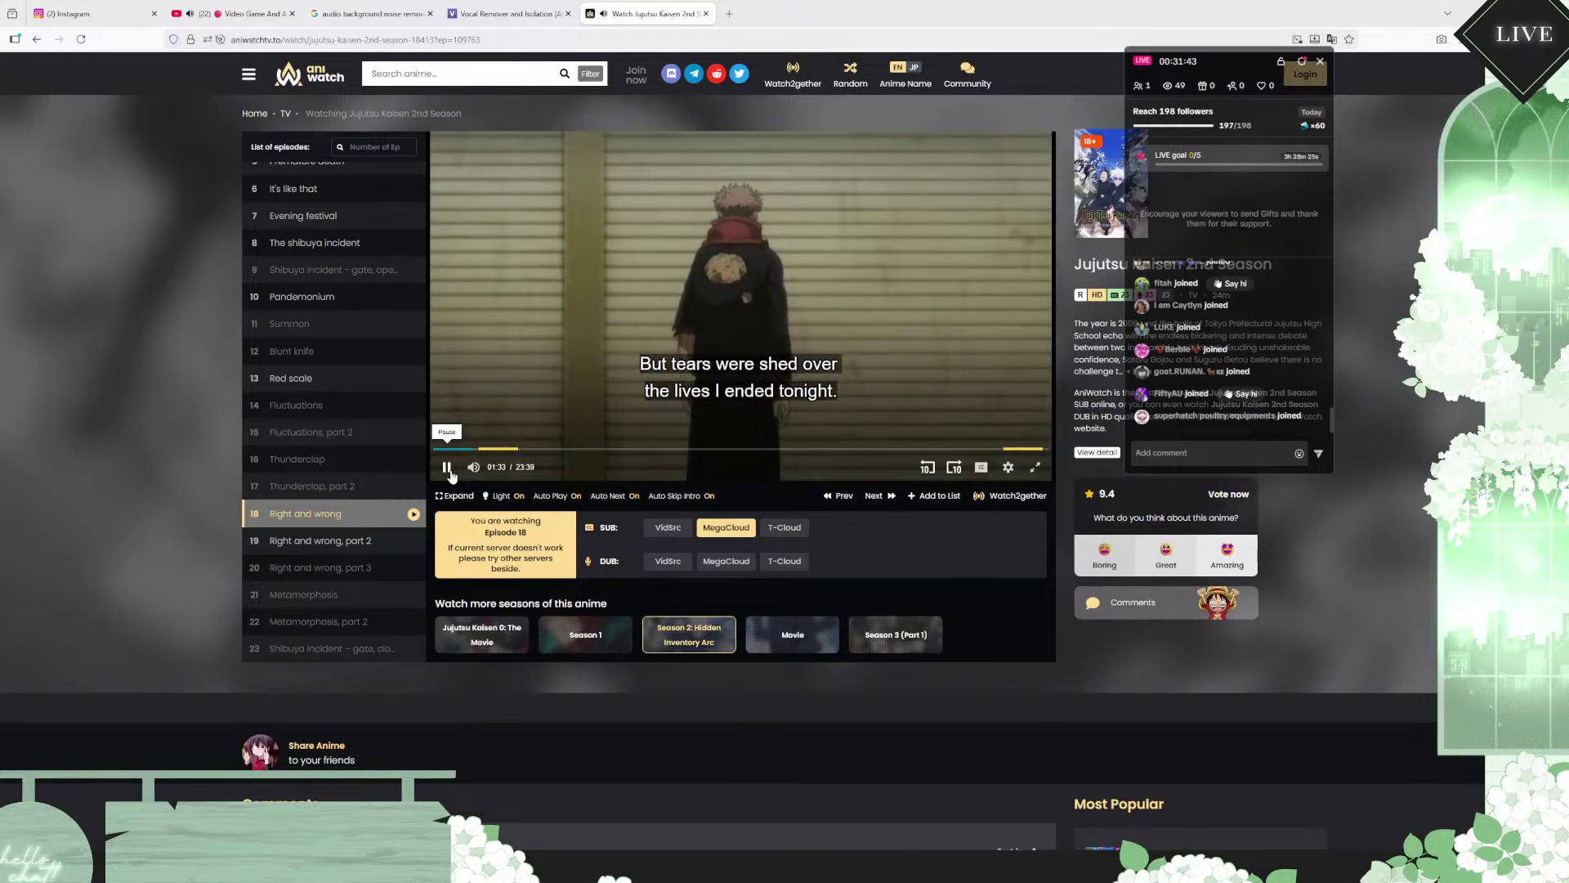
click(448, 469)
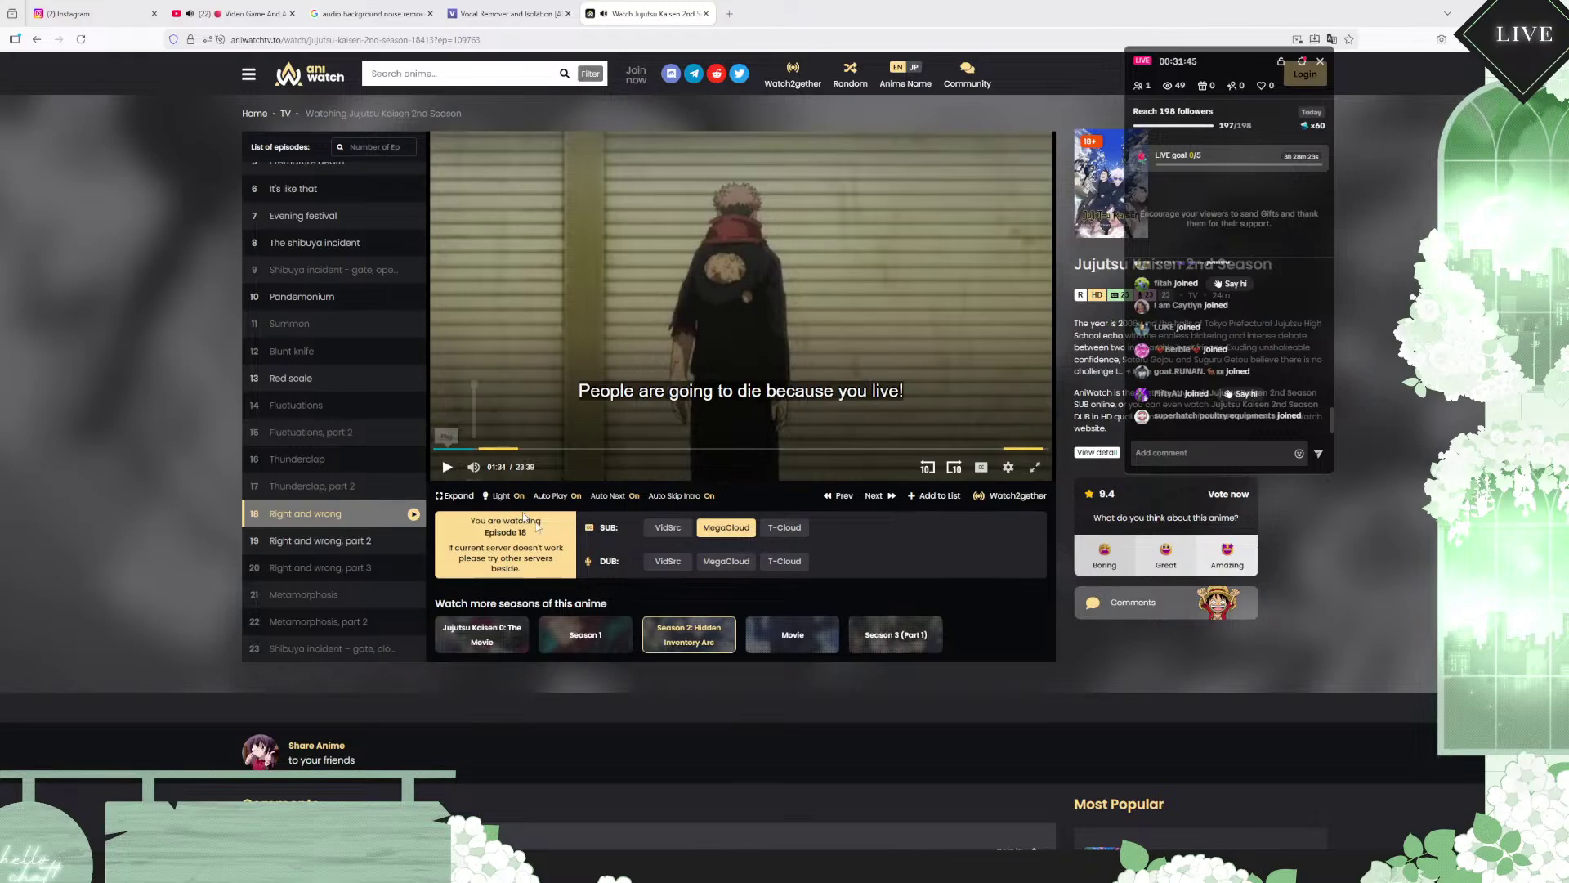
key(alt+Tab)
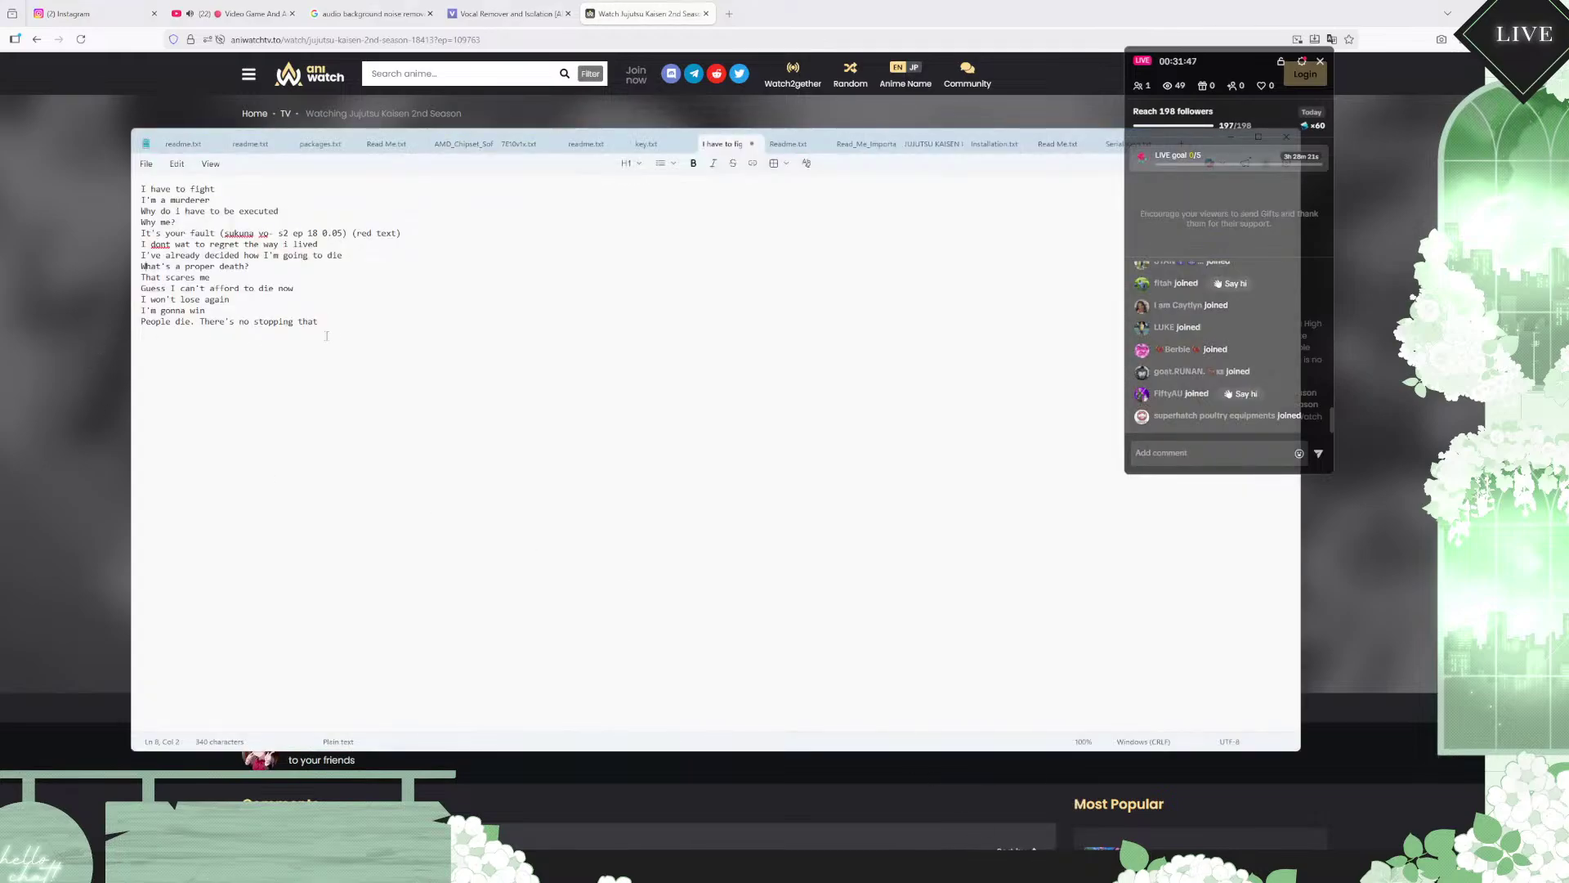
click(339, 334)
key(Return)
text(Teras)
text( were shed)
text( over the l)
text(ives i ene)
text(ded tonighty)
key(BackSpace)
key(Return)
Step: Return to episode 18 and bring playback back to the subtitle "People are going to die because you live!" at 01:34
click(76, 446)
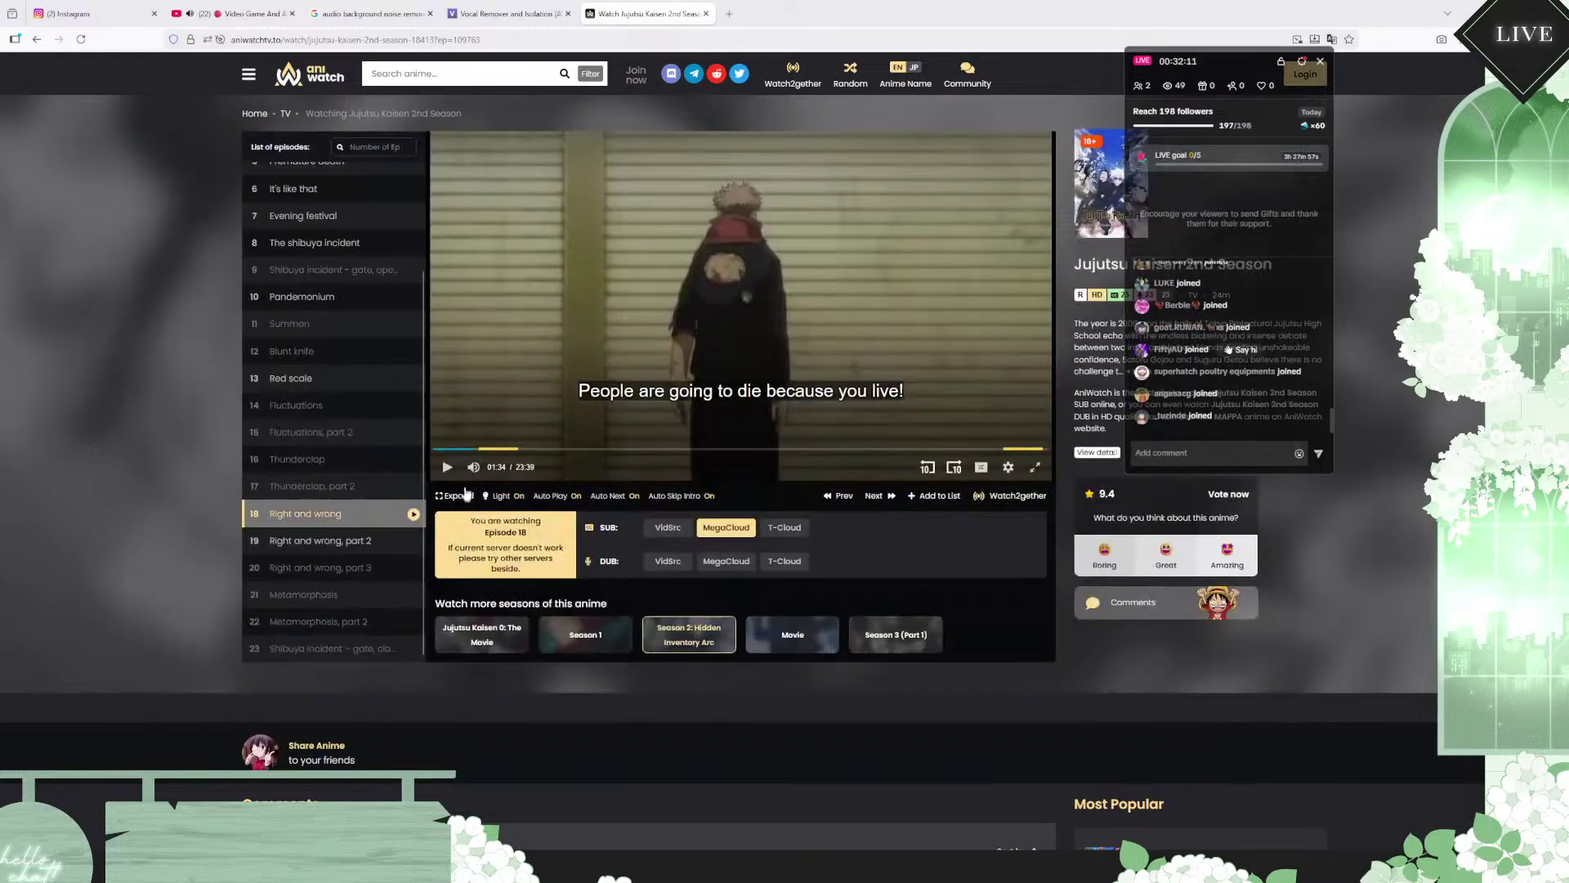
click(445, 468)
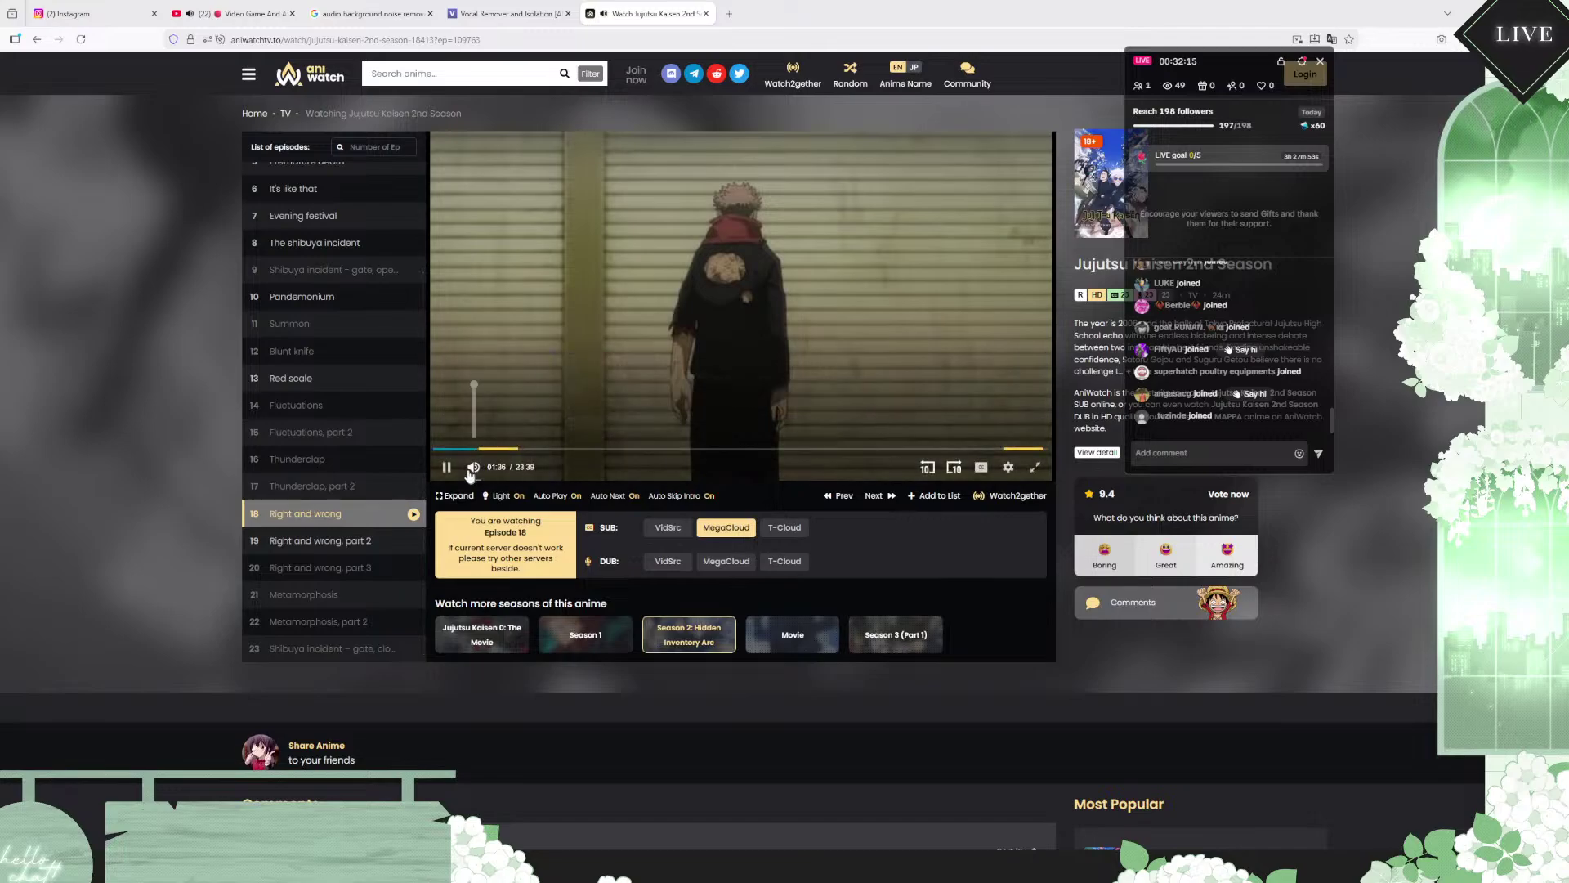
click(446, 466)
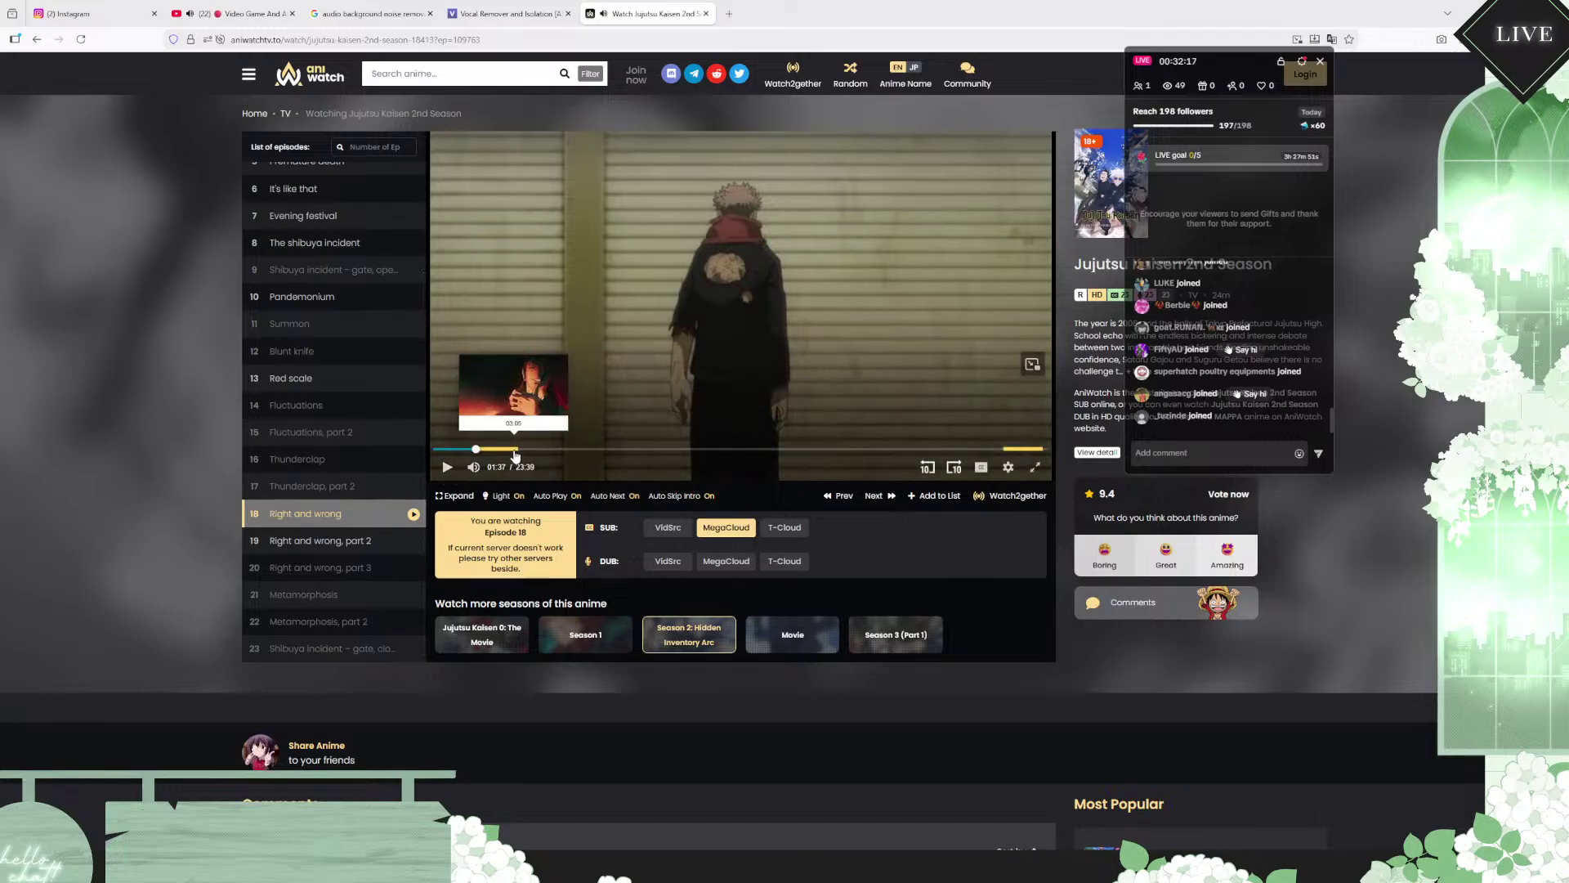
click(515, 451)
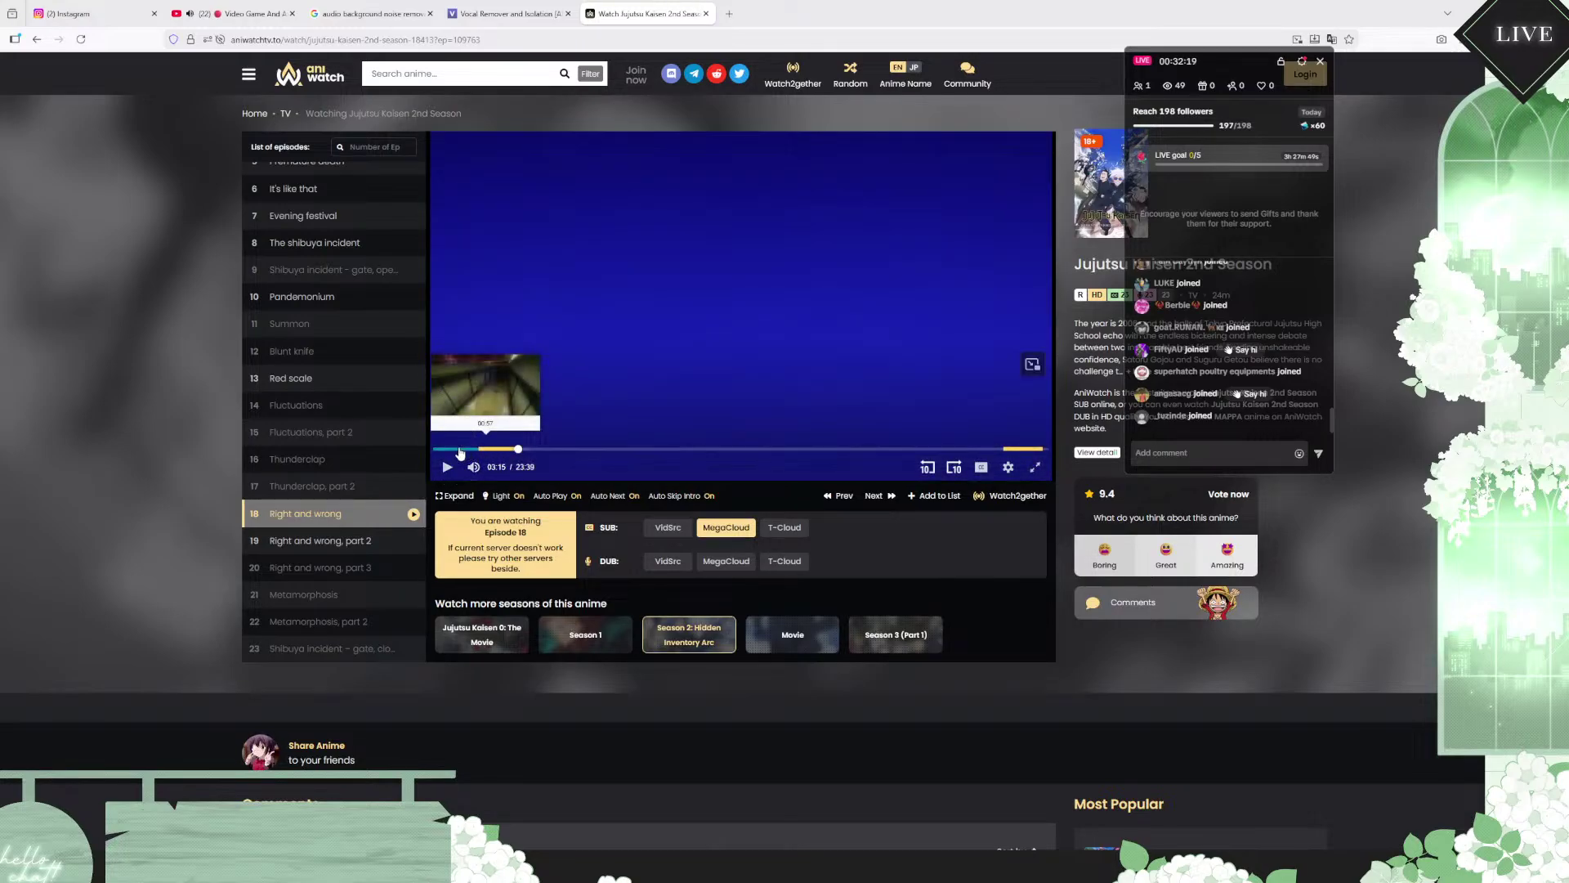
drag(459, 452, 474, 449)
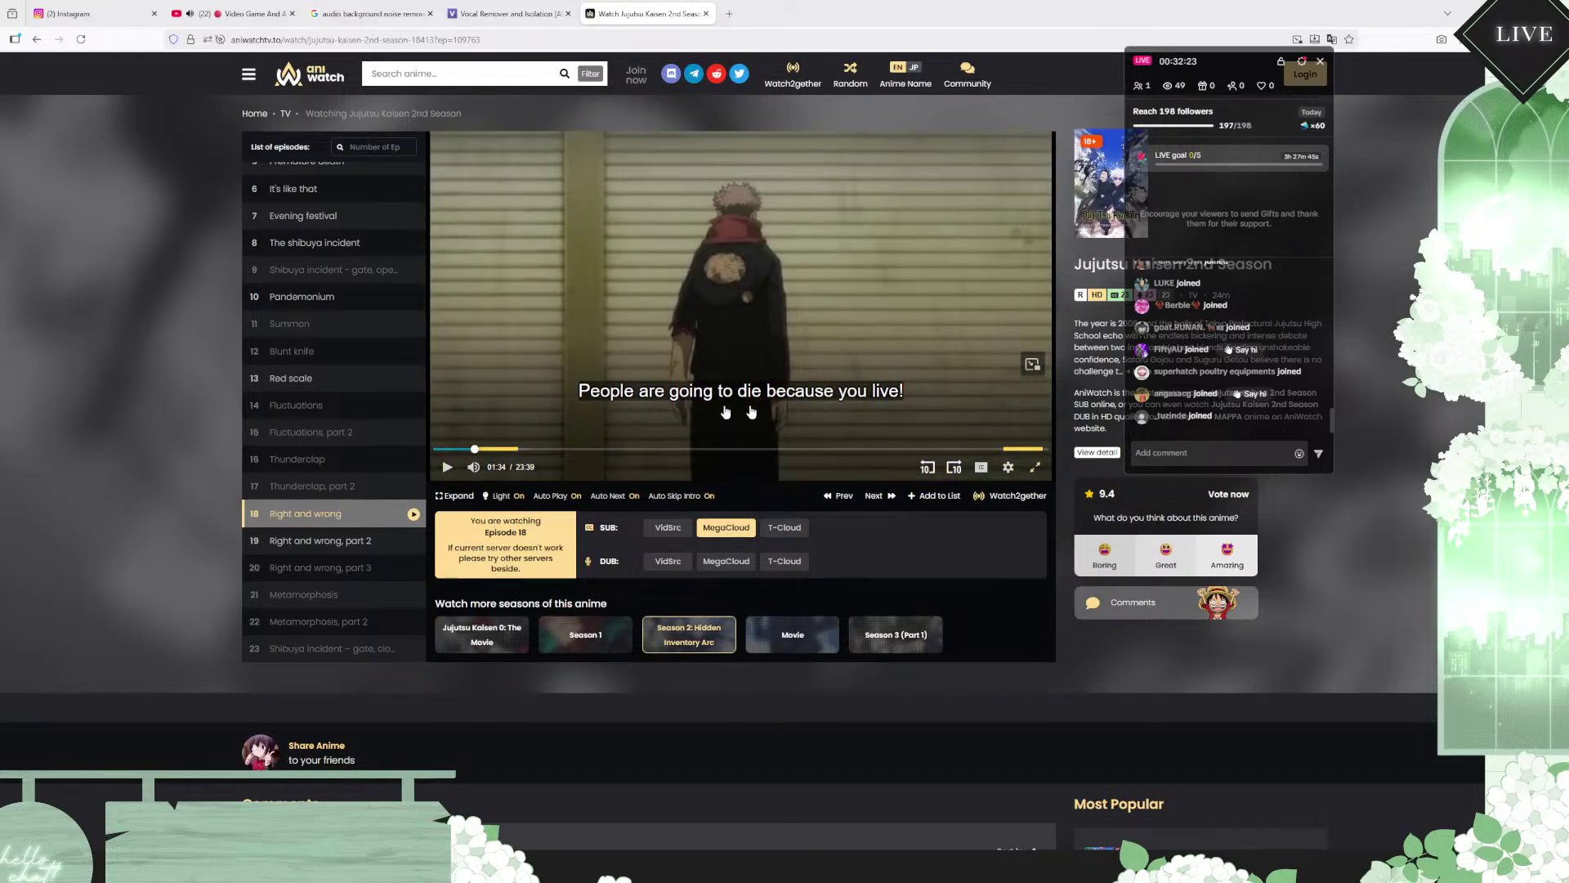
Step: Add the line "People are going to die because you live" at the end of the Notepad note
mouse_move(1016, 870)
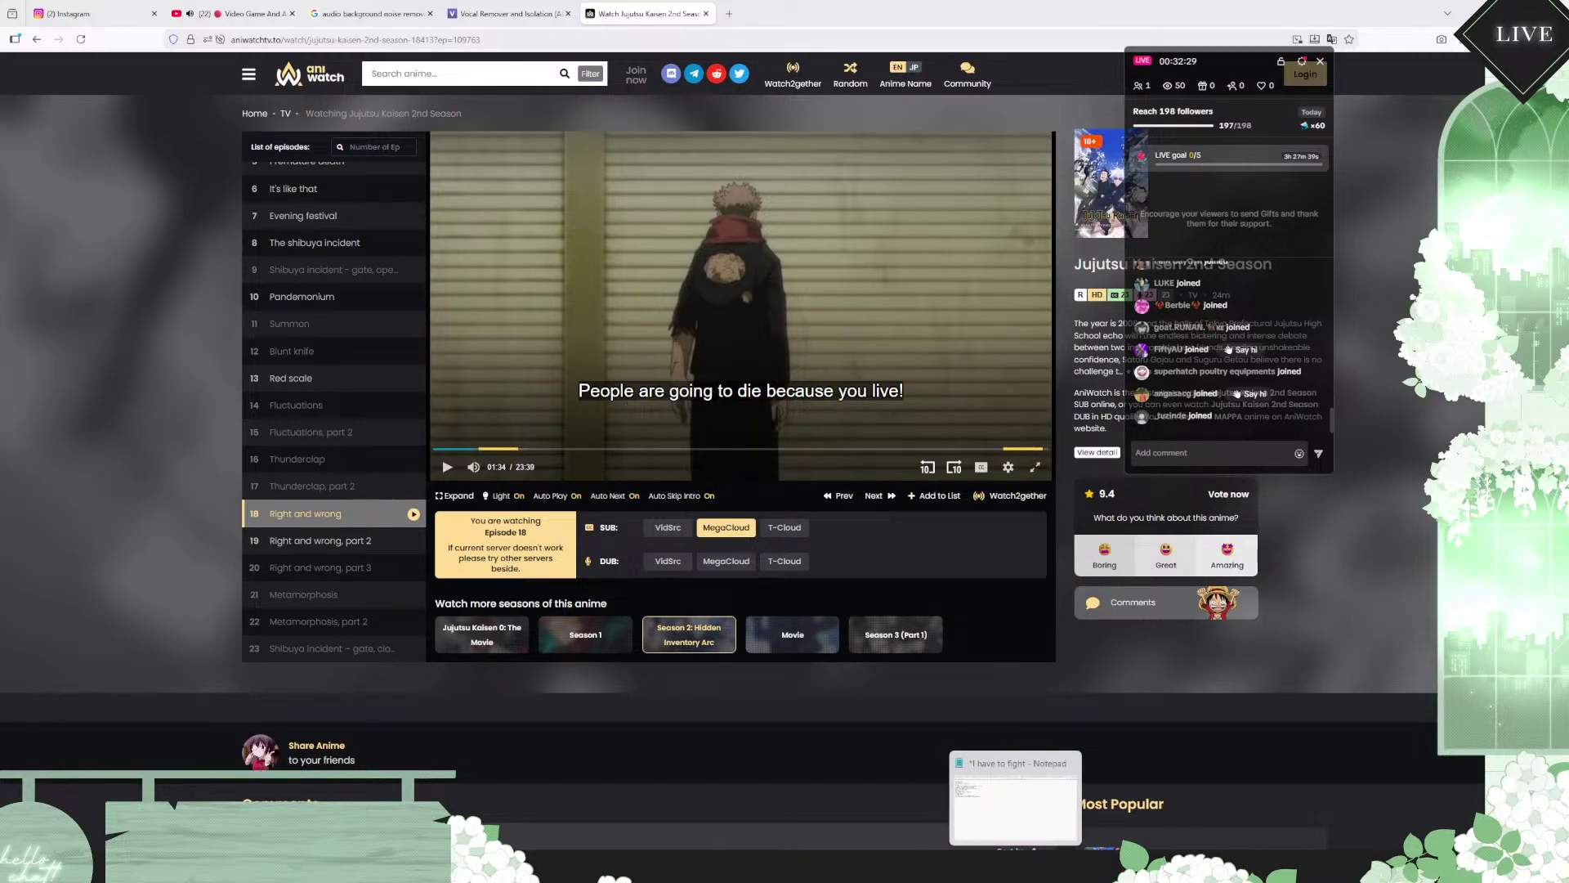
click(1016, 805)
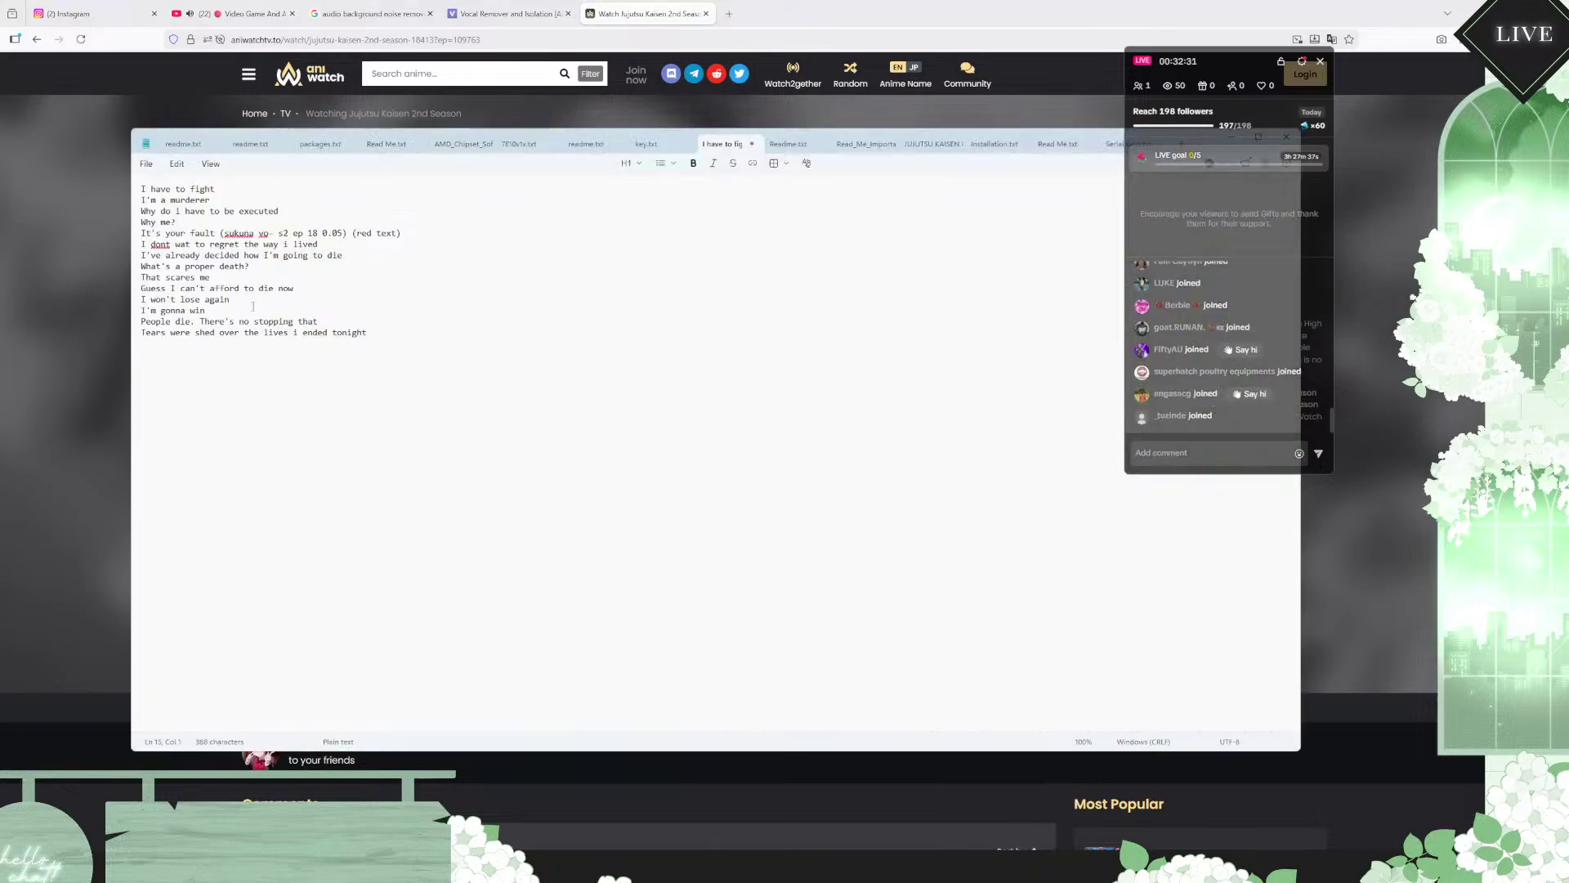
text(Pei)
text(ple )
text(are going )
text(to die becau)
text(se you live)
text( m()
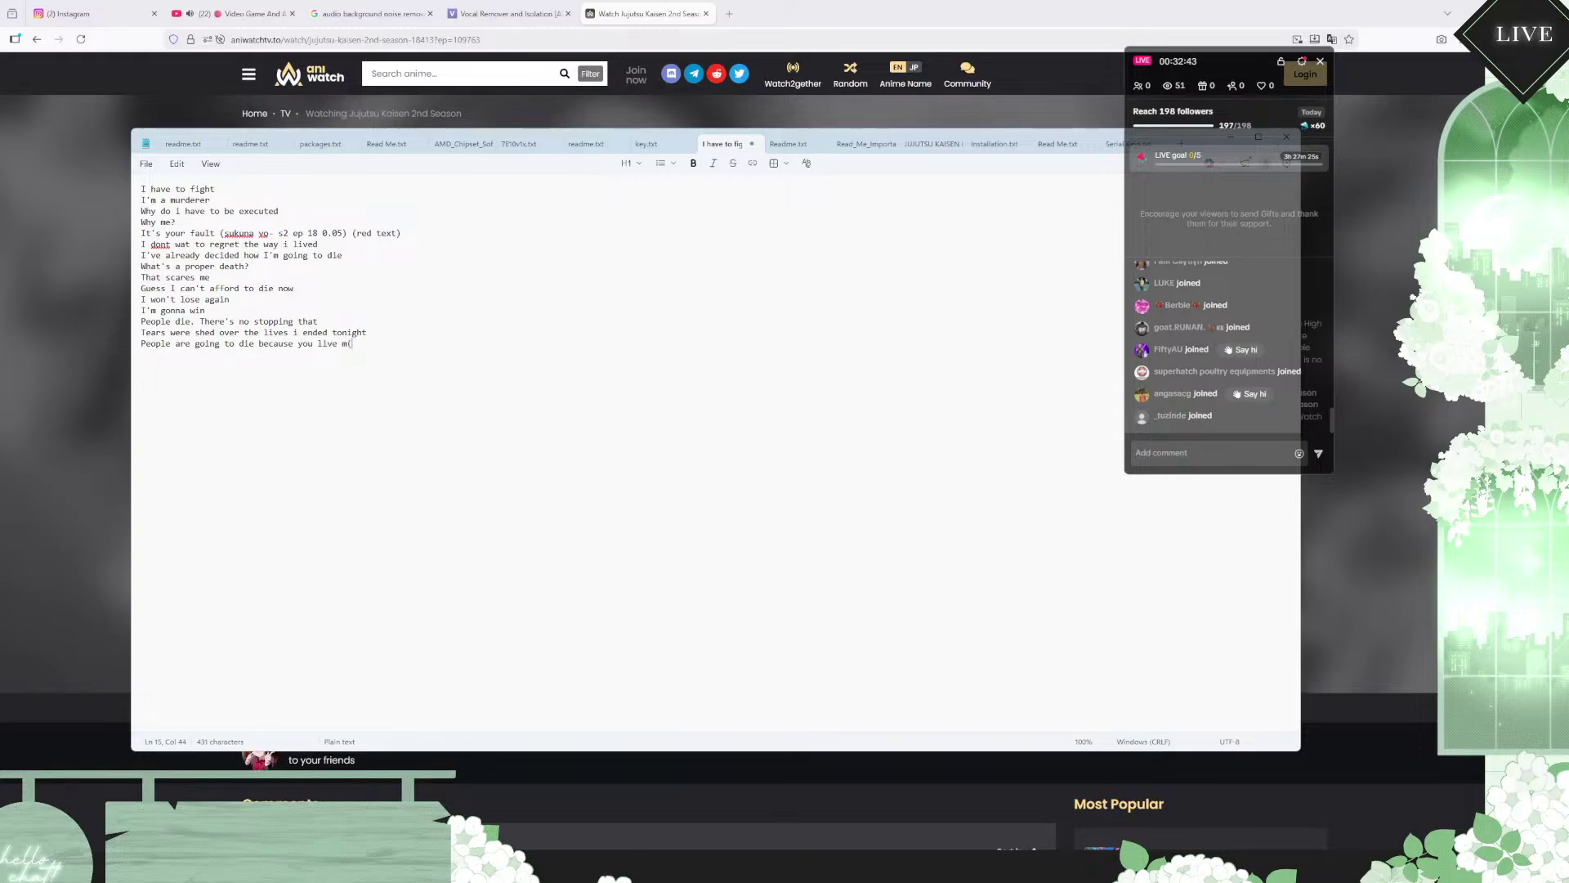
Step: Annotate the last note line with its voice-over source "(Sukuna s2 ep 18 1:34)", checking the timestamp in the episode
text(Sukuna s2 ep 18)
click(1307, 765)
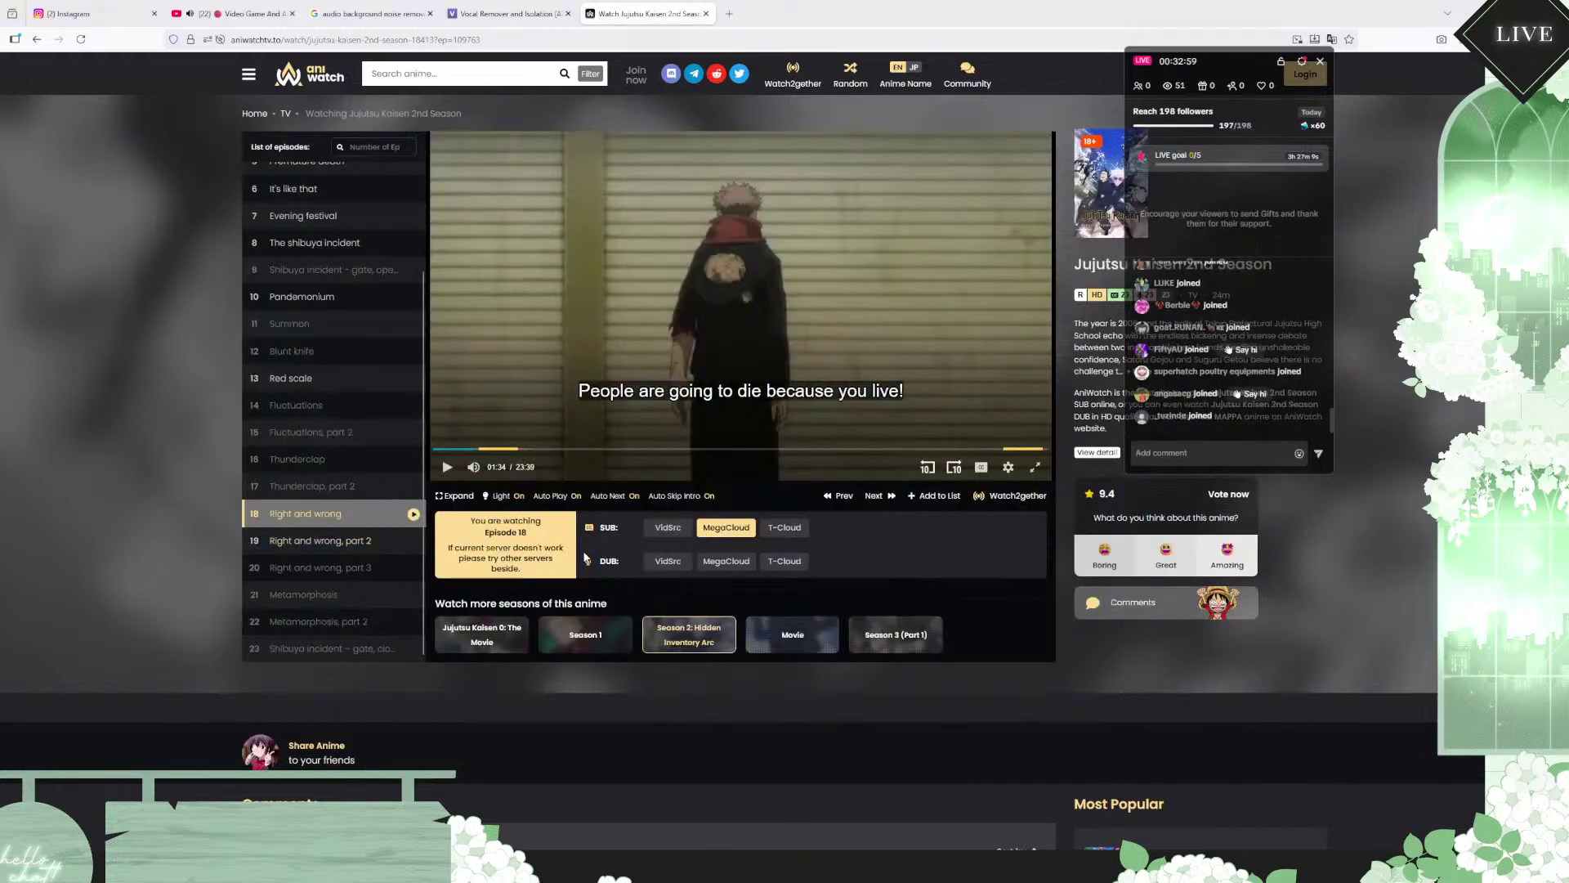
key(alt+Tab)
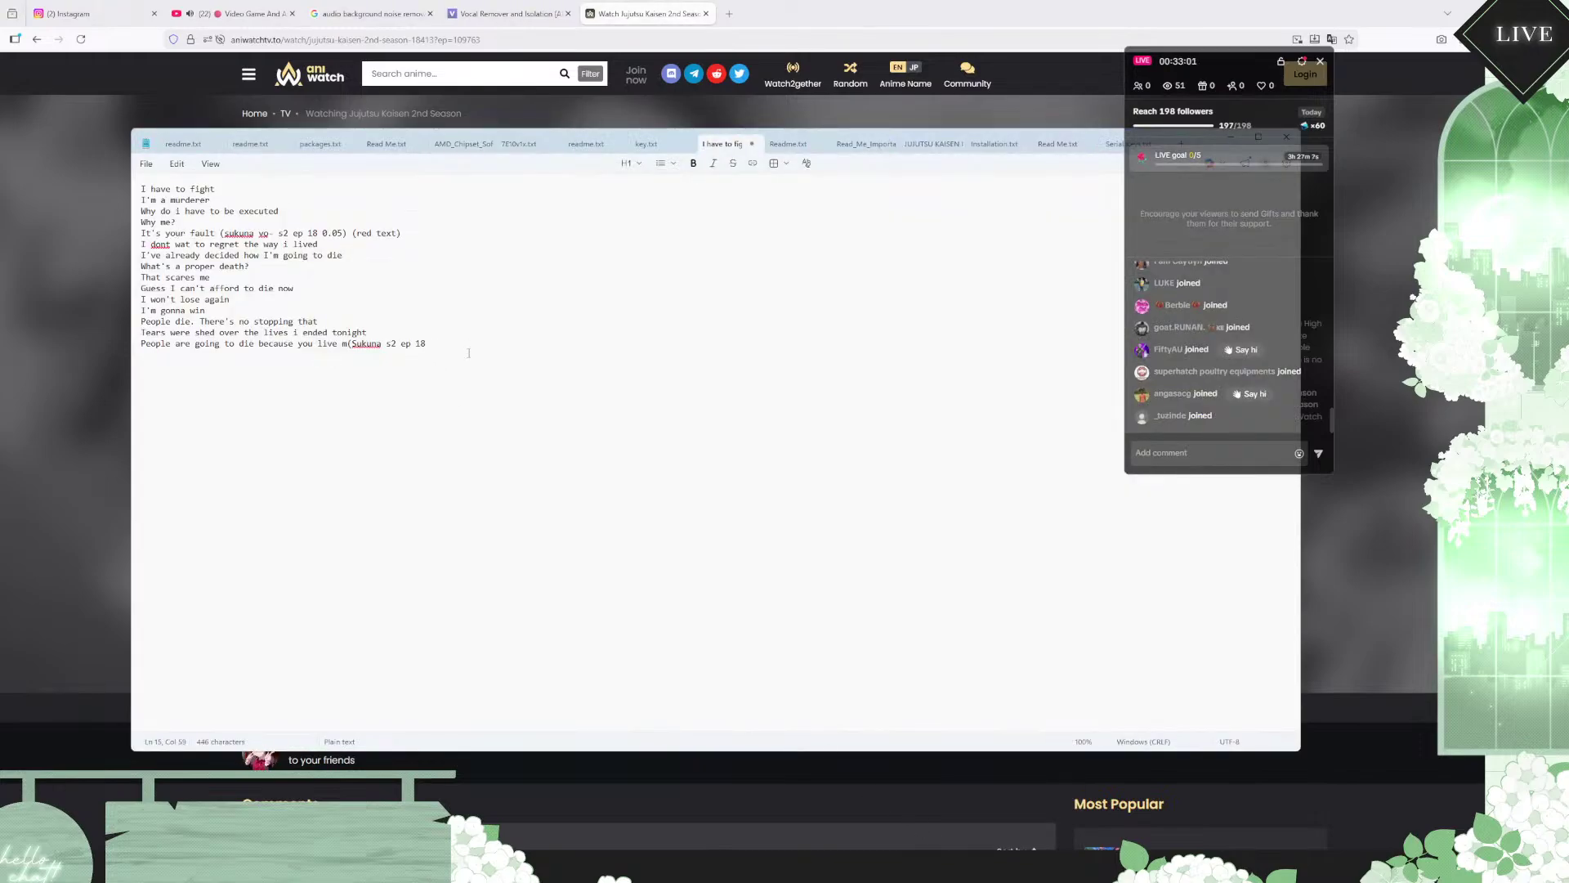
text(34)
key(BackSpace)
click(921, 4)
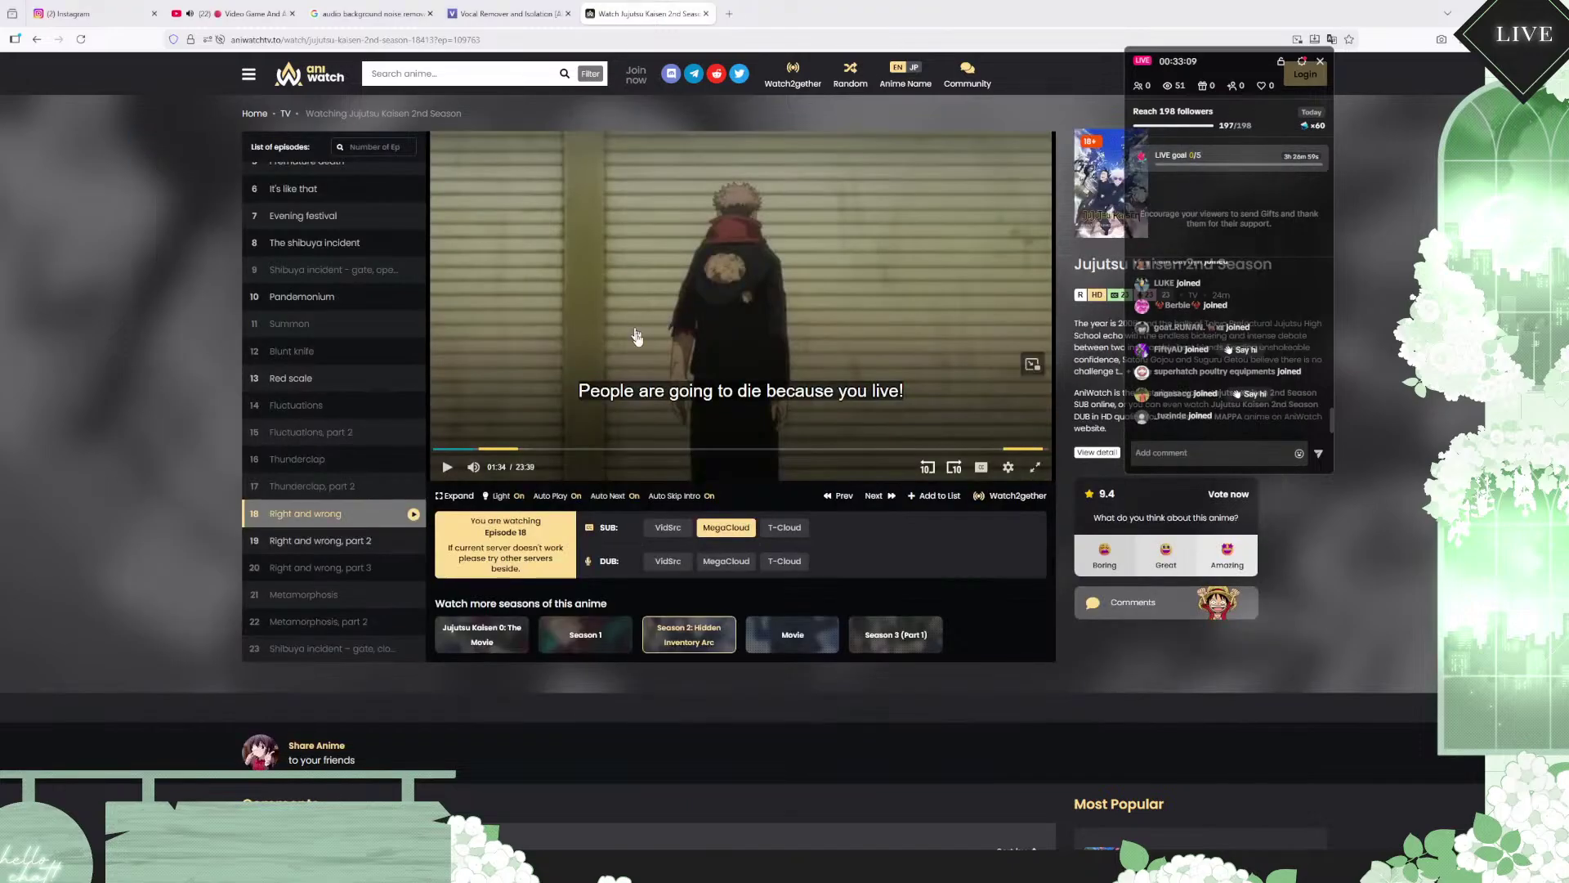
Step: Skim episode 18 from 01:34 through about 10:51 for further lines, and pause it at 11:34
click(651, 363)
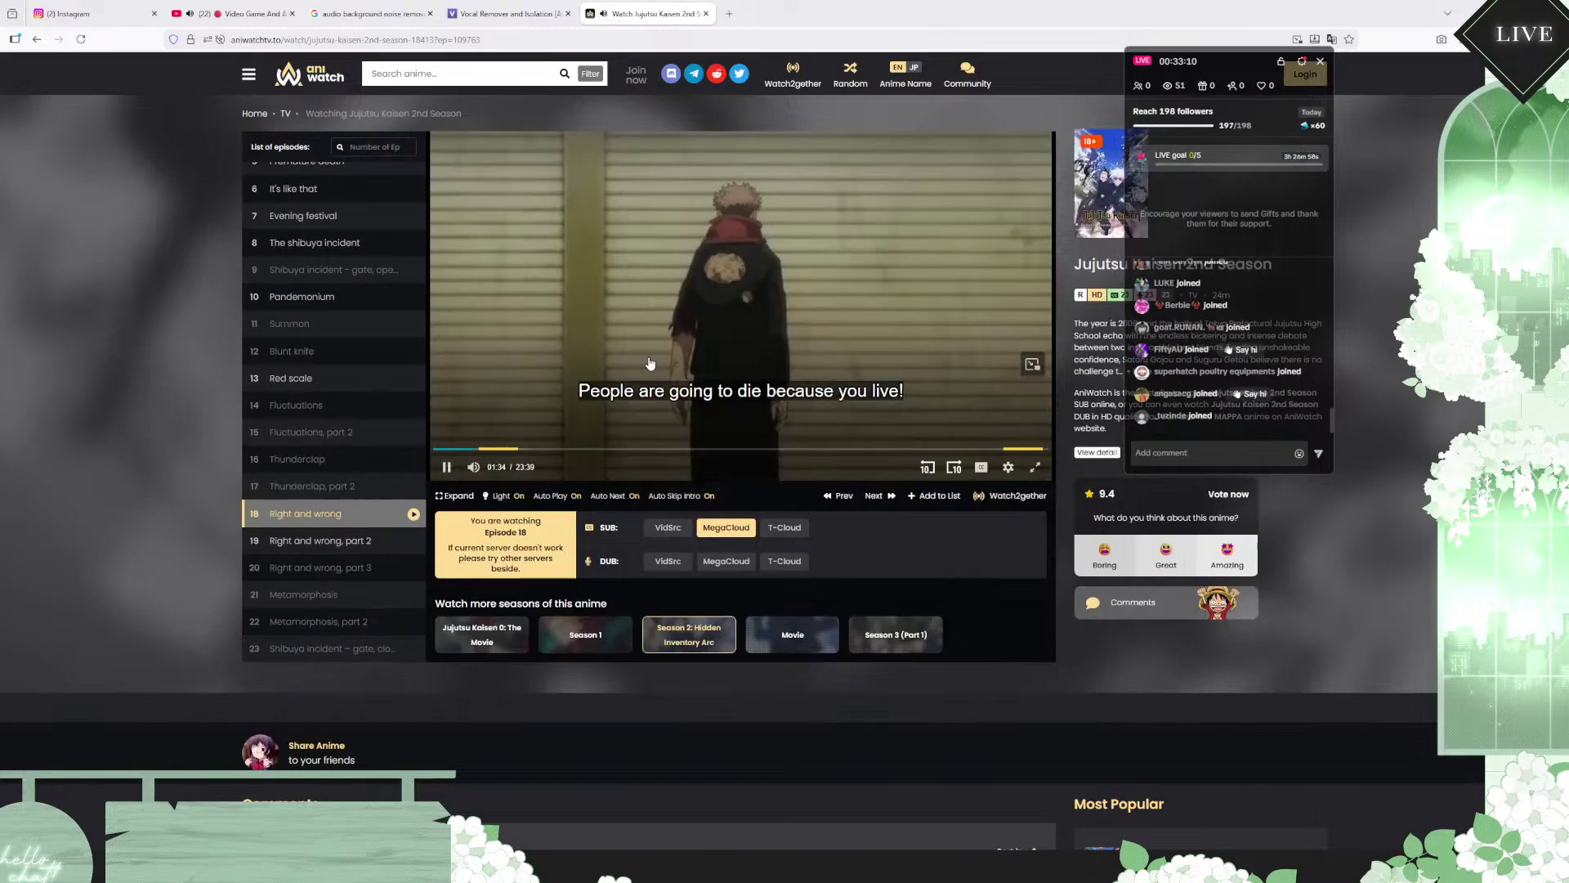
click(447, 467)
click(447, 466)
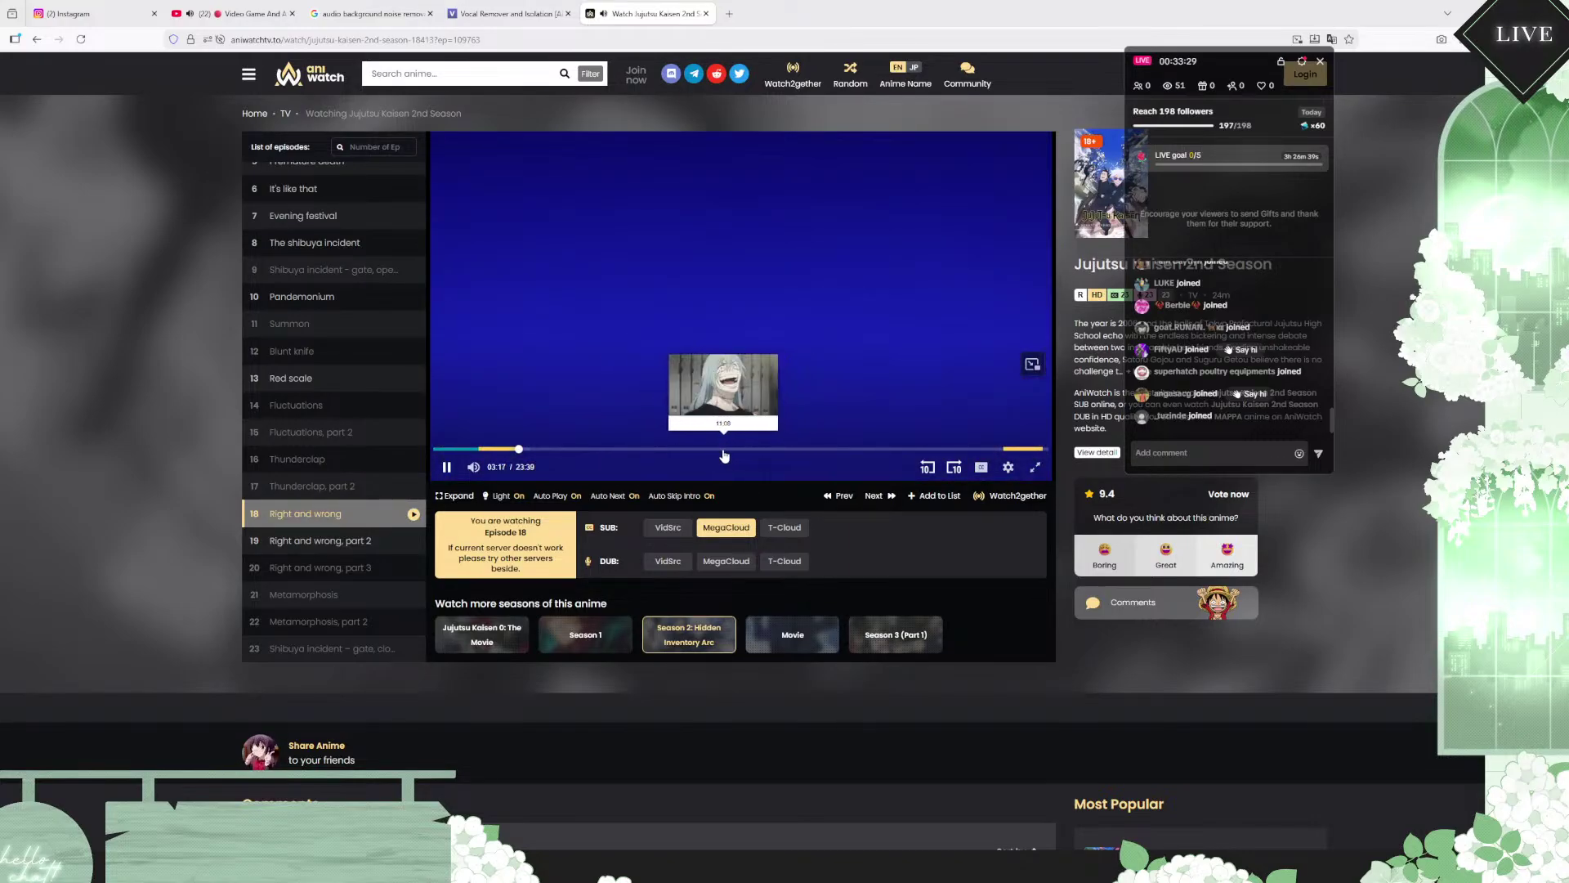
click(717, 450)
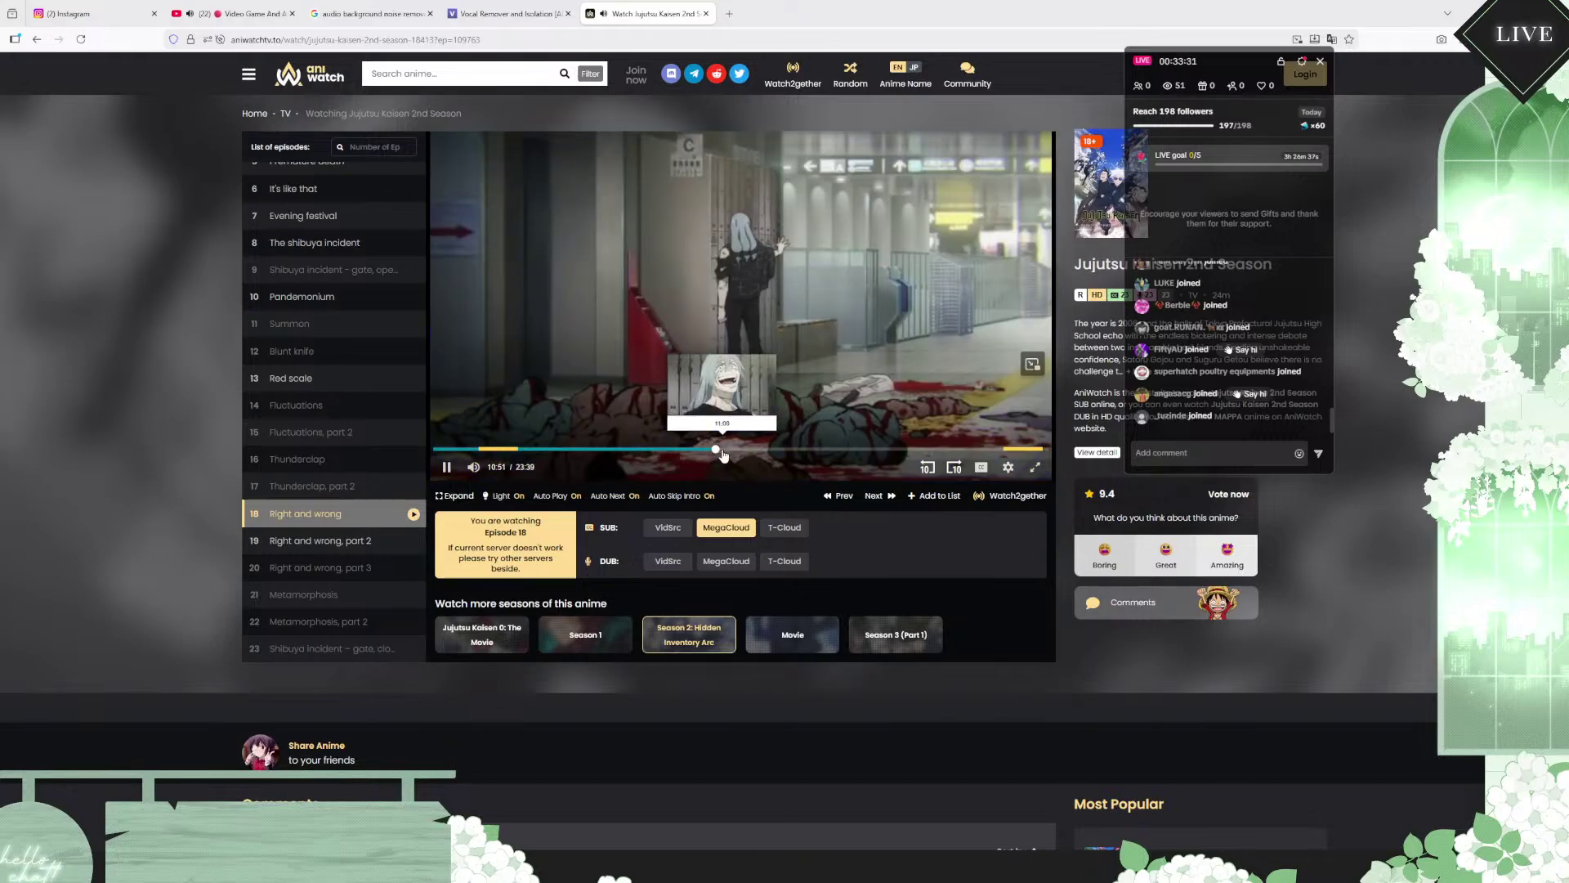
click(728, 449)
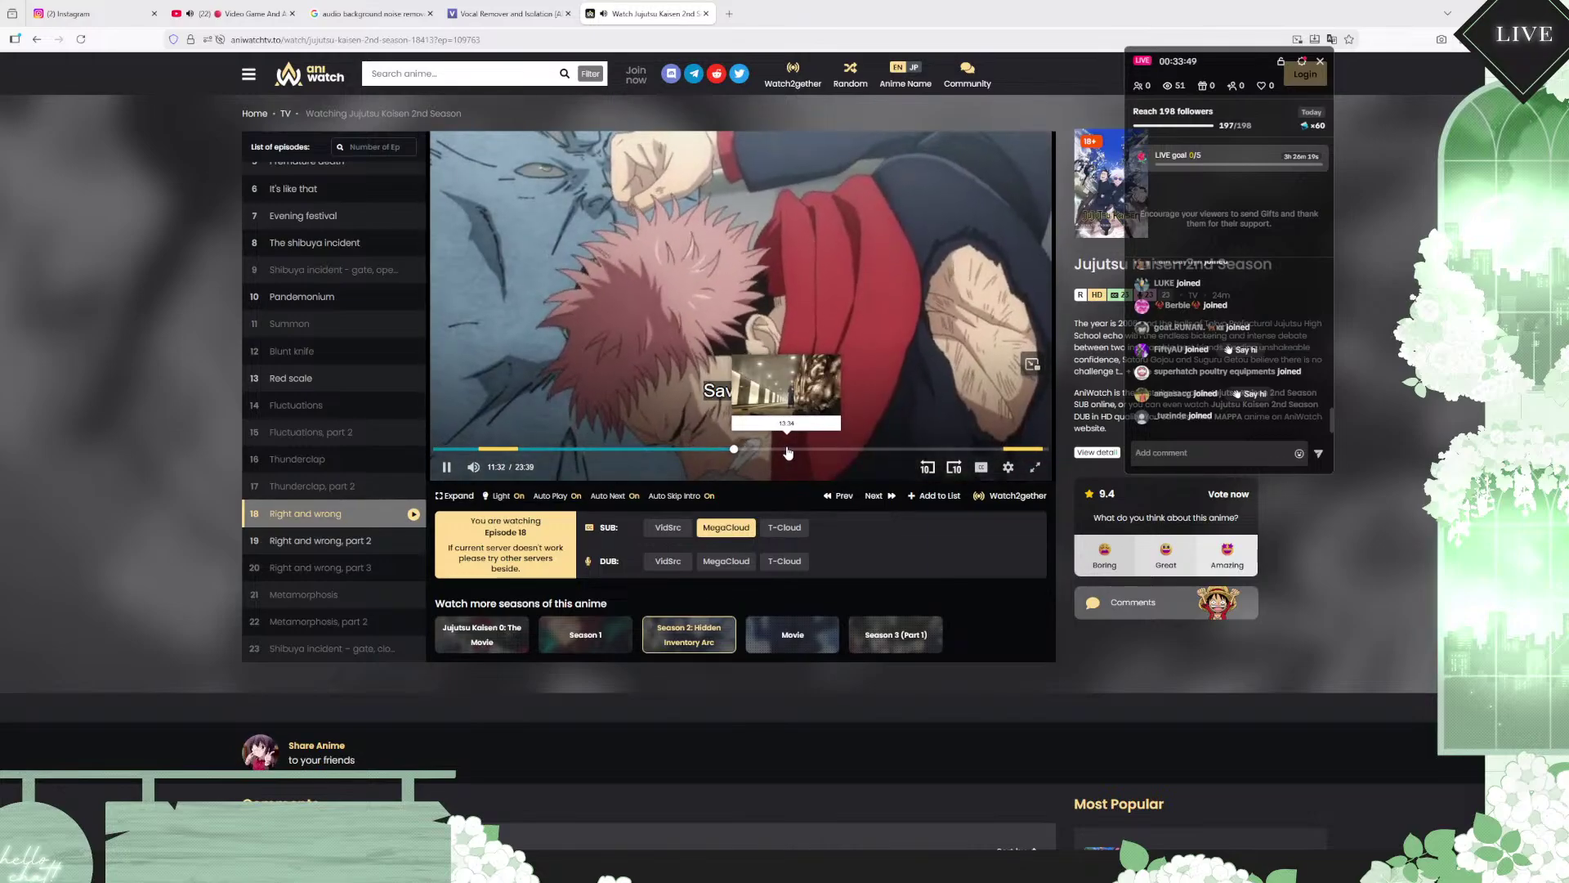
key(space)
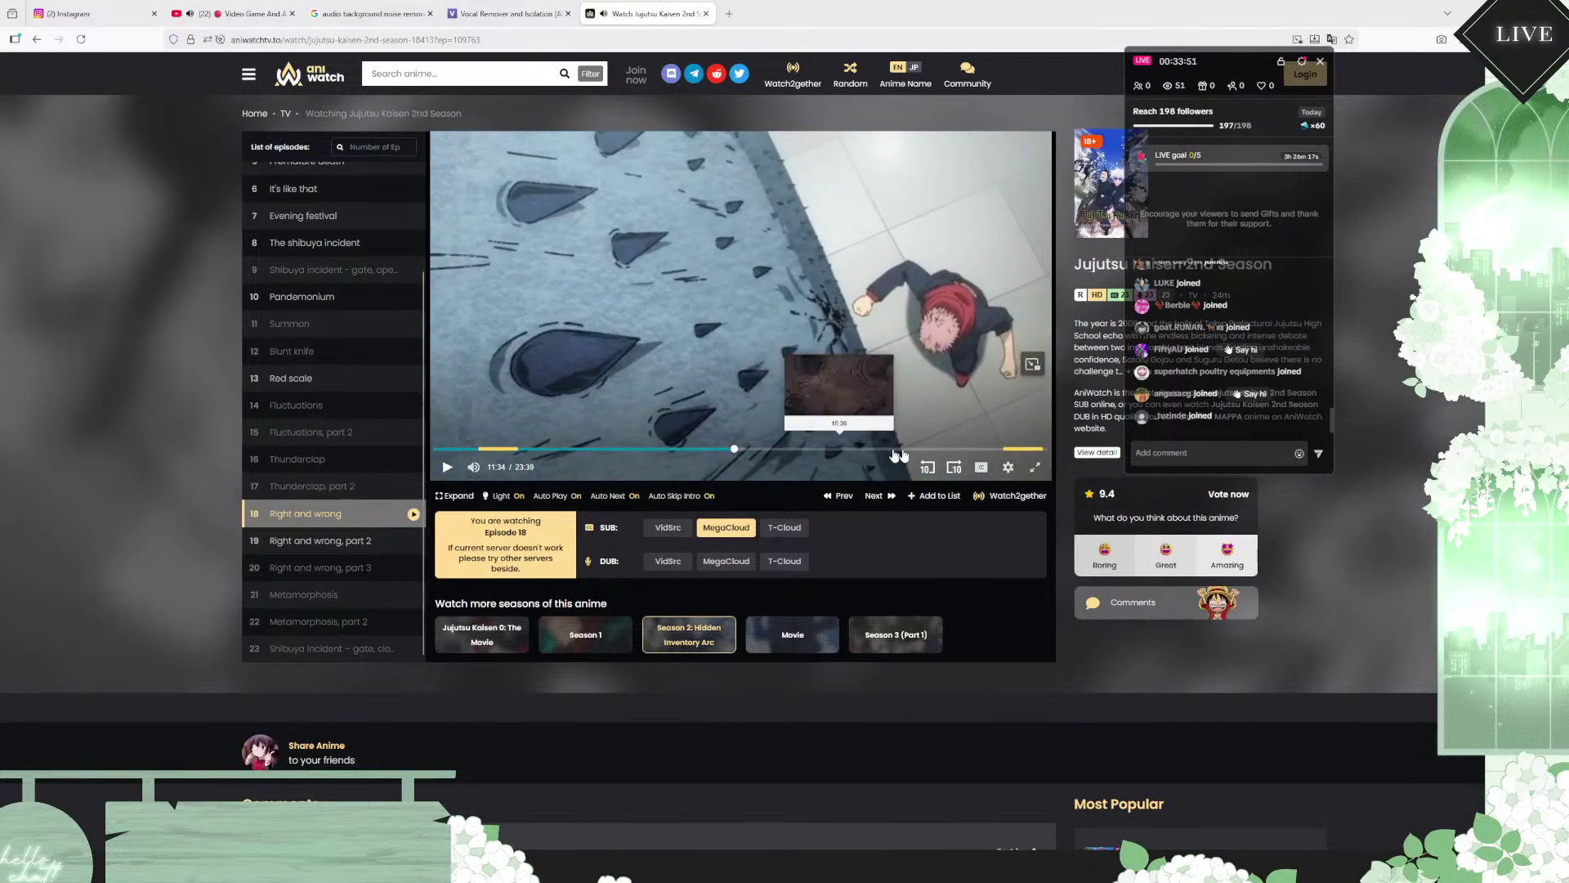
Step: Start a new line below the Sukuna line in the note for the "Save" subtitle from about 11:32
click(1016, 801)
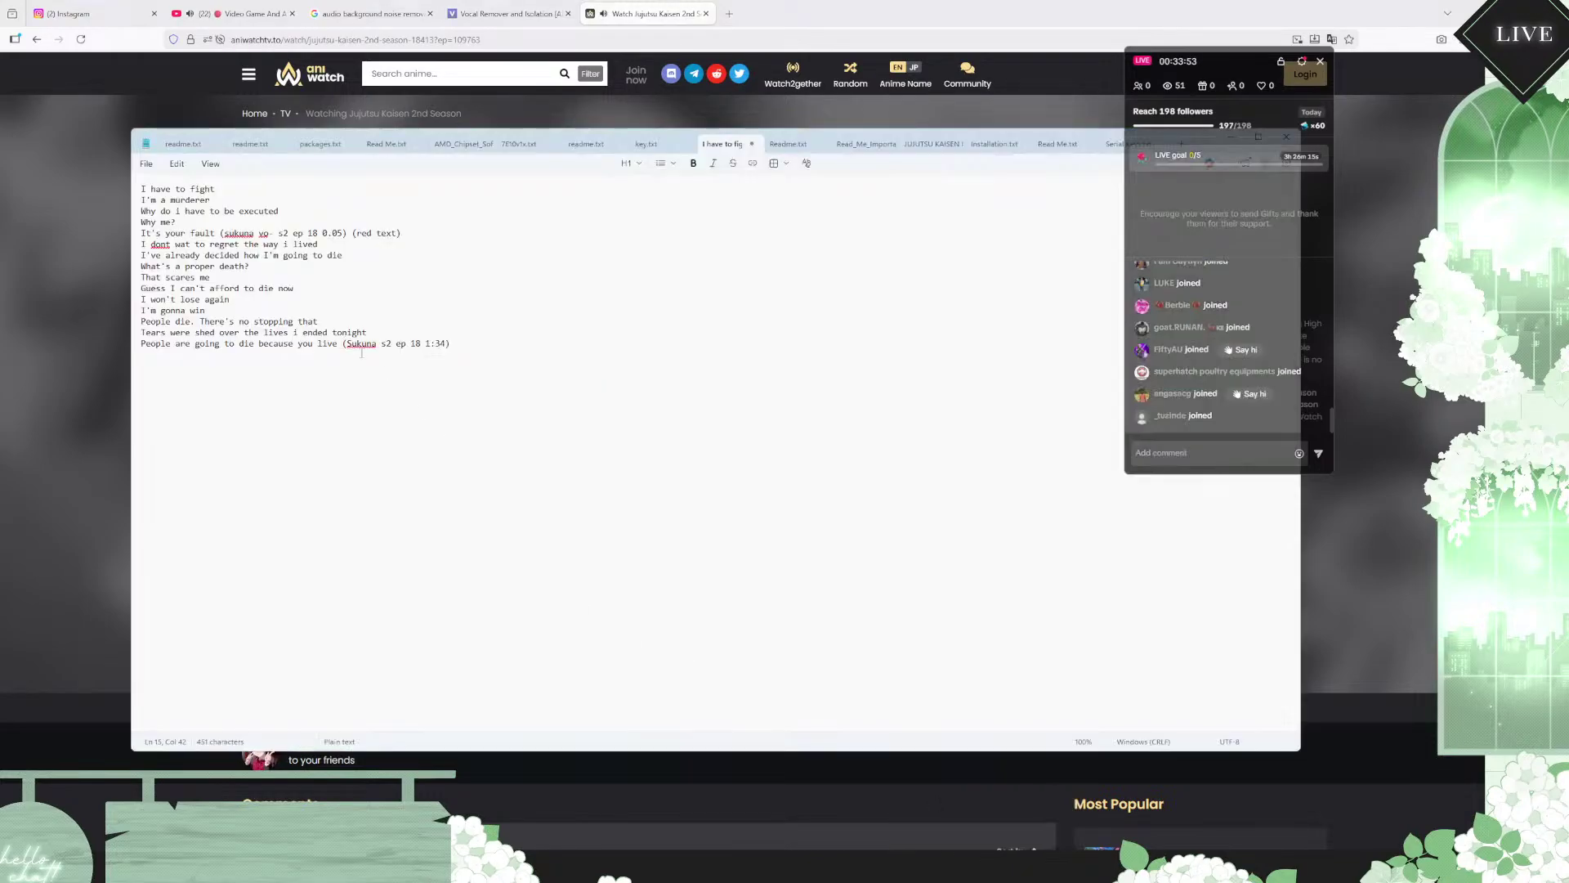
click(456, 344)
key(Return)
text(saave)
key(BackSpace)
Step: Replay the fight scene in episode 18 from shortly before 11:34 on to 11:50 to check its dialogue
click(1411, 716)
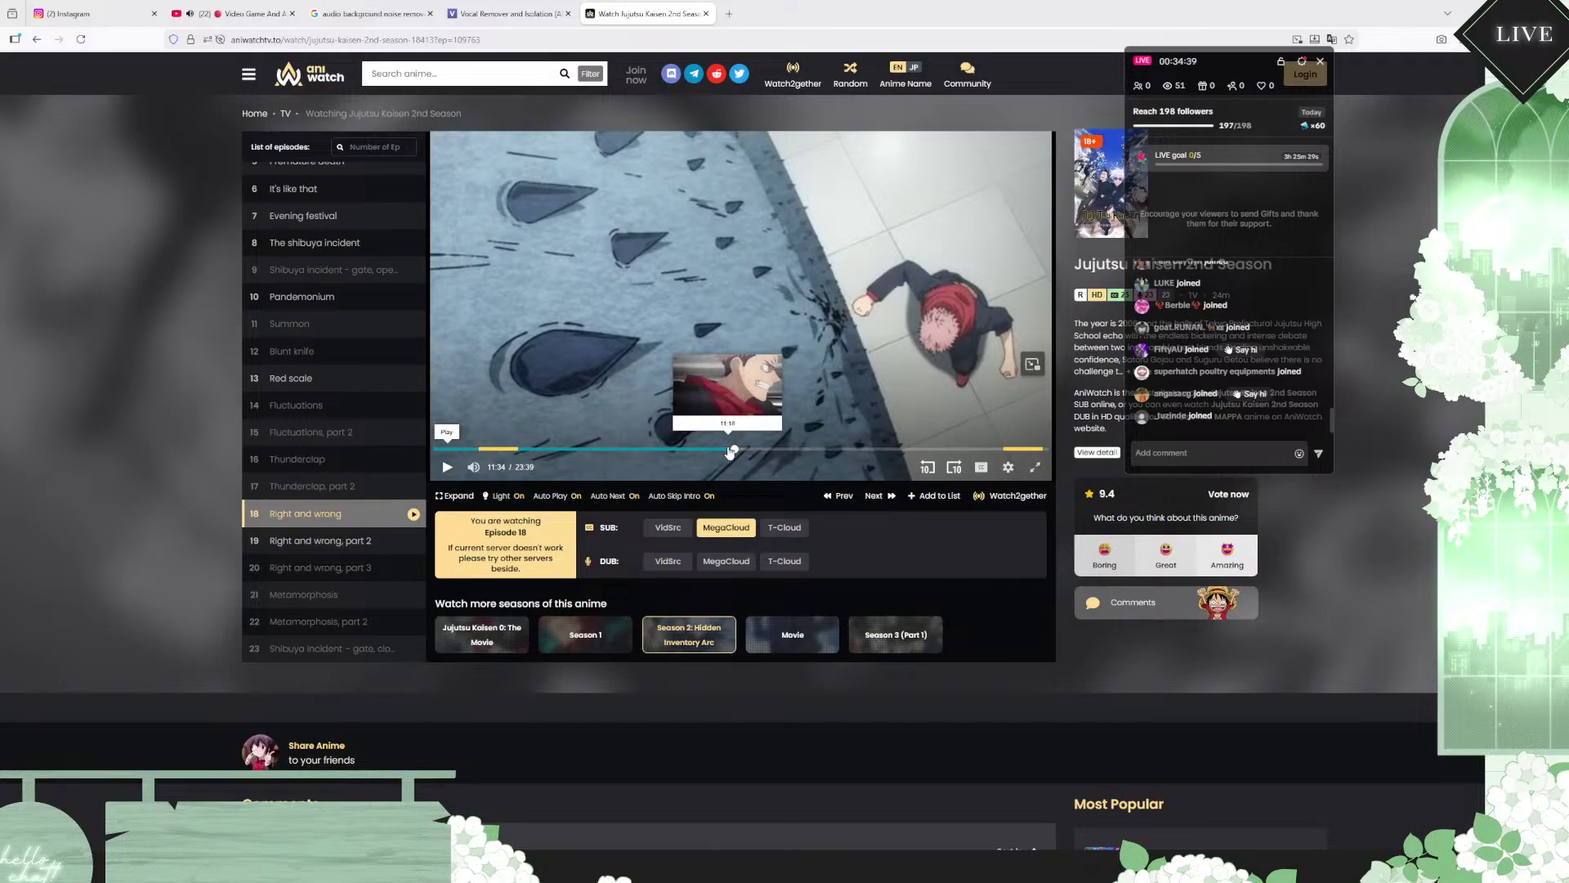
click(730, 451)
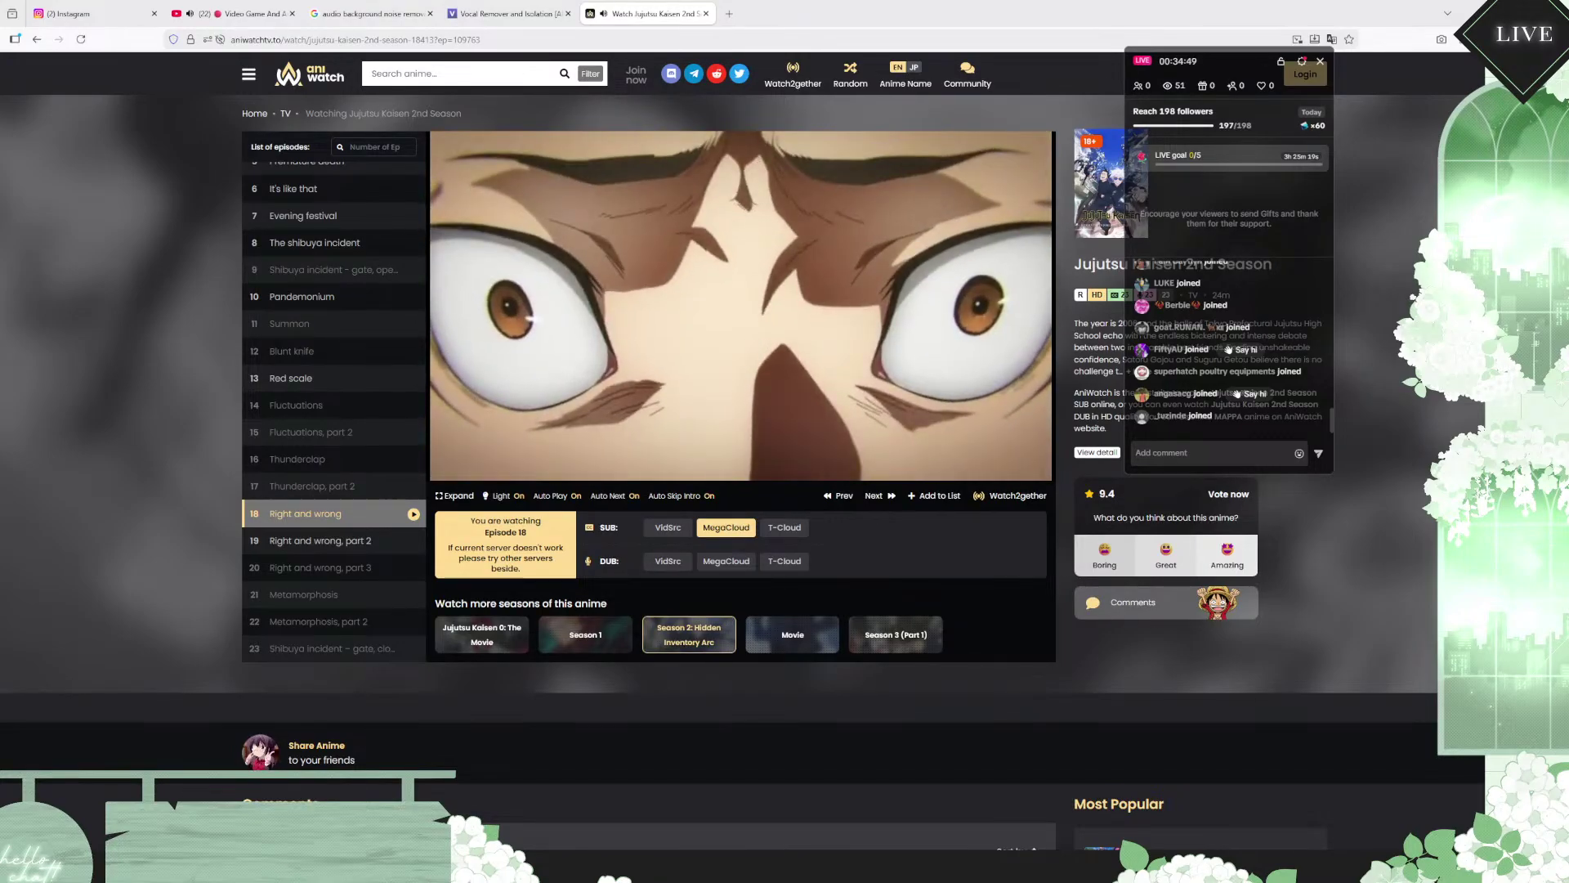
click(767, 418)
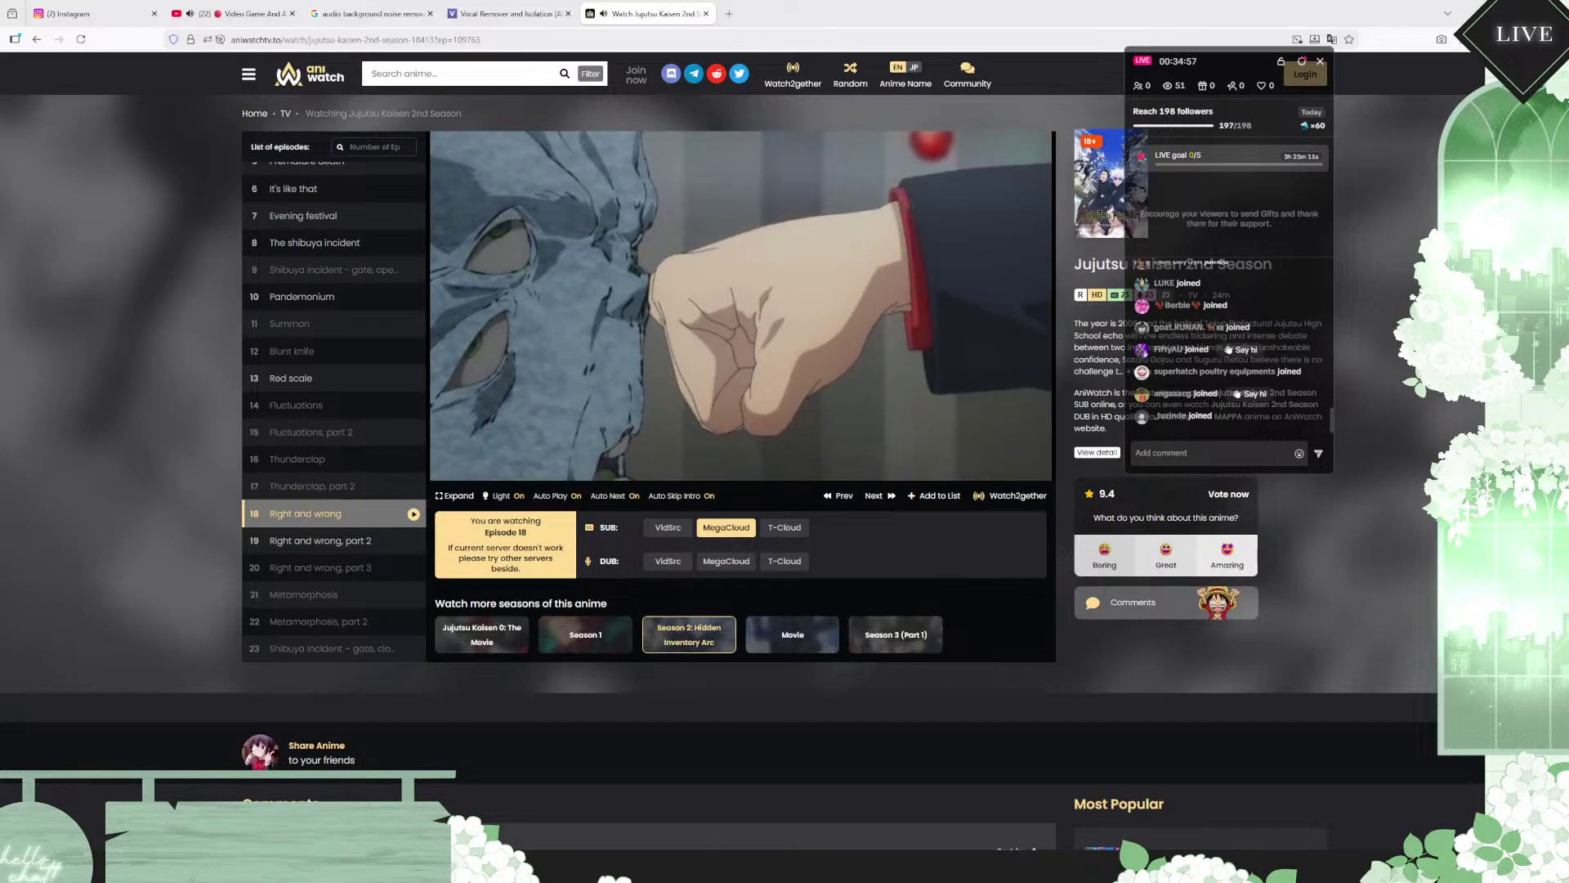
mouse_move(762, 446)
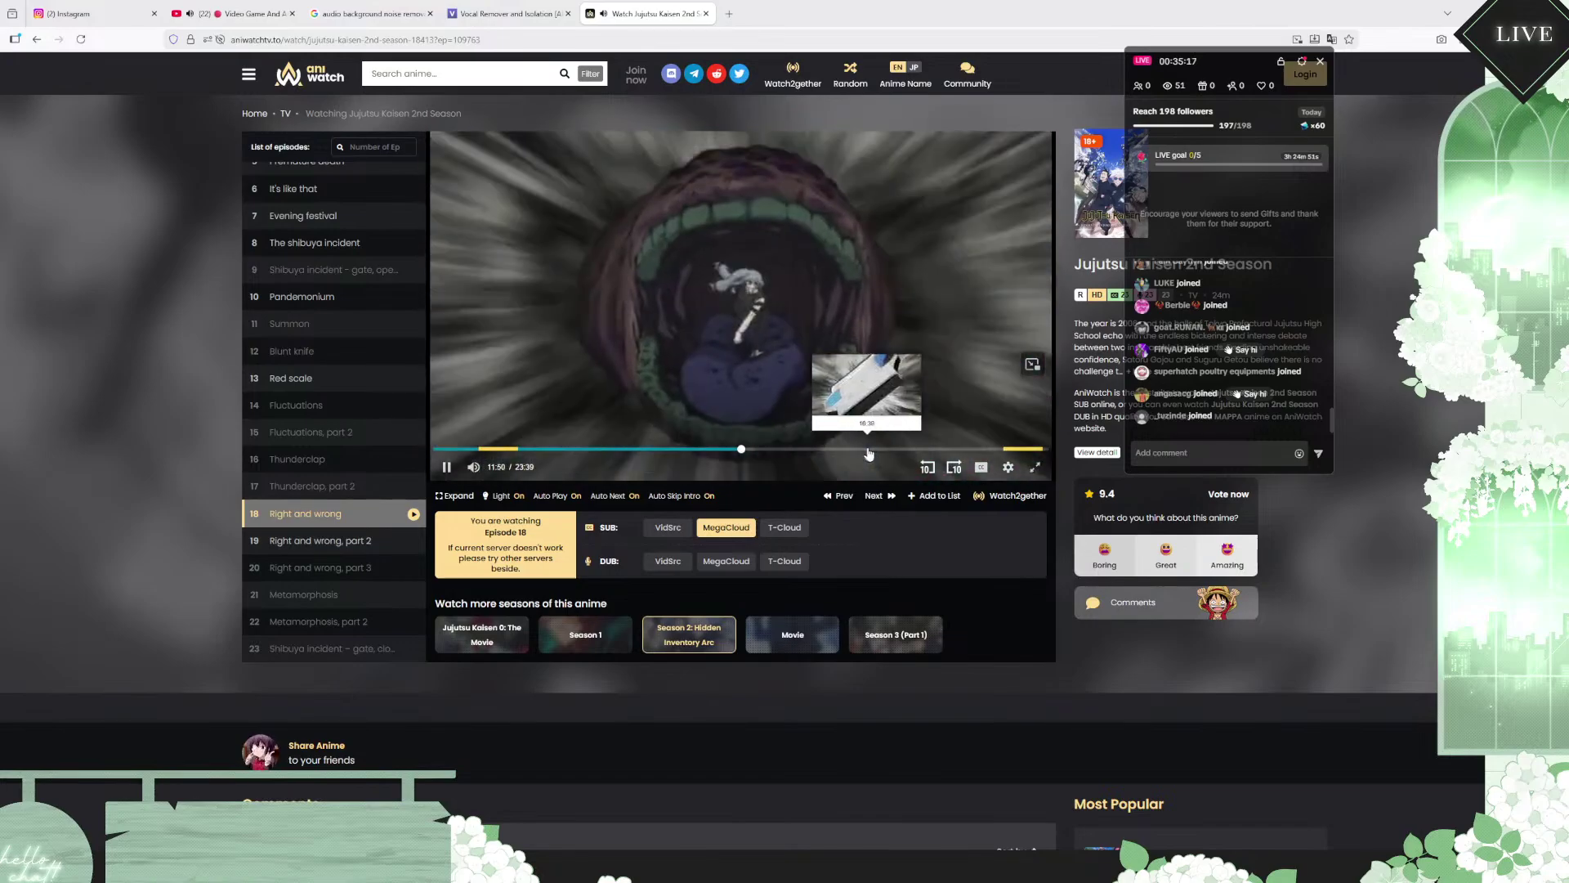
Step: Skip ahead in episode 18 to about 16:56, and move on through episode 19 to episode 20, "Right and wrong, part 3"
click(873, 449)
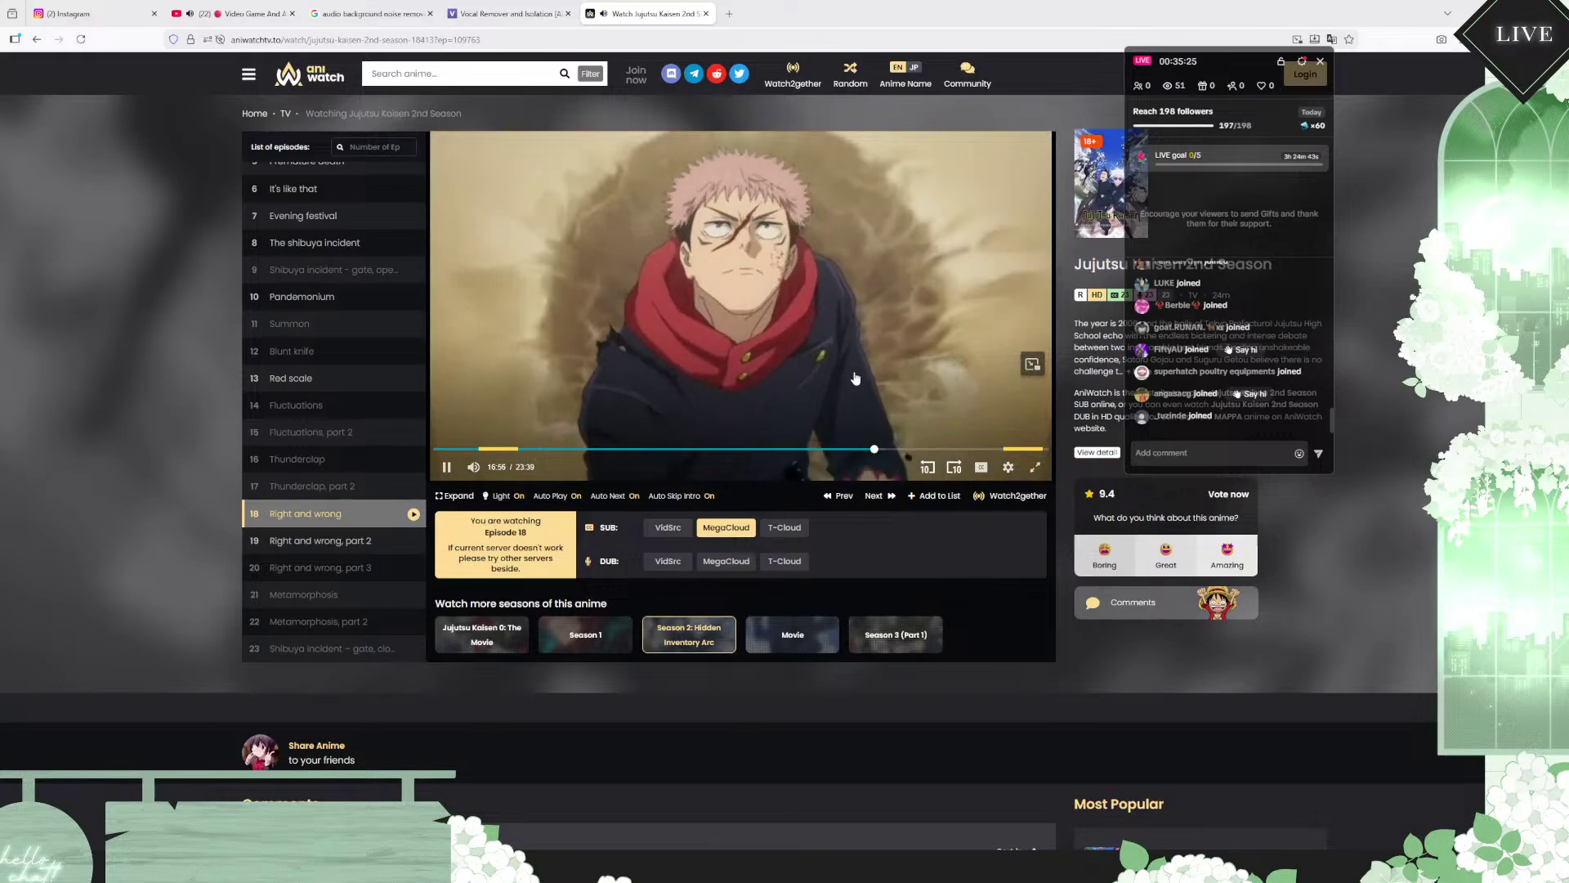
click(799, 386)
click(339, 541)
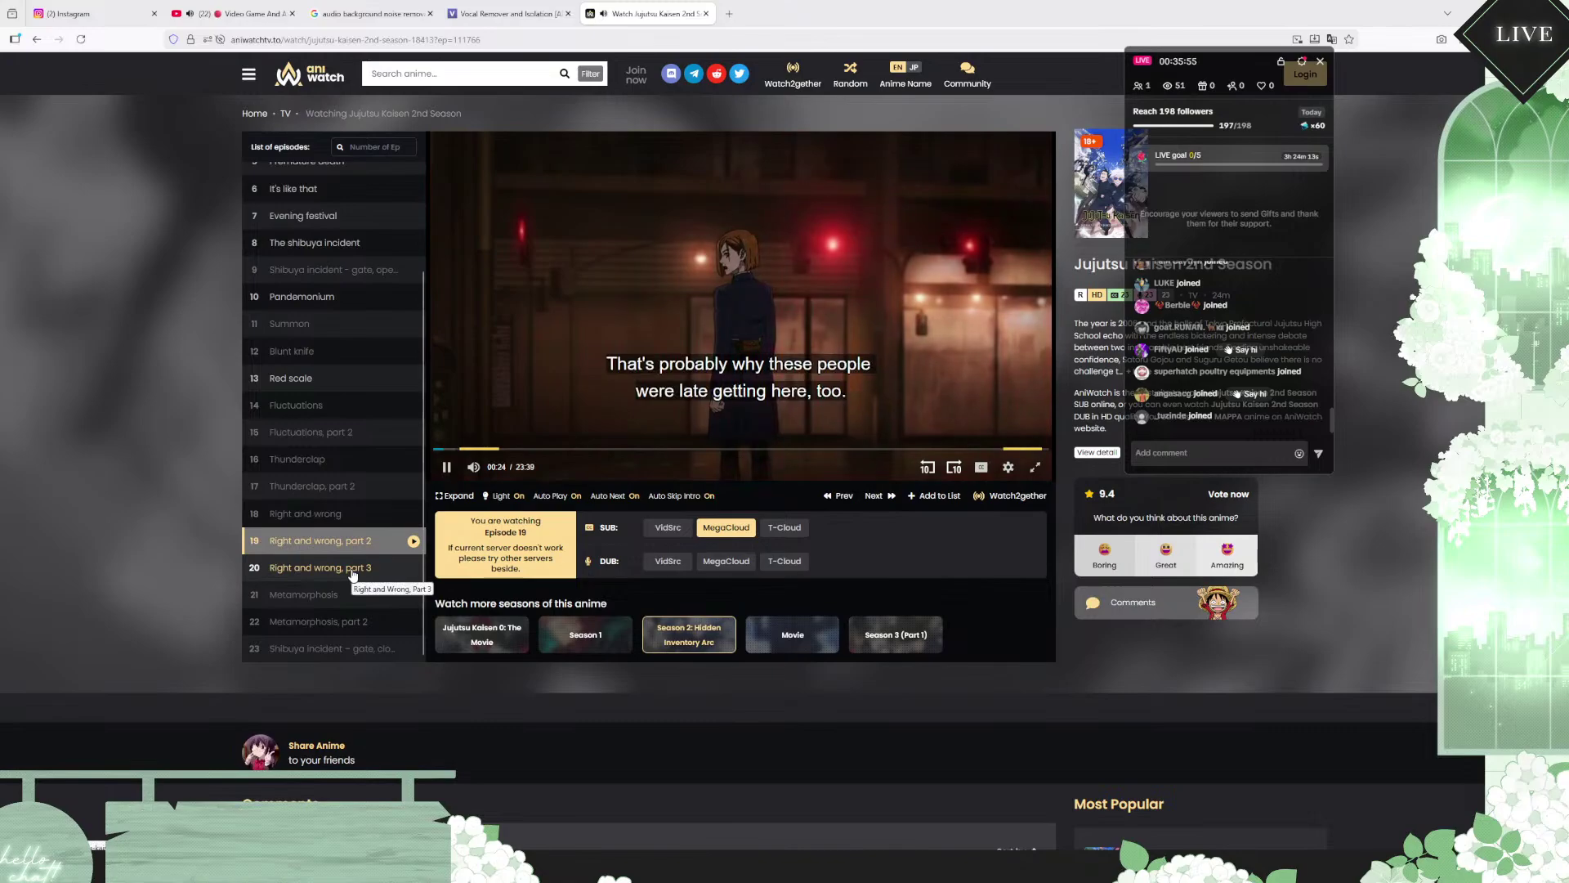
click(352, 569)
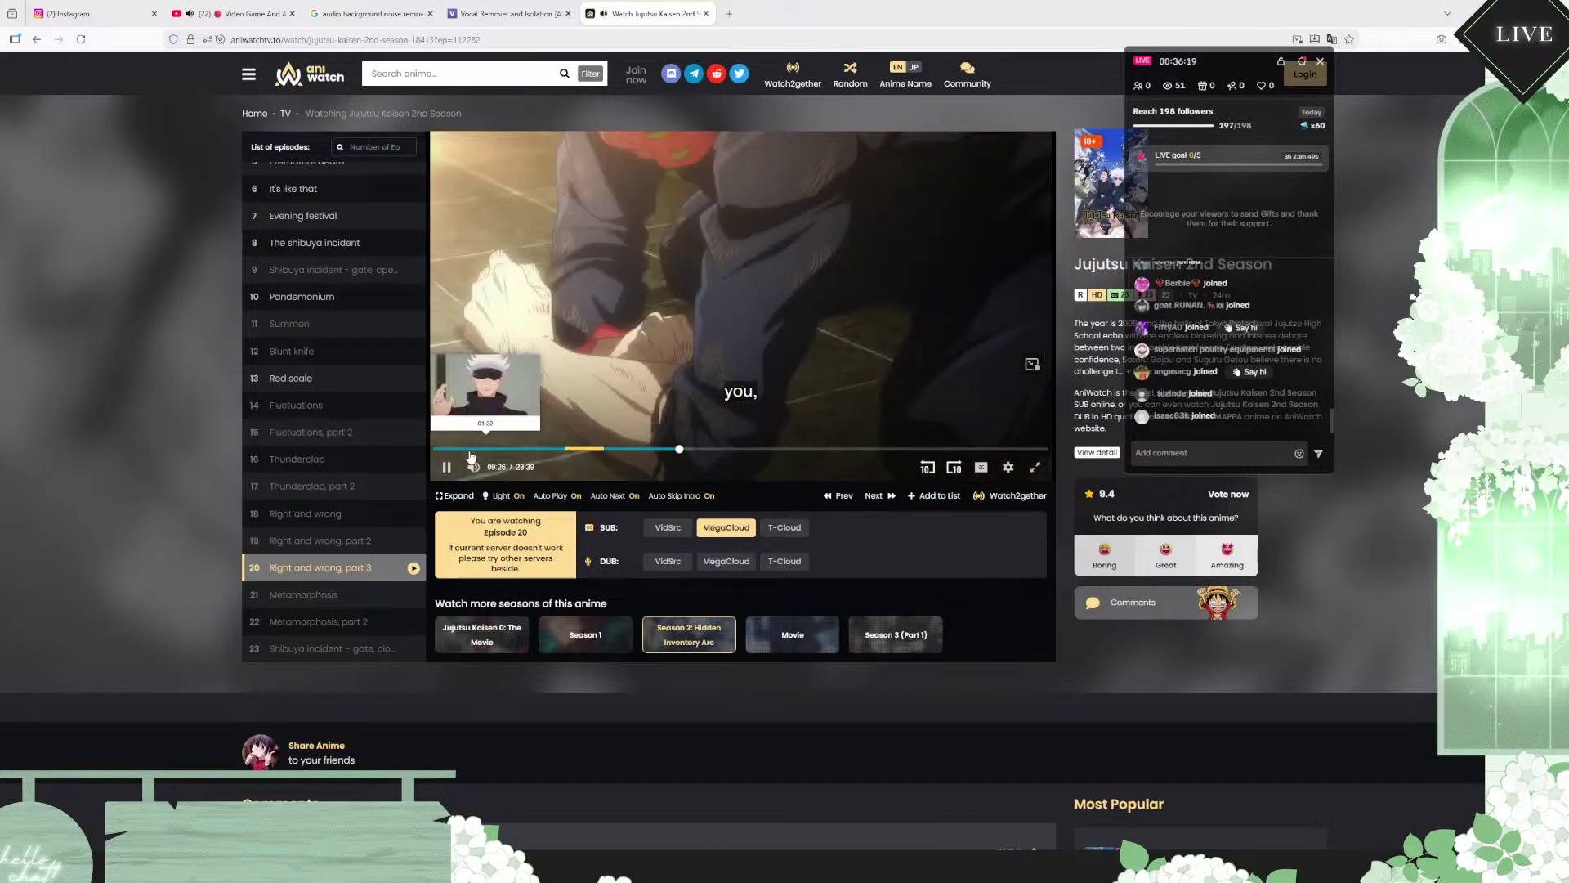
Step: Rewind episode 20 to about 2:07 and pause it at 2:18
click(482, 450)
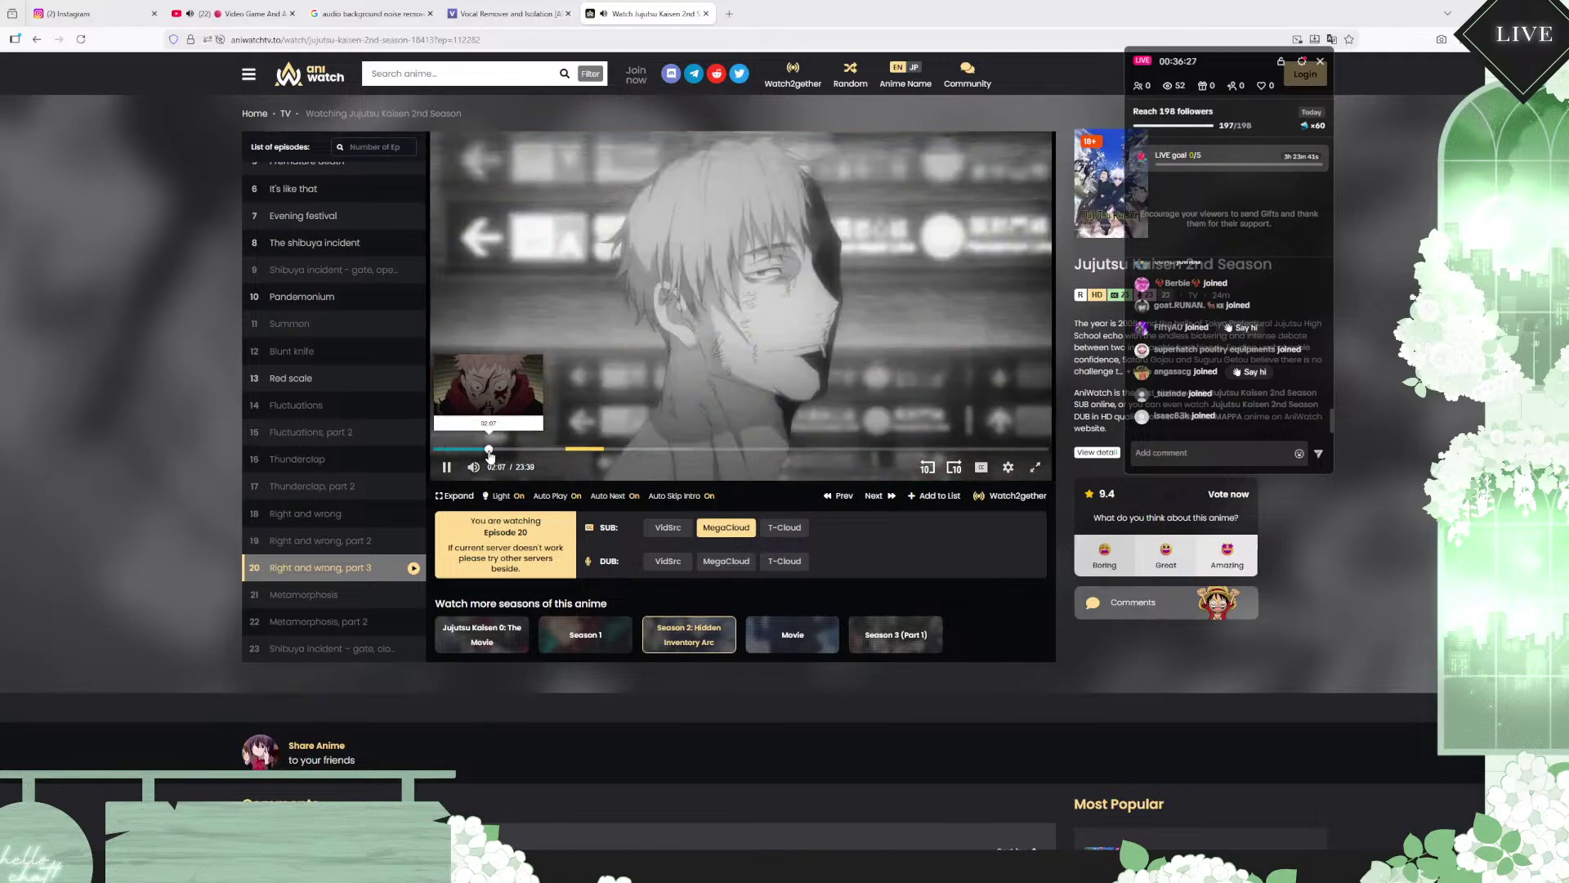
click(490, 451)
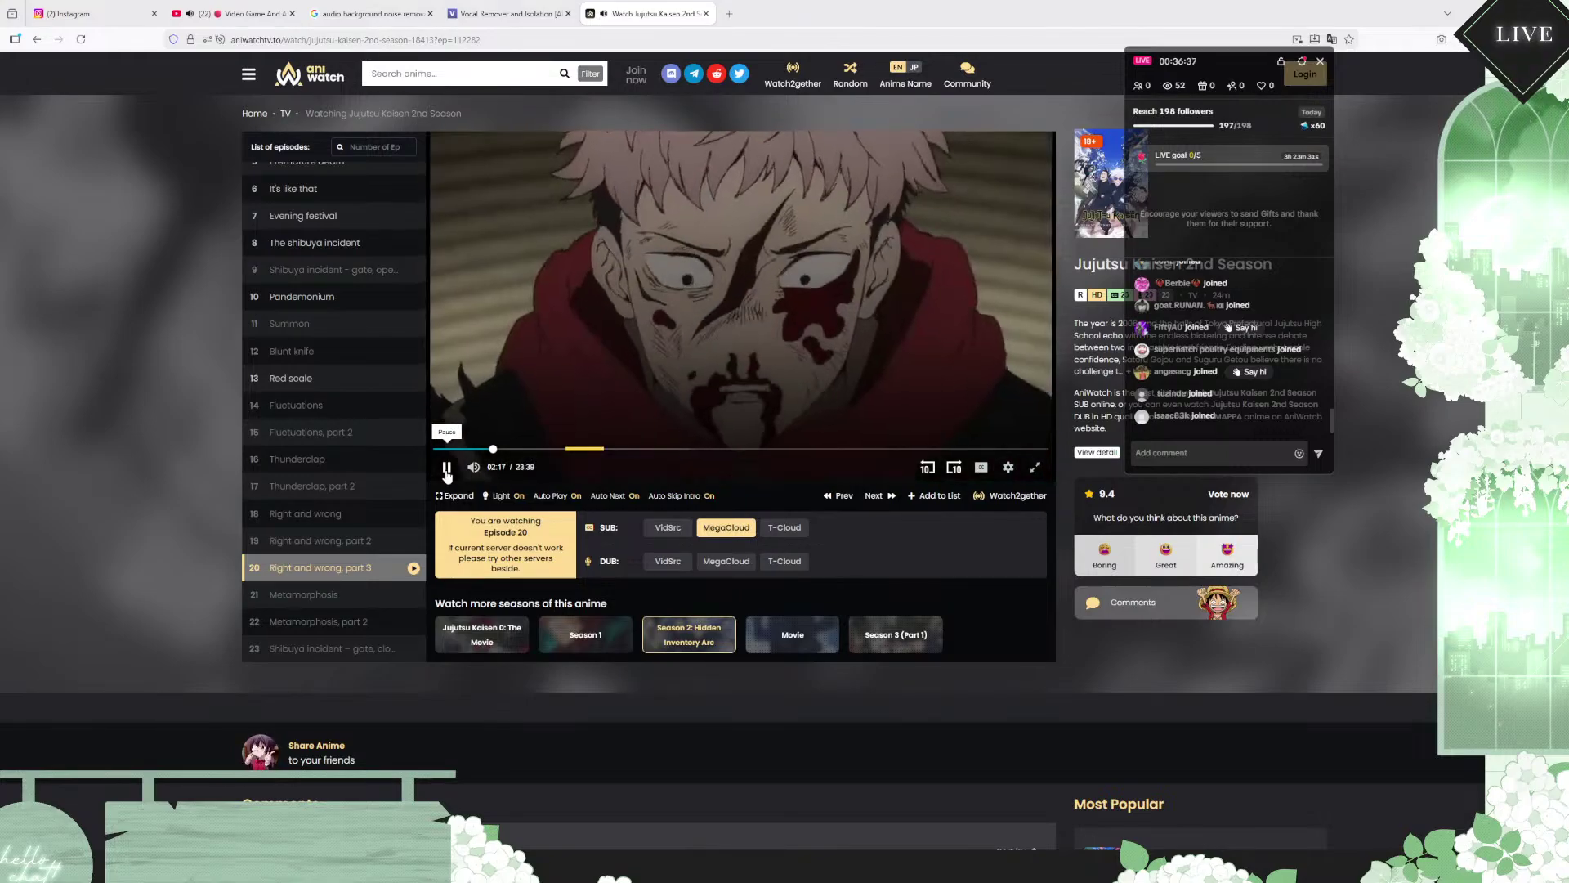
click(447, 469)
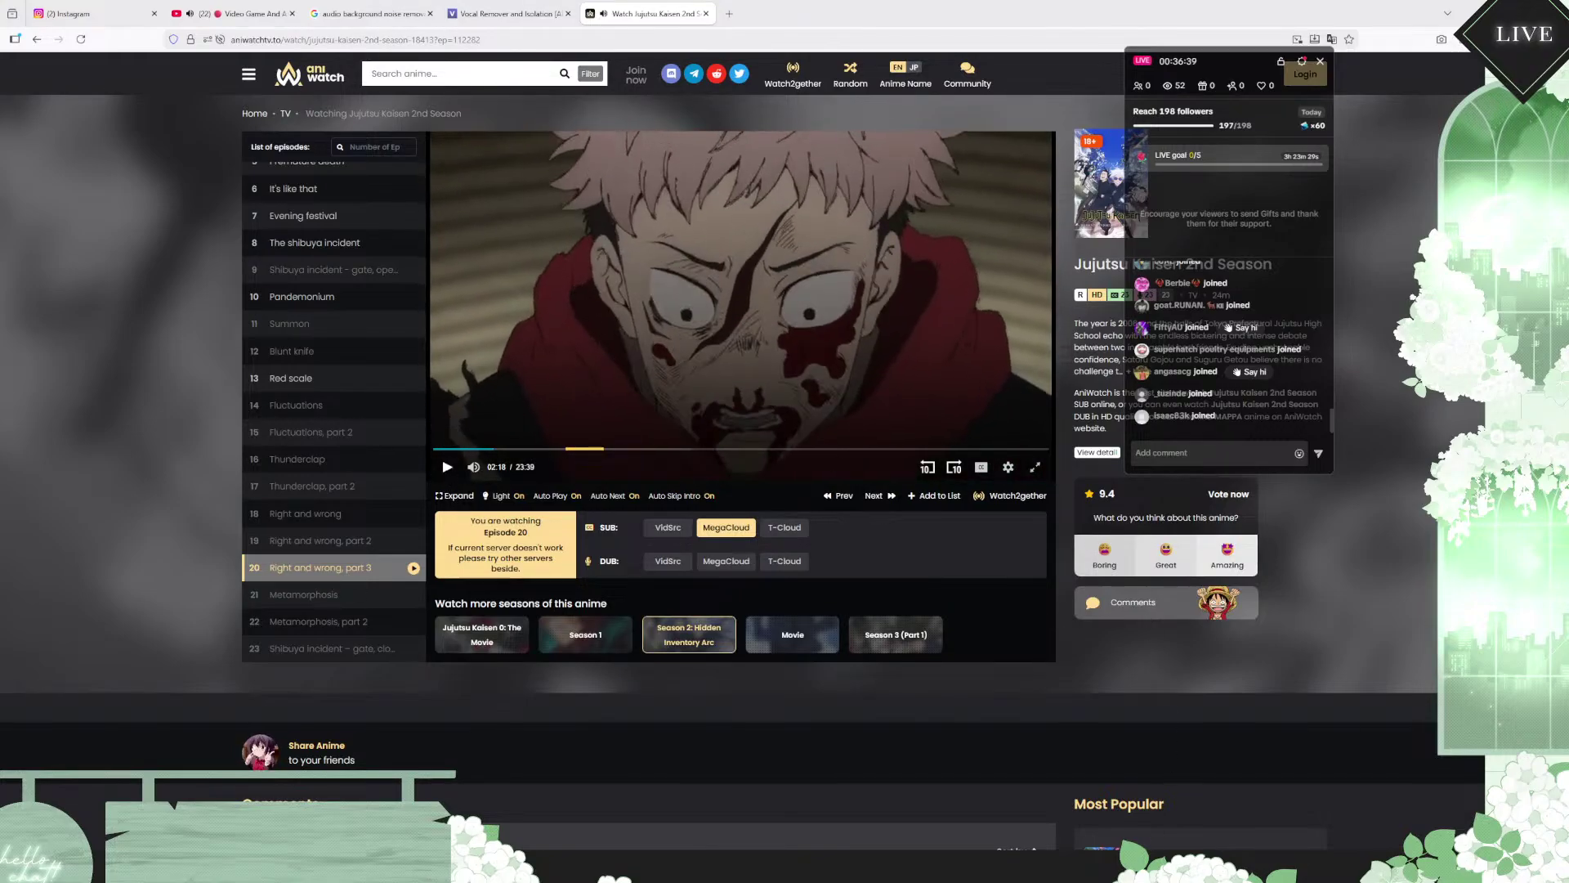
Step: Add the line "go back to s2 2:18" under the "ep 20" note in Notepad and return to the browser
click(1016, 879)
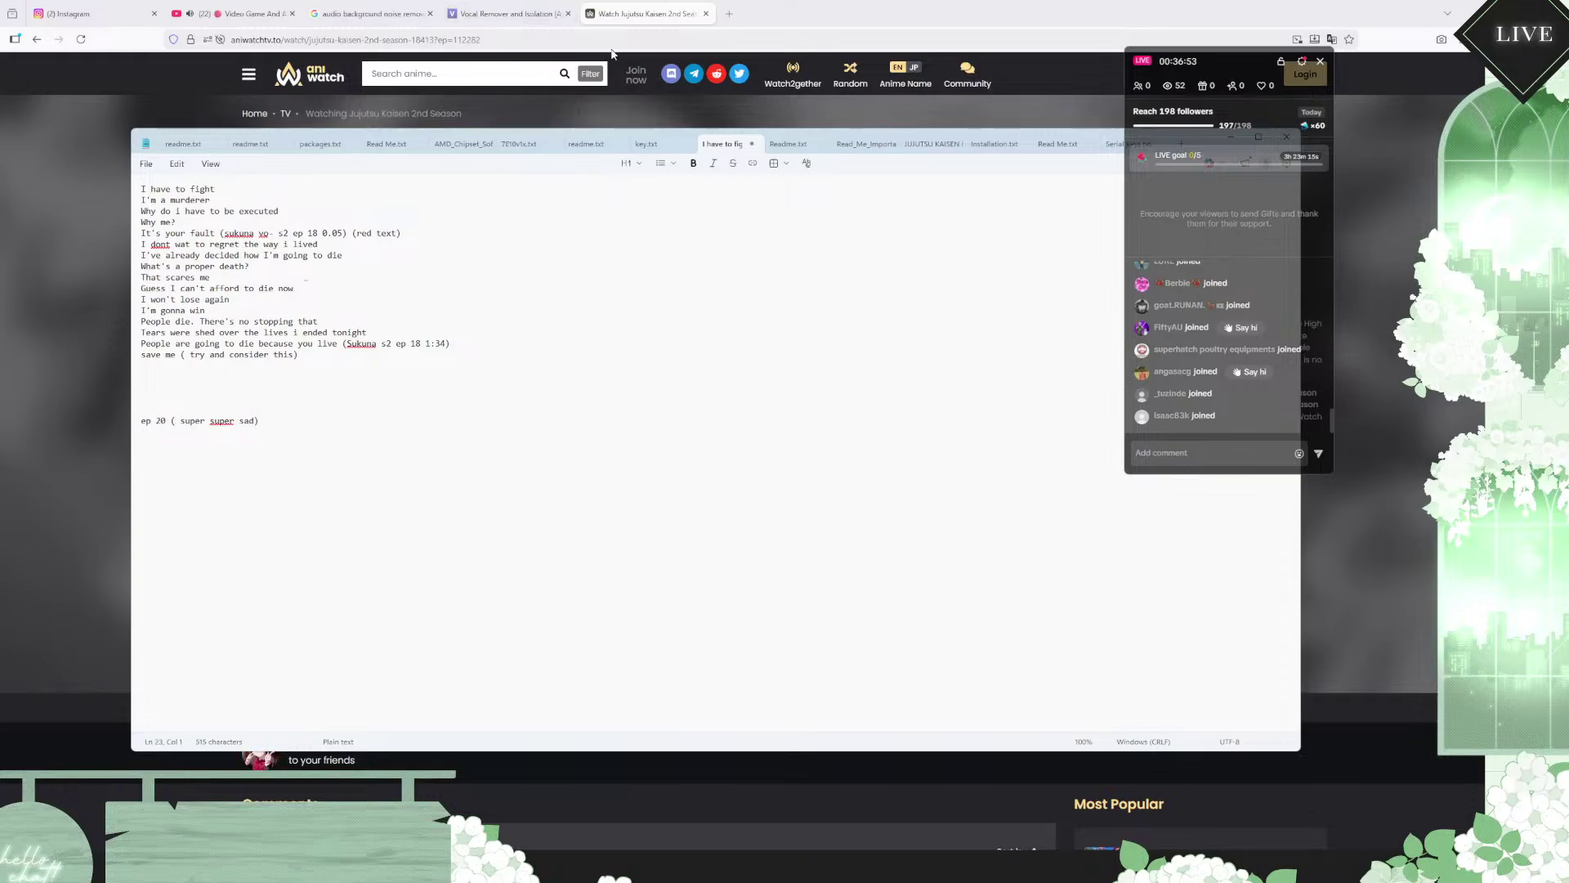
click(971, 9)
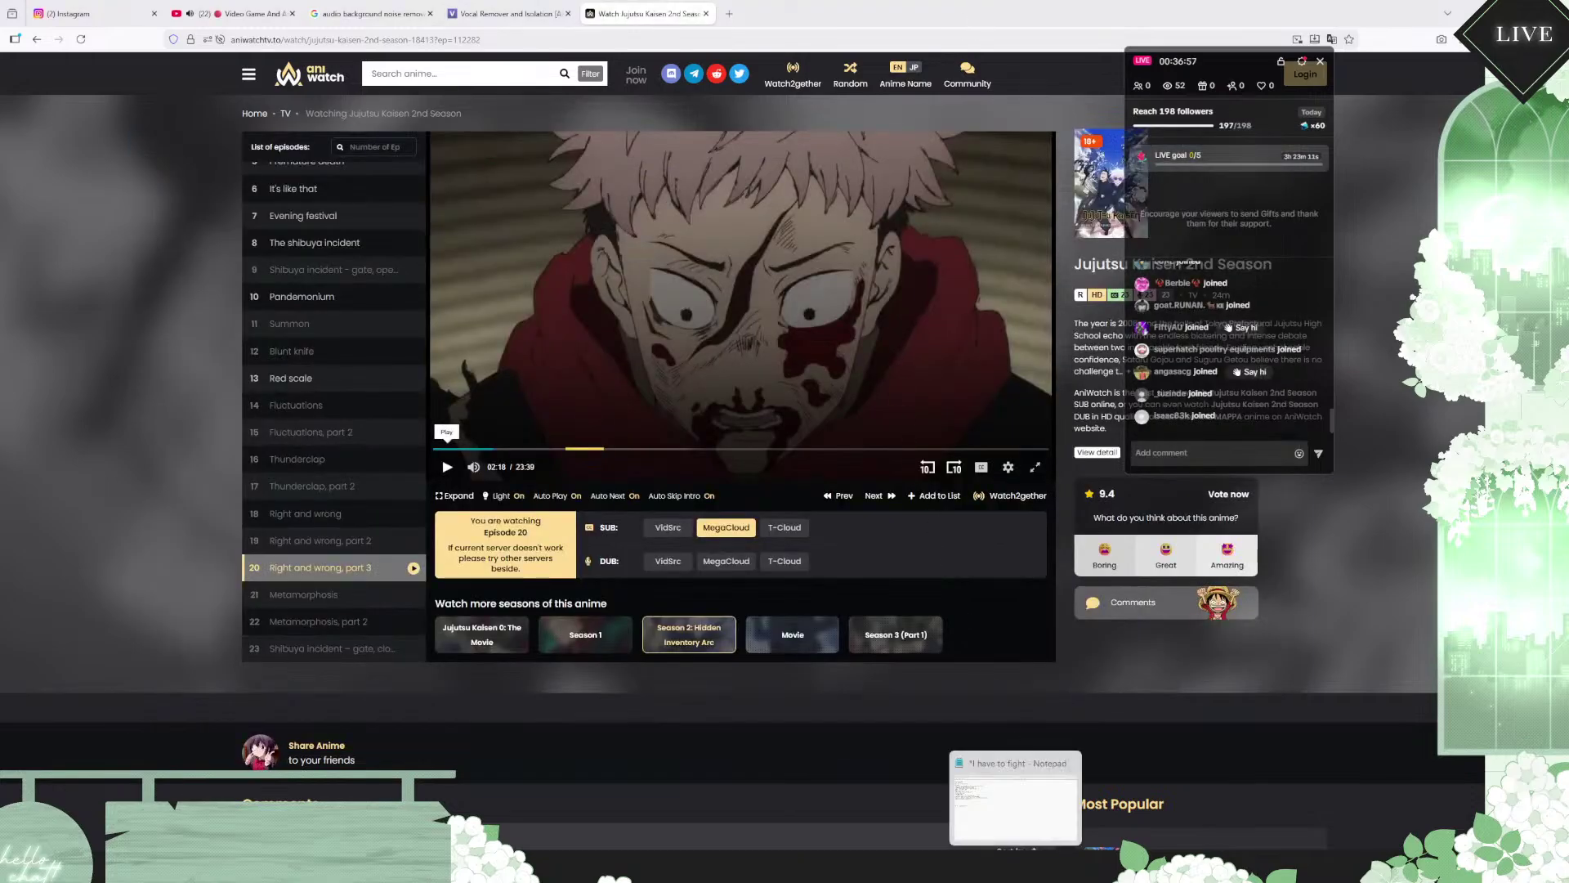
click(1016, 797)
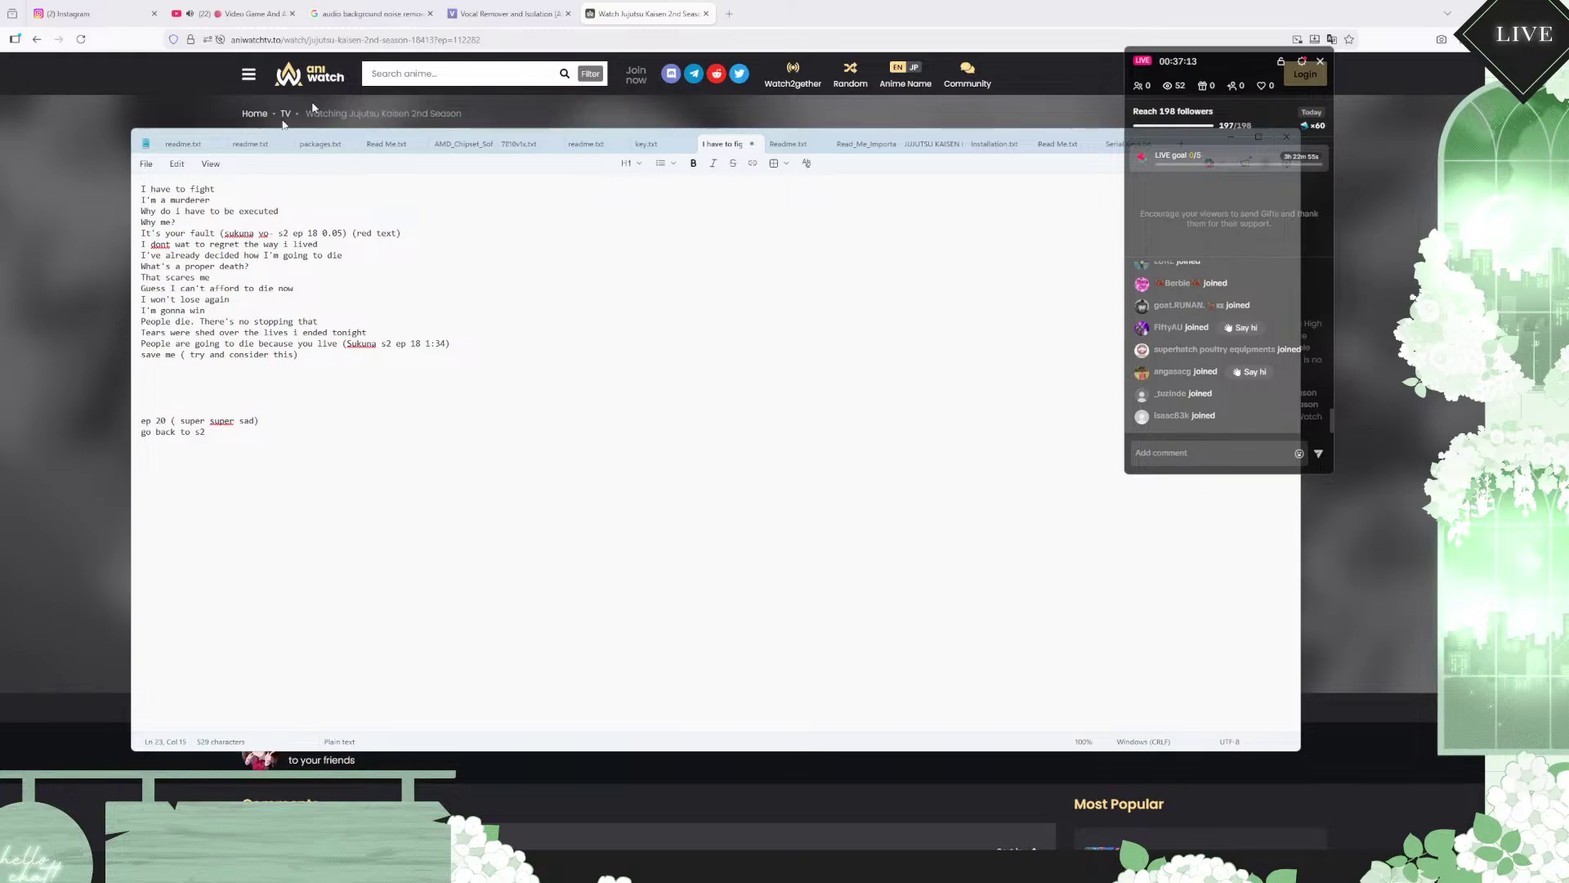
click(87, 767)
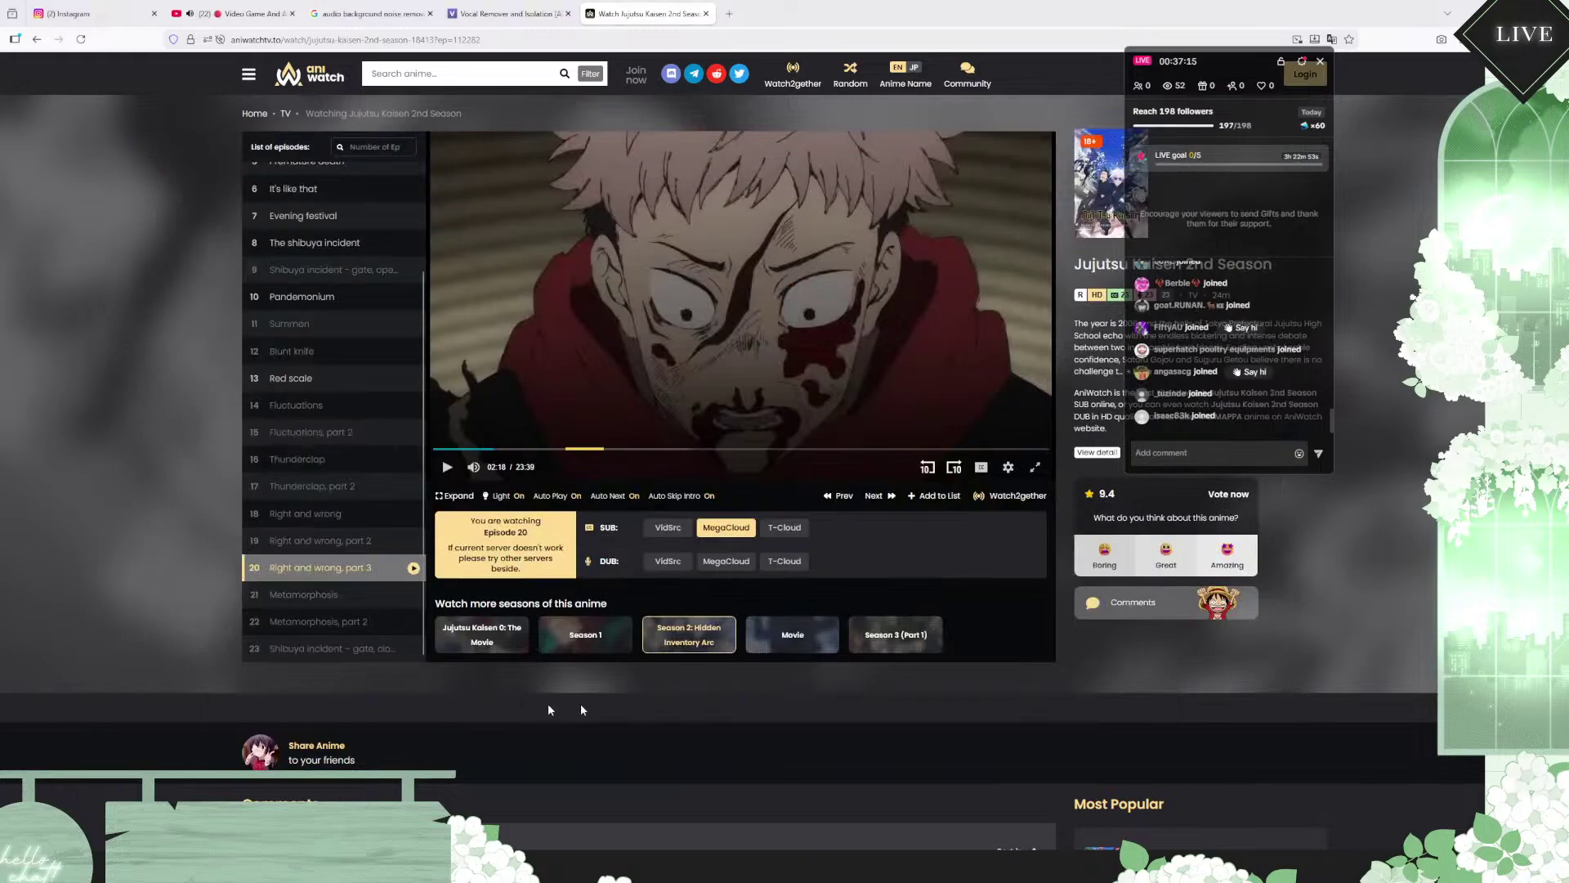
click(976, 819)
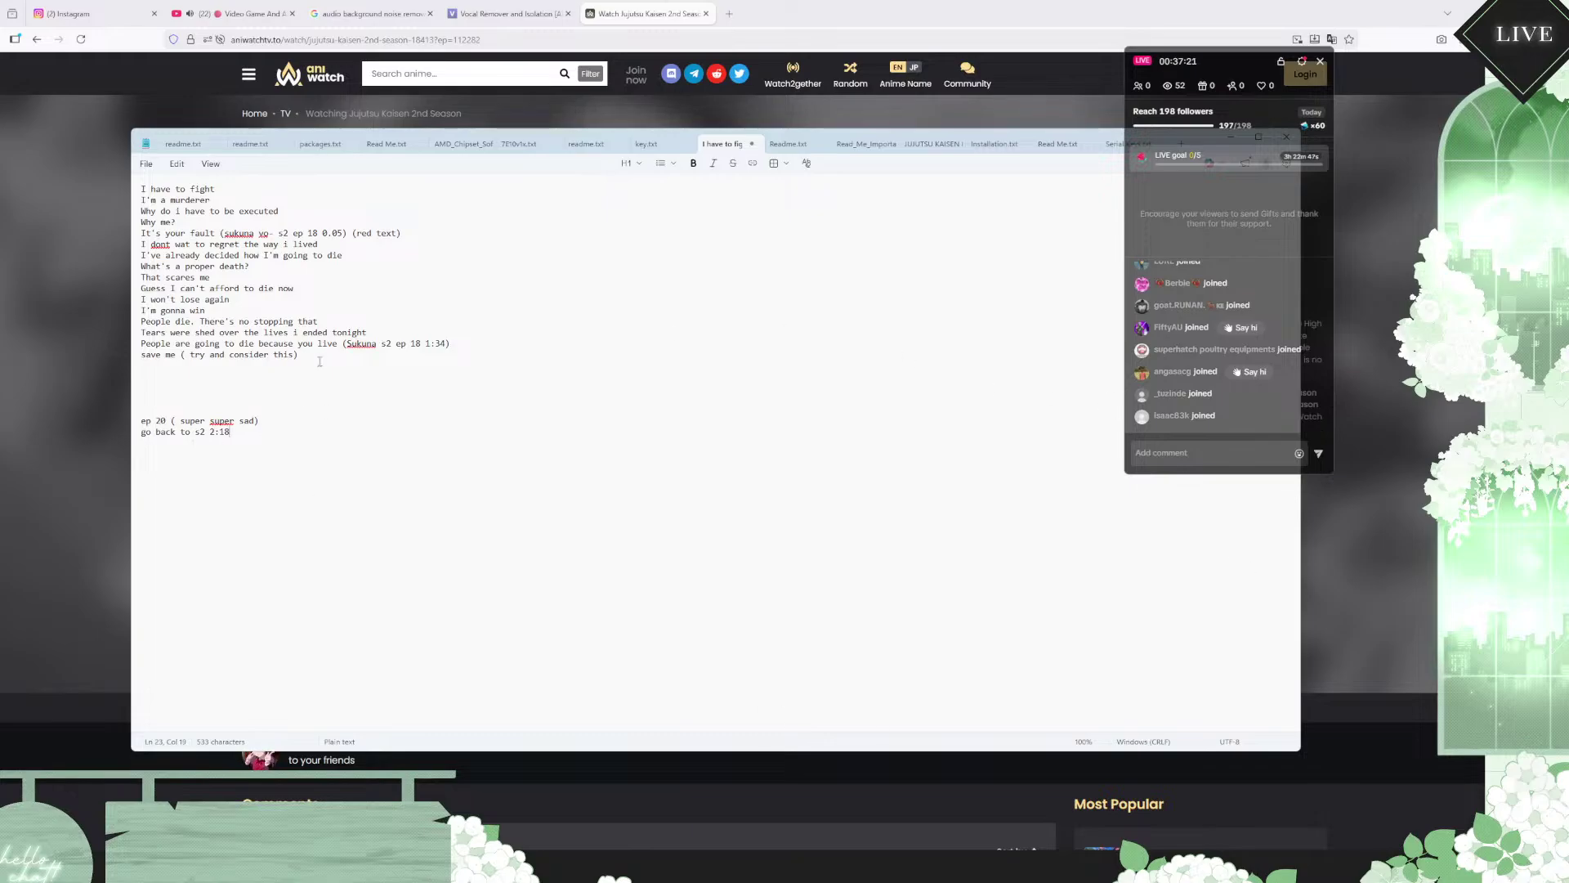
click(1324, 834)
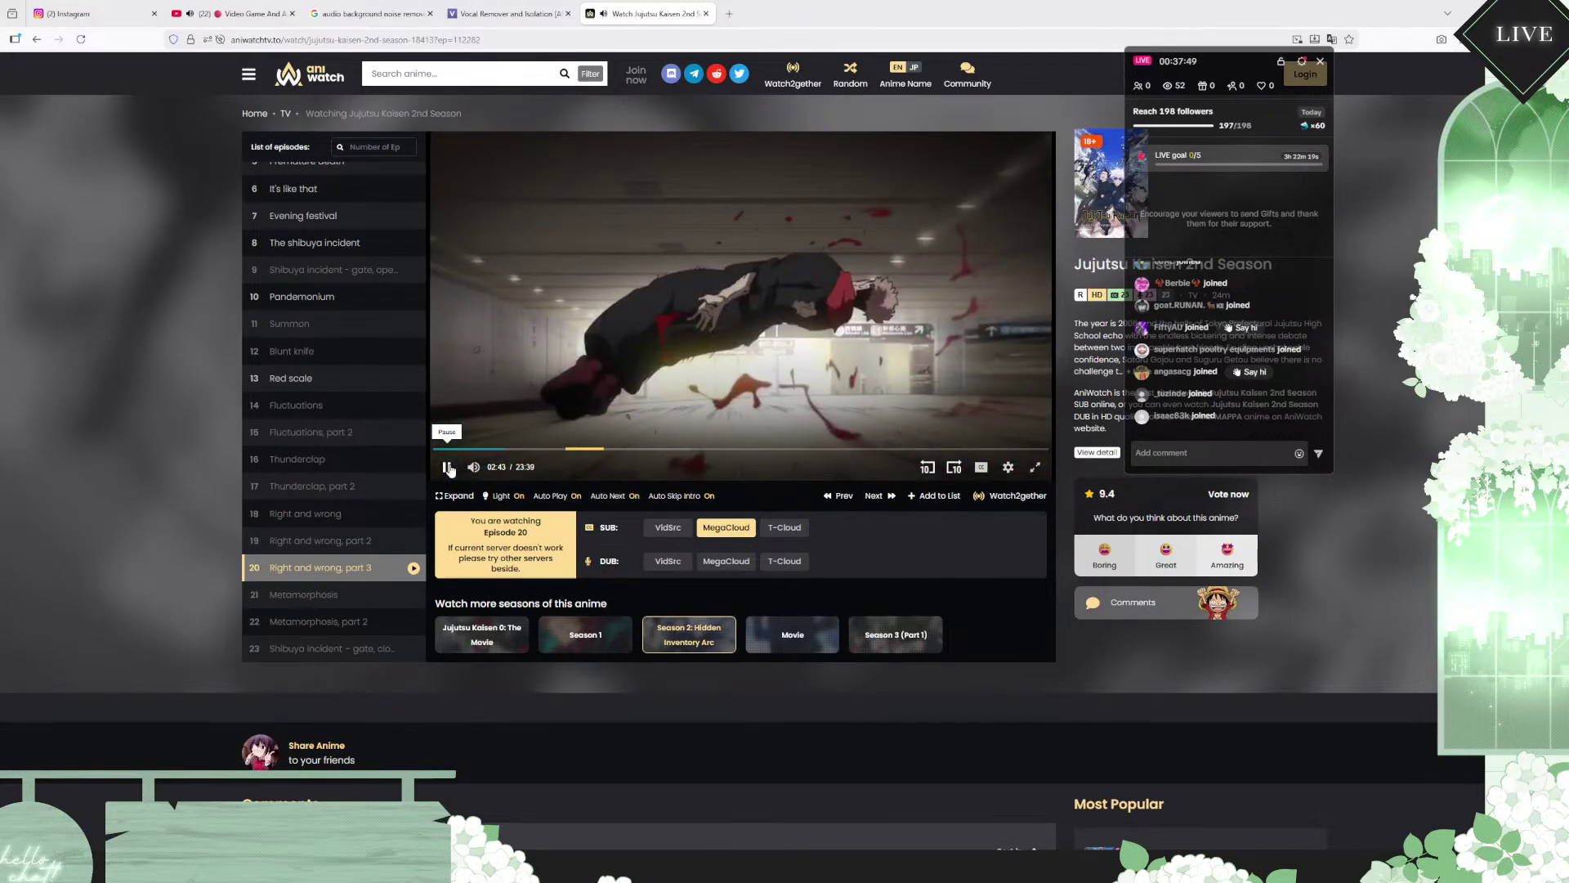
Step: Skim episode 20 for usable scenes from about 2:58 onward, and pause at about 8:01
click(510, 450)
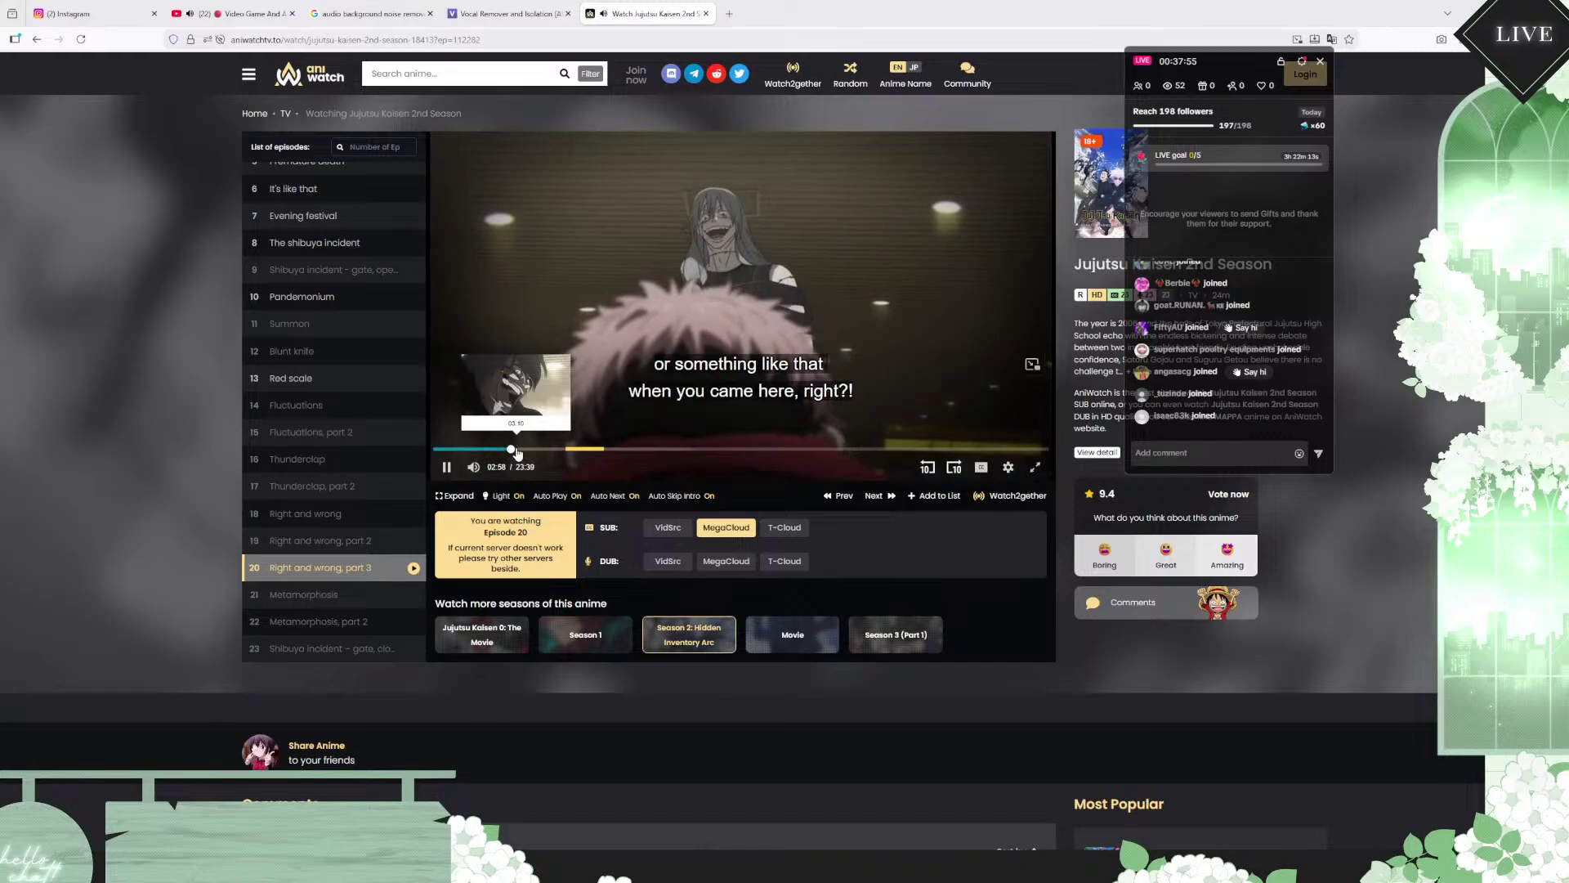
click(519, 450)
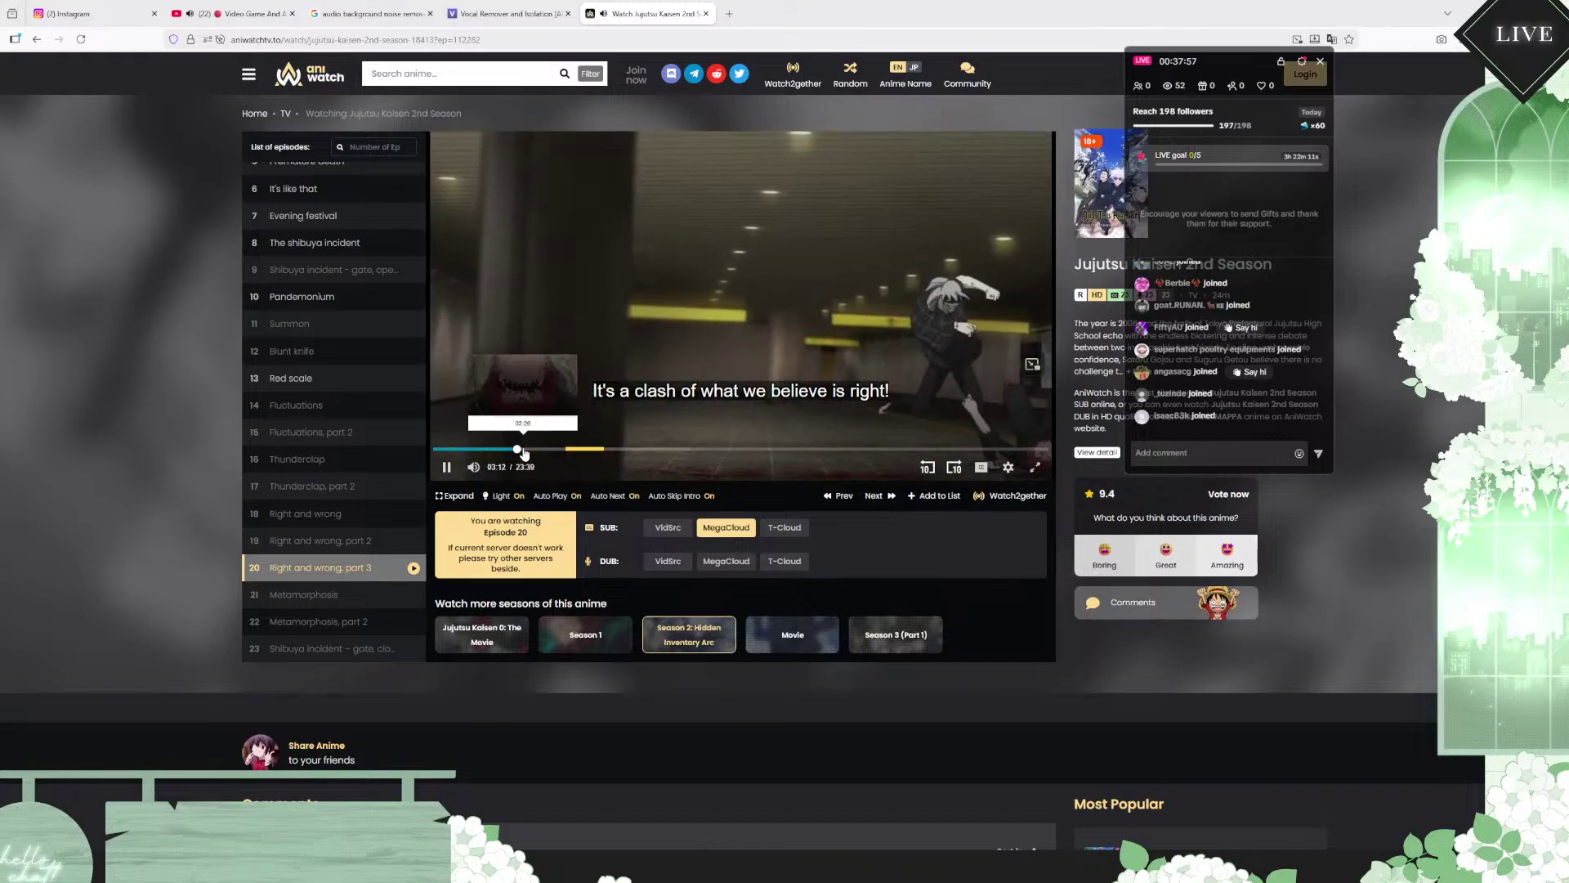
click(524, 454)
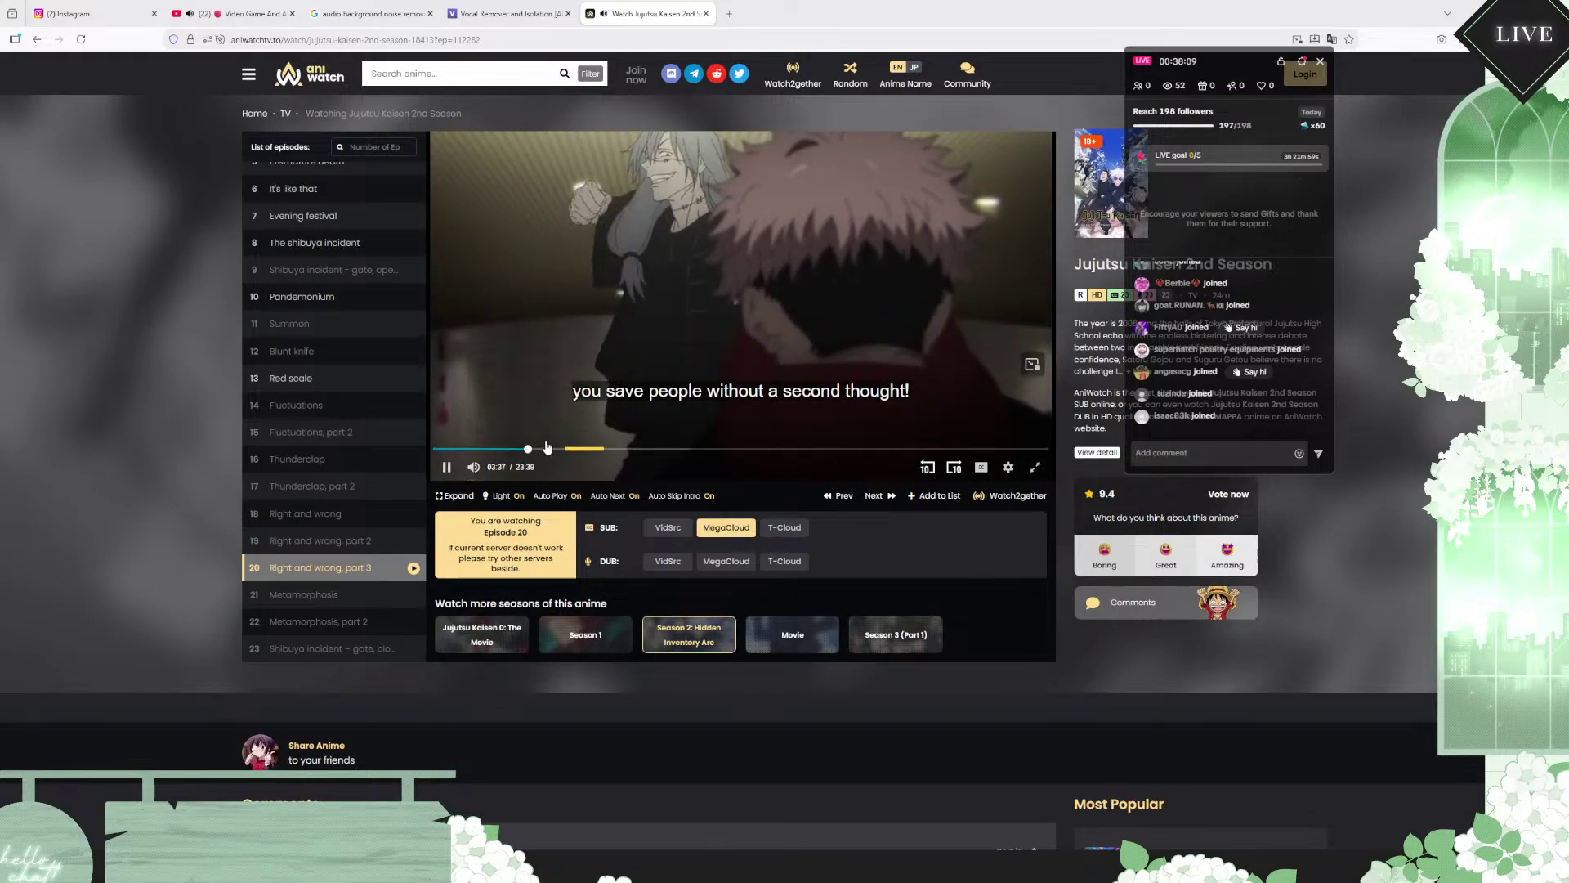
click(552, 450)
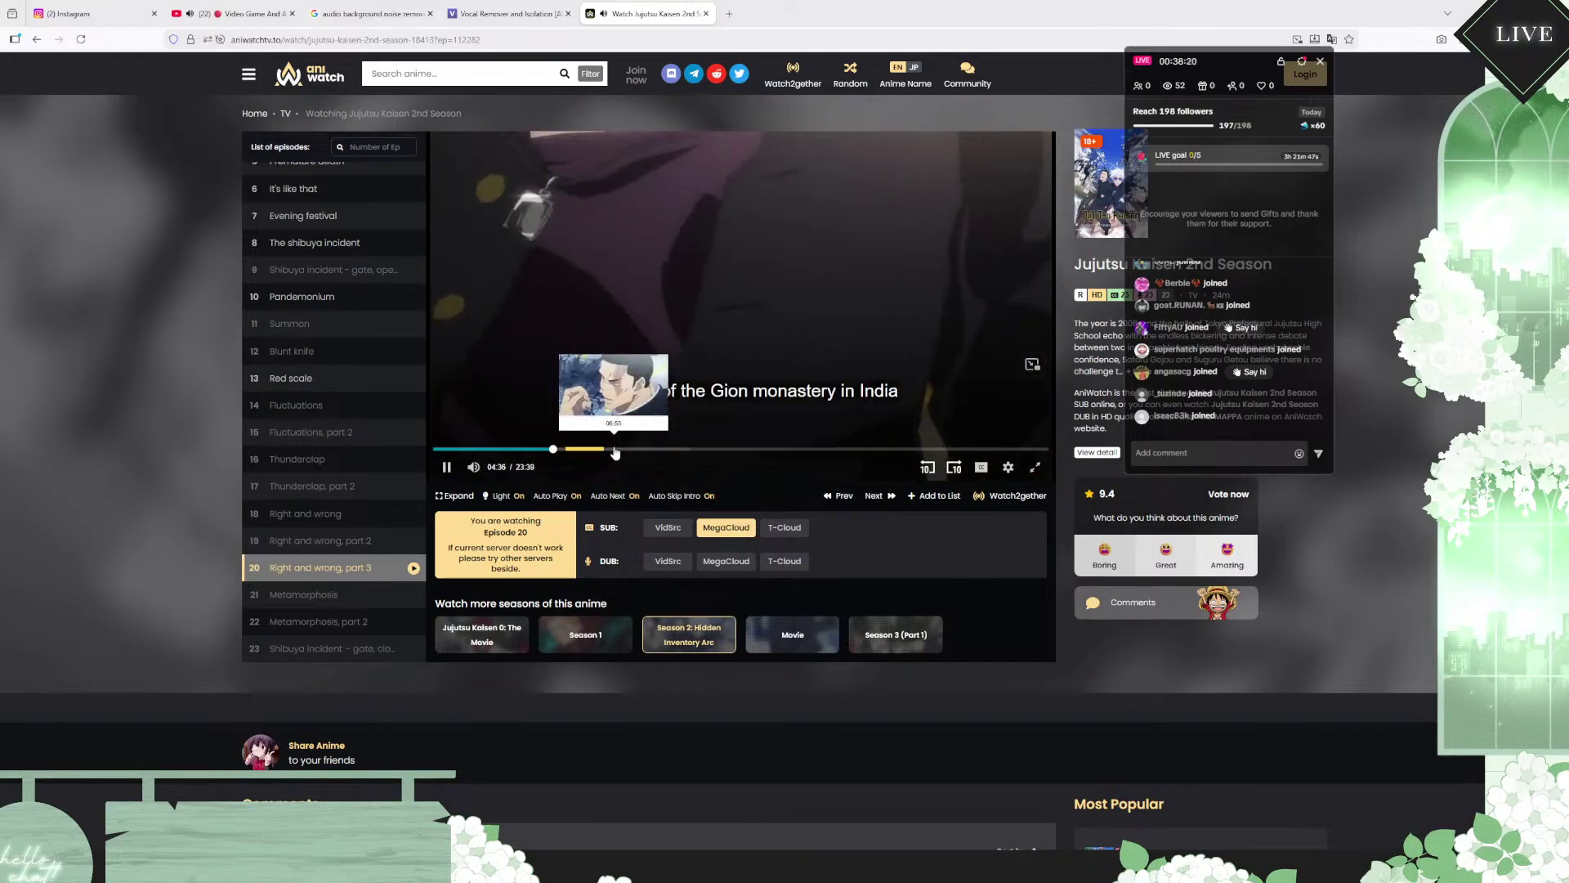
click(615, 450)
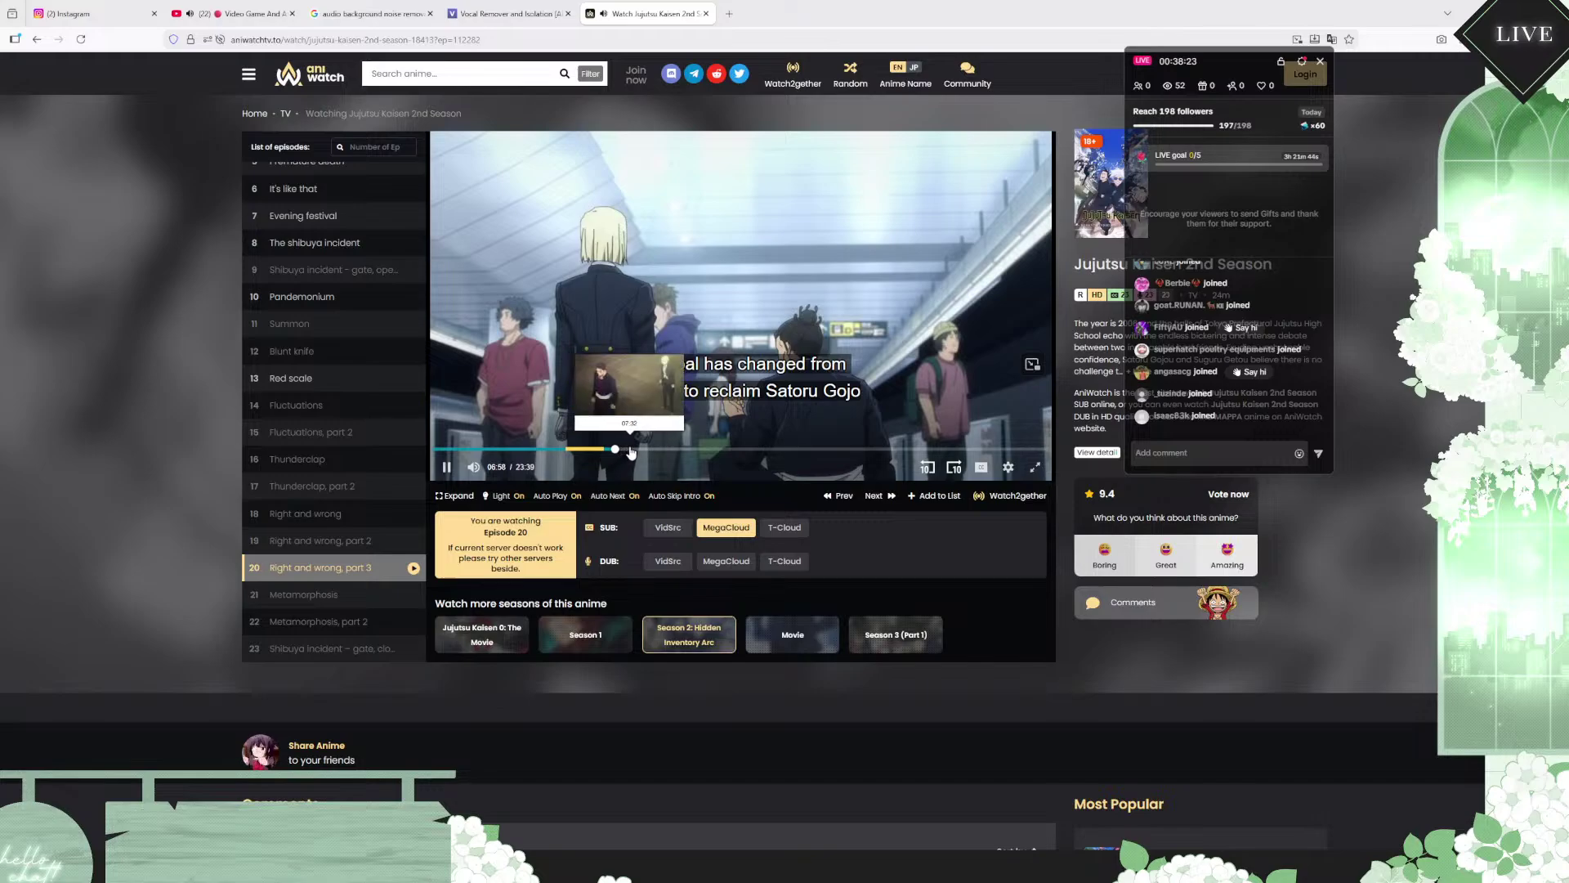
click(631, 450)
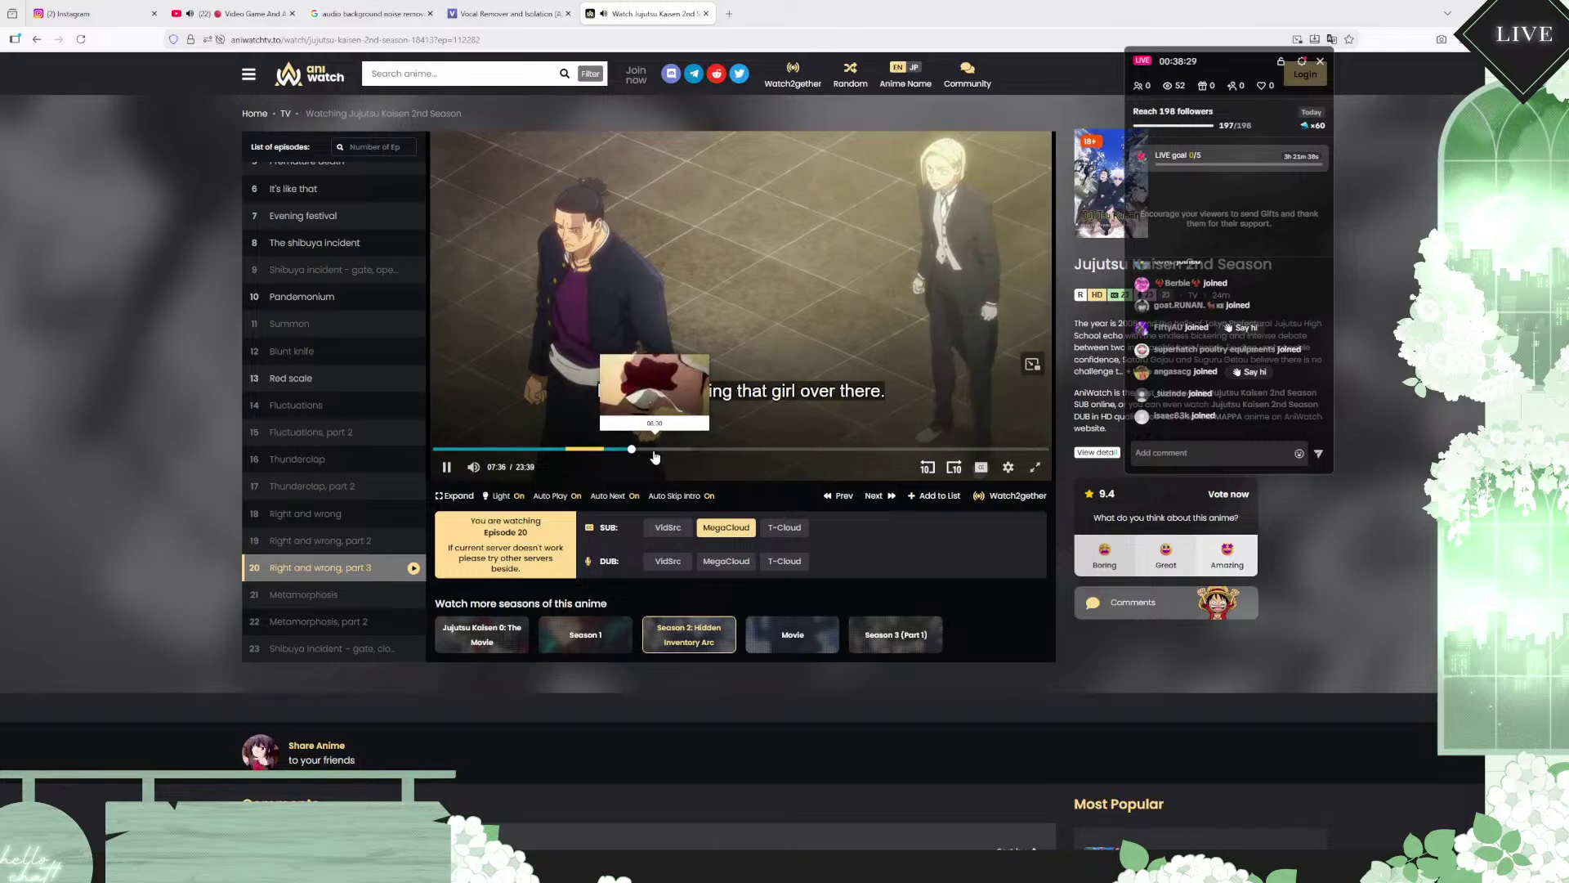
click(654, 450)
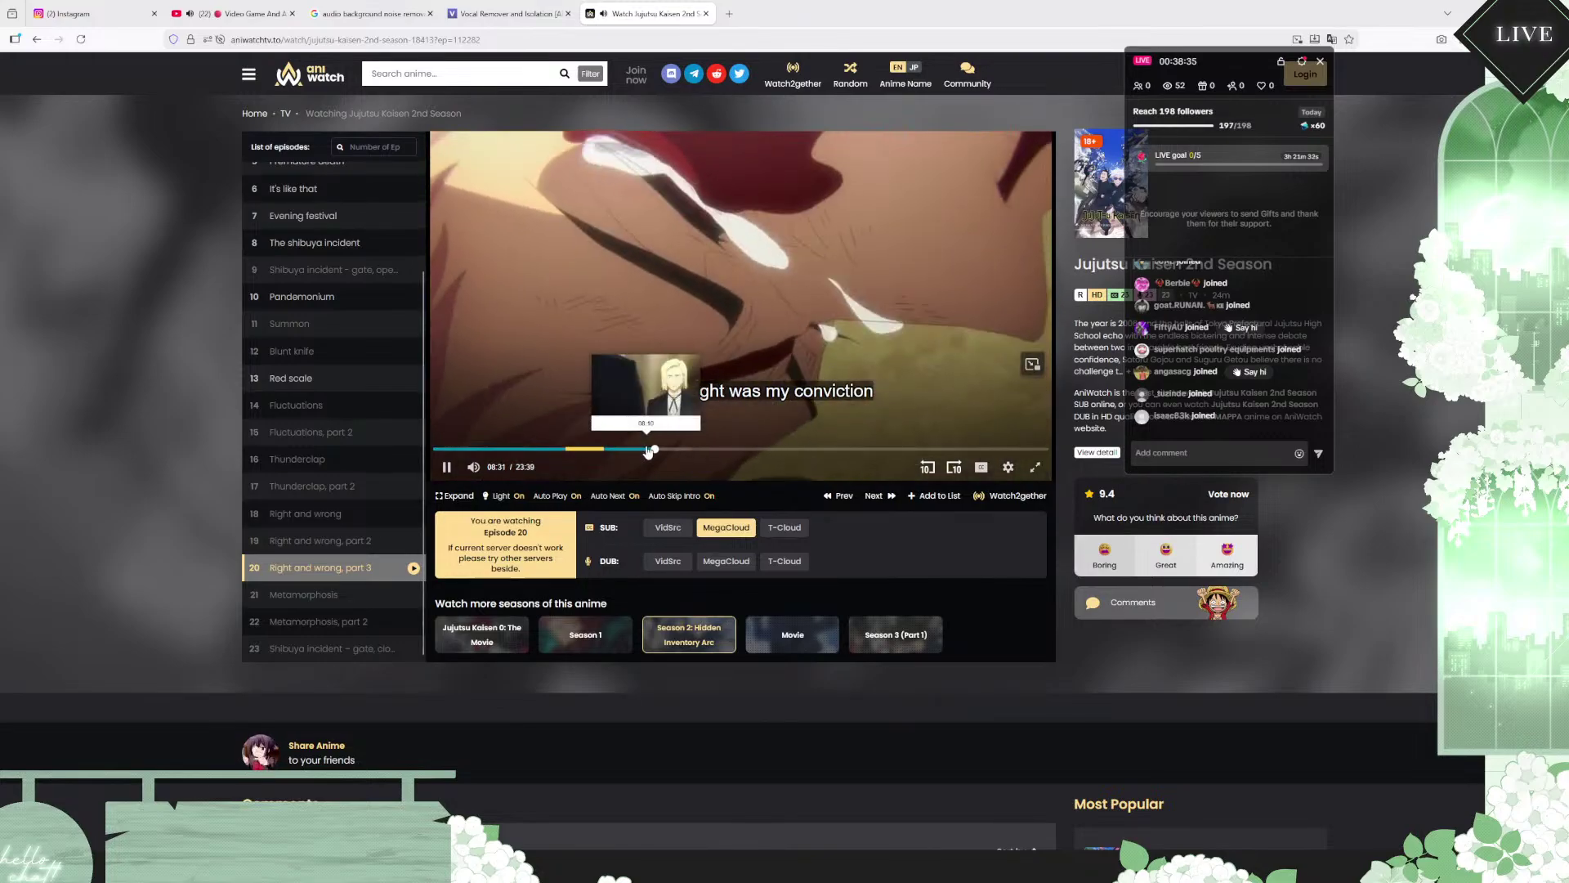
click(649, 450)
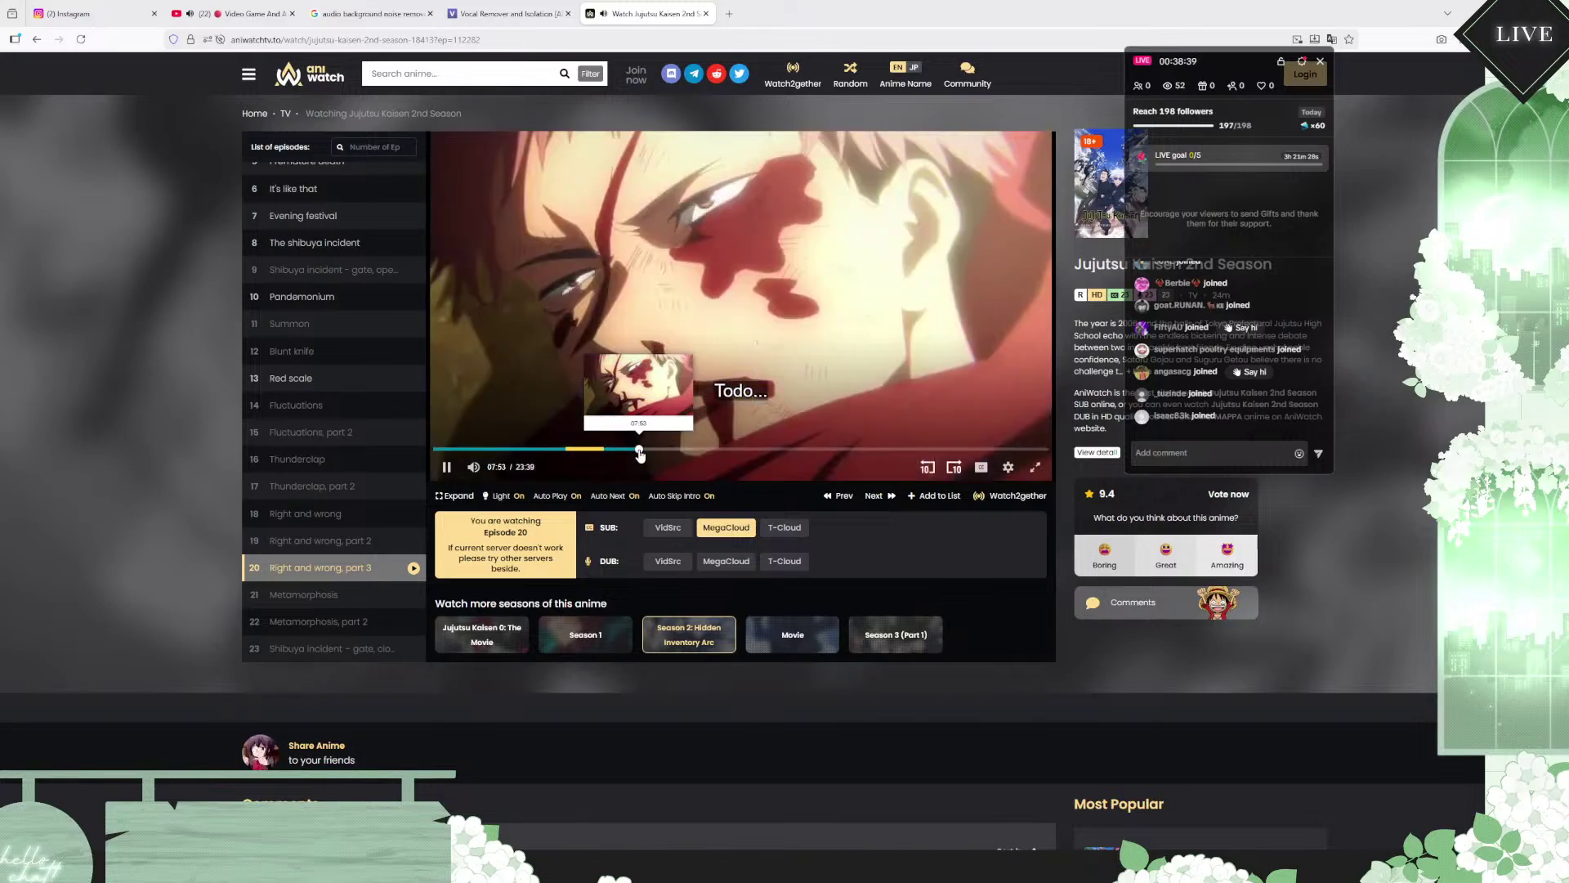
click(639, 450)
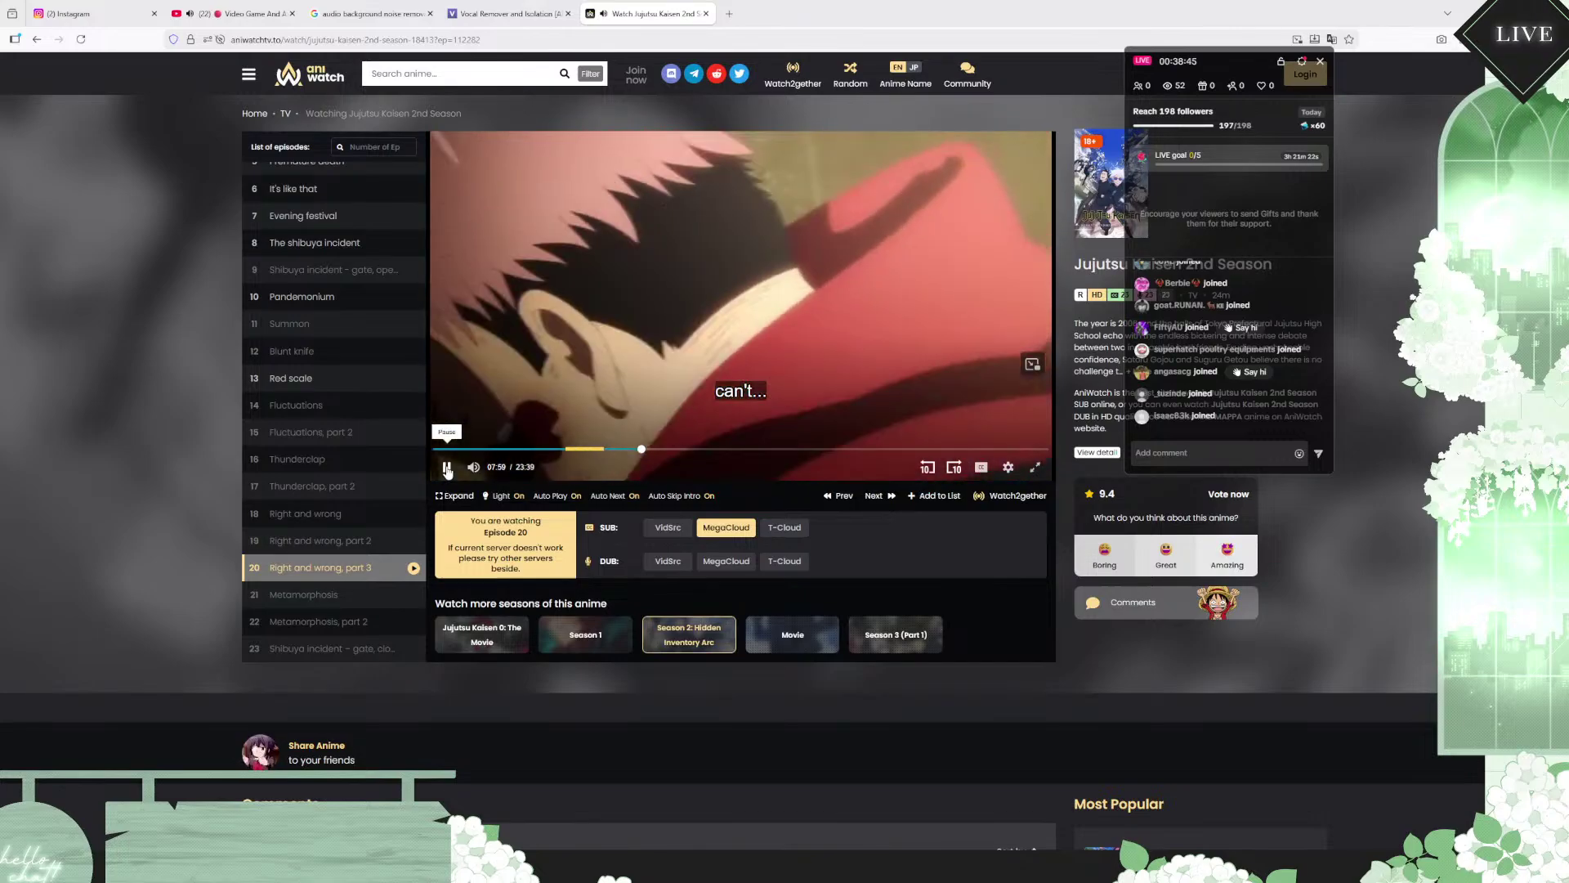
click(447, 468)
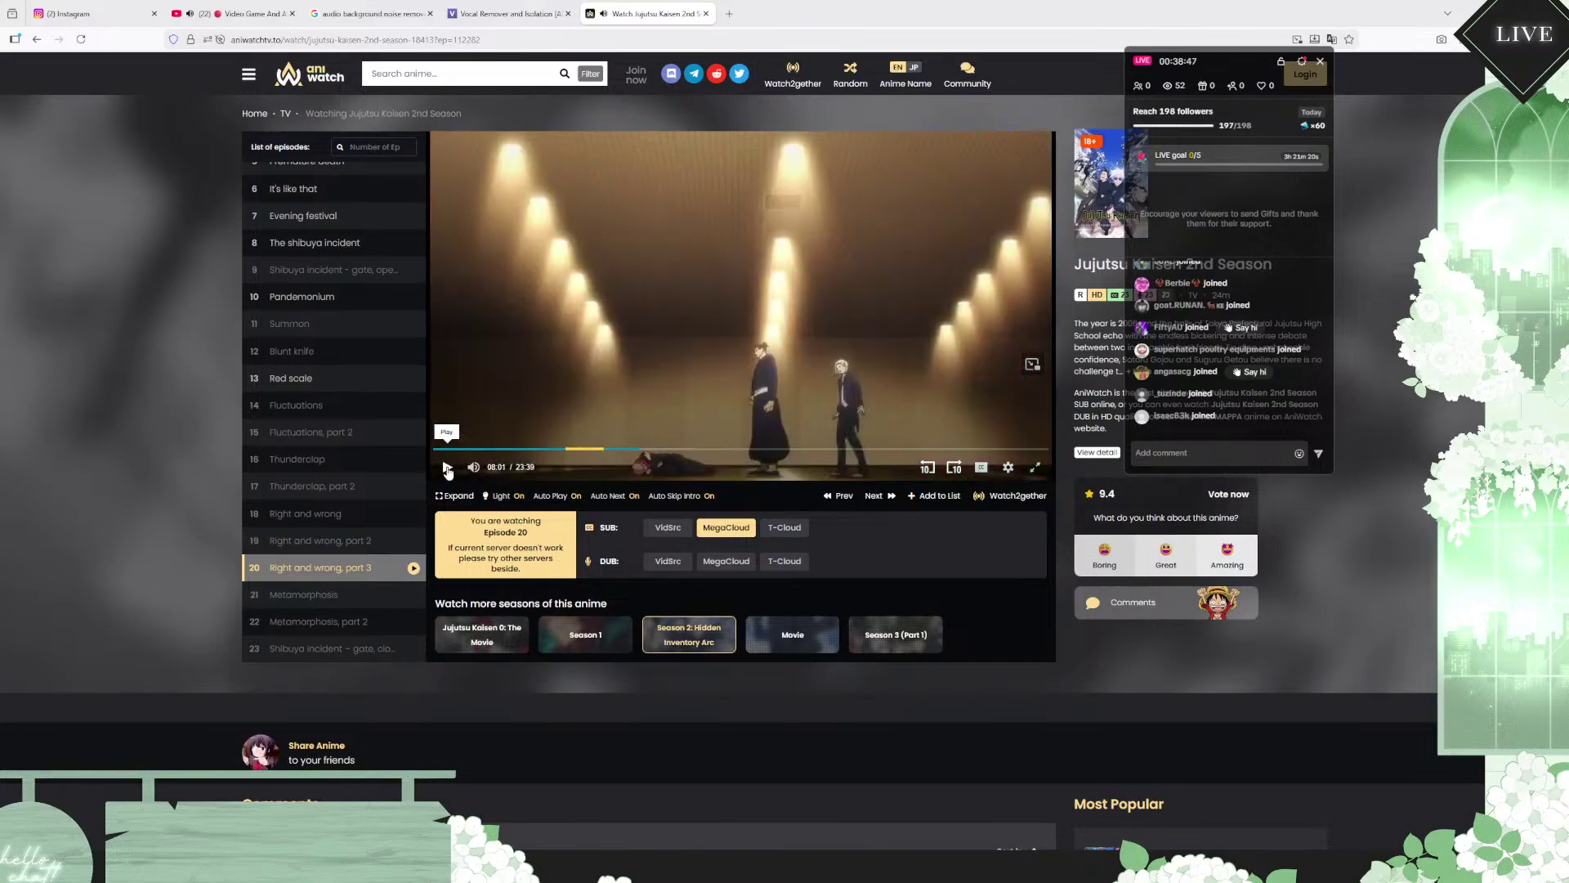
Step: In File Explorer, open the Season 2 folder within ANIME > JUJUTSU KAISEN > the Moozzi2 release folder on the HIKSEMI (G:) drive
mouse_move(1016, 866)
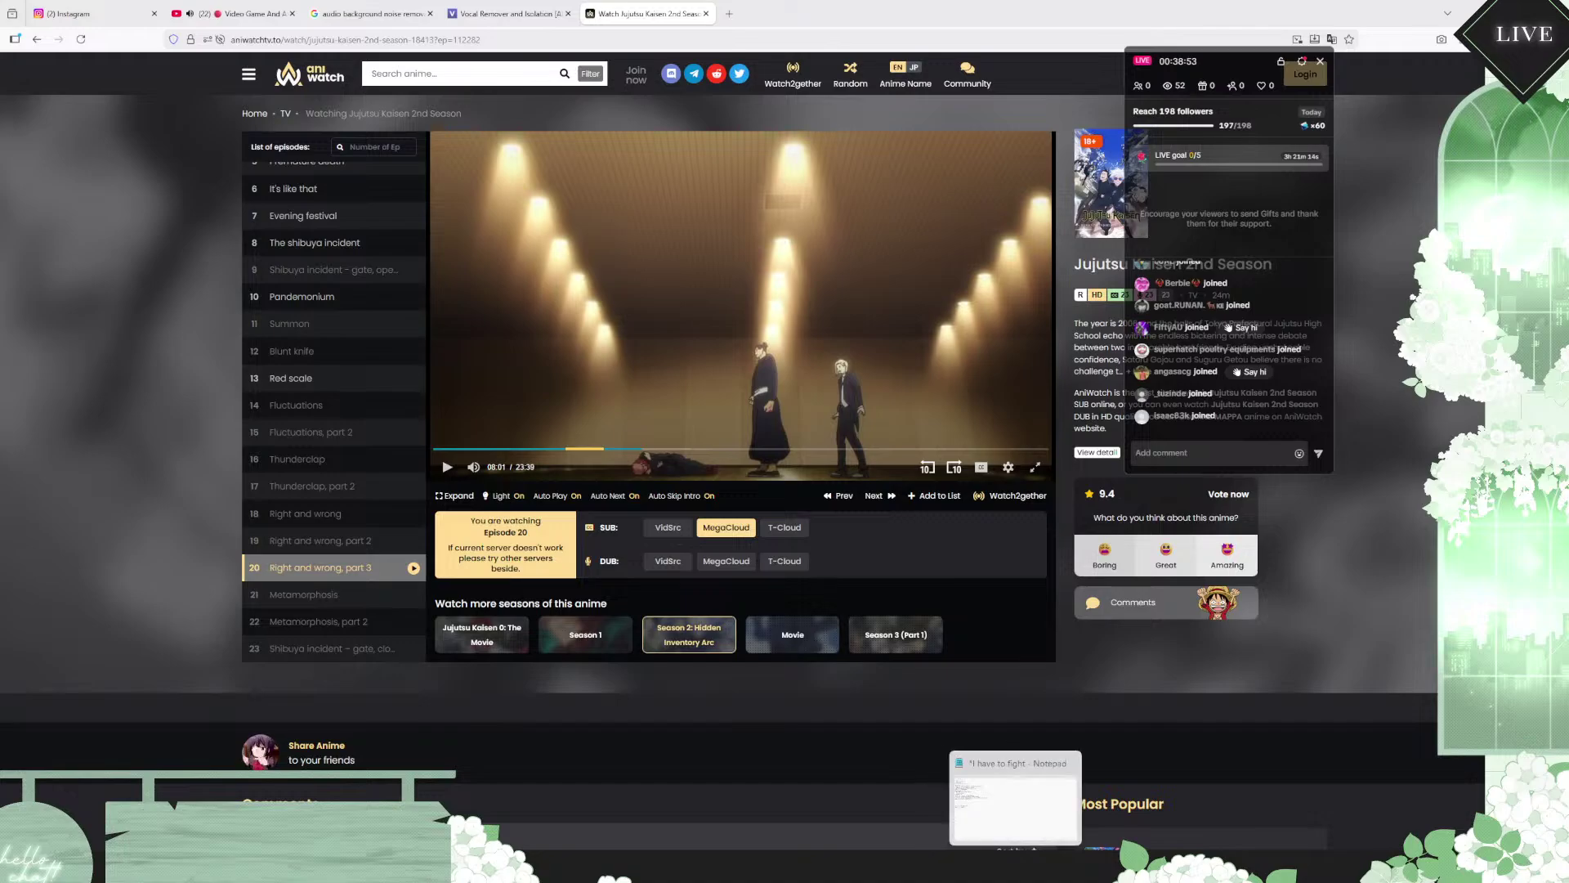
mouse_move(773, 871)
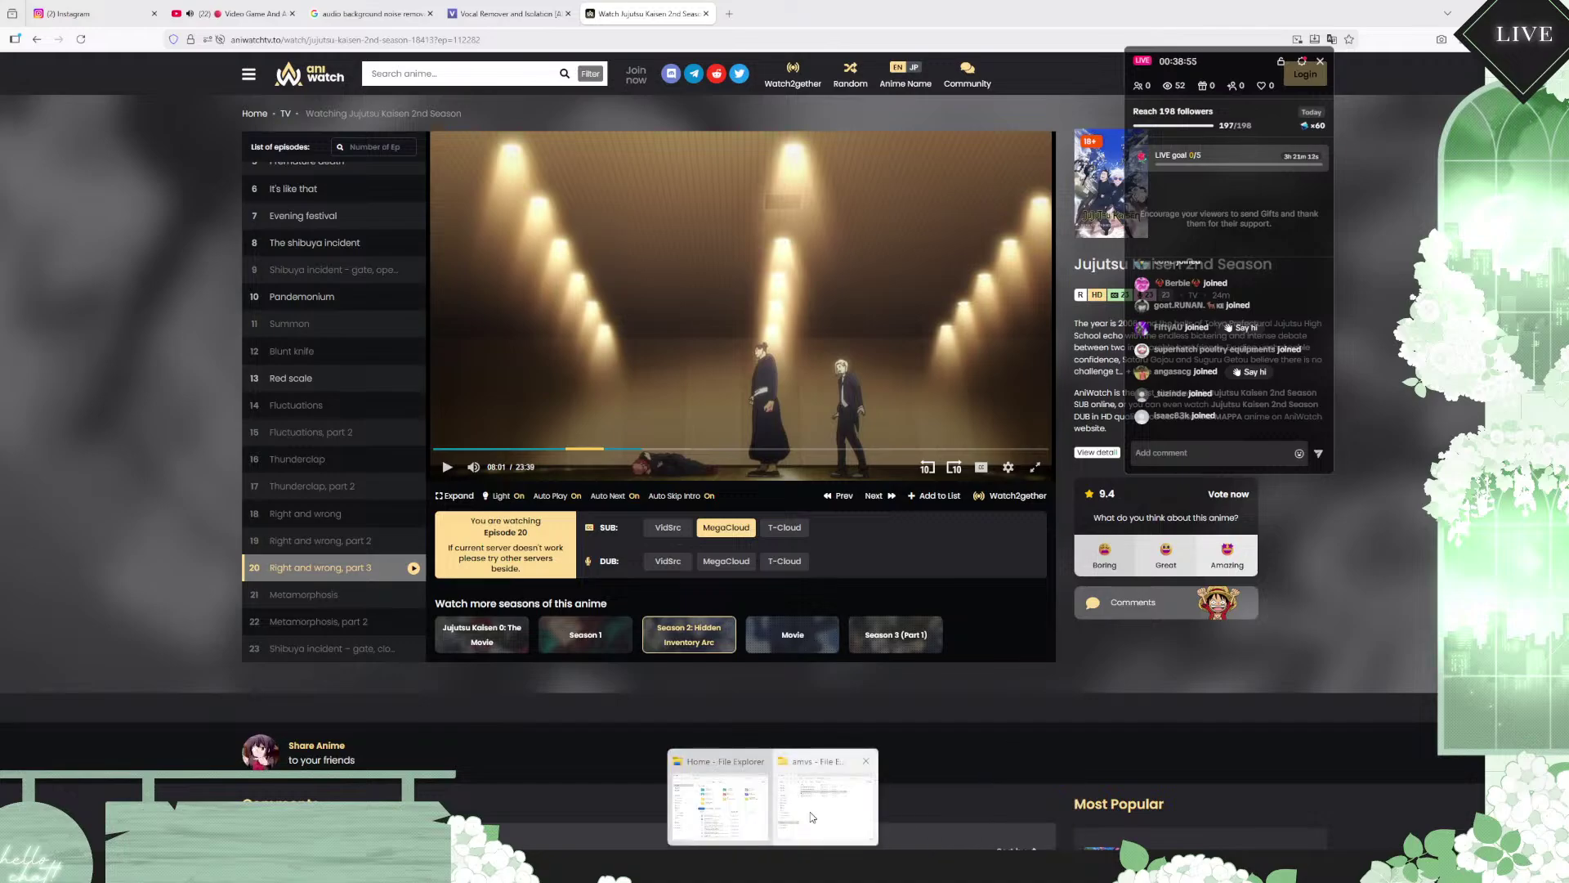
click(791, 804)
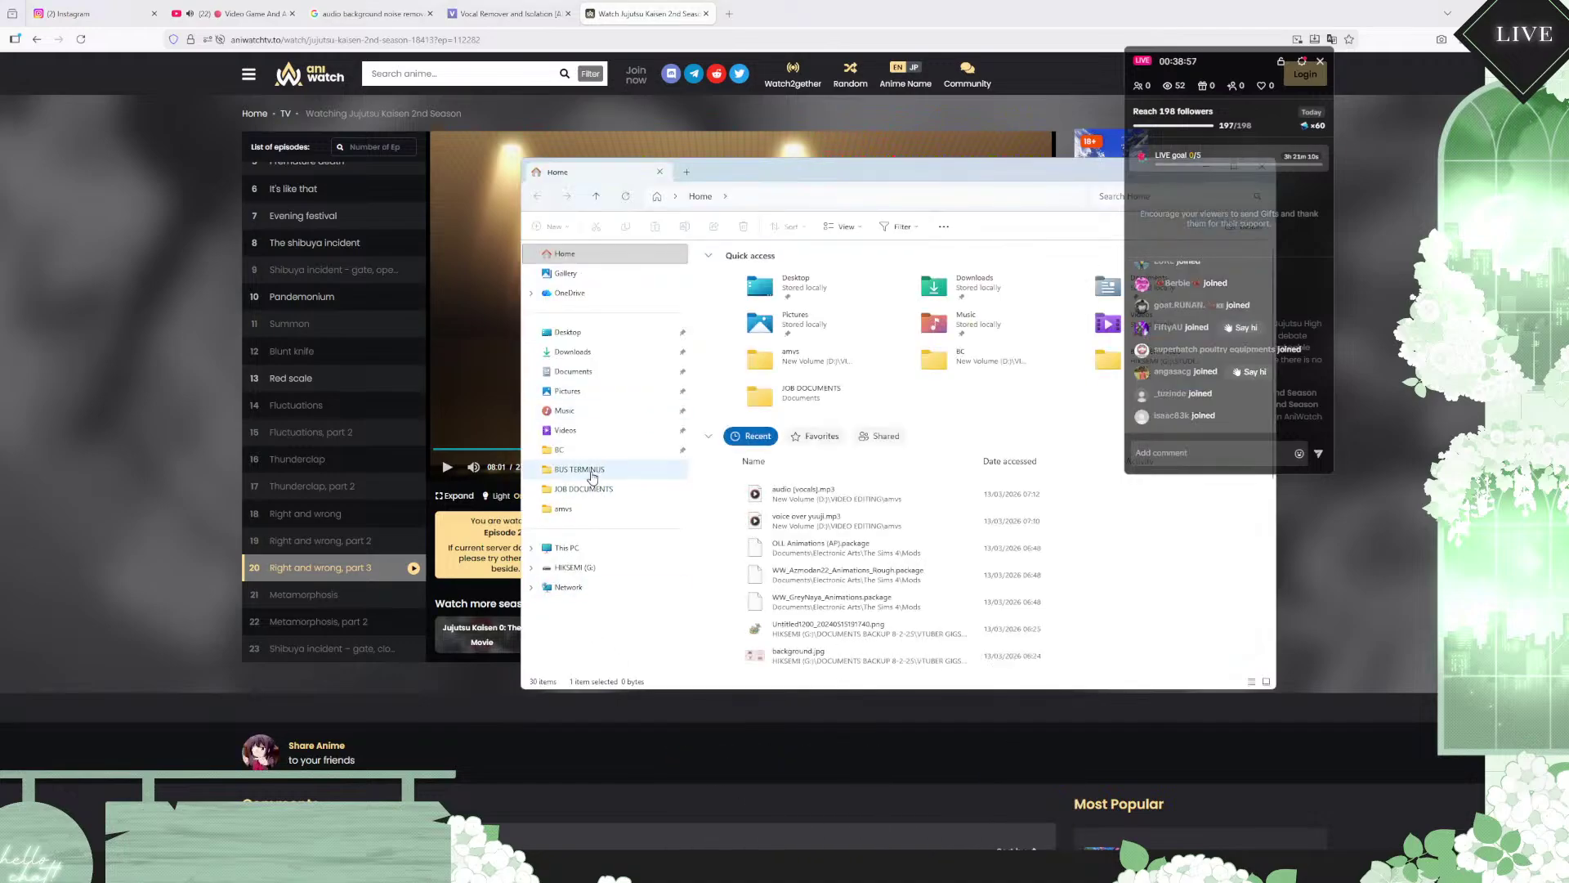
click(572, 568)
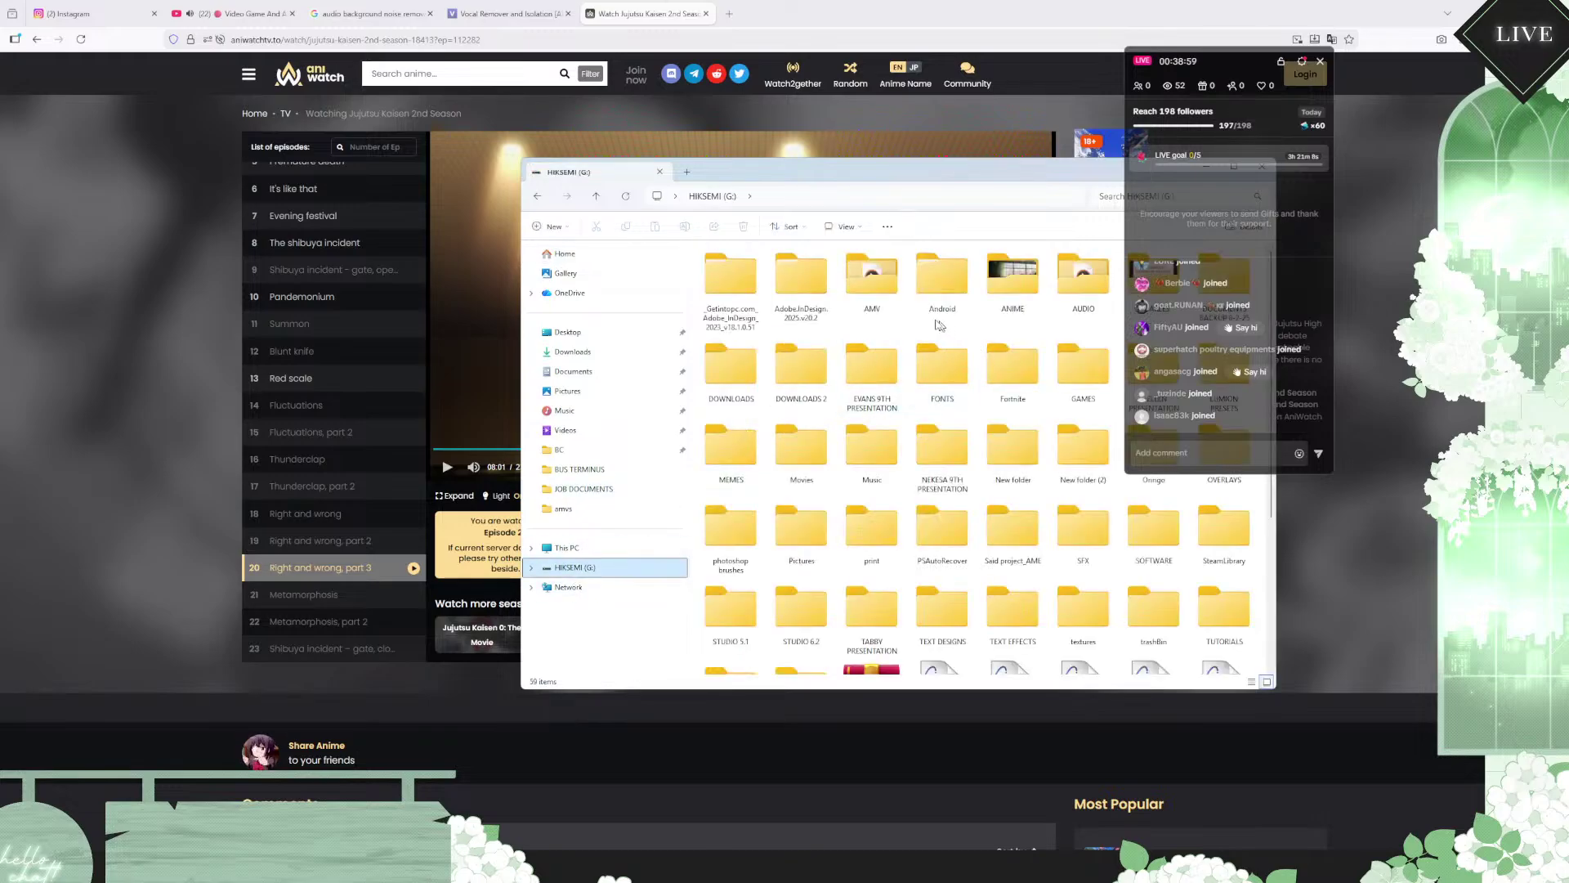
click(890, 303)
double_click(889, 304)
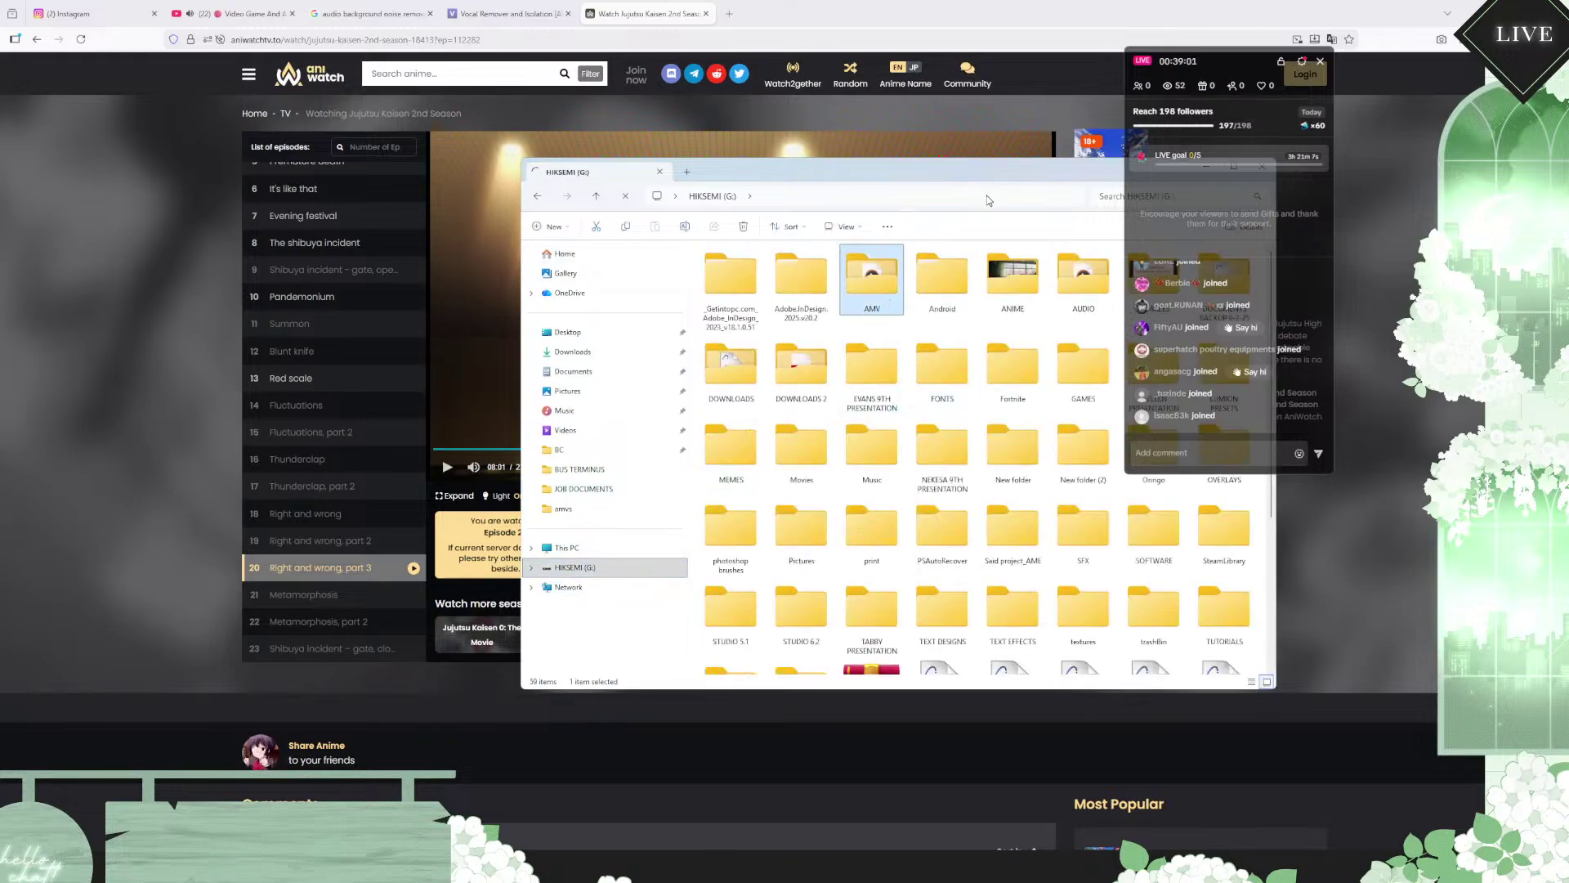
double_click(1001, 277)
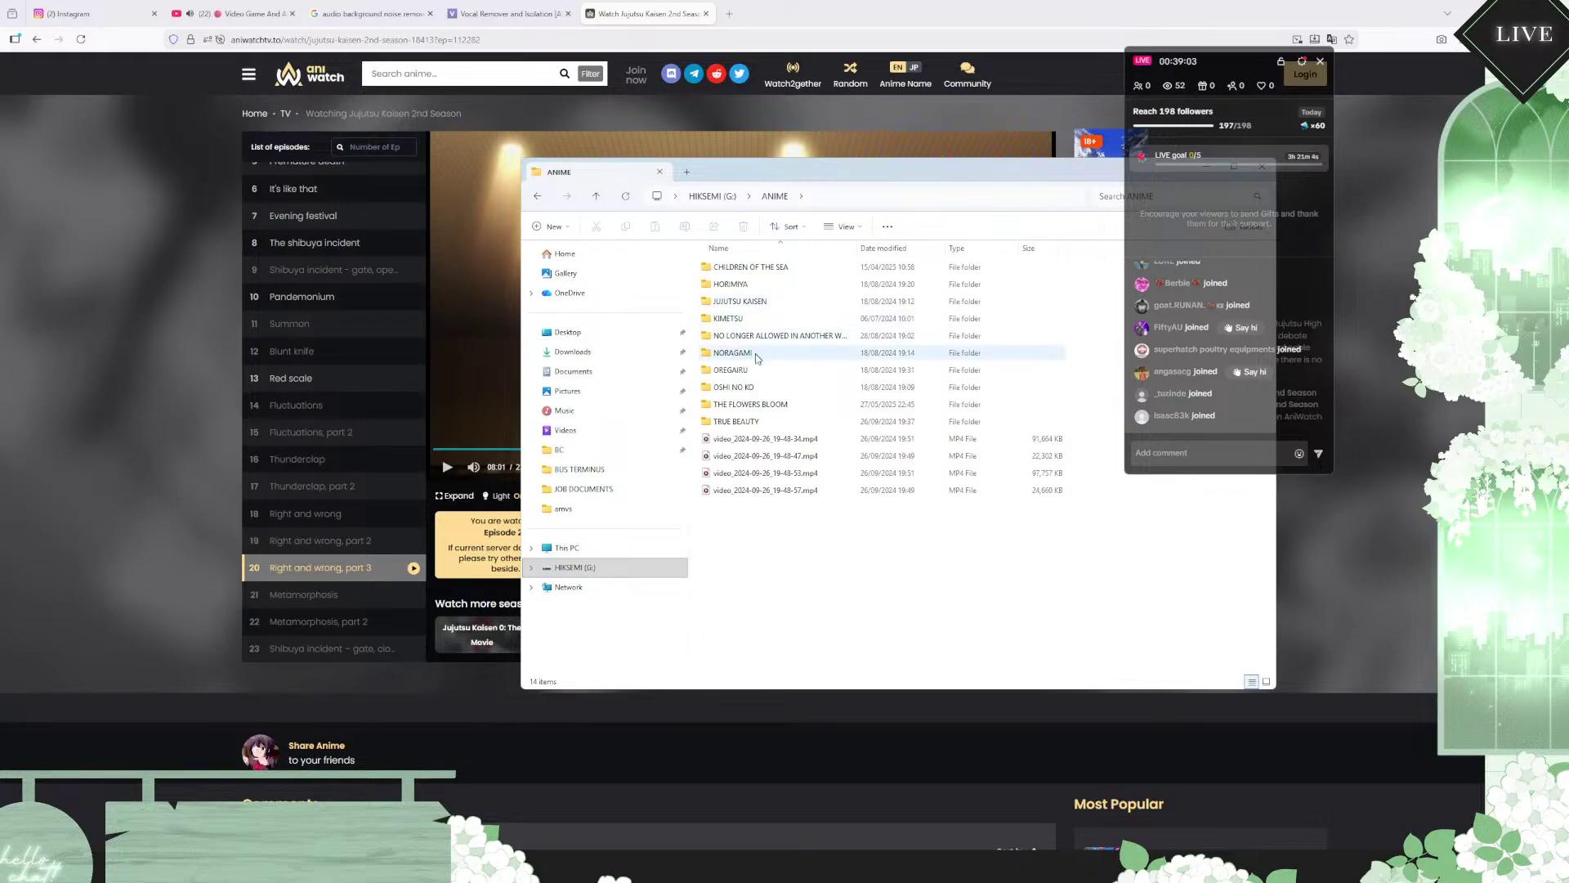
click(765, 306)
double_click(766, 303)
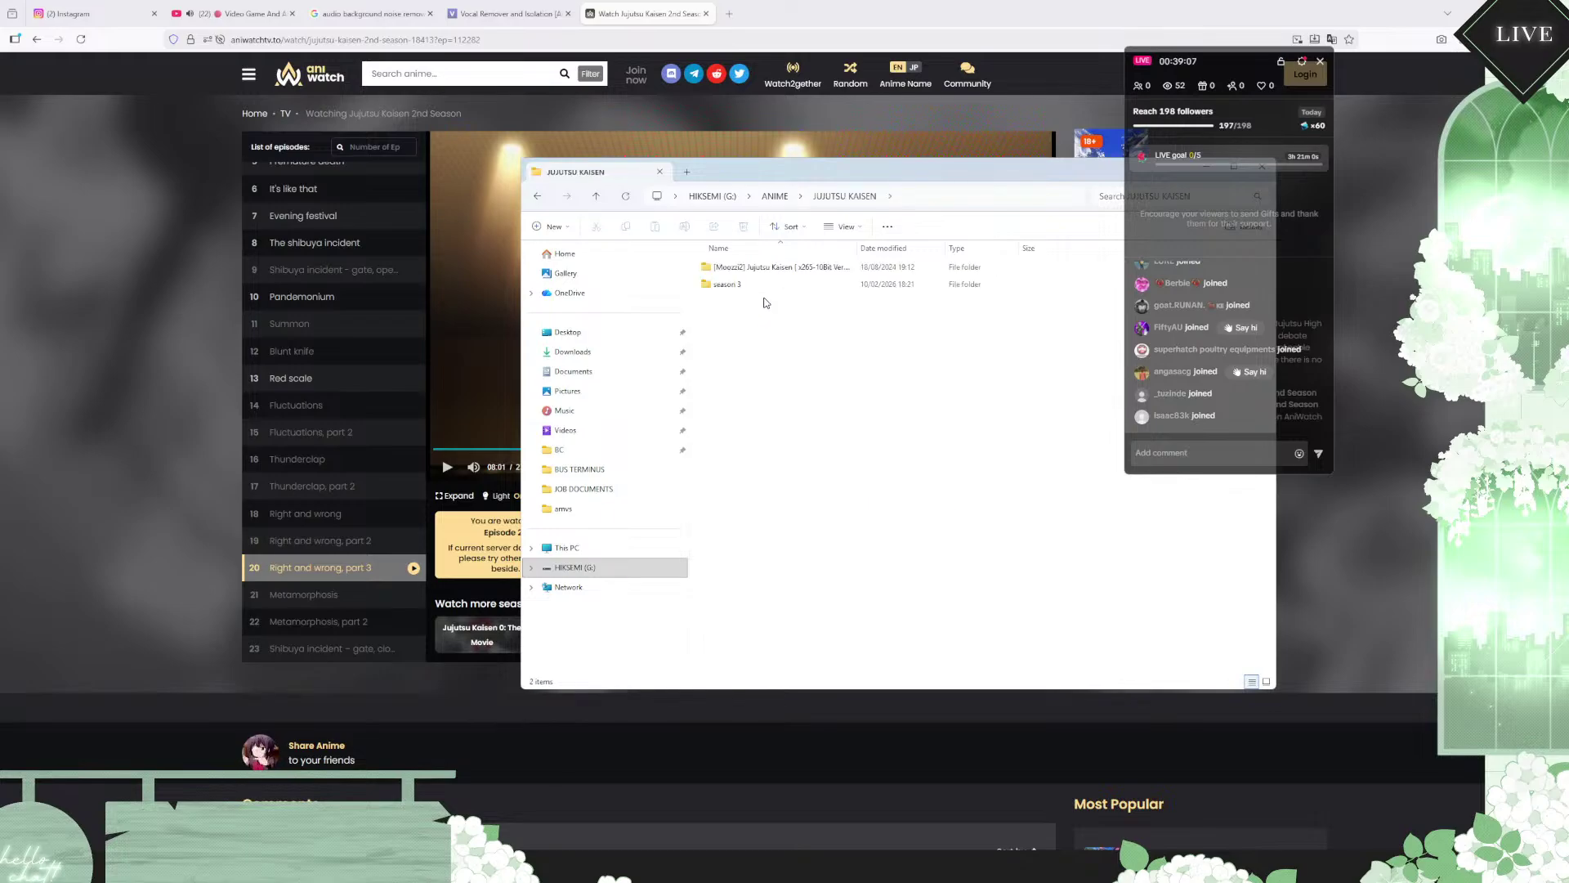
double_click(789, 268)
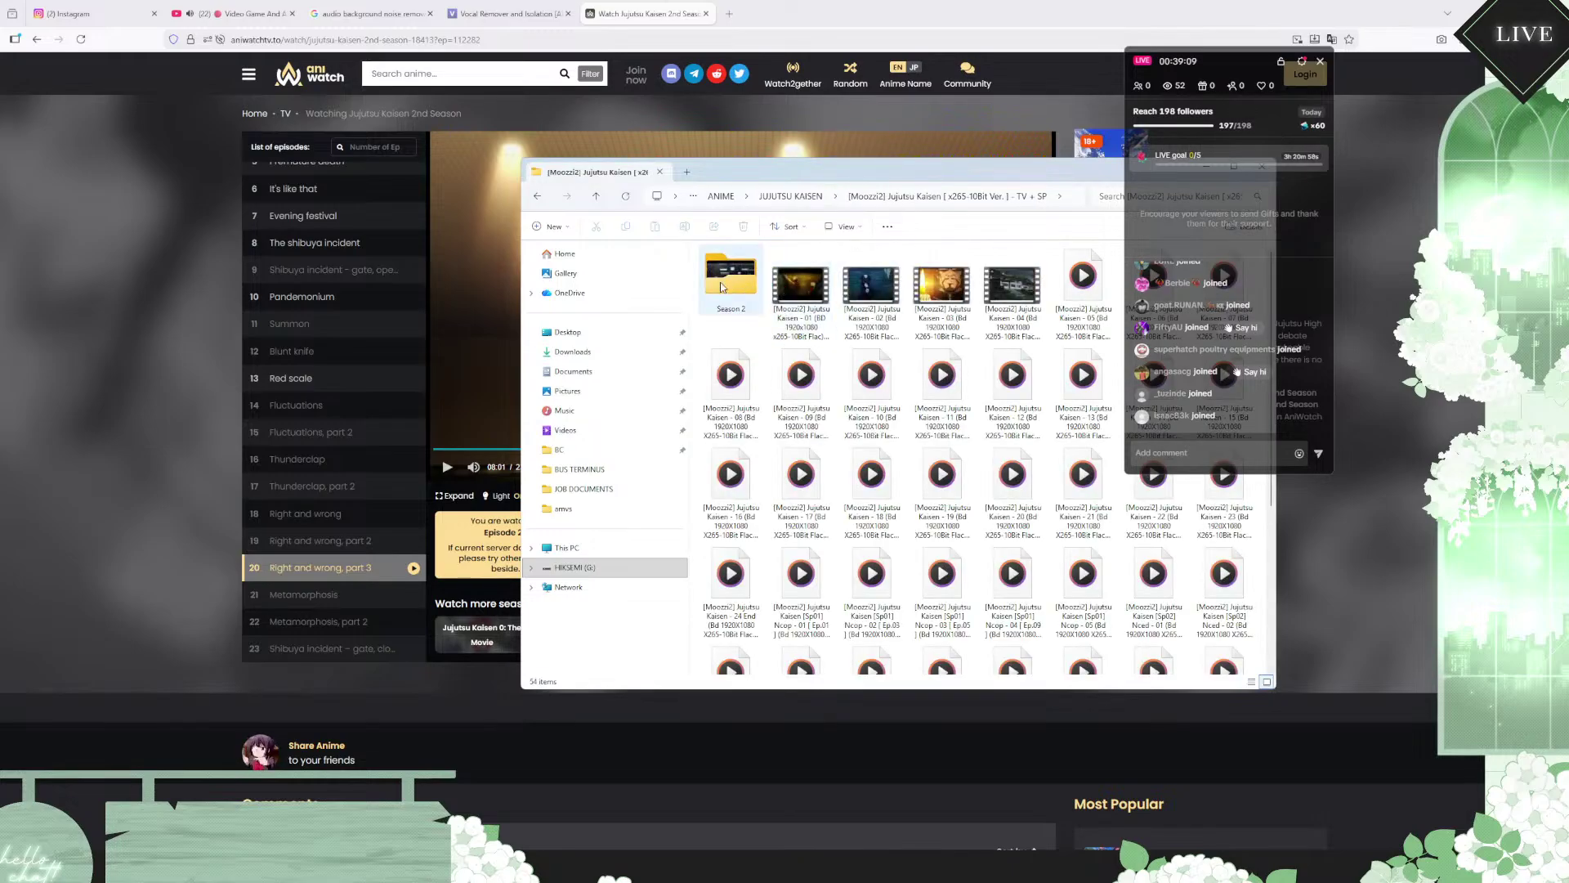
double_click(725, 282)
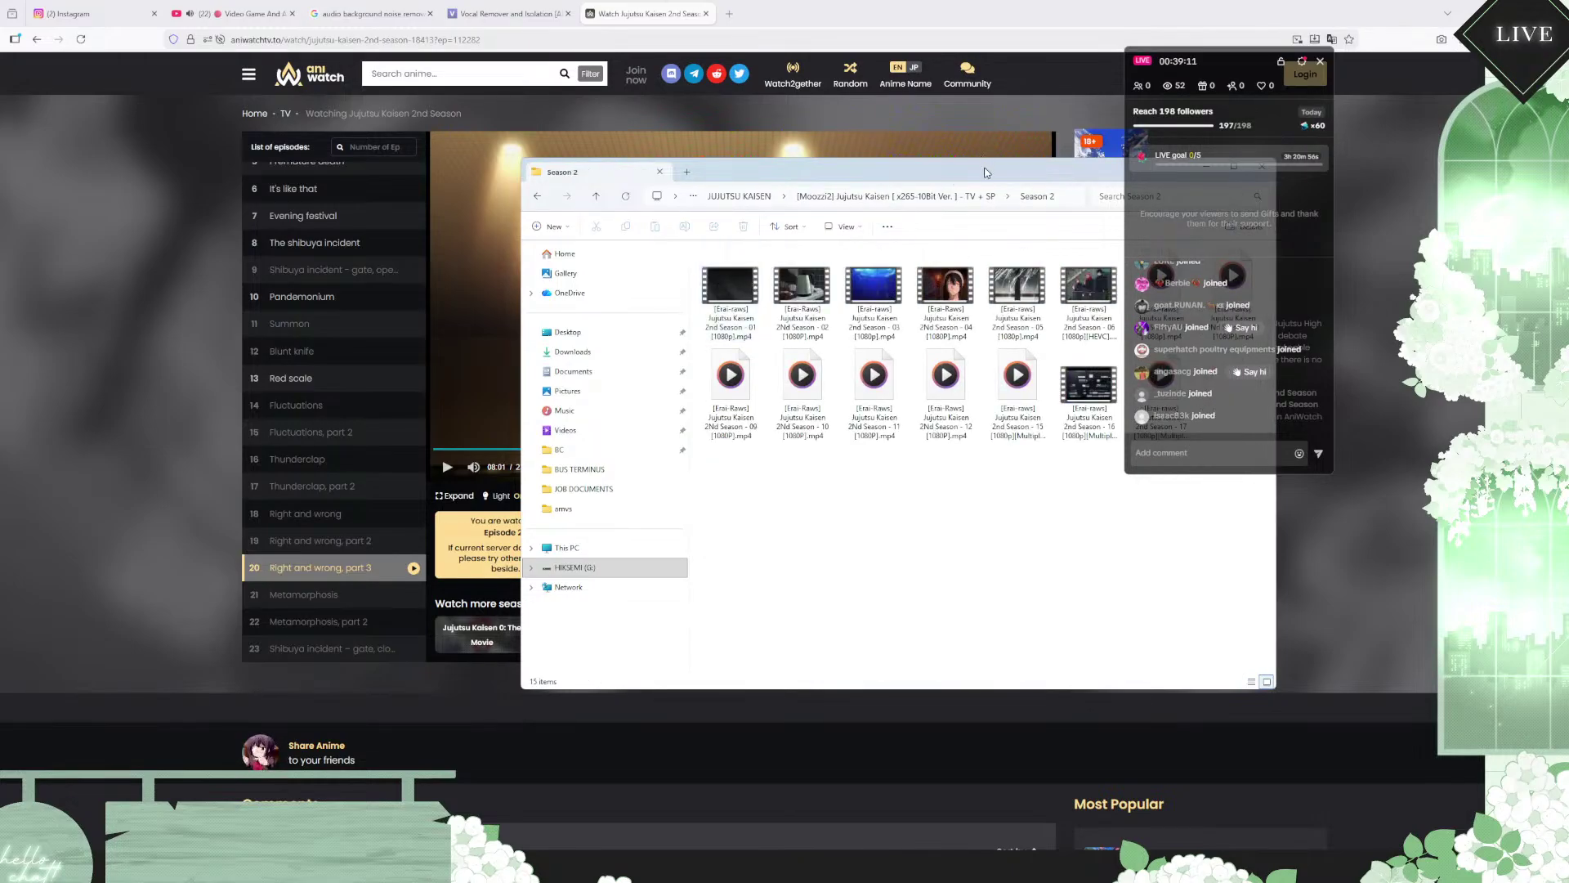
Step: Move the folder window clear of the chat overlay, check the last saved Season 2 episode, and minimize the window
drag(985, 173, 734, 191)
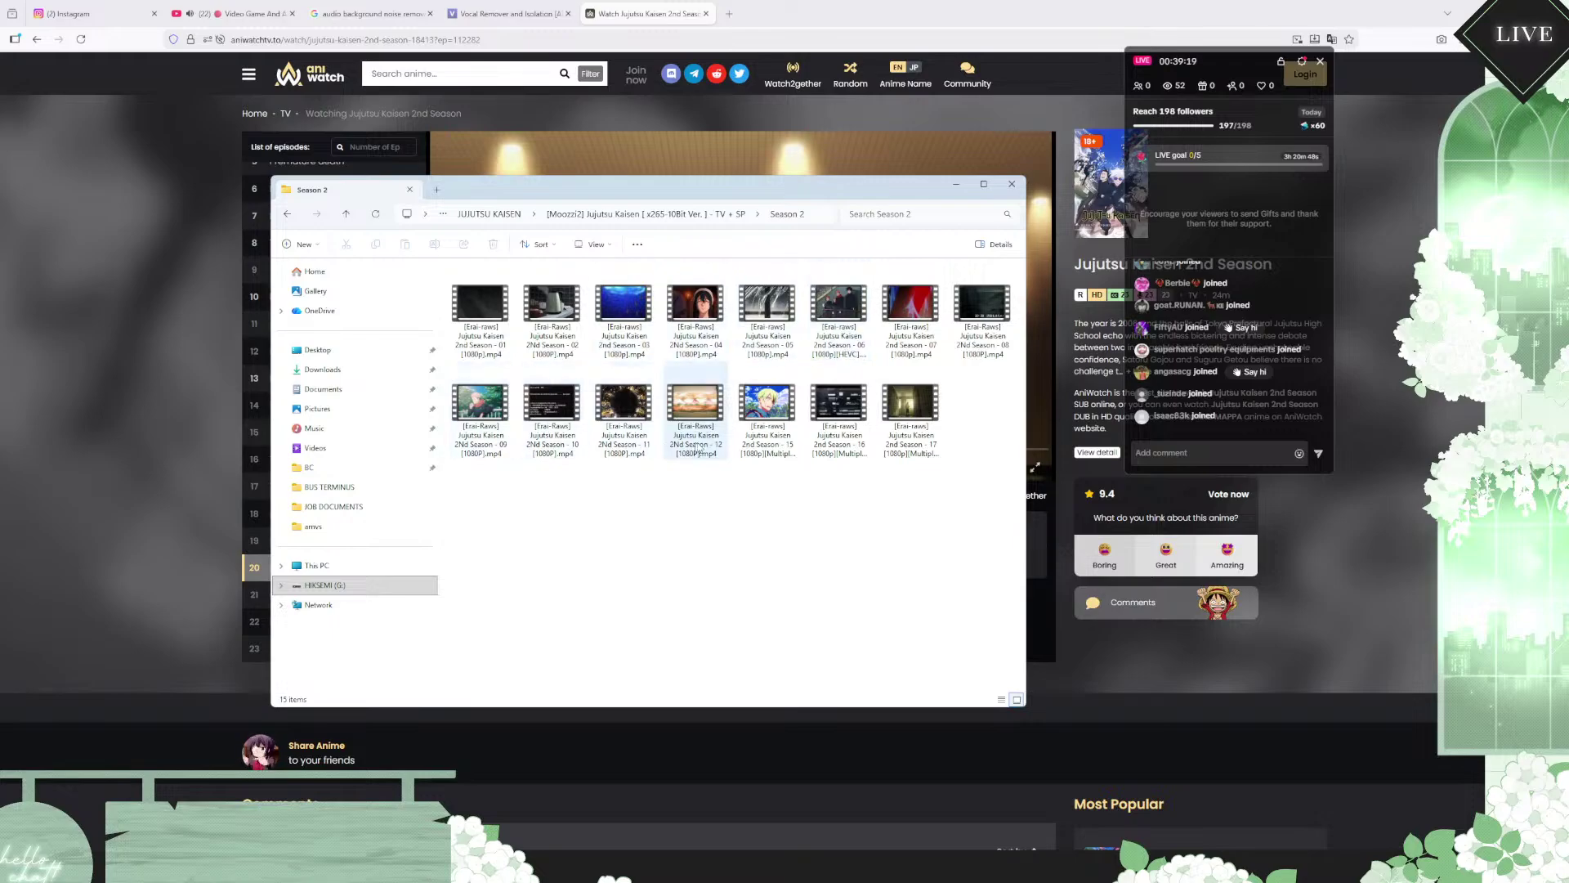
click(932, 448)
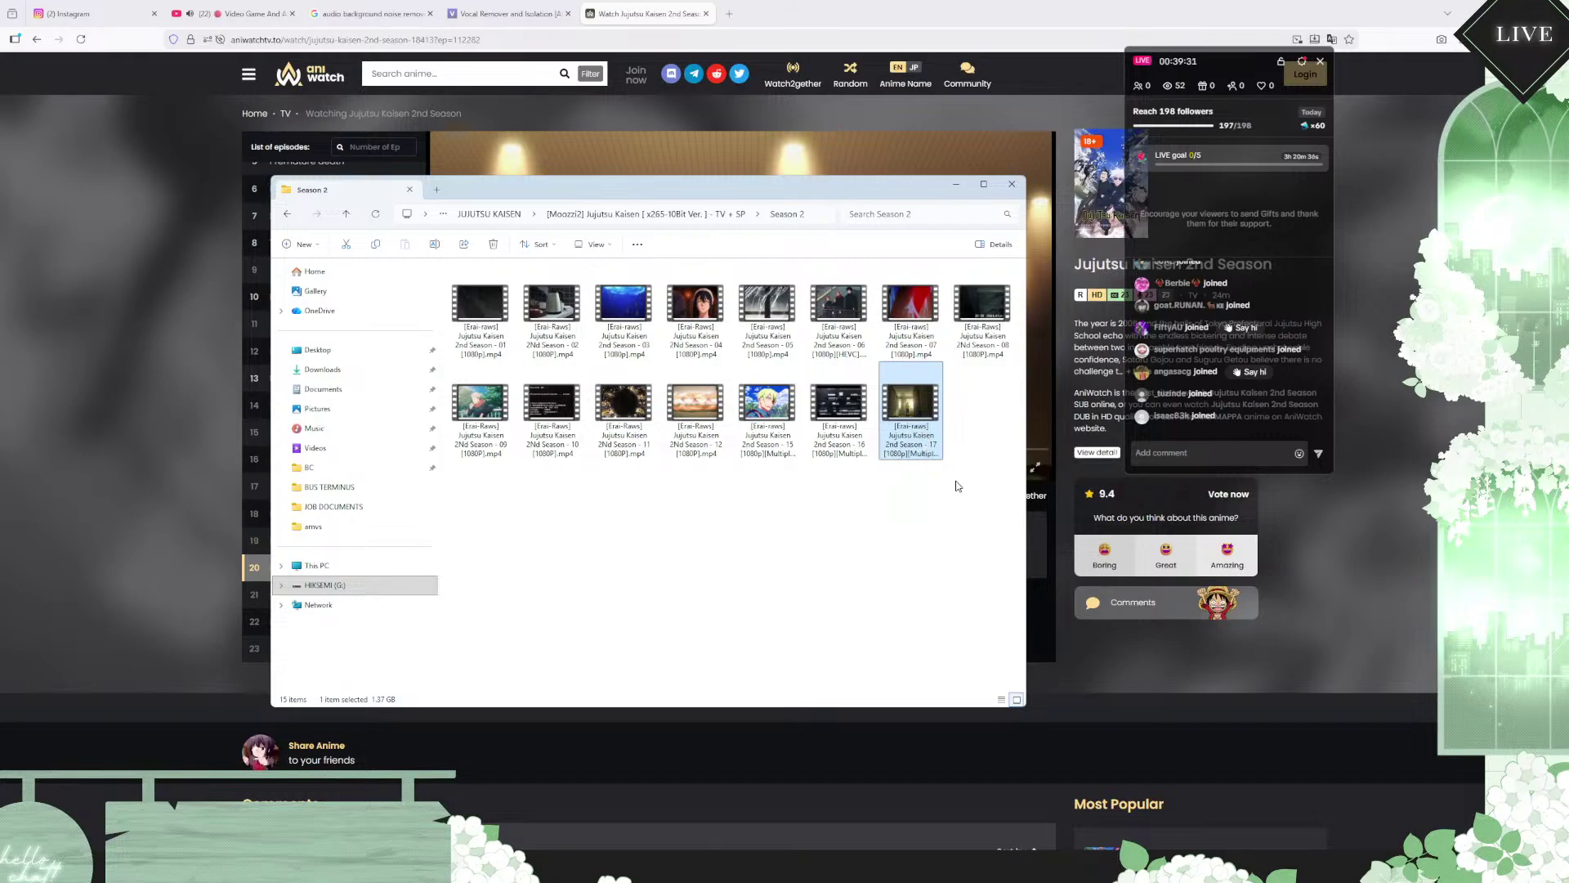
click(953, 187)
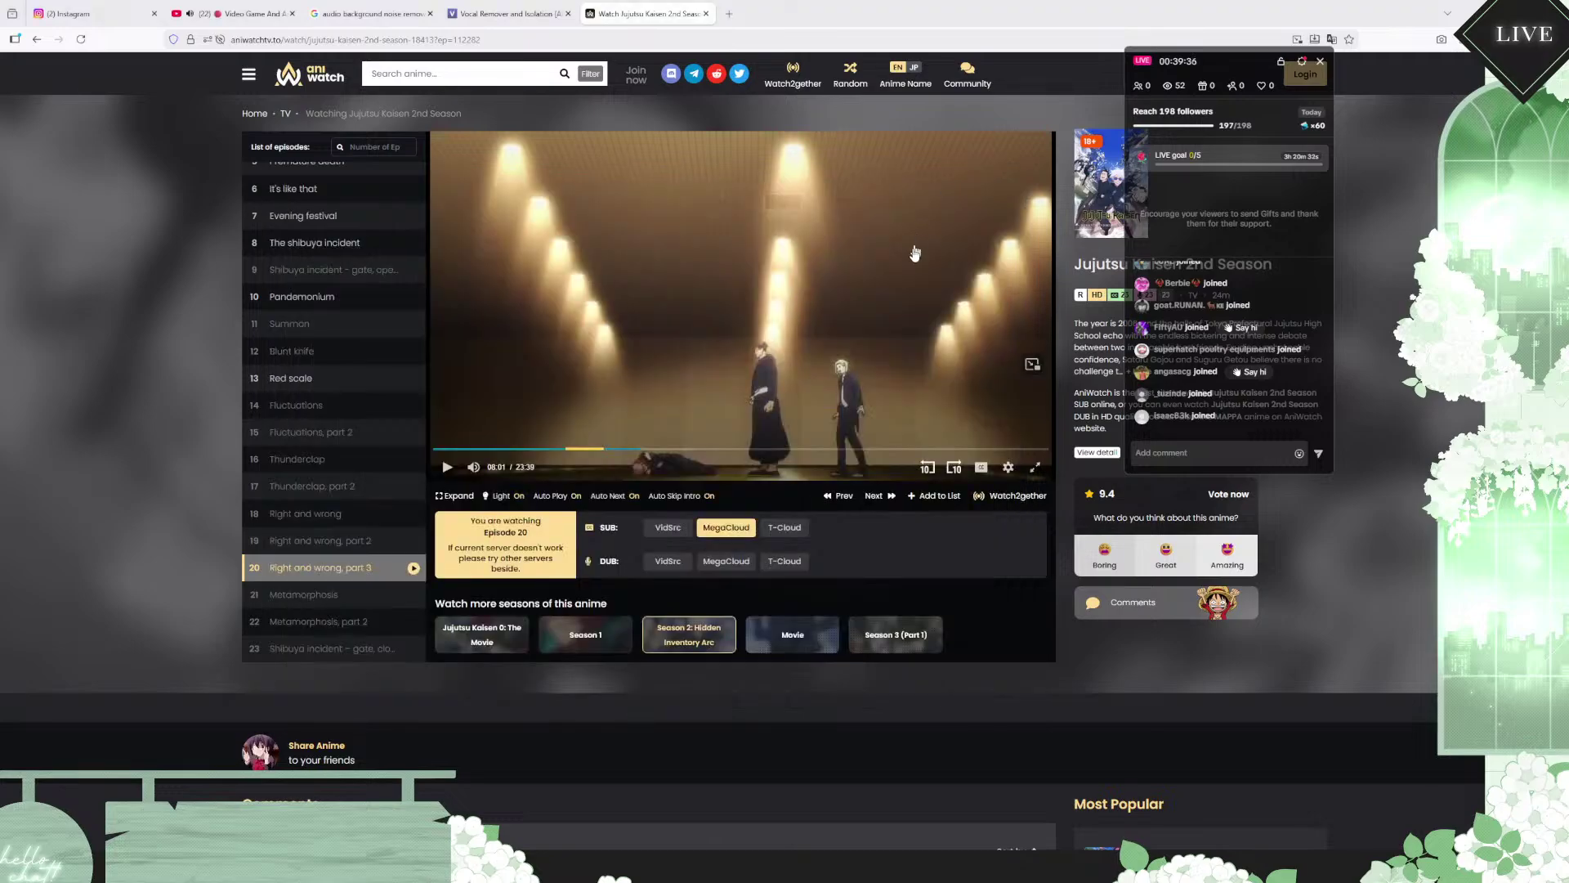
Step: Open the Nyaa home page in a new browser tab
click(730, 13)
text(nyaa)
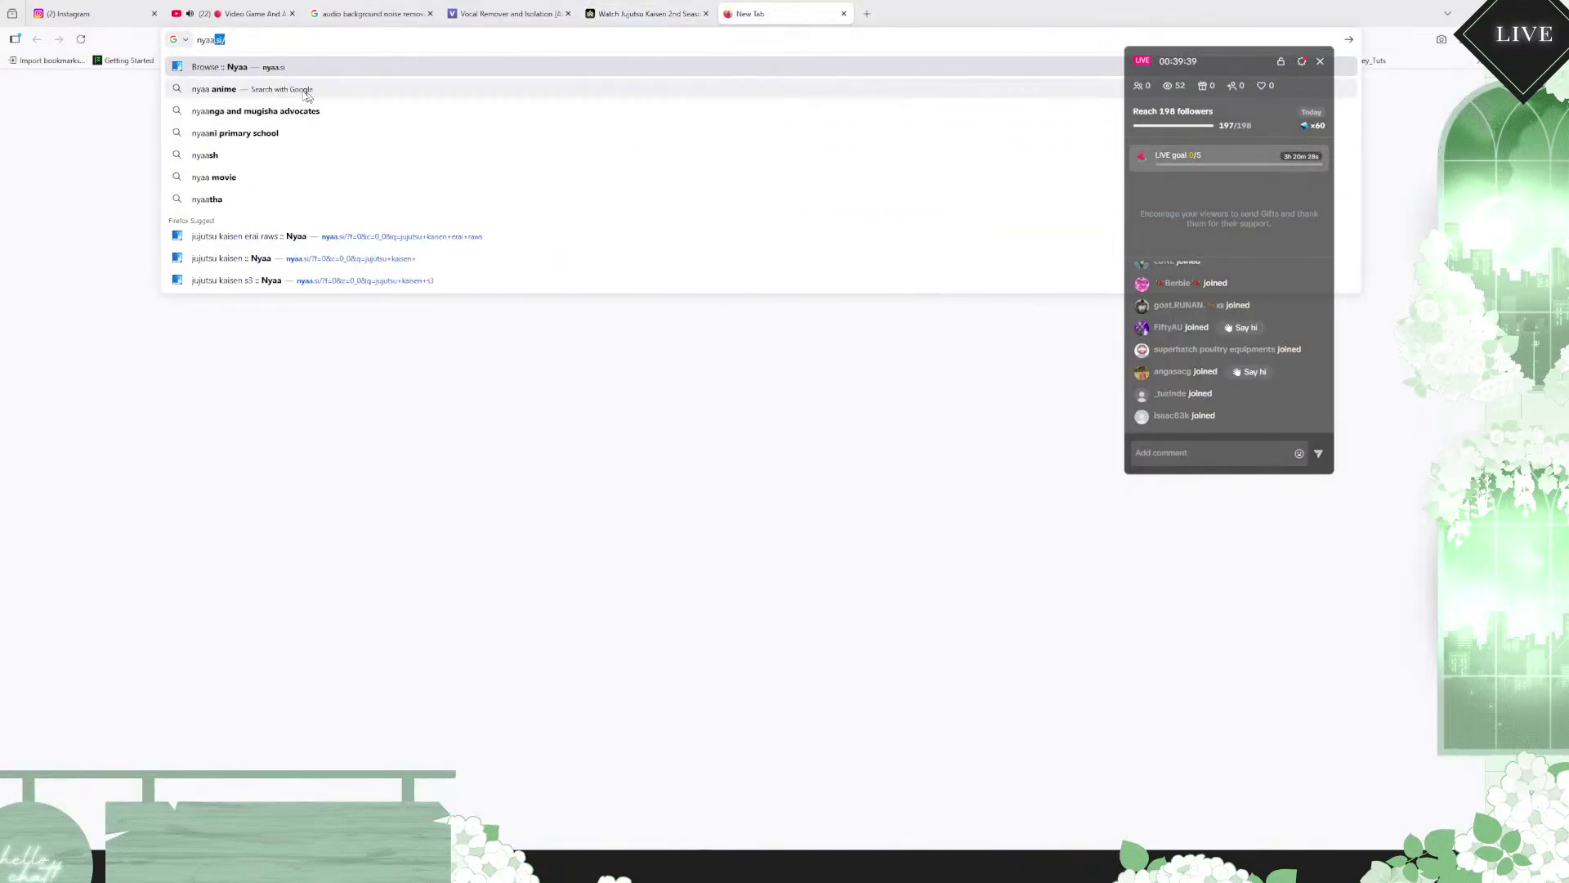
click(241, 71)
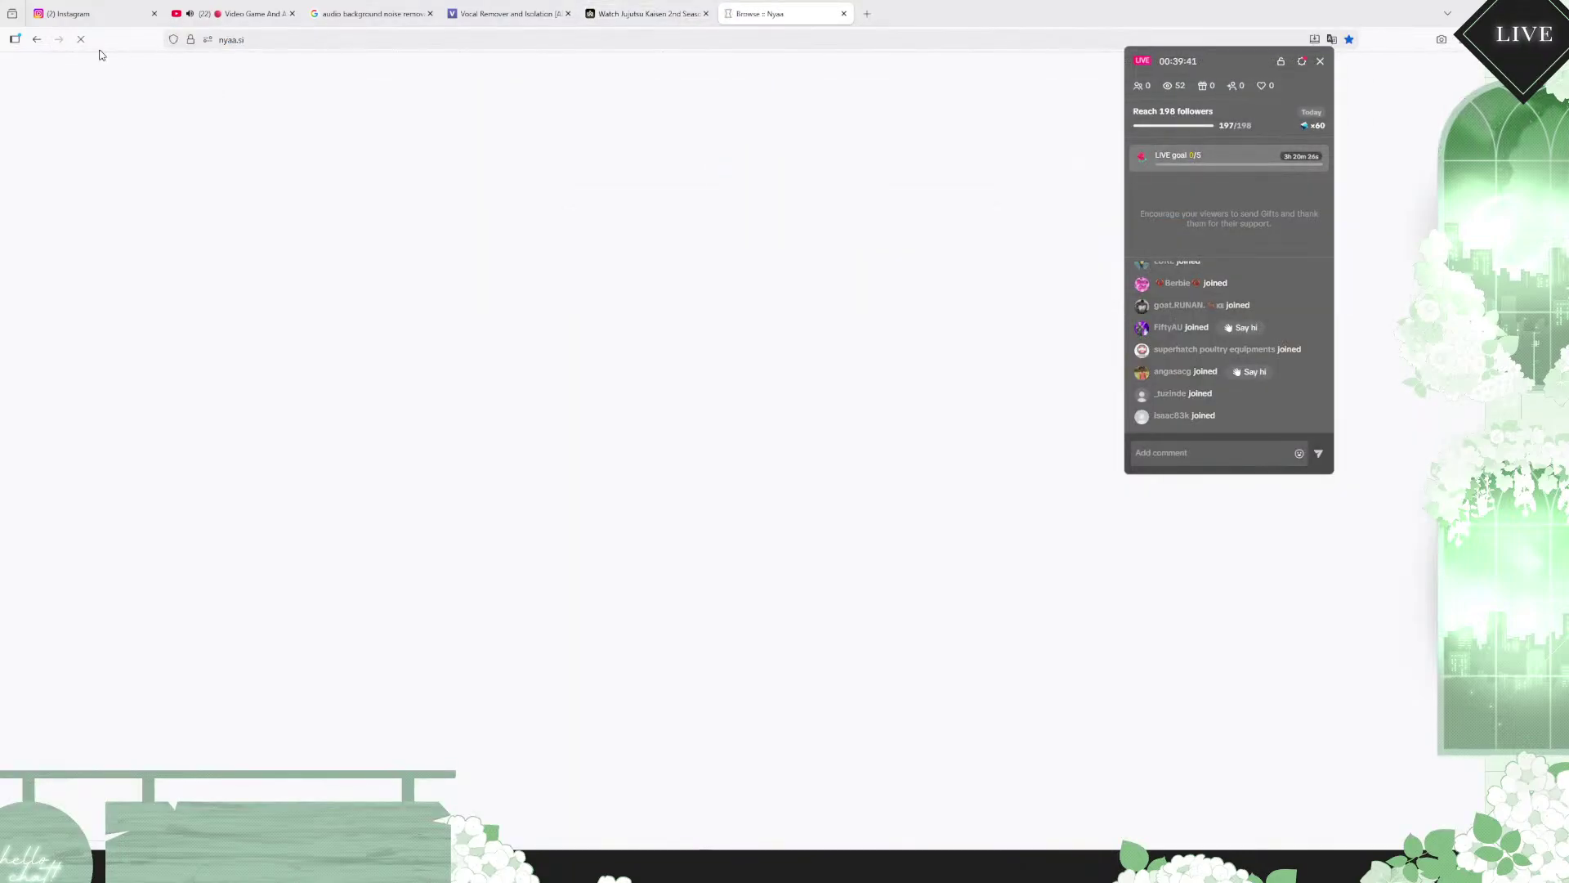
Step: Open the Nyaa results for "jujutsu kaisen erai raws" in a new browser tab and locate the Jujutsu Kaisen 2nd Season episodes
click(867, 13)
text(nyaa.si/)
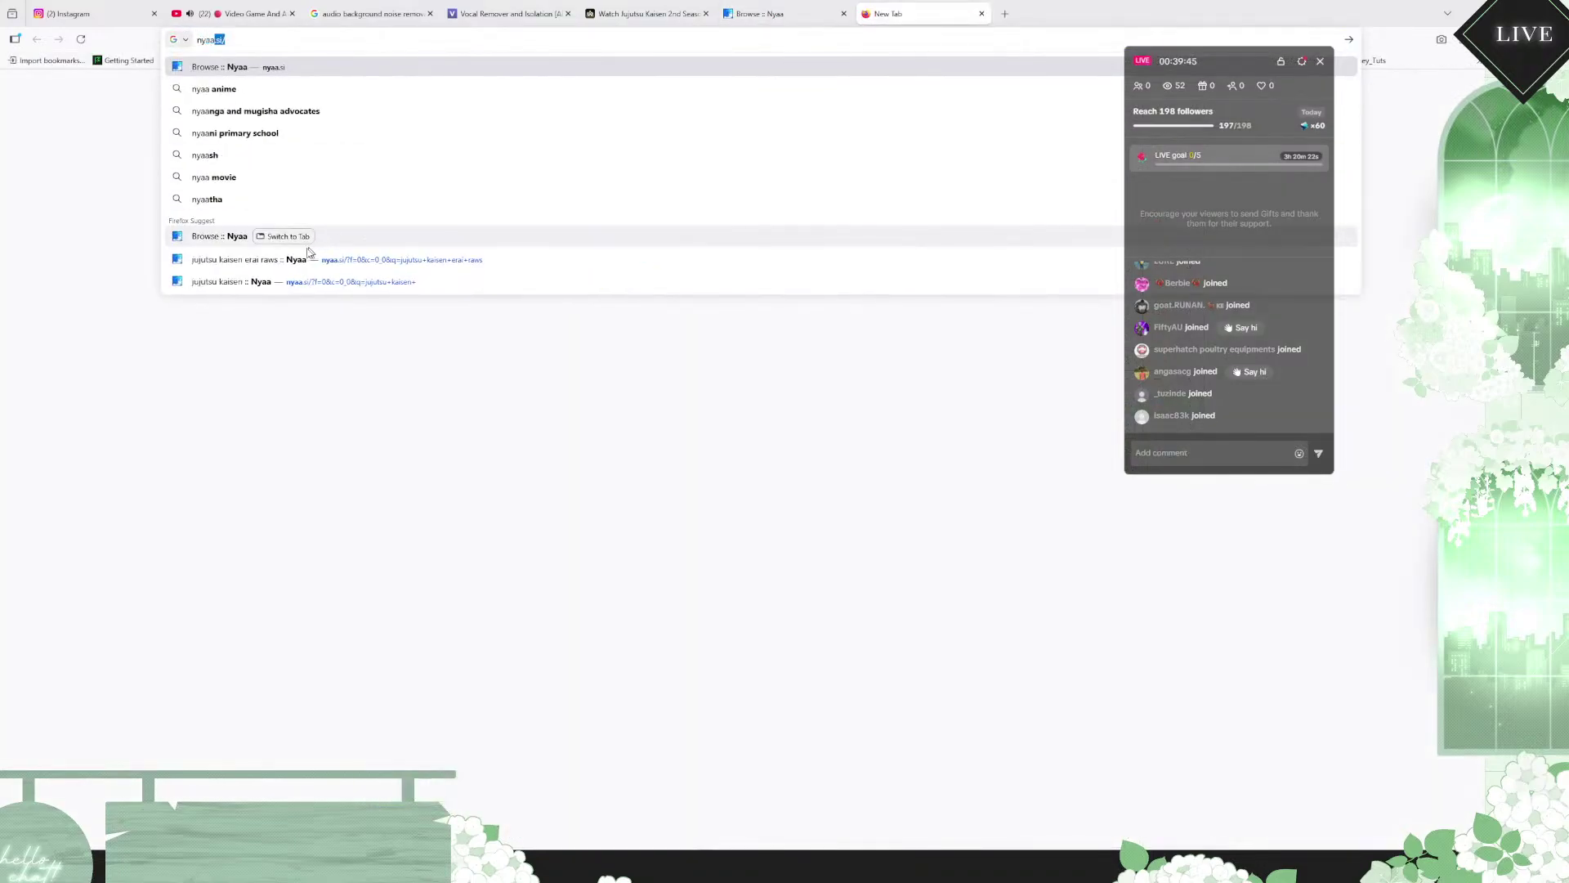
click(272, 260)
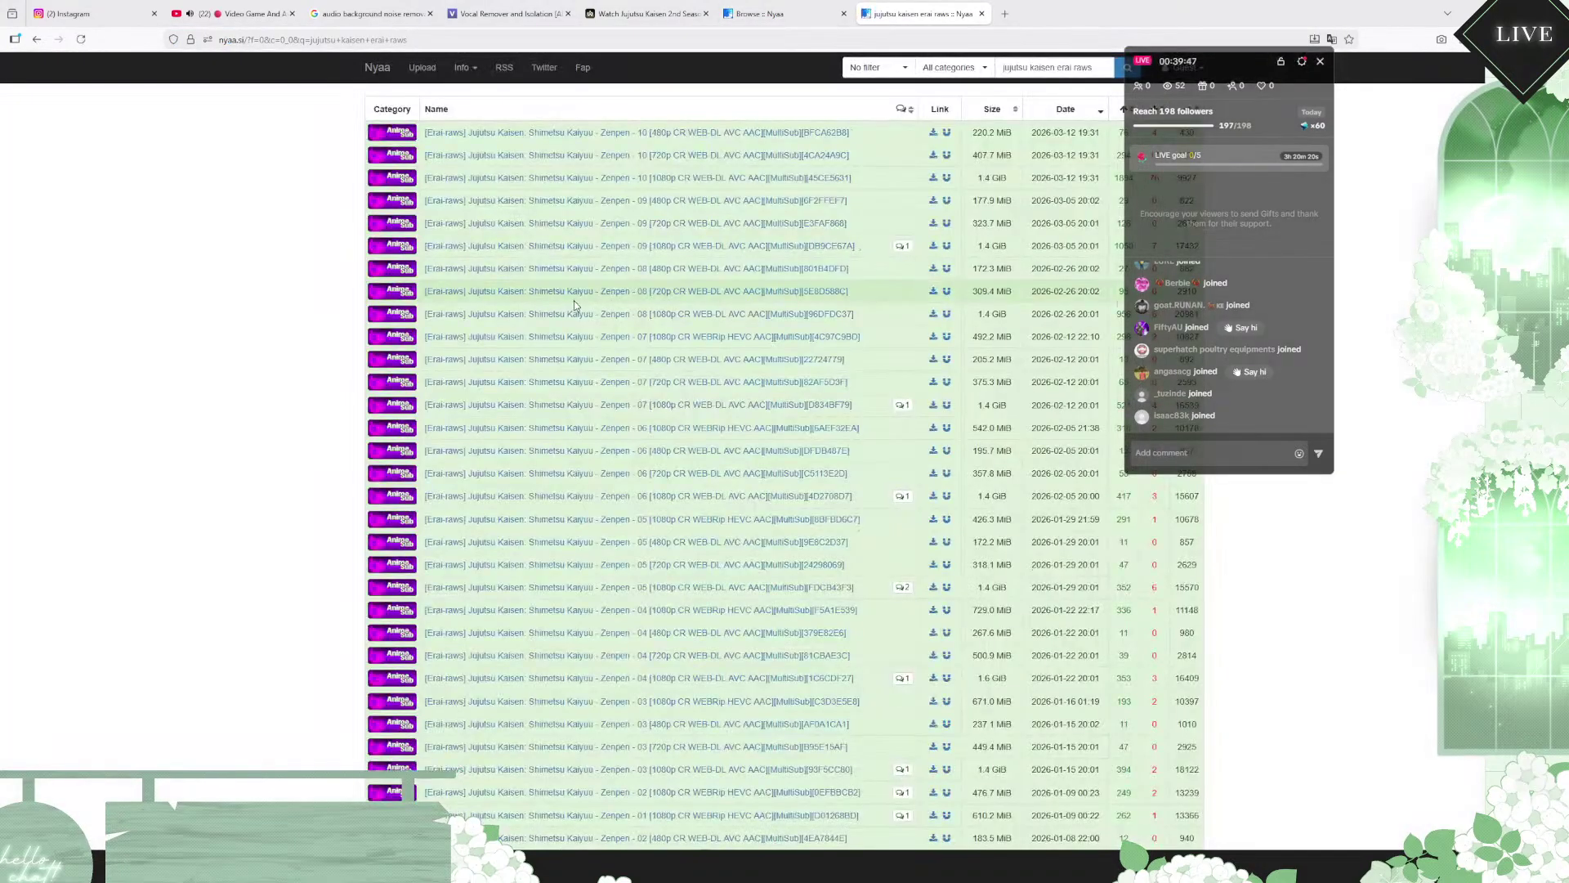
scroll(539, 392, down, 7)
scroll(539, 392, down, 5)
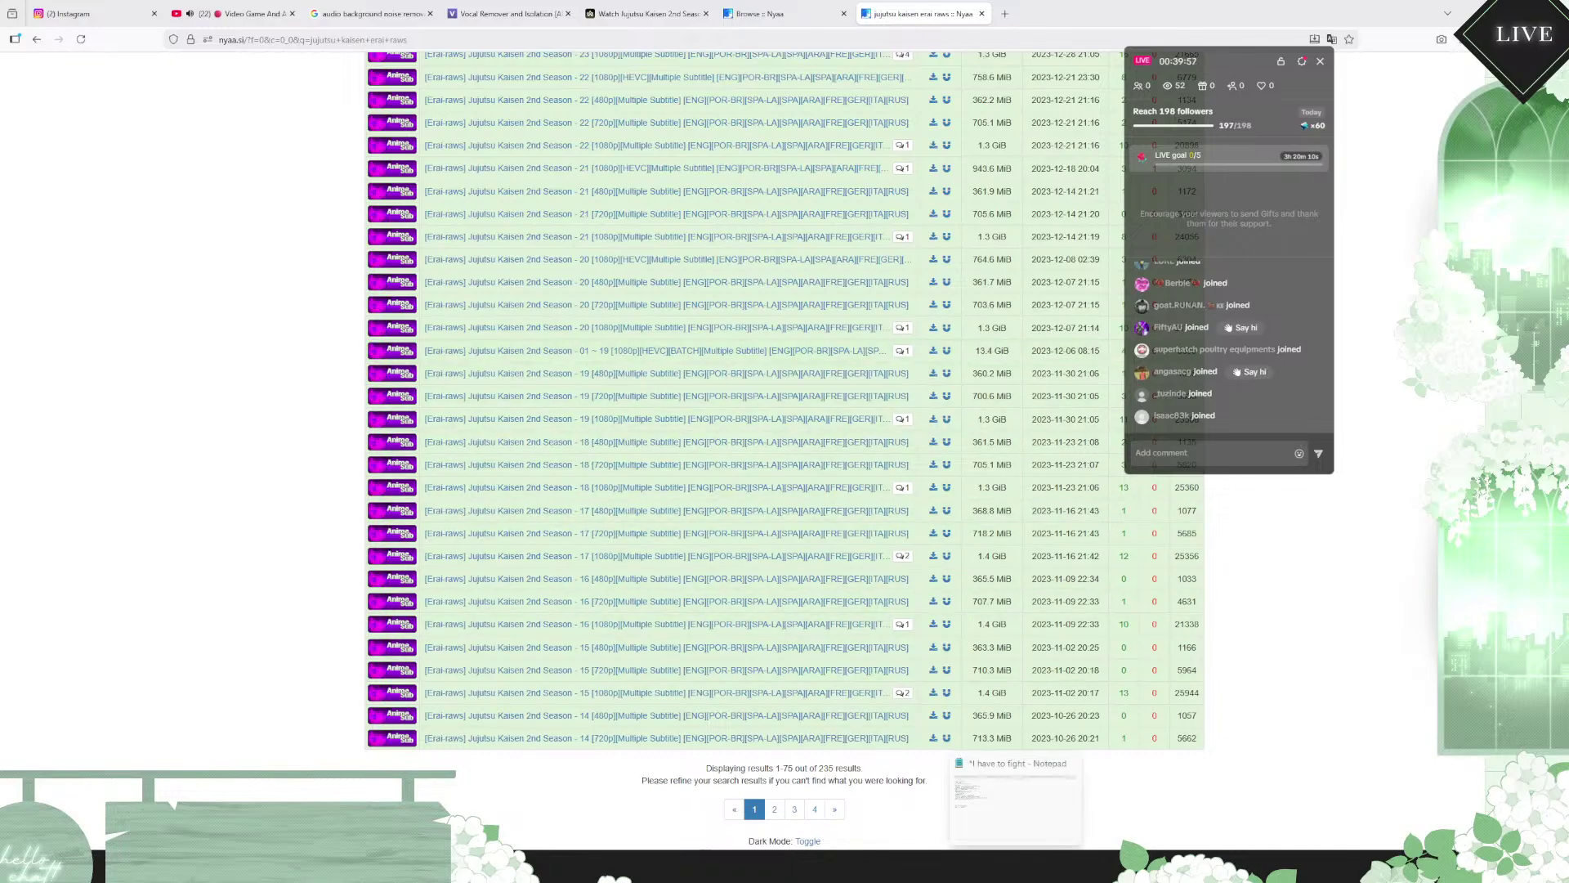
Step: Check the Season 2 folder in File Explorer for the last saved episode and return to the Nyaa results
mouse_move(934, 866)
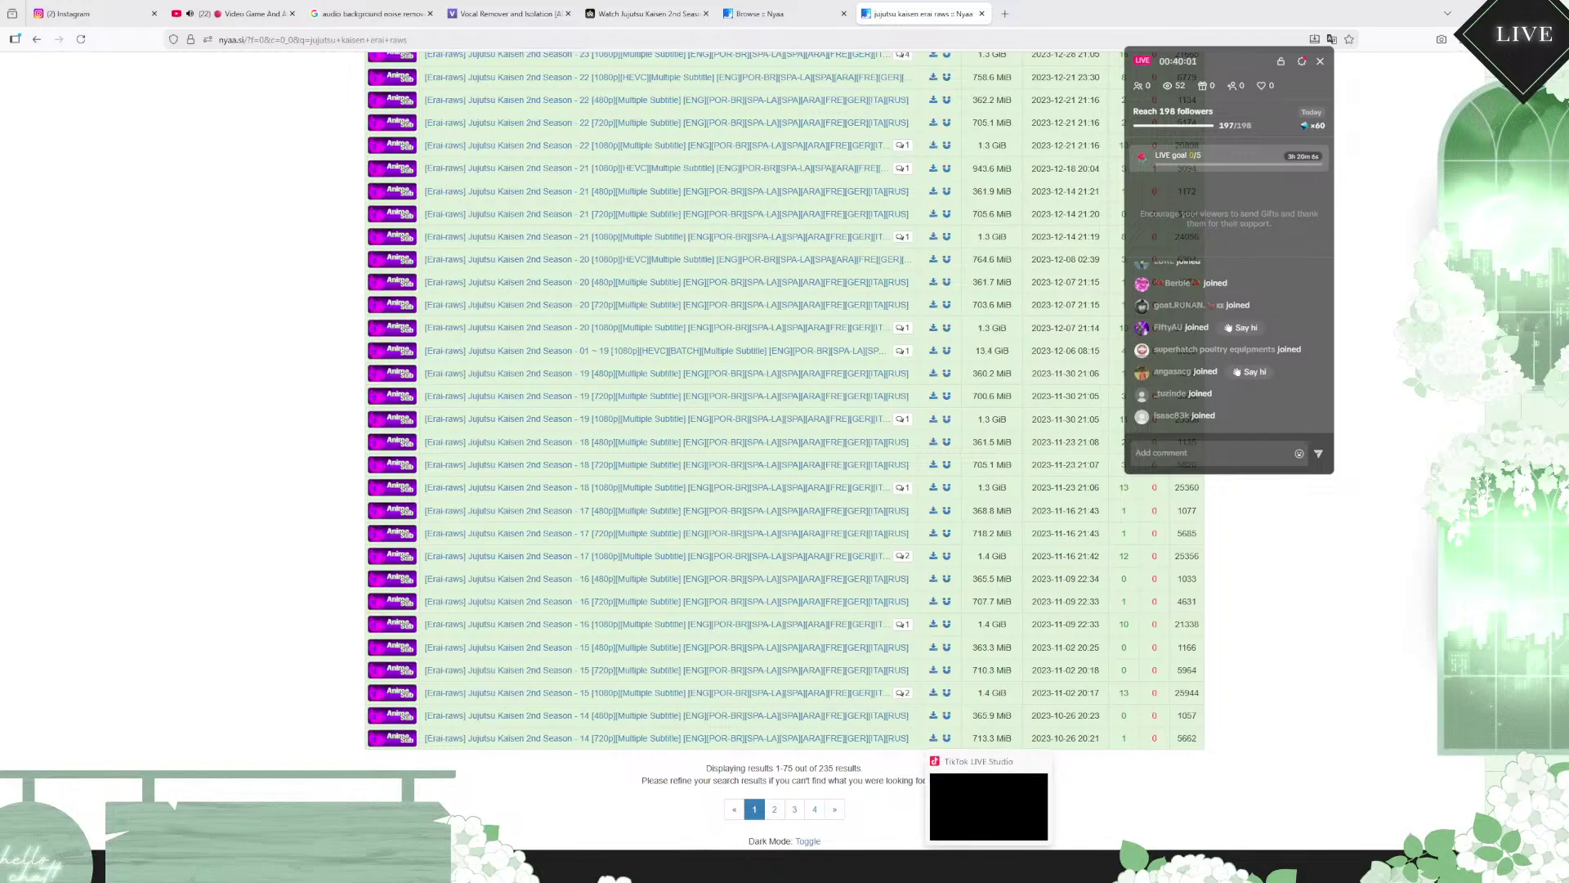
mouse_move(773, 867)
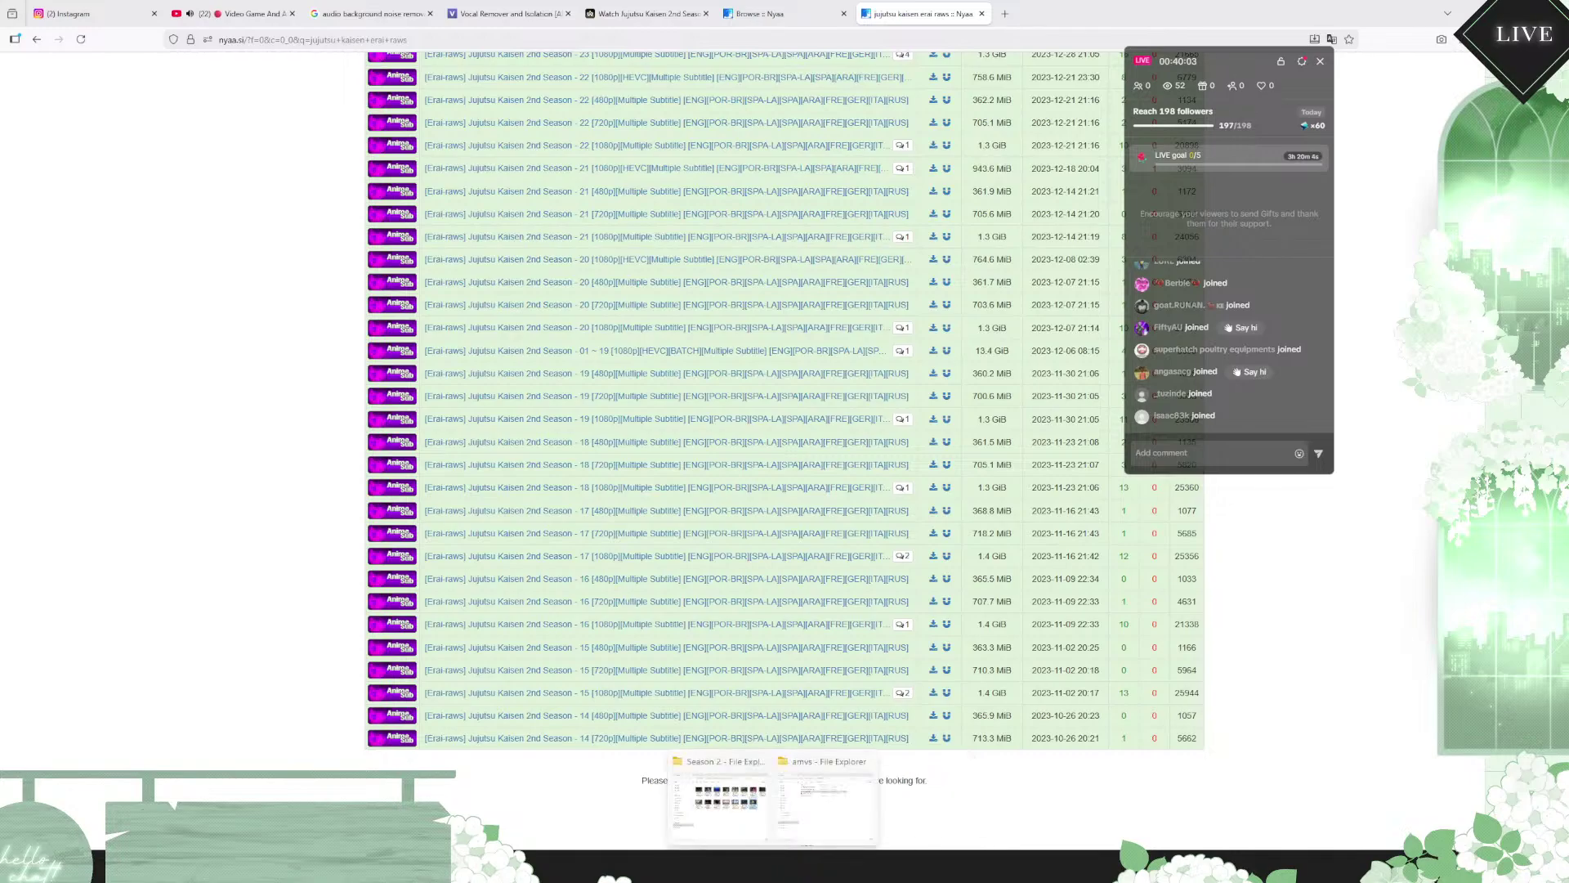
click(740, 821)
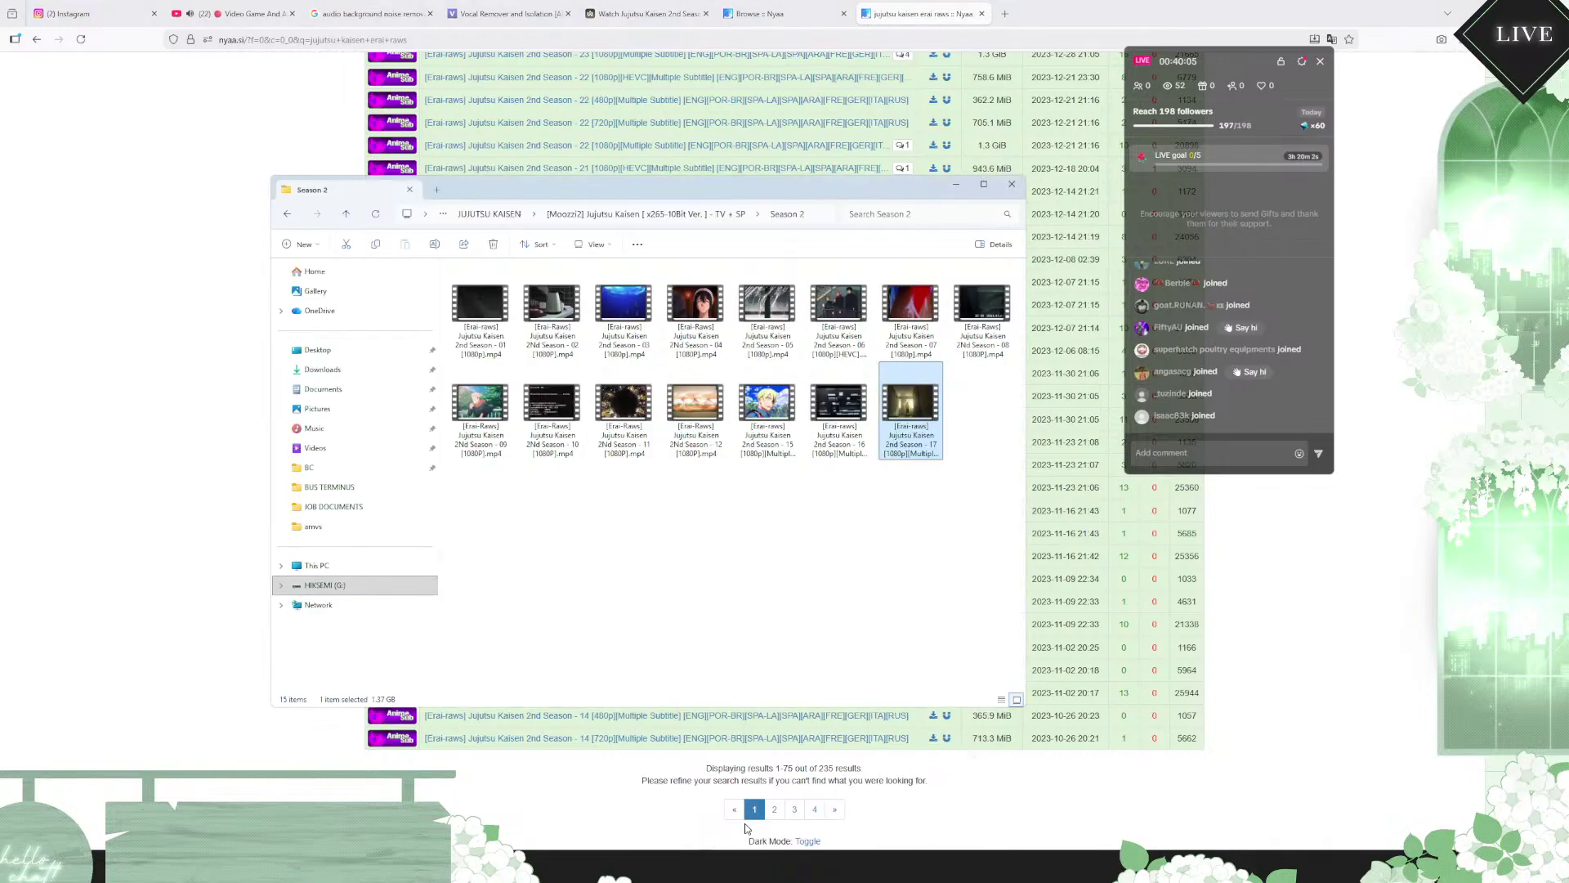
click(576, 804)
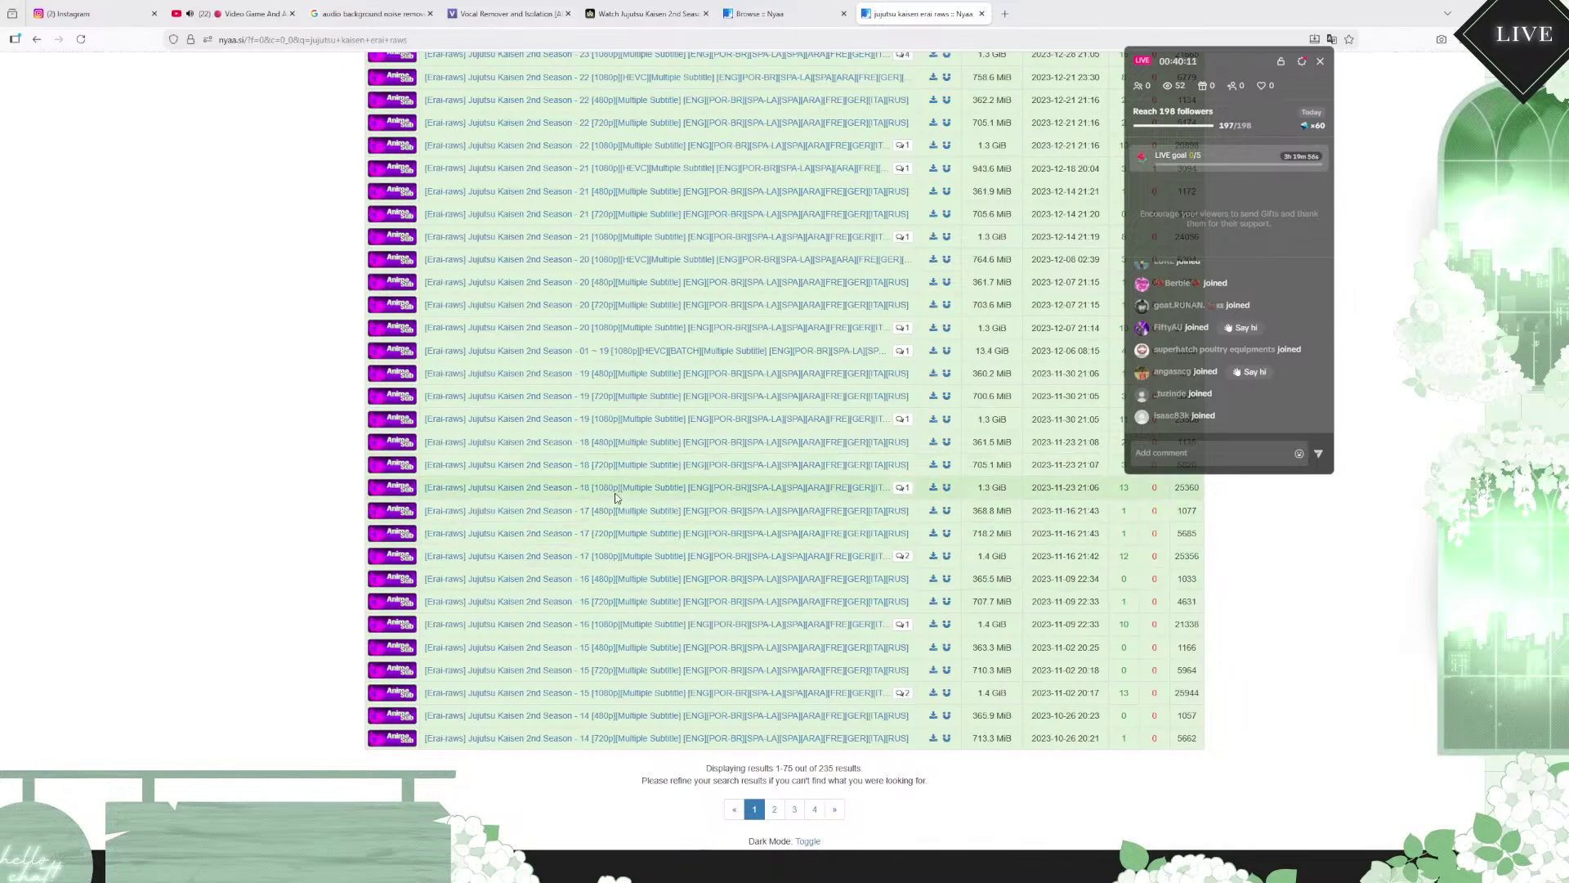
Step: Add the 1080p torrent of 2nd Season episode 18 to µTorrent, saving it in the Season 2 folder on HIKSEMI (G:), and minimize µTorrent
click(948, 488)
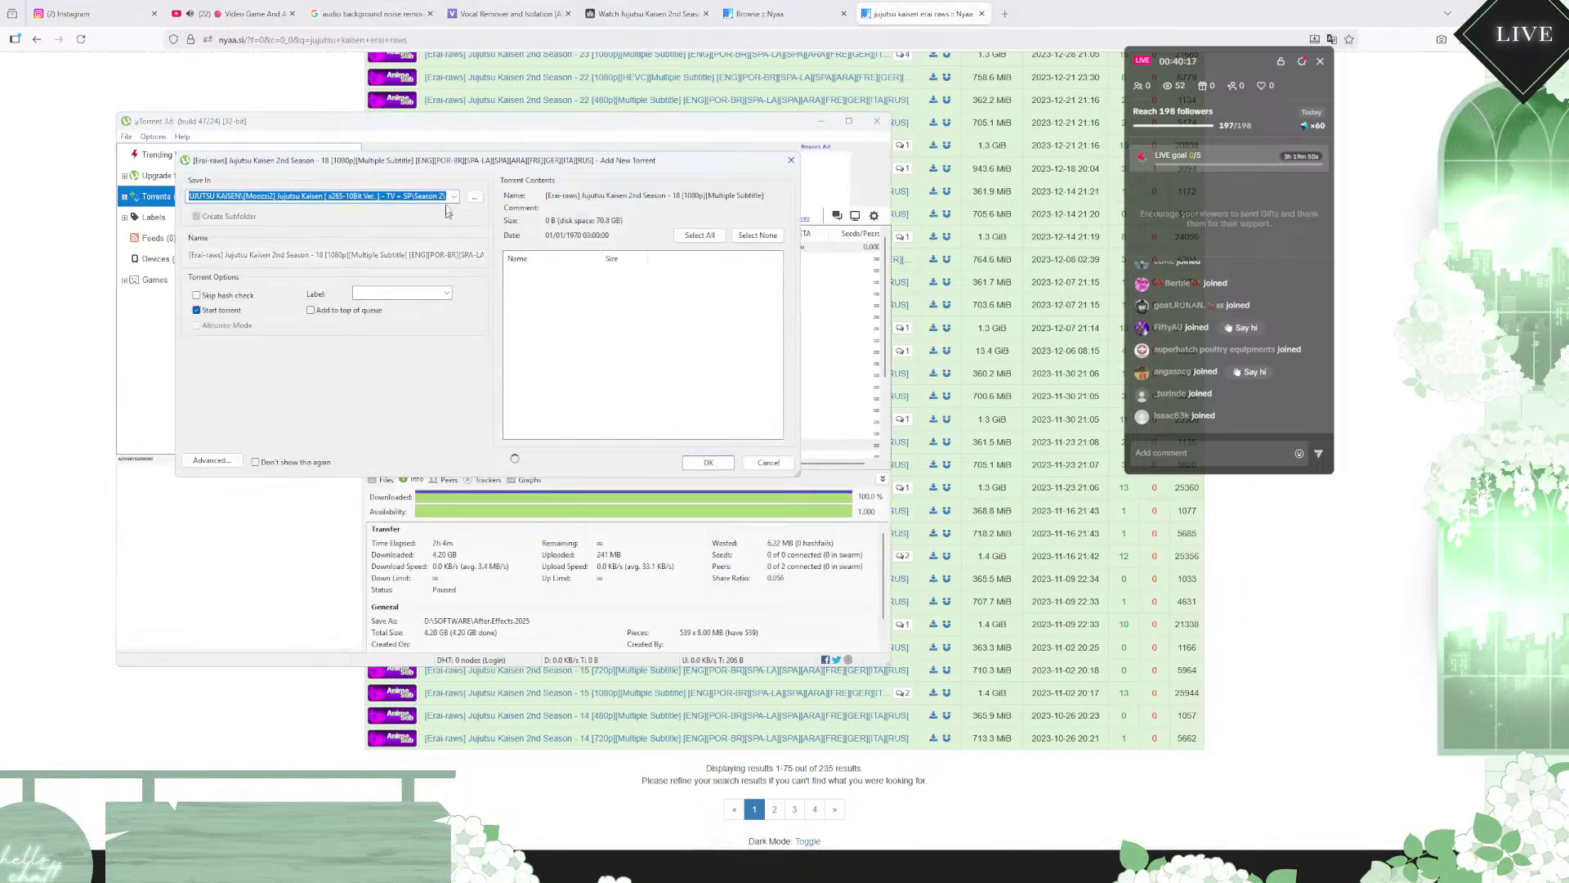
click(474, 197)
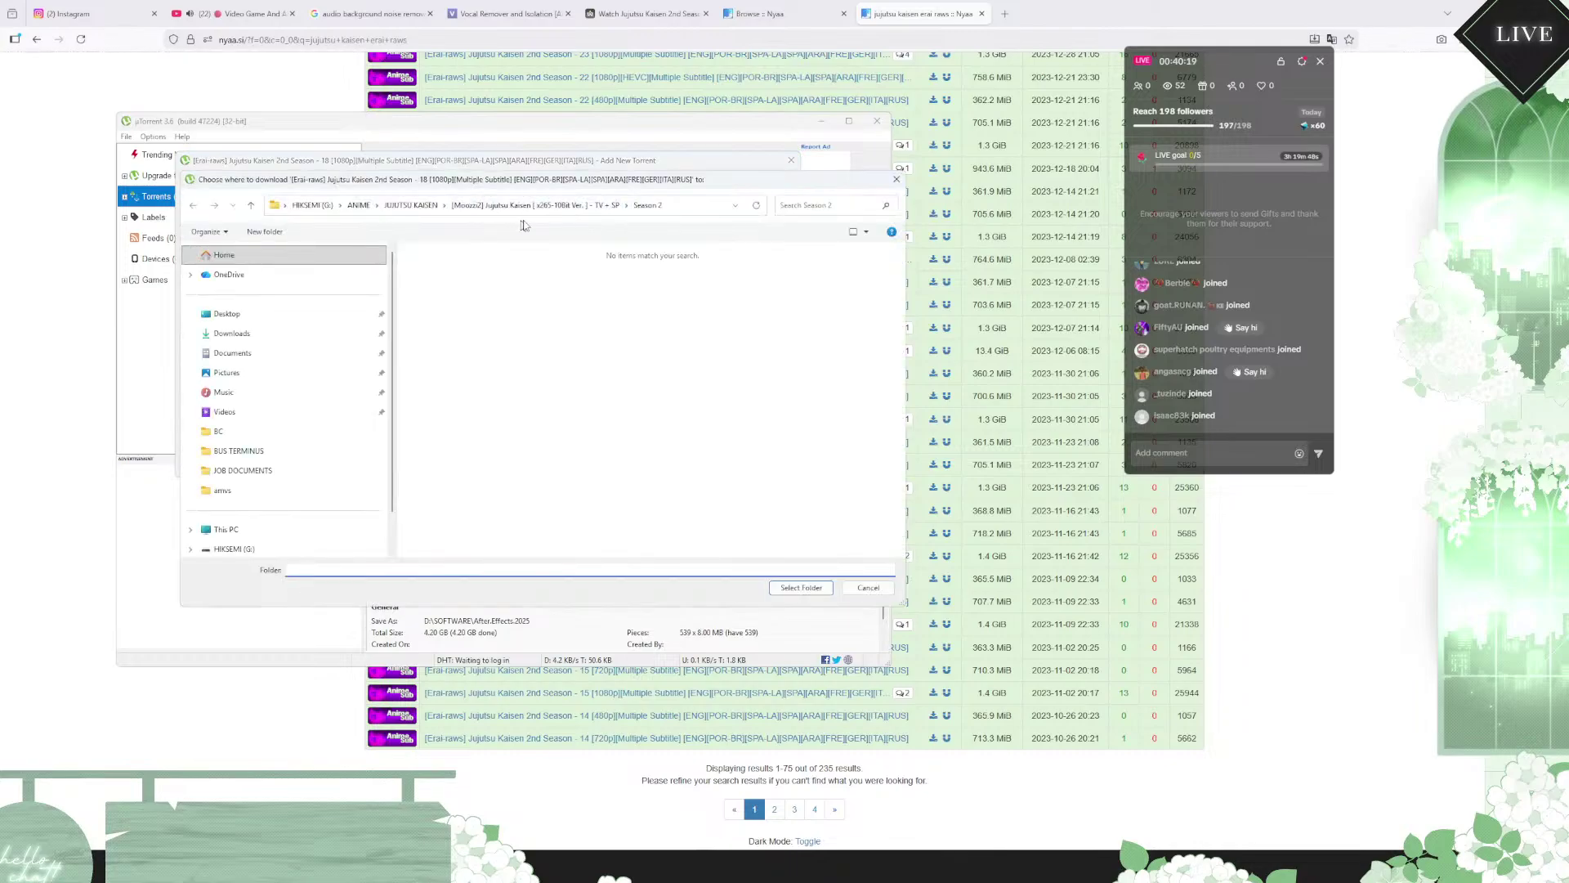
click(647, 205)
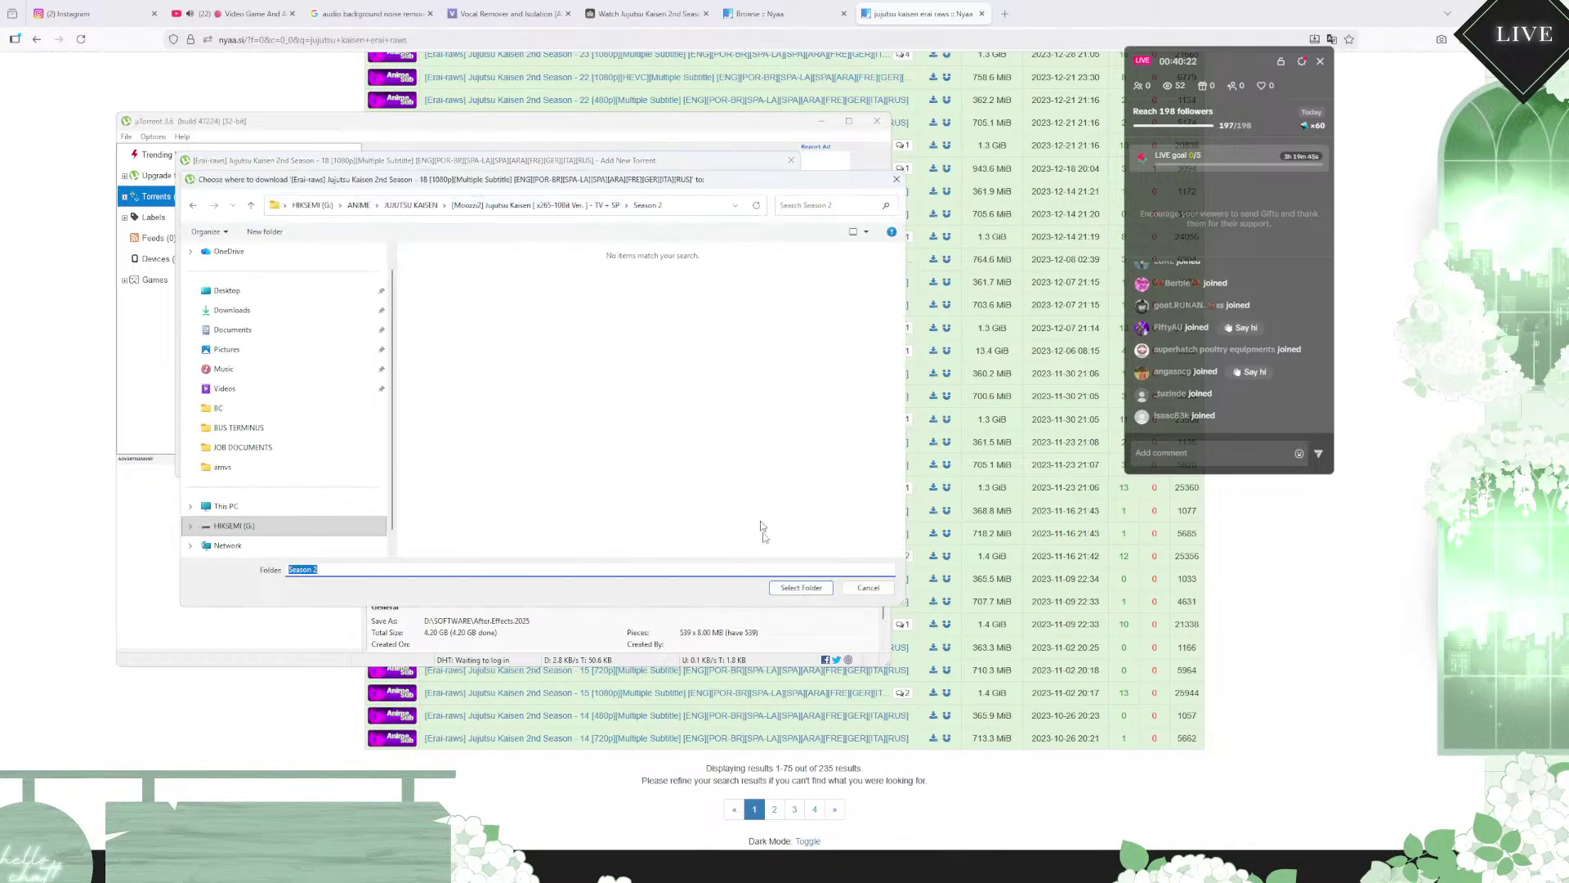
click(806, 589)
click(707, 463)
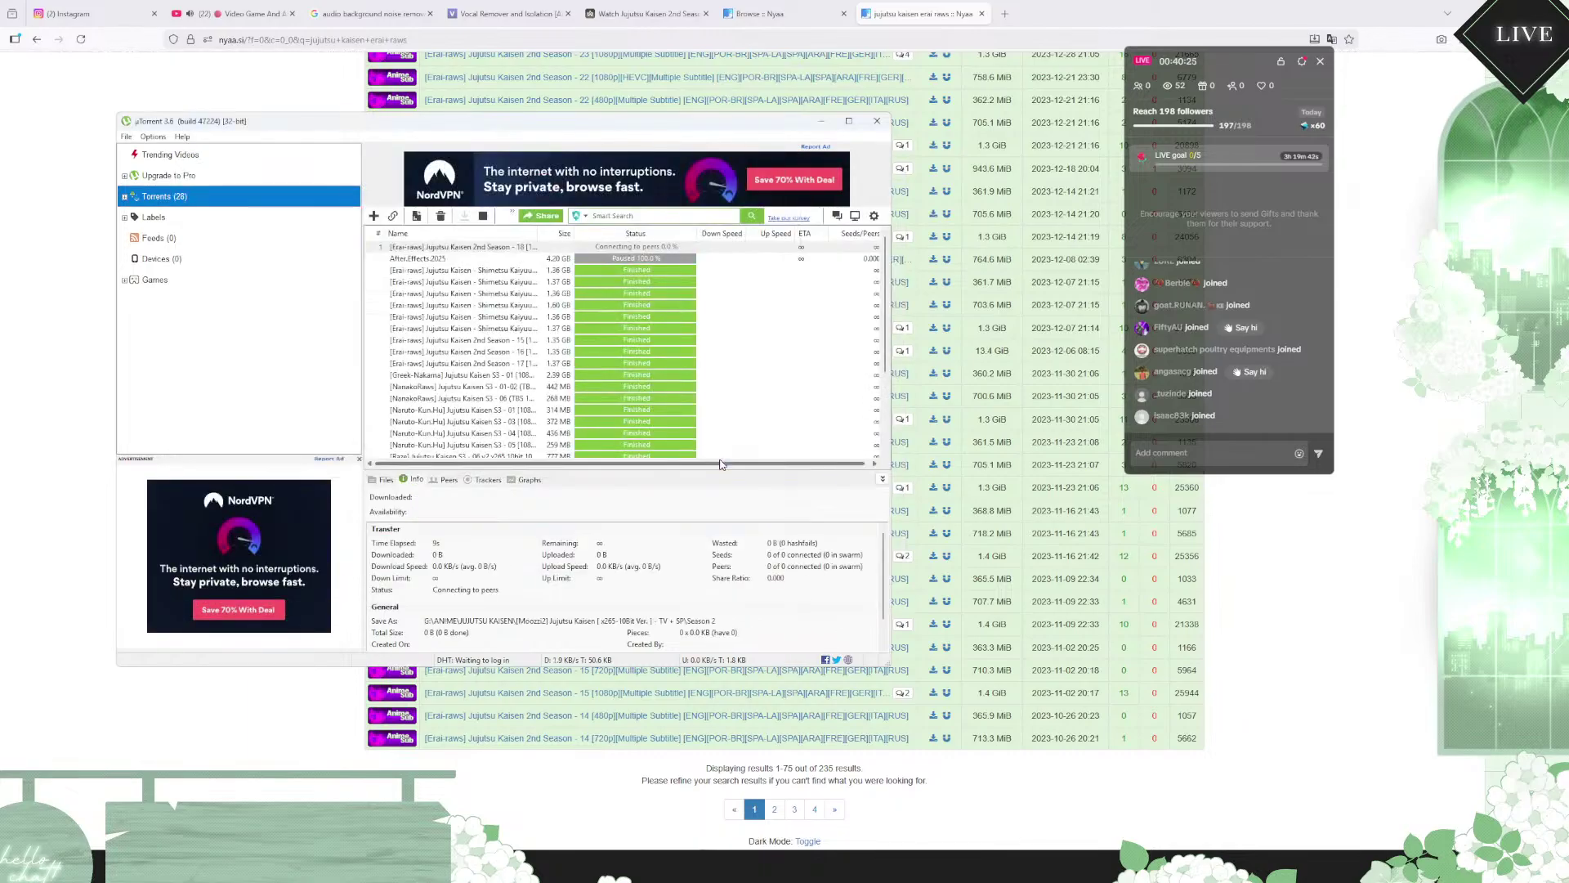
click(822, 123)
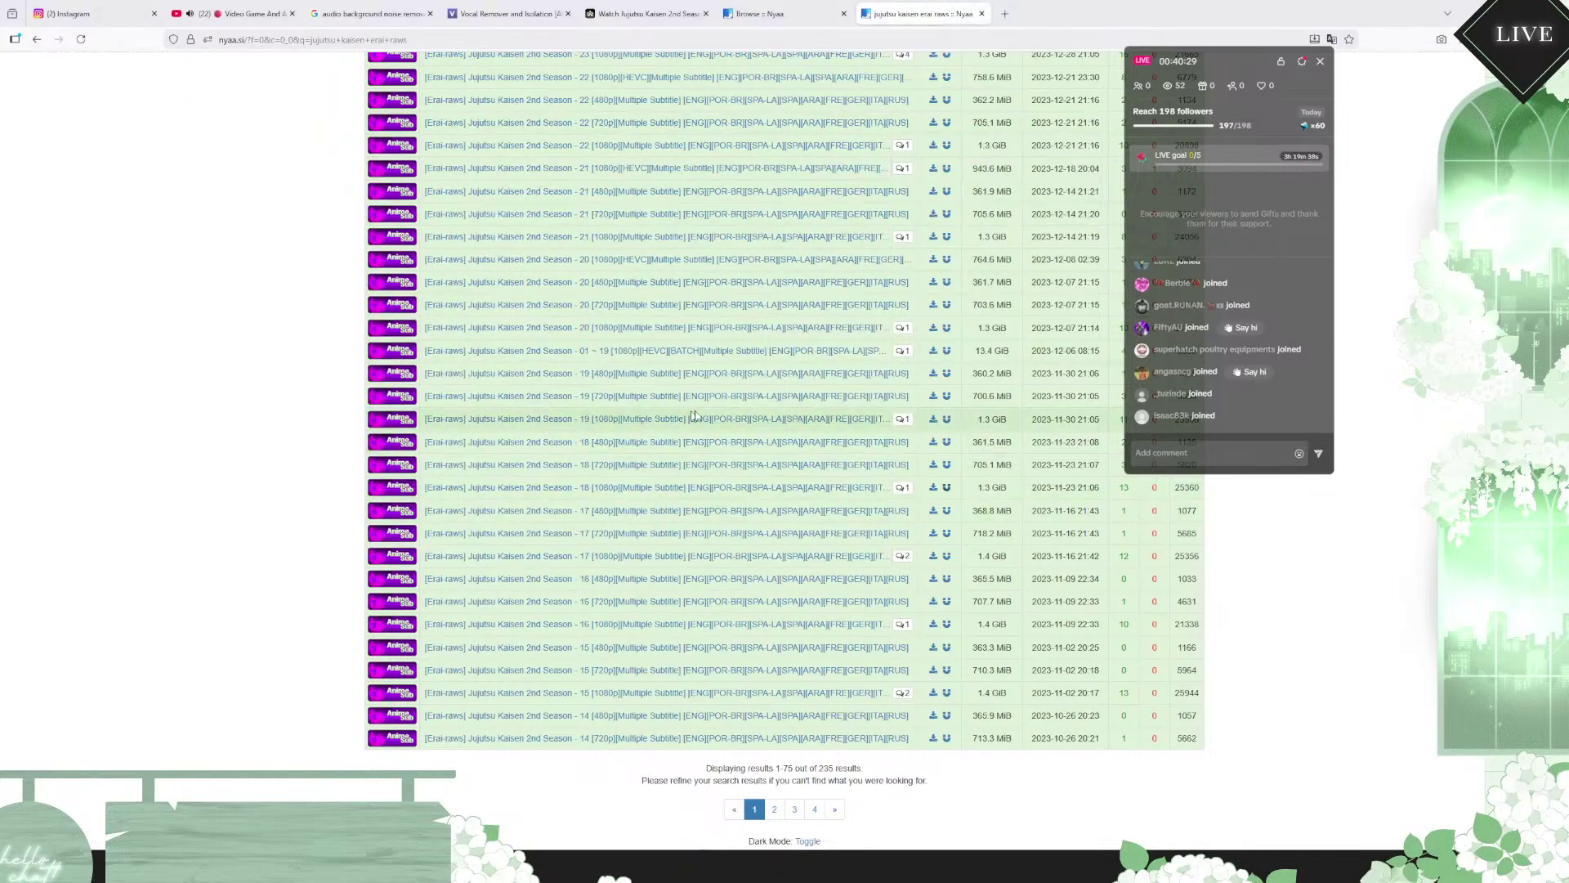
Step: Add the 1080p torrents of 2nd Season episodes 19 and 20 to µTorrent with the same Season 2 save folder, minimizing it after each
click(945, 421)
click(707, 463)
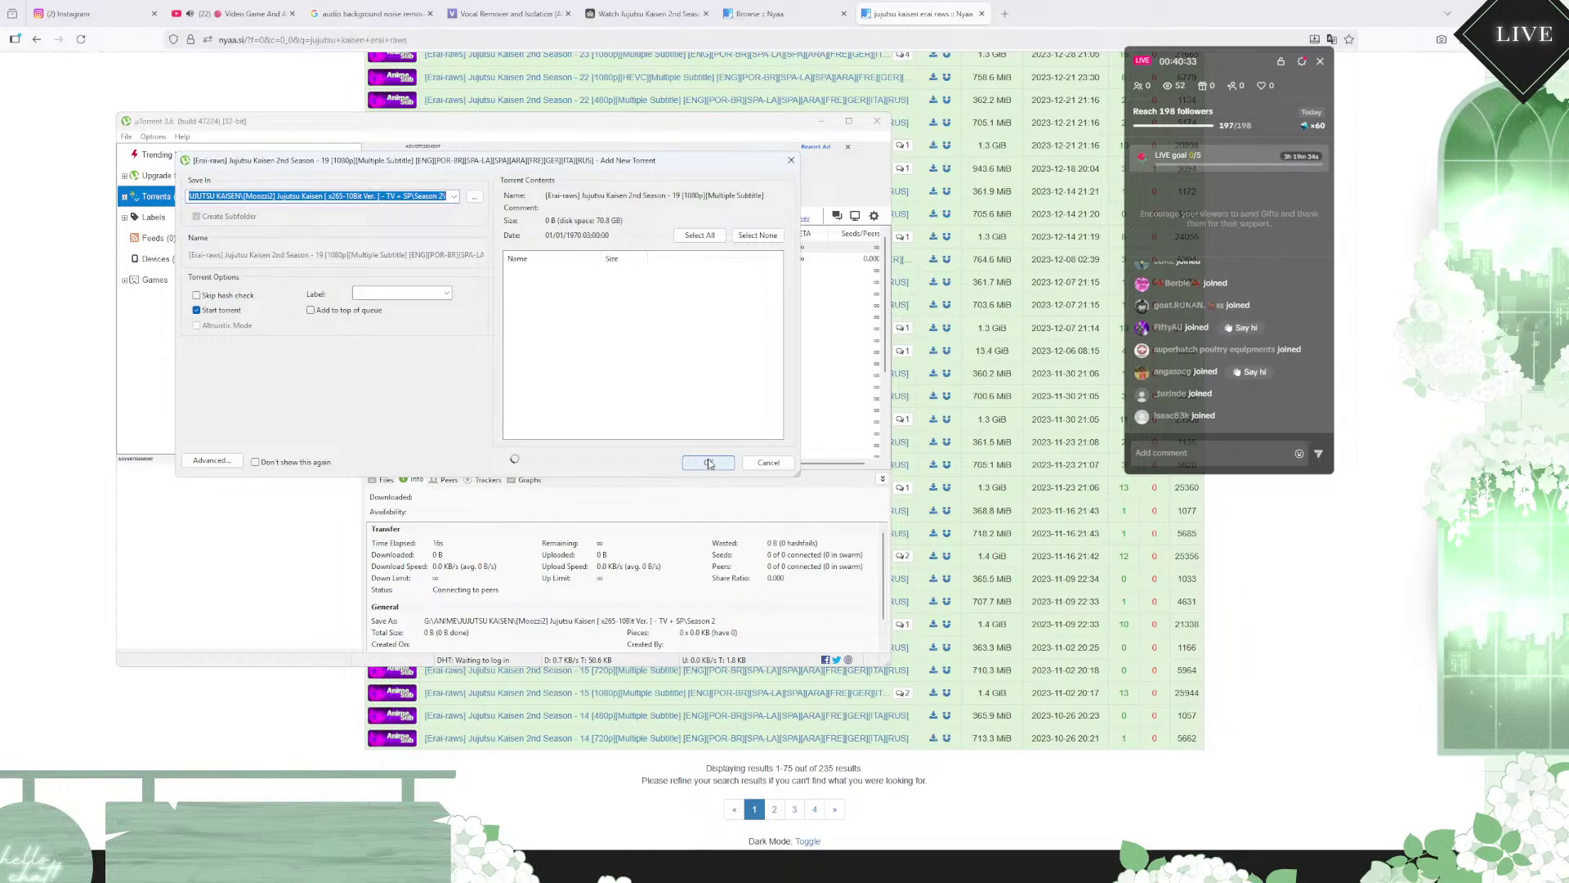
click(821, 120)
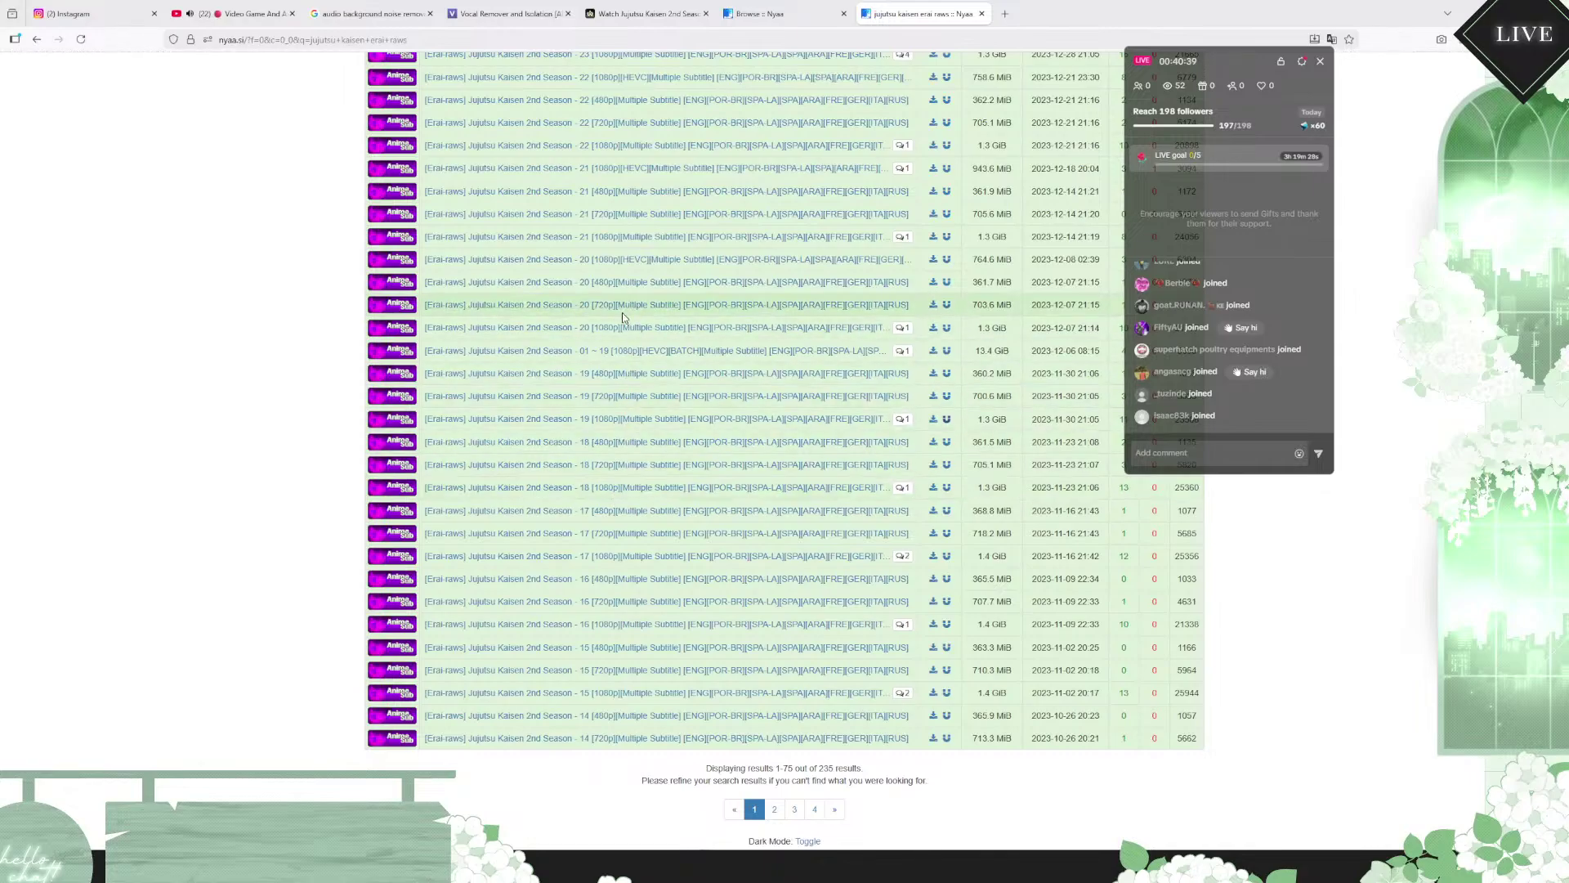
click(948, 331)
click(707, 458)
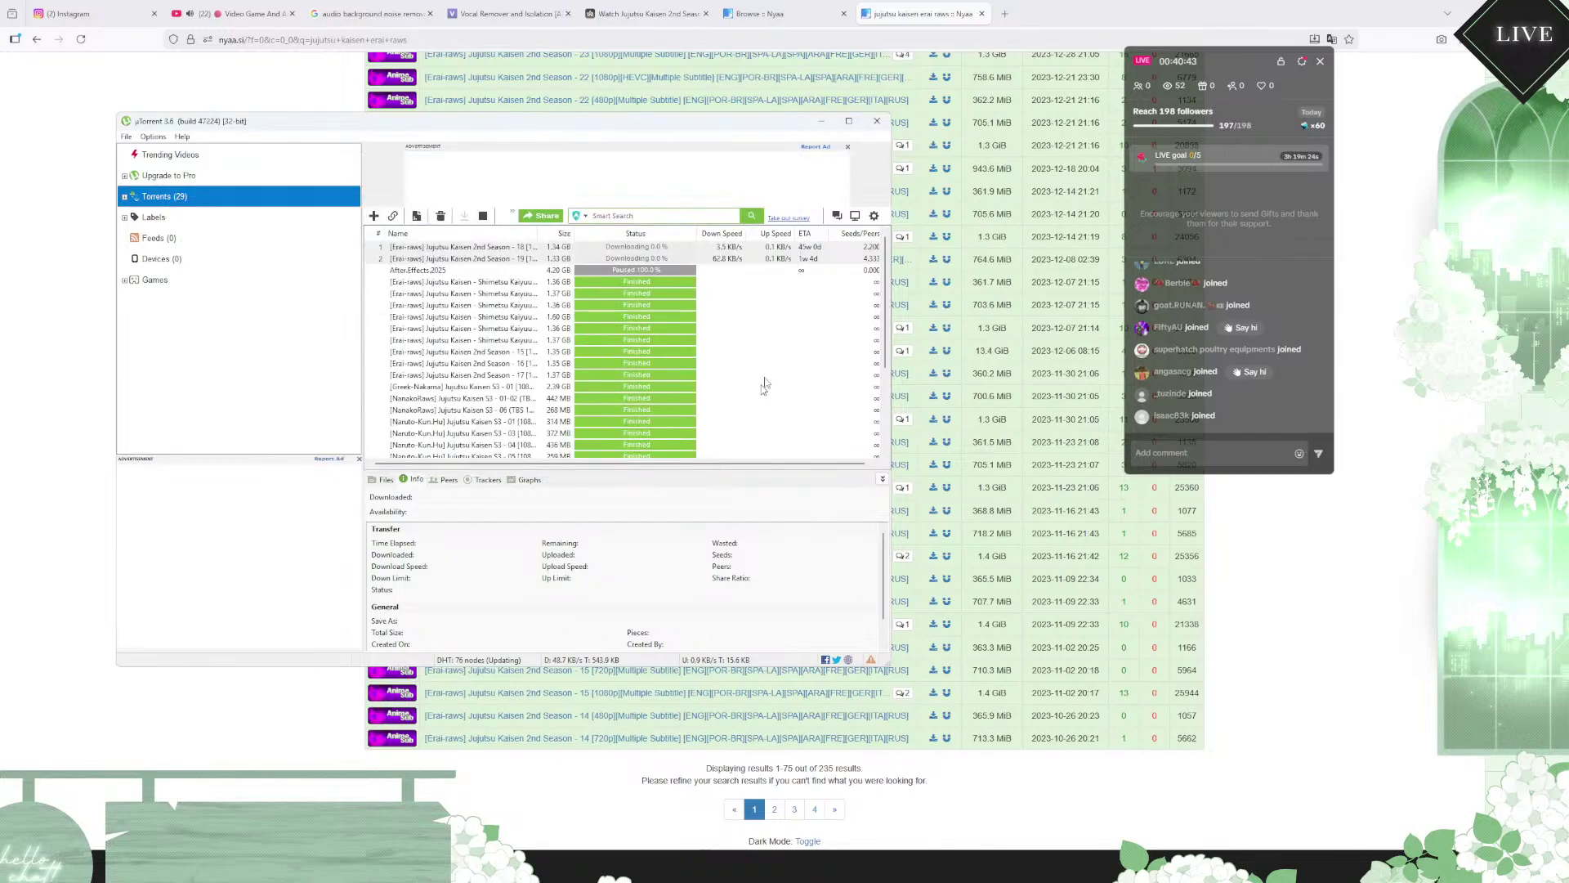
click(821, 121)
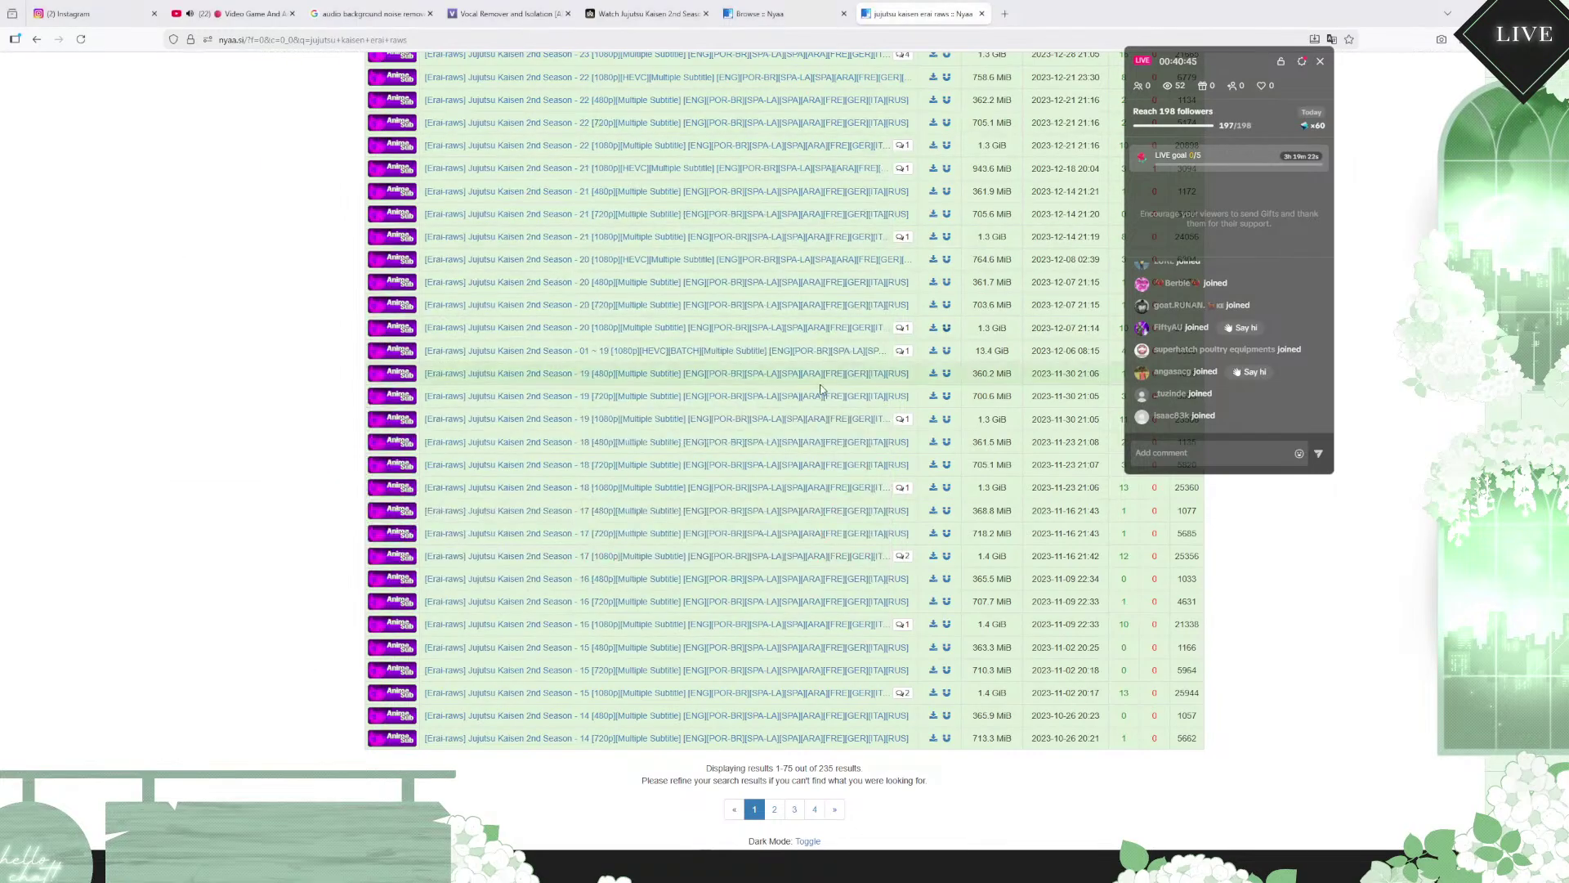
Step: Add the 1080p HEVC torrent of 2nd Season episode 21 to µTorrent with the Season 2 save folder, and minimize µTorrent
scroll(821, 389, up, 3)
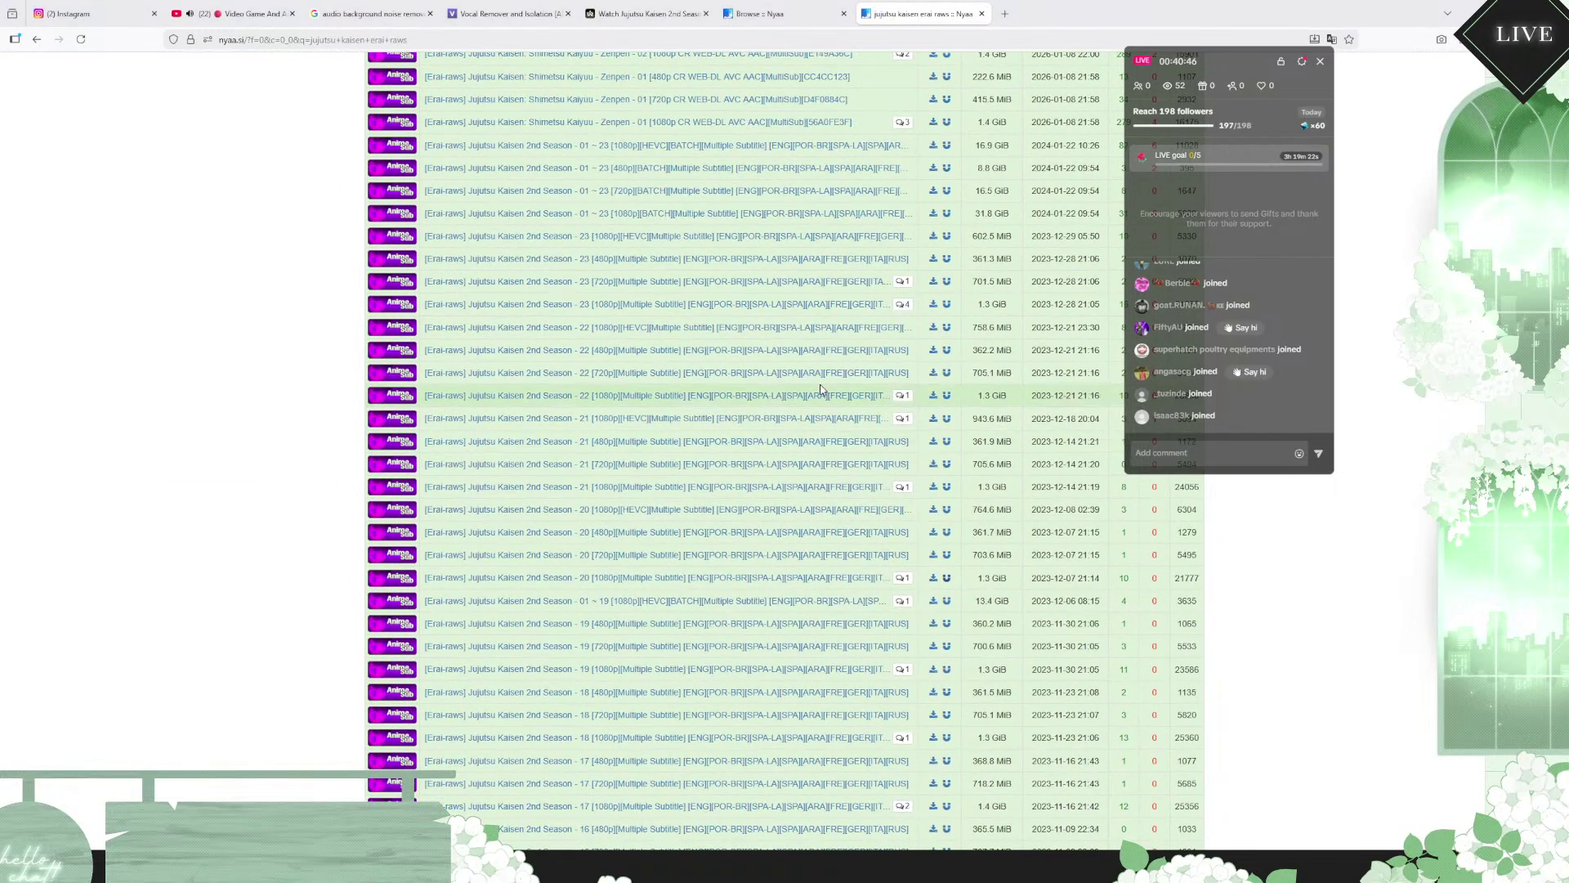
click(944, 425)
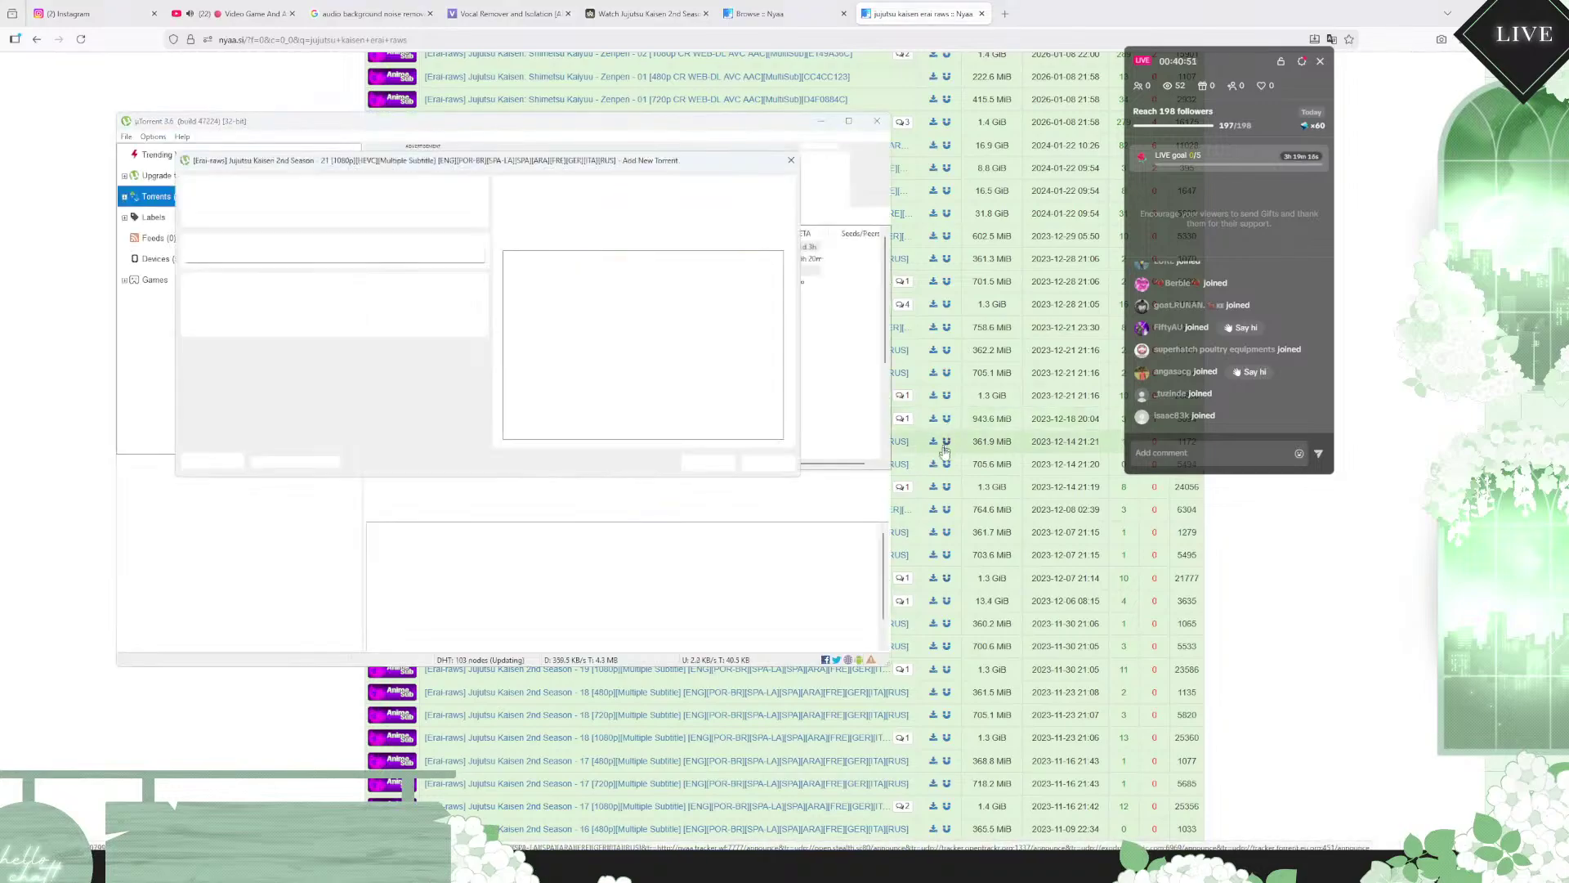
click(721, 470)
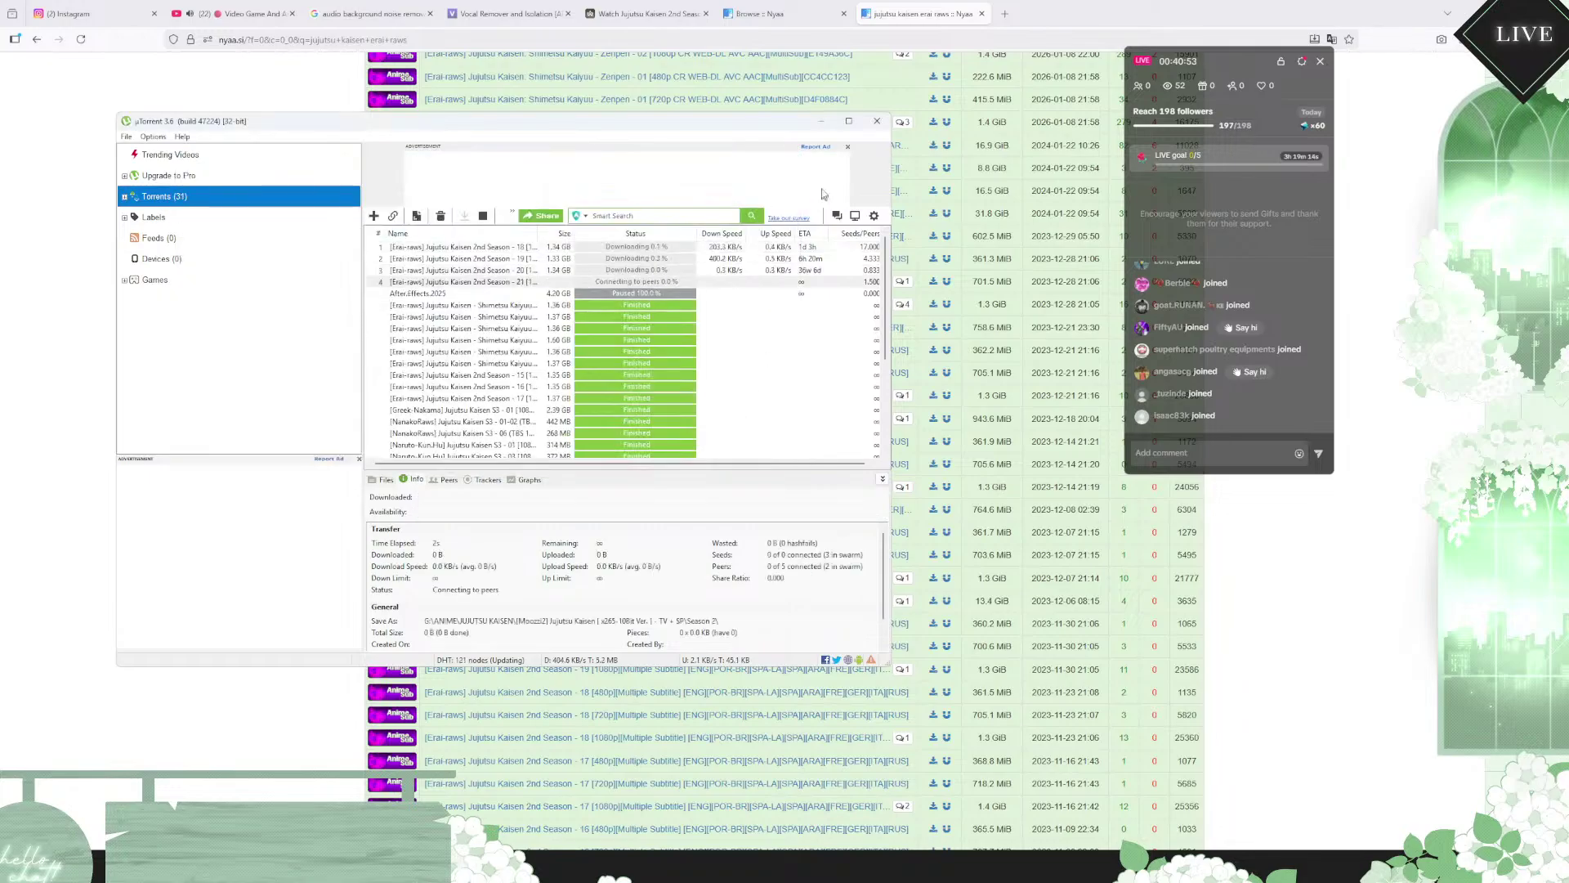
click(821, 122)
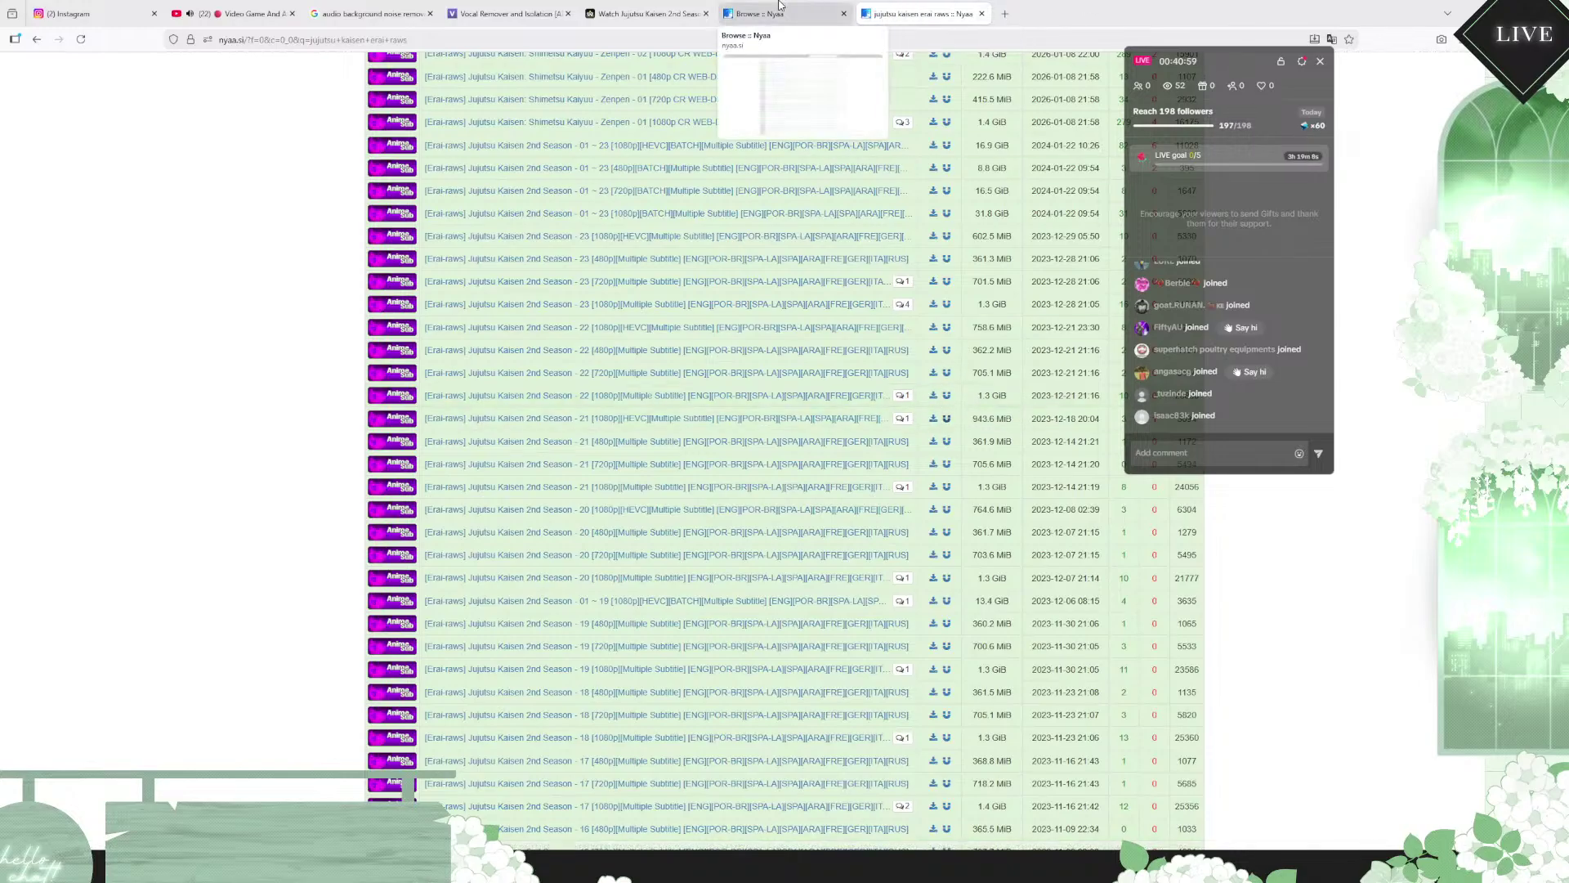
Step: Close the spare Nyaa home tab, return to the AniWatch tab, and add the line "I can't" under the "save me" line in Notepad
click(843, 13)
click(689, 13)
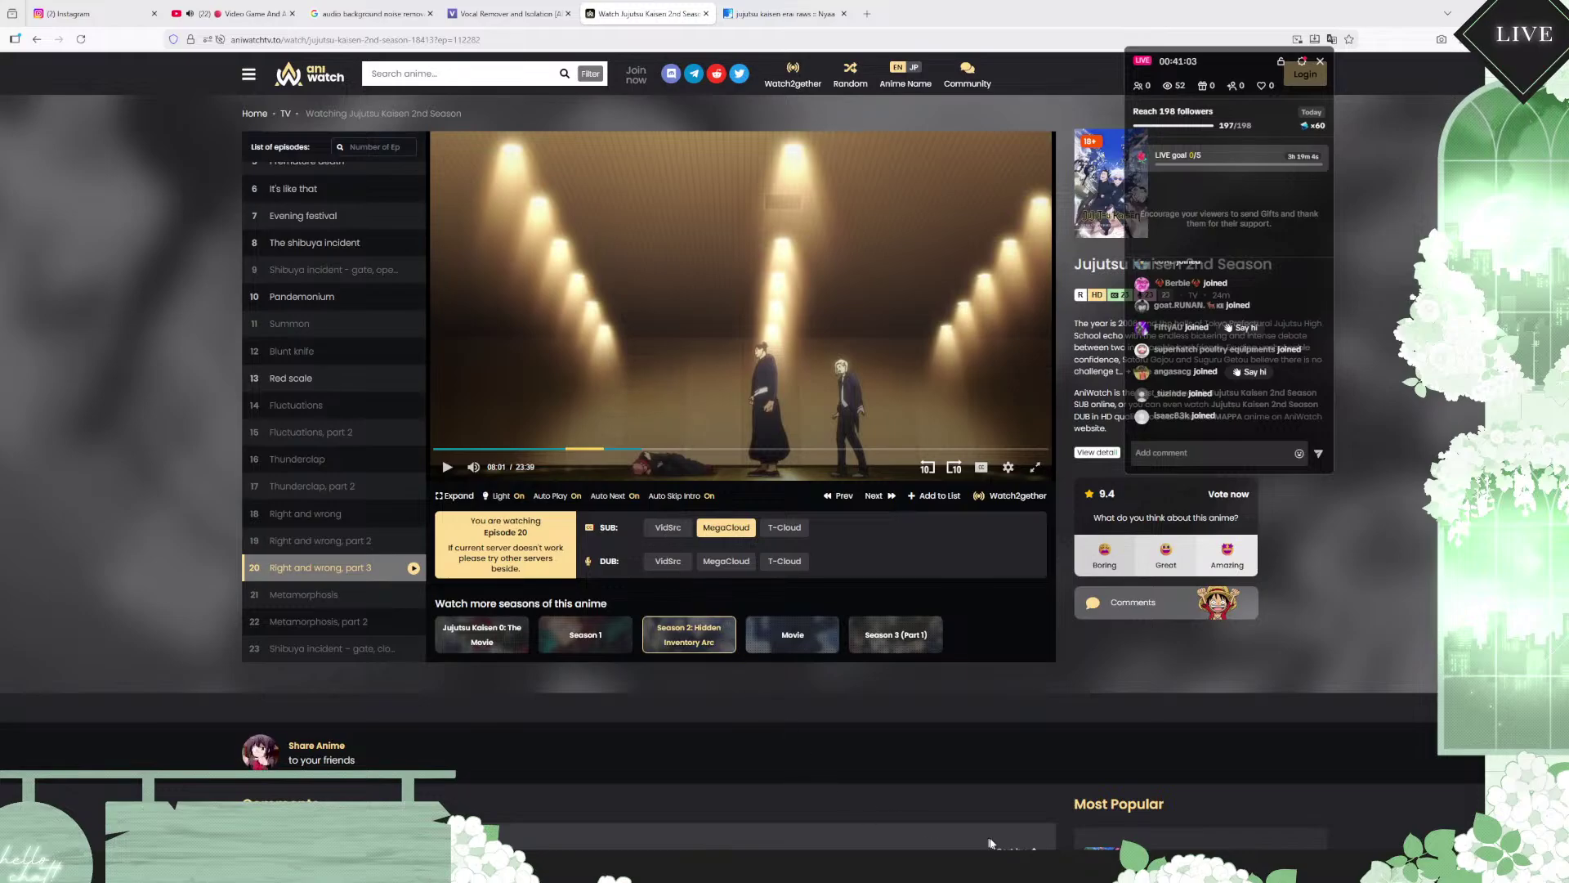
click(1004, 797)
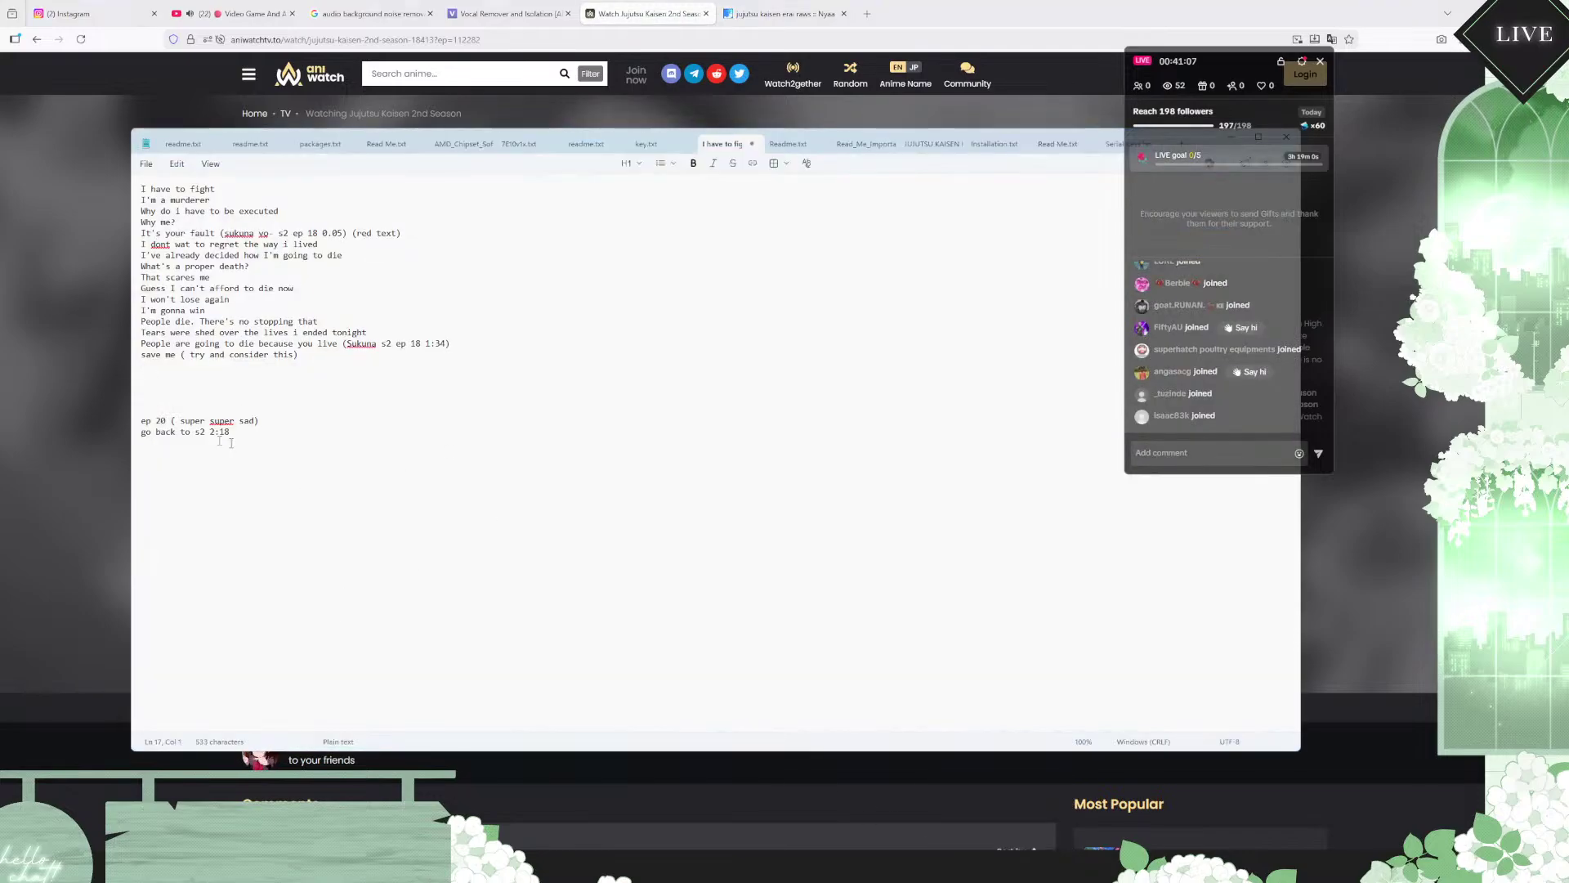
text(1 can)
key(alt+Tab)
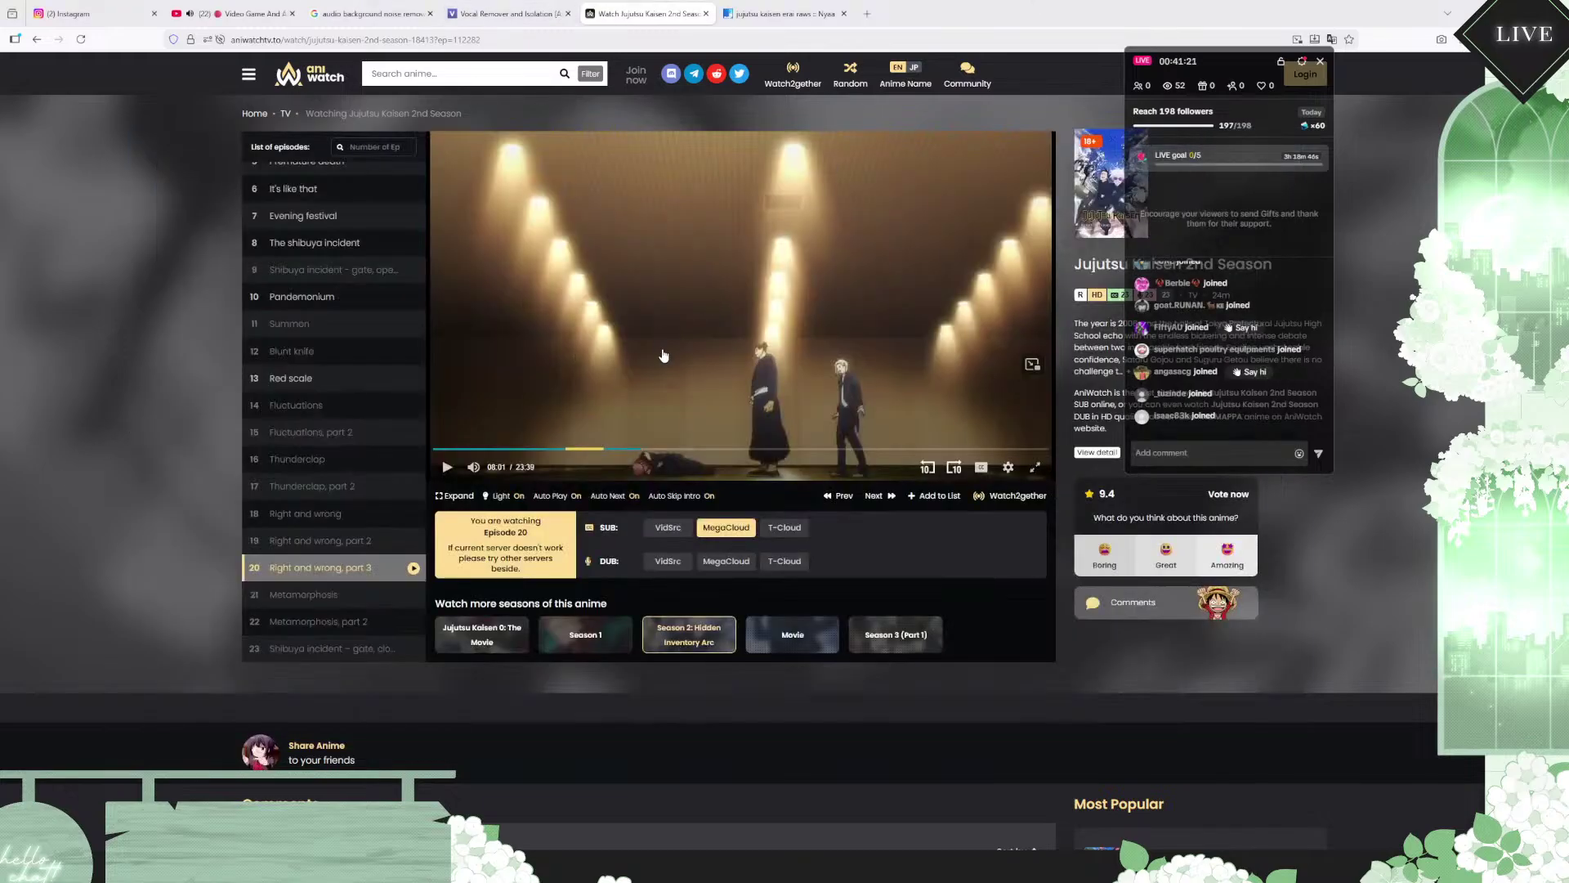
Step: Play episode 20 to about 8:02, and add "( s2 ep 20 8:00)" after "I can't" in the Notepad notes
click(663, 355)
mouse_move(1002, 875)
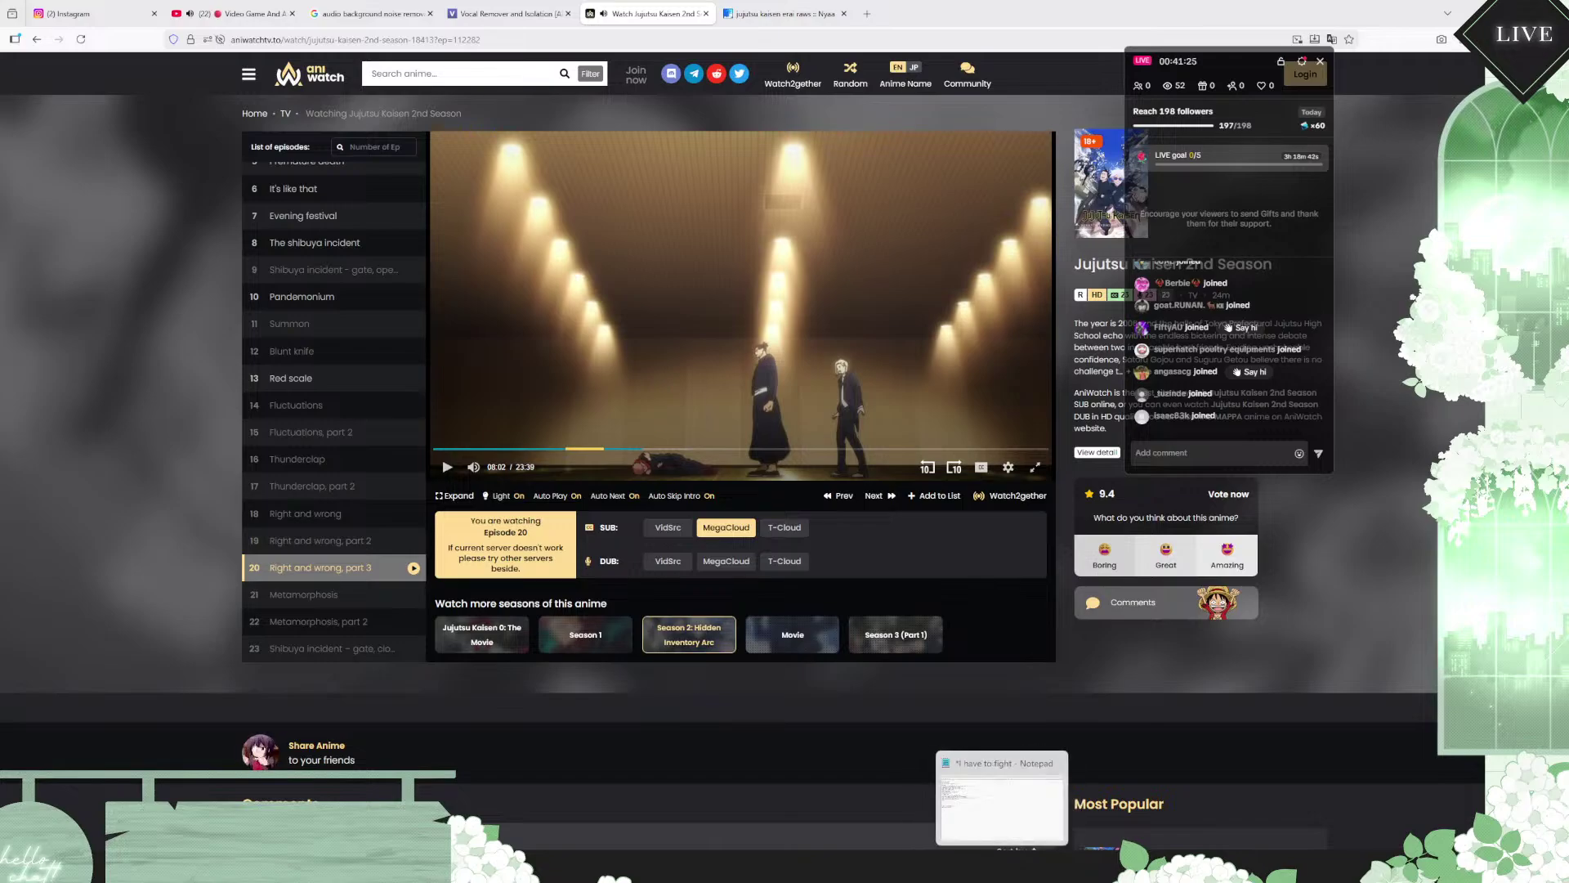
click(1002, 797)
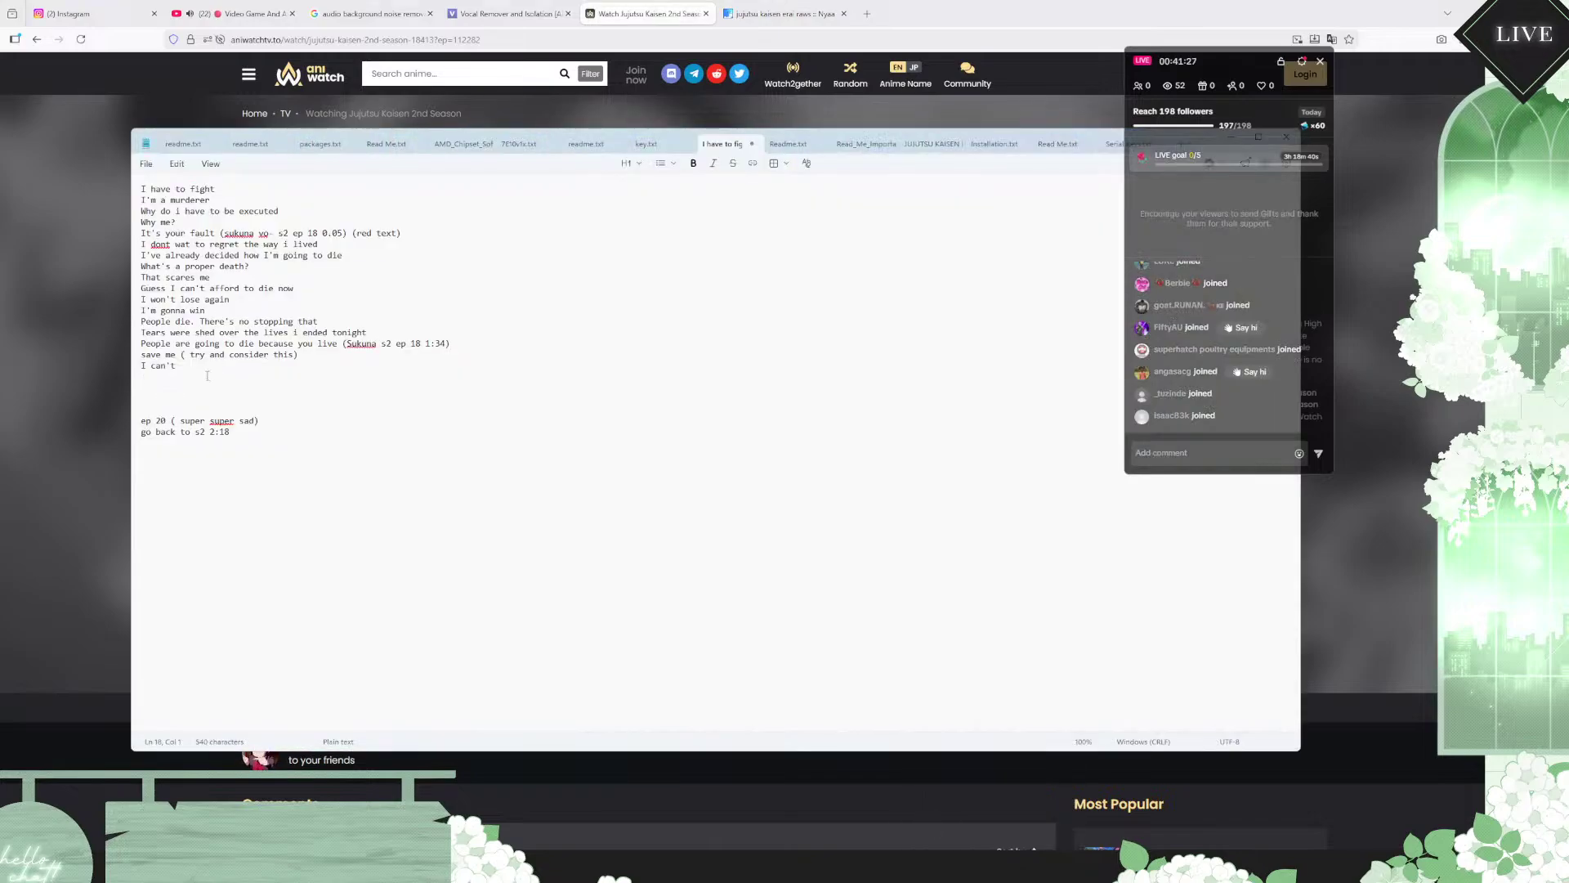
click(177, 365)
text(( s2 ep 20)
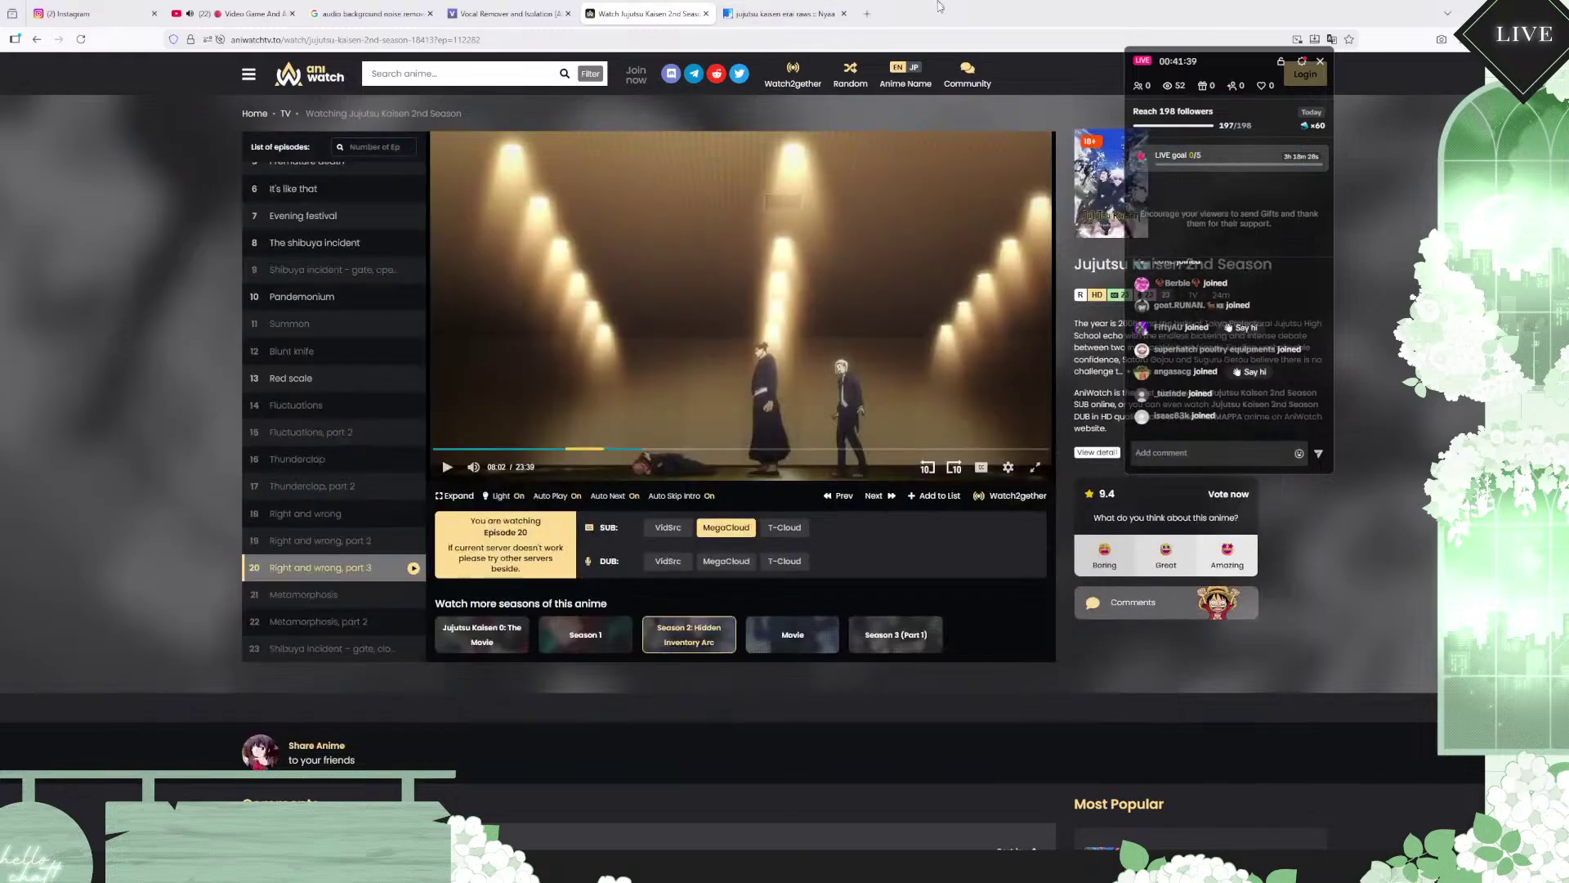
key(alt+Tab)
Step: Play episode 20 on to about 8:04, and insert "fight anymore" after "I can't" in the Notepad notes
click(447, 467)
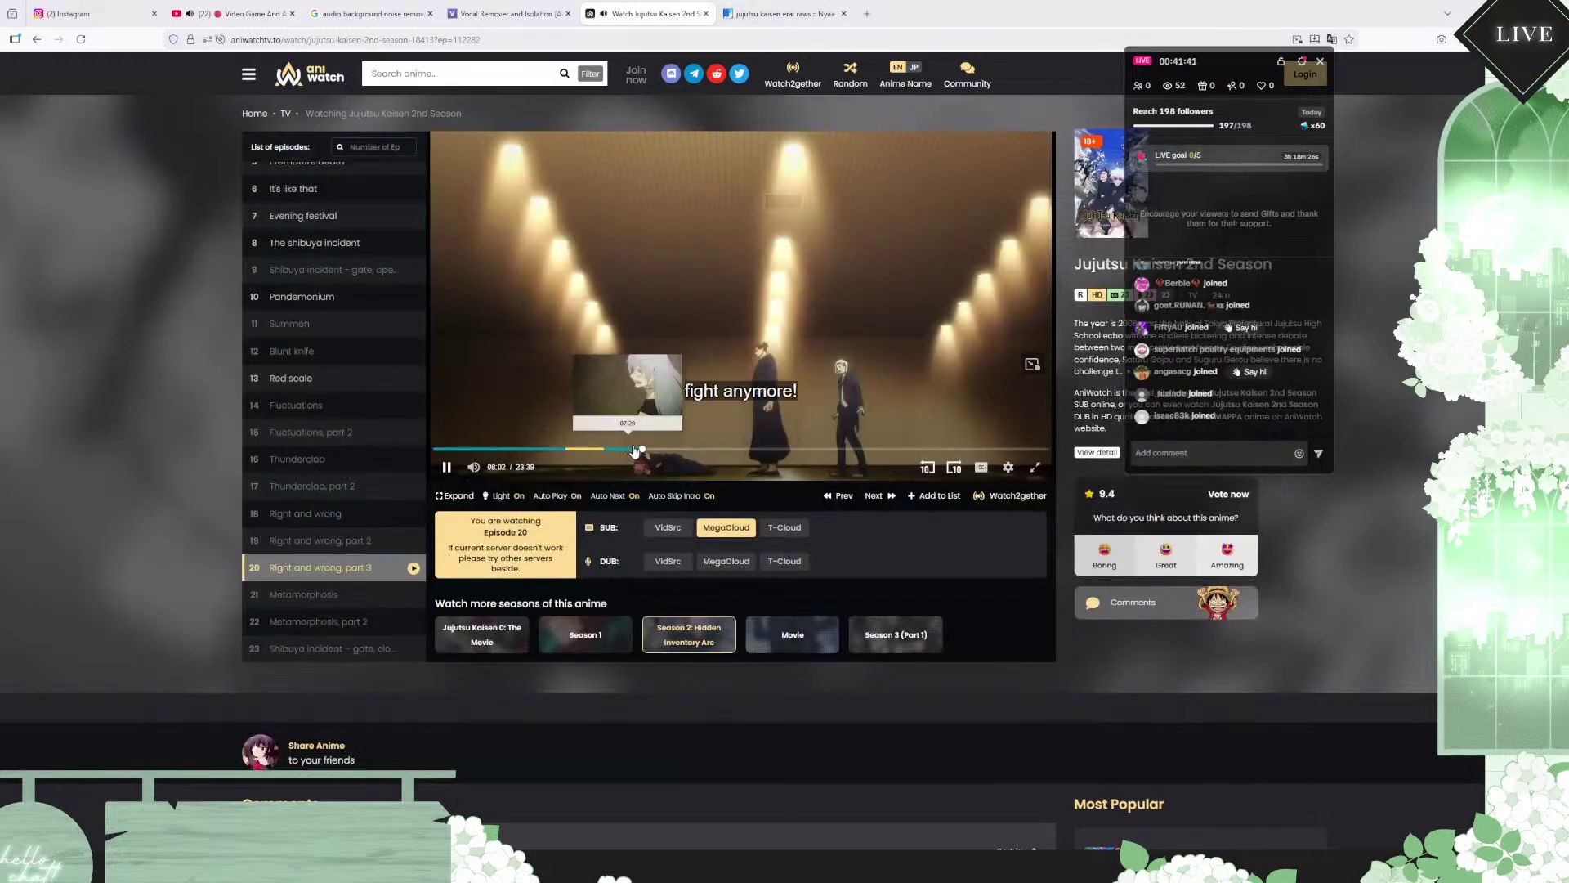
click(446, 469)
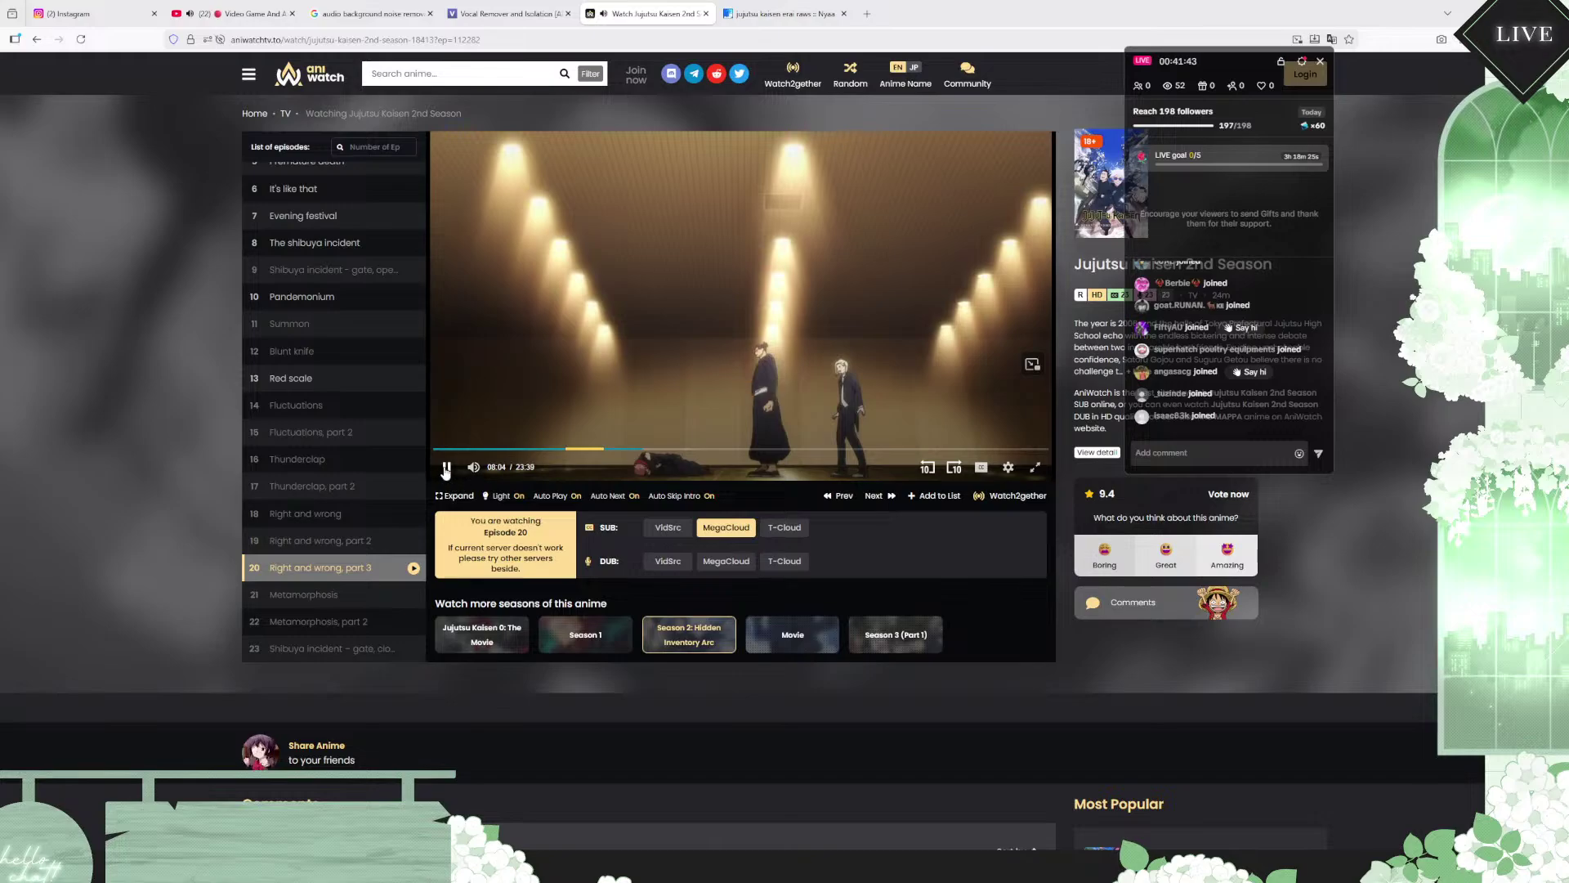
click(1004, 793)
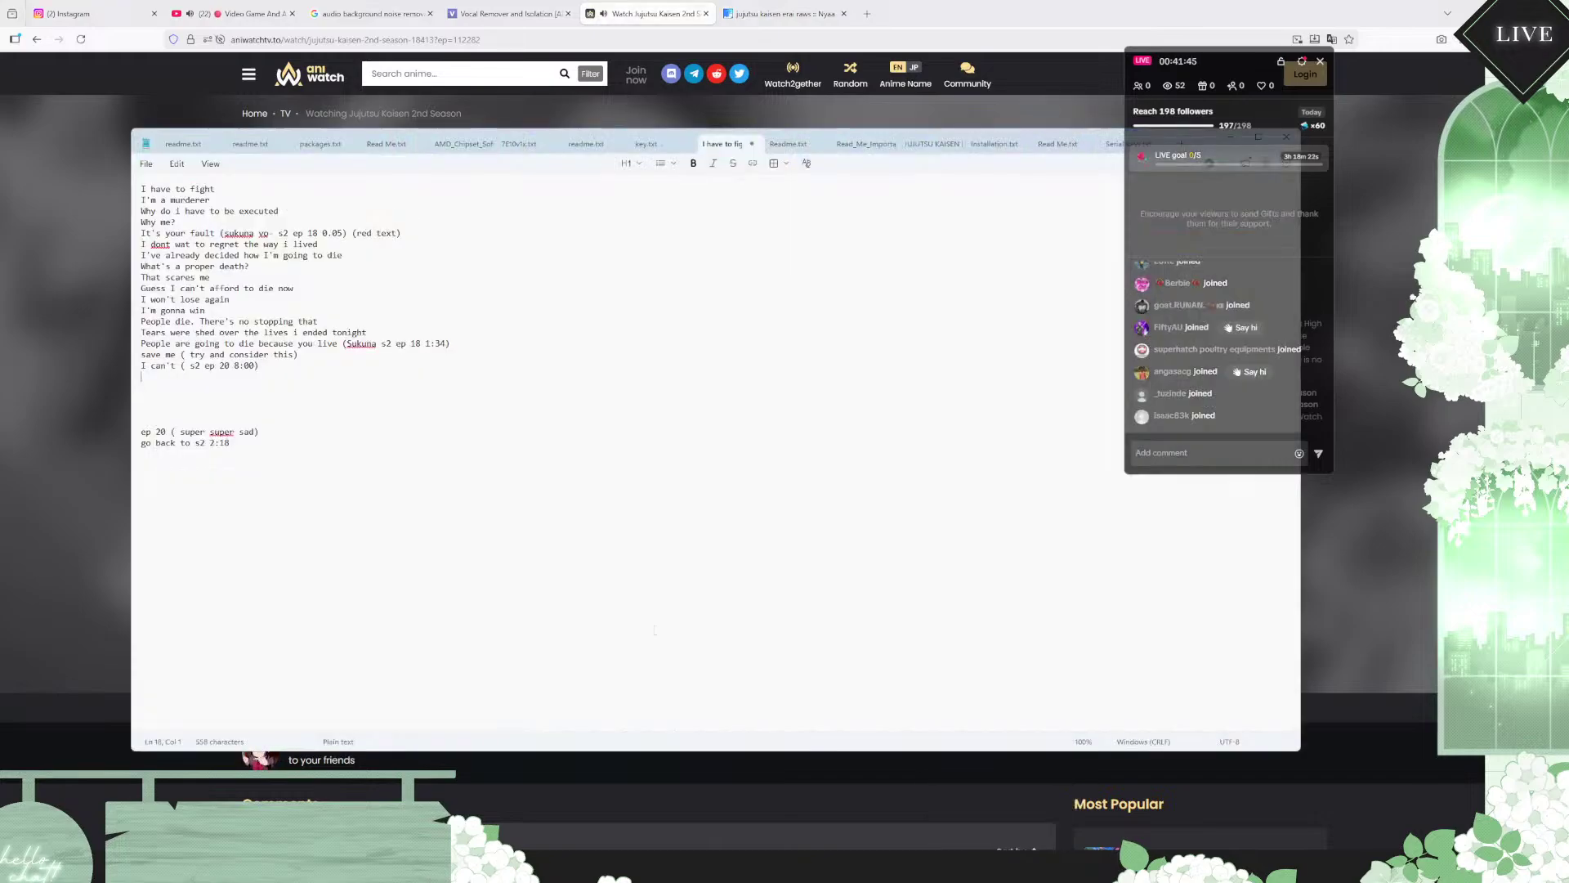
click(177, 366)
text(fight anymore)
key(alt+Tab)
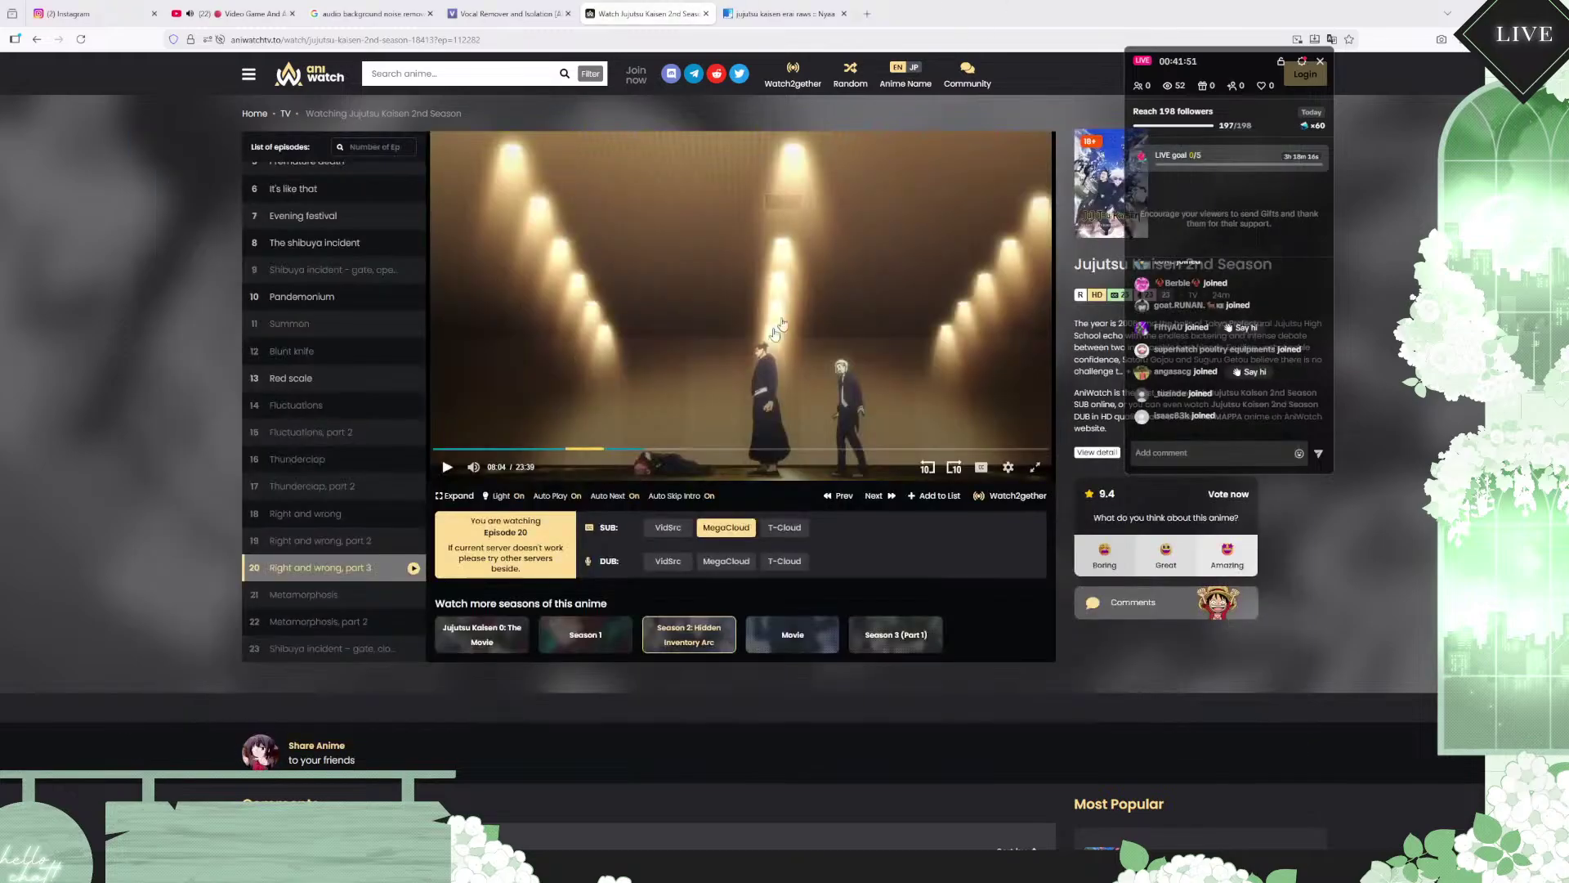
Step: Play episode 20 on to about 8:15, and add the line "Sukuna..killed so many" below the "I can't fight anymore" line in Notepad
click(702, 369)
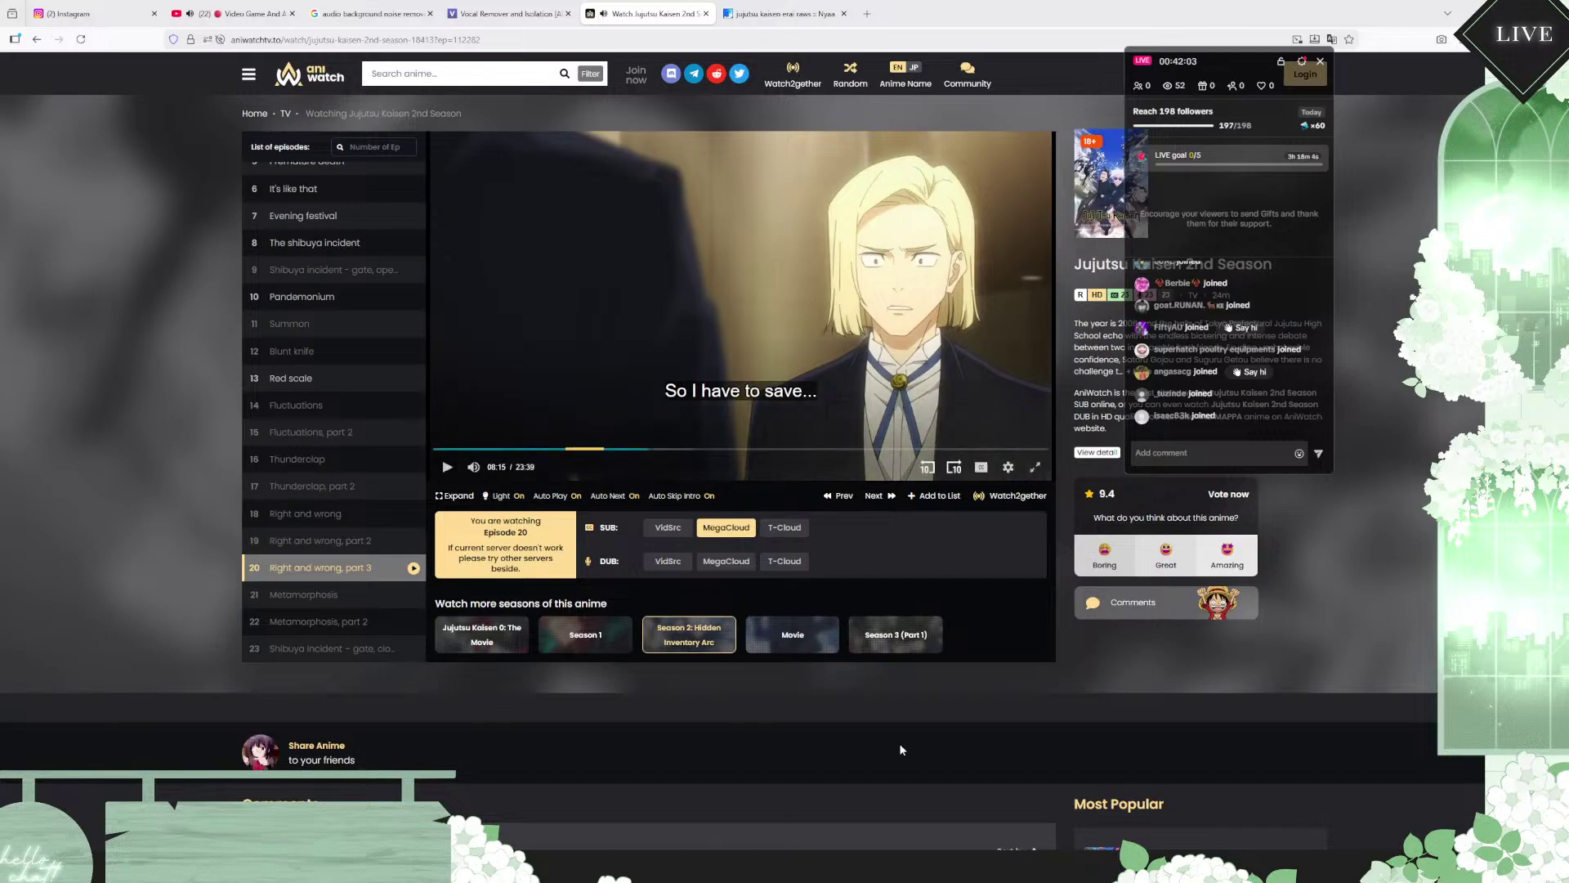
click(1008, 805)
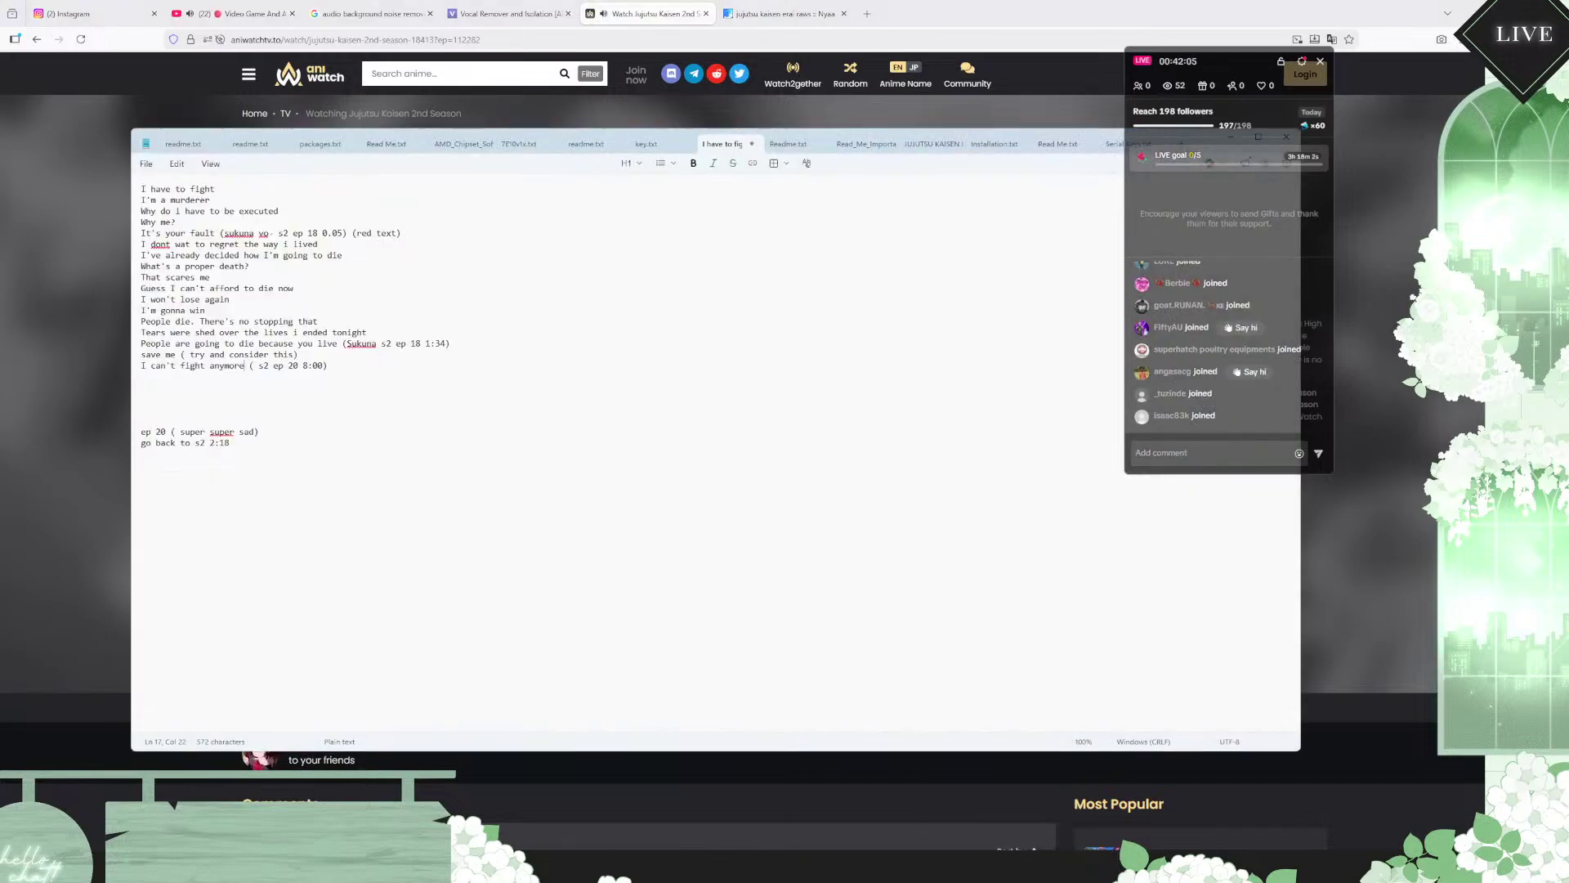
click(367, 373)
text(Sukuna kille)
click(174, 377)
key(BackSpace)
key(BackSpace)
text(a..)
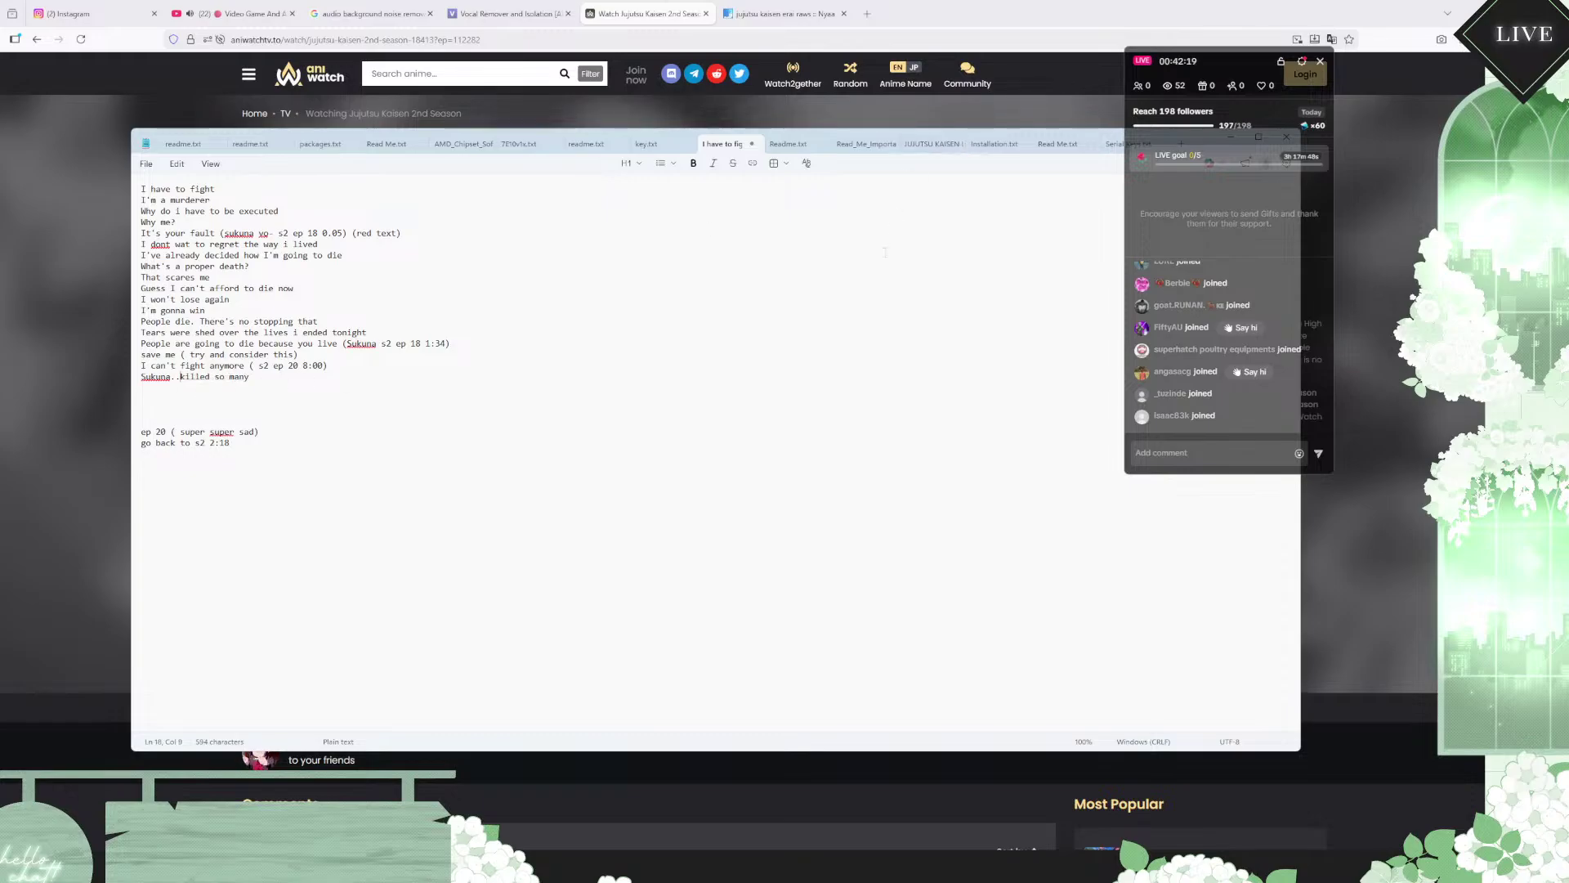
Step: Complete the ellipsis in "Sukuna...killed so many", play episode 20 on to about 8:22, and add the line "I have to save that many people" in Notepad
text(.)
click(1037, 6)
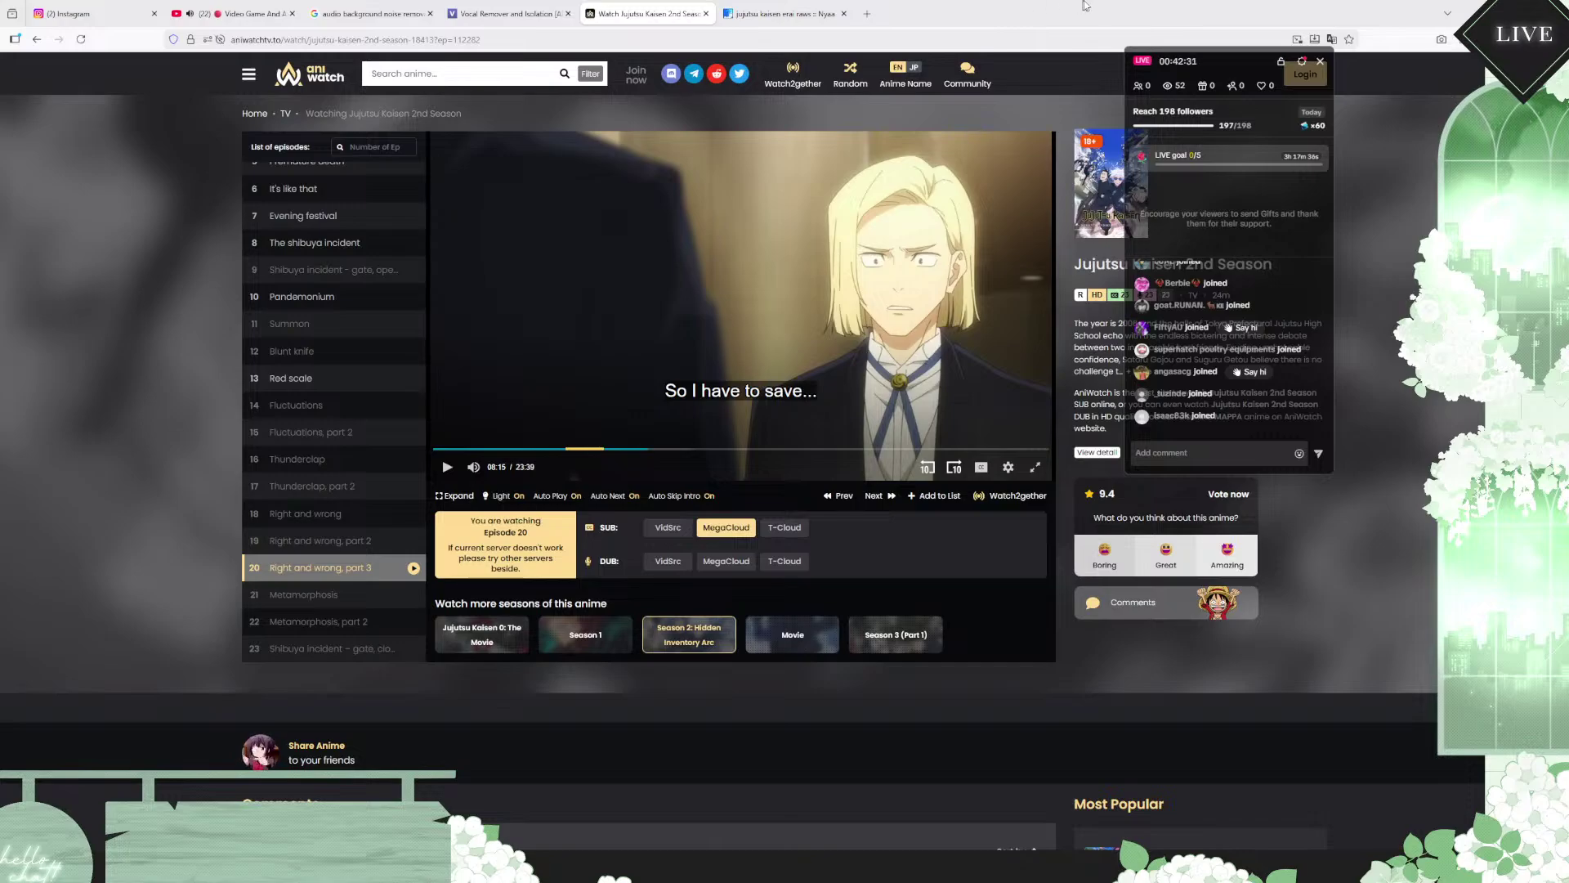
click(642, 314)
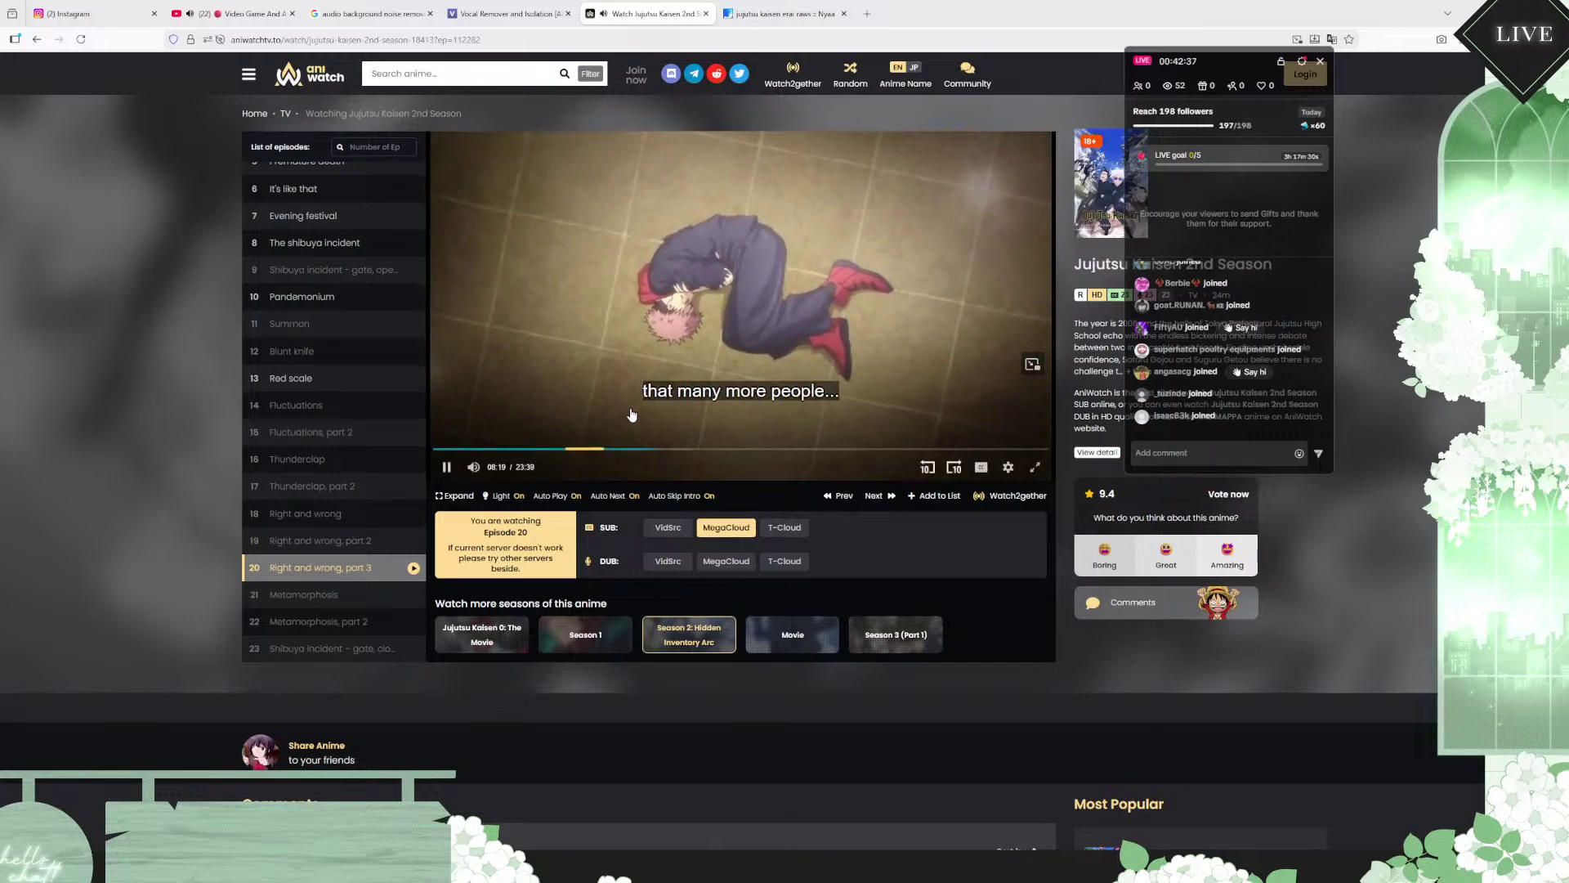
click(447, 468)
mouse_move(1003, 867)
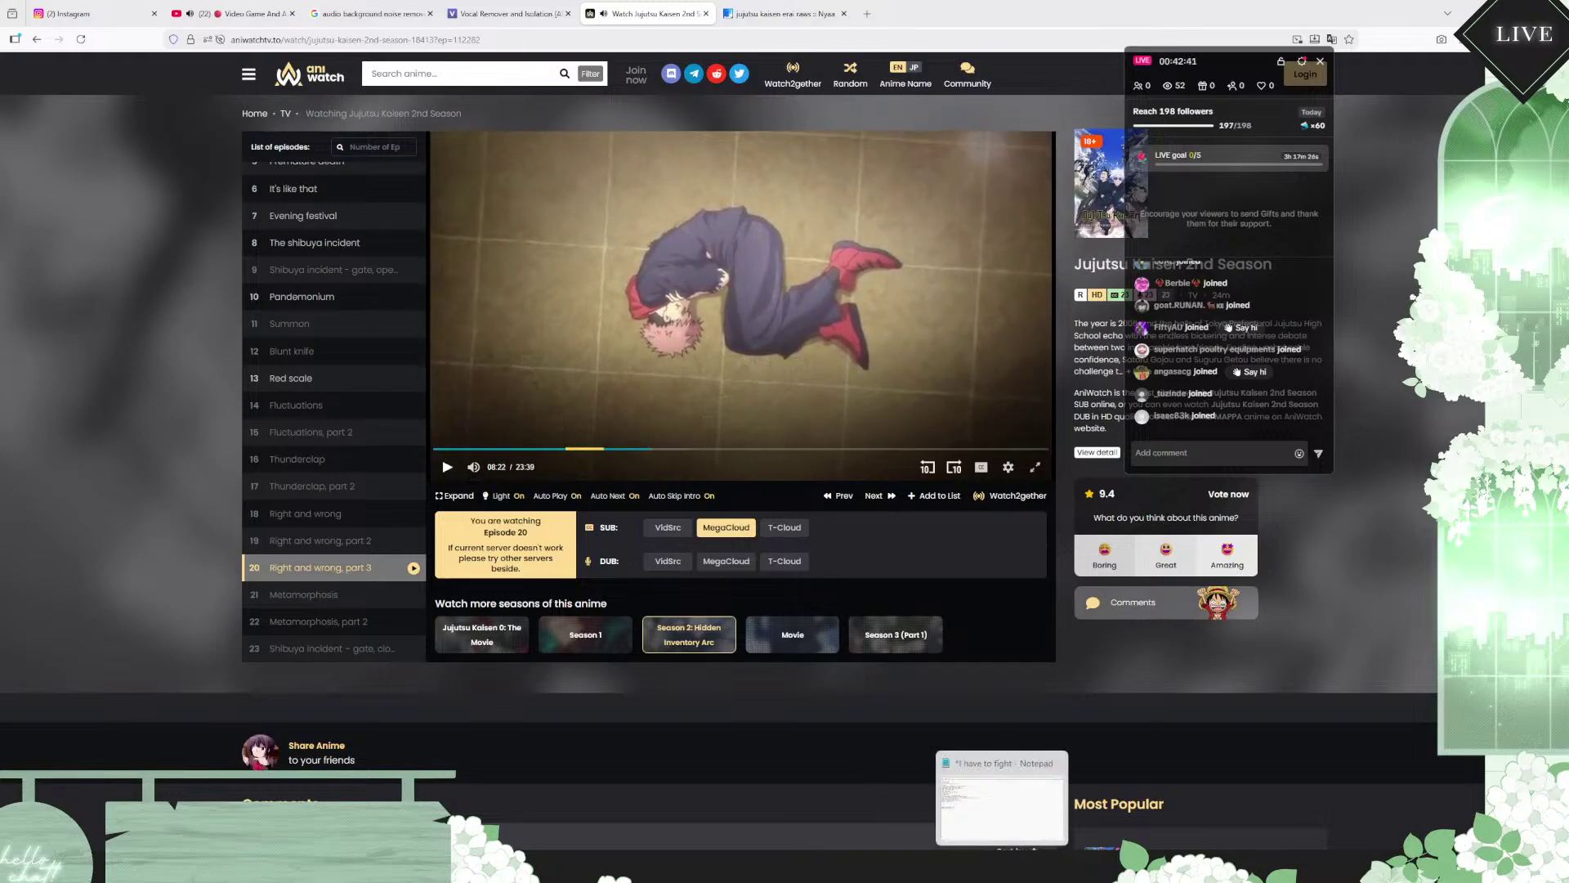
click(1002, 797)
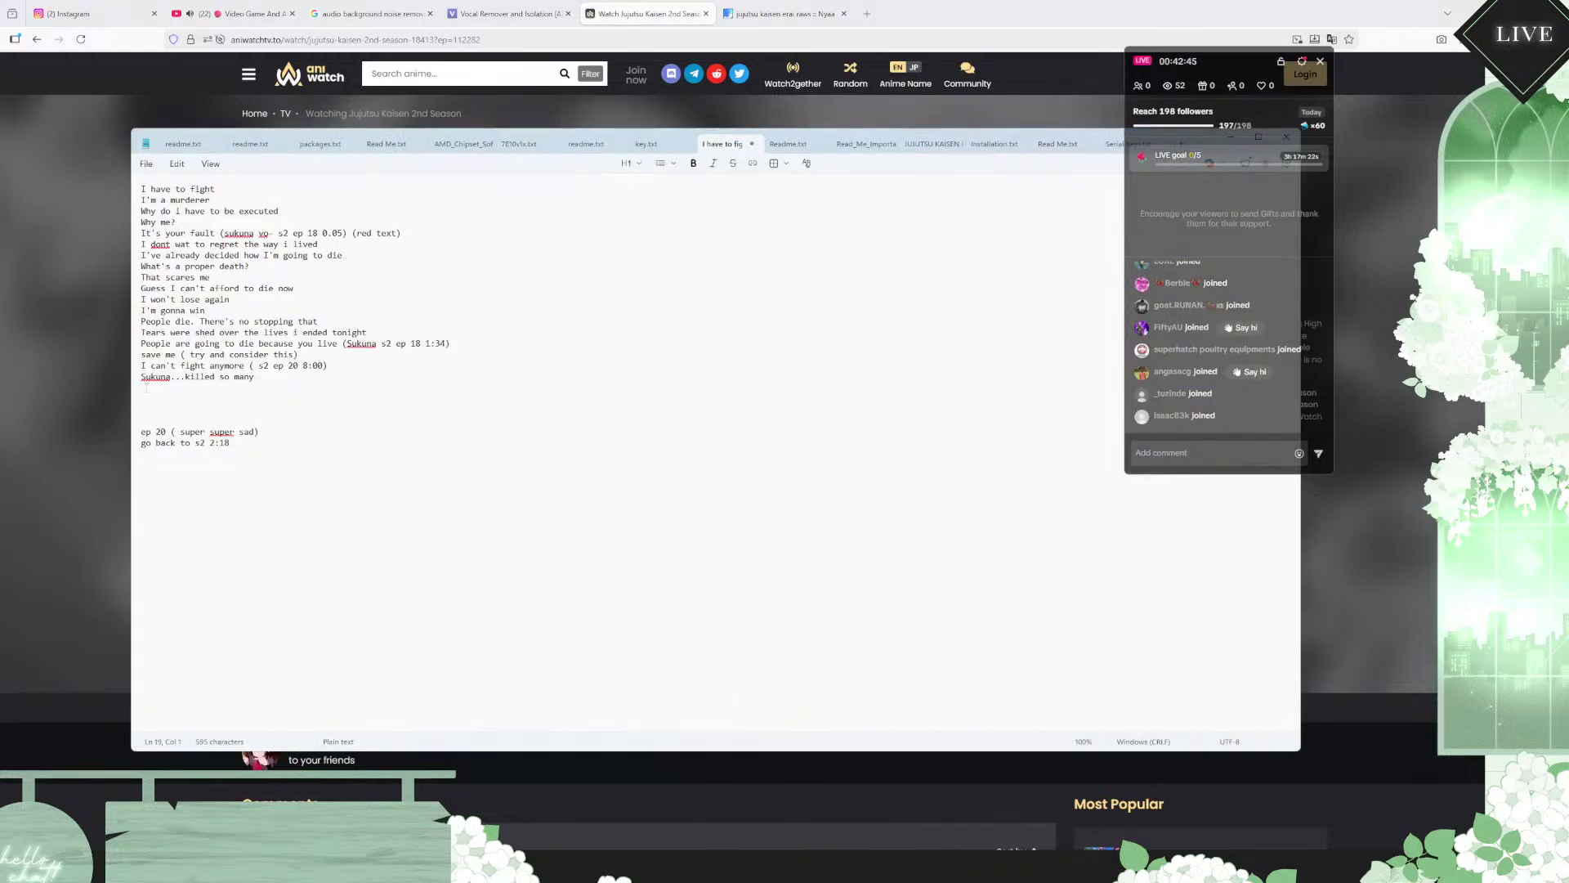
text(I have to save that many people)
Step: Play episode 20 on to about 8:27, and add the line "I'm just a murderer" below "I have to save that many people" in Notepad
click(944, 8)
click(700, 351)
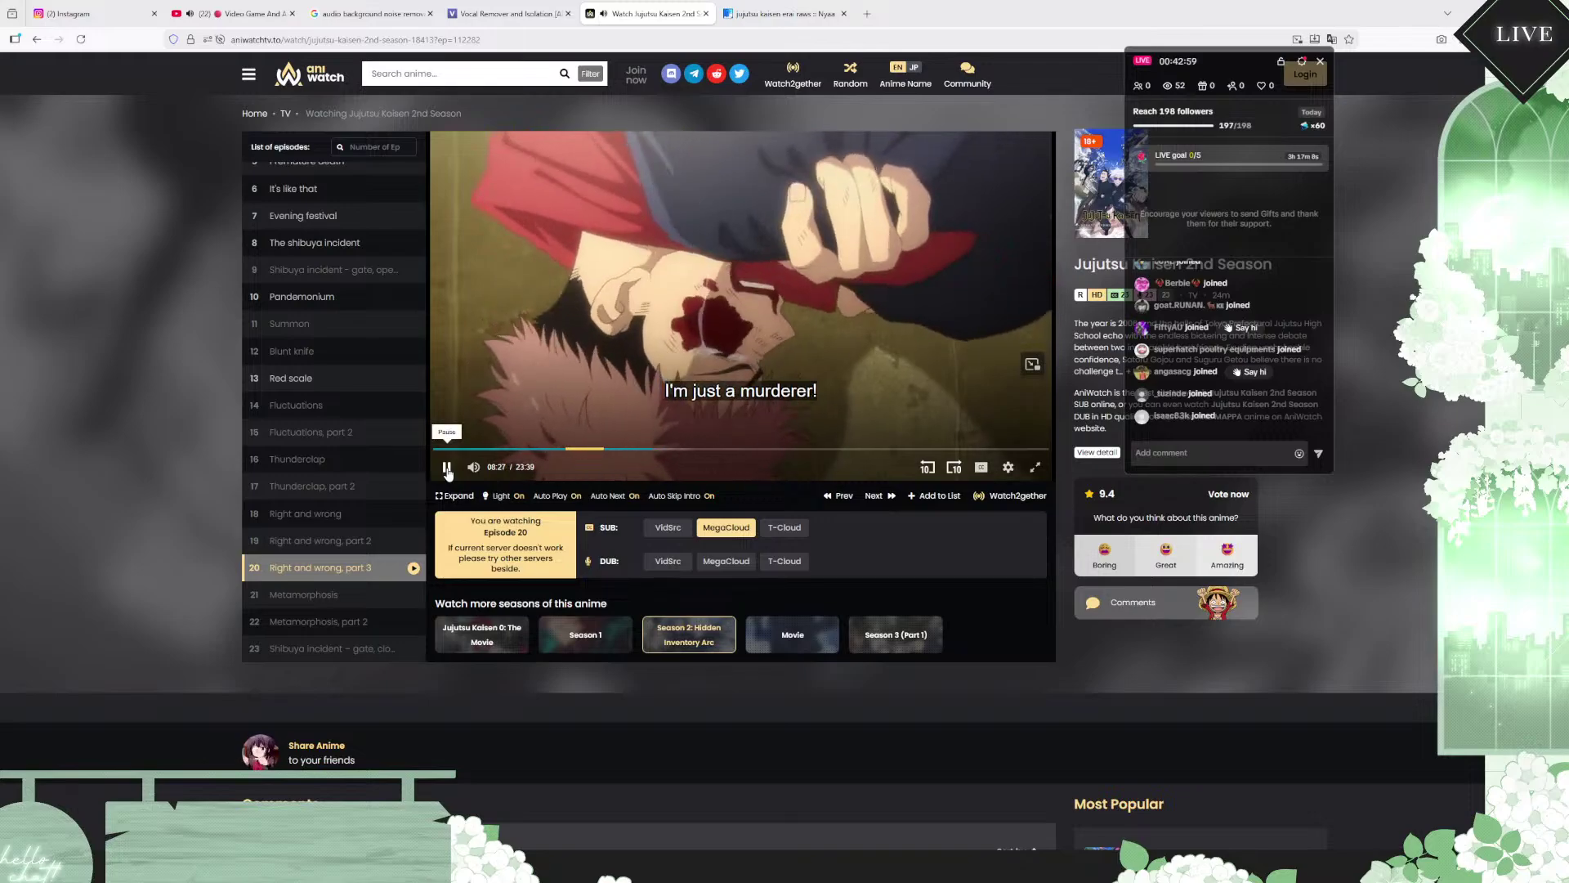
click(447, 470)
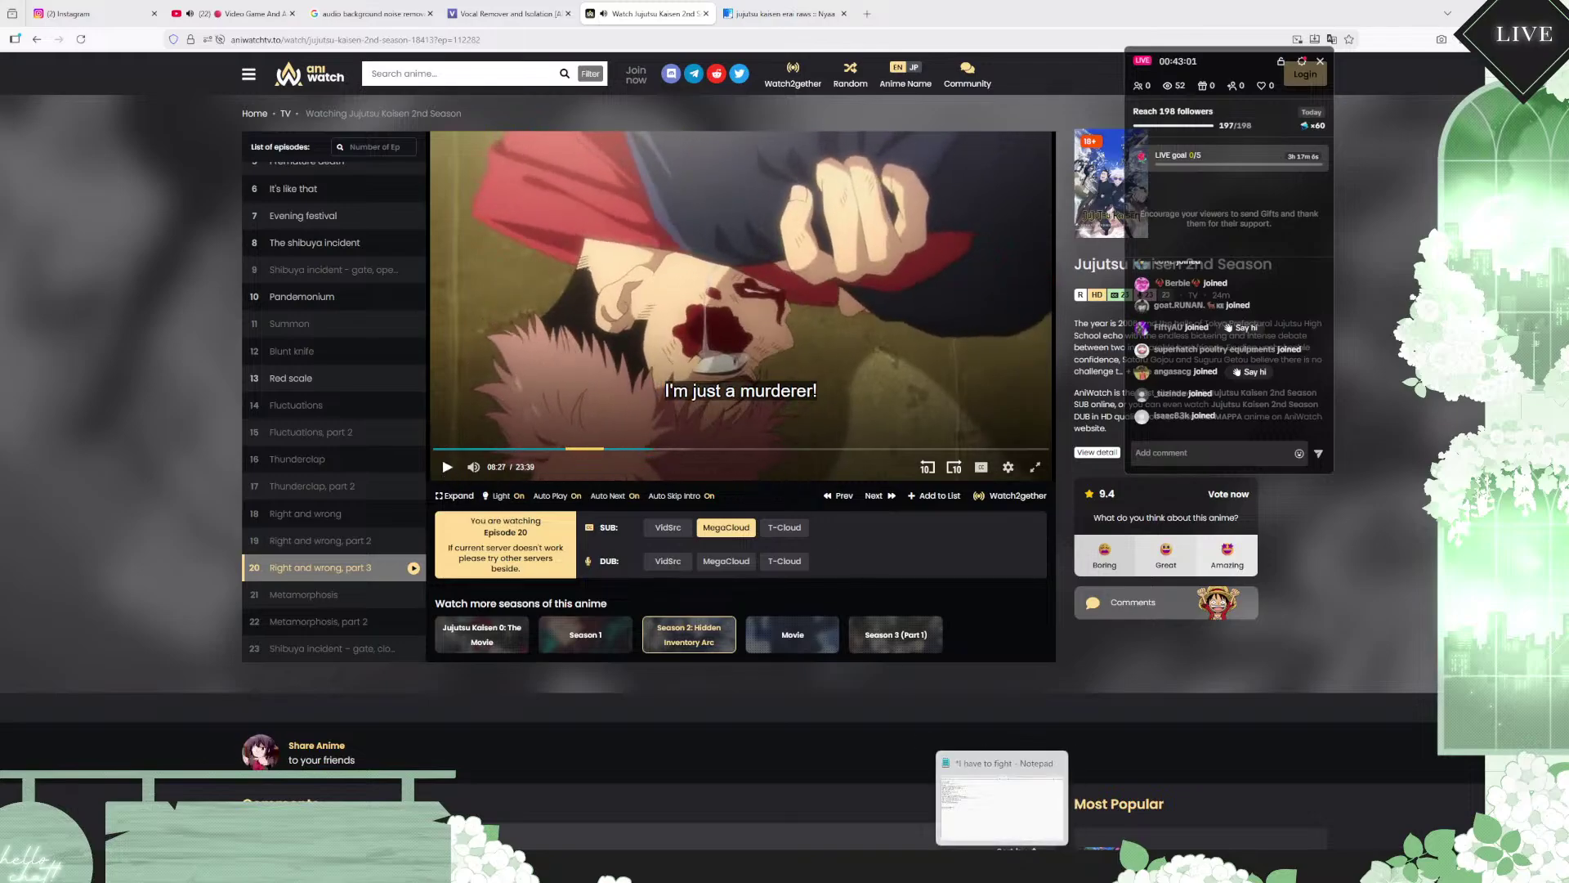
click(1005, 797)
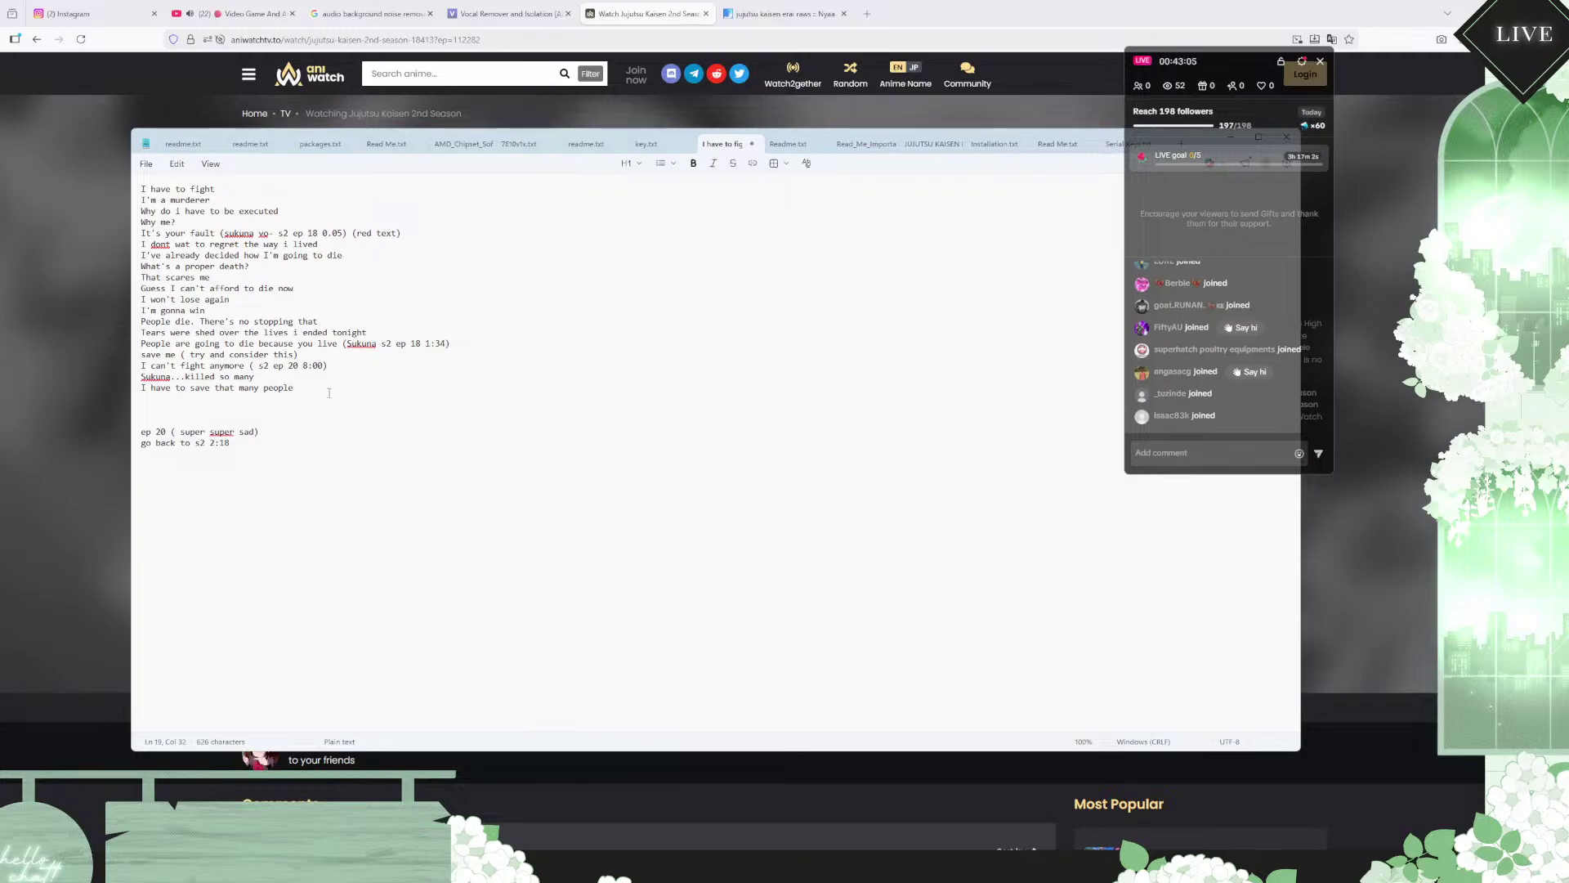
key(Return)
text(I'm)
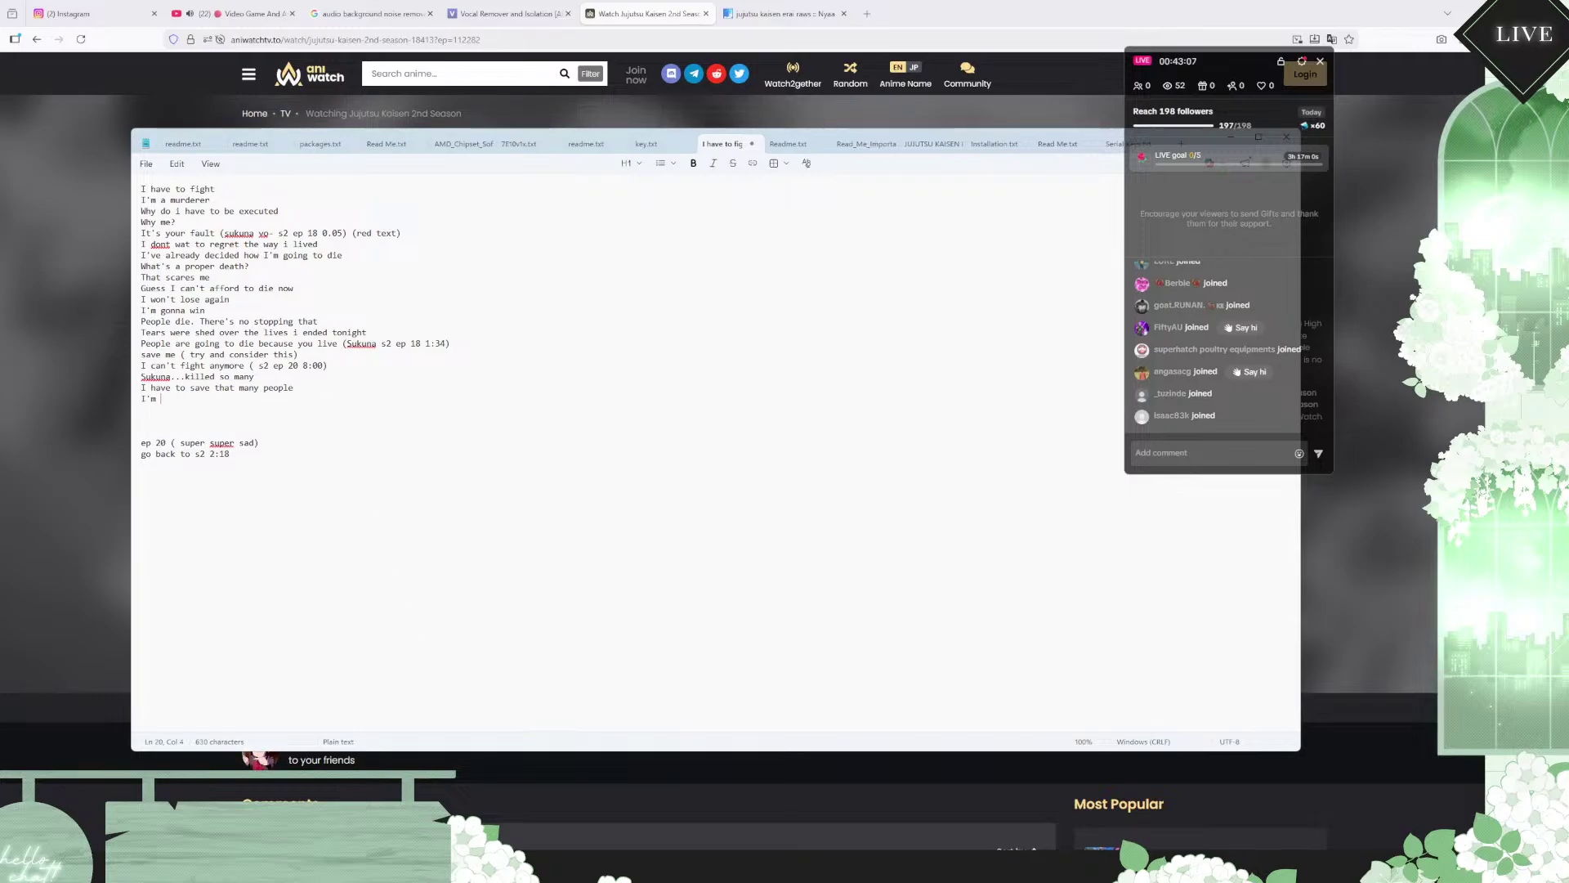
text( just a murderer)
Step: Play episode 20 on to about 8:48, and add the line "I can't forgive myself anymore" below "I'm just a murderer" in Notepad
click(961, 5)
click(759, 388)
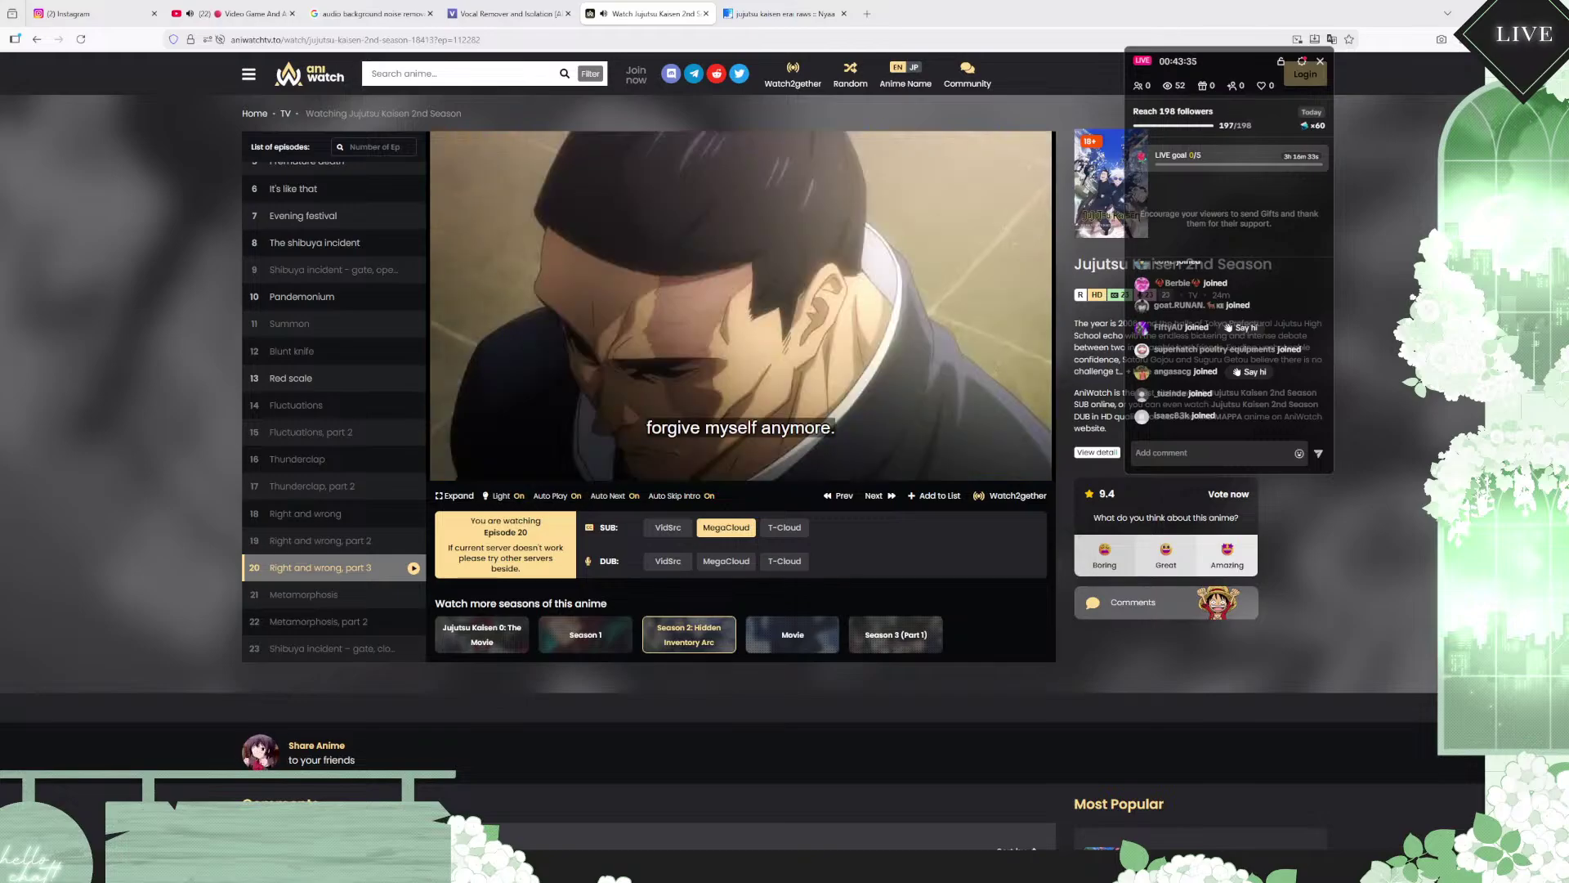
mouse_move(800, 334)
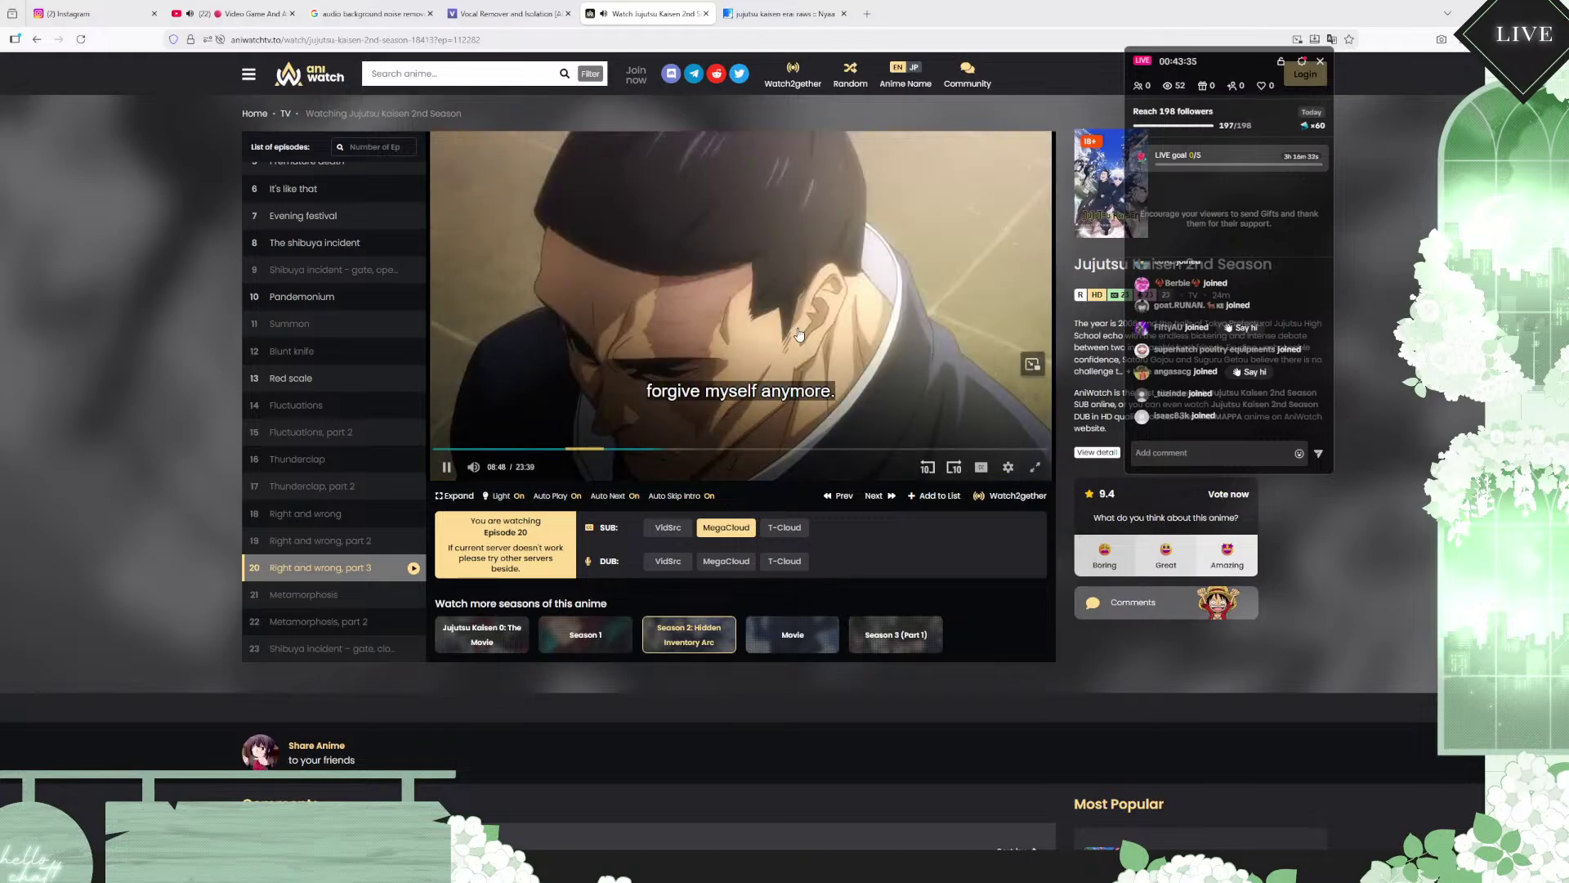
click(799, 334)
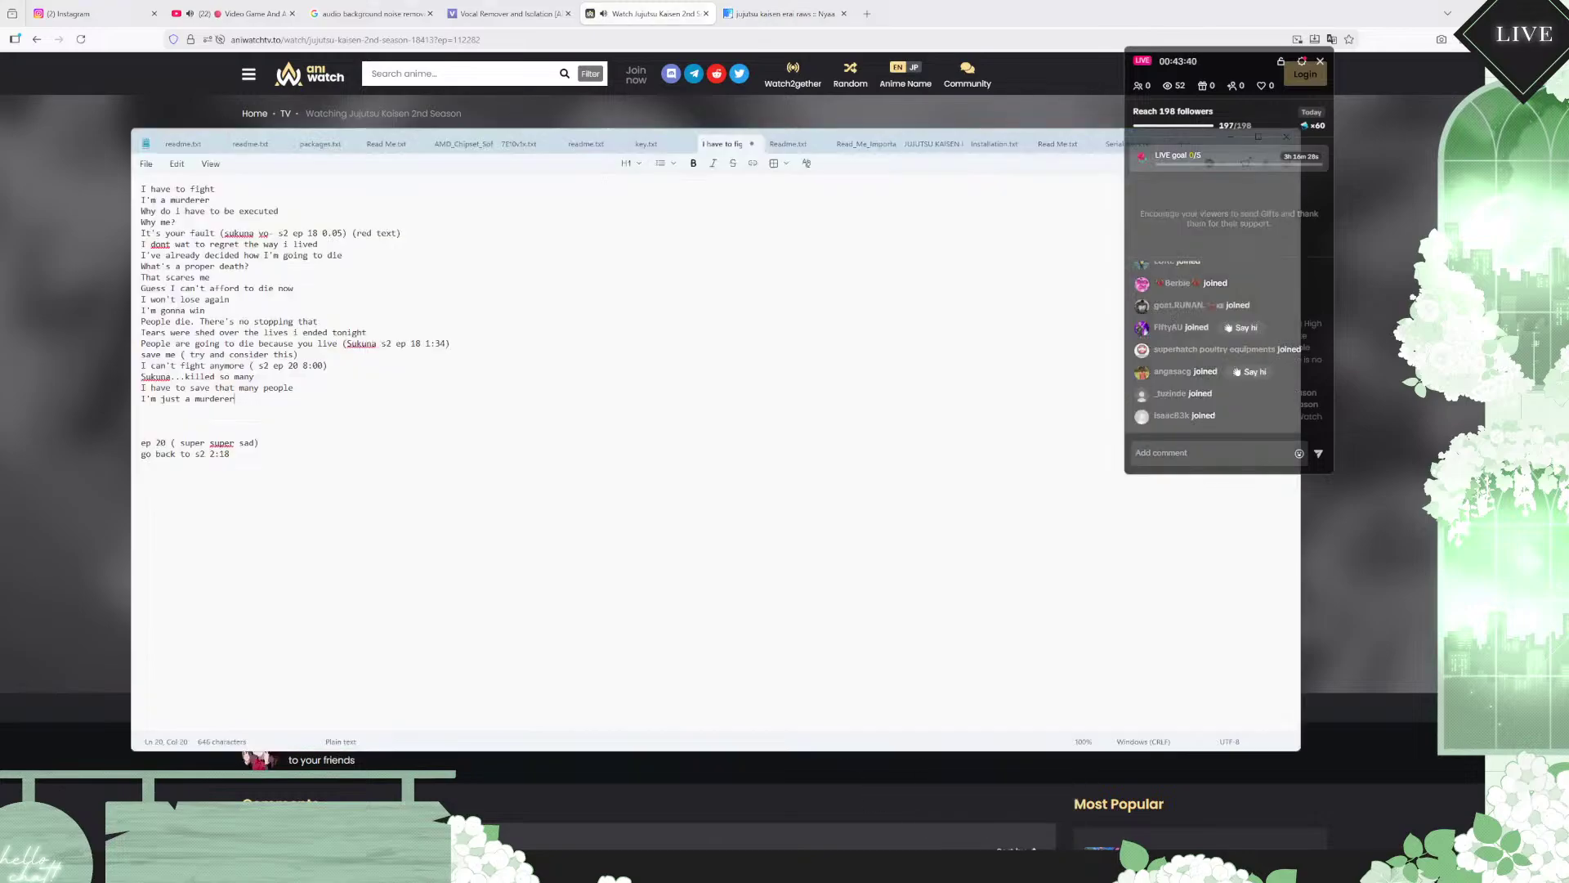
click(1010, 797)
click(254, 409)
text(I can't forgive mysel)
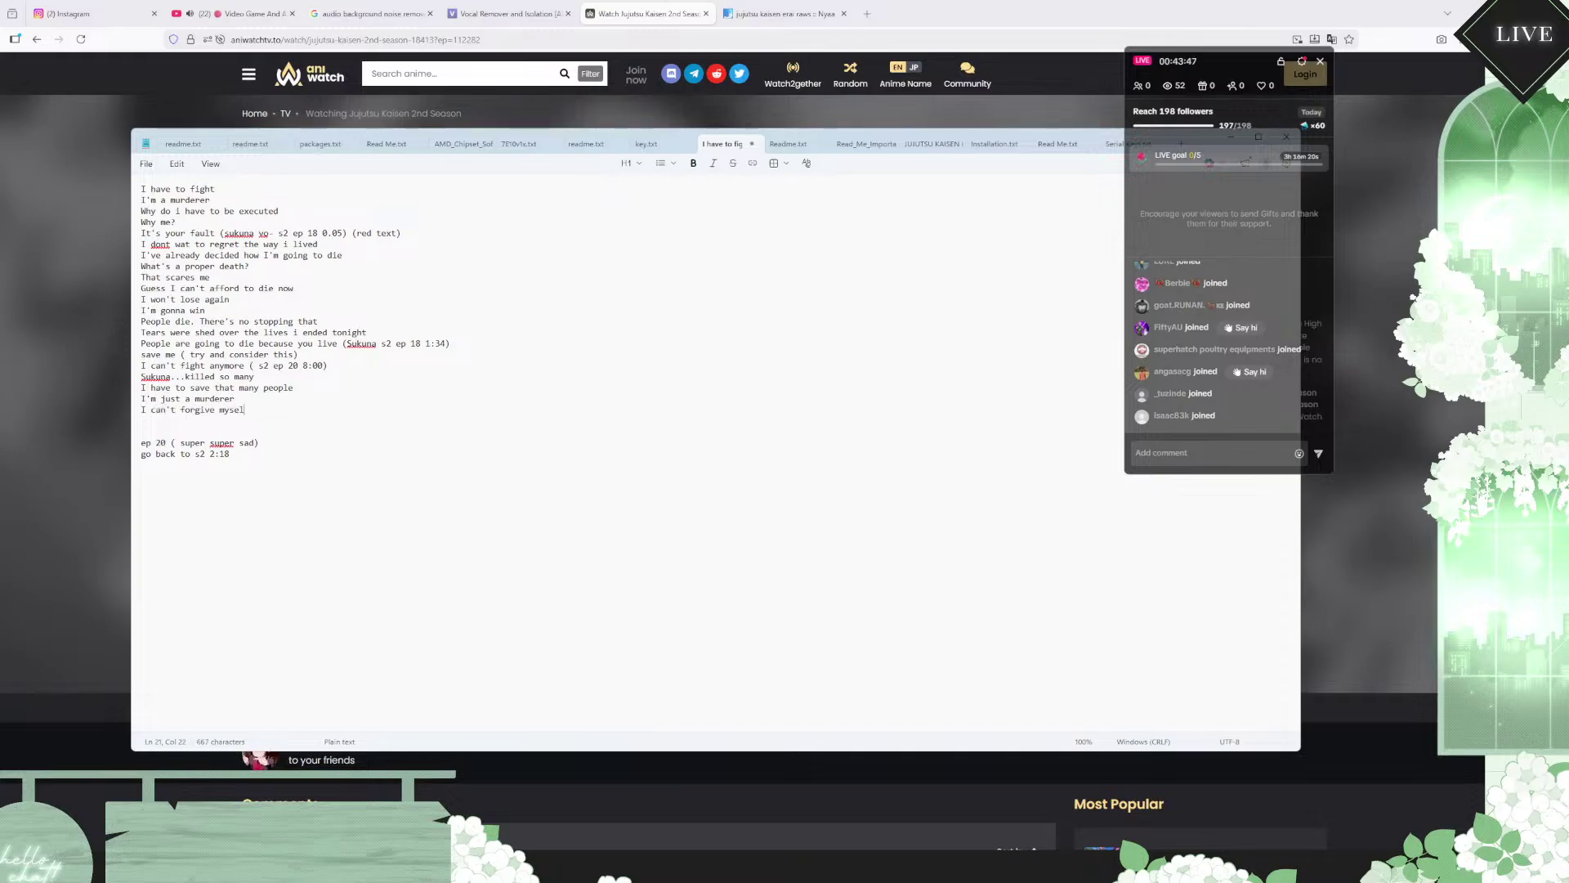
text(f anymore)
Step: Return to the AniWatch page, play episode 20 on to about 11:39 and pause it there
click(928, 13)
click(725, 338)
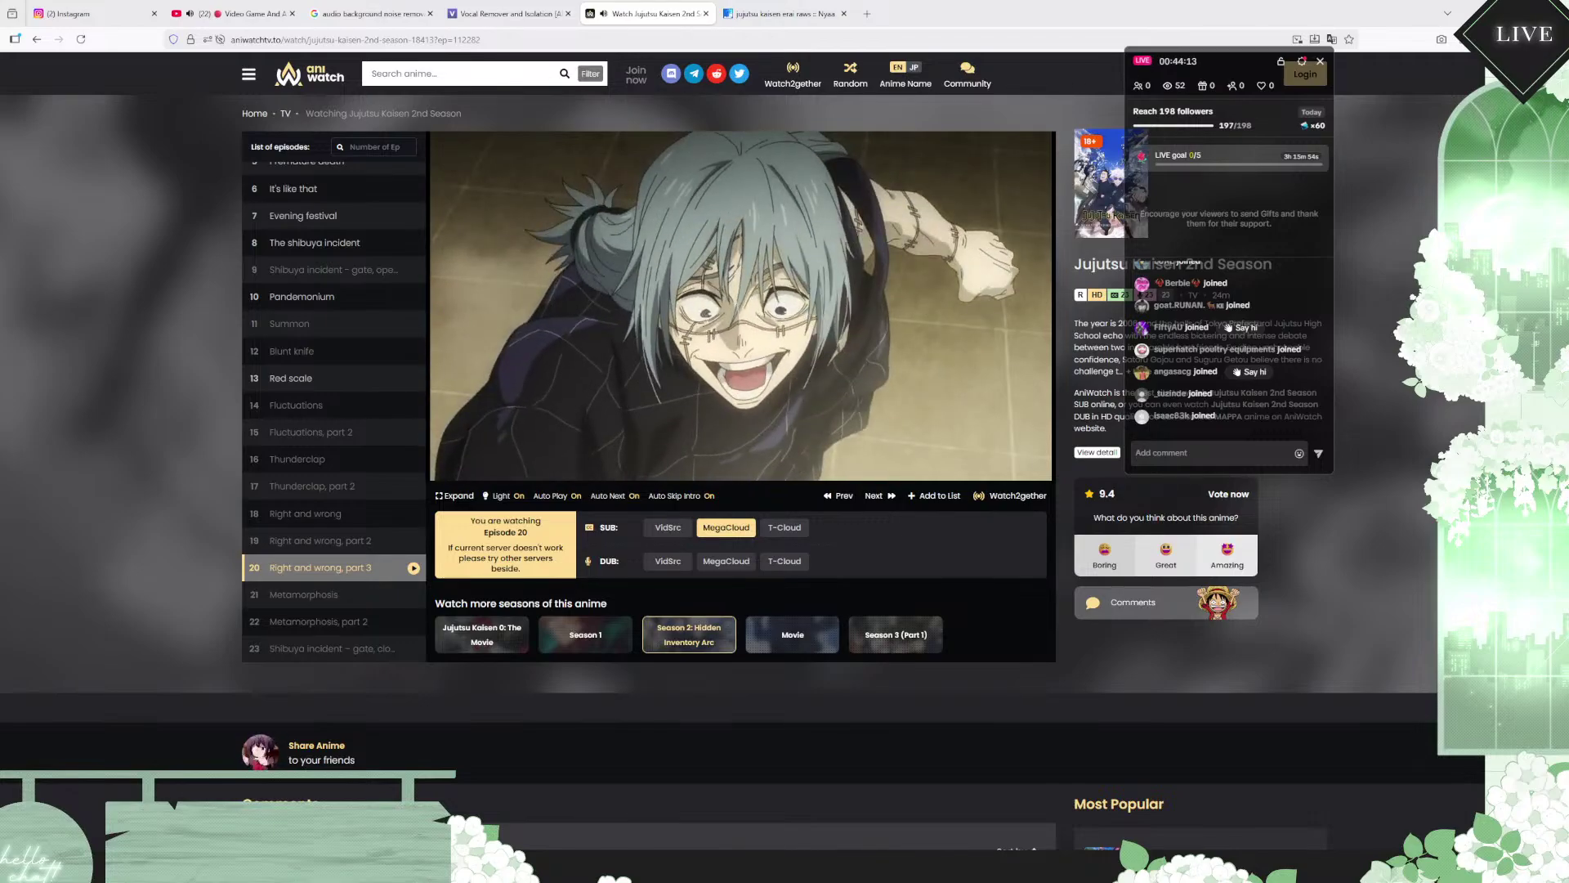
mouse_move(699, 429)
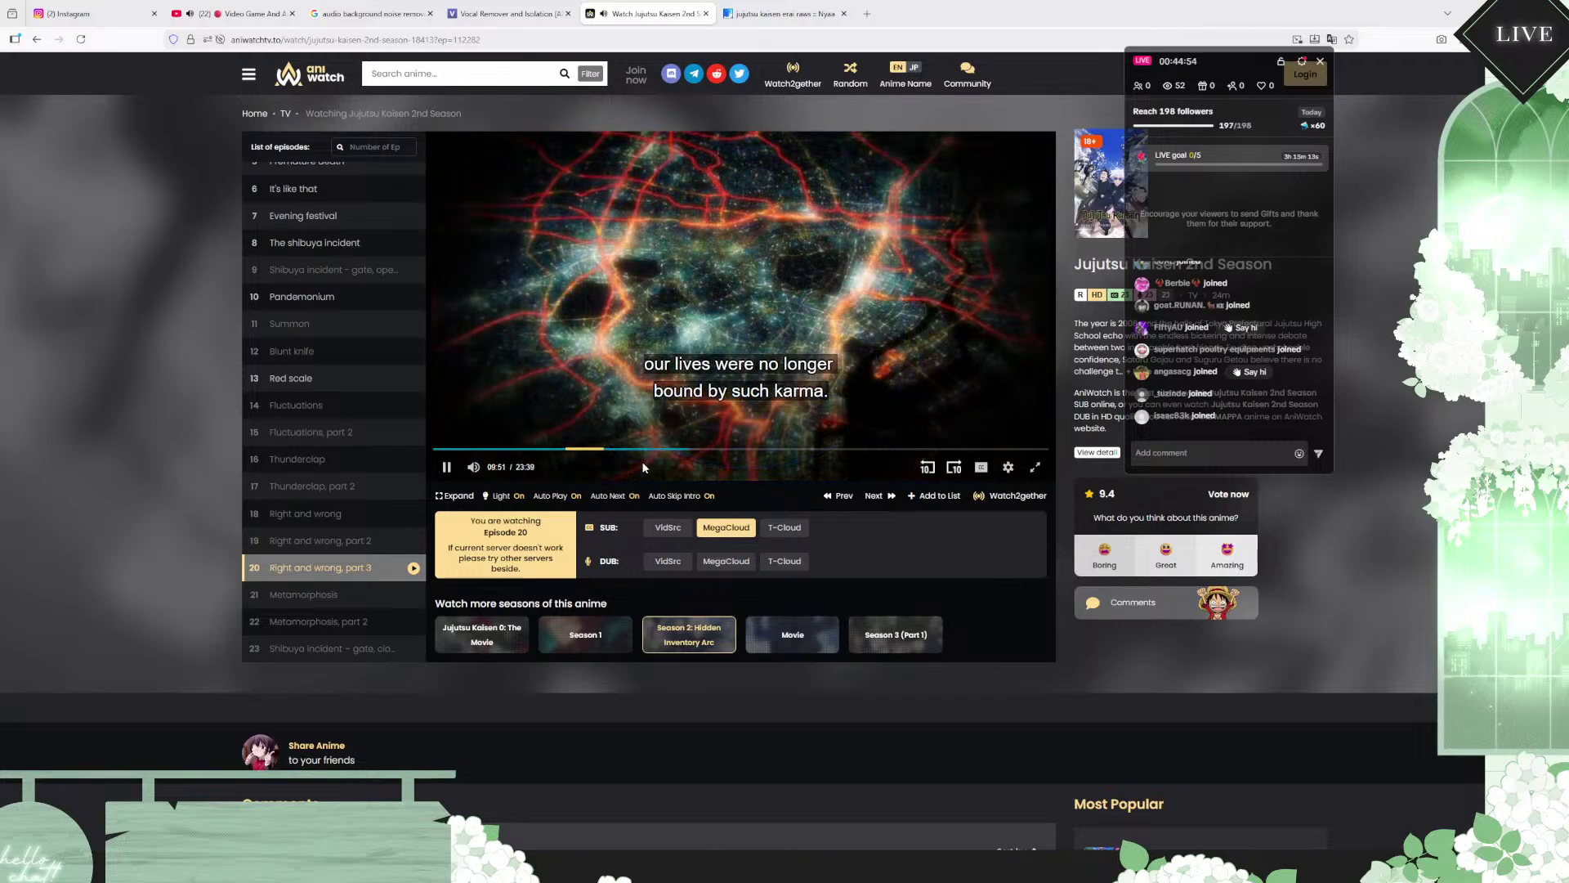
mouse_move(999, 865)
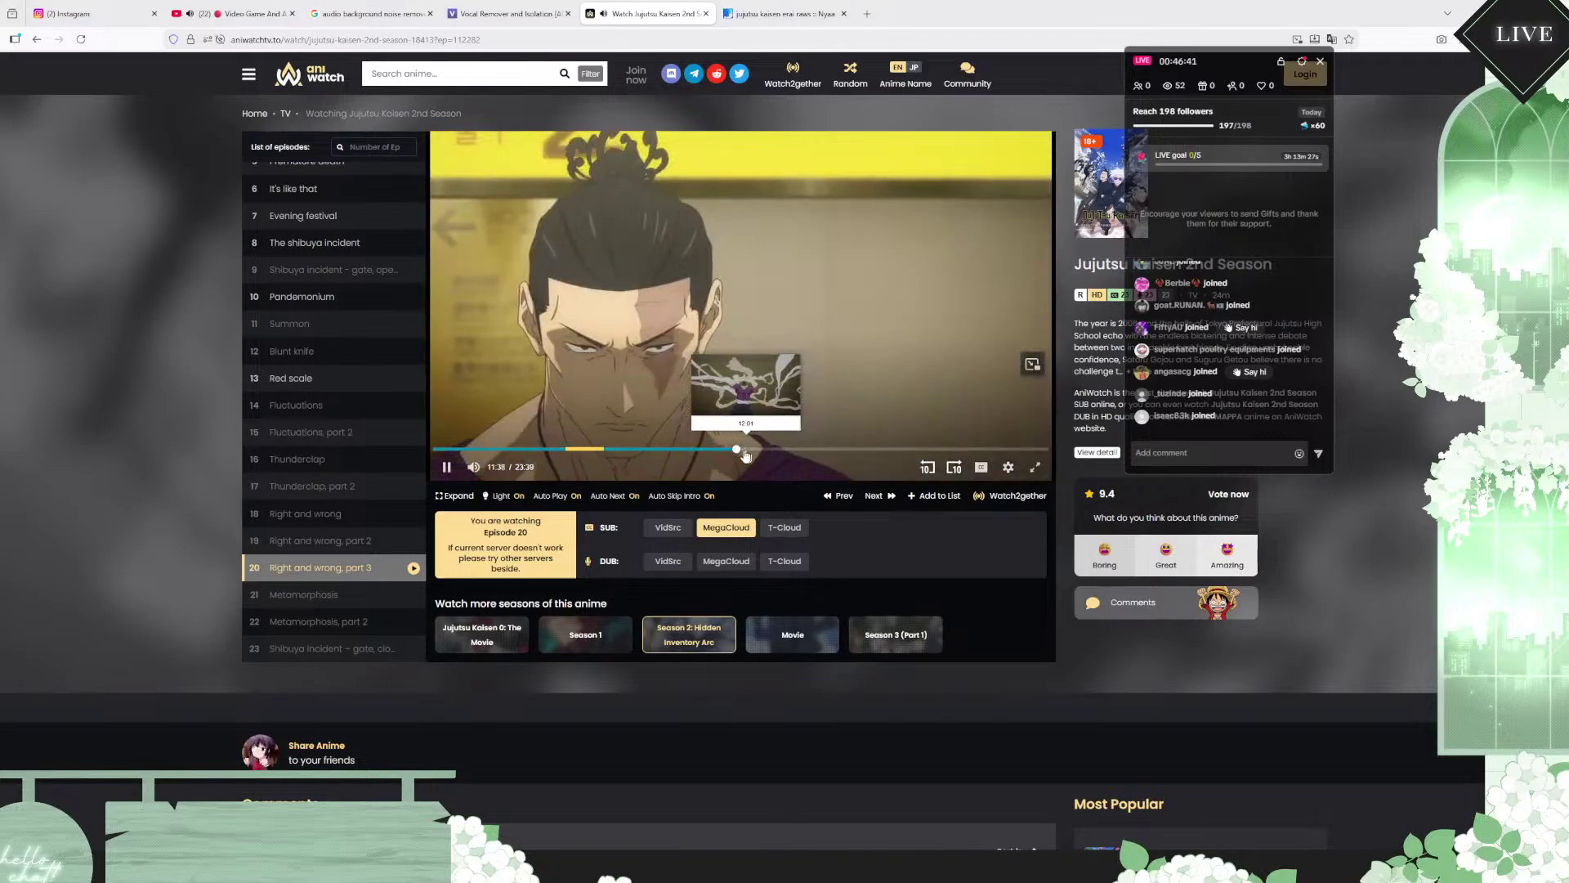
click(729, 251)
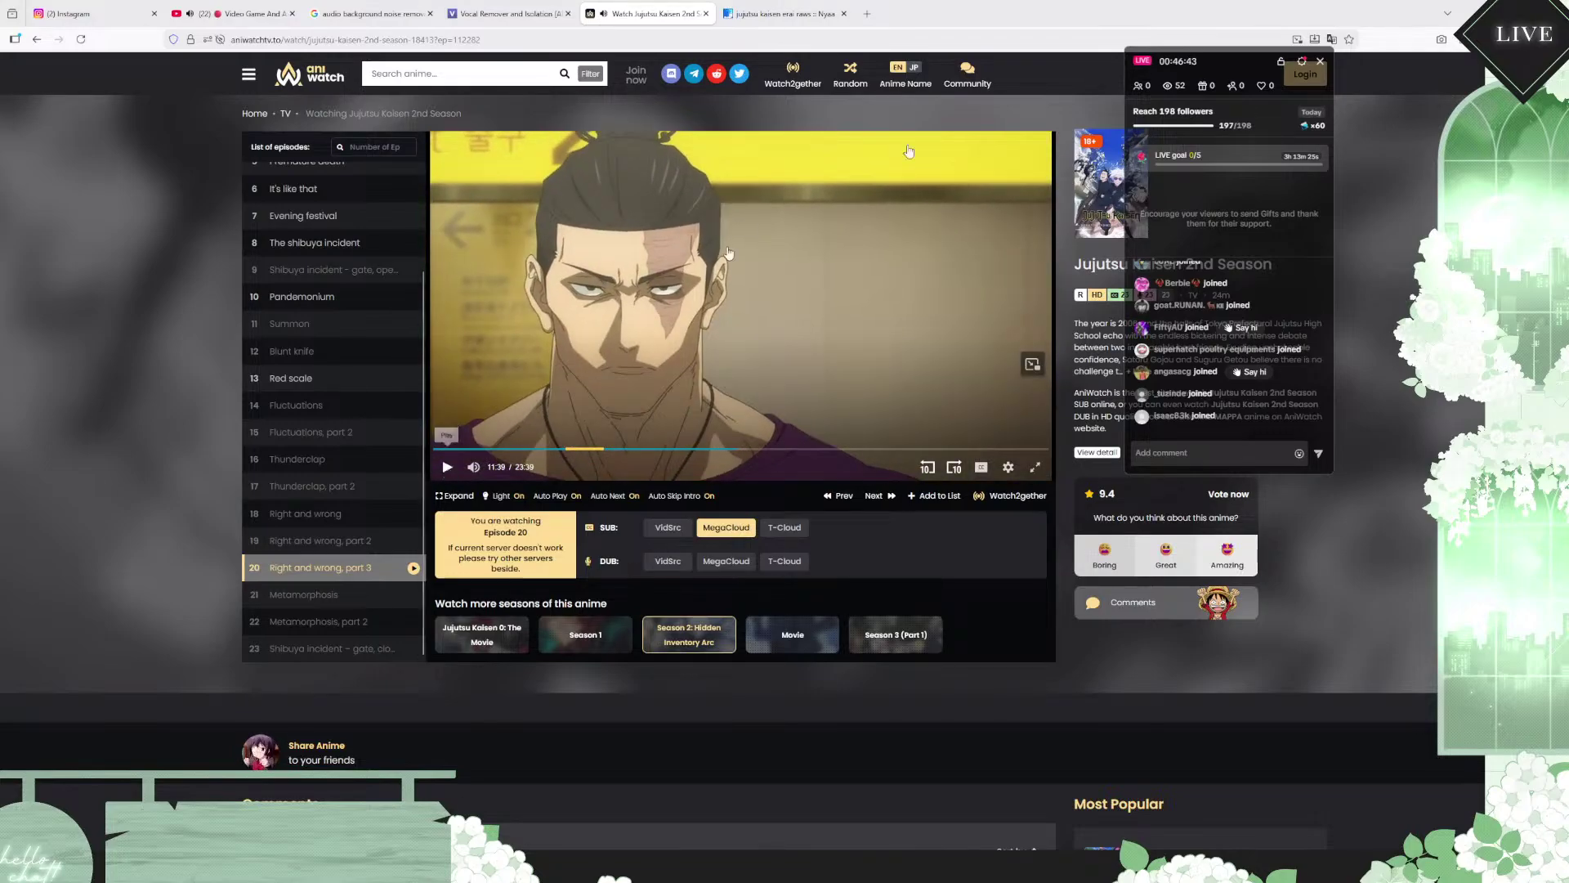
Step: Switch to After Effects, narrow the Notepad notes window over it, and minimize the Season 2 folder window
key(alt+Tab)
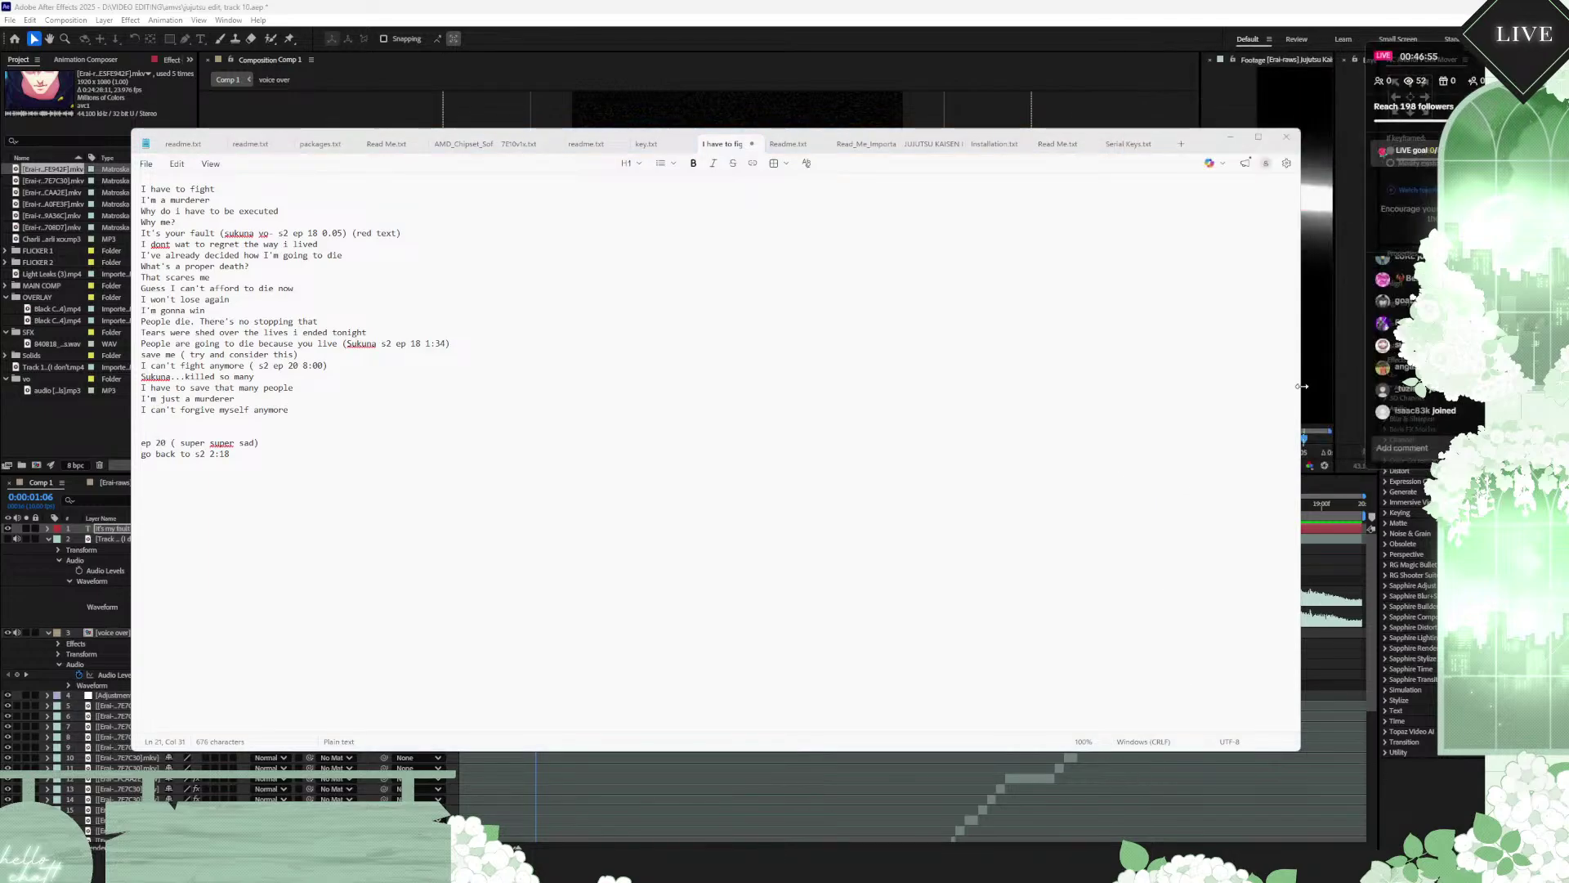
drag(1300, 391, 520, 426)
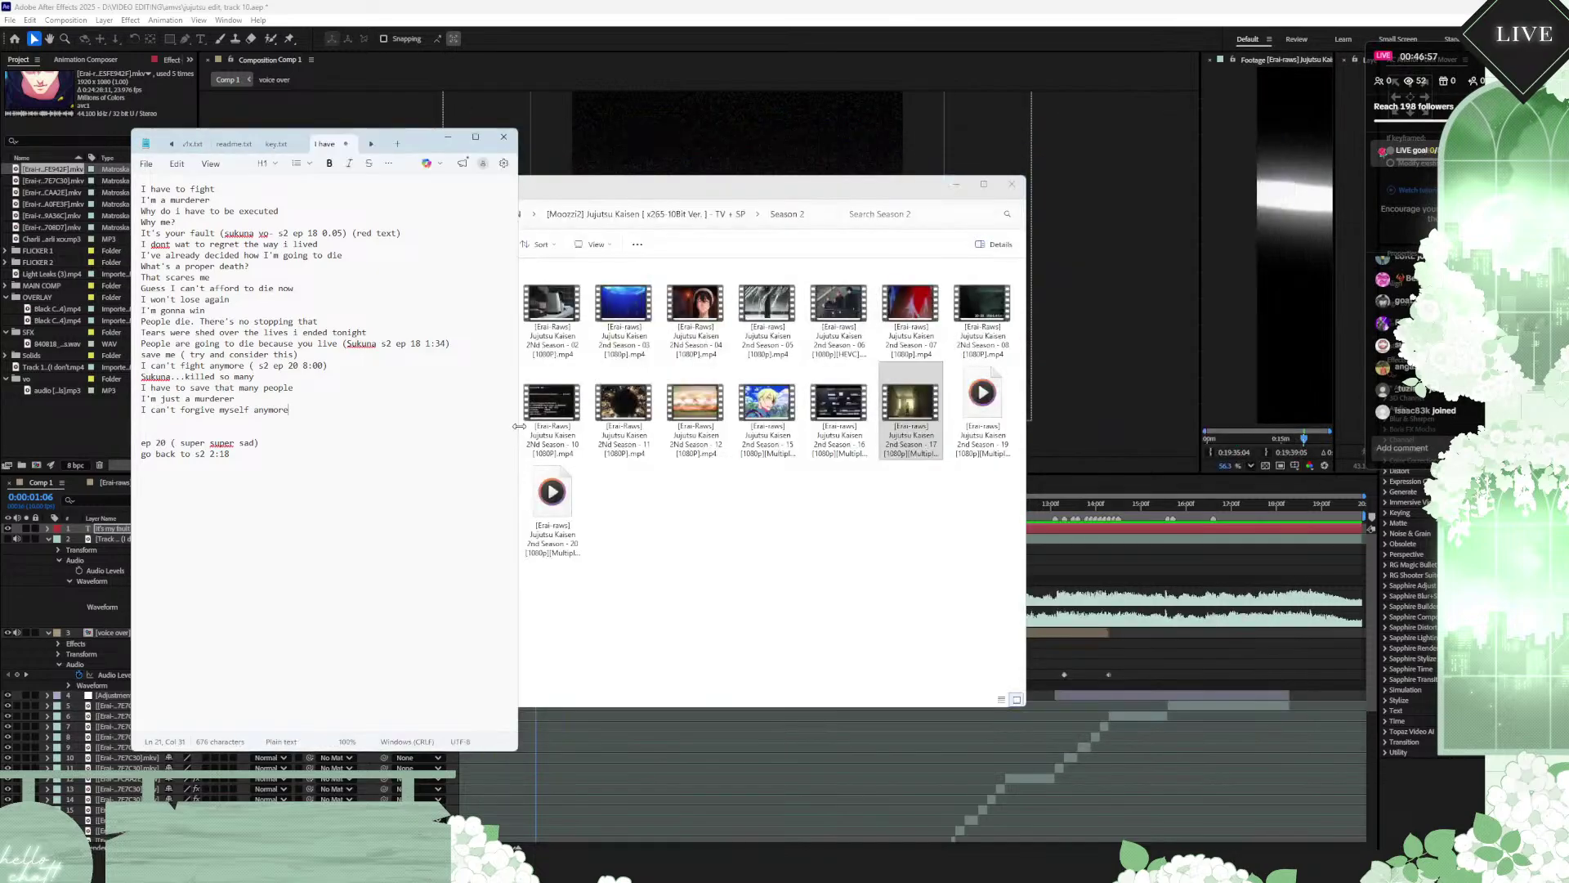
click(958, 183)
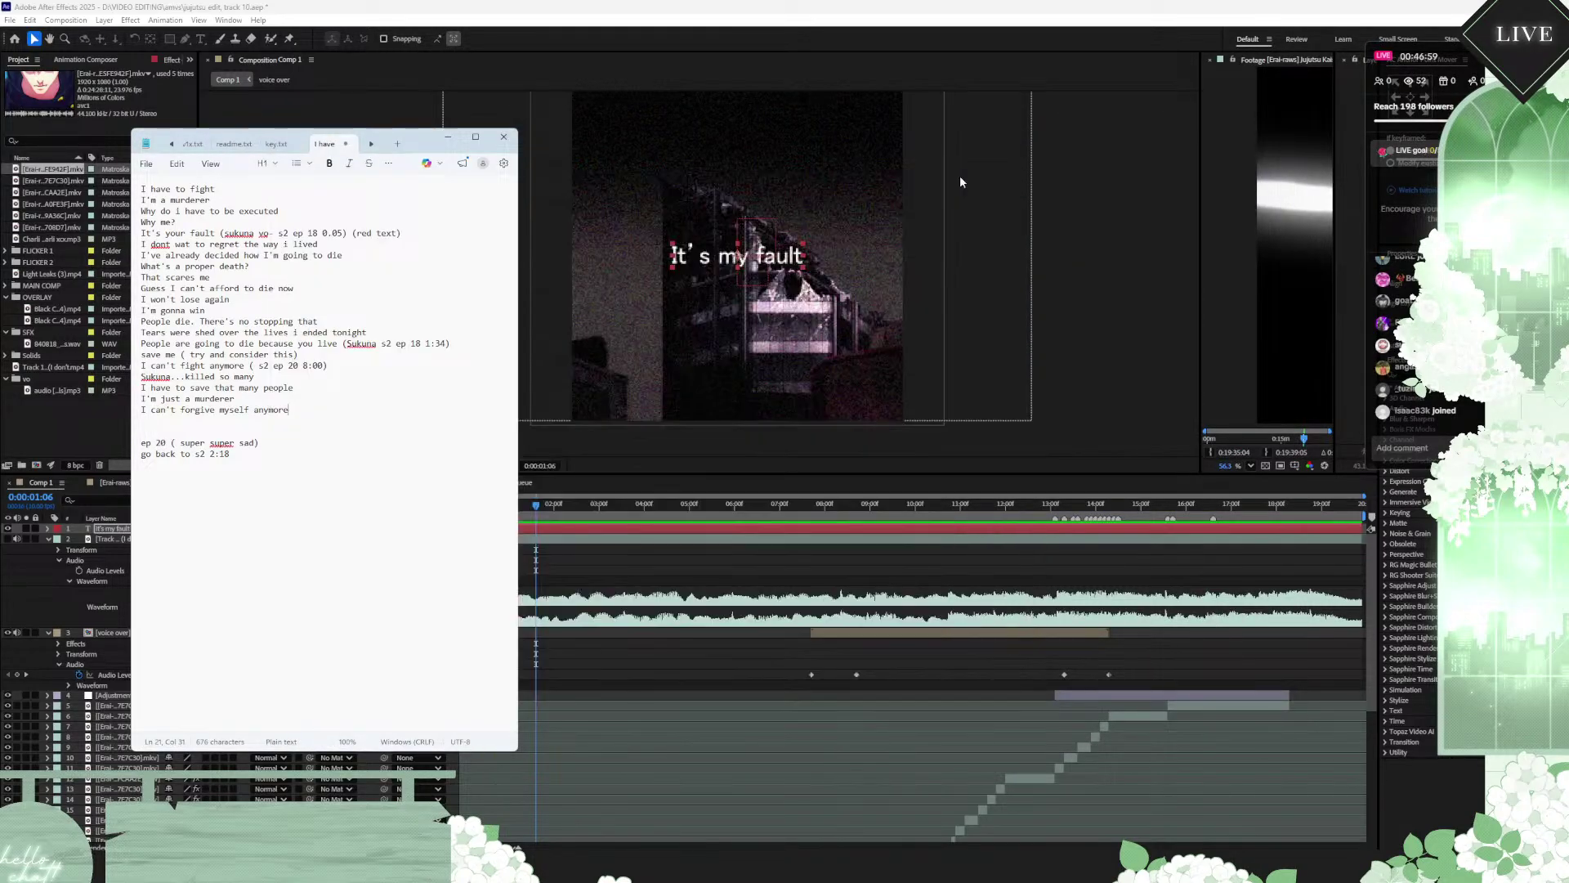
click(618, 507)
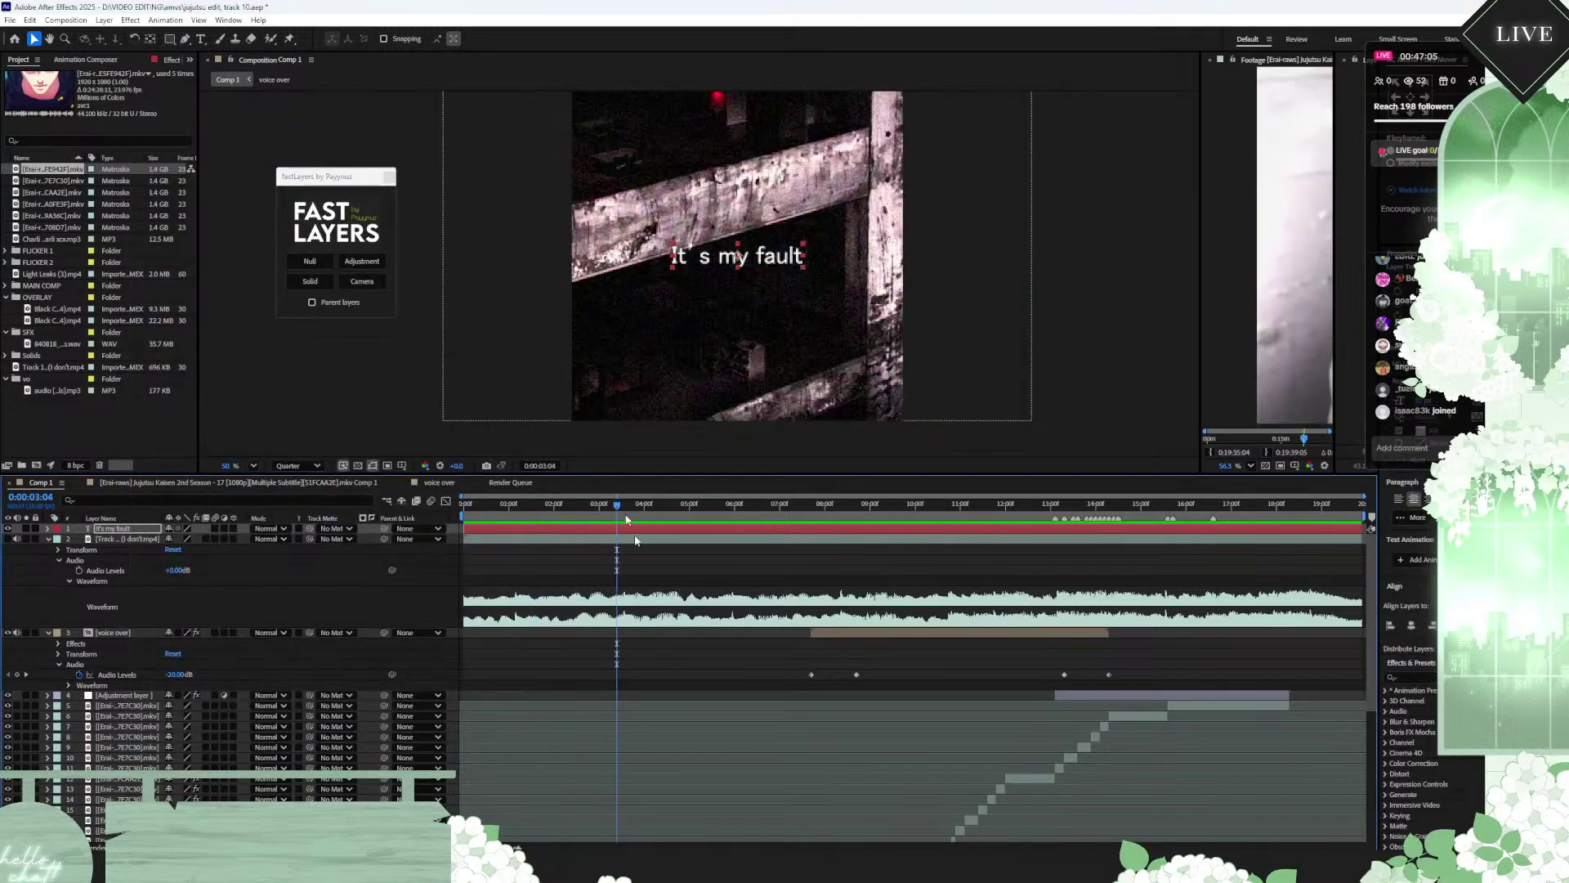
Step: Snap the Notepad notes beside After Effects as a narrow column, and move the FastLayers panel clear of the notes
mouse_move(1002, 867)
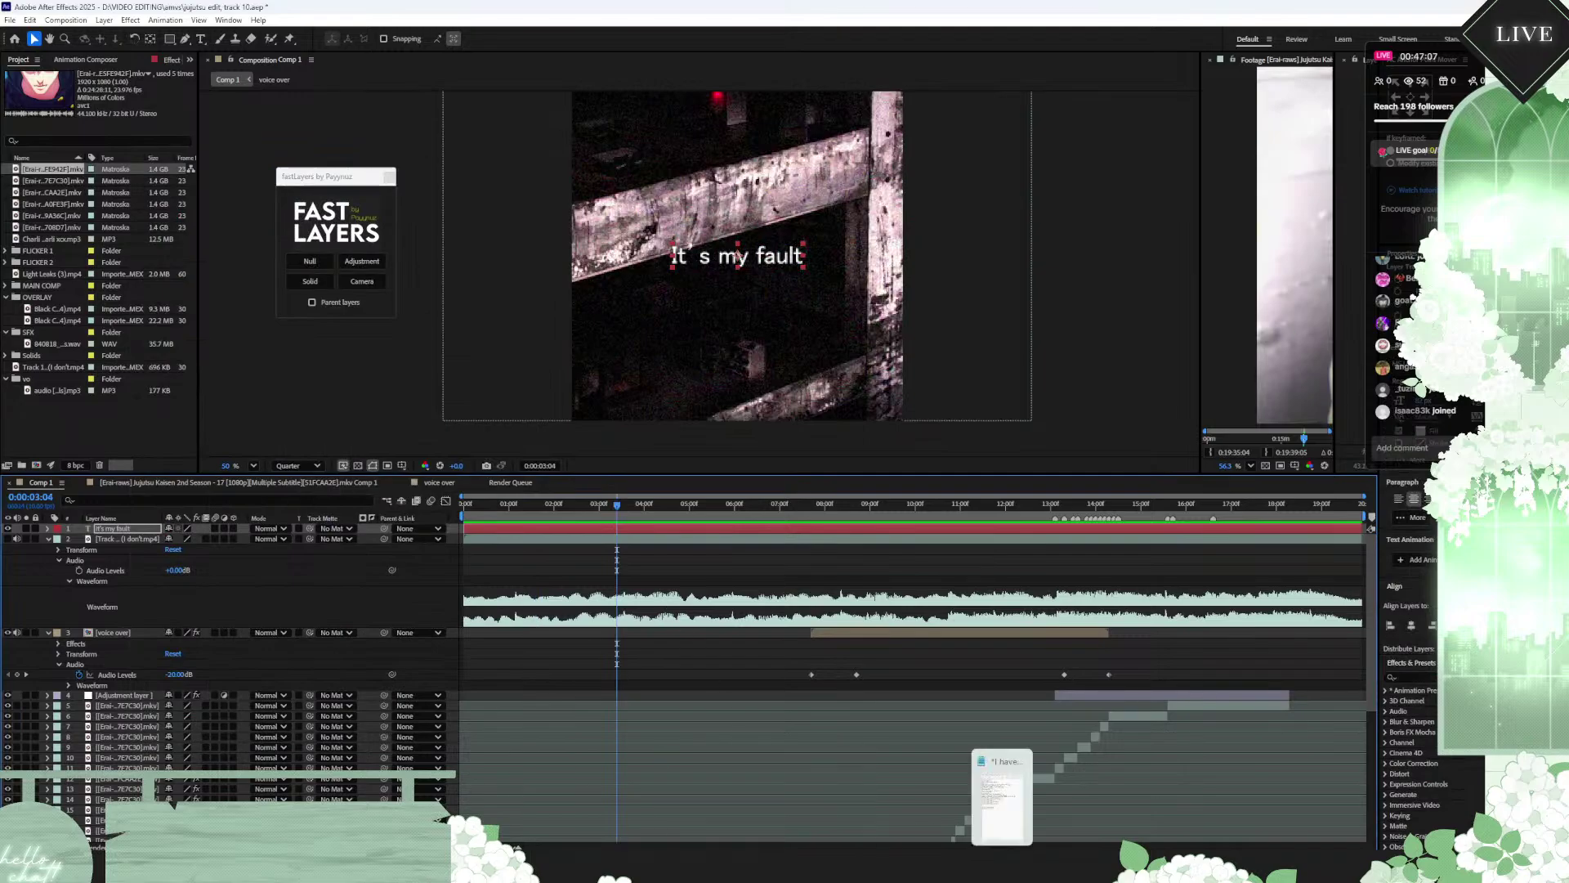
click(1002, 797)
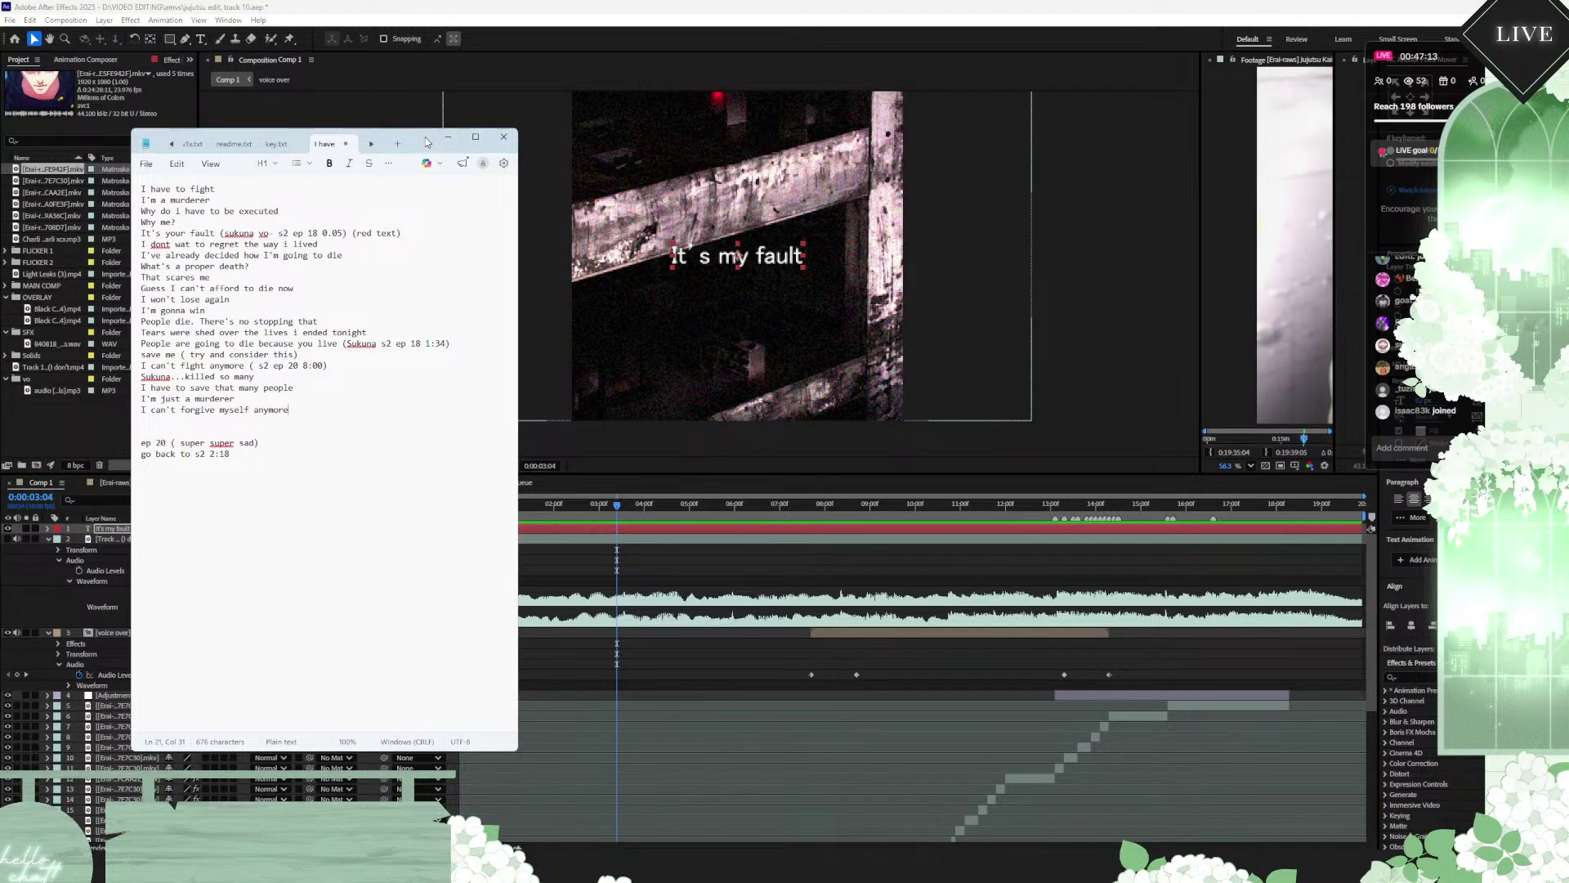
drag(429, 141, 3, 204)
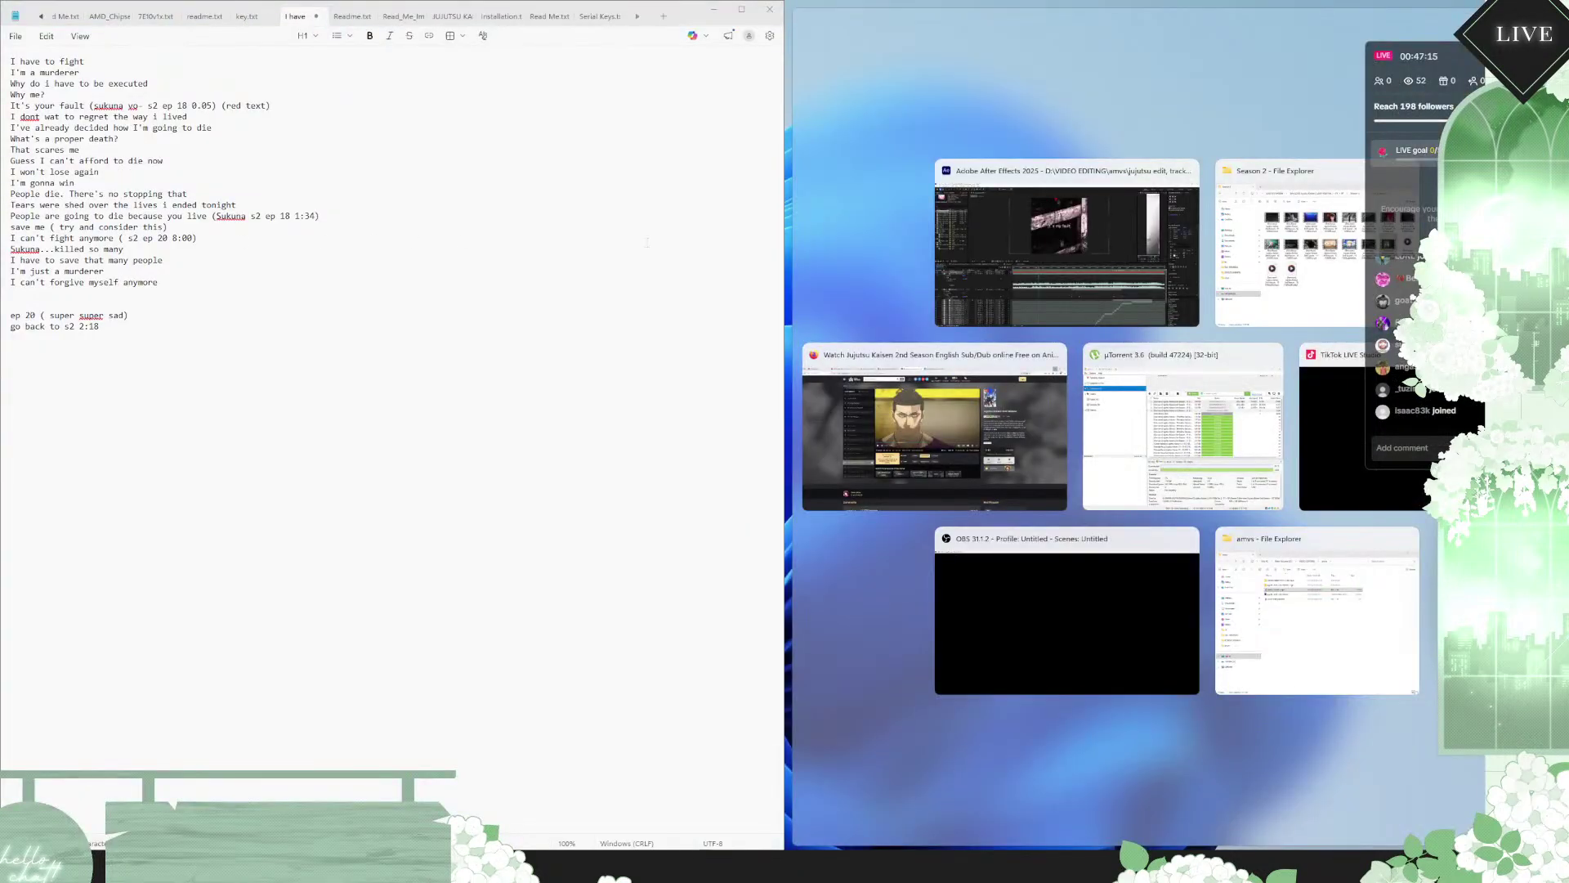
click(1095, 233)
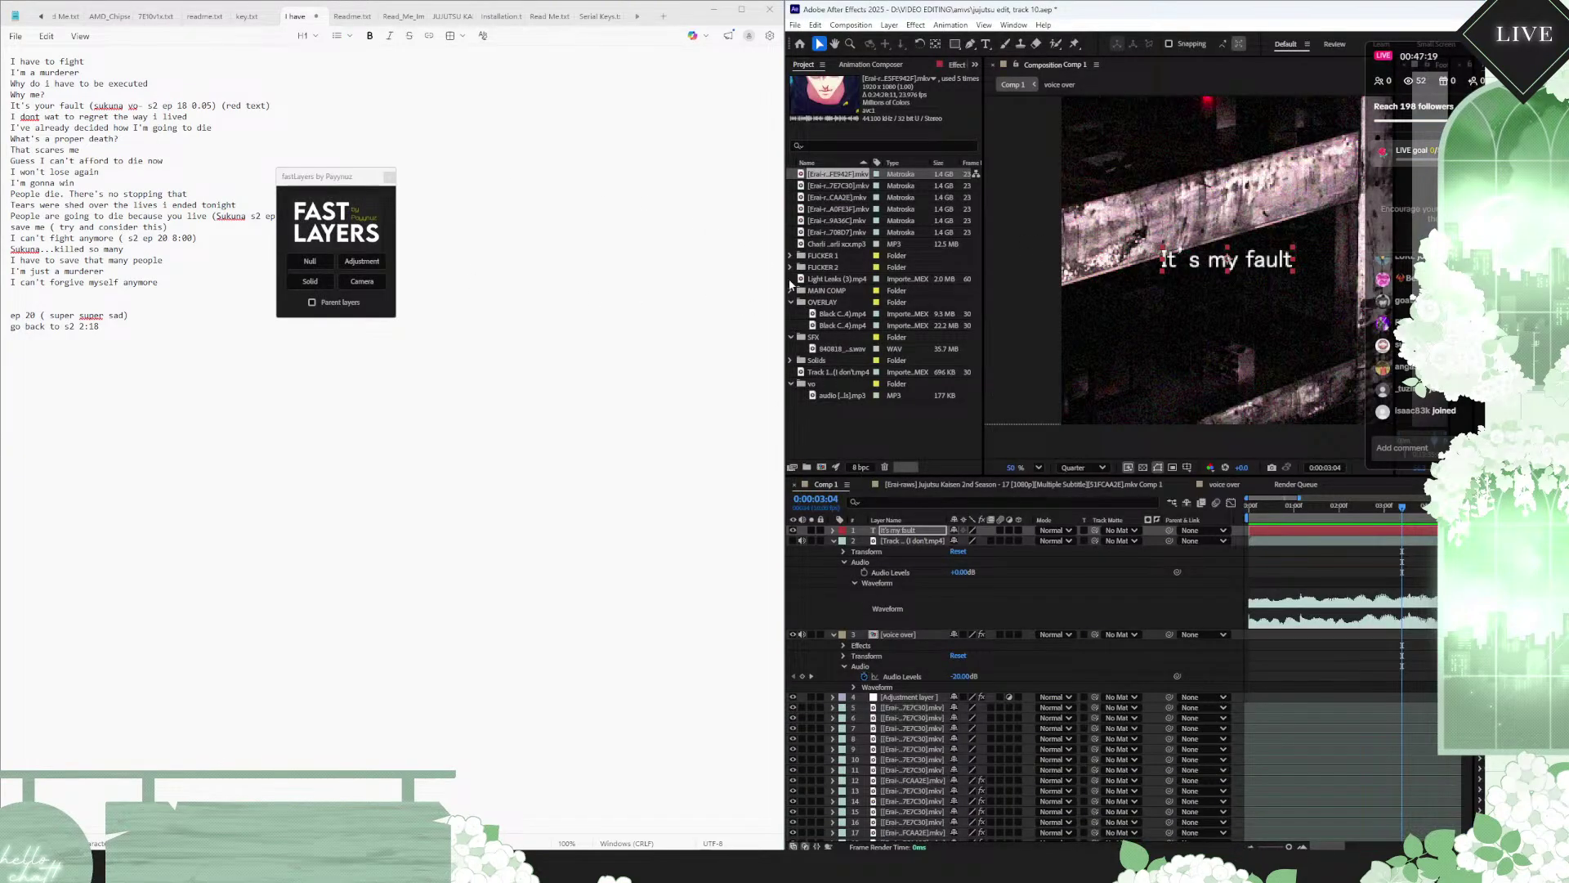
drag(788, 285, 335, 311)
drag(323, 180, 592, 140)
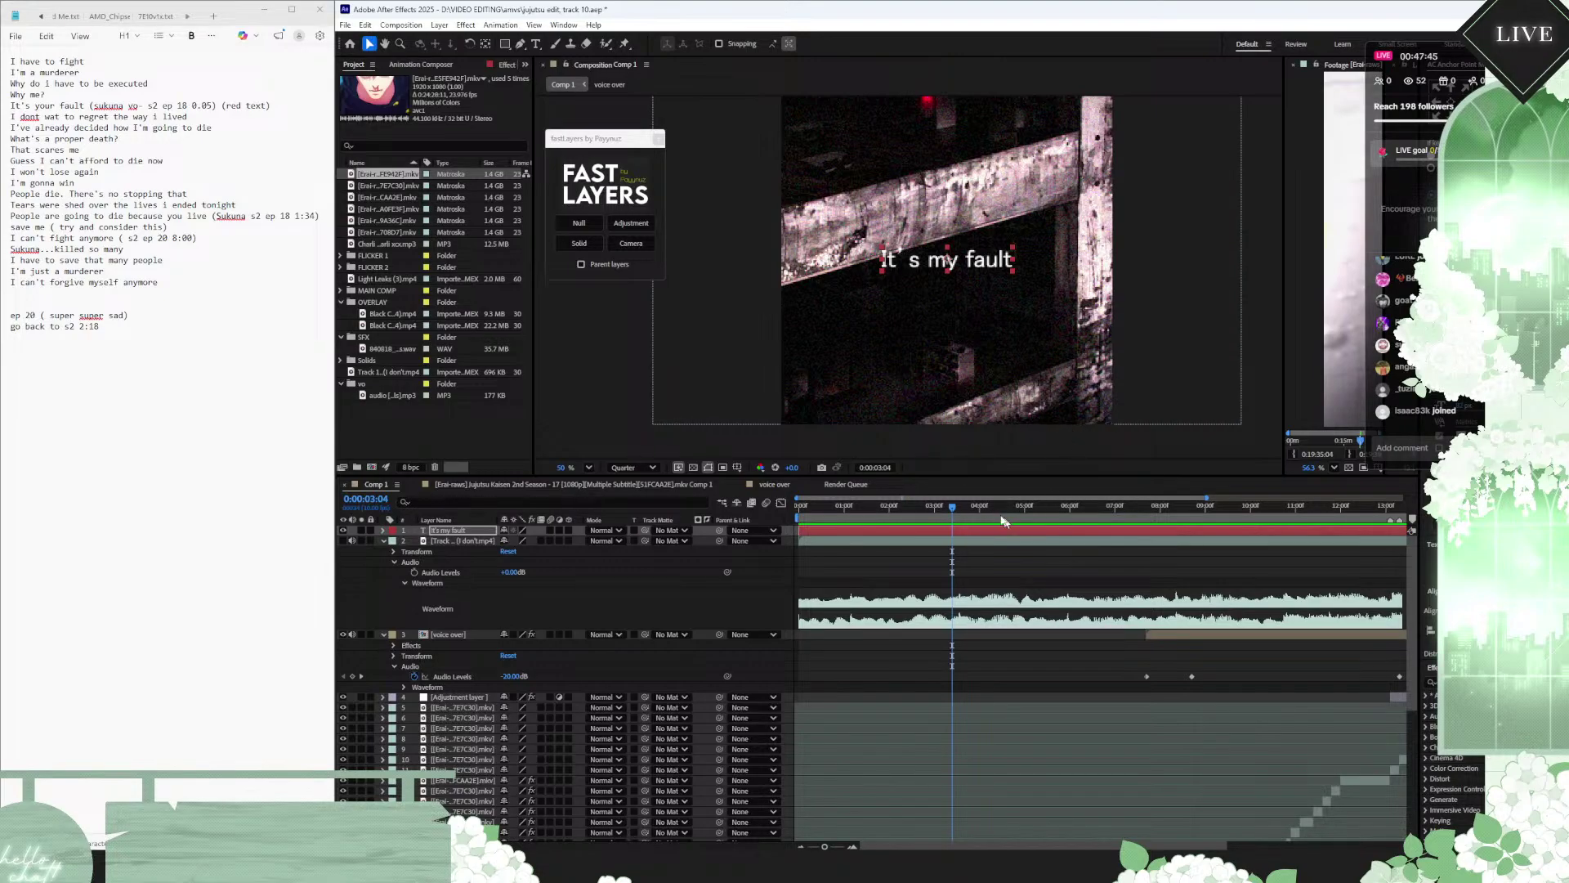
Step: Move the "It's my fault" text layer below the Track video layer in Comp 1, and make the Track layer visible
drag(952, 509, 798, 509)
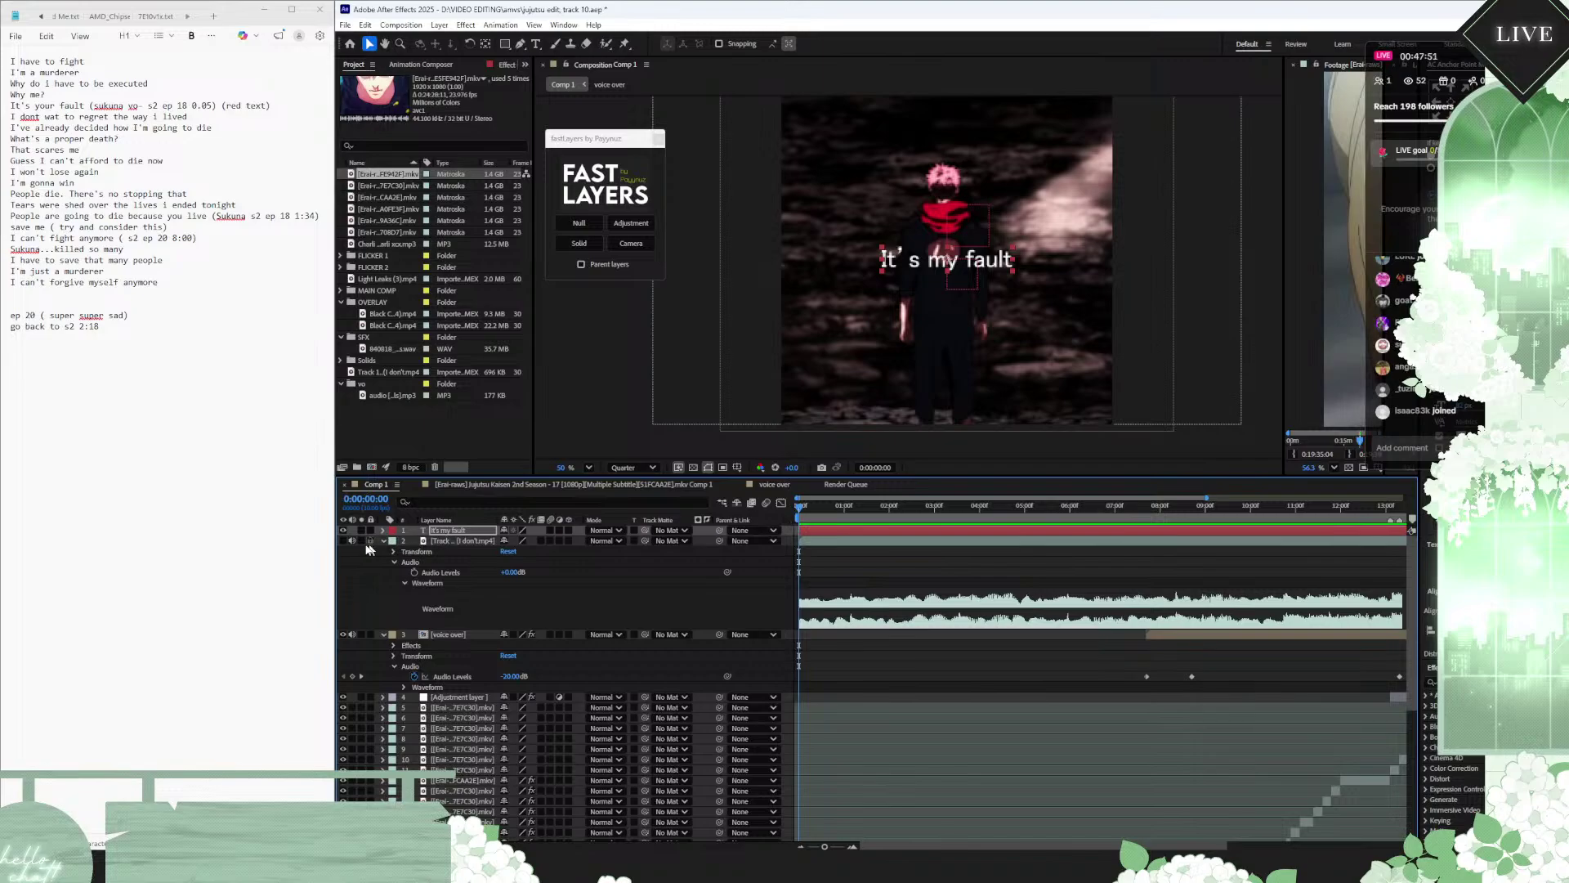
drag(454, 537, 457, 609)
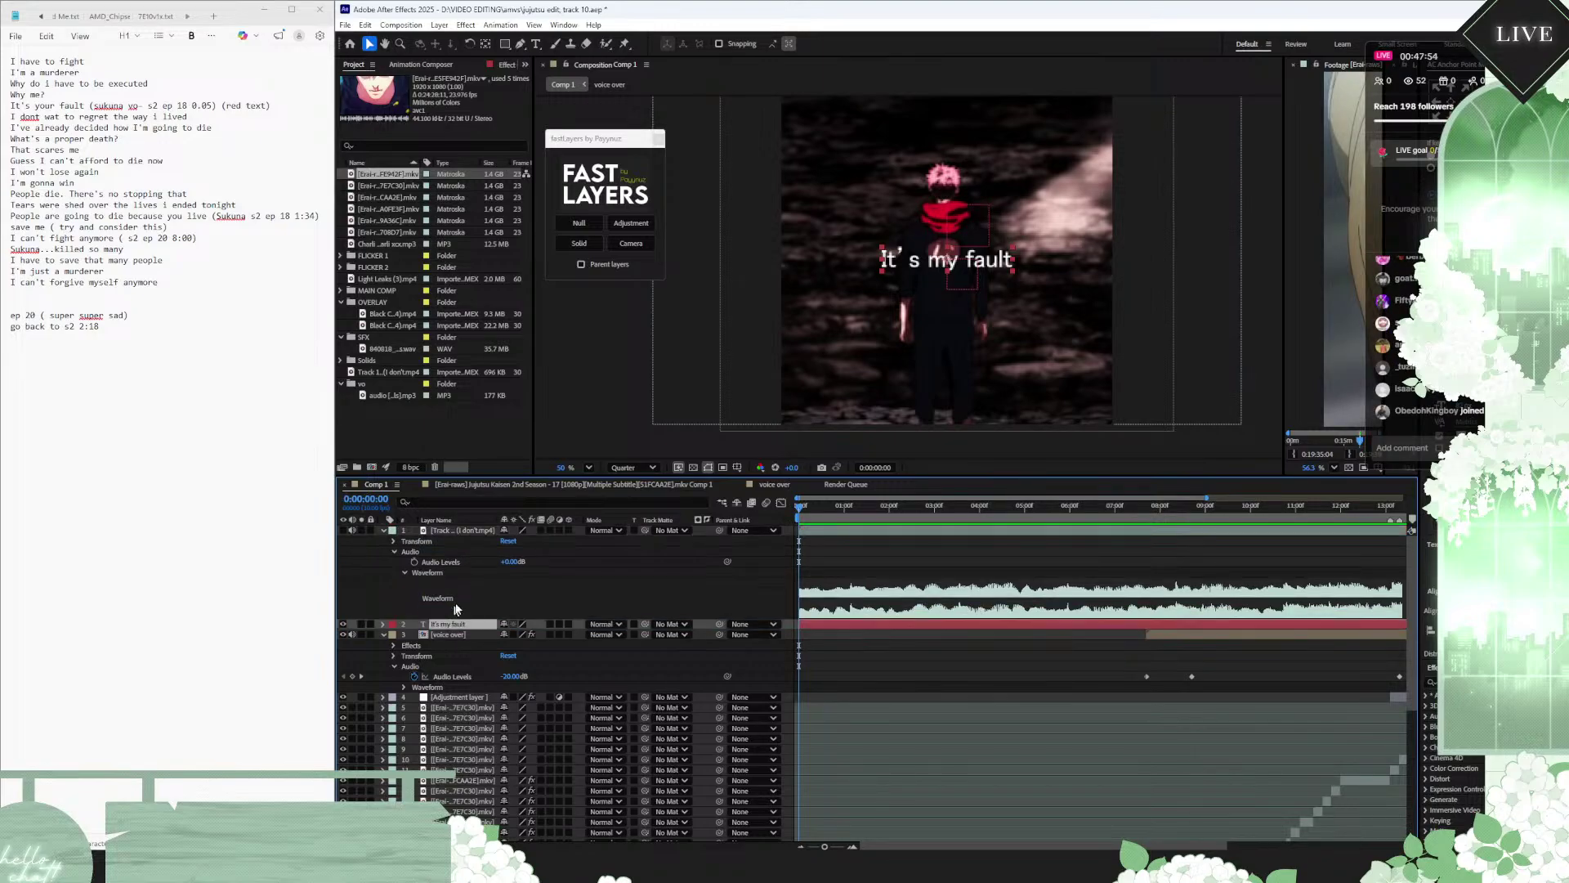
click(343, 531)
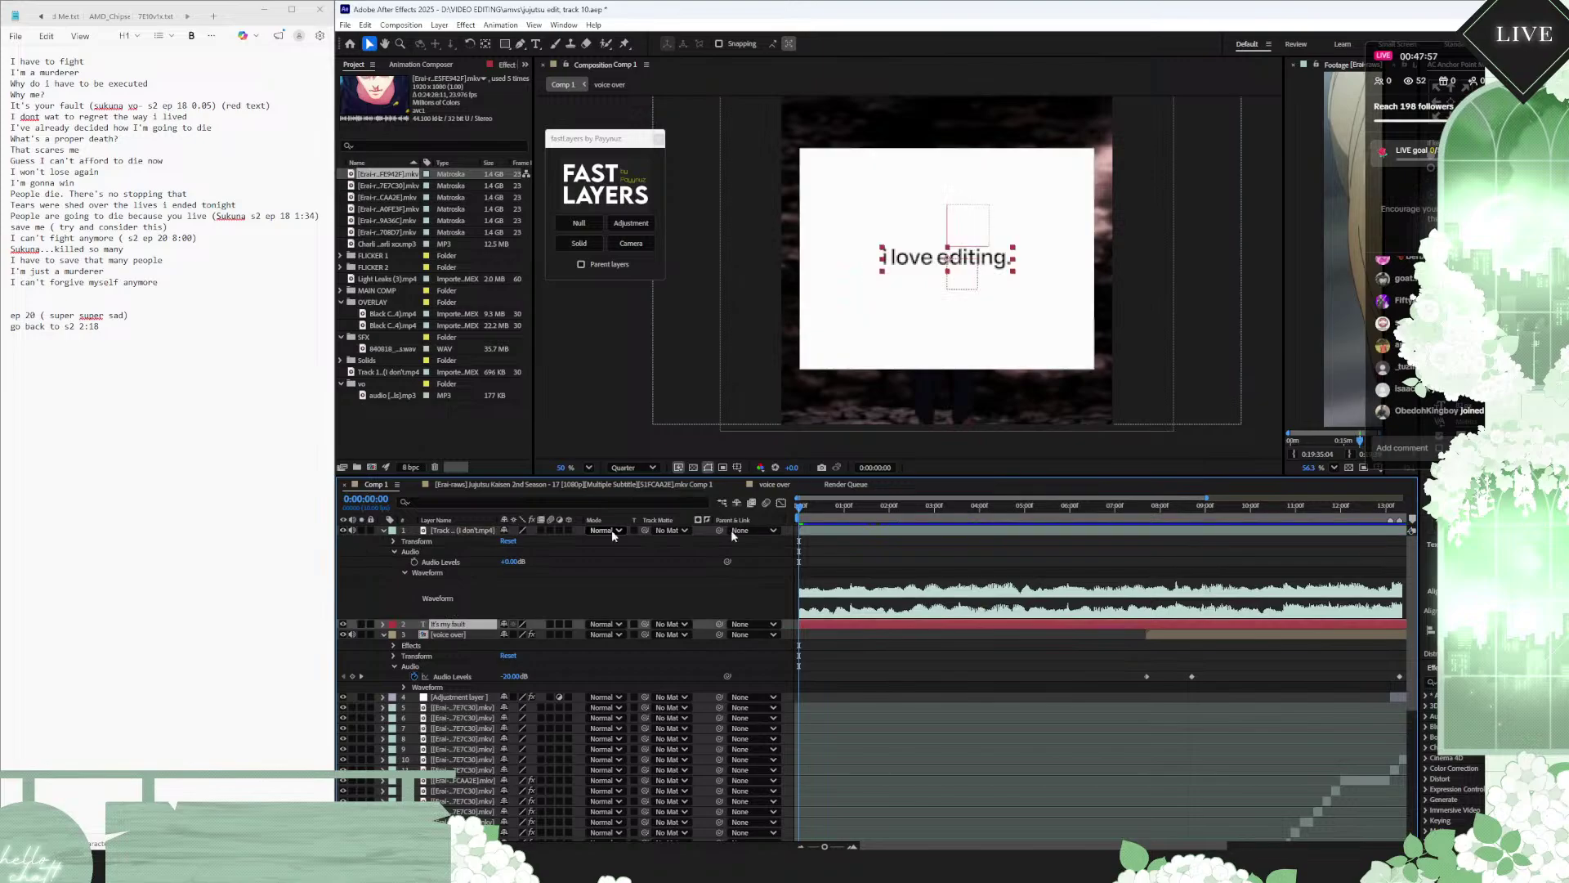
Step: Split the "It's my fault" text layer at 0:00:01:02 and 0:00:03:06, following the text changes in the Track video
drag(799, 510, 853, 521)
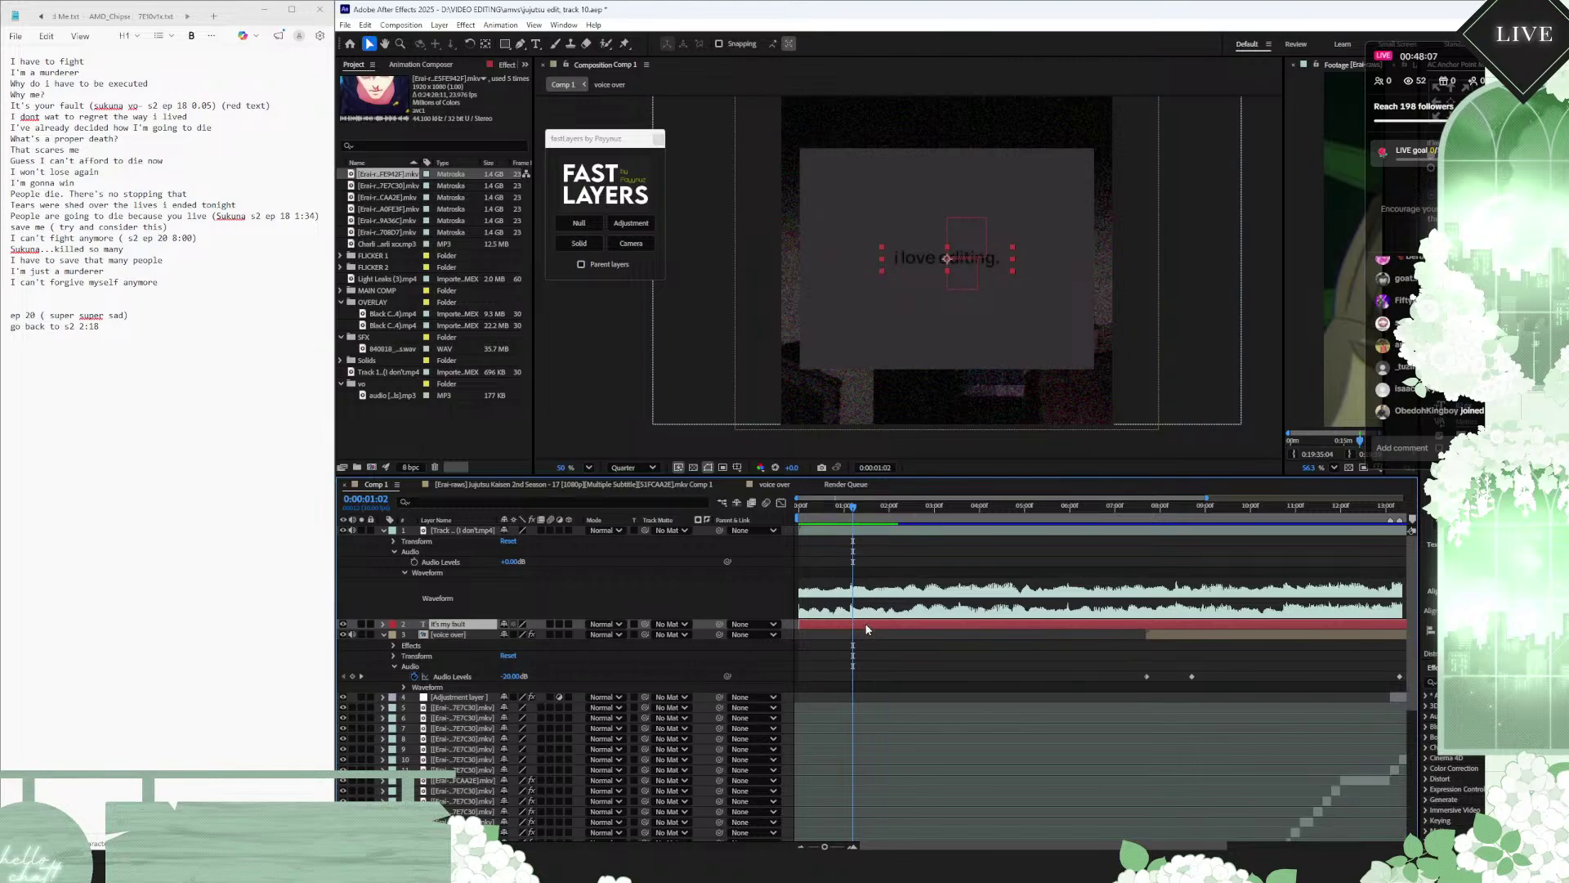
key(ctrl+shift+d)
click(835, 507)
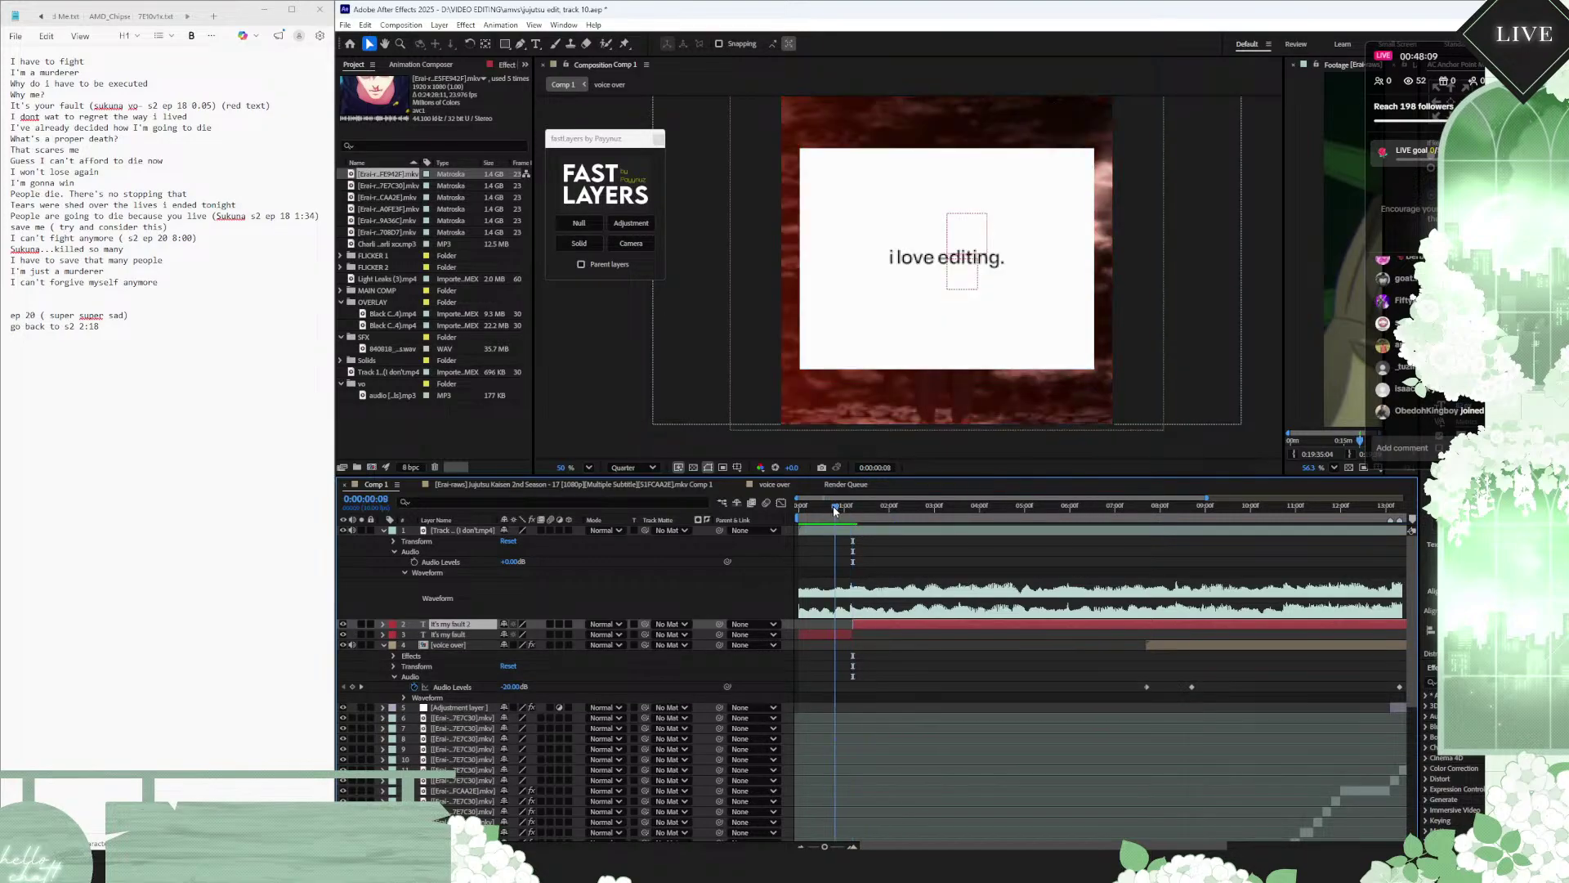
drag(833, 507, 958, 517)
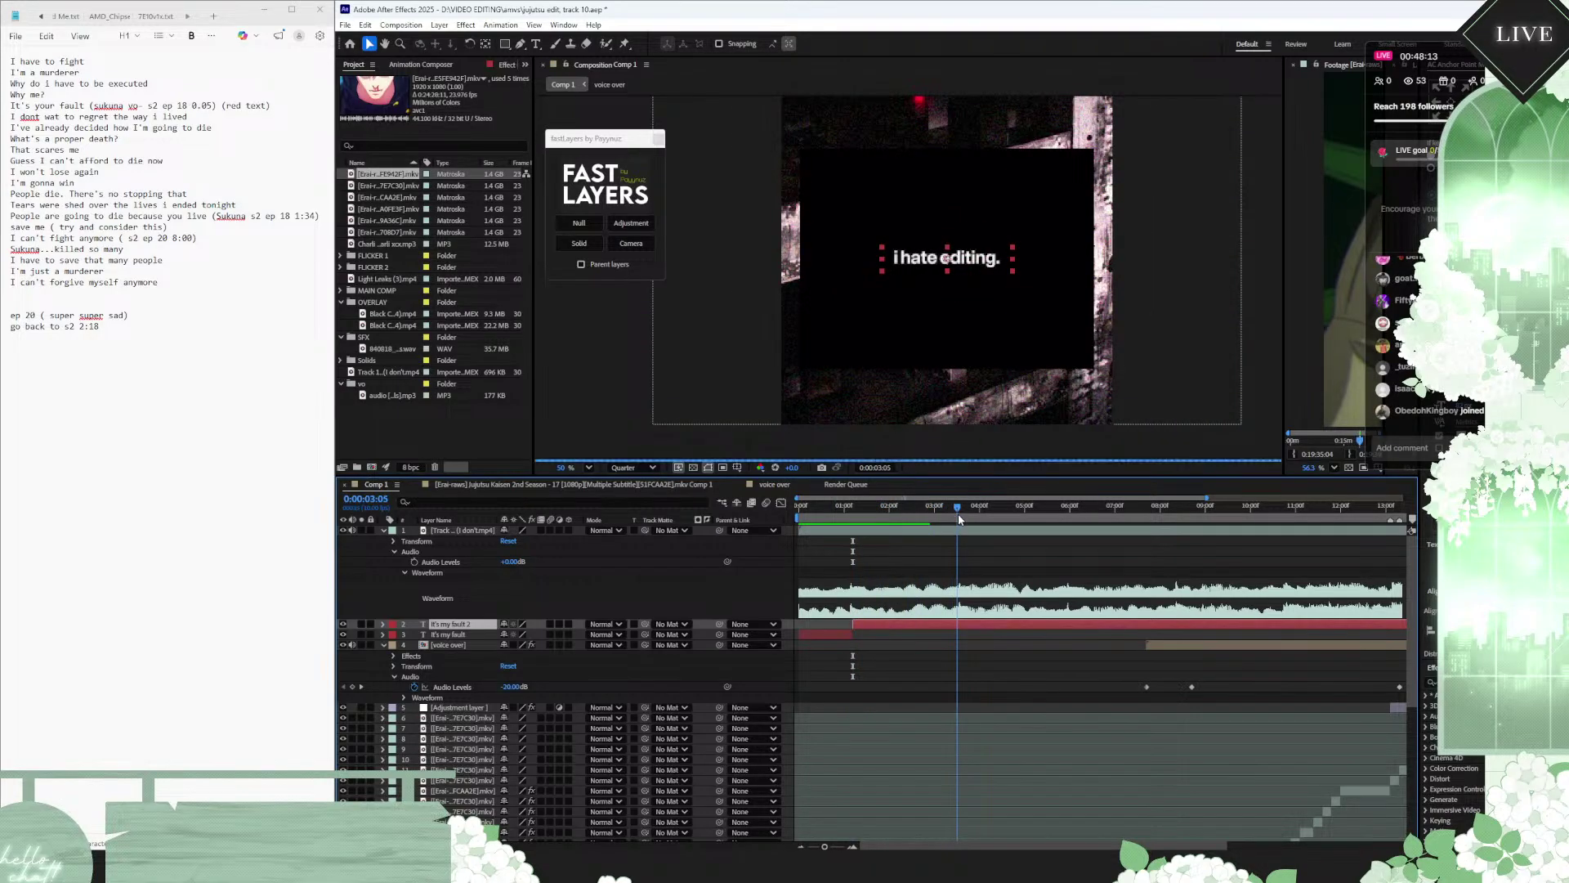
key(space)
key(space)
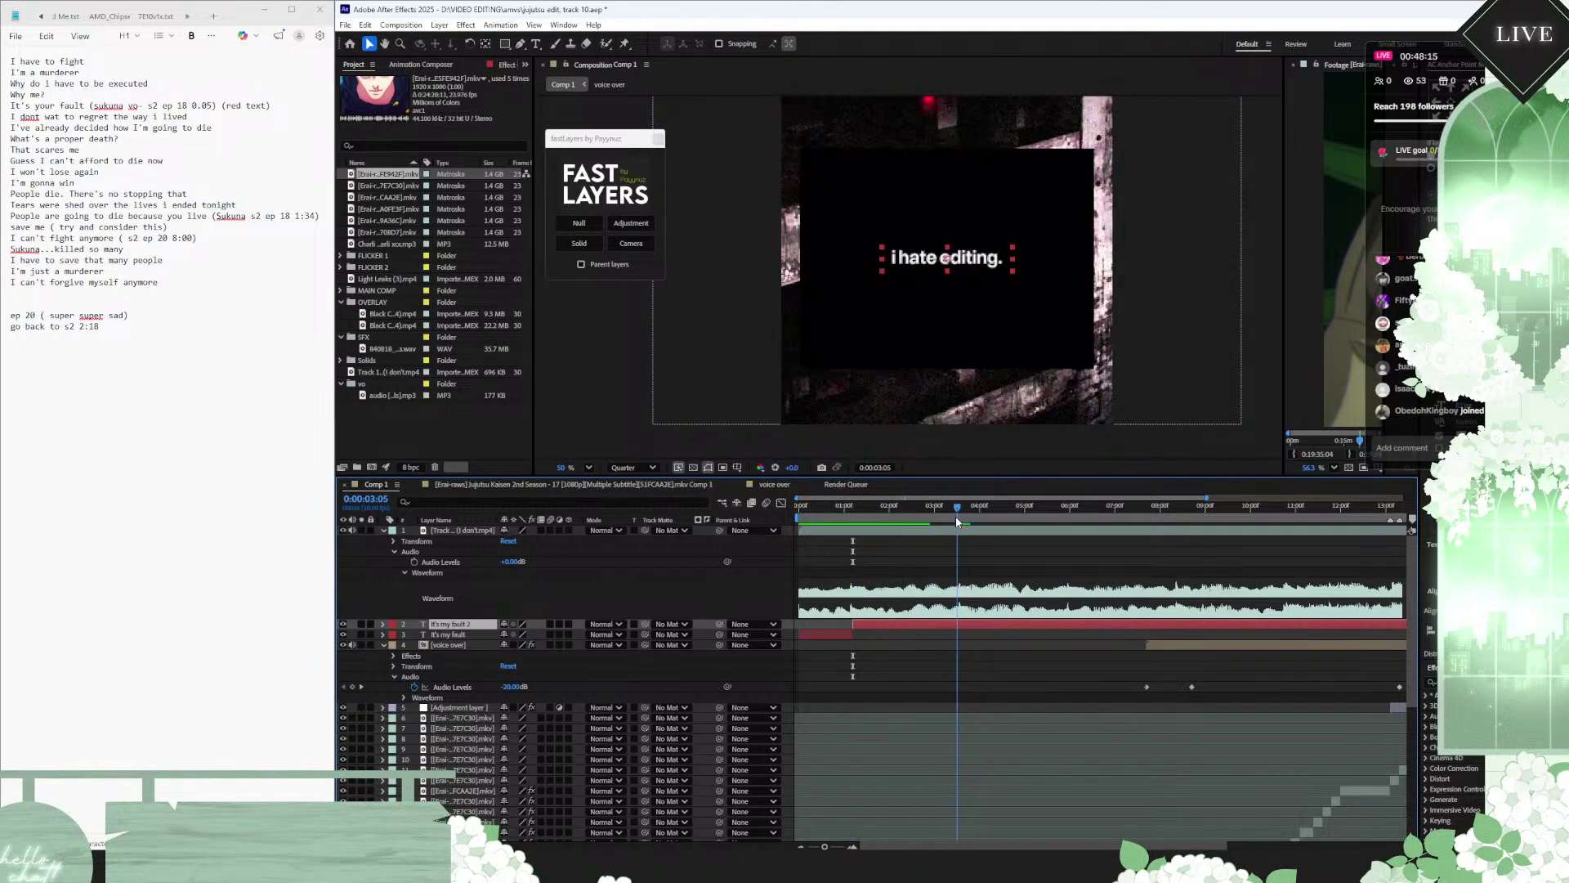
click(959, 517)
key(ctrl+shift+d)
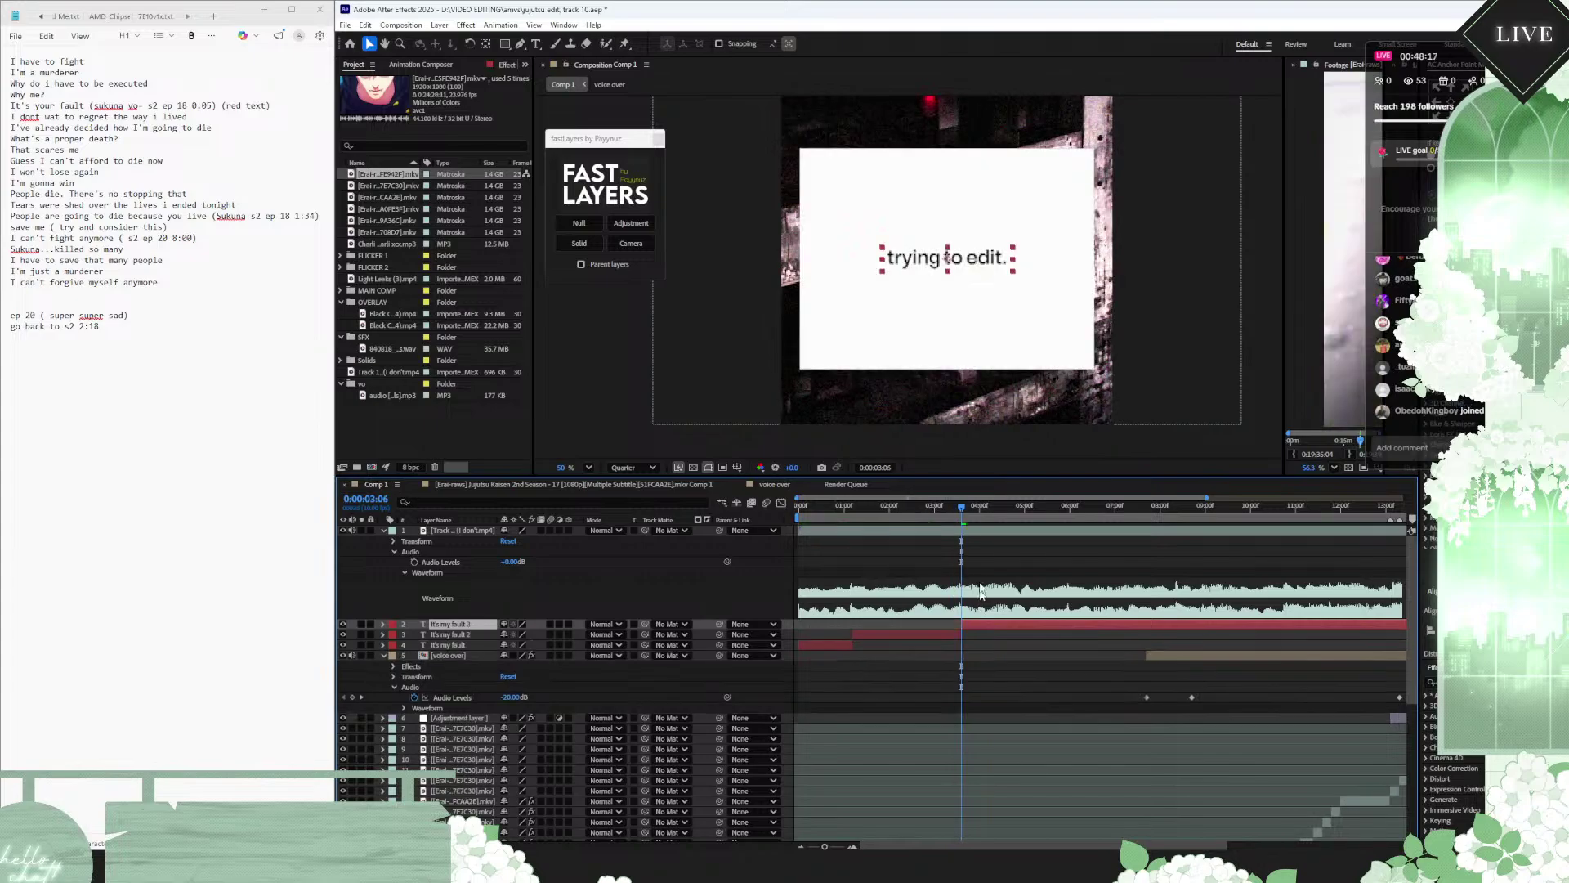
Step: Split the third "It's my fault" text segment at 0:00:04:06, where the Track video changes its caption
drag(960, 508, 1002, 510)
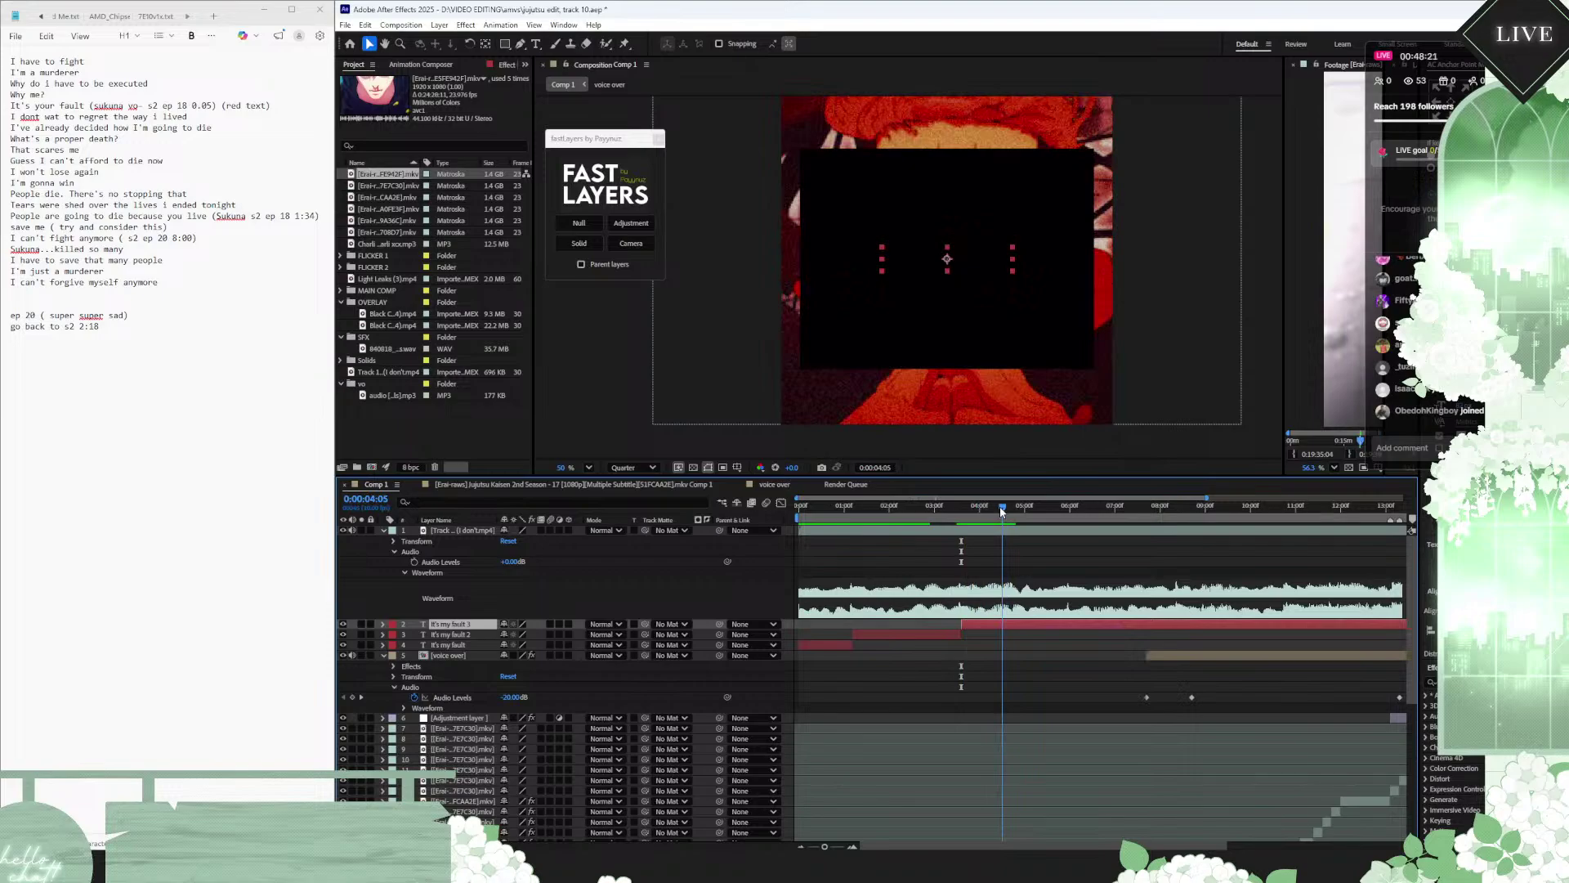
click(1006, 508)
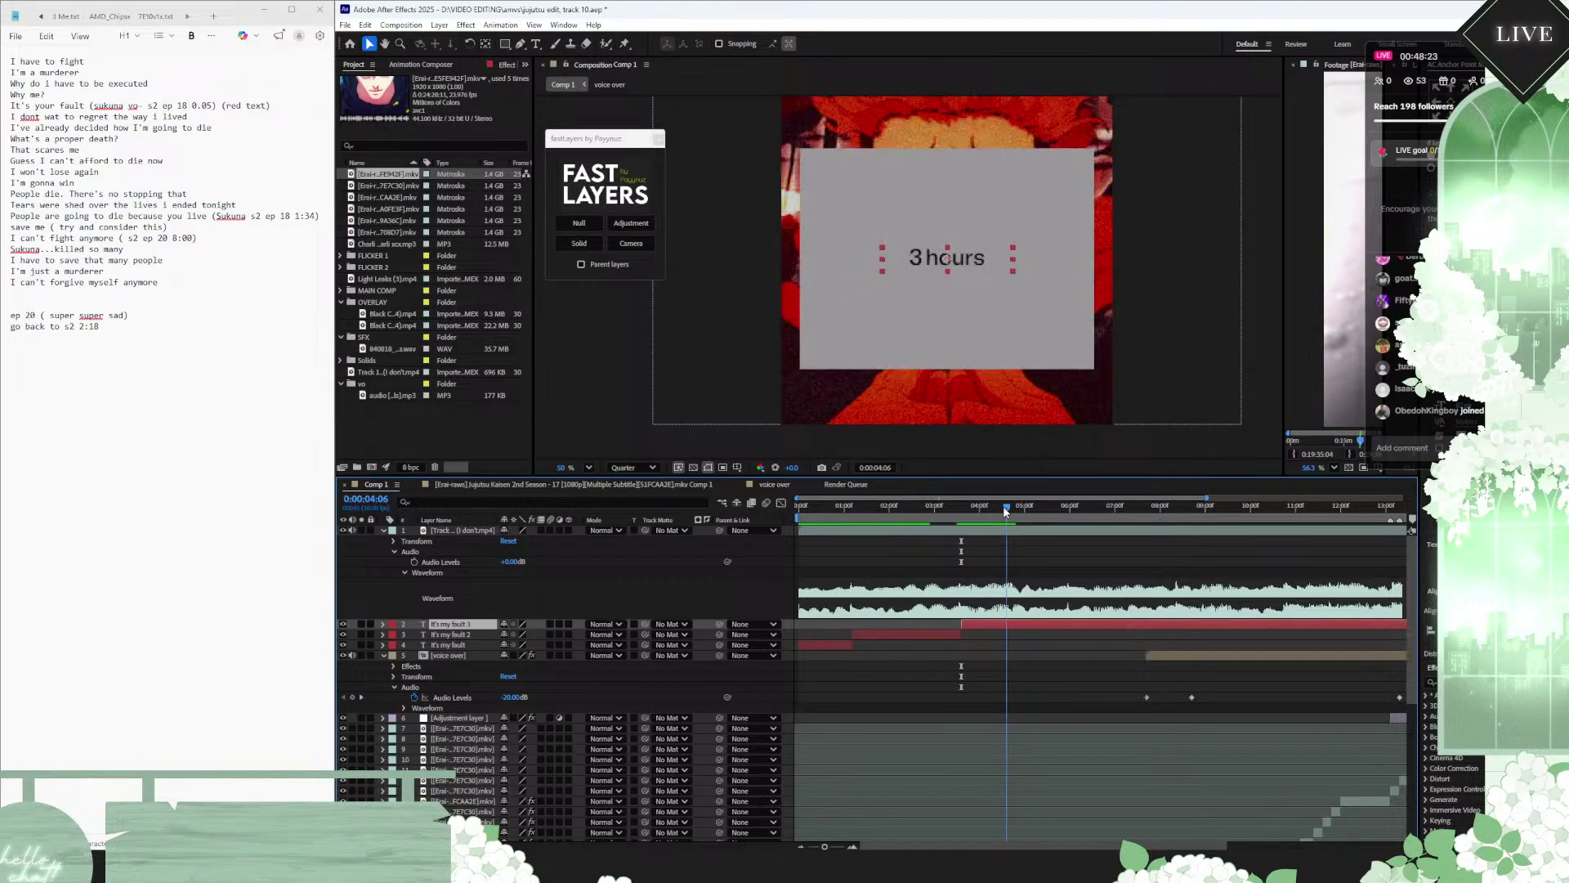
key(ctrl+shift+d)
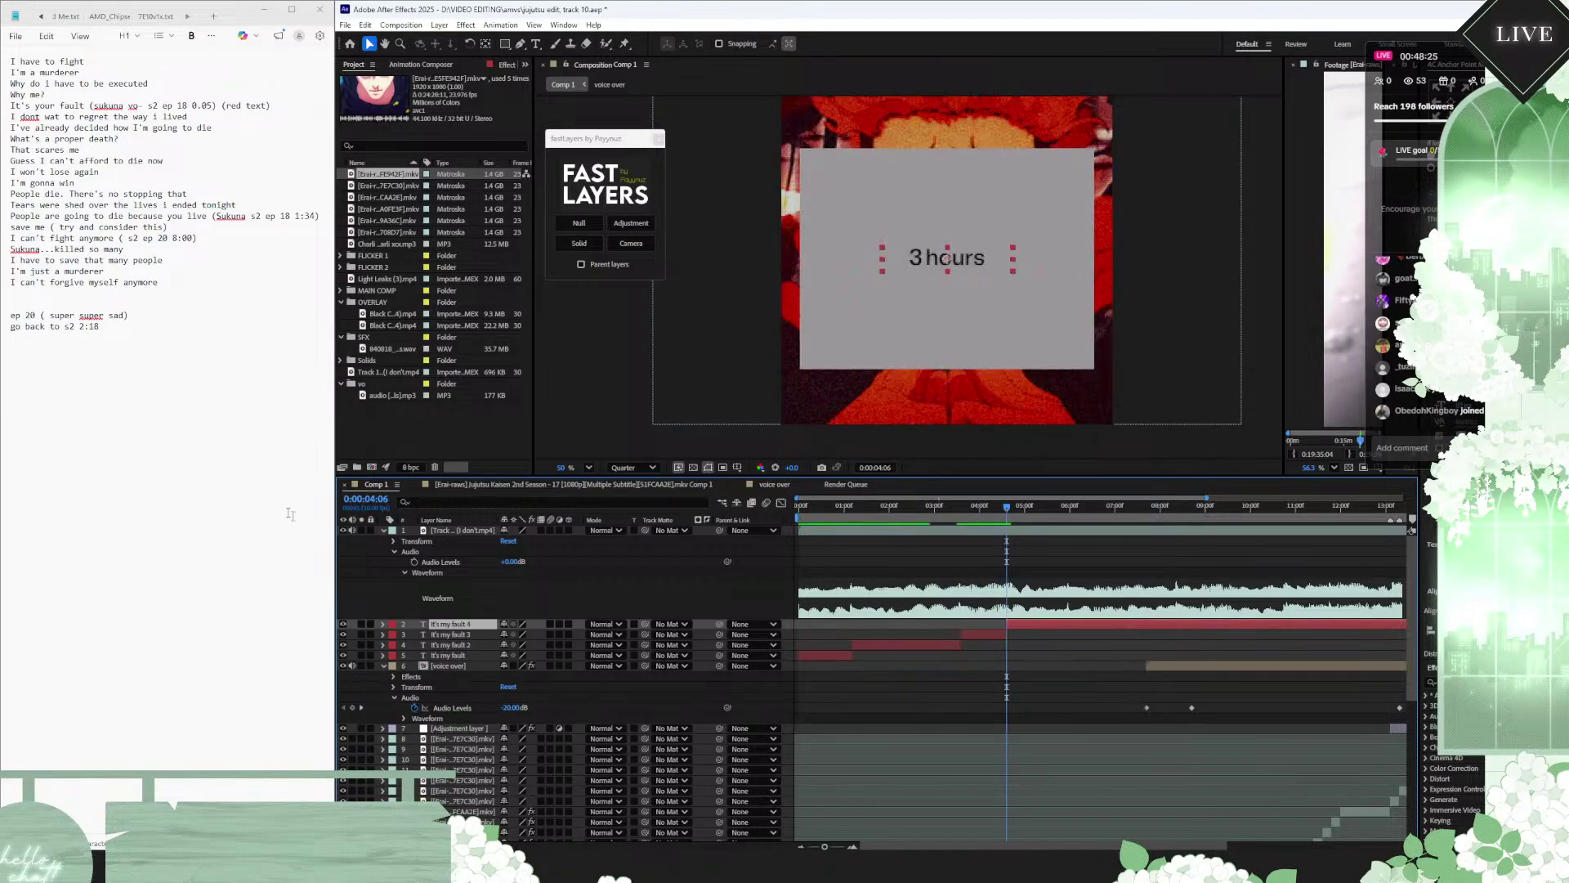
Step: Lower the Track video layer's opacity to 60% and preview Comp 1 from the start
click(467, 531)
key(t)
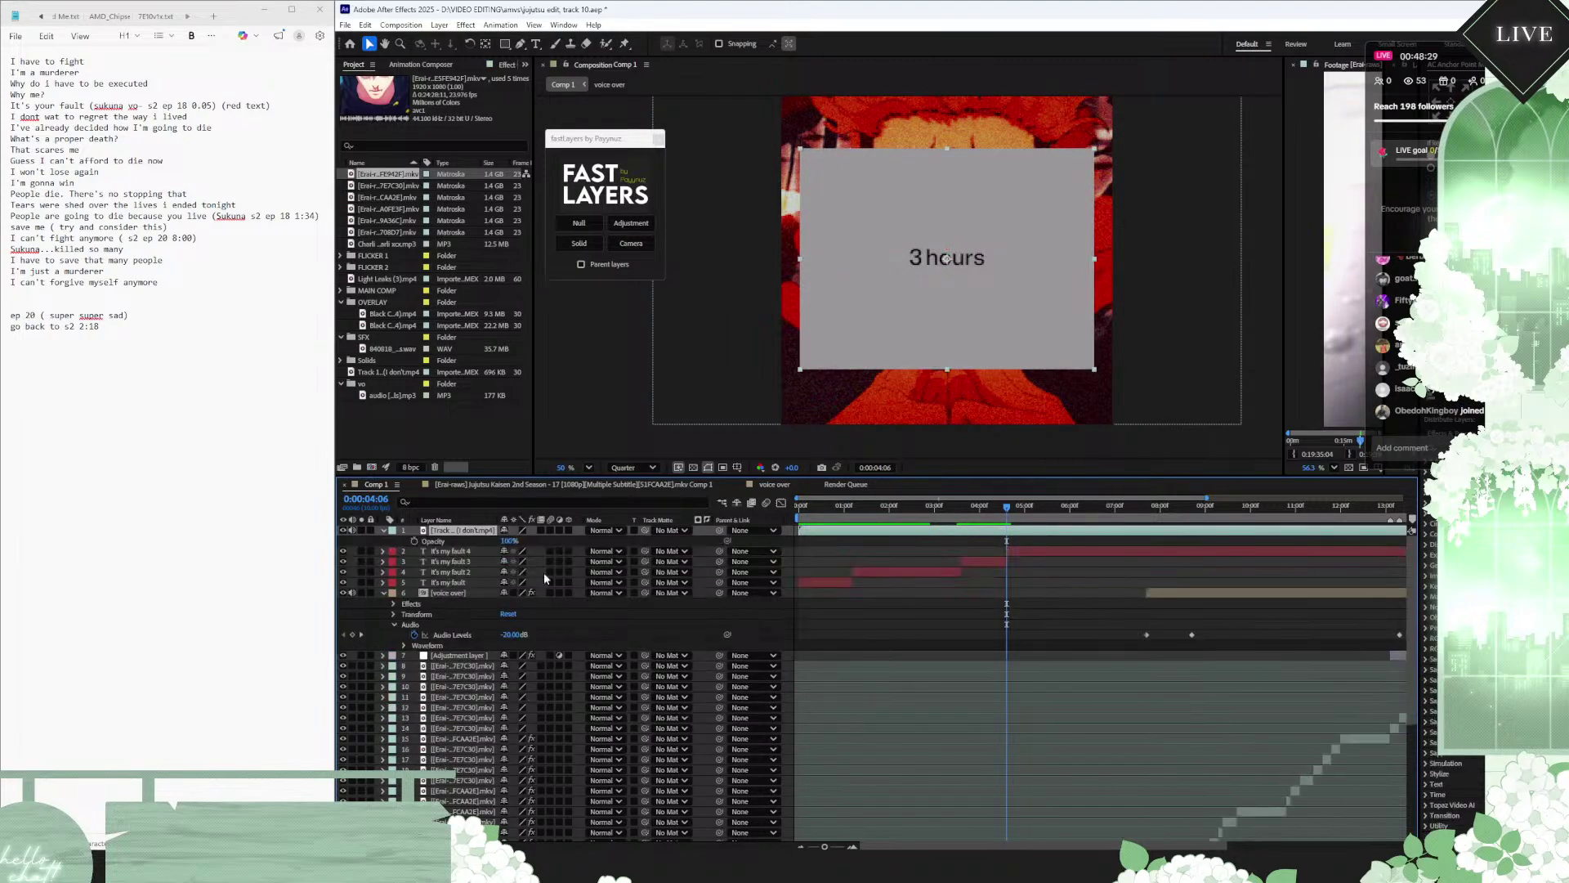
drag(514, 542, 485, 541)
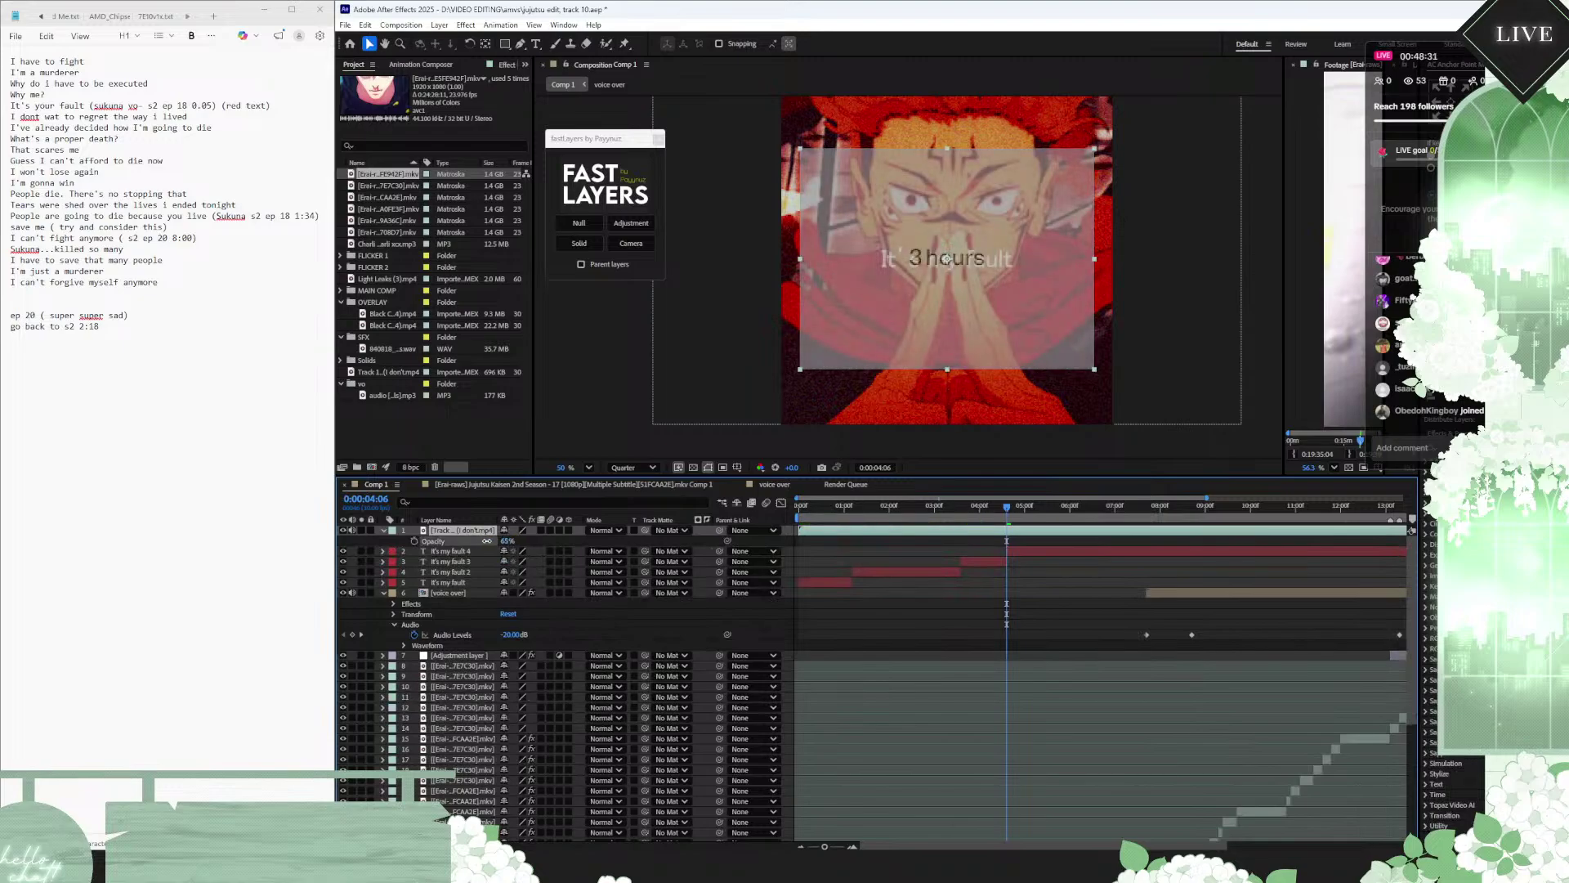
click(799, 508)
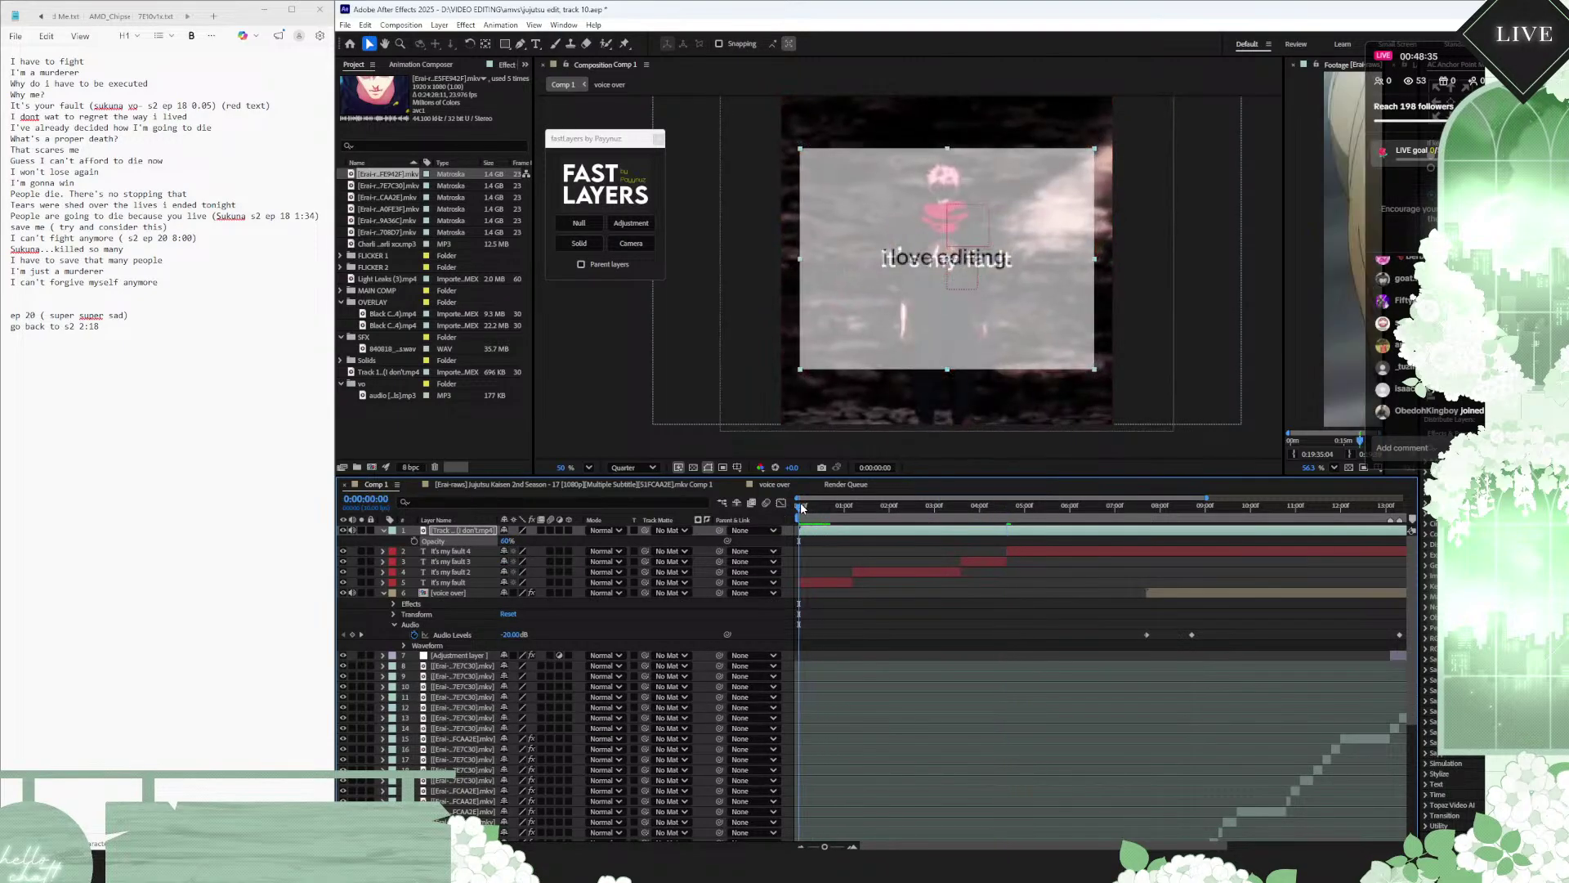
key(space)
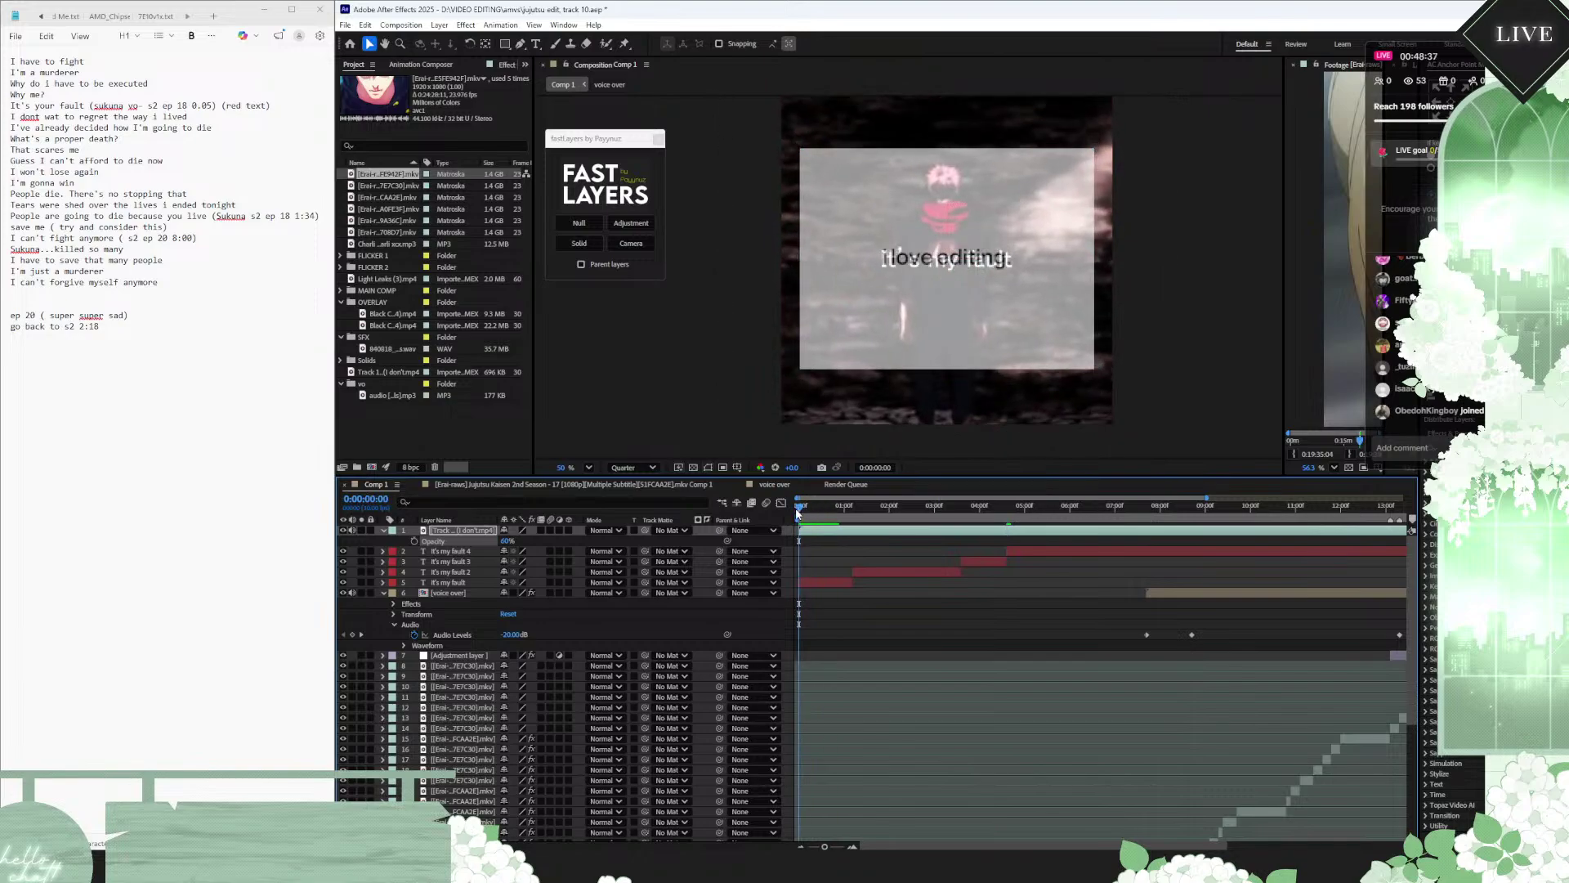
key(space)
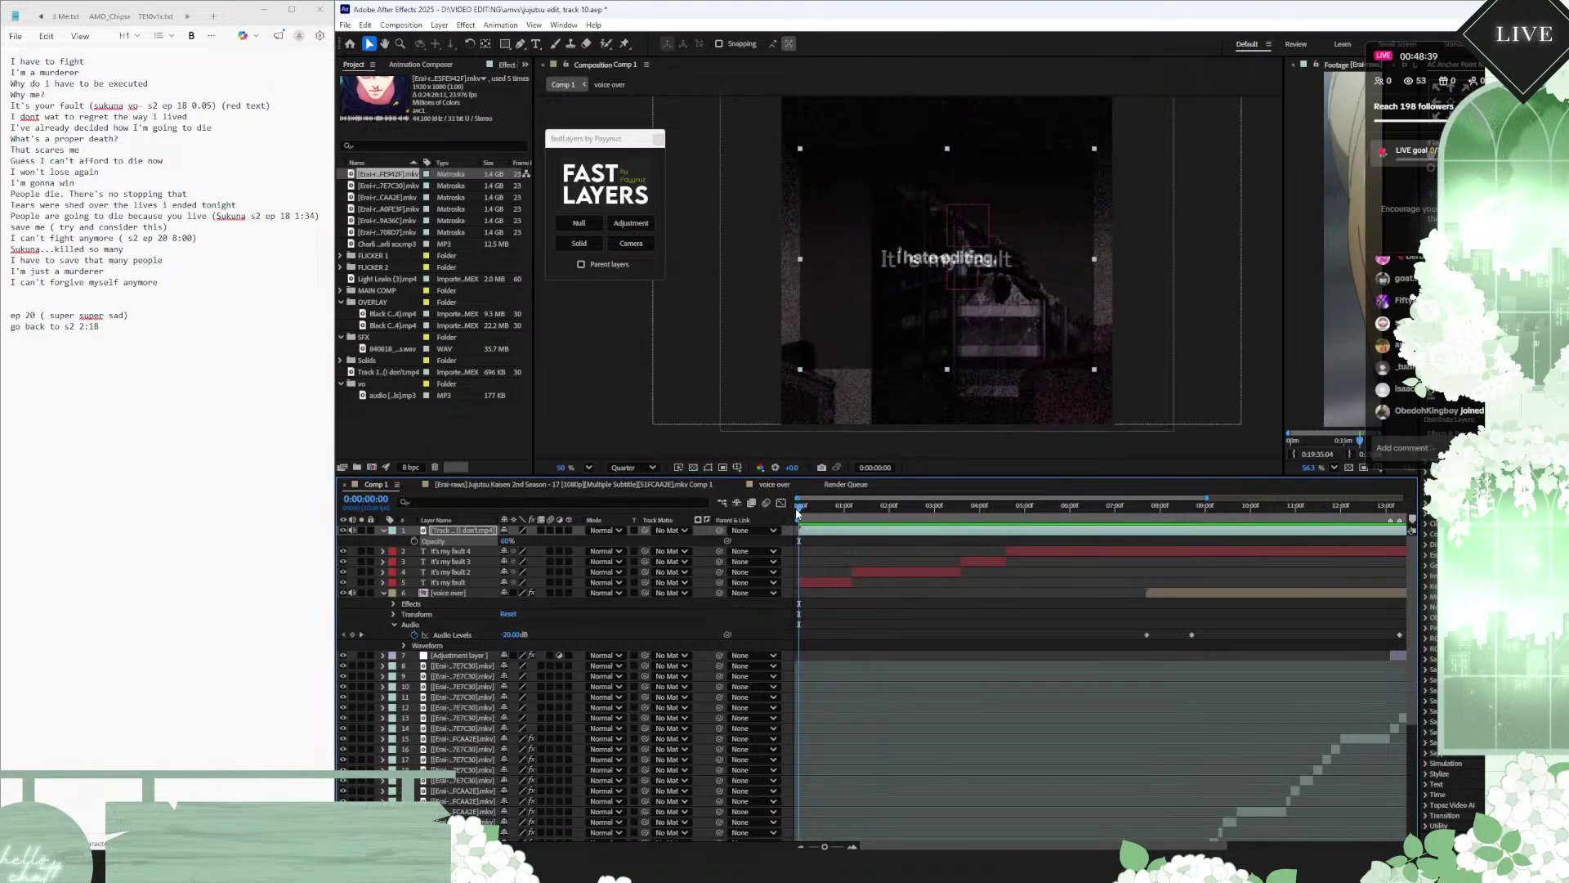
click(802, 511)
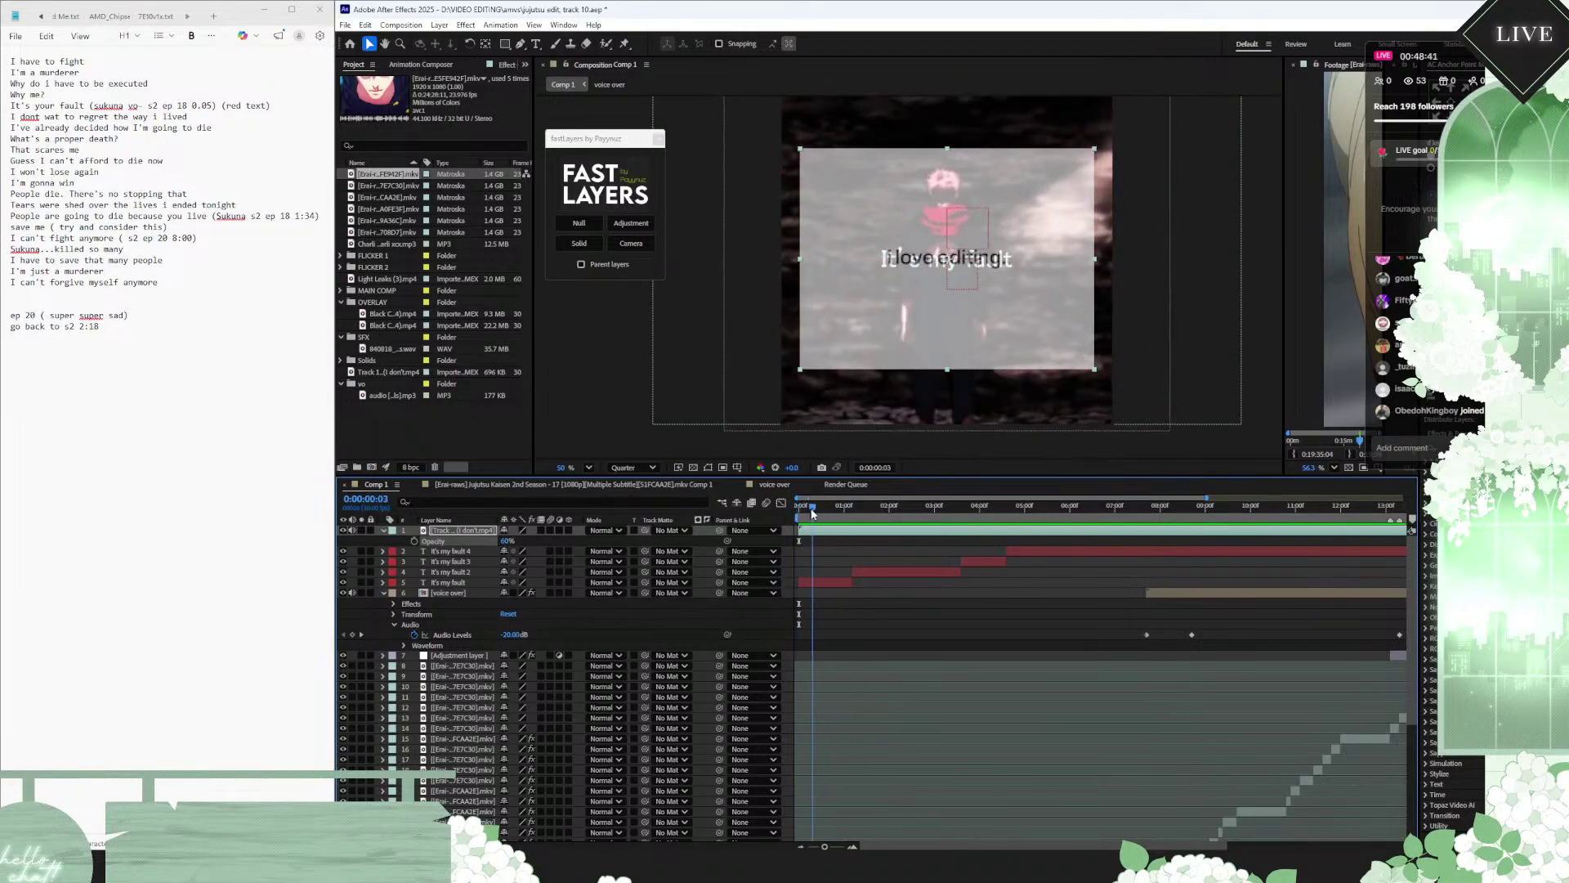
click(800, 511)
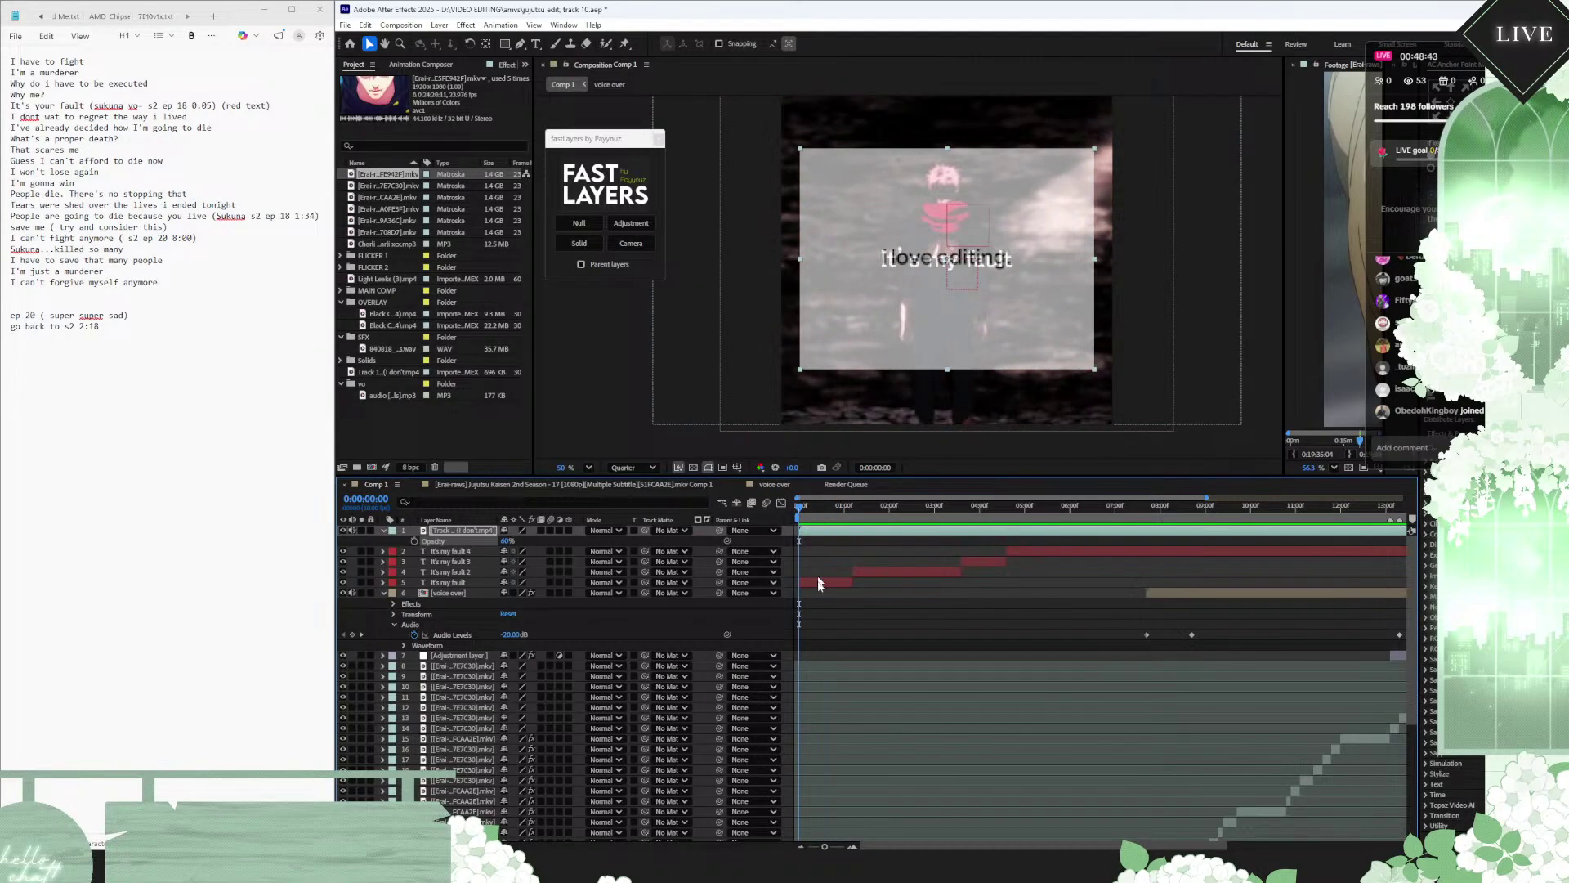
Step: Replace the second text segment's wording, starting at 0:00:01:02, with "I'm just a murderer" from the notes
mouse_move(880, 511)
mouse_down()
mouse_move(805, 510)
mouse_move(858, 511)
mouse_up()
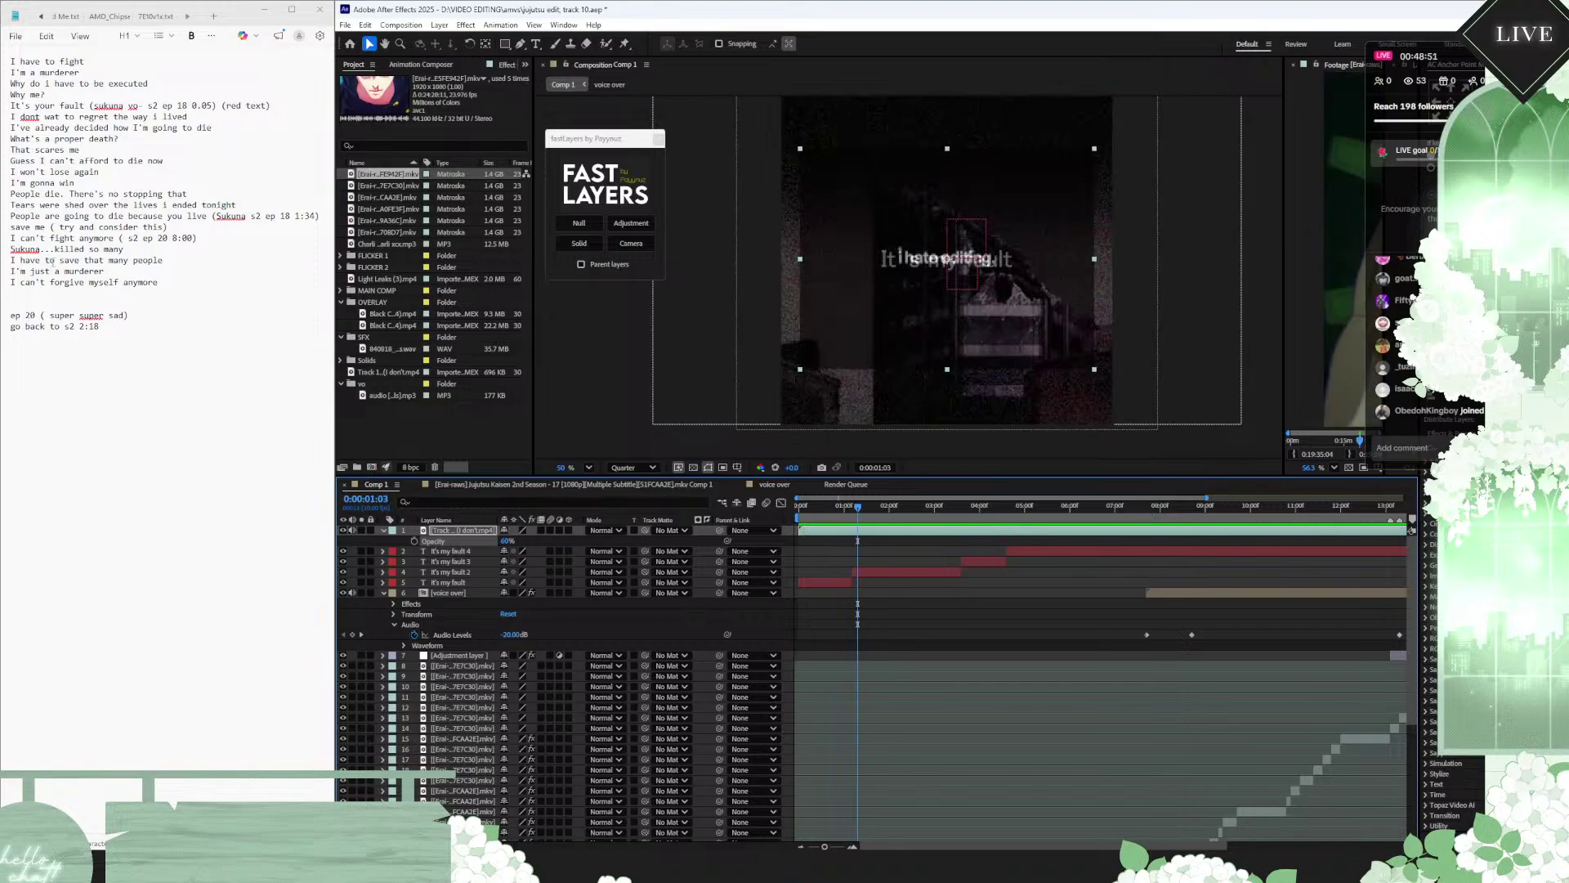
drag(117, 273, 14, 271)
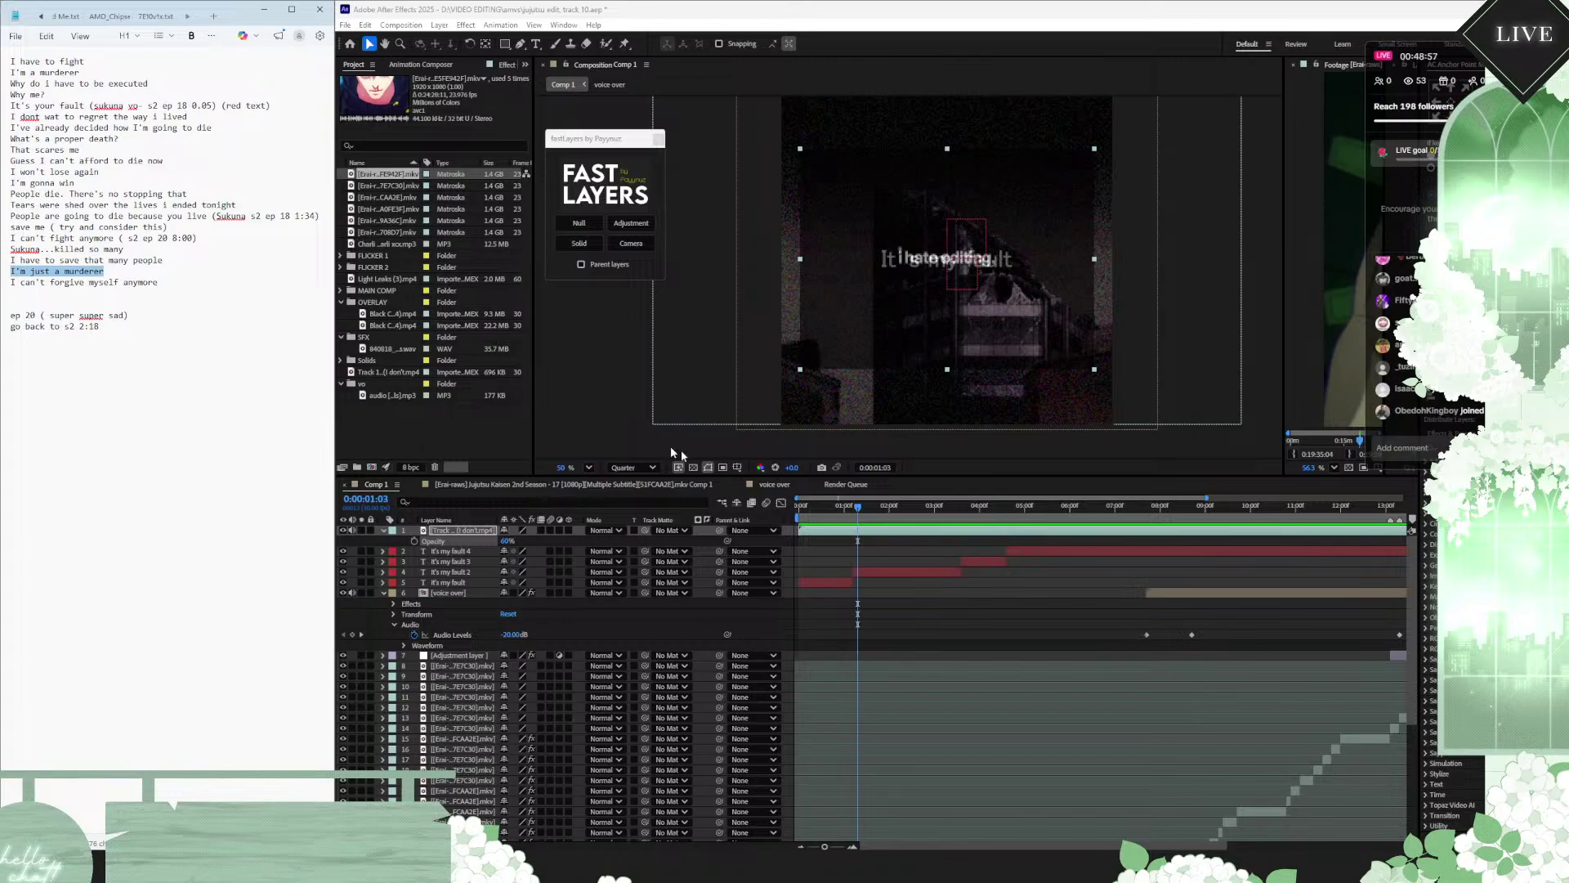
click(893, 571)
key(ctrl+t)
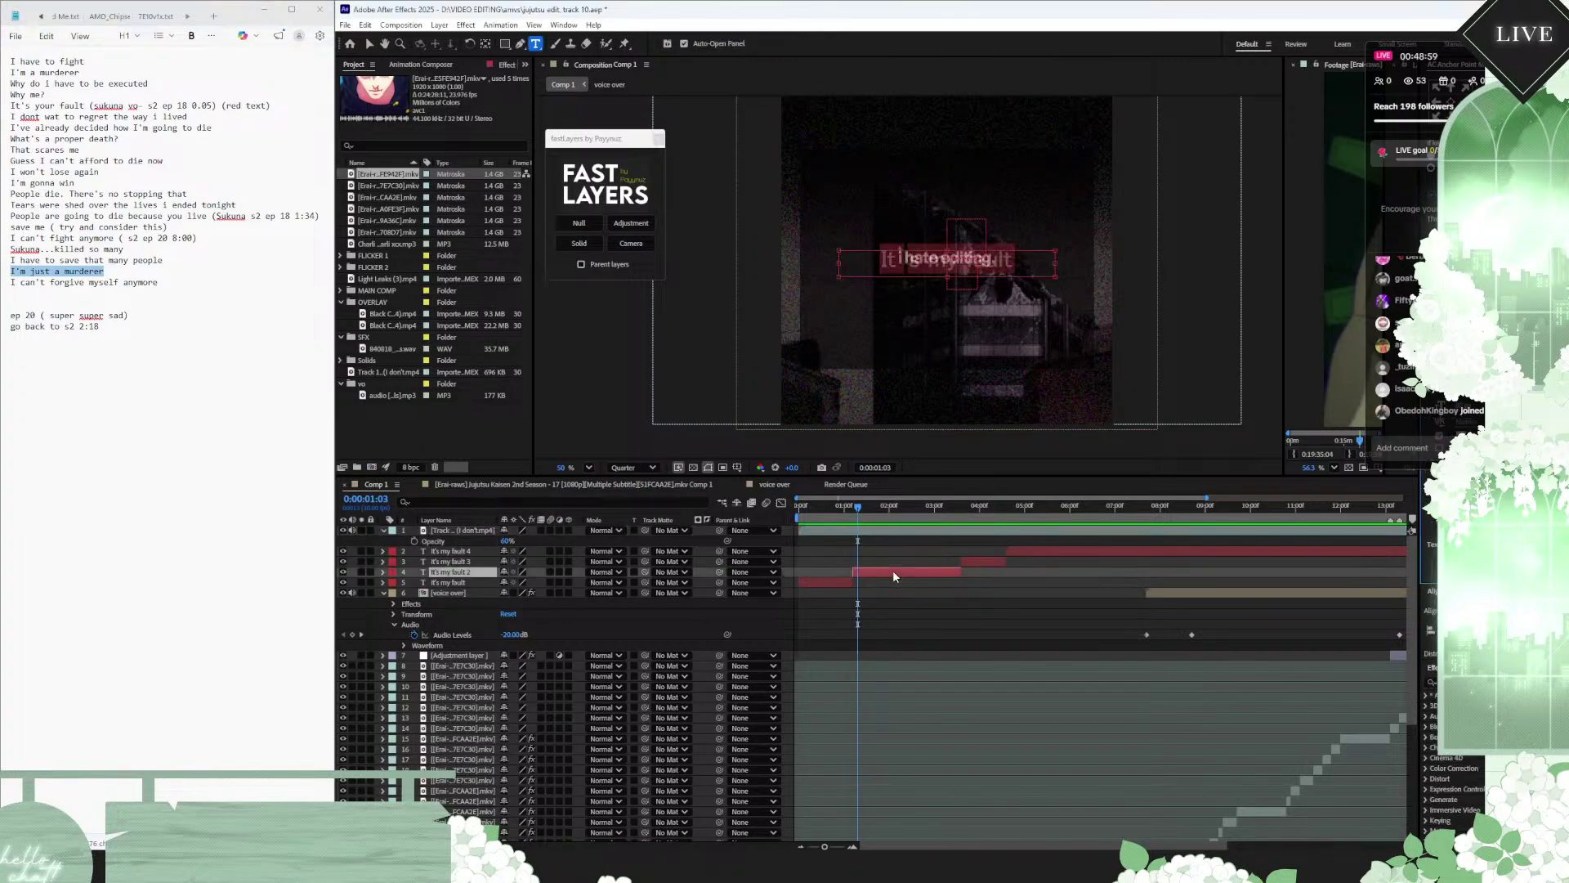
text(I'm just a murderer)
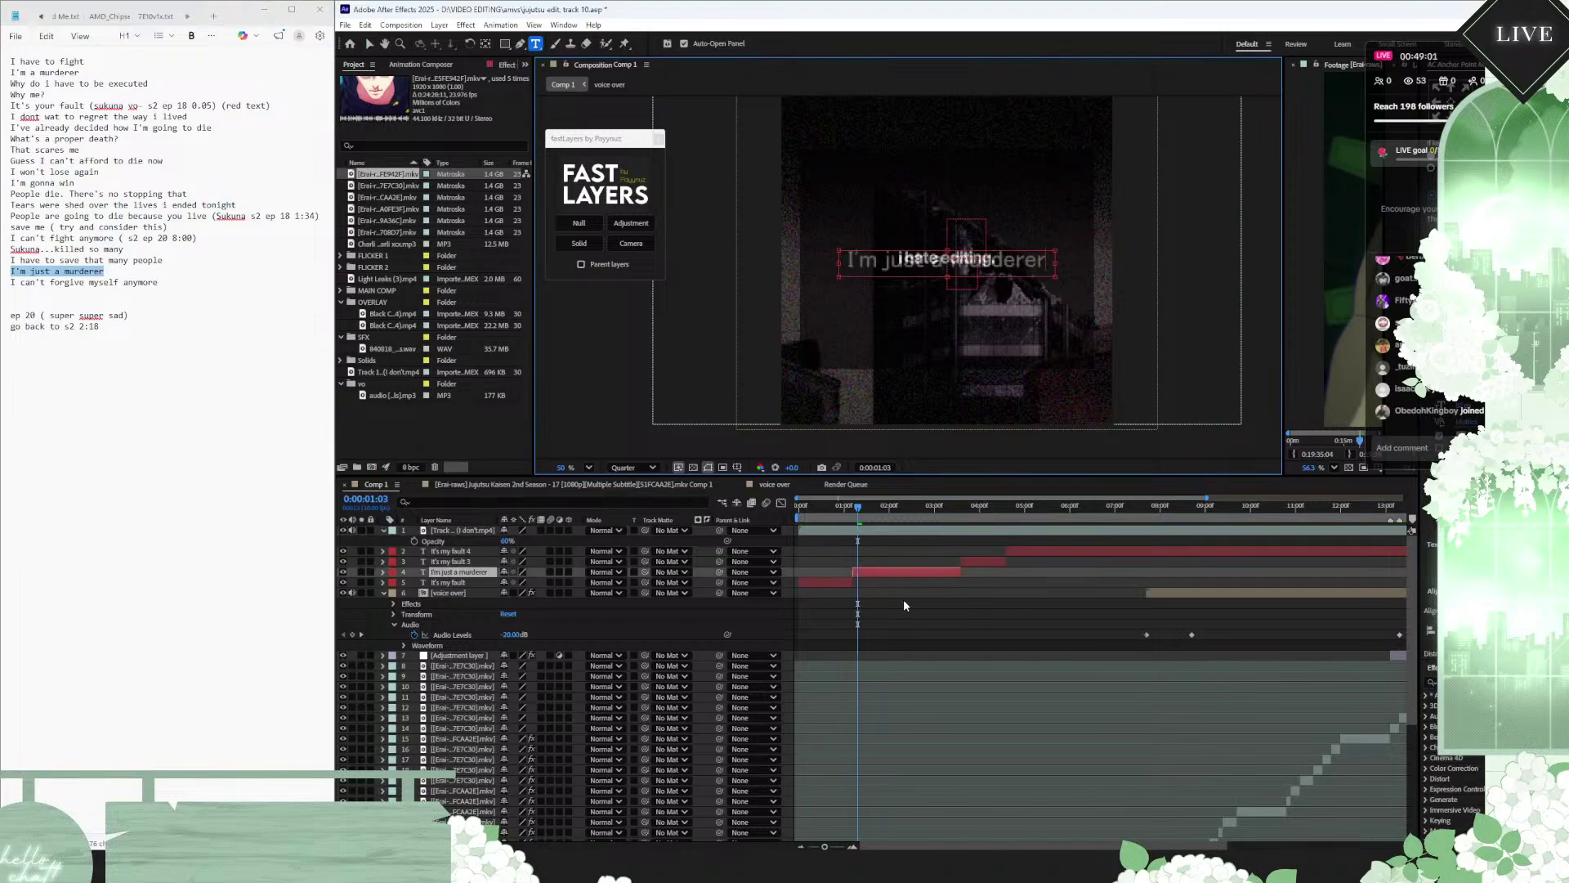
click(899, 598)
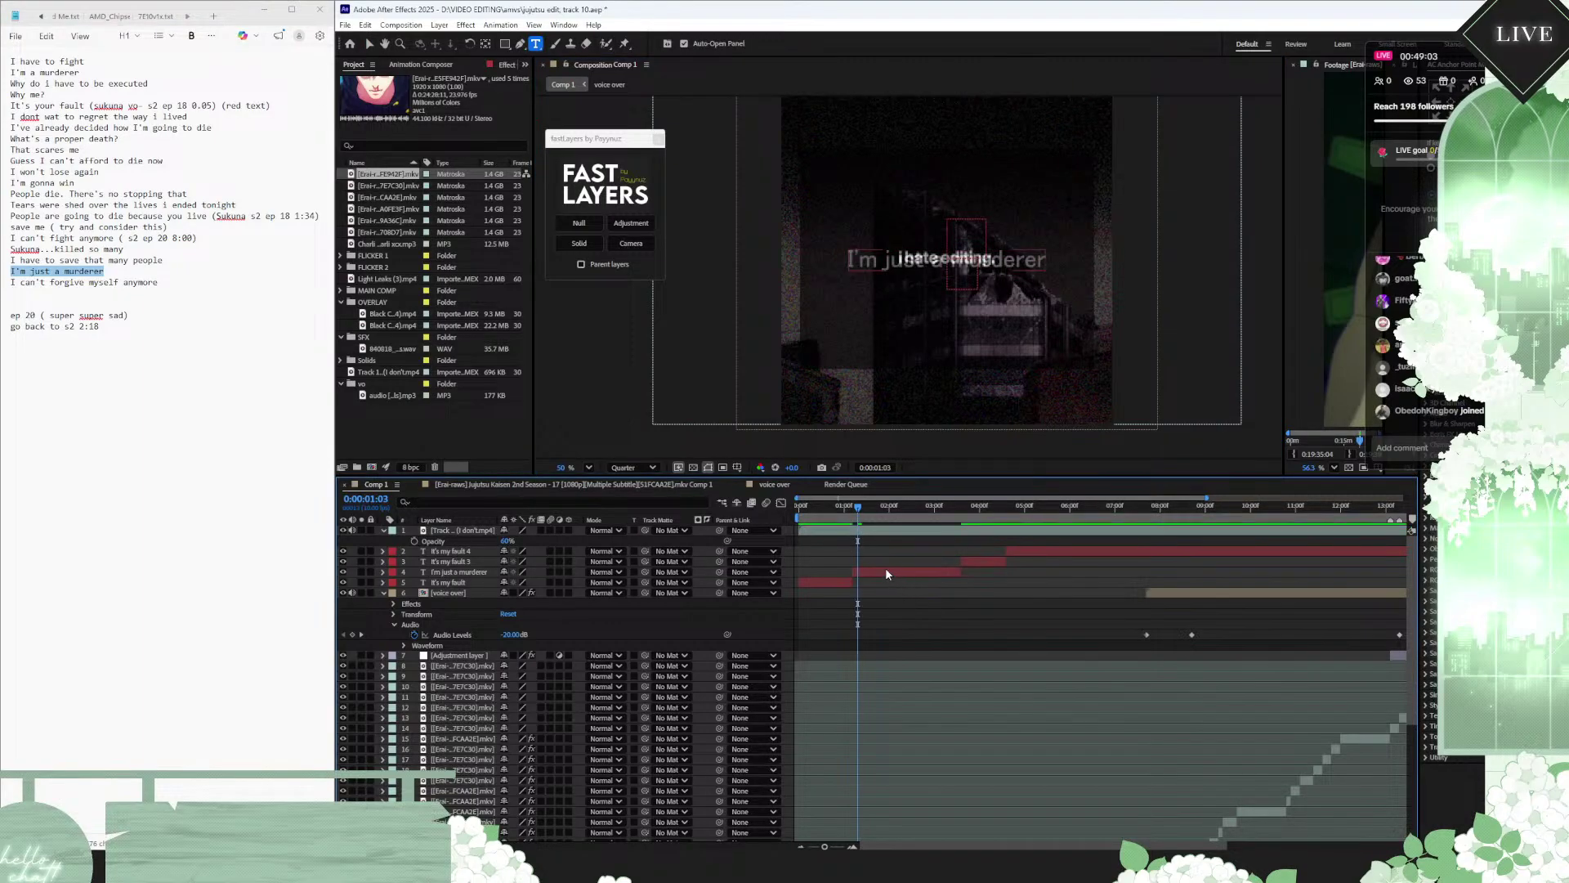
Step: Add a 100% Scale keyframe at 0:00:00:00 on the first "It's my fault" text layer
click(888, 571)
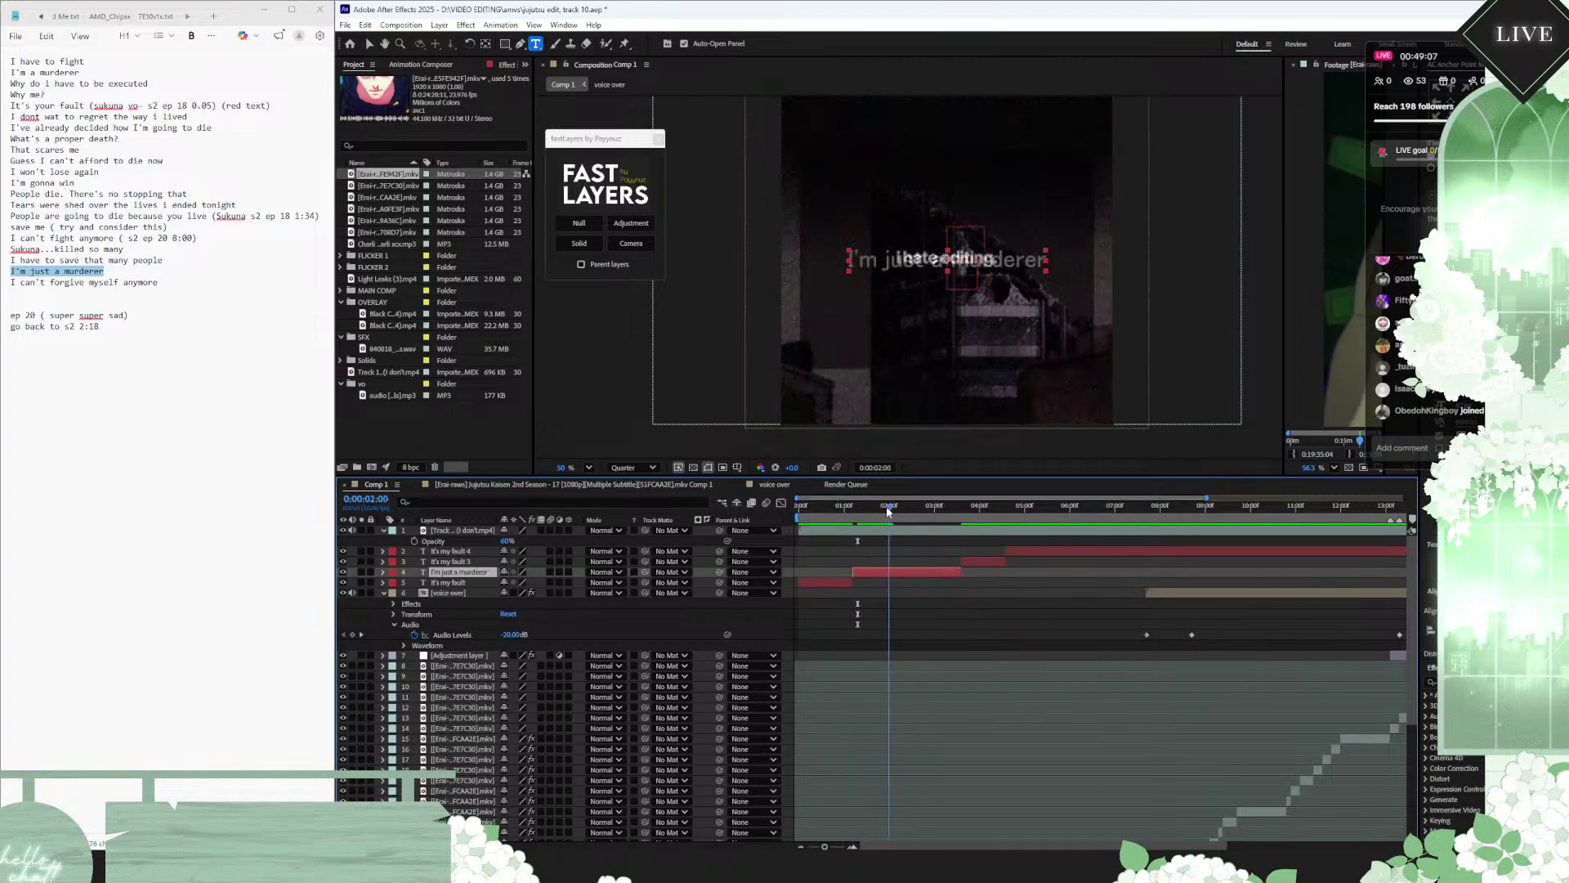
click(824, 507)
drag(824, 507, 776, 507)
click(821, 582)
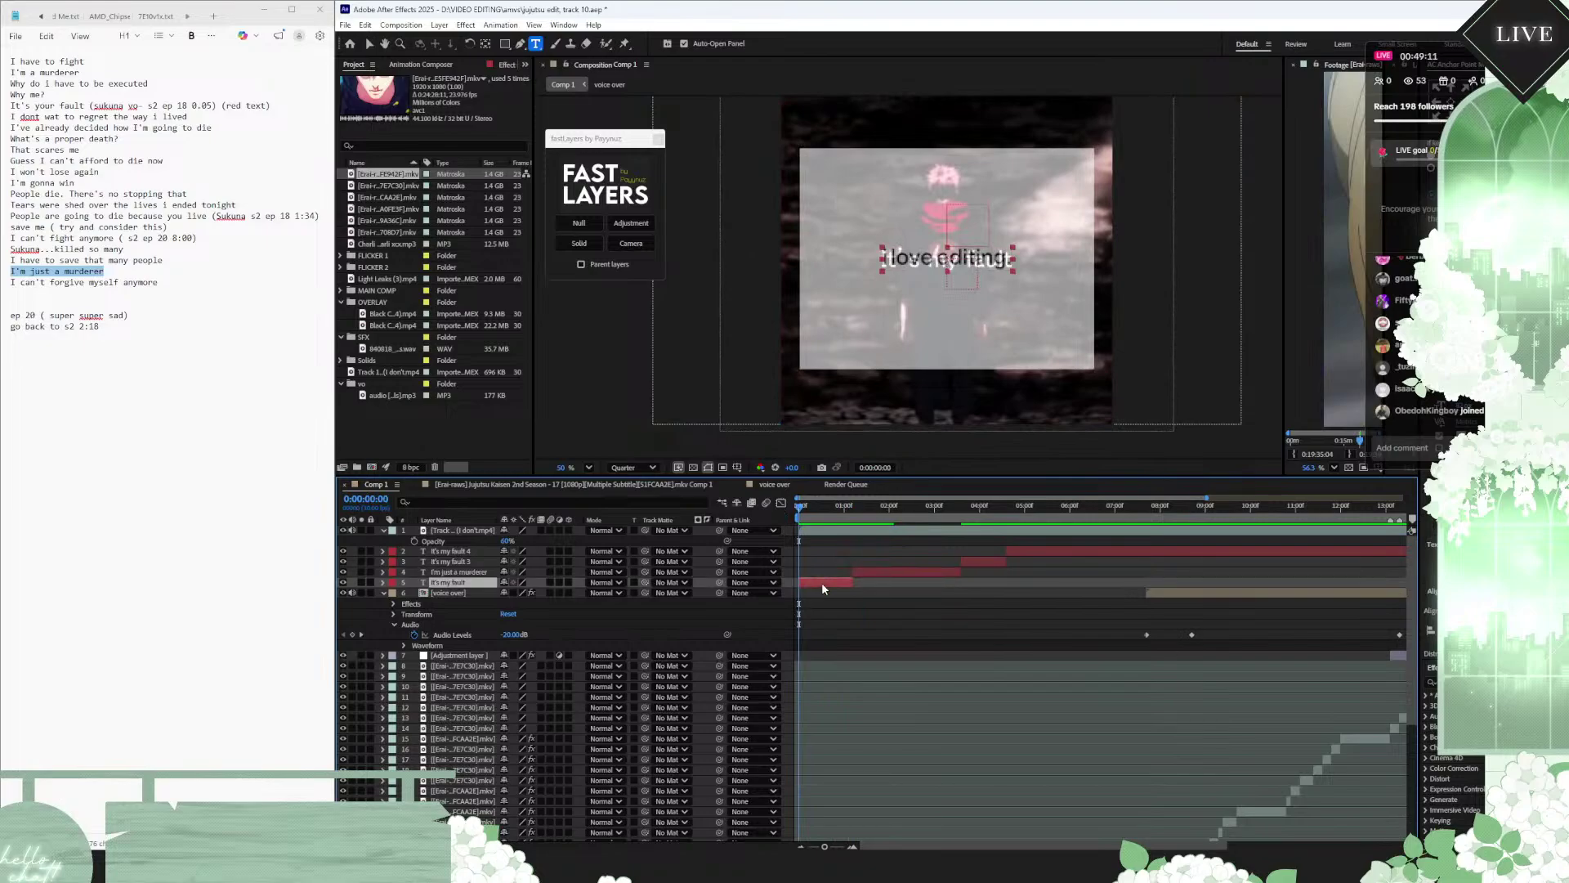
key(s)
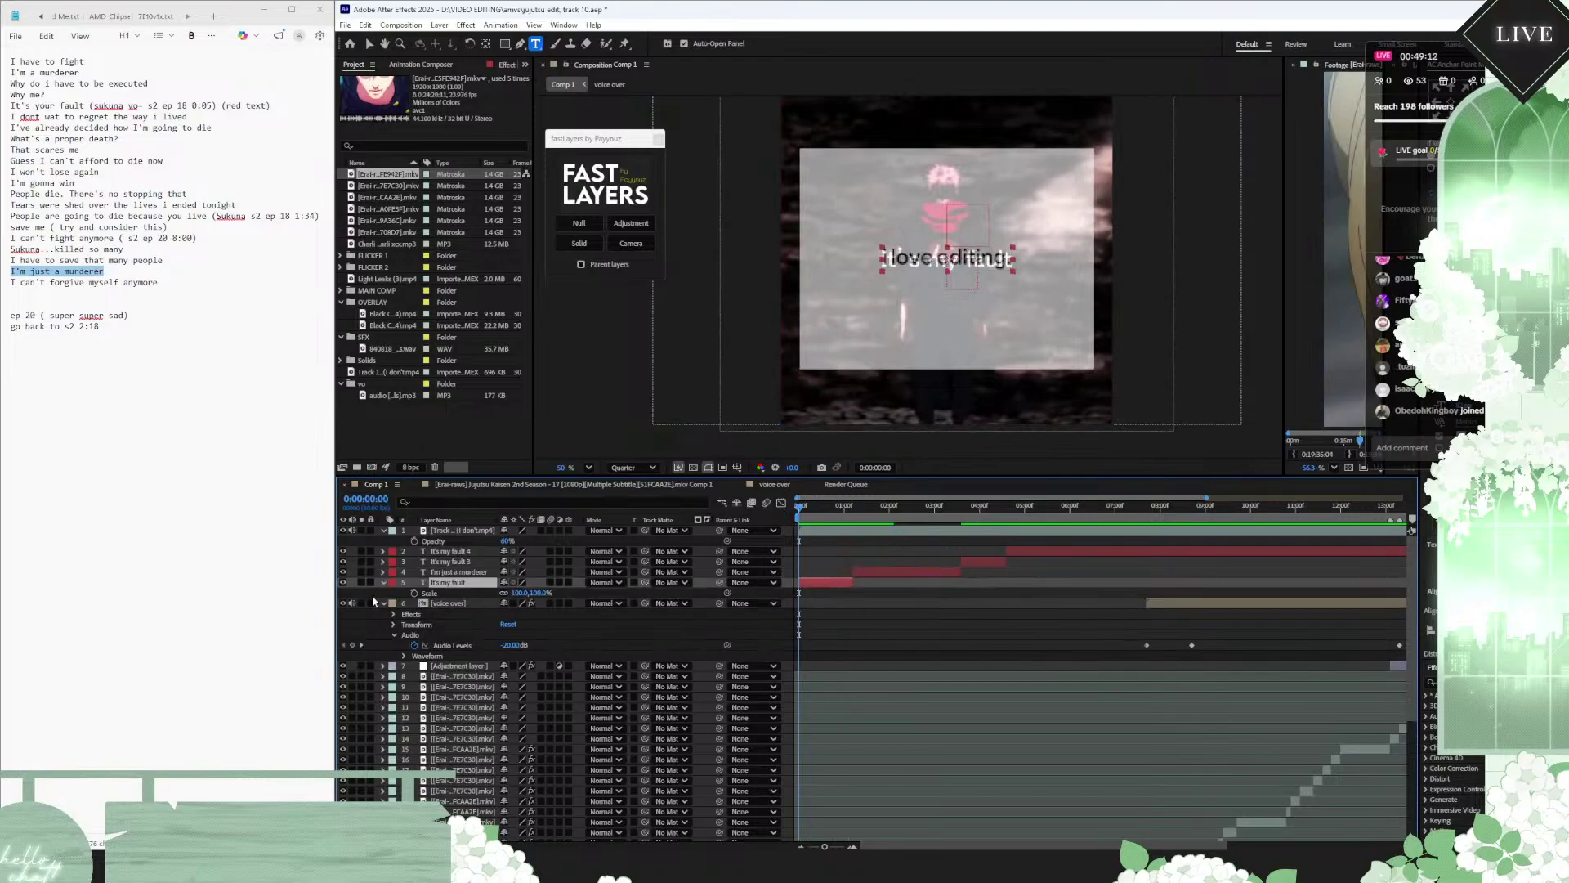
click(414, 593)
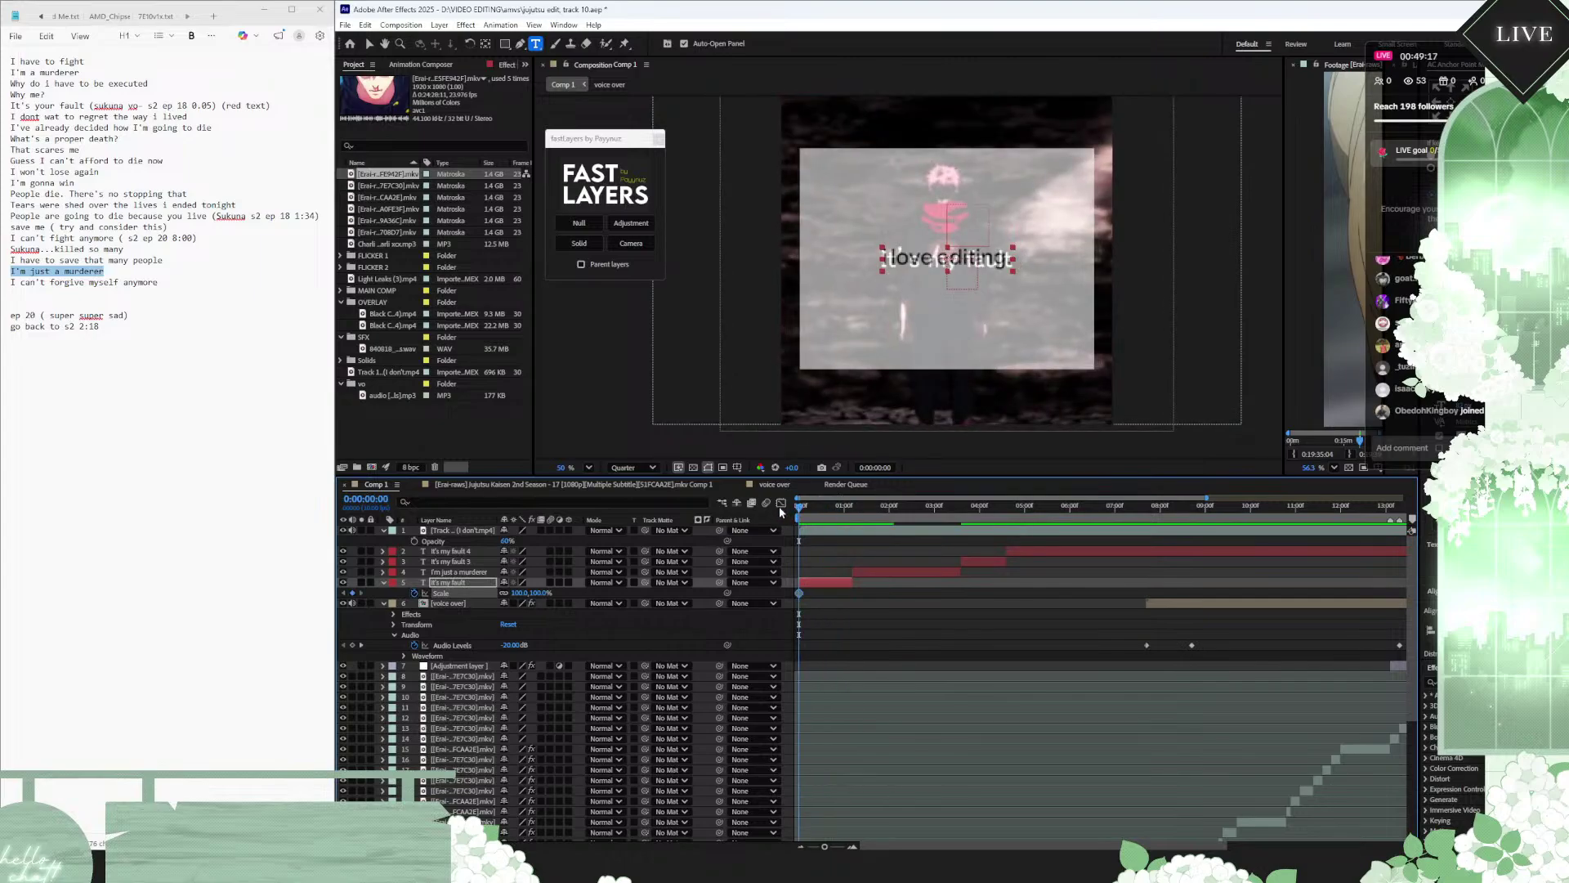
Step: Set the first text layer's Scale to 110% at 0:00:00:07 and move that keyframe to the layer's end at 0:00:01:02
key(Page_Down)
key(Page_Down)
key(Page_Down)
key(Page_Down)
key(Page_Down)
key(Page_Down)
key(Page_Down)
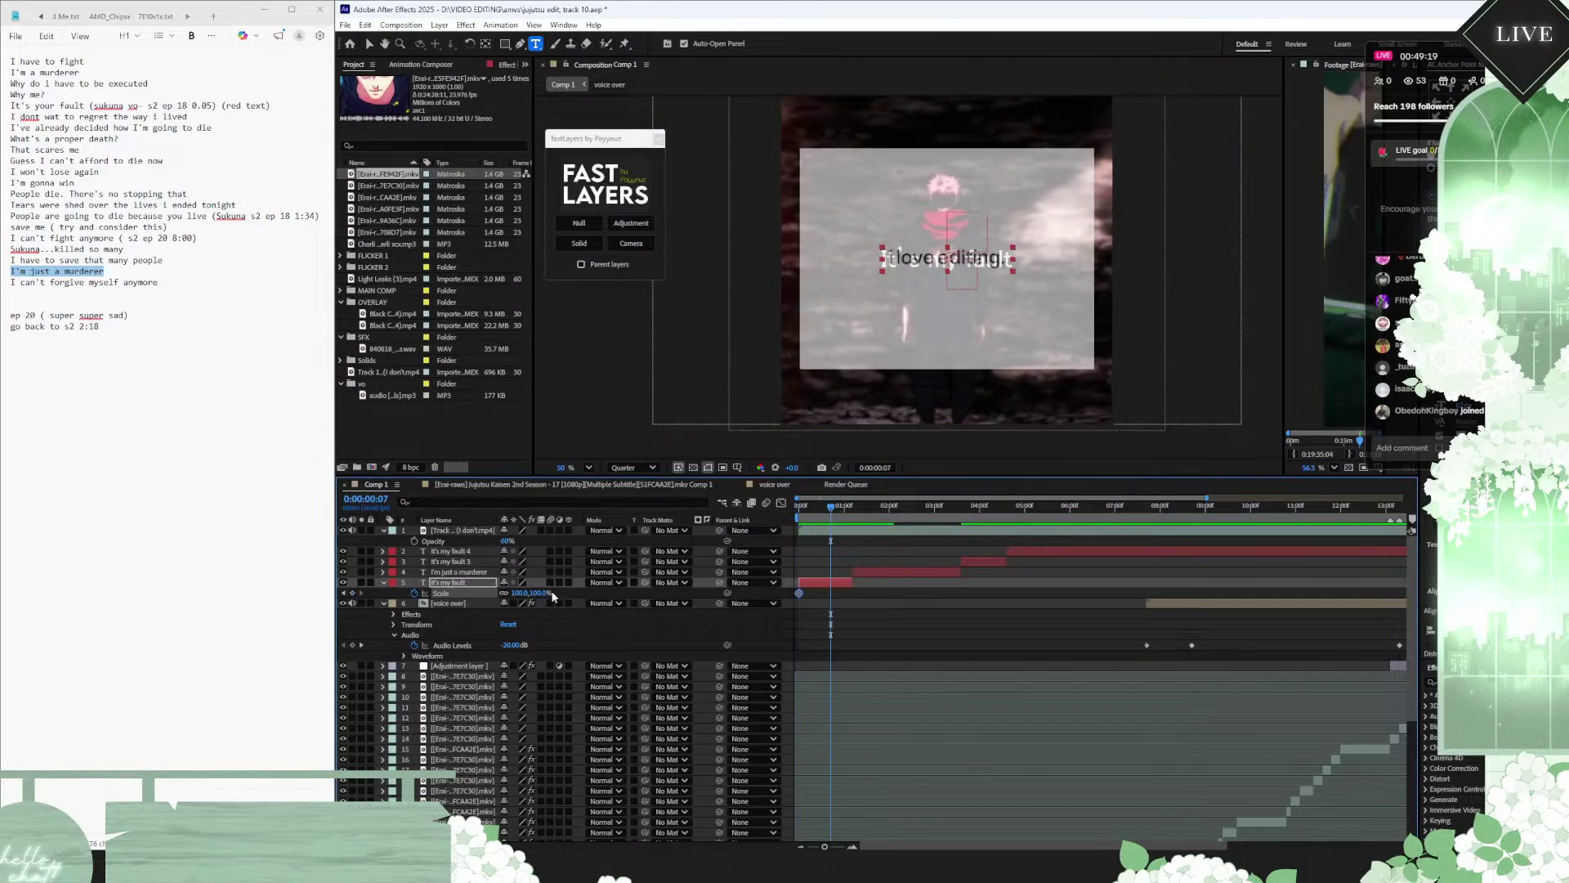
click(540, 592)
text(110)
key(Return)
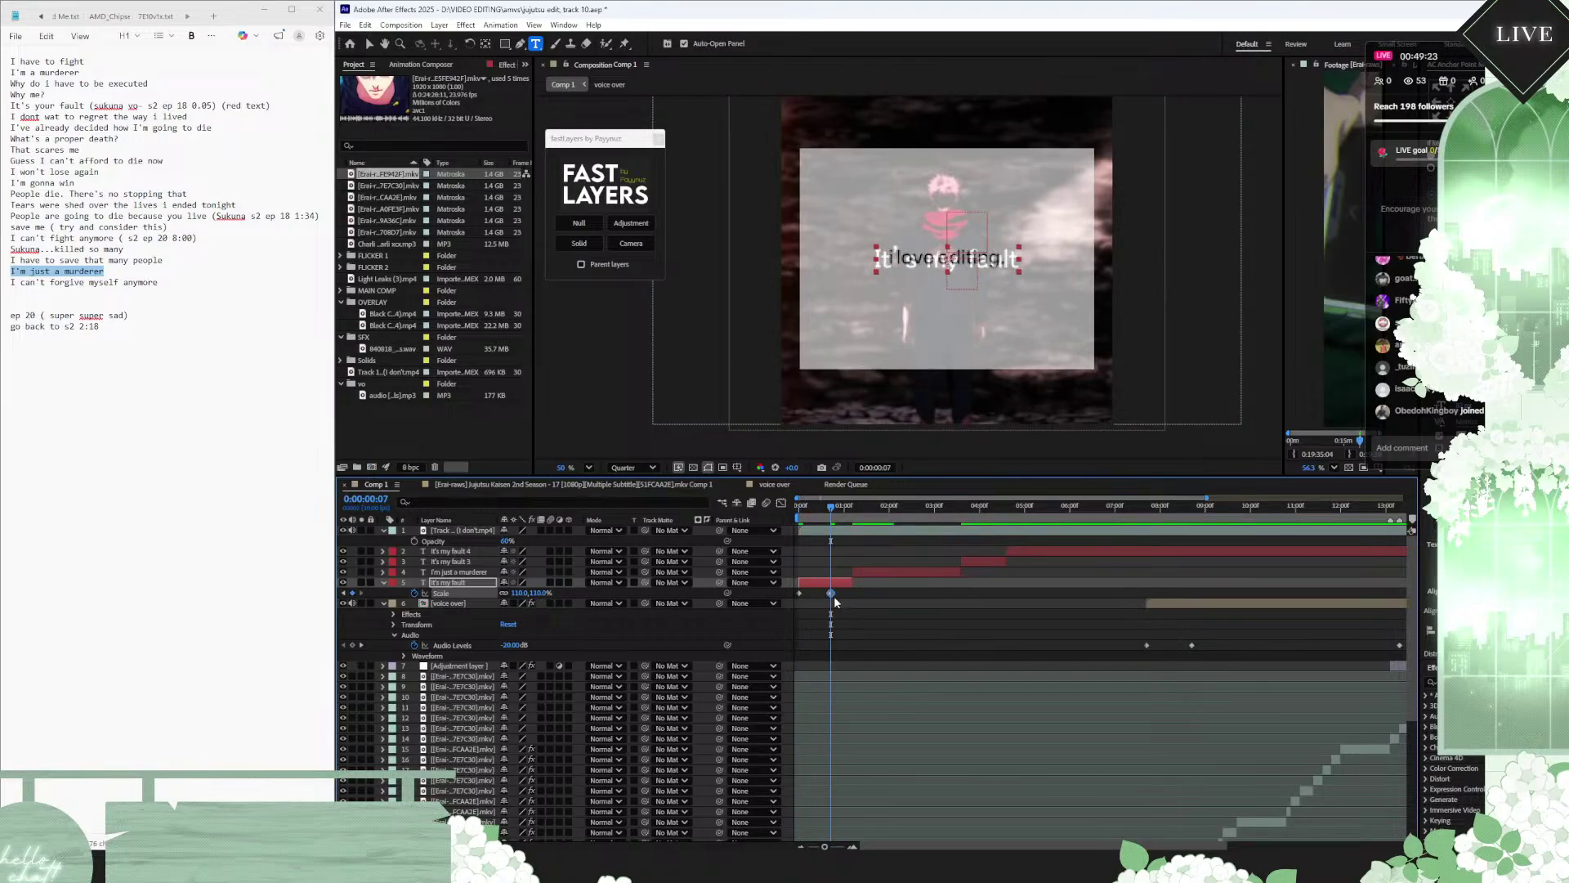
drag(832, 596, 854, 596)
drag(856, 597, 853, 594)
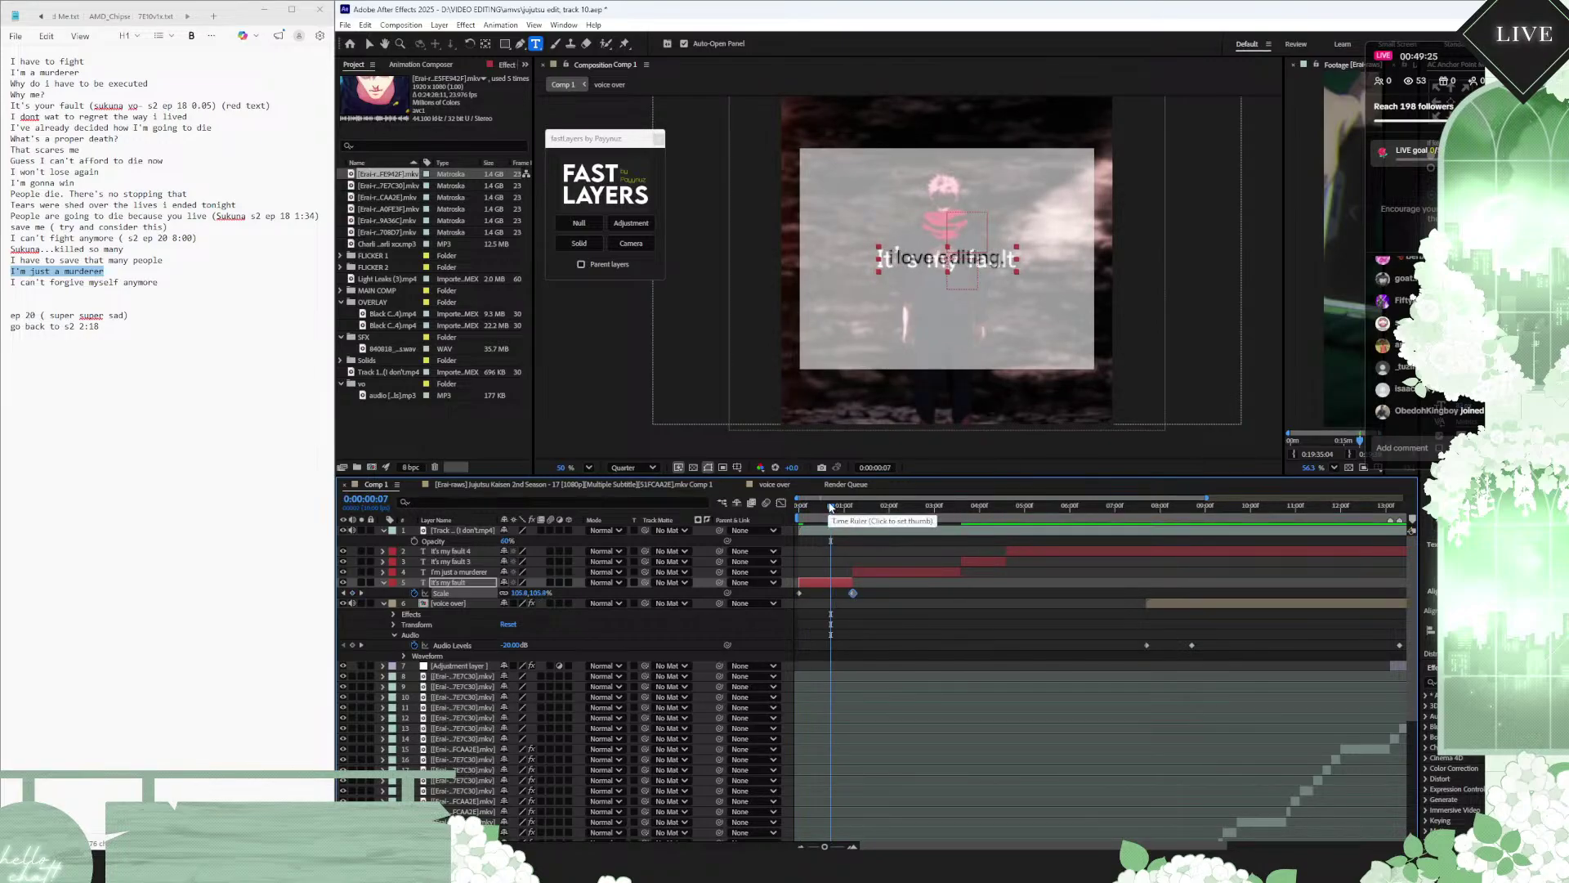
Step: Apply Easy Ease to both Scale keyframes of the first text layer using the graph editor
drag(834, 510, 778, 507)
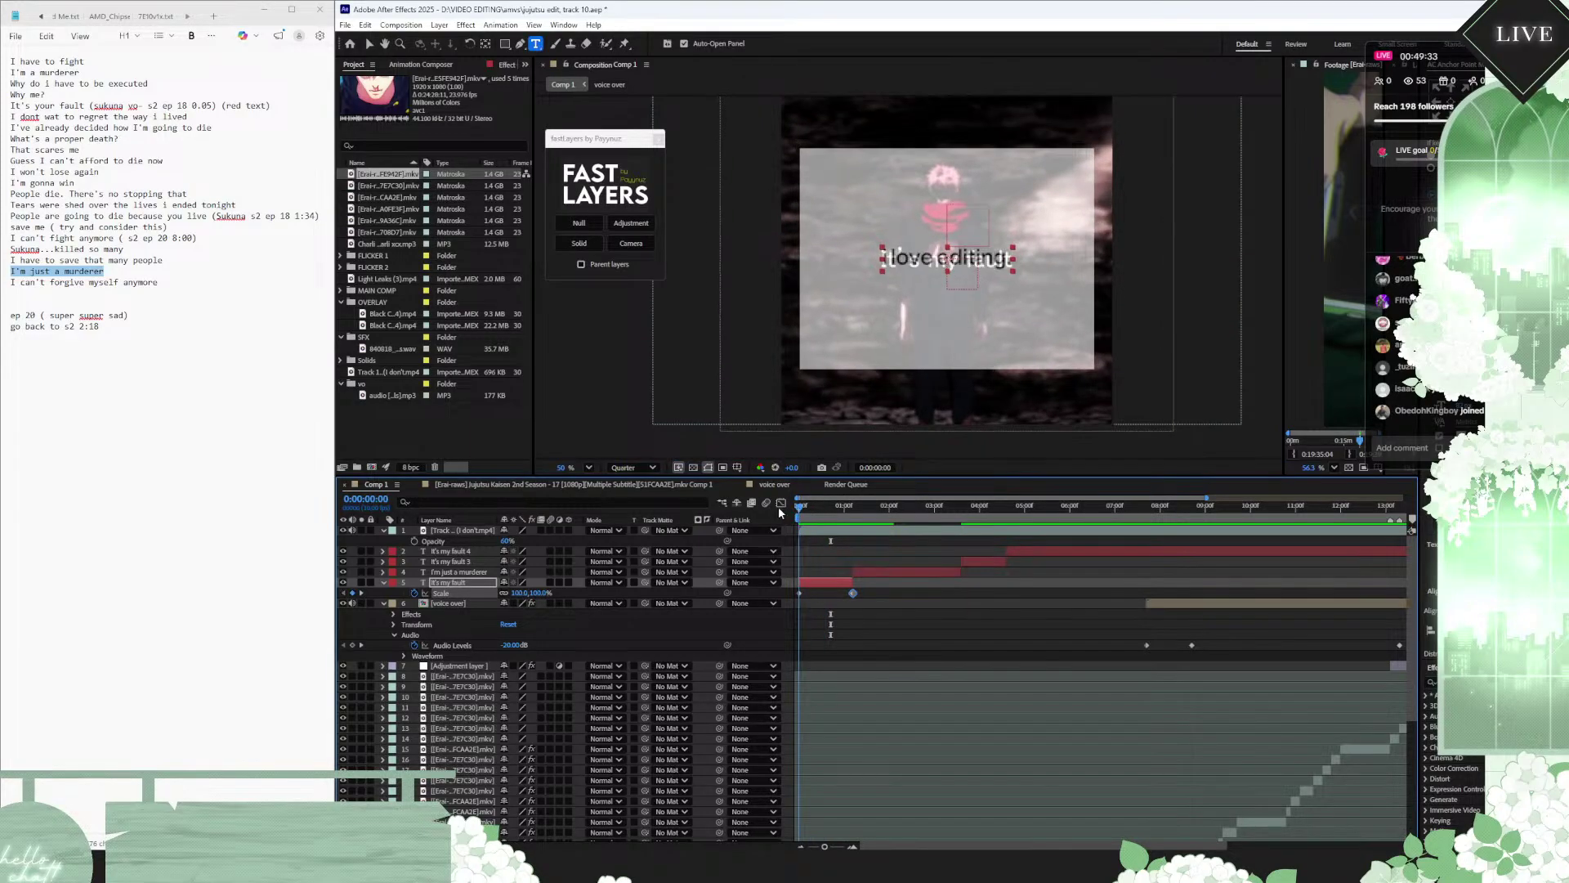
drag(874, 508, 852, 505)
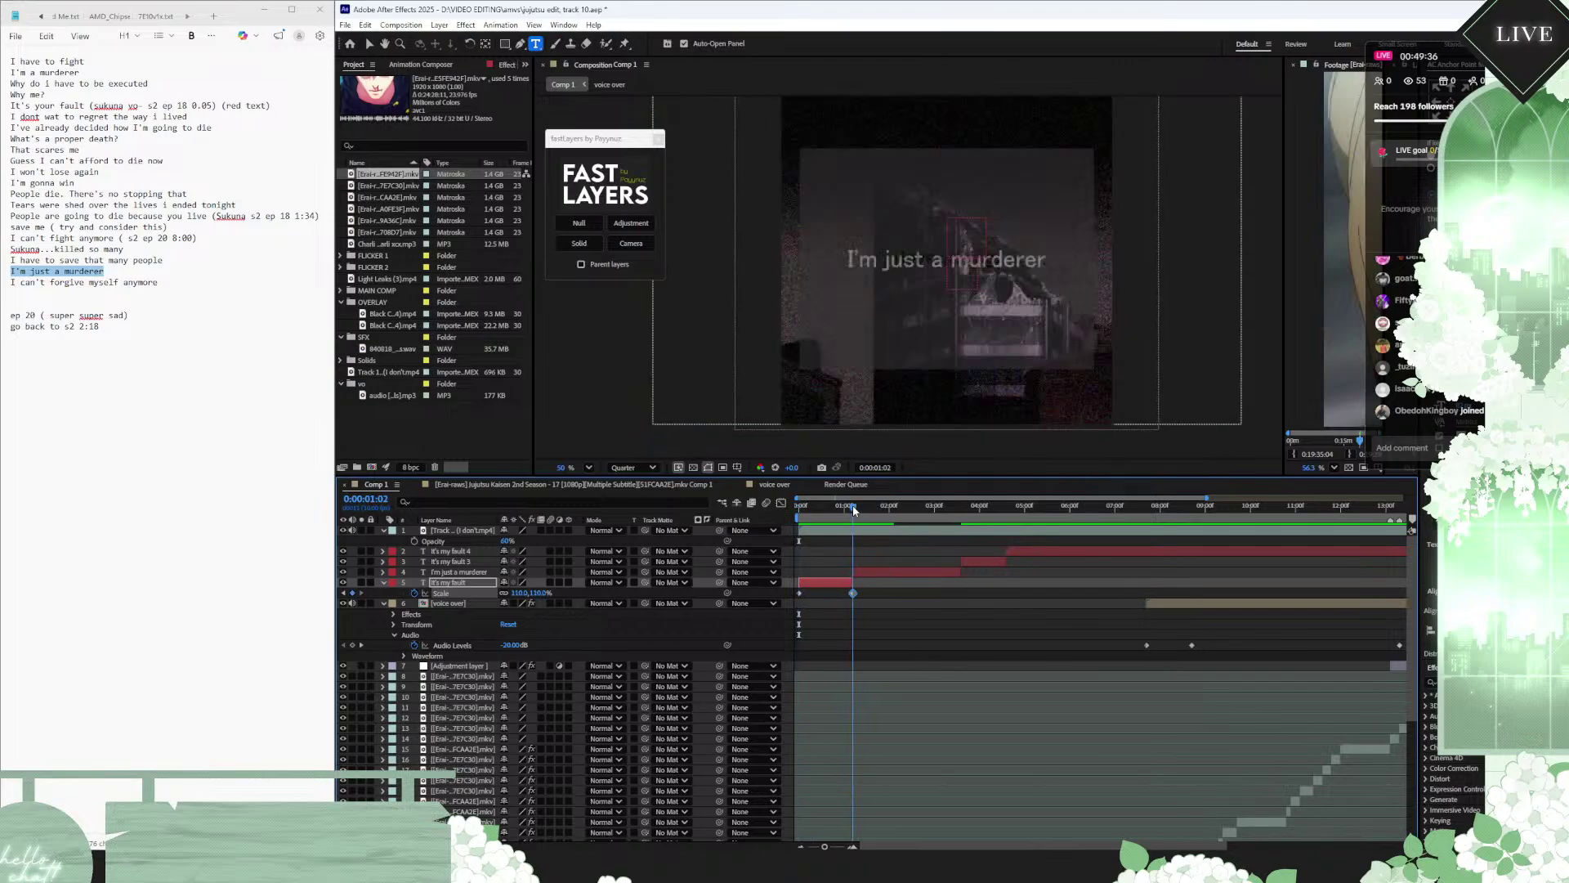
click(869, 571)
click(449, 592)
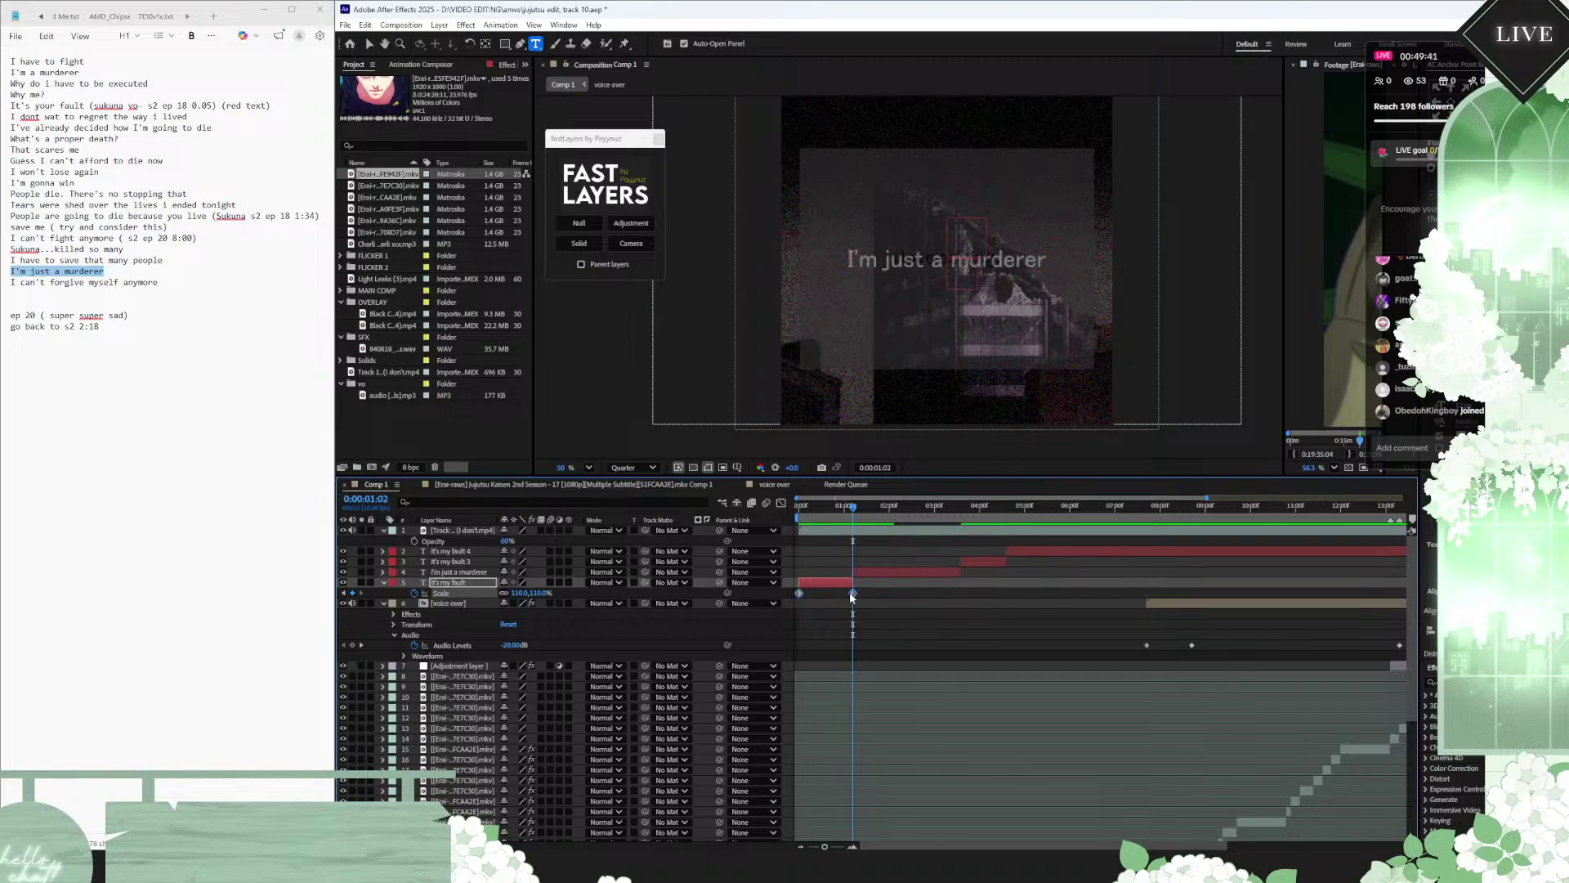
click(781, 502)
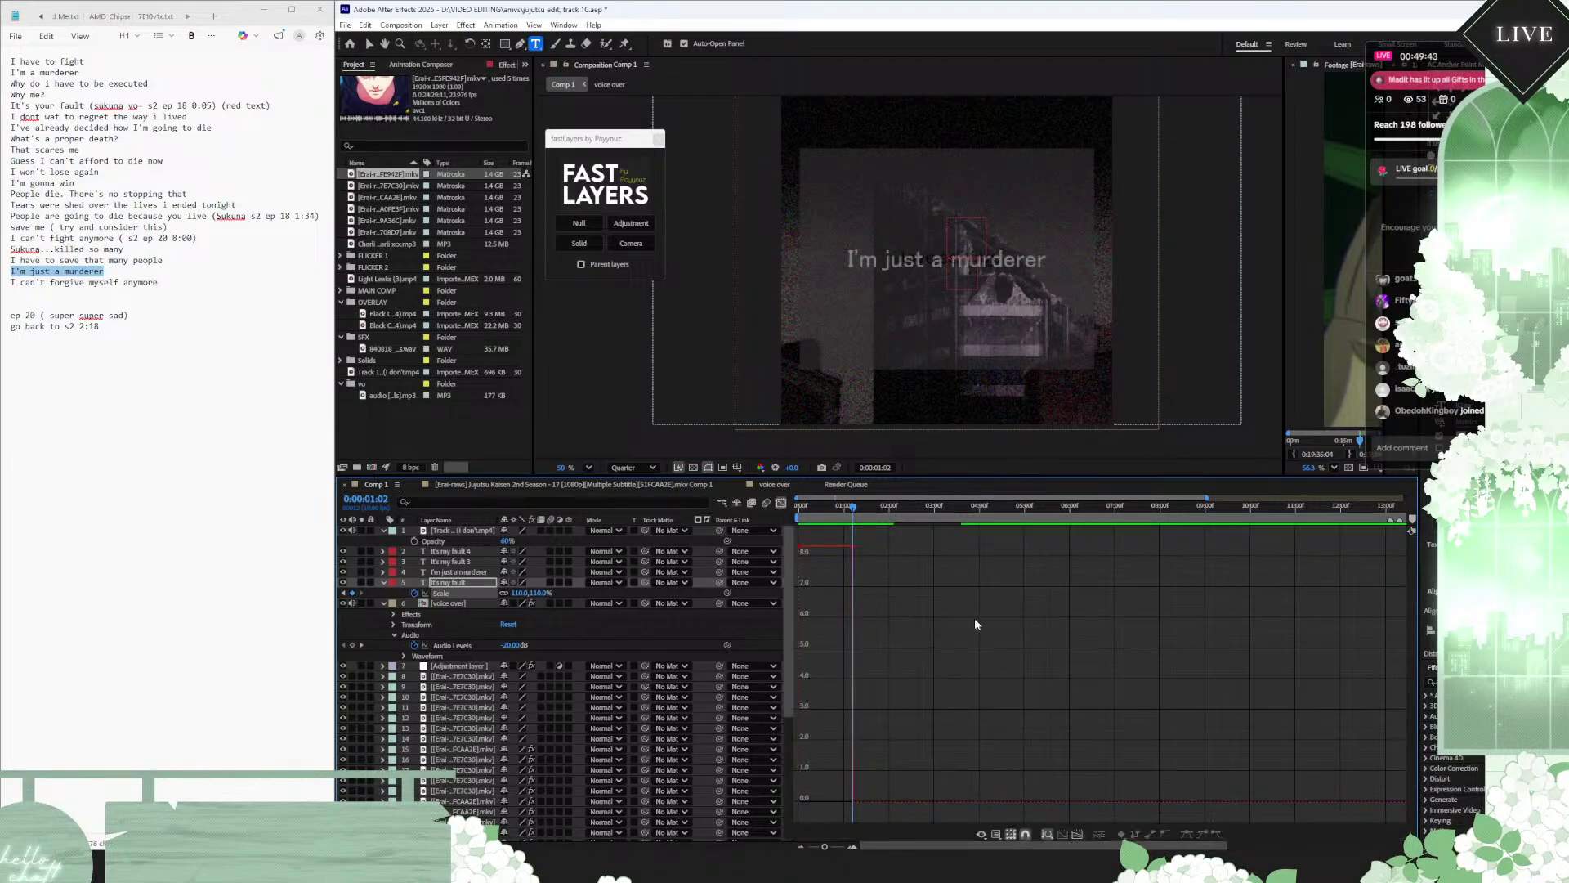
drag(965, 527, 795, 713)
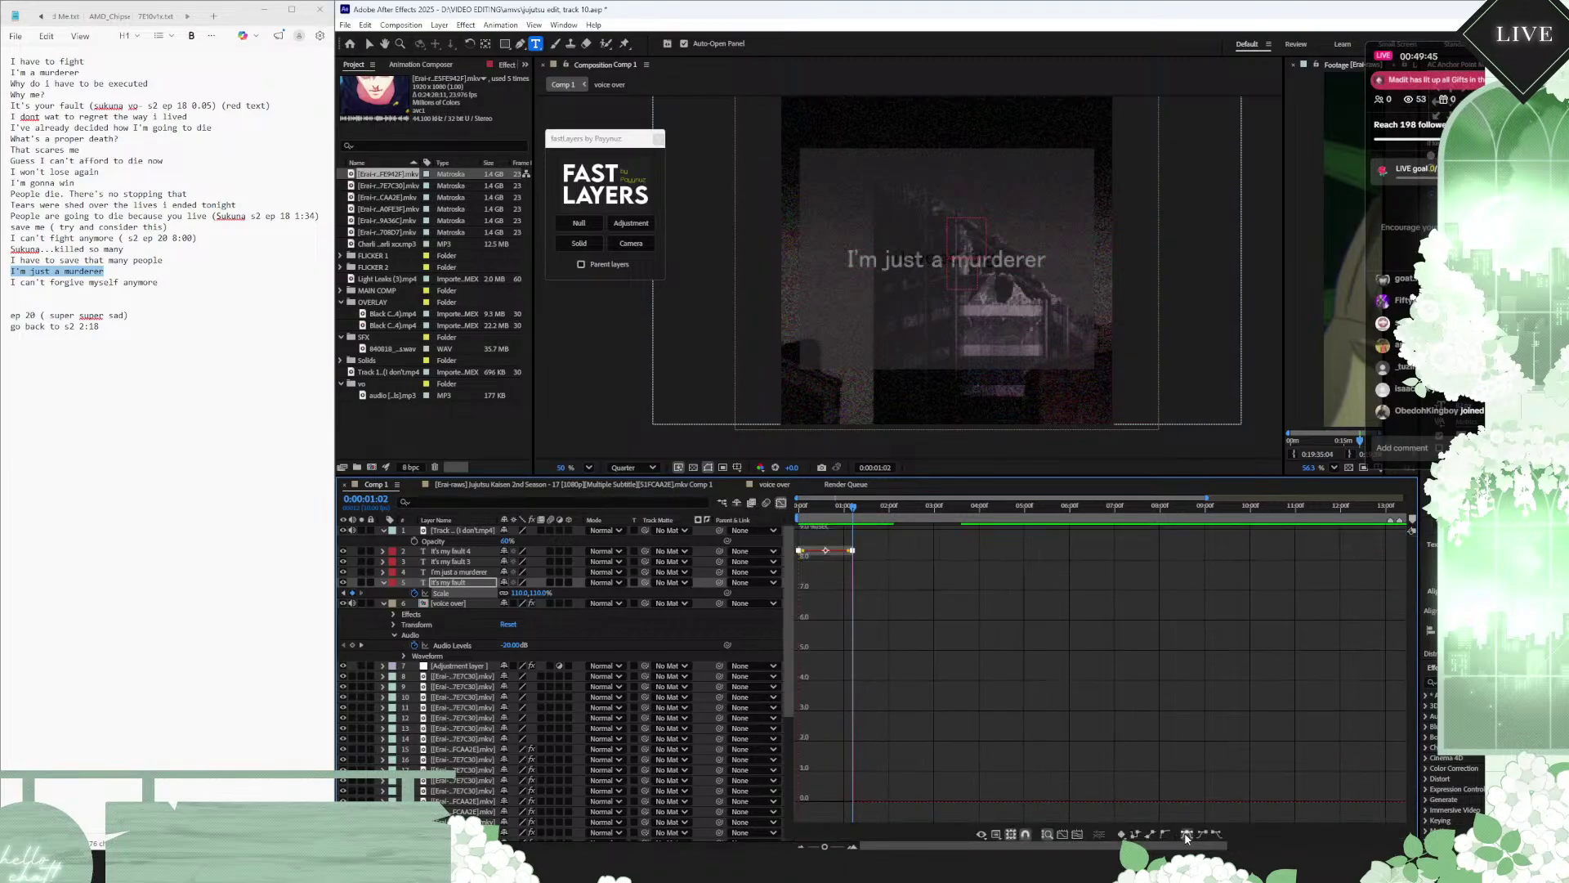
click(1184, 832)
click(782, 504)
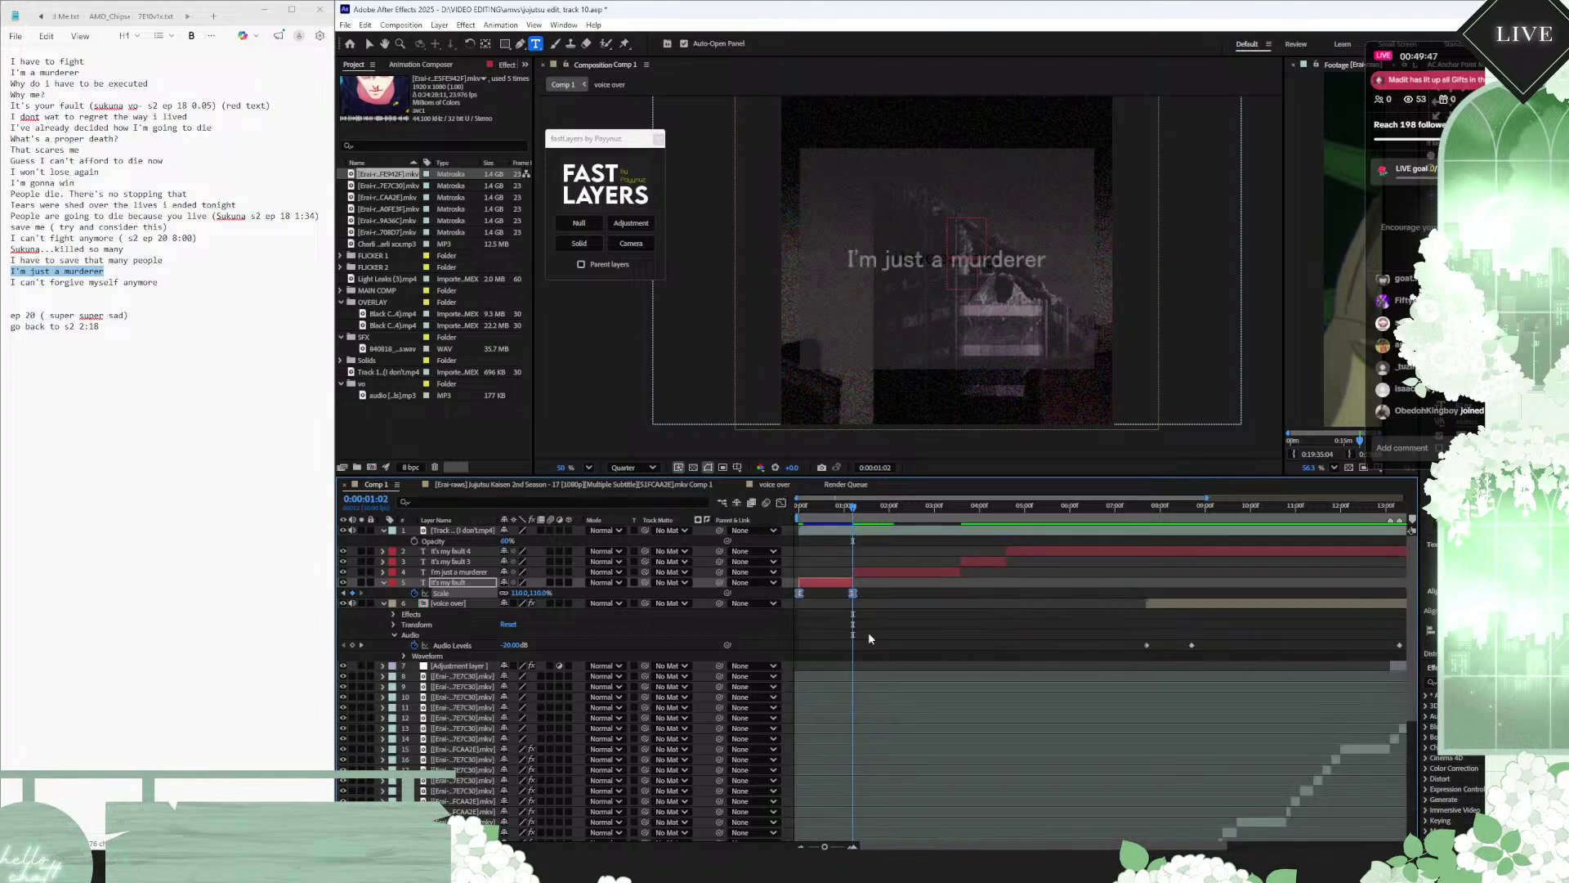
Step: Paste the Scale keyframes onto the "I'm just a murderer" layer, time-reverse them, and move the last one to the layer's end
click(869, 572)
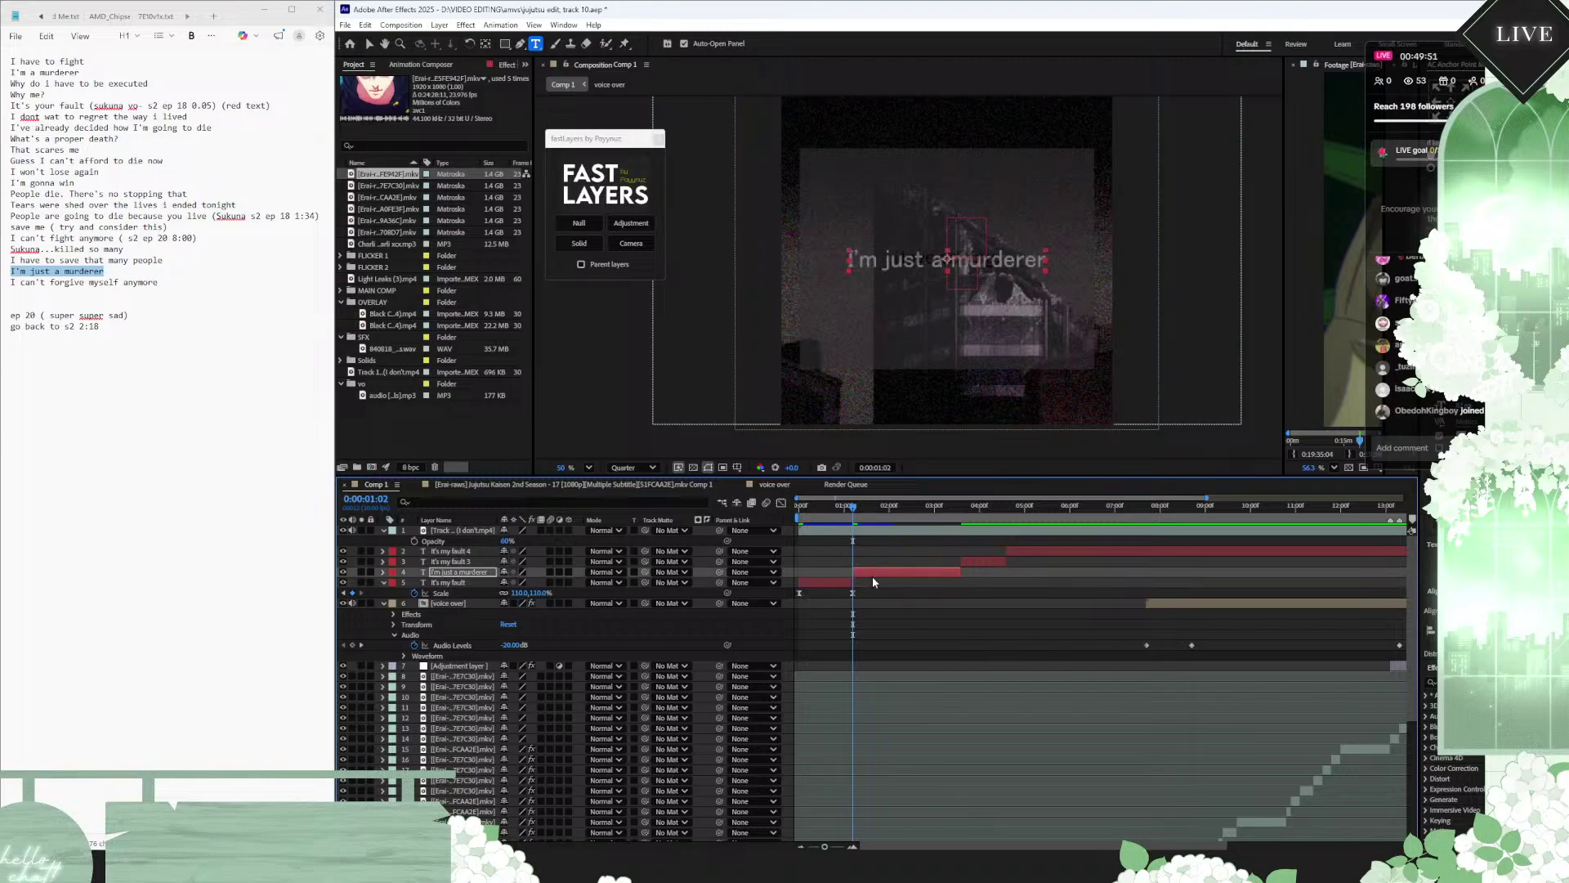
key(ctrl+v)
right_click(851, 584)
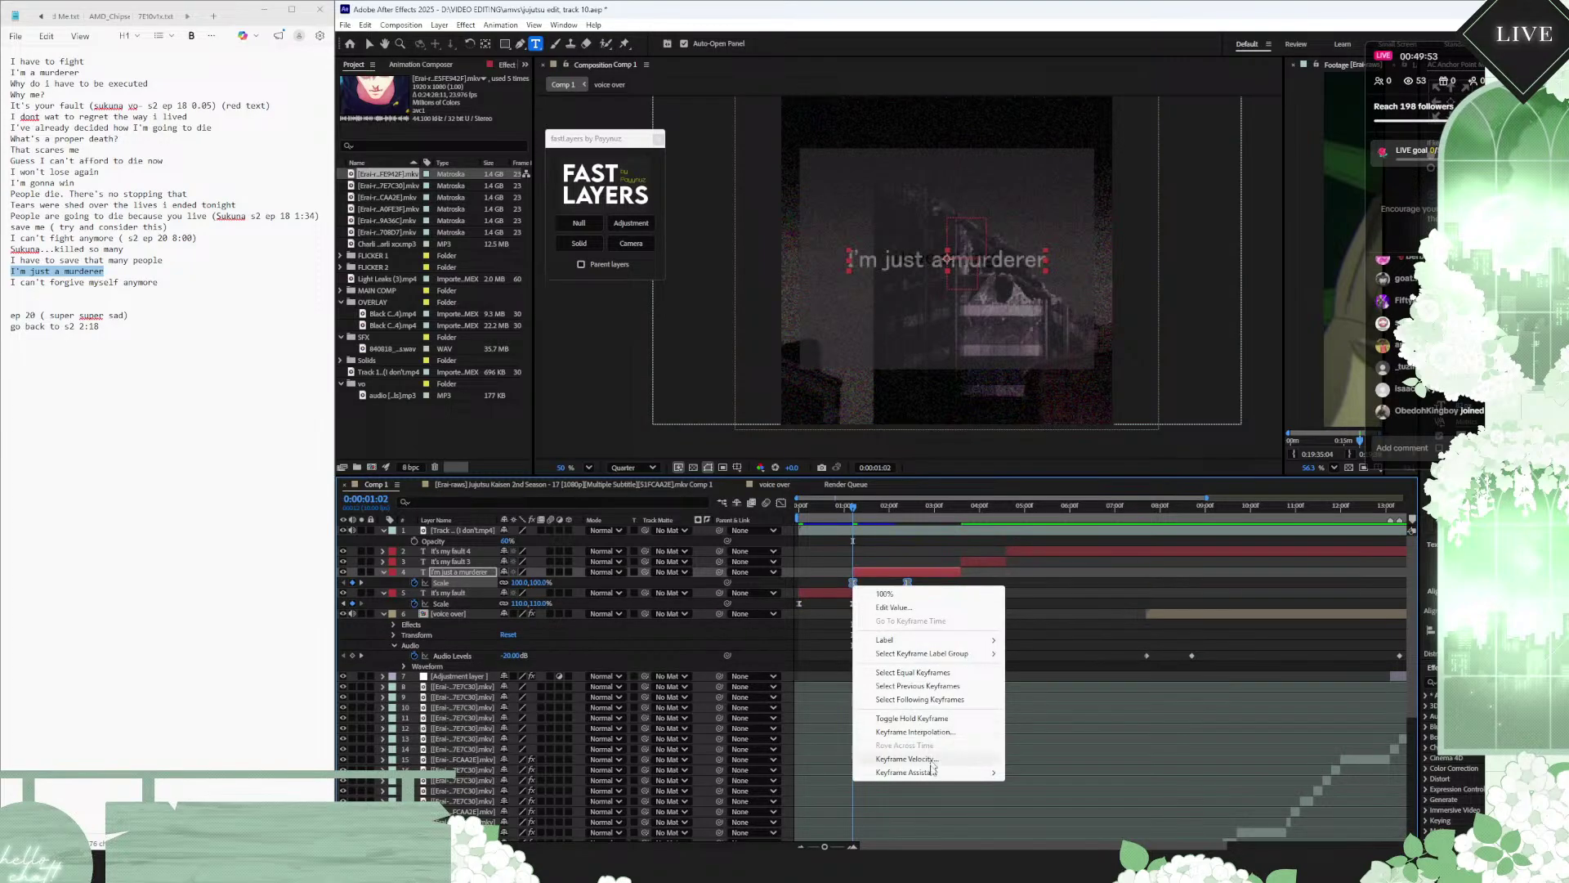
mouse_move(940, 773)
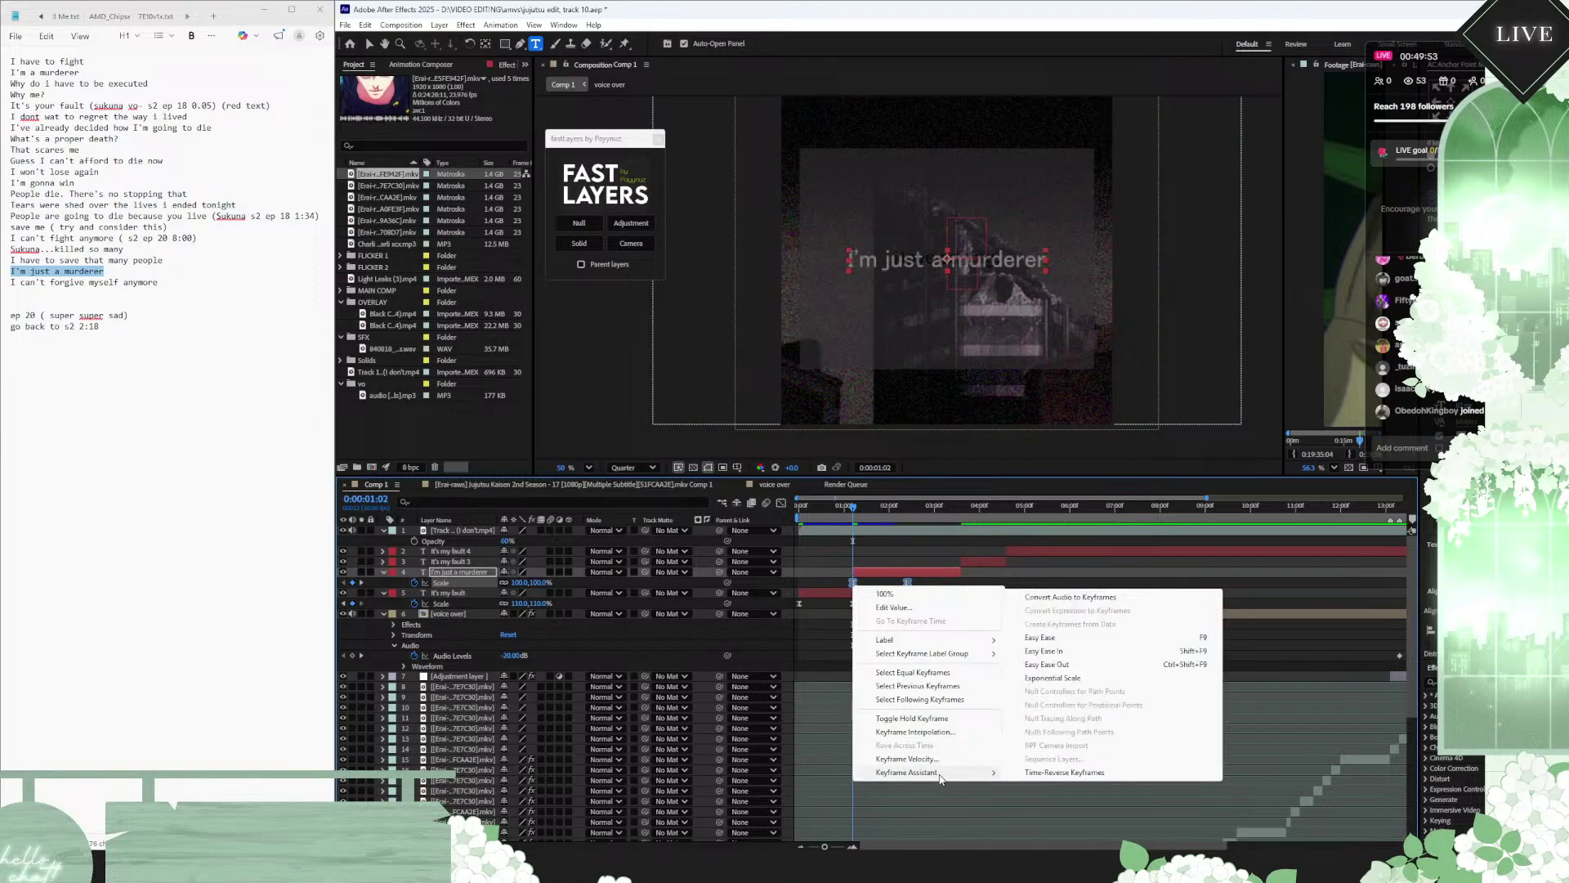
click(1064, 772)
drag(909, 587, 962, 589)
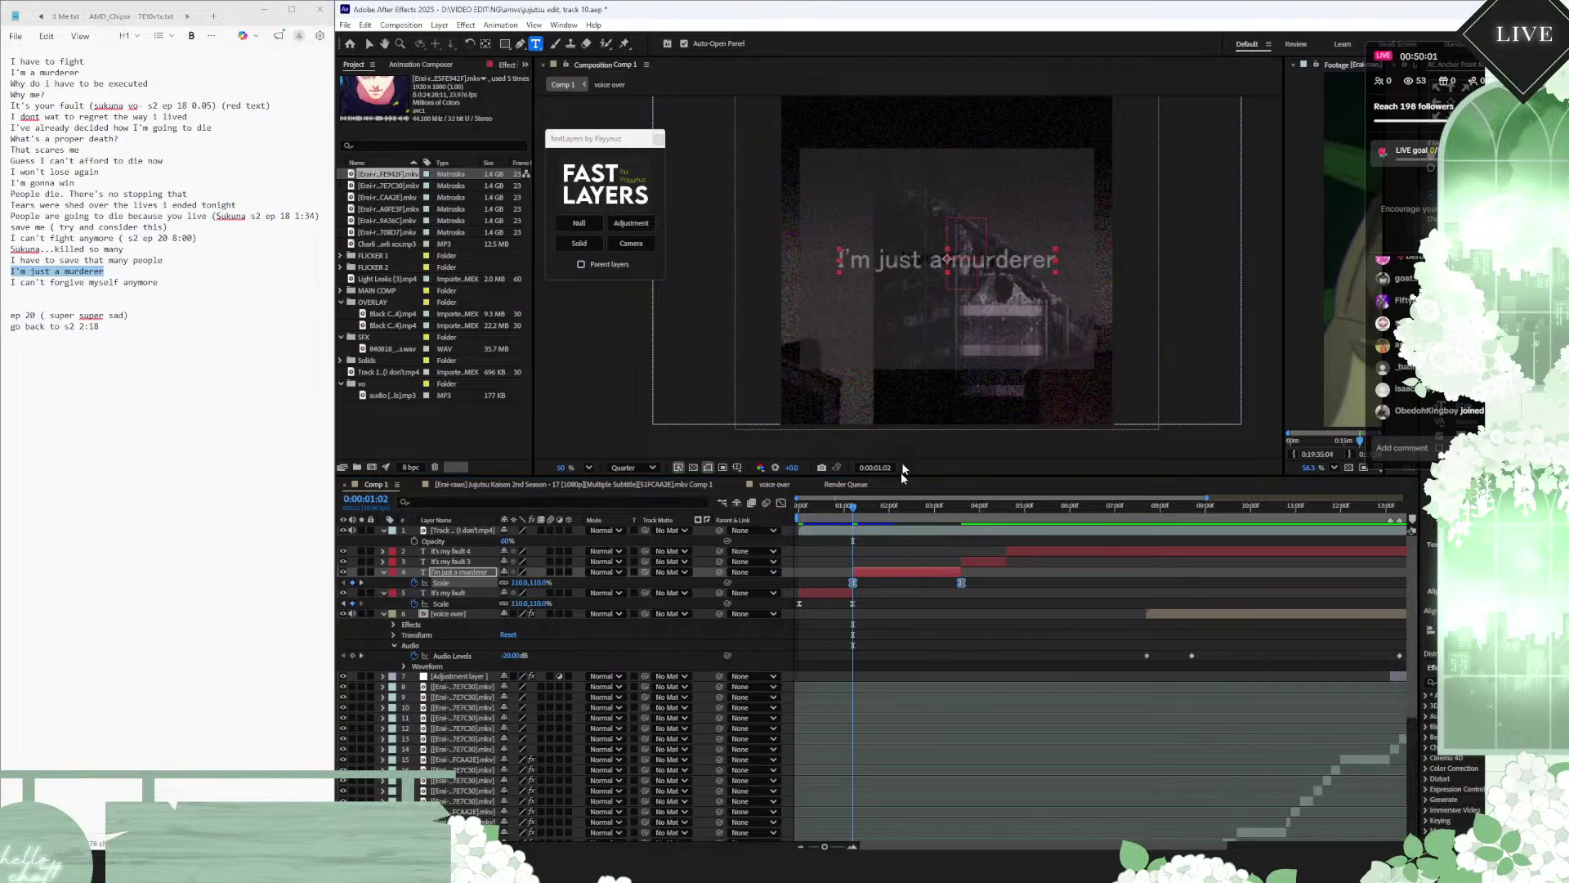
drag(872, 514, 778, 506)
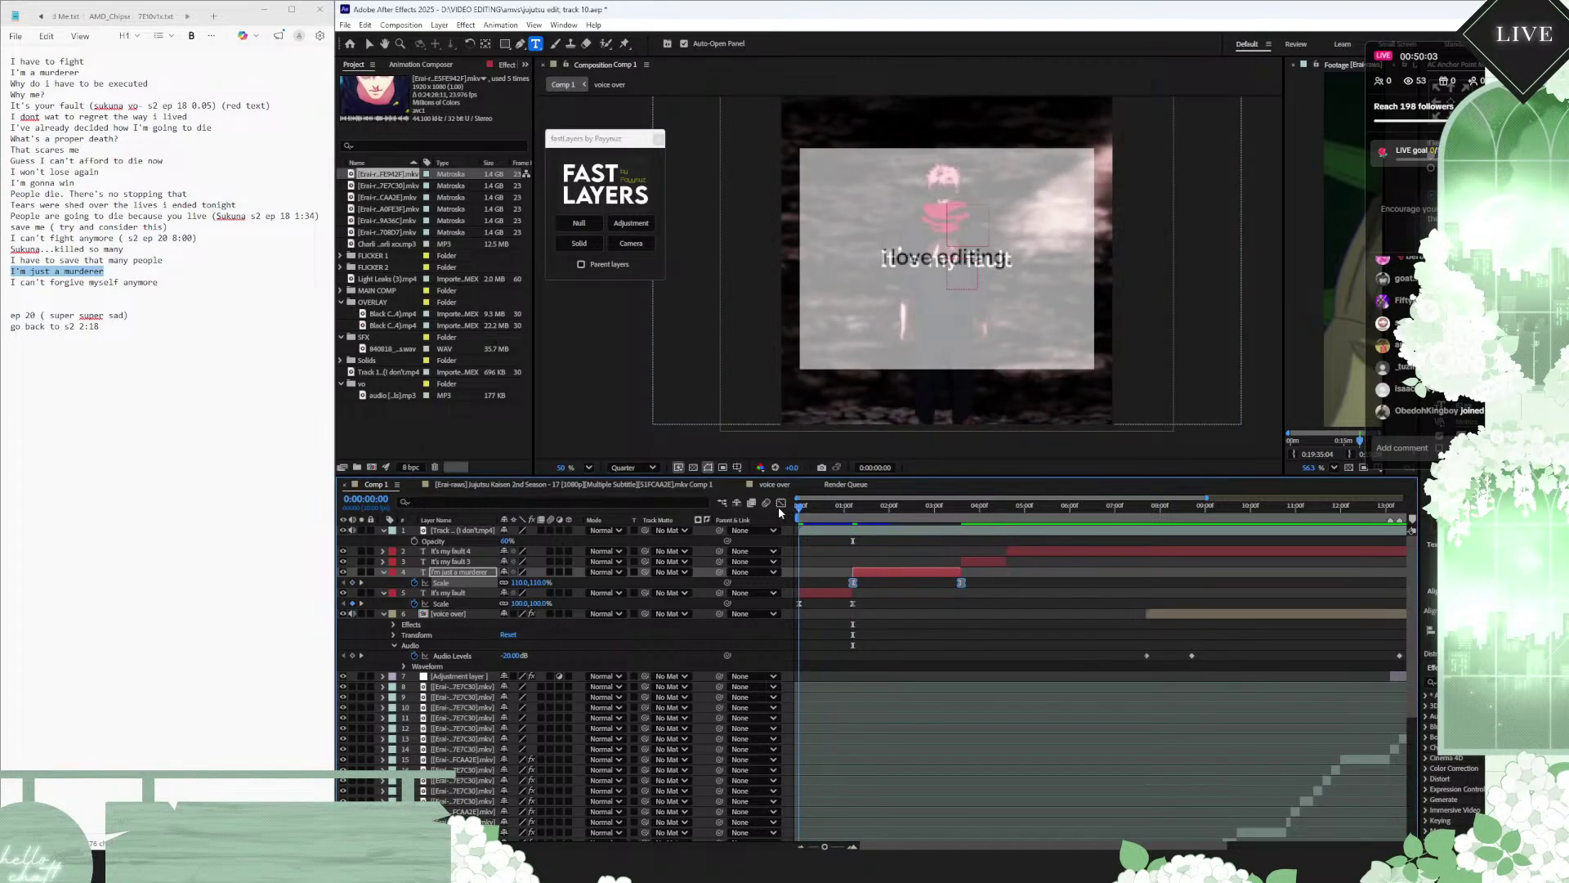
click(679, 468)
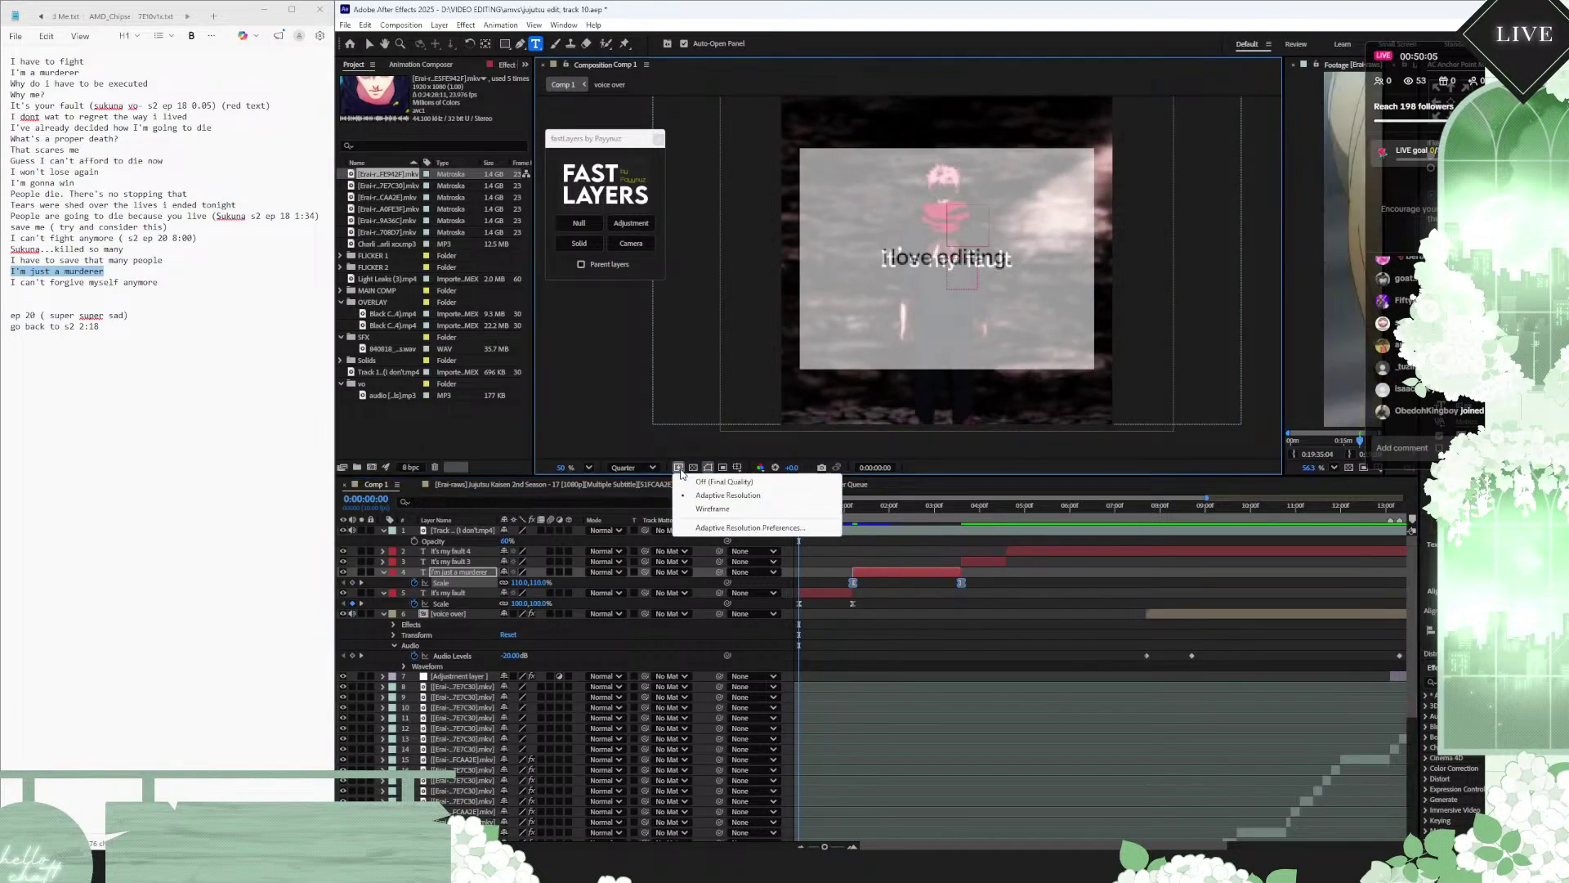
click(825, 493)
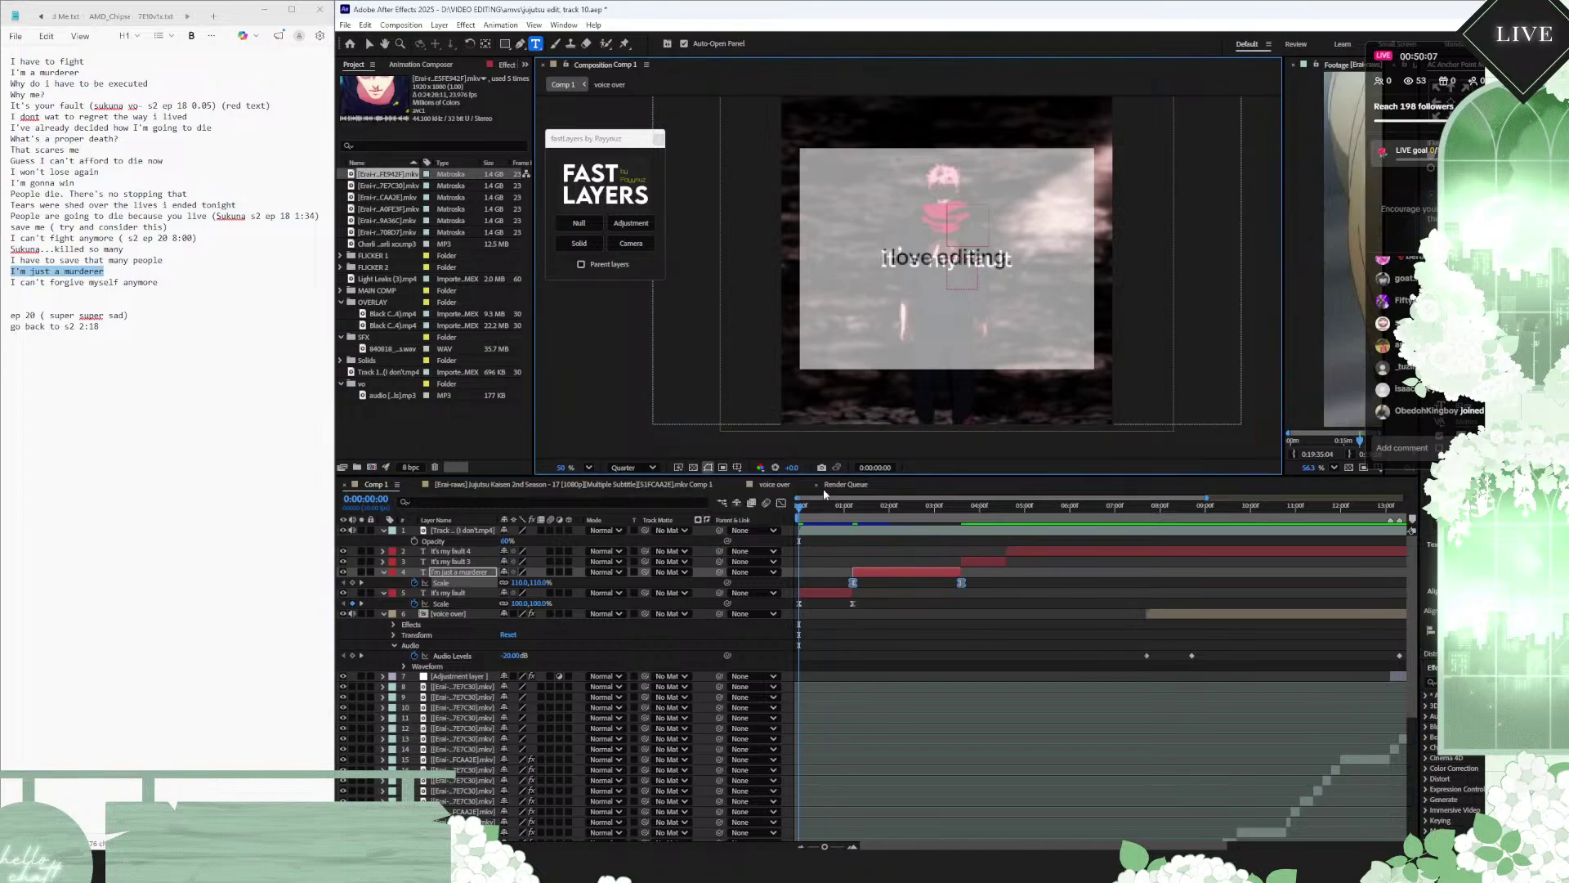
Step: Play back the opening from 0:00:00:00 to check the Scale animation on the first two text layers
key(space)
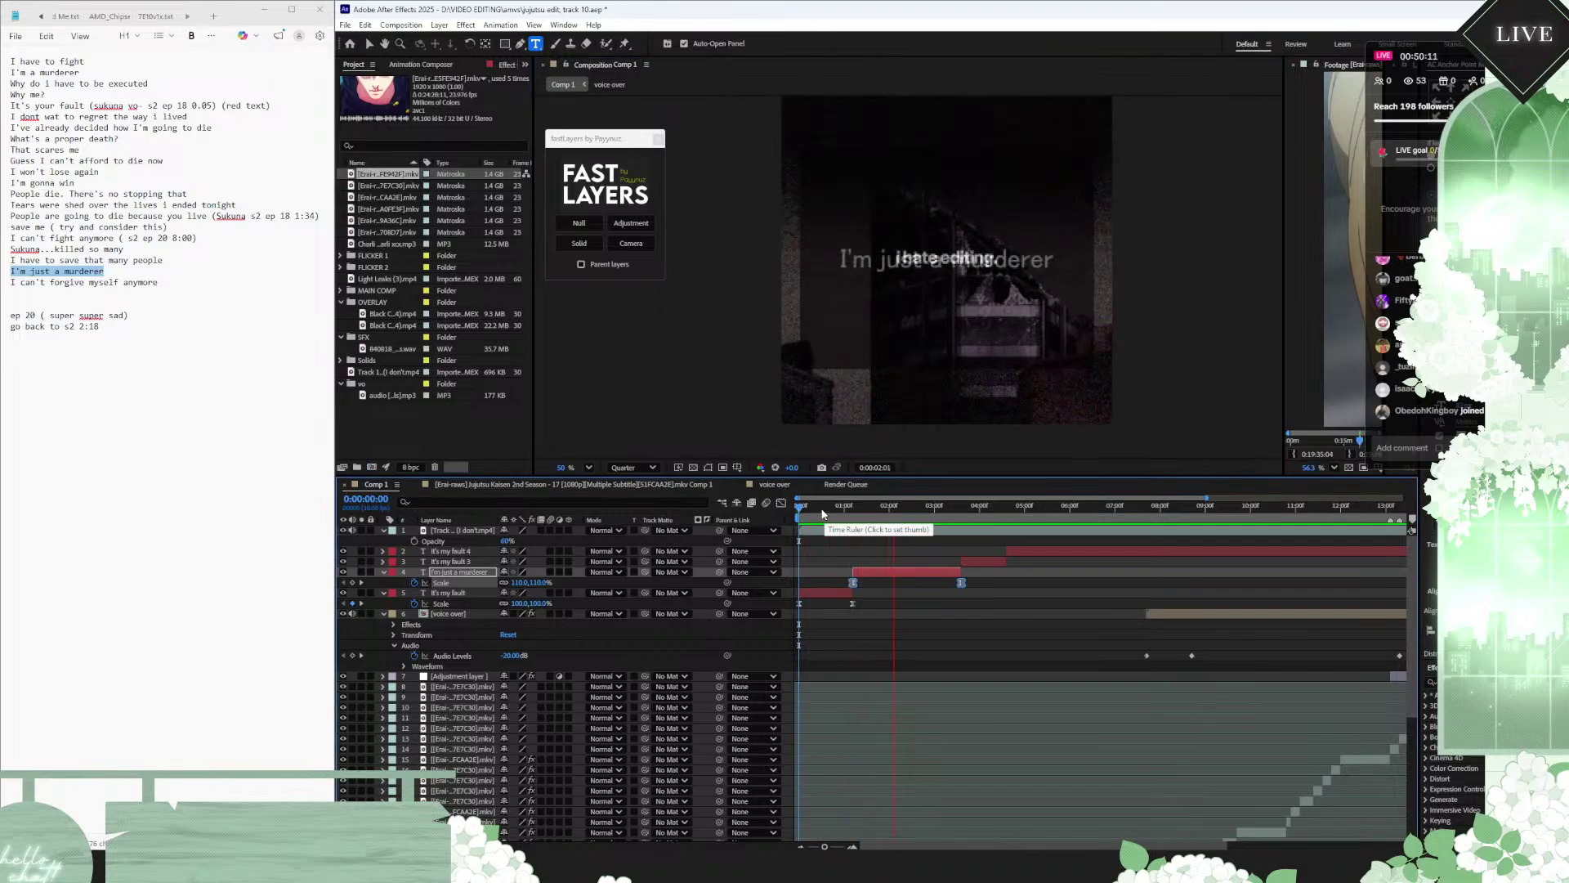
click(853, 513)
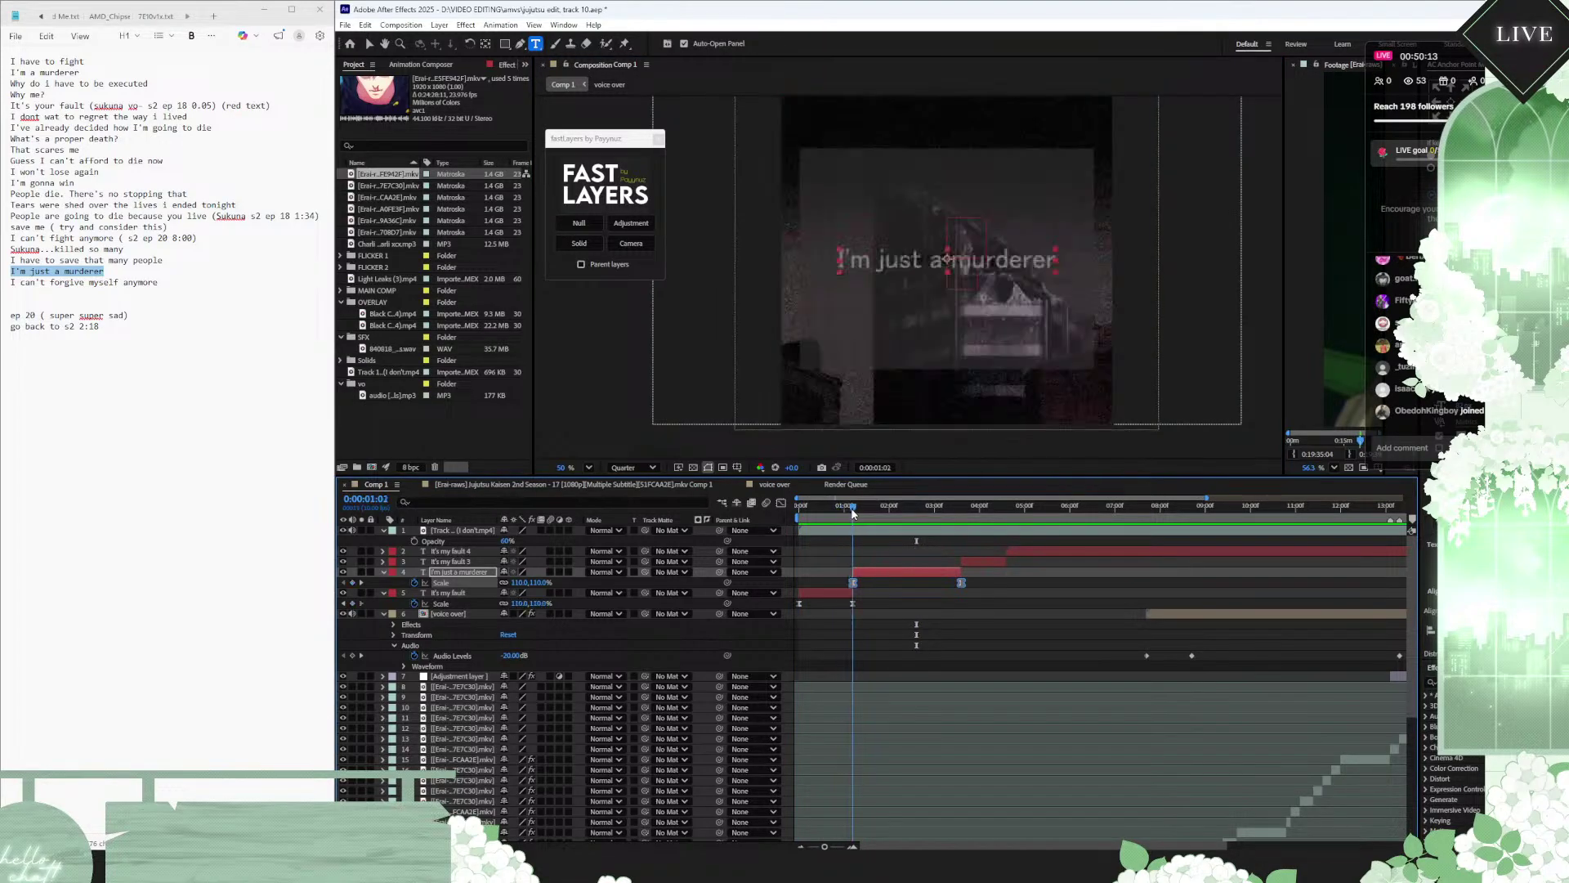
drag(855, 509, 788, 508)
key(space)
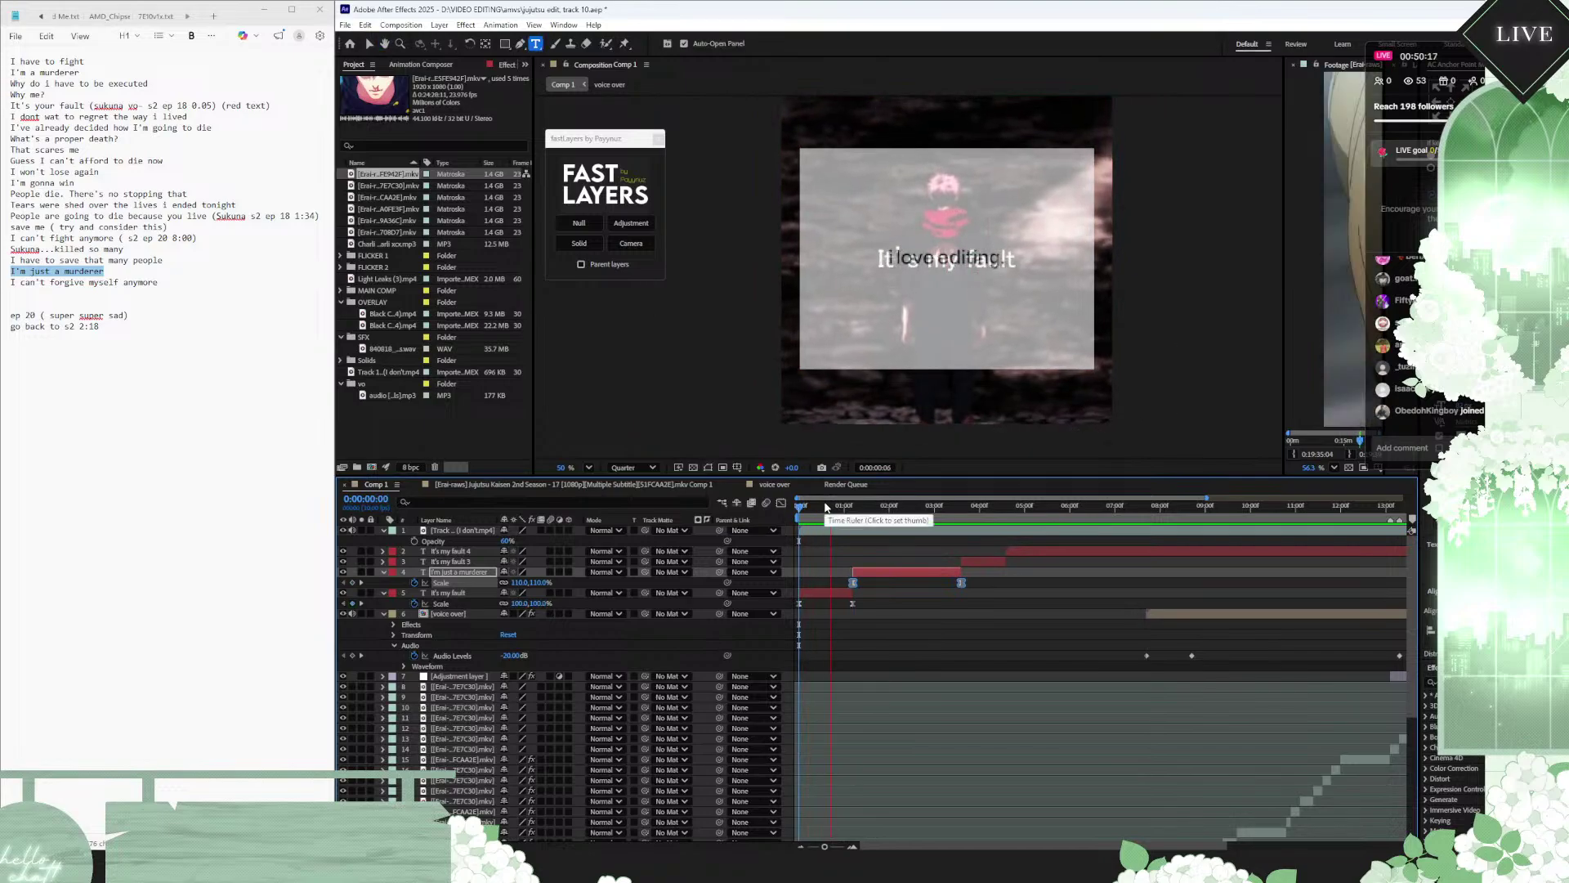
key(space)
Step: Add the line "What have i done?" to the quote notes and use it as the third text layer's text
click(975, 505)
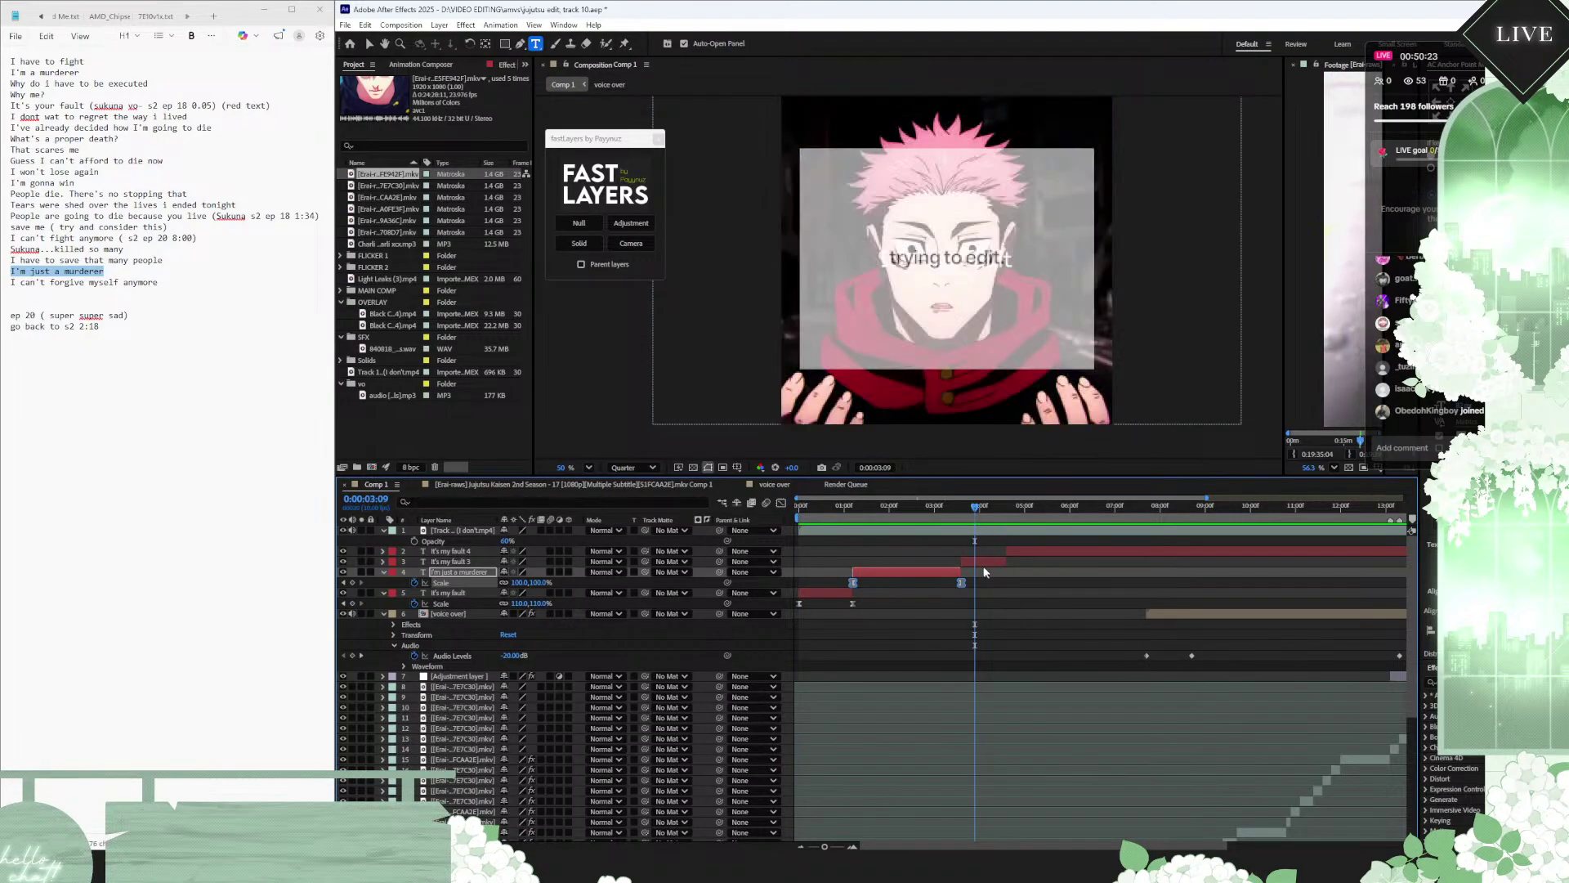
click(985, 561)
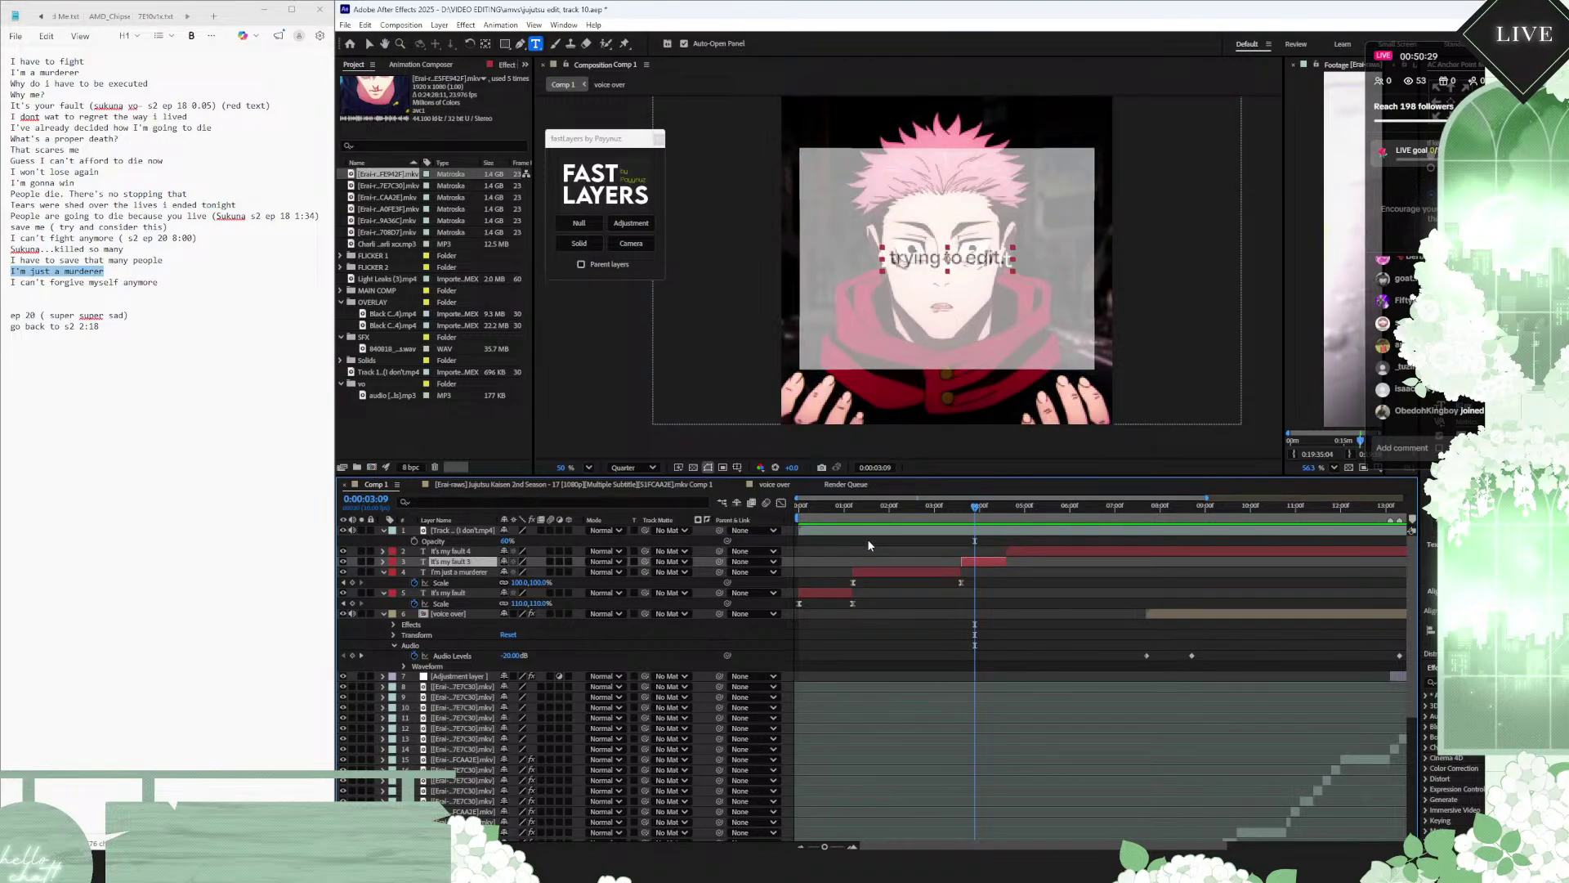
click(177, 284)
key(Return)
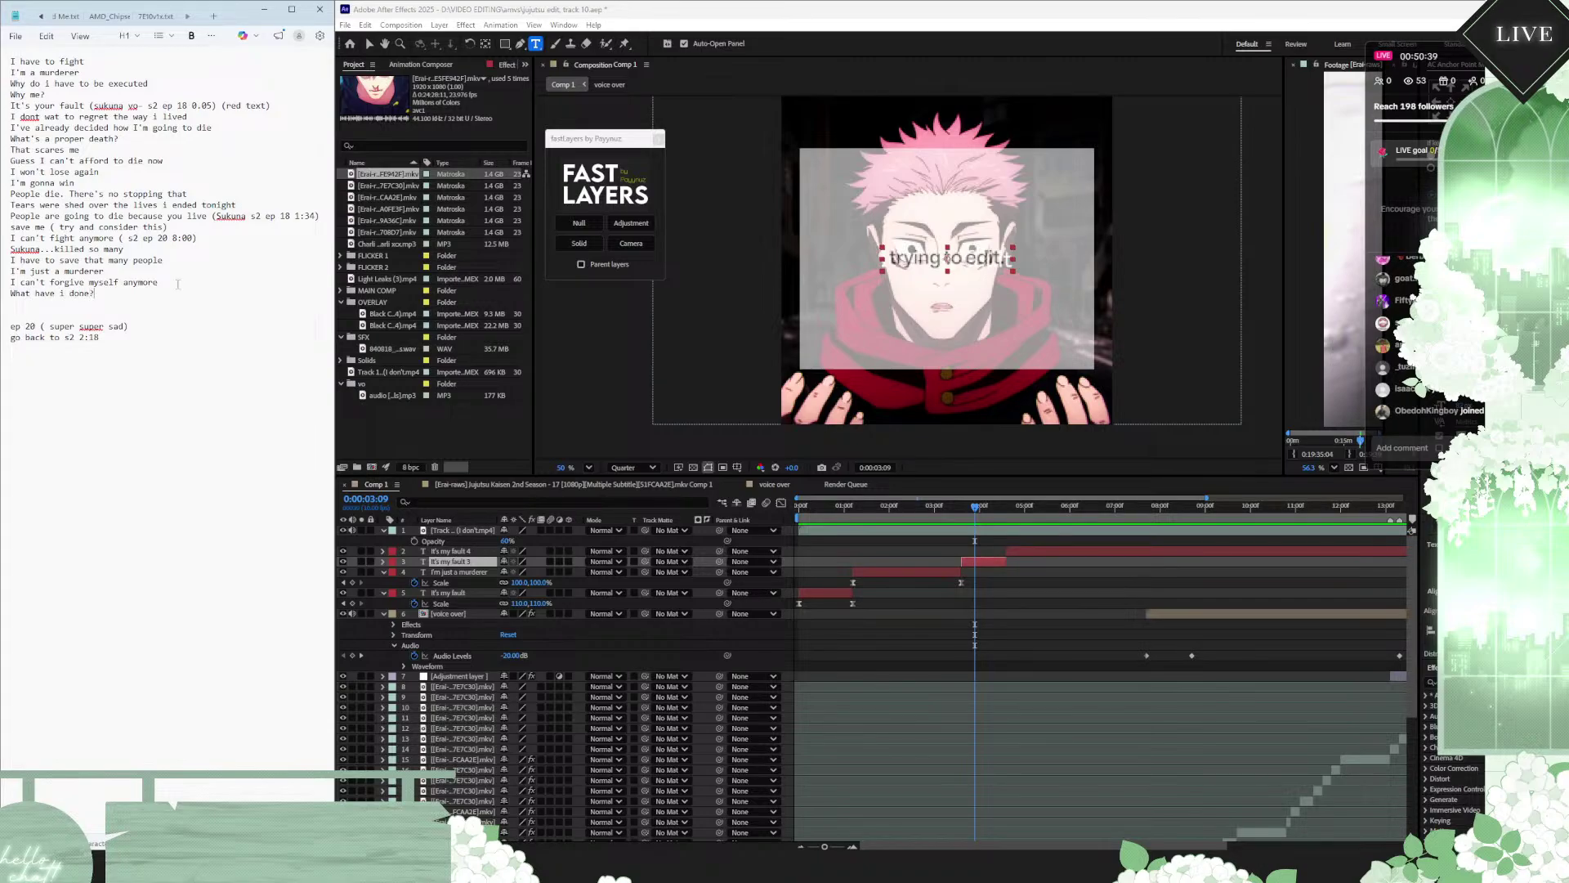
drag(97, 294, 7, 295)
key(ctrl+c)
click(987, 564)
key(ctrl+v)
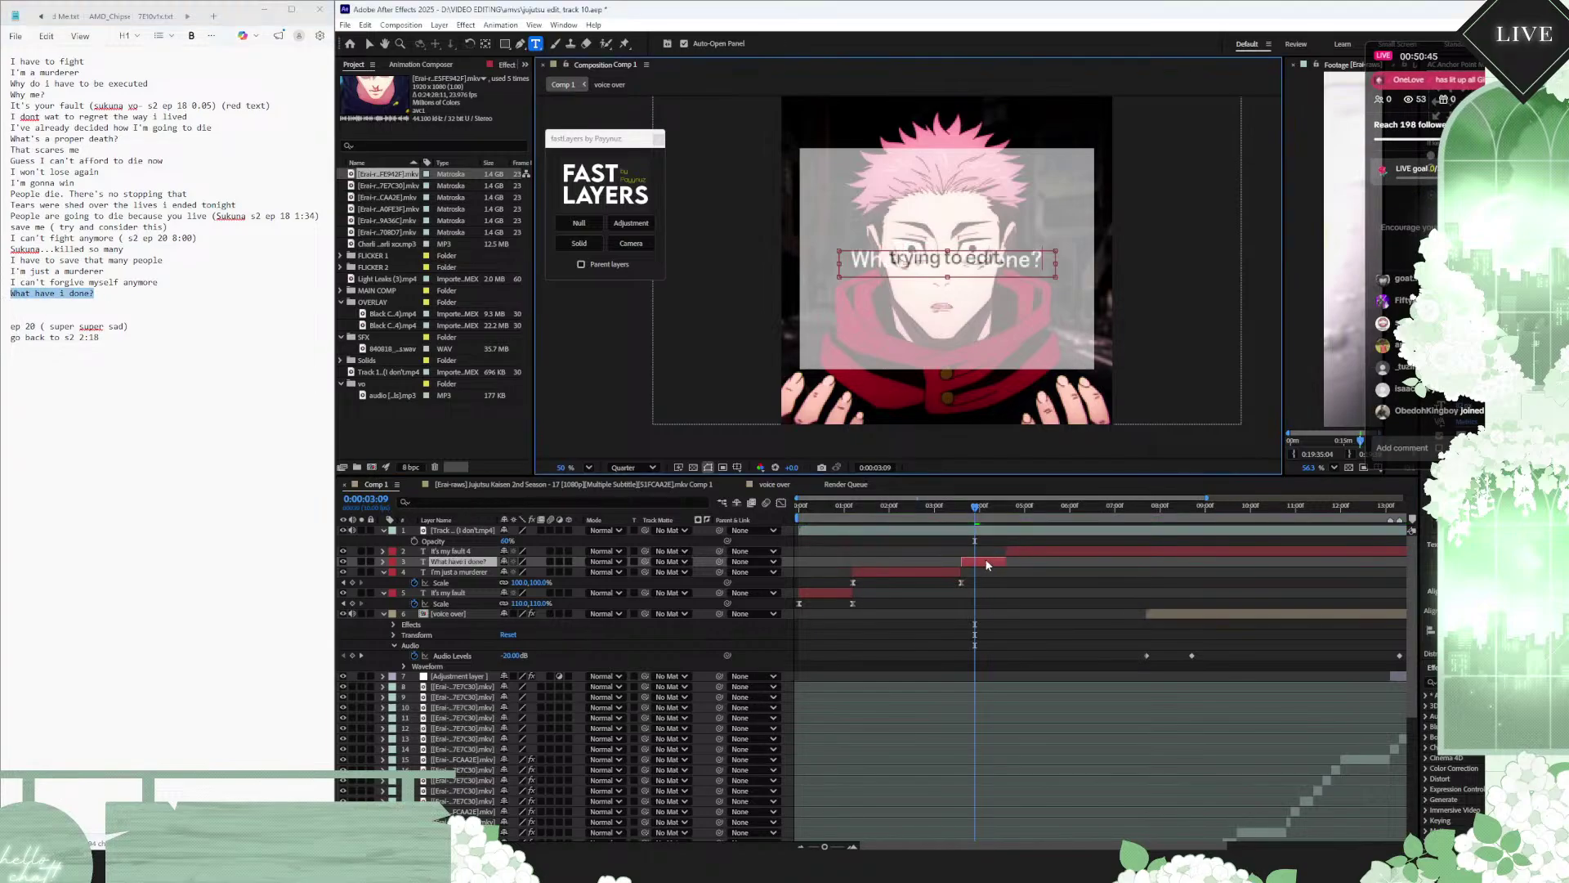
Step: Copy the first text layer's Scale keyframes onto the "What have i done?" layer at 0:00:03:06 and move the last one to the layer's end
click(887, 669)
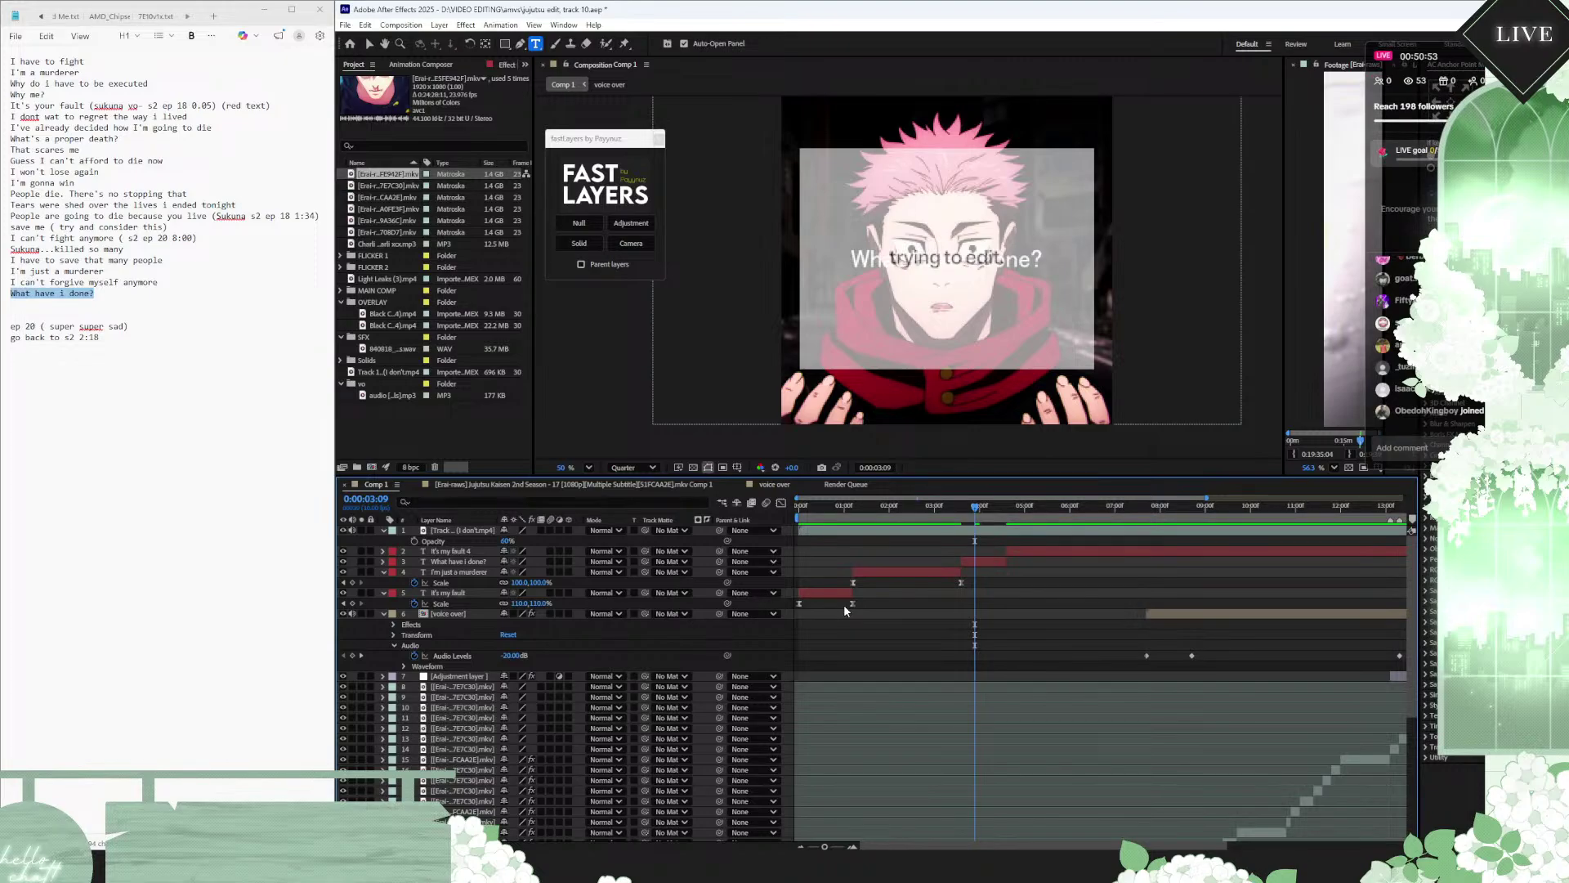
click(445, 604)
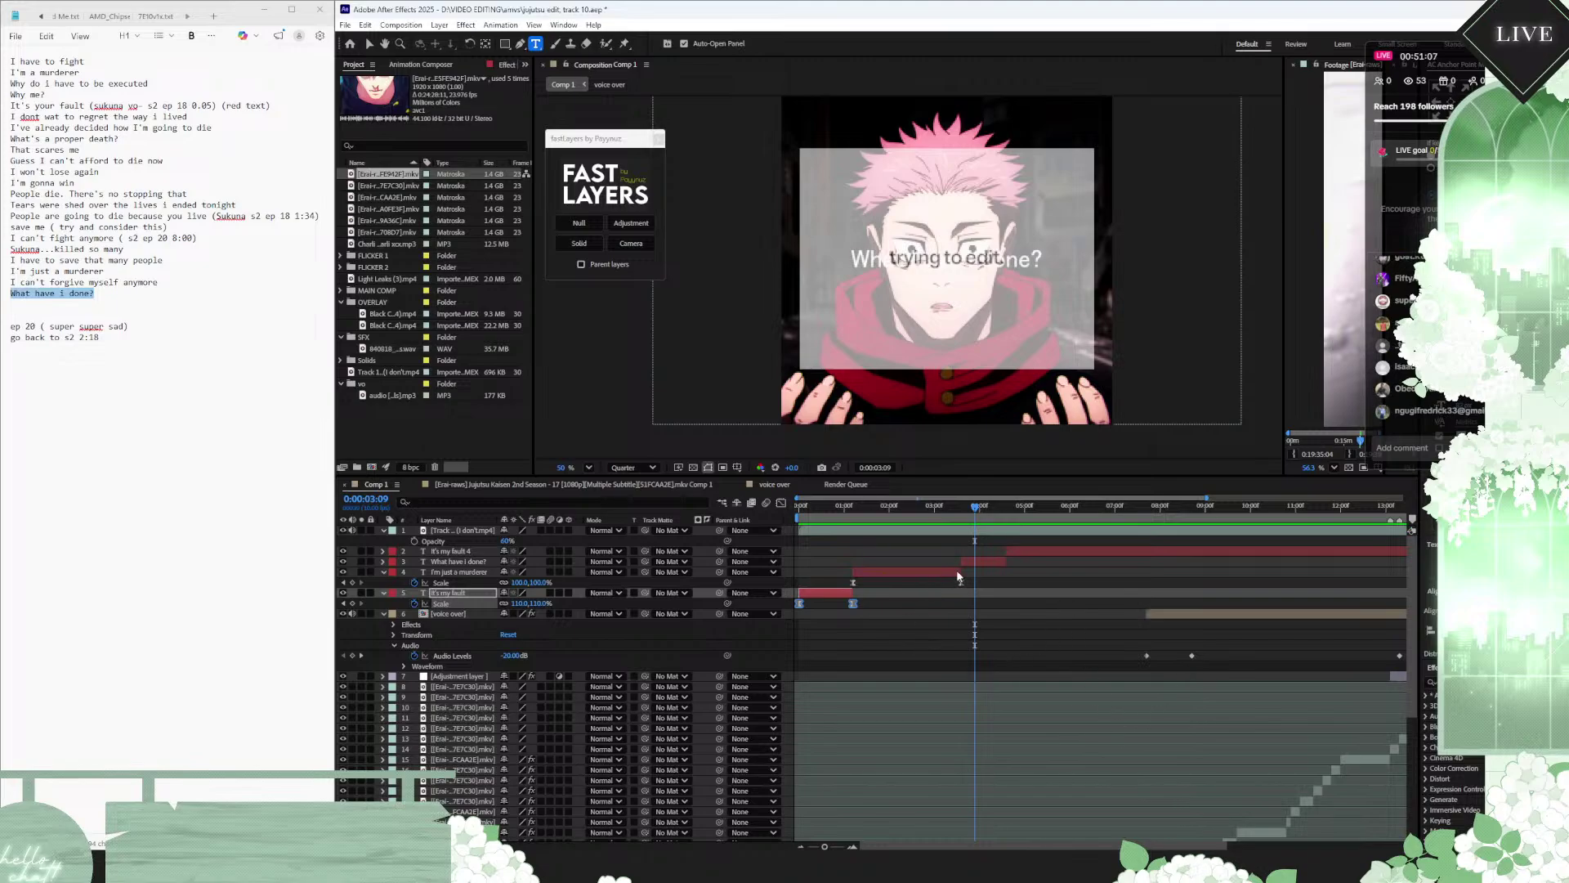
drag(975, 510, 963, 511)
click(983, 561)
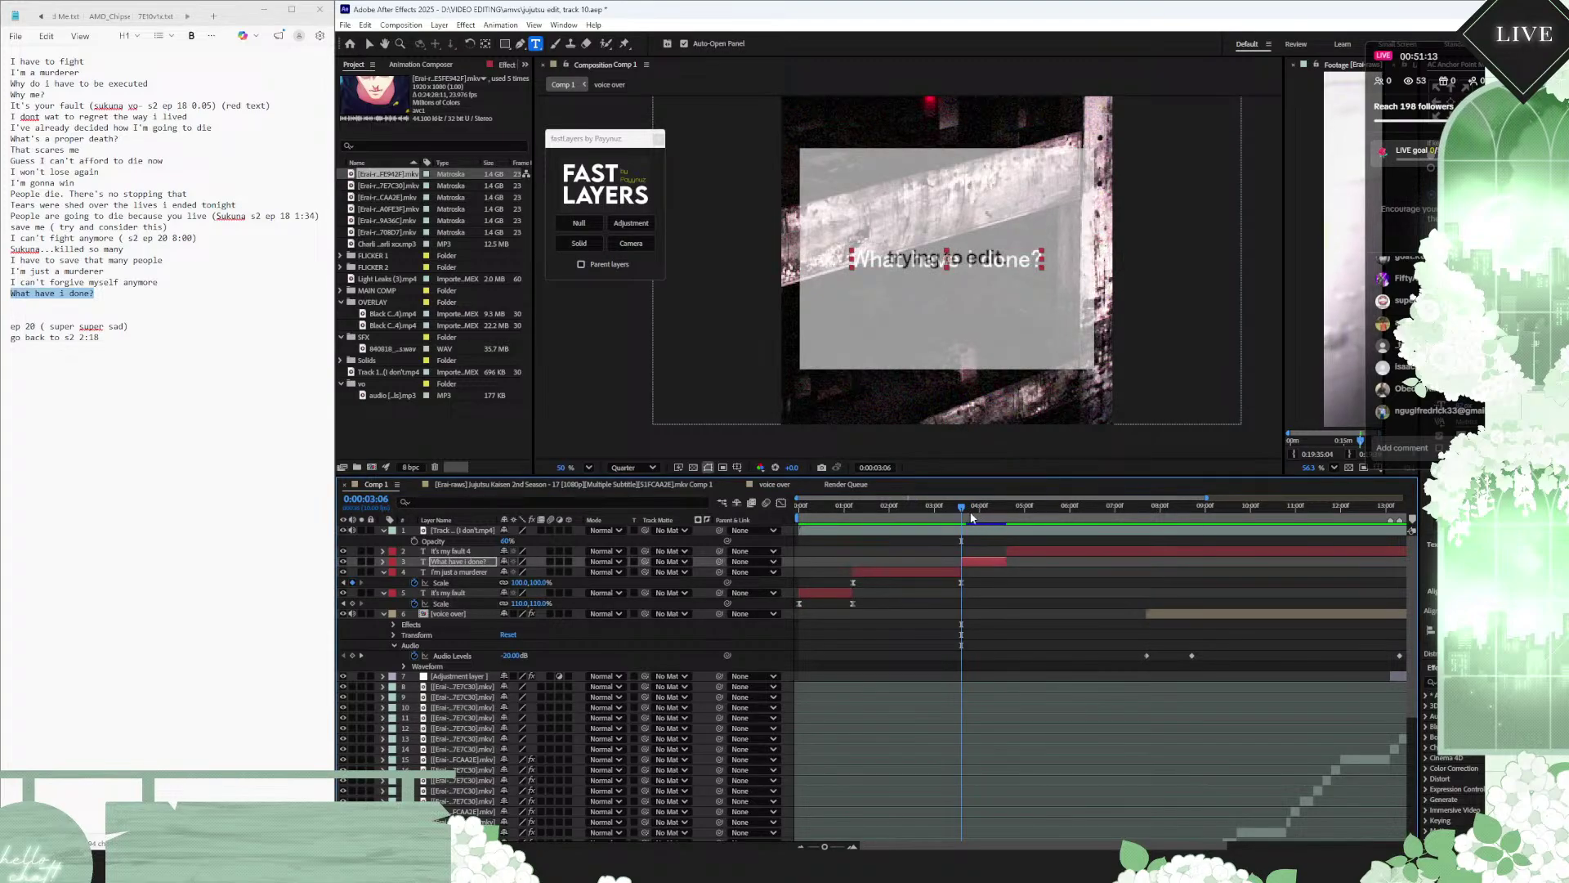
key(ctrl+v)
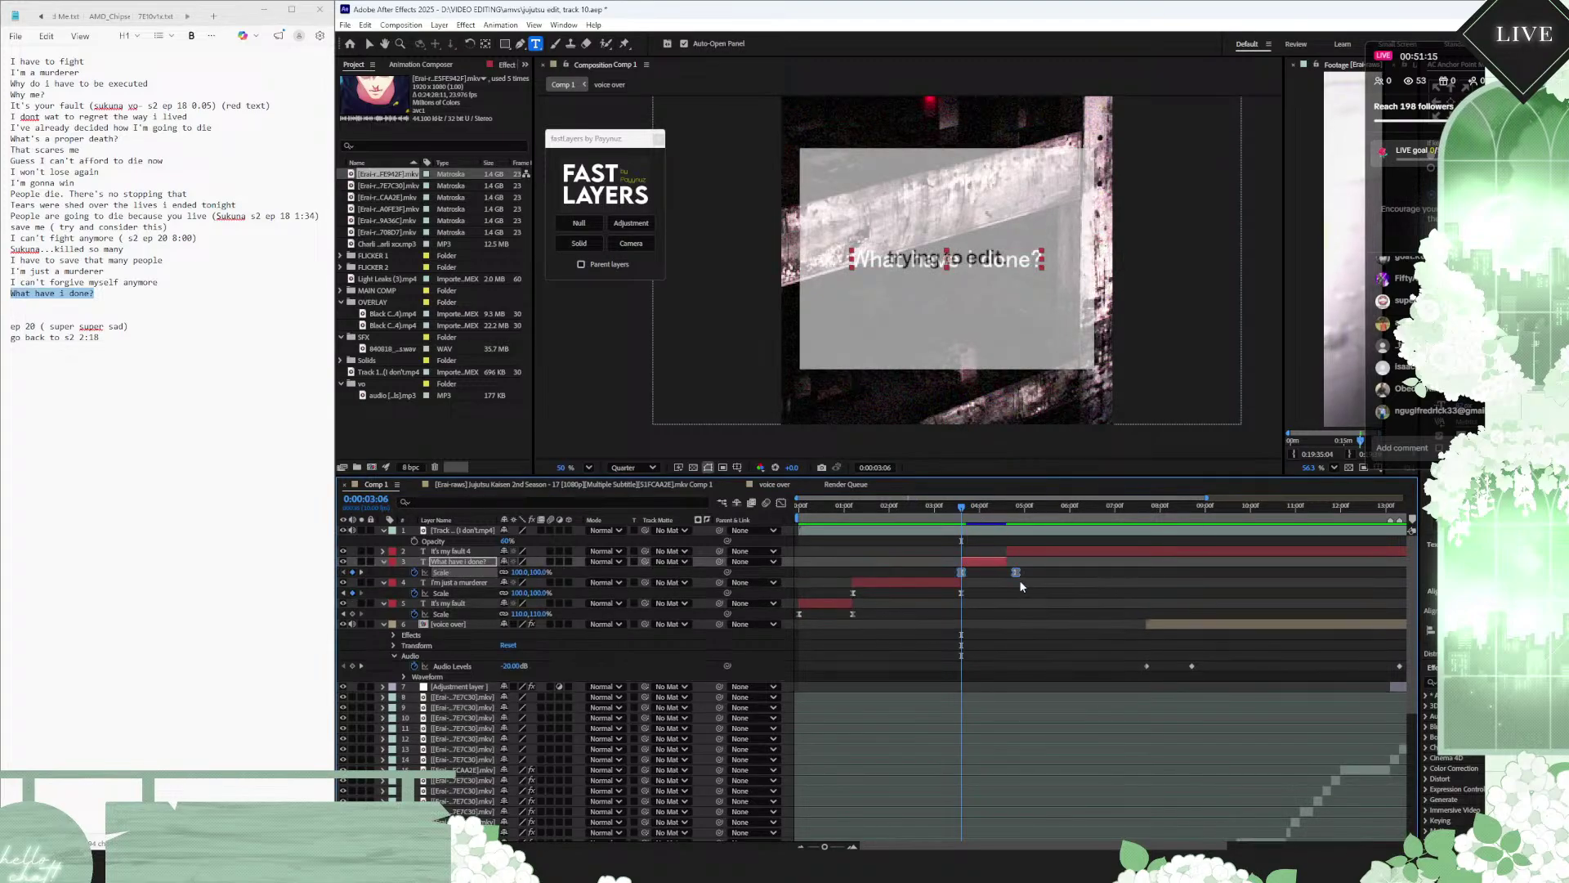
drag(1017, 573, 1007, 573)
mouse_move(958, 508)
mouse_down()
mouse_move(979, 508)
mouse_move(786, 515)
mouse_move(975, 513)
mouse_up()
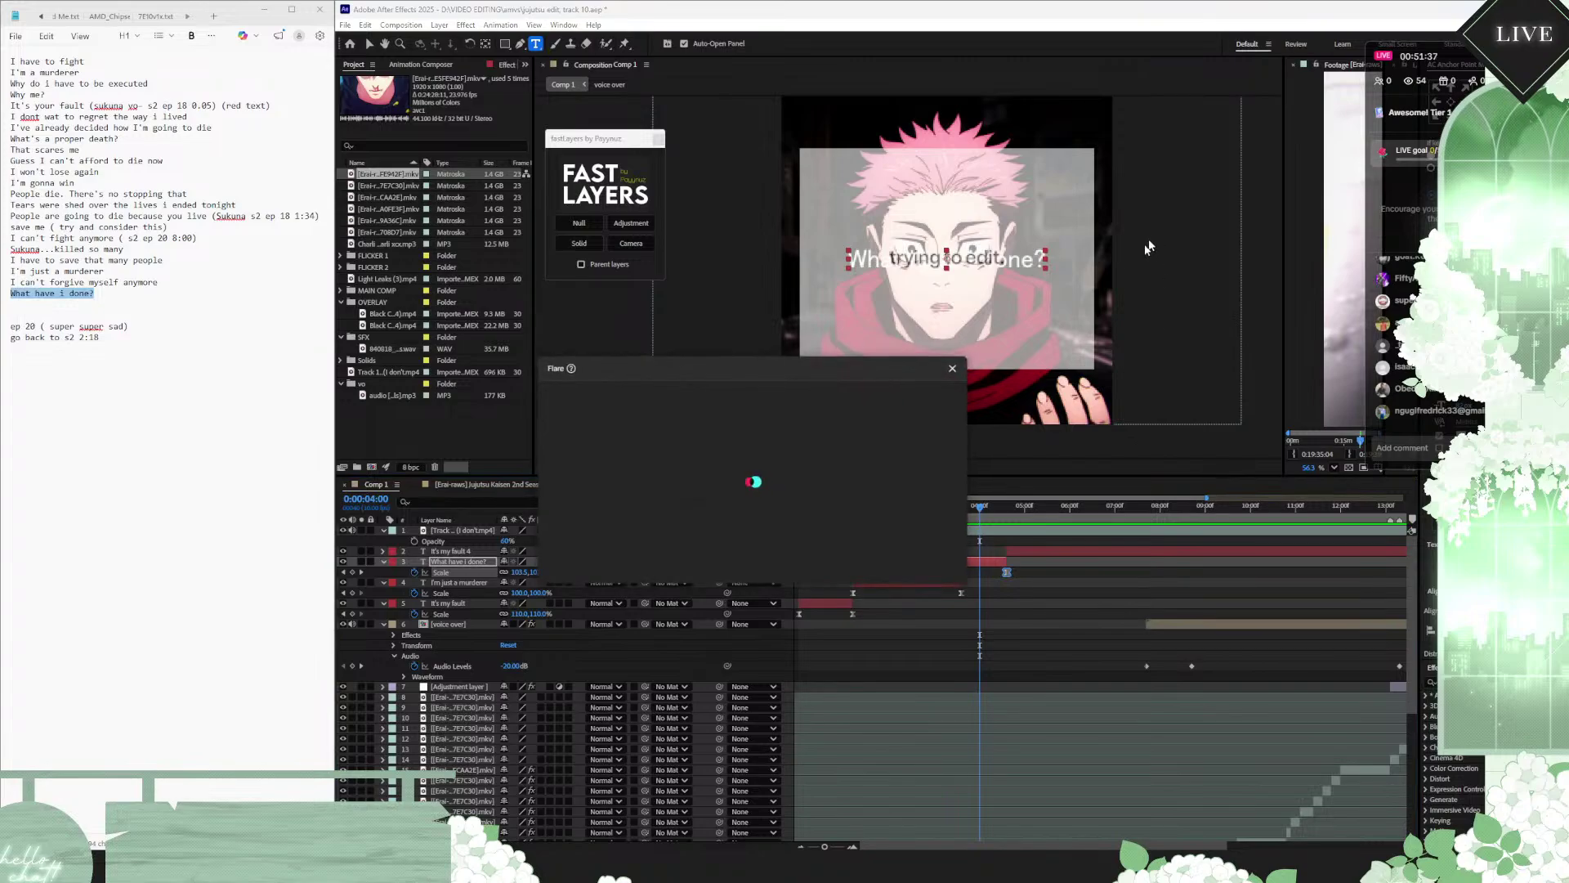
Step: Try to use each of the two available LIVE flares, and close the Flare window
click(827, 490)
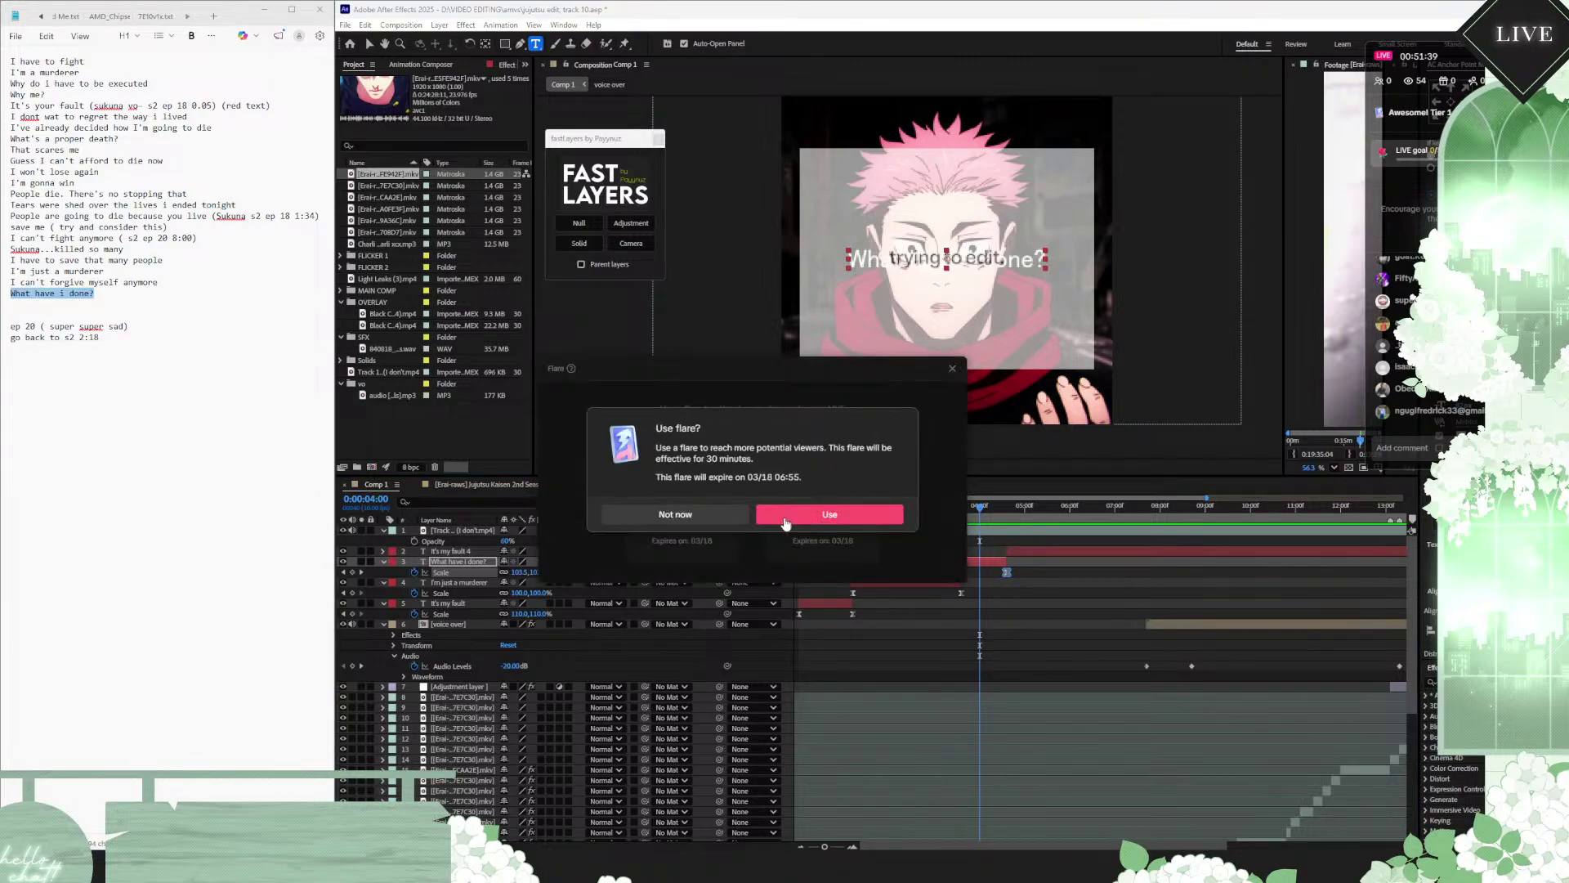
click(814, 521)
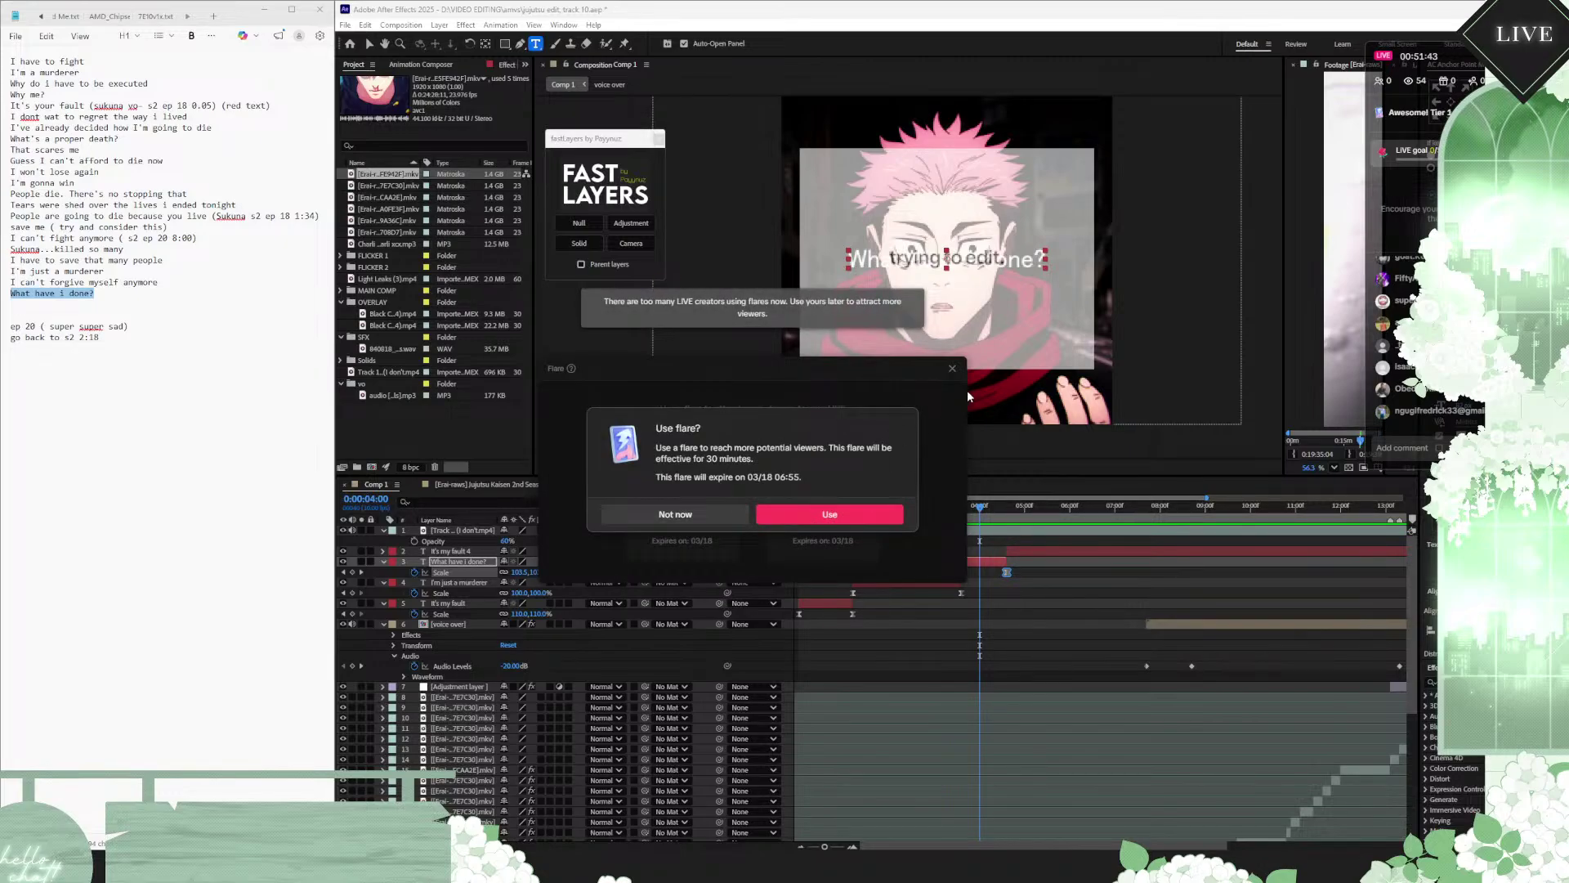
click(691, 519)
click(693, 549)
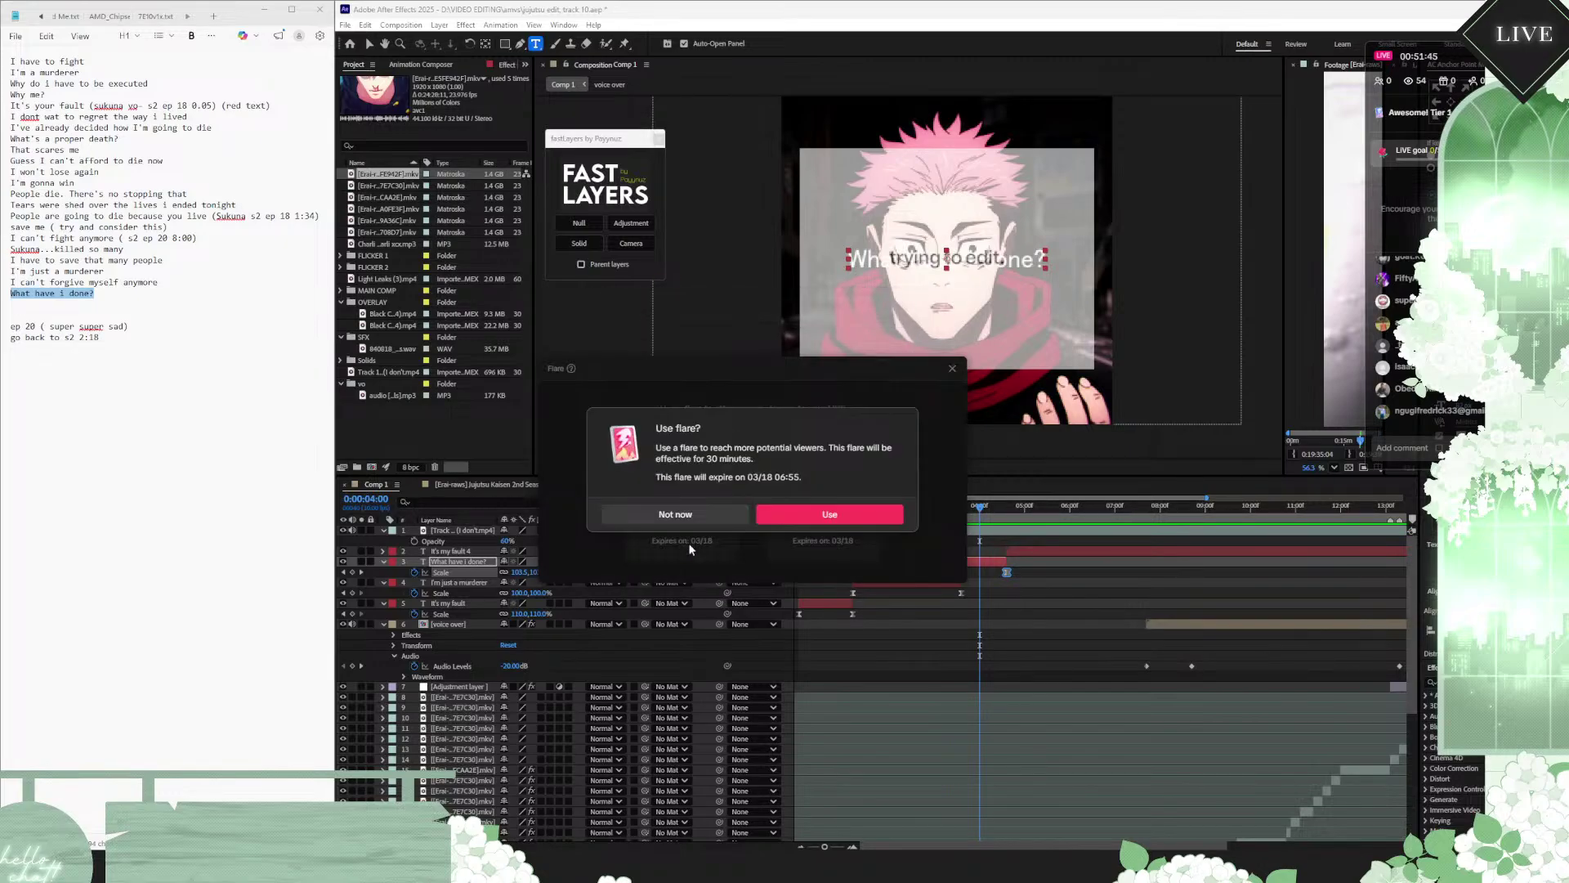
click(826, 516)
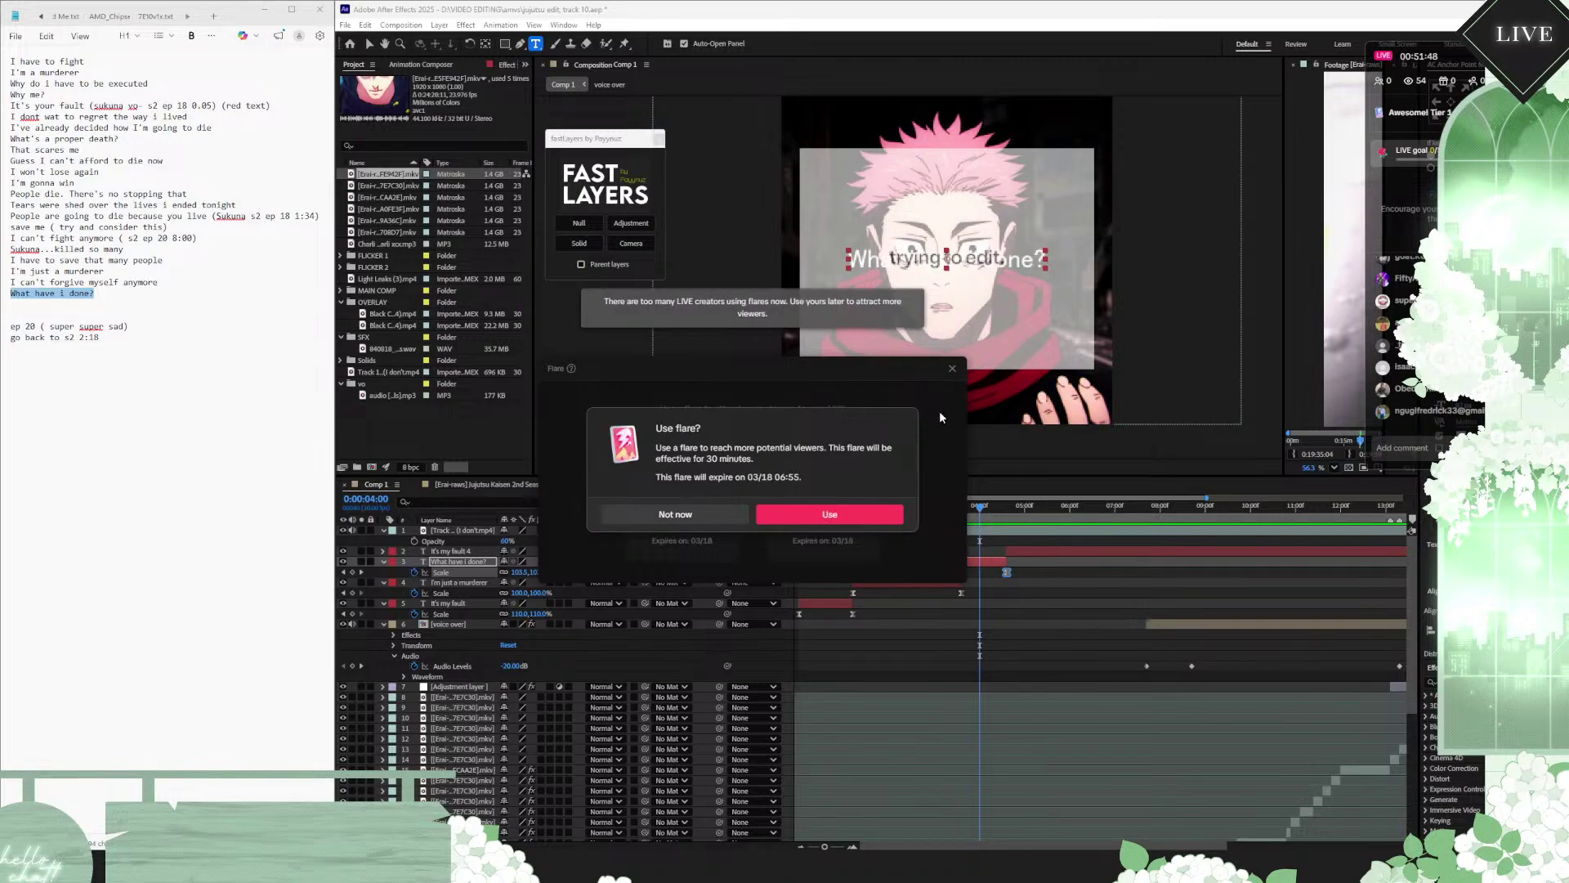
click(724, 517)
click(952, 368)
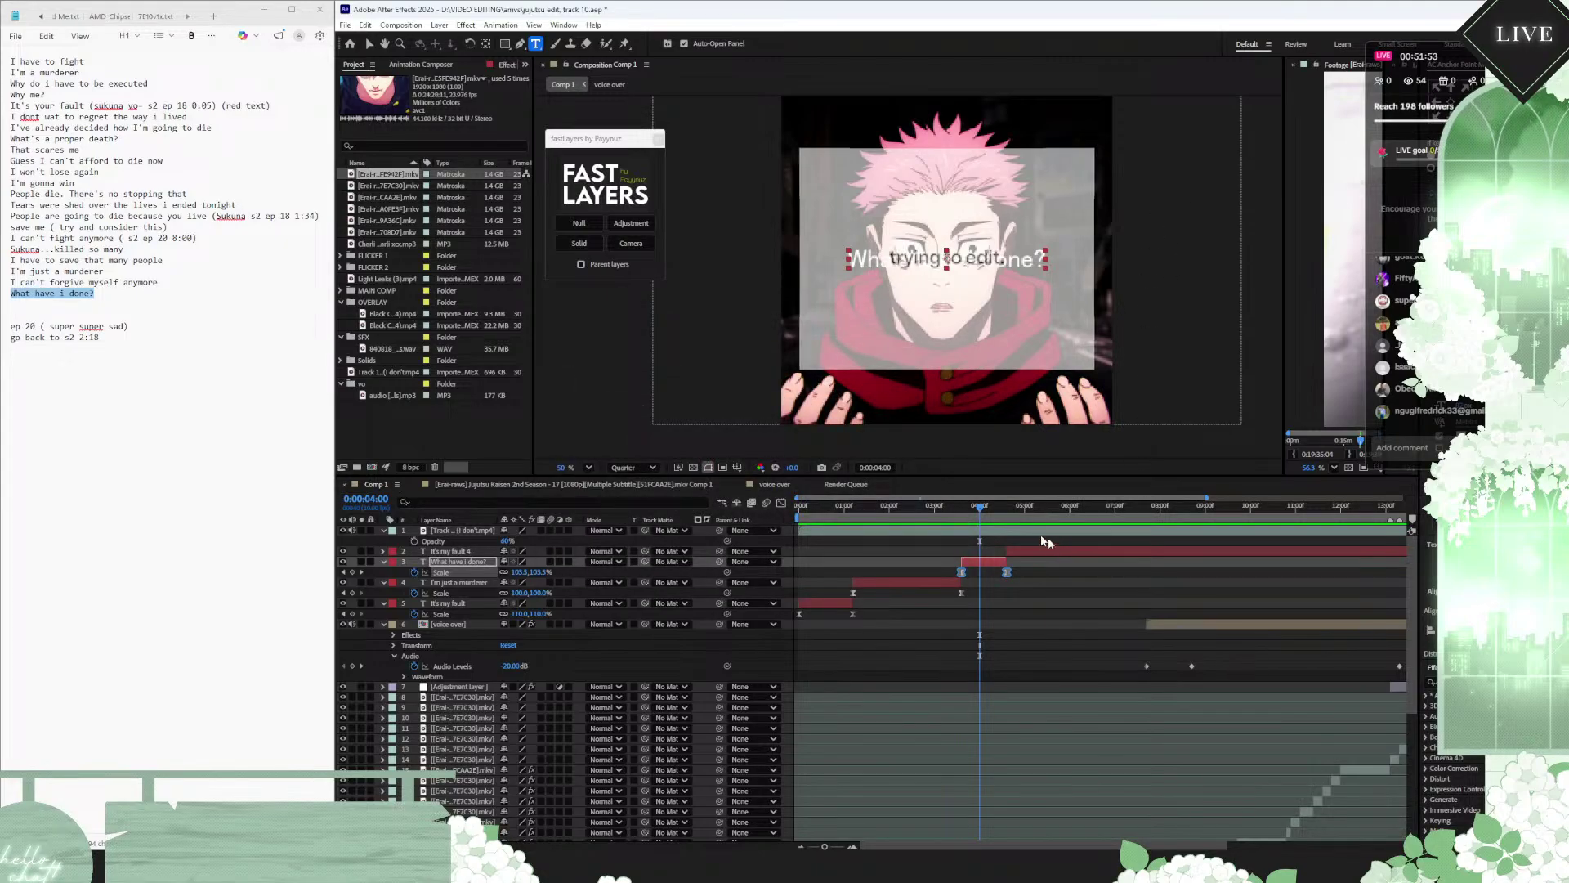
Step: Hide the Track video layer and play back the text sequence from the beginning
drag(980, 509, 800, 512)
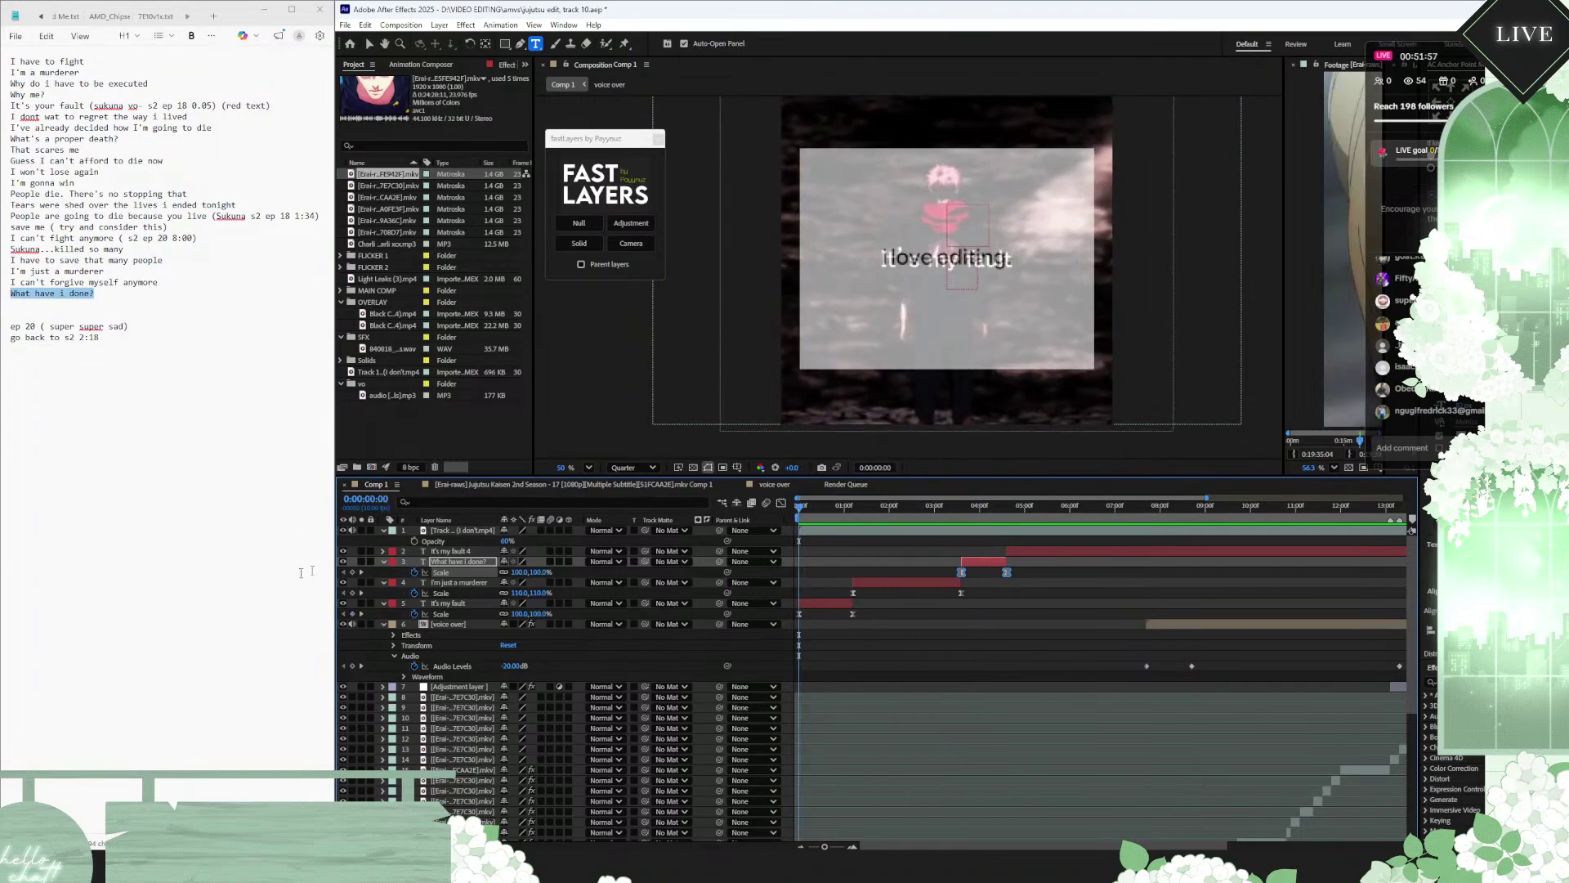
click(344, 531)
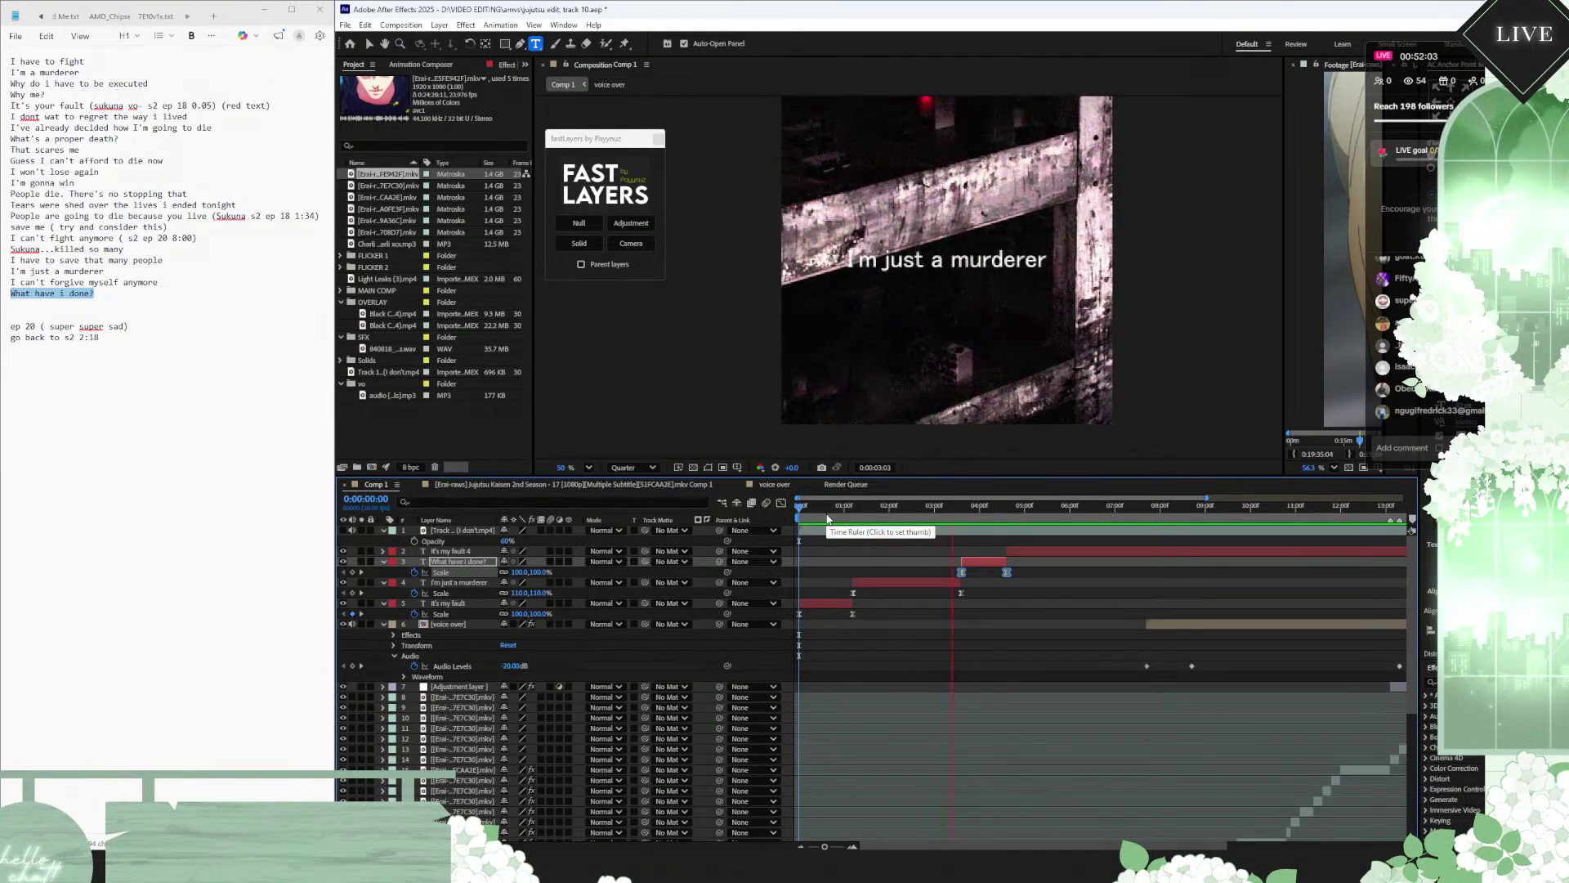
click(961, 507)
Step: Move the "What have i done?" layer's start, the "I'm just a murderer" layer's end and its last Scale keyframe to 0:00:03:07
scroll(961, 513, down, 3)
scroll(962, 514, down, 3)
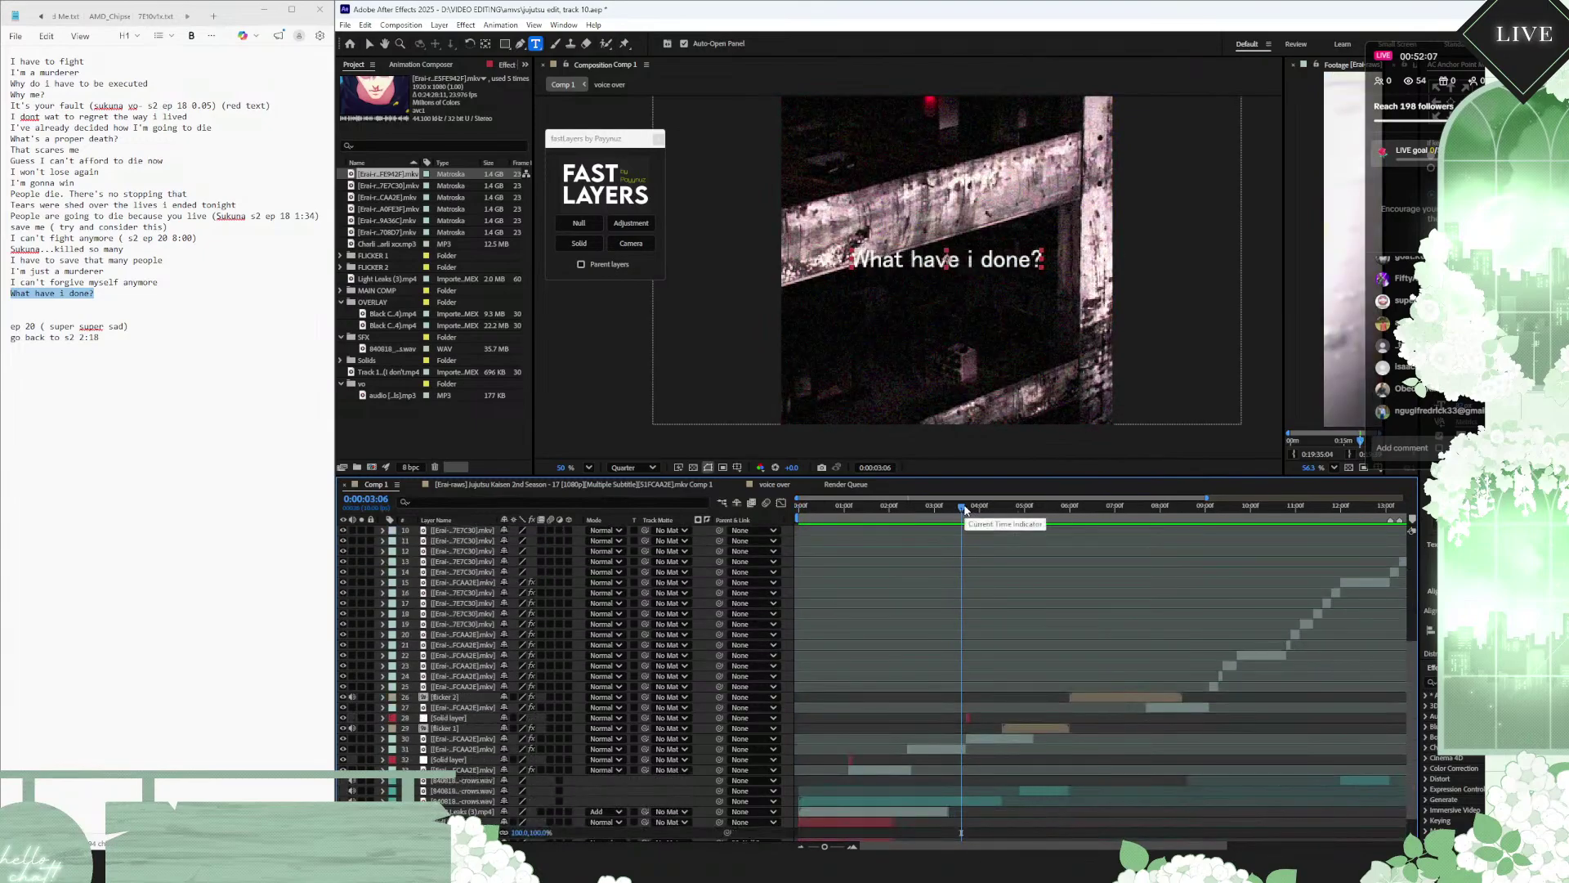
click(967, 507)
key(u)
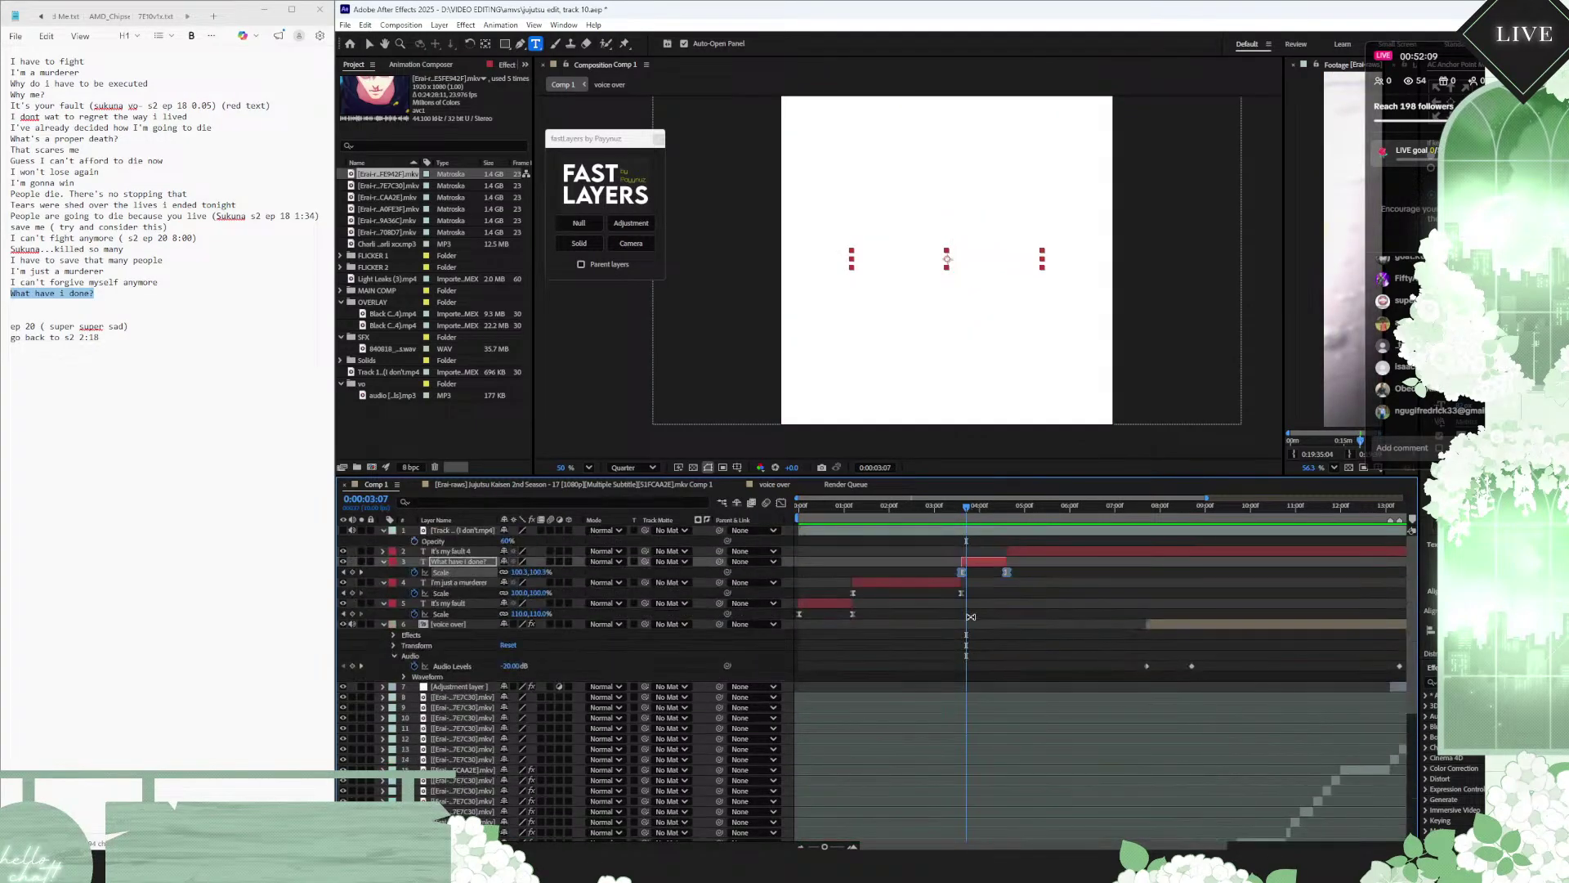
drag(980, 563, 969, 586)
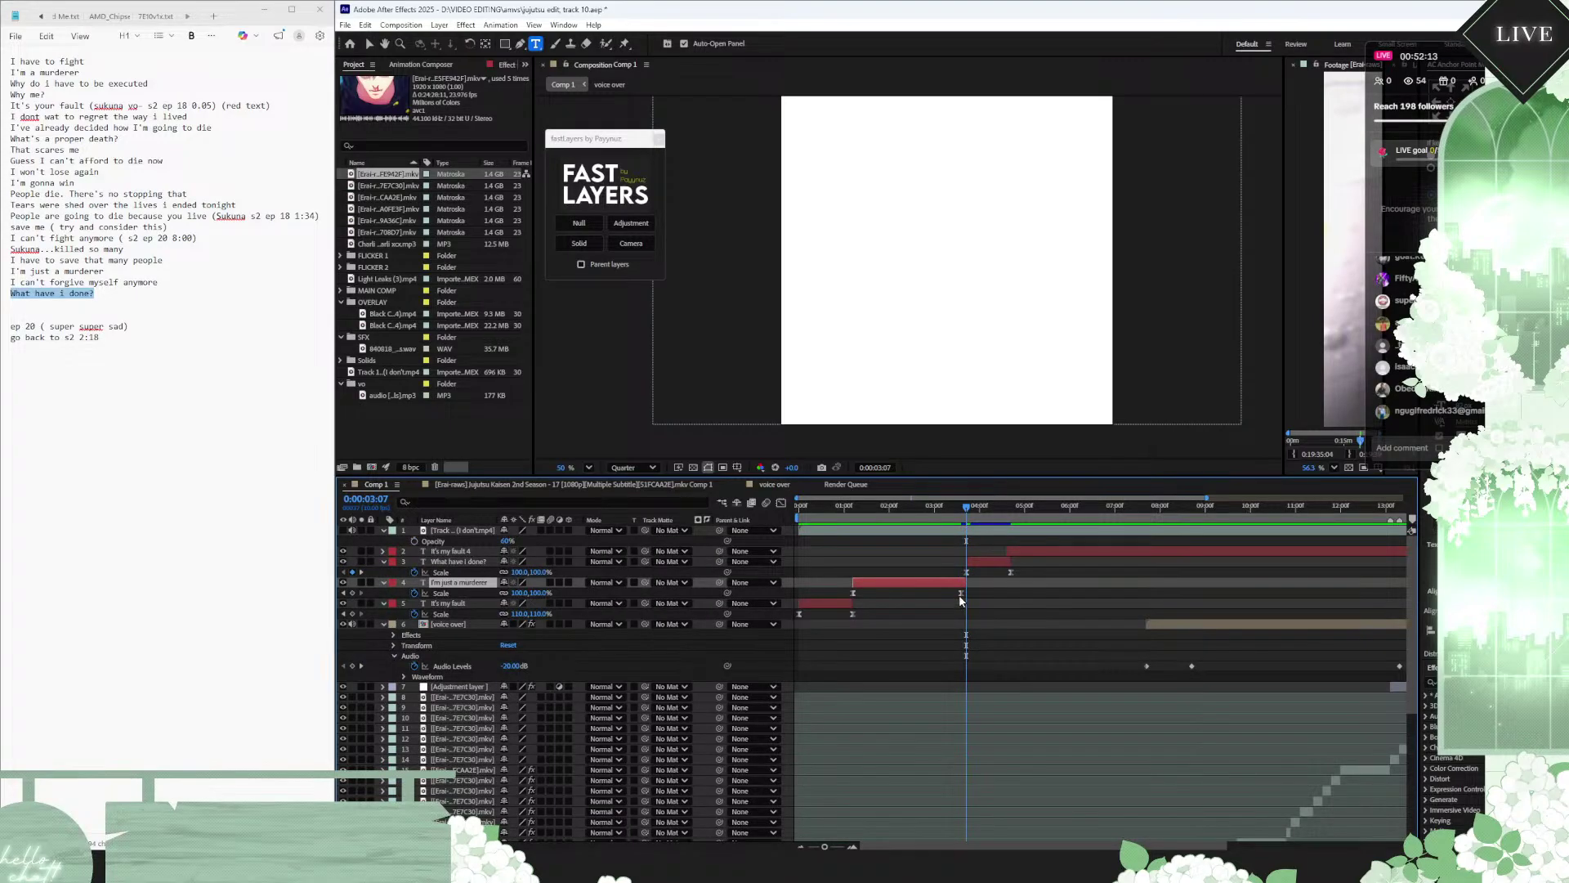
click(963, 594)
Step: Play back the transition from "I'm just a murderer" to "What have i done?" starting at 0:00:02:08
click(927, 521)
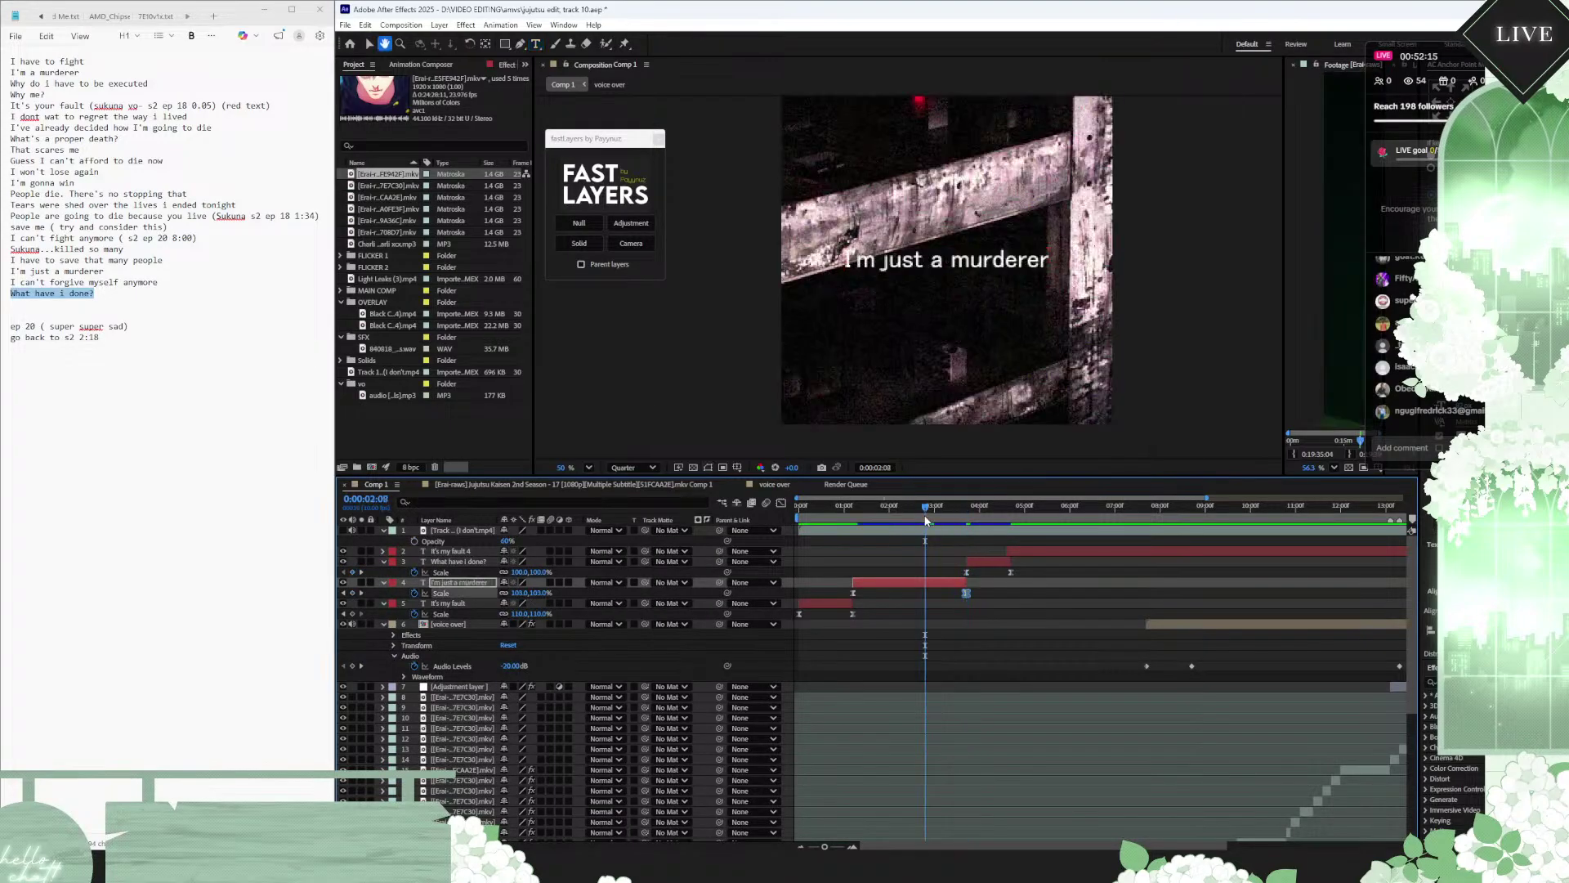
key(space)
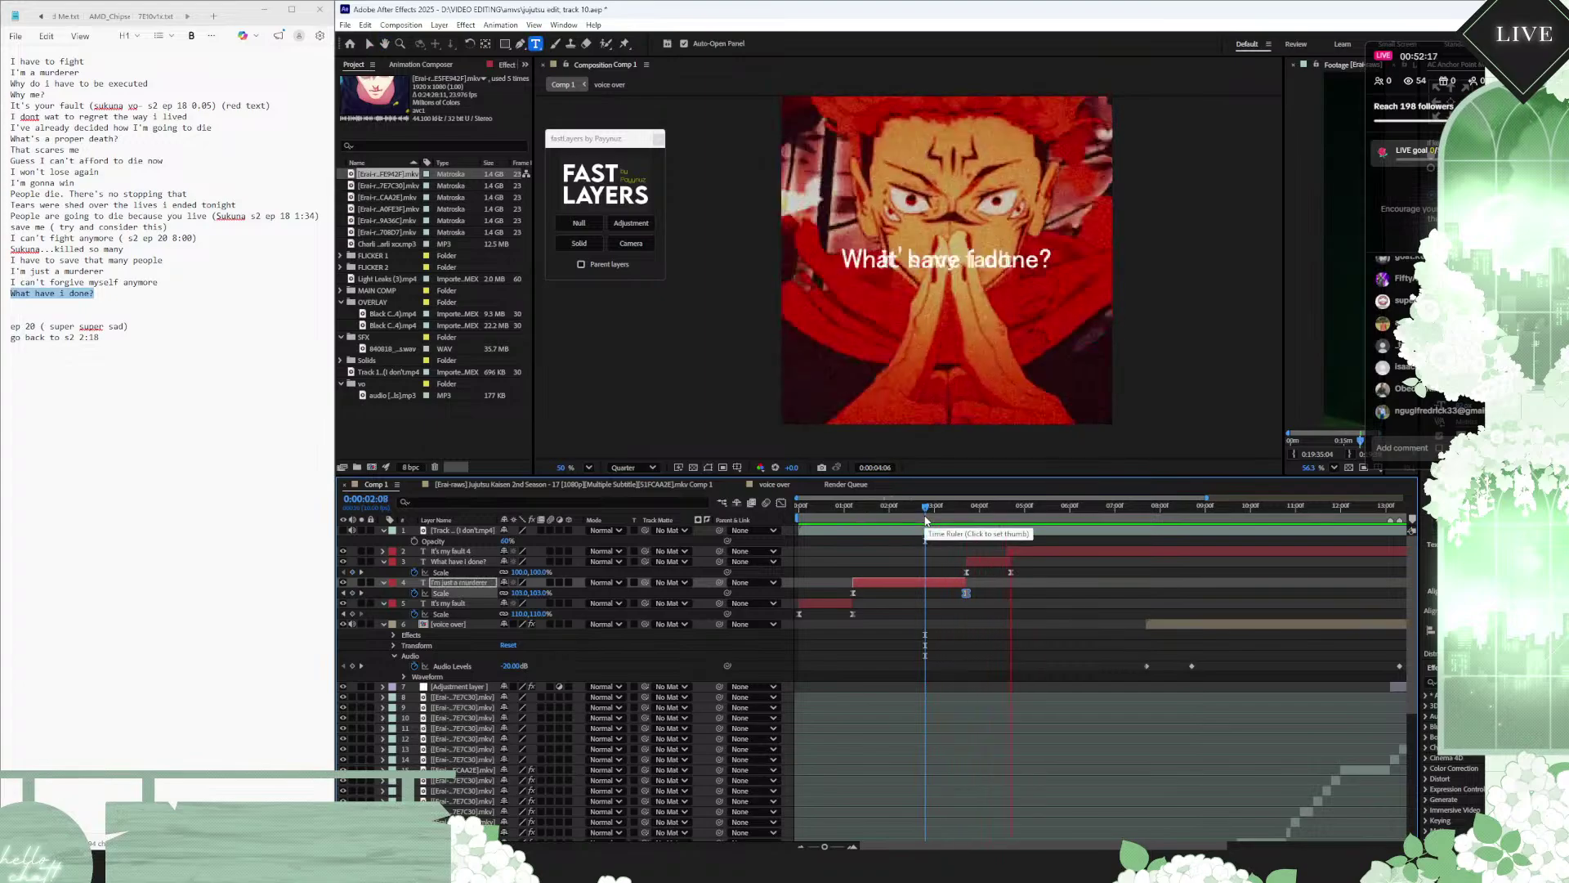
click(988, 510)
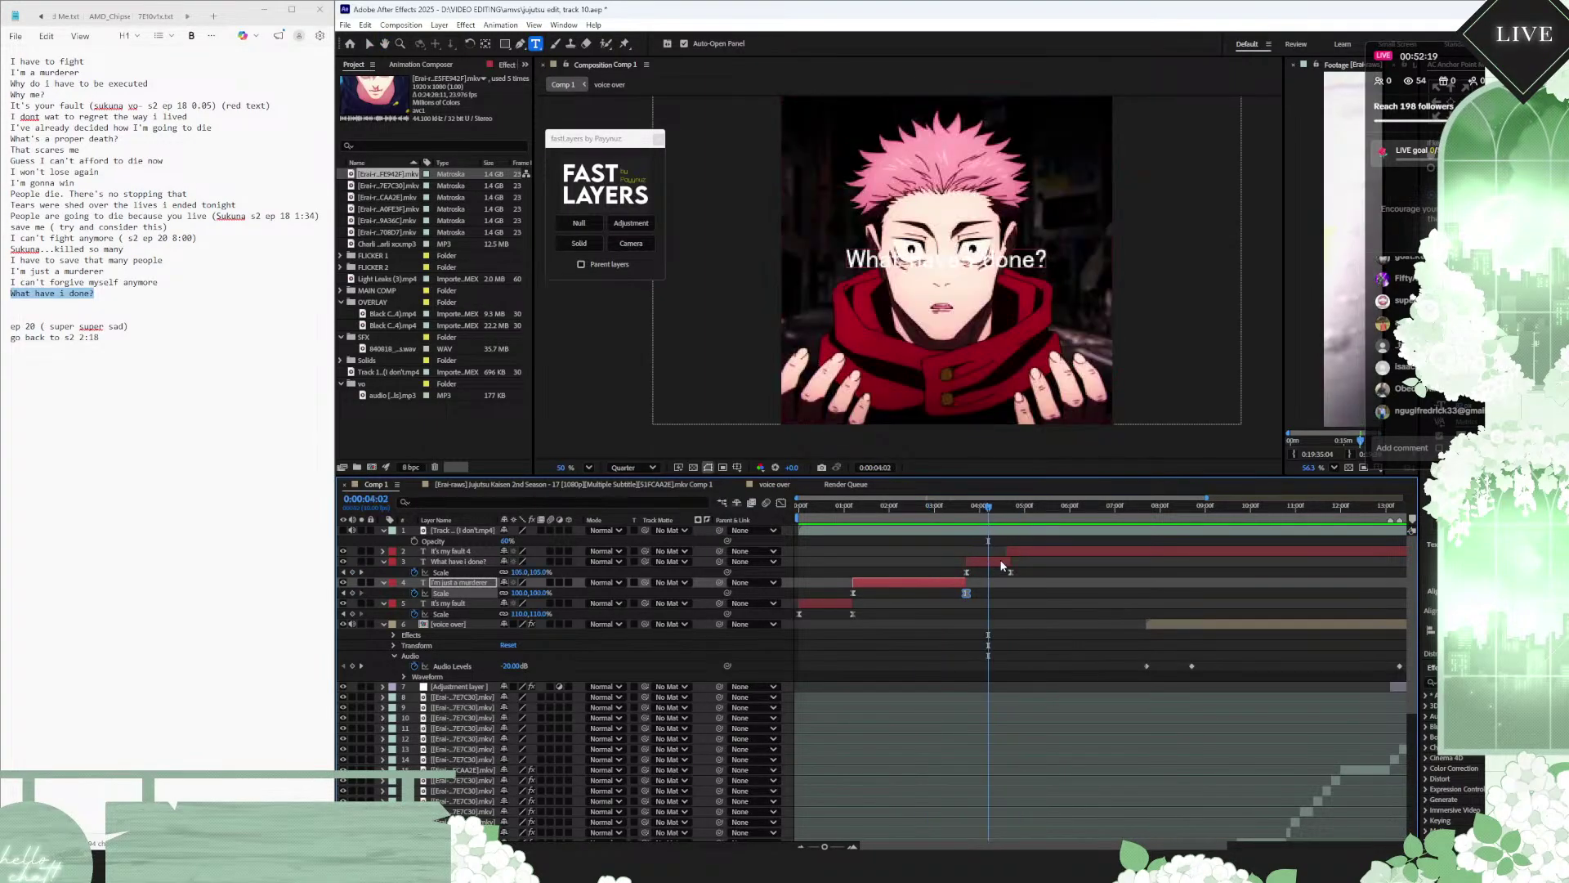
Step: Trim the end of the "What have i done?" layer to 0:00:04:05 and move its last Scale keyframe there
click(1001, 564)
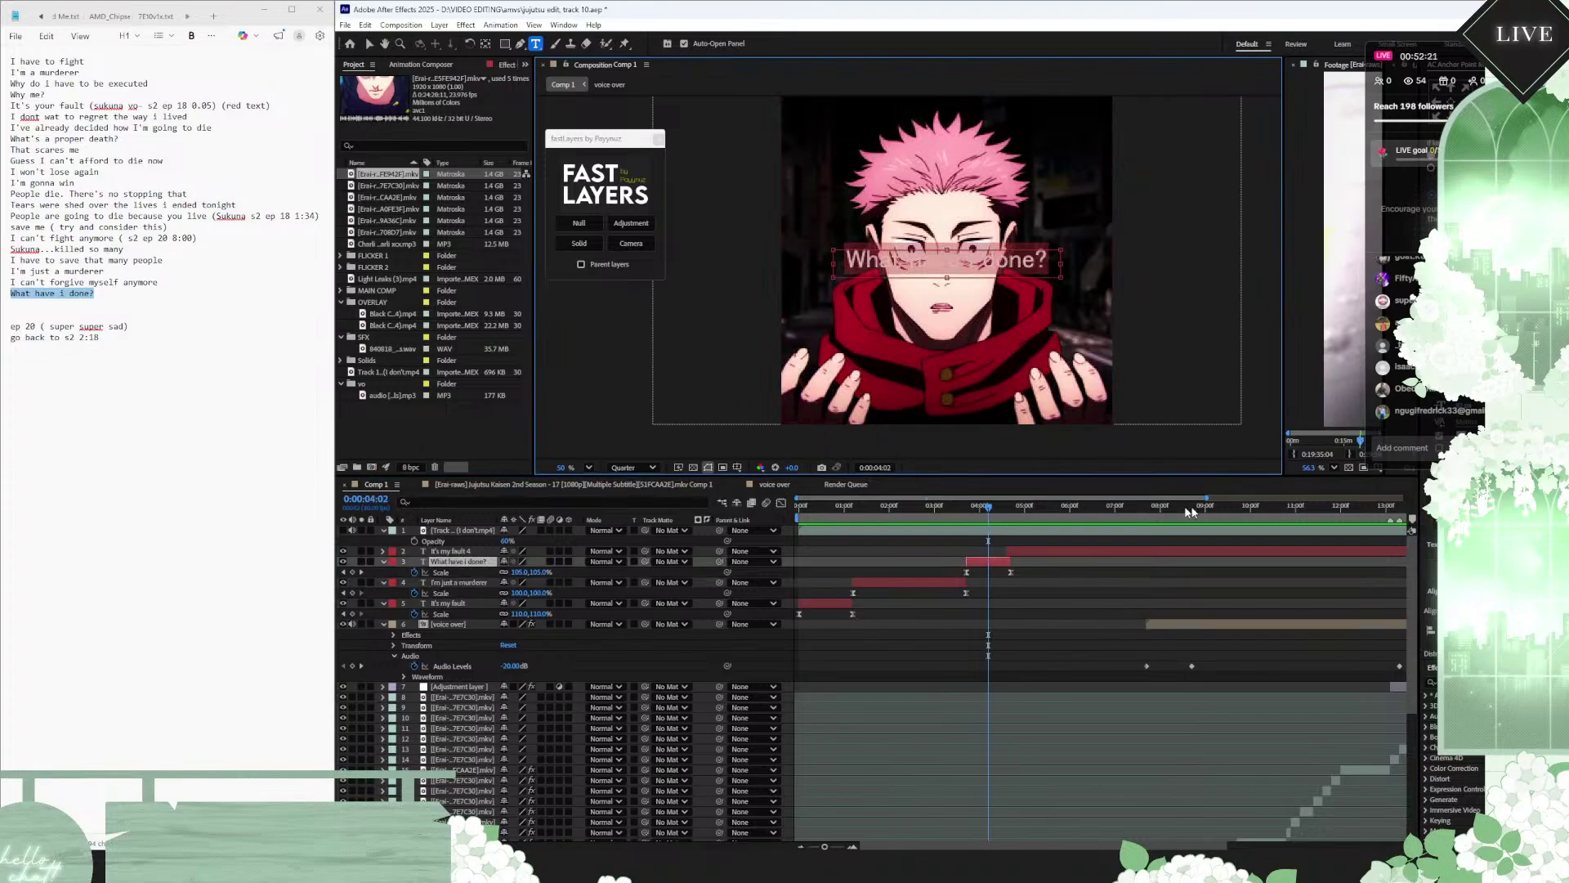
click(978, 505)
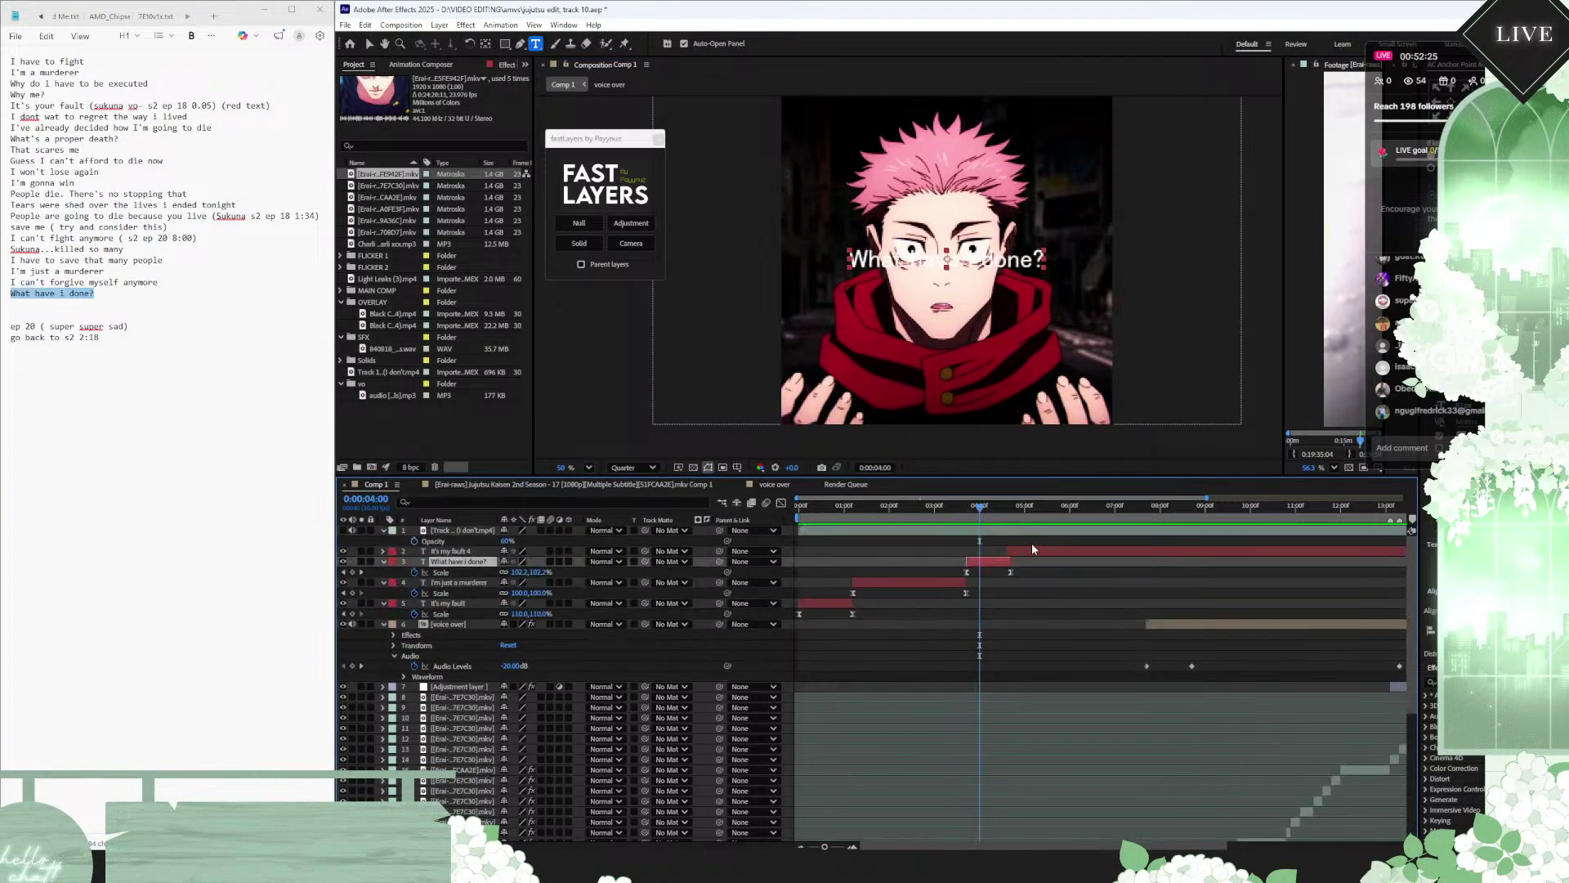
scroll(1027, 554, down, 5)
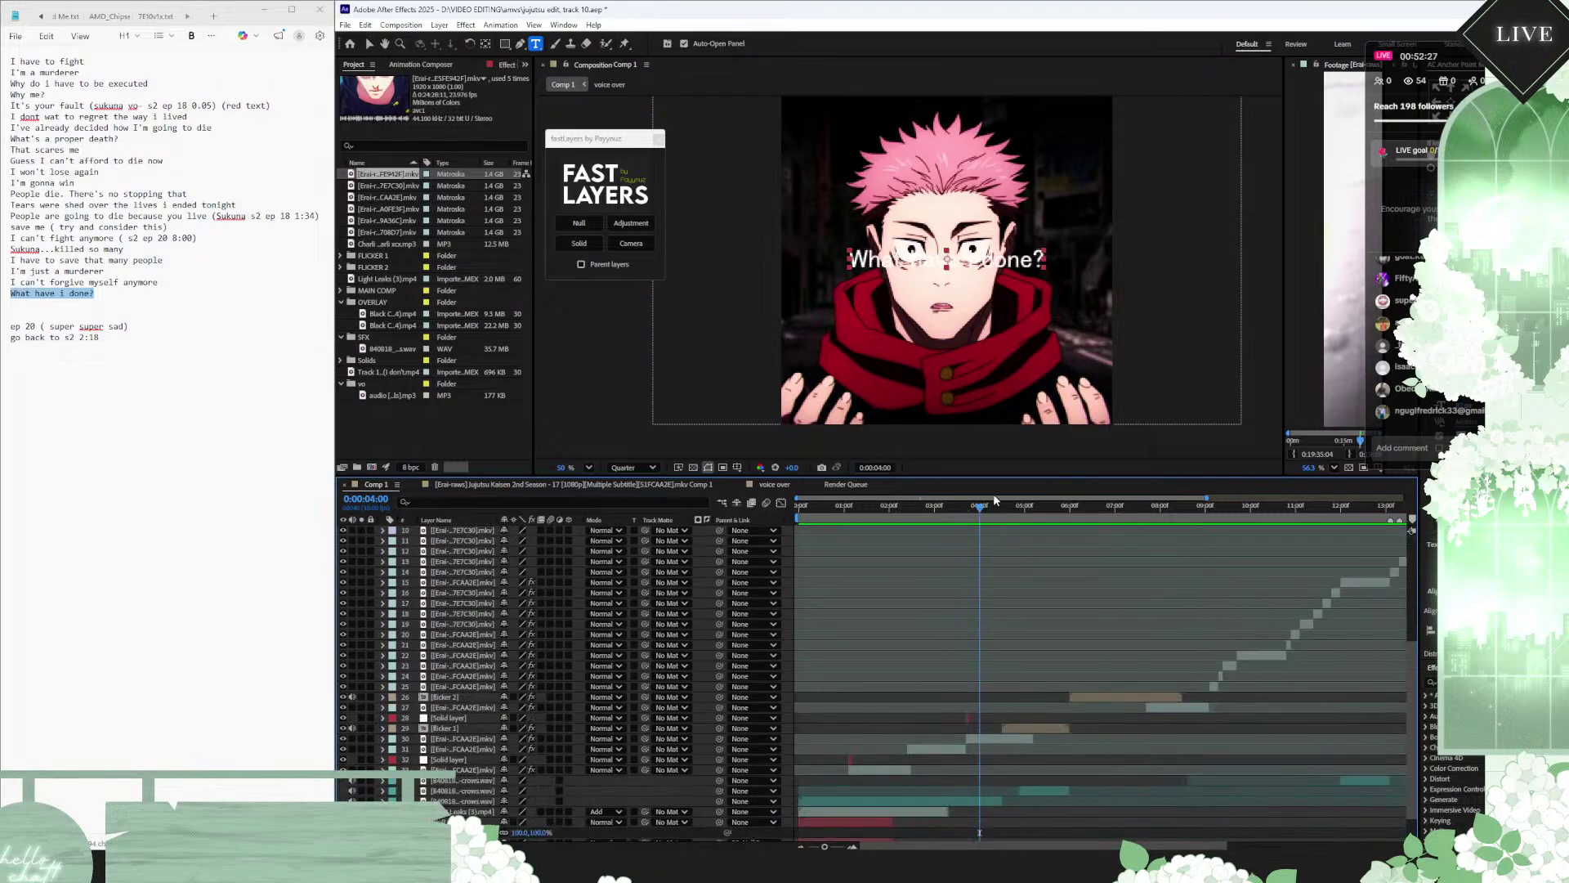
click(1002, 505)
scroll(1021, 582, up, 5)
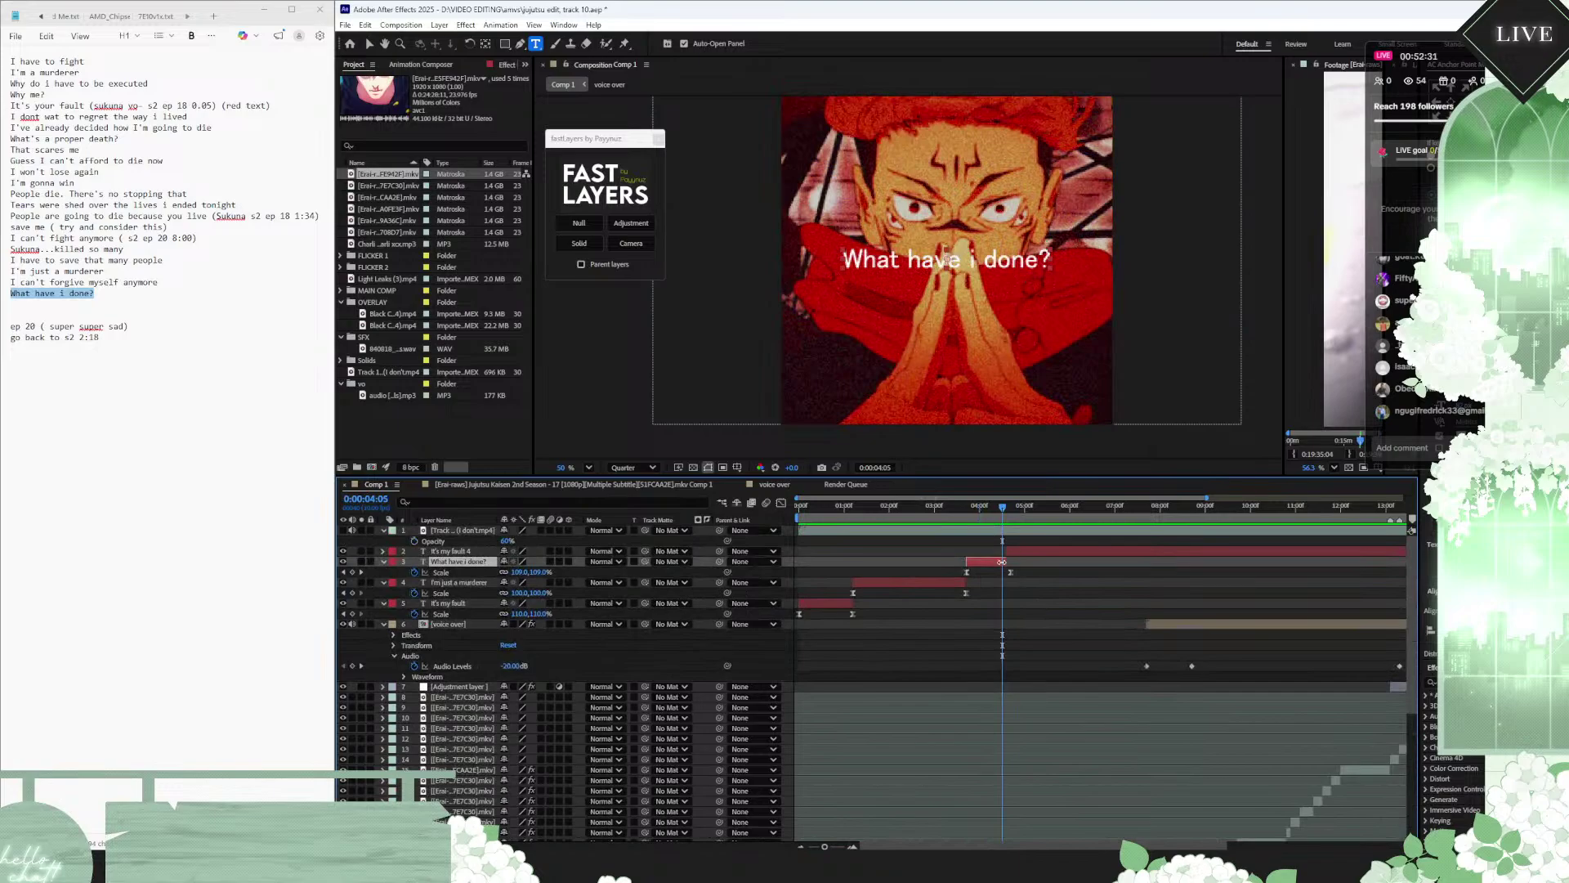
drag(1002, 561, 1002, 572)
click(1011, 572)
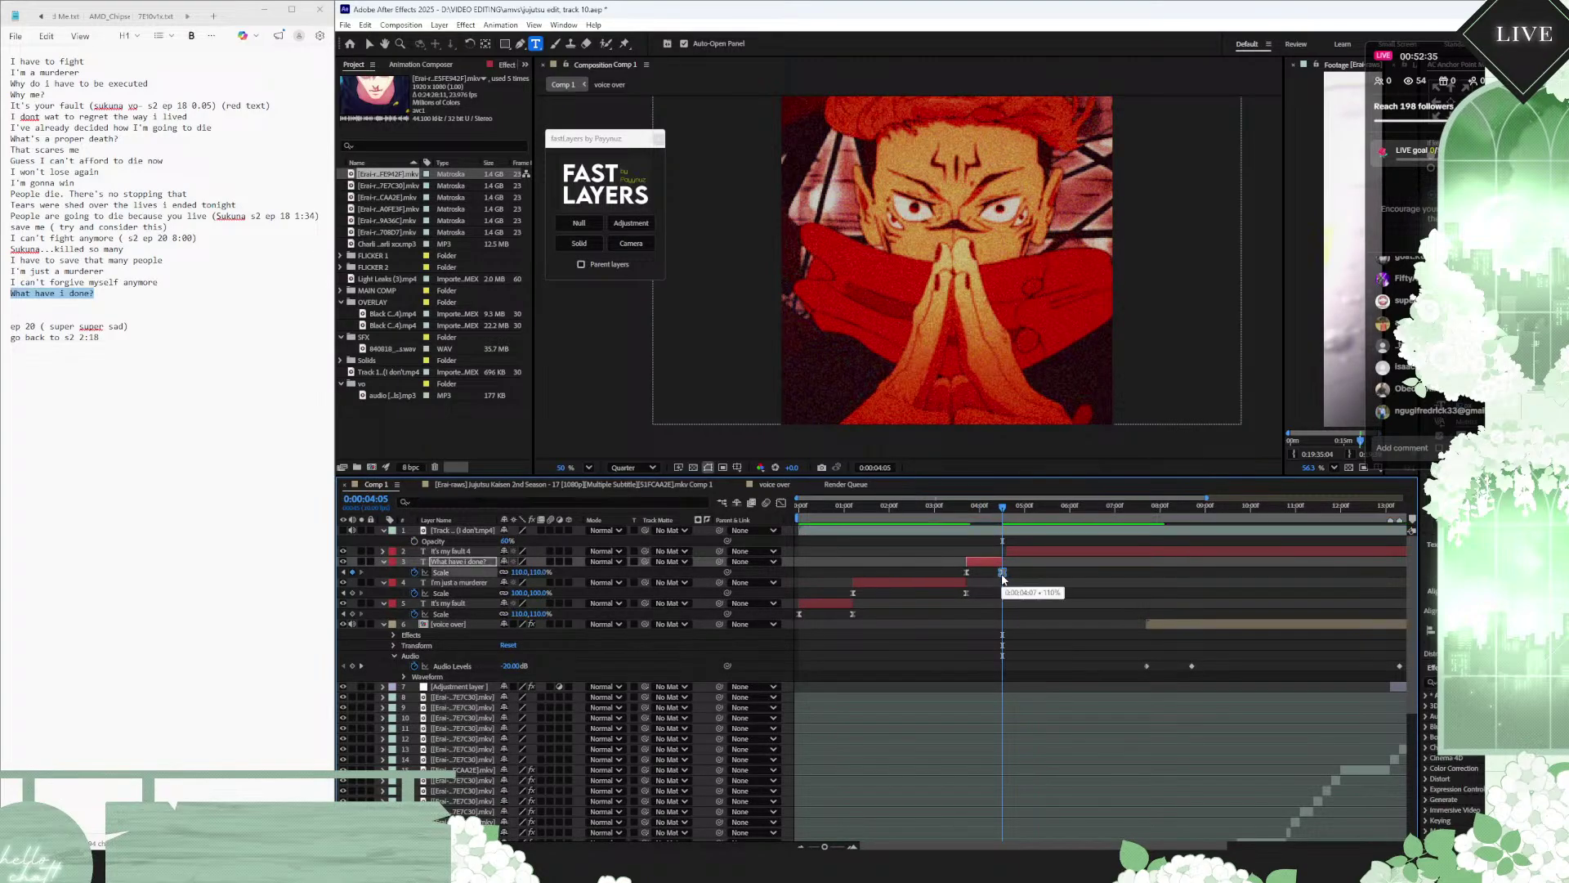
Step: Paste the "It's my fault 4" text layer from Comp 1 into the flicker 1 composition above its clips
click(1021, 554)
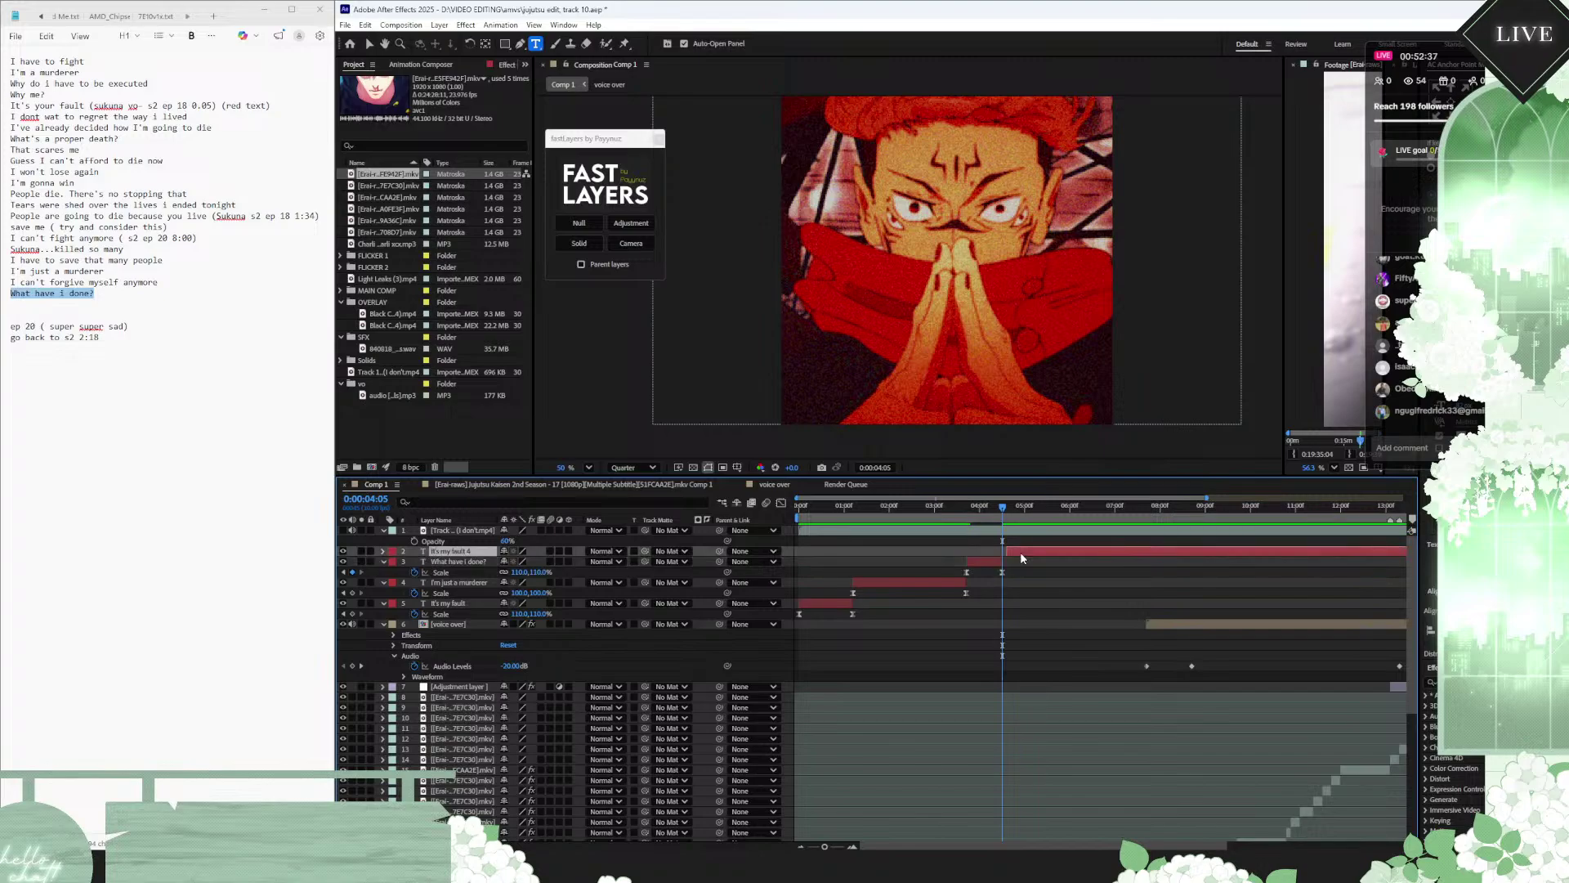
scroll(1026, 622, down, 6)
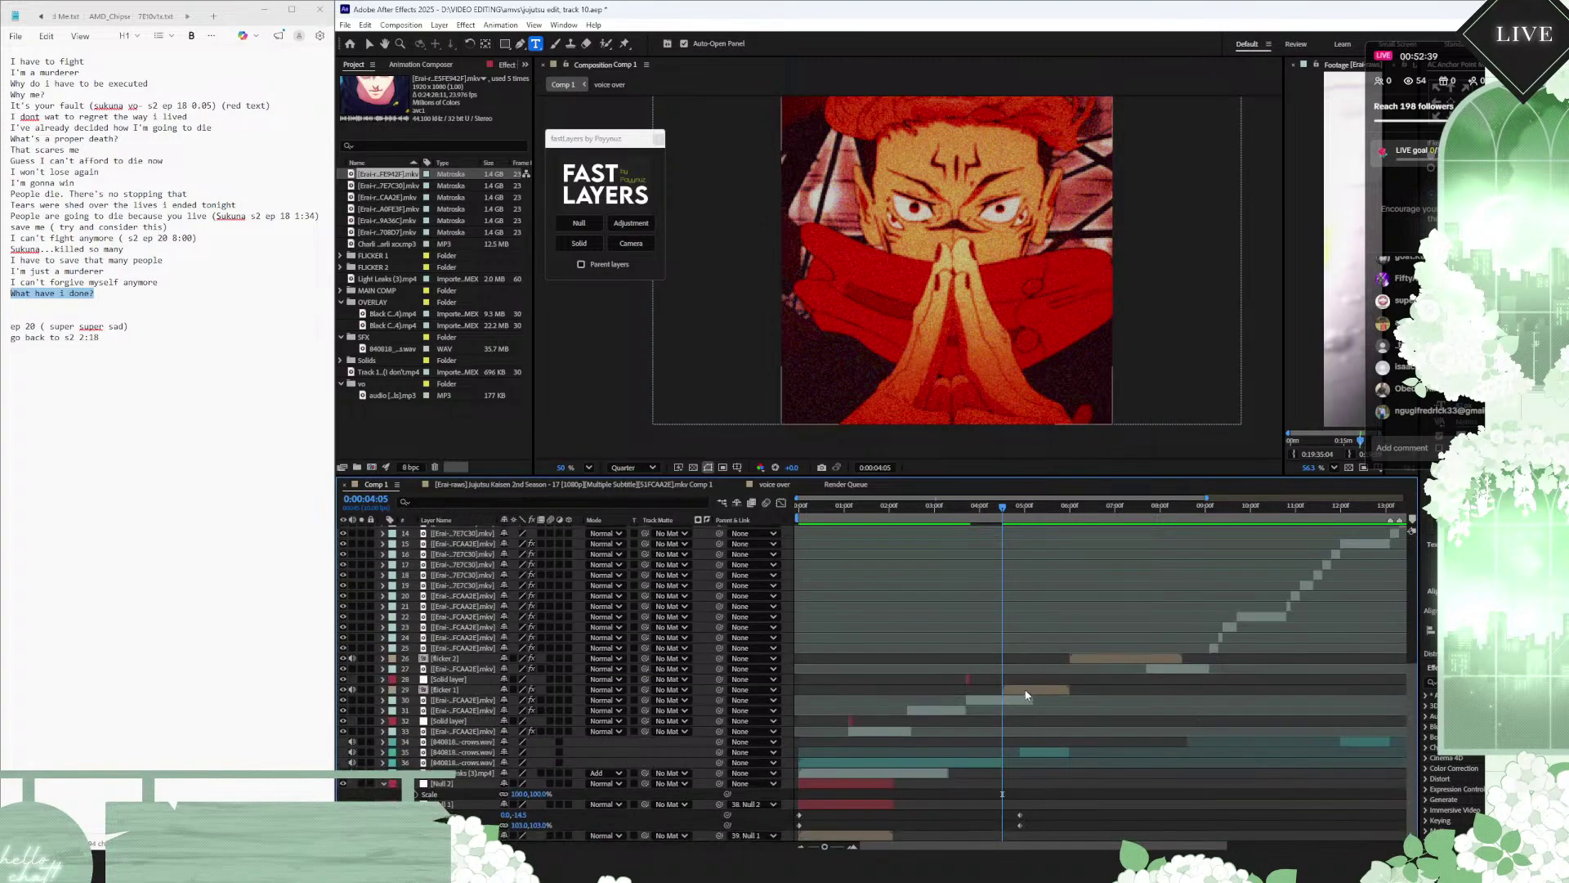
double_click(1026, 691)
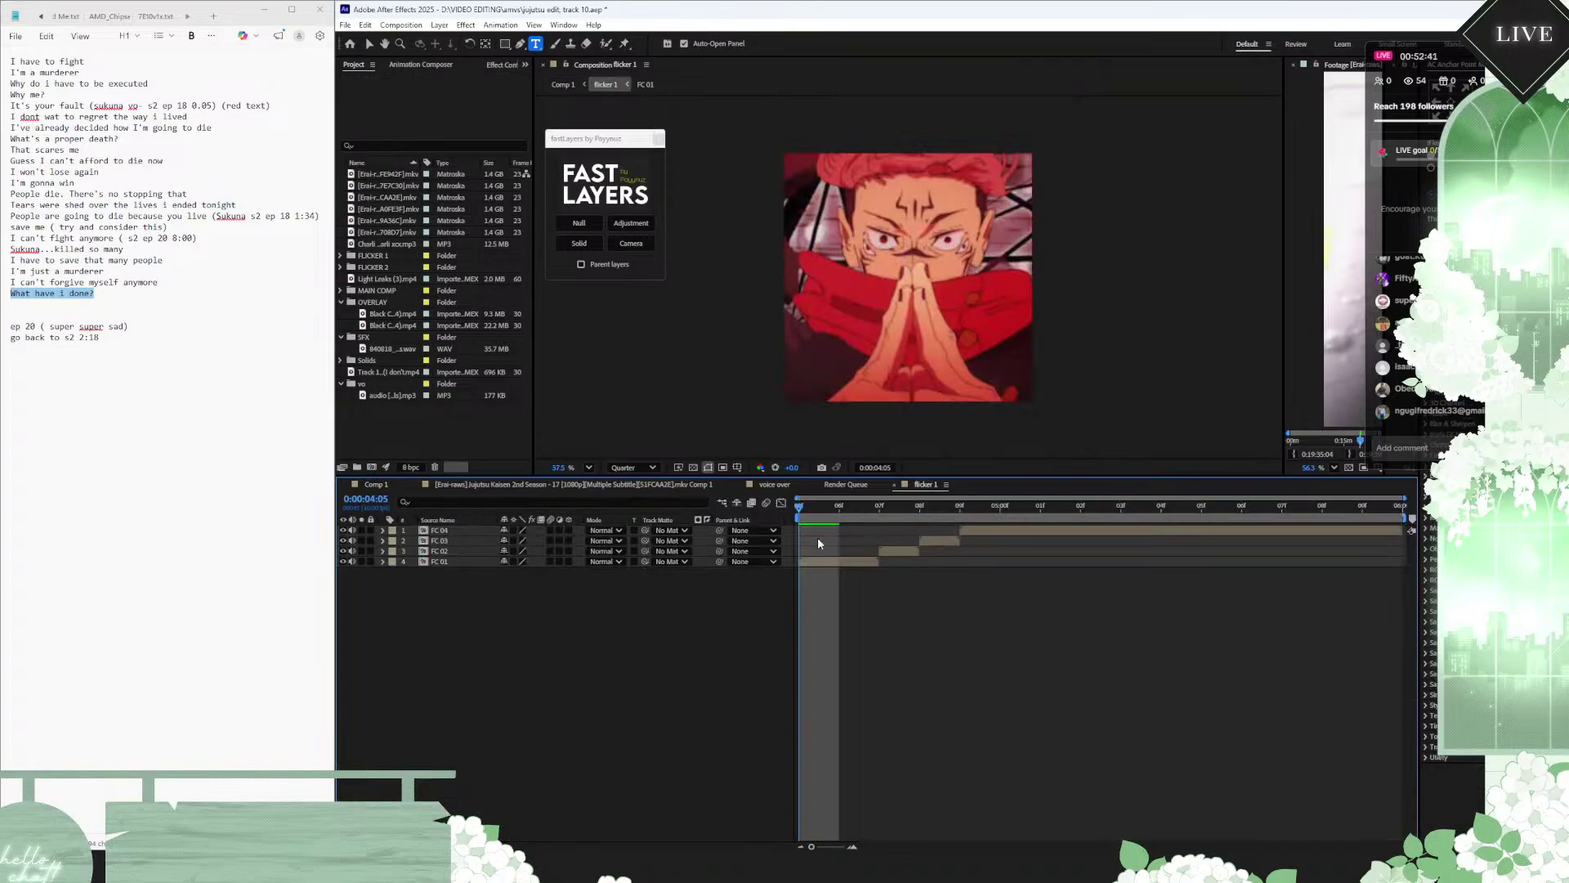
key(ctrl+v)
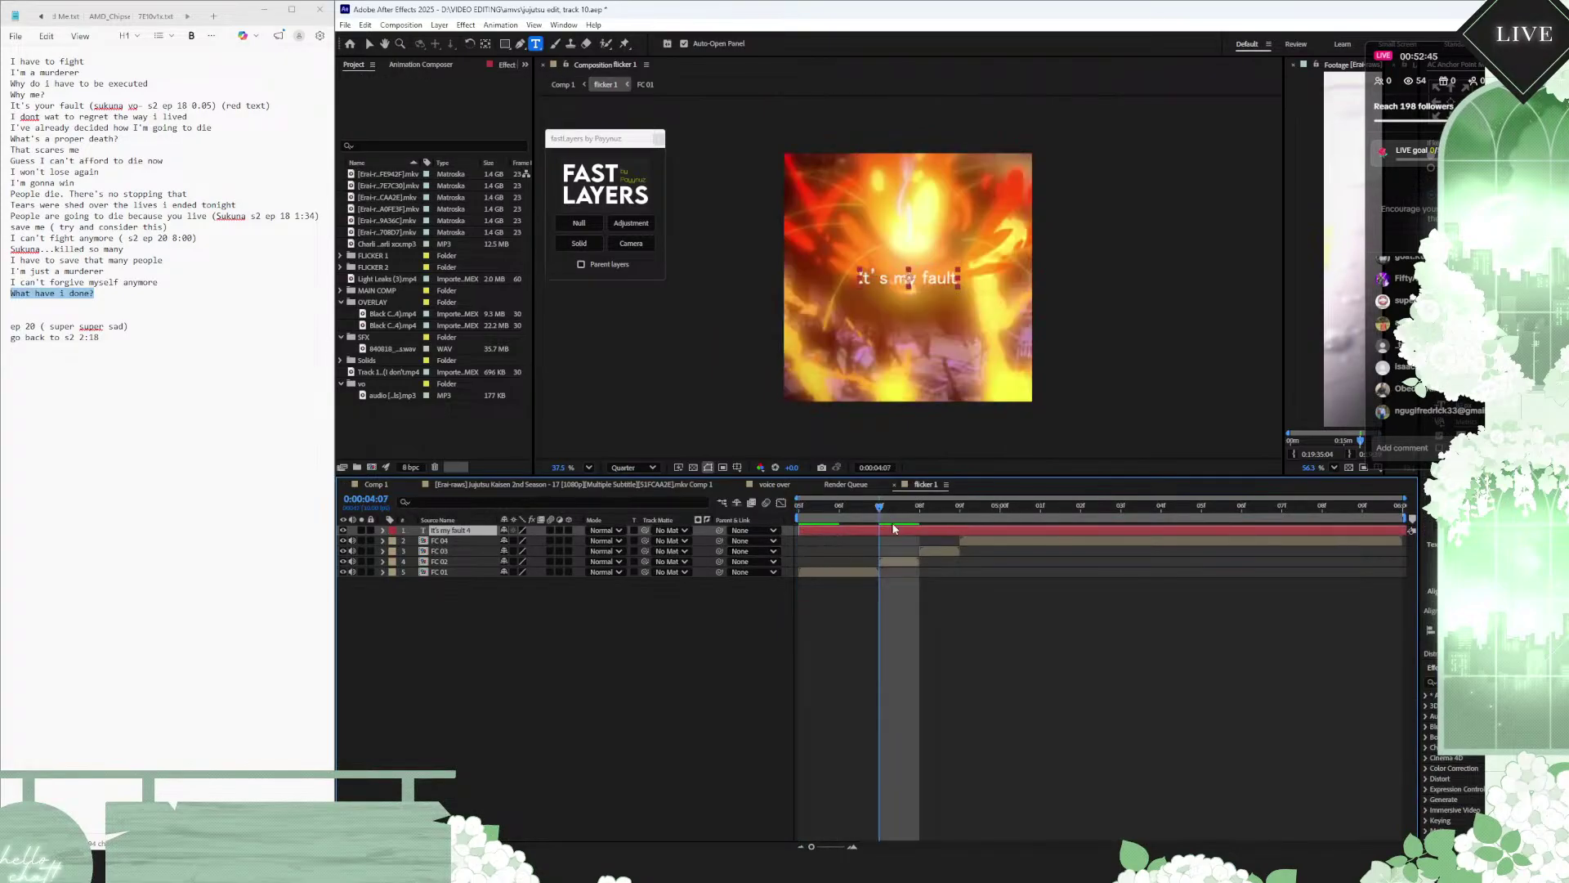
Step: Split the pasted "It's my fault" text layer at 0:00:04:07, 0:00:04:08 and 0:00:04:09 to match the flicker clips' cuts
key(ctrl+shift+d)
click(914, 512)
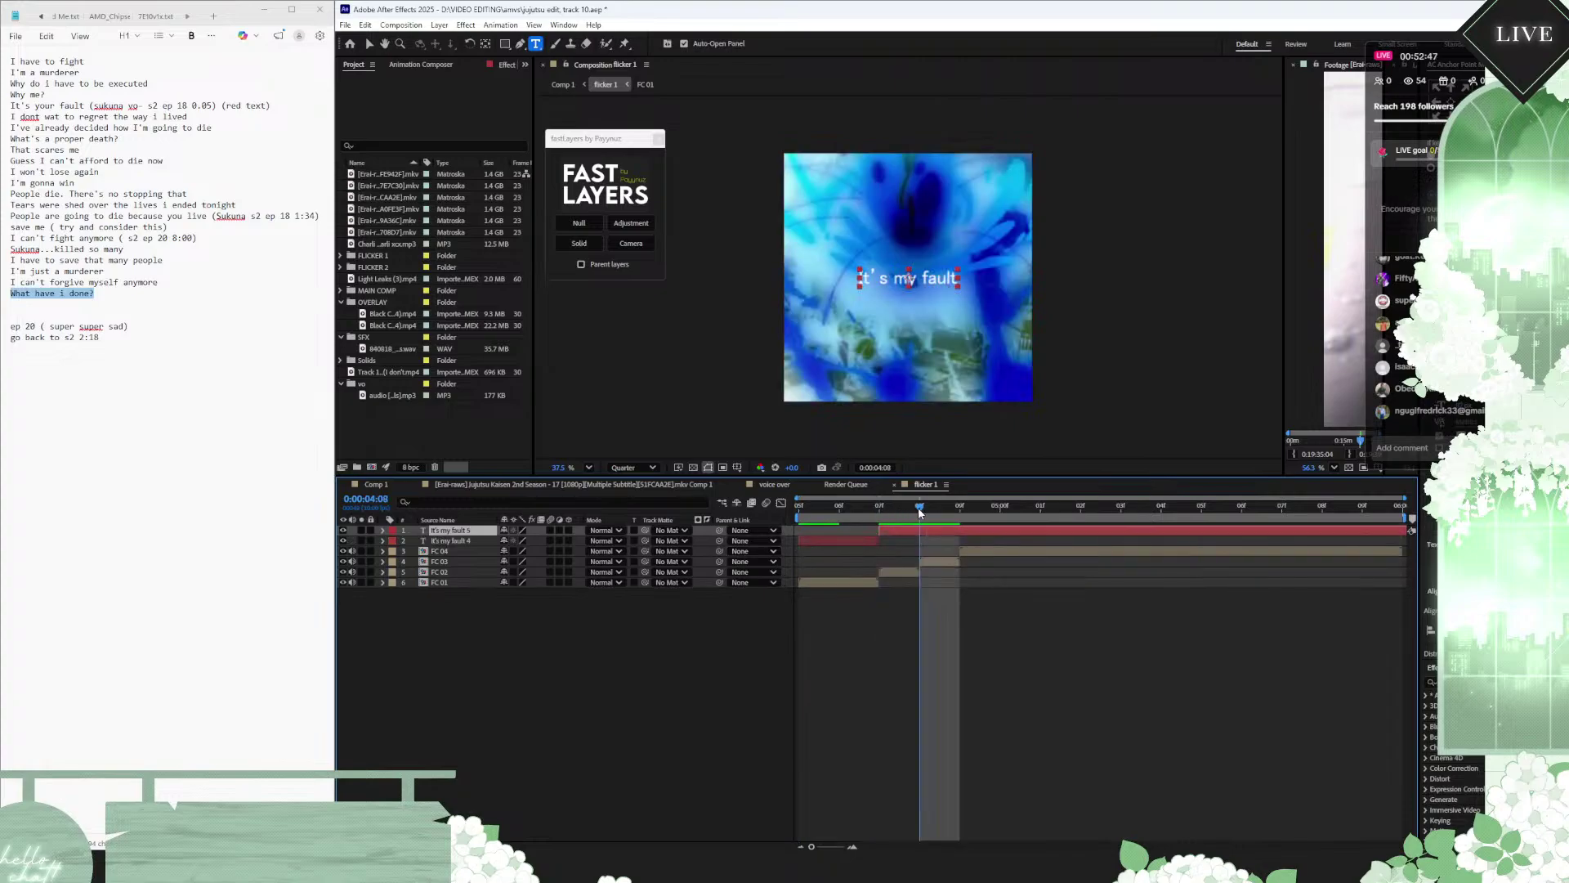
key(ctrl+shift+d)
click(948, 512)
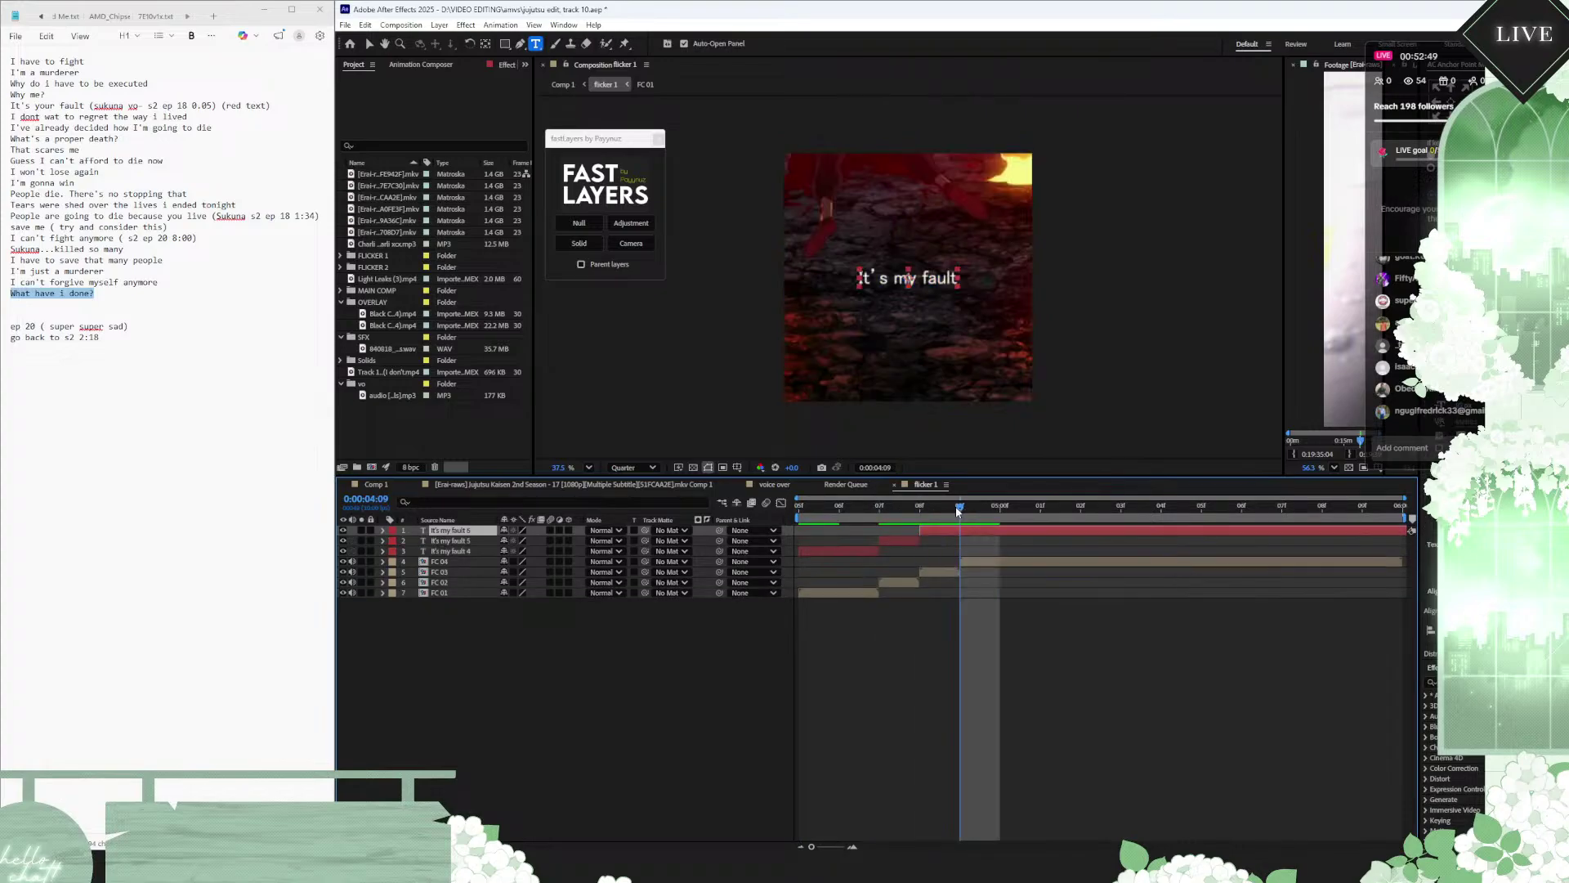
key(ctrl+shift+d)
Step: Play back the flicker 1 composition with its text, and review the opening text in Comp 1 up to 0:00:01:04
key(space)
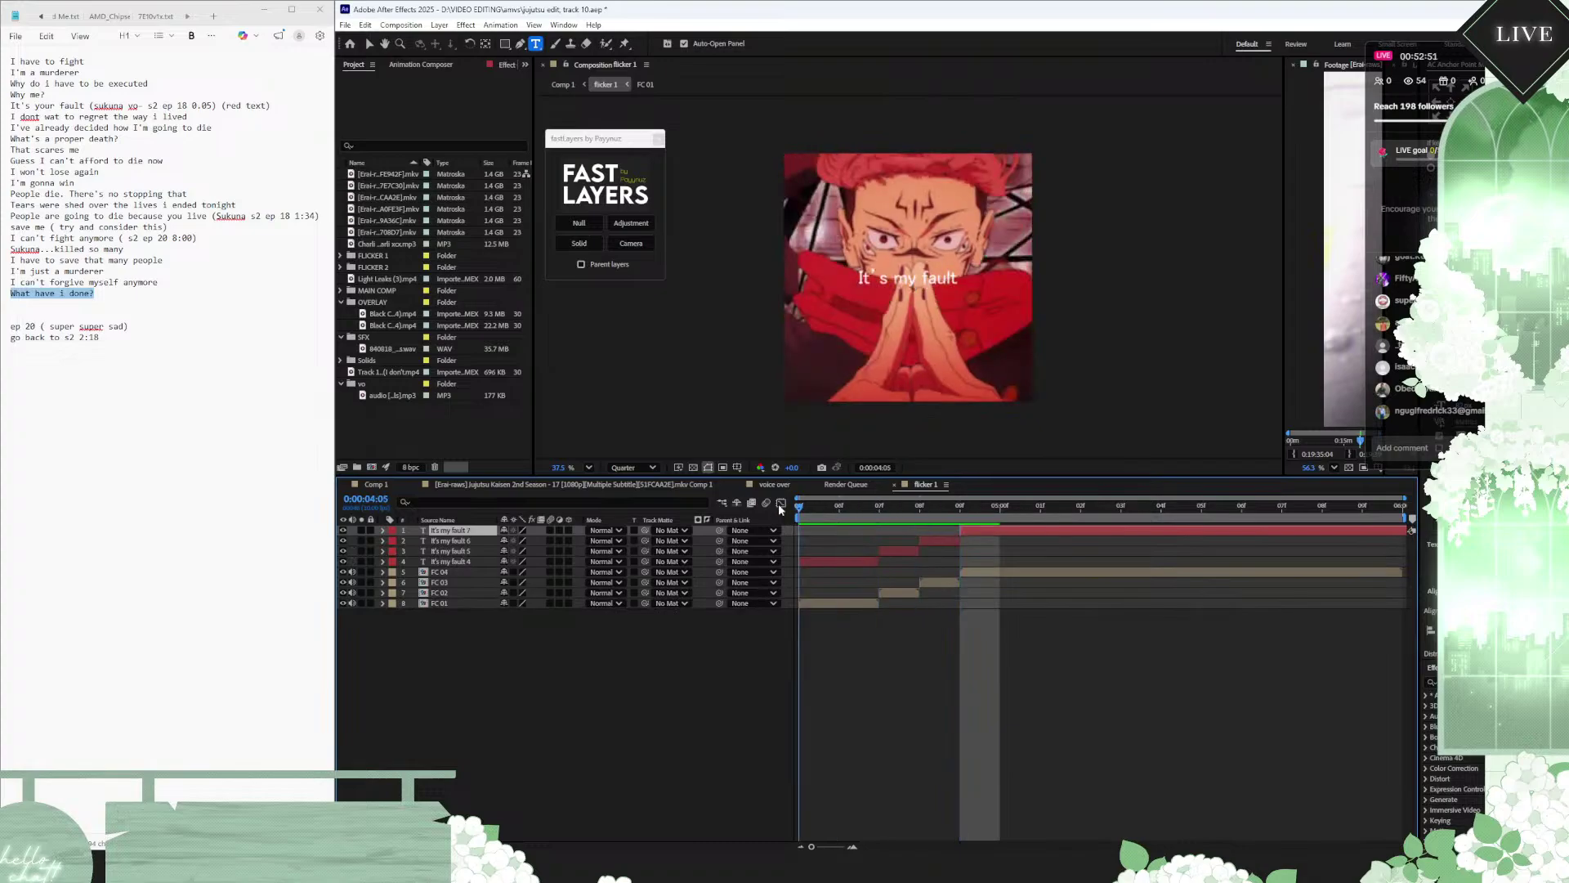
key(space)
key(space)
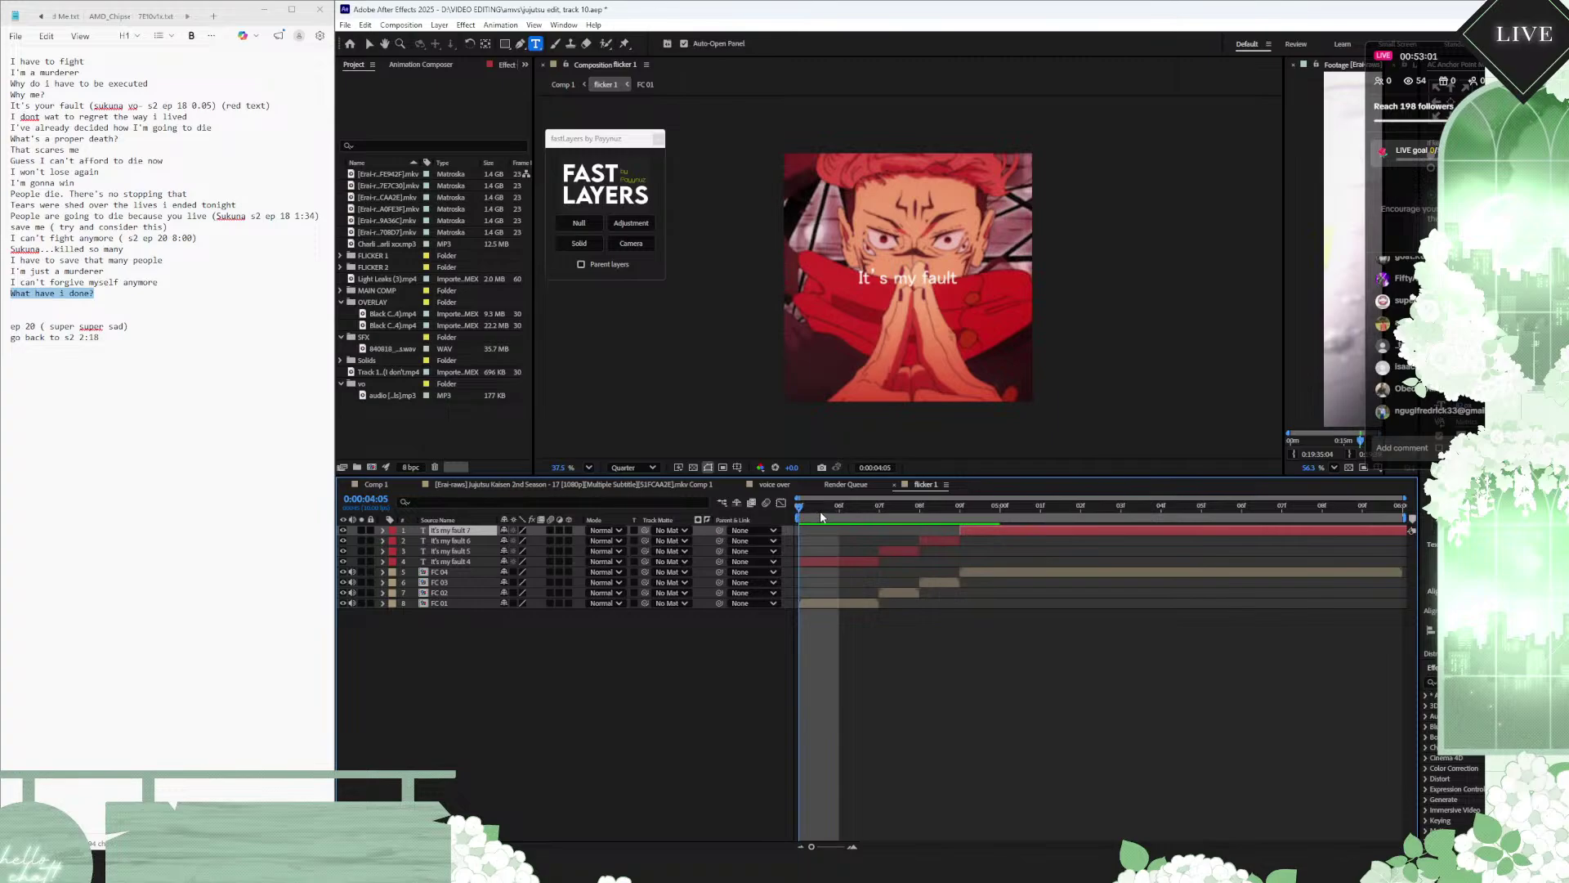
click(368, 484)
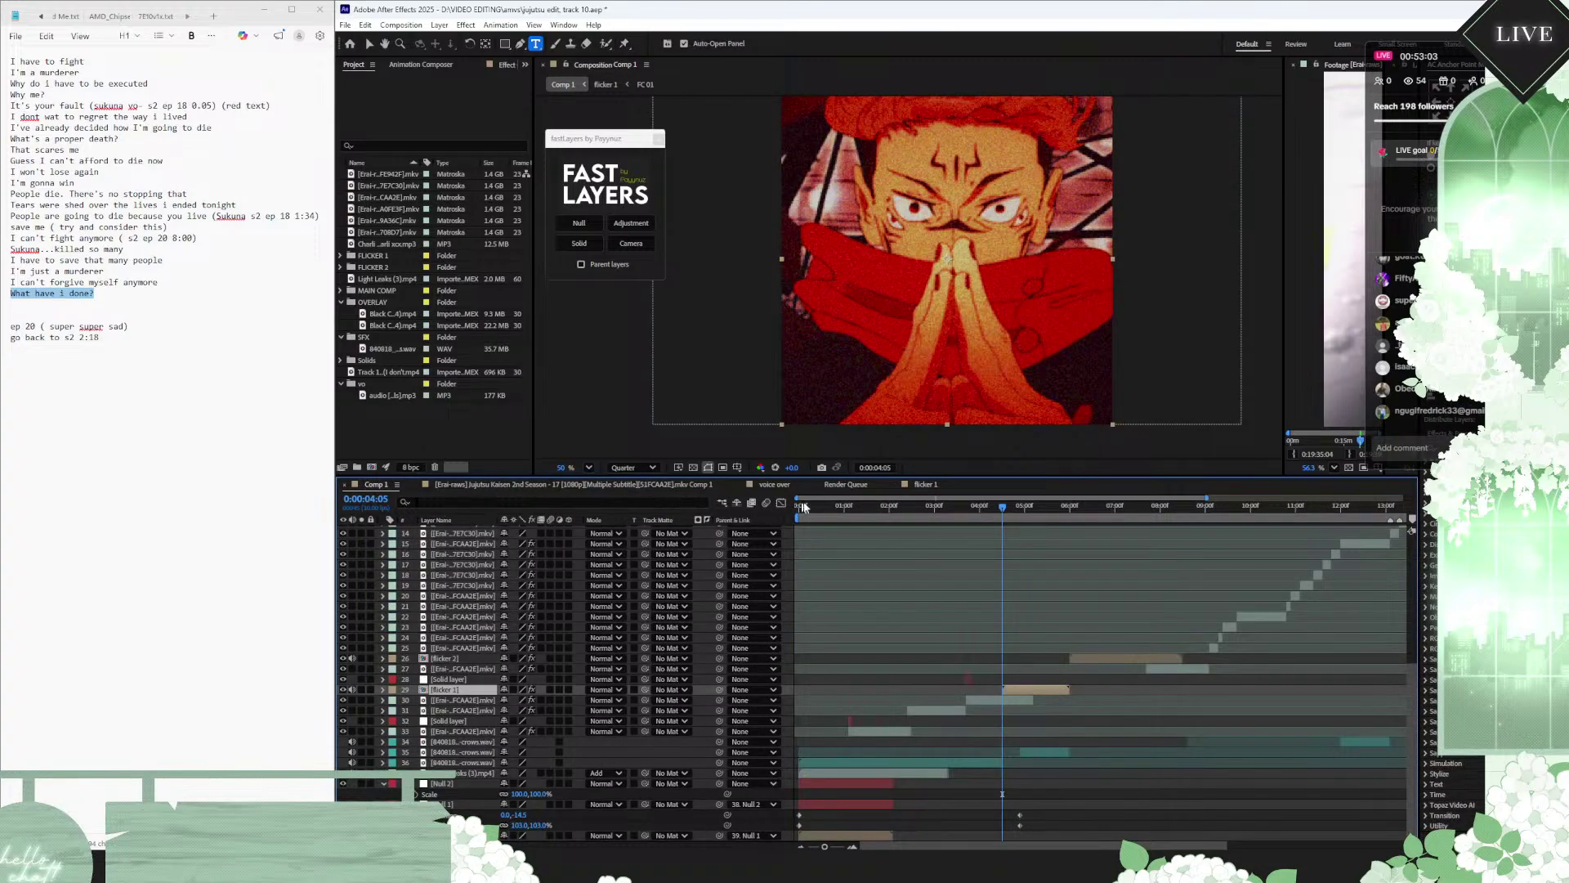
drag(804, 507, 865, 508)
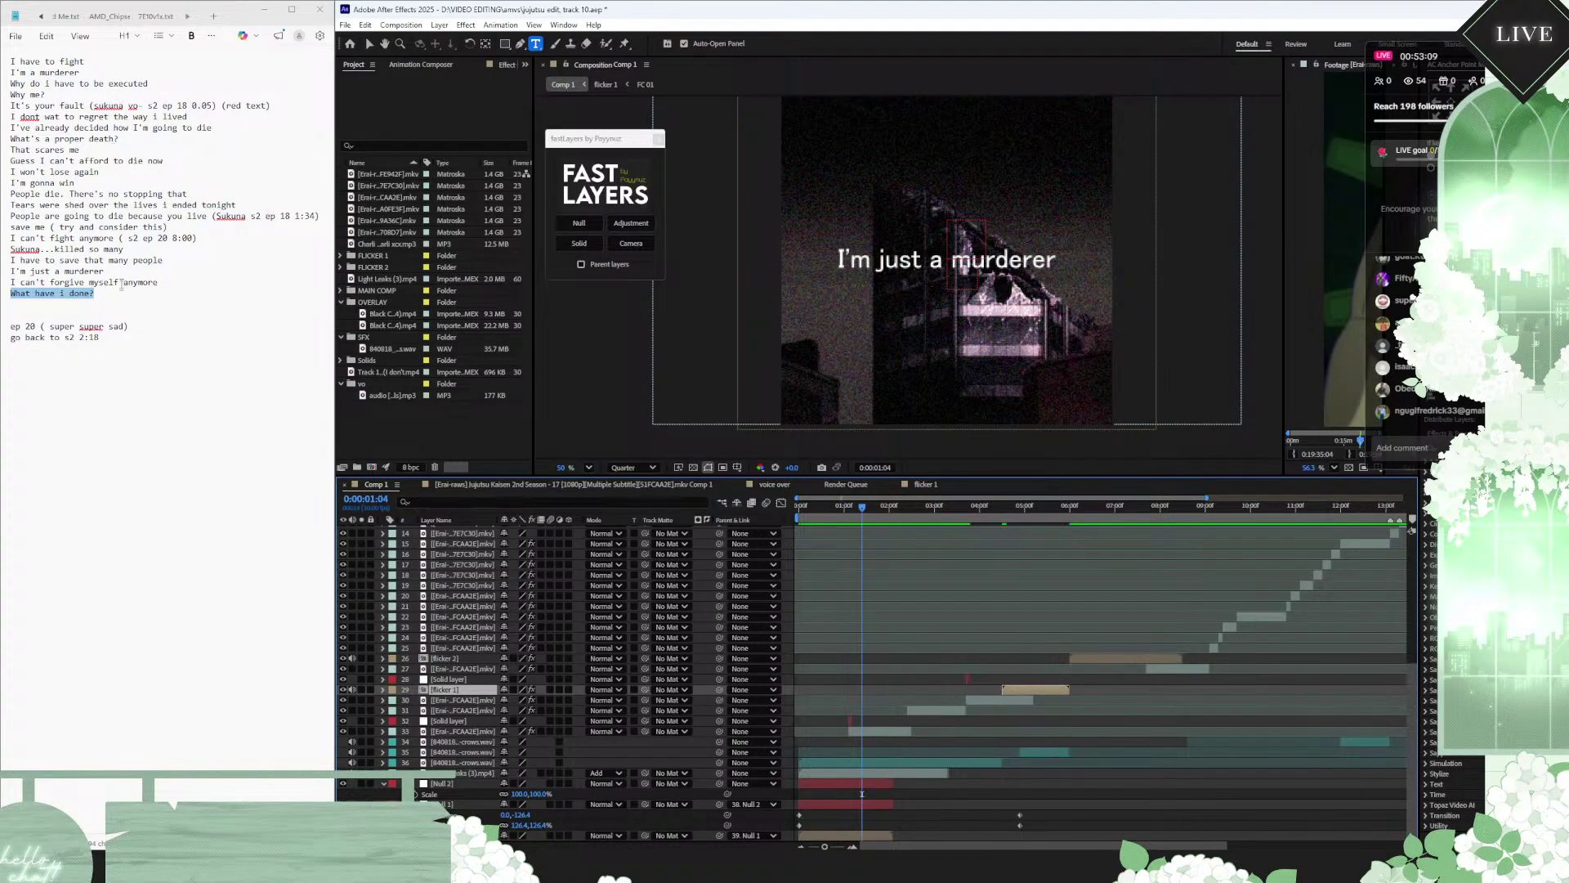
Step: Add the heading "already used text" on a separate line below the quotes in Notepad
click(120, 306)
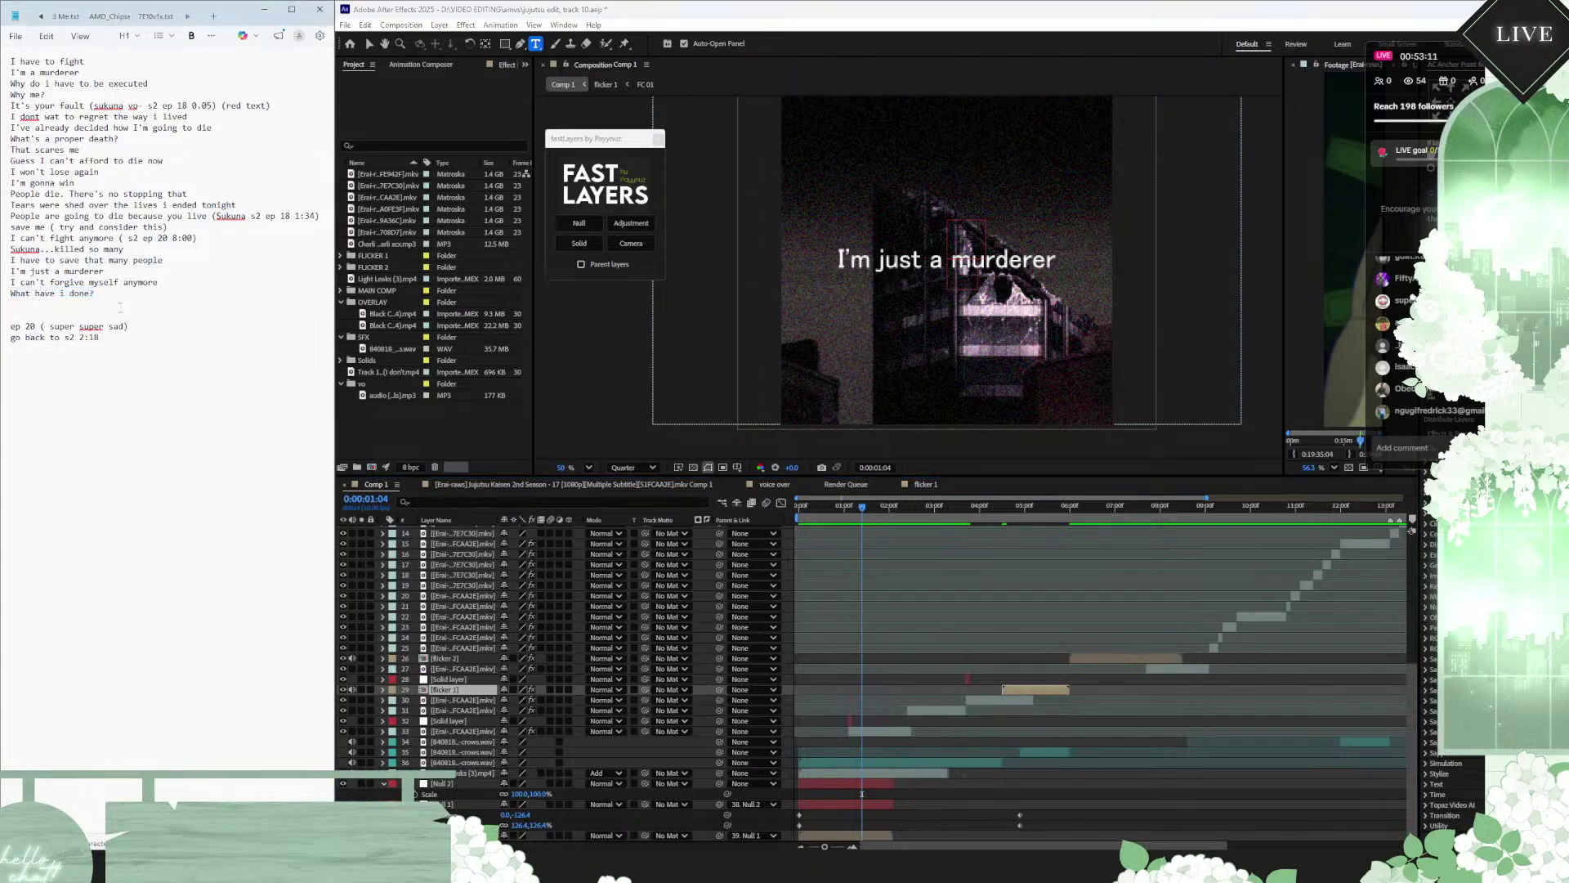
key(Return)
key(Return)
key(Return)
key(Return)
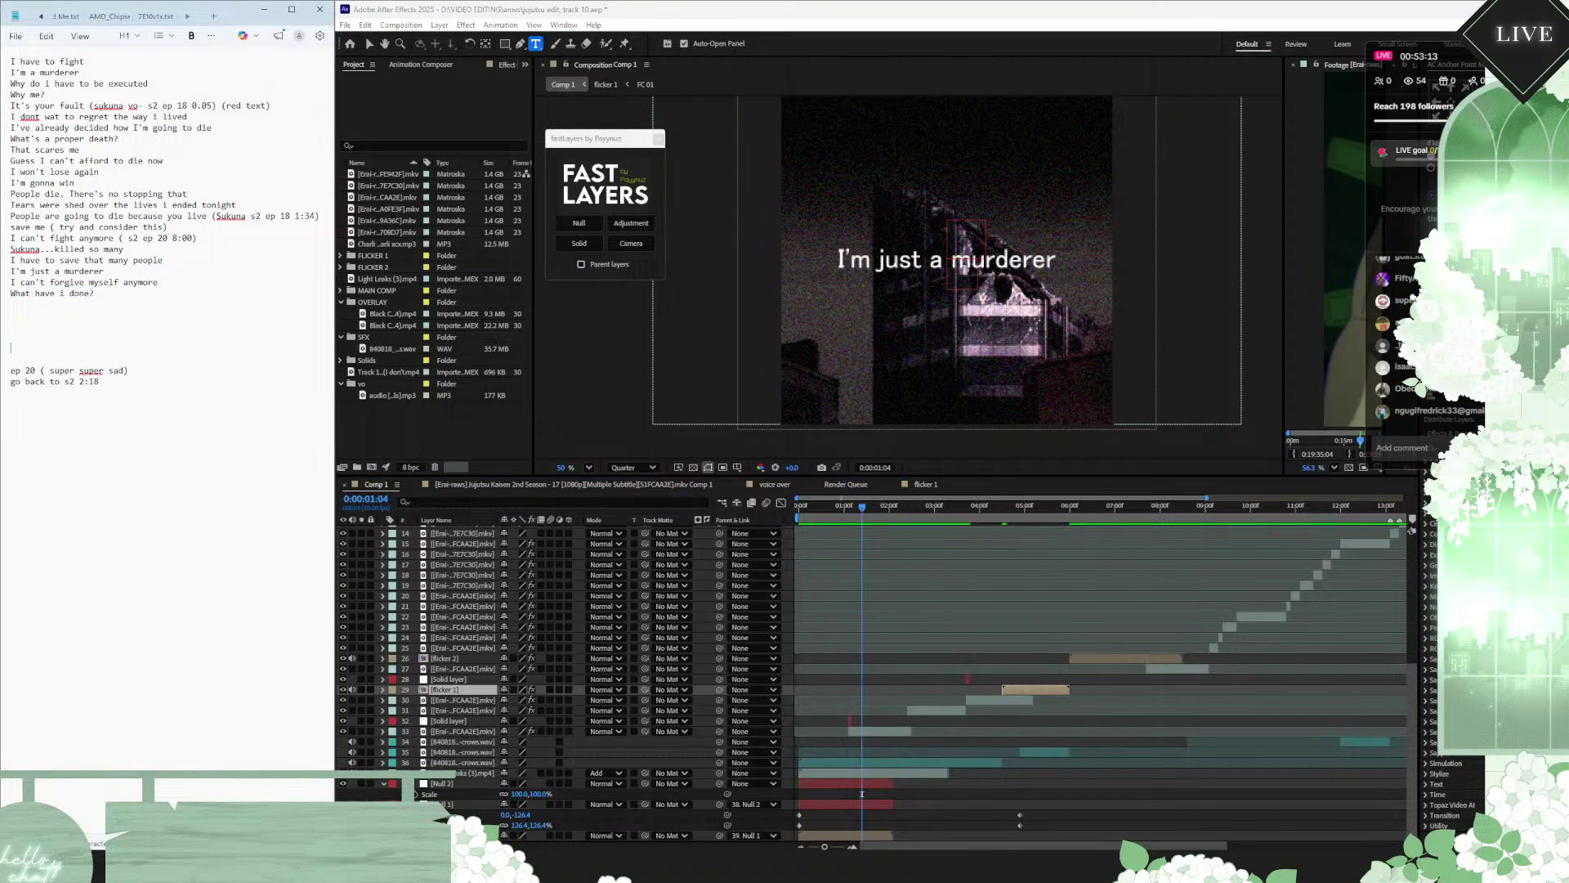
text(already used text)
key(Return)
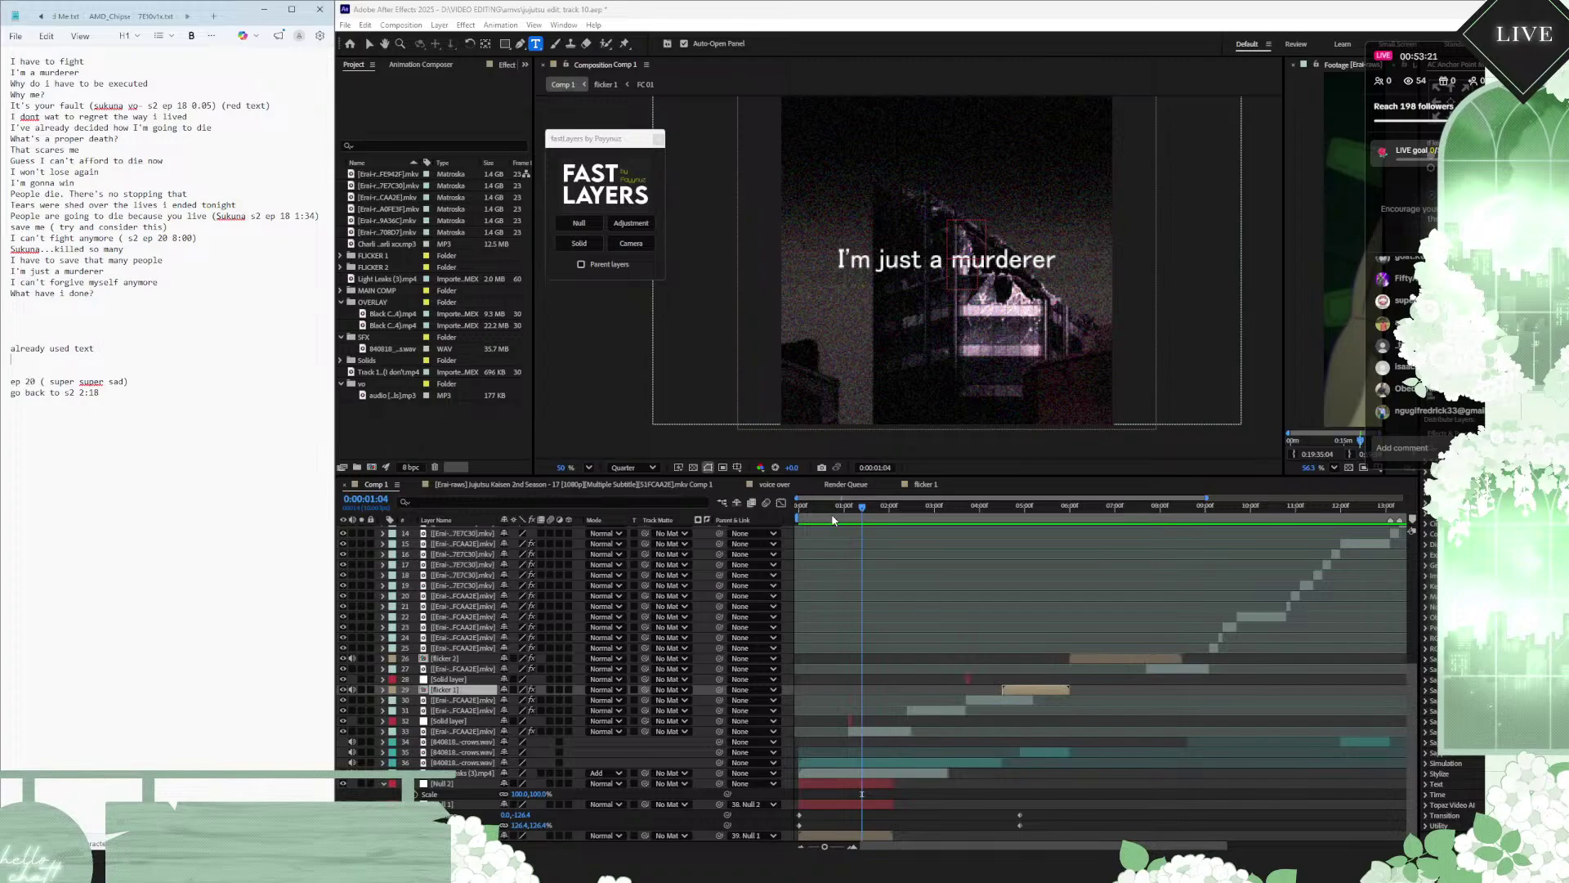
Step: Check the first text at the start of Comp 1 and remove the "already used text" heading from the notes
scroll(833, 520, up, 2)
click(804, 514)
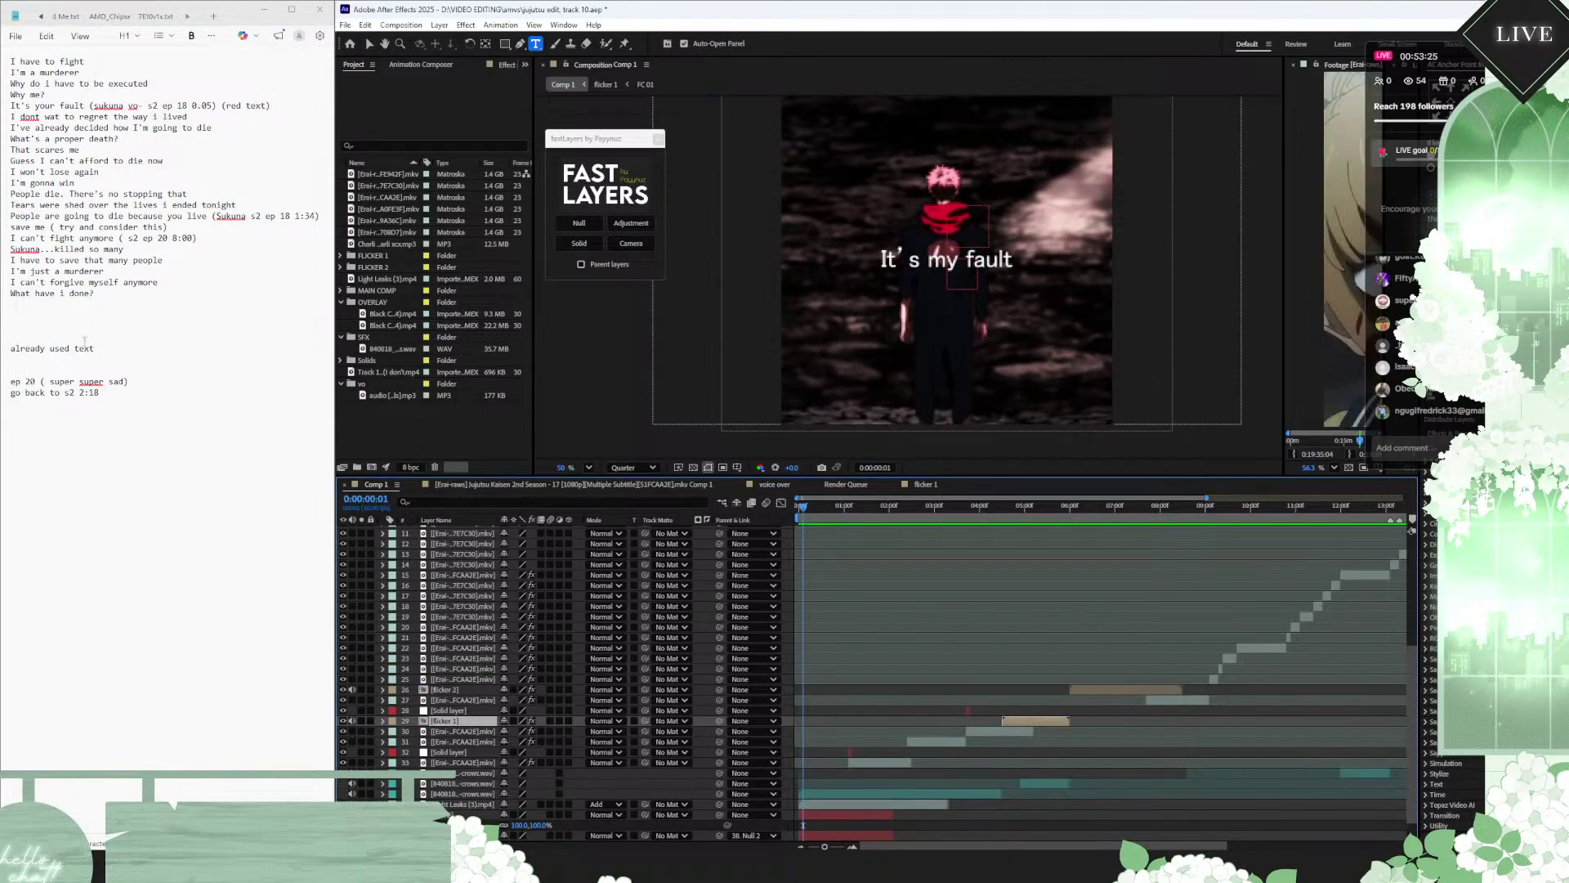
click(17, 370)
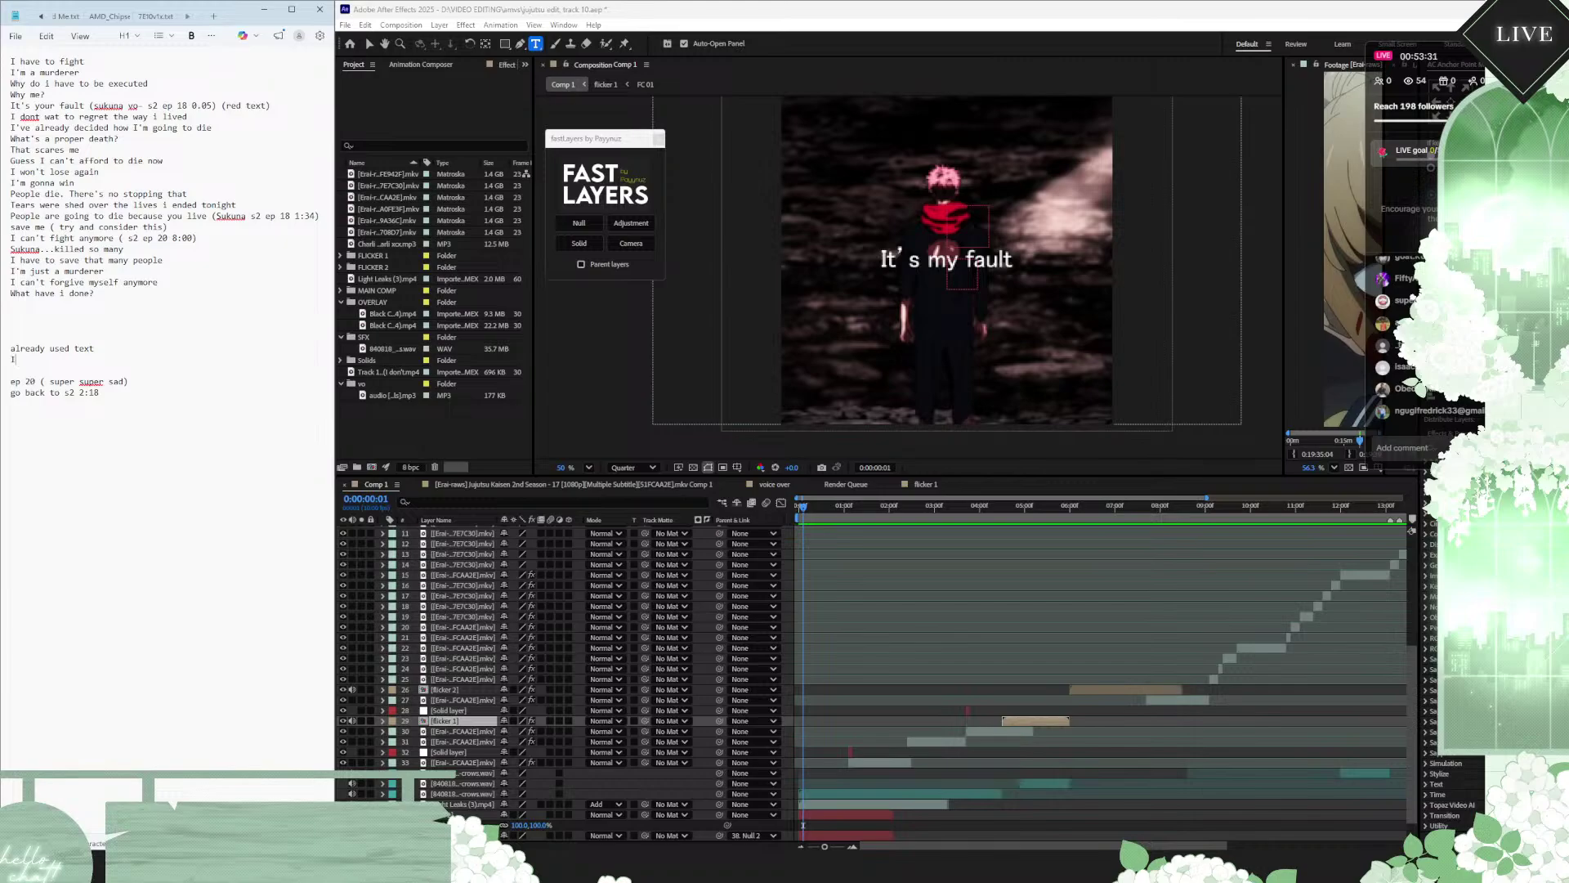
key(BackSpace)
drag(117, 344, 10, 347)
key(BackSpace)
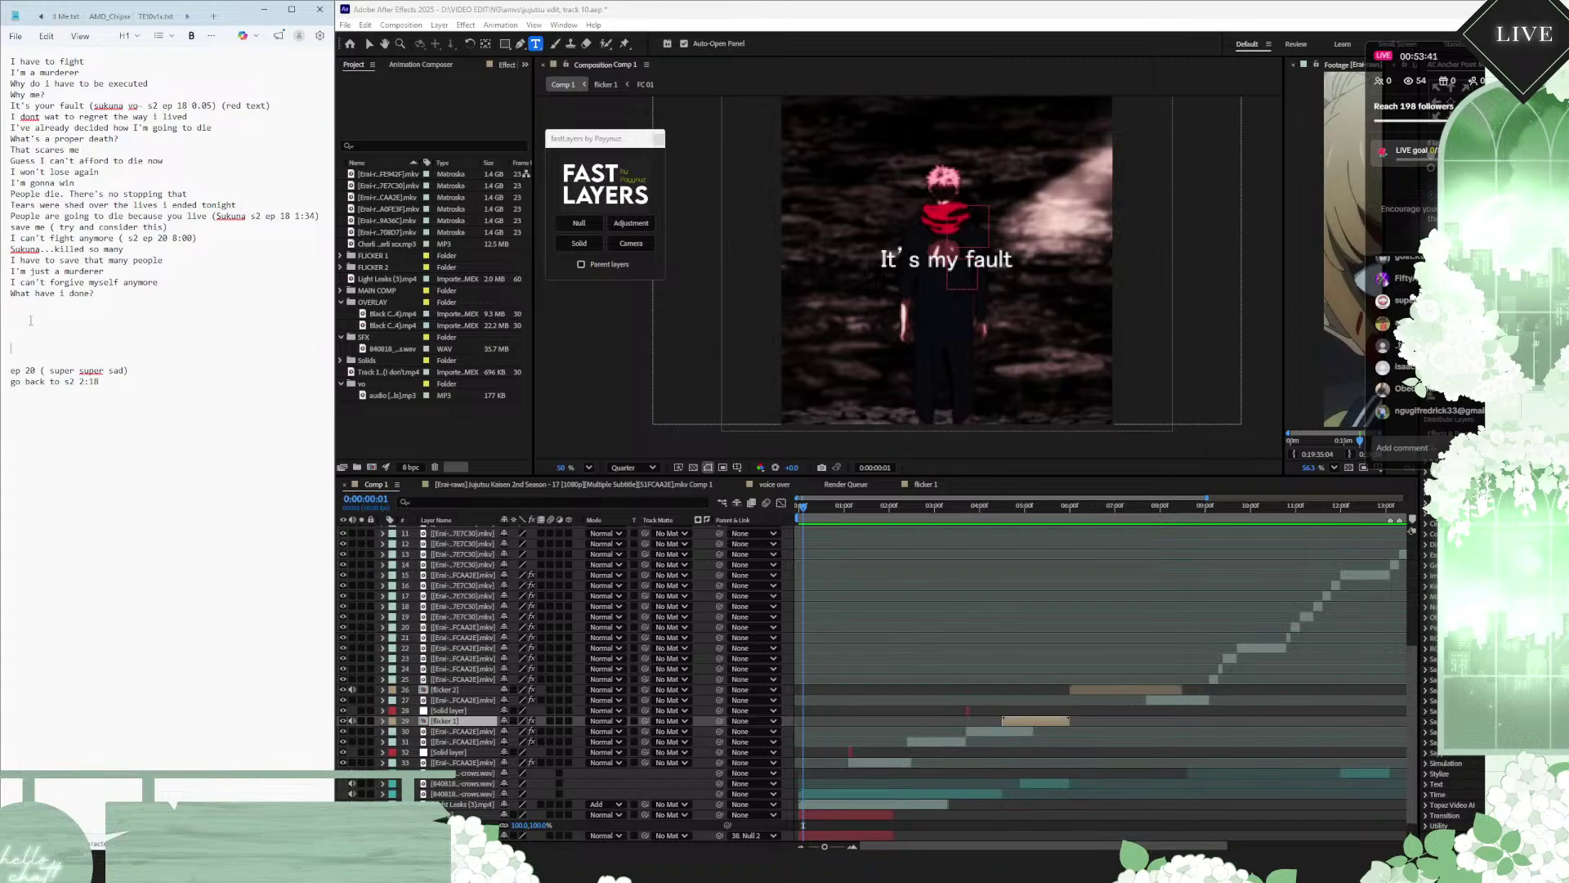
Step: Add the line "I'ts my fault" directly under "What have i done?" in the notes, without blank lines between them
text(ts my fault)
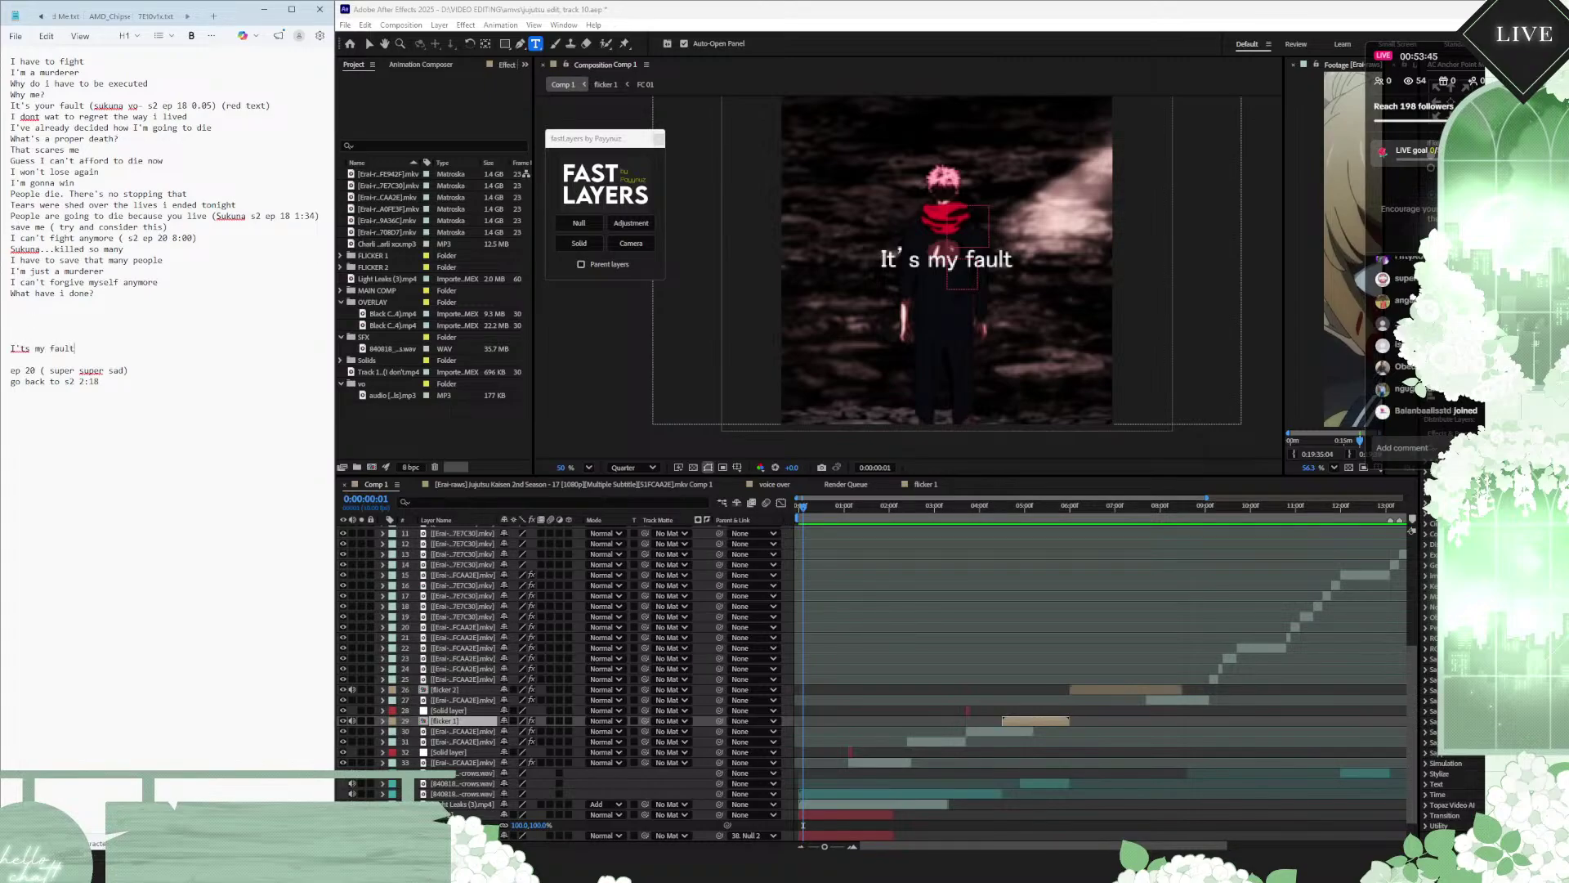
key(Home)
key(BackSpace)
key(BackSpace)
key(BackSpace)
key(BackSpace)
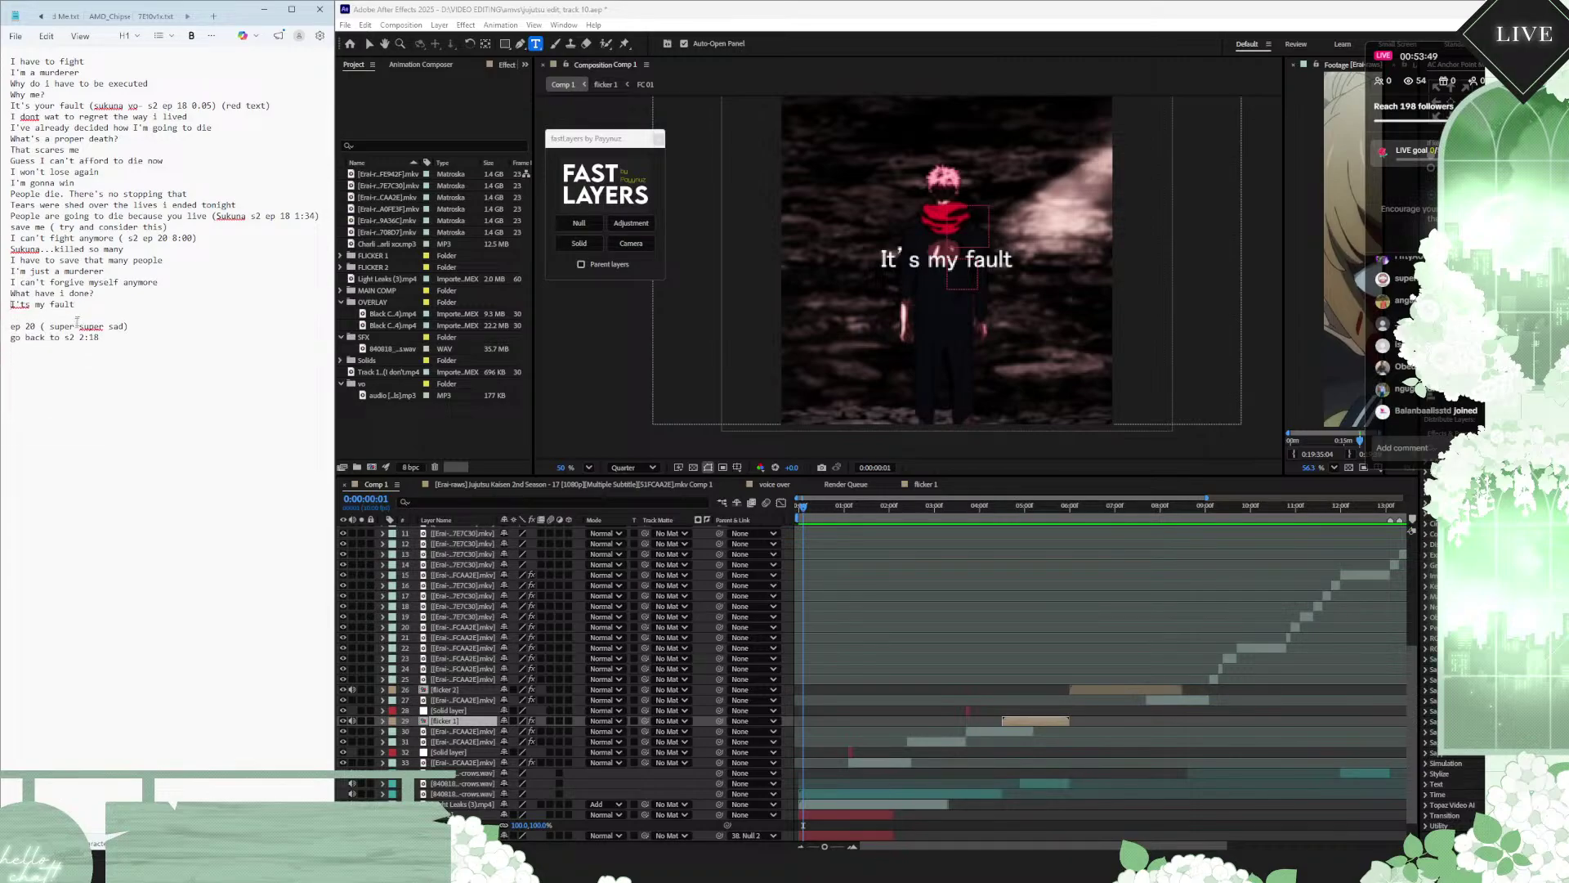
Step: Bold the already used quotes "I'ts my fault", "I'm just a murderer" and "What have i done?" in the notes
drag(83, 307, 3, 312)
click(192, 36)
click(846, 507)
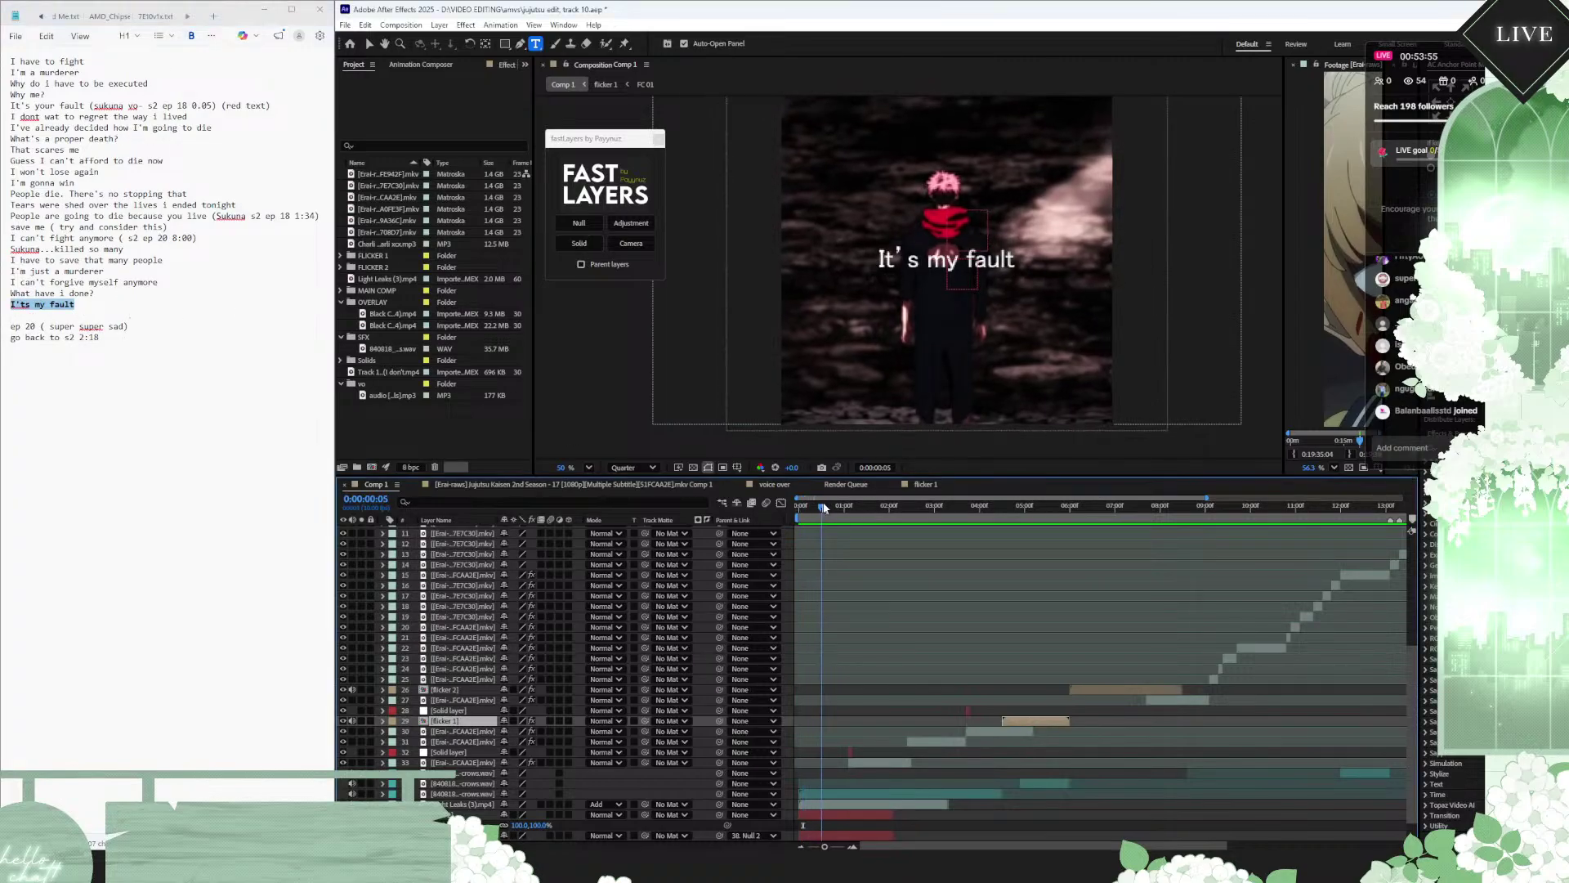
drag(846, 507, 857, 505)
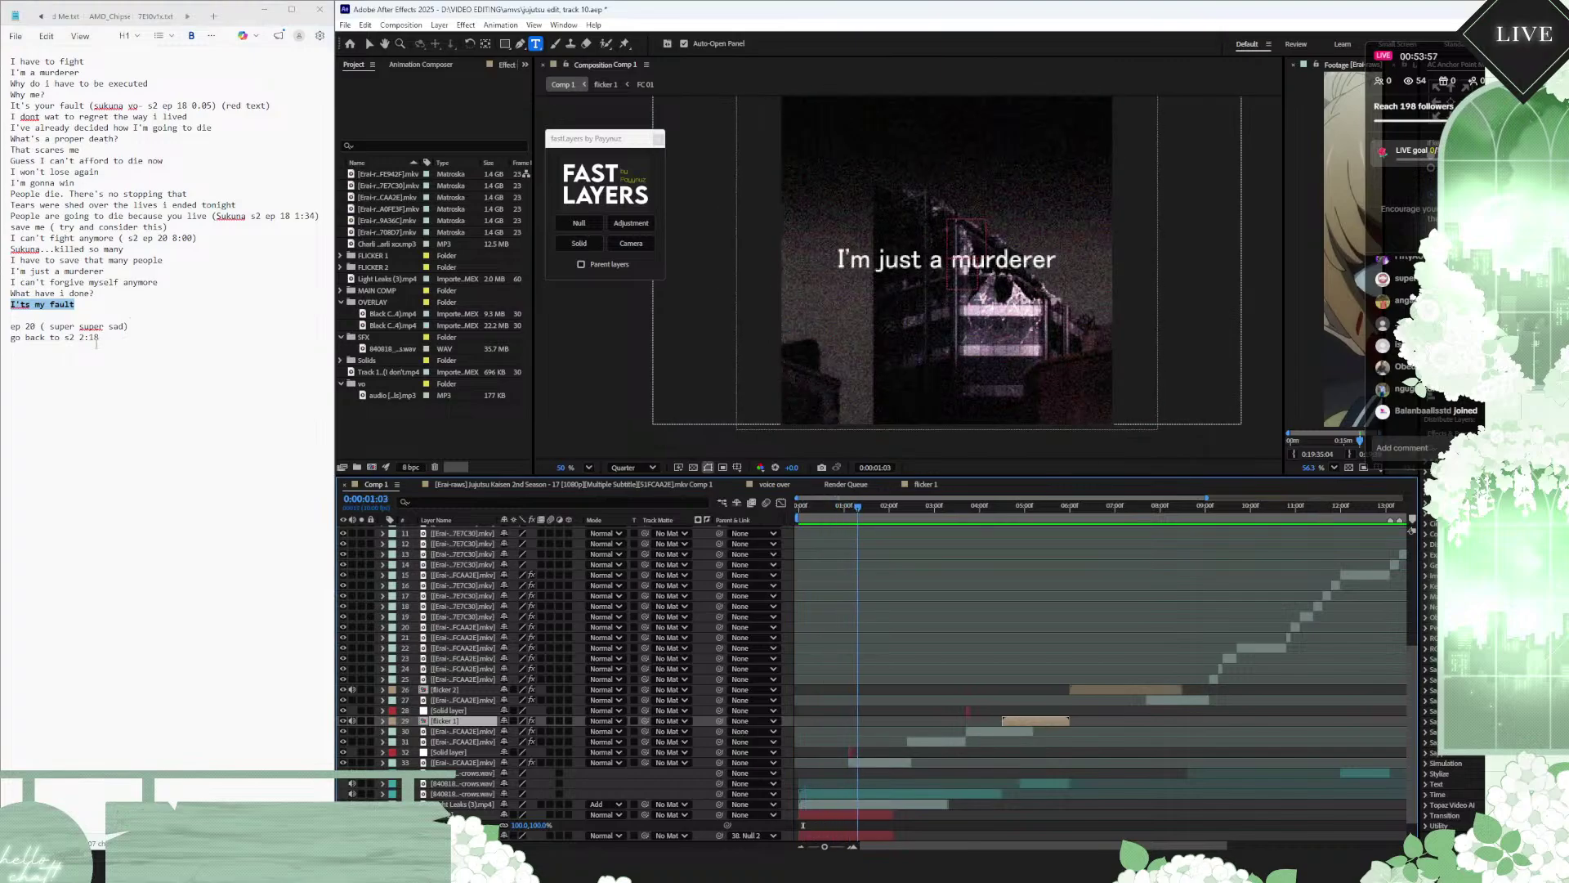
drag(104, 270, 10, 270)
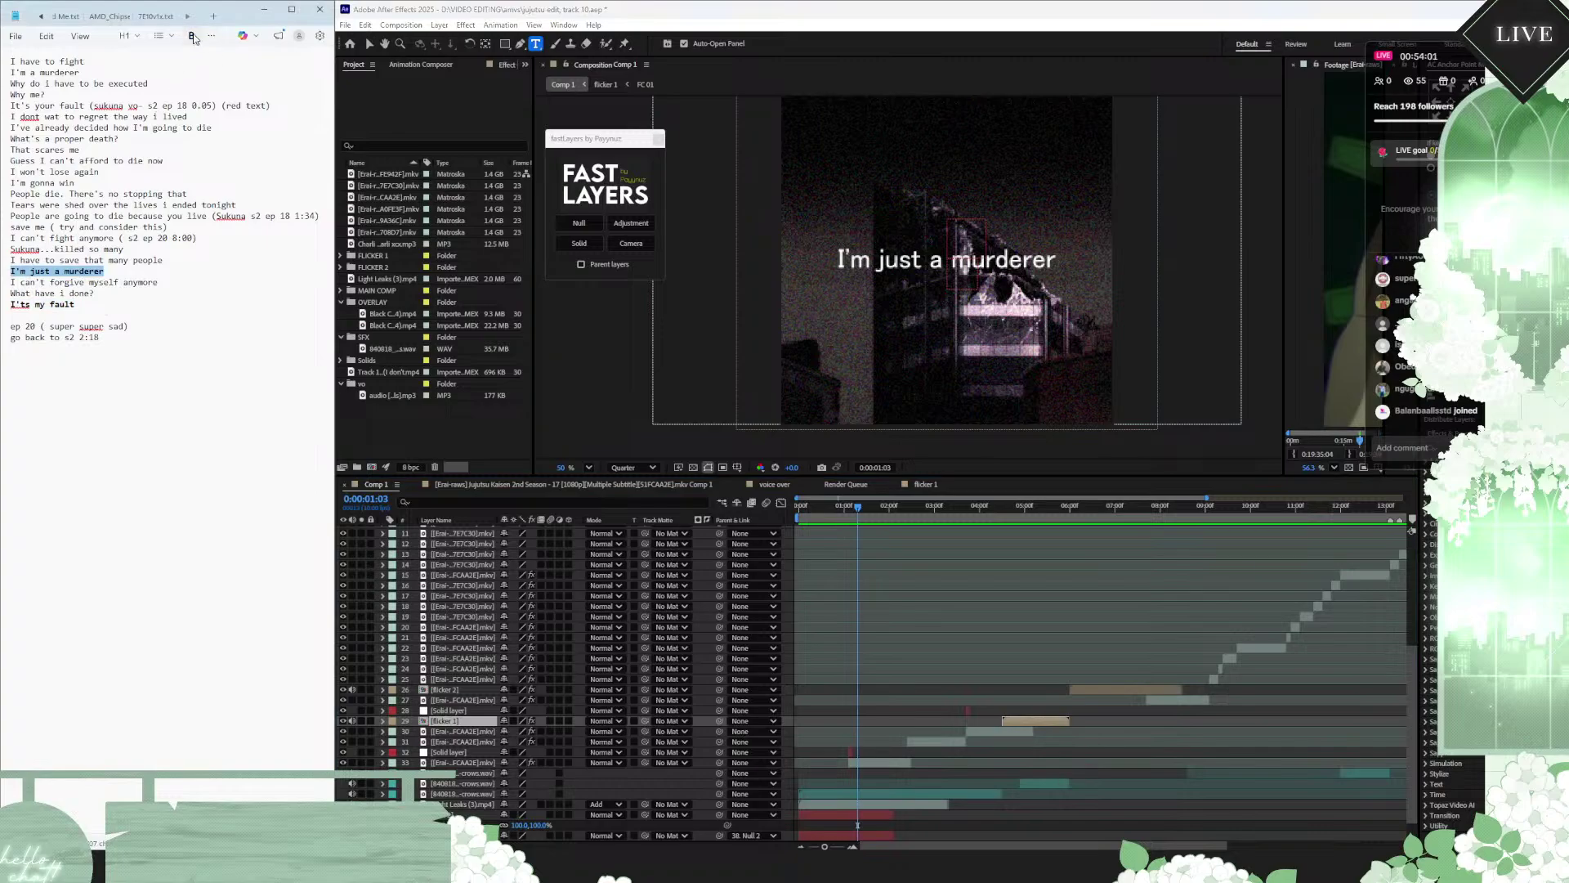
drag(865, 515, 978, 507)
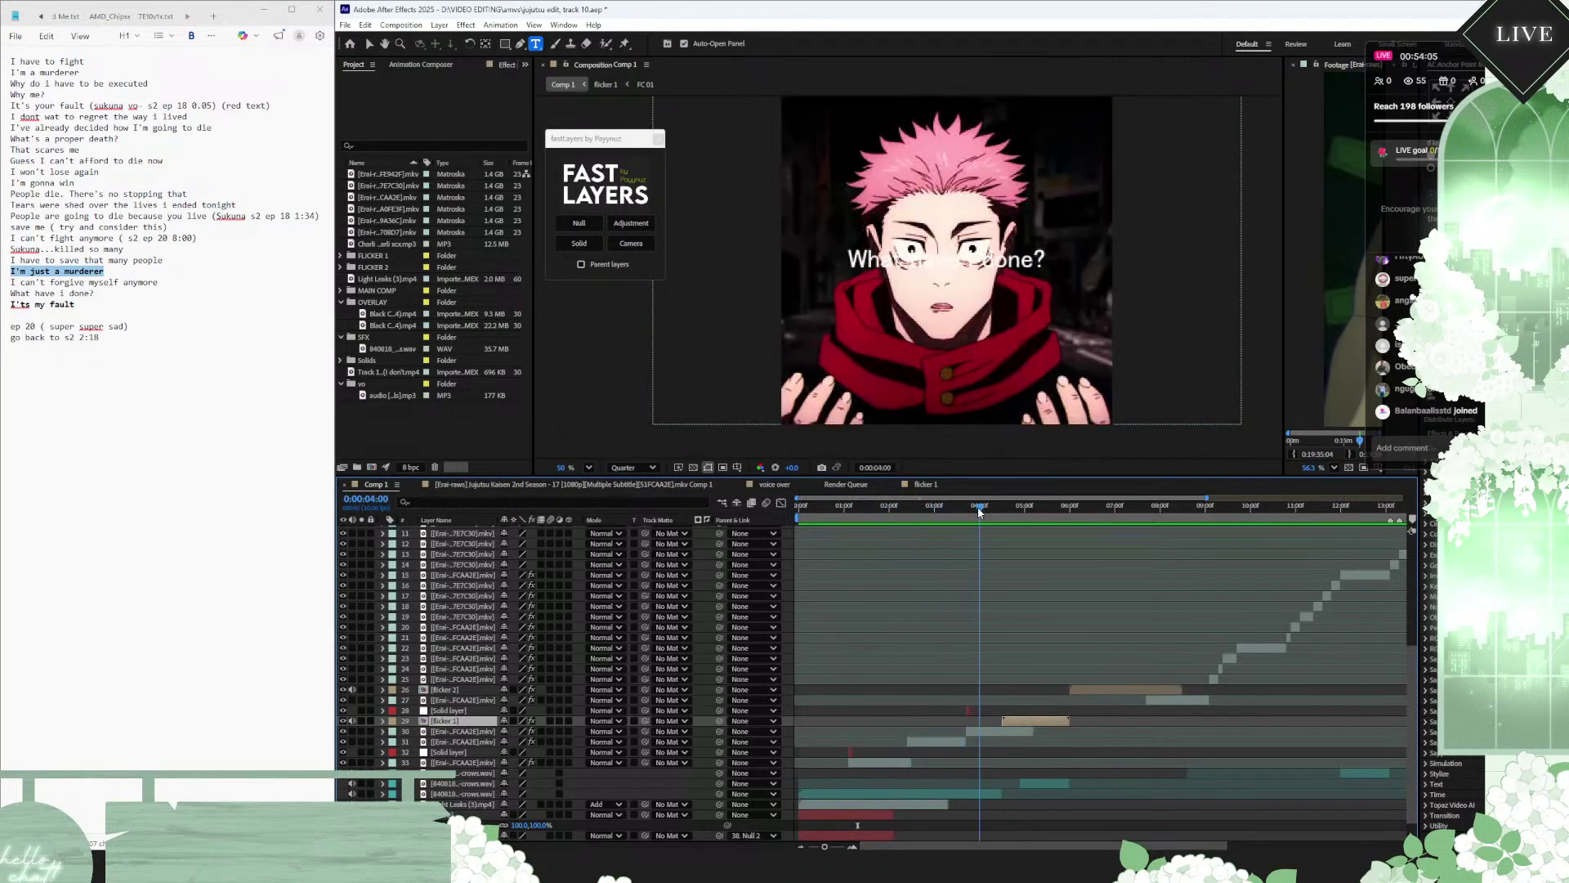
drag(101, 293, 10, 293)
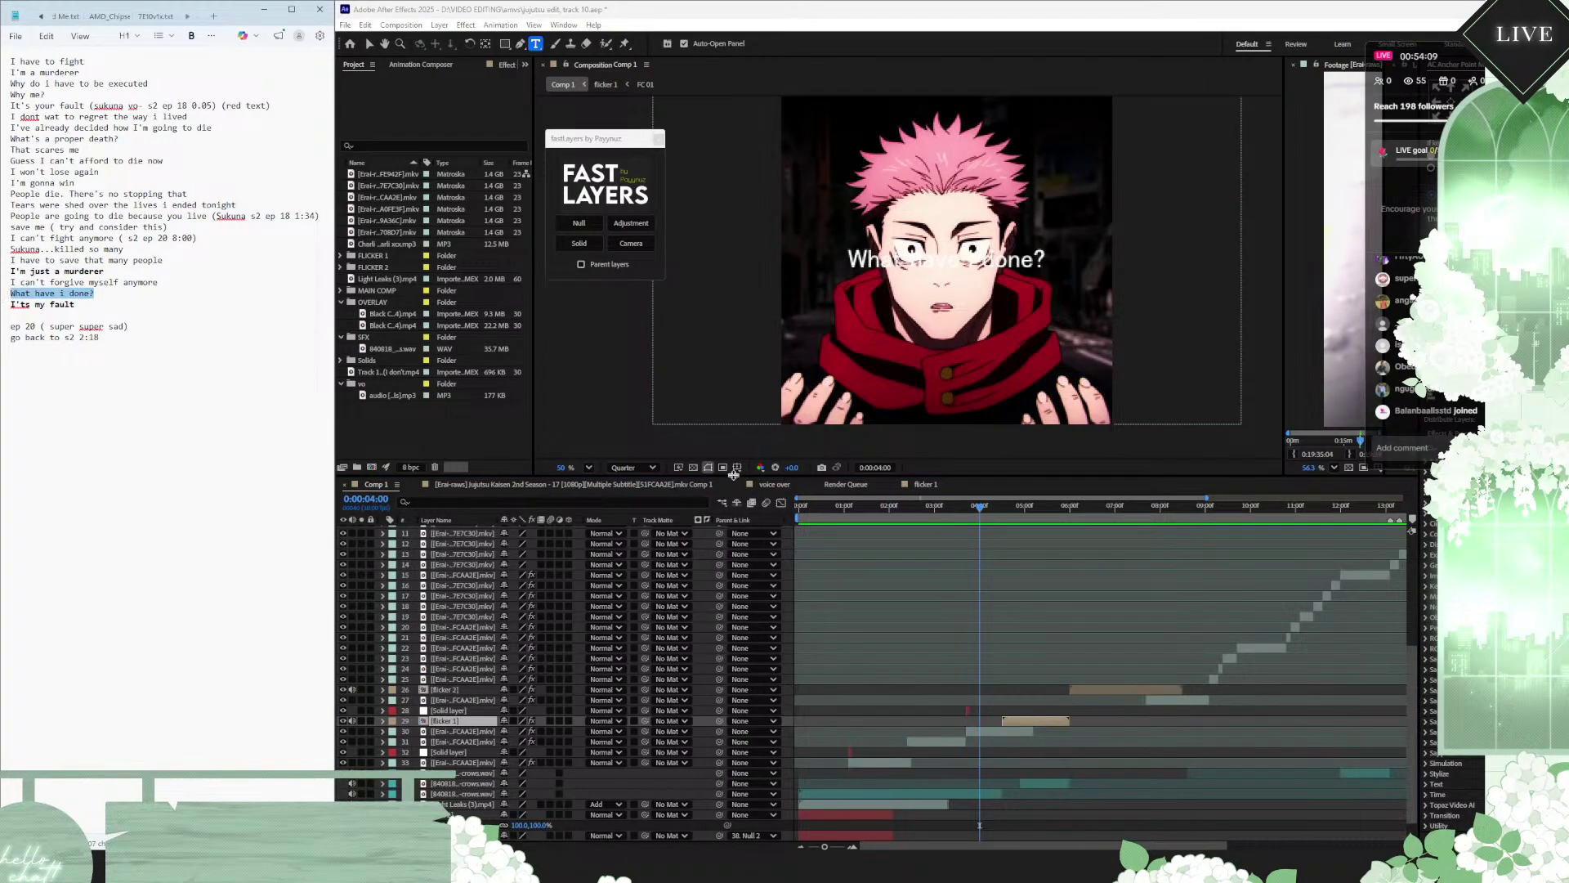
key(ctrl+b)
Step: In the flicker 1 composition, replace the first text layer's wording at 0:00:04:05 with "Sukuna" copied from the notes
drag(982, 511, 1017, 507)
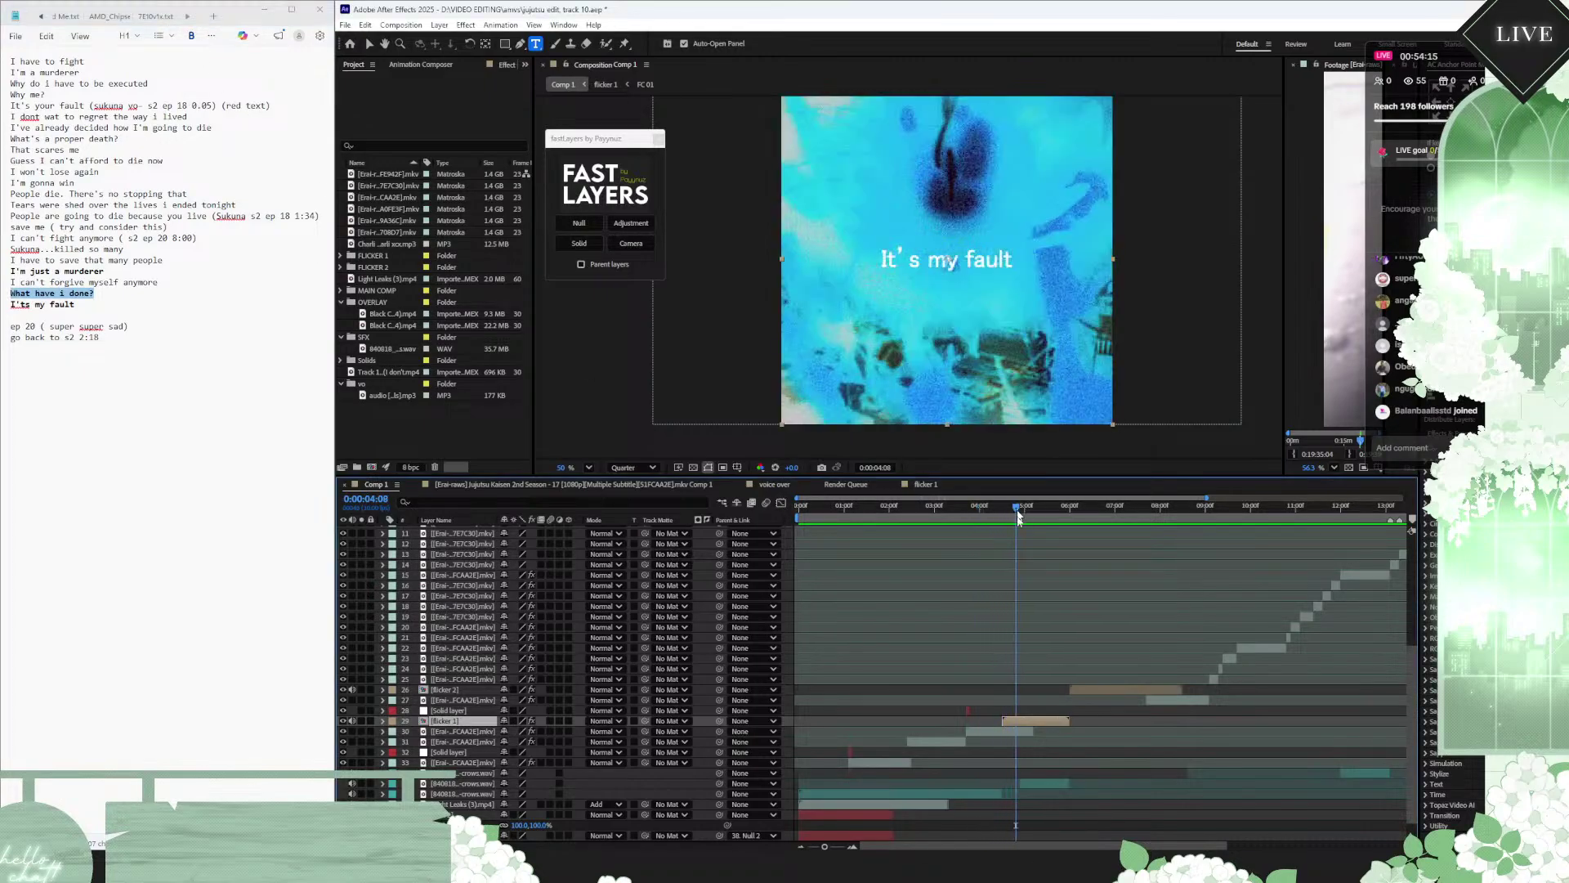
double_click(1040, 725)
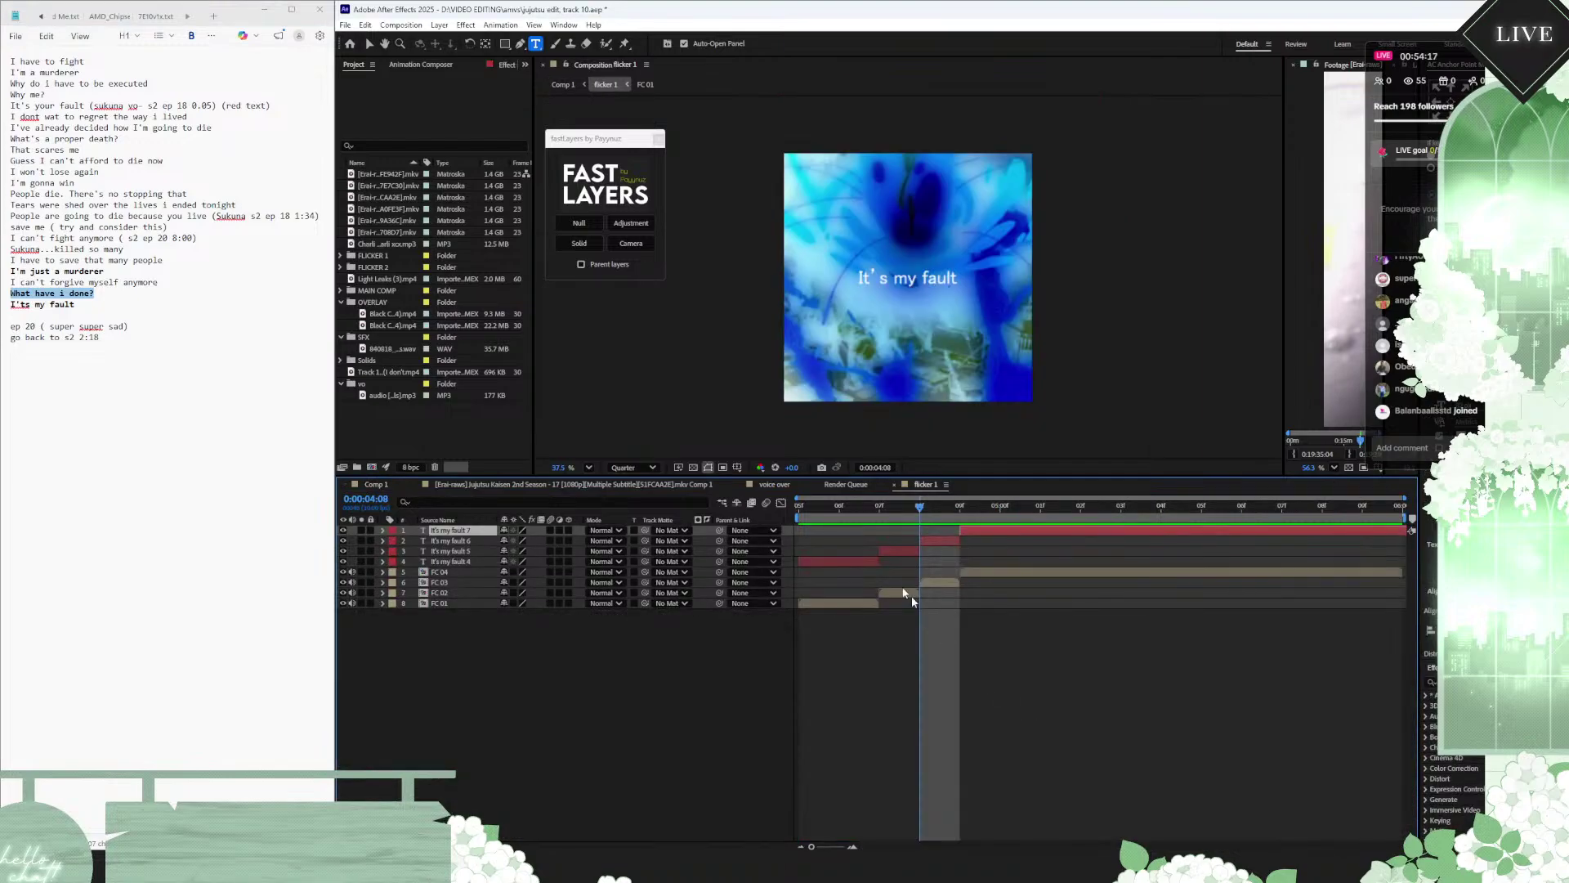
click(840, 507)
key(Home)
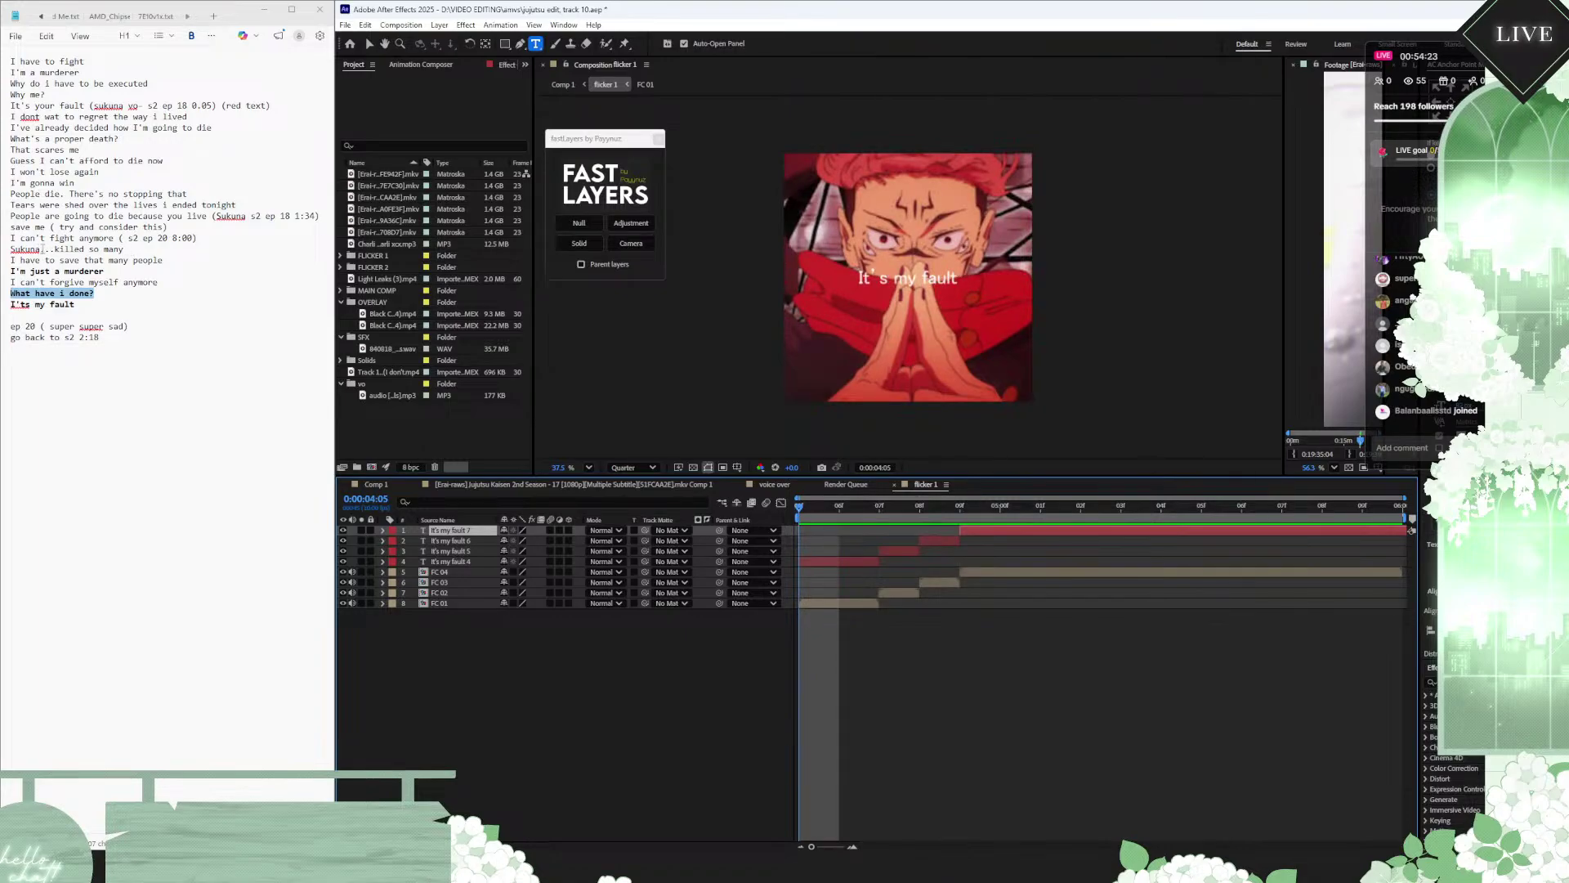
drag(42, 249, 8, 249)
key(ctrl+c)
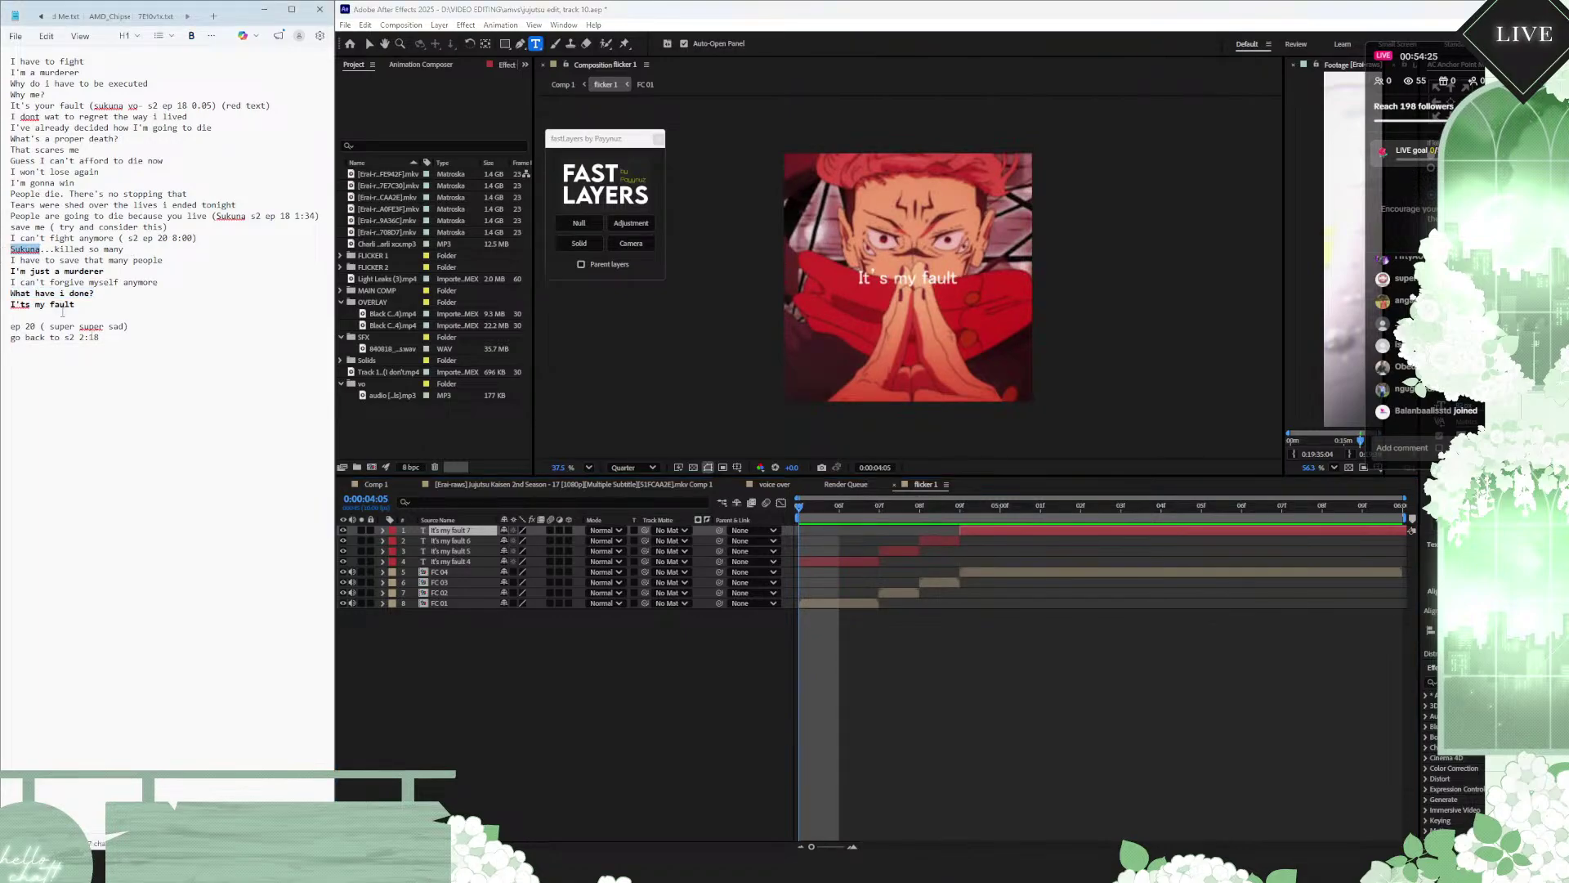
click(825, 562)
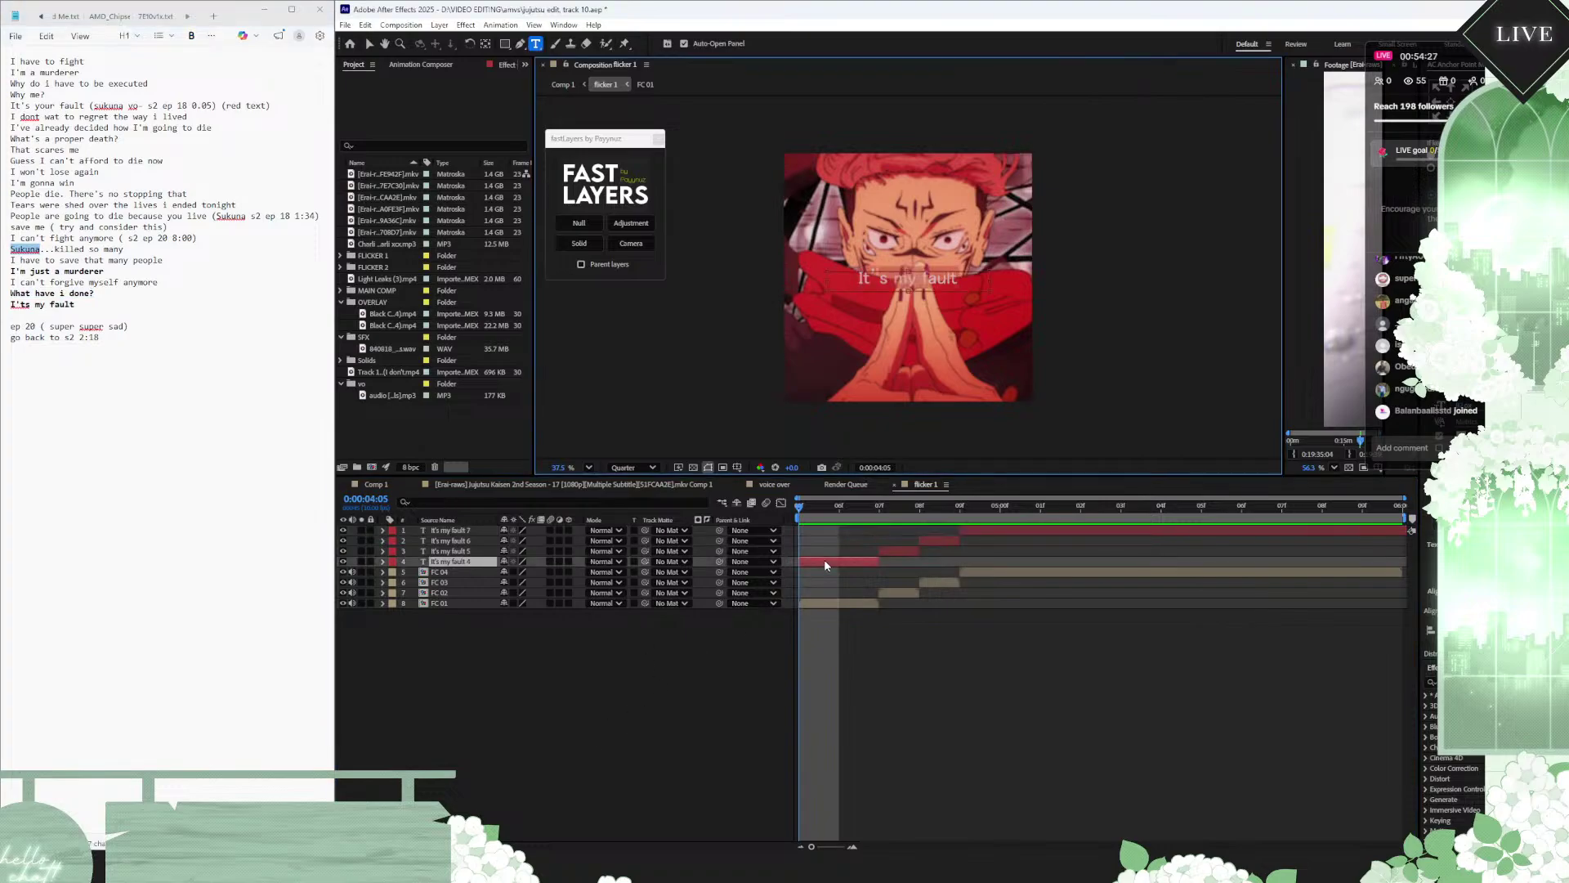
key(ctrl+v)
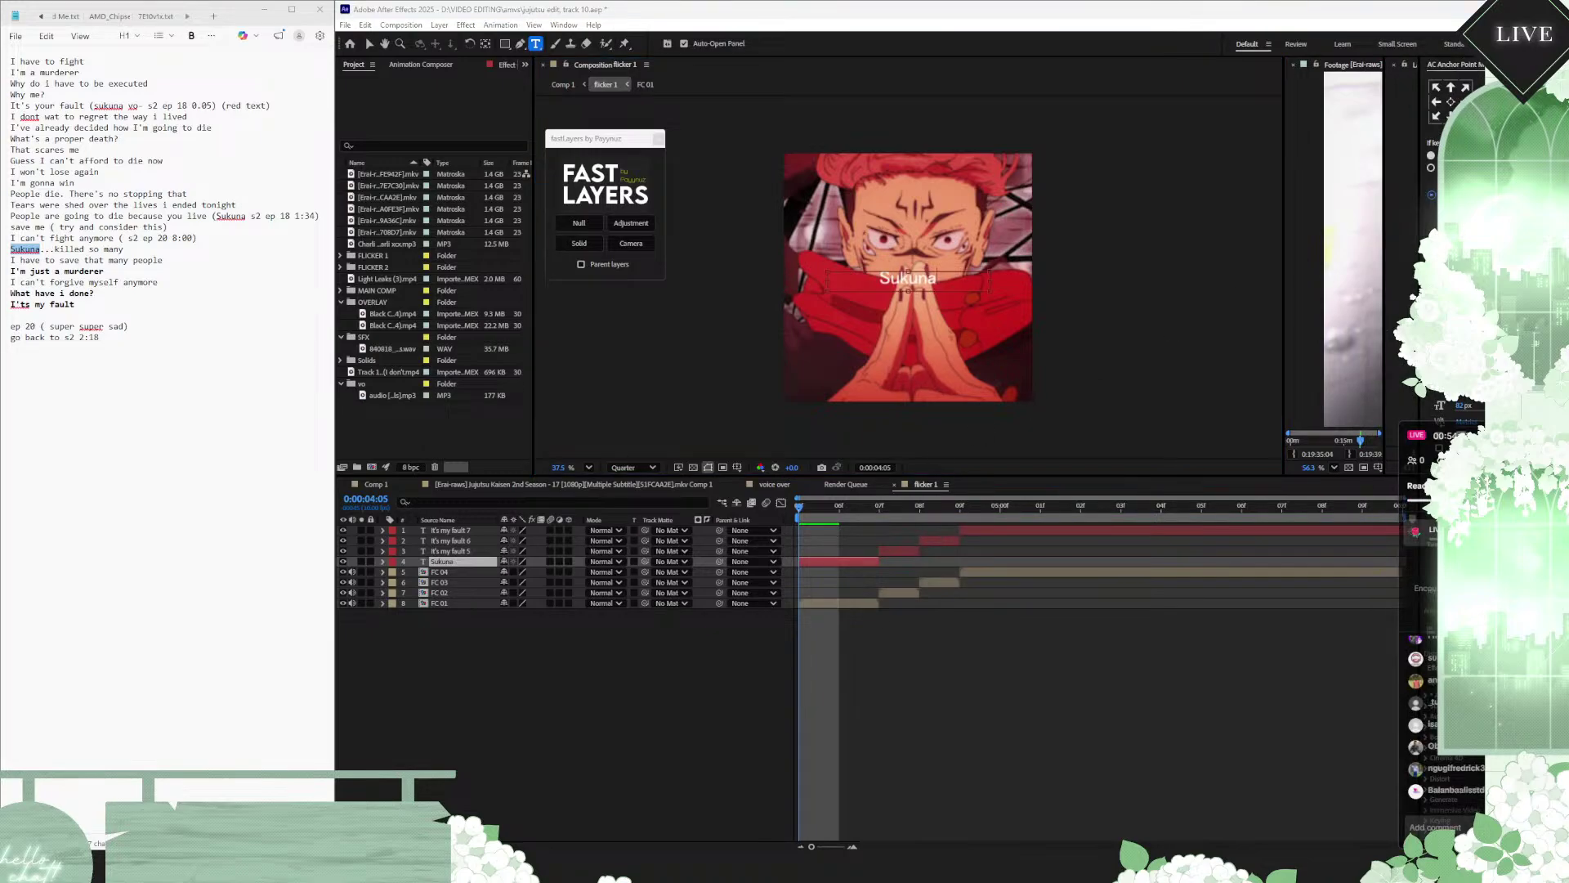
click(948, 757)
Step: Replace the wording of the second flicker text layer at 0:00:04:07 with "killed"
click(894, 508)
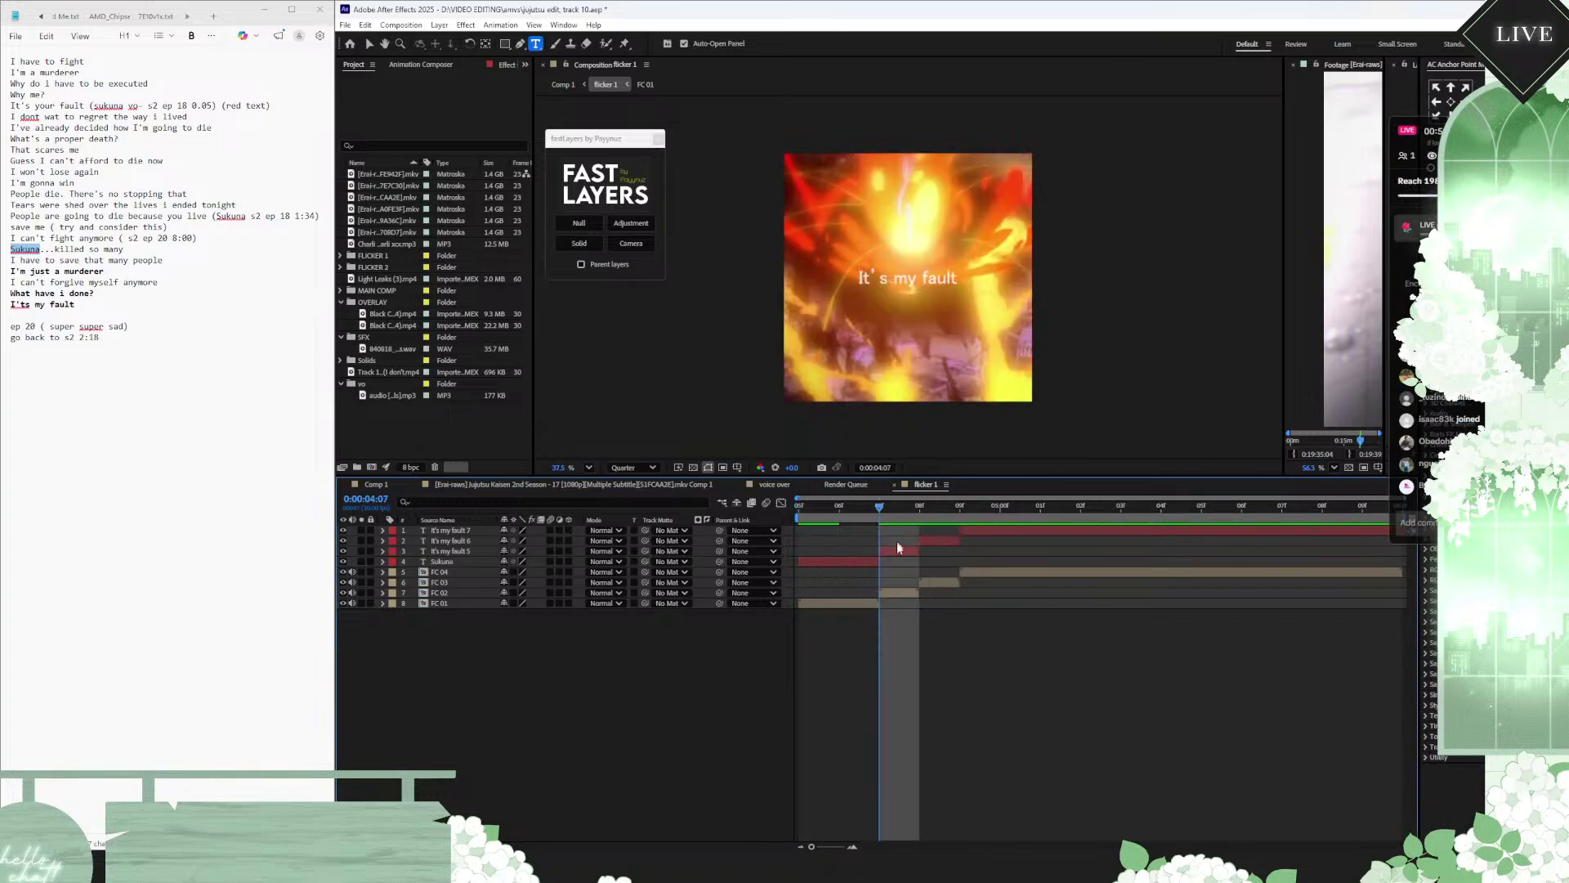
click(899, 553)
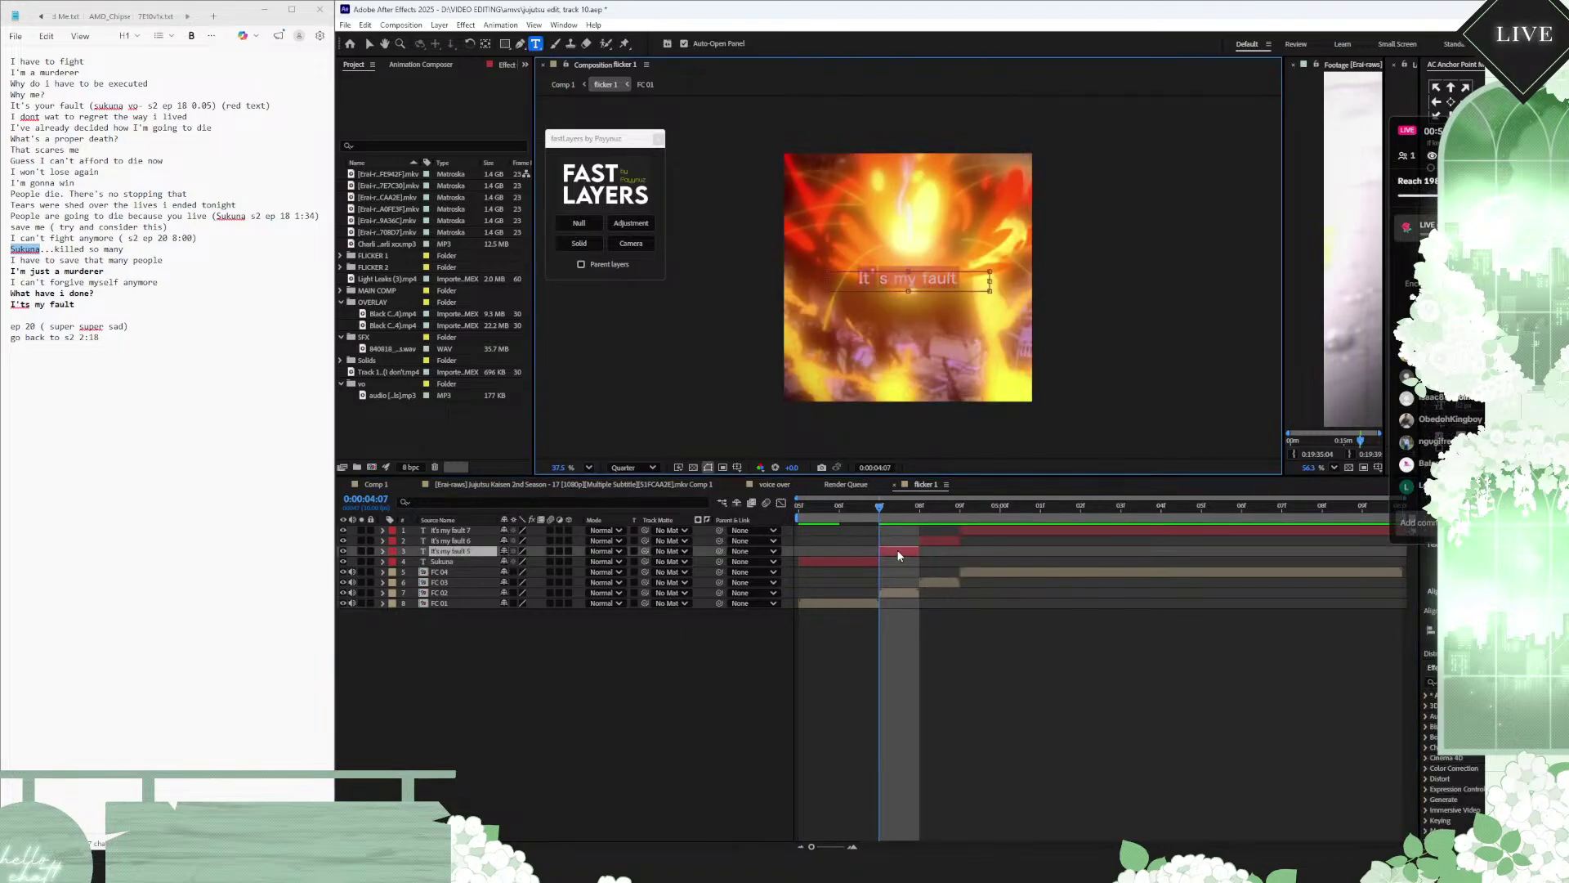
key(ctrl+v)
key(BackSpace)
key(BackSpace)
key(BackSpace)
key(BackSpace)
key(BackSpace)
key(BackSpace)
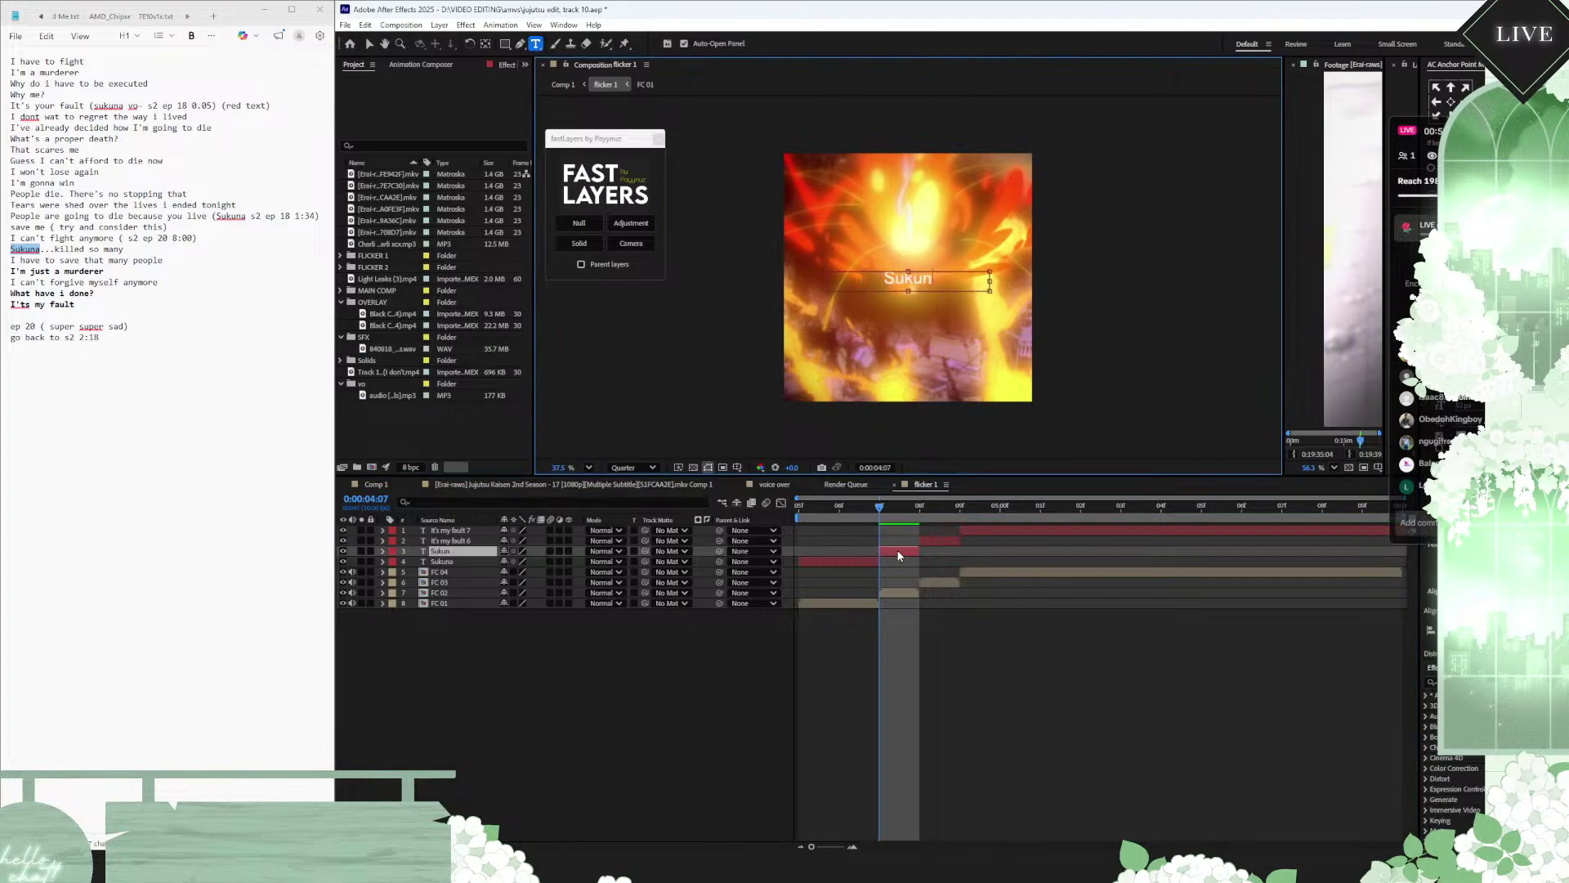
text(killed)
click(1012, 736)
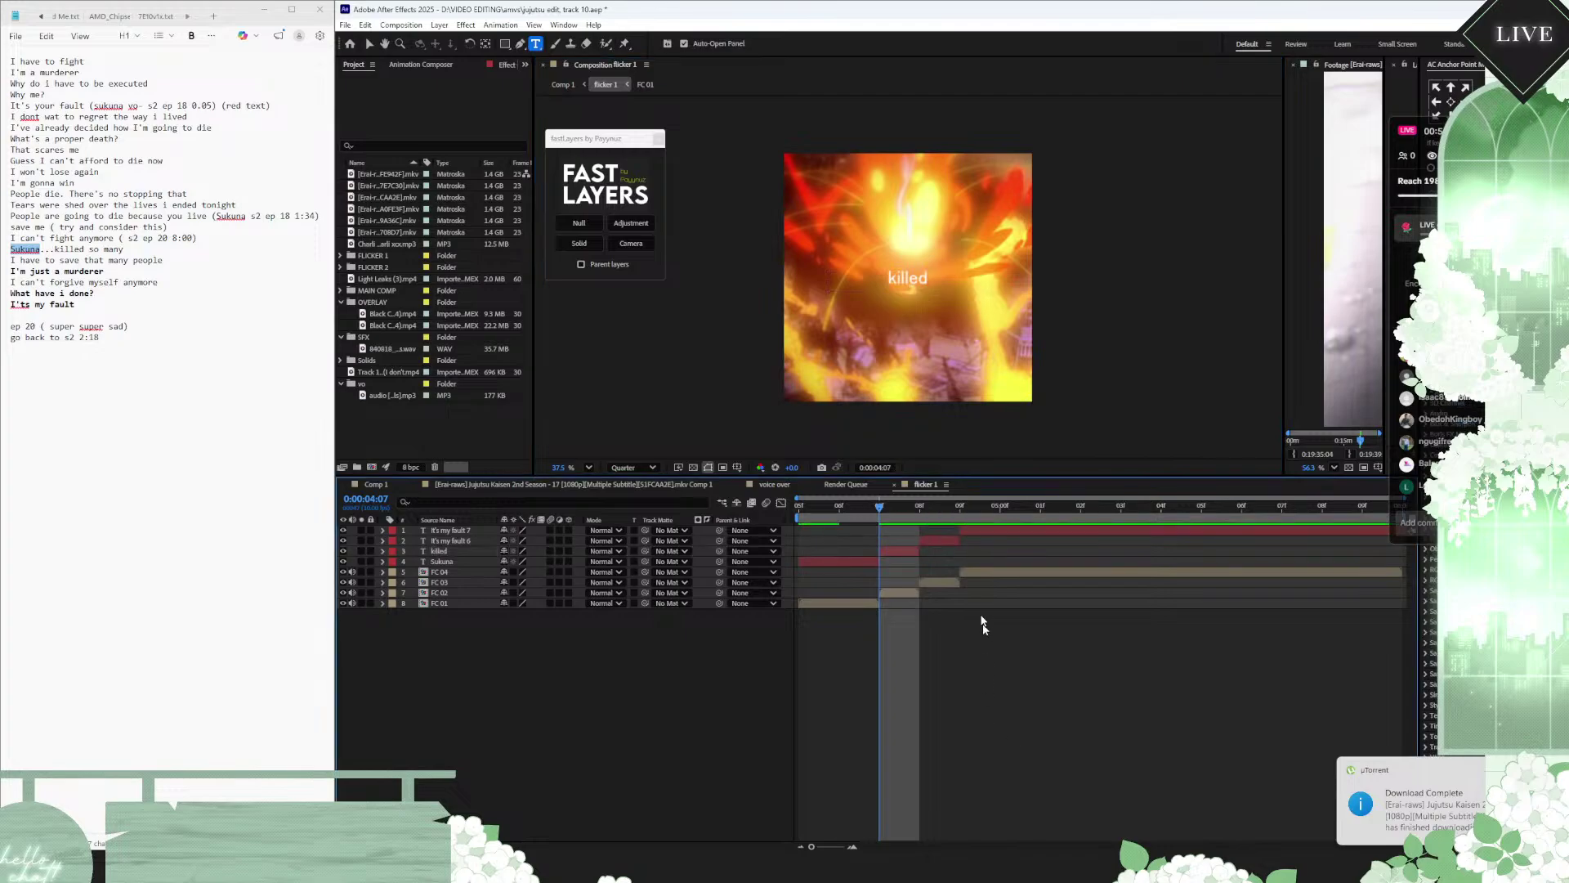
Step: Change the third flicker text layer at 0:00:04:08 to read "so"
click(940, 509)
click(937, 543)
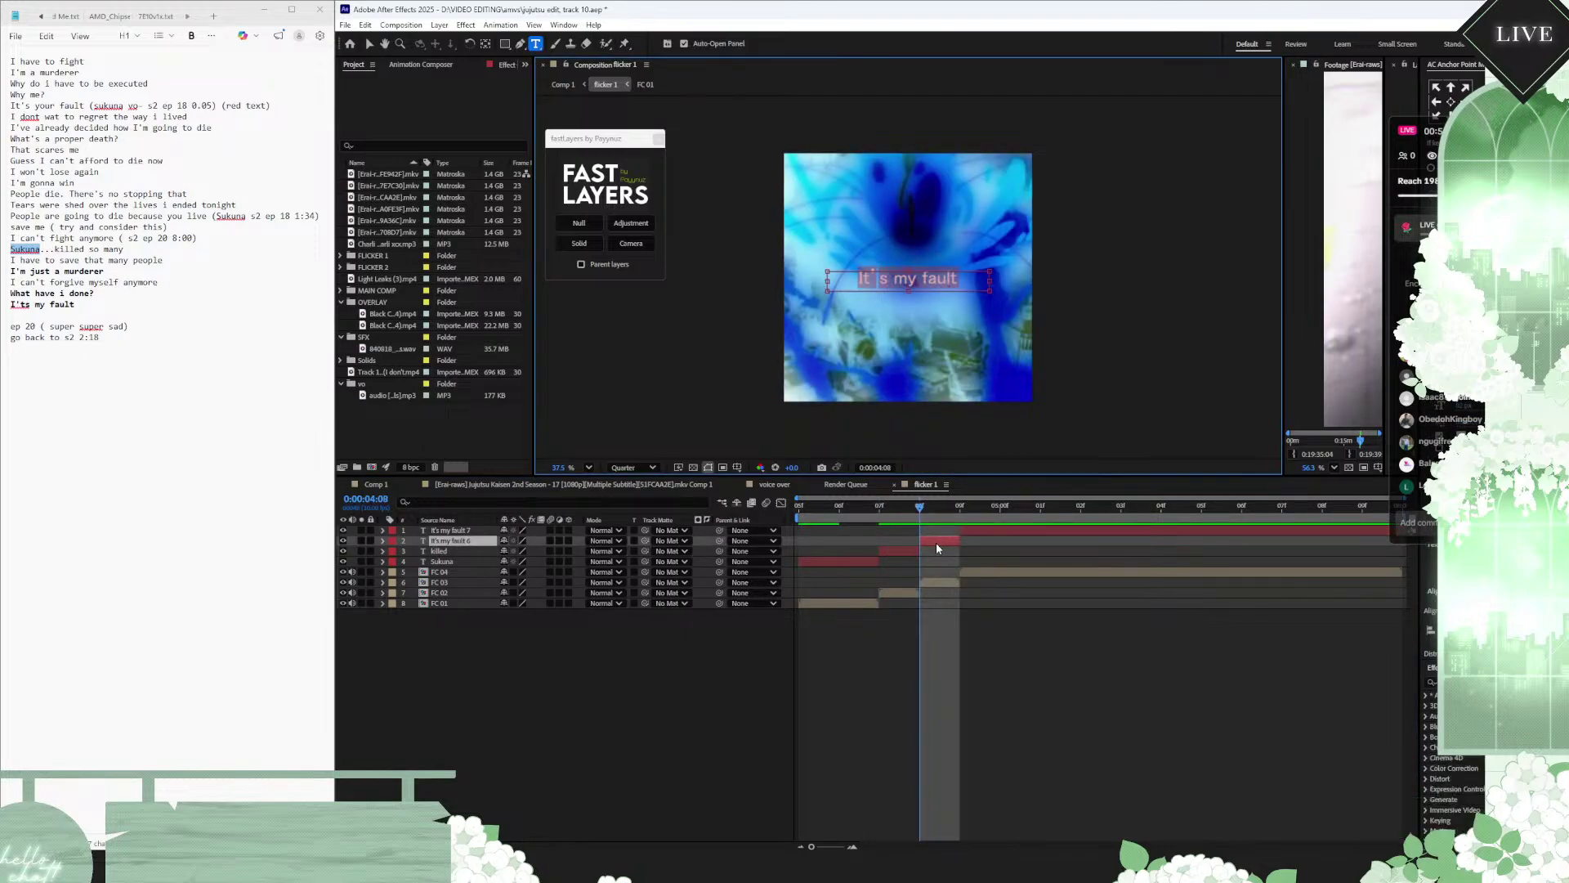
text(so)
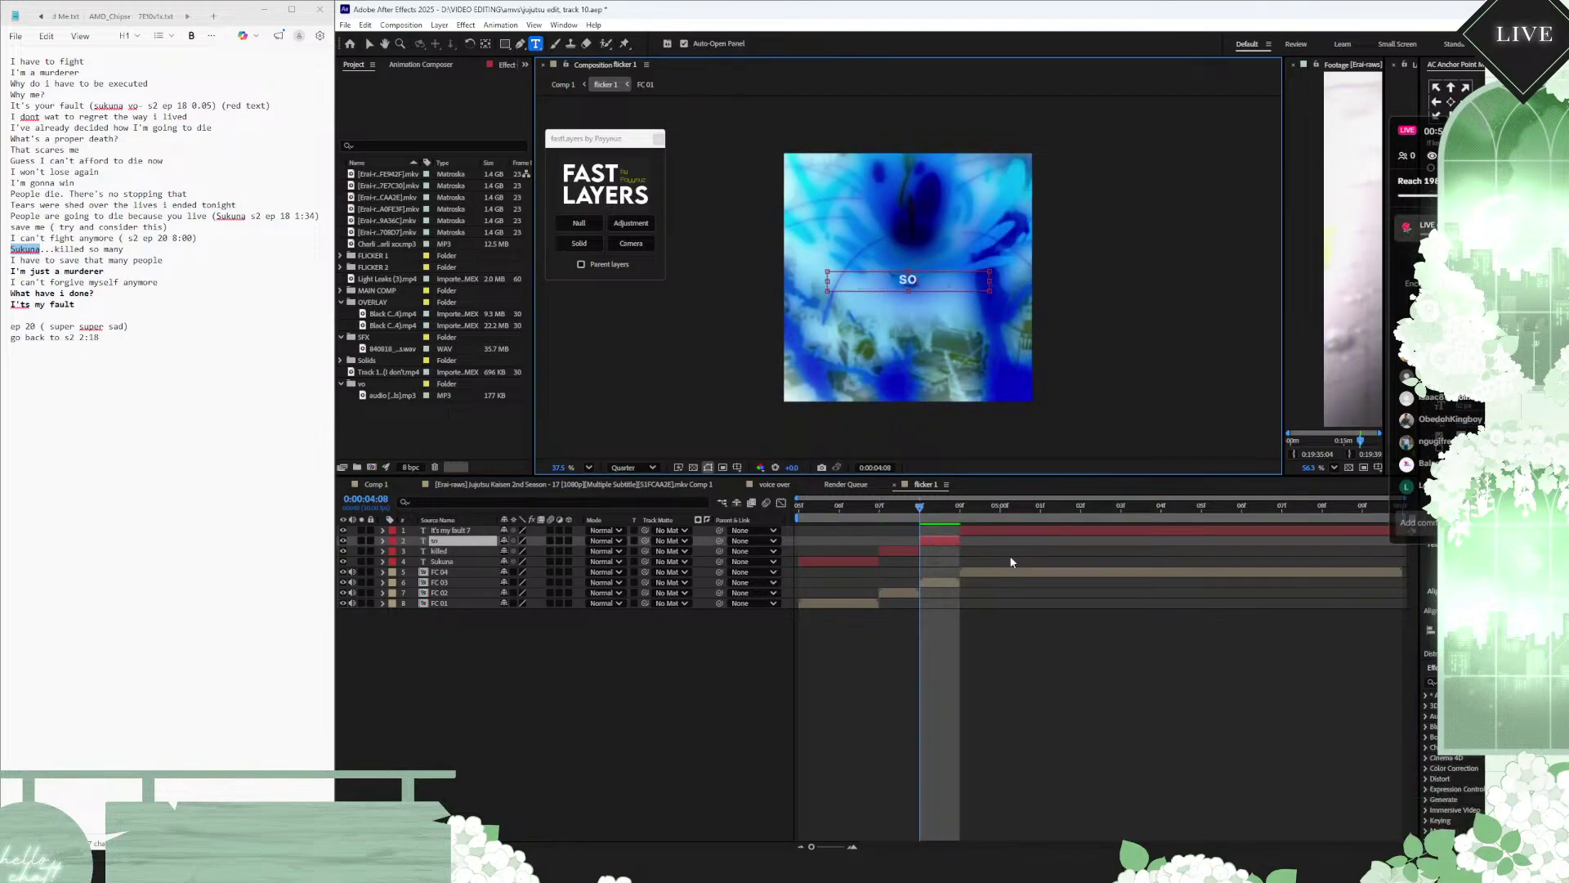
Step: Complete the third flicker text layer's wording at 0:00:04:08 as "so many"
text( many)
click(1011, 610)
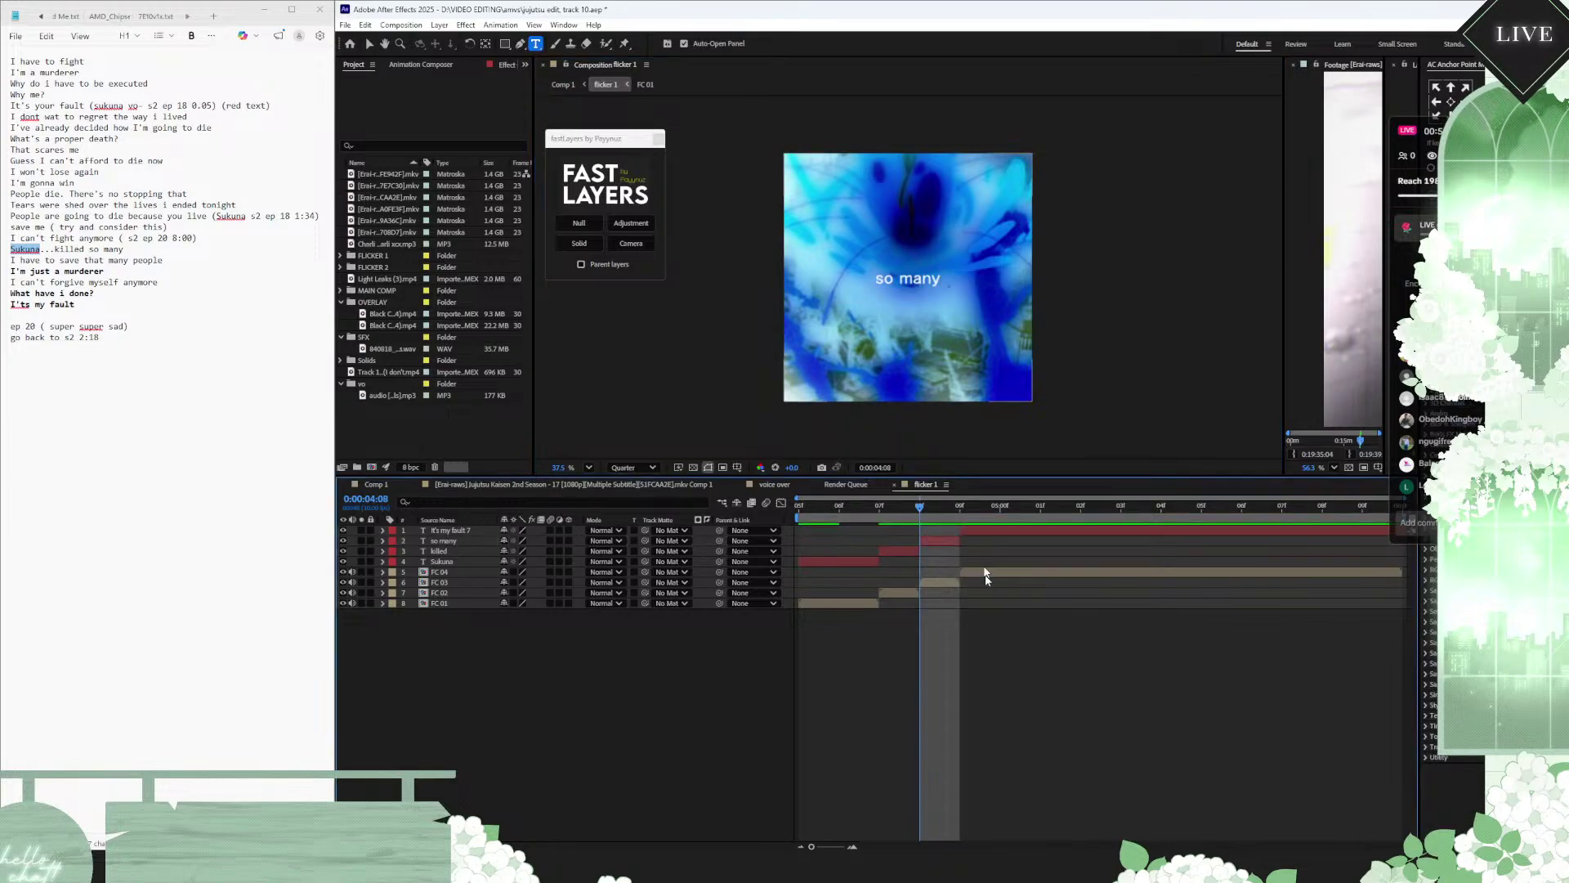
Step: Bold the quote "Sukuna...killed so many" in the notes to mark it as used
click(981, 513)
click(1002, 513)
click(1007, 532)
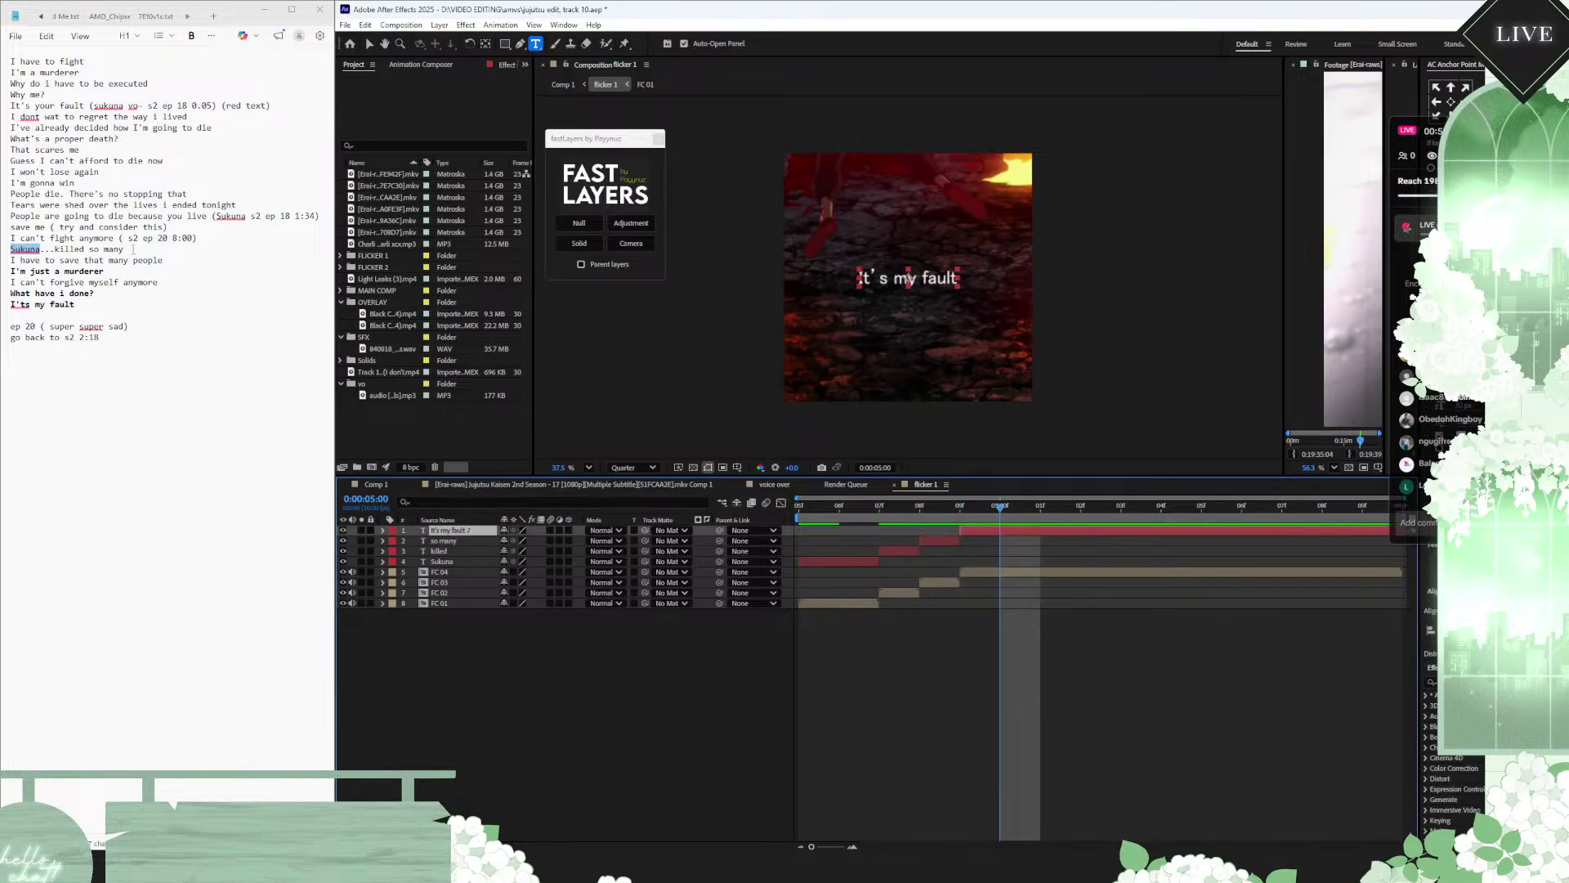
drag(125, 249, 7, 250)
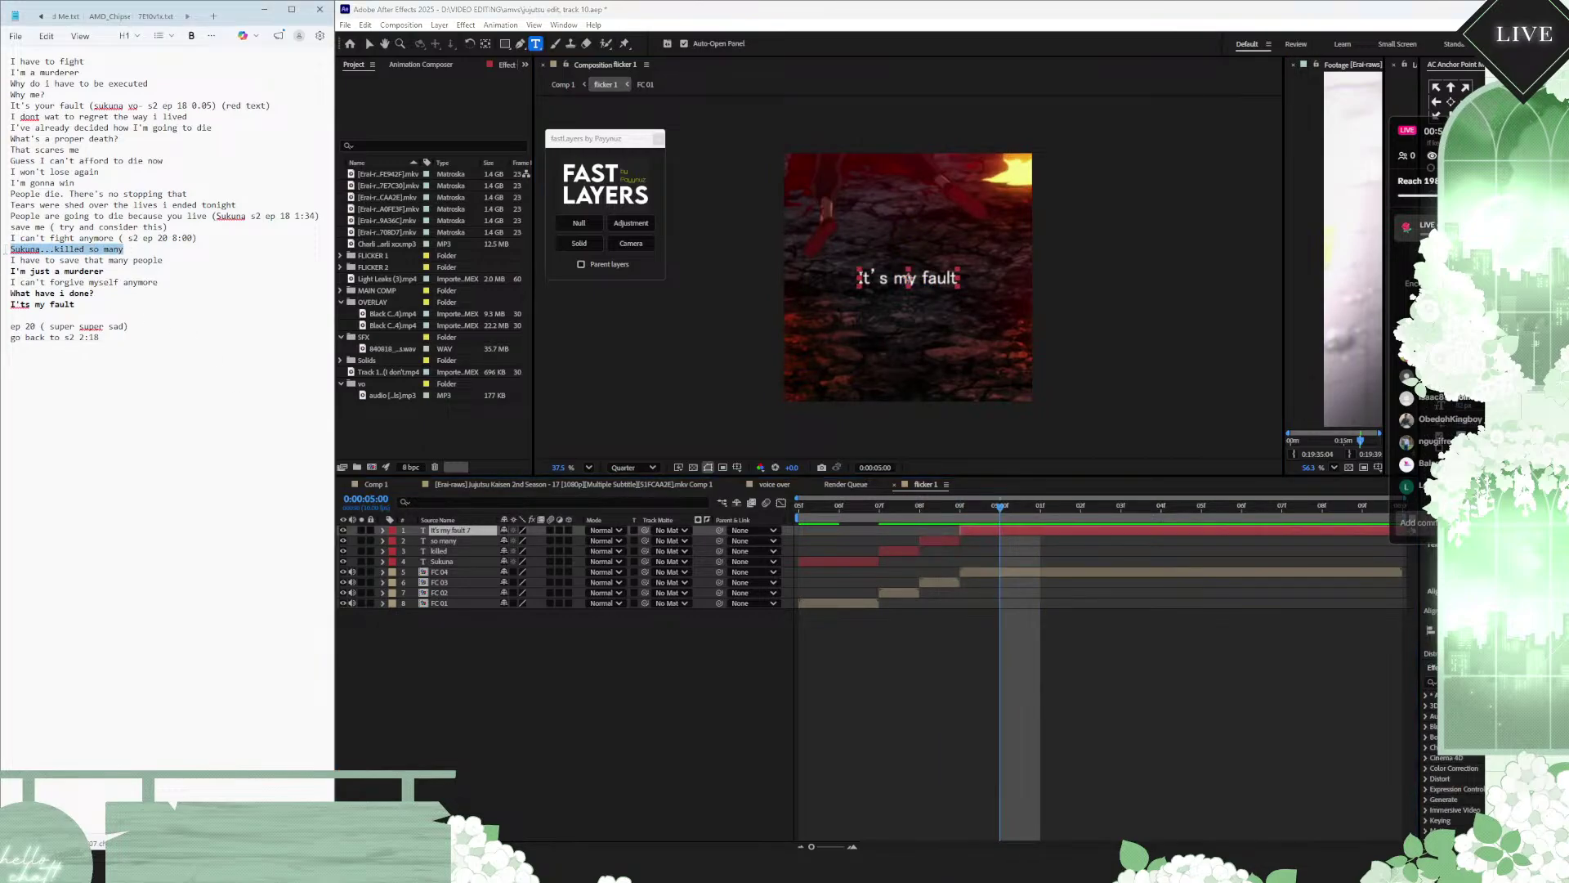
click(192, 37)
Step: Try "I have to save that many people" from the notes as the last flicker text layer's wording at 0:00:05:00, and undo it
drag(168, 261, 4, 261)
key(ctrl+c)
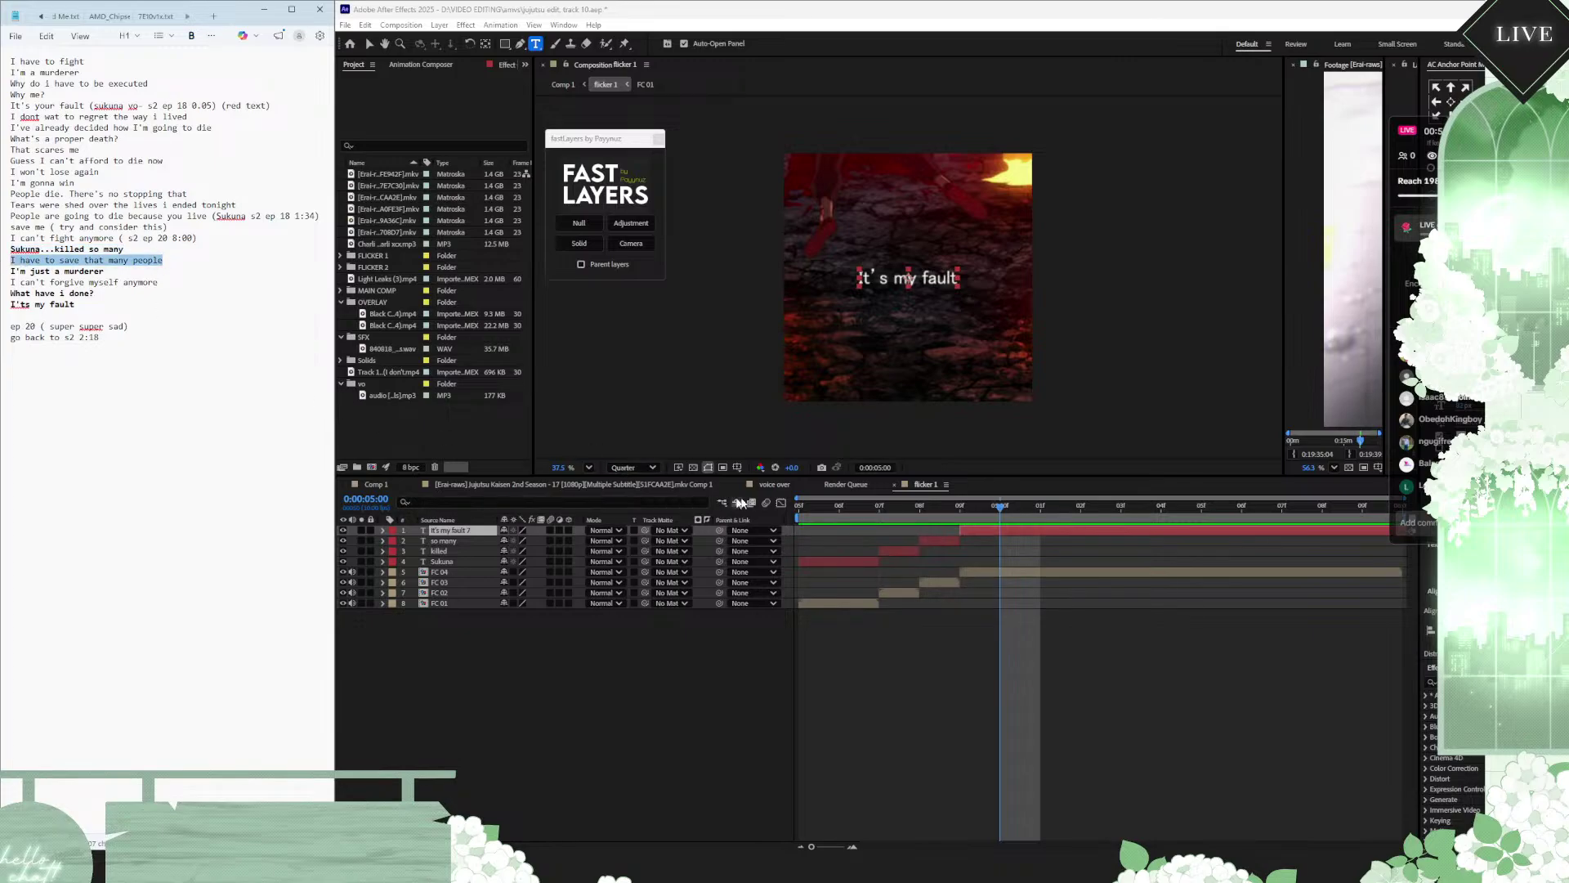
click(1017, 533)
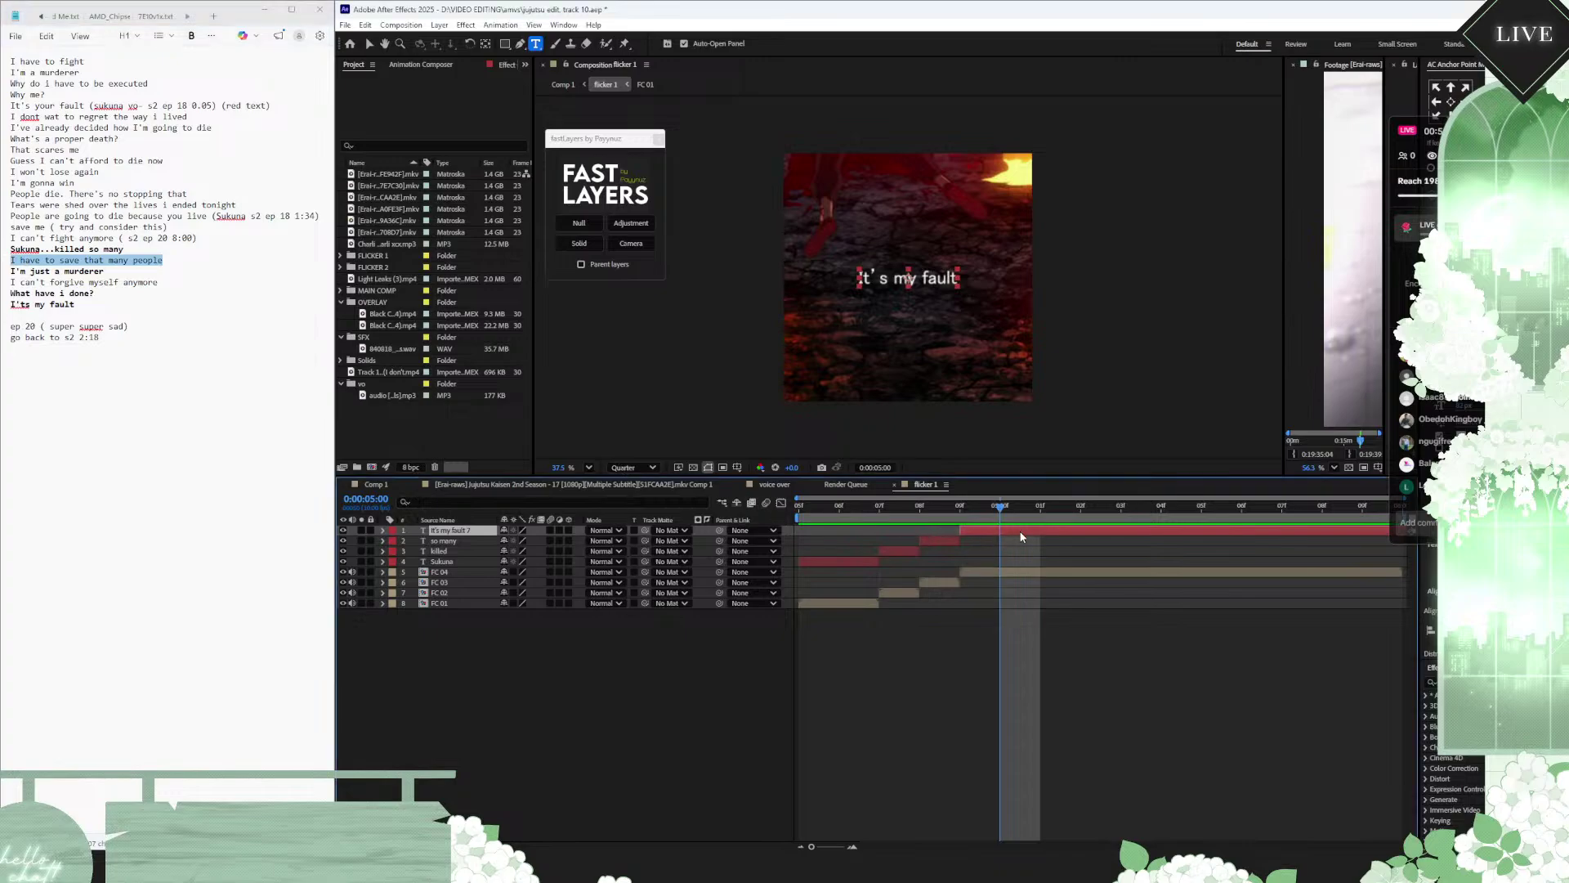
key(ctrl+v)
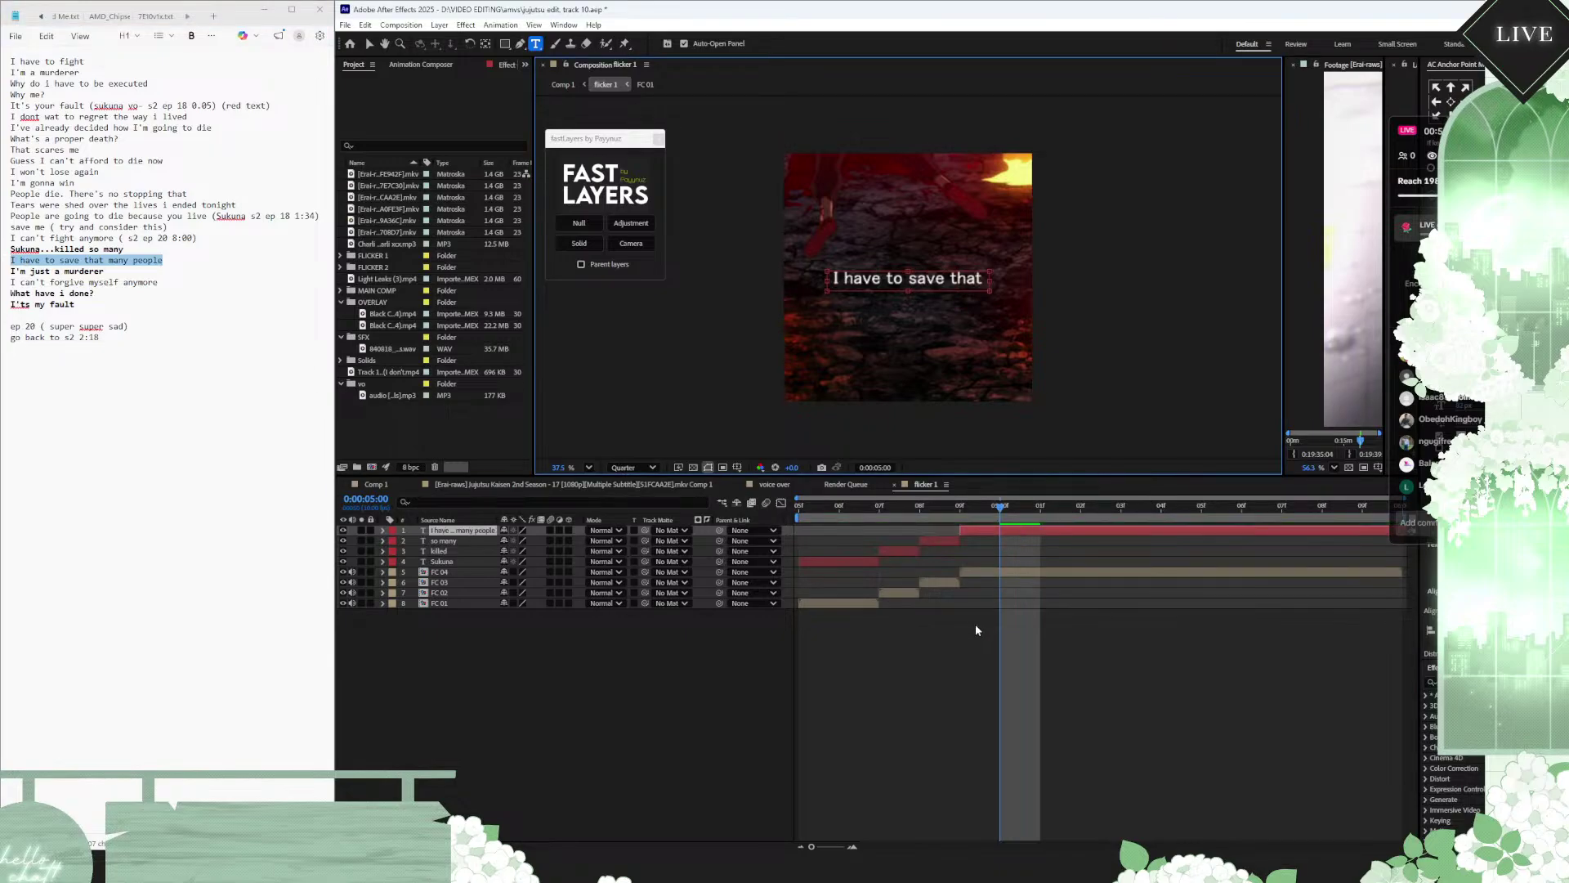
key(ctrl+z)
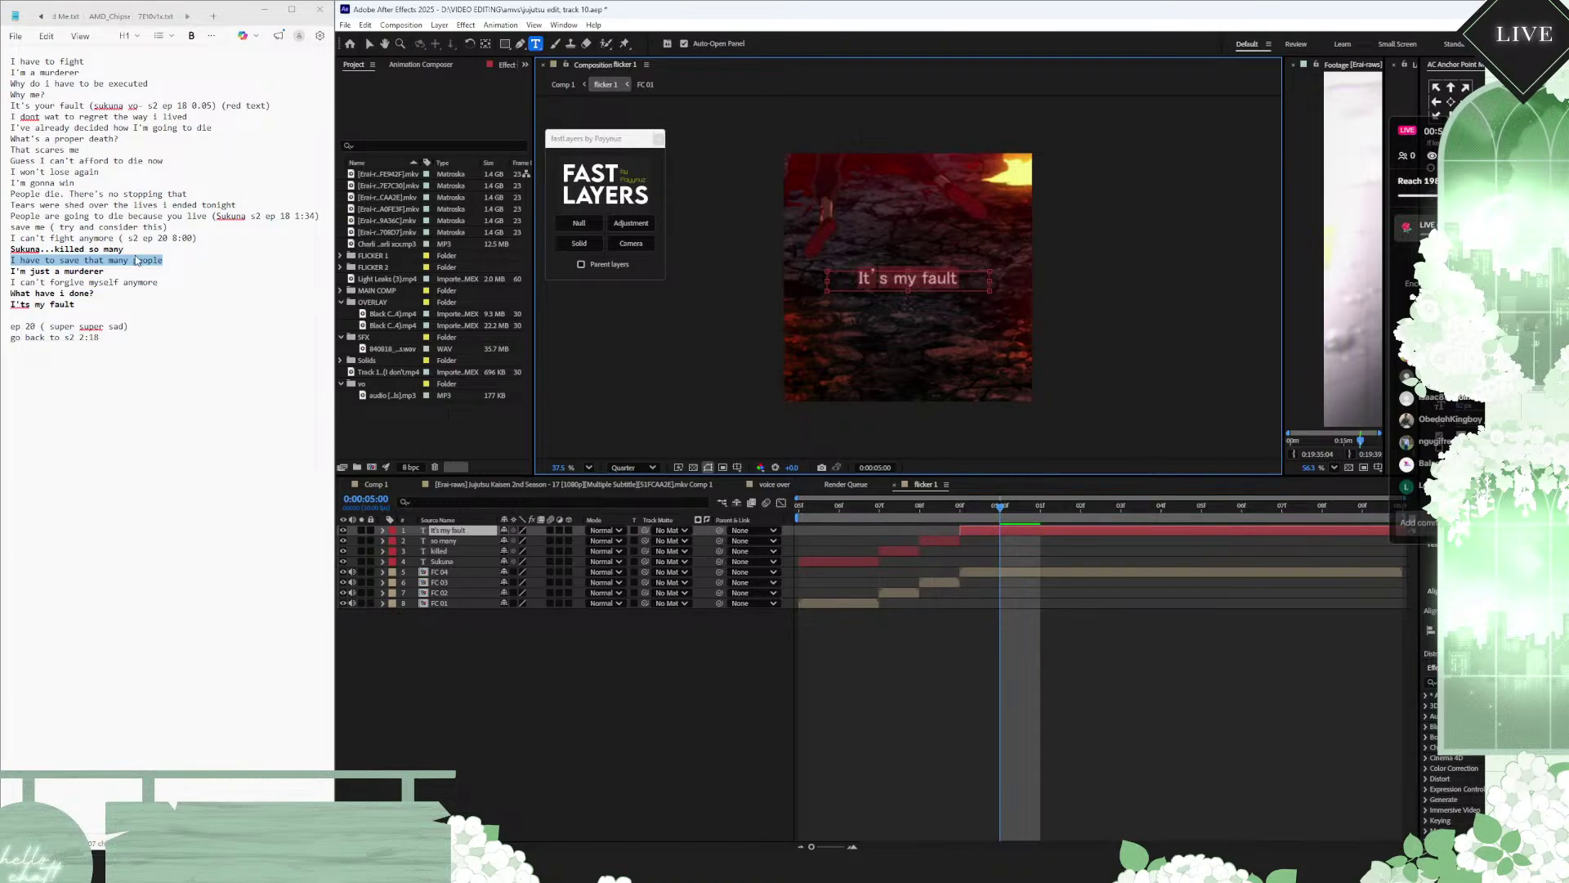
Step: Replace the last flicker text layer's wording with "I can't fight anymore" copied from the notes
drag(114, 238, 10, 238)
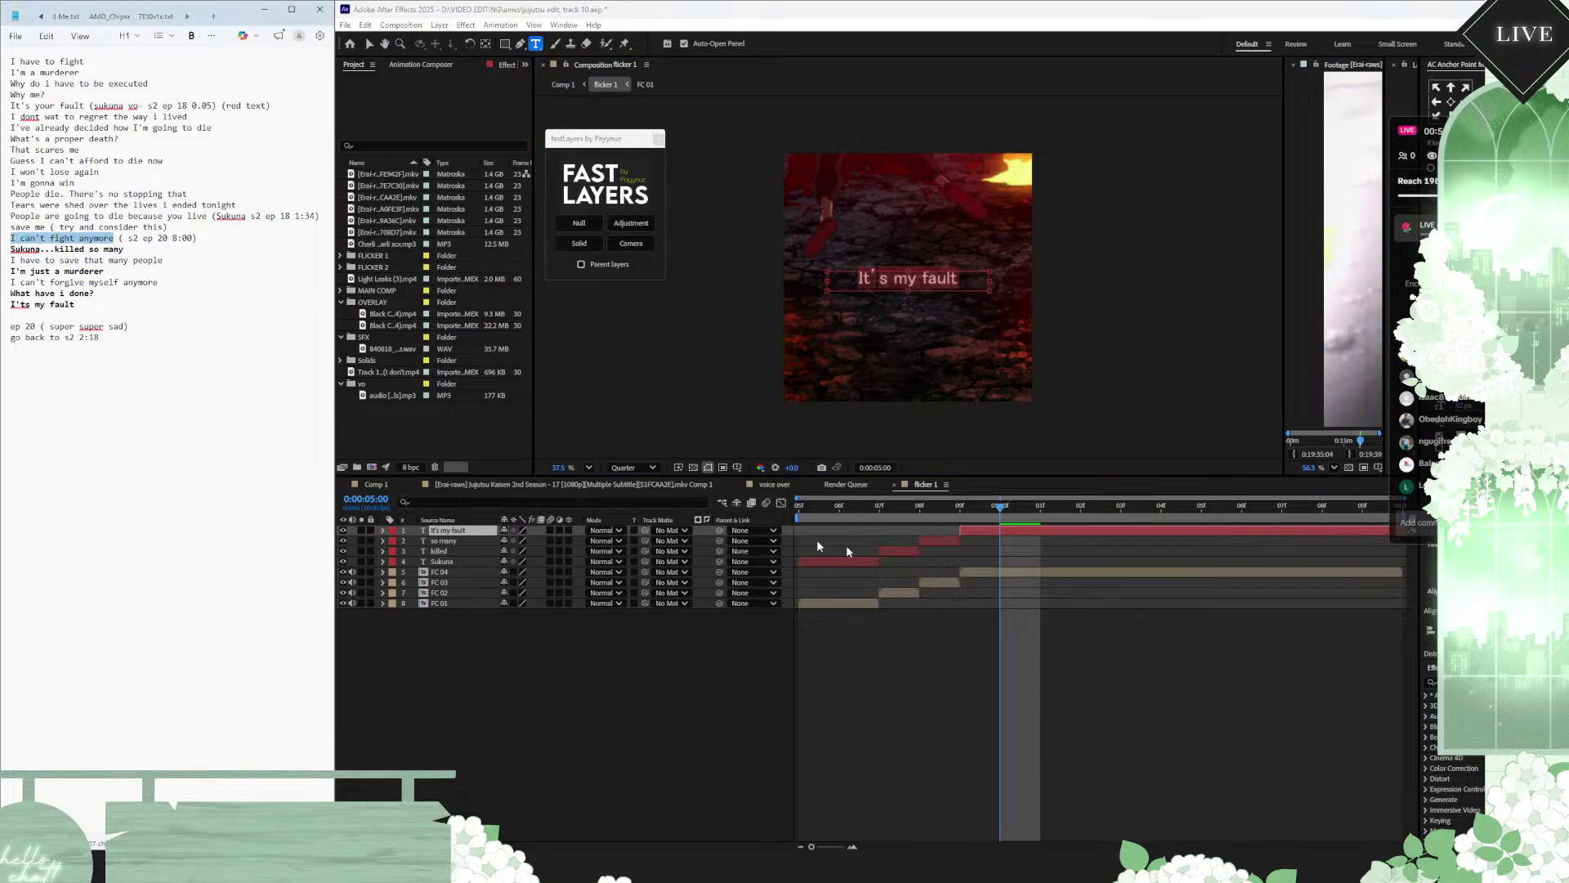
click(1035, 528)
key(space)
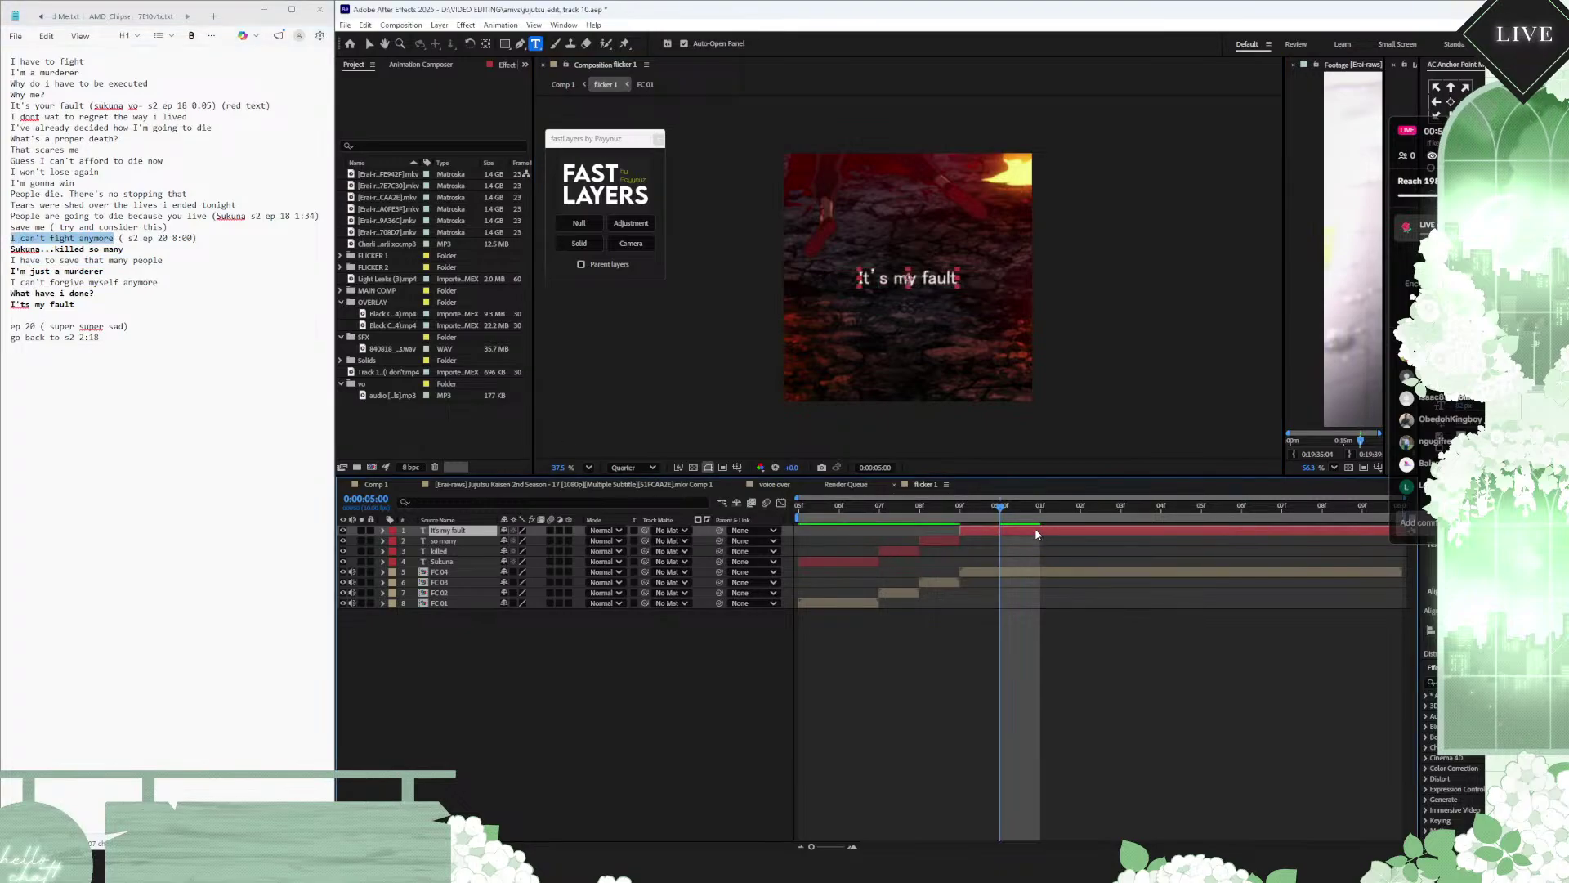
text(I can't fight anymore)
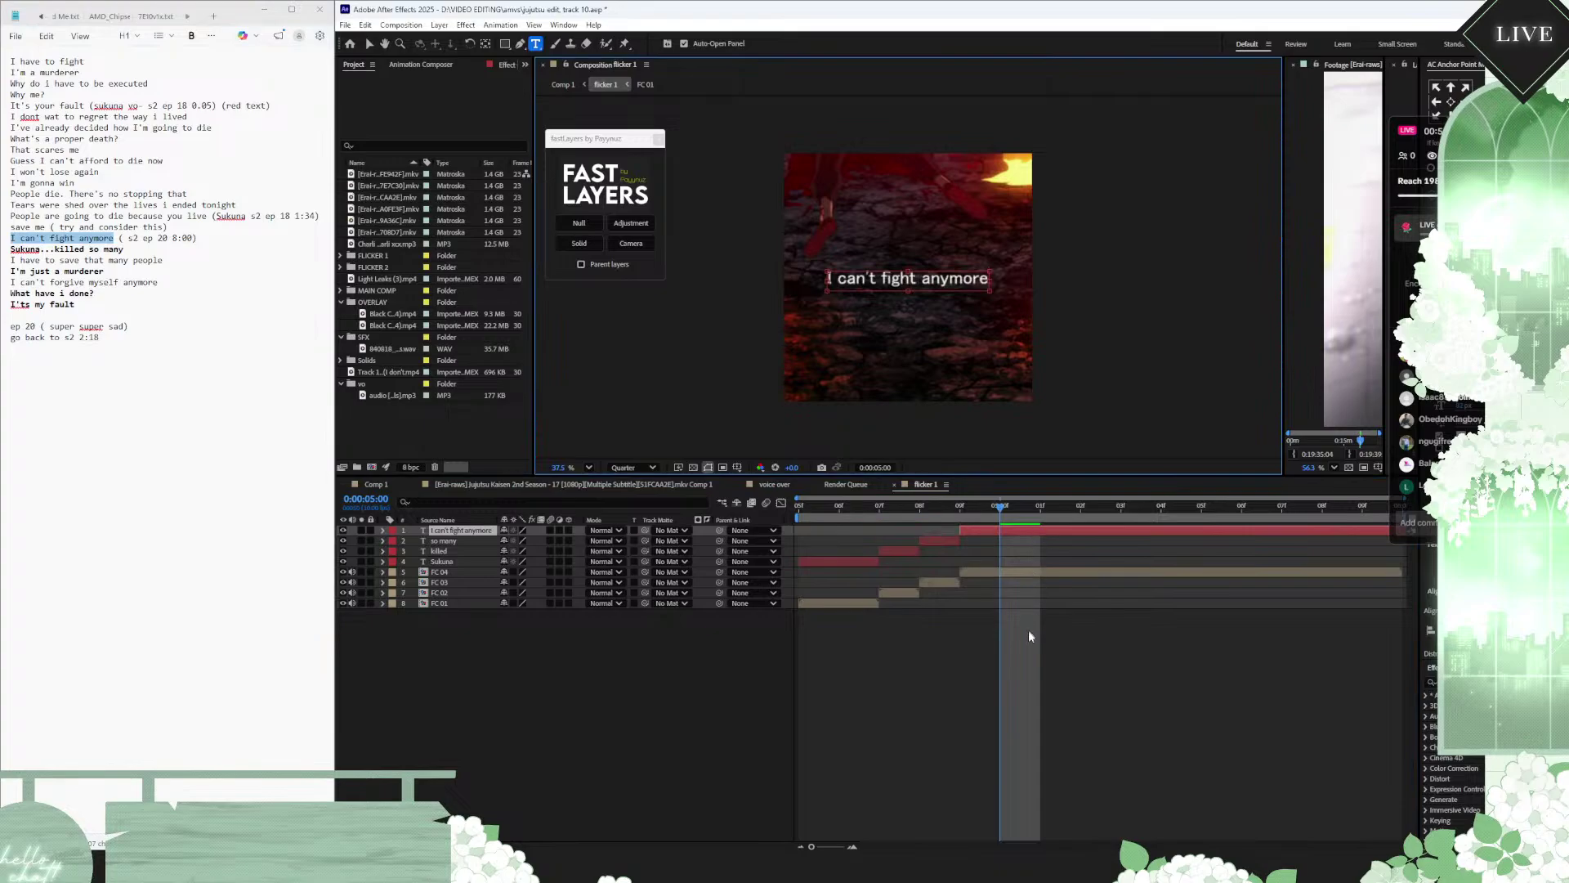
Step: Preview Comp 1 from the beginning through the flicker 1 section to check the text layers
click(374, 485)
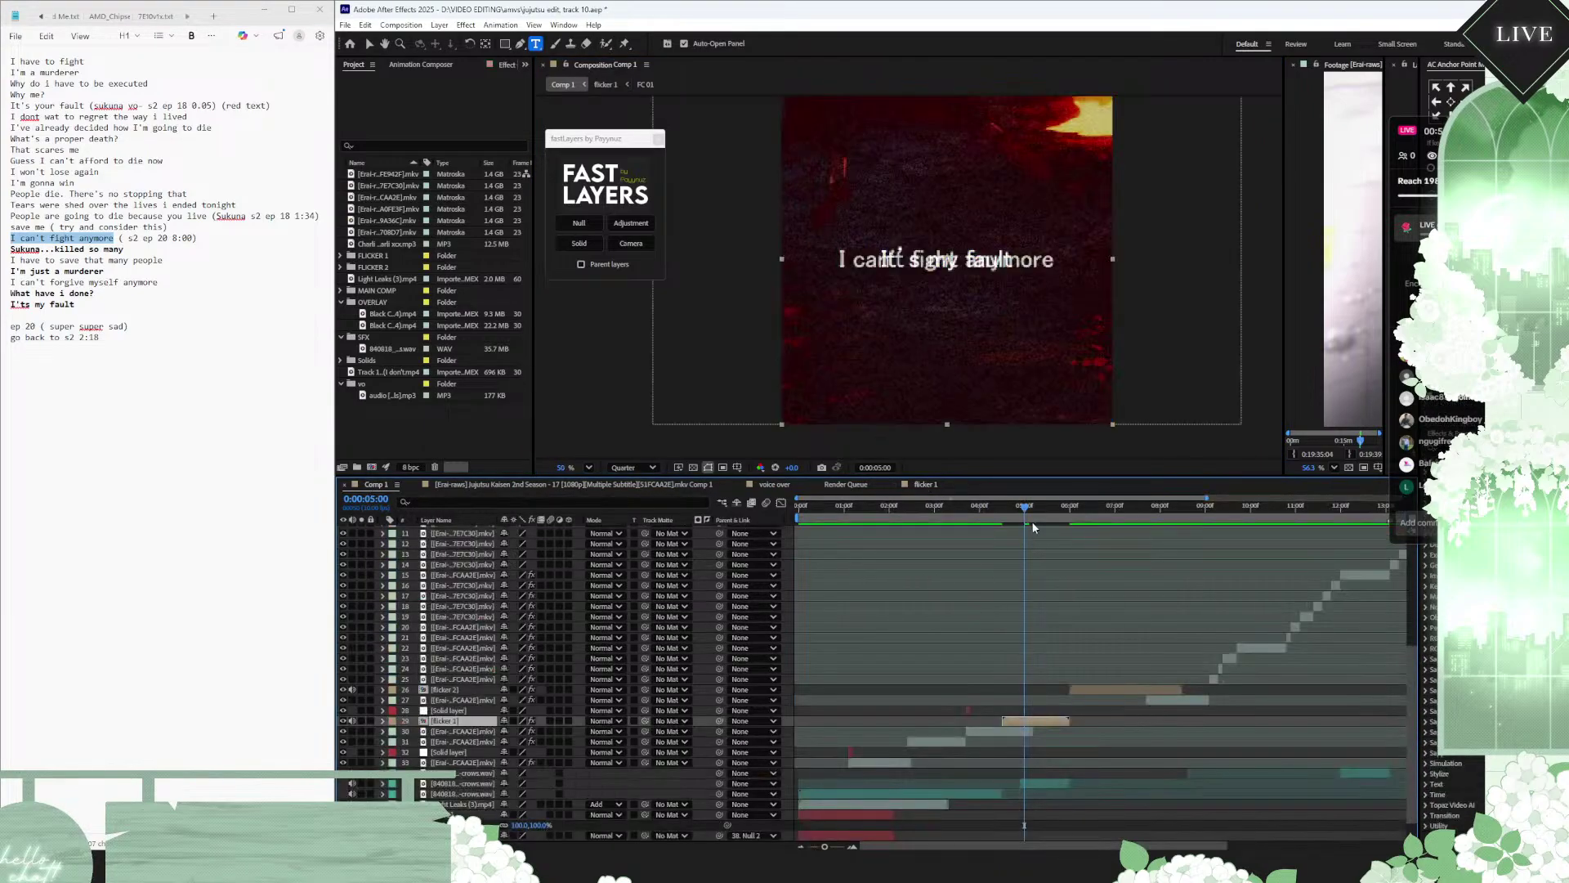
drag(1007, 509, 805, 513)
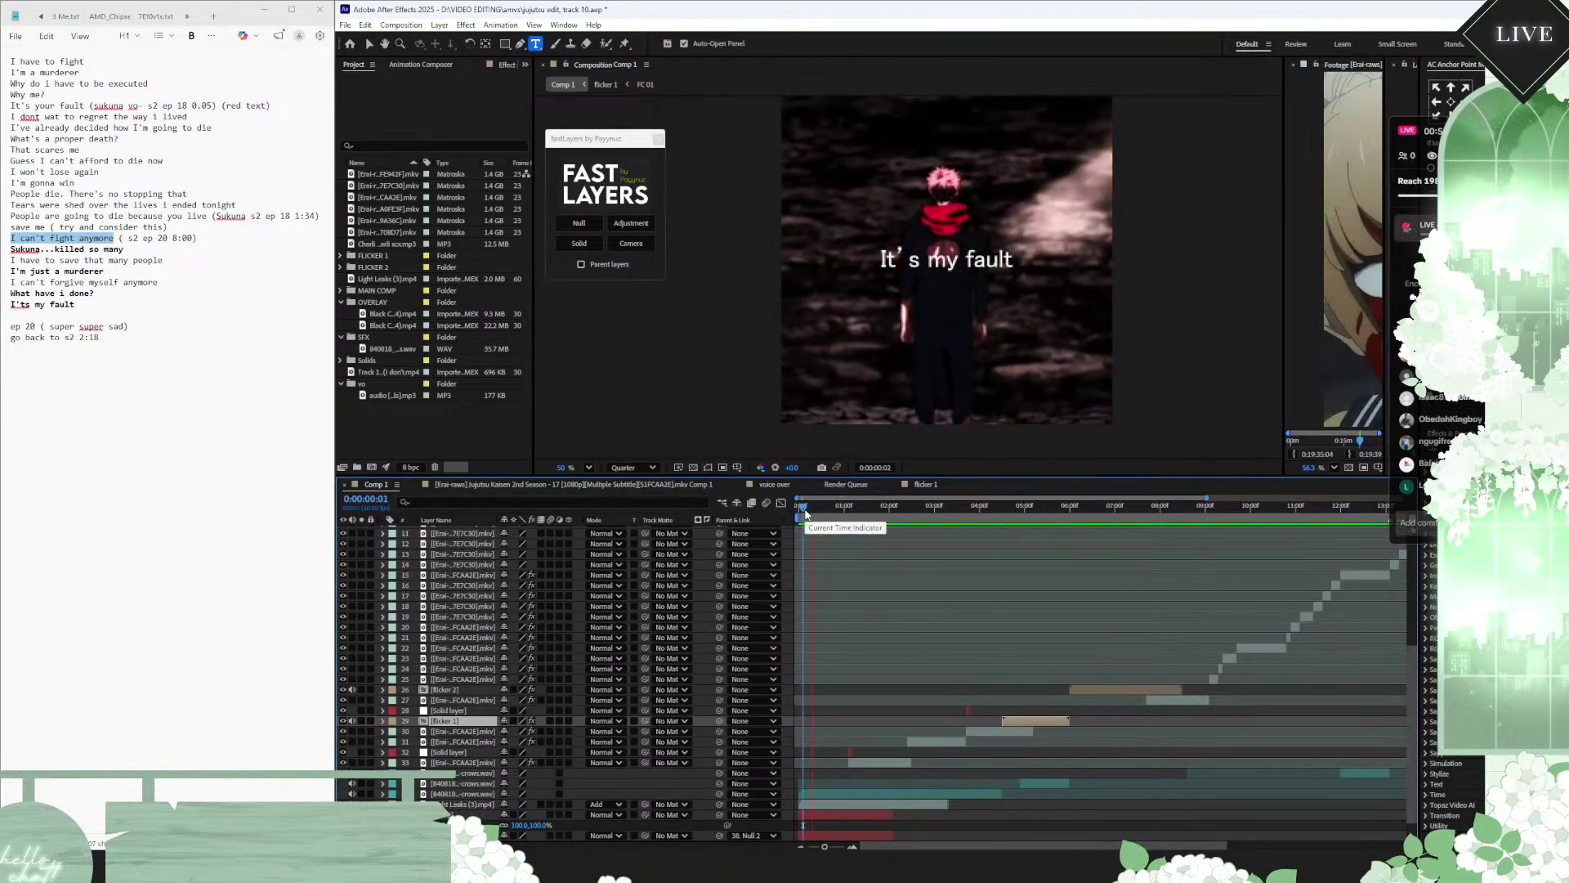
key(space)
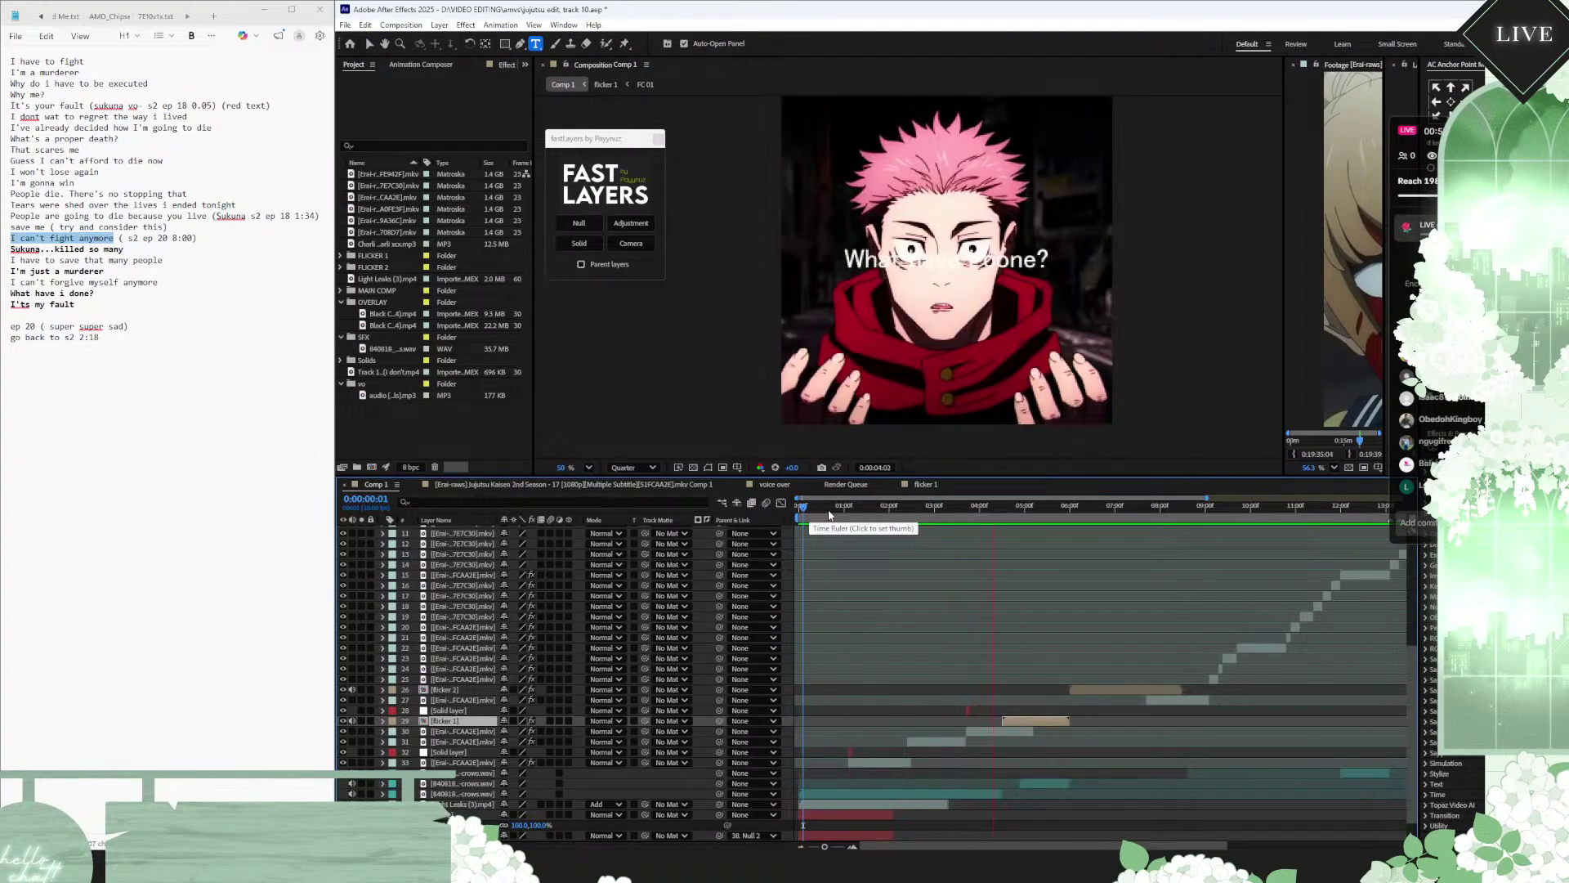
key(space)
scroll(1058, 603, up, 1)
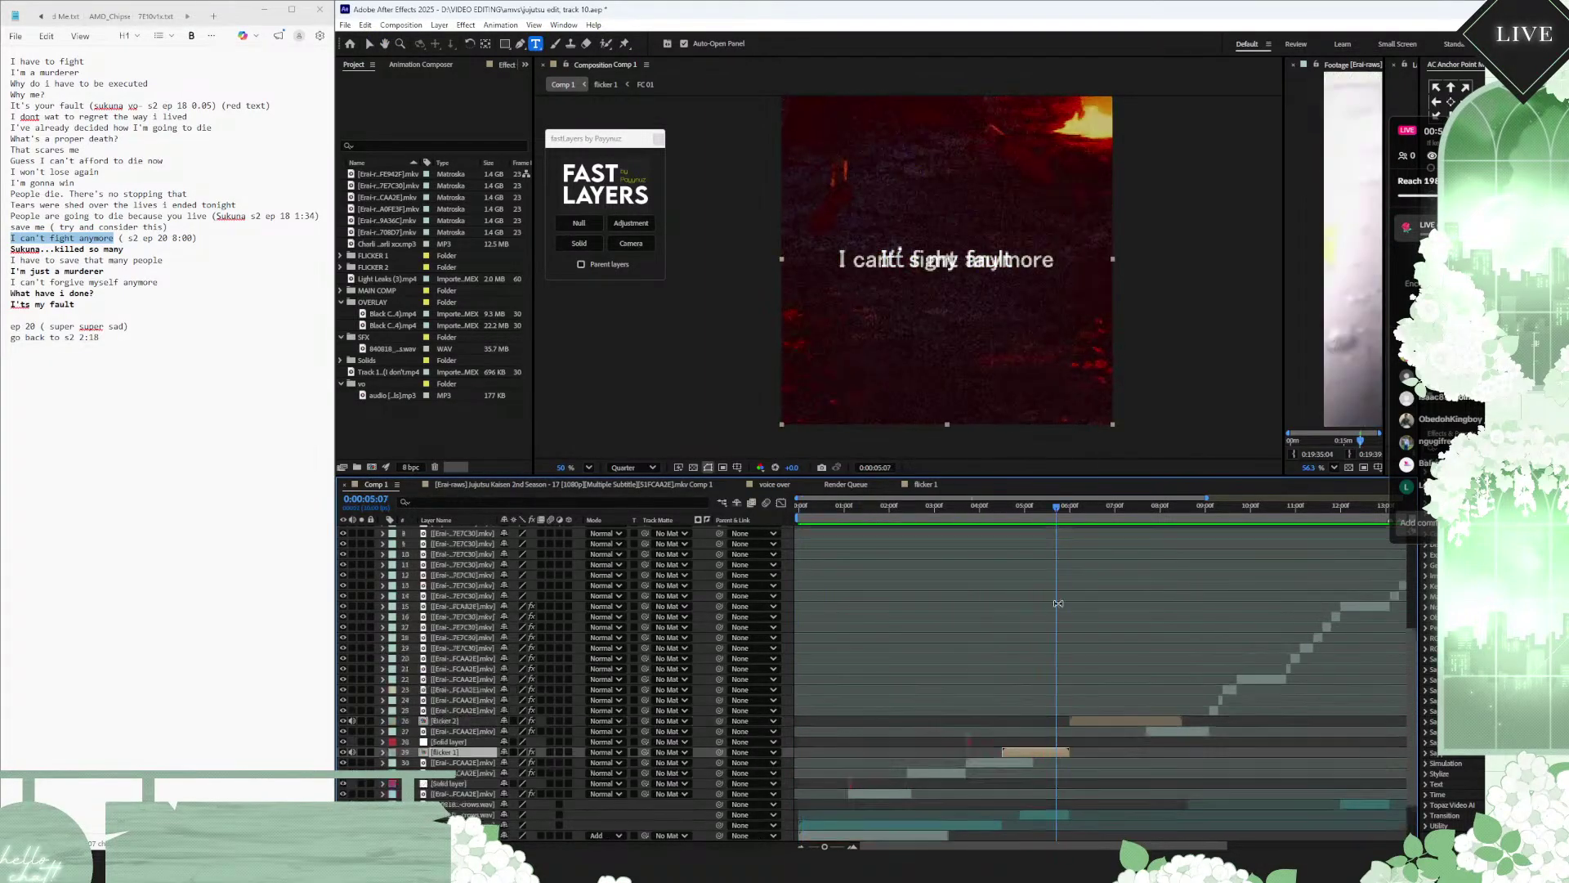
Step: Trim the start of the "It's my fault 4" text layer in Comp 1 to 0:00:06:00
click(1070, 511)
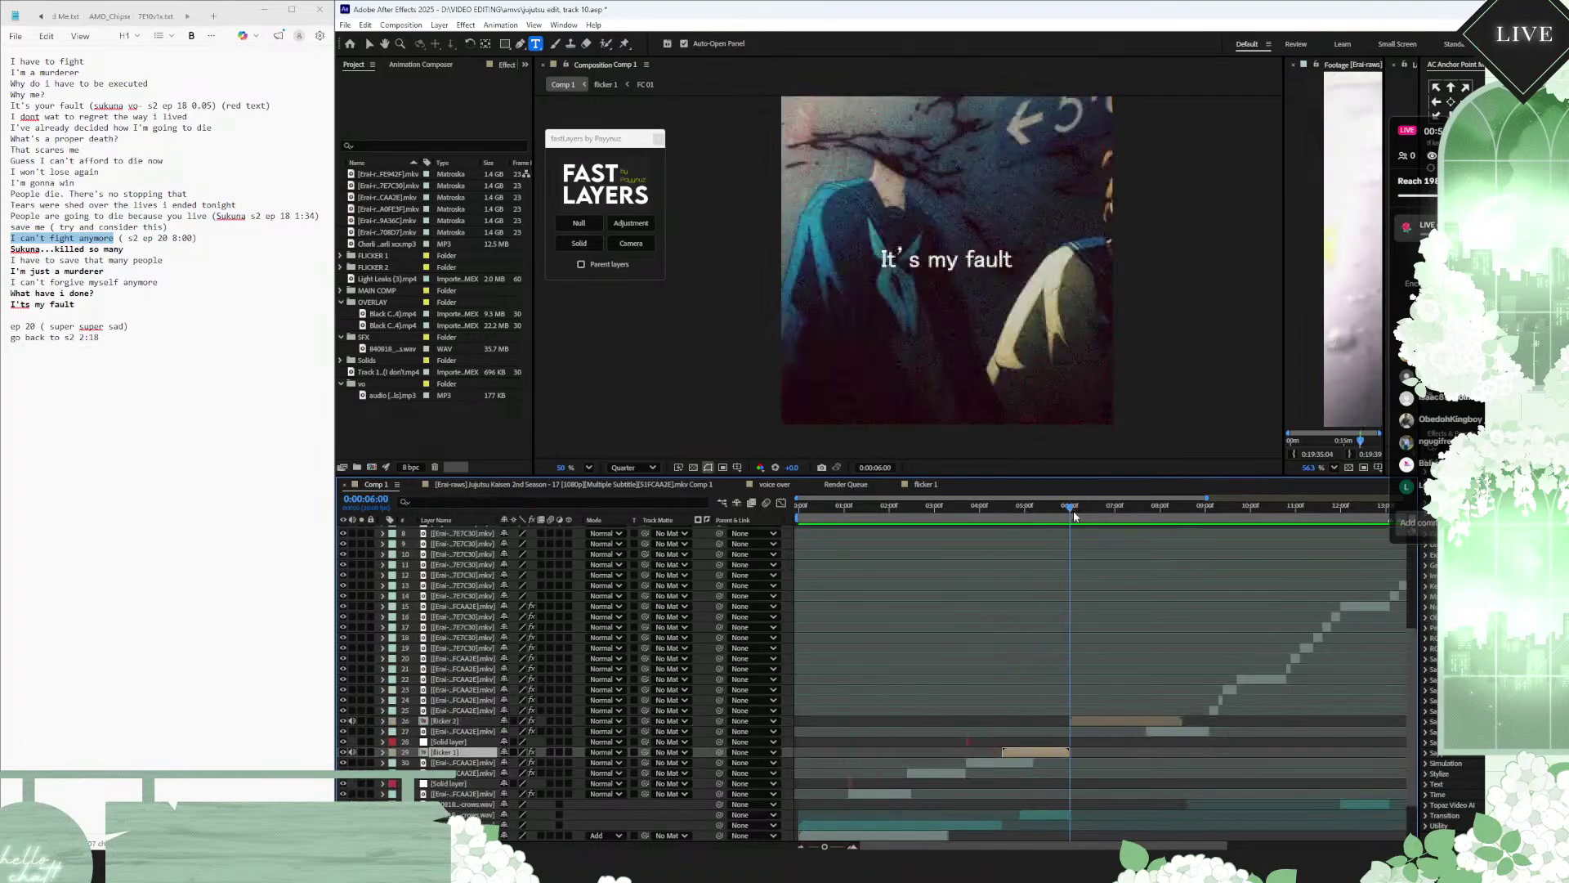
scroll(1082, 704, up, 5)
scroll(1088, 590, up, 1)
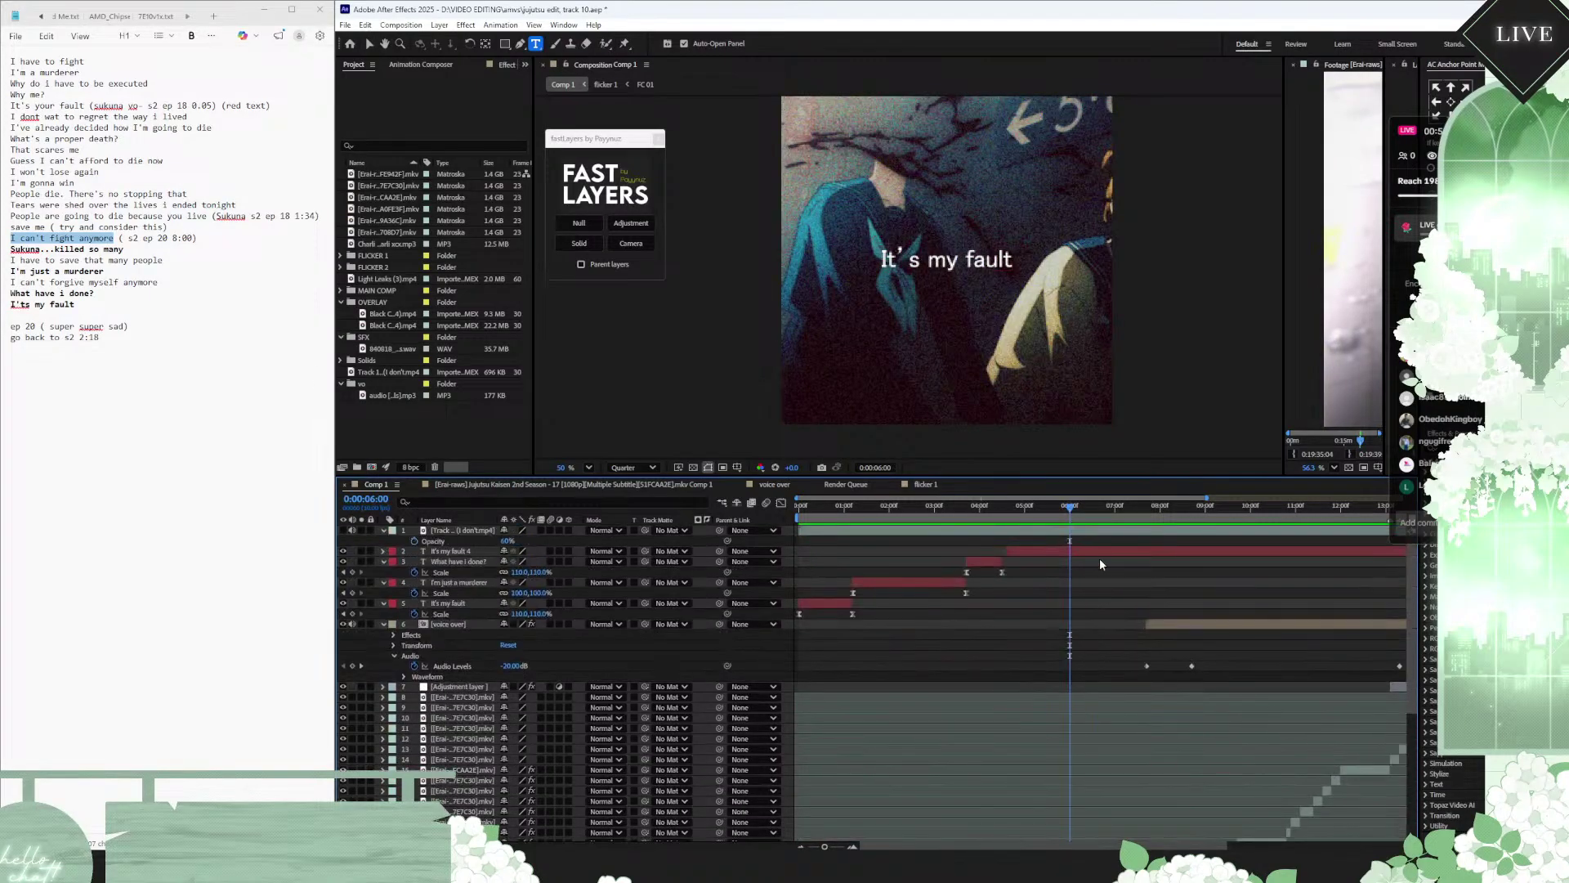
click(1093, 553)
scroll(1094, 552, down, 10)
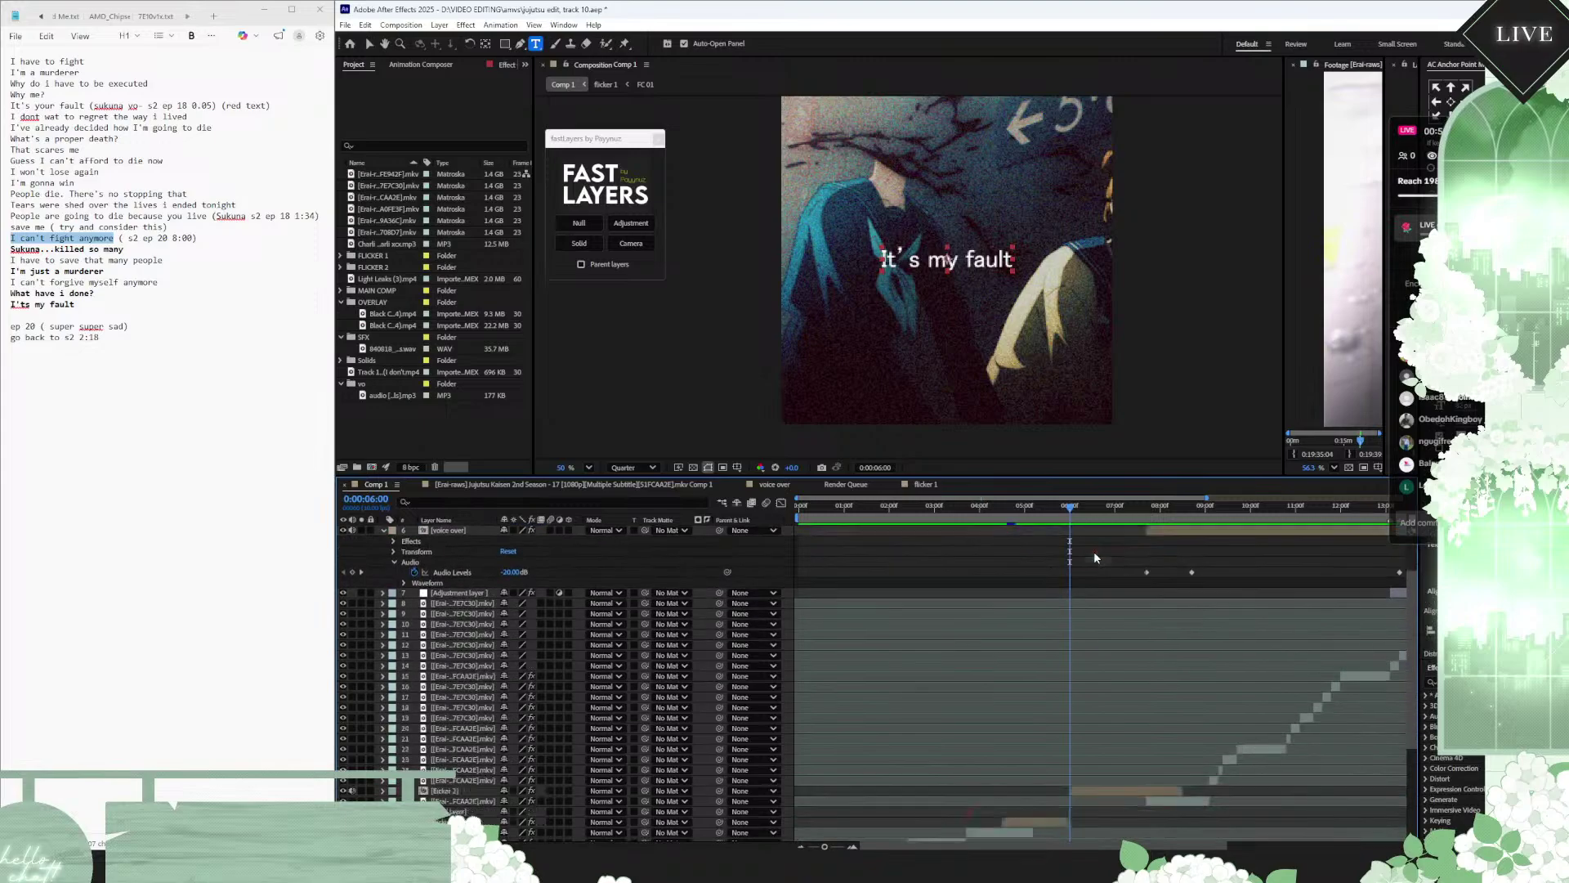
Step: Preview the flicker 1 section of Comp 1 from about 0:00:04:00 to check its text against the clips
drag(1070, 509, 997, 509)
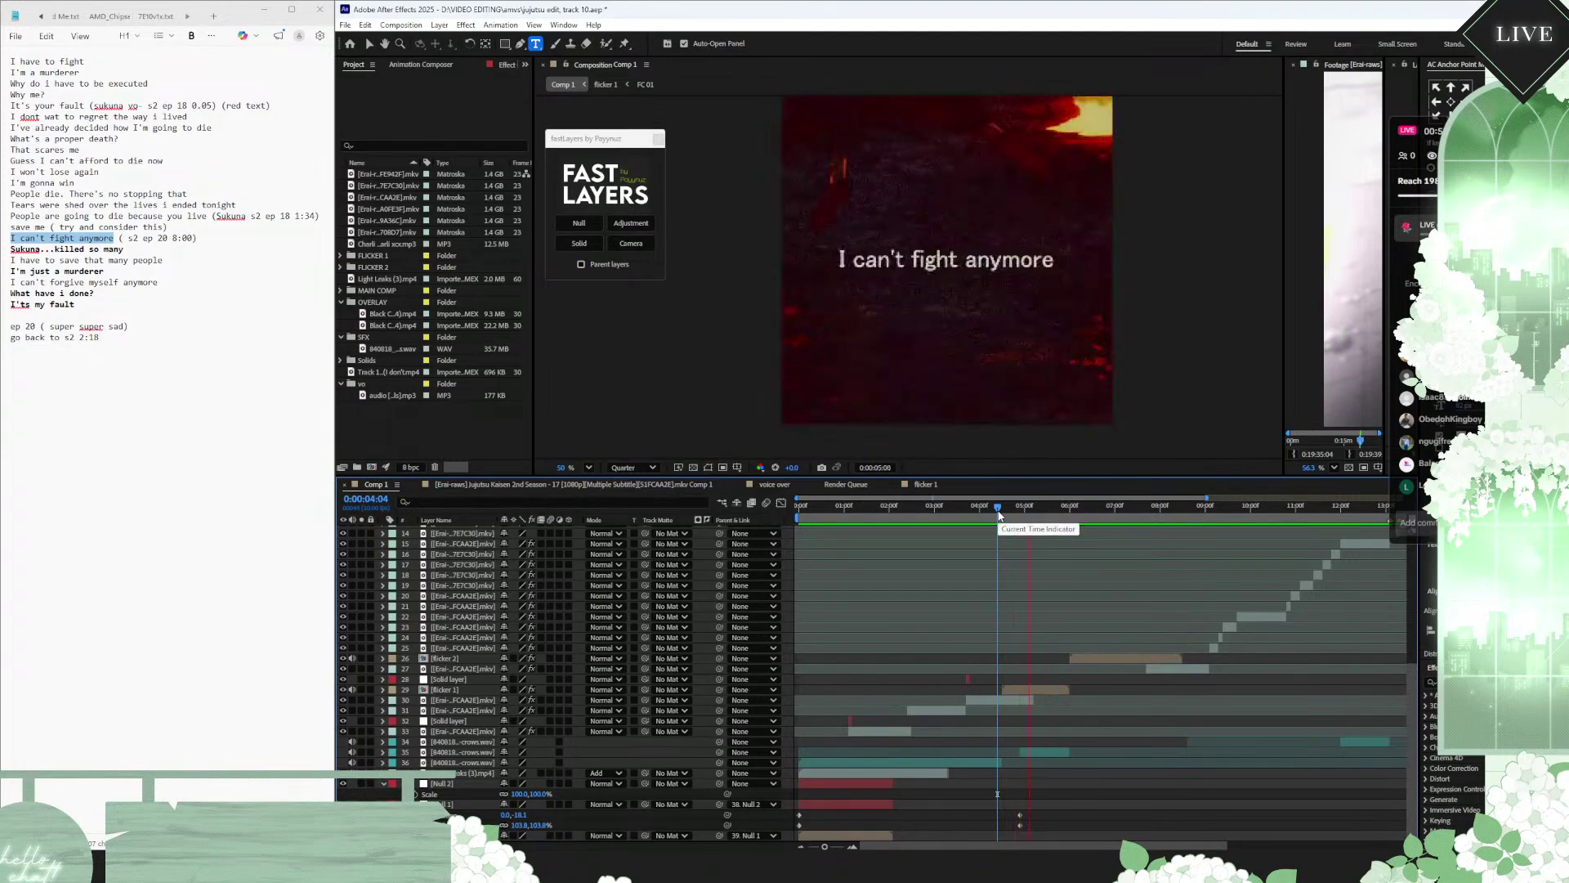
mouse_move(999, 515)
mouse_down()
mouse_move(1018, 513)
mouse_move(982, 517)
mouse_up()
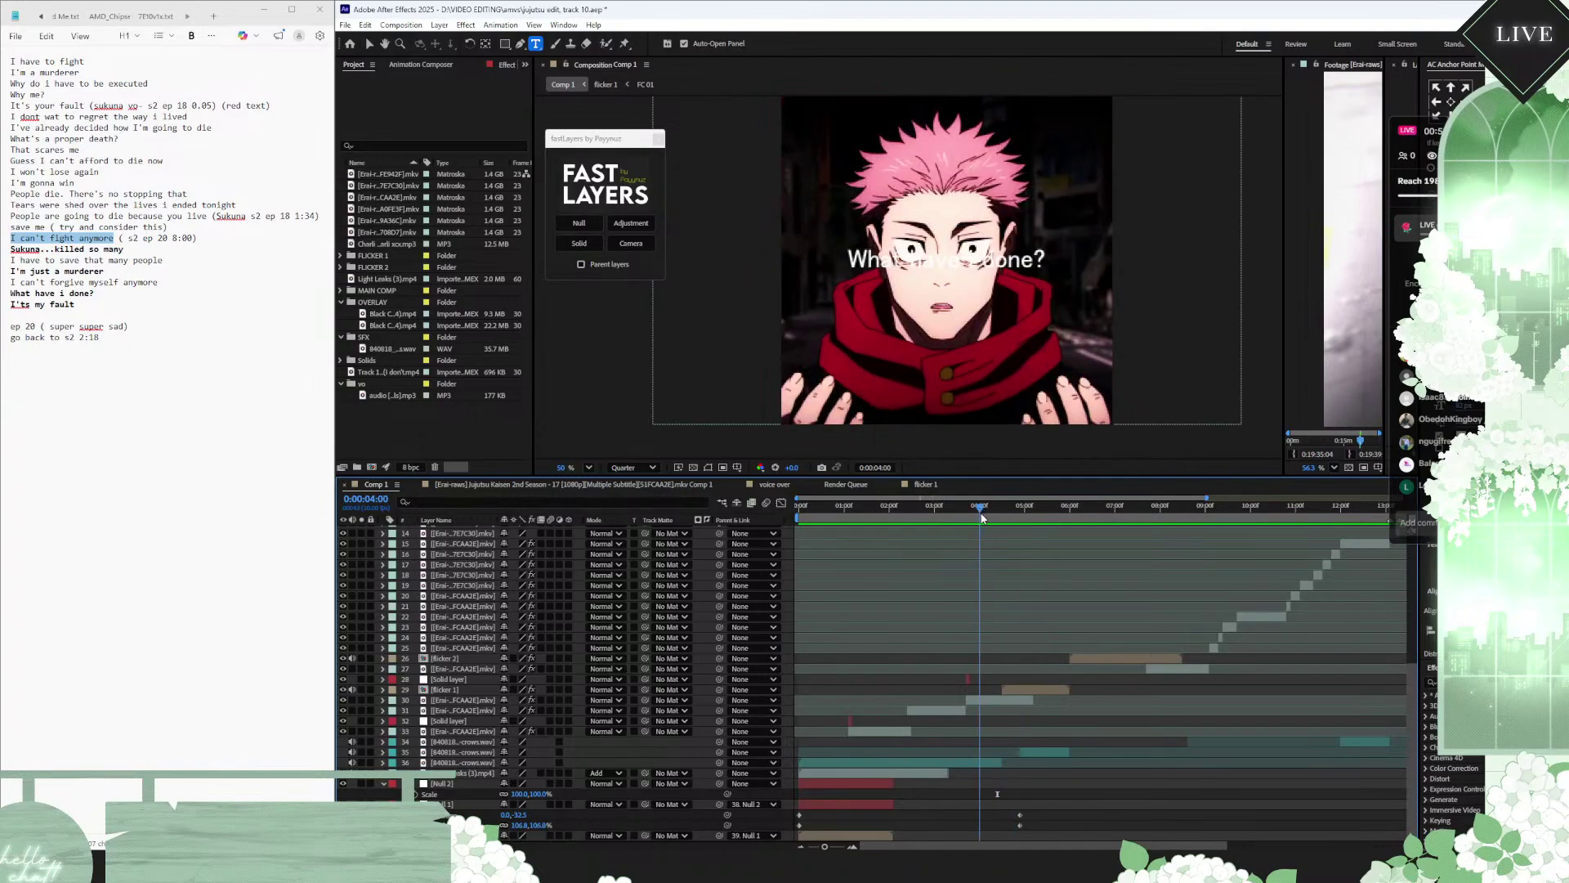
key(space)
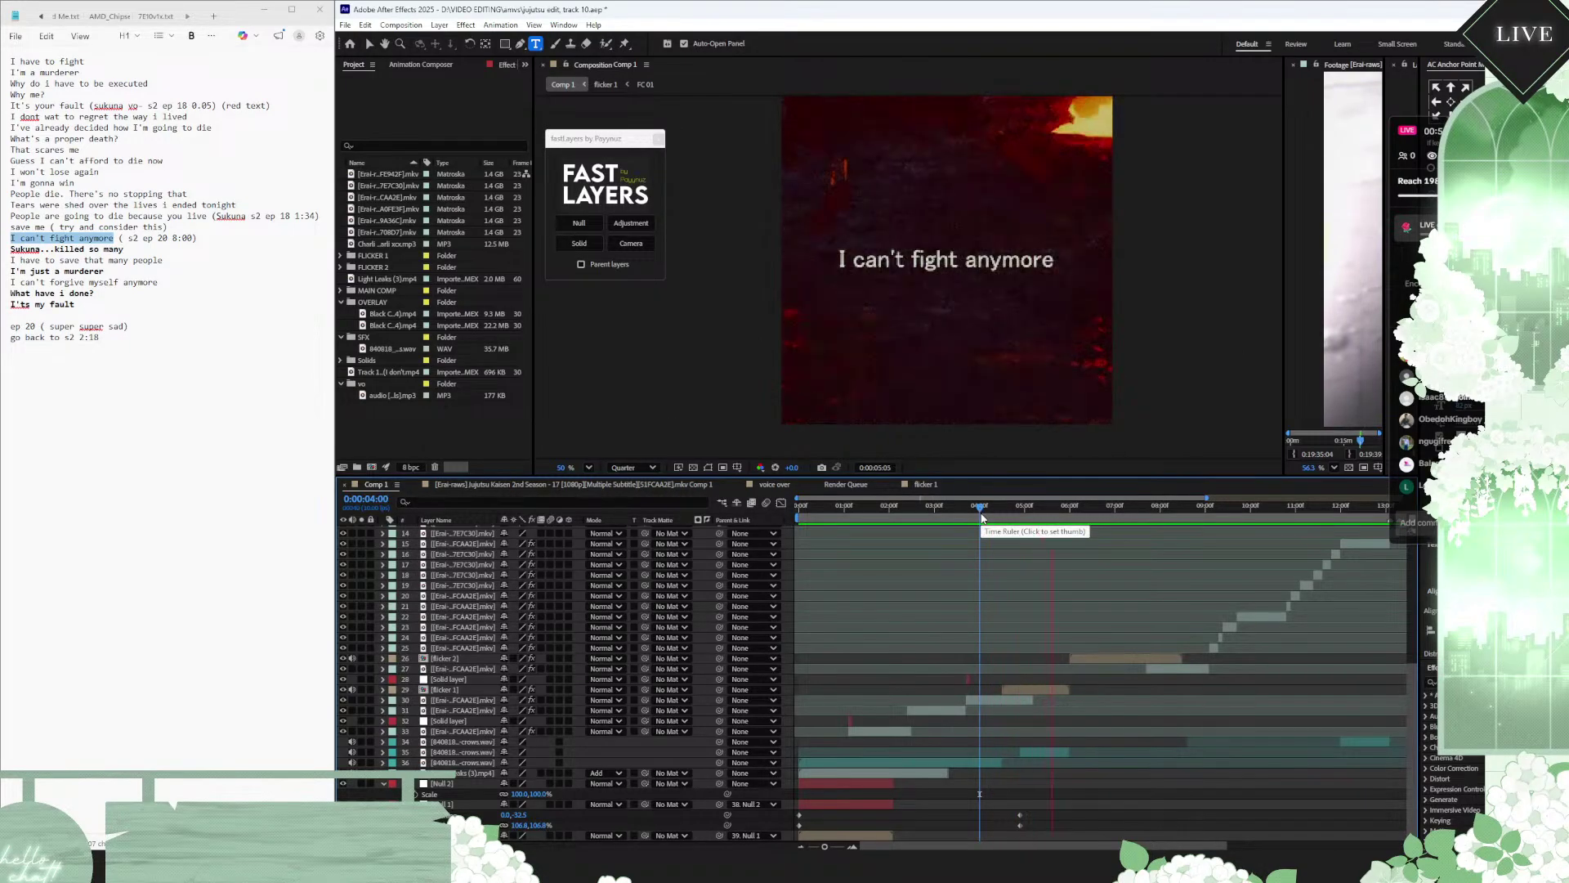
drag(982, 518, 1007, 517)
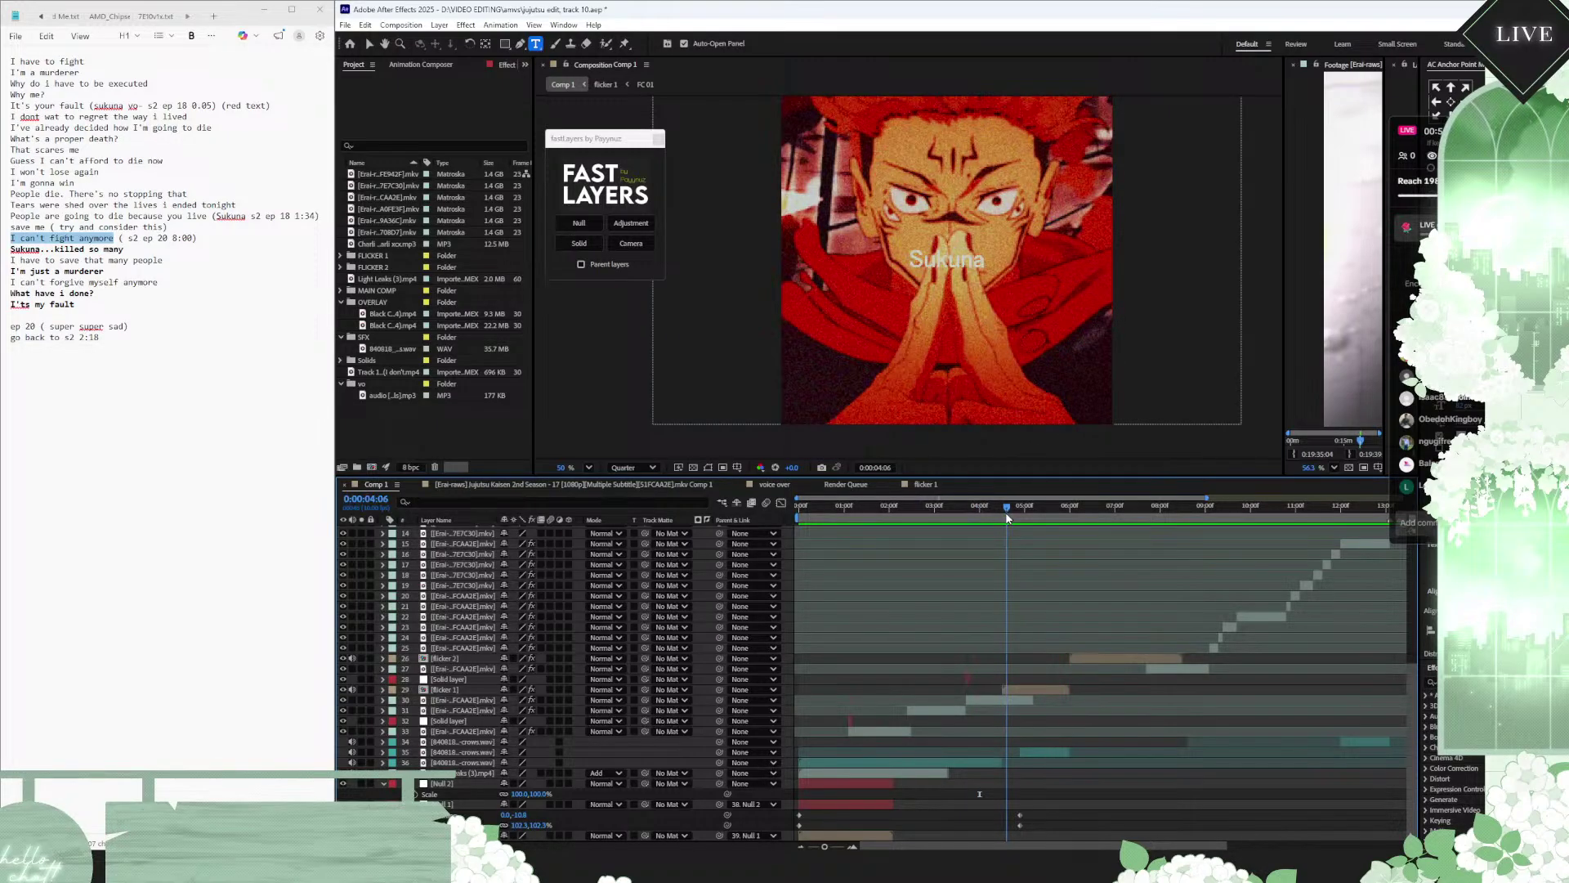
mouse_move(1007, 517)
mouse_down()
mouse_move(1028, 518)
mouse_move(988, 514)
mouse_up()
Step: Reopen the flicker 1 composition and remove the bold from "Sukuna...killed so many" in the notes
click(1033, 694)
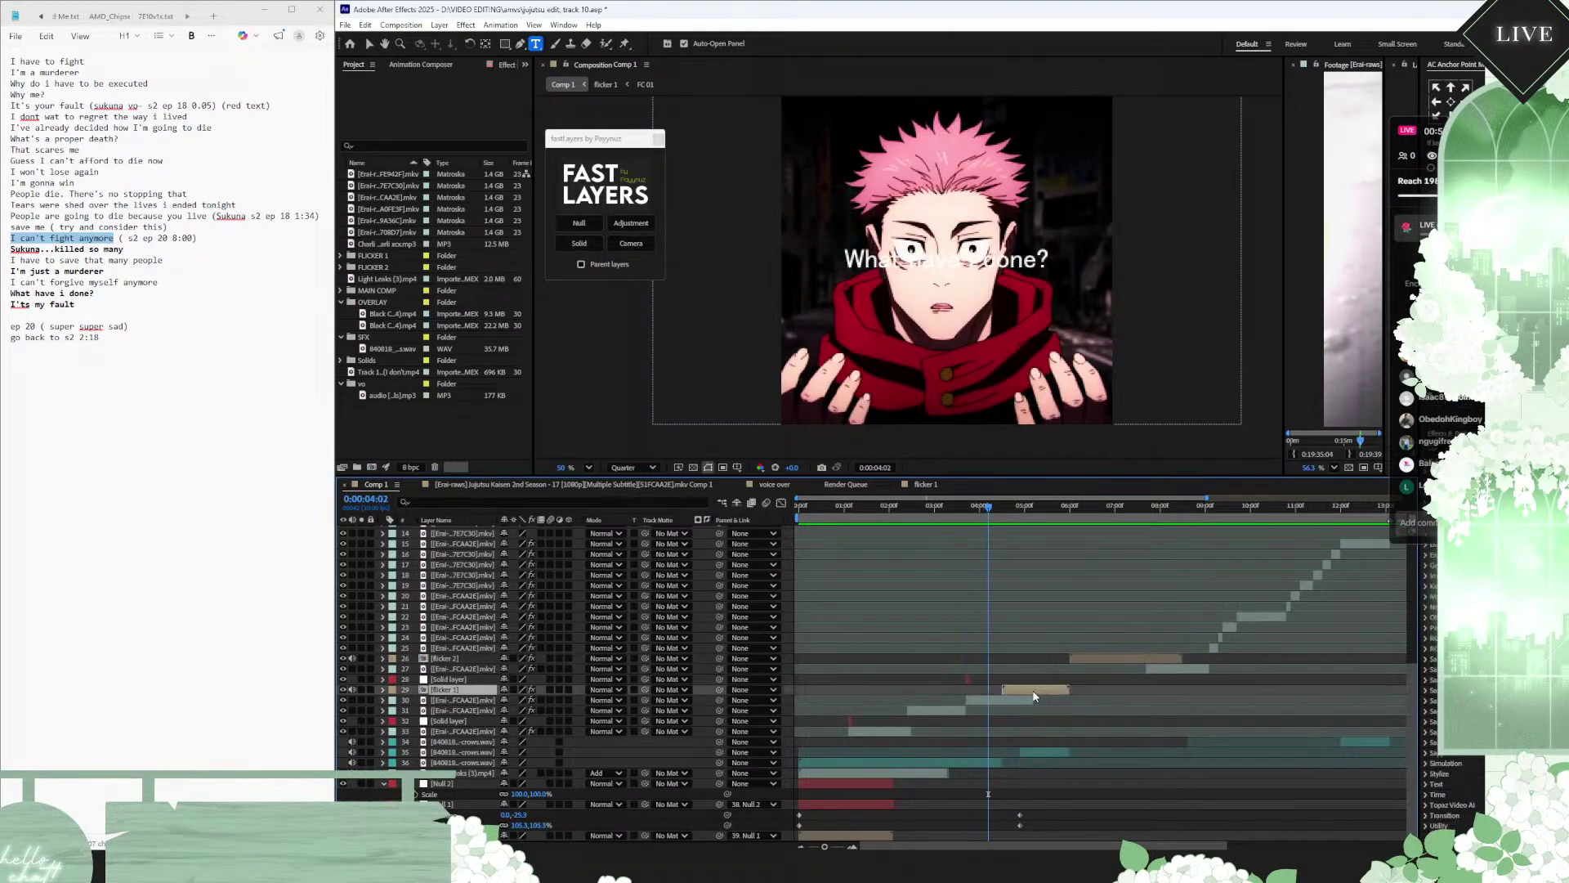
double_click(1033, 693)
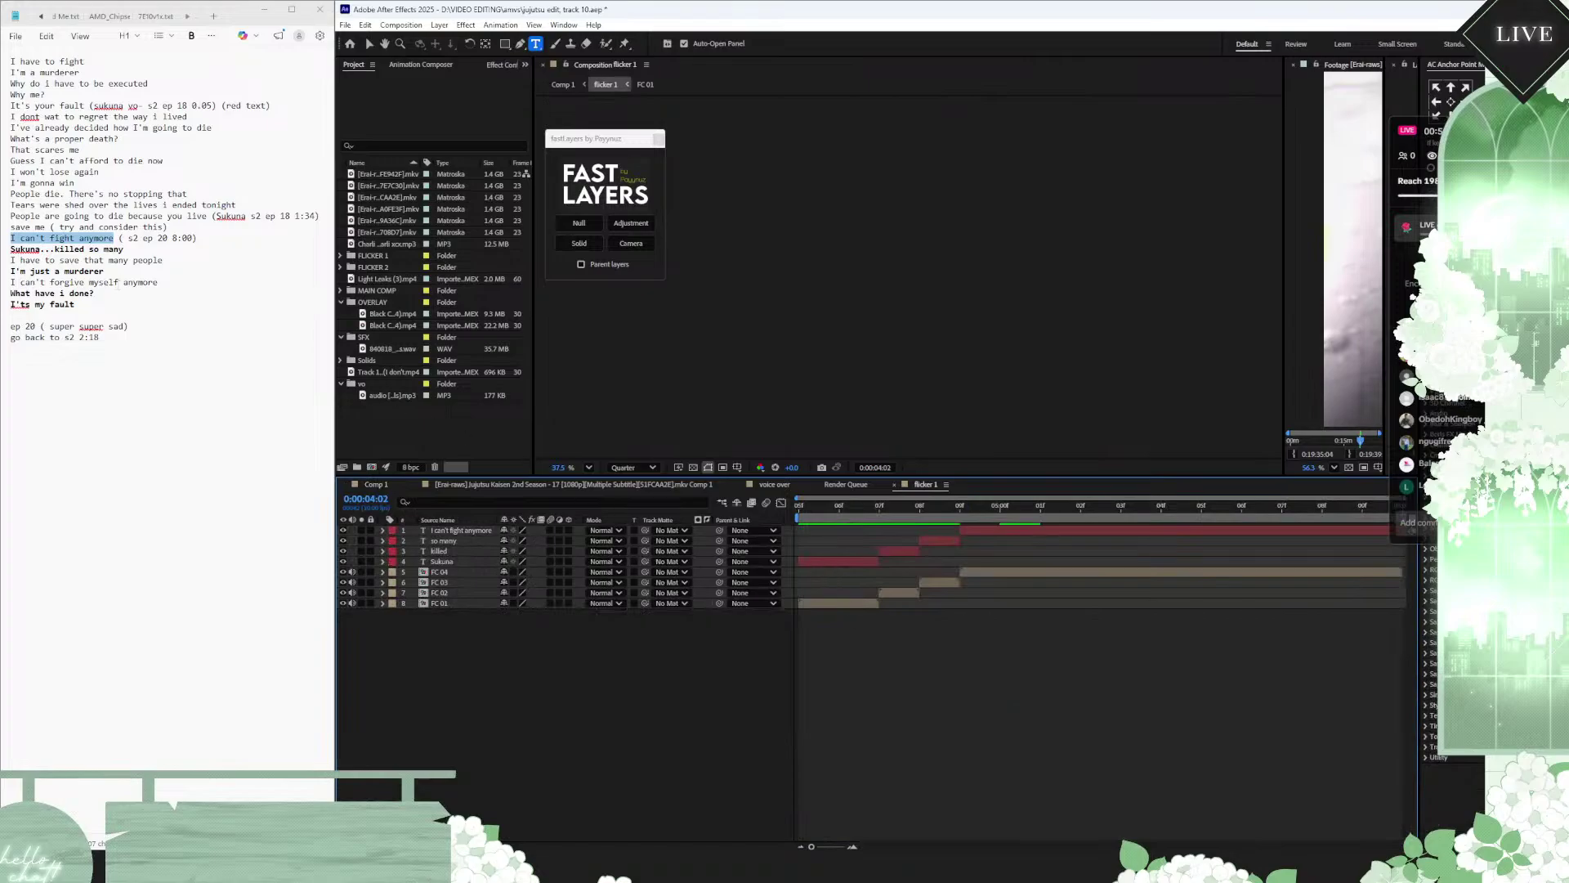
drag(128, 249, 5, 250)
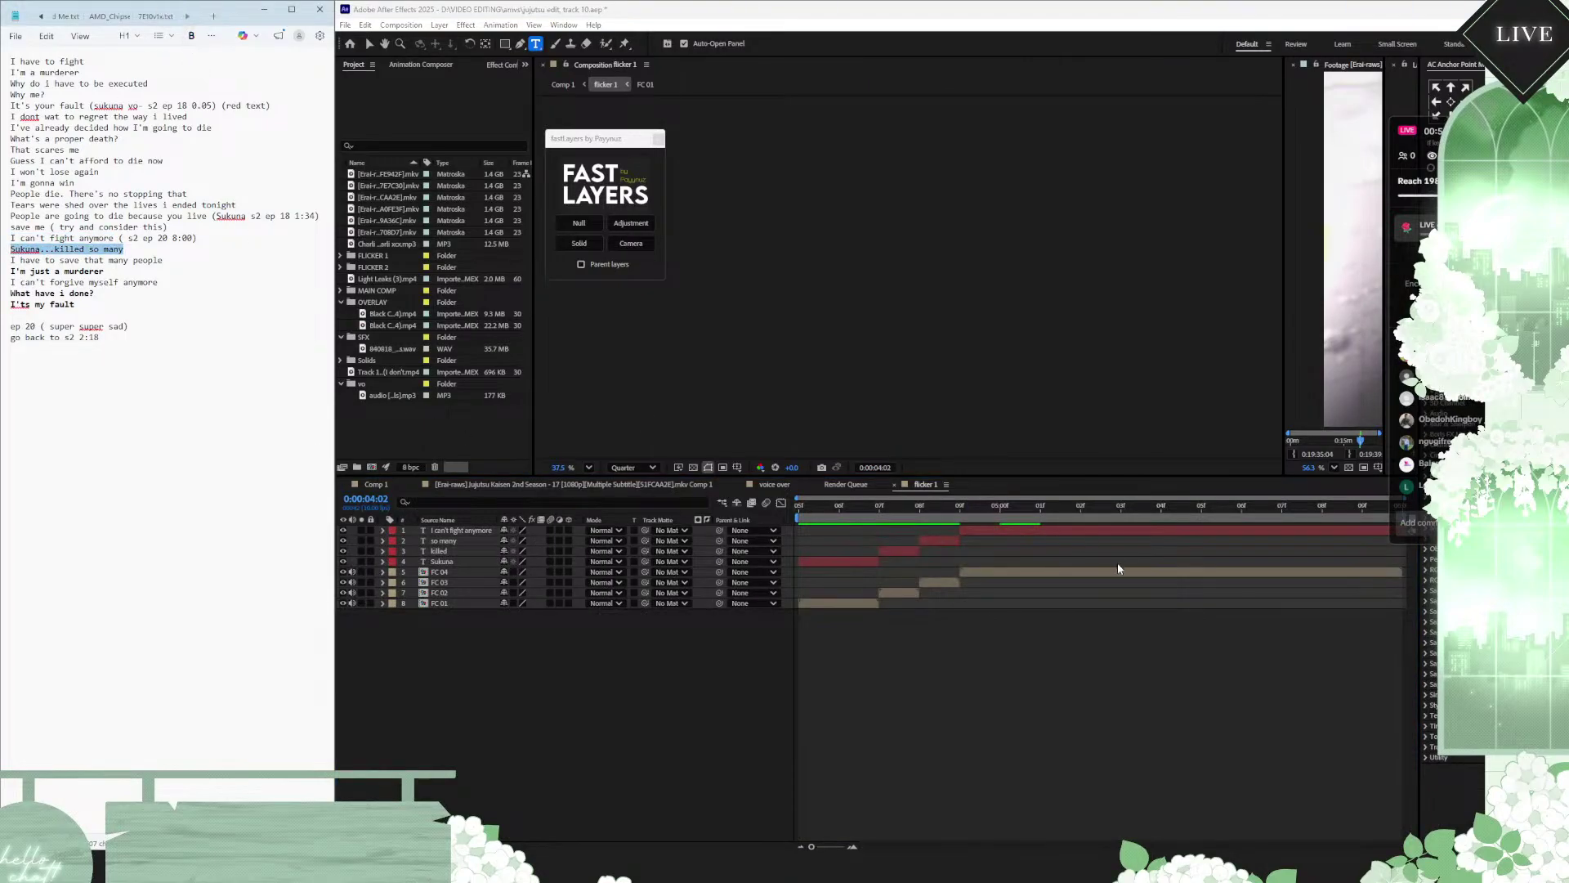
Step: Copy "Sukuna" from the first flicker text layer and replace the wording of the second and third text layers with it
click(838, 506)
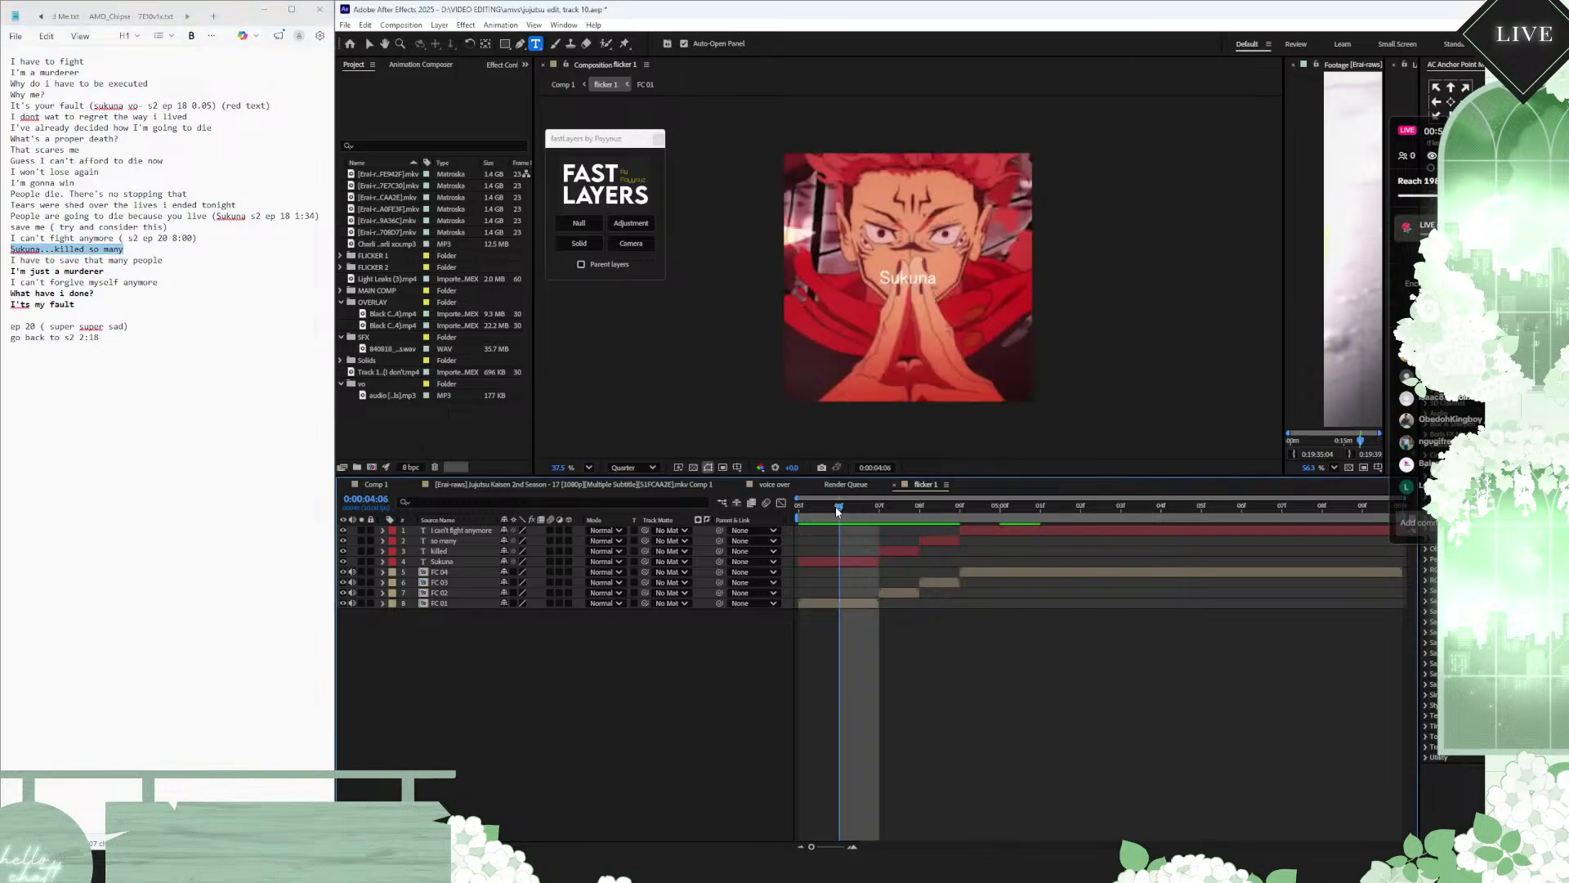
drag(835, 507, 861, 511)
click(852, 561)
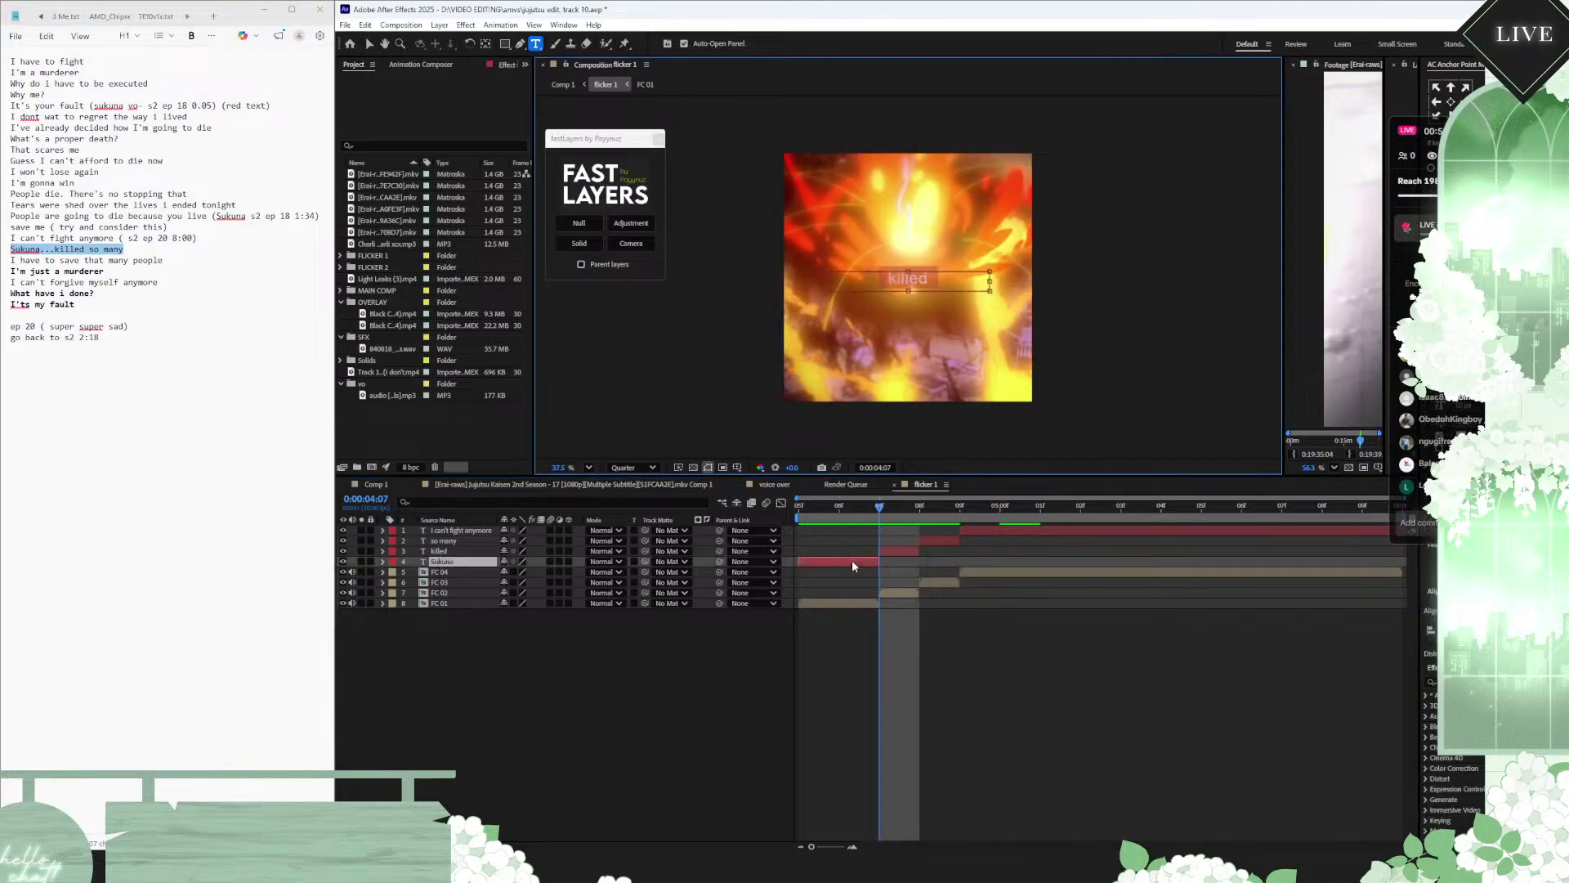
click(837, 507)
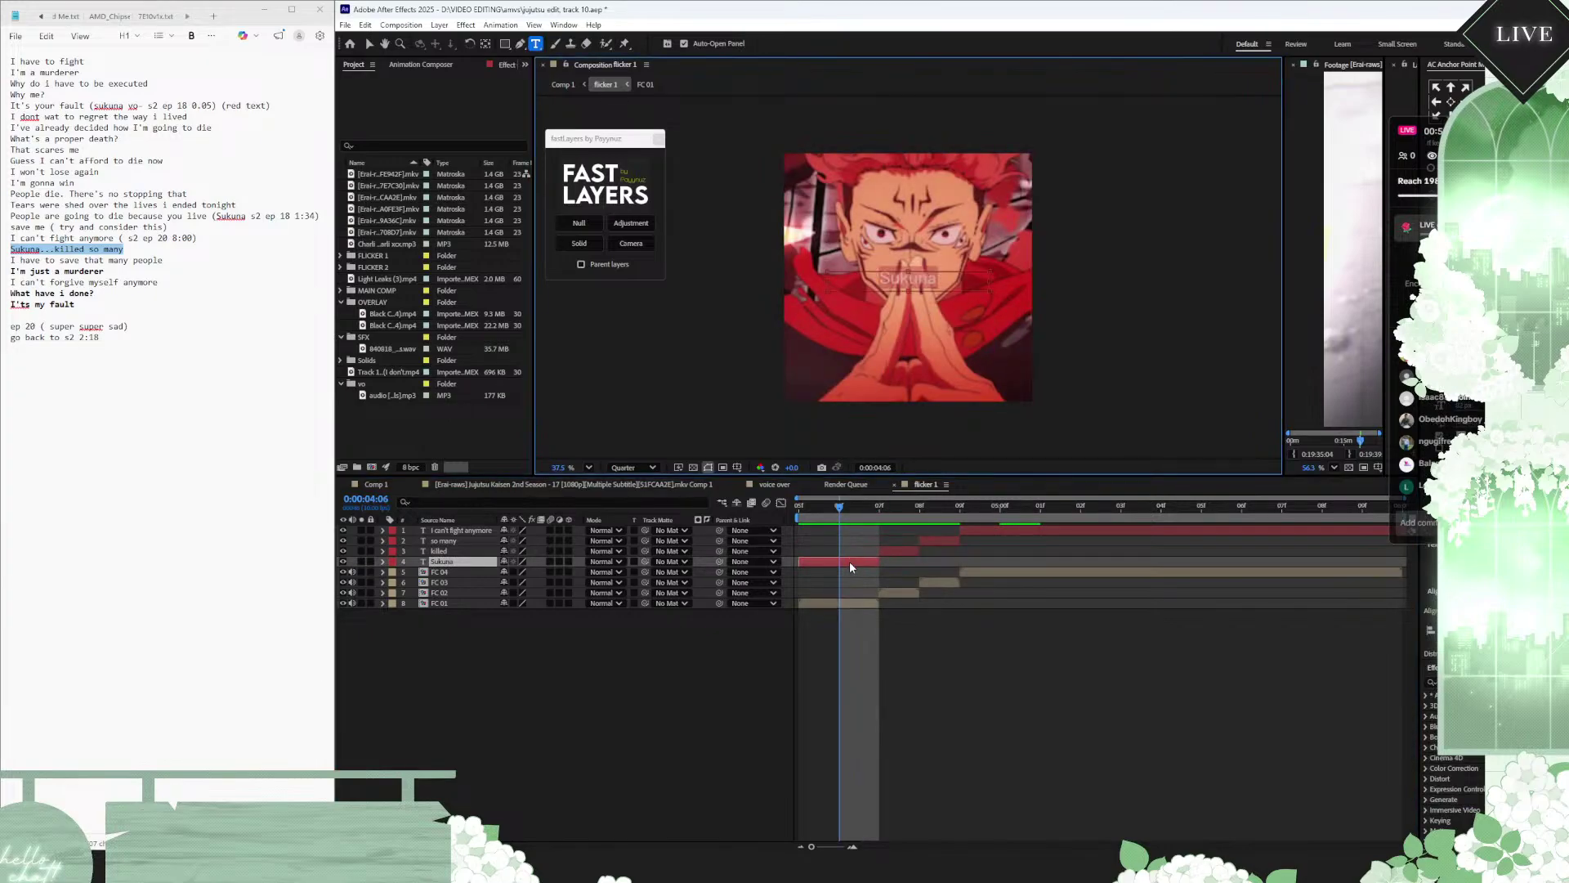
click(906, 515)
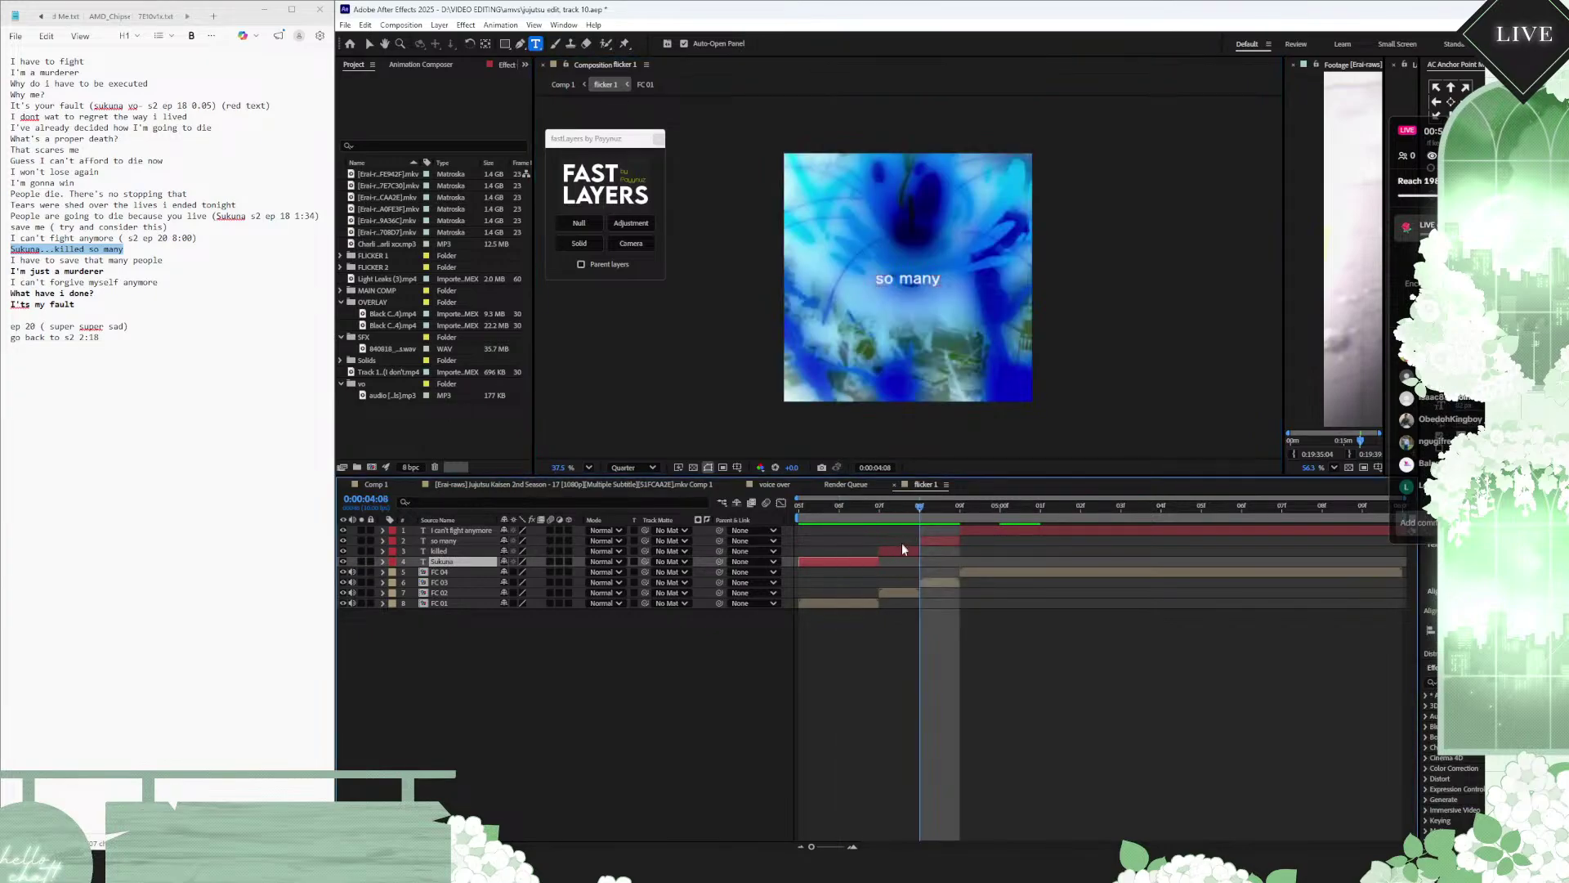
click(903, 552)
text(Sukuna 2)
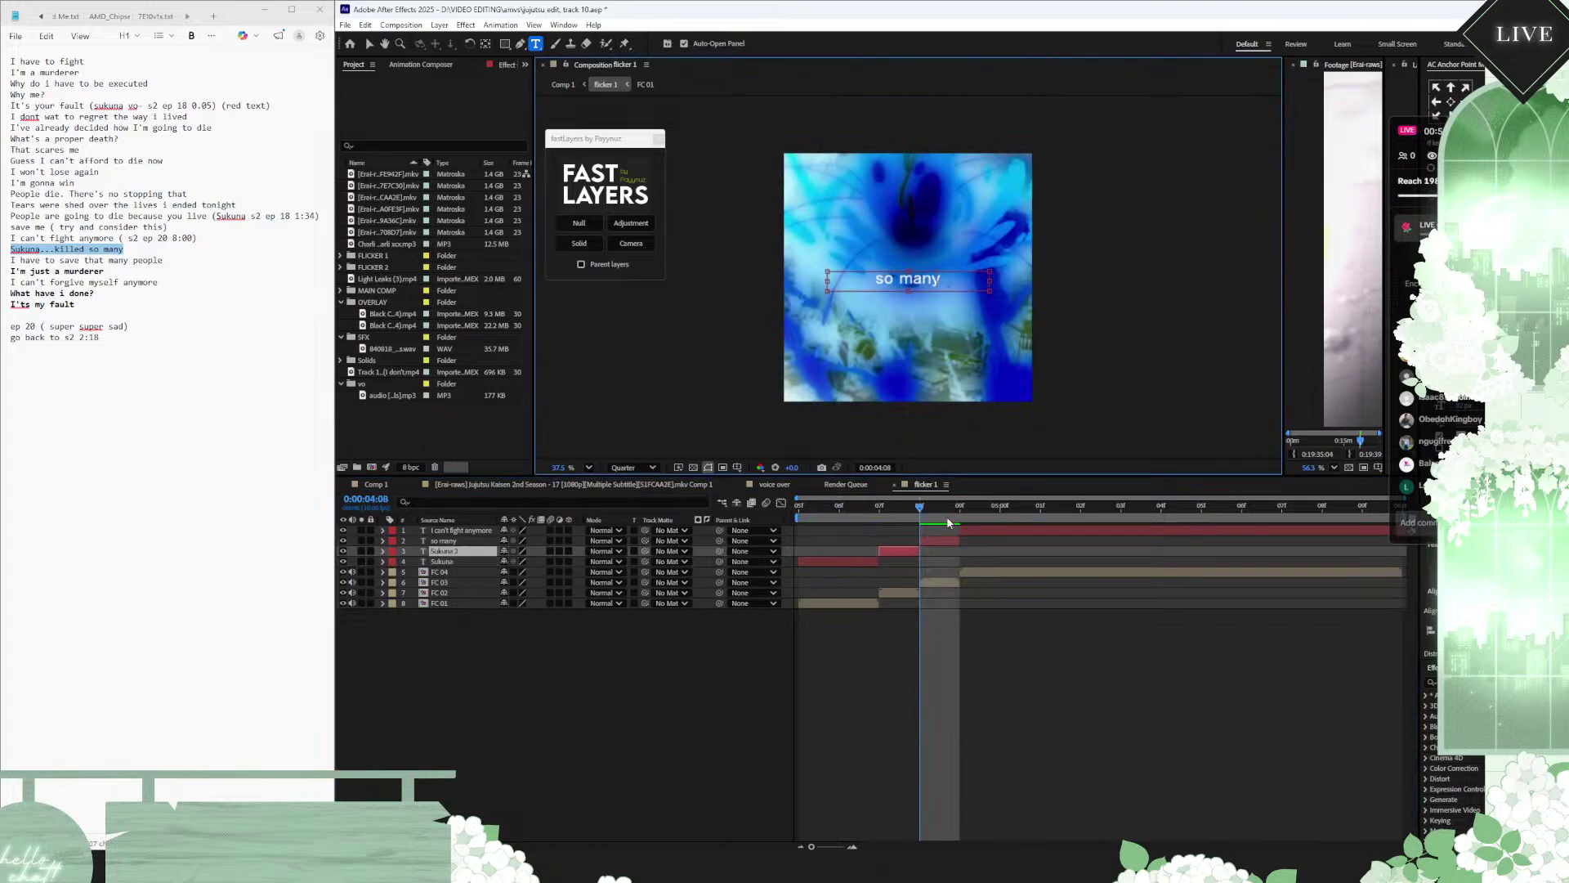
click(946, 542)
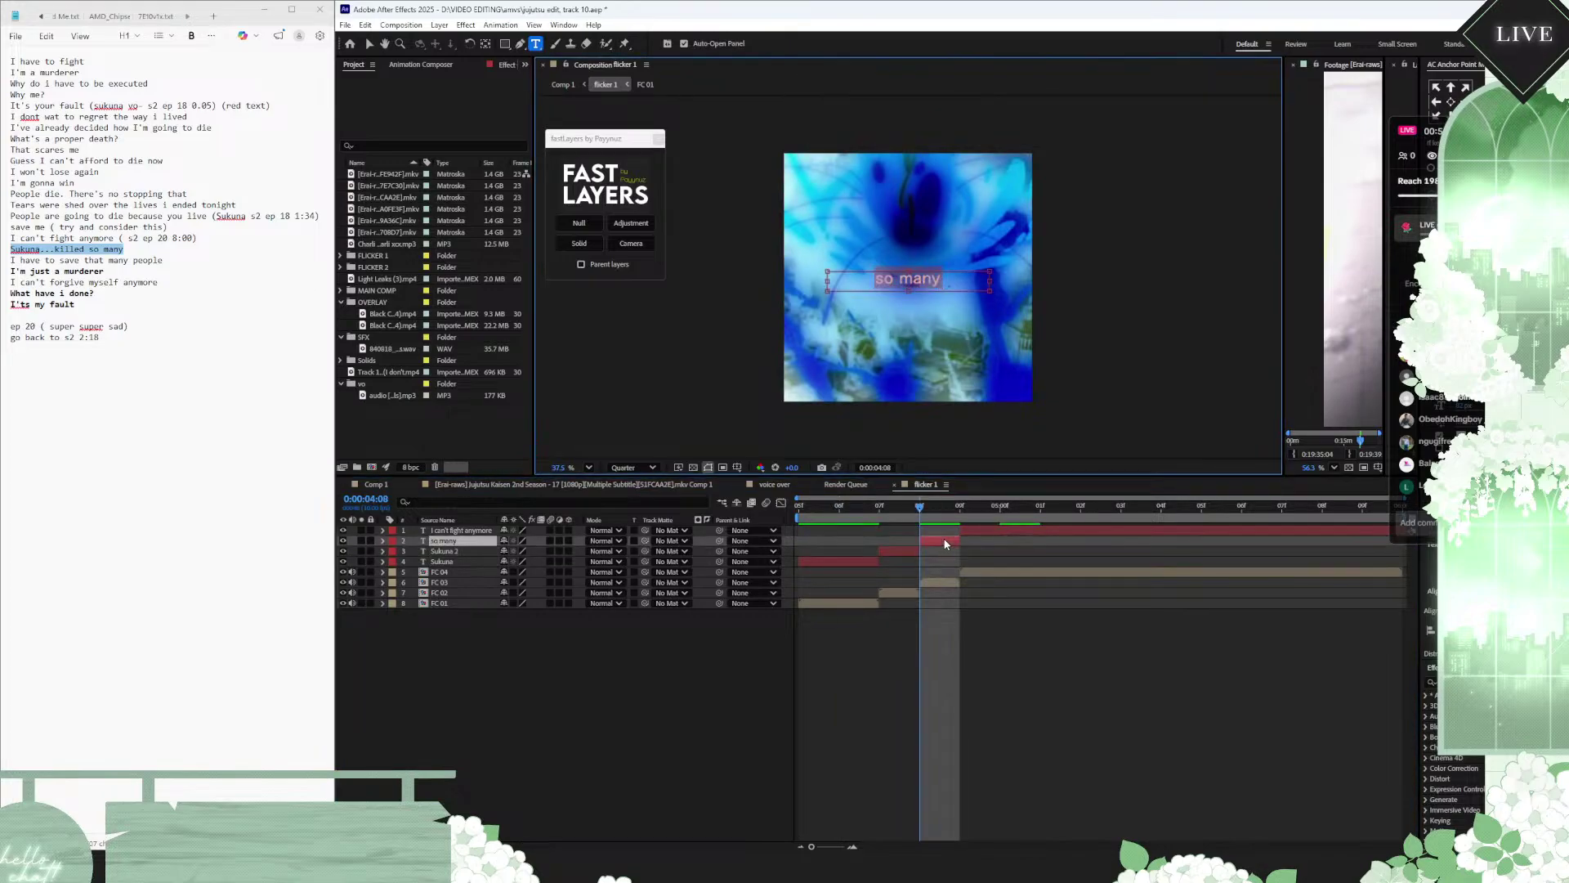
text(Sukuna)
Step: Set the fill colour of the second "Sukuna" text layer at 0:00:04:07 to black, 000000
click(896, 510)
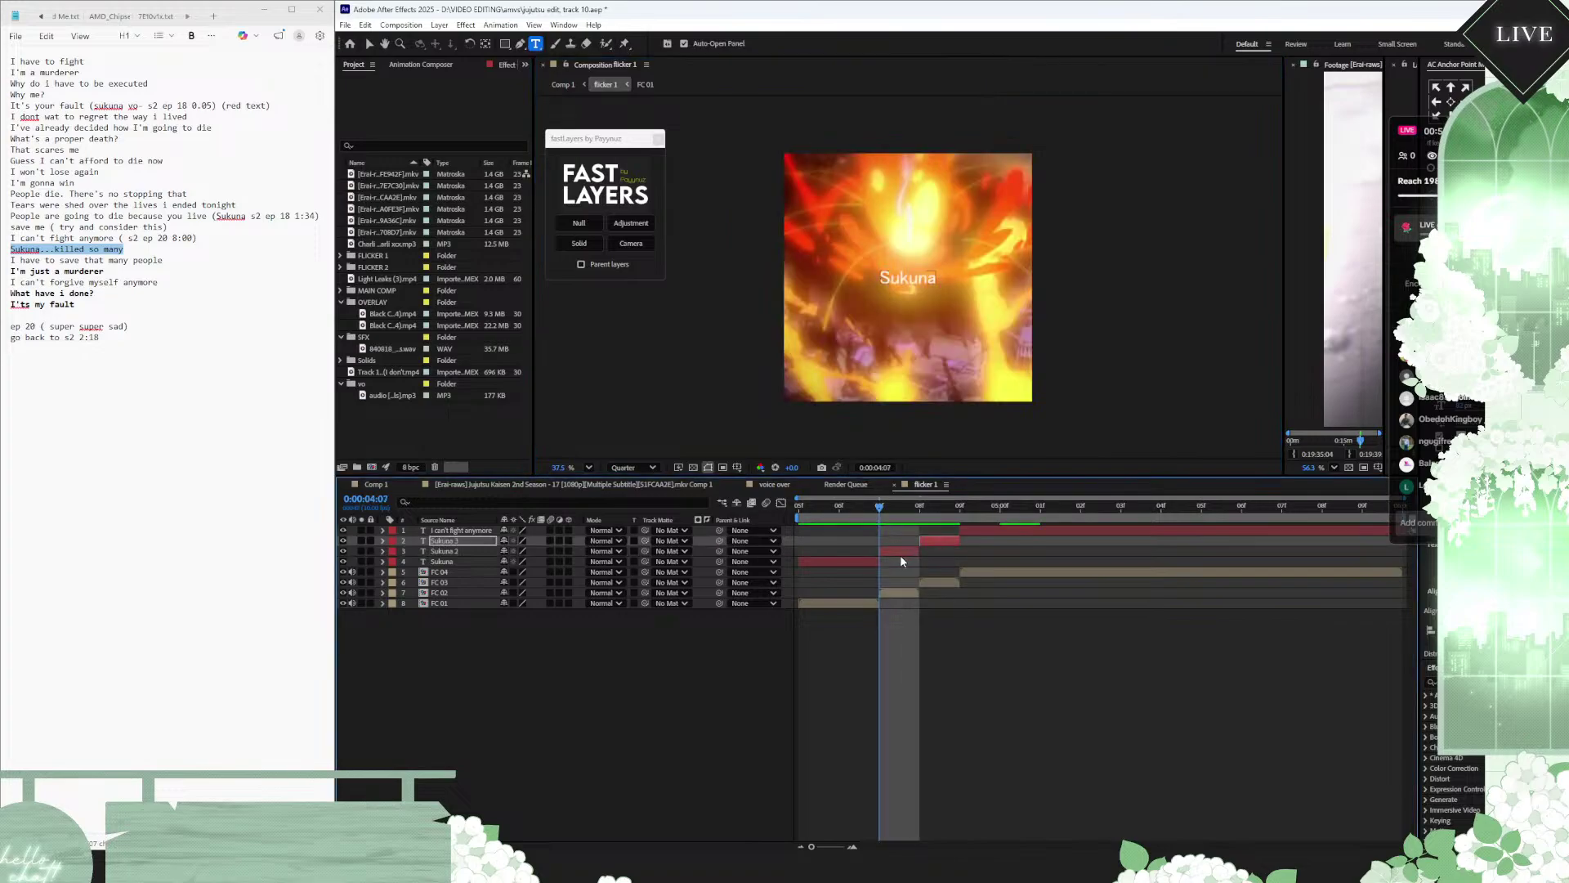
click(900, 553)
click(901, 553)
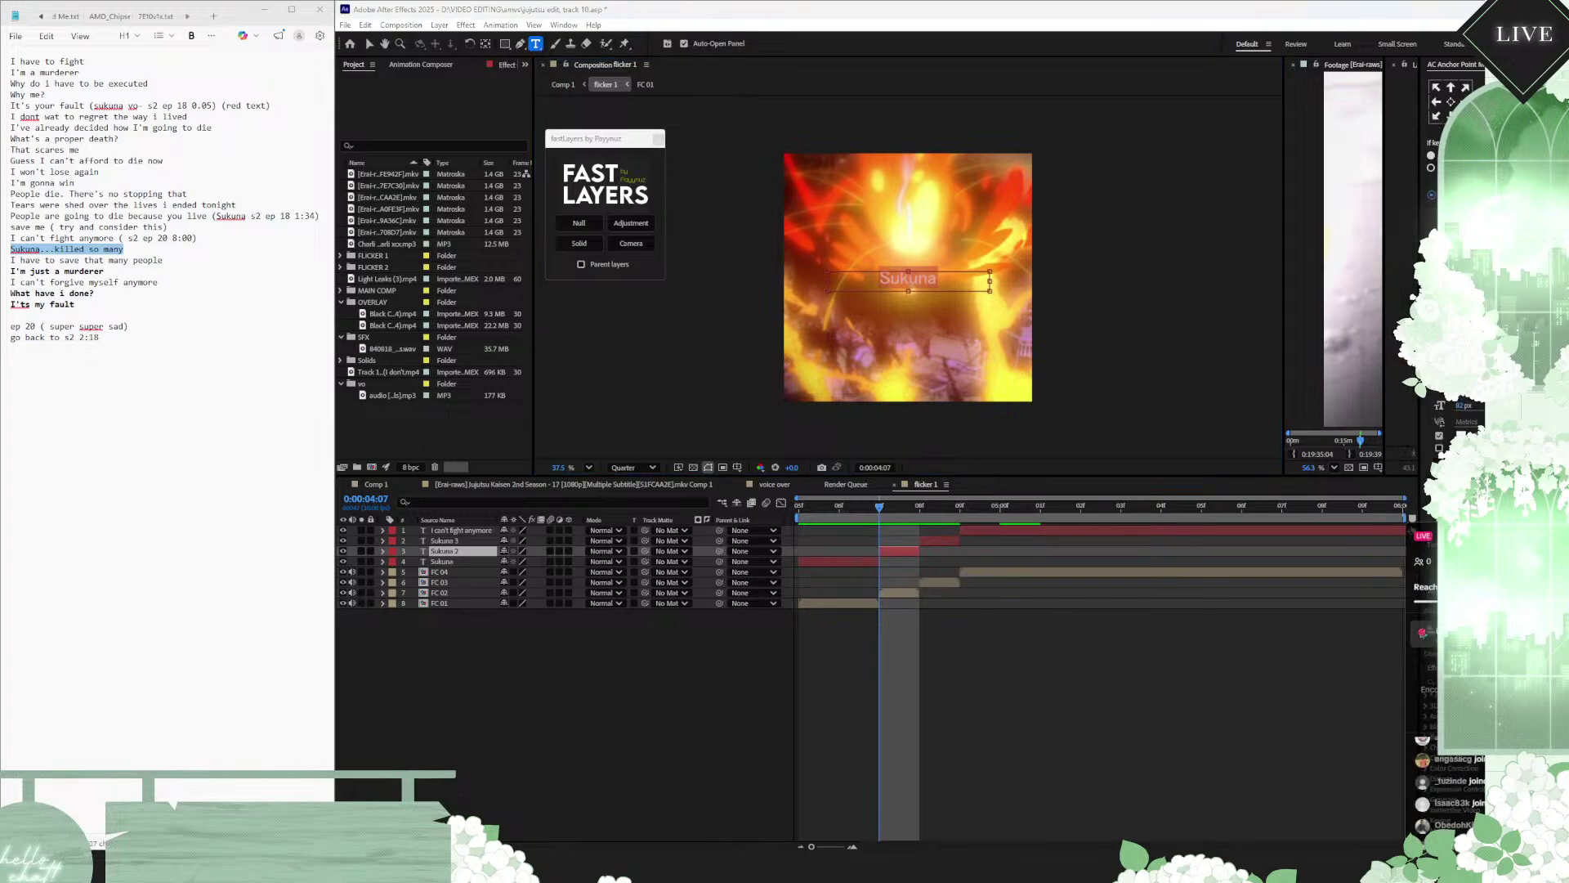
click(1440, 380)
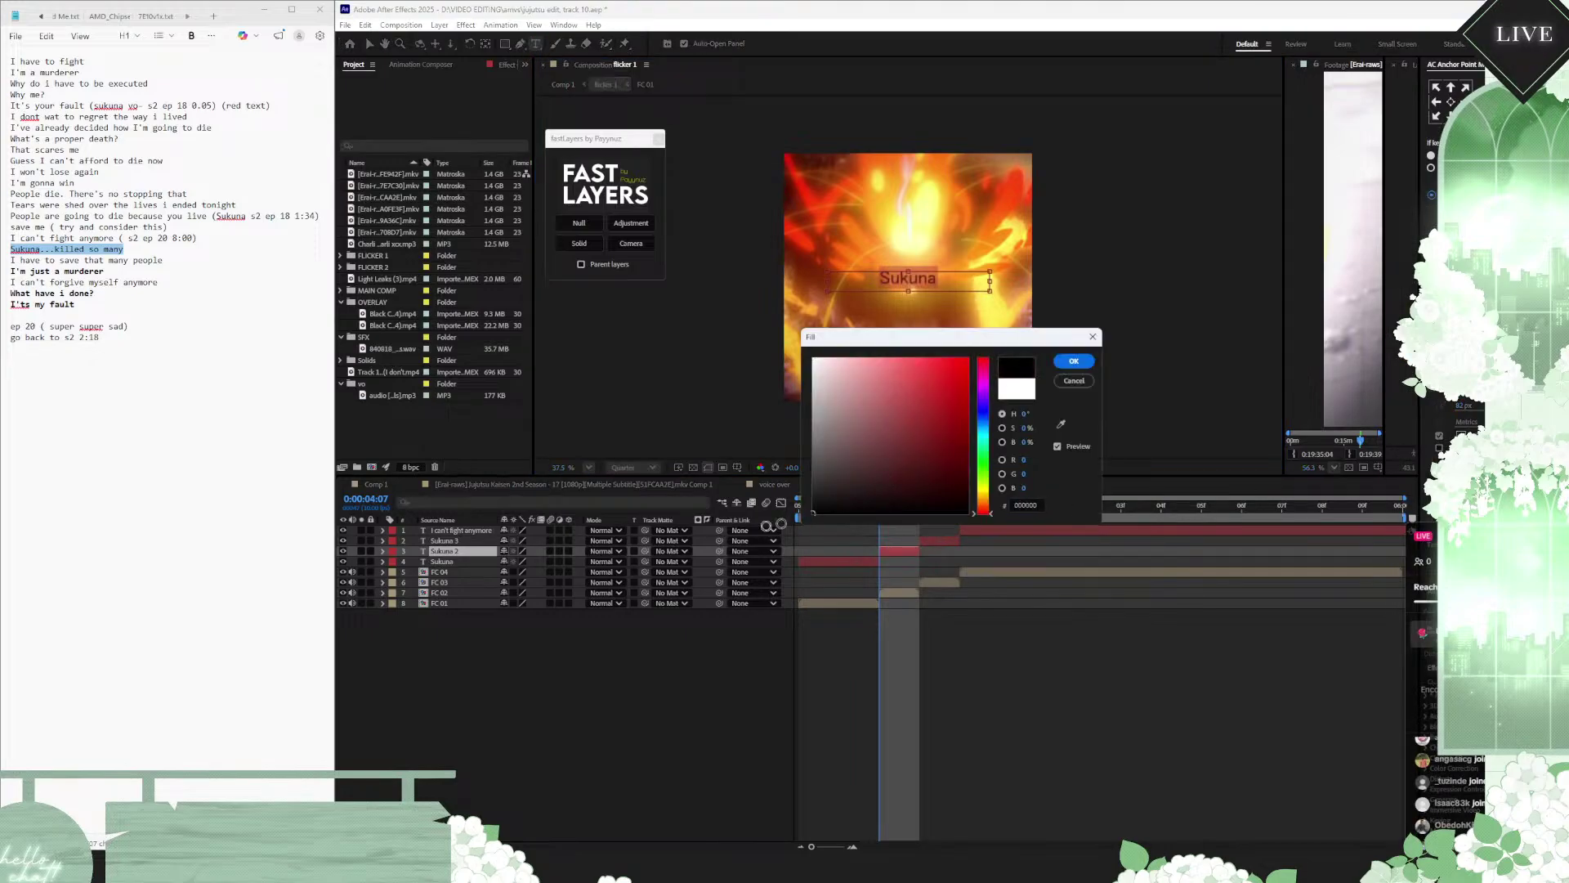
click(1075, 361)
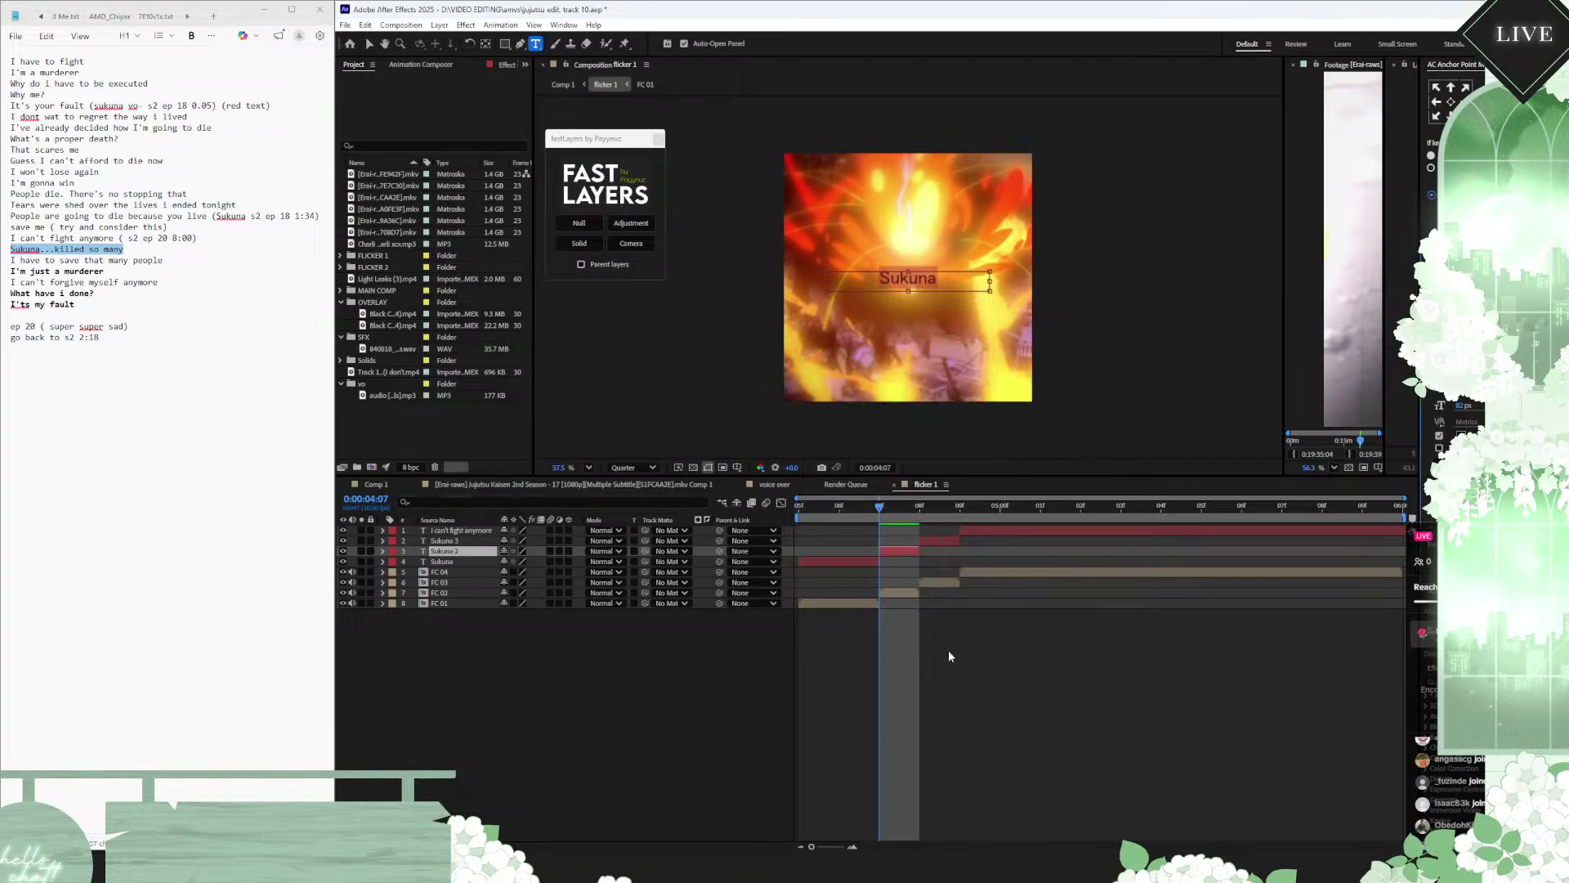
Step: Play the flicker 1 composition from 0:00:04:05 to check the text flicker
click(791, 514)
click(835, 508)
key(space)
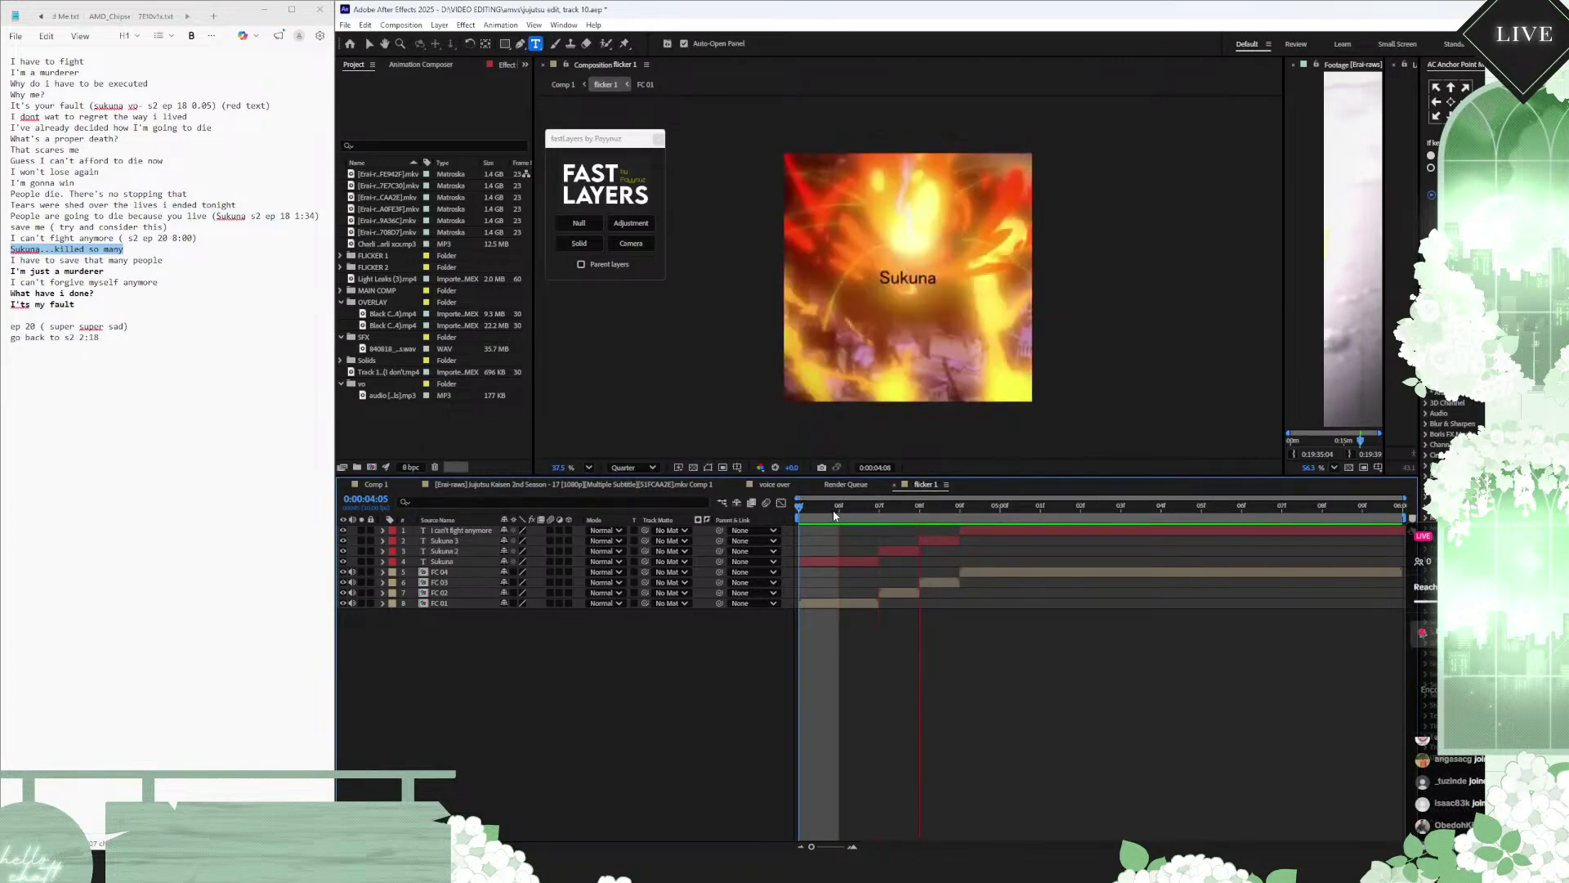
Step: Set the scale of the second "Sukuna" text layer in the flicker 1 composition to 120%
key(space)
key(space)
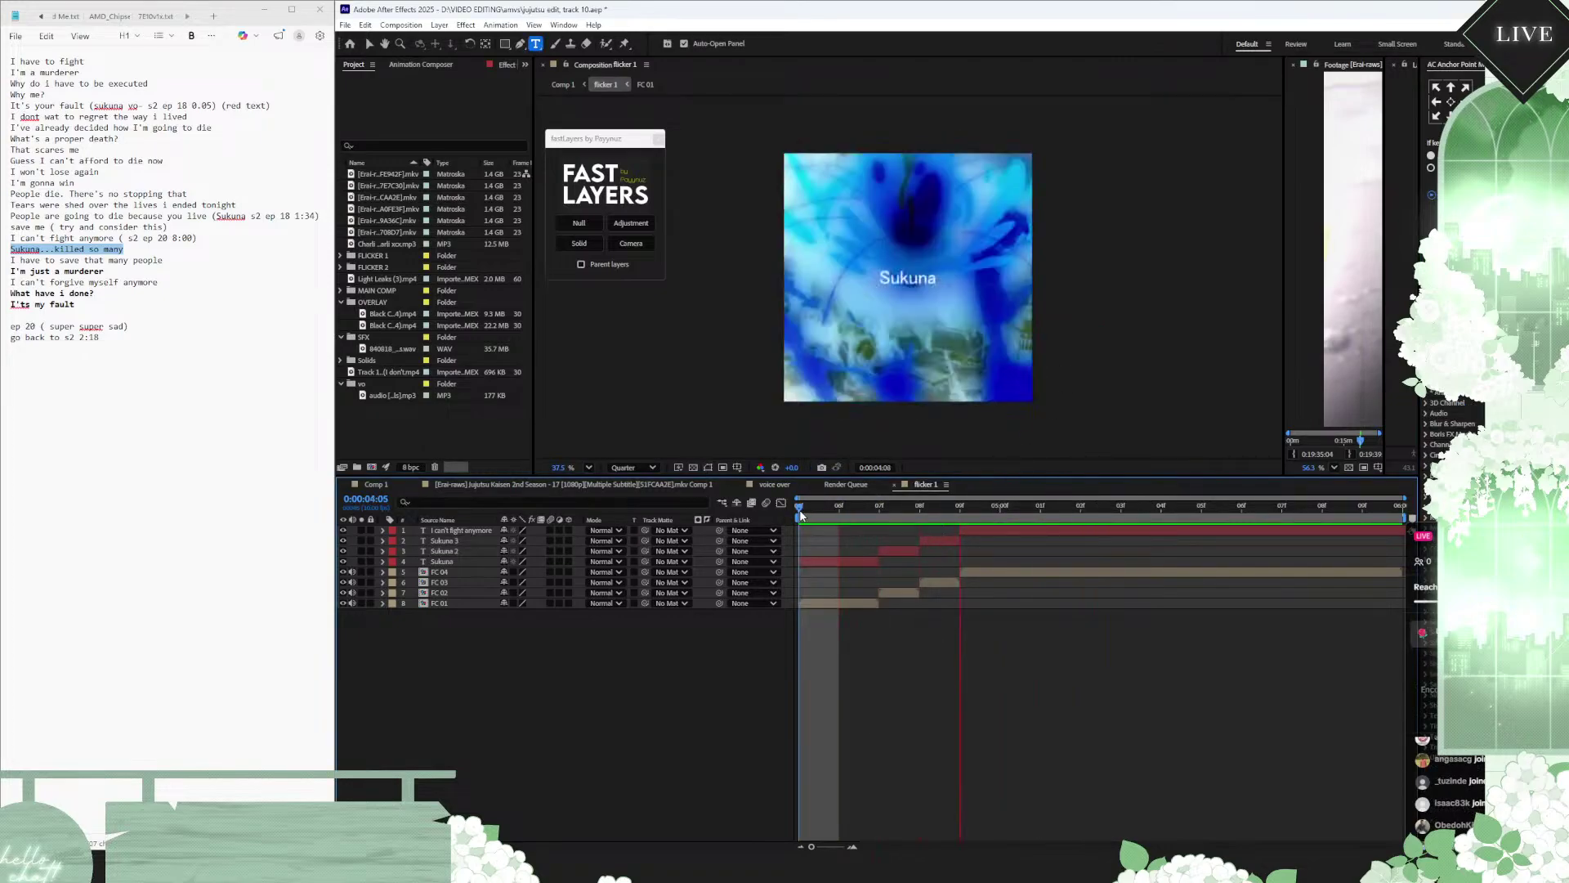
click(881, 507)
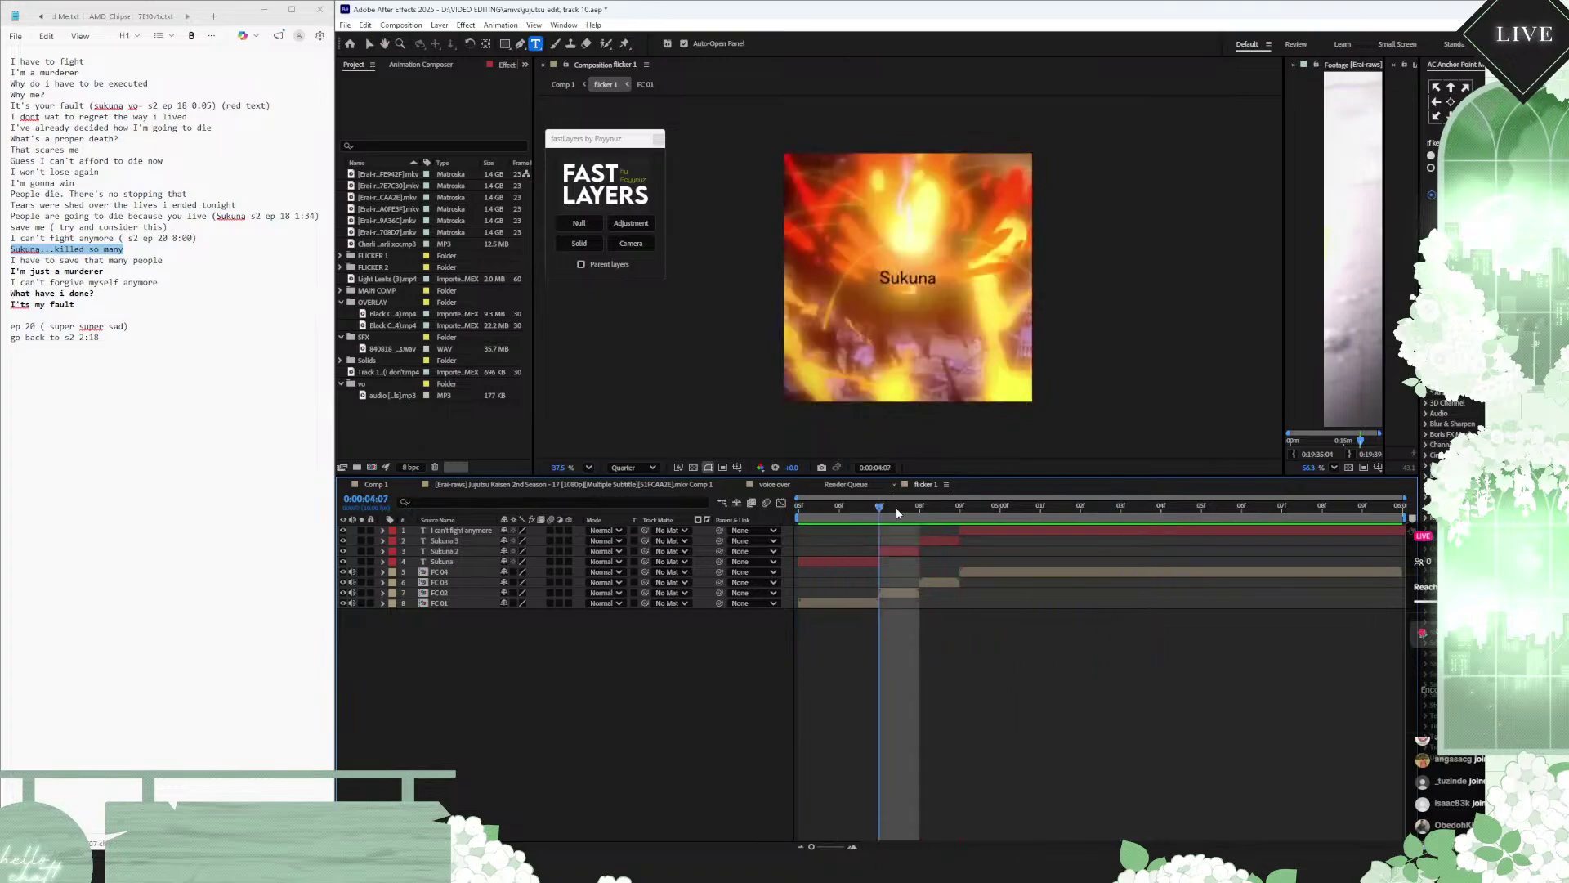
click(897, 553)
key(s)
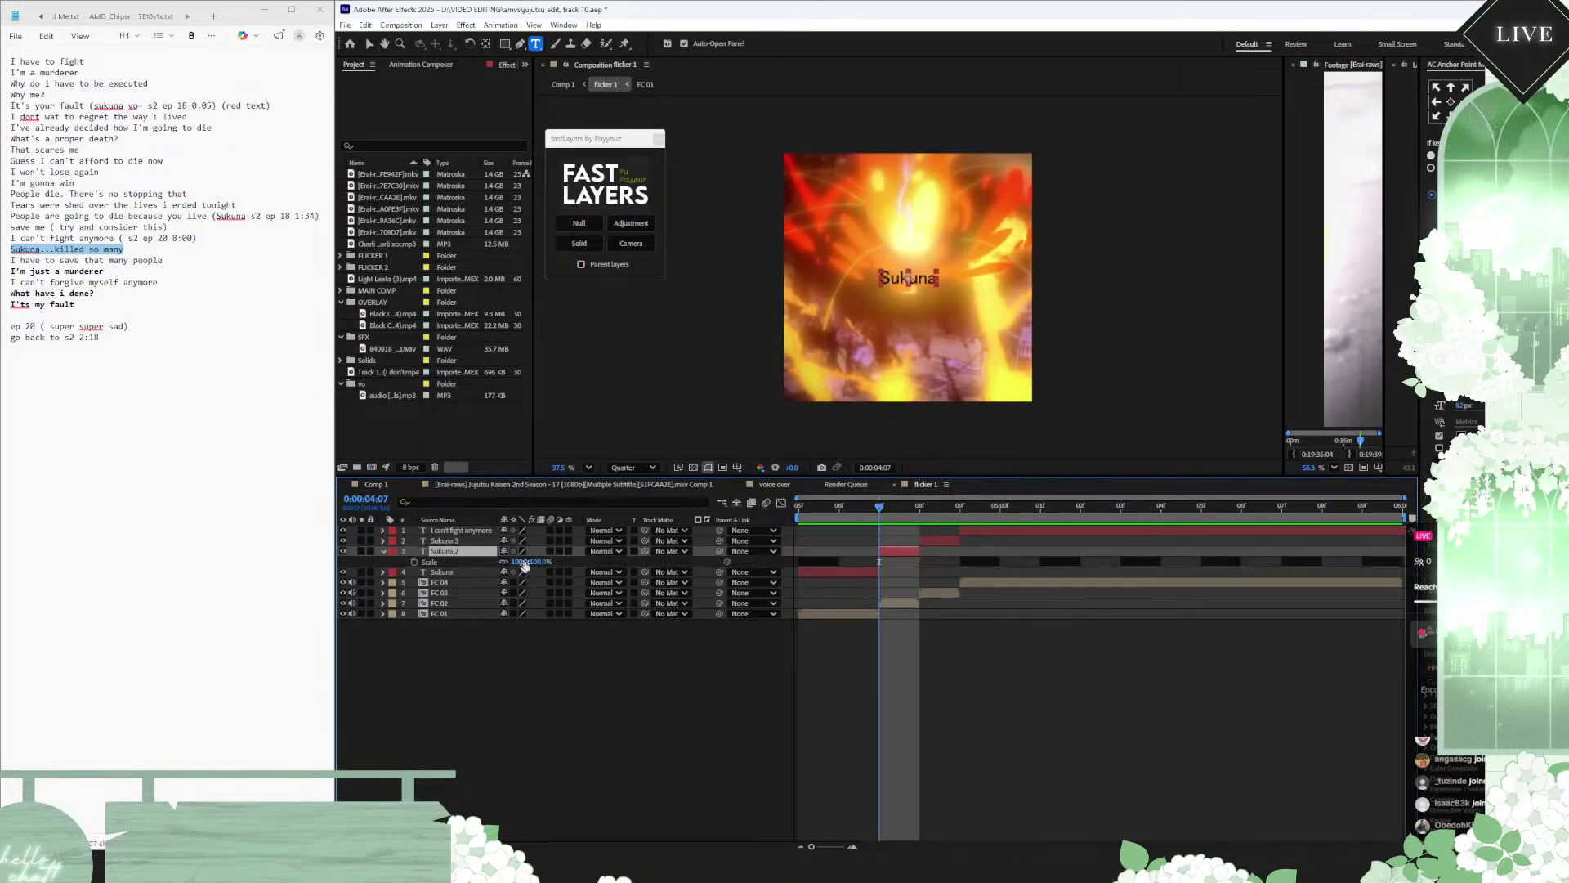
click(542, 562)
text(1210.0)
key(Return)
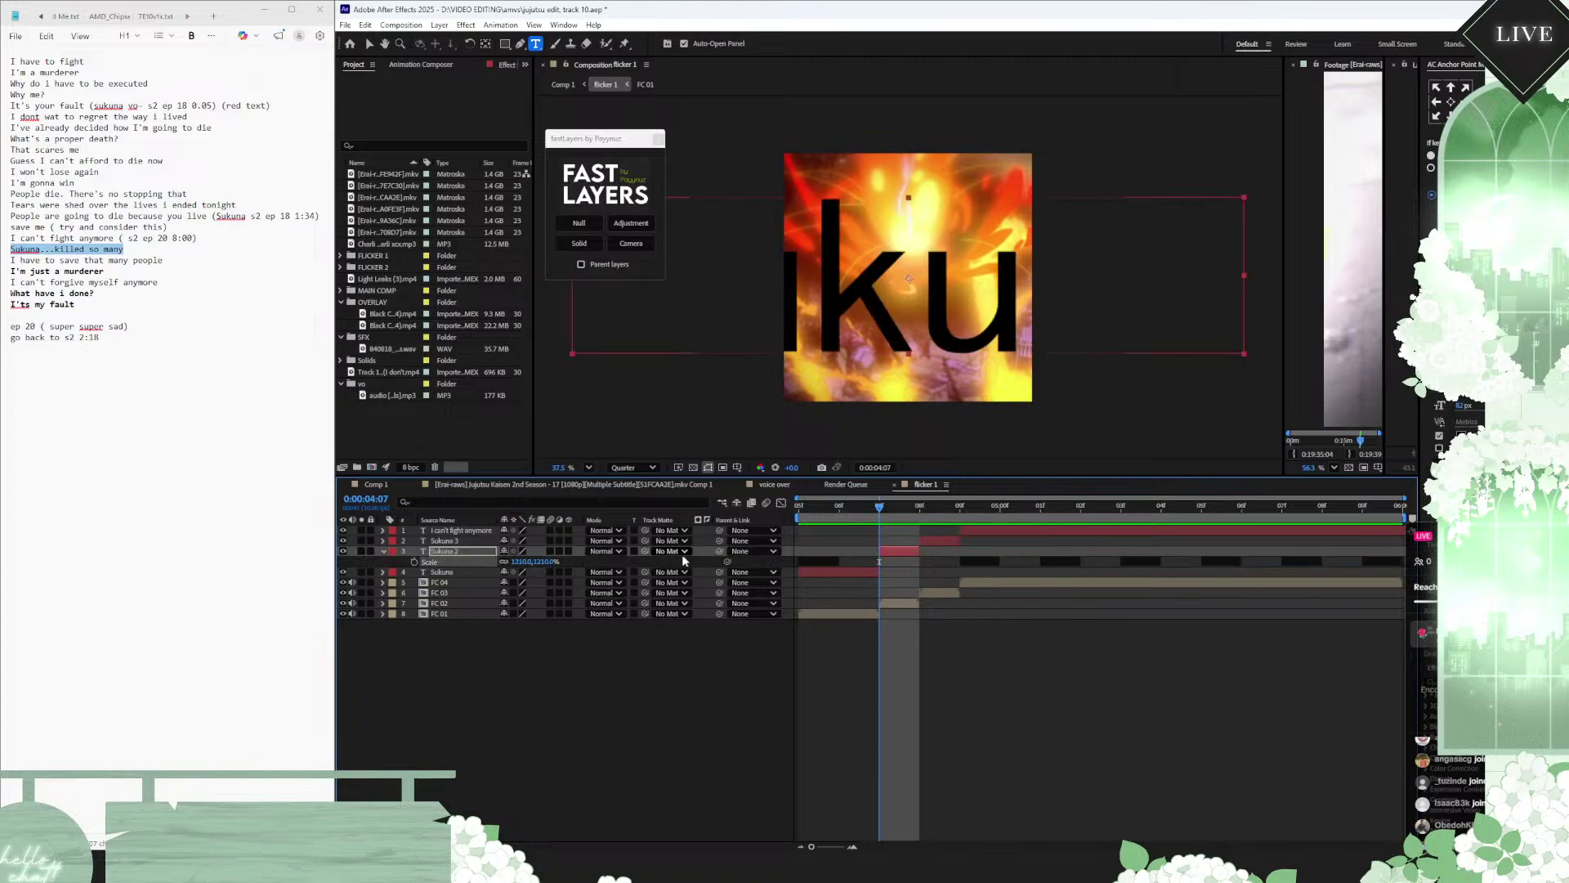
click(542, 561)
text(120)
key(Return)
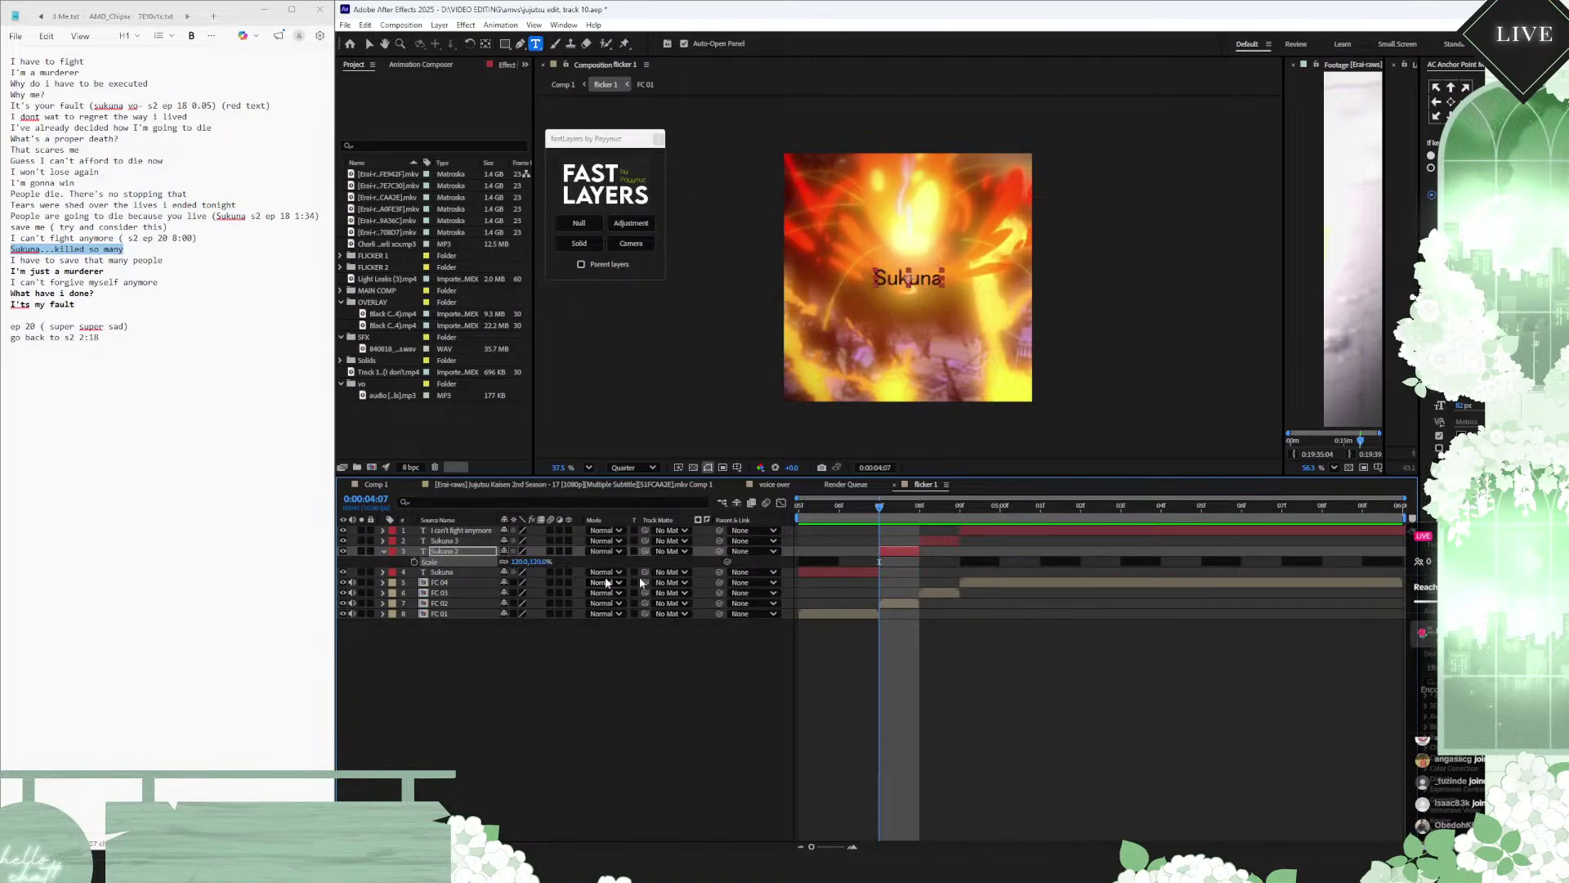
Step: Play flicker 1 from 0:00:04:05 to check the size change between the three "Sukuna" texts
click(917, 517)
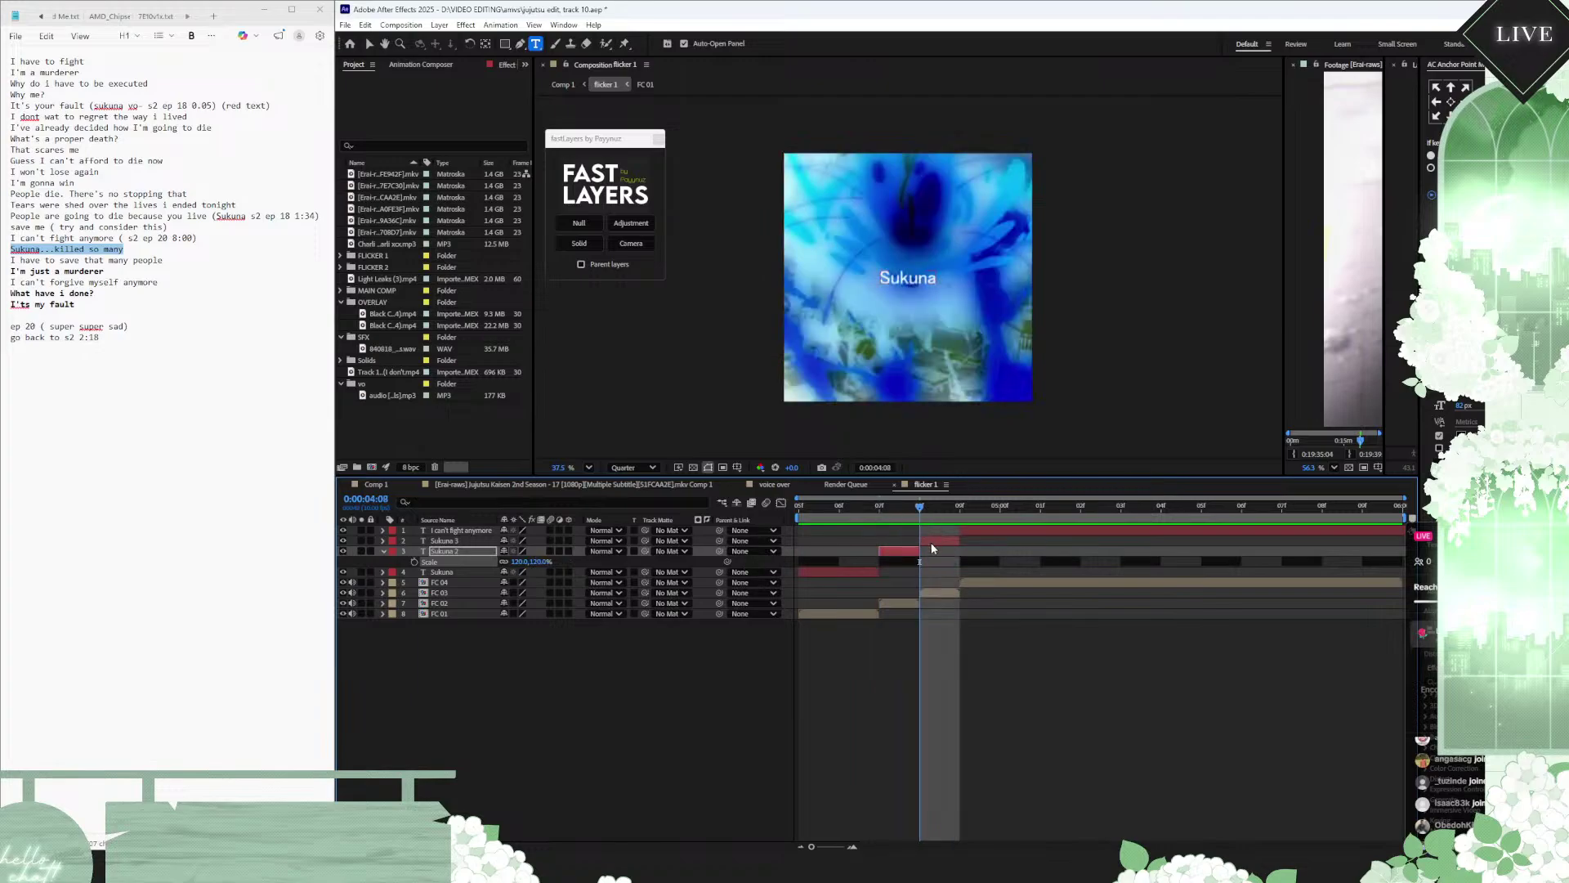
click(930, 541)
drag(850, 508, 926, 515)
key(space)
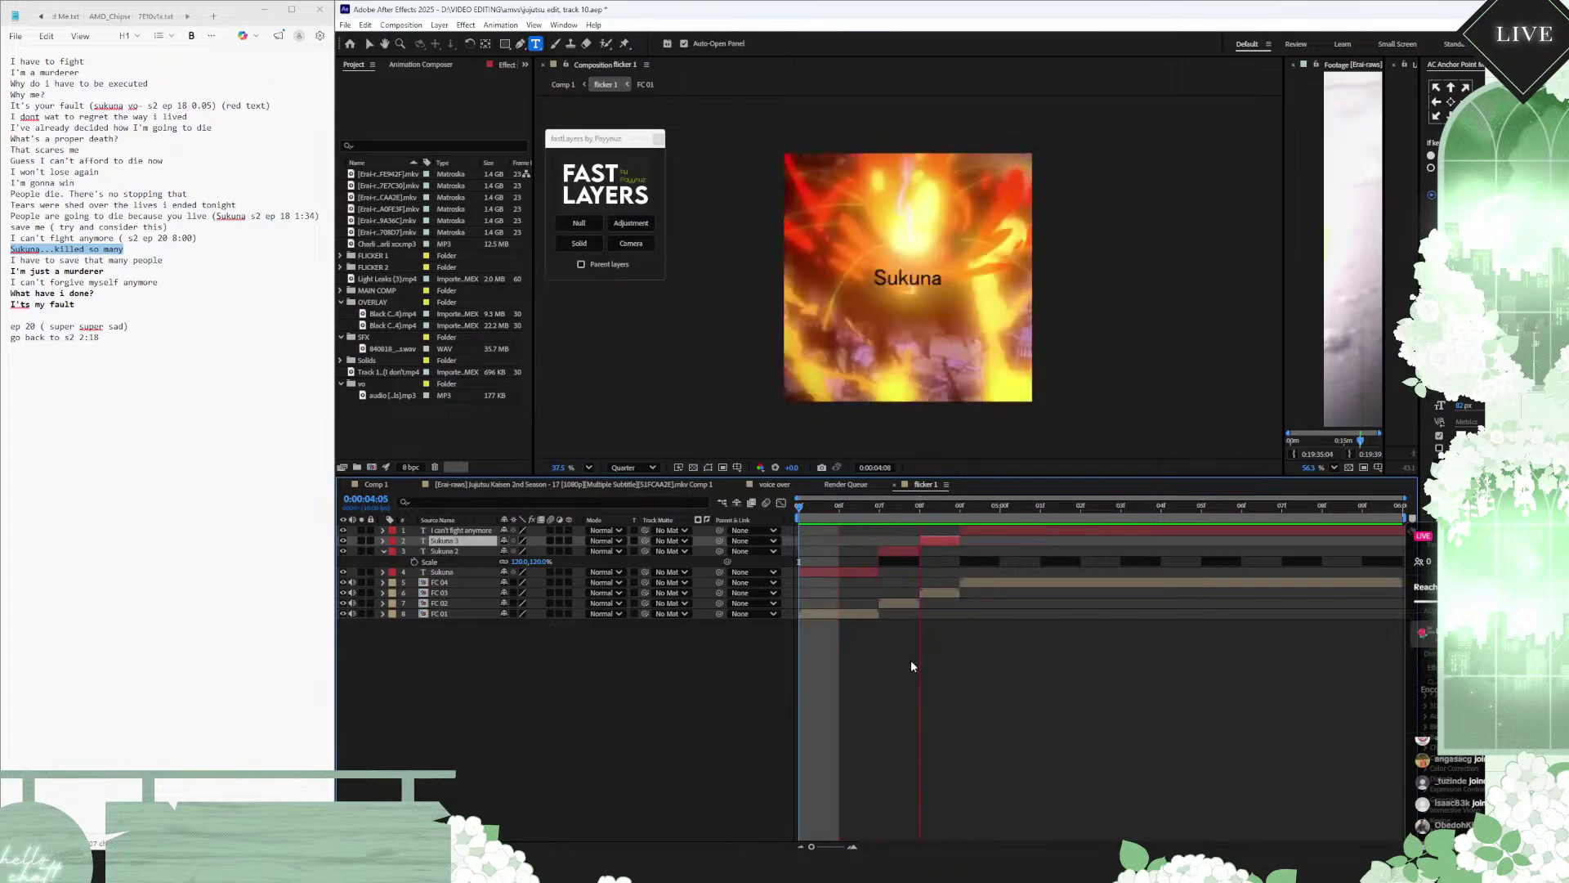
key(space)
Step: Return to Comp 1 and play it from 0:00:04:01 to check the flicker 1 text in context
click(381, 486)
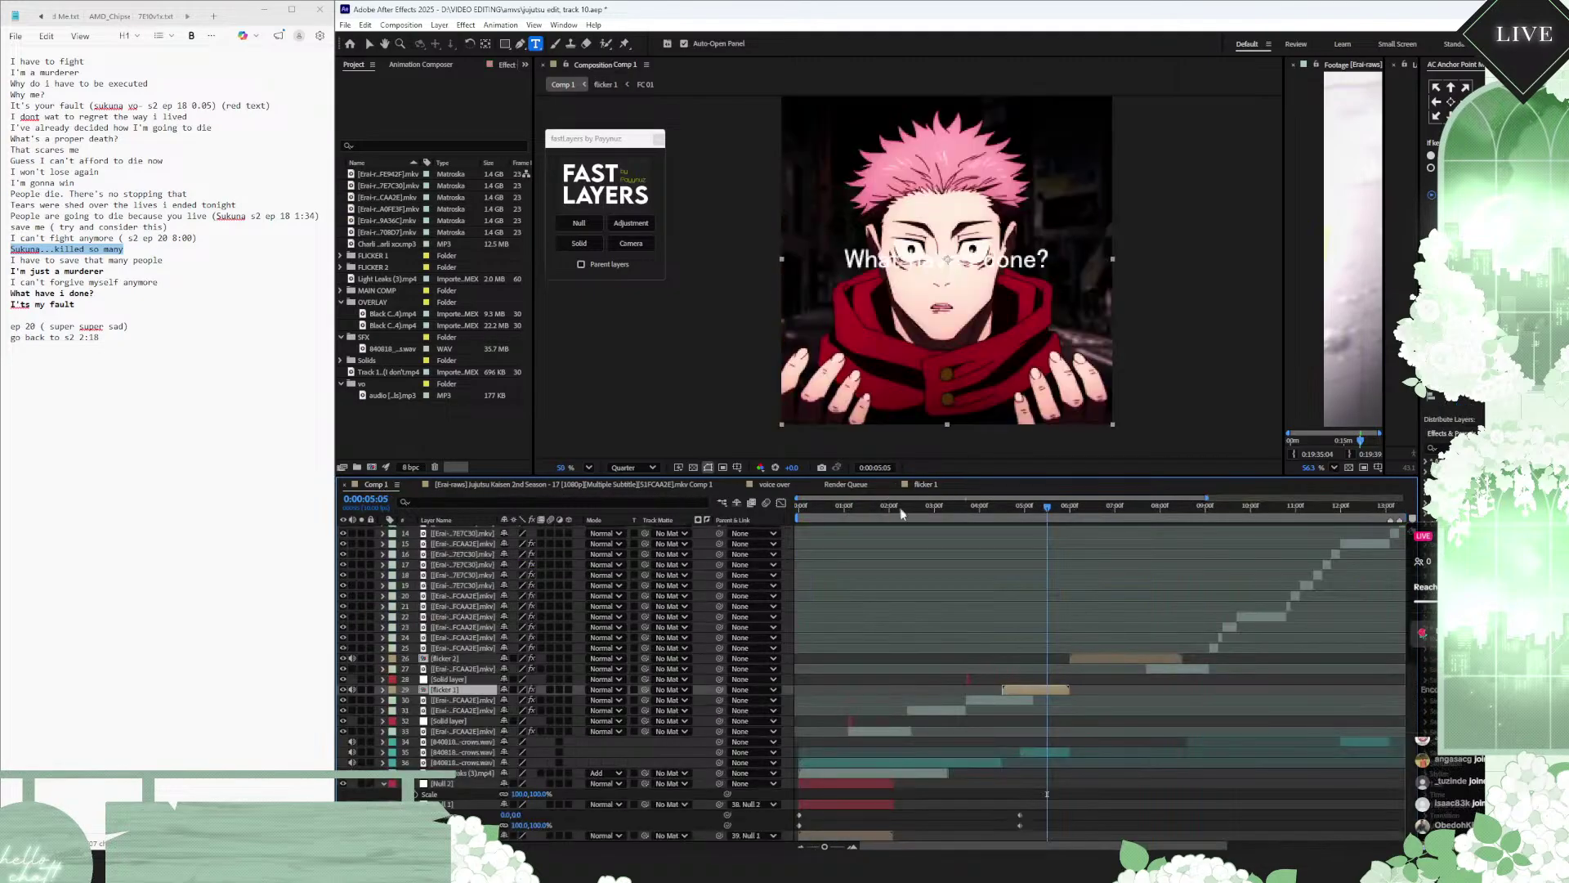
drag(903, 512, 982, 511)
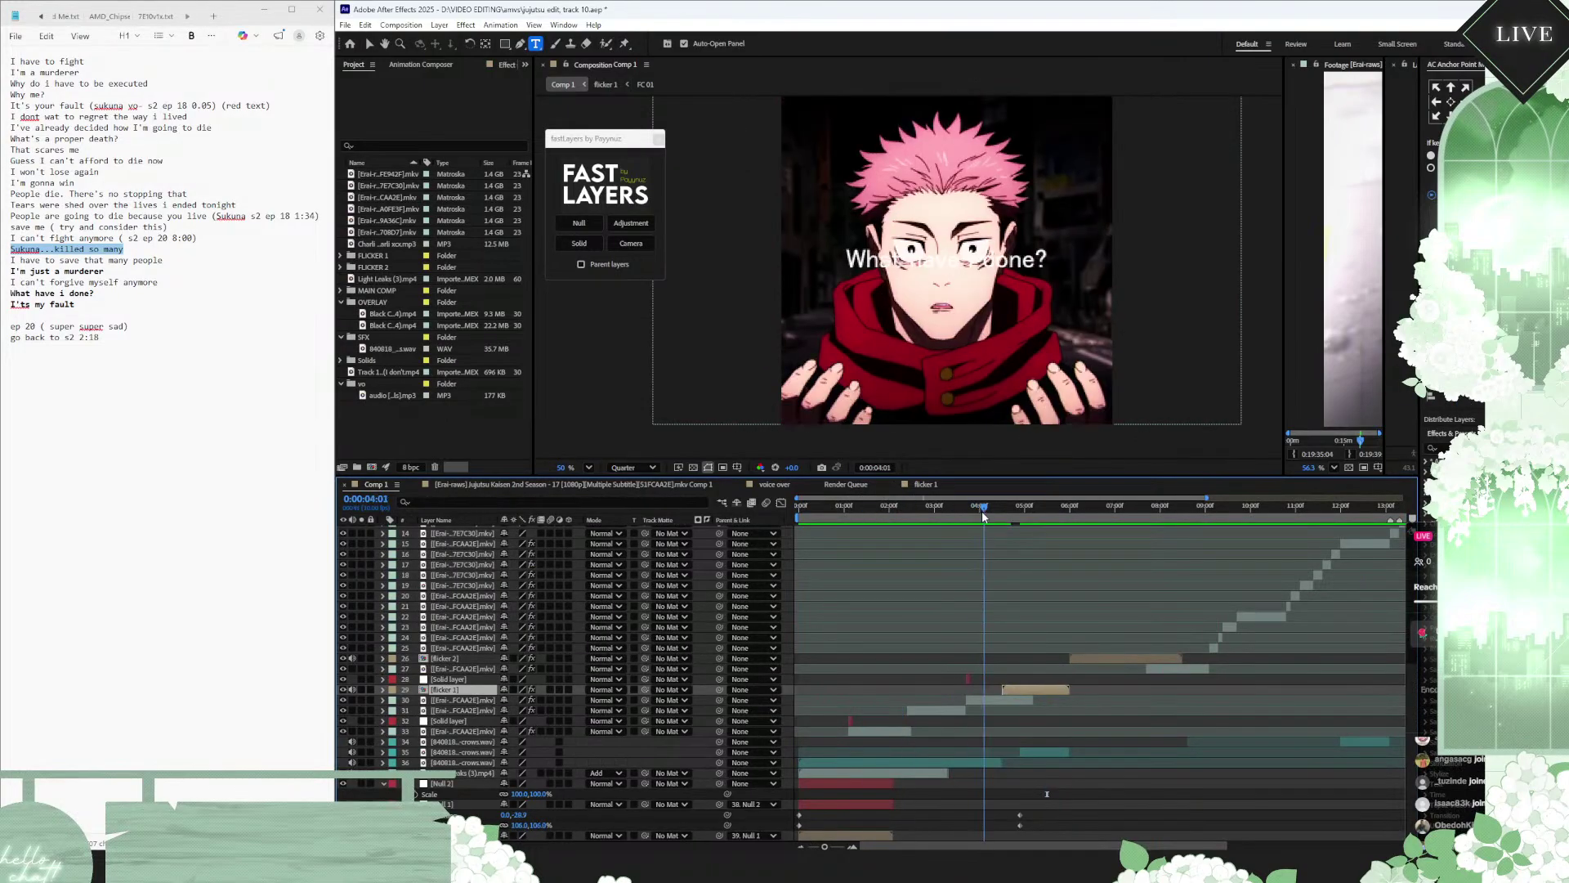
key(space)
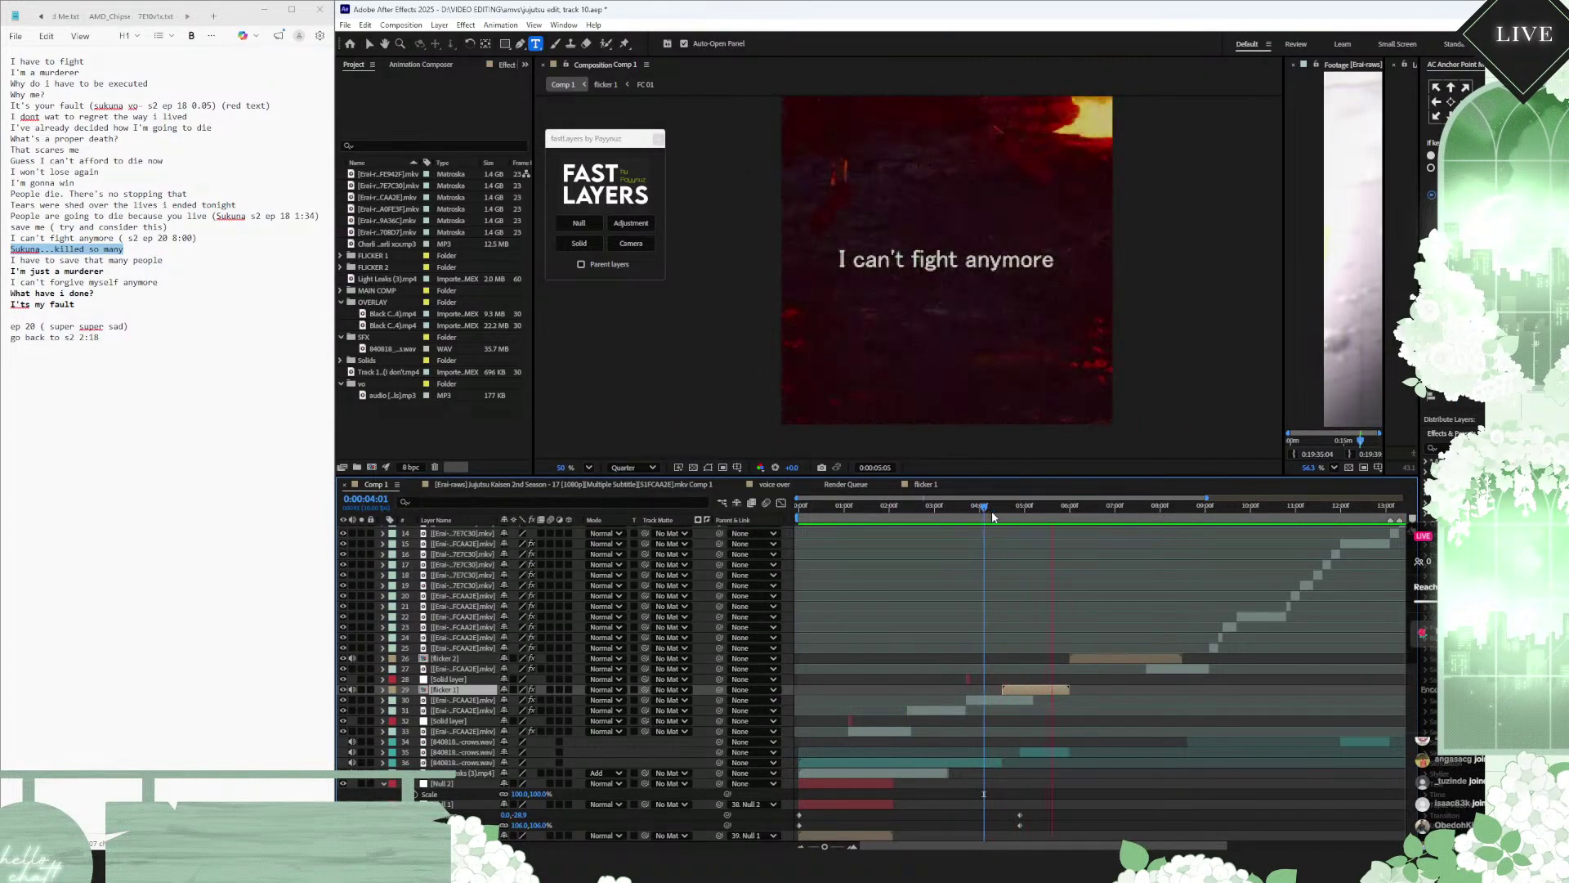
key(space)
Step: Reopen flicker 1, replace "I can't fight anymore" with "Sukuna...killed so many" copied from the notes, and widen the text box to fit one line
drag(1024, 505, 1057, 508)
double_click(1039, 685)
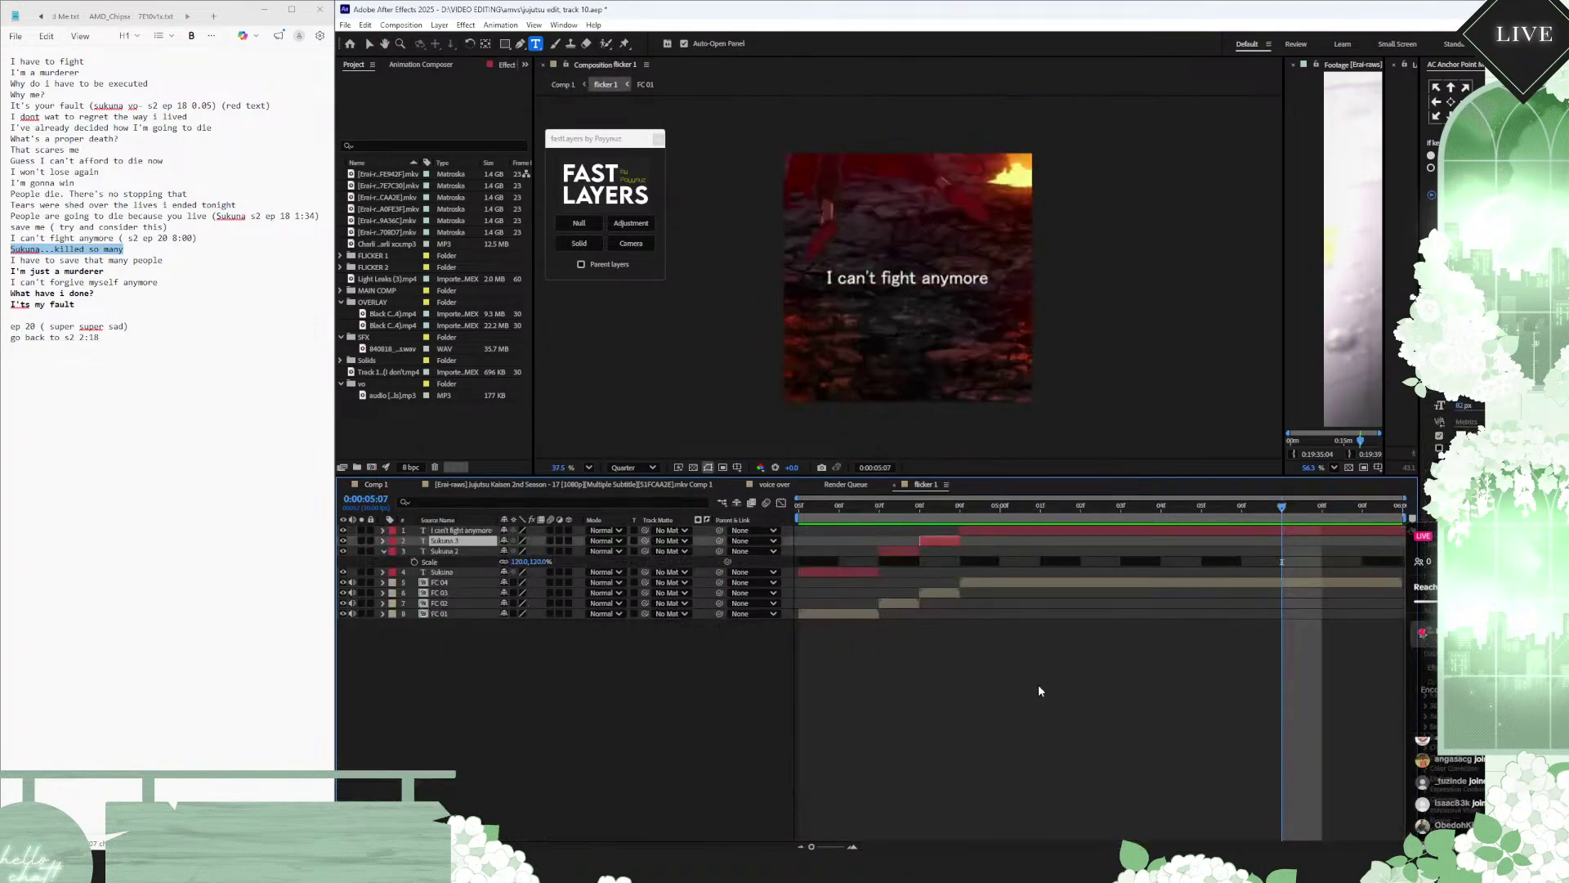
click(1045, 531)
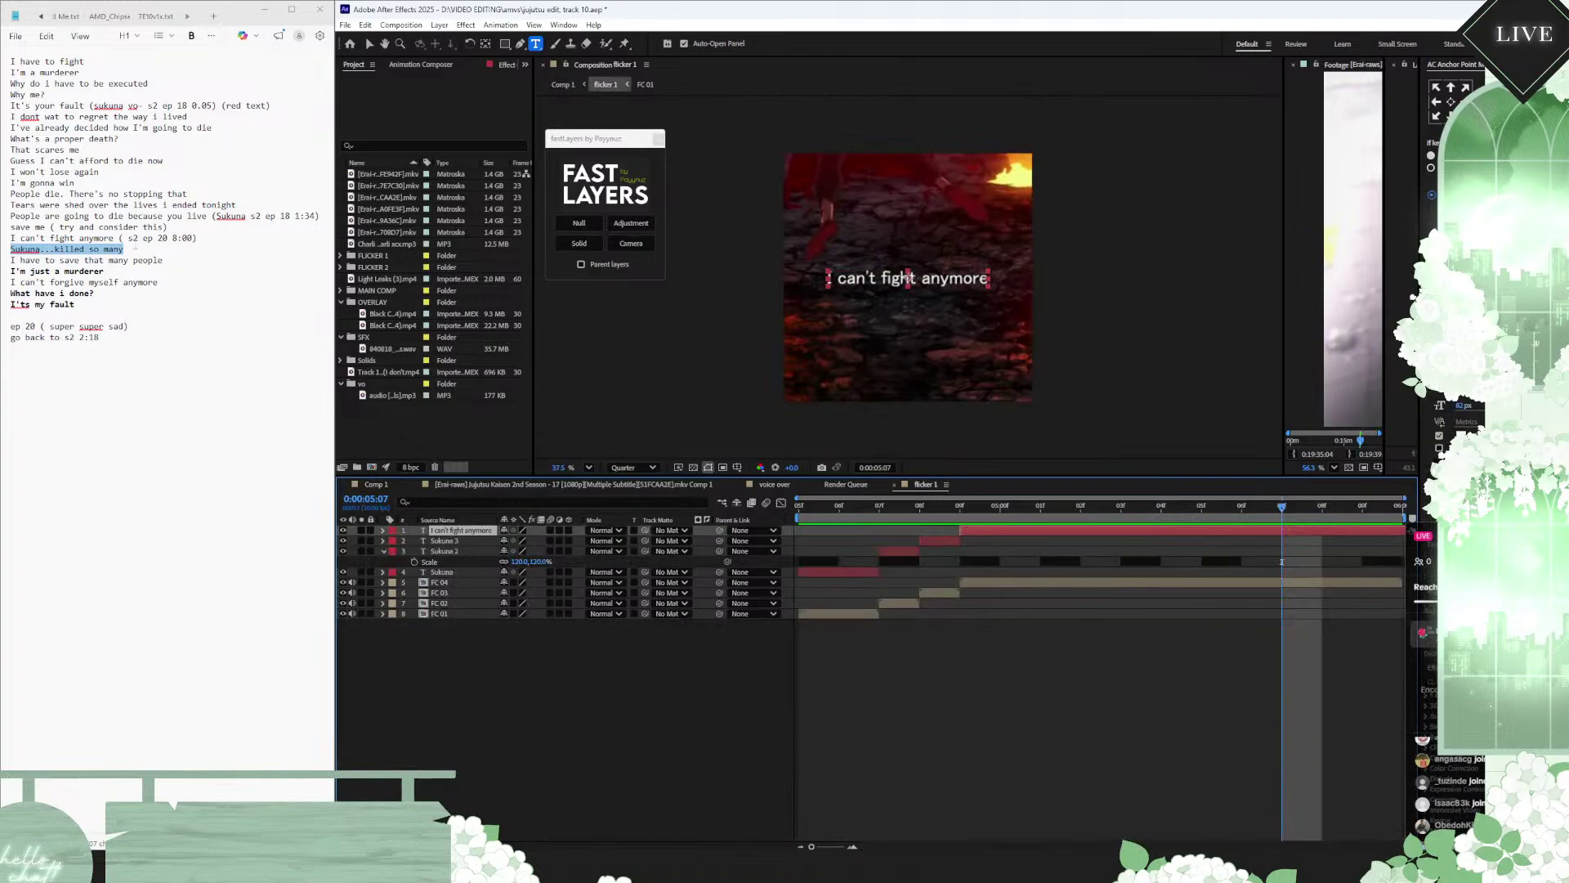
right_click(88, 256)
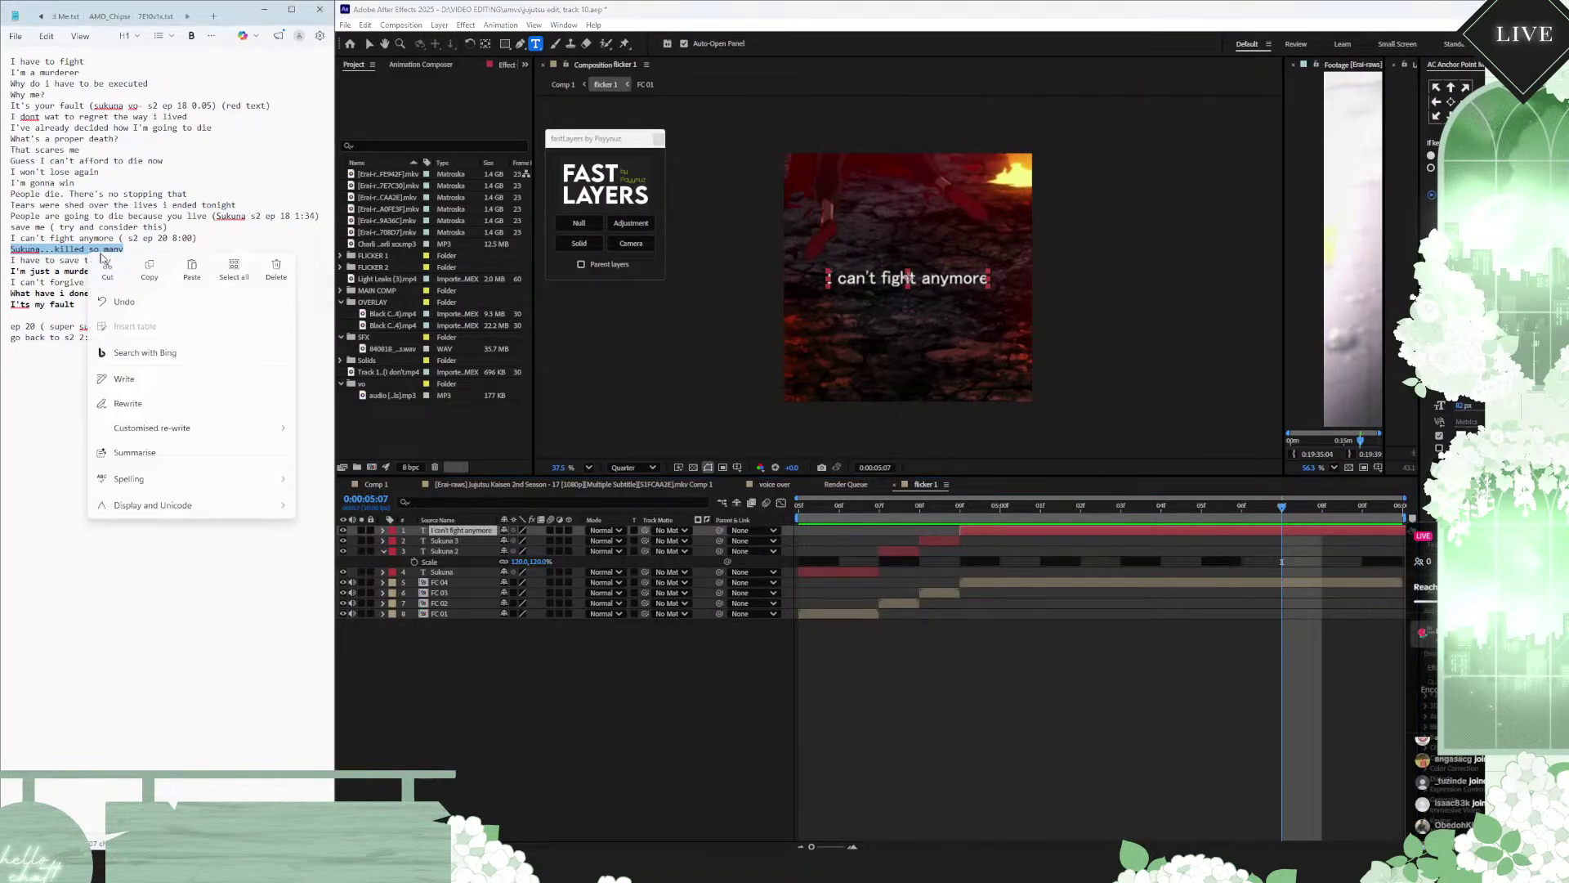
click(163, 278)
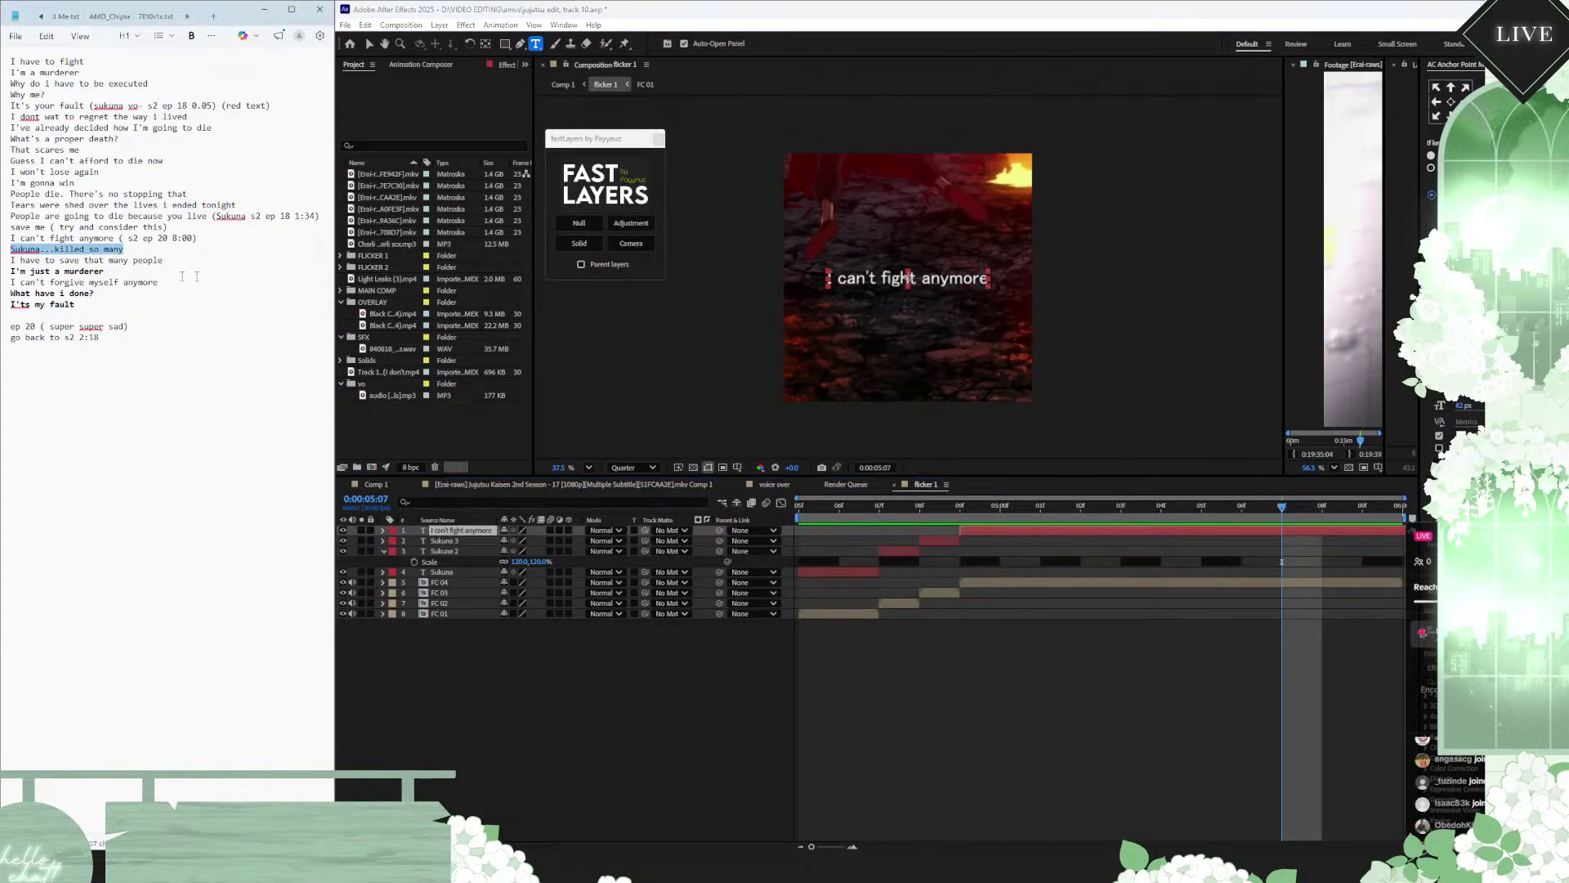
click(997, 532)
key(ctrl+v)
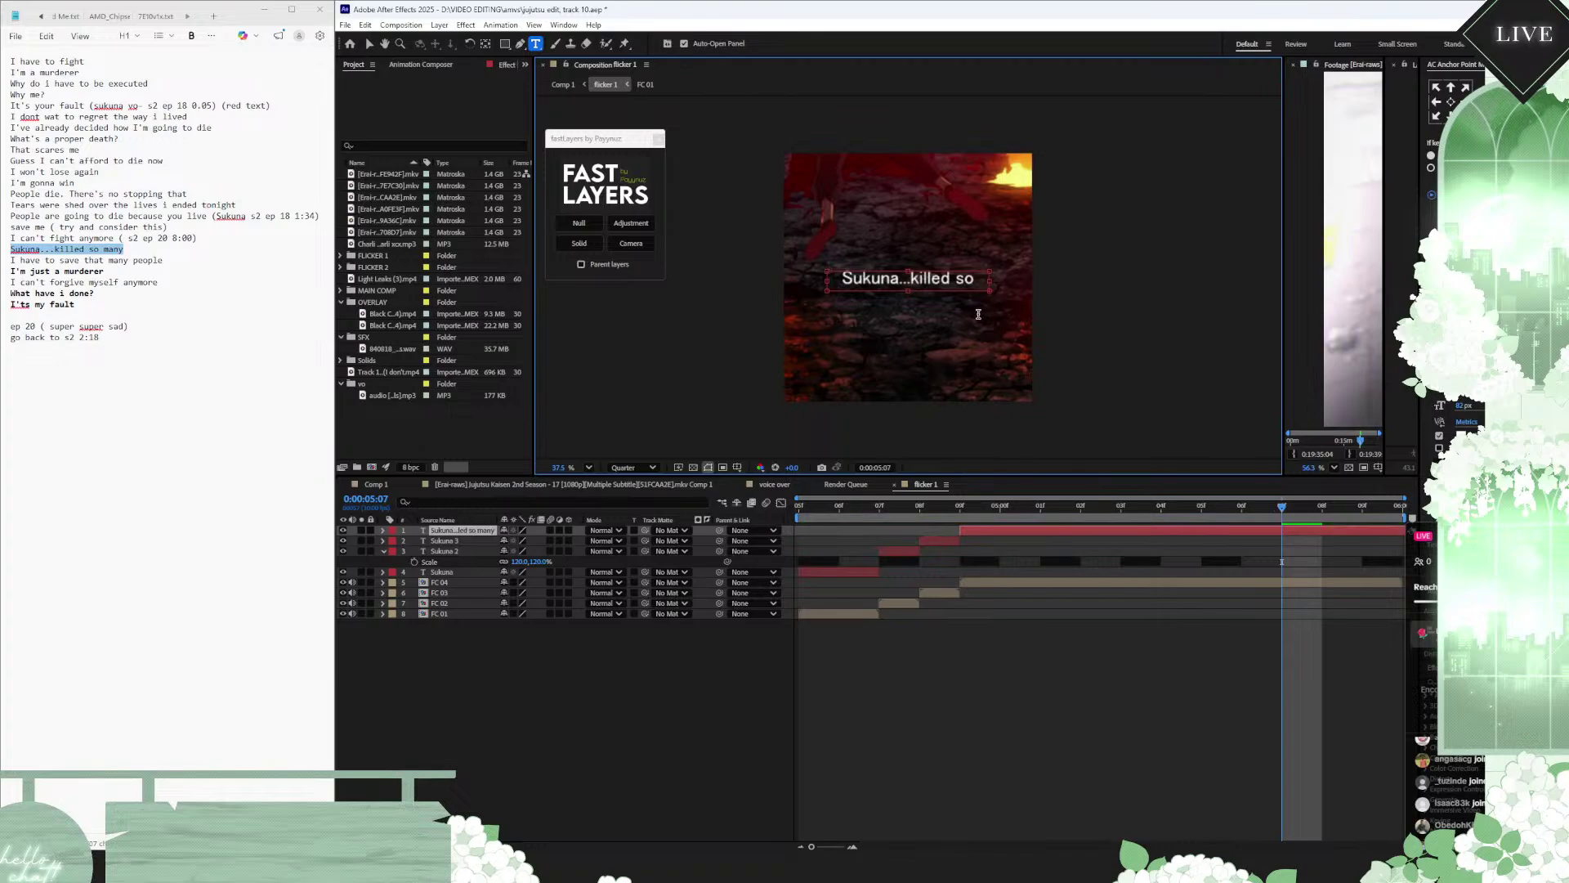
drag(990, 281, 1016, 282)
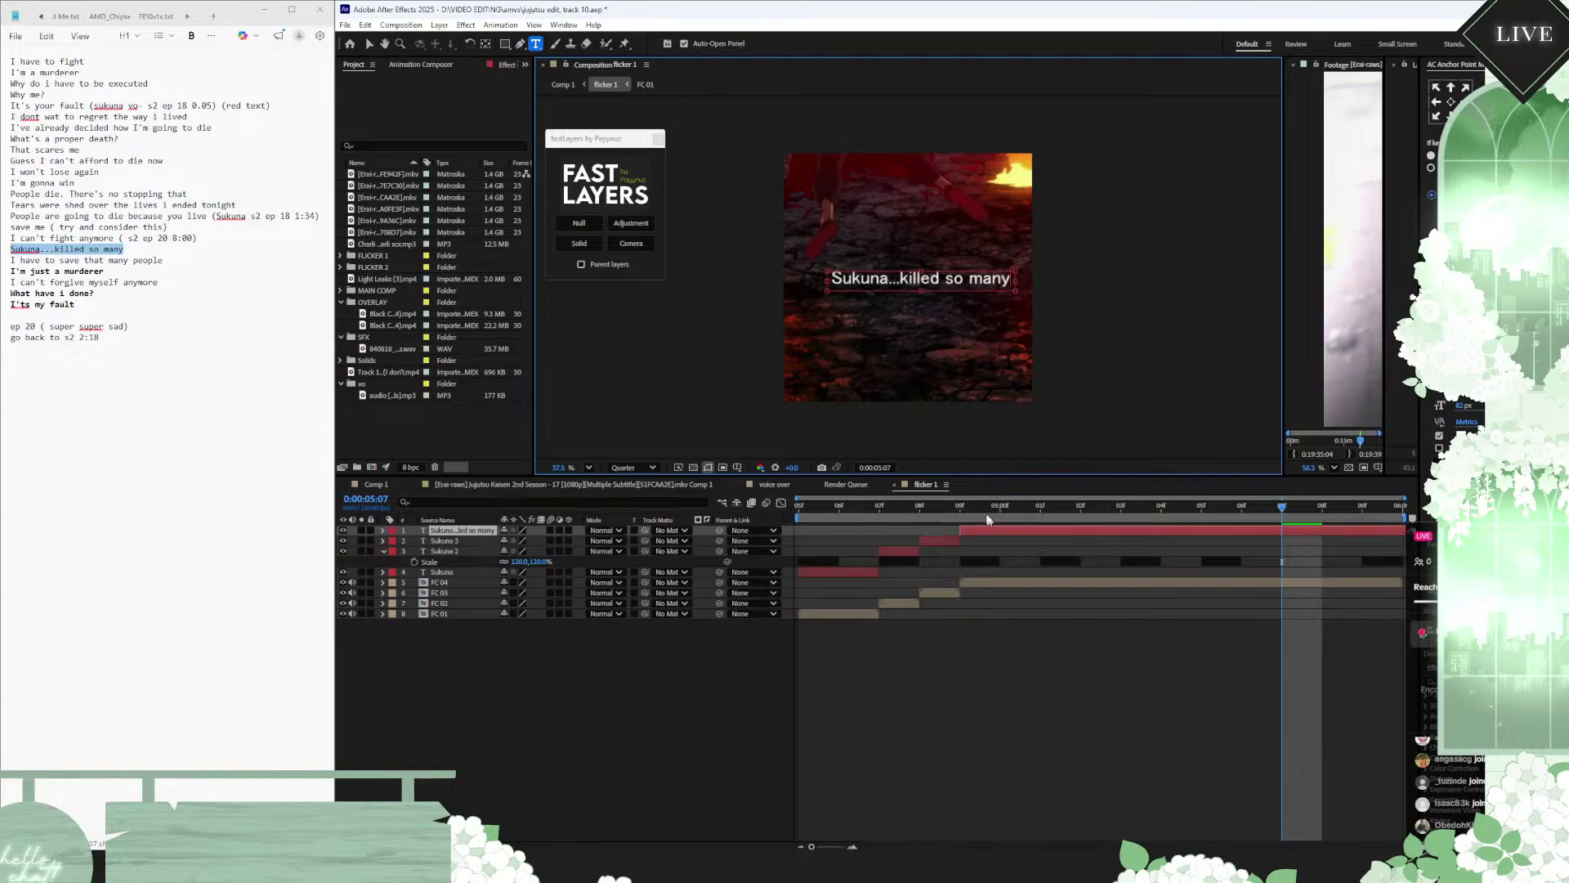
Step: Centre the "Sukuna...killed so many" text horizontally in the frame and play flicker 1 from 0:00:04:05
click(961, 508)
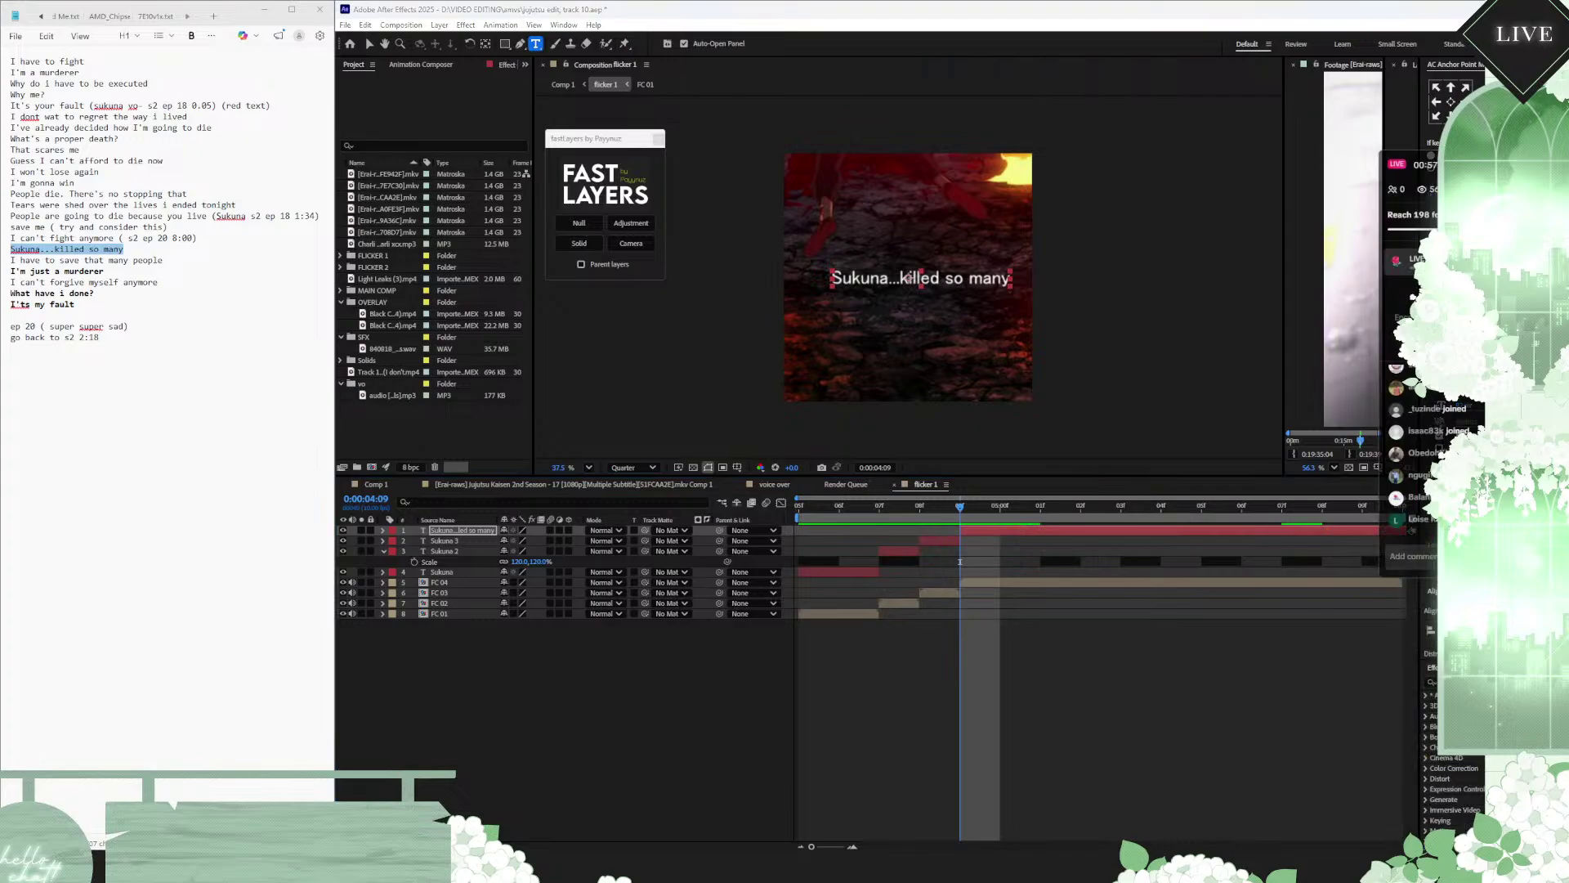
drag(910, 278, 897, 277)
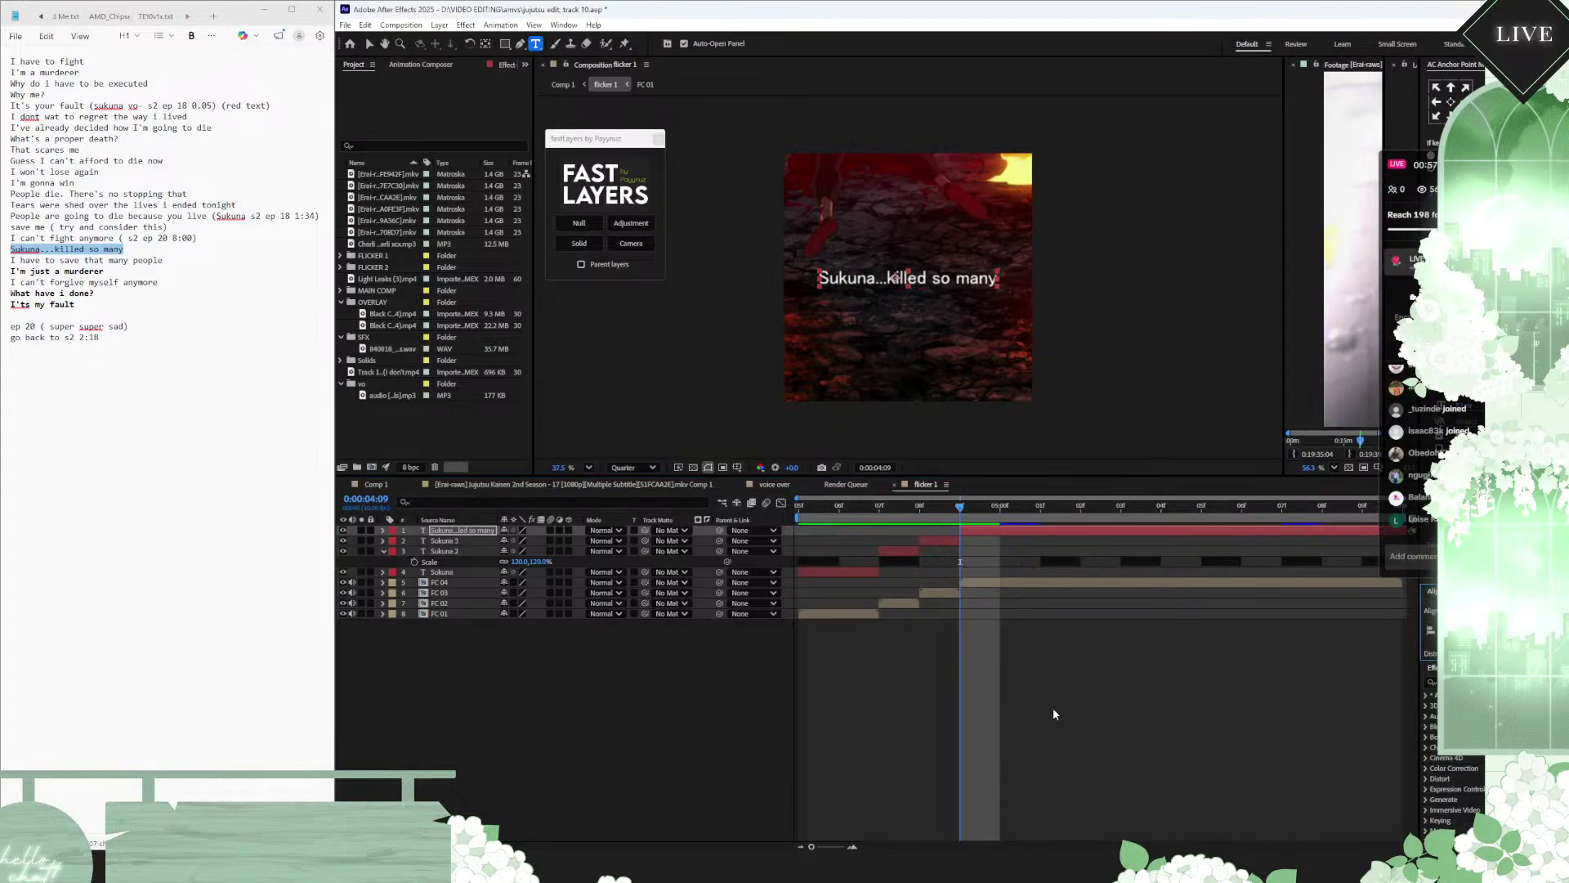
click(1053, 714)
click(800, 509)
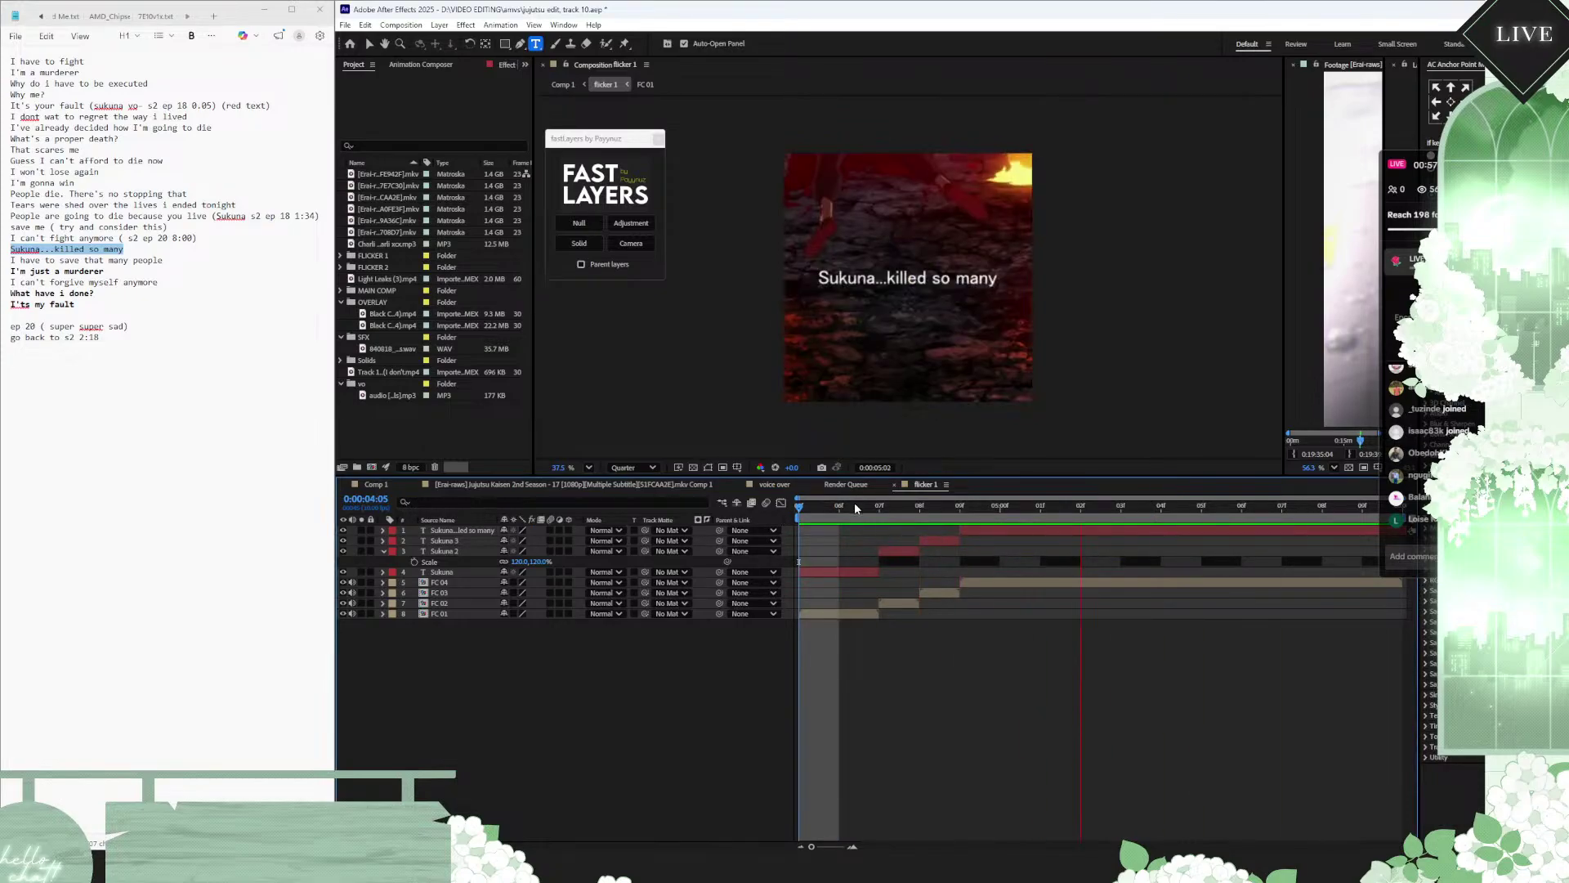
key(space)
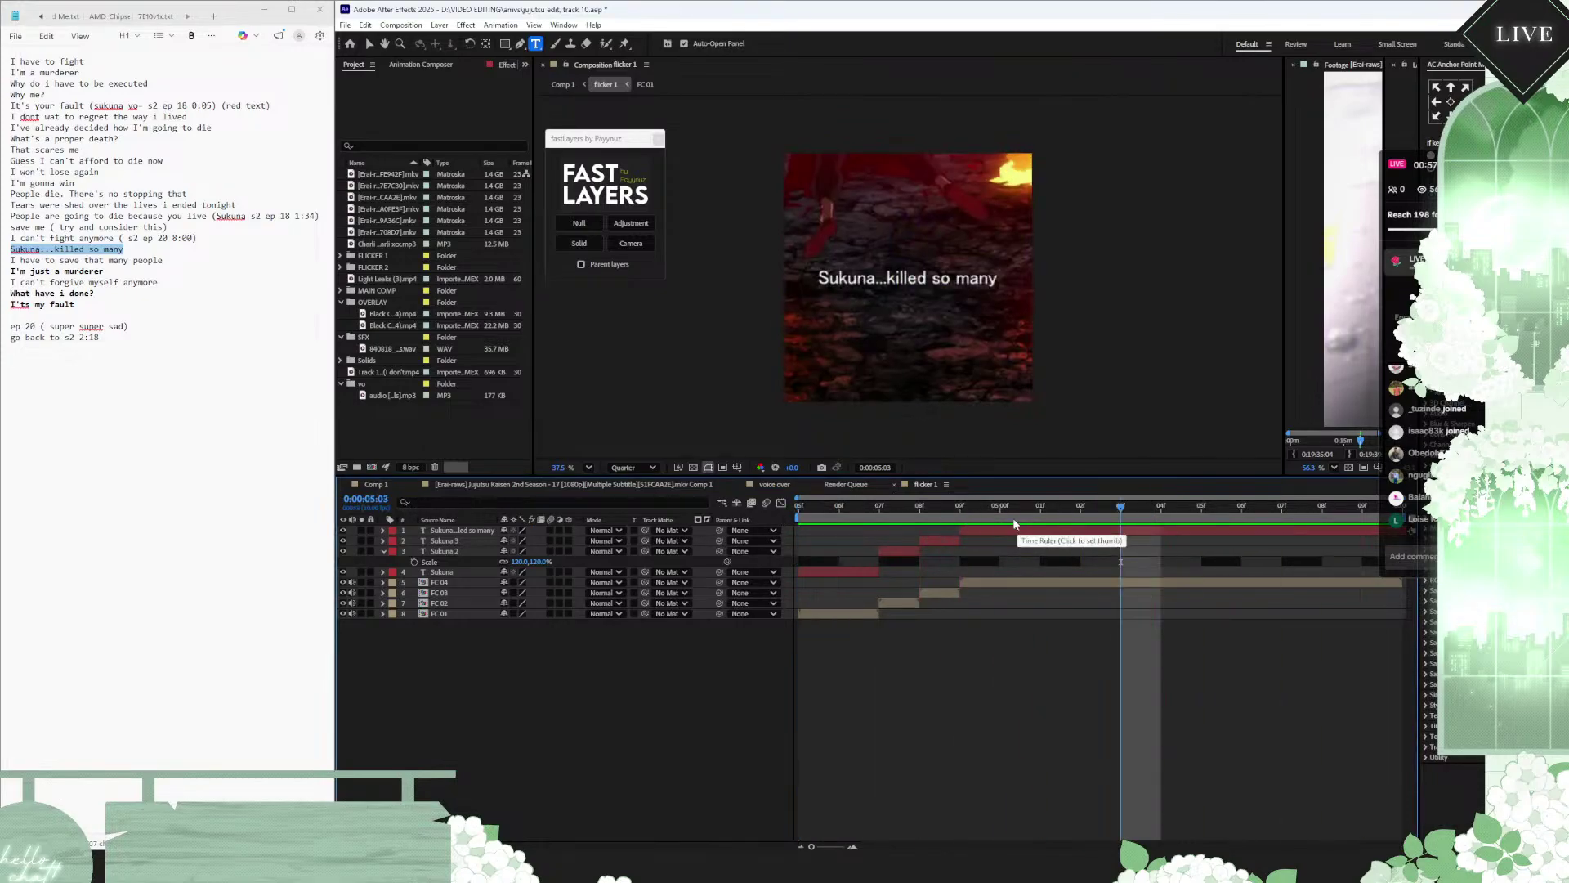
Step: Delete "Sukuna" from the last text layer of flicker 1 so it reads "...killed so many"
click(1003, 513)
click(1002, 531)
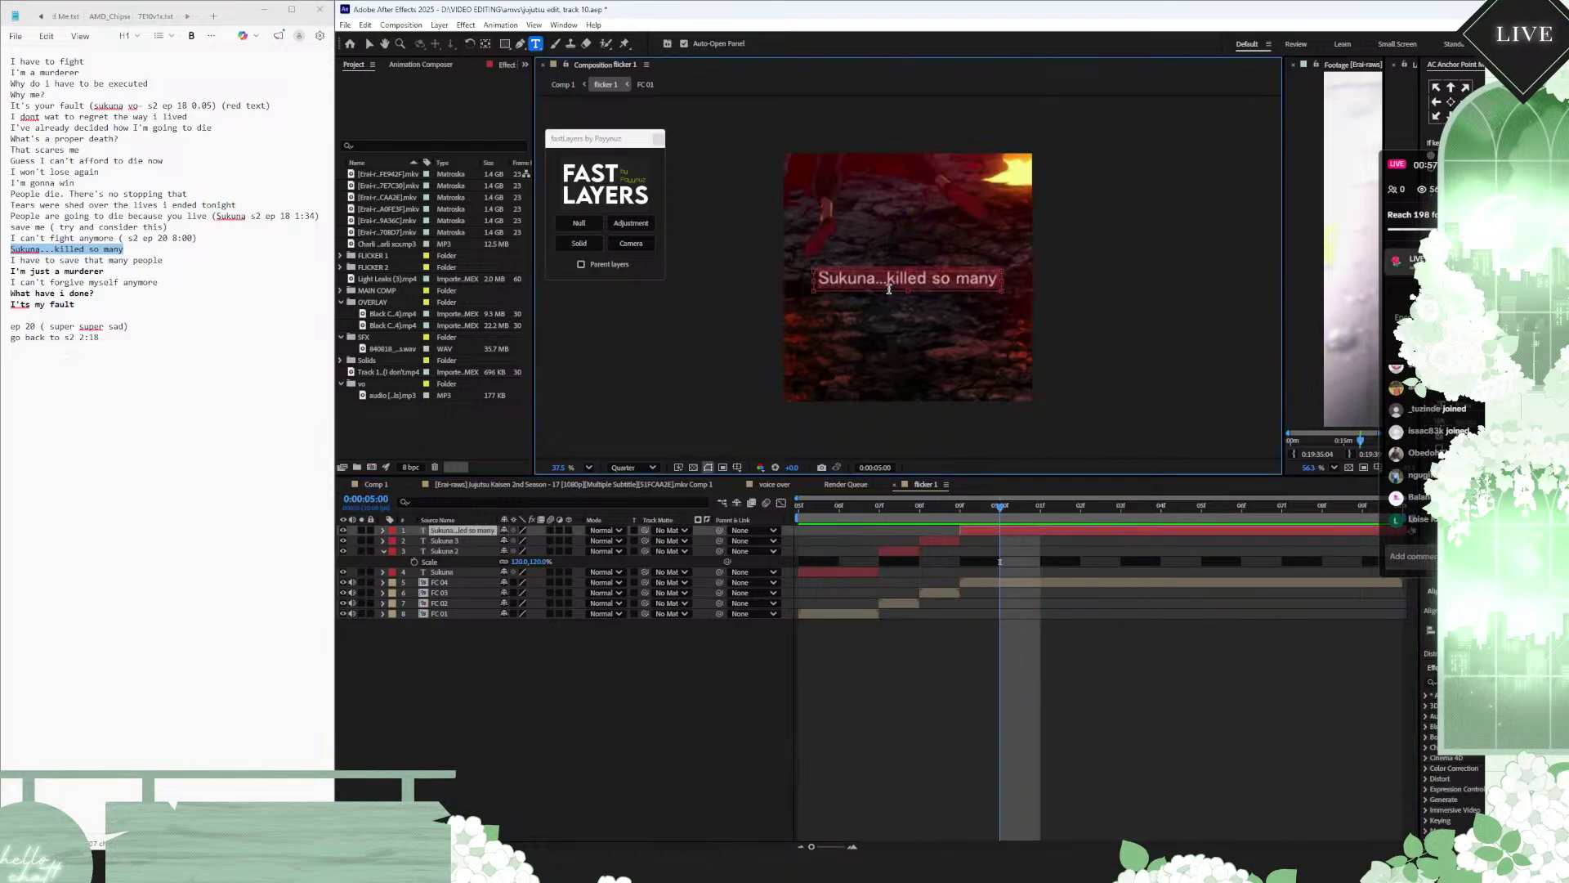
drag(876, 282, 782, 283)
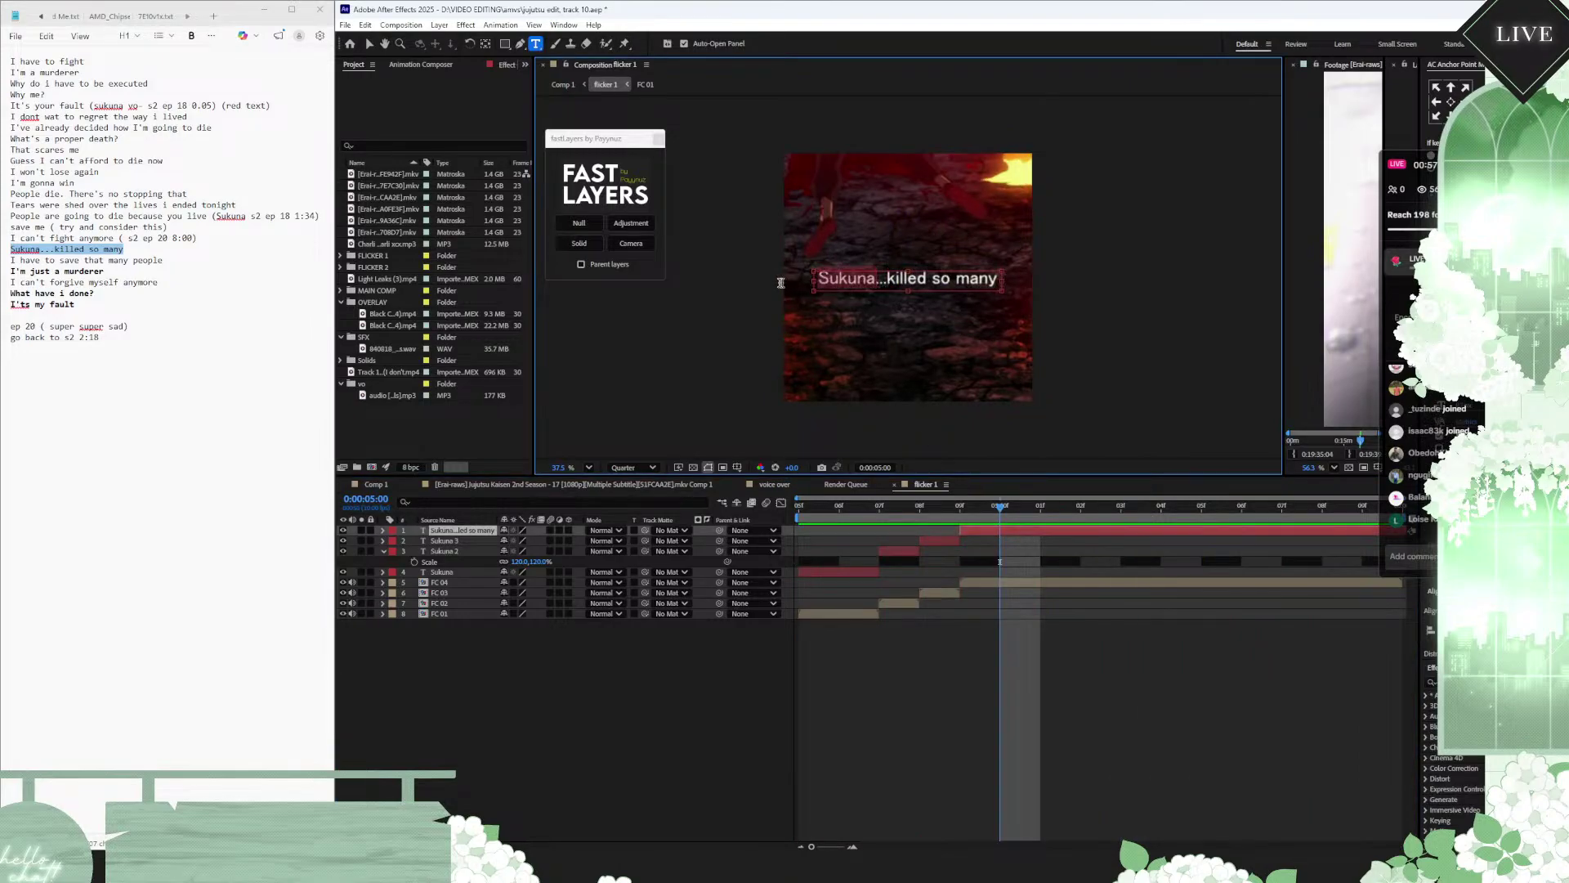
key(BackSpace)
click(1073, 657)
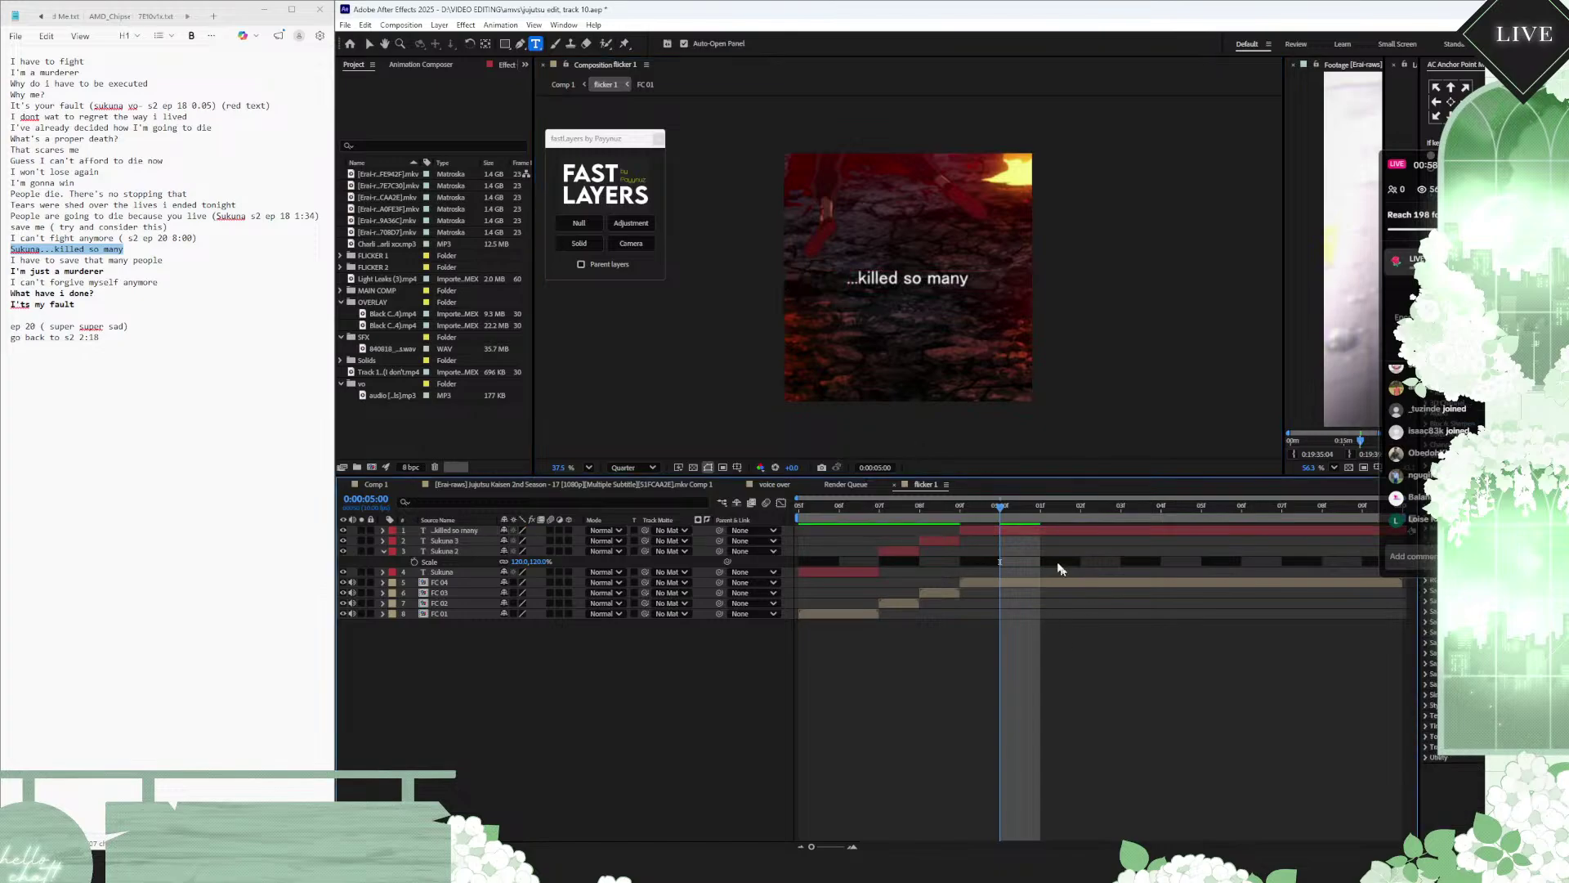
Step: Play flicker 1 from 0:00:04:09 and Comp 1 from 0:00:03:01 to check the revised text sequence
click(1038, 531)
click(961, 507)
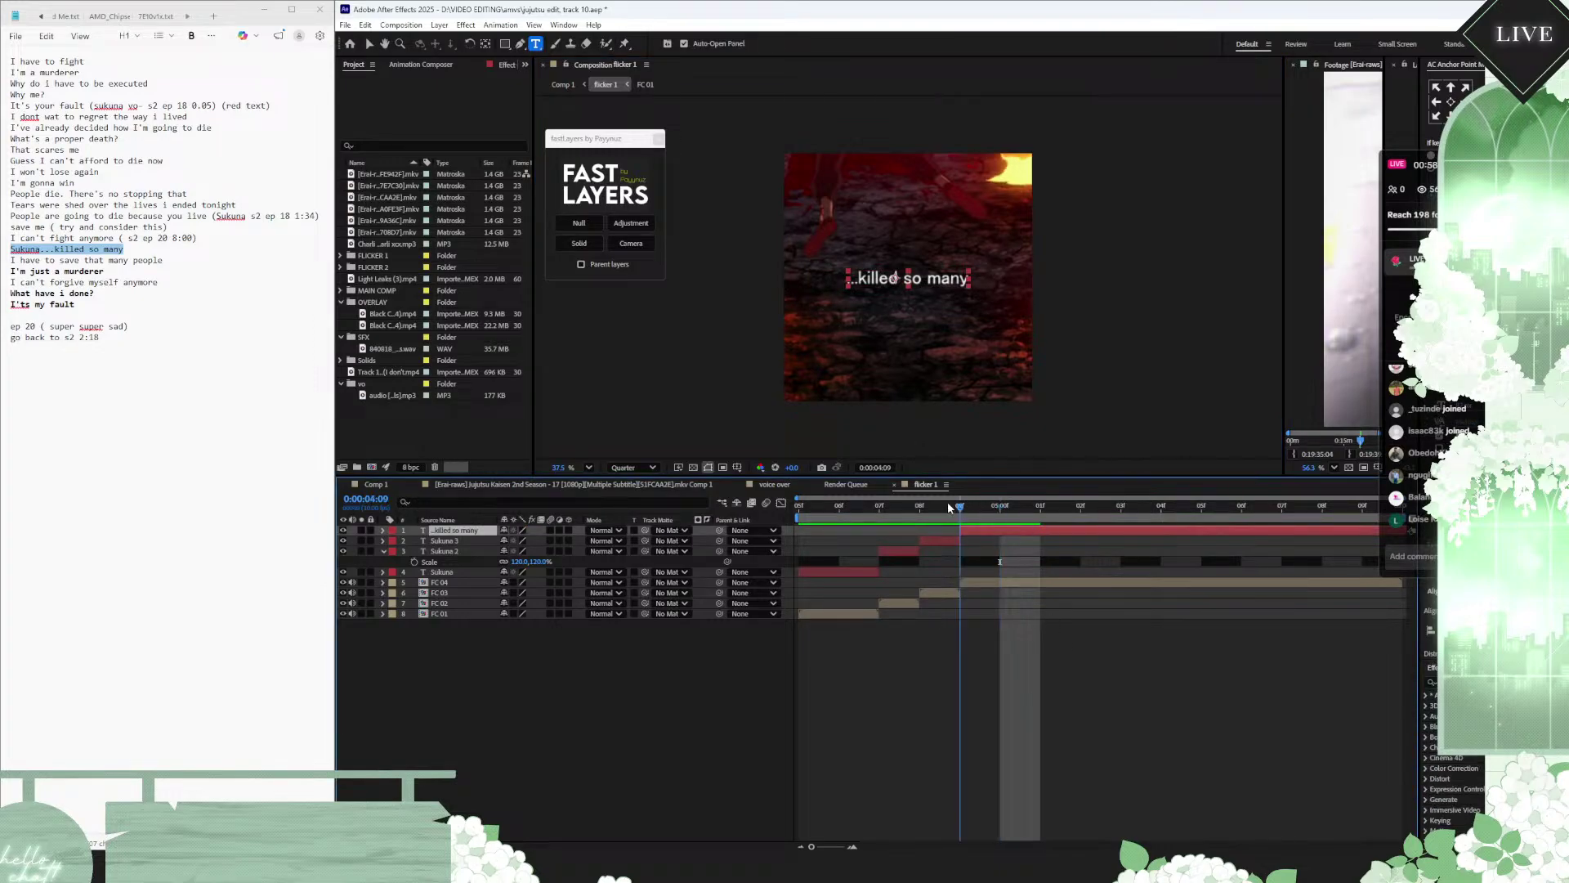
key(space)
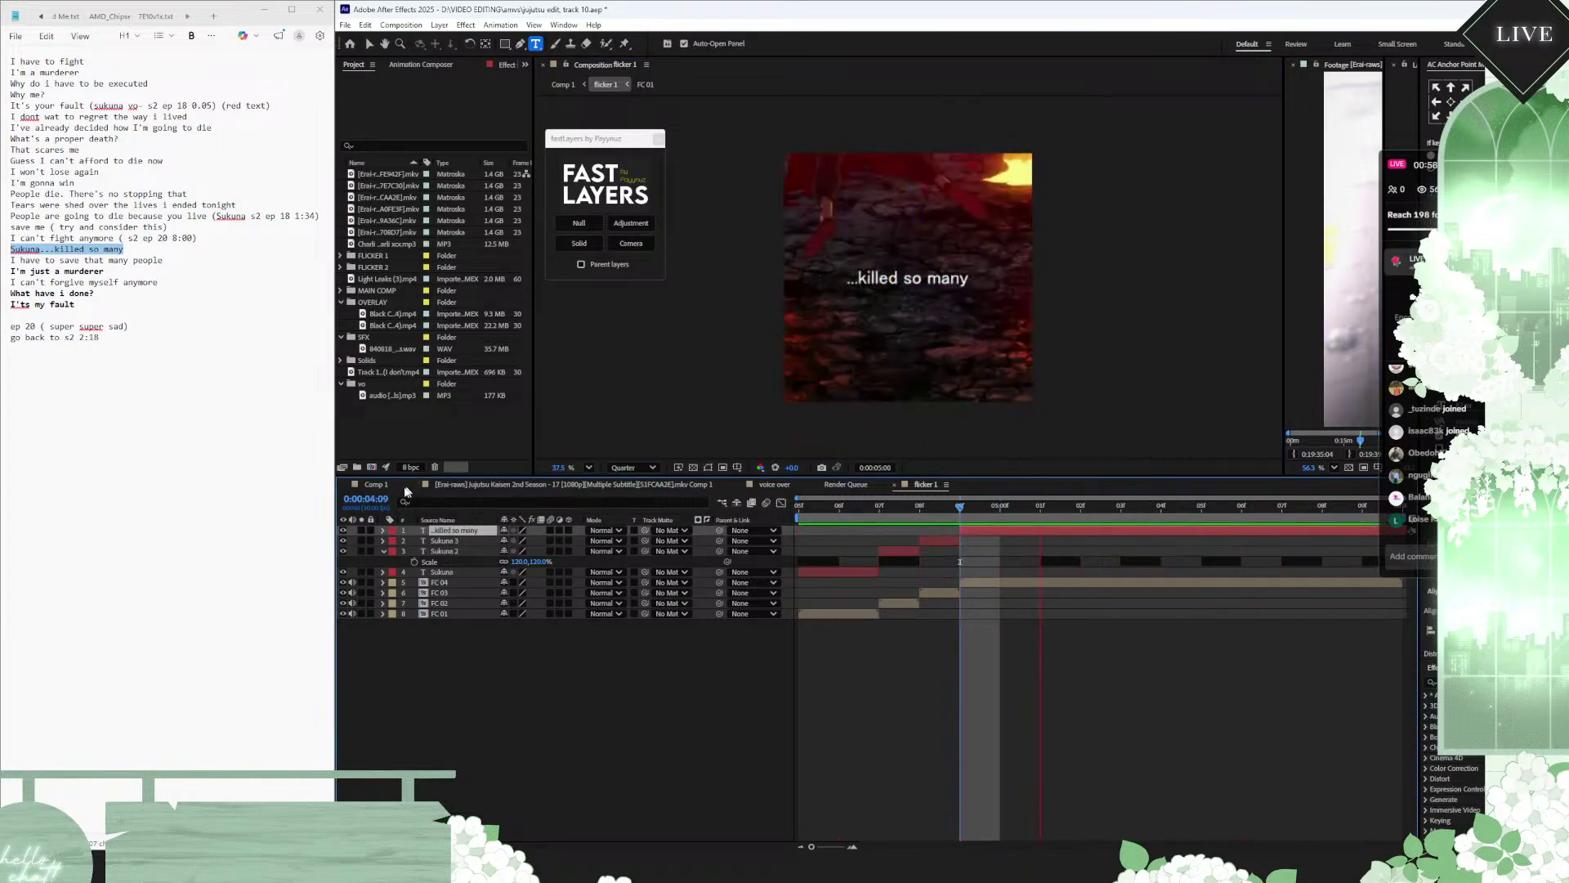
click(377, 484)
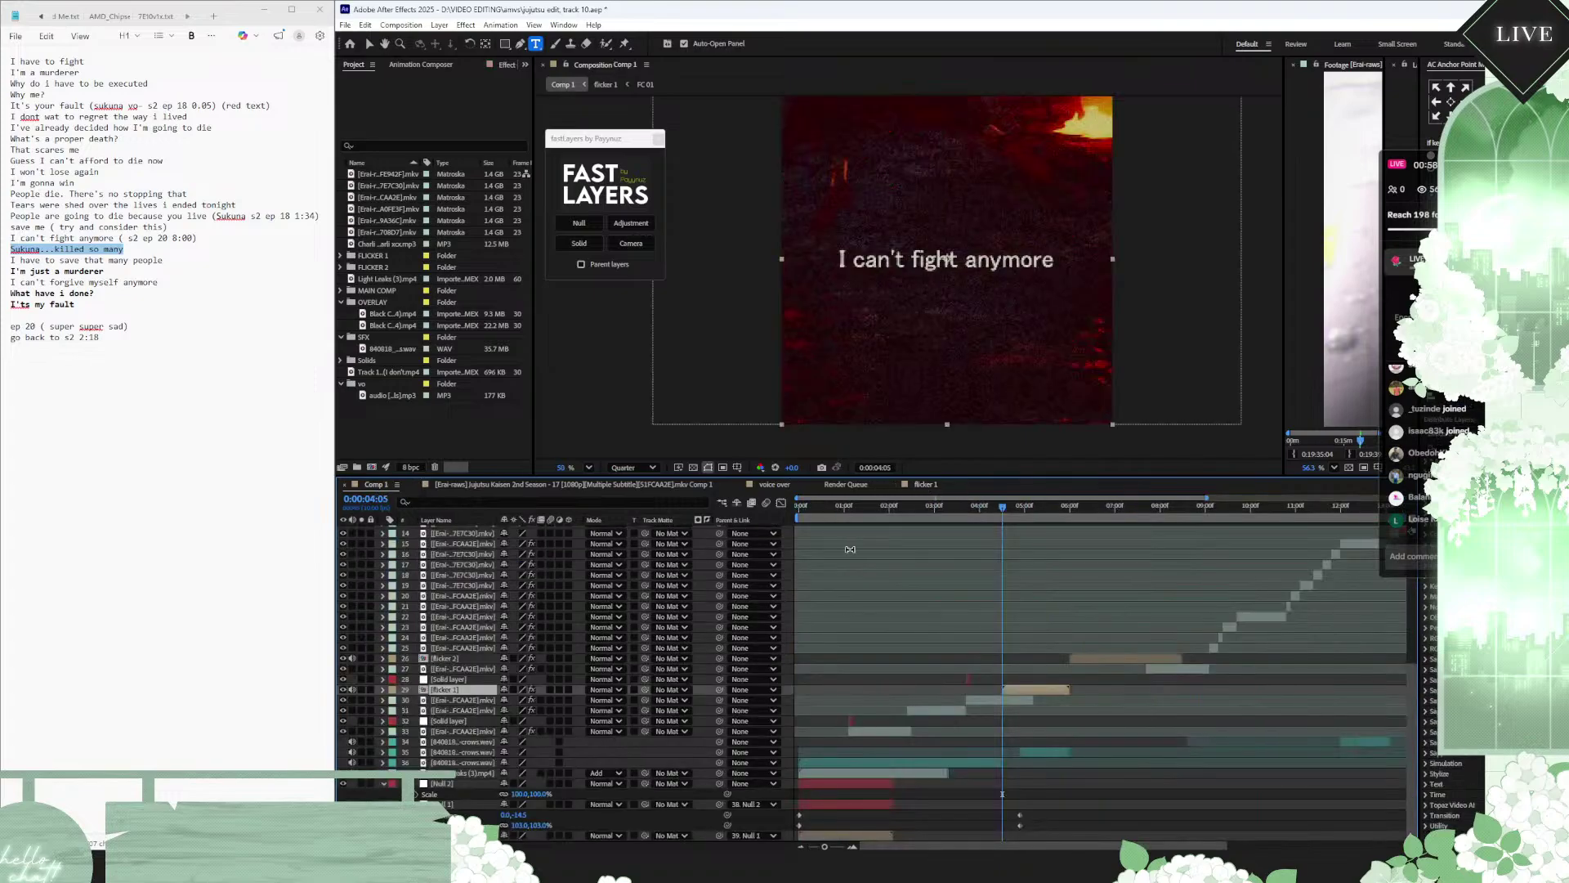
click(940, 507)
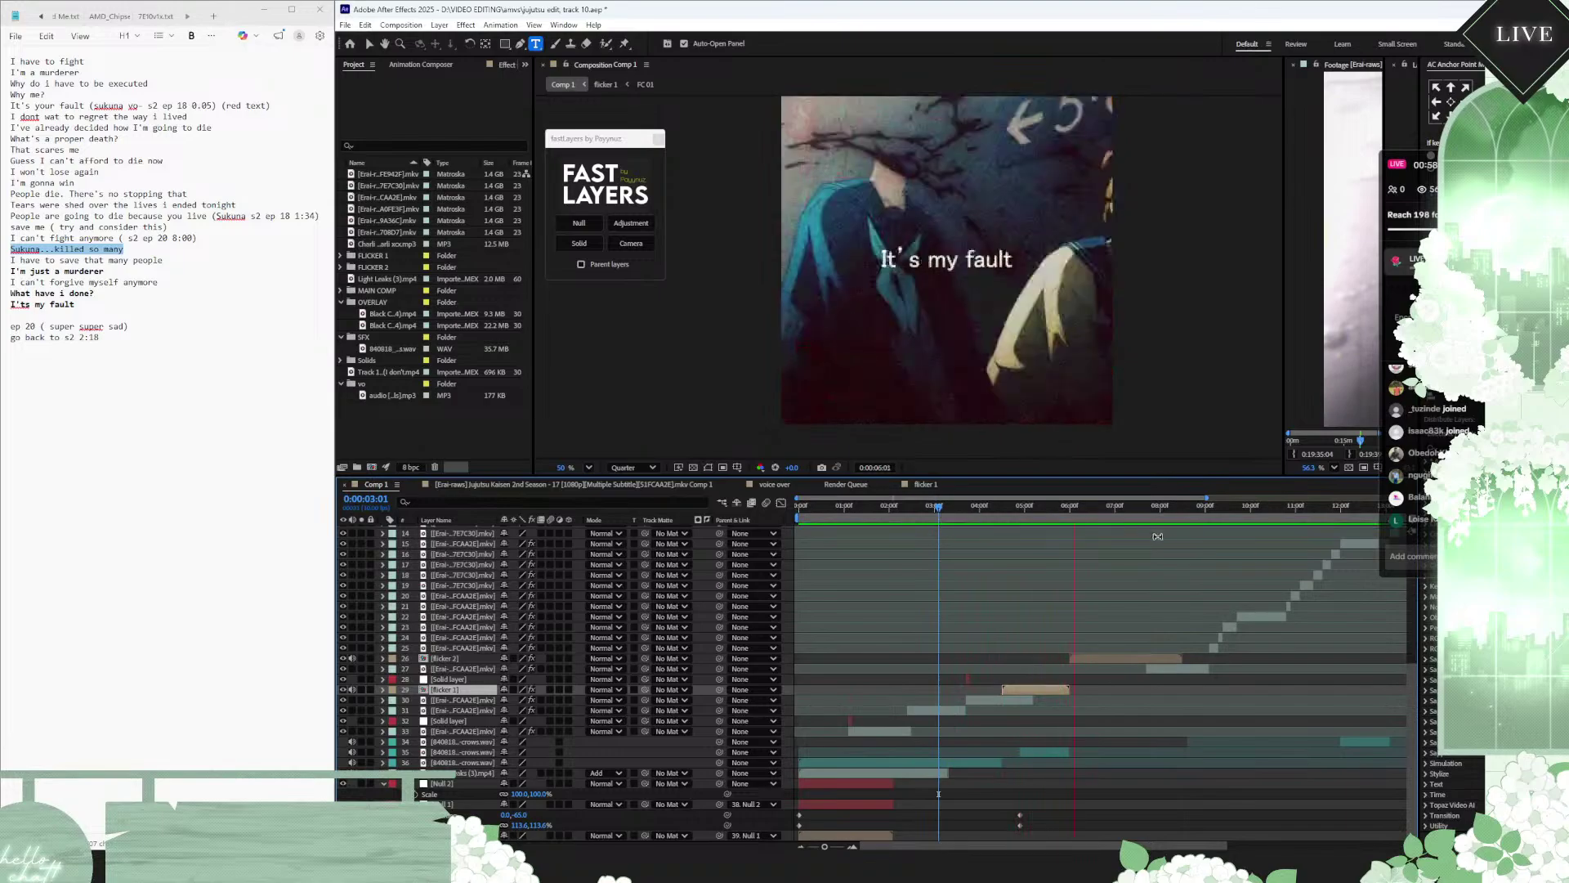
key(space)
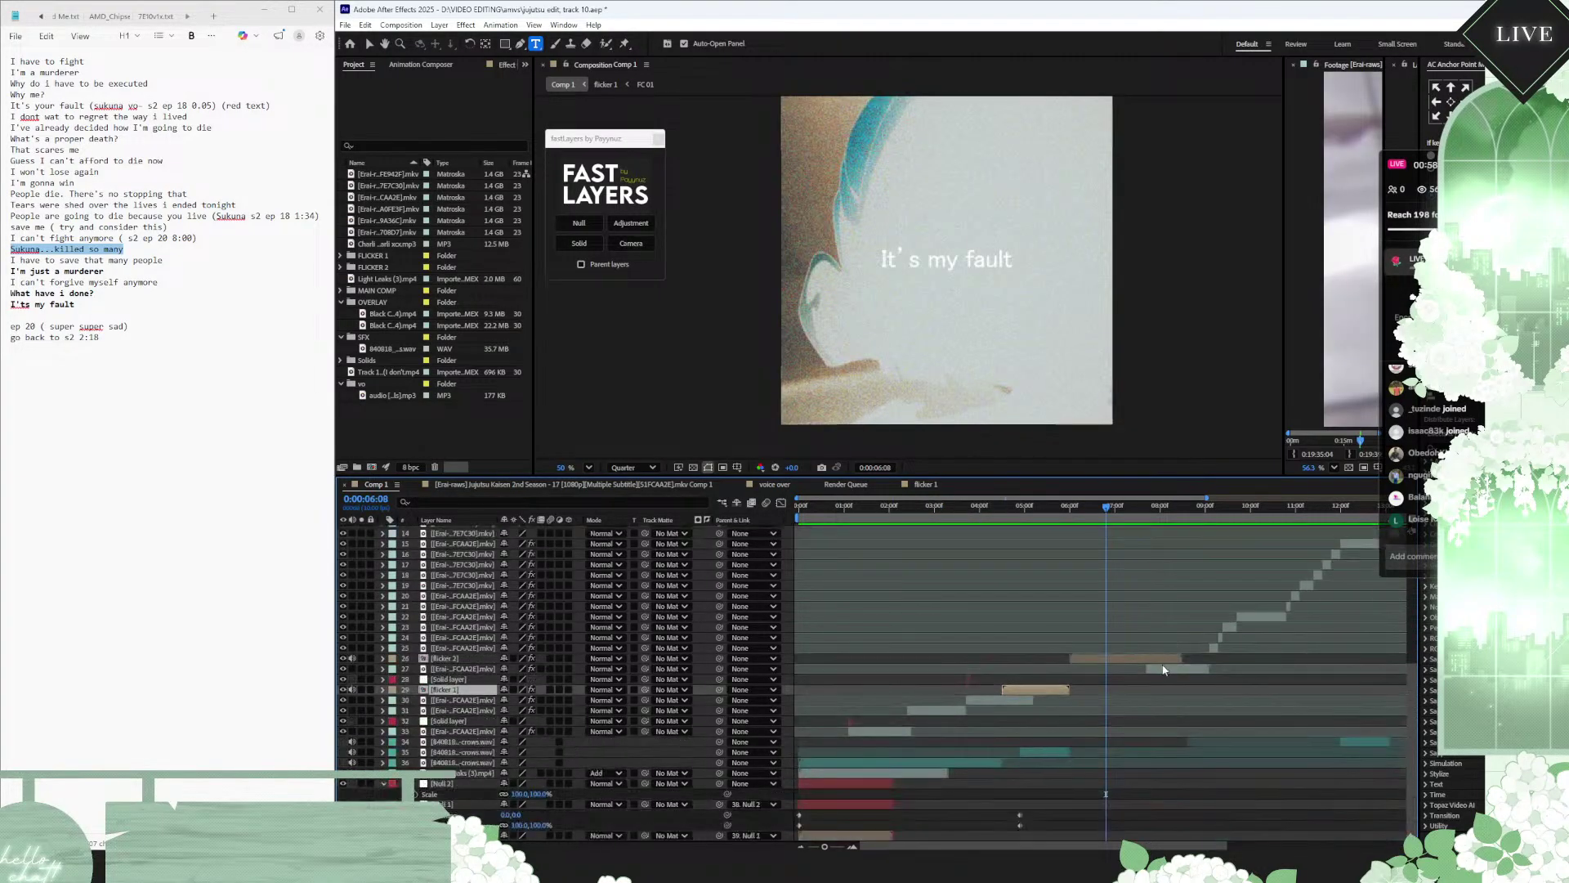
Step: Copy the last "It's my fault" text layer from Comp 1 and paste it above the clips in flicker 2 at 0:00:06:00
scroll(1103, 638, up, 5)
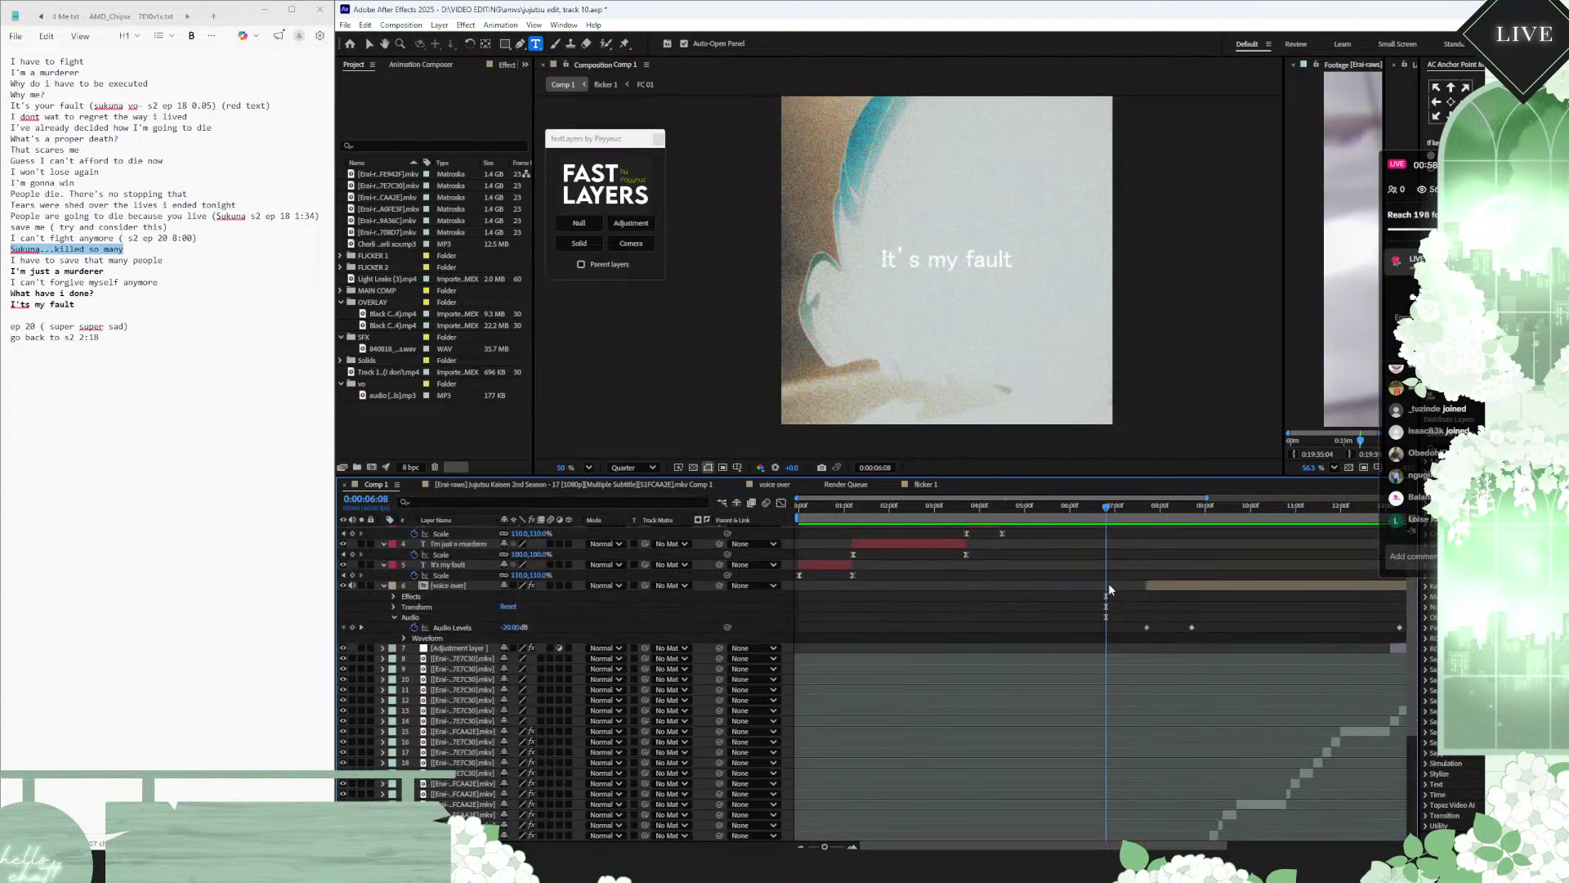
click(1101, 551)
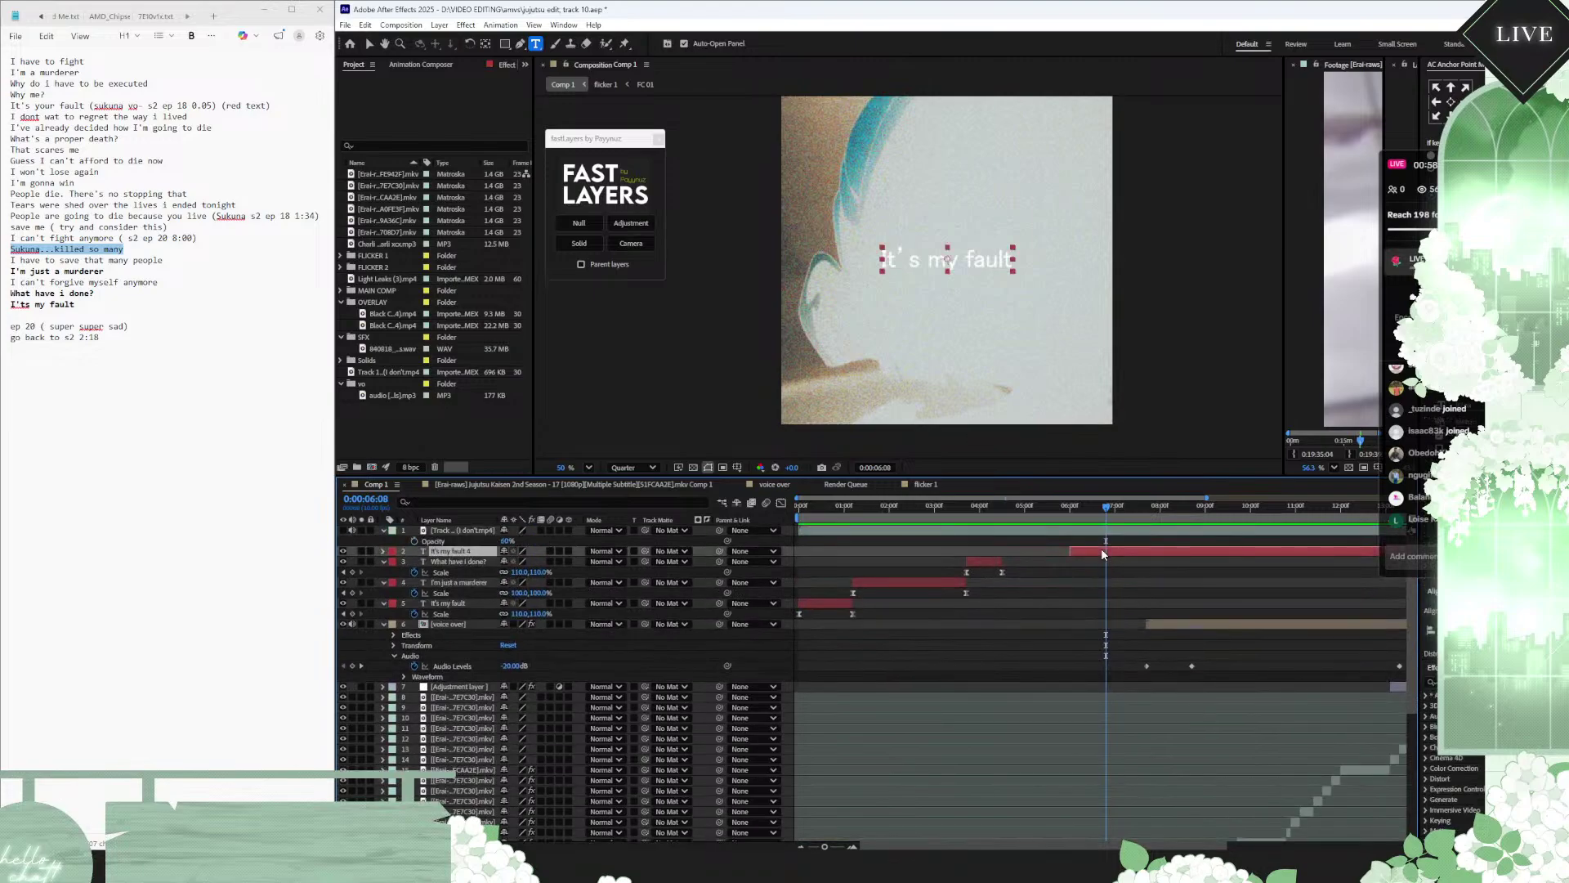
scroll(1104, 570, down, 5)
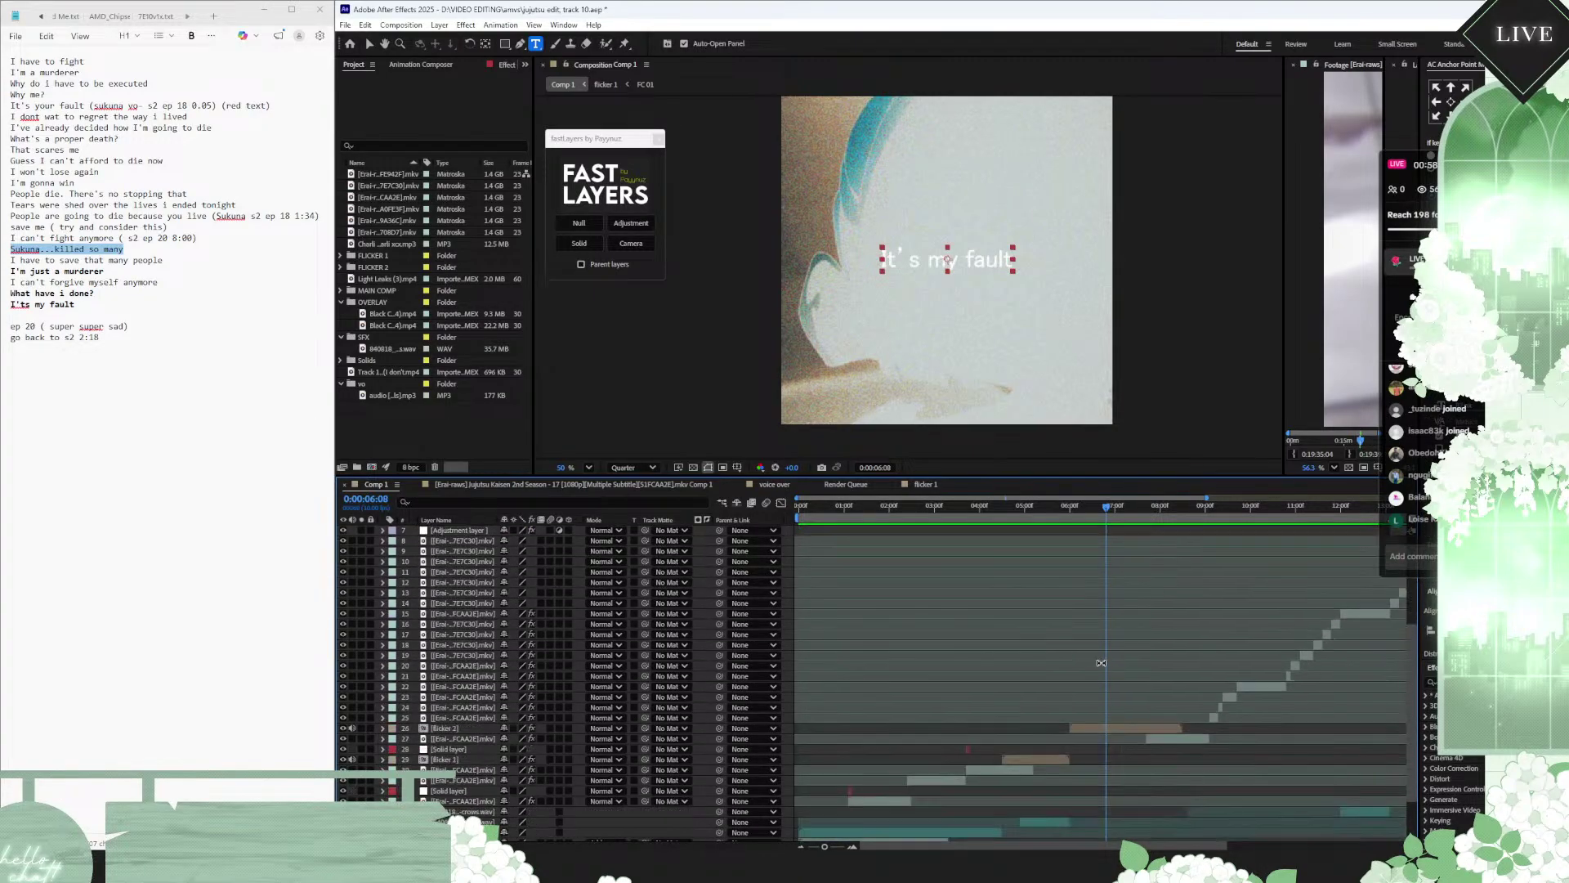
double_click(1097, 727)
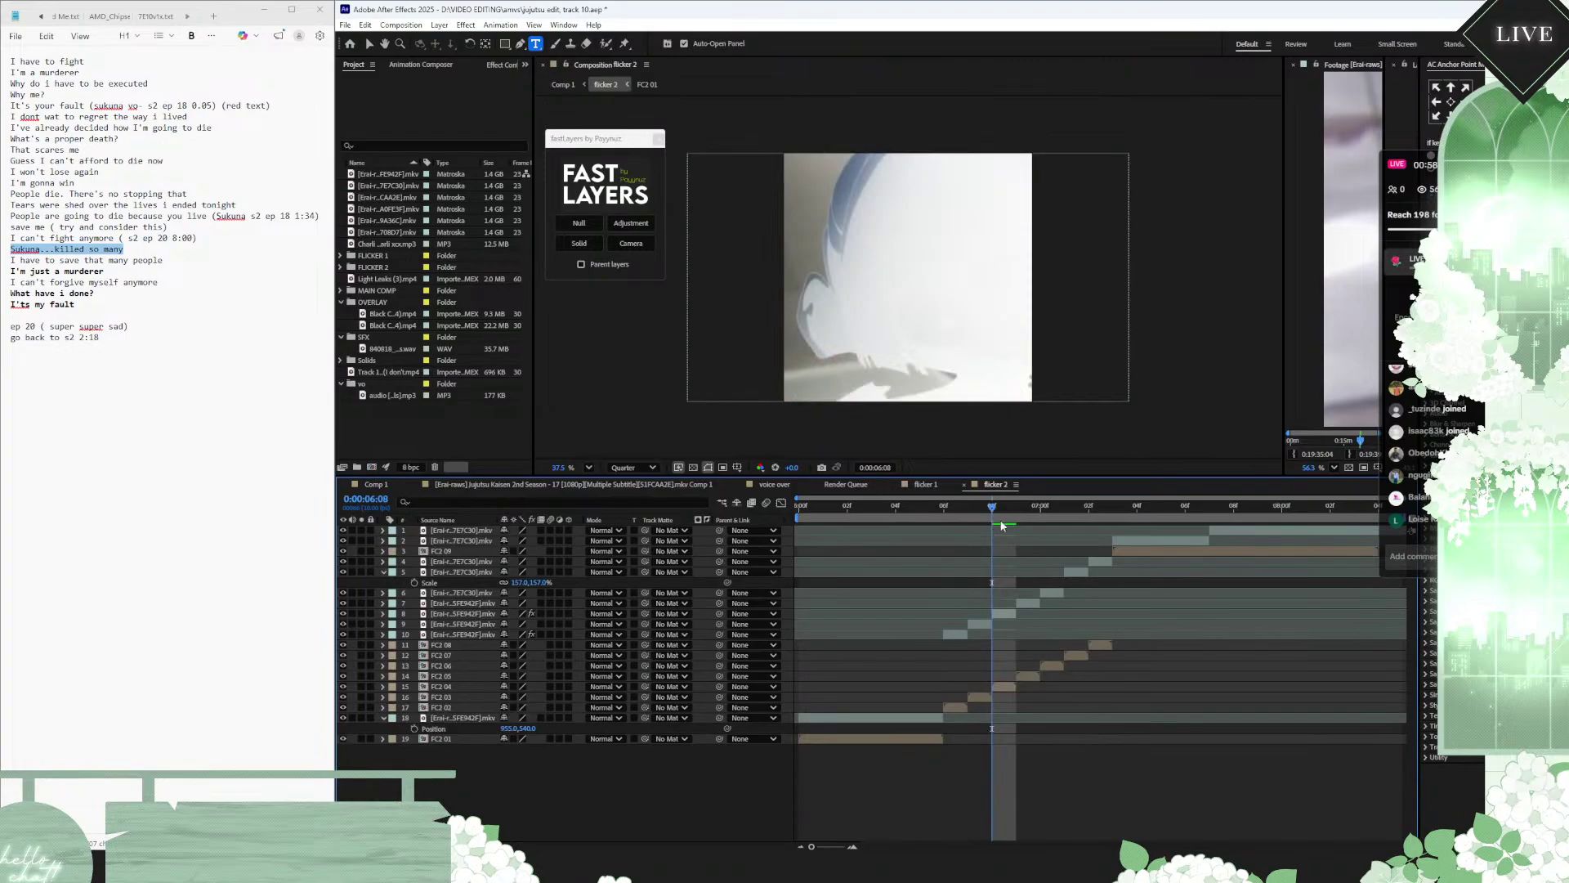
drag(993, 509, 798, 523)
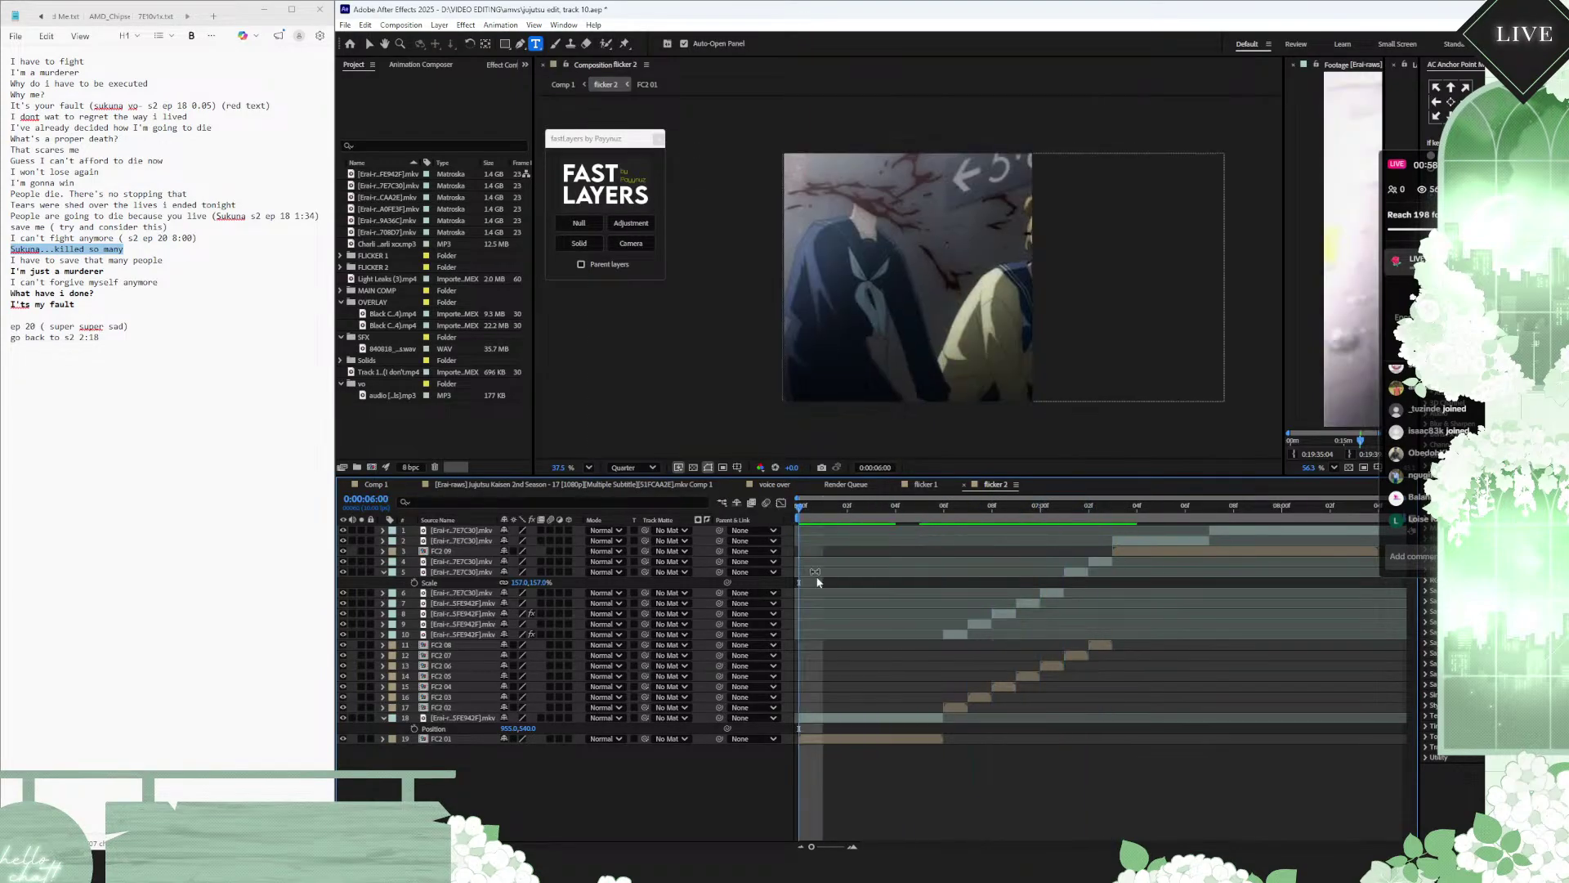
click(1253, 531)
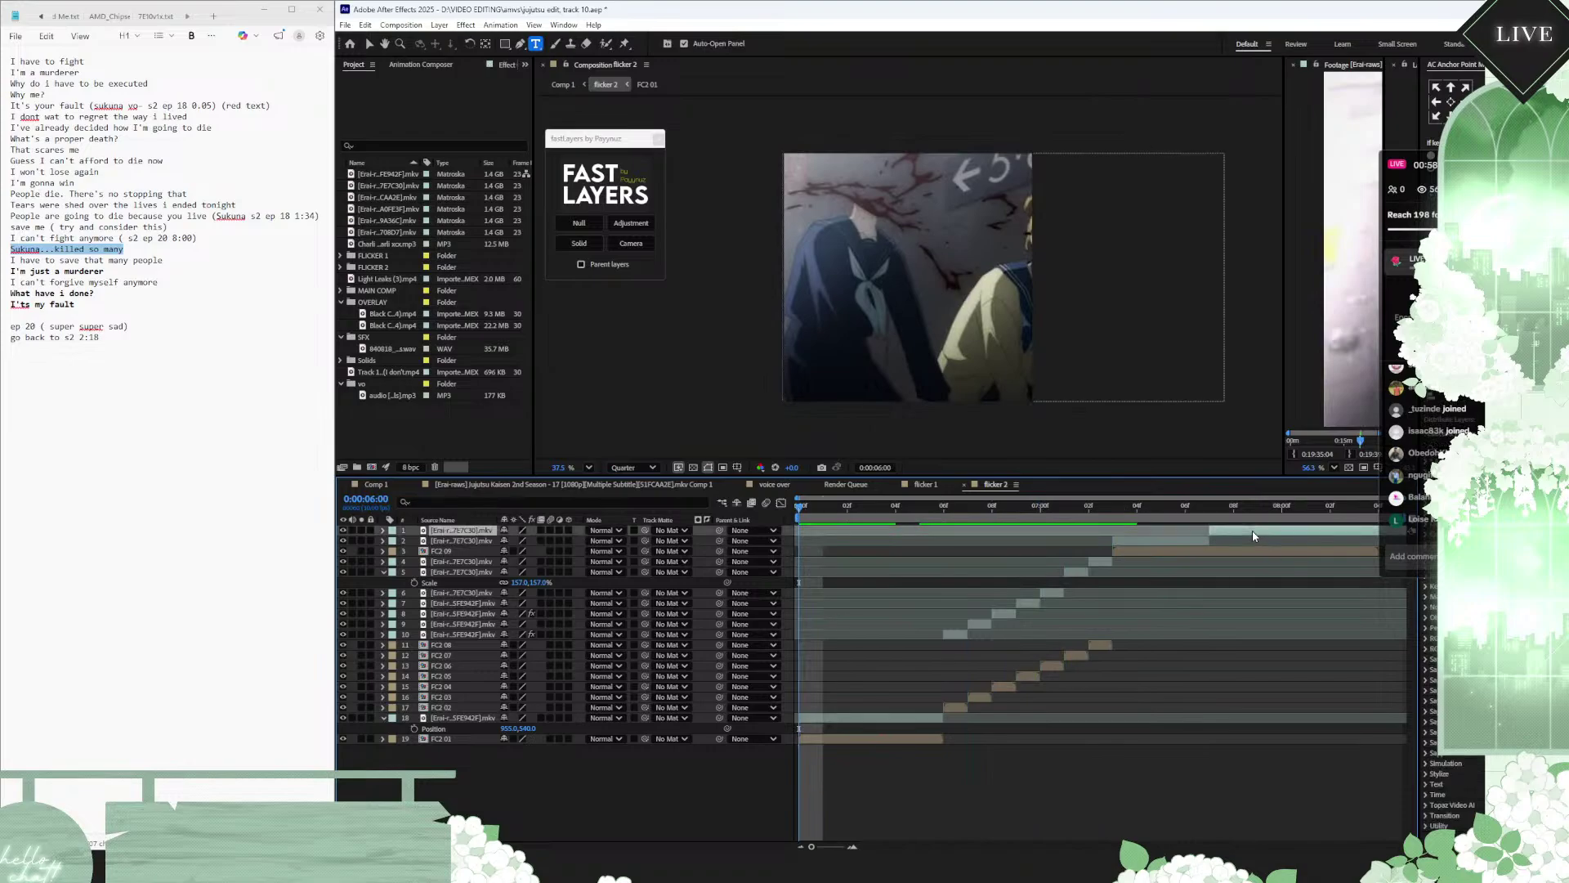
key(ctrl+v)
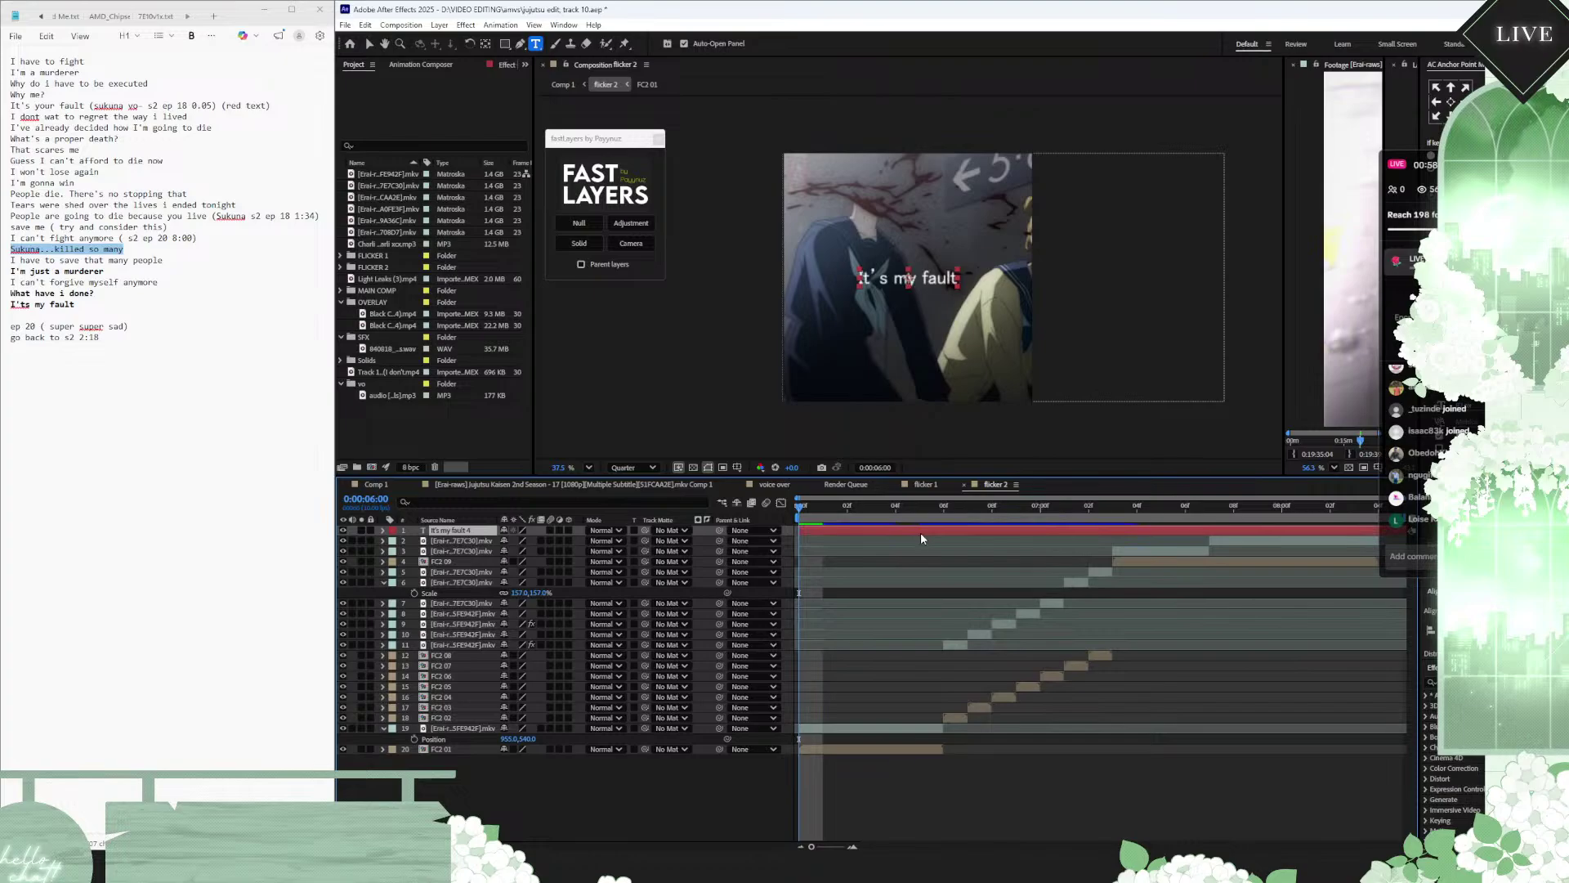
Step: Split the "It's my fault" text layer in flicker 2 at 0:00:06:06, 0:00:06:07, 0:00:06:08 and 0:00:06:09 to match the clip cuts
click(922, 508)
drag(922, 508, 943, 508)
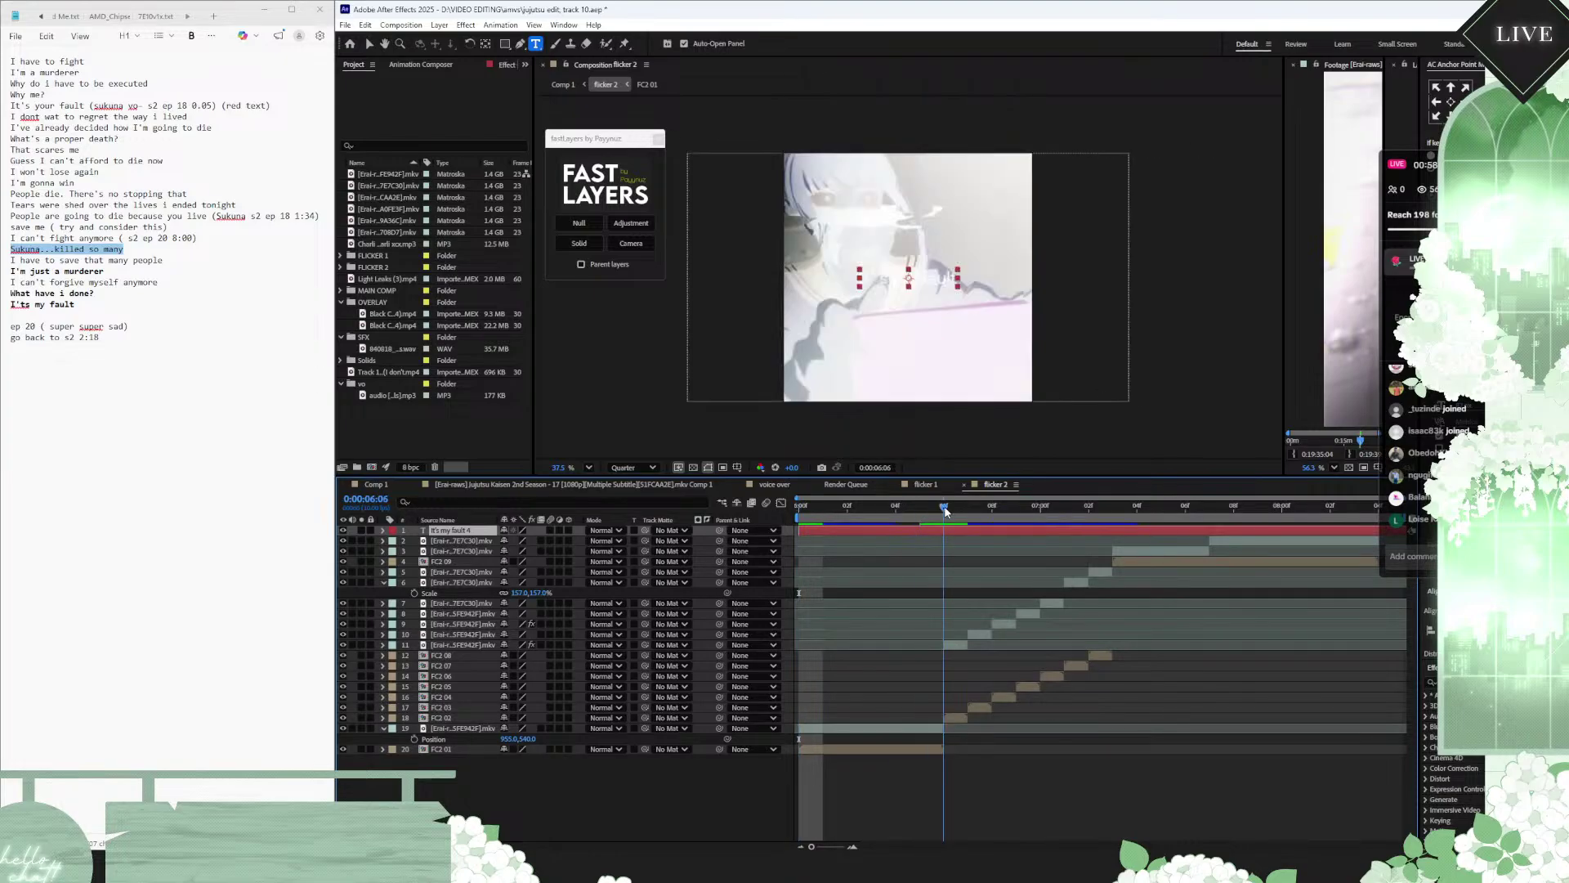
scroll(953, 553, up, 1)
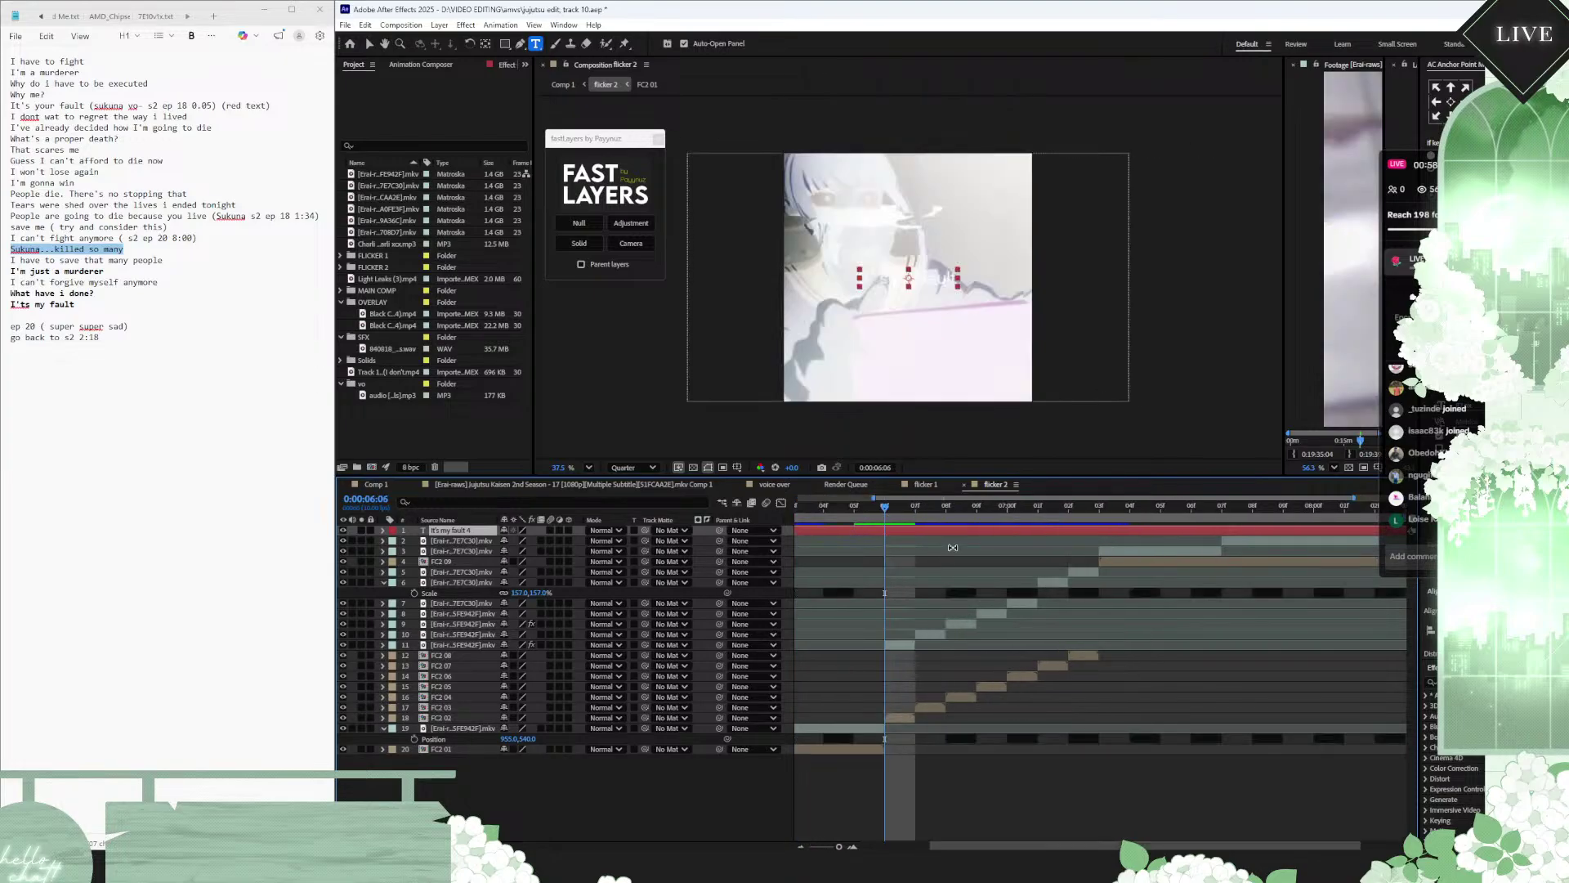
key(ctrl+shift+d)
drag(884, 505, 912, 506)
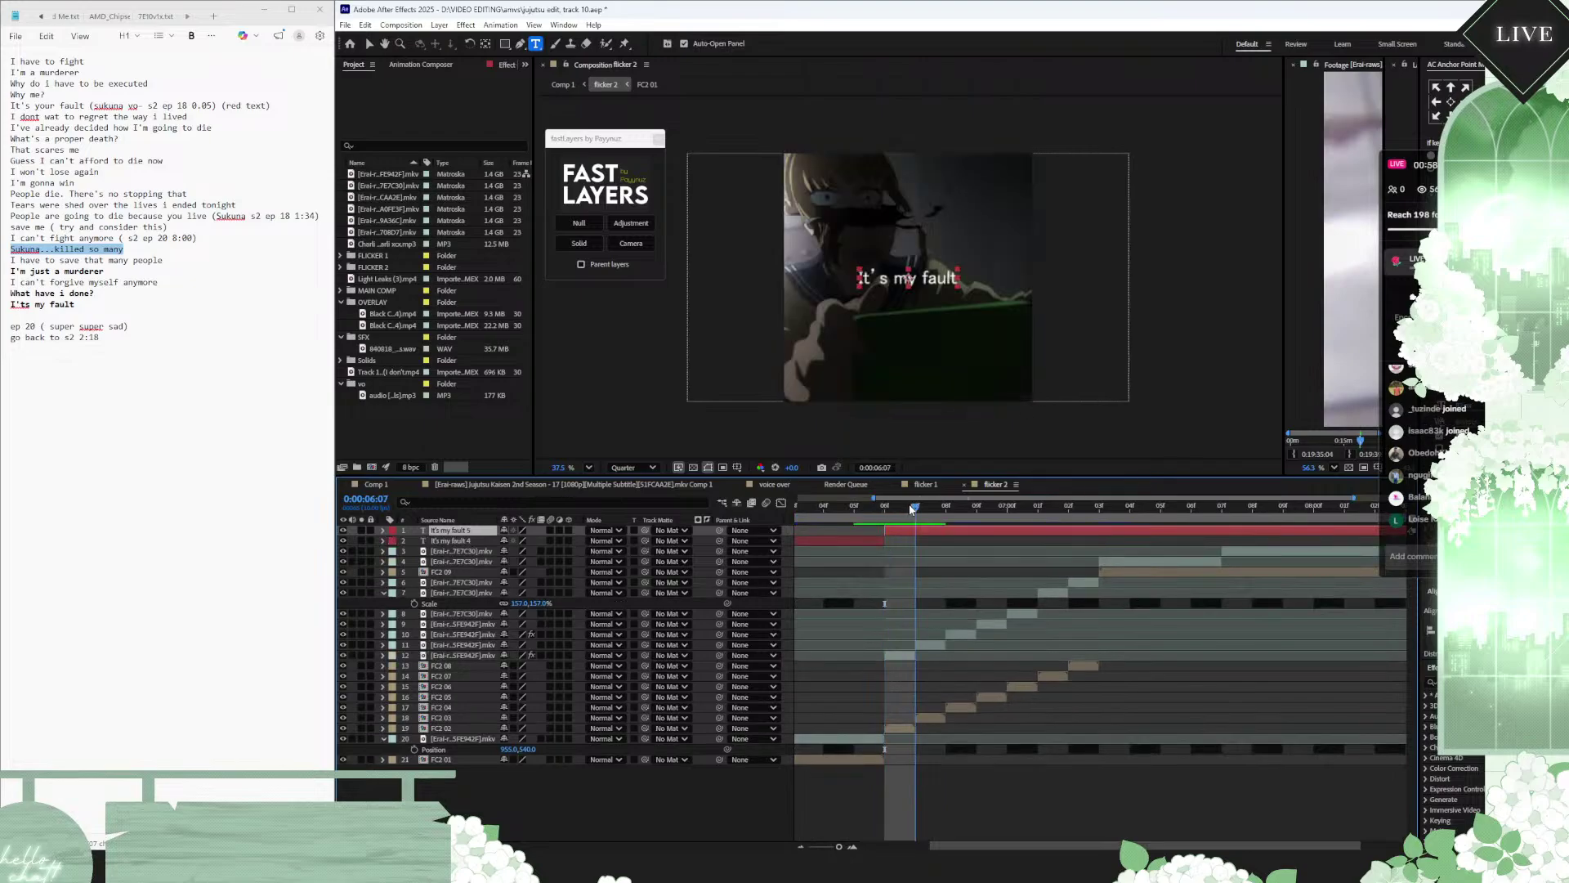
key(ctrl+shift+d)
click(939, 505)
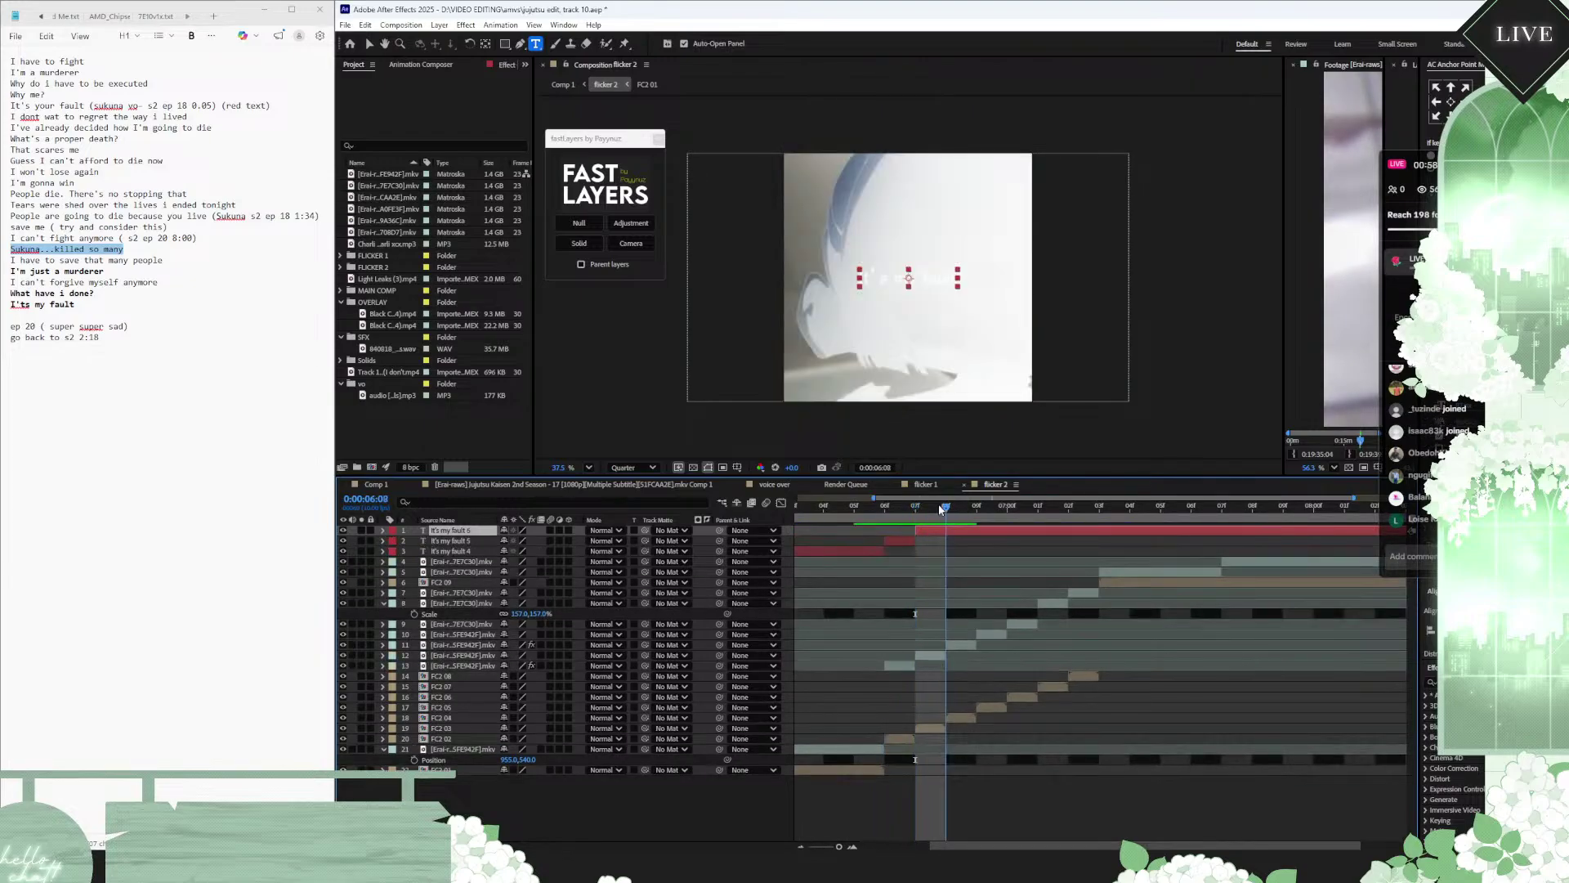
key(ctrl+shift+d)
click(967, 506)
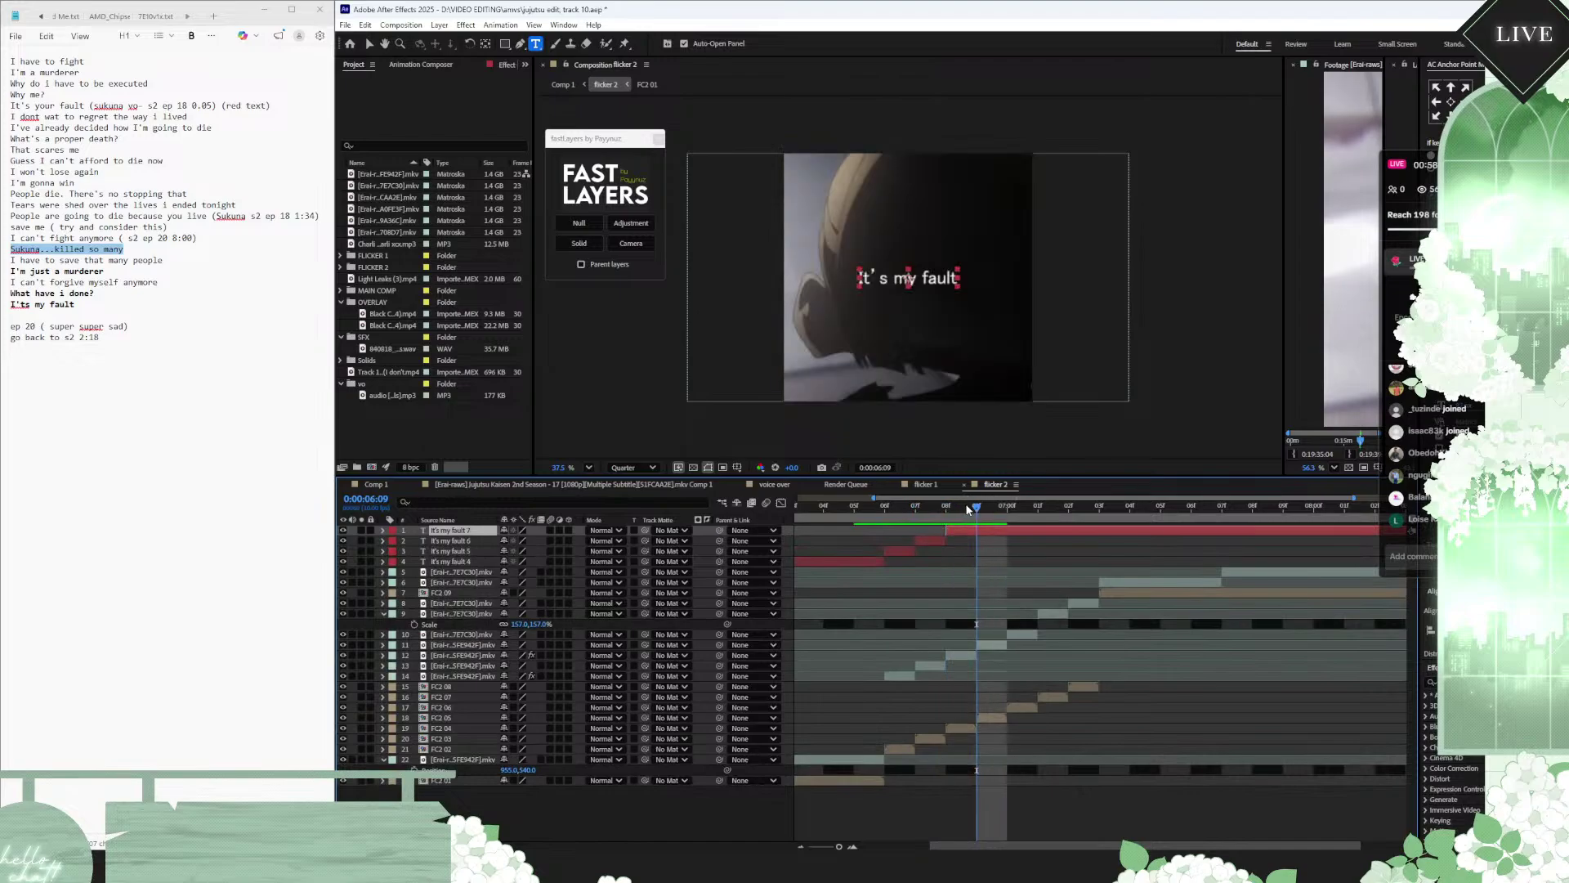
key(ctrl+shift+d)
Step: Split the remaining "It's my fault" text layer at 0:00:07:00, 07:01, 07:02, 07:03 and 07:07, and return to the composition's start
click(997, 505)
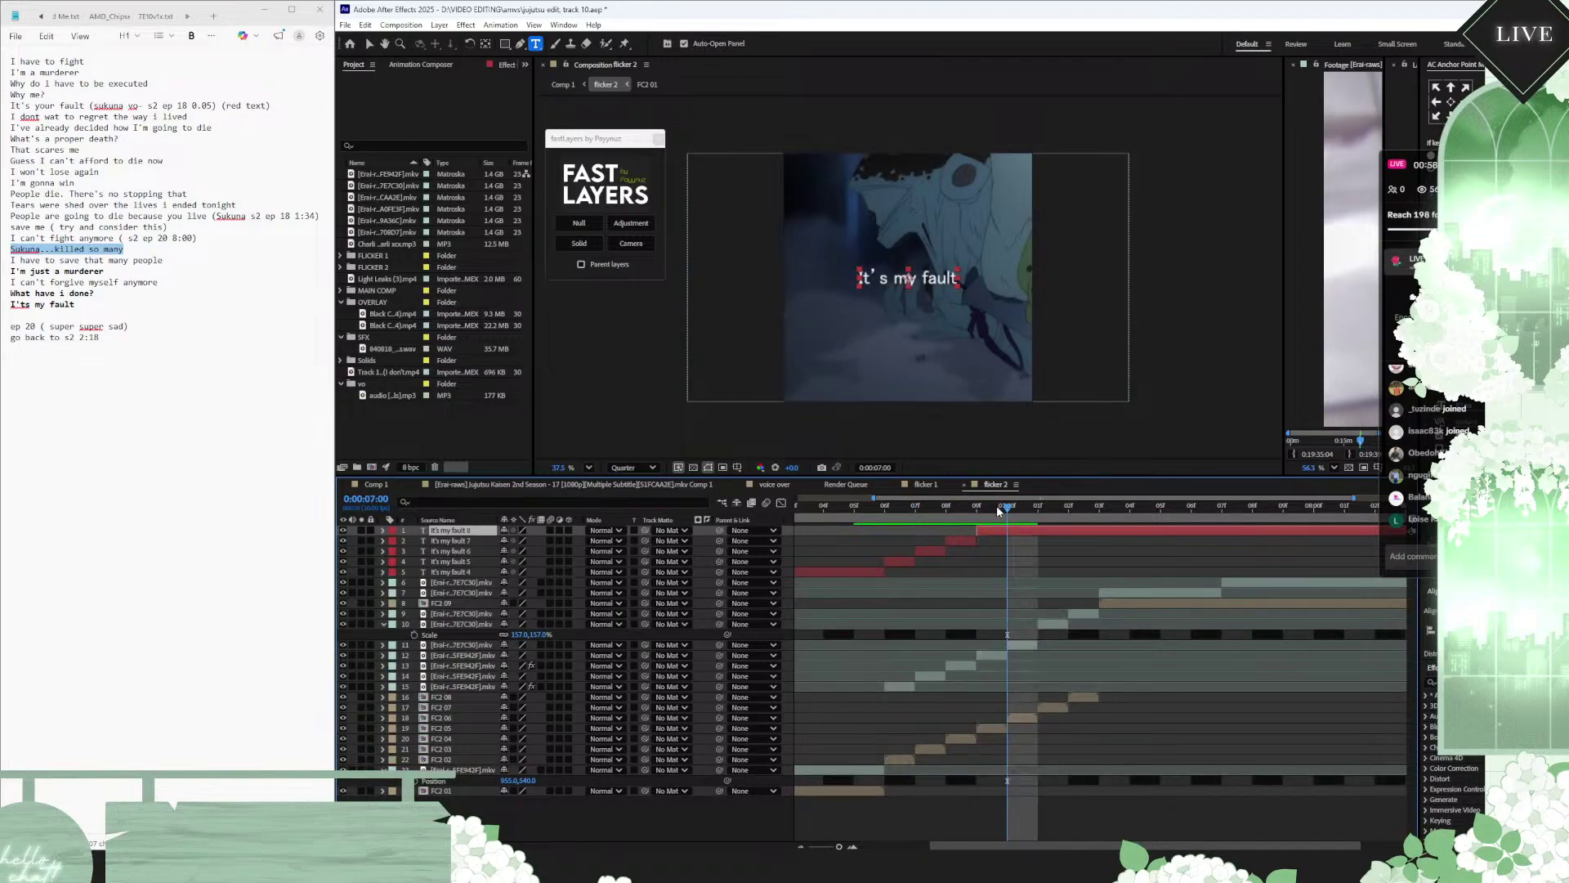
key(ctrl+shift+d)
click(1038, 506)
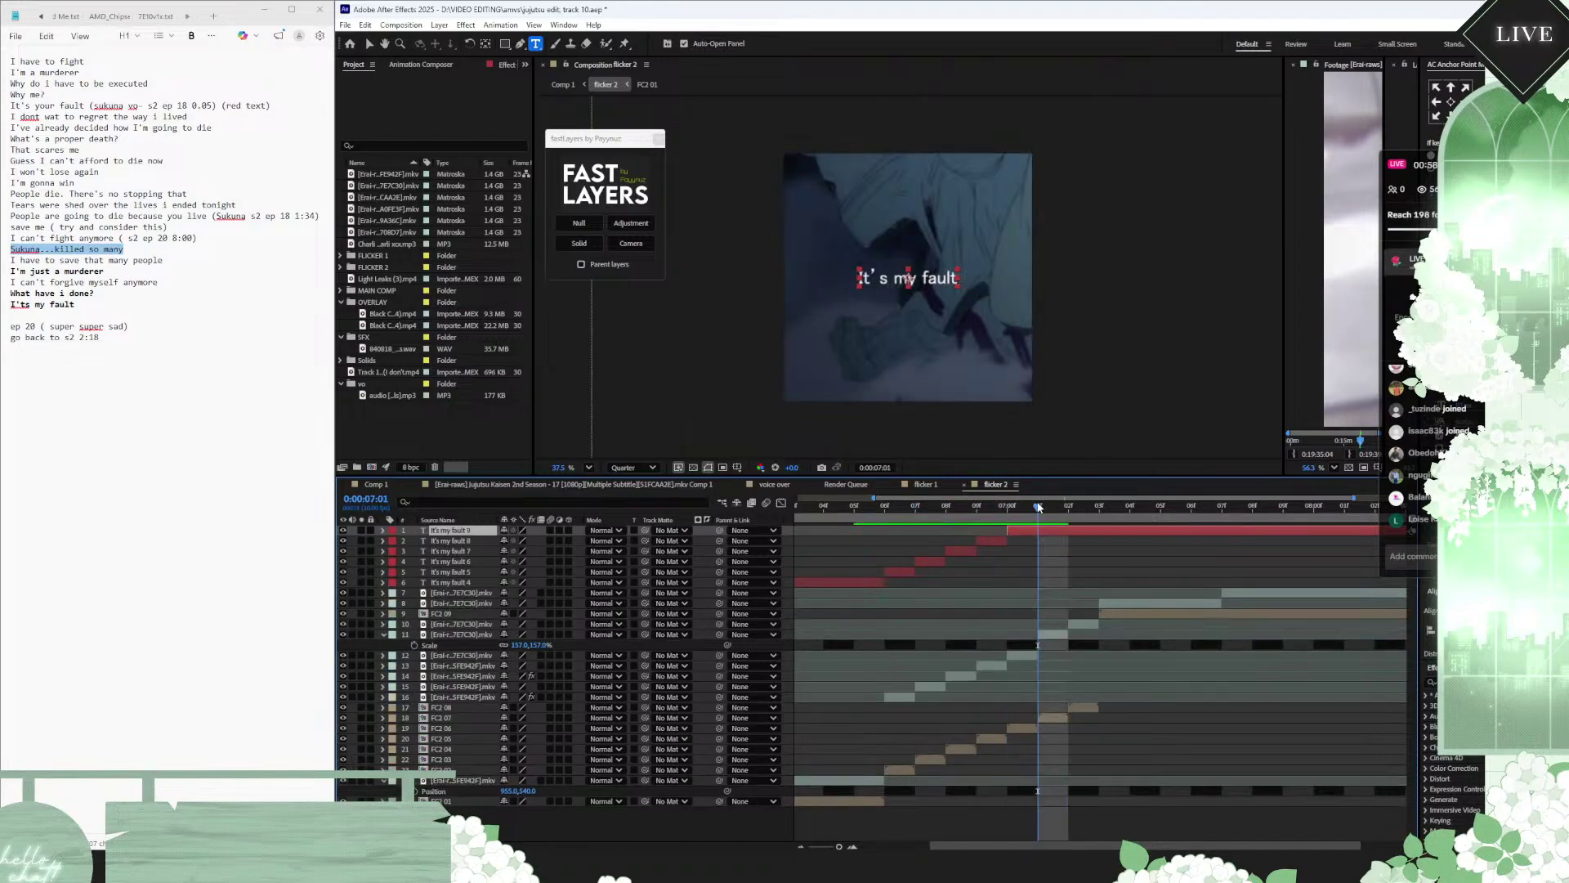
key(ctrl+shift+d)
click(1068, 507)
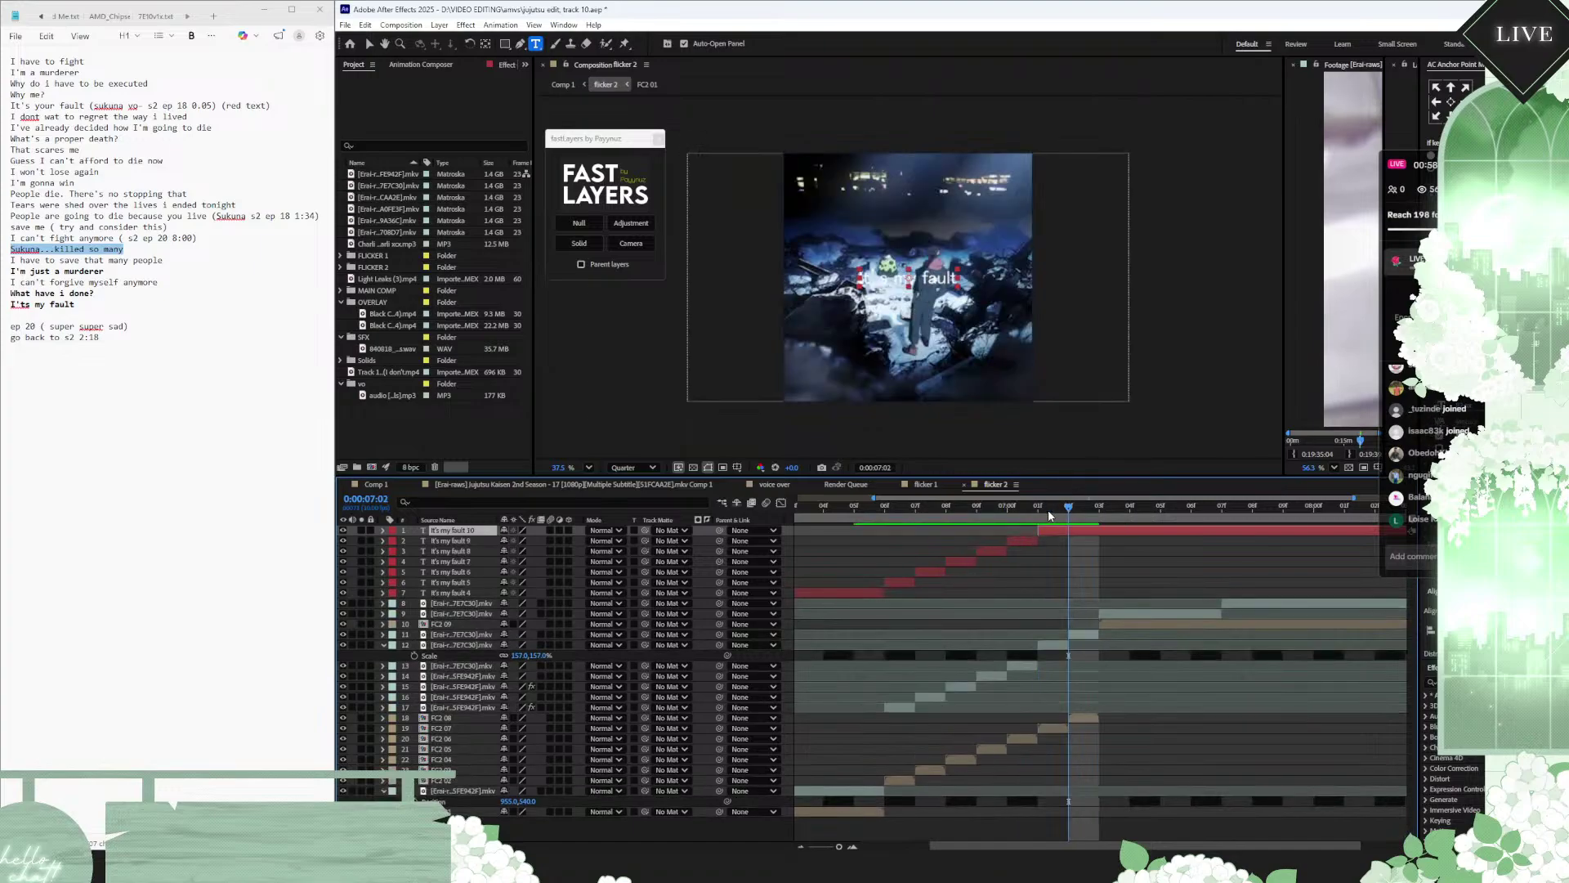
key(ctrl+shift+d)
click(1099, 505)
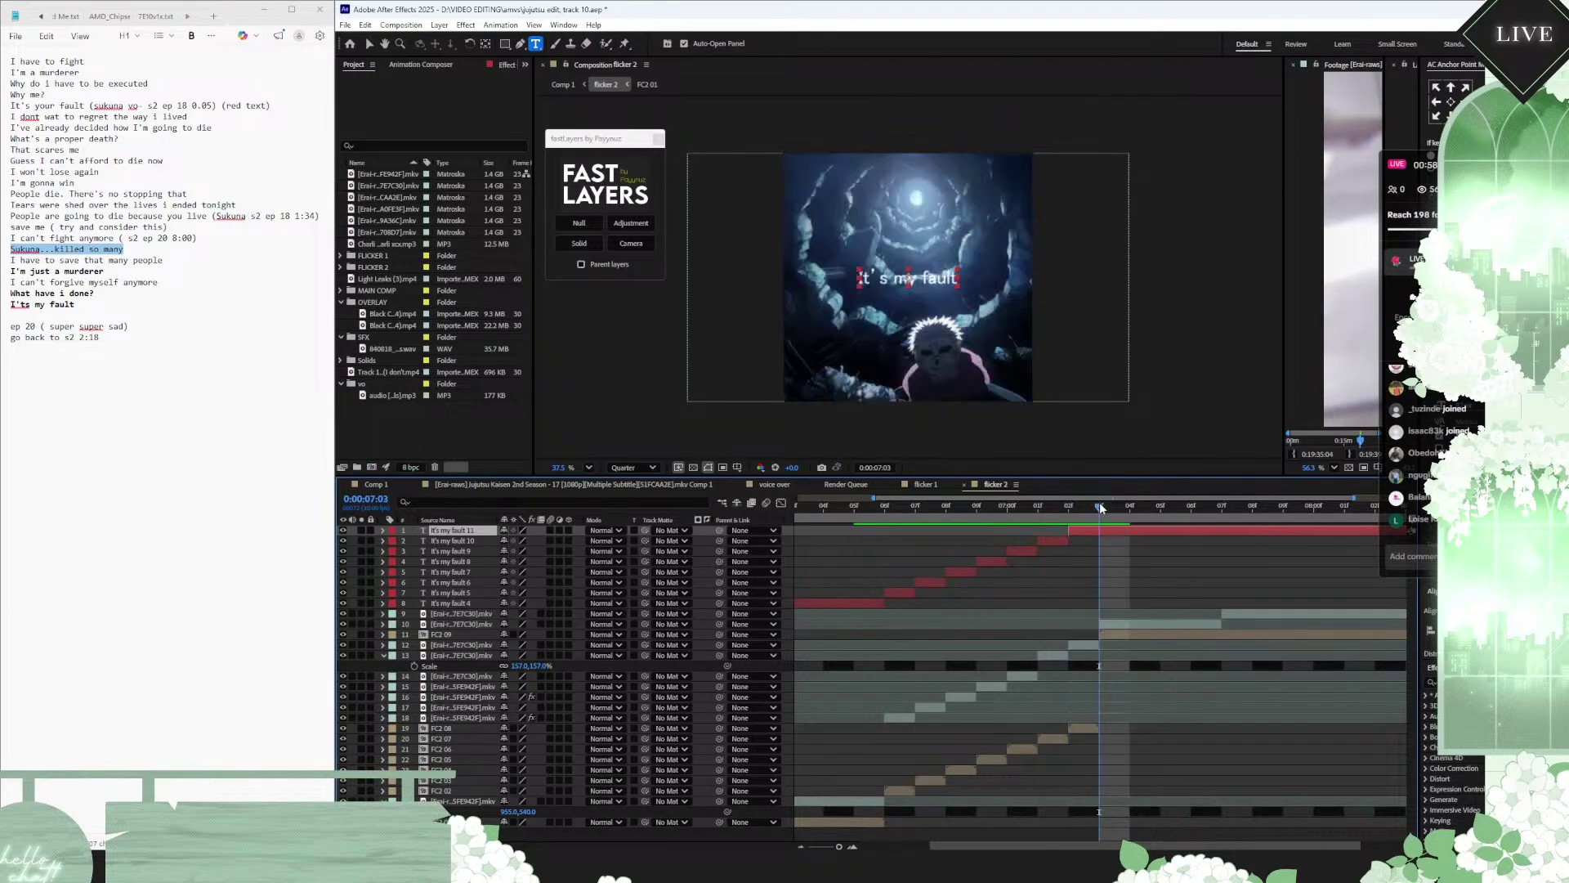
key(ctrl+shift+d)
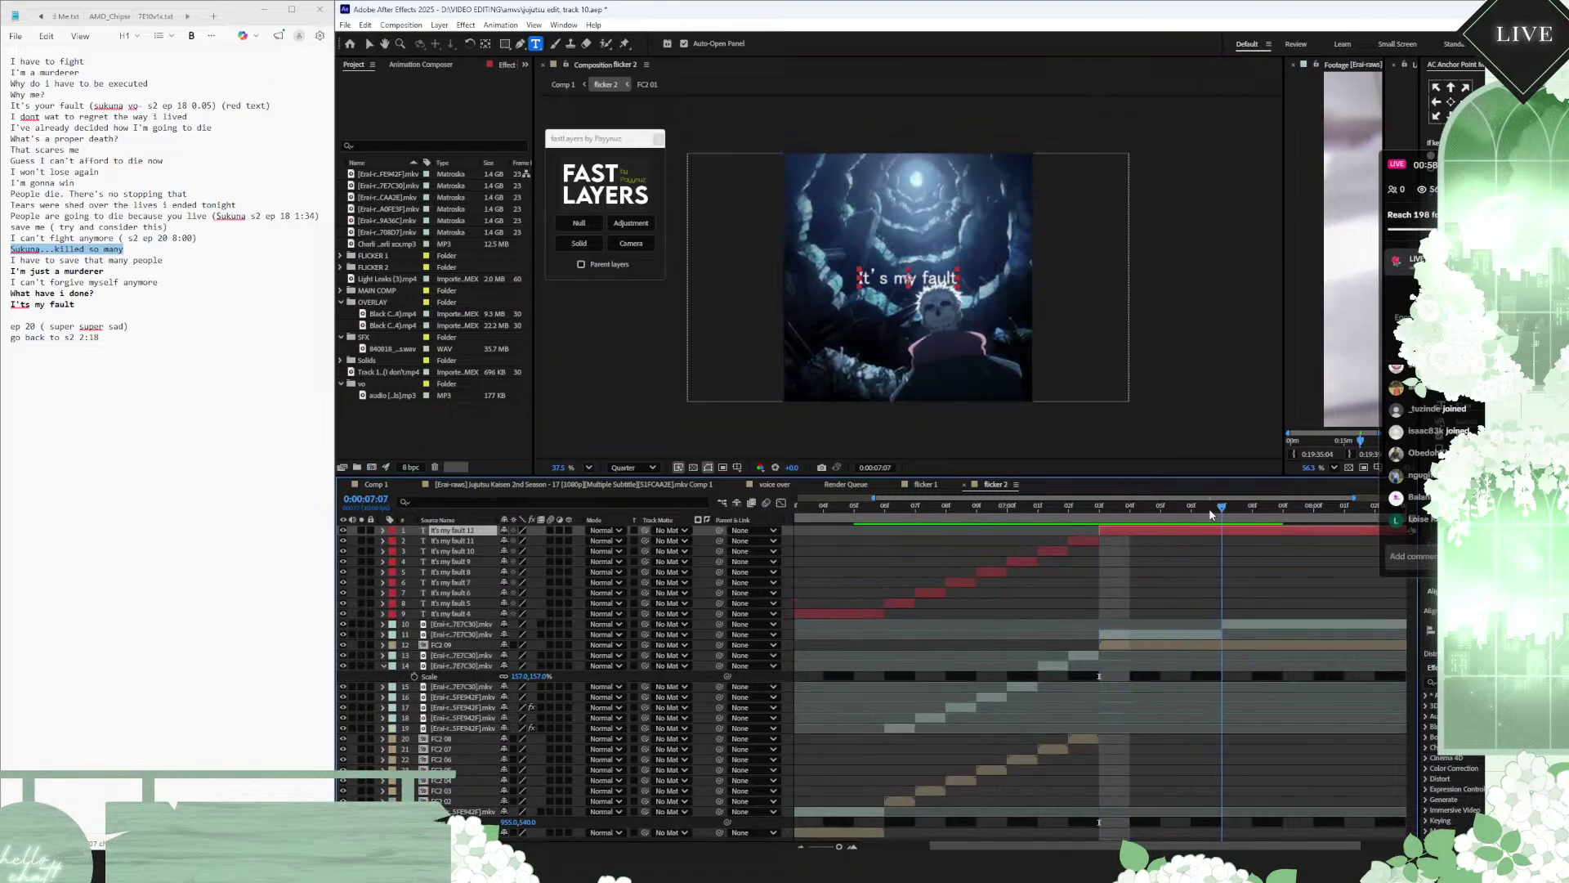
click(1223, 511)
key(ctrl+shift+d)
click(1273, 508)
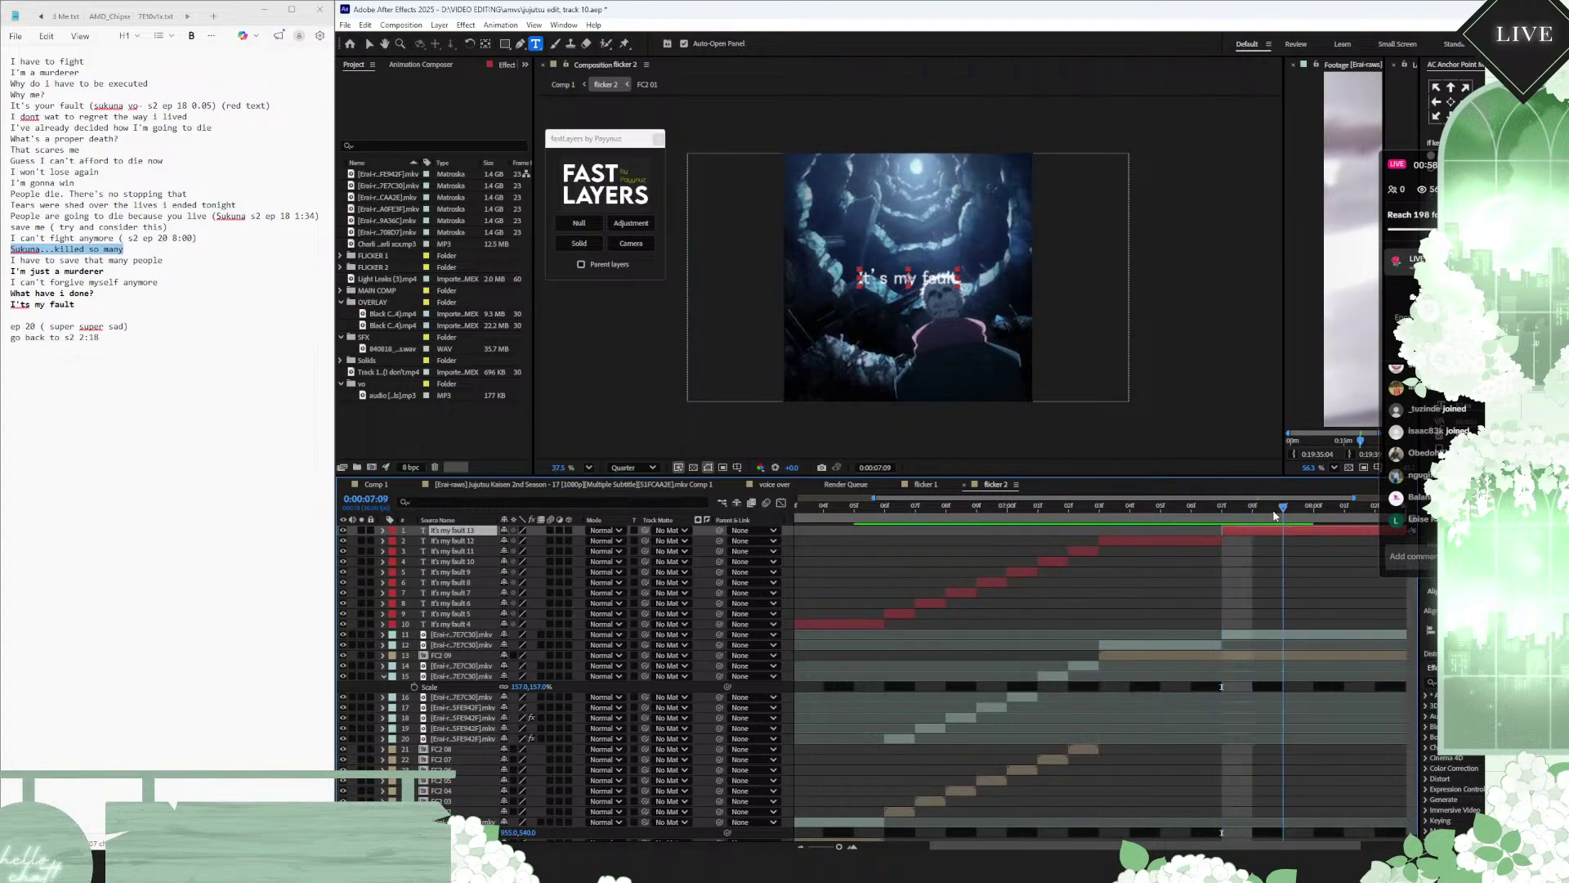
drag(1273, 509, 787, 509)
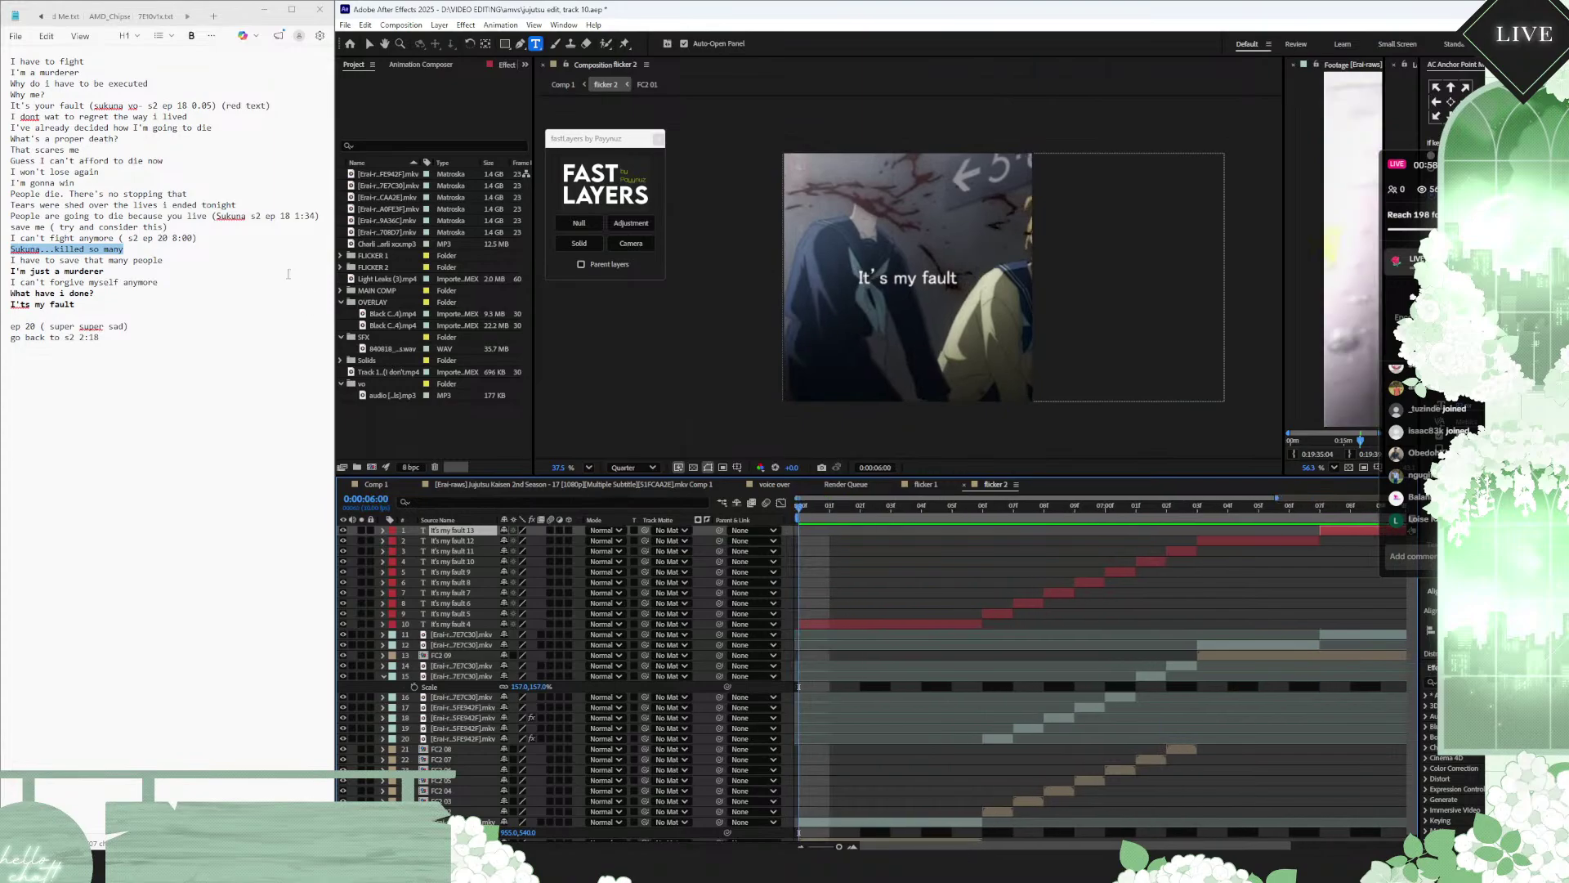
Step: Bold the "Sukuna...killed so many" line in the Notepad quotes and copy "I can't forgive myself"
click(191, 36)
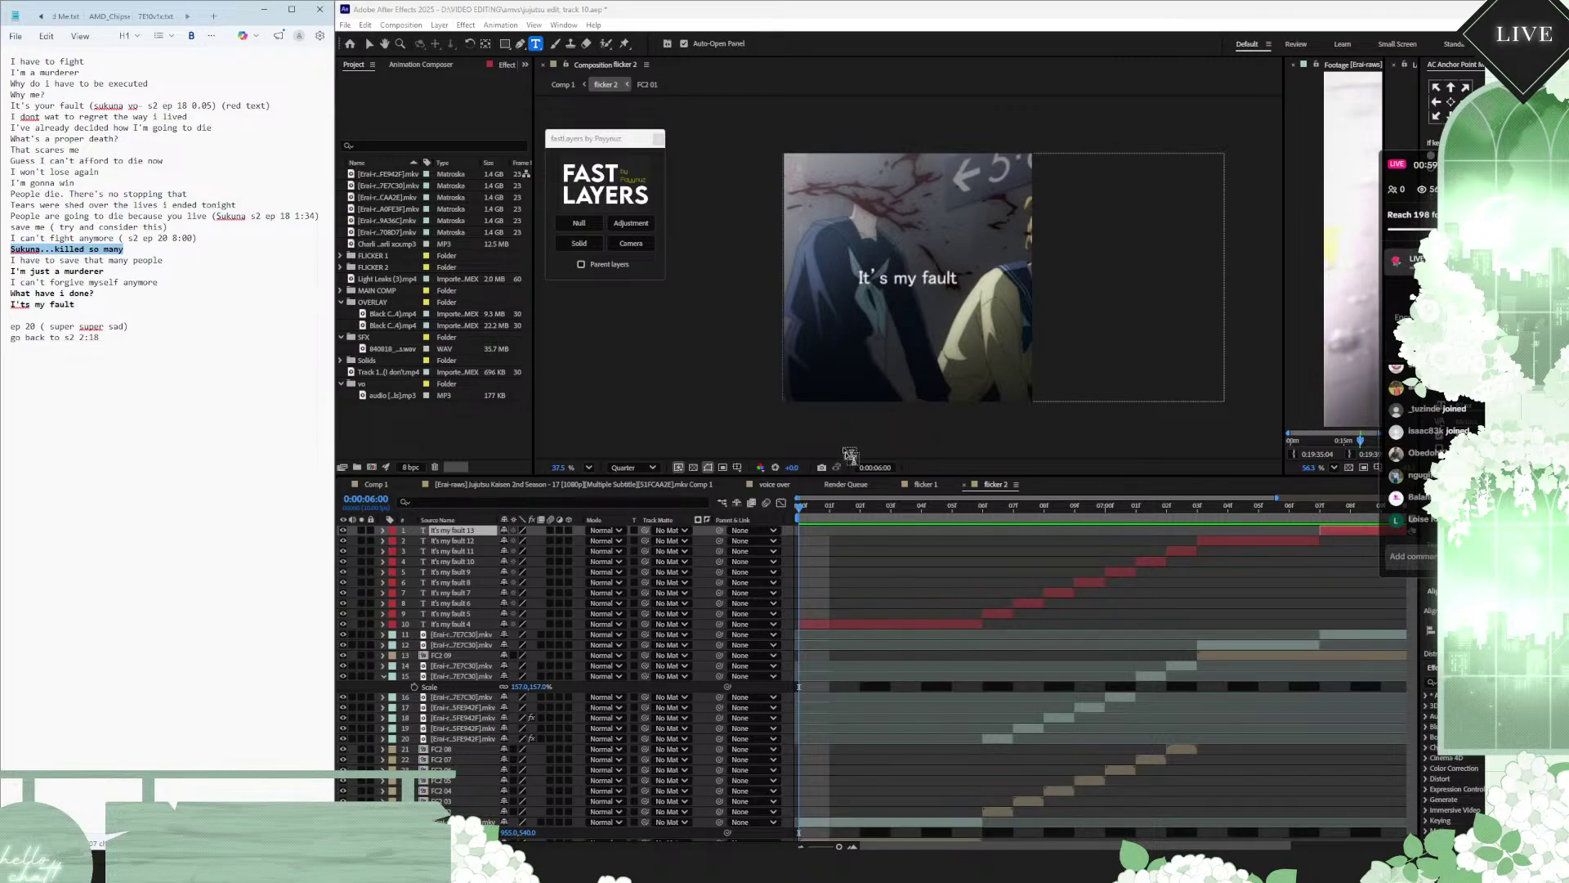
drag(859, 507, 896, 528)
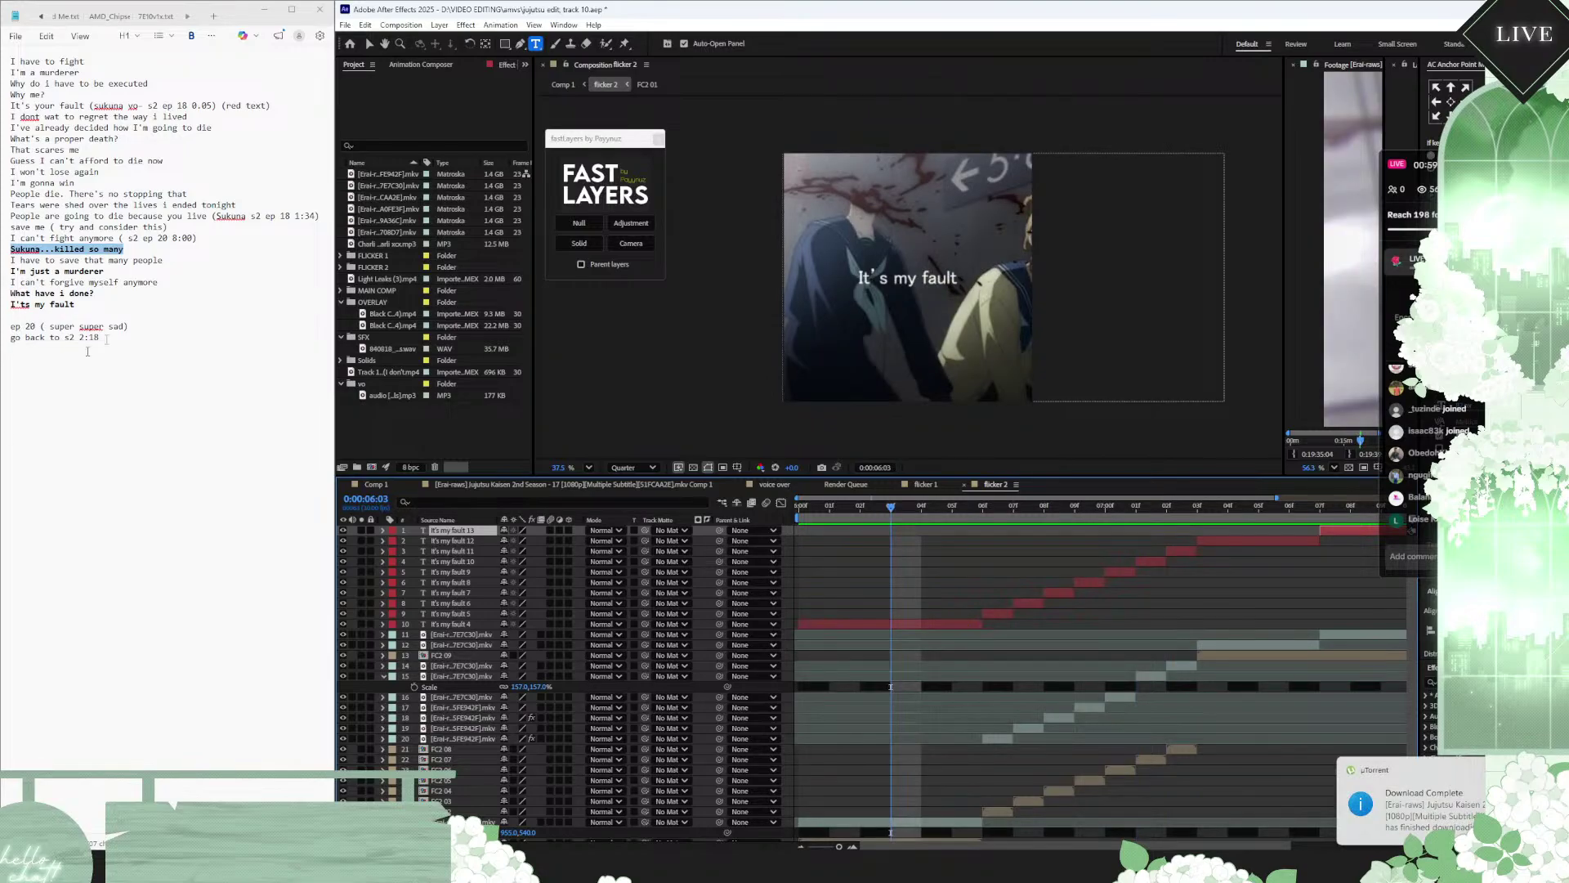
drag(167, 285, 11, 290)
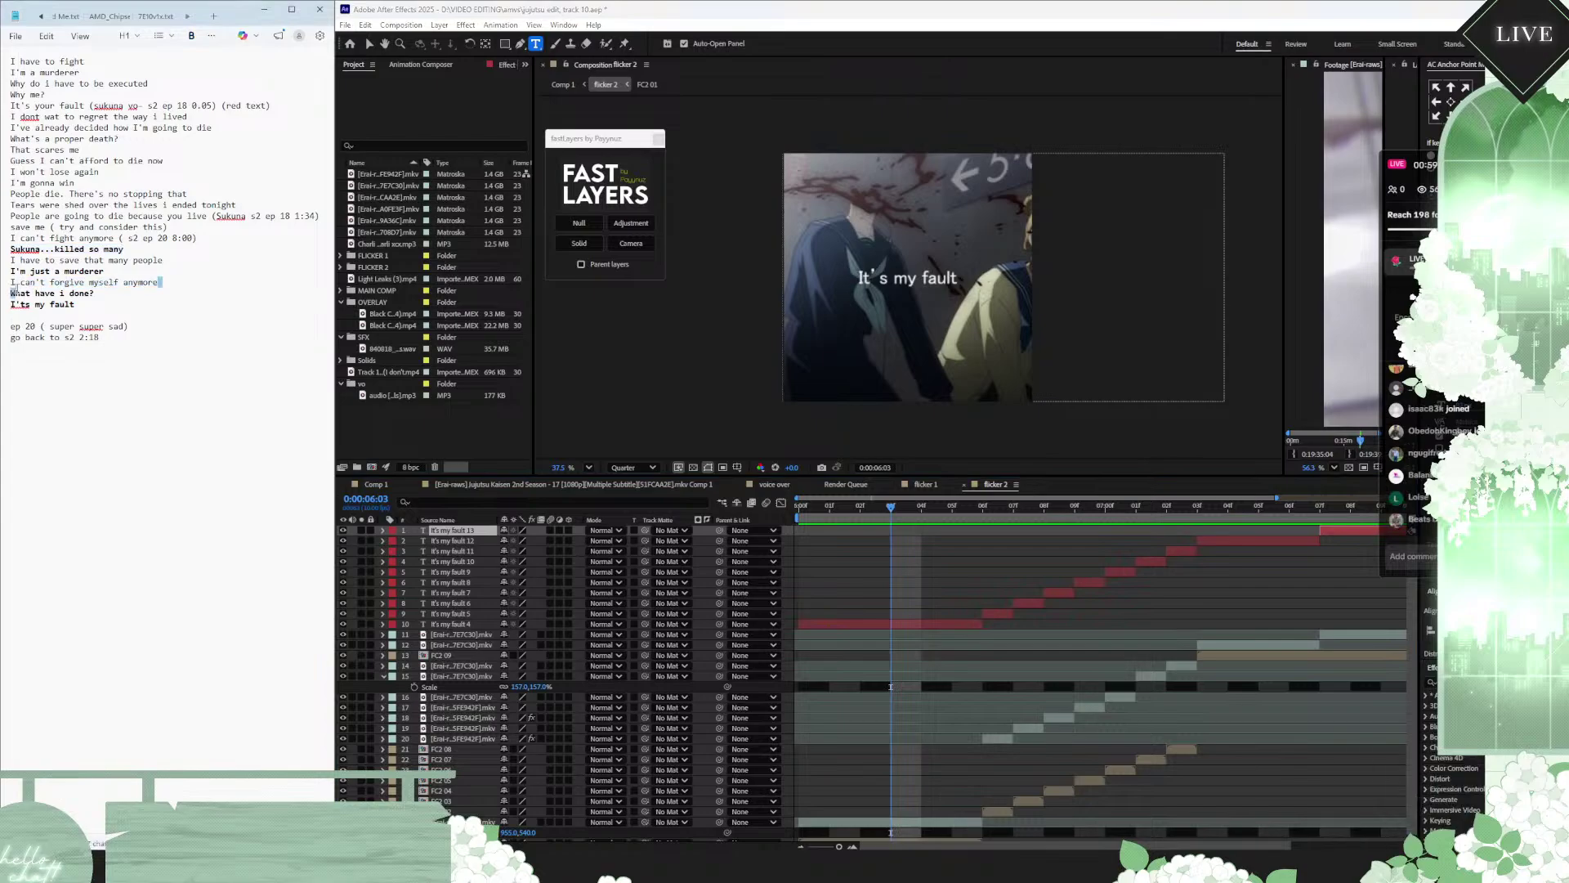
click(107, 291)
drag(117, 285, 10, 285)
key(ctrl+c)
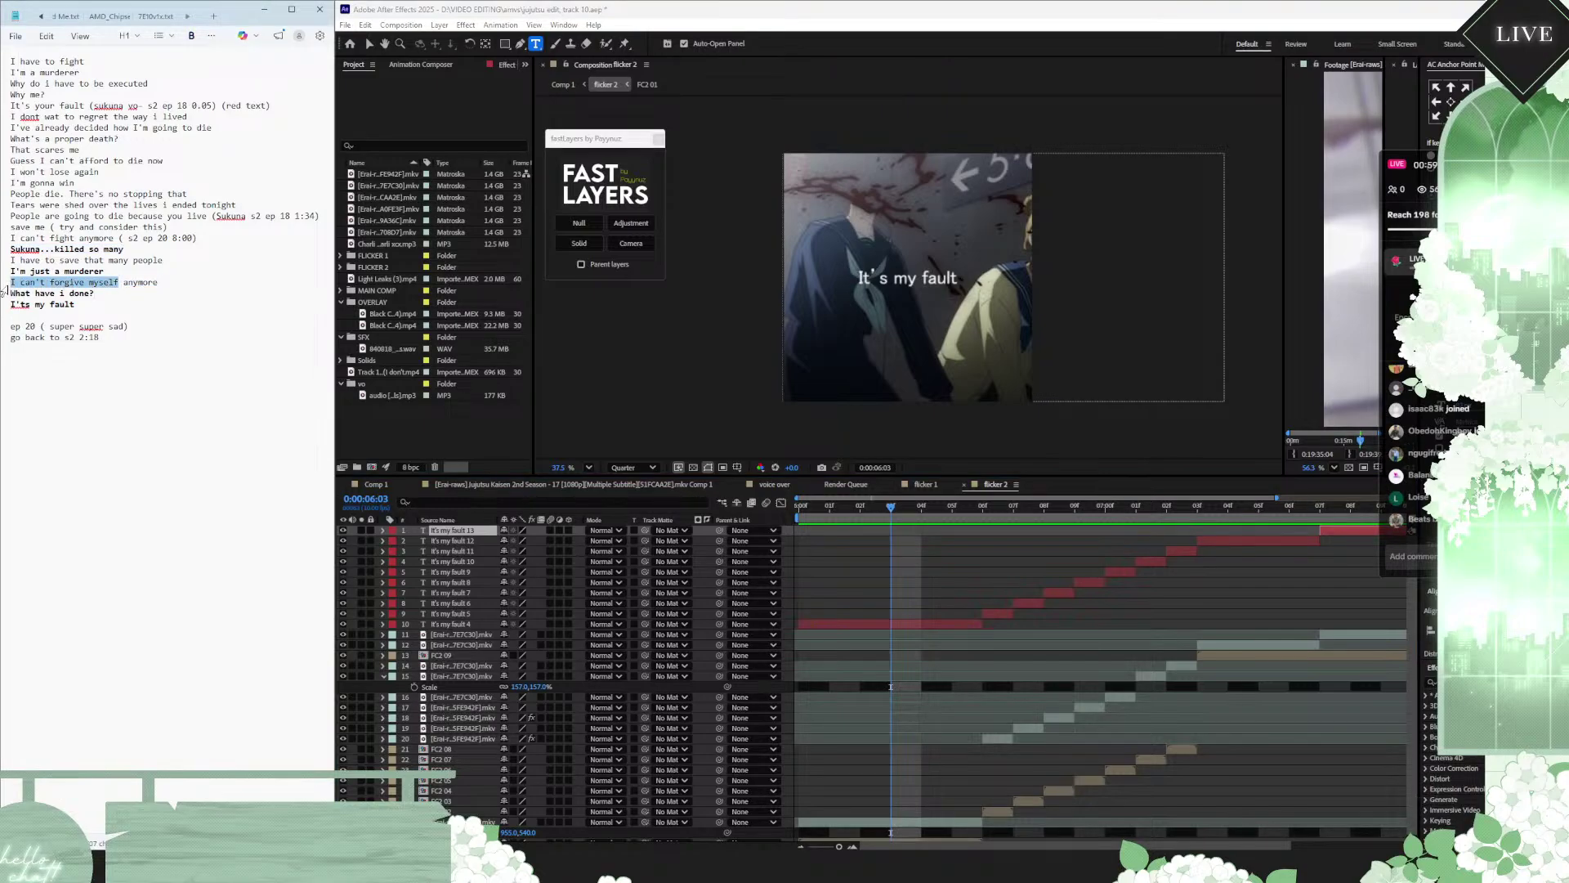
Step: Replace the text of the first flicker 2 text layer with "I can't forgive myself", widen its text box to fit and centre it horizontally
click(865, 586)
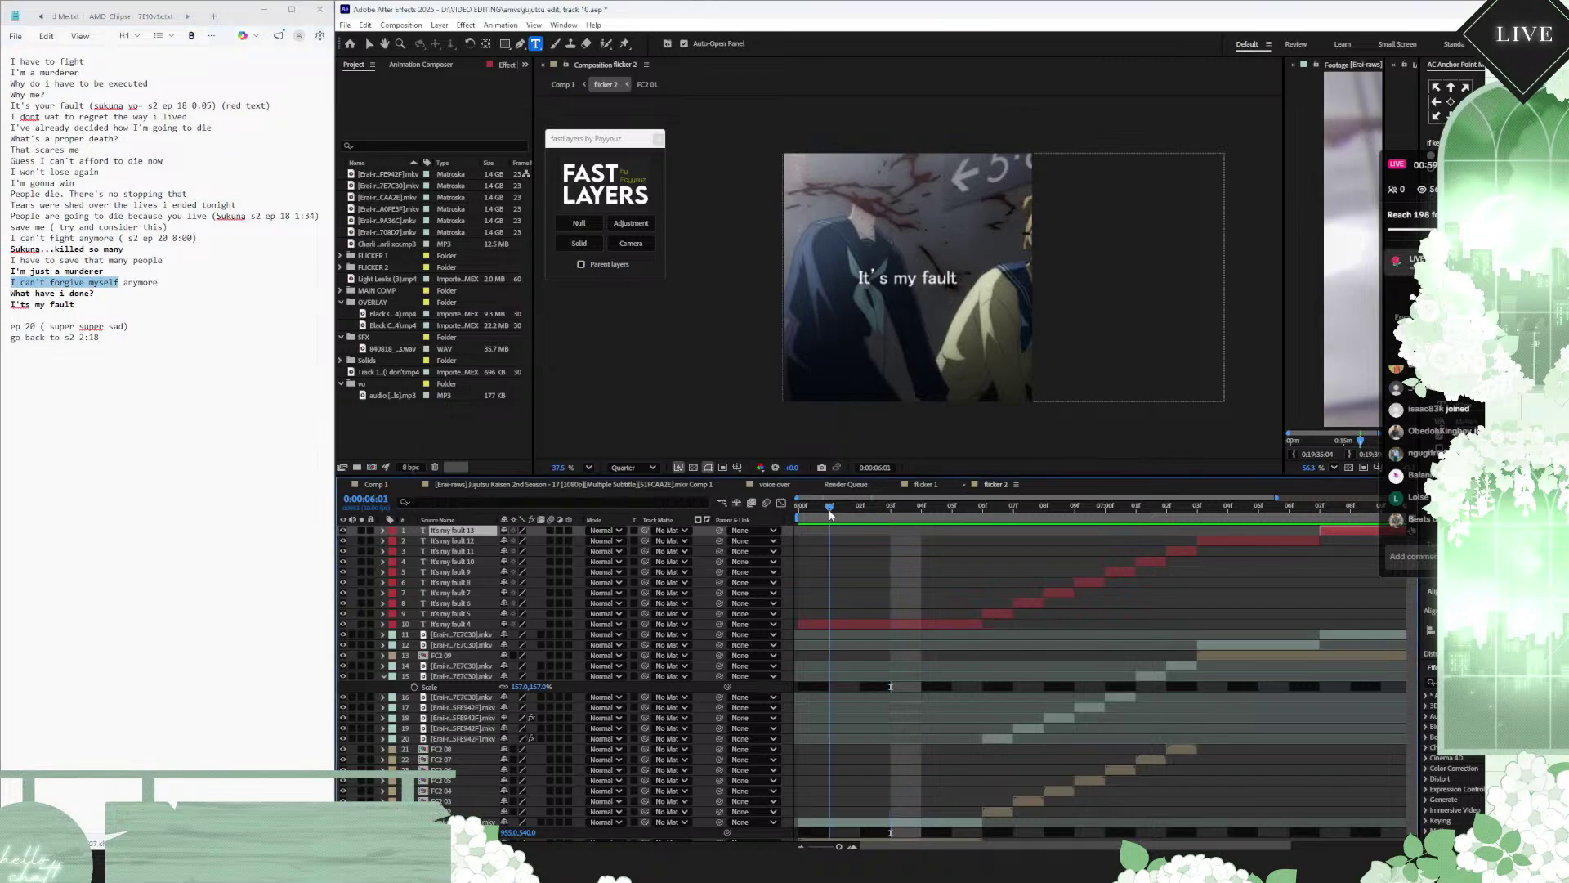
key(Page_Up)
key(Page_Up)
double_click(851, 624)
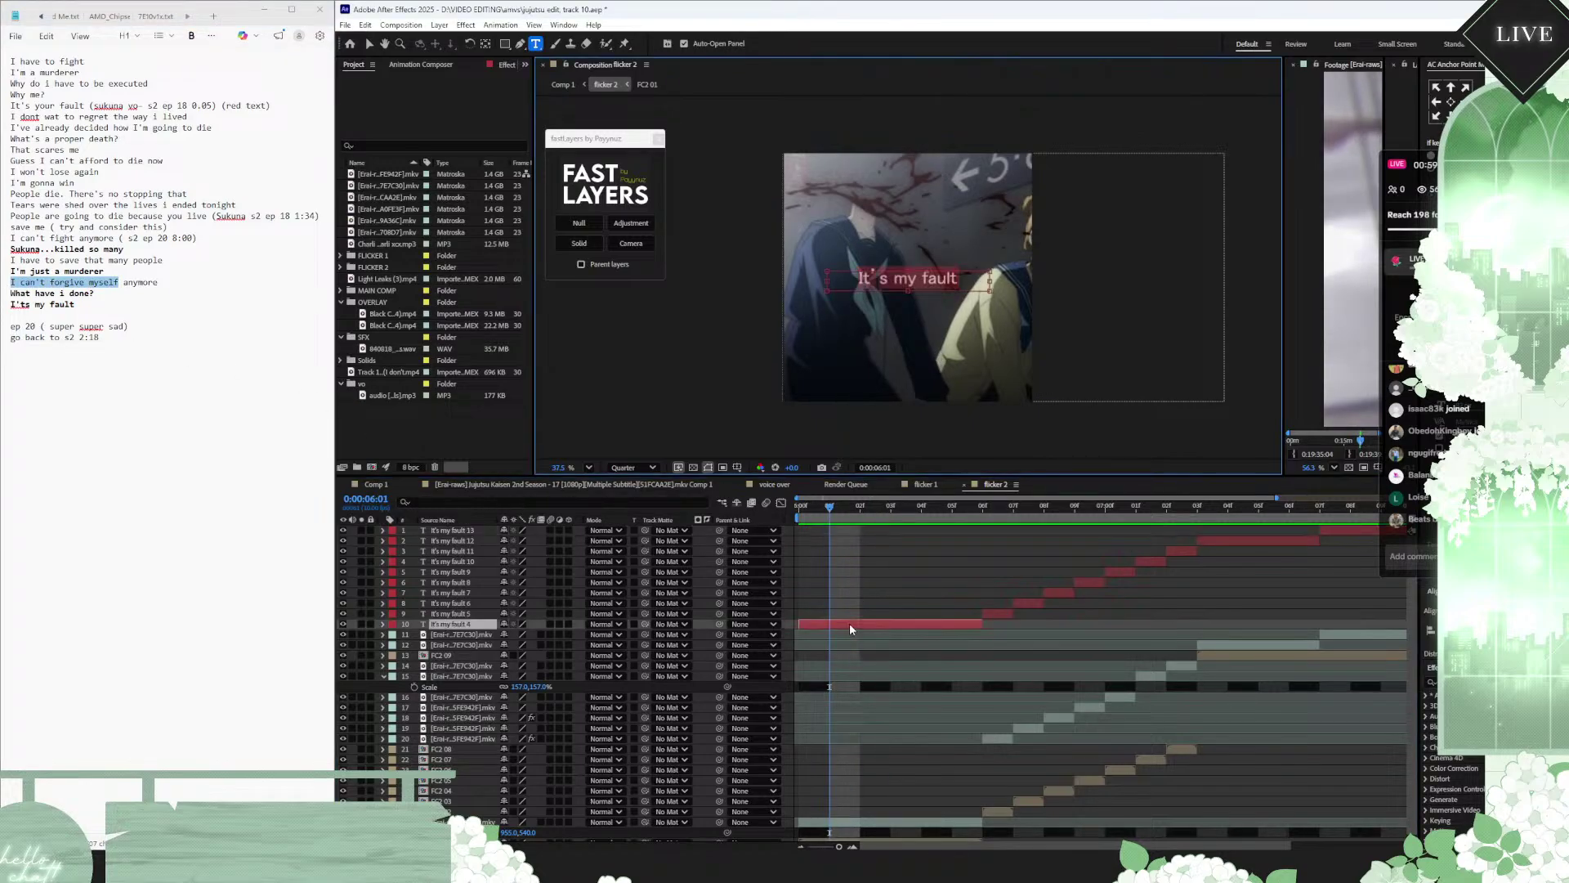
key(ctrl+v)
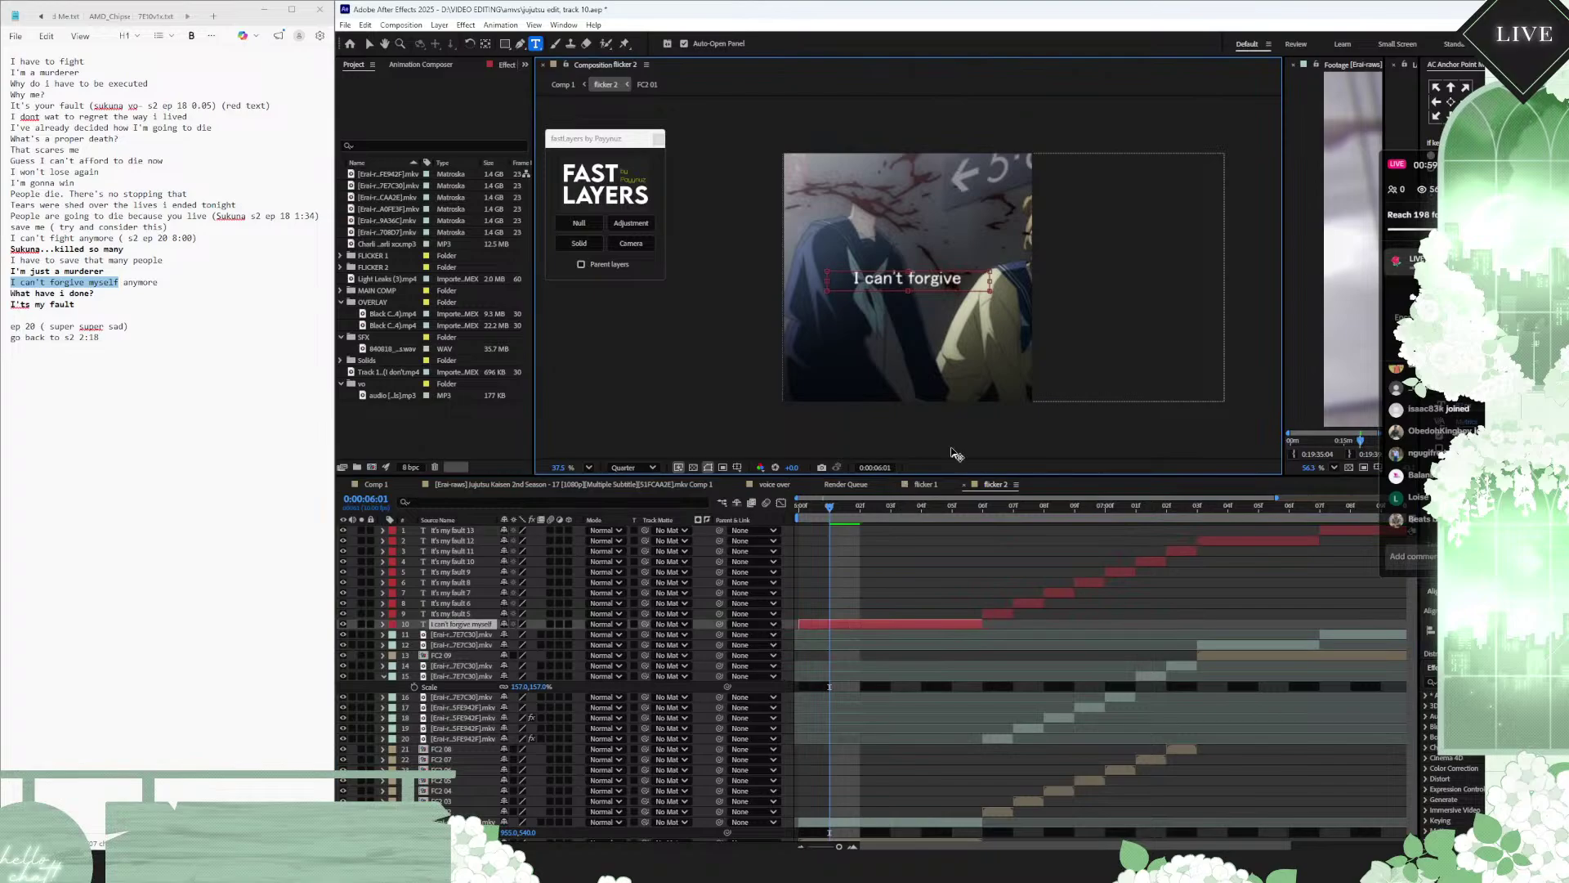
drag(990, 283, 1004, 282)
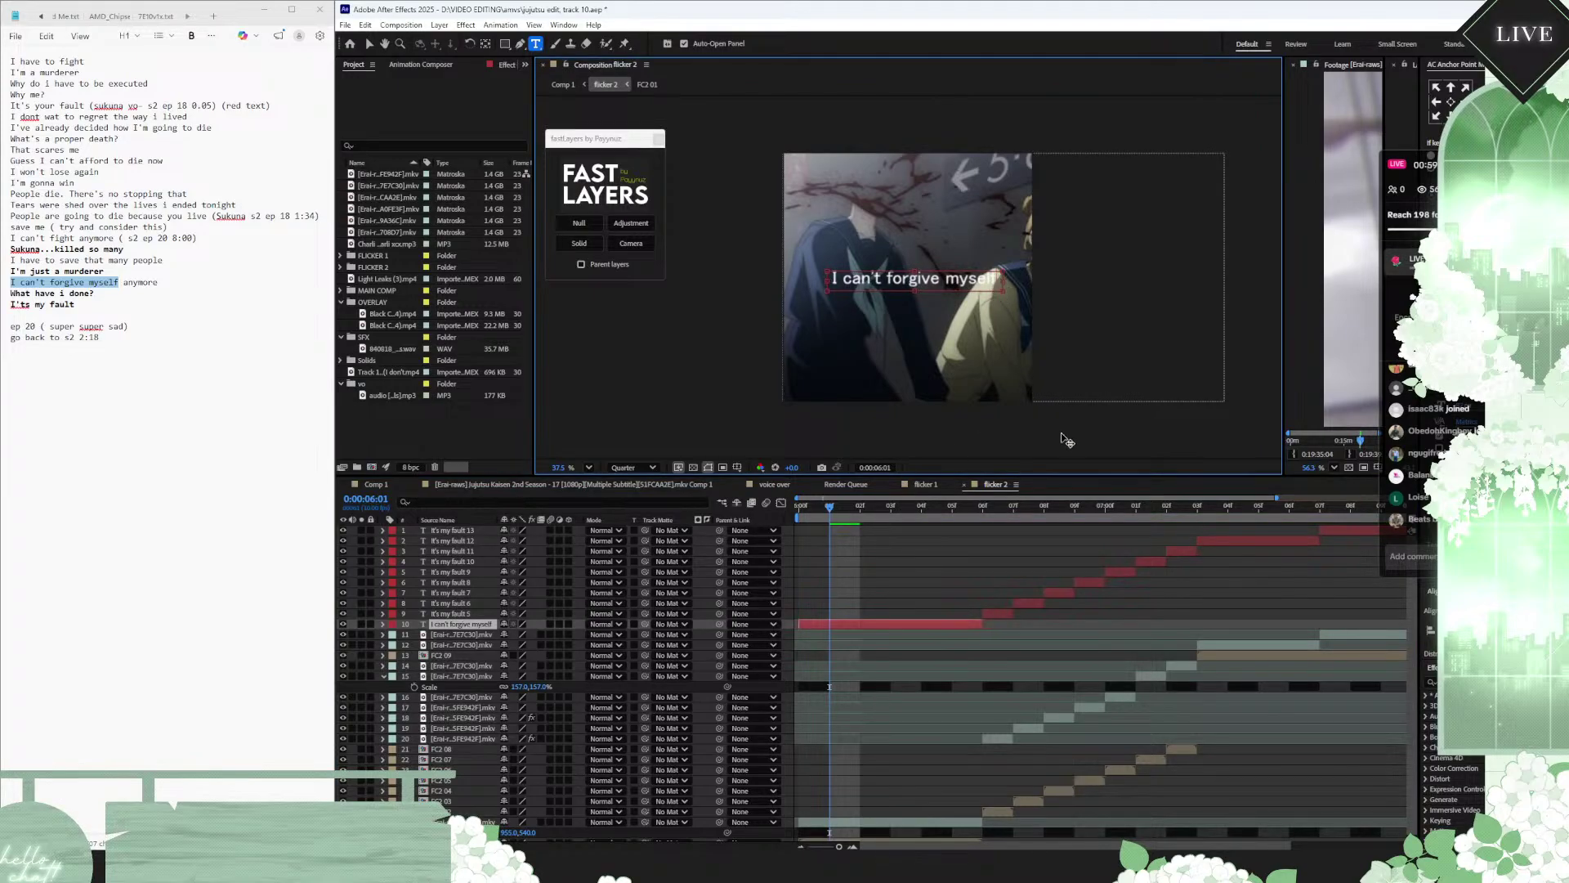
click(1450, 630)
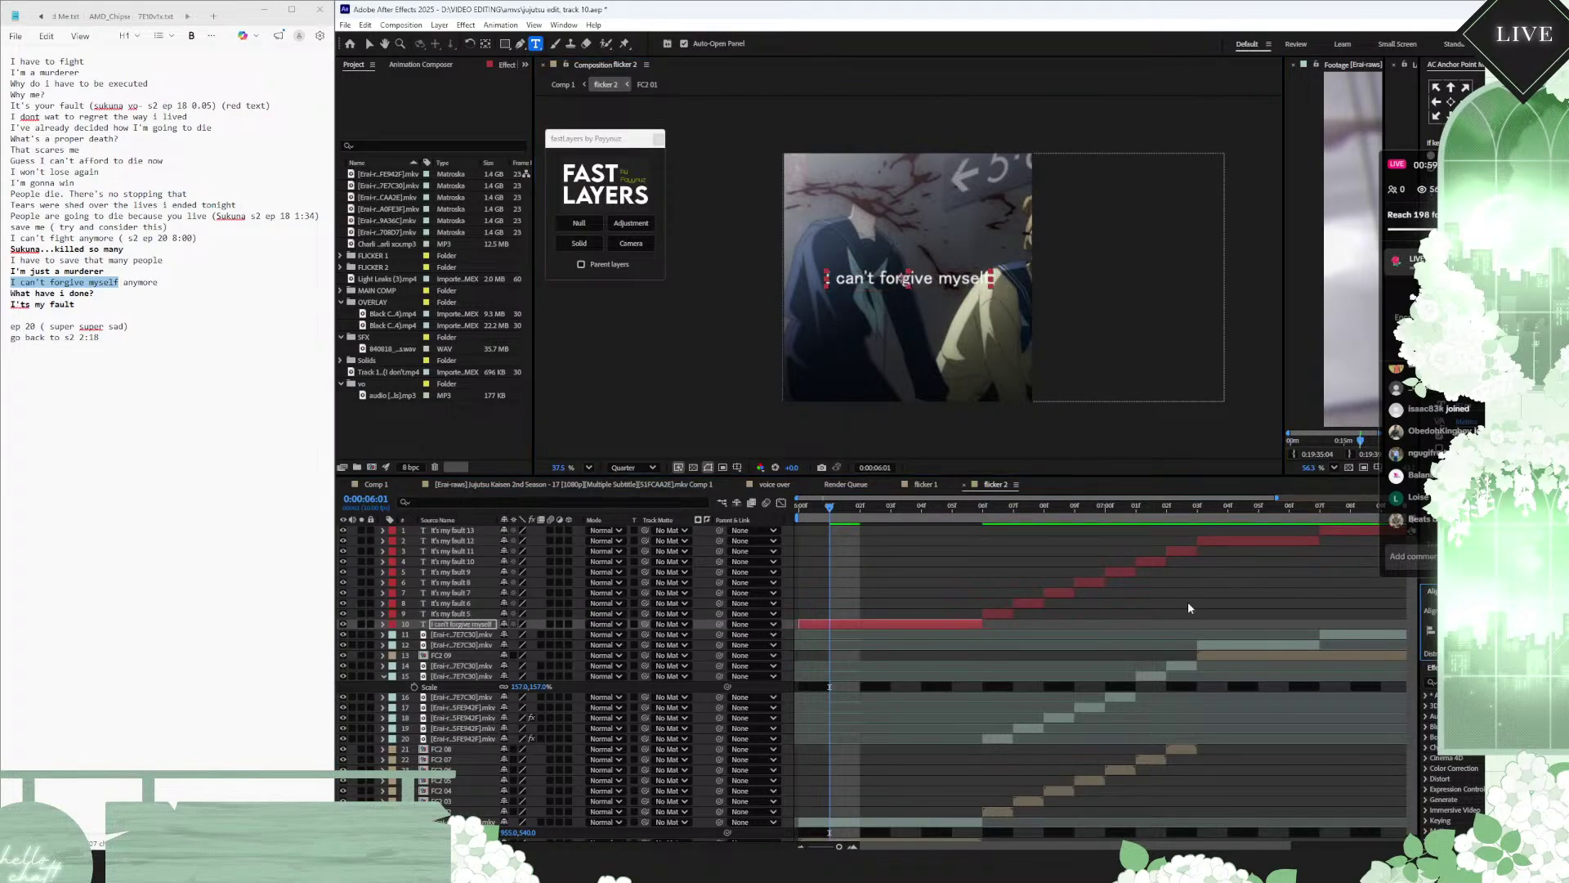
Step: Go to 0:00:06:06 in flicker 2, bold "I can't forgive myself" in the Notepad quotes and copy "Why me?"
drag(824, 514, 983, 523)
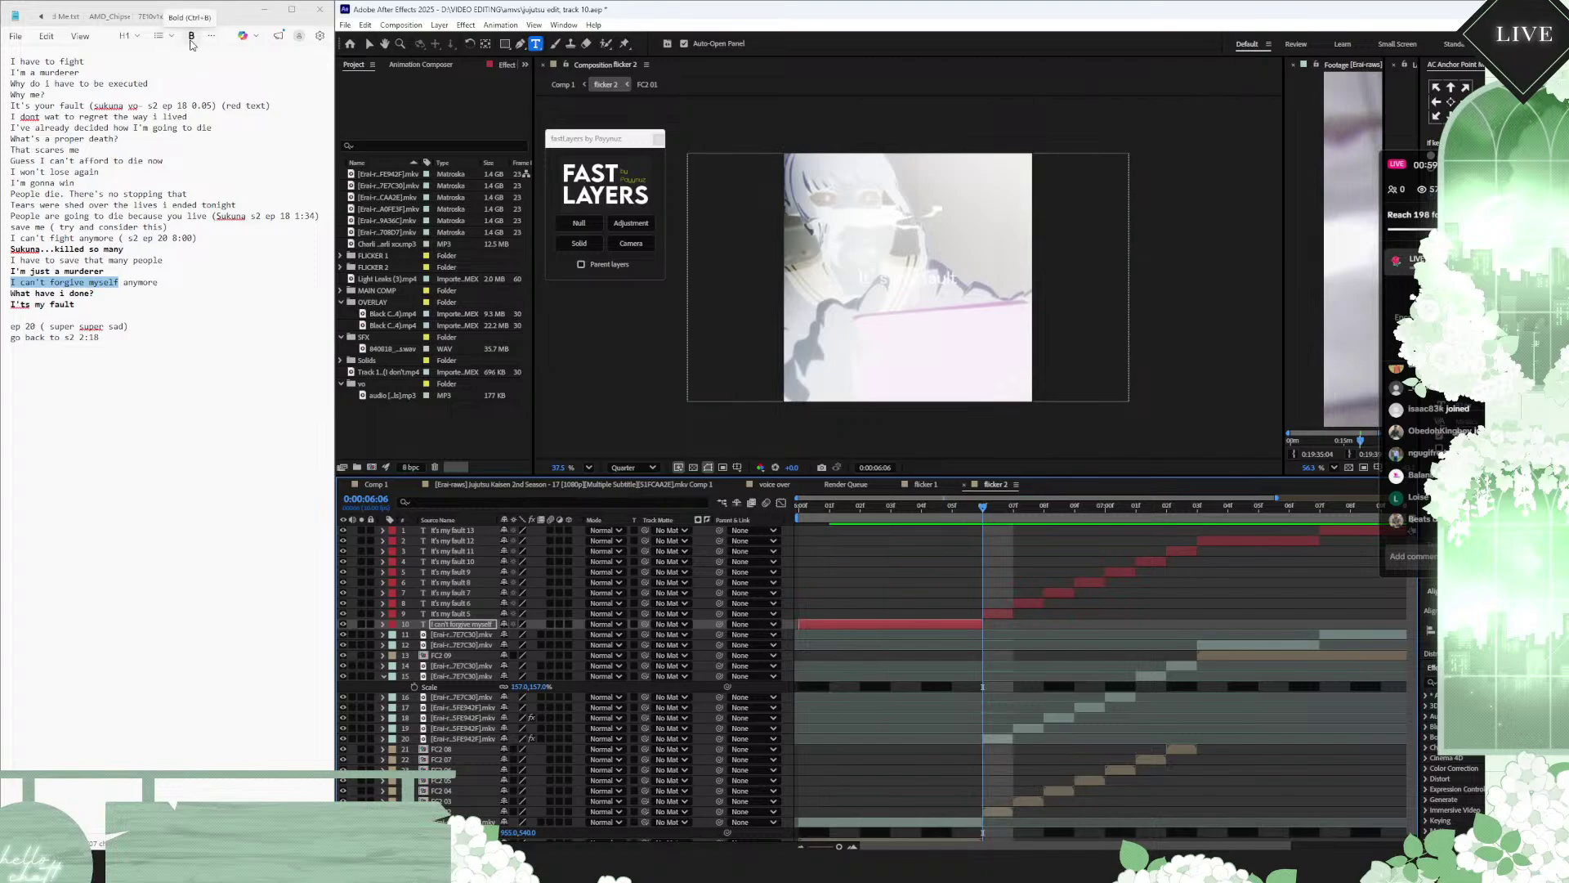
drag(46, 95, 10, 94)
key(ctrl+c)
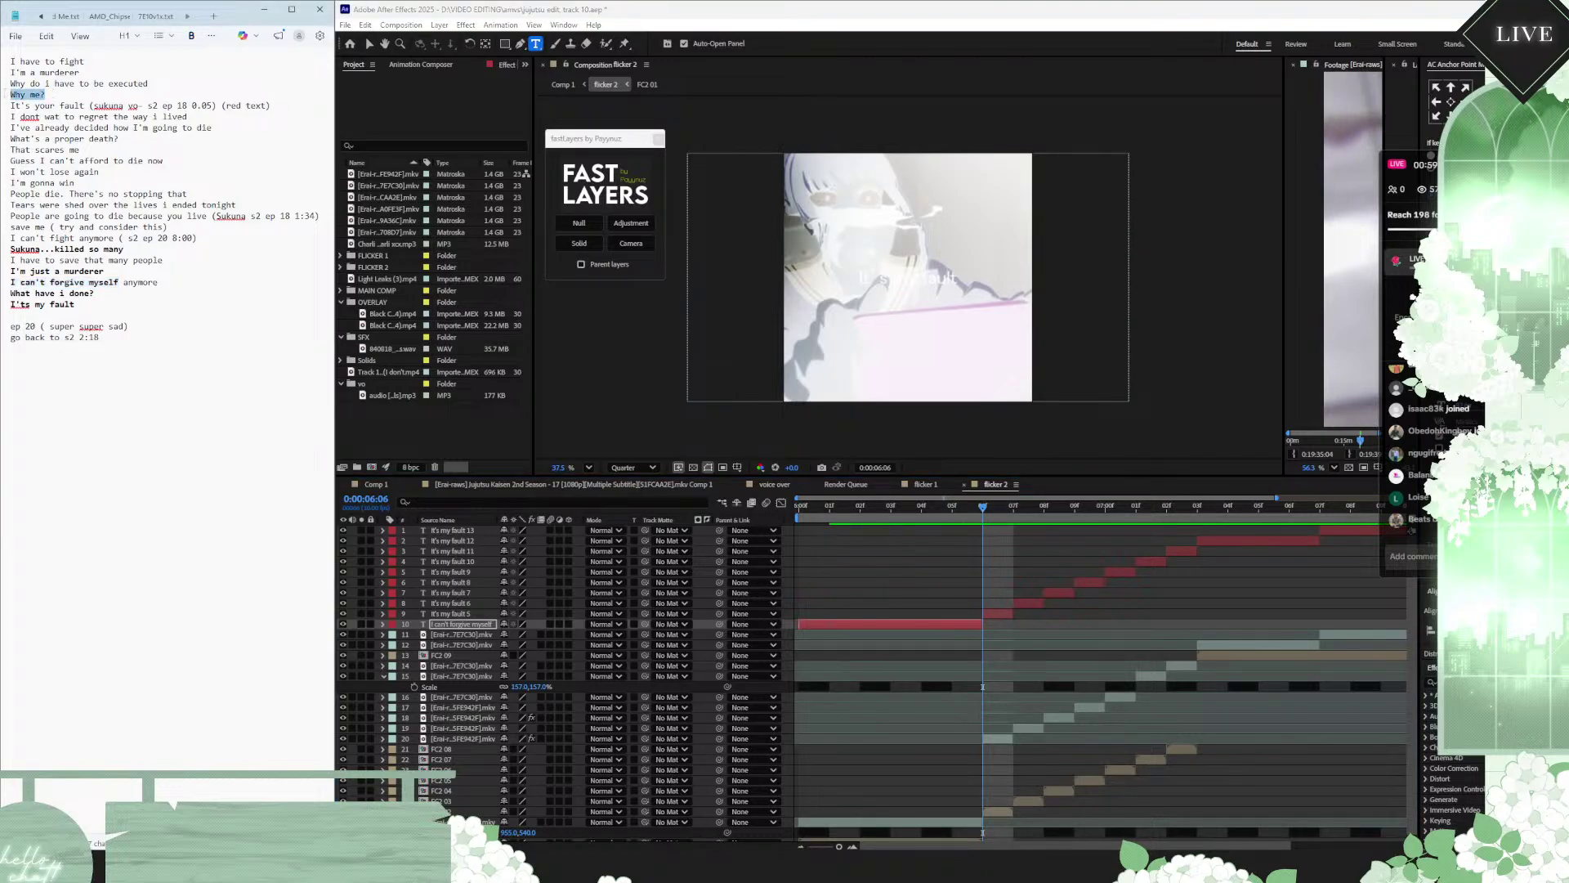
Step: Change the text of the layer starting at 0:00:06:06 to "why..."
click(1002, 615)
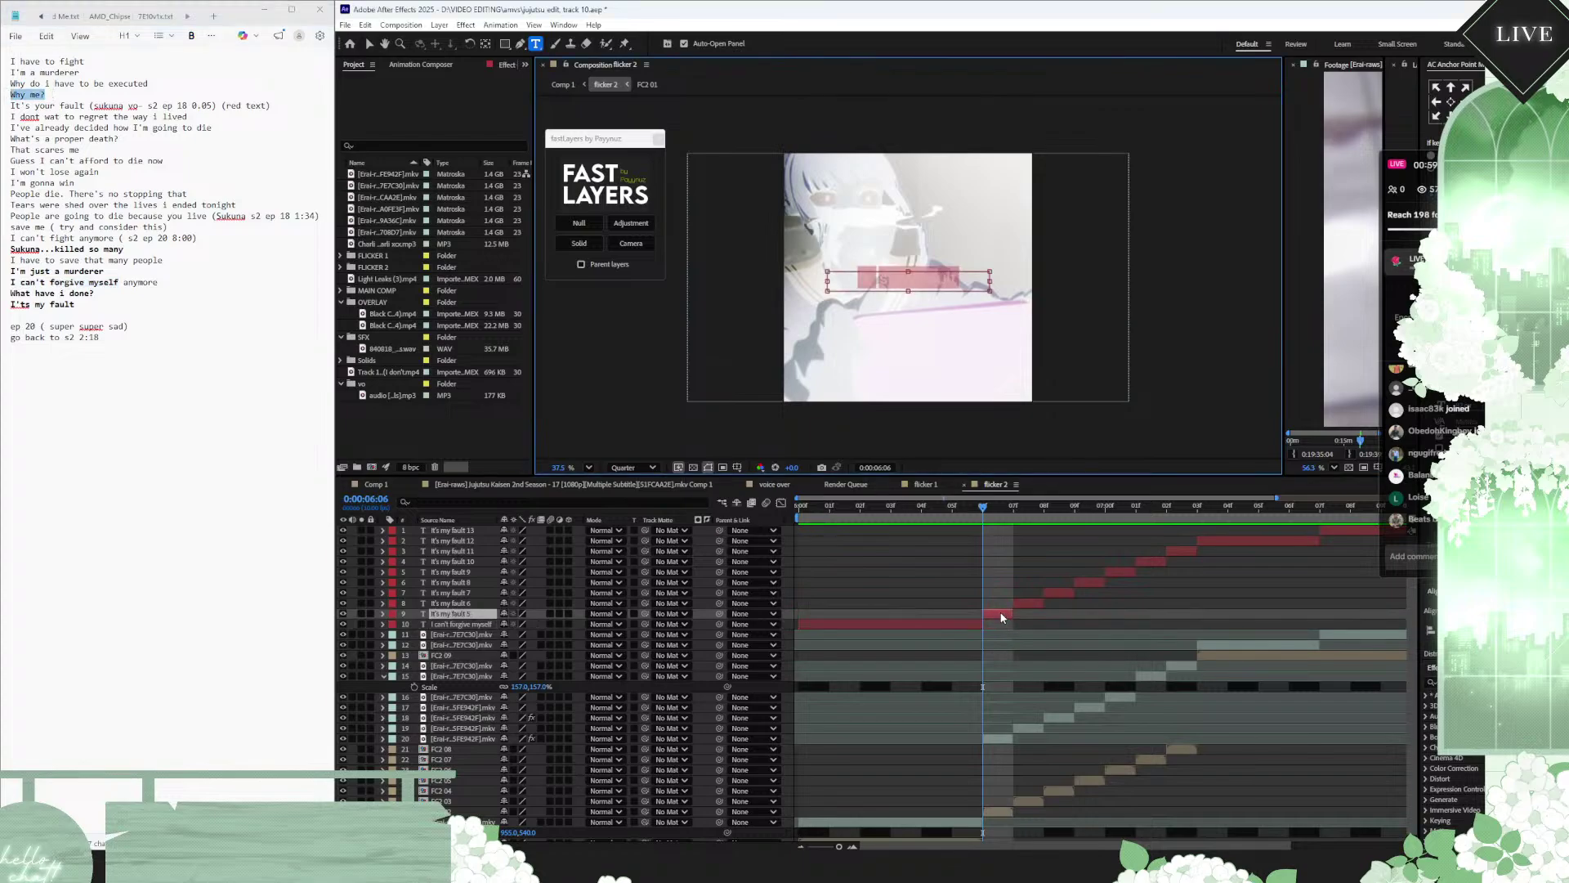
key(ctrl+v)
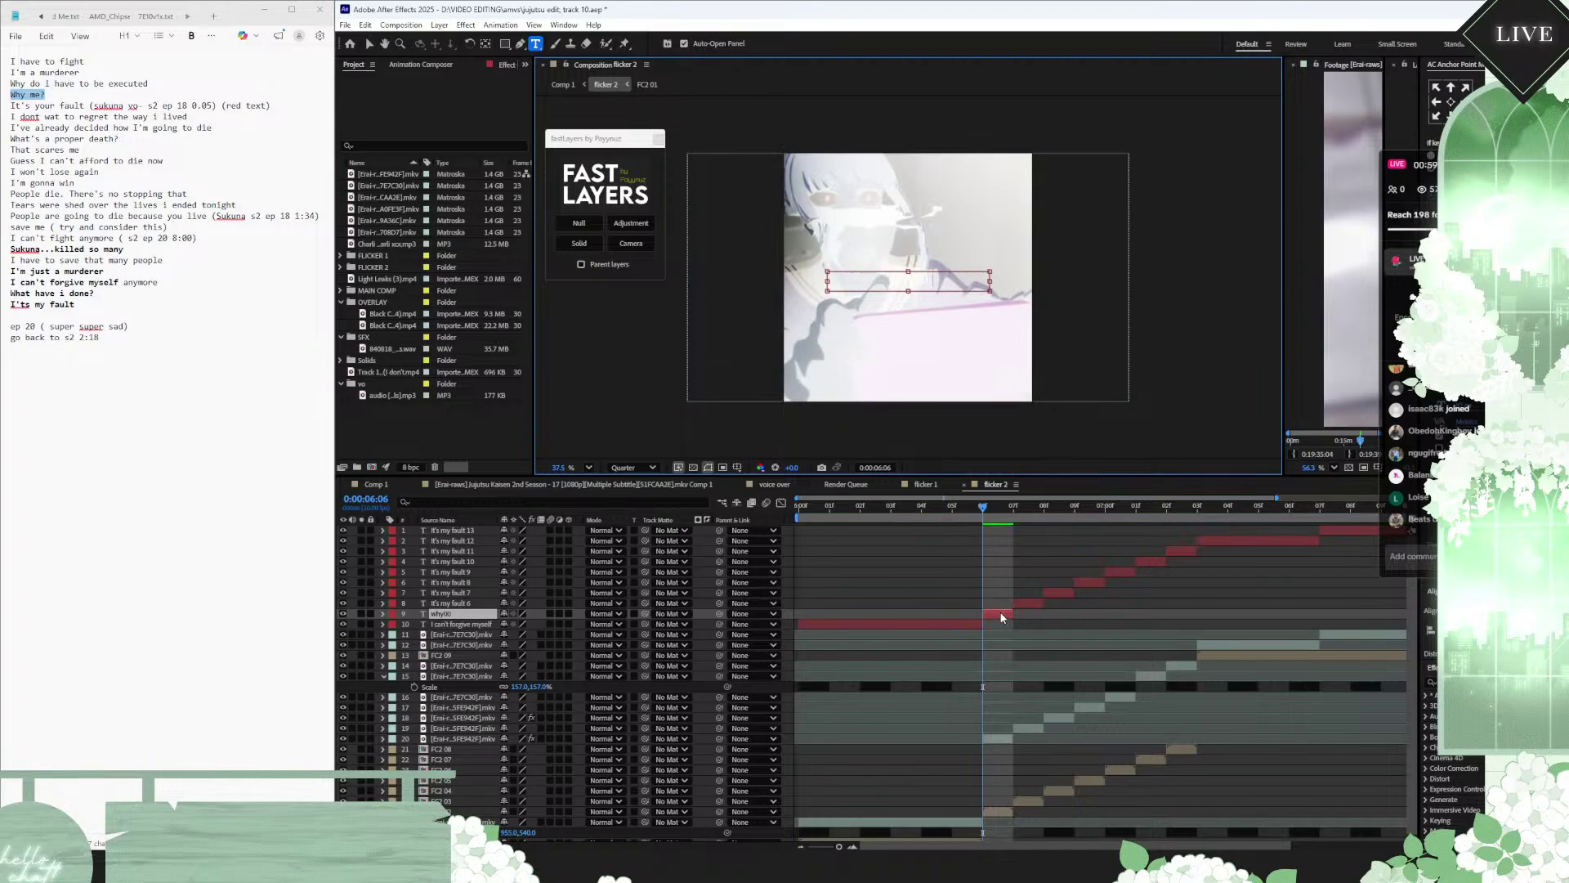
text(e)
key(BackSpace)
key(BackSpace)
key(BackSpace)
text(...)
Step: Set the fill colour of the whole "why..." text to black (000000)
key(ctrl+a)
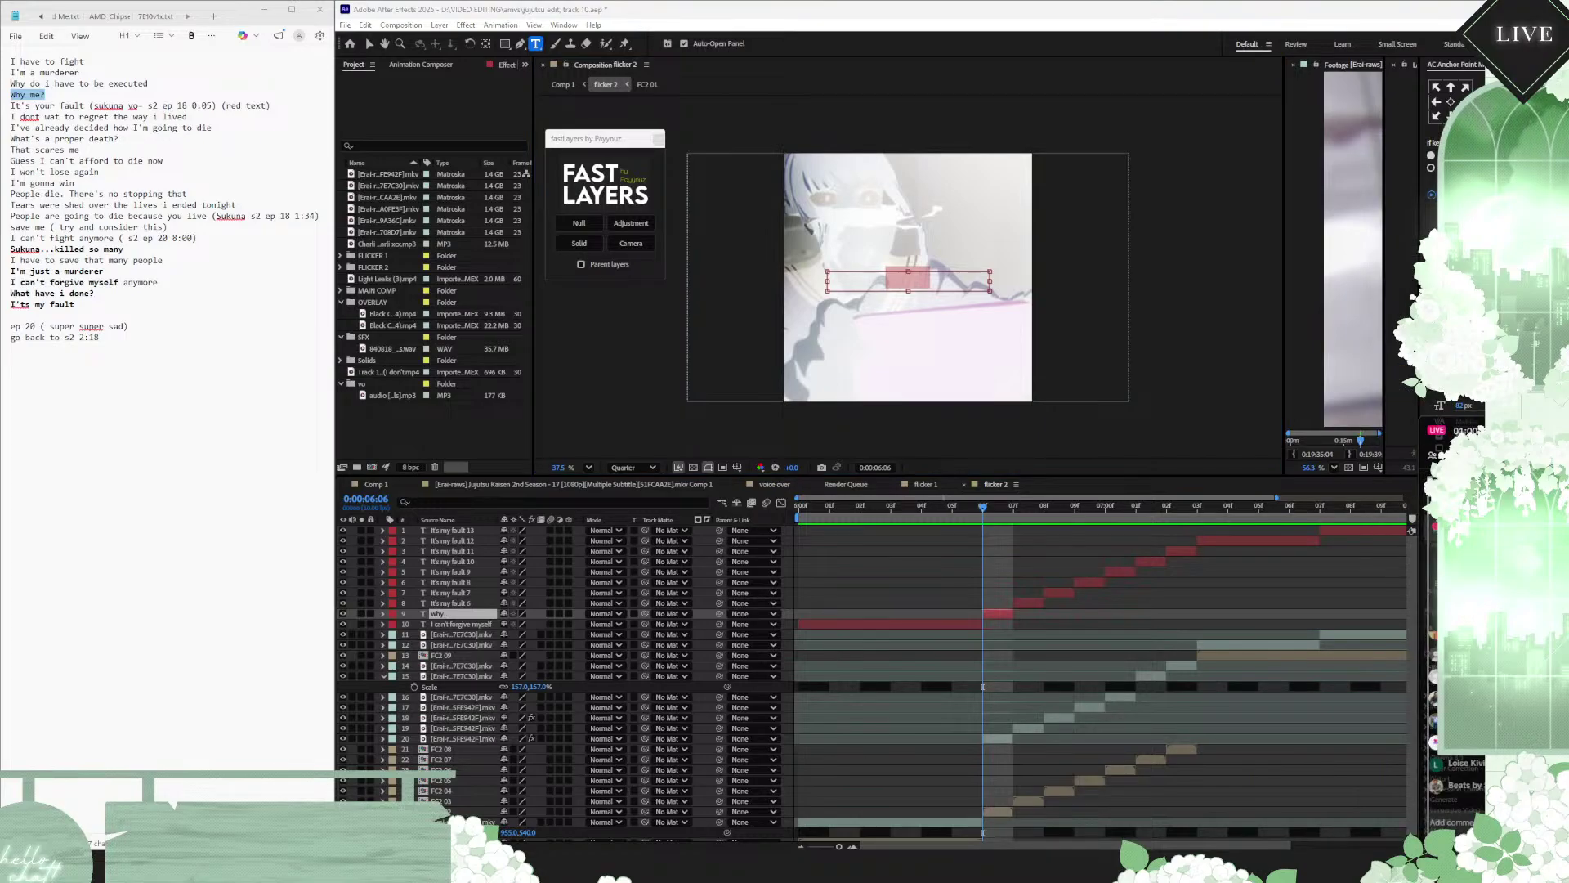
mouse_move(1278, 81)
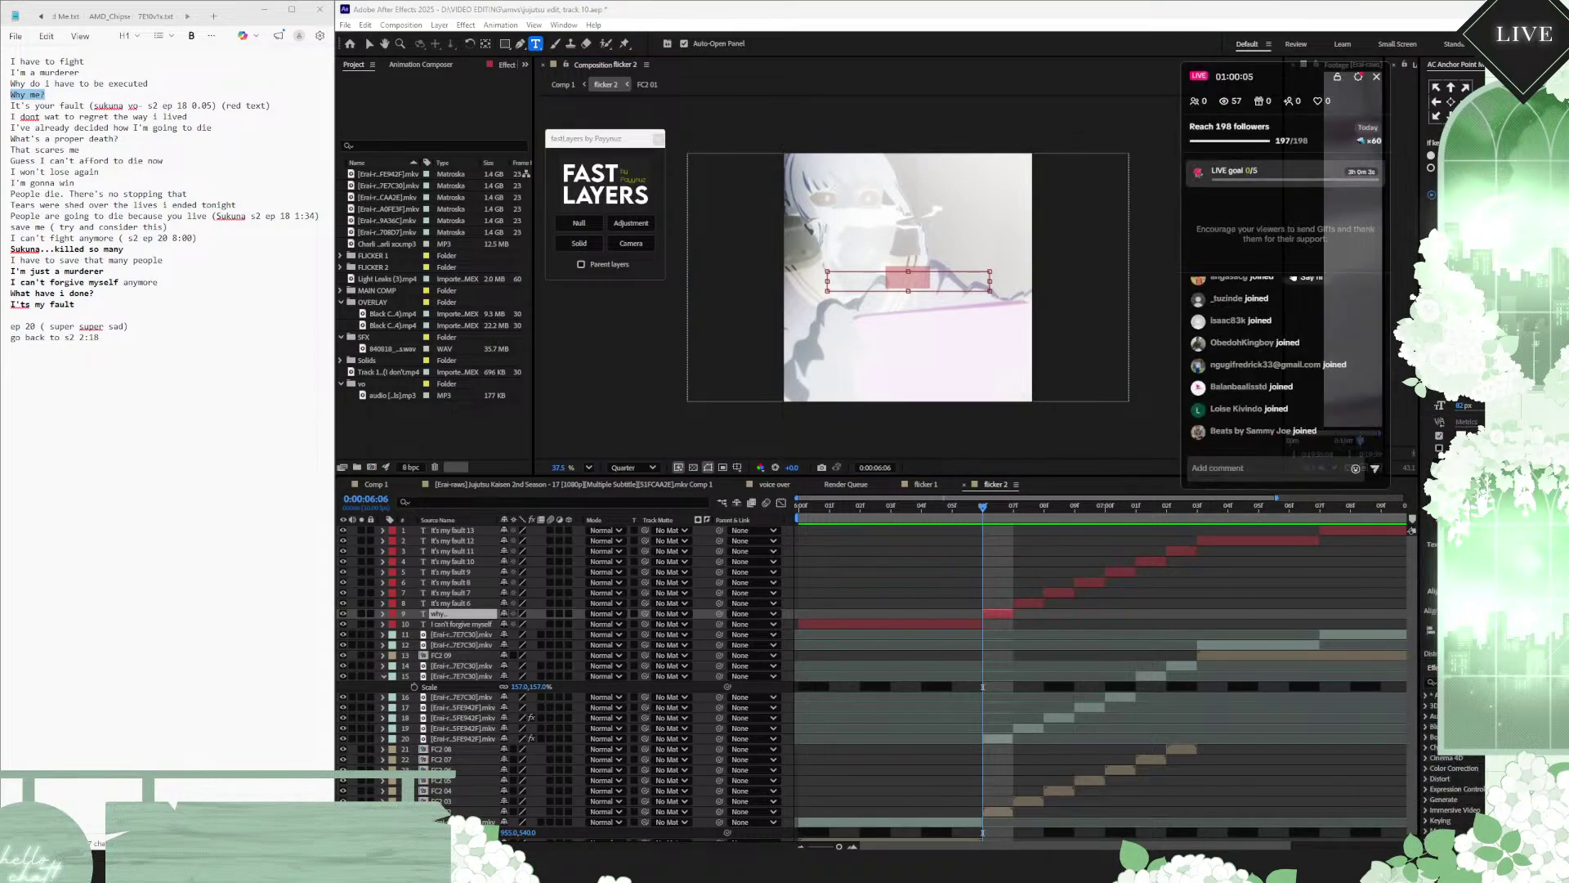
click(1439, 367)
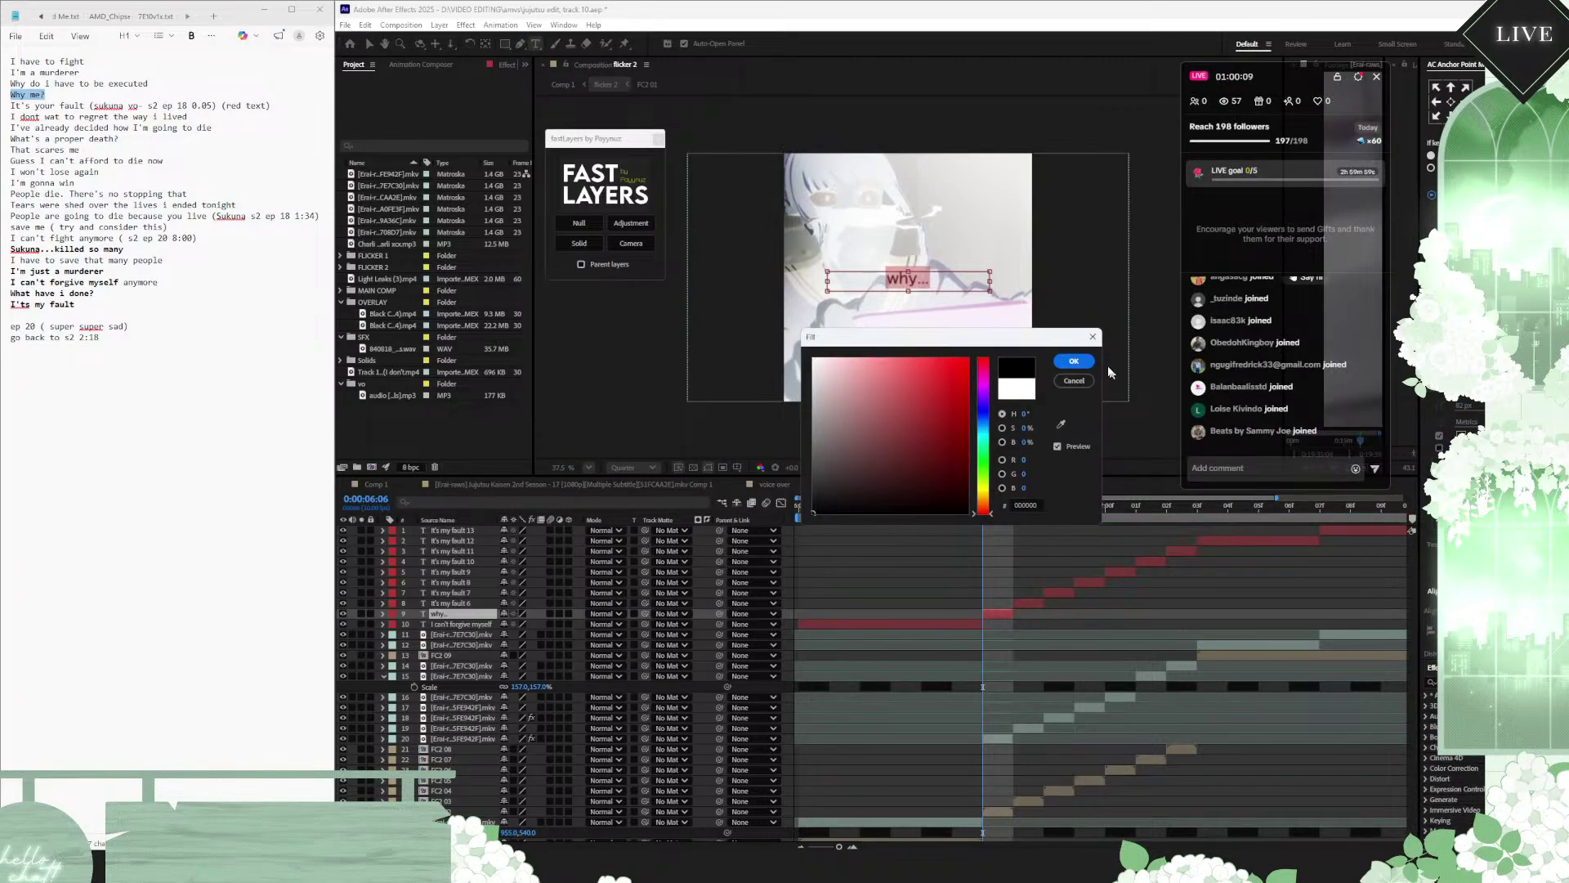
click(1074, 360)
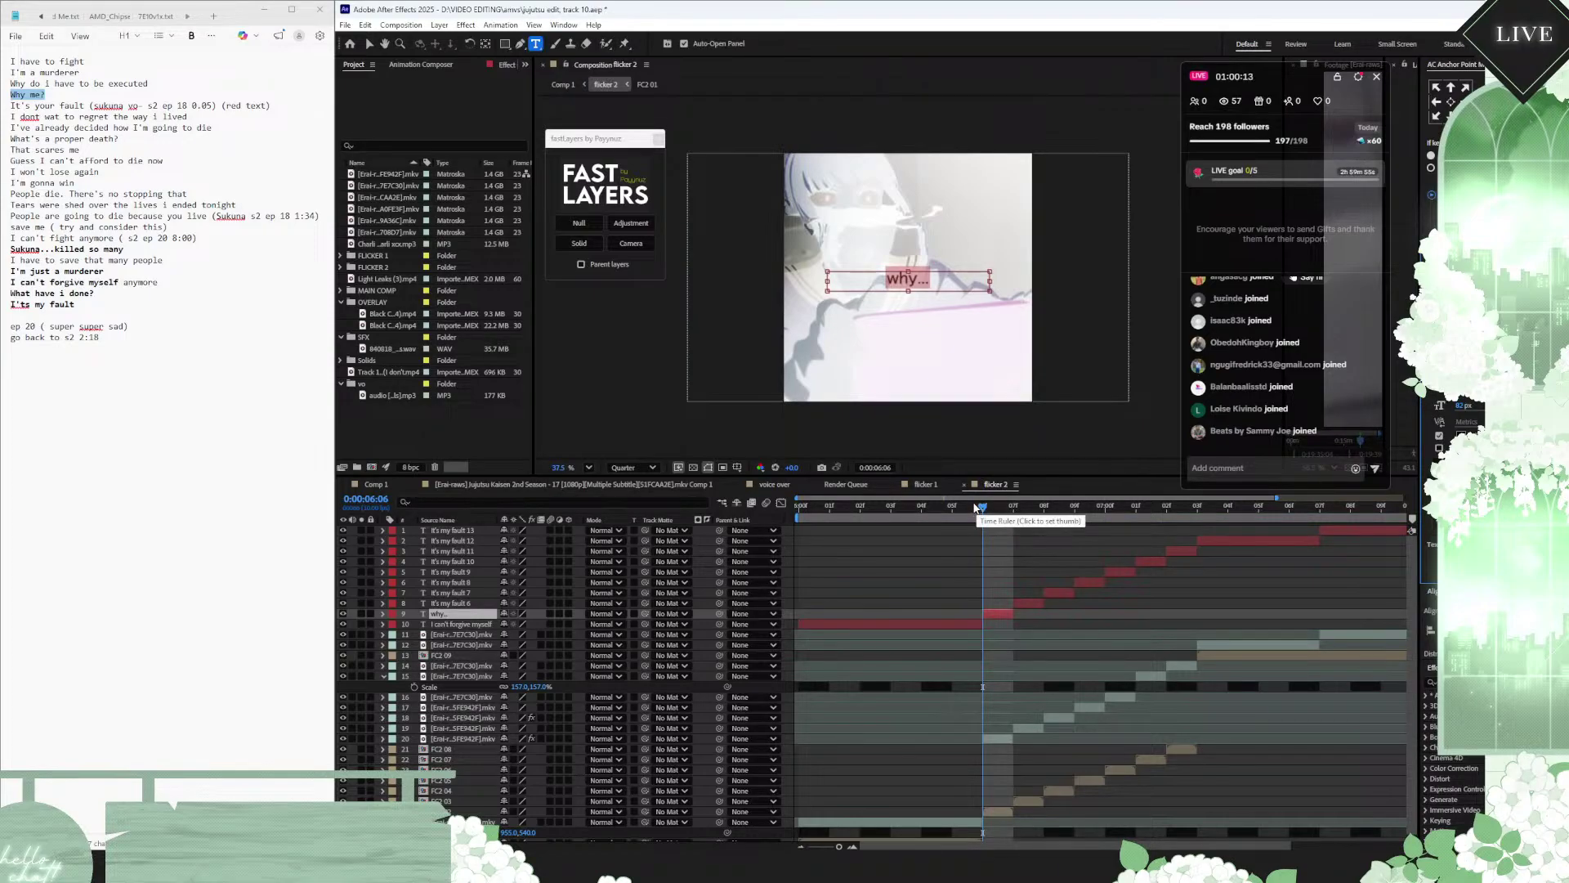
Step: Change the text of the layer starting at 0:00:06:07 to "just why..."
drag(969, 507, 1012, 521)
click(1029, 602)
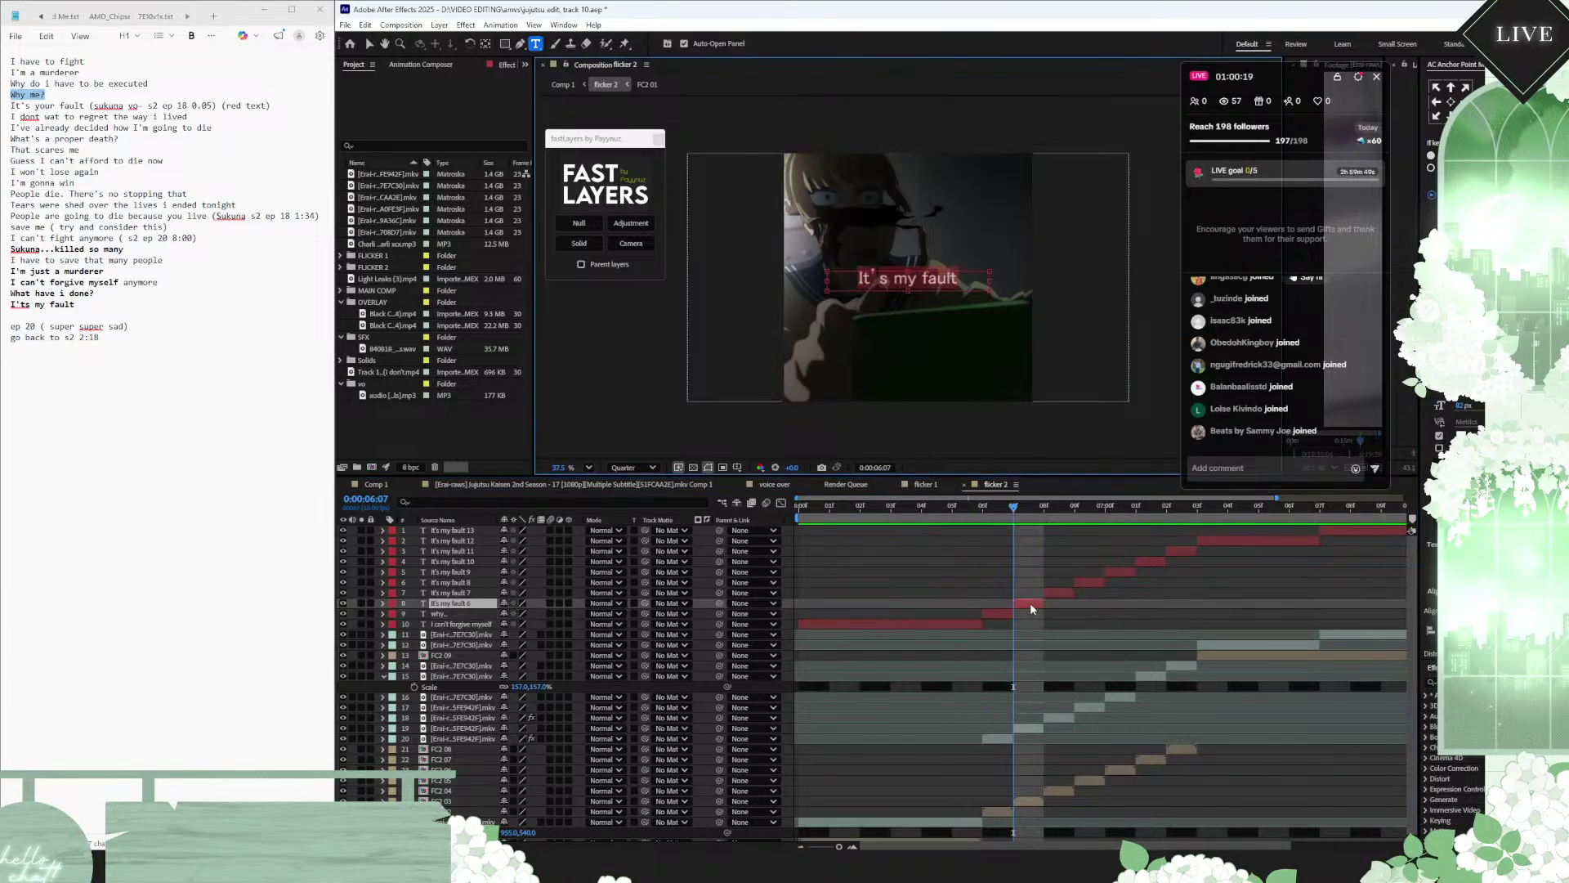
text(why)
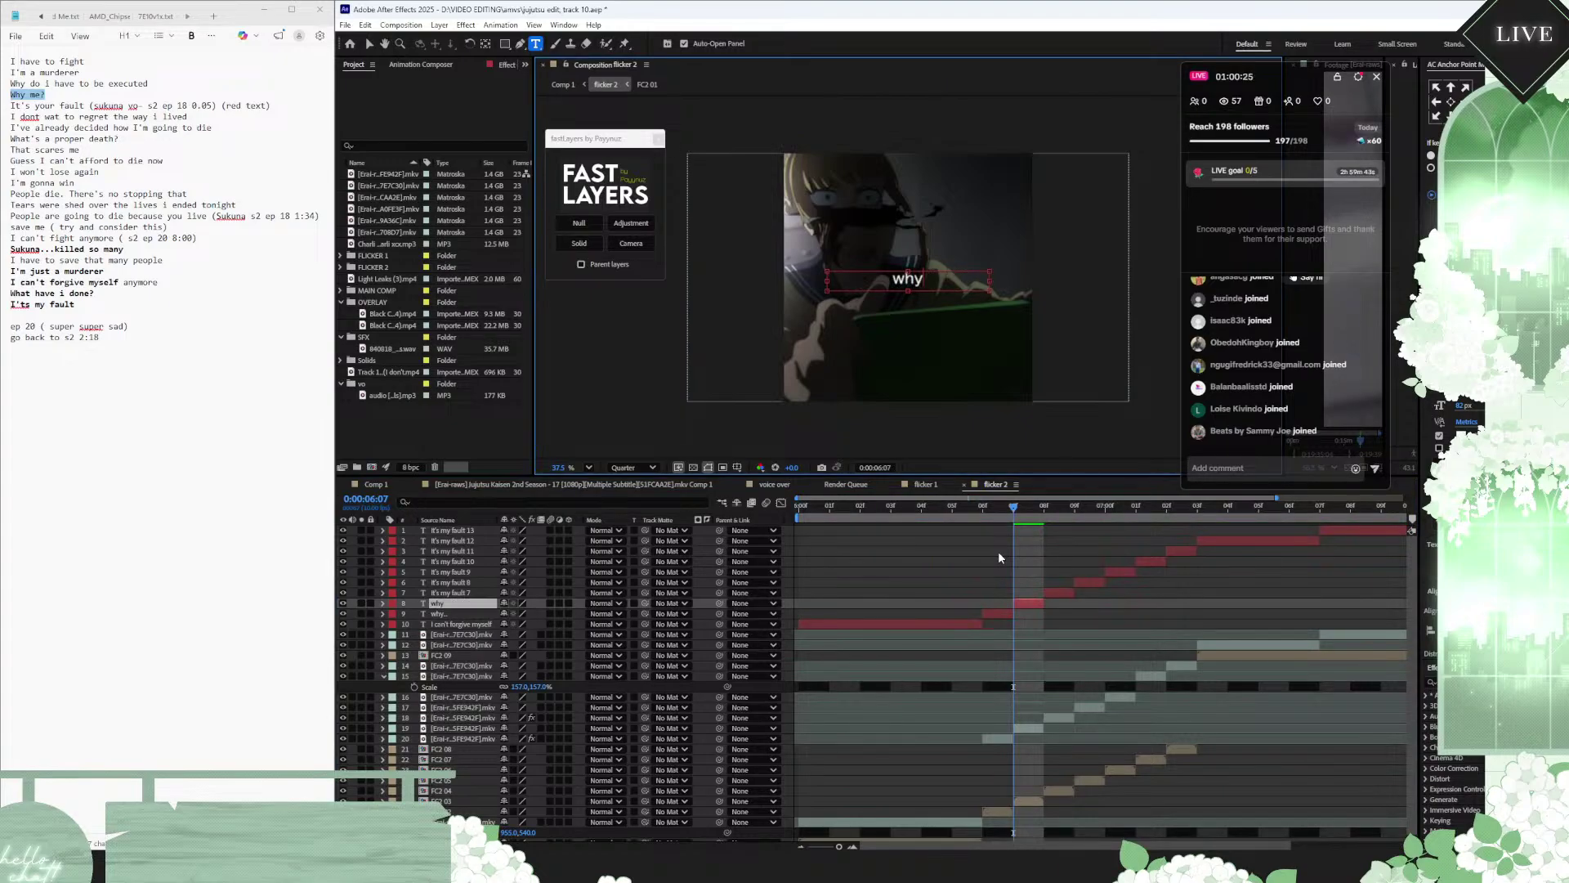
key(BackSpace)
key(BackSpace)
key(BackSpace)
text(juxt)
key(BackSpace)
key(BackSpace)
text(st why...)
Step: Change the text of the layer starting at 0:00:06:08 to "why me?"
click(1043, 507)
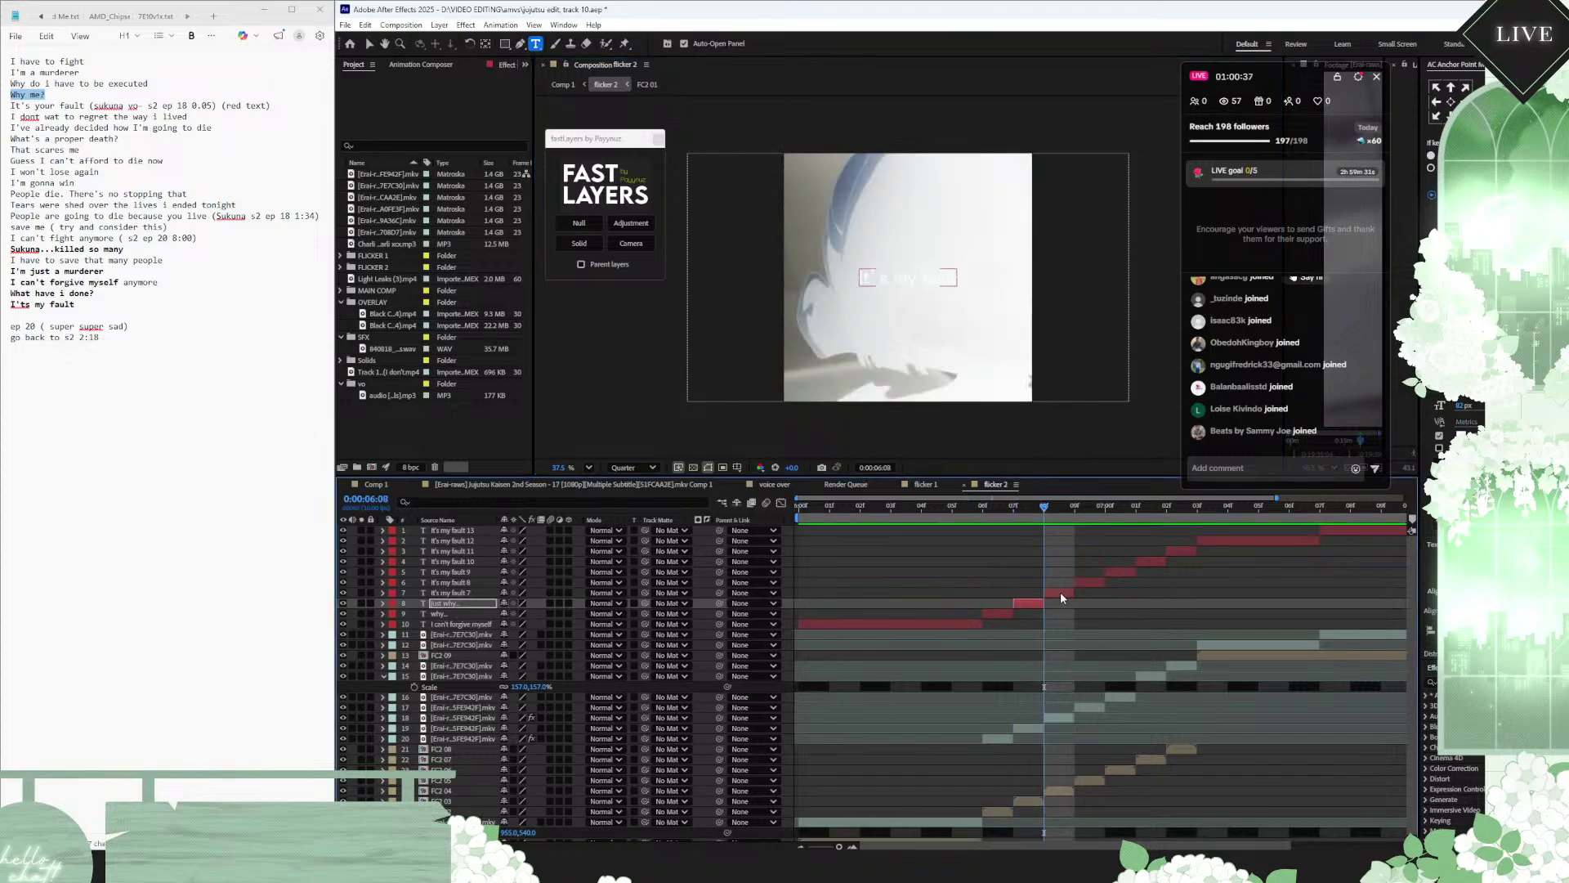
click(1061, 594)
text(why me?)
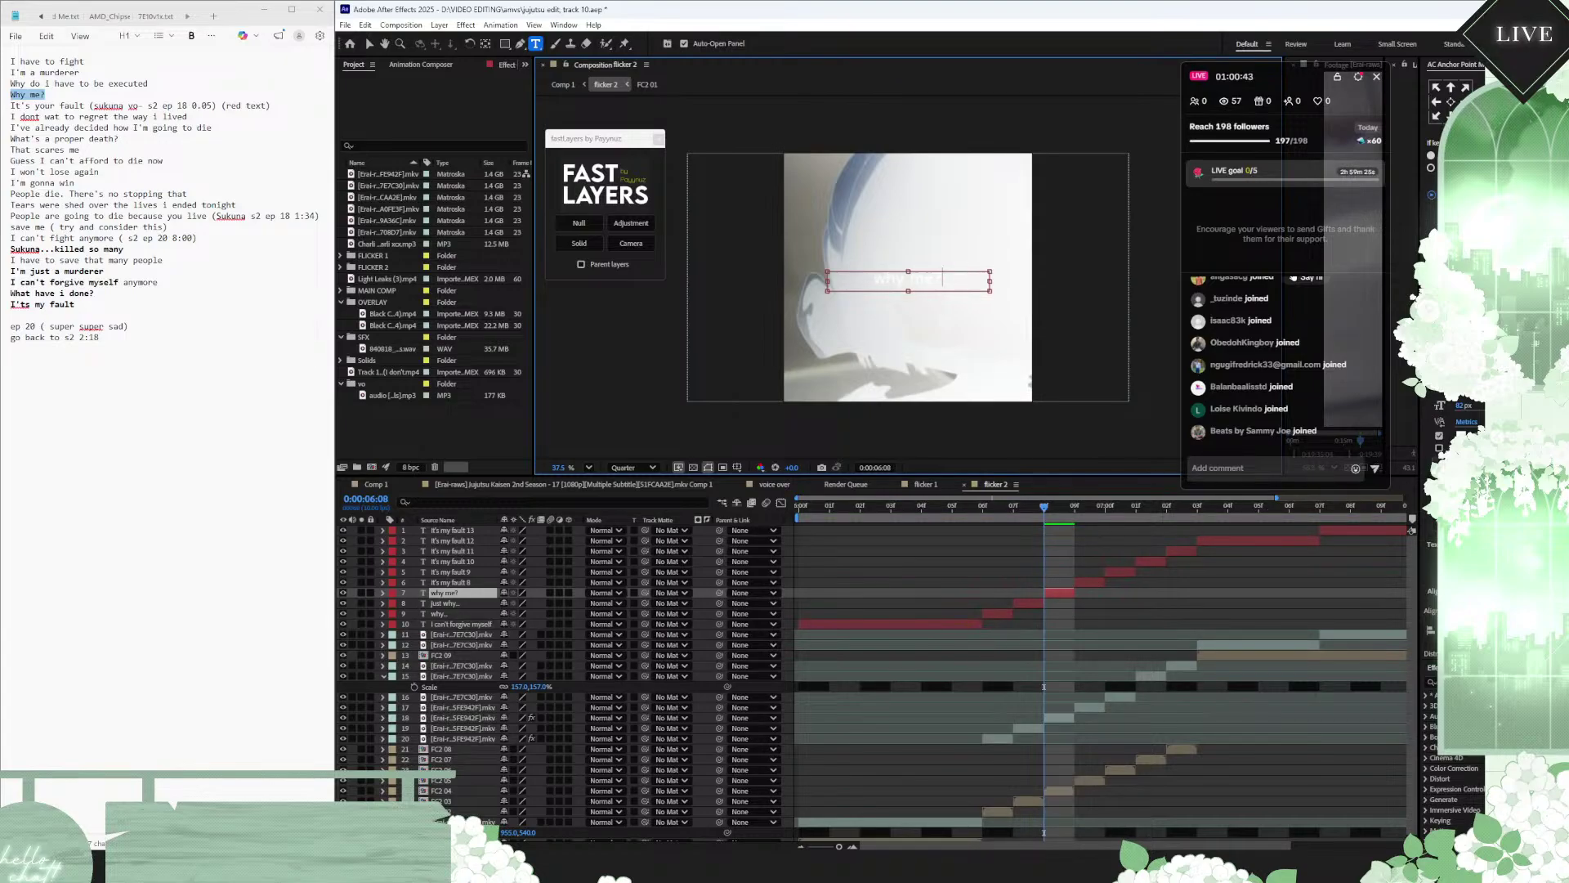
Step: Set the fill colour of the whole "why me?" text to black (000000)
double_click(1060, 595)
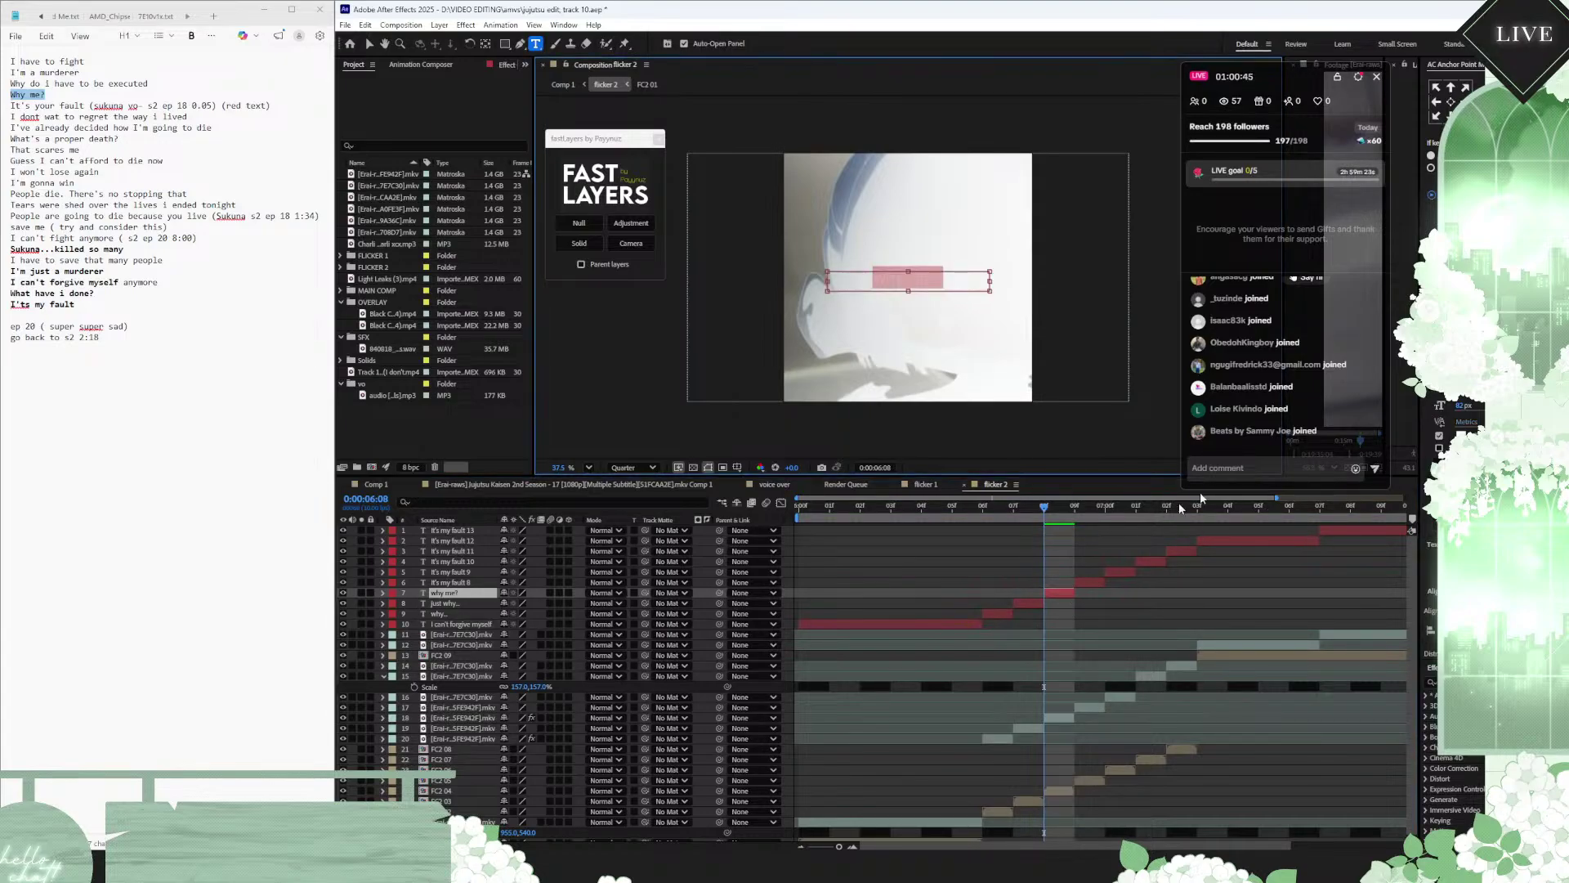
click(1431, 155)
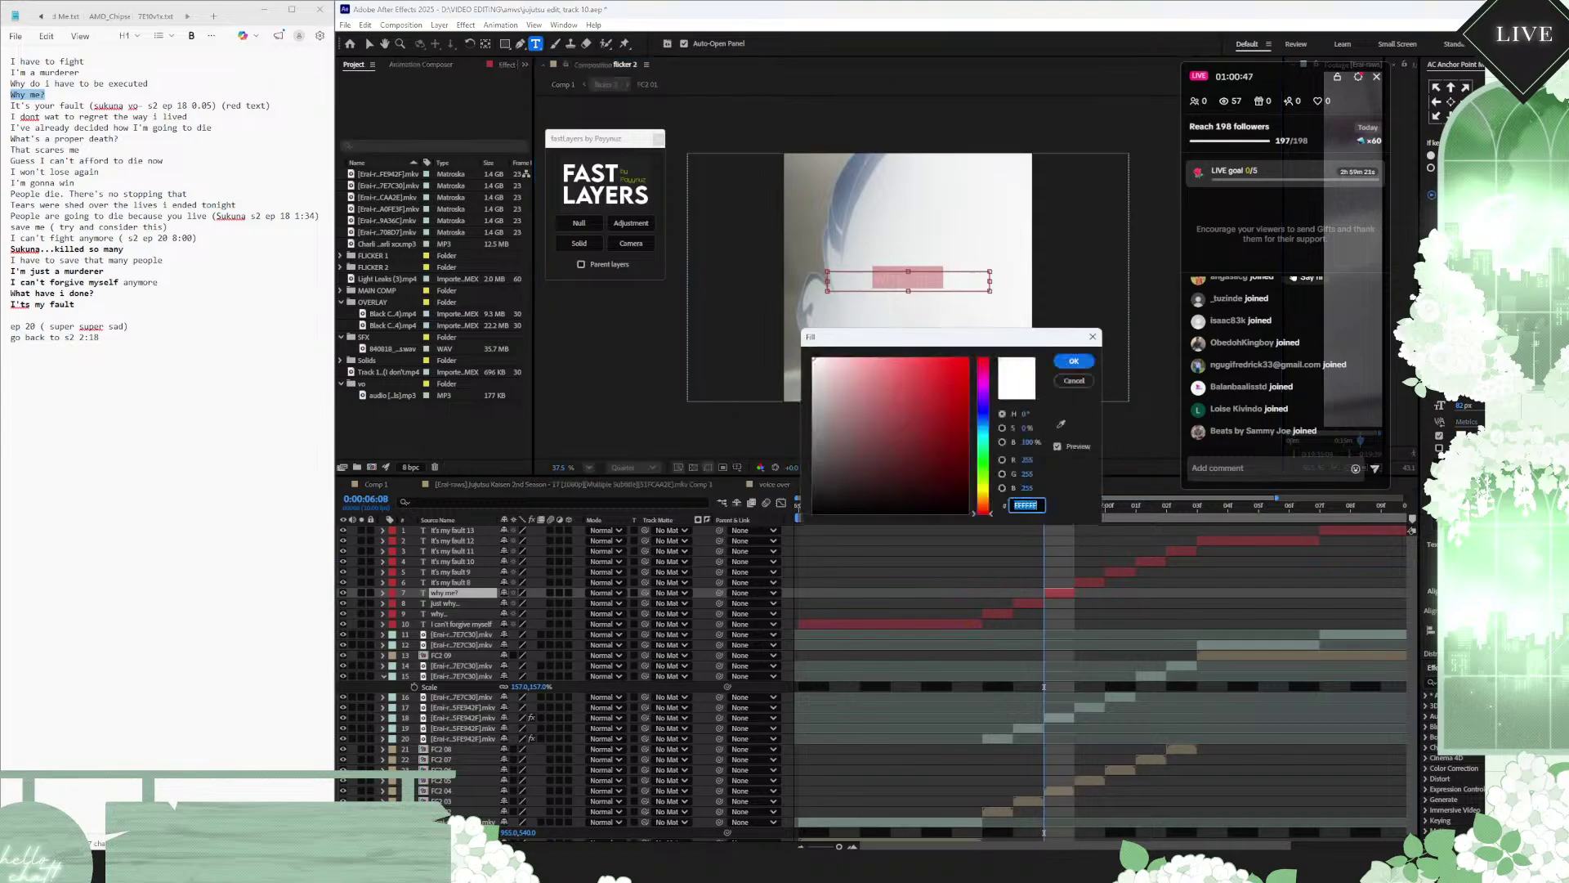
click(813, 513)
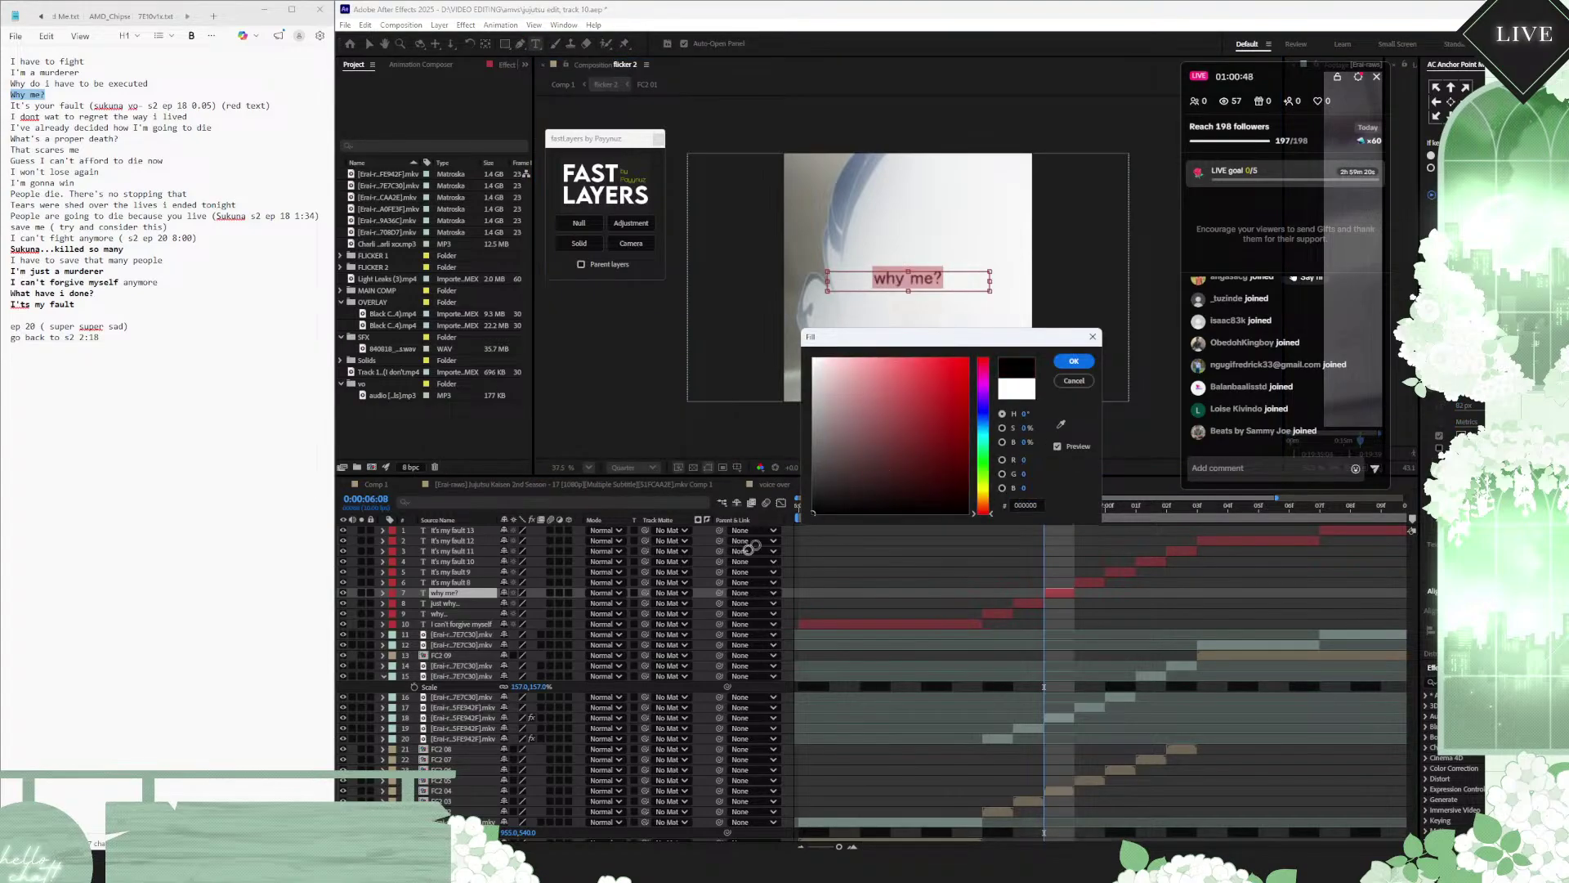
click(1094, 360)
Step: Play the flicker 2 composition from 0:00:06:00 and review the text at frames 0:00:06:06 and 0:00:06:07
click(1049, 510)
drag(1048, 510, 772, 505)
key(space)
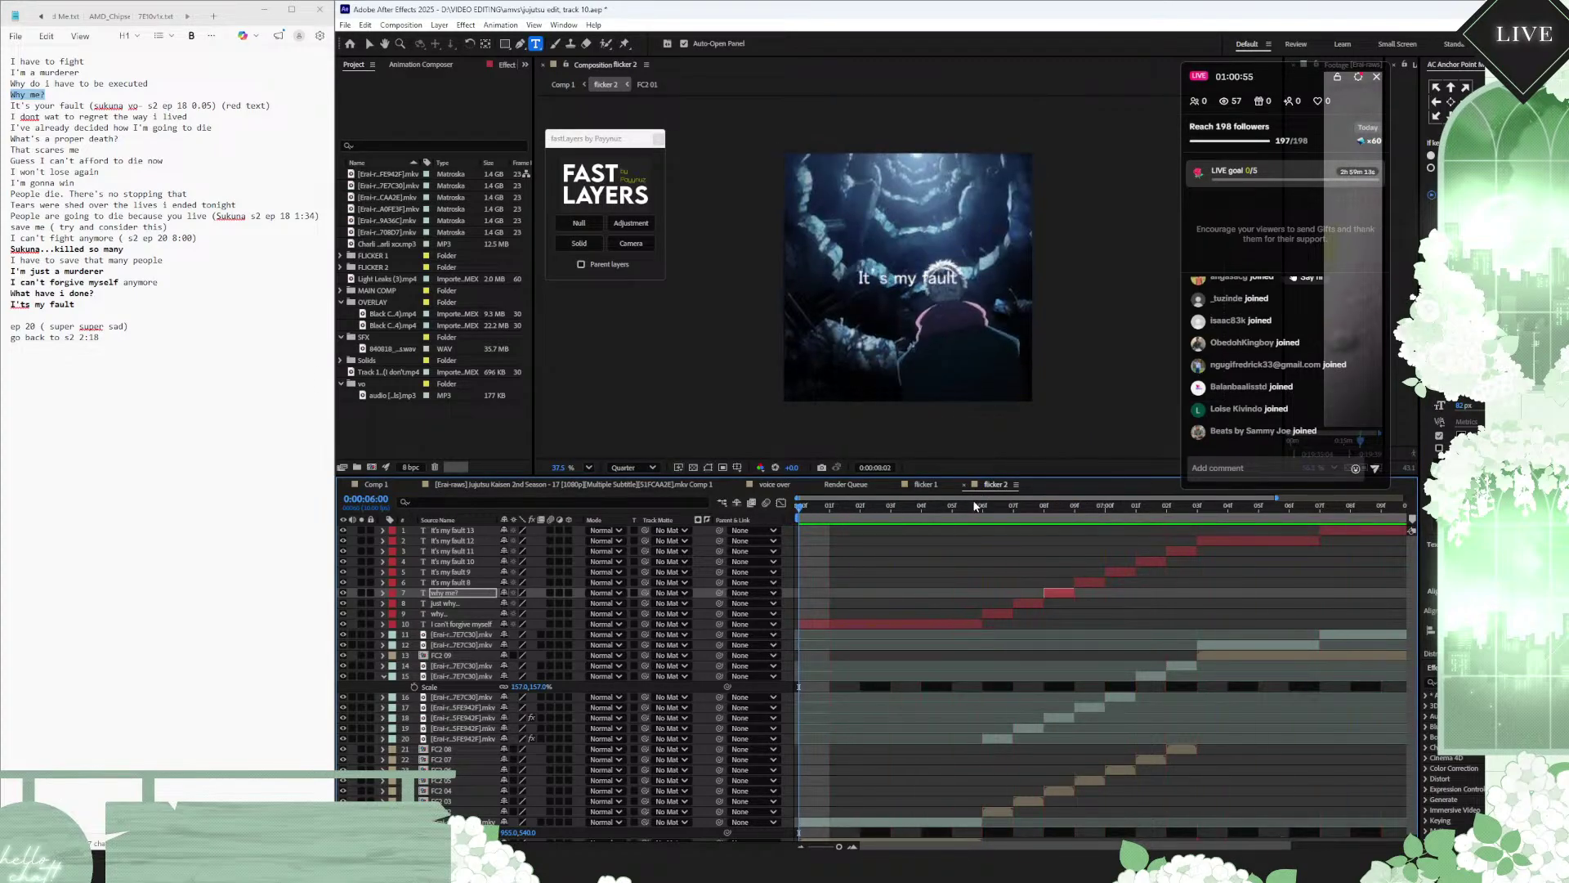
drag(975, 503, 1005, 509)
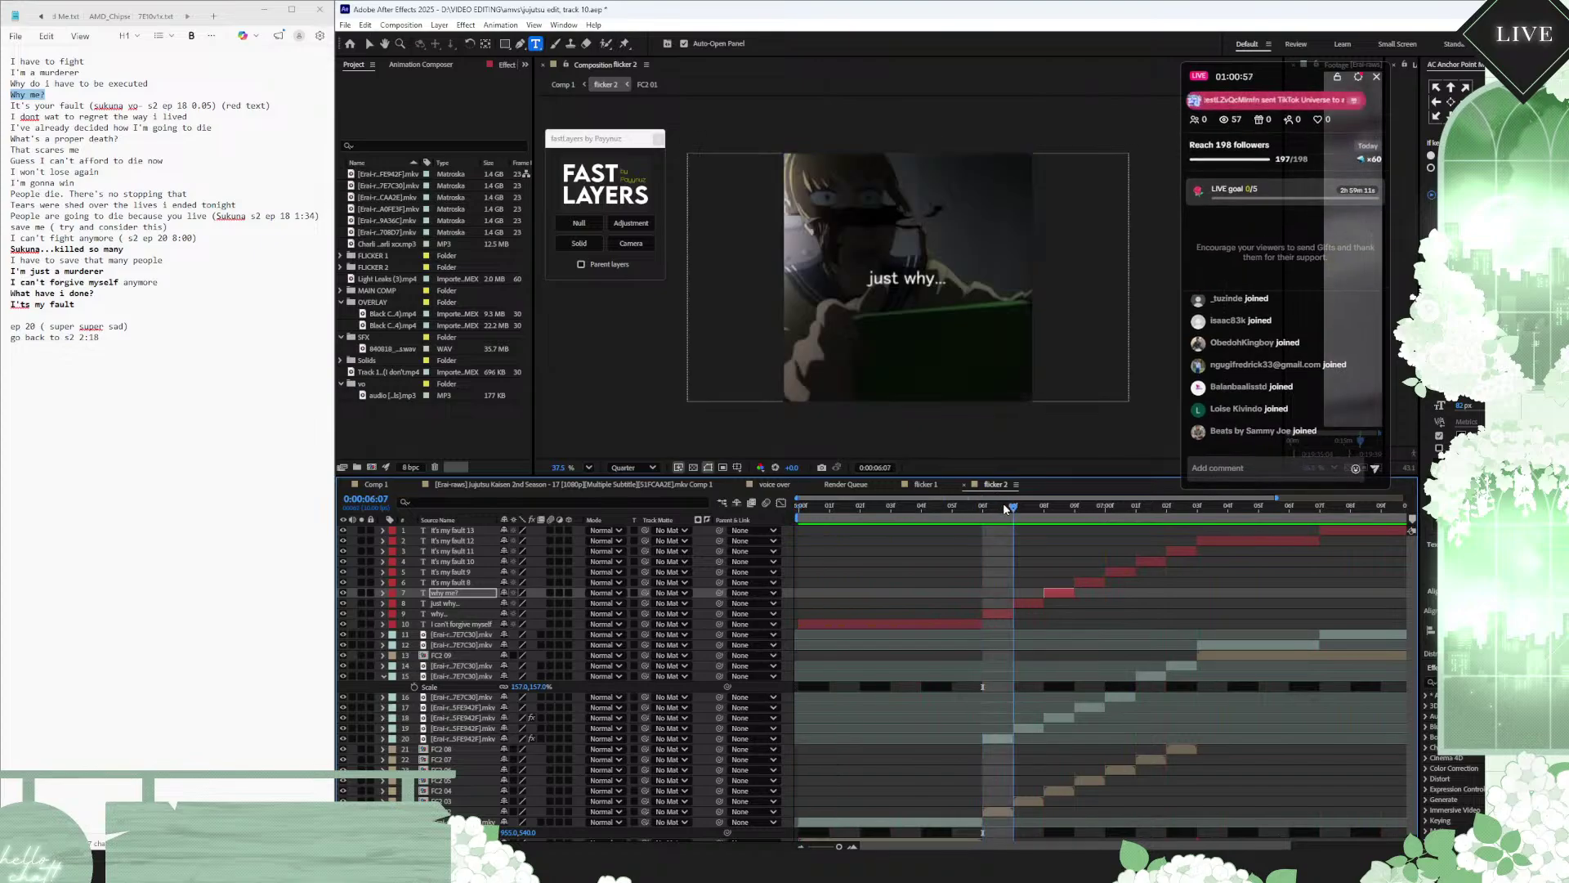
click(996, 508)
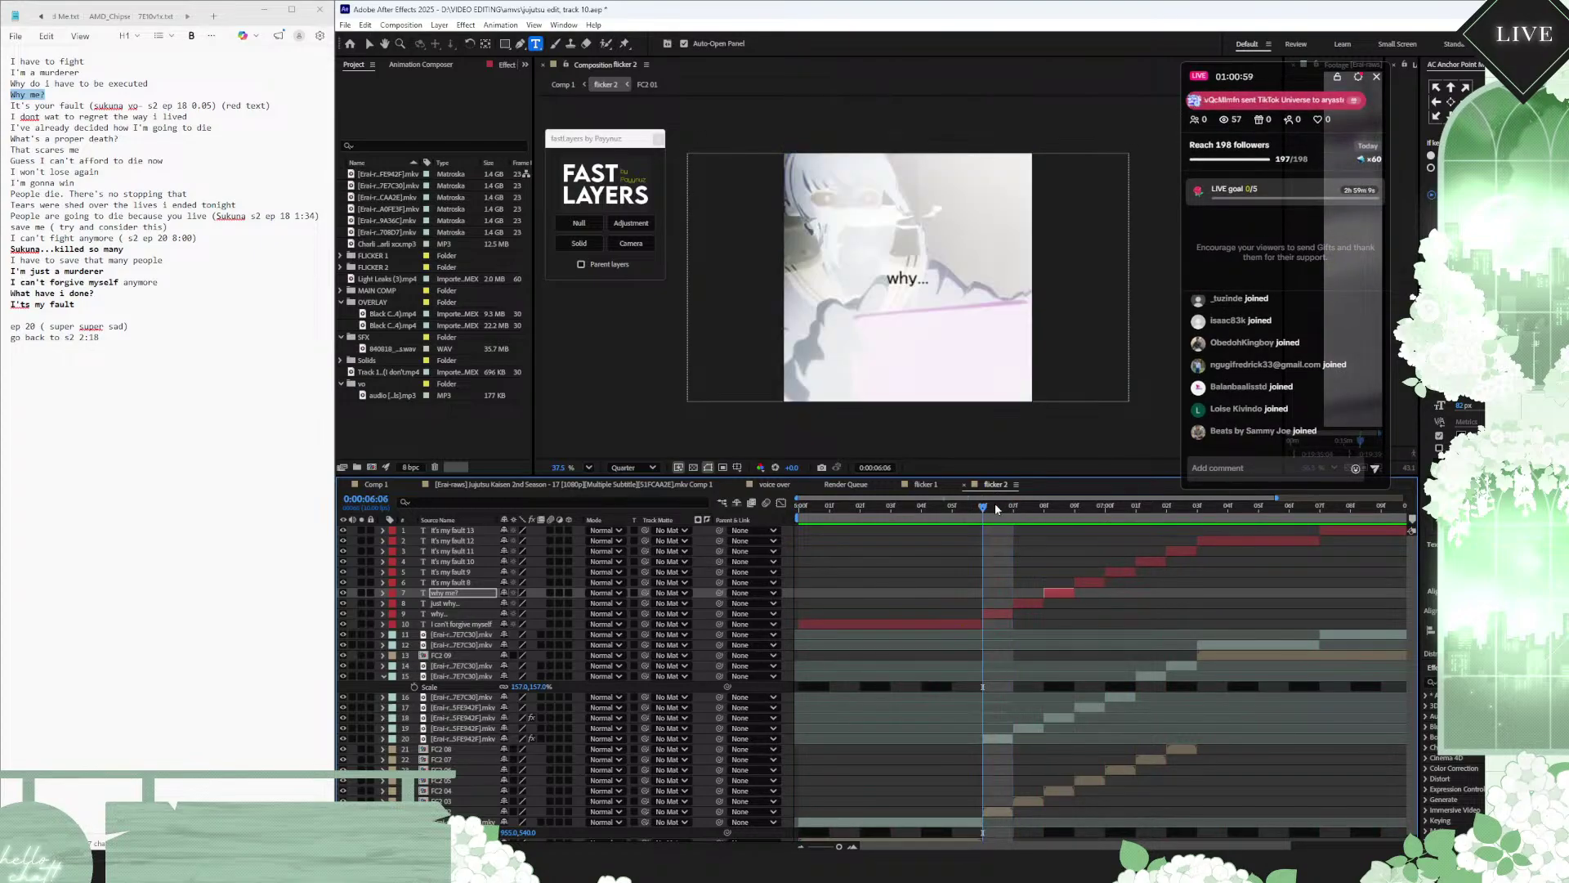
mouse_move(995, 508)
mouse_down()
mouse_move(1087, 507)
mouse_move(860, 506)
mouse_move(1004, 507)
mouse_up()
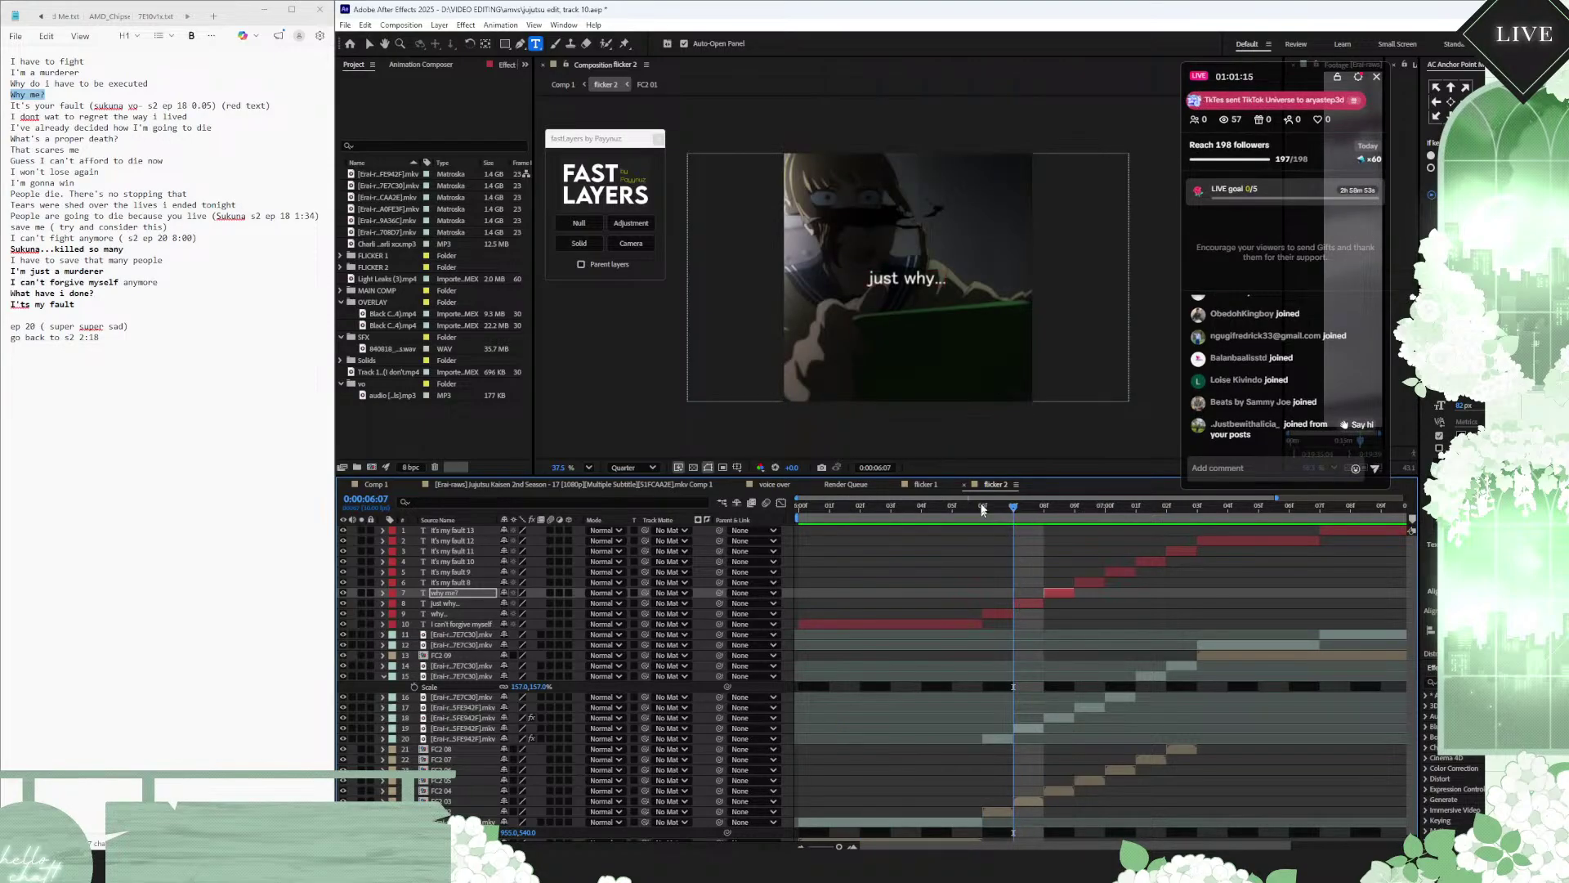
Step: Change the text of the layer starting at 0:00:06:07 to "why"
click(1027, 606)
click(1022, 605)
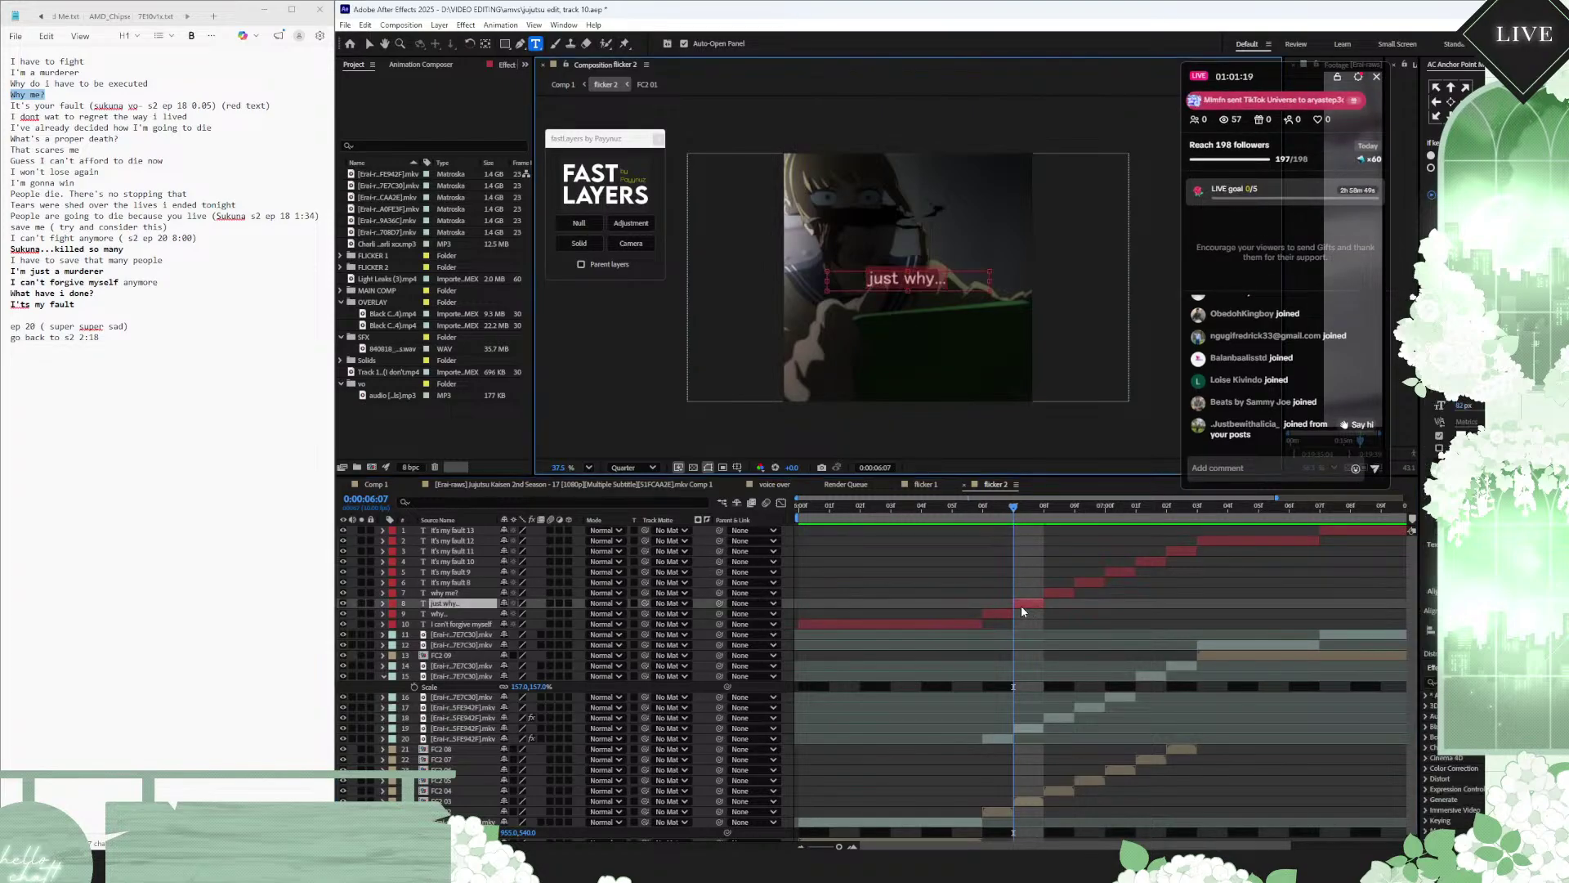
double_click(1022, 605)
text(why)
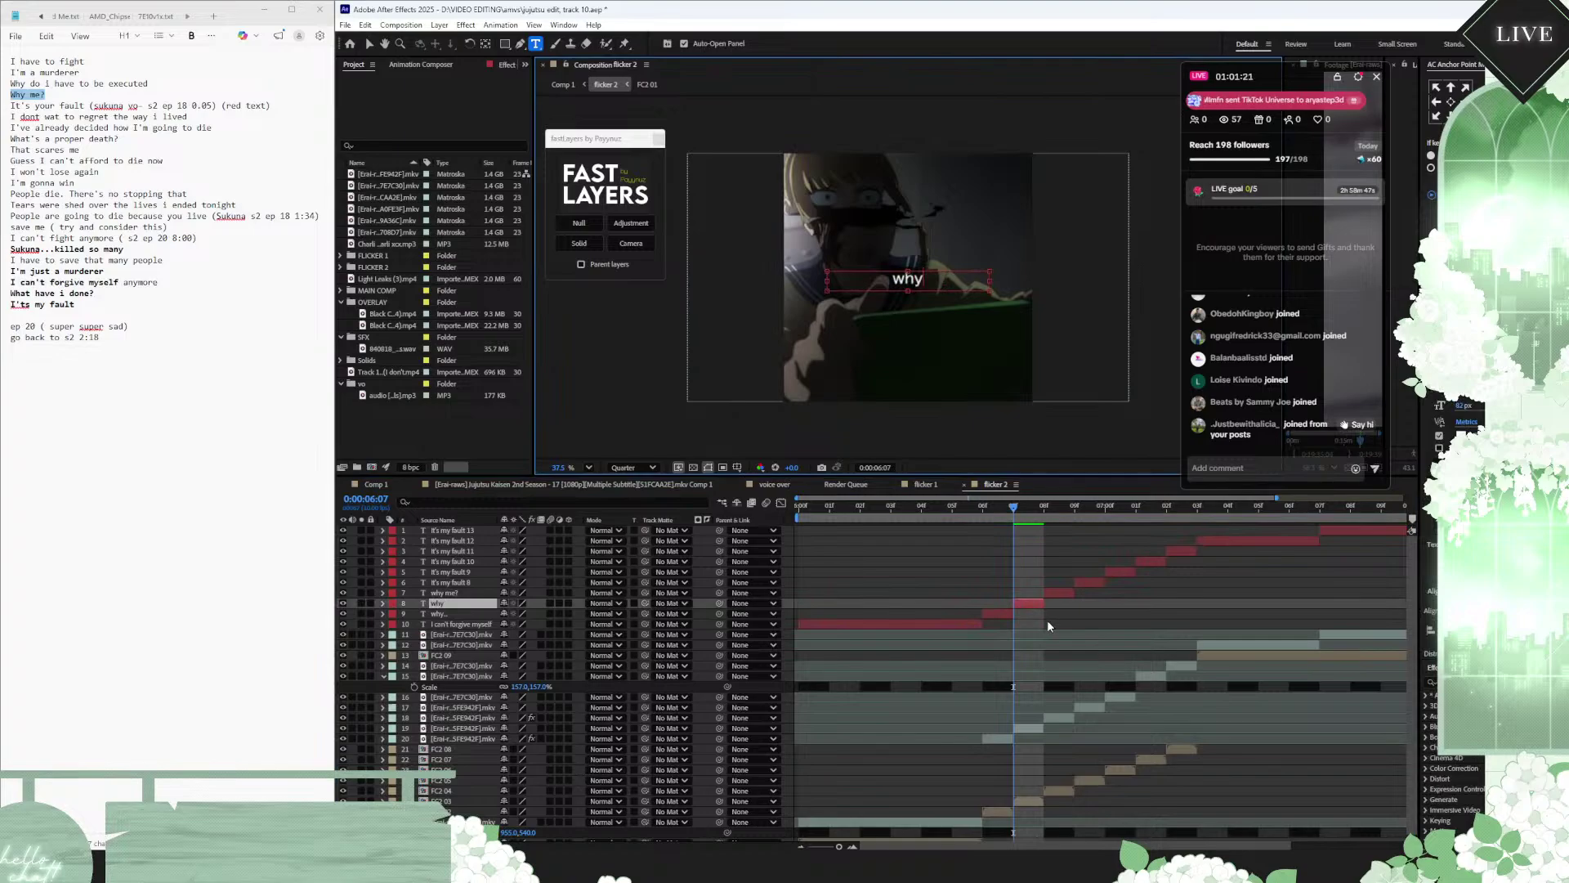
click(1047, 620)
click(1033, 604)
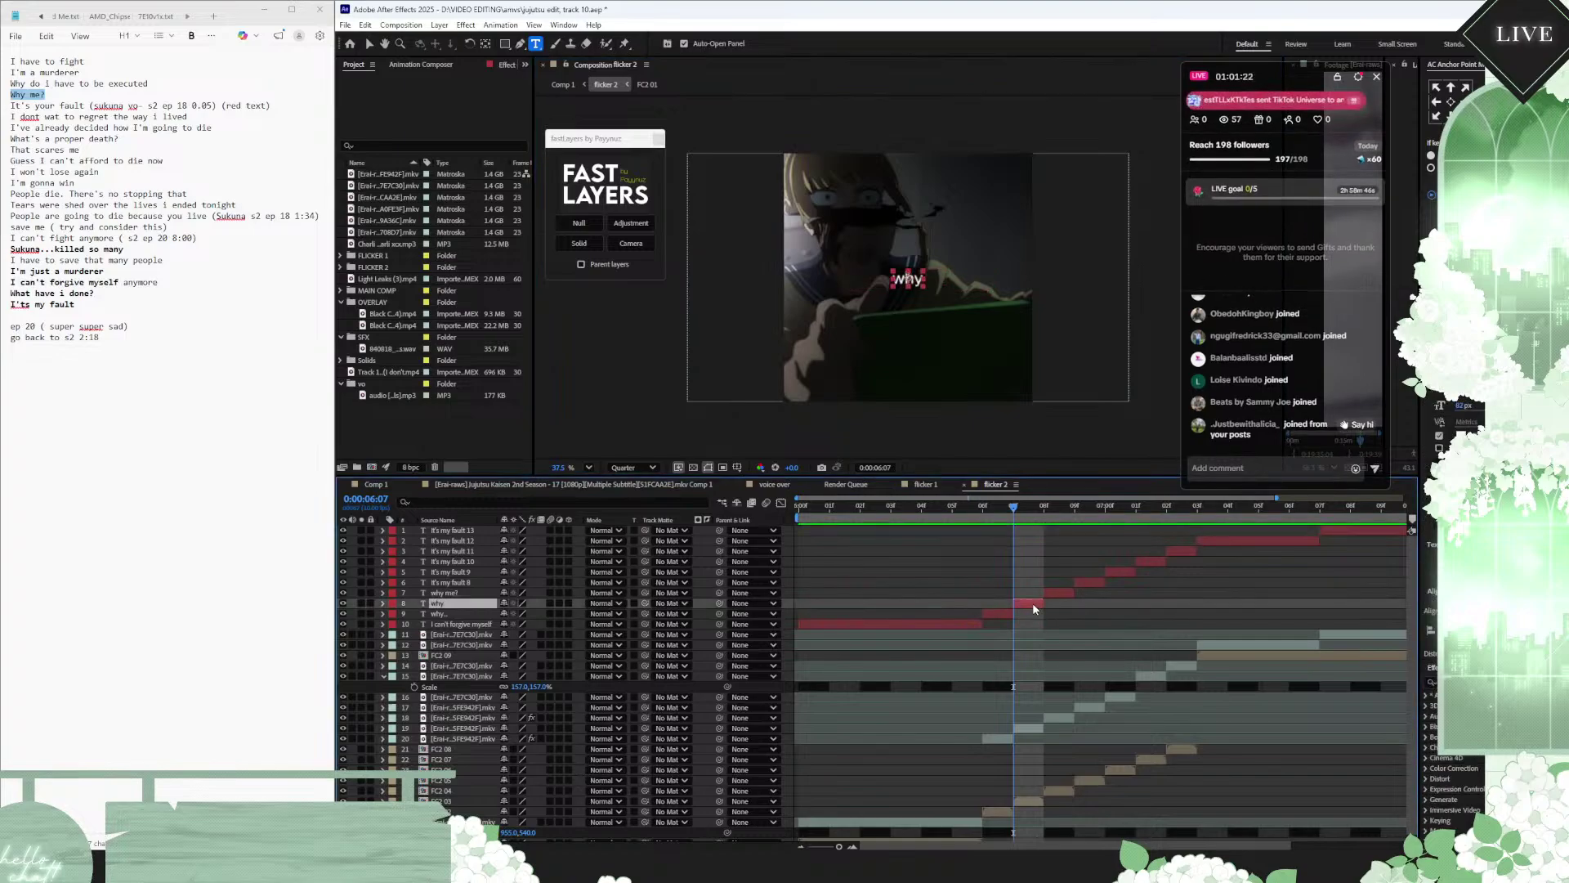
Step: Remove the three dots from the text of the layer starting at 0:00:06:06 so it reads "why"
click(992, 508)
click(1011, 509)
click(998, 506)
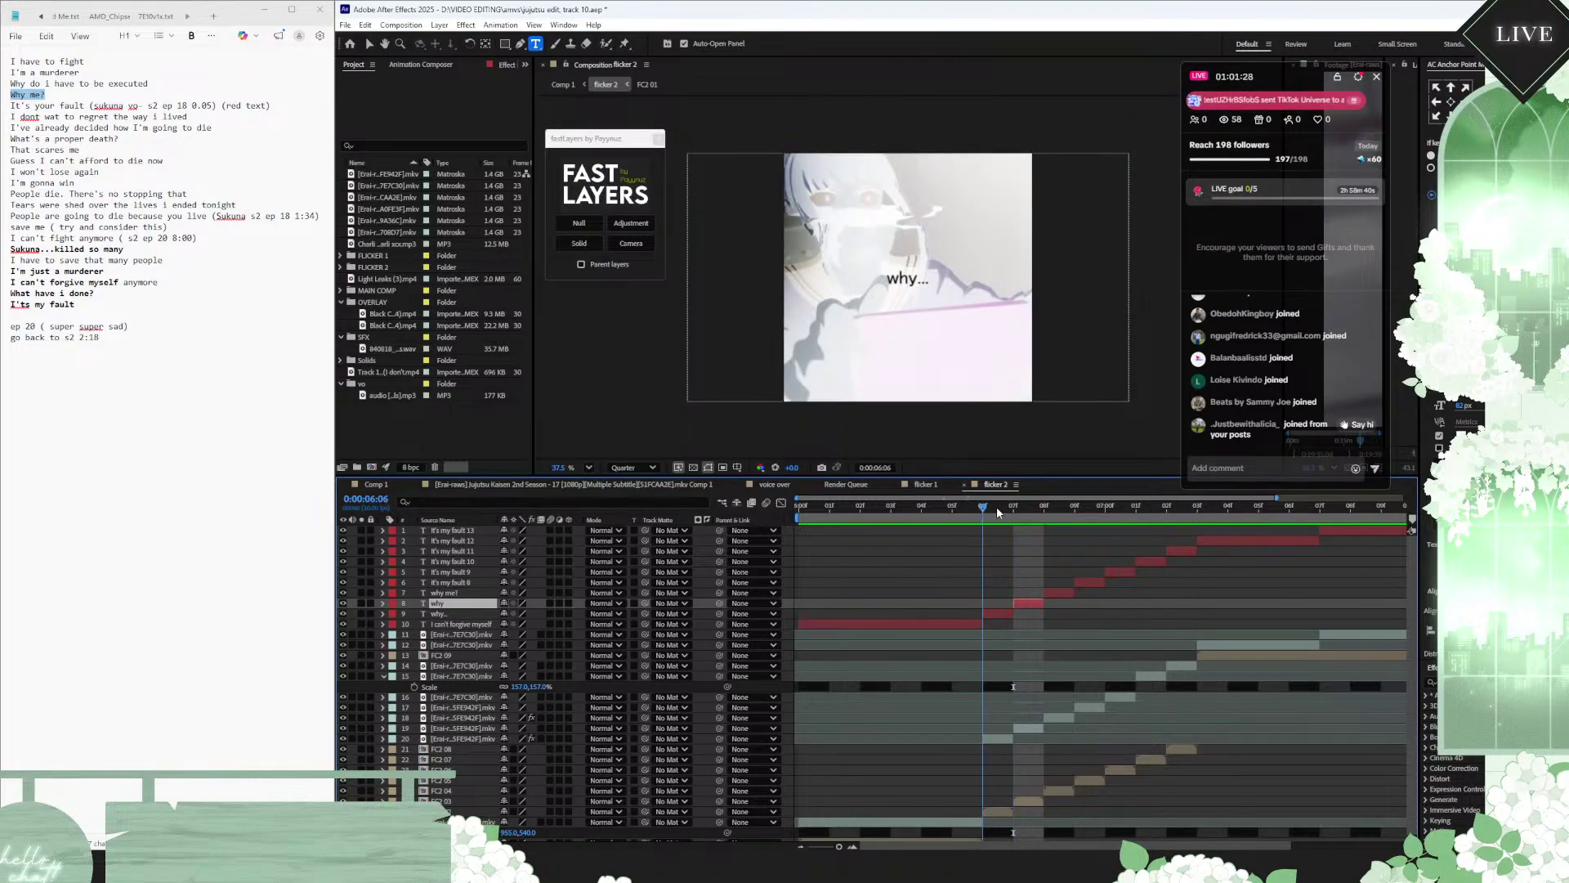
click(998, 615)
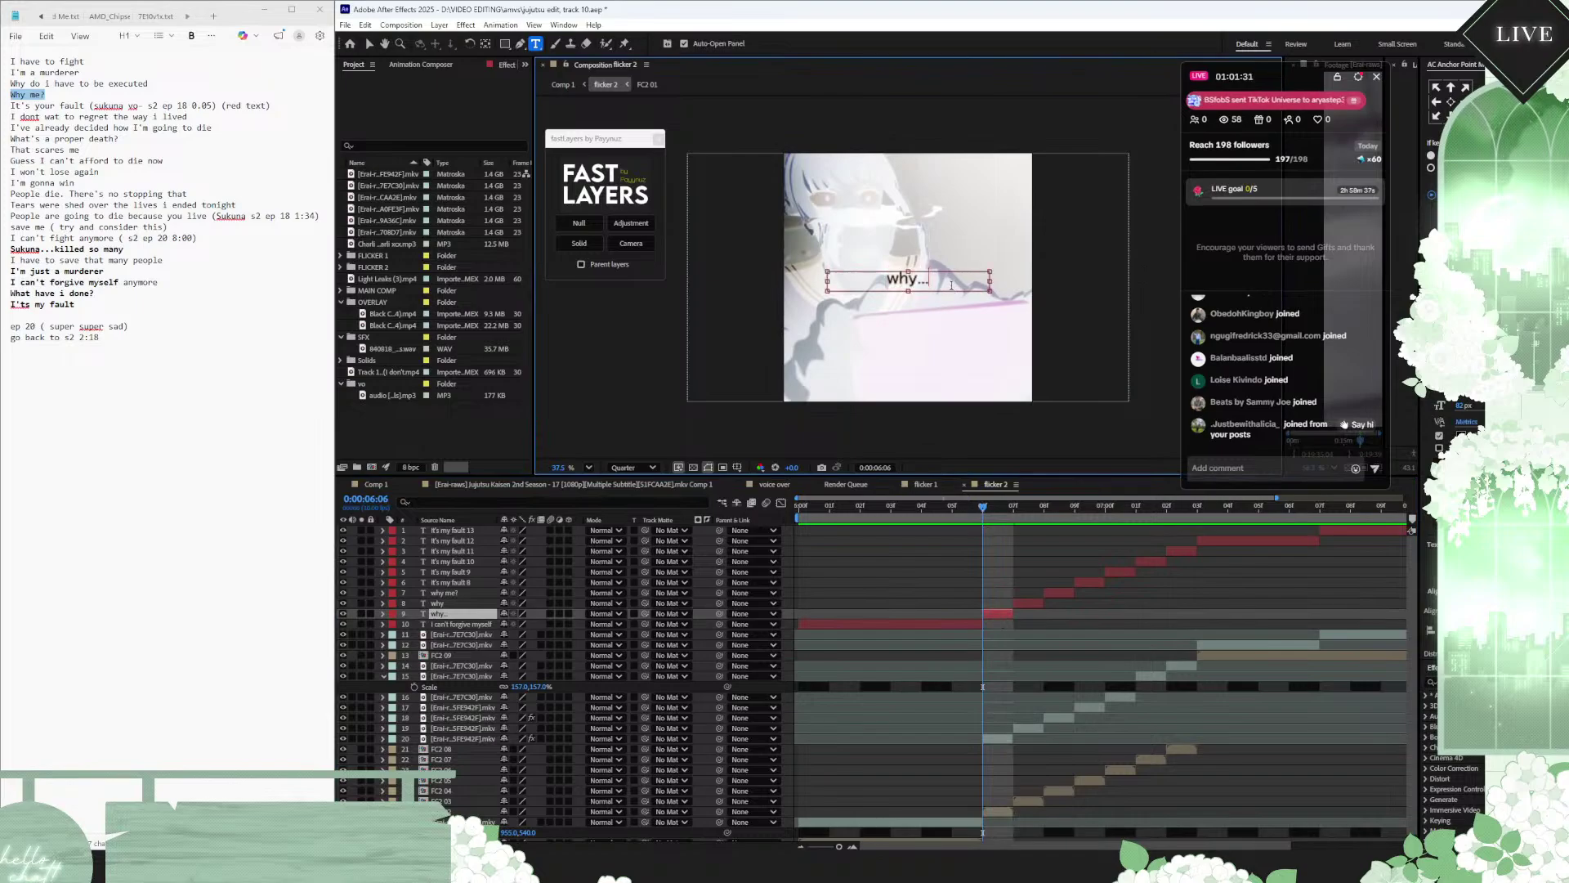
key(BackSpace)
key(BackSpace)
key(BackSpace)
click(1019, 672)
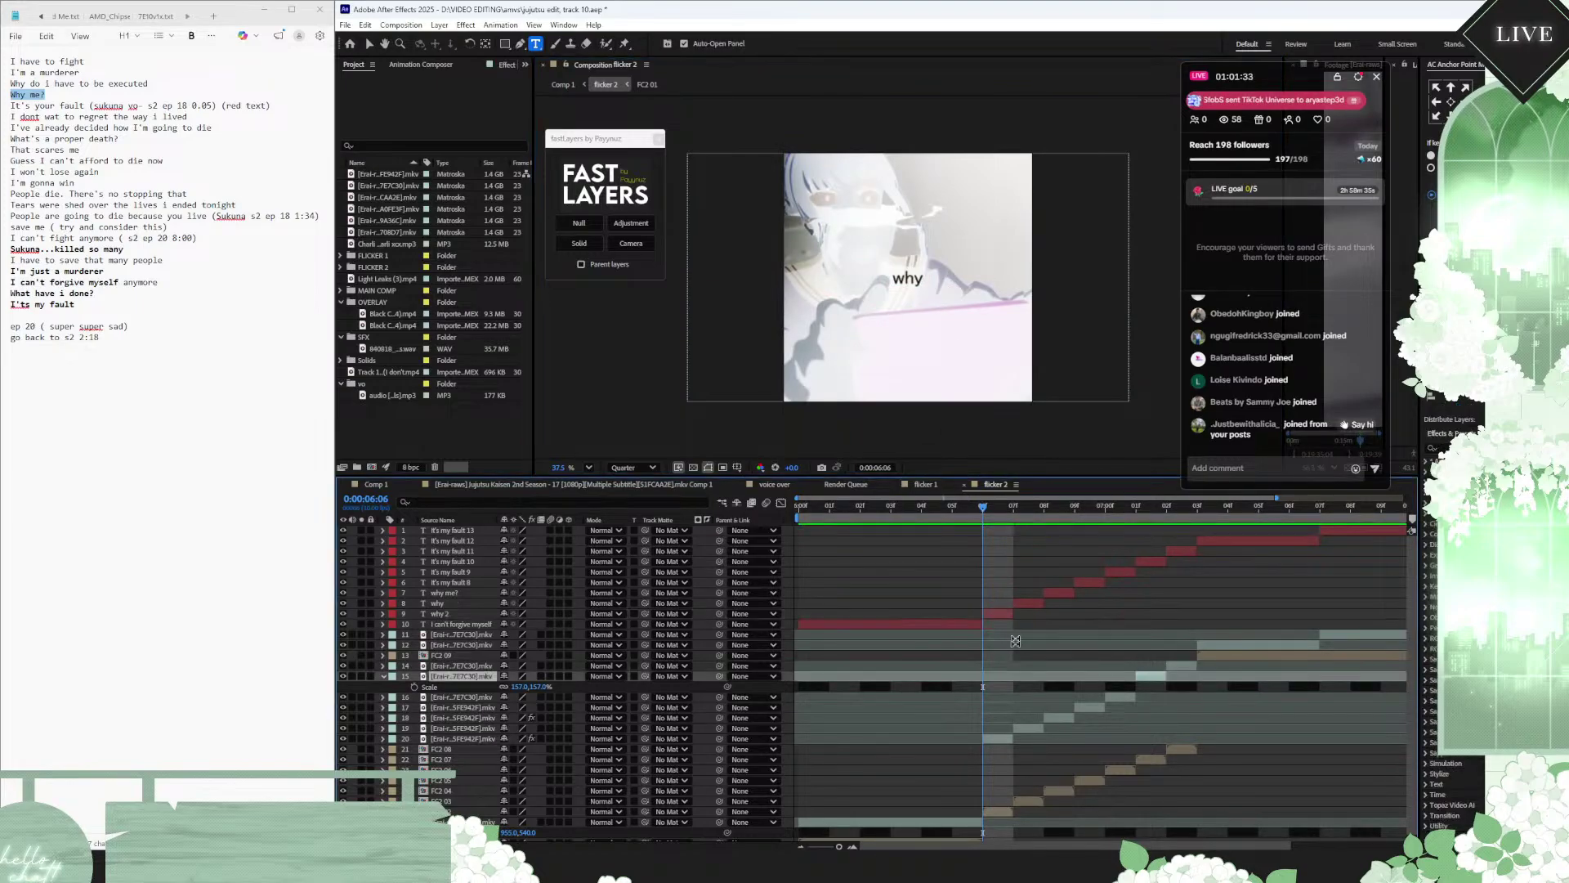
click(997, 615)
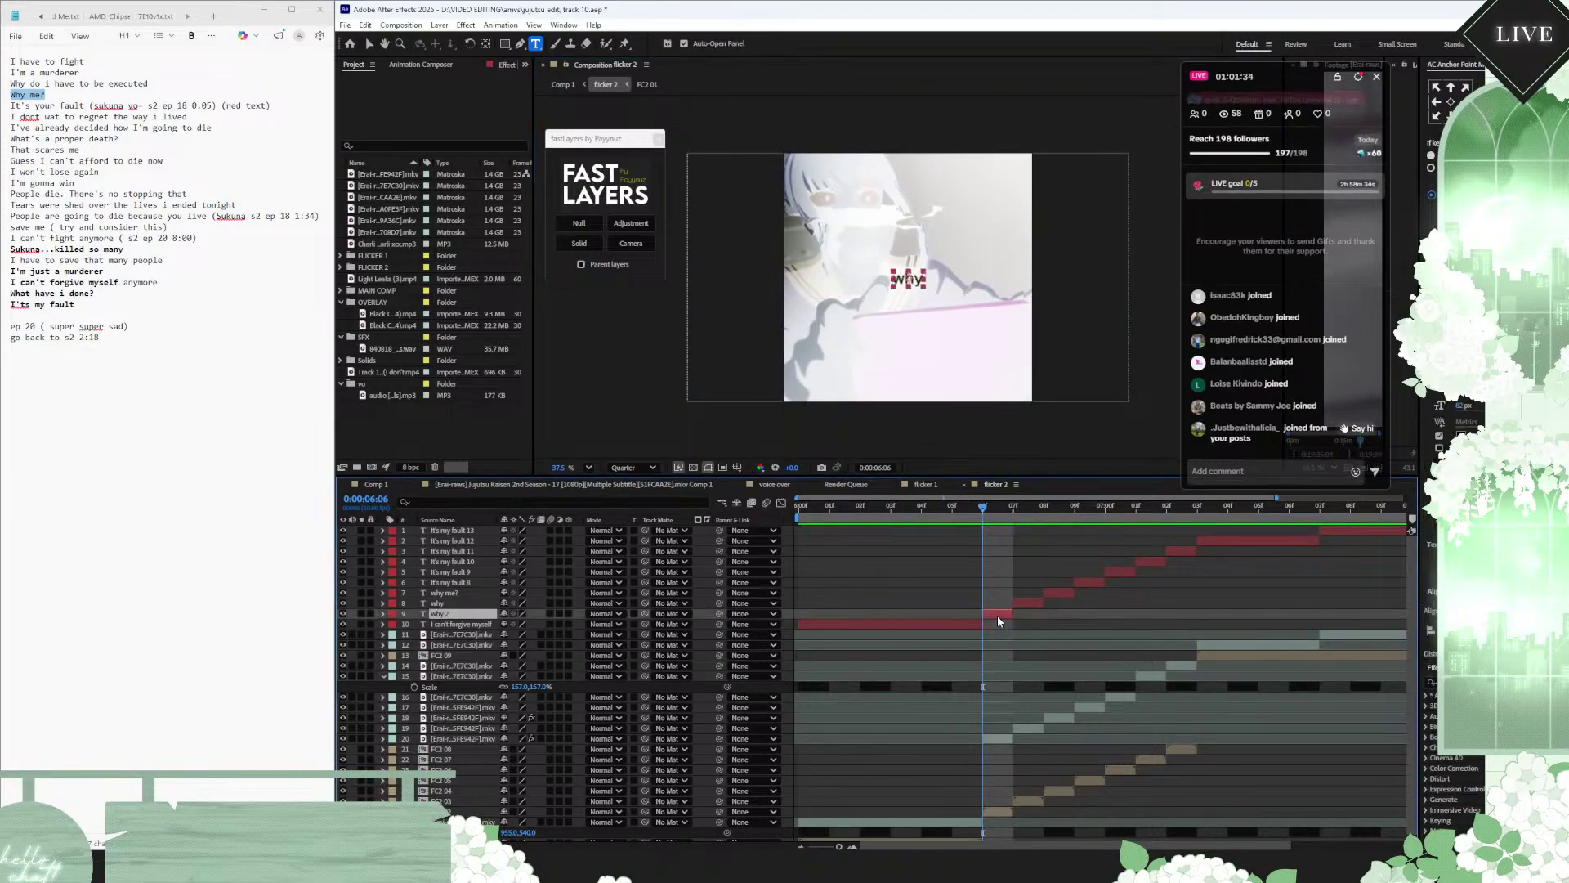
Step: Set the scale of the "why" text layer starting at 0:00:06:07 to 120%
click(1003, 507)
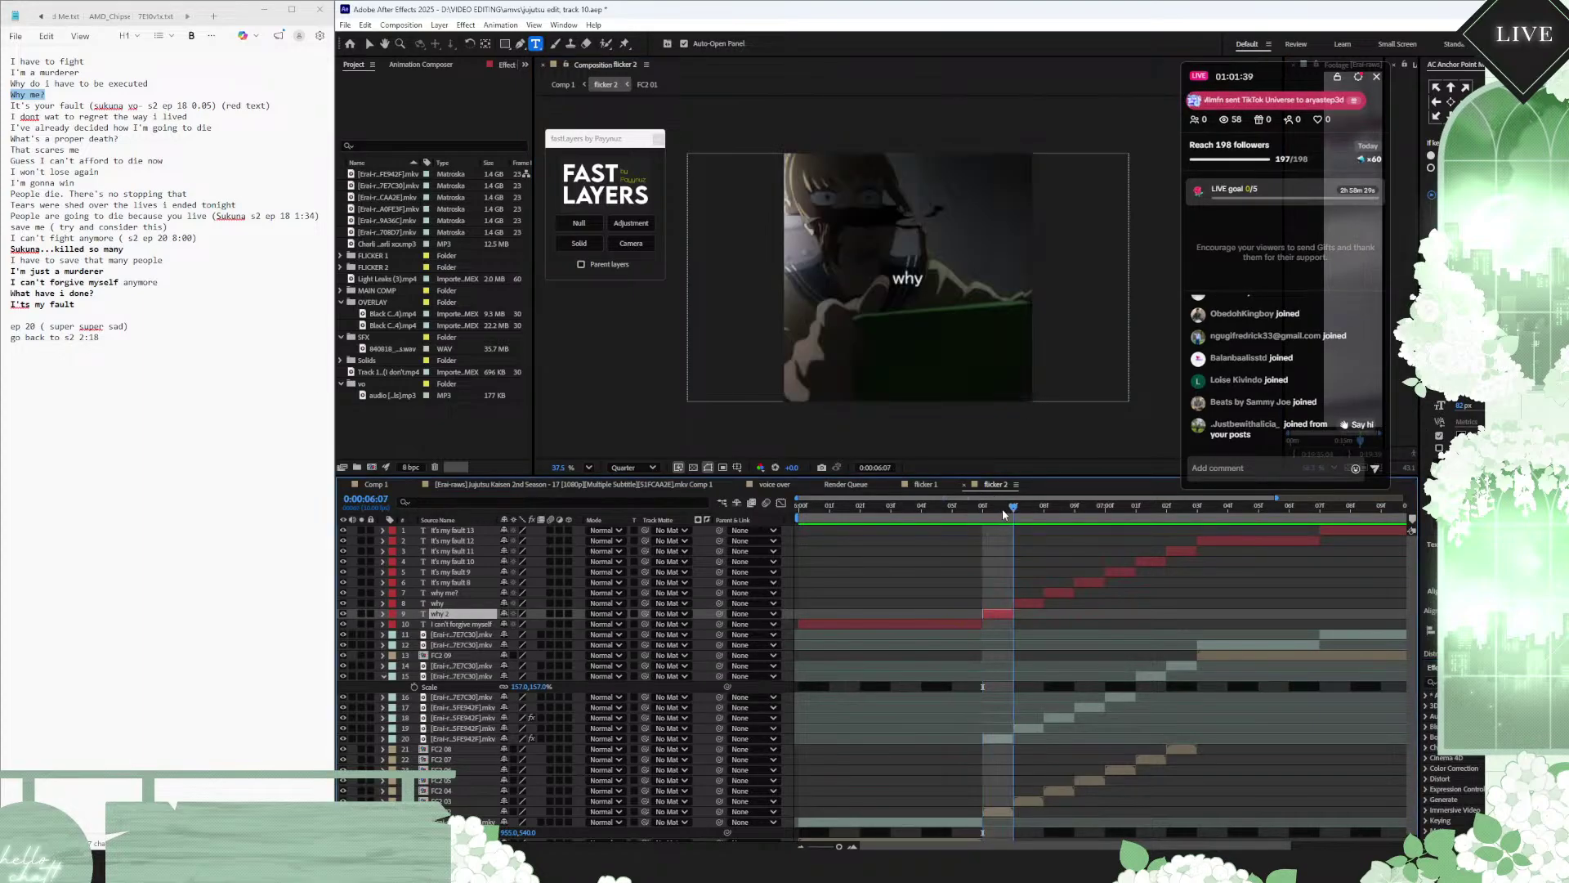
click(1028, 603)
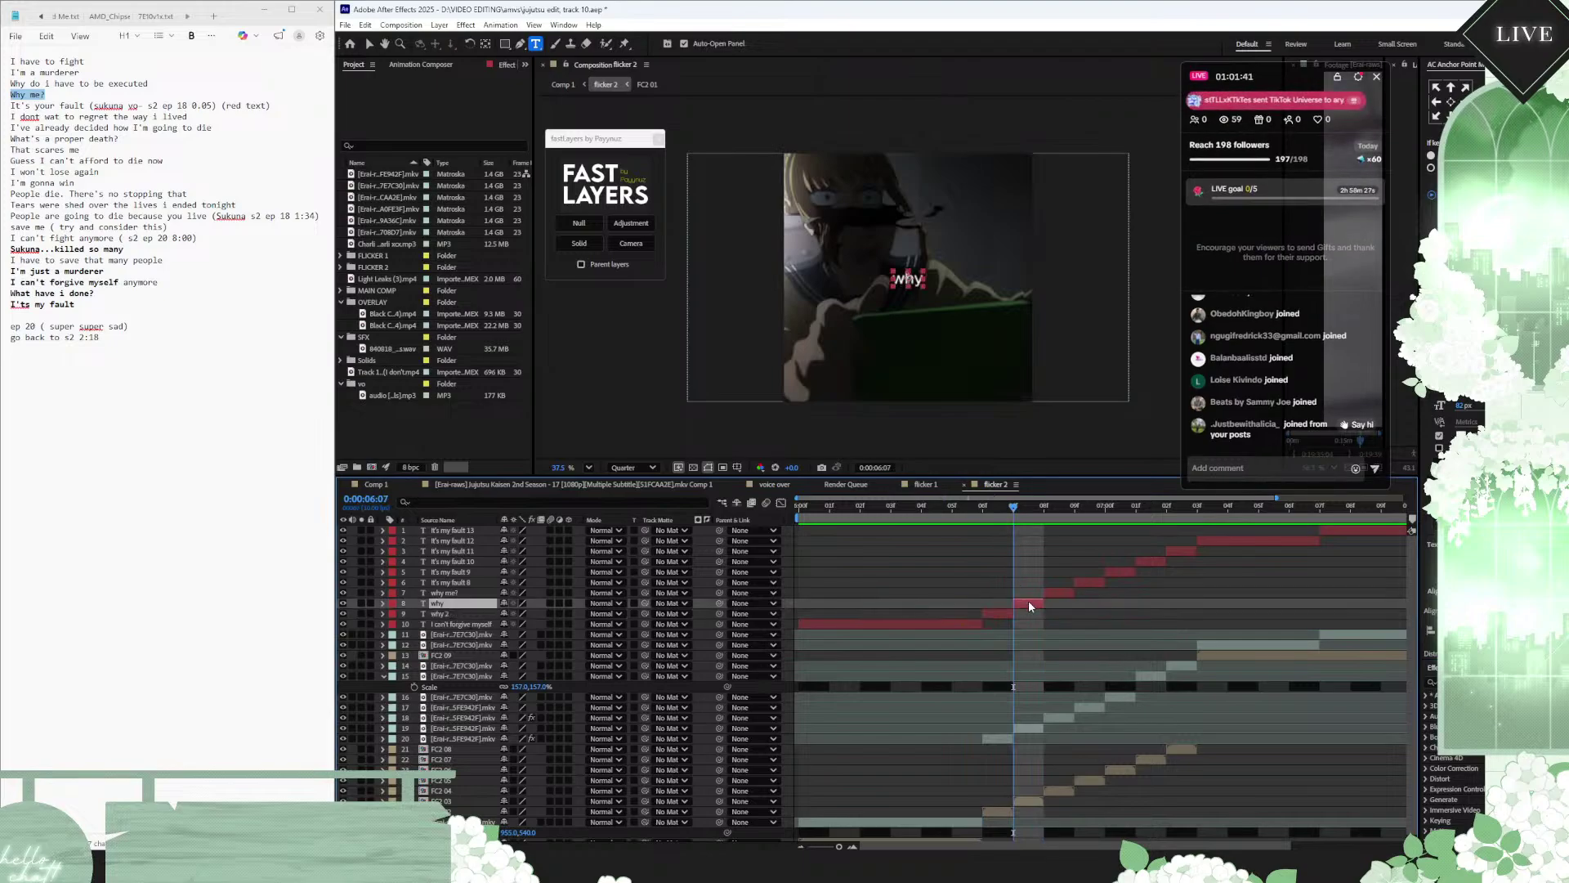
key(s)
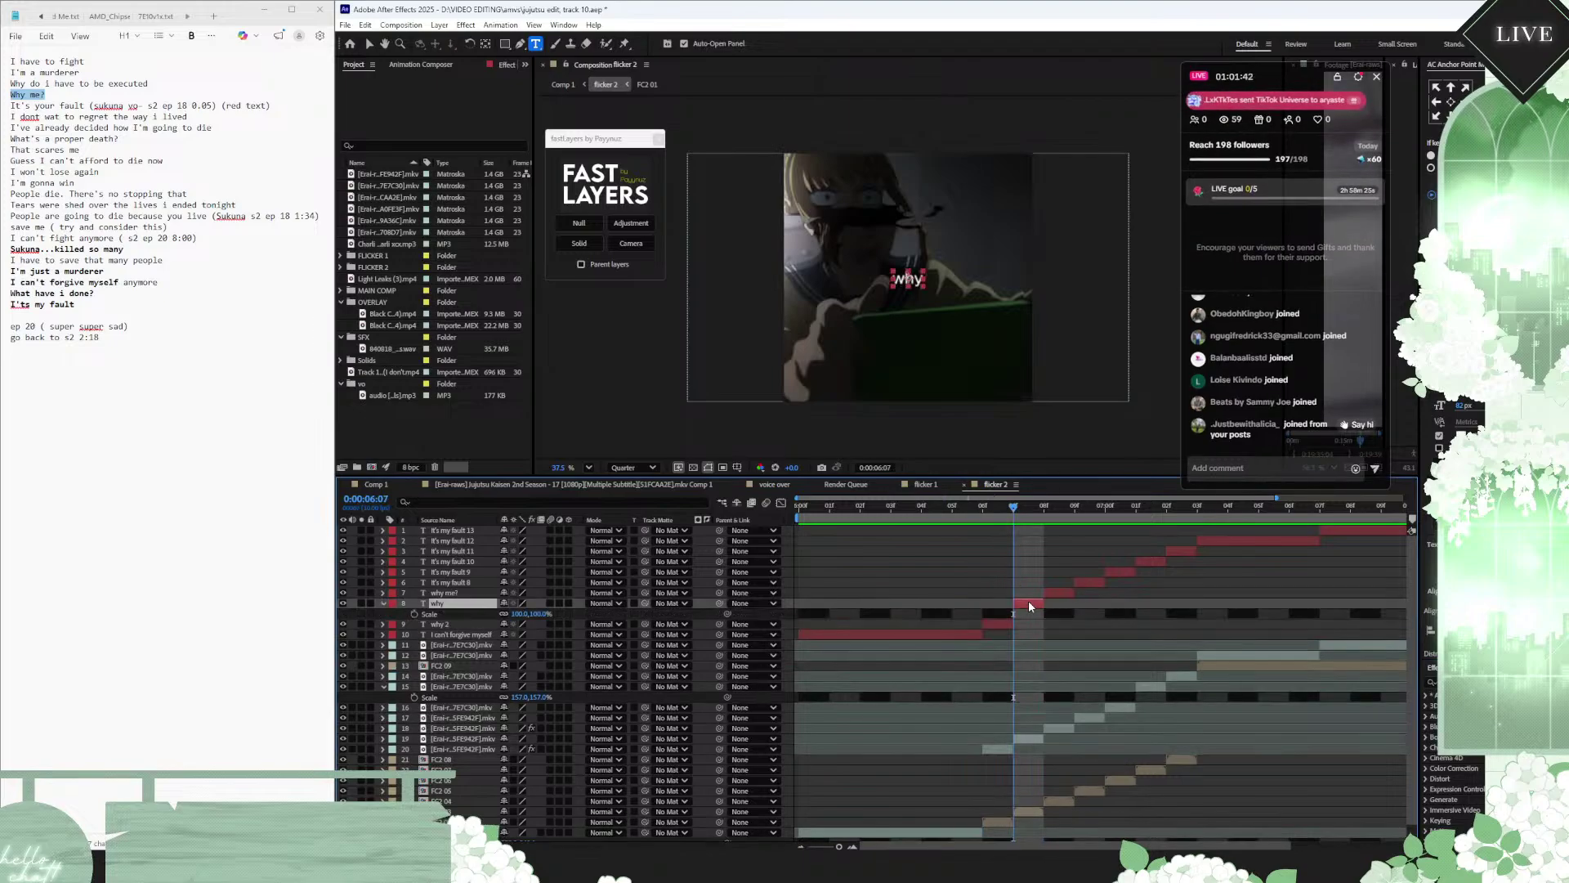
click(541, 613)
text(120)
key(Return)
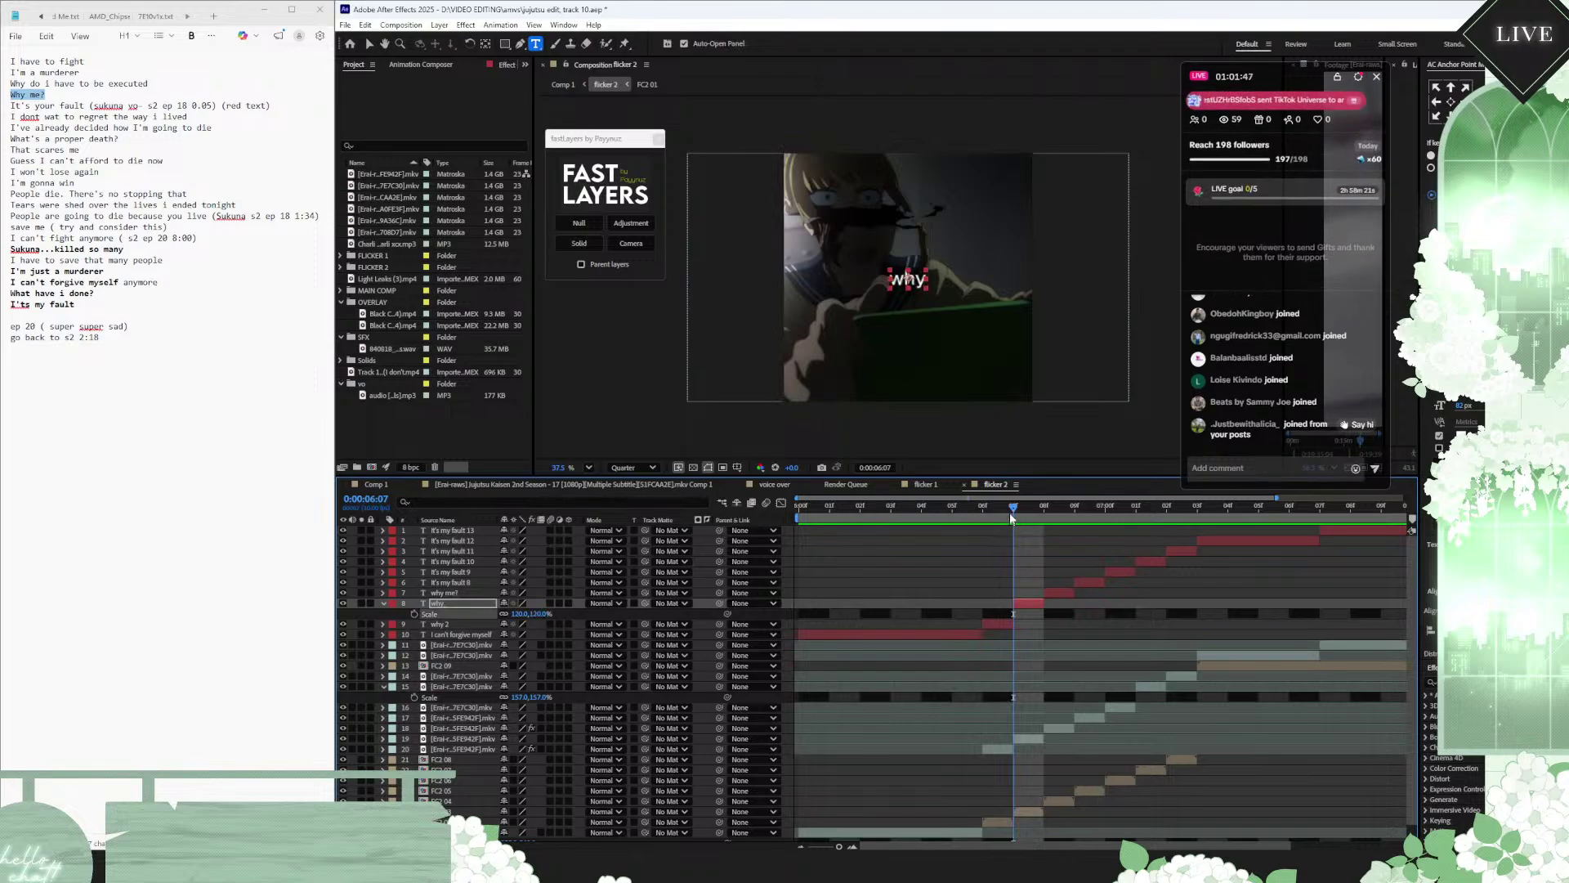
Step: Change the text of the layer starting at 0:00:06:08 to "why"
drag(1012, 508, 1033, 507)
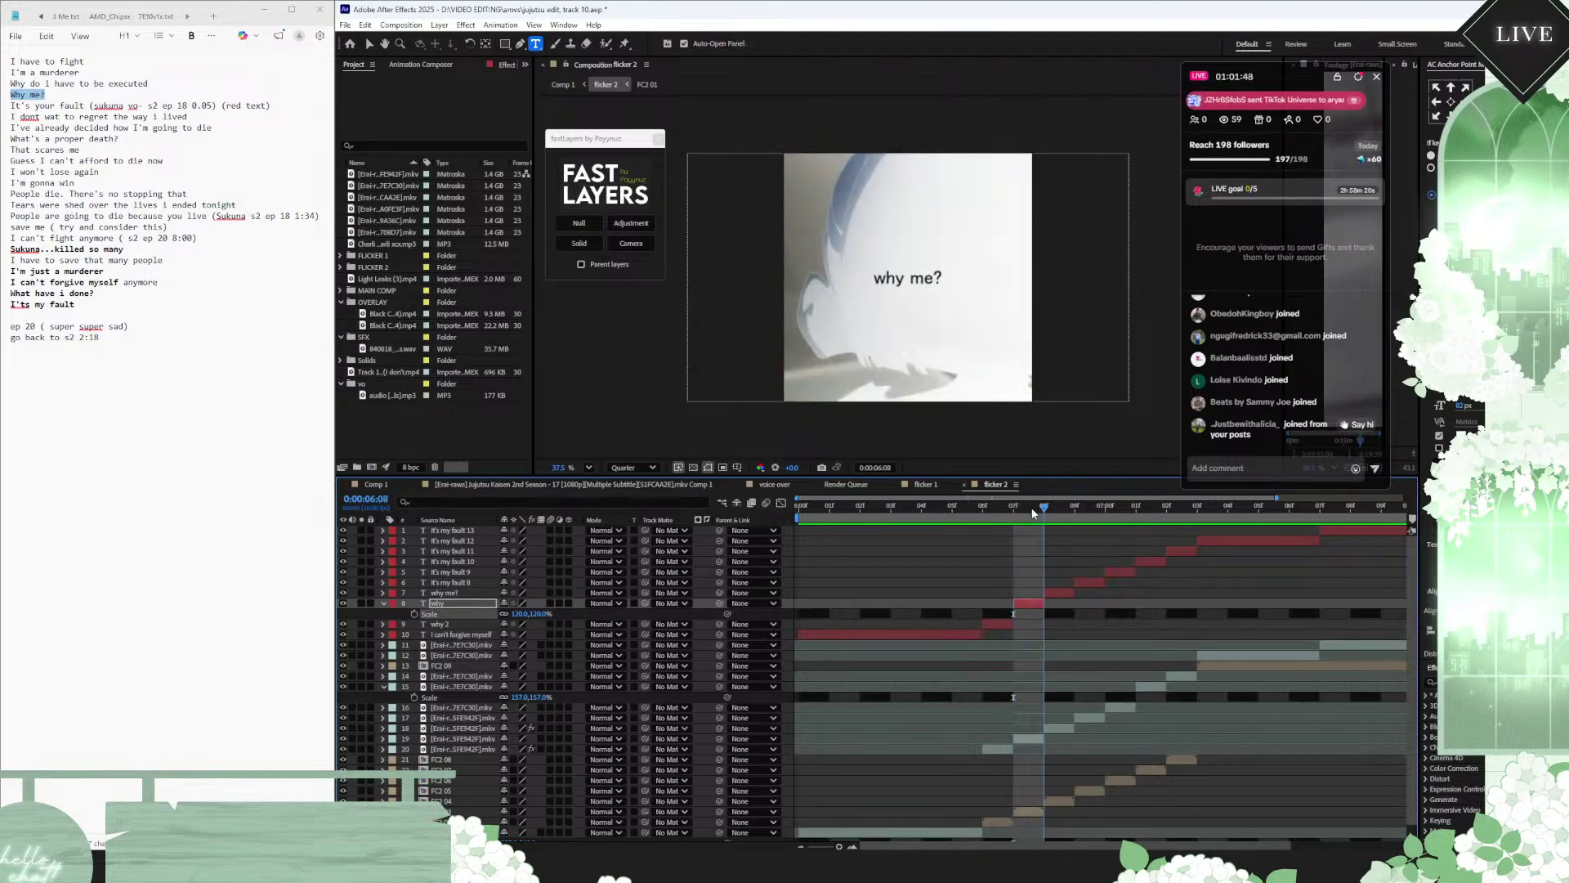
click(1027, 602)
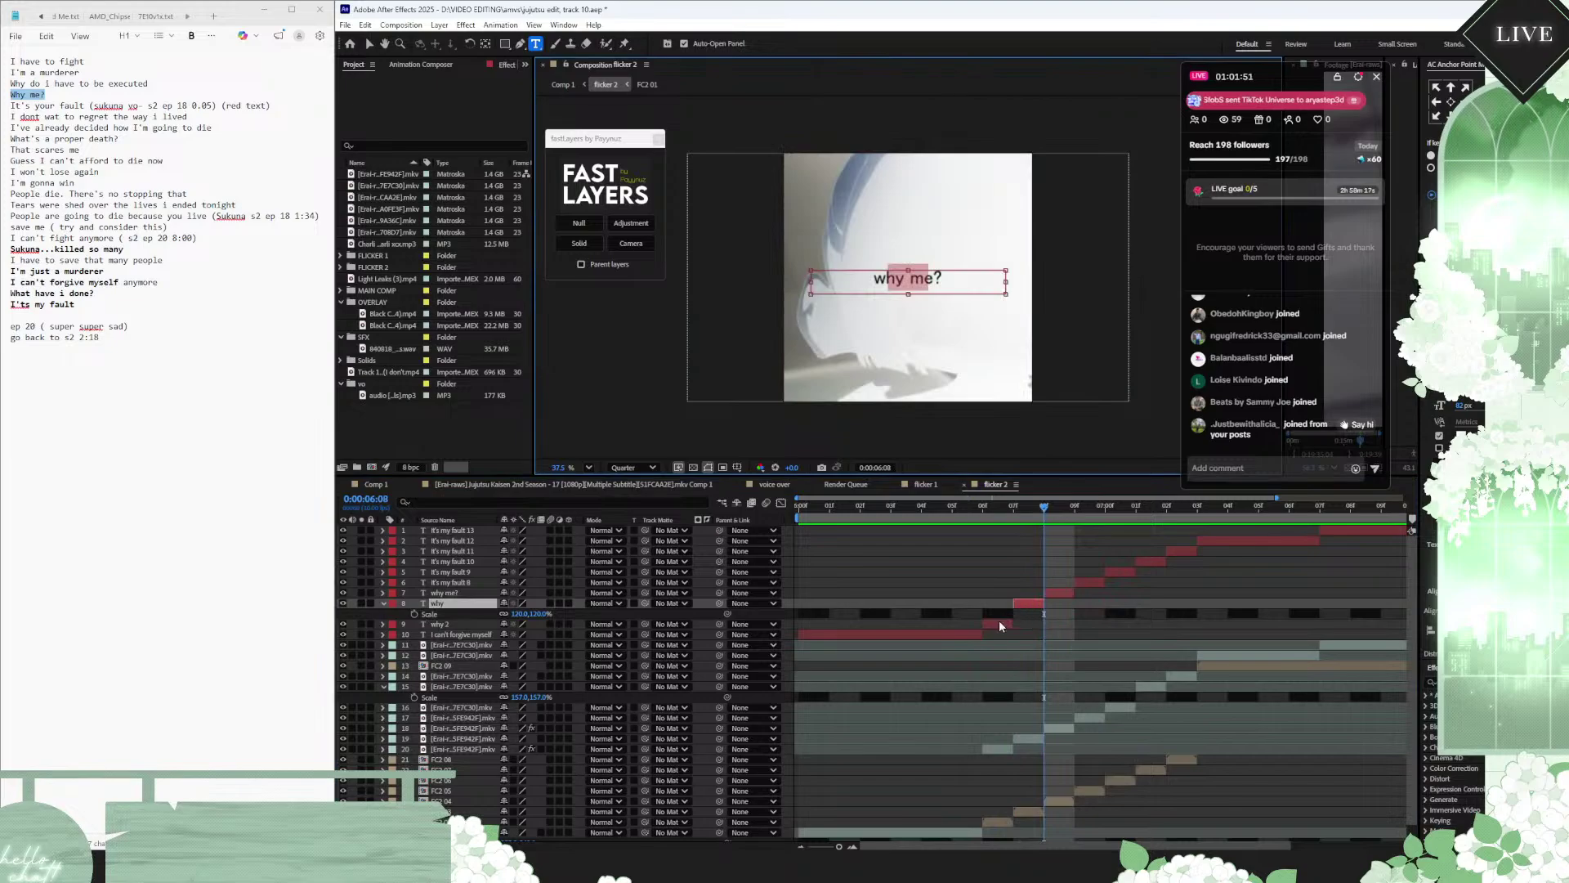
click(1001, 626)
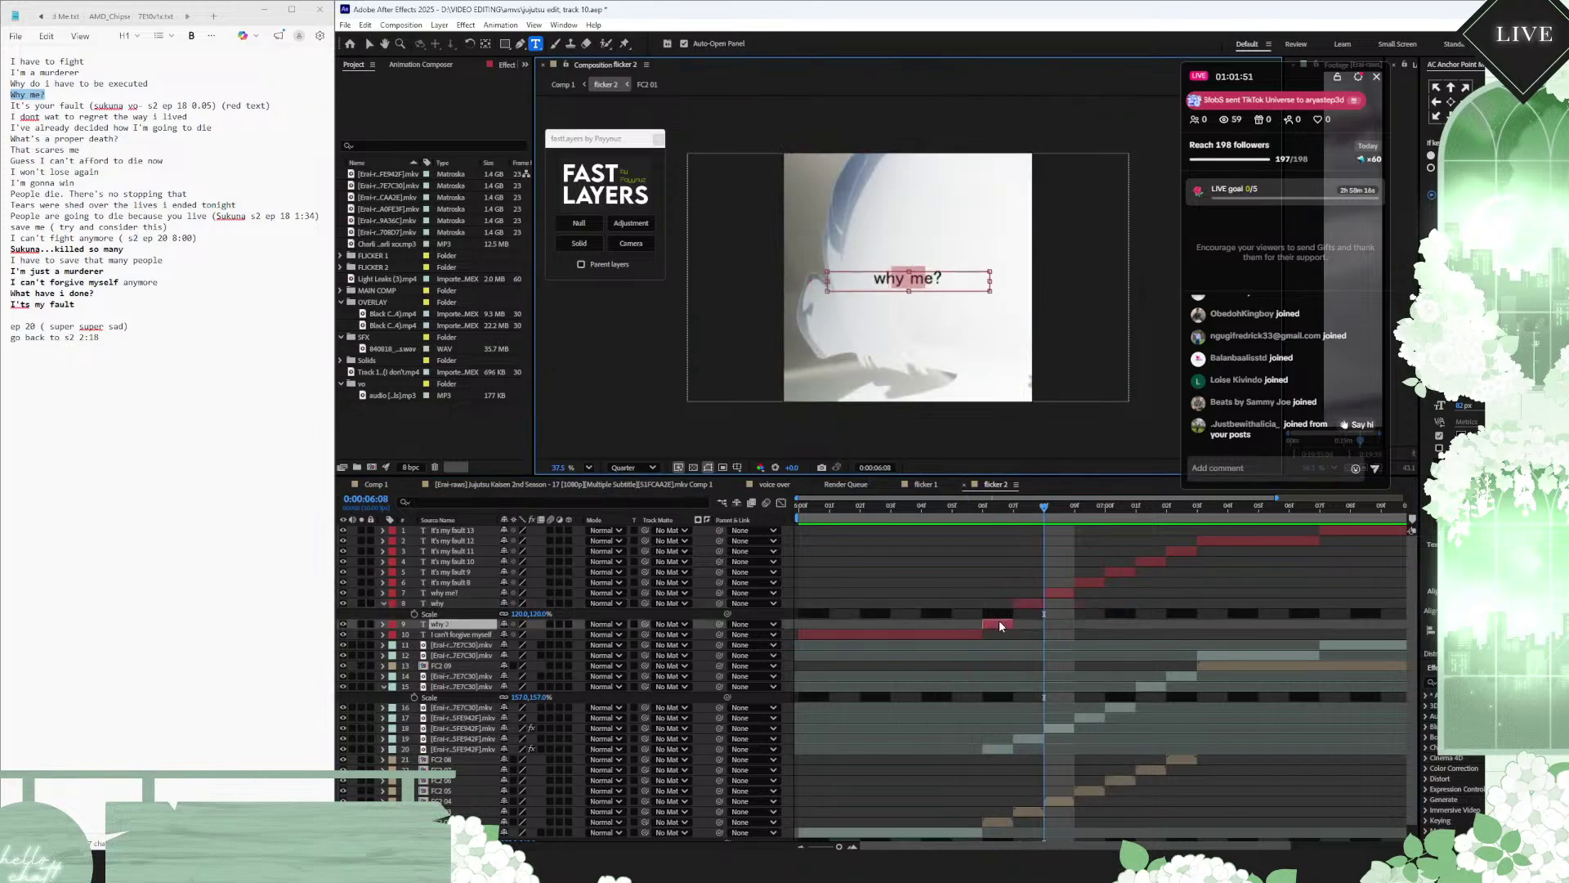
click(1057, 593)
text(why)
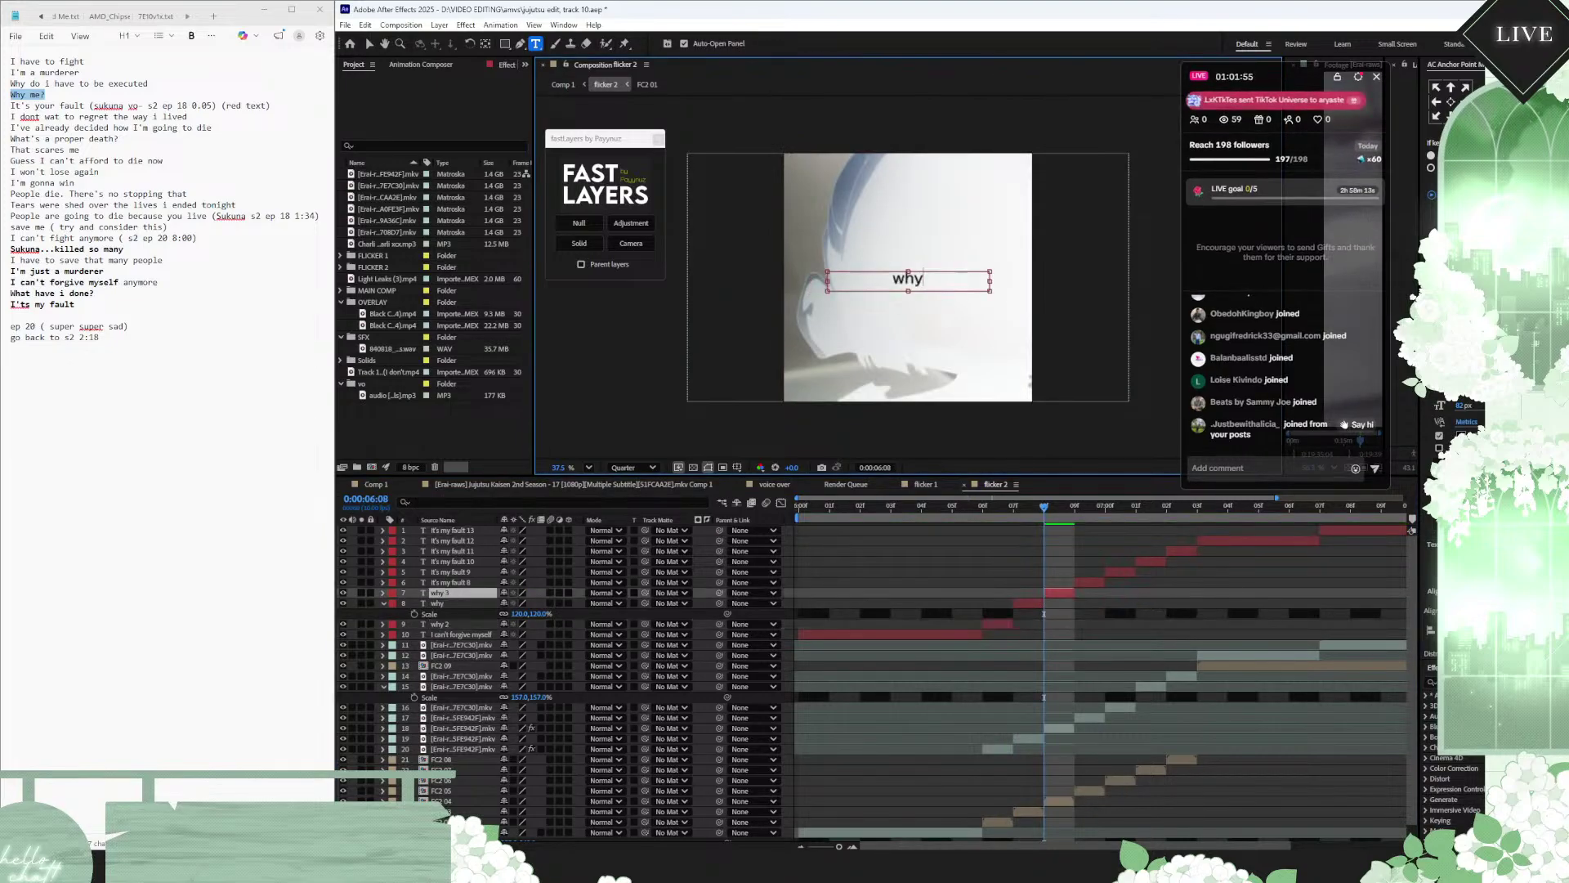
key(Escape)
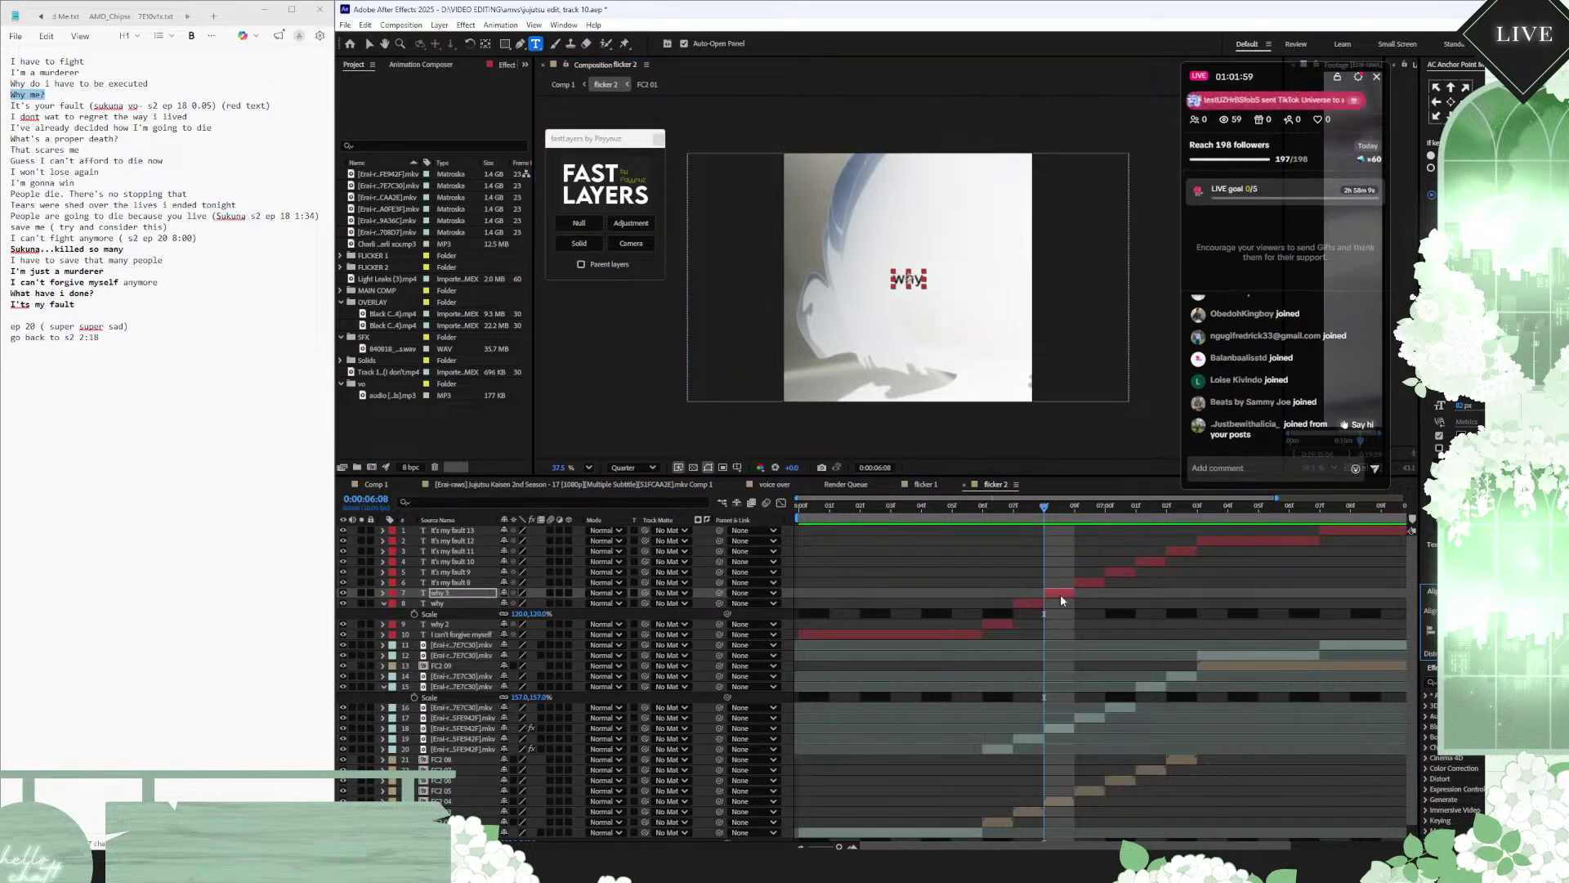
Step: Set the scale of the "why" text layer starting at 0:00:06:08 to 140%
key(s)
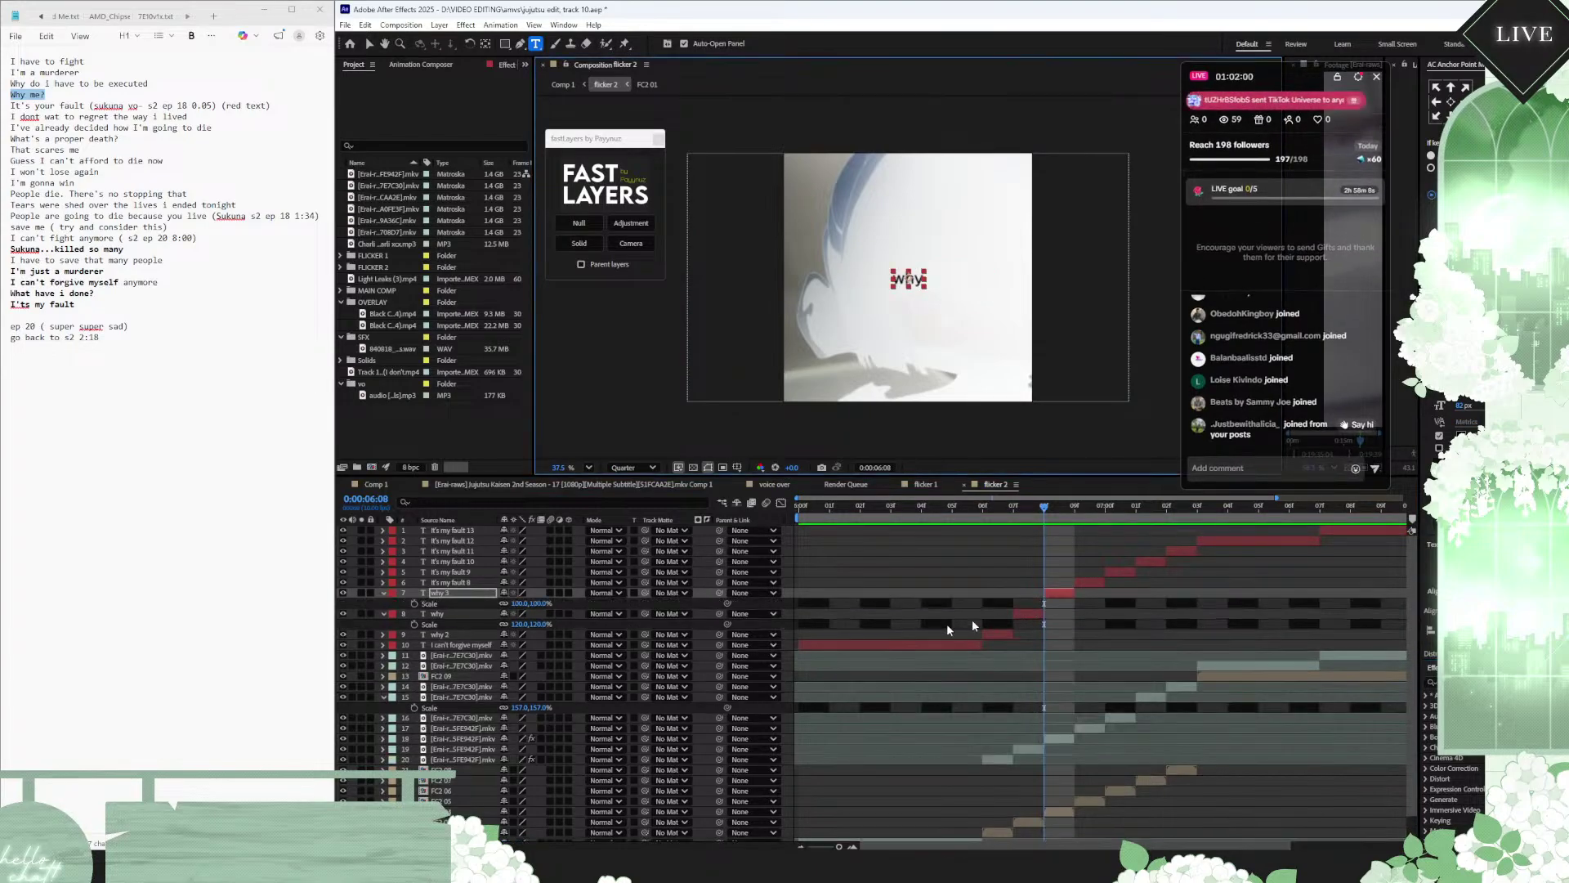
click(539, 603)
text(1)
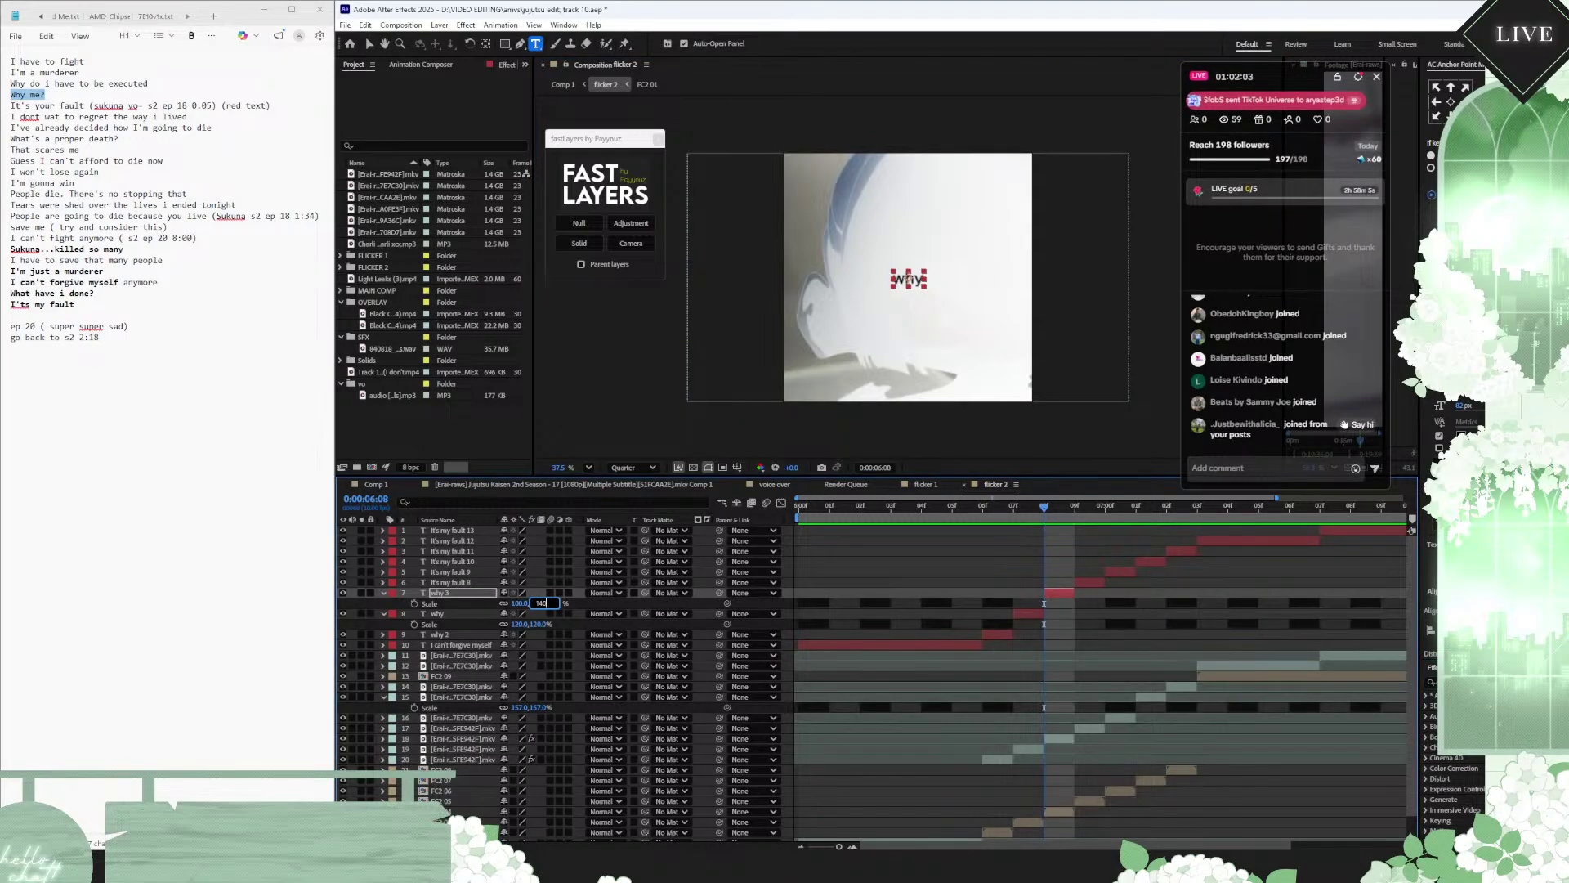
text(40)
key(Return)
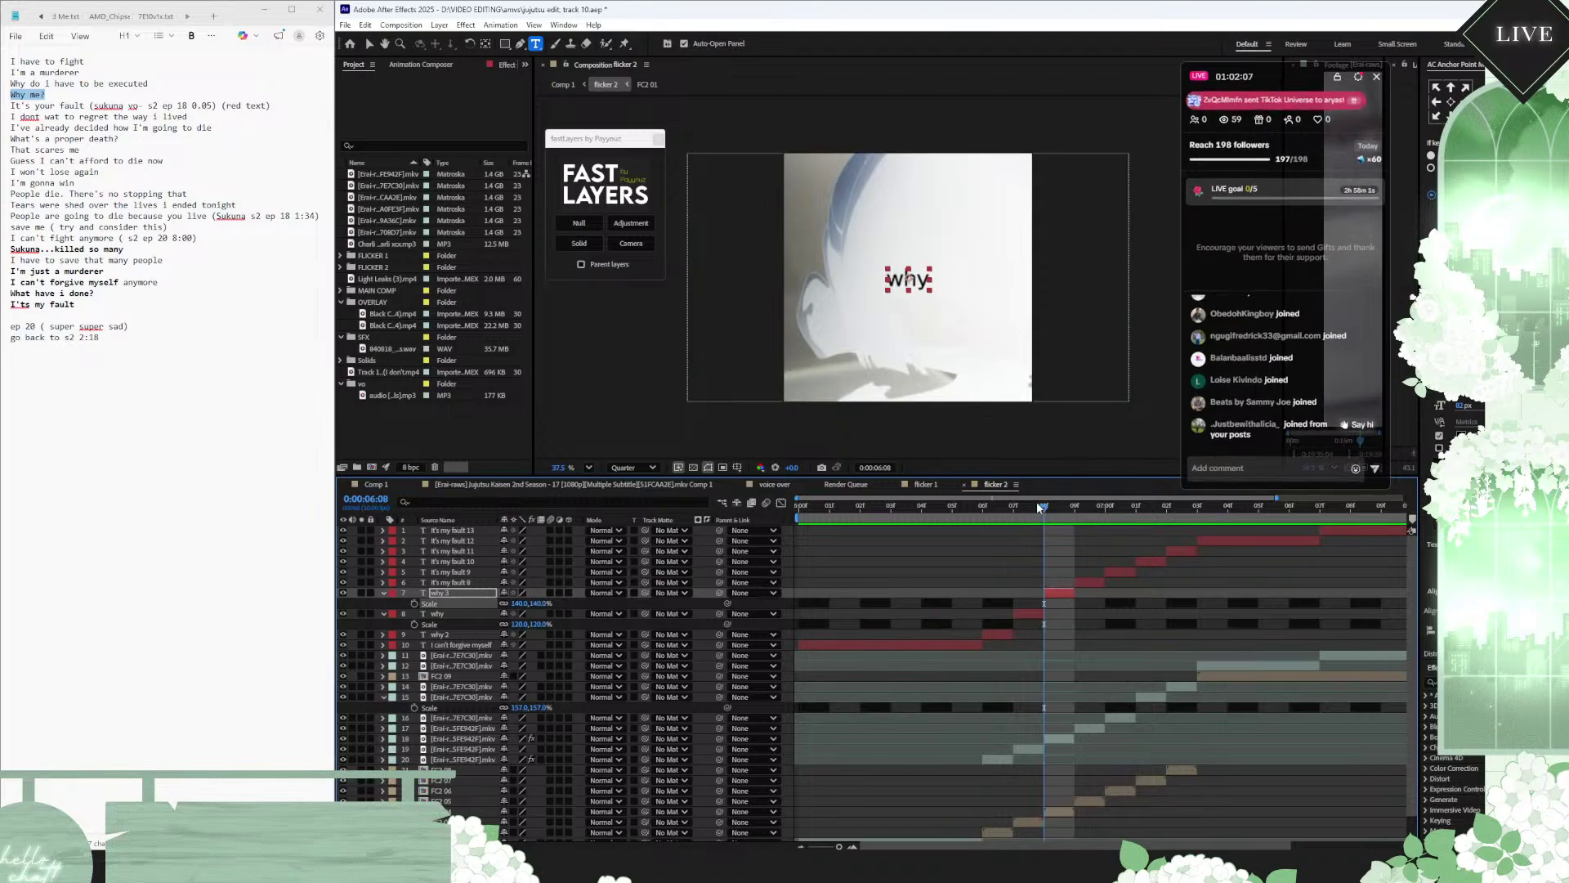
Step: Change the text of the layer starting at 0:00:06:09 to "why"
drag(1039, 505, 1074, 509)
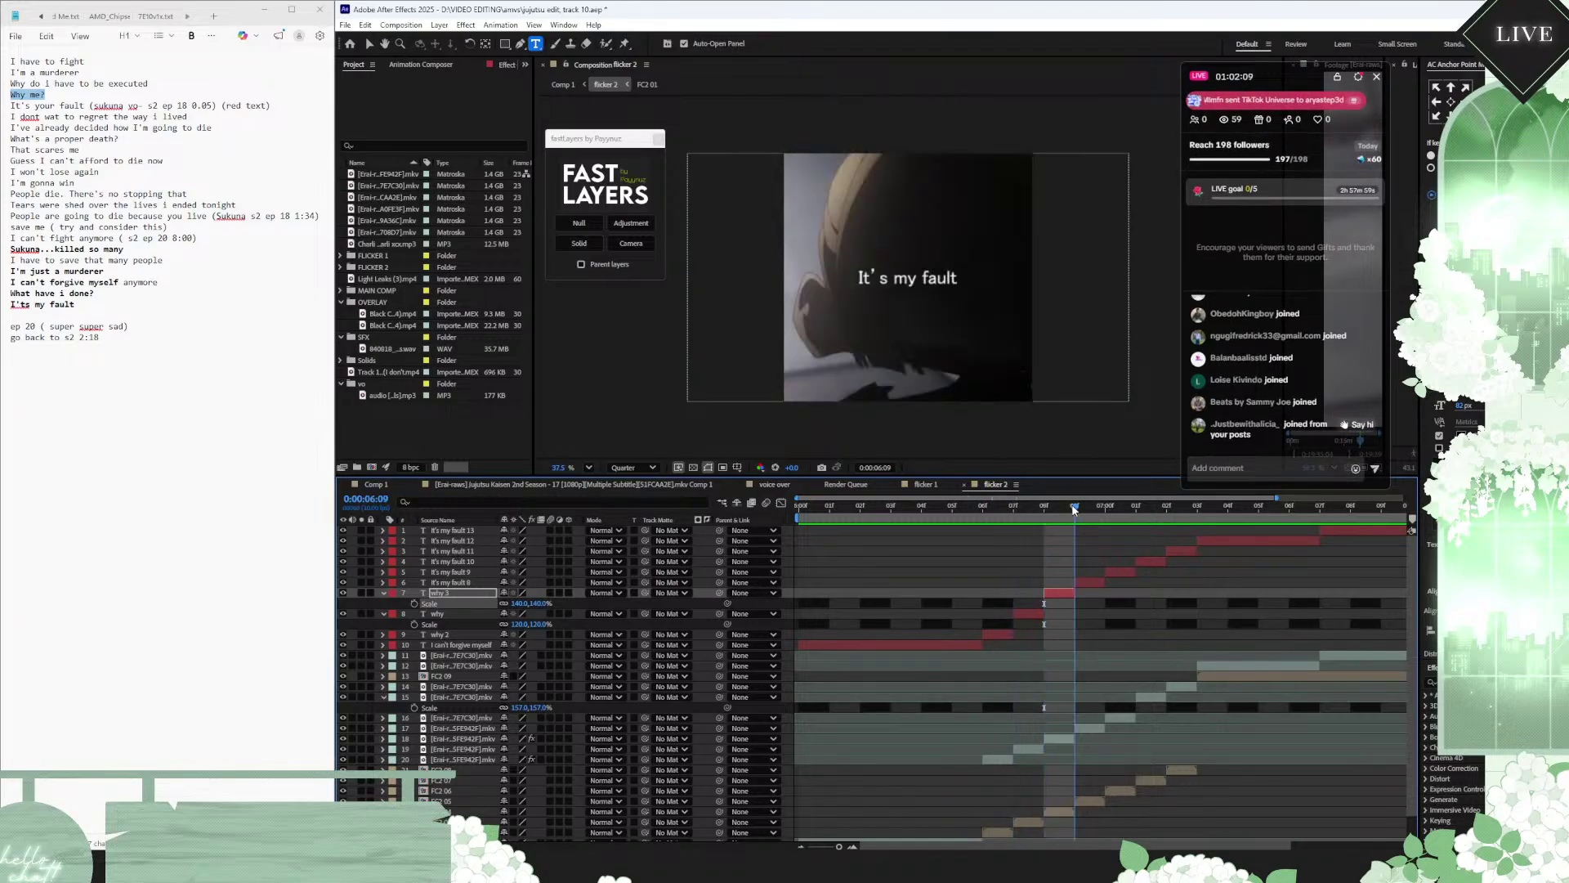
click(1086, 582)
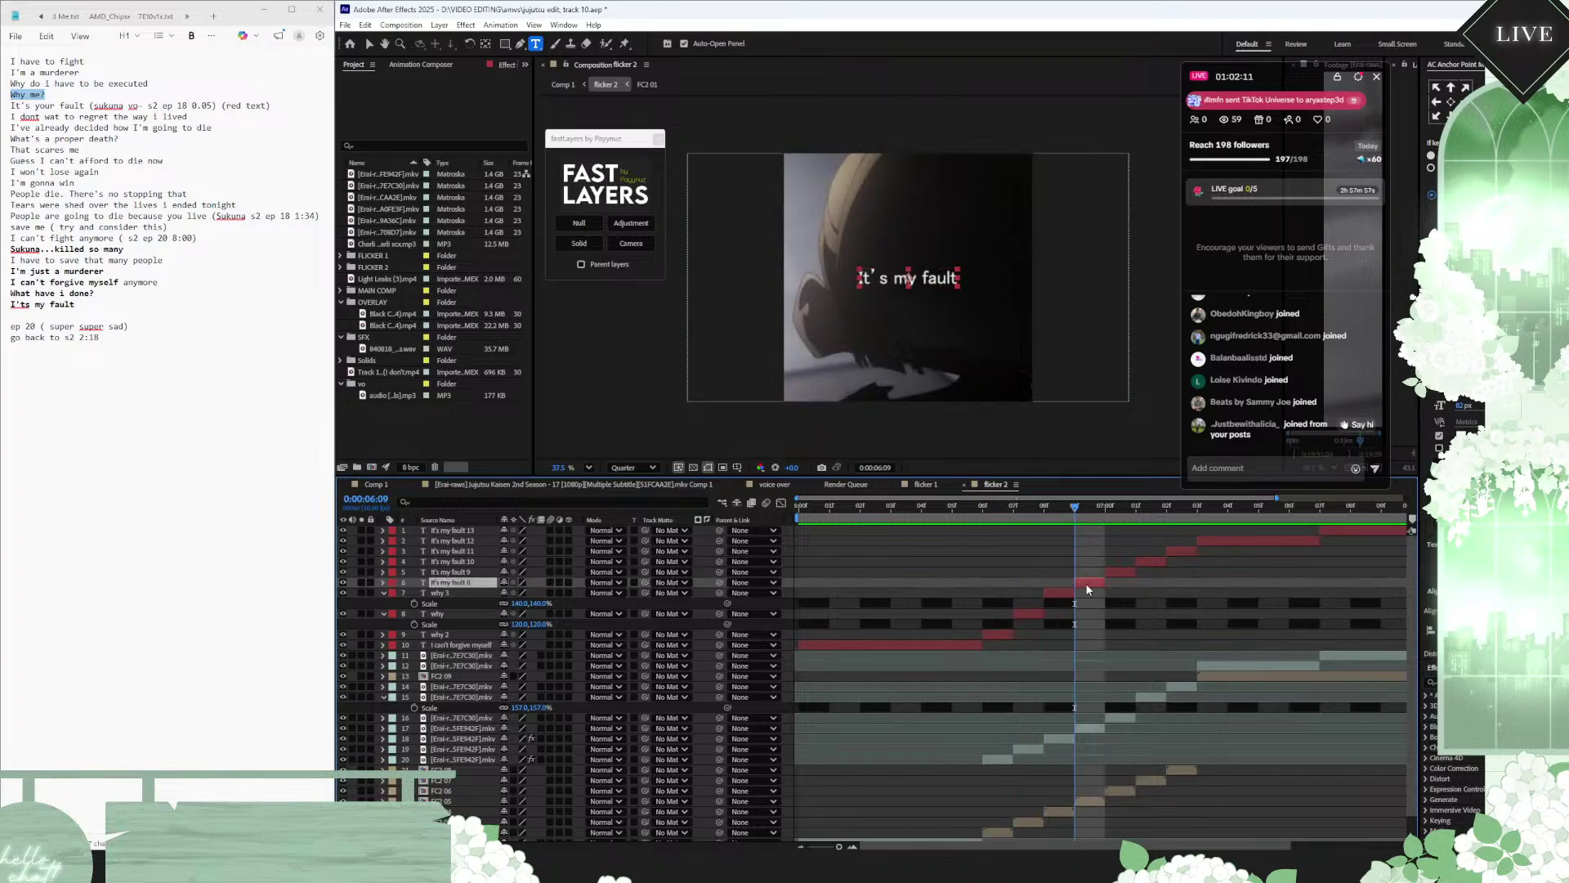
text(why)
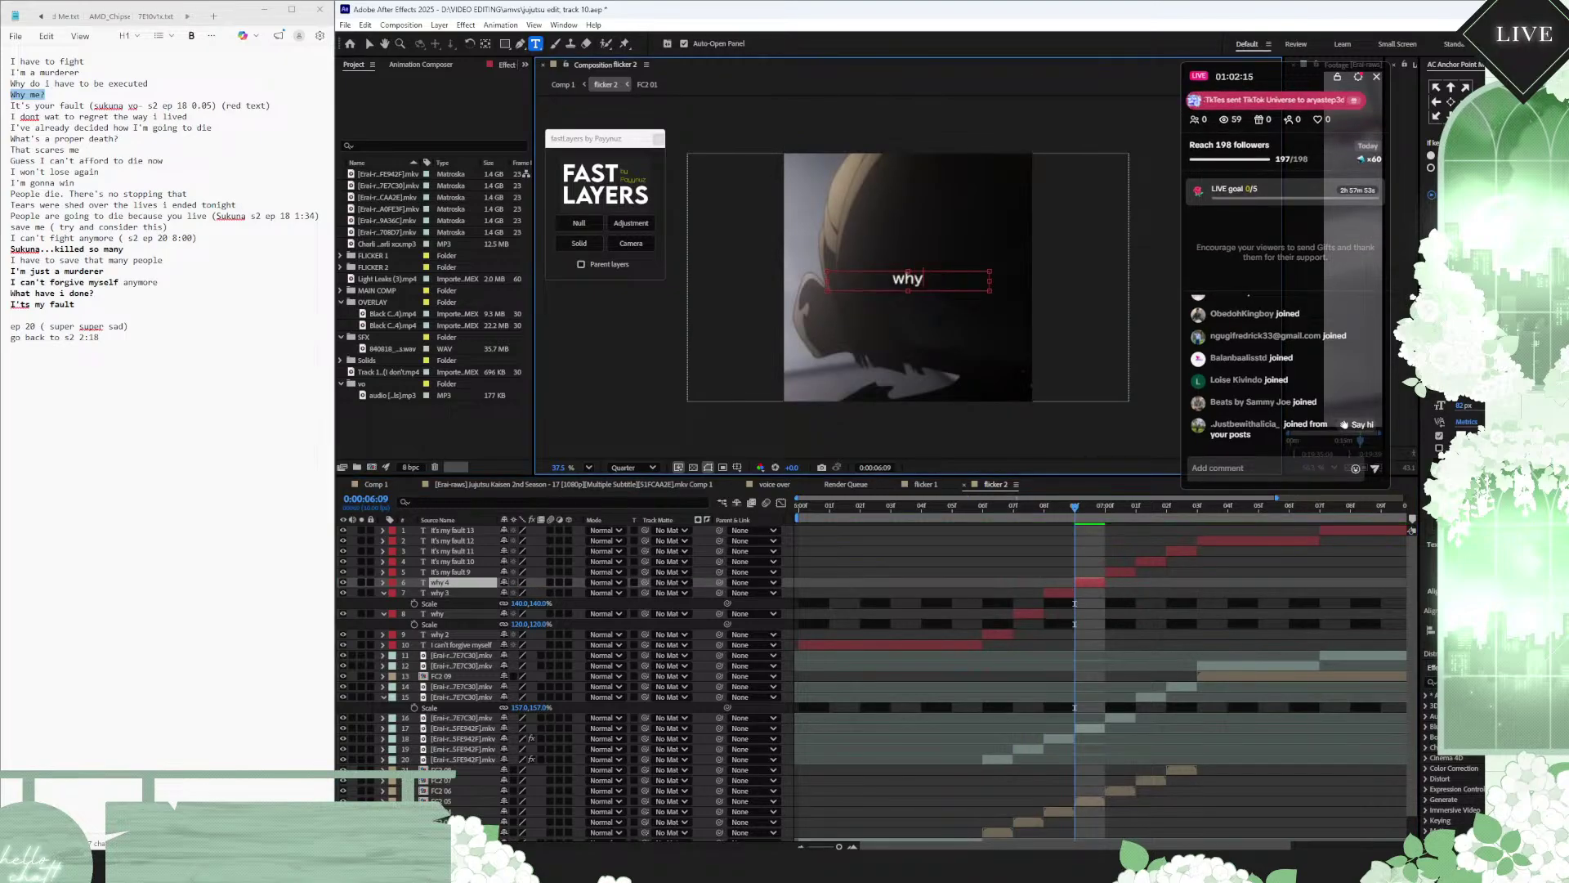
click(1433, 591)
click(1085, 584)
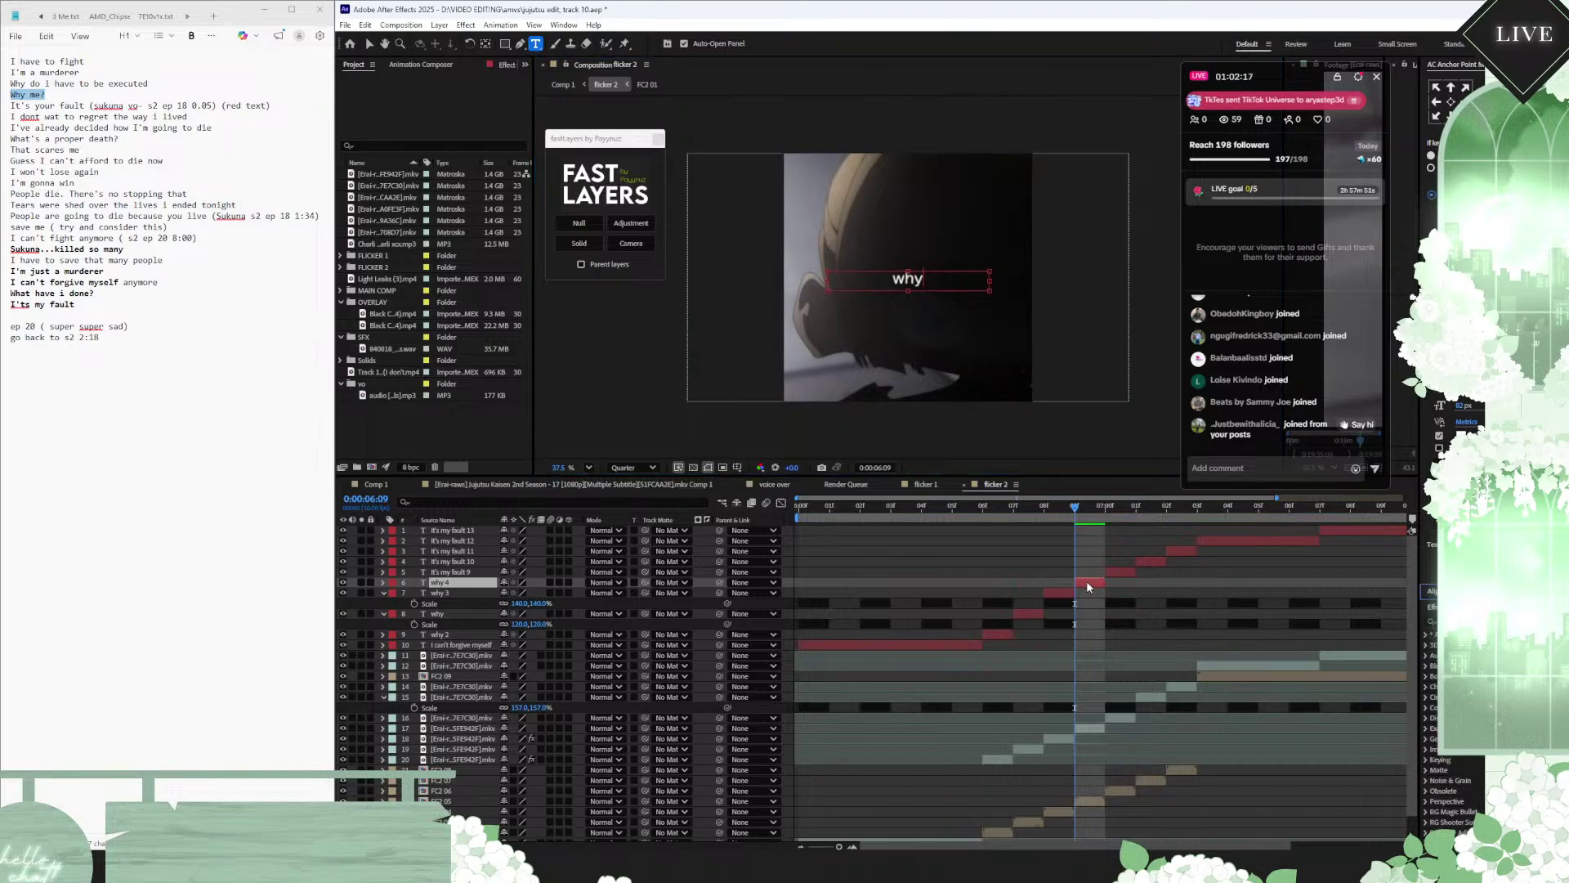
click(1095, 583)
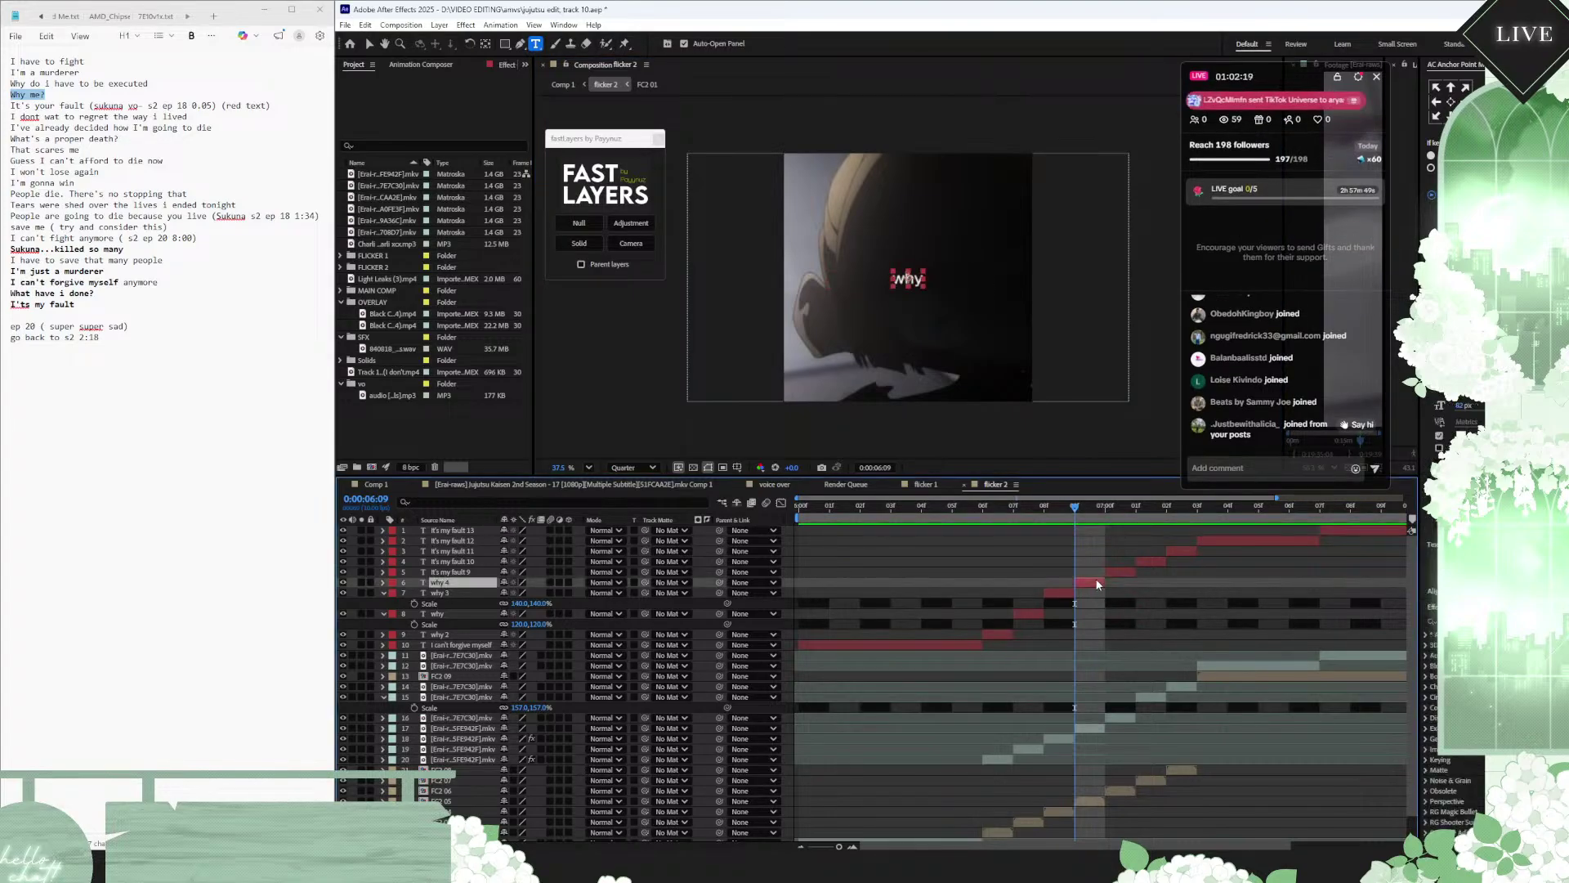
Step: Set the scale of the "why" text layer starting at 0:00:06:09 to 200%
key(s)
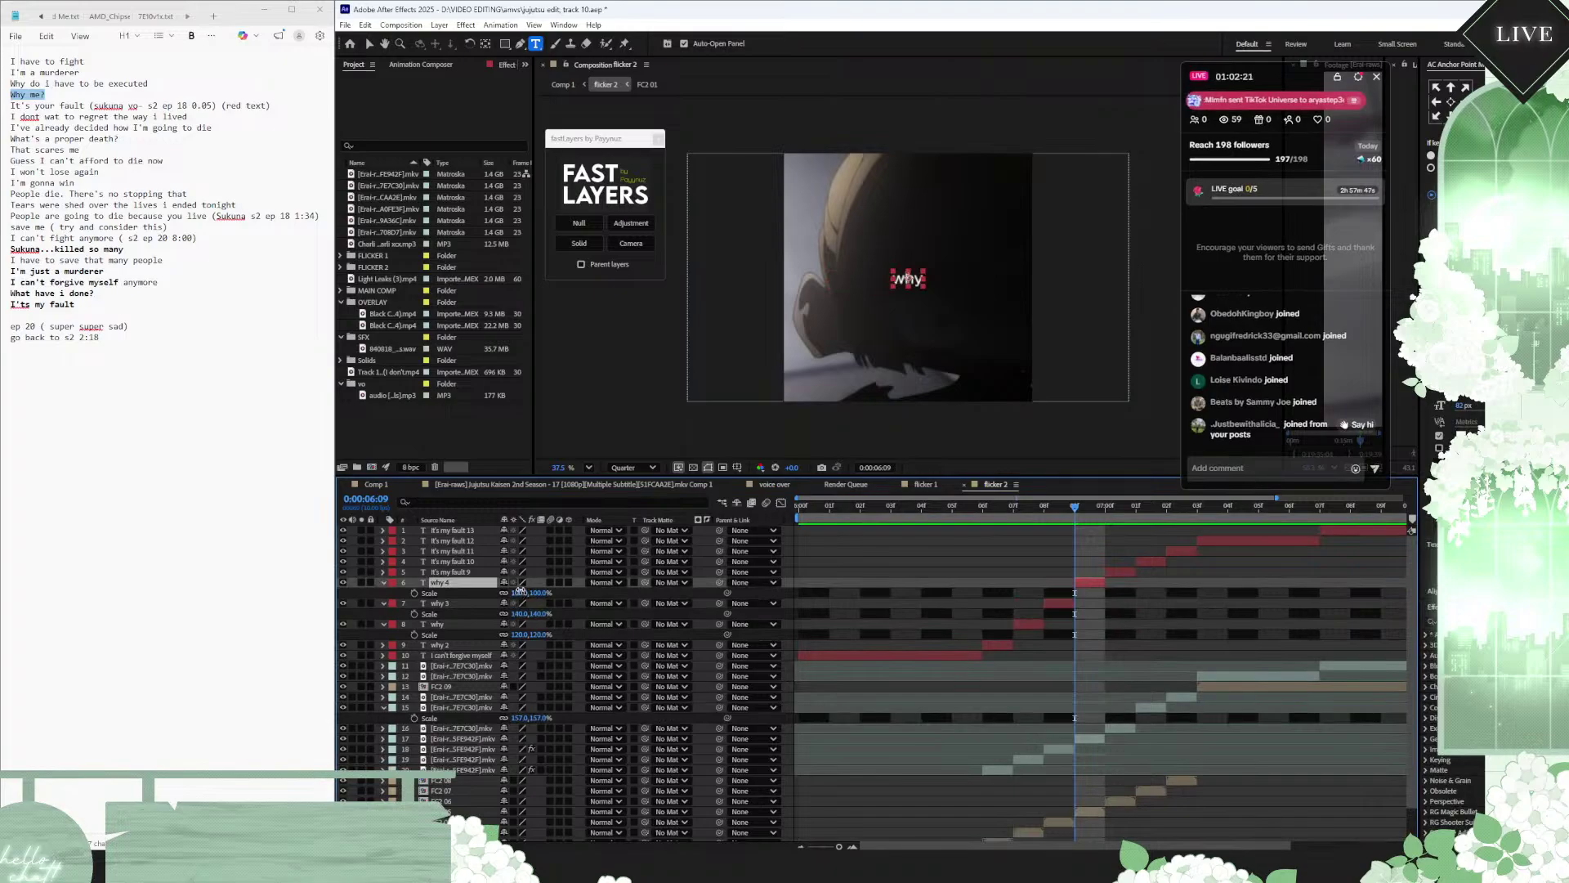
text(200)
key(Return)
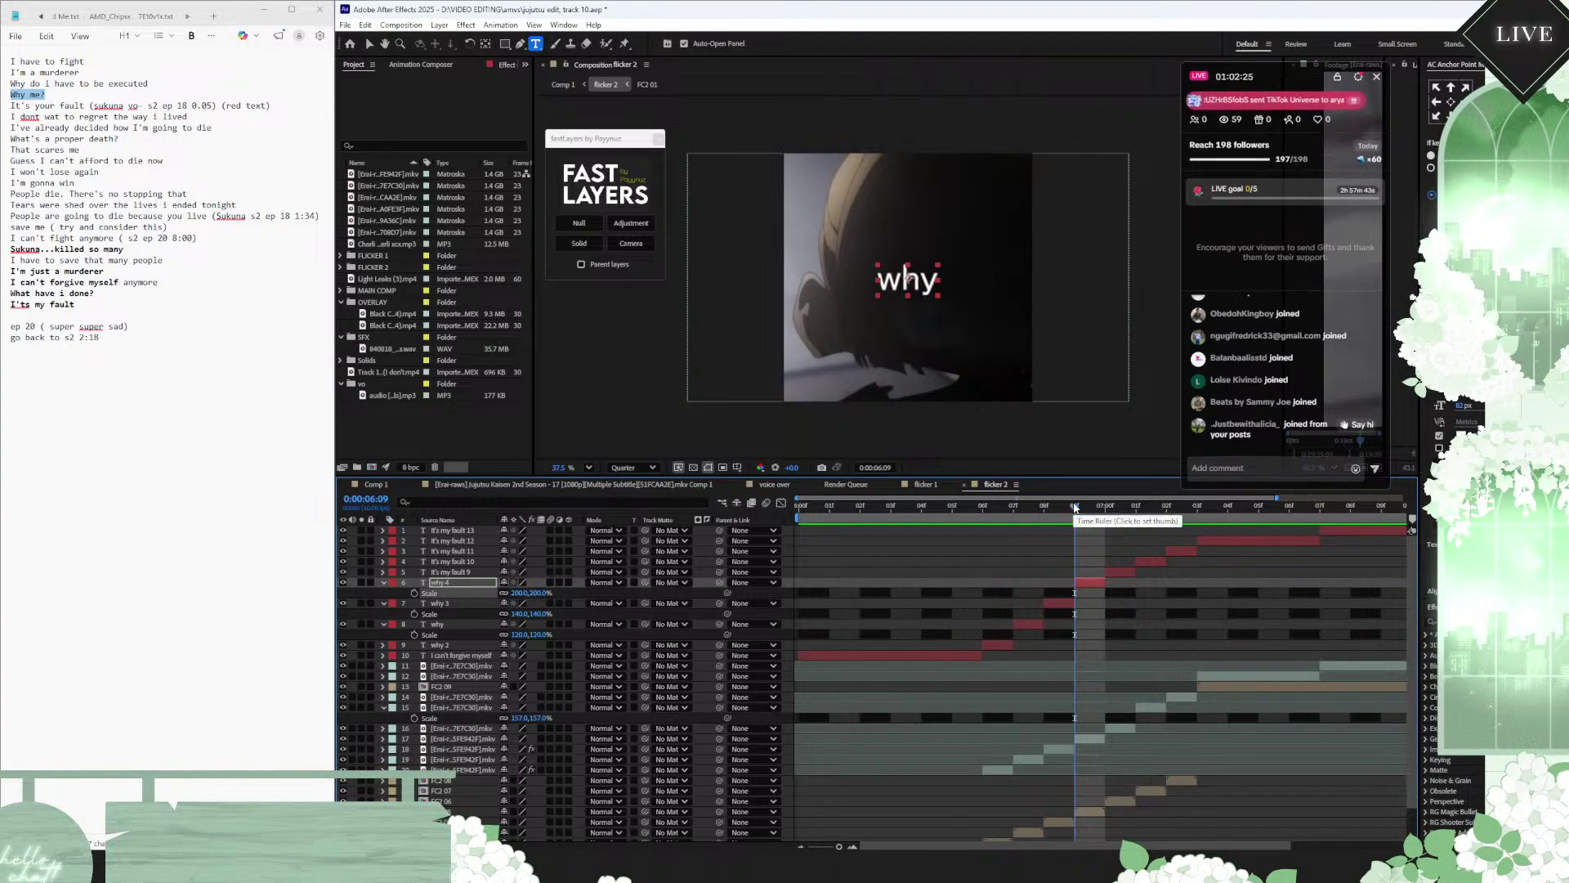
Step: Change the text of the layer starting at 0:00:07:00 to "why me?"
key(Page_Down)
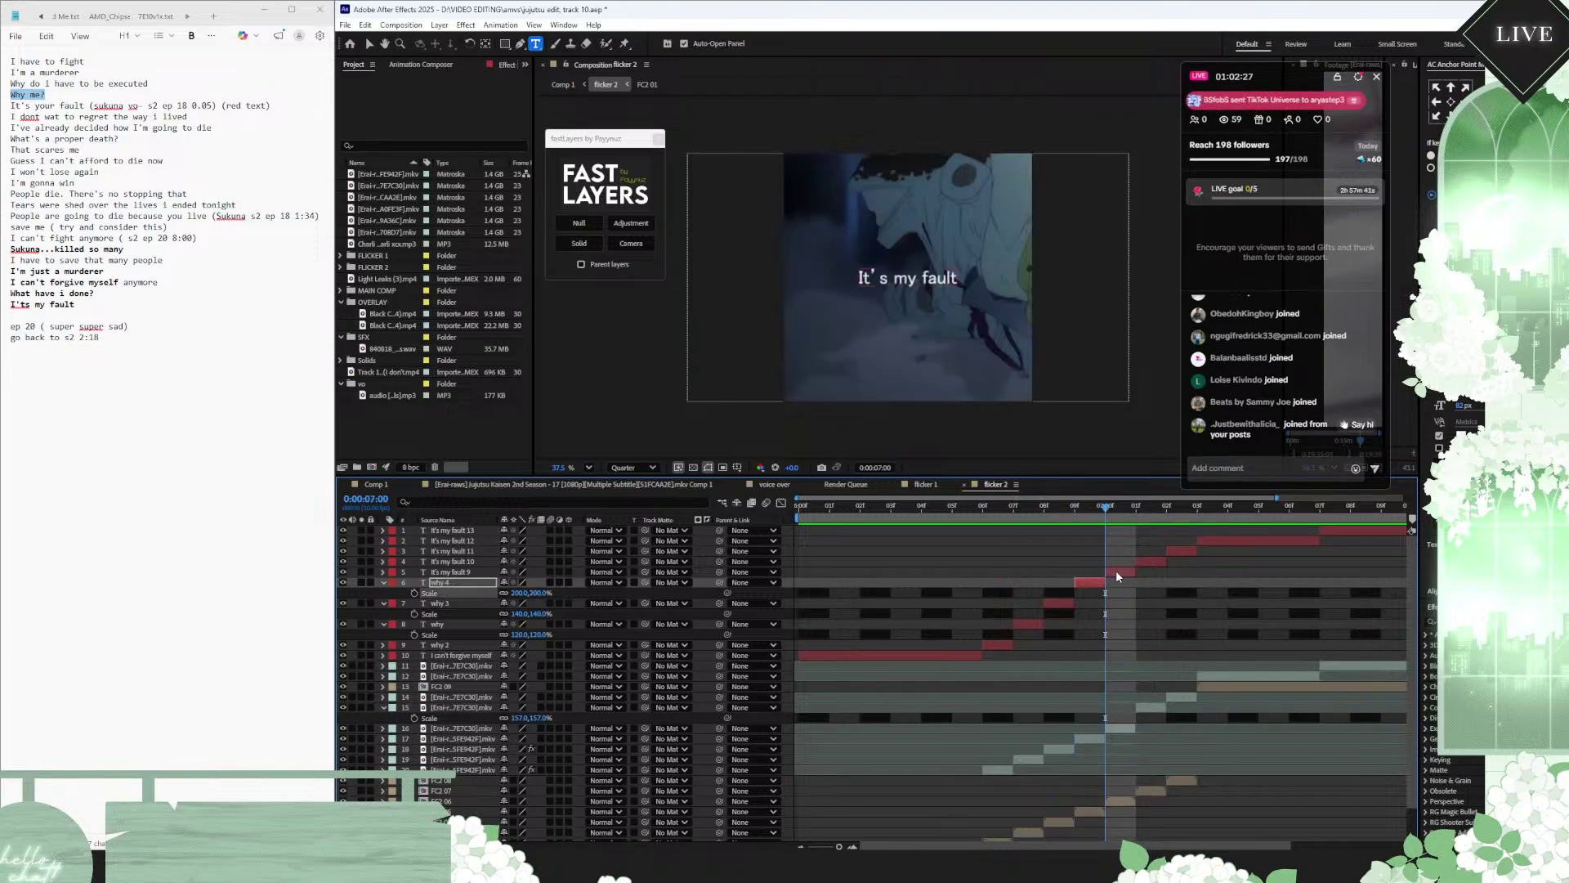
click(1115, 571)
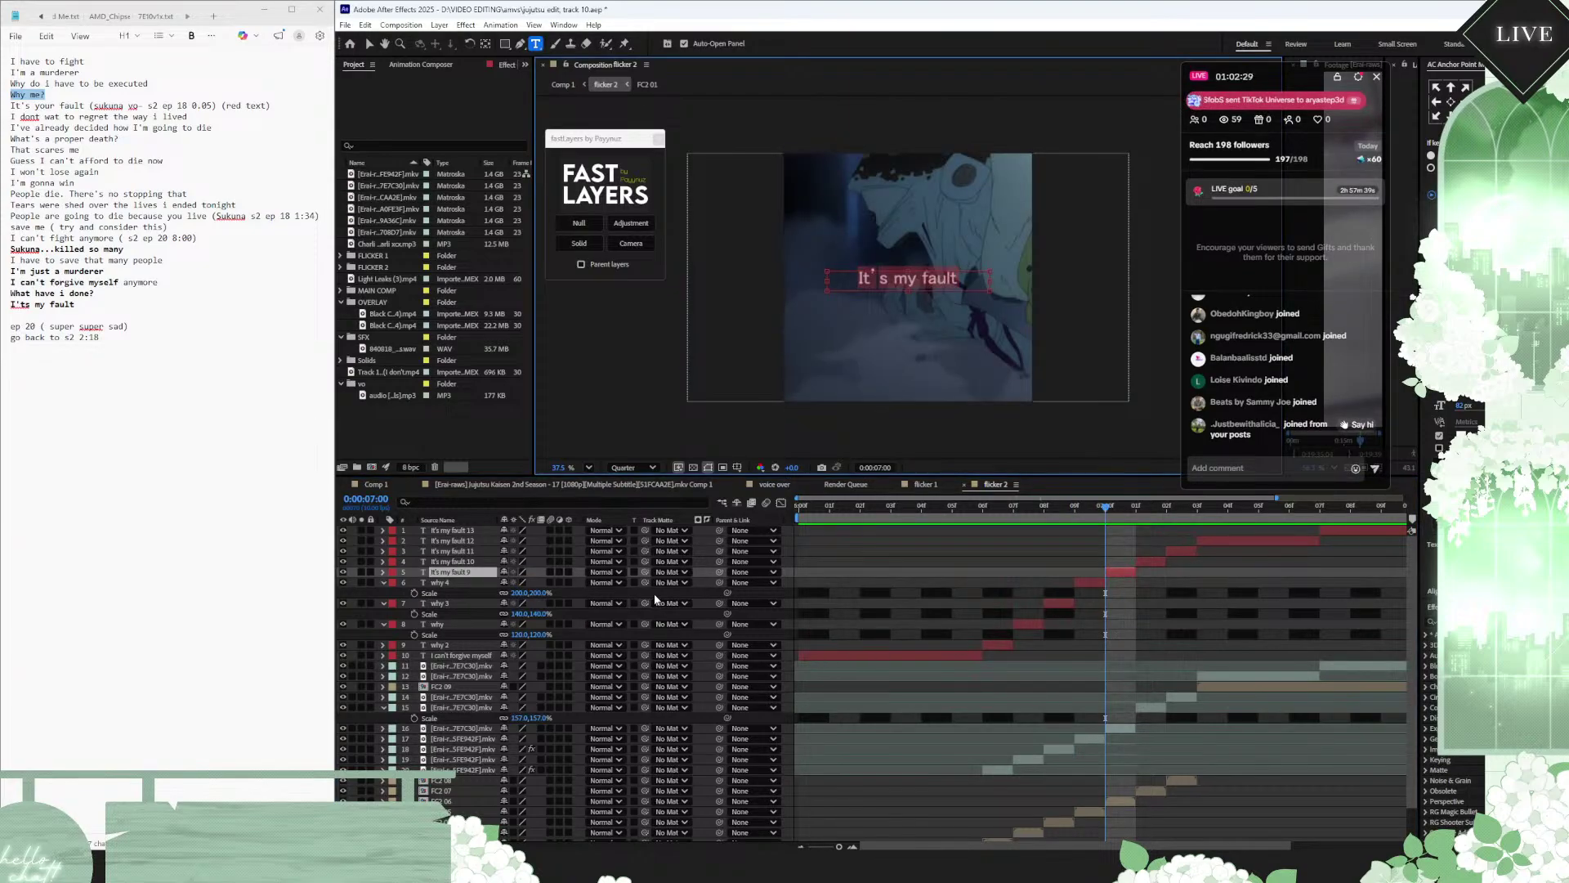
text(why me)
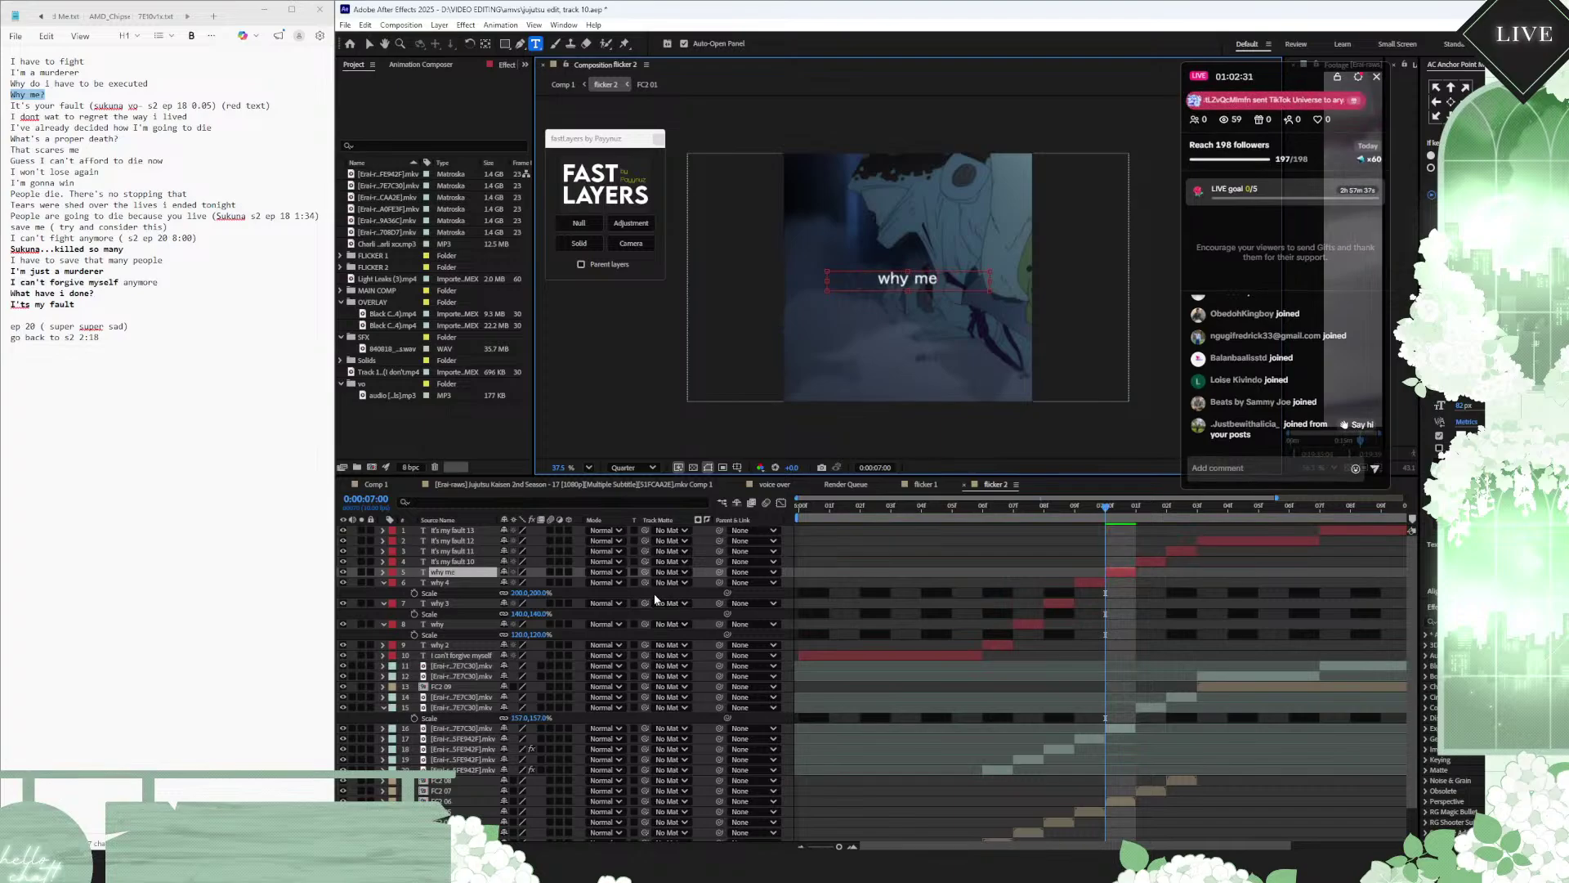
text(?)
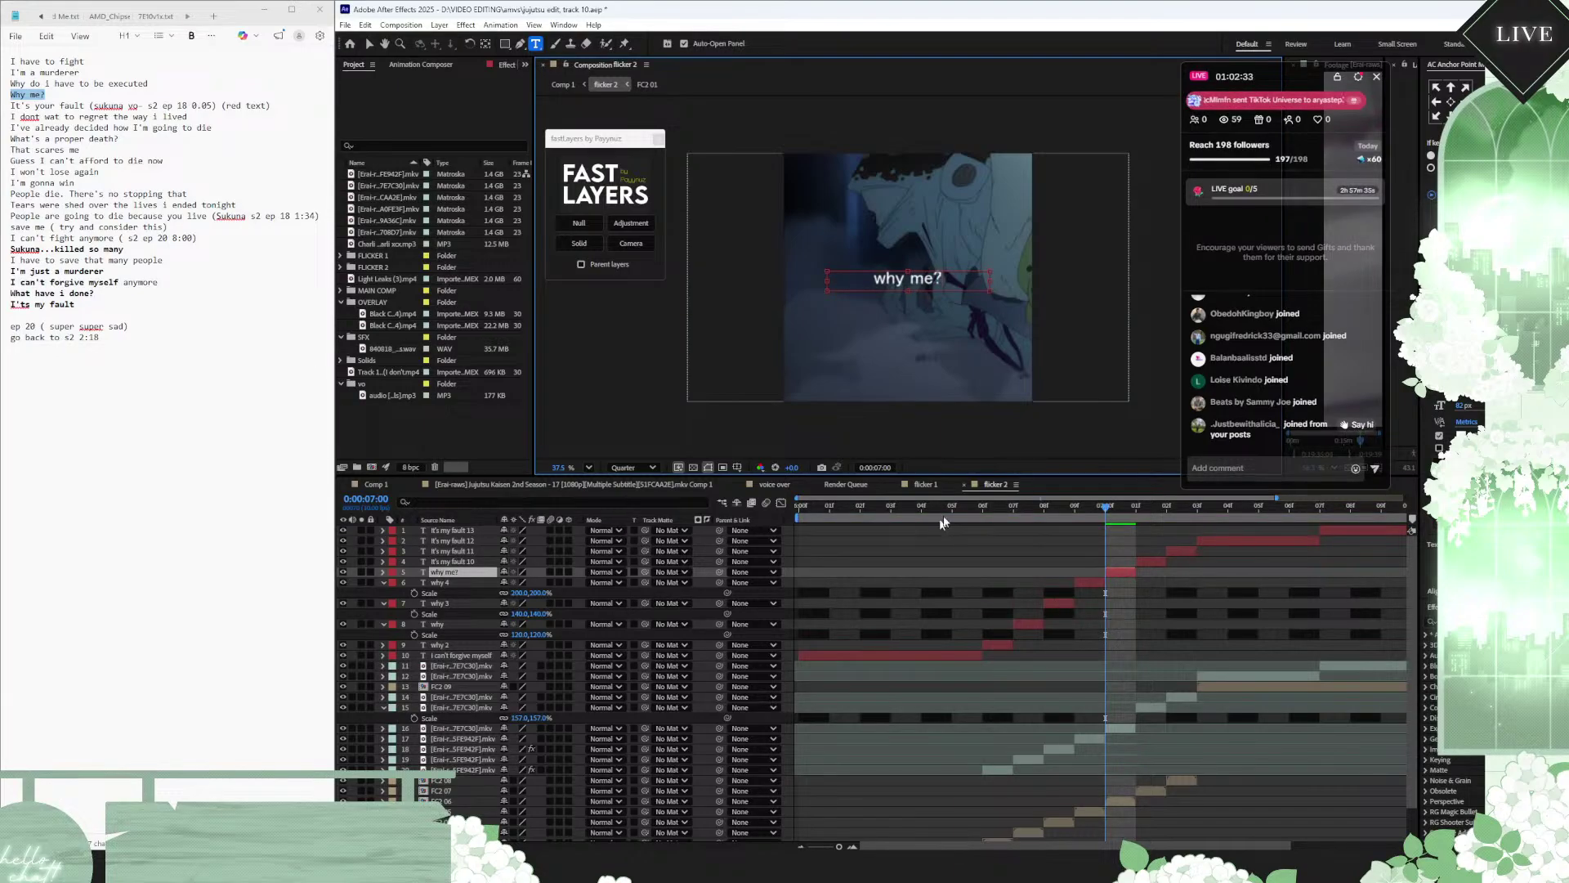
Step: Play back the flicker 2 composition to check the repeated "why" text against the flicker clips
drag(956, 507, 1113, 523)
key(space)
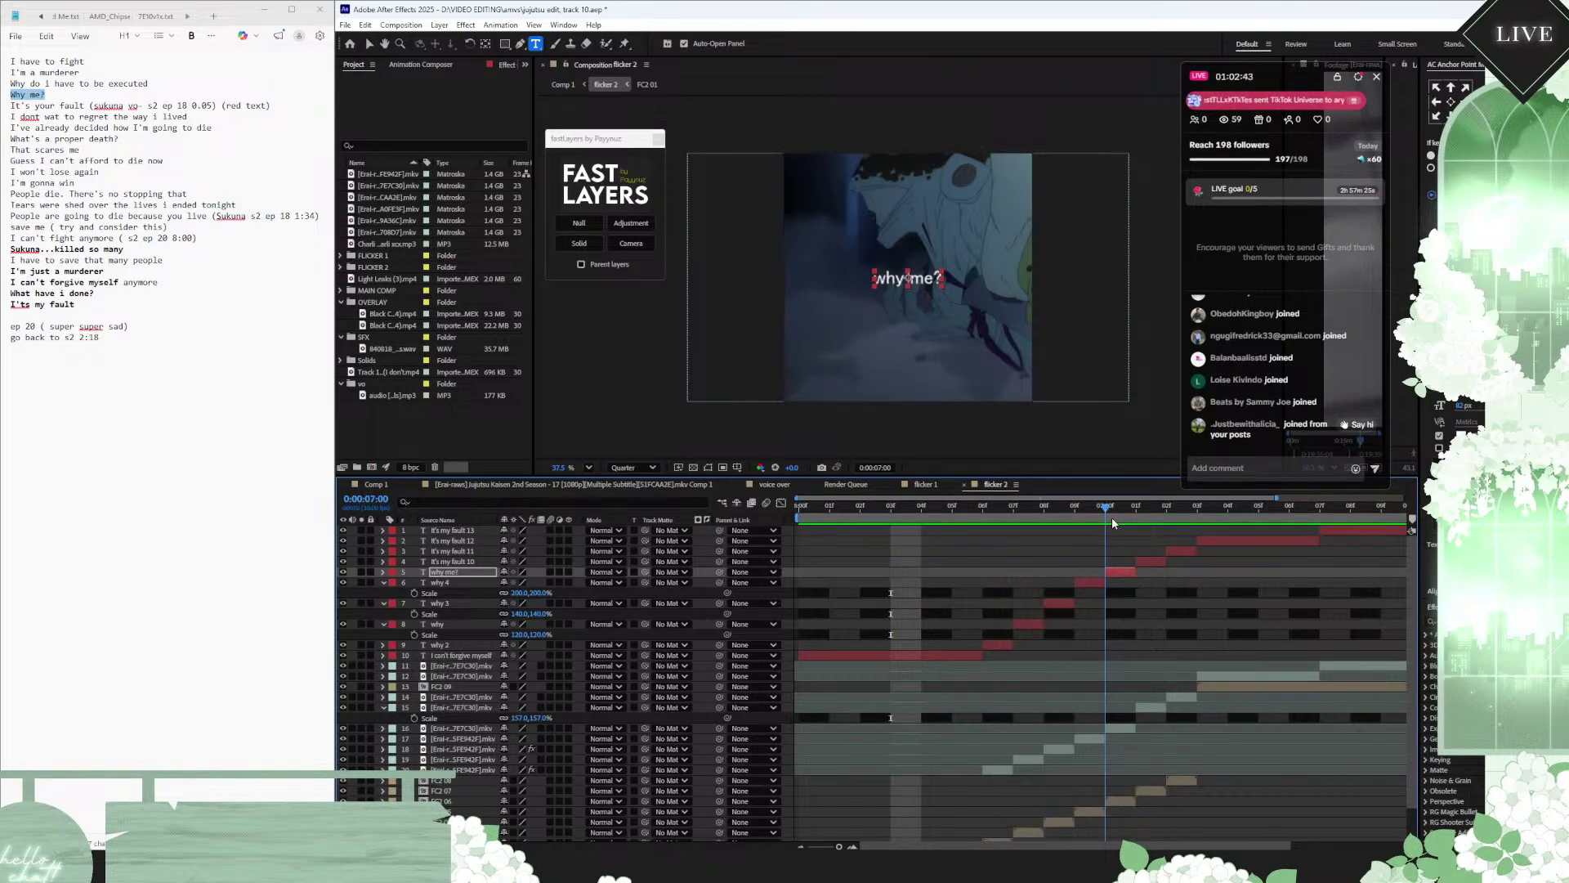
mouse_move(1113, 523)
mouse_down()
mouse_move(1194, 526)
mouse_move(1023, 514)
mouse_move(1102, 511)
mouse_up()
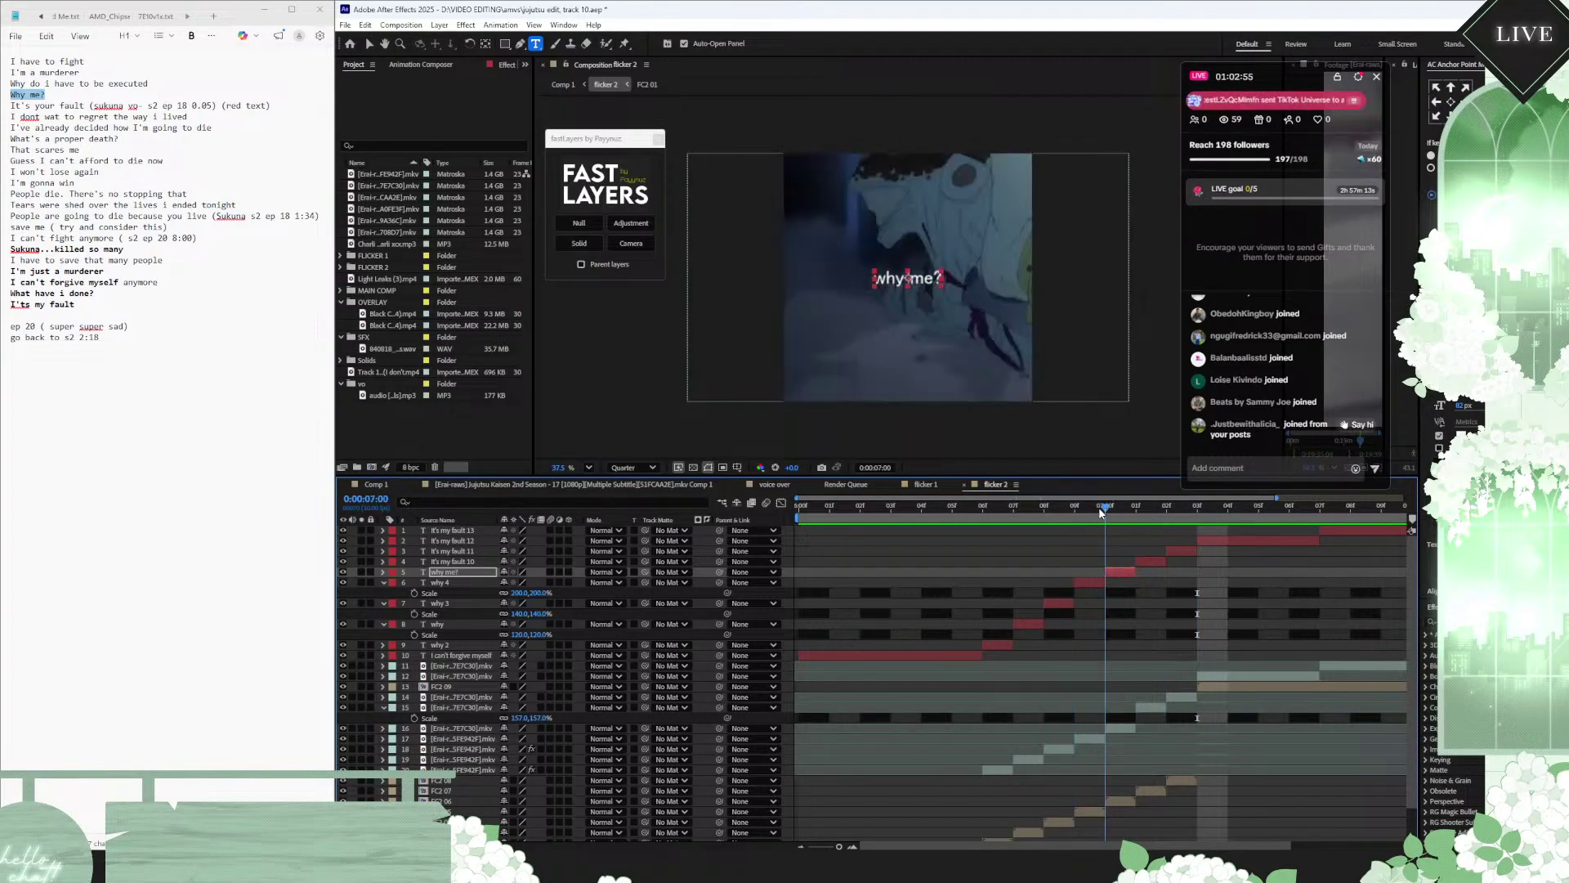
Step: Reduce the text of the layer starting at 0:00:07:00 to just "why"
drag(1098, 507, 1064, 506)
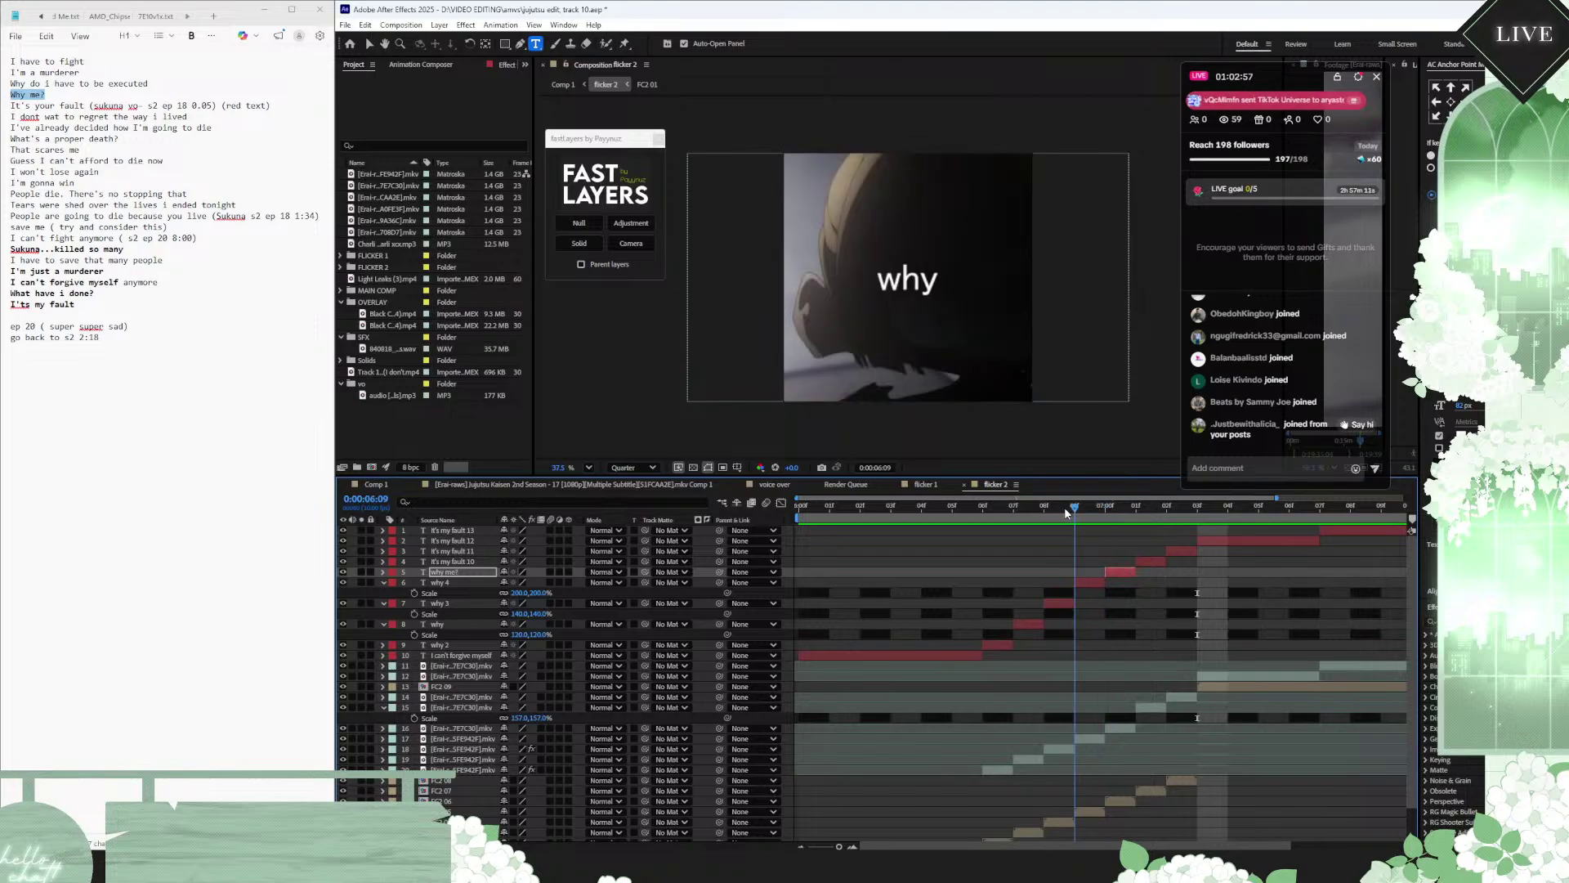
click(1108, 508)
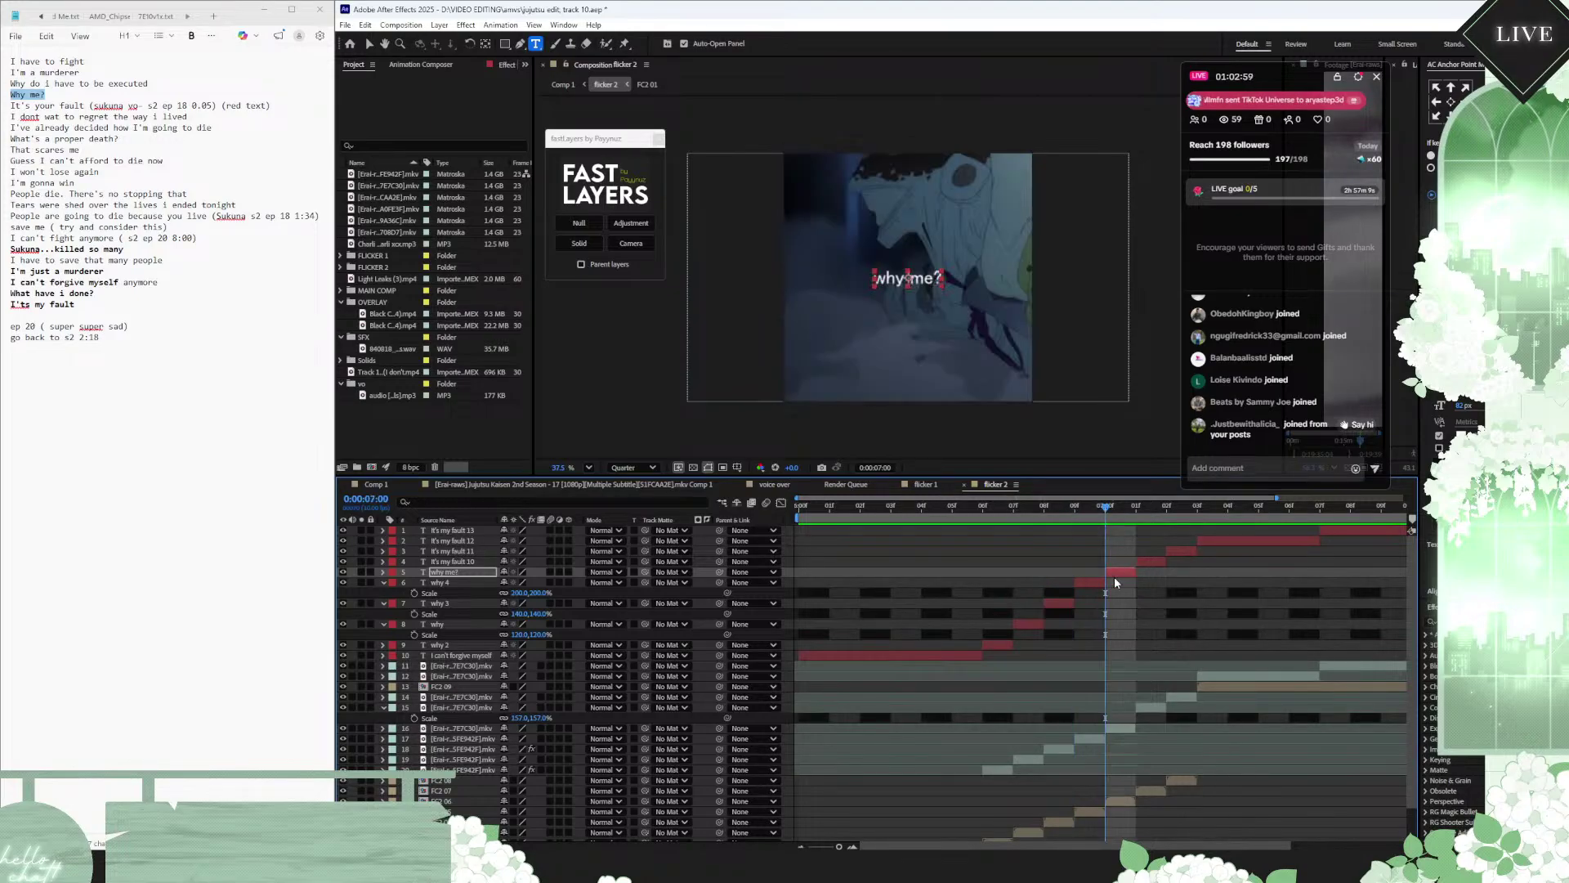
key(ctrl+z)
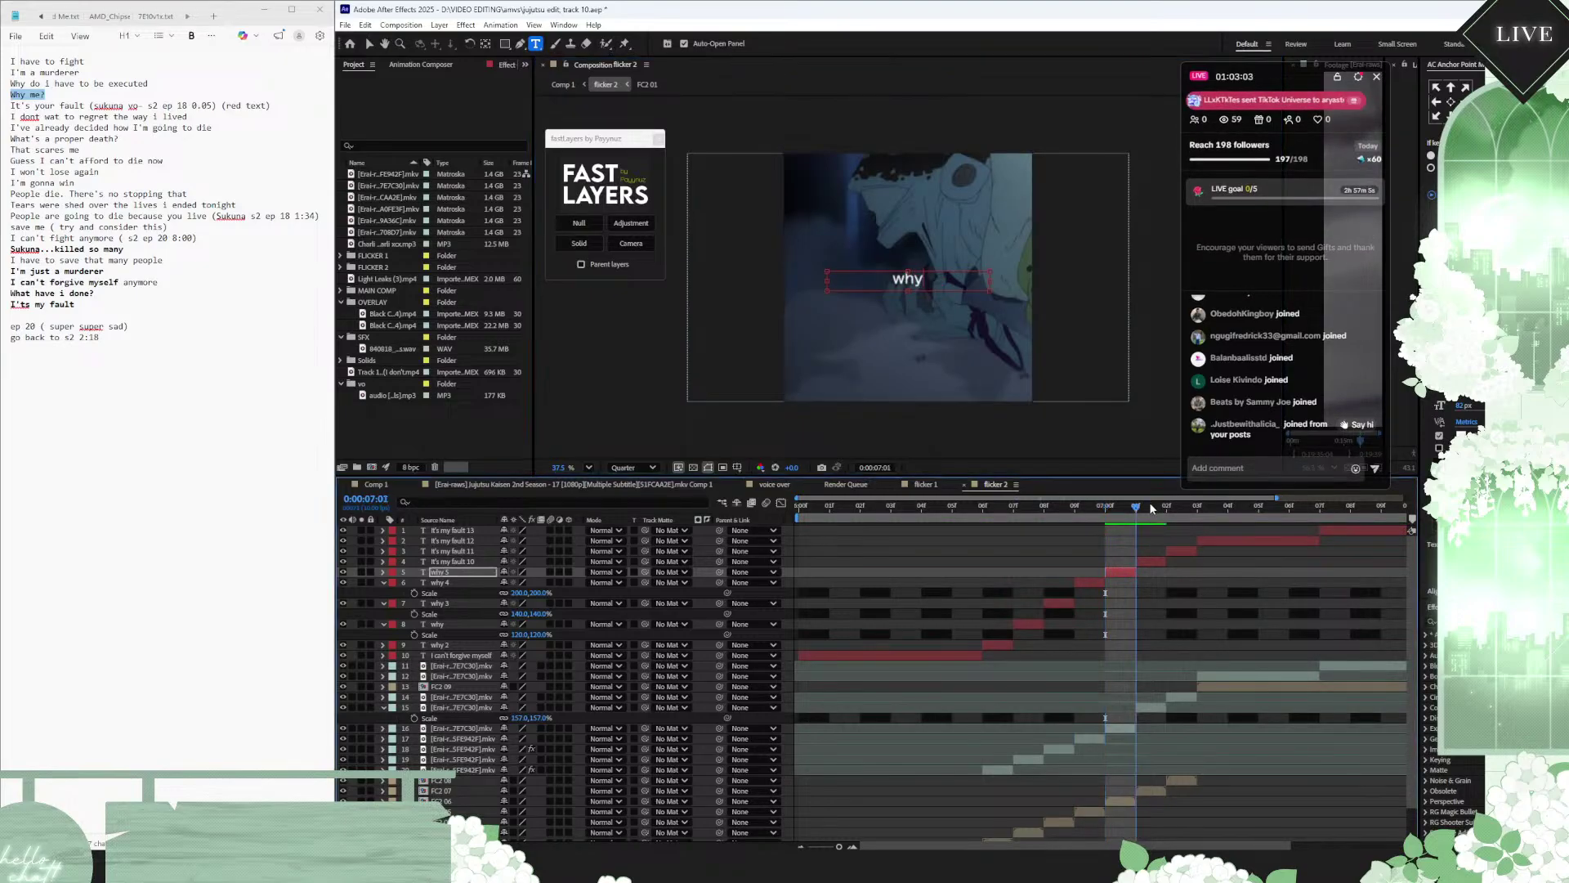
Step: Change the text of the layer starting at 0:00:07:01 to "why"
click(1149, 504)
click(1150, 563)
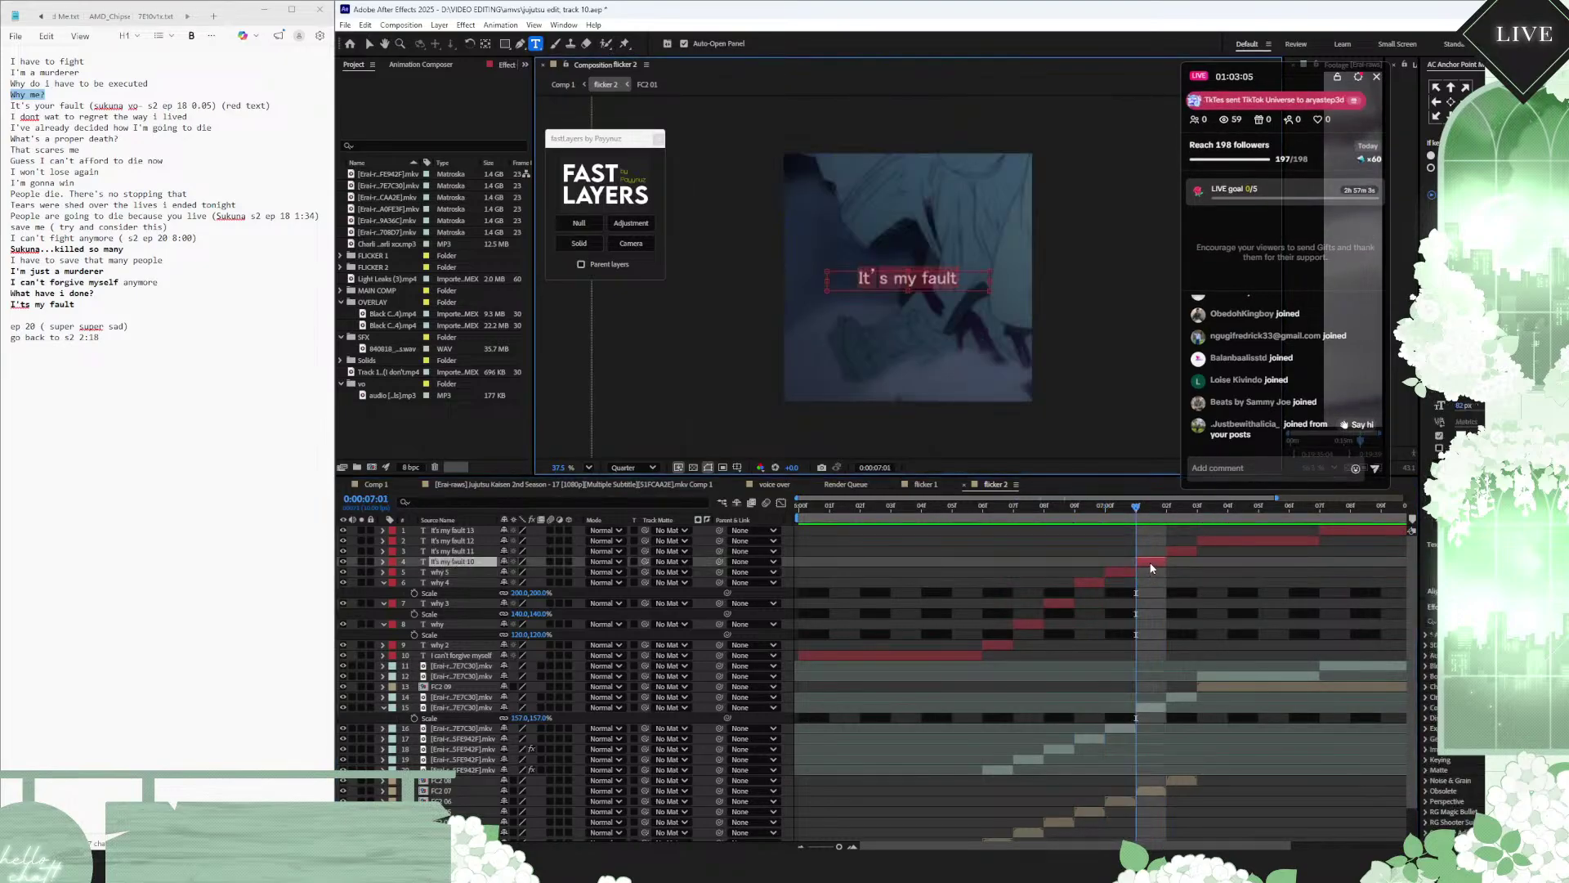
key(w)
key(y)
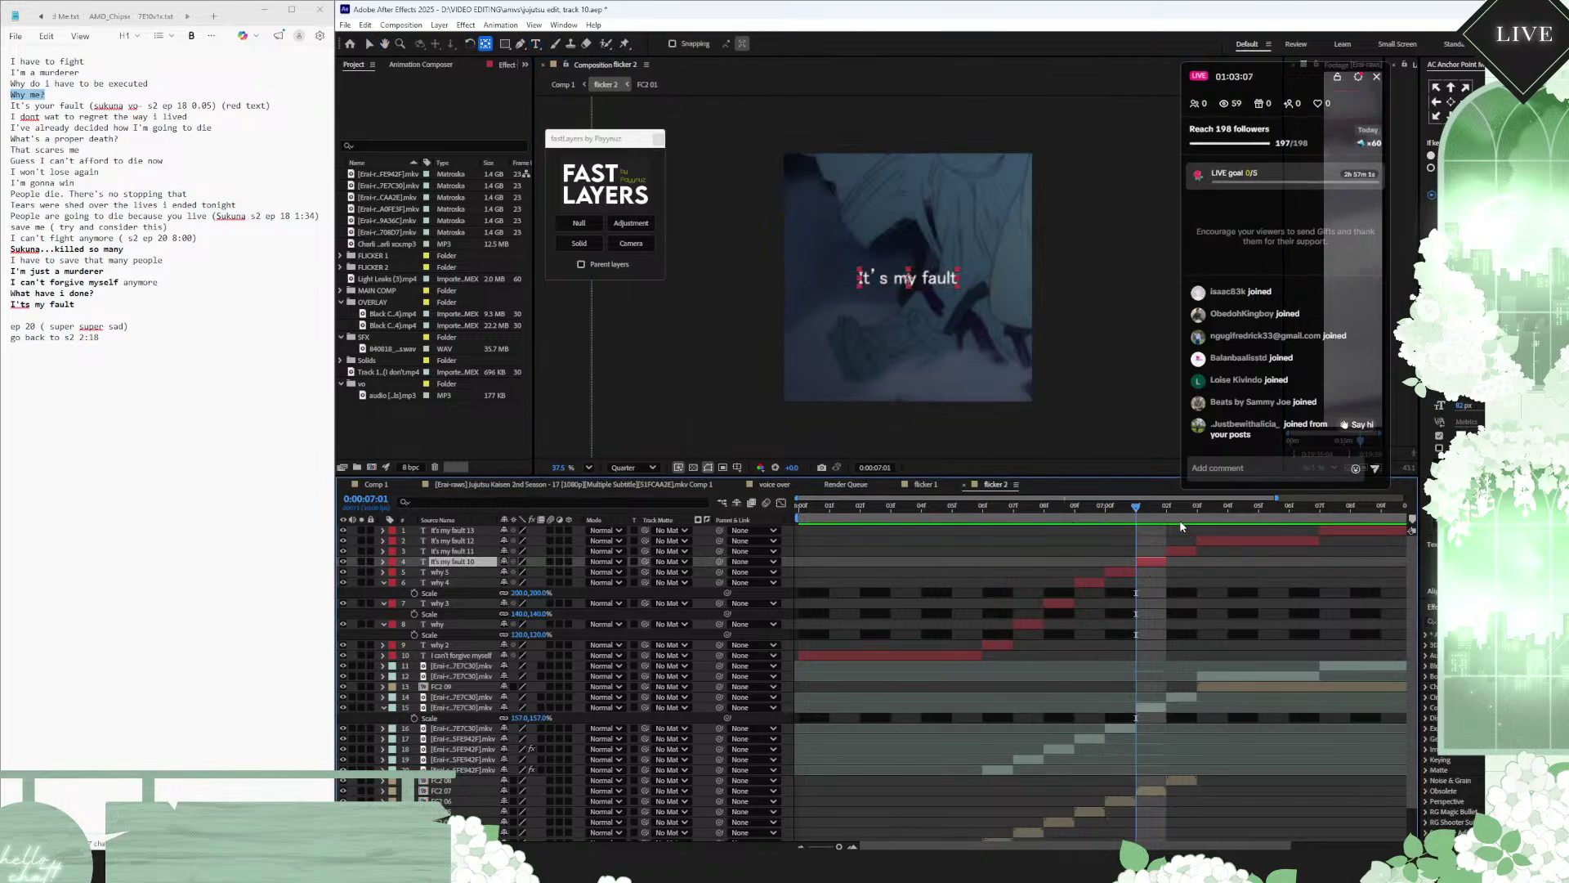
click(1170, 512)
click(1148, 514)
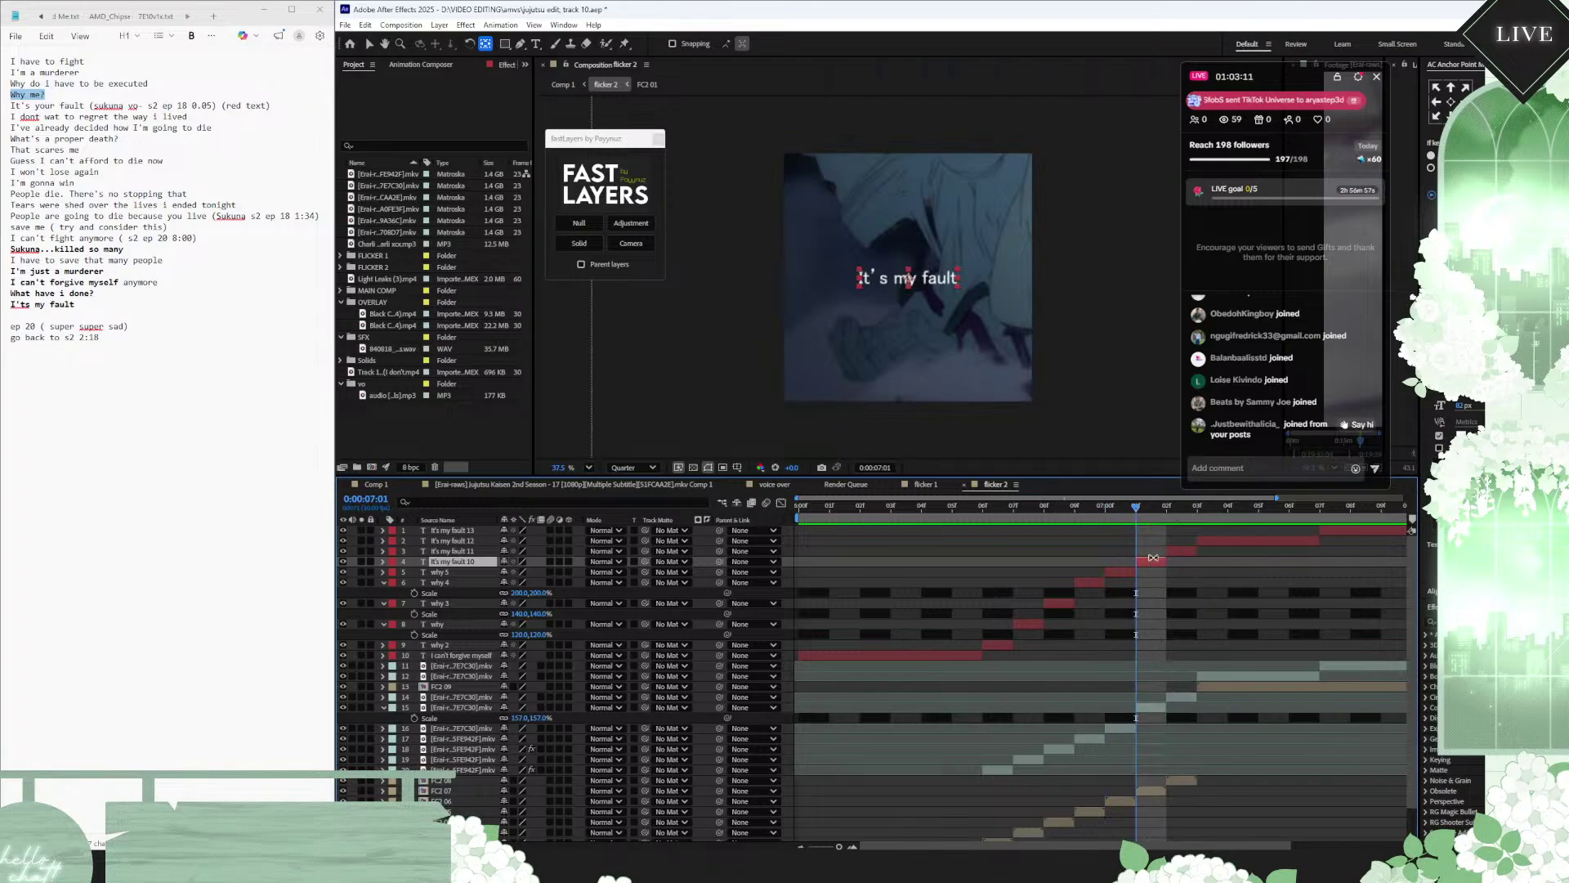
key(ctrl+t)
key(ctrl+a)
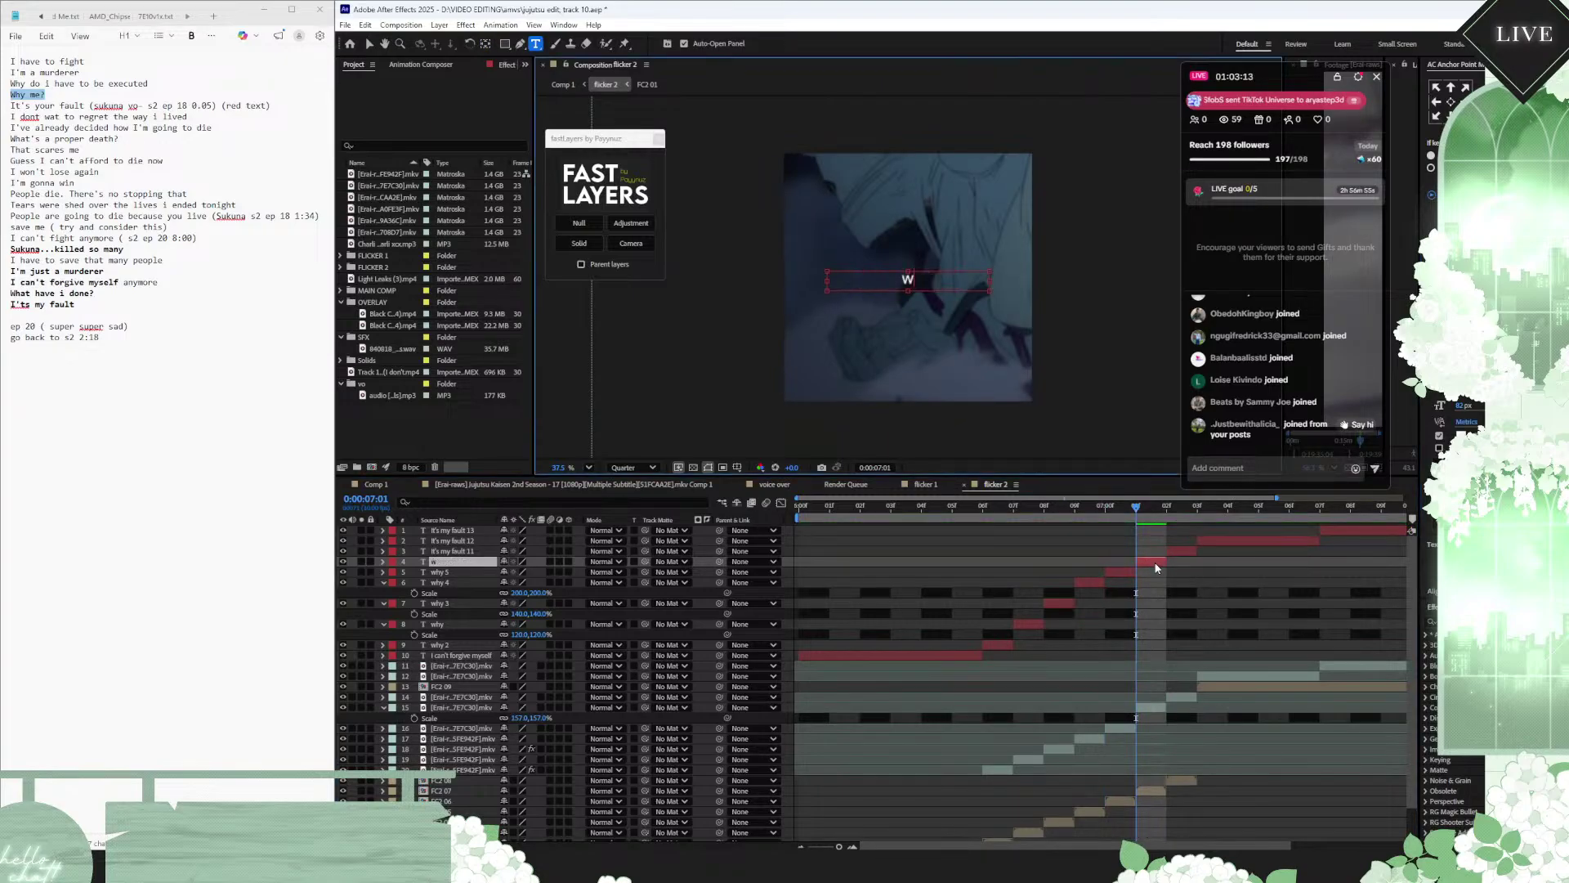
text(why 6)
Step: Change the text of the layer starting at 0:00:07:02 to "why", removing the old "It's my fault" wording
click(1172, 516)
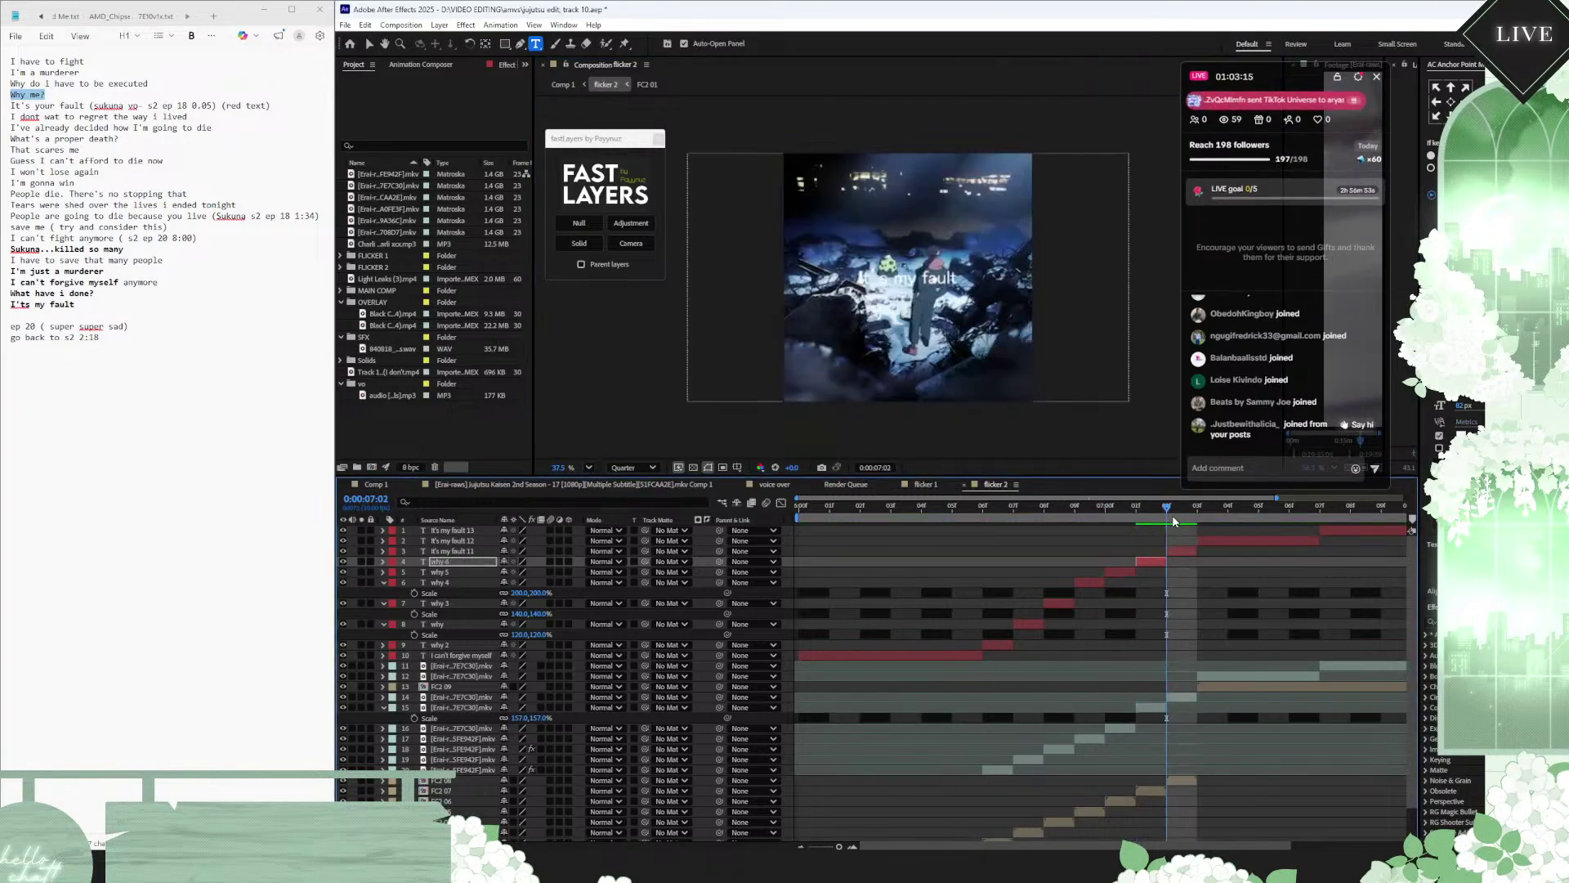
click(1179, 552)
text(why)
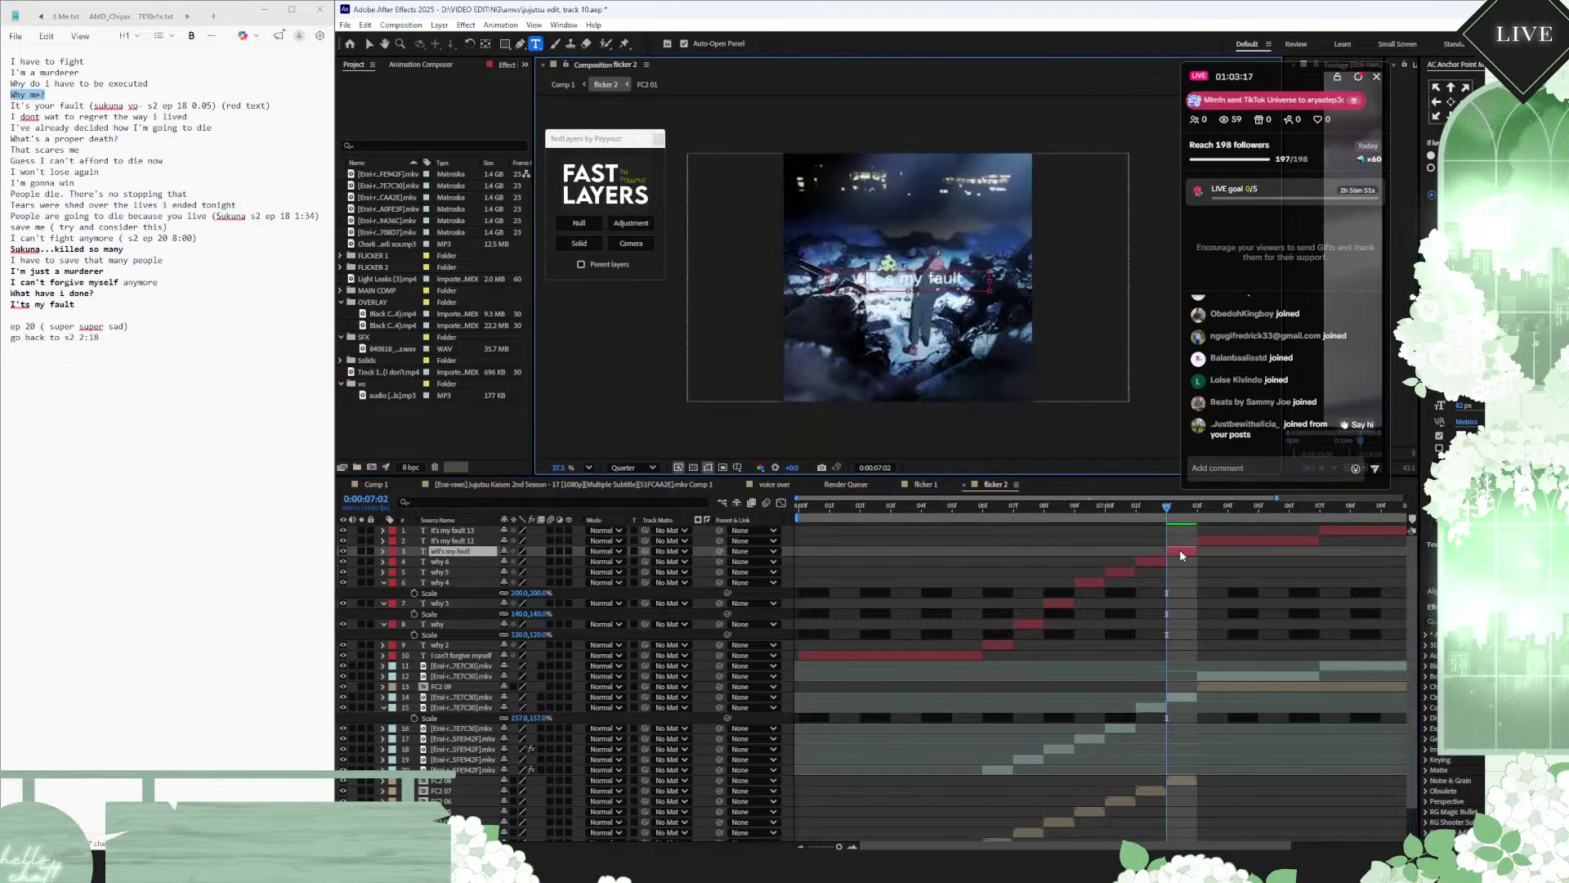
key(shift+End)
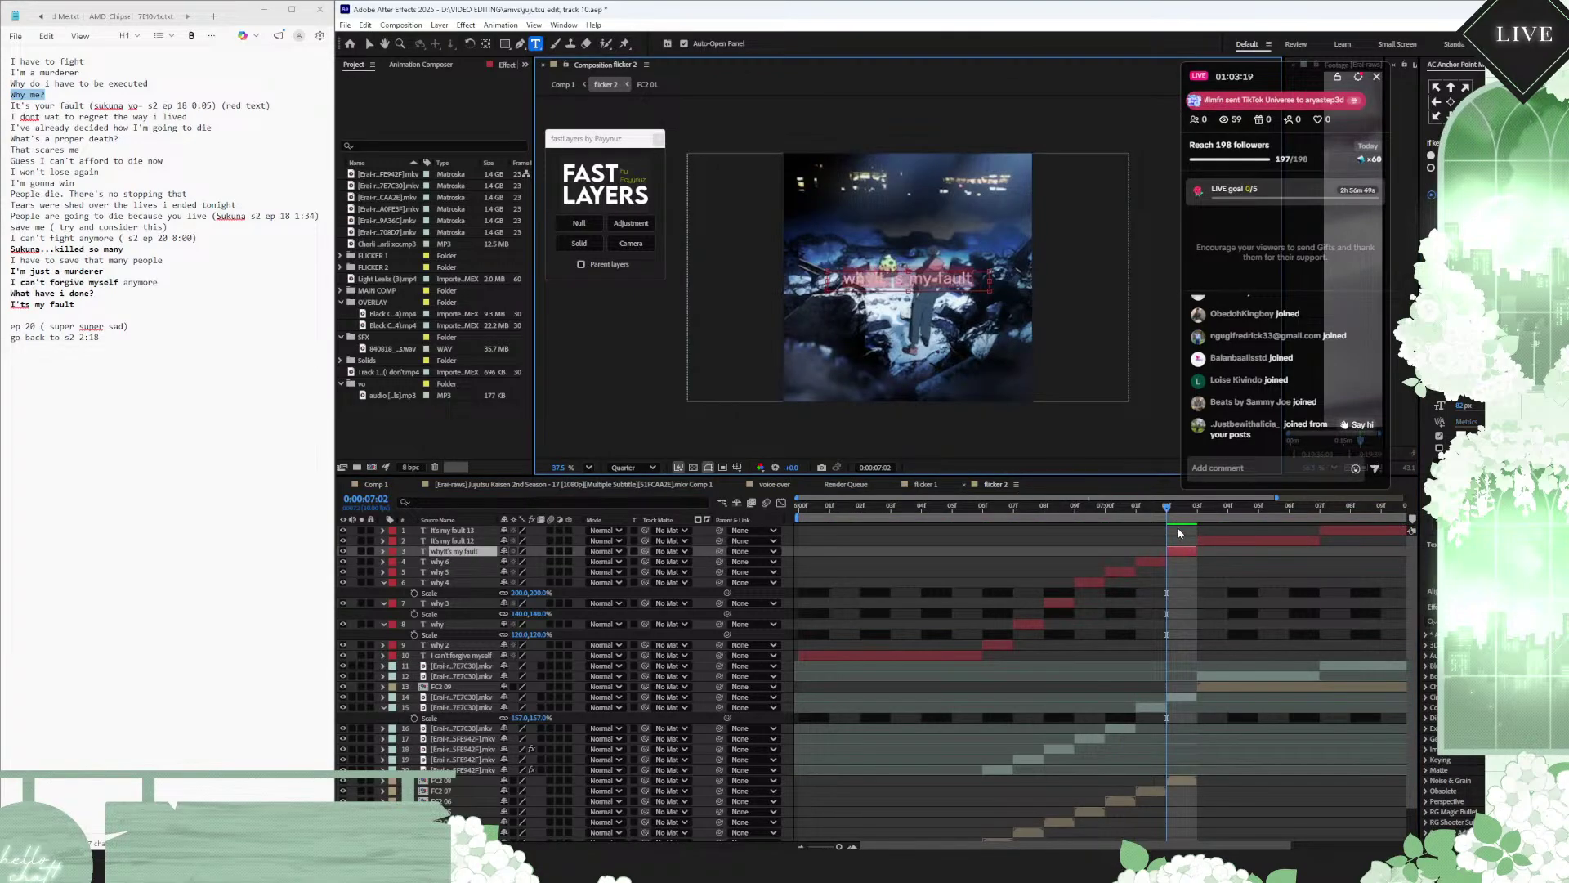
key(Delete)
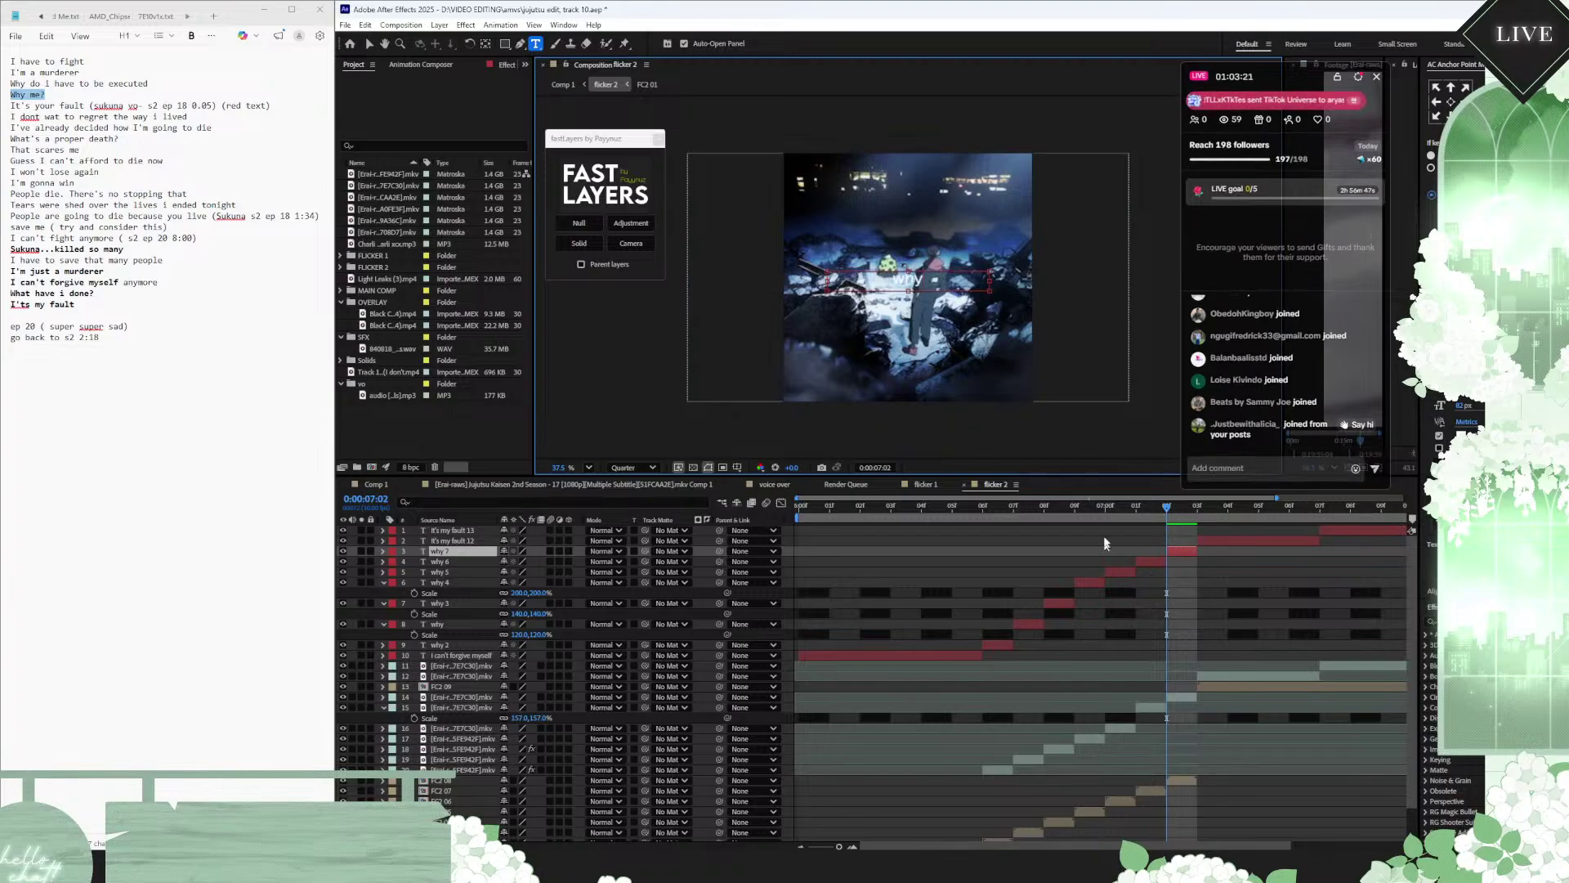
Step: Set the scale of the "why" text layer starting at 0:00:06:09 to 170%
click(482, 574)
click(461, 582)
click(521, 592)
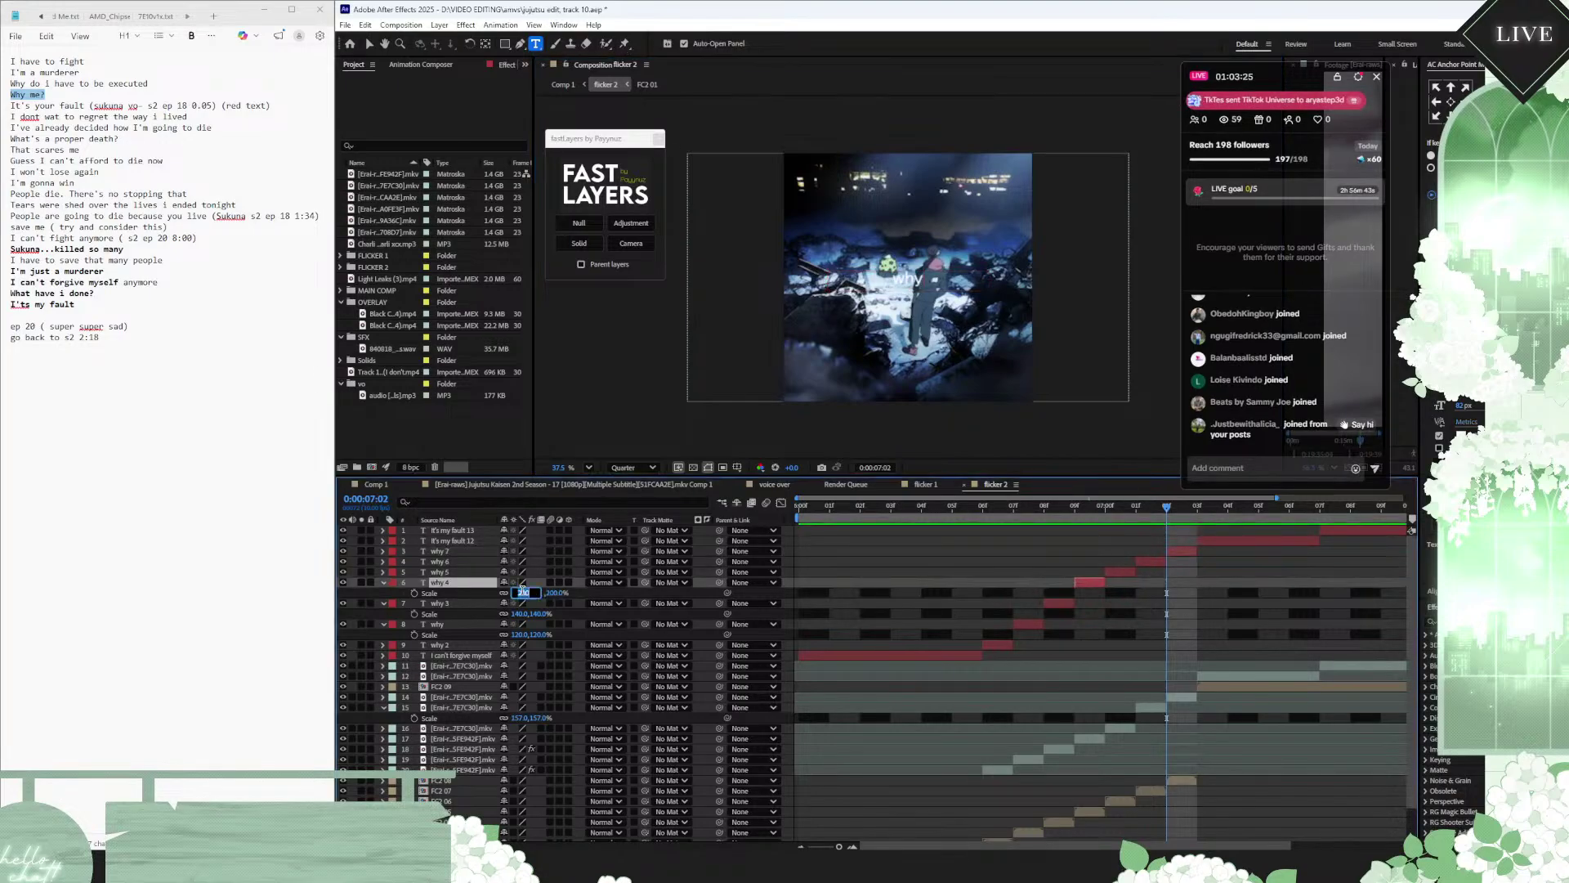
text(170)
key(Return)
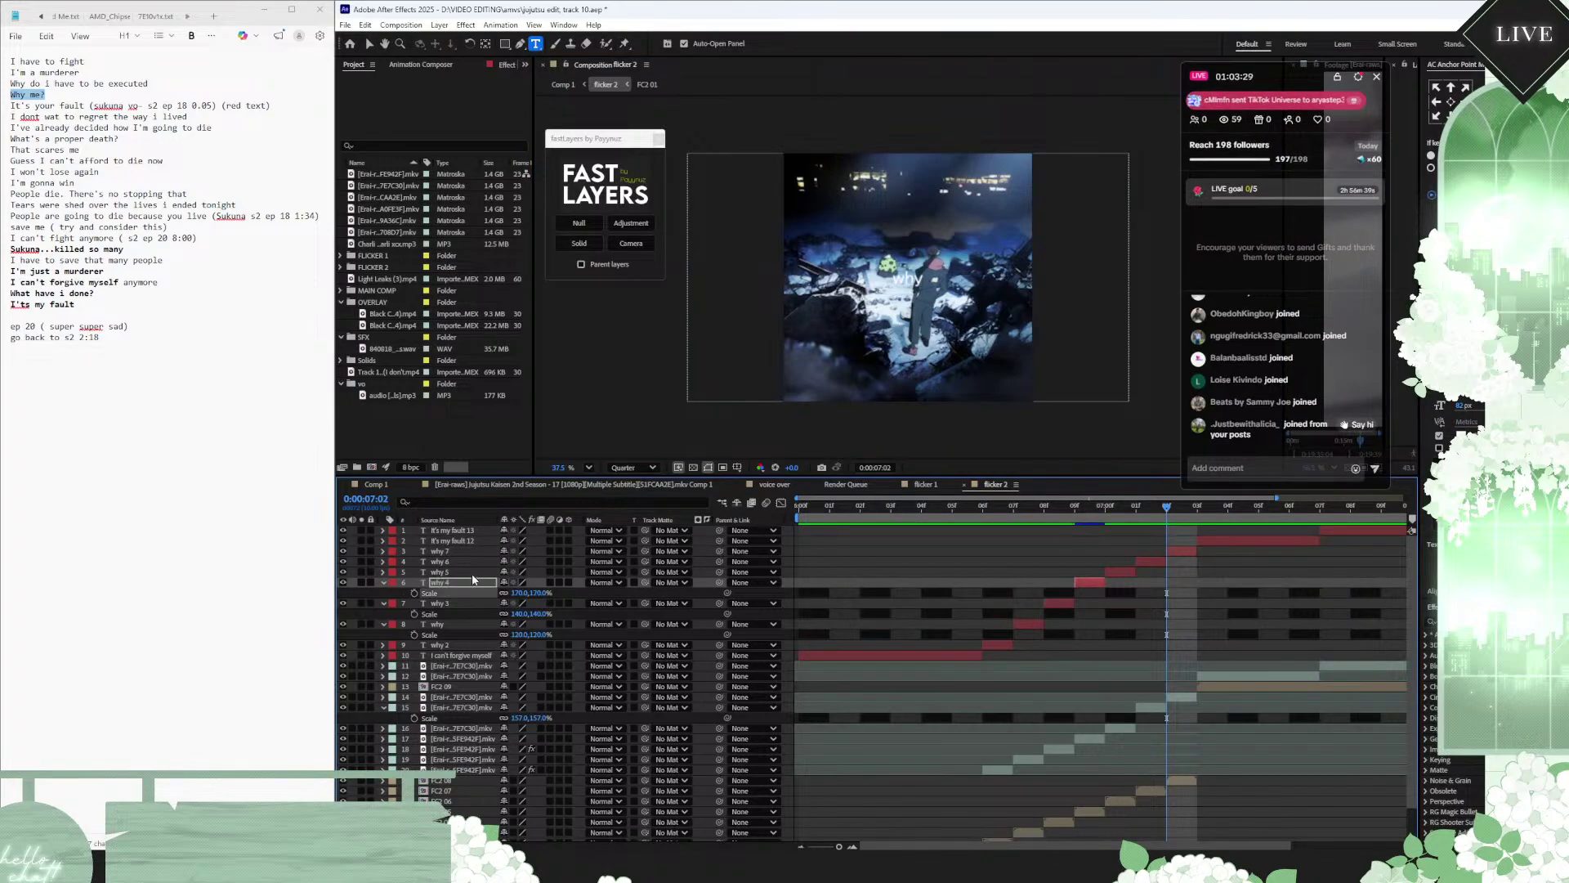
Step: Set the scale of the "why" text layer starting at 0:00:07:00 to 200%
click(489, 572)
key(s)
click(539, 582)
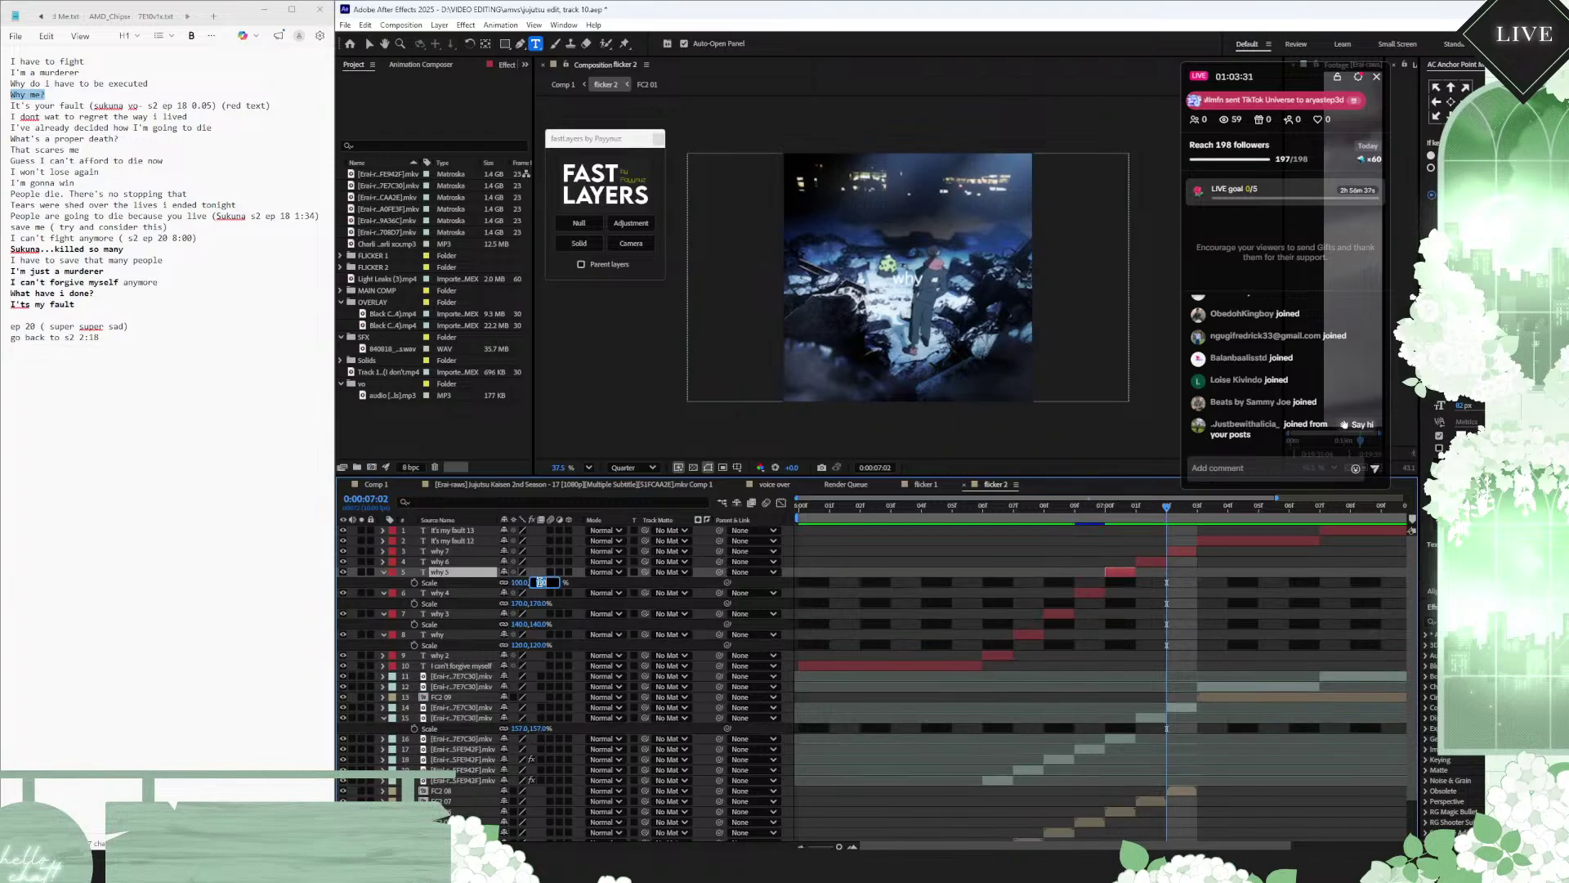
text(200)
Step: Set the scale of the "why" text layer starting at 0:00:07:01 to 230%
click(480, 564)
key(s)
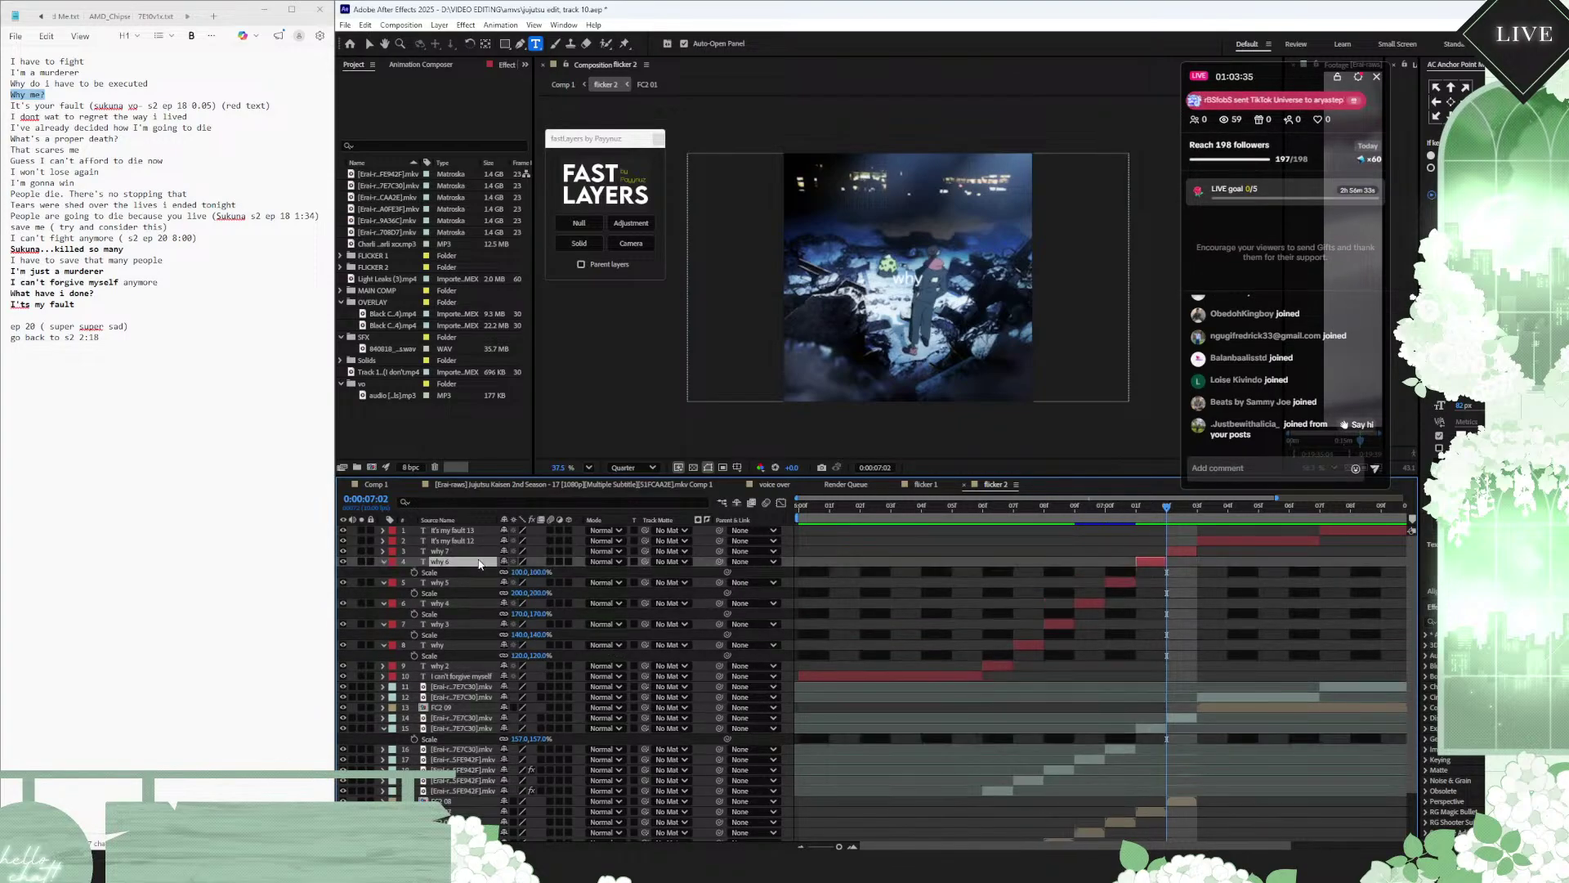
click(521, 572)
text(230)
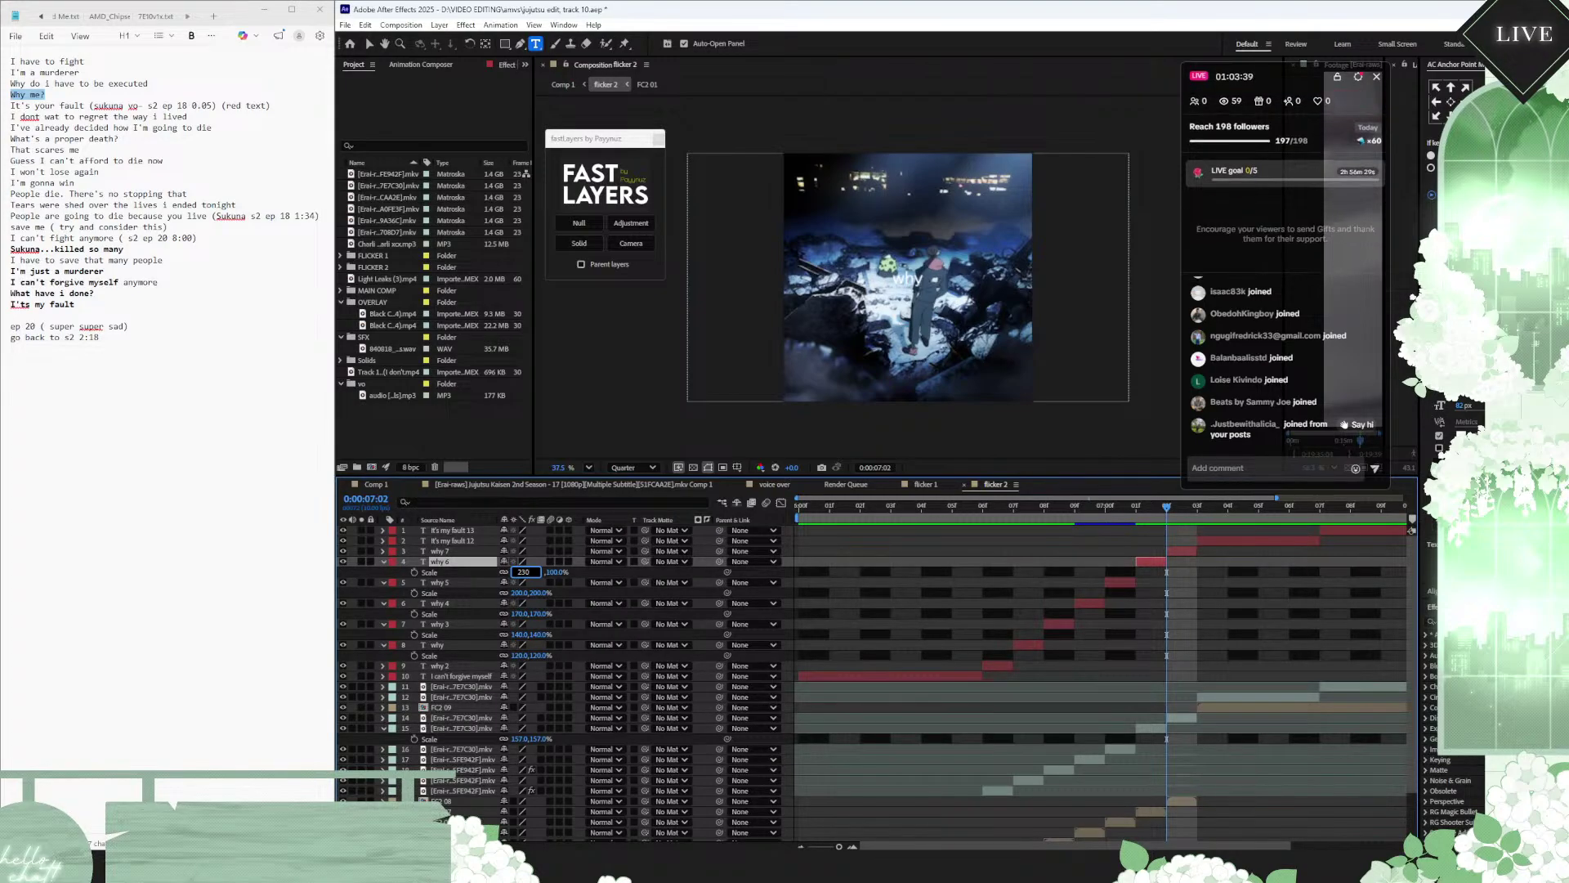
key(Return)
Step: Set the scale of the "why" text layer starting at 0:00:07:02 to 260%
click(473, 551)
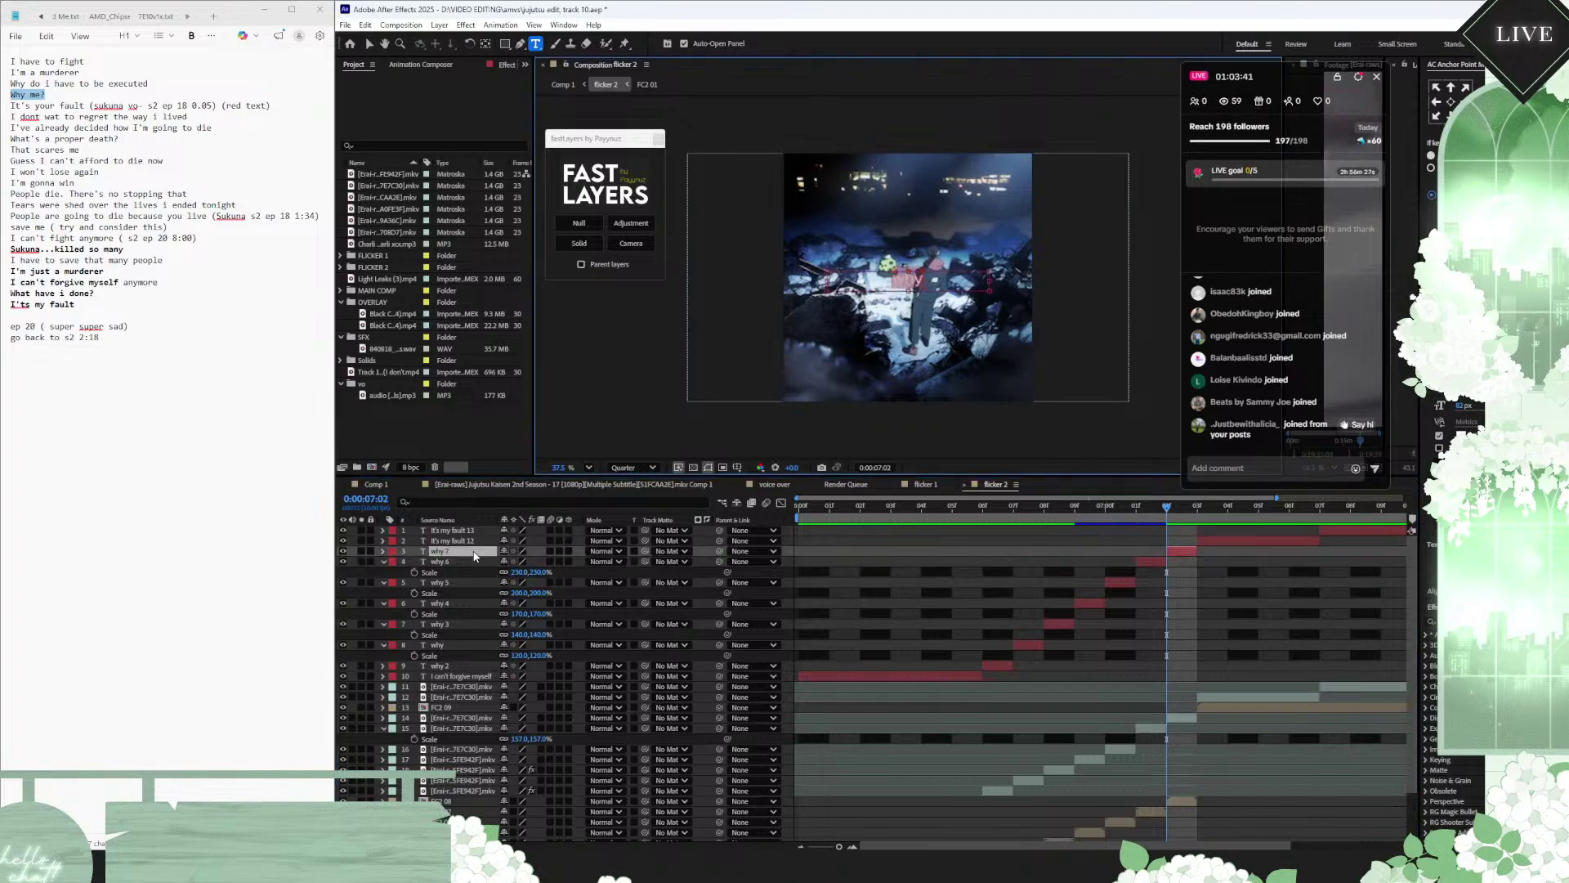
key(Return)
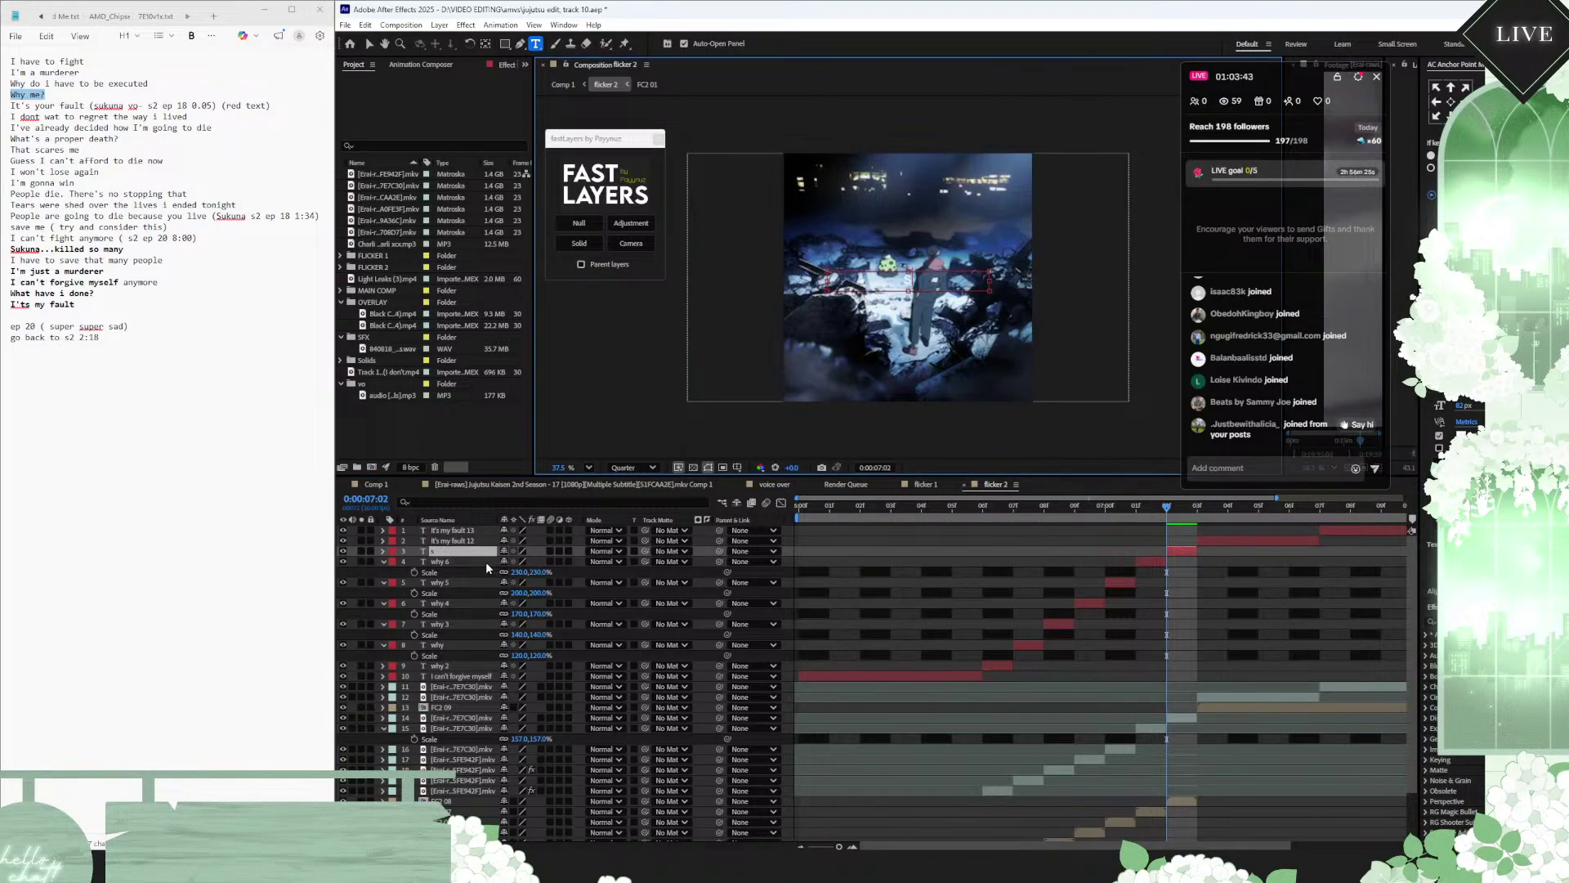
key(Escape)
key(s)
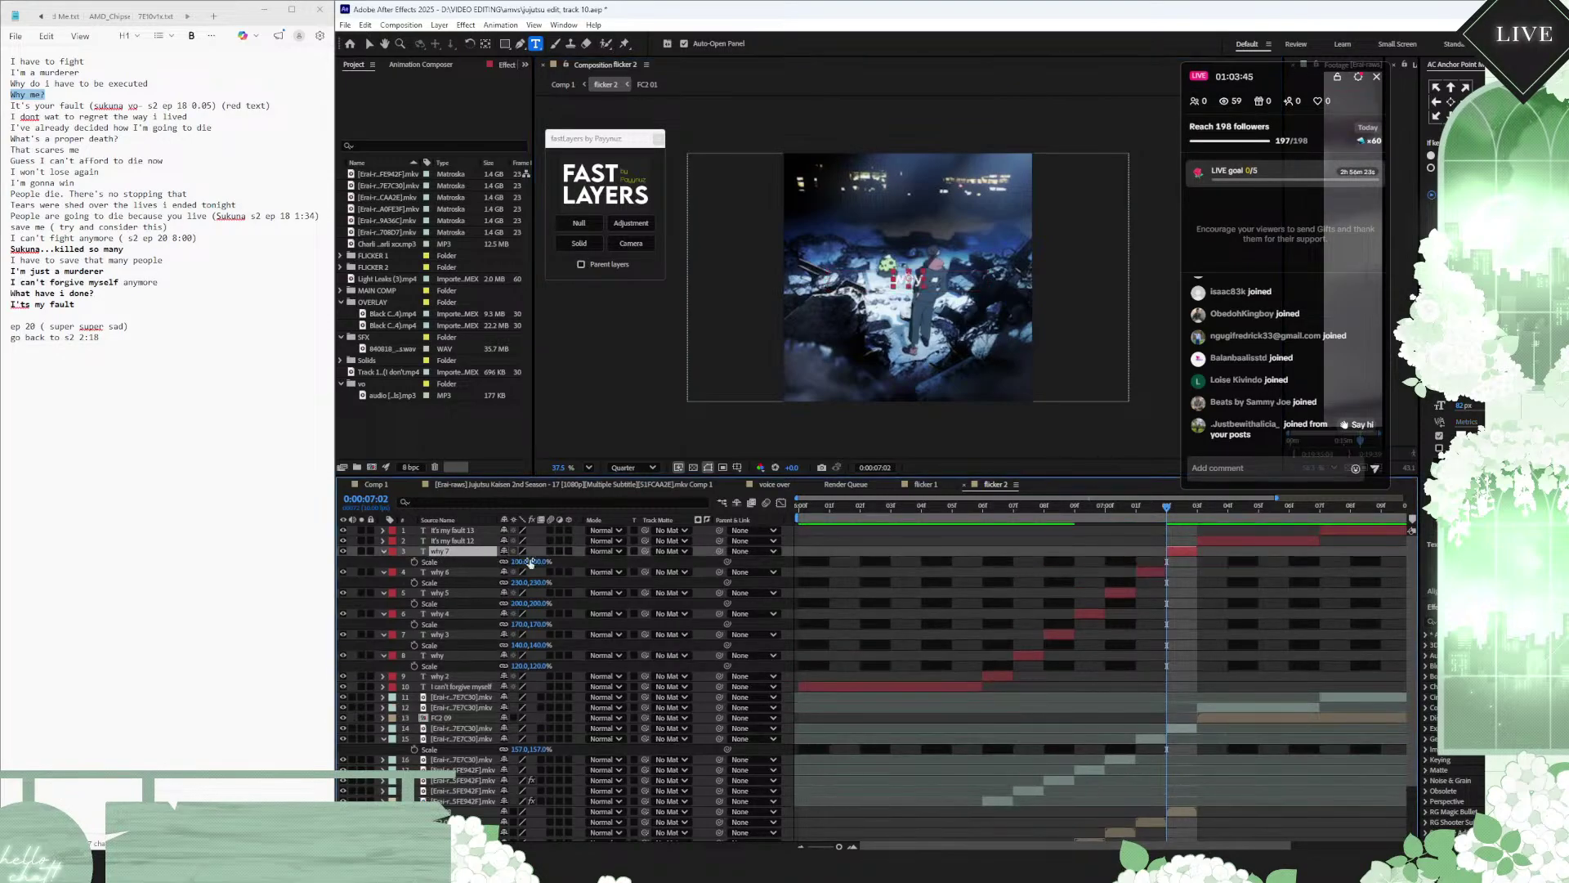
click(542, 562)
text(260)
key(Return)
key(ctrl+Down)
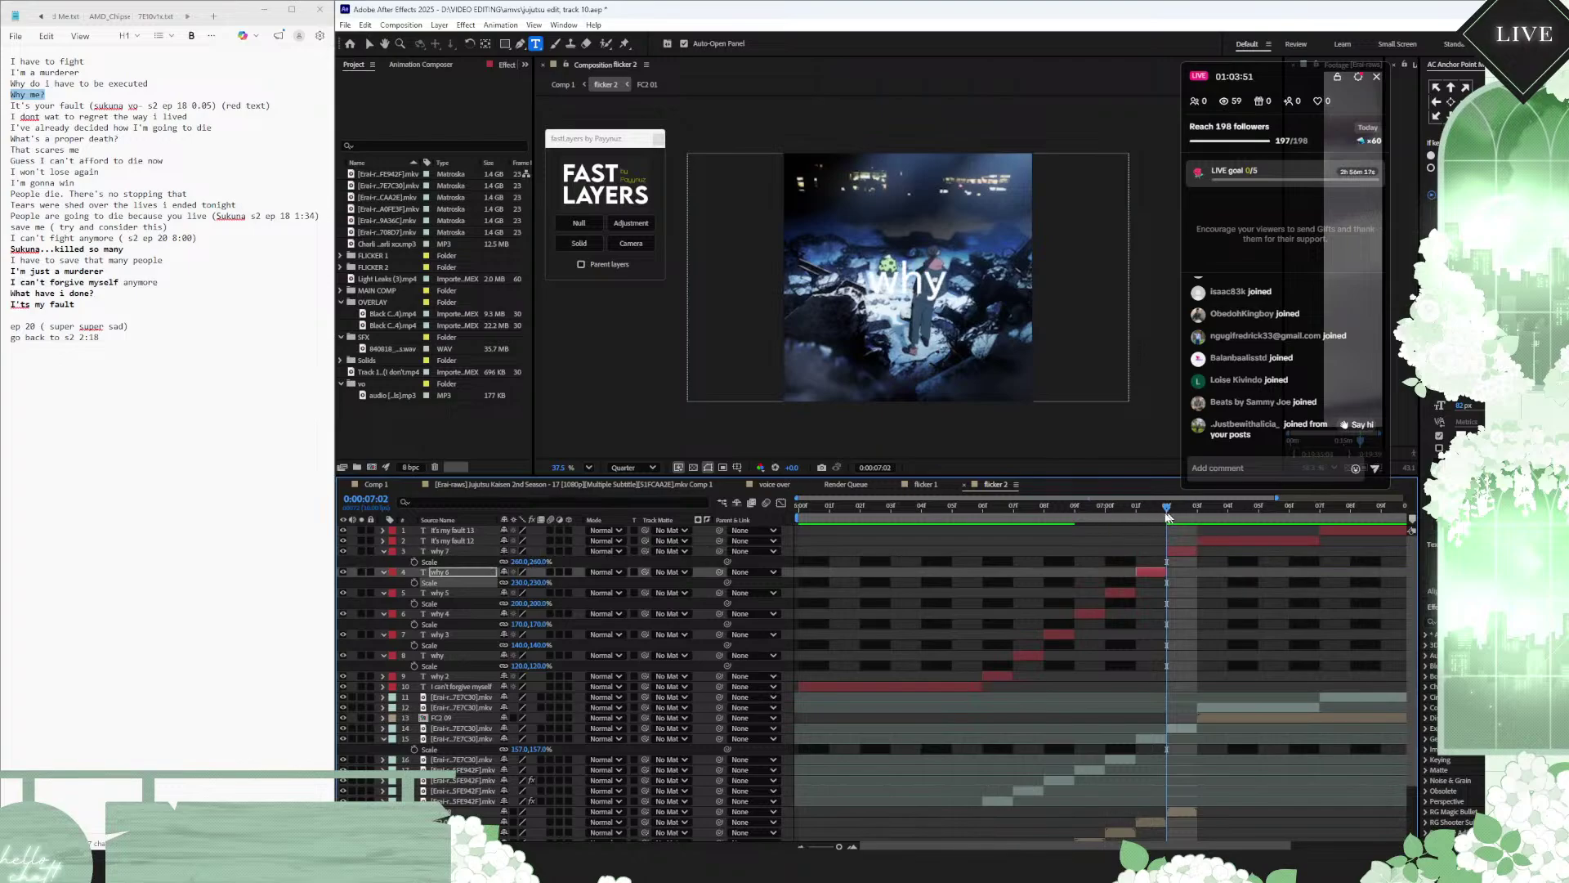
Step: Change the fill colour of the "why" text layer starting at 0:00:07:00 to black (000000)
mouse_move(1165, 516)
mouse_down()
mouse_move(1012, 517)
mouse_move(1150, 517)
mouse_up()
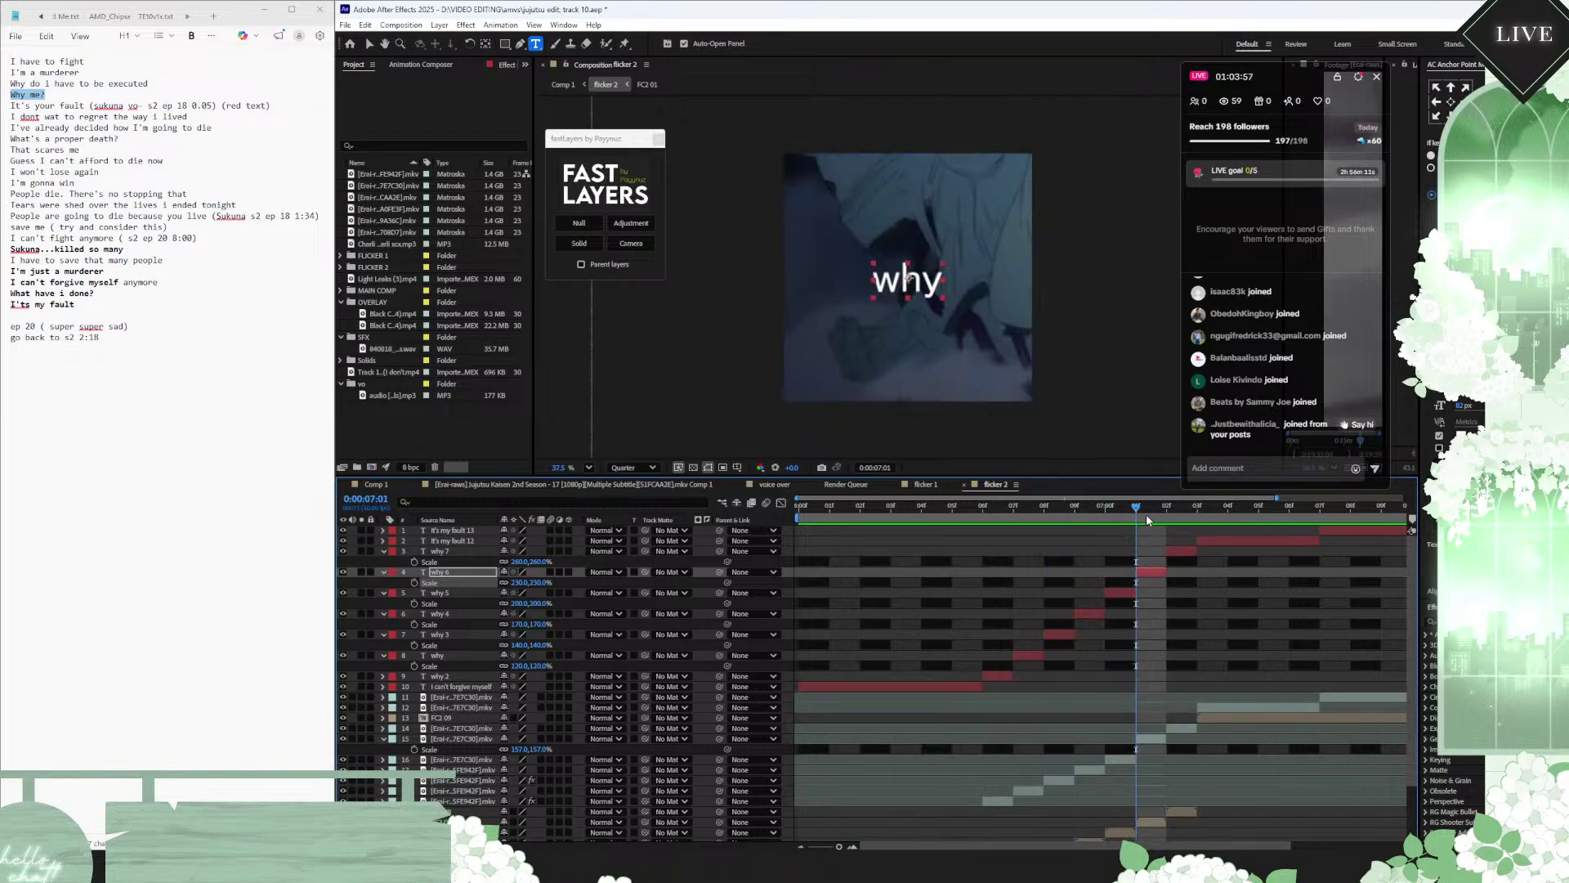
drag(1146, 515, 1102, 505)
click(1122, 594)
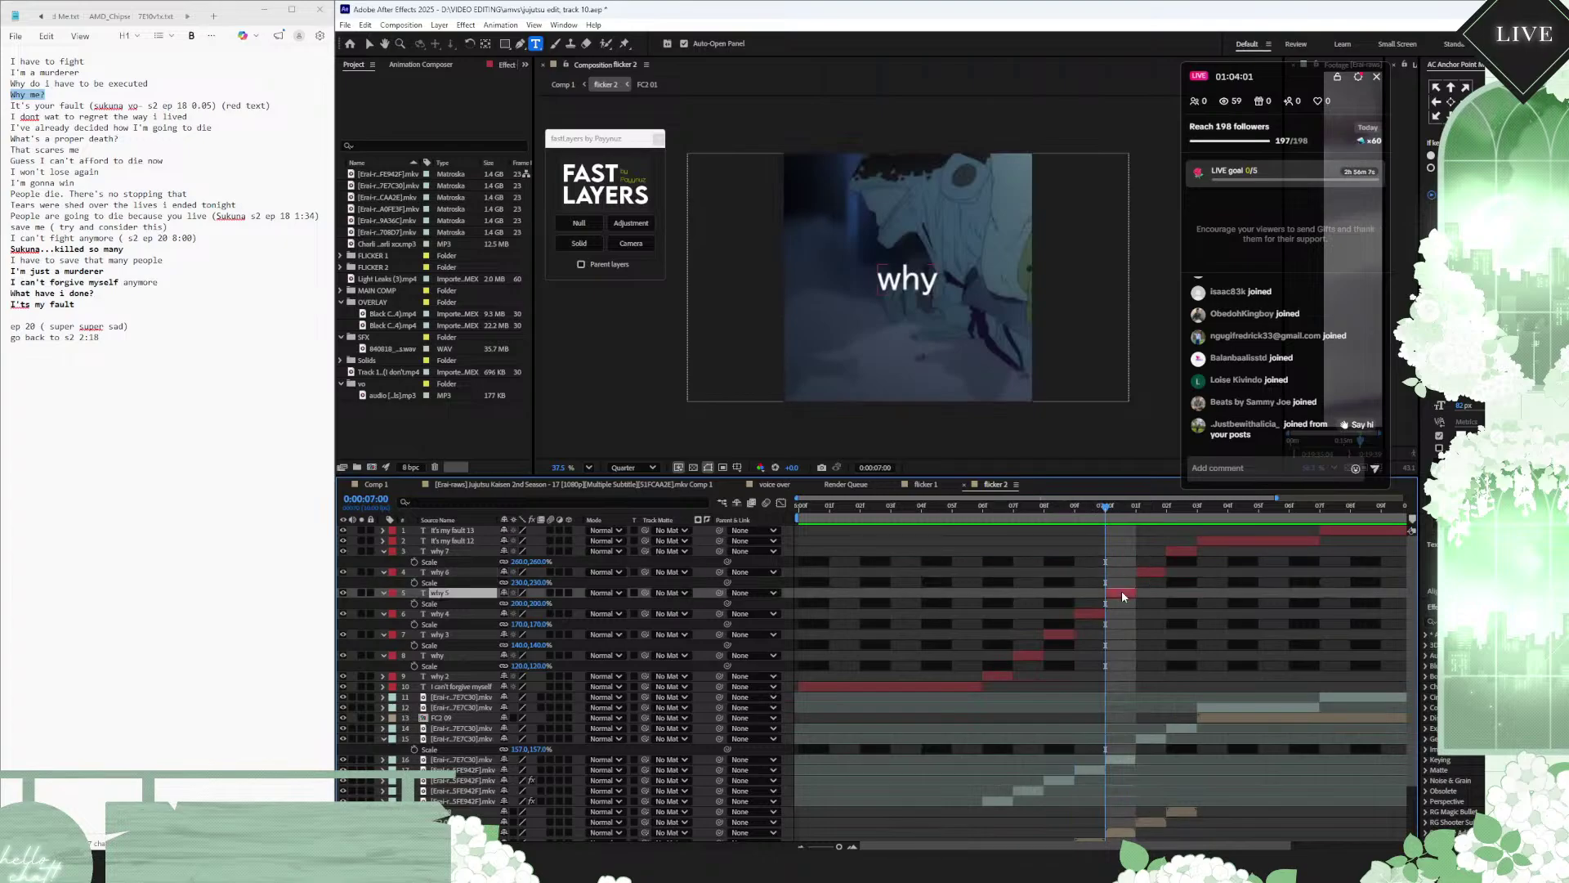
click(1436, 372)
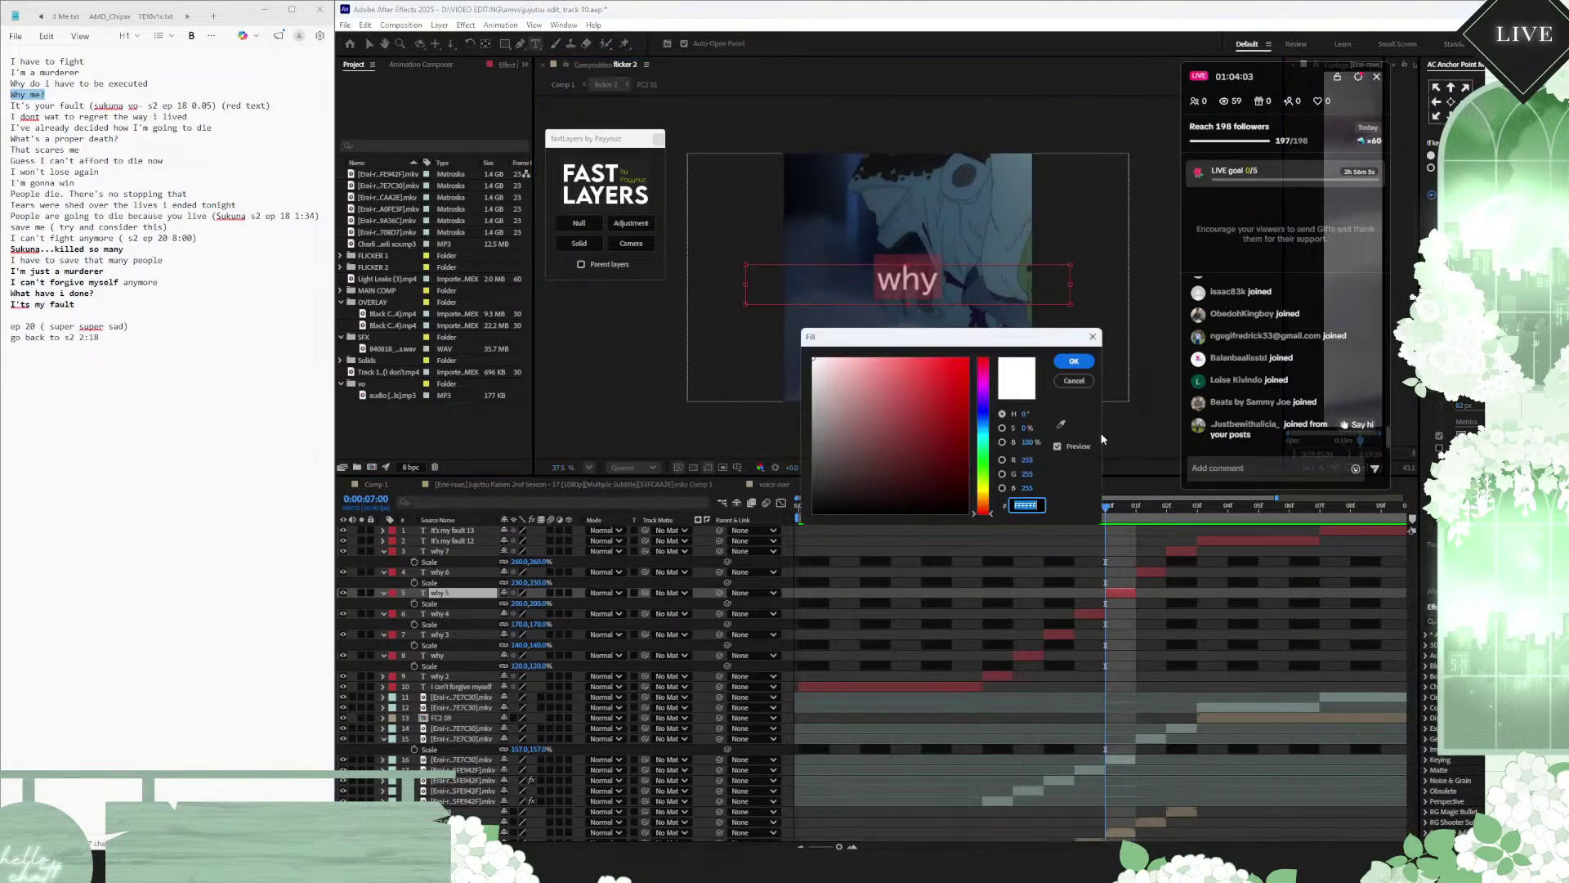
click(814, 512)
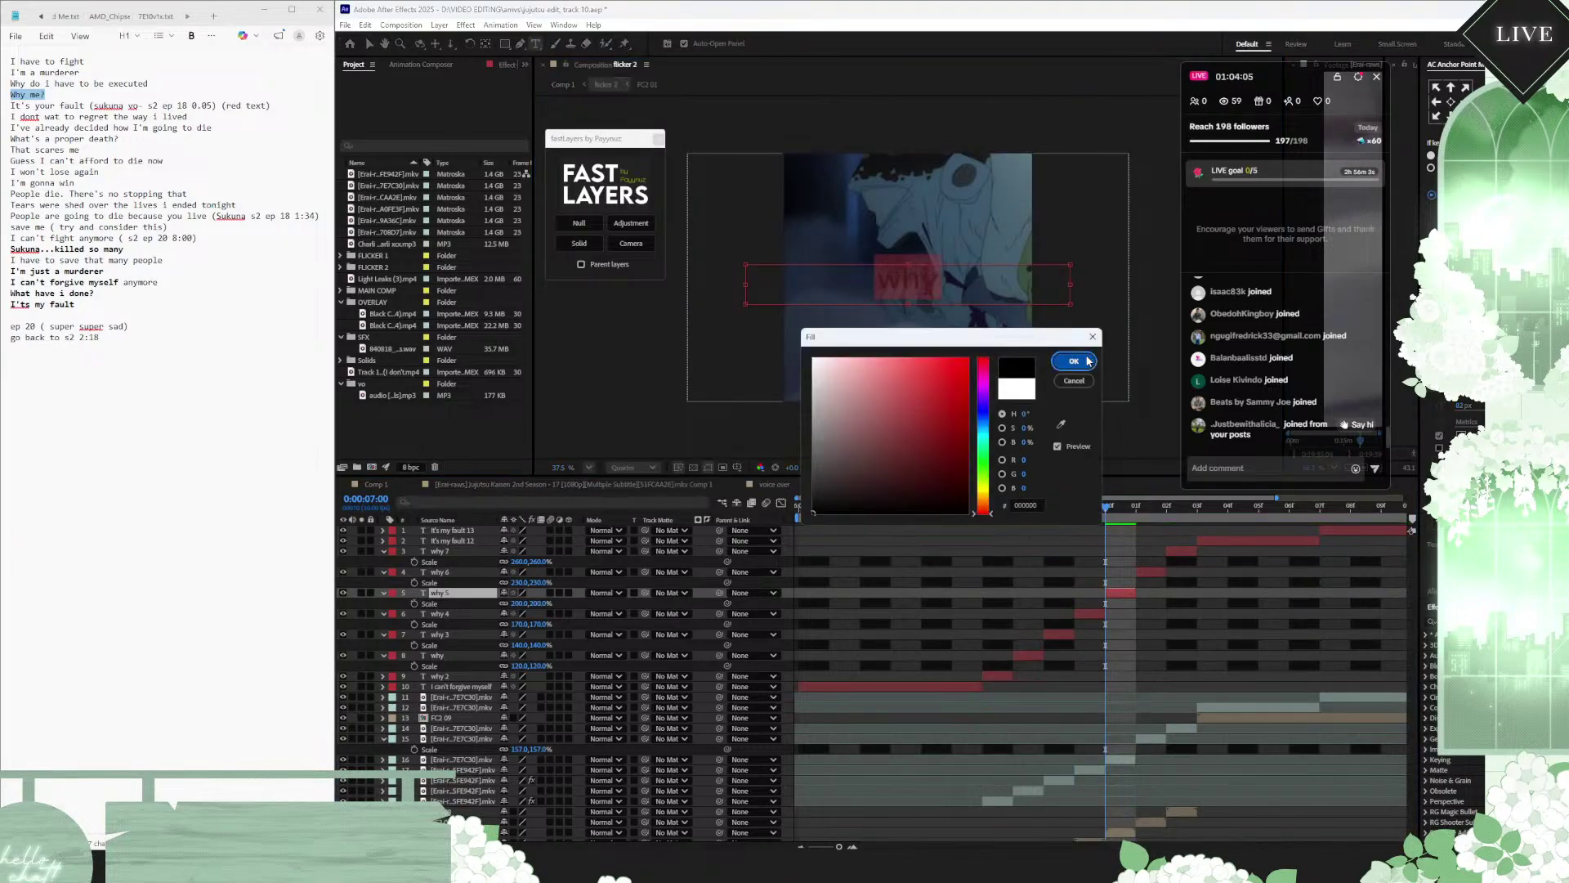
click(1074, 361)
Step: Change the fill colour of the "why" text layer starting at 0:00:07:02 to black (000000)
click(1123, 516)
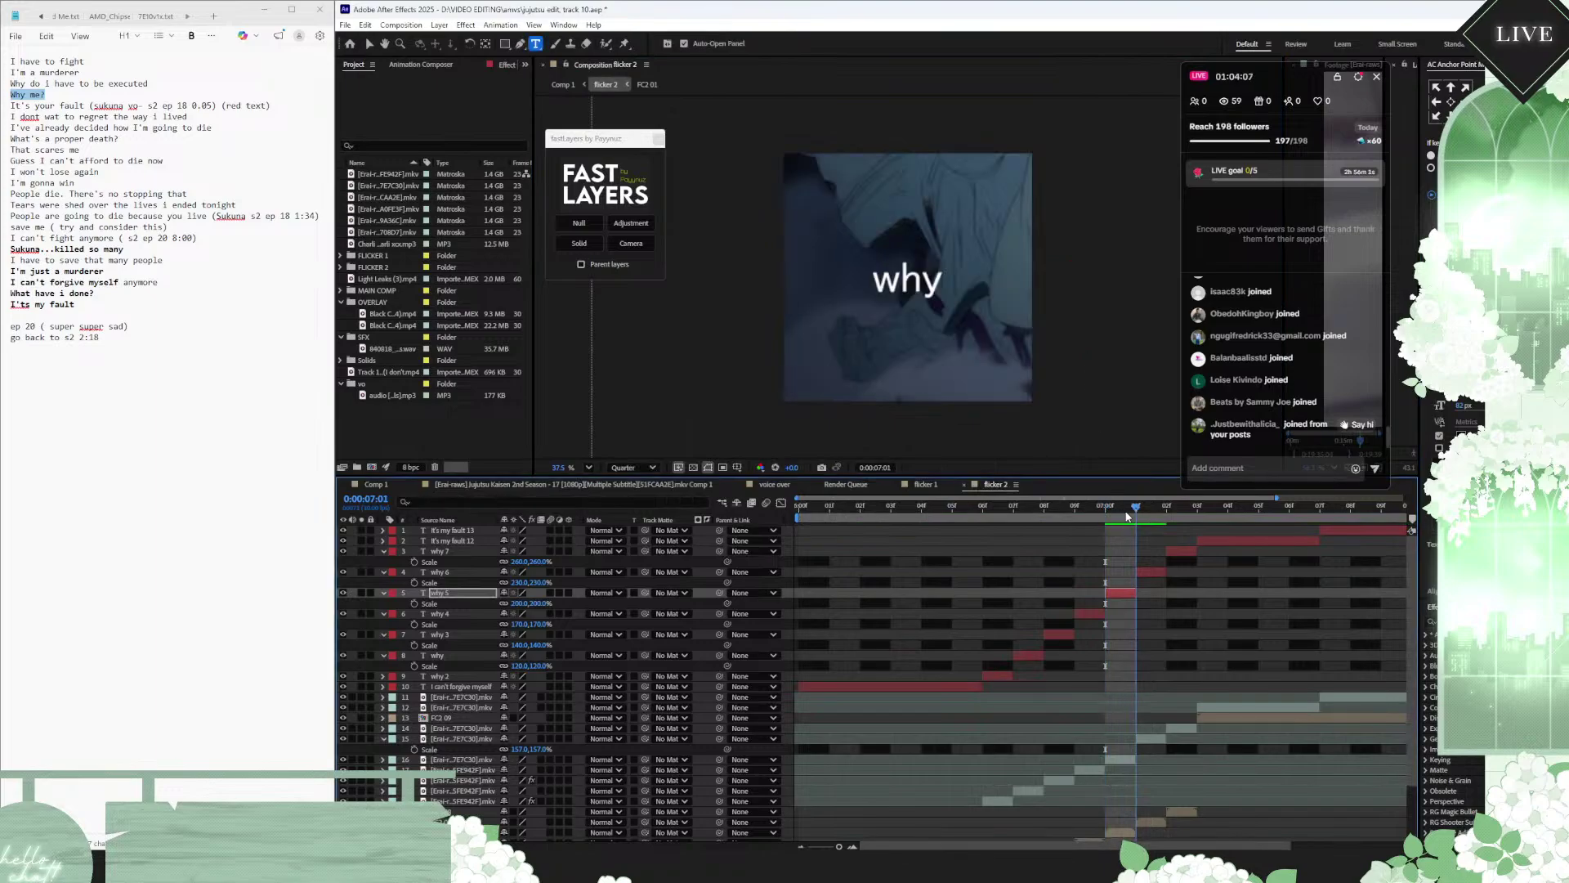
click(1154, 510)
click(1179, 551)
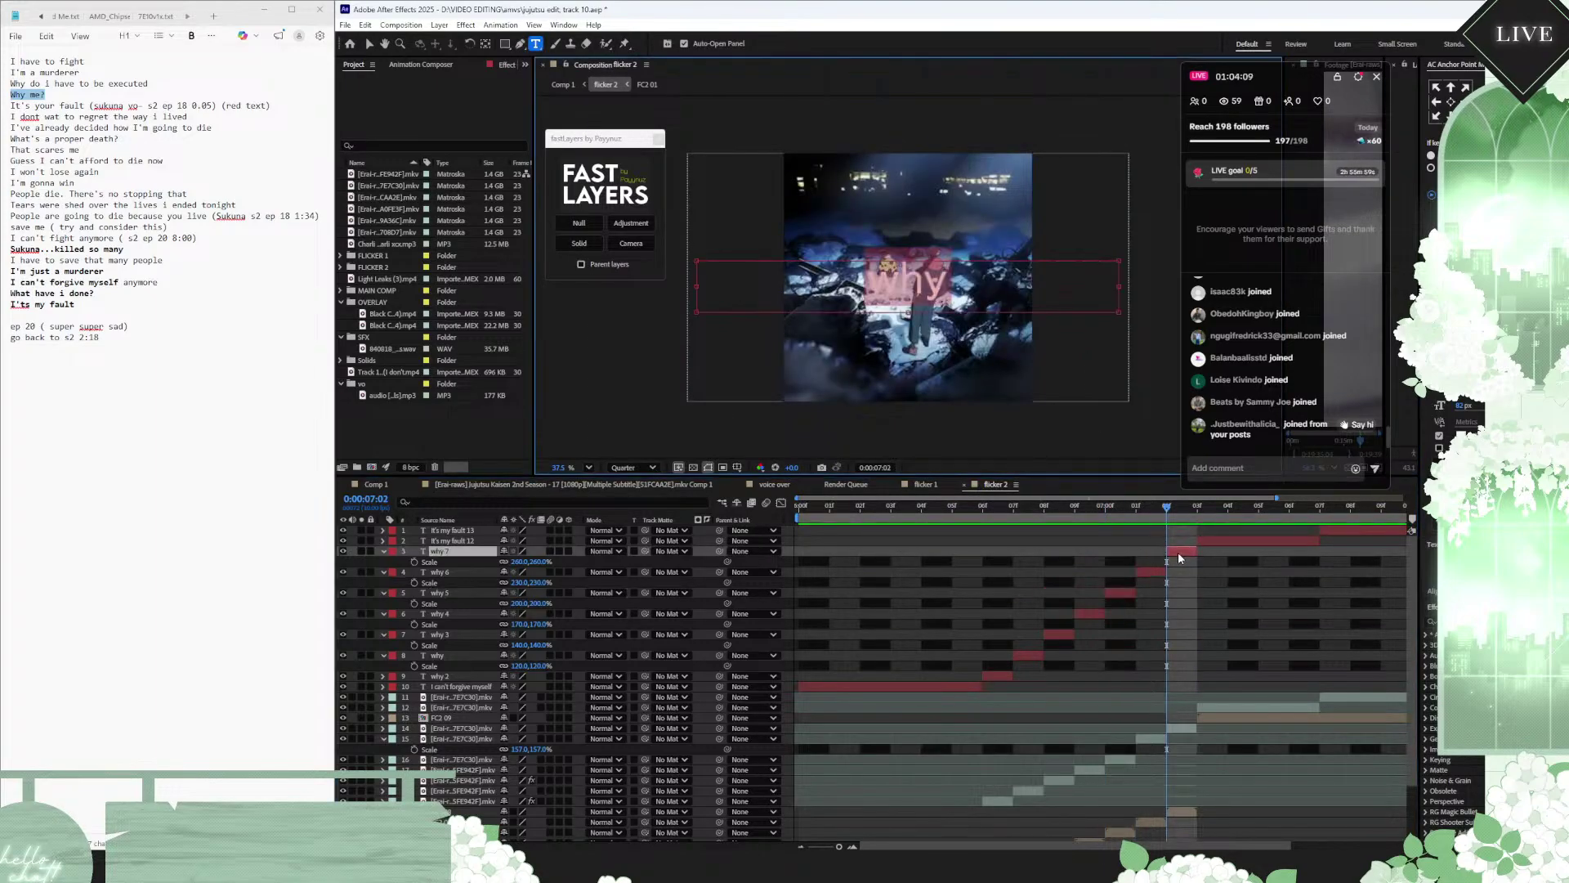
click(1436, 372)
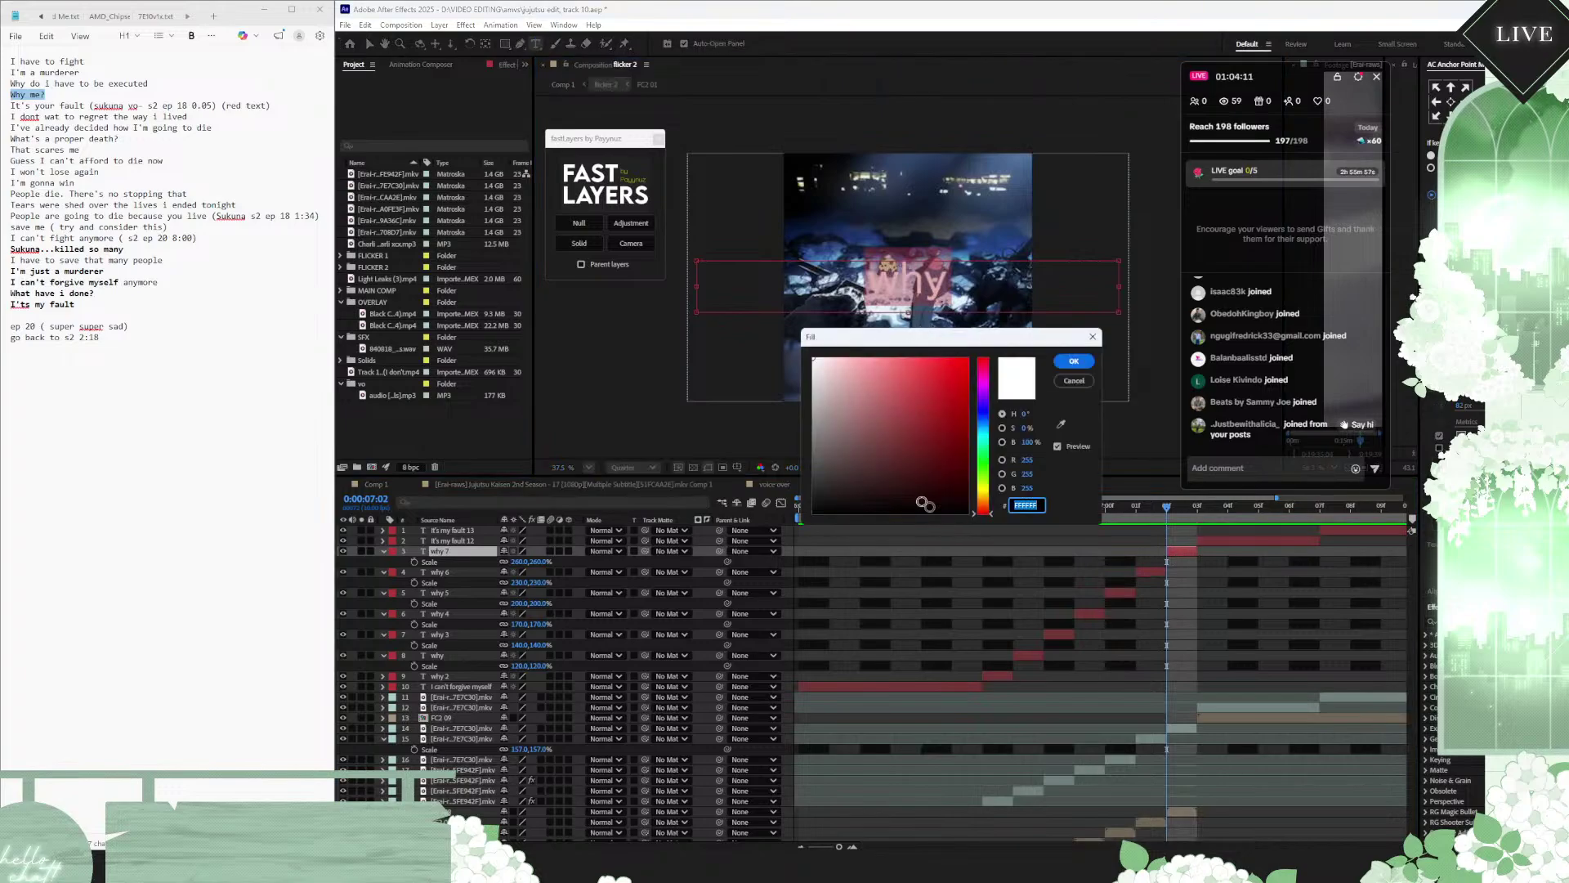
drag(928, 501, 715, 557)
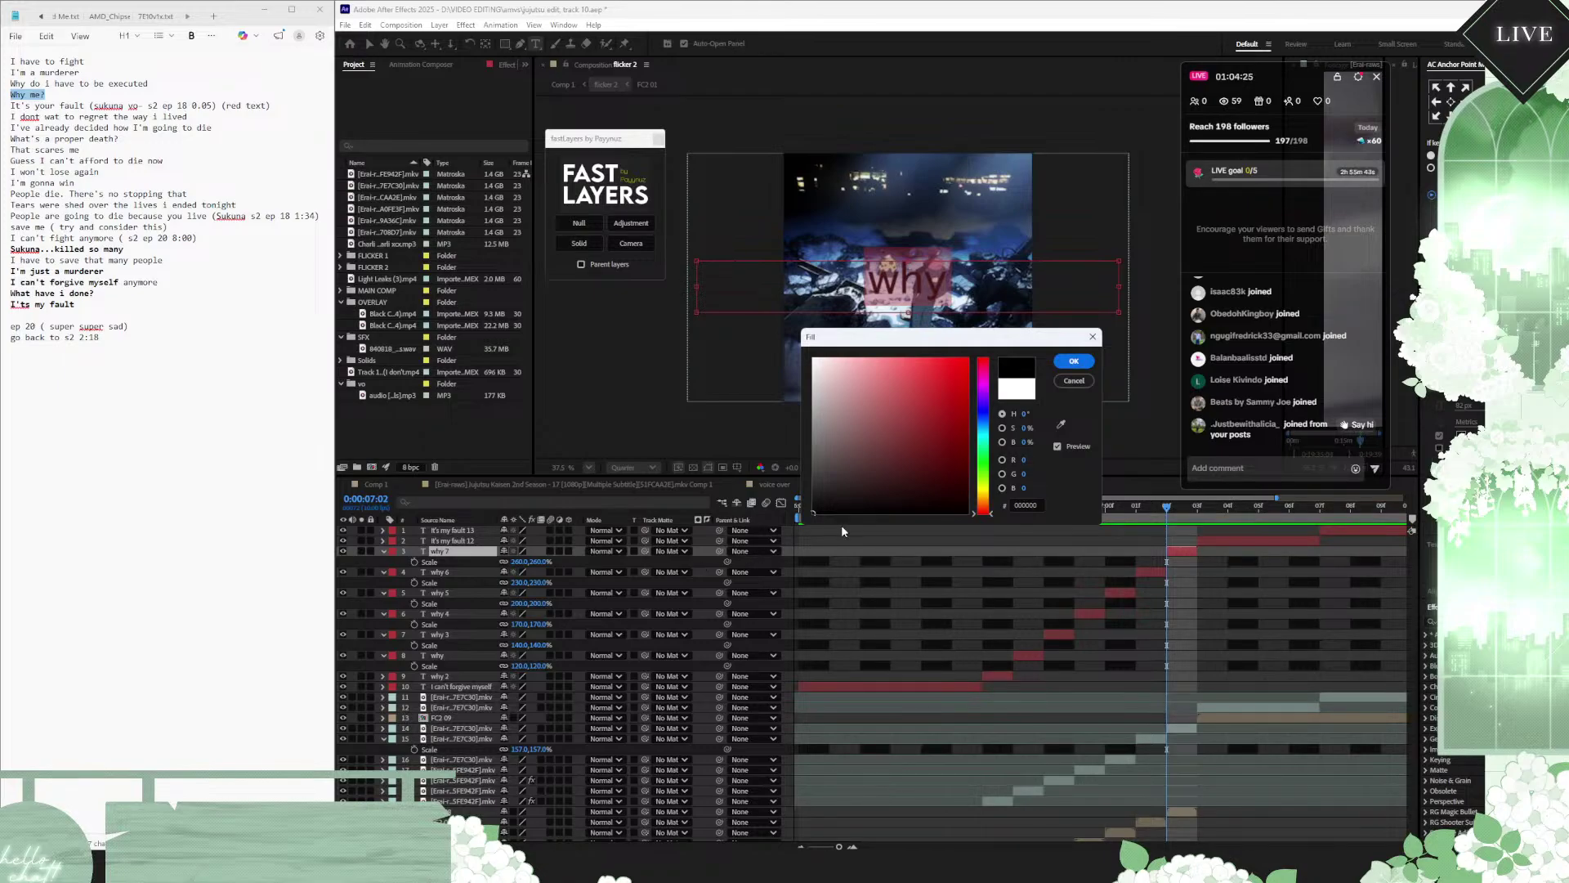
click(1074, 361)
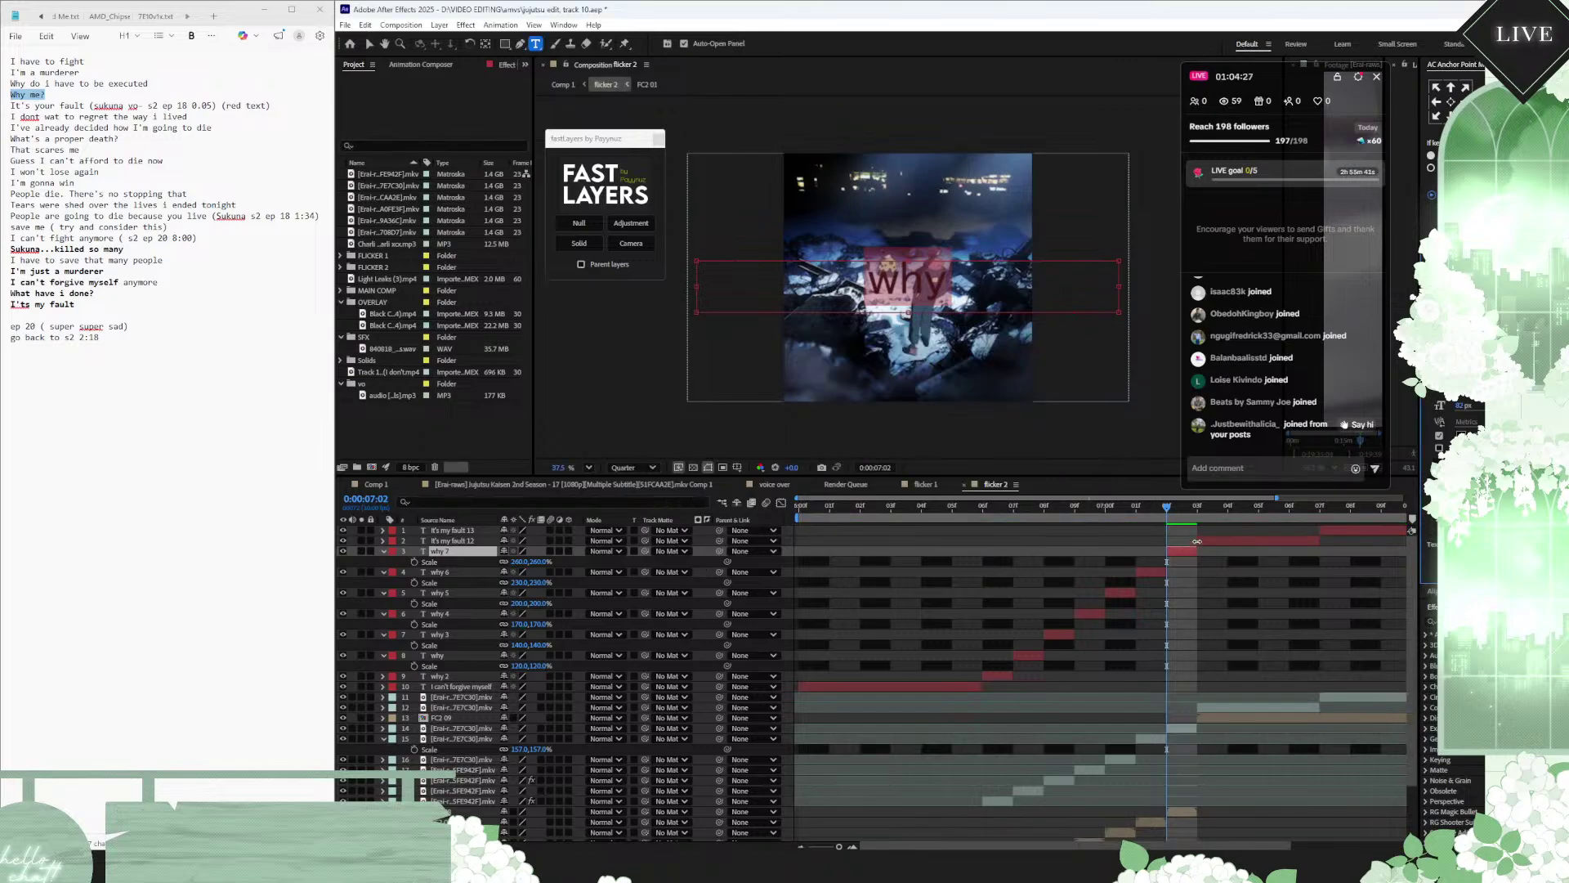
Step: Replace the text of the "It's my fault" layer starting at 0:00:07:03 with "why me..."
click(1195, 508)
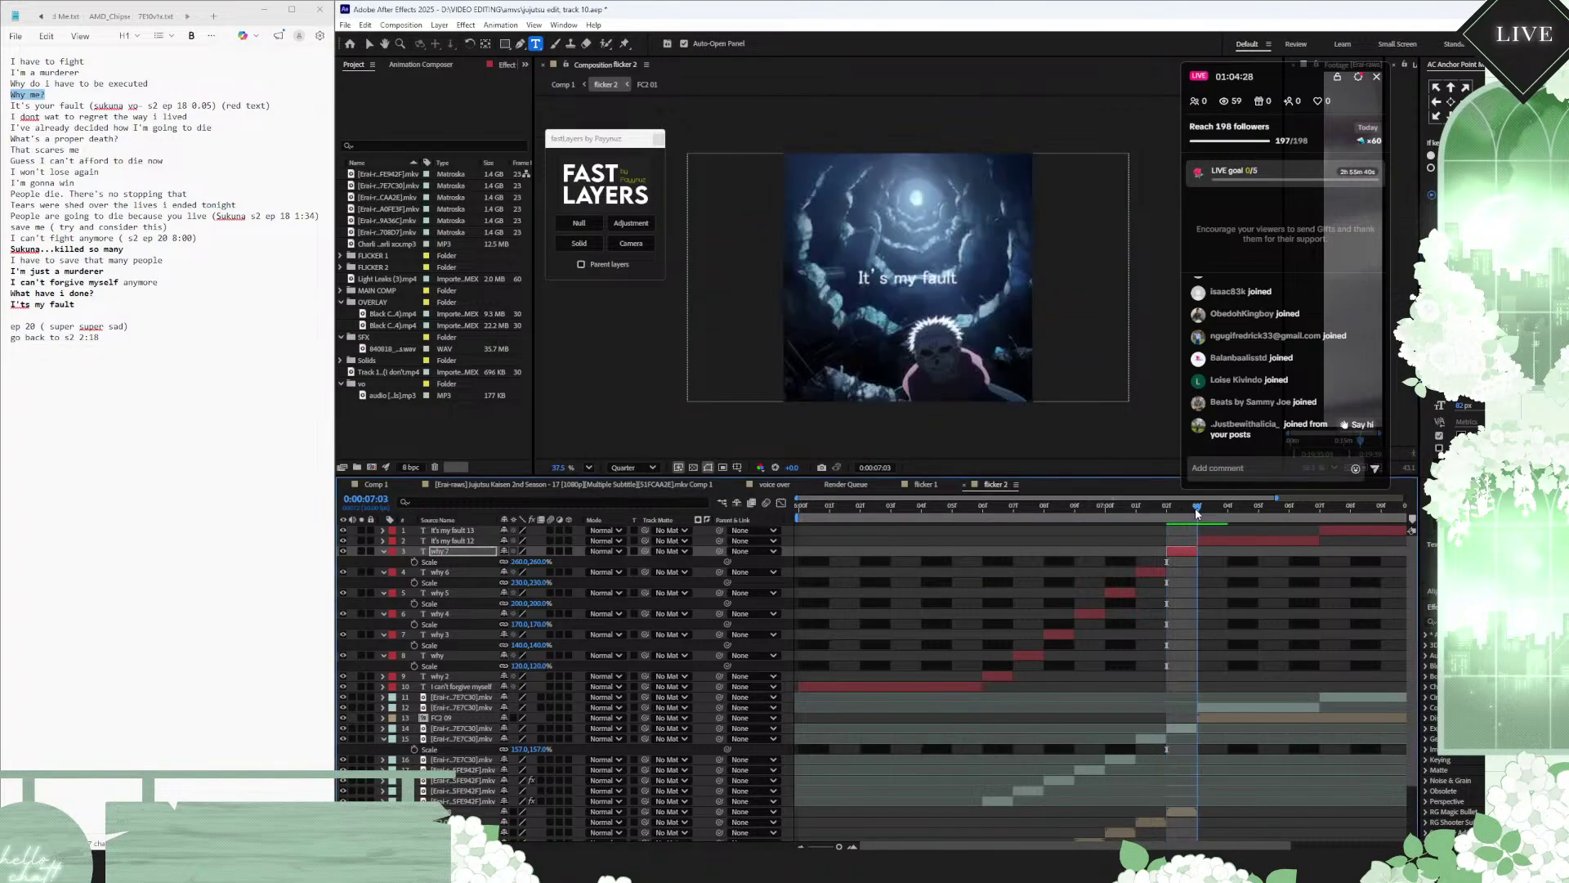
click(1222, 541)
text(why mw)
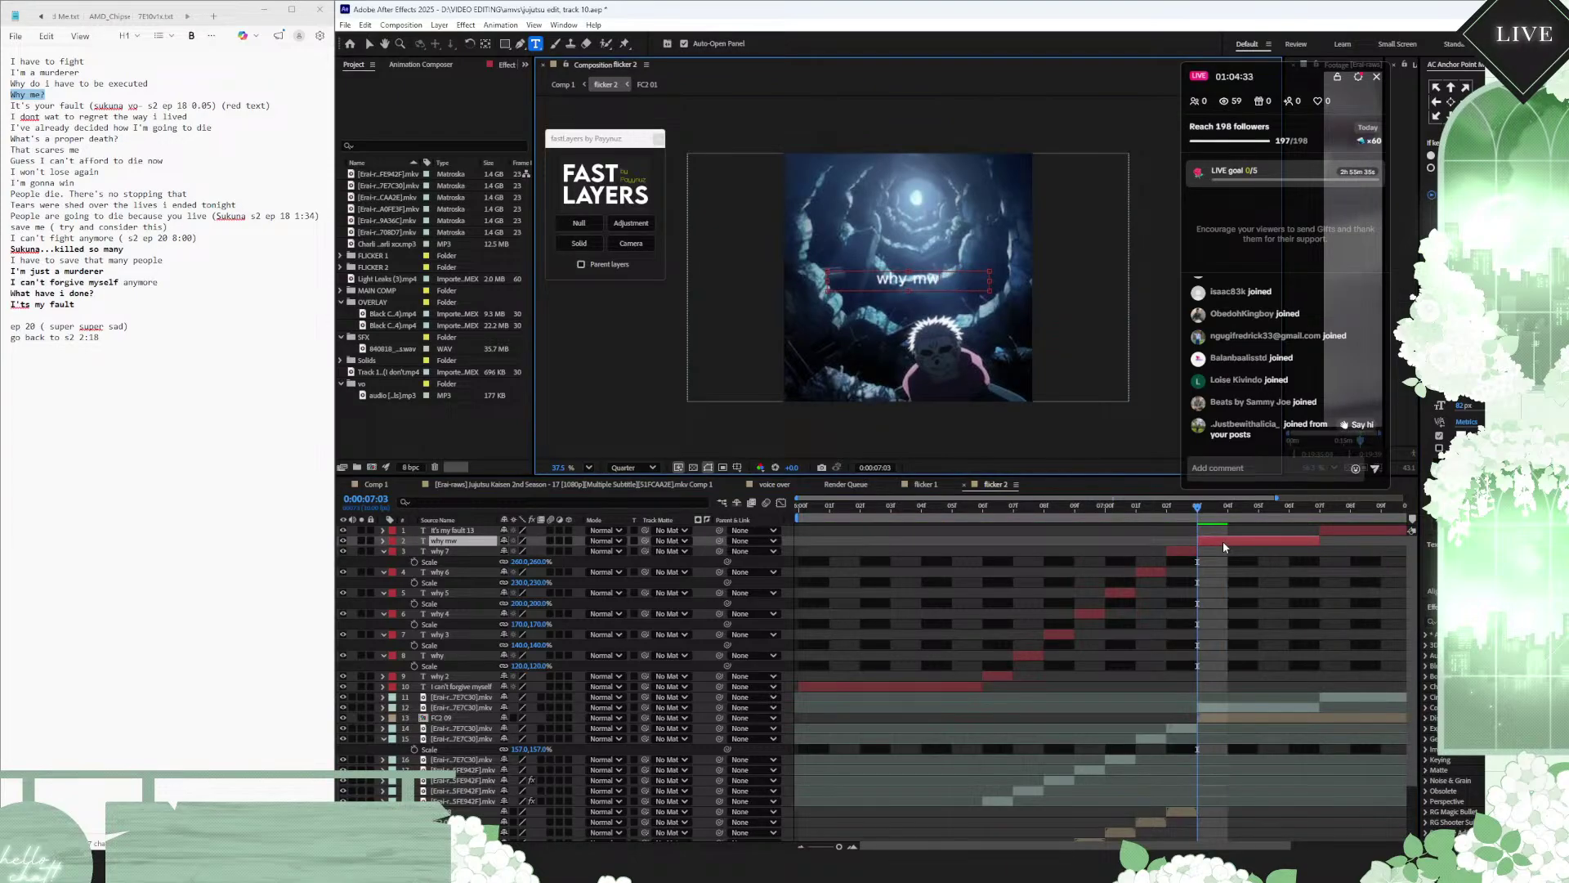
key(BackSpace)
text(e...)
Step: Change "my" to "your" in the text layer starting at 0:00:07:07 so it reads "It's your fault"
click(1318, 509)
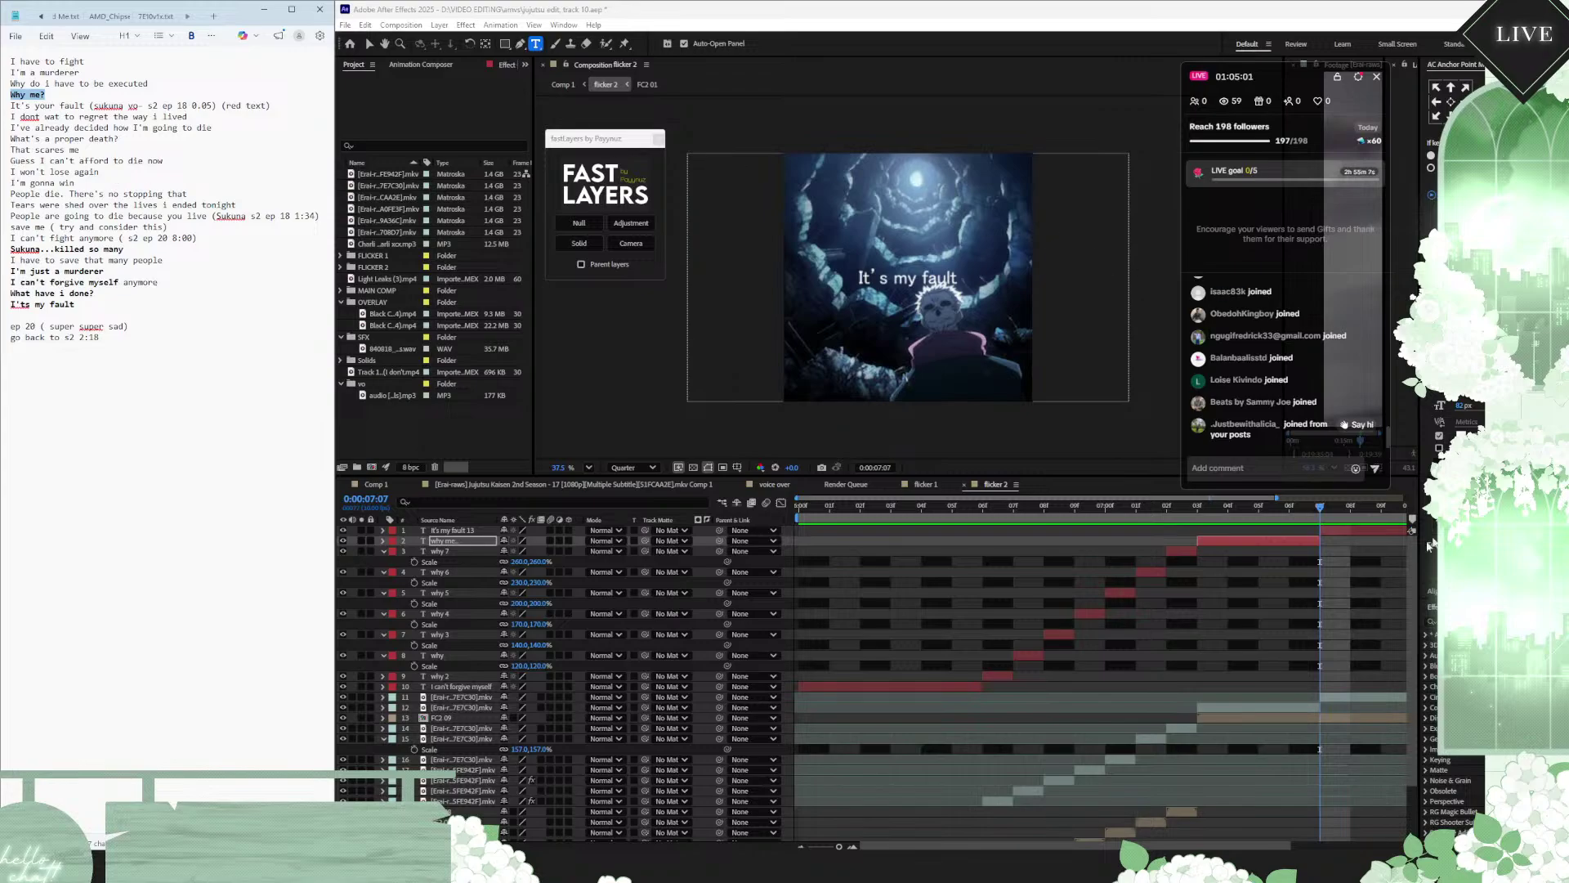
click(1329, 515)
drag(1328, 515, 1163, 518)
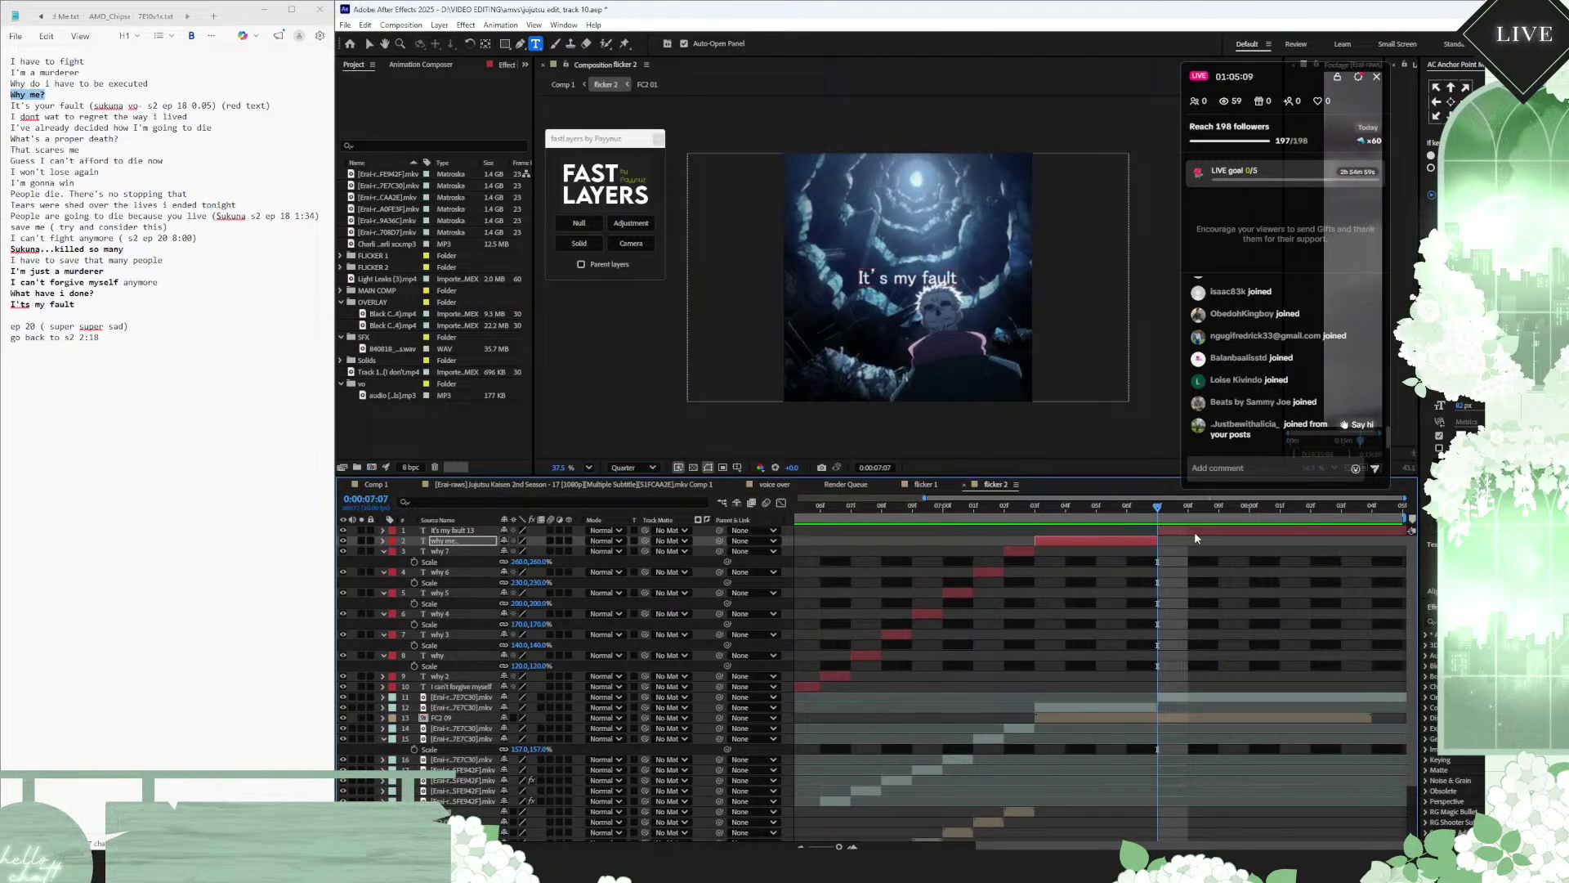
click(1194, 531)
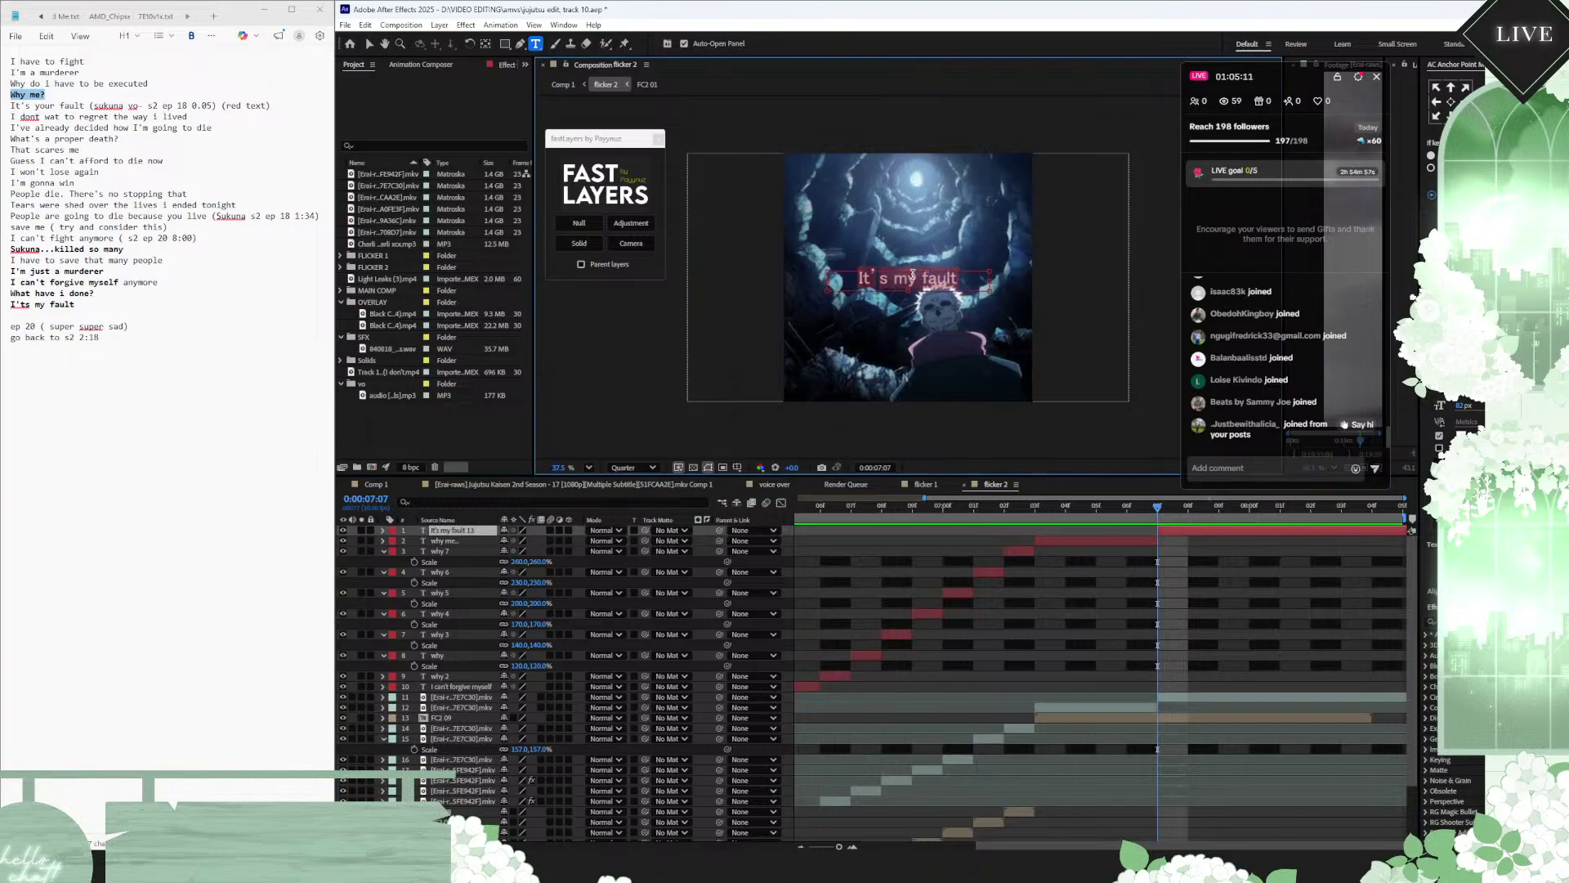
click(899, 279)
double_click(899, 280)
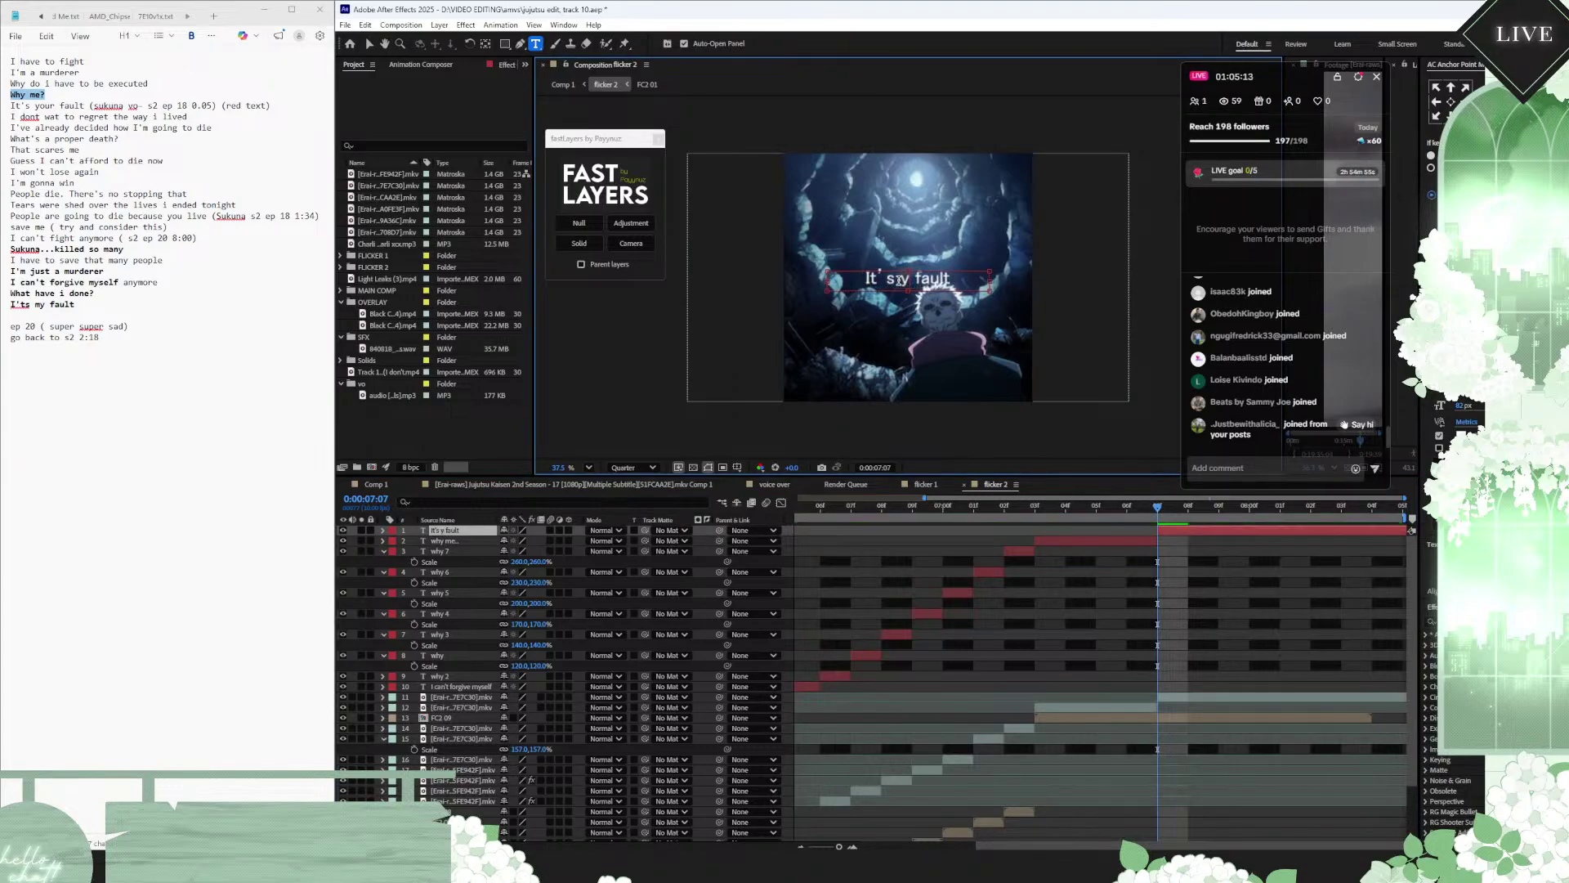
text(your)
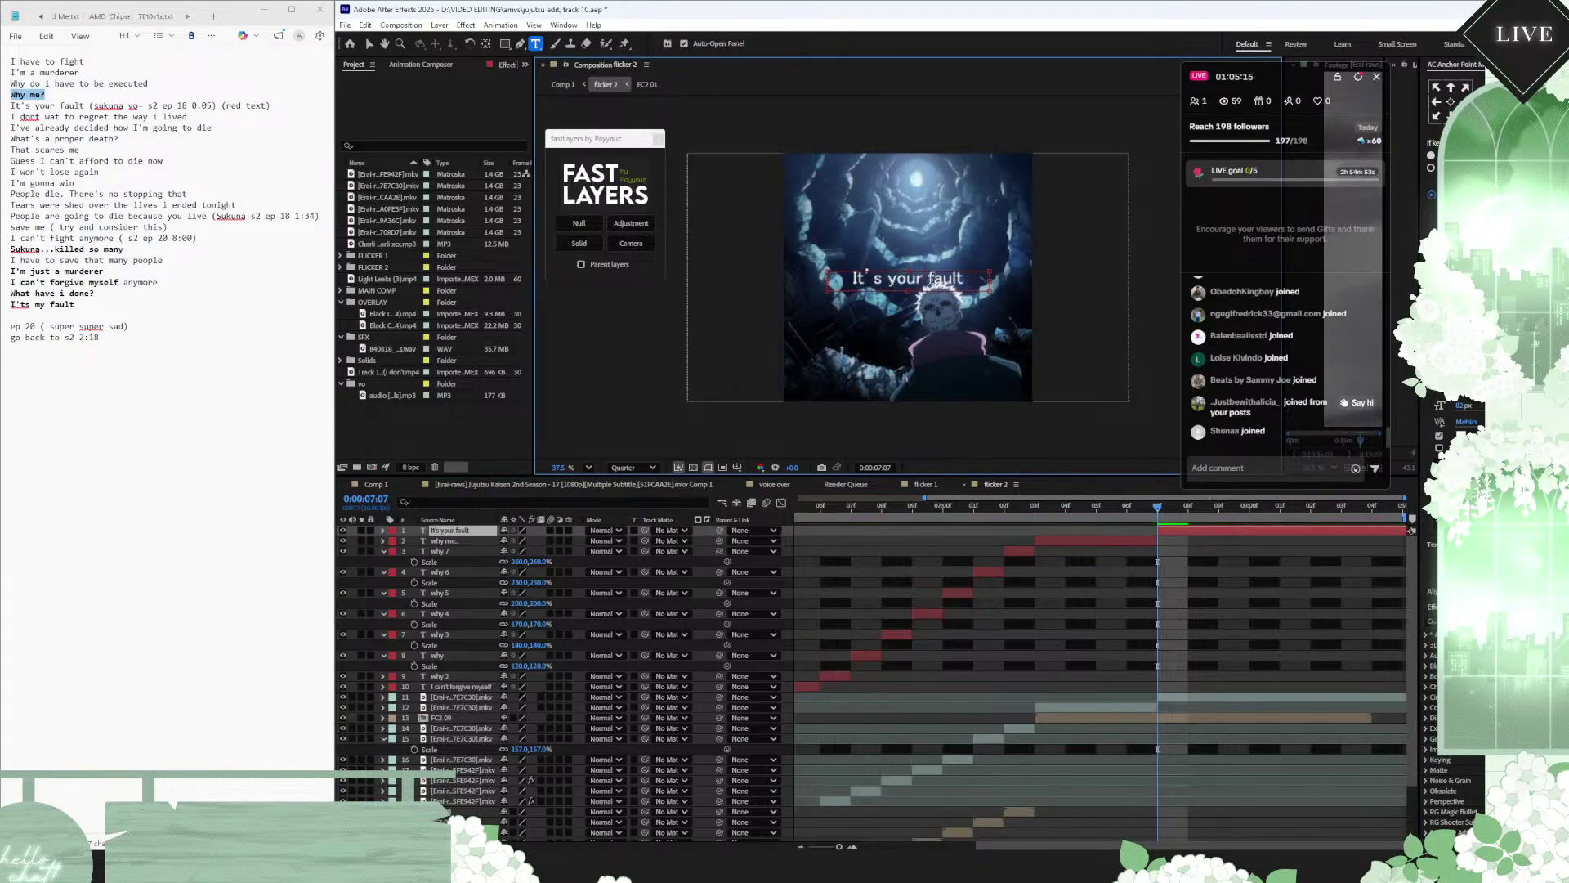
Step: Change the fill of the "It's your fault" text to pure red (FF0000) and save the project
triple_click(937, 278)
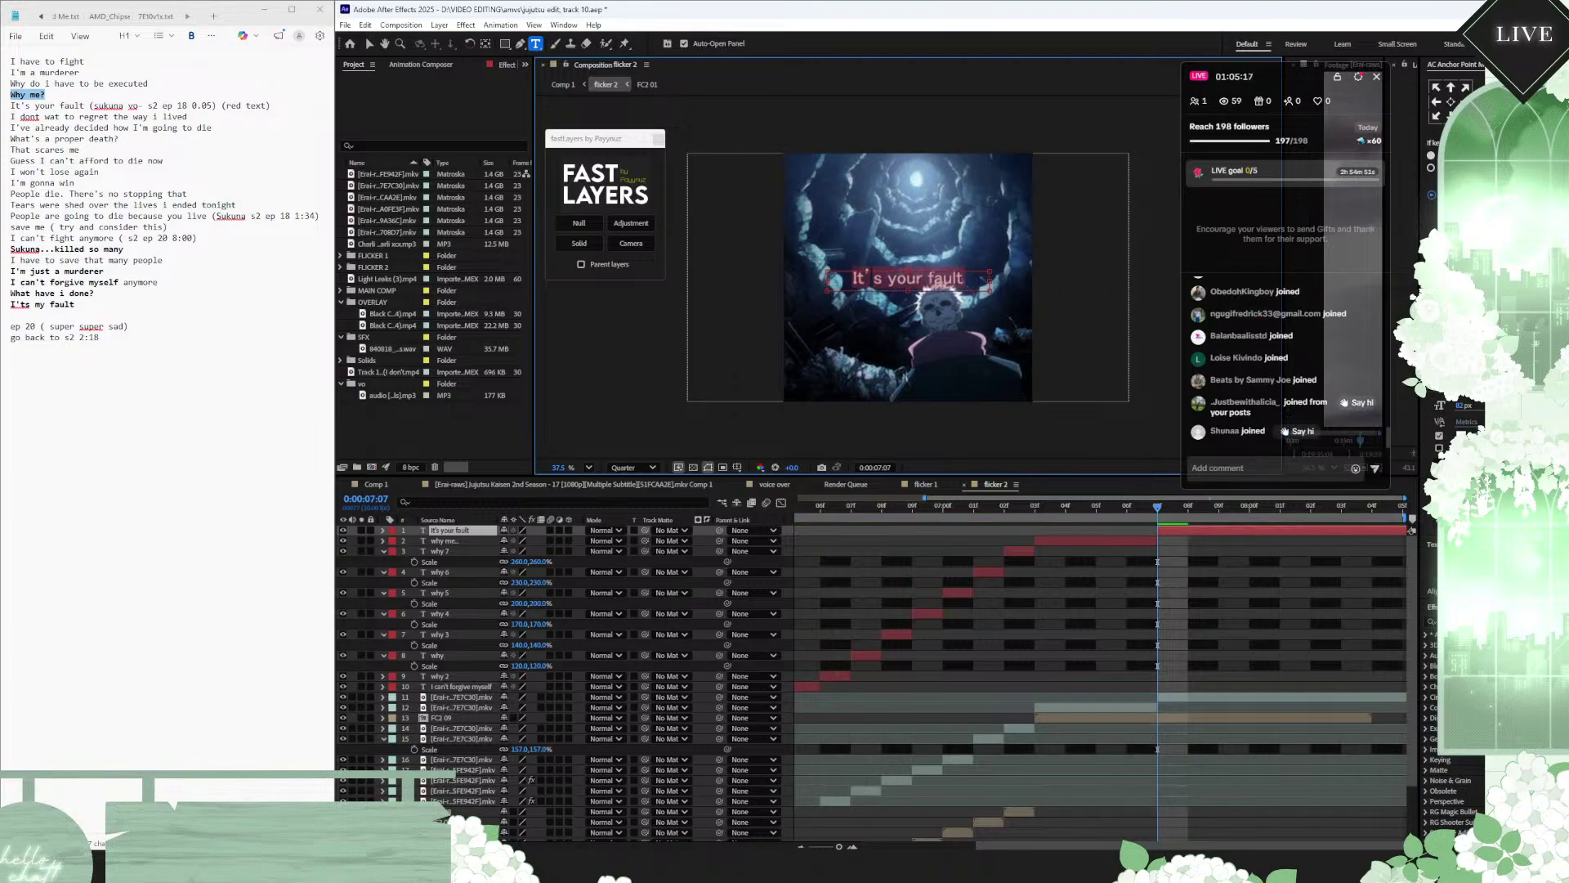
click(1437, 386)
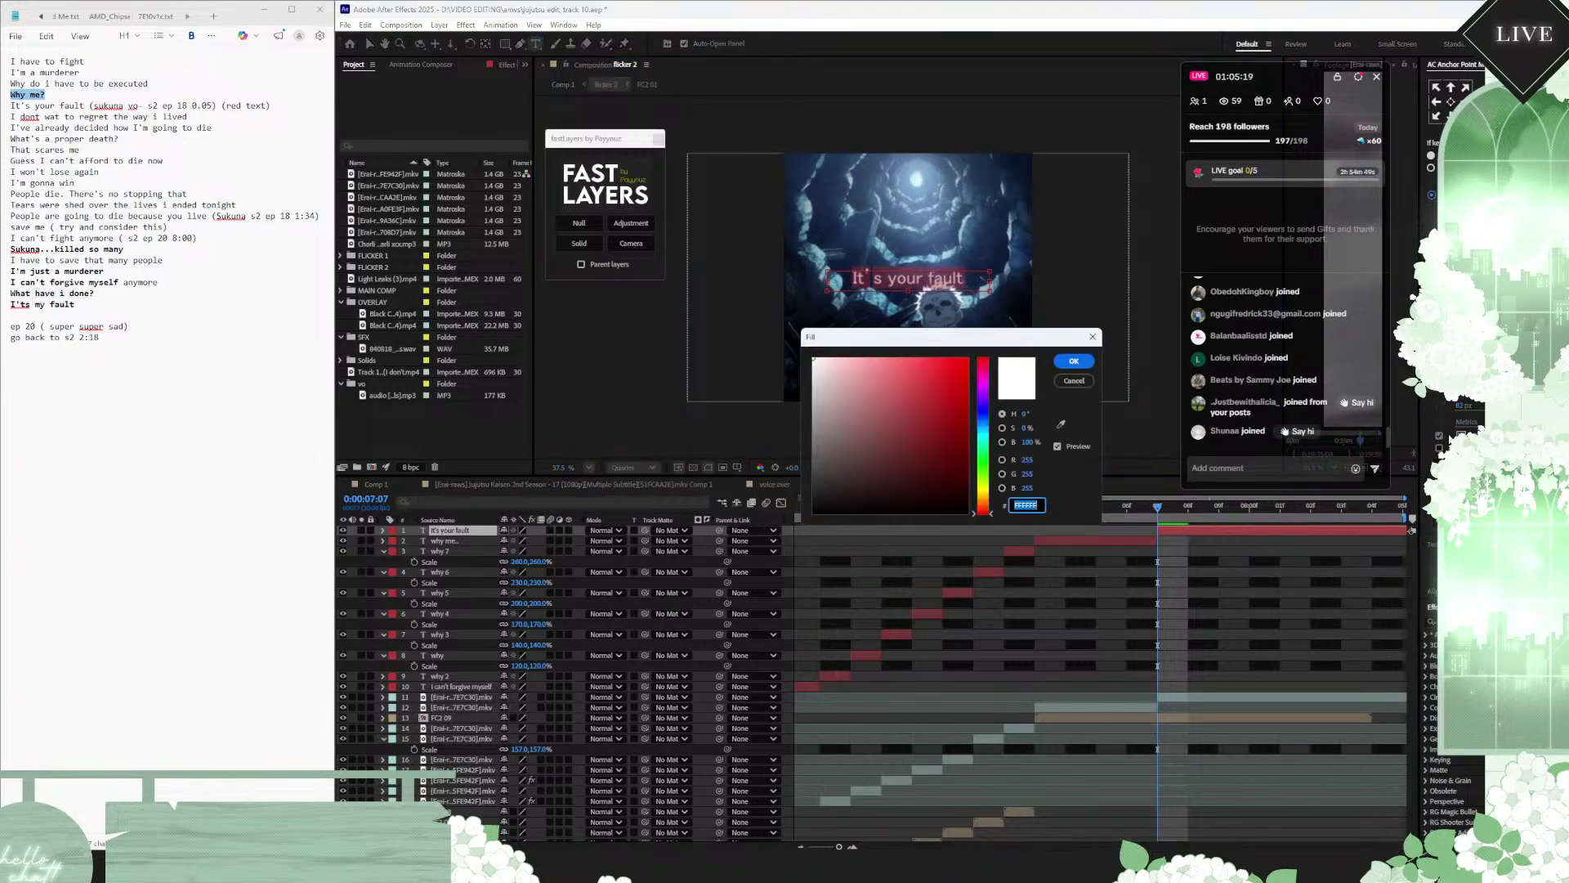
click(919, 426)
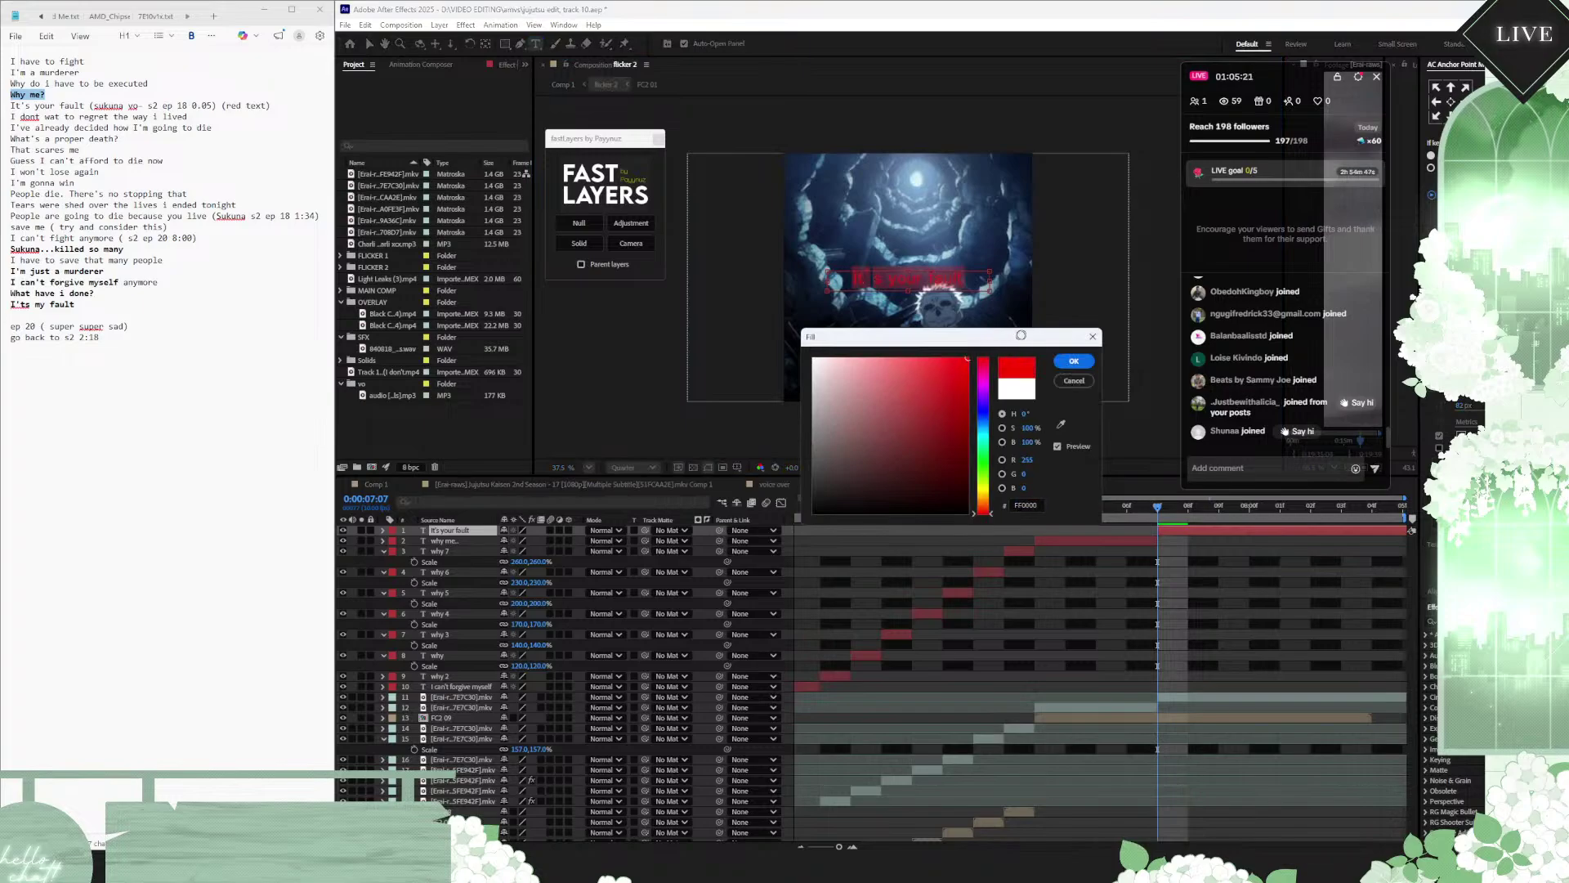
click(1073, 361)
click(1216, 514)
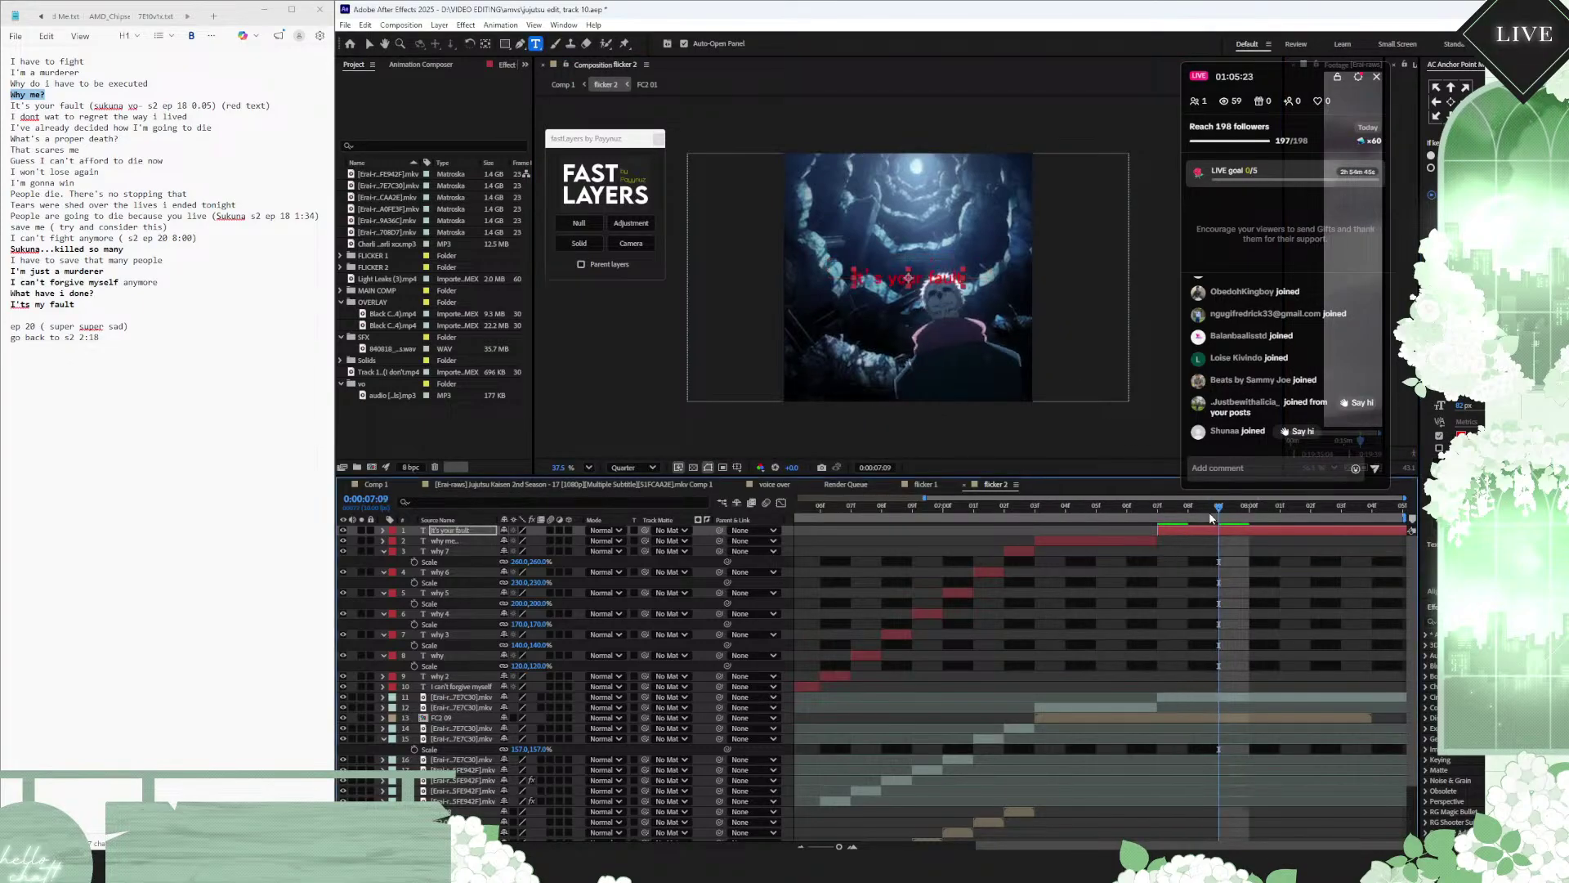
drag(1232, 518, 1142, 517)
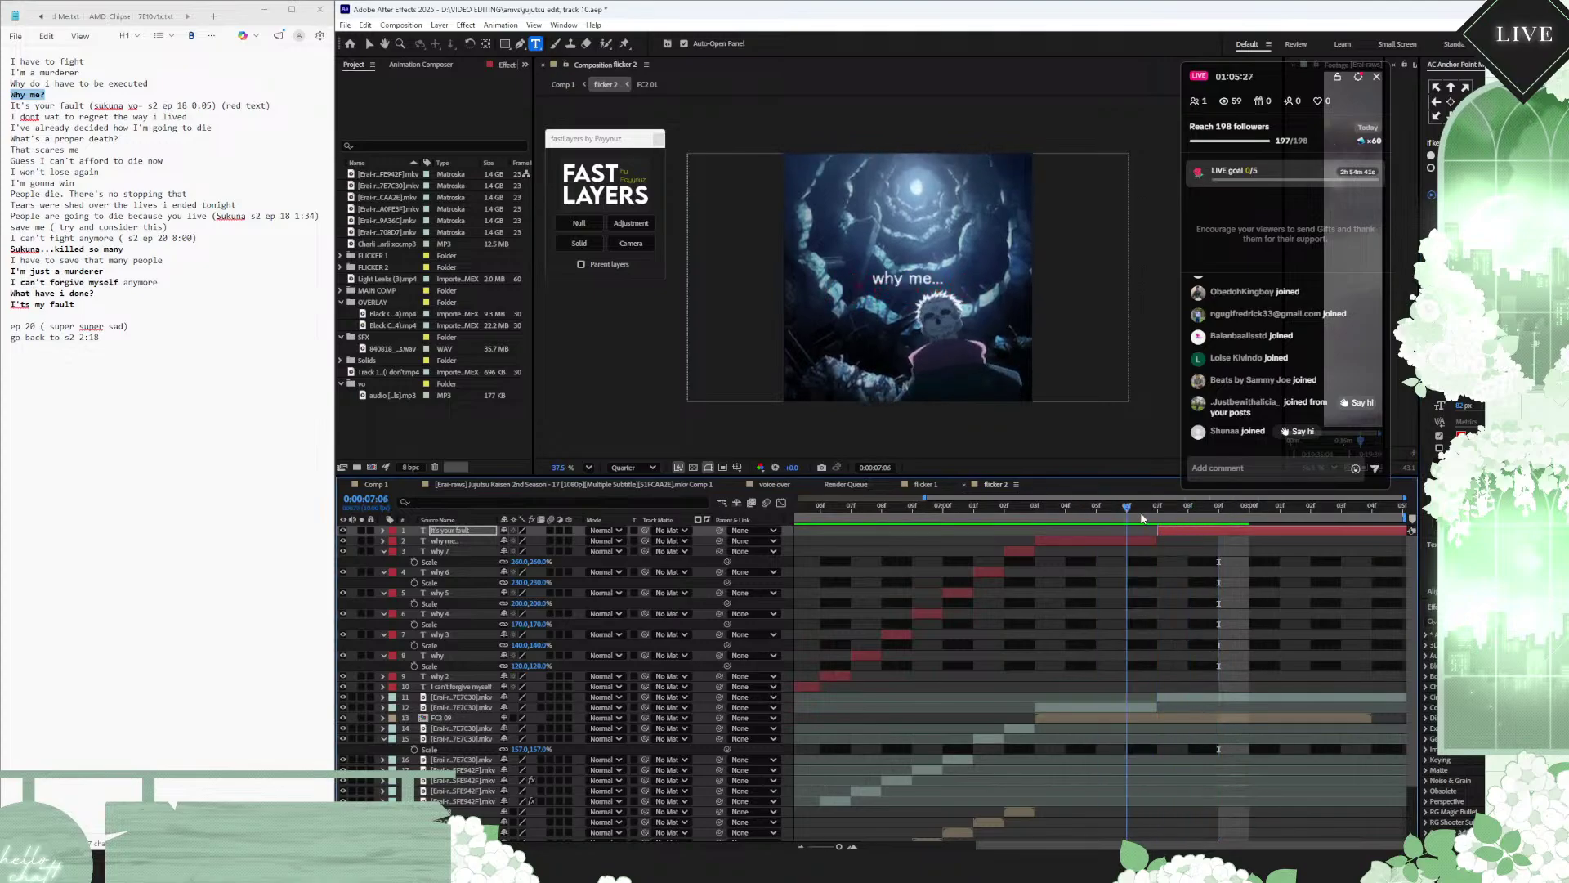
key(ctrl+s)
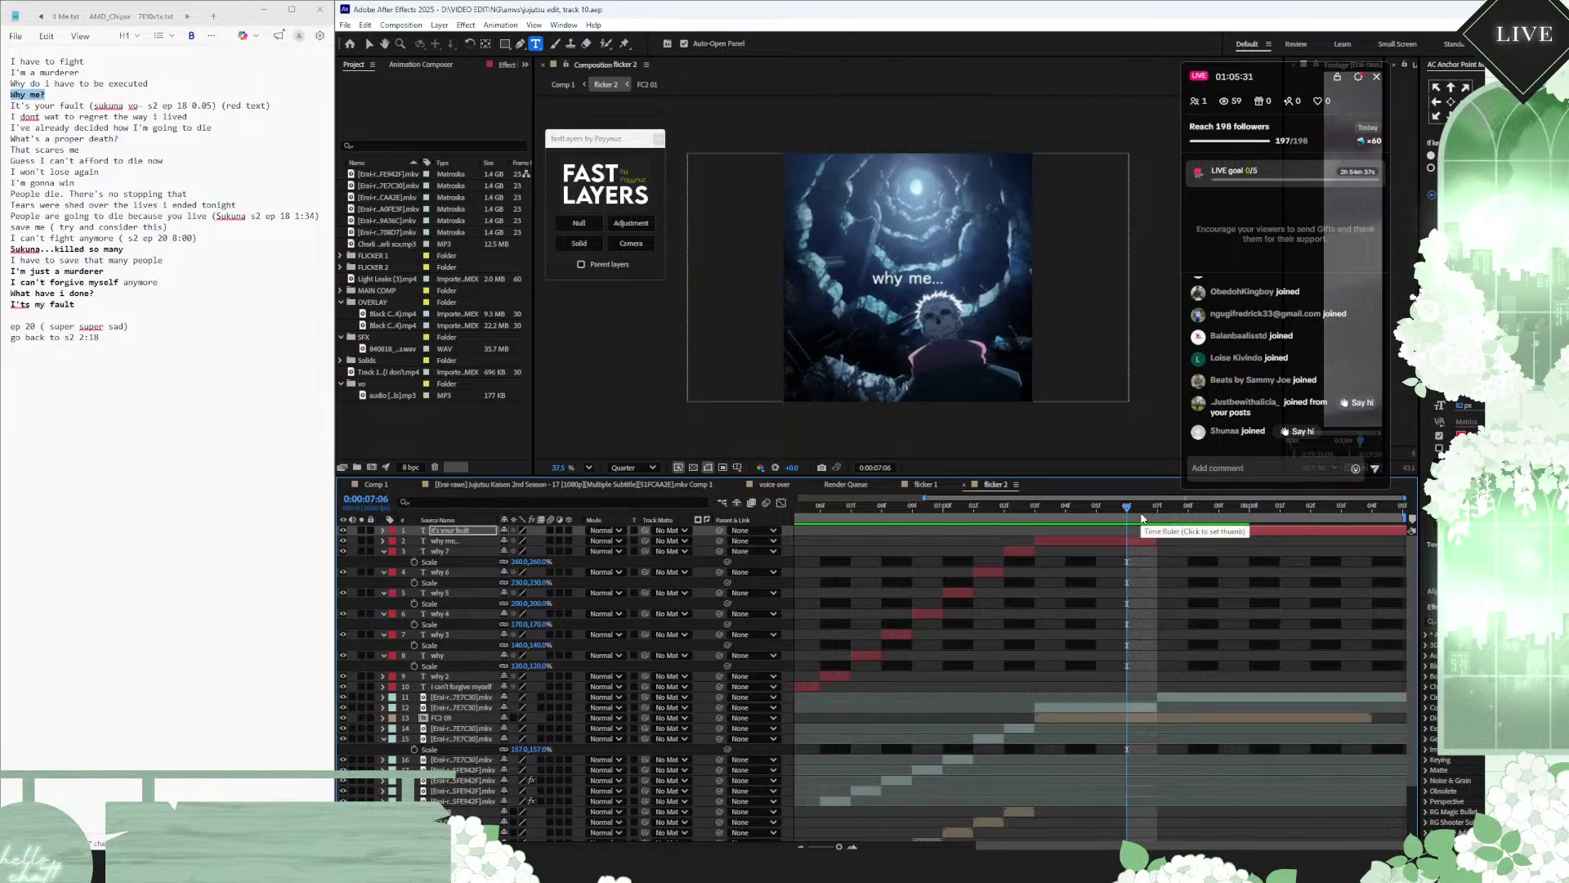
Step: Try a white fill (FFFFFF) on the "why 5" text at 0:00:07:00
drag(1124, 515, 945, 543)
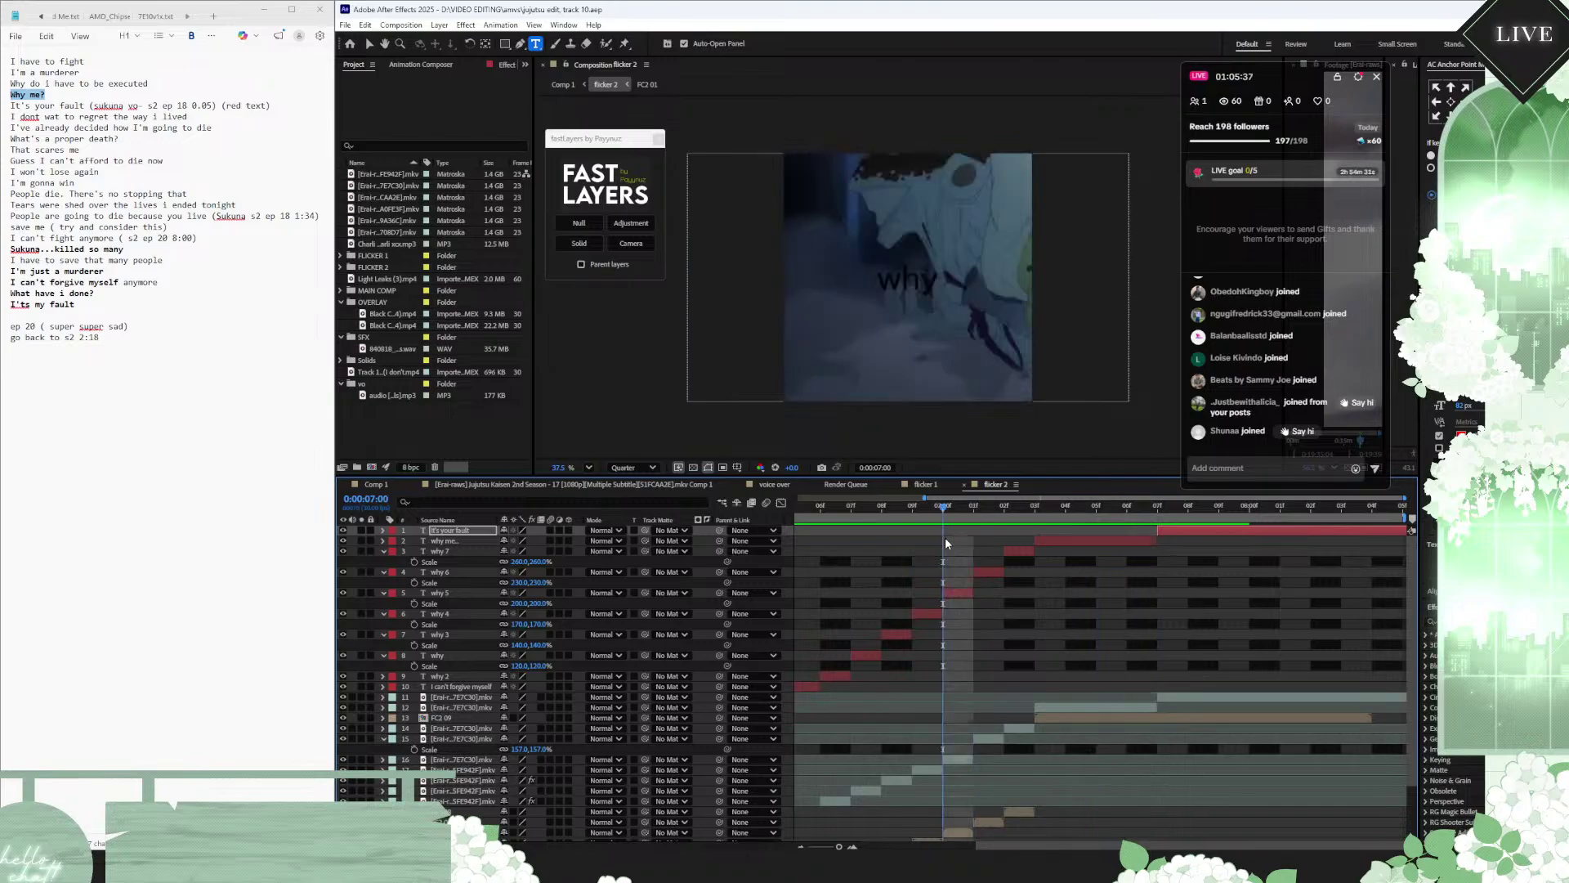
click(959, 596)
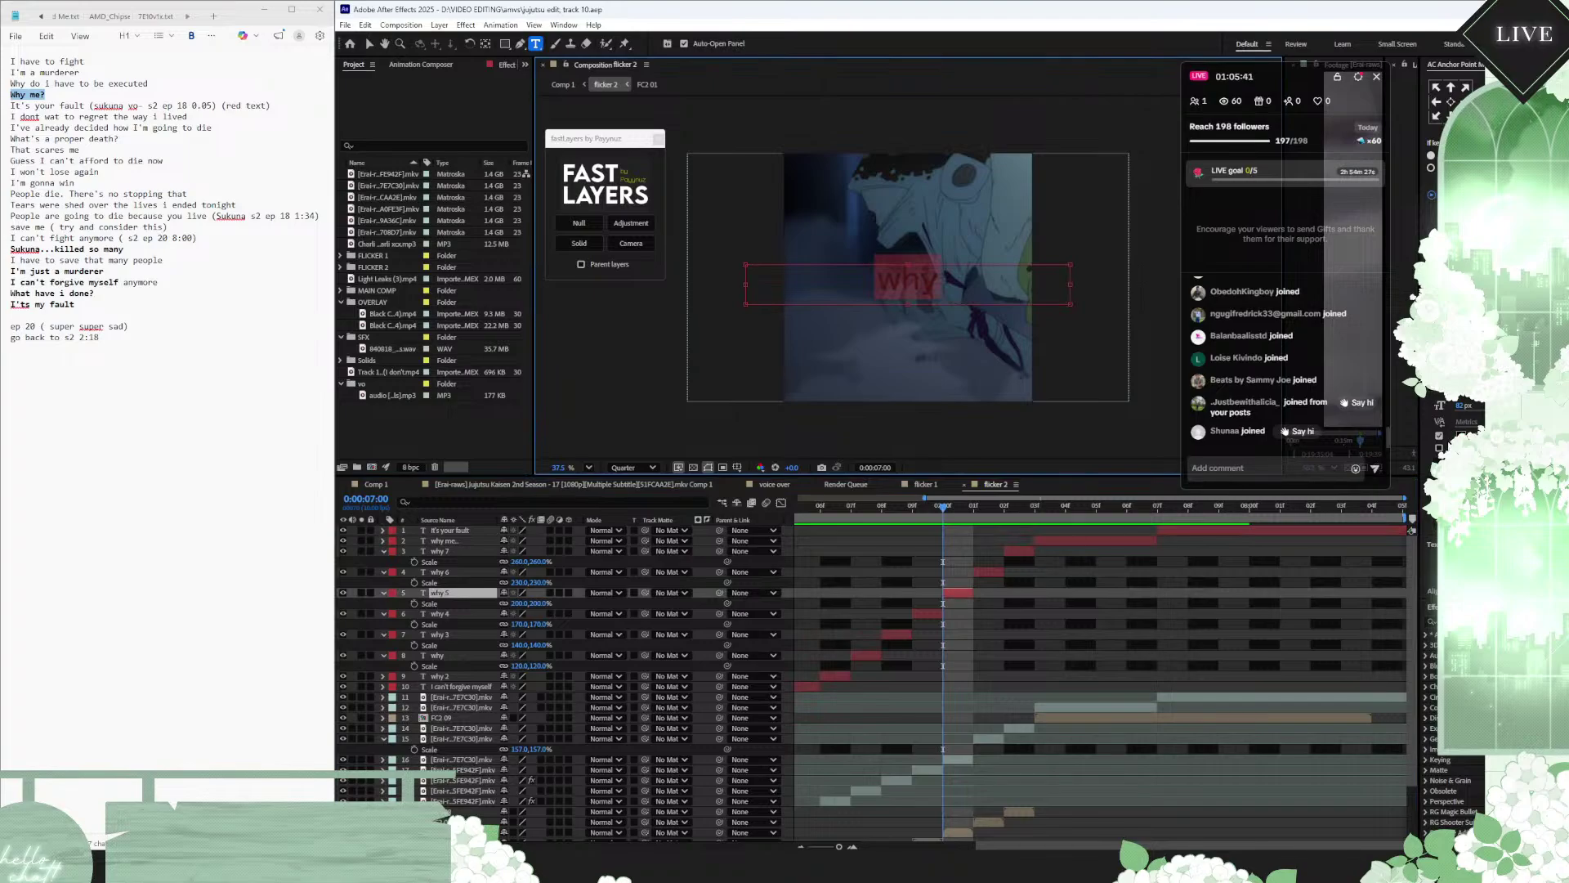
click(1525, 376)
drag(904, 455, 704, 287)
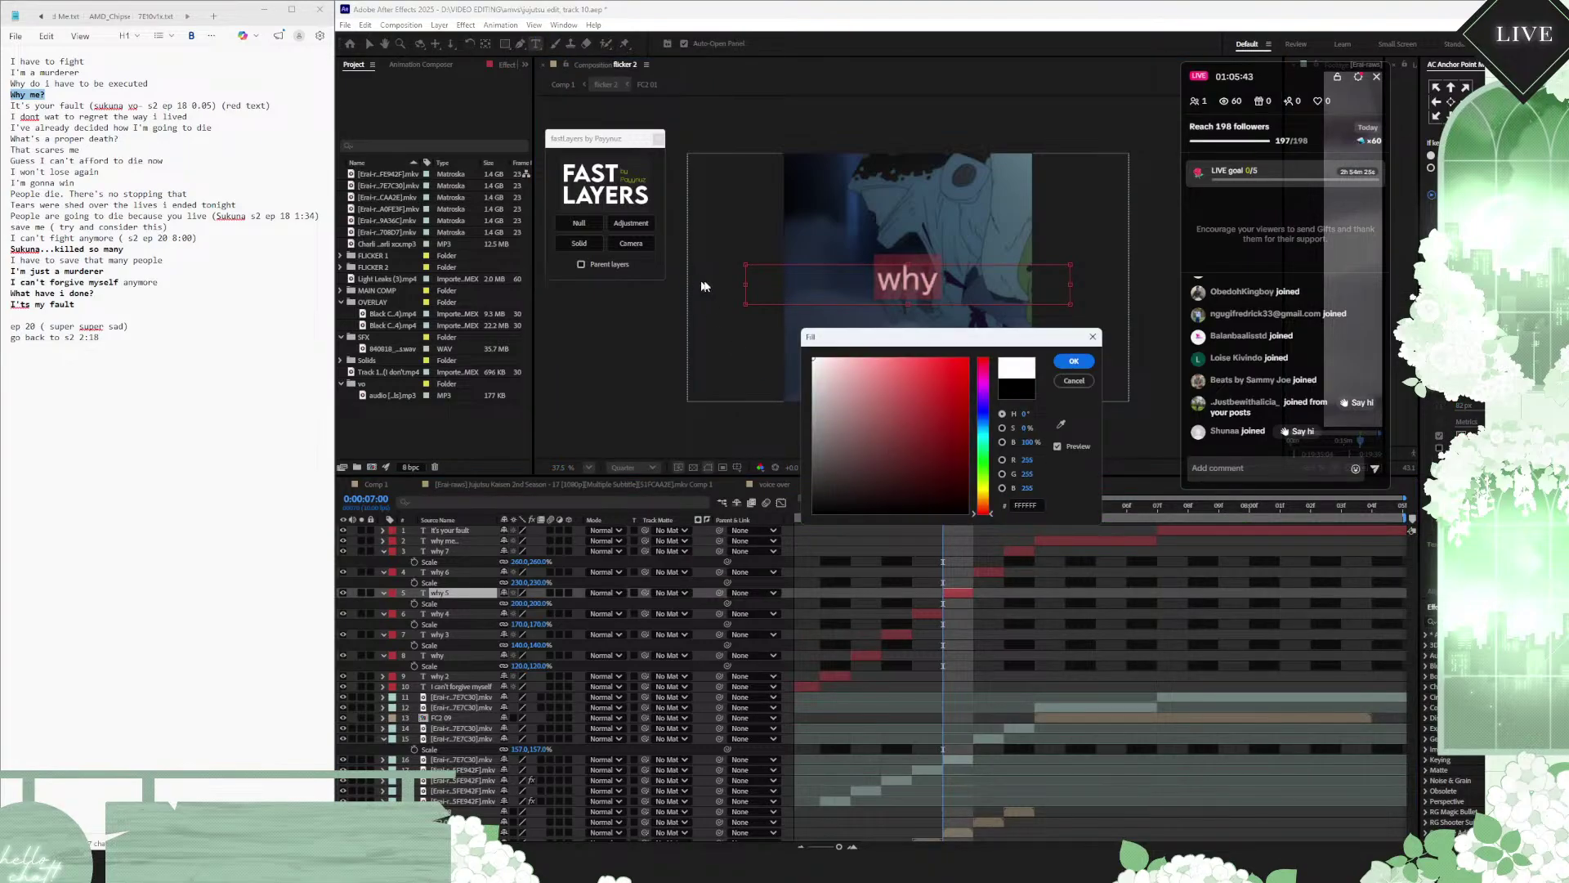
click(1074, 360)
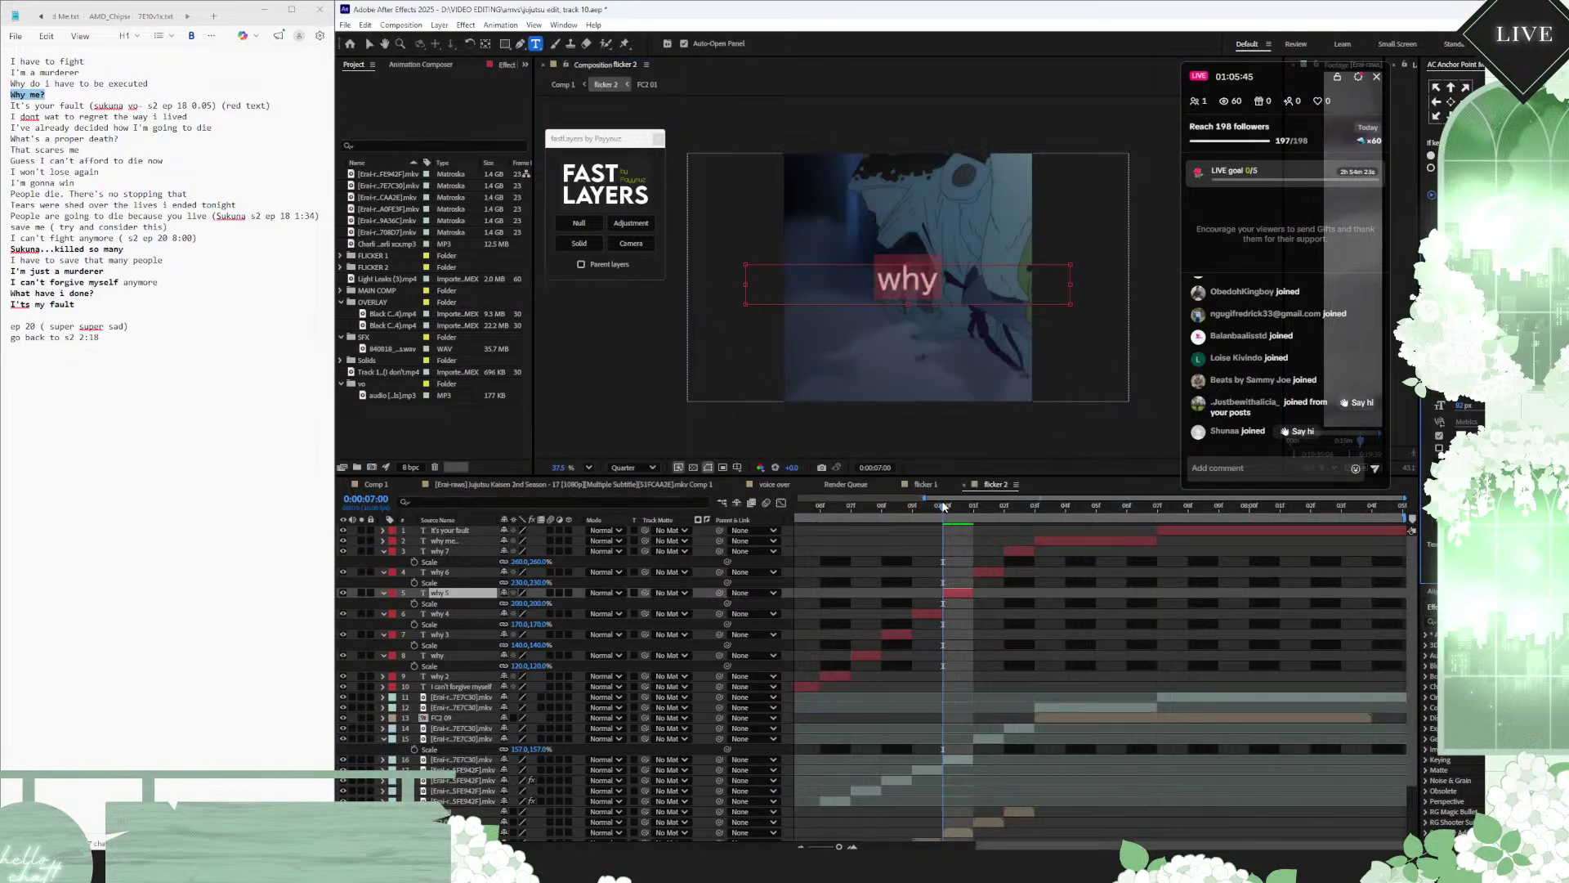
click(974, 506)
drag(979, 506, 935, 519)
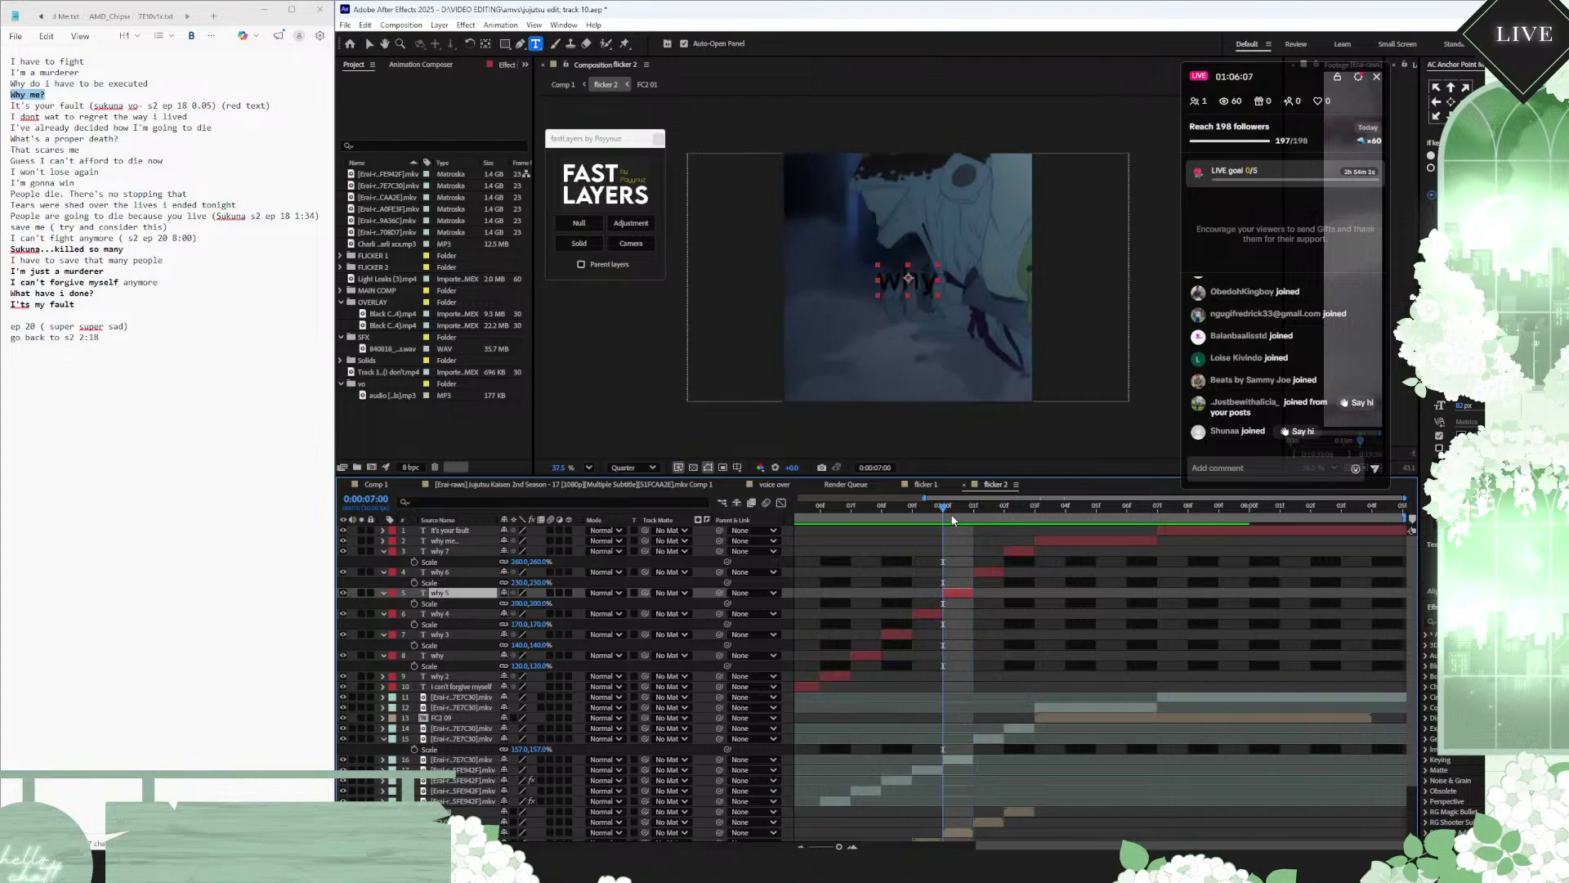
Step: Copy the Invert effect from the clip at 0:00:06:08 onto the clip under "why 5" at 0:00:07:00
scroll(983, 719, down, 2)
click(980, 727)
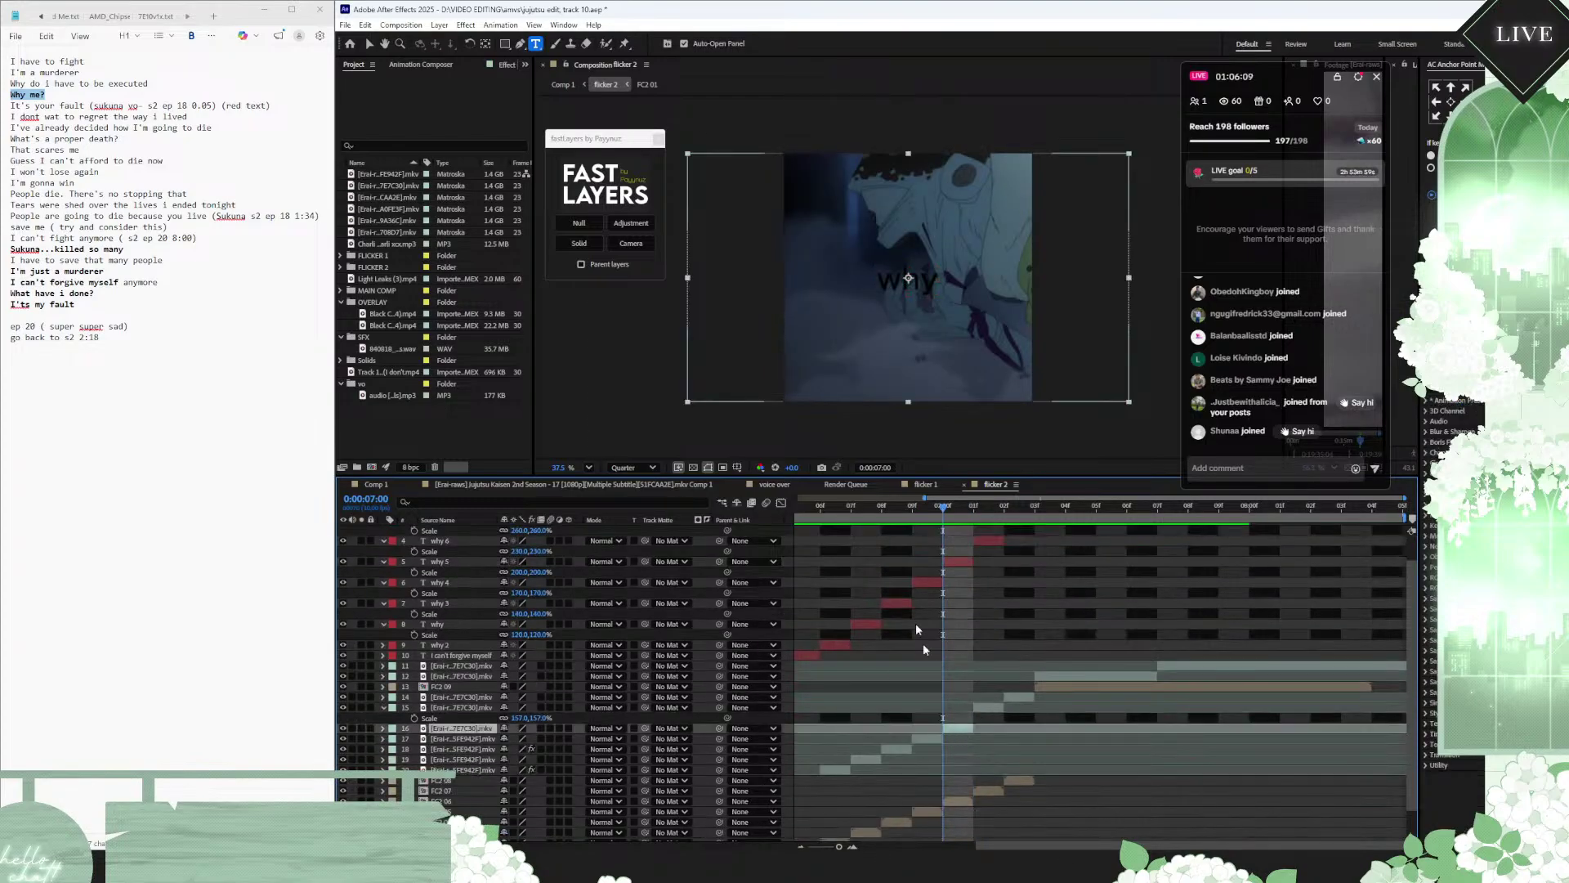
click(882, 512)
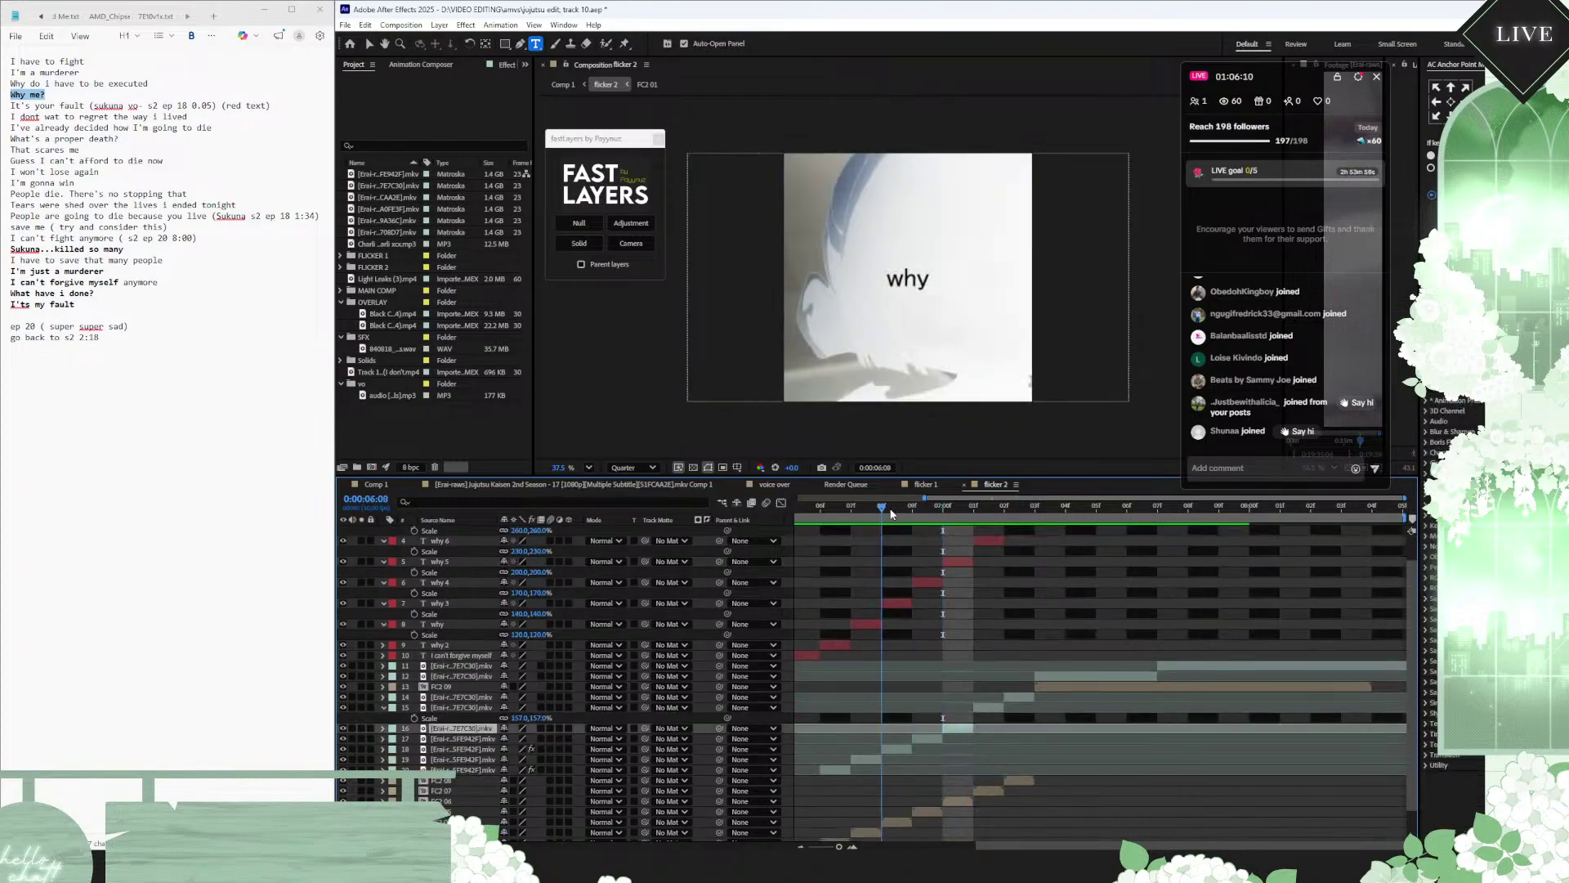
click(897, 750)
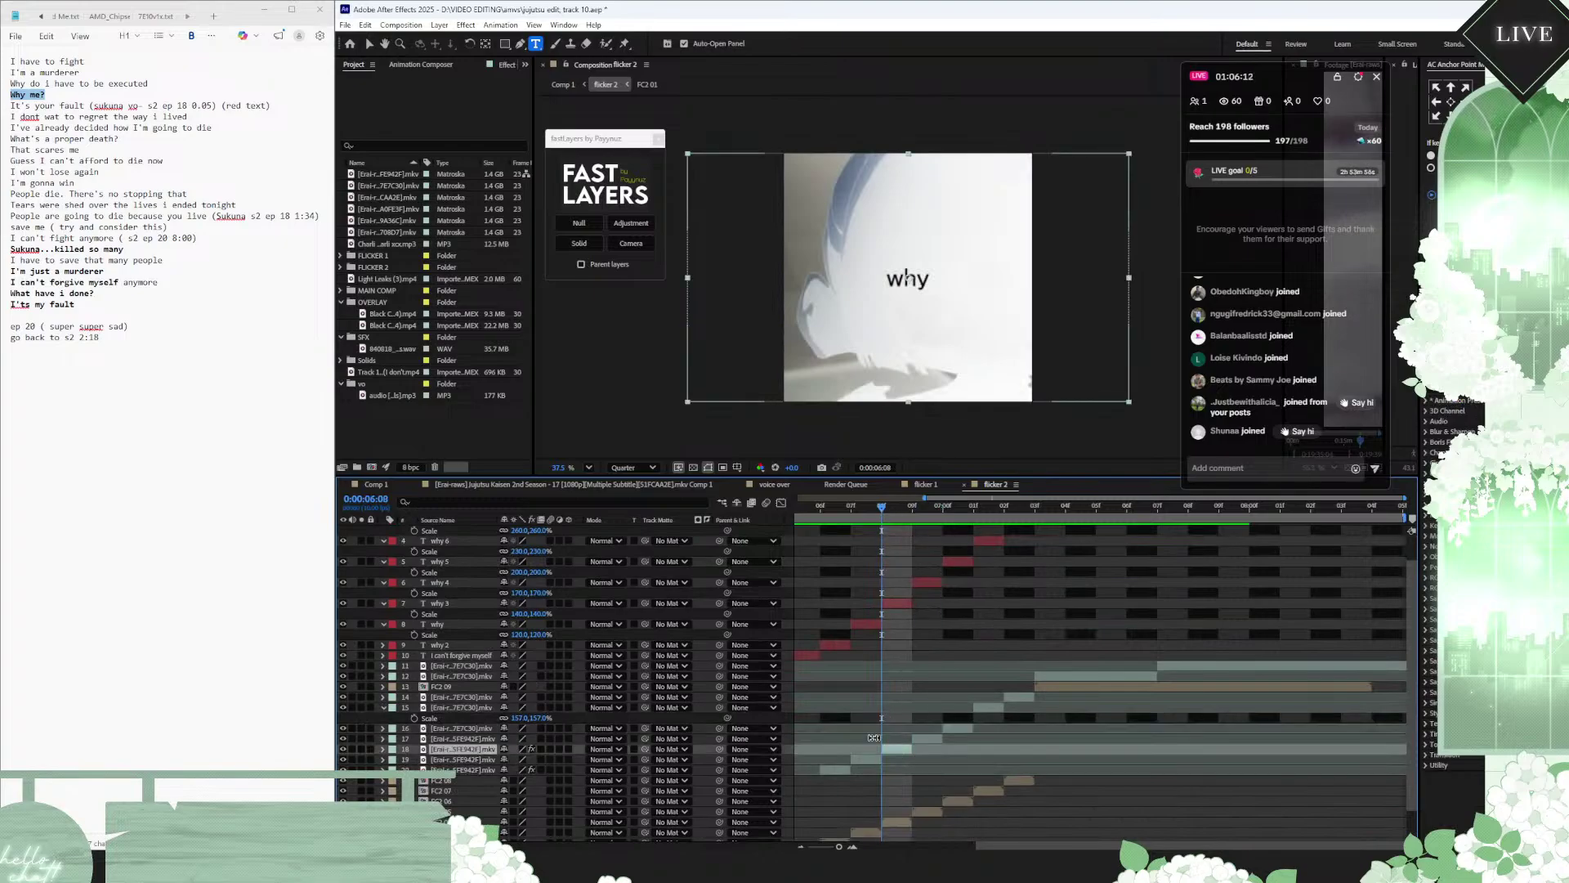
click(510, 69)
click(377, 89)
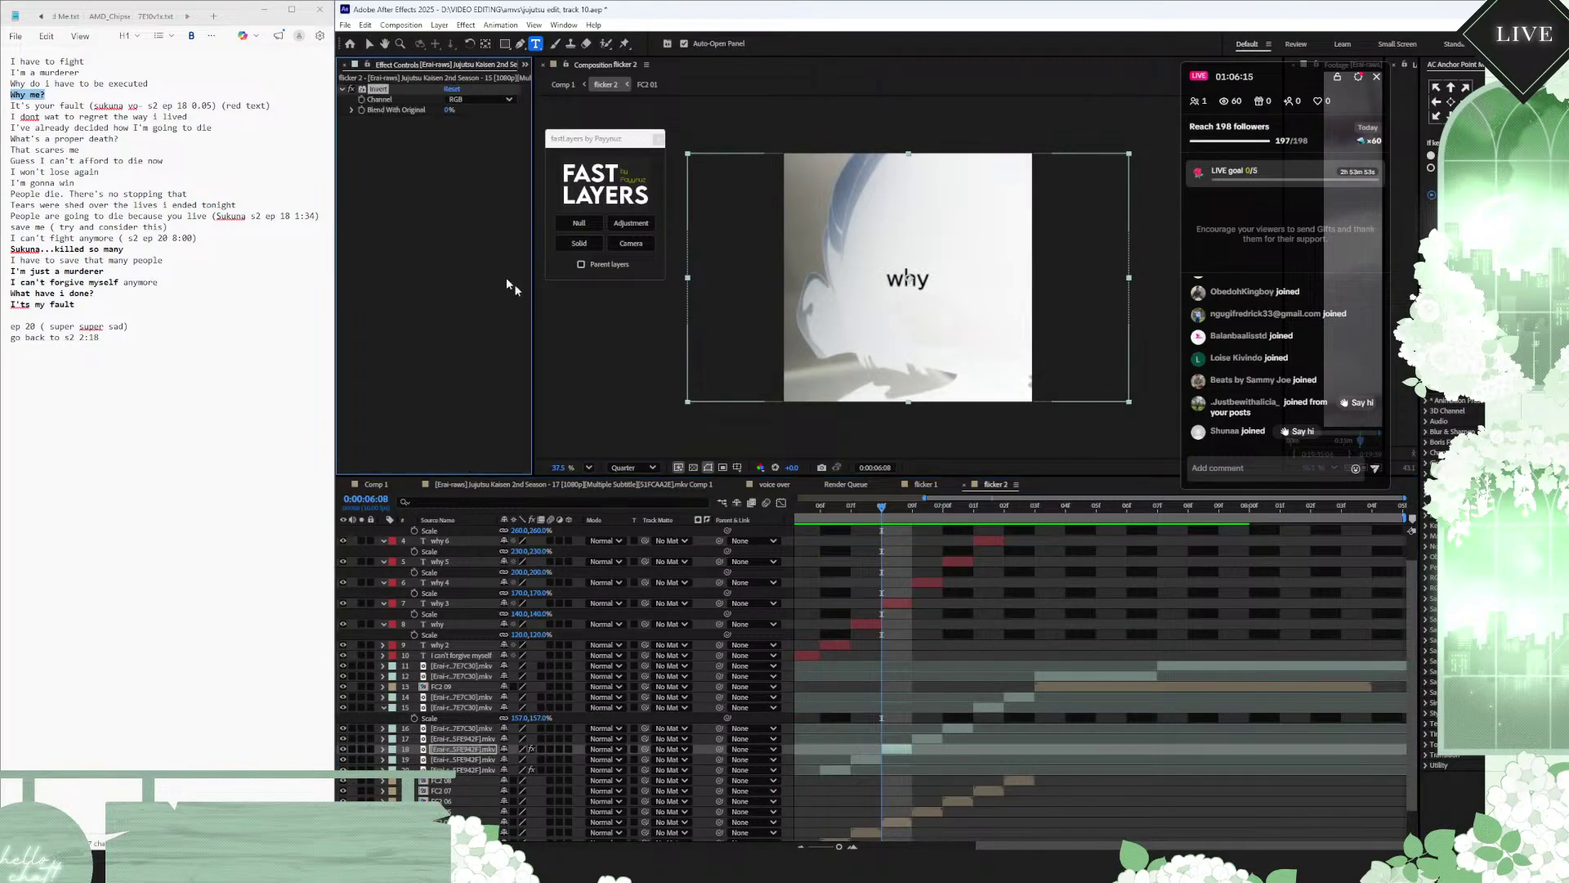
click(902, 513)
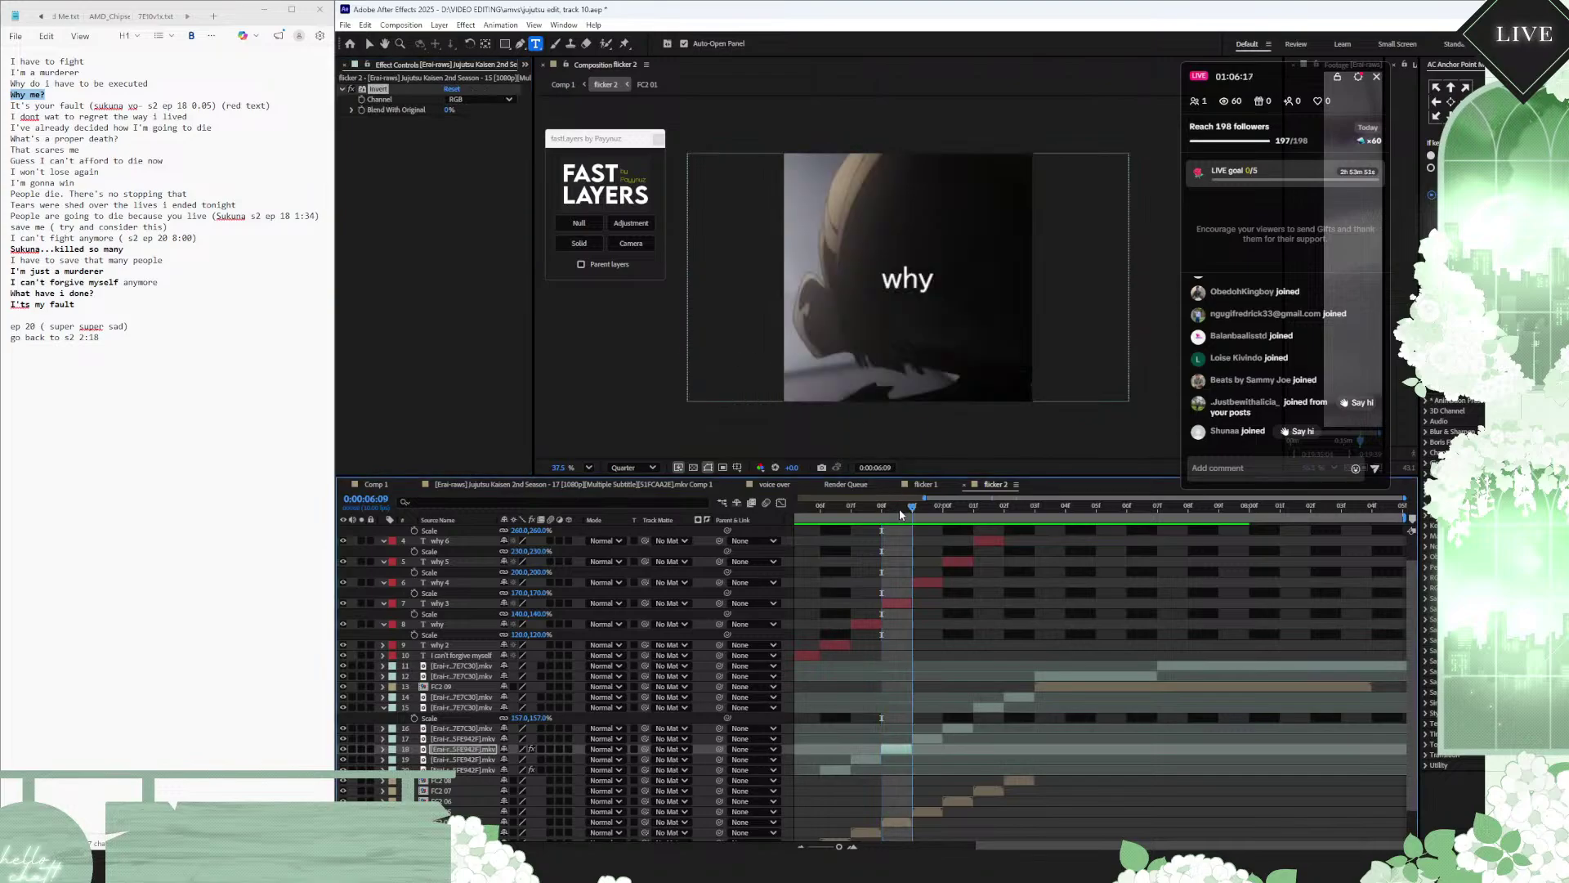
click(937, 513)
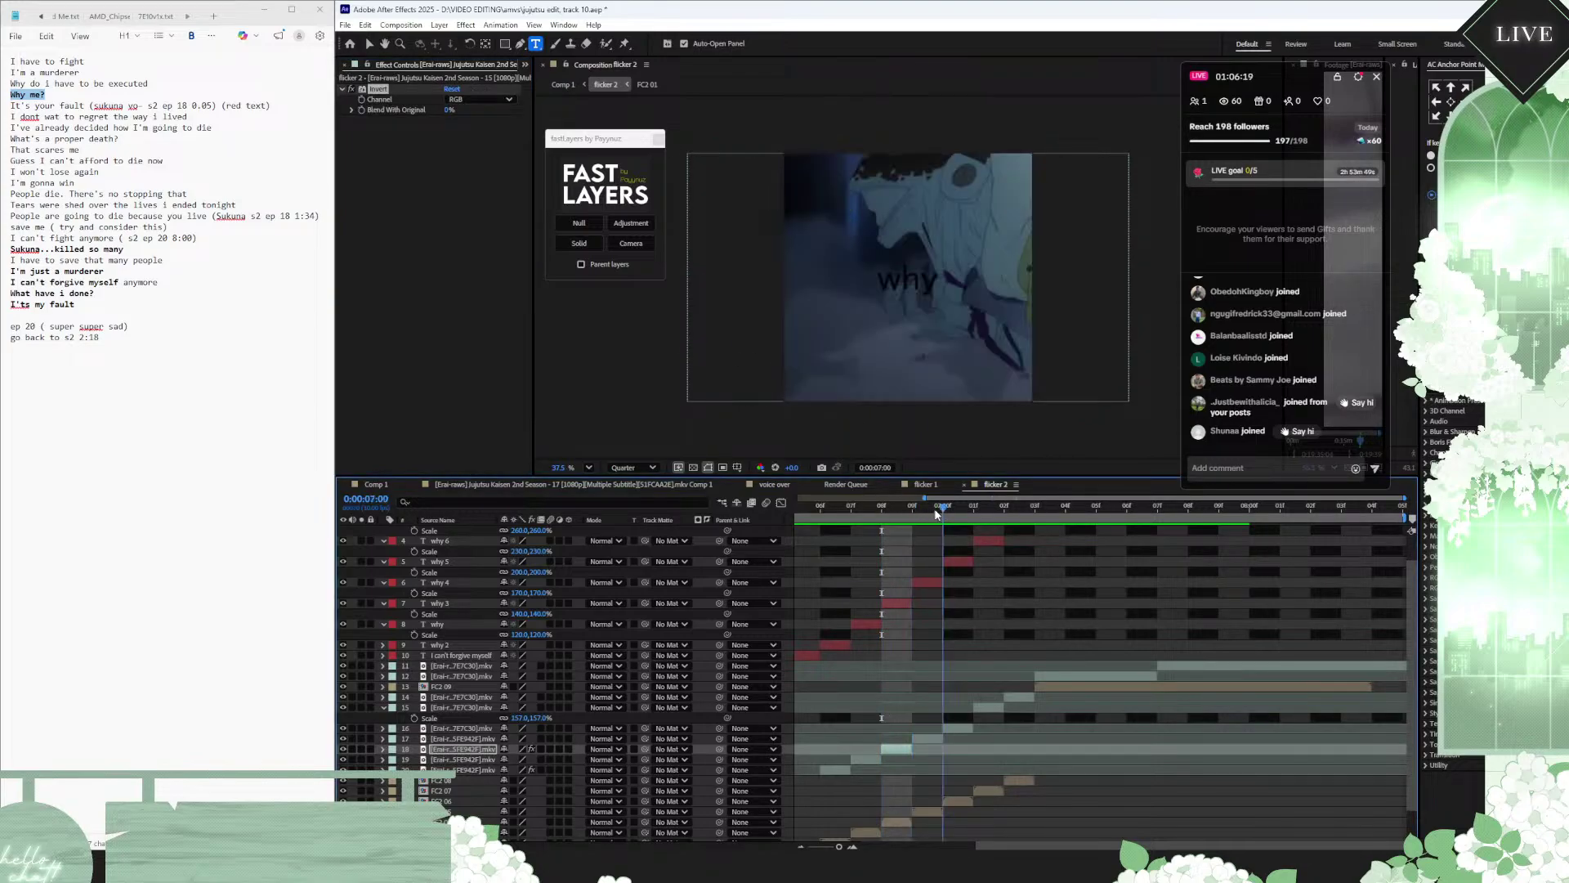
click(964, 729)
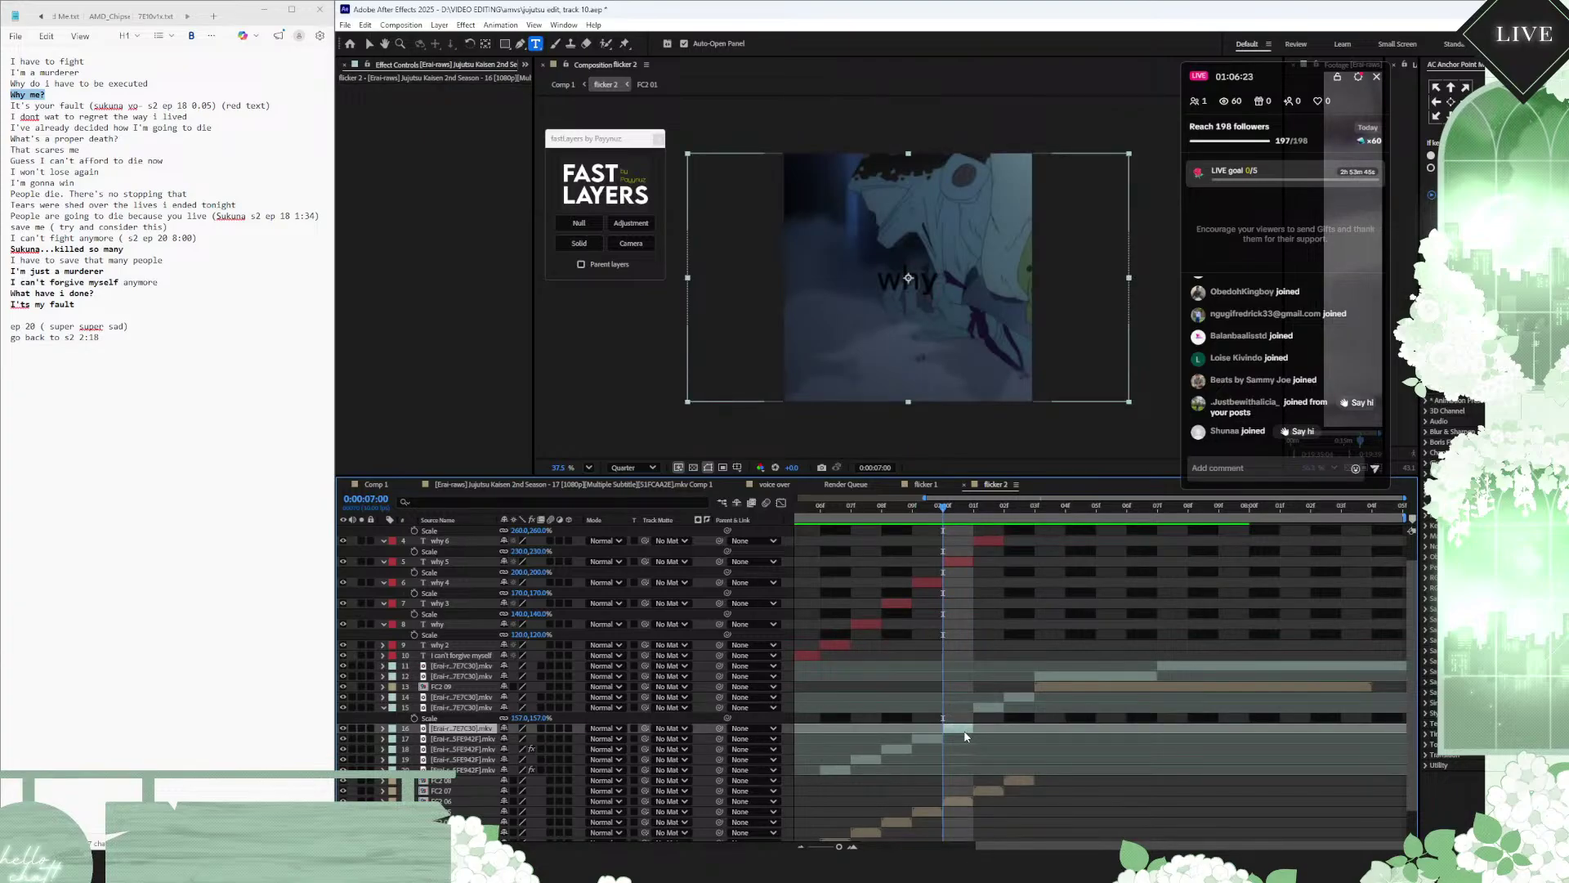
key(ctrl+shift+i)
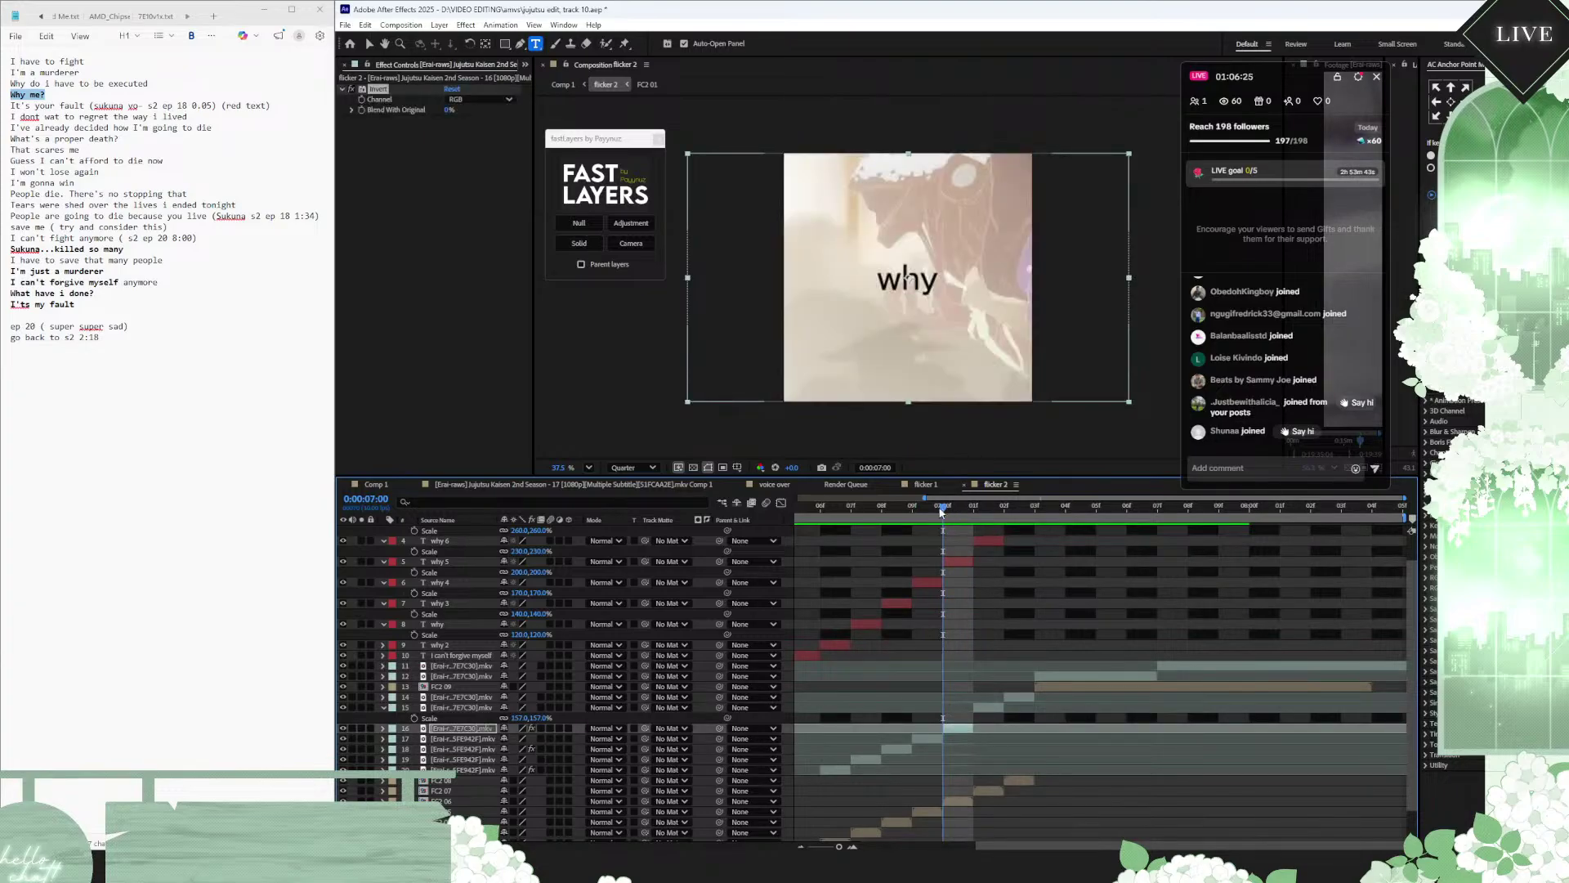
Step: Add a 100% scale keyframe to the "I can't forgive myself" text at 0:00:06:00
drag(941, 511, 1171, 551)
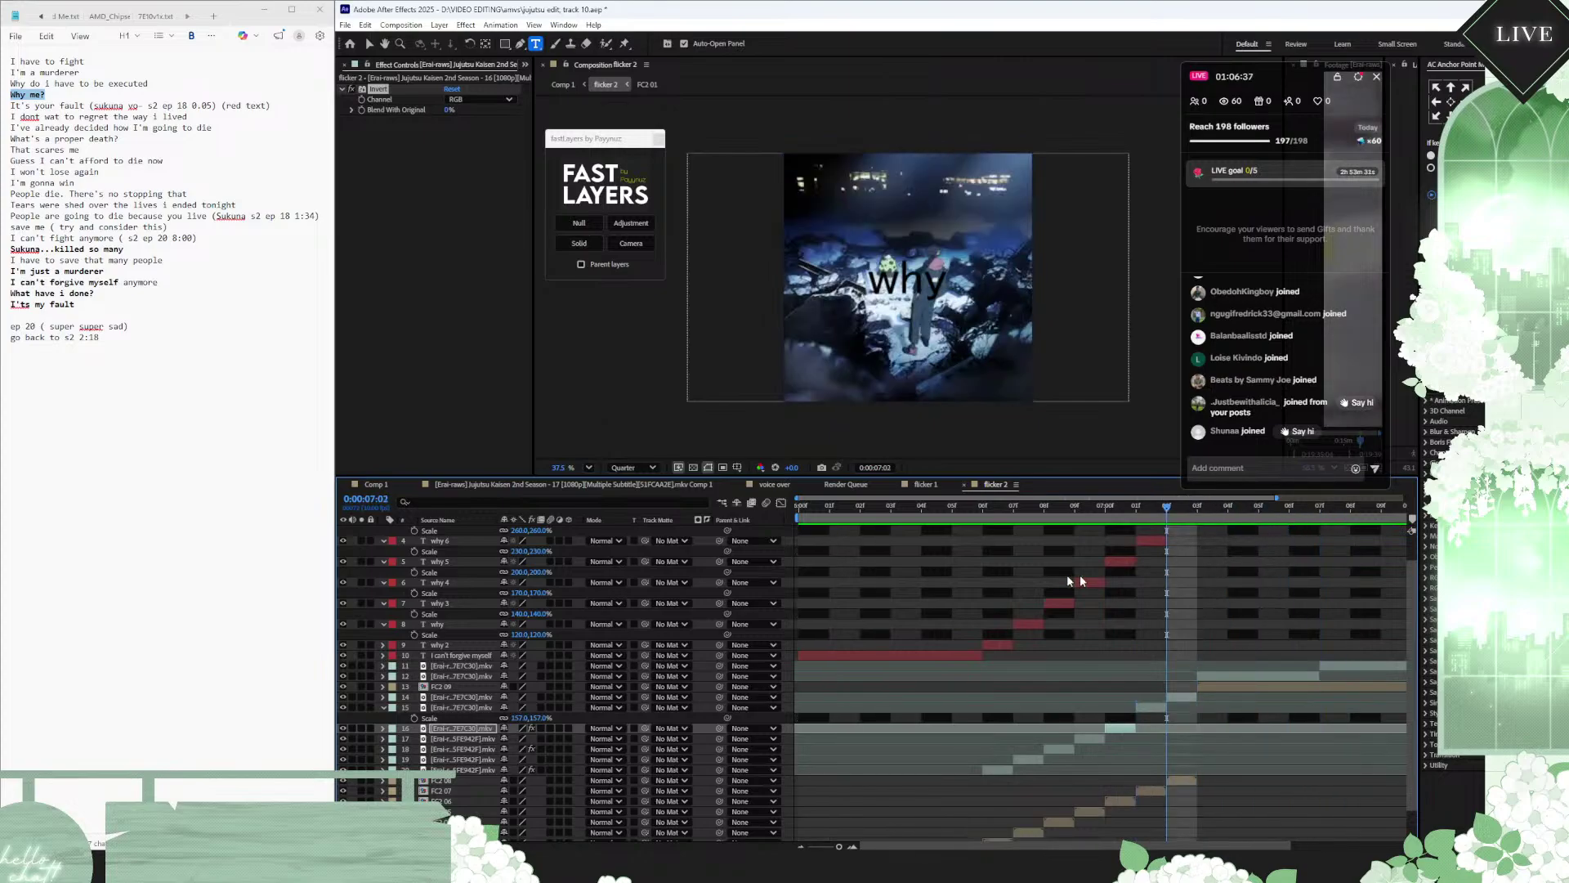
key(Home)
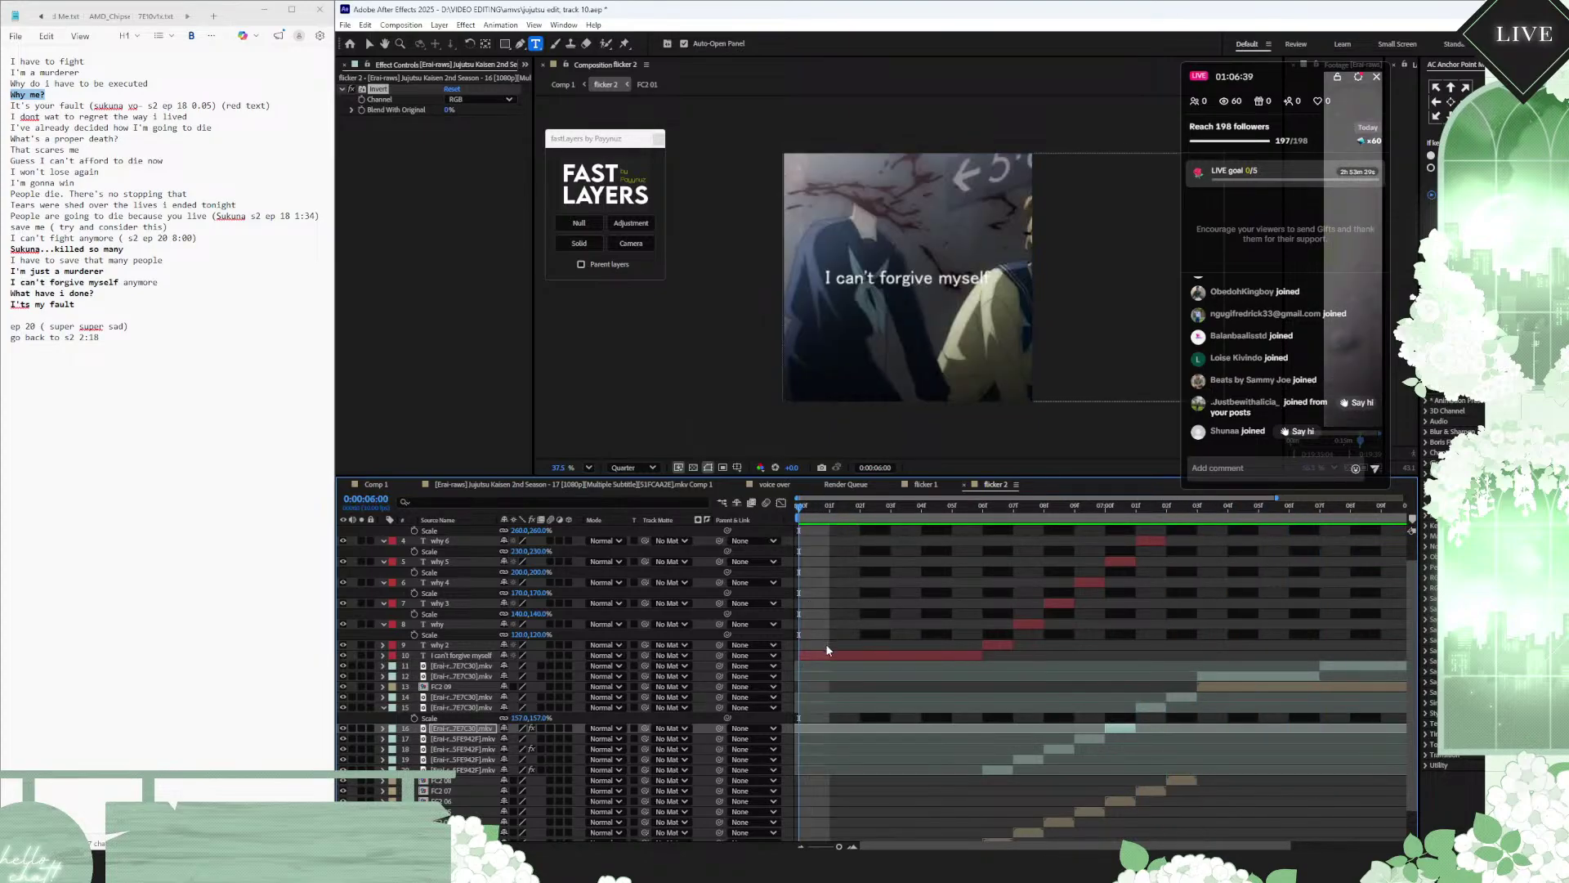
click(826, 652)
key(s)
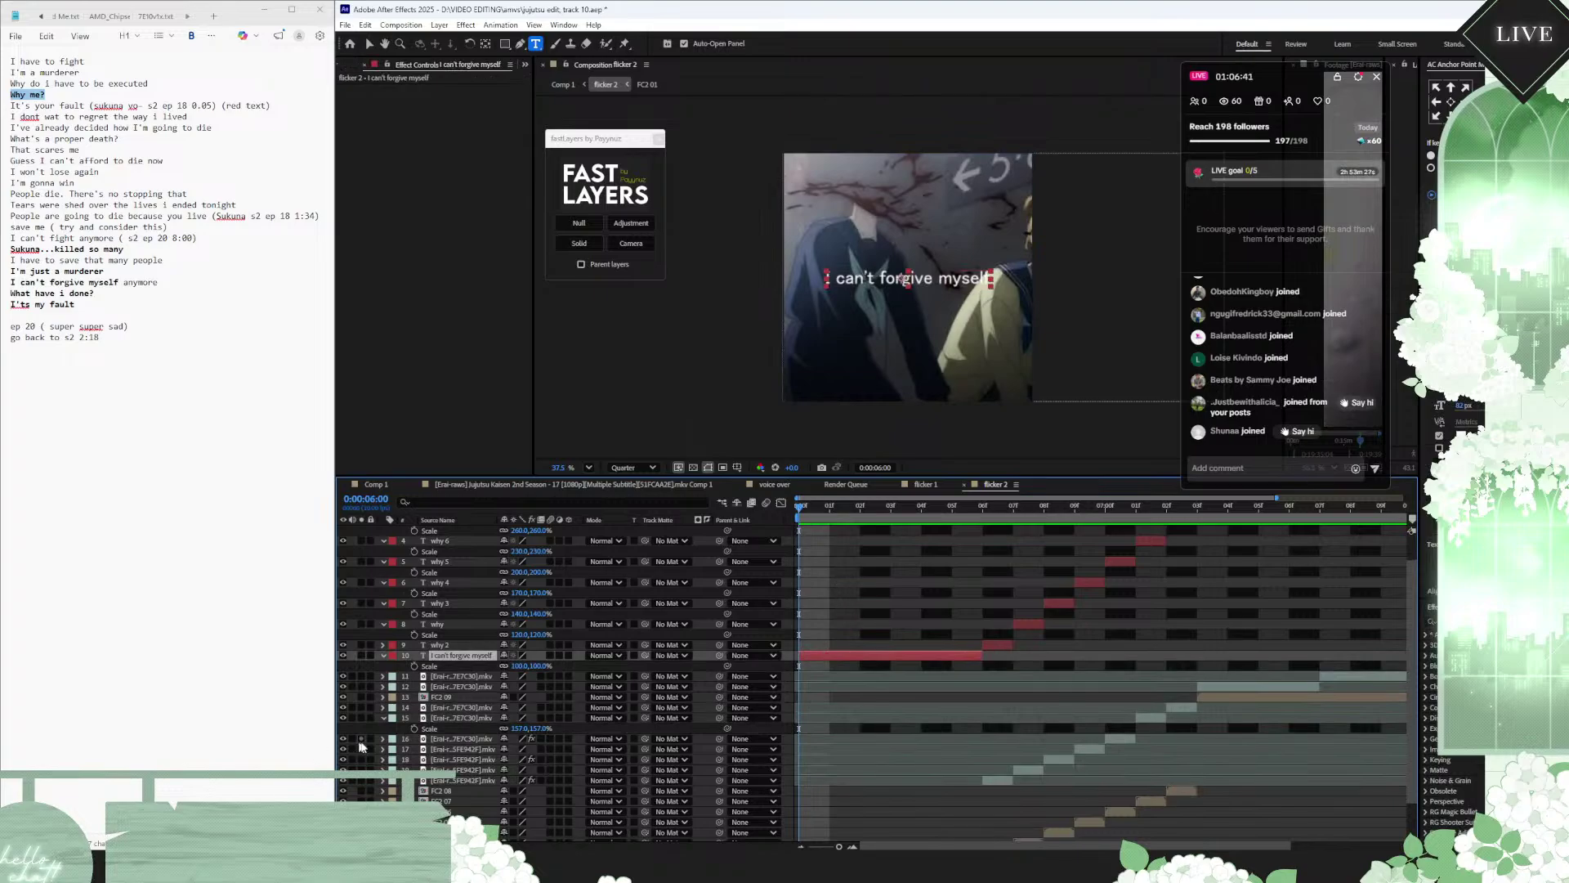
click(415, 666)
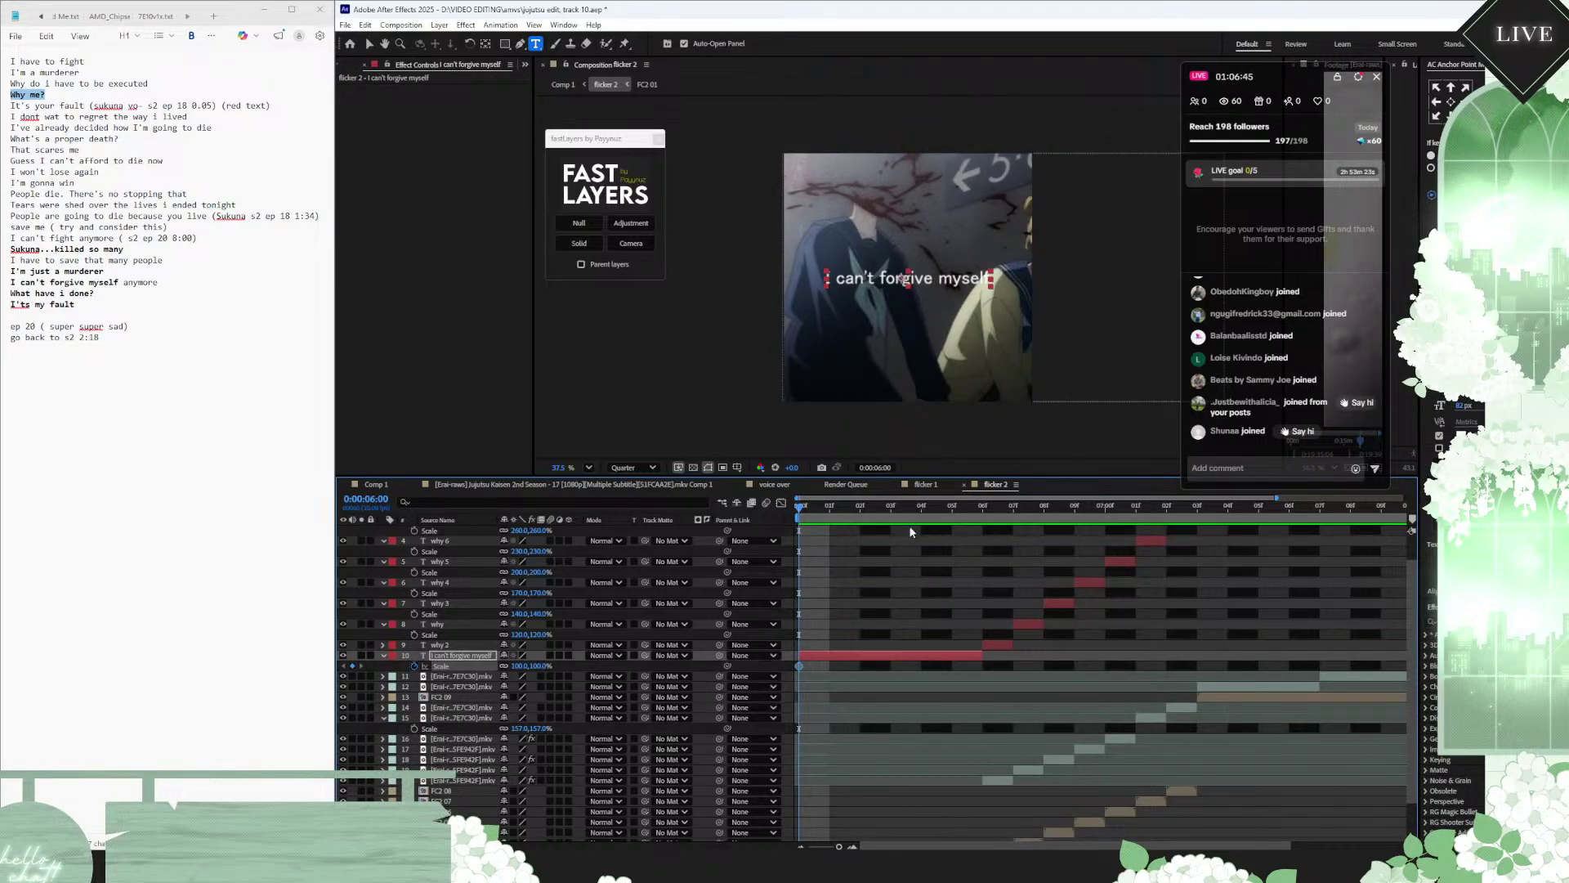
drag(876, 524, 791, 533)
Step: Review the scale animation of the opening text layers in Comp 1, starting with "It's my fault"
click(381, 486)
scroll(908, 612, up, 5)
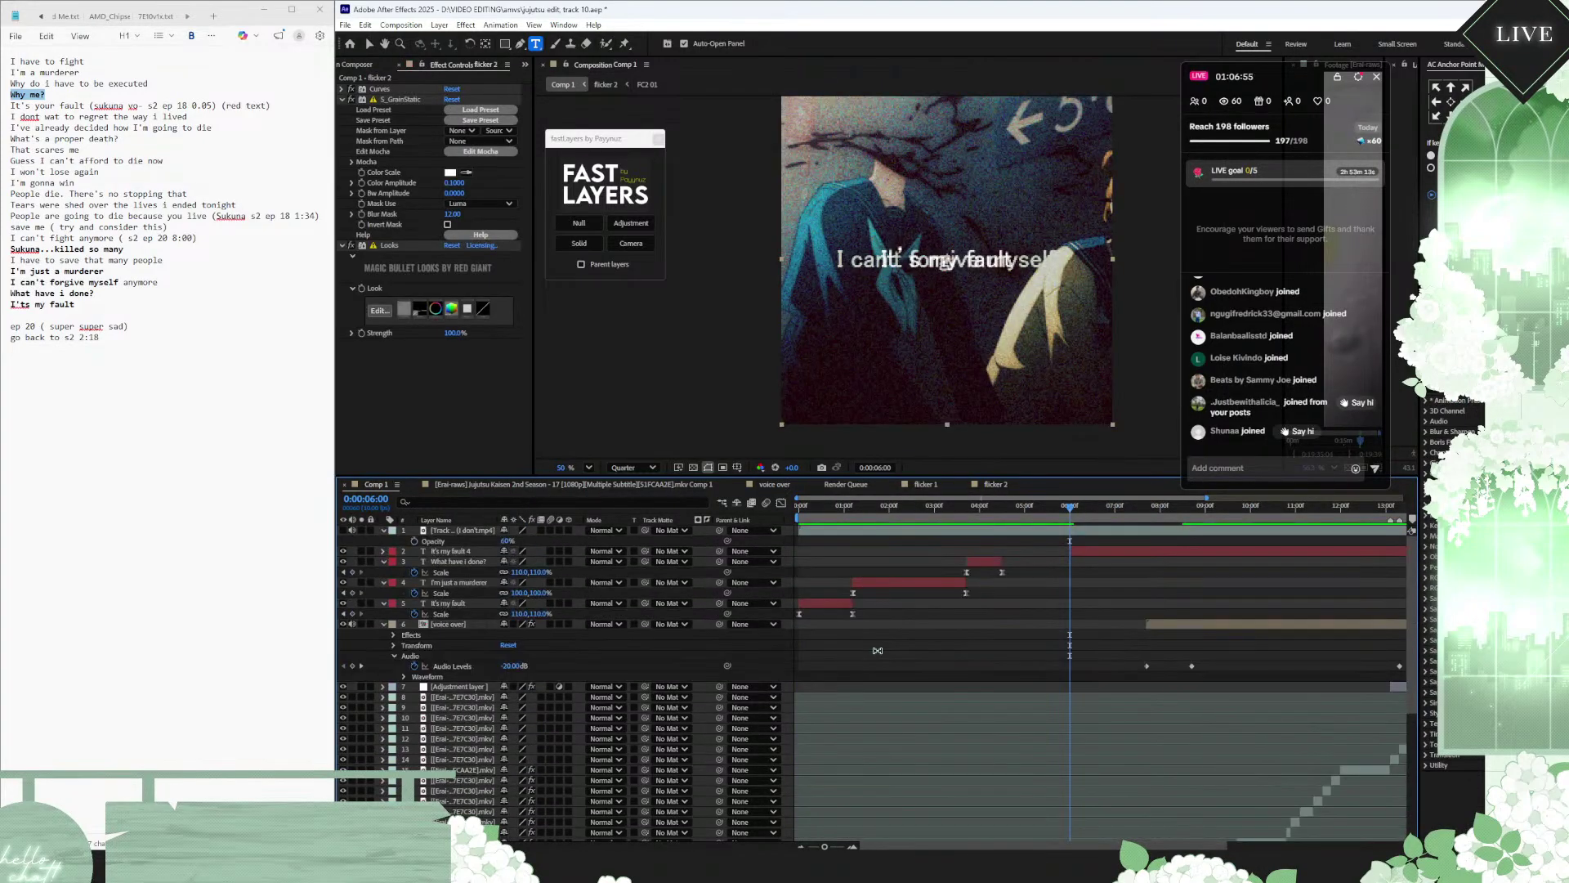
drag(810, 507, 800, 507)
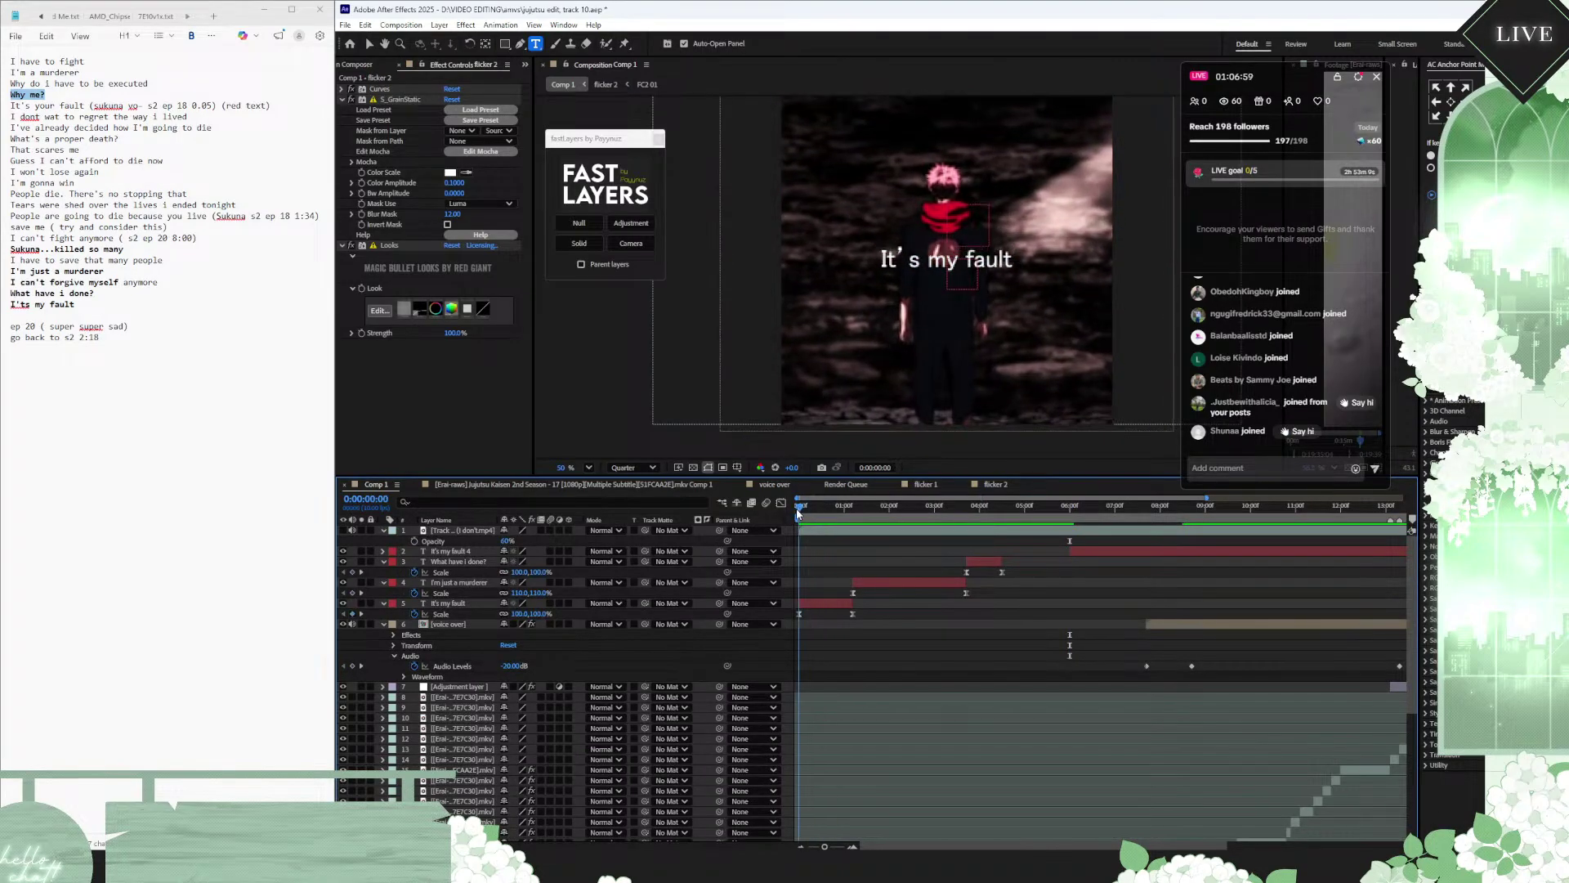
click(826, 603)
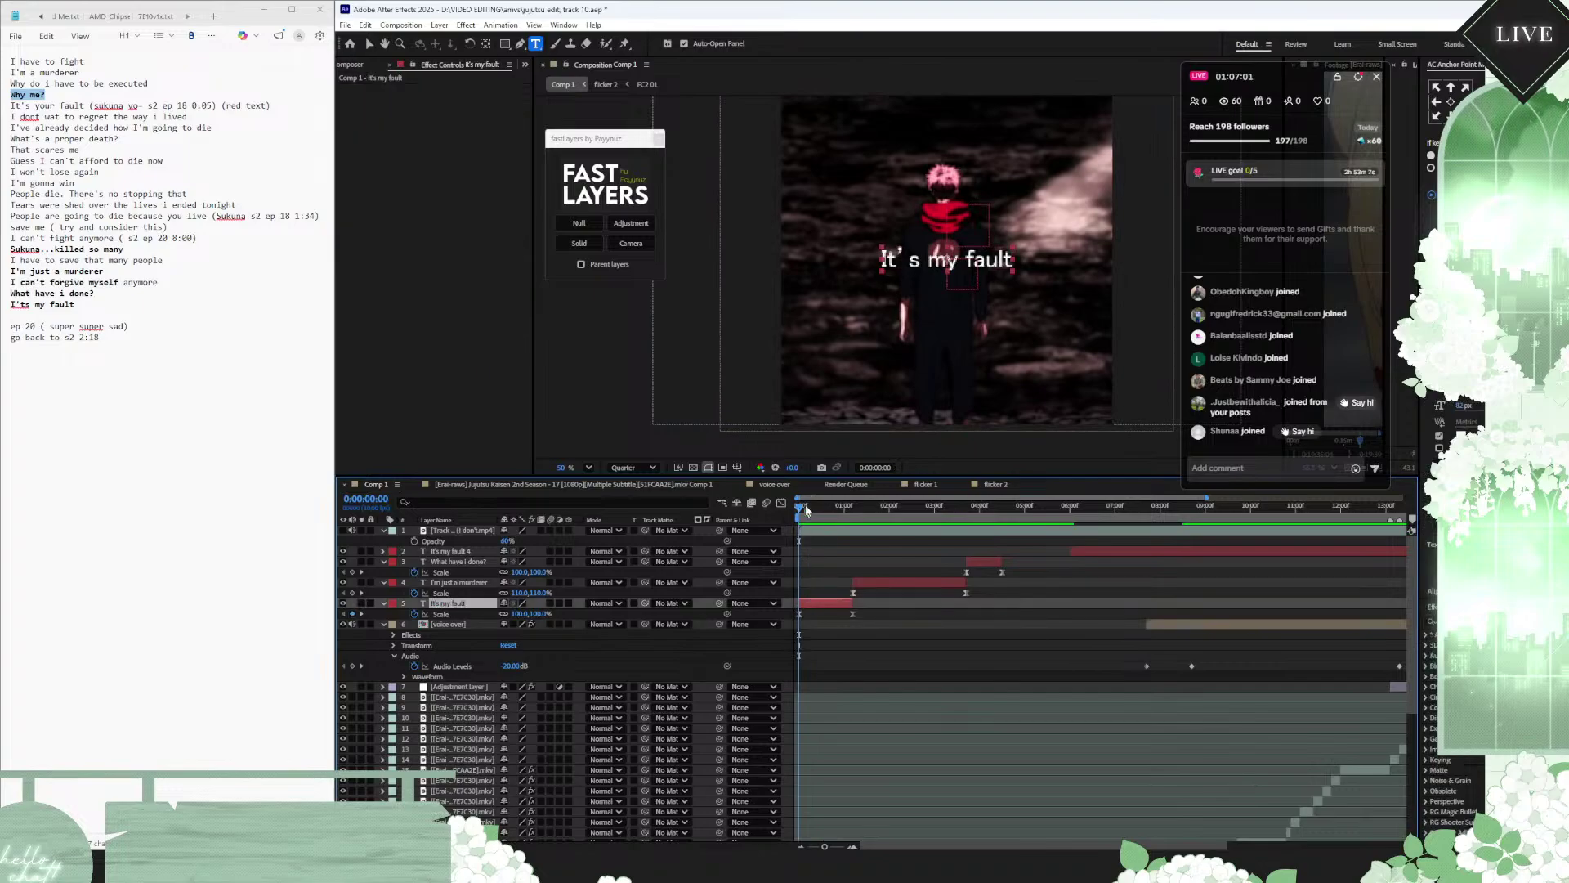
drag(803, 506, 1007, 541)
Step: Open the flicker 1 composition and add a 100% scale keyframe to the "...killed so many" text at 0:00:04:09
scroll(1022, 654, down, 5)
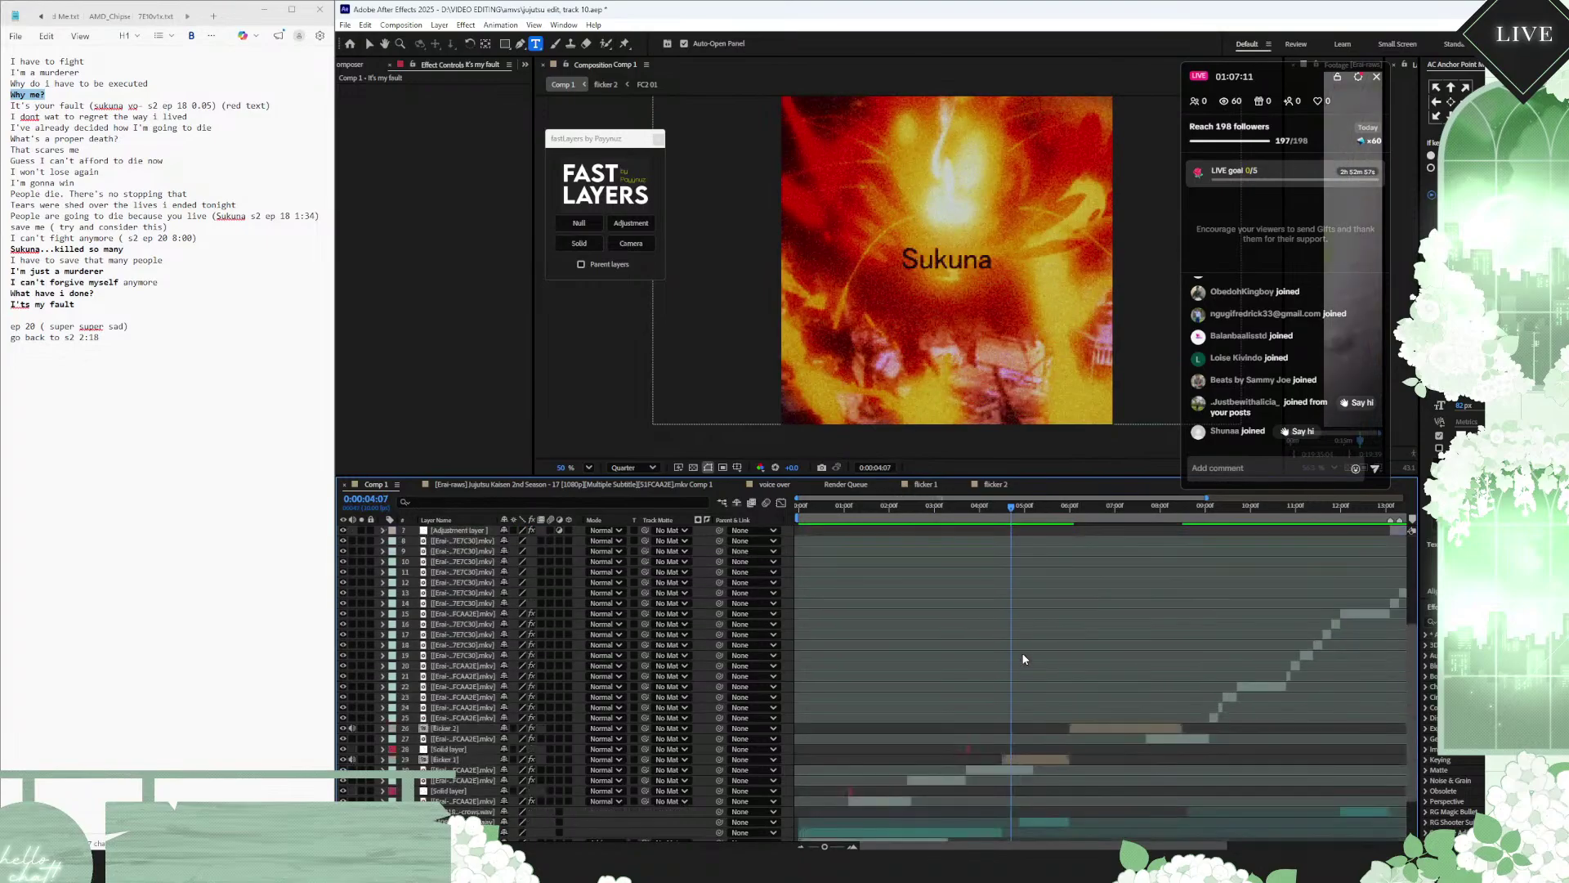
double_click(1021, 692)
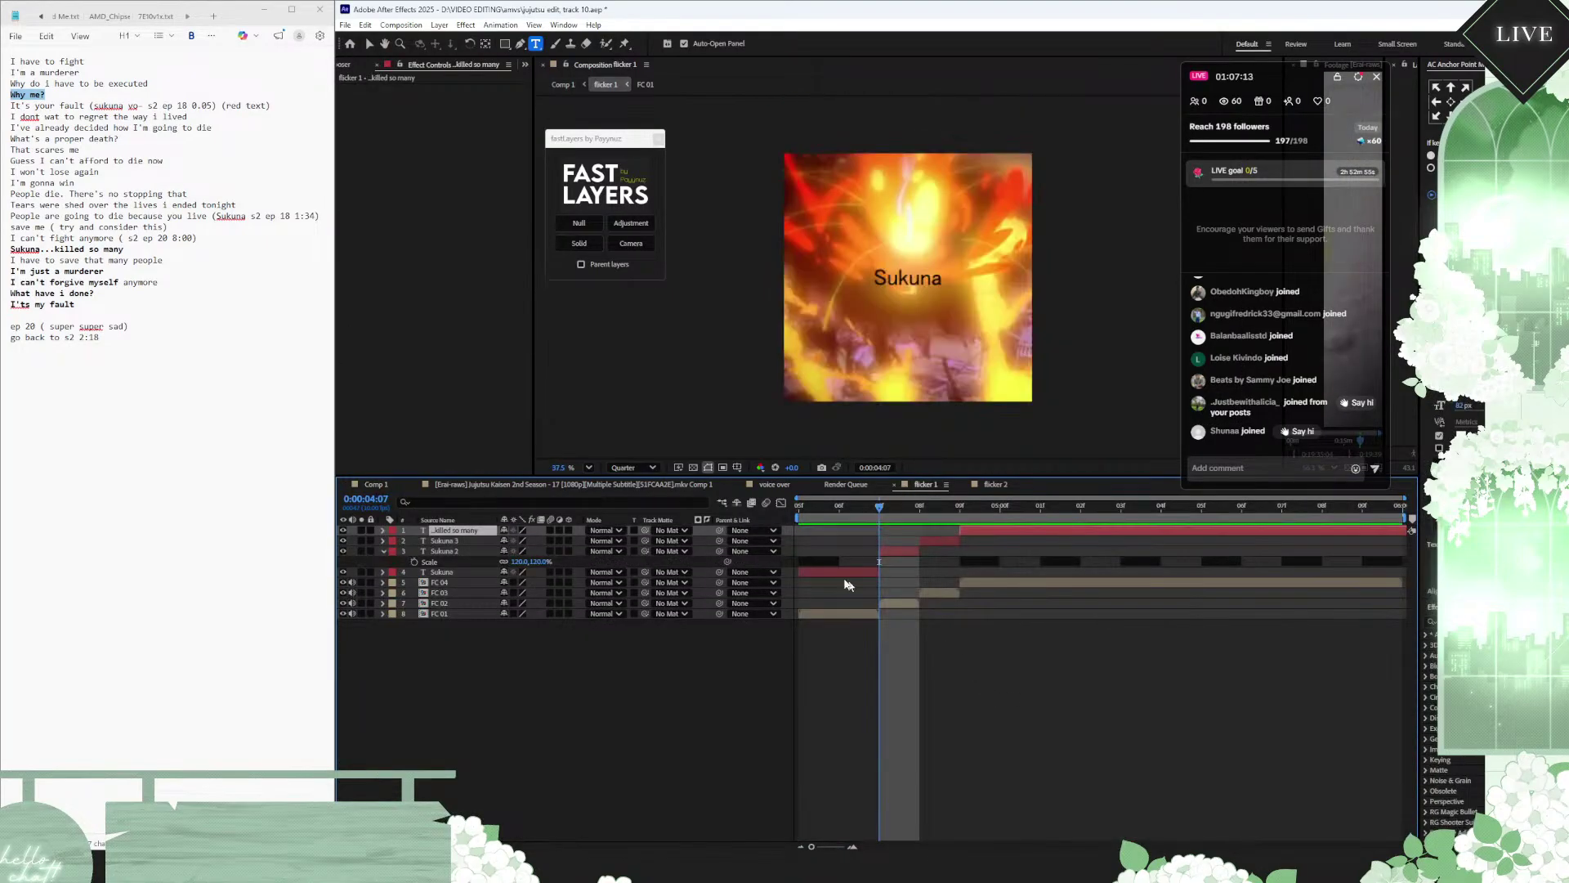
click(801, 506)
drag(802, 506, 967, 535)
key(s)
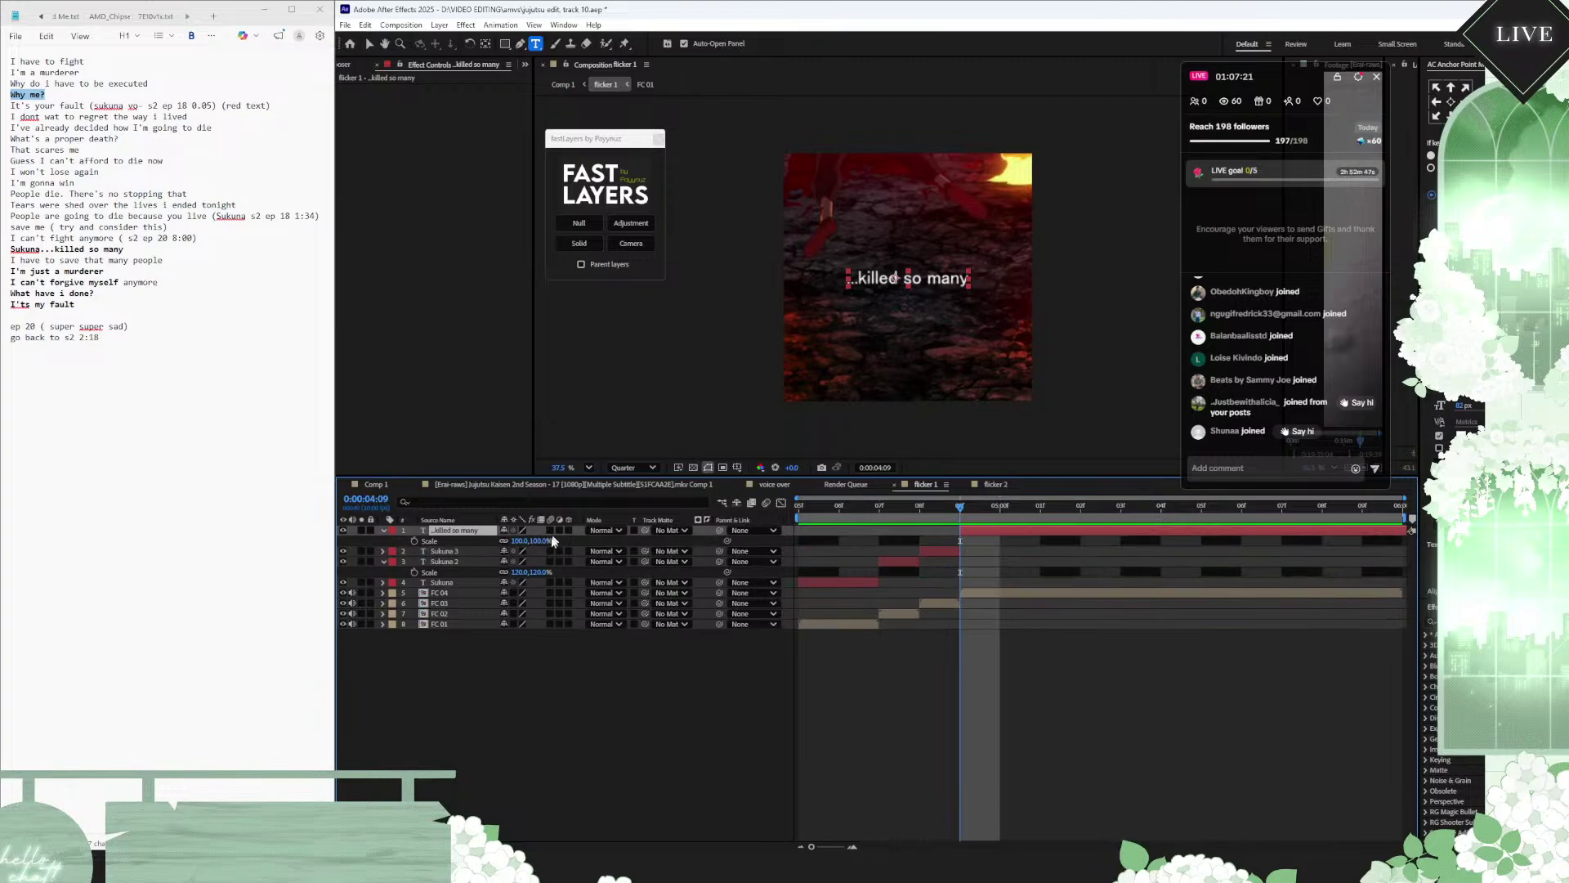
click(414, 541)
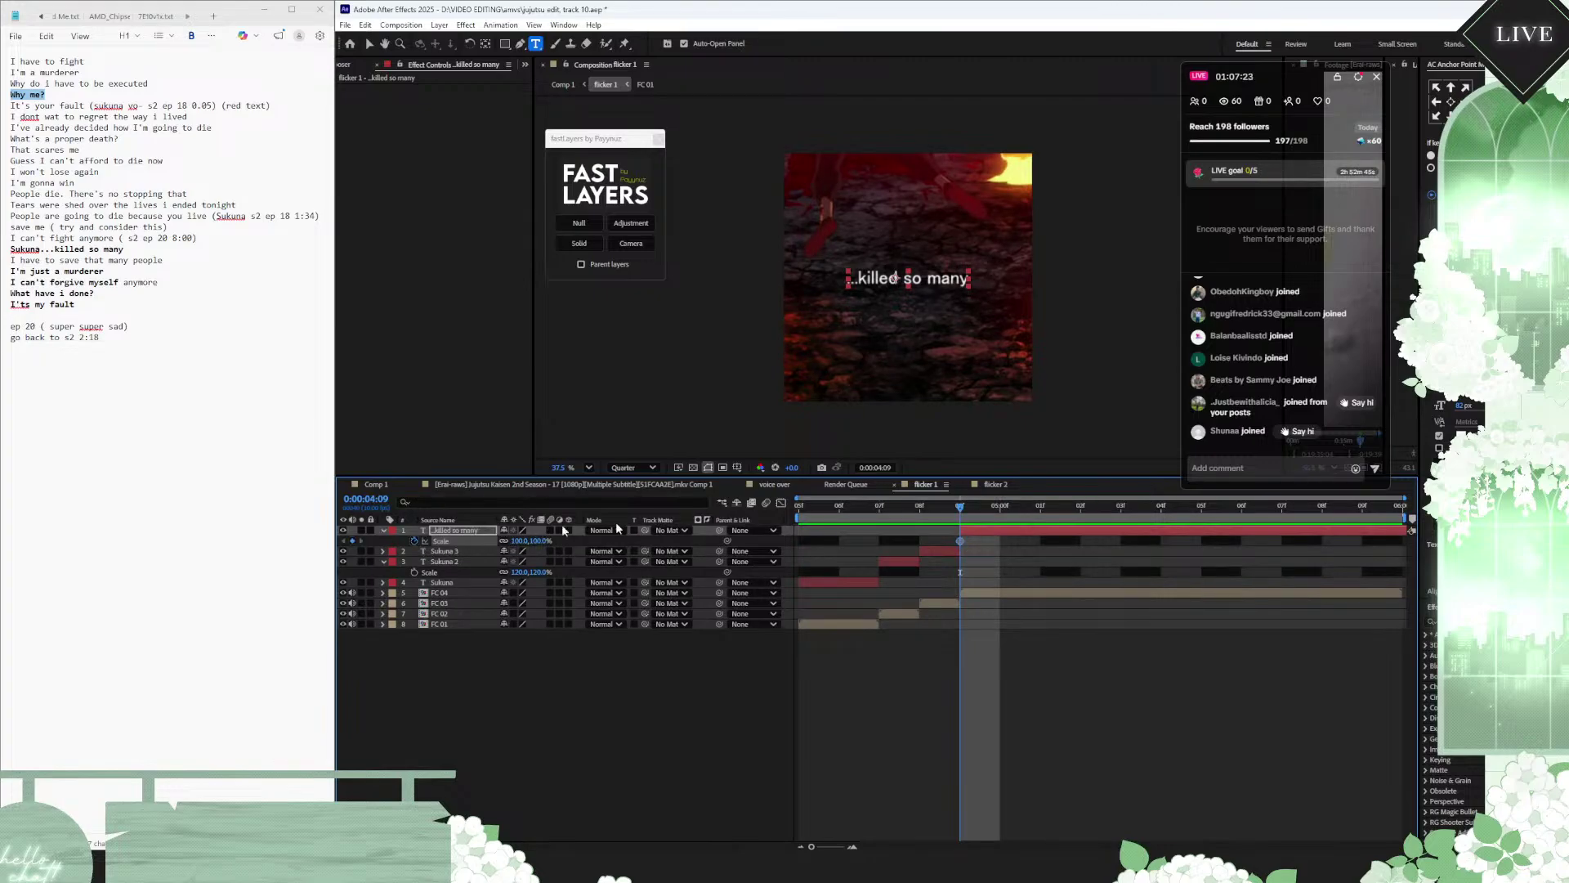
Step: Move the text's 100% scale keyframe to the end of its layer and set the scale at 0:00:04:09 to 120%
click(963, 540)
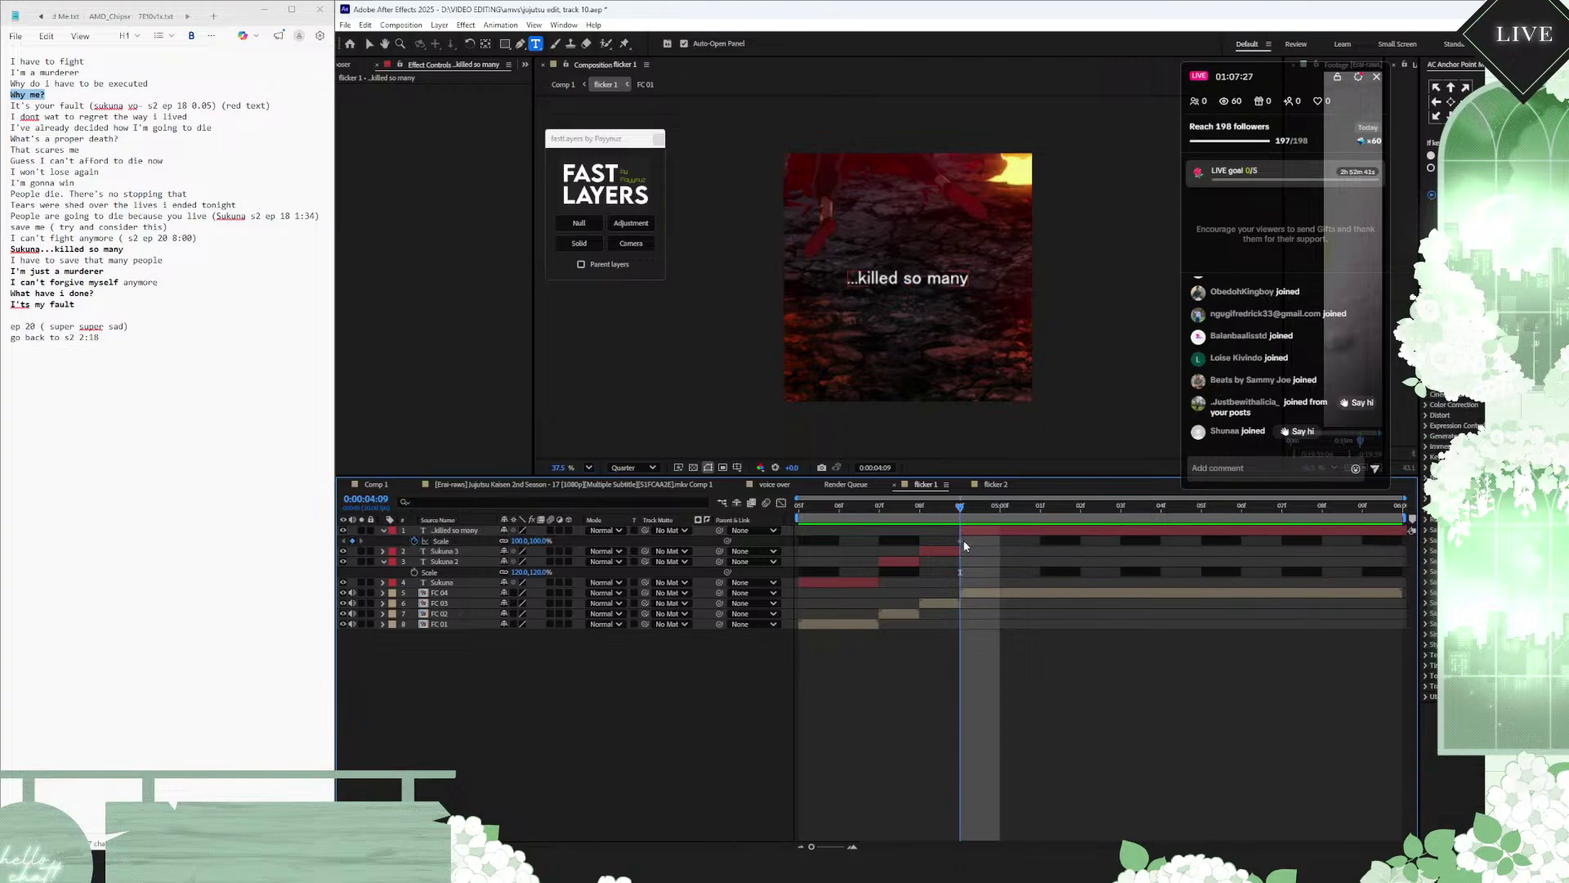
drag(959, 540, 1382, 557)
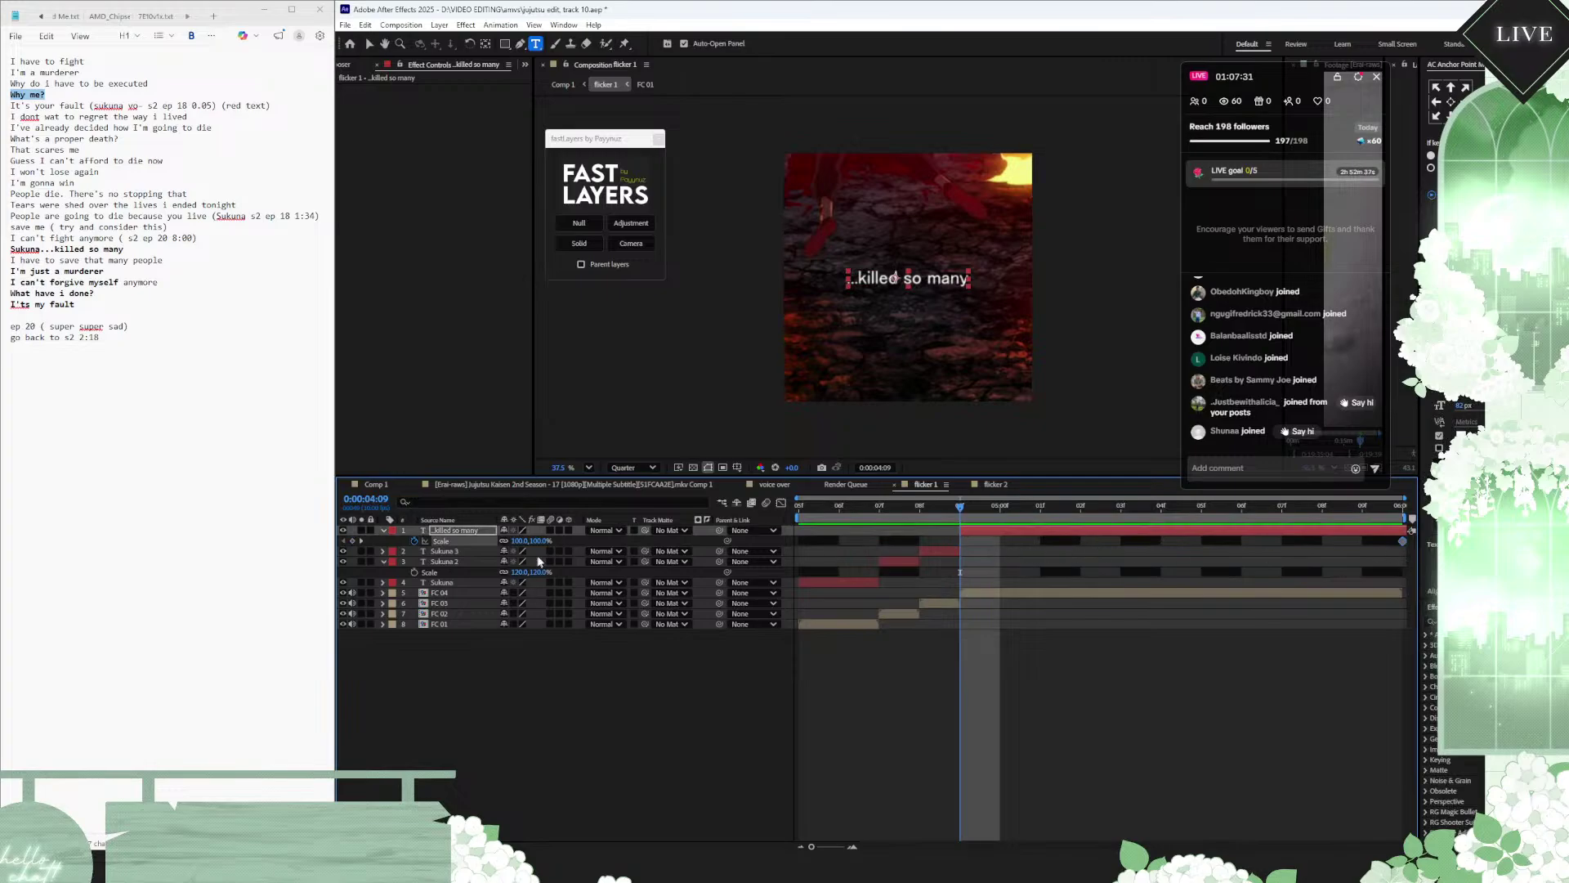
click(537, 542)
click(528, 719)
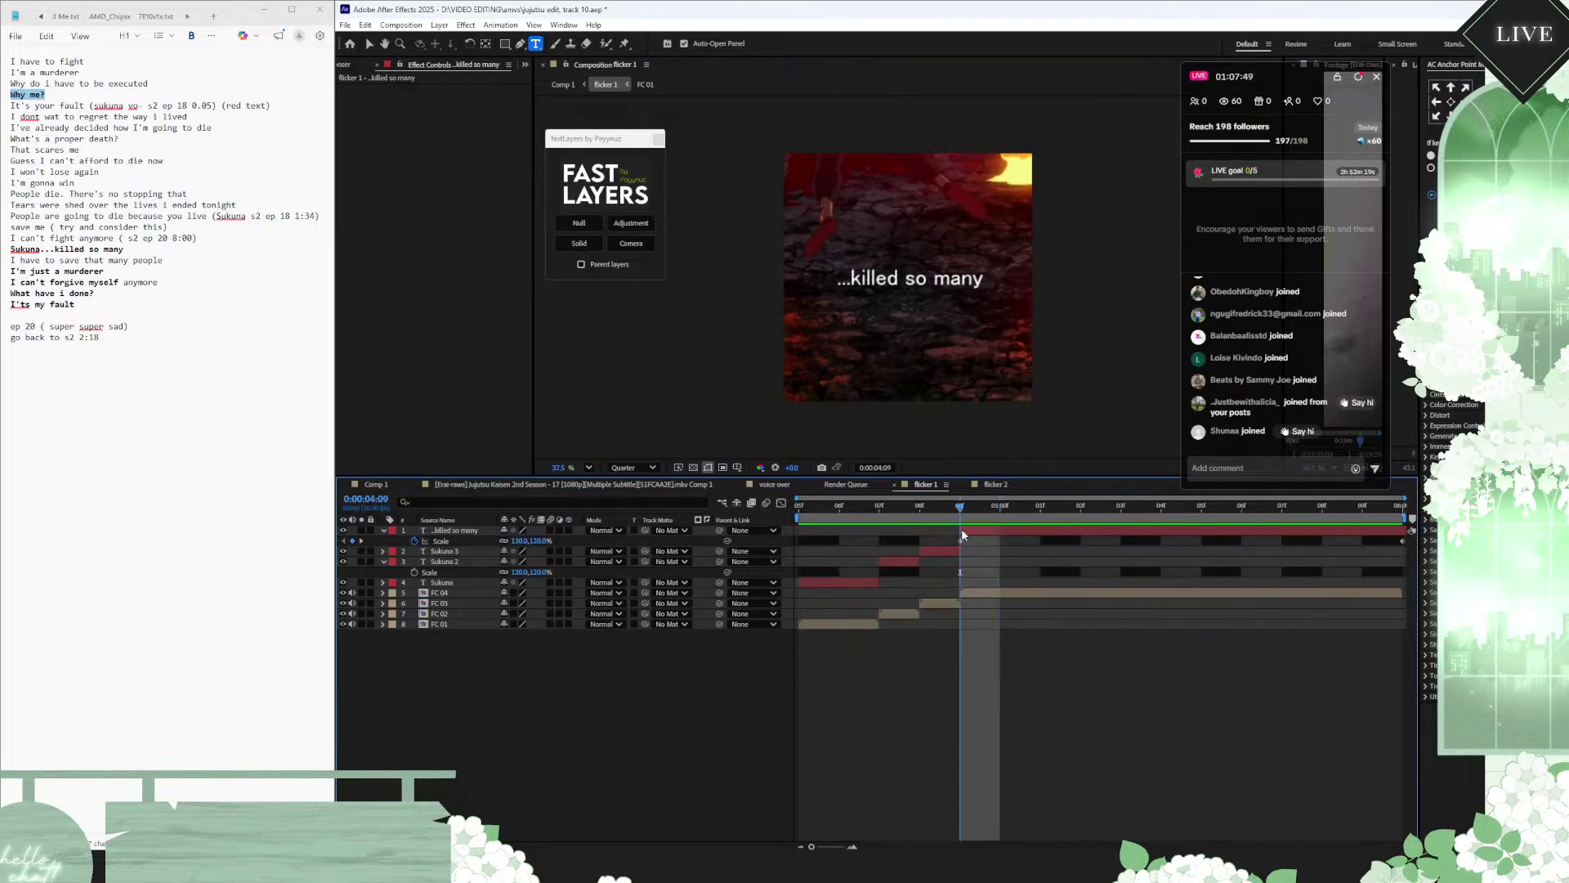
key(space)
Step: Animate the FC 04 clip's scale from 100% at 0:00:04:09 to 120% at the end of its layer
click(999, 594)
key(s)
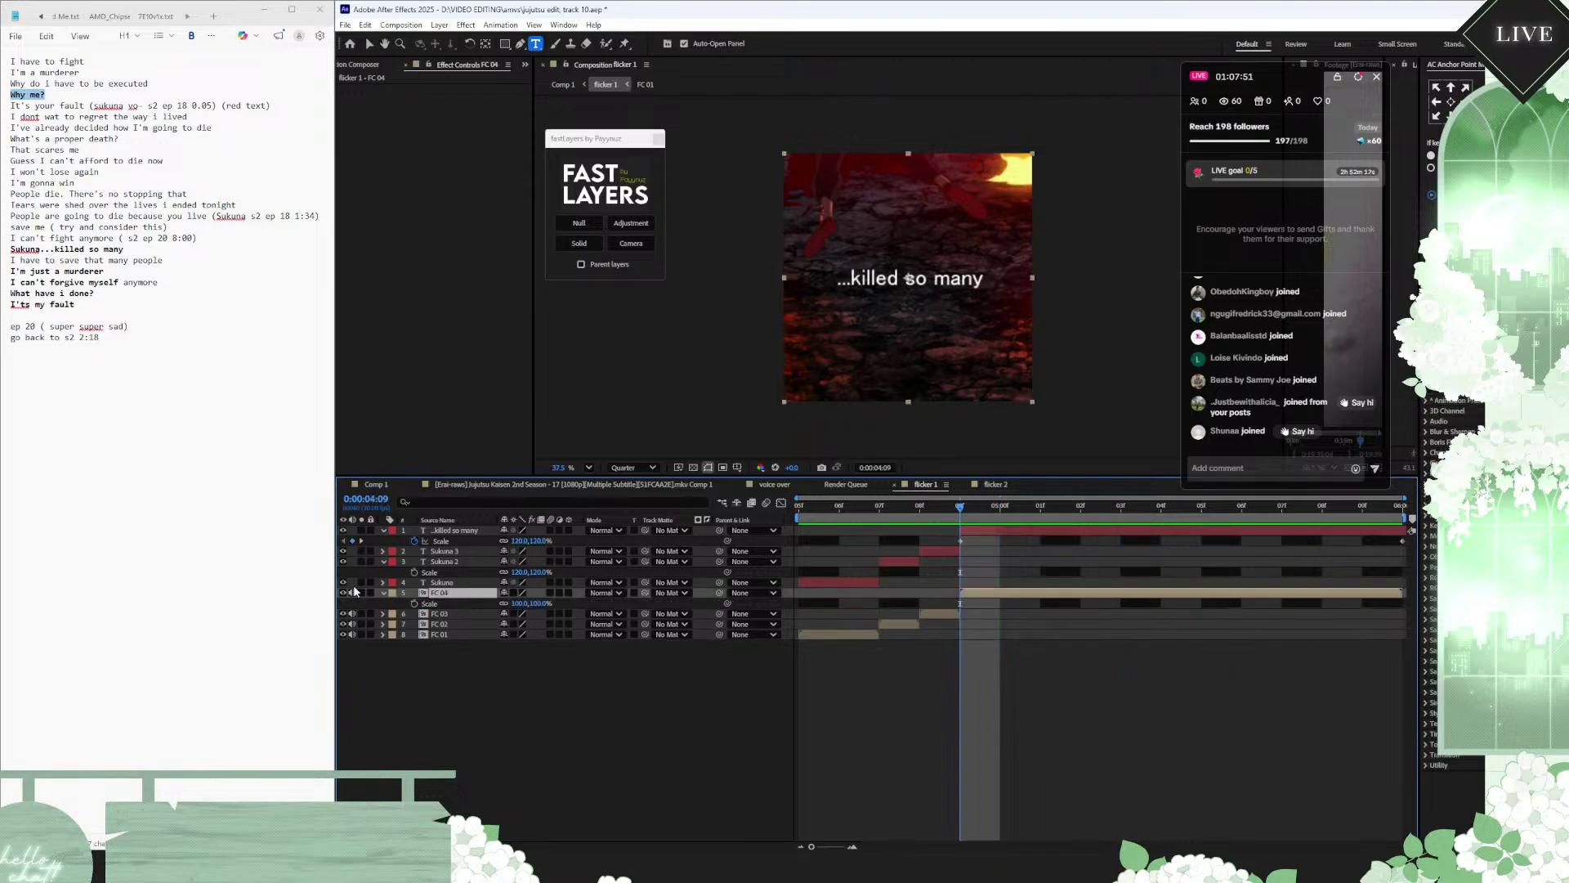
click(414, 603)
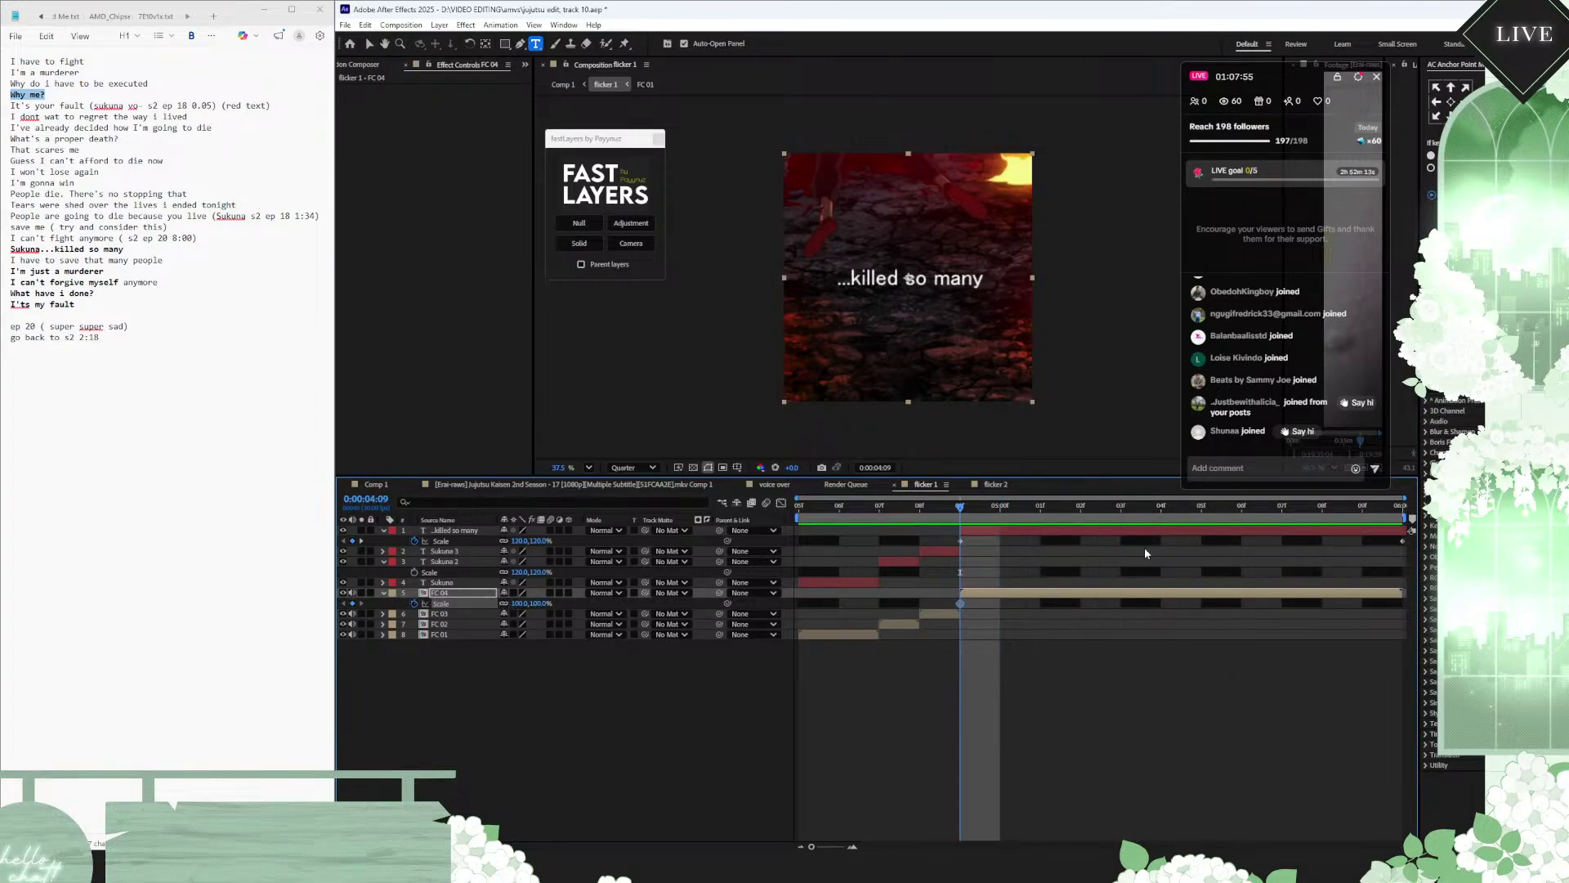
click(1171, 508)
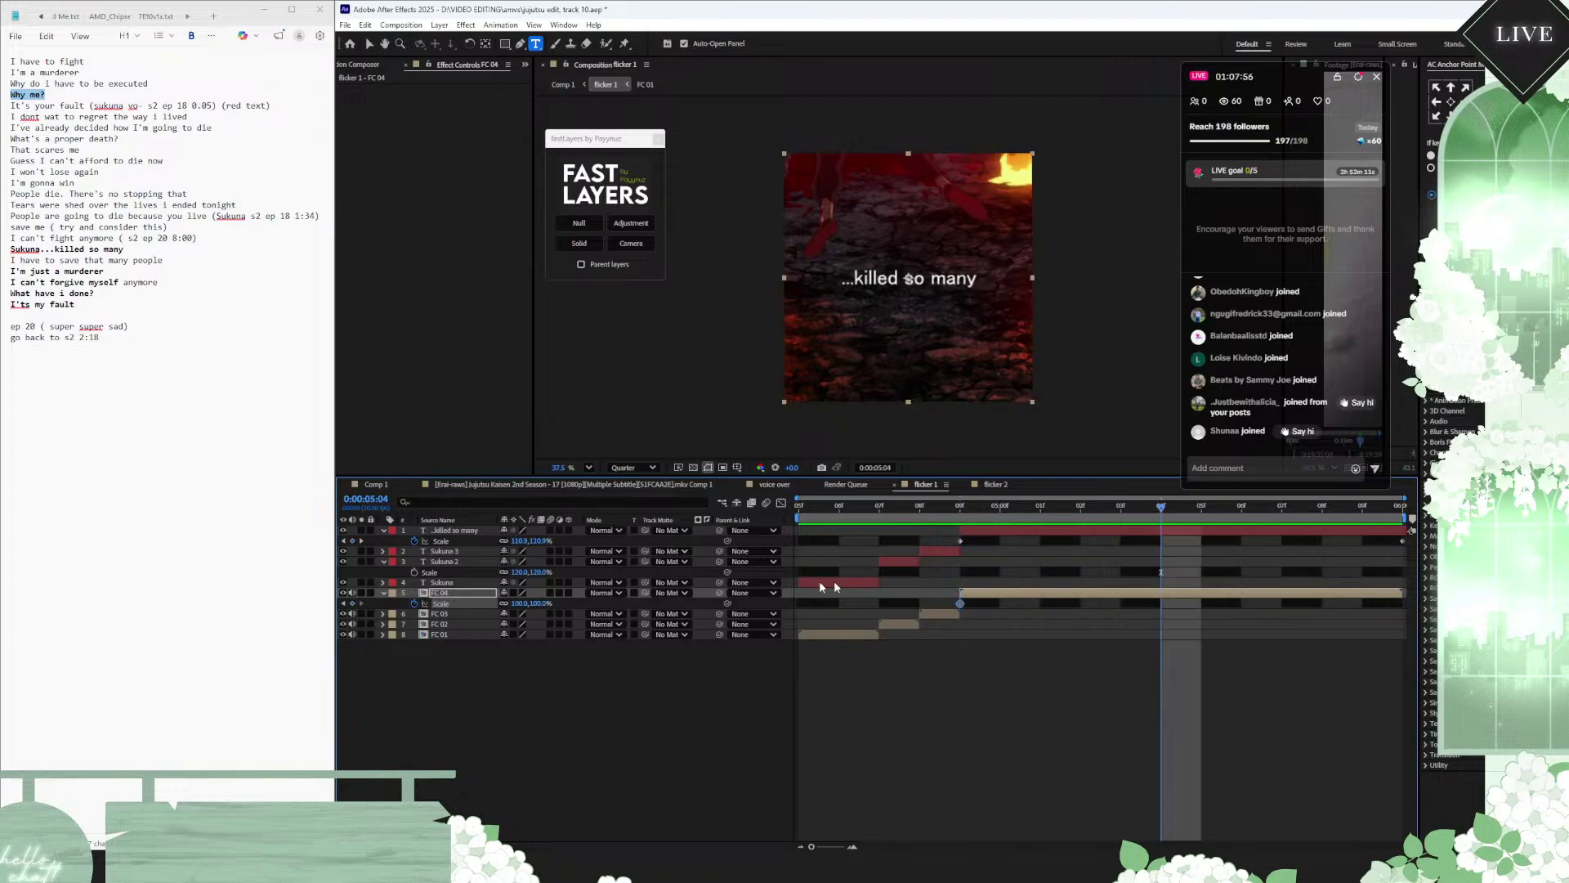
click(537, 603)
text(120)
key(Return)
drag(1161, 604, 1402, 604)
Step: Return to Comp 1 and play the edit from its start to review the new scale animation
drag(924, 521, 779, 515)
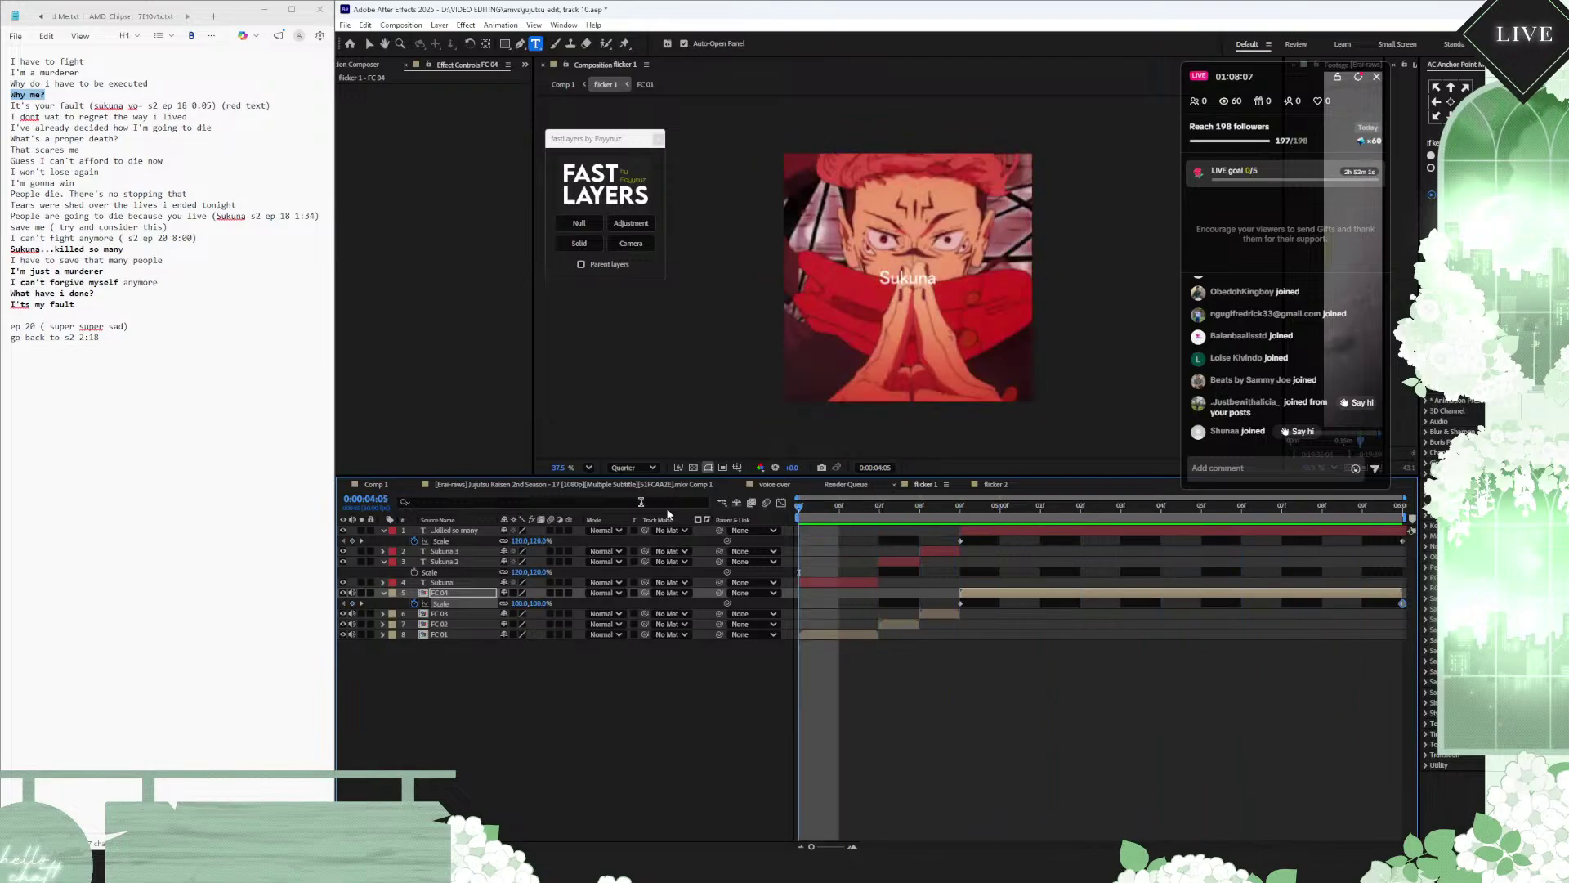
key(shift+Escape)
click(793, 511)
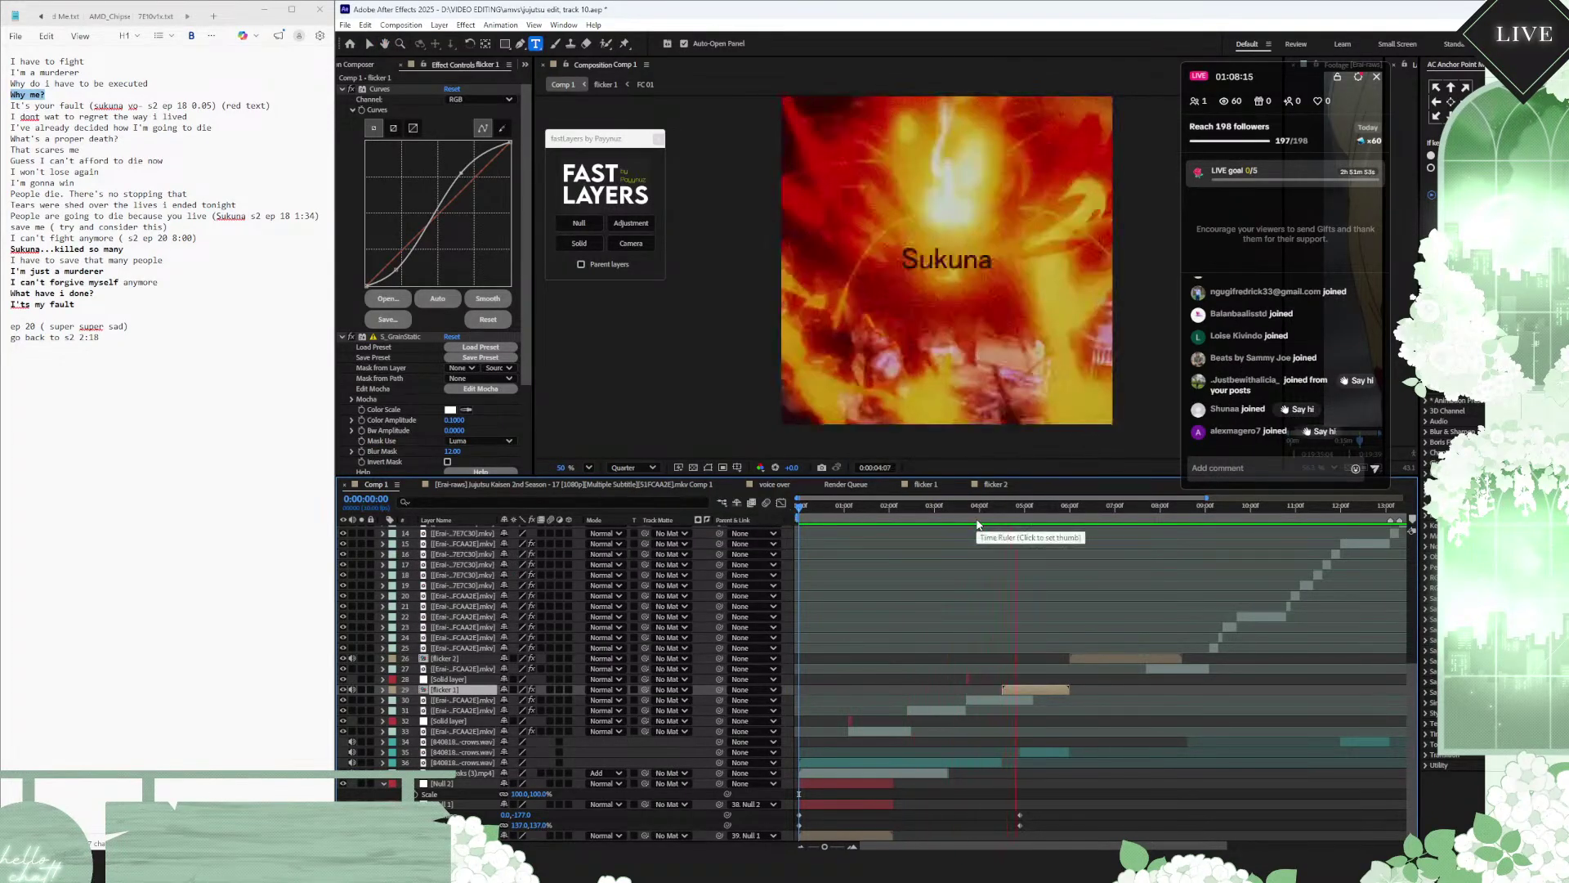
Step: Try a black fill on the "What have i done?" text at 0:00:04:00 and return it to white
click(980, 513)
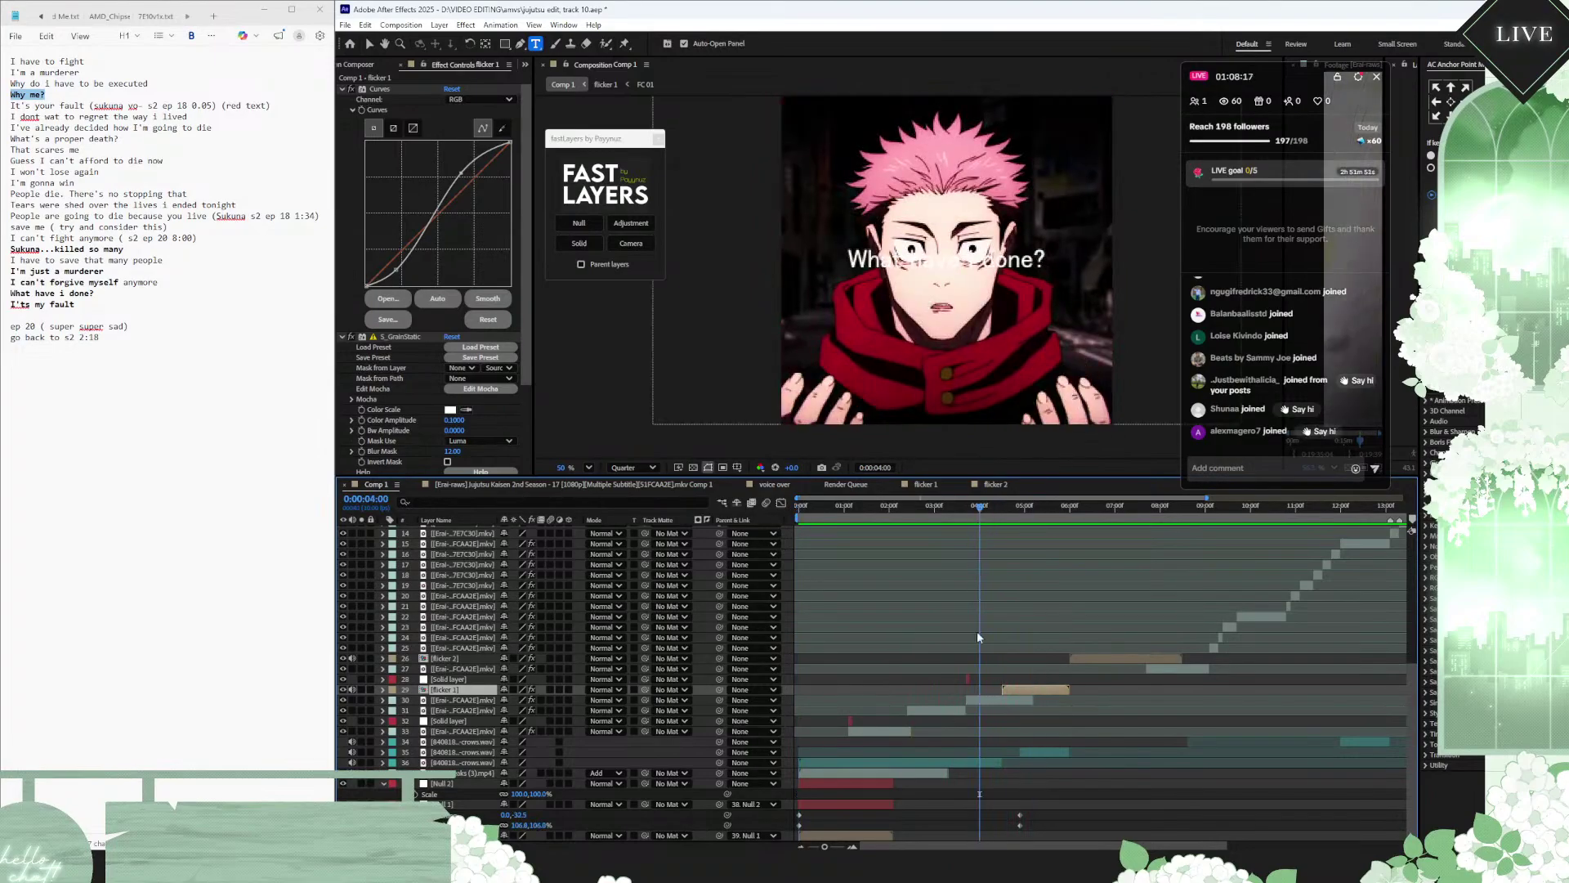
scroll(980, 615, up, 5)
click(985, 563)
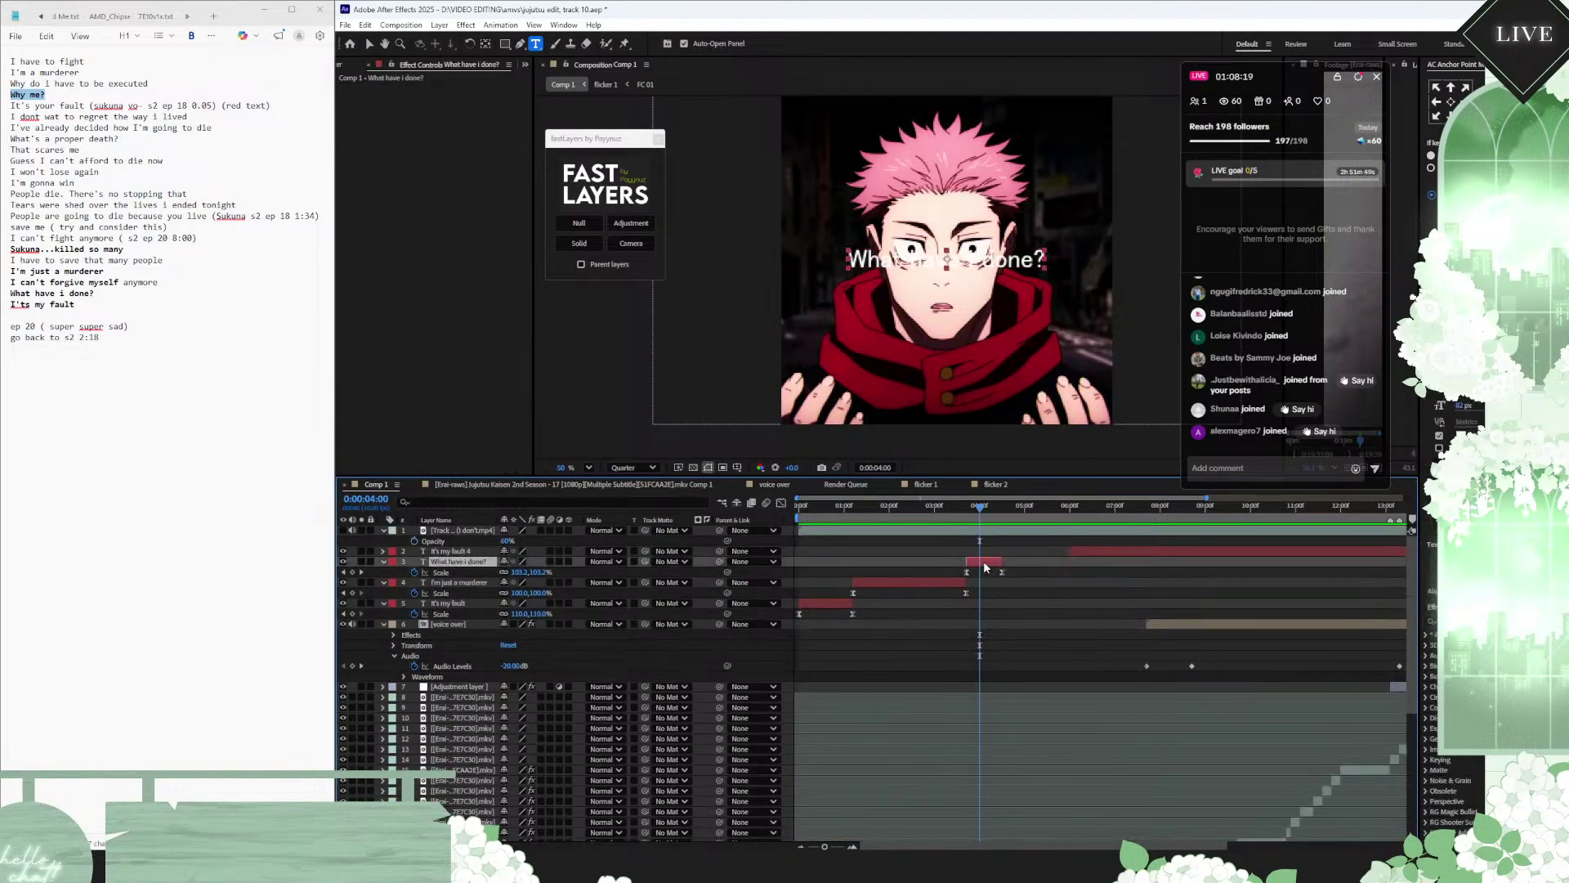
click(1536, 372)
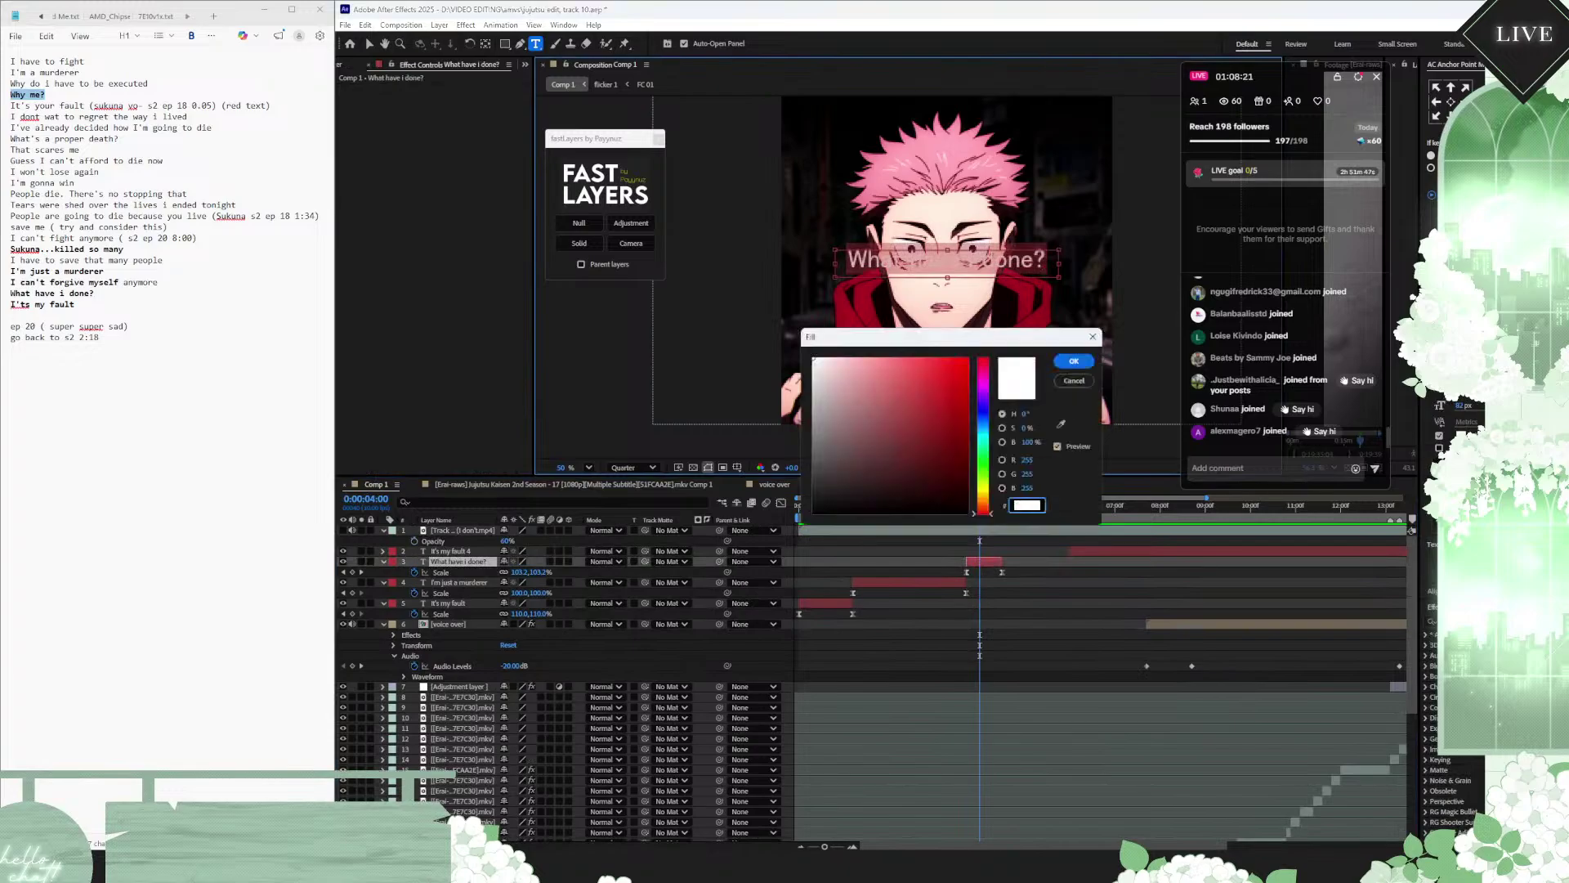
drag(857, 446, 745, 597)
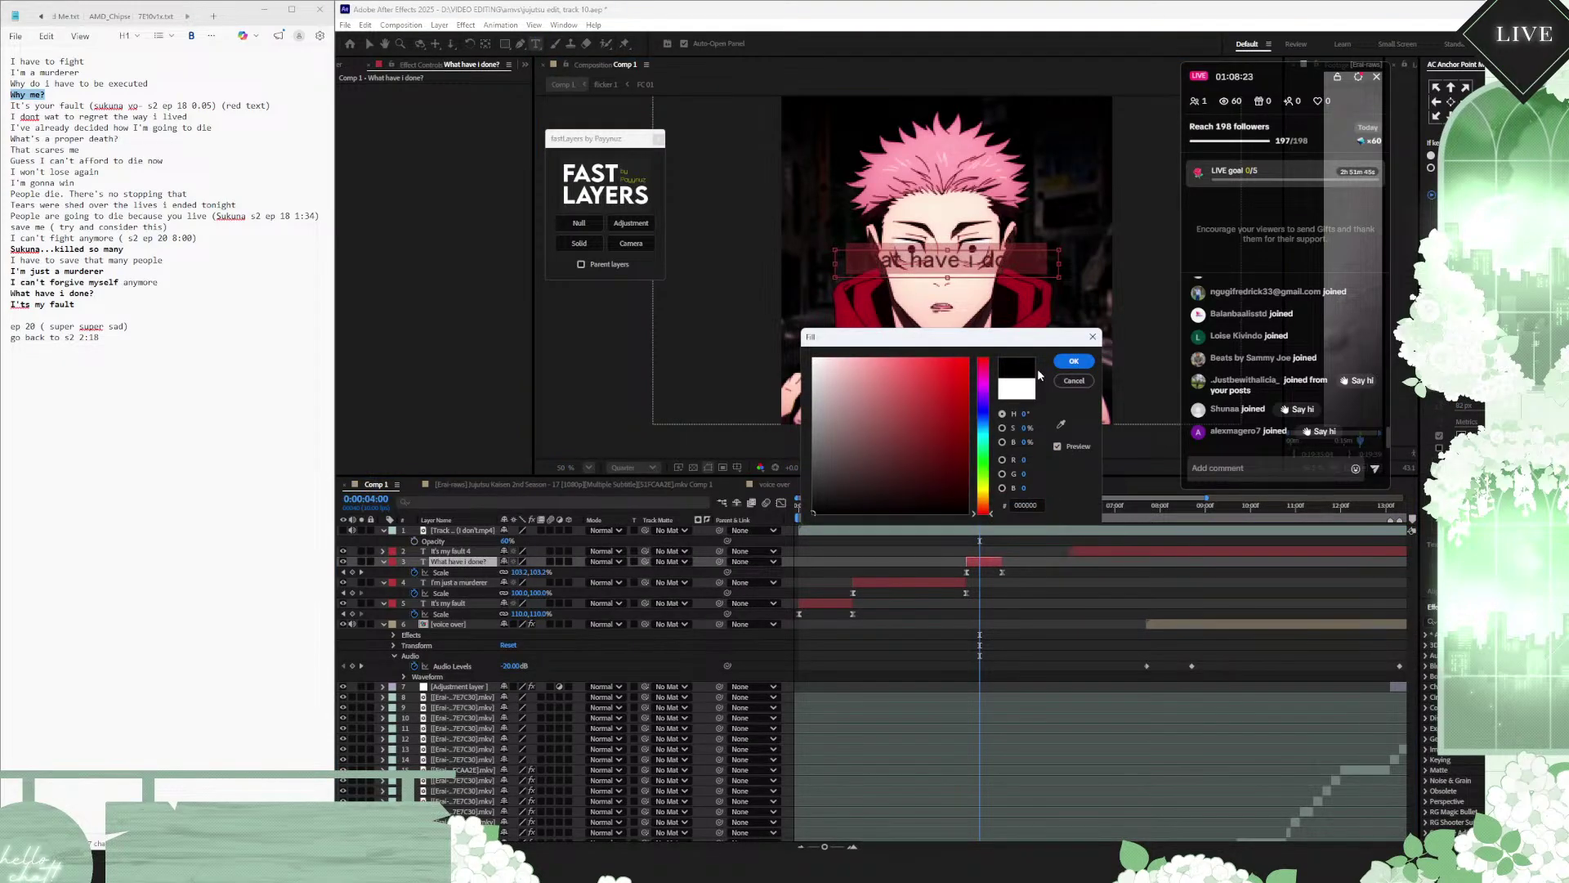
drag(825, 503, 671, 302)
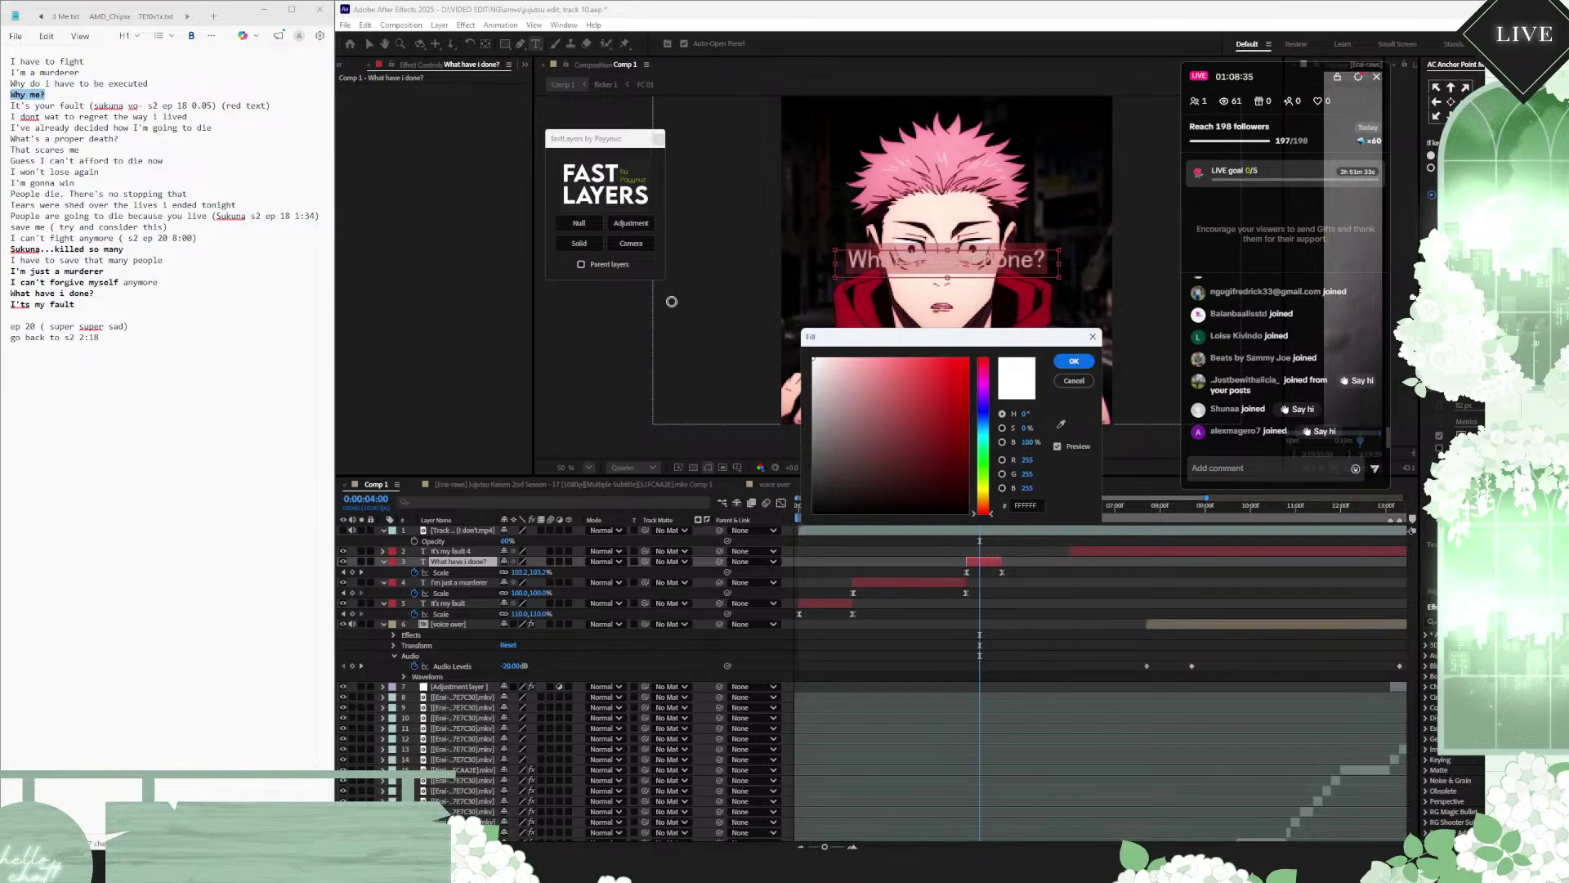
click(1074, 361)
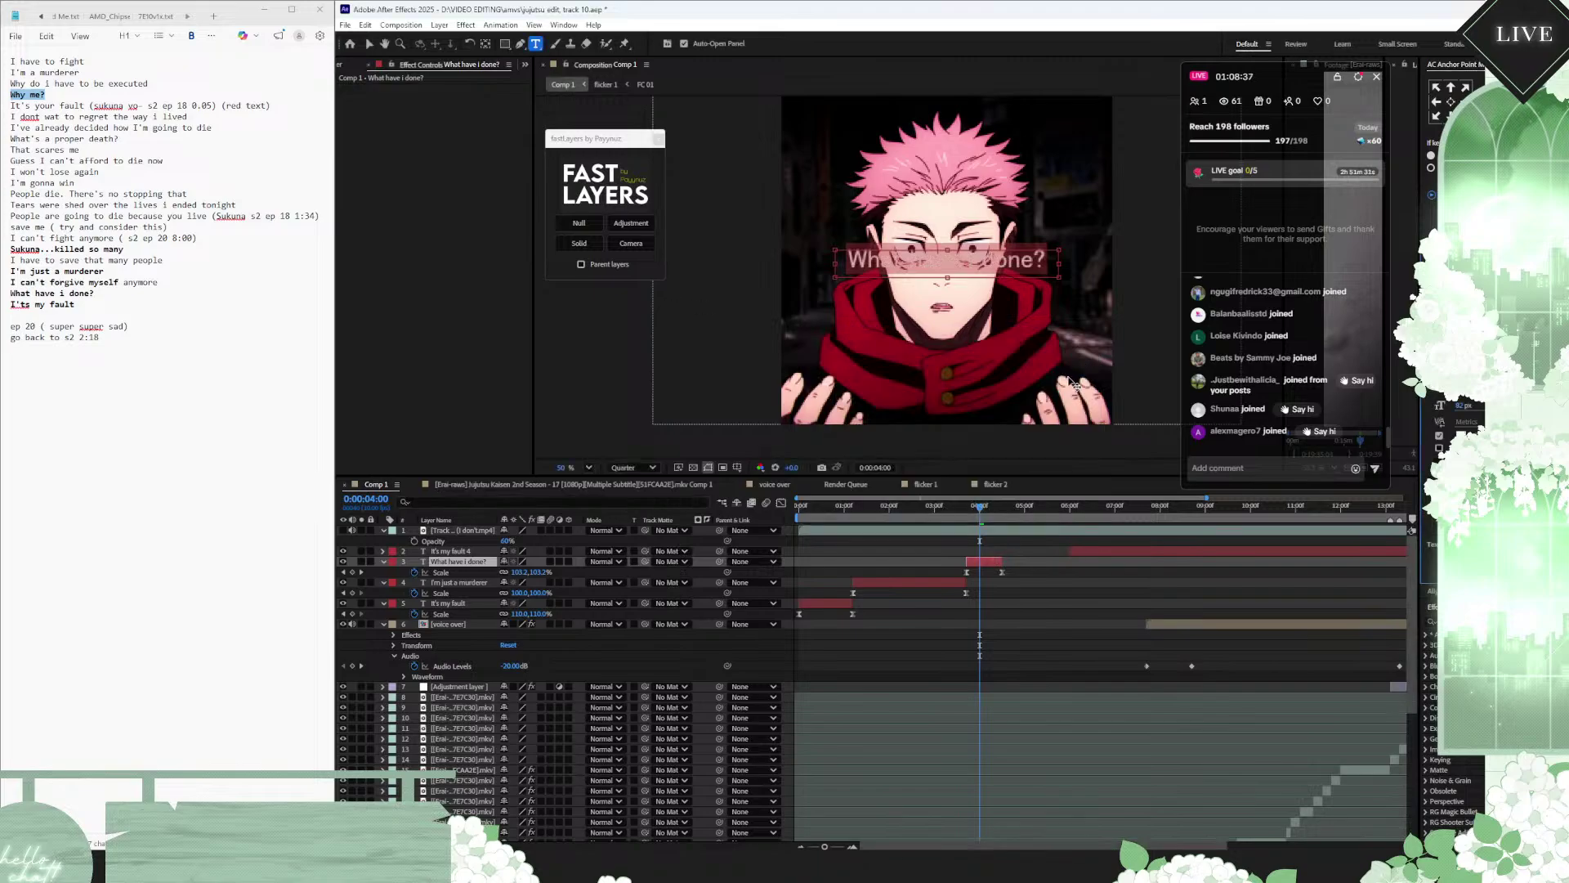
Step: Add a Drop Shadow layer style to the "What have i done?" text
click(982, 518)
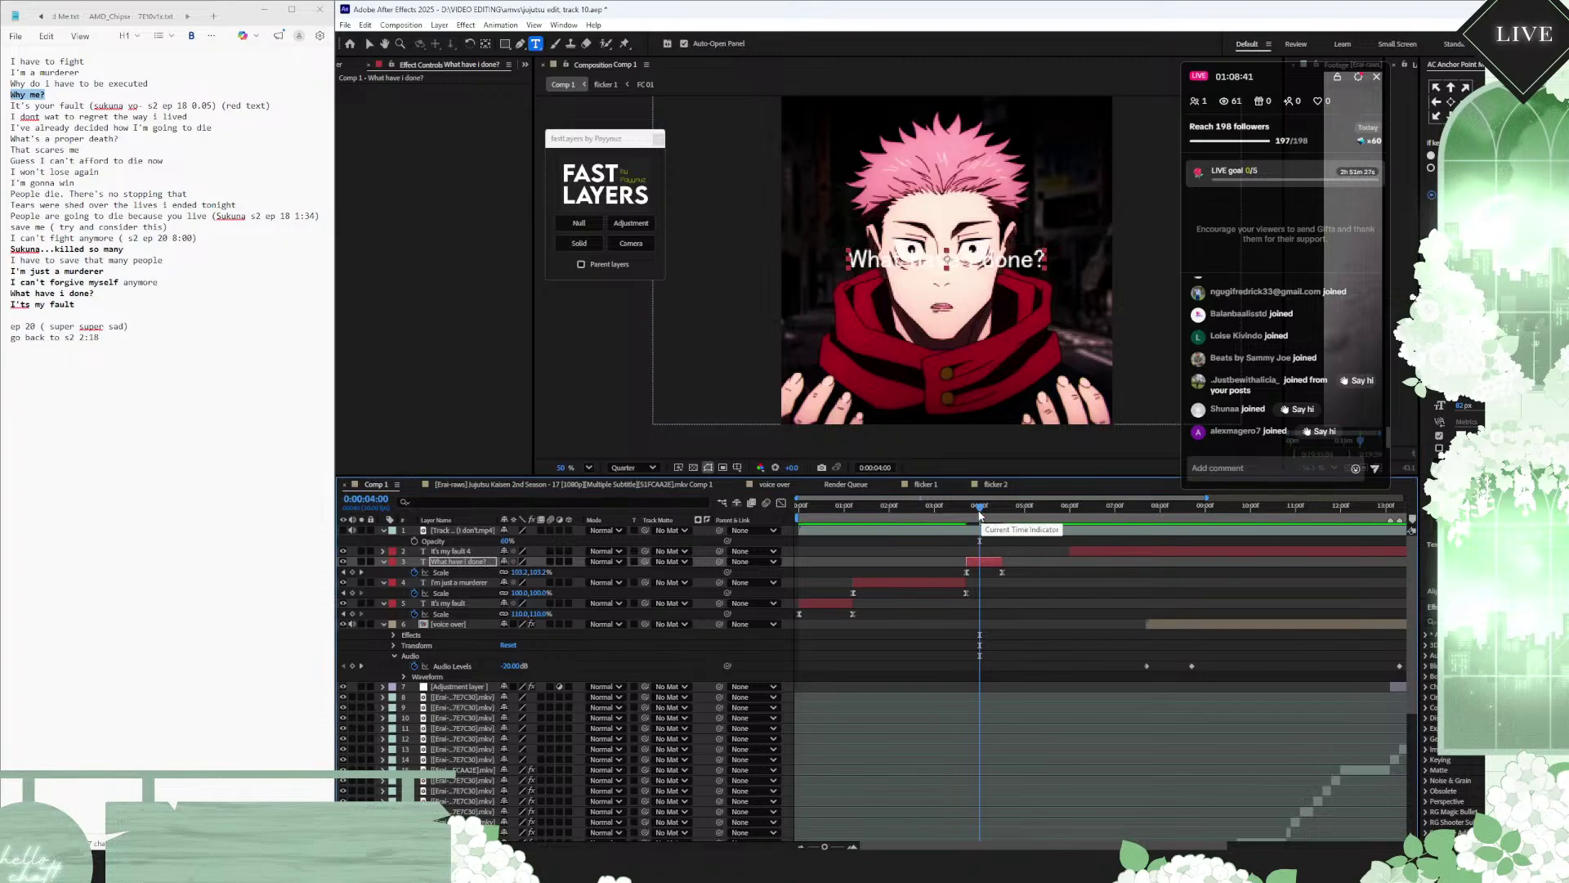
right_click(989, 561)
mouse_move(1074, 380)
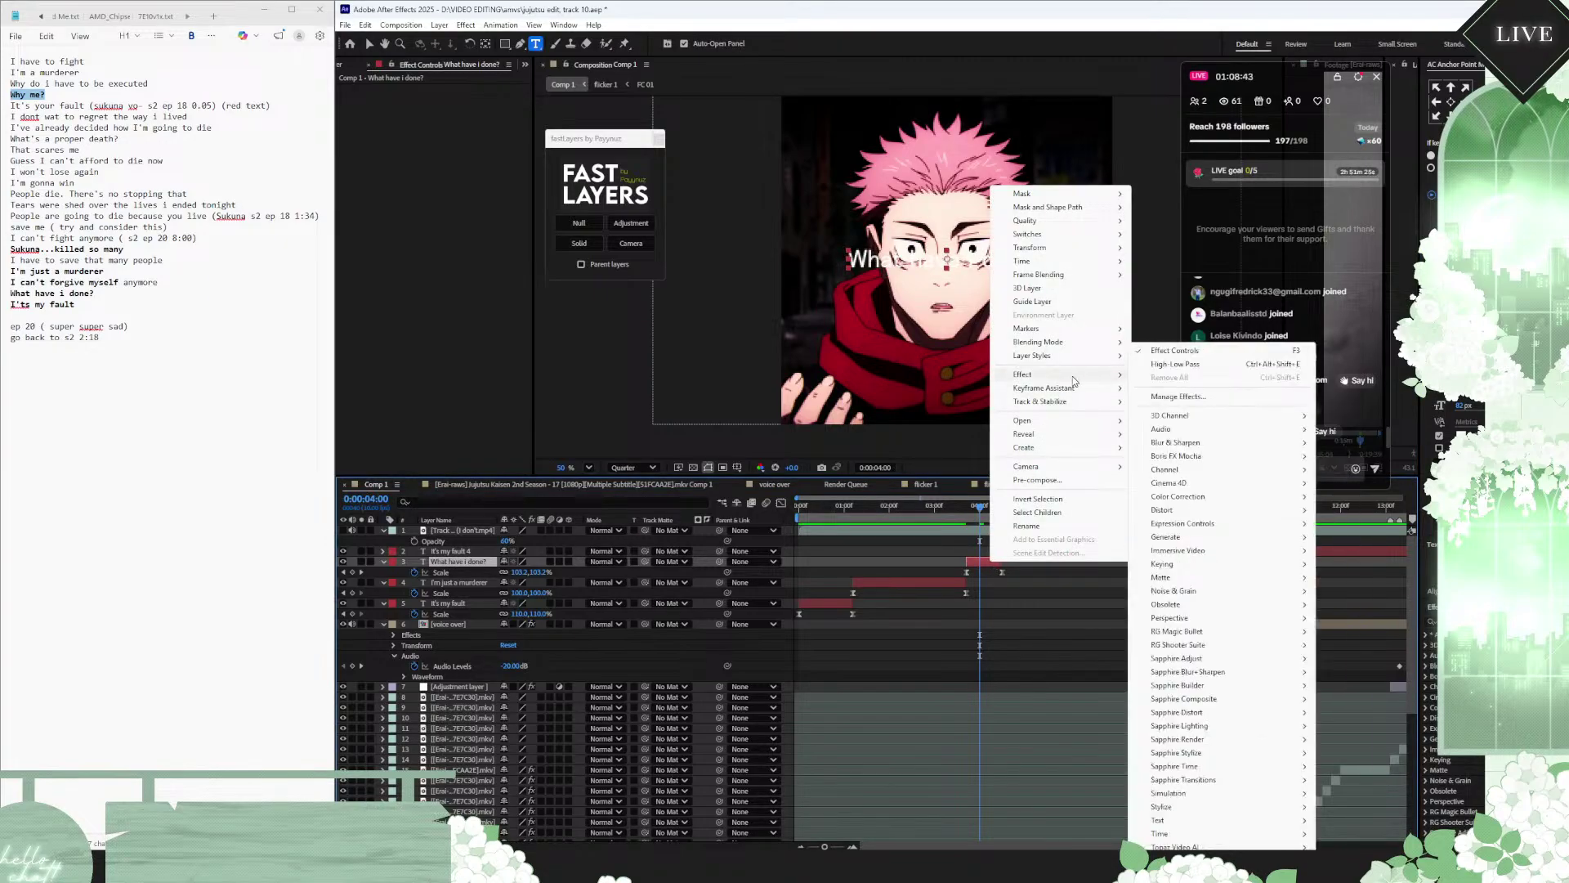
mouse_move(1108, 356)
click(1179, 403)
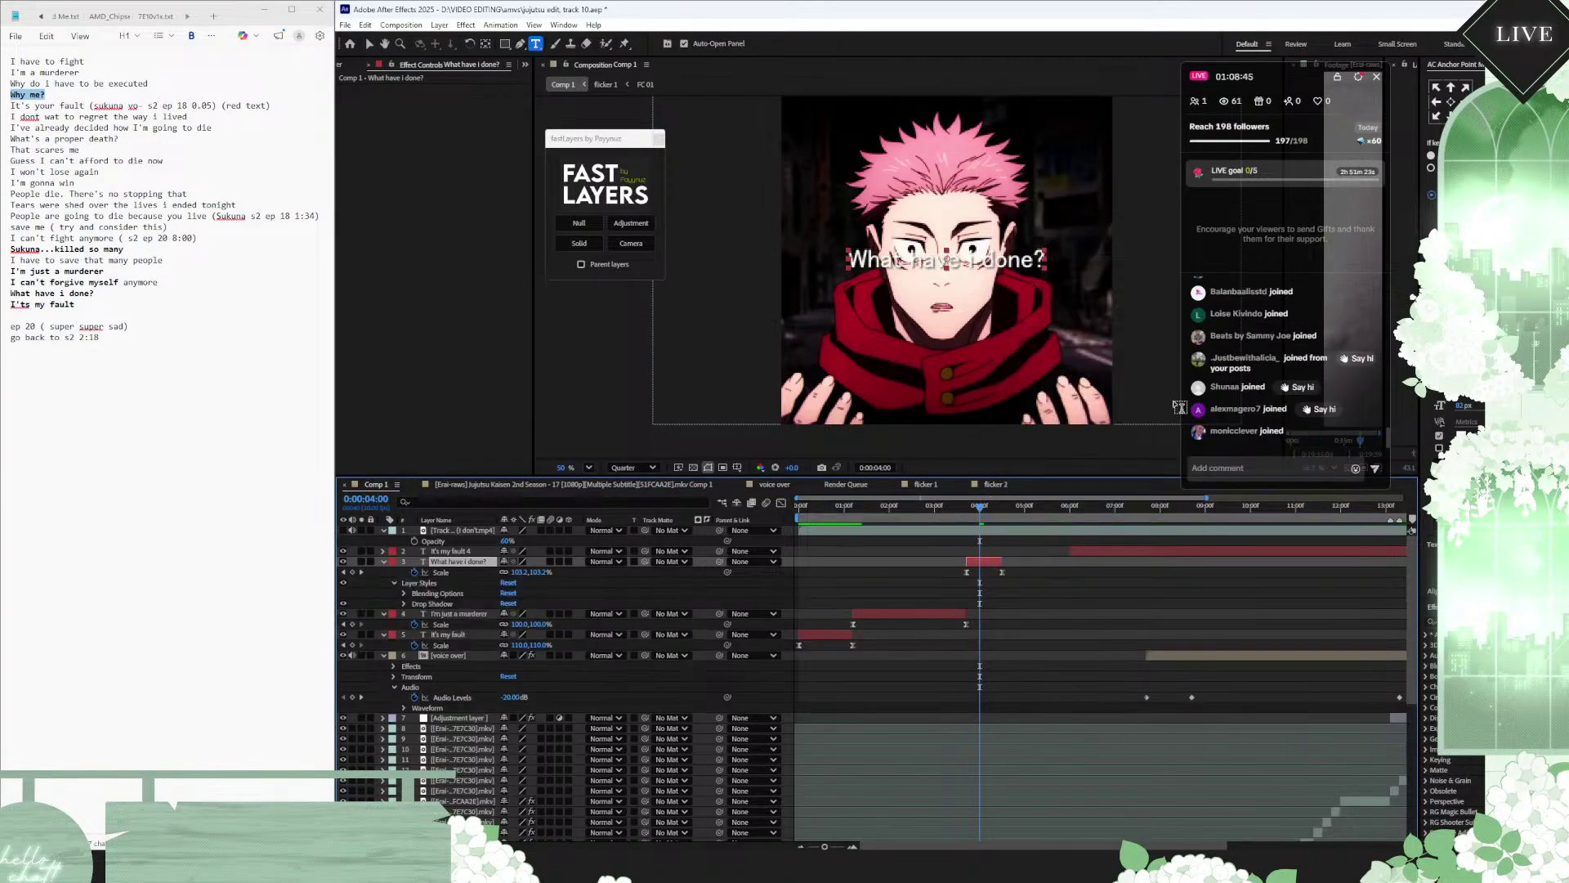
Step: Expand the Drop Shadow settings of the "What have i done?" text and adjust the shadow's size
click(405, 593)
click(405, 594)
click(404, 603)
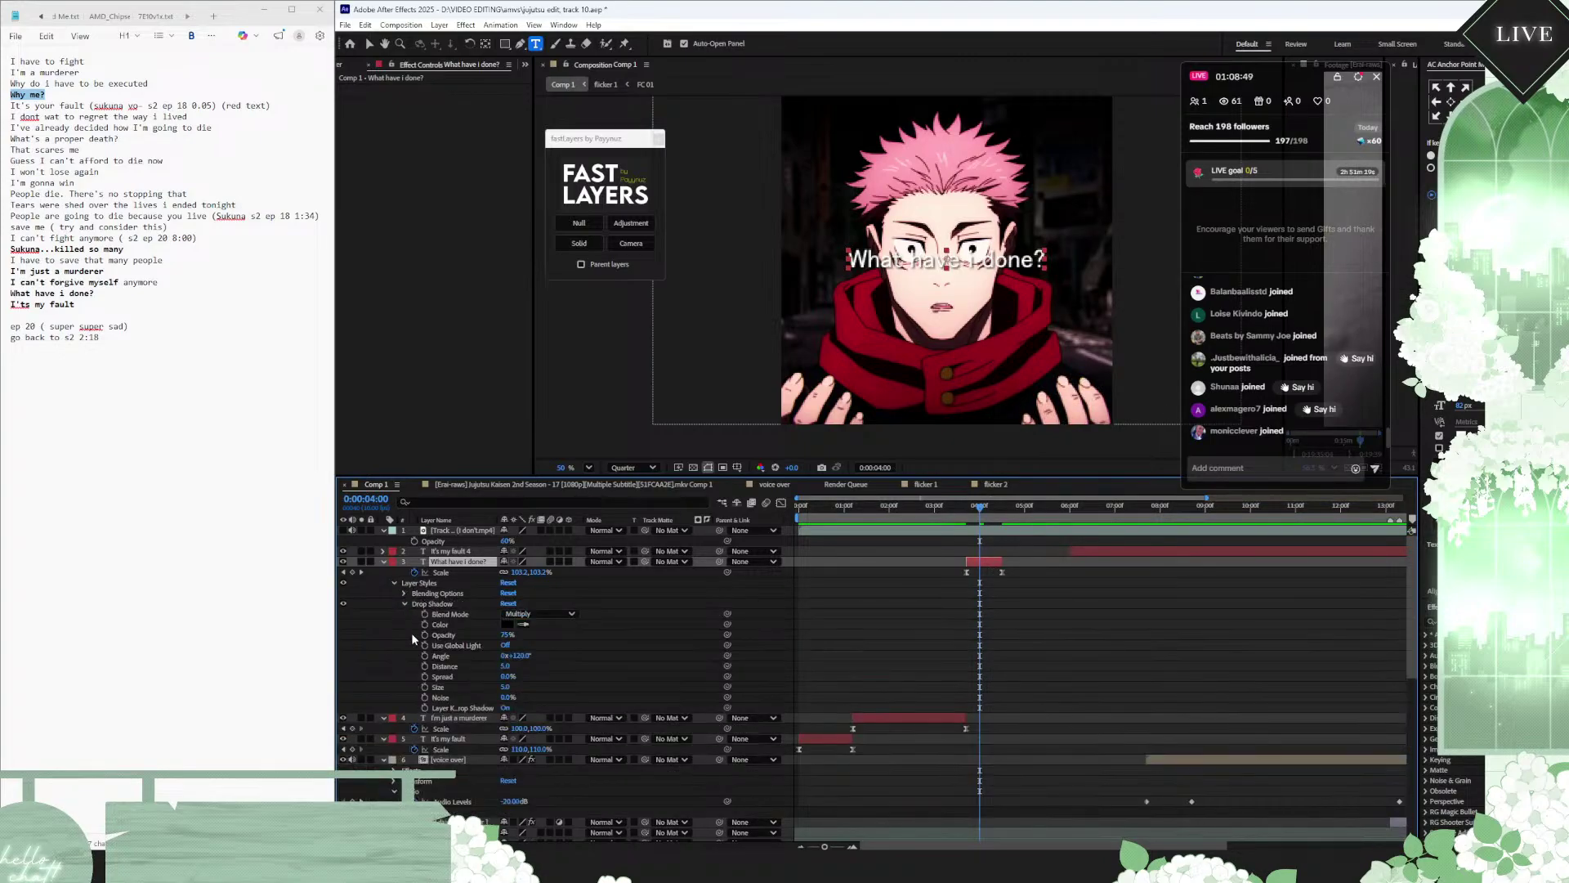
click(506, 691)
key(Return)
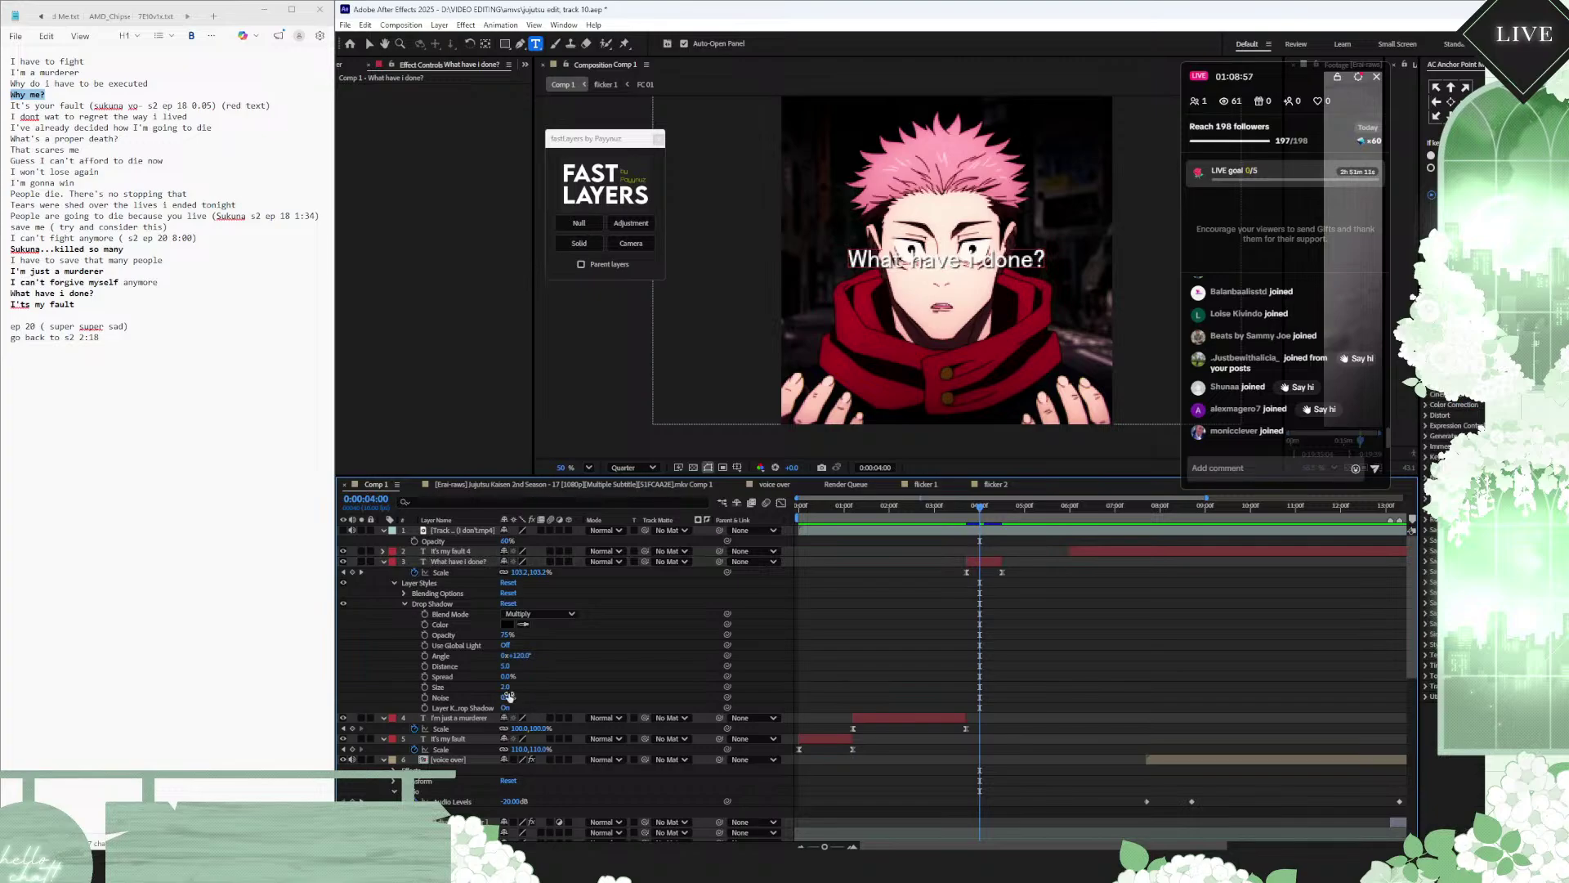
click(506, 687)
Step: Copy the Drop Shadow style to the "I'm just a murderer", "It's my fault" and "It's my fault 4" text layers
click(444, 604)
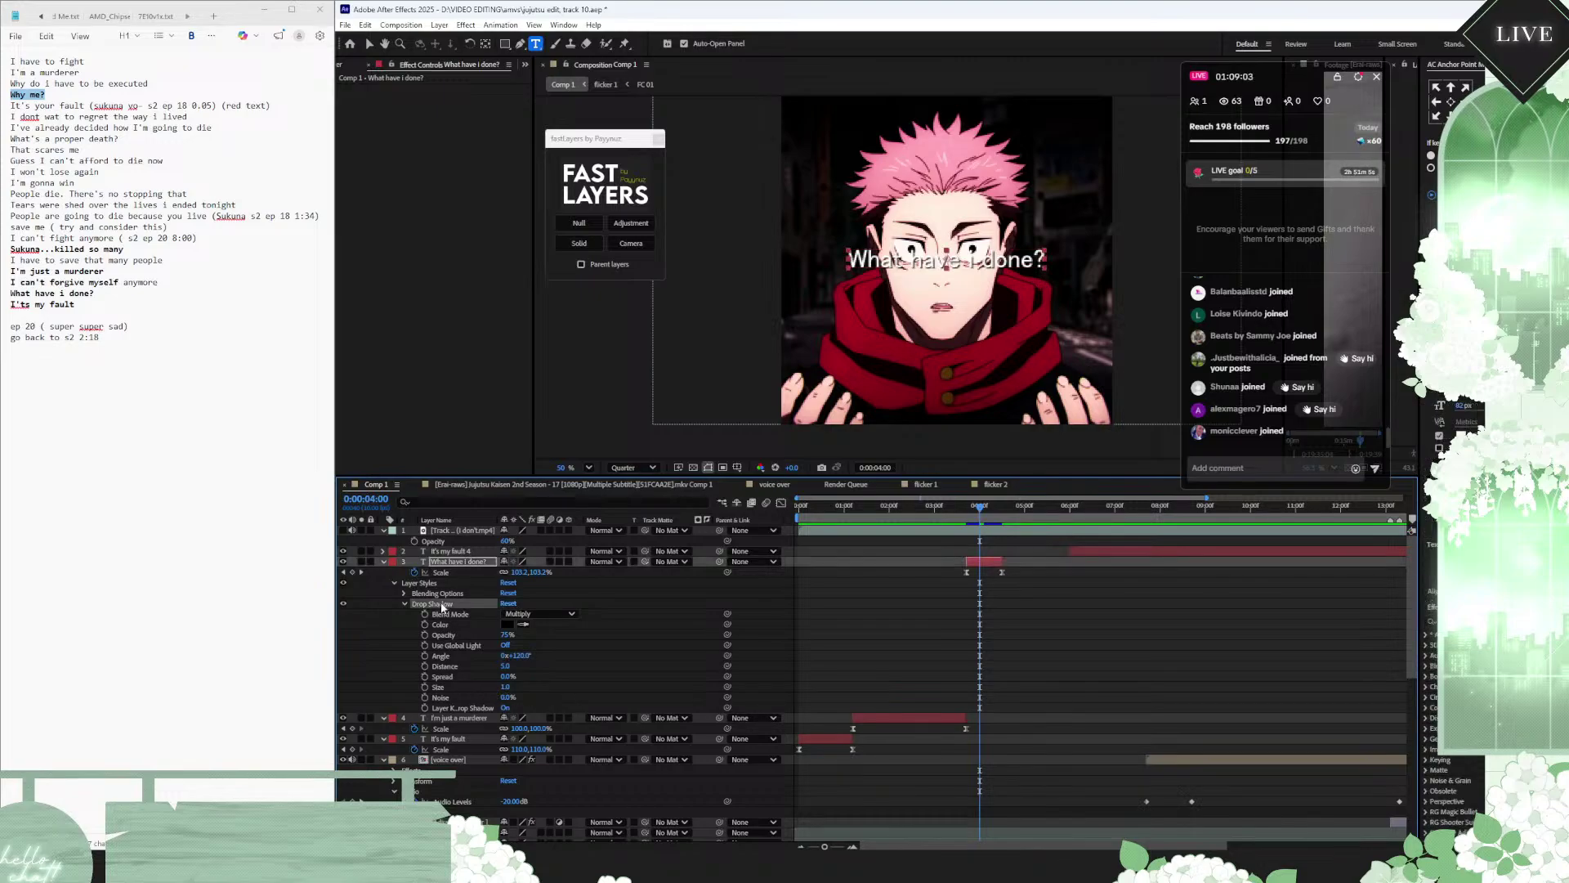
click(384, 561)
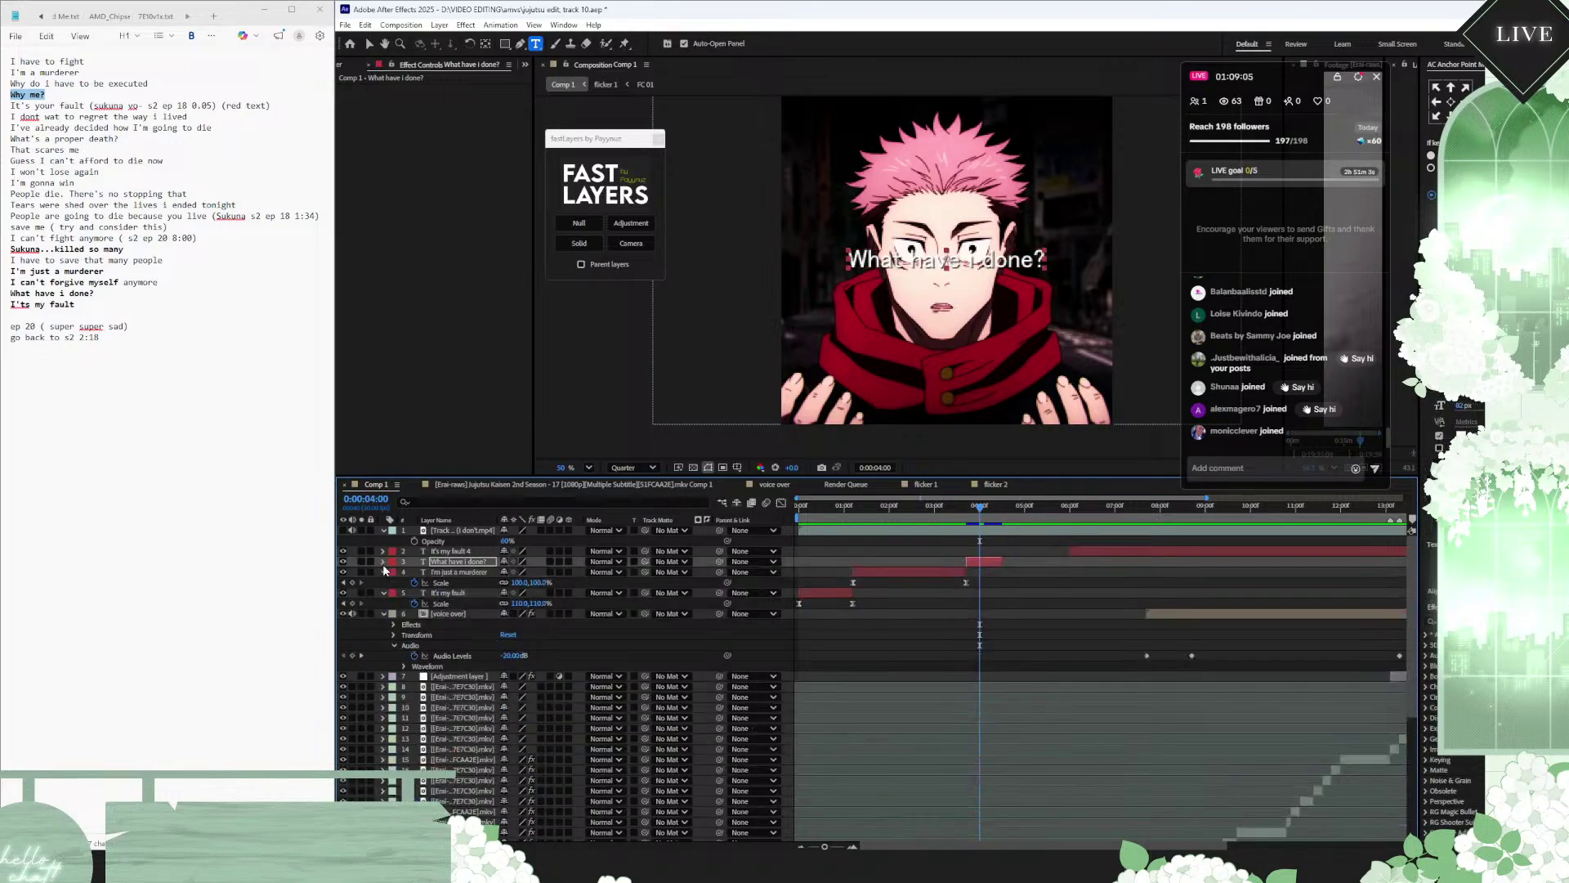
click(897, 572)
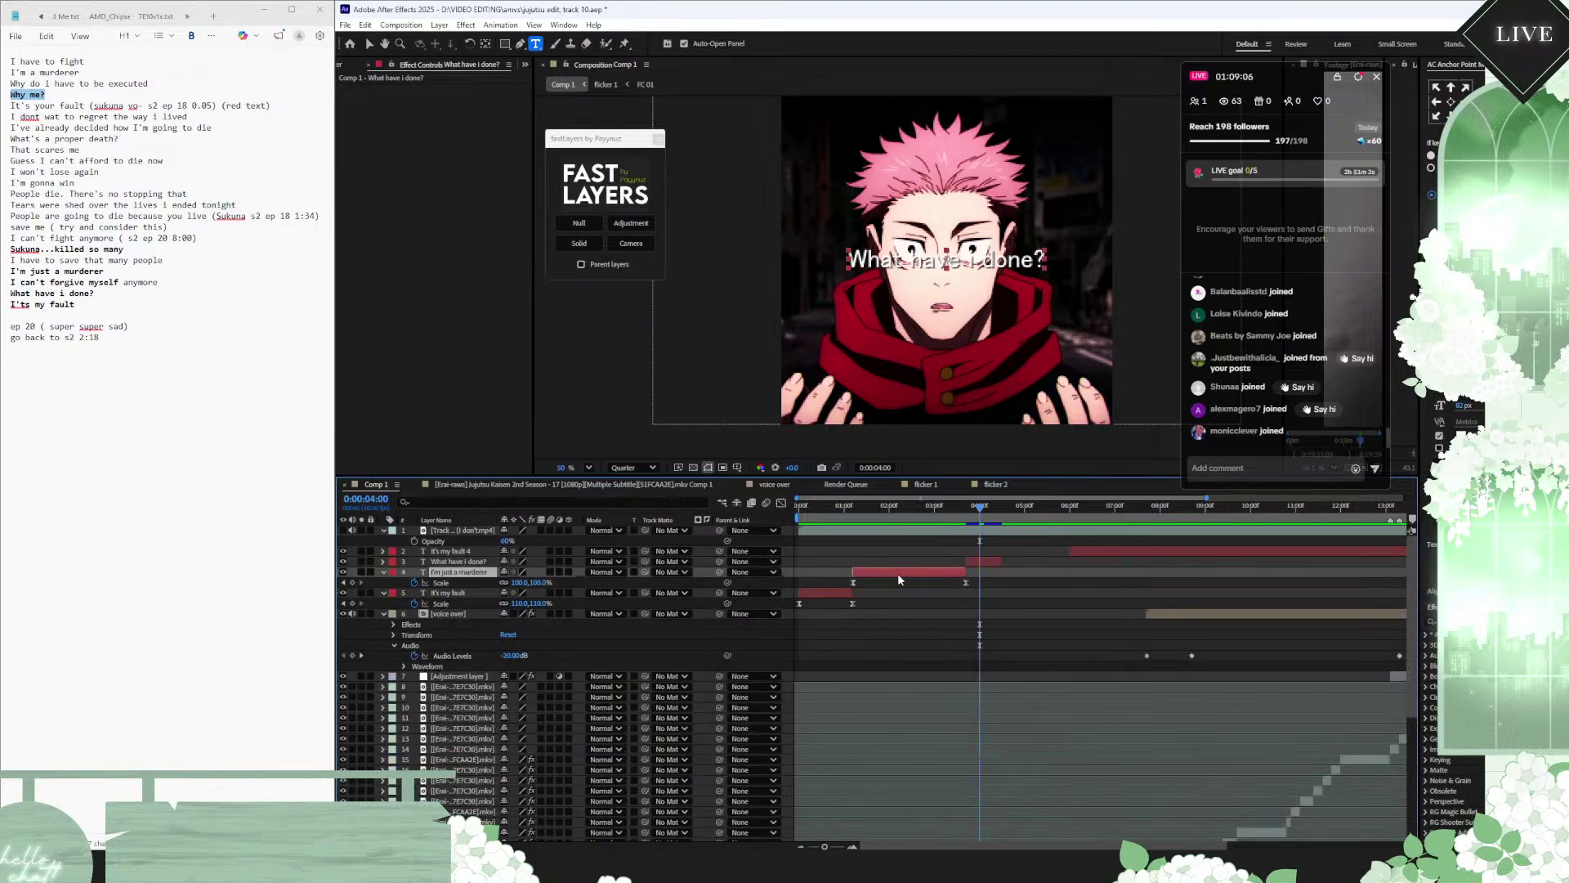
shift+click(831, 596)
key(ctrl+v)
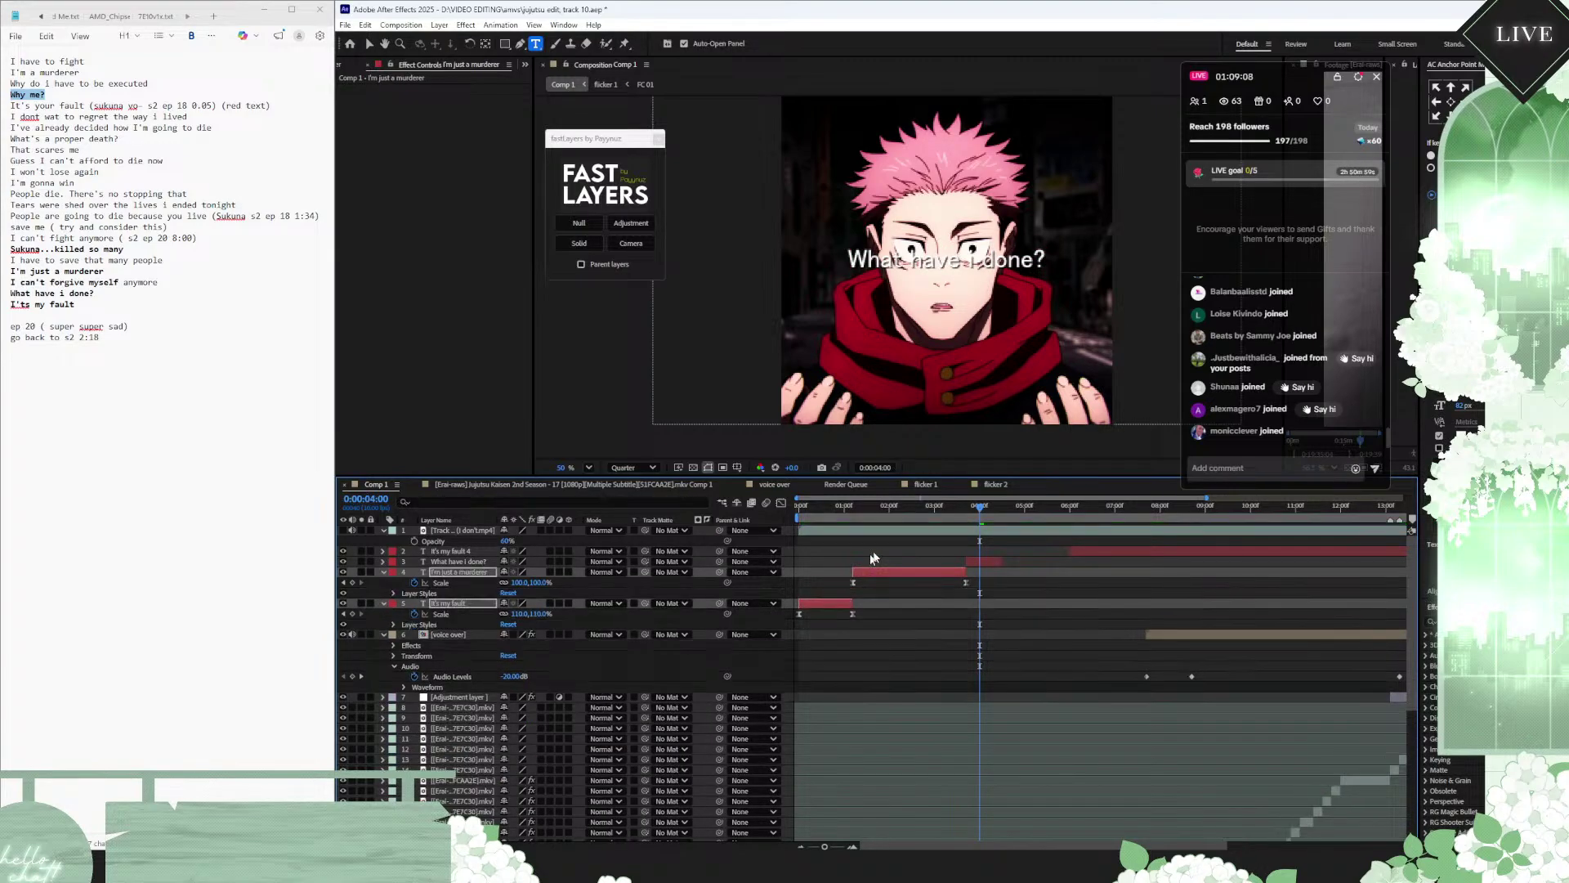
click(1113, 507)
click(1095, 554)
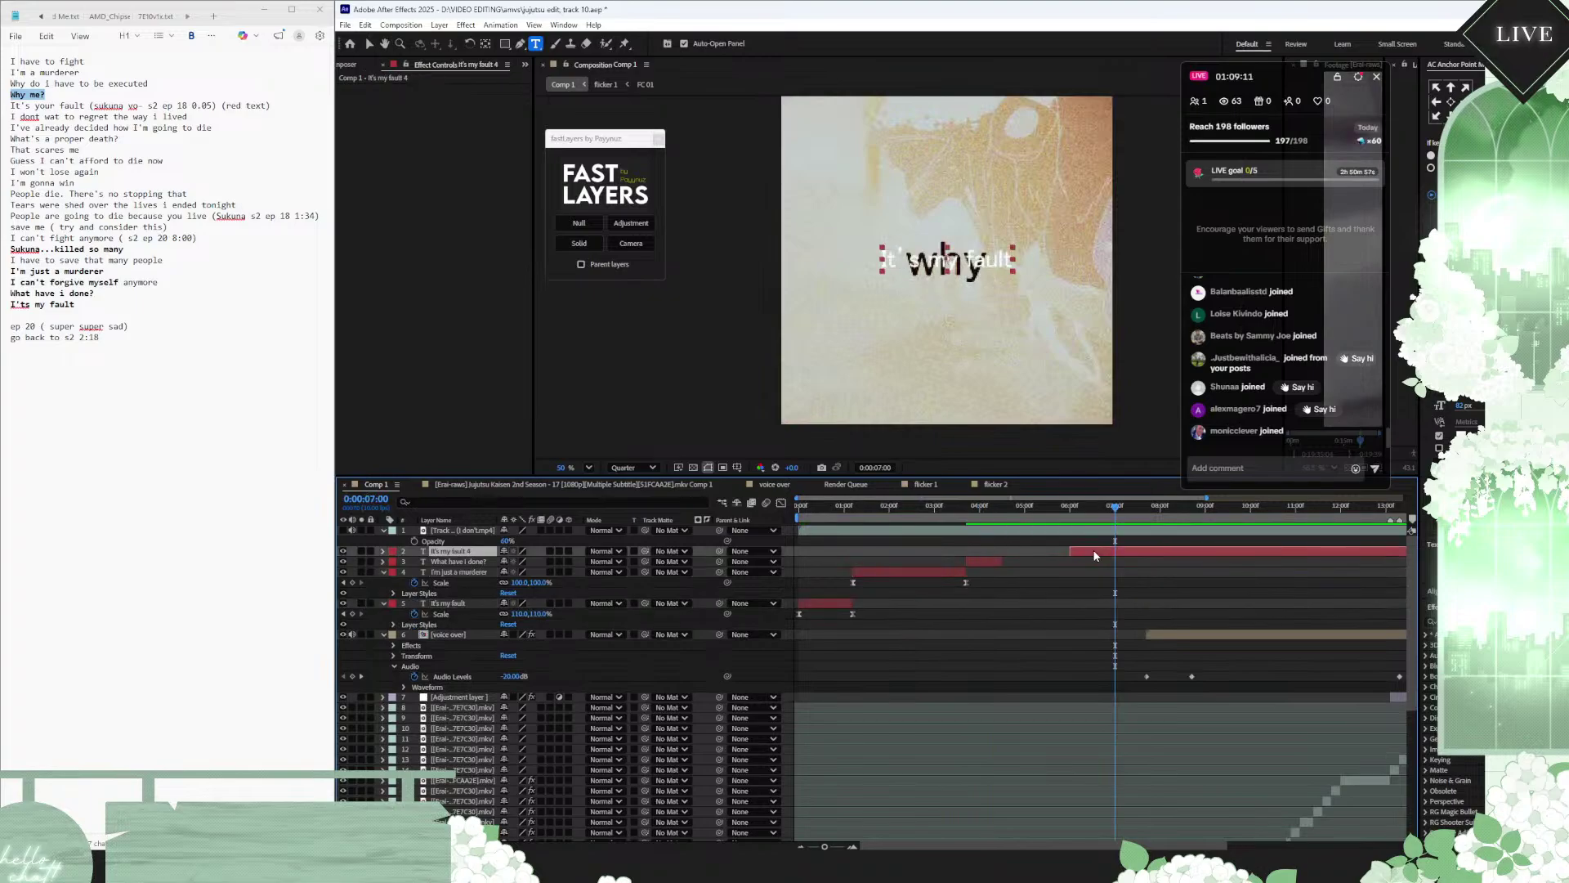
Step: Open the flicker 1 composition and paste the Drop Shadow style onto "...killed so many" and the three Sukuna text layers
scroll(1095, 554, down, 10)
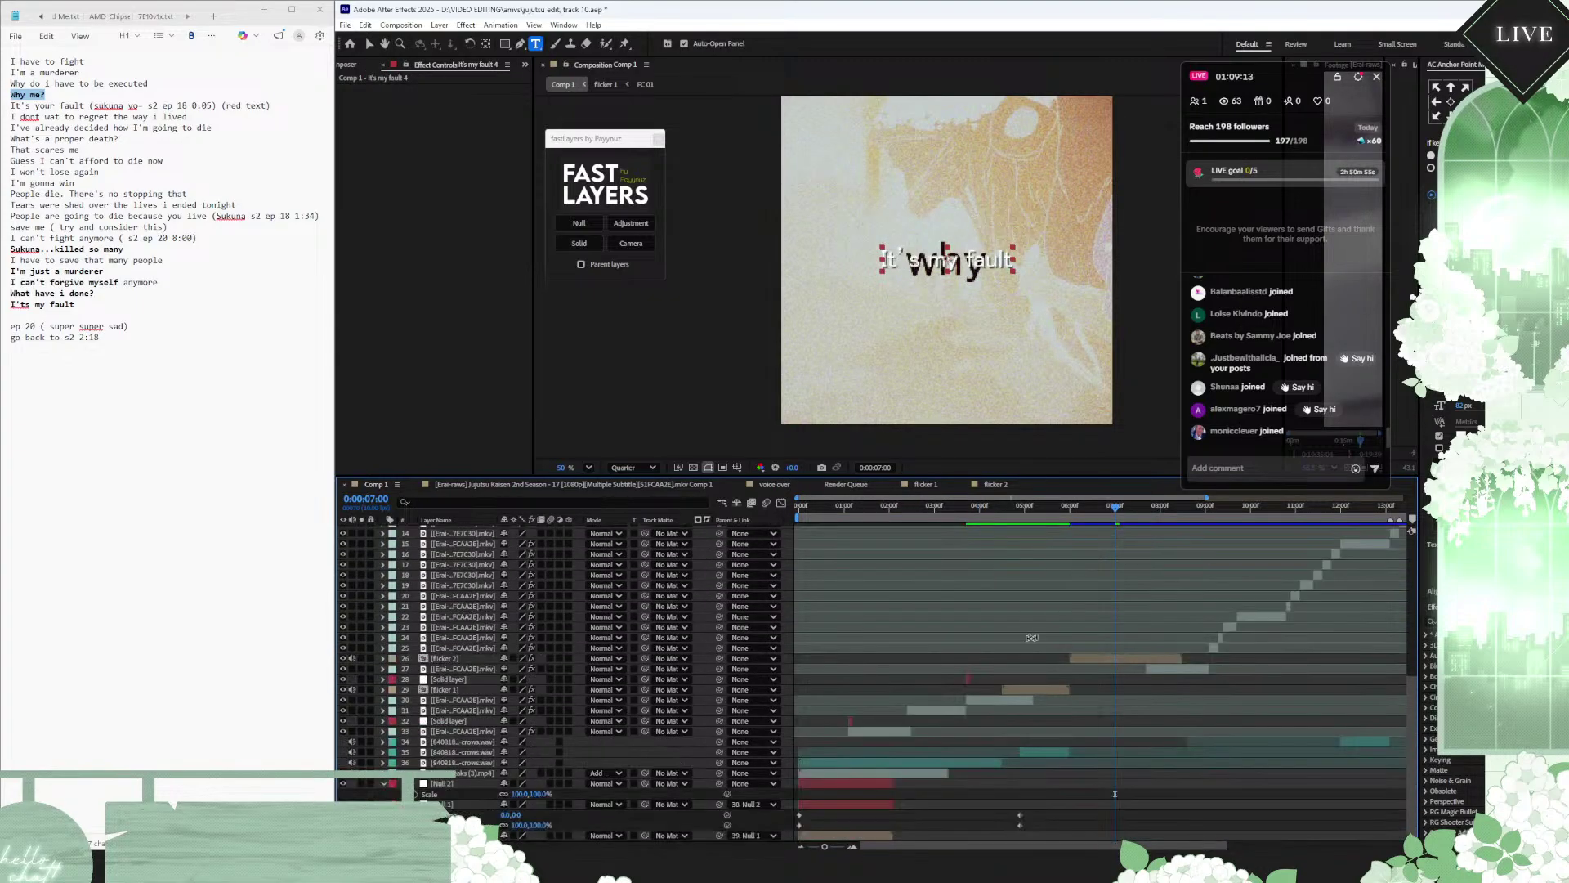
double_click(1019, 691)
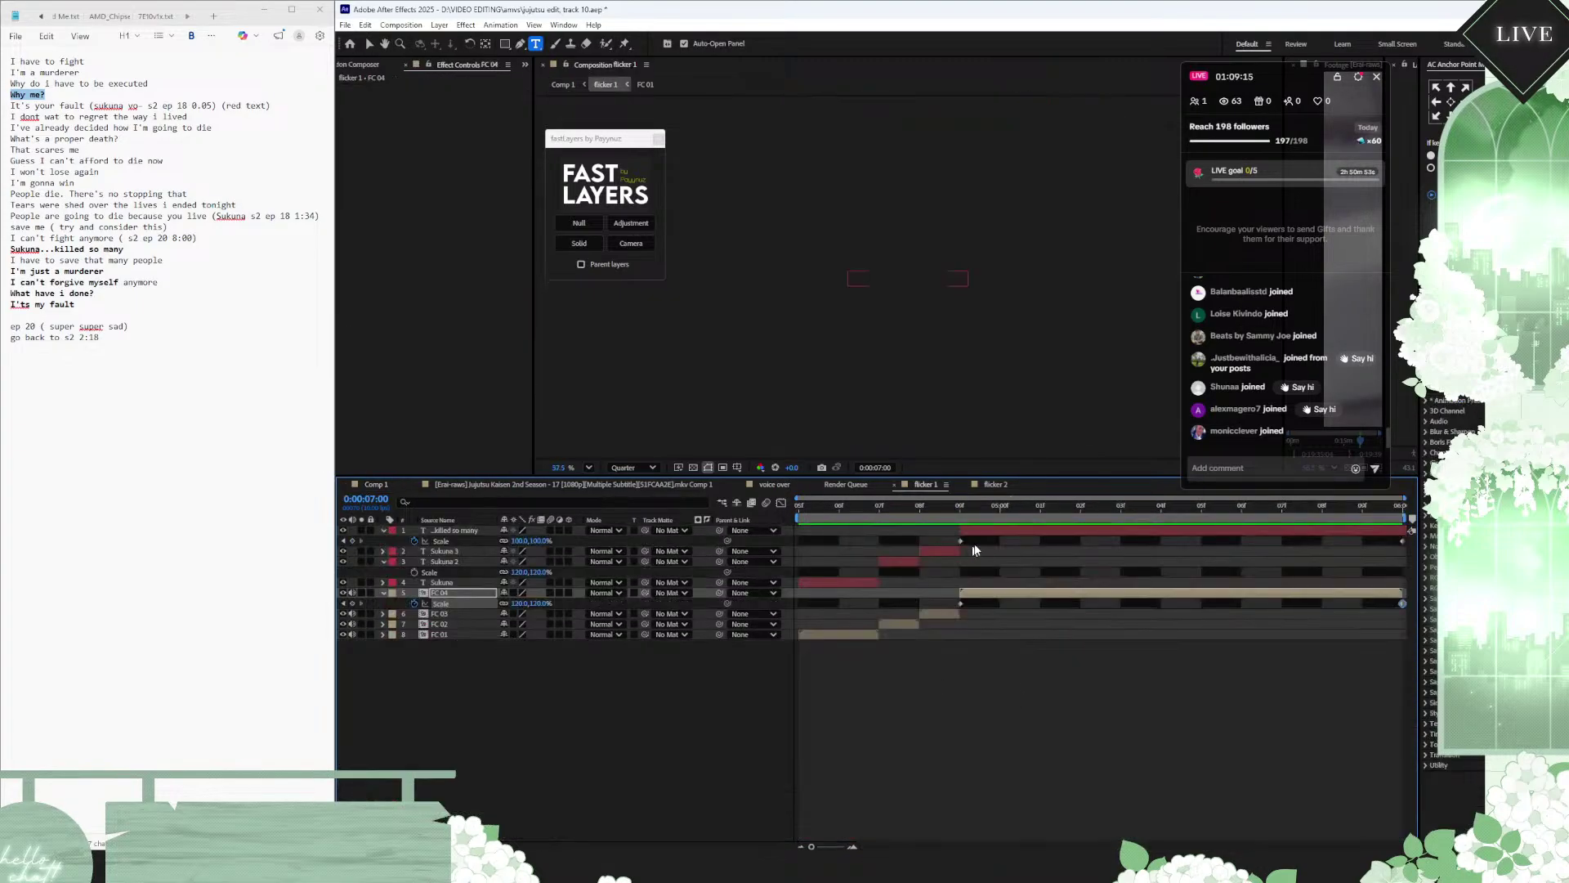
shift+click(855, 583)
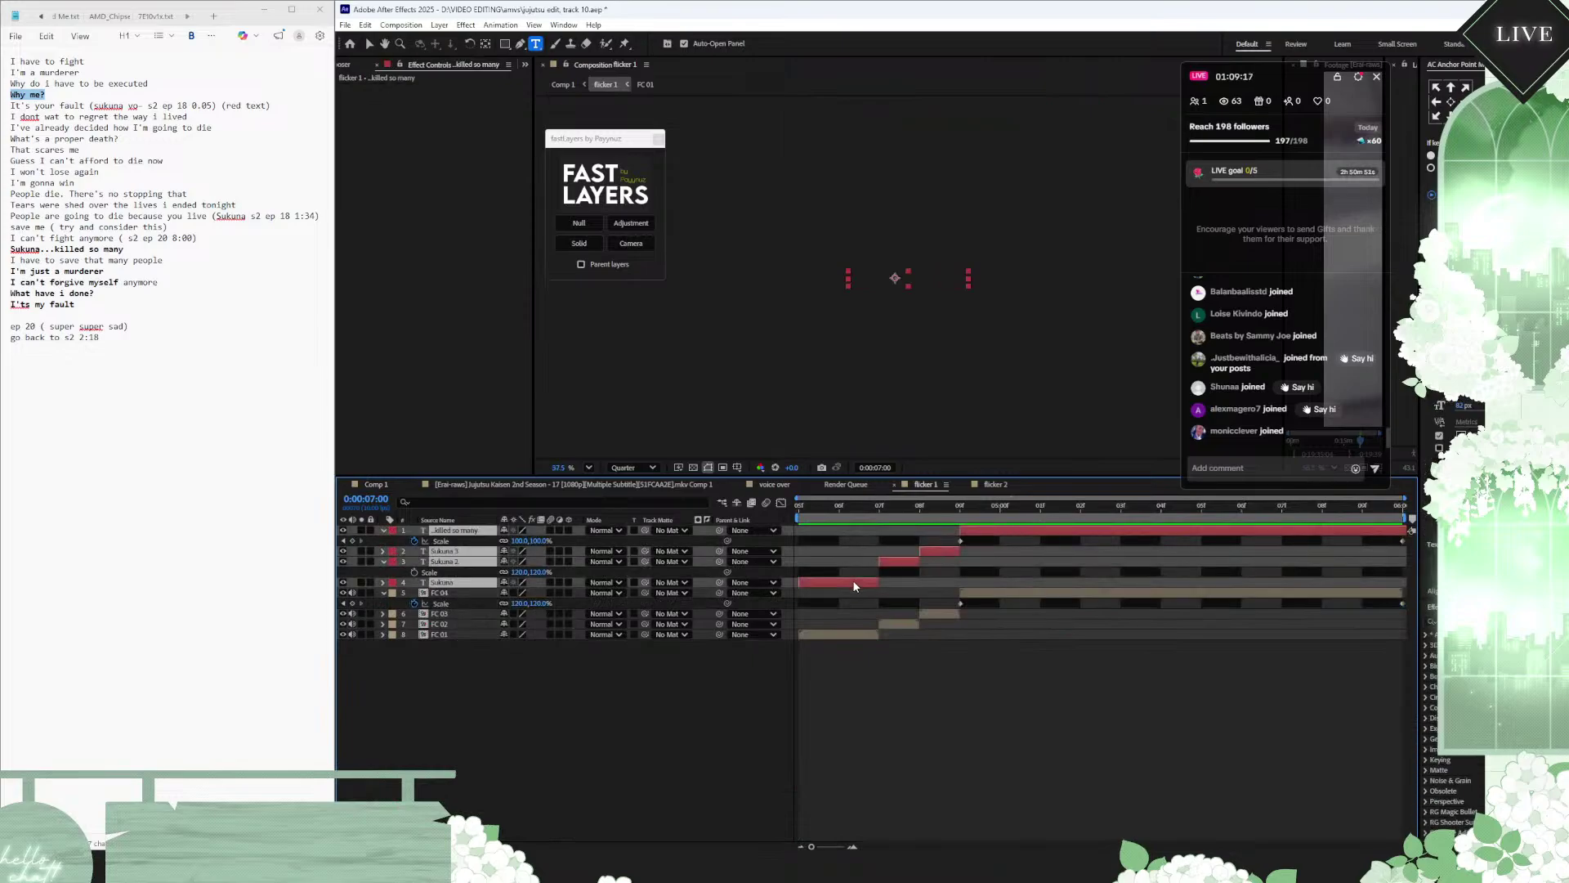
key(u)
key(u)
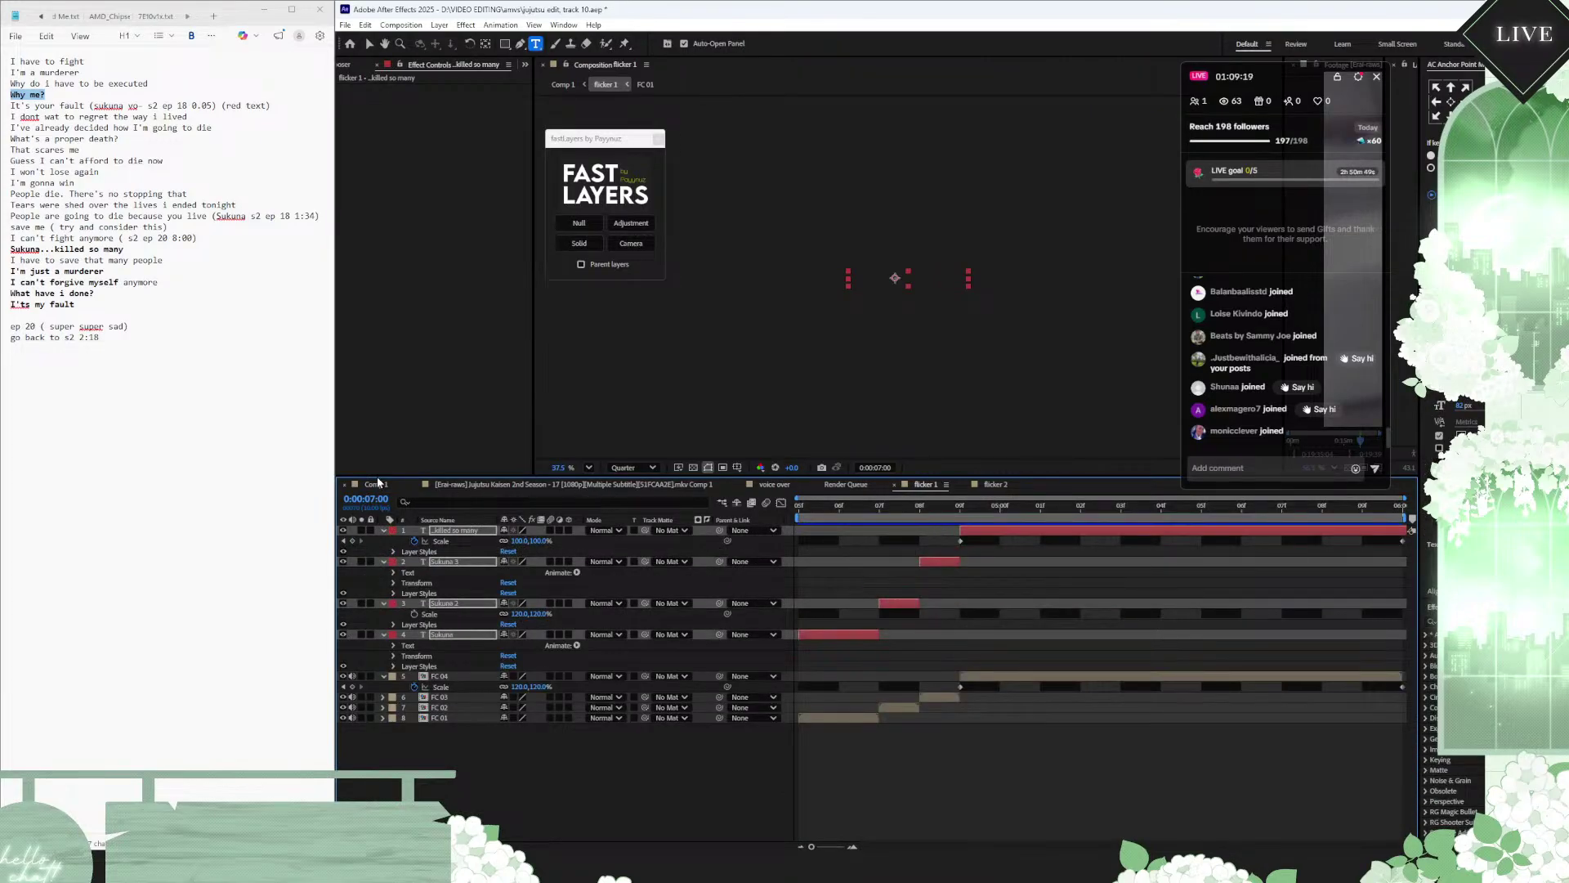
Step: Apply Easy Ease to both scale keyframes of the "...killed so many" text
click(435, 542)
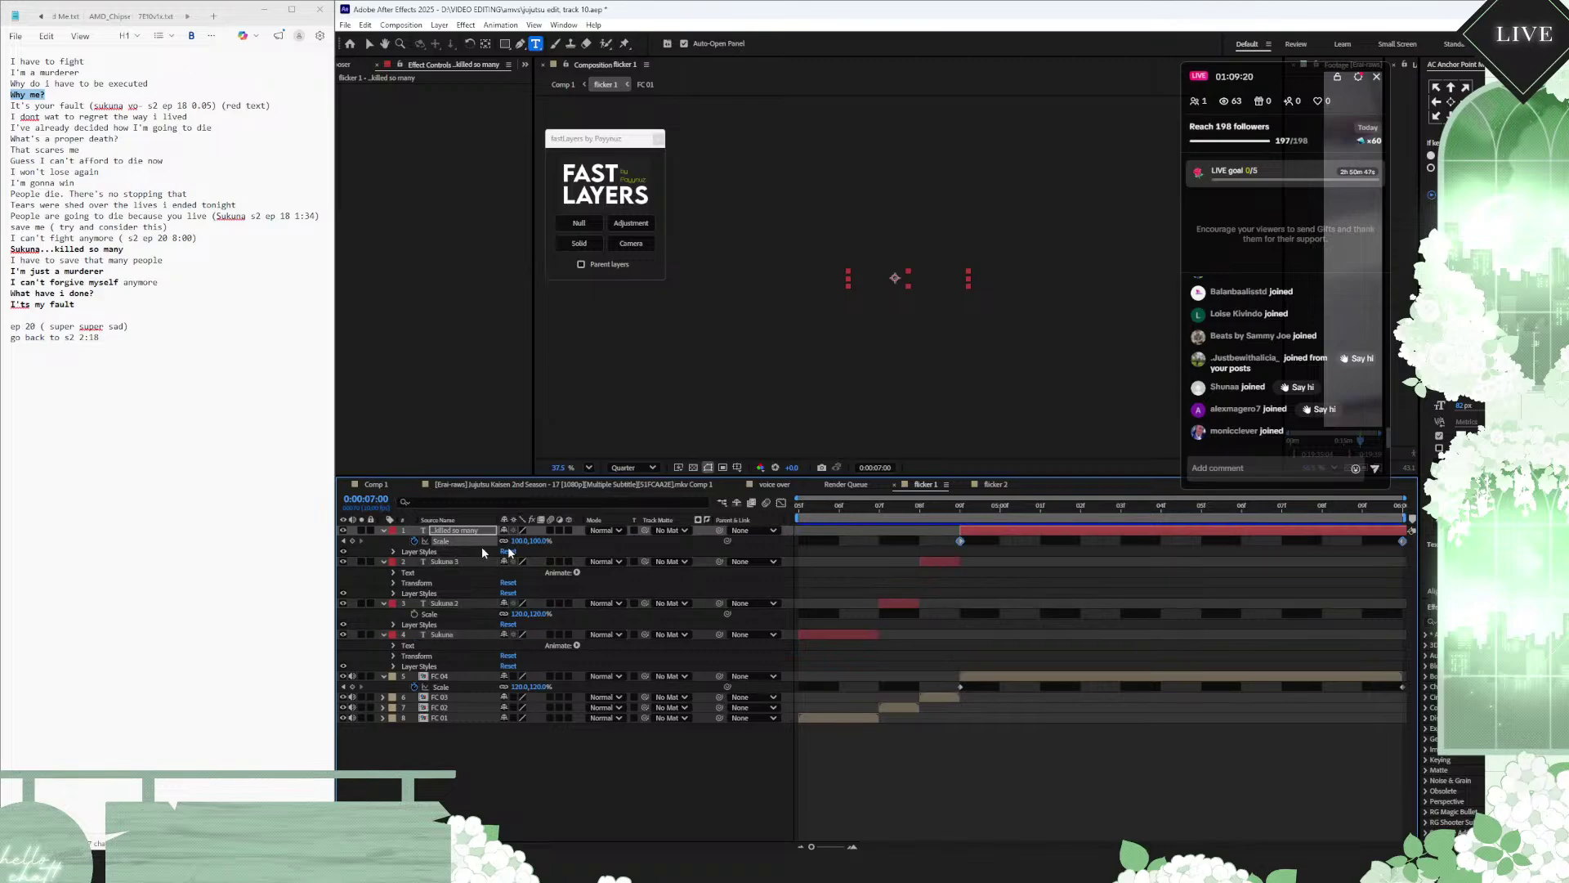
right_click(960, 542)
mouse_move(1111, 732)
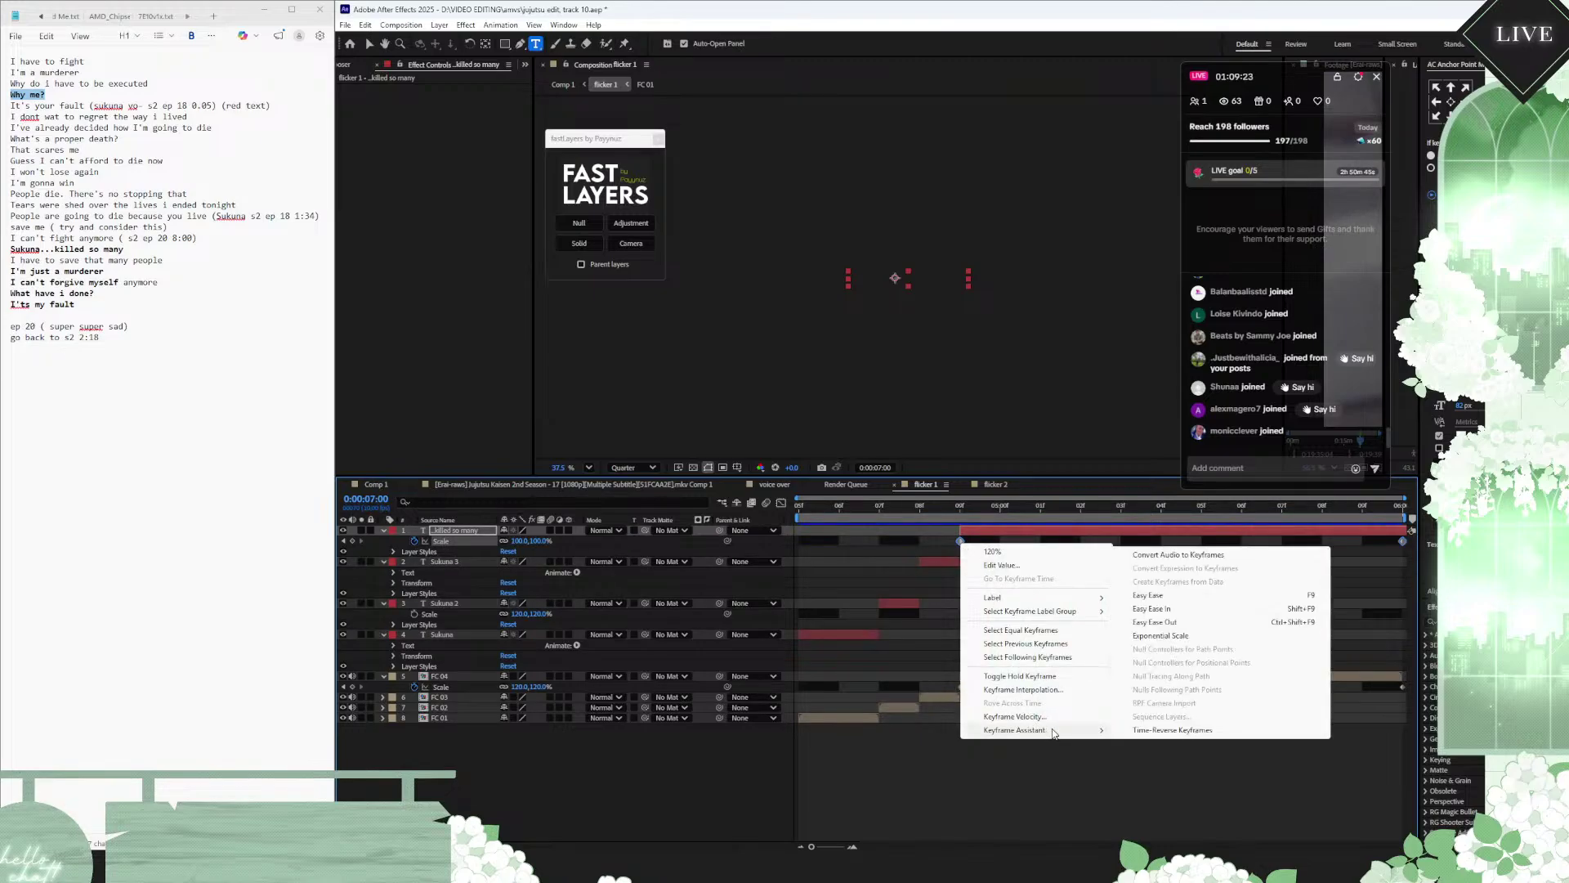
mouse_move(1100, 731)
click(1160, 596)
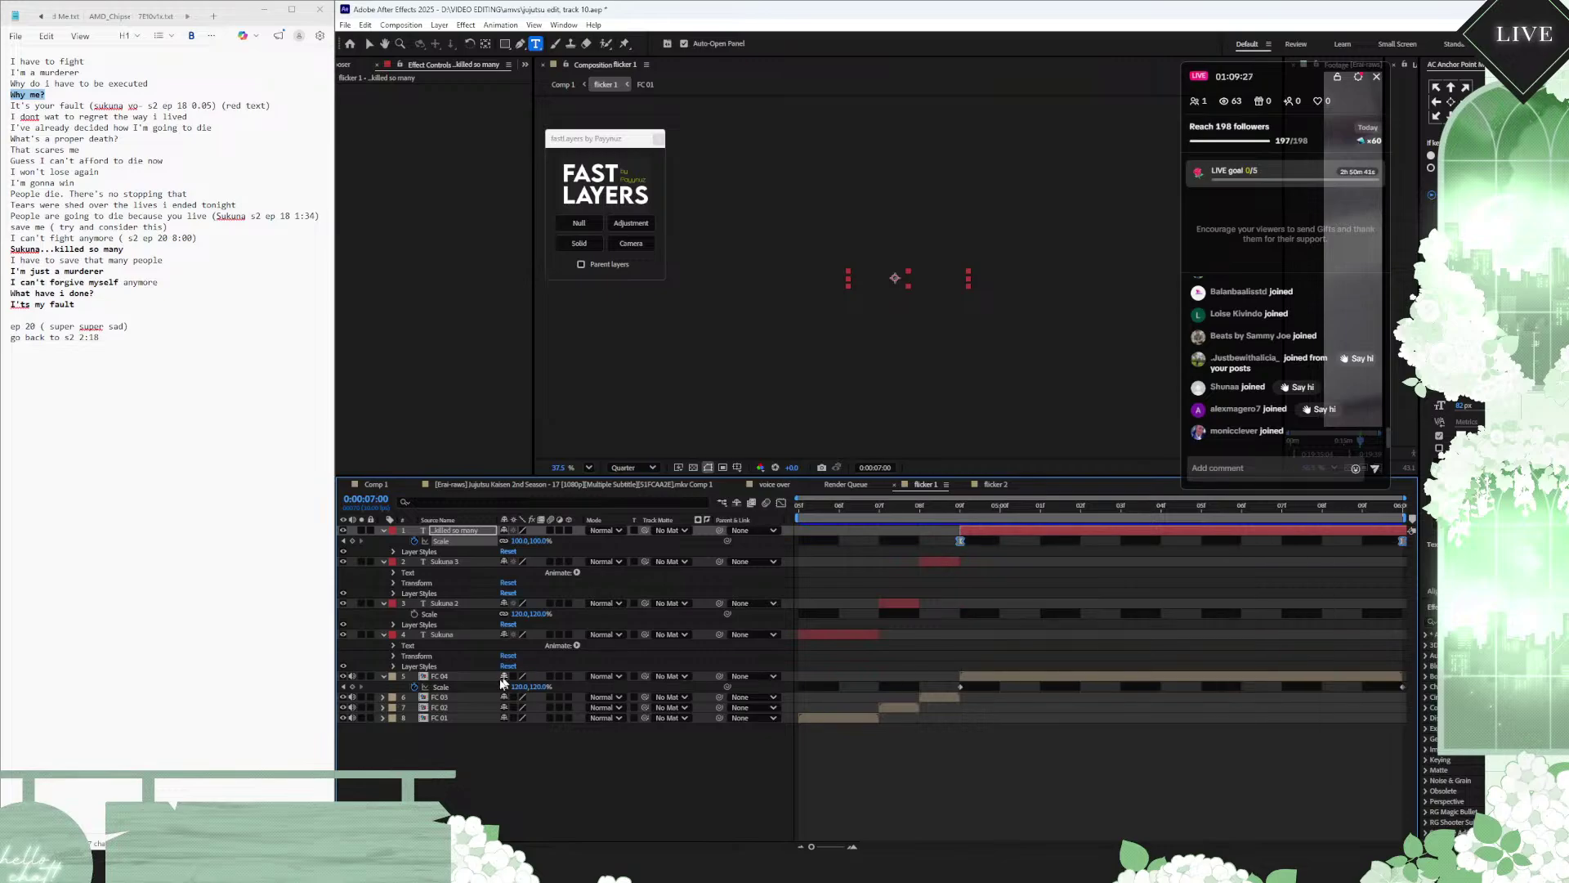
Step: Apply Easy Ease to both scale keyframes of the FC 04 clip
click(474, 687)
right_click(962, 691)
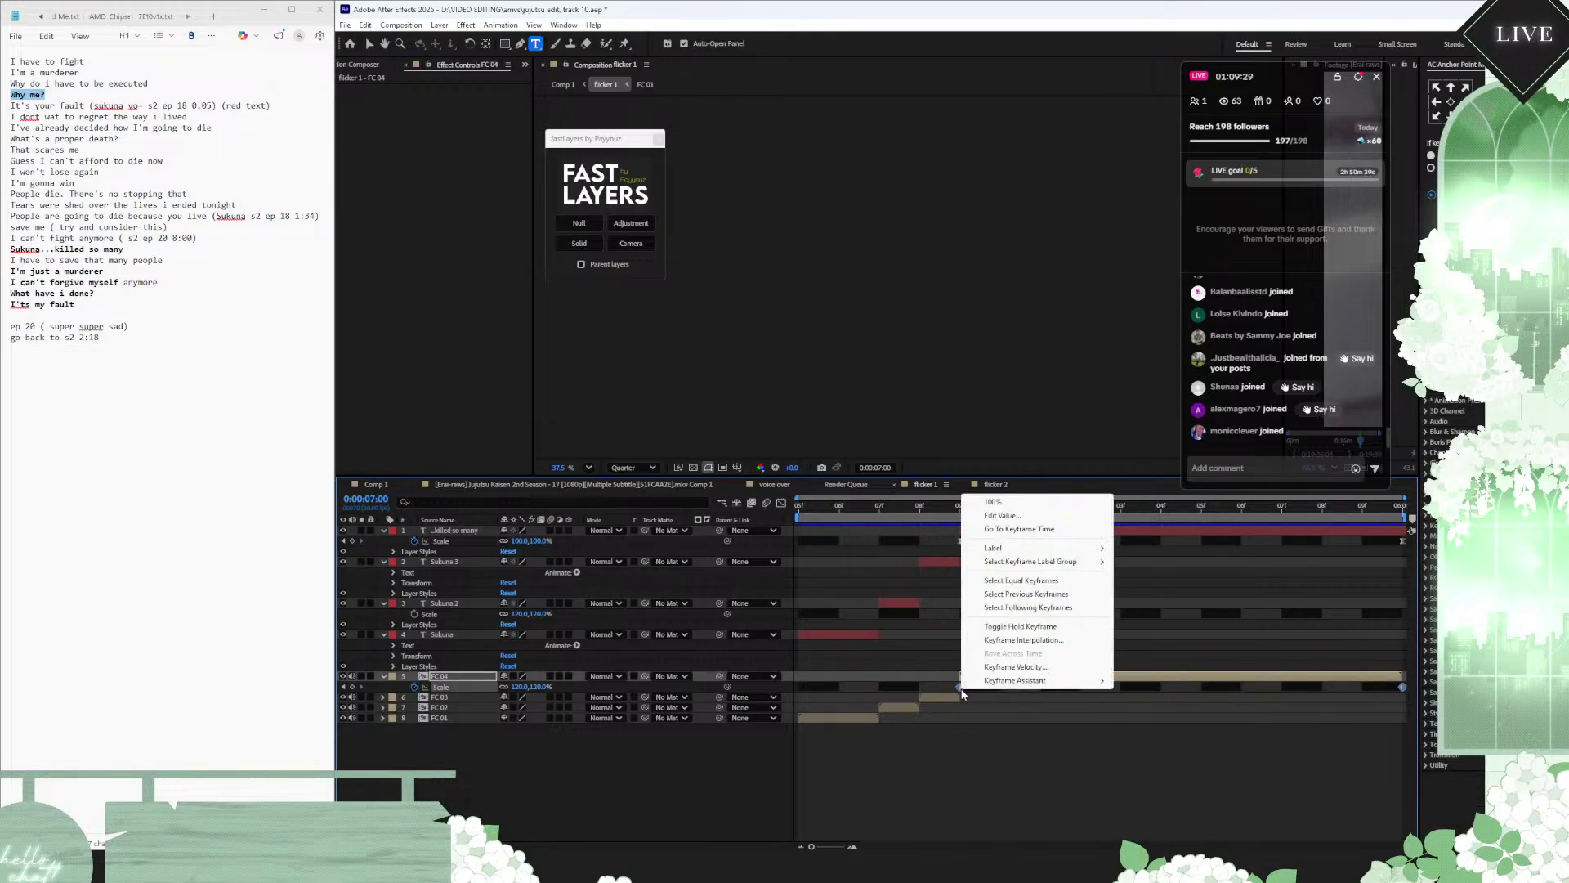
mouse_move(1022, 685)
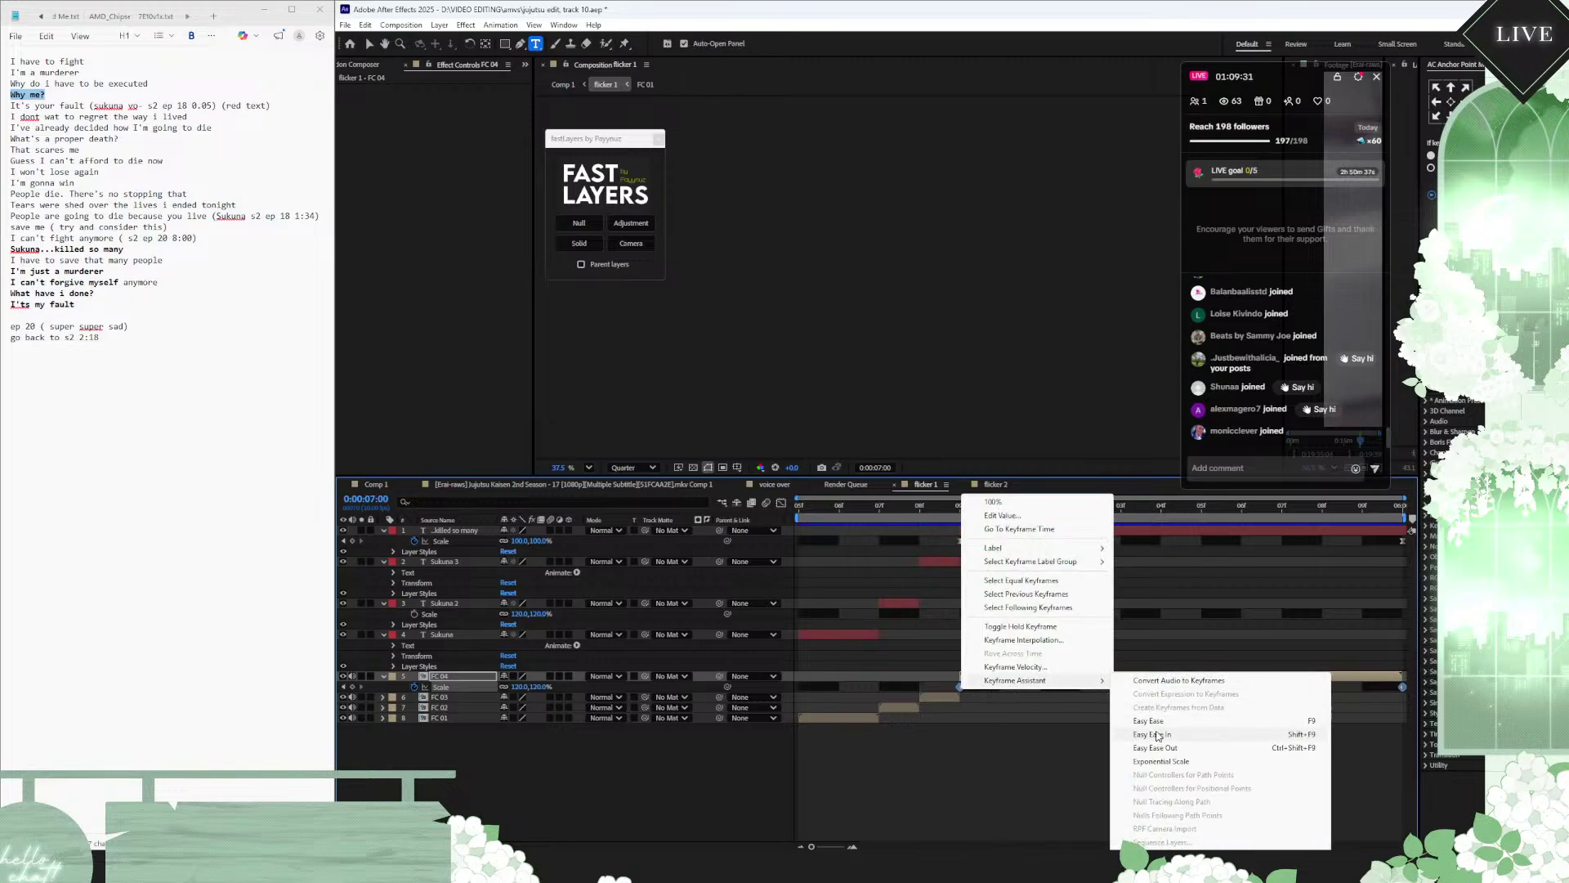
click(1158, 722)
Step: Open flicker 2 from Comp 1 and paste the Drop Shadow style onto all text layers from "I can't forgive myself" to "It's your fault"
click(382, 486)
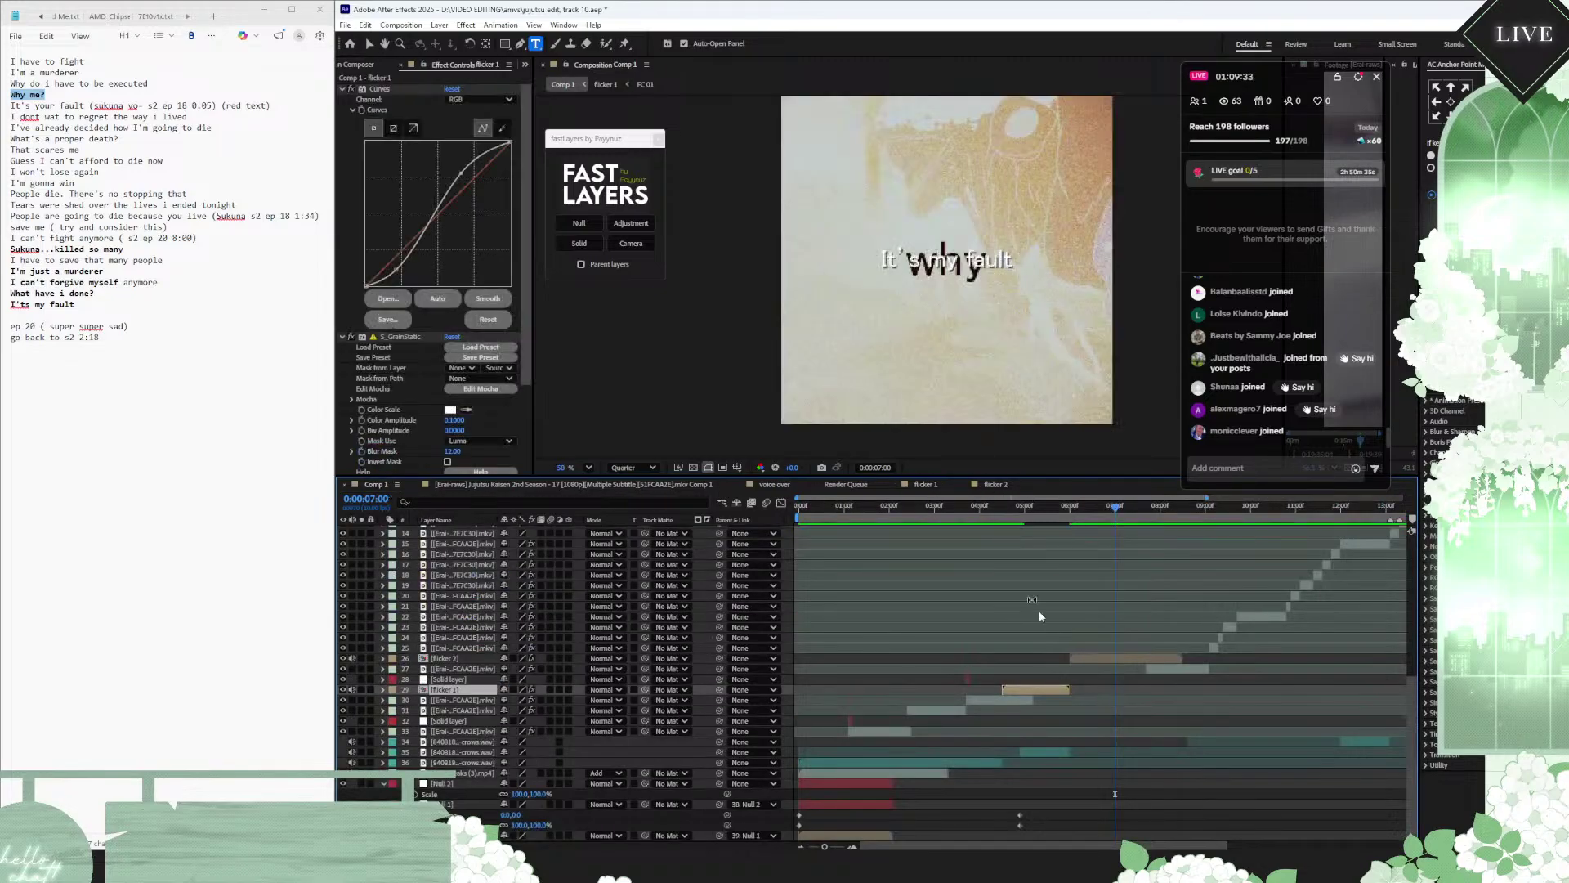
double_click(1139, 661)
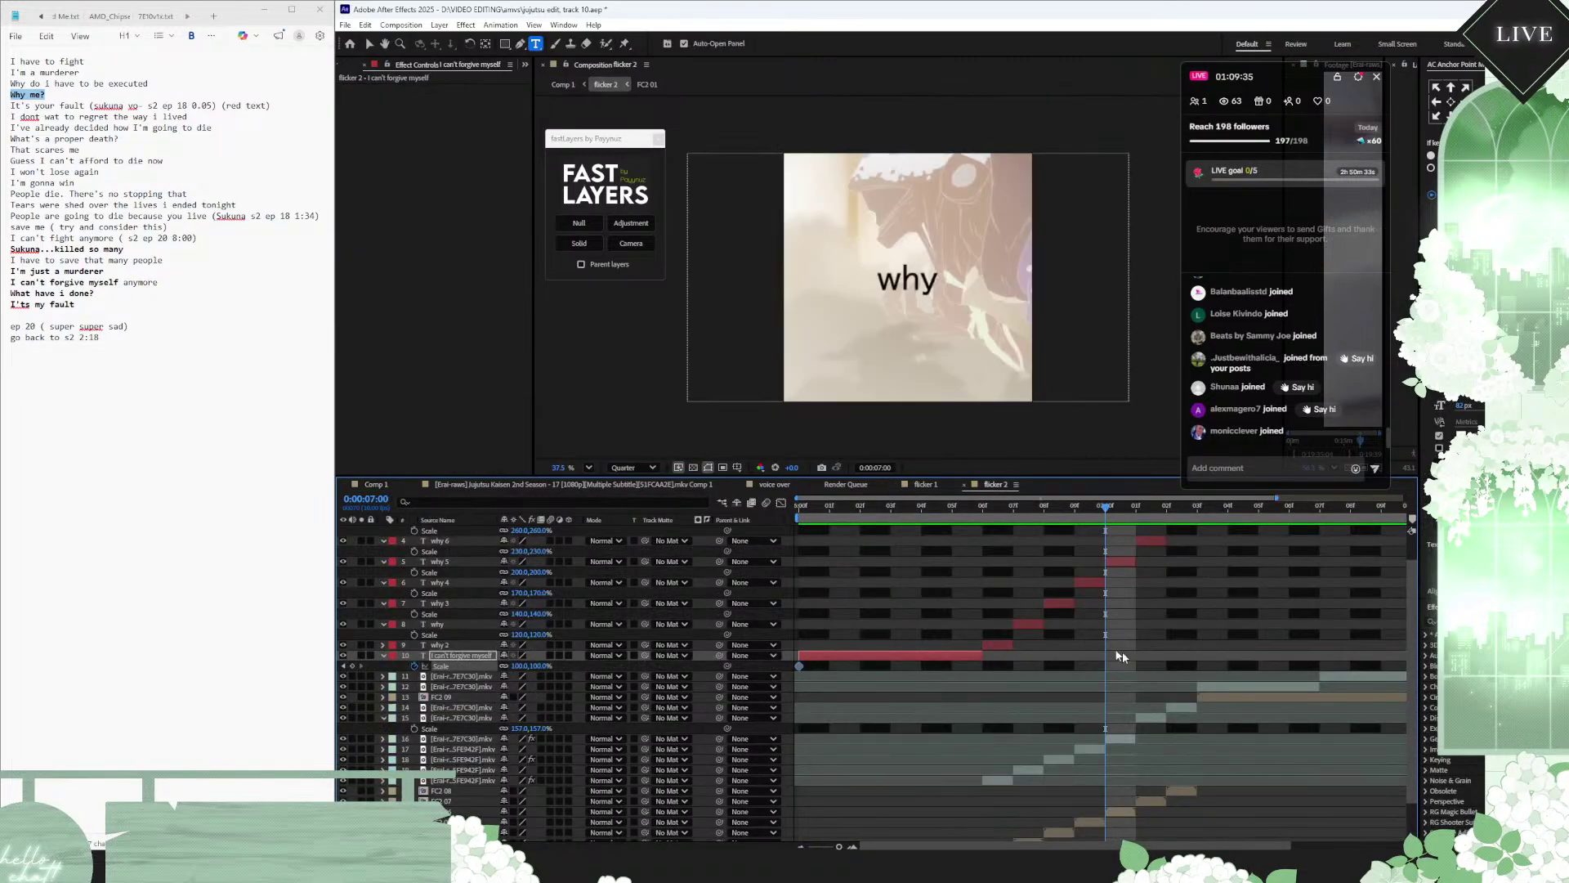
scroll(940, 676, up, 2)
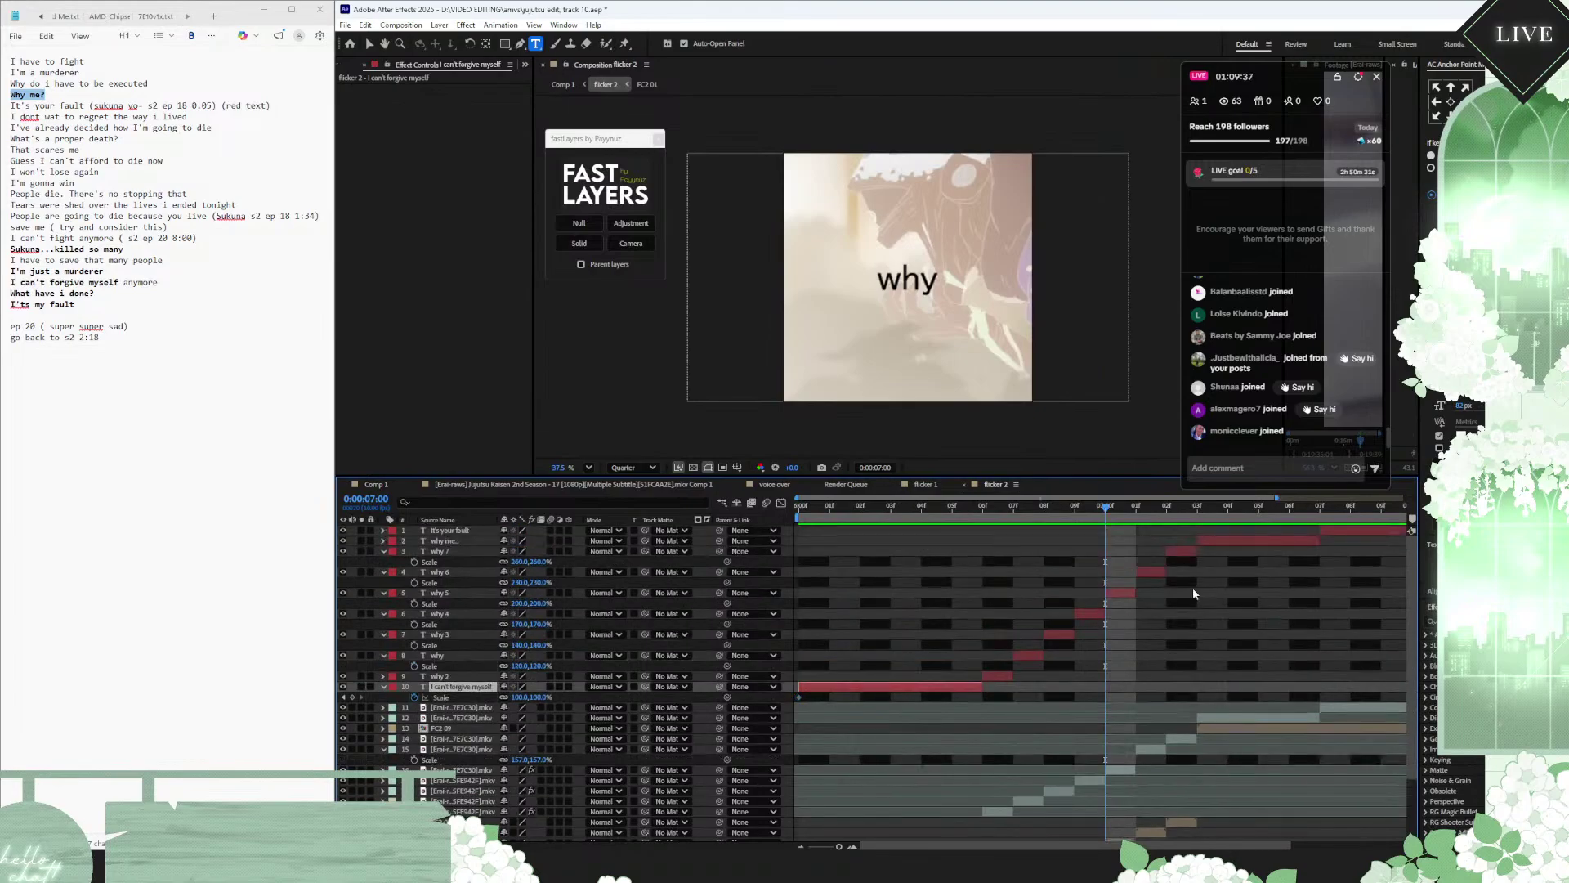
shift+click(1347, 536)
key(u)
key(u)
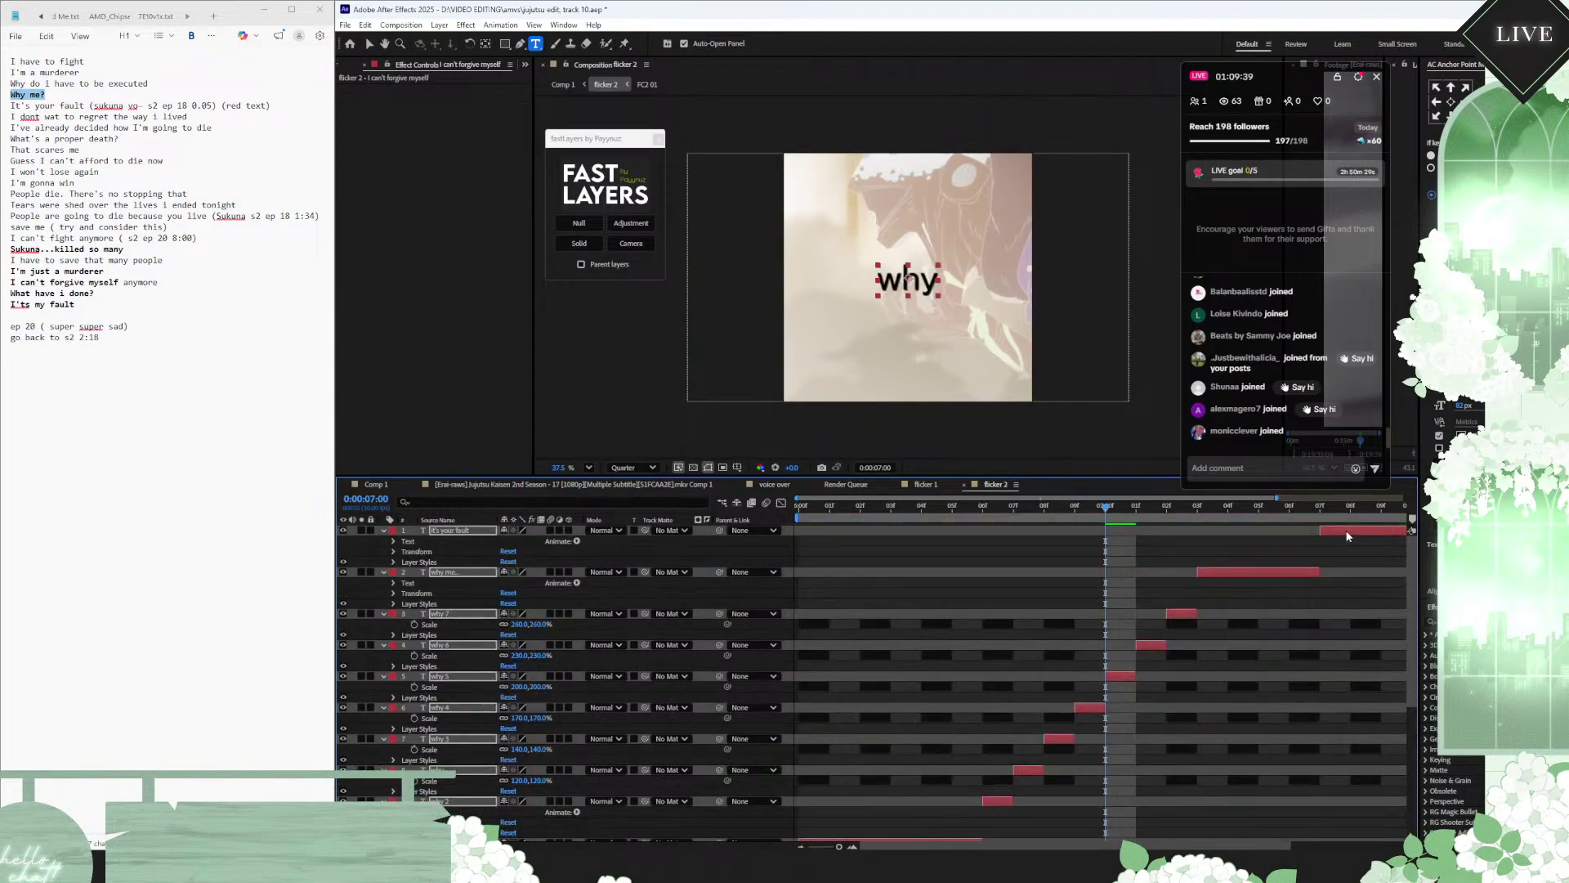
scroll(1186, 605, down, 3)
scroll(1065, 655, down, 3)
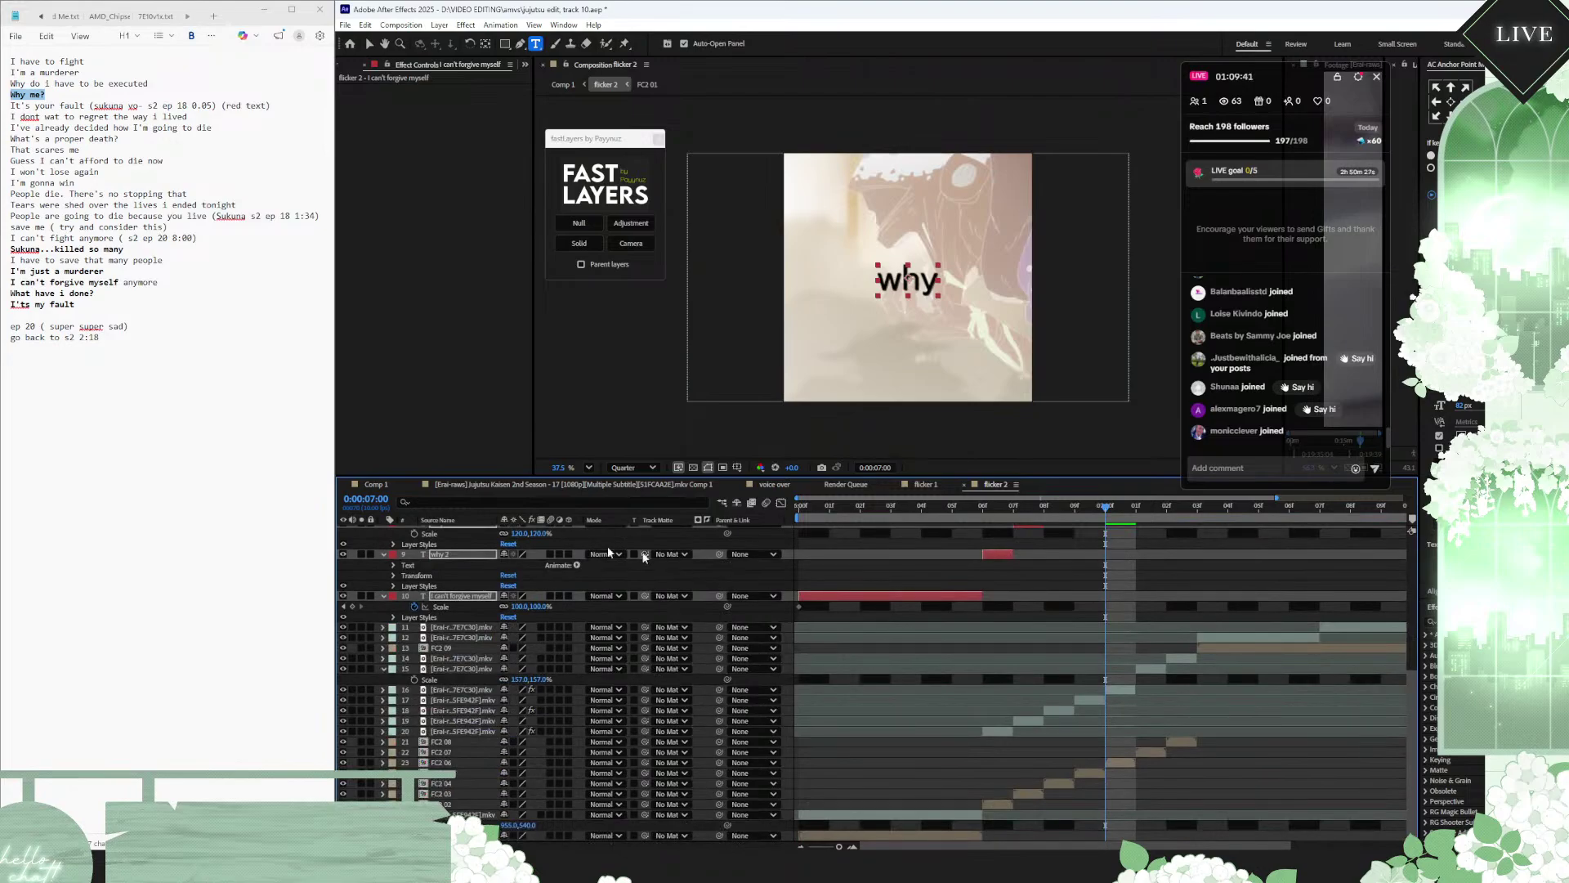
Step: Return to Comp 1 and play the edit from the start
click(369, 485)
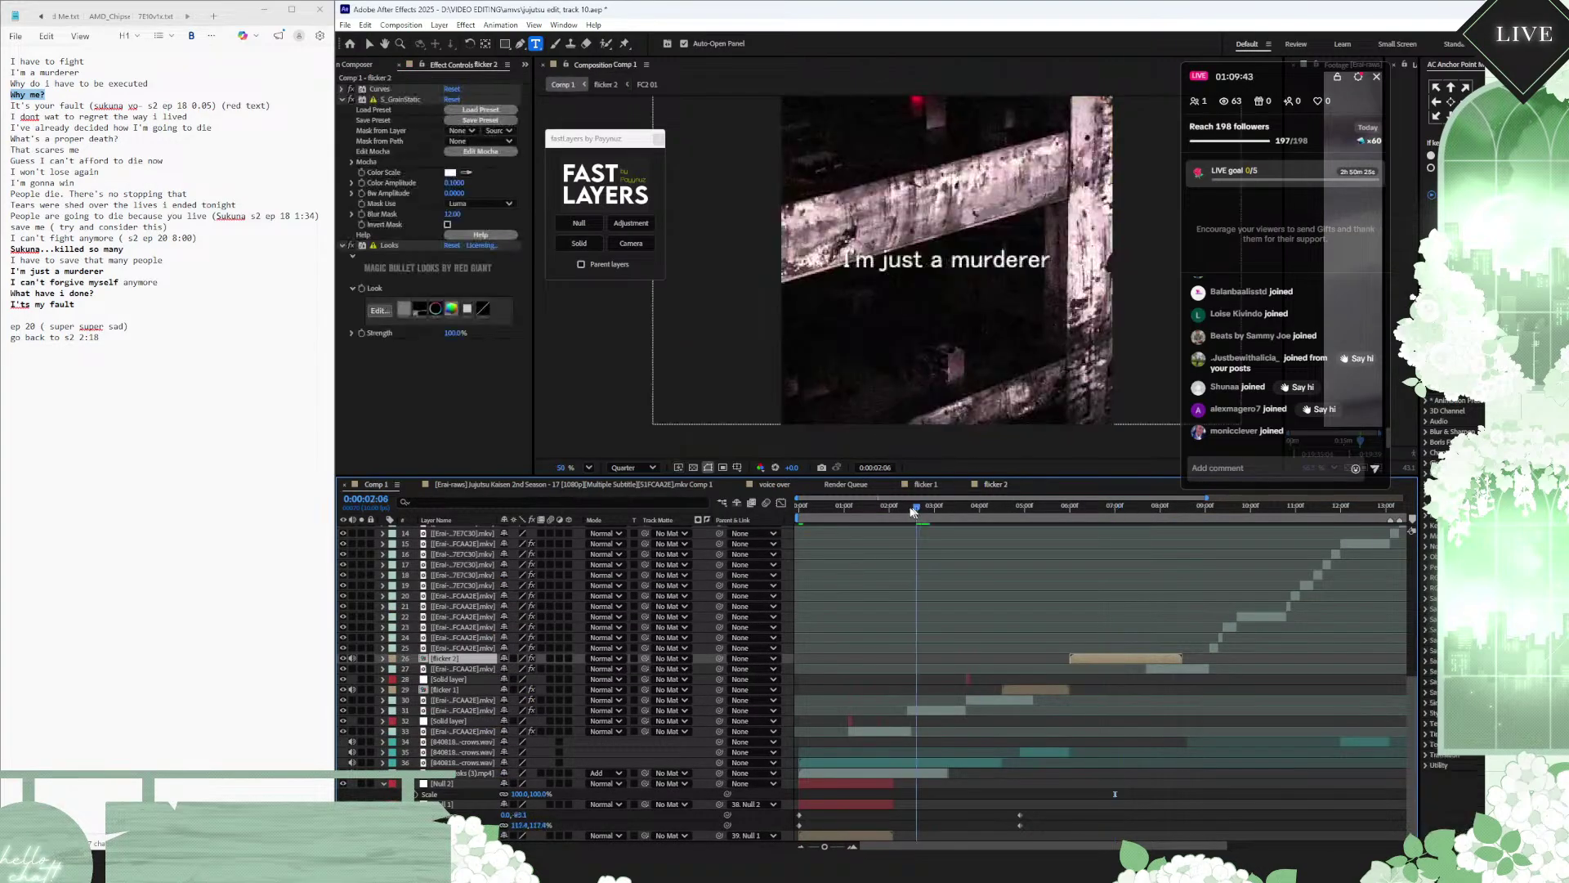
drag(985, 507, 798, 508)
key(space)
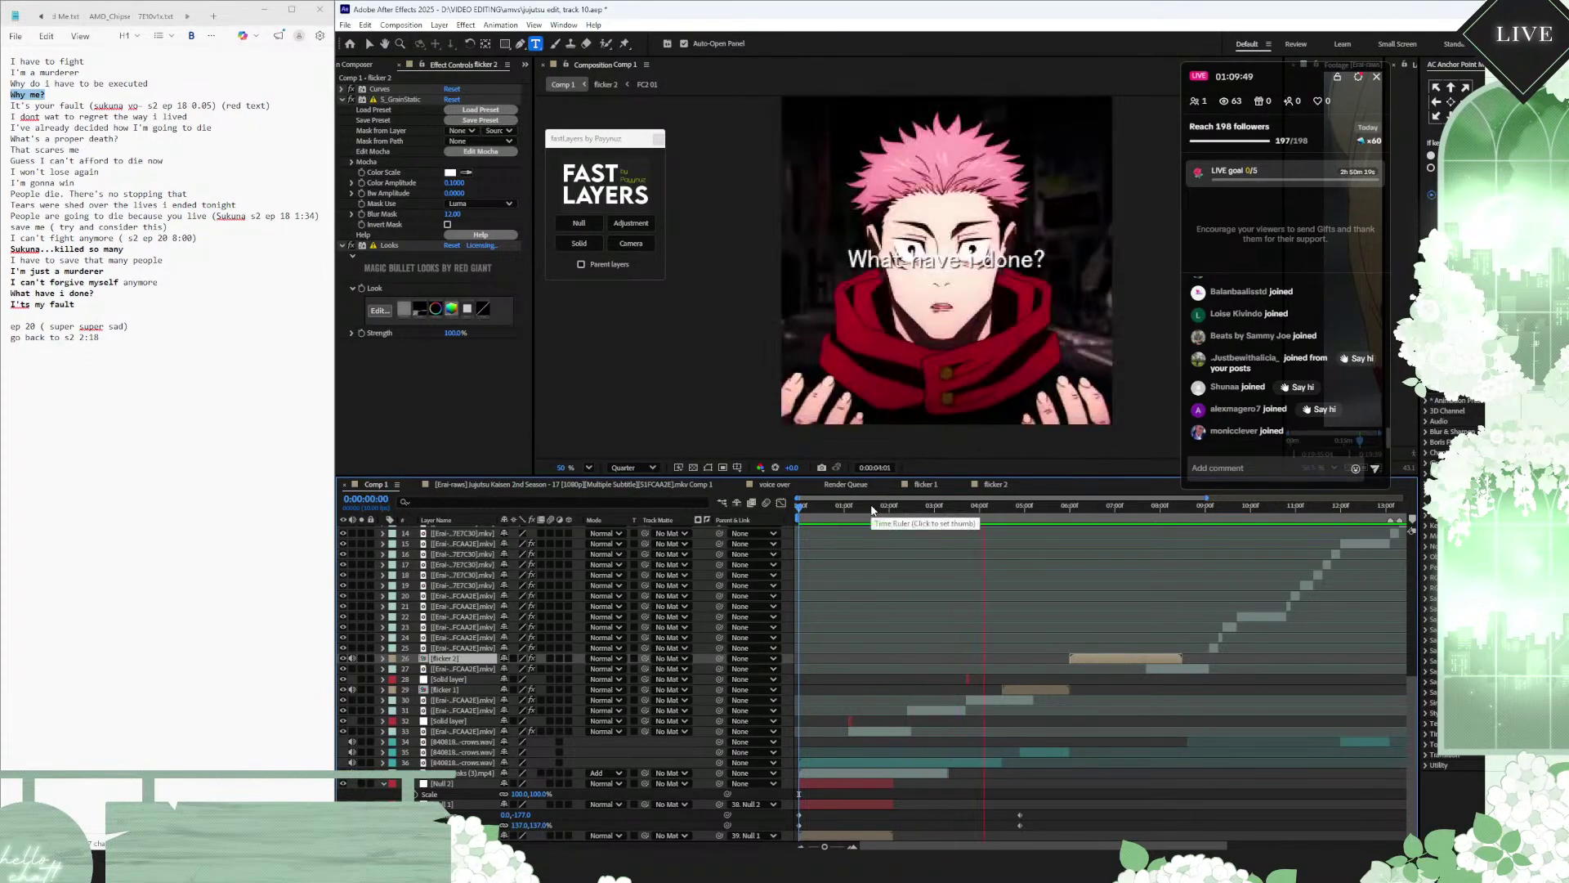
Step: Trim the first "It's my fault" to end at 0:00:01:01, start "I'm just a murderer" there, and align their adjoining scale keyframes
drag(871, 508, 848, 509)
scroll(857, 581, up, 4)
scroll(858, 580, up, 5)
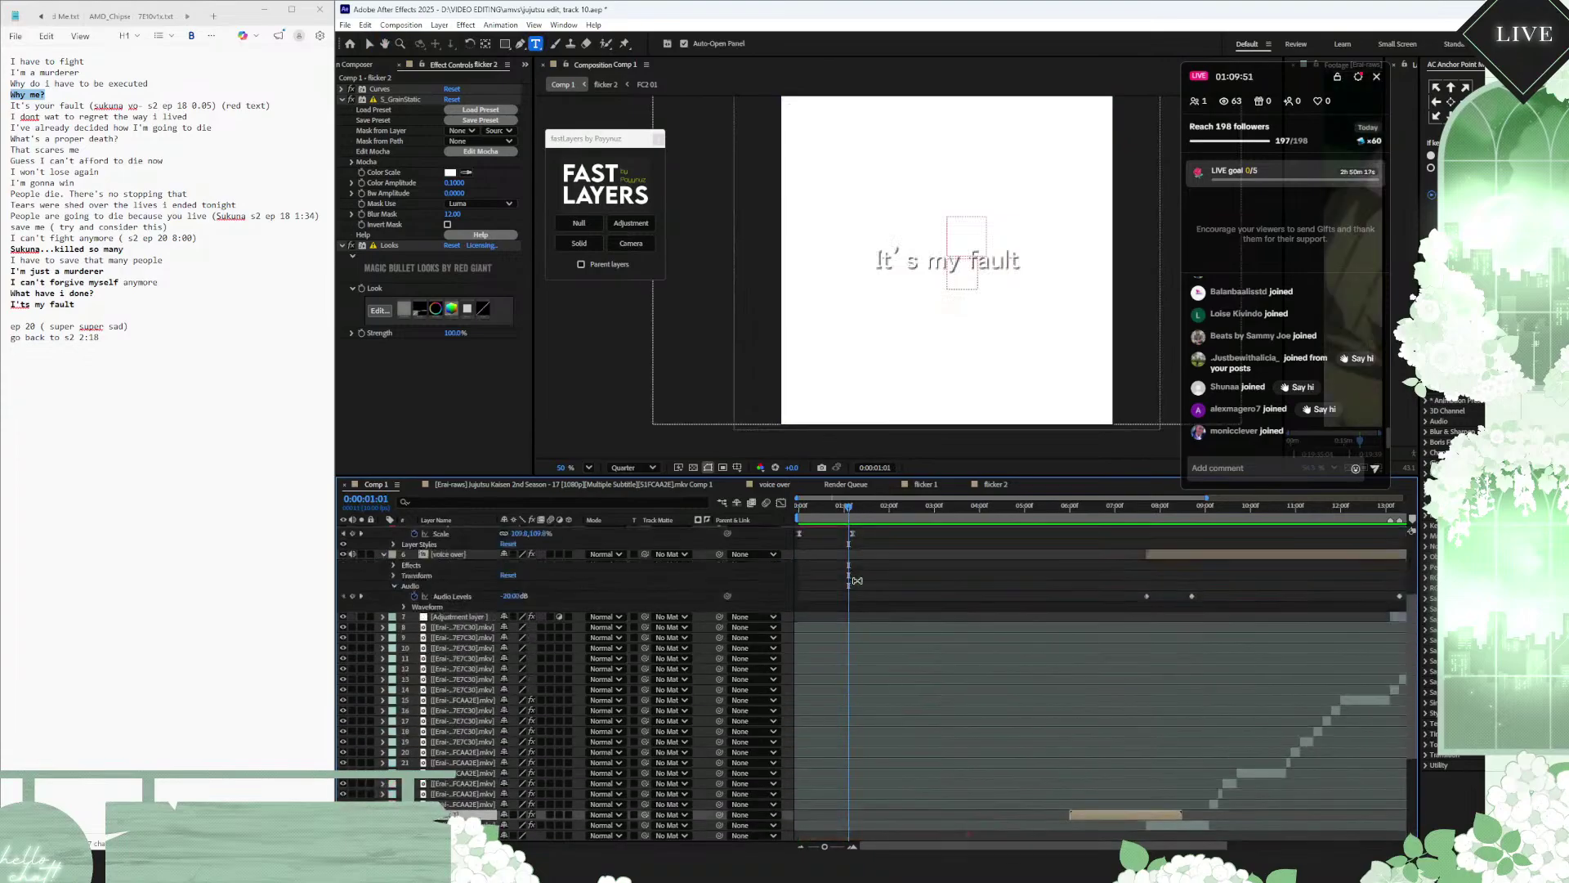
click(871, 603)
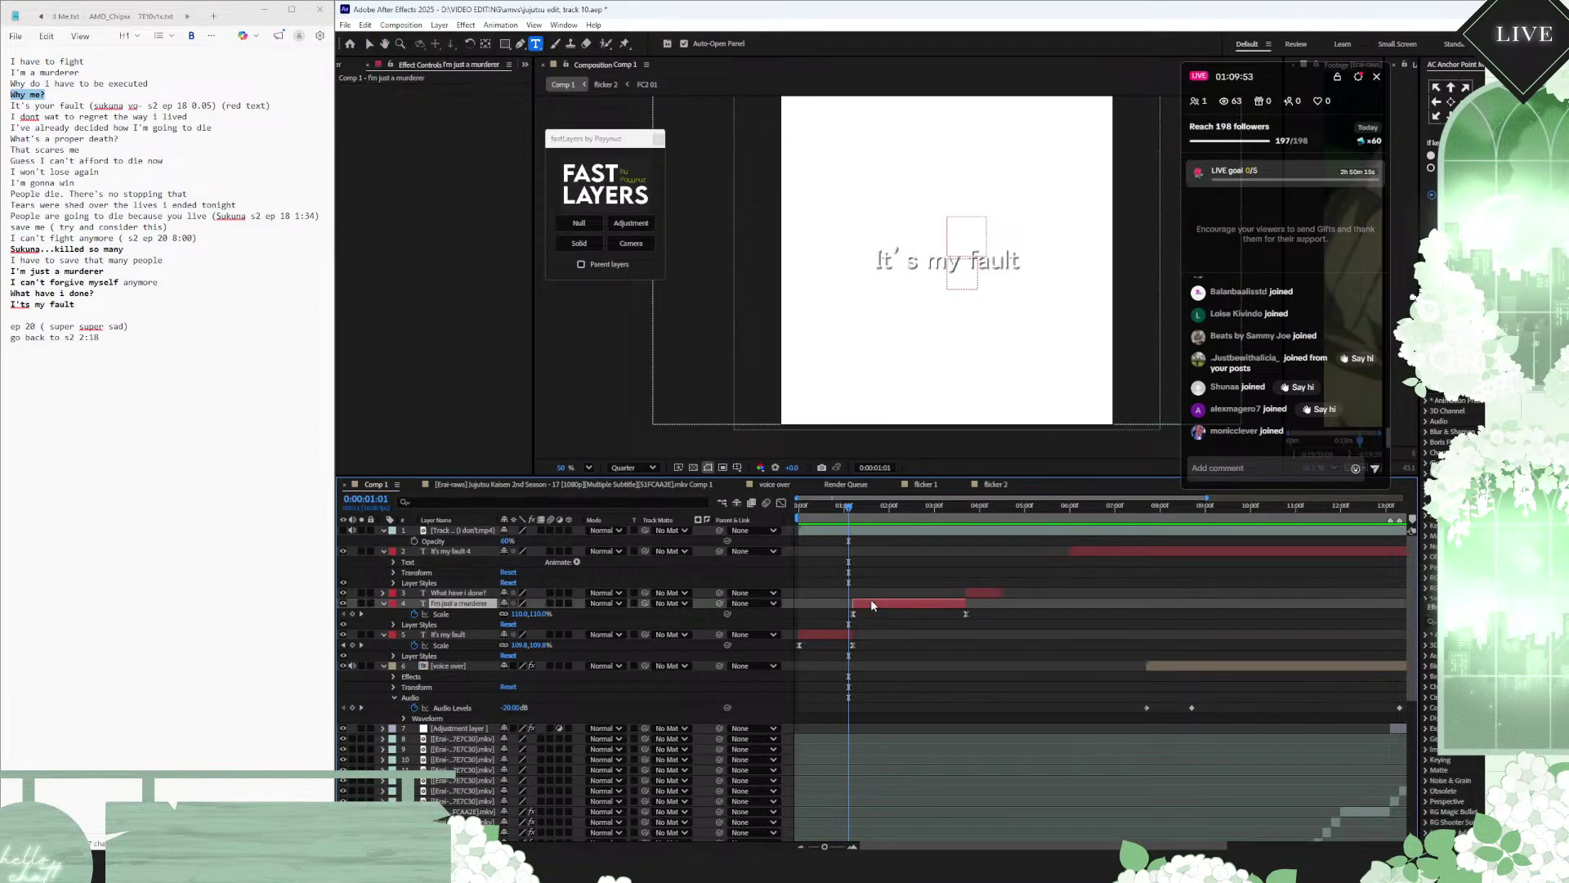
scroll(865, 564, down, 5)
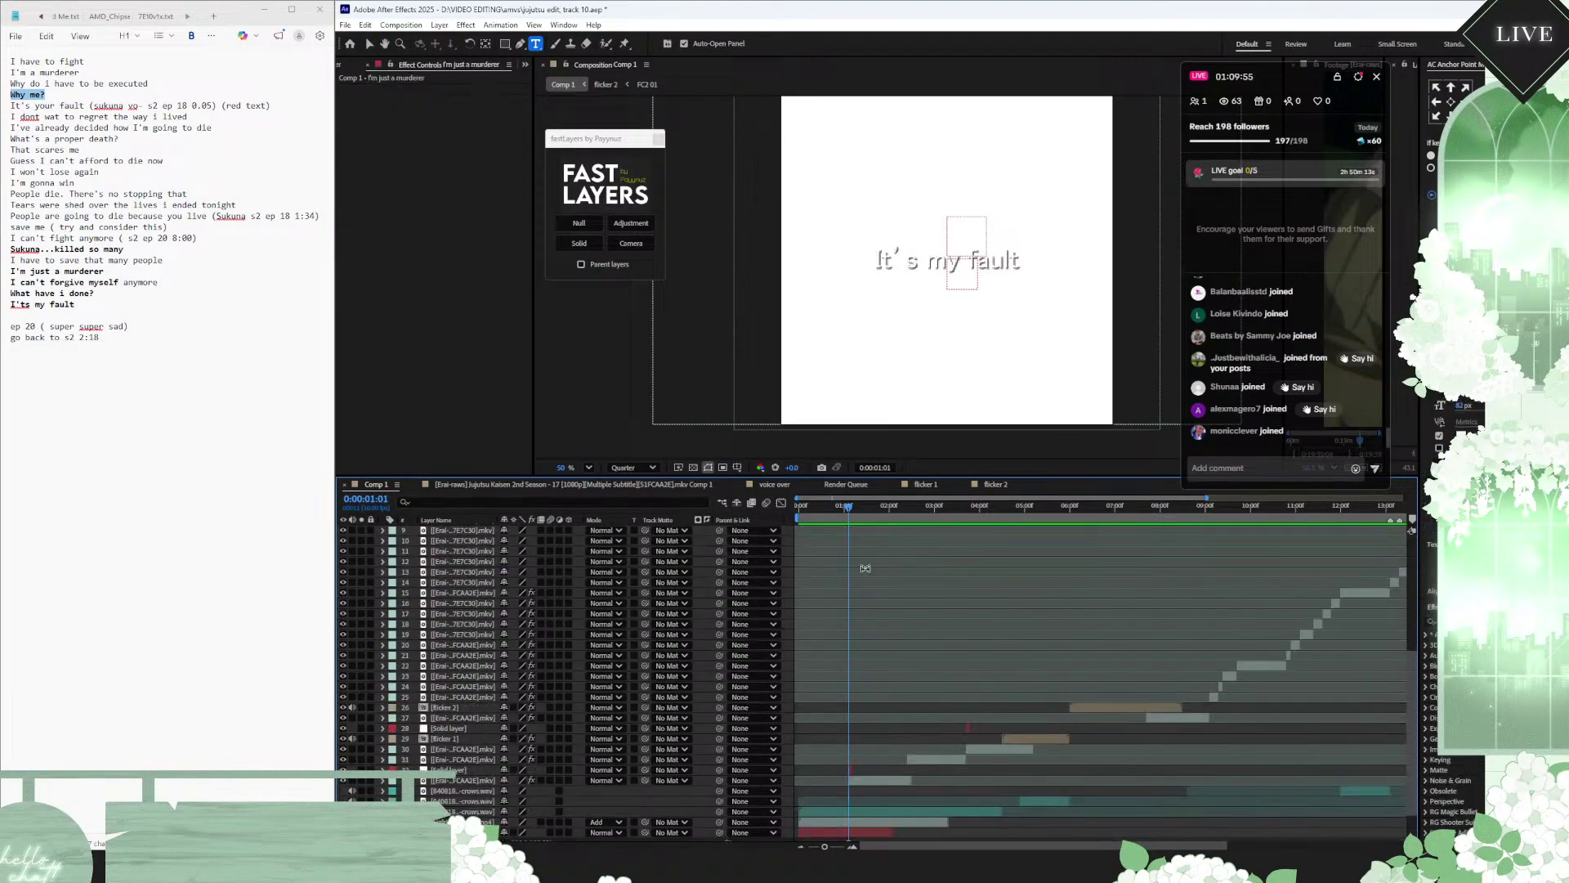
scroll(865, 568, up, 5)
scroll(869, 610, up, 3)
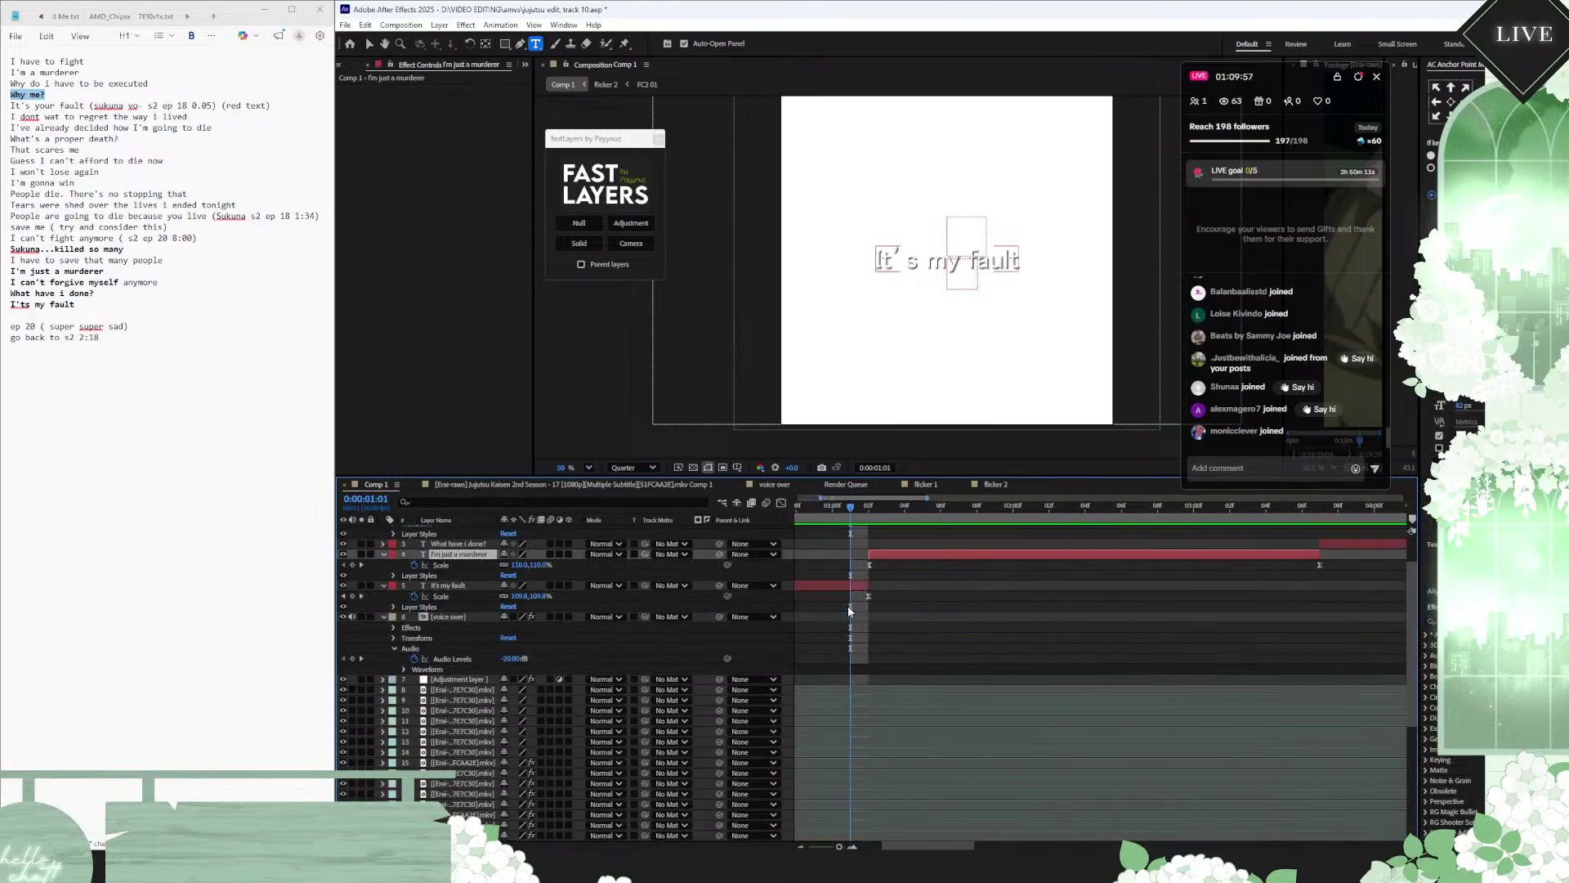
drag(873, 583, 853, 582)
click(866, 597)
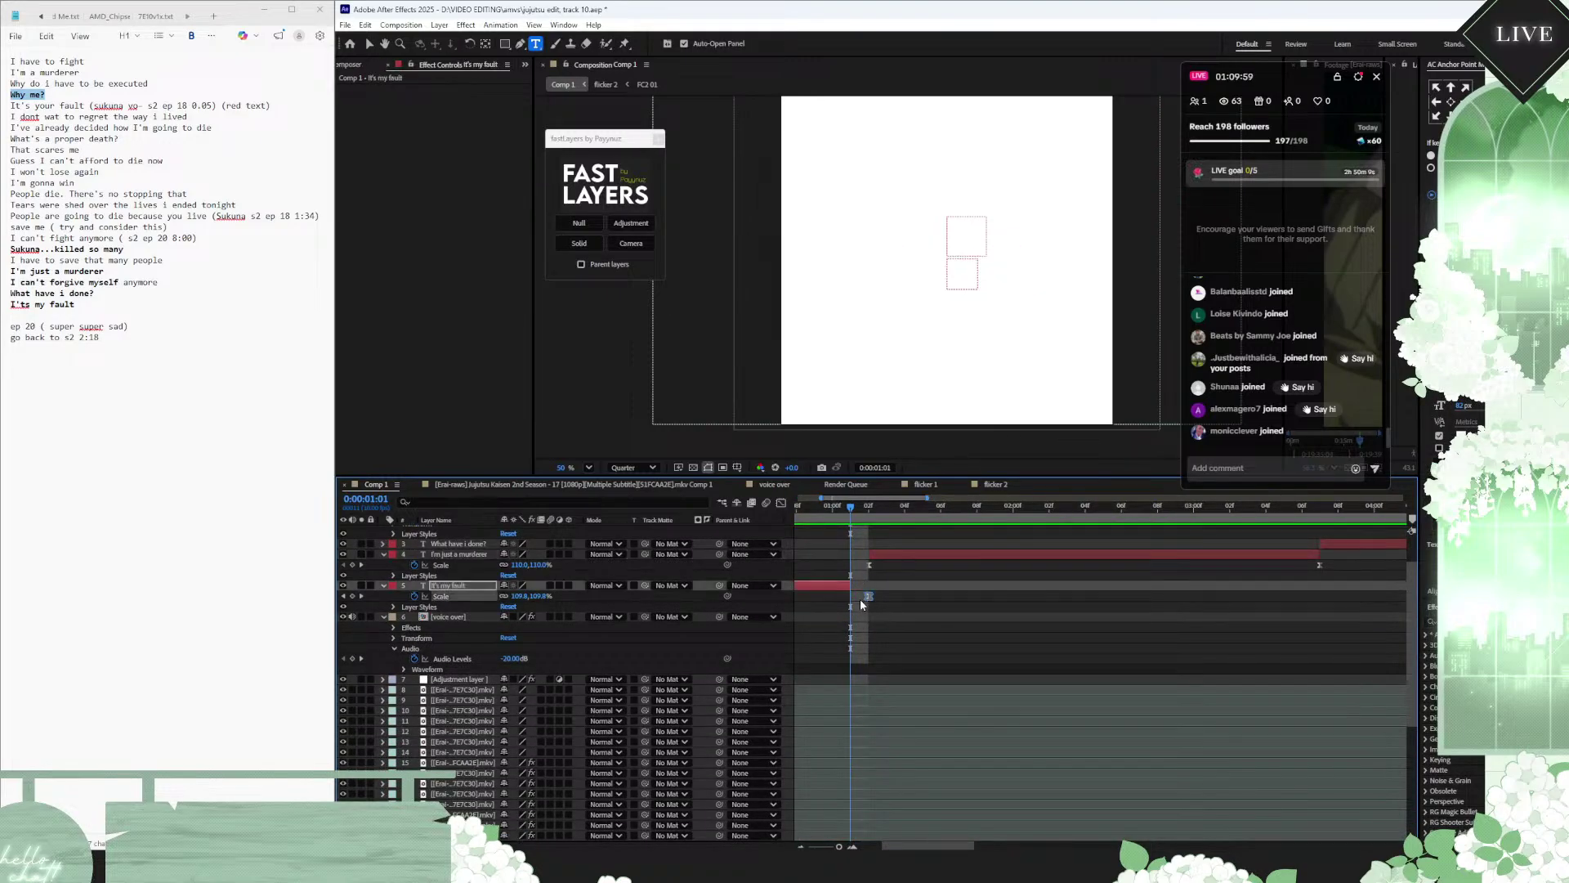
drag(872, 554, 855, 555)
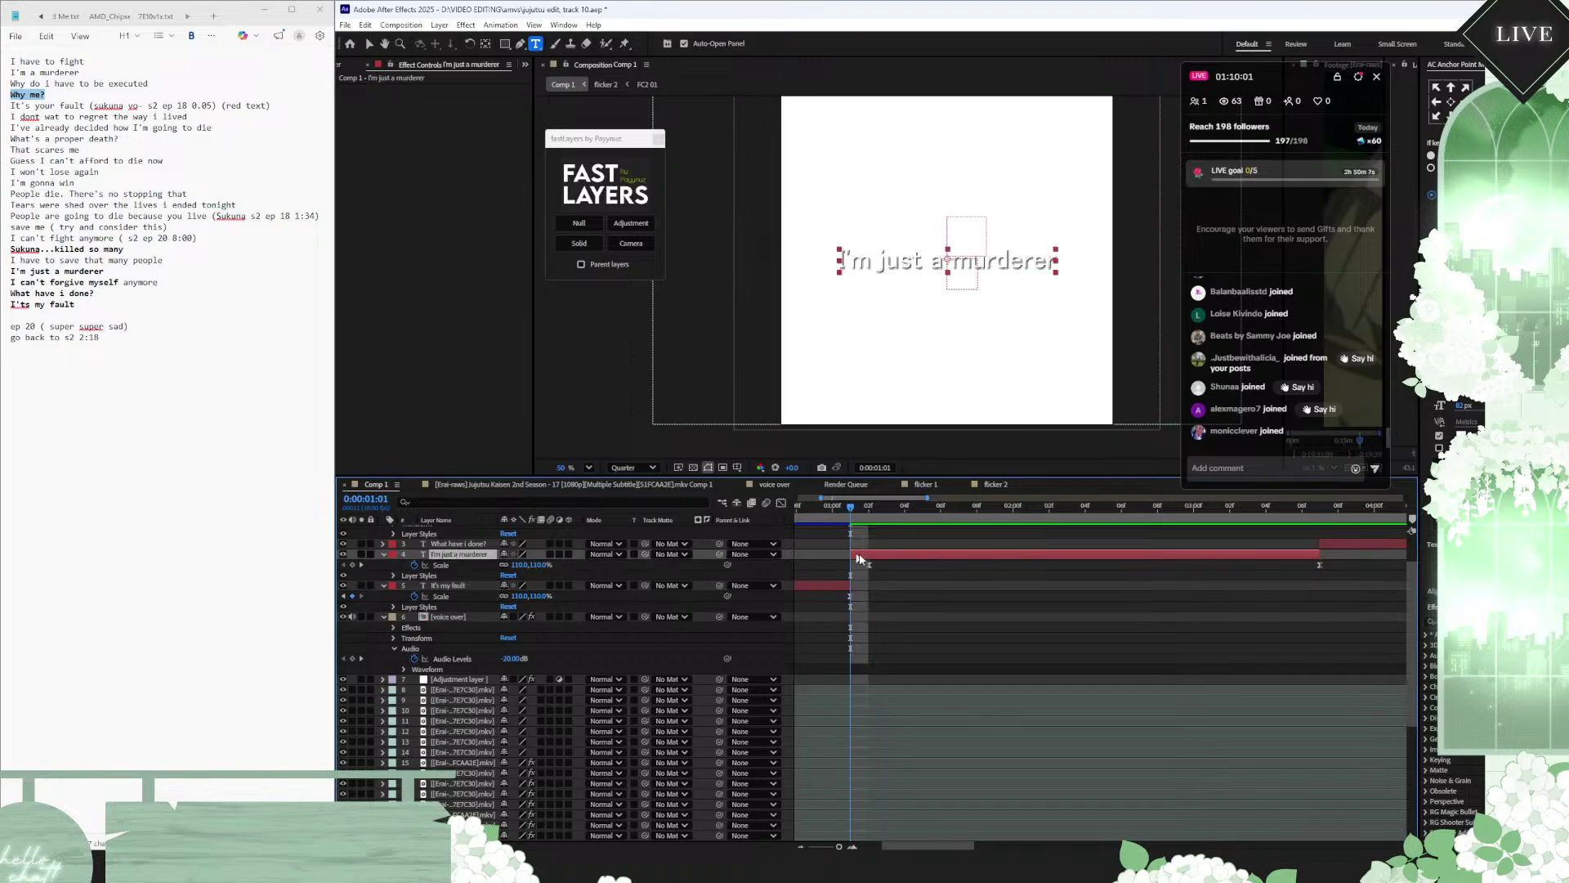
key(minus)
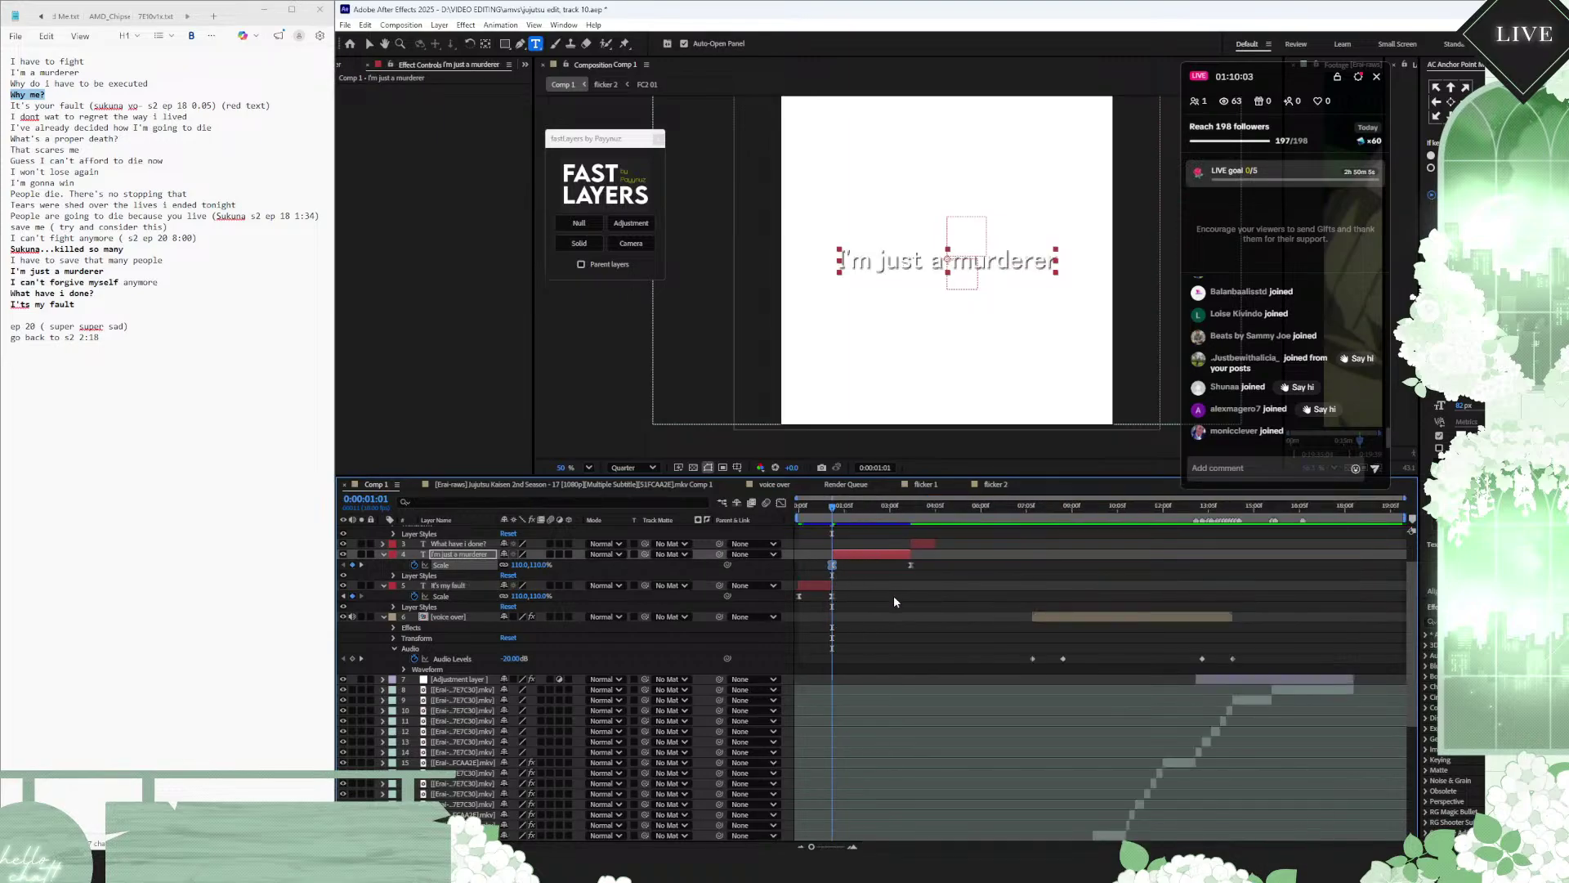
Step: Collapse the "I'm just a murderer", "It's my fault" and voice over layers, and move "I'm just a murderer" directly below the lower Solid layer
scroll(894, 595, down, 3)
scroll(894, 596, up, 2)
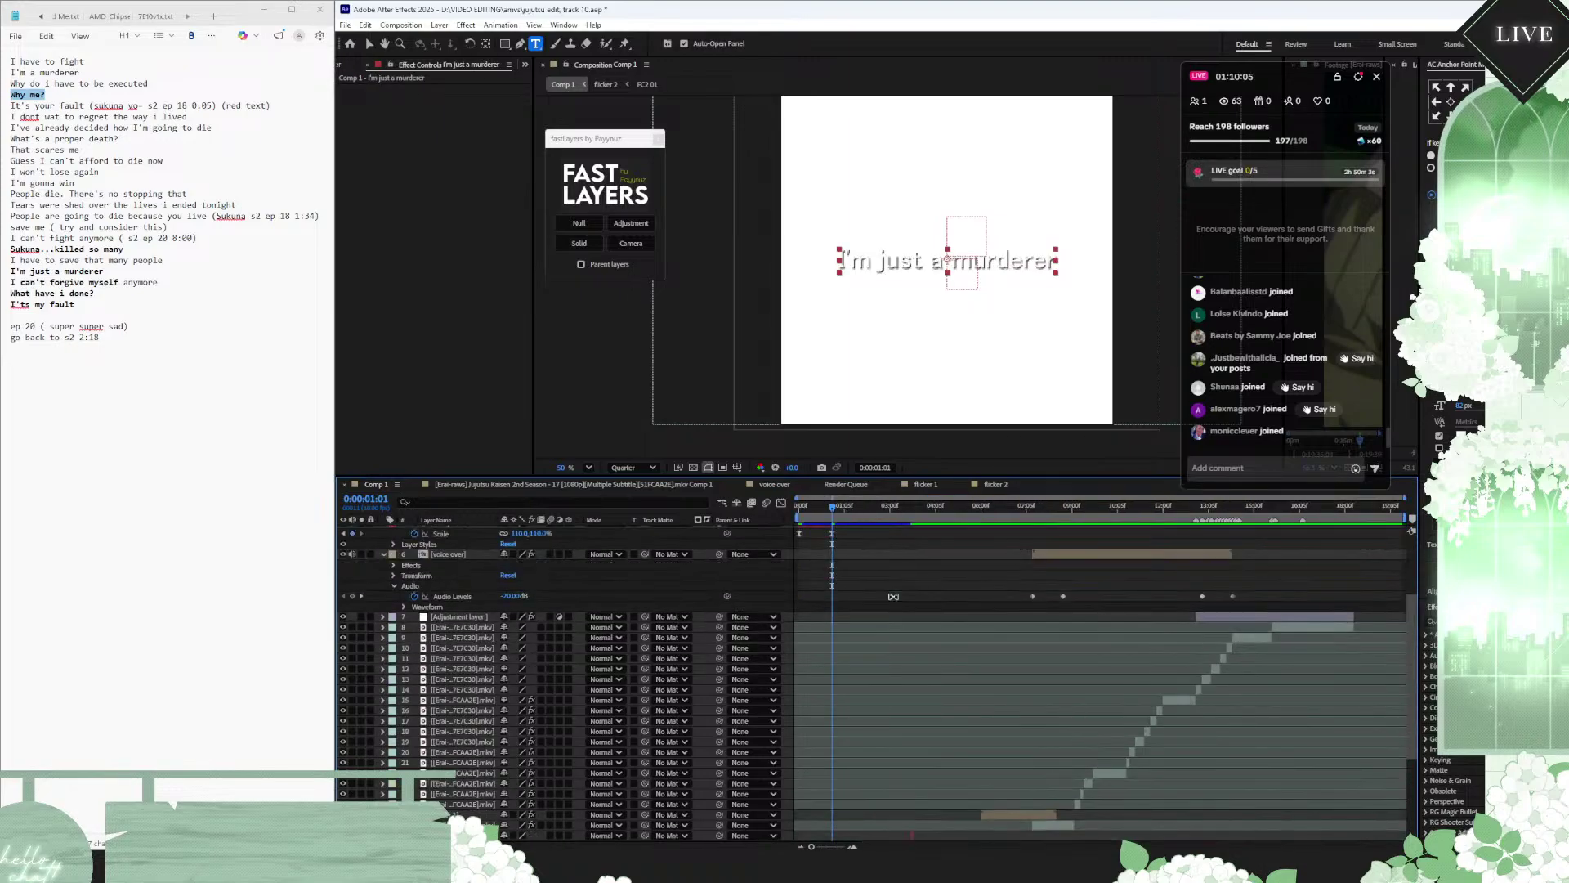
scroll(458, 535, up, 2)
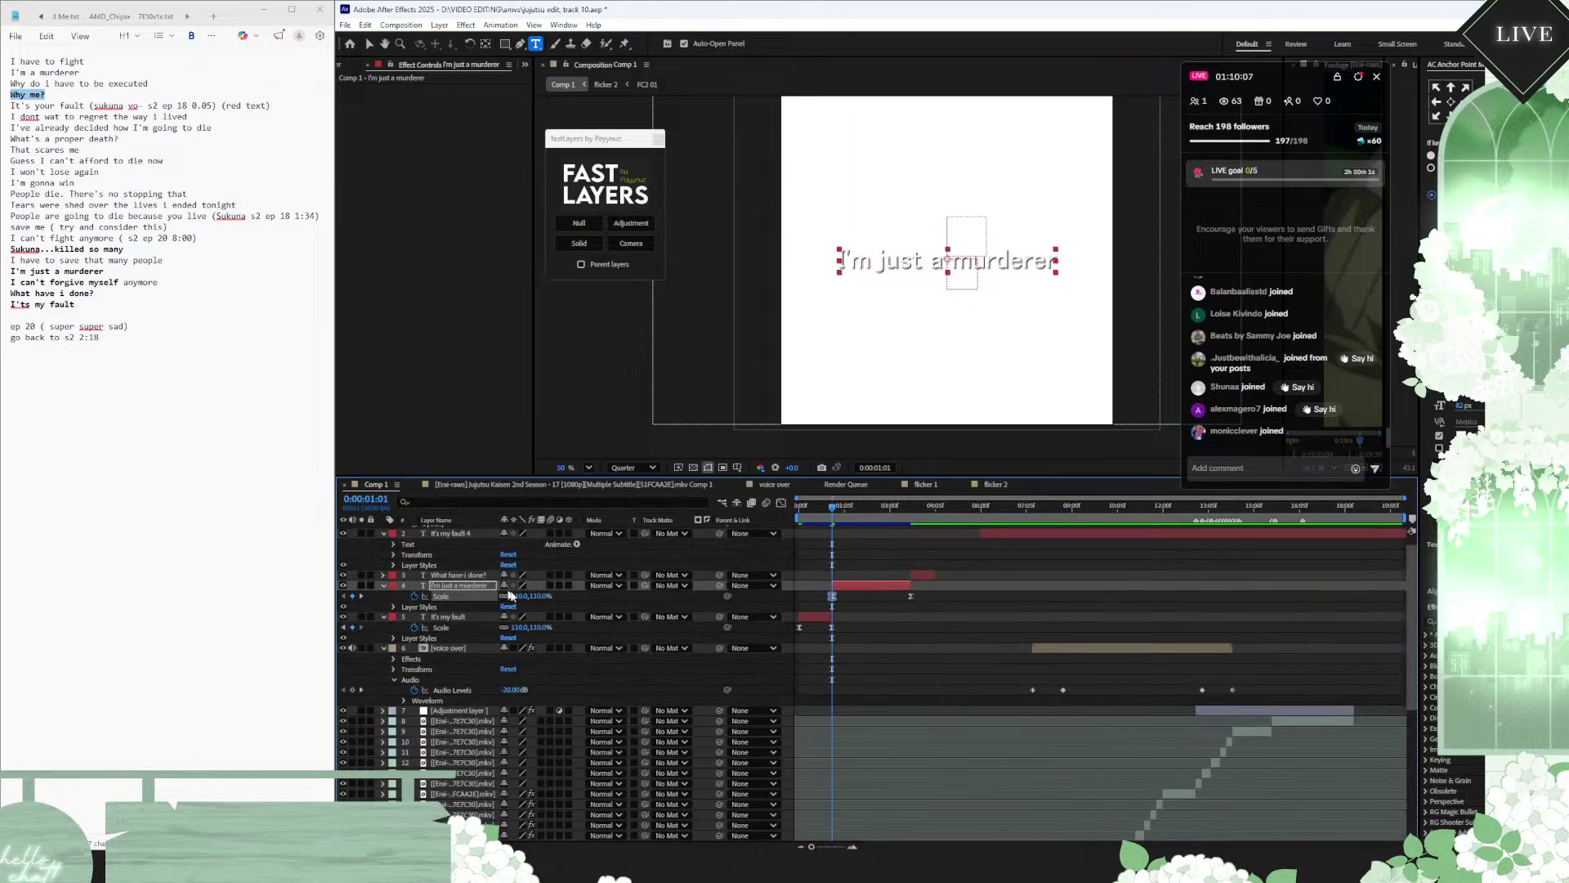
click(381, 587)
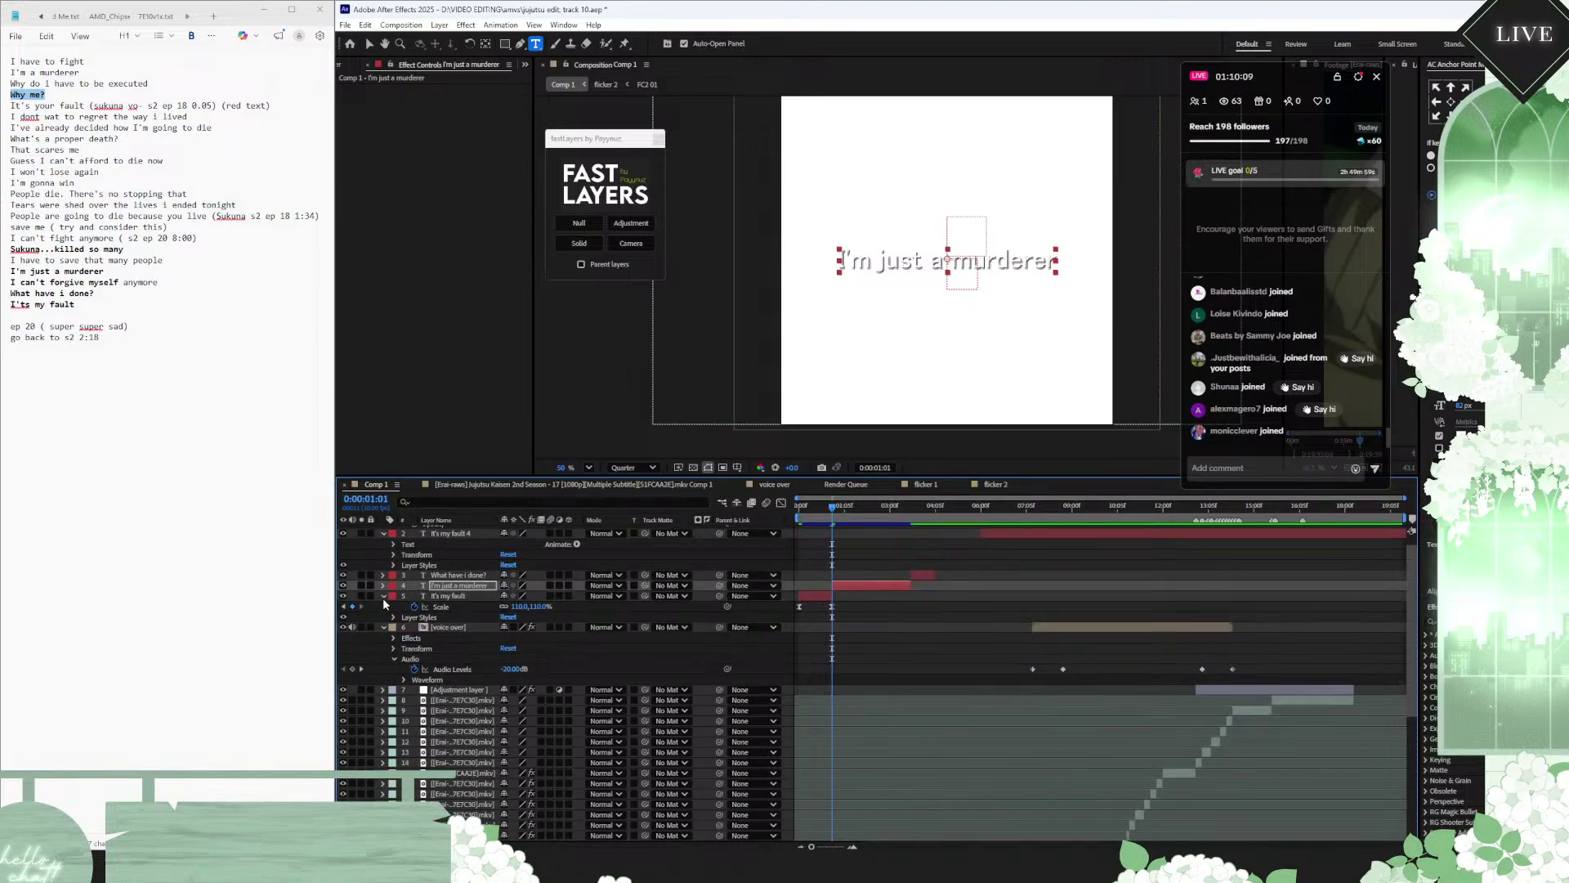
click(382, 596)
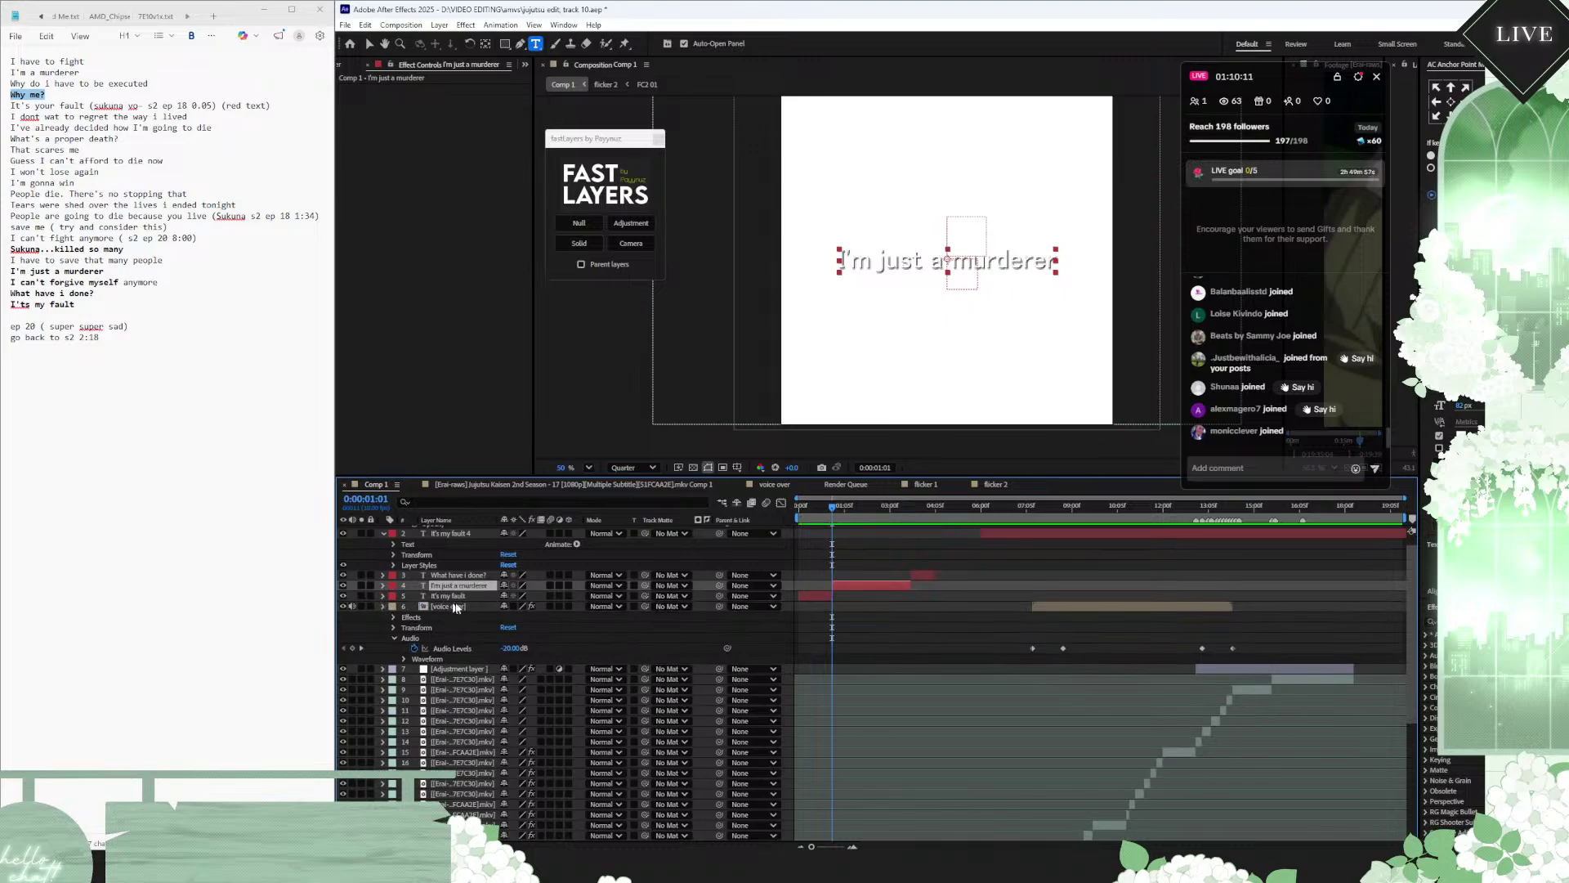
click(382, 606)
drag(460, 587, 488, 769)
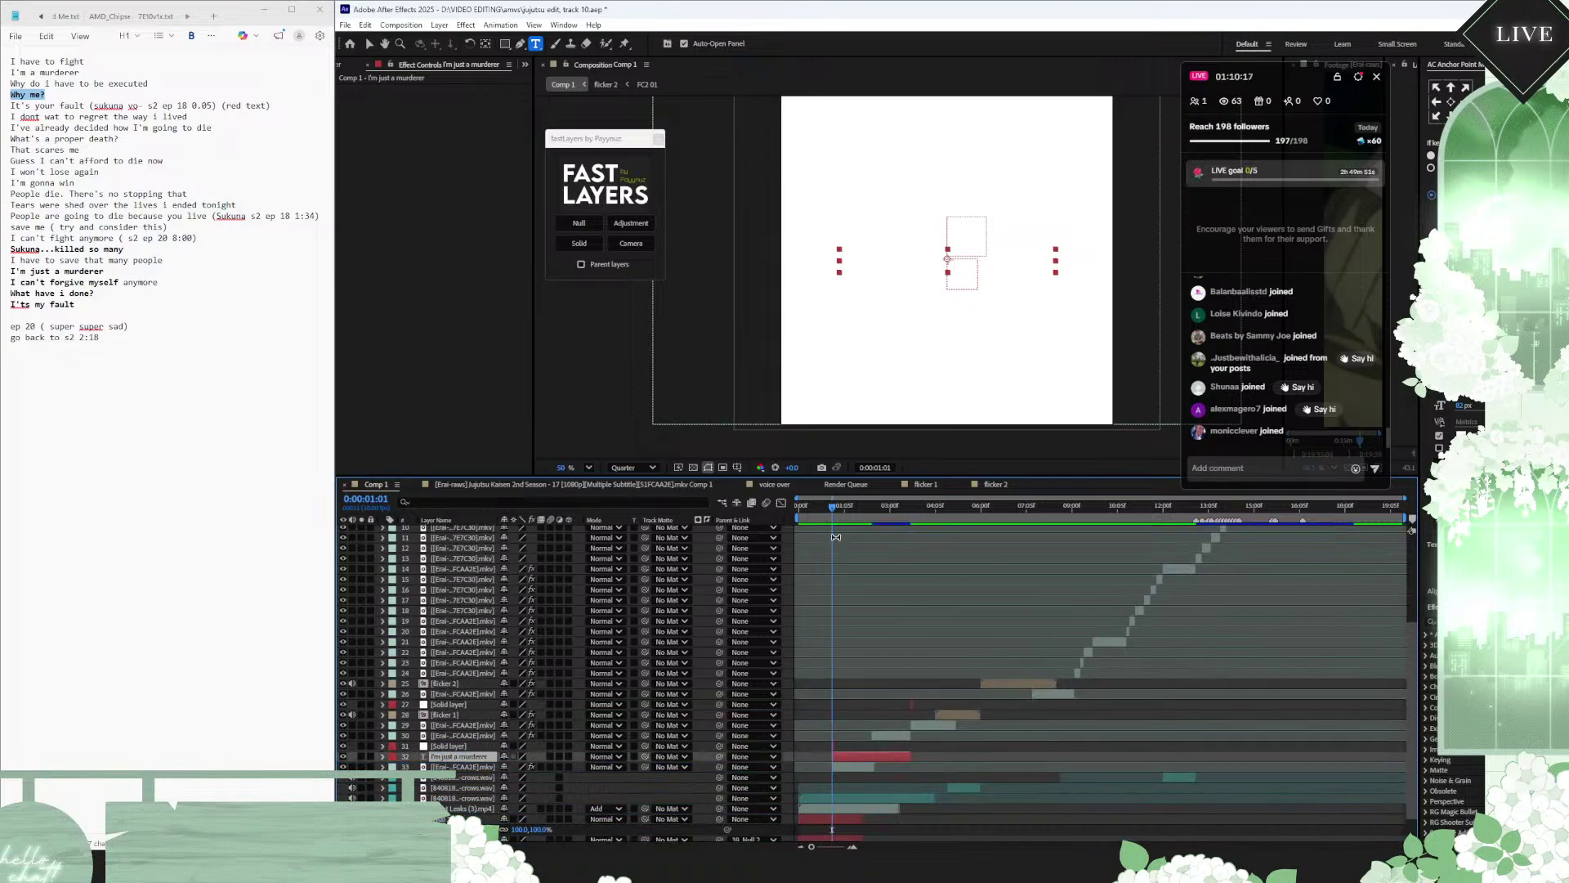
Step: Move the first "It's my fault" text layer down between the Light Leaks clip and Null 2
drag(832, 515, 826, 507)
click(845, 797)
scroll(696, 640, up, 5)
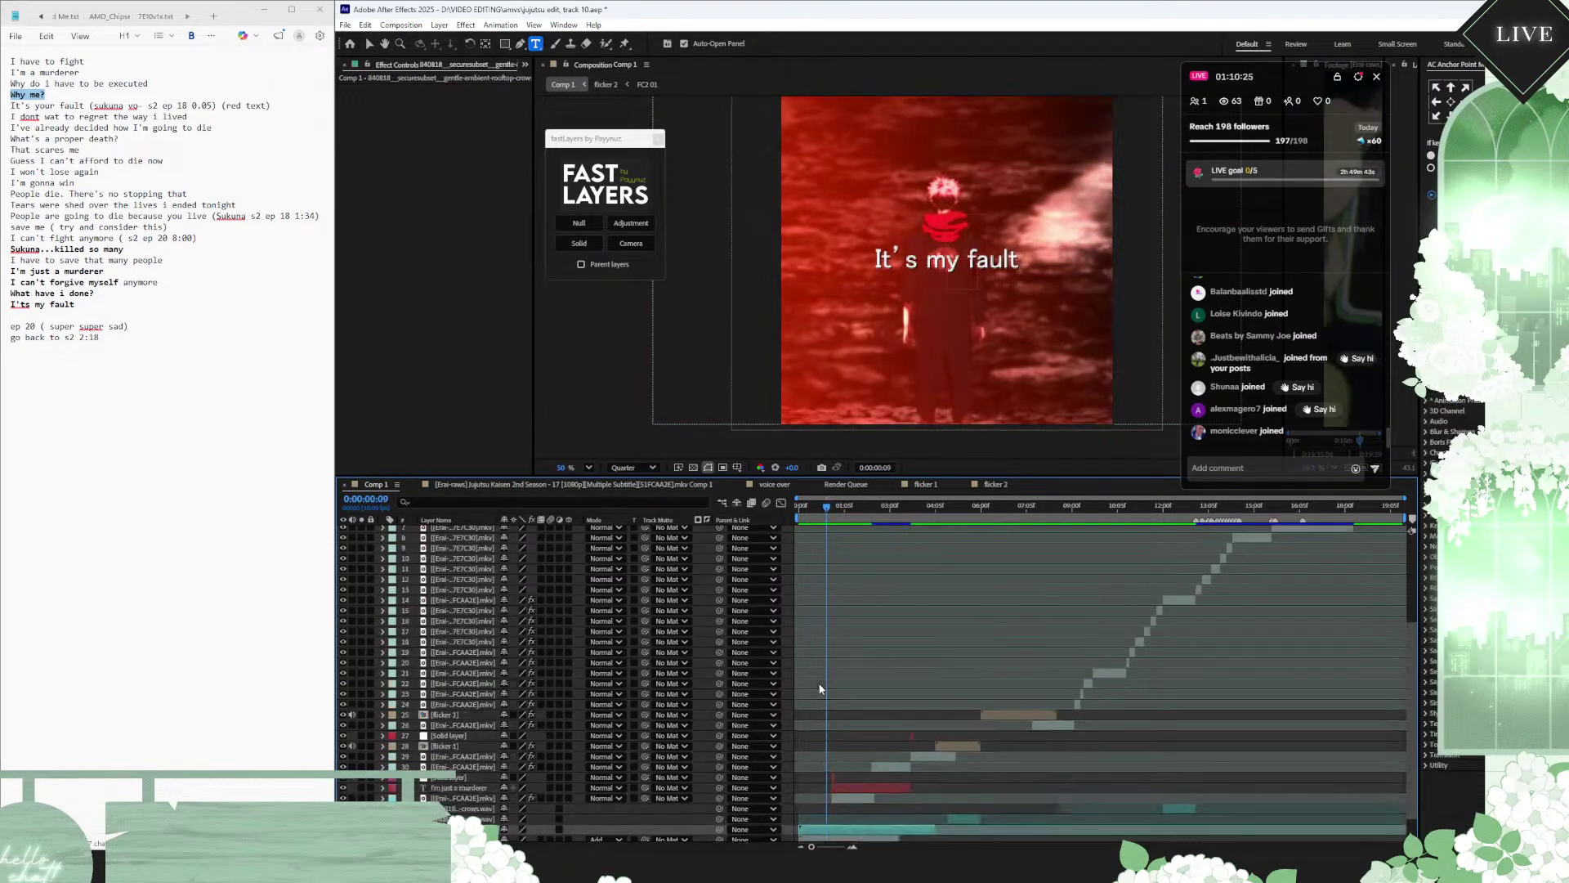
drag(449, 605, 482, 778)
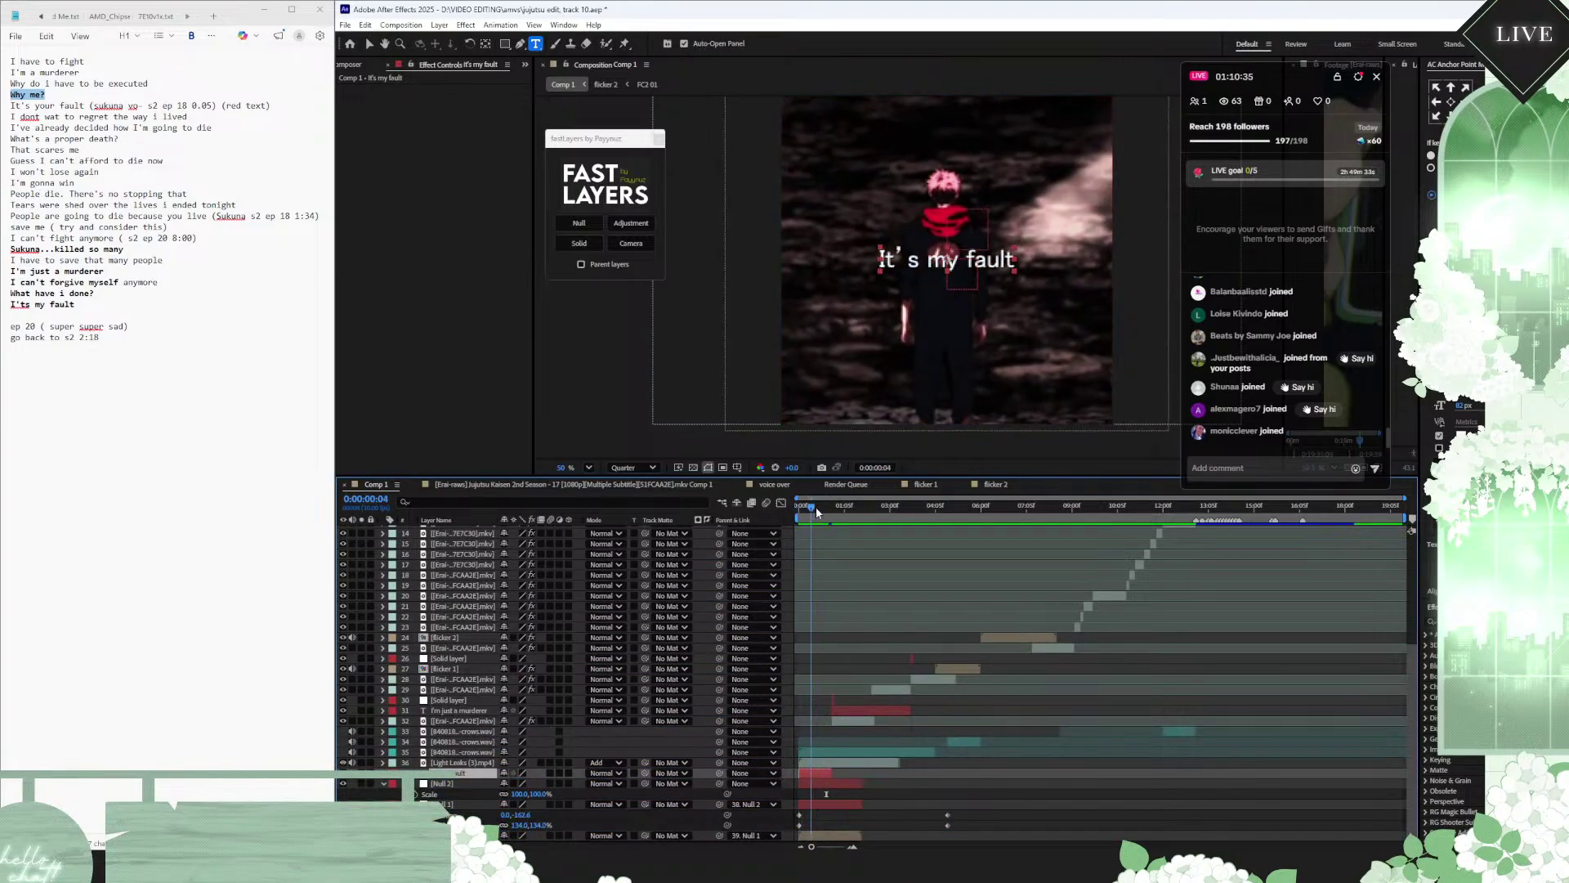
Step: Move the "What have I done?" text layer down to directly below flicker 1
drag(829, 509, 908, 507)
scroll(910, 605, up, 5)
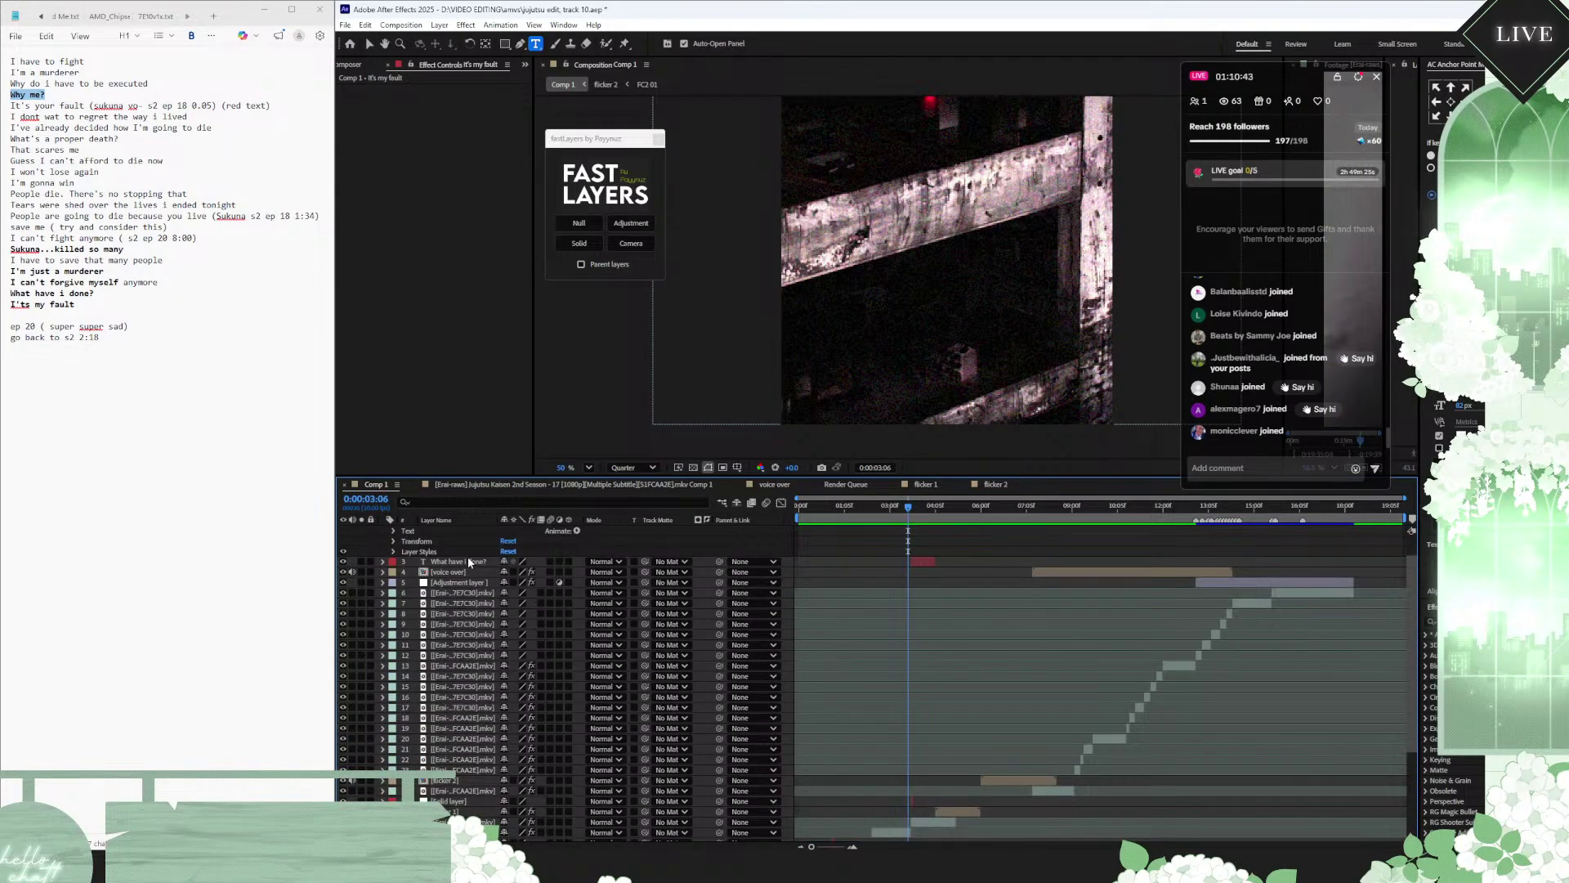
drag(470, 562, 521, 820)
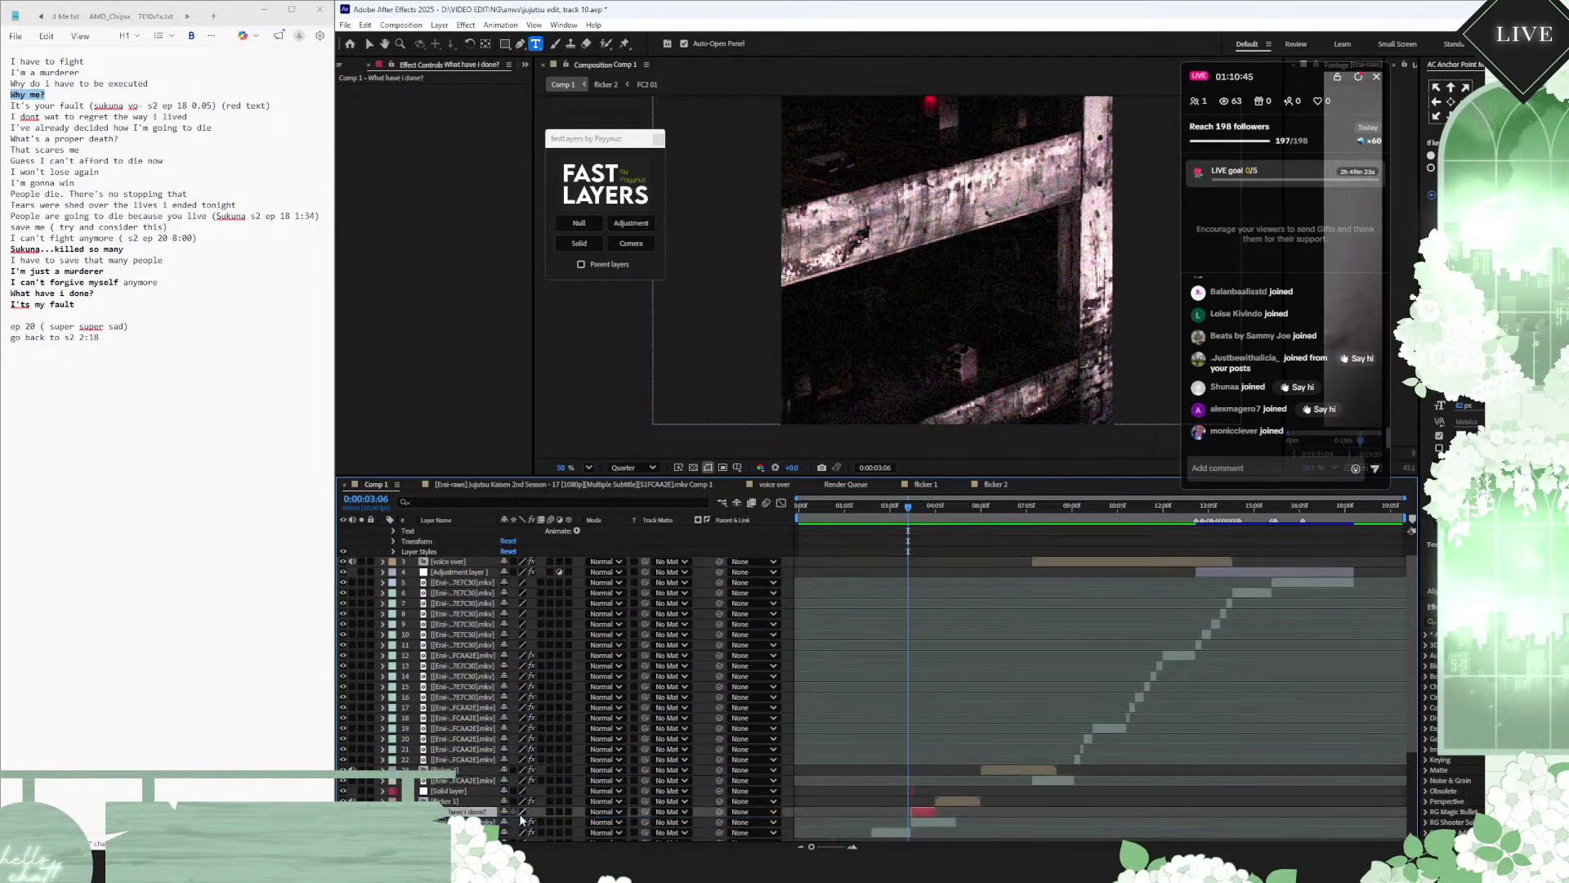
Step: Inspect the start of "What have I done?" and preview the edit from the beginning
scroll(940, 785, up, 5)
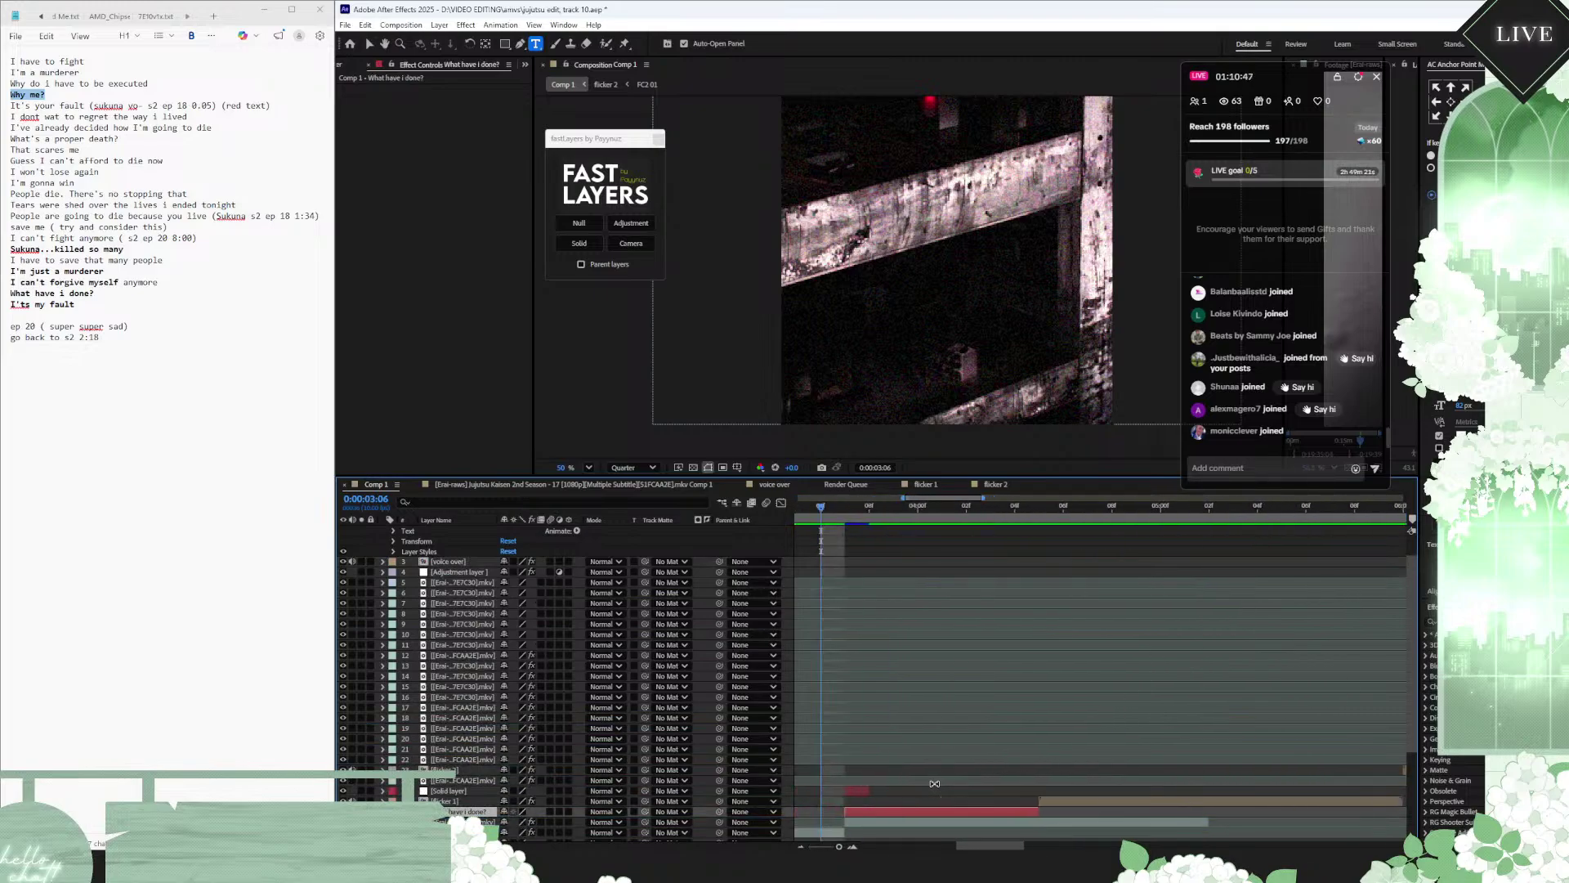
scroll(935, 783, left, 2)
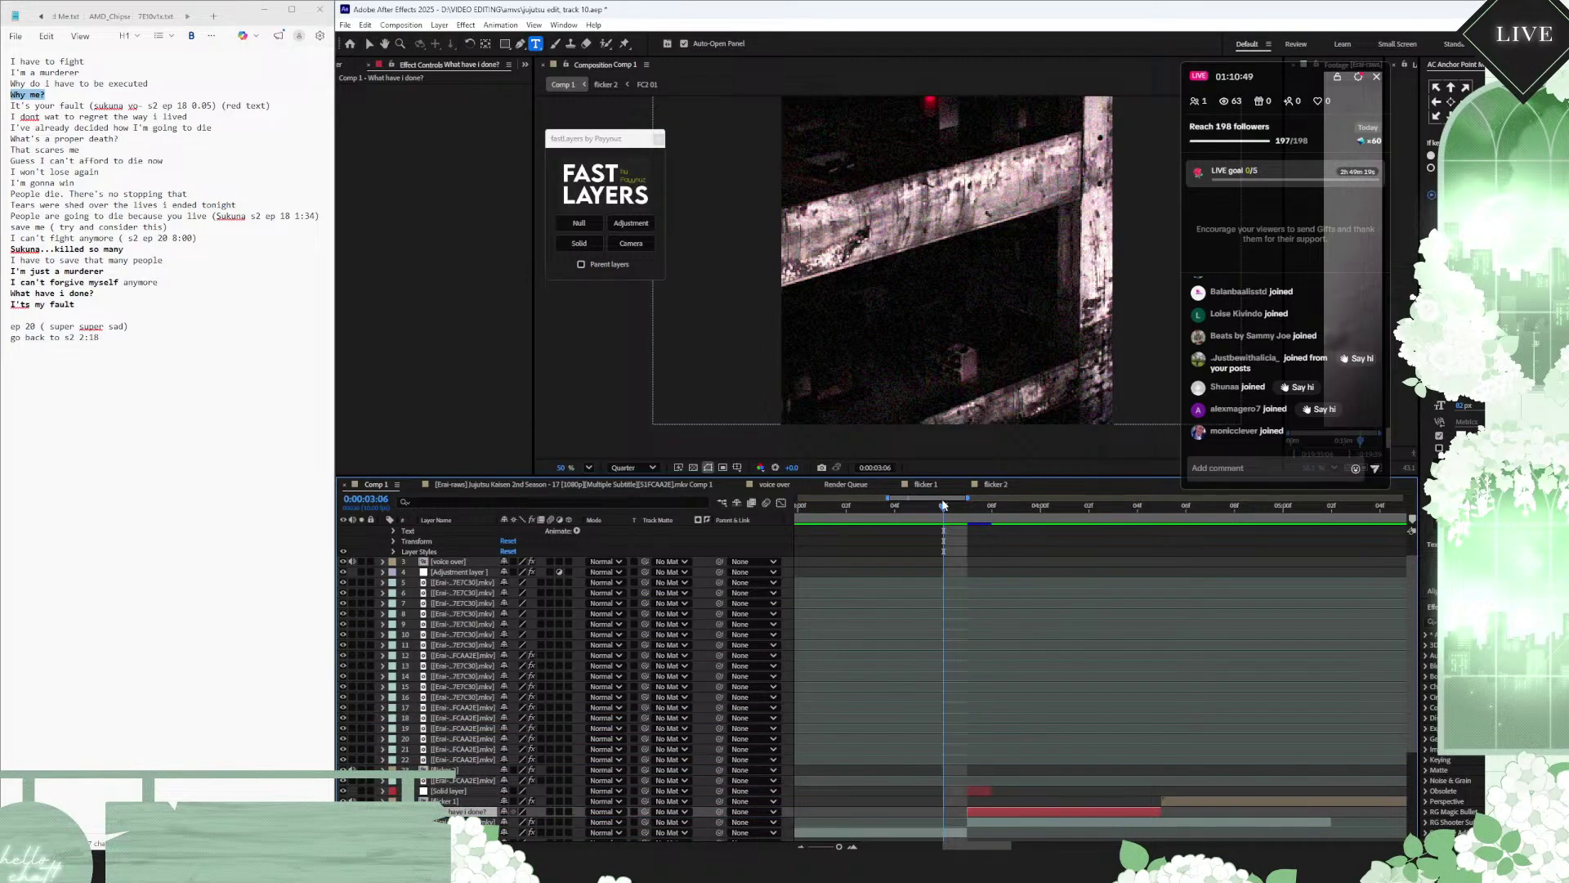
mouse_move(951, 511)
mouse_down()
mouse_move(971, 508)
mouse_move(919, 508)
mouse_up()
scroll(916, 620, down, 5)
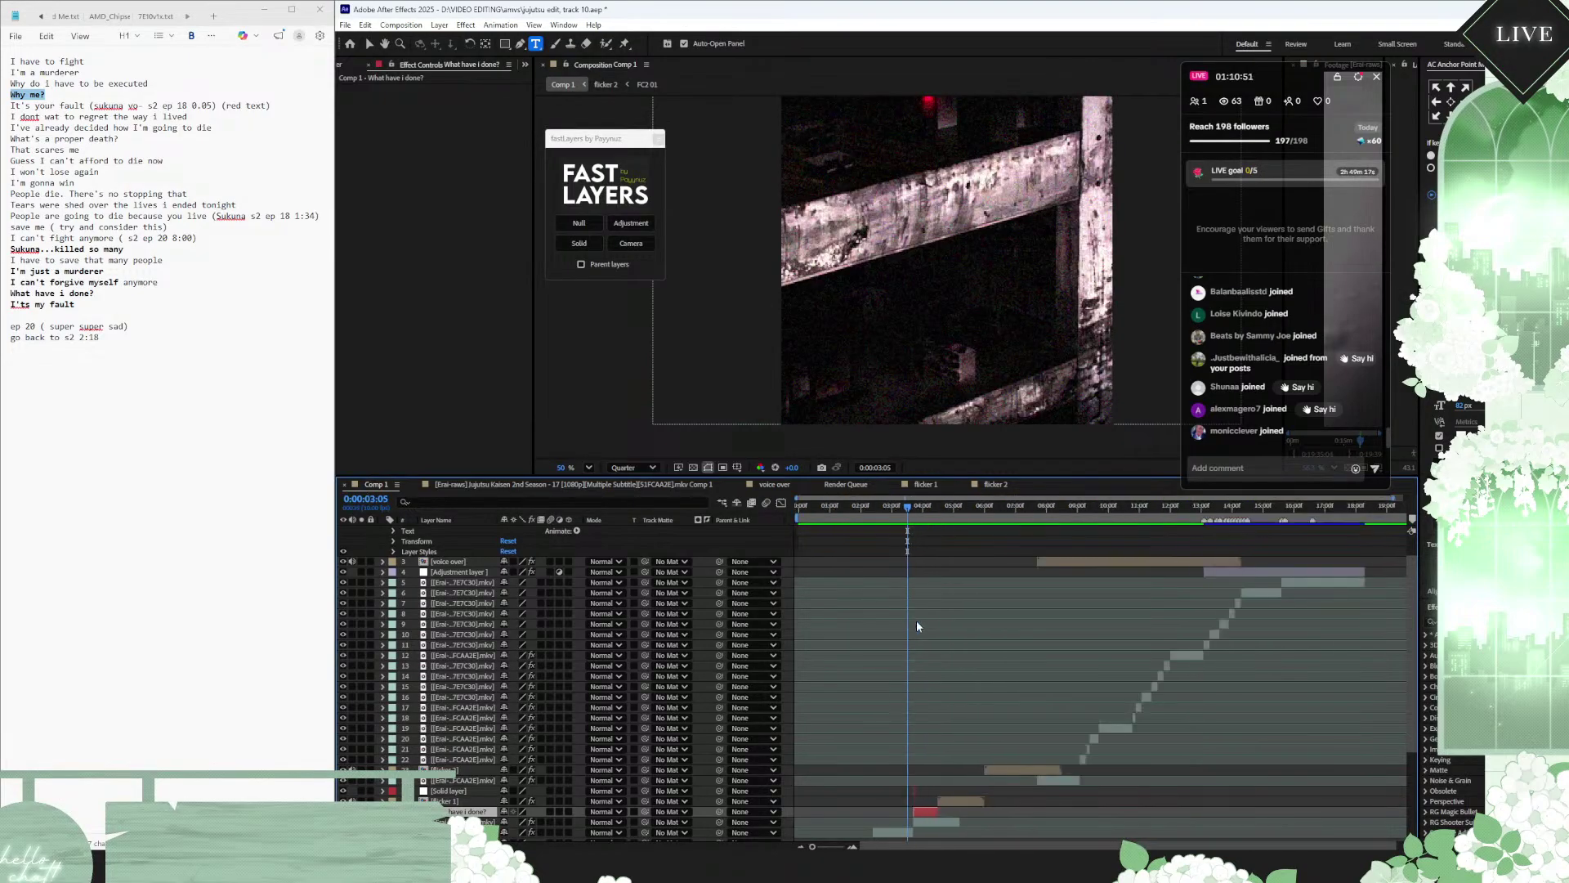
key(Home)
key(space)
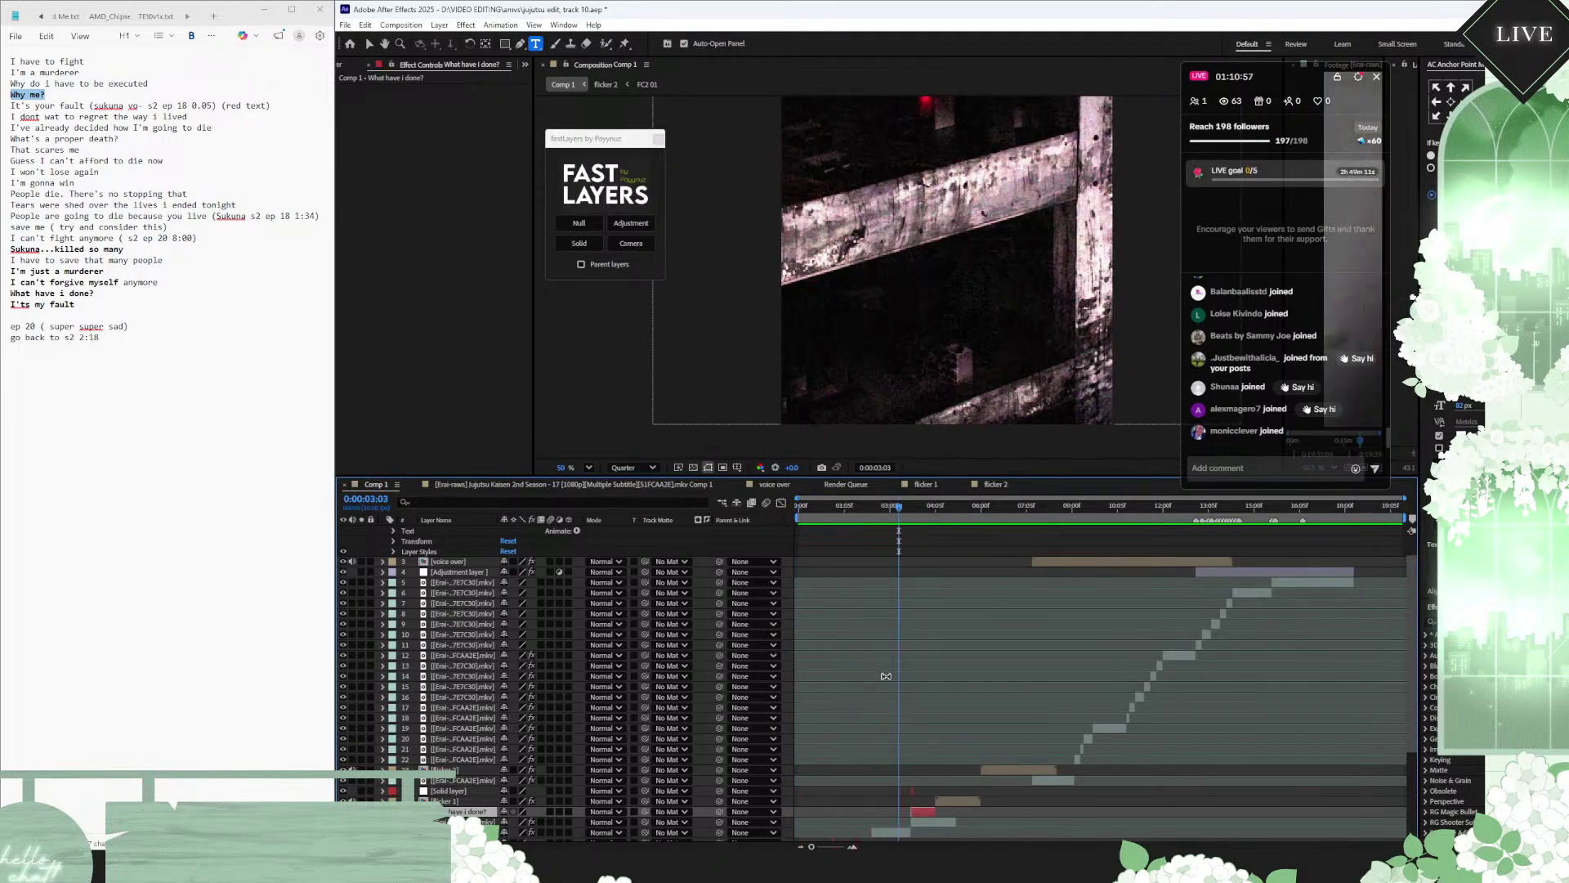
Step: Move the lower Solid layer and "I'm just a murderer" together above the wooden beam clip
scroll(886, 676, down, 2)
scroll(886, 676, down, 1)
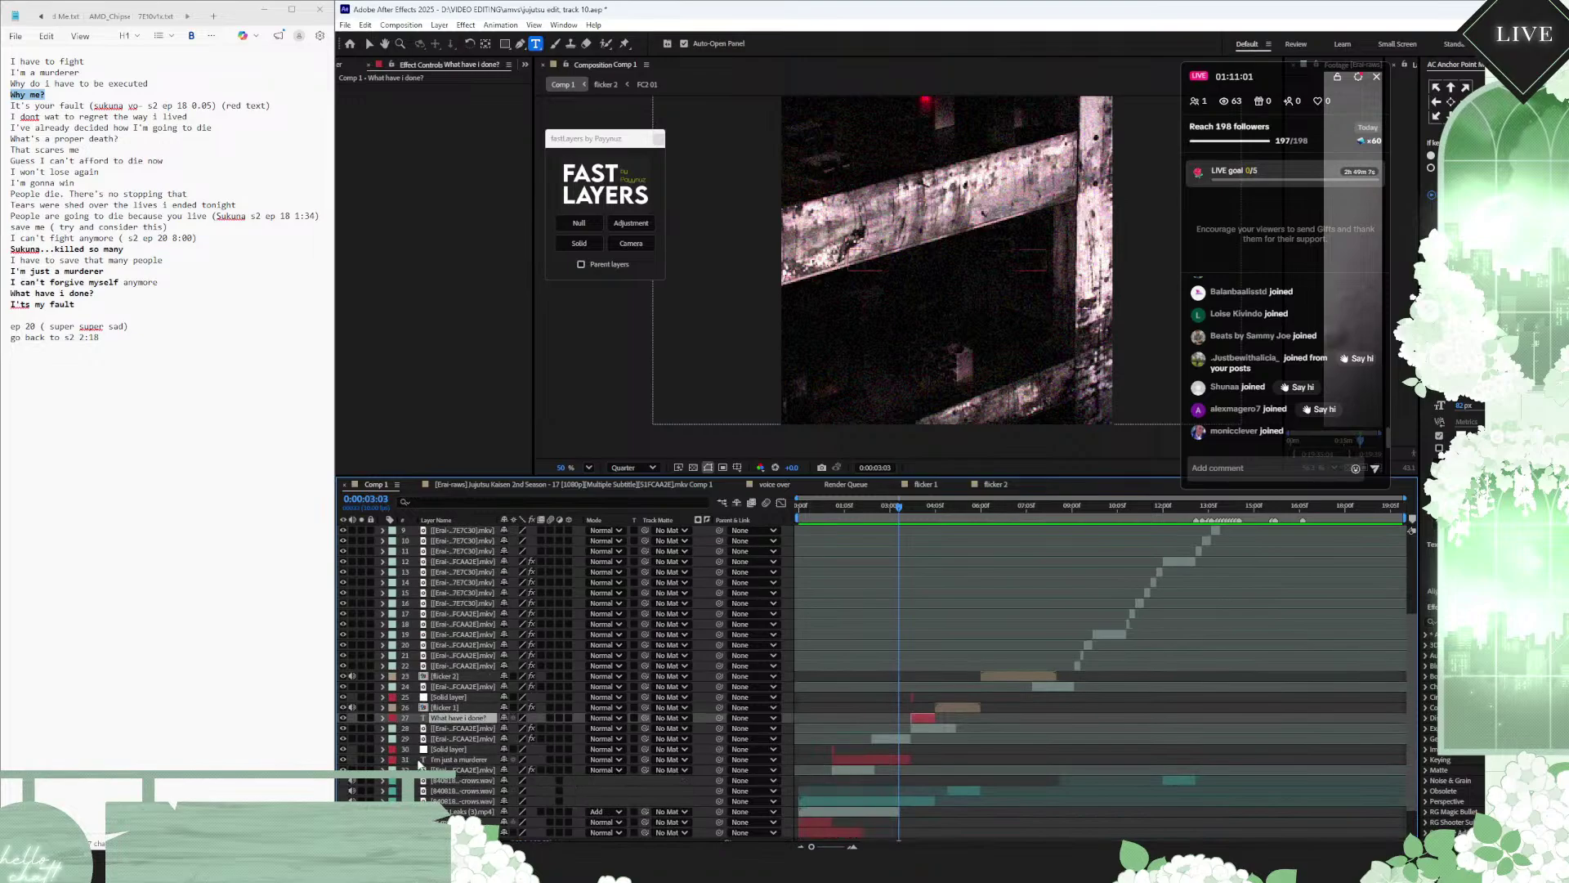
click(465, 762)
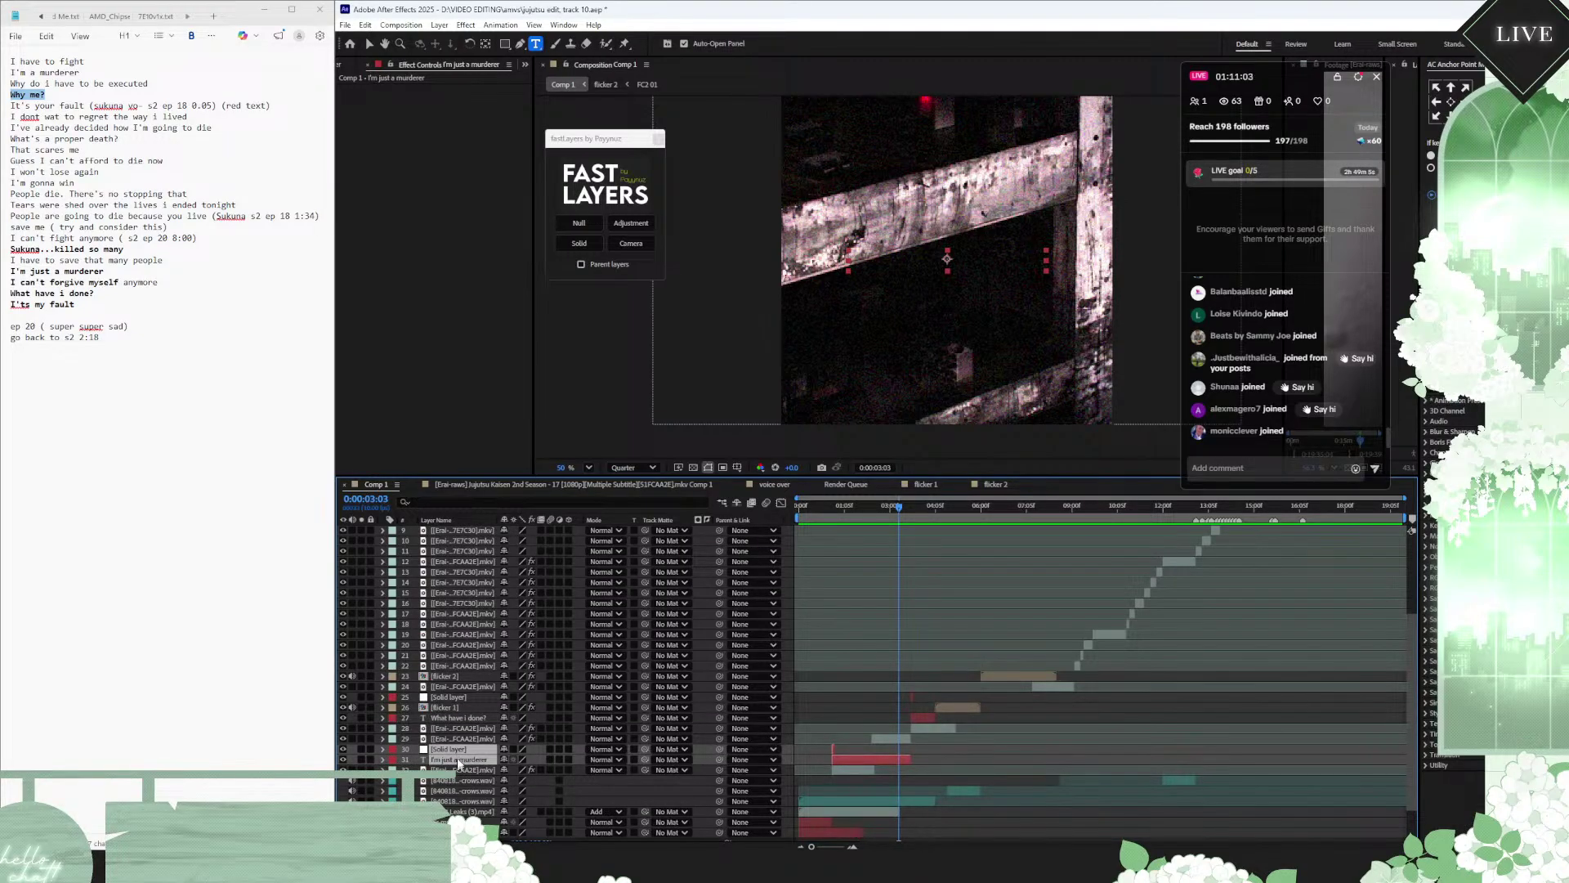
drag(457, 764, 456, 739)
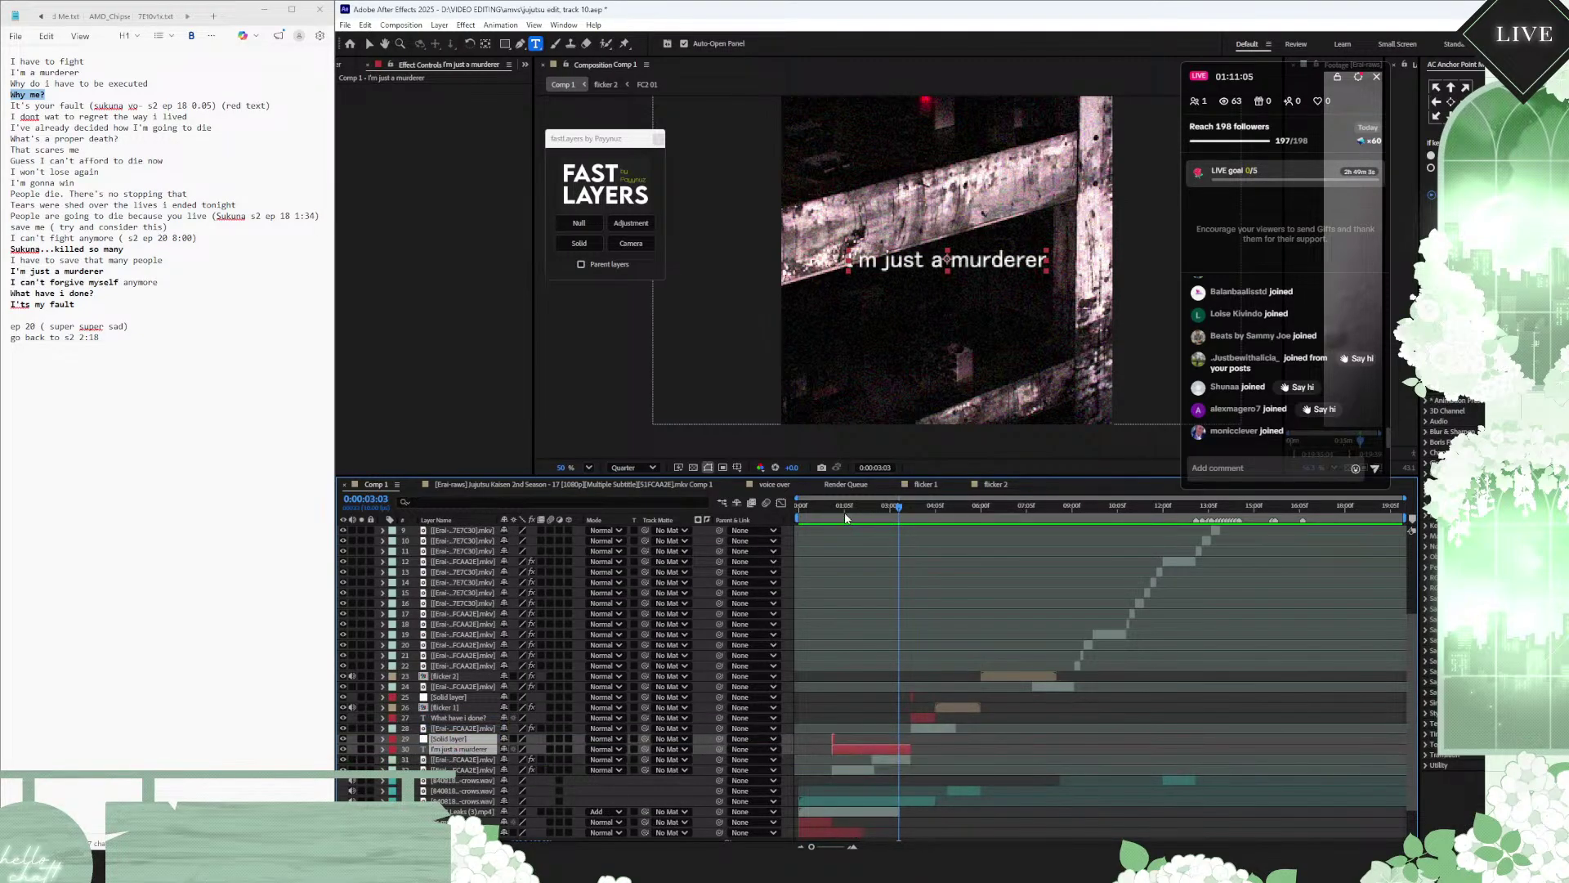
Step: Preview the edit from the start and split the "I'm just a murderer" text layer at 0:00:02:04
click(802, 512)
key(space)
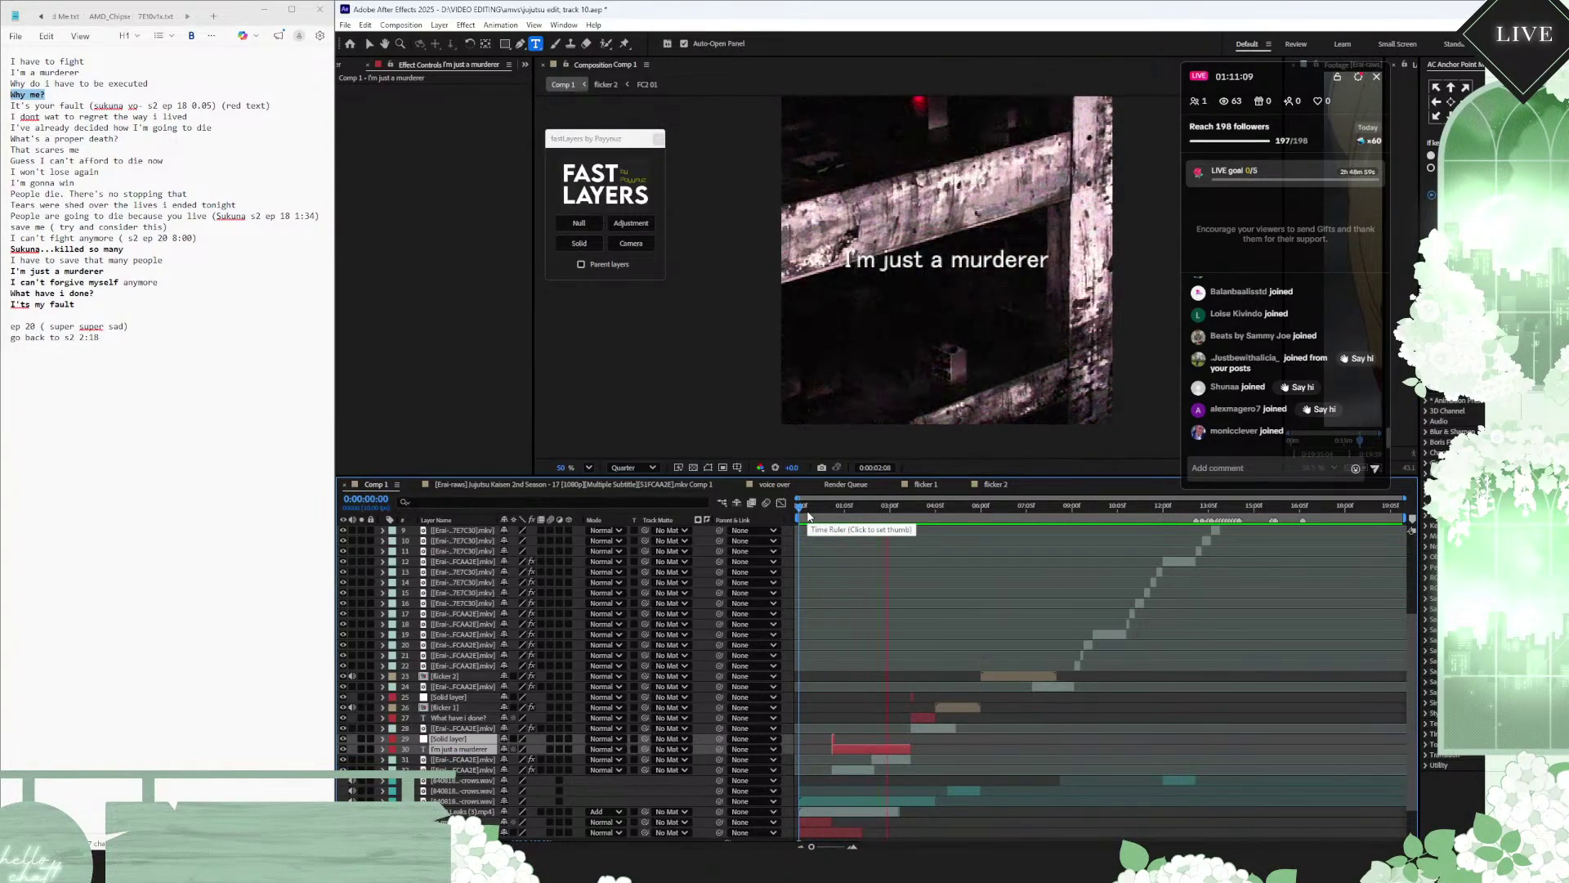
click(880, 512)
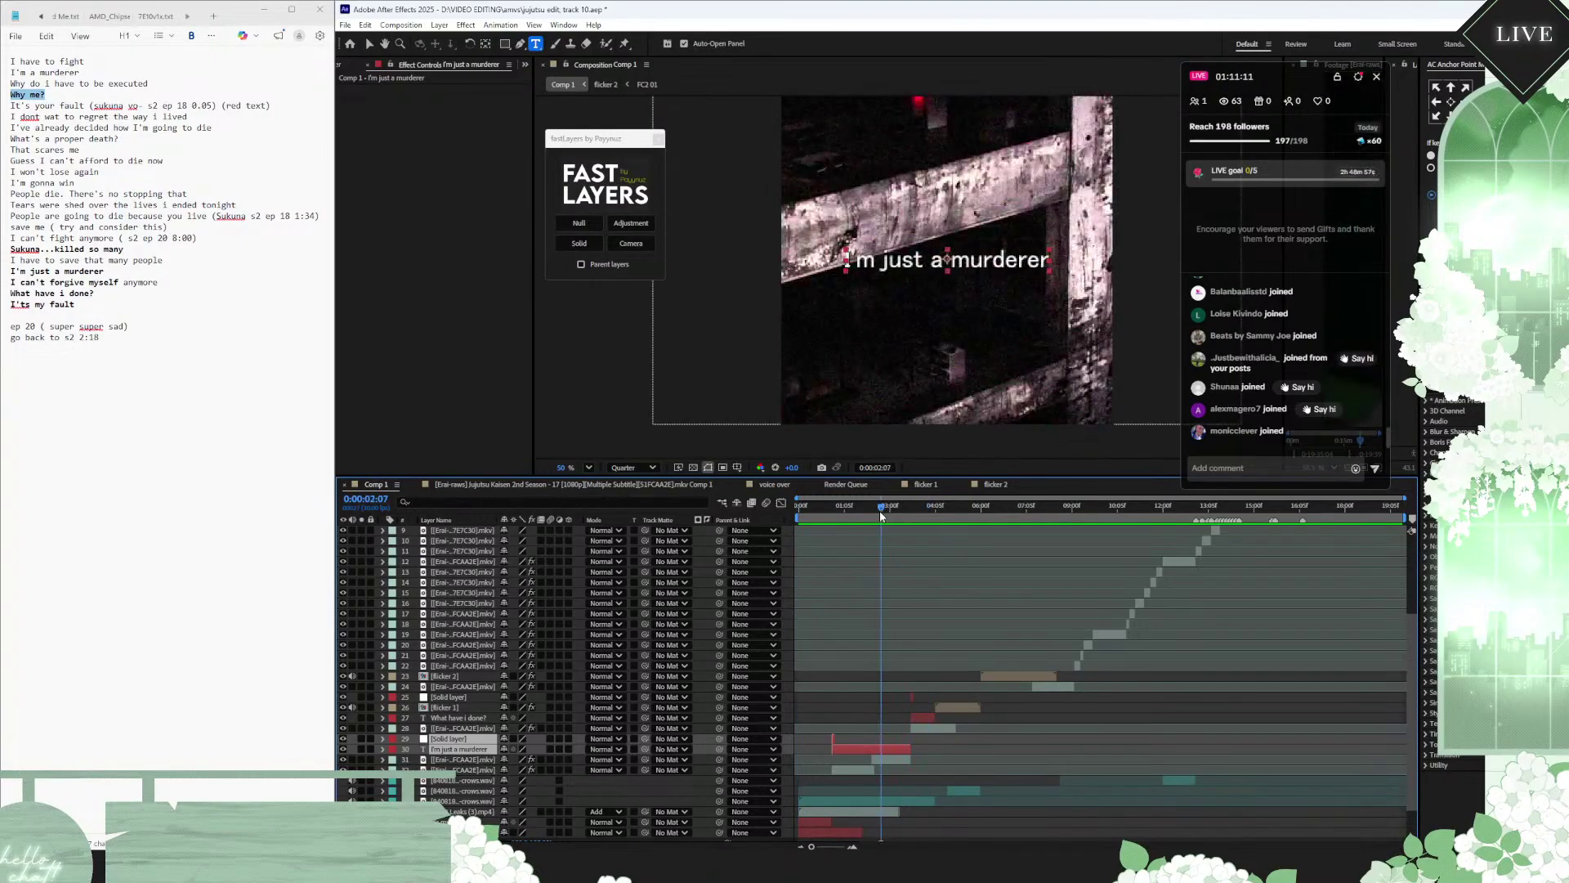
drag(880, 511, 872, 512)
click(899, 781)
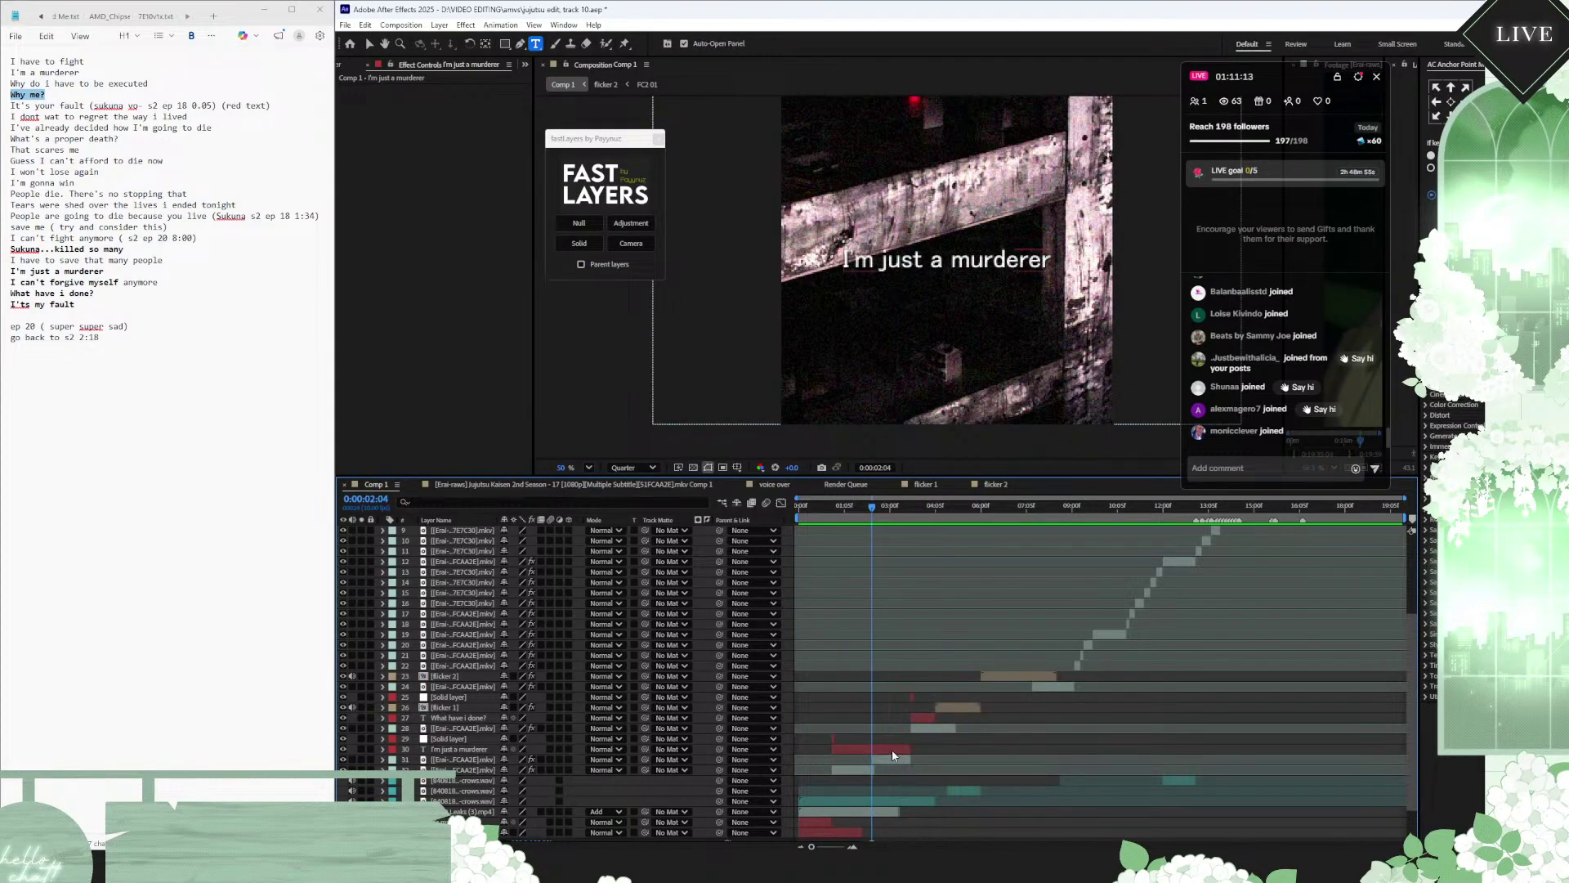
click(890, 748)
key(ctrl+shift+d)
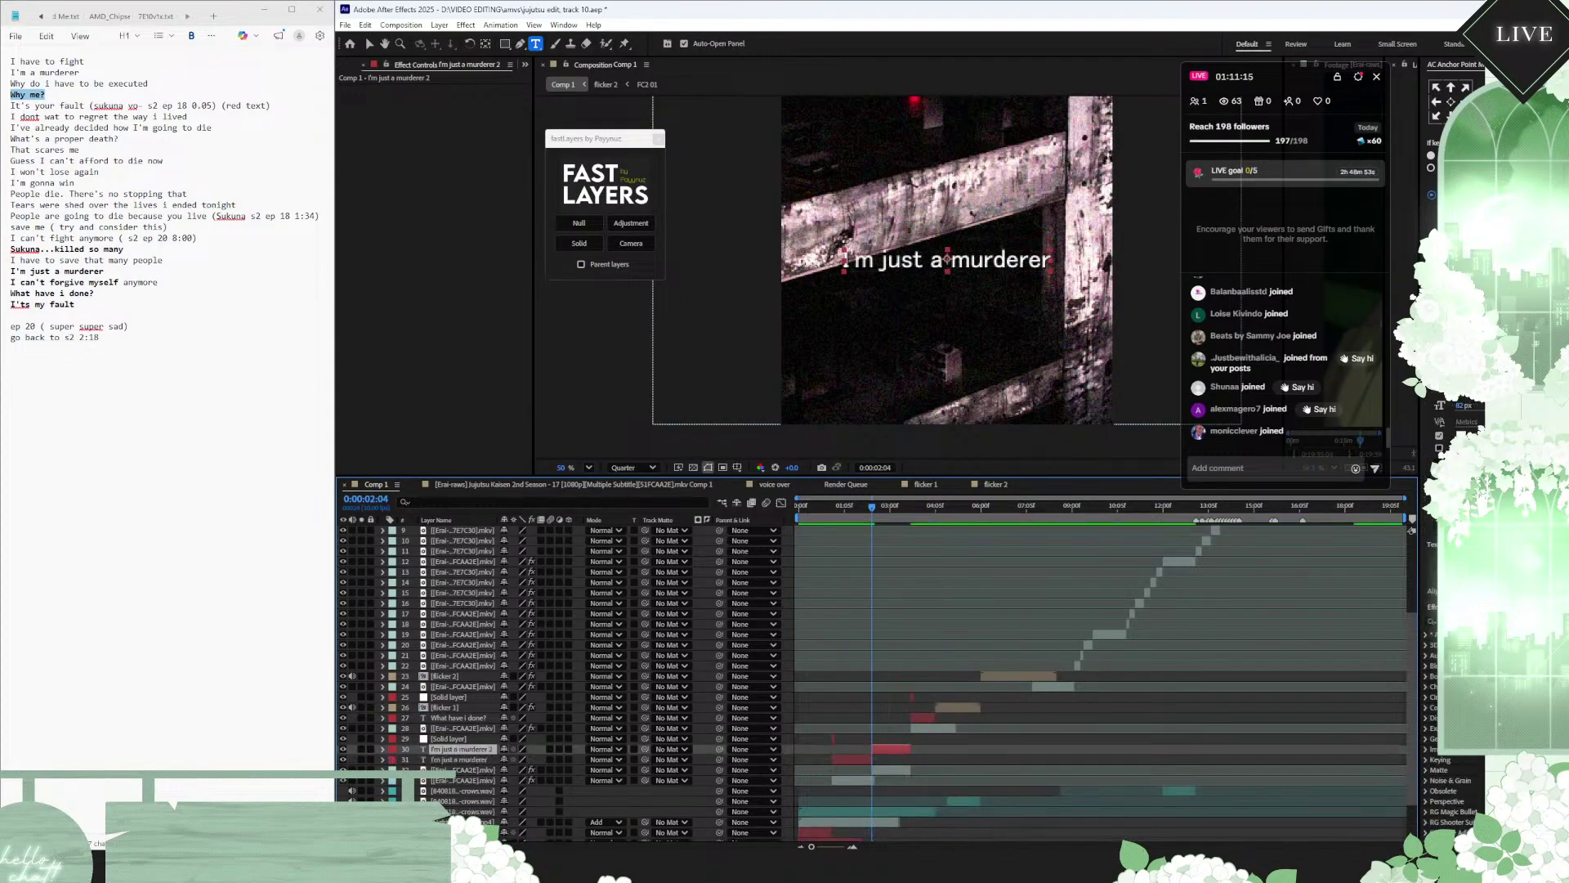
Step: Try a black fill on the second part of the split "I'm just a murderer" text
double_click(888, 751)
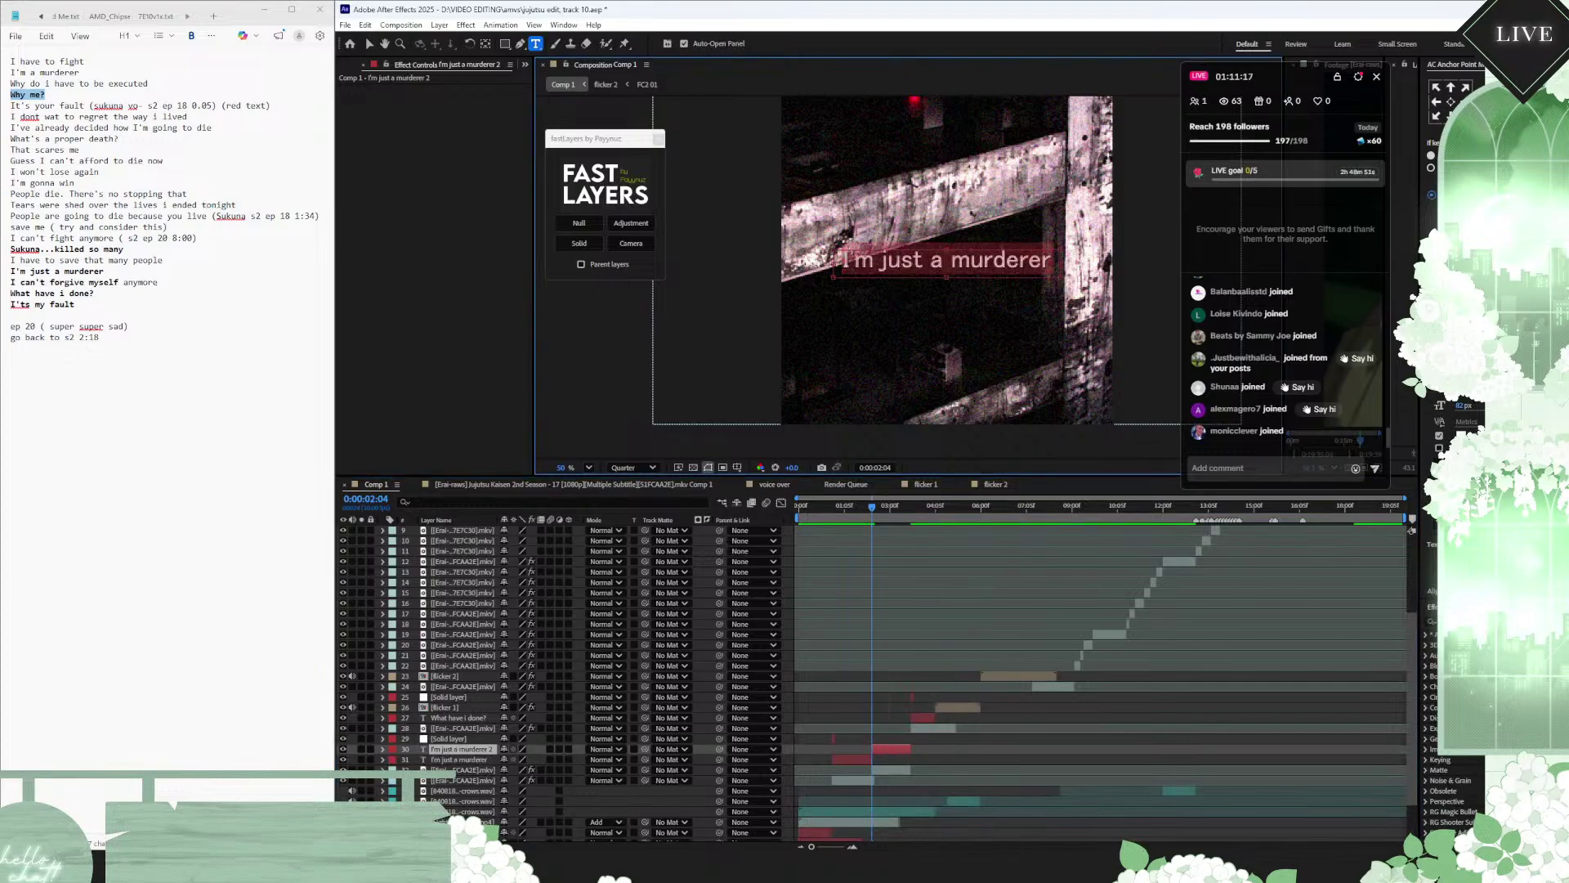
click(1451, 435)
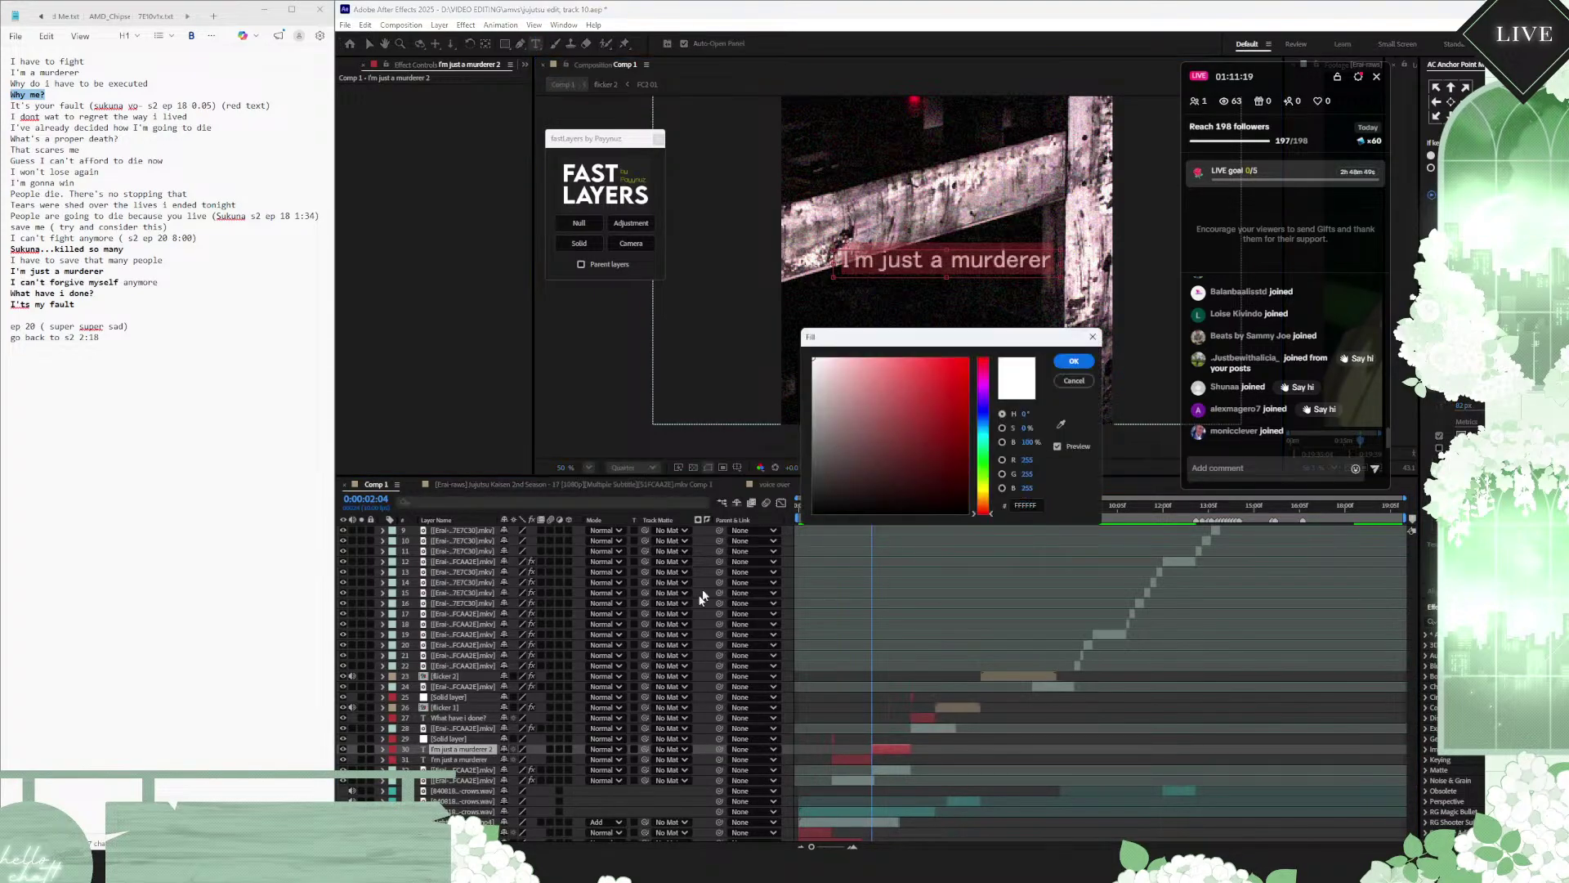
drag(816, 511, 755, 556)
click(1074, 365)
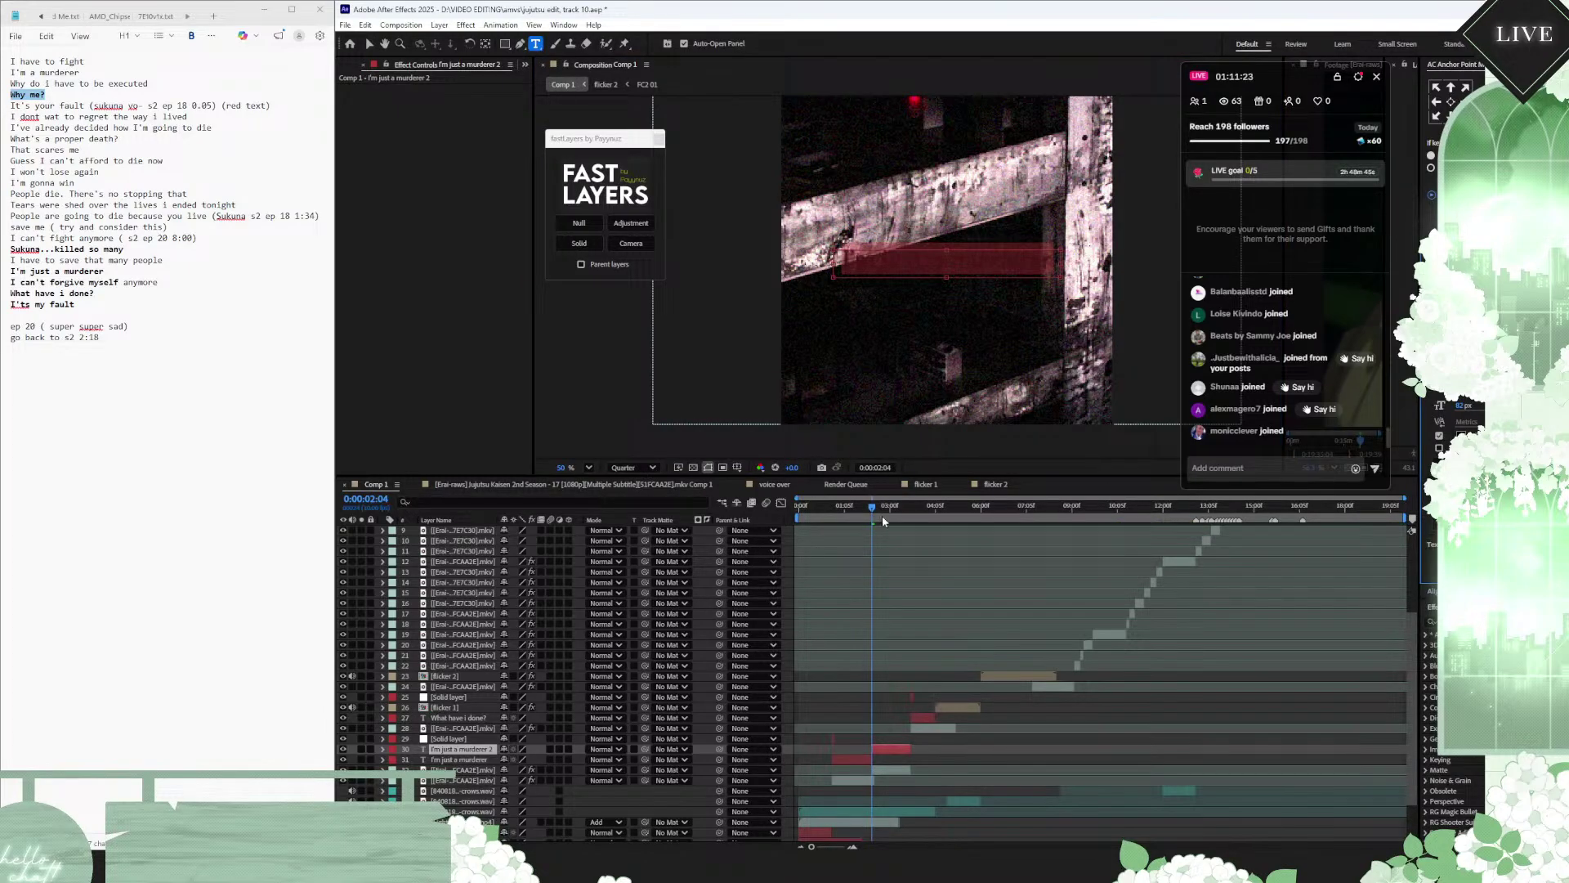
Step: Try a red fill (FF0000) on the word "murderer" in the second part of the split text
mouse_move(882, 508)
mouse_down()
mouse_move(903, 509)
mouse_move(865, 508)
mouse_up()
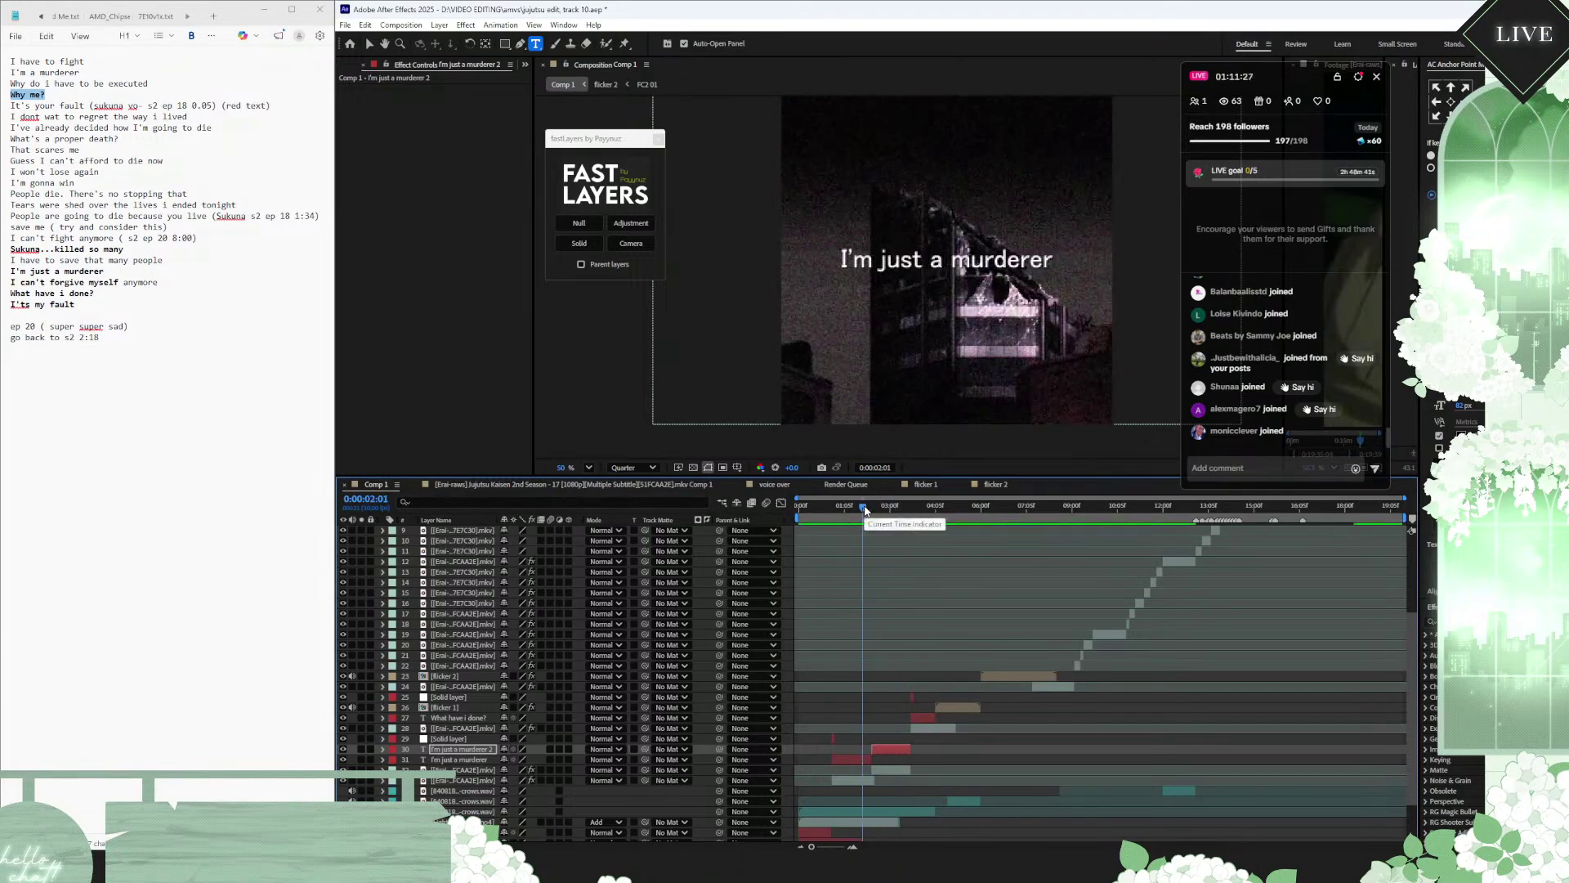
key(Page_Down)
key(Page_Down)
key(Page_Down)
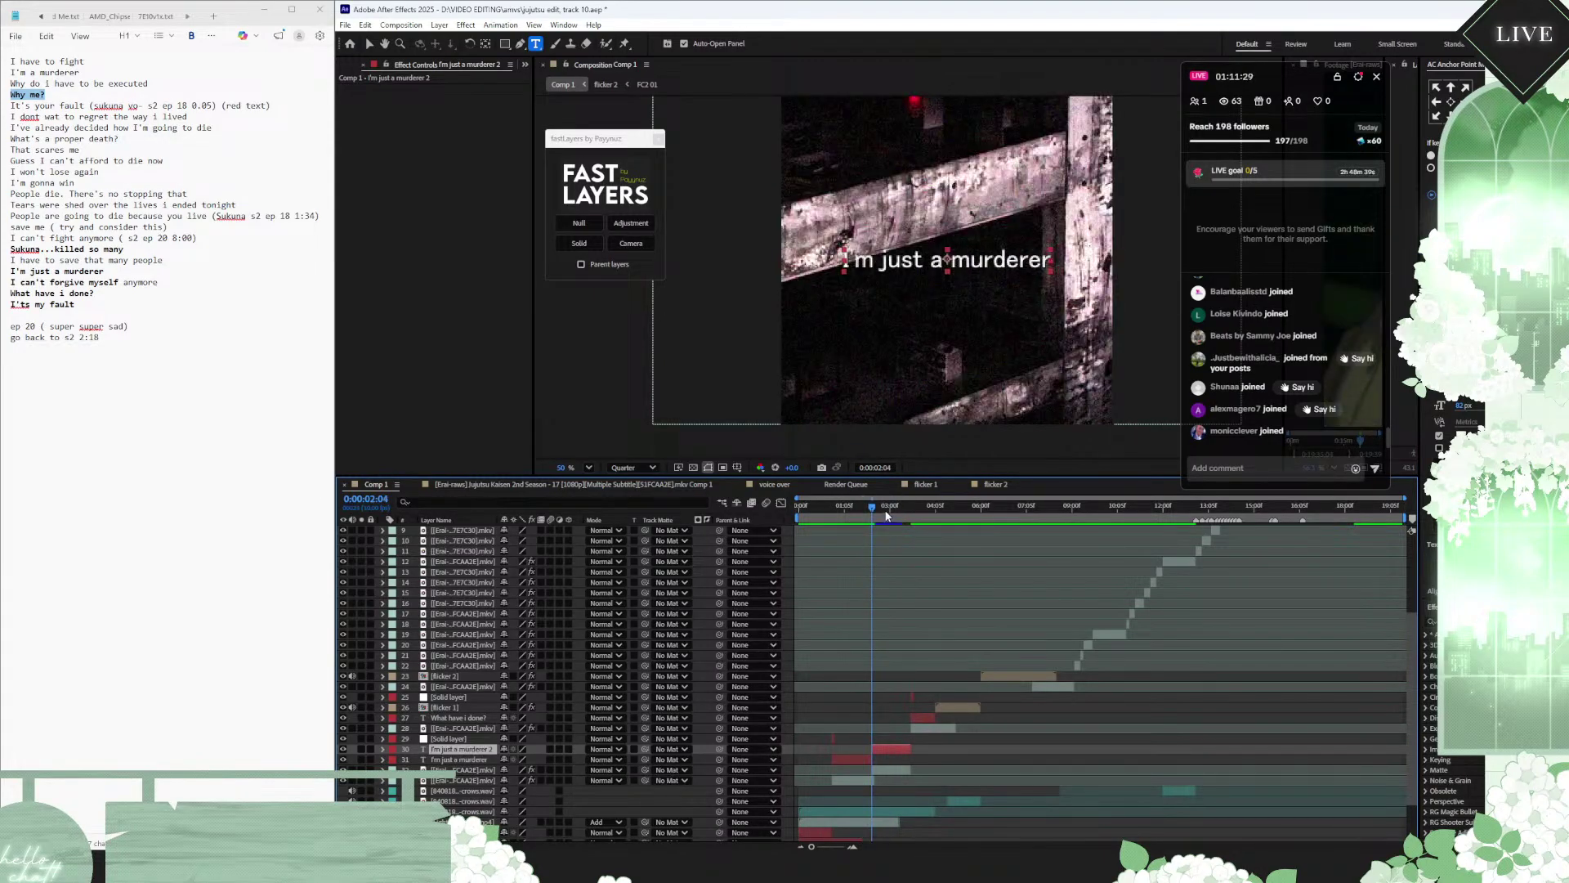
click(892, 510)
double_click(899, 758)
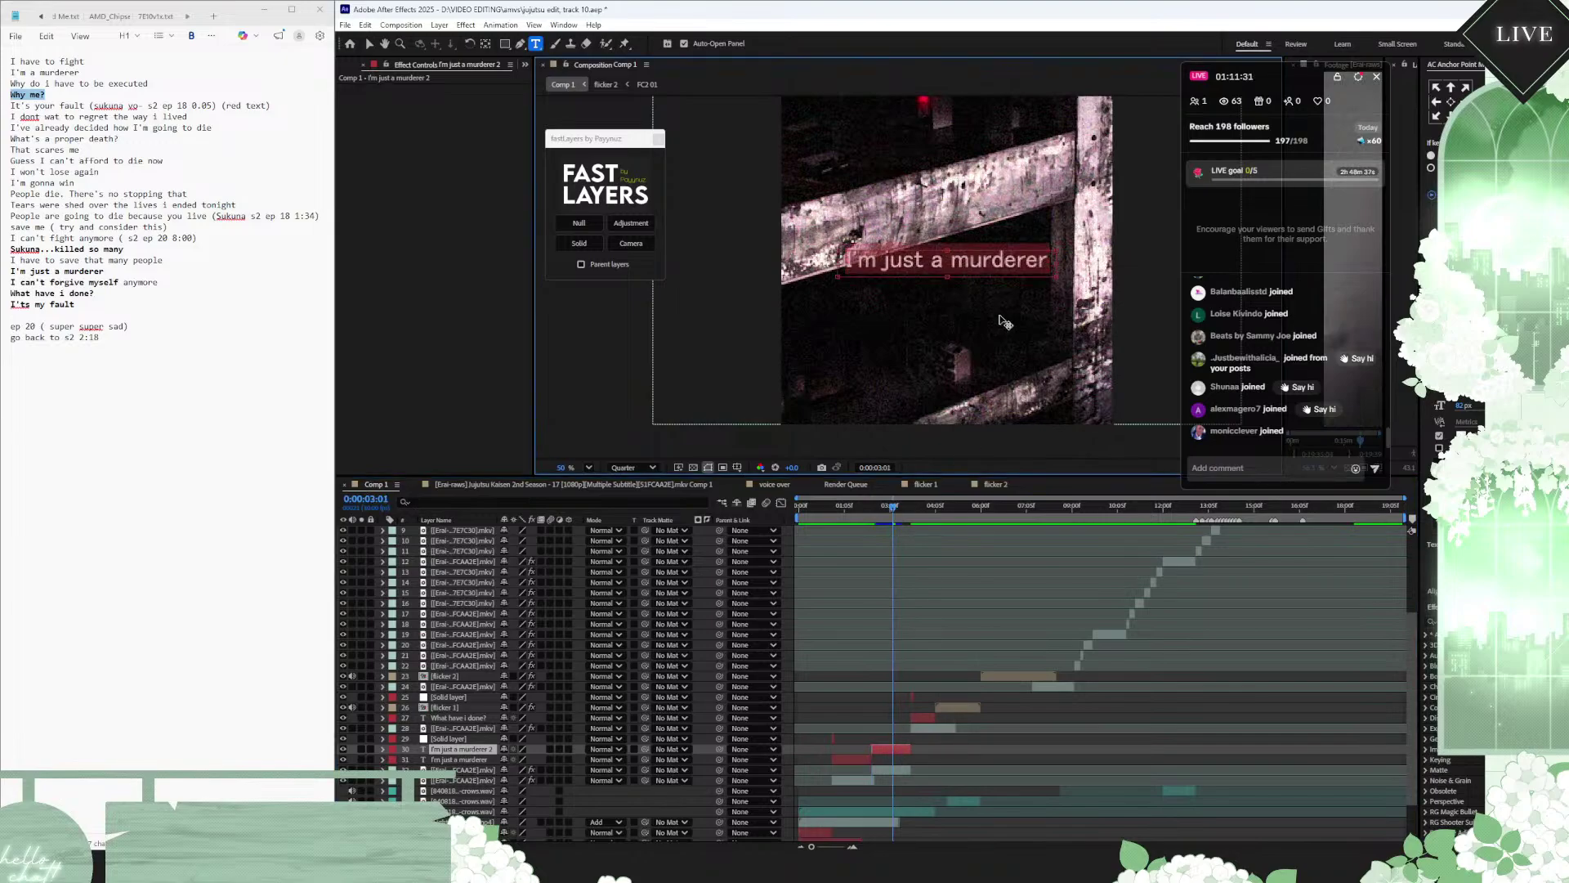
drag(954, 267, 1056, 267)
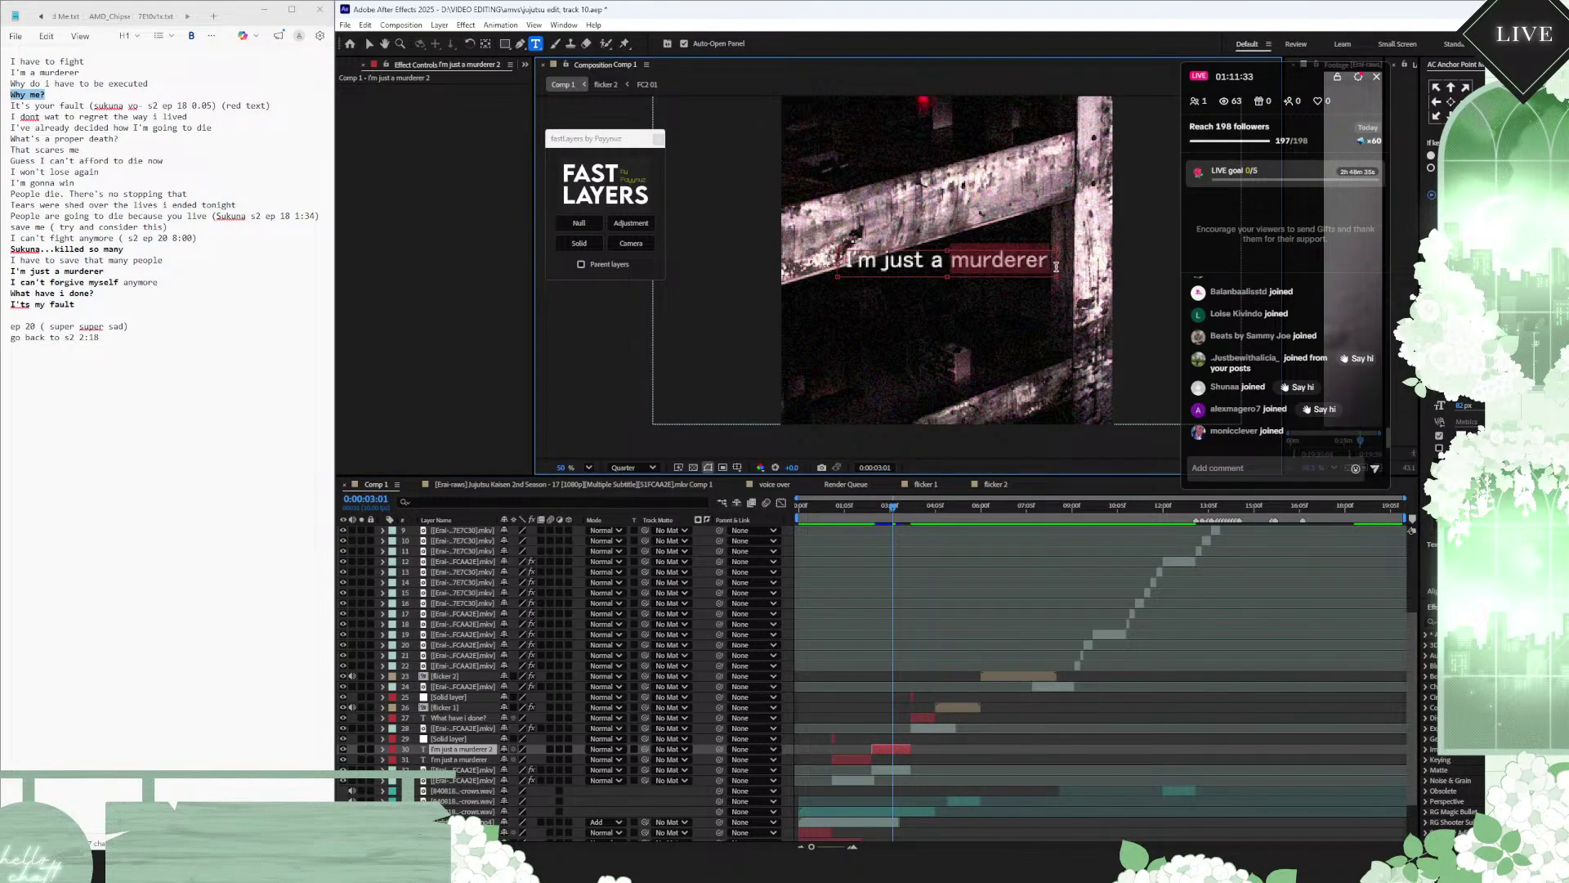
click(1439, 378)
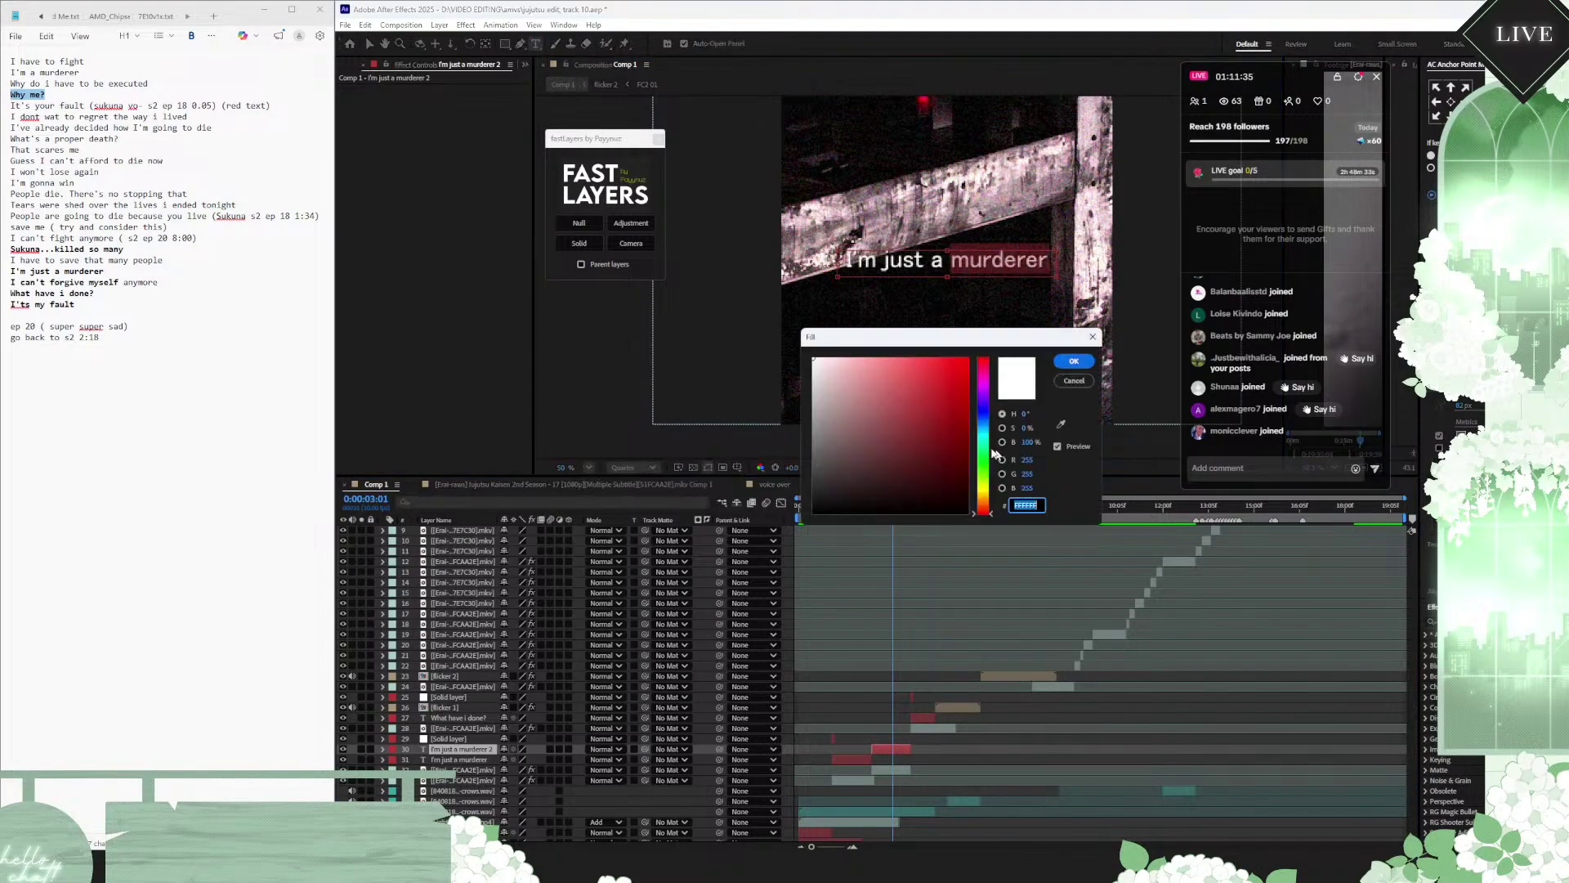
click(903, 440)
click(968, 358)
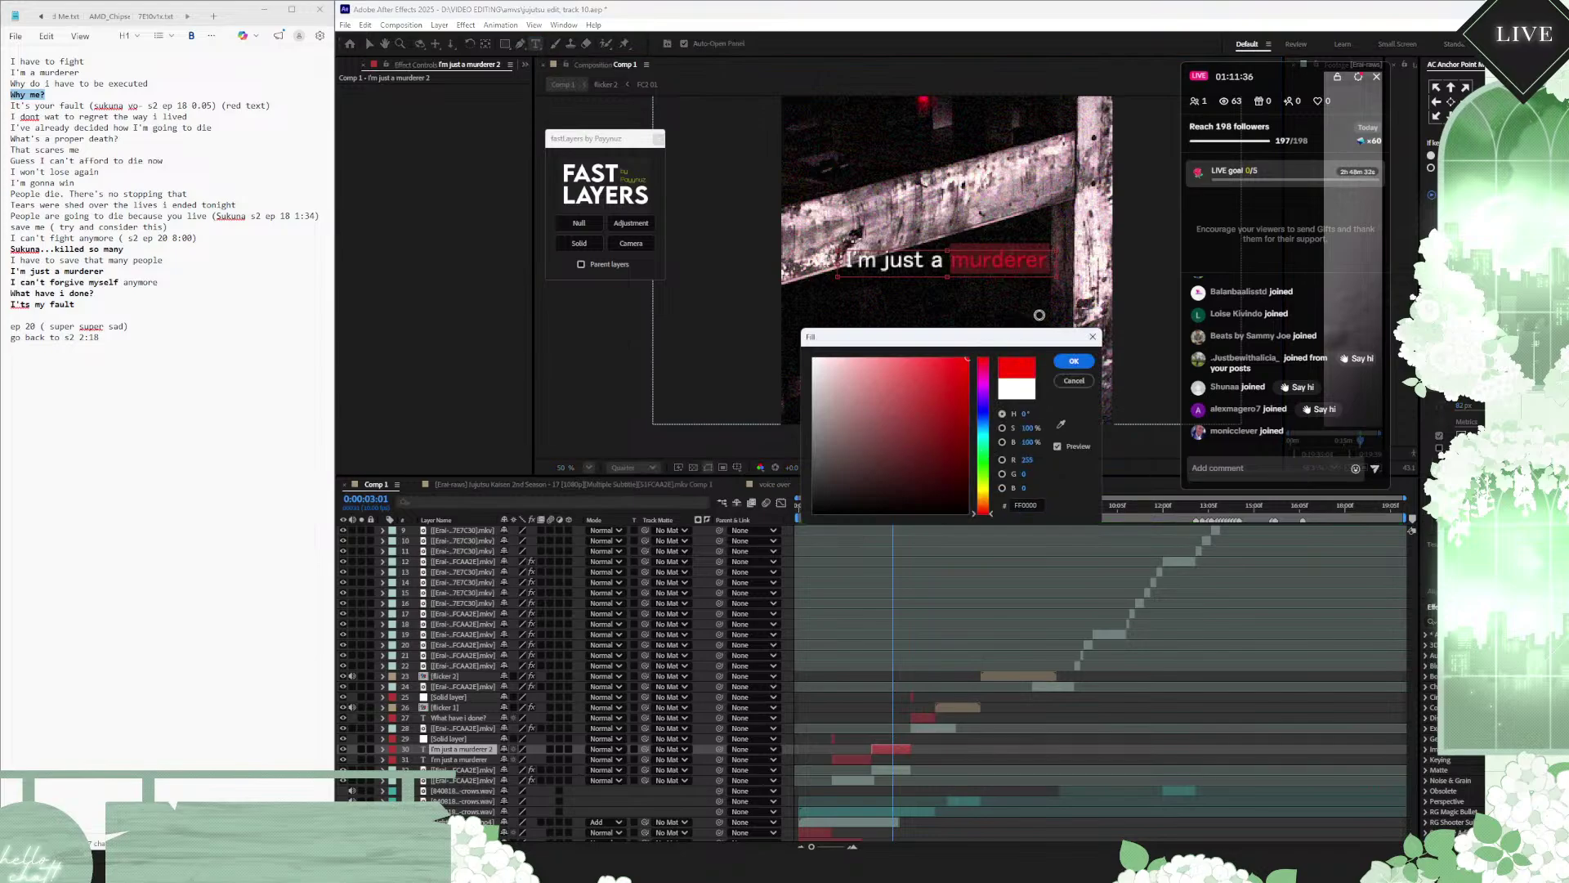
click(1072, 360)
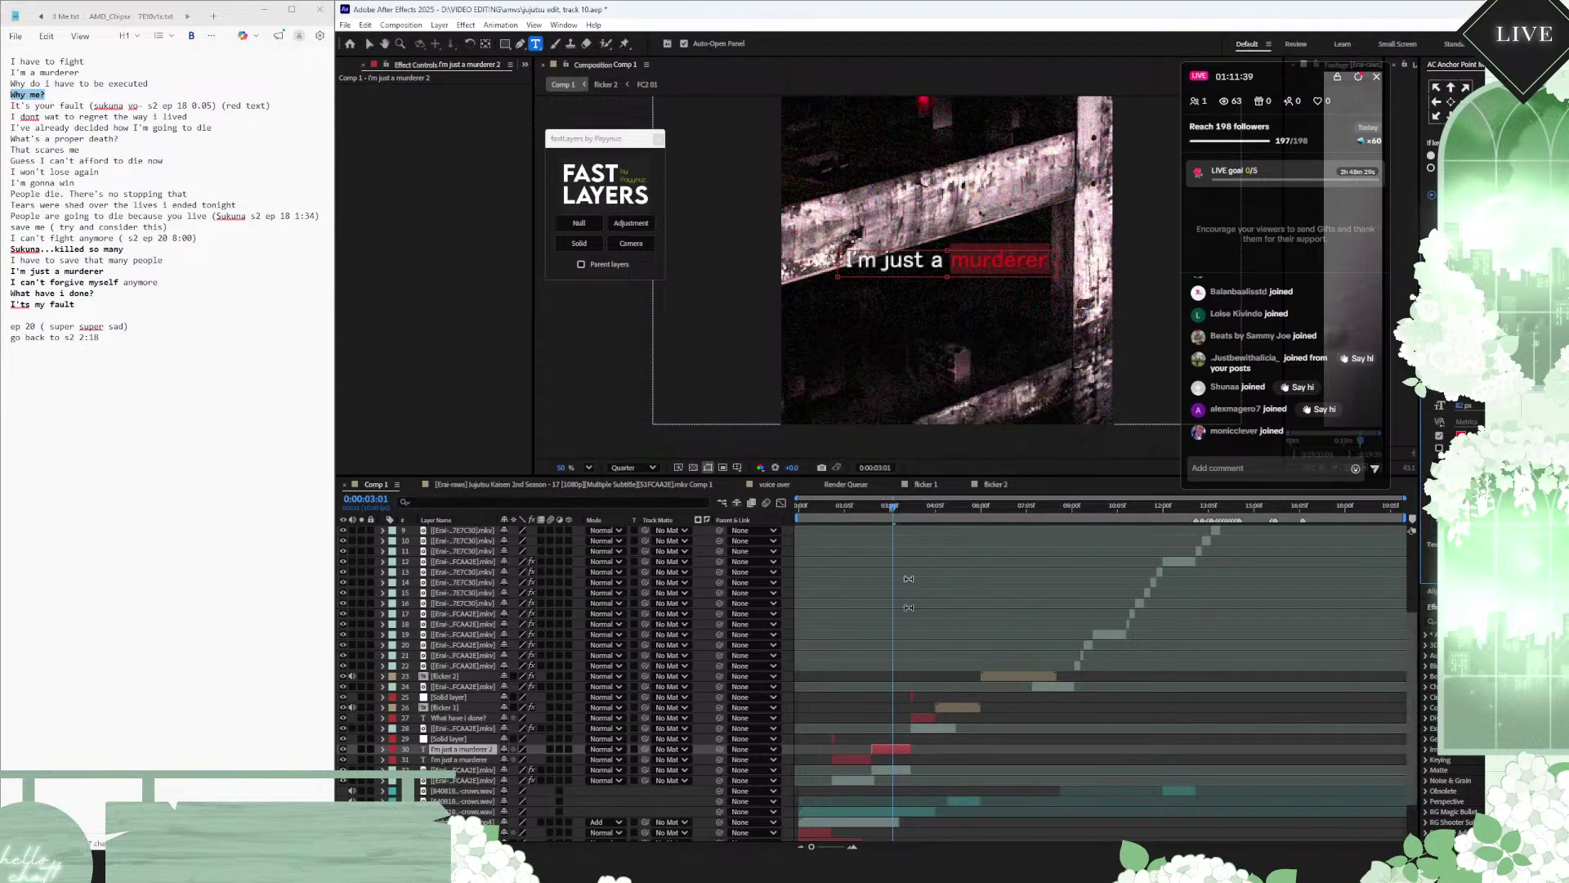
Step: Preview the edit from the start and inspect the first part of "I'm just a murderer" over the building clip
drag(904, 509, 842, 509)
key(space)
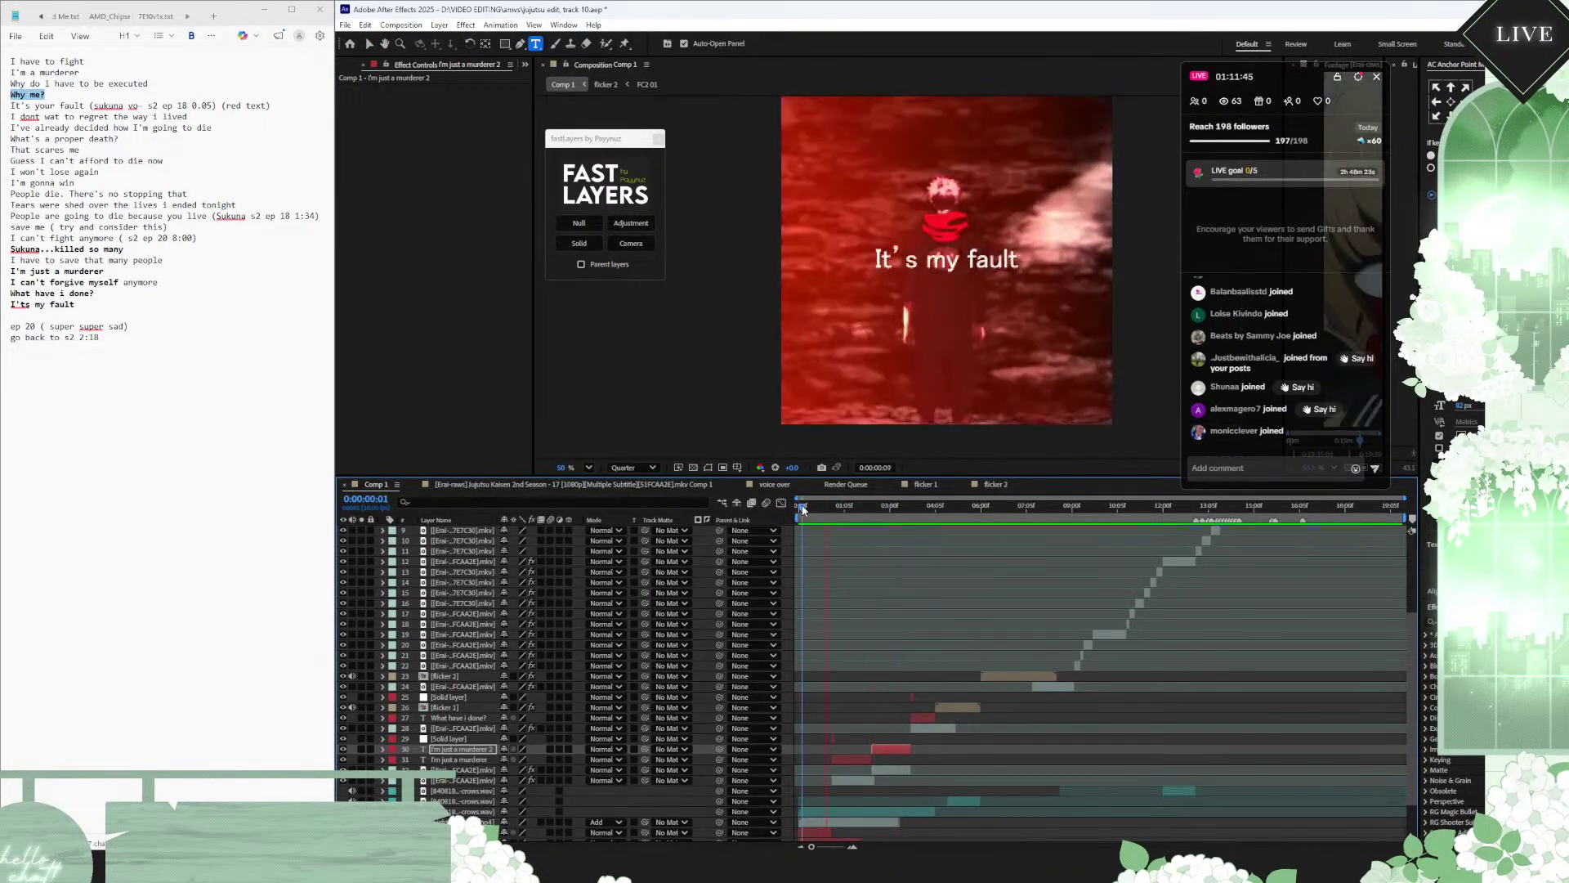
click(802, 508)
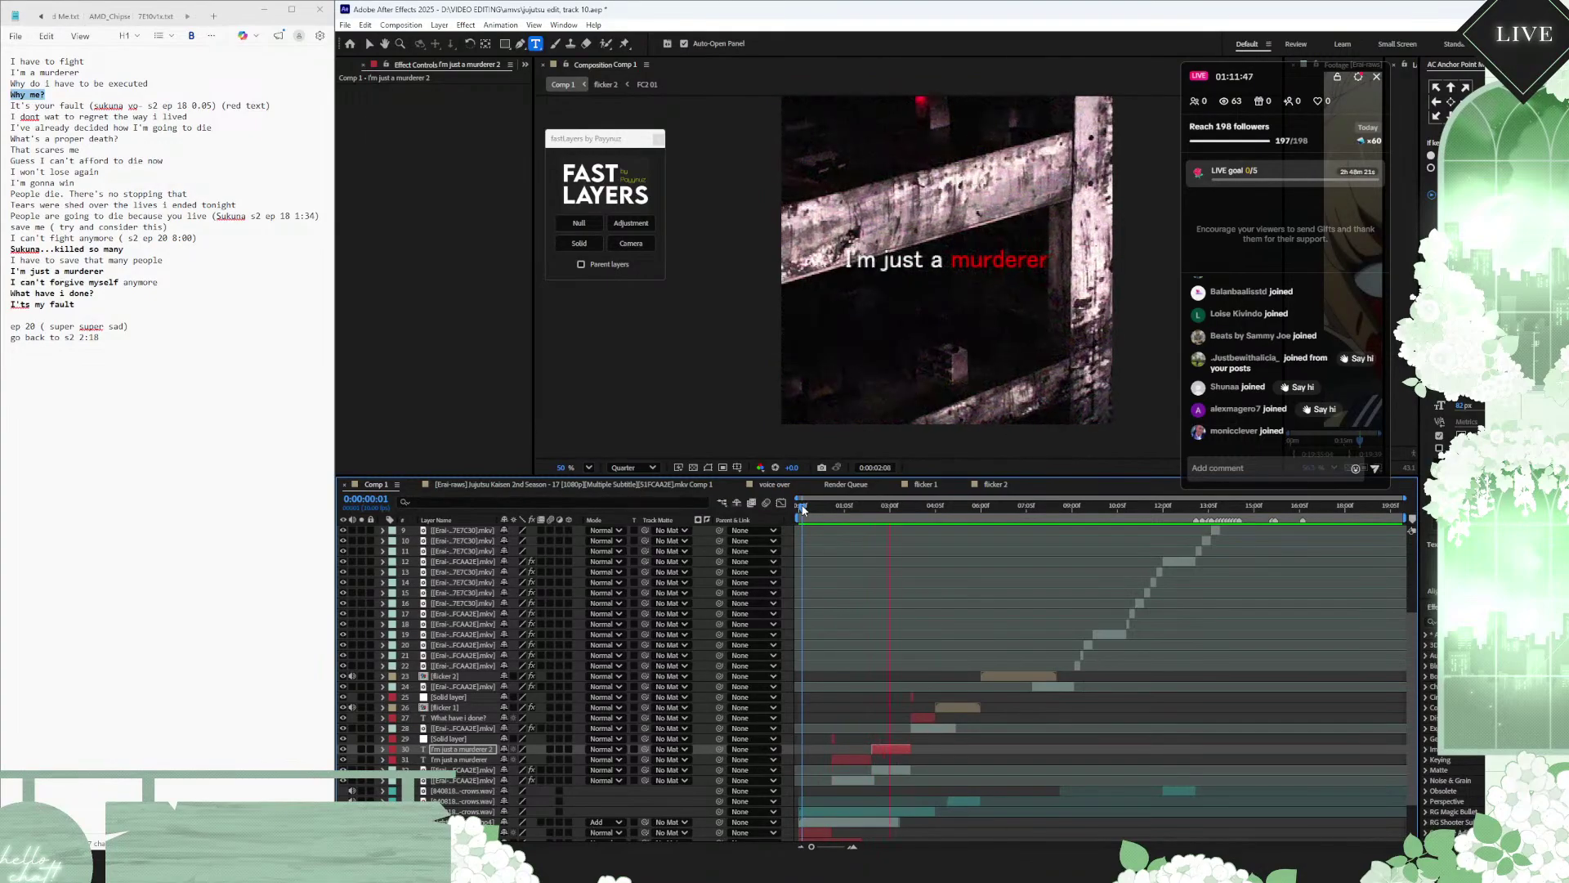
click(851, 507)
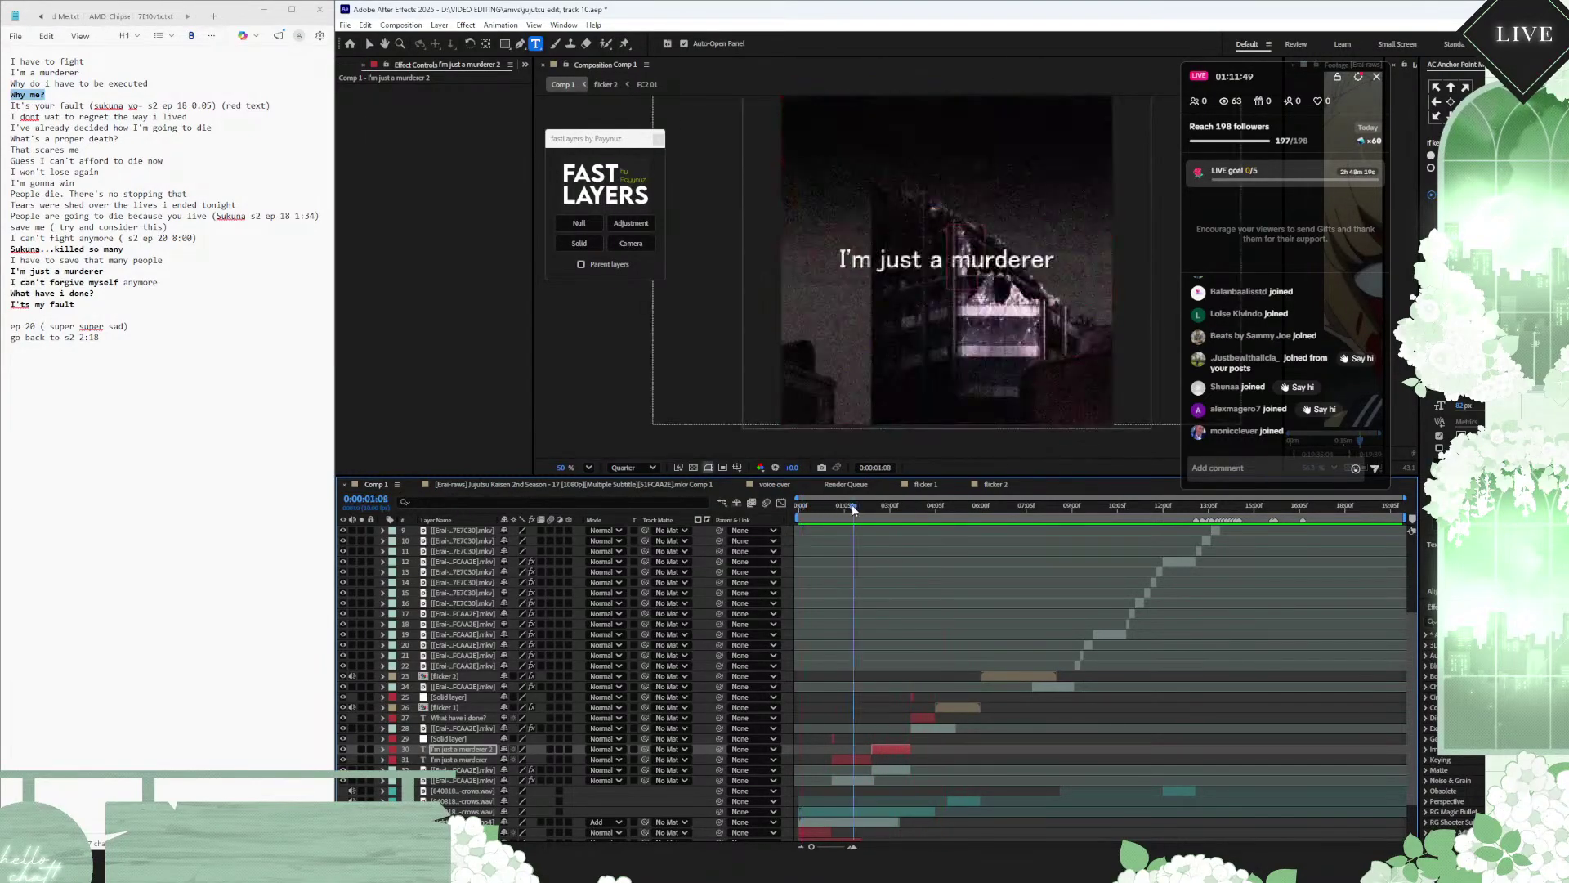
mouse_move(852, 507)
mouse_down()
mouse_move(880, 504)
mouse_move(866, 510)
mouse_up()
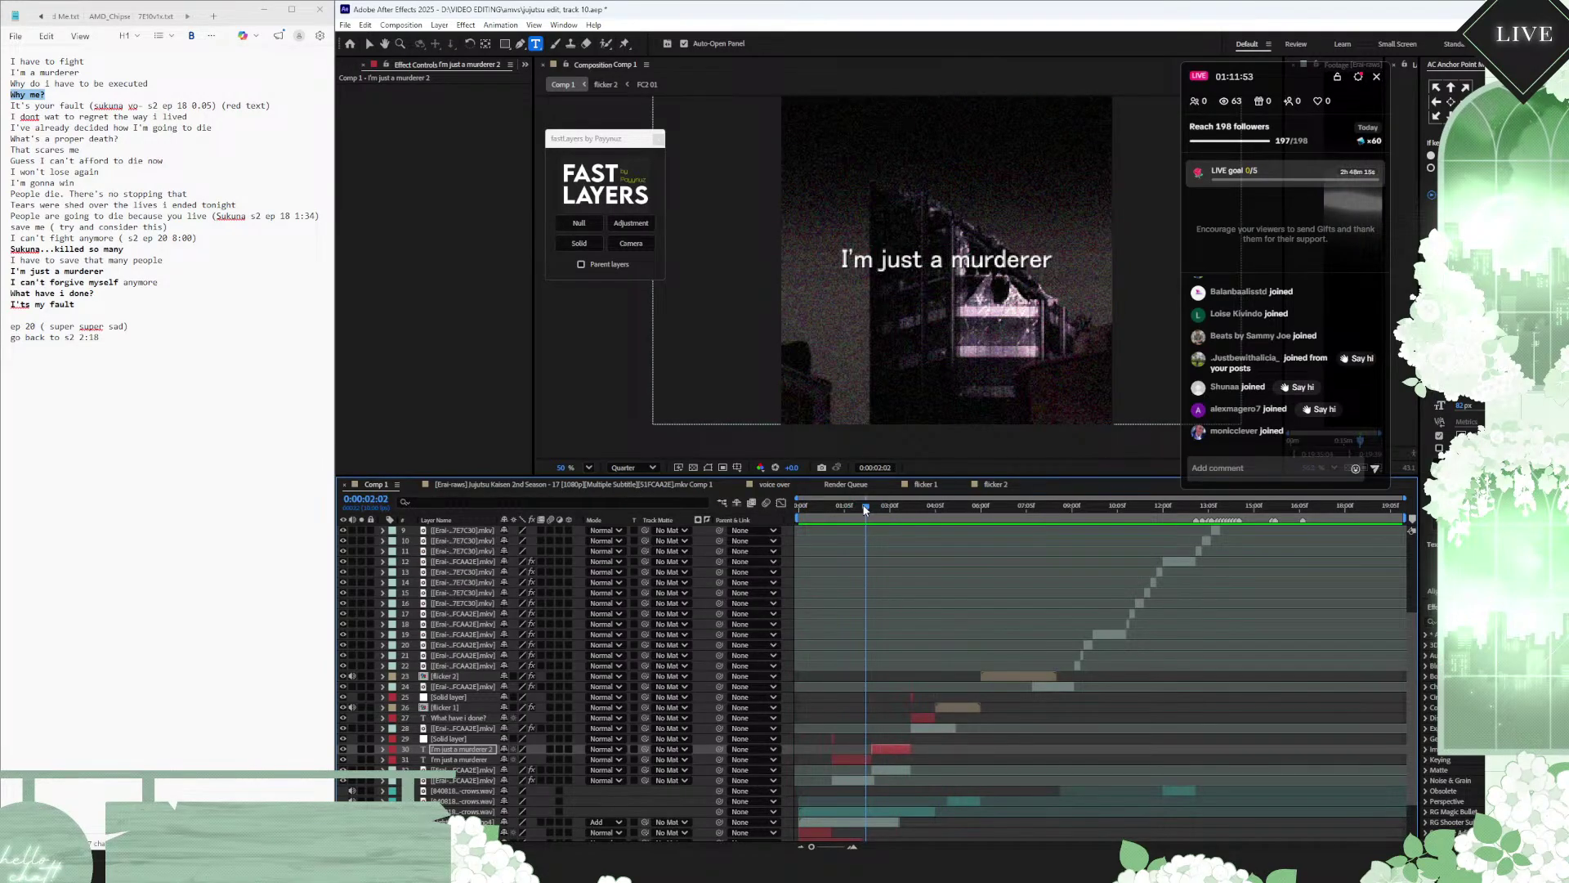
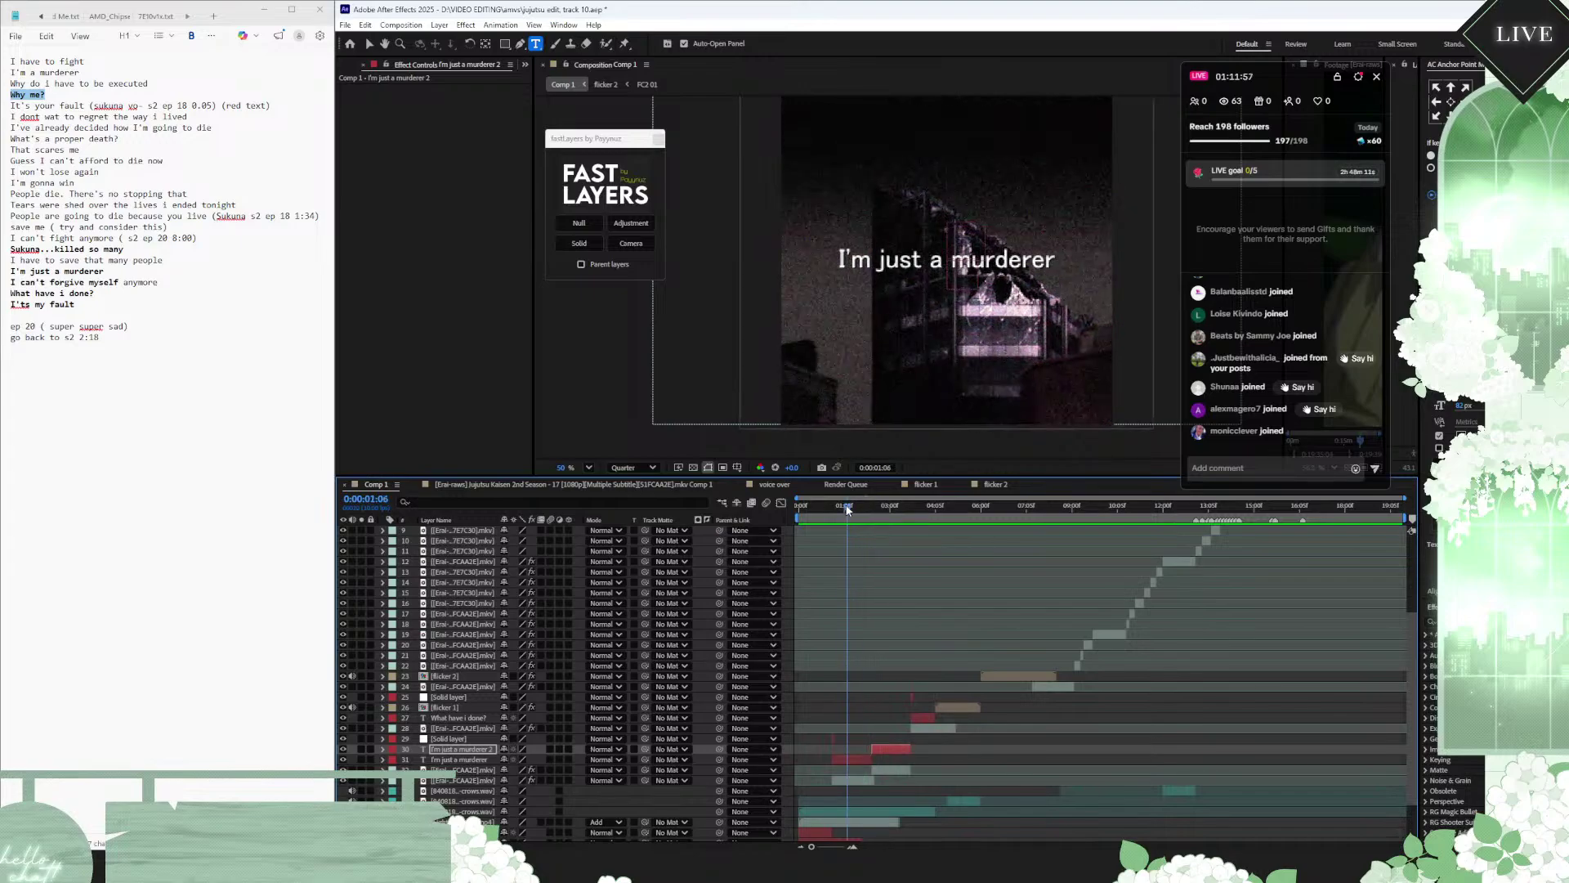
drag(865, 510, 842, 507)
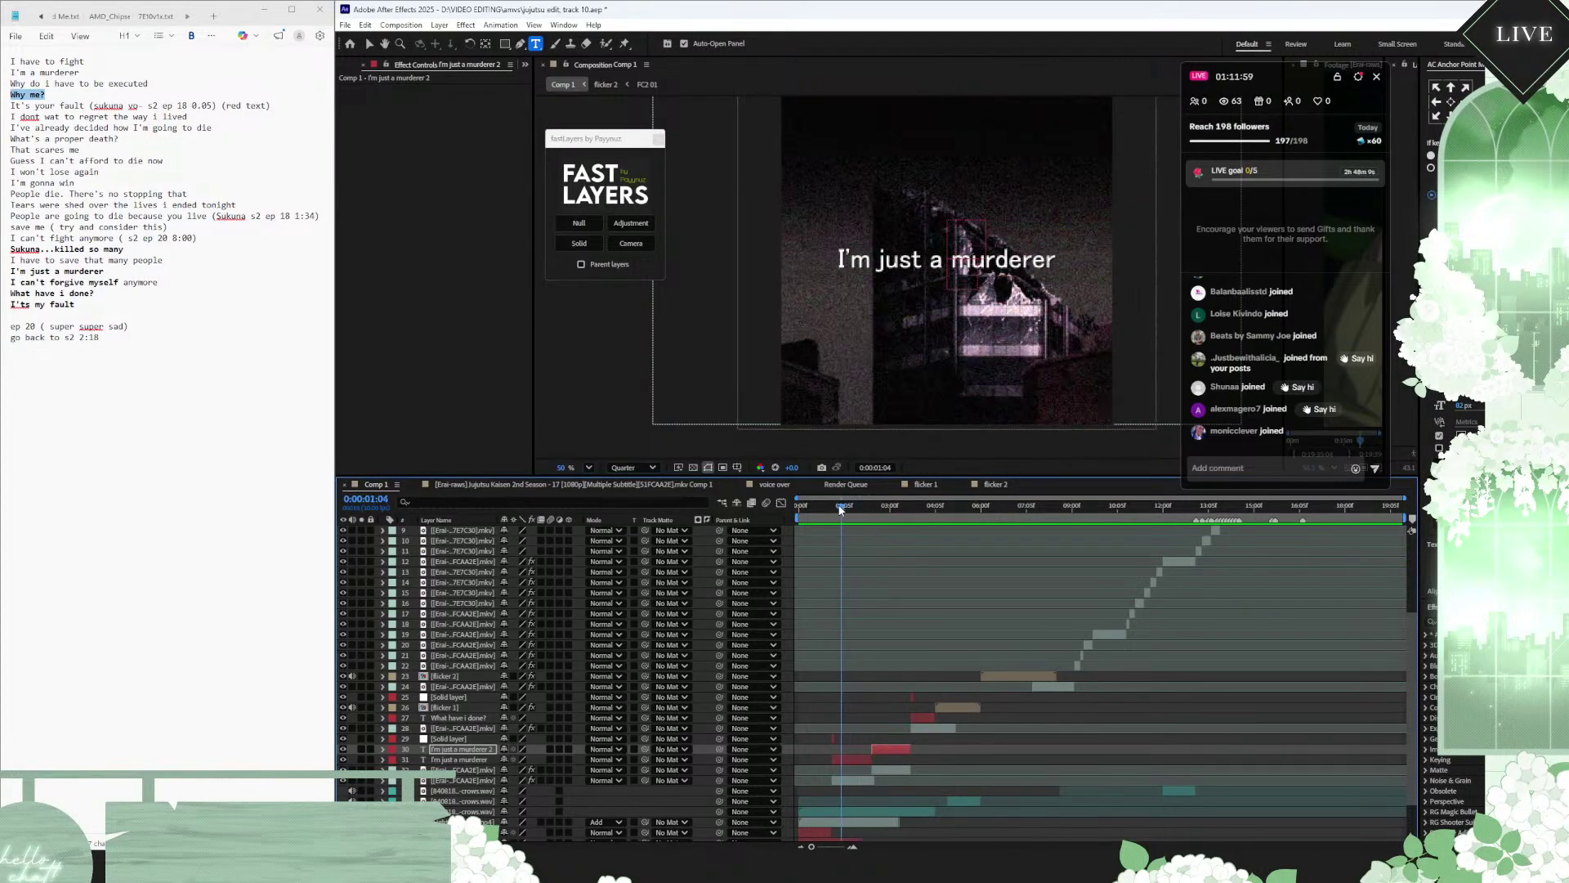
Step: Try replacing "murderer" with "..." in the first part of the split text, making it read "I'm just a ..."
click(858, 757)
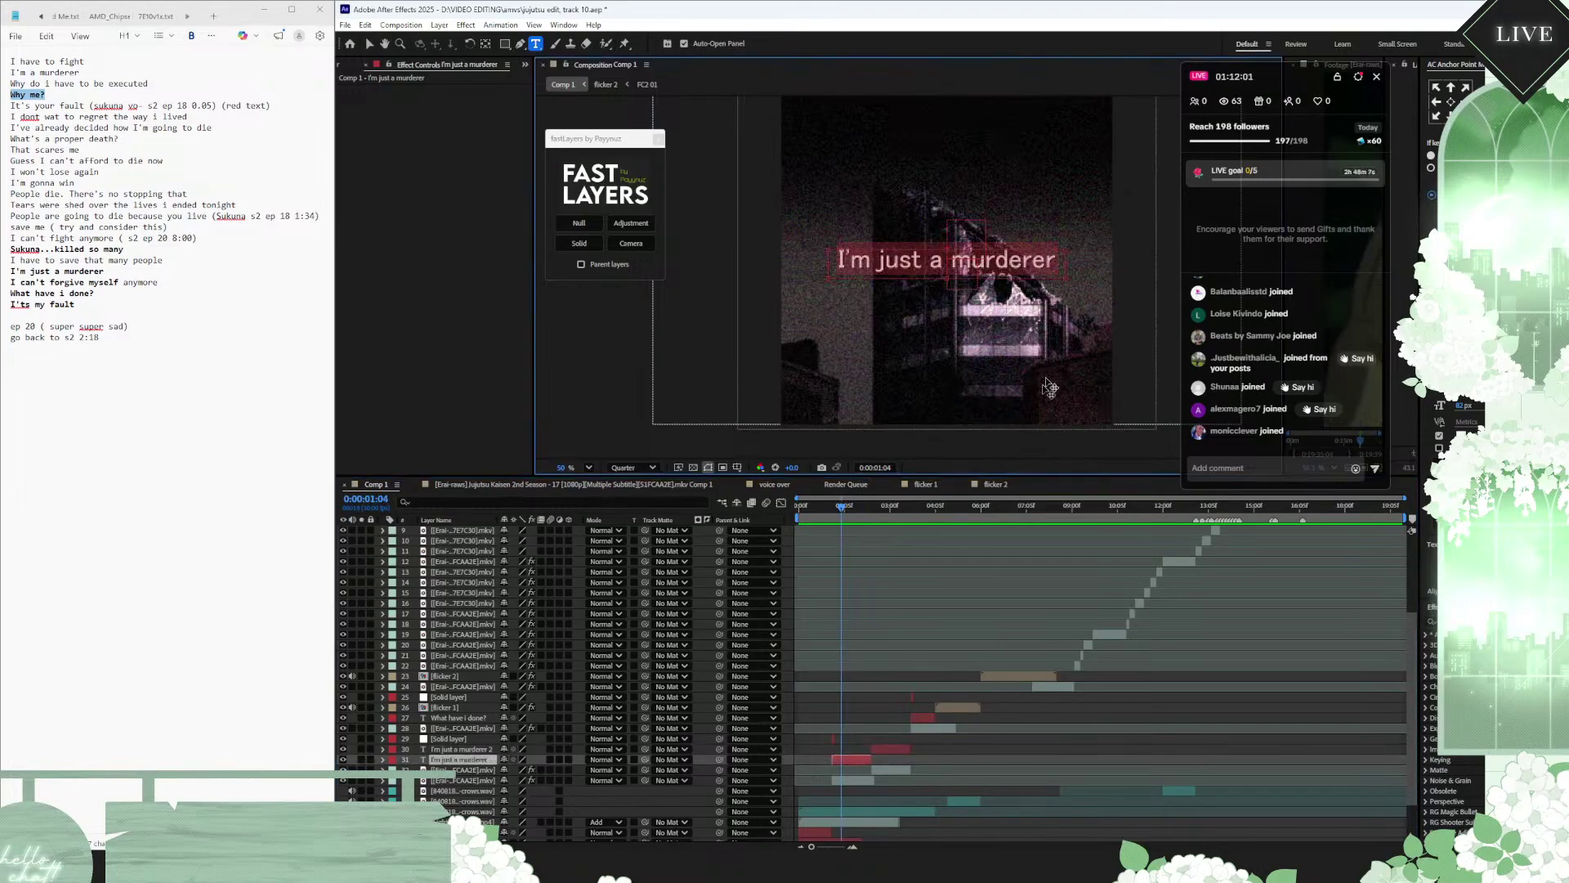
drag(1055, 264, 954, 264)
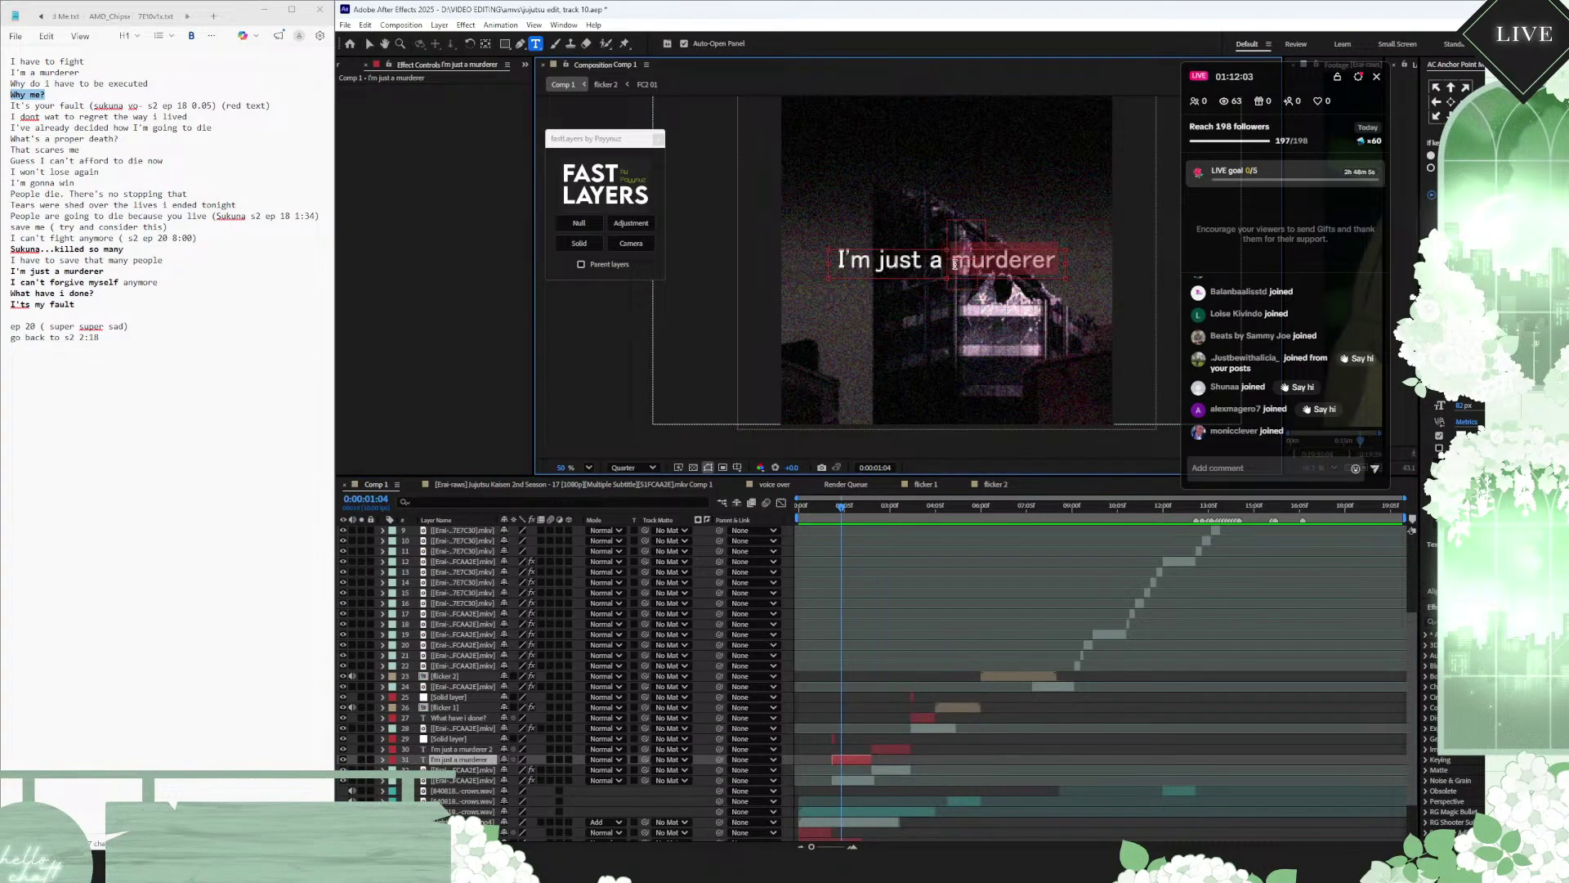
key(BackSpace)
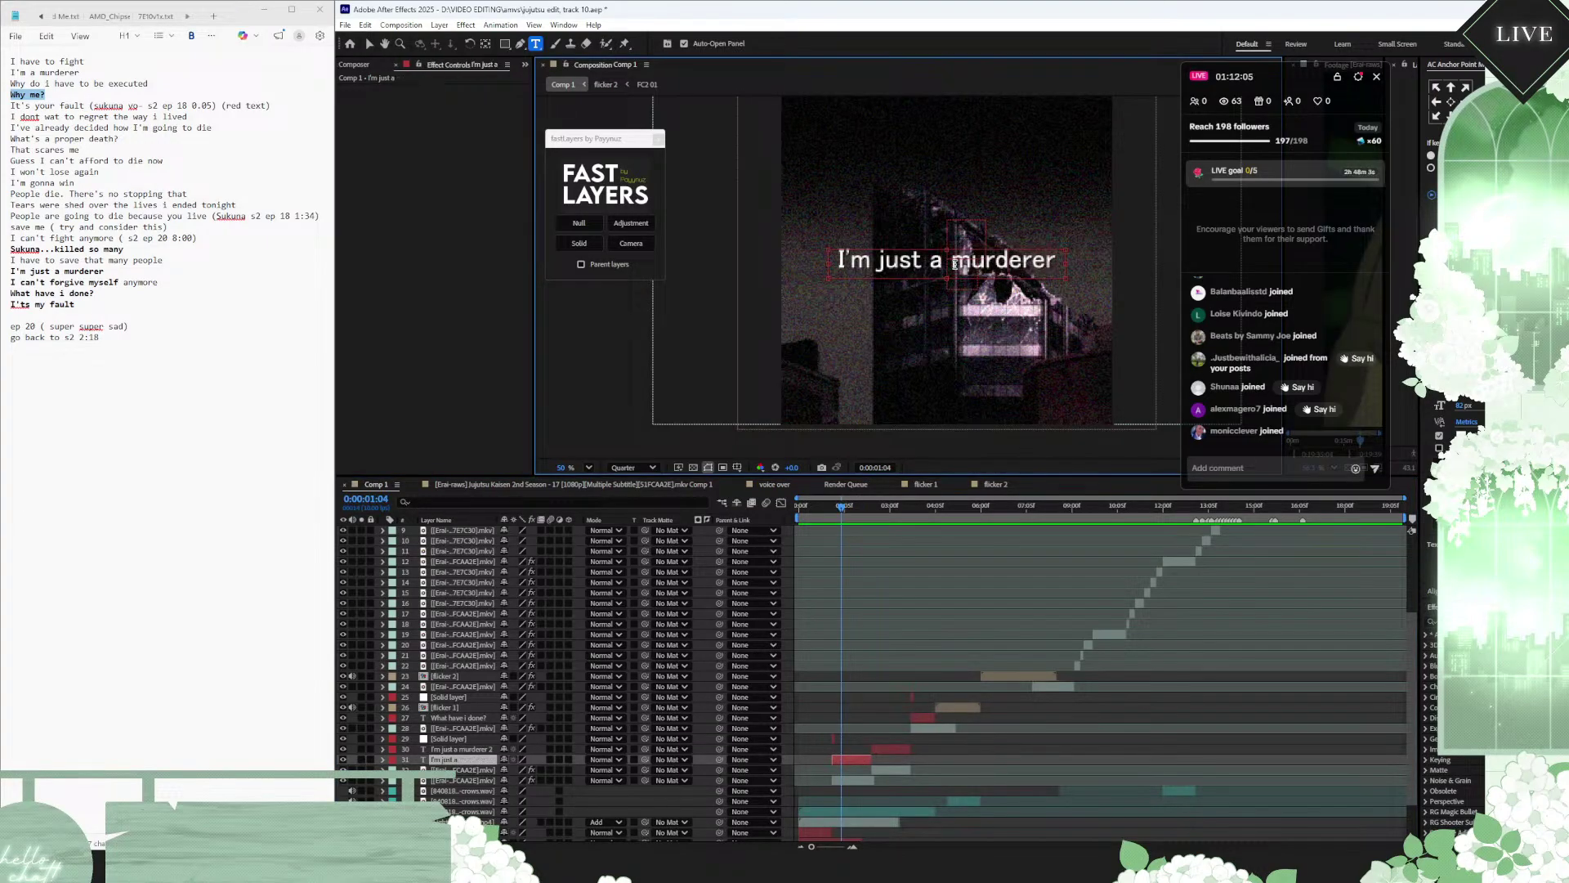
text(...)
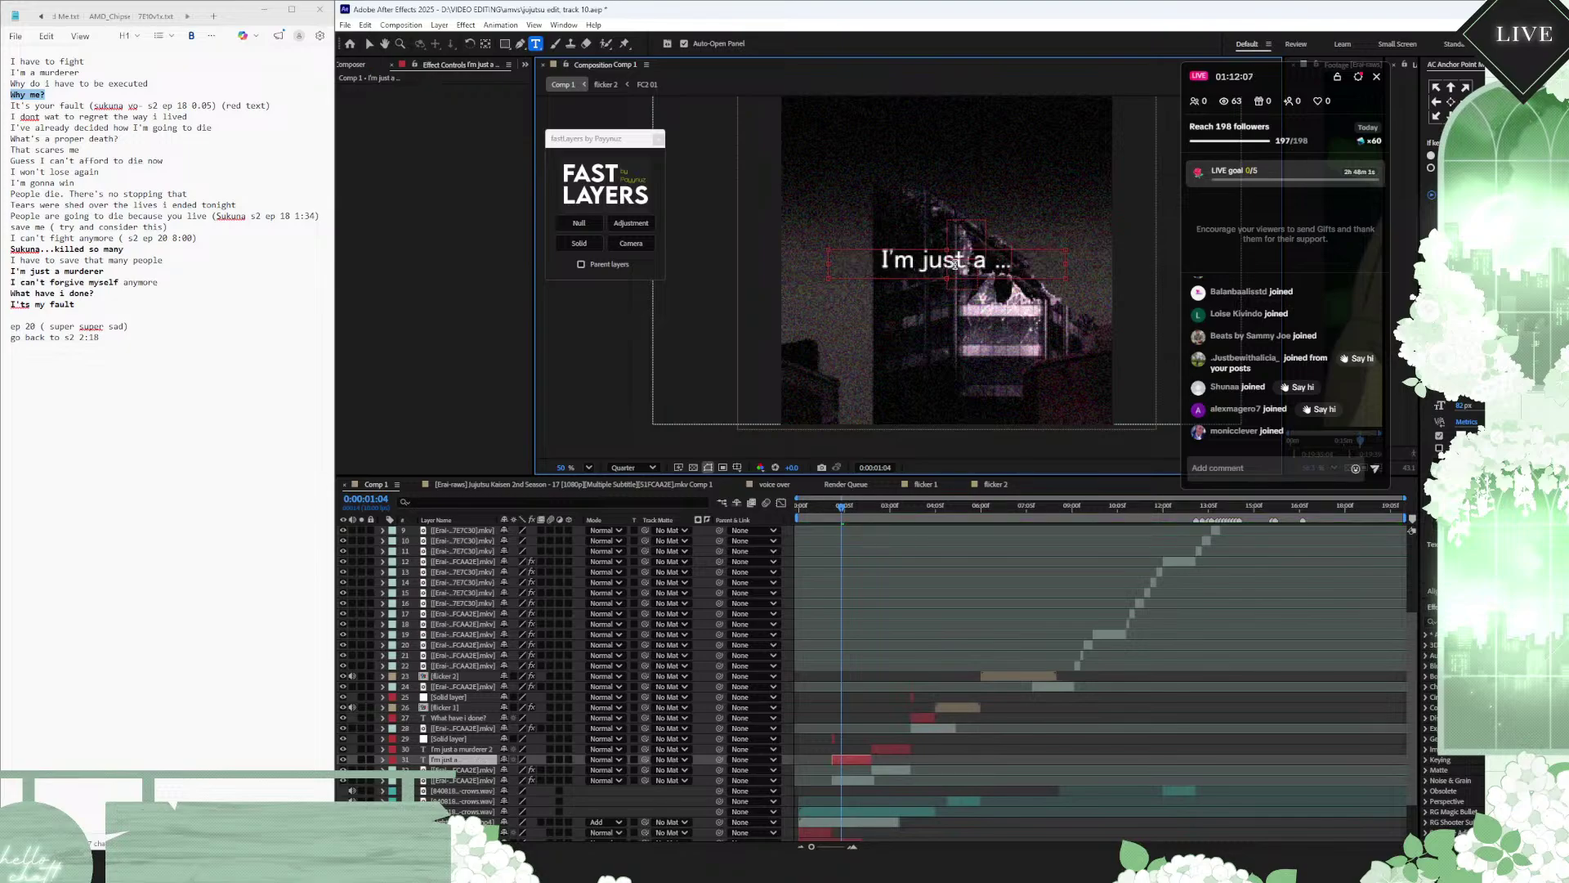
Step: Try shortening the second text part to "...murderer" and fill its word "murderer" with white (FFFFFF)
click(878, 504)
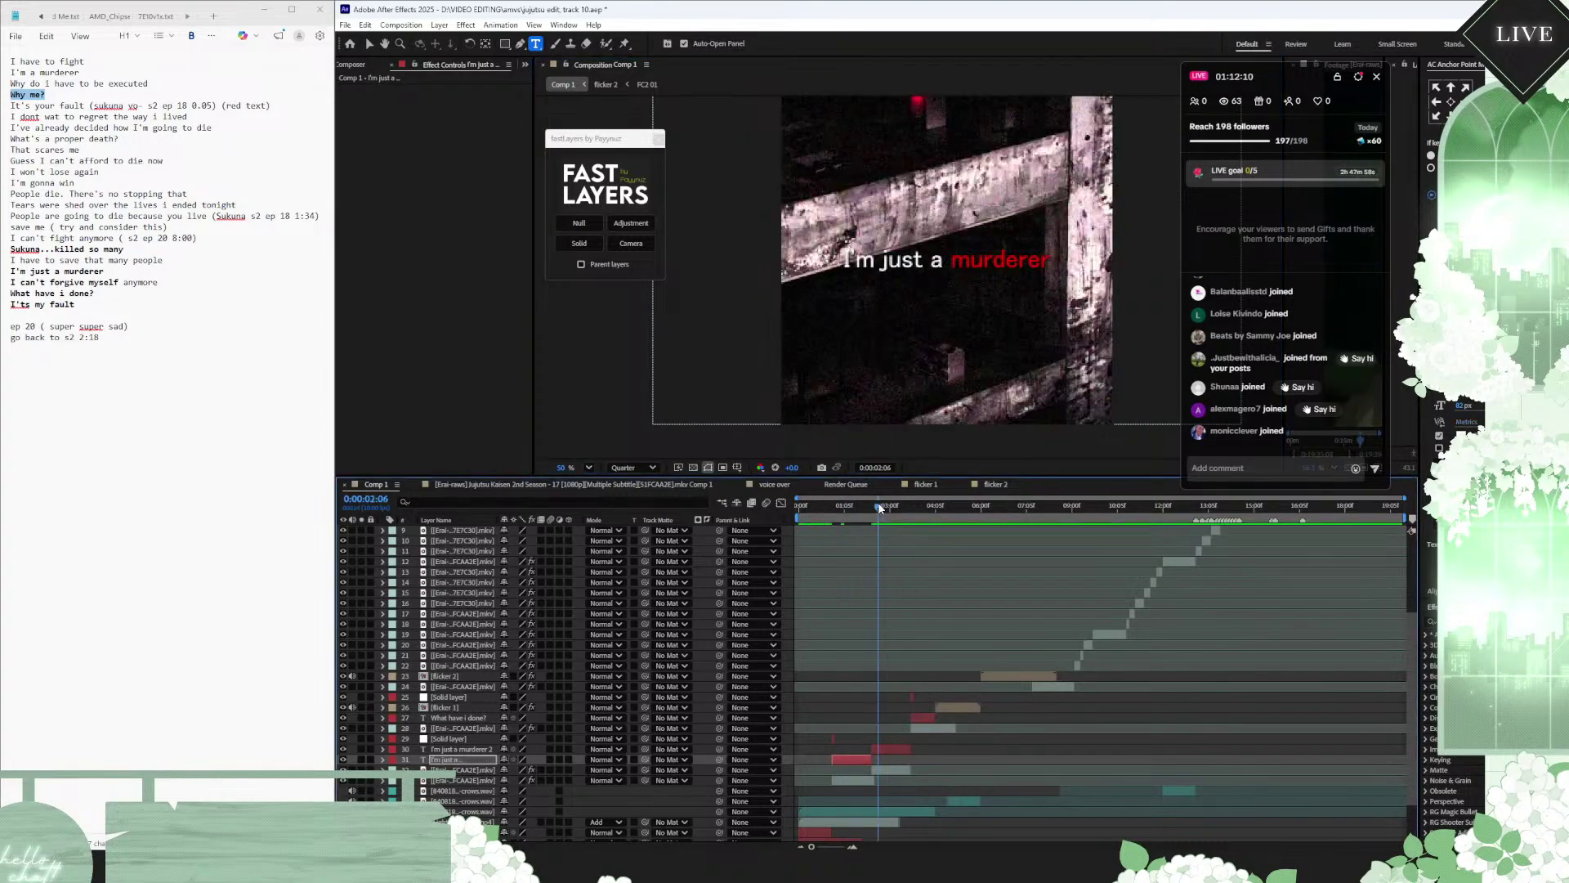
click(892, 750)
drag(950, 269, 783, 267)
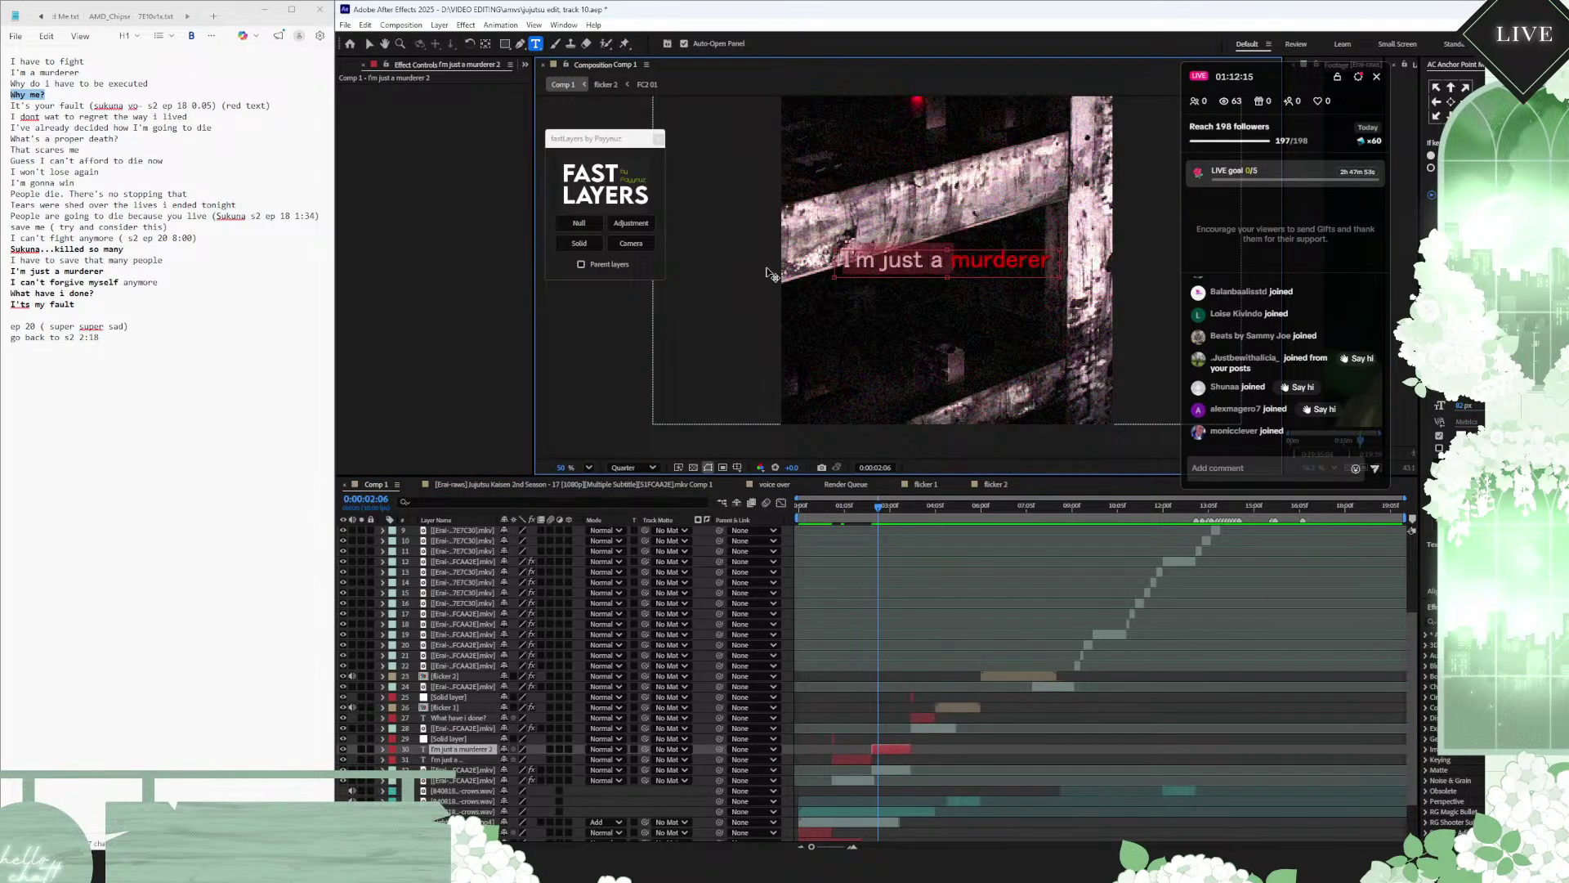
text(...)
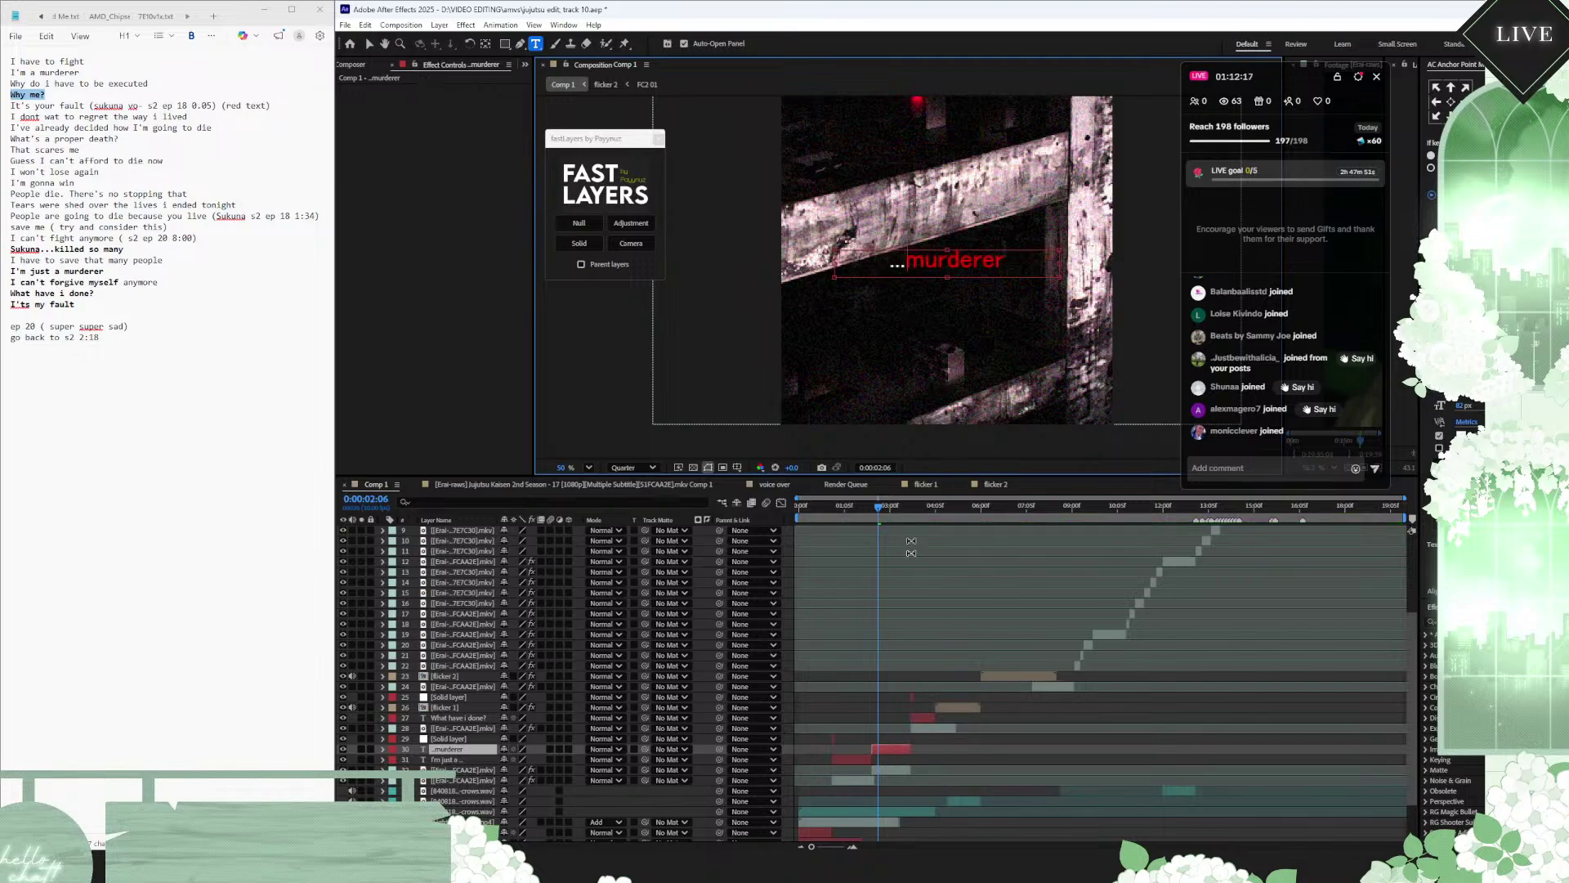
drag(1008, 259, 911, 260)
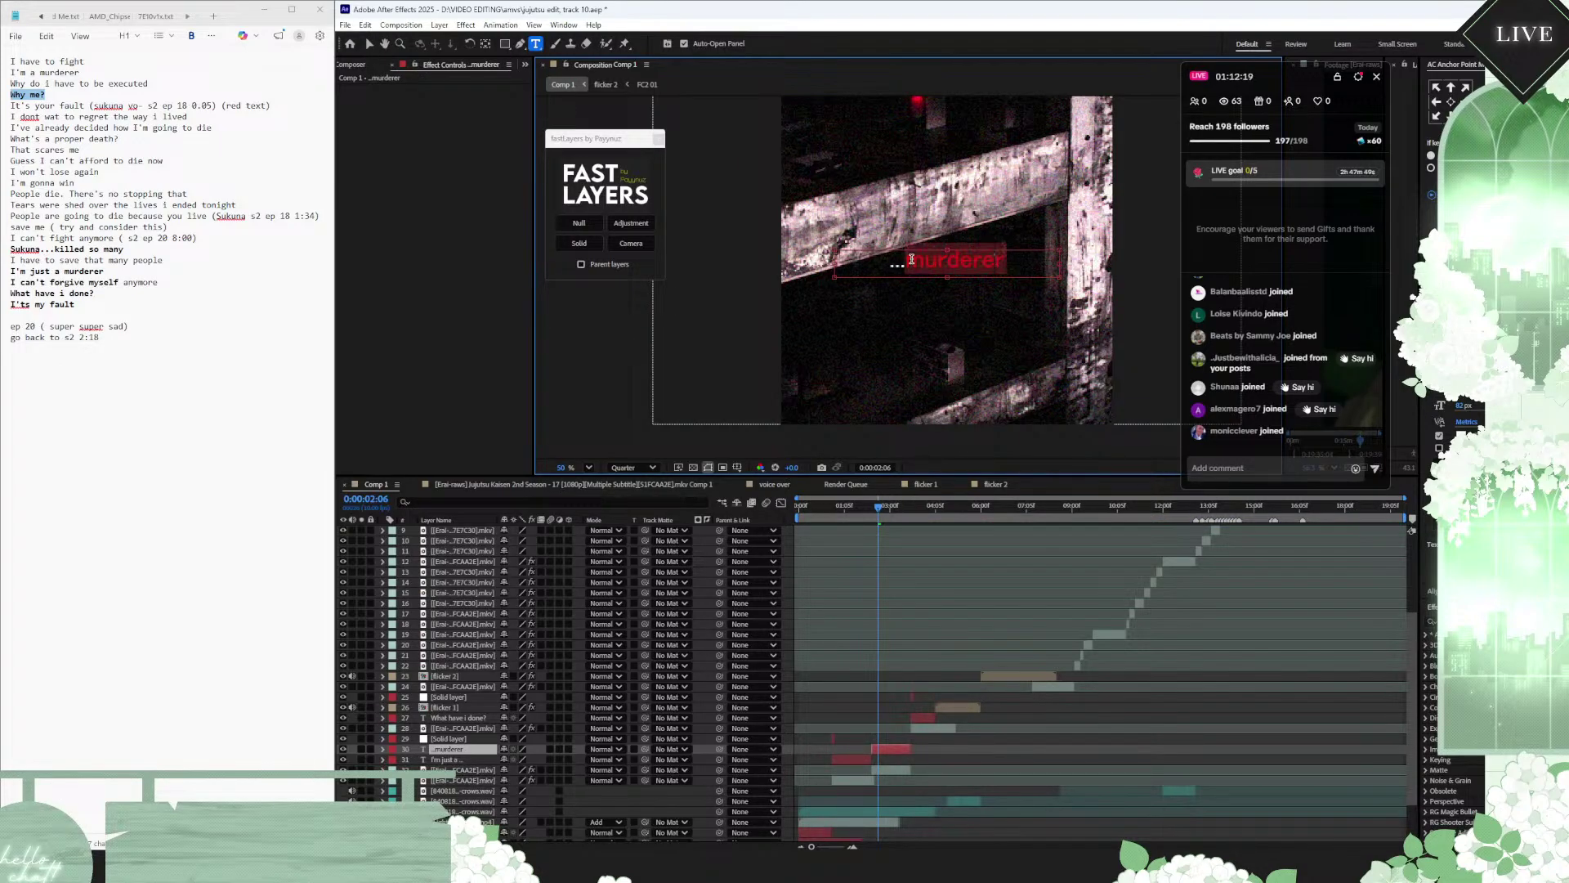
click(1461, 434)
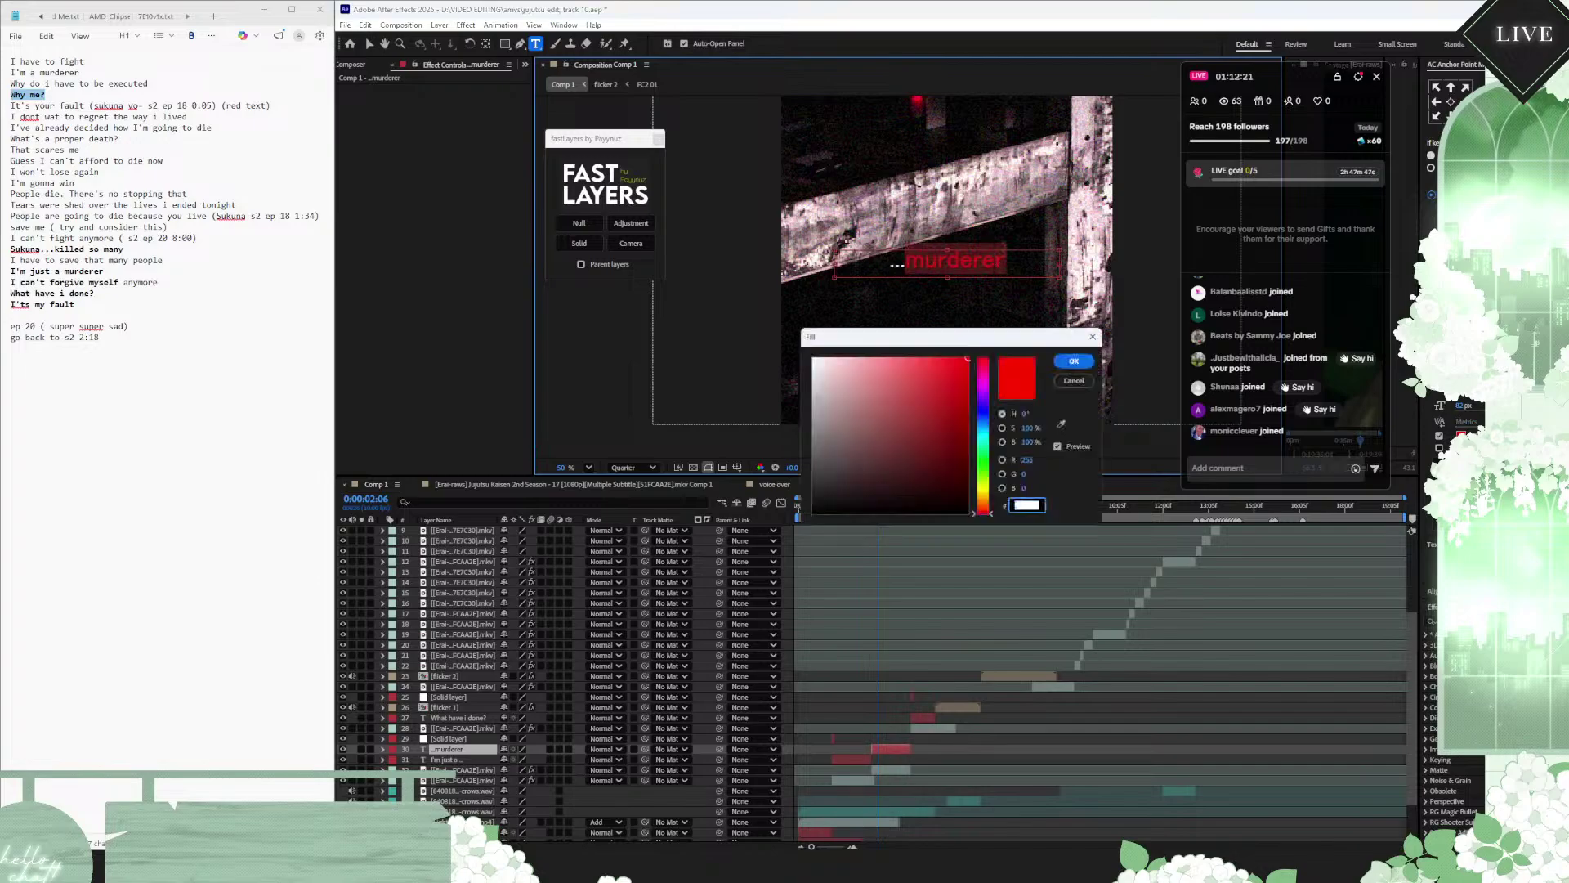
drag(826, 367, 766, 289)
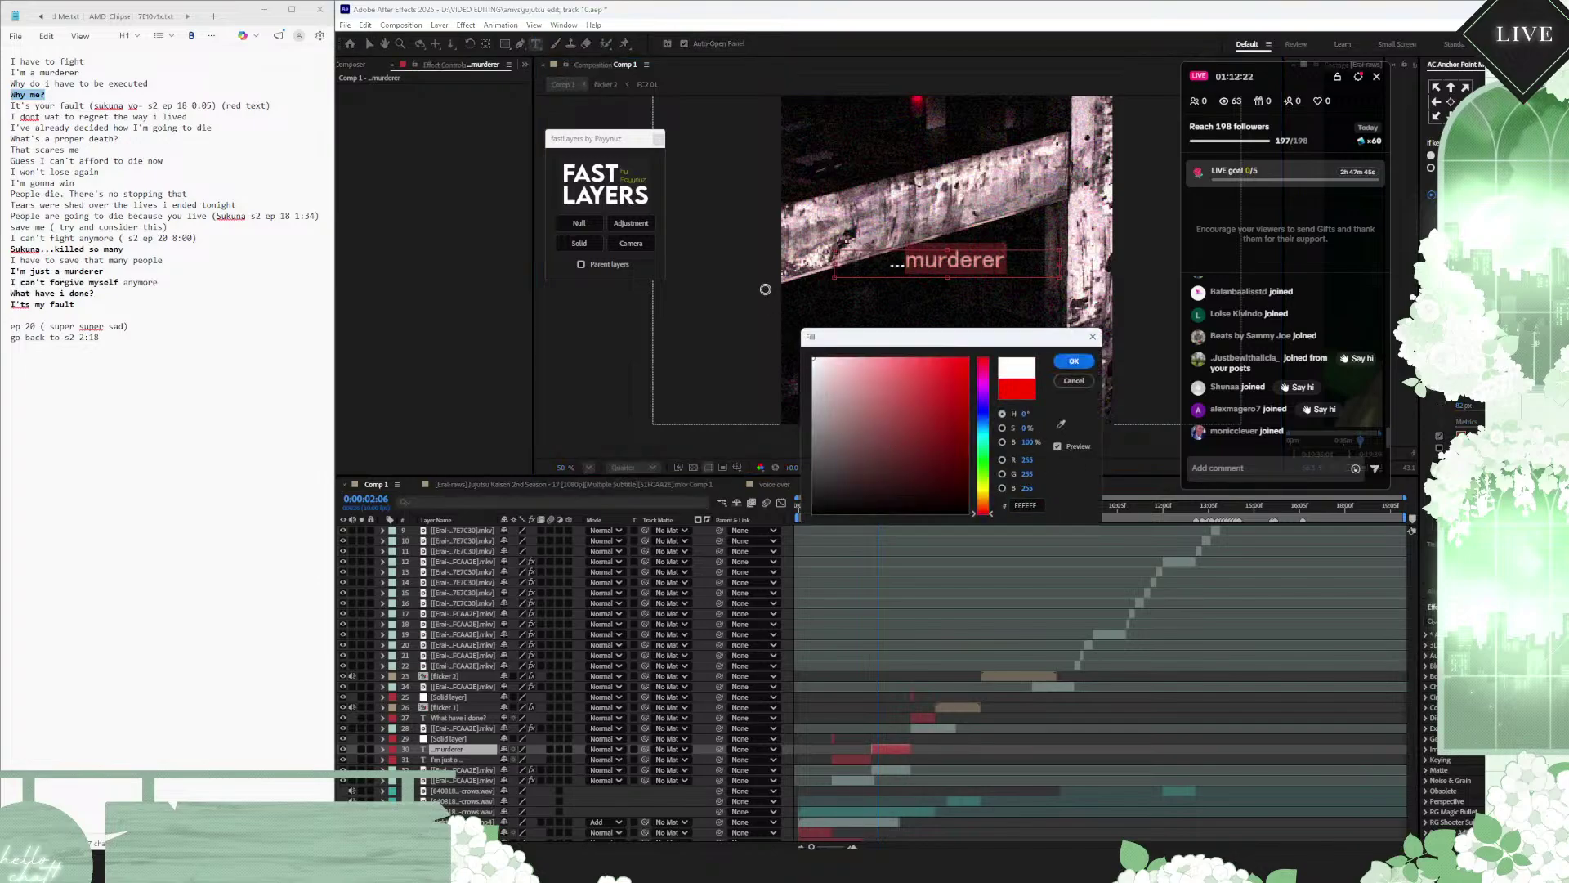
click(1076, 362)
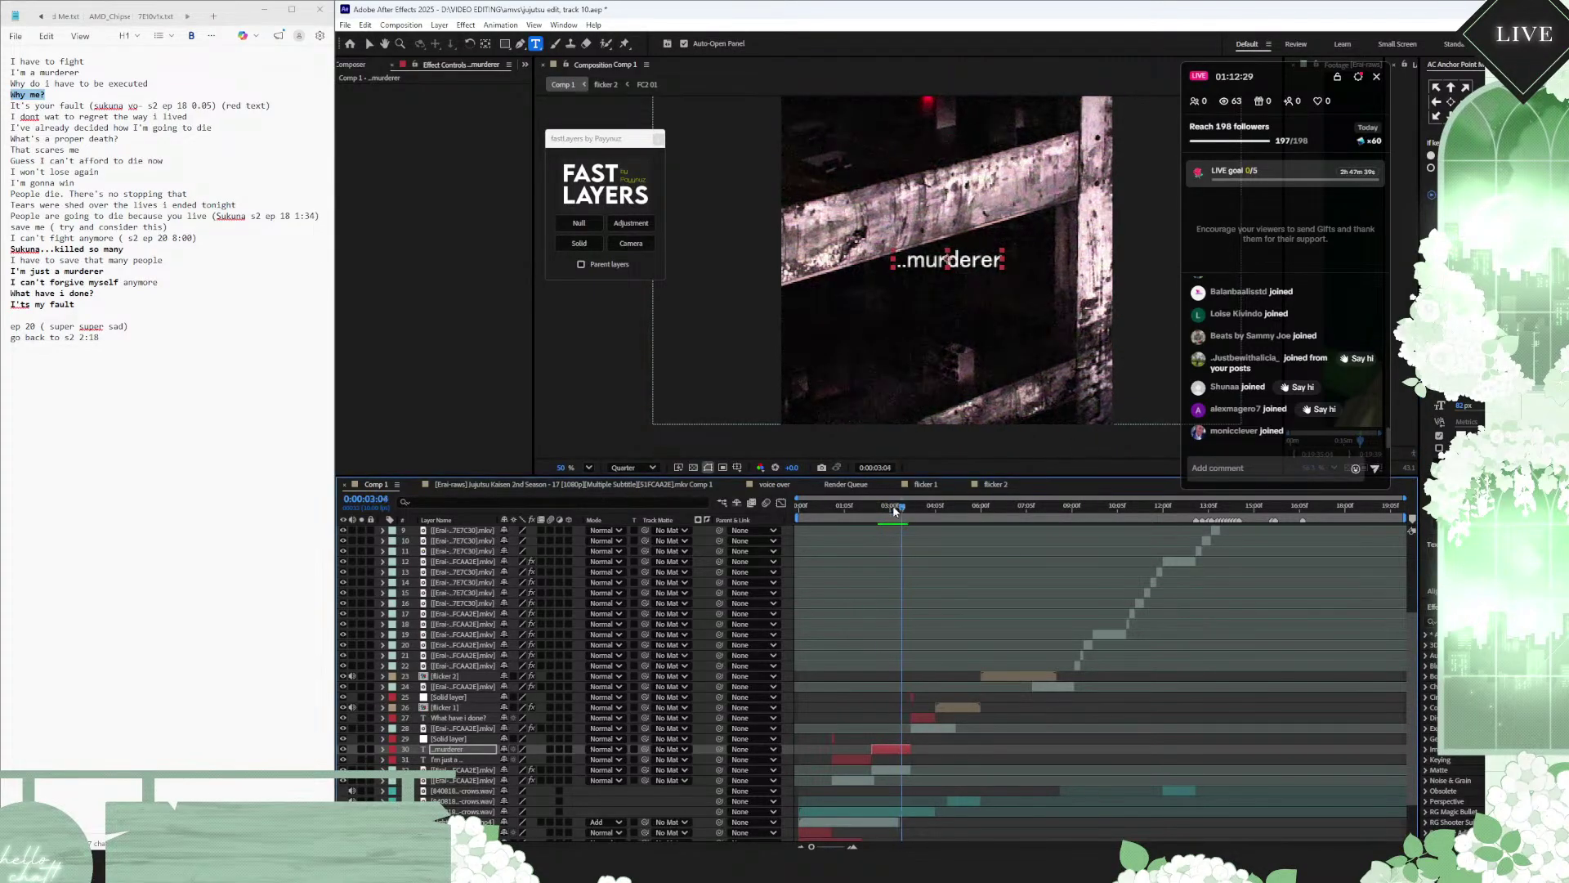
Step: Preview the opening, and undo the wording and colour changes together with the split of the "I'm just a murderer" layer
drag(880, 511, 819, 511)
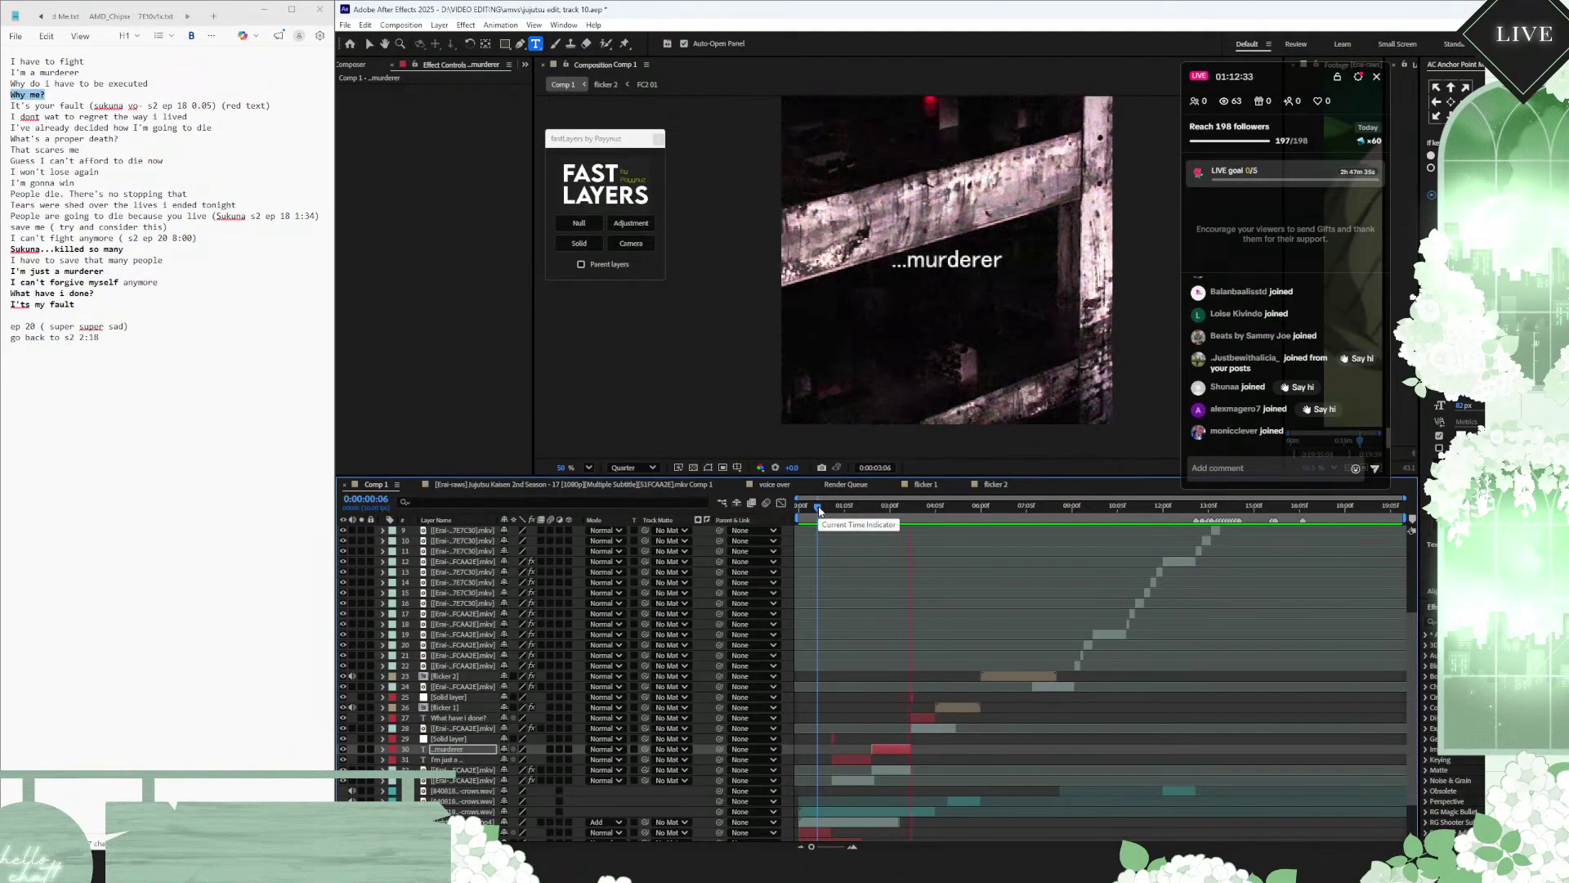
key(space)
key(ctrl+Down)
key(ctrl+z)
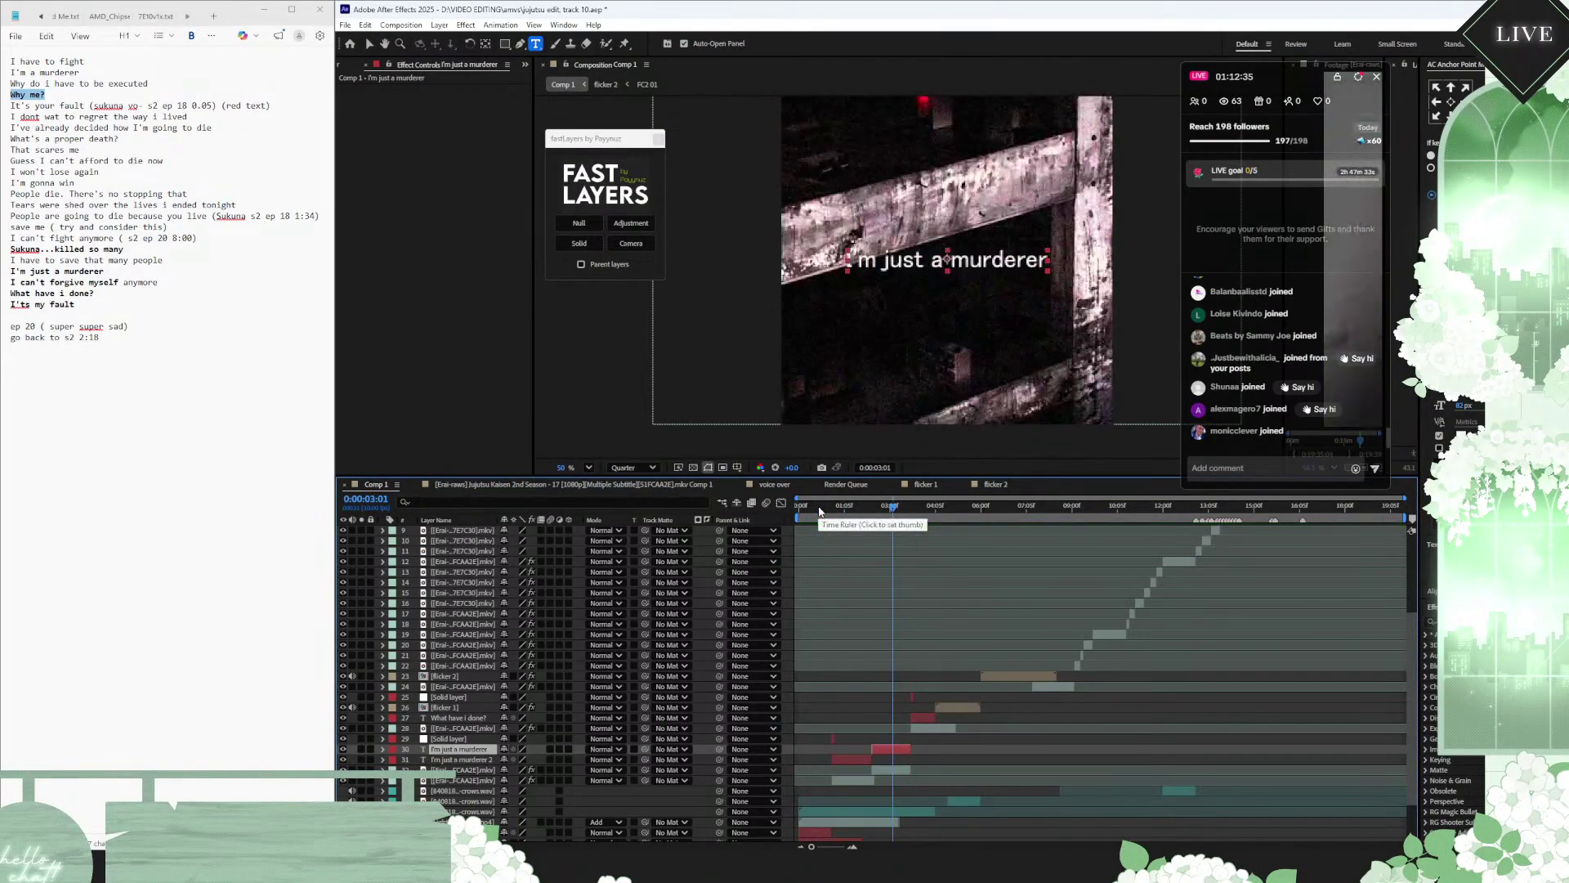
key(ctrl+z)
Step: Preview the edit from the beginning through "I'm just a murderer" and check the flickering Sukuna clips
key(Home)
key(space)
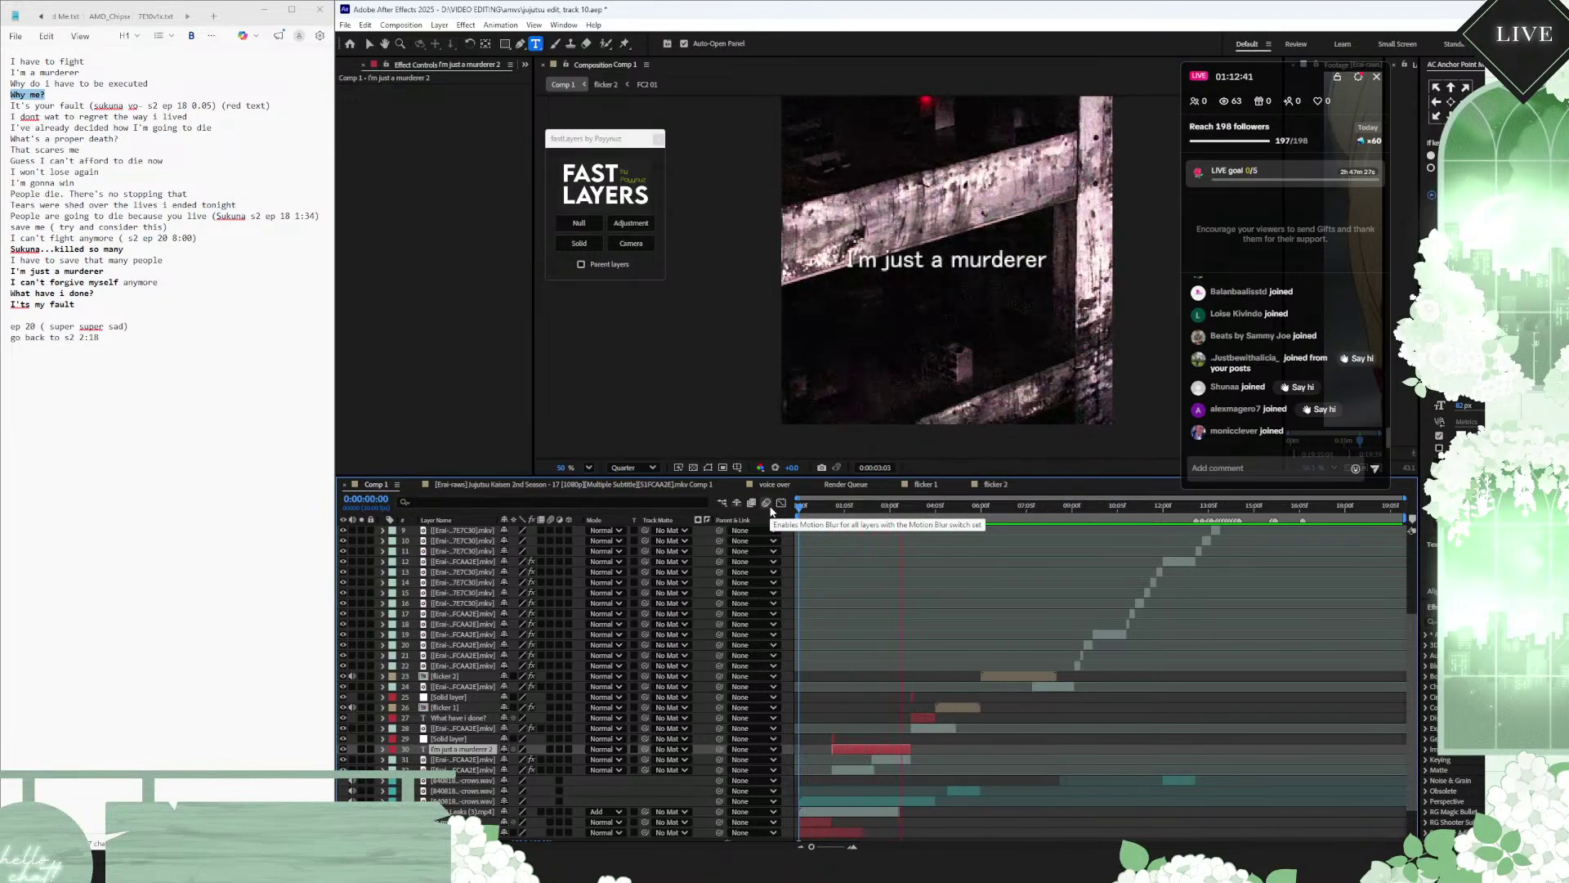
click(899, 506)
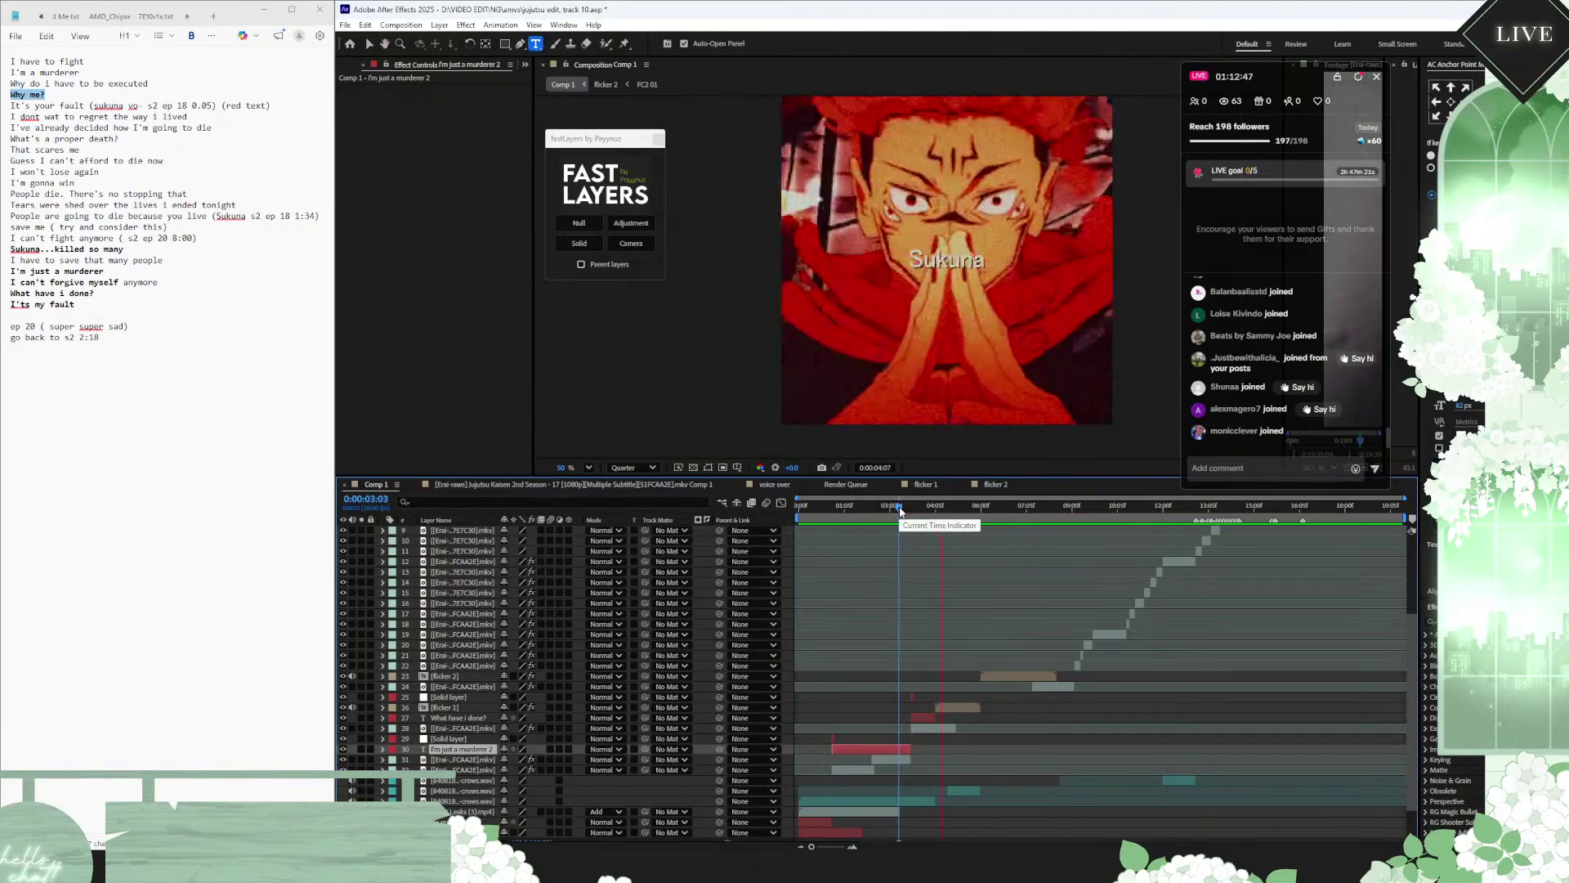
drag(900, 510, 945, 504)
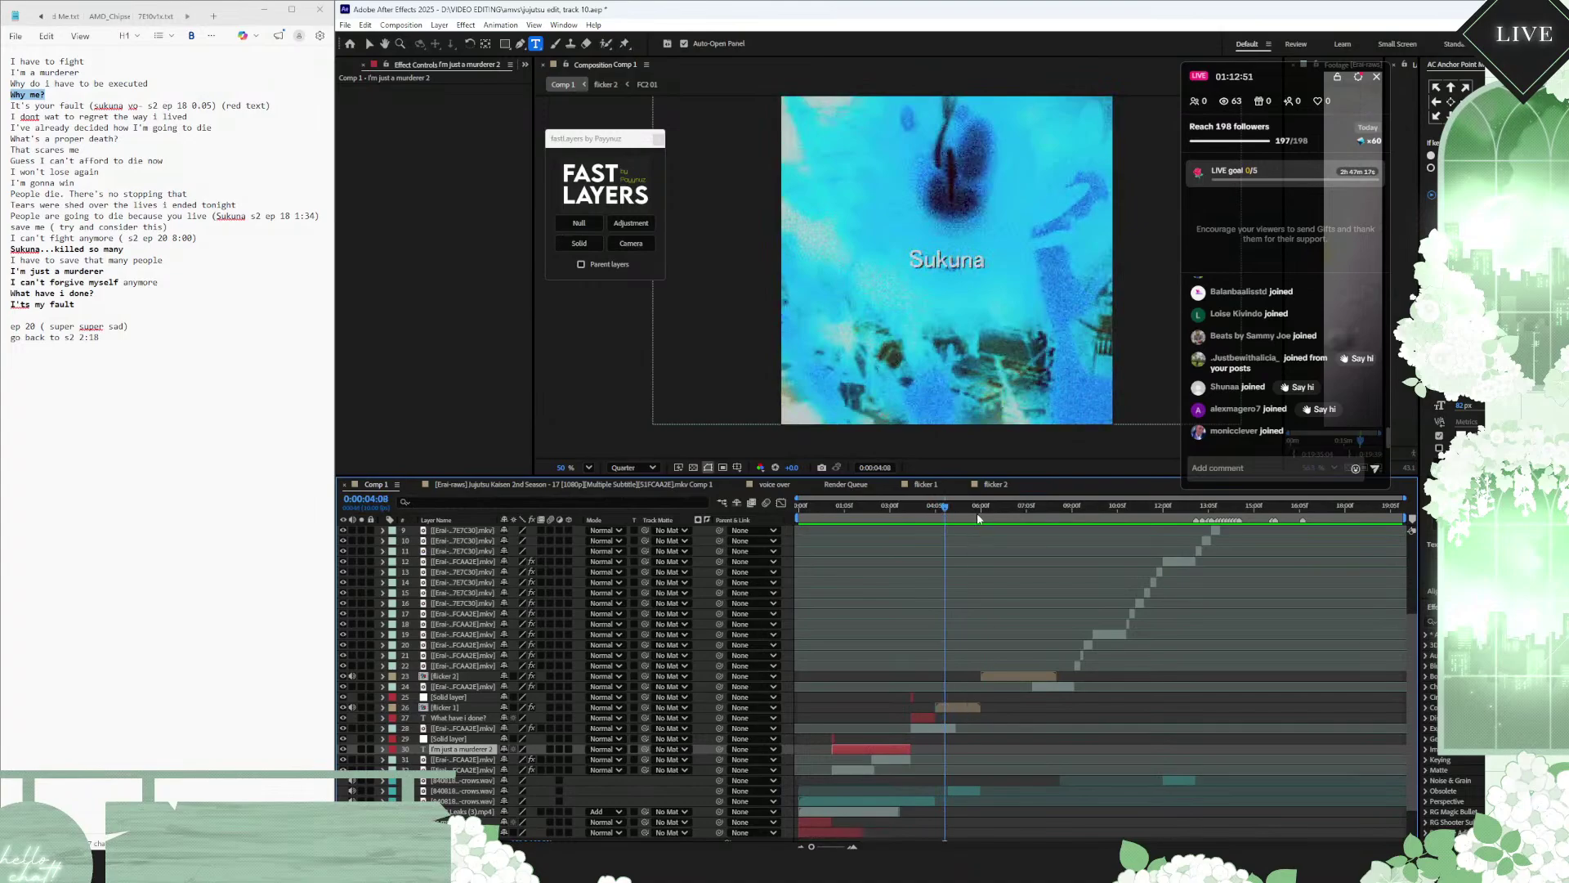
Step: Open the flicker 1 composition and set the first scale keyframe of the "...killed so many" text to 110% at 0:00:04:09
click(980, 510)
double_click(968, 709)
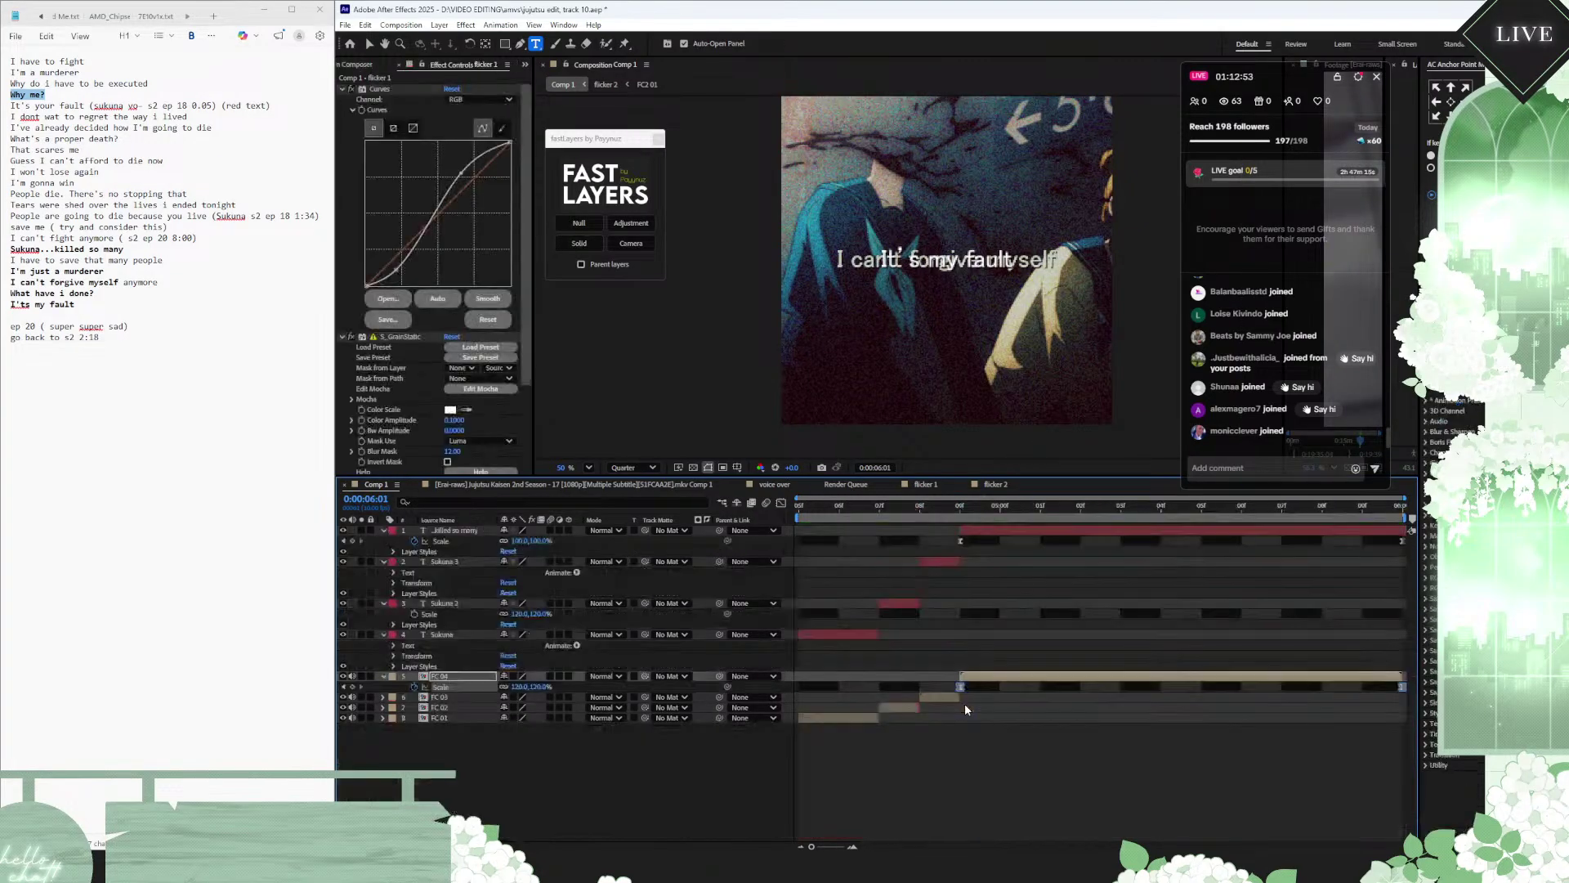
click(955, 503)
click(540, 542)
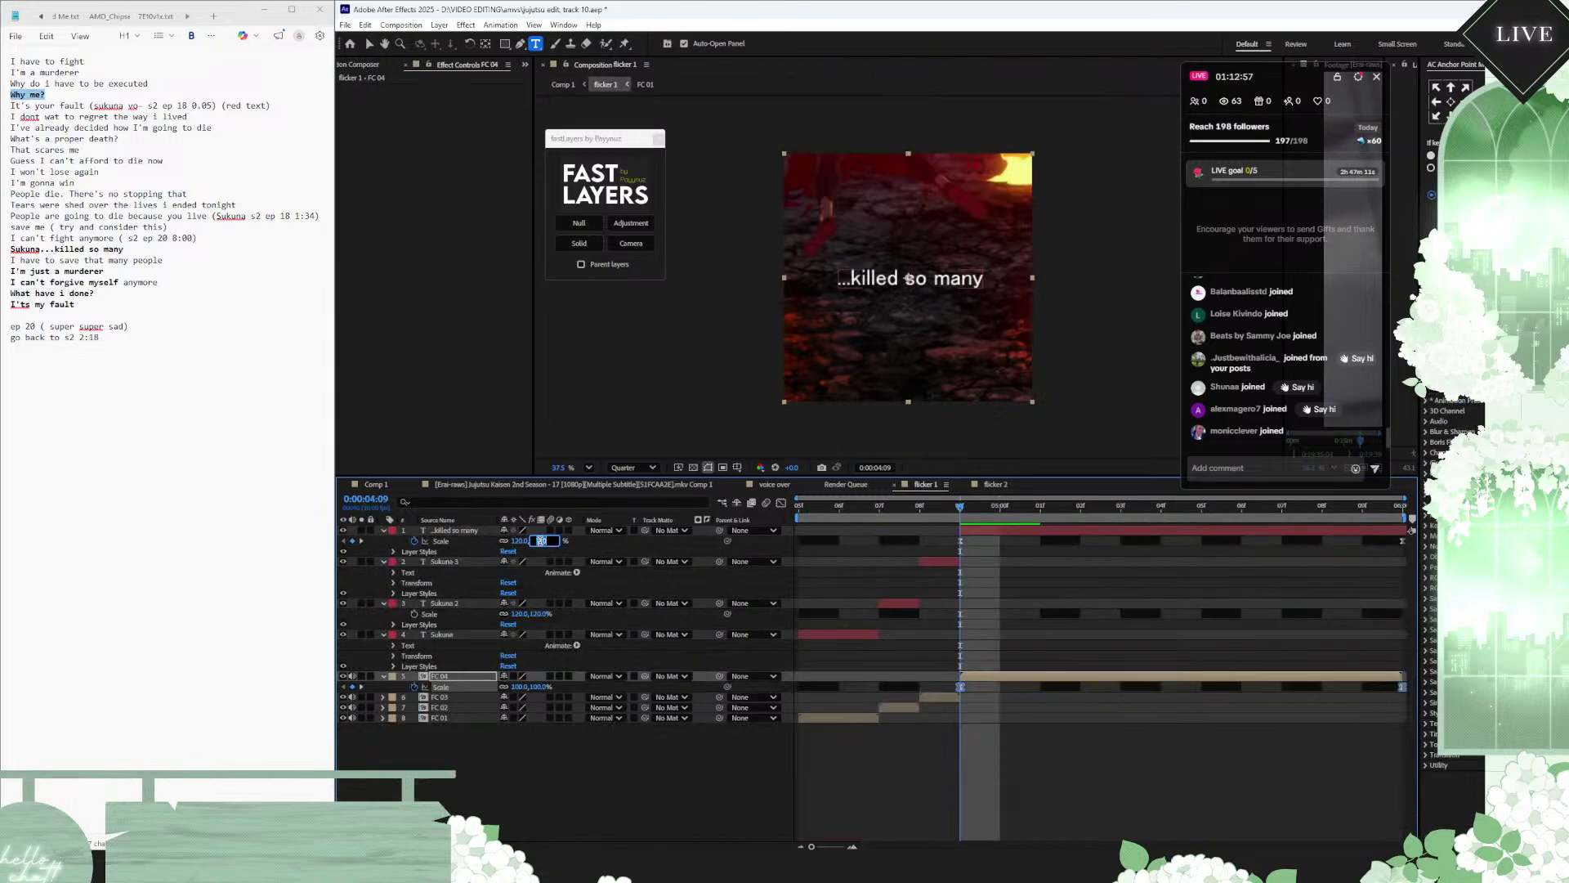
text(120.)
key(Return)
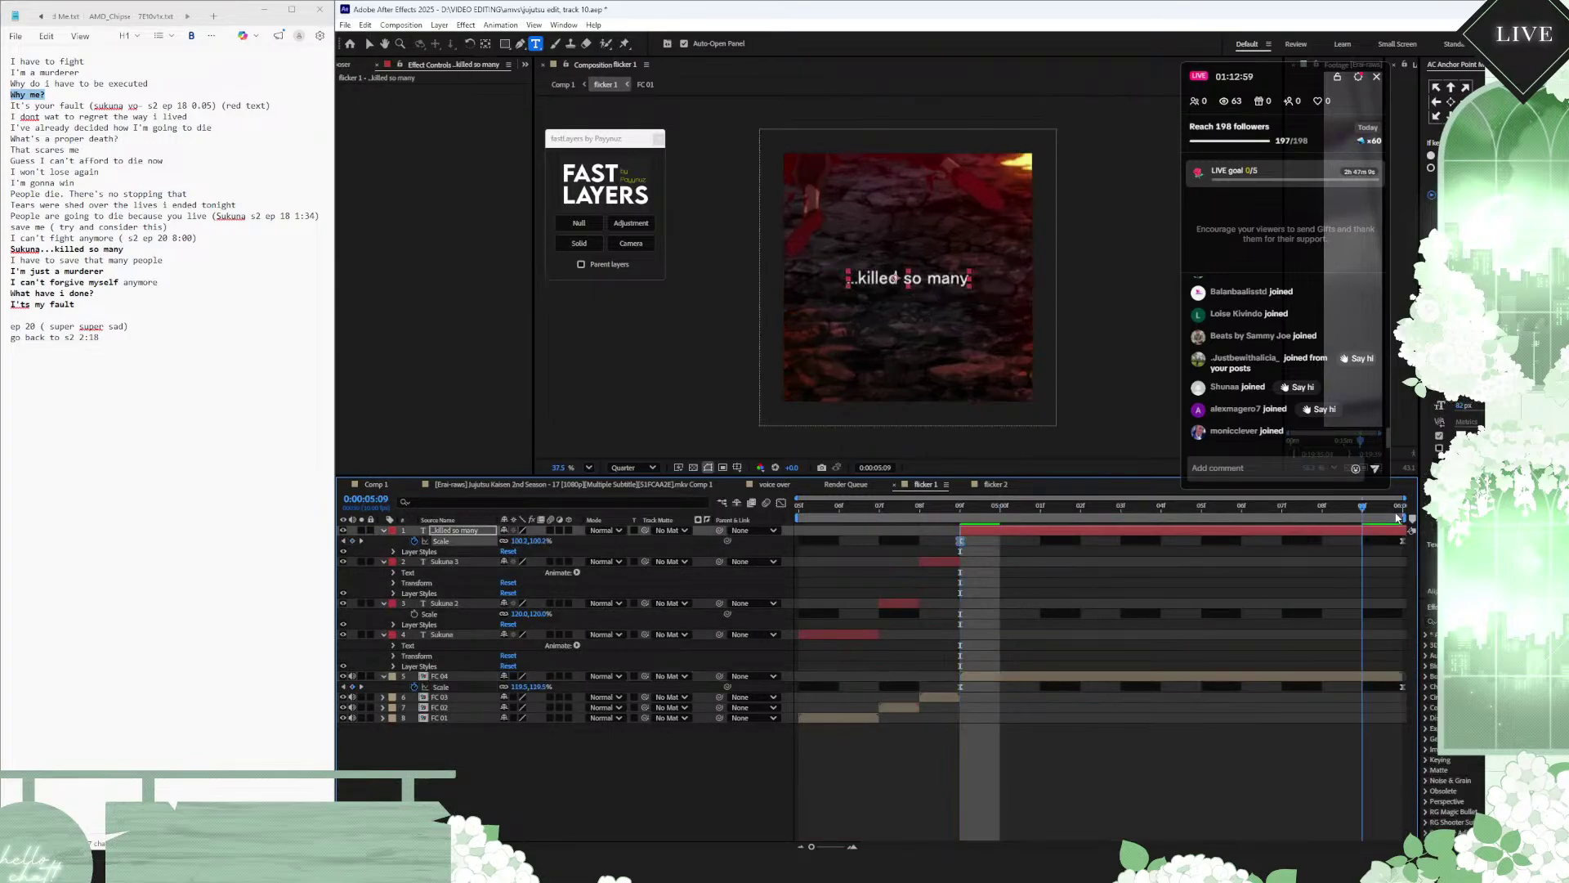
Step: Set the ending scale keyframe of FC 04 to 110%, keep it at the clip's end, and preview from 0:00:04:07
key(shift+Page_Down)
drag(1401, 687, 1368, 688)
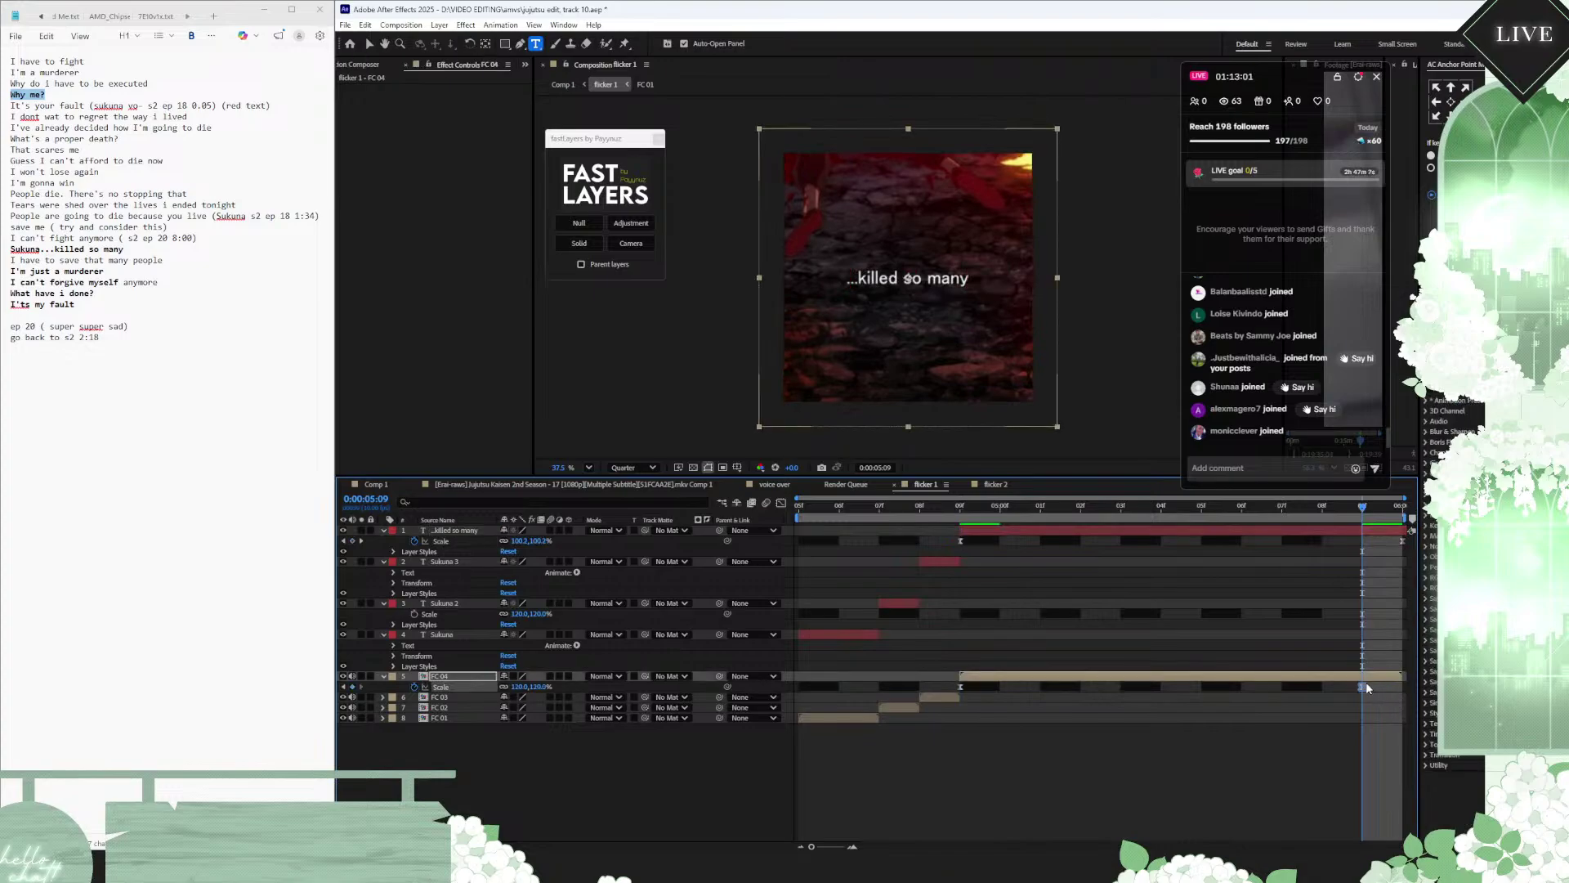
click(542, 686)
text(110)
key(Return)
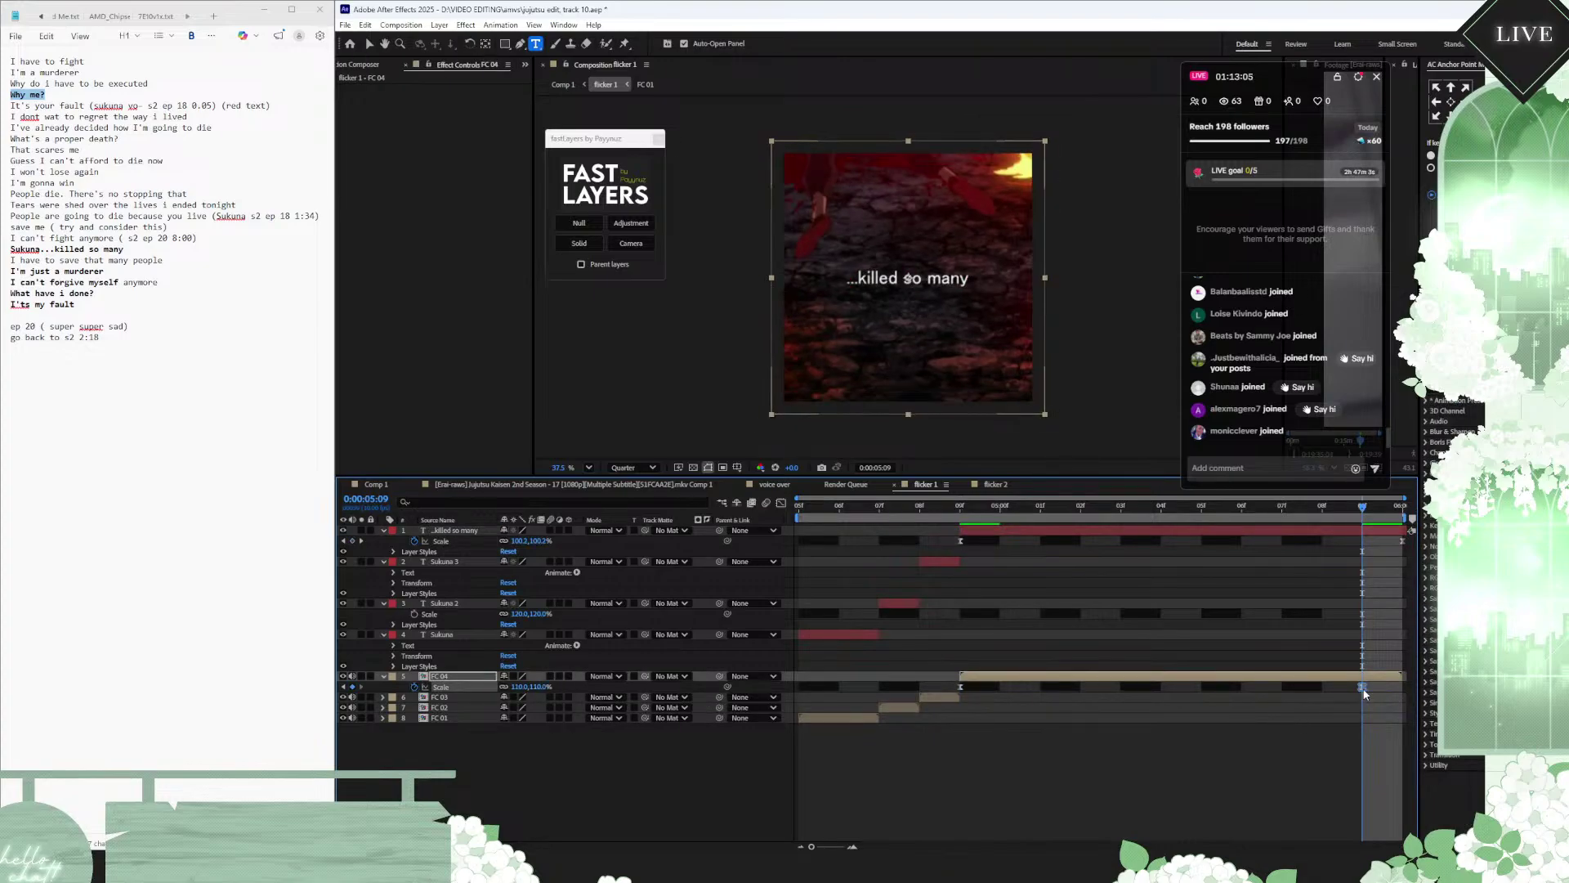
drag(1362, 688, 1400, 687)
click(878, 517)
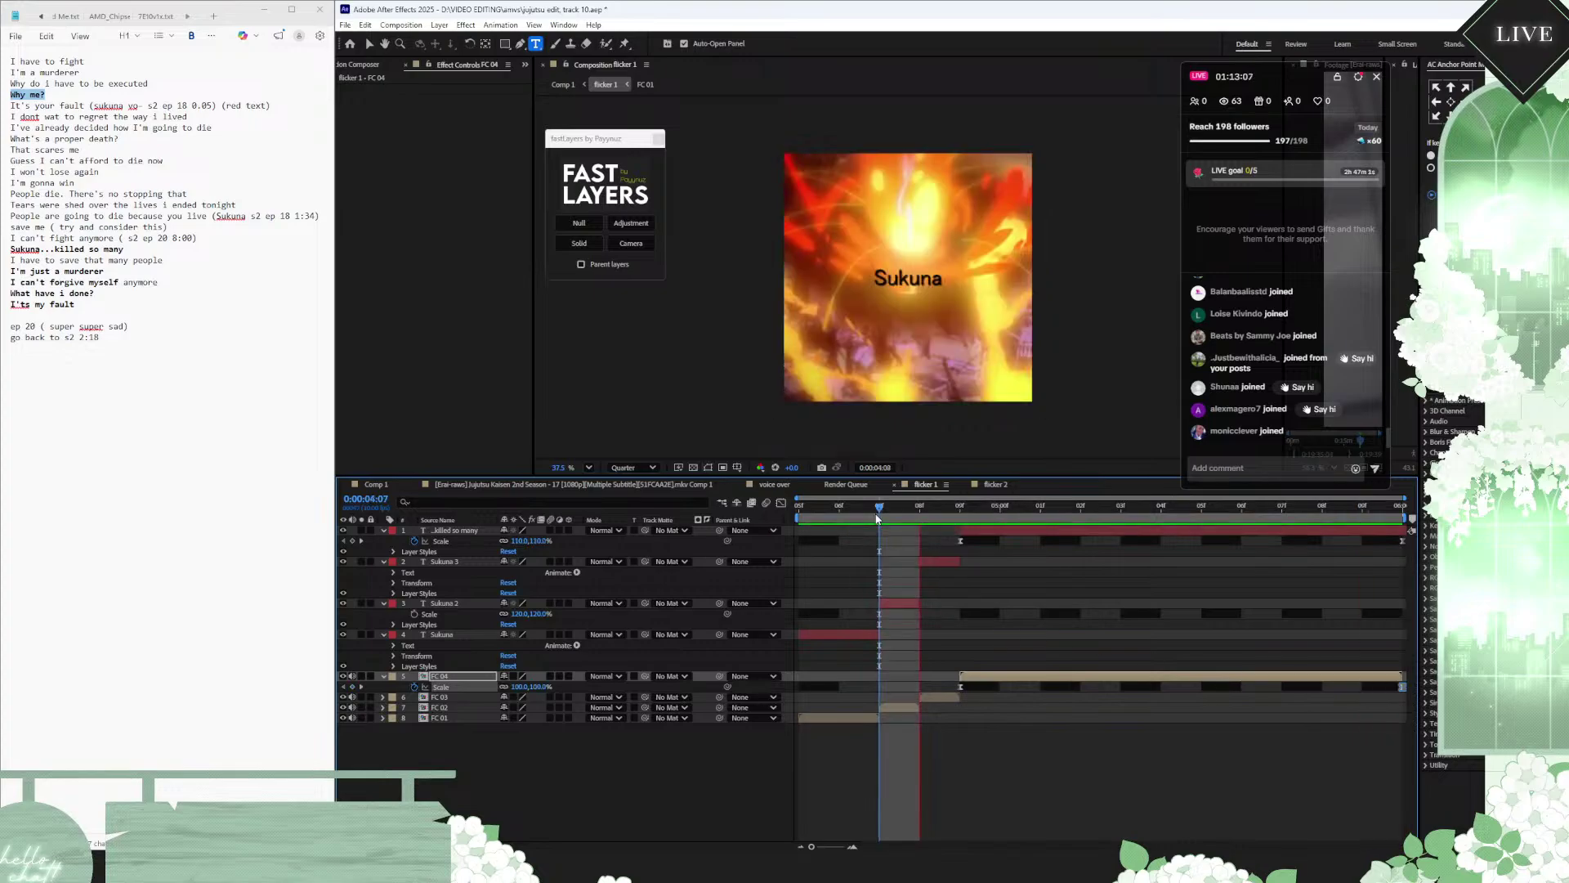
Step: Preview the flicker 1 composition and set the first scale keyframe of the "...killed so many" text to 105% at 0:00:04:09
key(space)
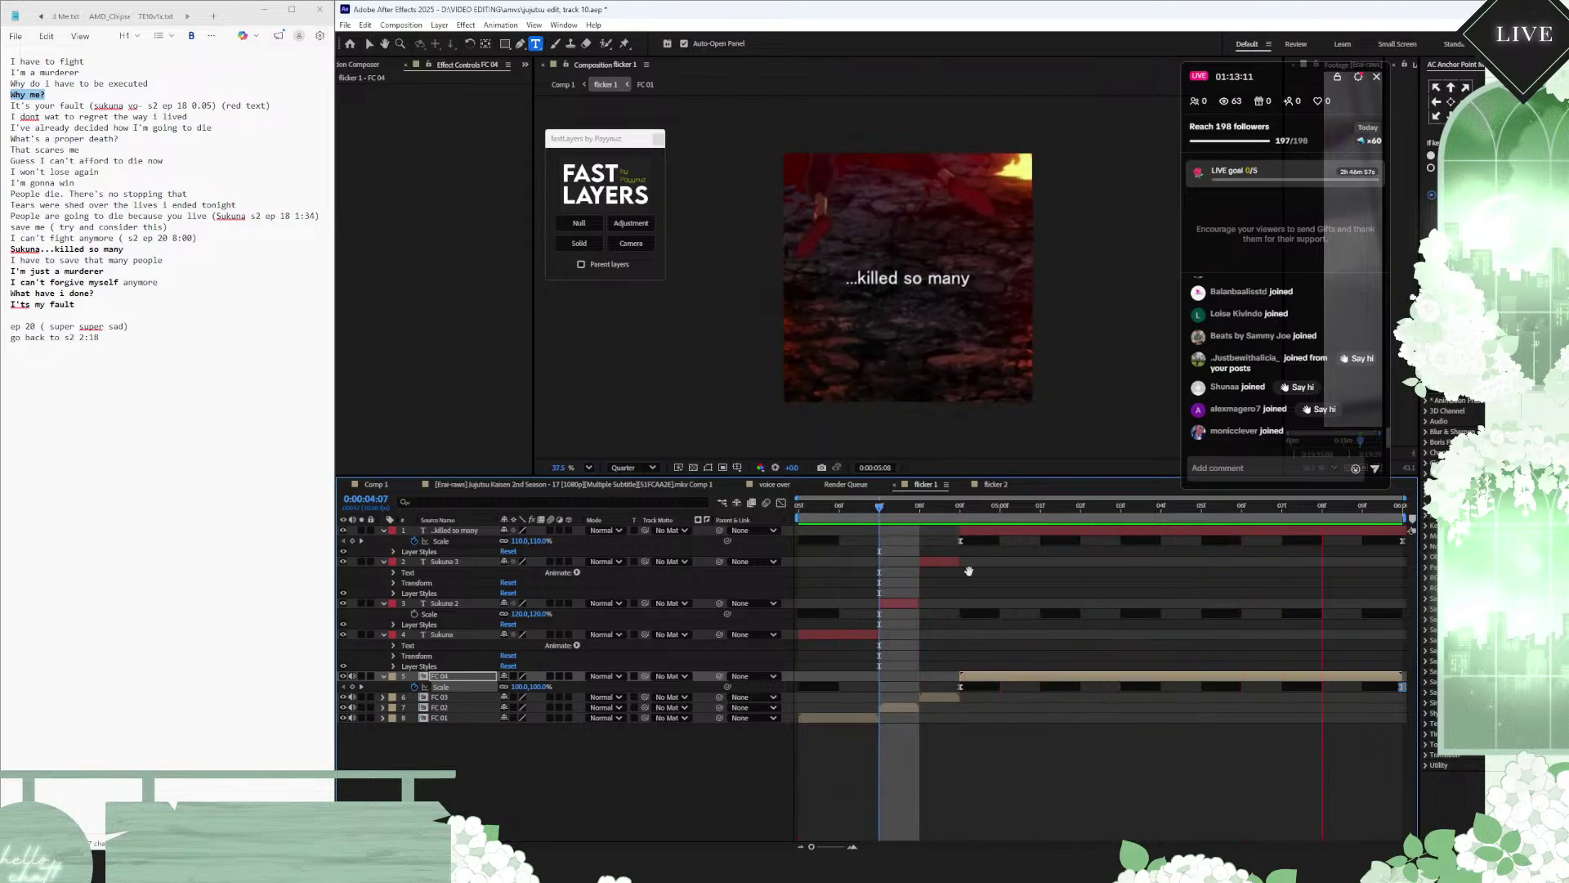
click(961, 511)
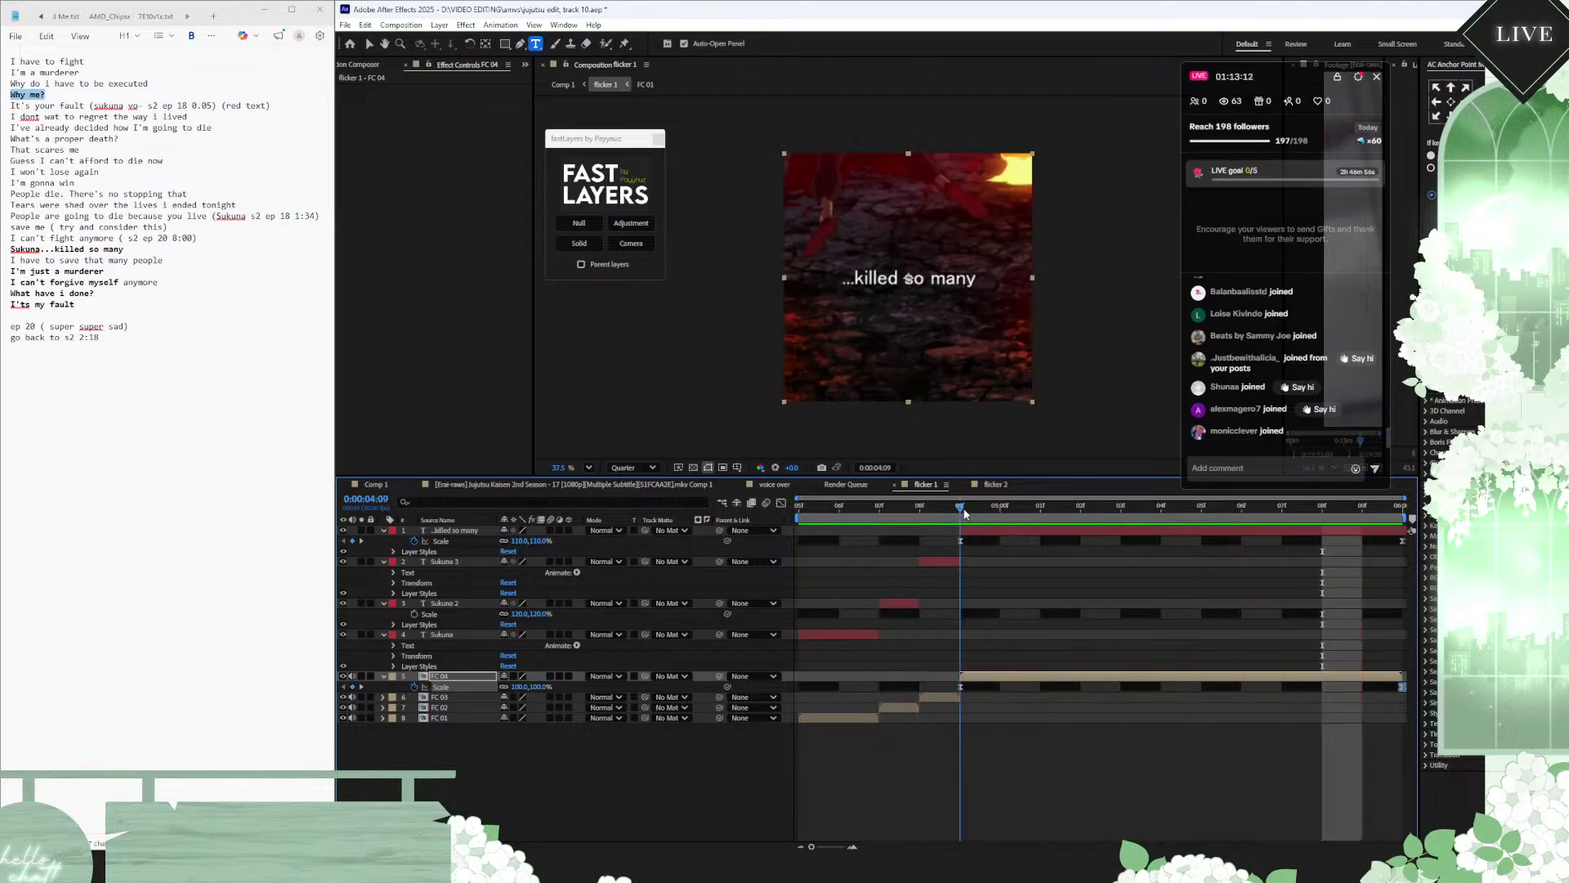
click(540, 540)
text(80)
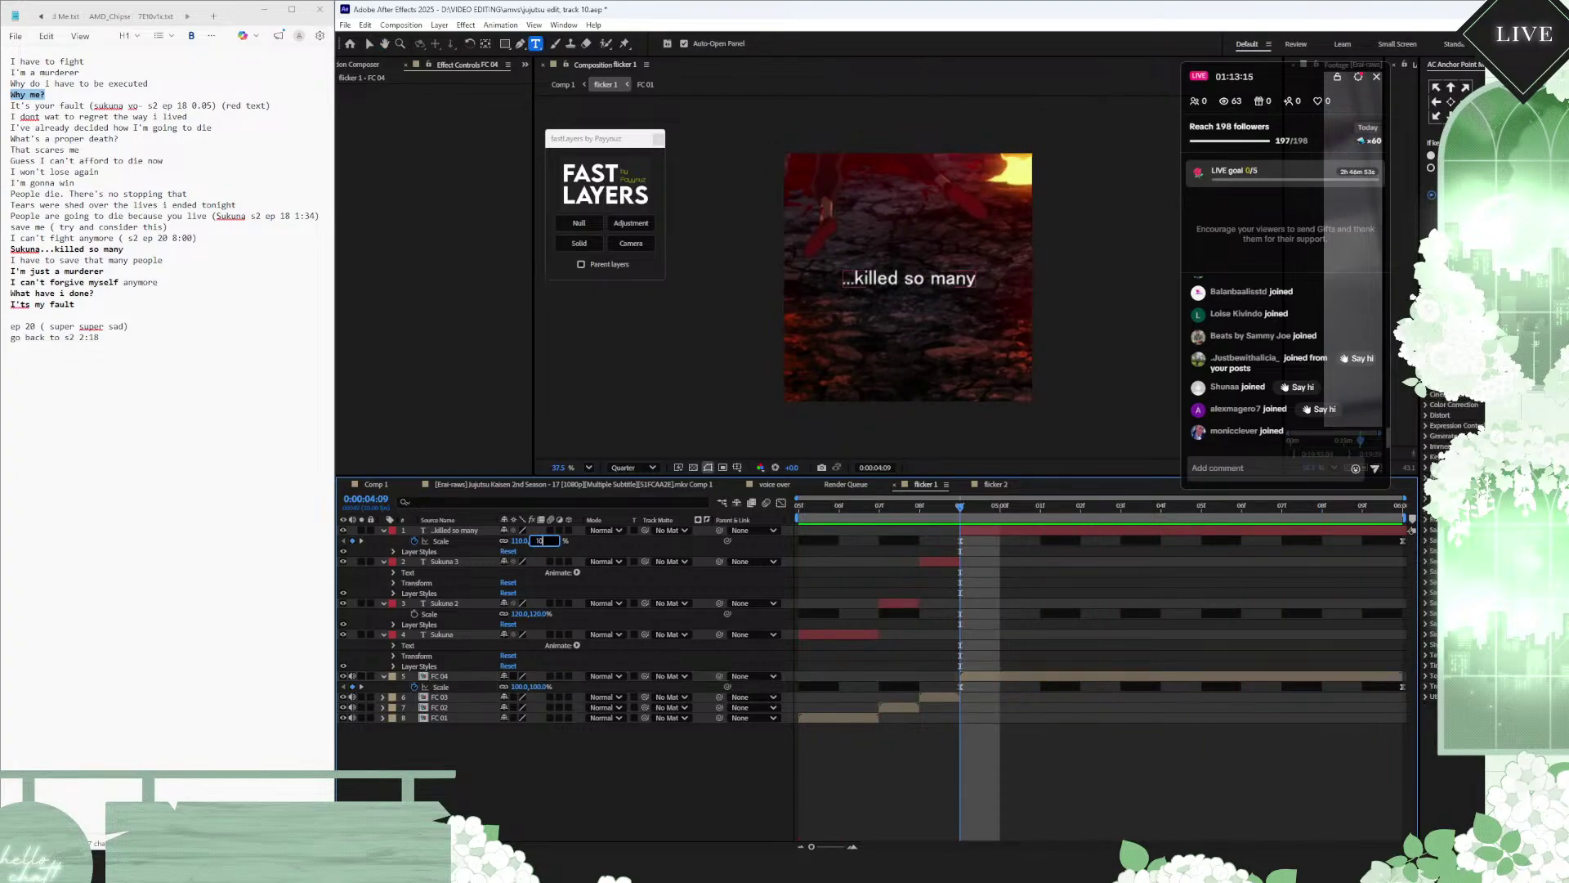
key(Return)
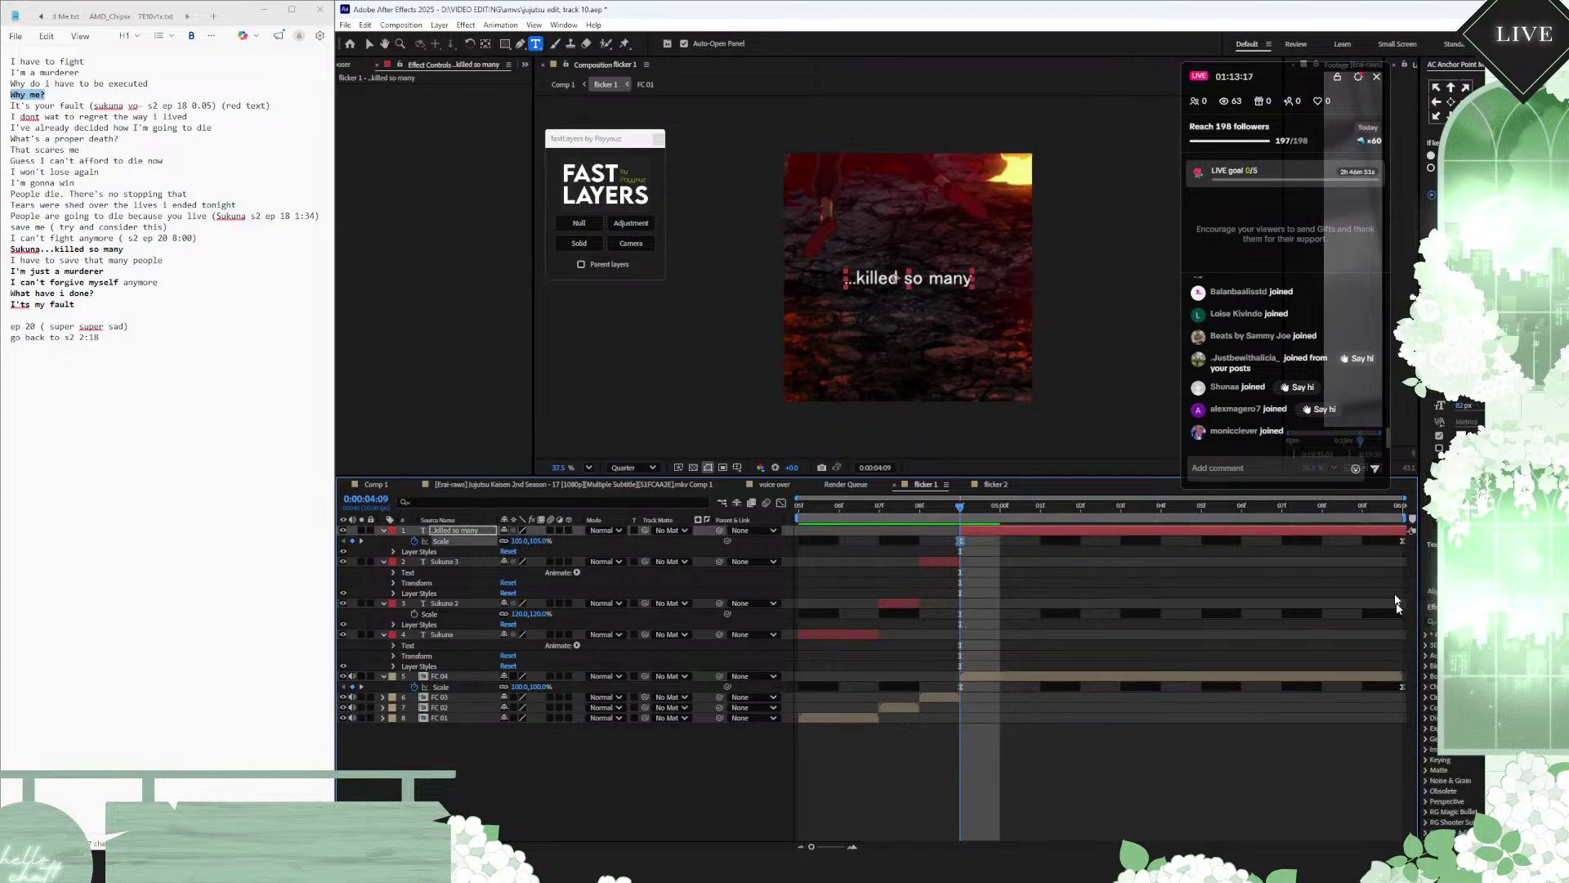
Step: Set the ending scale keyframe of FC 04 to 105%, keep it at the clip's end, and preview from 0:00:04:07
click(1363, 507)
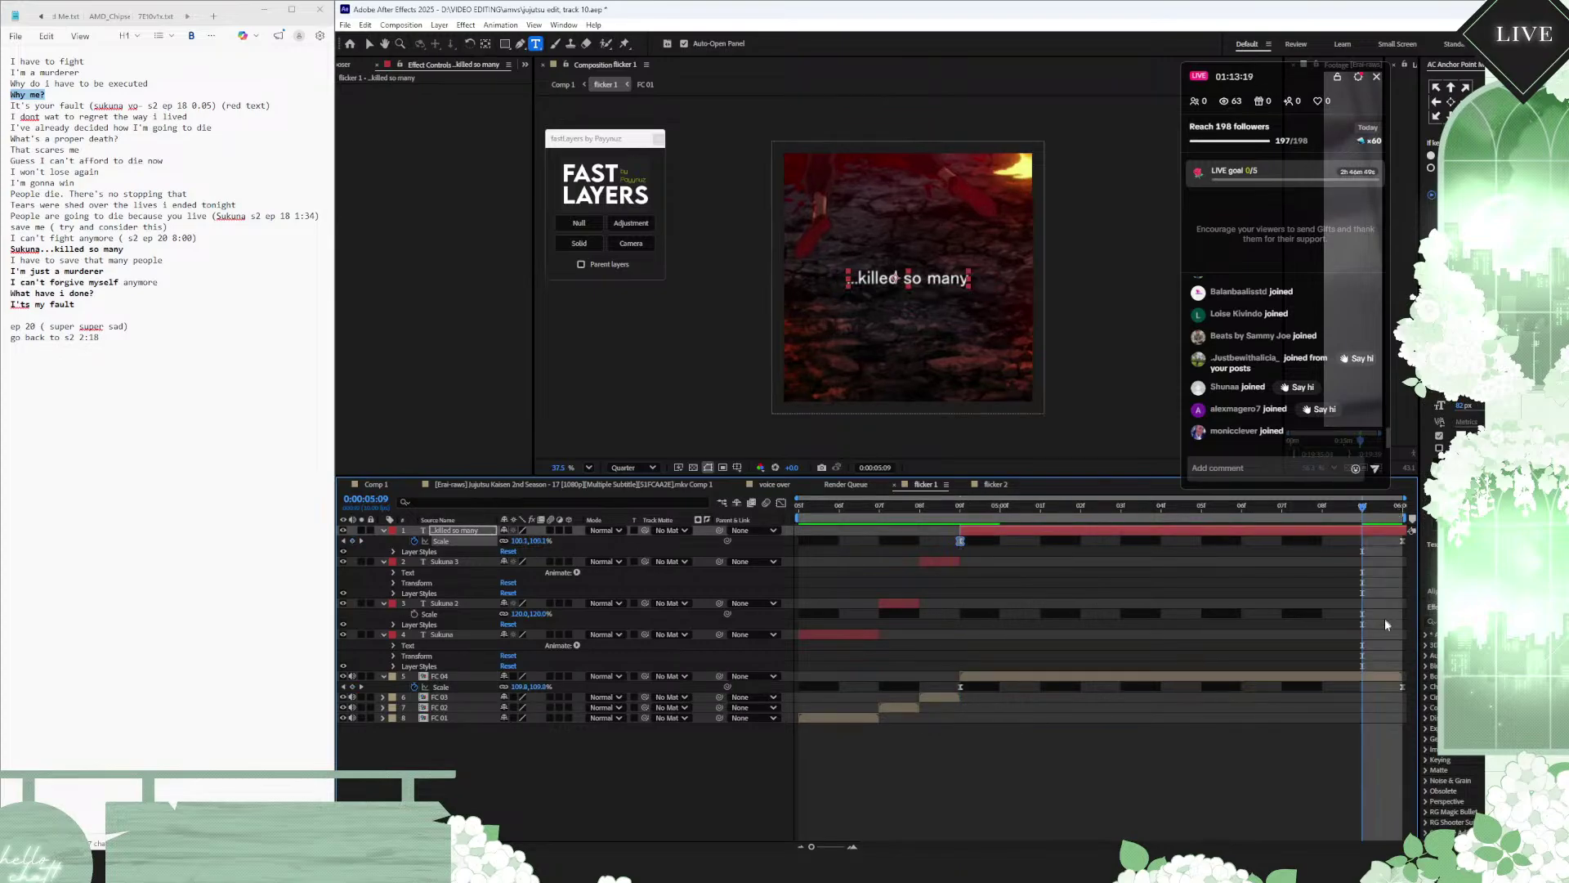
click(1364, 688)
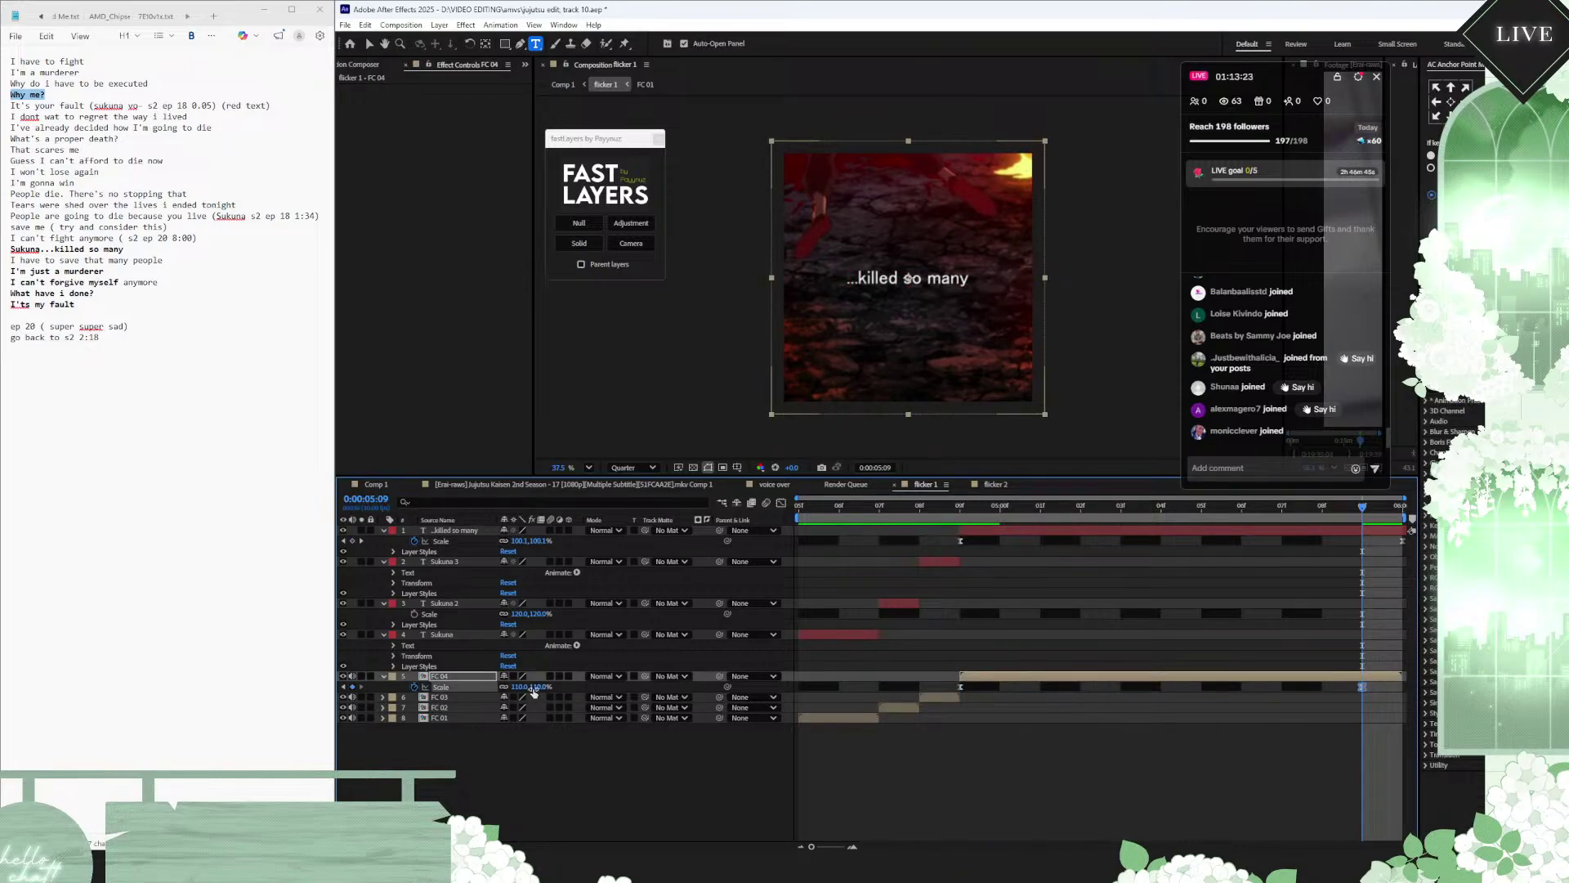
click(533, 687)
text(105)
click(1099, 816)
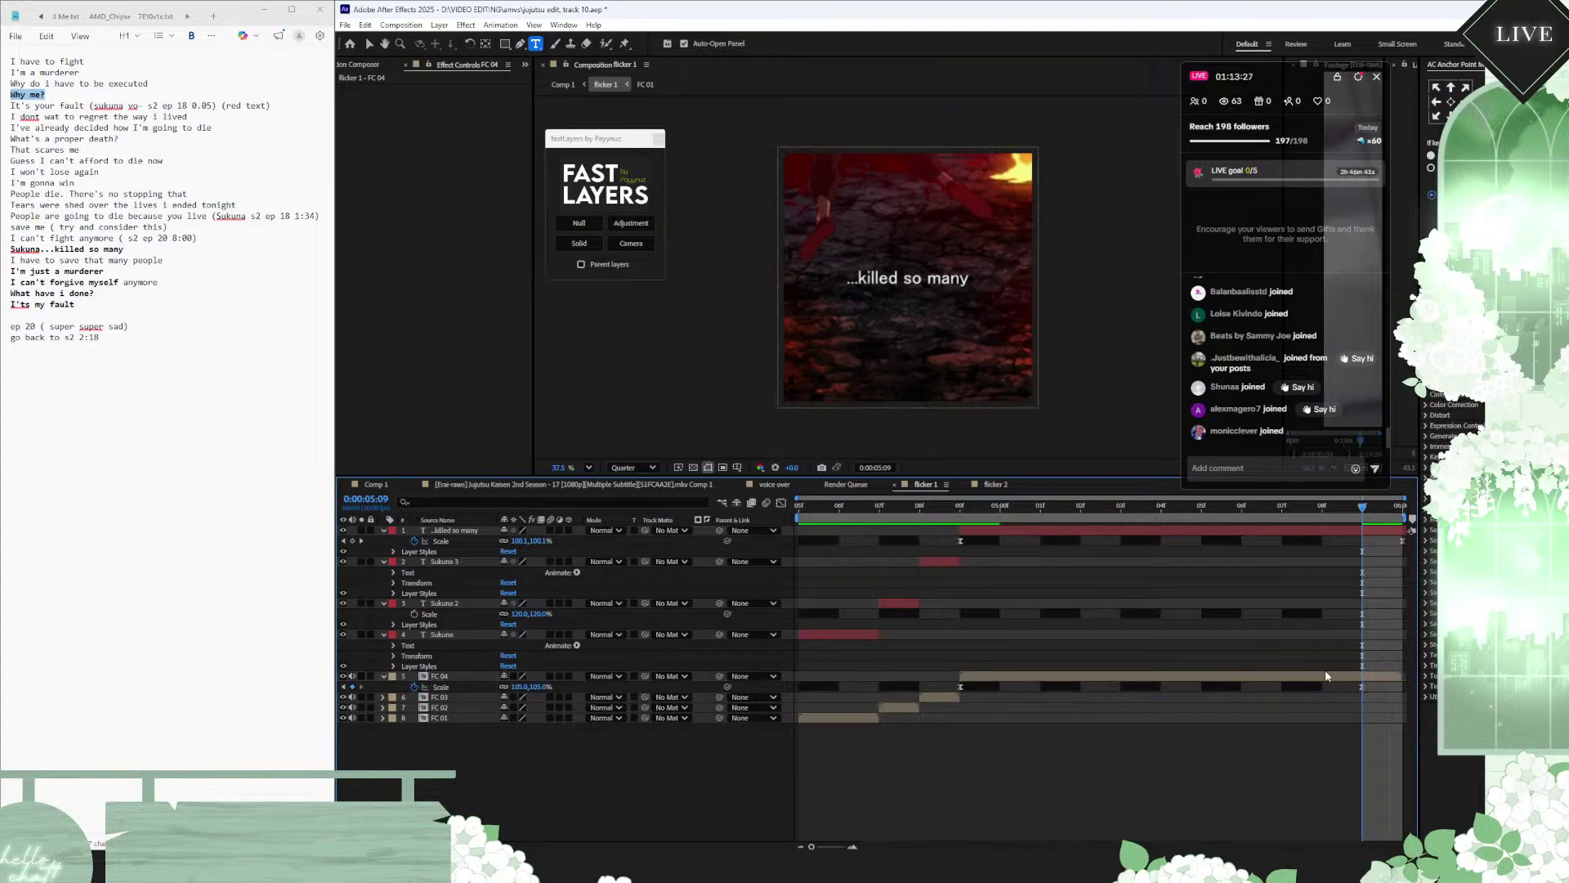
drag(1362, 688, 1404, 688)
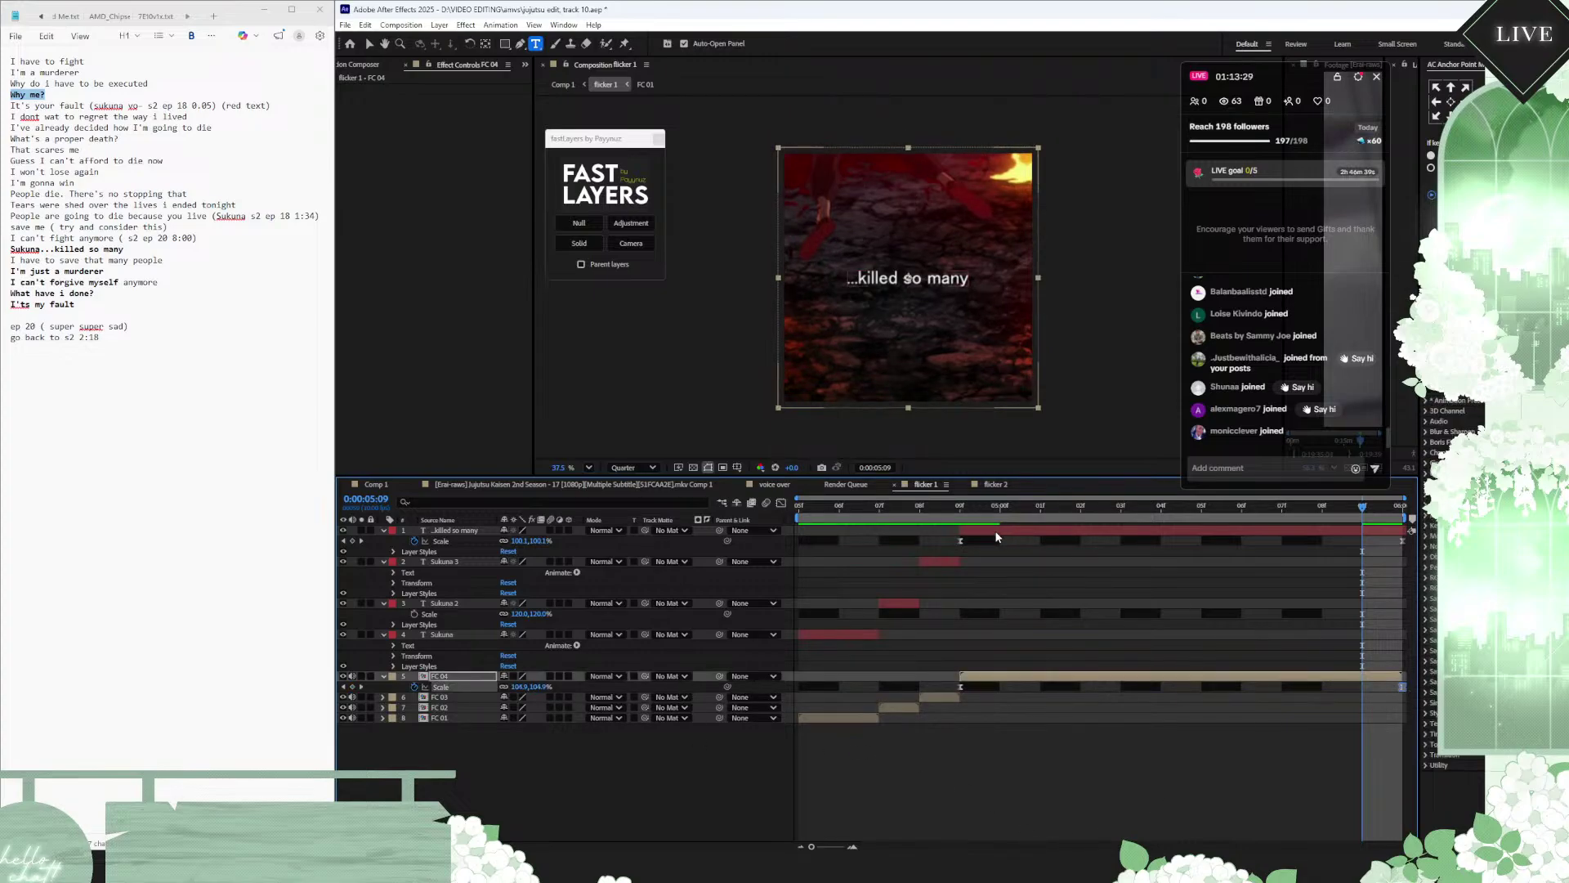
click(876, 505)
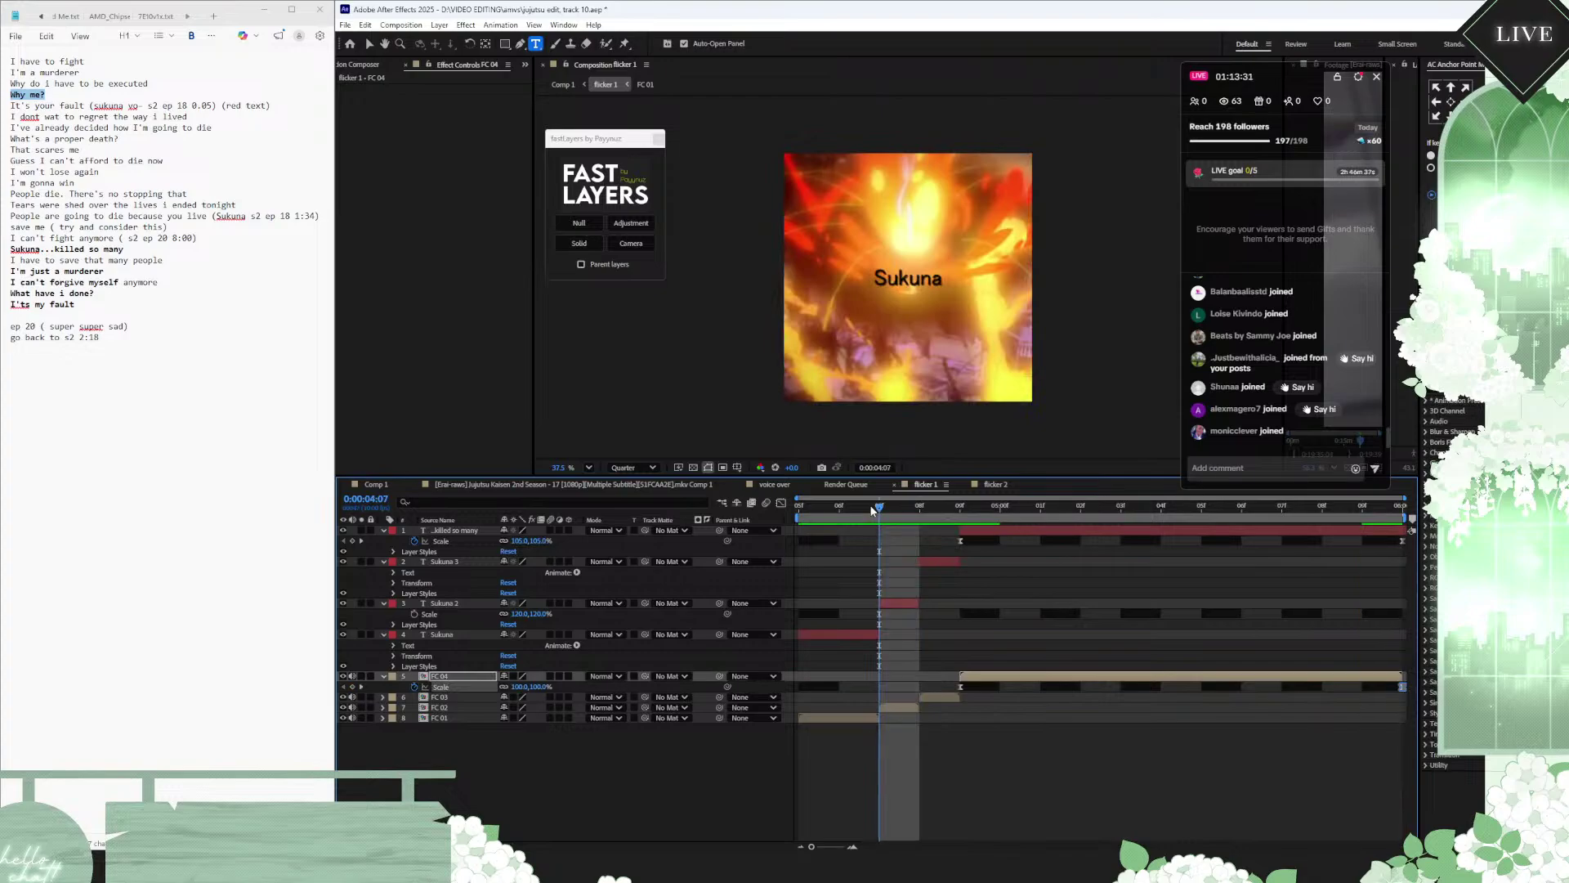
key(space)
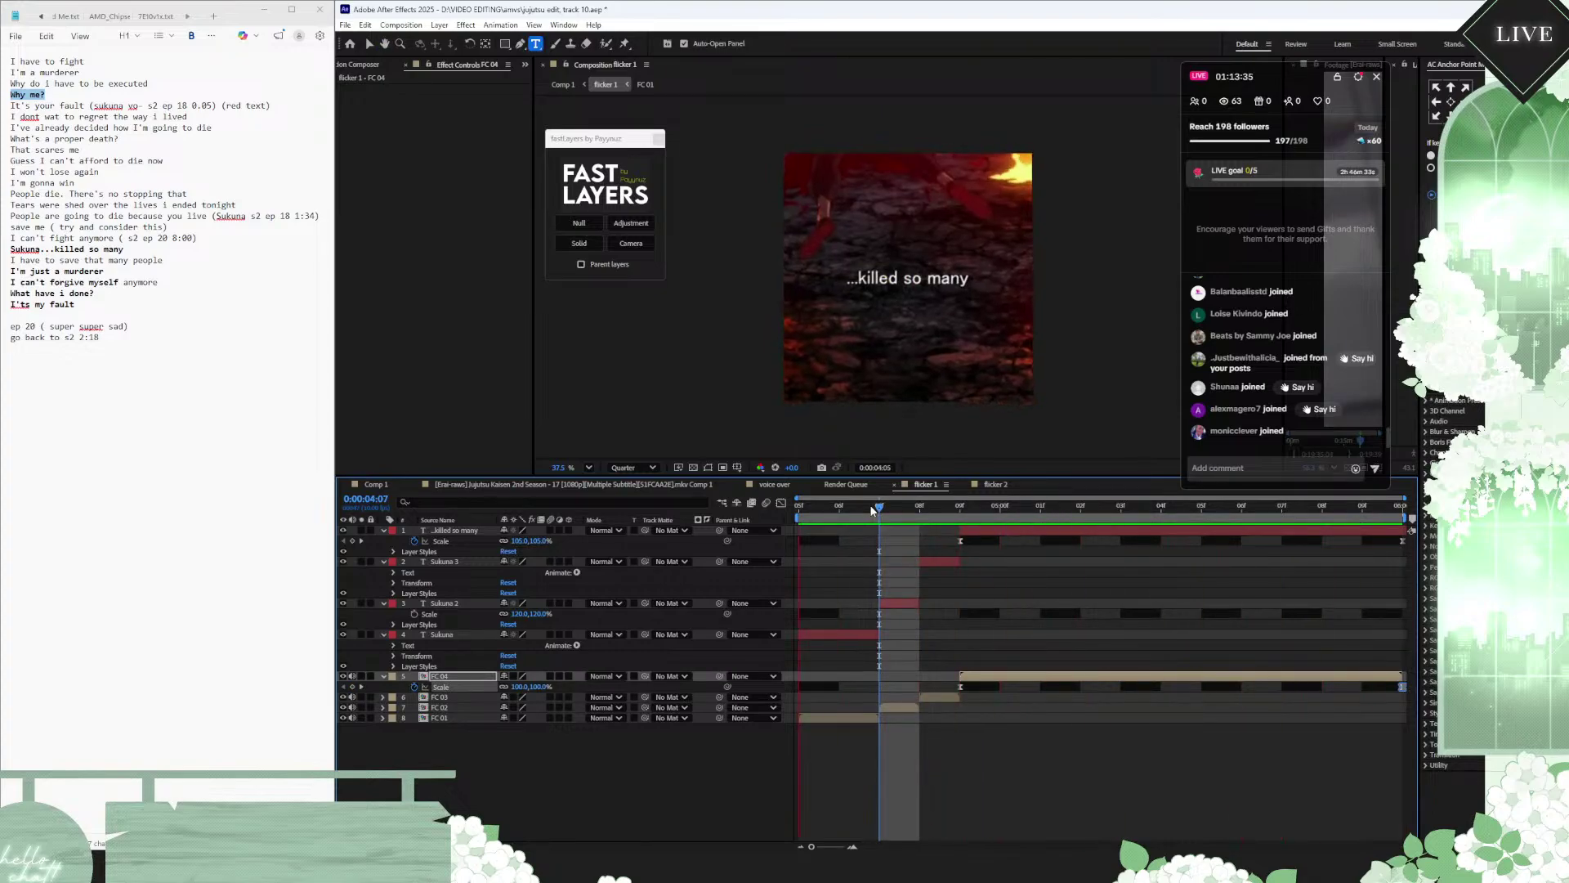
Step: Return to Comp 1 and preview the edit from 0:00:02:09 into the "It's my fault" text
click(378, 484)
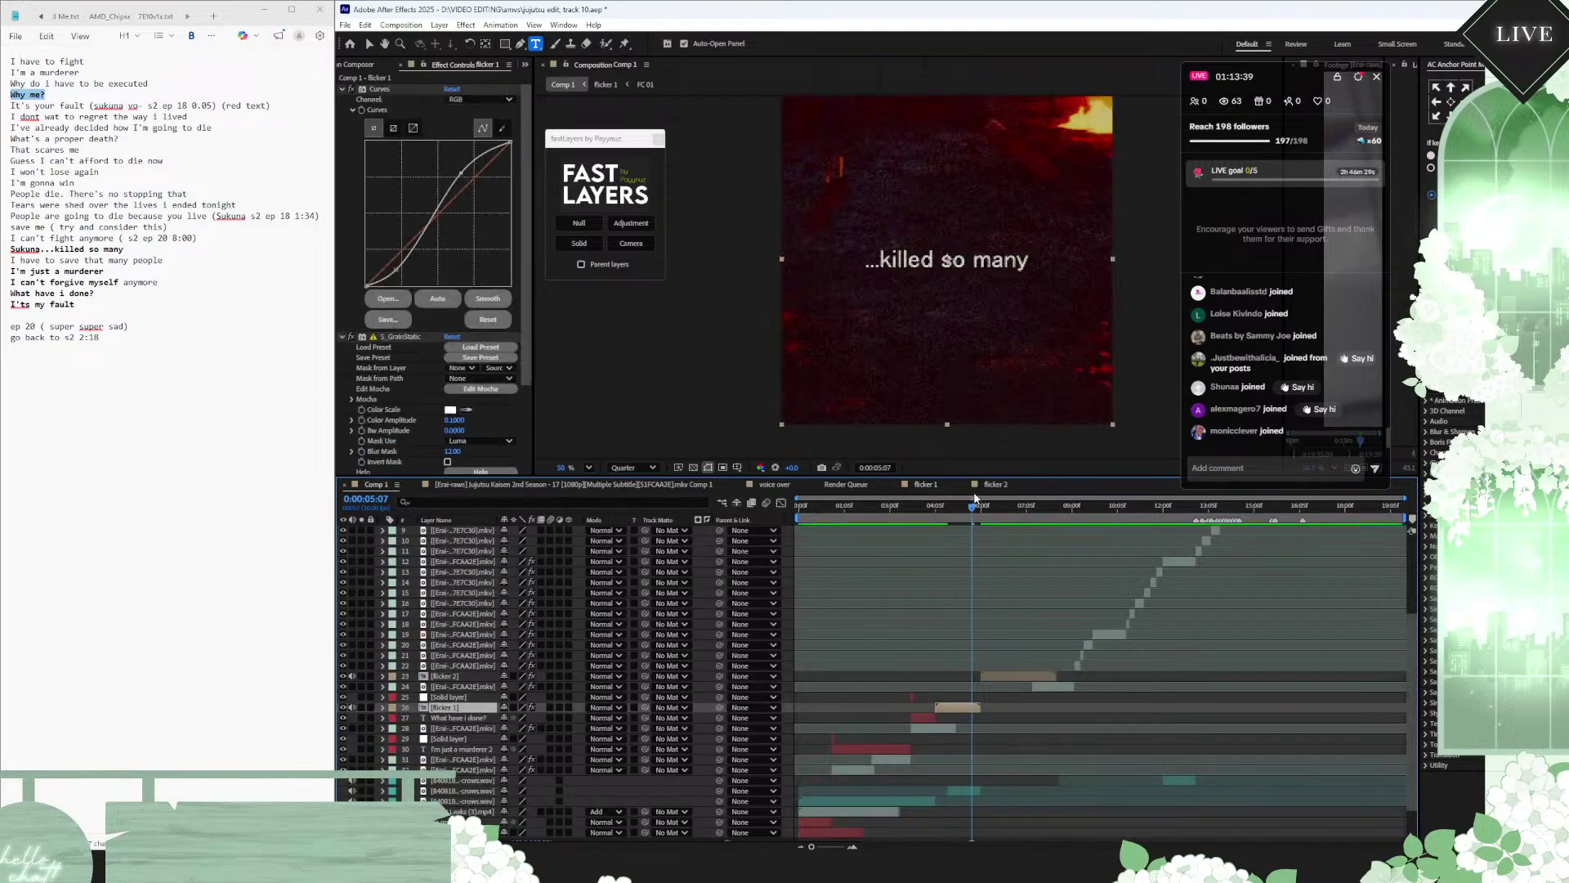
drag(973, 500, 889, 507)
key(space)
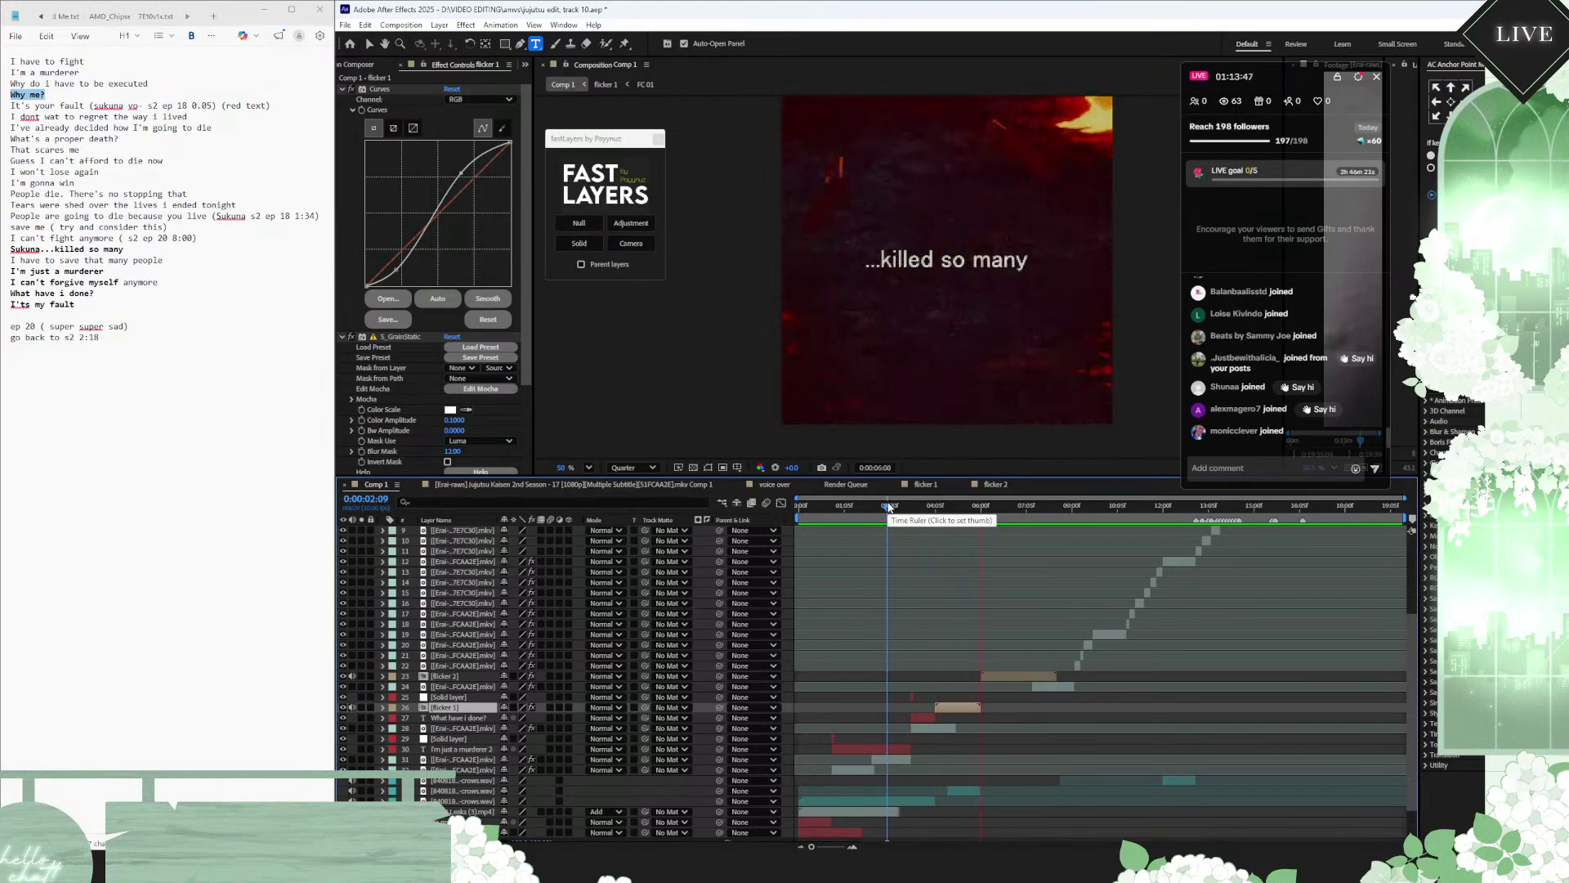
key(space)
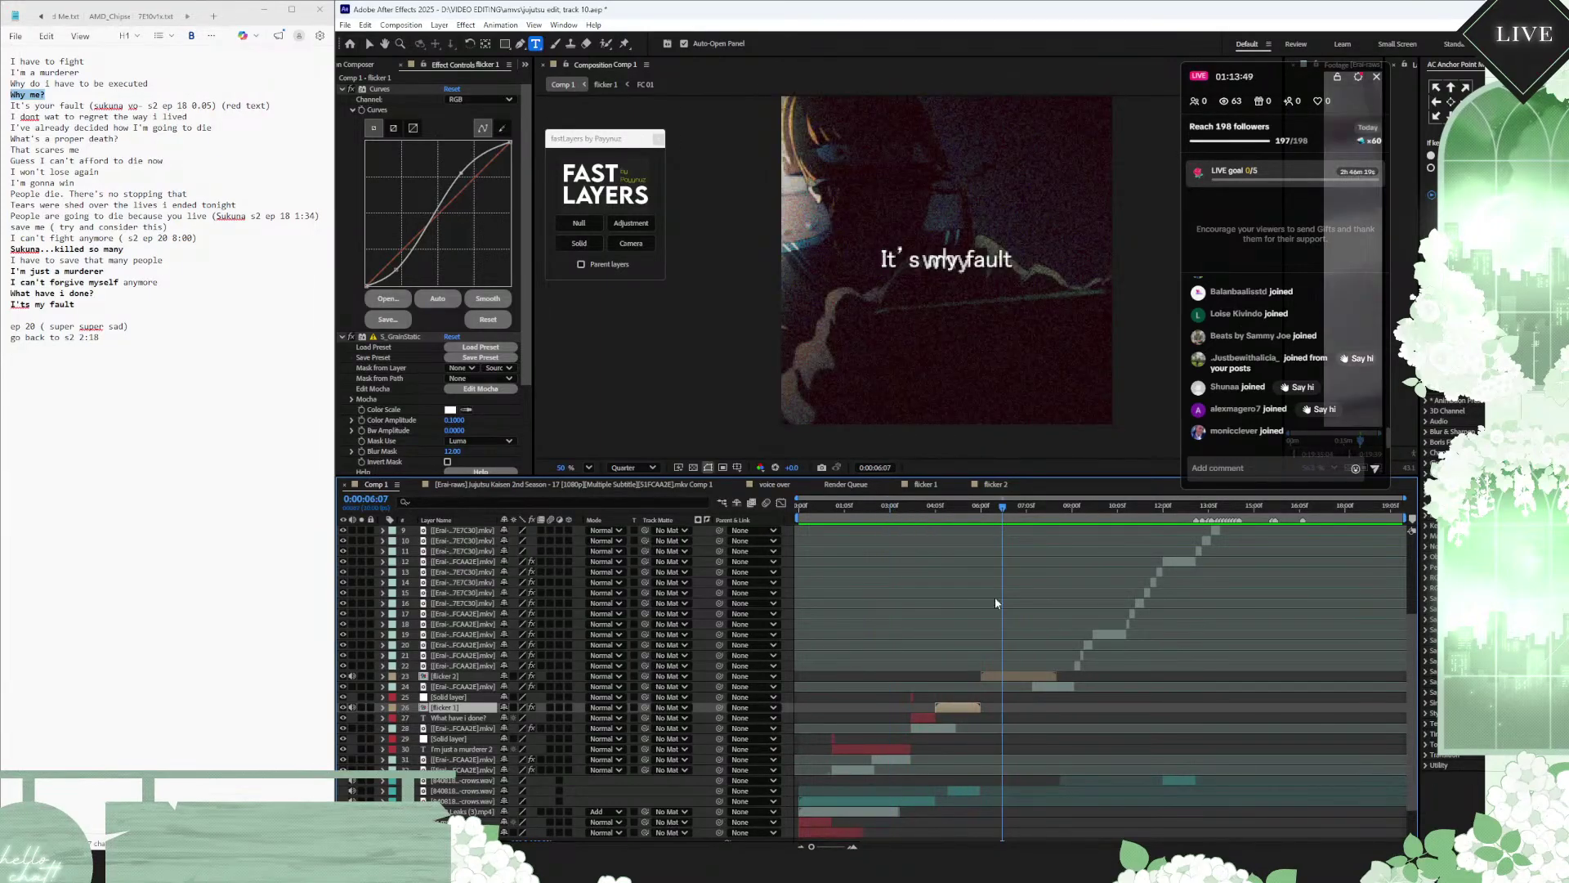
Step: Trim the start of the "It's my fault" text layer in Comp 1 to 0:00:08:05
scroll(996, 602, up, 4)
click(1041, 513)
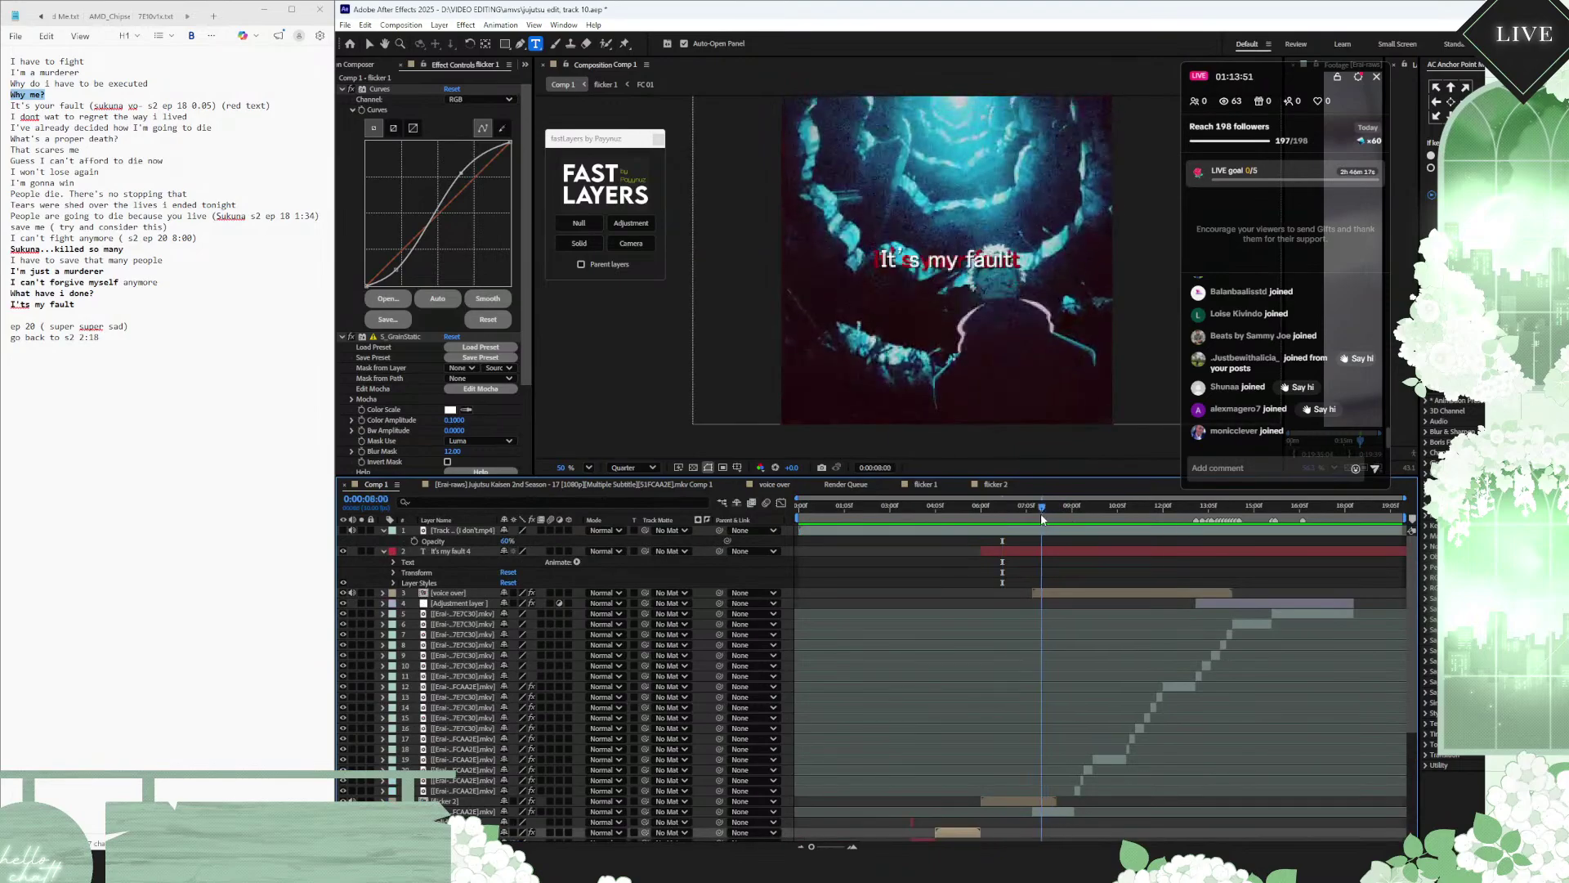
mouse_move(1041, 513)
mouse_down()
mouse_move(1027, 513)
mouse_move(1058, 516)
mouse_up()
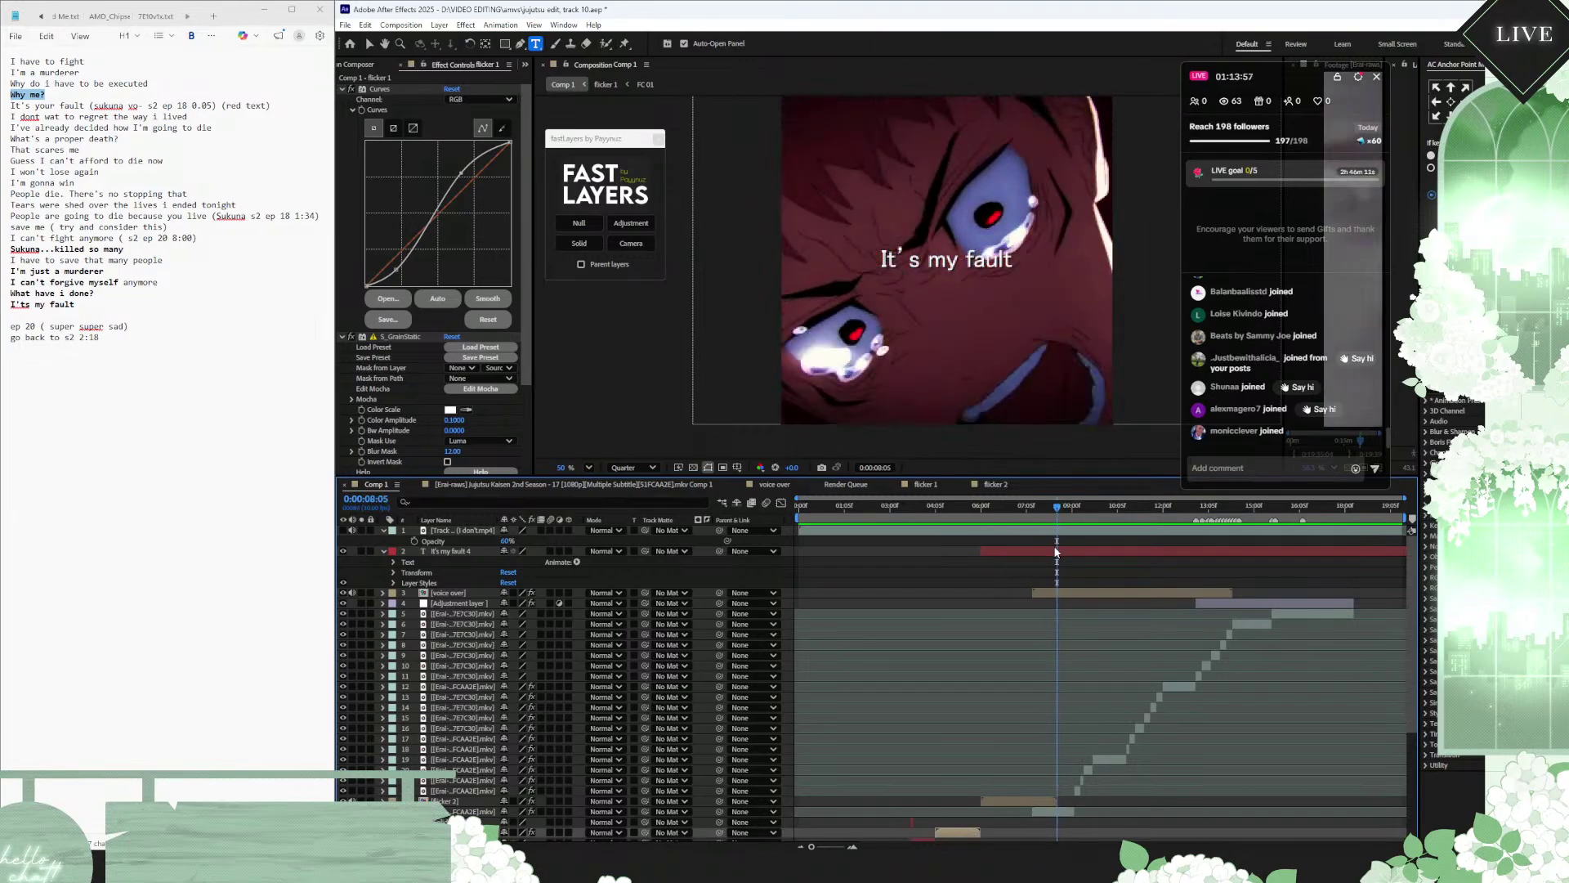
click(1056, 552)
key(alt+[)
Step: Move to 0:00:06:00 and open the flicker 2 composition
mouse_move(988, 515)
mouse_down()
mouse_move(955, 511)
mouse_move(982, 516)
mouse_up()
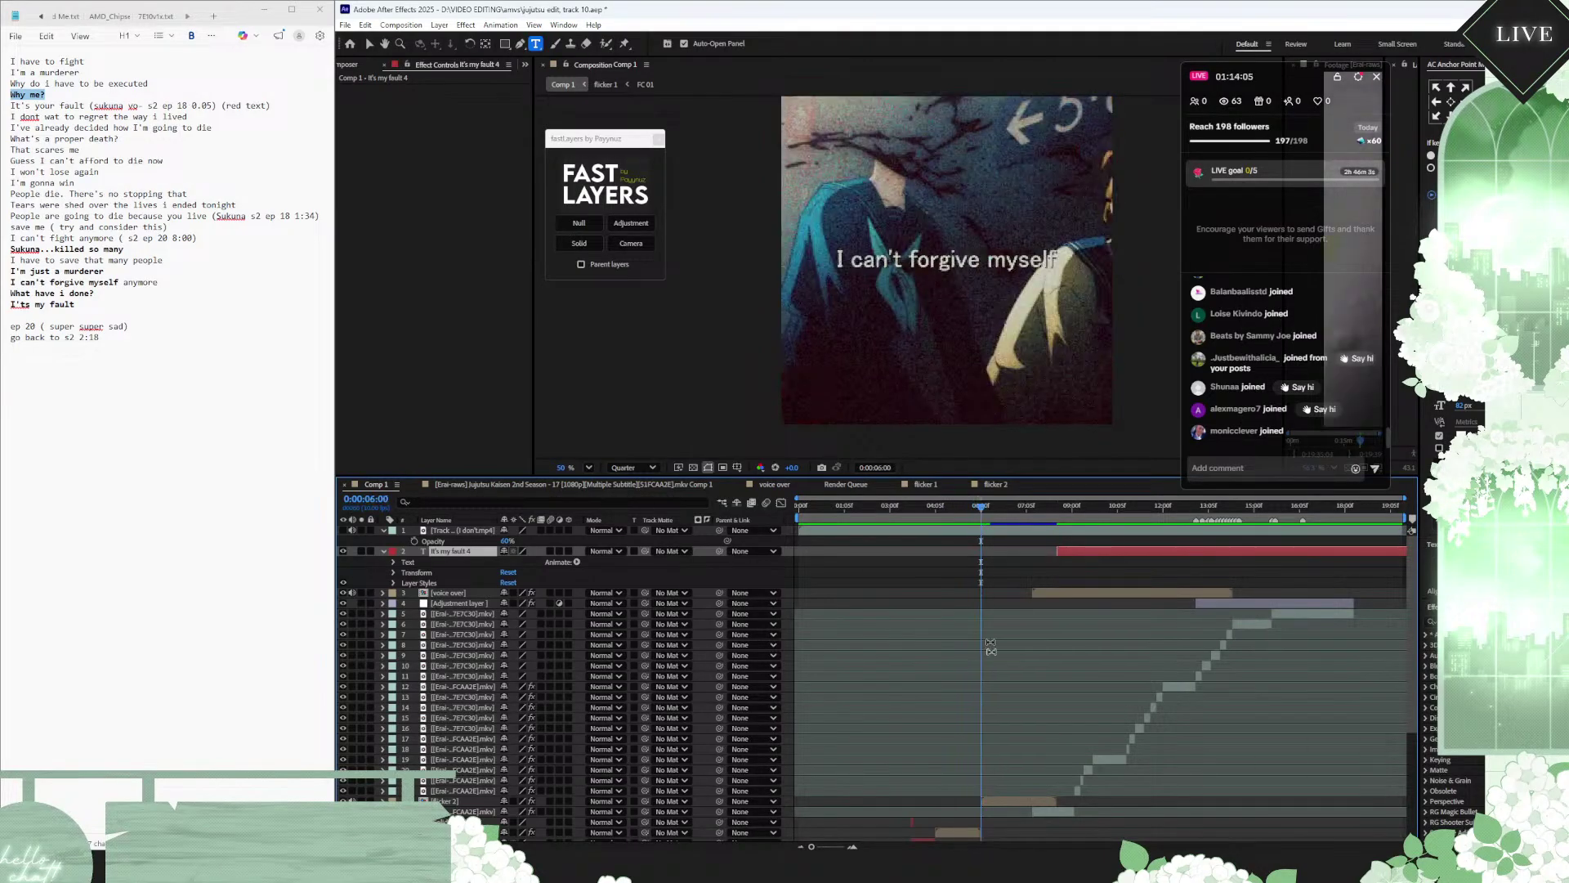
double_click(1016, 803)
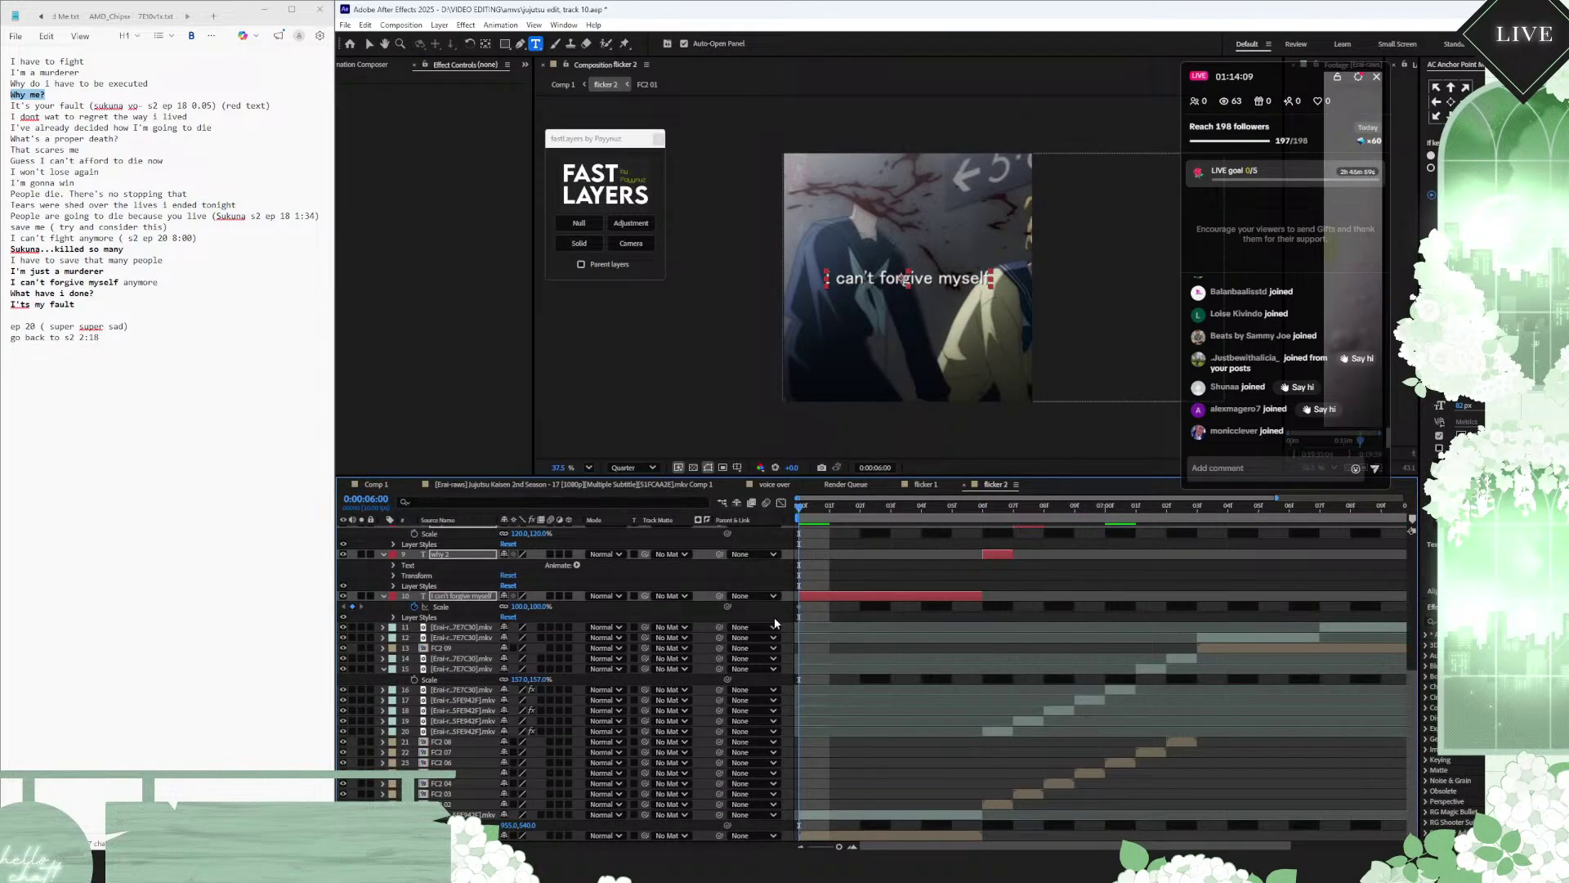
Step: Try to end the "I can't forgive myself" scale animation with a 105% keyframe at 0:00:06:06 and check the other text layers
click(981, 507)
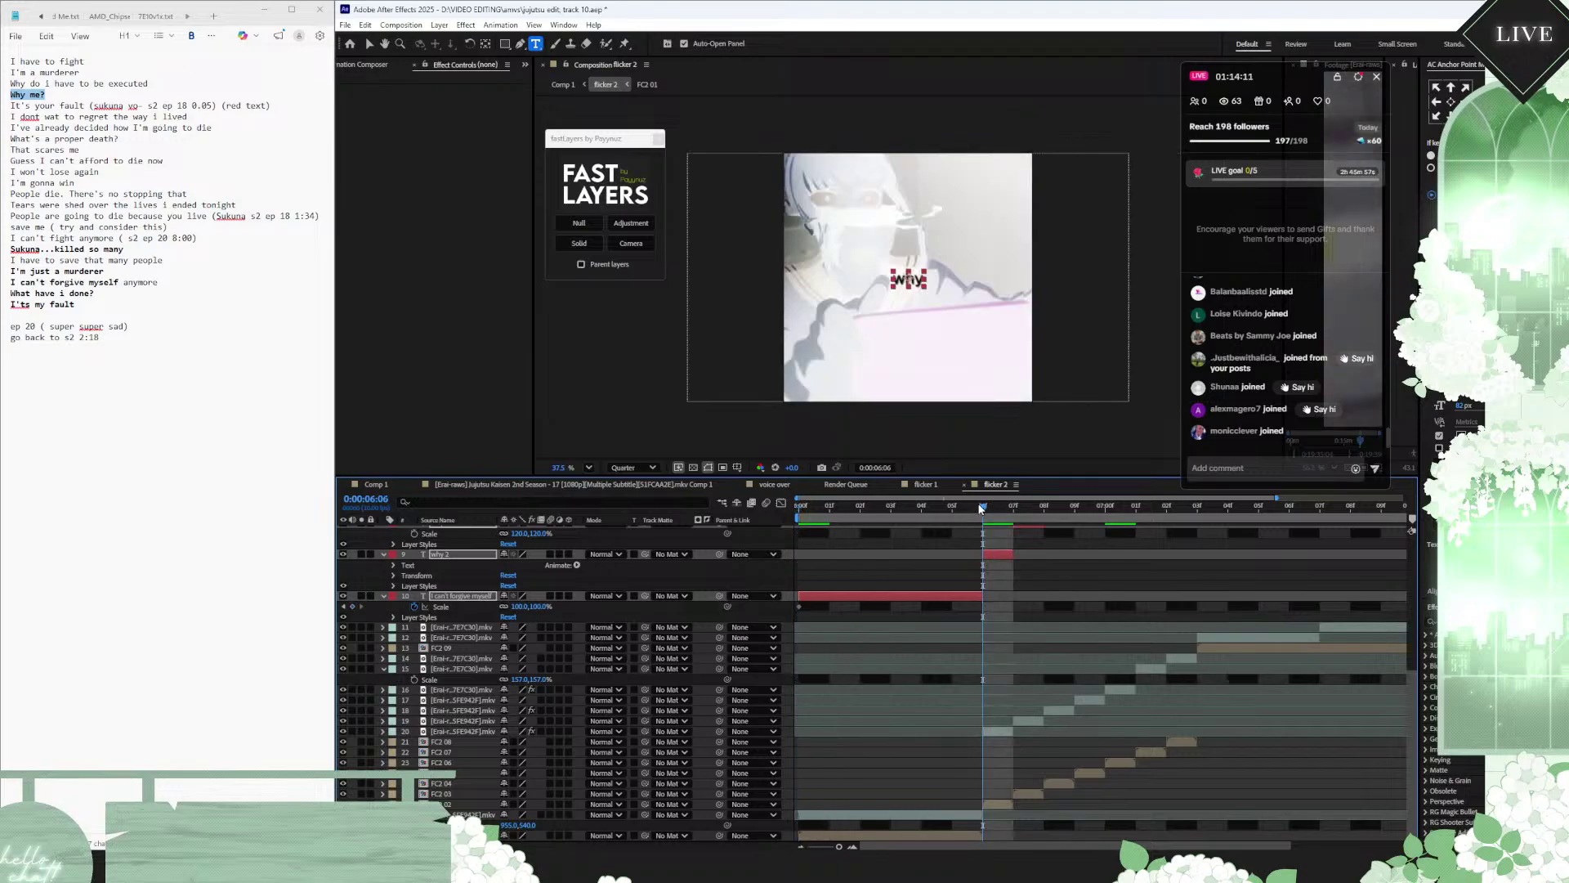
click(543, 605)
key(Return)
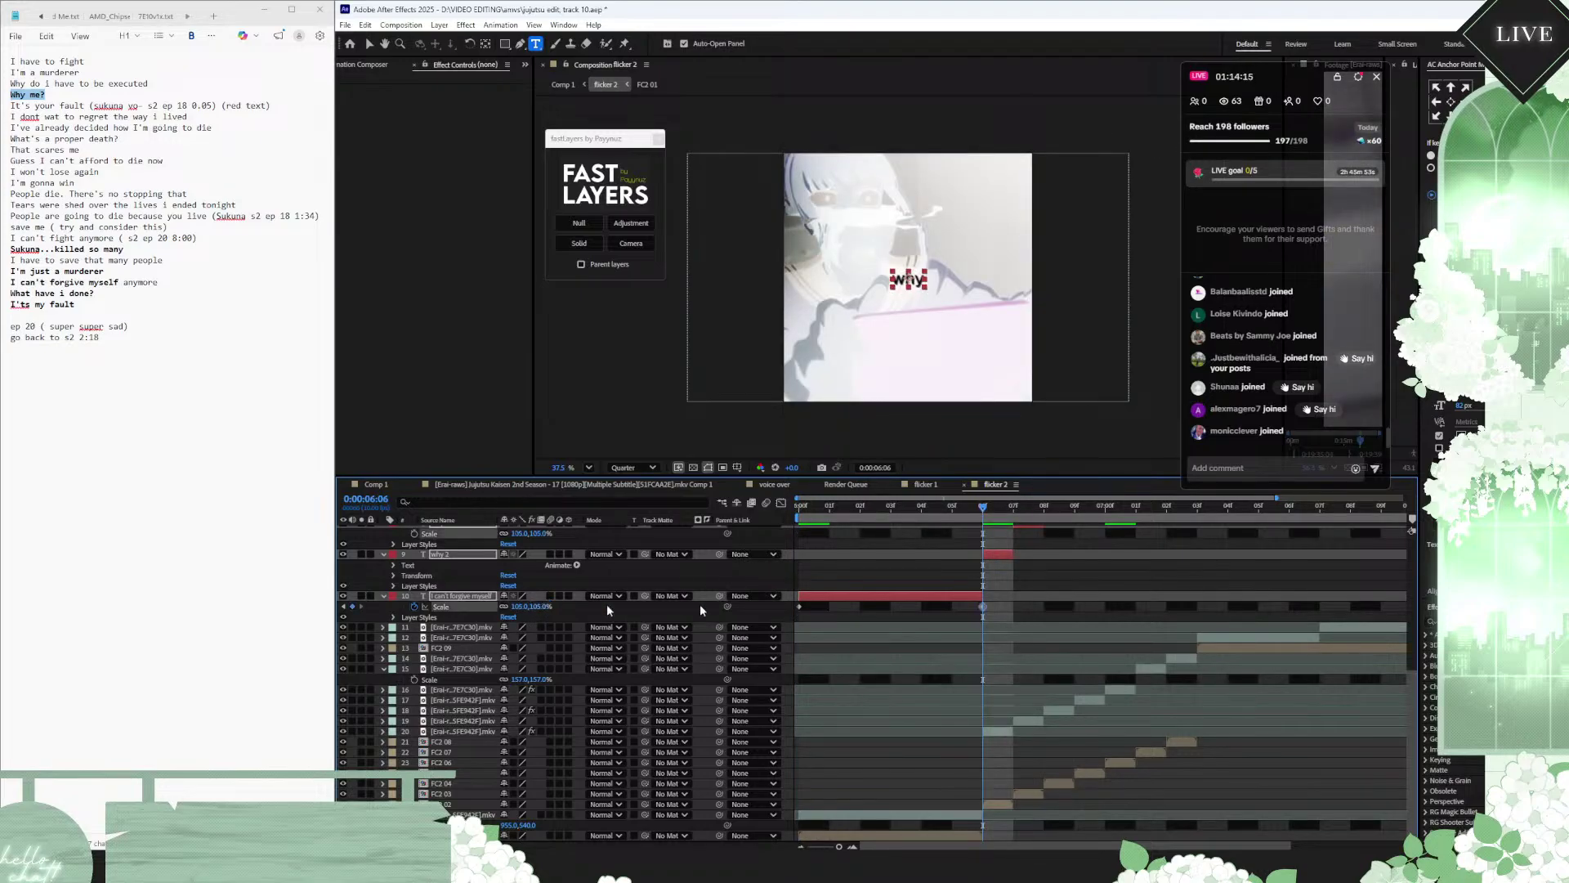
scroll(1086, 564, up, 5)
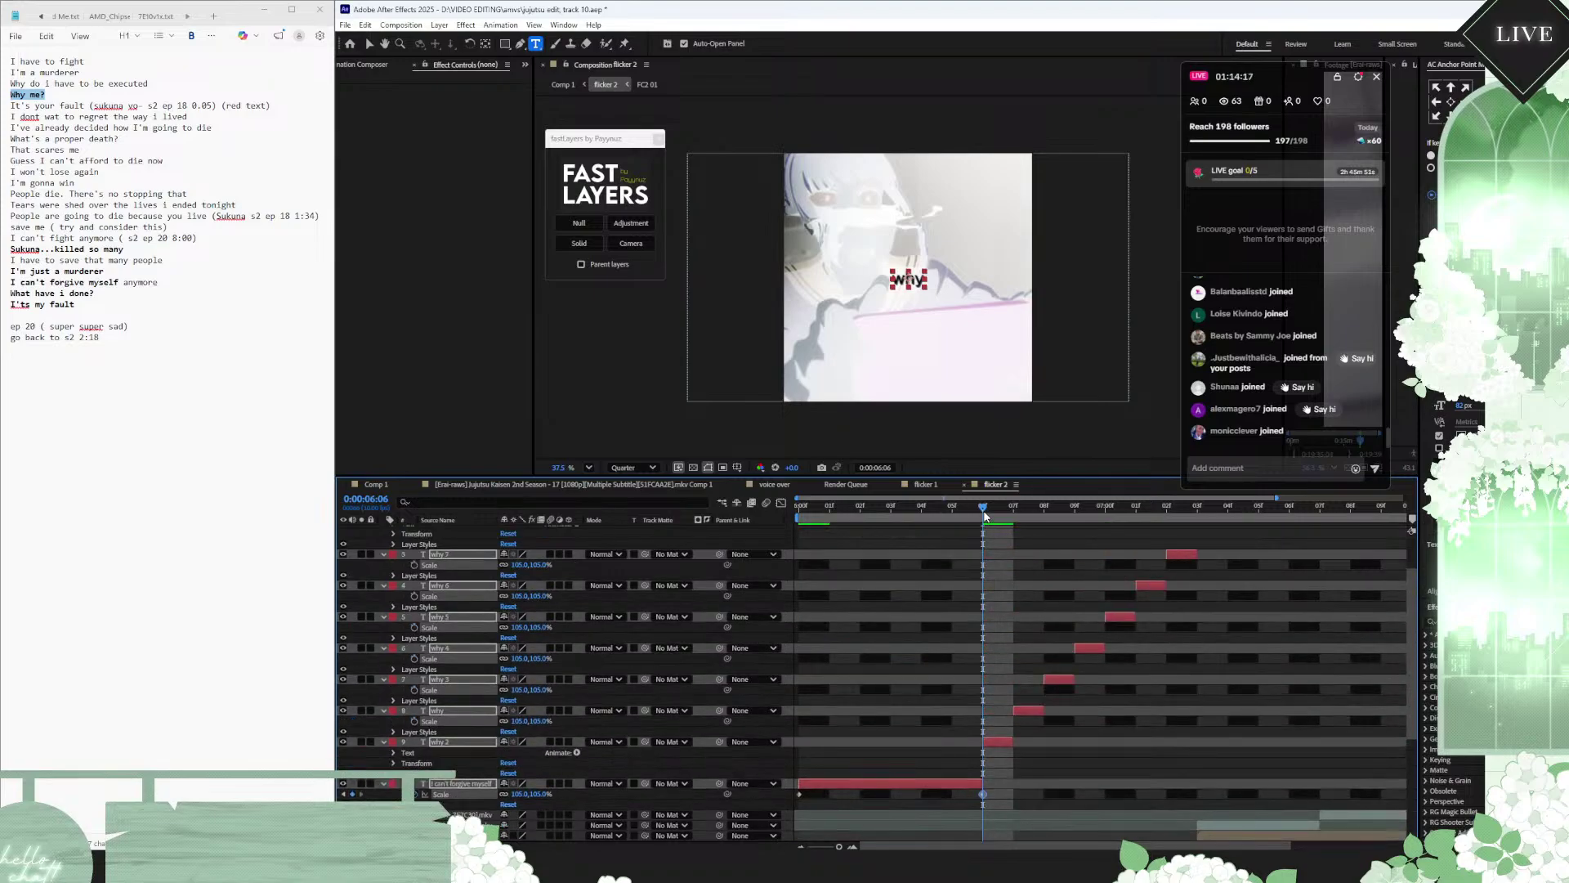
key(Page_Down)
scroll(1126, 589, up, 2)
click(1196, 508)
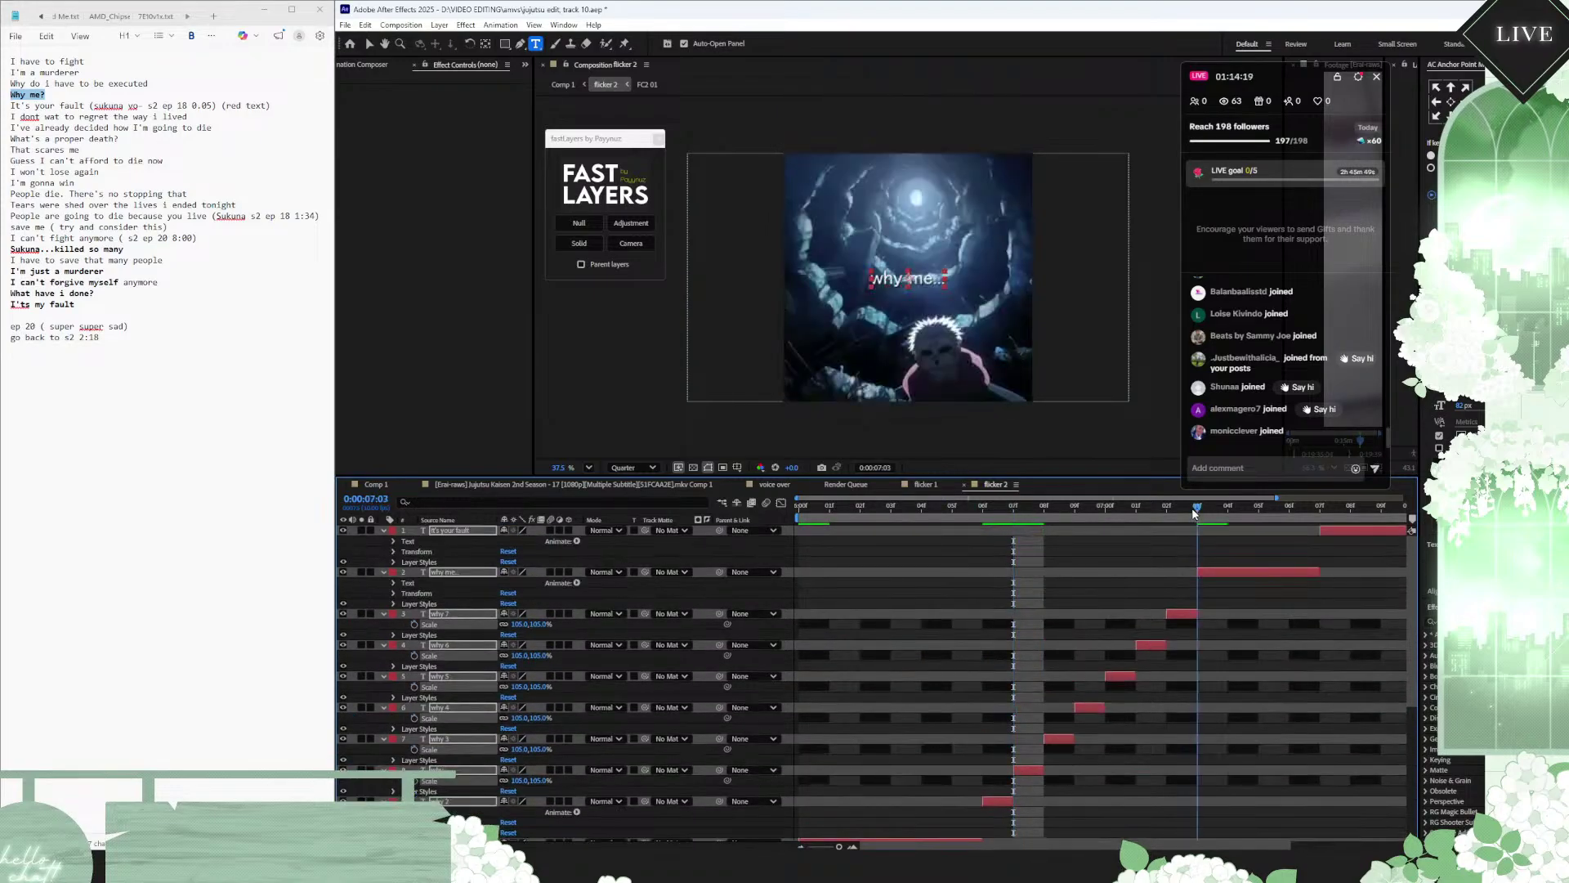
scroll(895, 676, down, 3)
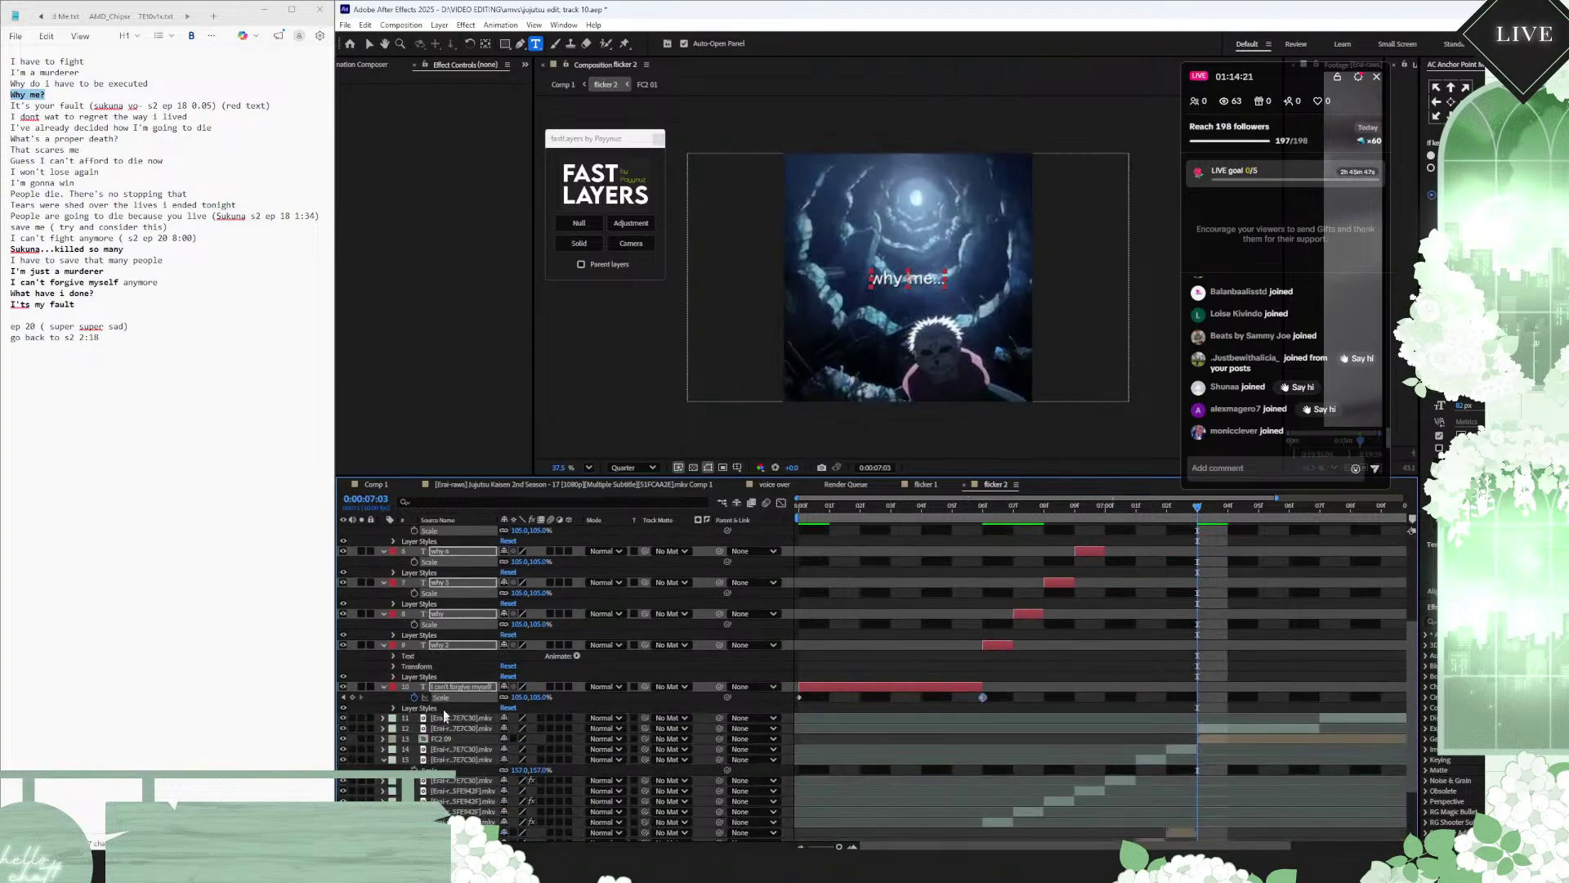
scroll(1201, 661, up, 3)
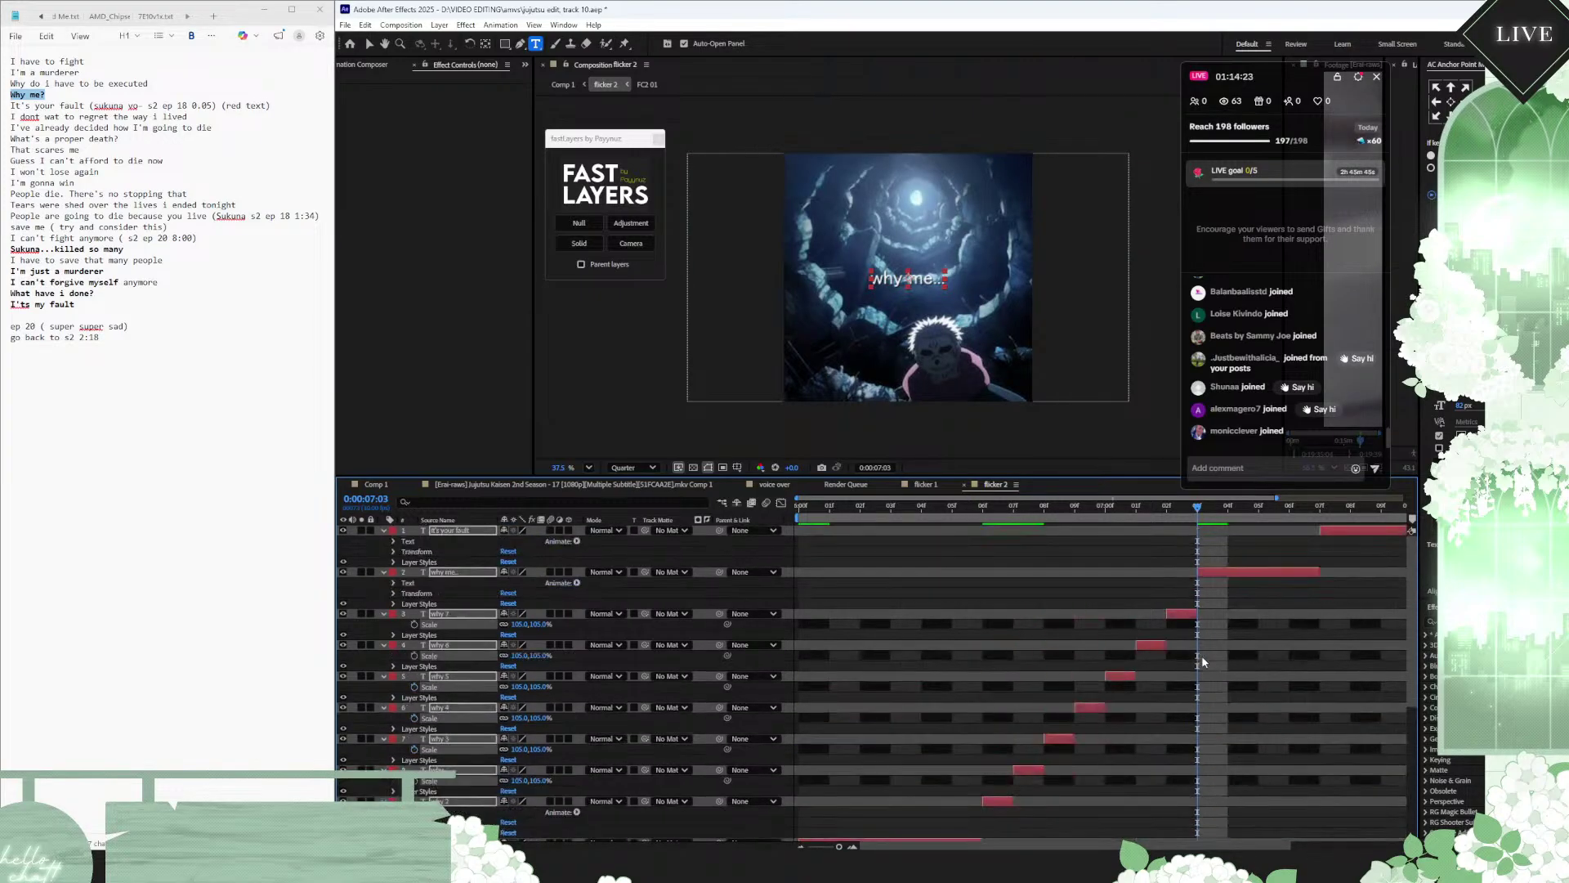
Step: Try to add a scale keyframe to the "why me..." text at 0:00:07:03 and undo it
click(1227, 572)
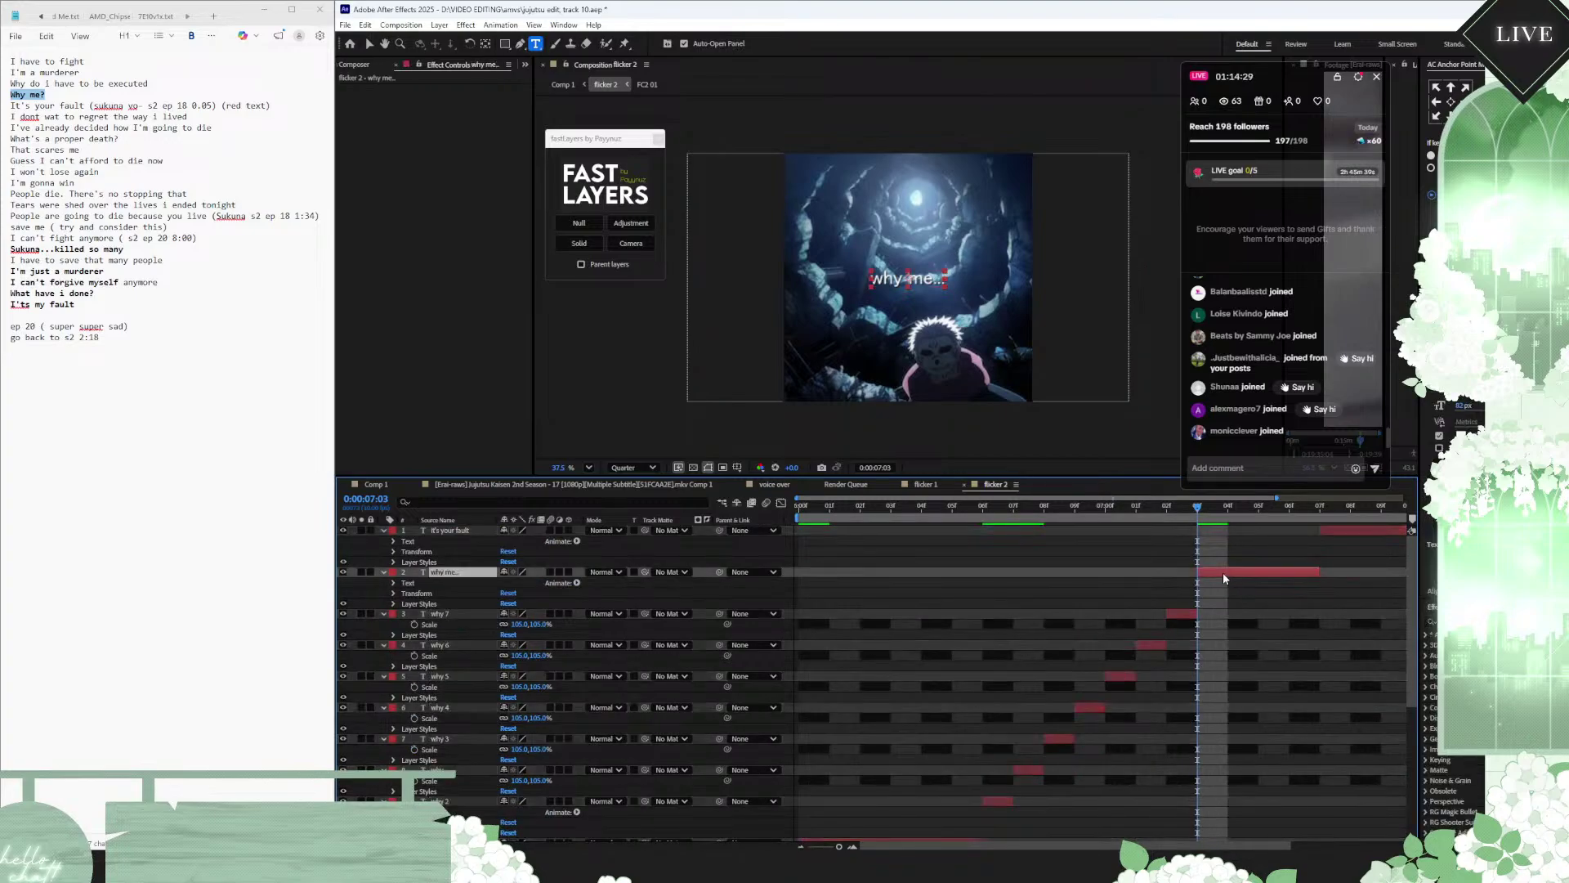
key(s)
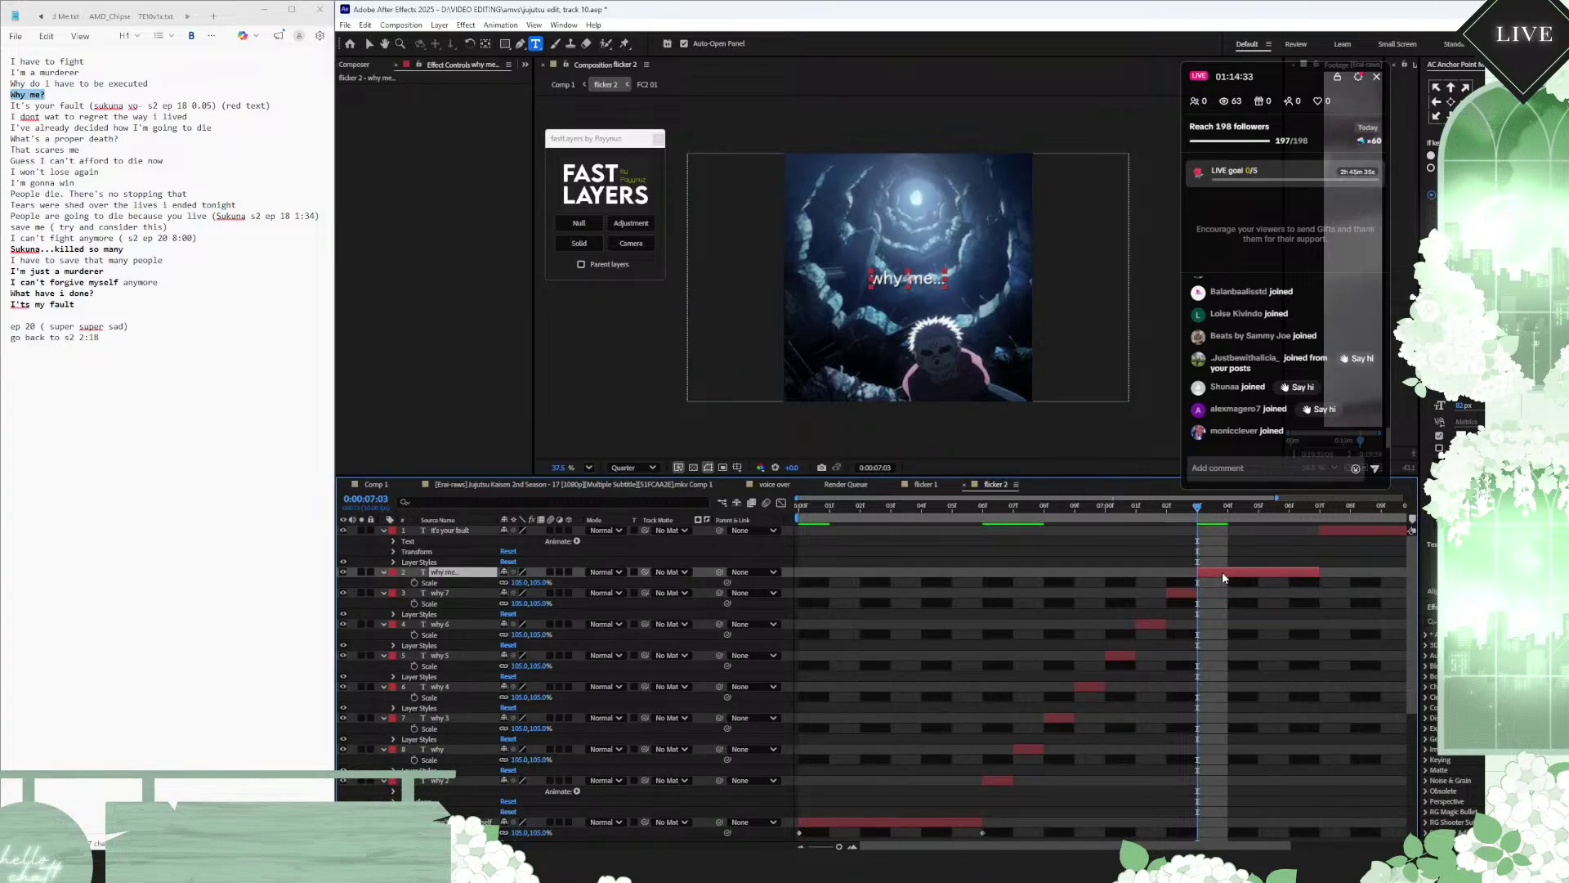
key(alt+shift+s)
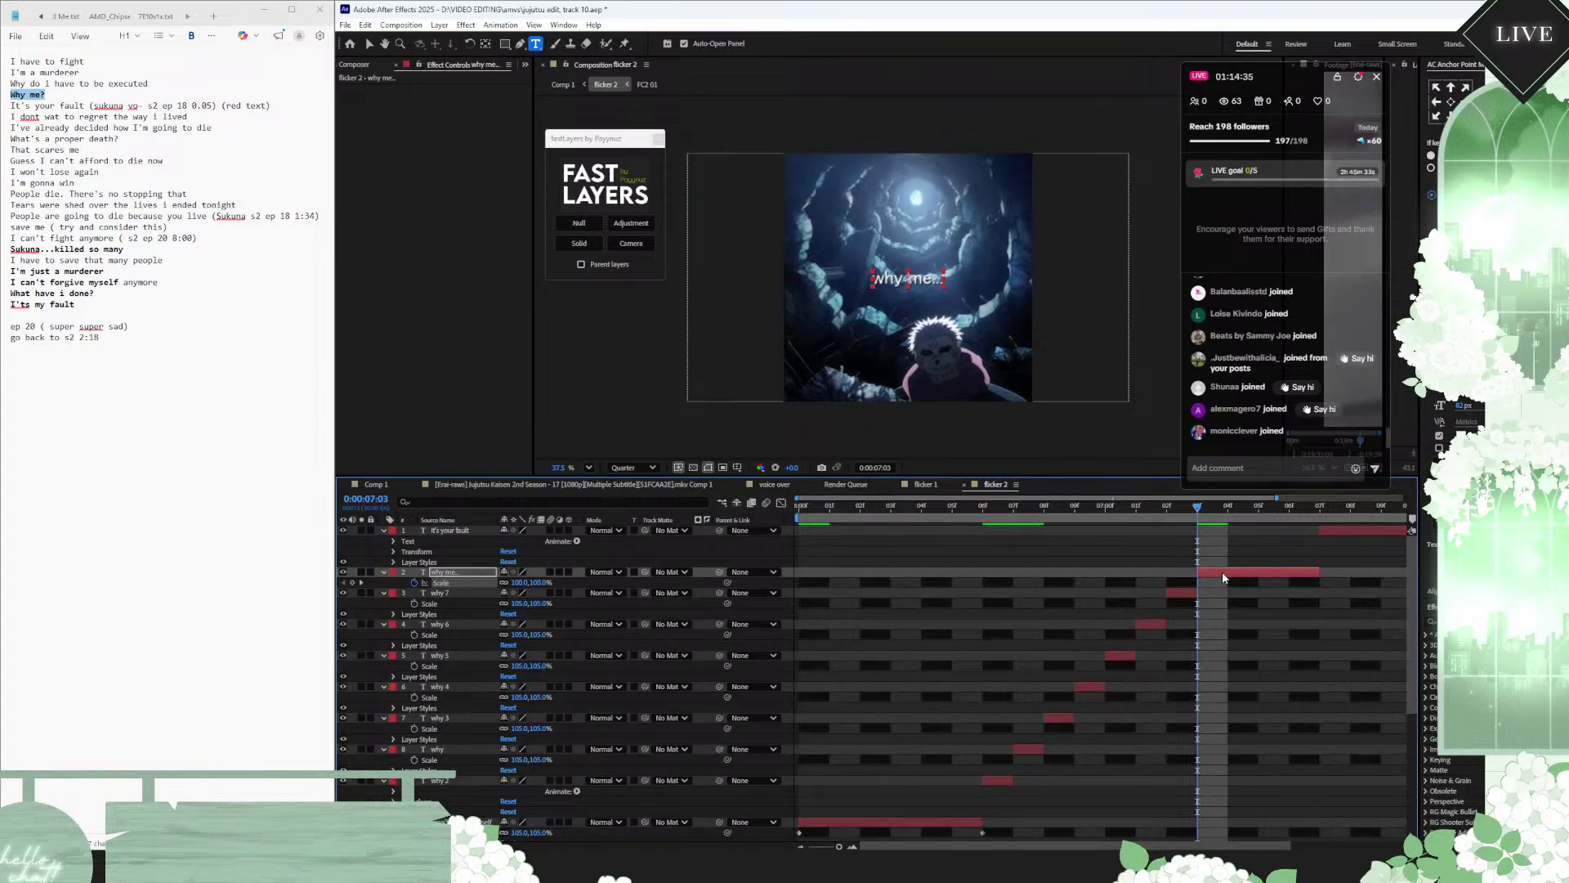
key(minus)
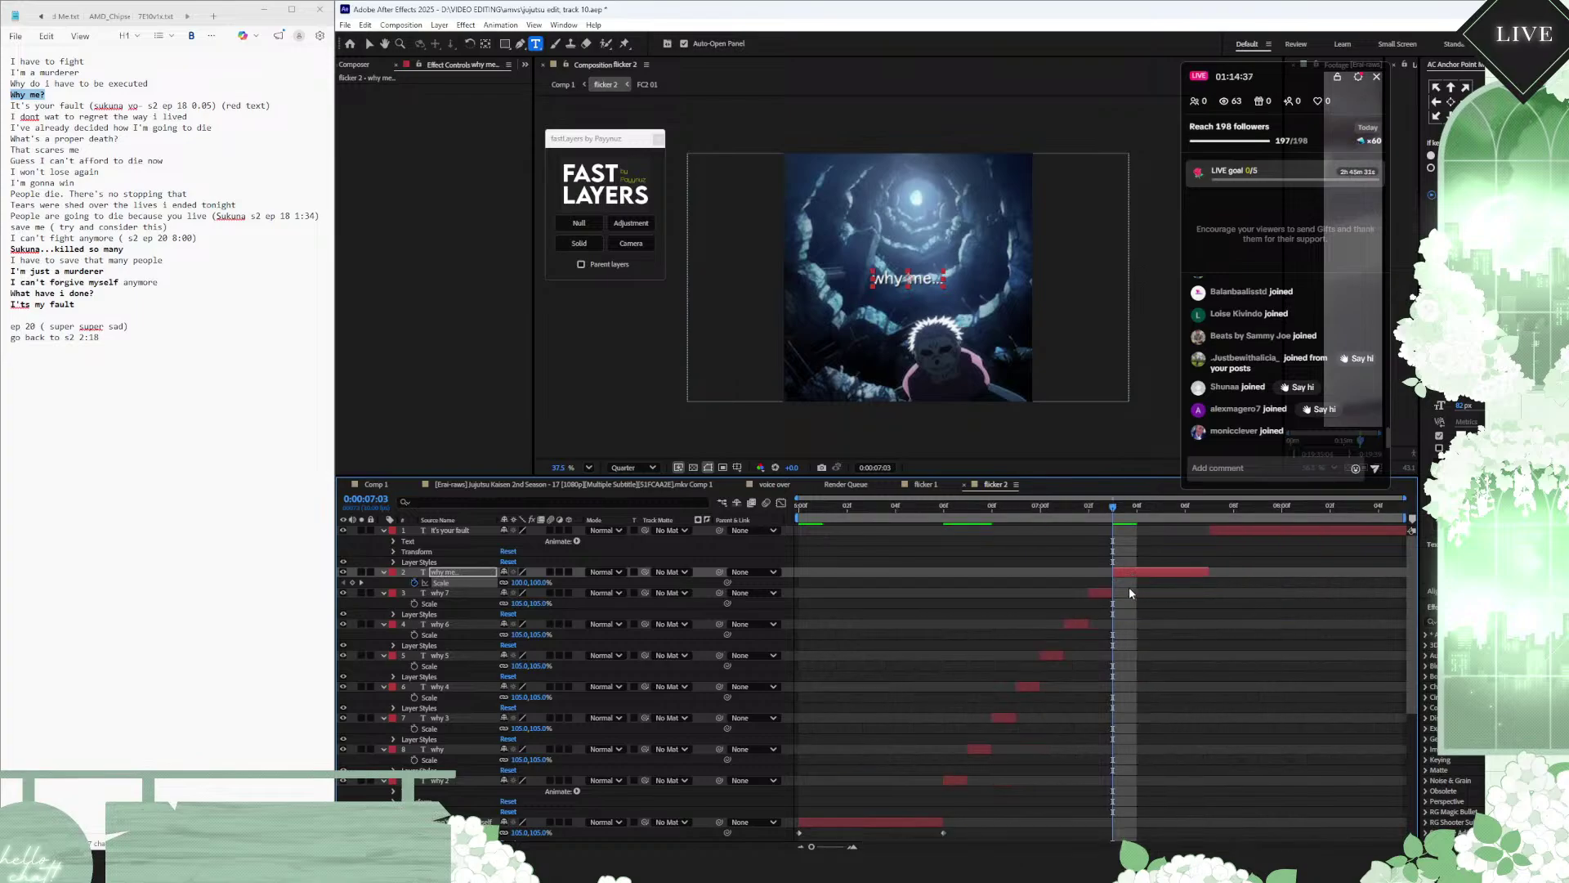
key(ctrl+z)
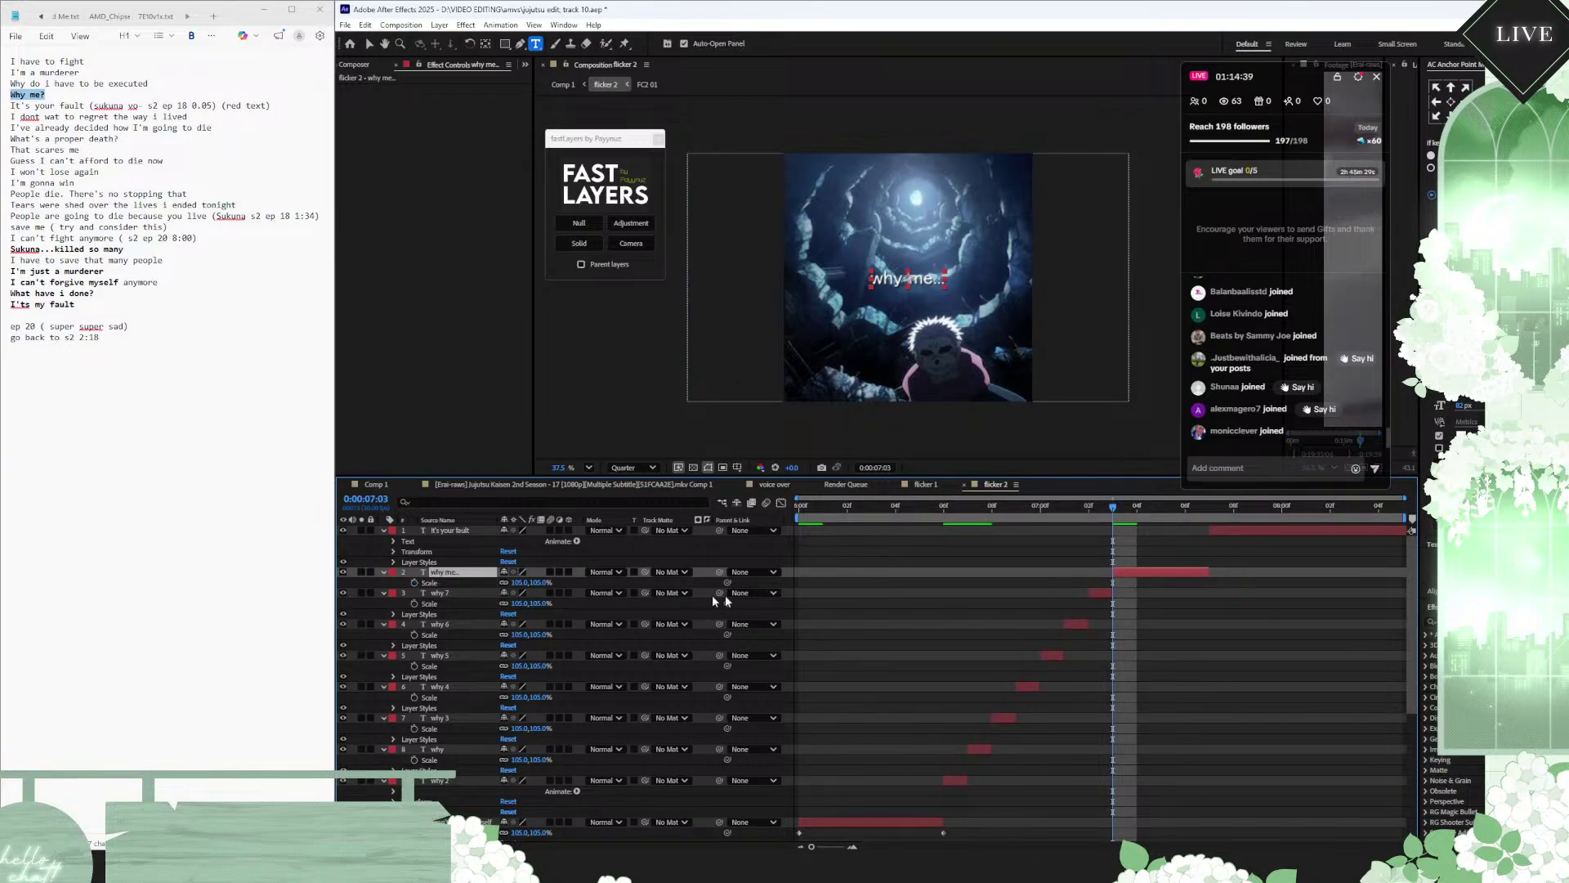
Step: Move a new "why me..." scale keyframe to the layer's end, and undo it together with the 105% scaling of the text layers
click(415, 583)
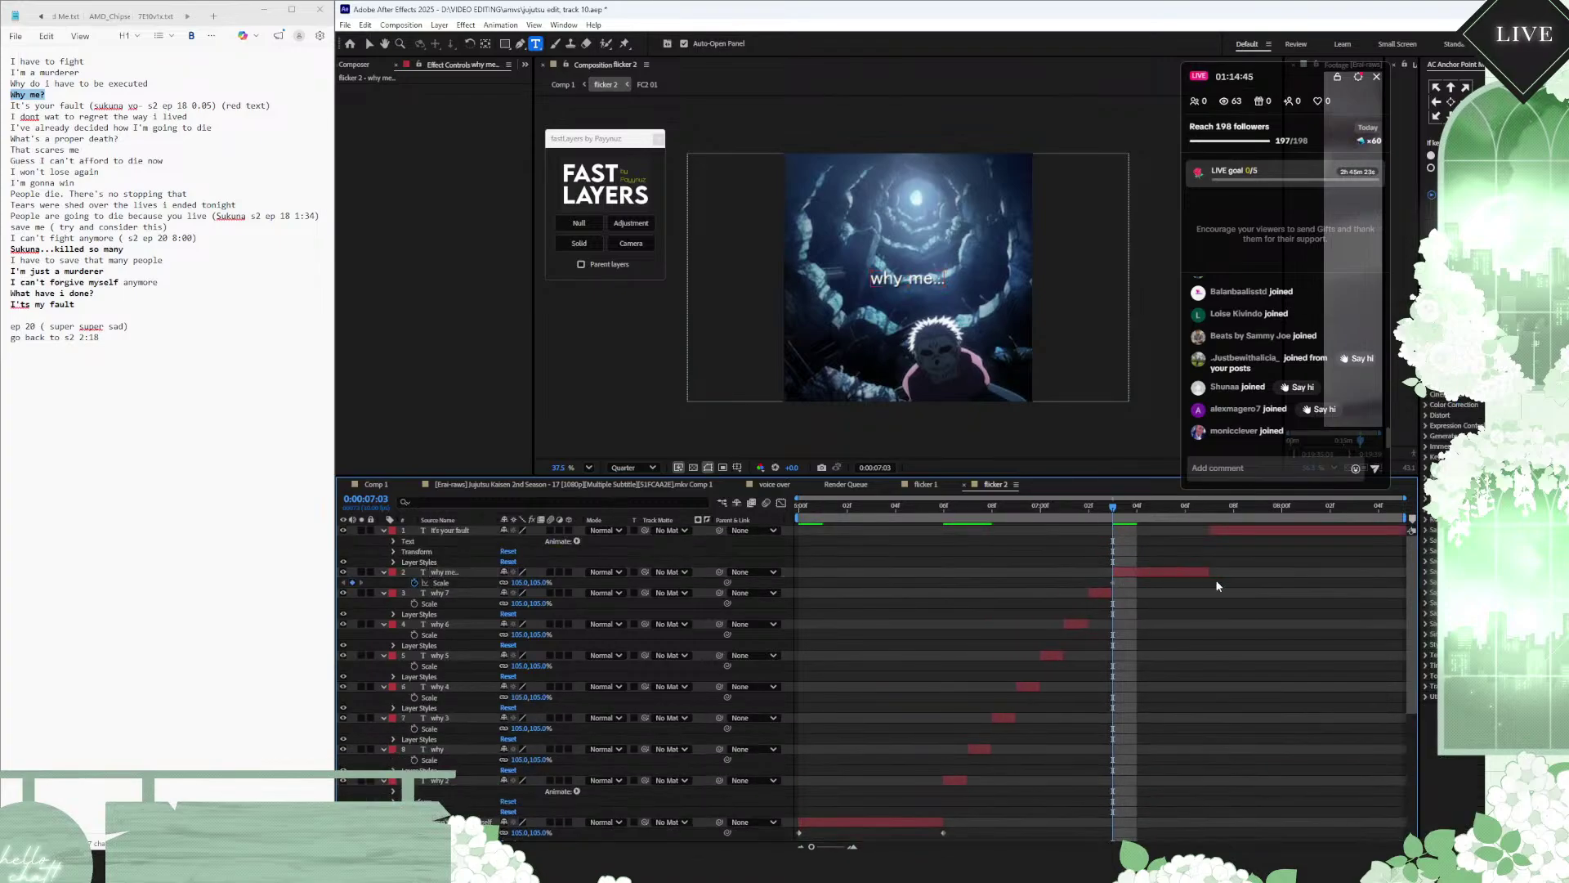
drag(1113, 582, 1210, 583)
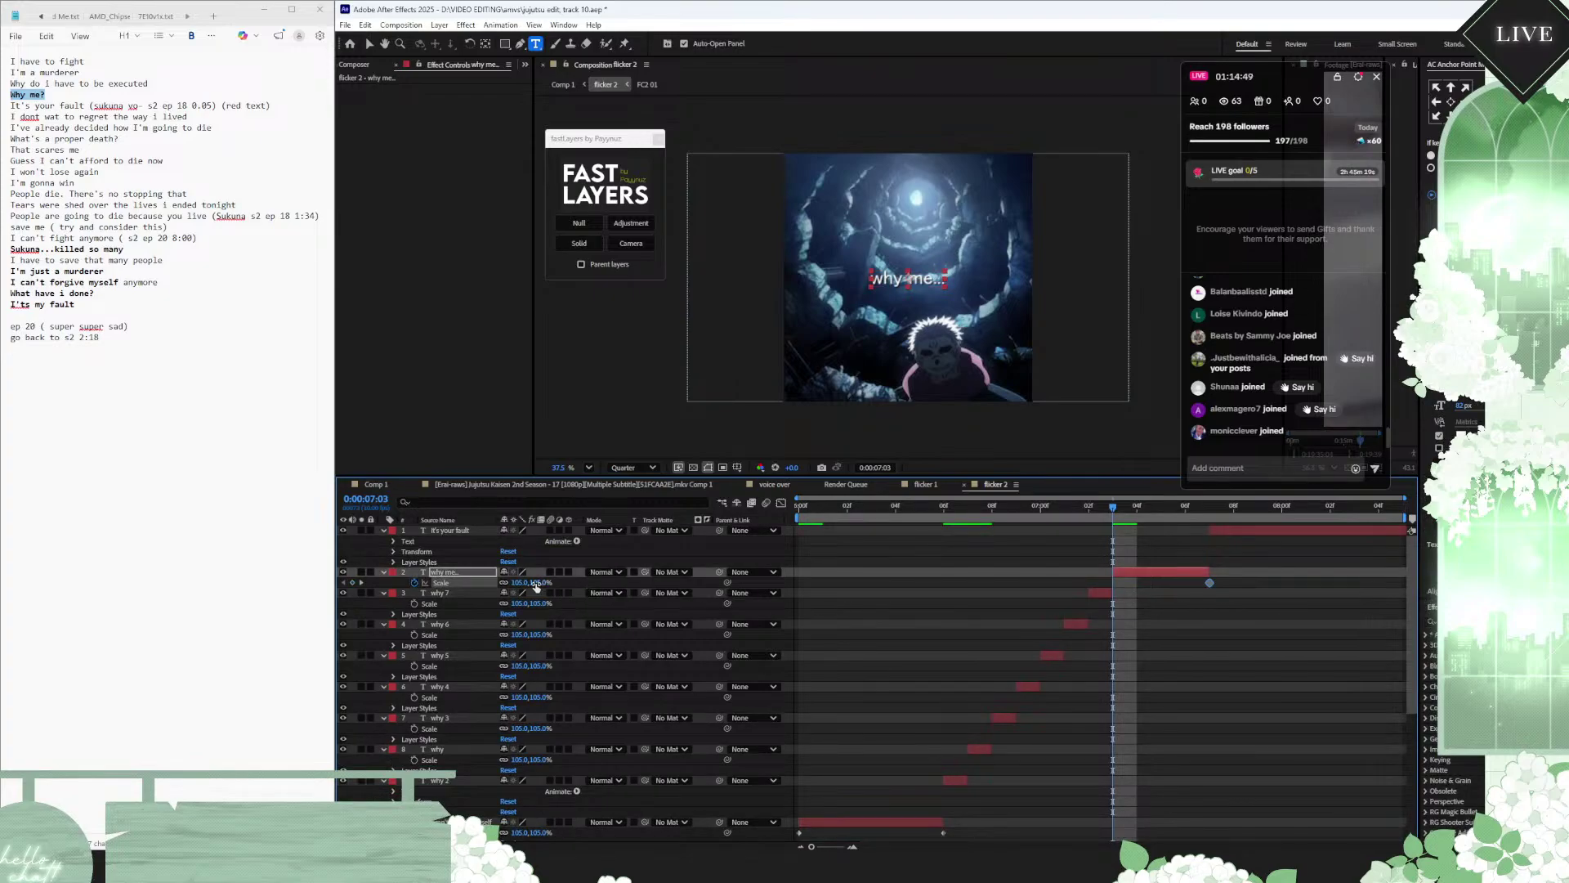
key(ctrl+z)
key(ctrl+z)
key(ctrl+z)
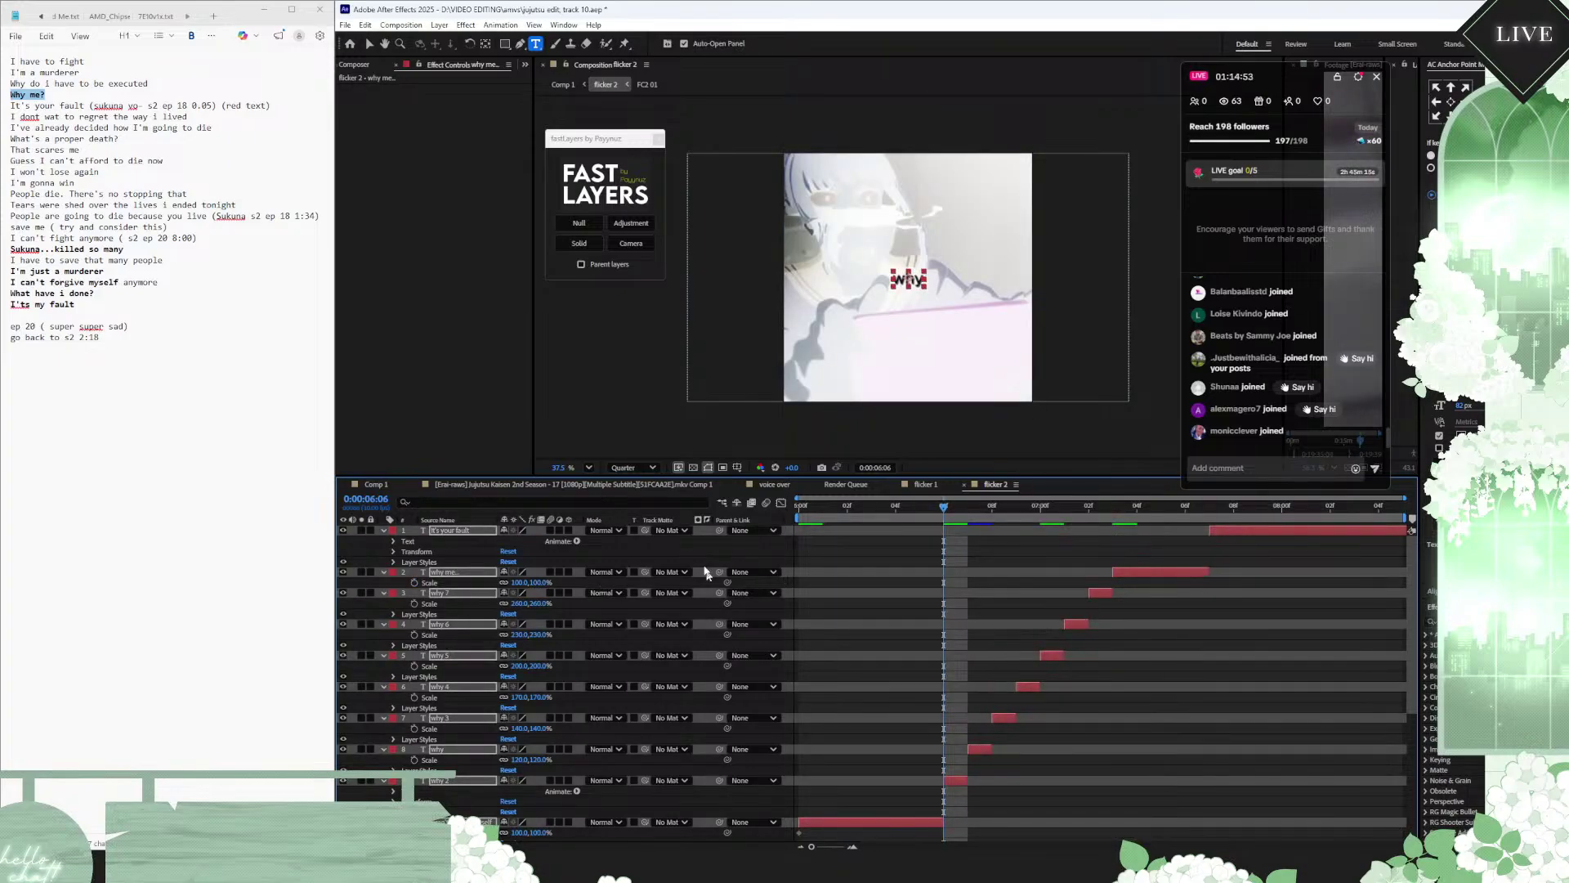
Step: Select only the "why me..." text layer and add its first scale keyframe at 0:00:07:03
click(967, 548)
click(1165, 574)
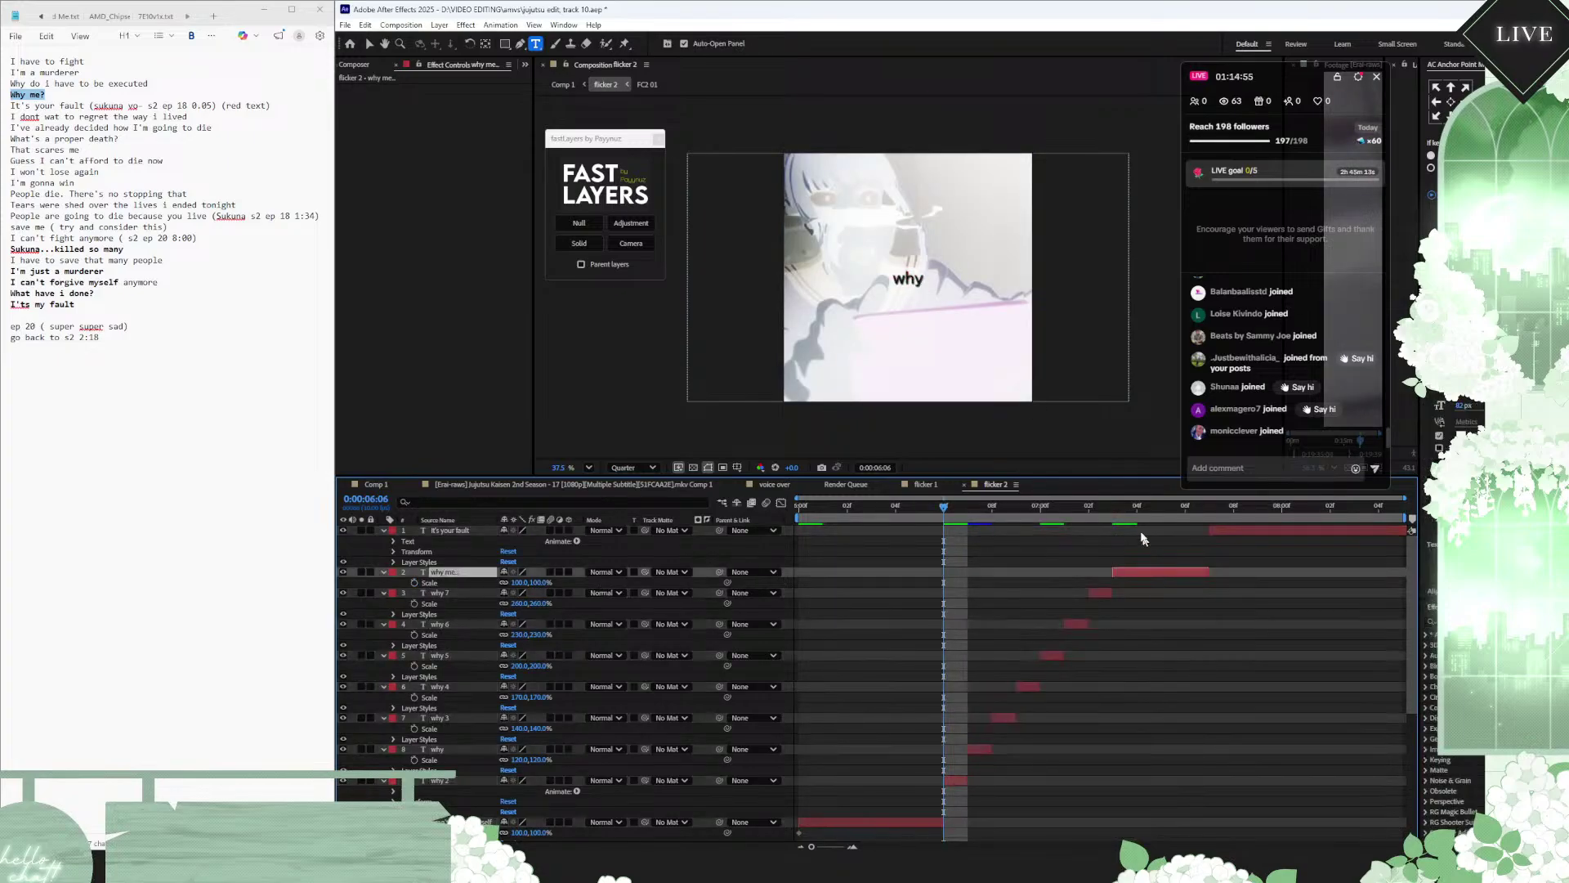
click(1112, 508)
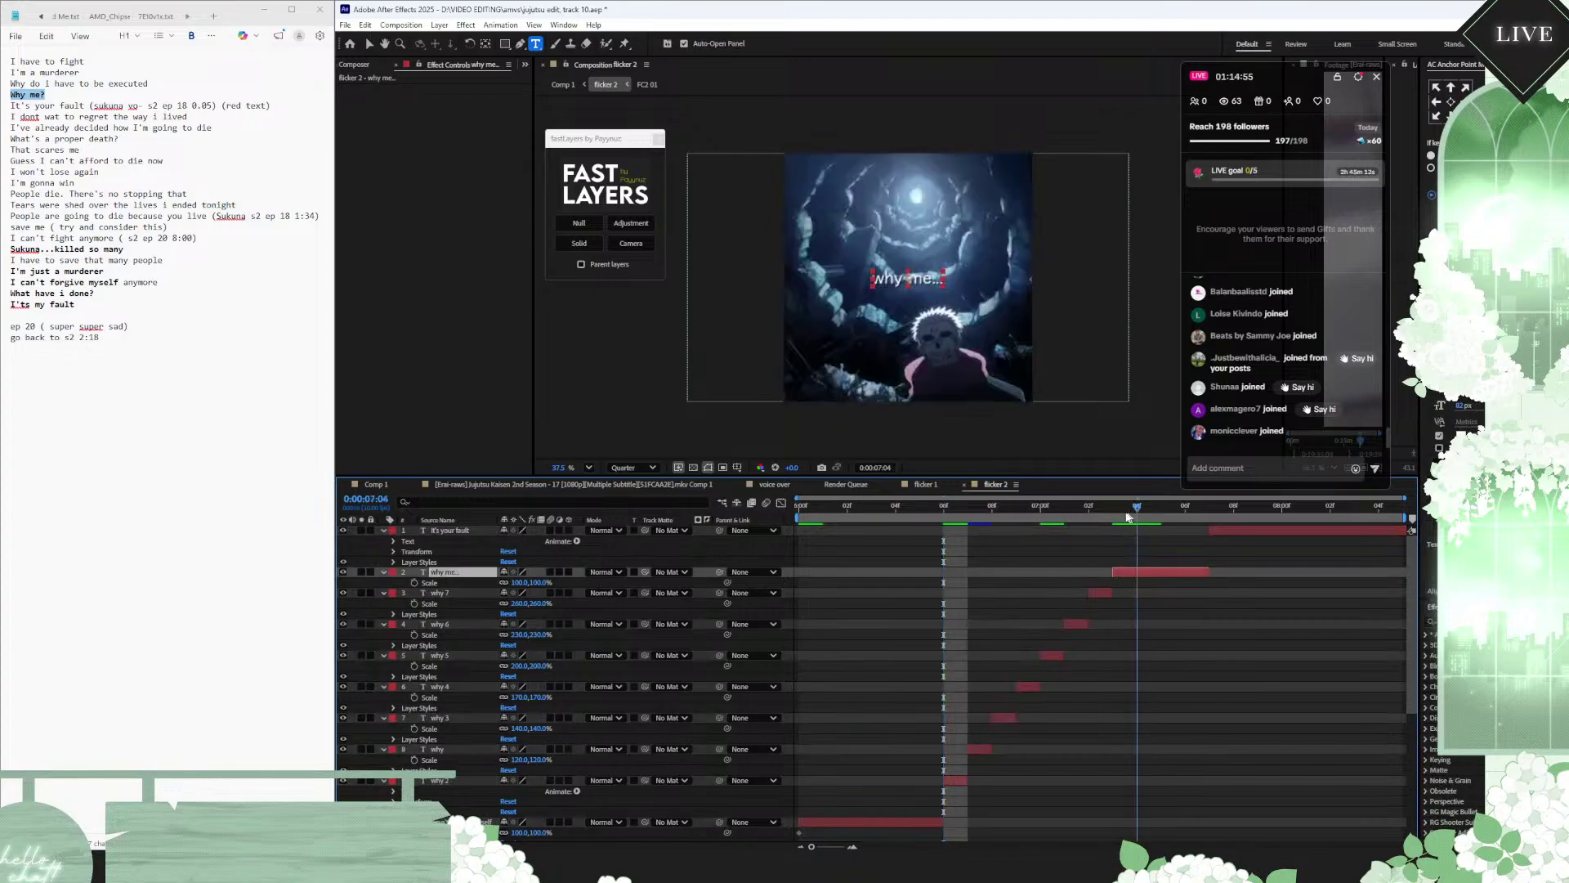
click(414, 582)
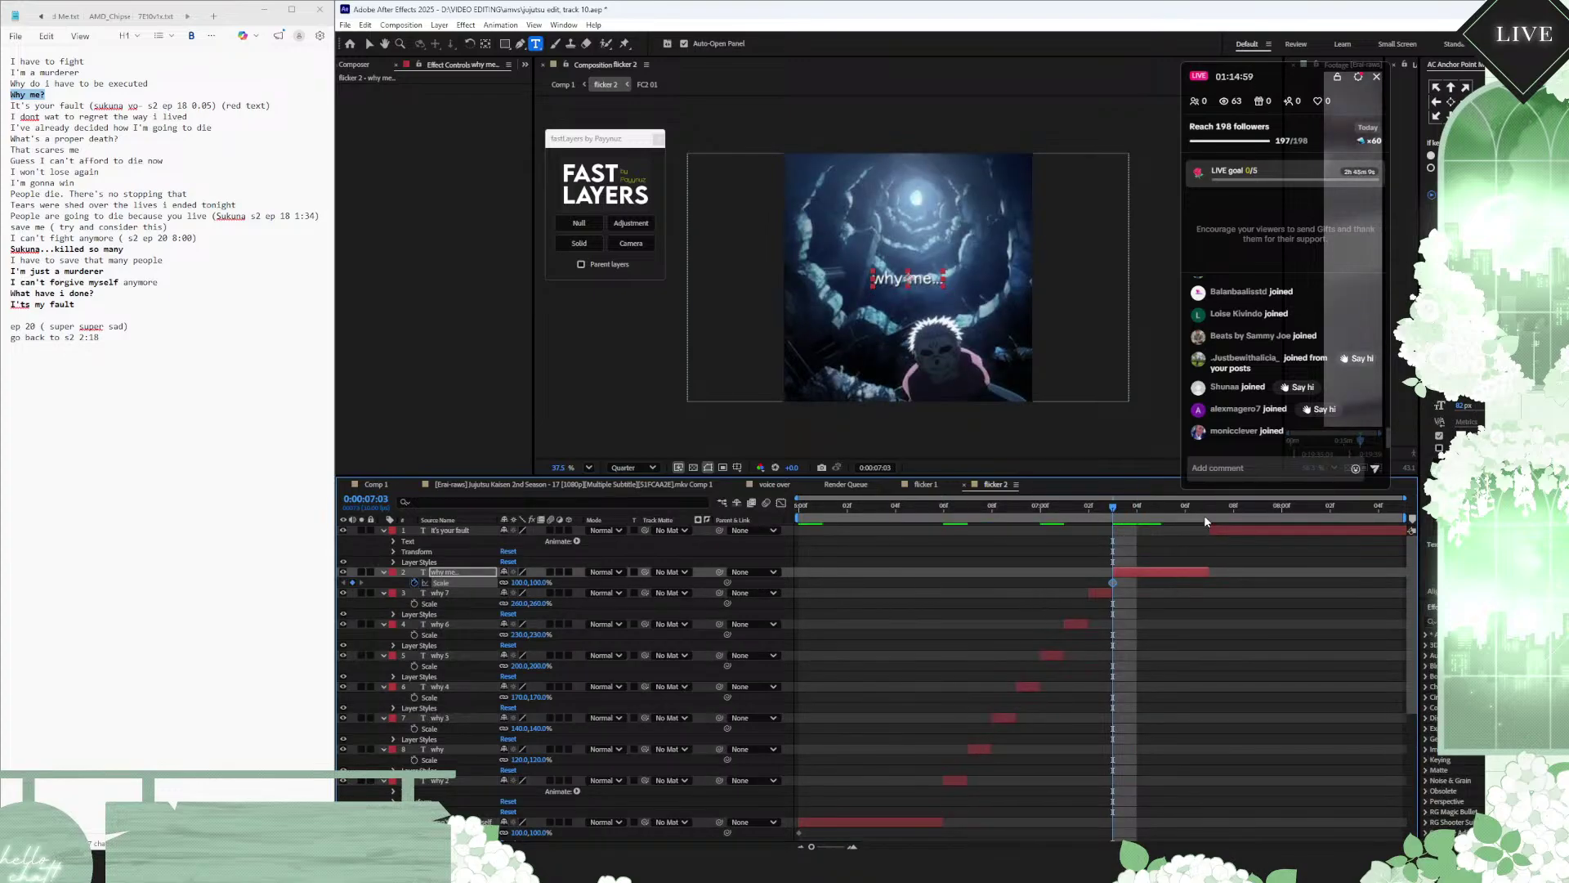
scroll(1177, 602, down, 2)
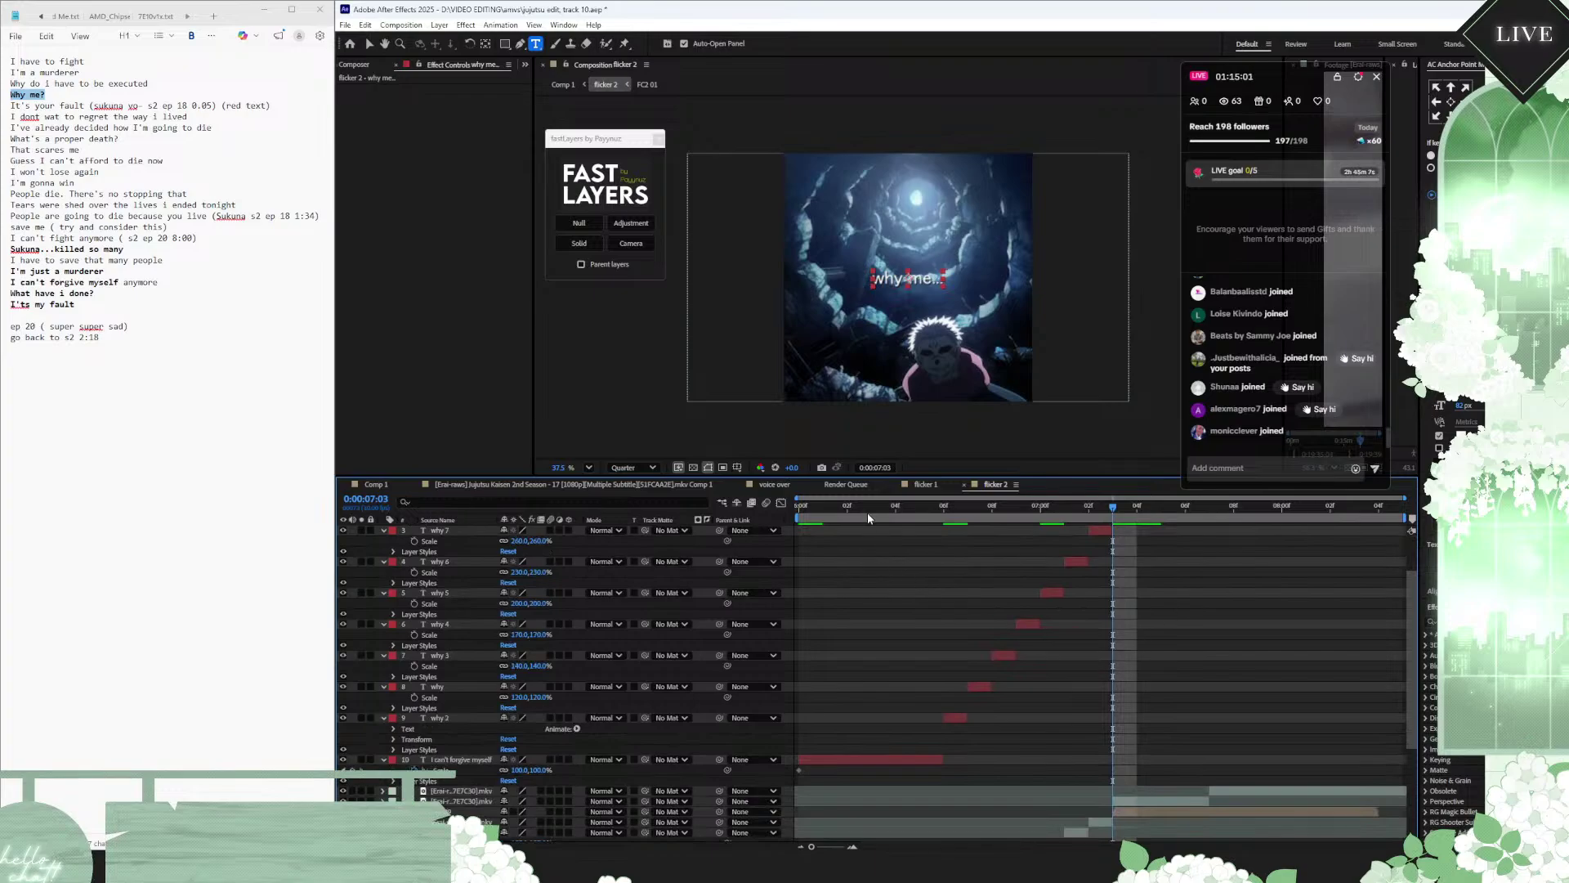
Step: Set the "I can't forgive myself" text's scale to 105% at 0:00:06:06
click(828, 514)
click(805, 517)
drag(805, 517, 944, 517)
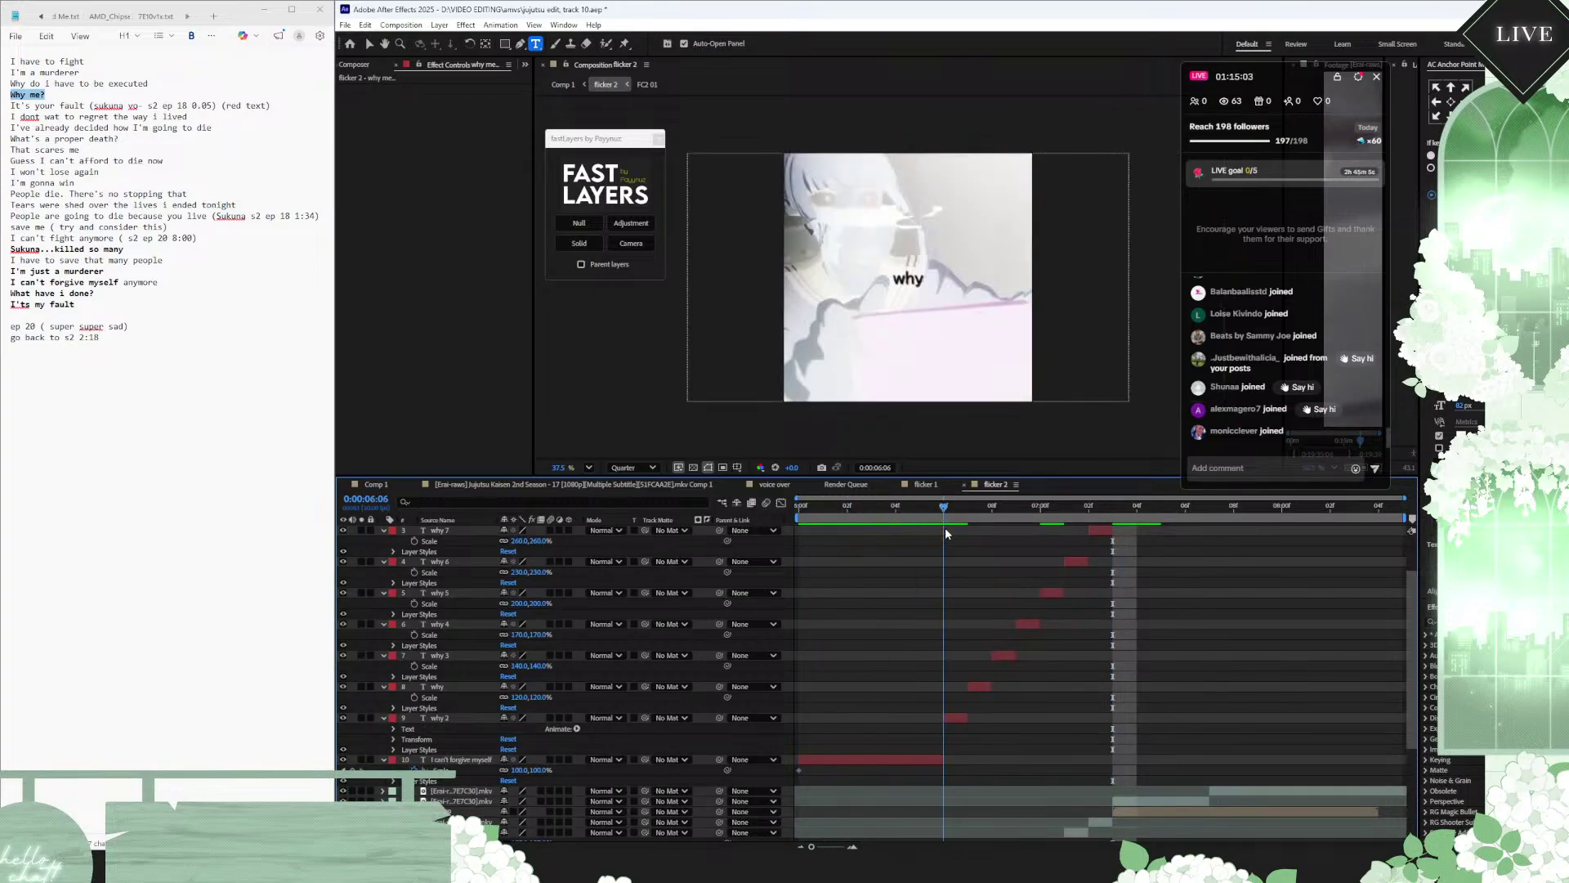
click(543, 770)
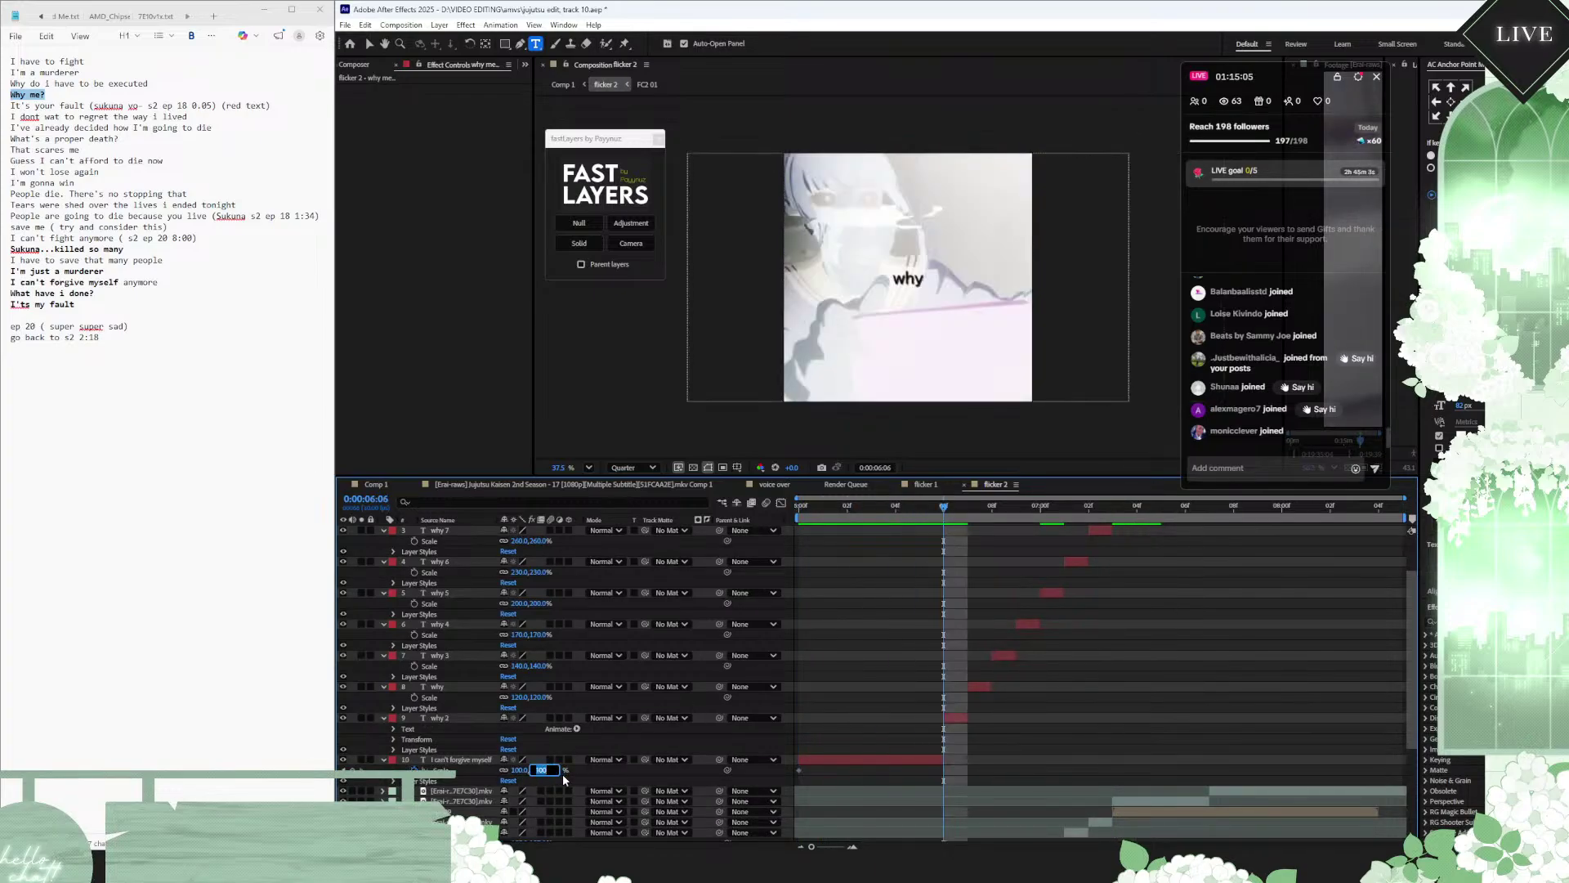
text(105)
key(Return)
scroll(1221, 650, up, 1)
Step: Move the "why me..." scale keyframe to 0:00:07:07 and set that text's scale to 105% at 0:00:07:03
click(1206, 516)
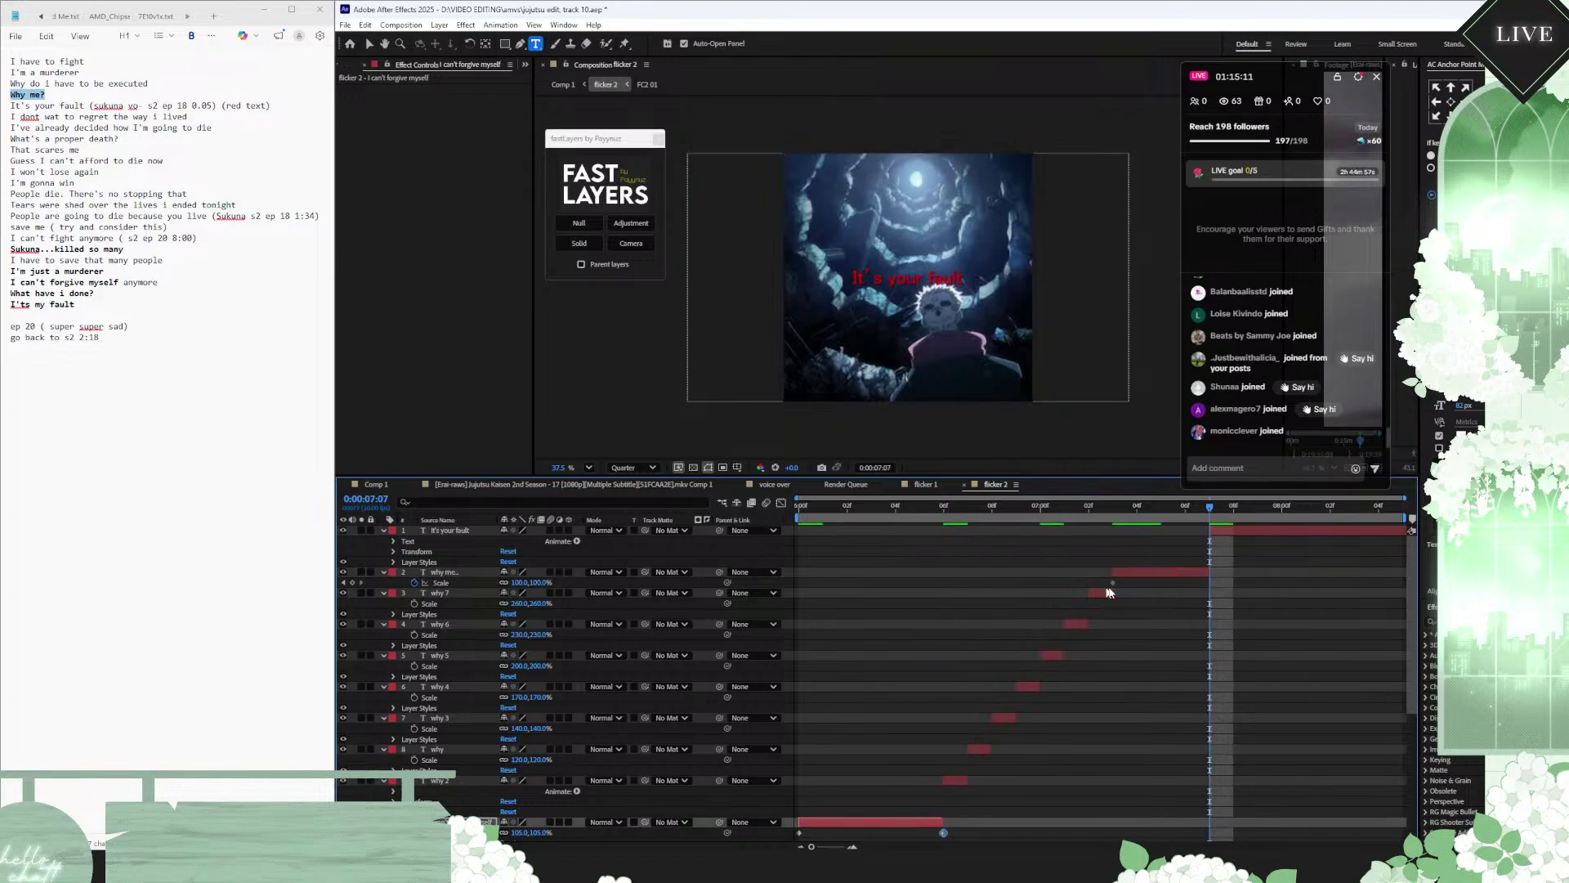
mouse_move(1112, 588)
click(1112, 584)
click(1115, 515)
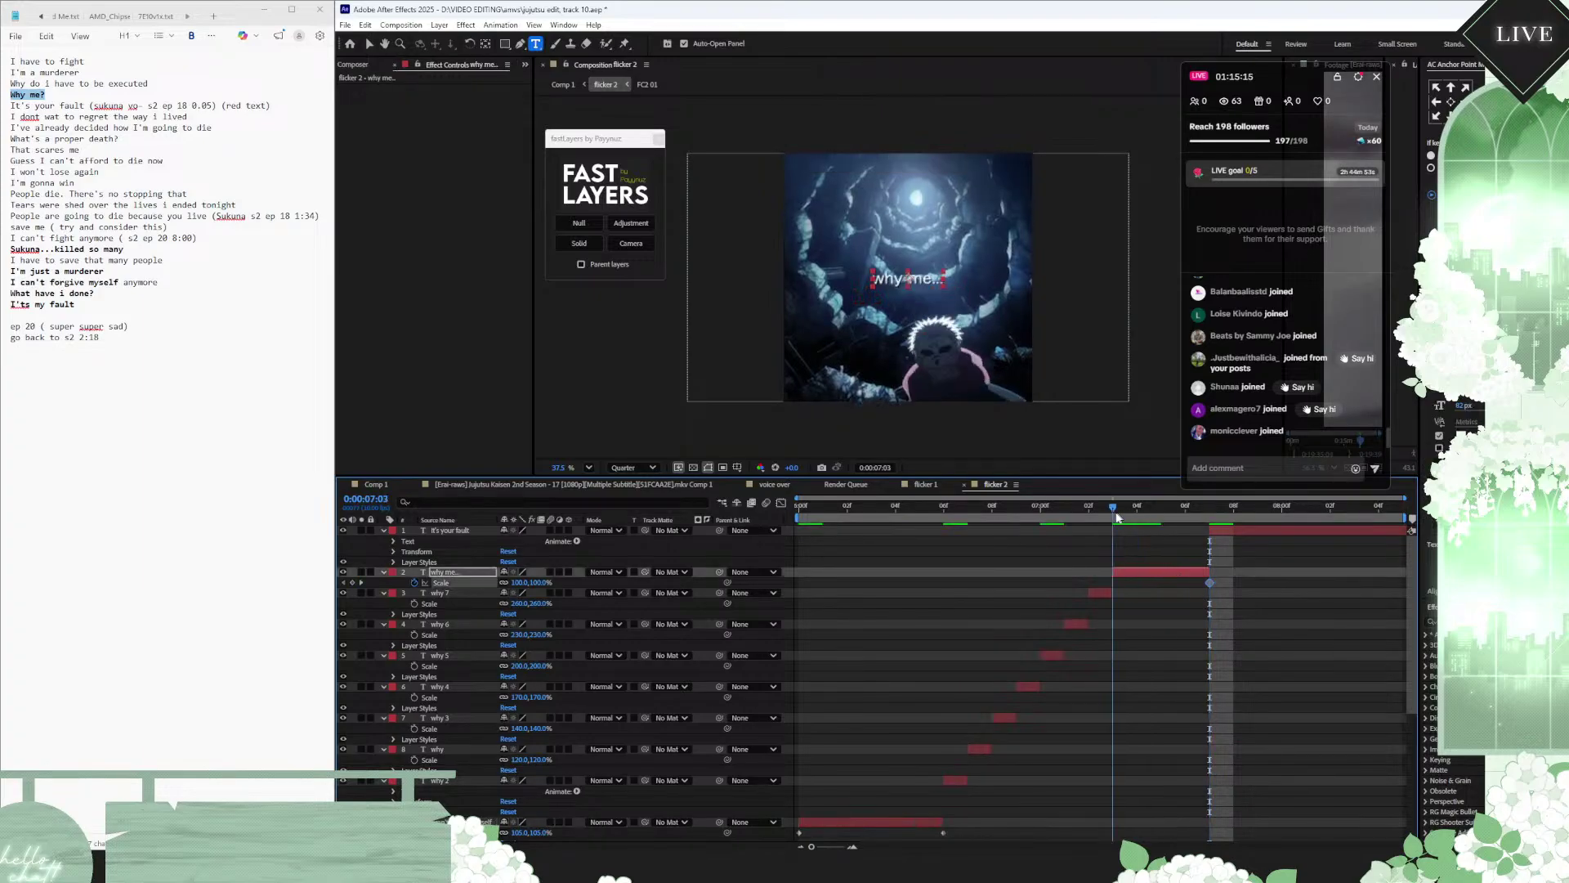
click(541, 582)
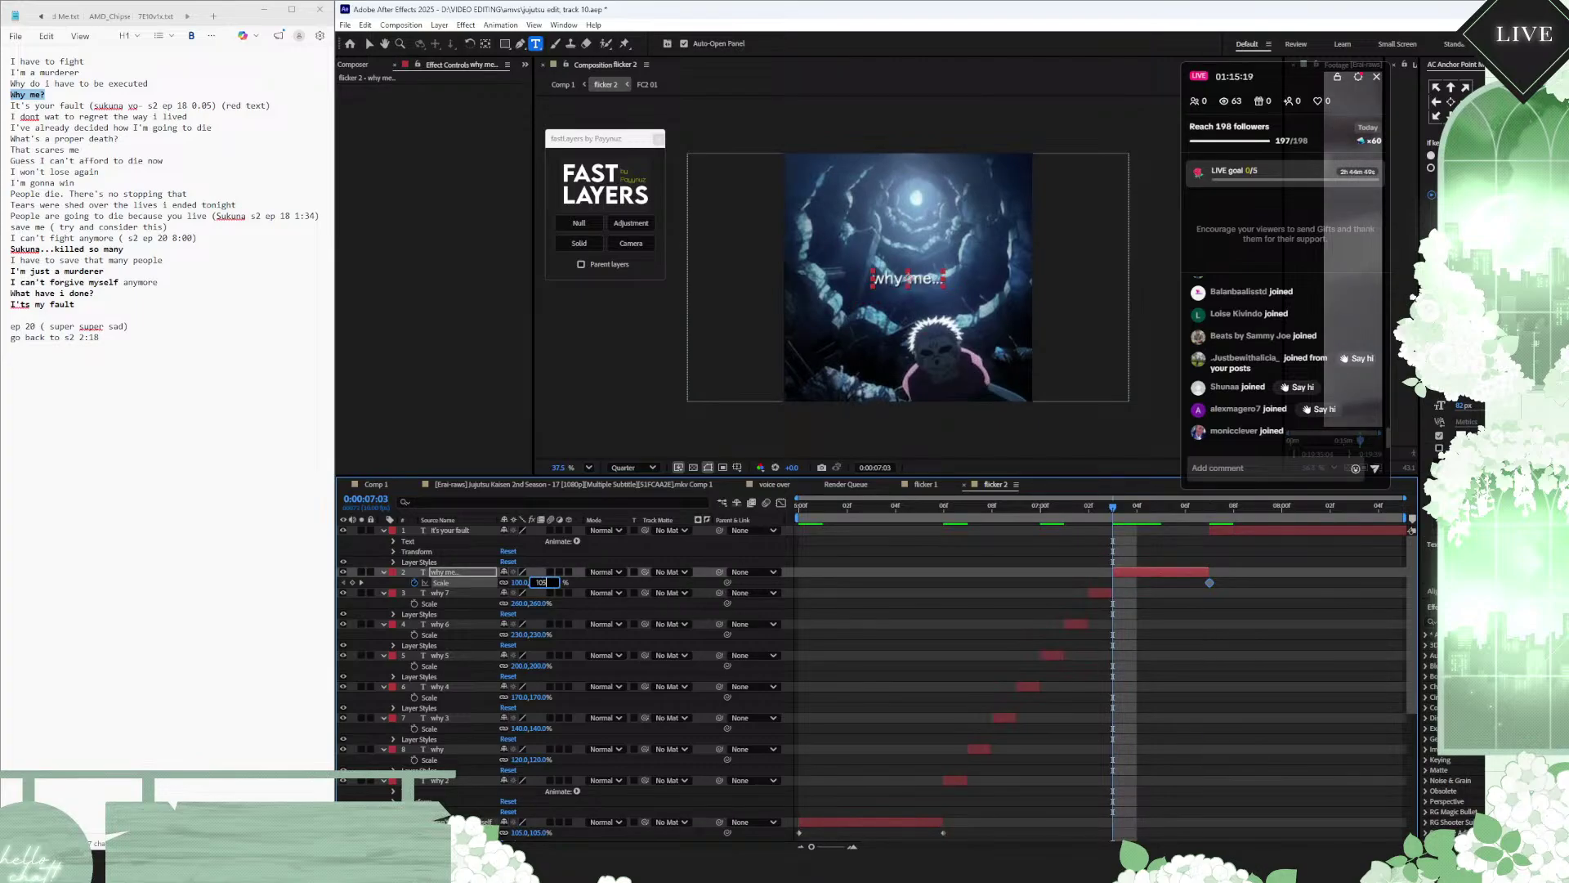
text(105)
key(Return)
Step: Animate the "It's your fault" text's scale from 0:00:07:07 to 105%, with the closing keyframe moved to the layer's end
drag(1061, 503, 1206, 523)
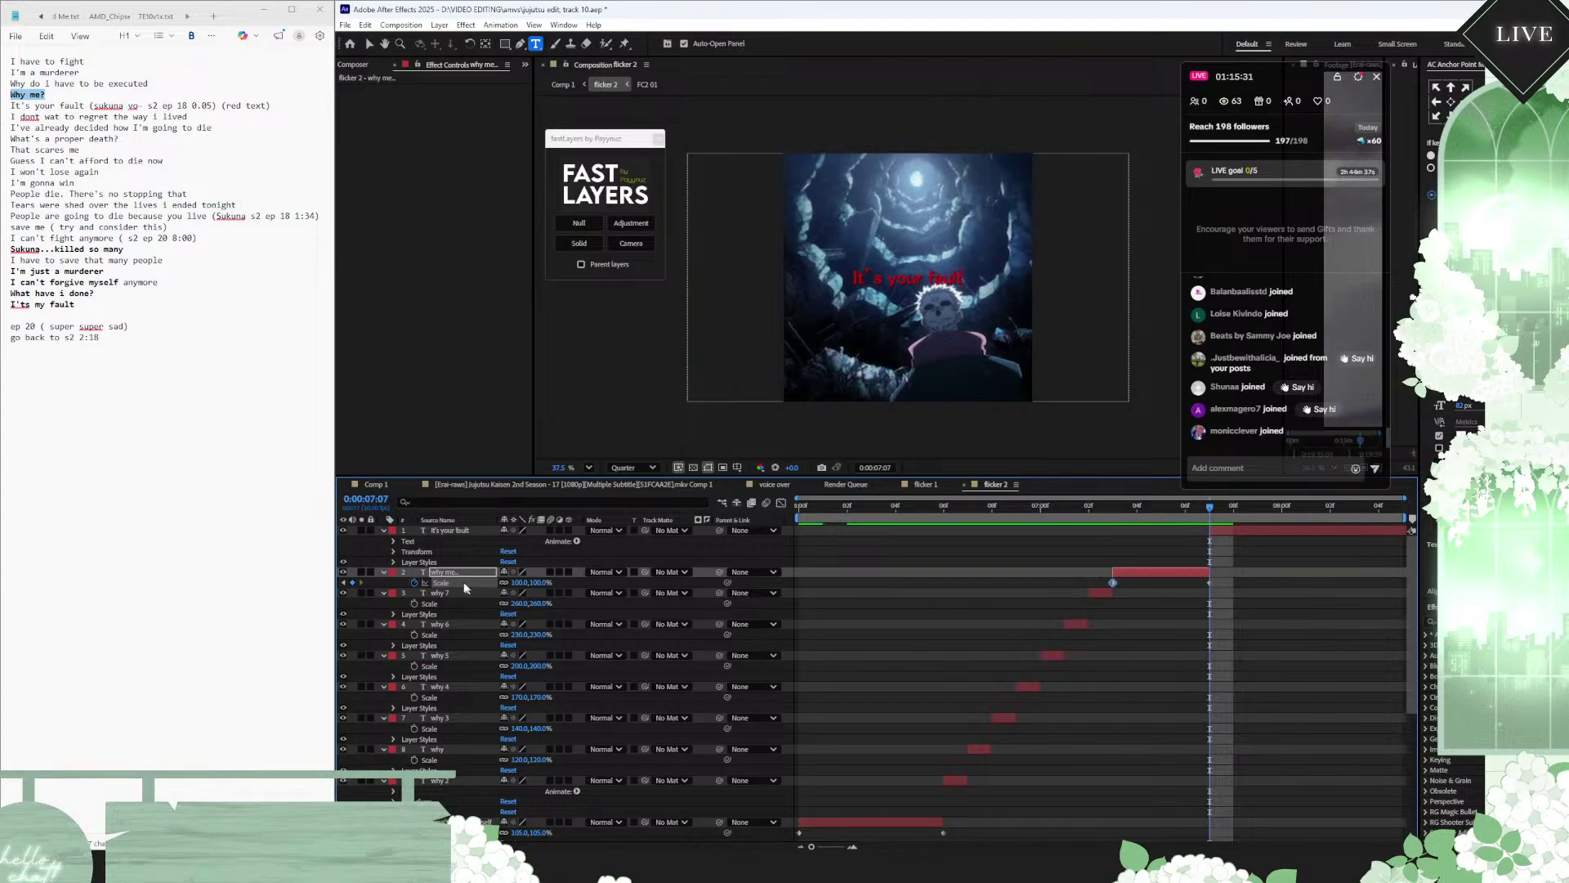
click(1240, 535)
key(s)
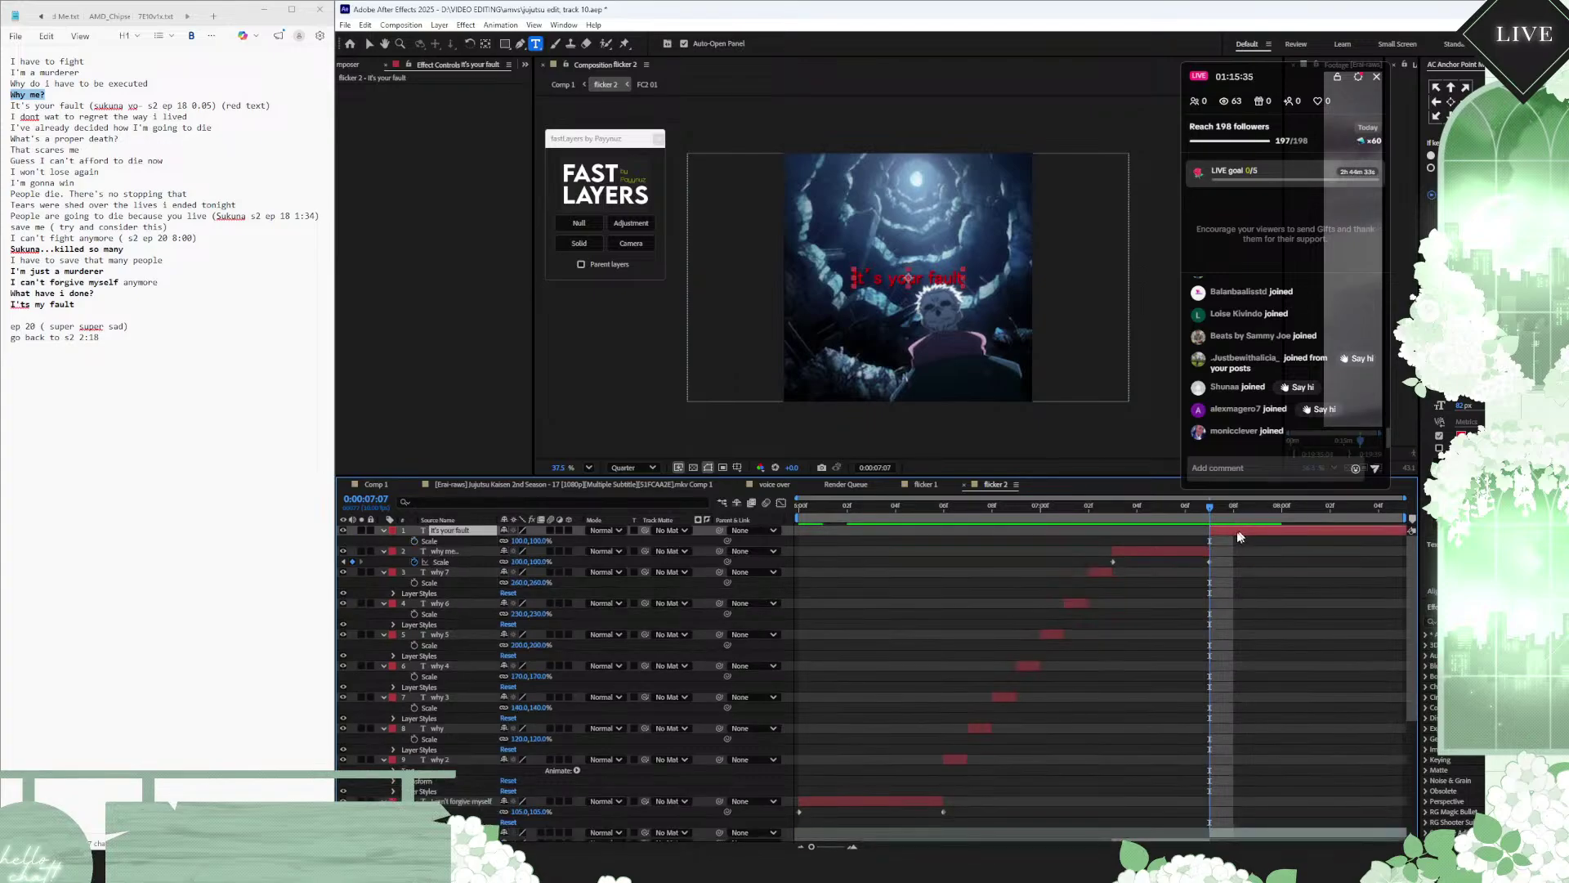
click(414, 541)
click(1306, 508)
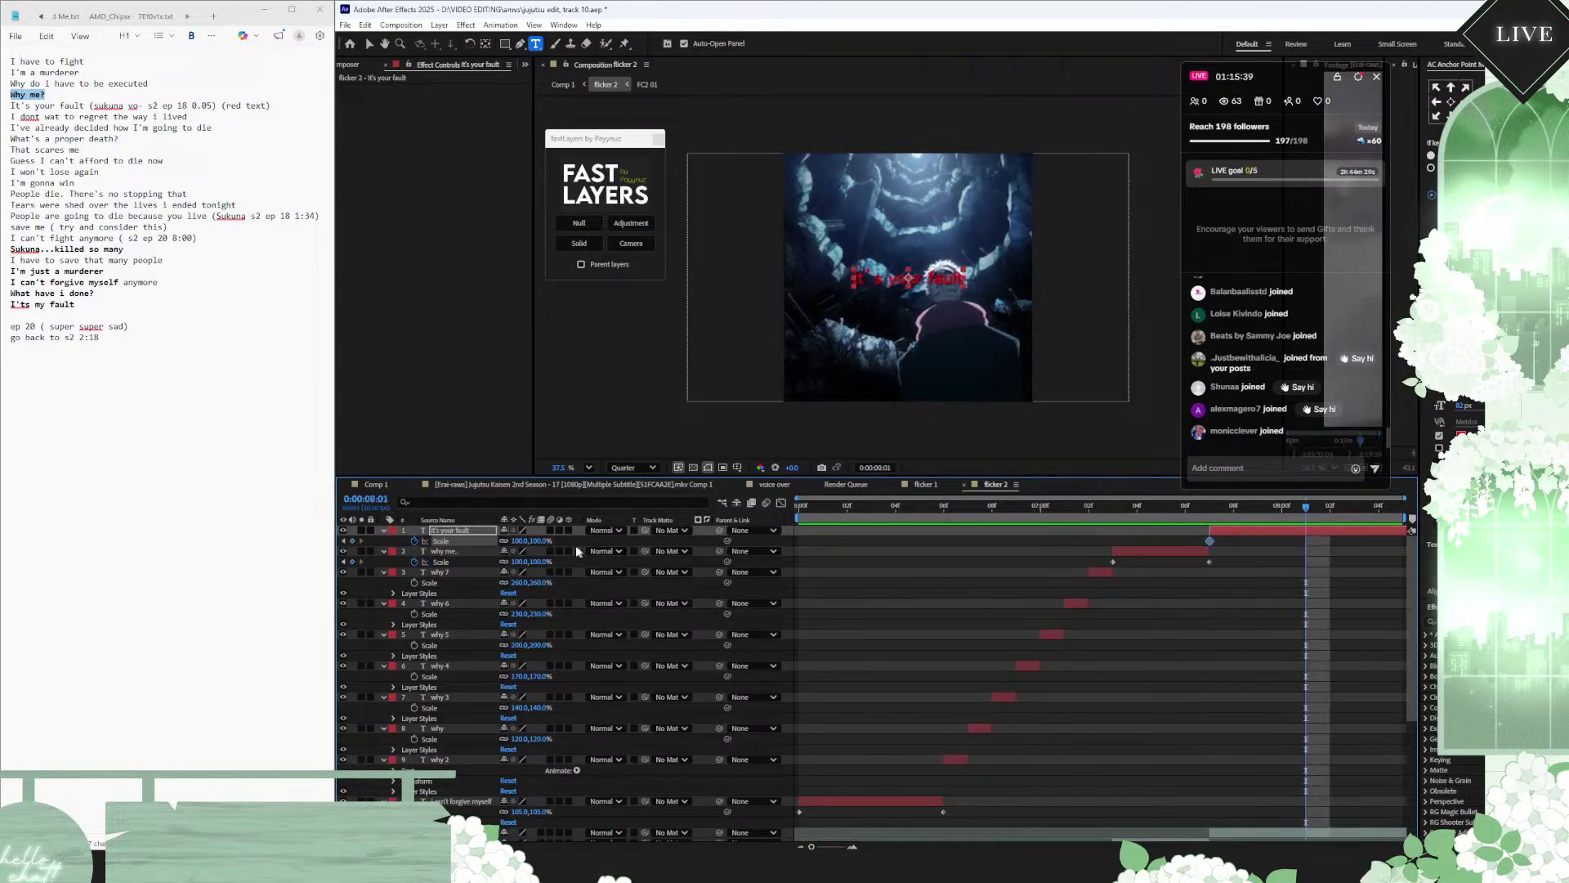
click(538, 541)
text(105)
key(Return)
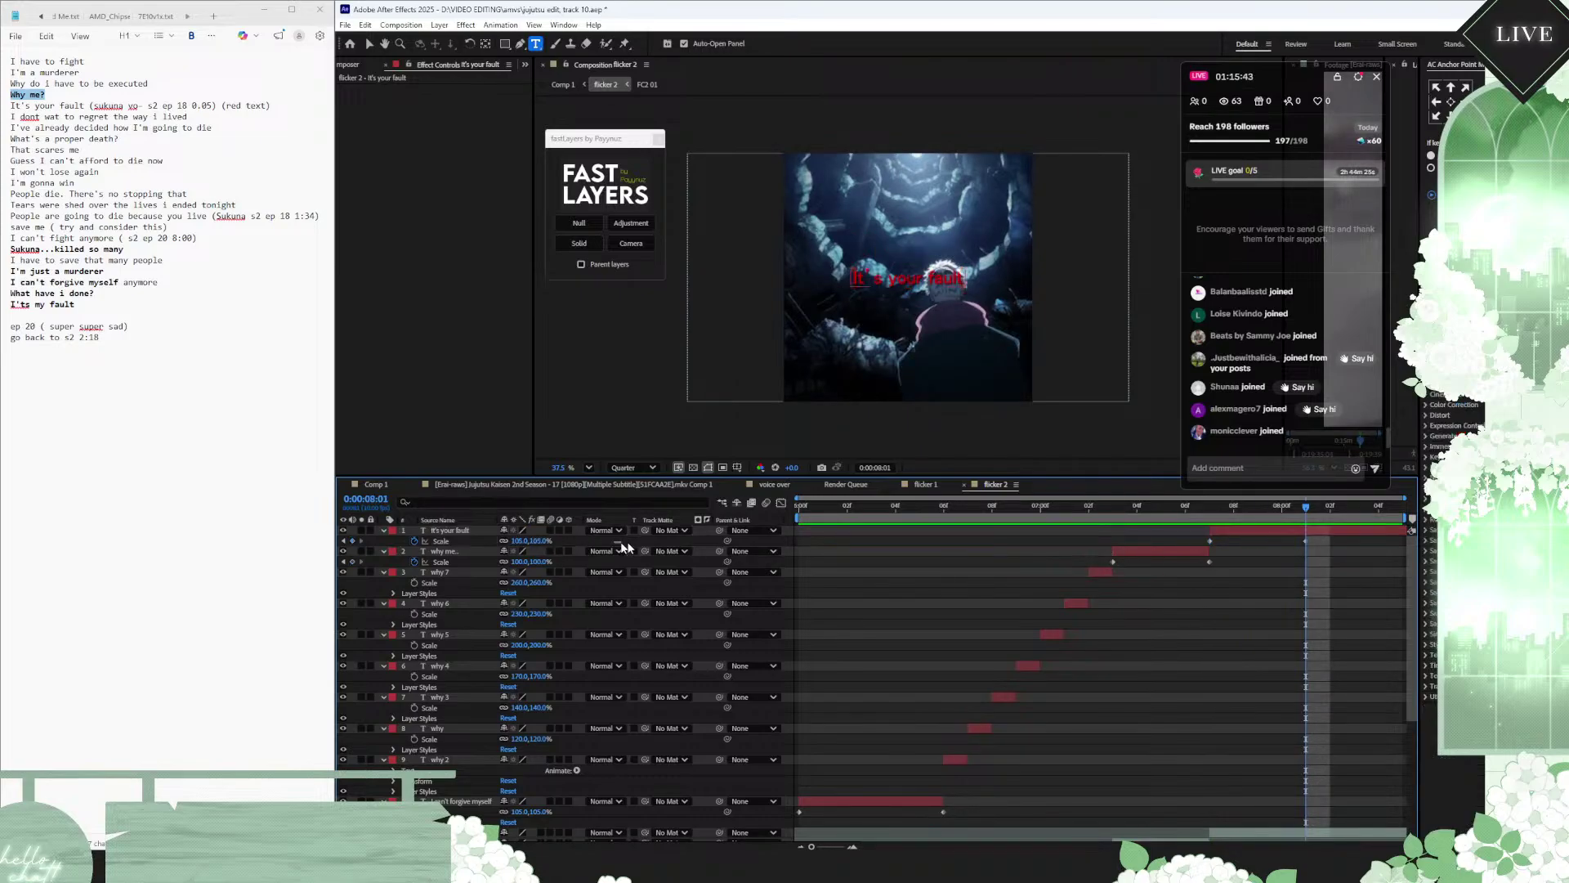
drag(1307, 541, 1332, 541)
Step: Scrub and play back the flicker 2 composition to check the scale animations of its text layers
click(1381, 504)
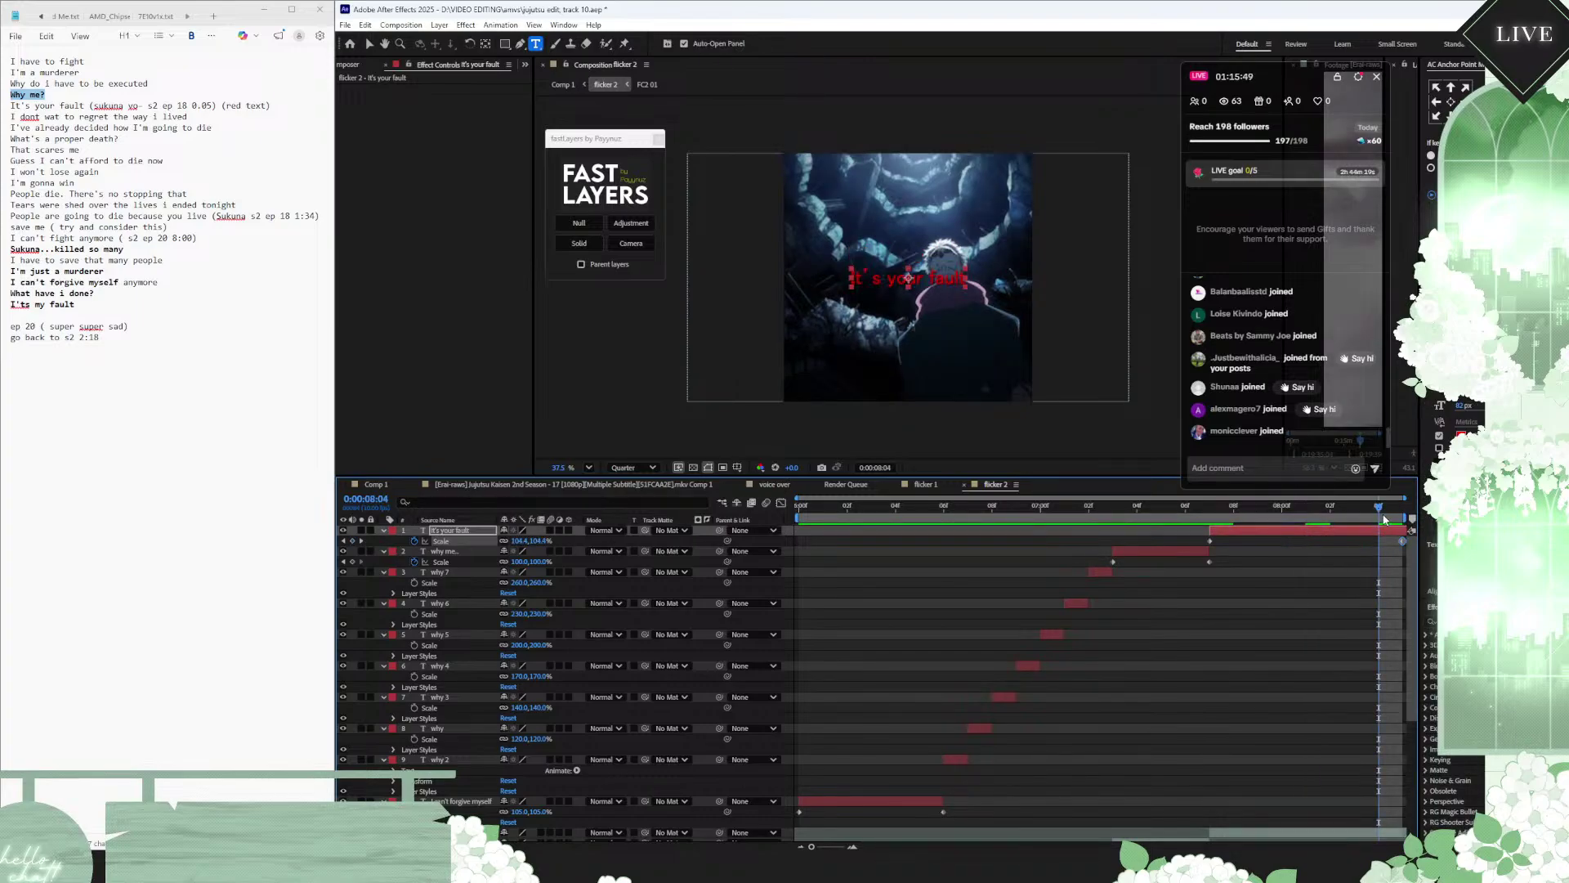
drag(1384, 519, 1066, 519)
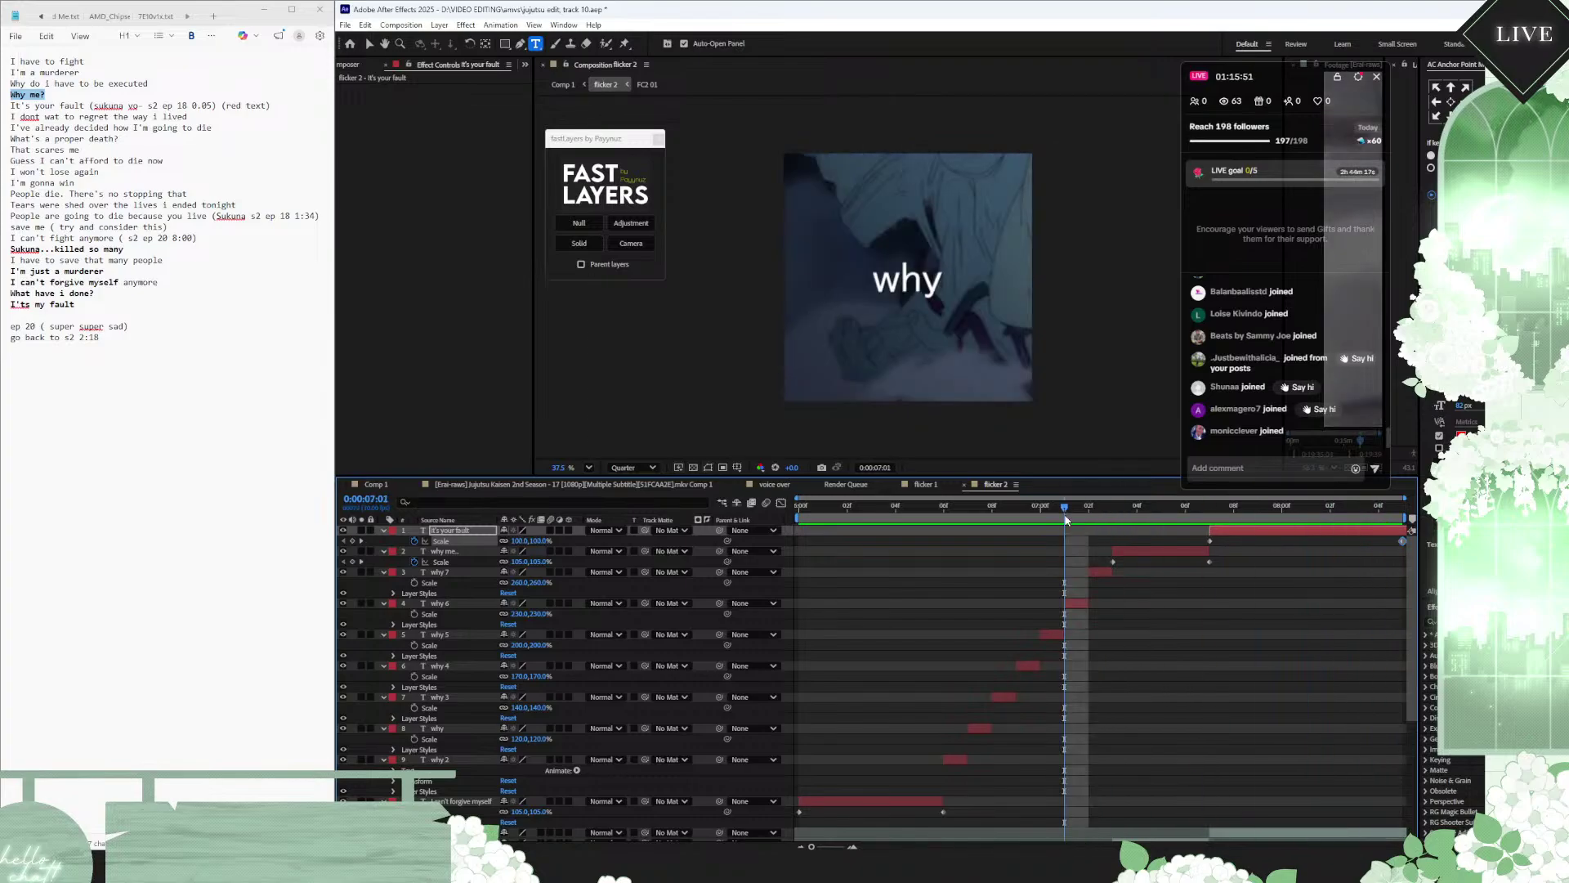
key(space)
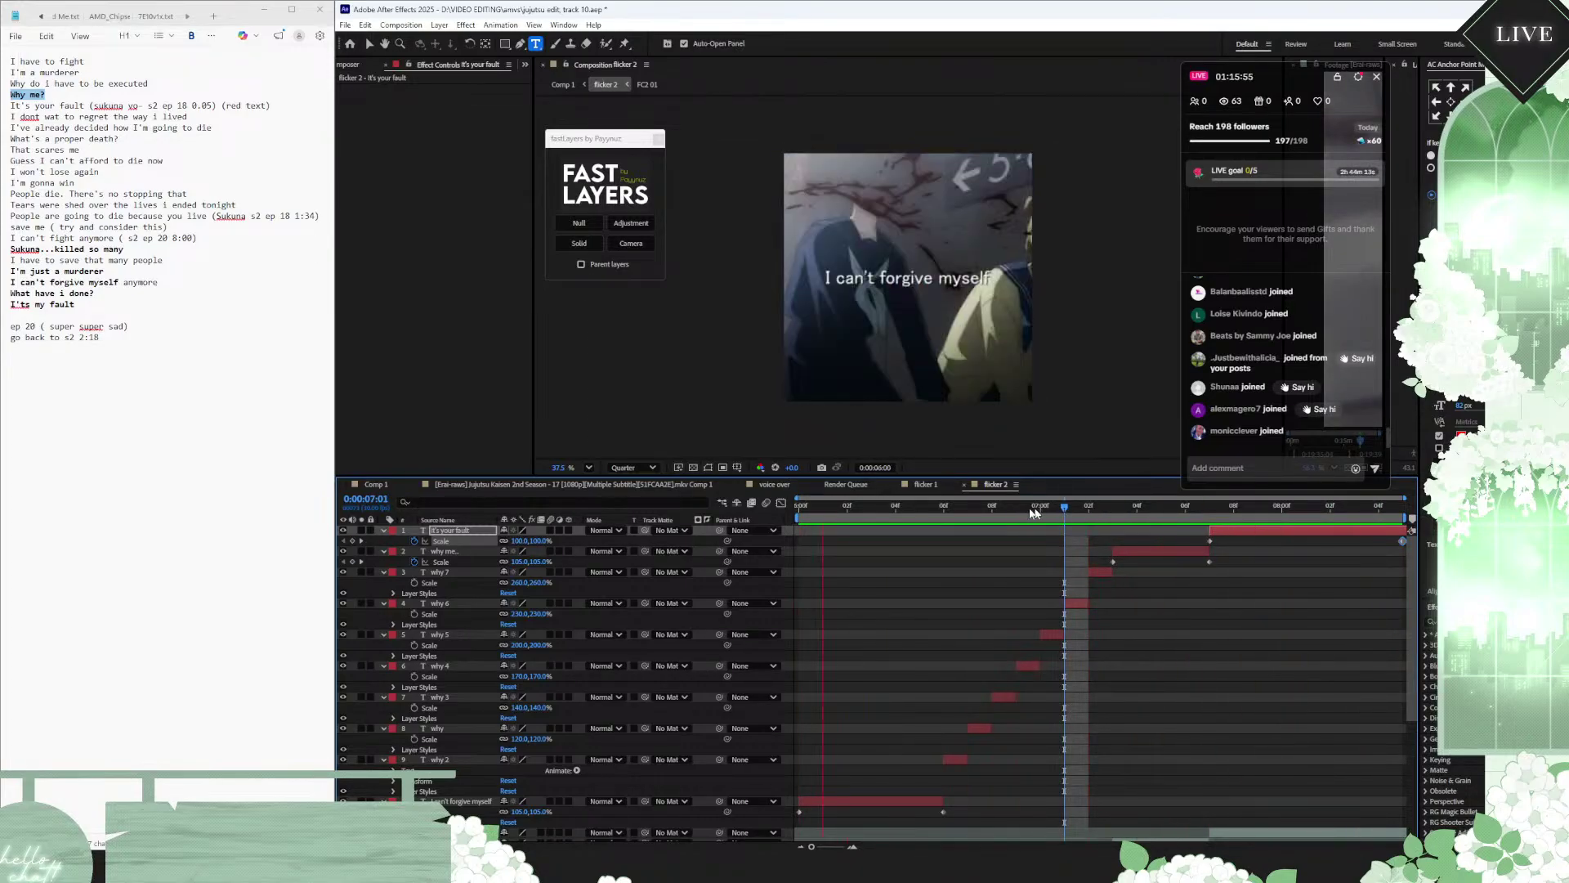
click(1110, 508)
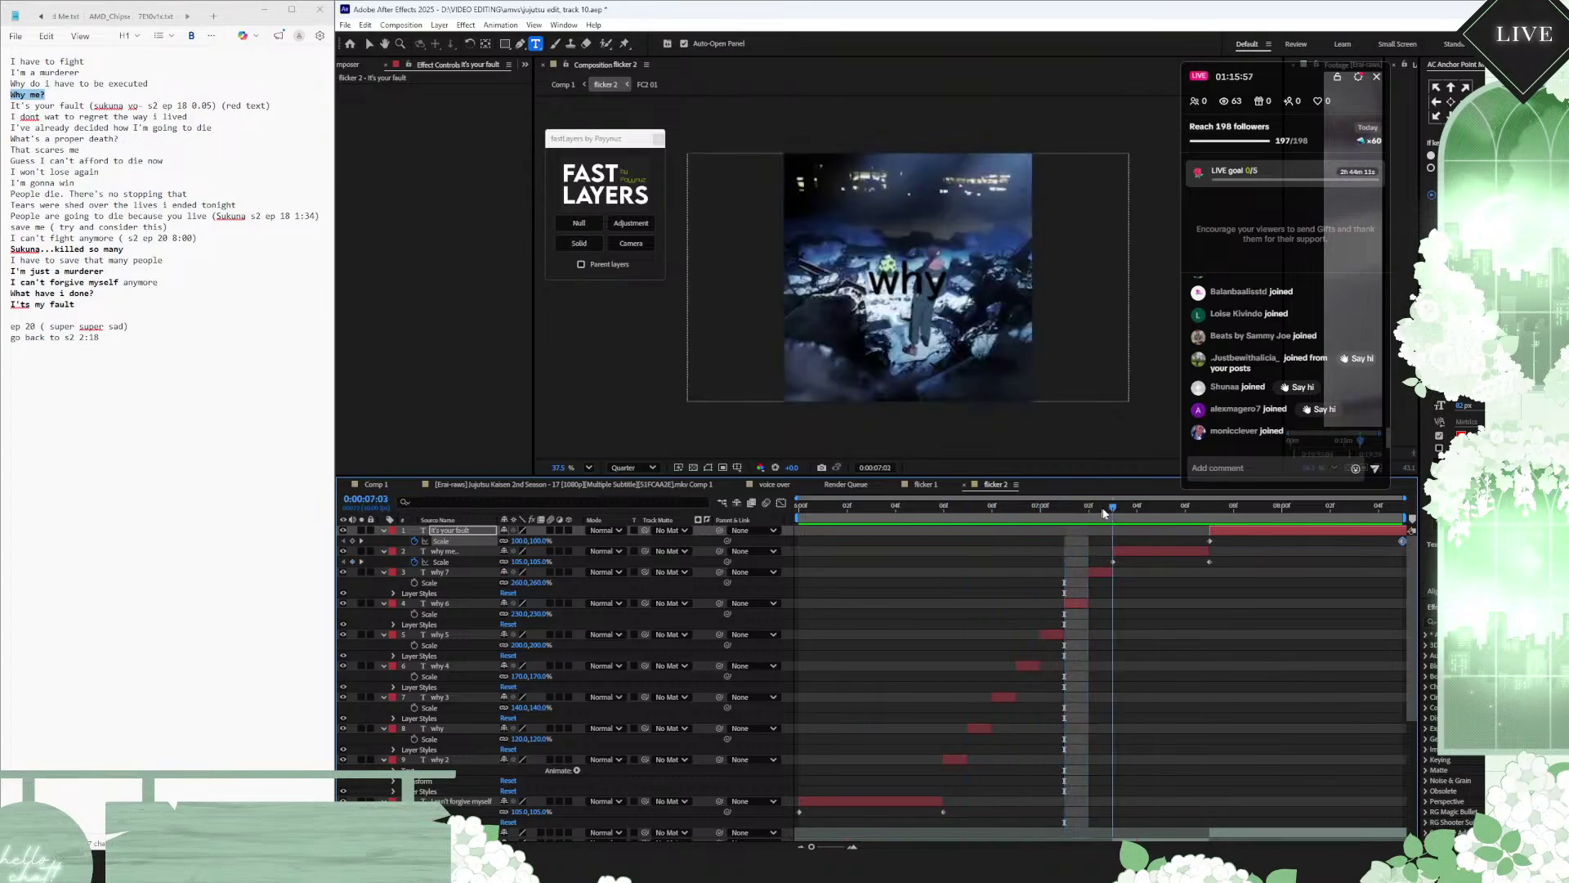
Step: Play the flicker 2 section repeatedly in Comp 1 to review the animated text in the full edit
click(376, 485)
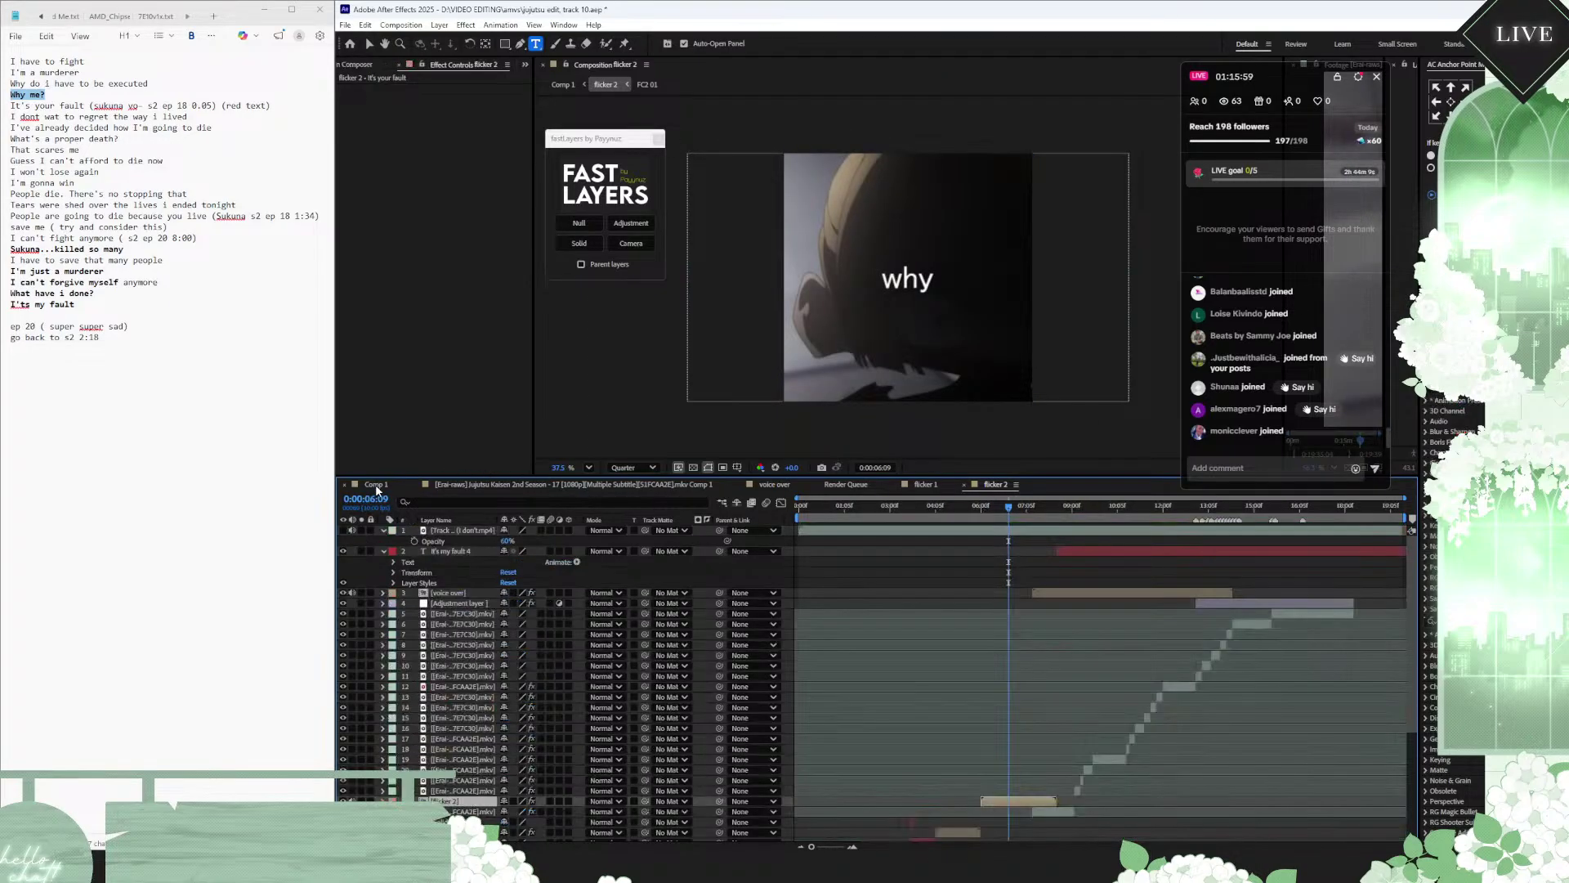
drag(1010, 509, 951, 514)
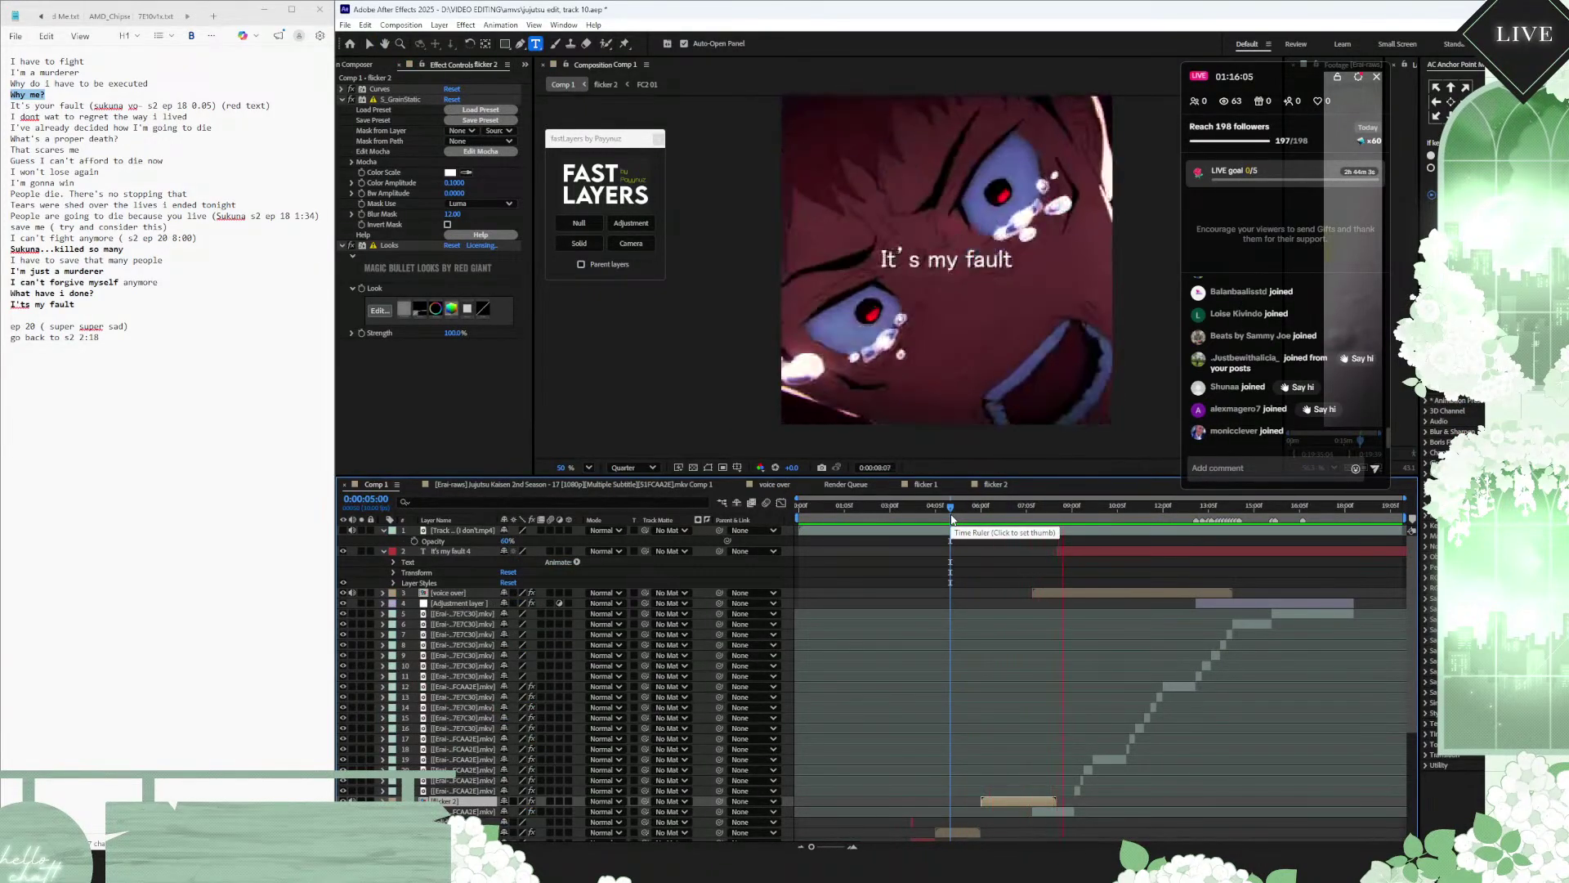
click(963, 520)
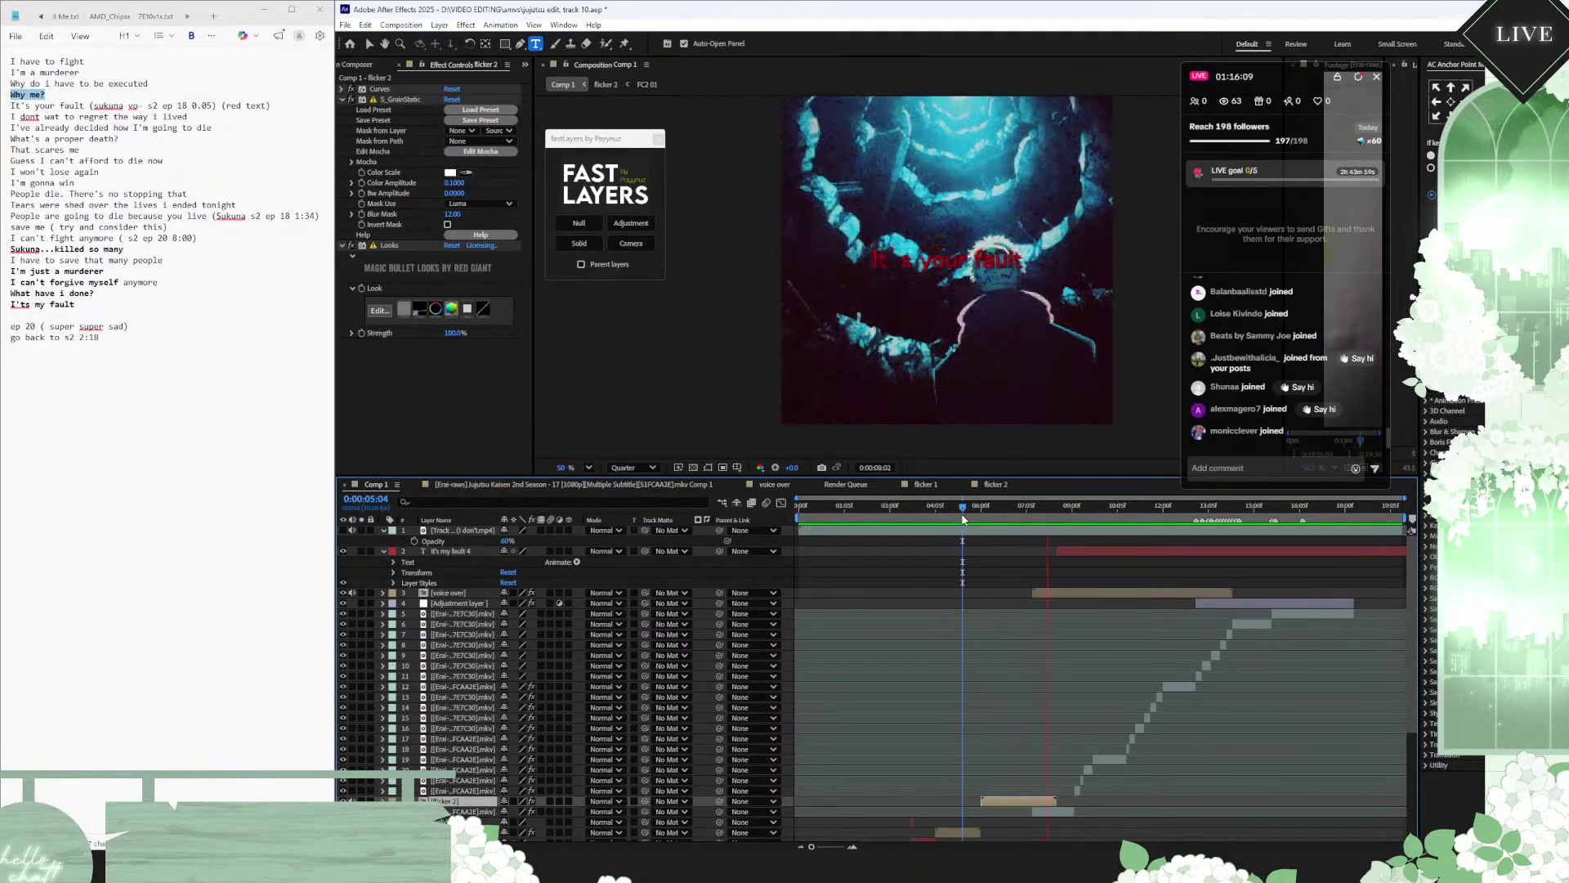
click(942, 520)
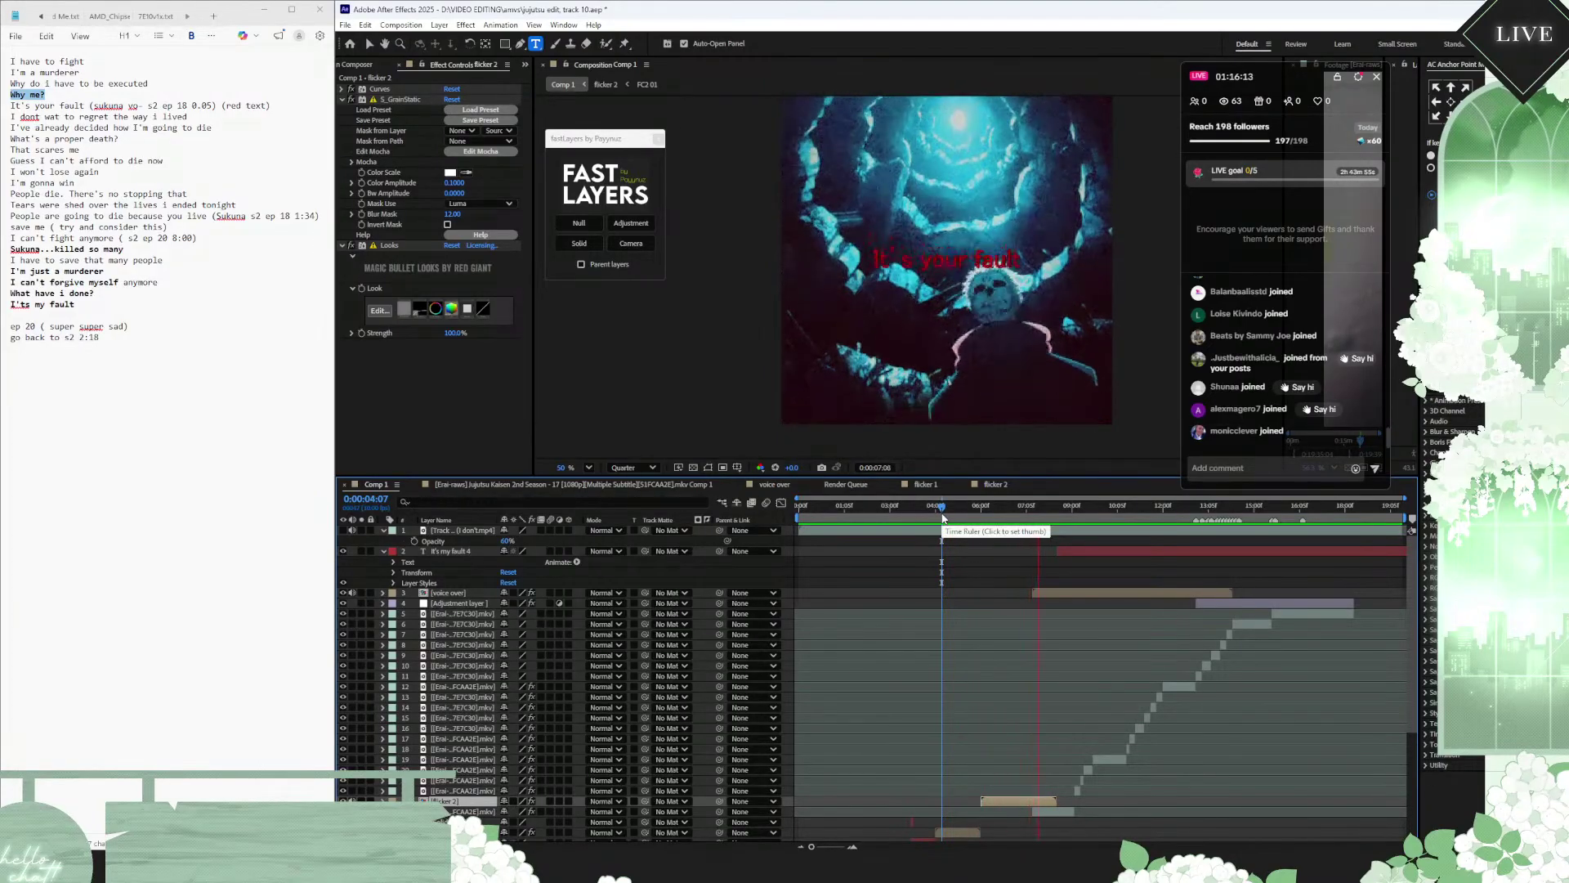
click(990, 514)
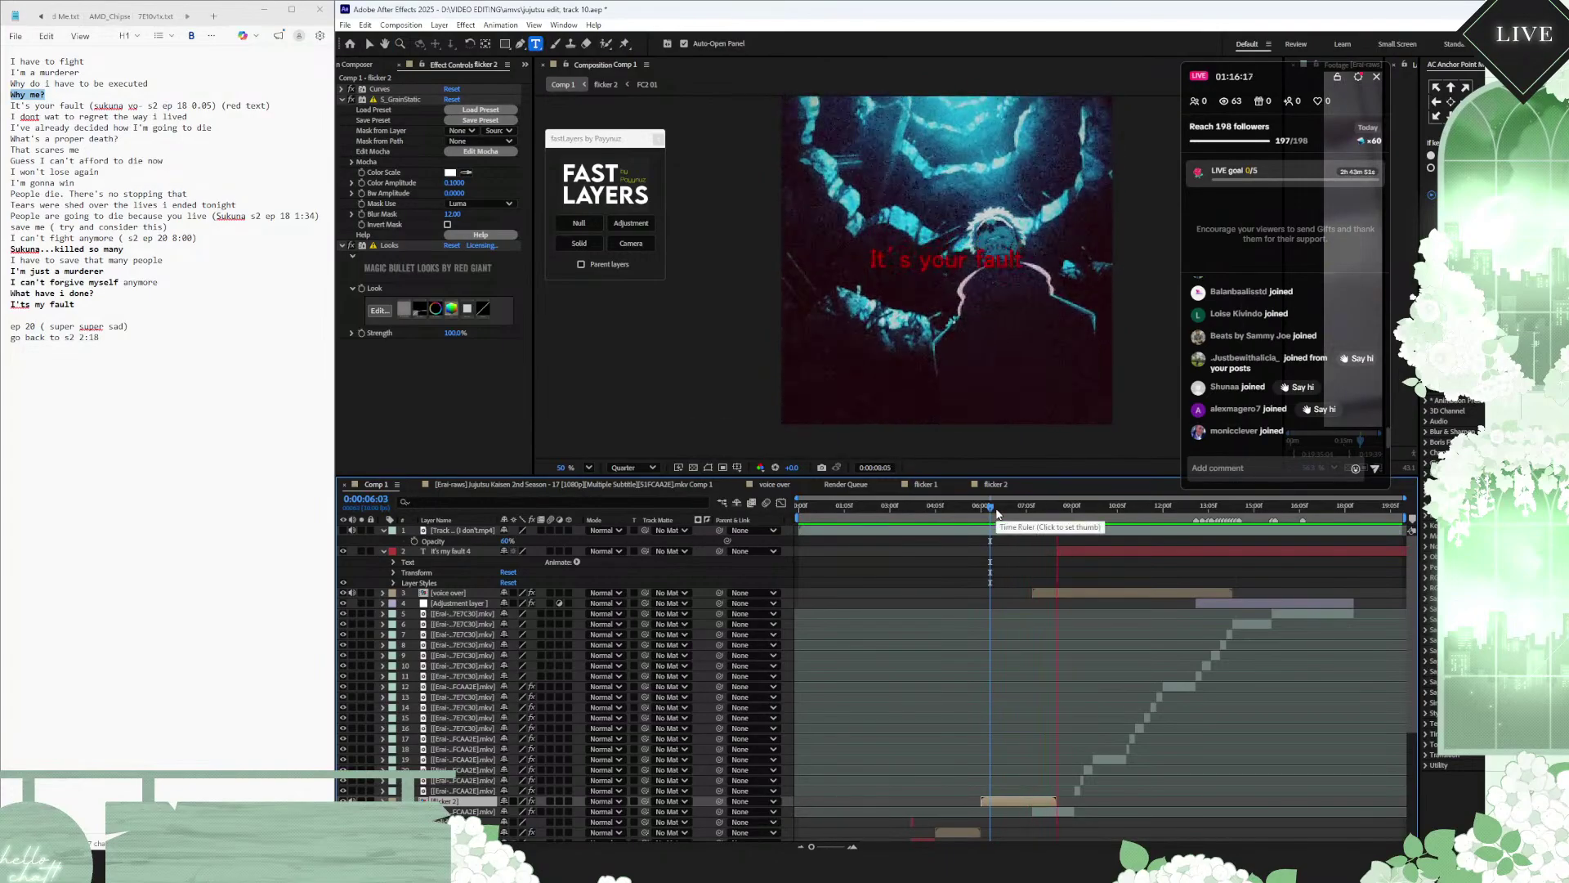
click(997, 512)
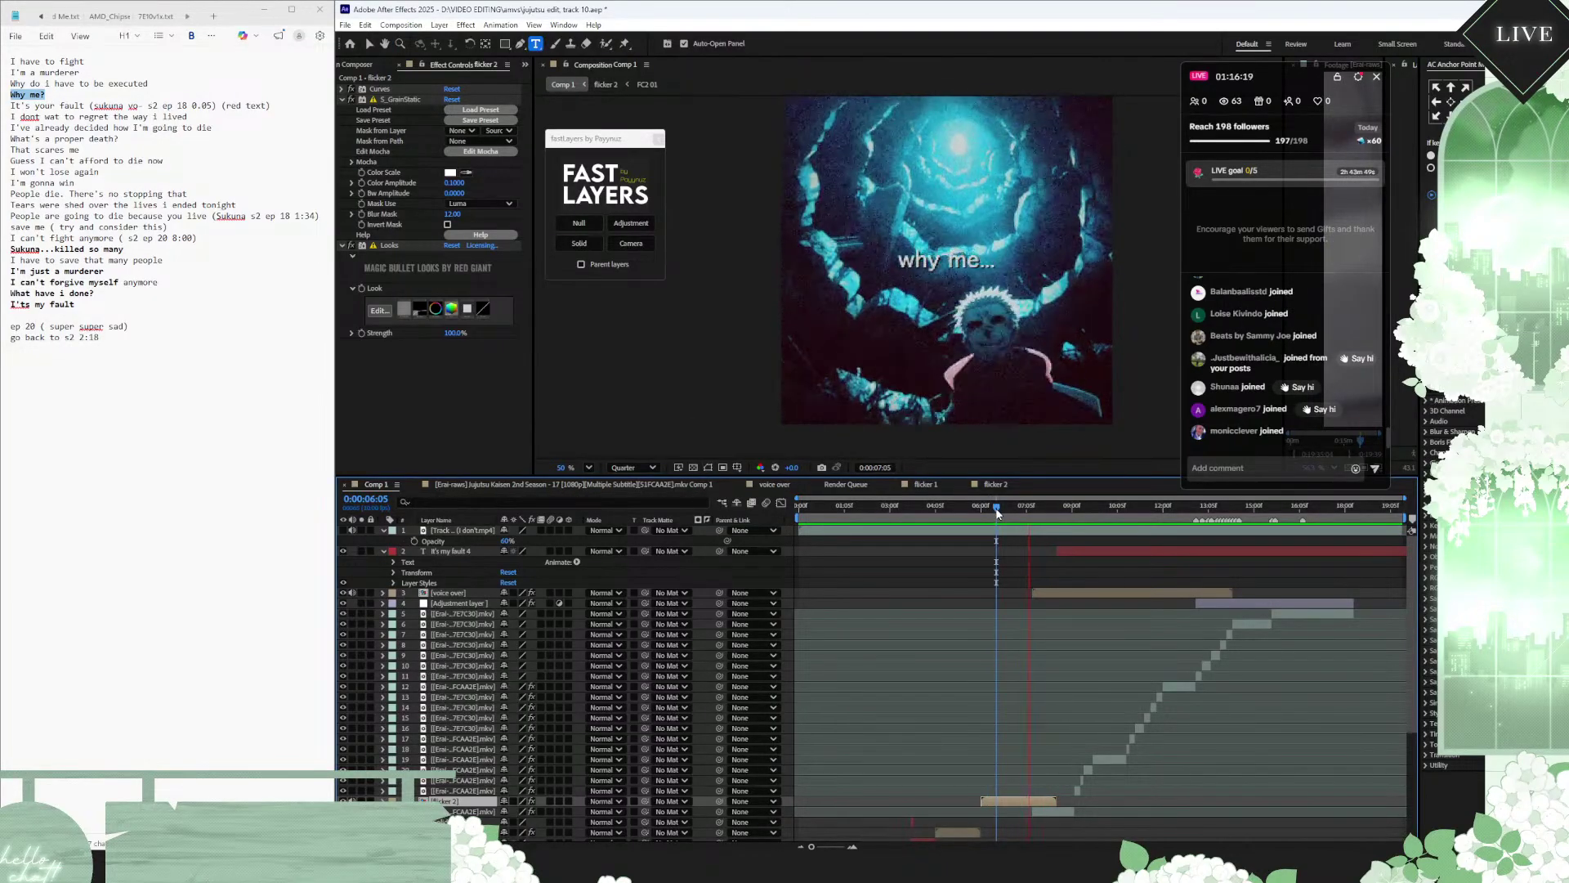
key(space)
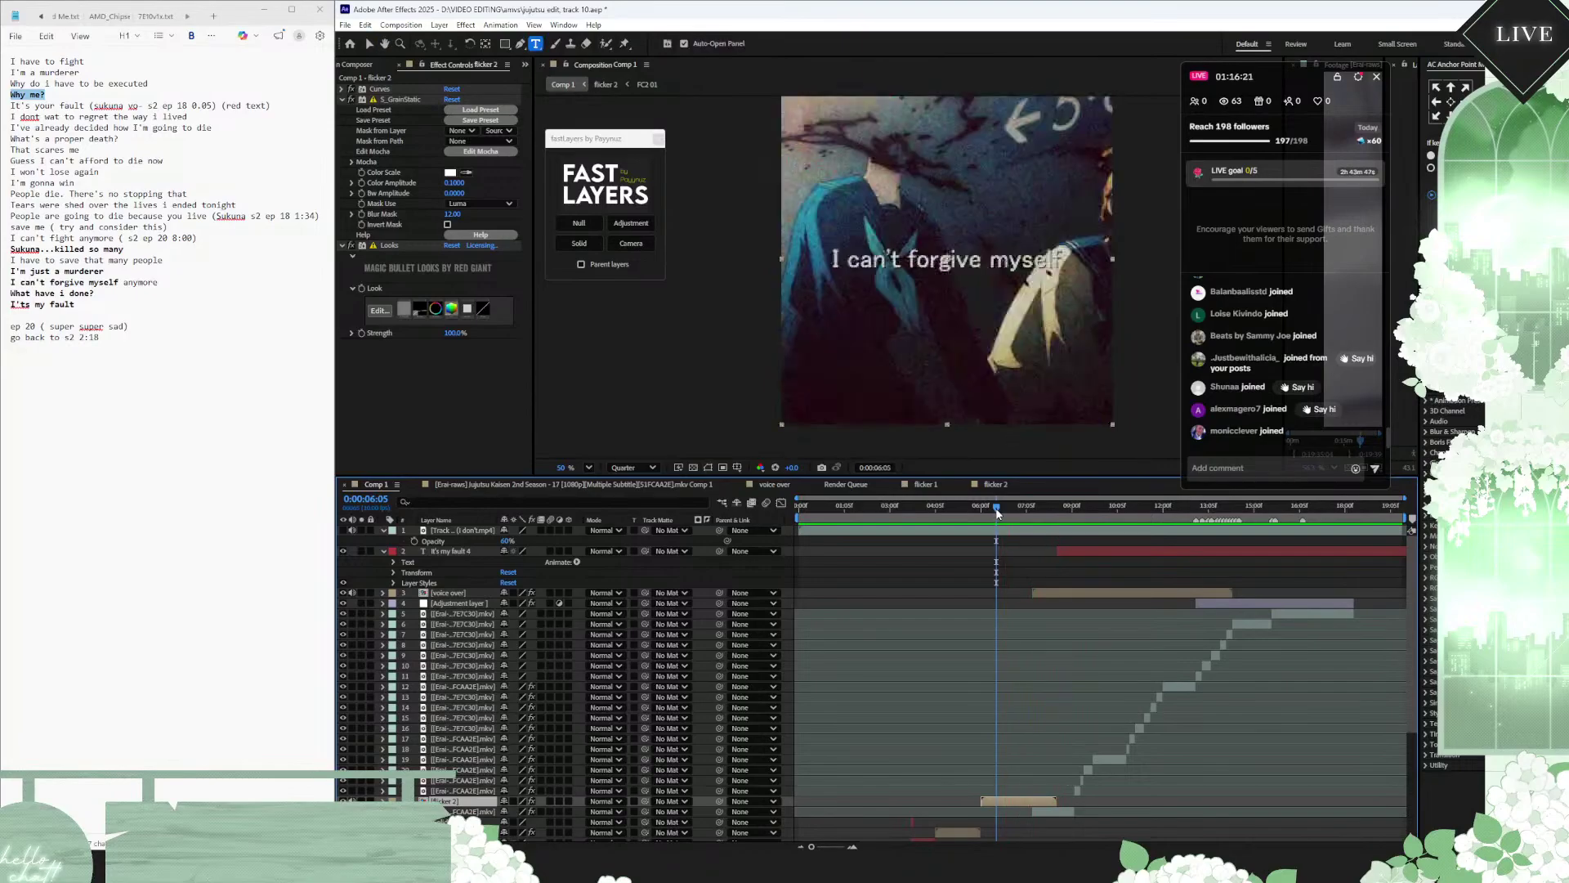
Step: Show the semi-transparent track video in Comp 1 and compare its lyrics with the flicker 2 section
click(978, 512)
click(343, 531)
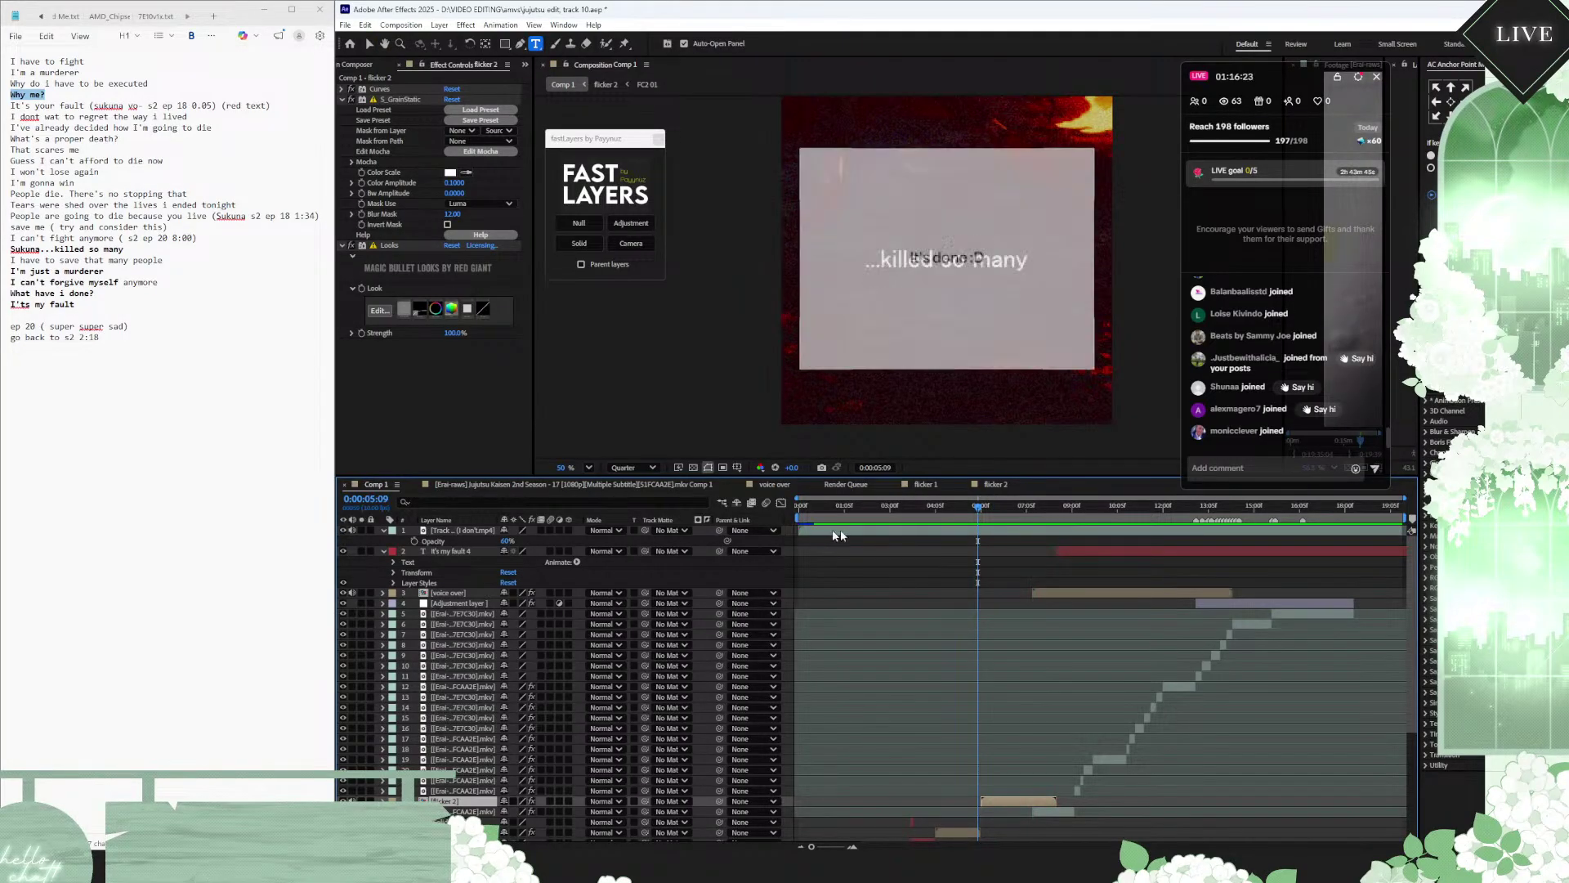
drag(979, 511, 1058, 507)
Step: In flicker 2, delete the "It's your fault" text layer and extend "why me..." and its last scale keyframe to the composition's end
double_click(1028, 800)
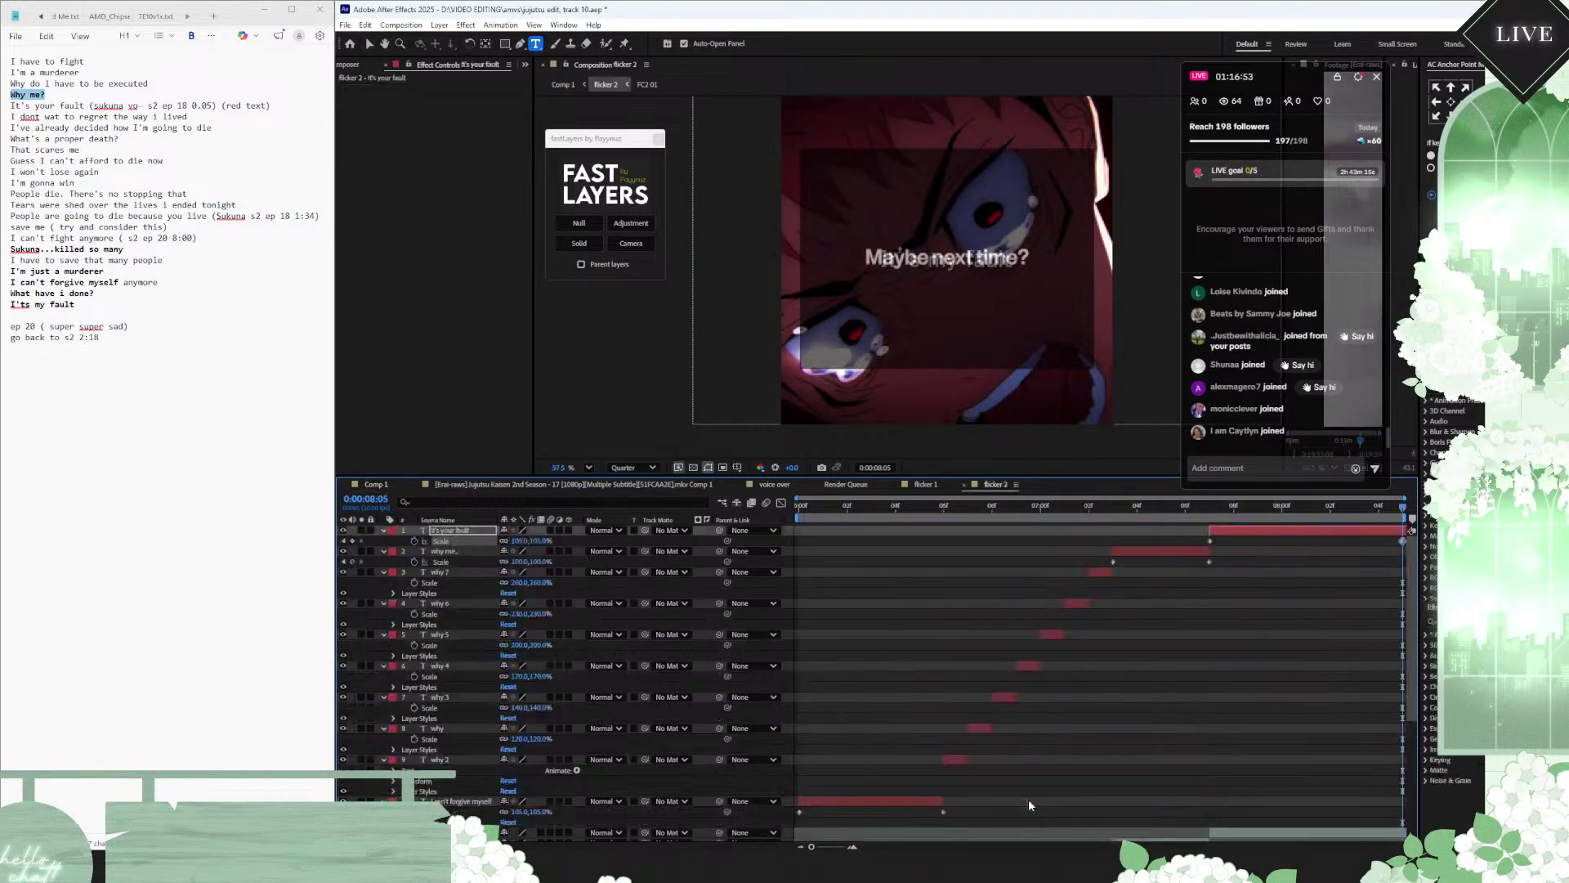
click(1226, 508)
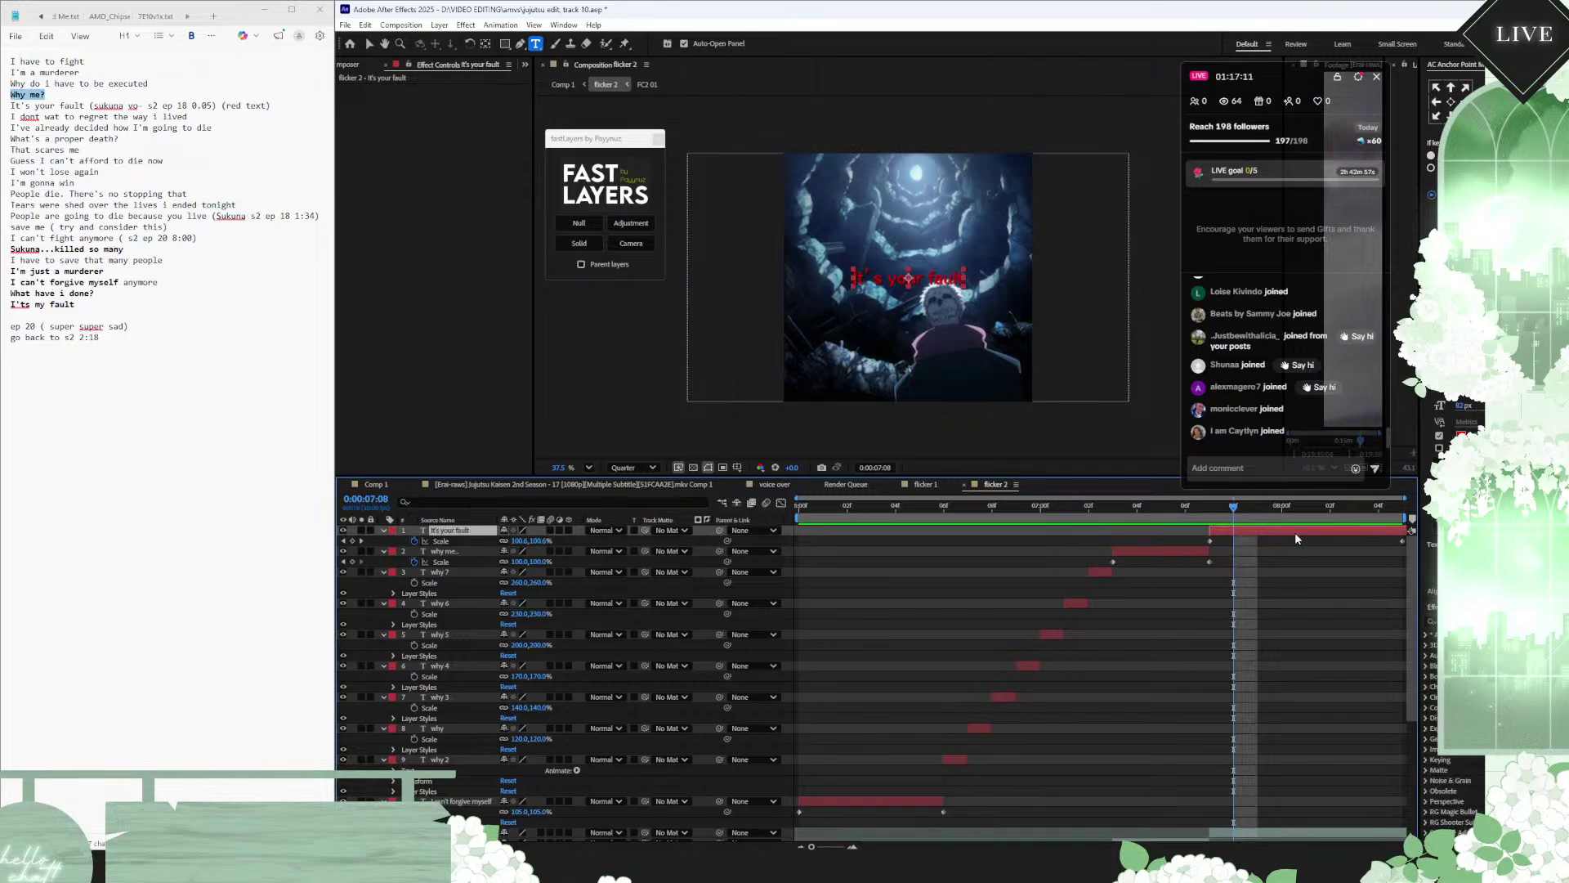
key(Delete)
drag(1210, 531, 1411, 530)
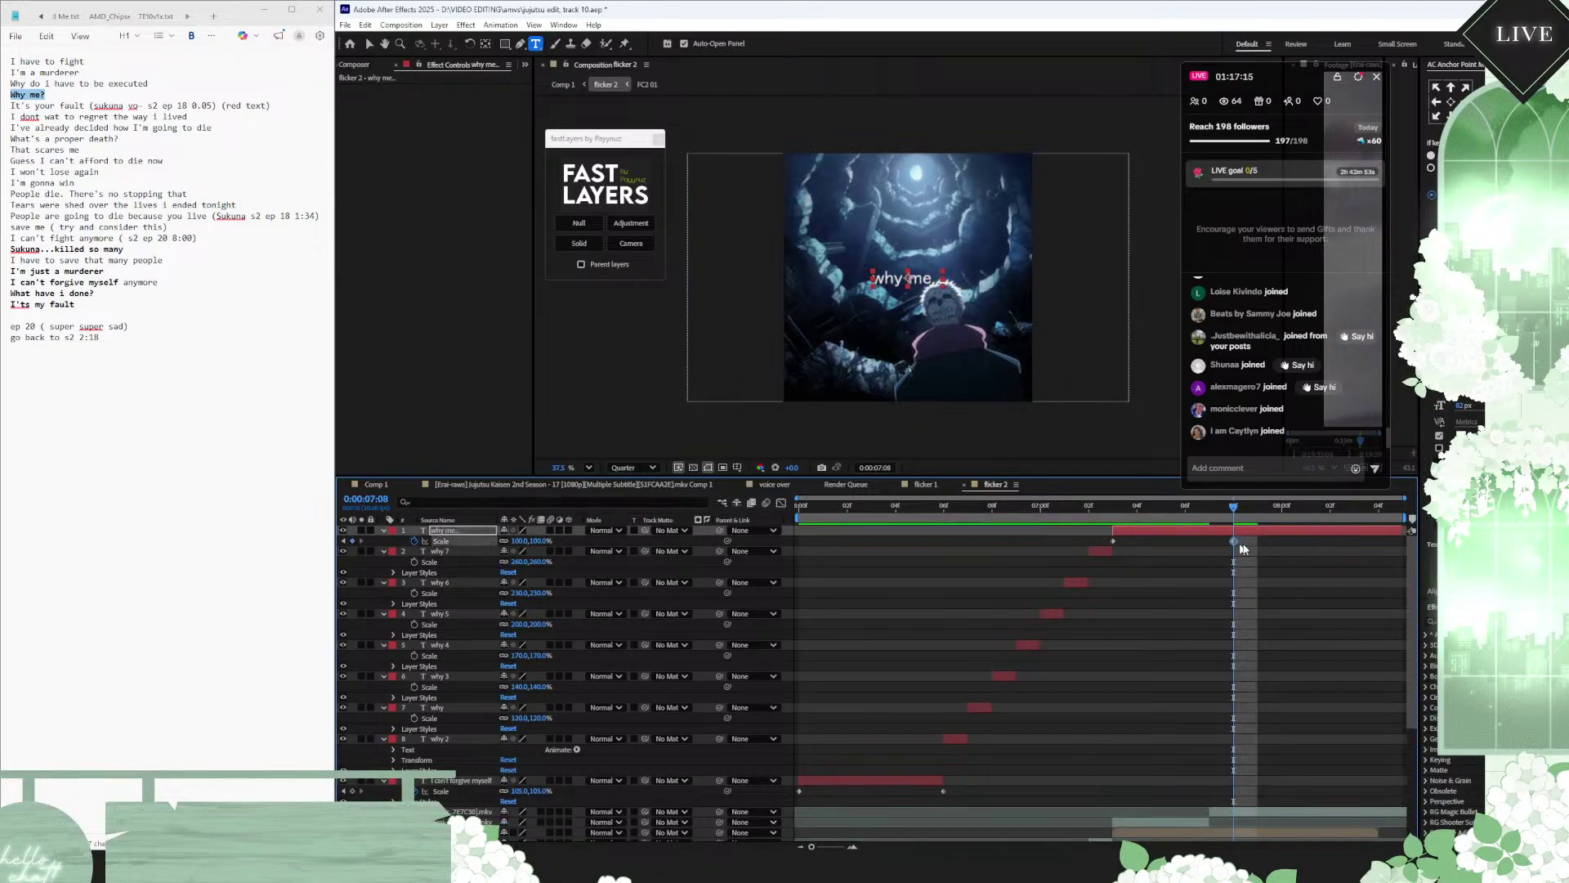
drag(1210, 540, 1402, 540)
Step: Play back flicker 2 to check the extended "why me..." text
click(1171, 507)
key(space)
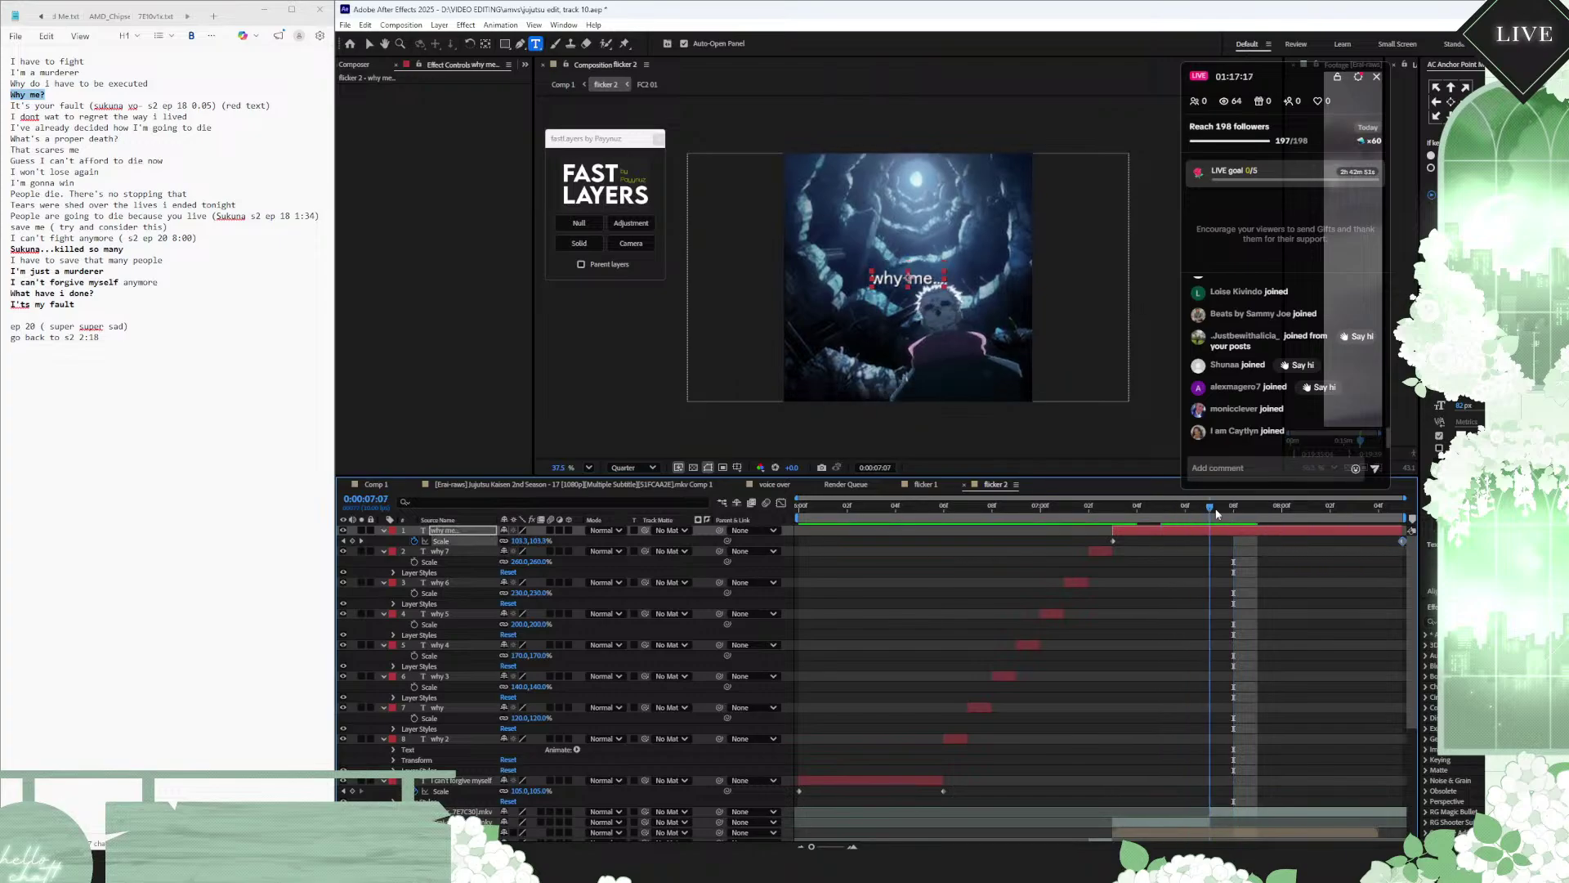
key(space)
key(space)
key(space)
Step: Hide the track video in Comp 1 and preview the edit from its beginning up to "I'm just a murderer"
click(404, 485)
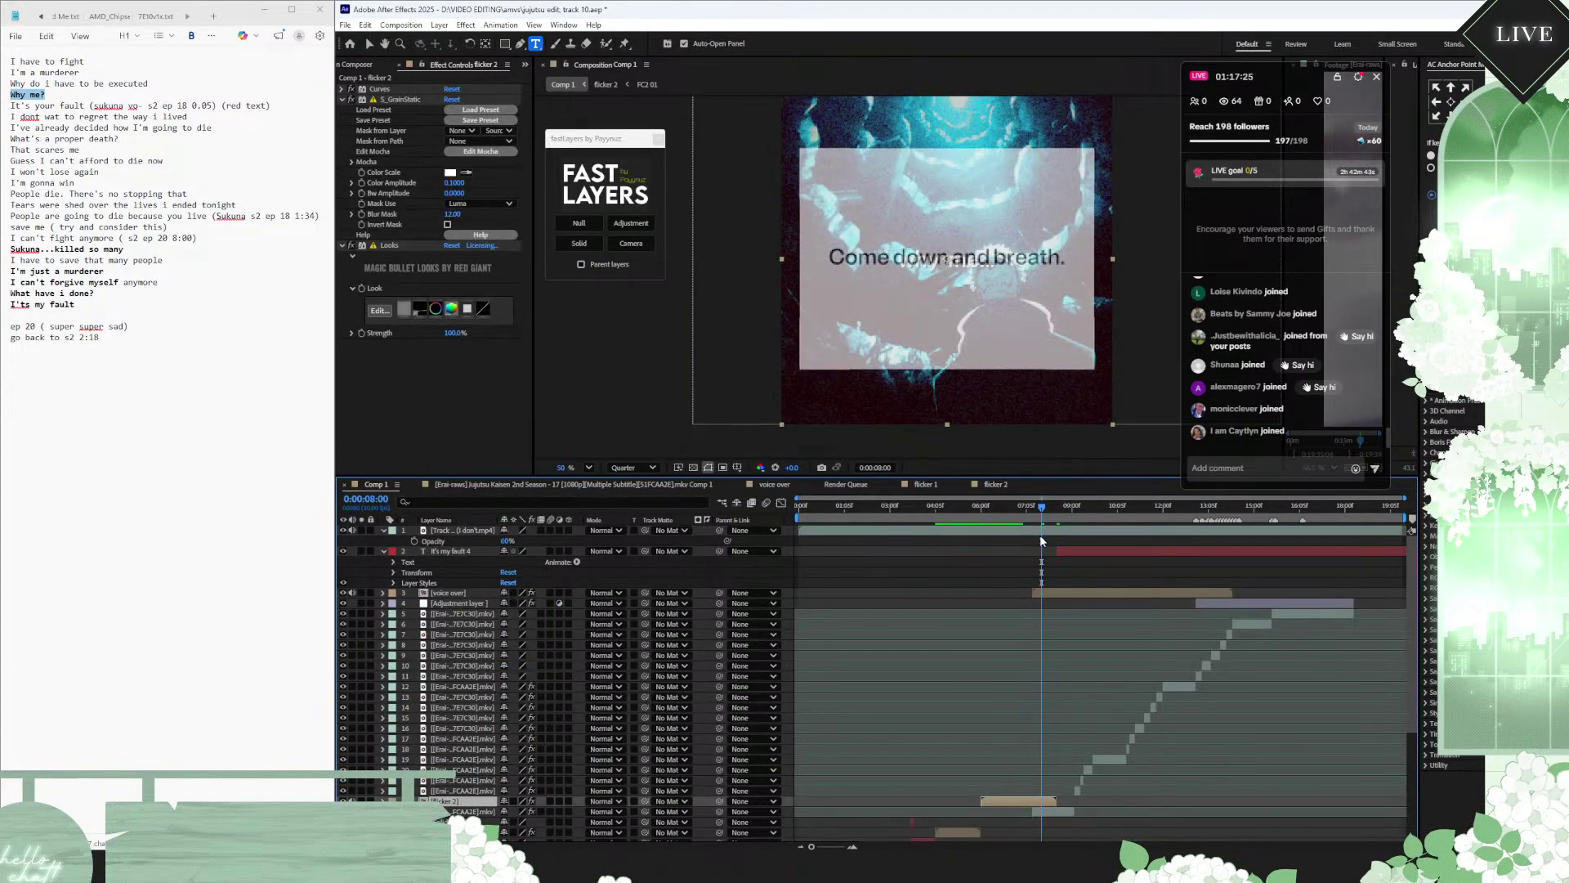
click(343, 530)
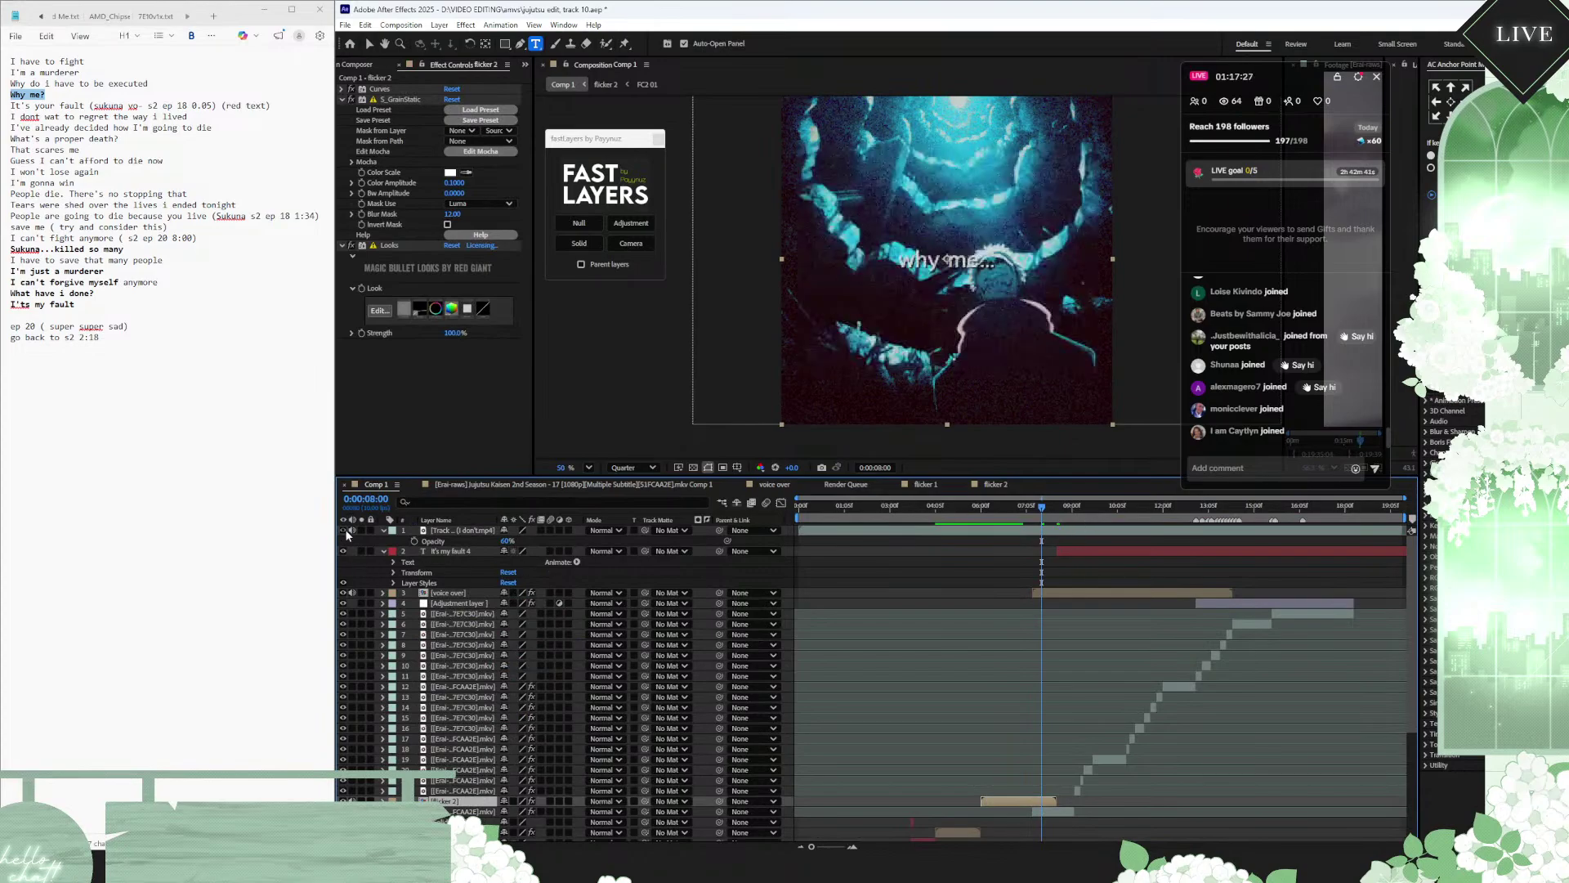
drag(1041, 514, 787, 517)
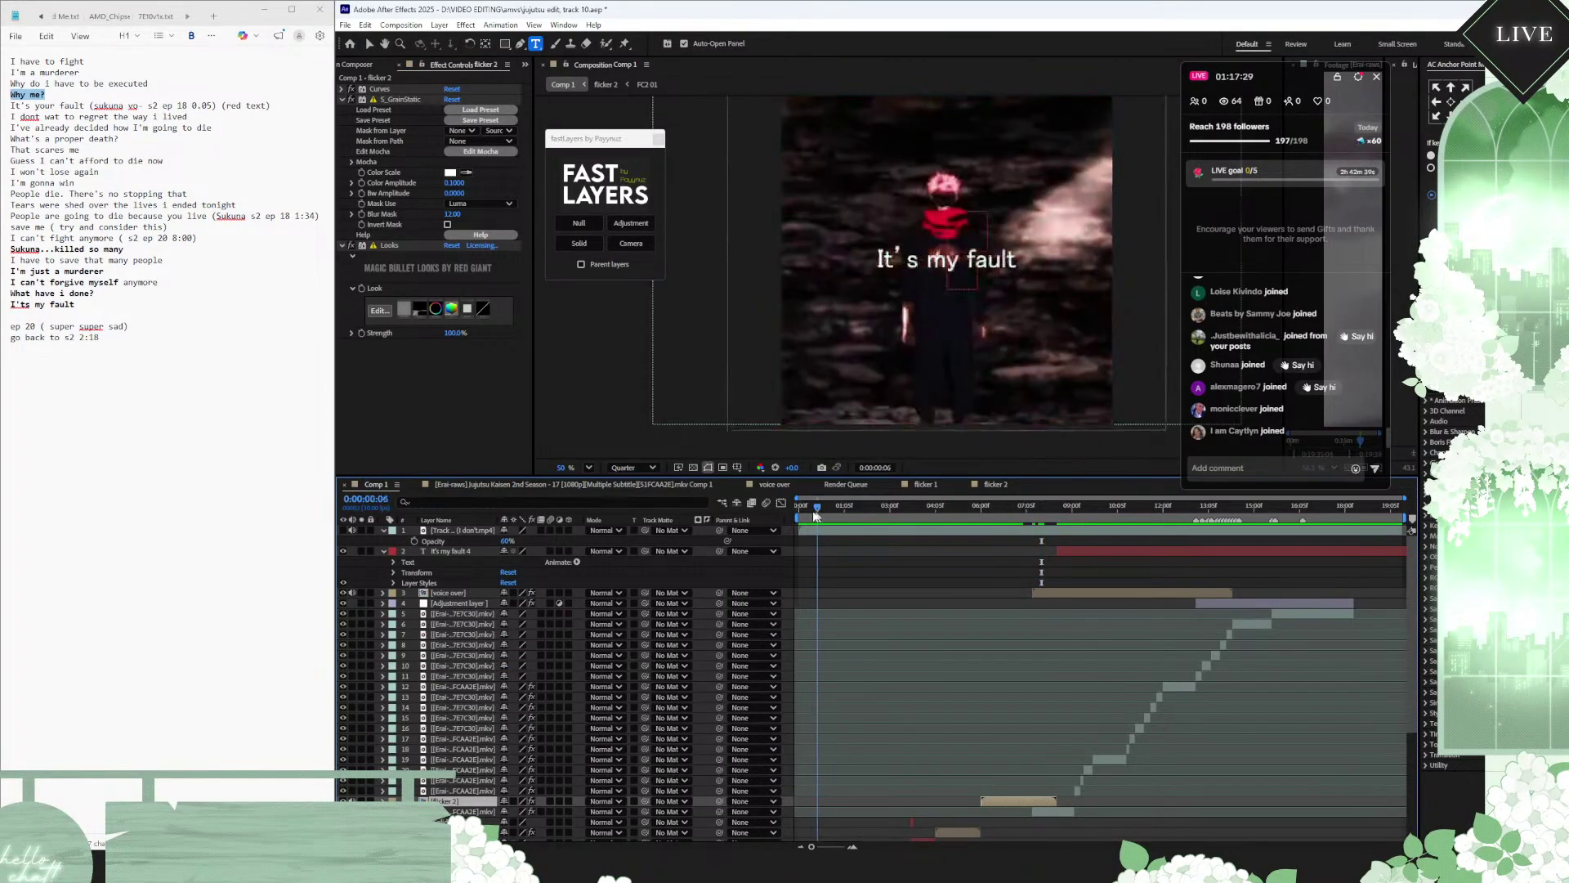
key(space)
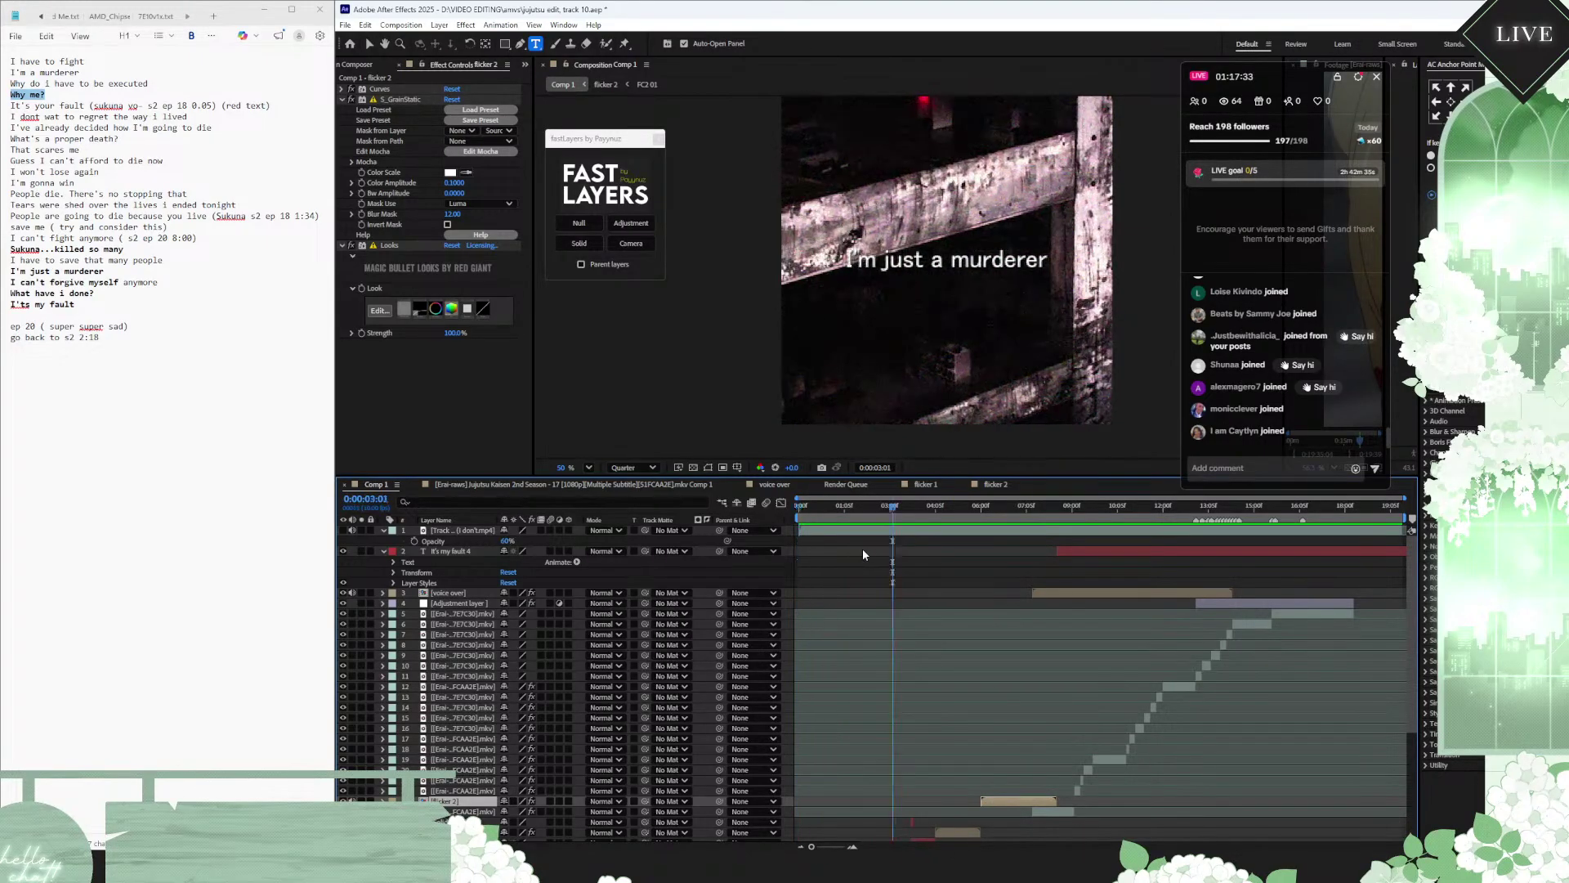
Step: Copy the Curves, Lumetri Color and S_GrainStatic effects from the clip at 0:00:03:01 onto the "I'm just a murderer 2" text layer
scroll(861, 548, down, 5)
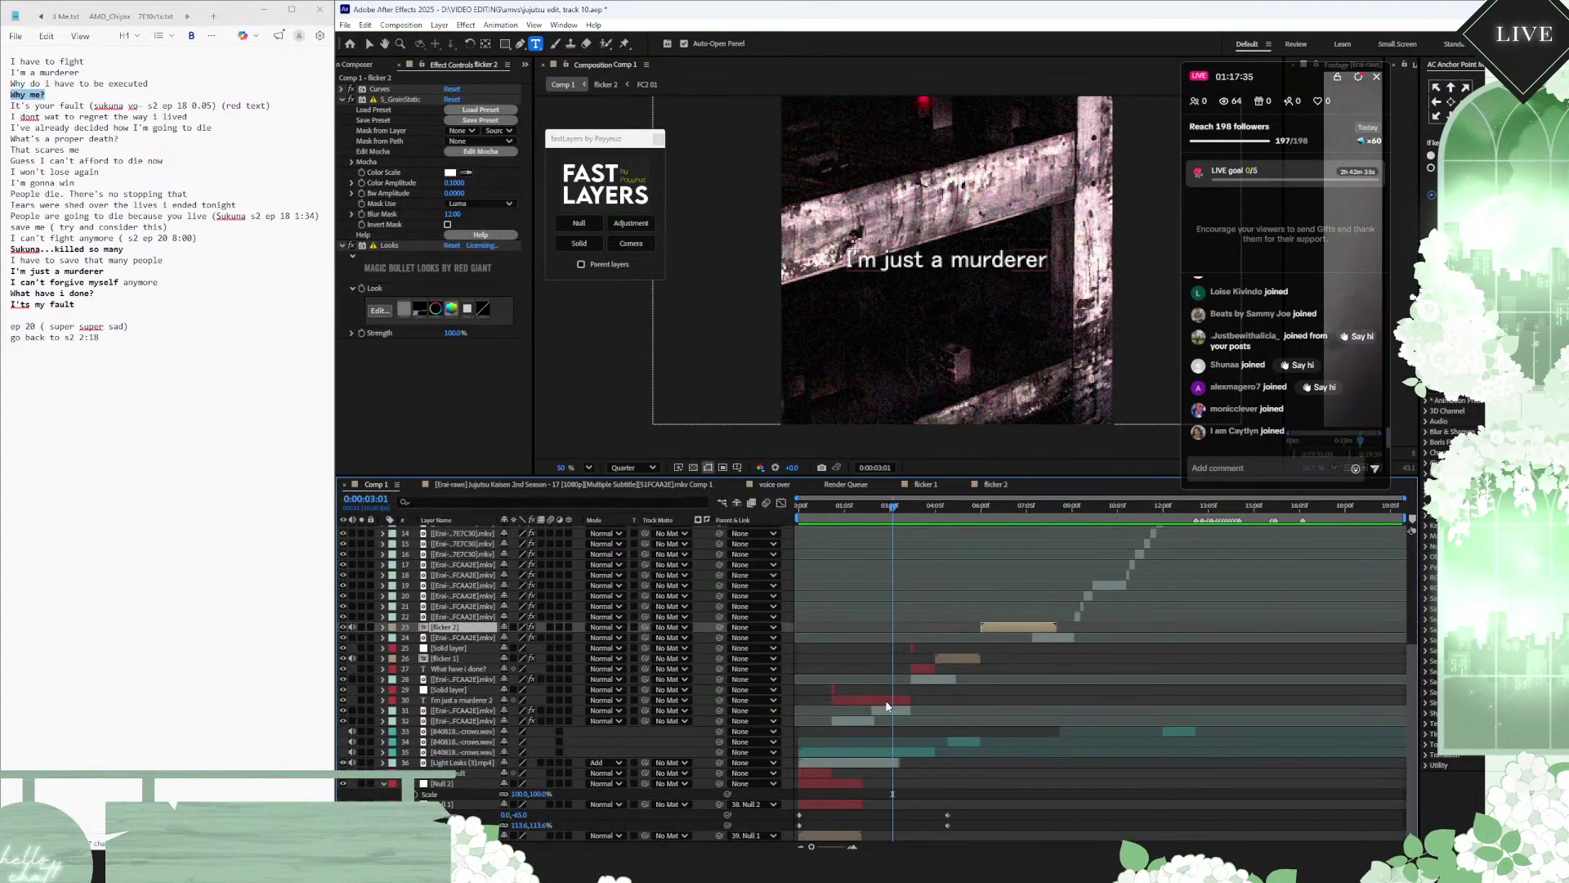
click(881, 713)
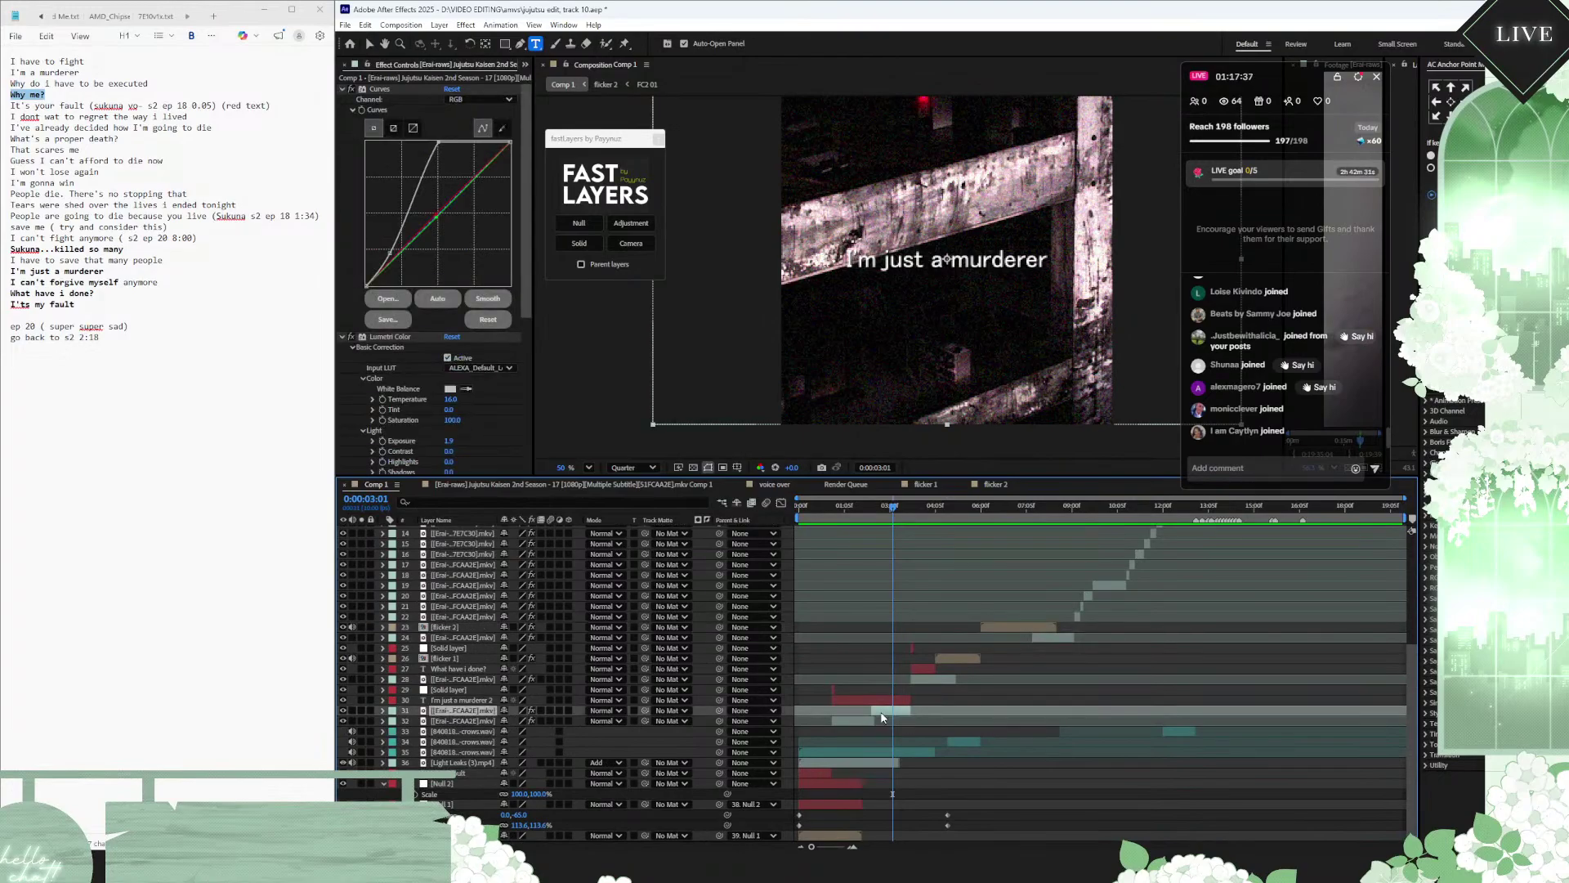
click(382, 90)
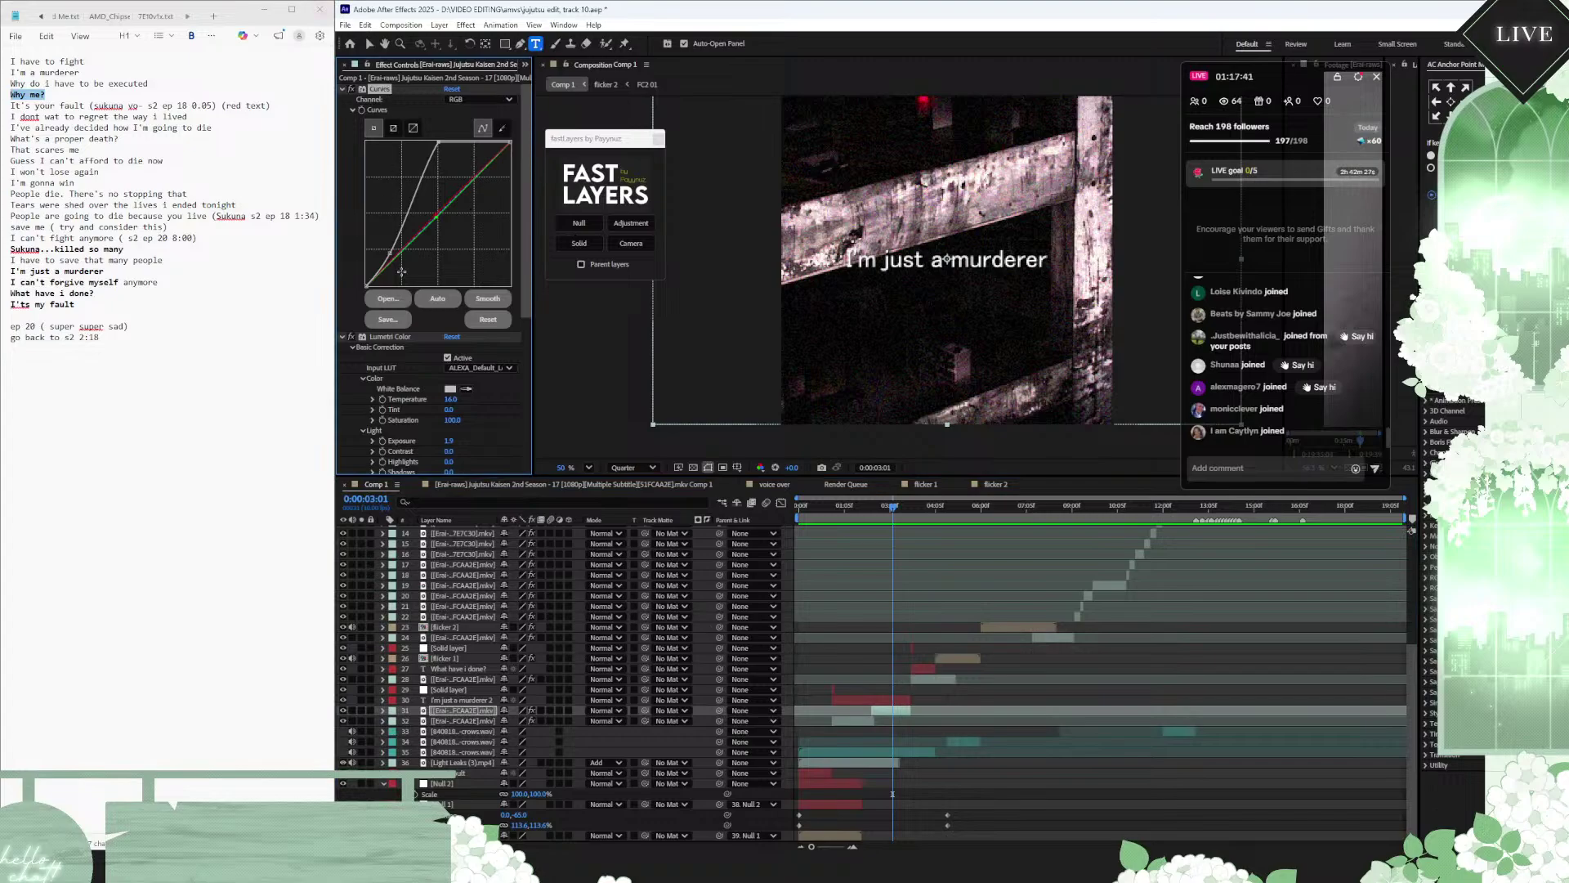
click(401, 338)
scroll(402, 342, down, 5)
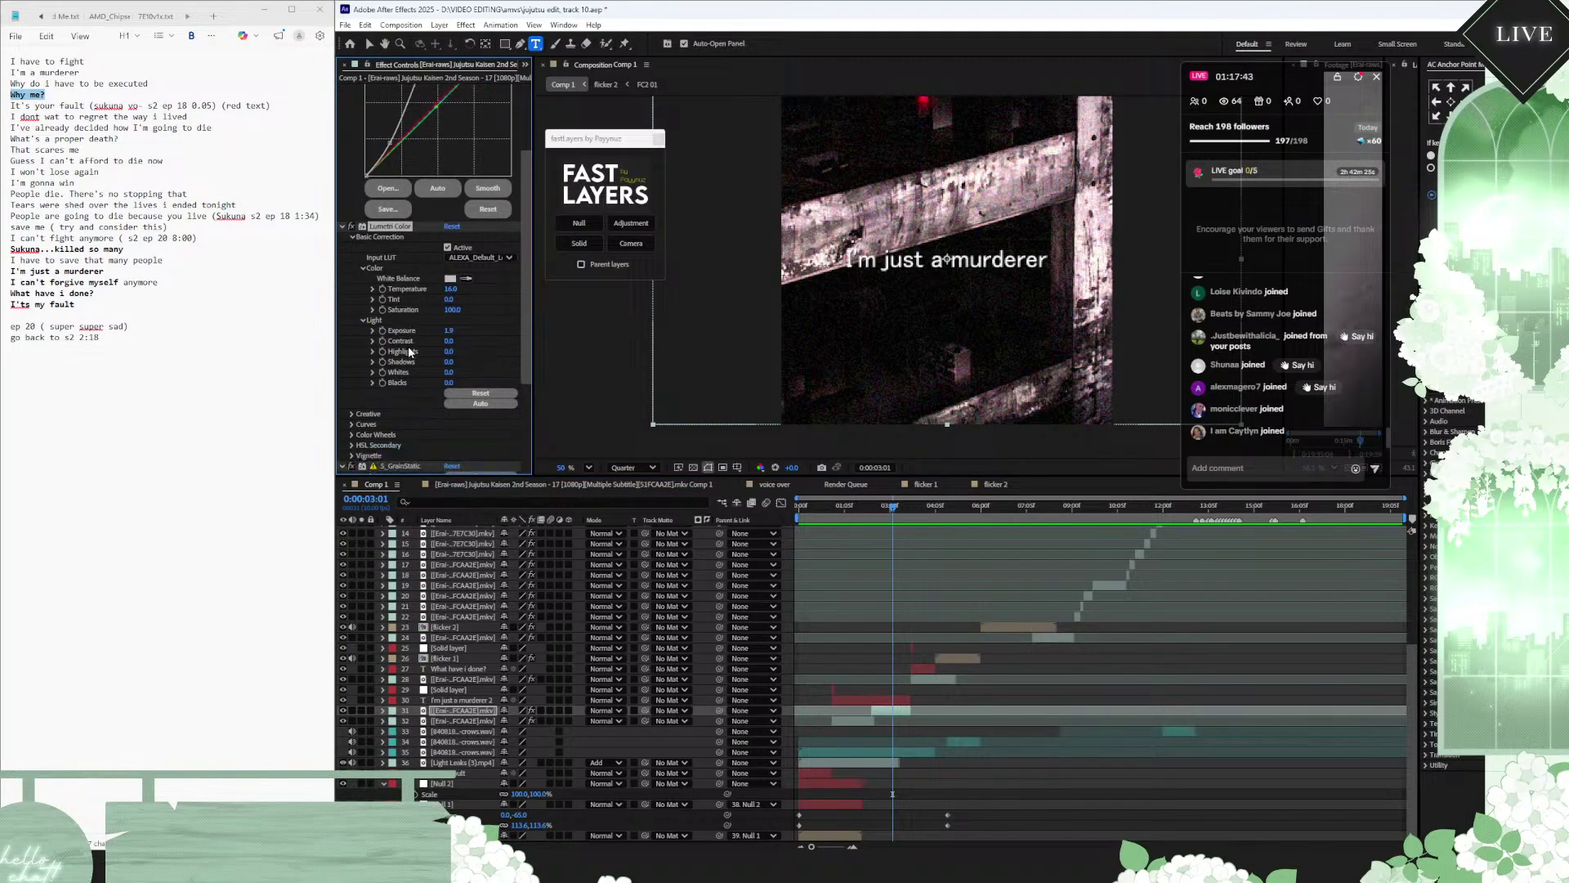
click(390, 357)
scroll(390, 360, up, 1)
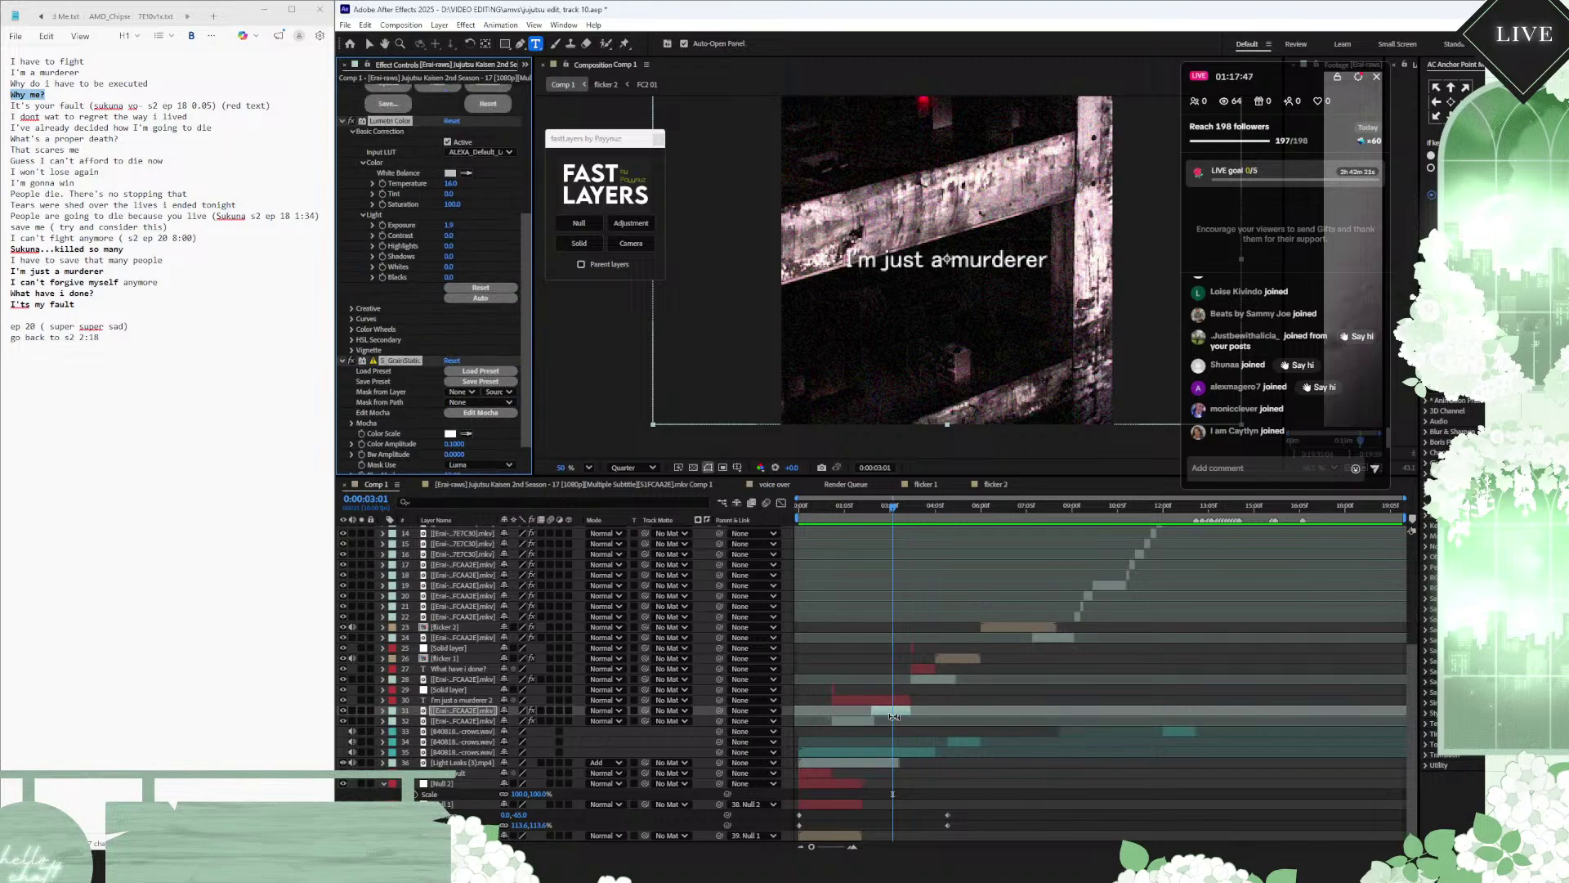
click(860, 697)
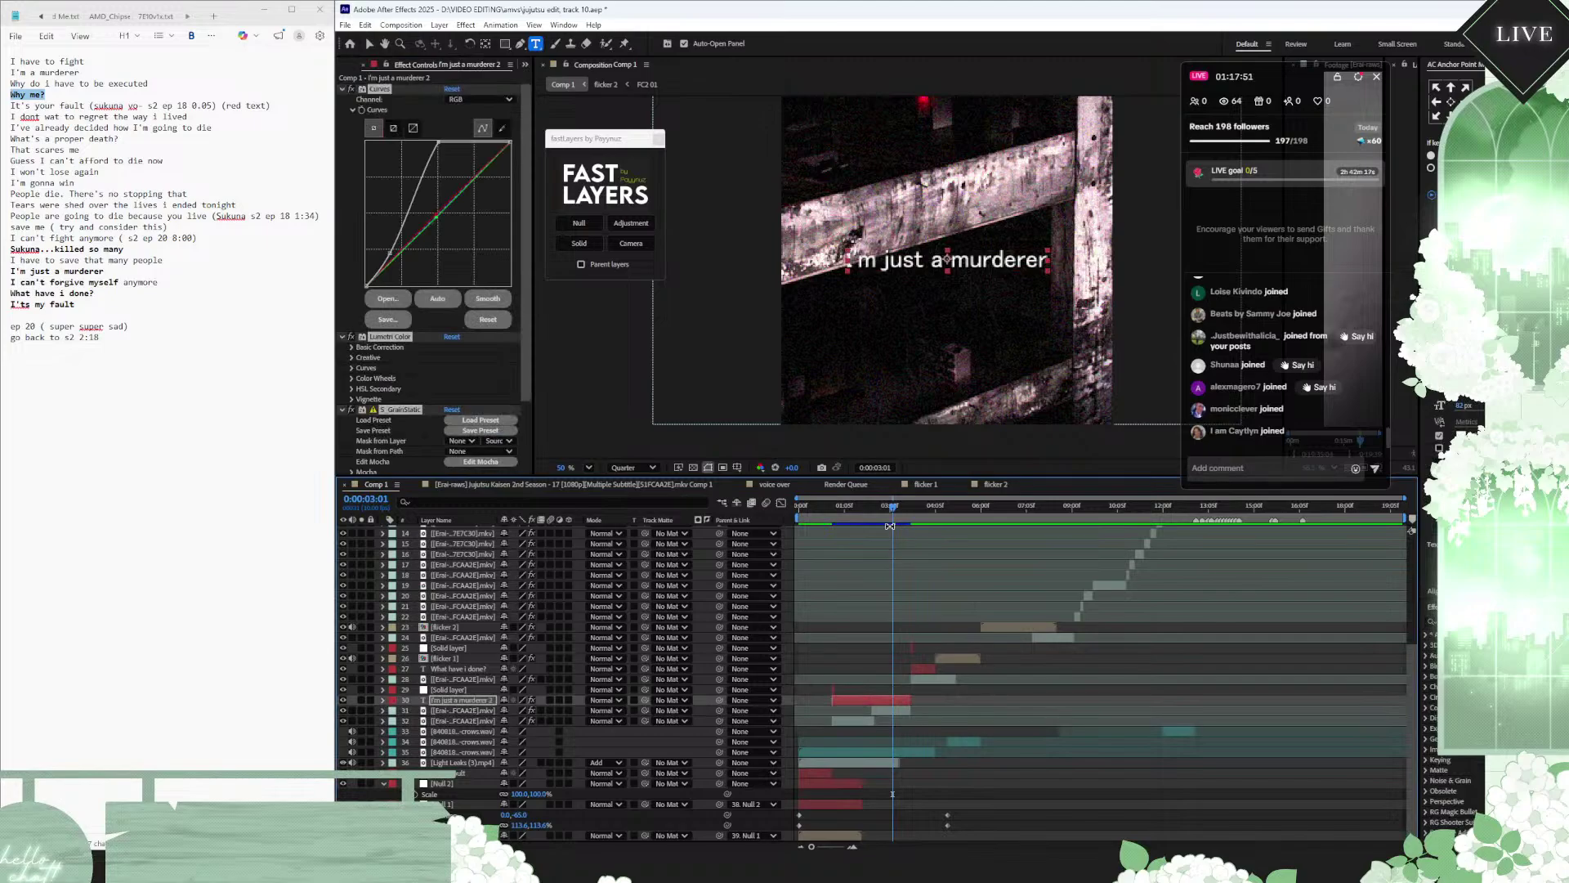
Step: Paste the copied Curves, Lumetri Color and S_GrainStatic effects onto the opening "It's my fault" and the "What have i done?" text layers
drag(894, 505, 862, 505)
scroll(902, 255, up, 4)
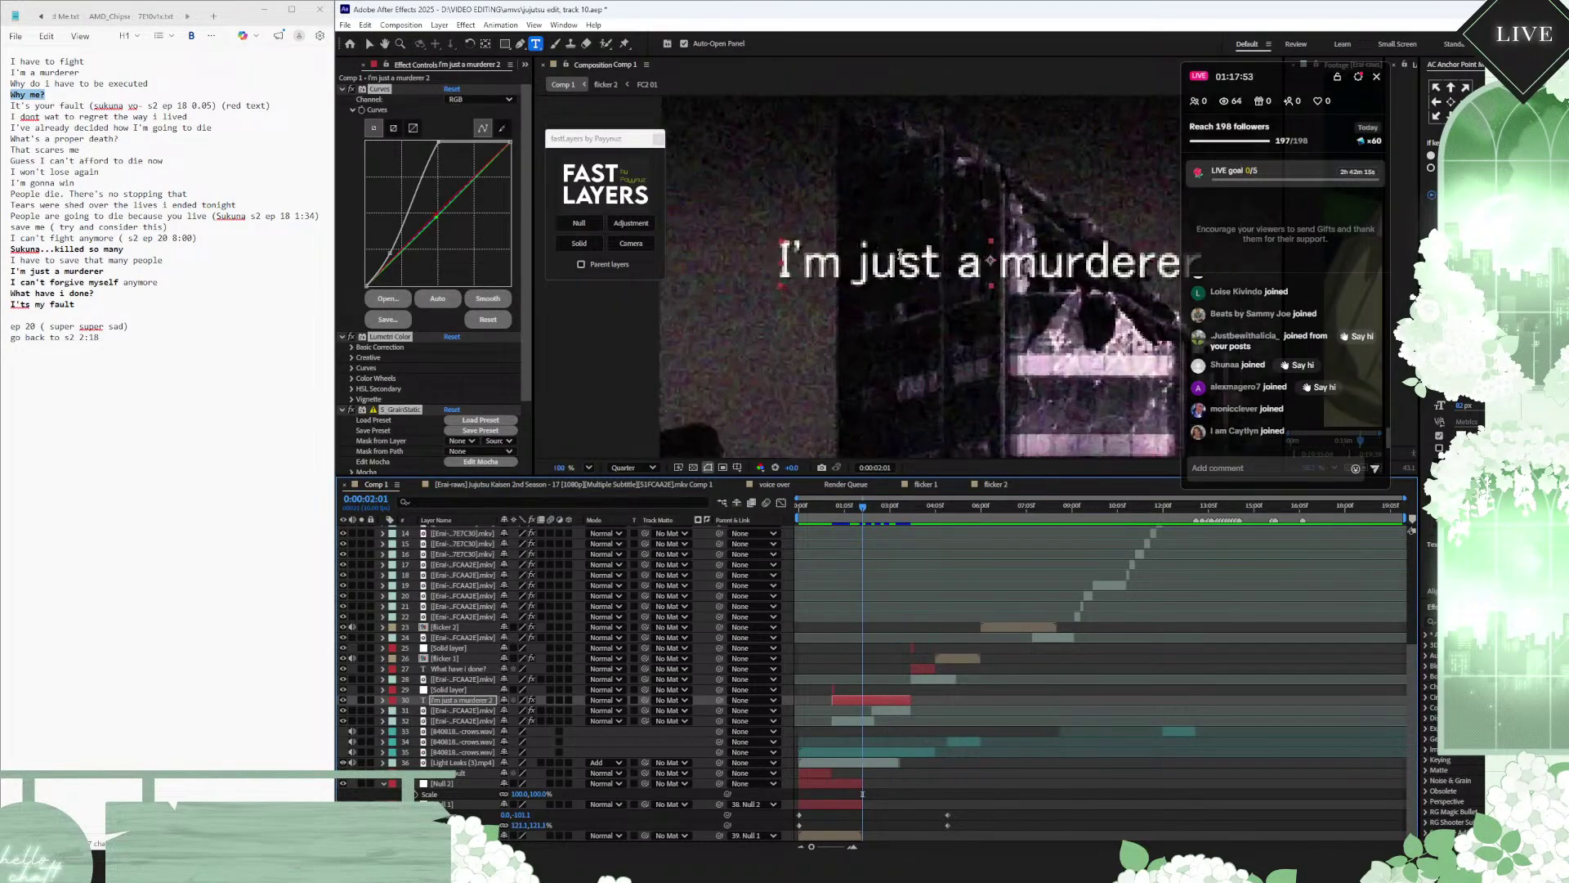
click(805, 508)
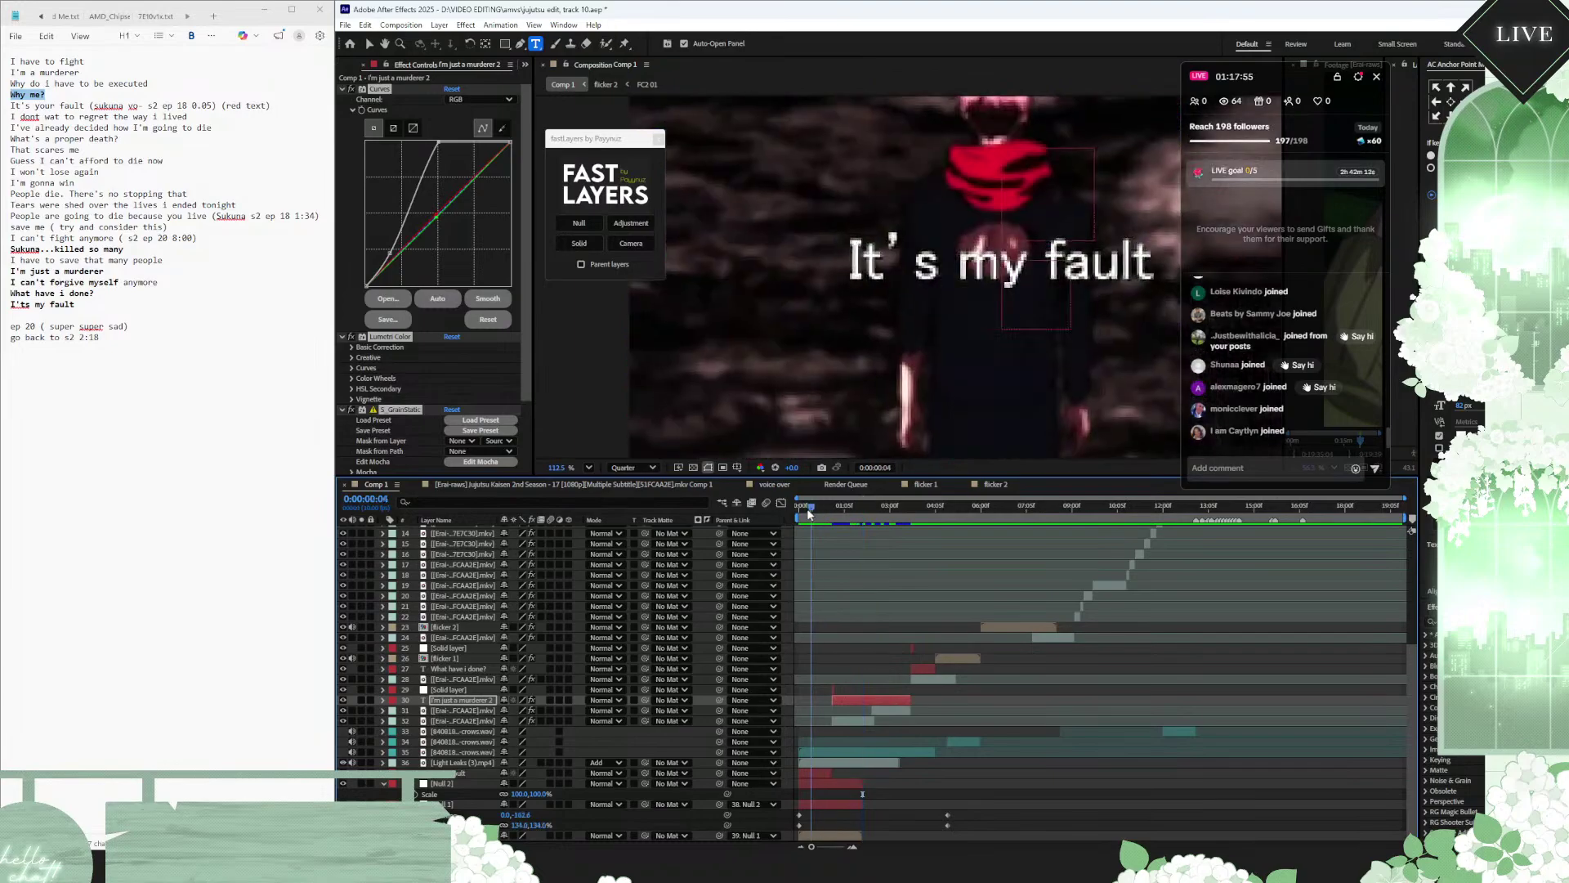
click(460, 773)
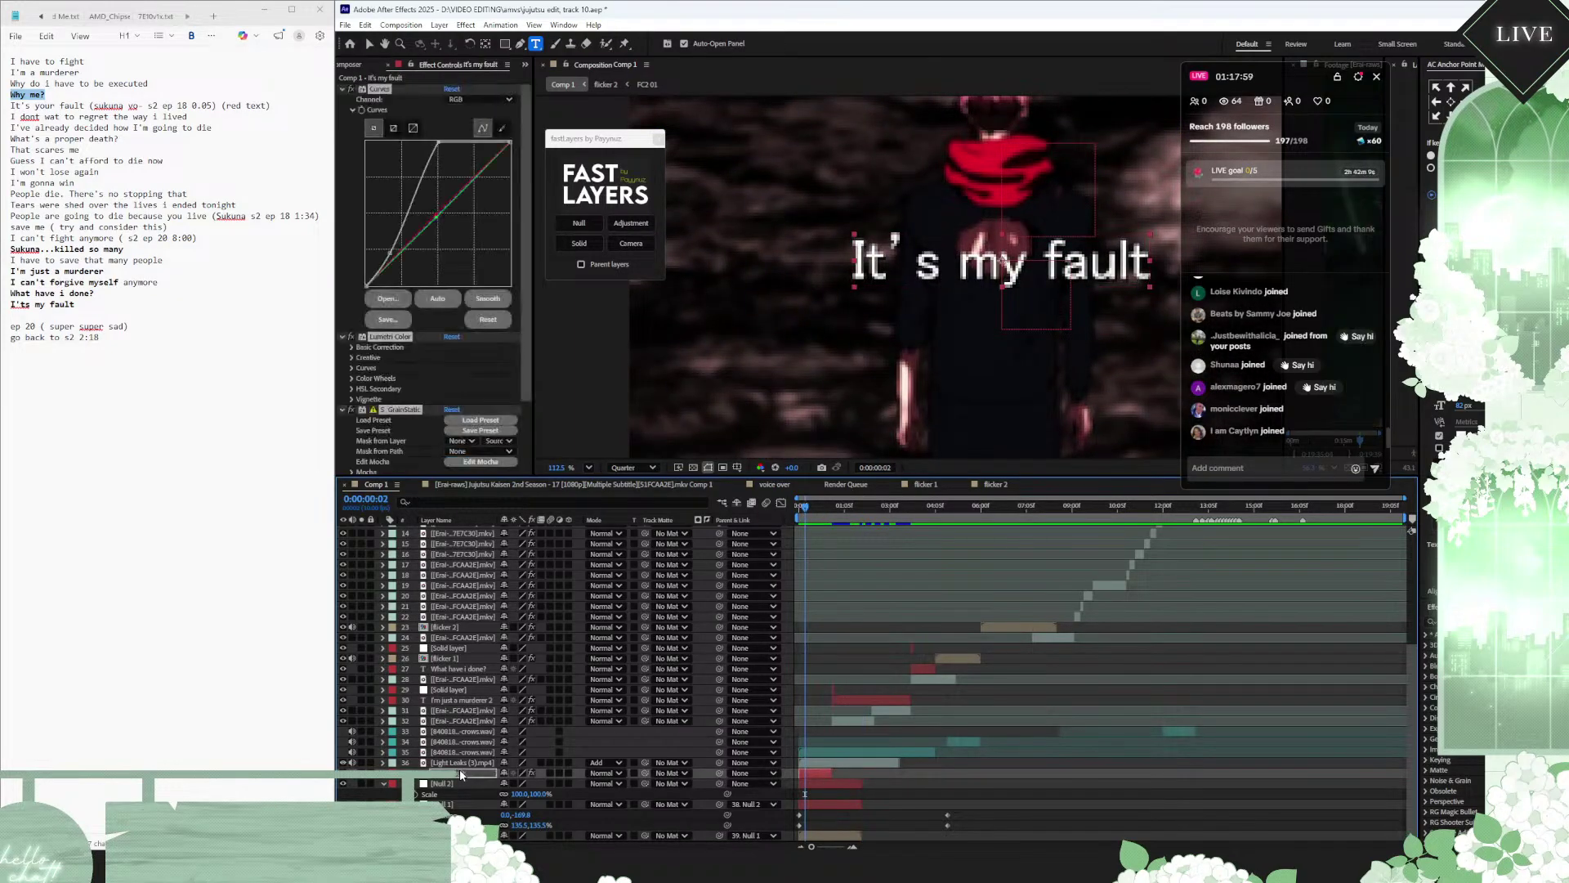
click(918, 515)
click(924, 669)
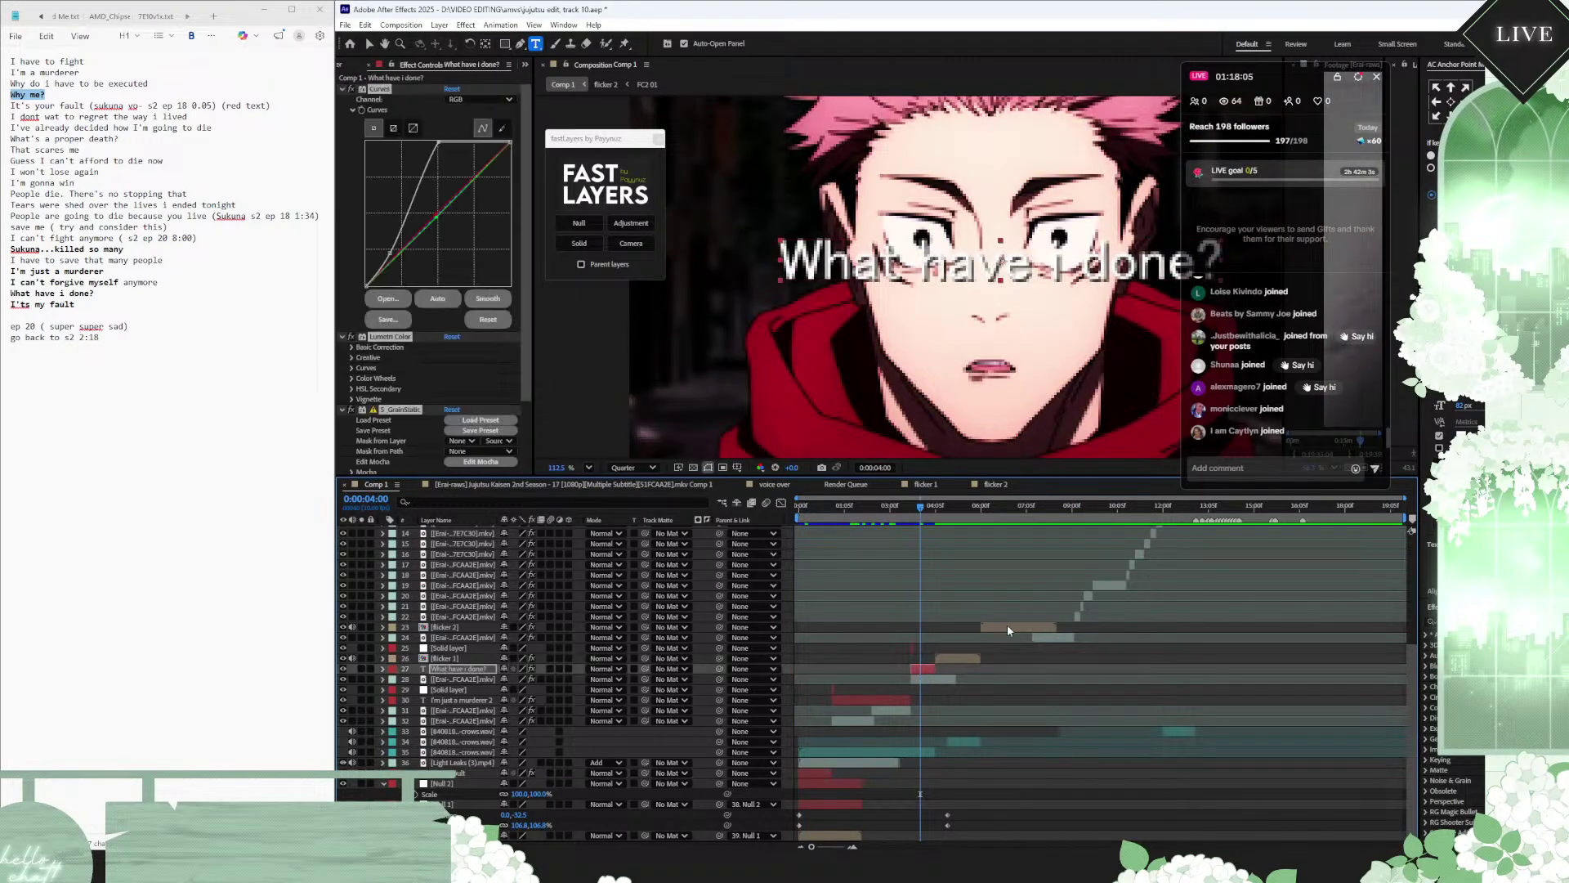
Step: Fit the whole frame in the viewer and play Comp 1 from its beginning to review the edit
scroll(1007, 628, up, 3)
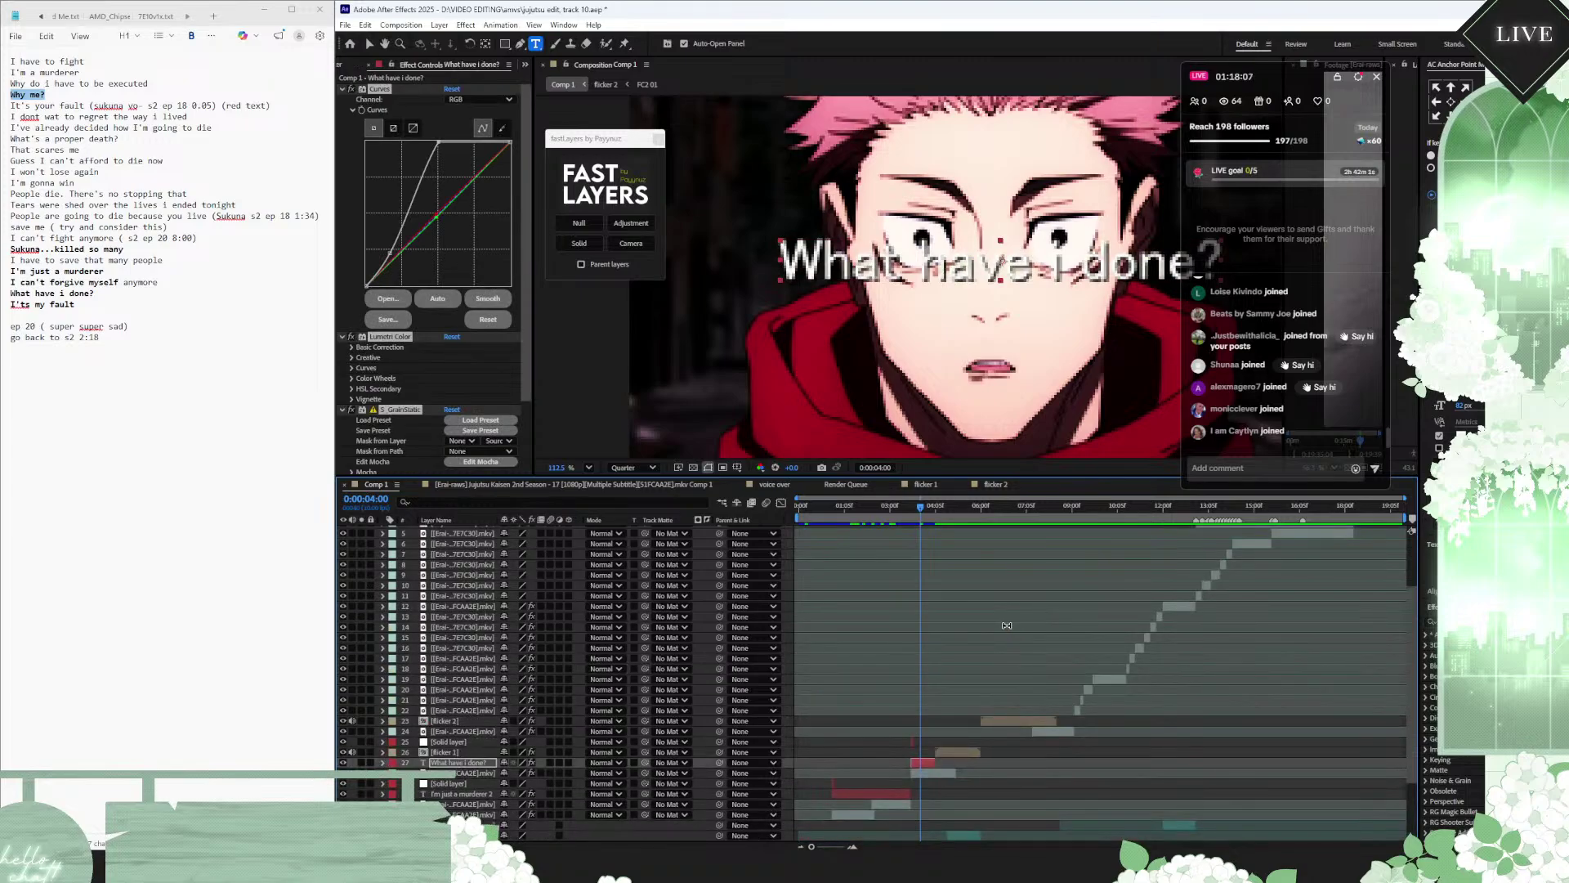
scroll(1007, 626, down, 1)
scroll(1009, 605, up, 4)
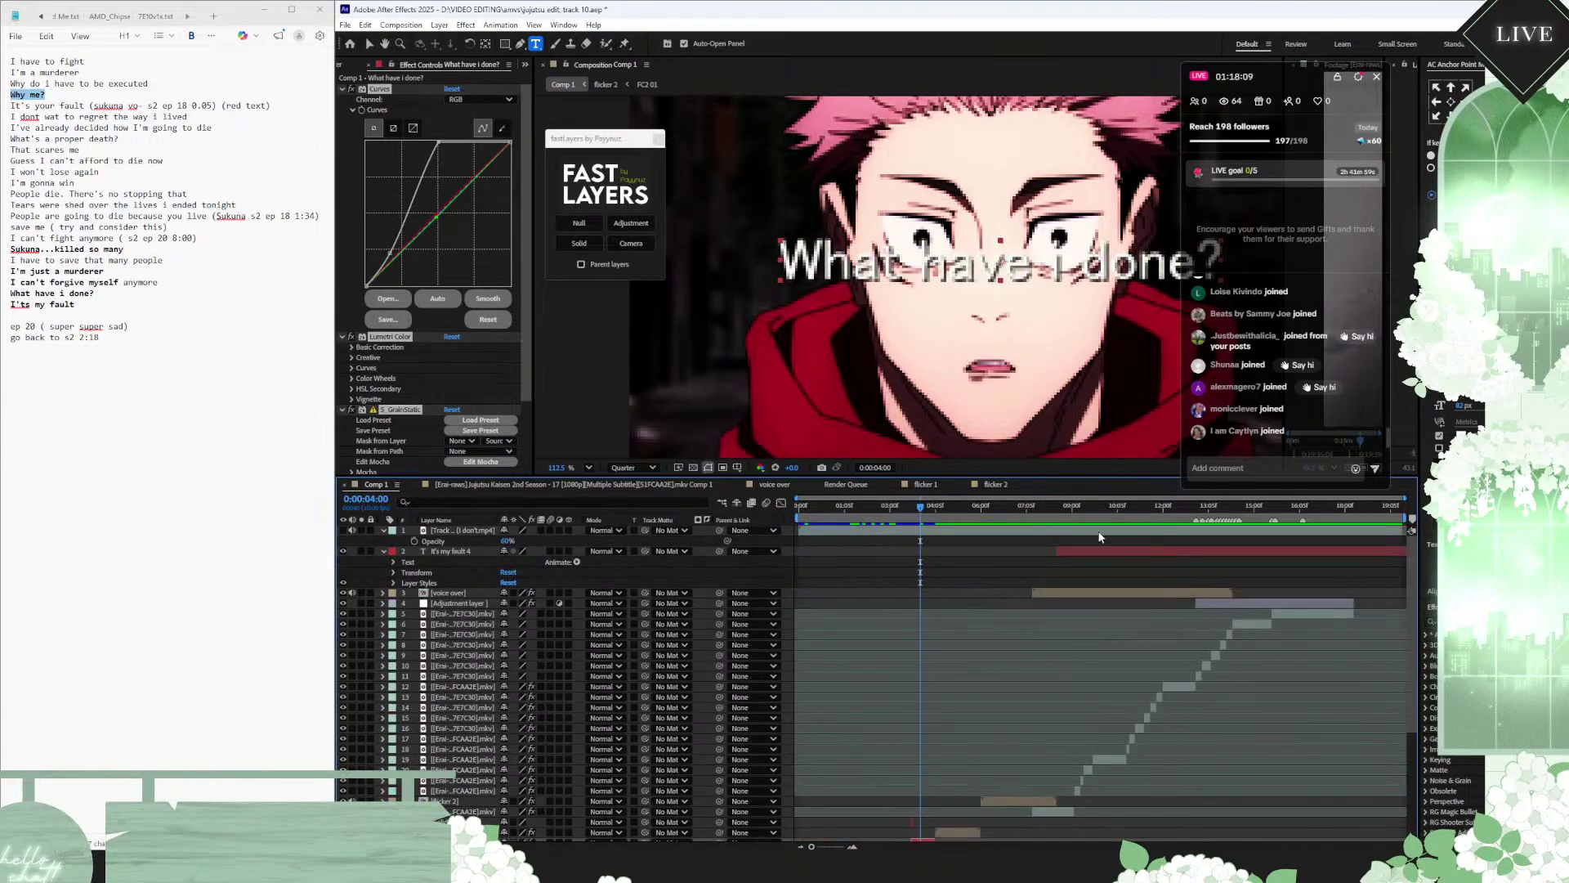
drag(1027, 523, 785, 517)
scroll(1127, 328, down, 4)
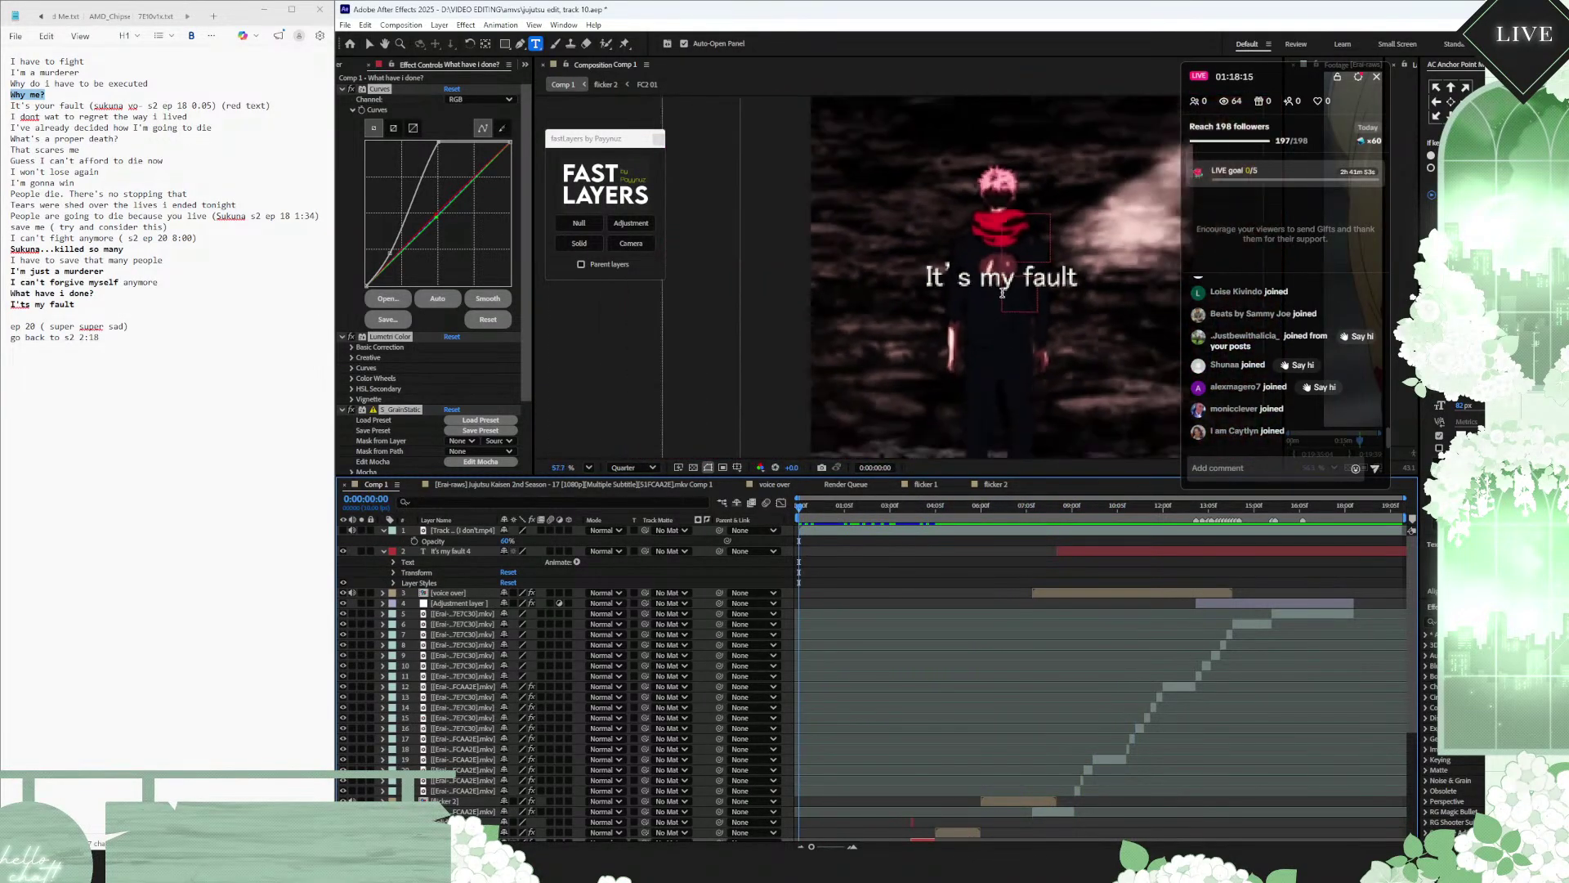
scroll(1126, 328, up, 2)
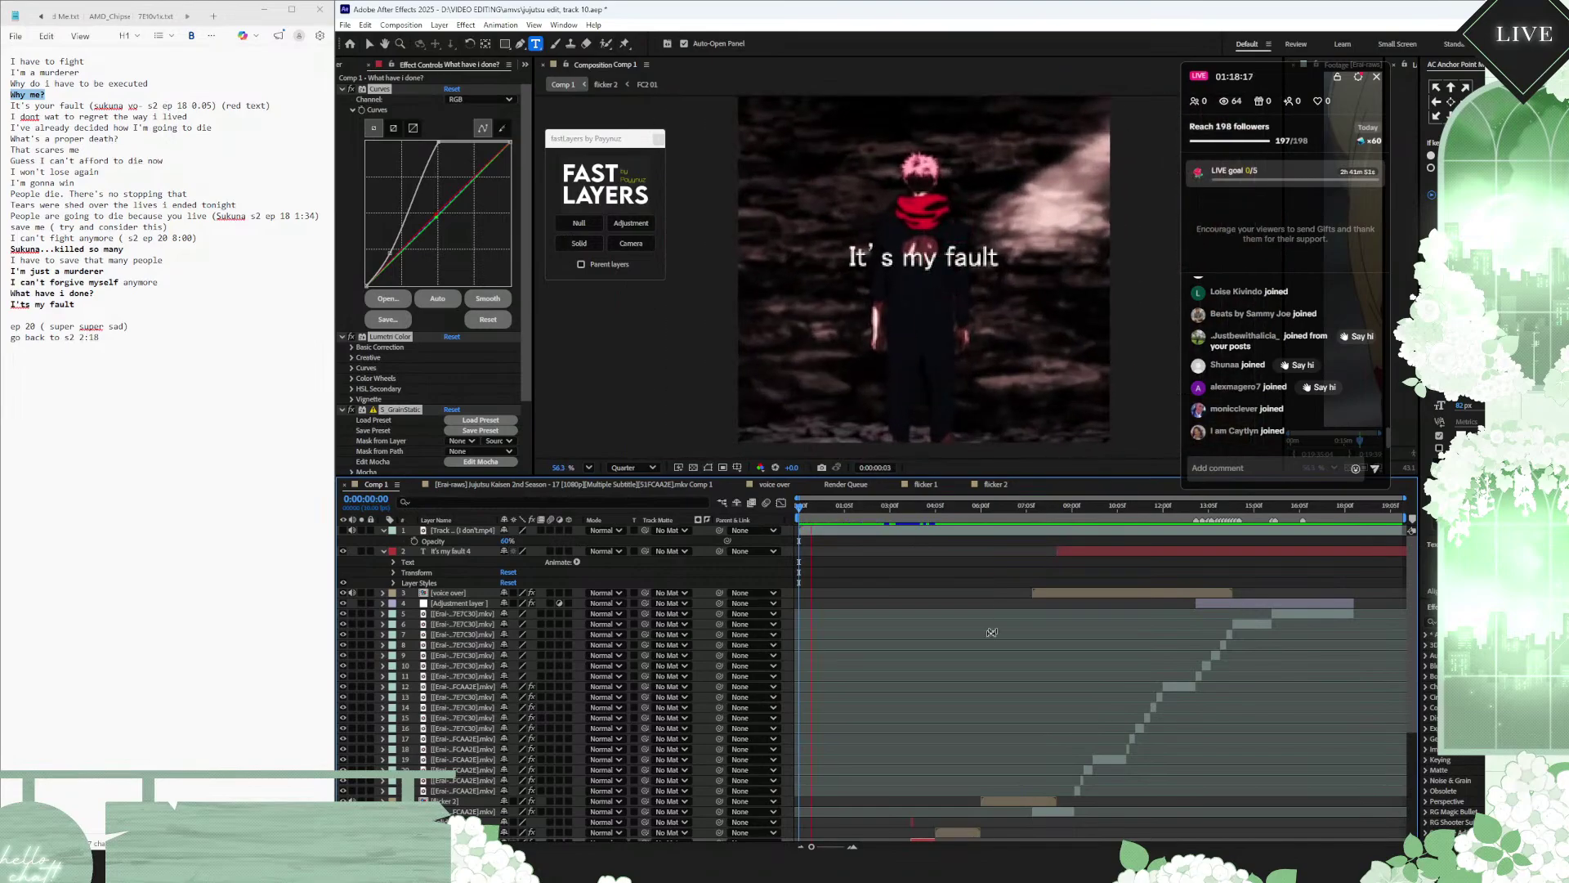
key(space)
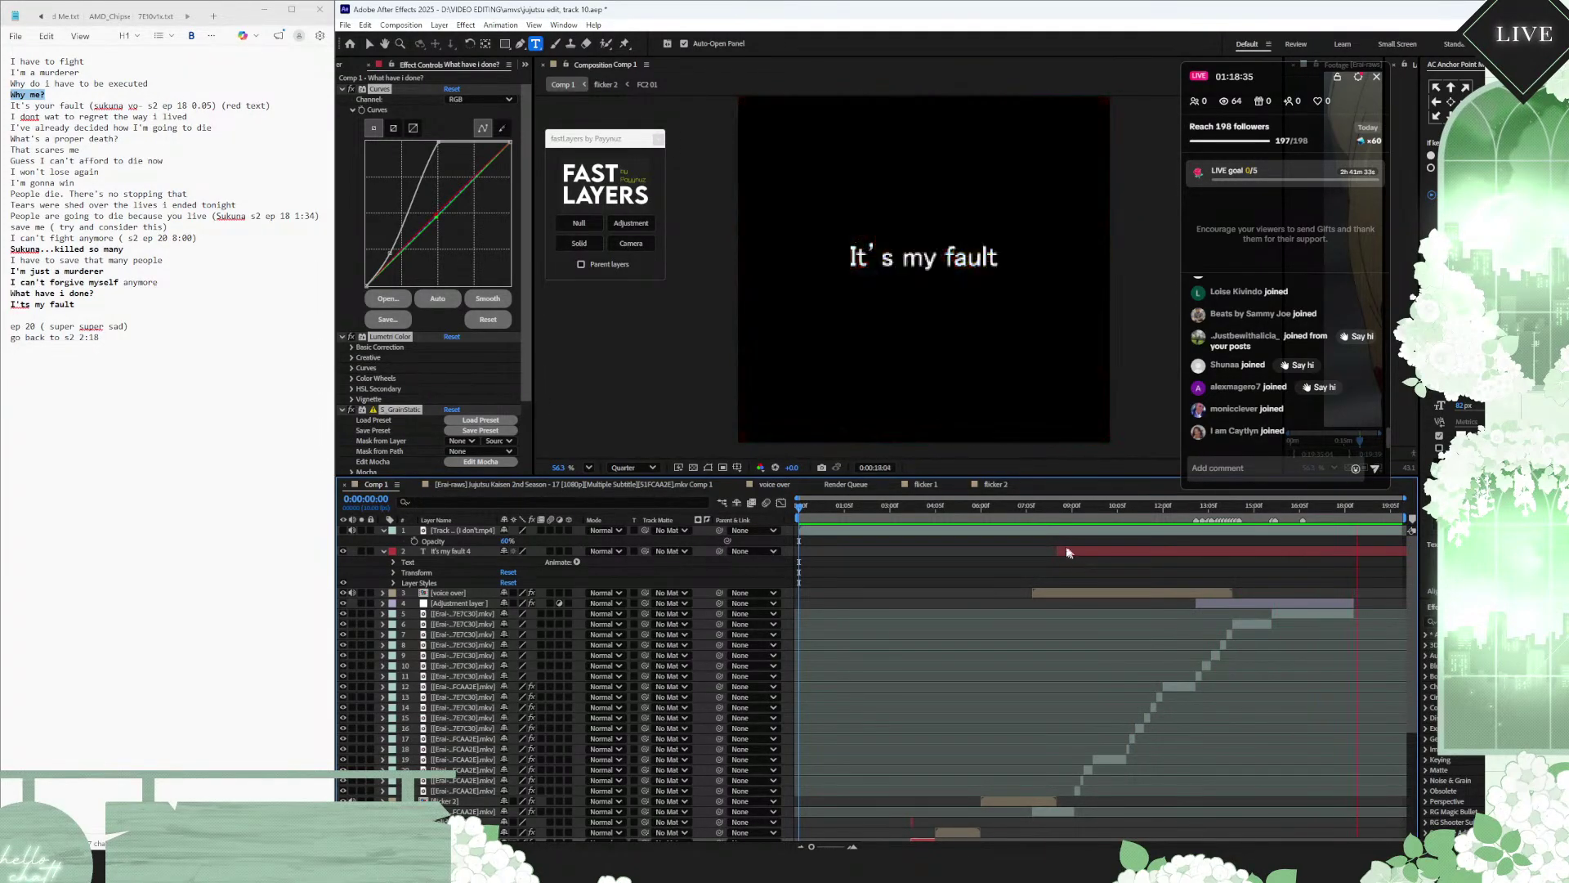
Step: Play Comp 1 from 0:00:08:05 to check the crying-eyes shot under the "It's my fault" text
drag(1072, 517, 1076, 516)
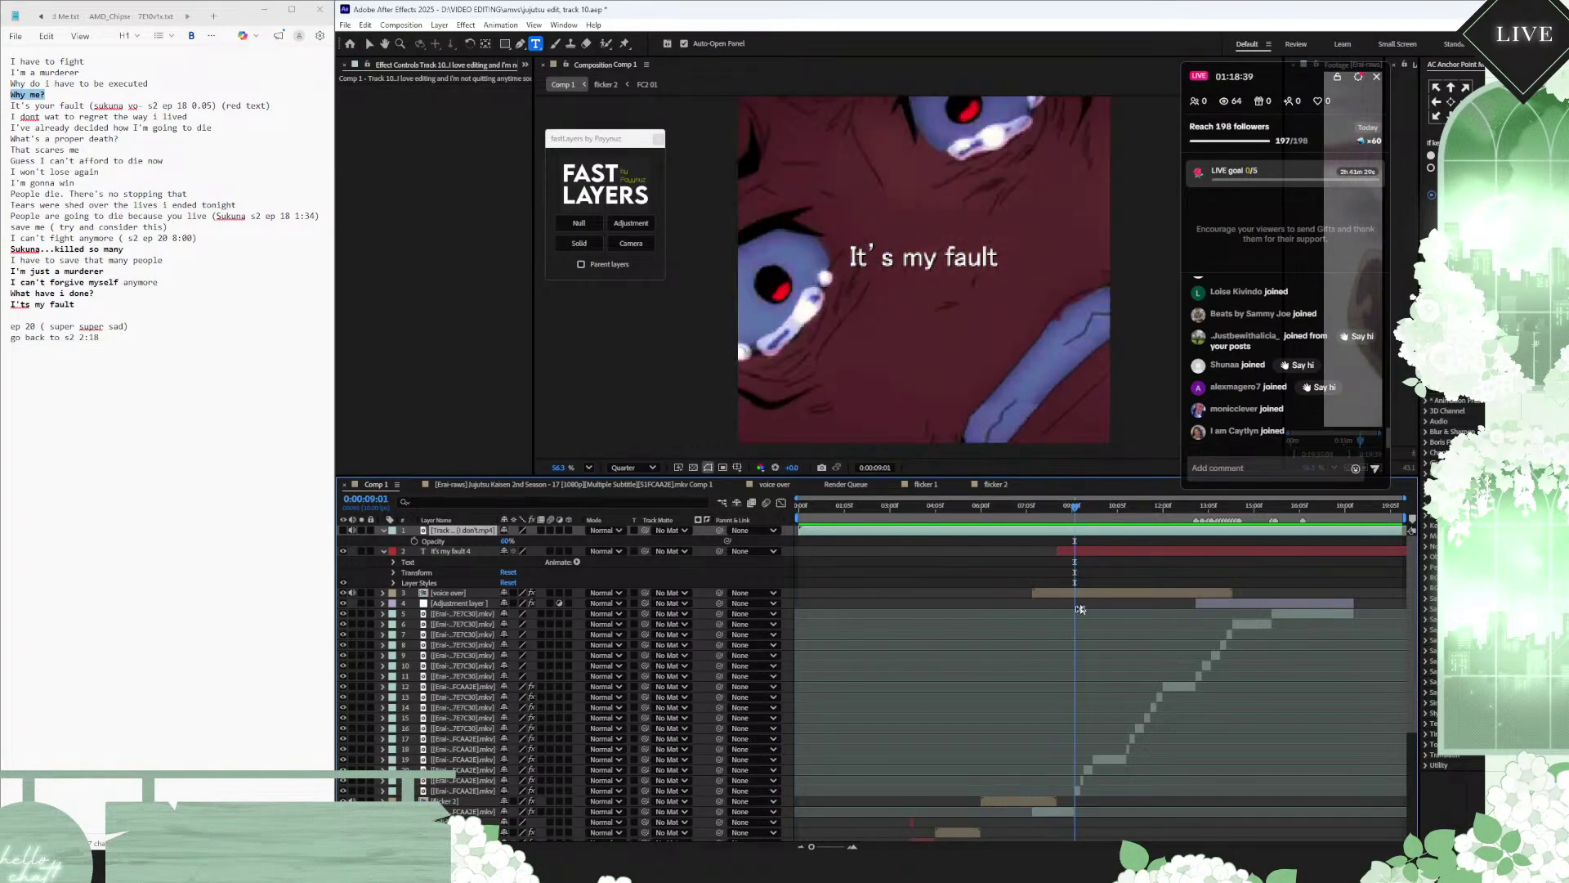
scroll(1102, 786, up, 2)
scroll(1102, 786, down, 1)
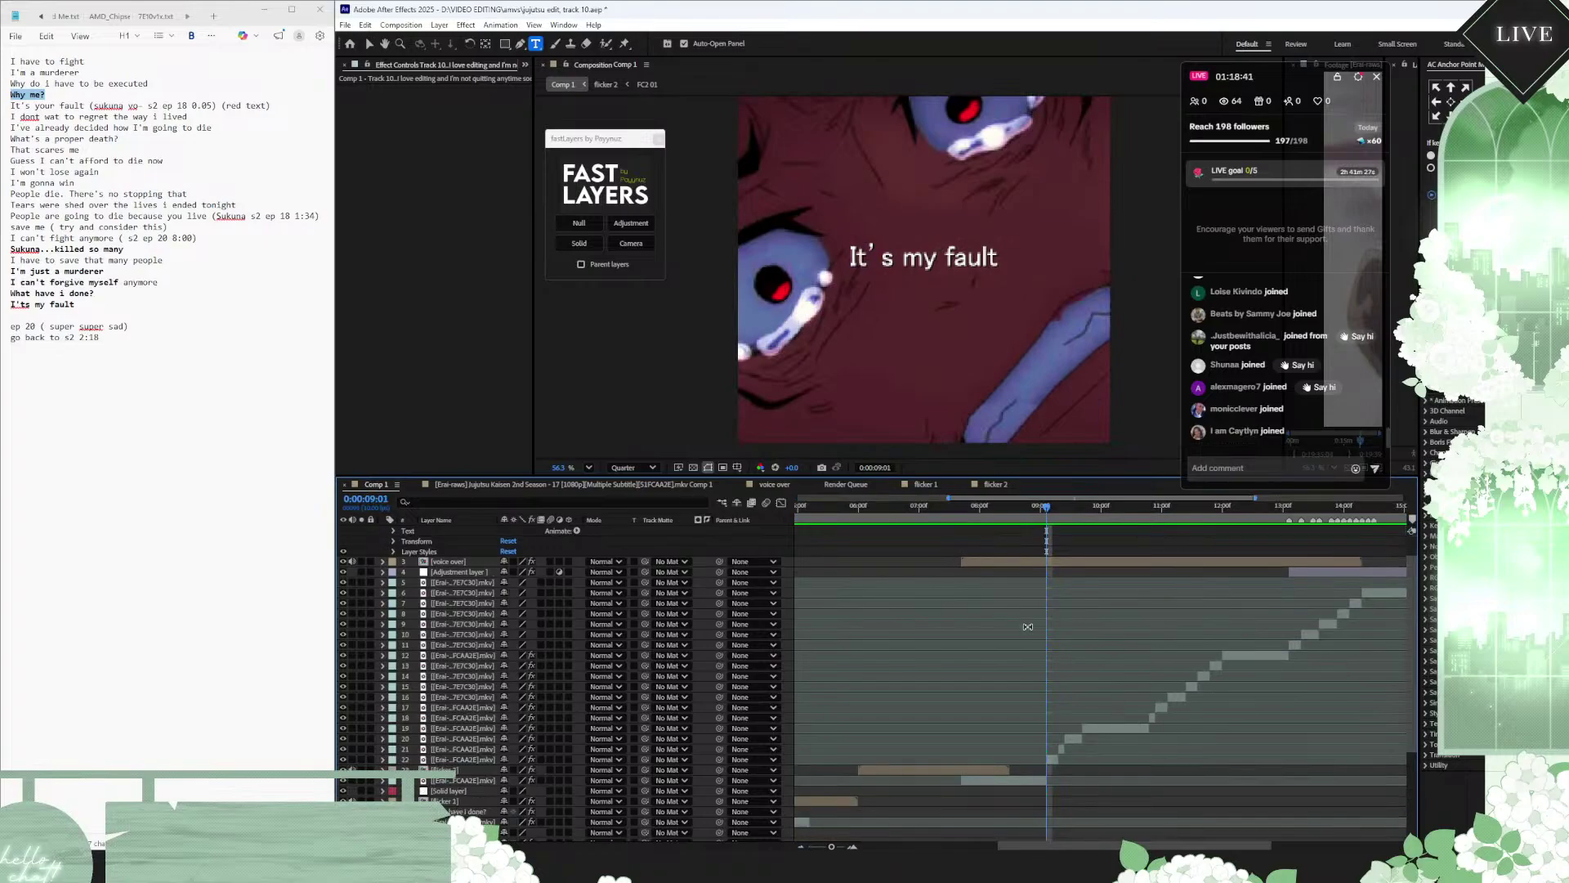
drag(967, 508, 1011, 509)
key(space)
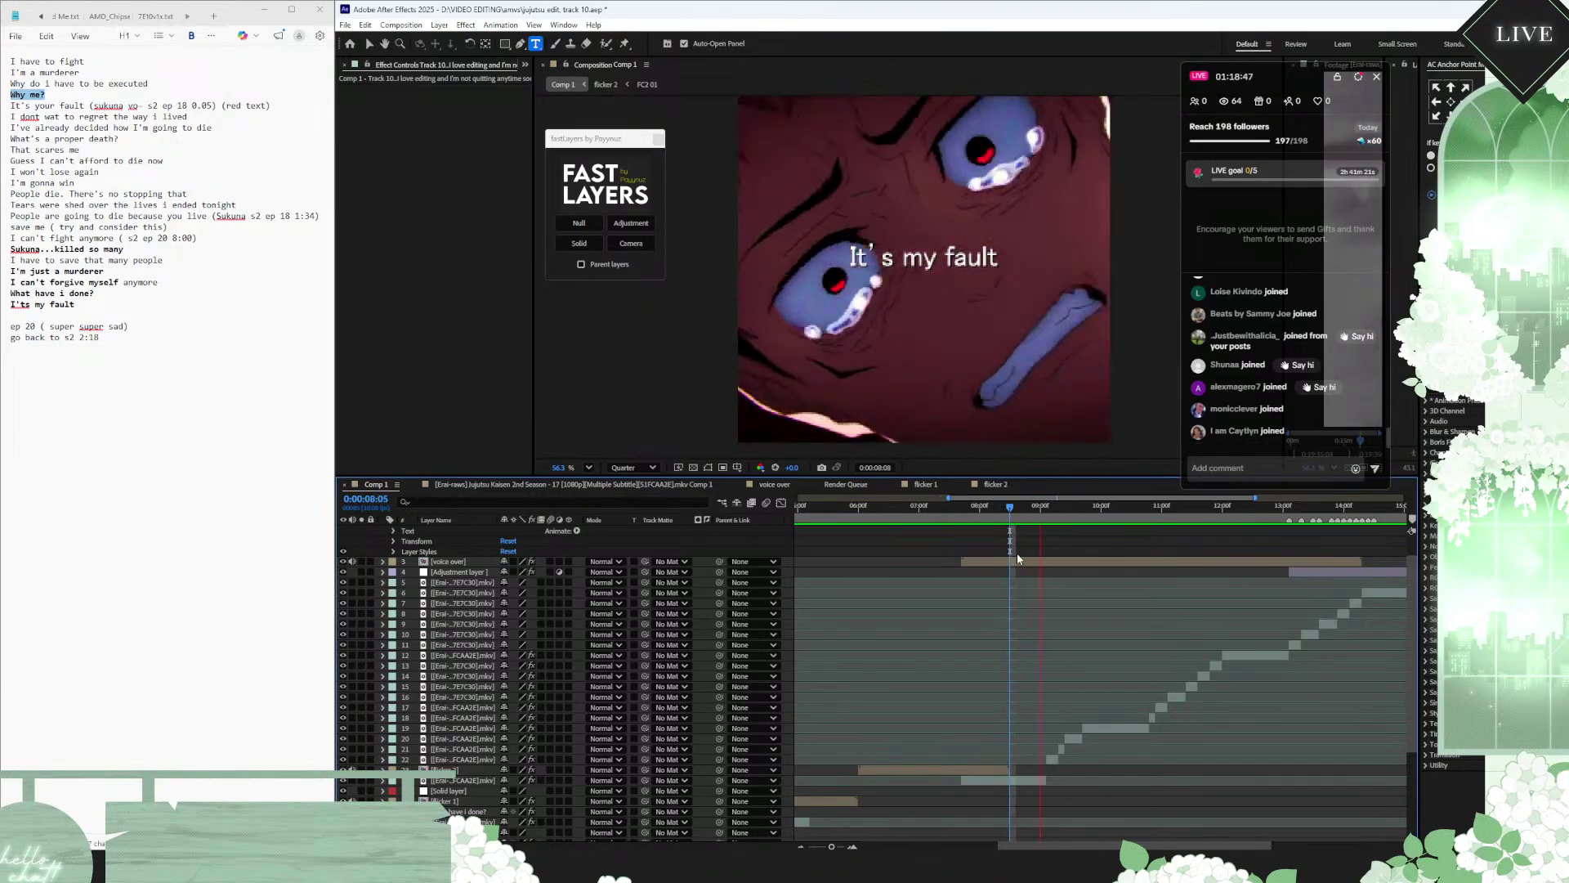
click(1012, 505)
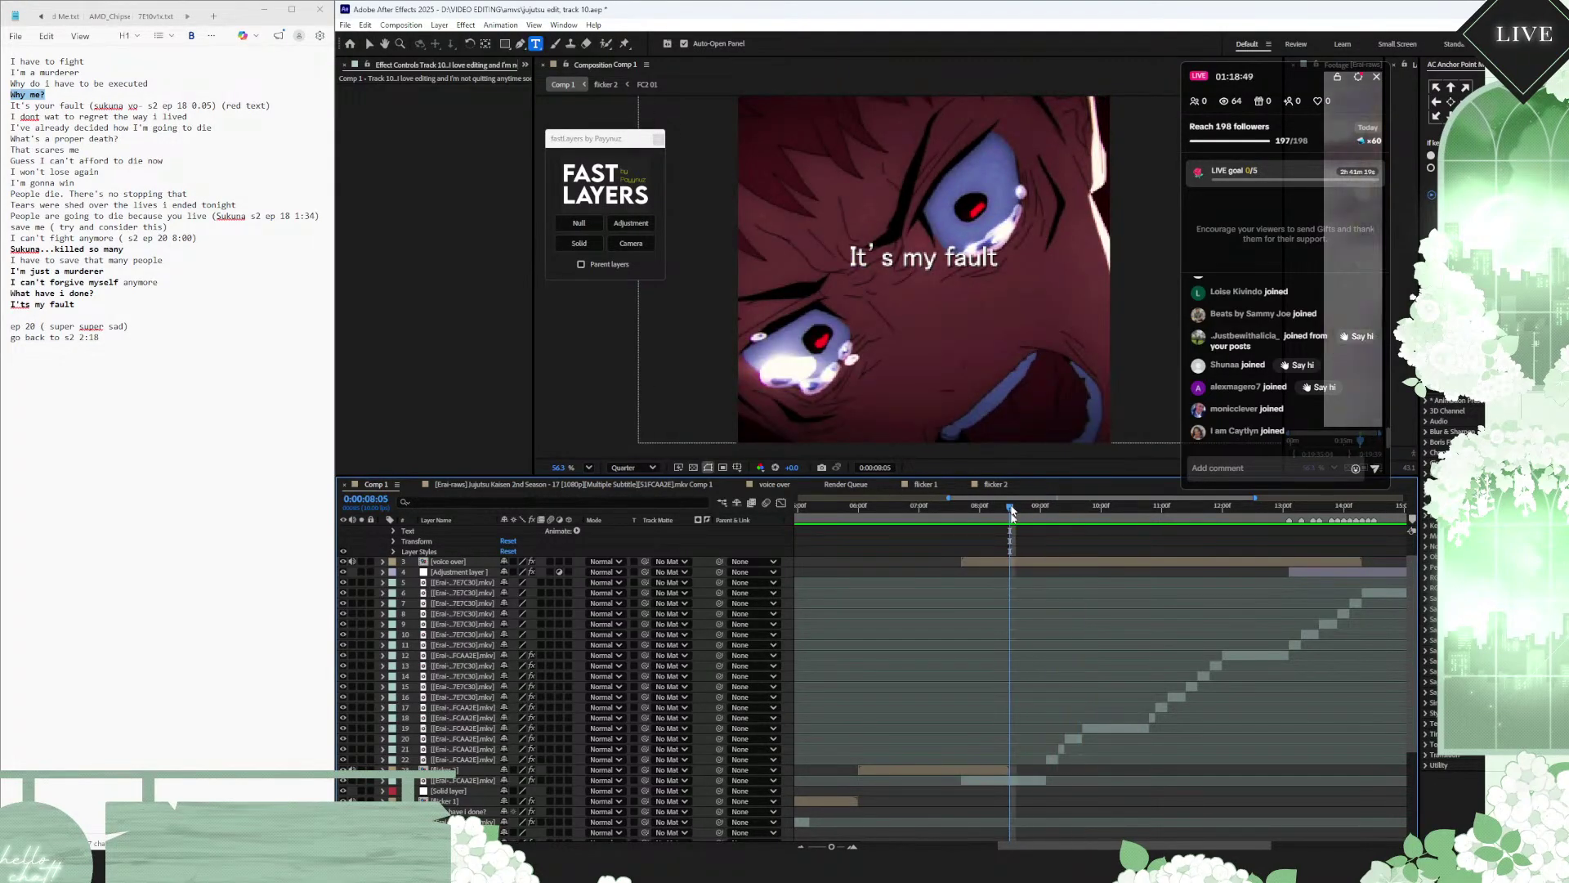
Step: Trim the start of the crying-eyes clip to 0:00:08:05, in line with the start of the "It's my fault 4" text
scroll(1010, 613, up, 1)
drag(1012, 521, 1046, 531)
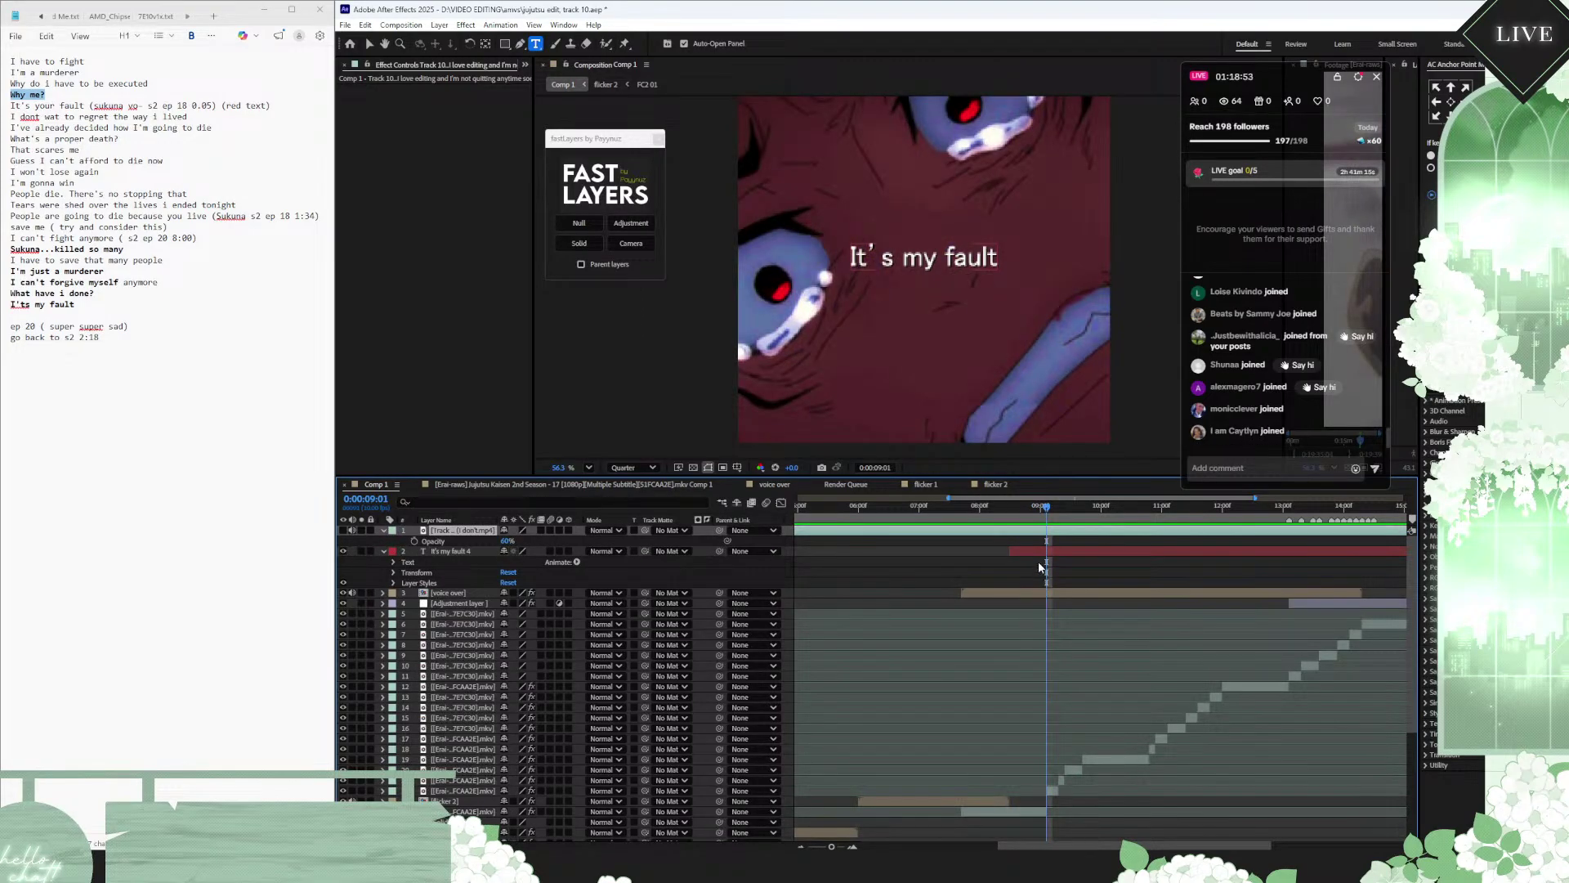
click(961, 812)
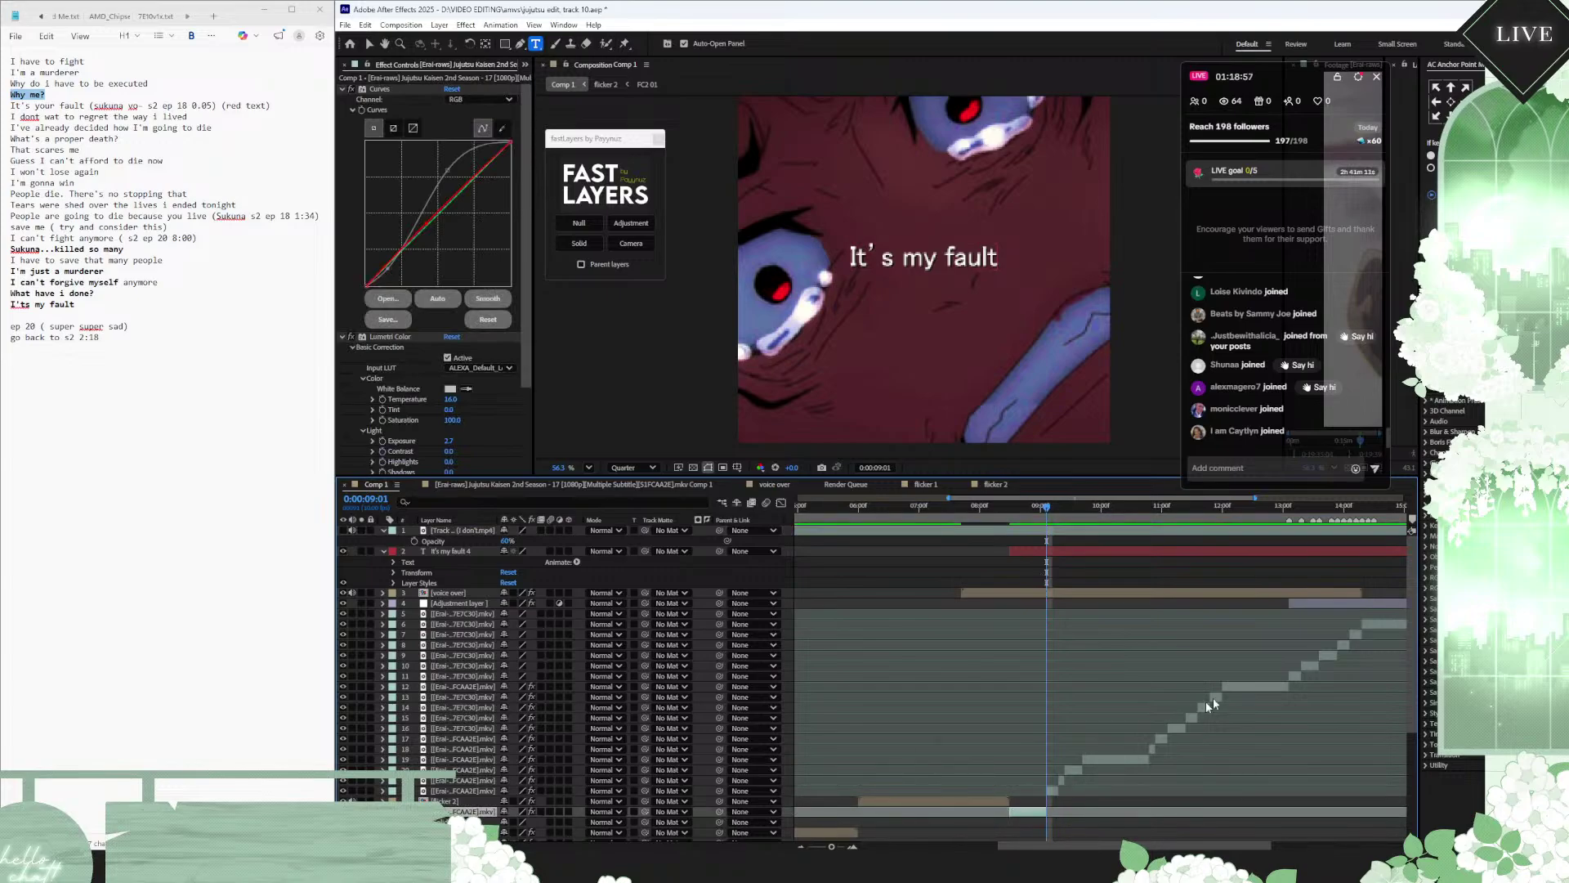
Step: Precompose the clips from 0:00:08:05 up to the adjustment layer's start as Pre-comp 1, moving all attributes and fitting the duration to the selected layers
scroll(1223, 585, right, 3)
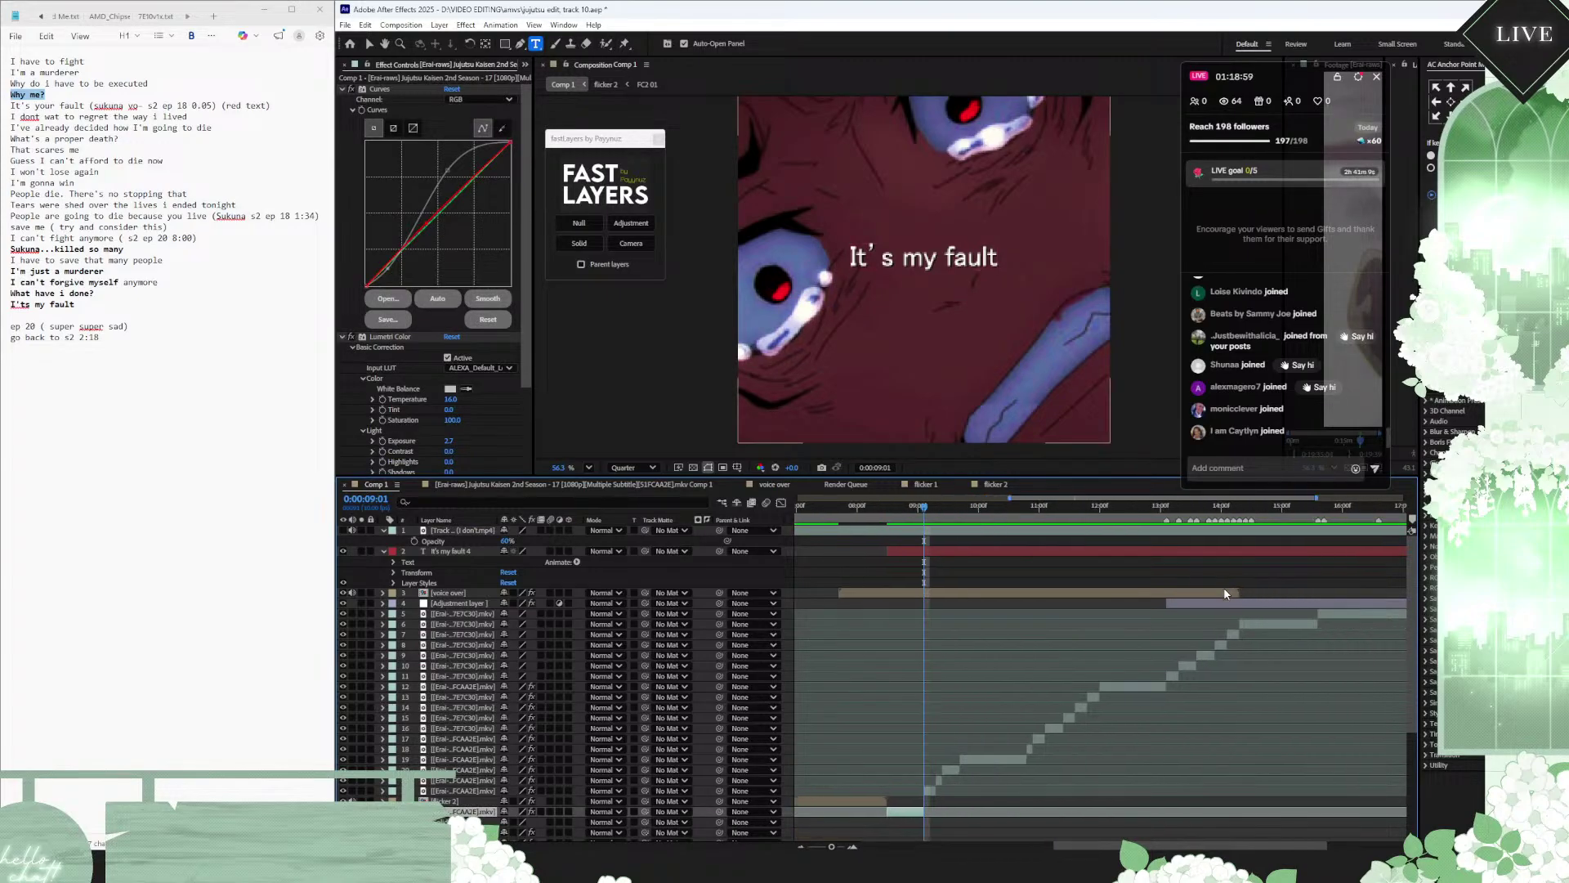
click(1228, 604)
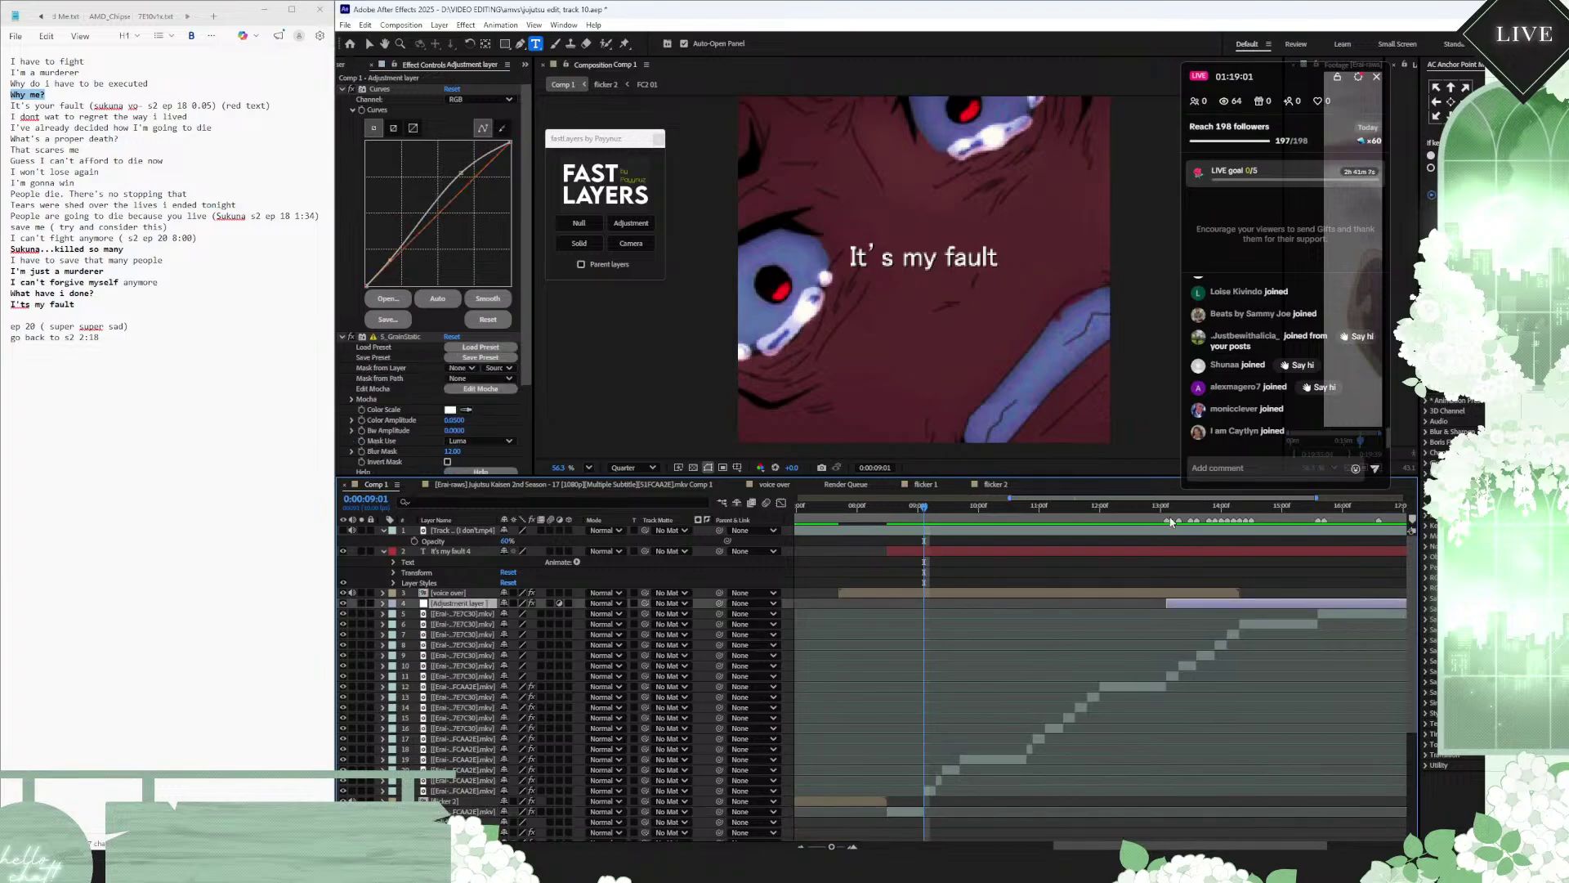
mouse_move(1154, 510)
mouse_down()
mouse_move(1247, 507)
mouse_move(1173, 511)
mouse_up()
shift+click(1126, 688)
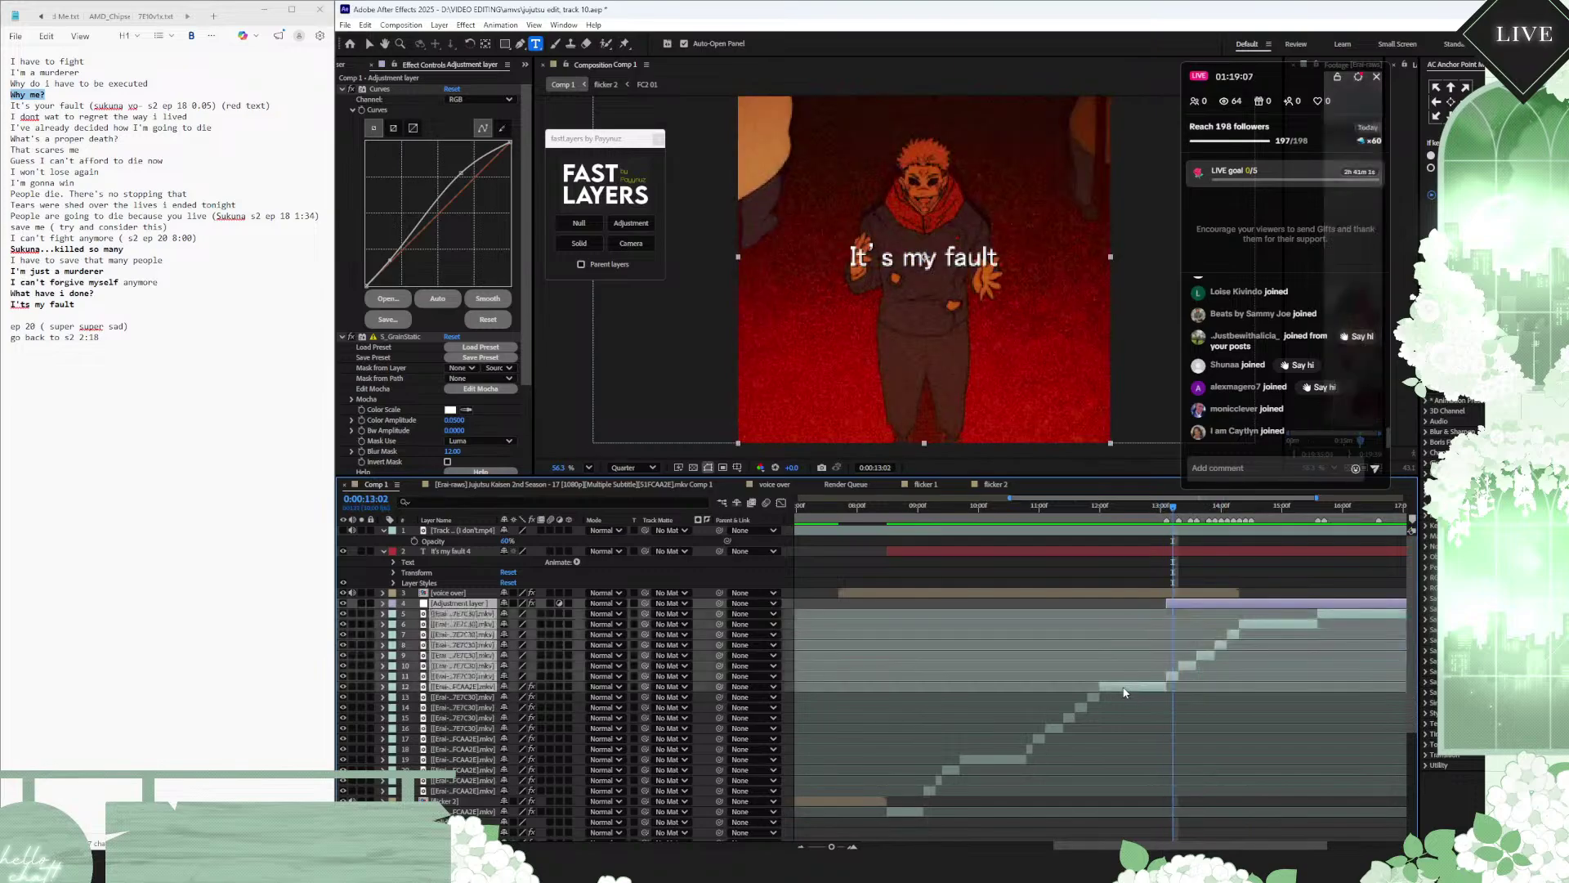
click(1128, 722)
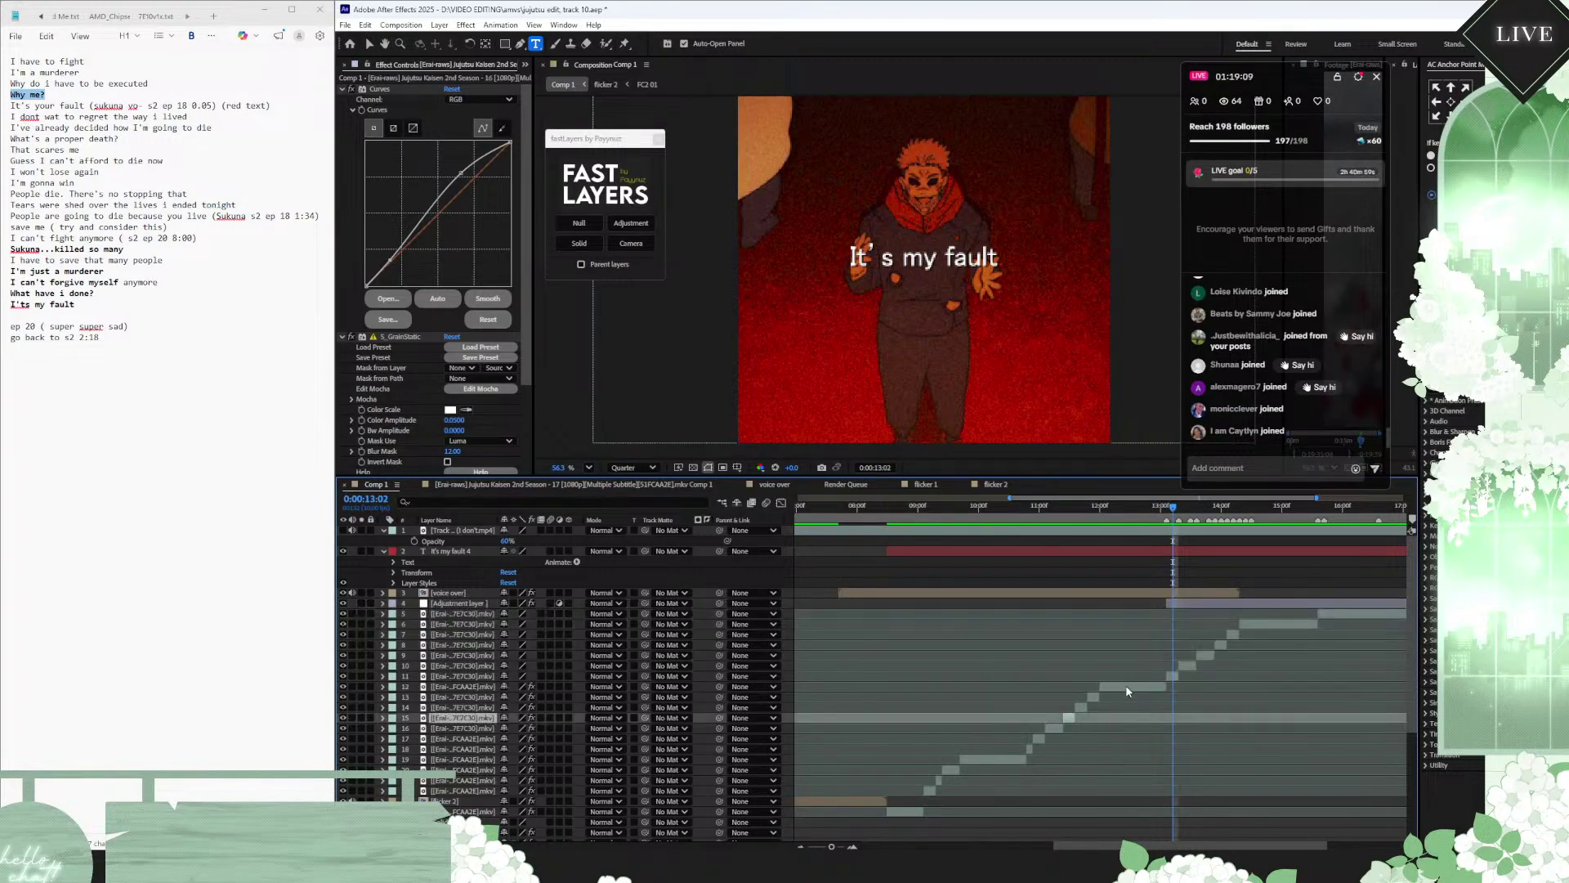
click(1126, 689)
shift+click(911, 808)
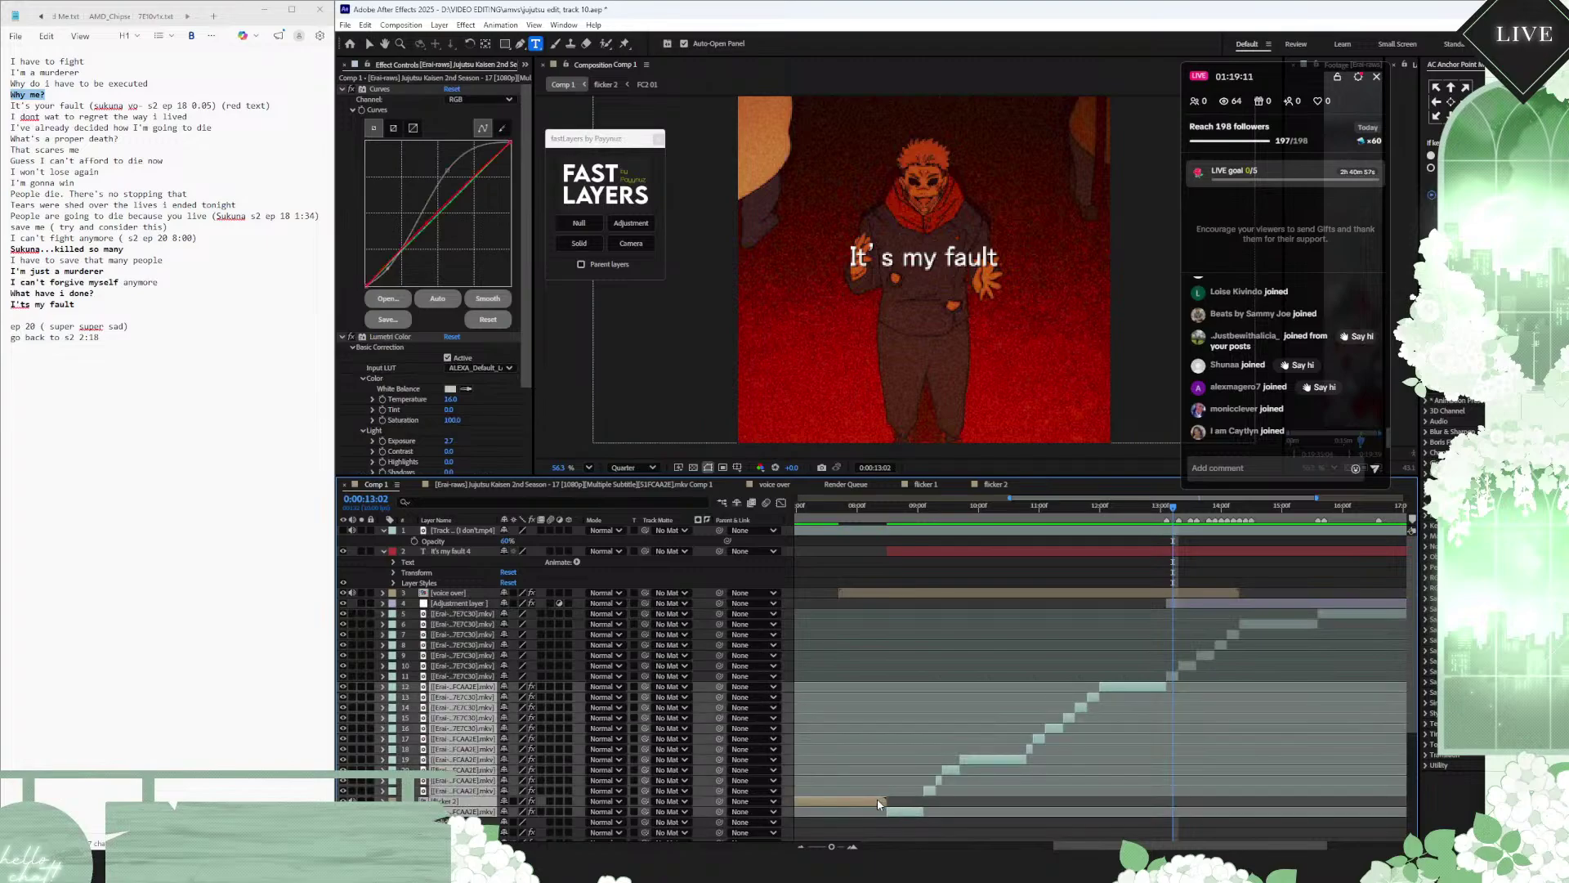
ctrl+click(876, 798)
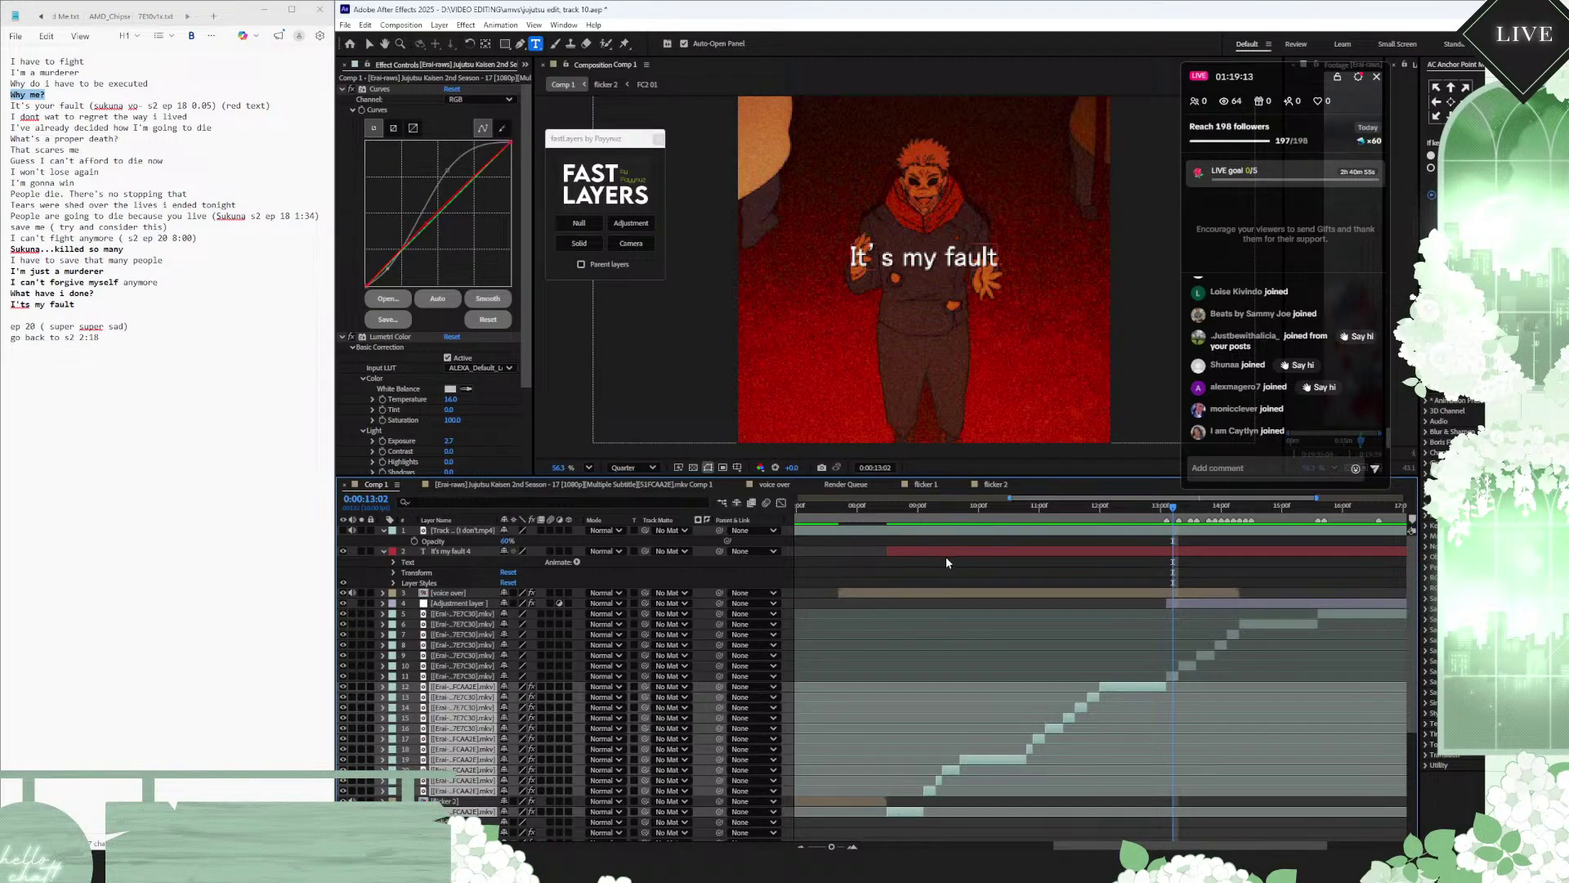
key(ctrl+shift+c)
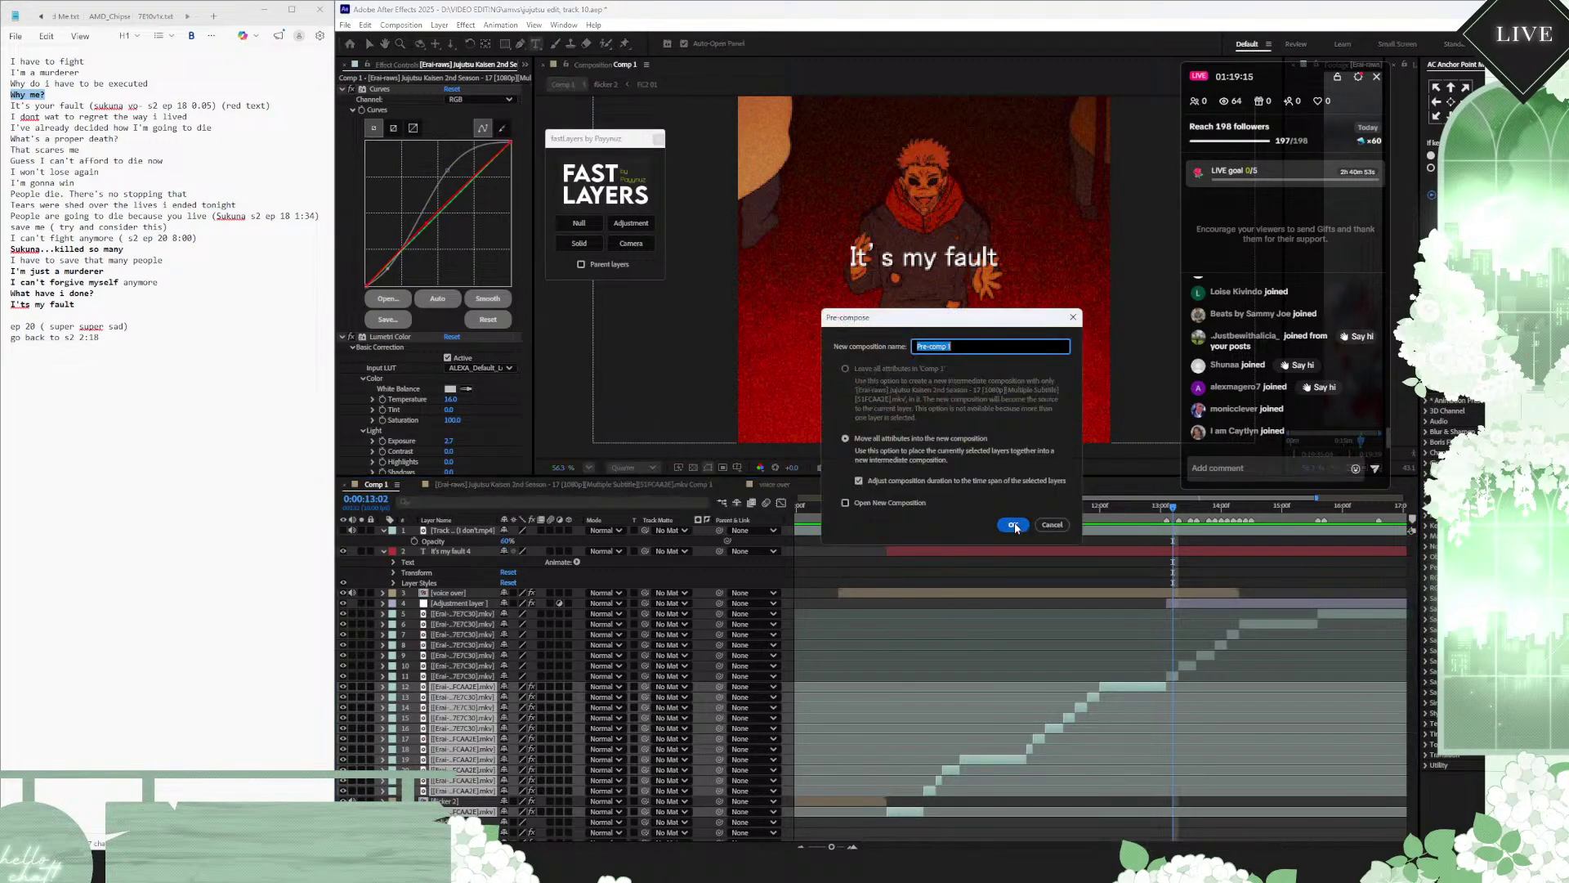
click(1015, 528)
Step: Copy the "It's my fault 4" text layer into Pre-comp 1, starting at 0:00:08:05, and move it above all the clips
click(939, 553)
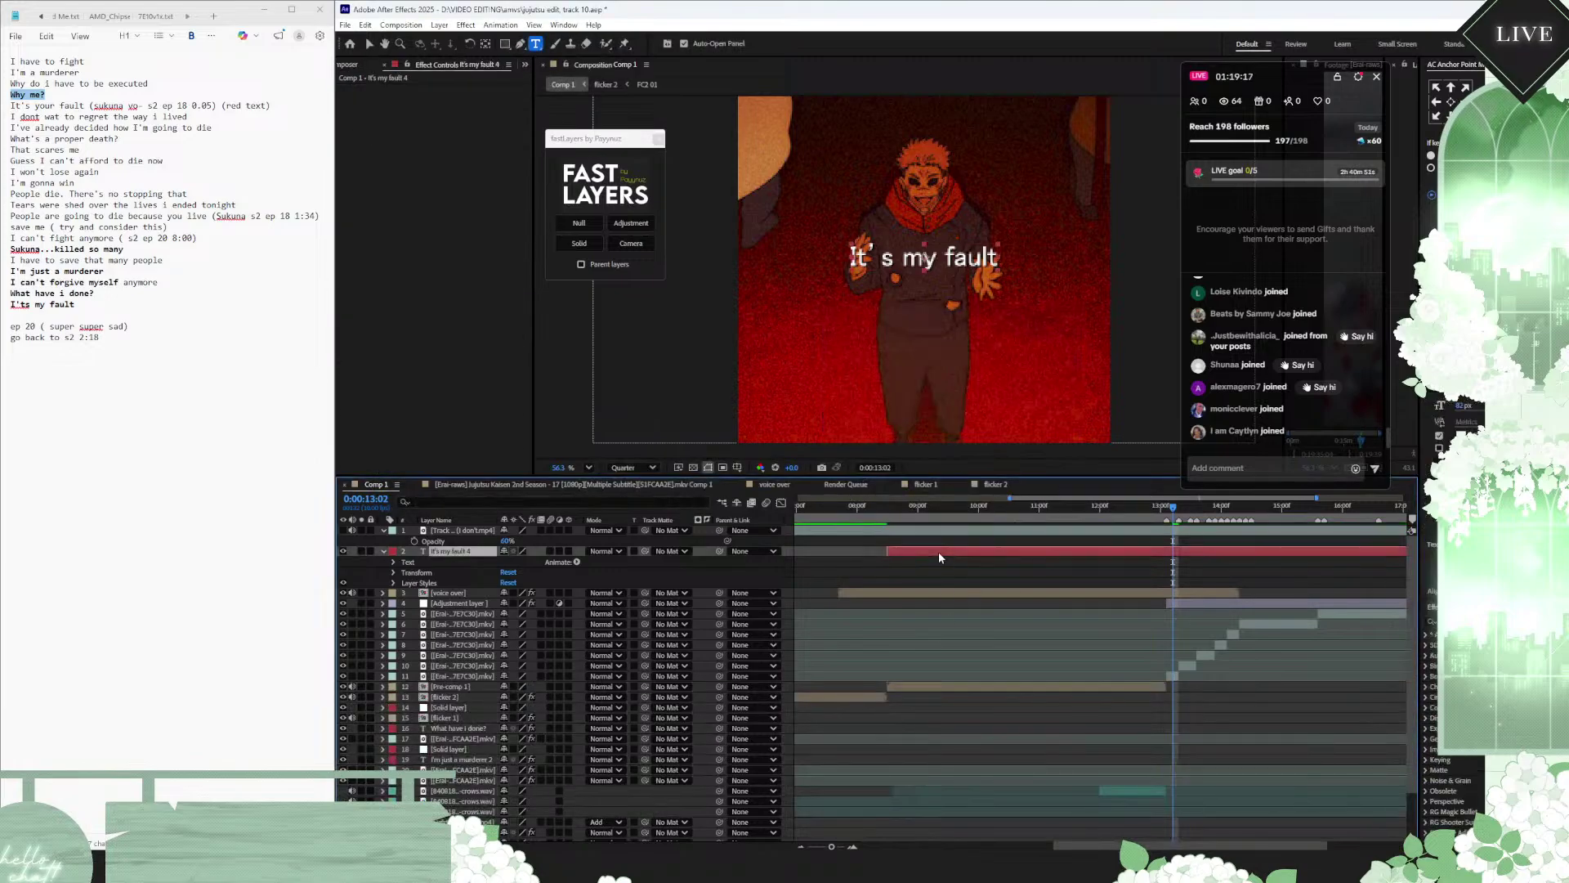
double_click(927, 689)
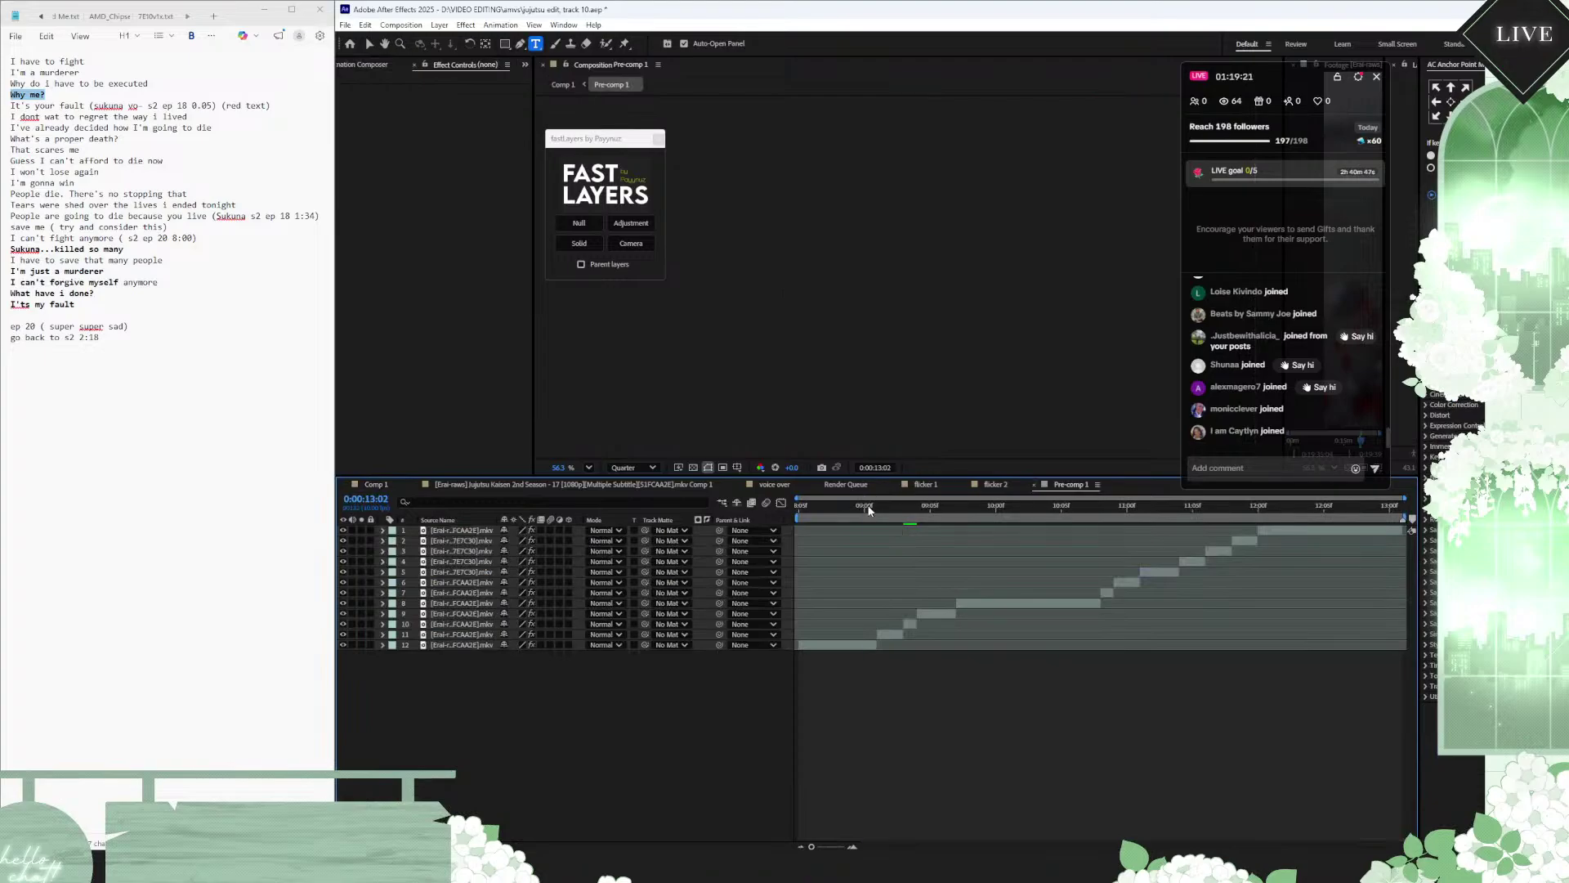
key(Home)
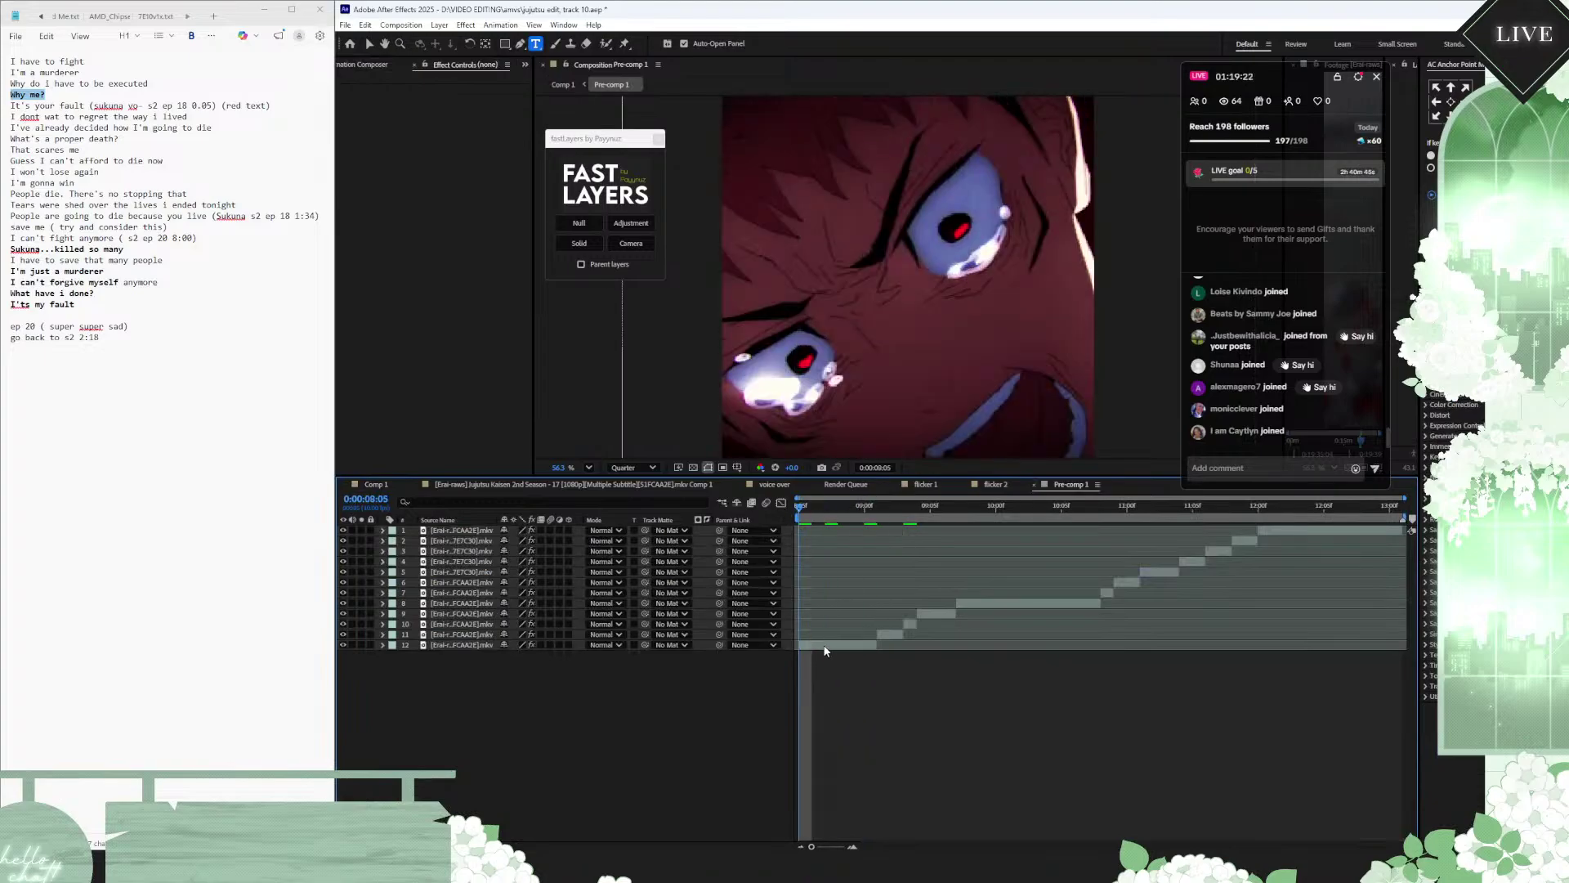
click(822, 646)
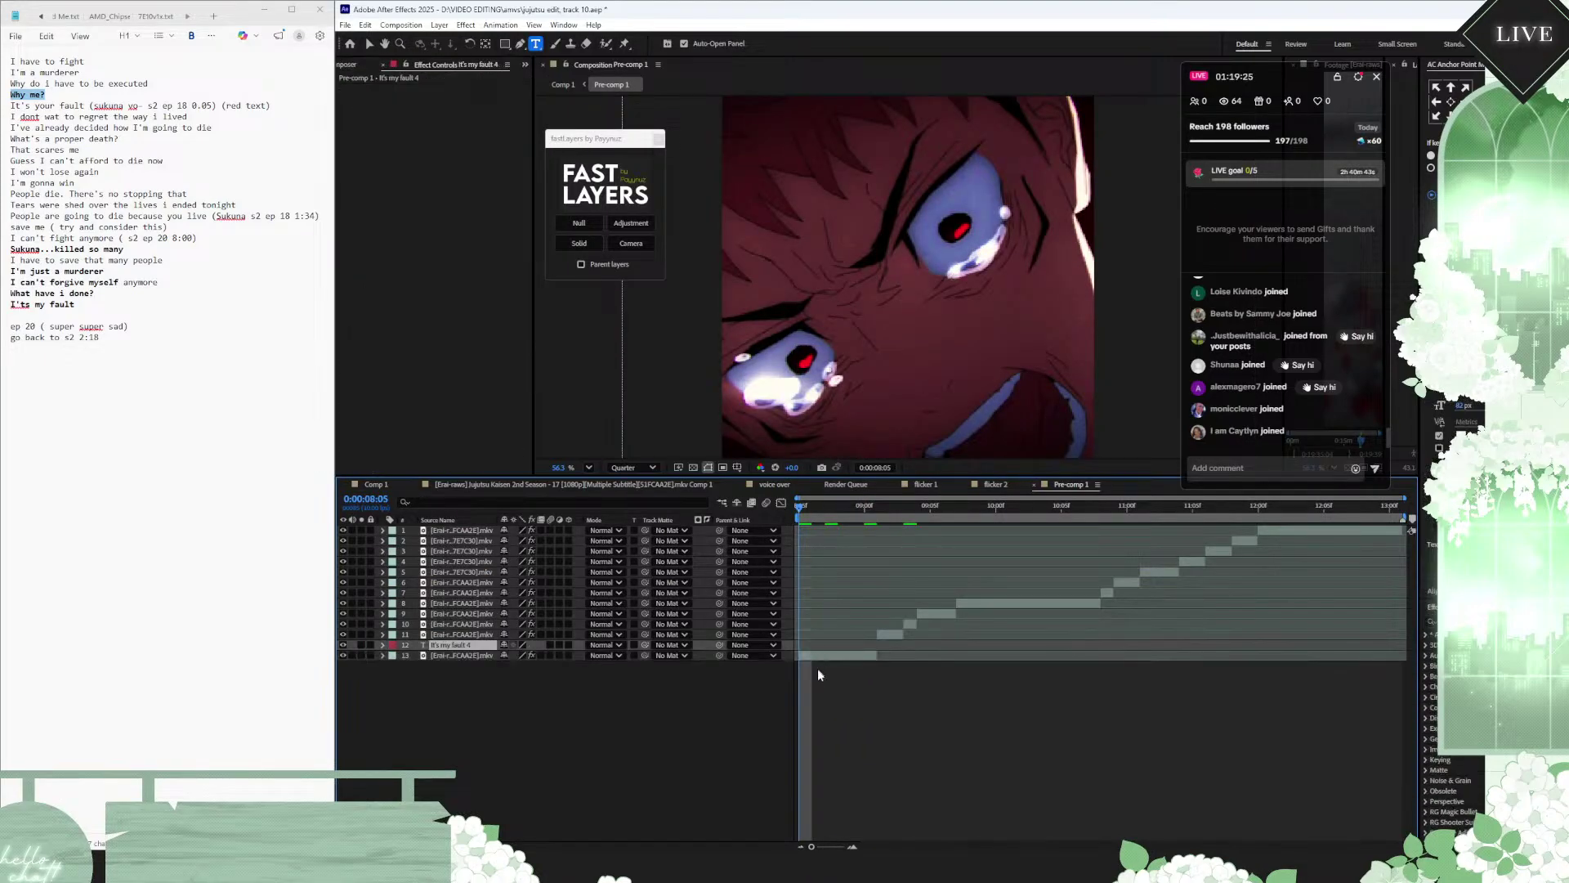
key(Delete)
key(ctrl+z)
drag(447, 648, 463, 530)
click(463, 530)
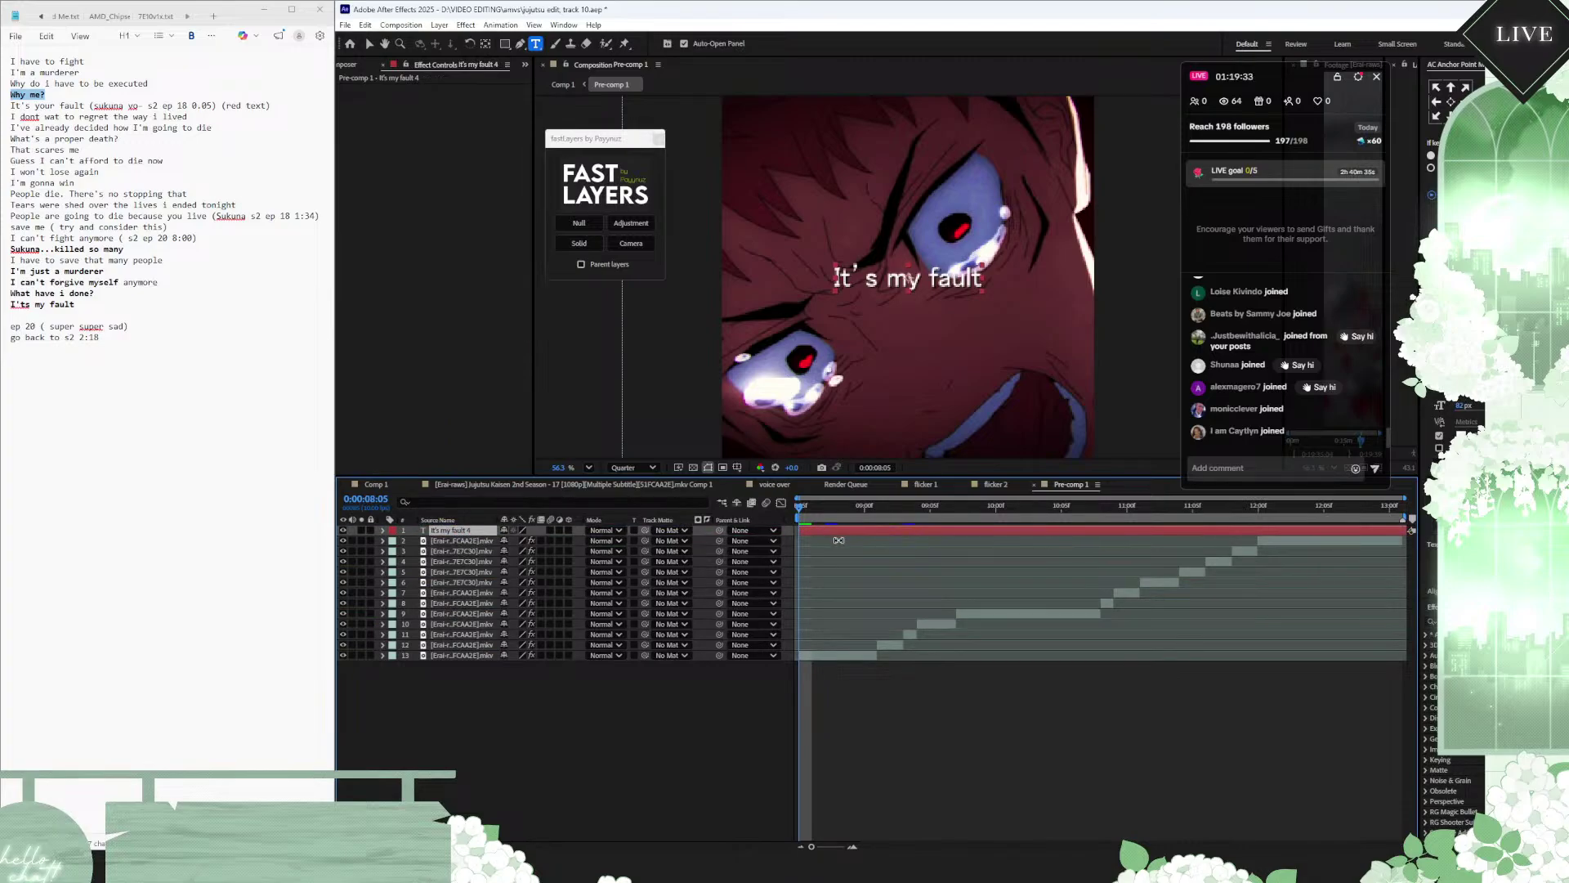
Step: Copy the Curves, S_GrainStatic and Looks effects from flicker 2 onto the "It's my fault 4" text layer in Pre-comp 1
click(377, 485)
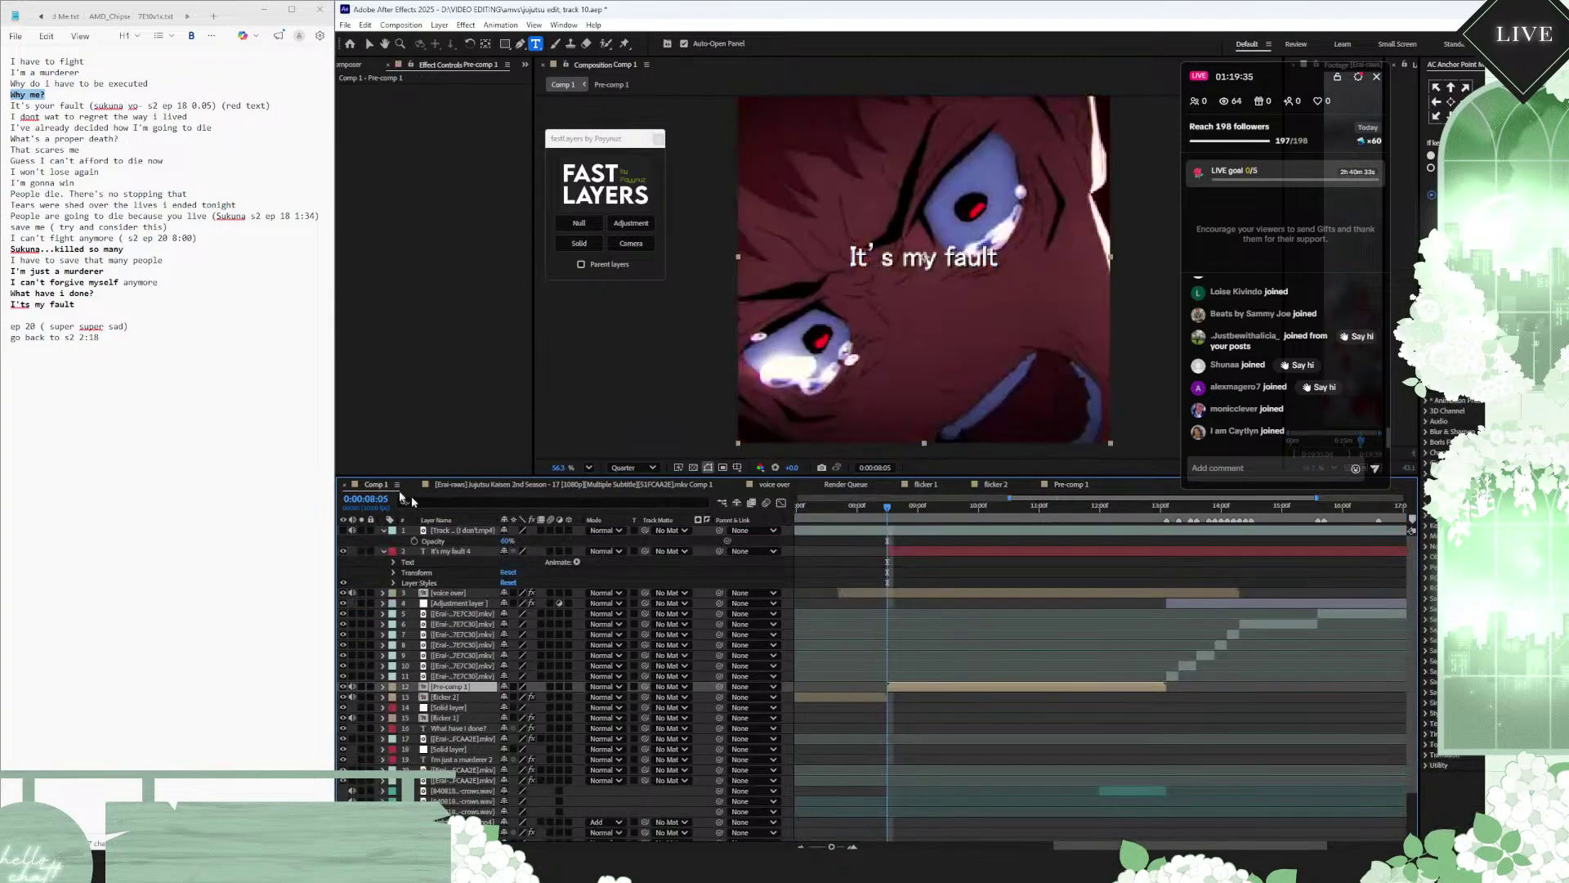
click(872, 696)
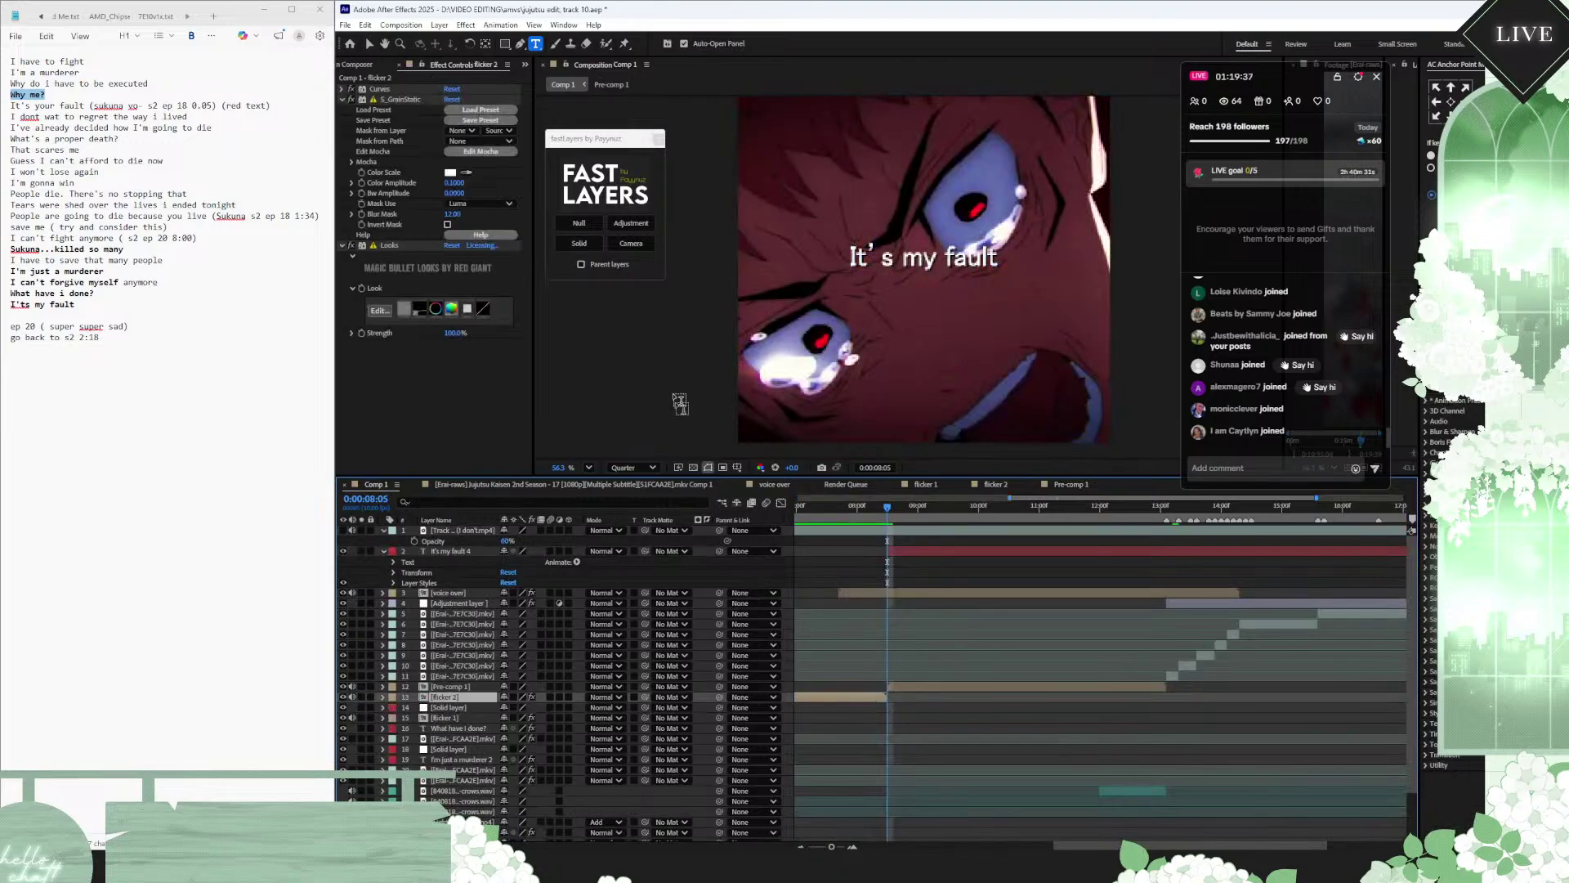
key(minus)
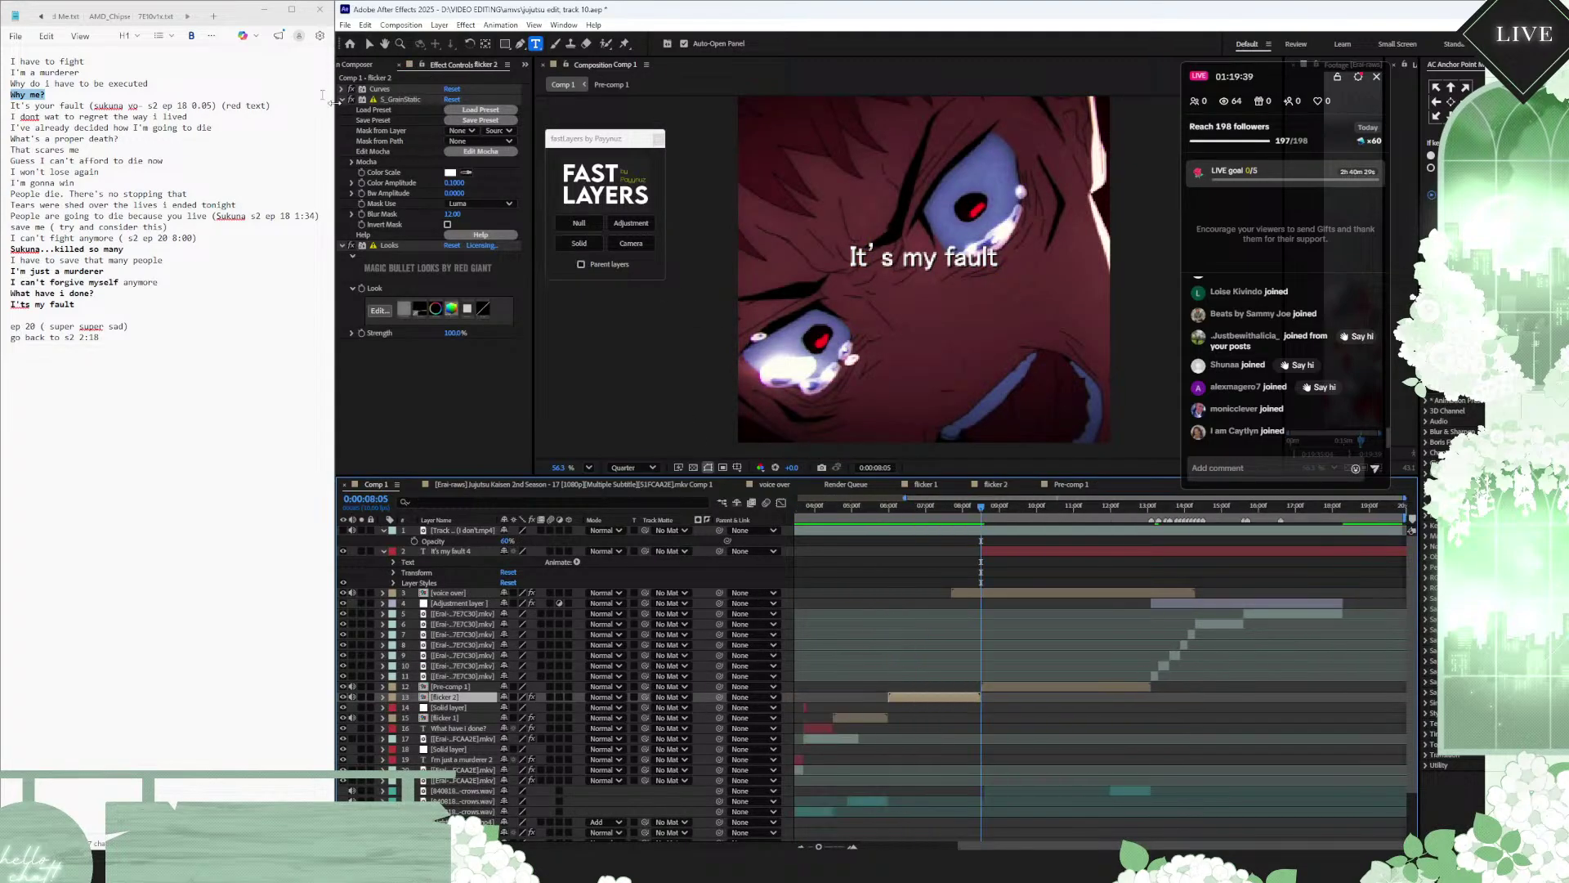
click(377, 92)
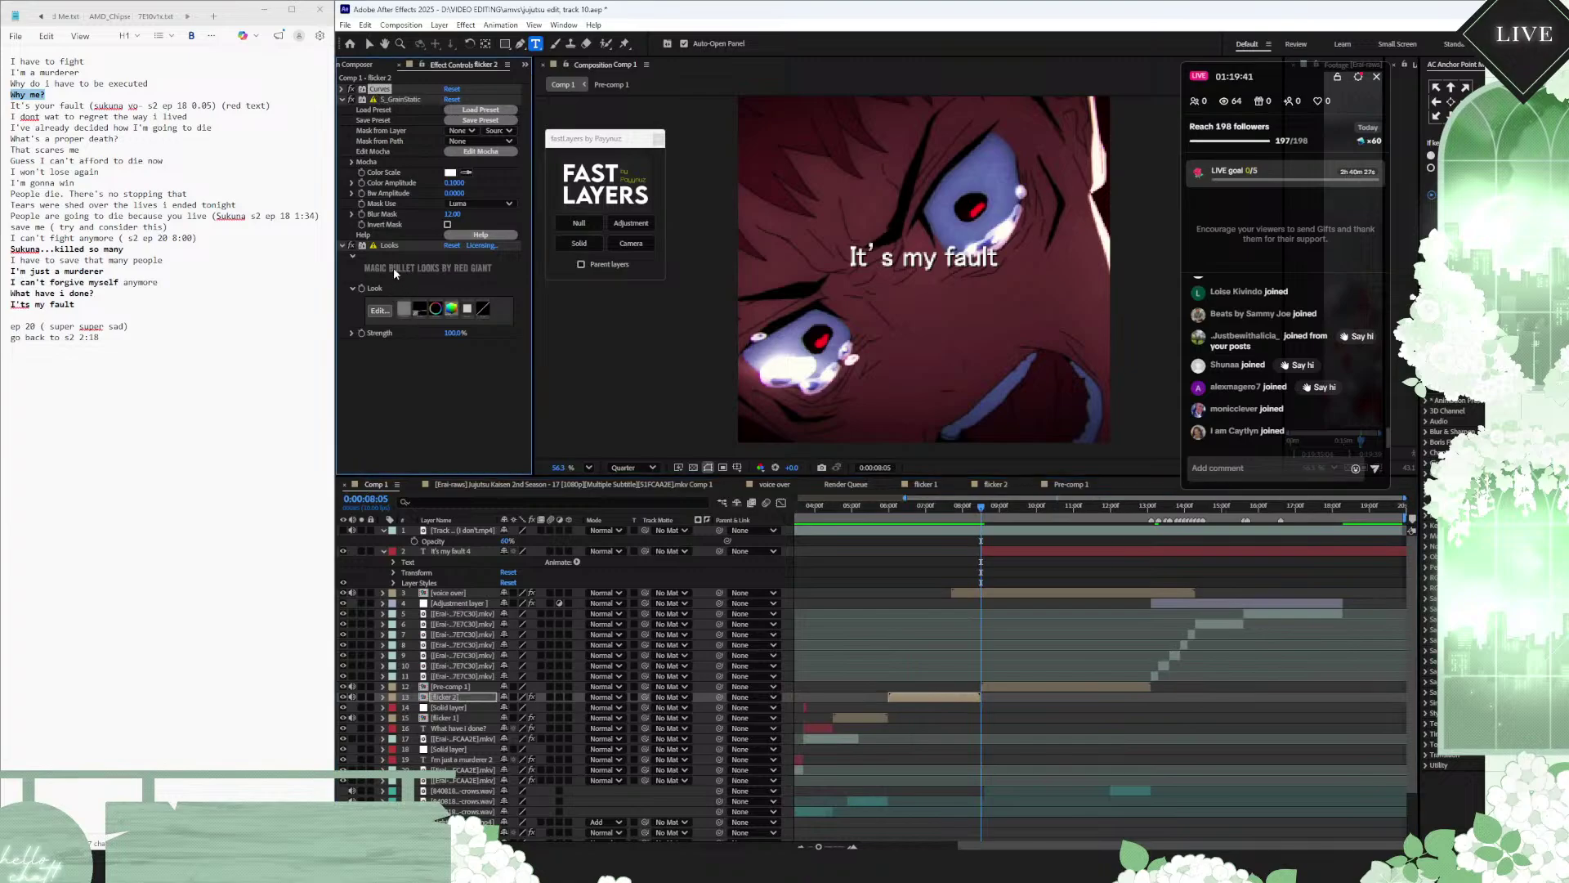
shift+click(395, 246)
double_click(1020, 592)
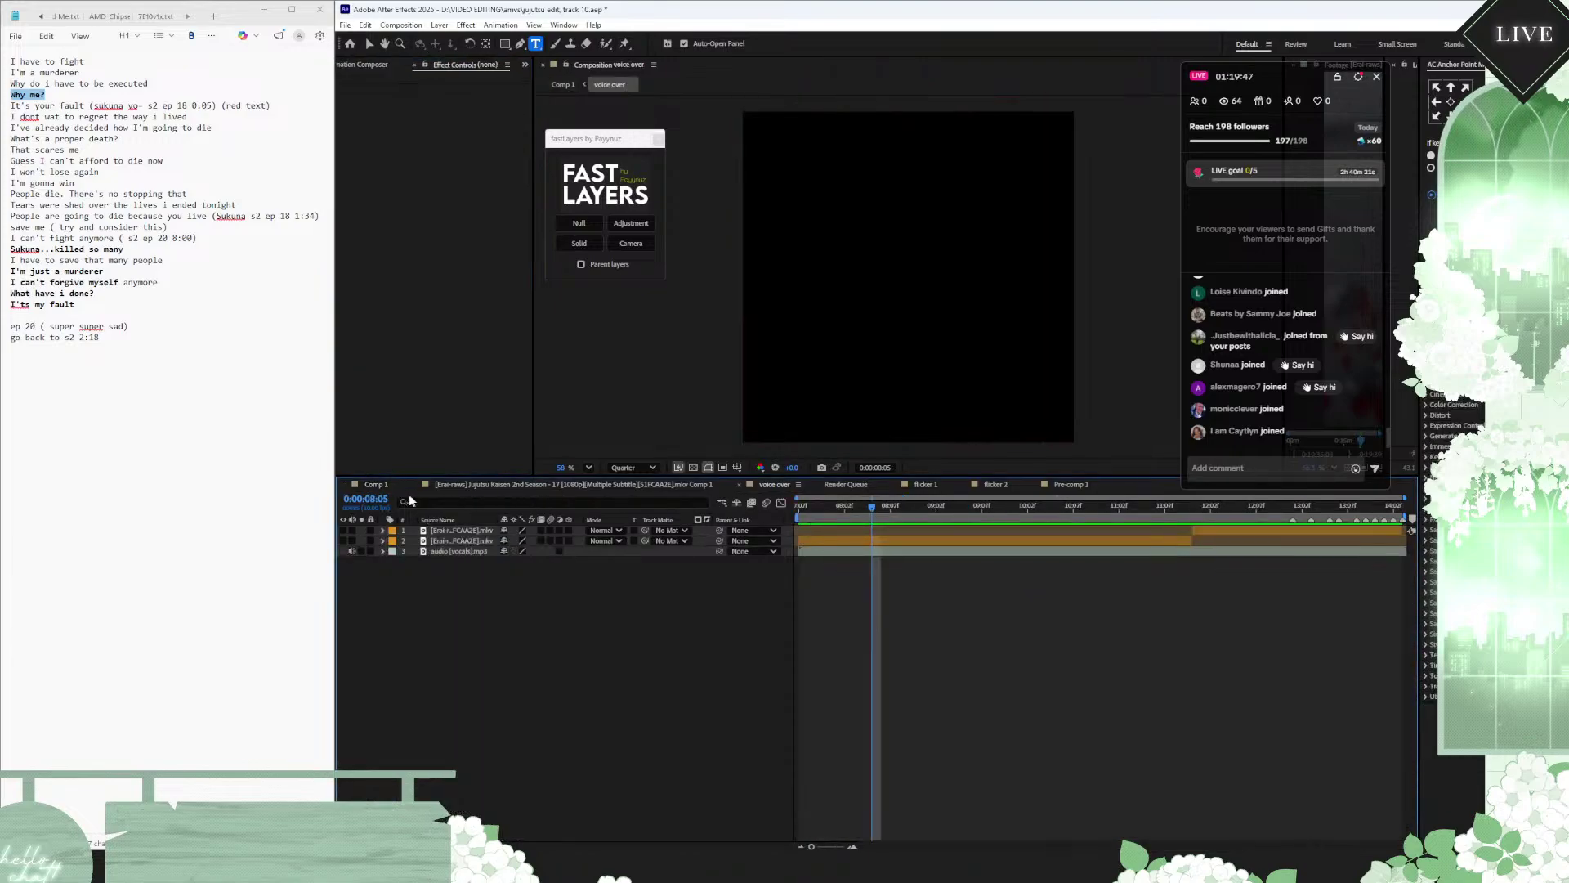
click(376, 483)
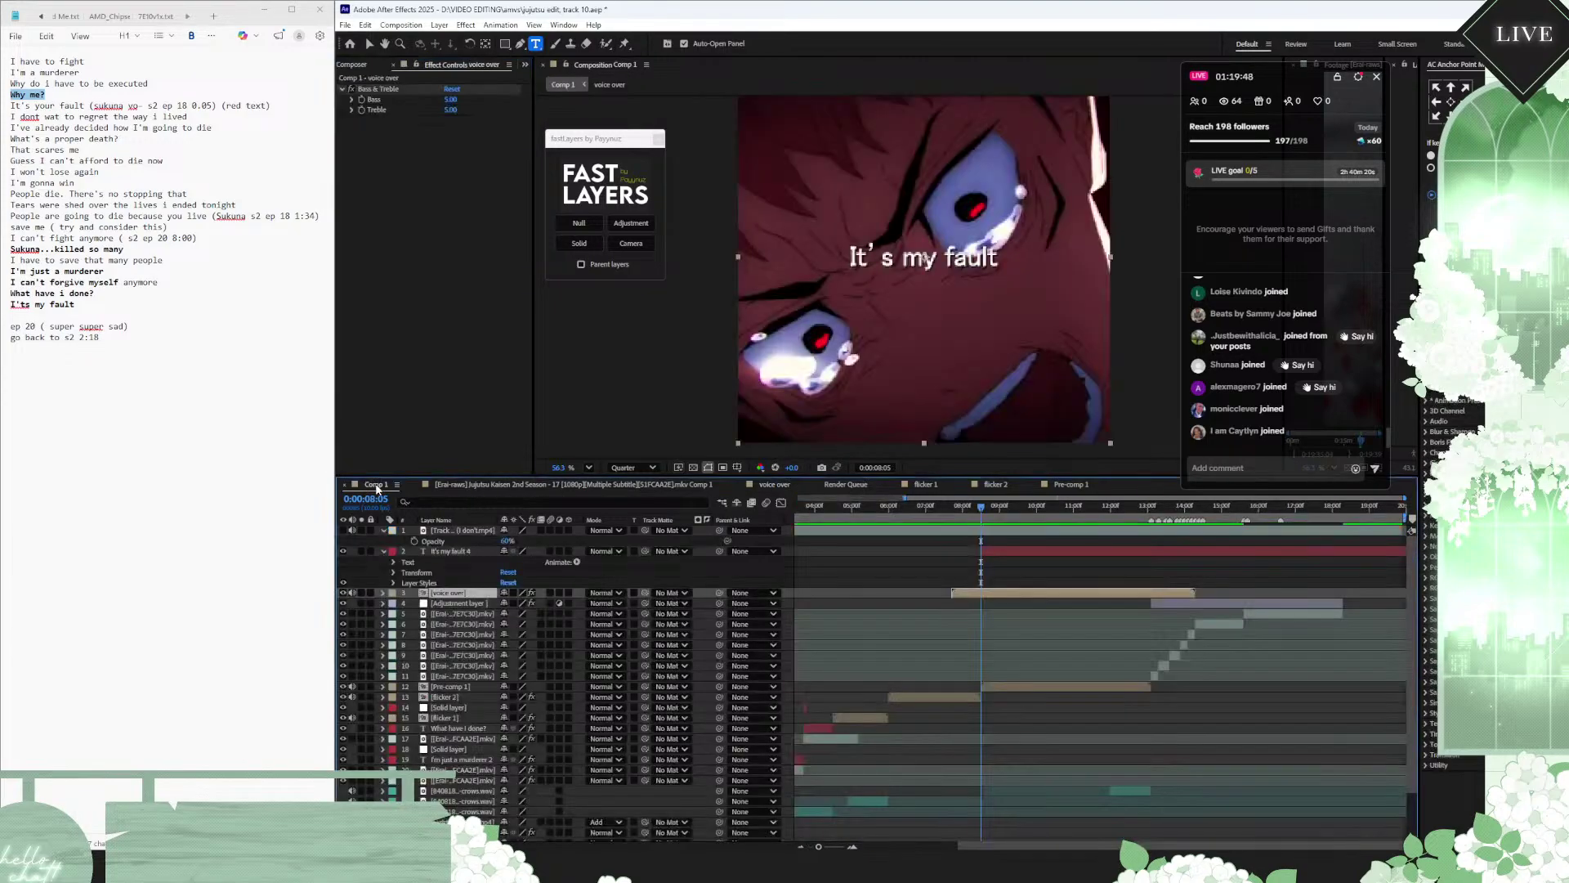
double_click(1032, 685)
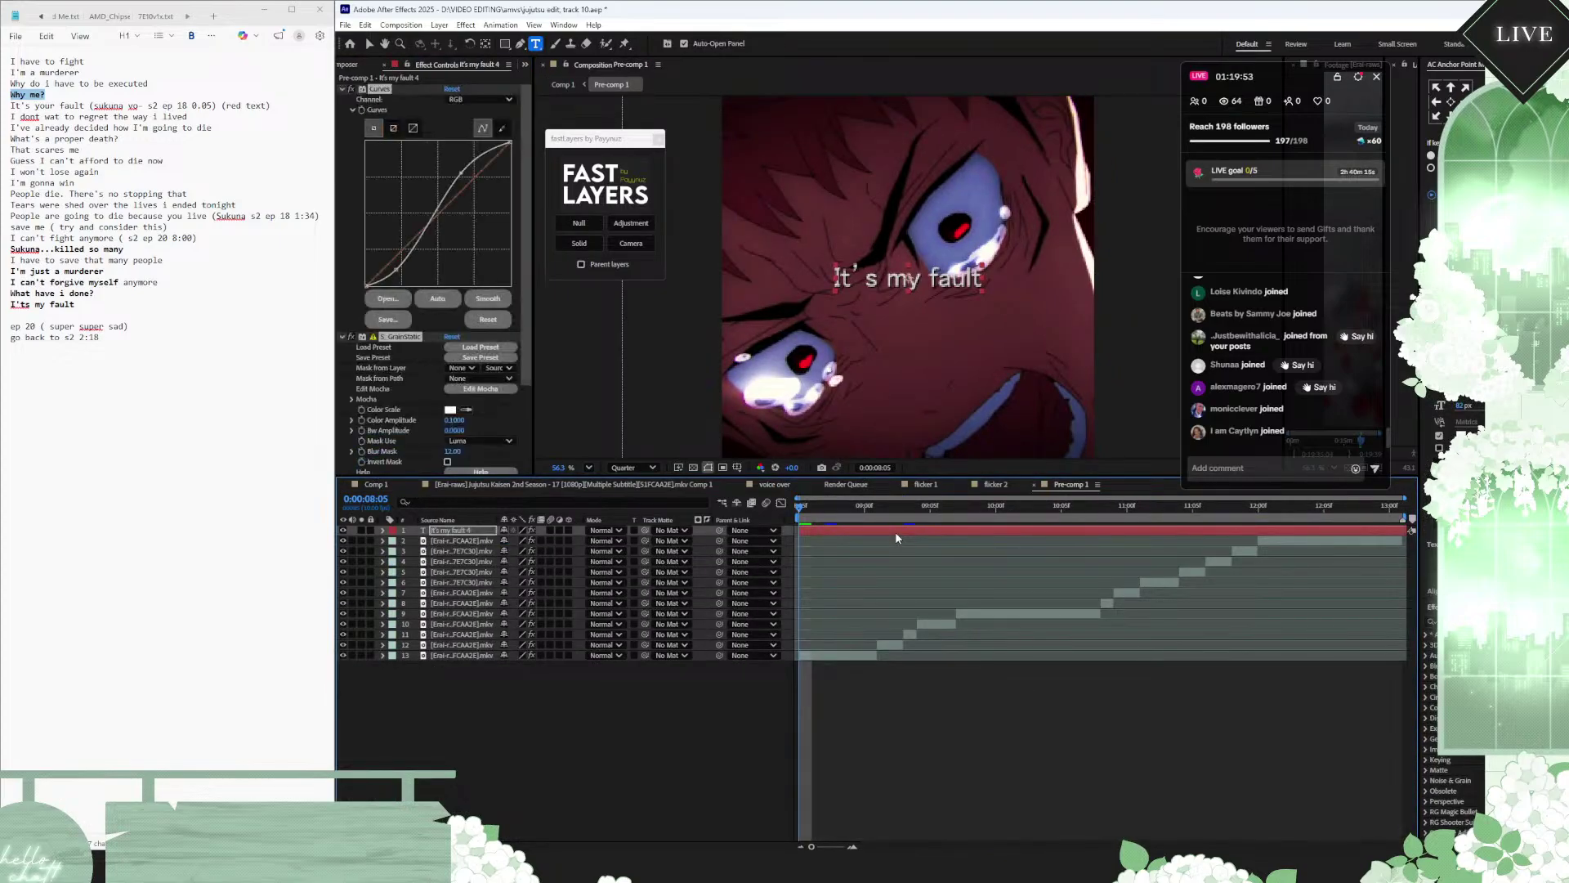
Step: Split the "It's my fault 4" text layer in Pre-comp 1 at every clip cut up to 0:00:12:00
drag(852, 520, 1100, 543)
key(ctrl+shift+d)
key(ctrl+shift+d)
key(ctrl+shift+d)
key(ctrl+shift+d)
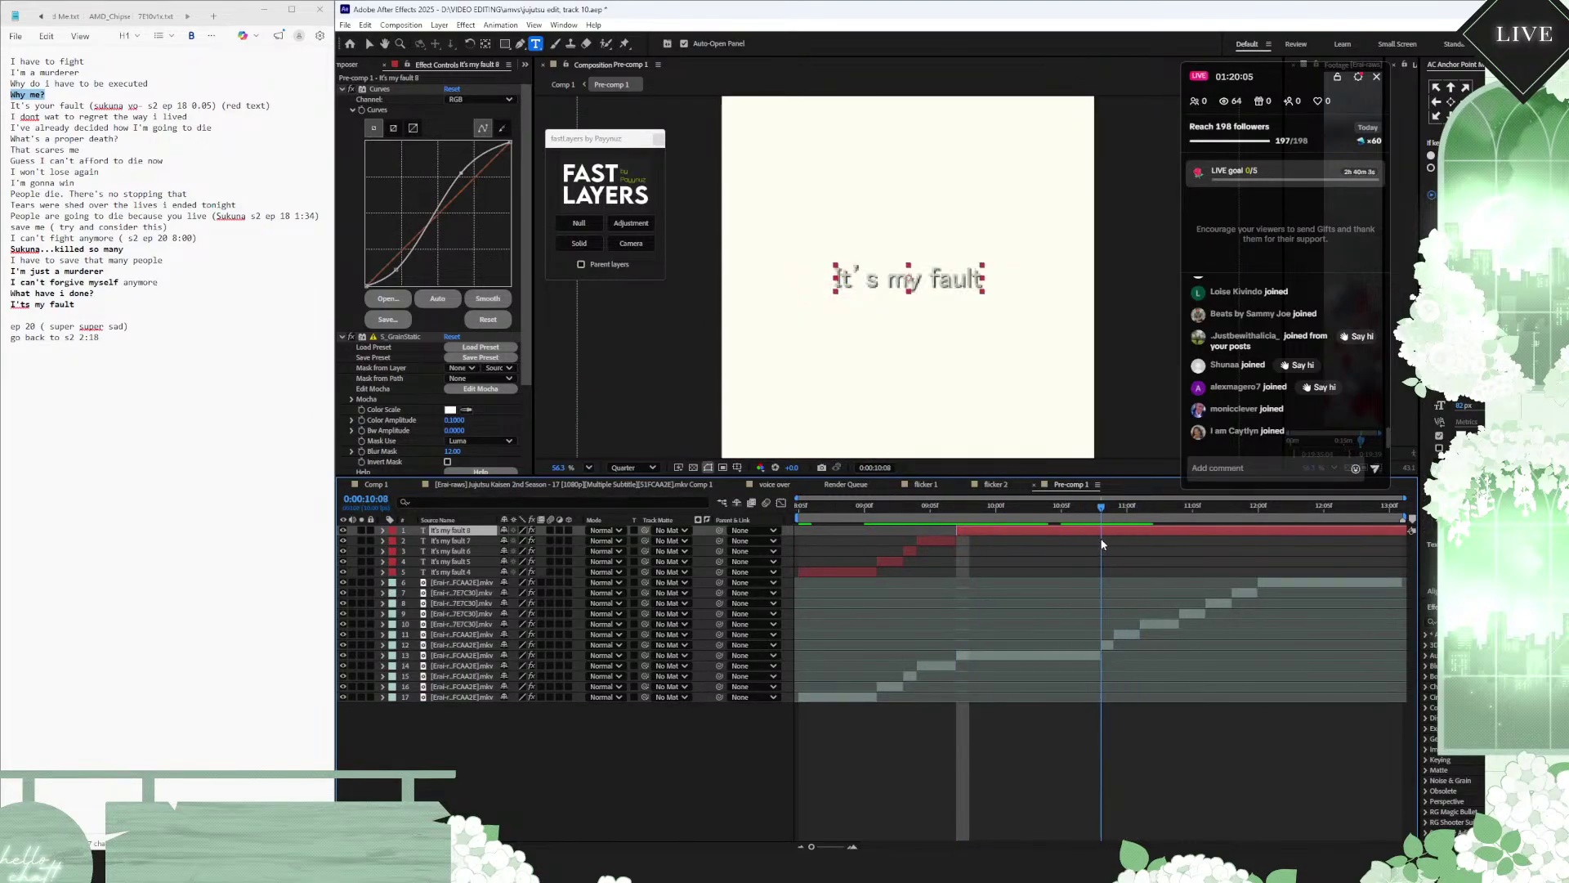
key(ctrl+shift+d)
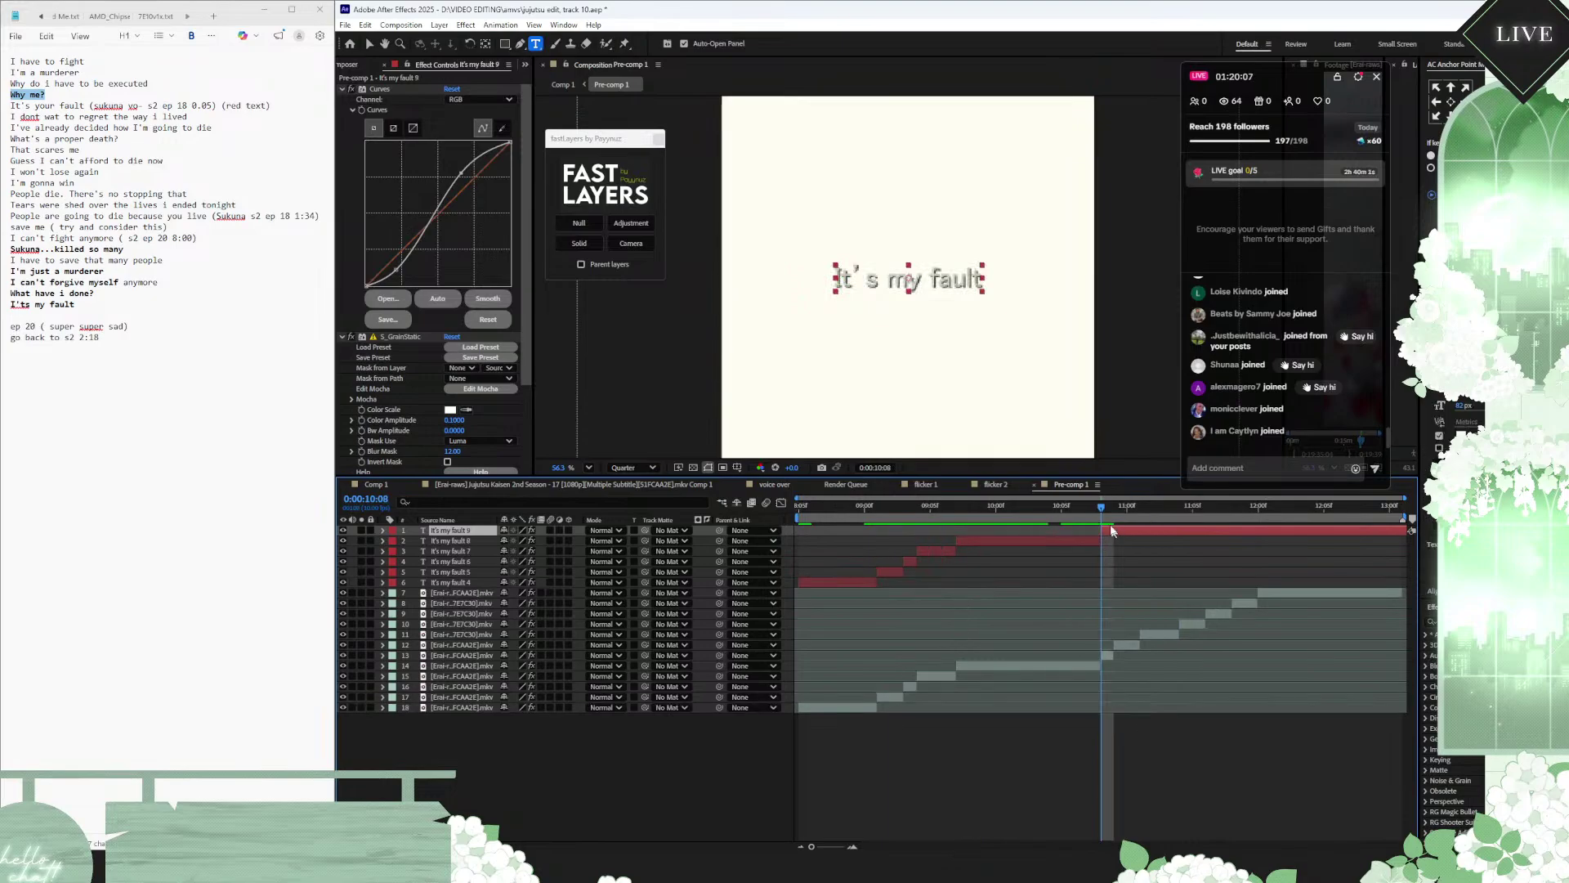
drag(1102, 510, 1256, 520)
key(ctrl+shift+d)
key(ctrl+shift+d)
key(ctrl+shift+d)
key(ctrl+shift+d)
key(ctrl+shift+d)
key(ctrl+shift+d)
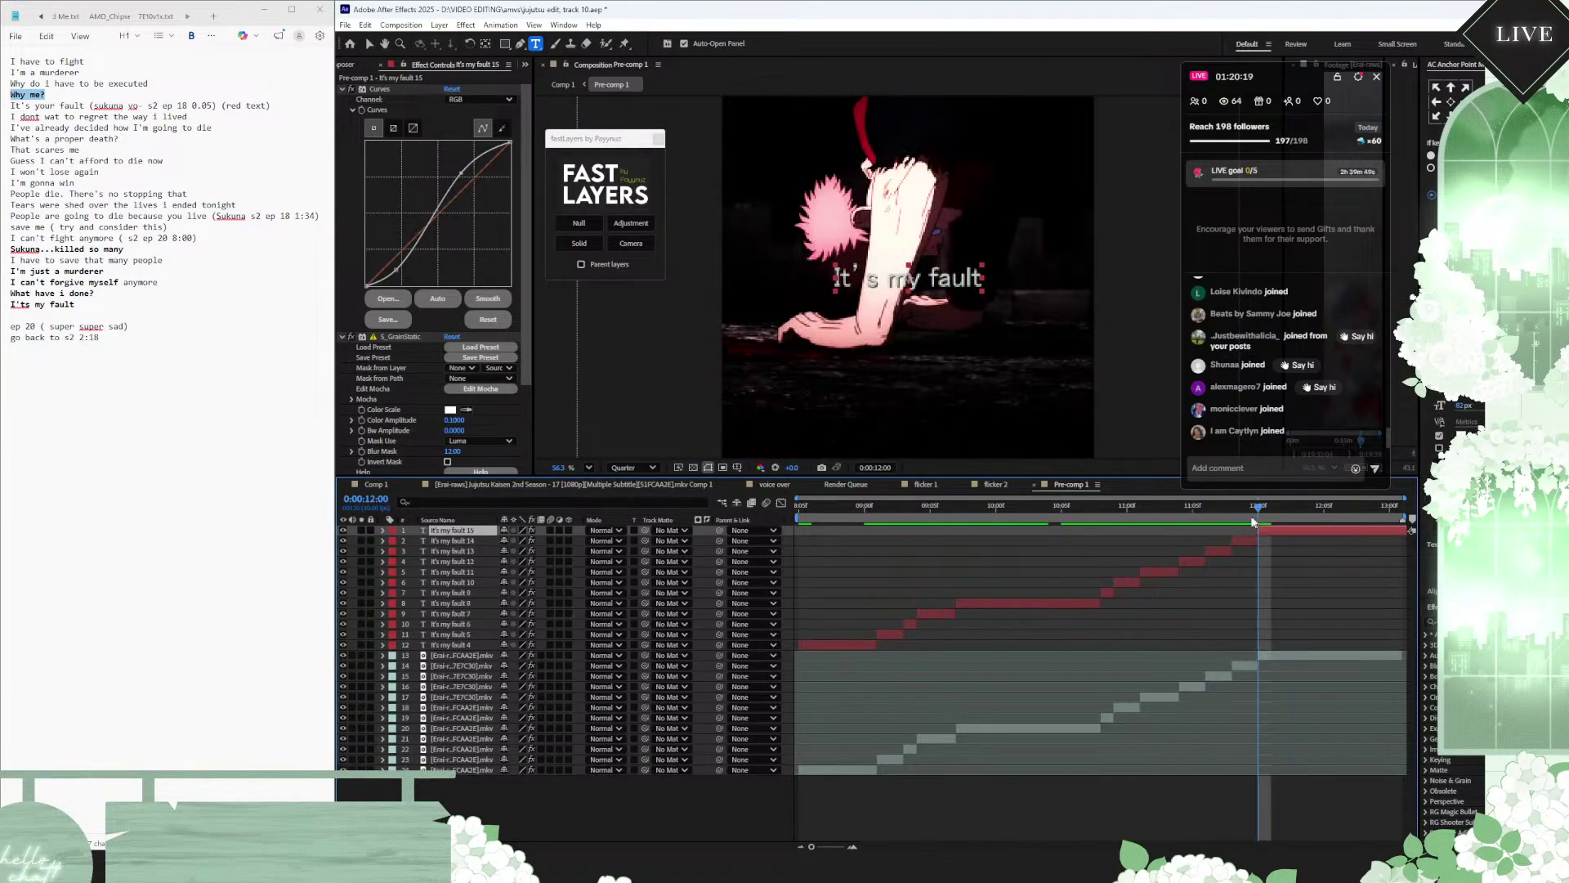
Step: Play back Pre-comp 1 and Comp 1 around 0:00:08:05 to check the text against the clips
key(space)
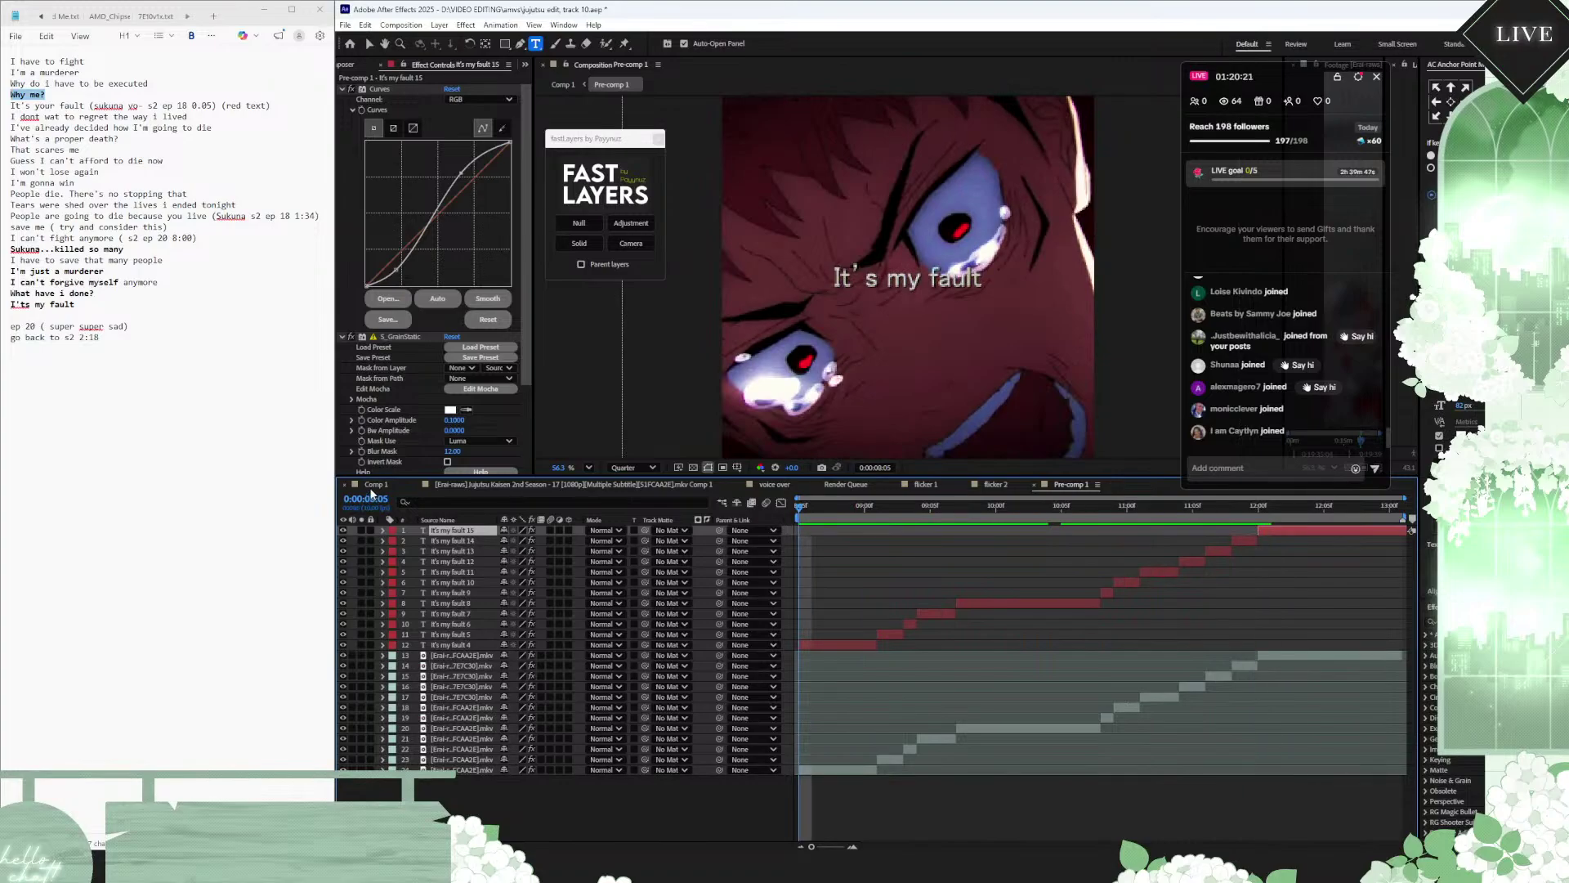
click(372, 487)
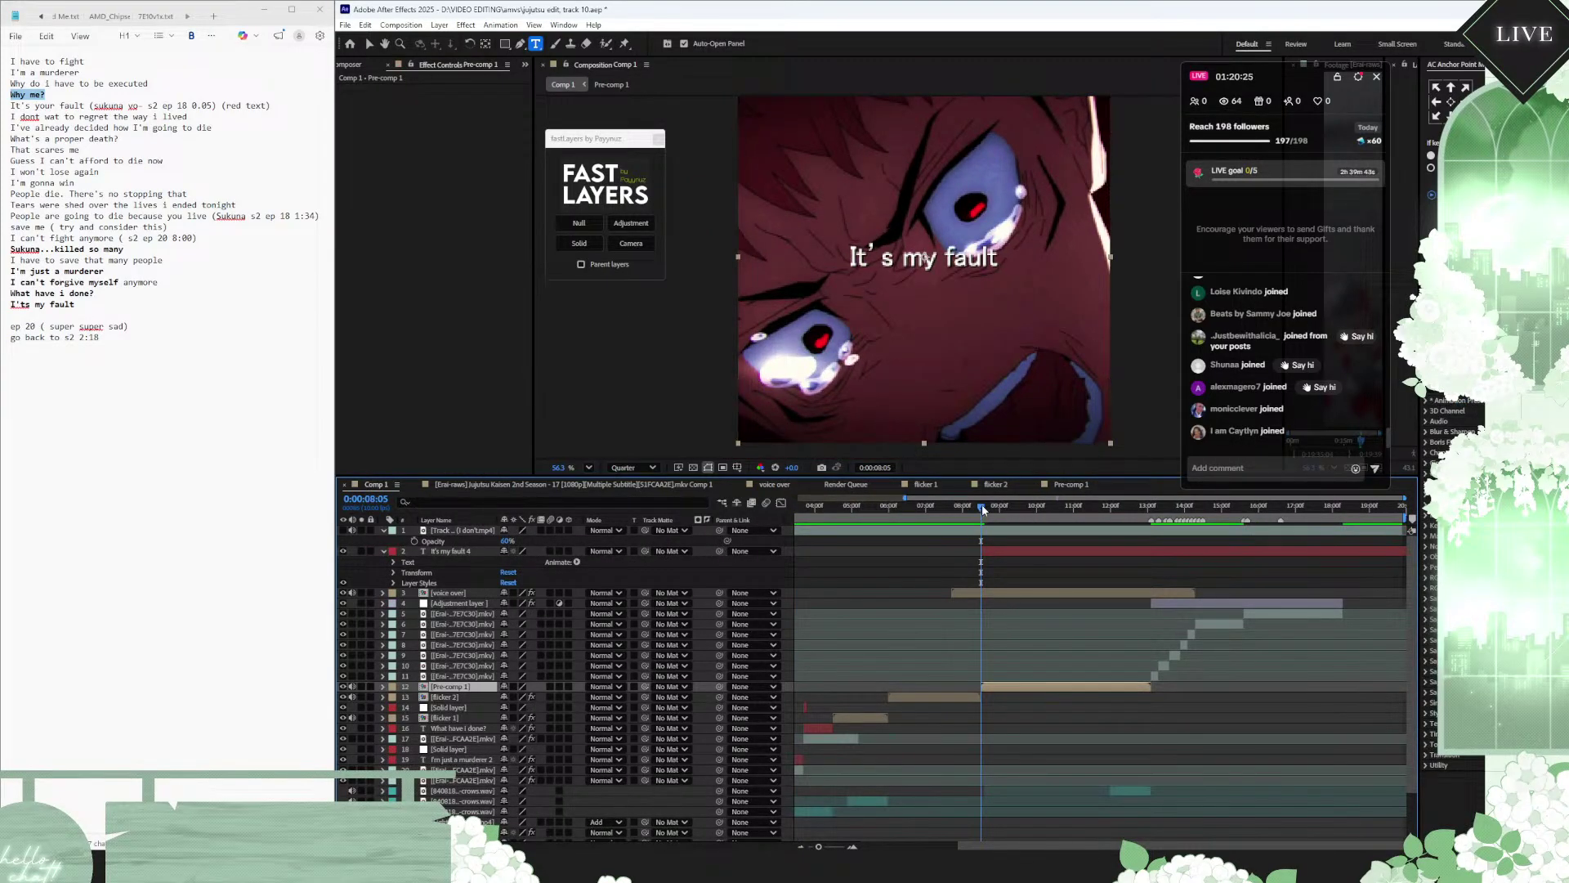
key(space)
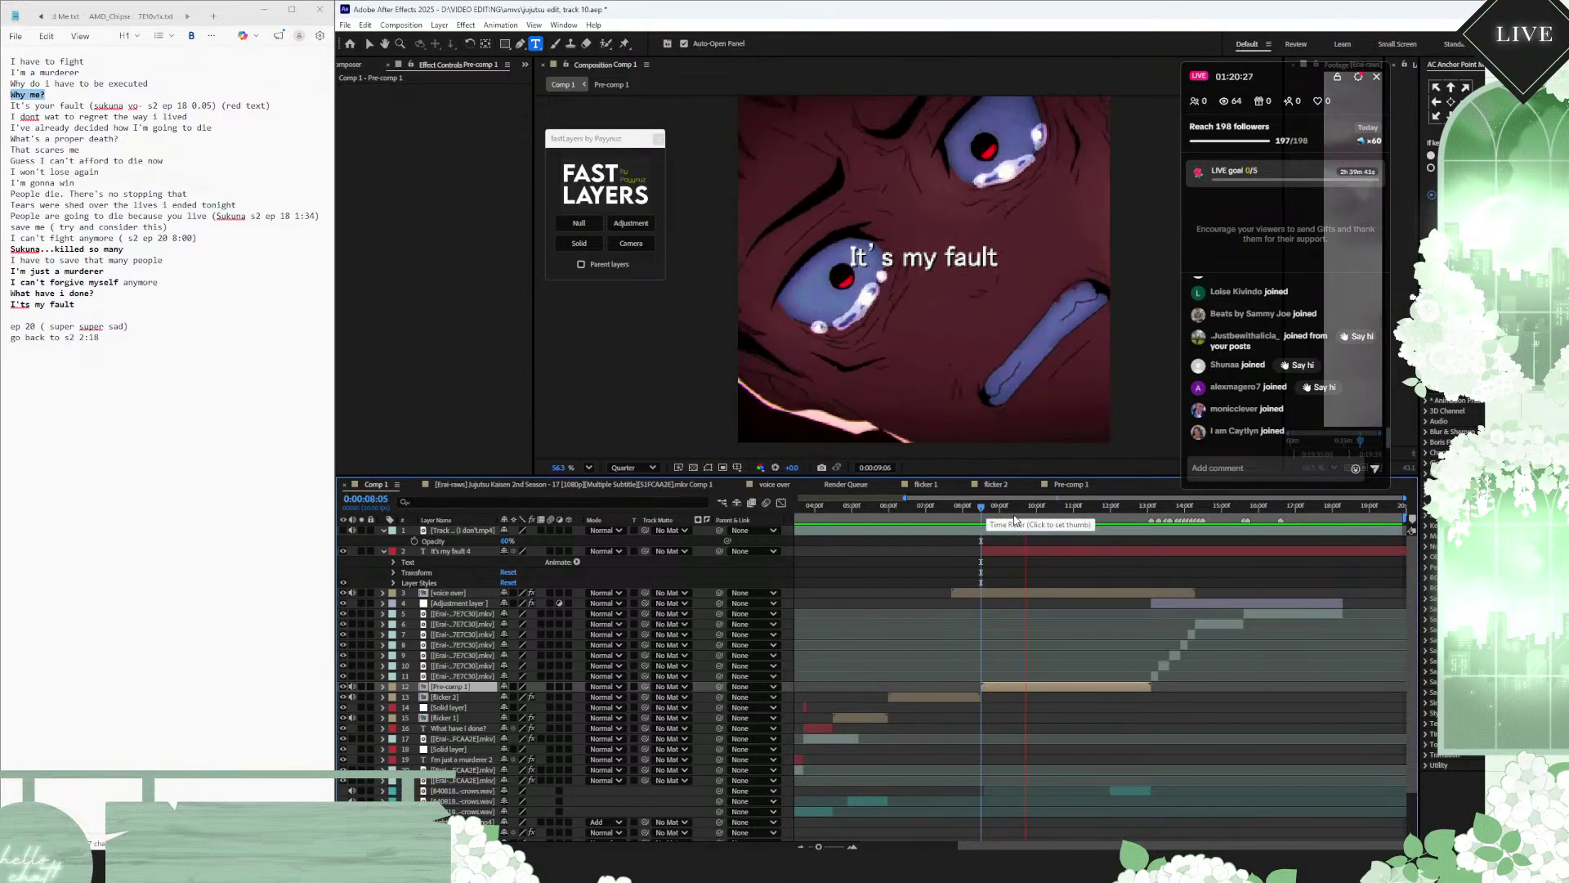
key(space)
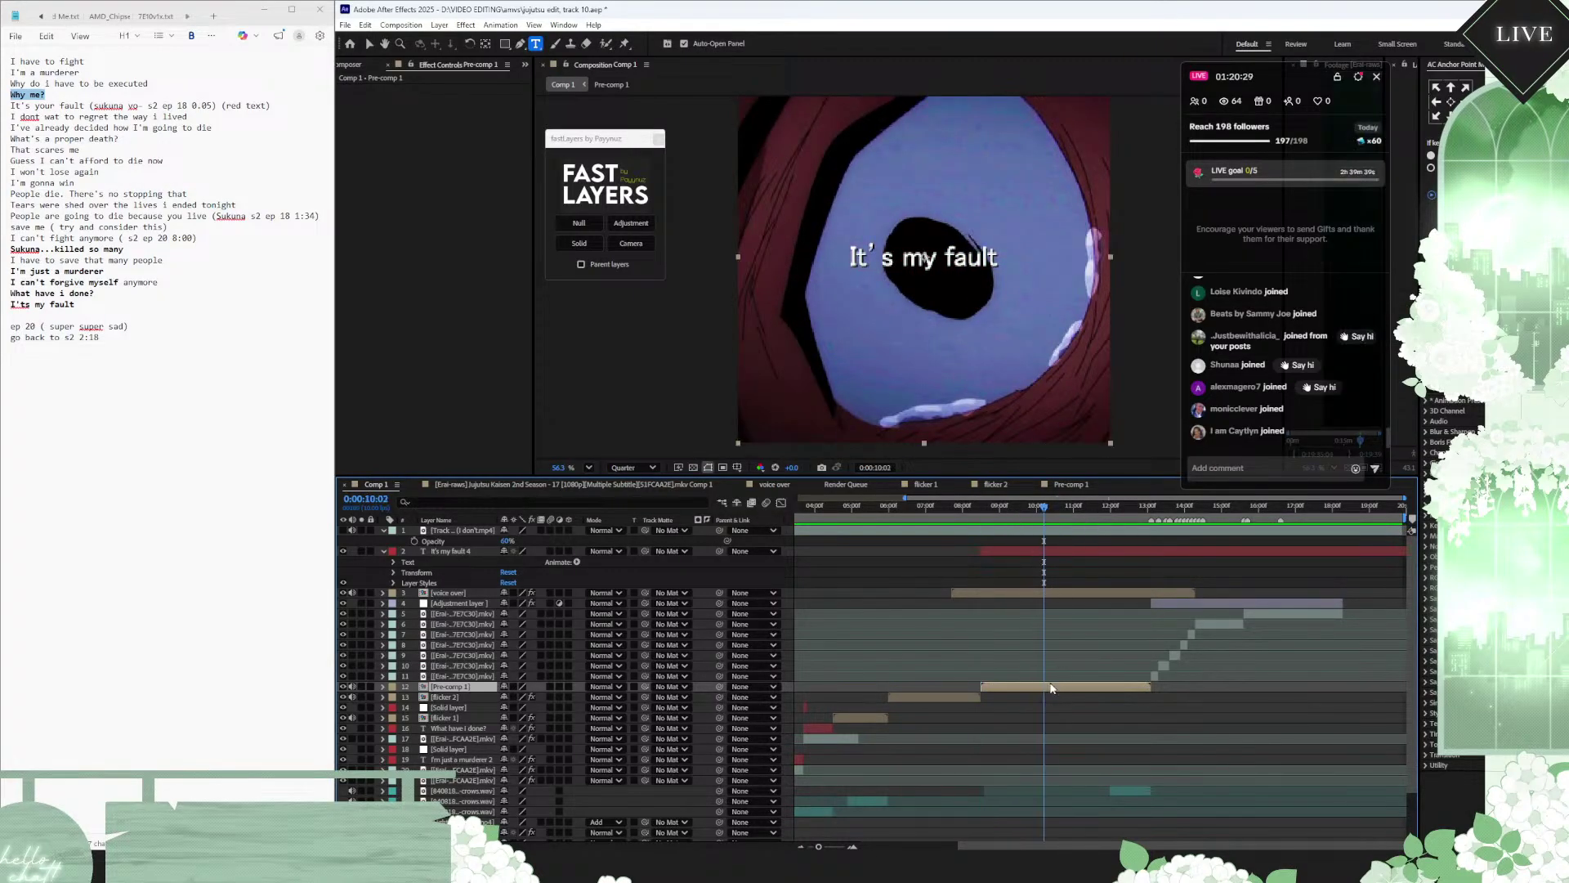
key(space)
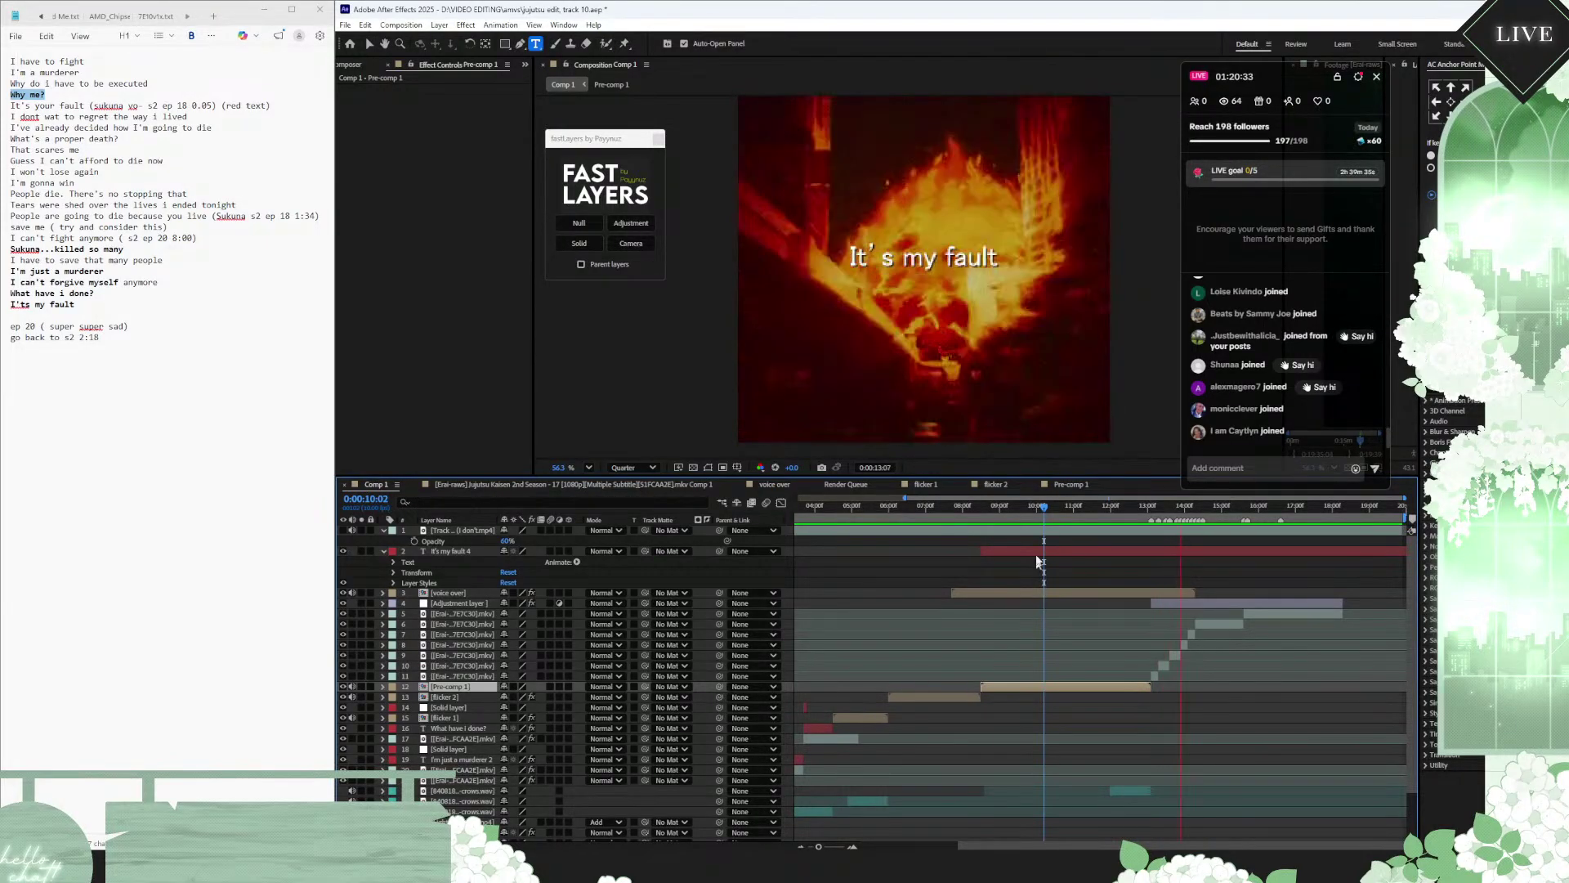
drag(1044, 512, 961, 513)
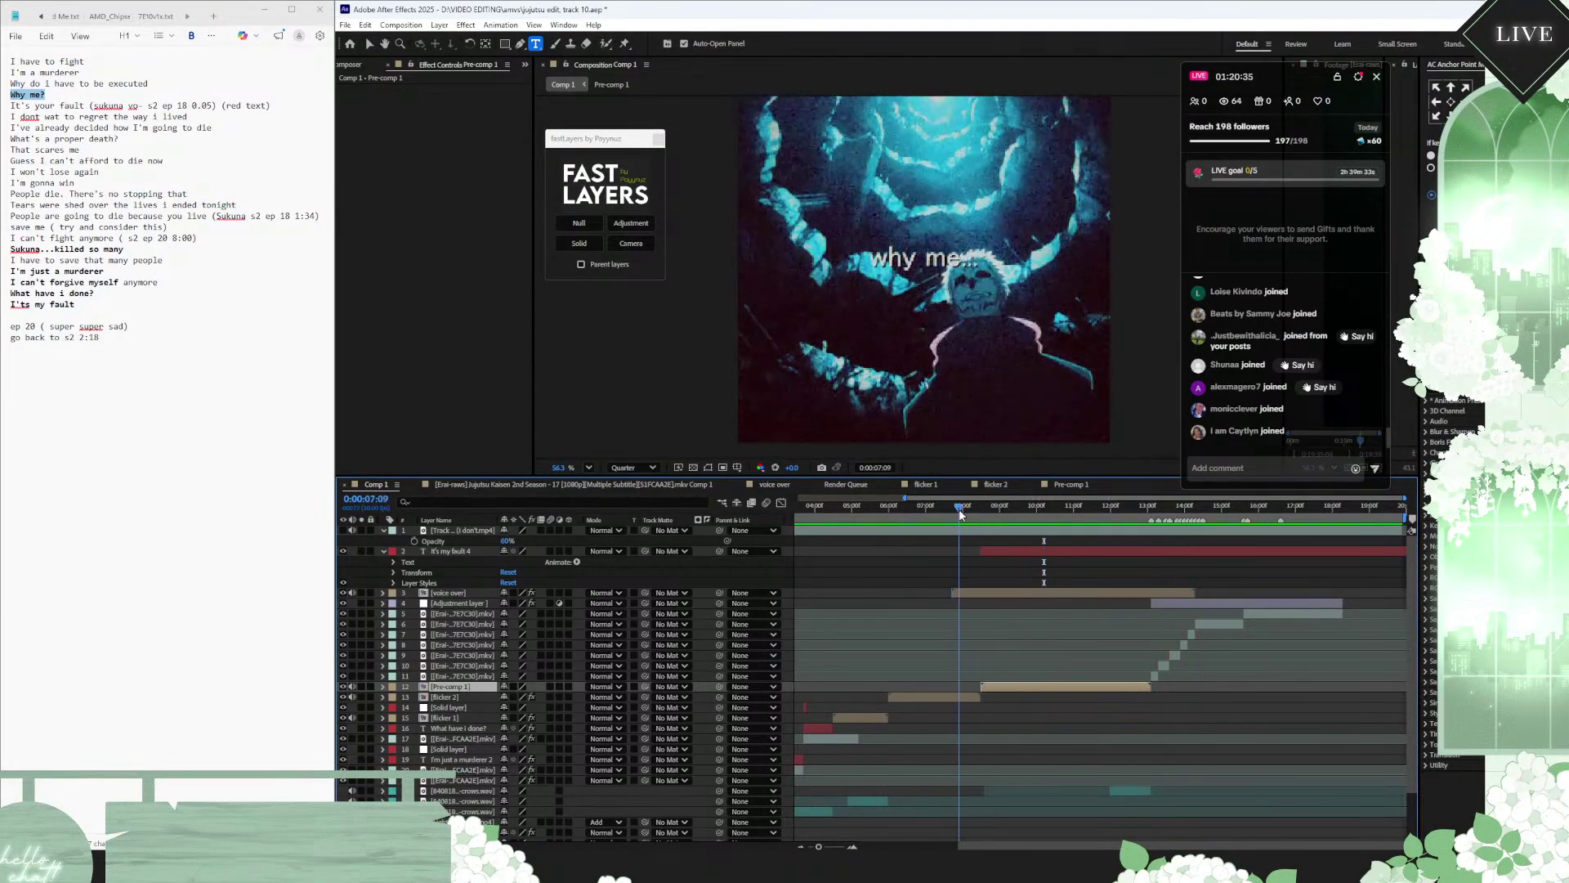
click(981, 595)
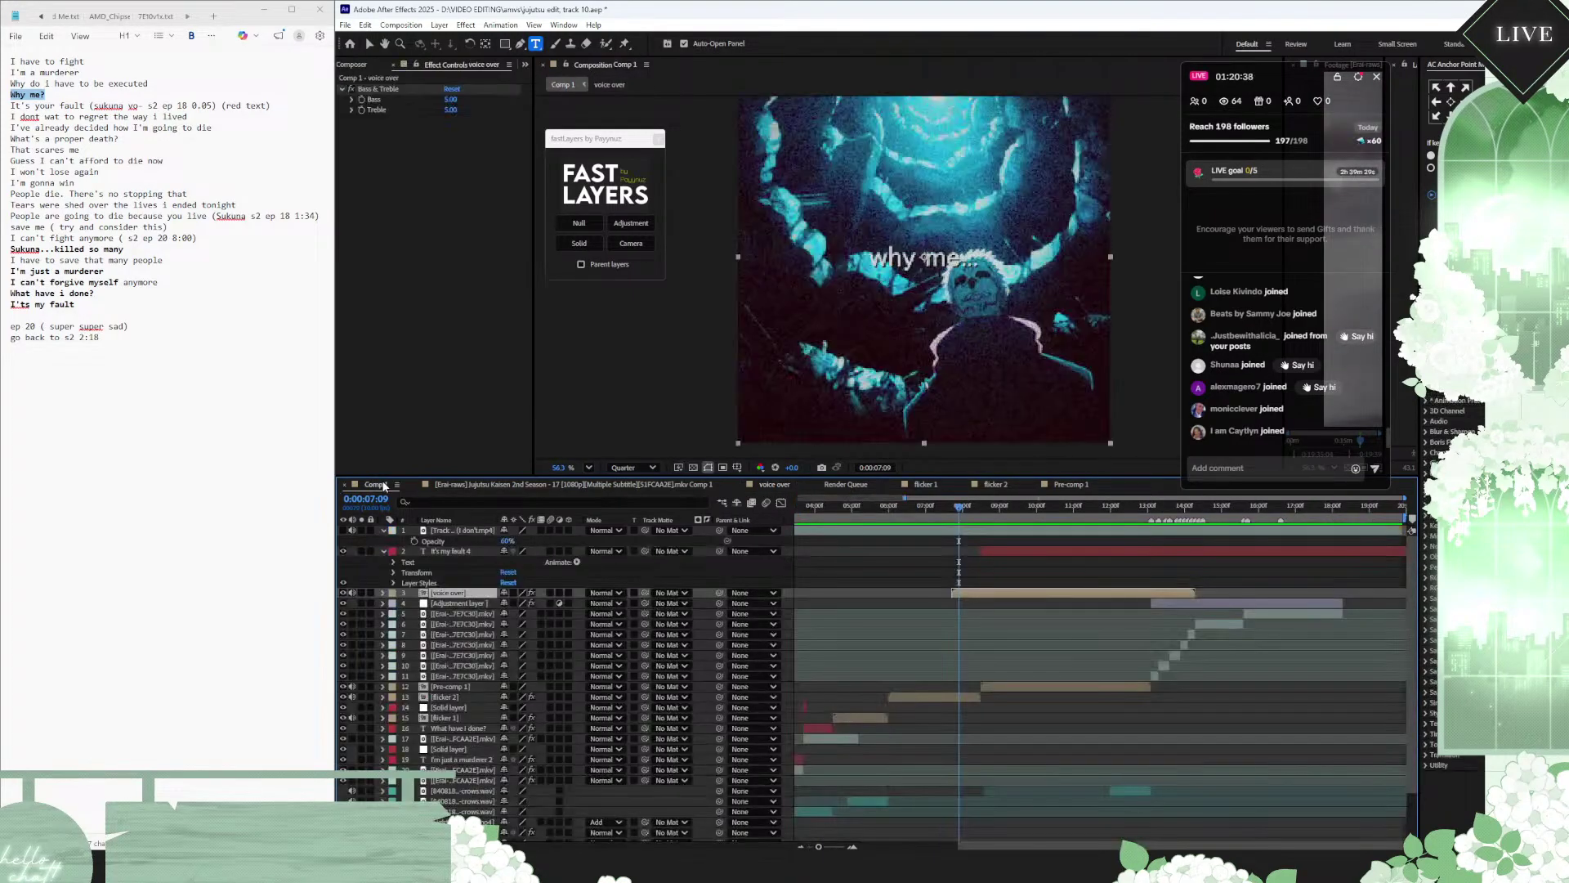
Step: In Pre-comp 1, replace the first text segment's wording with "That scares me" from the notes
double_click(1013, 684)
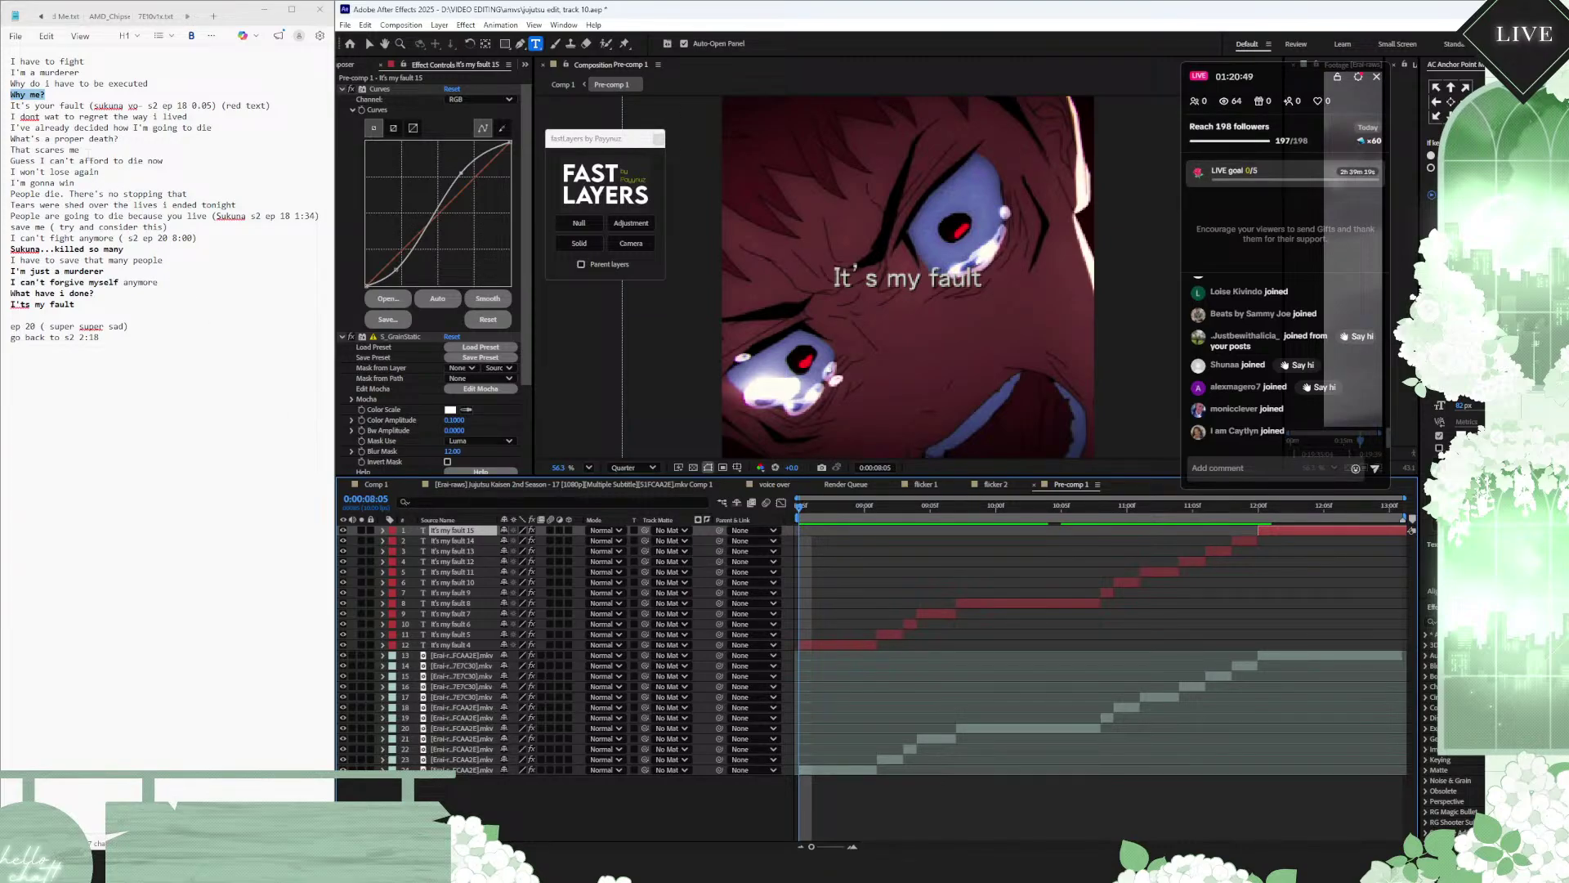
drag(79, 150, 3, 156)
key(ctrl+c)
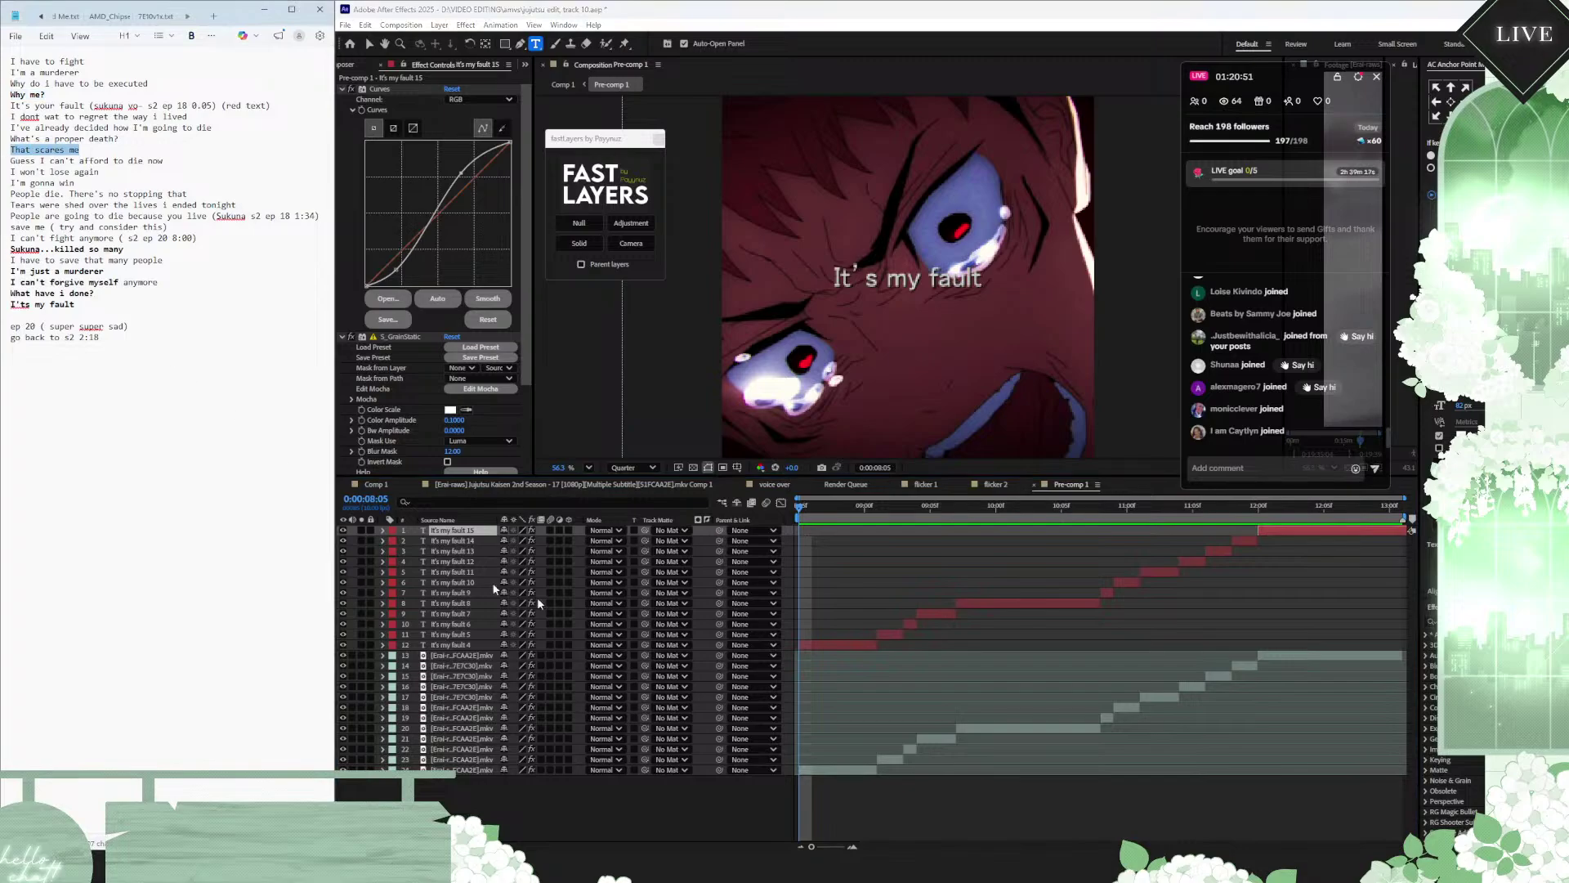
click(827, 645)
key(Return)
key(ctrl+v)
key(Return)
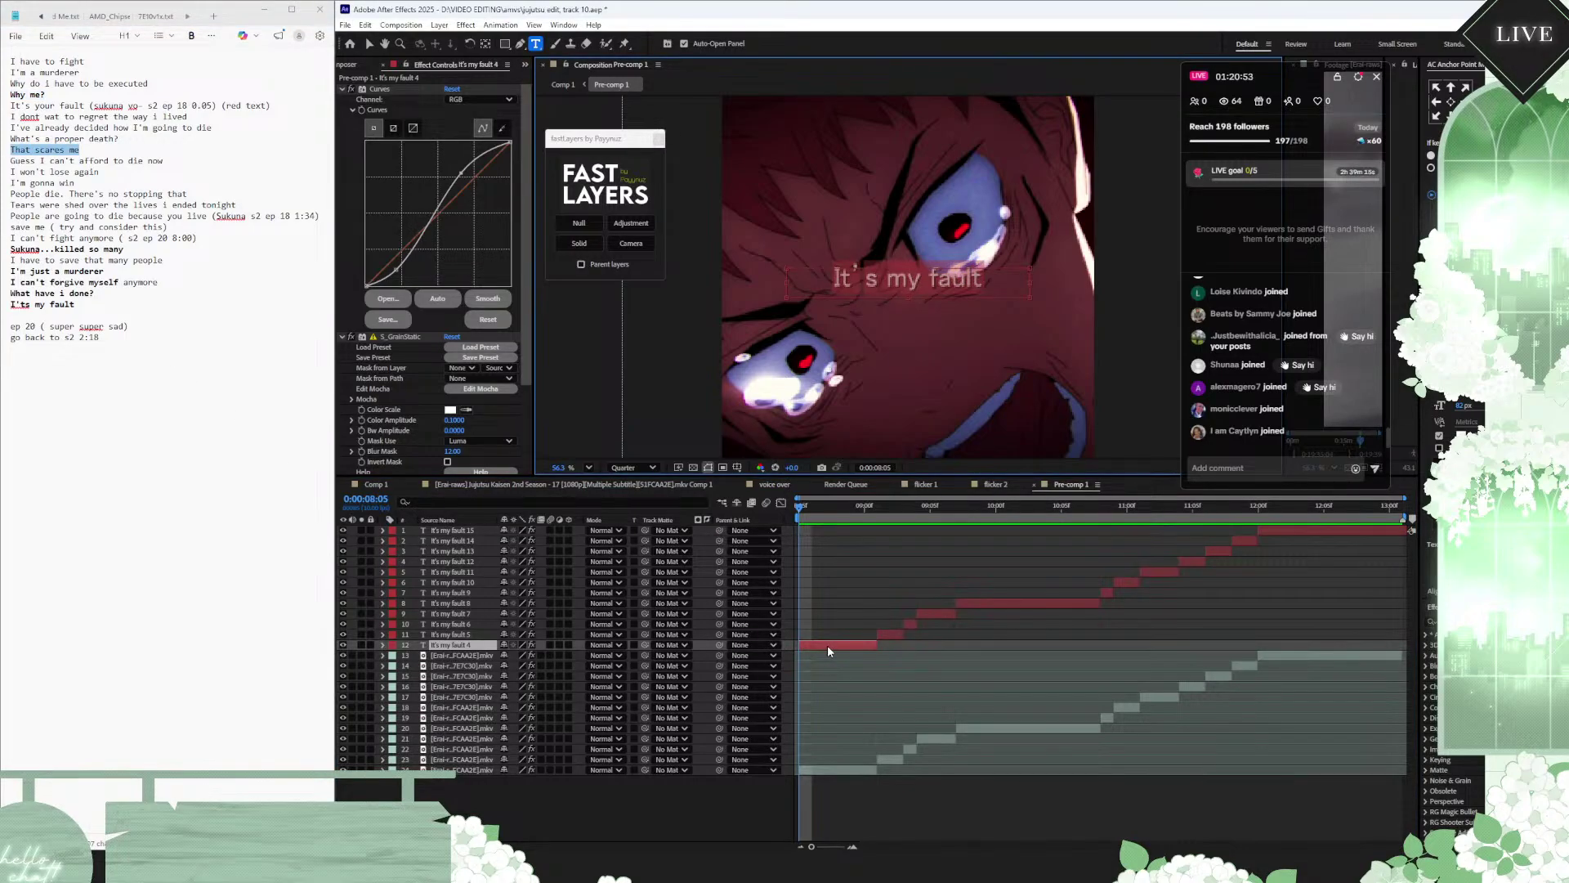
Step: Replace the wording of the short text segment at 0:00:09:03 with "my fault"
click(838, 507)
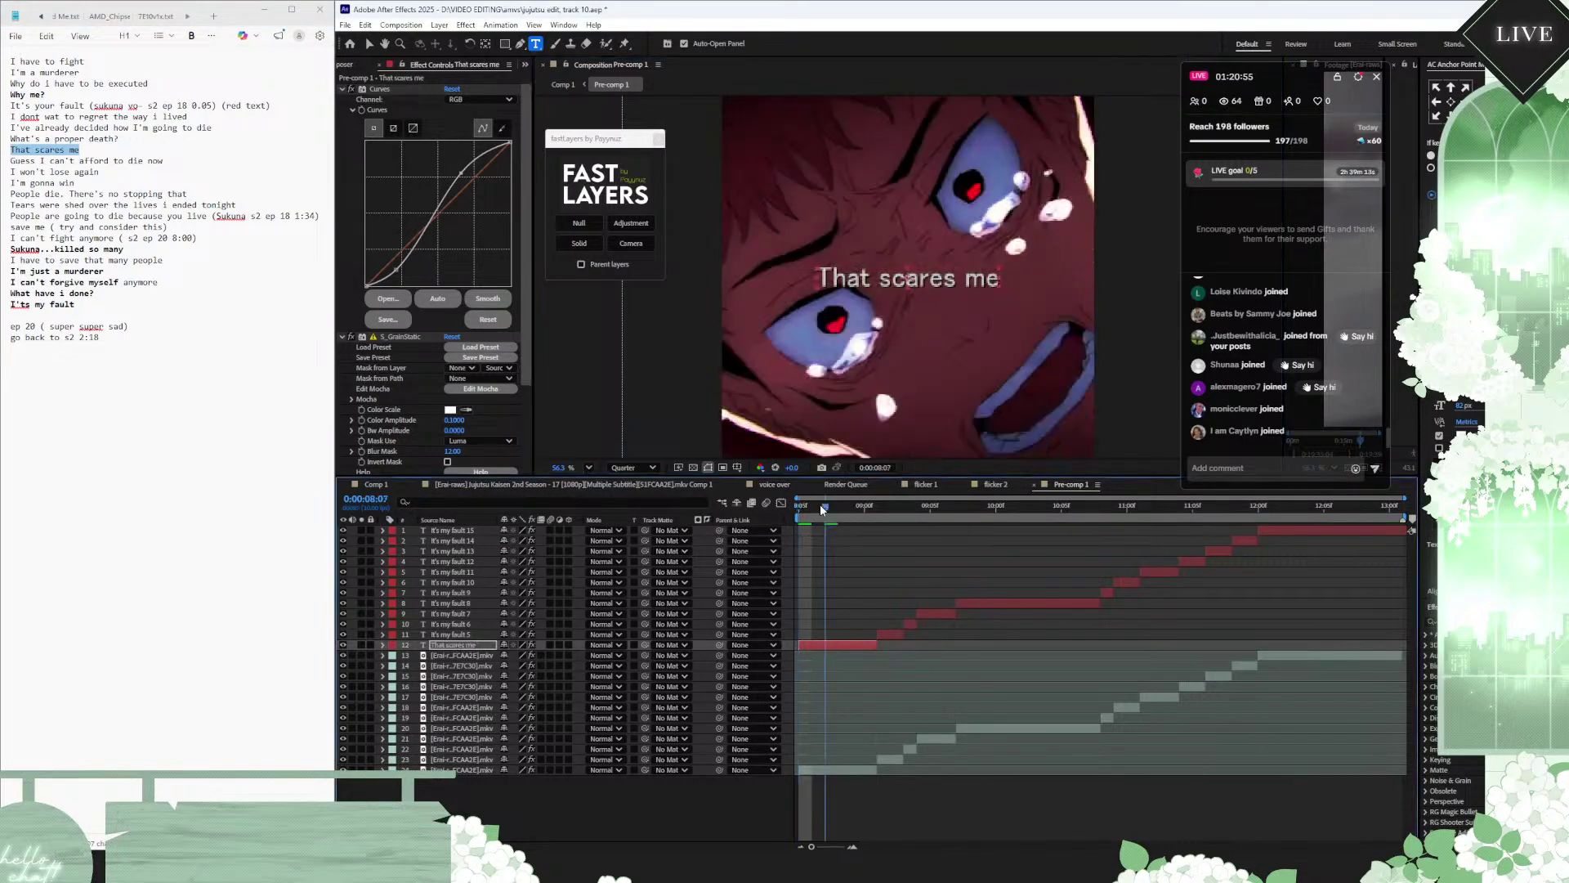
drag(837, 508, 877, 509)
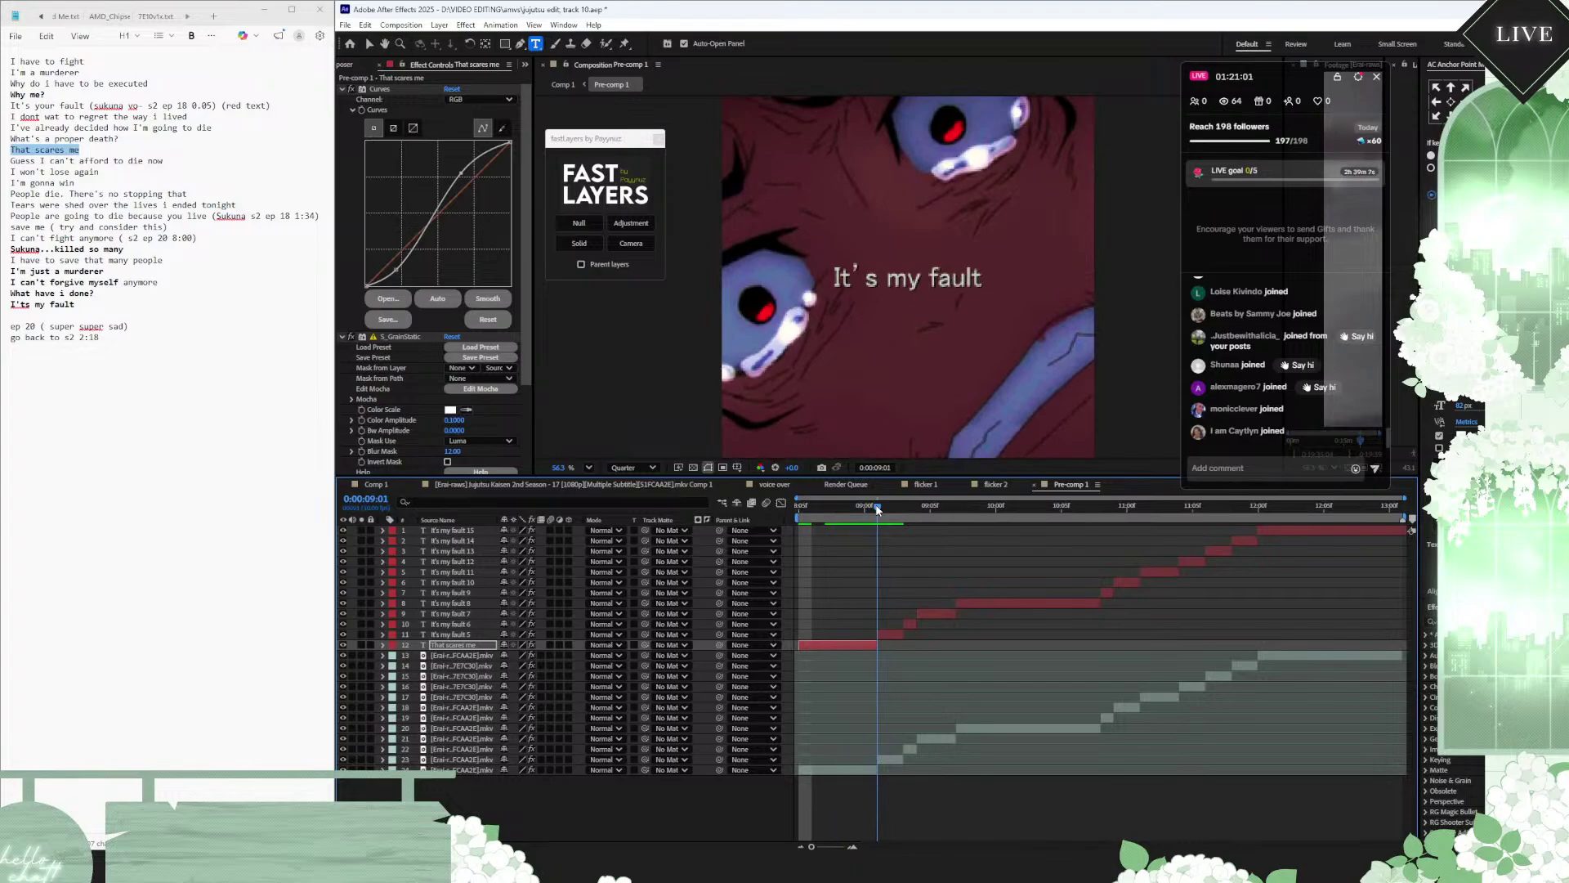
key(space)
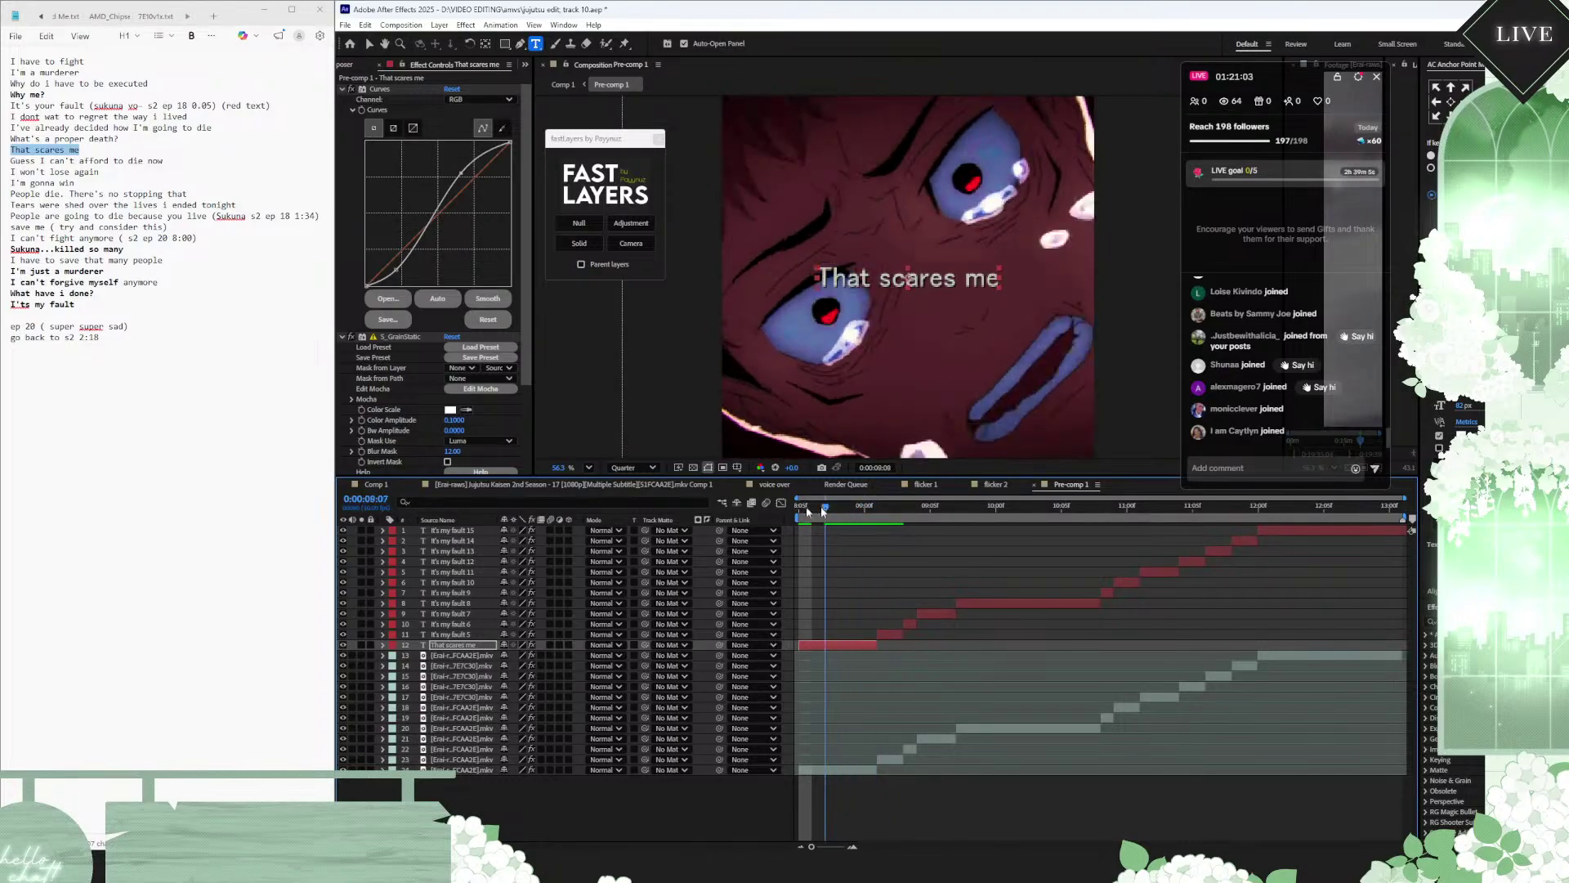
key(space)
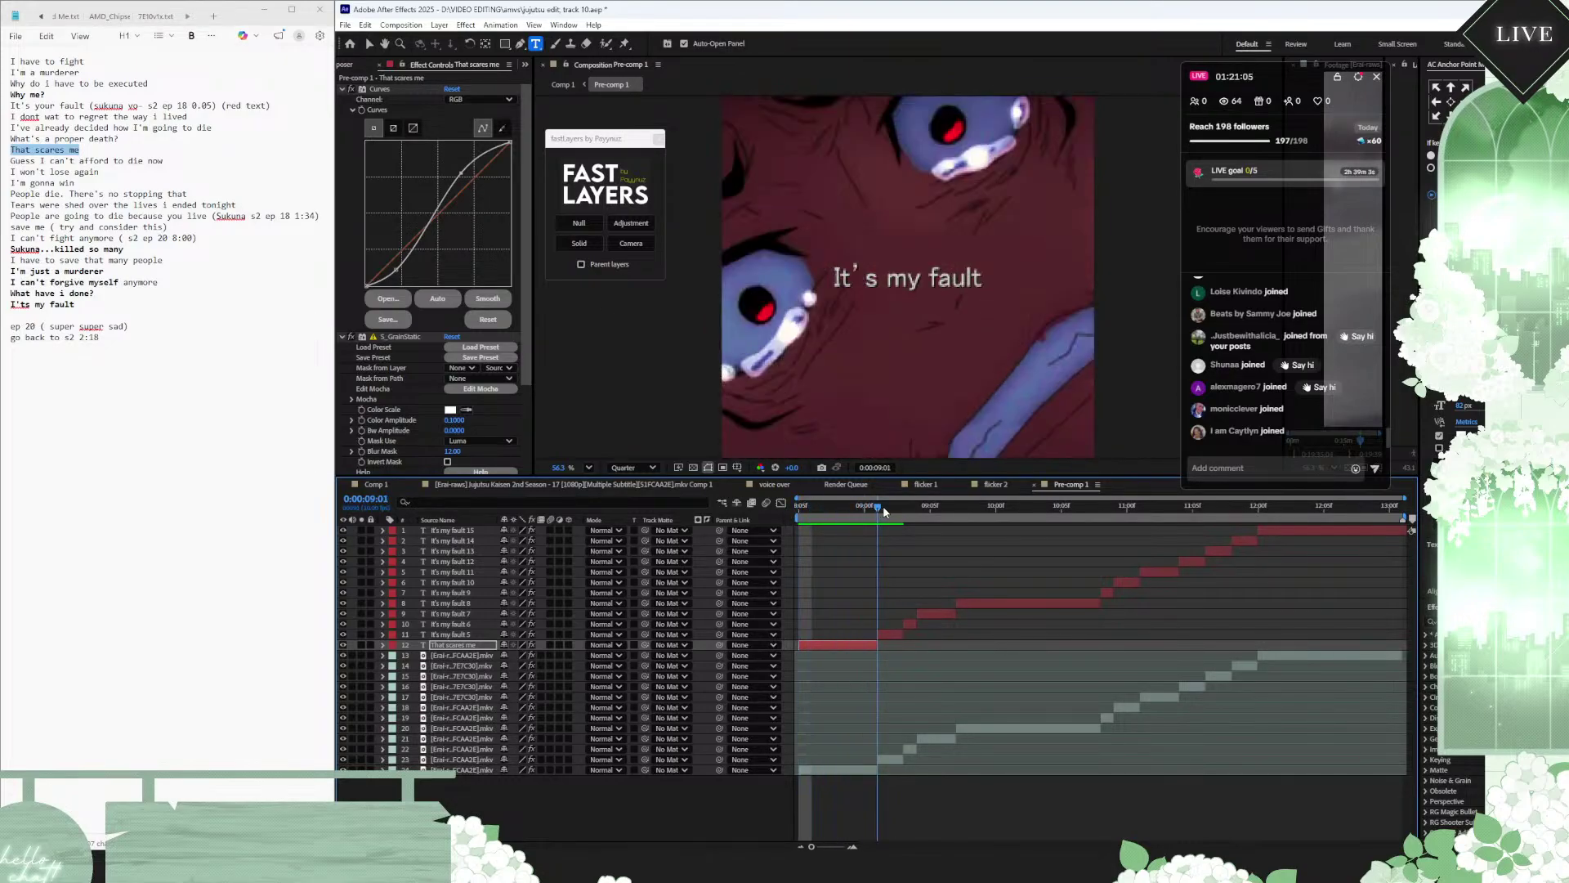
drag(883, 511, 904, 511)
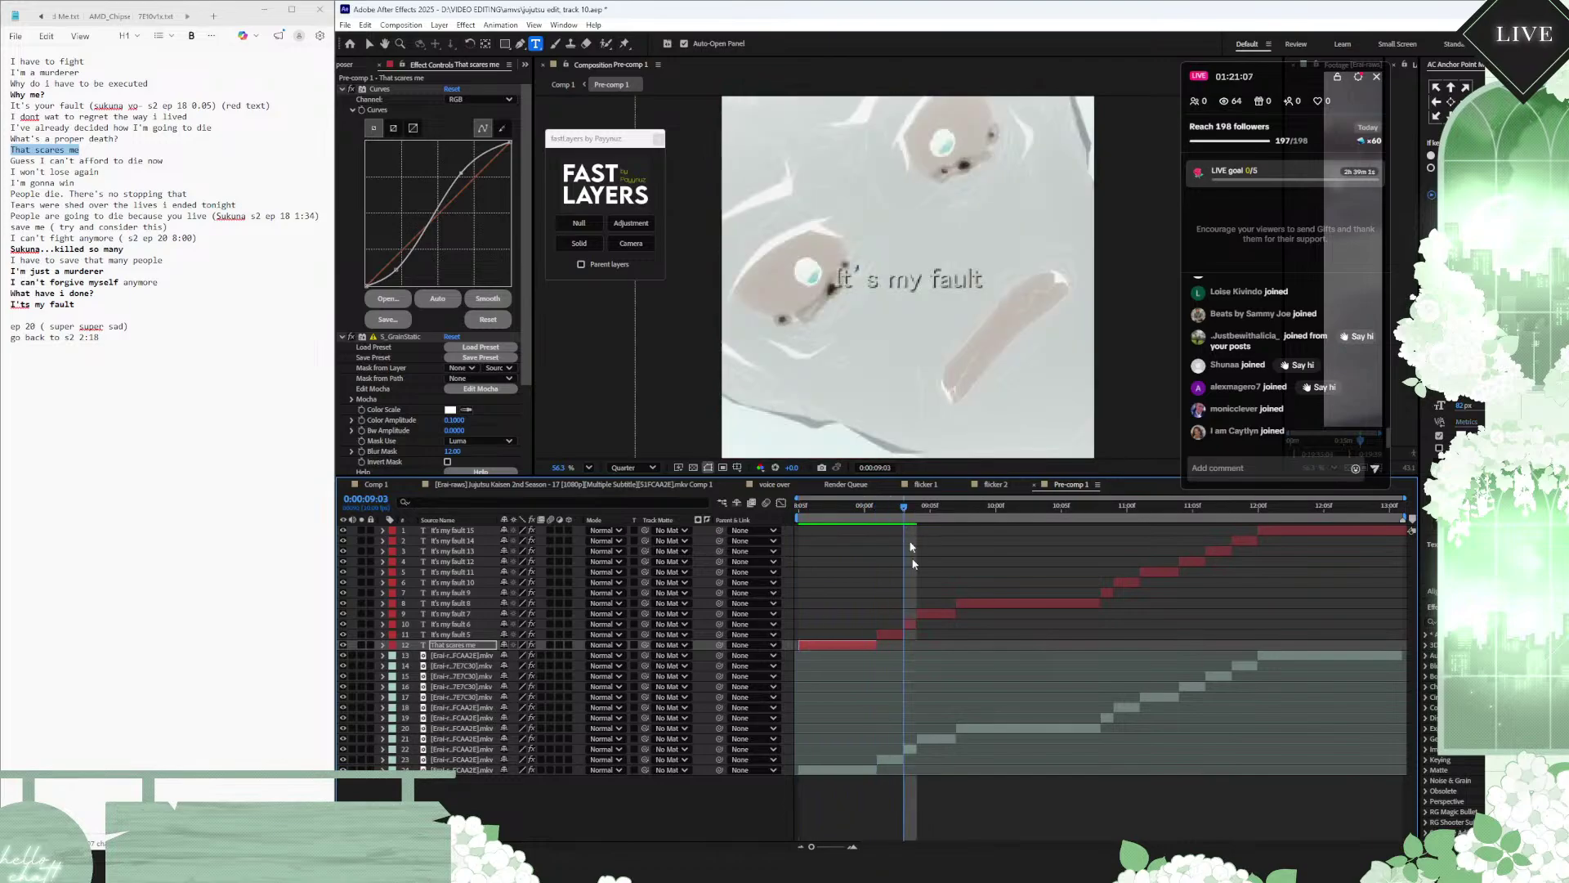
click(910, 624)
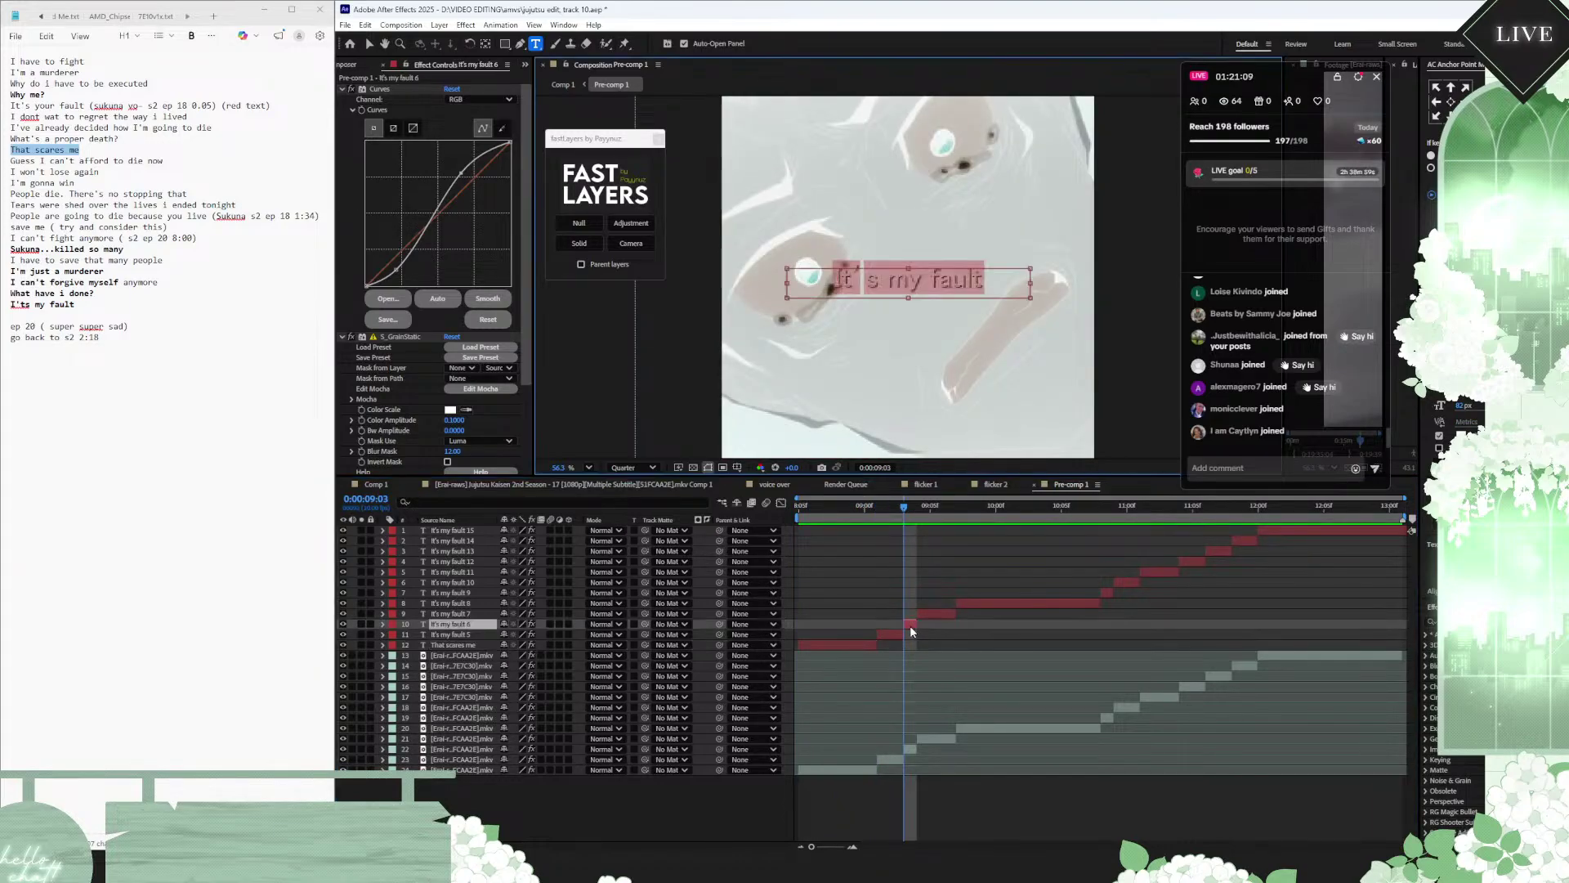
text(my fault)
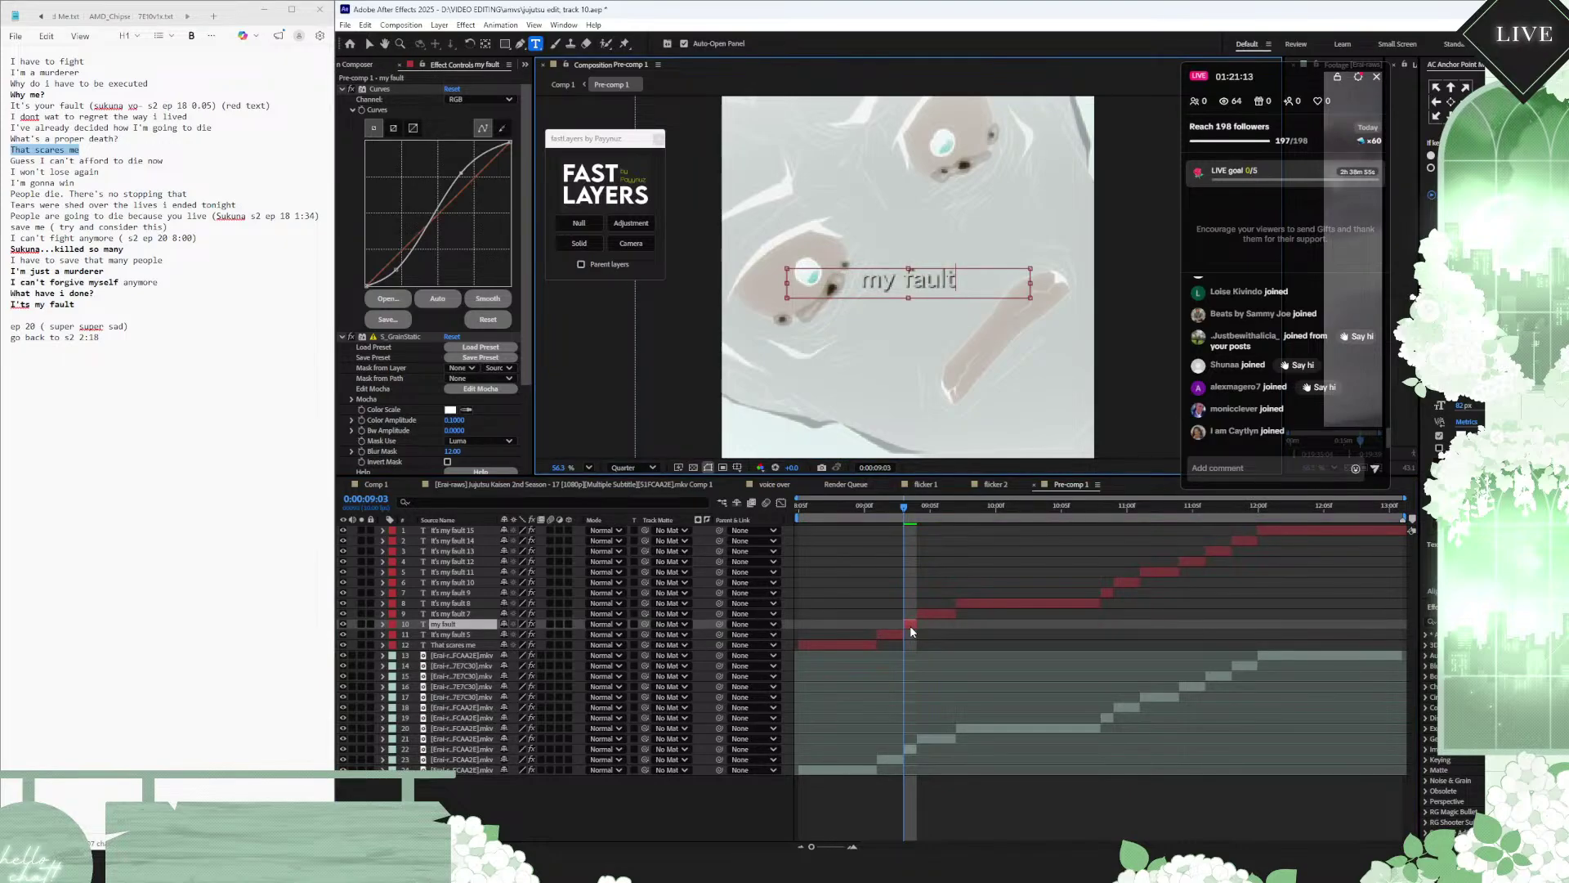
Step: Change the fill colour of the "my fault" text at 0:00:09:03 to dark red
key(ctrl+a)
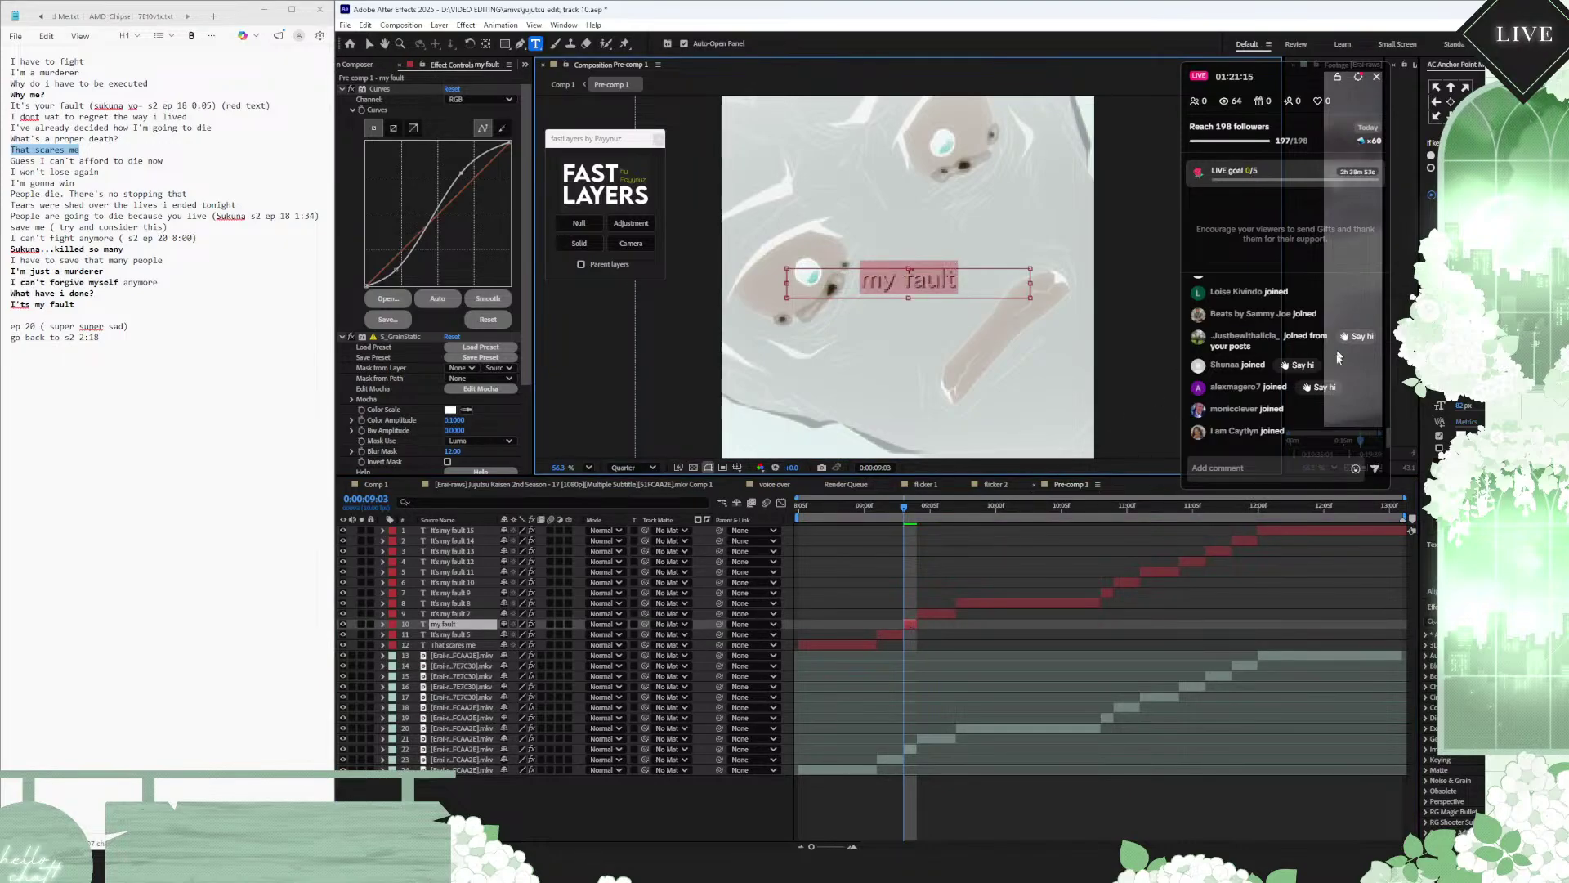
click(968, 358)
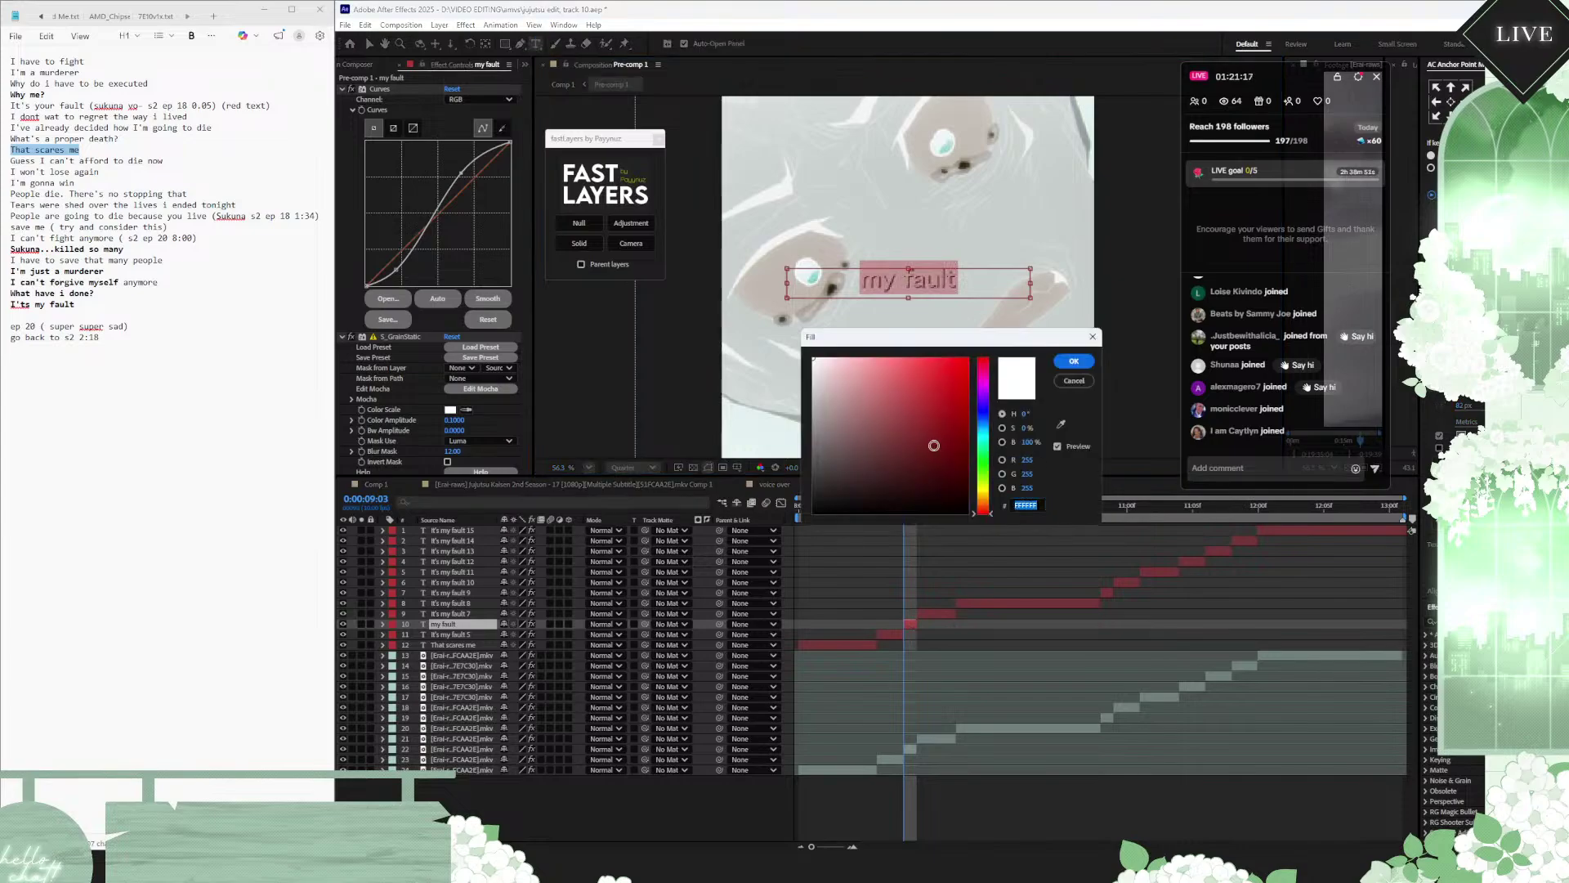
click(1073, 361)
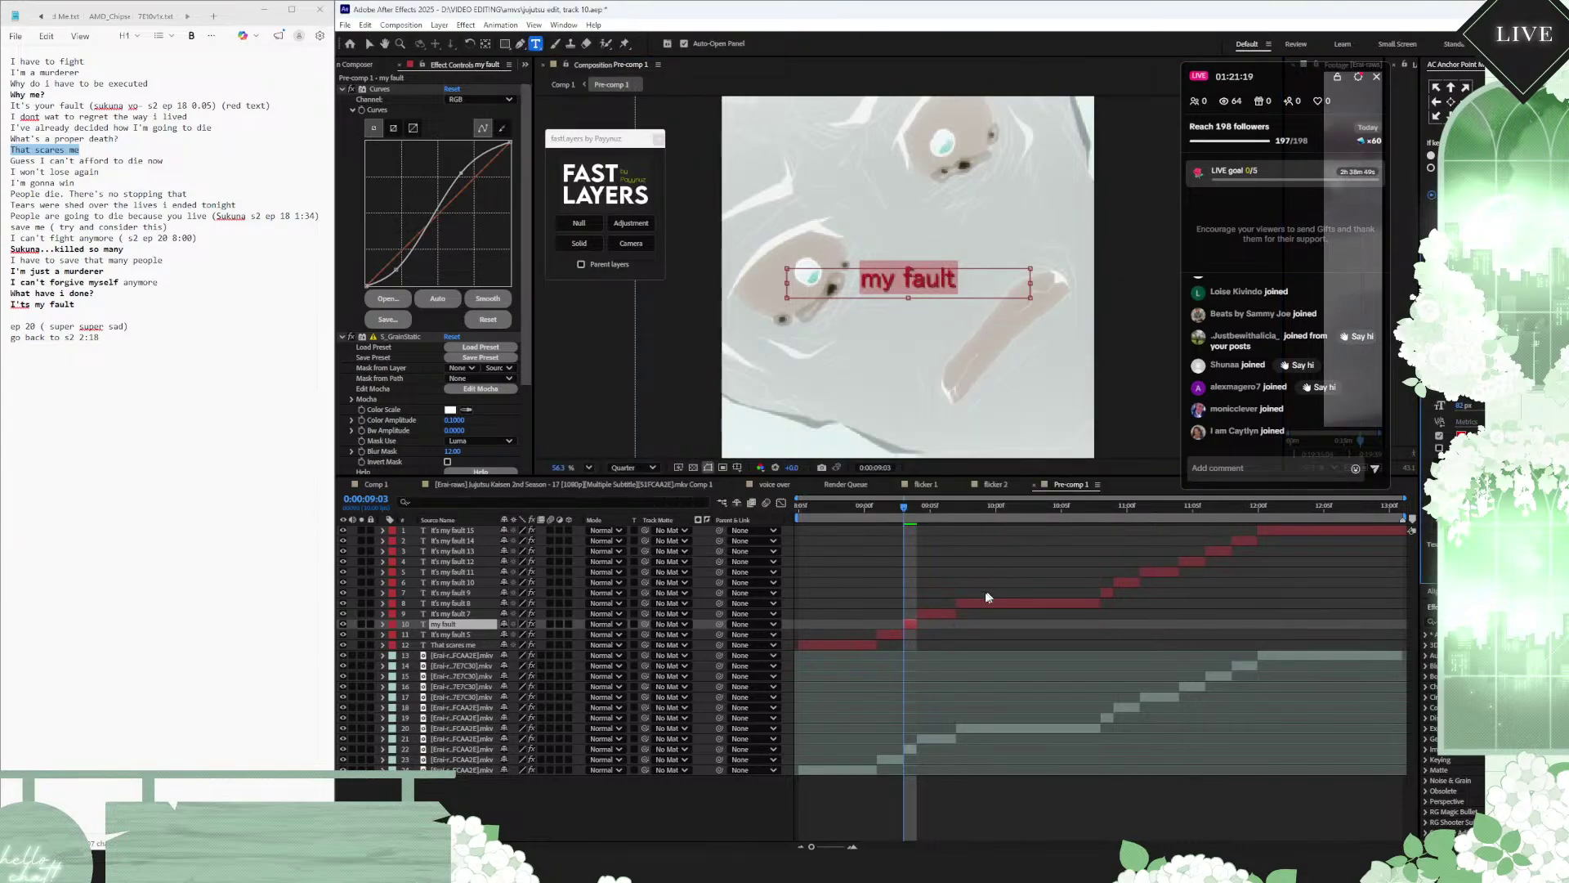
click(925, 646)
Step: Set the scale of the red "my fault" text layer to 110%
click(909, 626)
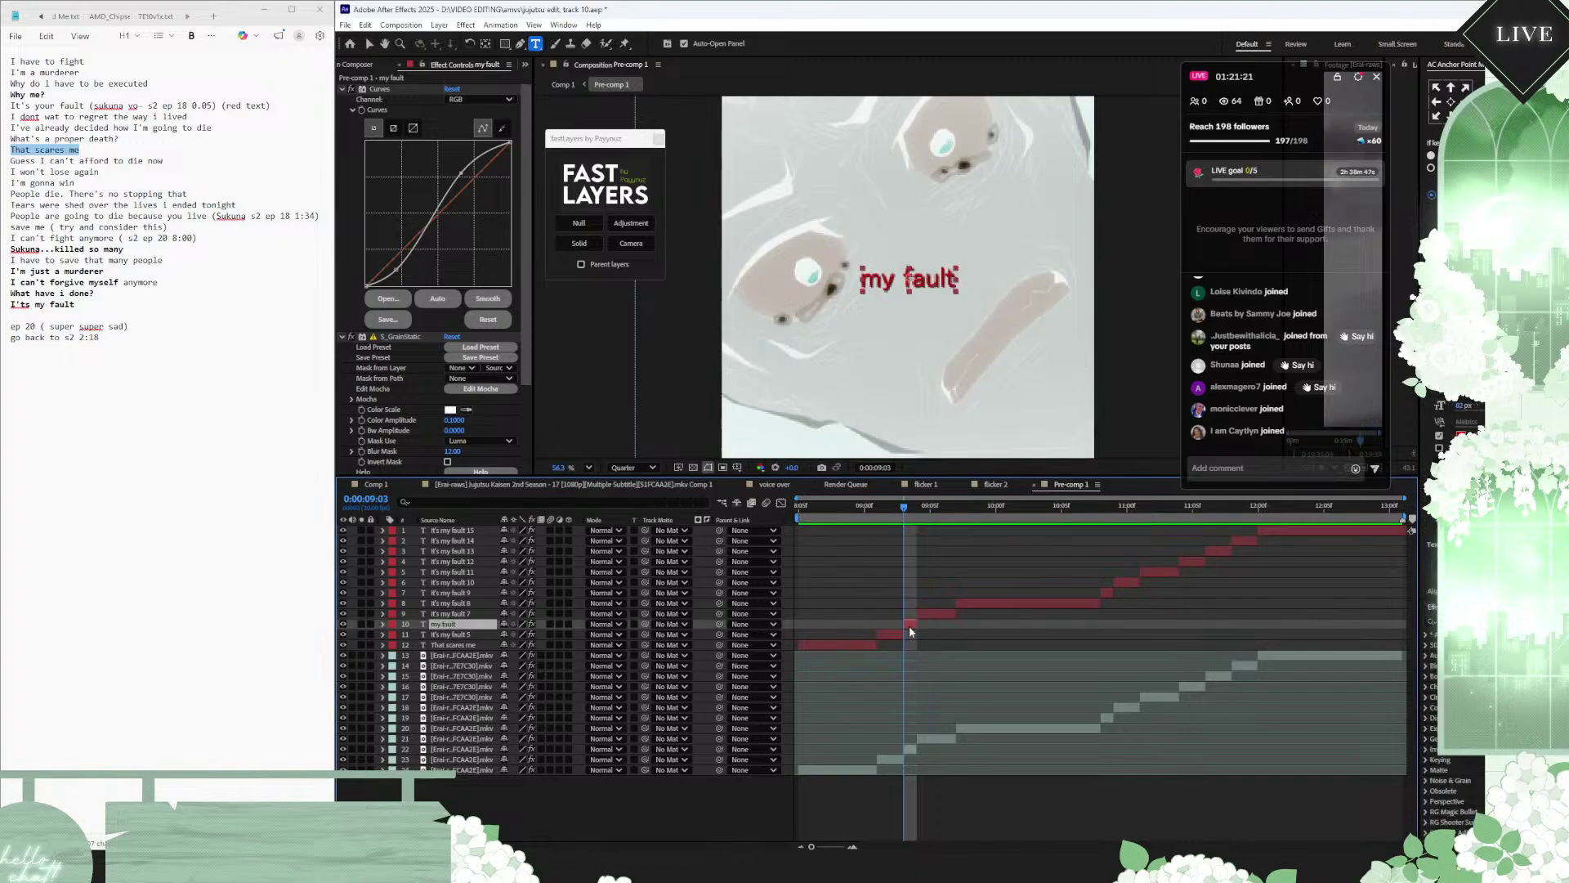
key(s)
click(543, 634)
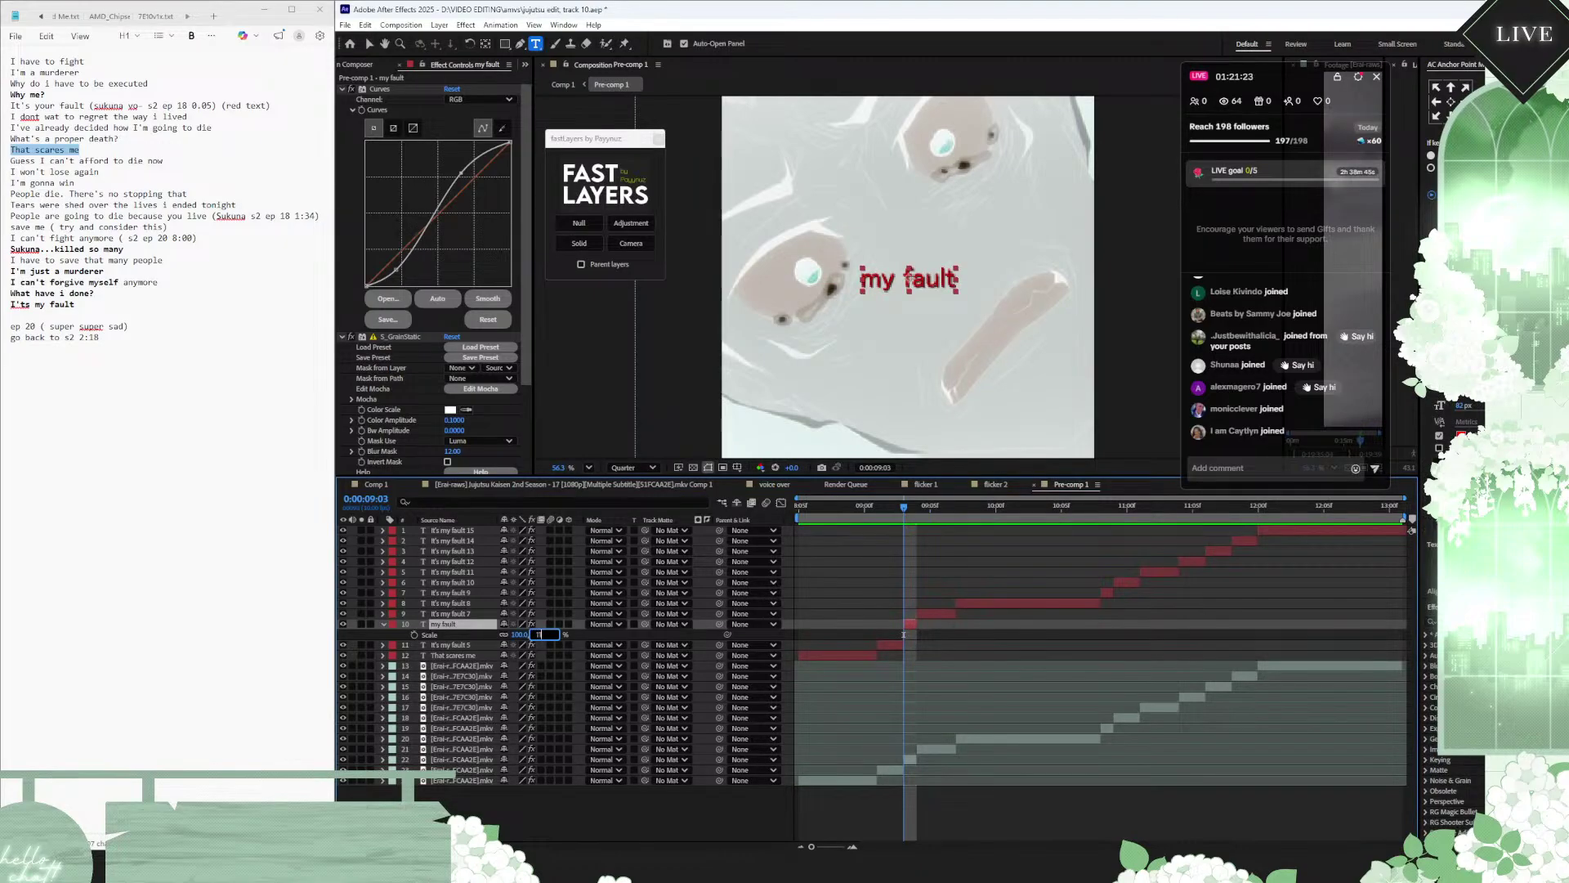
key(Return)
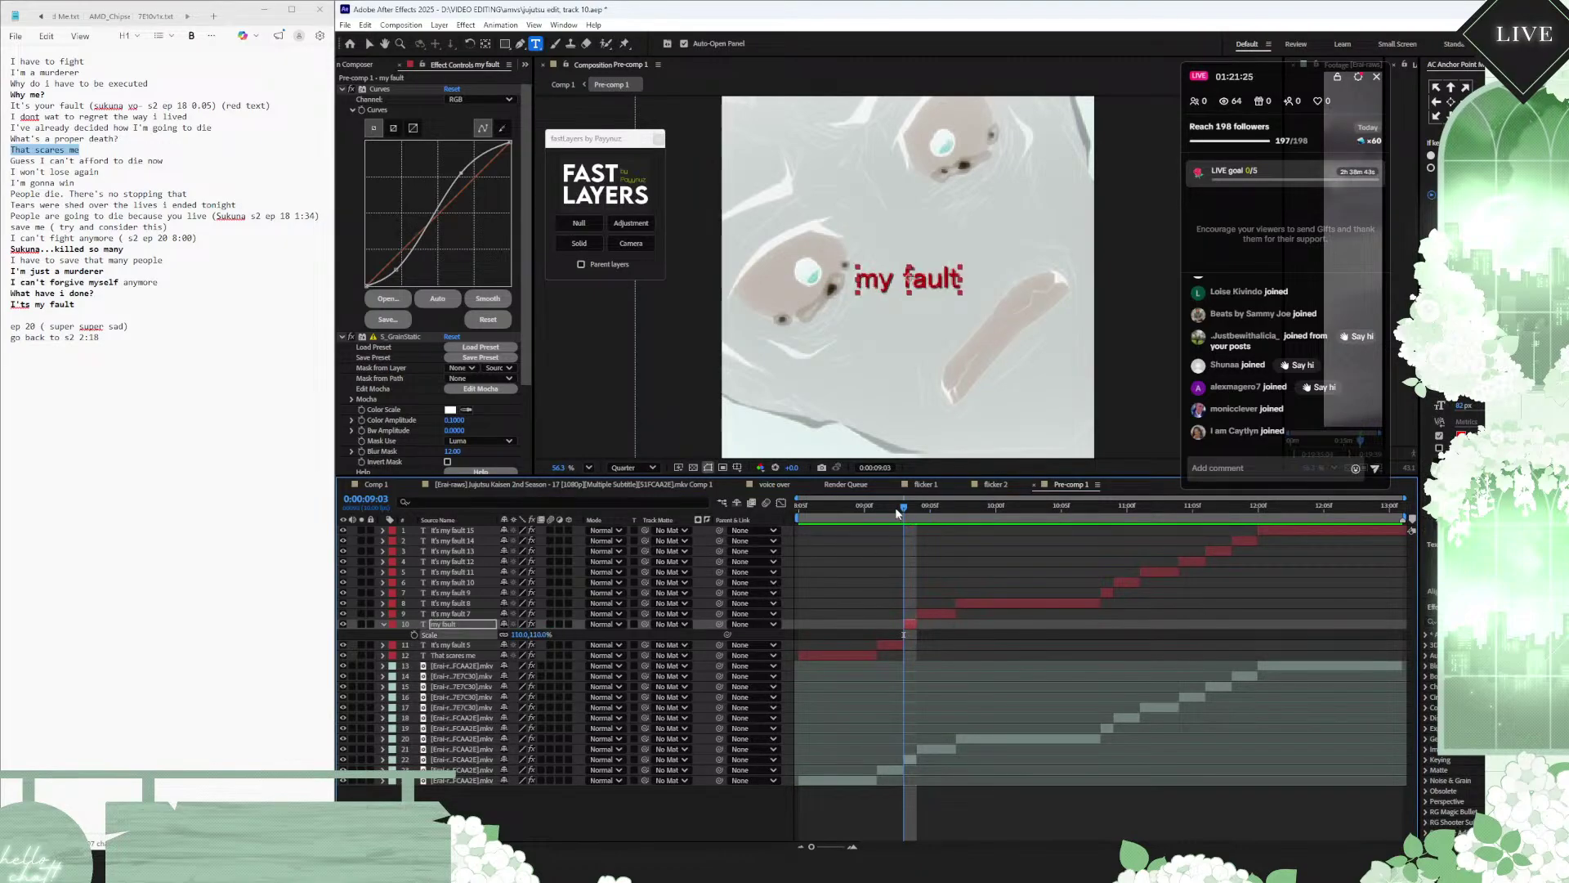
Step: Replace the wording of the text segment starting at 0:00:09:04 with "I can't fight anymore" from the notes
click(881, 508)
drag(883, 512, 916, 511)
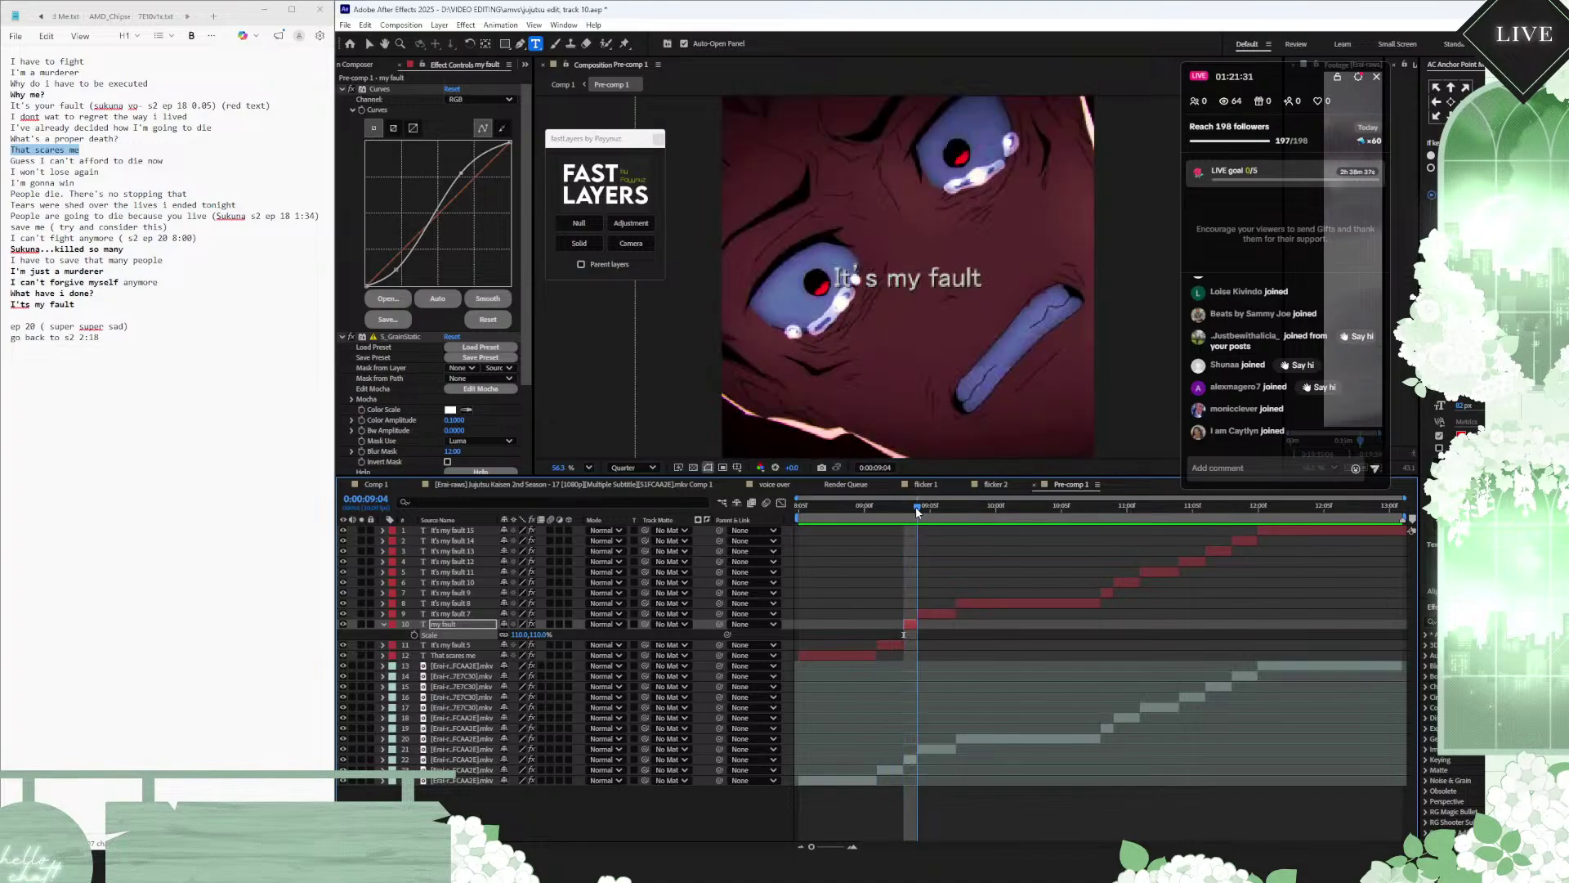
click(932, 615)
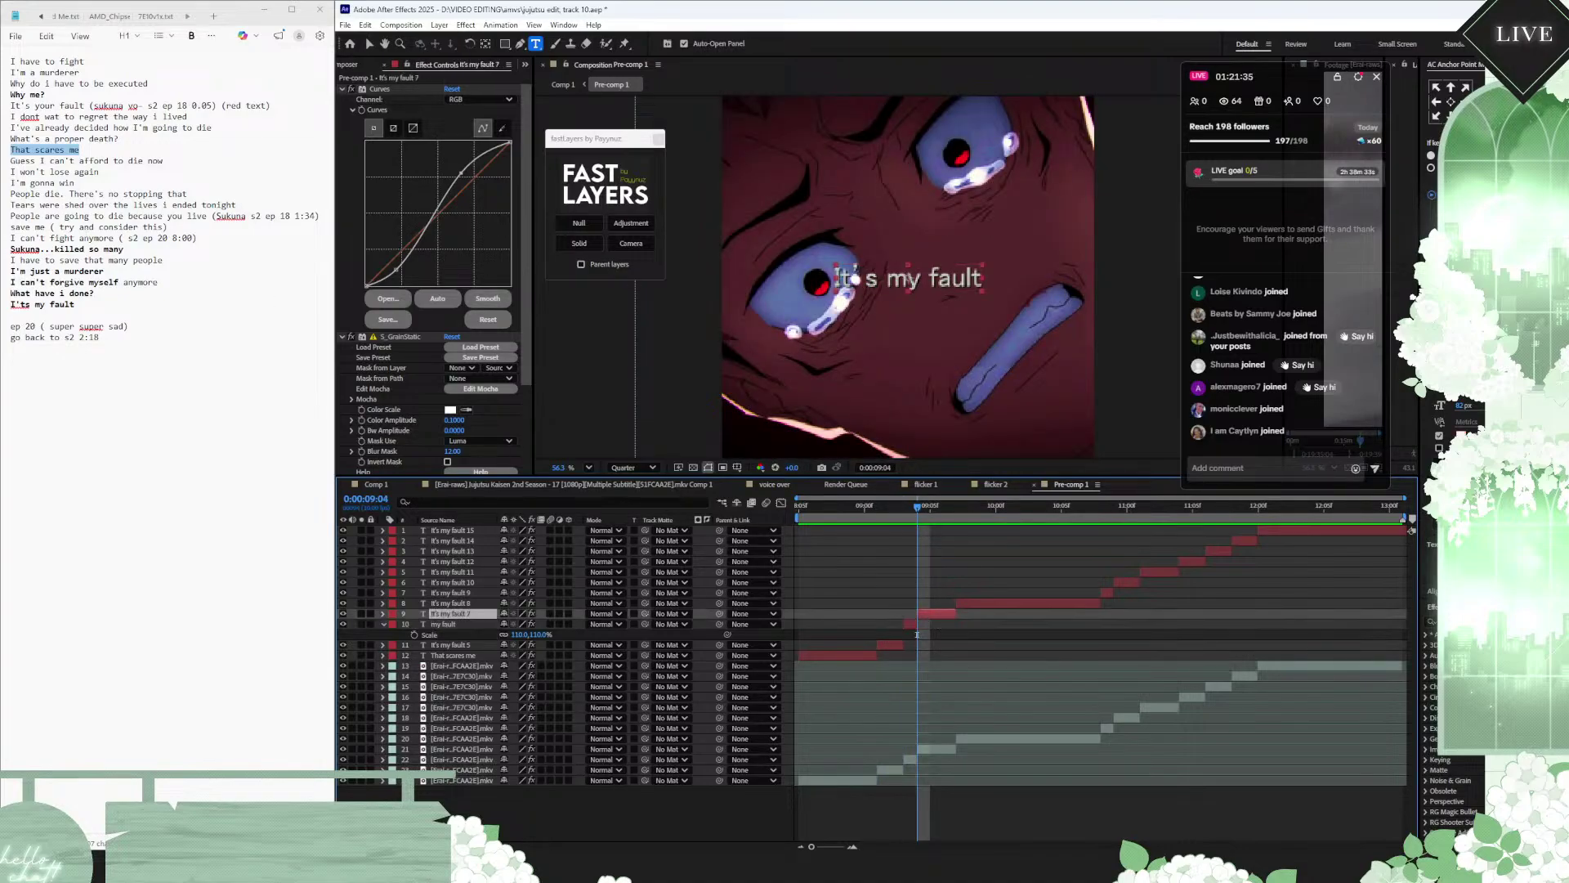
drag(116, 238, 6, 237)
key(ctrl+c)
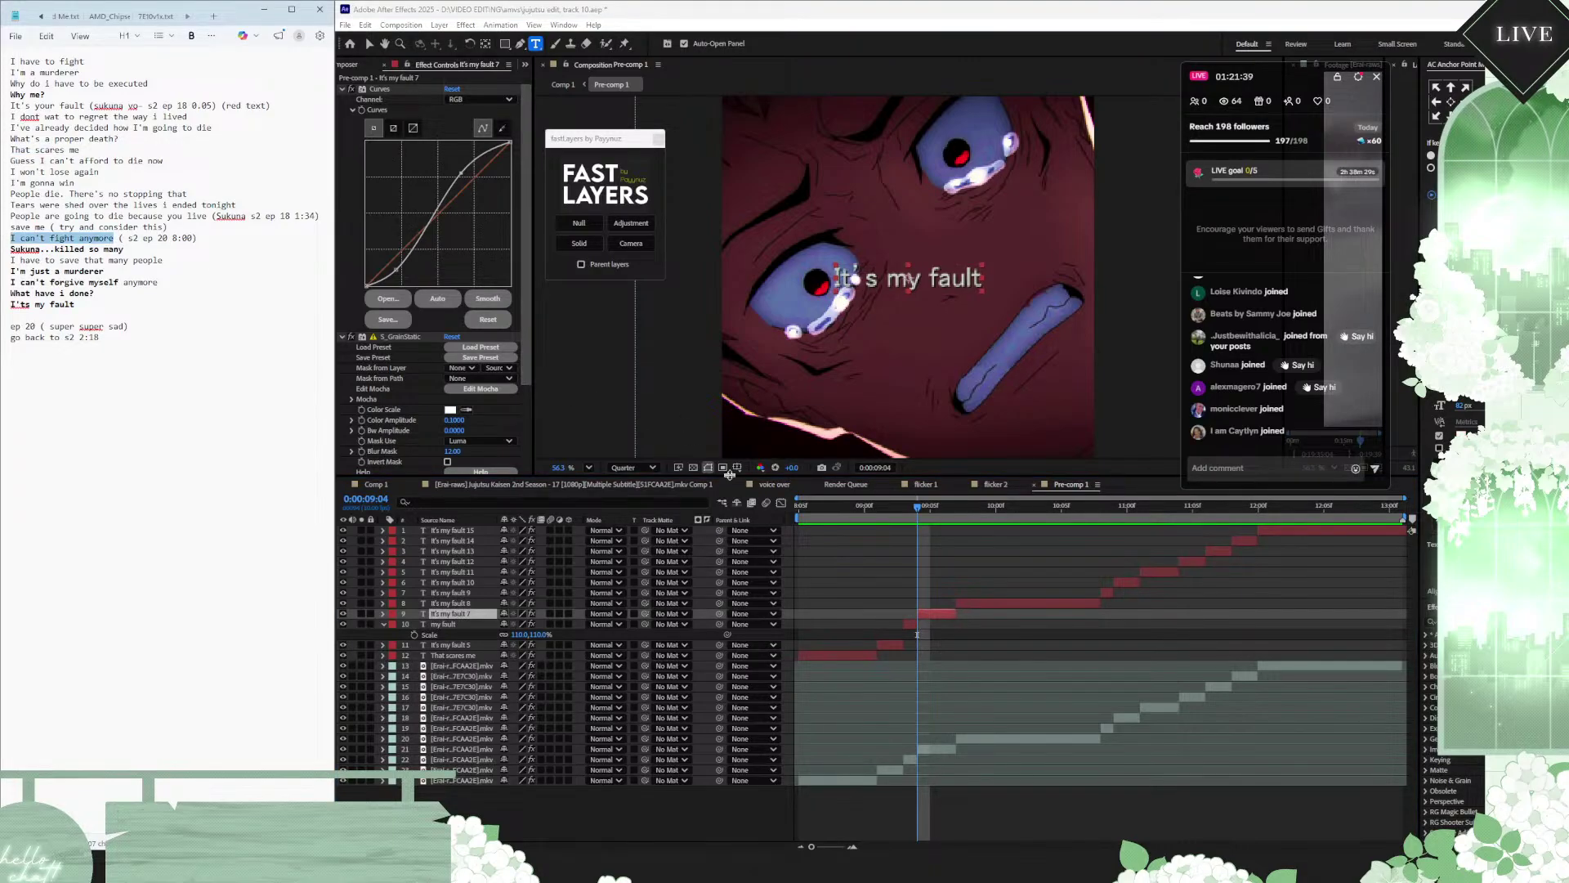
click(940, 612)
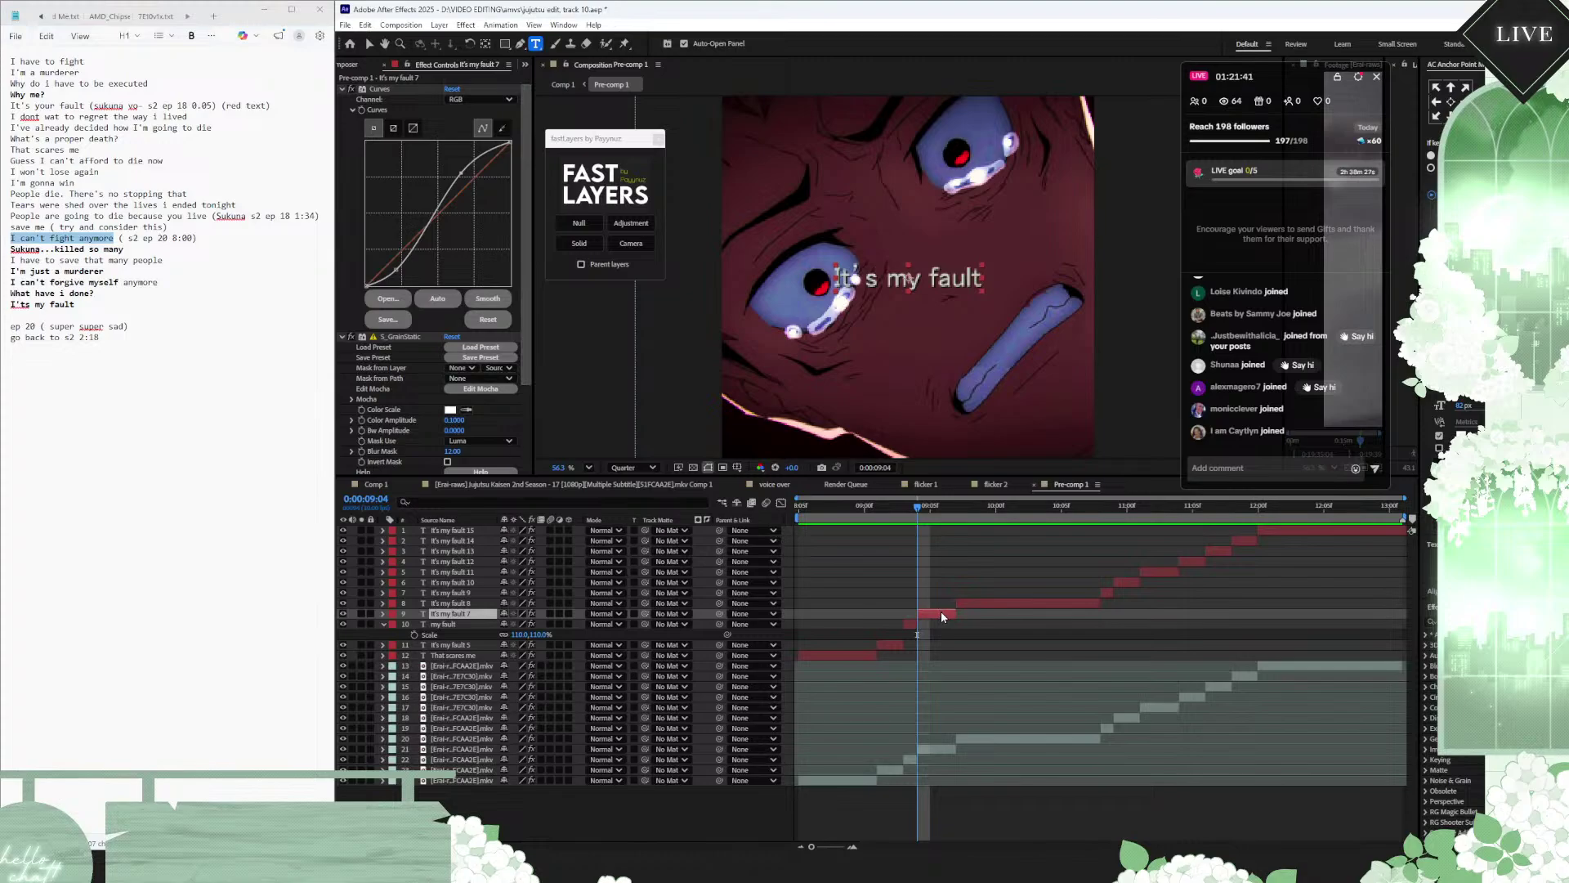
key(ctrl+v)
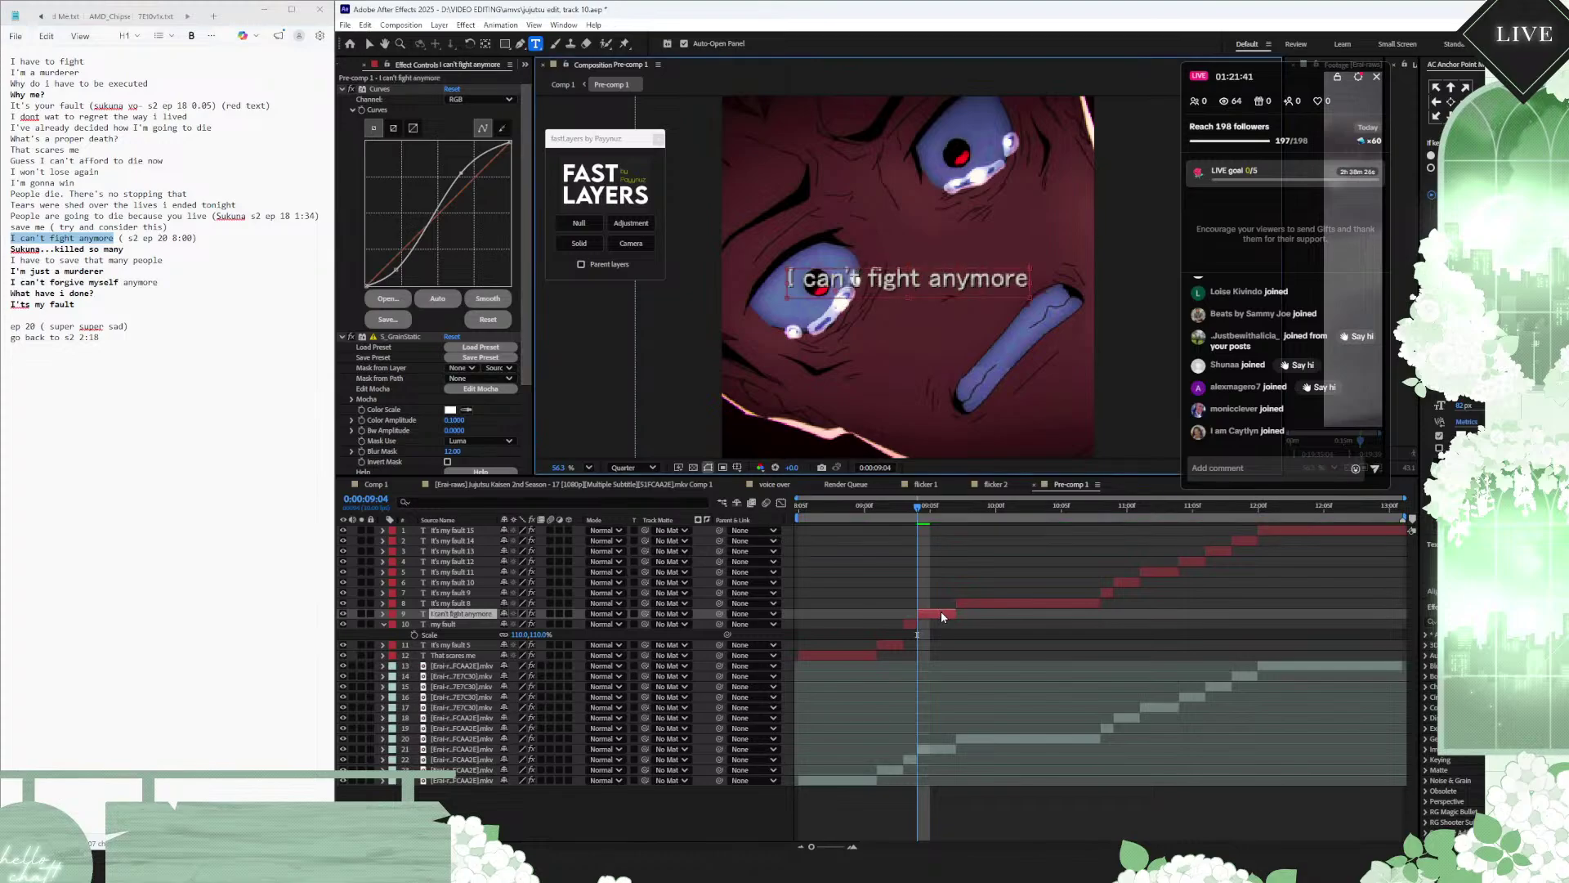
Step: Colour the words "my fault" bright red in the long "It's my fault" text segment at 0:00:10:03
click(983, 511)
drag(983, 511, 1034, 508)
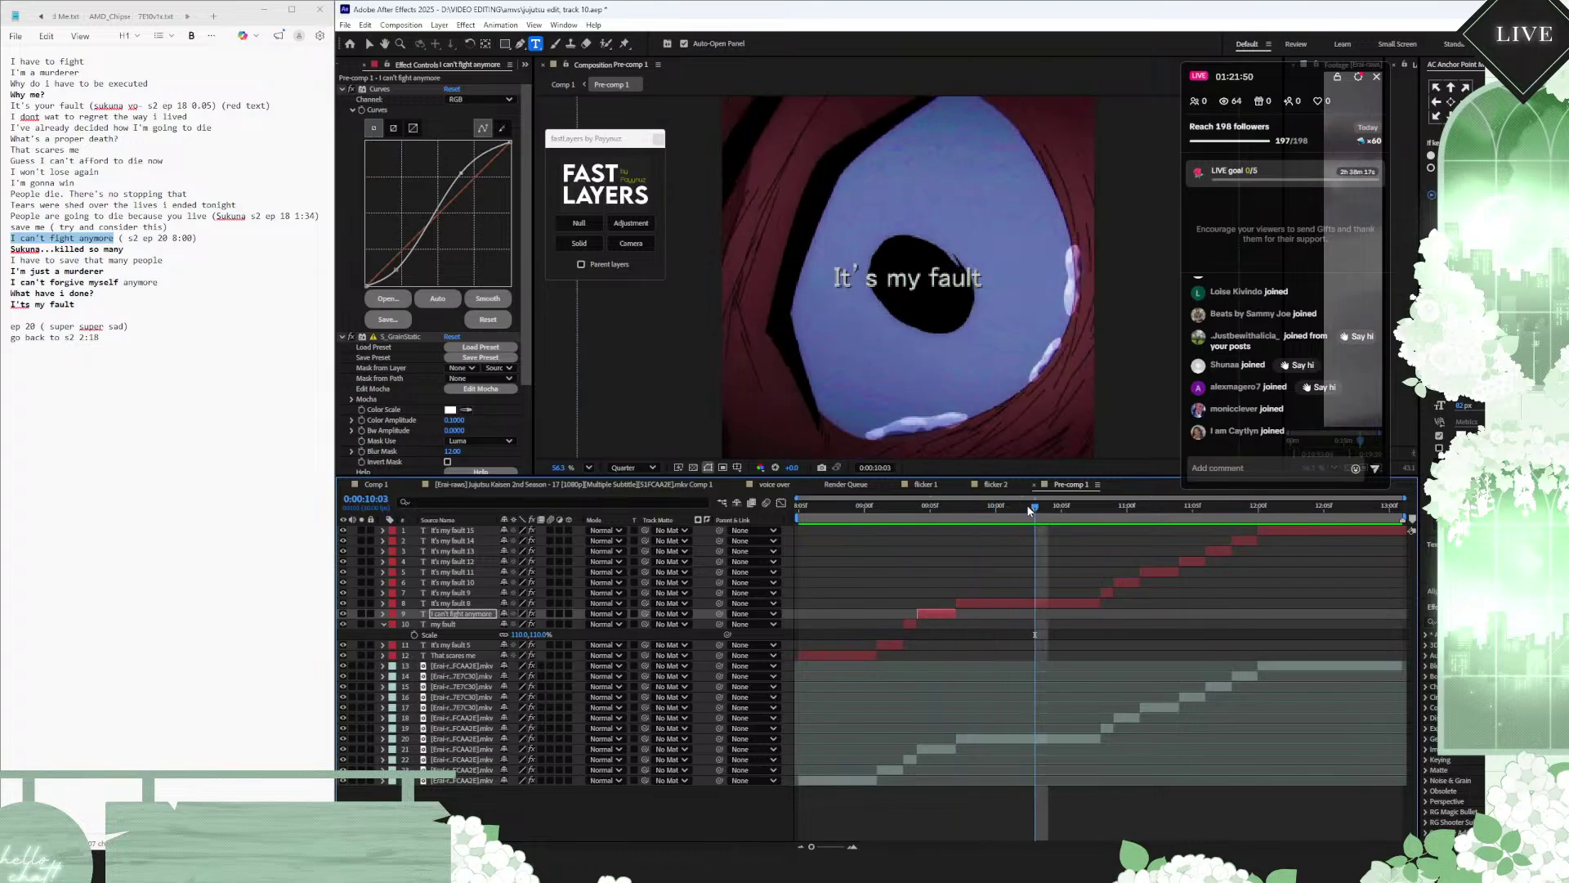
click(1021, 602)
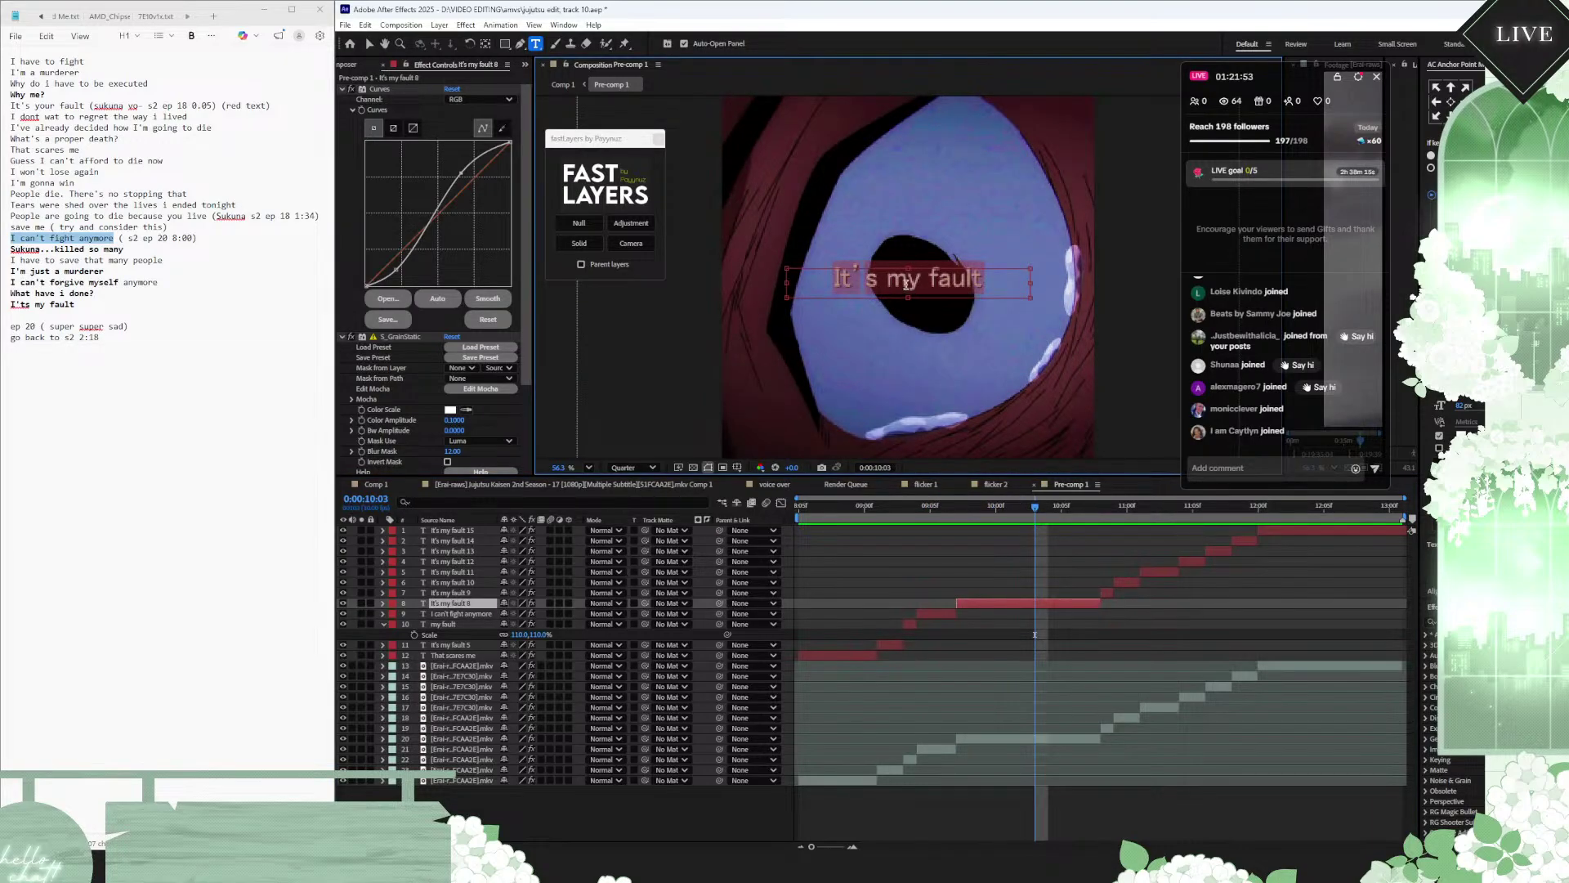
drag(895, 281, 987, 281)
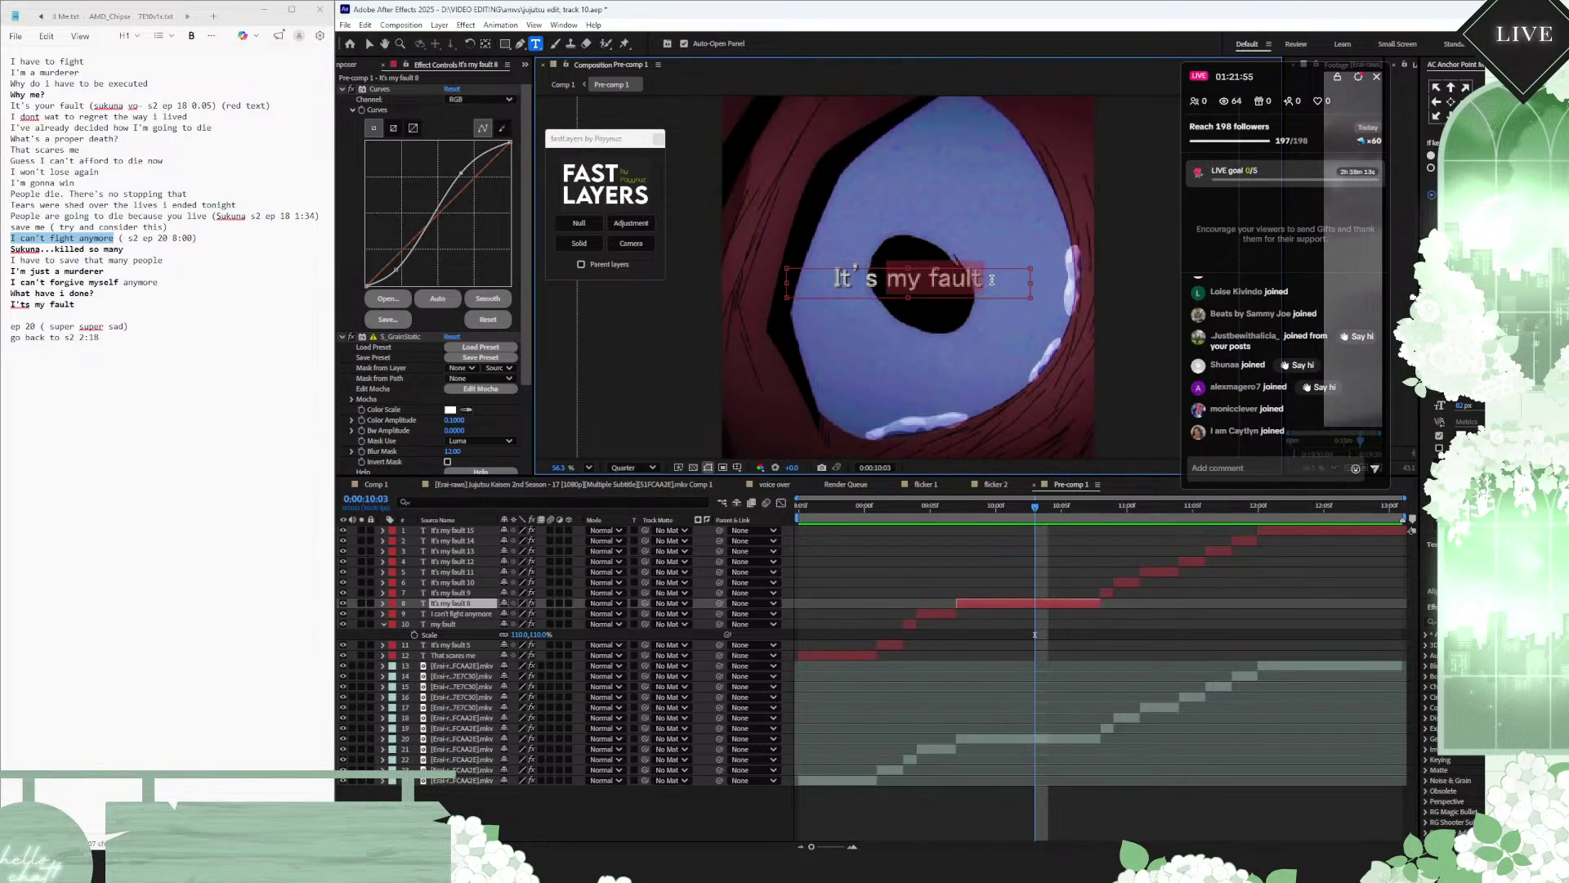
click(1443, 383)
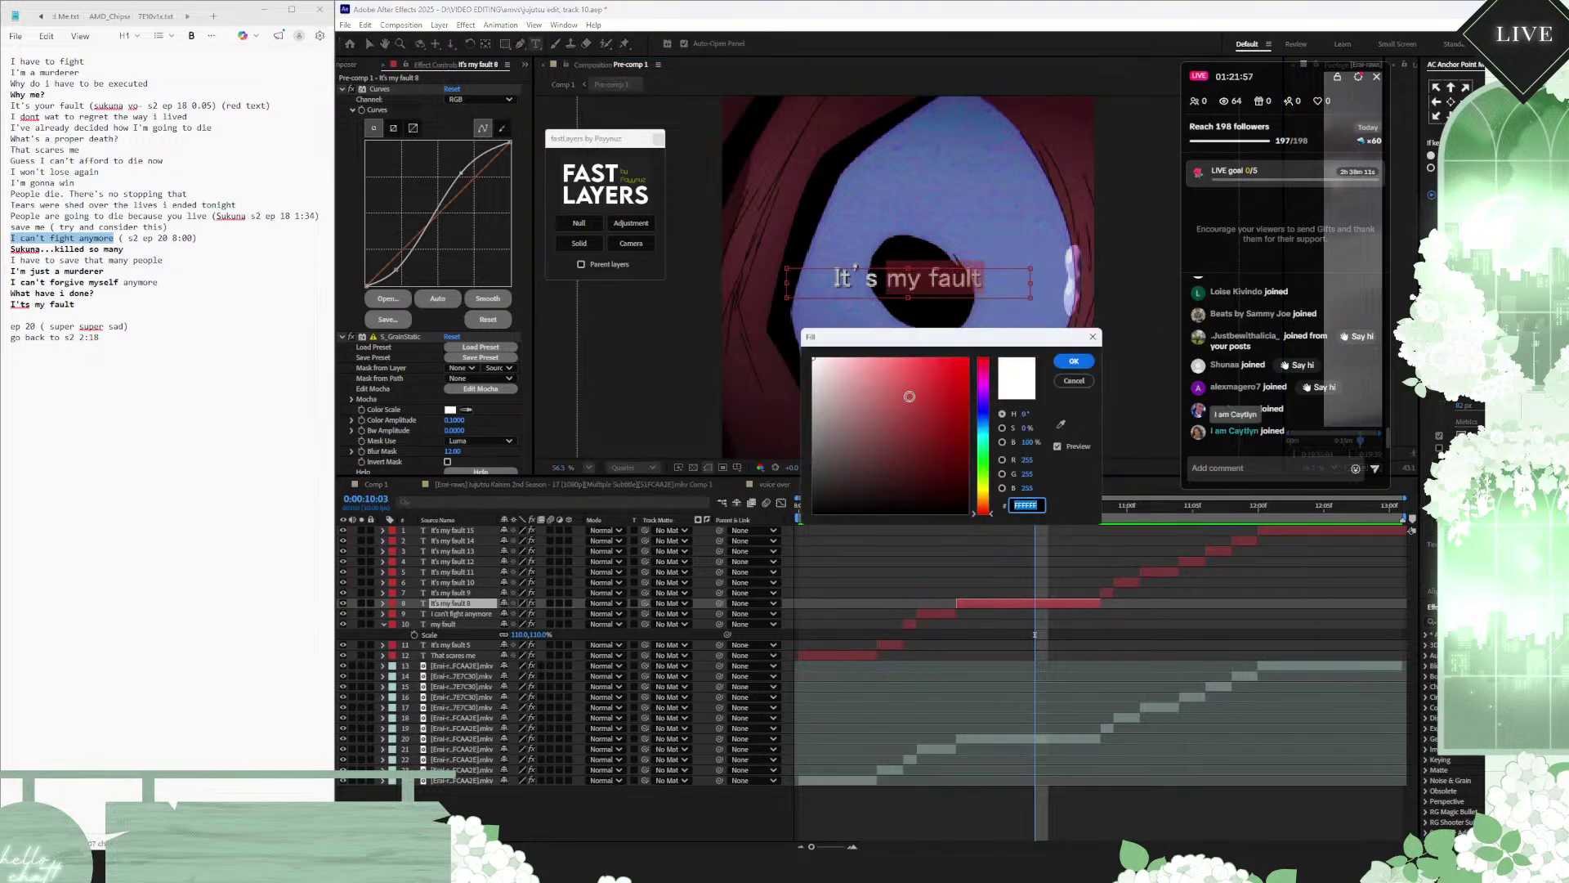
click(967, 358)
click(1073, 361)
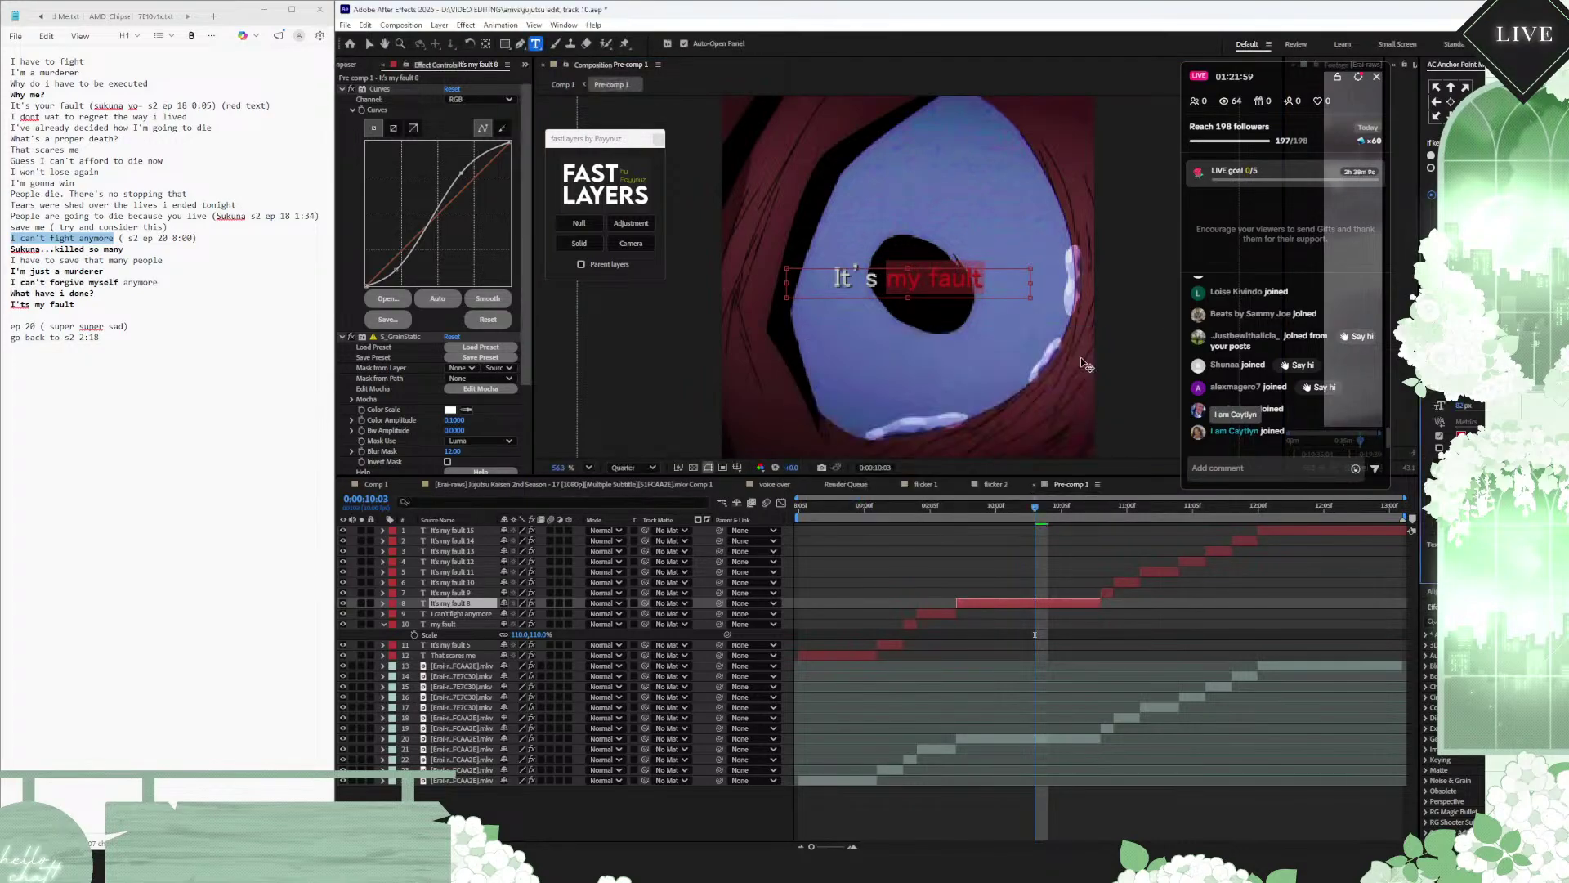
Step: Replace the wording of the short text segment at 0:00:10:08 with "I have to--"
click(1088, 506)
click(1105, 503)
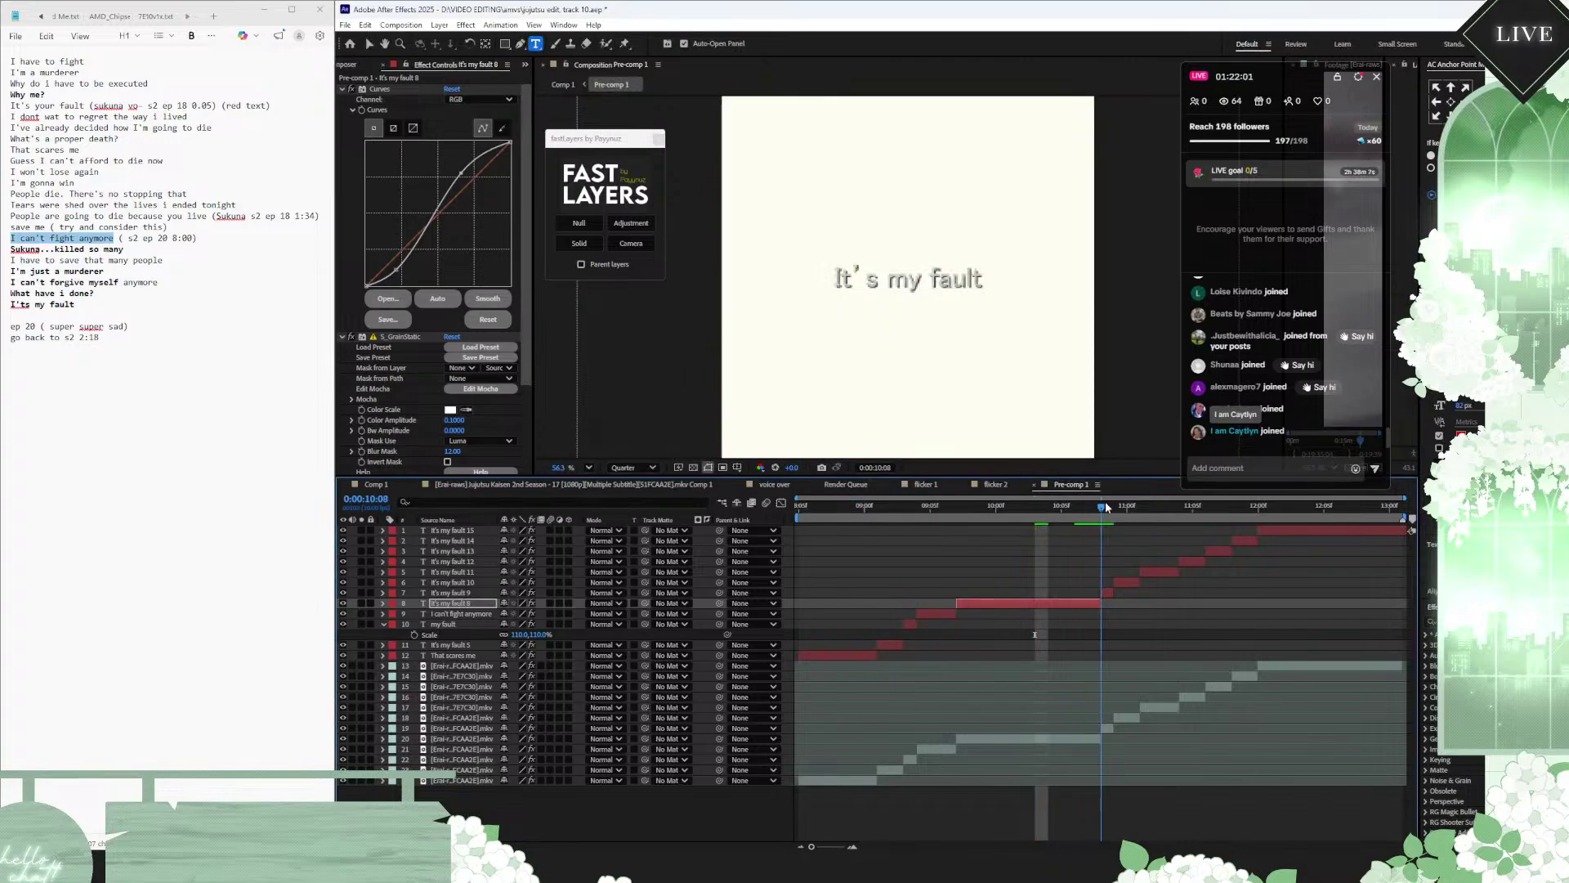
click(1106, 592)
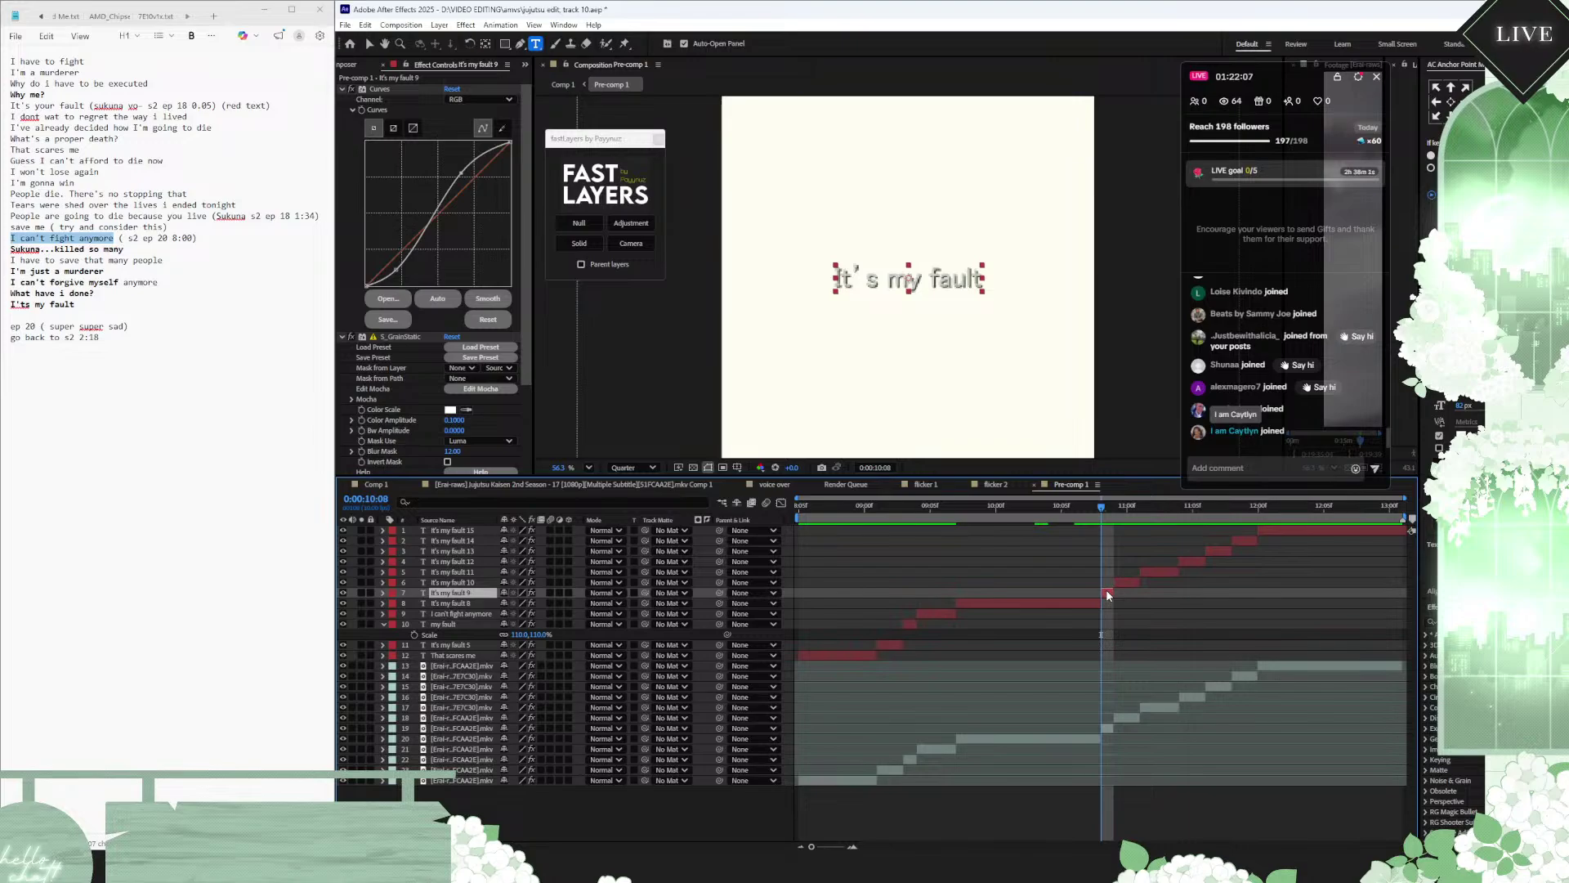
mouse_move(1100, 517)
mouse_down()
mouse_move(1128, 513)
mouse_move(1101, 514)
mouse_up()
double_click(909, 282)
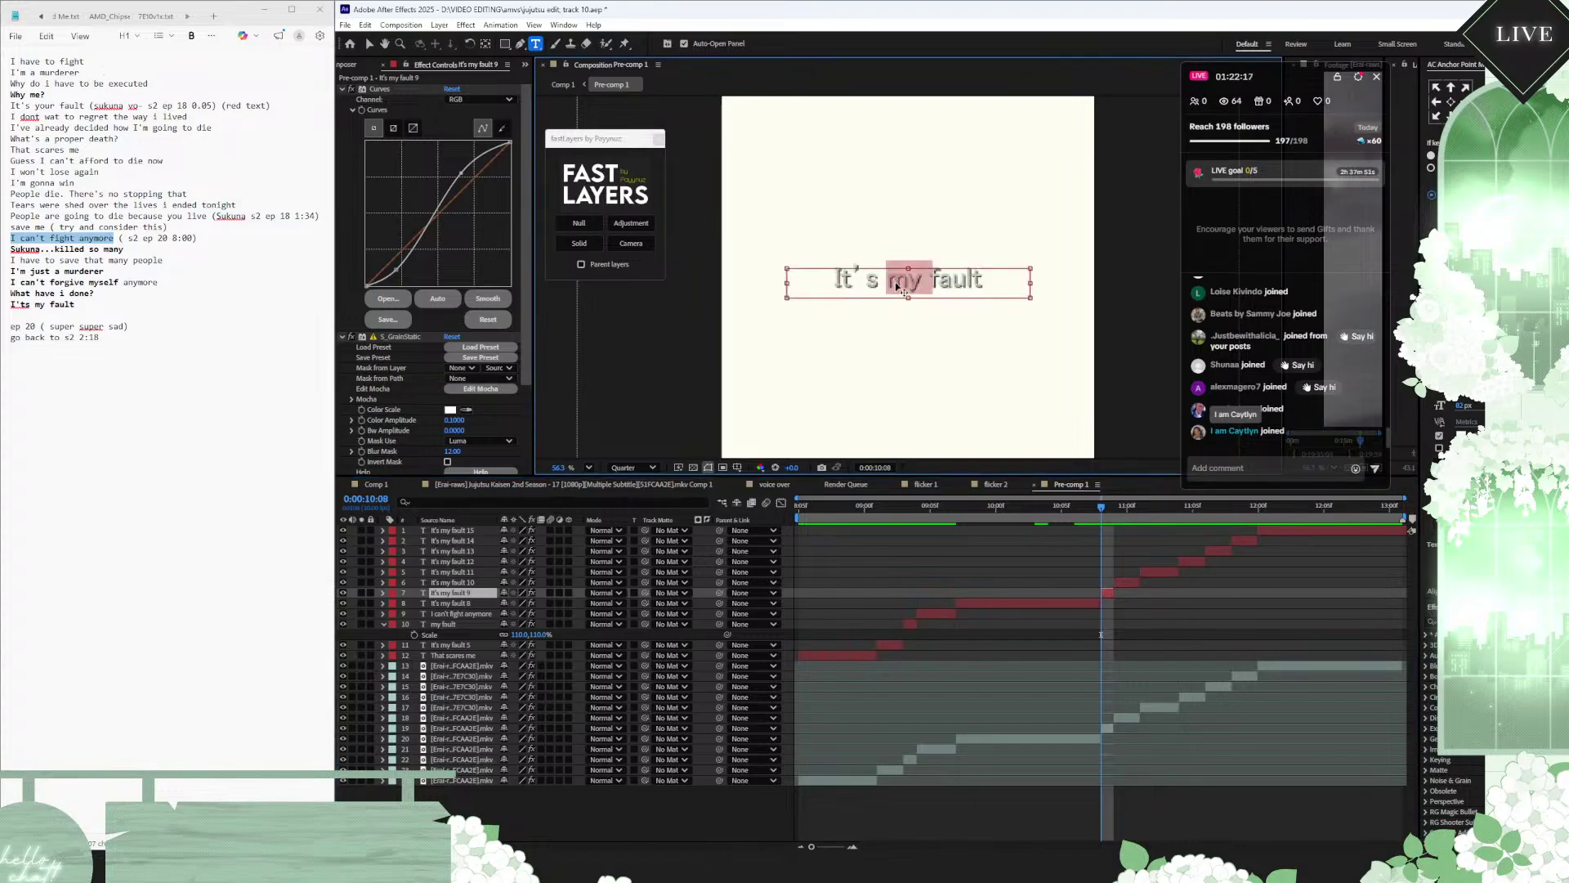
key(ctrl+a)
key(BackSpace)
text(I have to--)
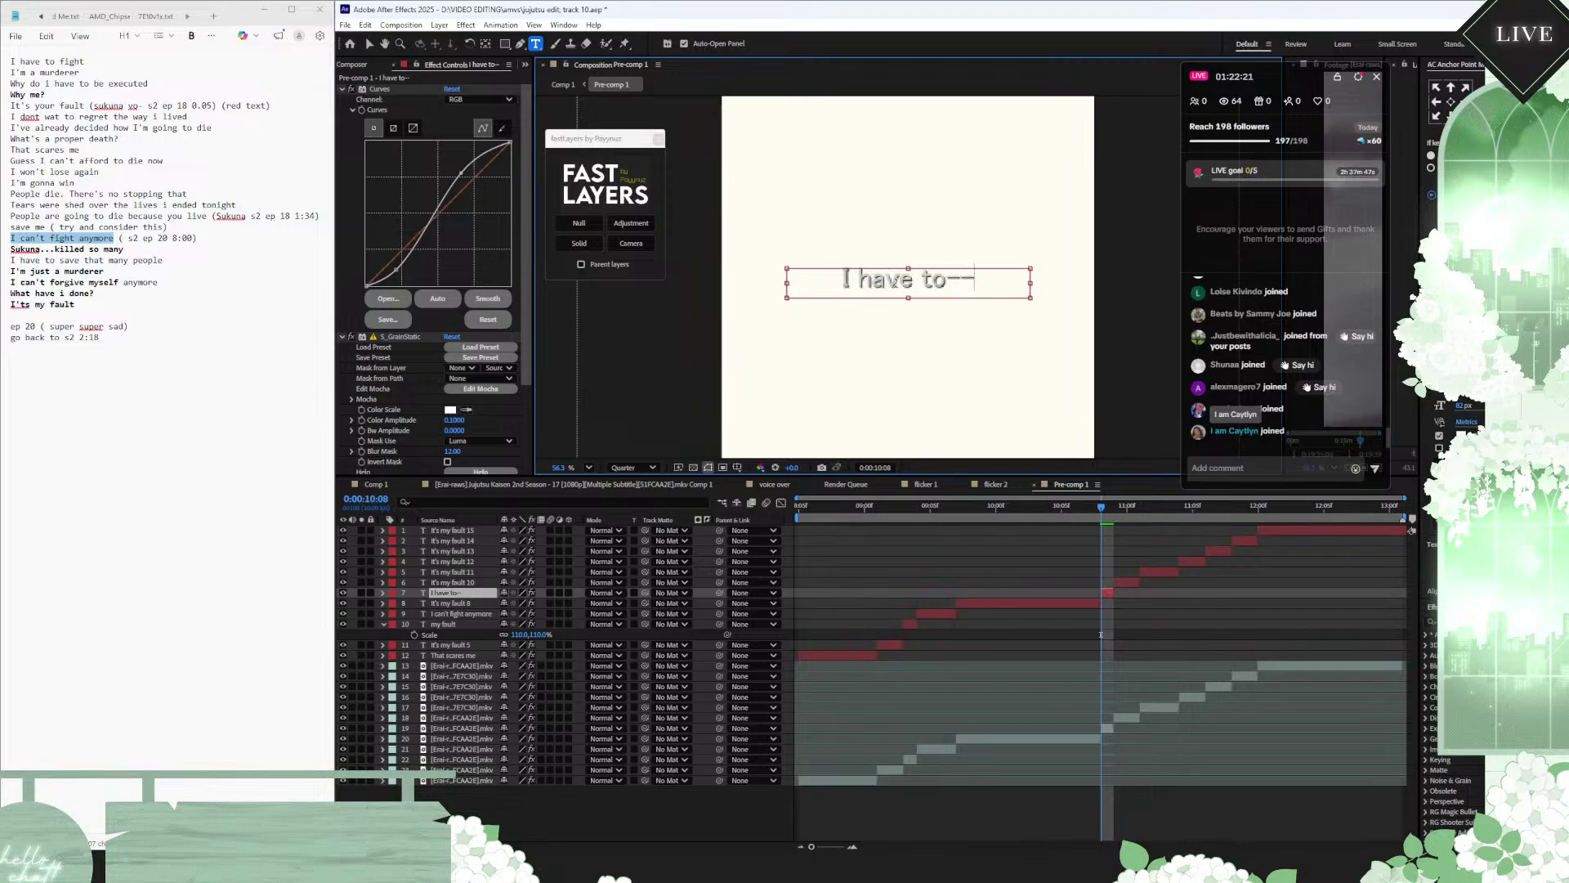
Step: End the "I have to" text at 0:00:10:08 with three dots instead of the dashes
key(BackSpace)
key(BackSpace)
text(..)
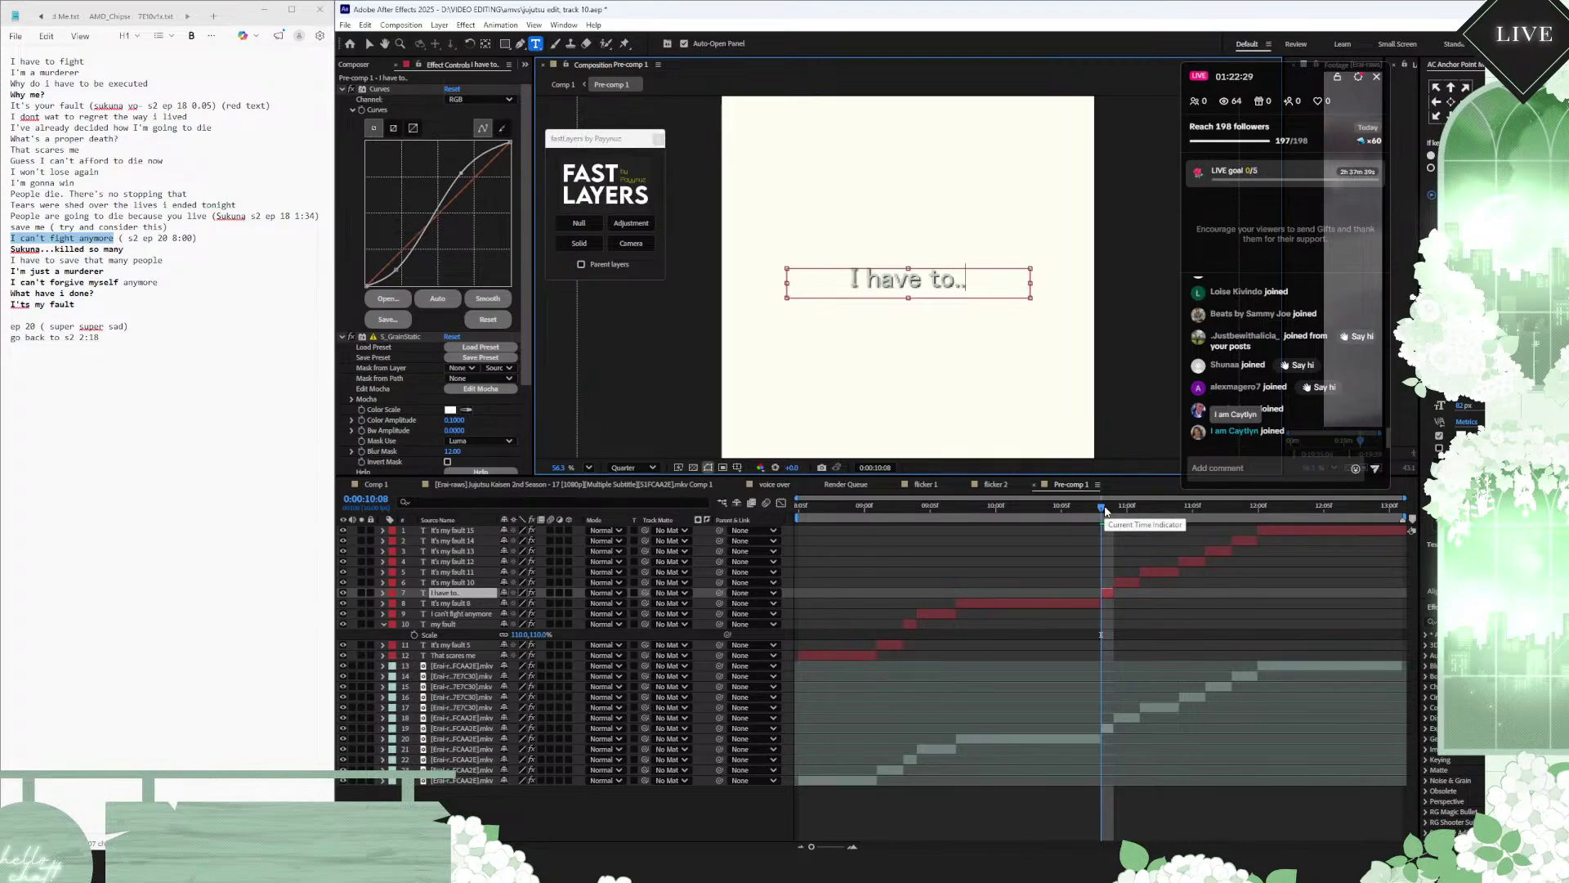
key(ctrl+a)
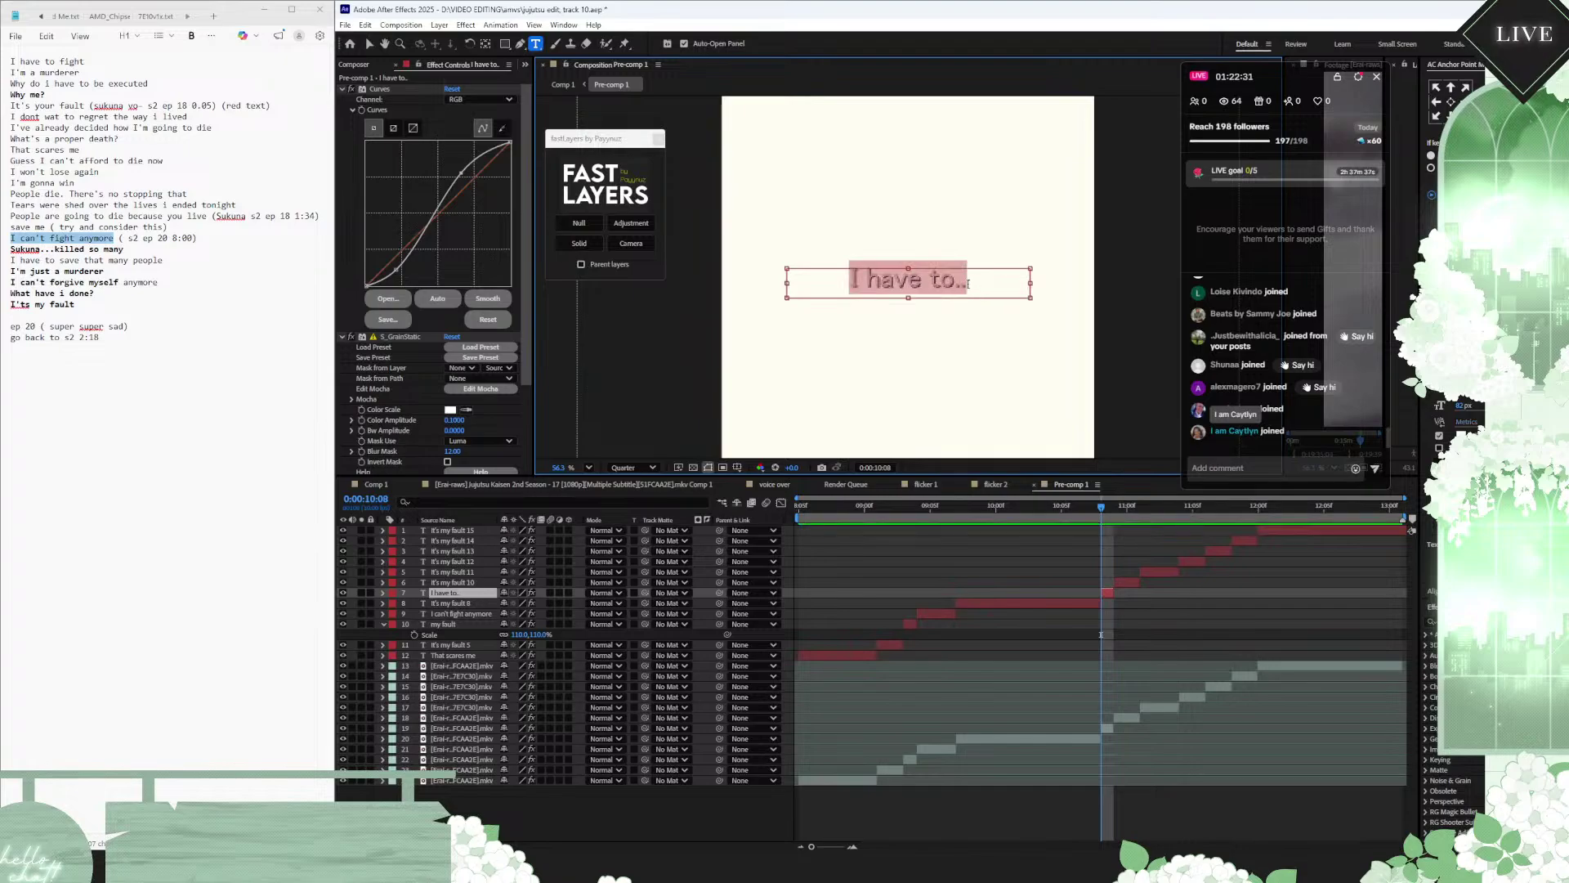
click(968, 284)
text(.)
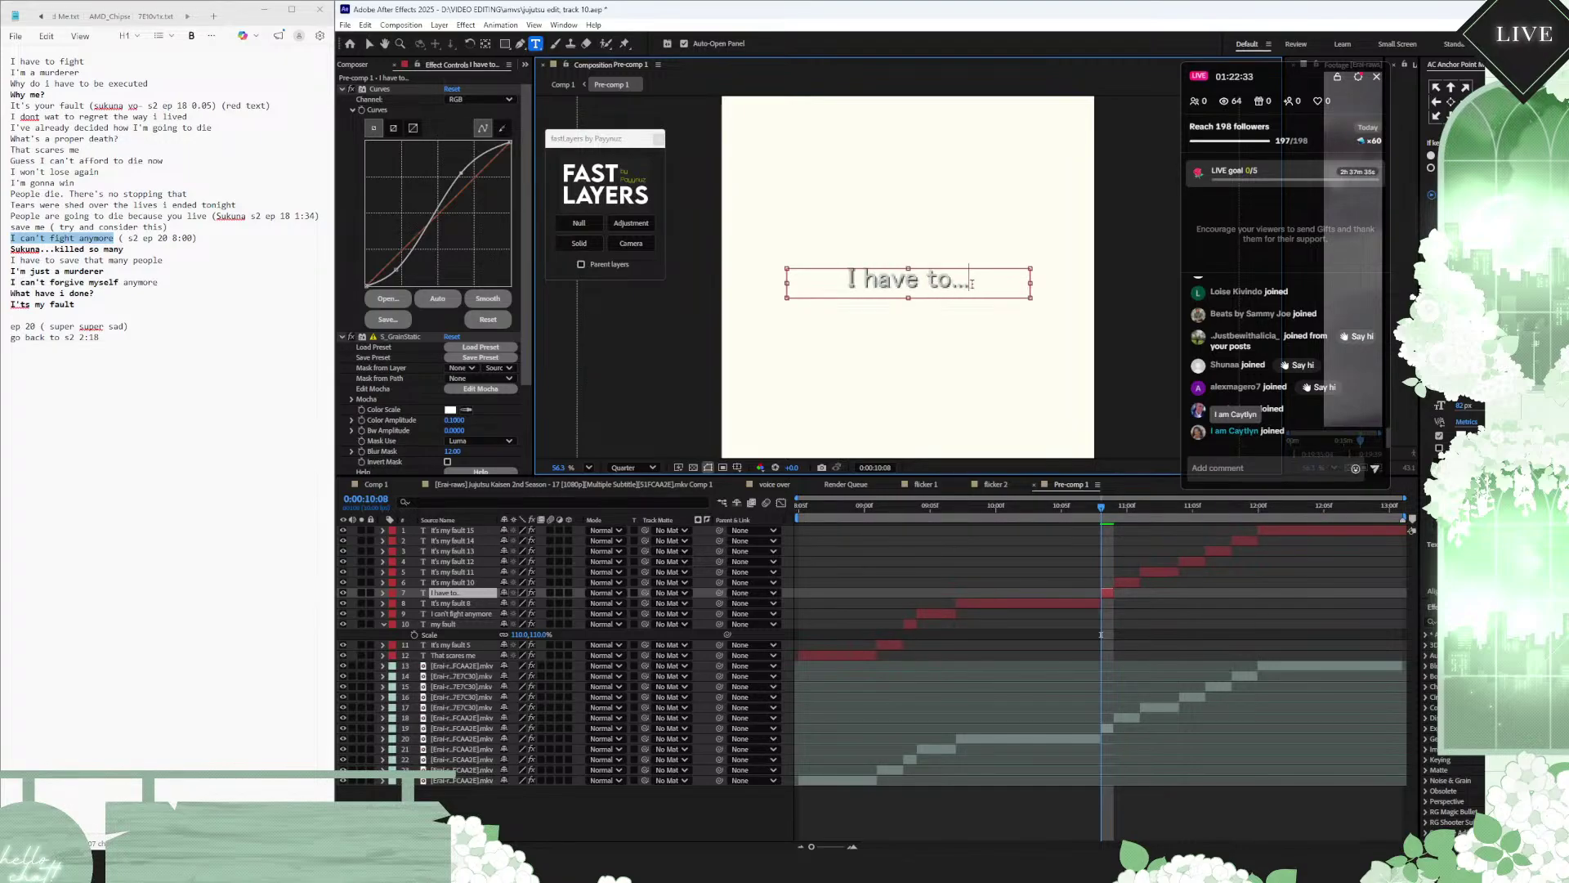
Step: Copy the "I have to..." wording into the following text segment at 0:00:11:00, replacing its text
key(ctrl+a)
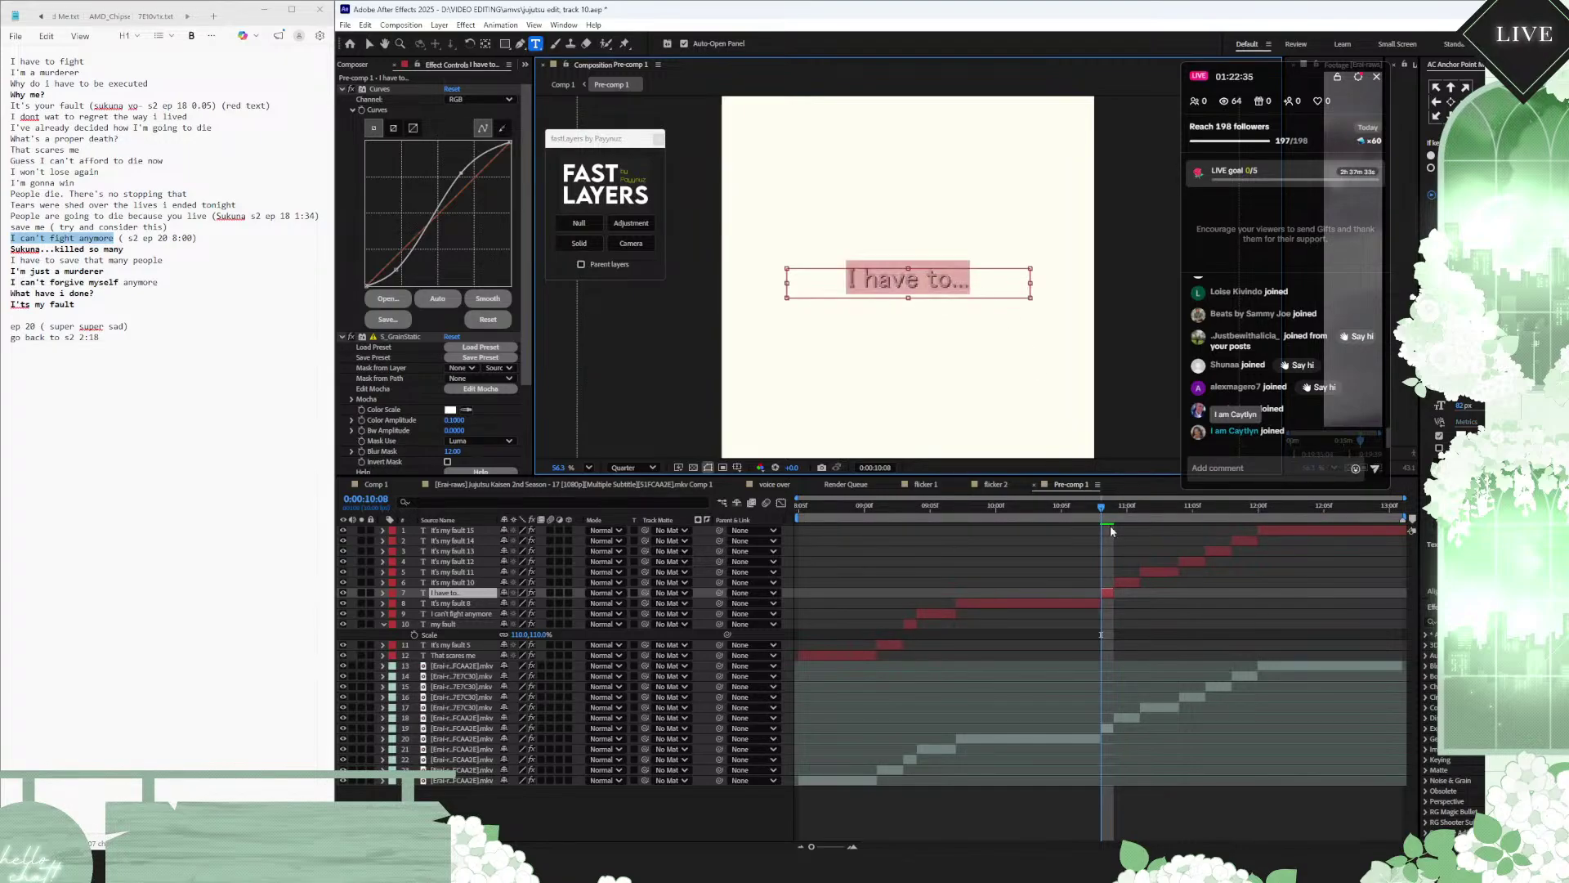
click(1126, 507)
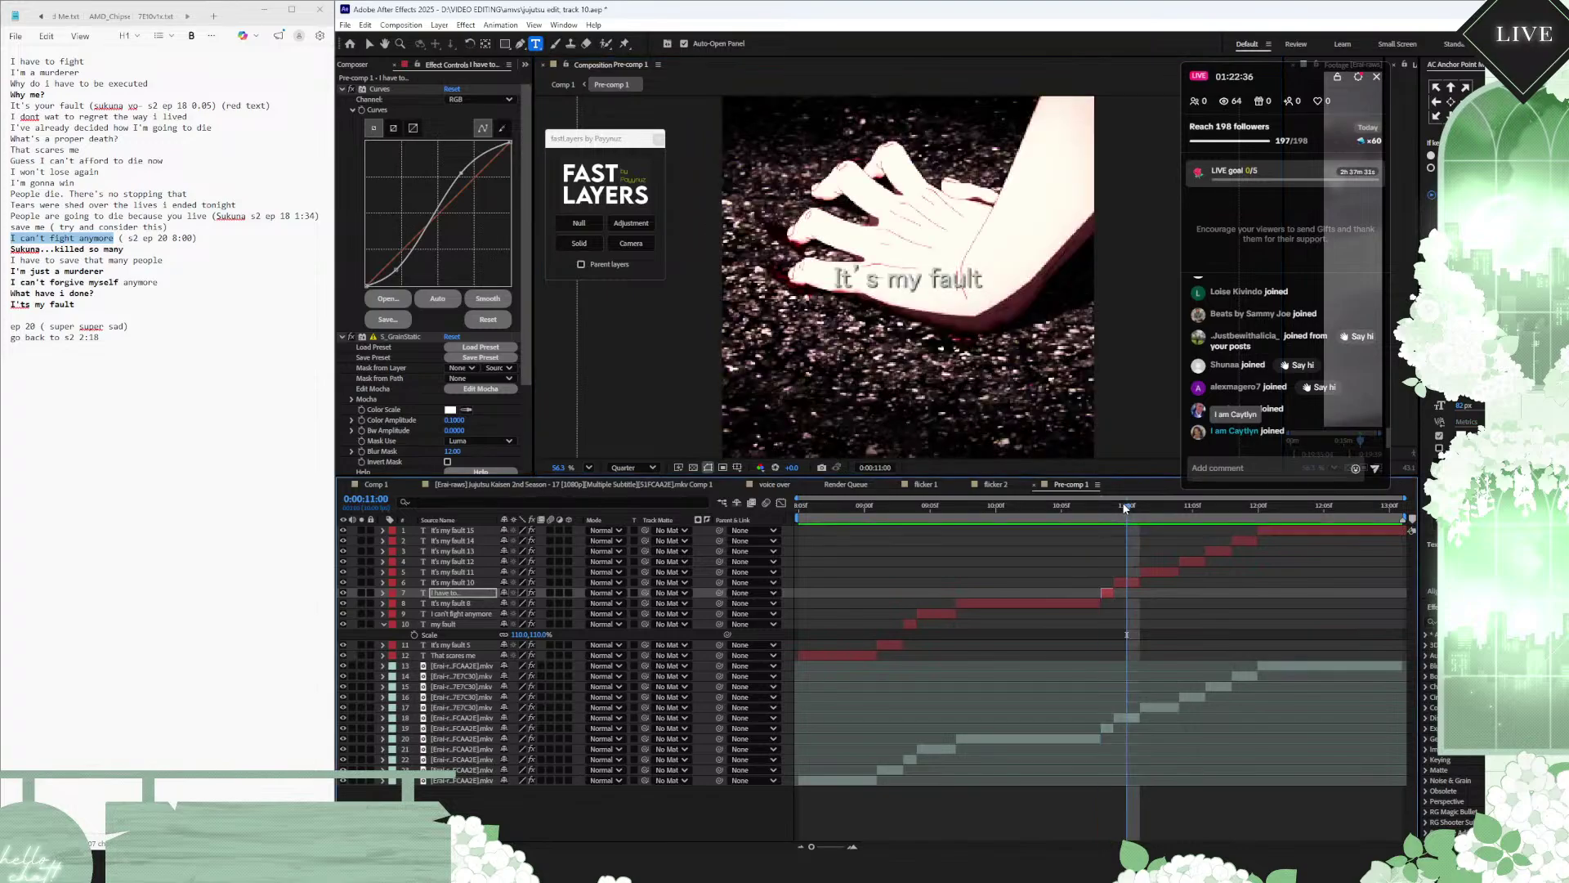
click(1127, 584)
click(1127, 583)
click(1121, 581)
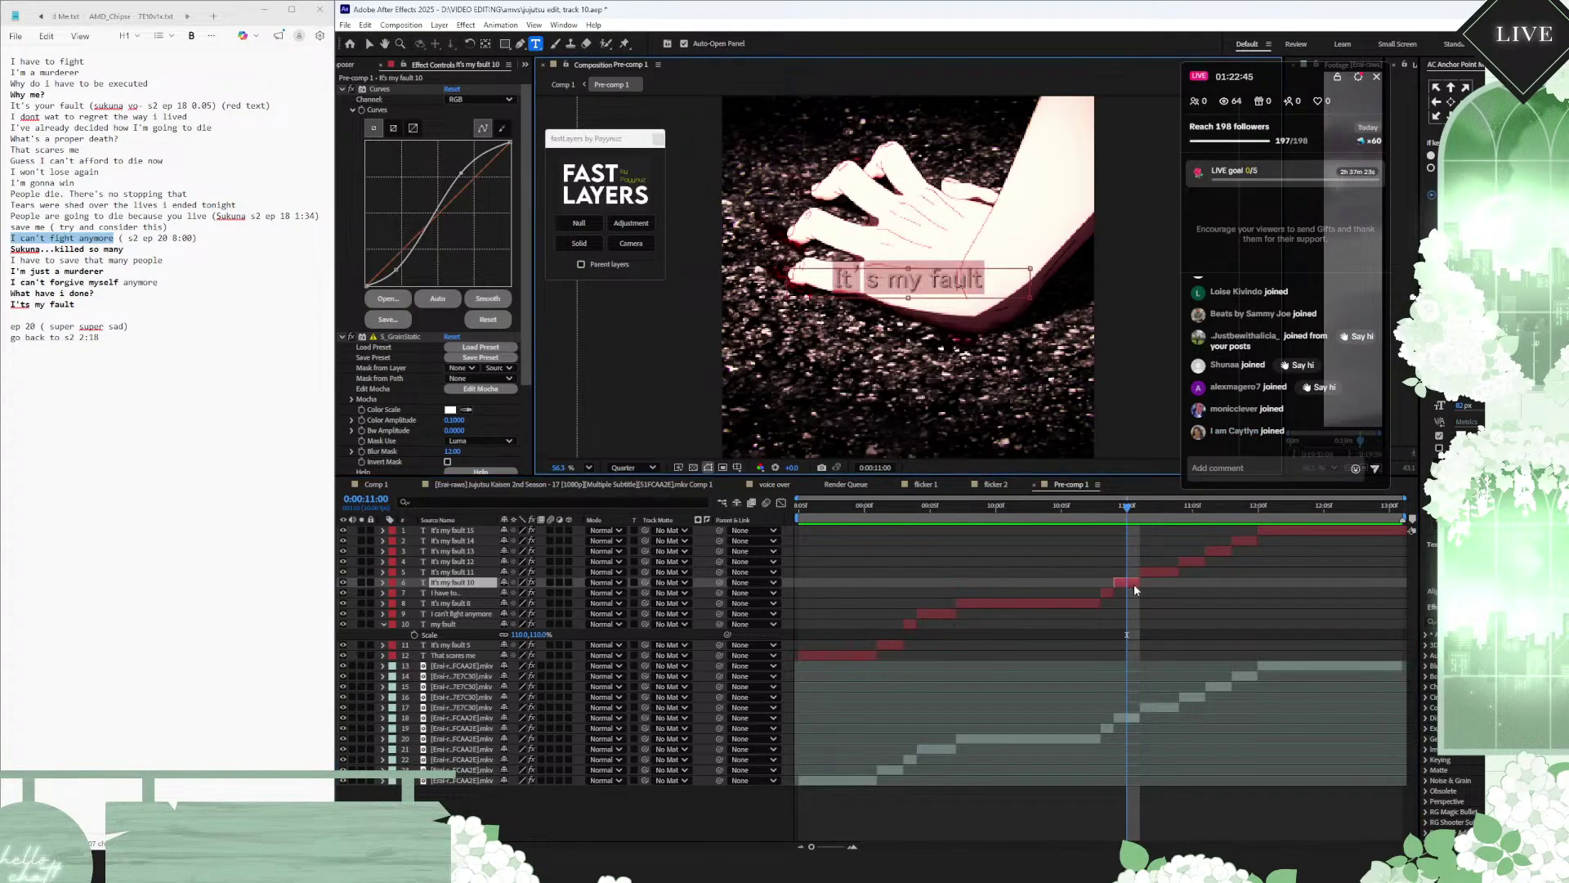
key(ctrl+z)
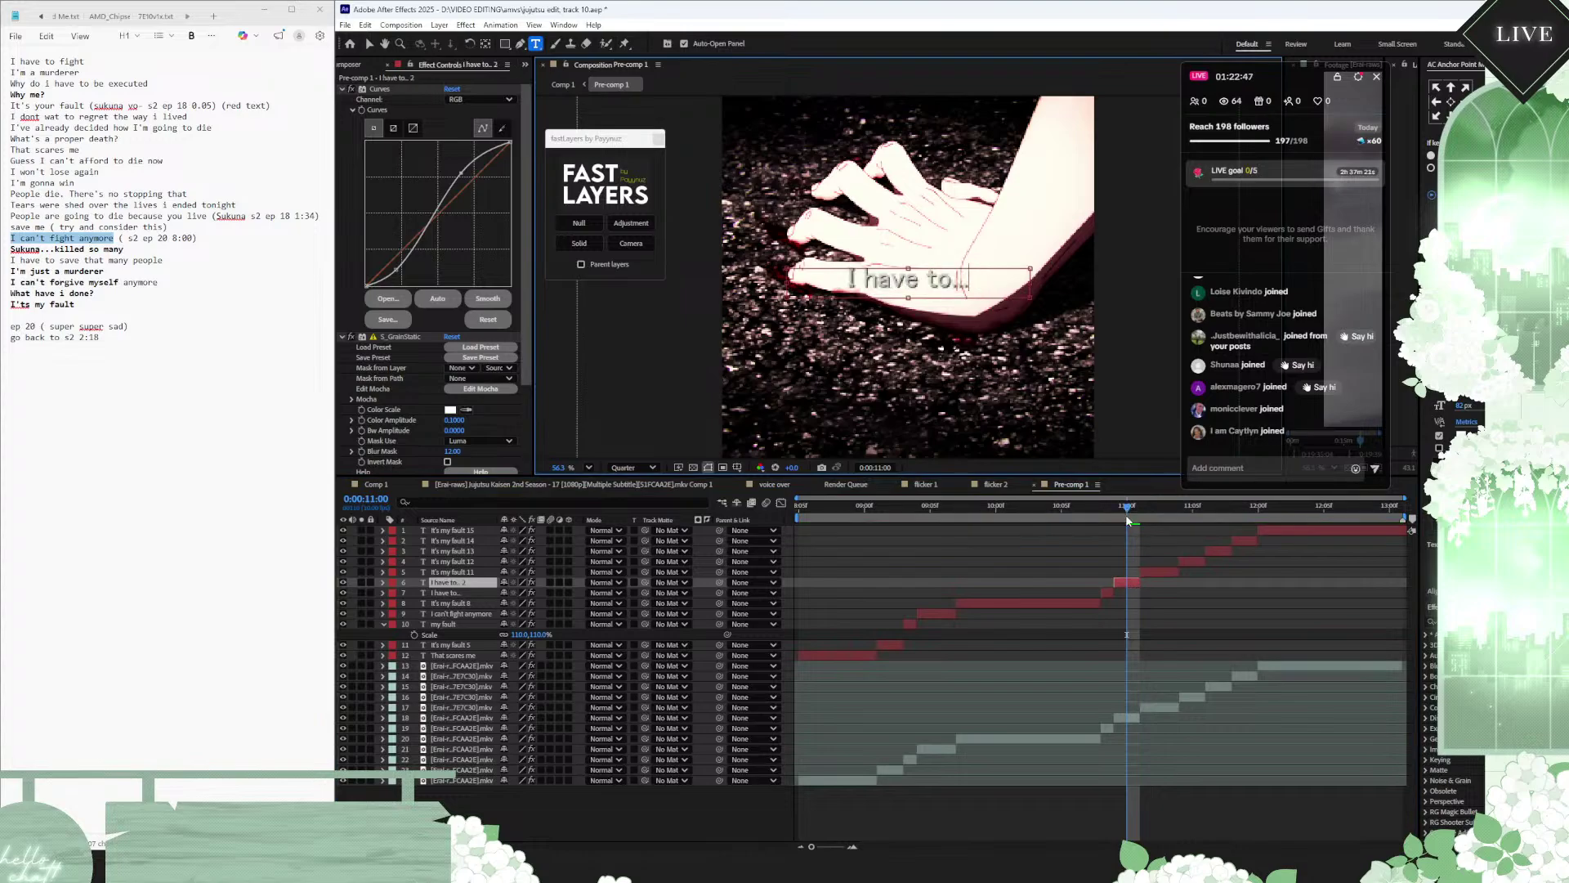
click(1140, 609)
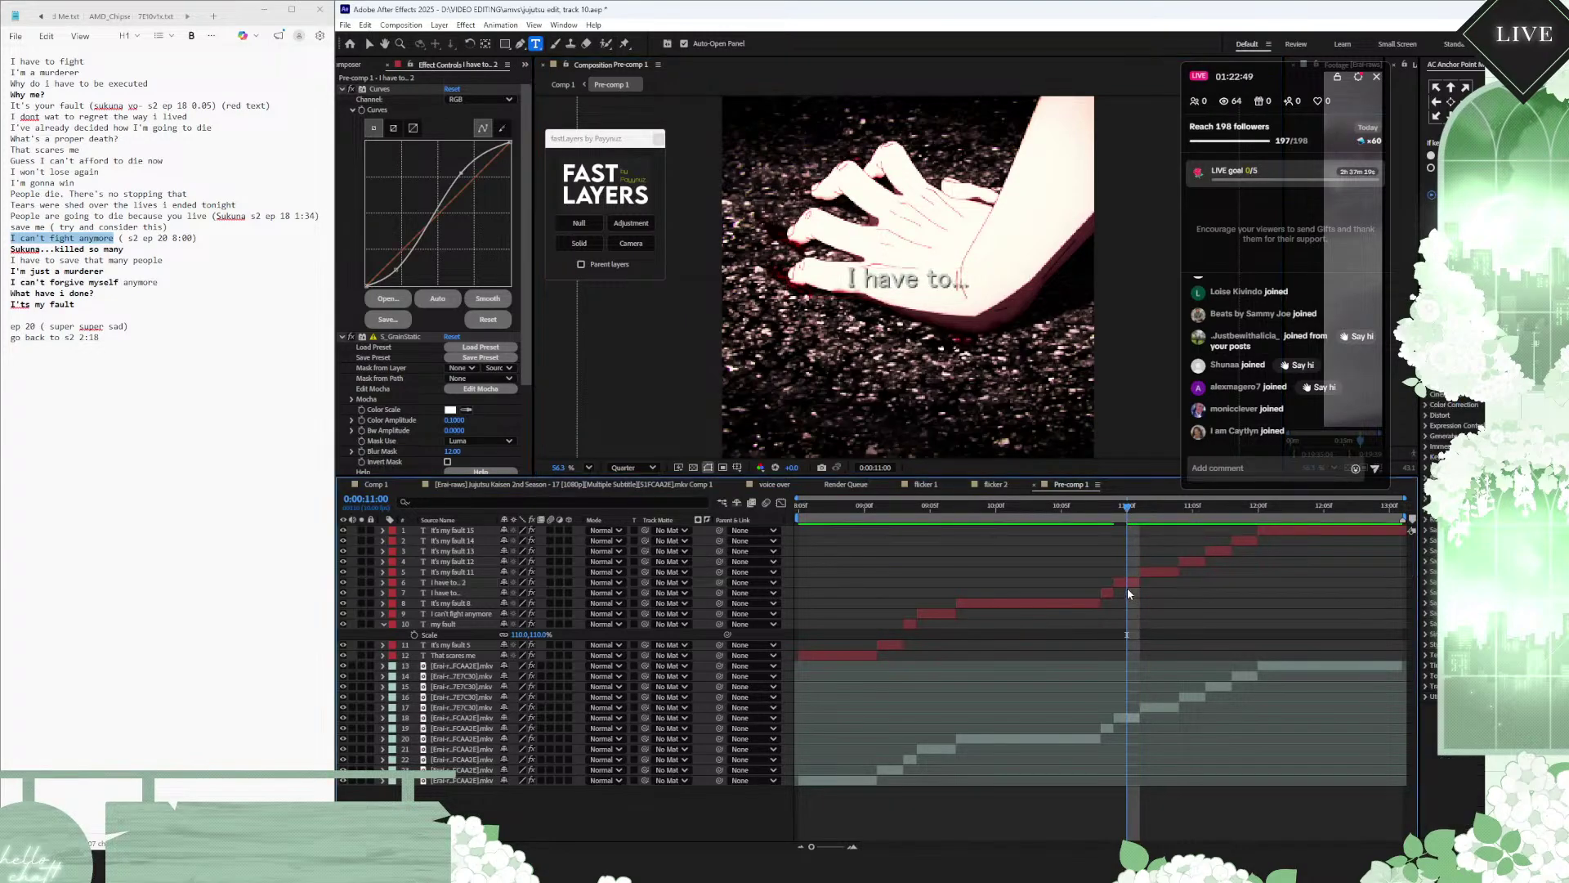
Step: Change the fill colour of the "I have to..." text at 0:00:11:00 to black (000000)
click(1134, 581)
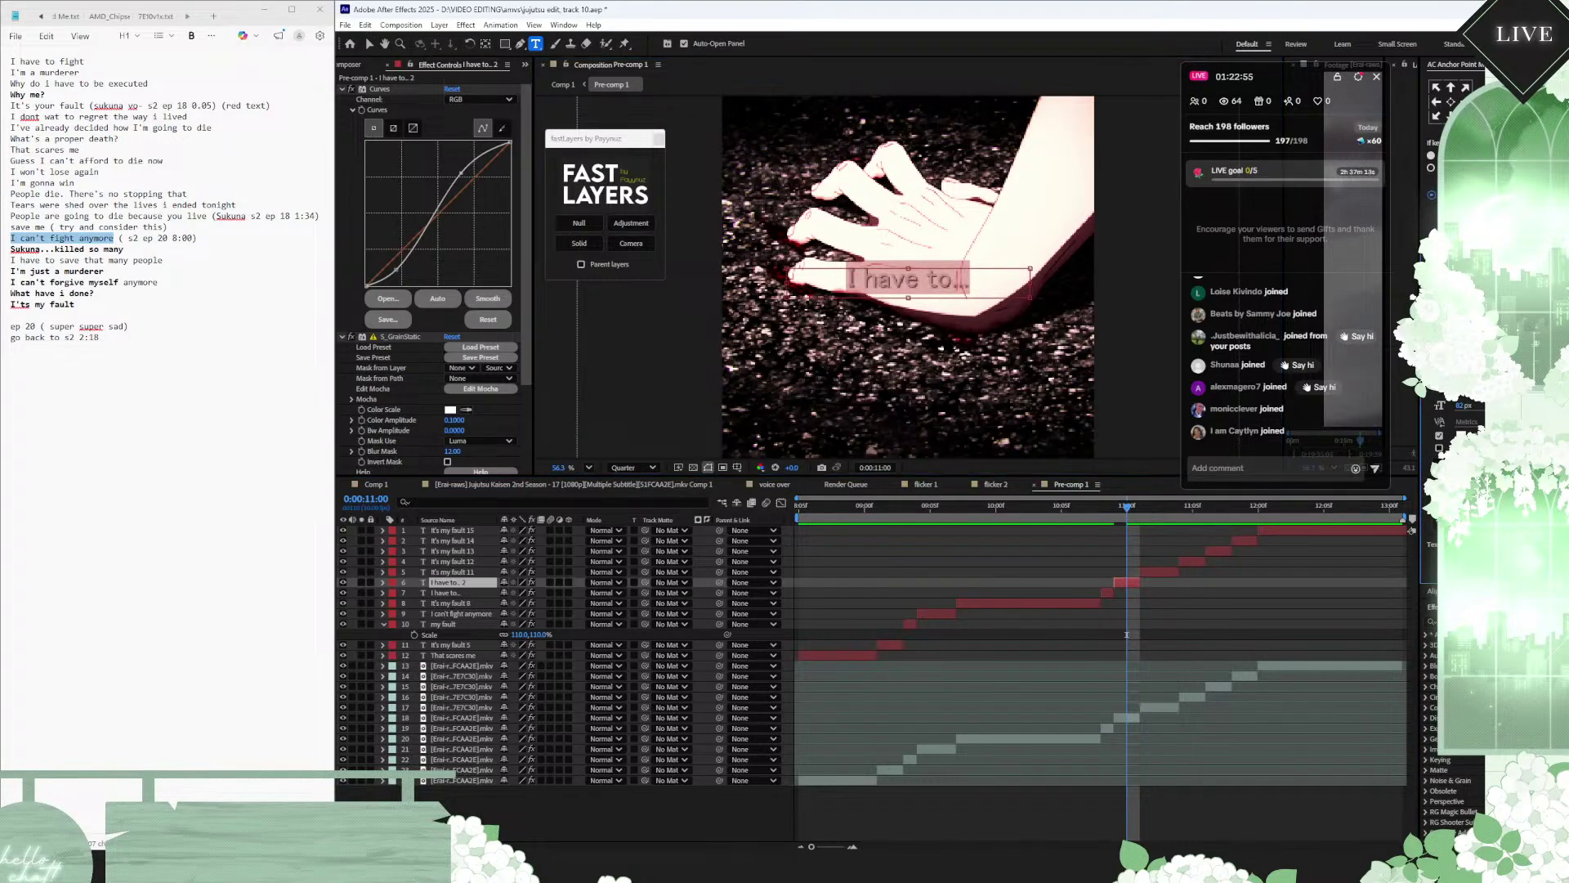
click(1441, 435)
drag(884, 459, 696, 570)
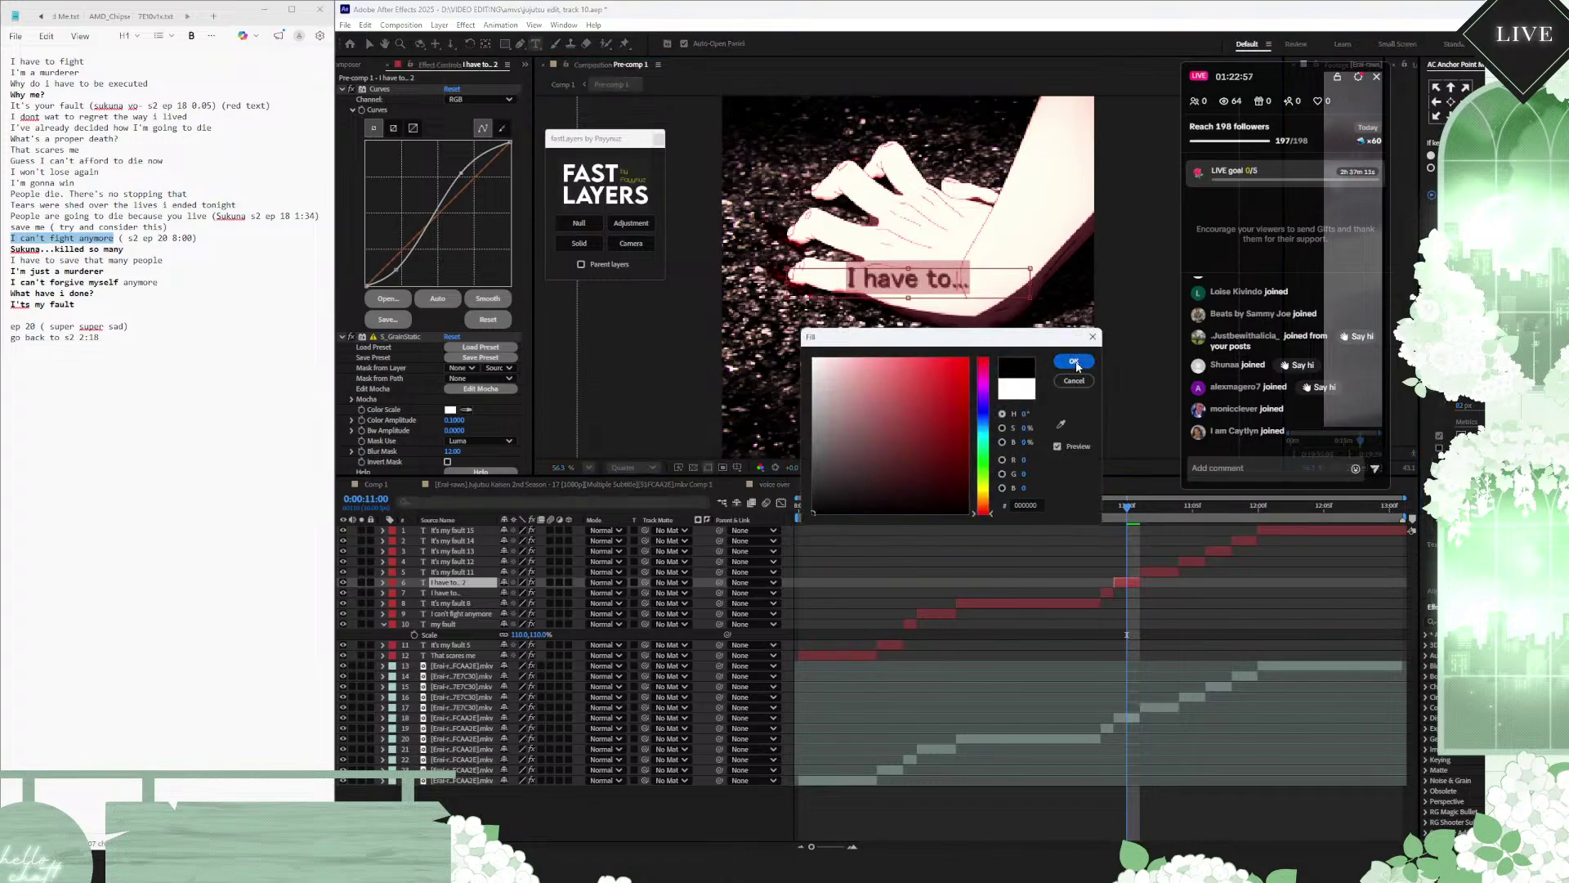
click(1074, 362)
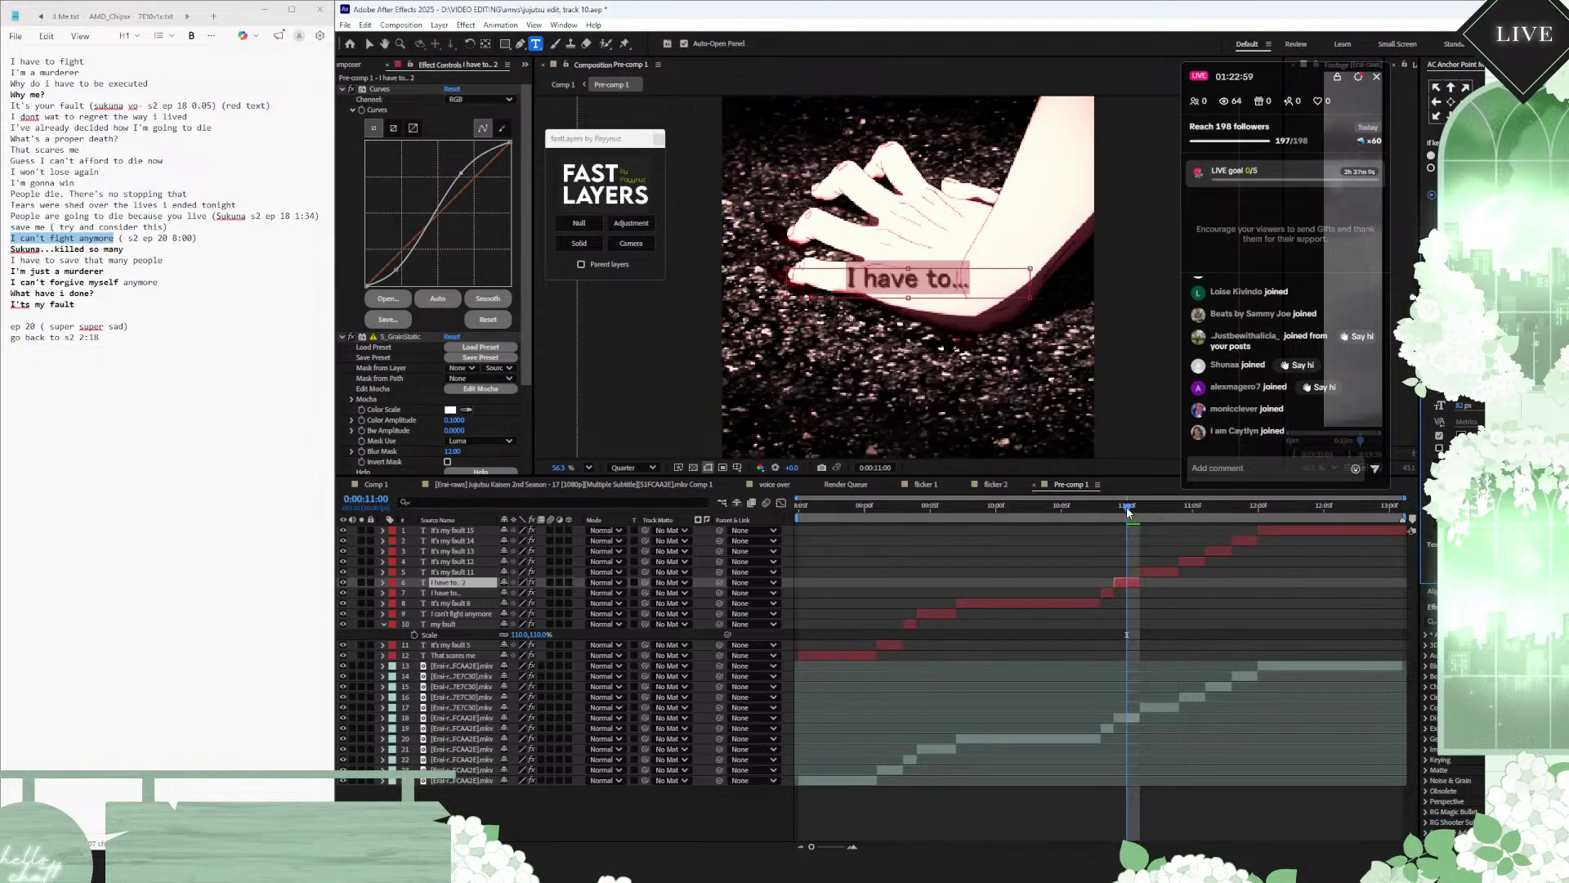
Step: Bold the lines "That scares me", "I have to fight" and "I'm a murderer" in the notes, copying "I have to fight"
drag(1126, 507, 1143, 512)
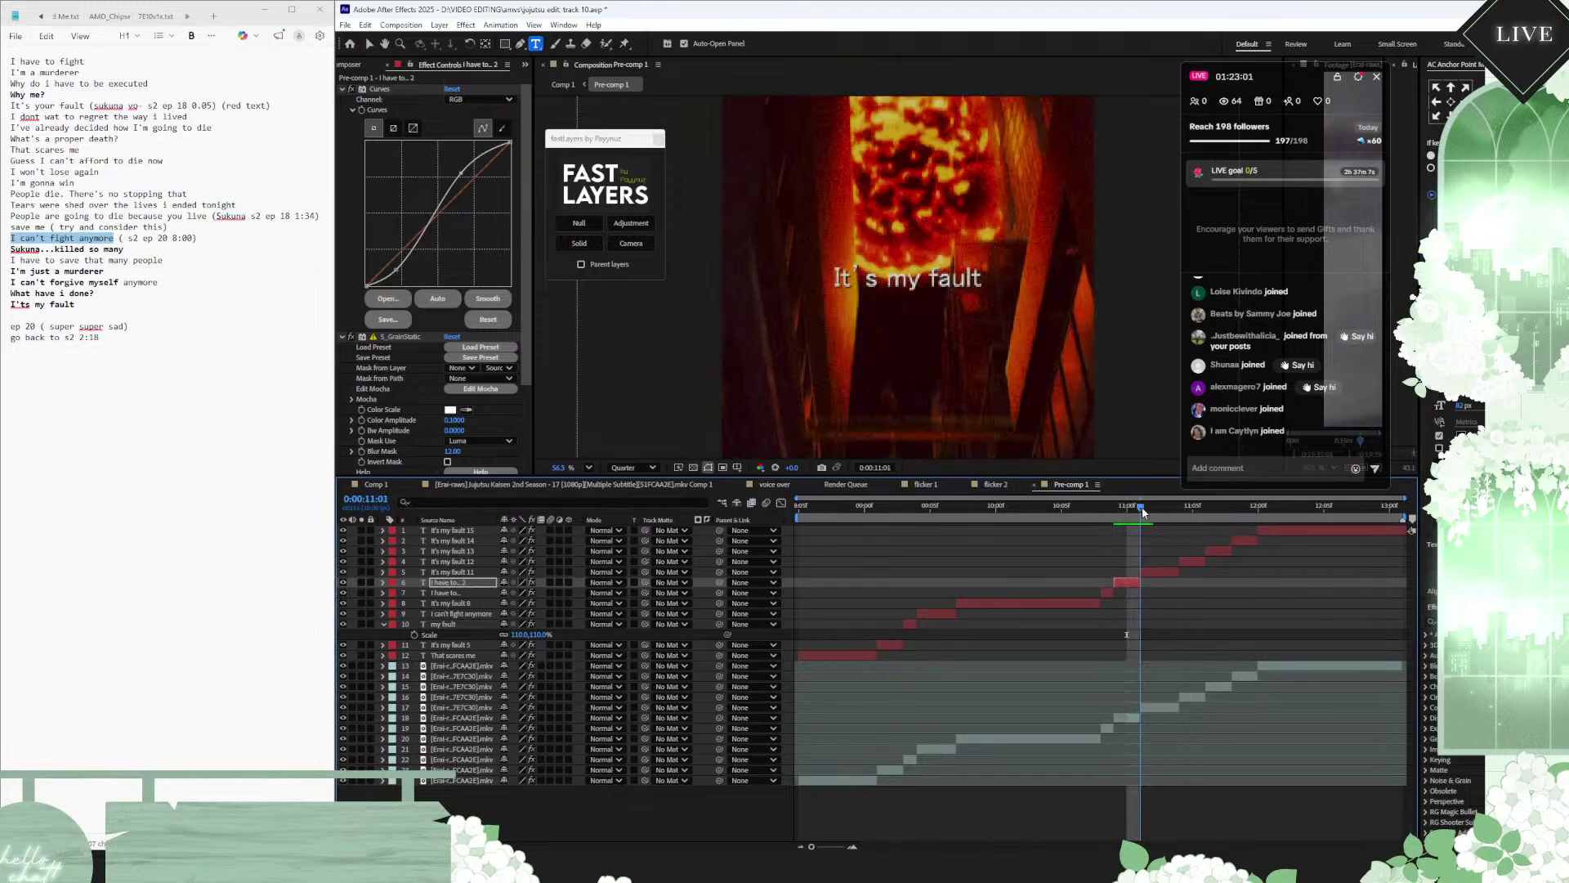
click(1161, 571)
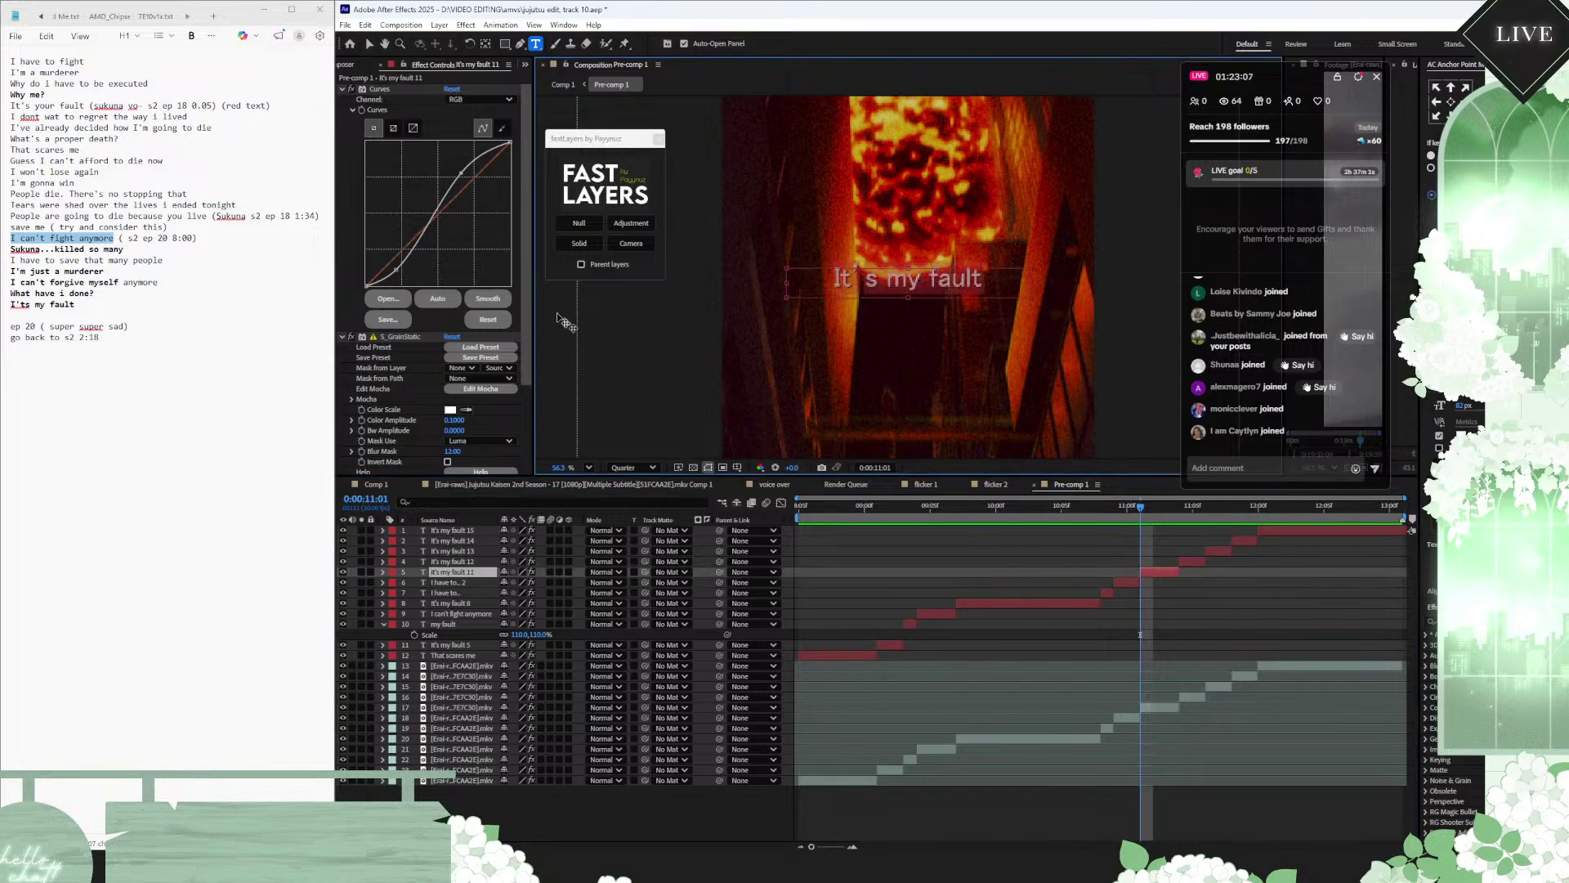
drag(1154, 508, 936, 507)
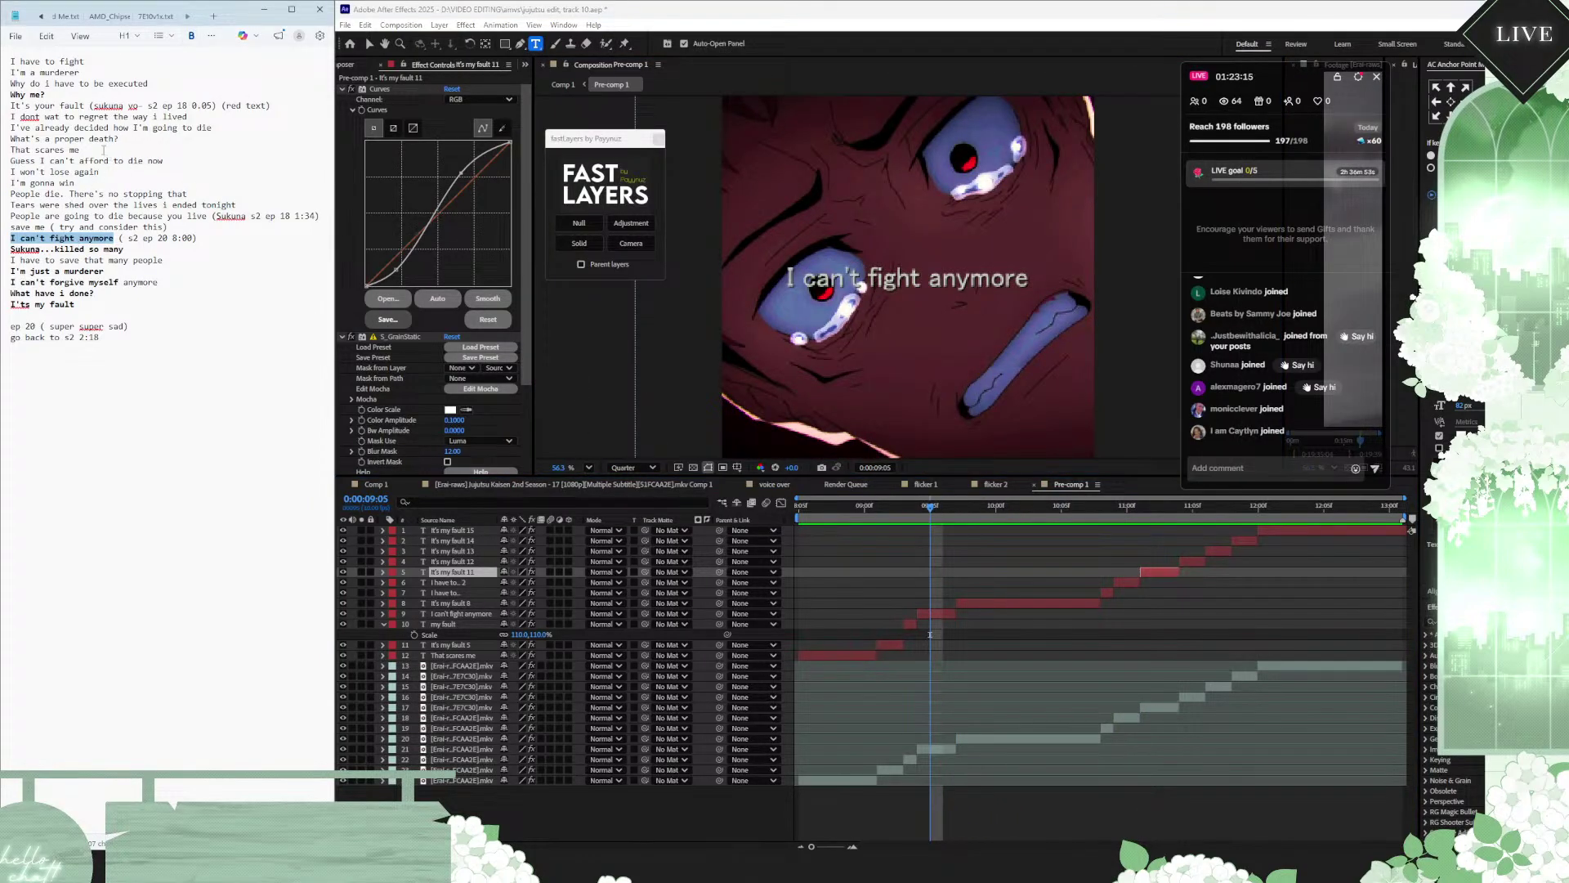
drag(79, 149, 11, 149)
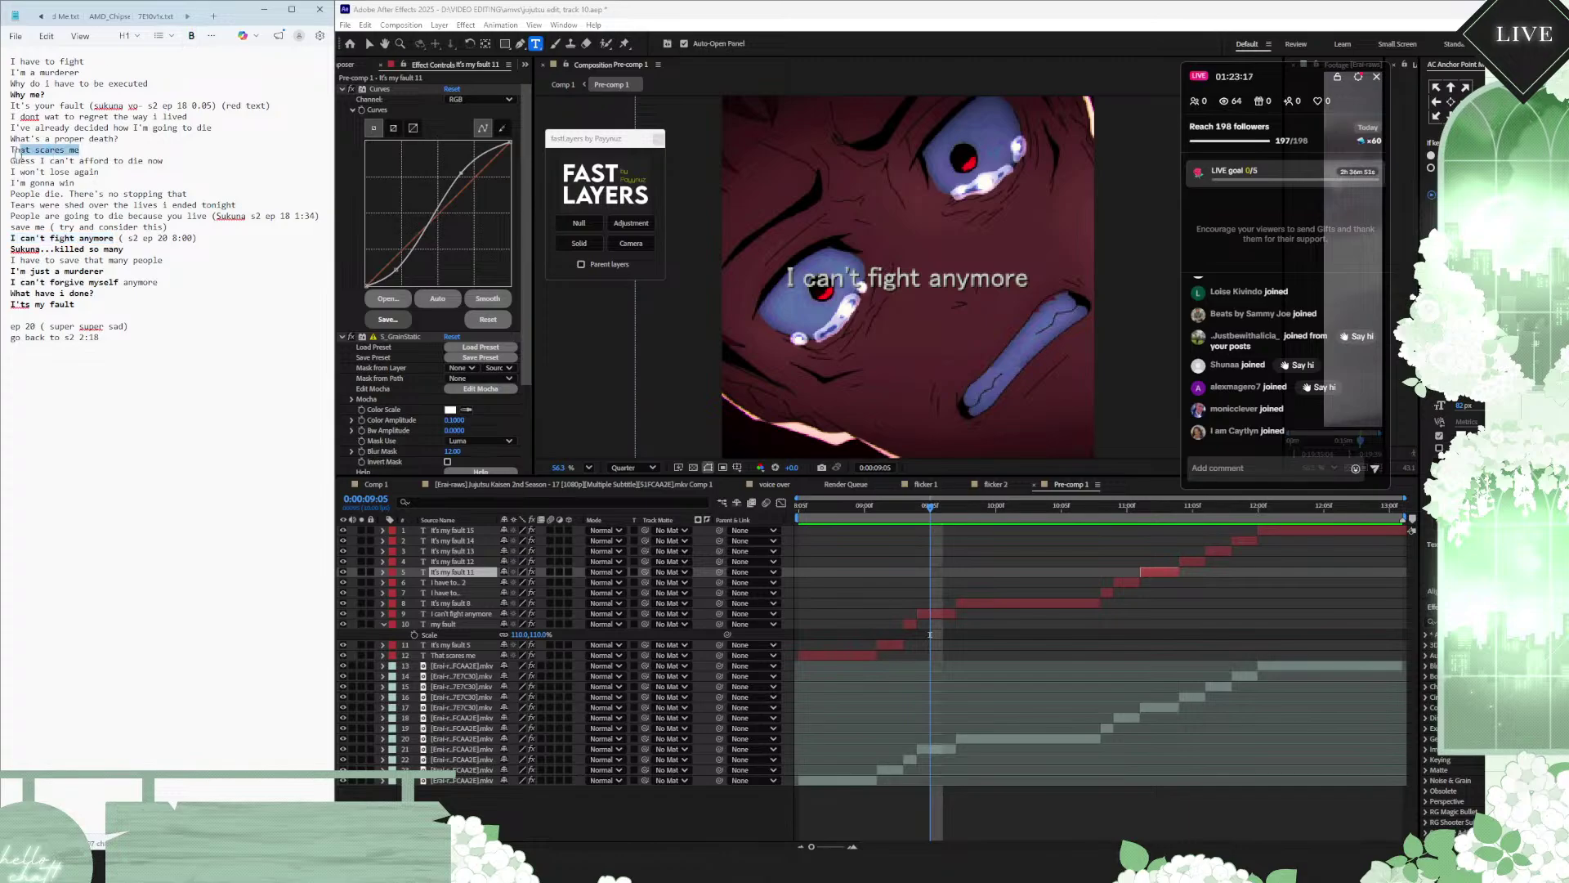
click(191, 36)
drag(96, 59, 4, 59)
key(ctrl+c)
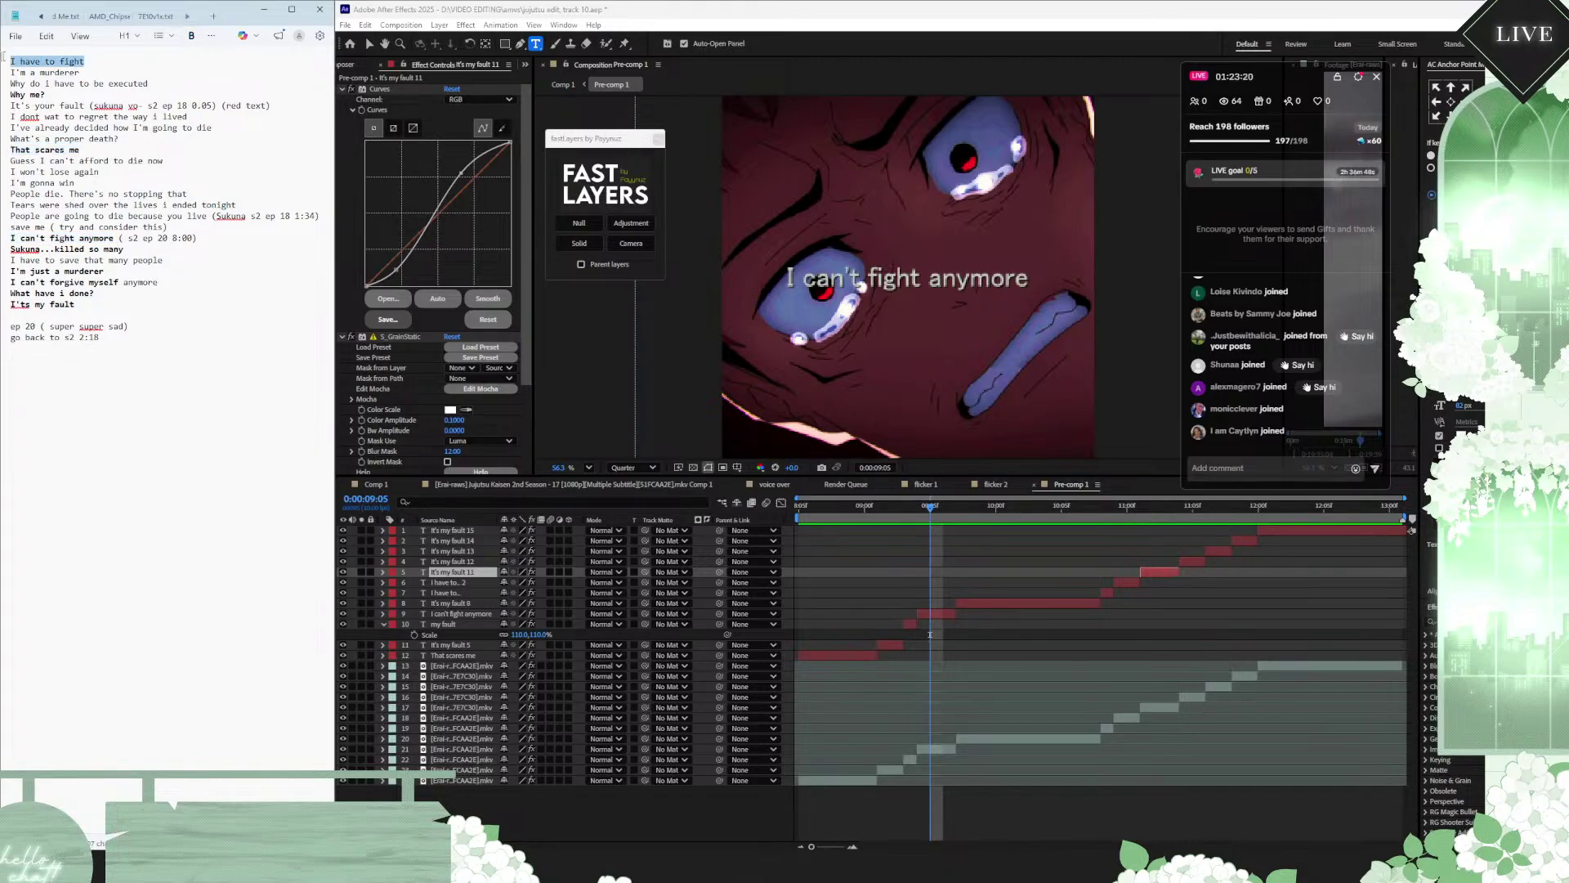
click(191, 36)
drag(97, 72, 4, 72)
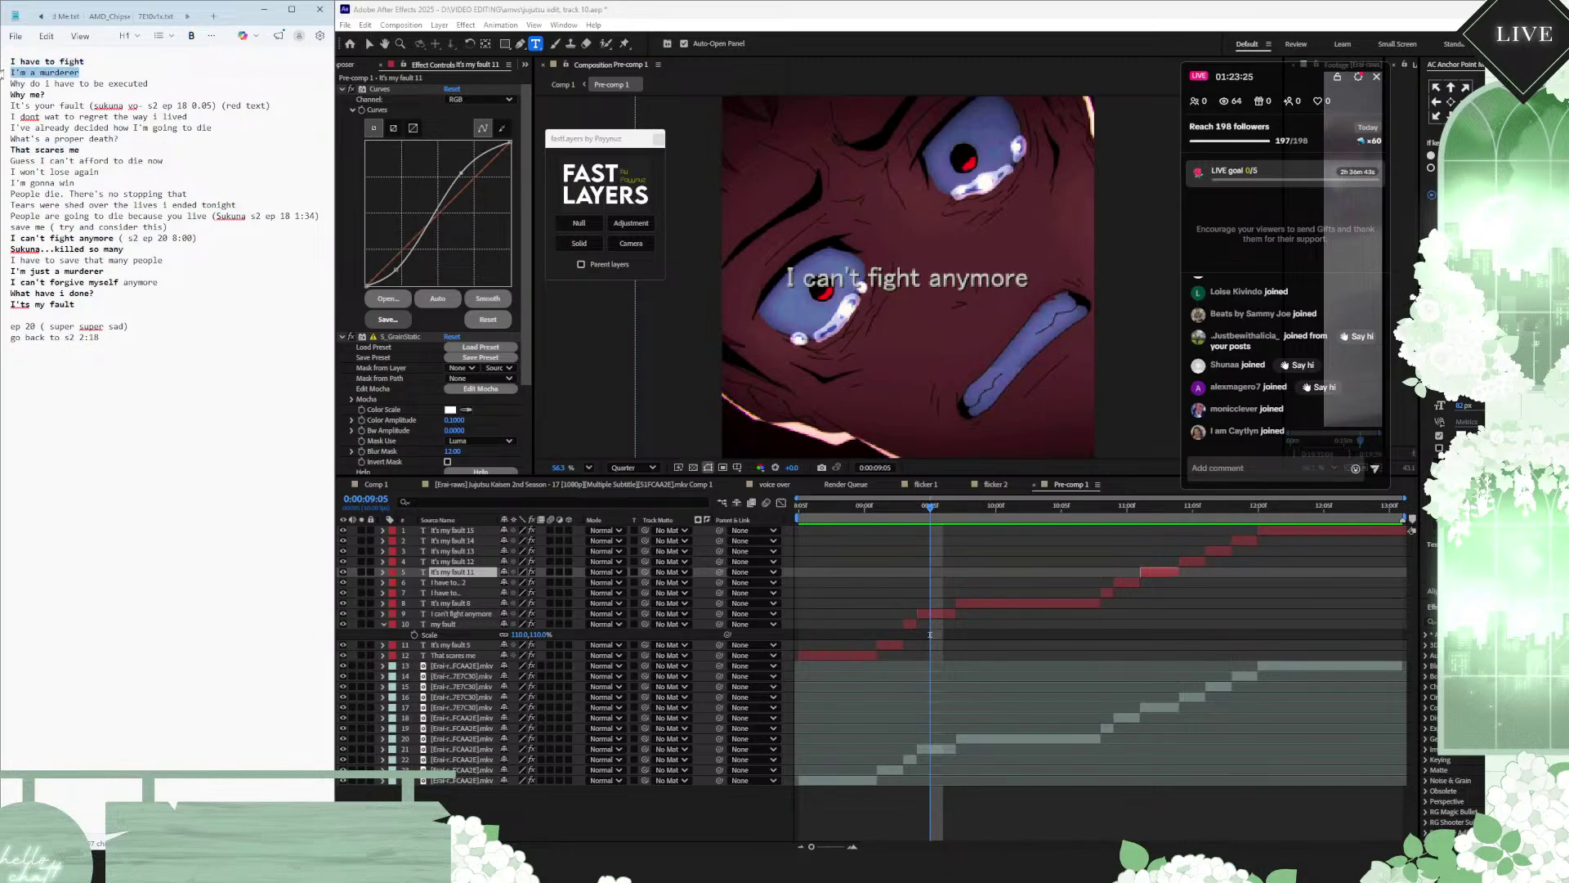
click(191, 36)
Step: Replace the wording of the text segment starting at 0:00:11:01 with the copied "I have to fight"
click(1154, 514)
click(1162, 573)
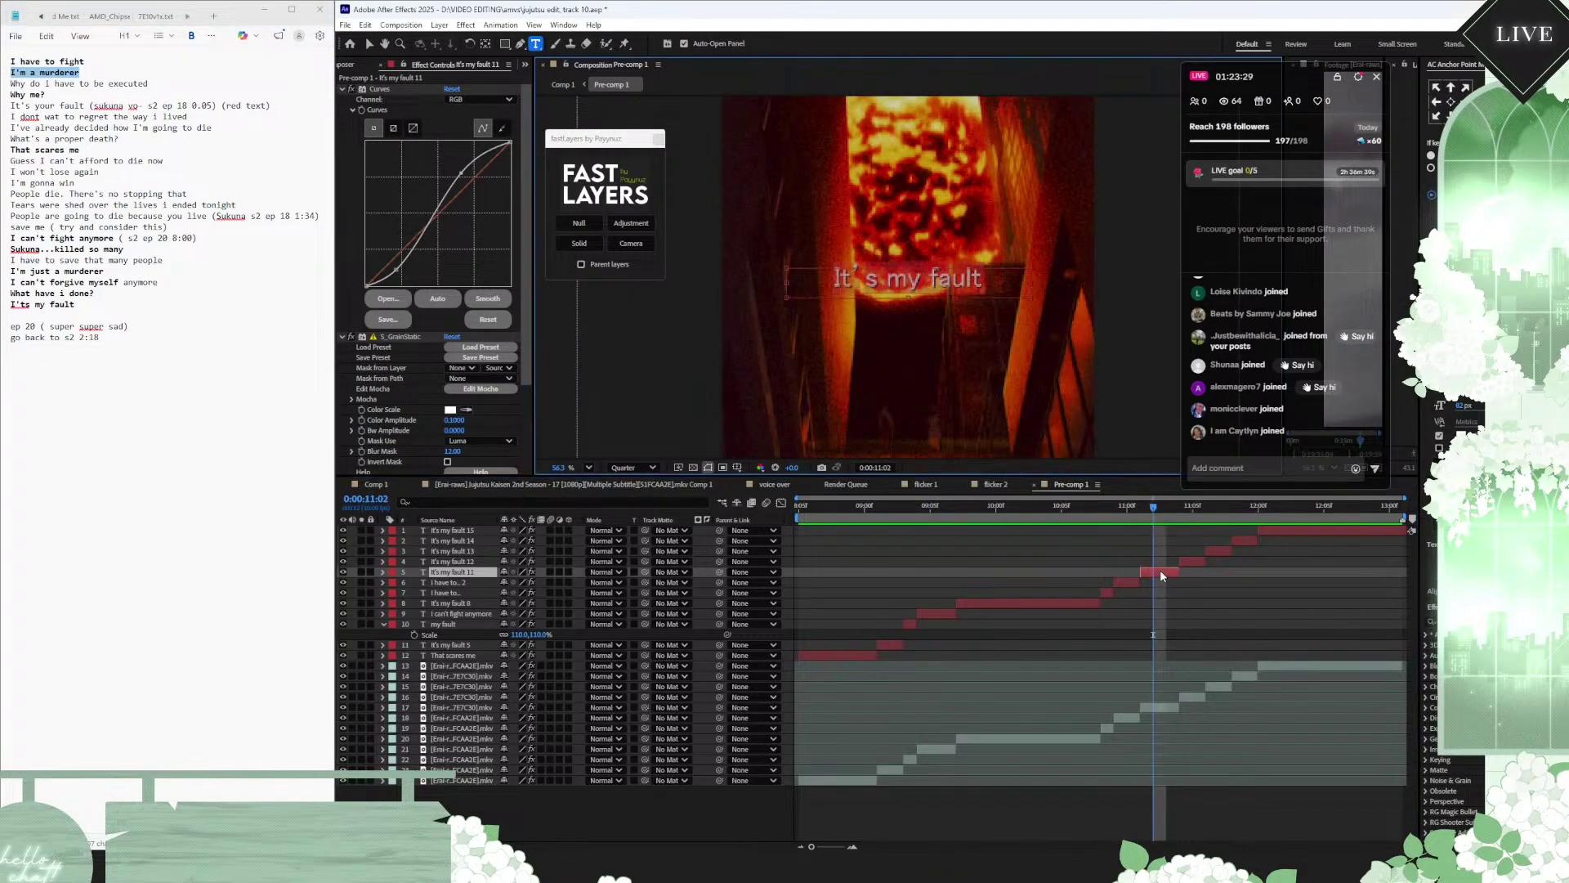
key(ctrl+v)
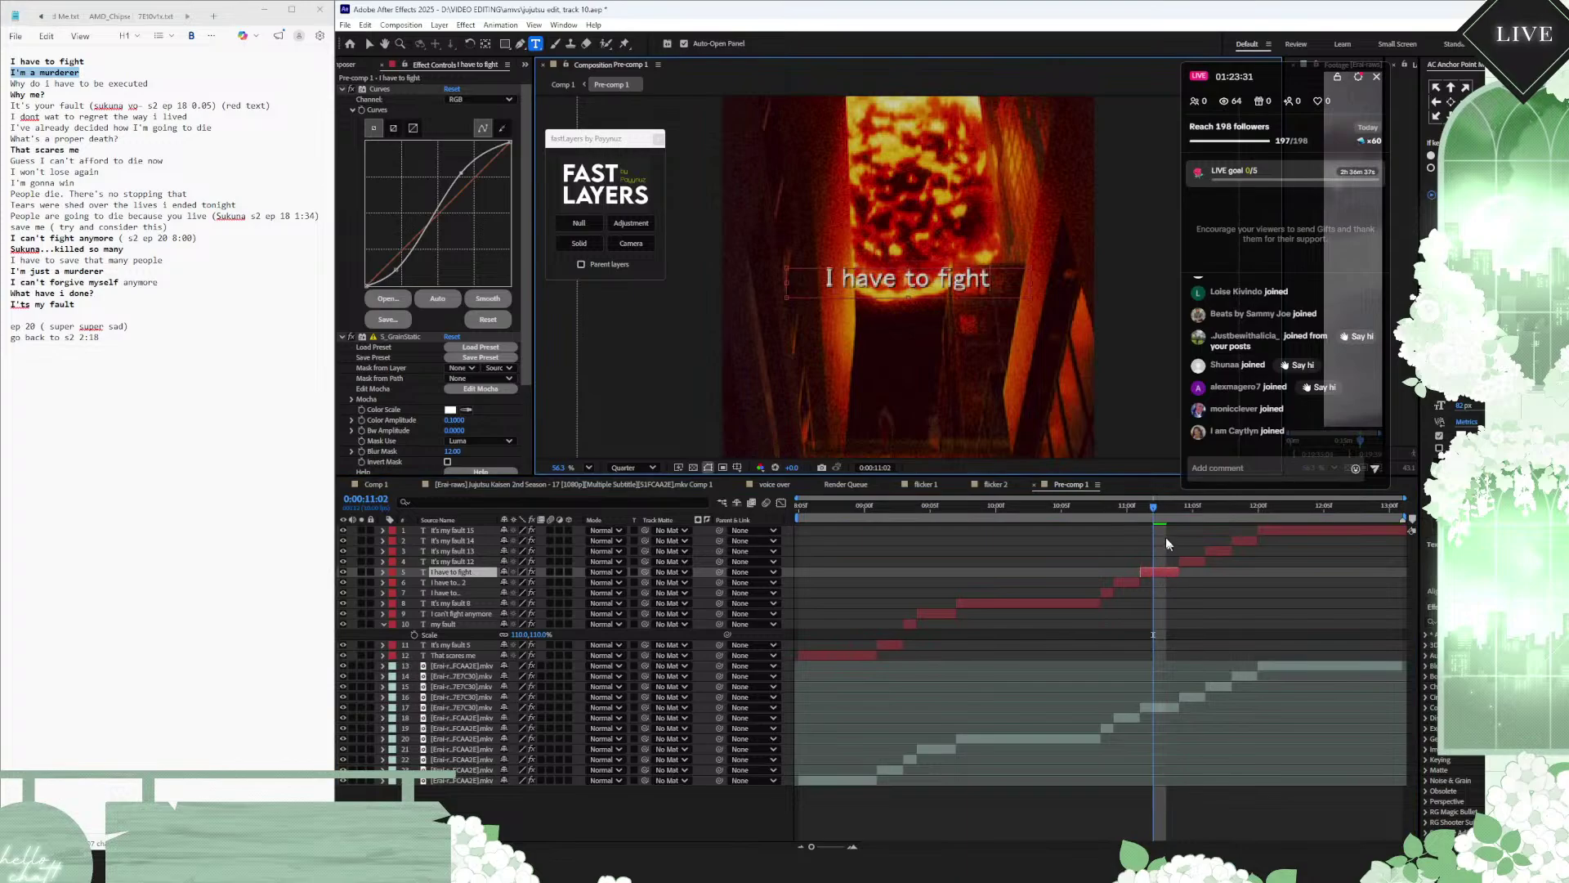
click(1142, 511)
mouse_move(1142, 511)
mouse_down()
mouse_move(1115, 507)
mouse_move(1155, 511)
mouse_up()
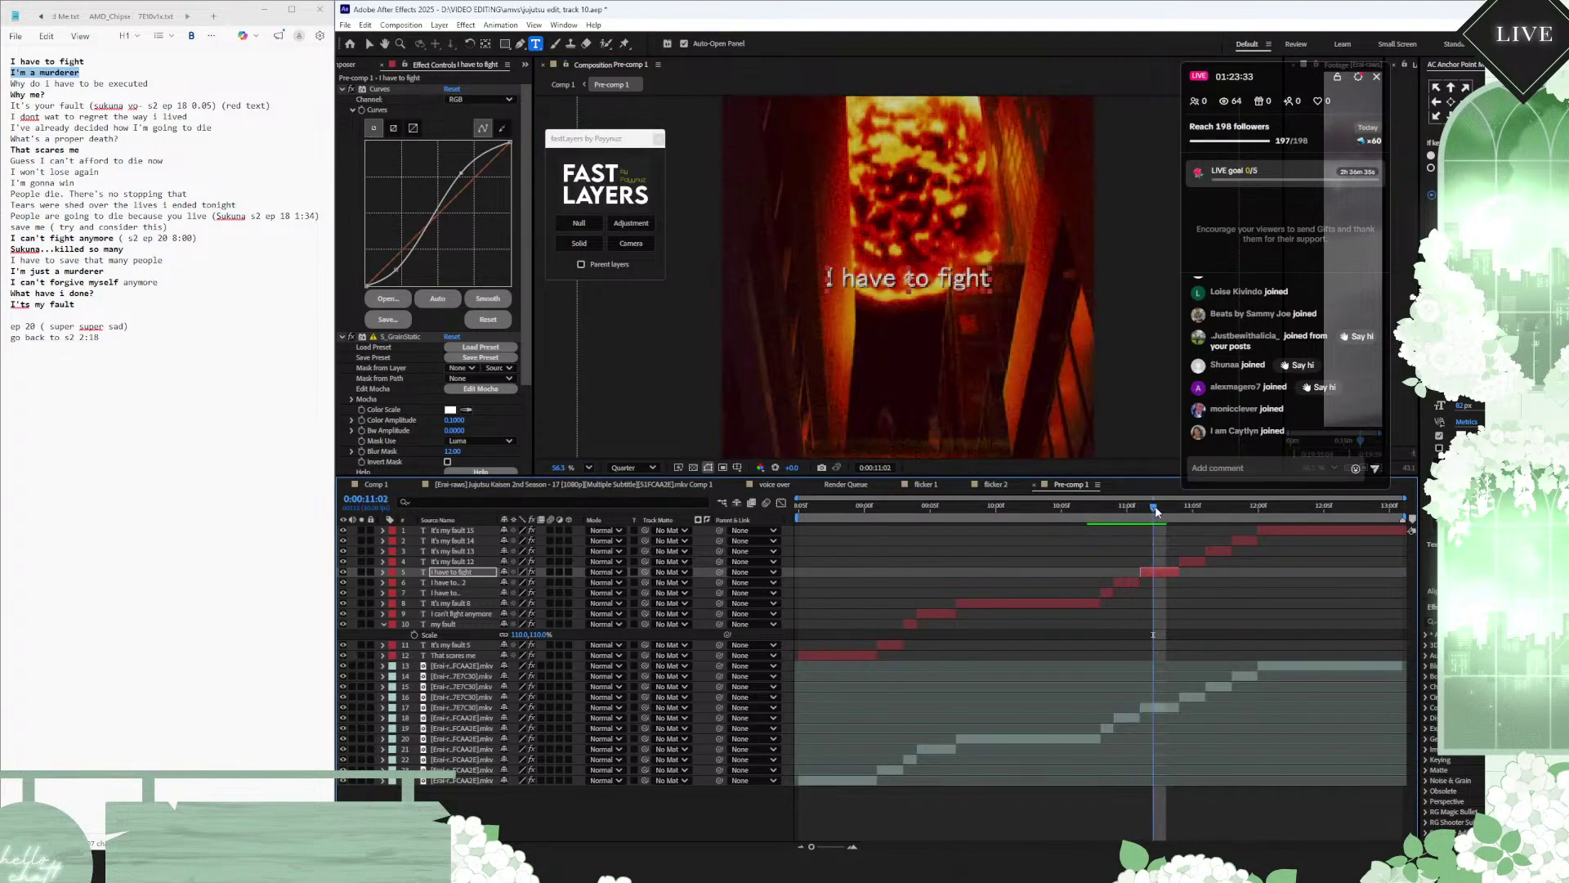
Step: Set the scale of the "I have to fight" text layer to 120% and preview the sequence from 0:00:08:08
key(s)
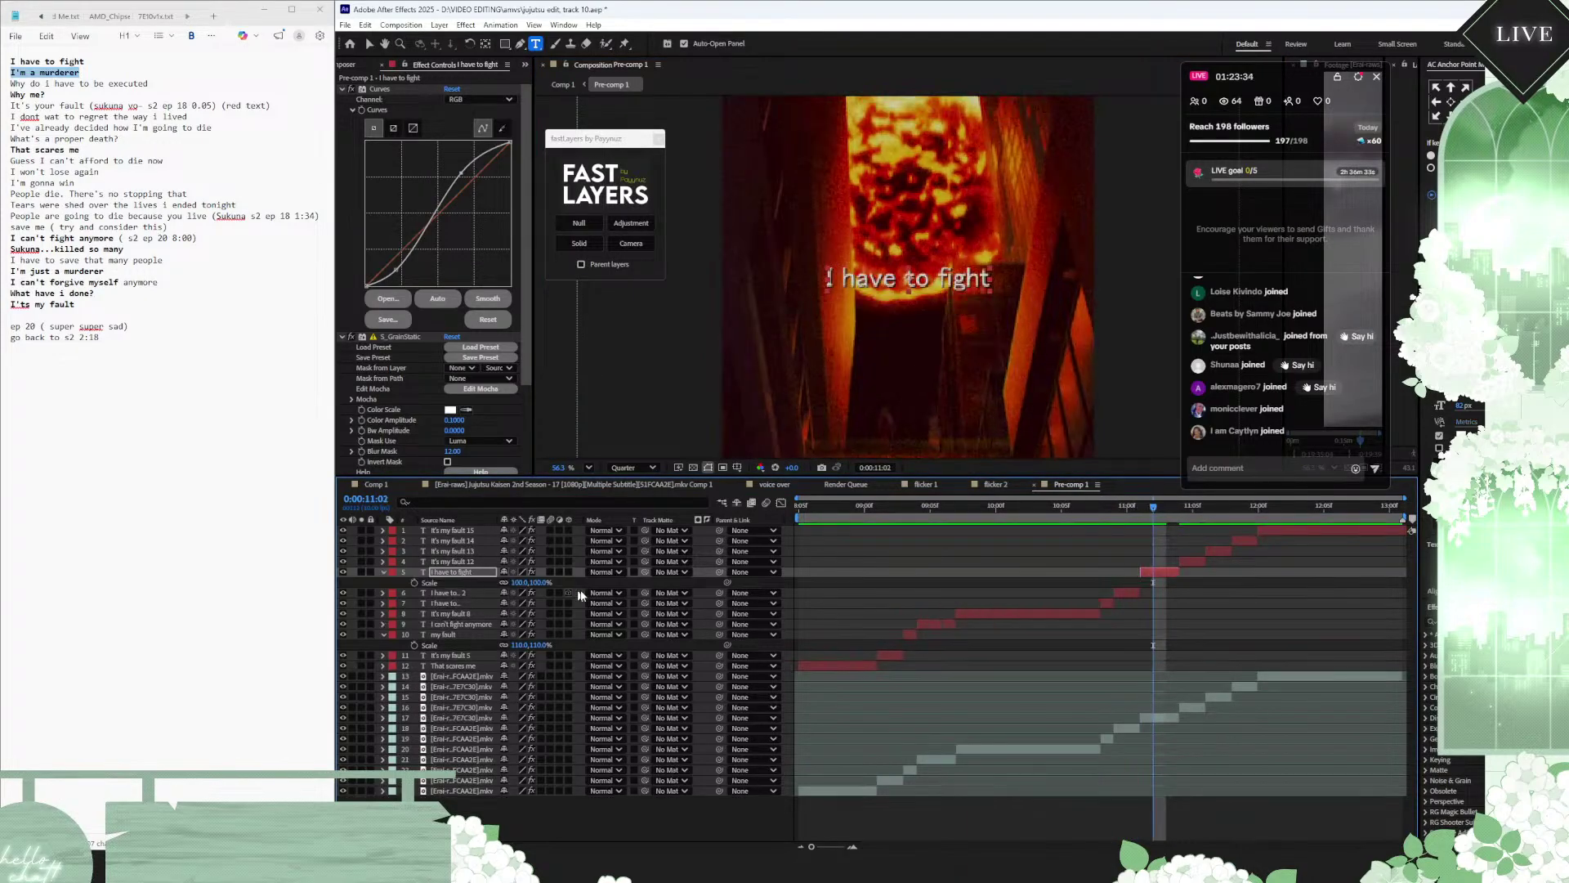
click(536, 583)
text(120)
key(Return)
drag(1152, 512, 844, 513)
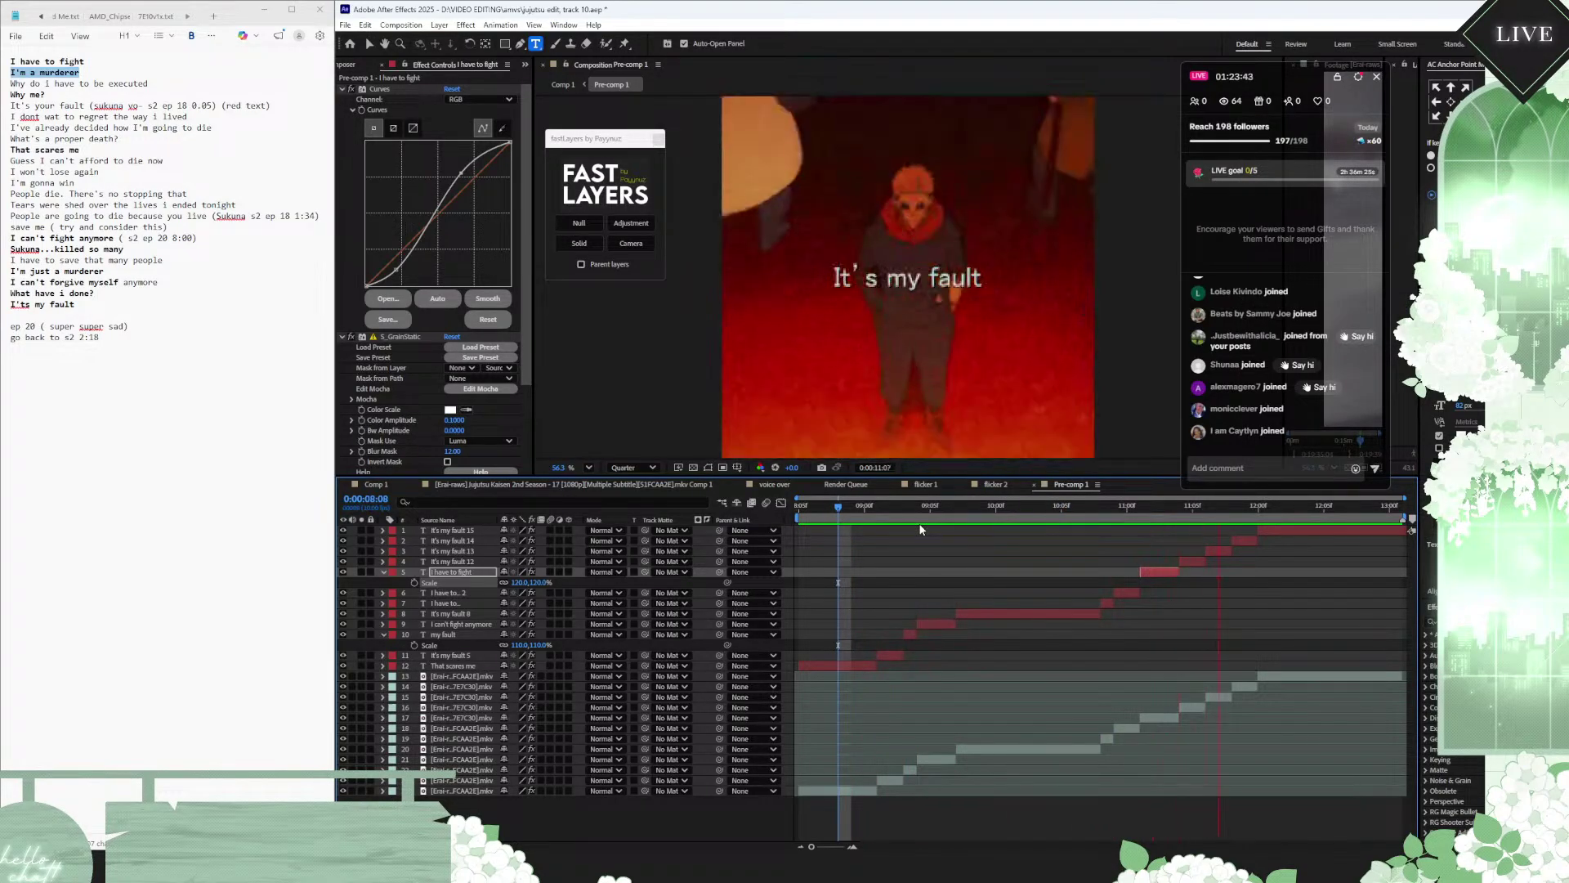
Step: Set the scale of the black "I have to..." text layer starting at 0:00:10:09 to 150%
click(1114, 518)
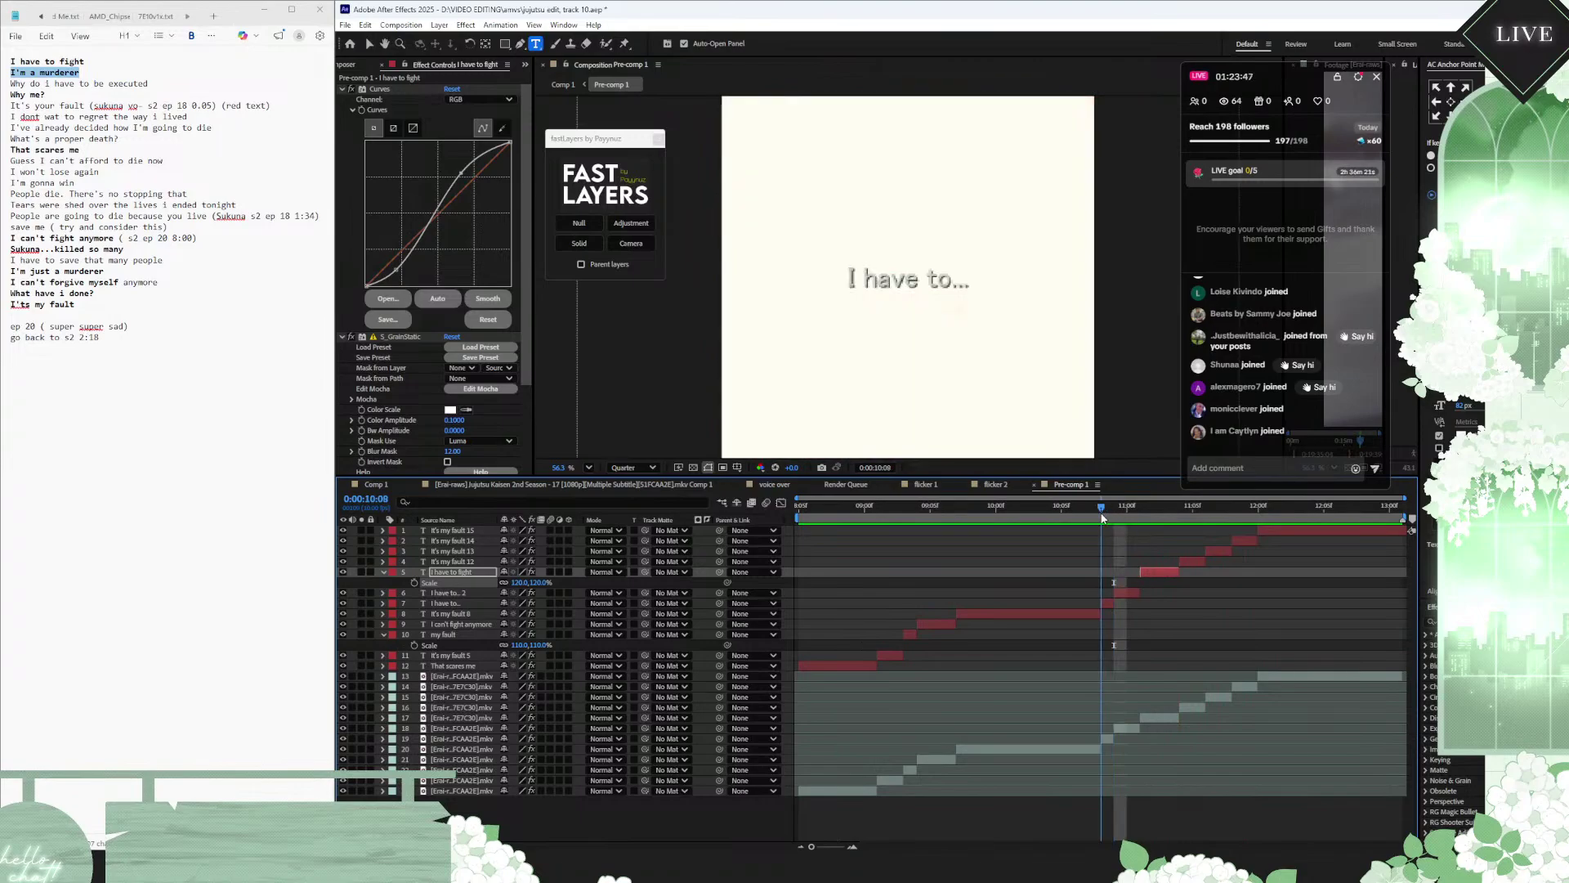
click(1135, 594)
click(1132, 595)
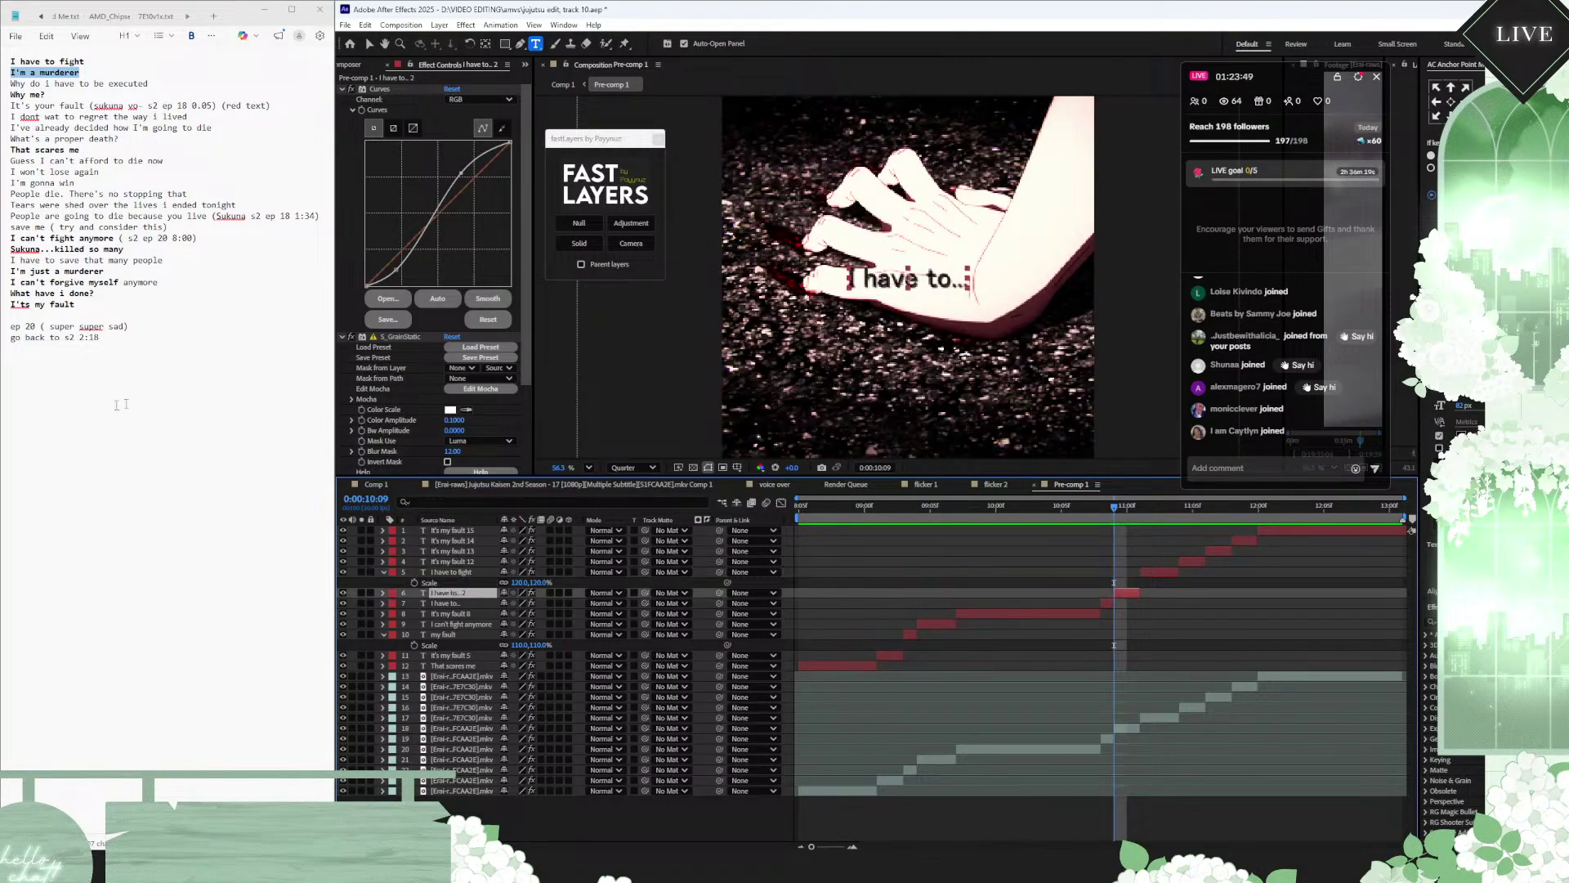
key(s)
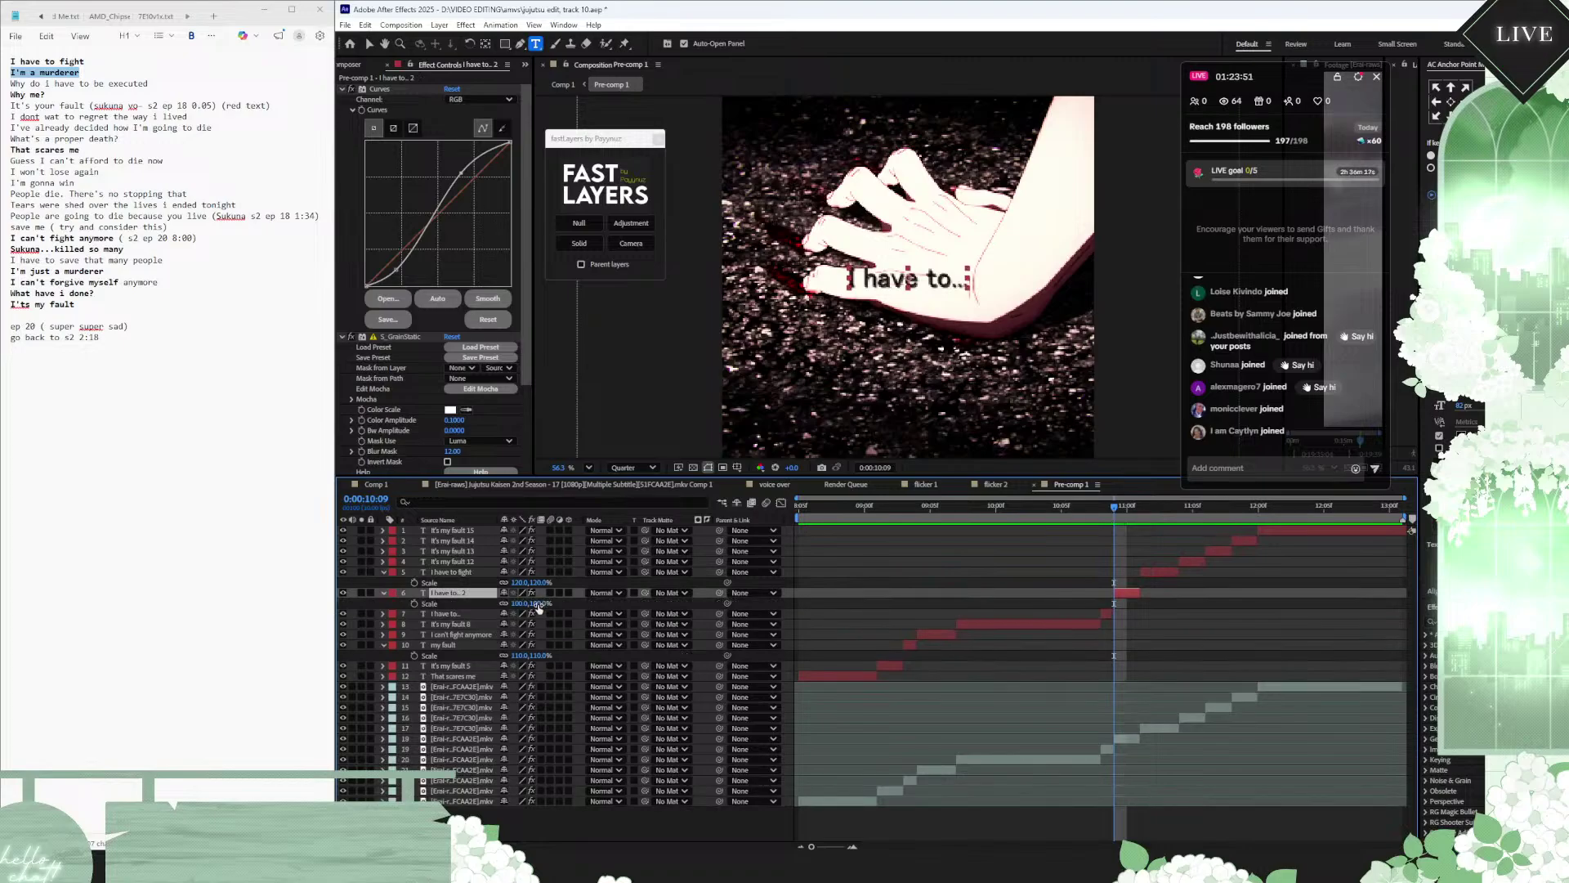
click(540, 603)
text(150)
key(Return)
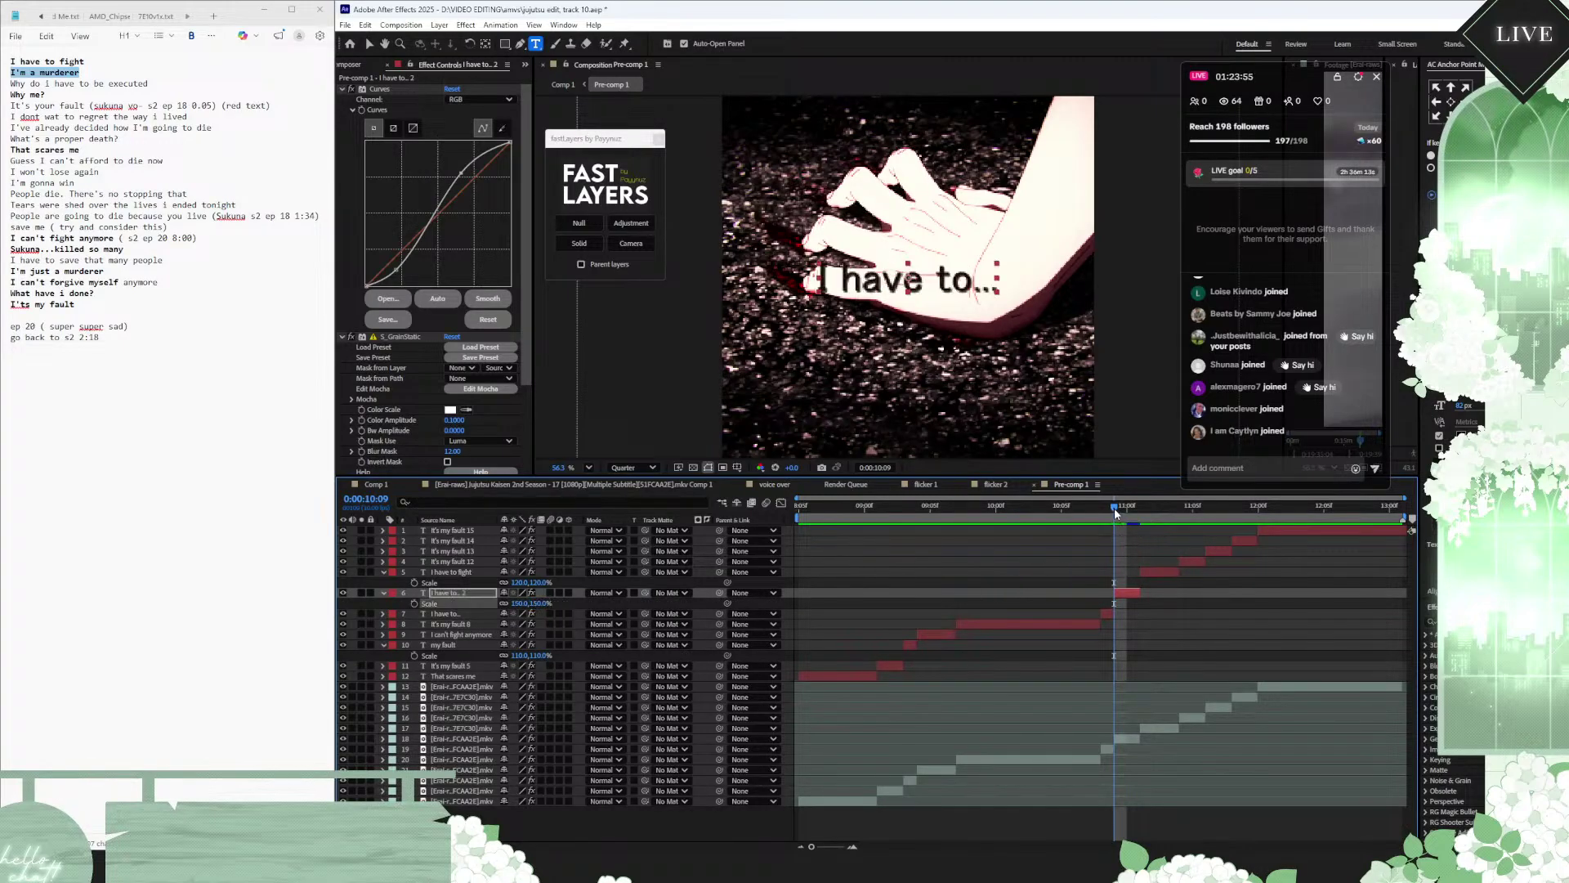
Step: Replace the wording of the text segment at 0:00:11:04 with the notes line "I won't lose again", trimmed to "I won't lose"
drag(1115, 507, 1185, 507)
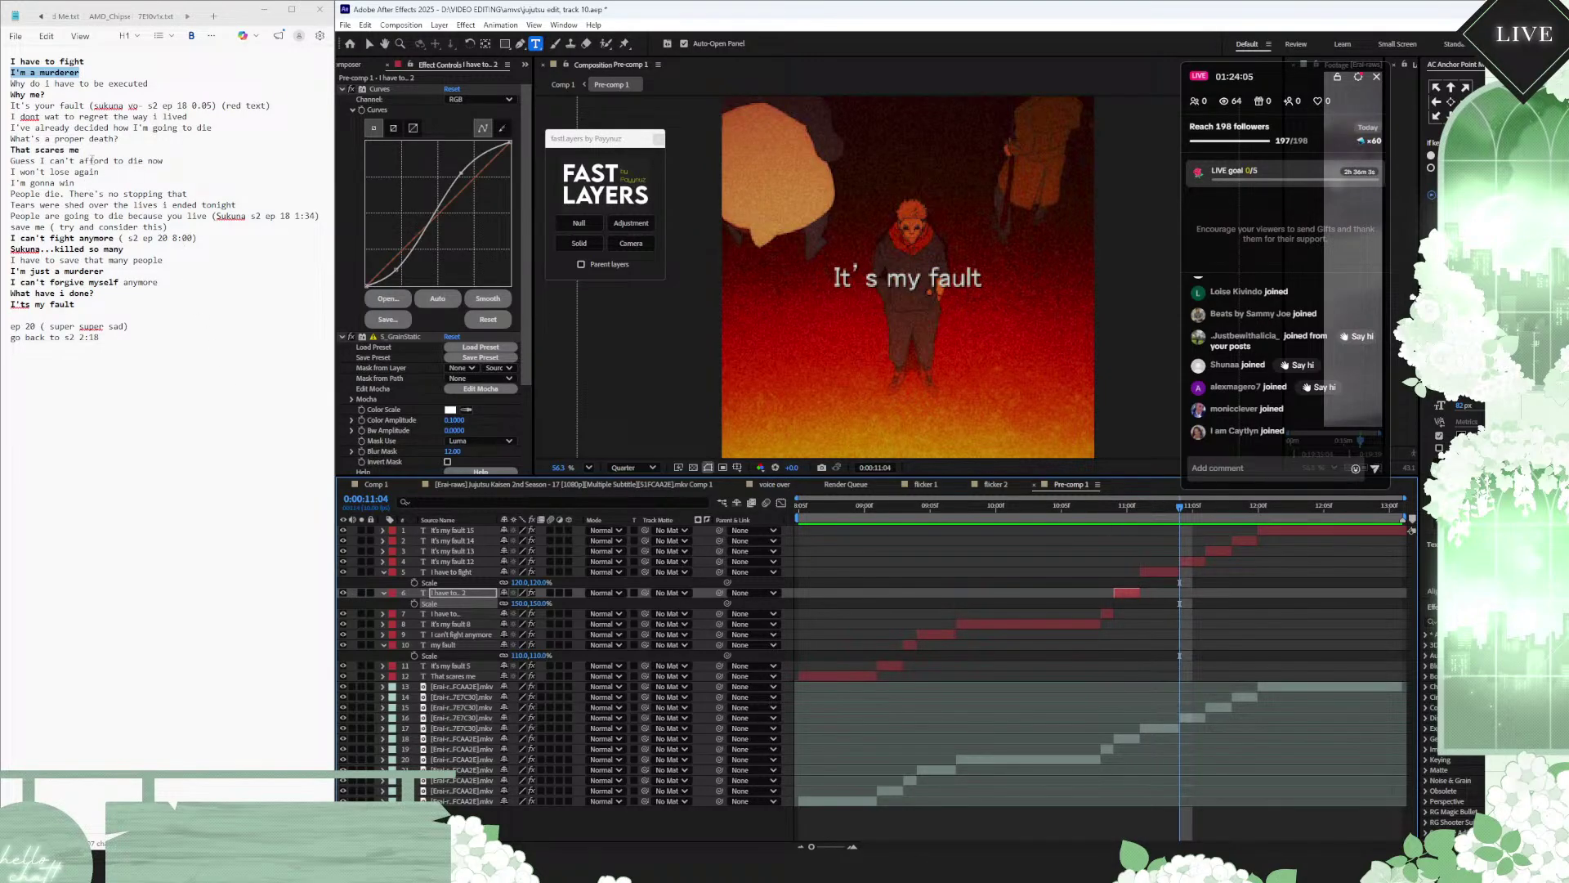
drag(101, 172, 2, 172)
key(ctrl+c)
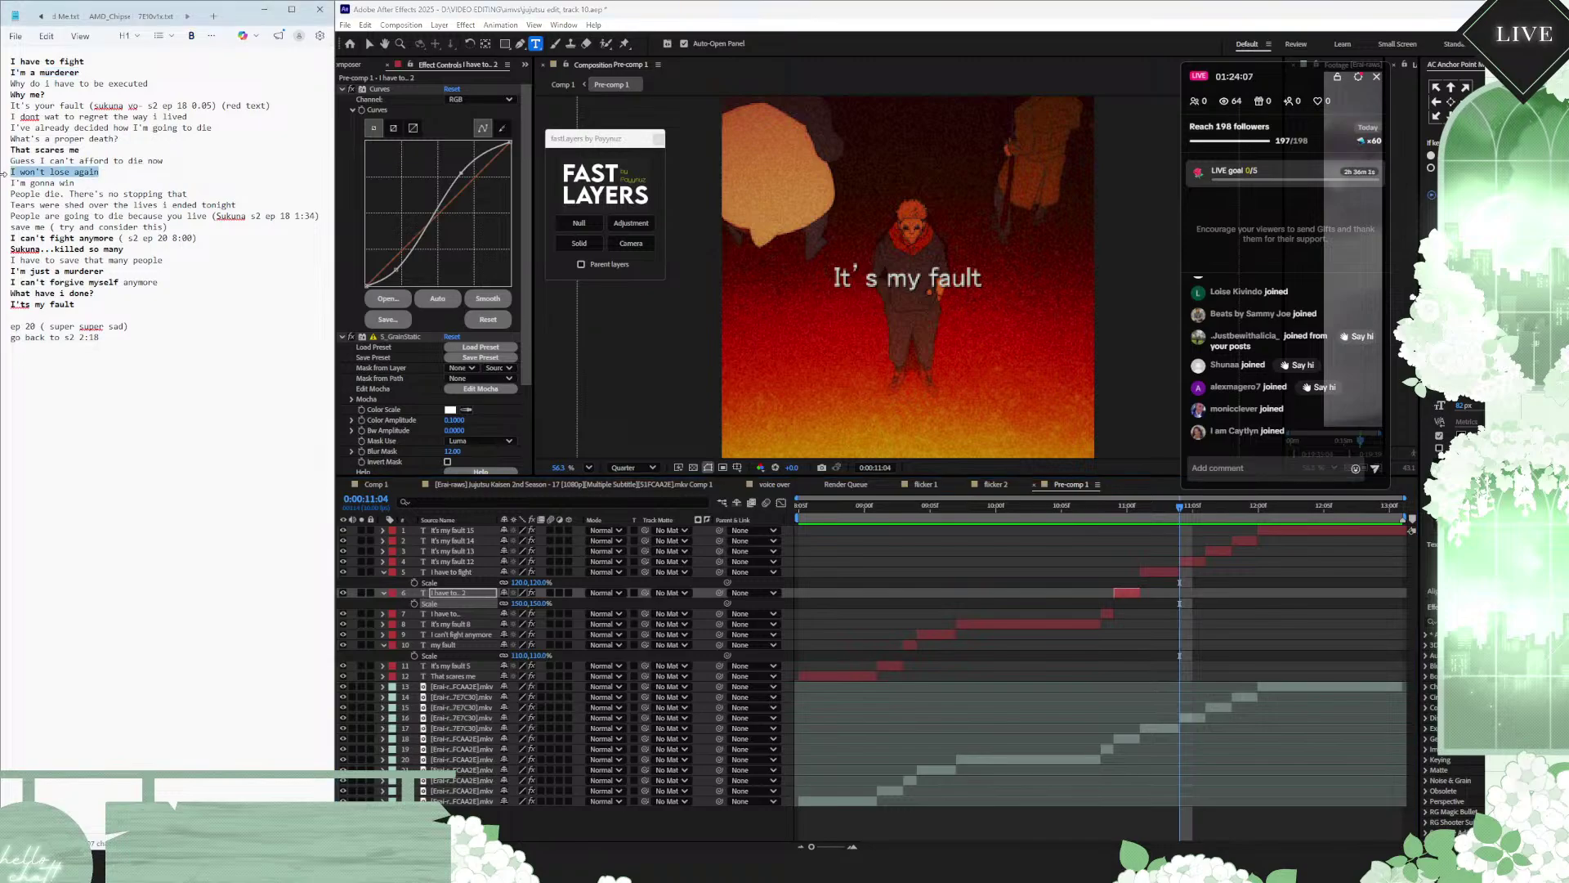
click(1185, 566)
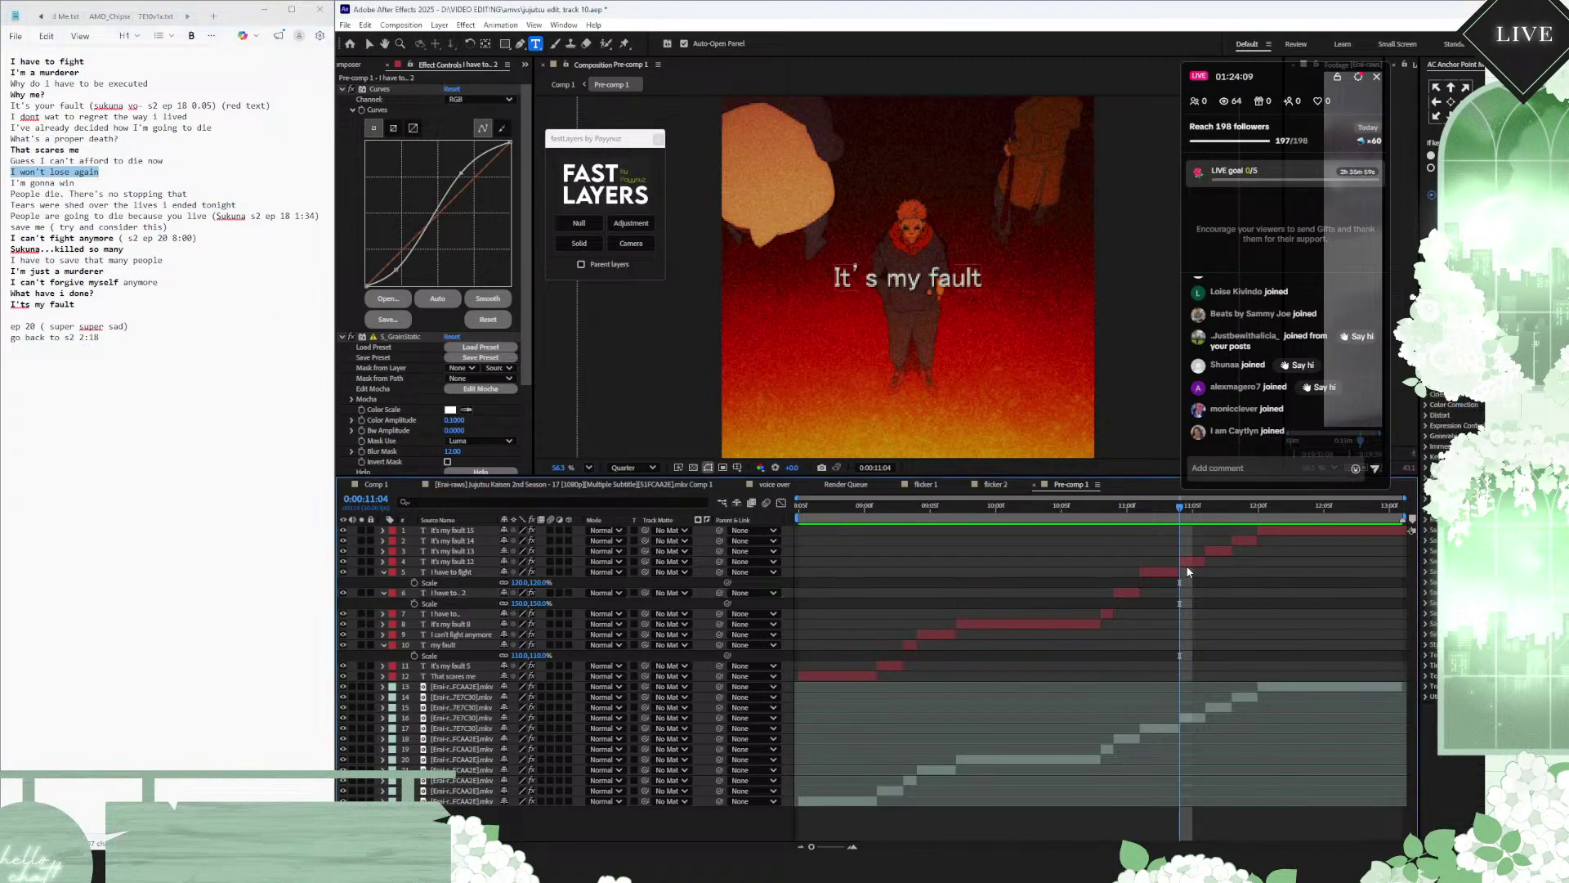
click(1193, 562)
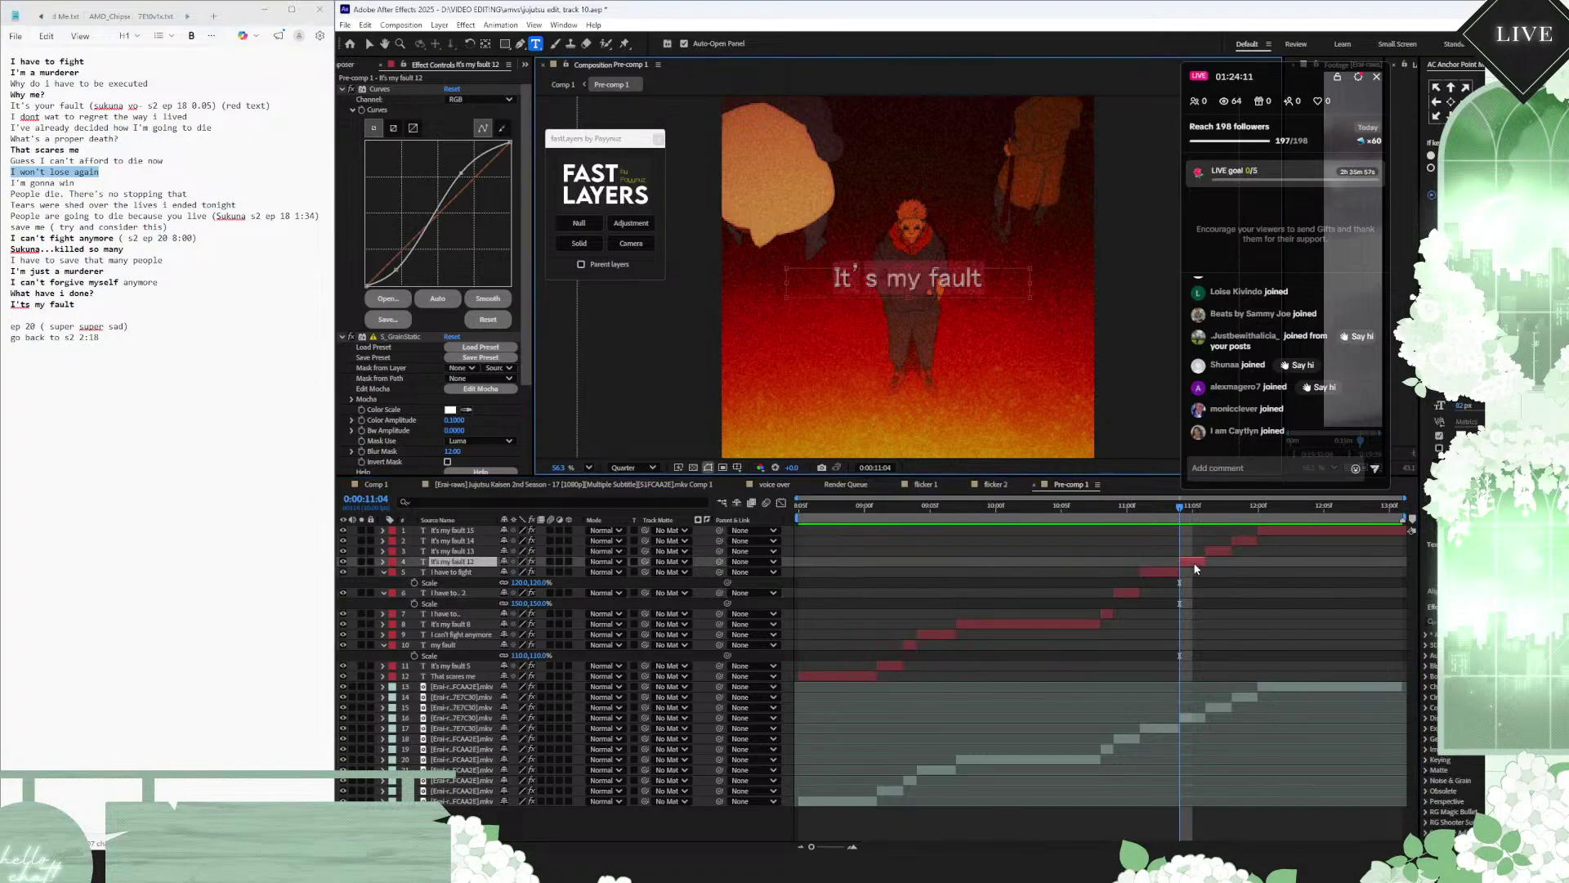
key(ctrl+v)
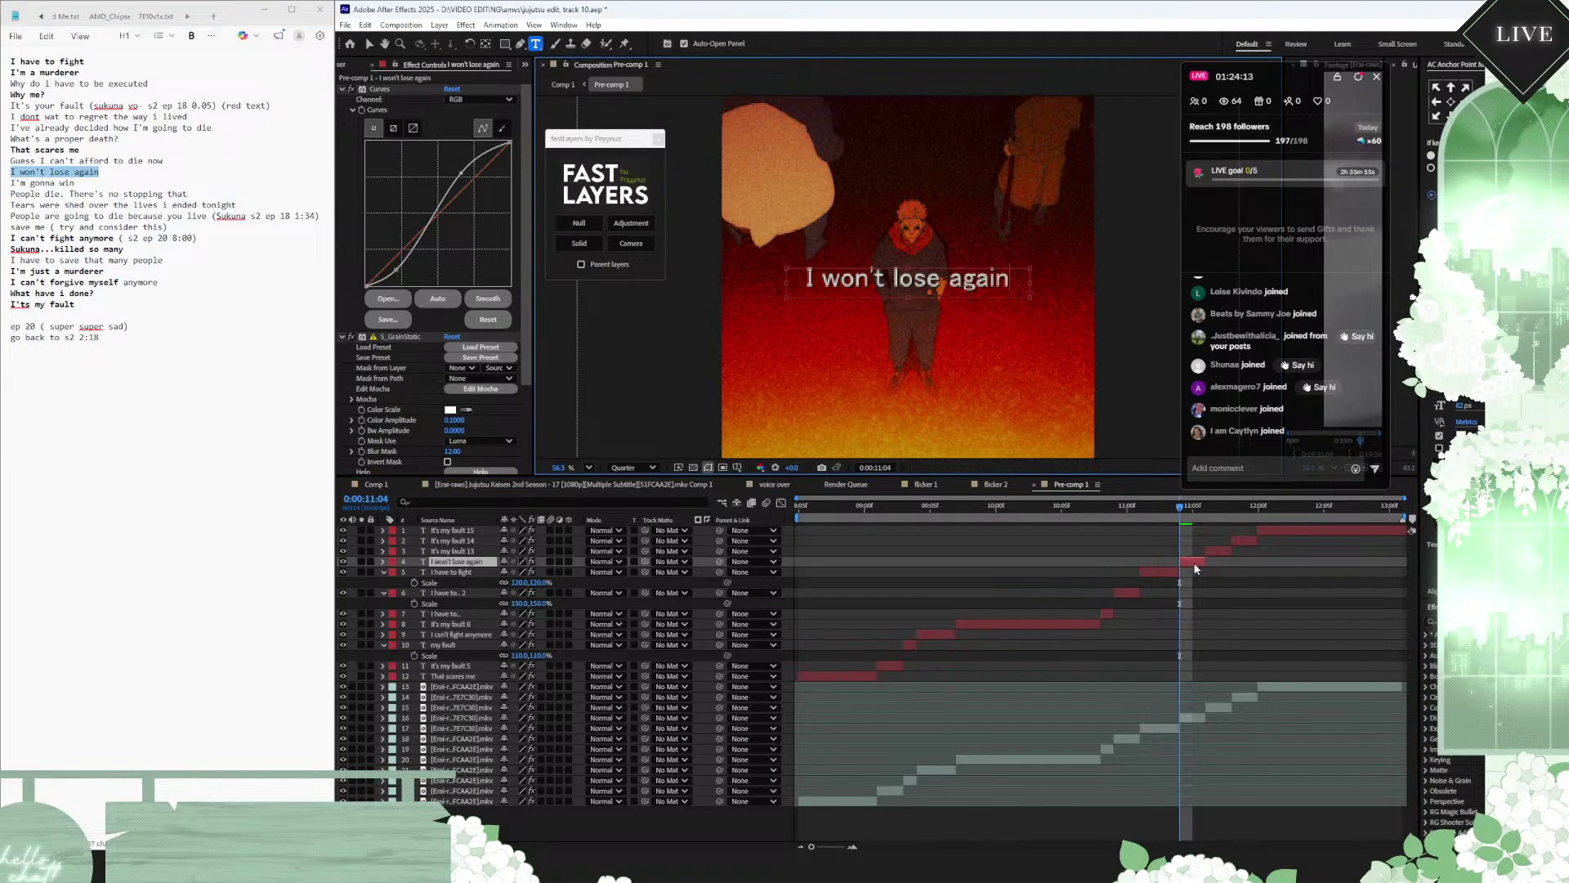
drag(1013, 286, 942, 282)
key(BackSpace)
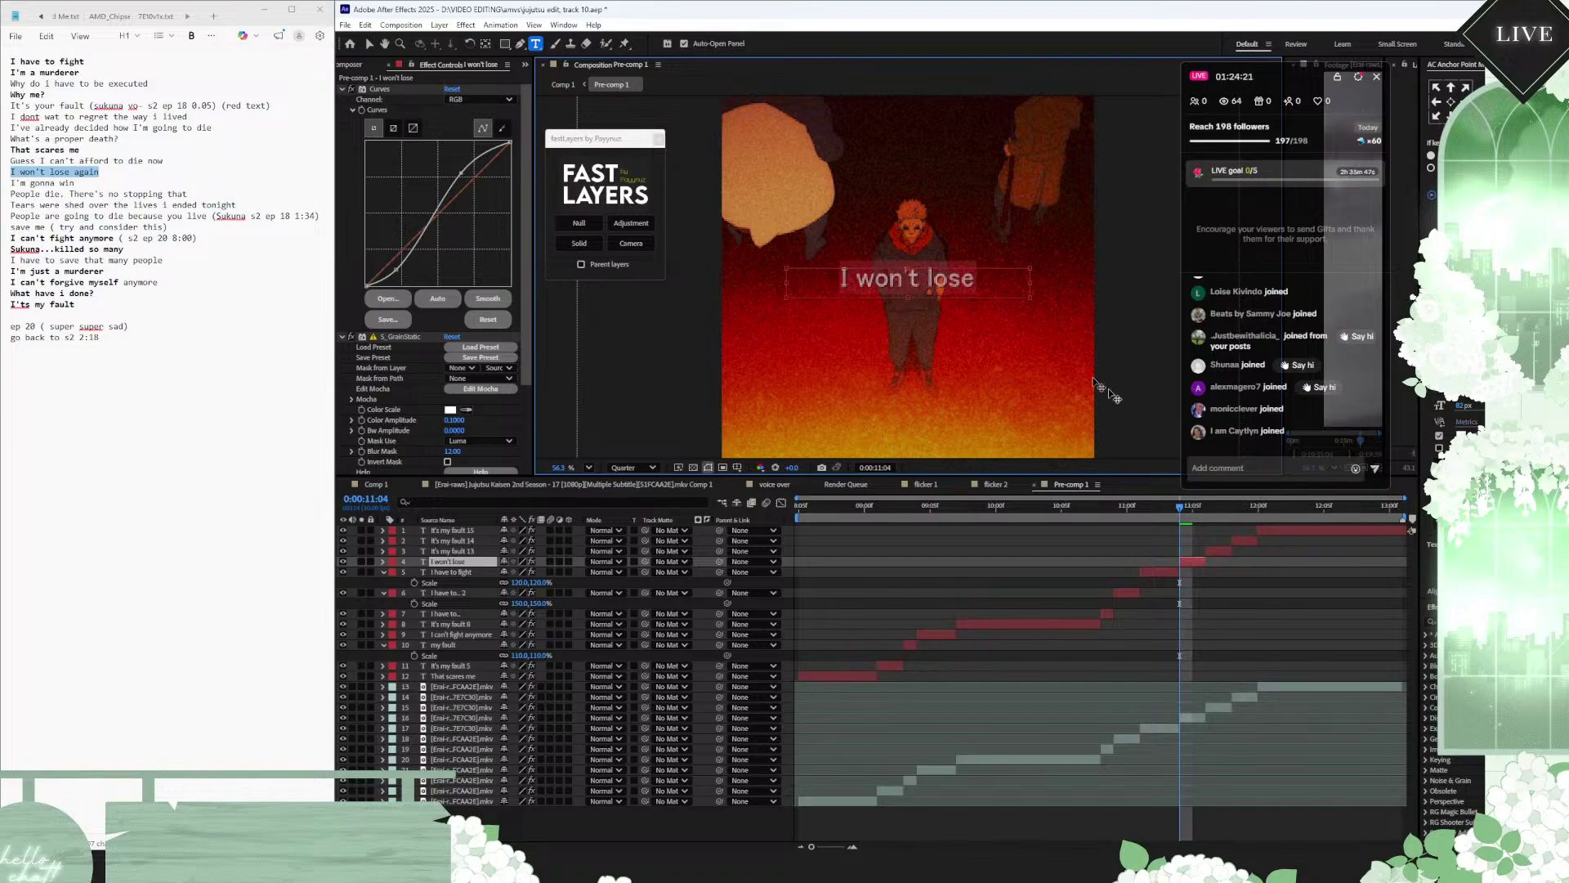
Step: Change the wording of the text segment at 0:00:11:06 to "I won't lose"
click(1238, 562)
click(1207, 506)
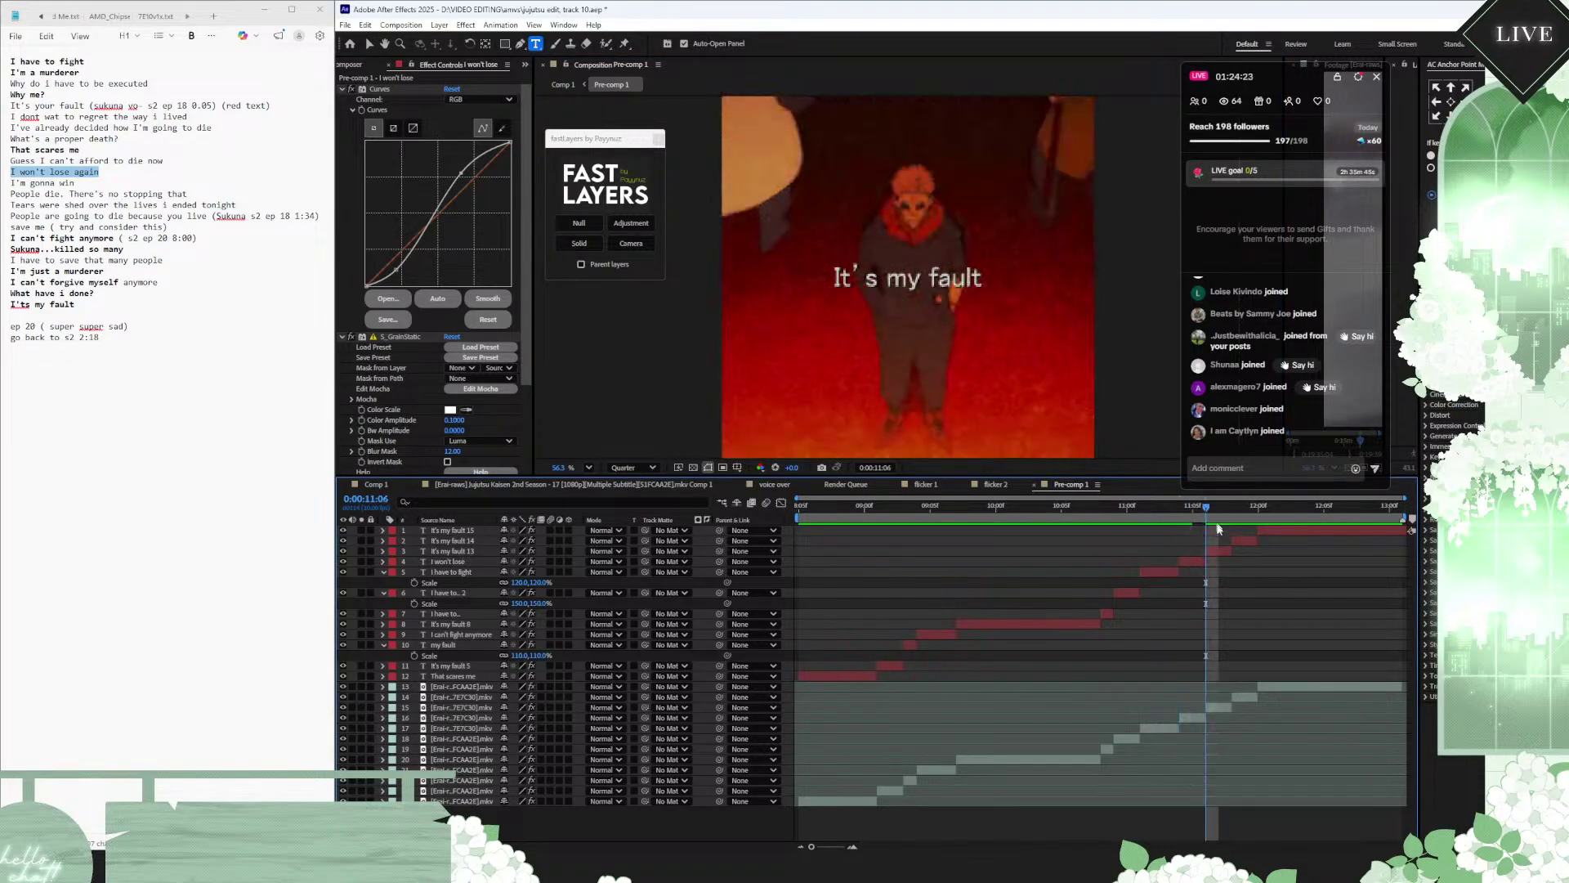
click(1218, 551)
key(ctrl+z)
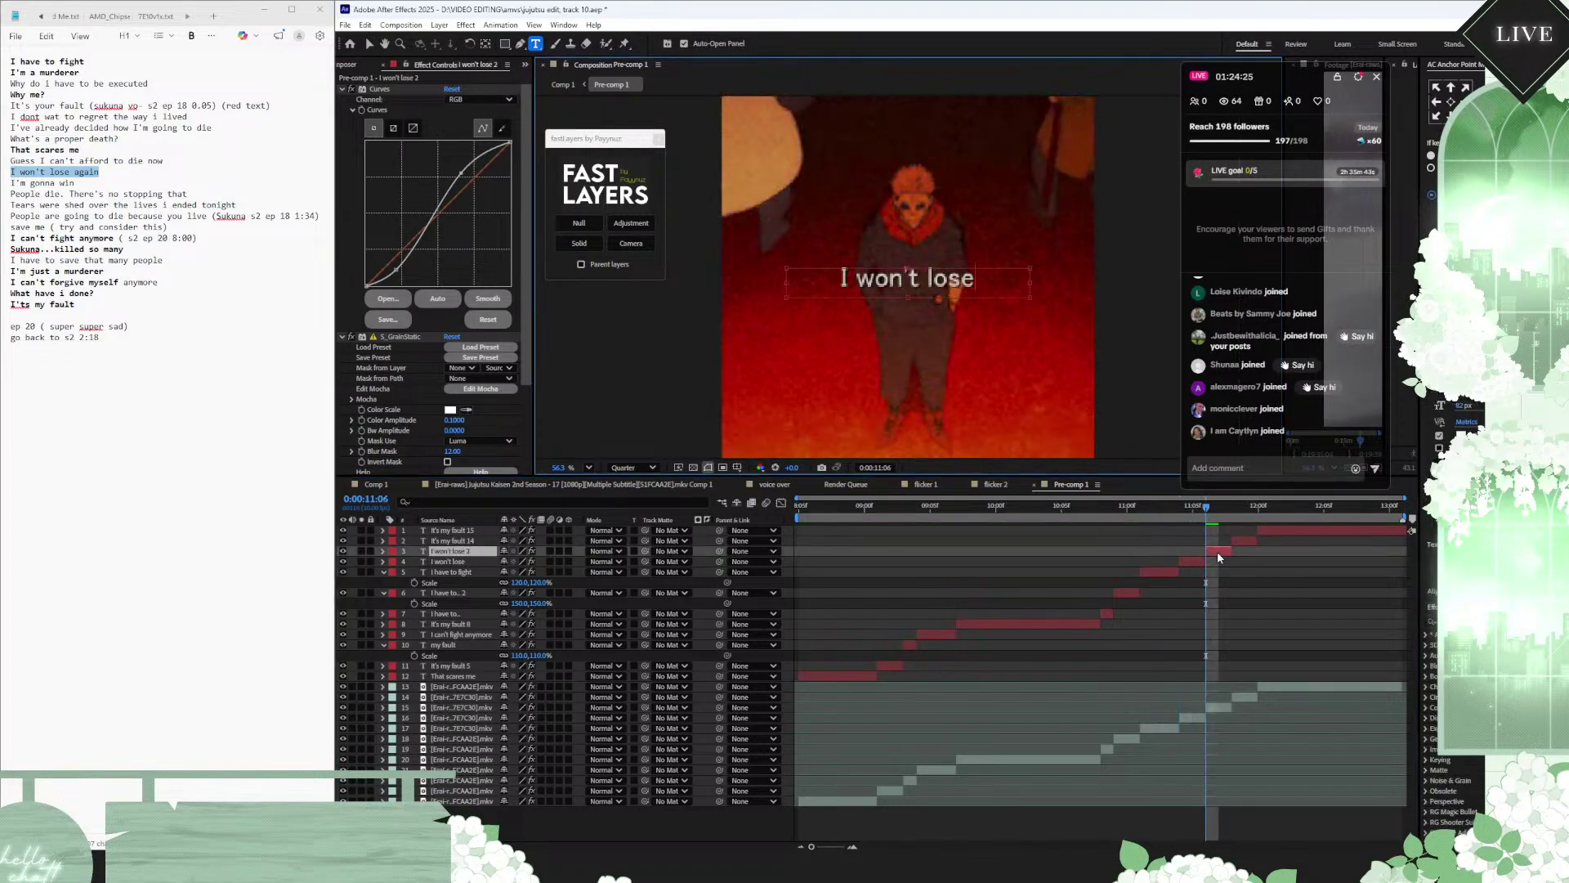
click(1228, 572)
Step: Set the scale of the "I won't lose" text layer at 0:00:11:06 to 150%
click(1219, 552)
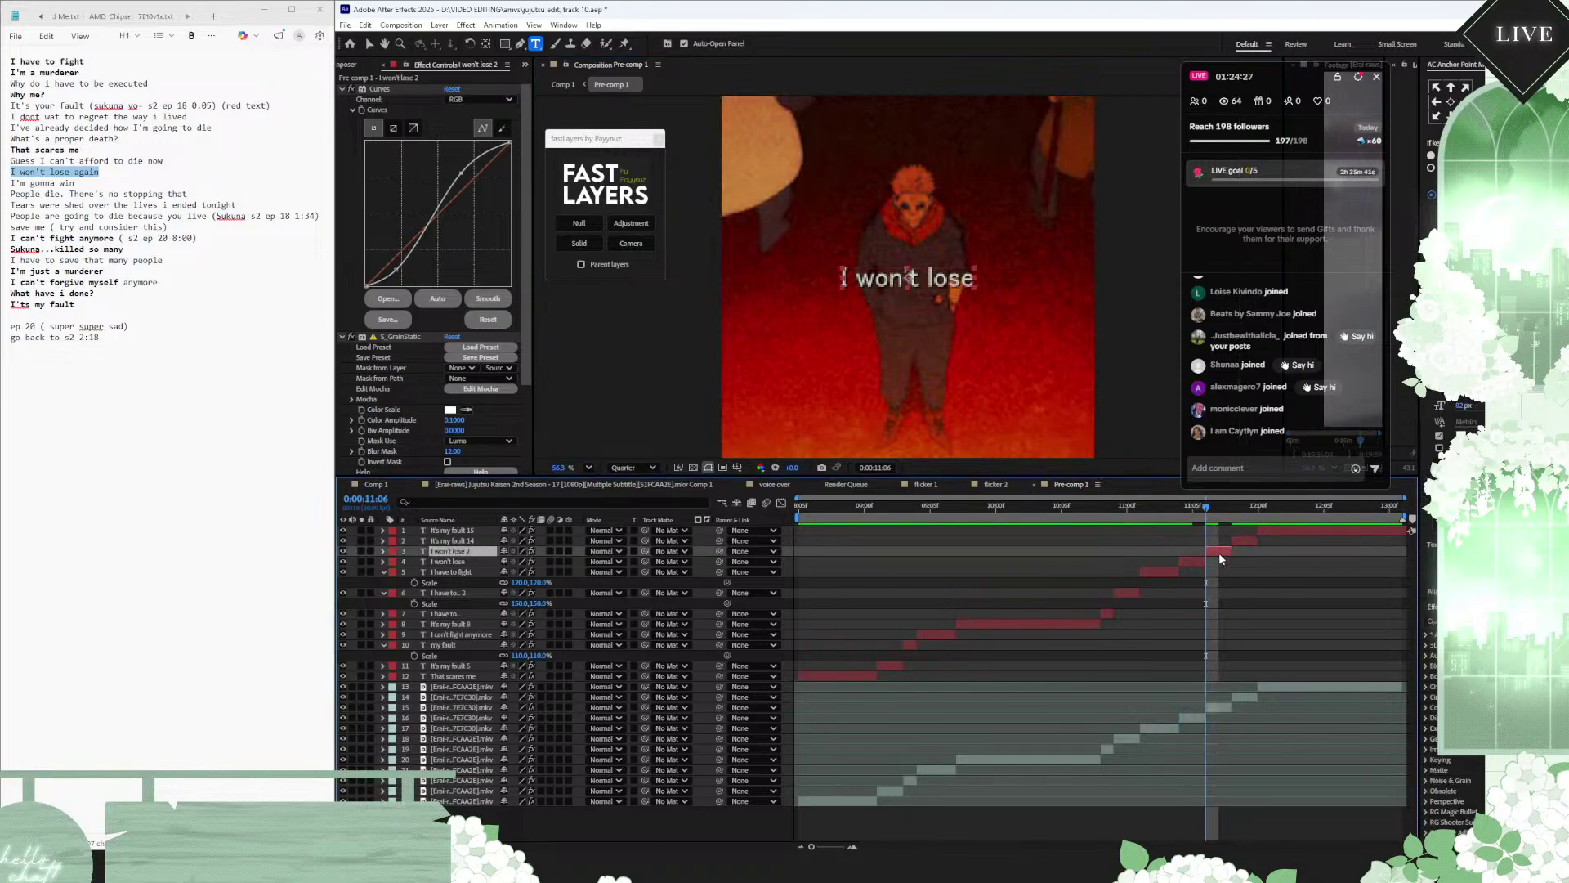
key(s)
click(541, 562)
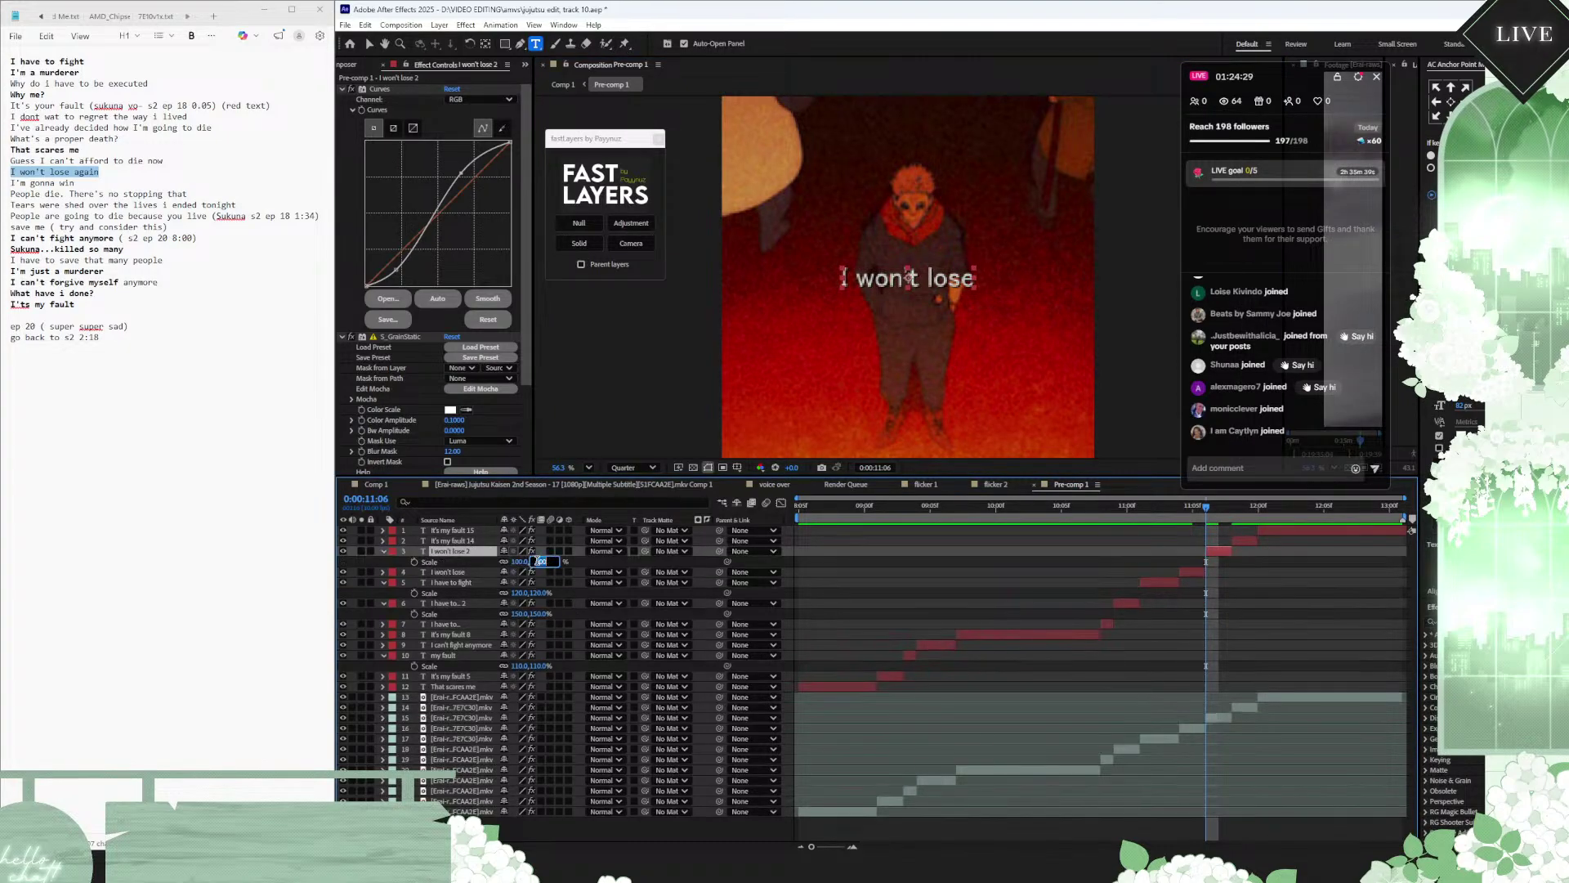
text(150)
key(Return)
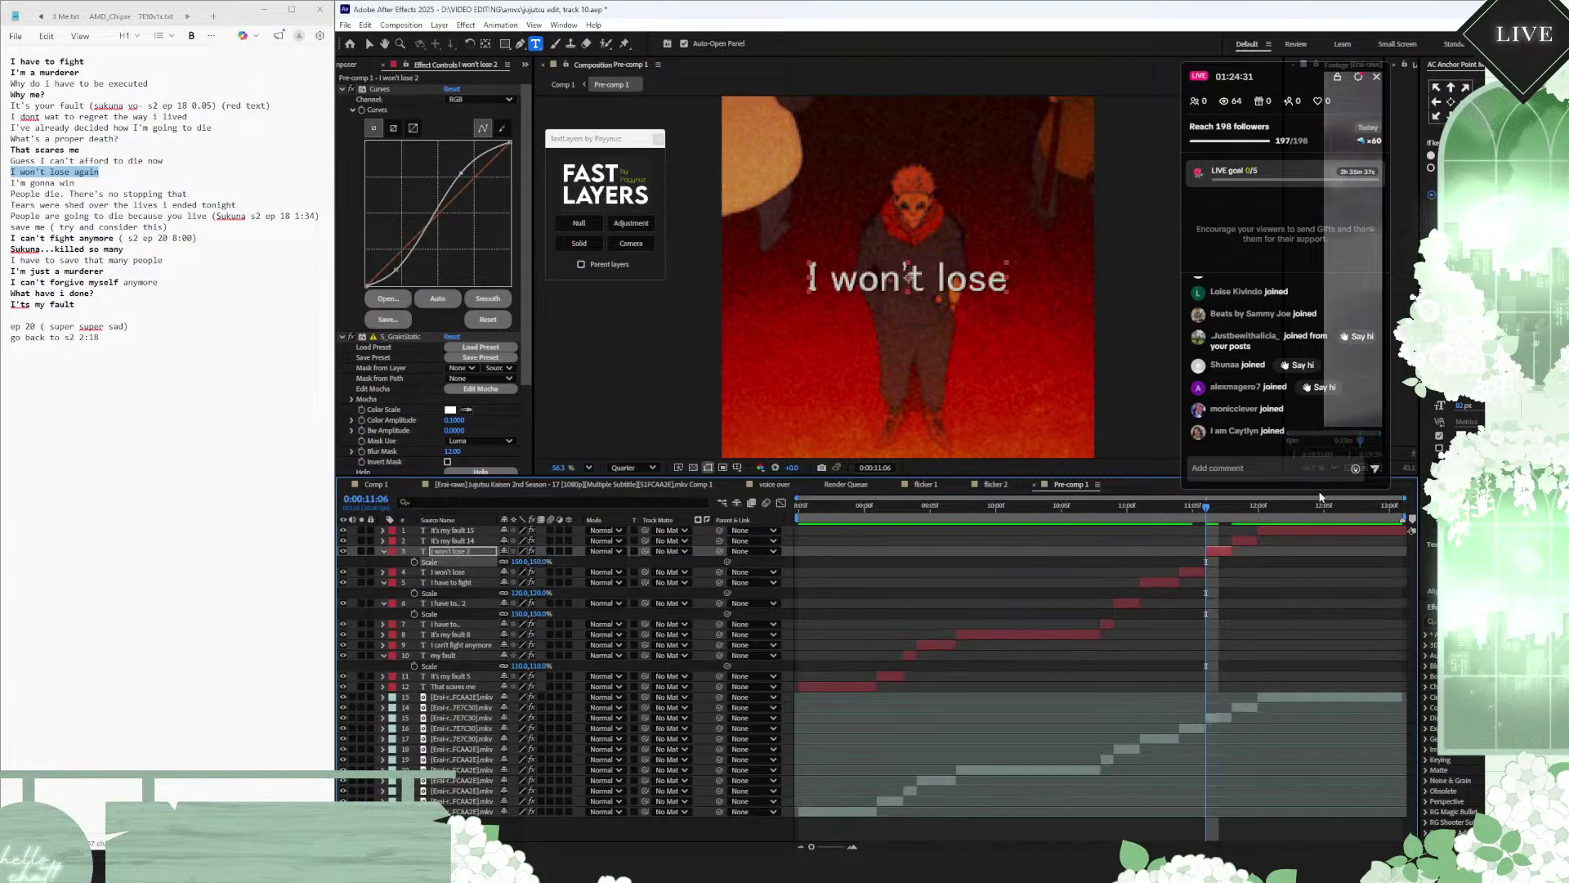
Step: Change the wording of the text segment at 0:00:11:08 to "It's your fault"
click(1234, 507)
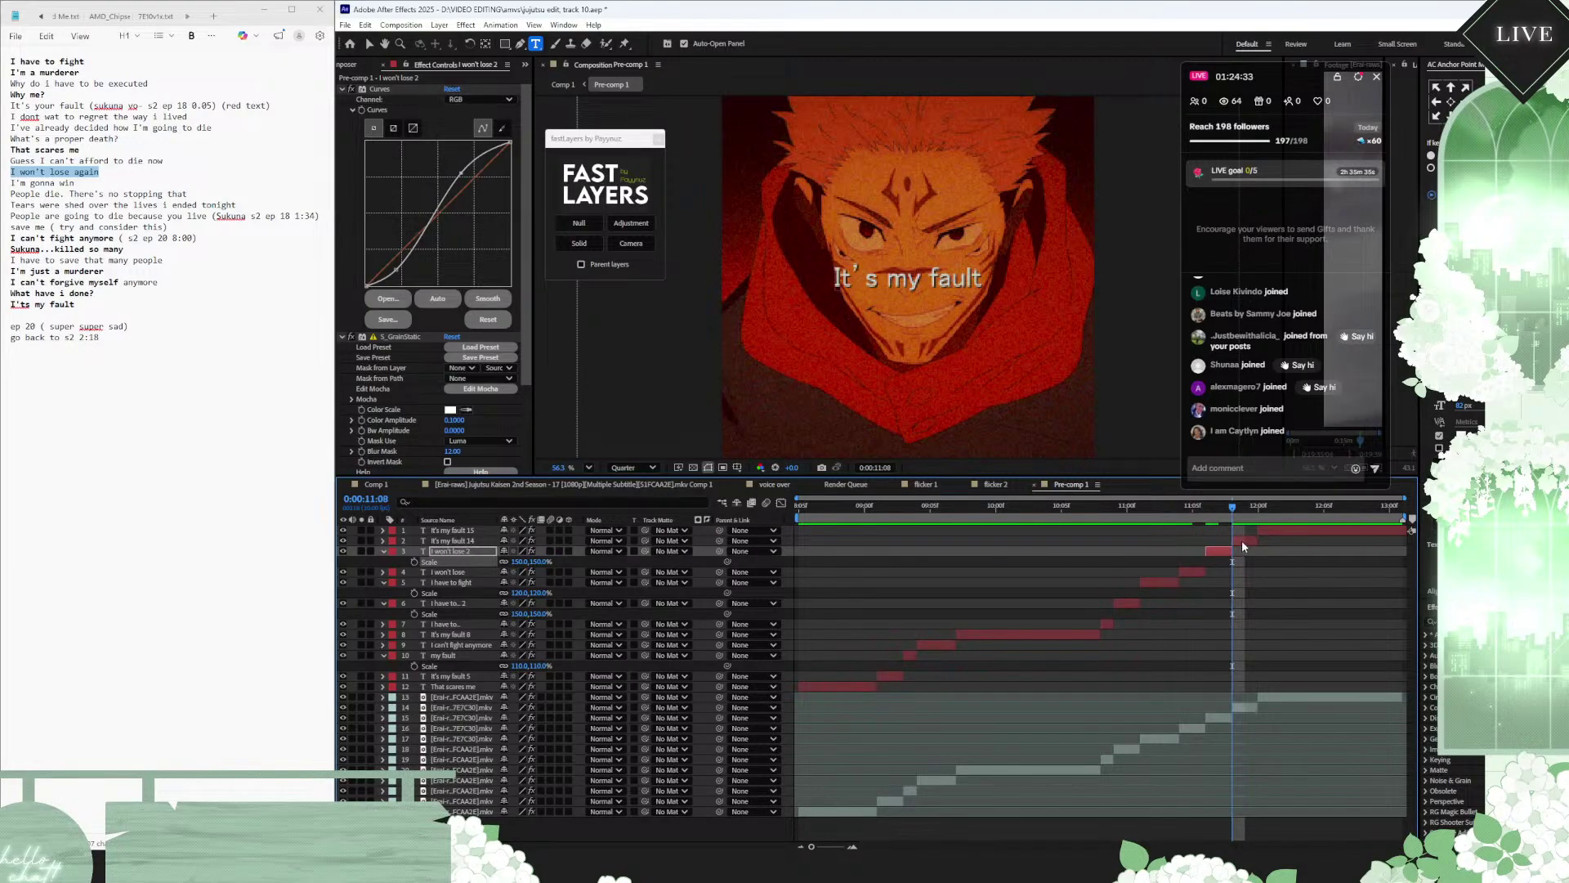
click(1242, 540)
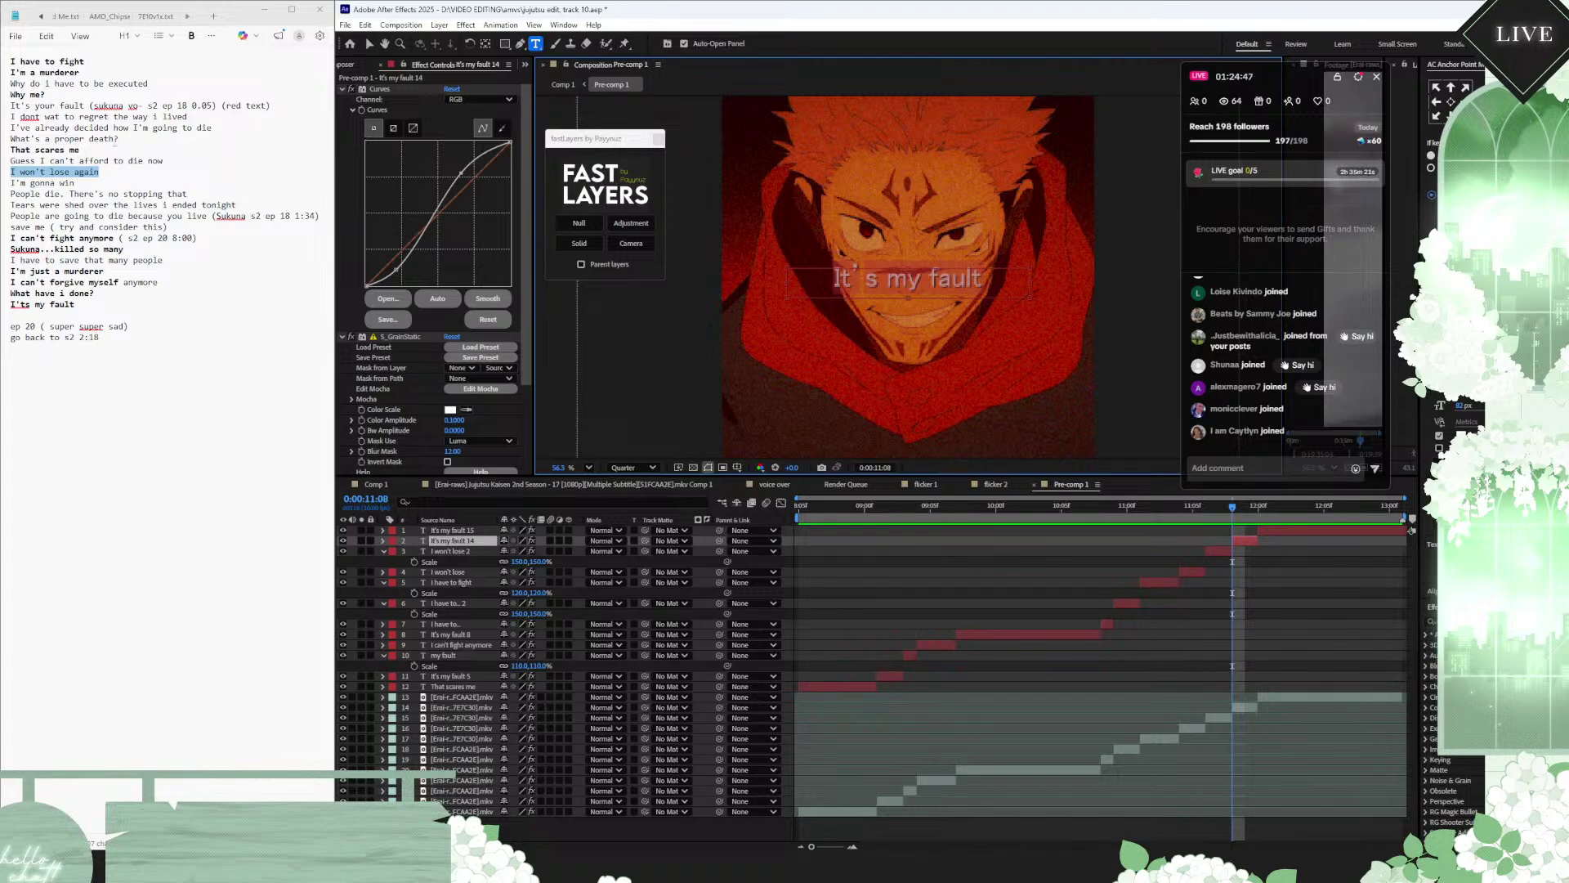
click(899, 283)
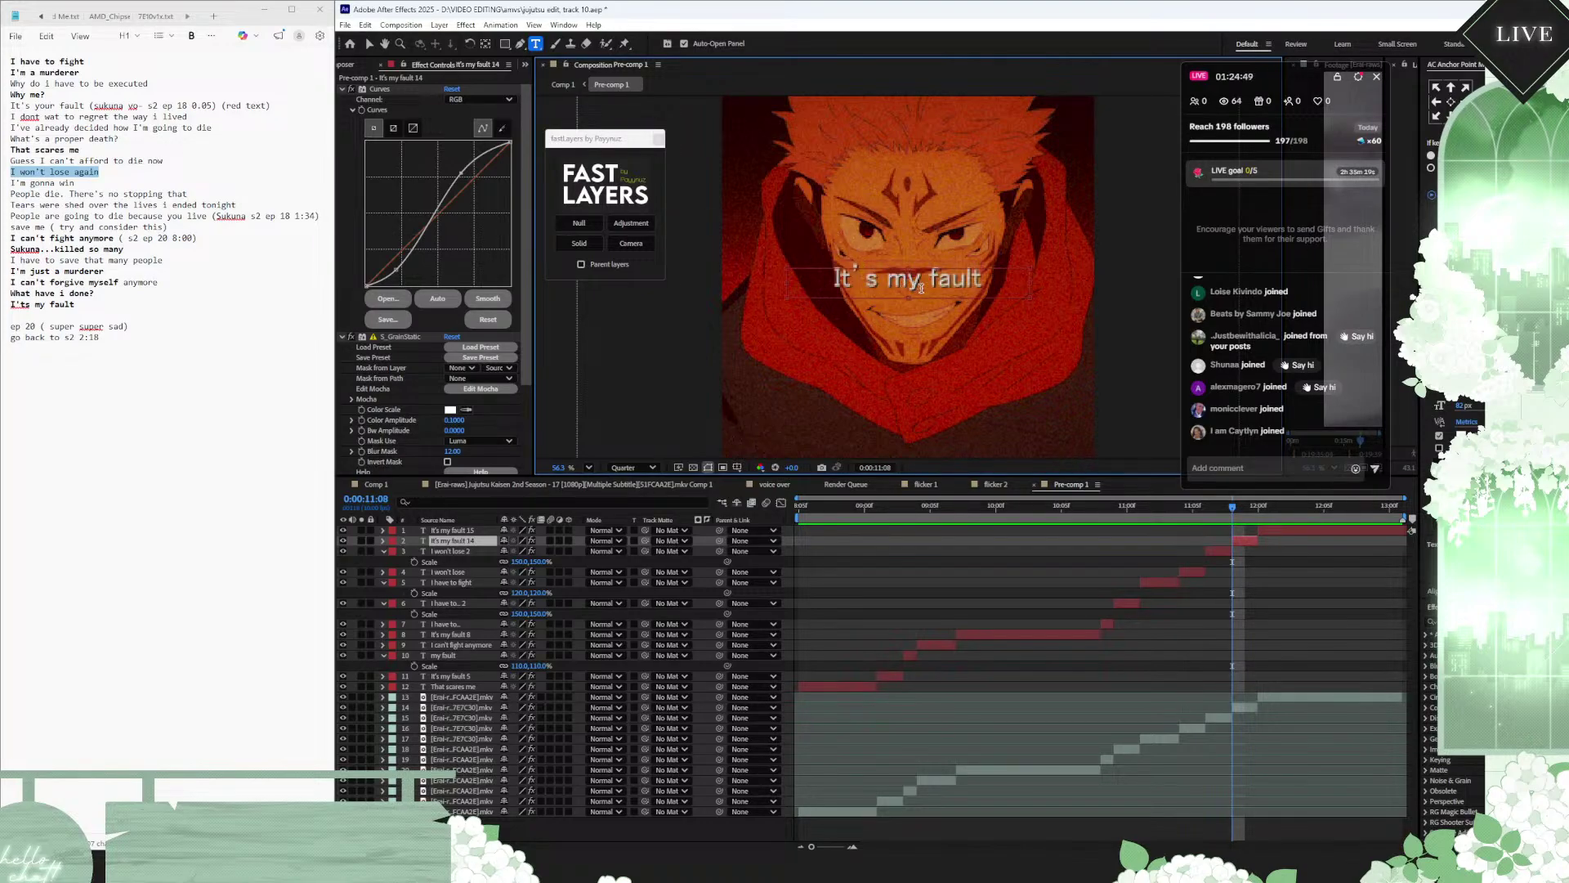
key(ctrl+a)
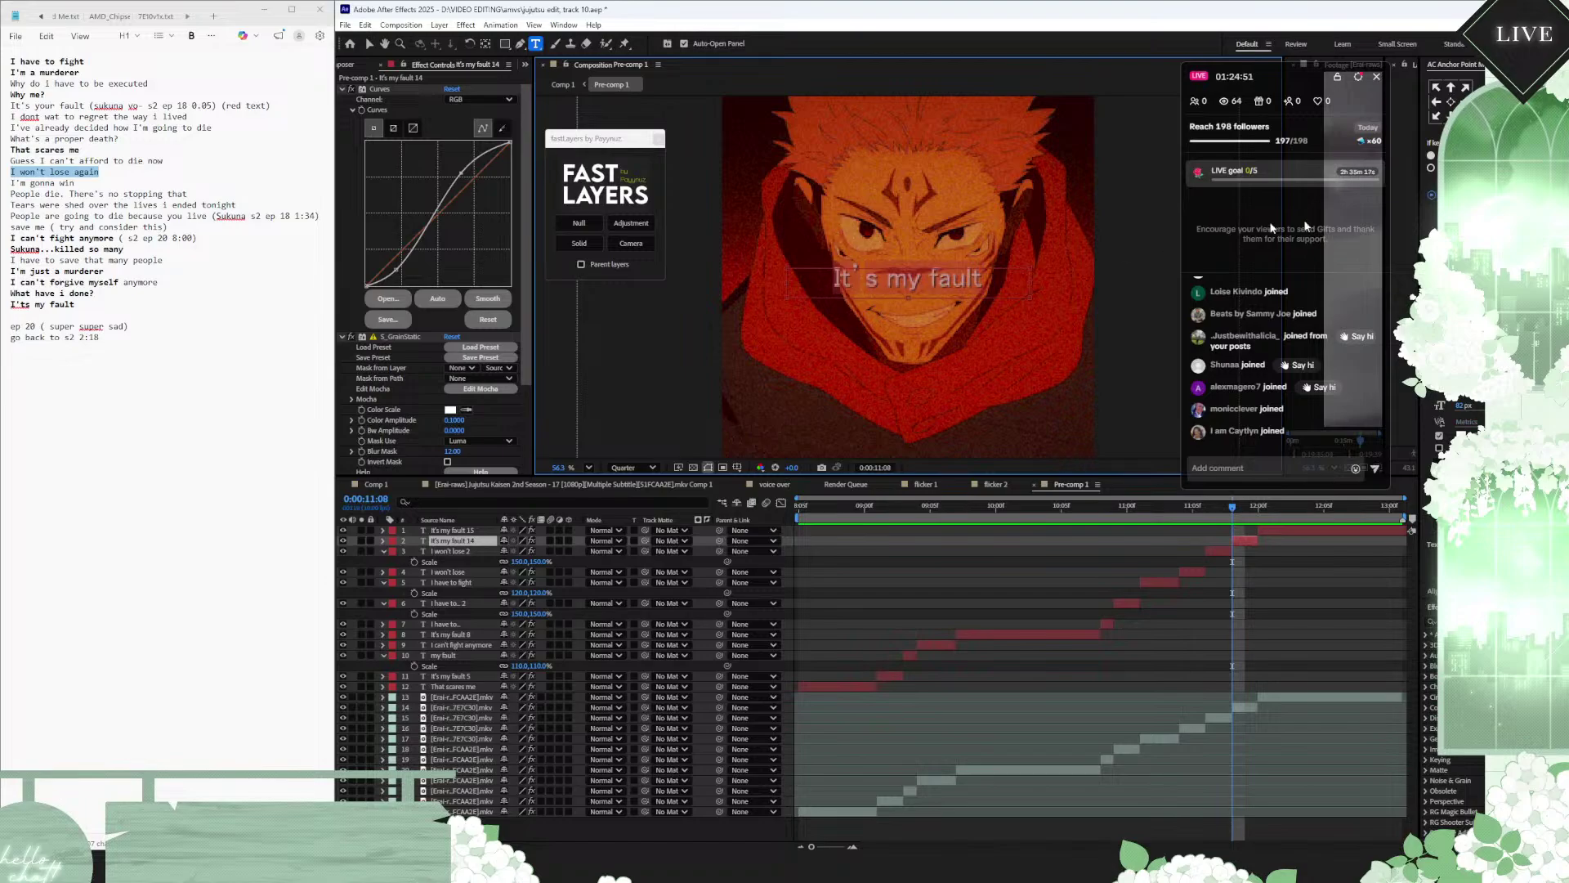
click(893, 282)
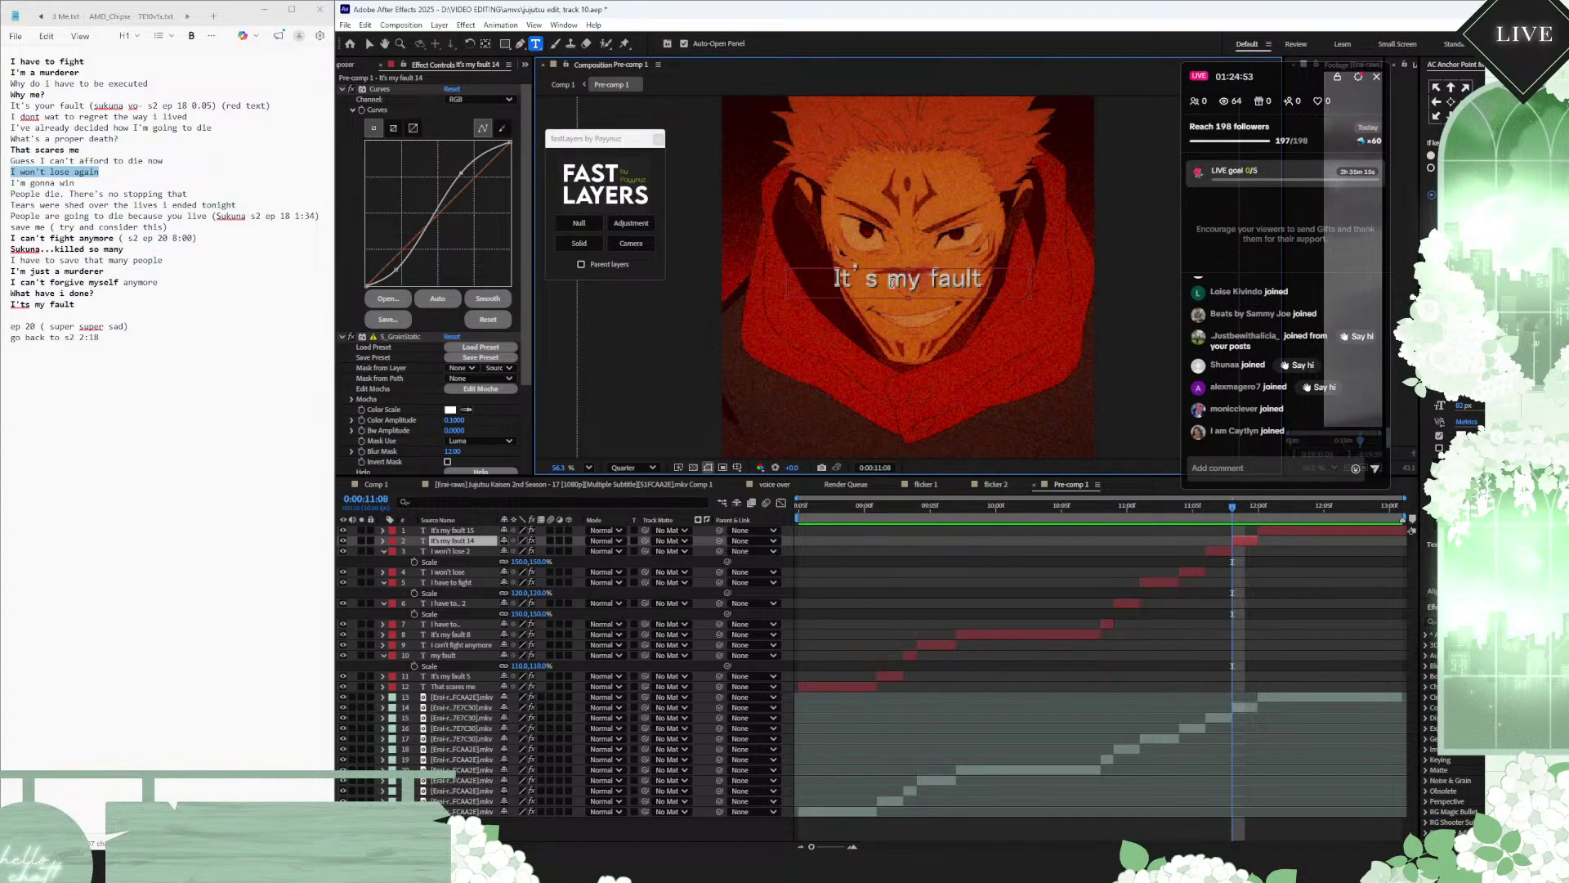
double_click(893, 282)
text(your)
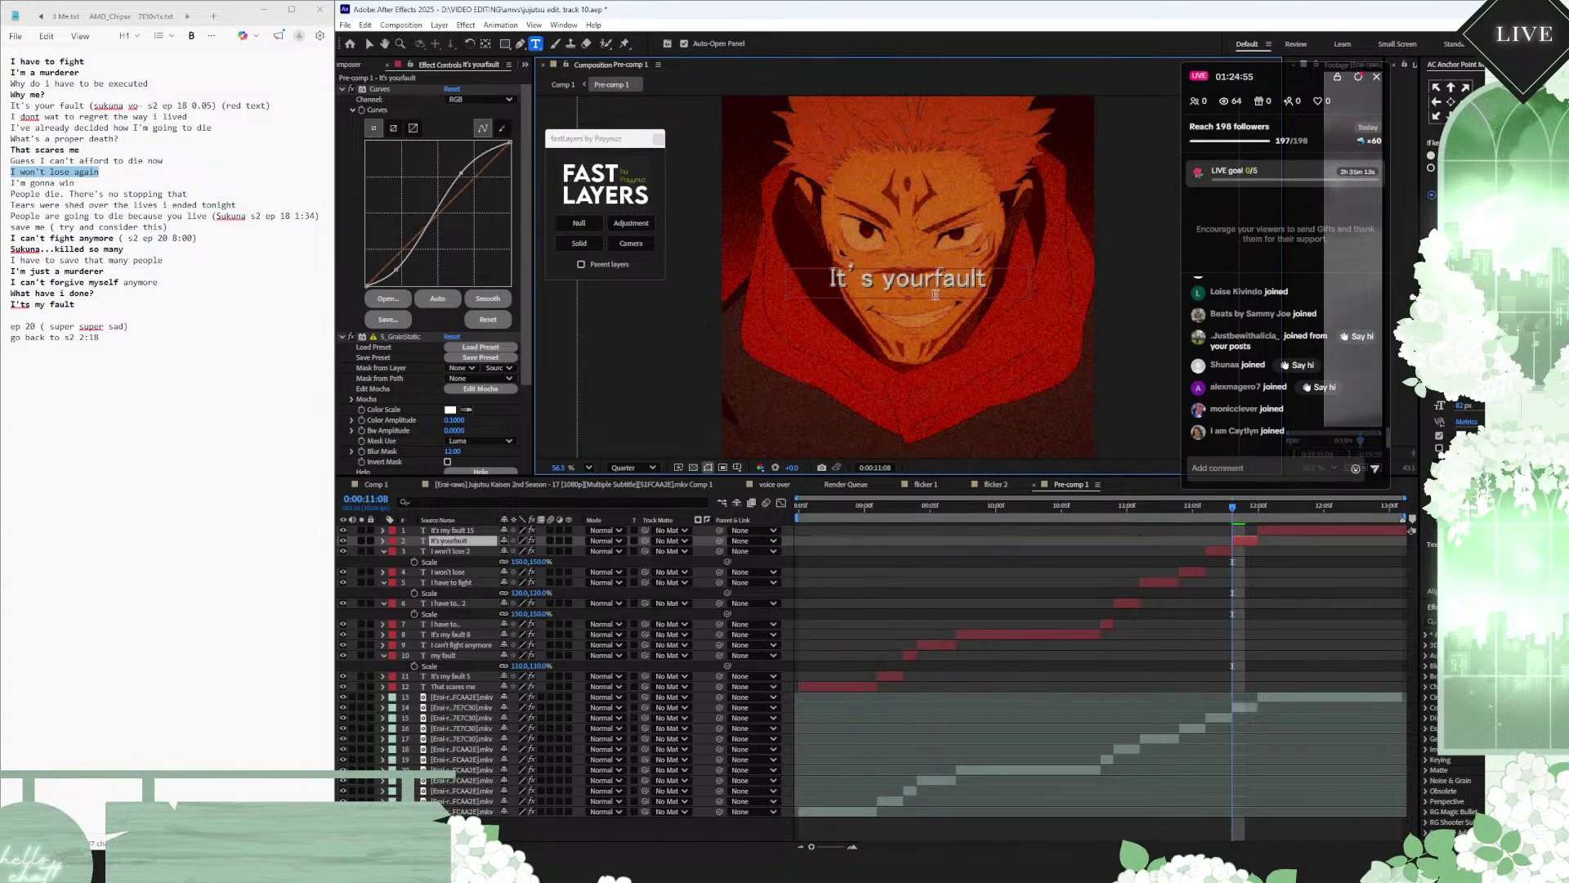
Step: Set the fill colour of the "It's your fault" text to red, FF0000
key(ctrl+a)
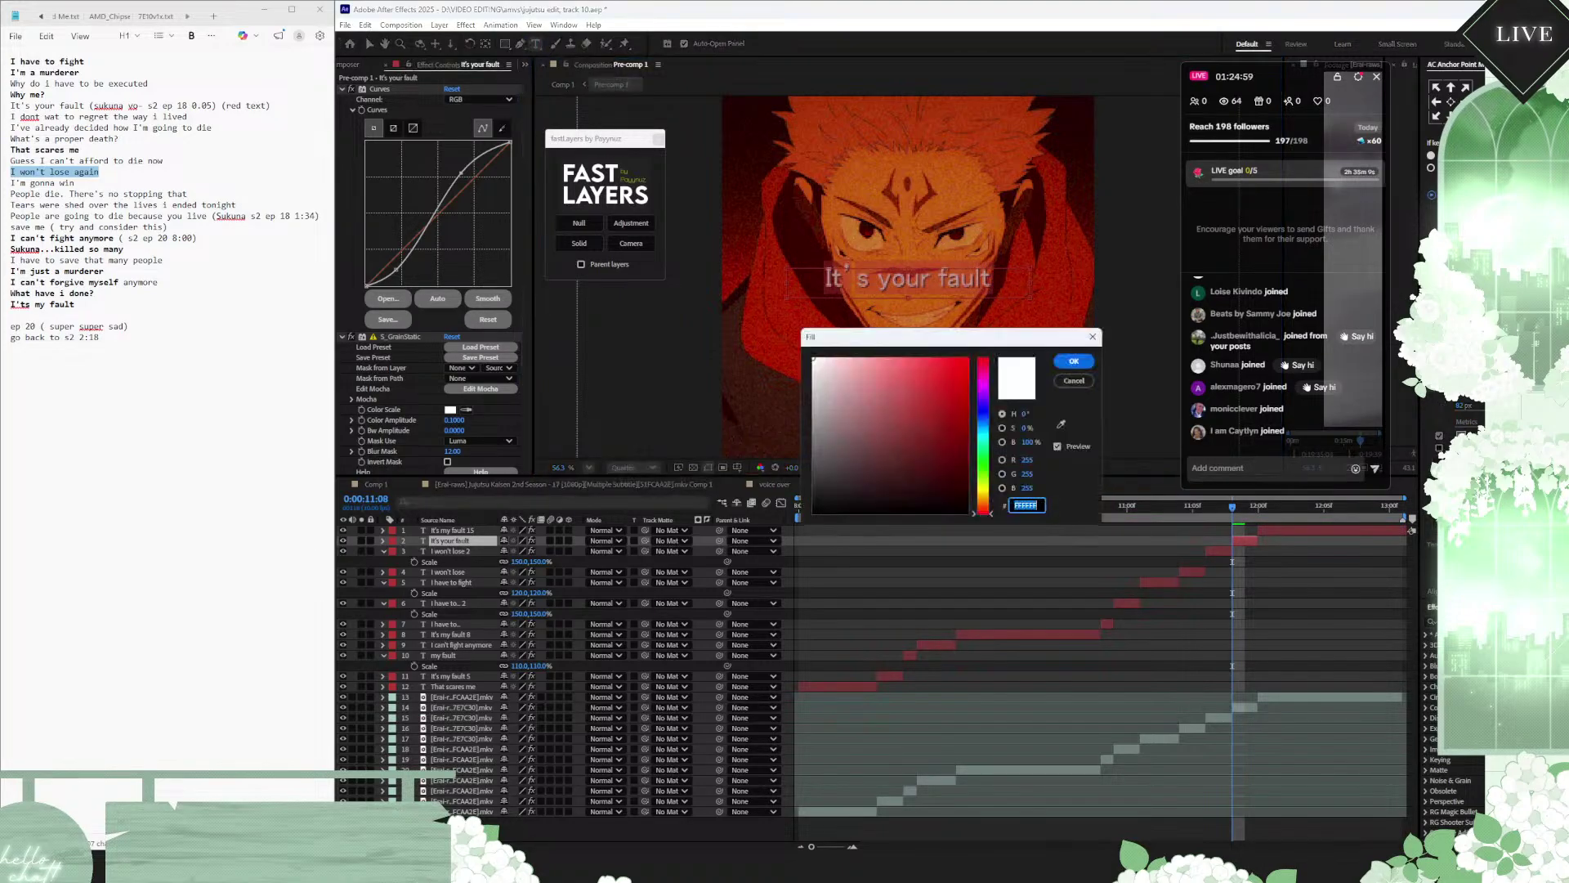
text(FF0000)
key(Return)
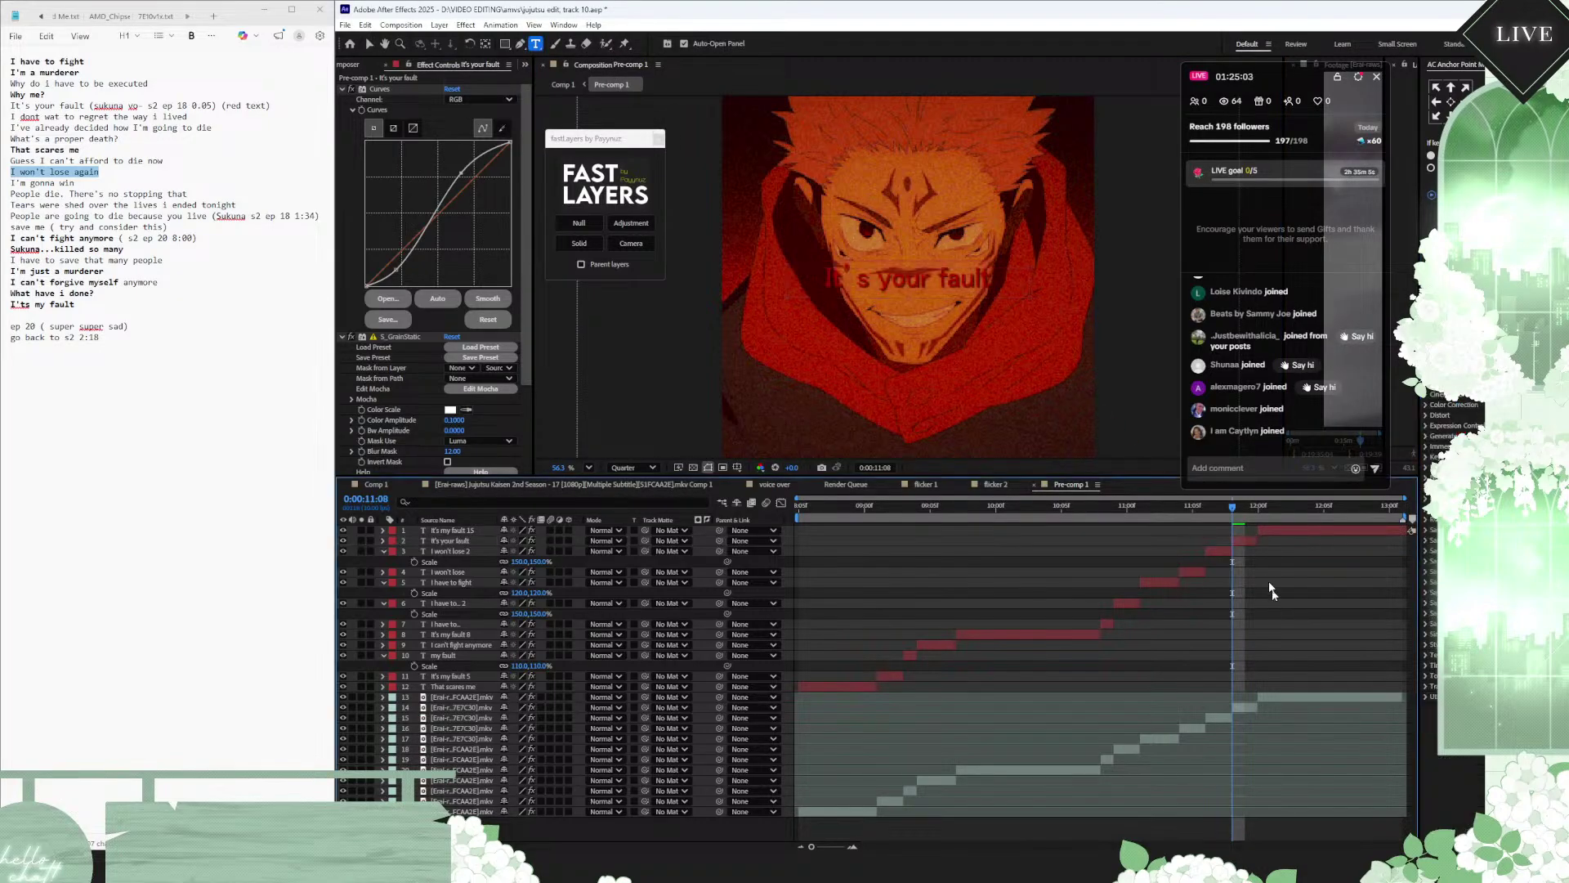
Step: Set the scale of the red "It's your fault" text layer to 120%
click(1244, 542)
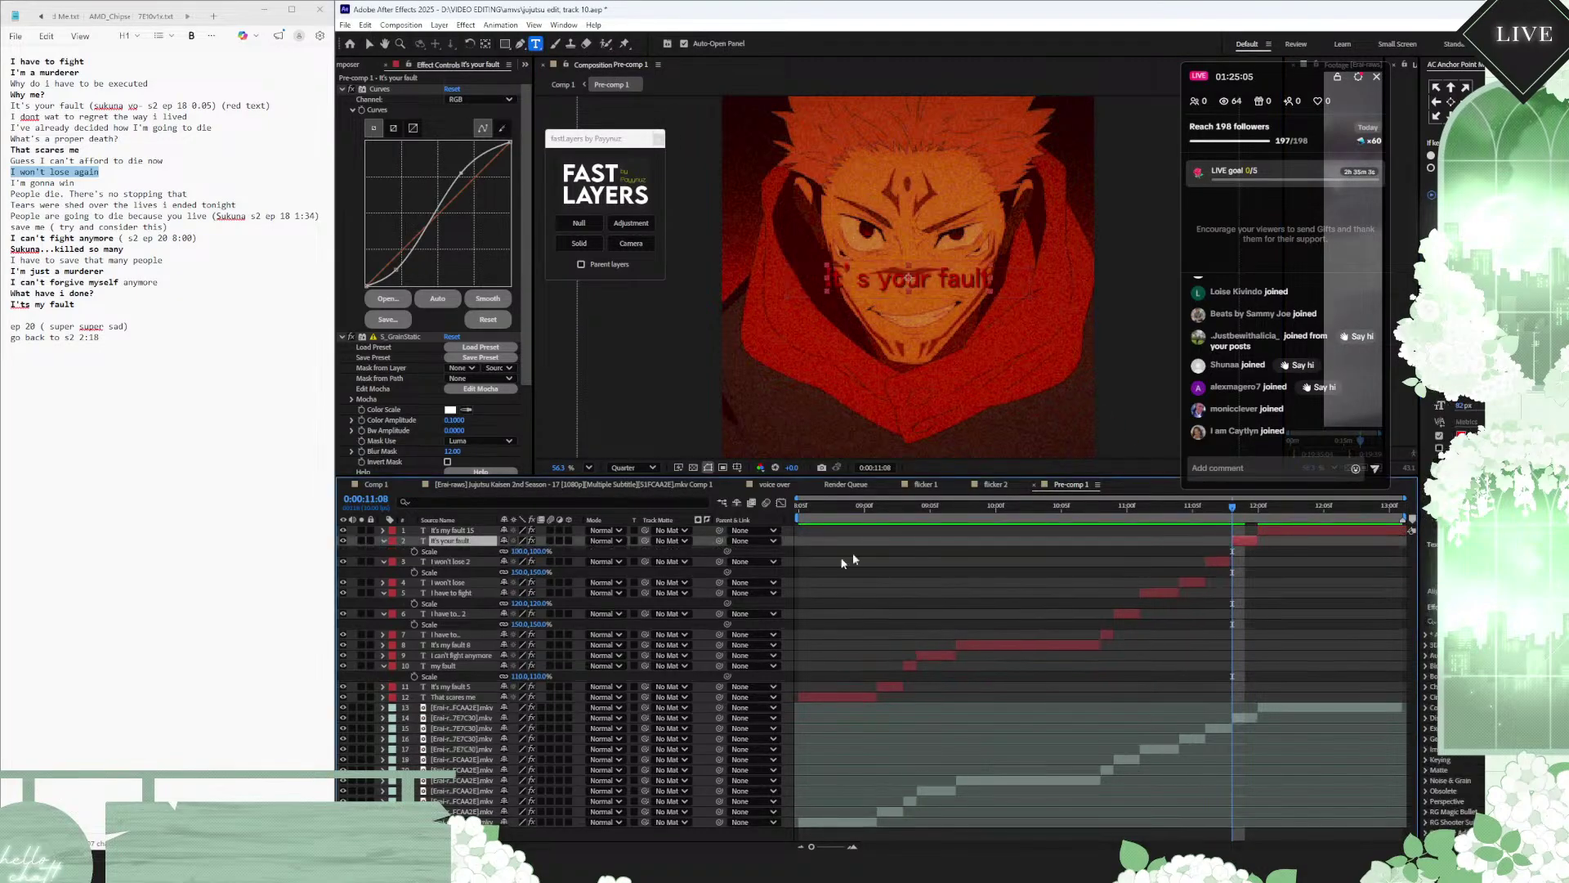
key(s)
click(540, 551)
text(120)
key(Return)
Step: Replace the wording of the last text segment, starting at 0:00:12:00, with "I won't lose again" copied from the notes
click(1269, 507)
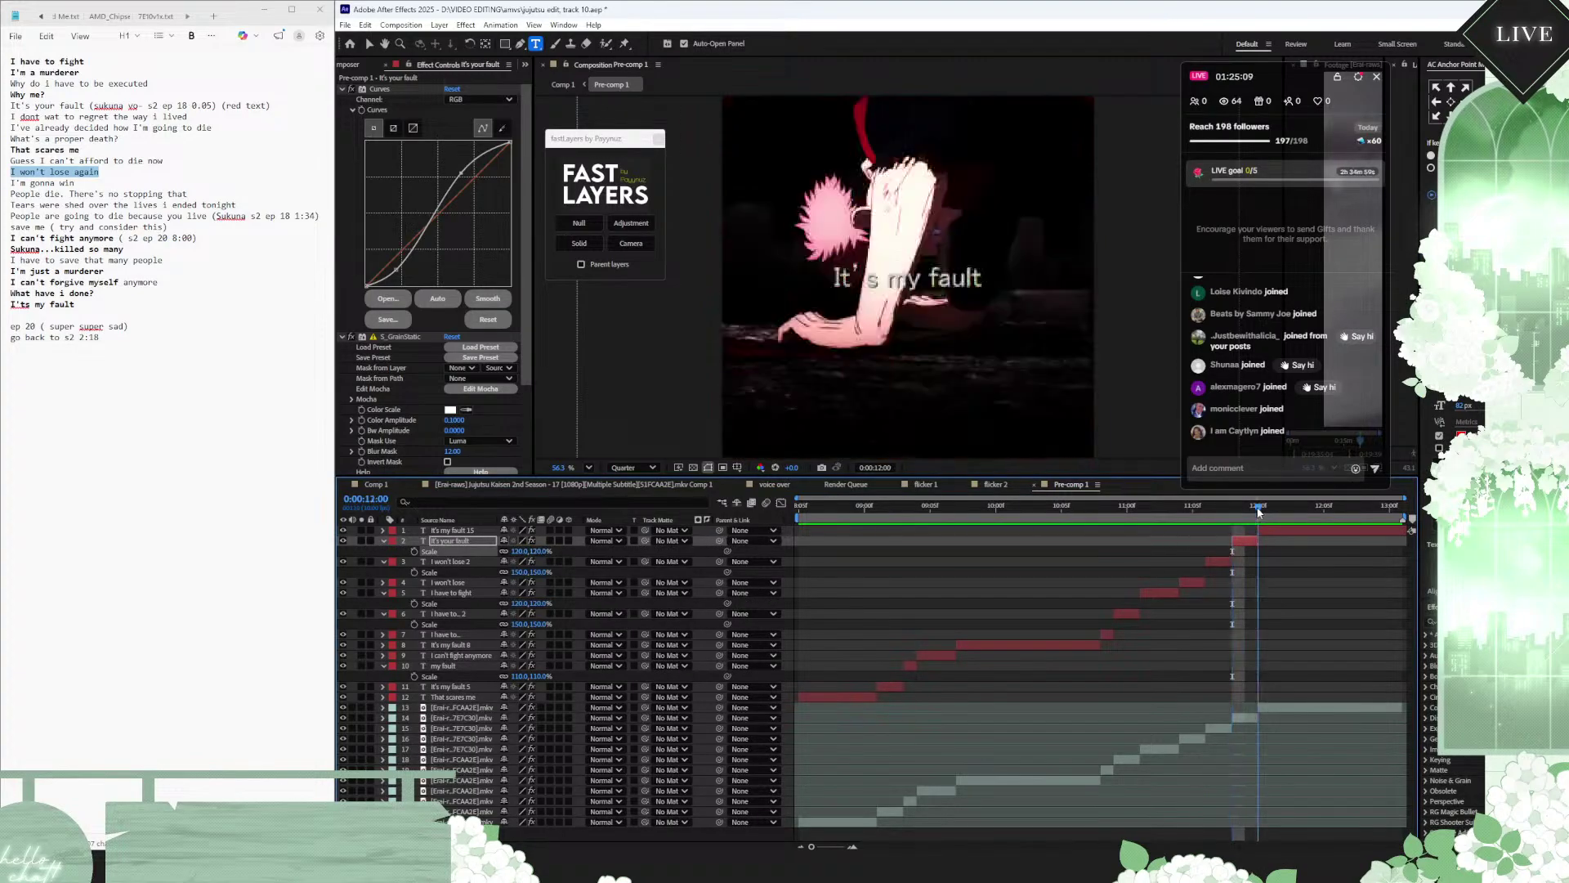
click(1283, 531)
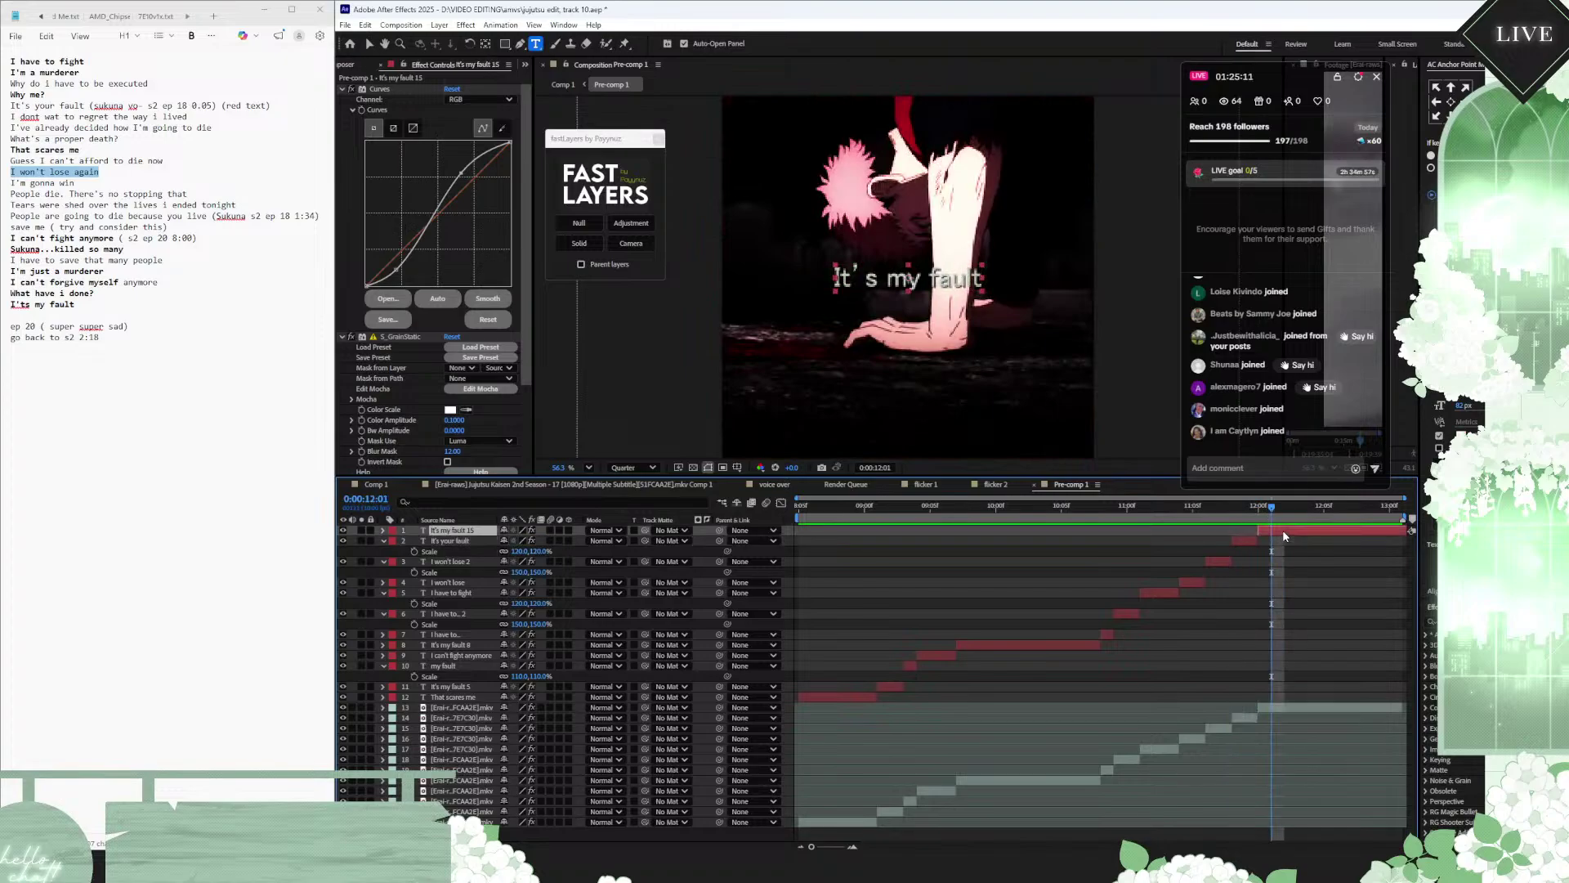
right_click(65, 177)
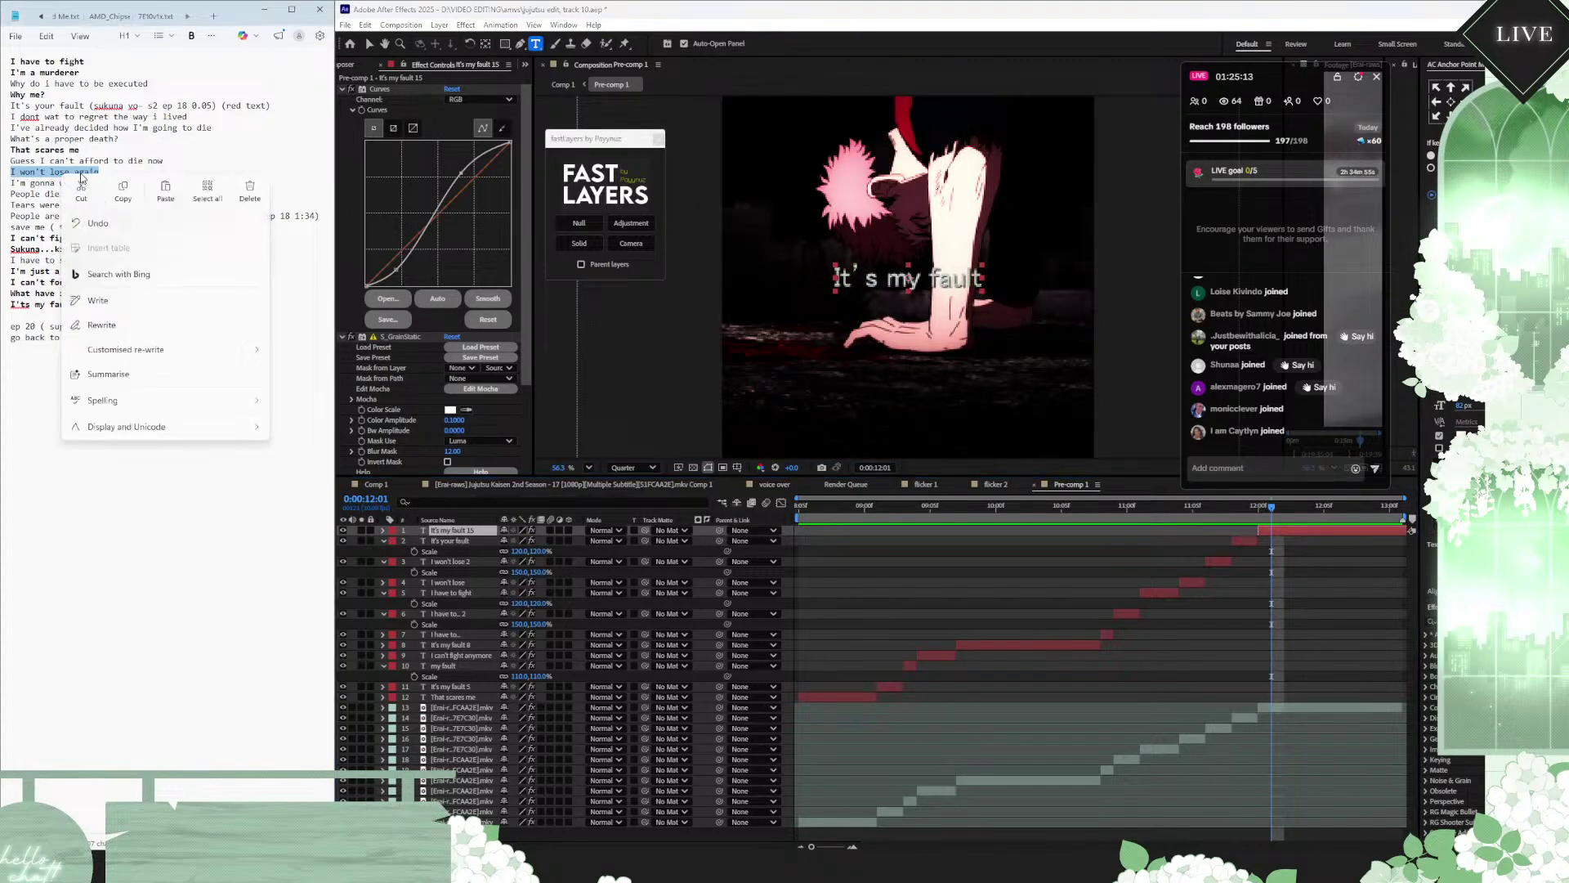
click(123, 193)
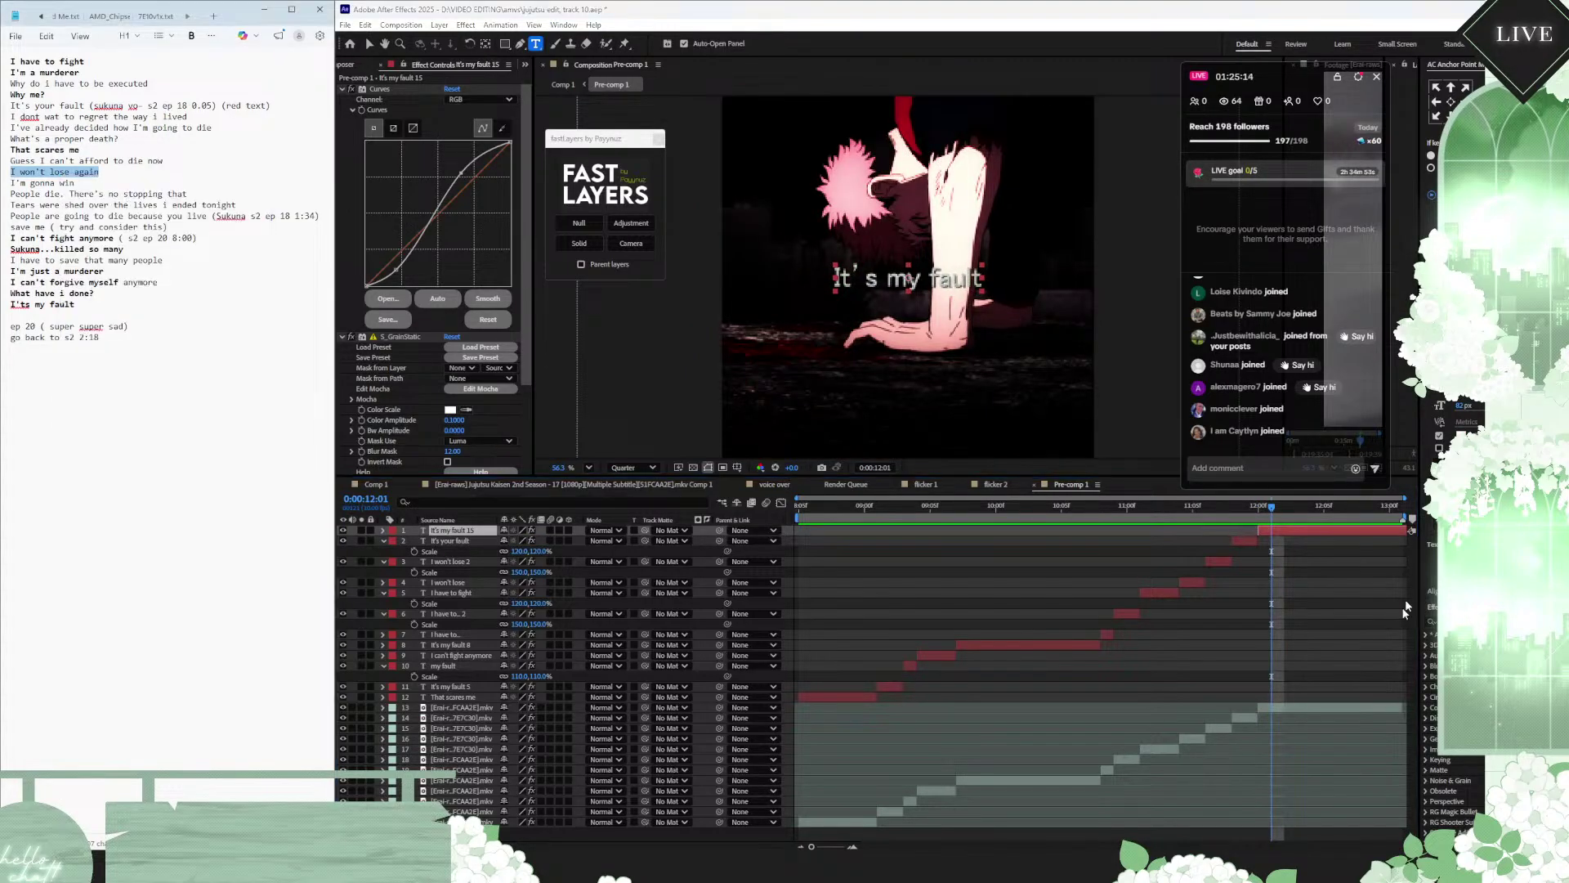
click(1325, 531)
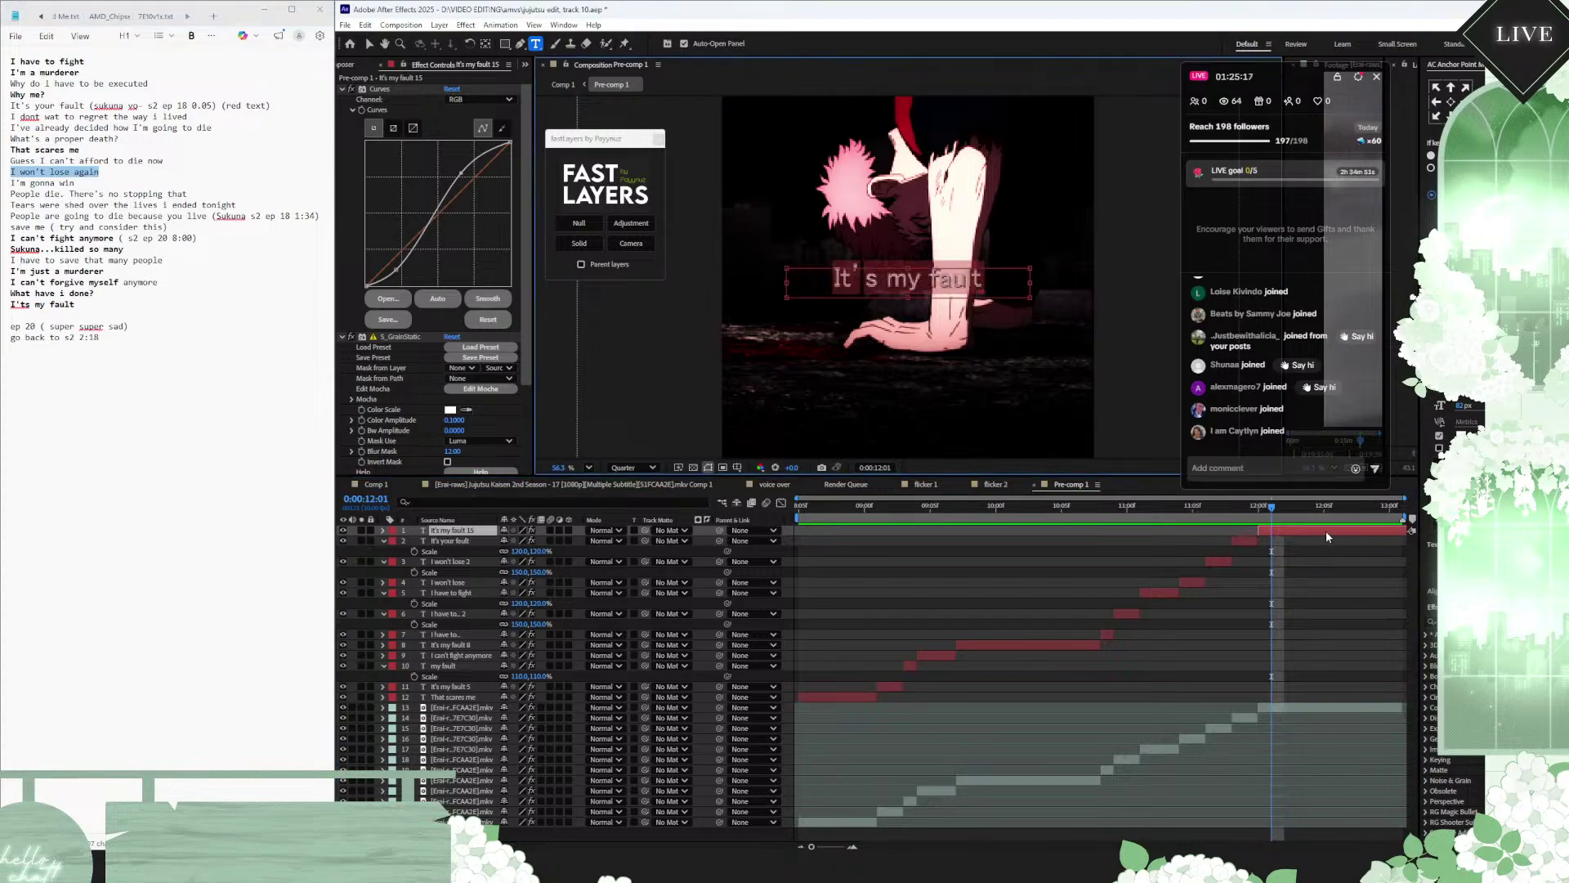
key(ctrl+v)
Step: Scrub back through the edited text in Pre-comp 1, then examine the scale animation of the "why me..." text in flicker 2
click(1306, 760)
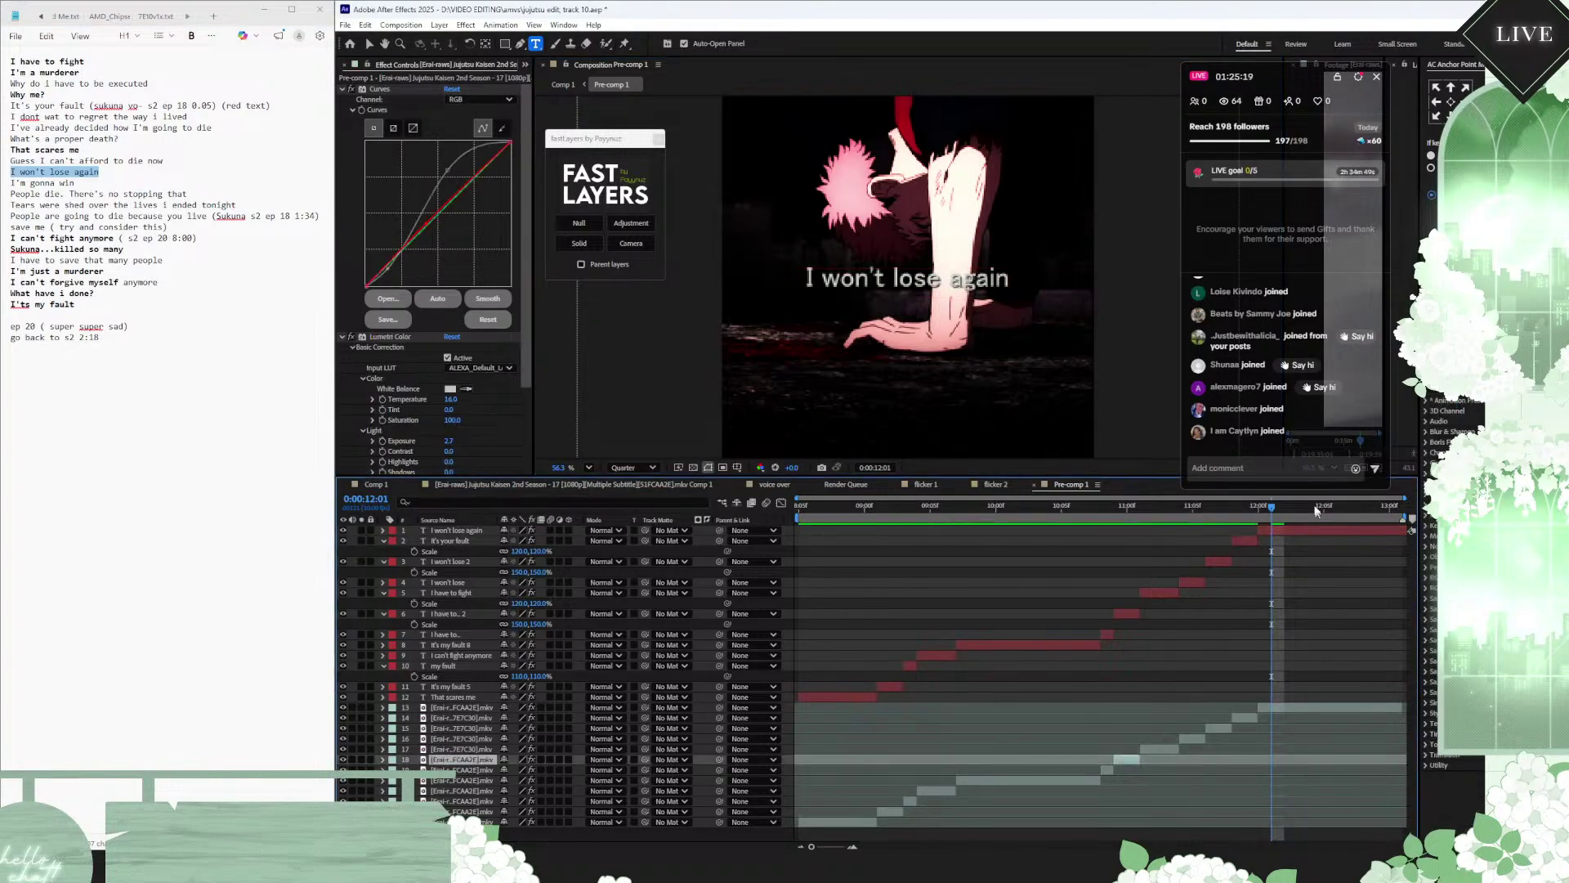
drag(1310, 506, 762, 547)
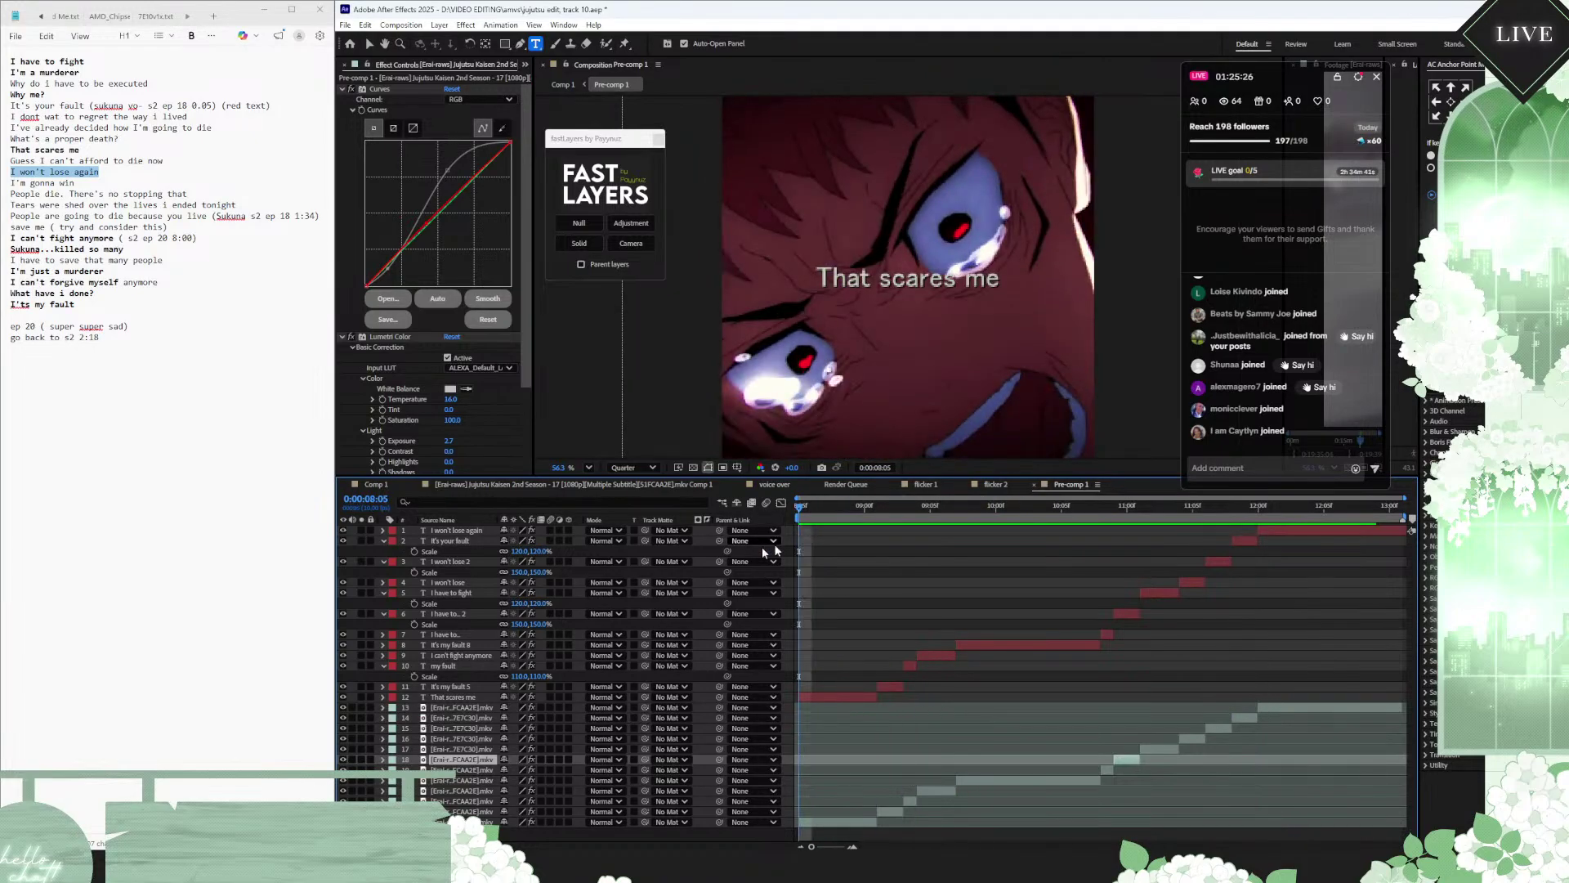
click(374, 484)
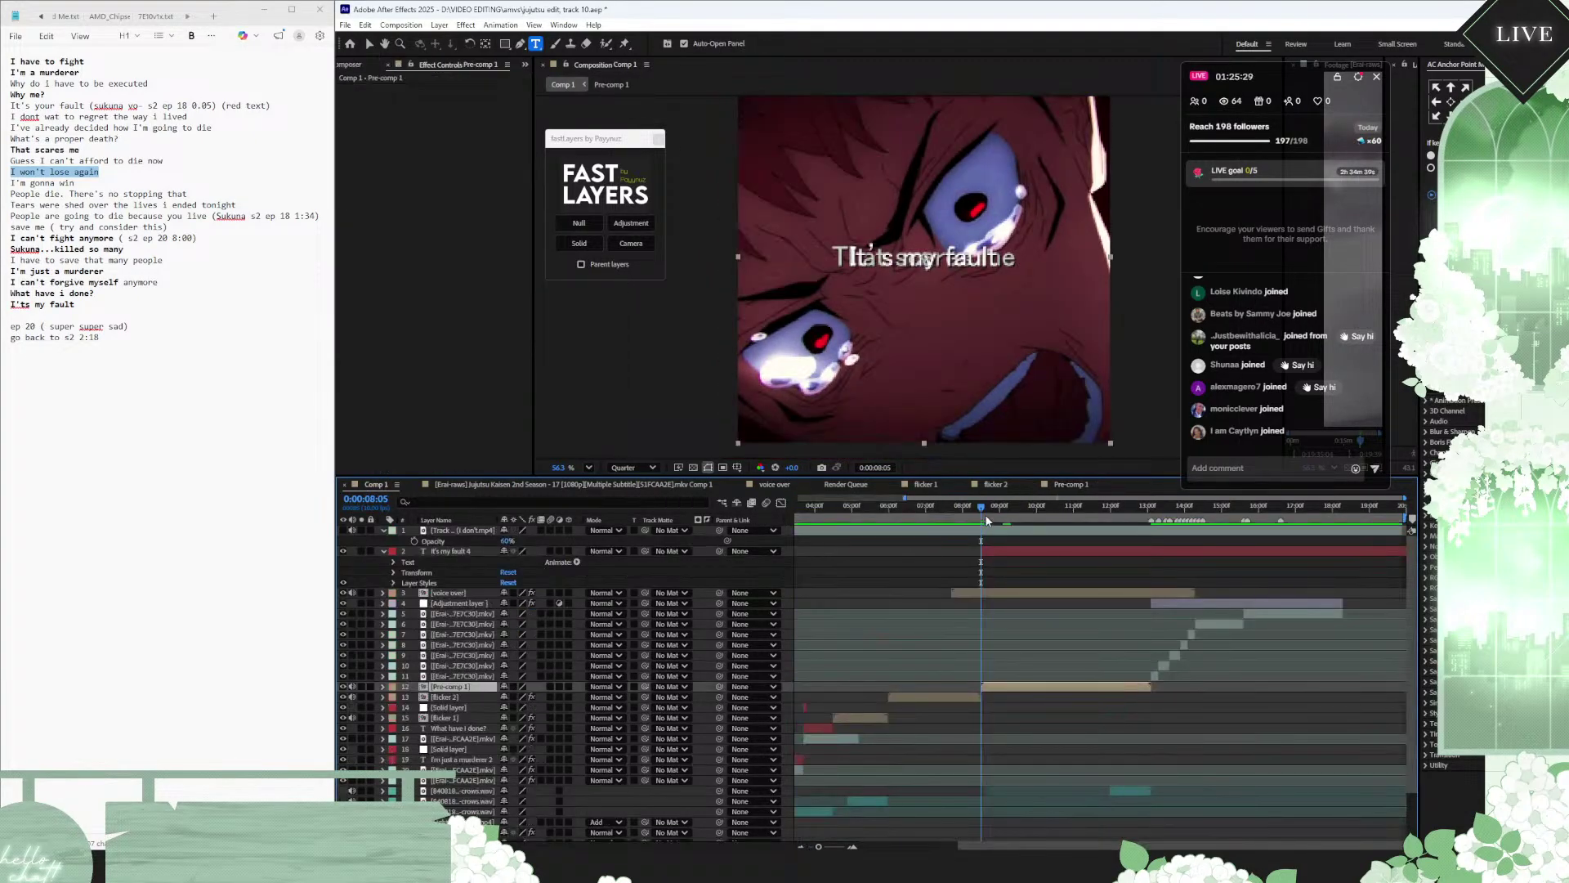
mouse_move(977, 513)
mouse_down()
mouse_move(946, 512)
mouse_move(970, 512)
mouse_up()
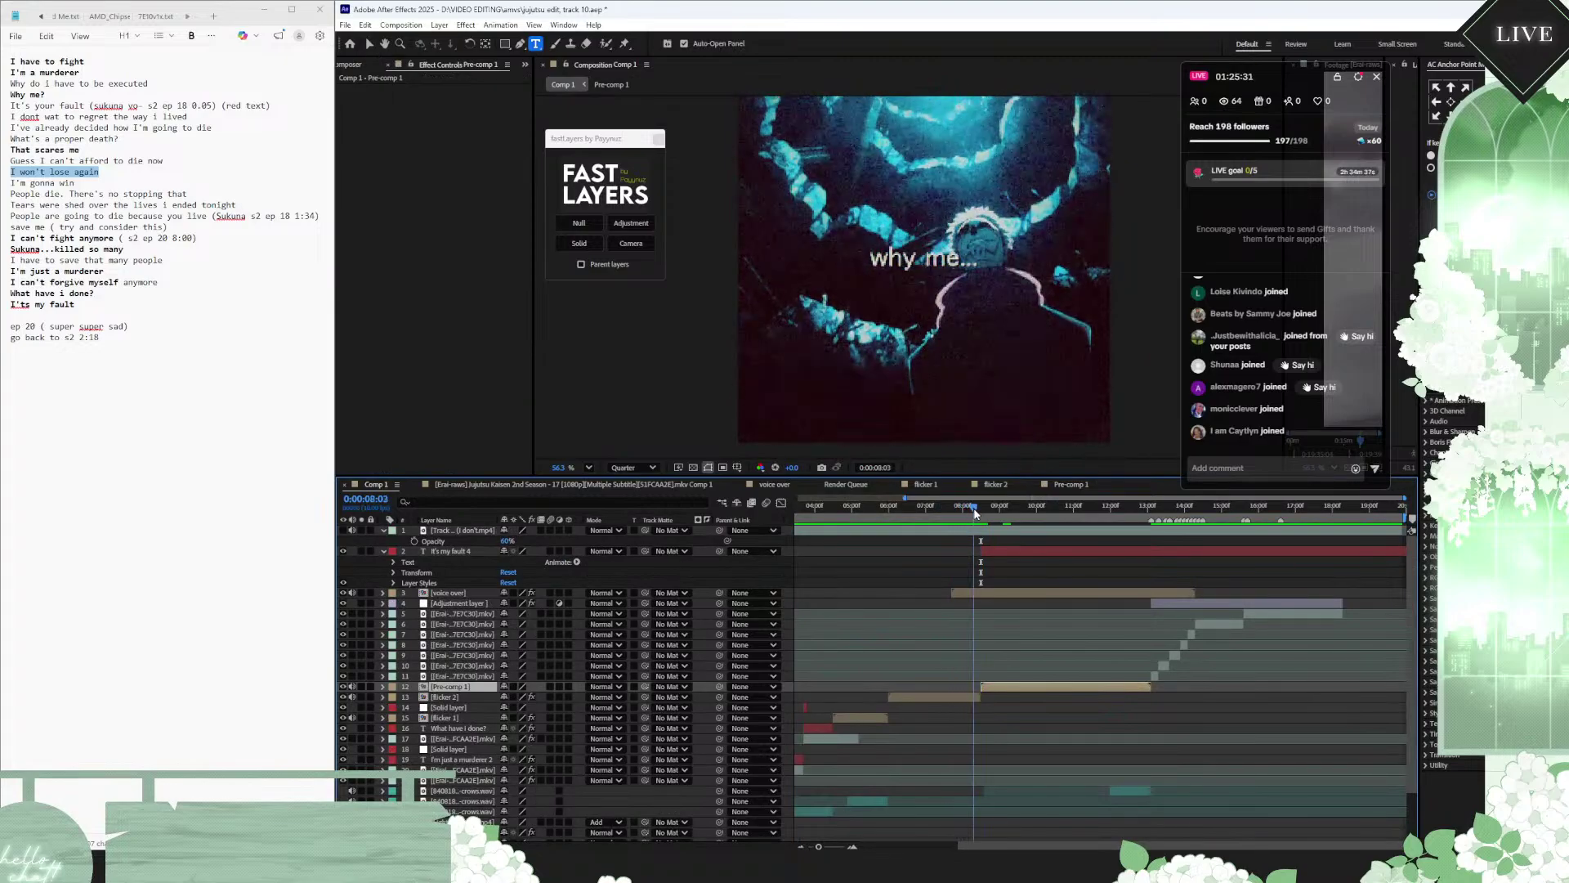
double_click(963, 697)
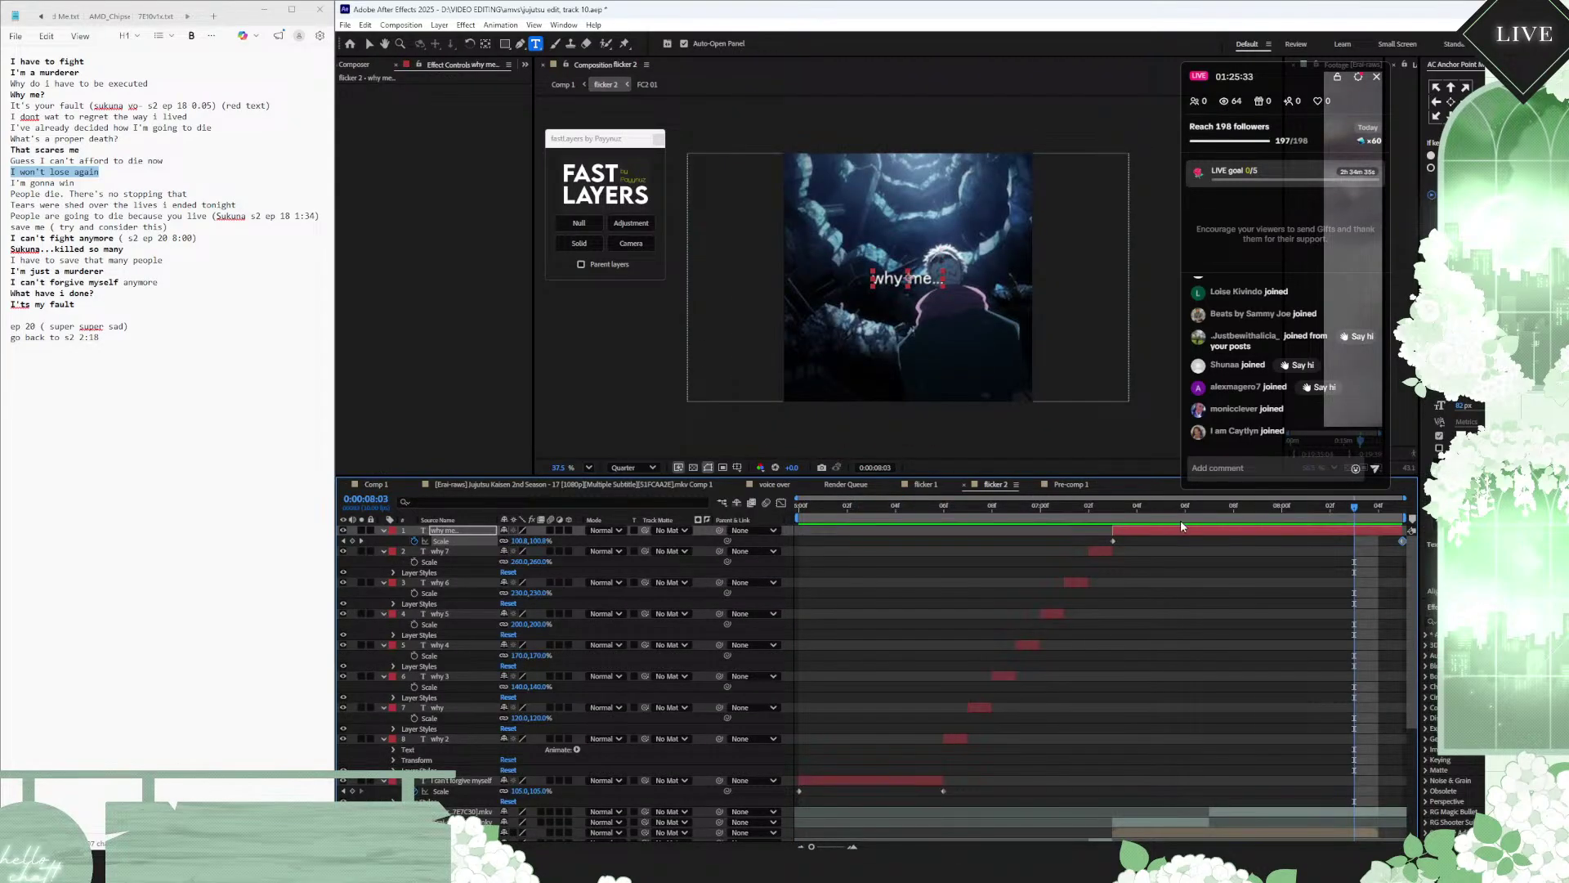
click(1120, 513)
drag(1120, 517, 1353, 518)
click(1070, 487)
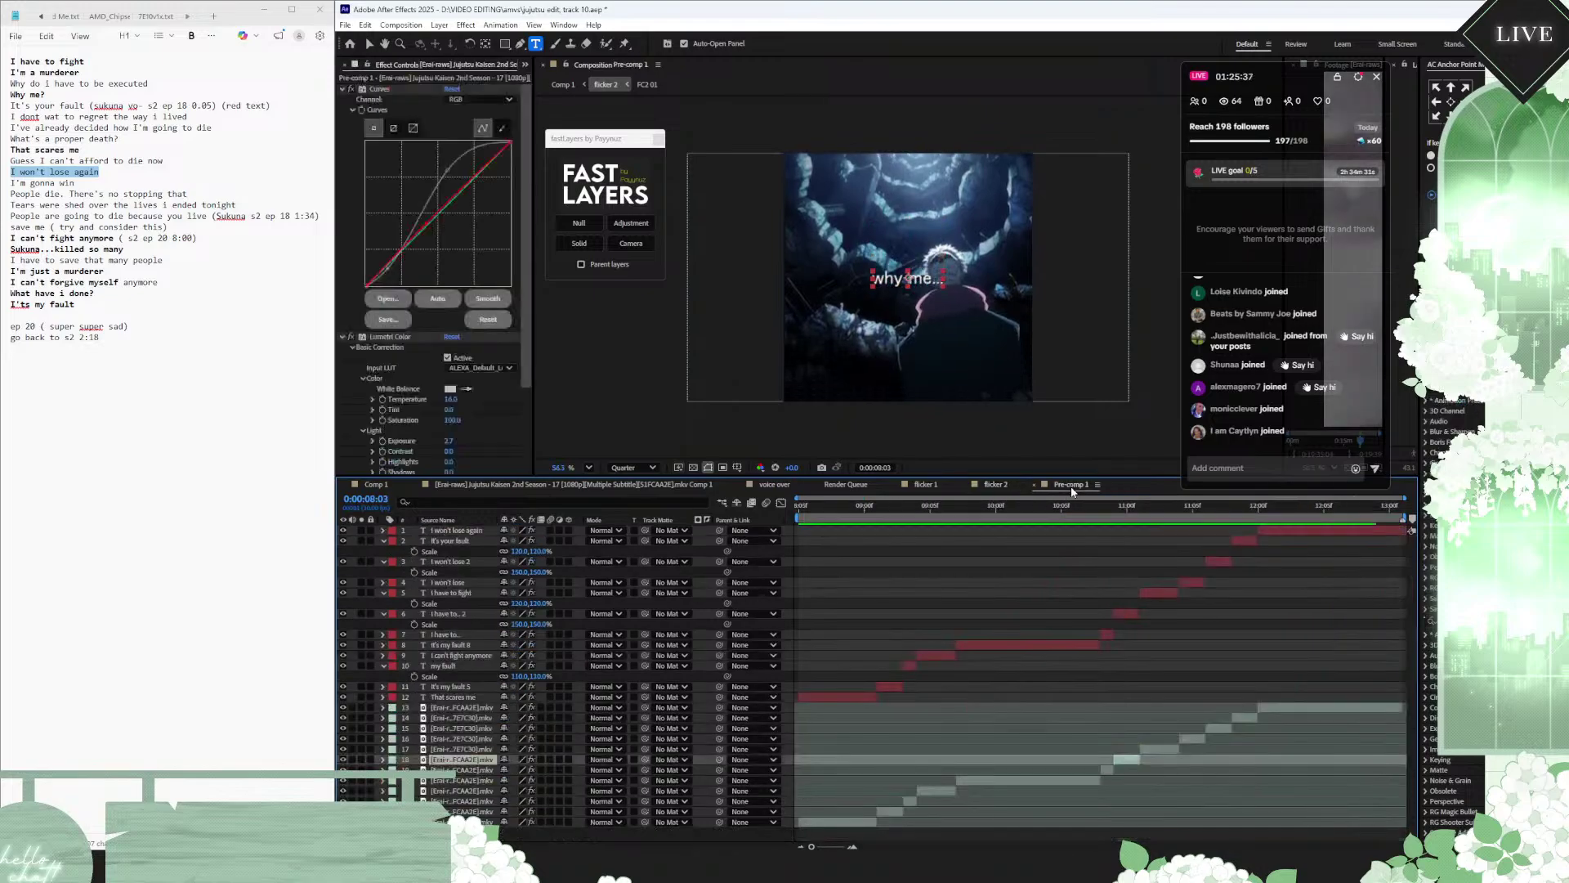
Step: Keyframe the scale of the "That scares me" text at its start, 0:00:08:05, and set it to 105% at 0:00:09:01
drag(837, 509, 787, 513)
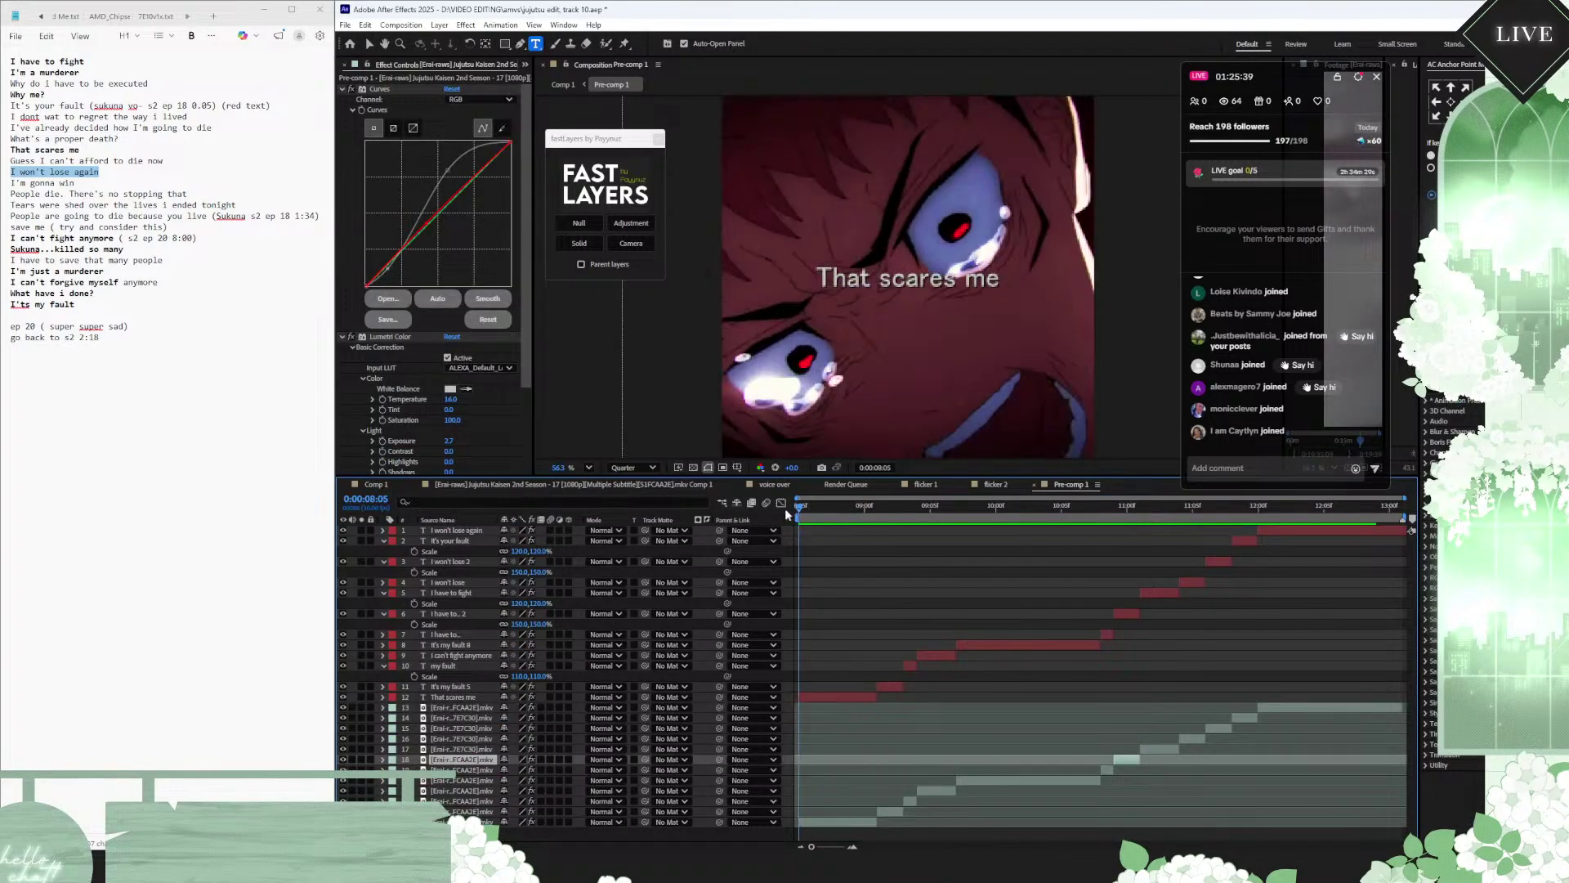
click(810, 697)
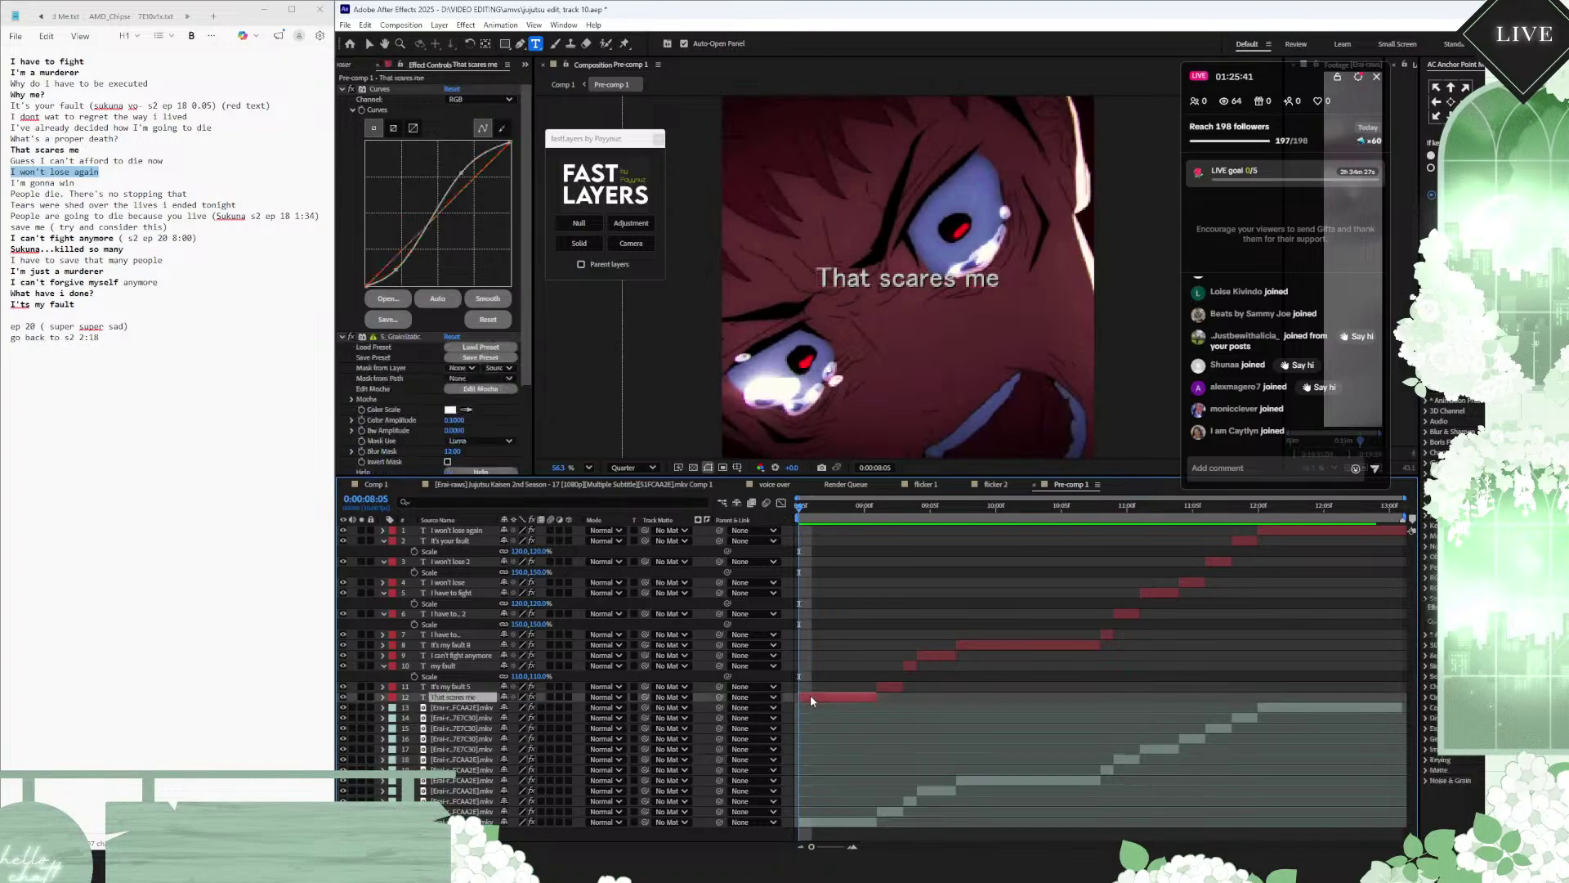
key(s)
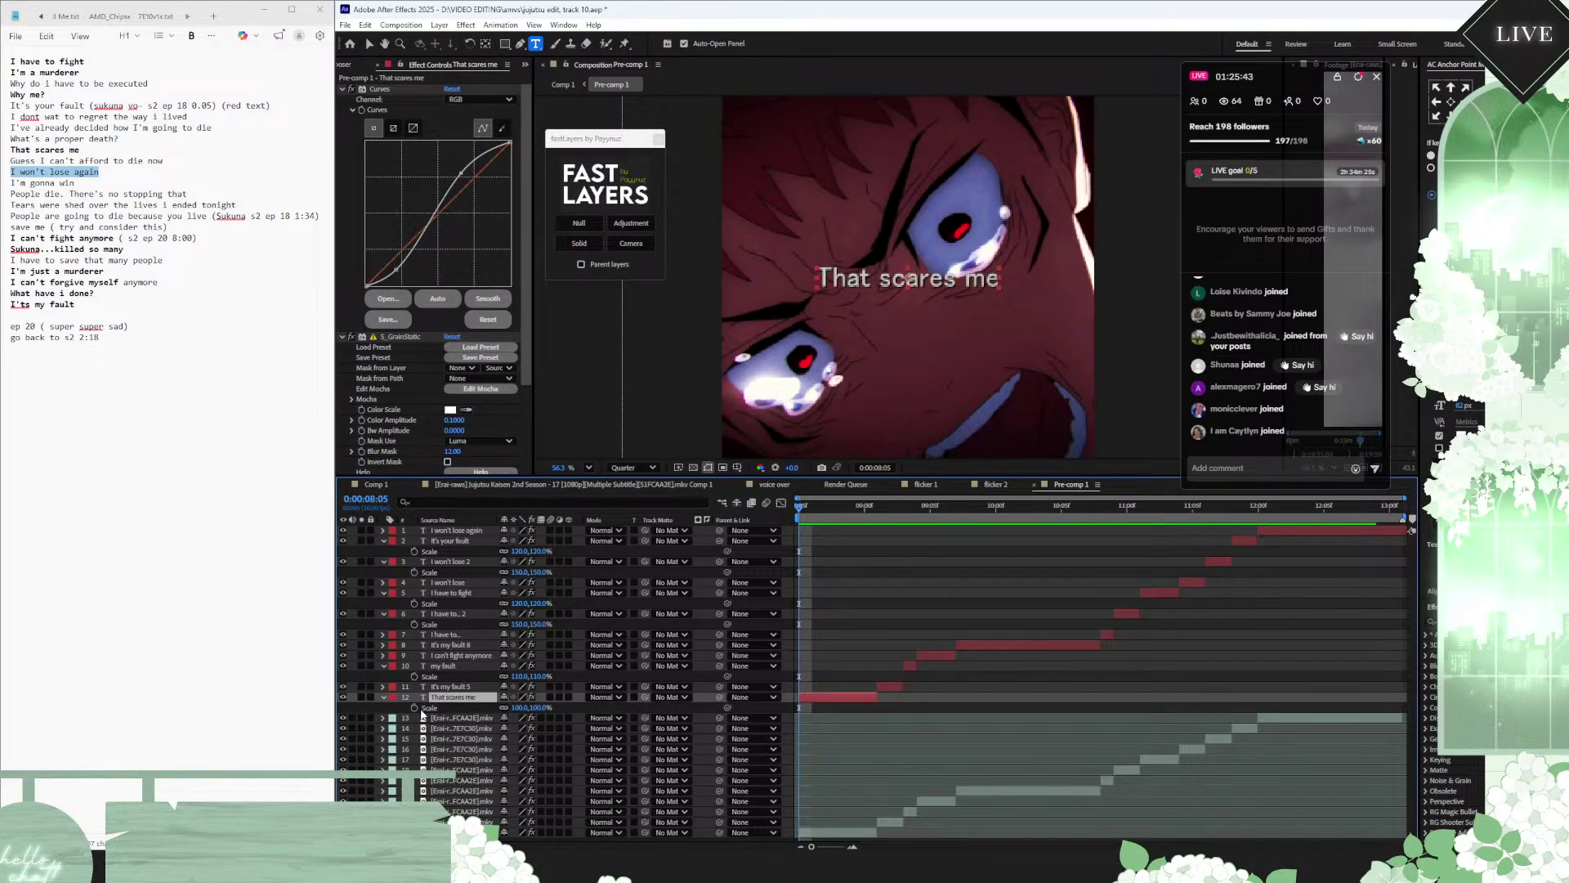
click(414, 707)
drag(897, 510, 879, 512)
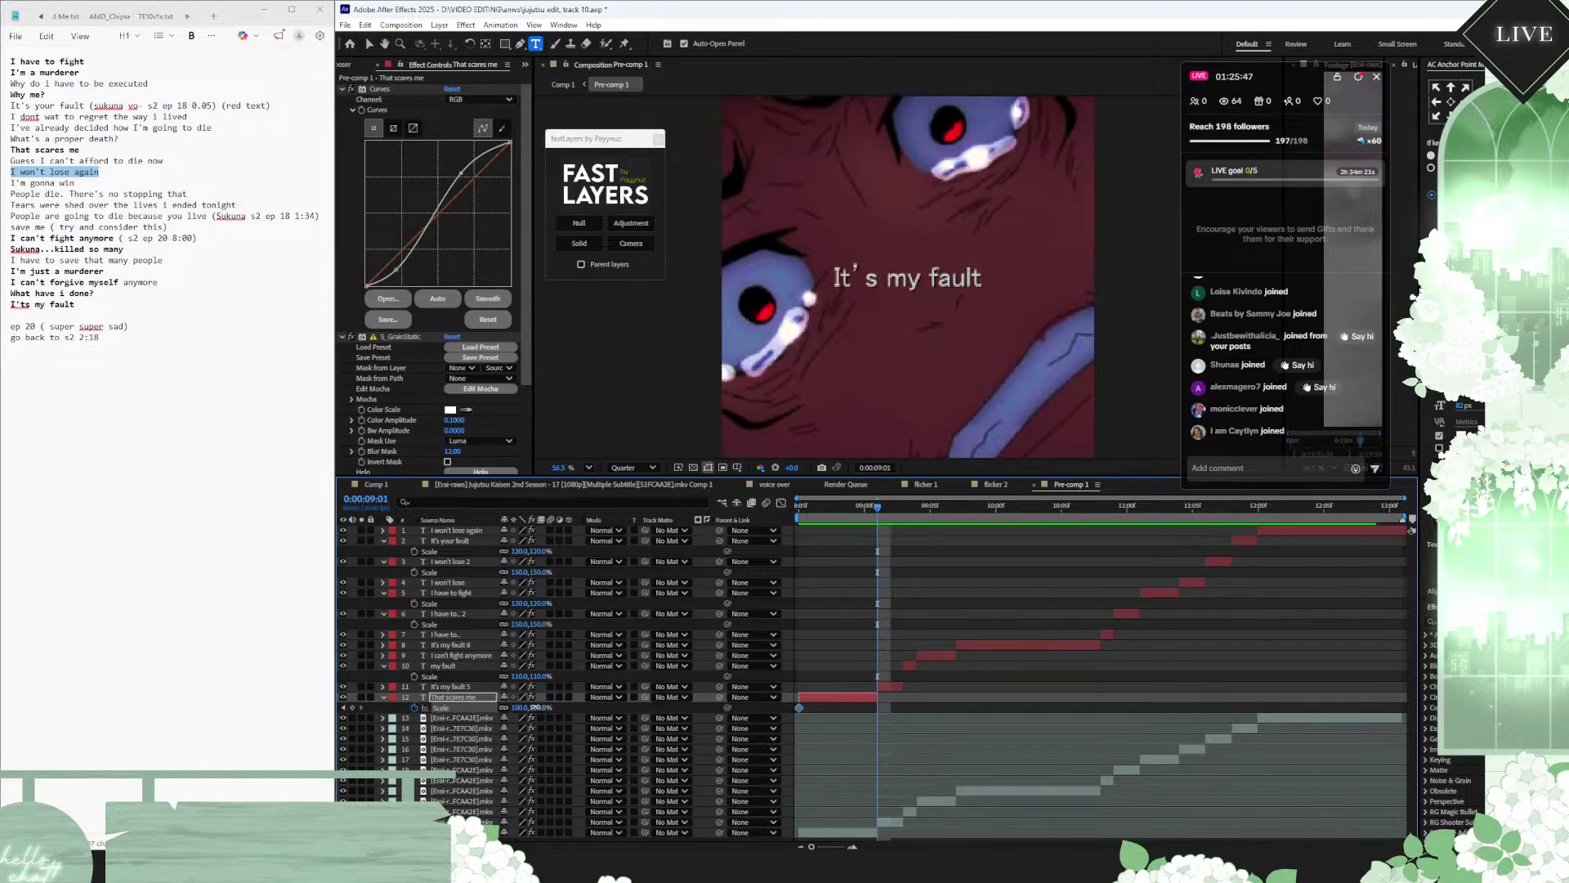
click(540, 707)
text(105)
key(Return)
Step: Apply Easy Ease to both scale keyframes of the "That scares me" text
right_click(802, 708)
click(799, 708)
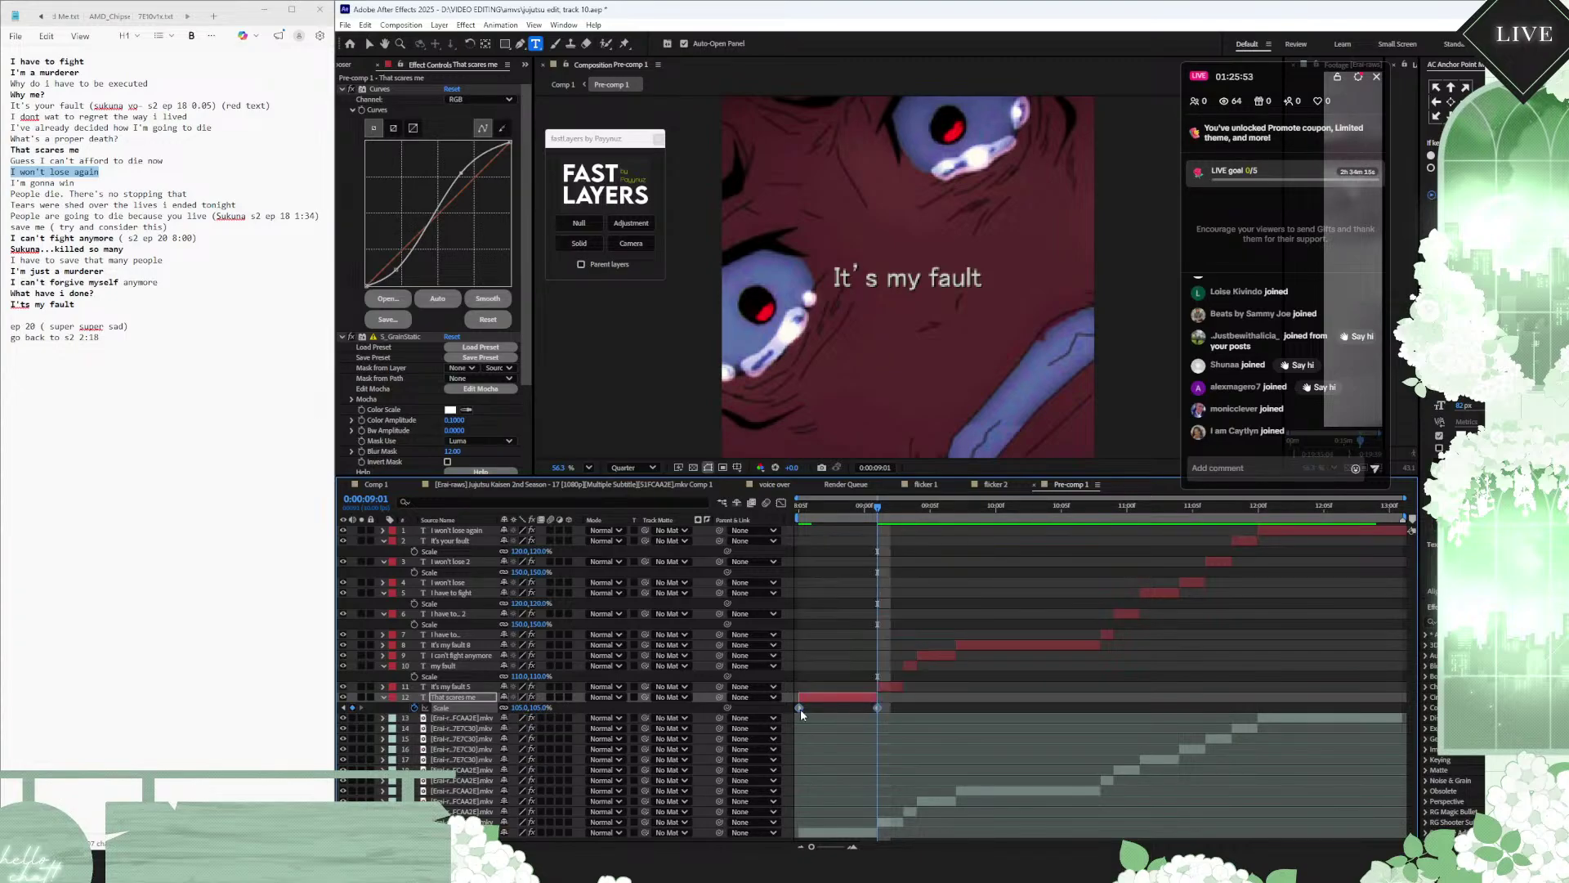
right_click(801, 709)
mouse_move(899, 701)
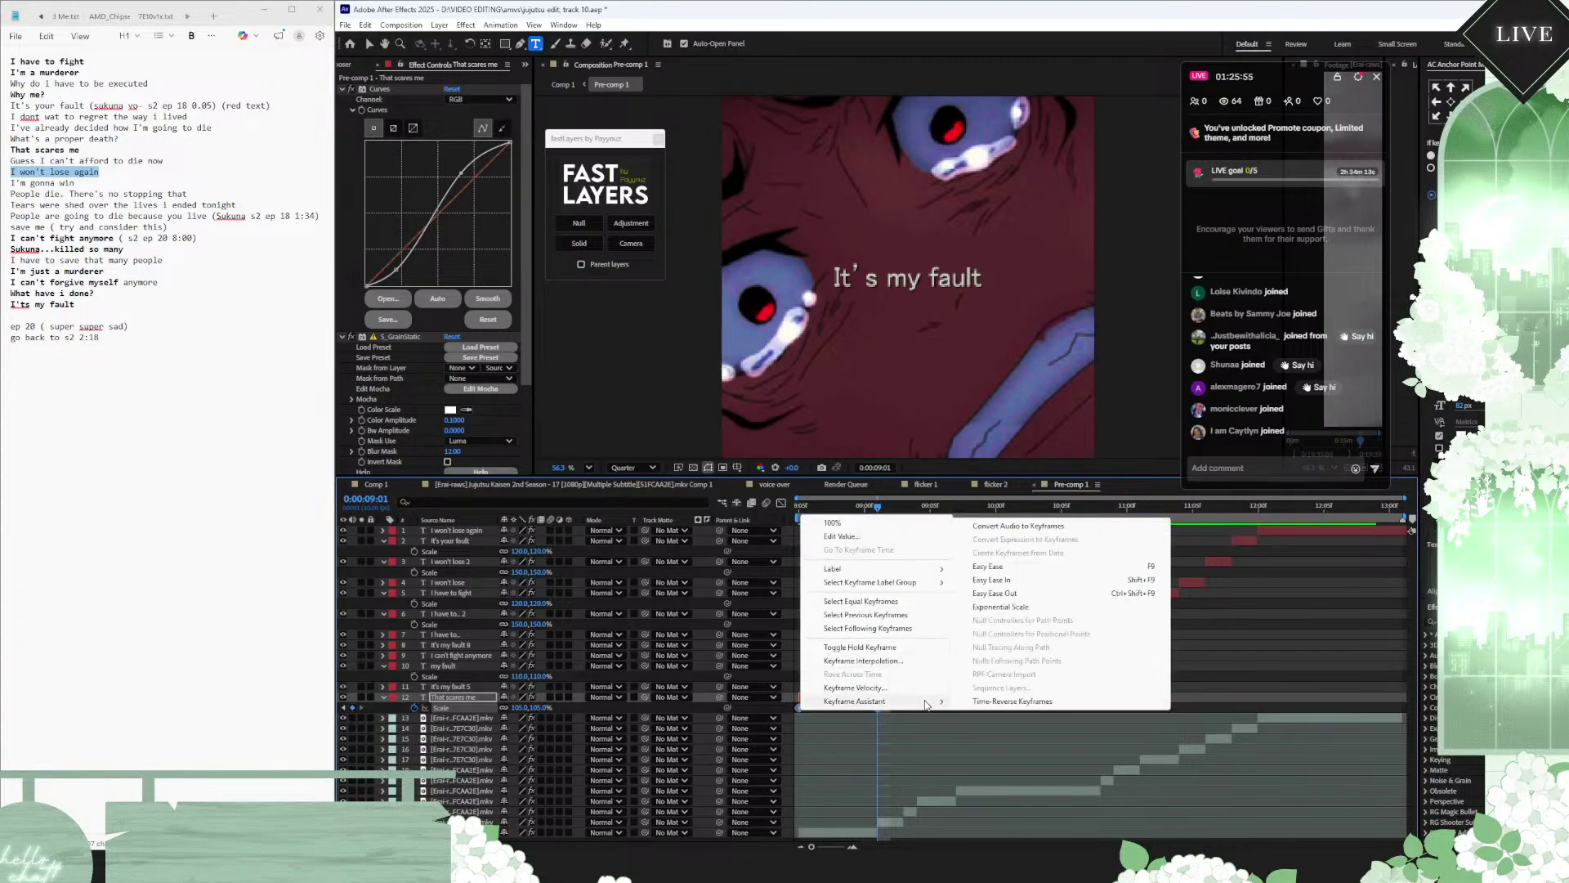
click(1028, 569)
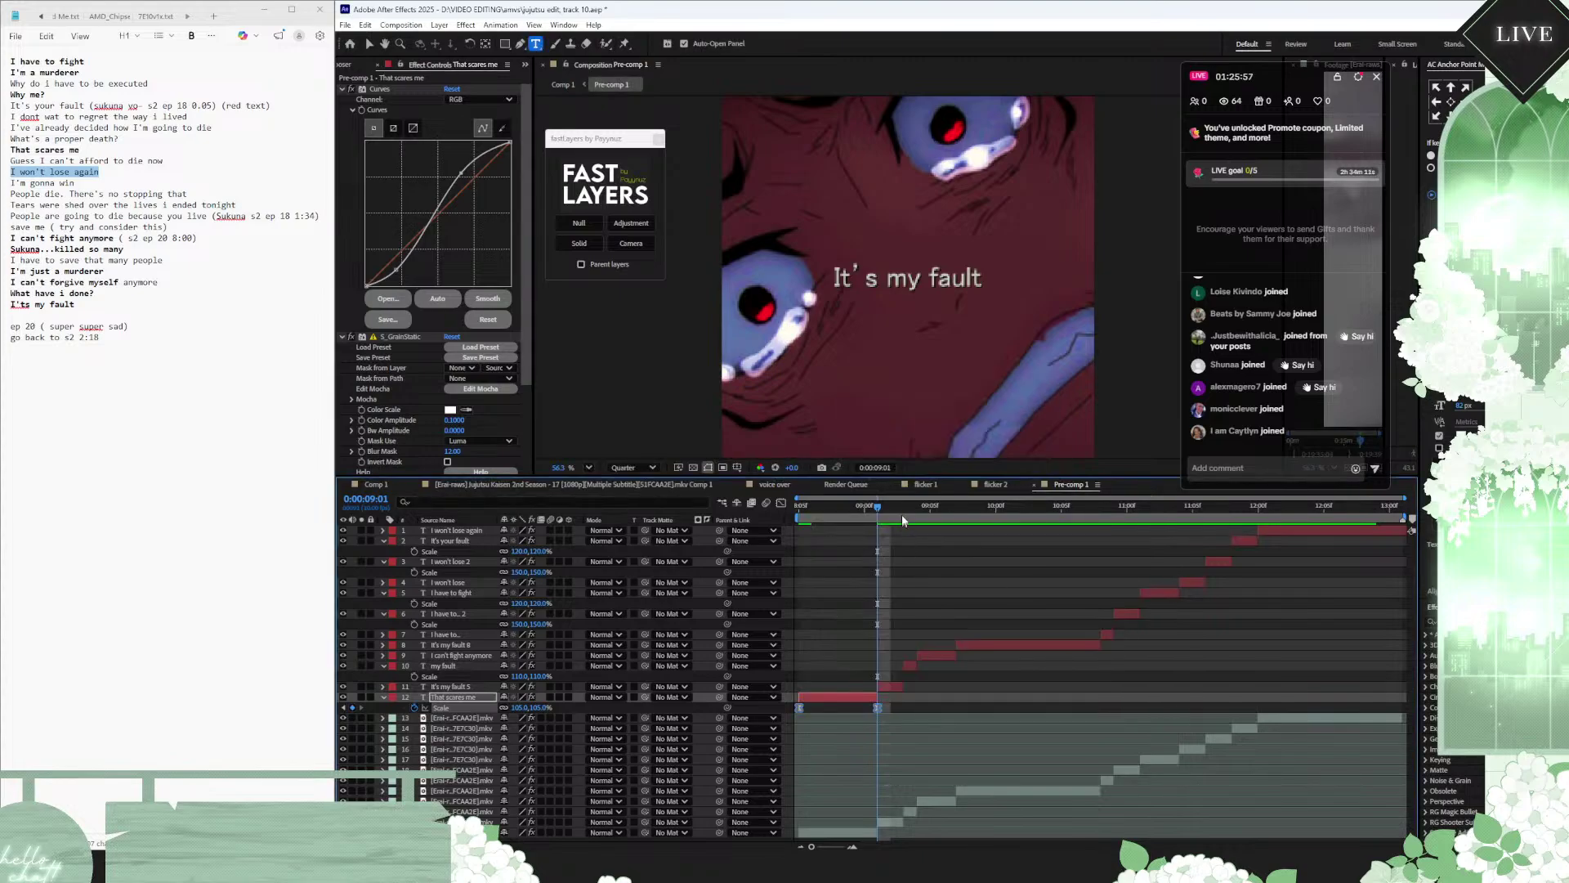
Step: Copy the eased scale keyframes onto the "It's my fault" text at 0:00:09:07, time-reverse them and move the second keyframe to the segment's end
drag(895, 508, 958, 509)
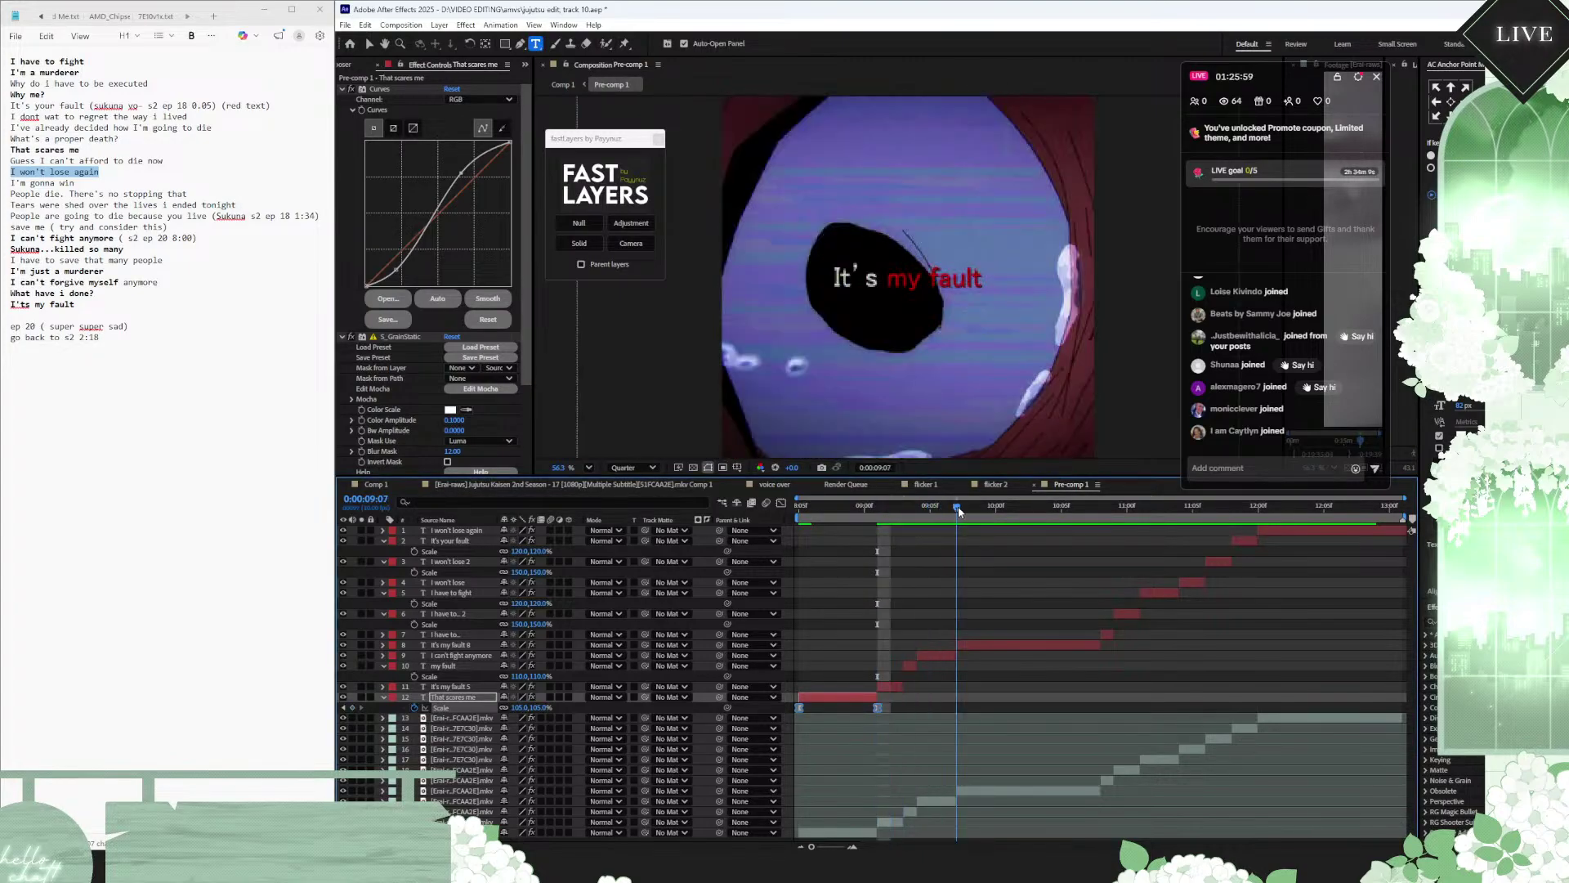
click(992, 645)
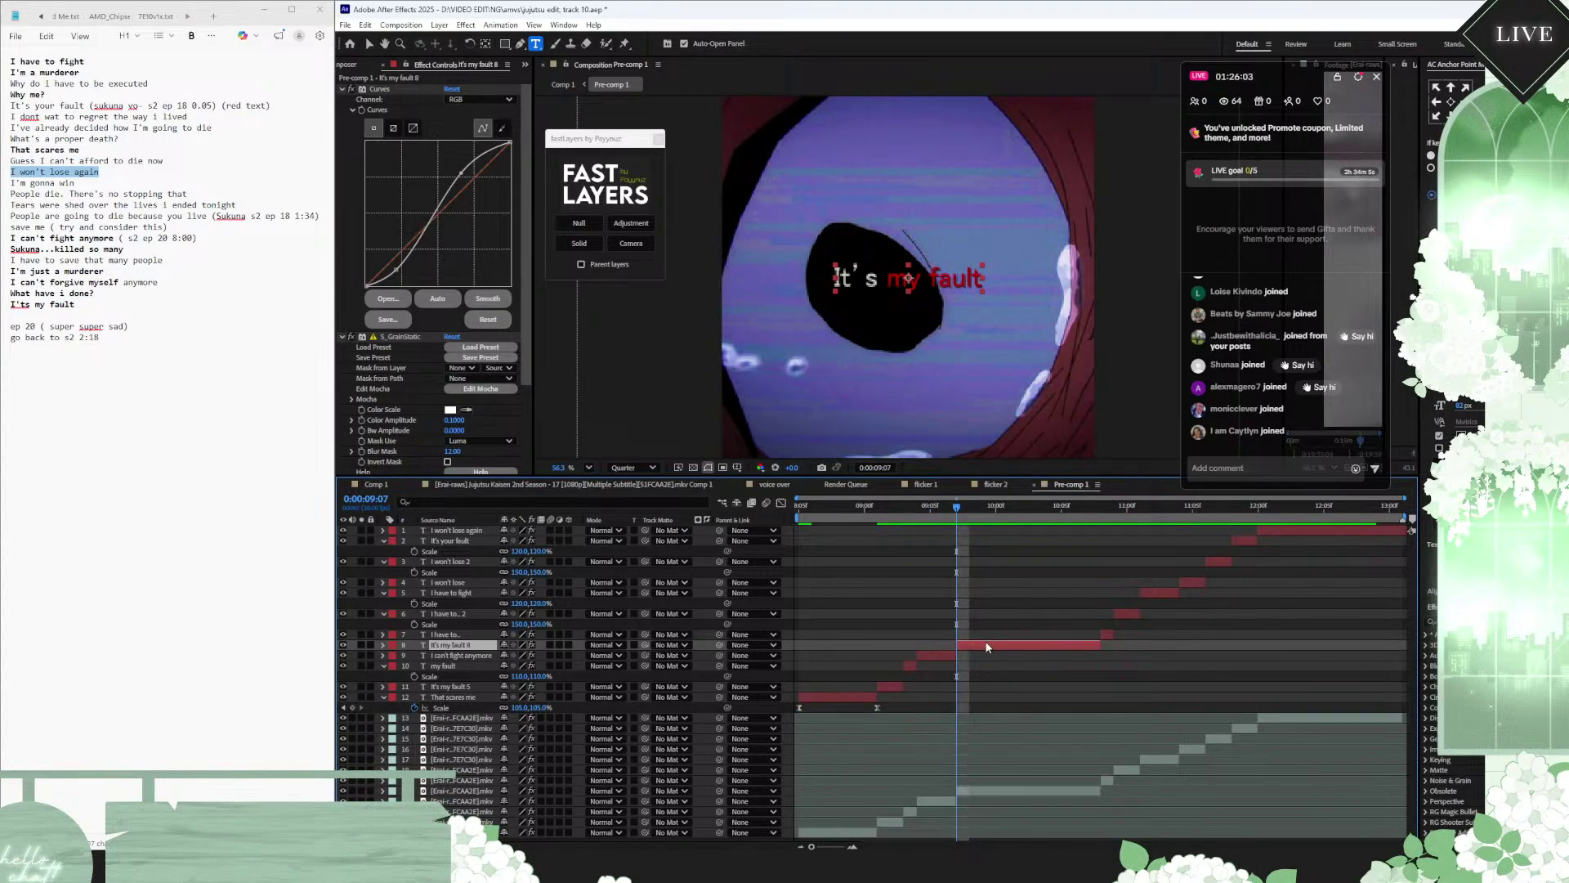
click(445, 713)
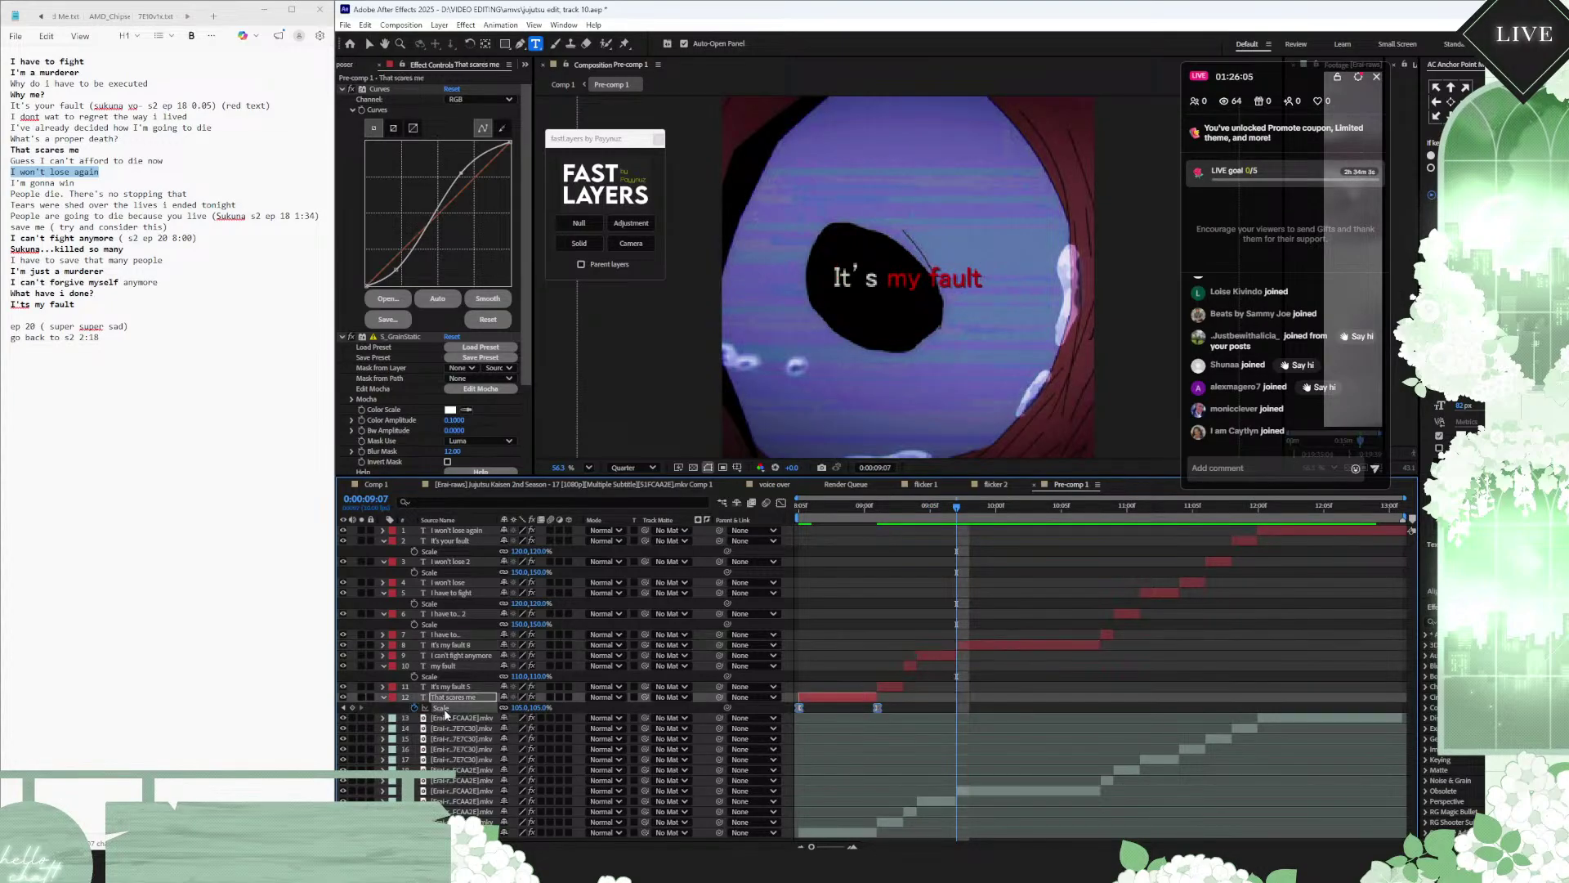
click(981, 645)
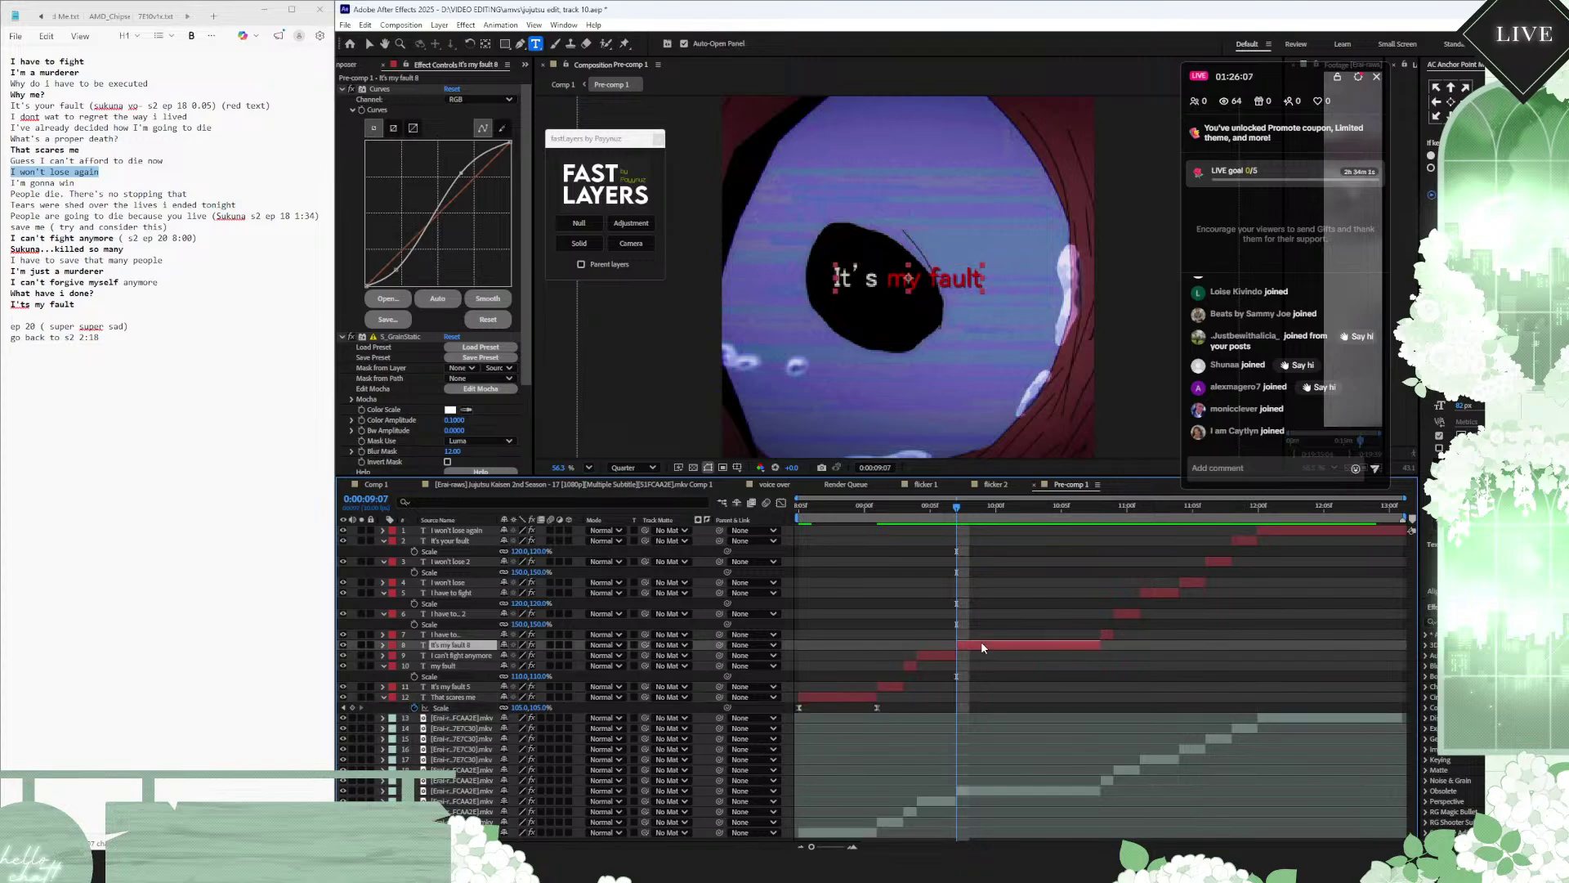
key(ctrl+v)
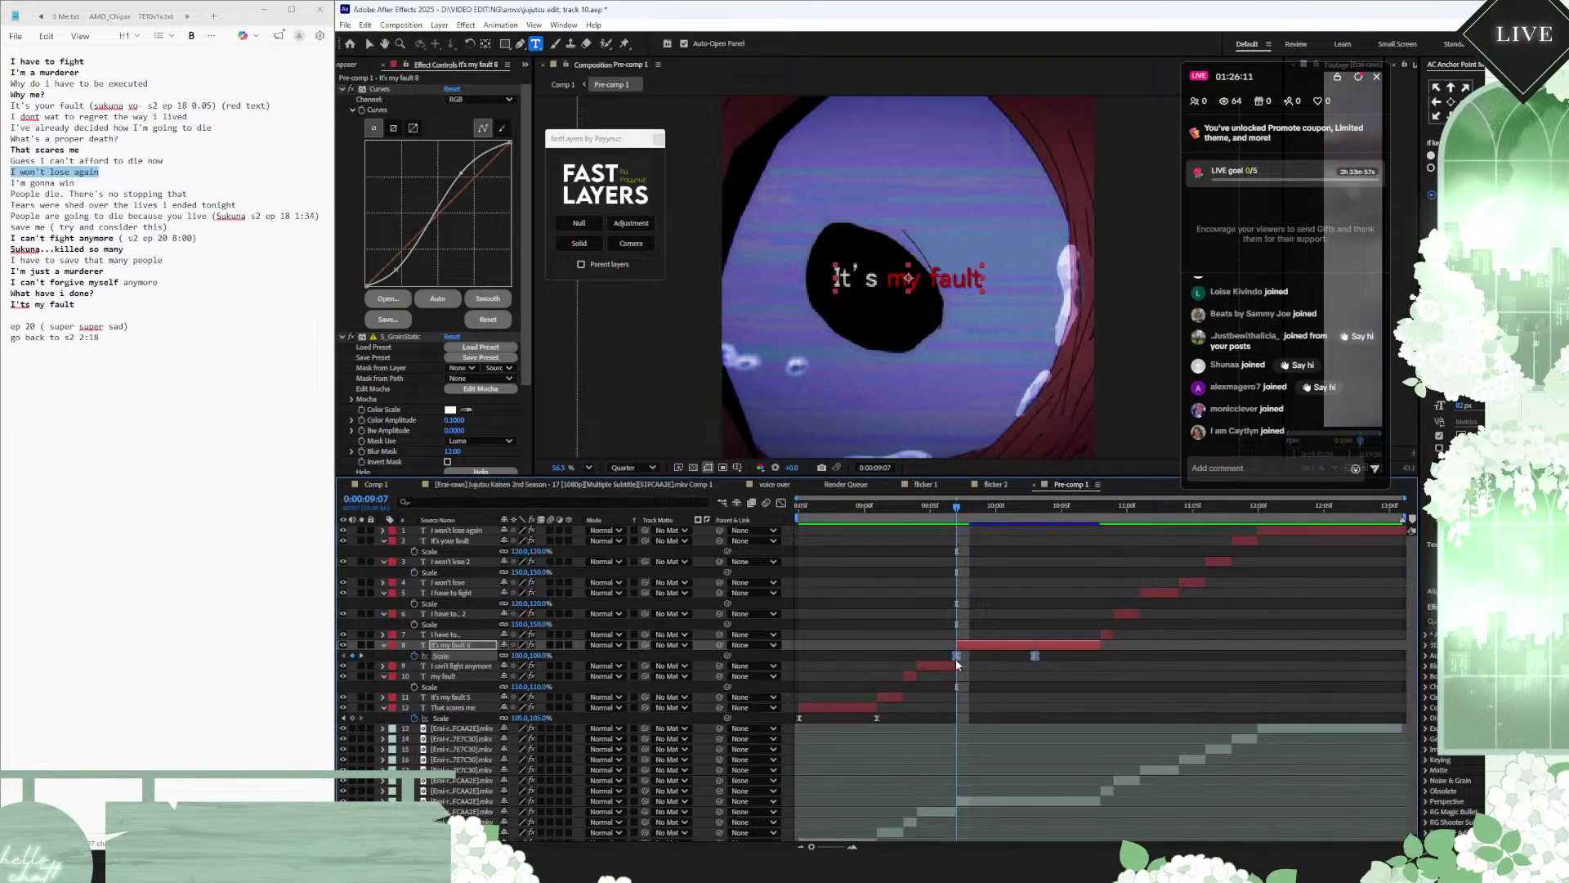
right_click(957, 658)
mouse_move(1043, 842)
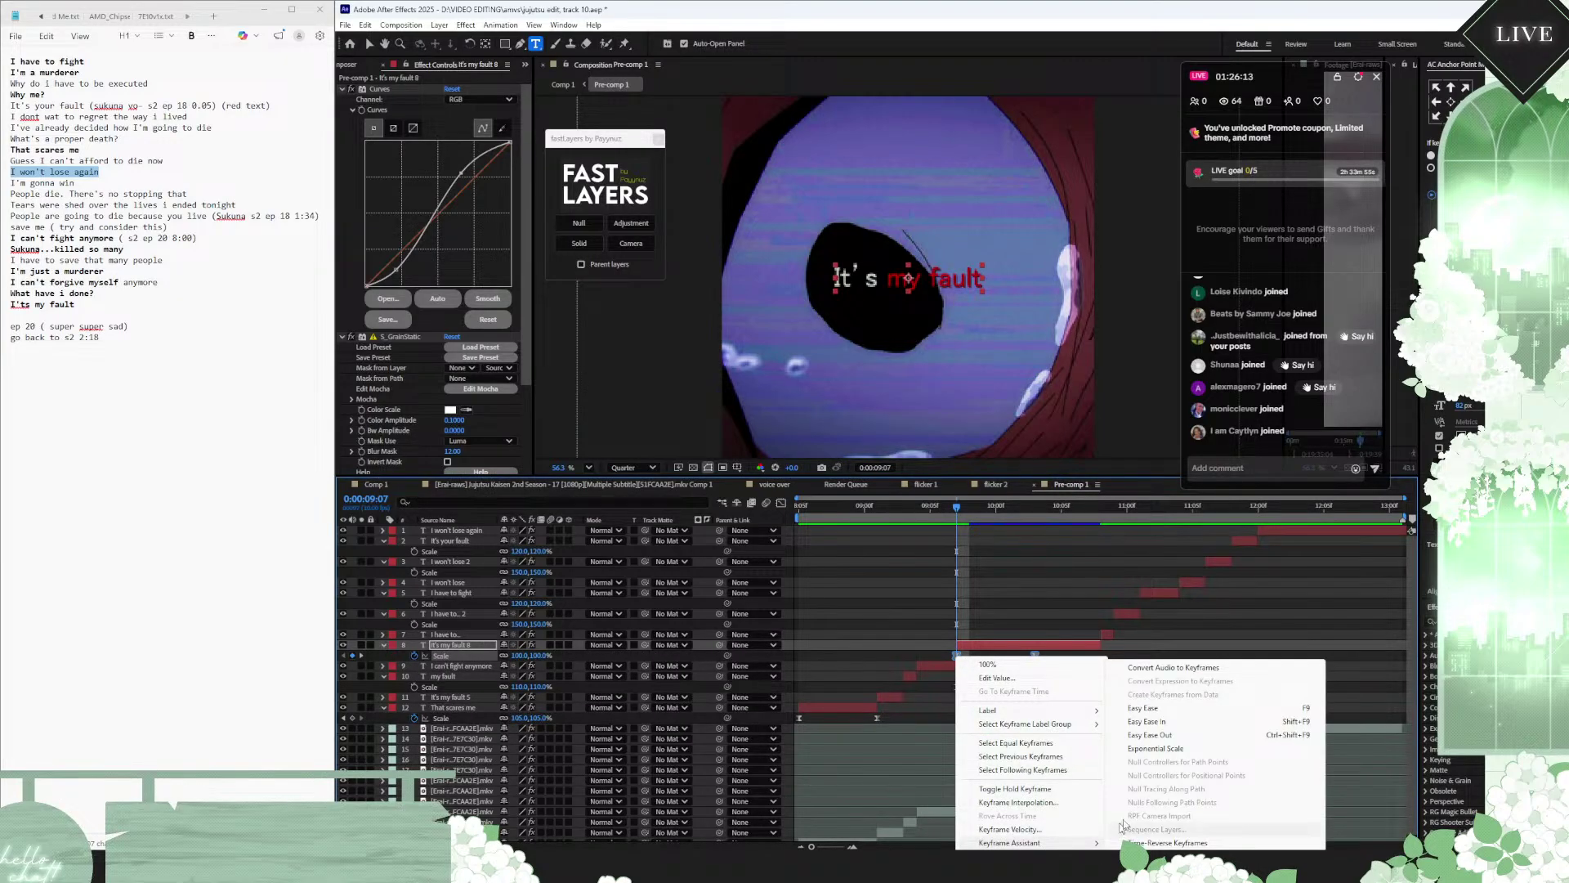
click(1154, 734)
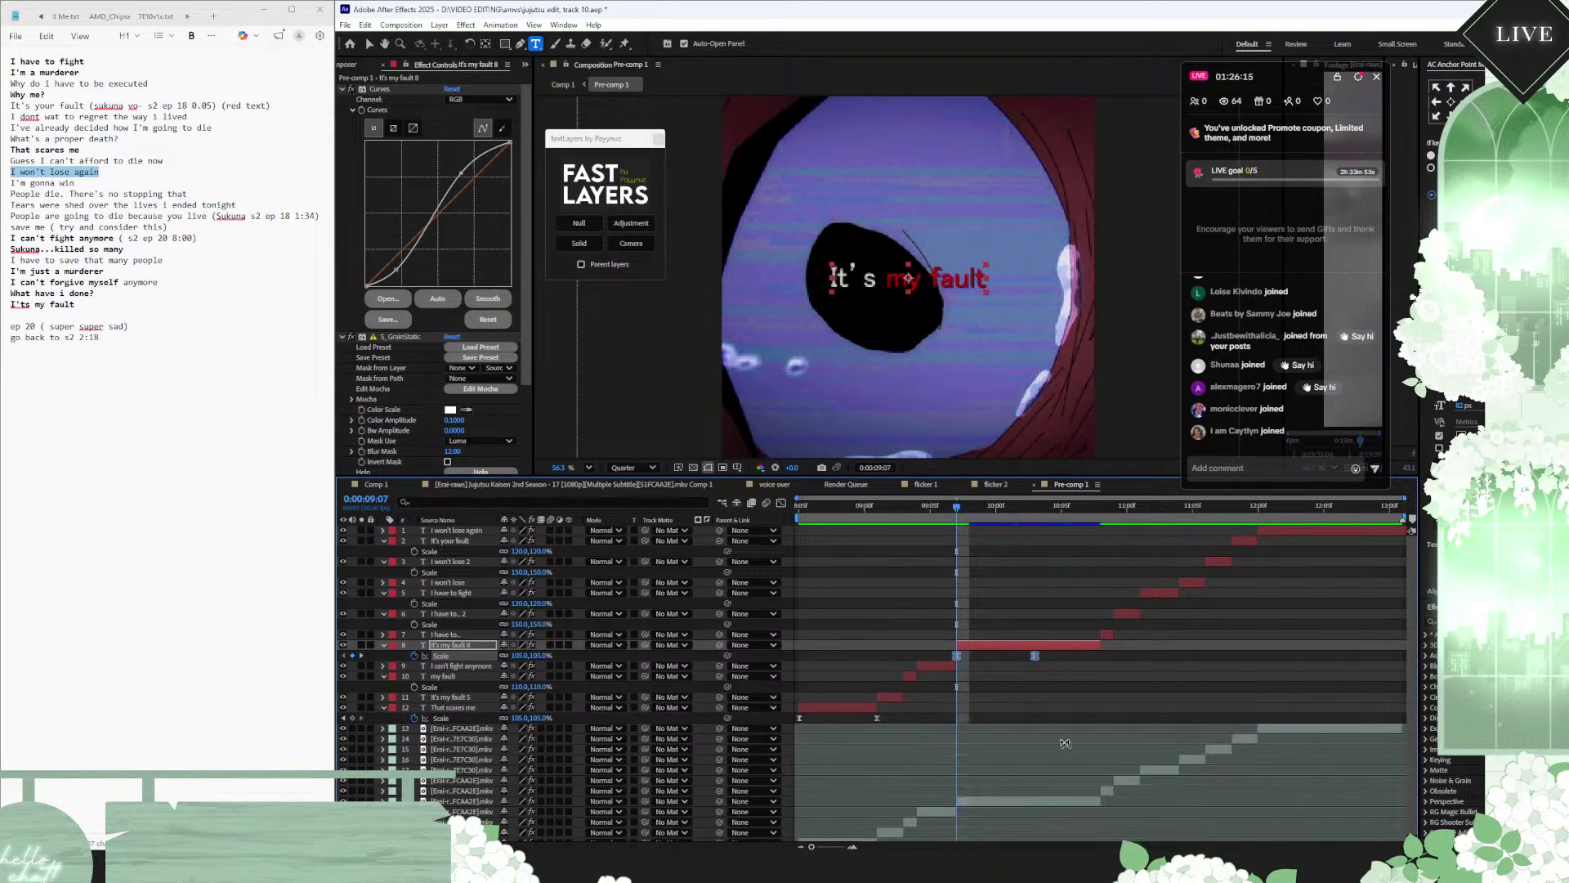
drag(1035, 662, 1101, 663)
Step: Paste the scale keyframes onto the "I have to fight" text at 0:00:11:01 and move the second keyframe to the segment's end
mouse_move(1152, 520)
mouse_down()
mouse_move(1248, 520)
mouse_move(1140, 518)
mouse_up()
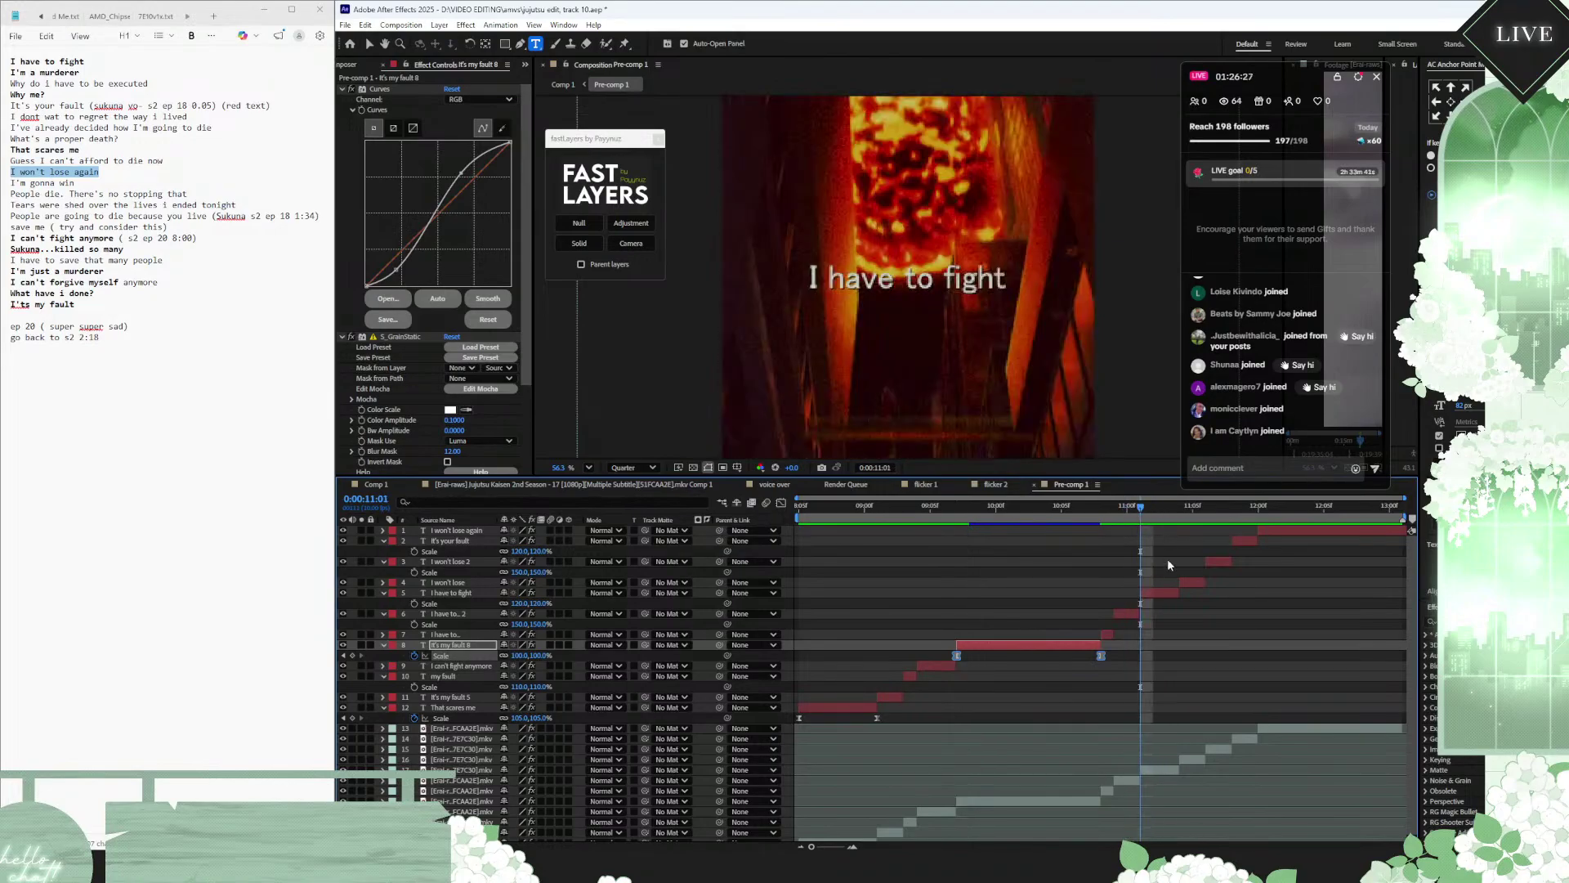
click(1156, 594)
key(ctrl+v)
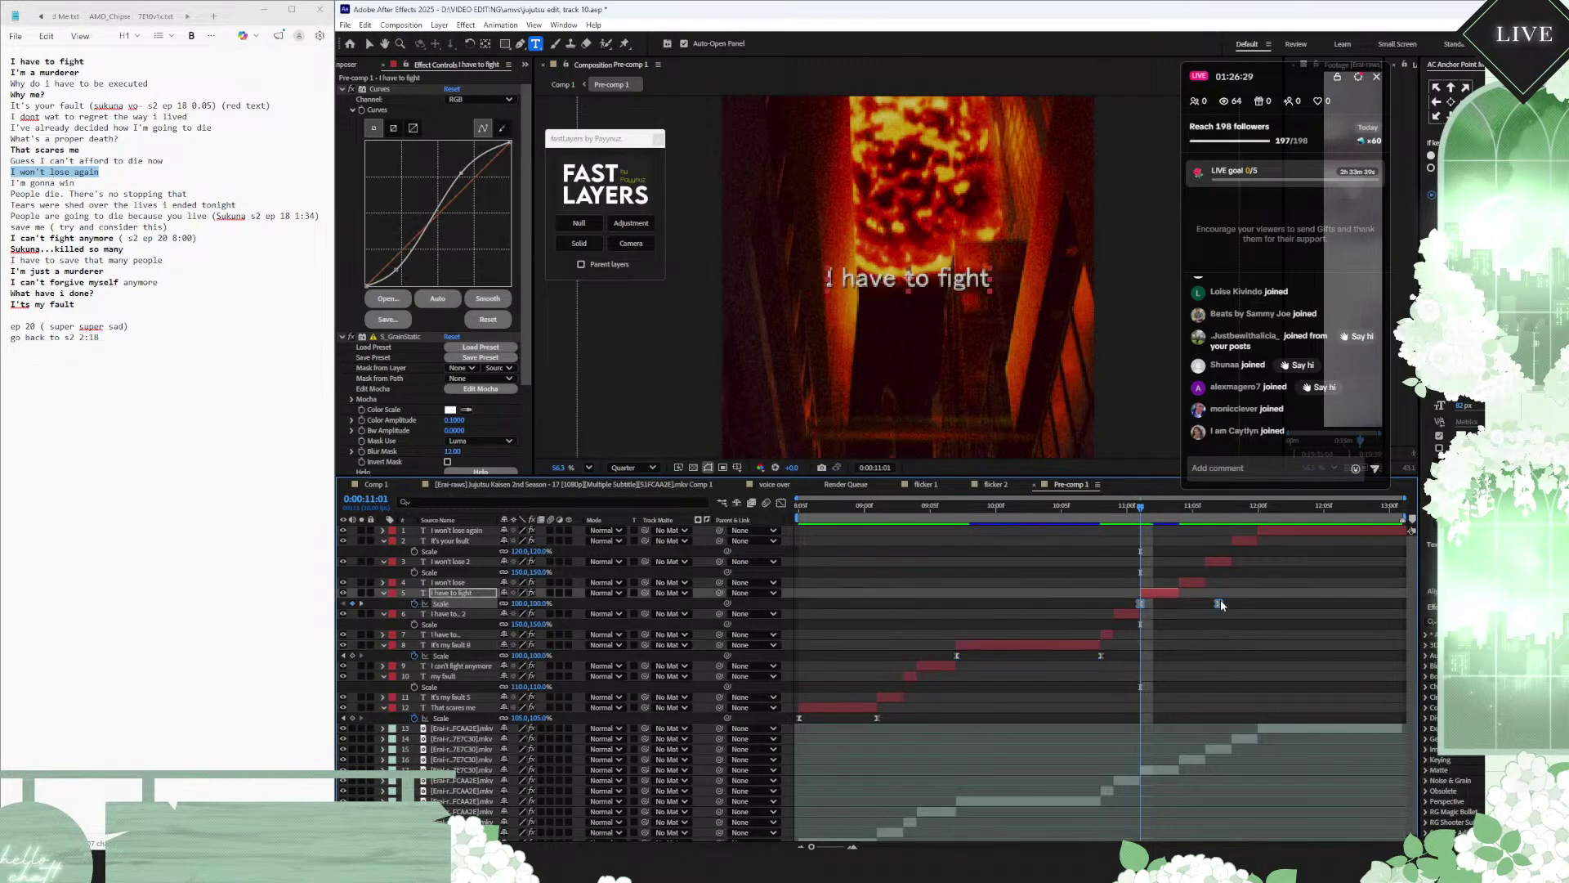
drag(1220, 605, 1179, 606)
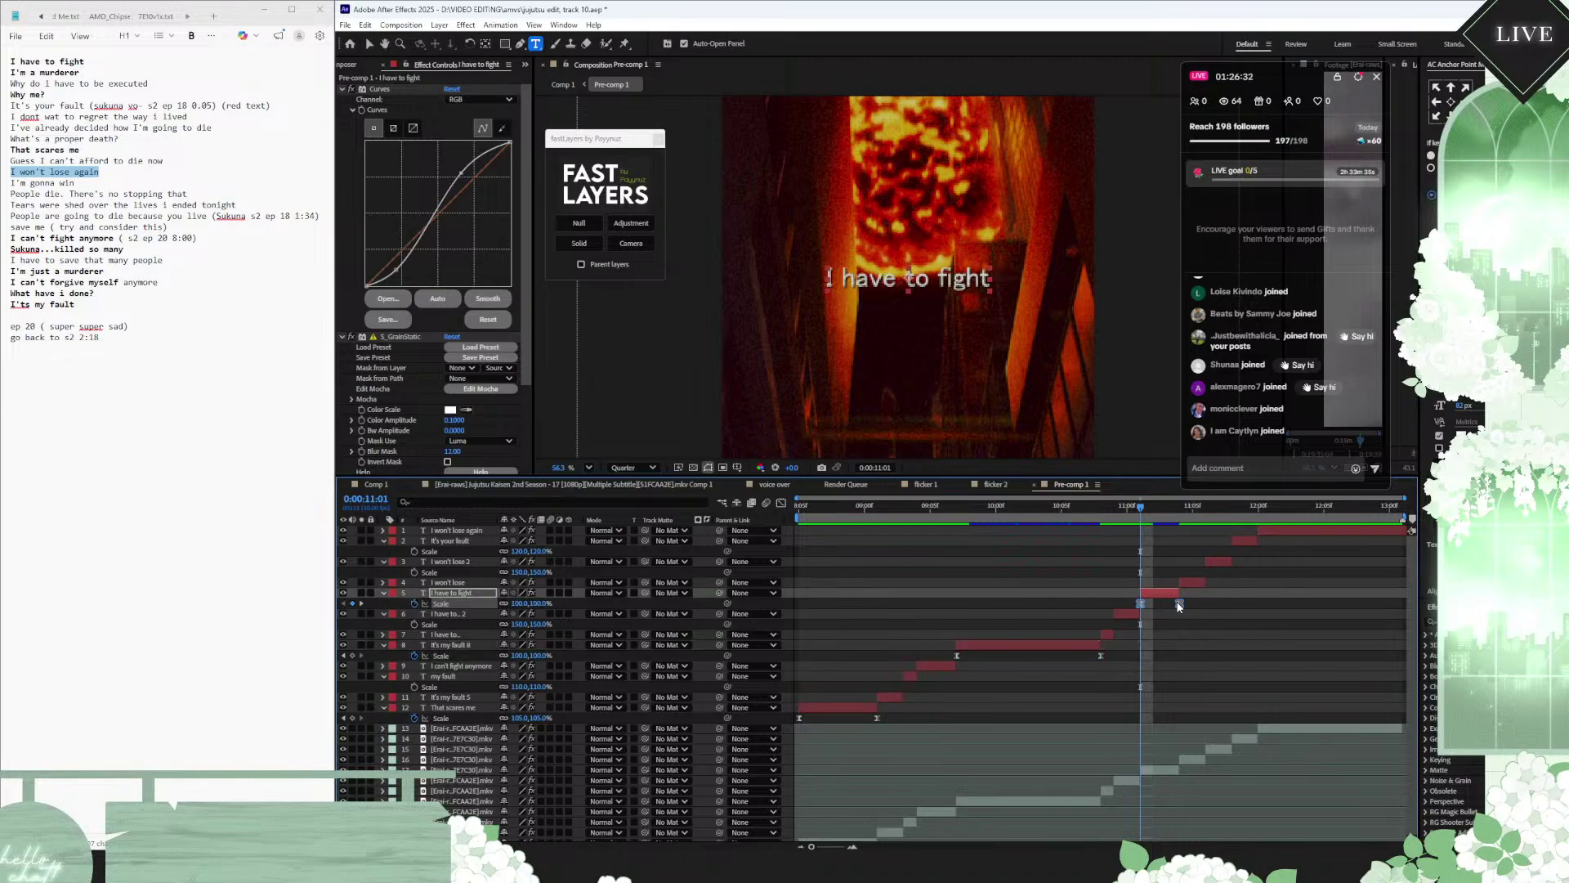
Step: Paste the scale keyframes onto the "I won't lose again" text at 0:00:12:00, time-reverse them and move the second keyframe to the layer's end
click(1259, 505)
click(1272, 532)
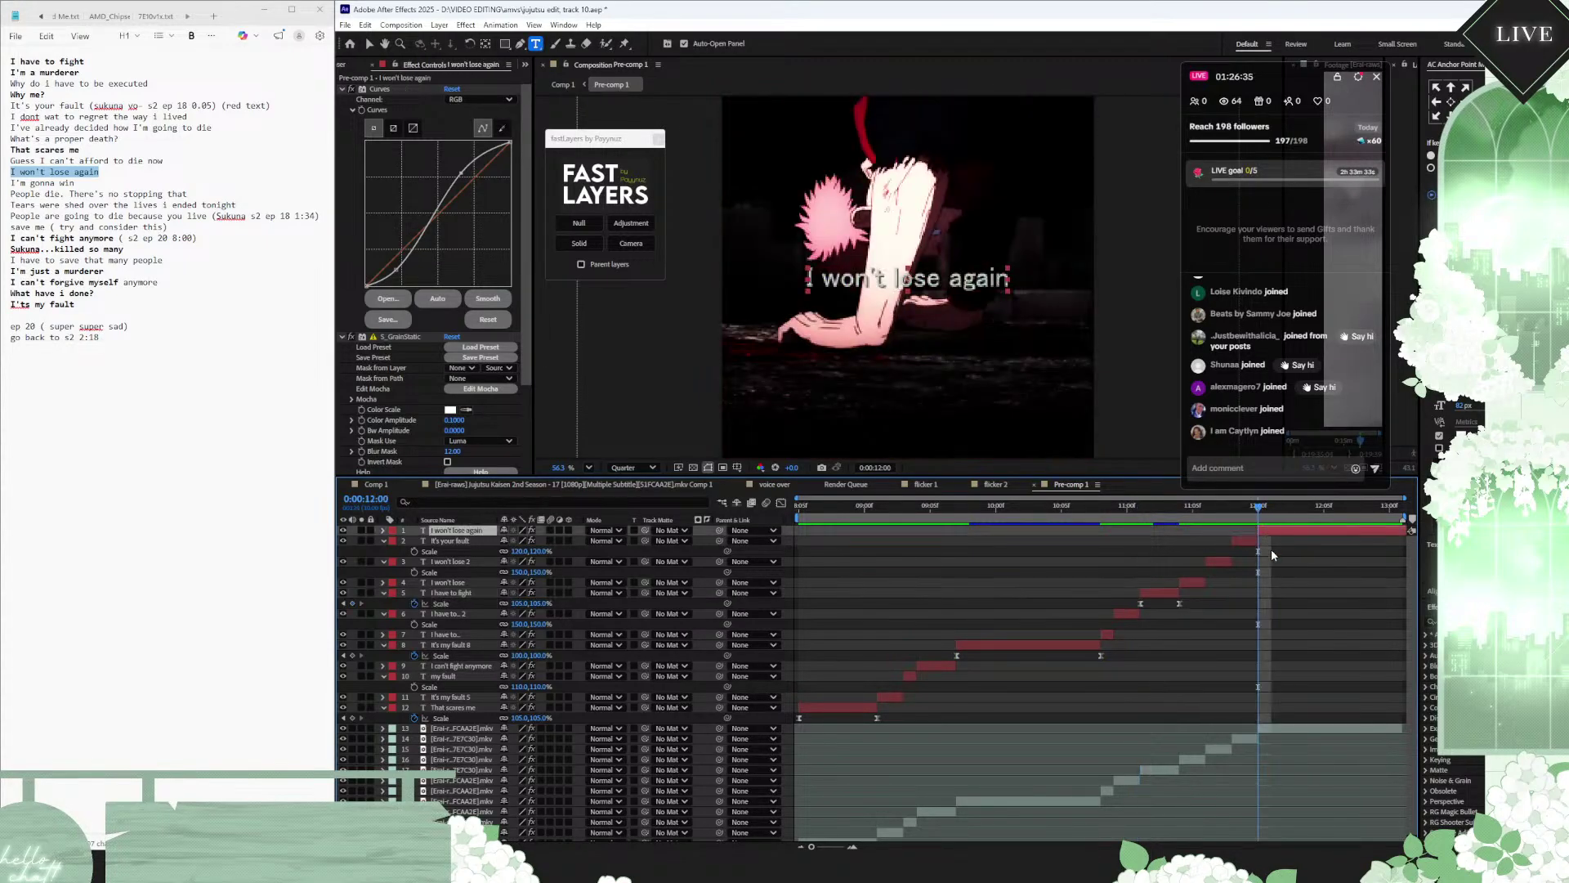
key(s)
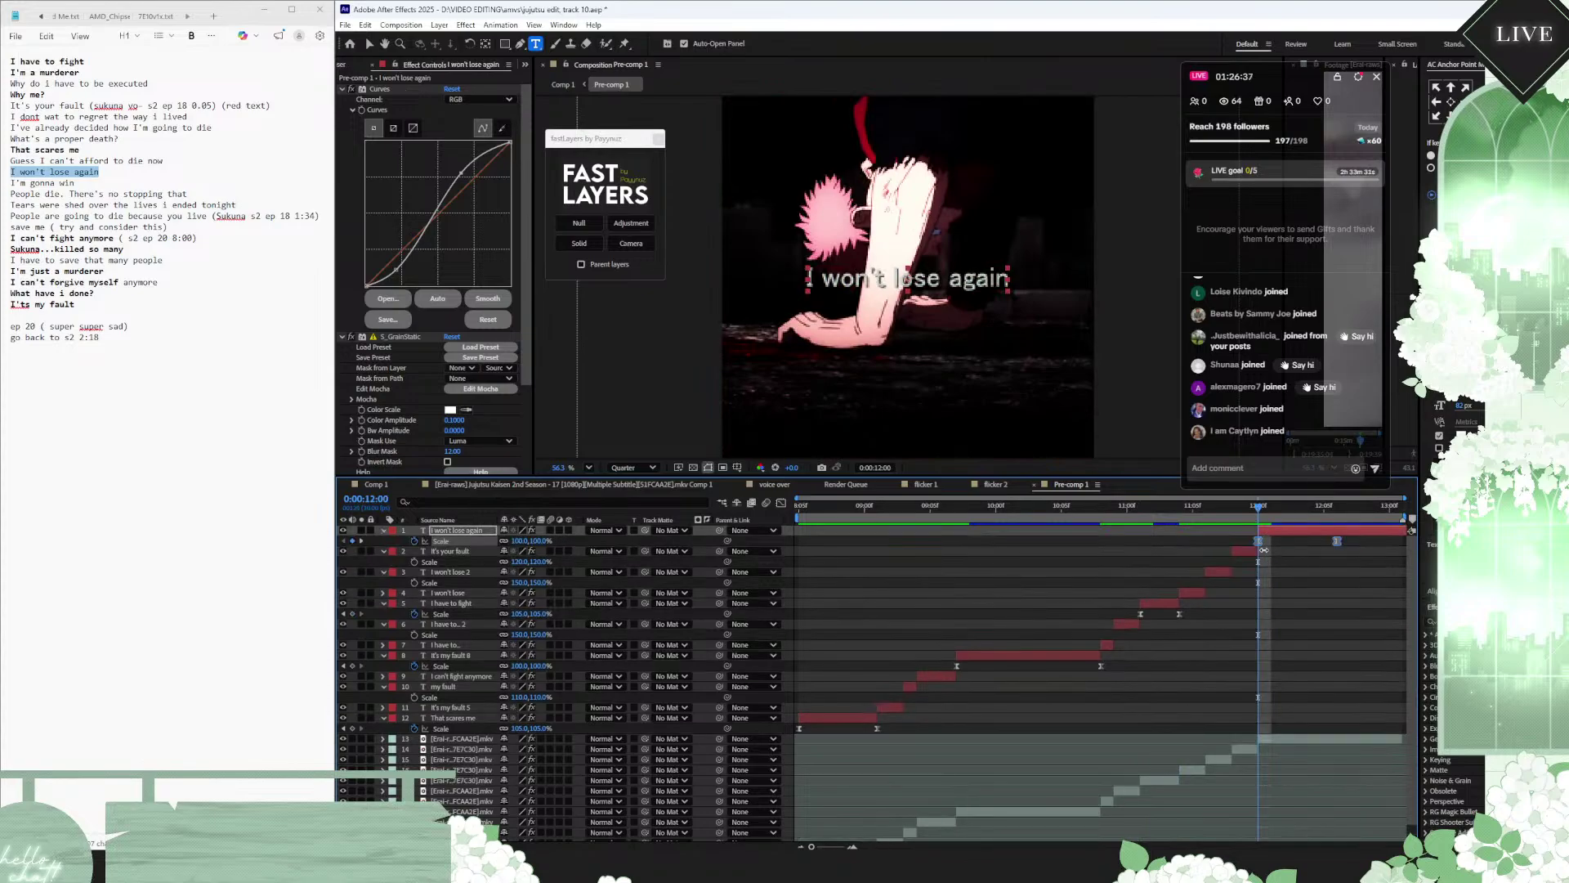
right_click(1259, 542)
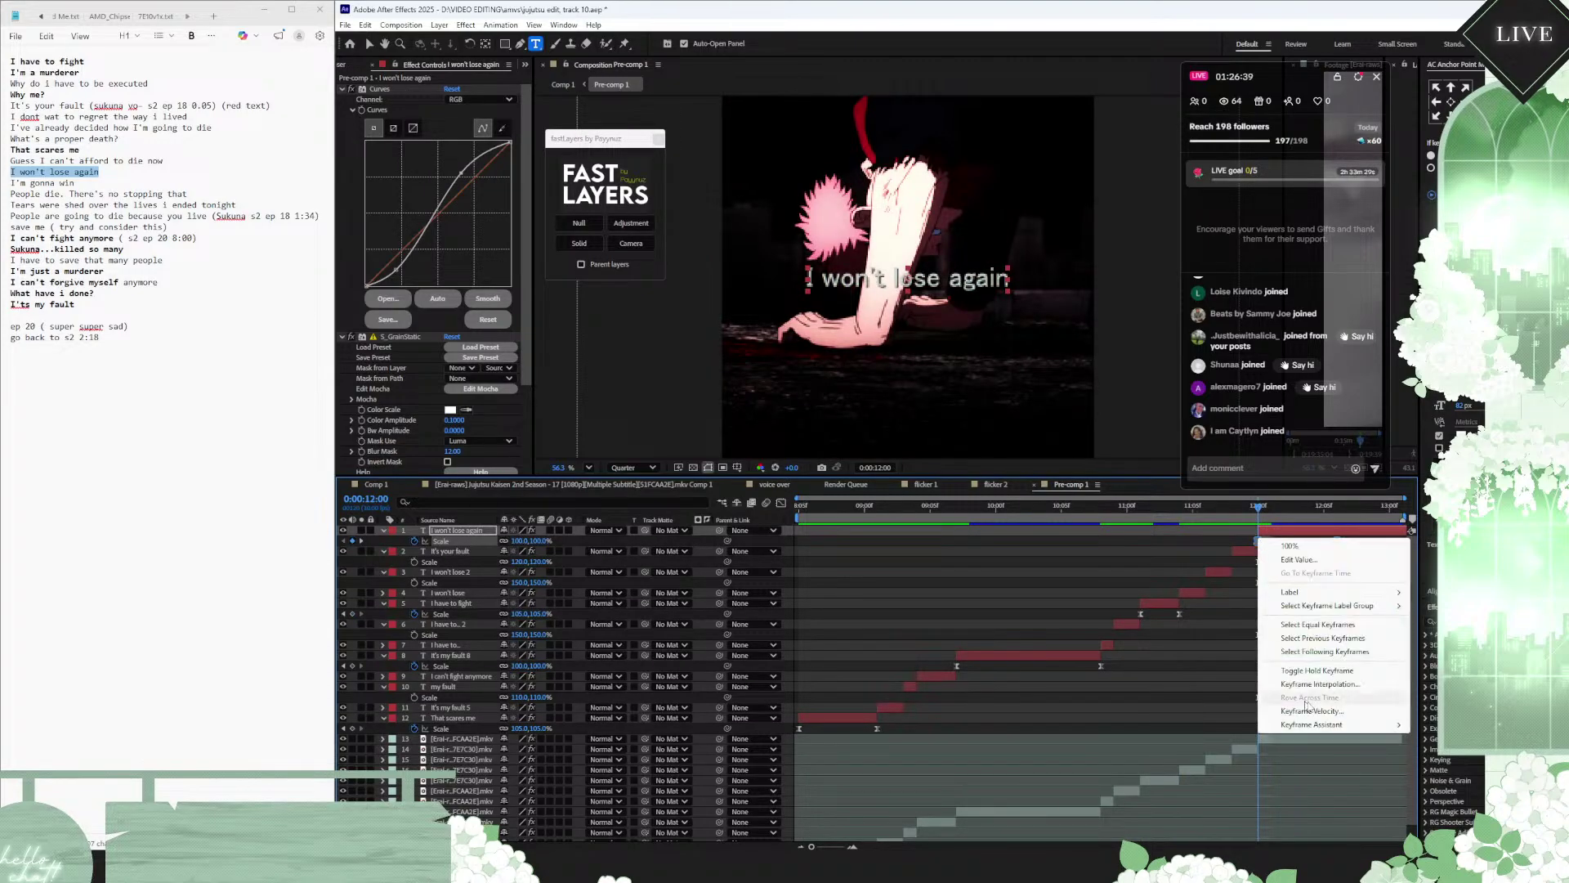
mouse_move(1324, 730)
click(1102, 724)
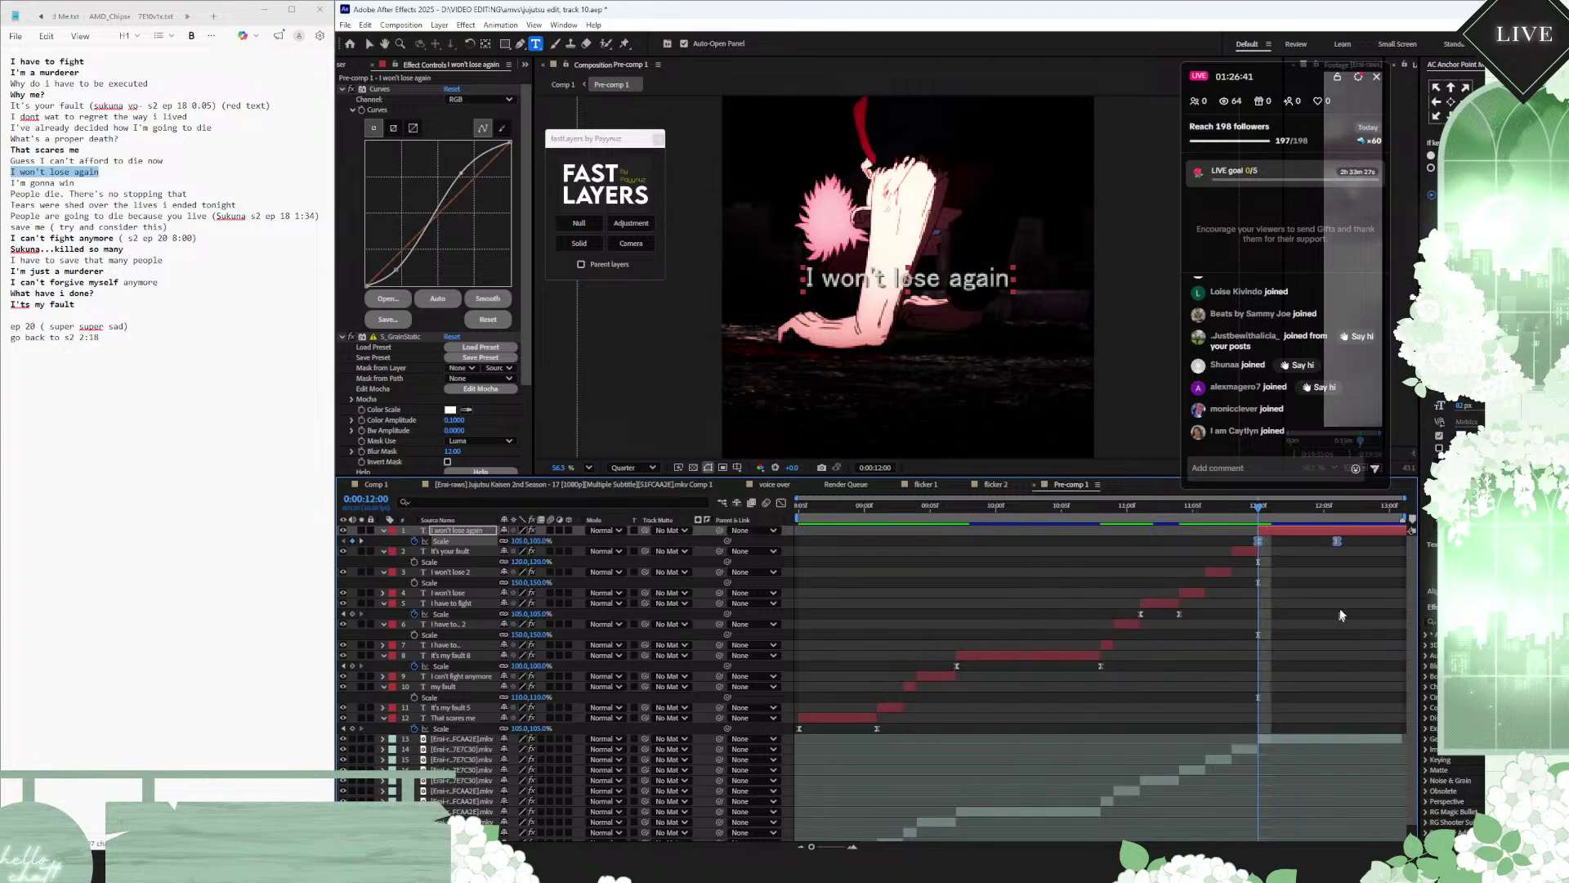
drag(1343, 546, 1415, 552)
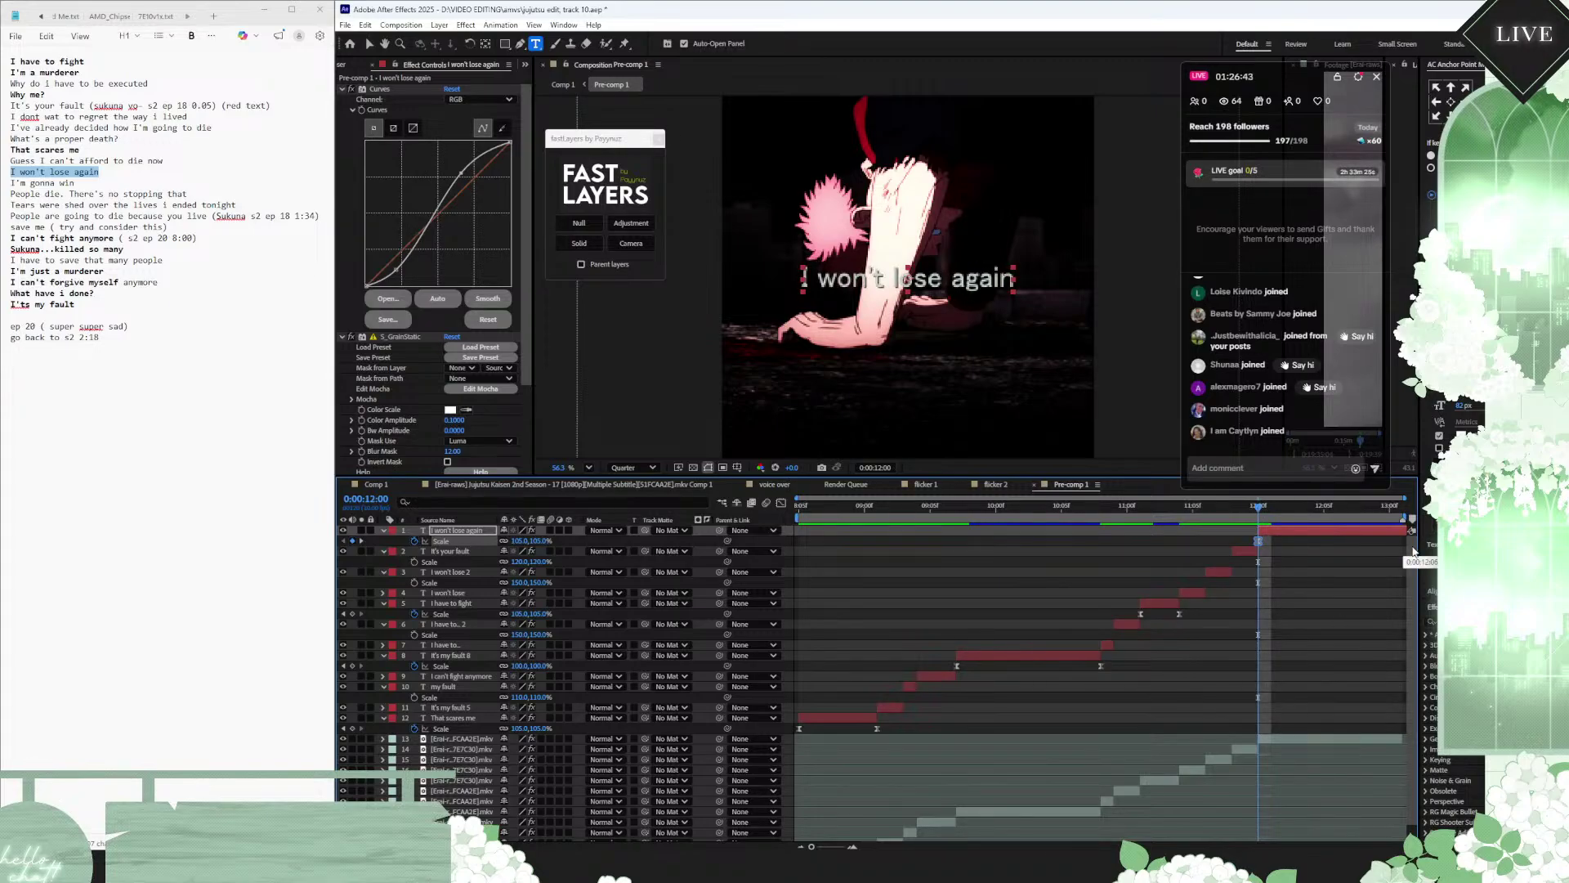
Step: Paste the scale keyframes onto the "I can't fight anymore" text at 0:00:09:04 and move the second keyframe to the segment's end
mouse_move(932, 508)
mouse_down()
mouse_move(778, 505)
mouse_move(935, 524)
mouse_move(917, 524)
mouse_up()
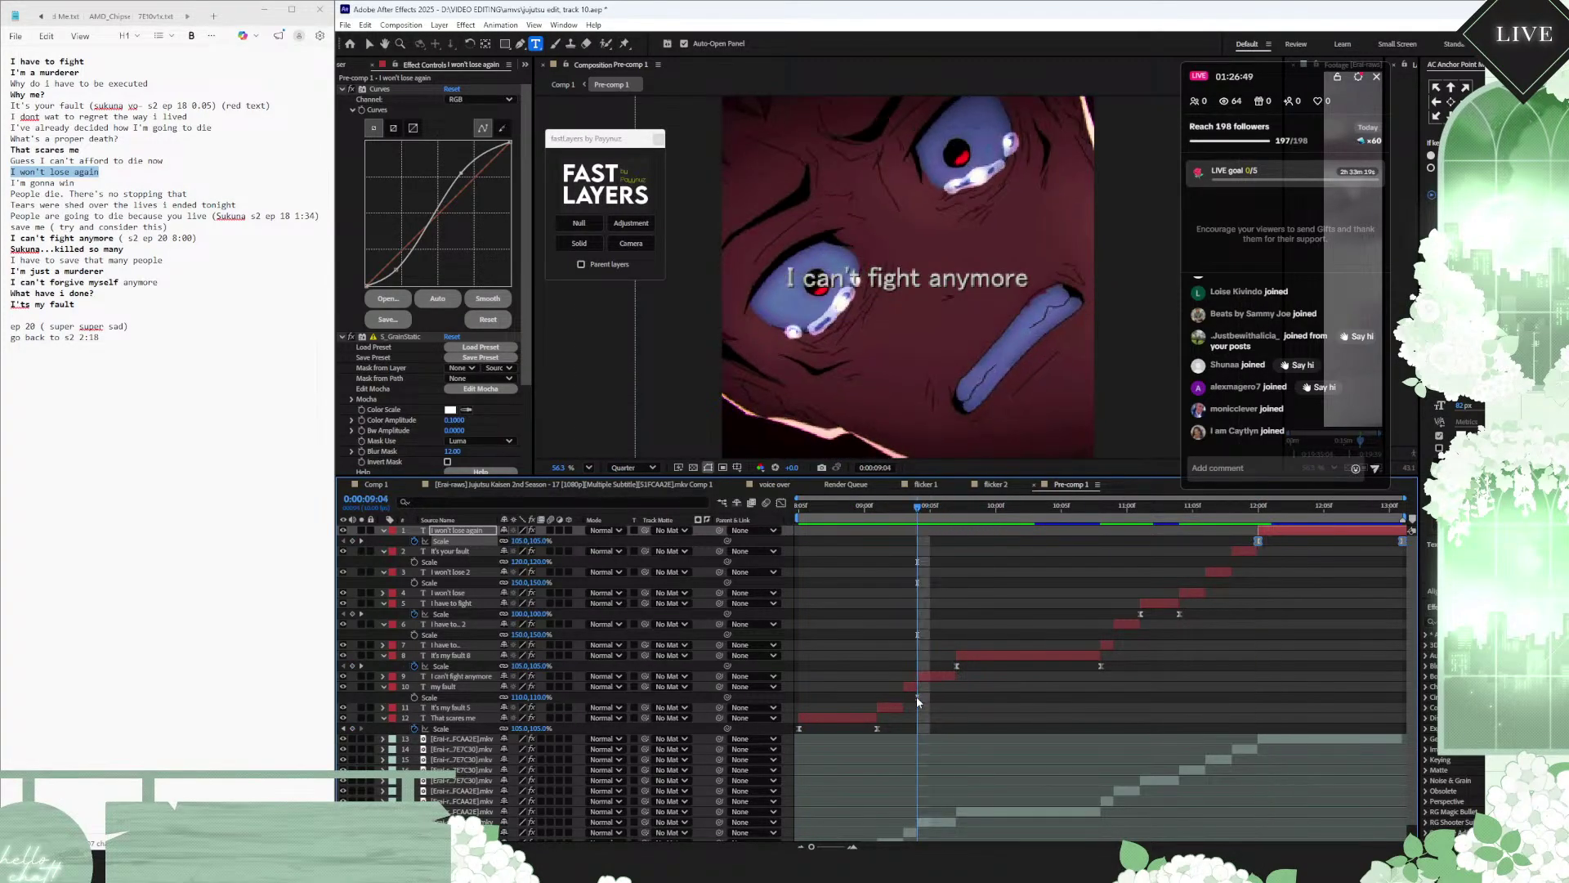
click(933, 677)
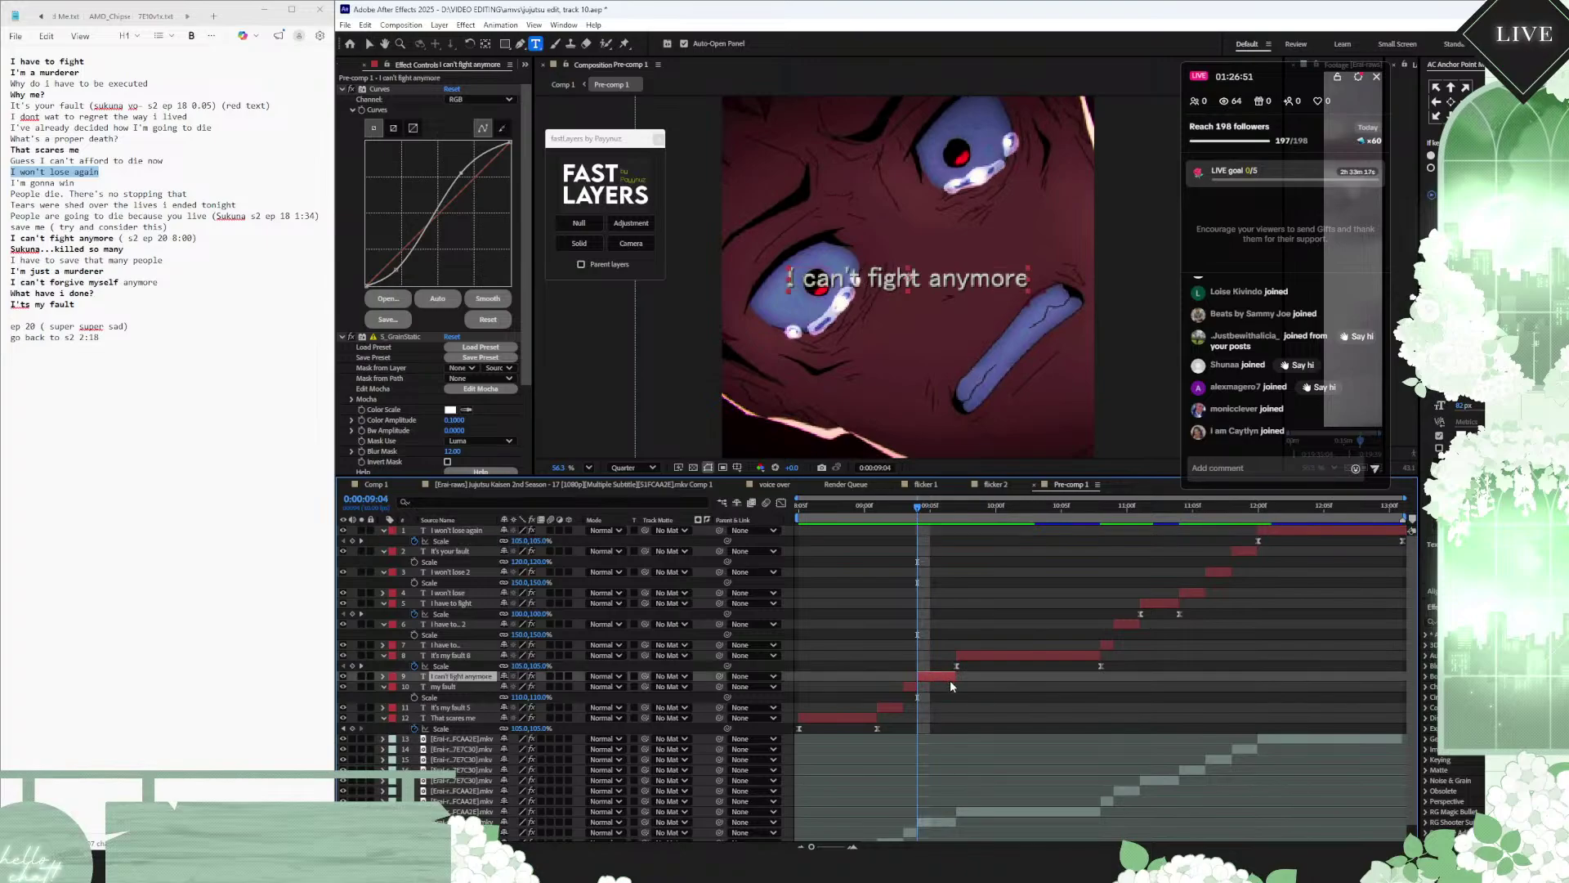
key(s)
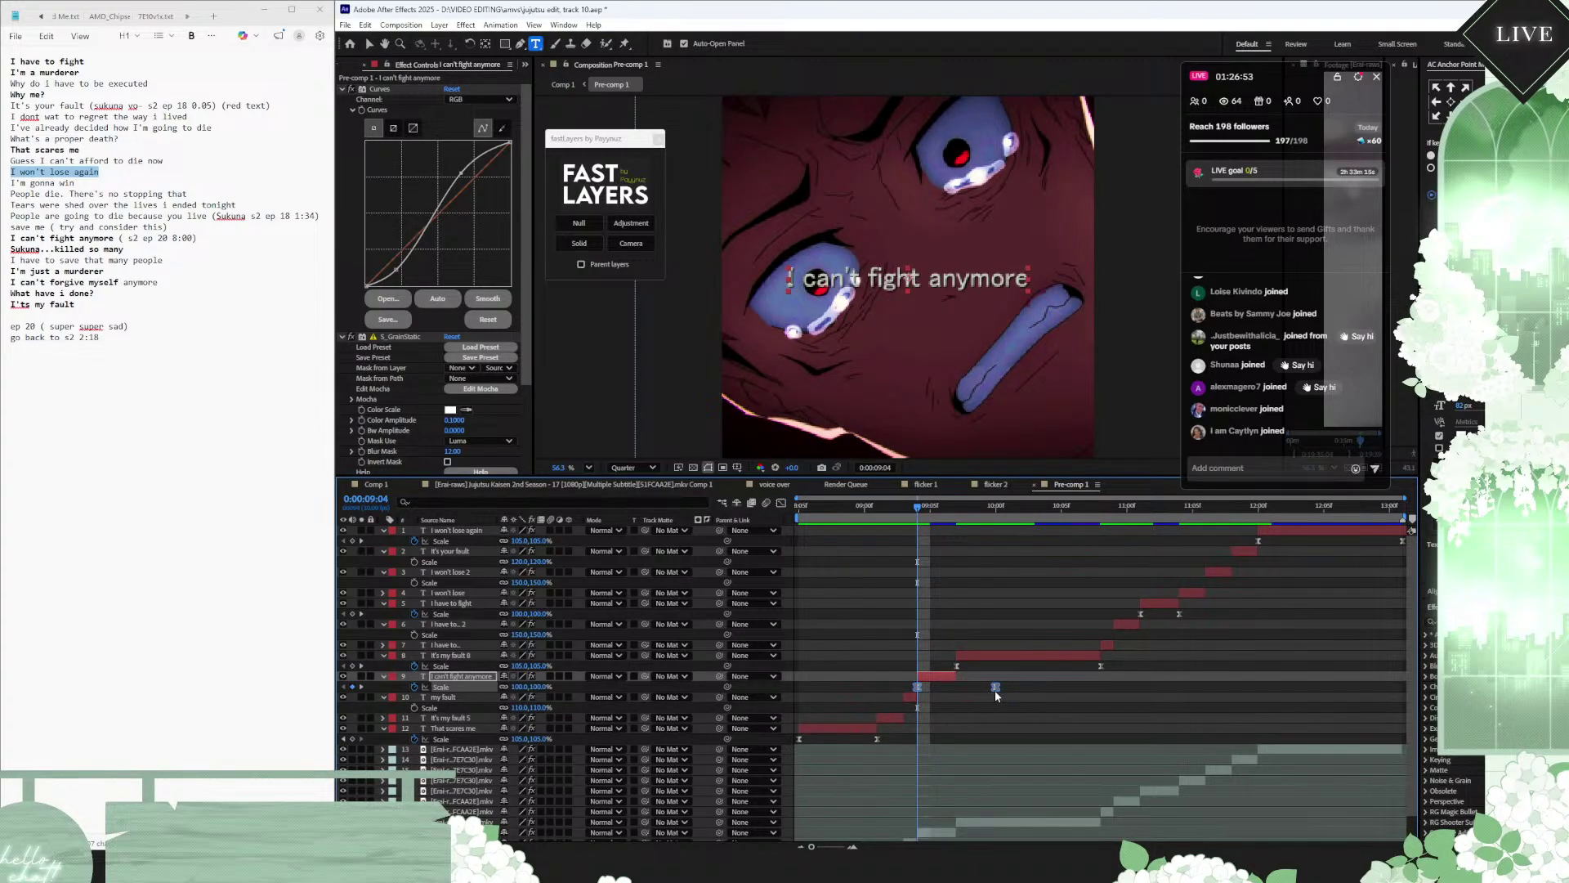
drag(996, 690, 956, 689)
Step: Paste the scale keyframes onto the second "I have to..." text at 0:00:10:09, shorten their span to the segment and time-reverse them
drag(920, 508, 1117, 523)
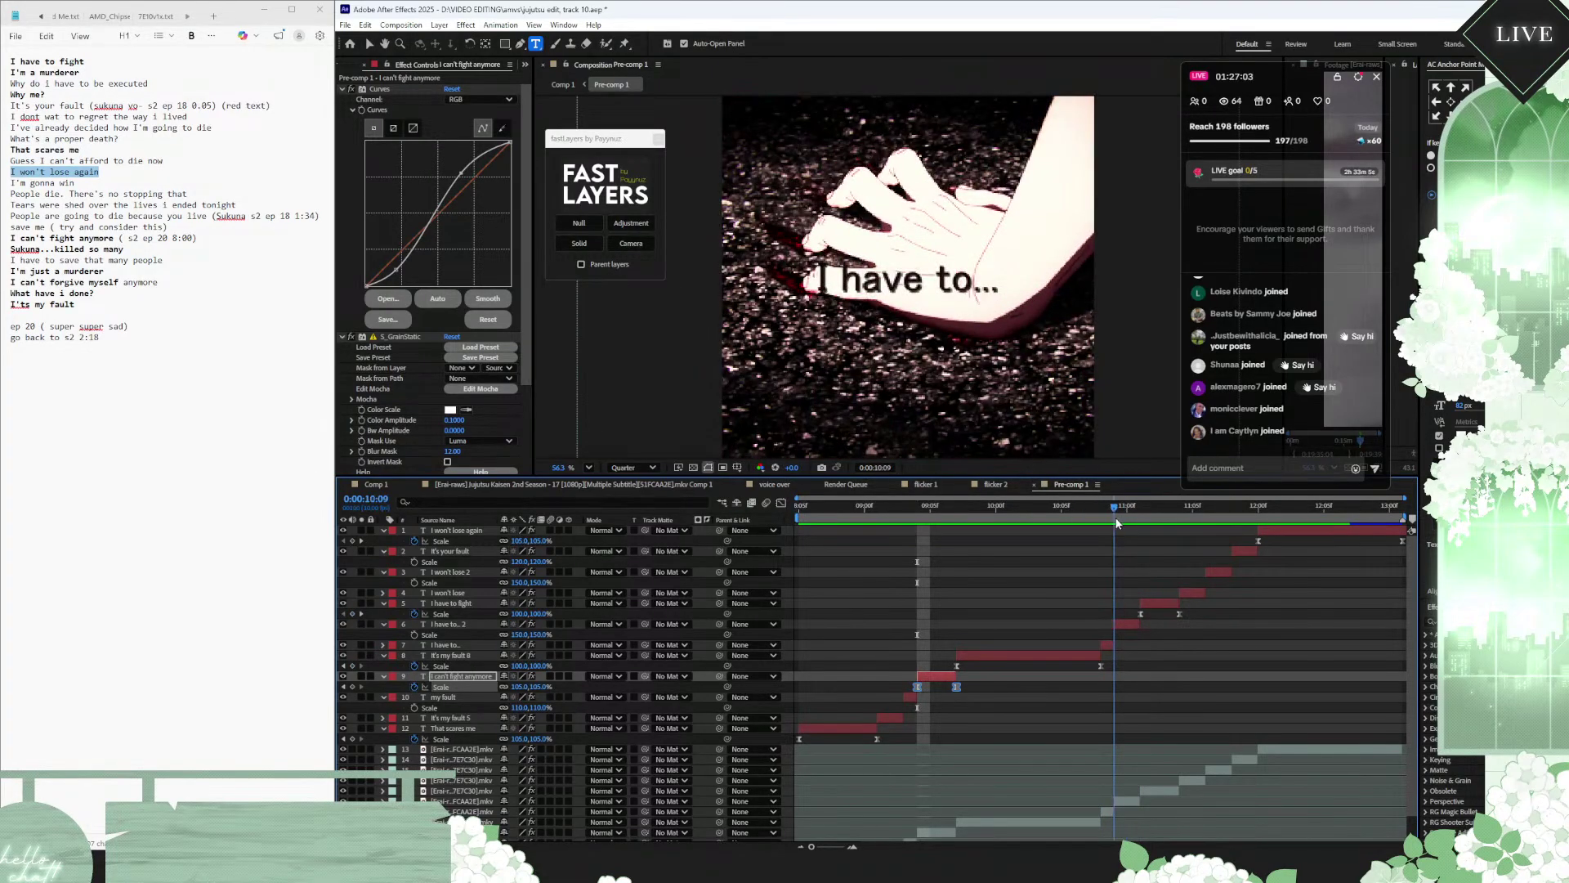
click(1126, 625)
key(ctrl+v)
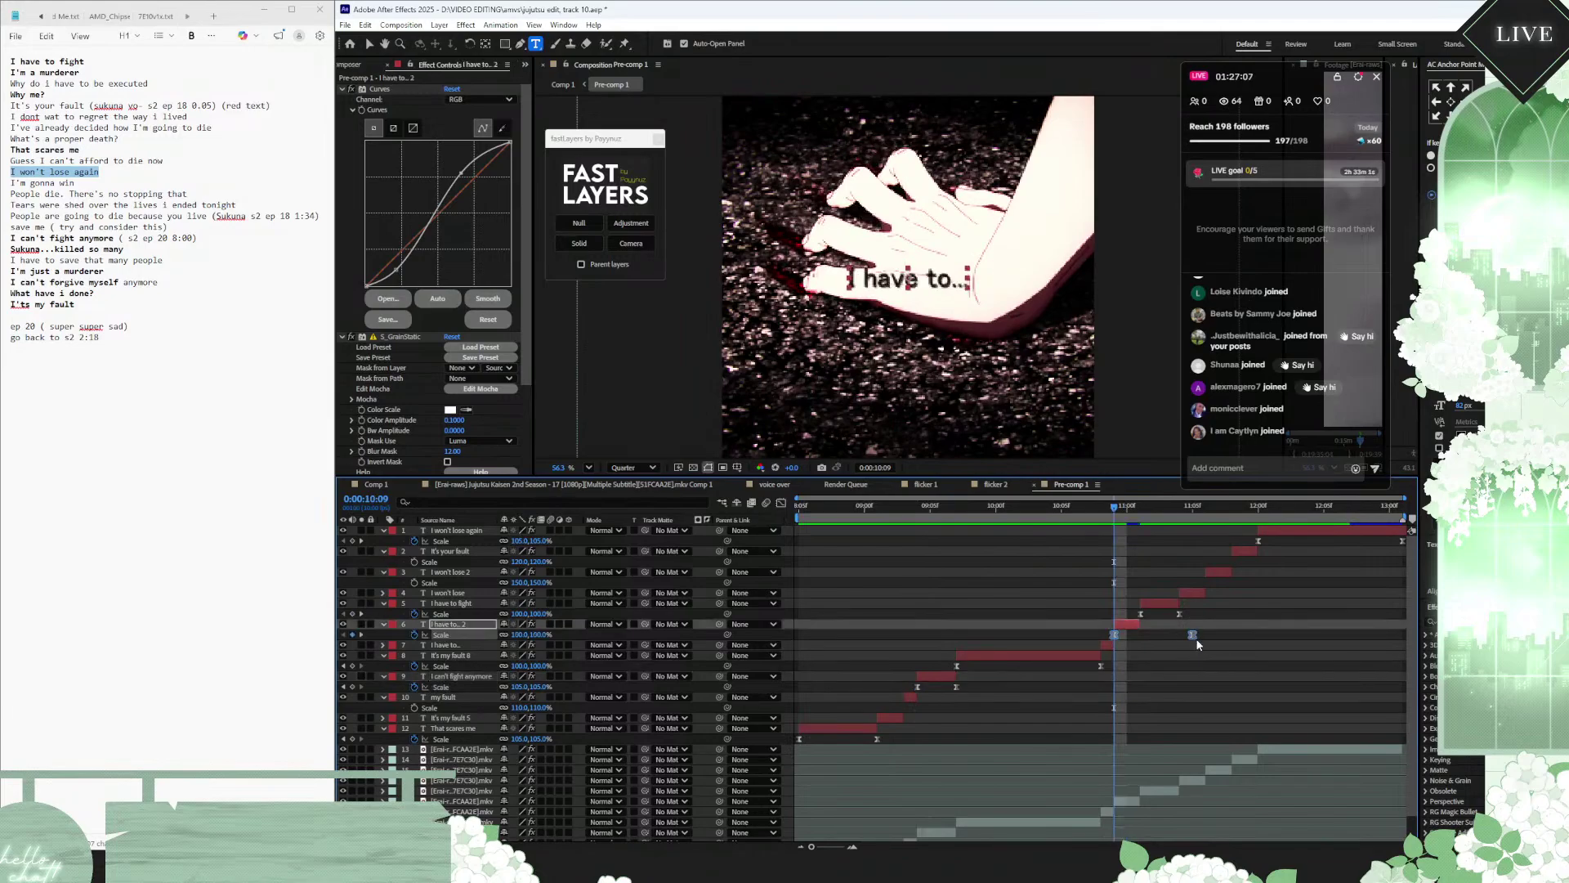
drag(1193, 635, 1143, 642)
mouse_move(1127, 509)
mouse_down()
mouse_move(1182, 509)
mouse_move(1108, 508)
mouse_up()
right_click(1117, 638)
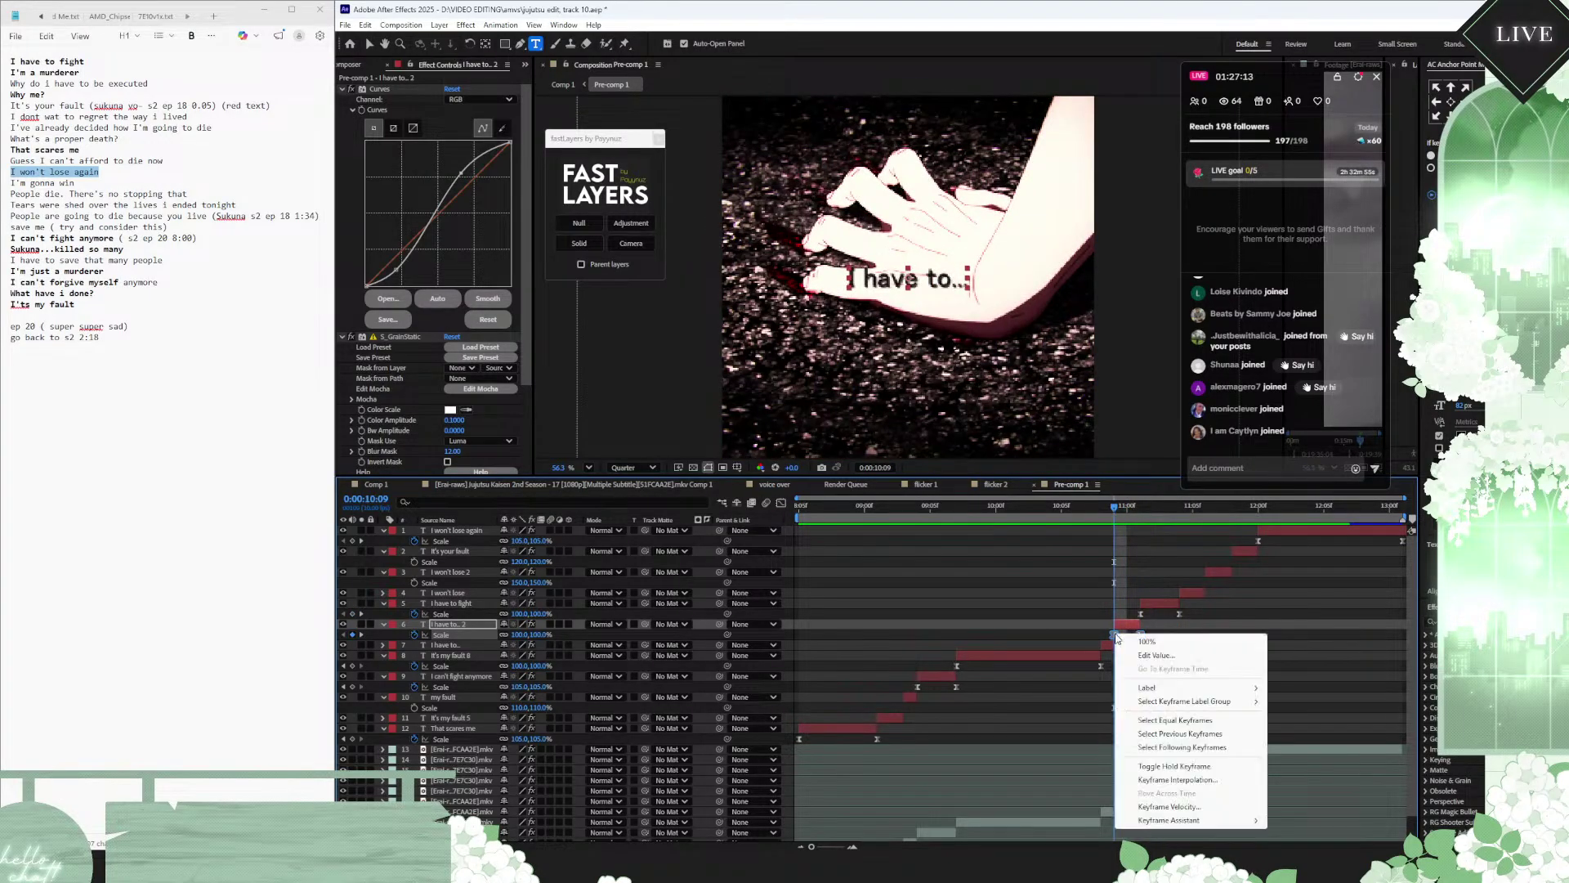
mouse_move(1189, 819)
click(1296, 820)
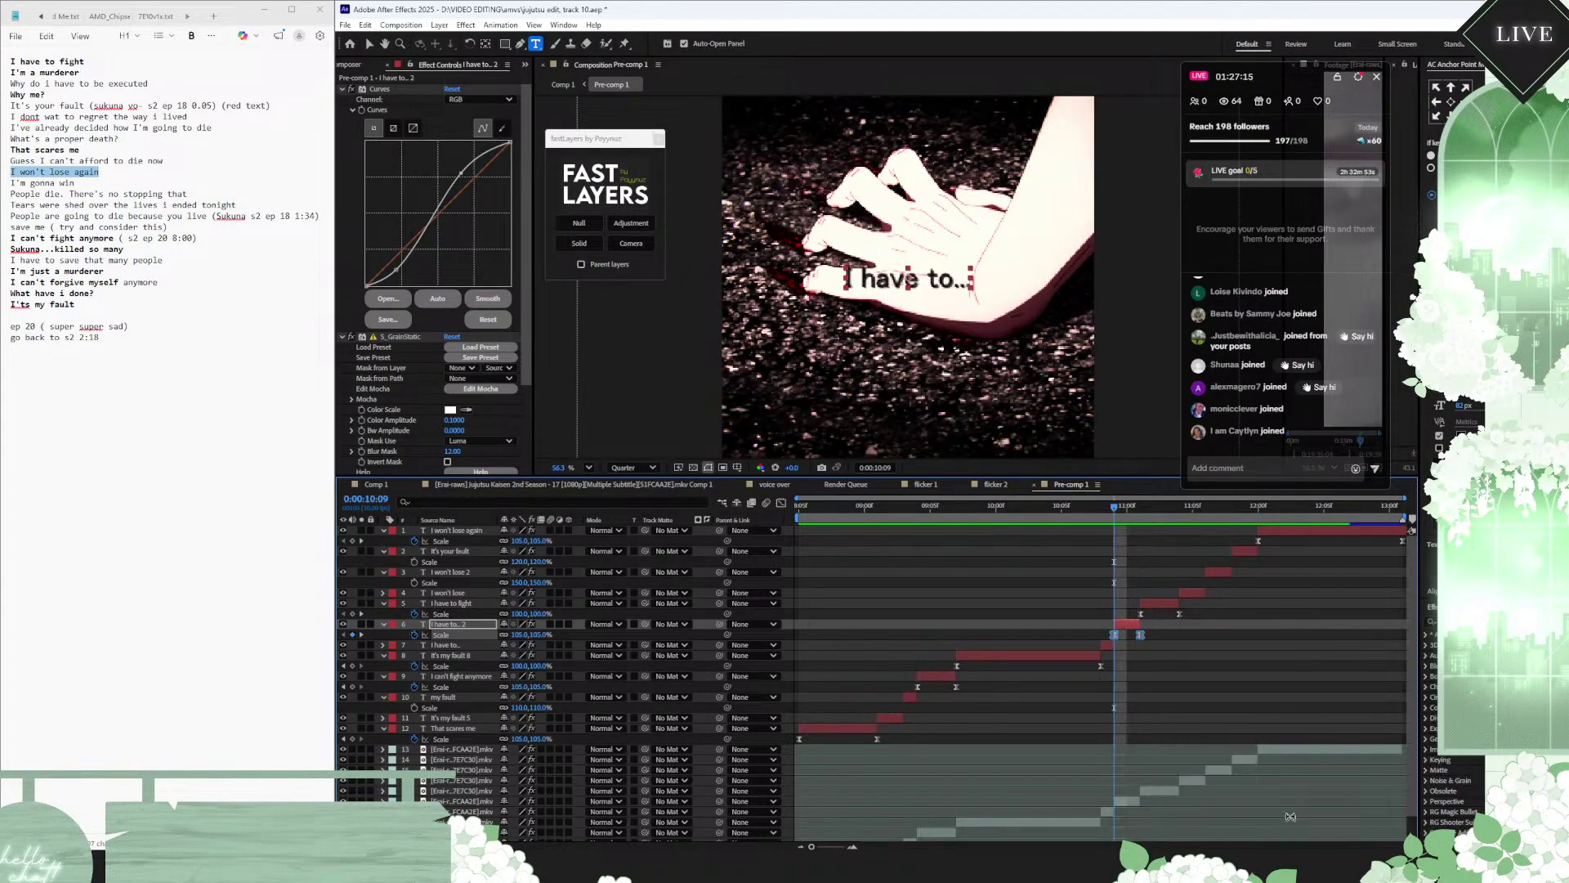
Step: Copy the shortened, reversed scale keyframes from the second "I have to..." text onto the first "I won't lose" text at 0:00:11:04
mouse_move(1114, 512)
mouse_down()
mouse_move(1321, 510)
mouse_move(1155, 511)
mouse_move(1118, 527)
mouse_up()
click(1129, 509)
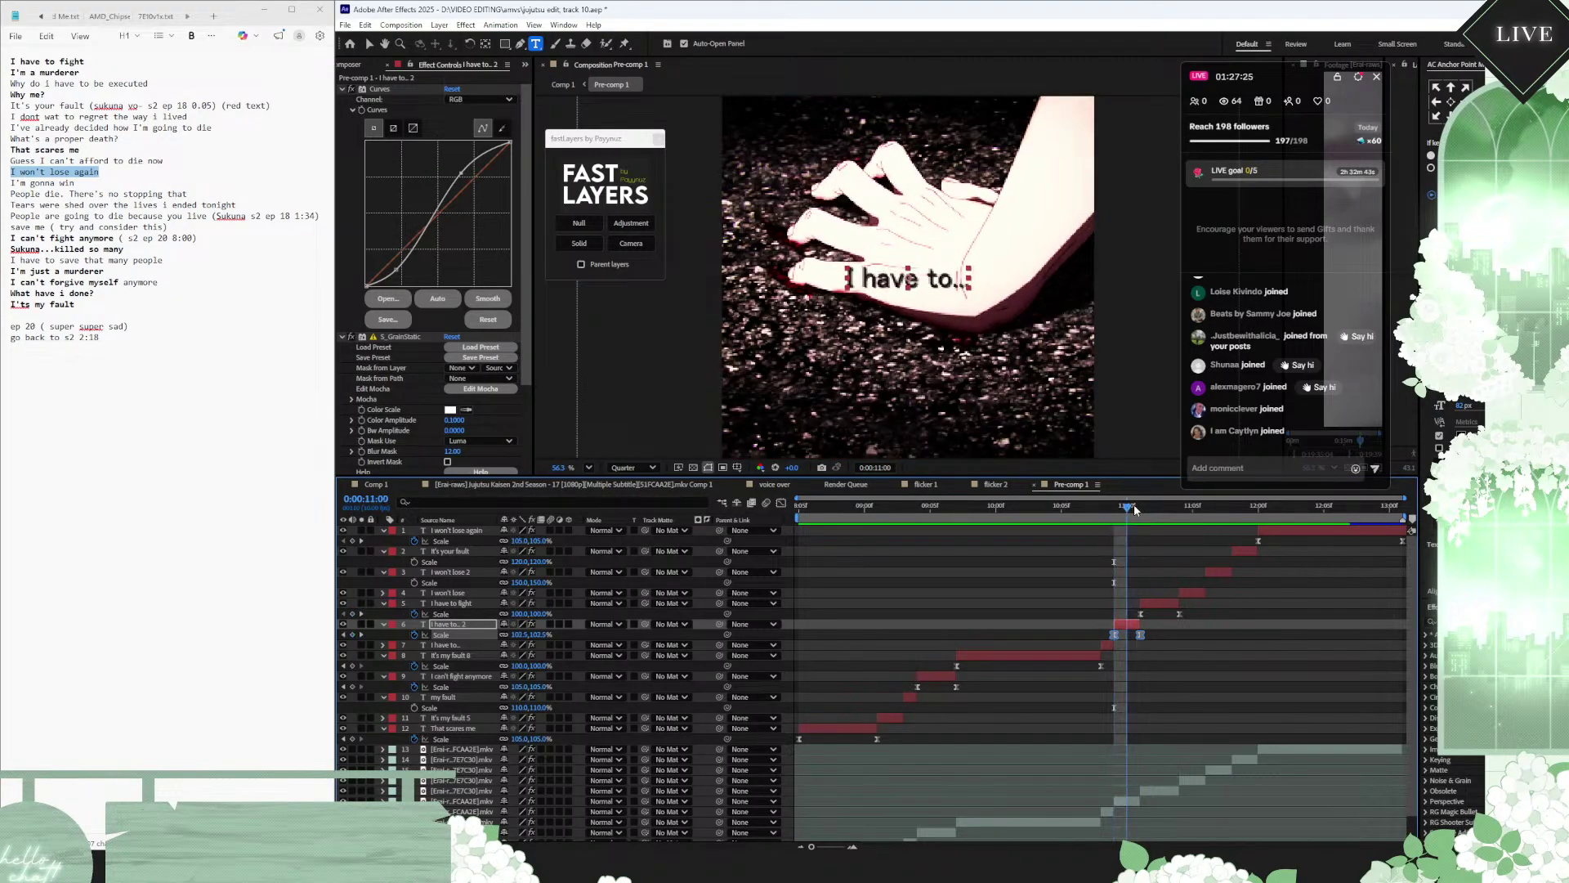
click(1150, 509)
drag(1155, 509, 1180, 509)
click(1196, 593)
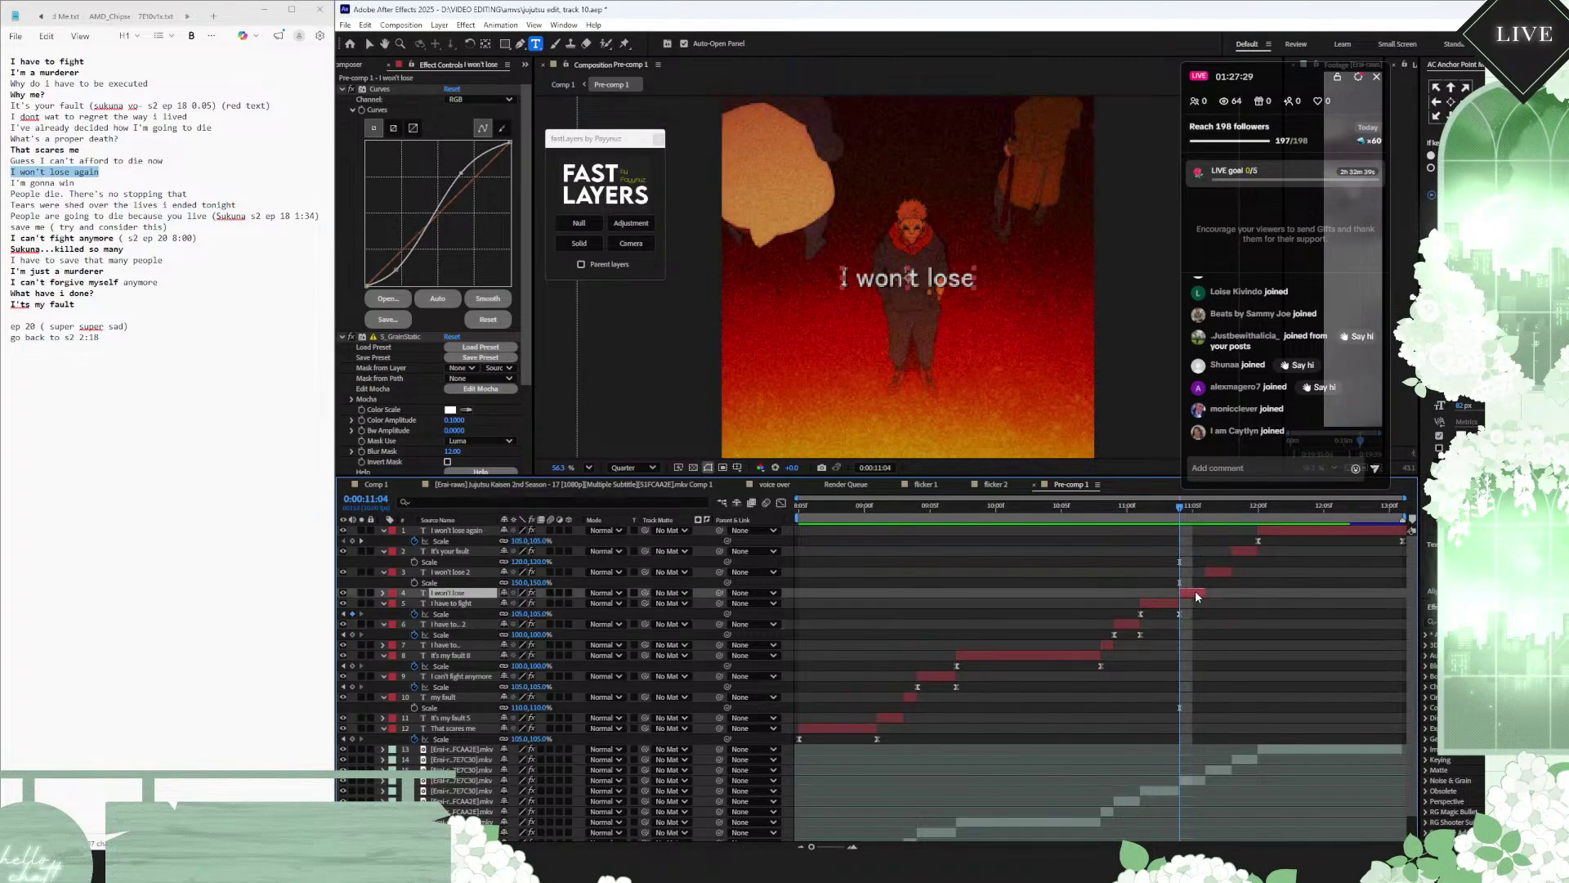
click(1202, 593)
key(ctrl+v)
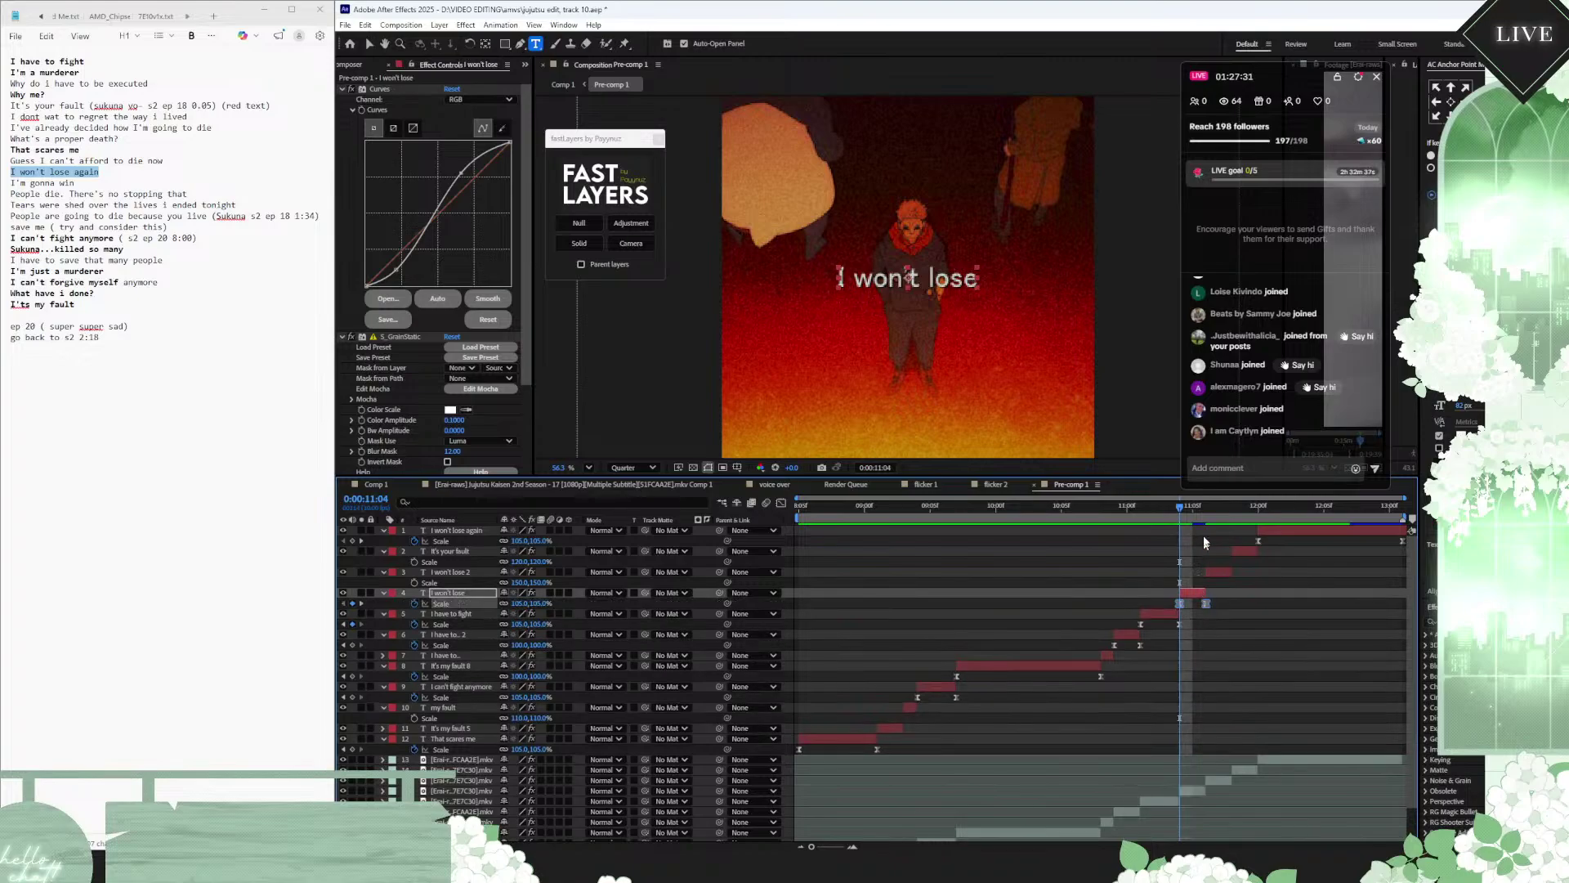
Step: Paste the scale keyframes onto the second "I won't lose" text at 0:00:11:06 and time-reverse them
click(1210, 509)
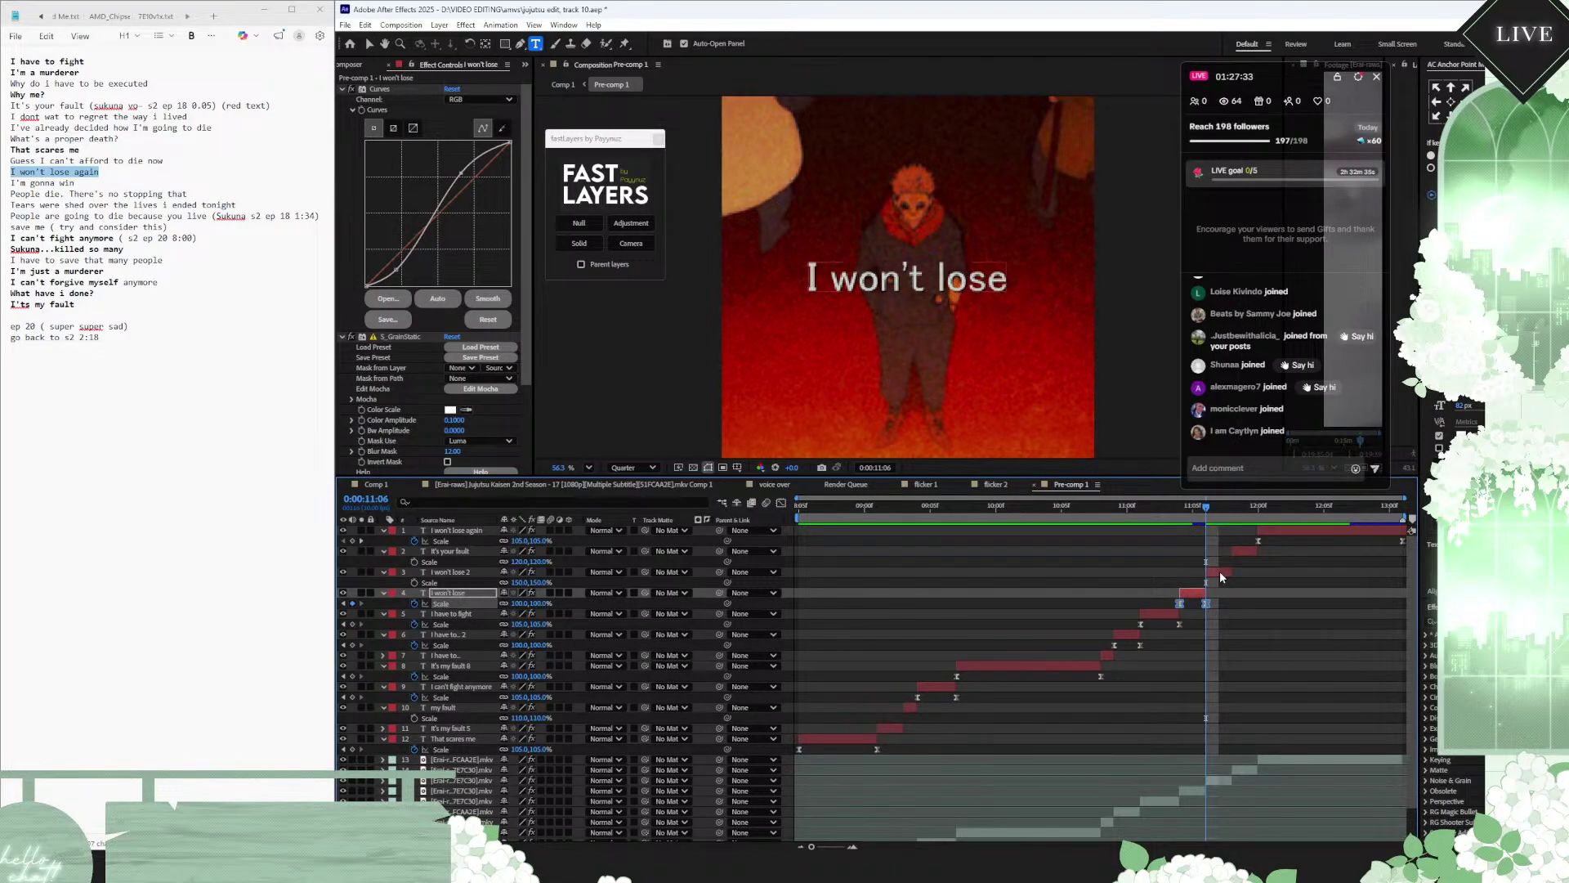
click(1220, 573)
key(ctrl+v)
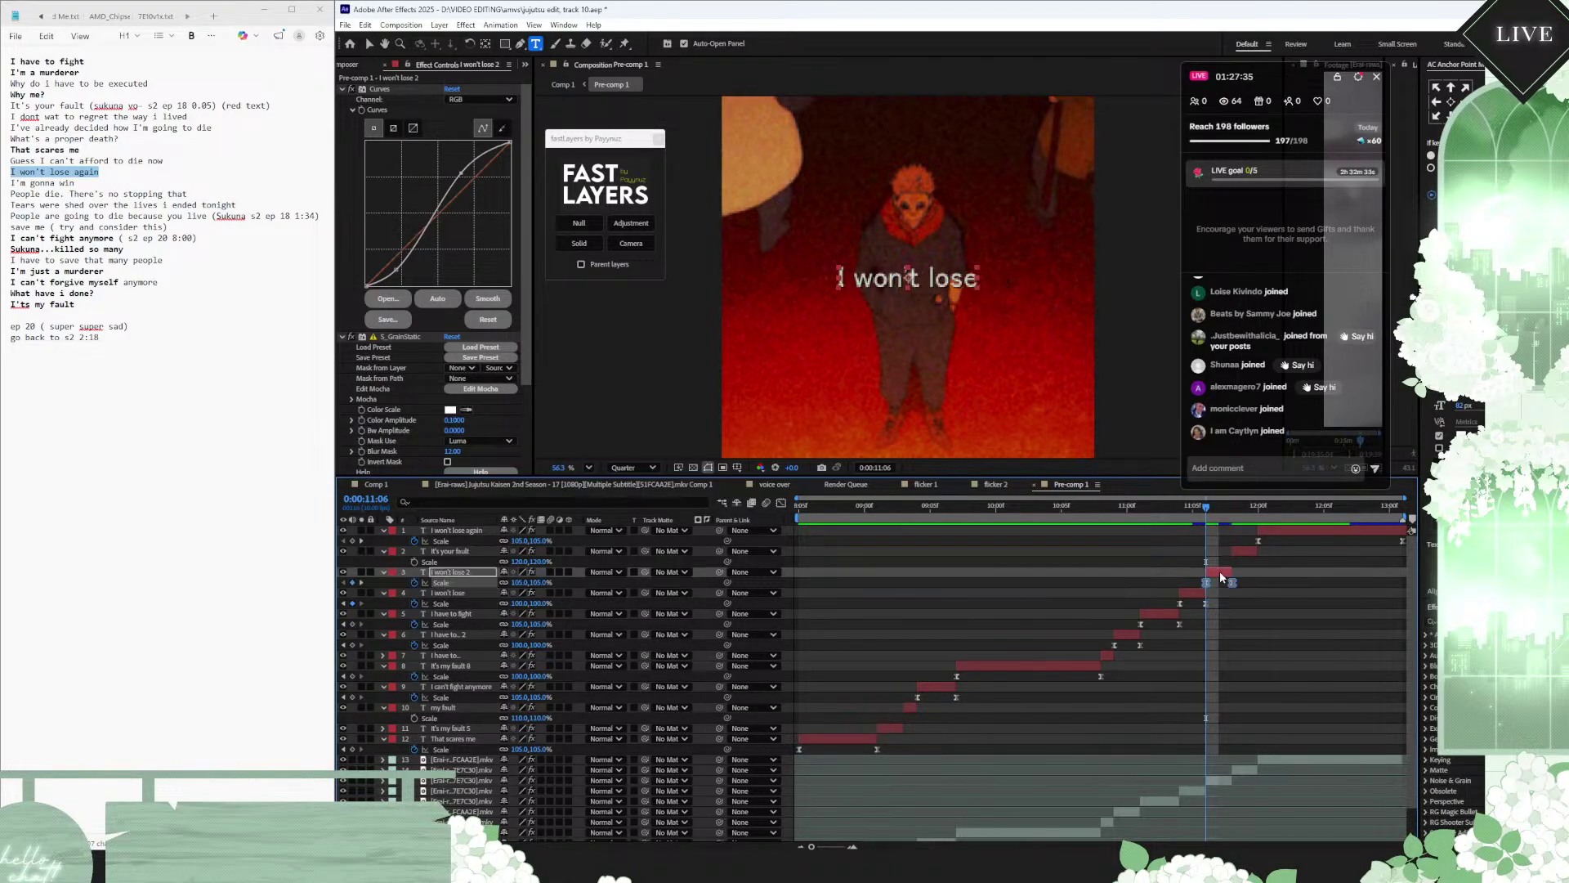
right_click(1208, 582)
mouse_move(1311, 779)
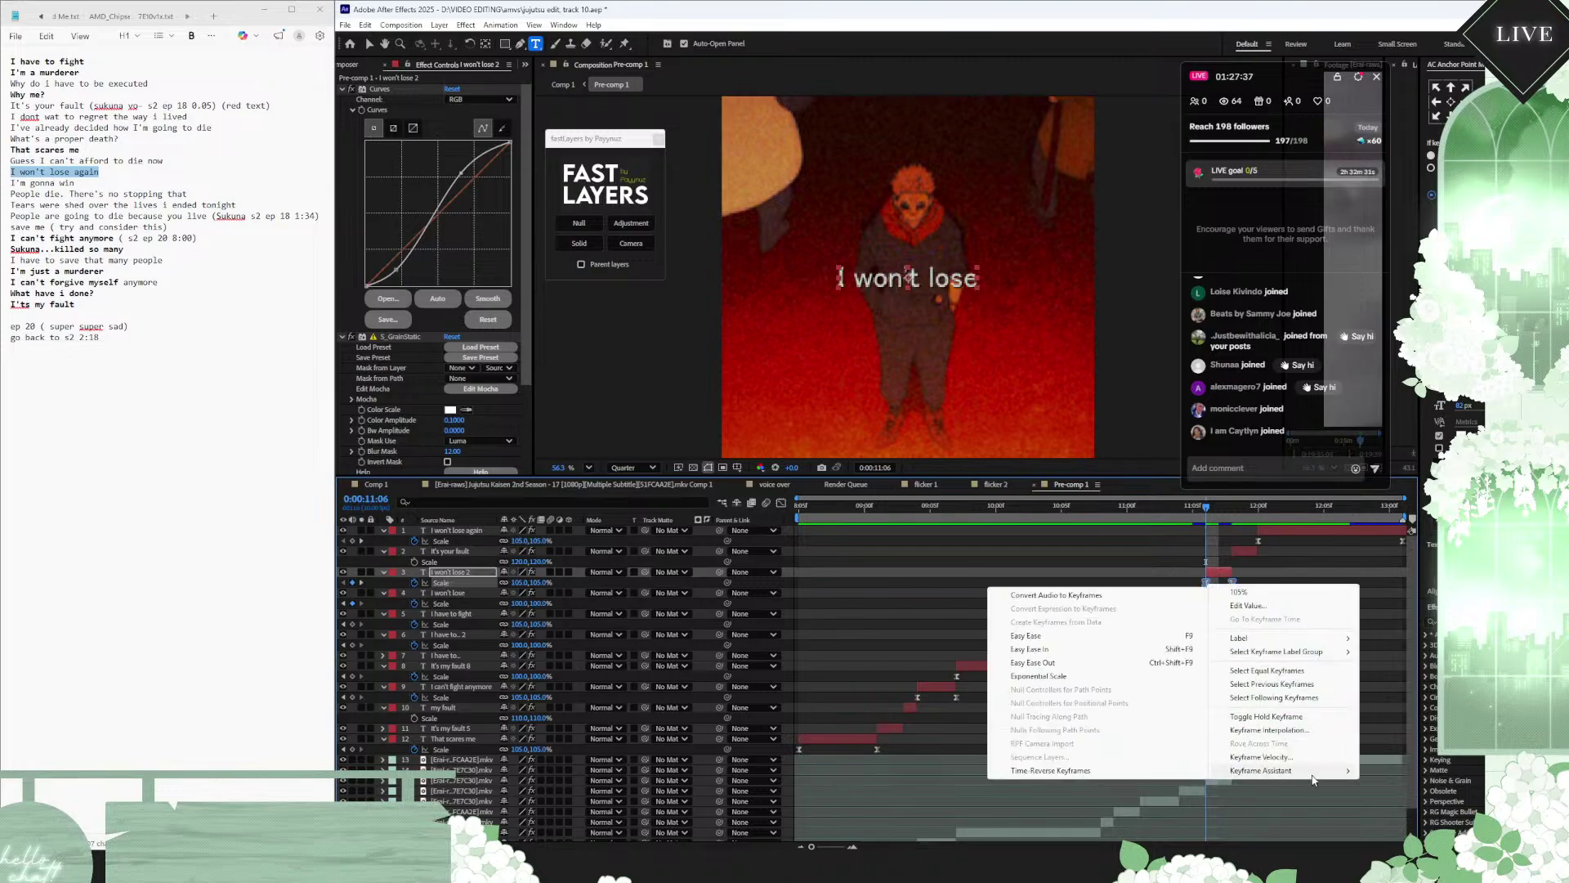
click(1128, 771)
Step: Paste the scale keyframes onto the "It's your fault" text at 0:00:11:08 and preview Pre-comp 1 from its start
click(1232, 509)
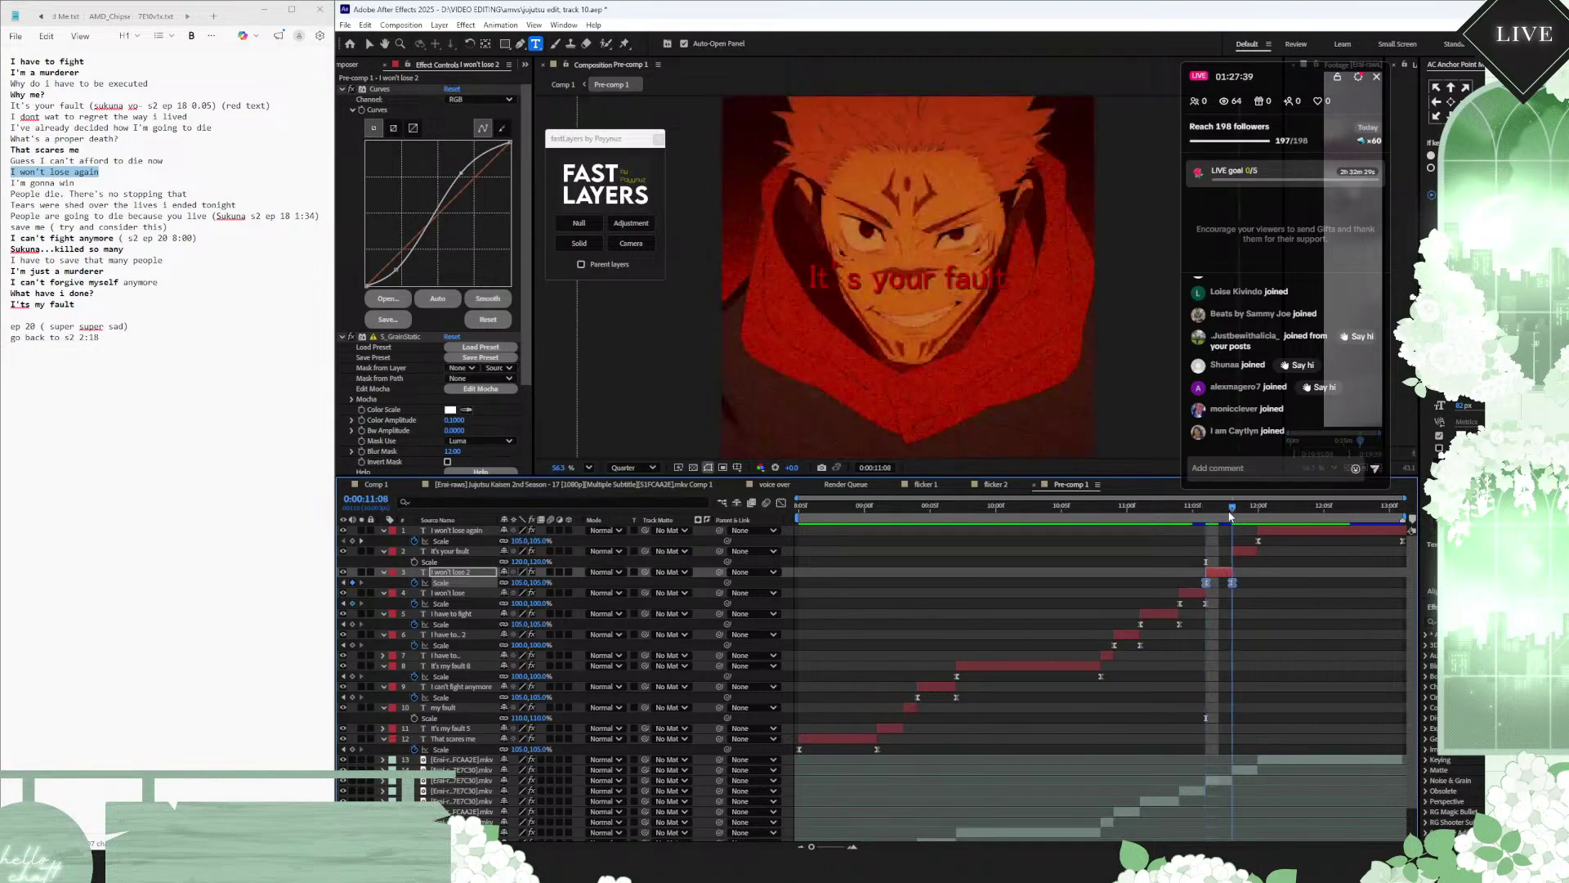
click(1244, 550)
key(ctrl+v)
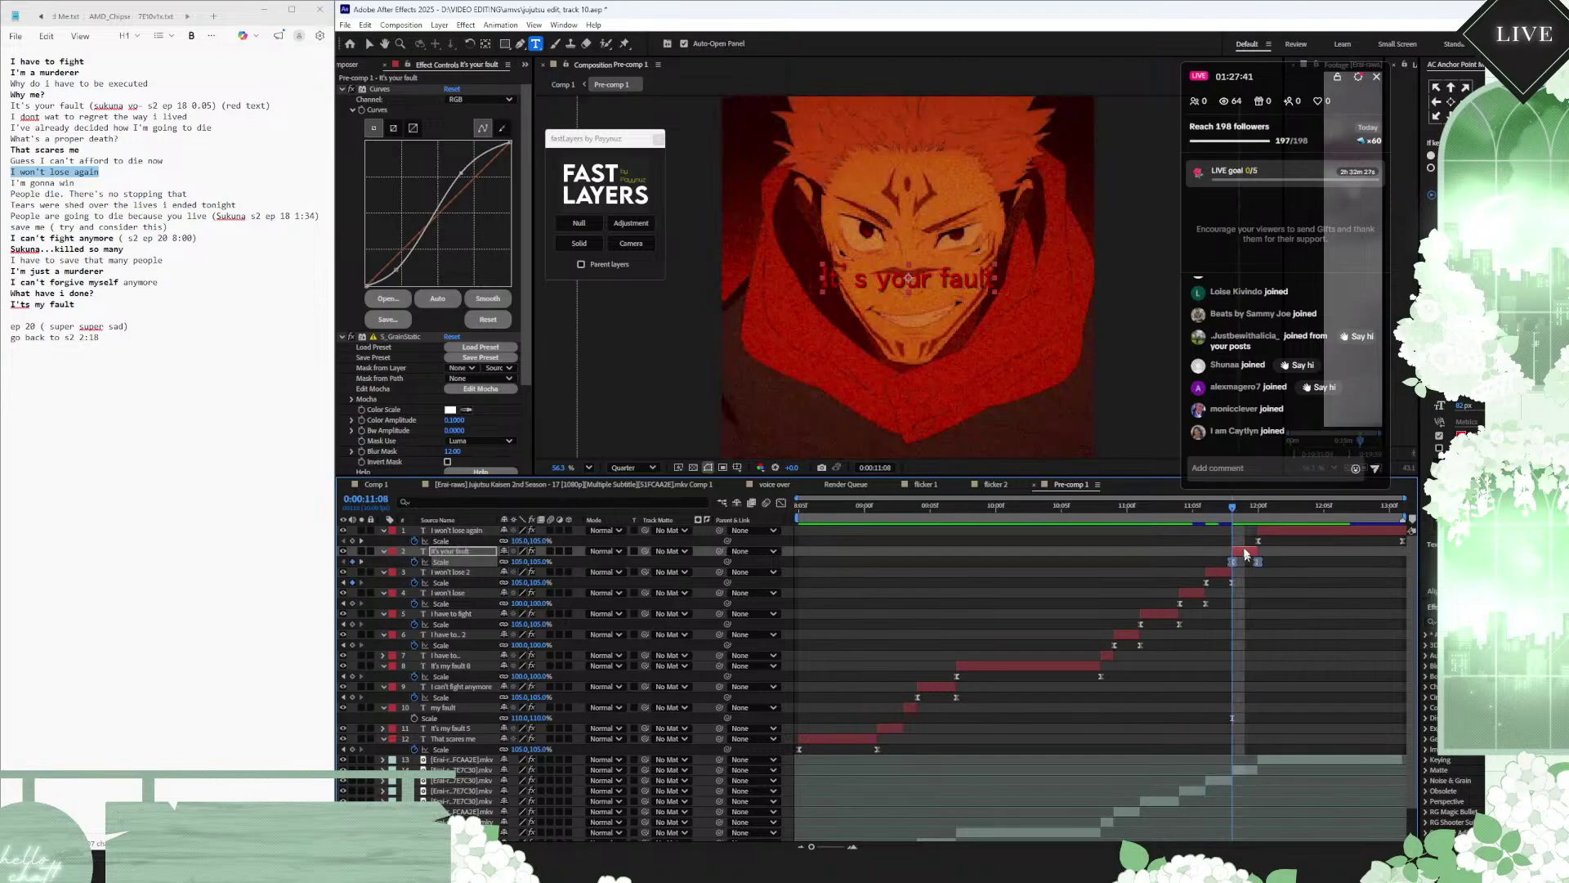
drag(1228, 509, 768, 558)
key(space)
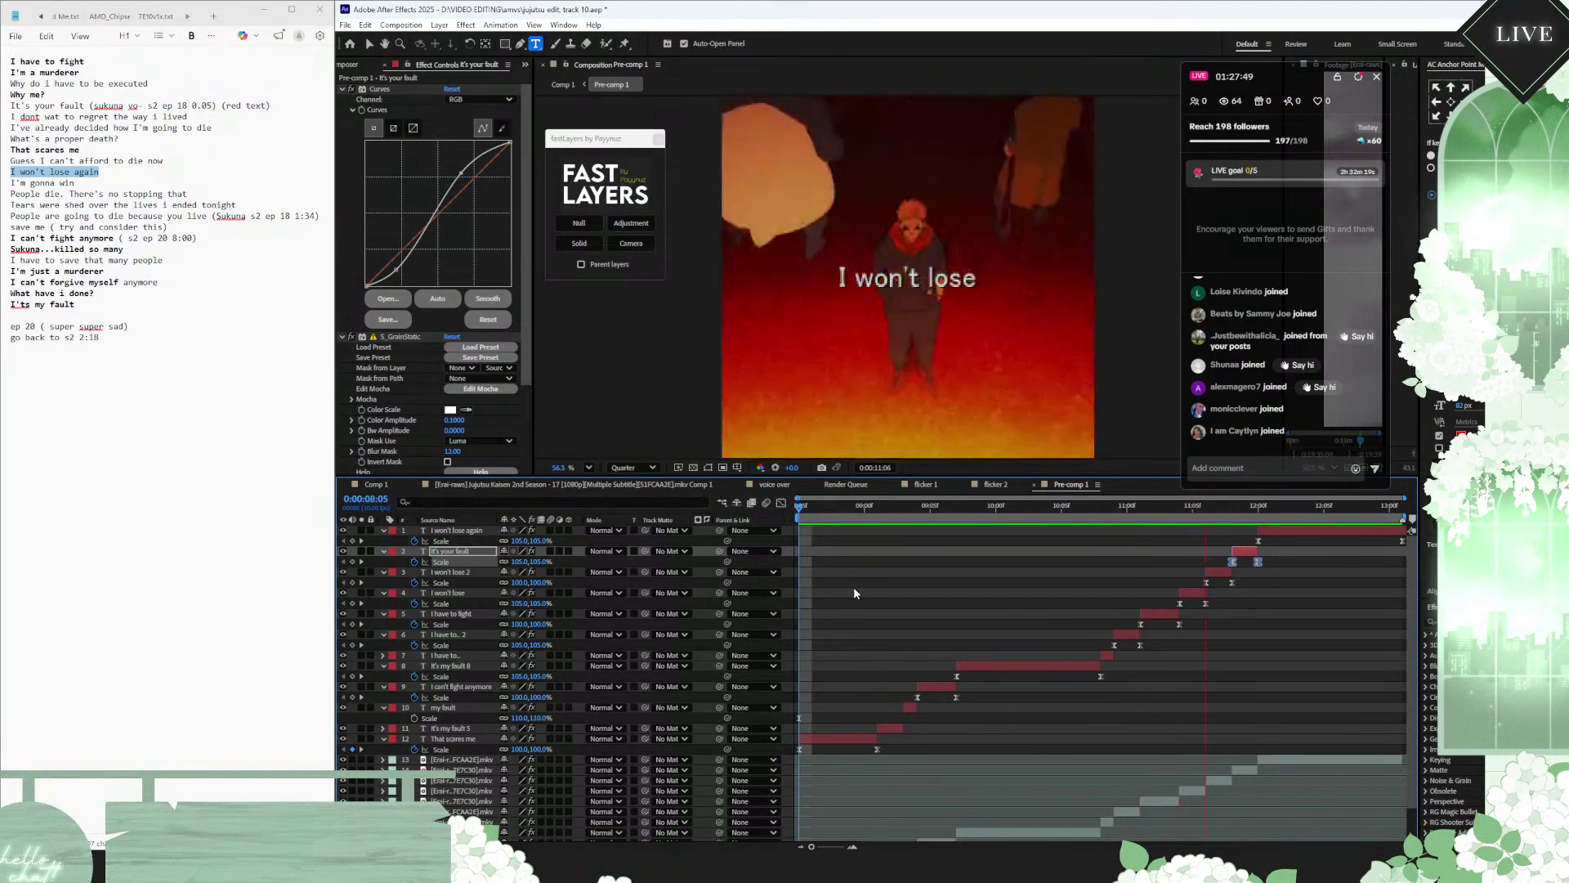
Step: In Comp 1, trim the start of the "It's my fault" text layer to 0:00:13:01, where Pre-comp 1 ends
click(376, 484)
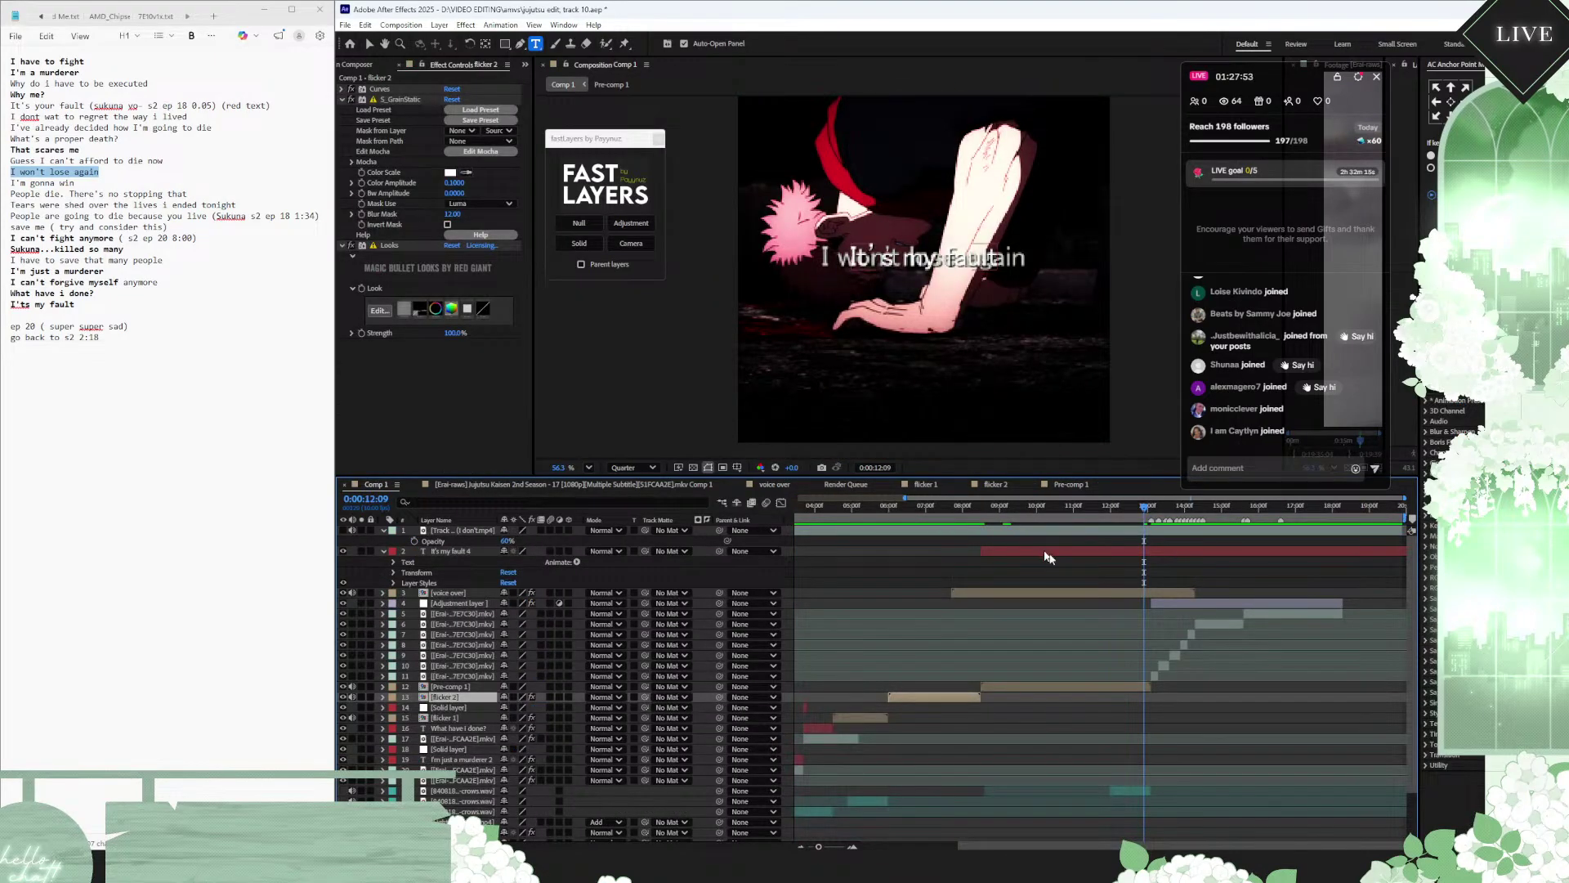
click(1146, 504)
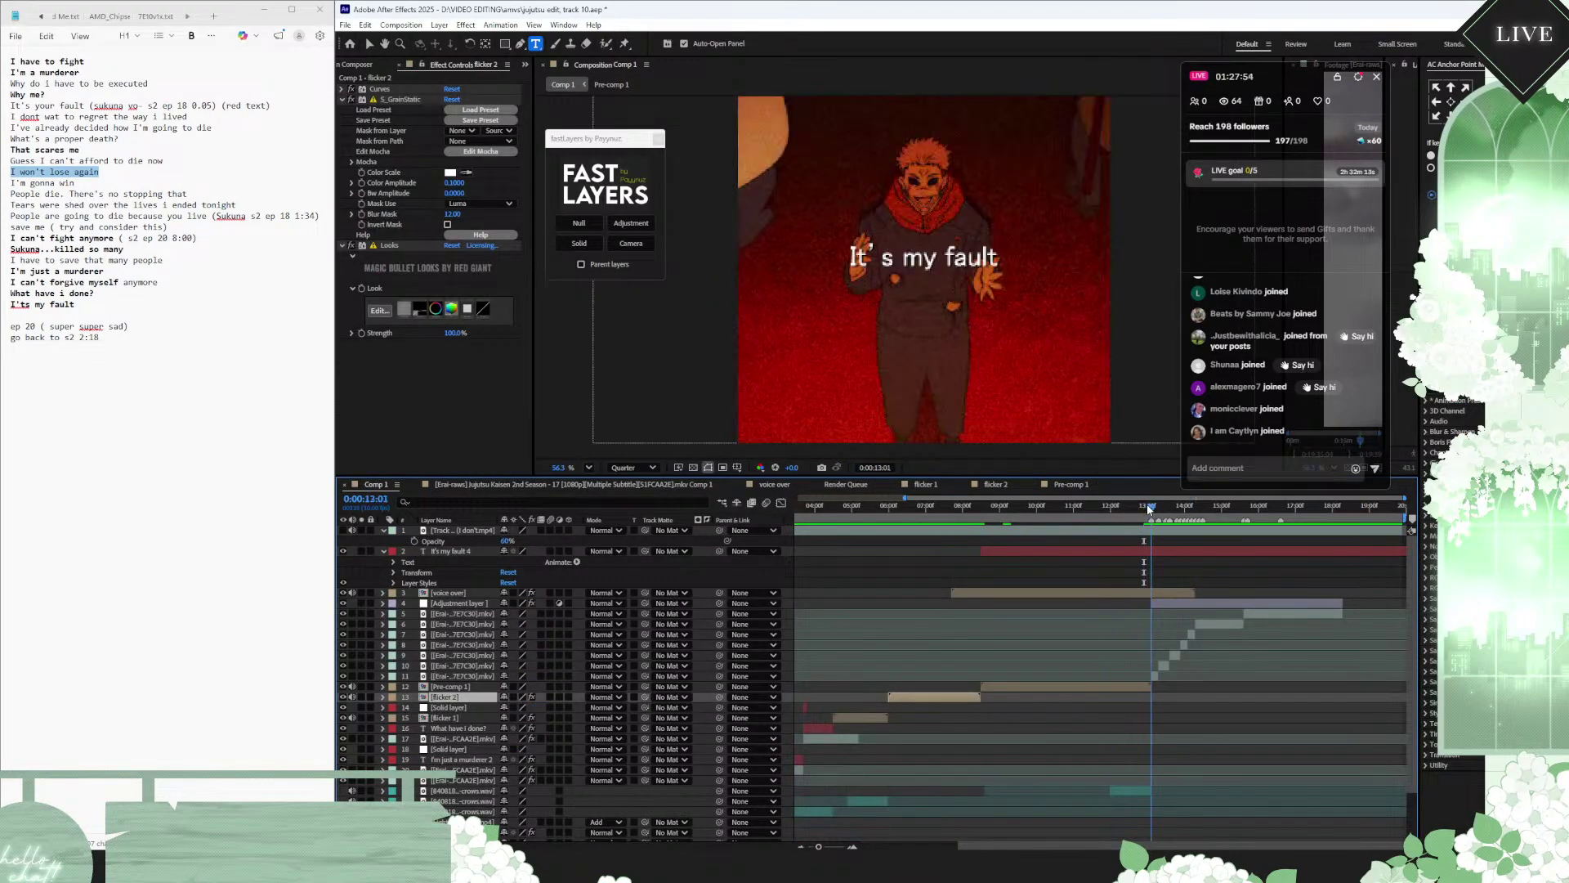
click(1158, 554)
key(alt+bracketleft)
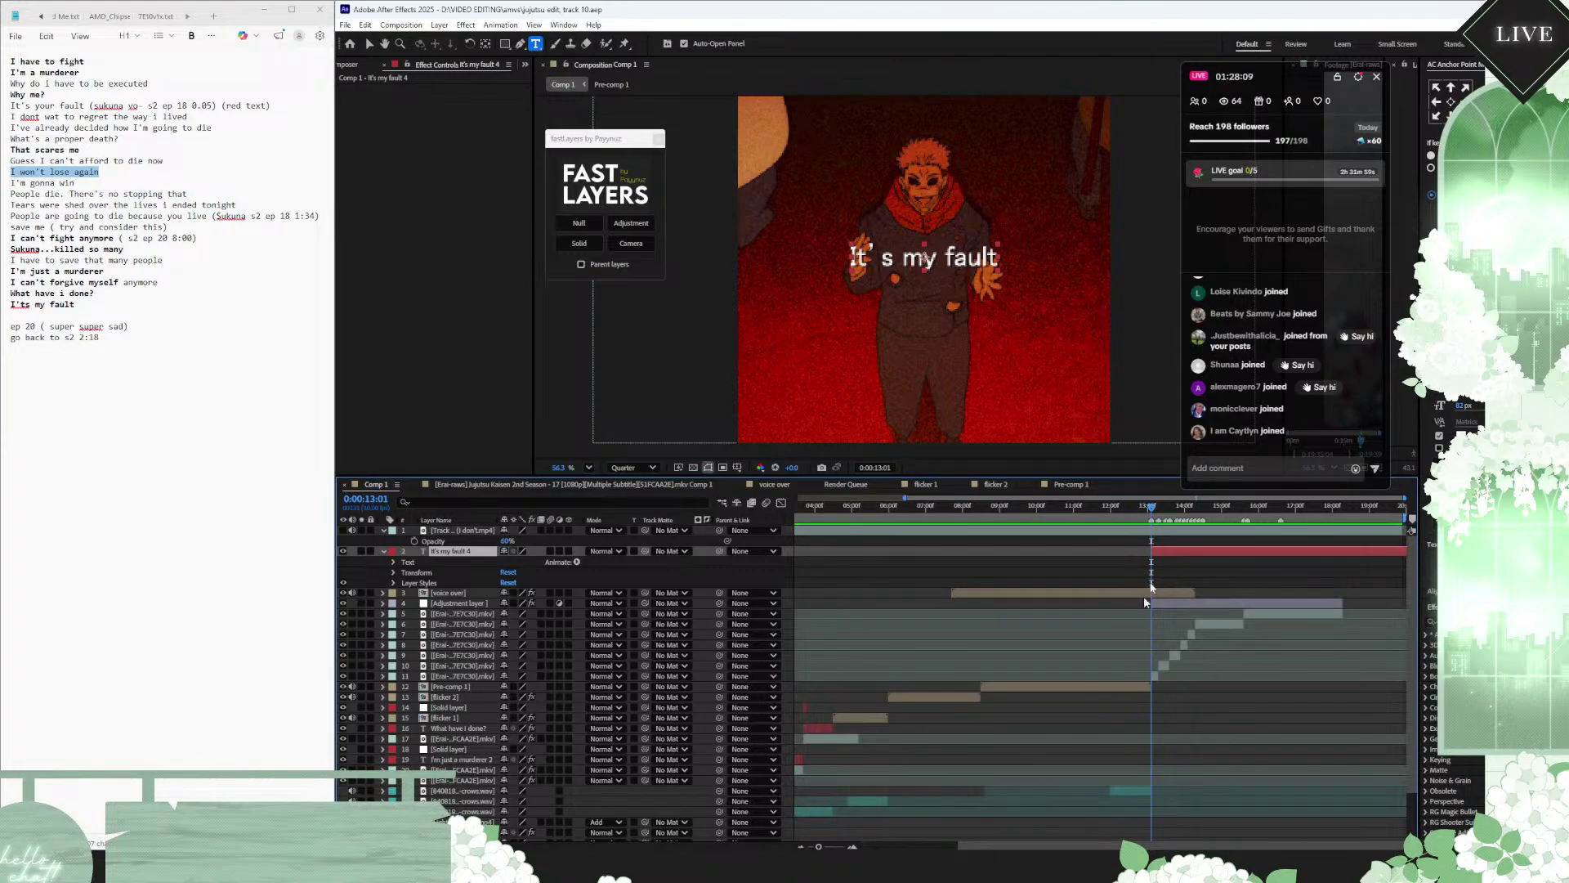
Step: Play back Comp 1 from the start, replay it from 0:00:04:02, and examine the frame at 0:00:07:04
drag(1018, 515, 768, 508)
key(space)
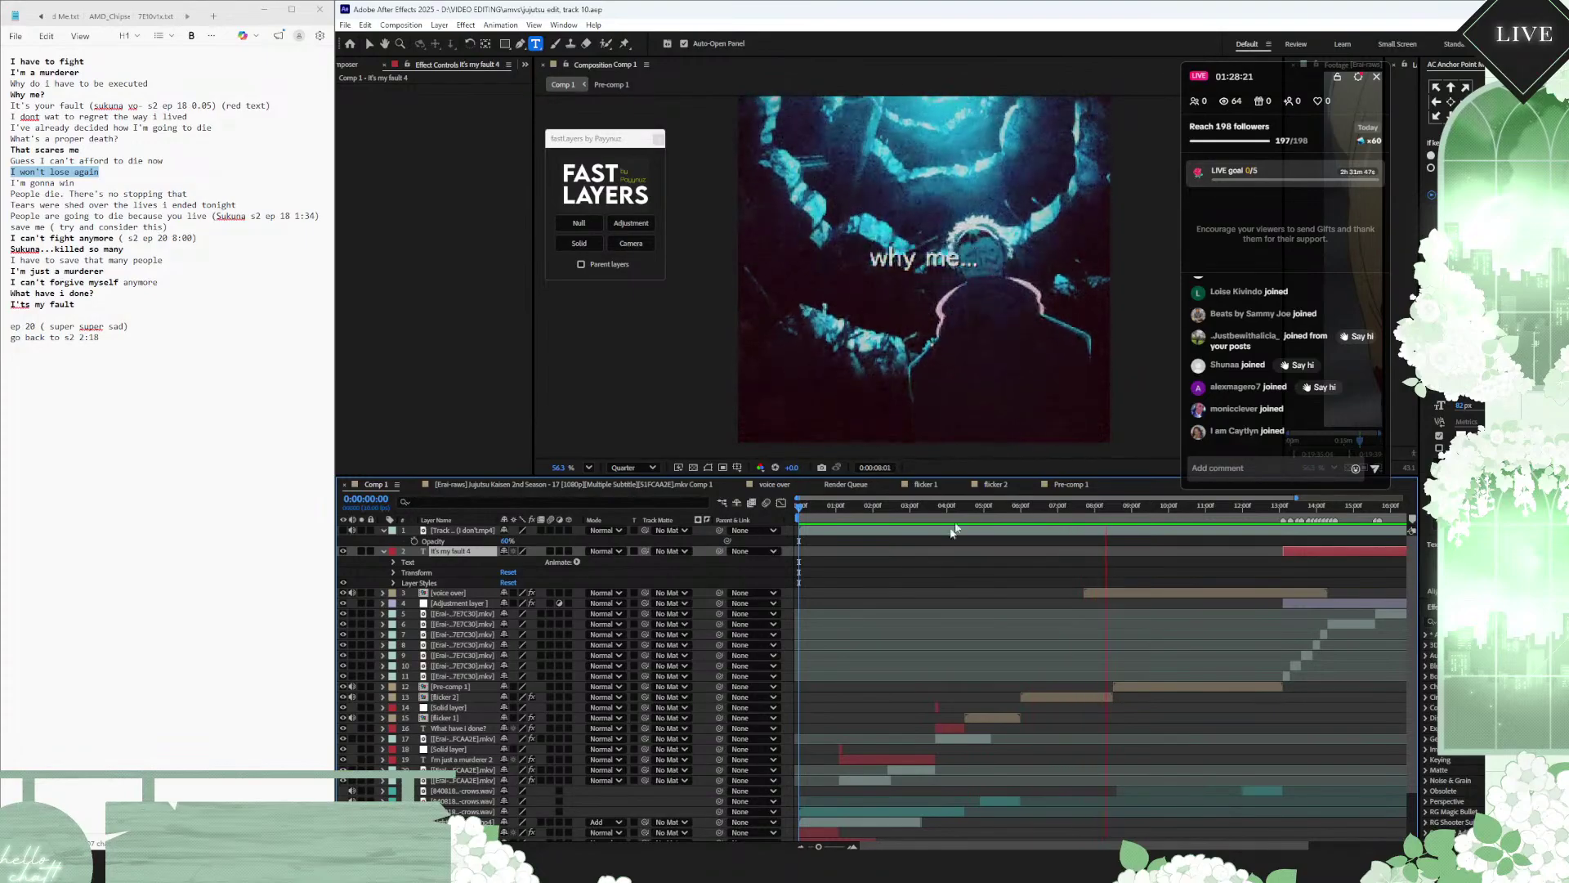
click(1031, 503)
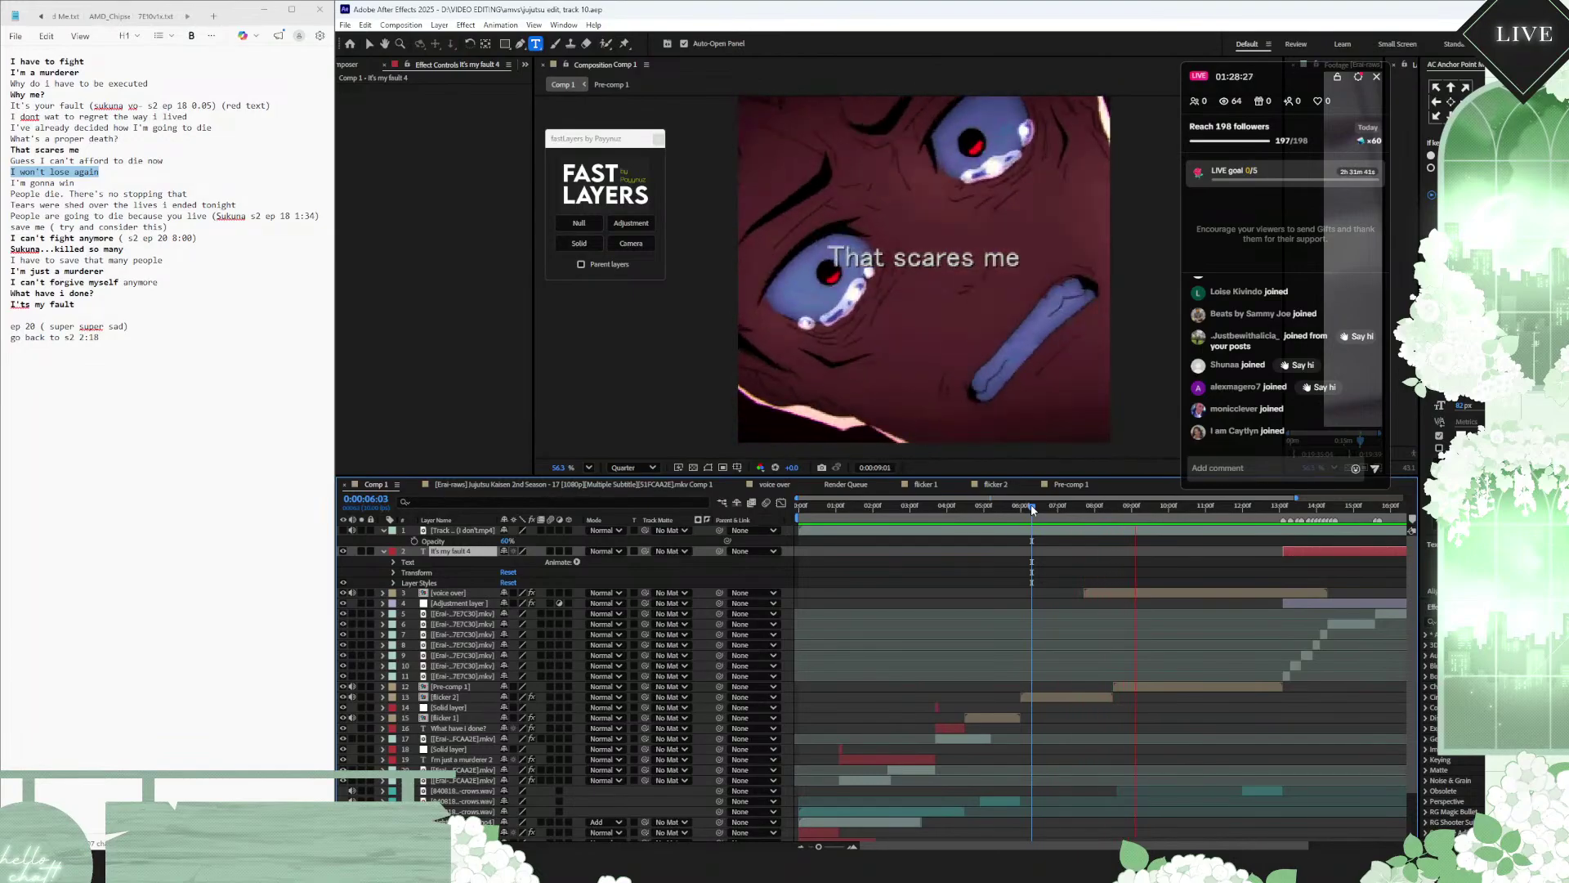
click(954, 506)
key(space)
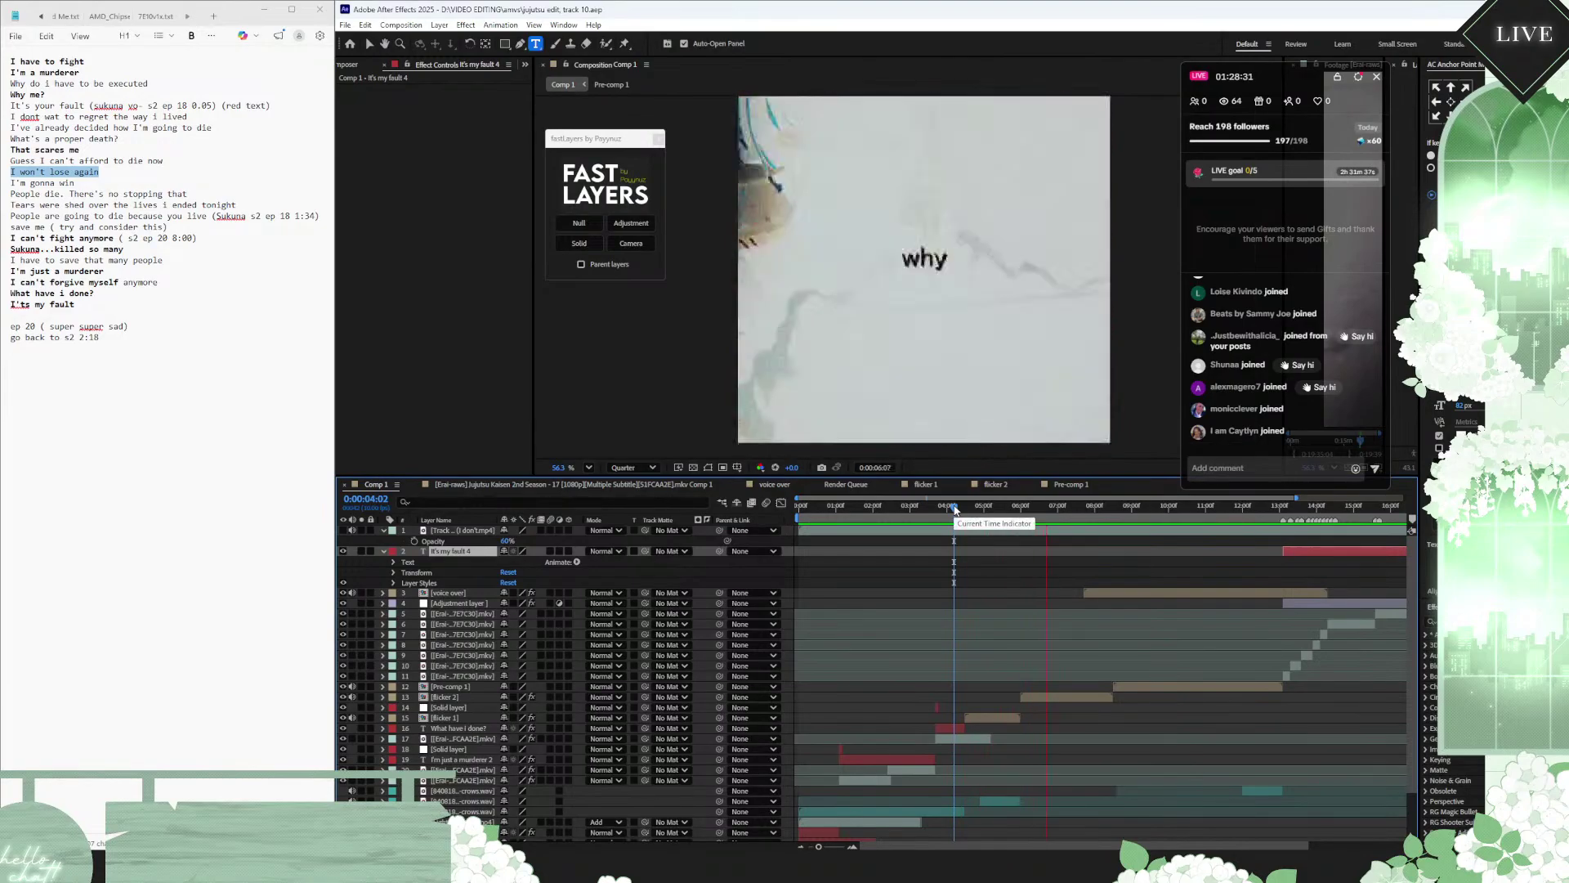
drag(954, 508, 1072, 507)
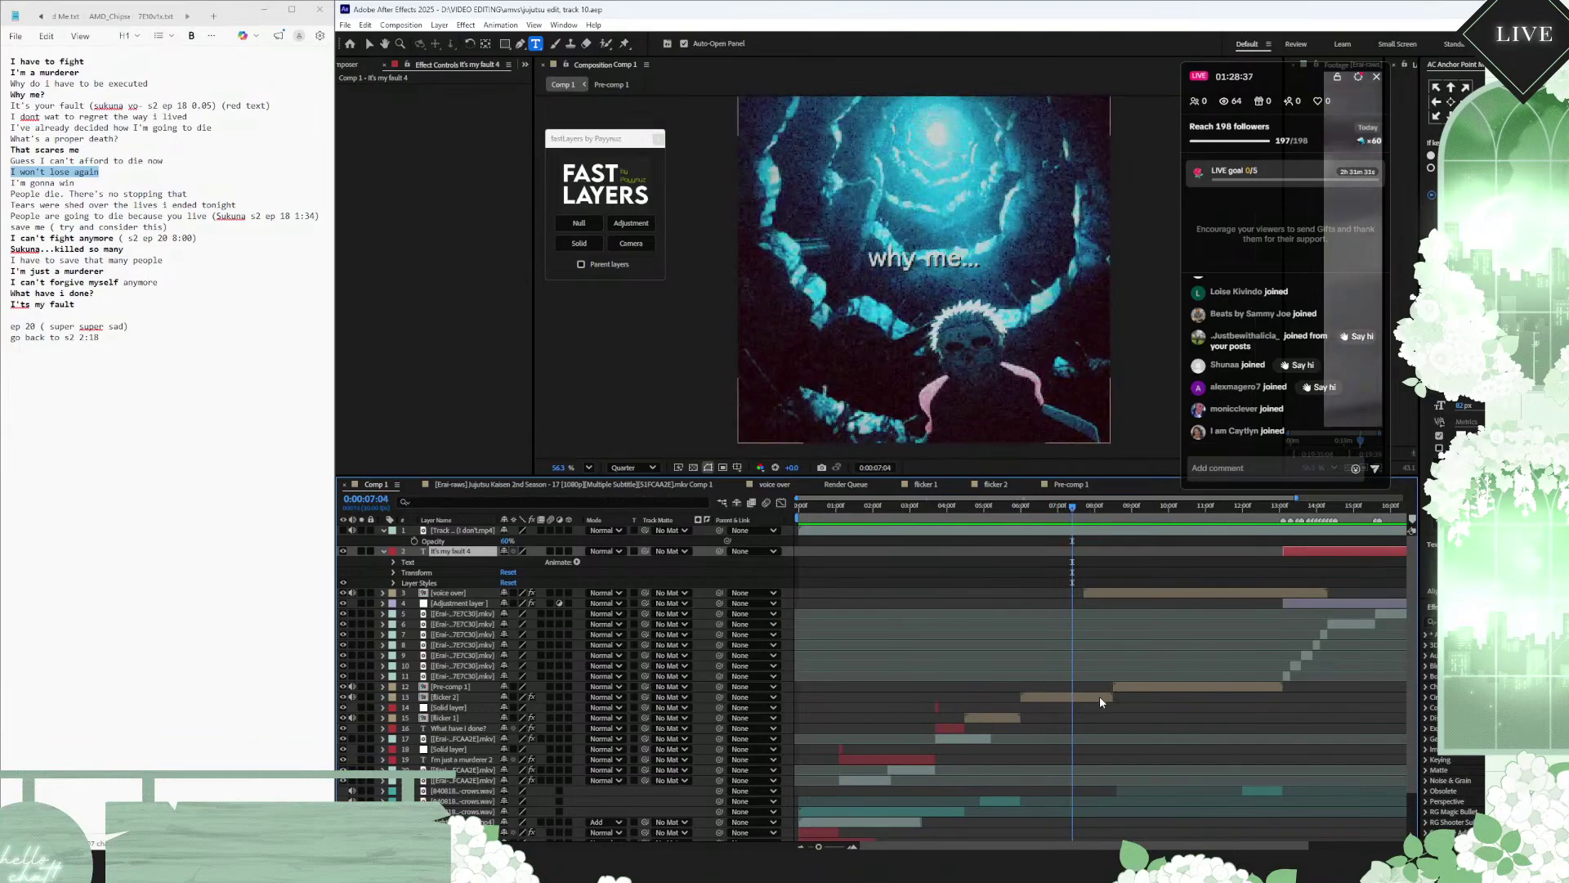
Step: Open the flicker 2 pre-composition and compare the "why" and "why me..." captions around 0:00:07:02 to 0:00:07:04
click(1100, 697)
double_click(1098, 699)
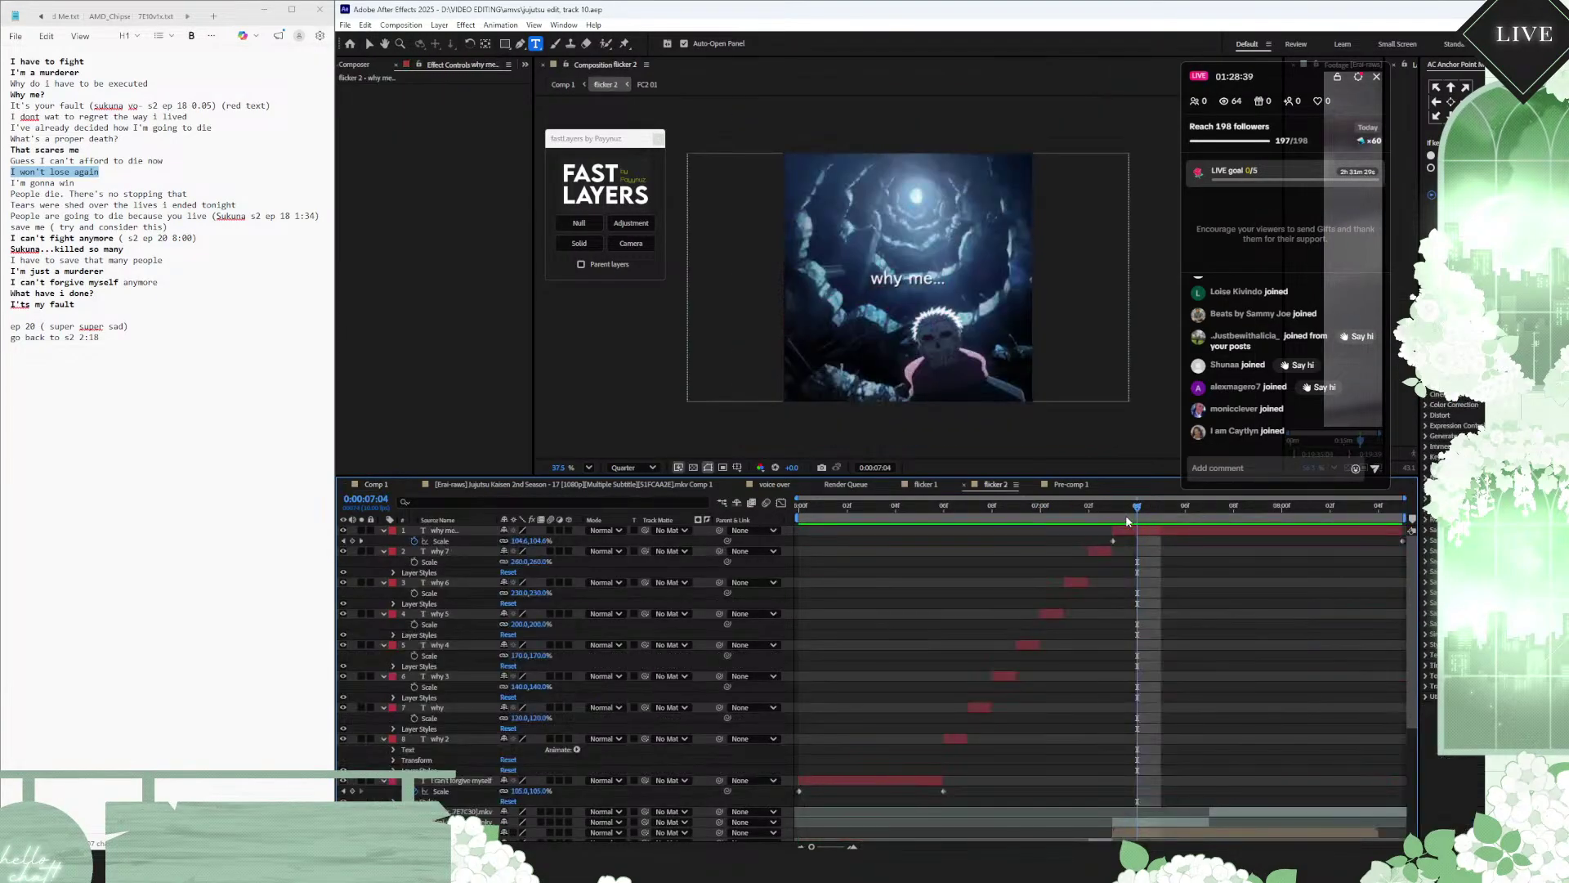
key(Page_Up)
key(Page_Up)
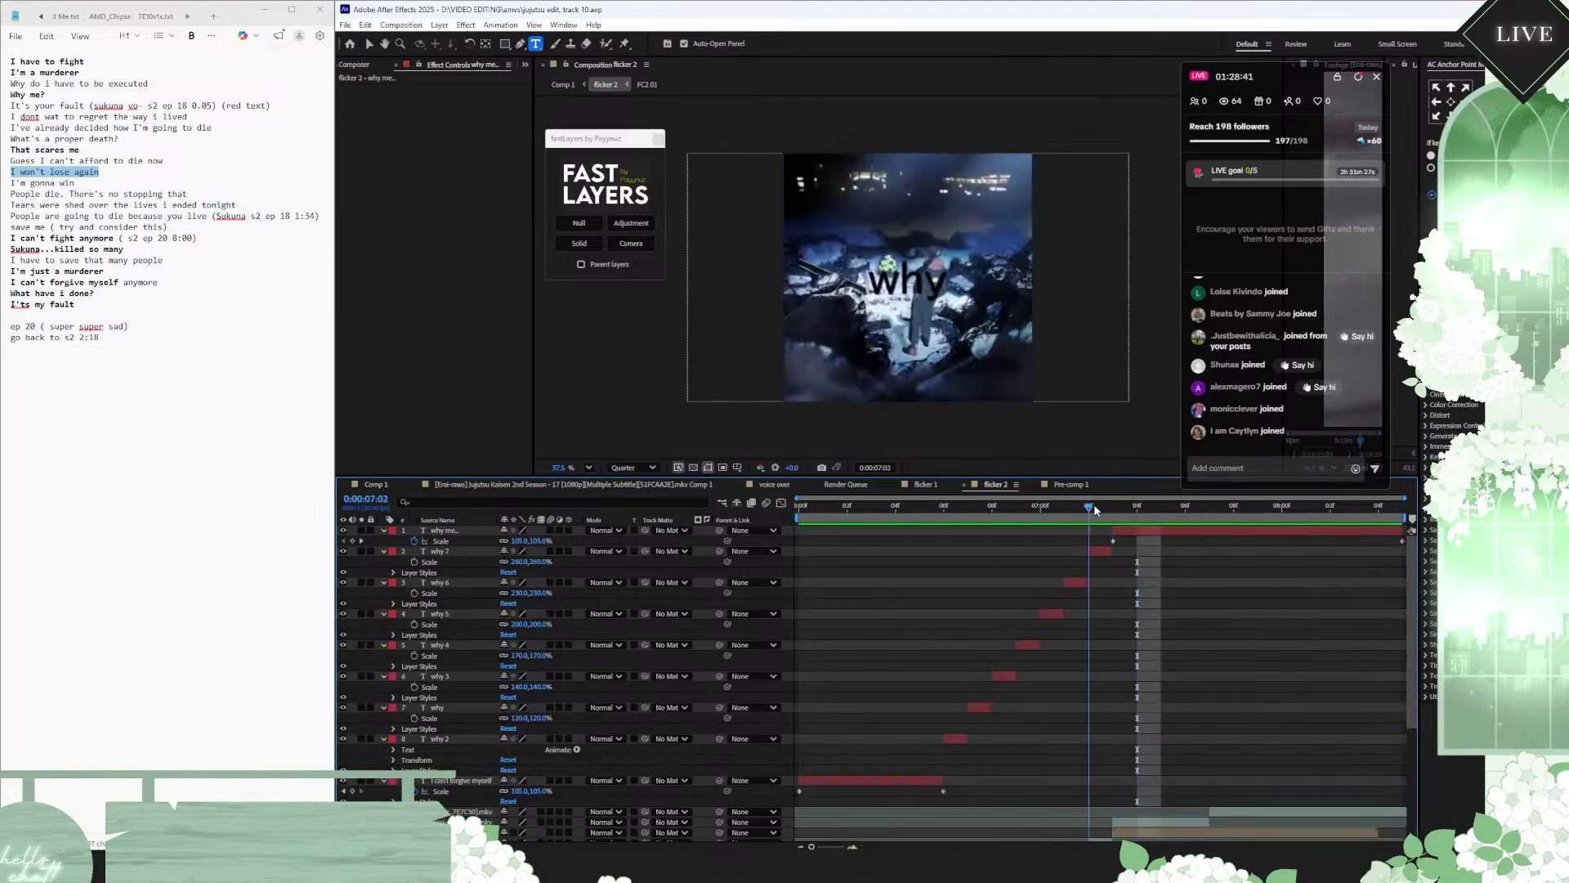
key(alt+Left)
key(alt+Left)
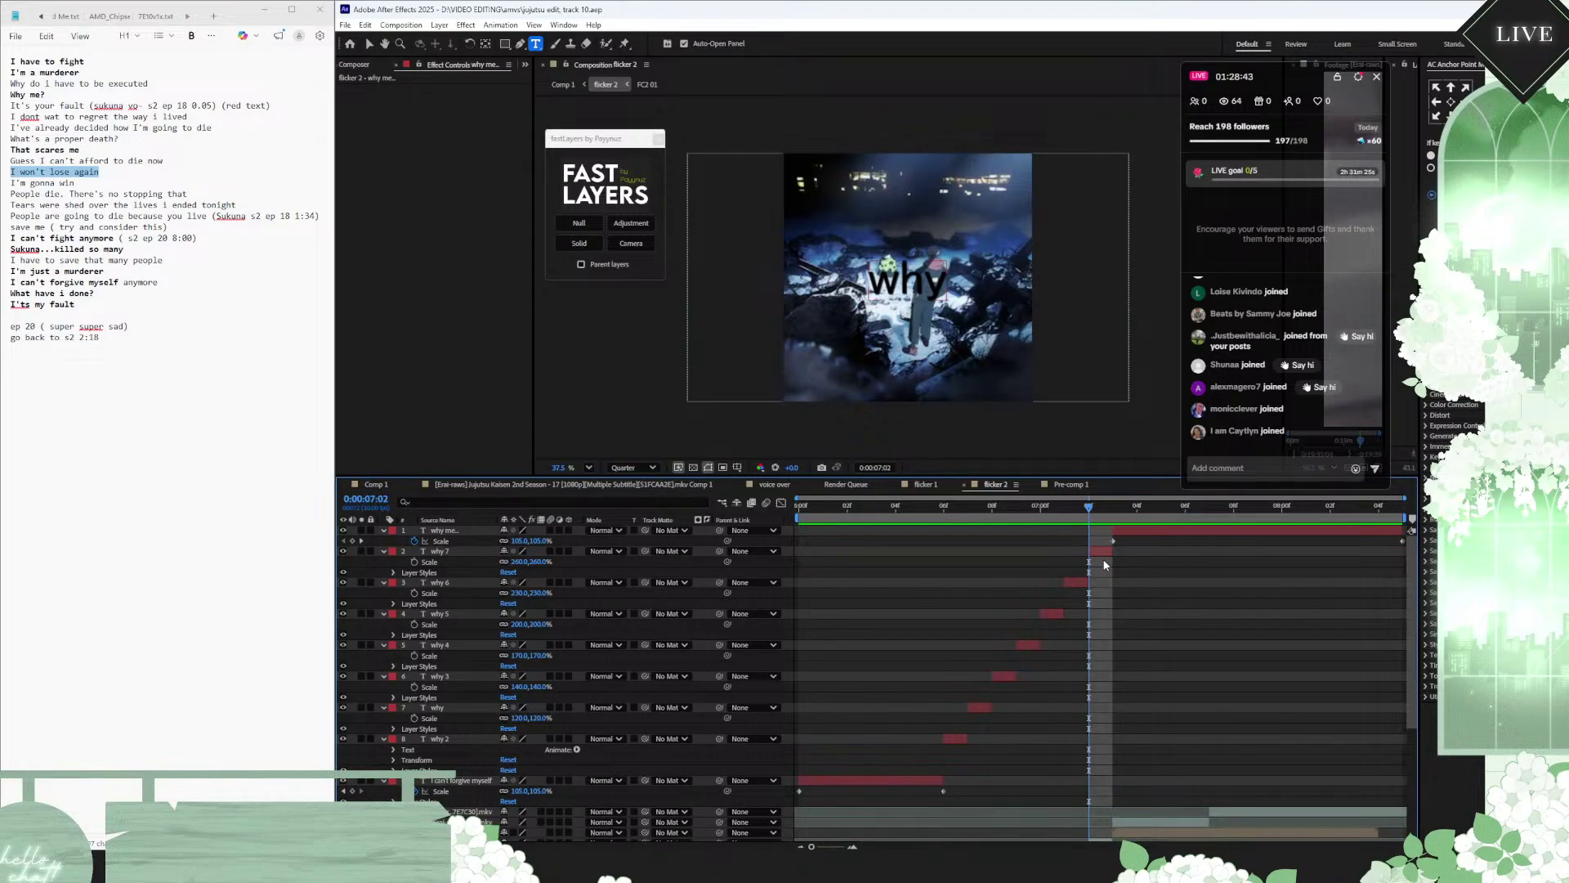
key(Page_Down)
key(Page_Down)
click(1136, 533)
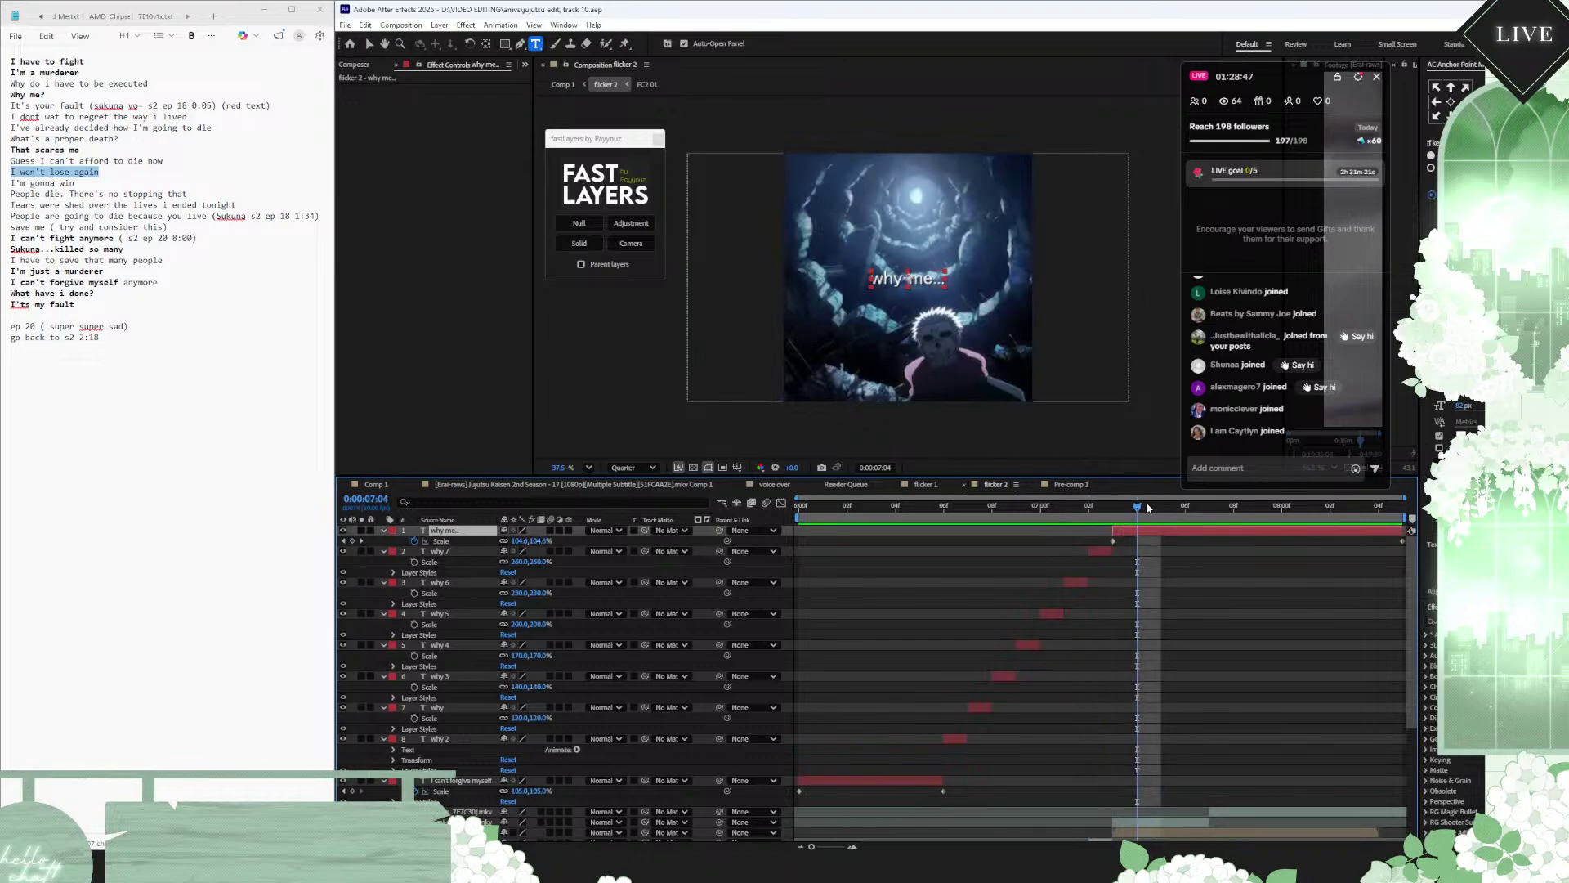
Step: Restart the Scale animation of the "why me..." text layer with a 266% keyframe at 0:00:07:03
key(Page_Up)
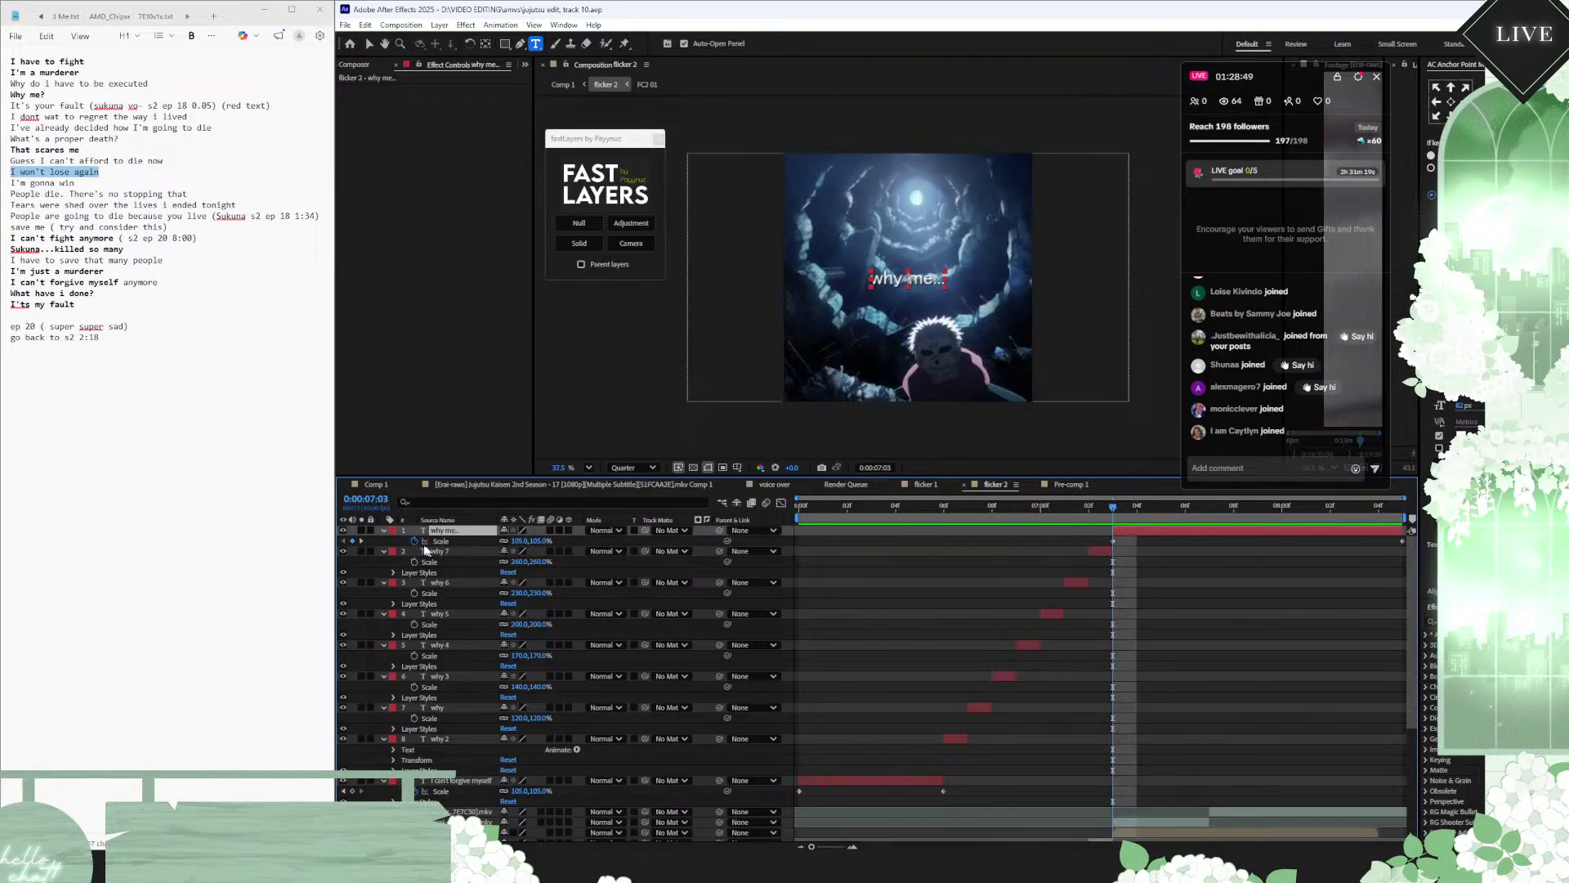
click(414, 540)
click(535, 541)
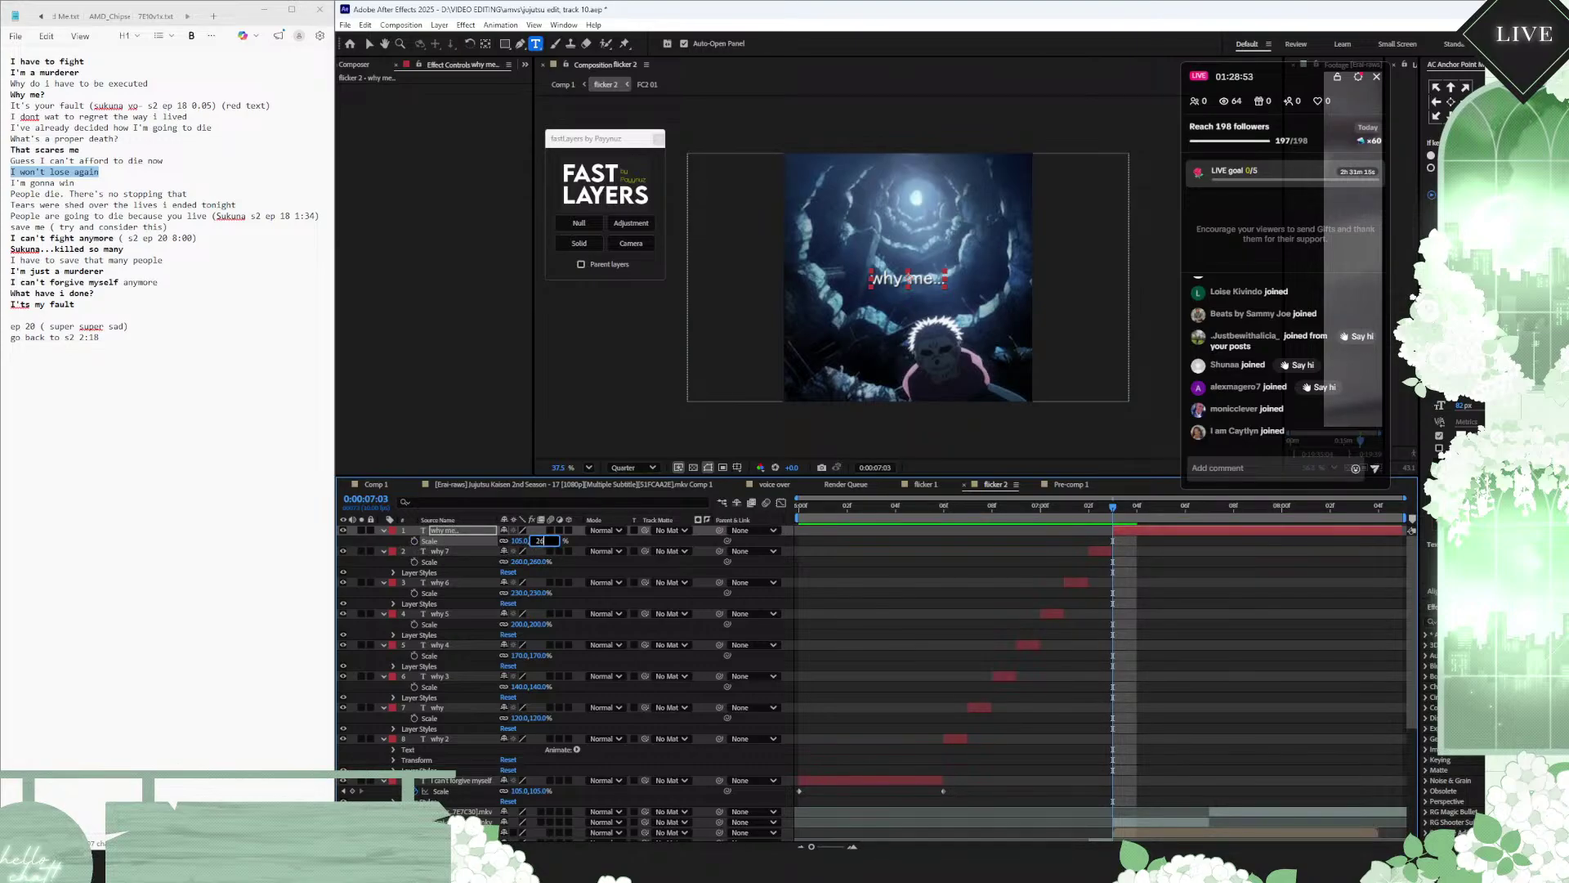
key(Return)
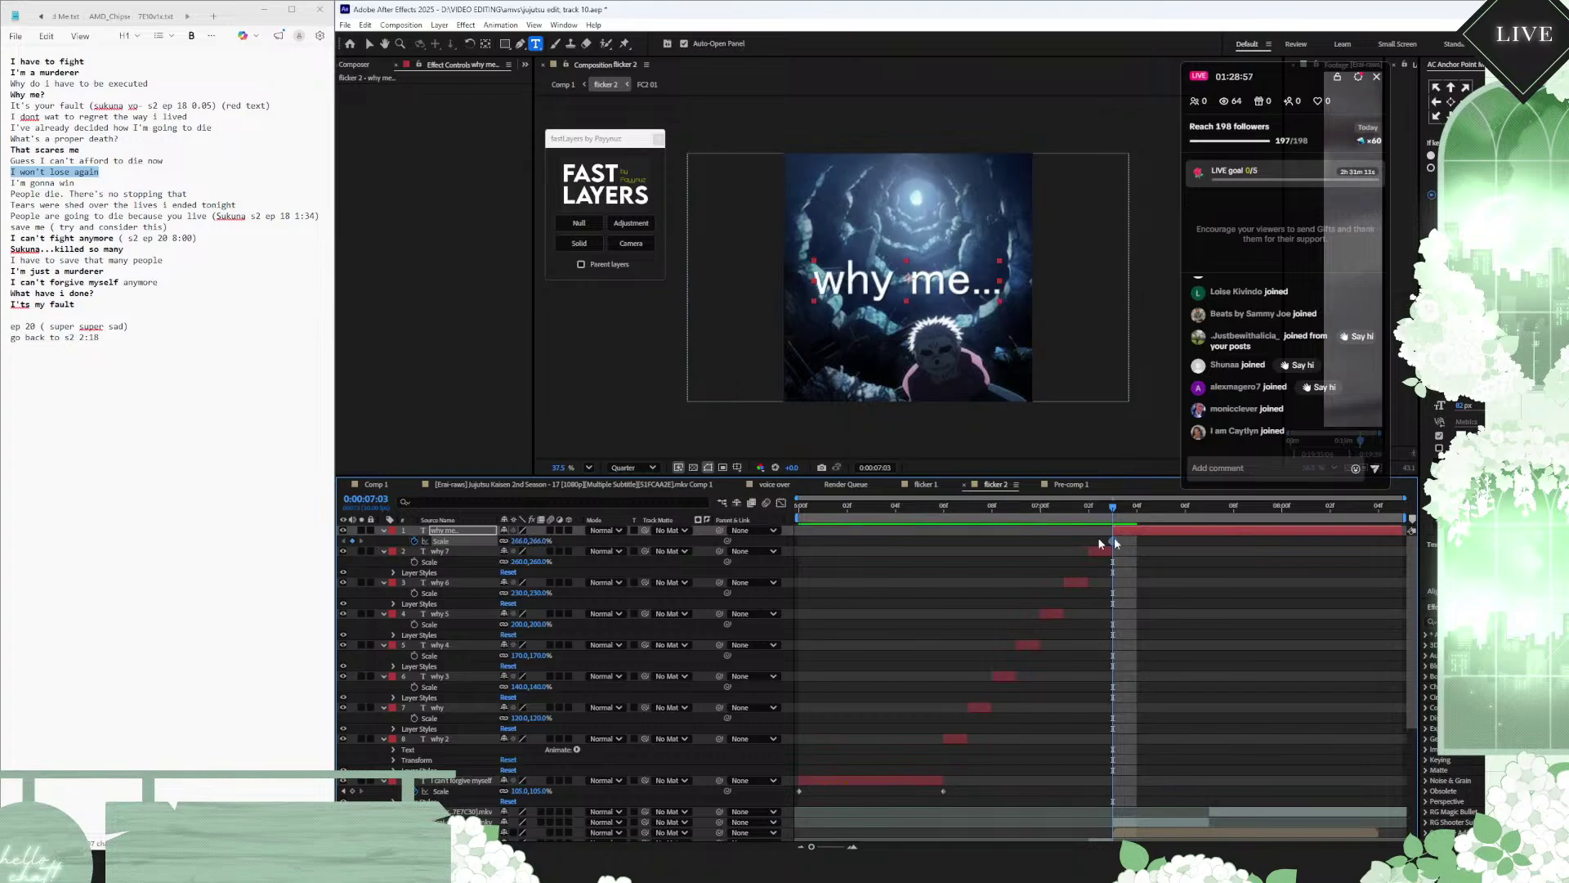
Step: Add a 260% Scale keyframe to the "why me..." layer and move it to the layer's end
key(Page_Down)
key(Page_Down)
key(Page_Down)
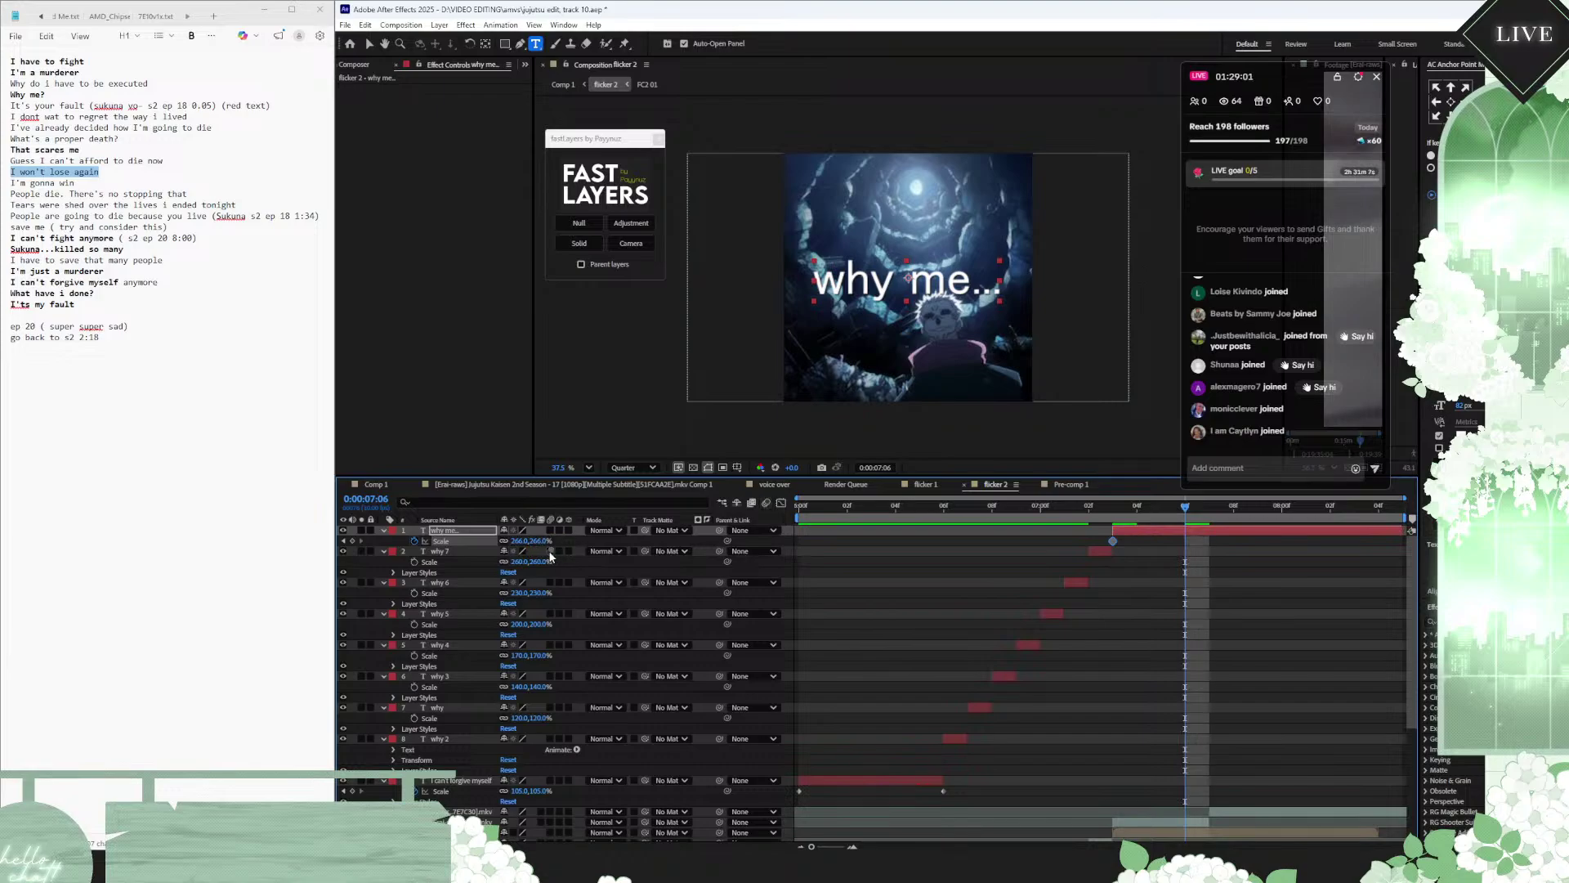
click(553, 541)
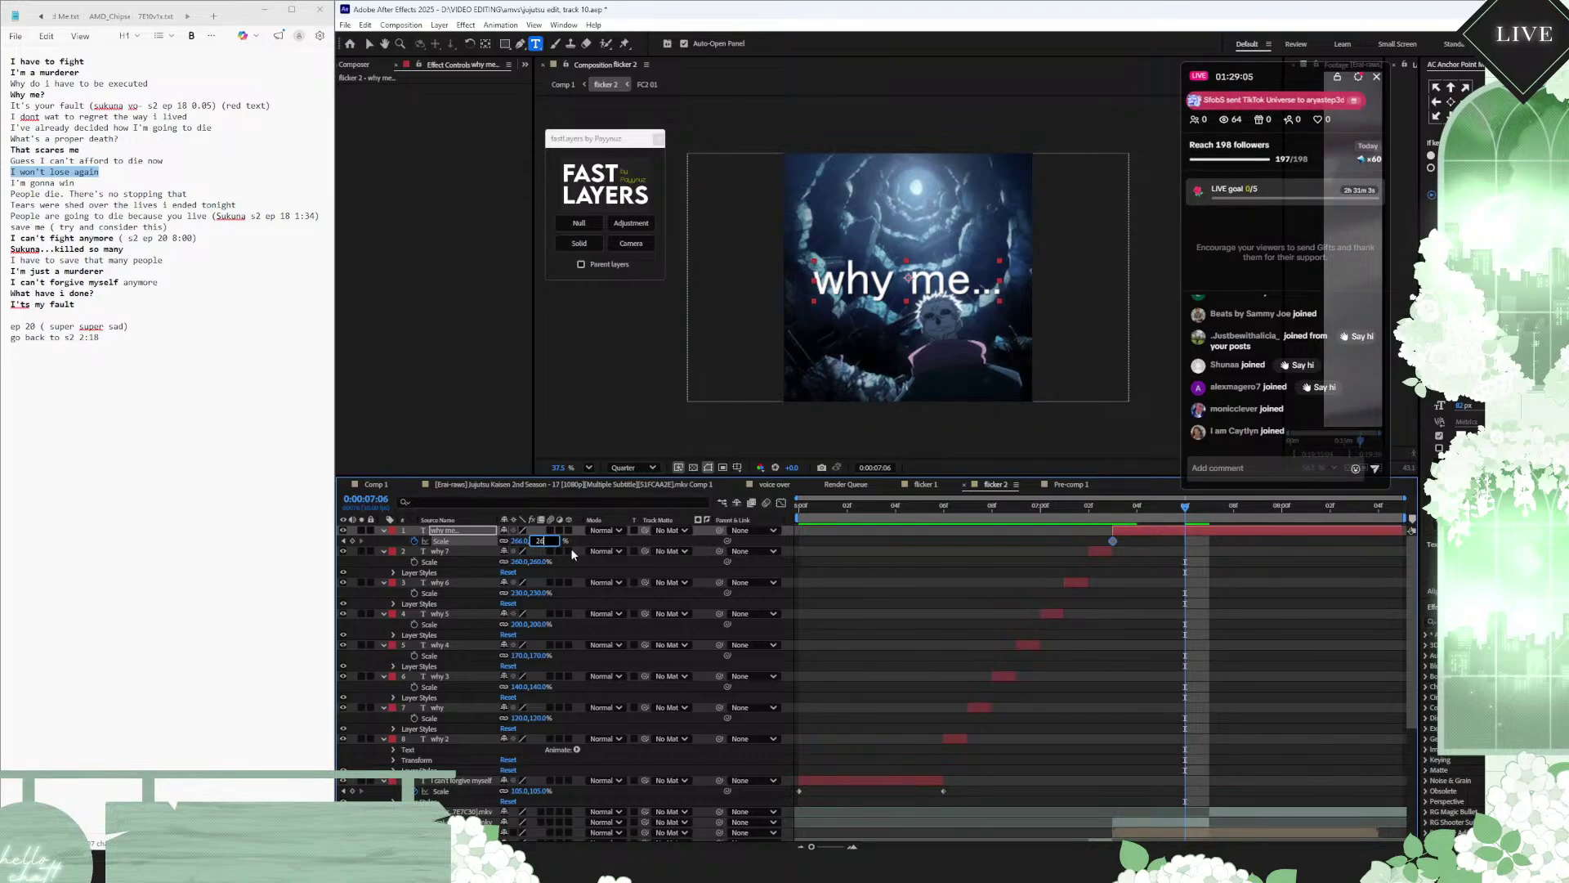
text(260)
key(Return)
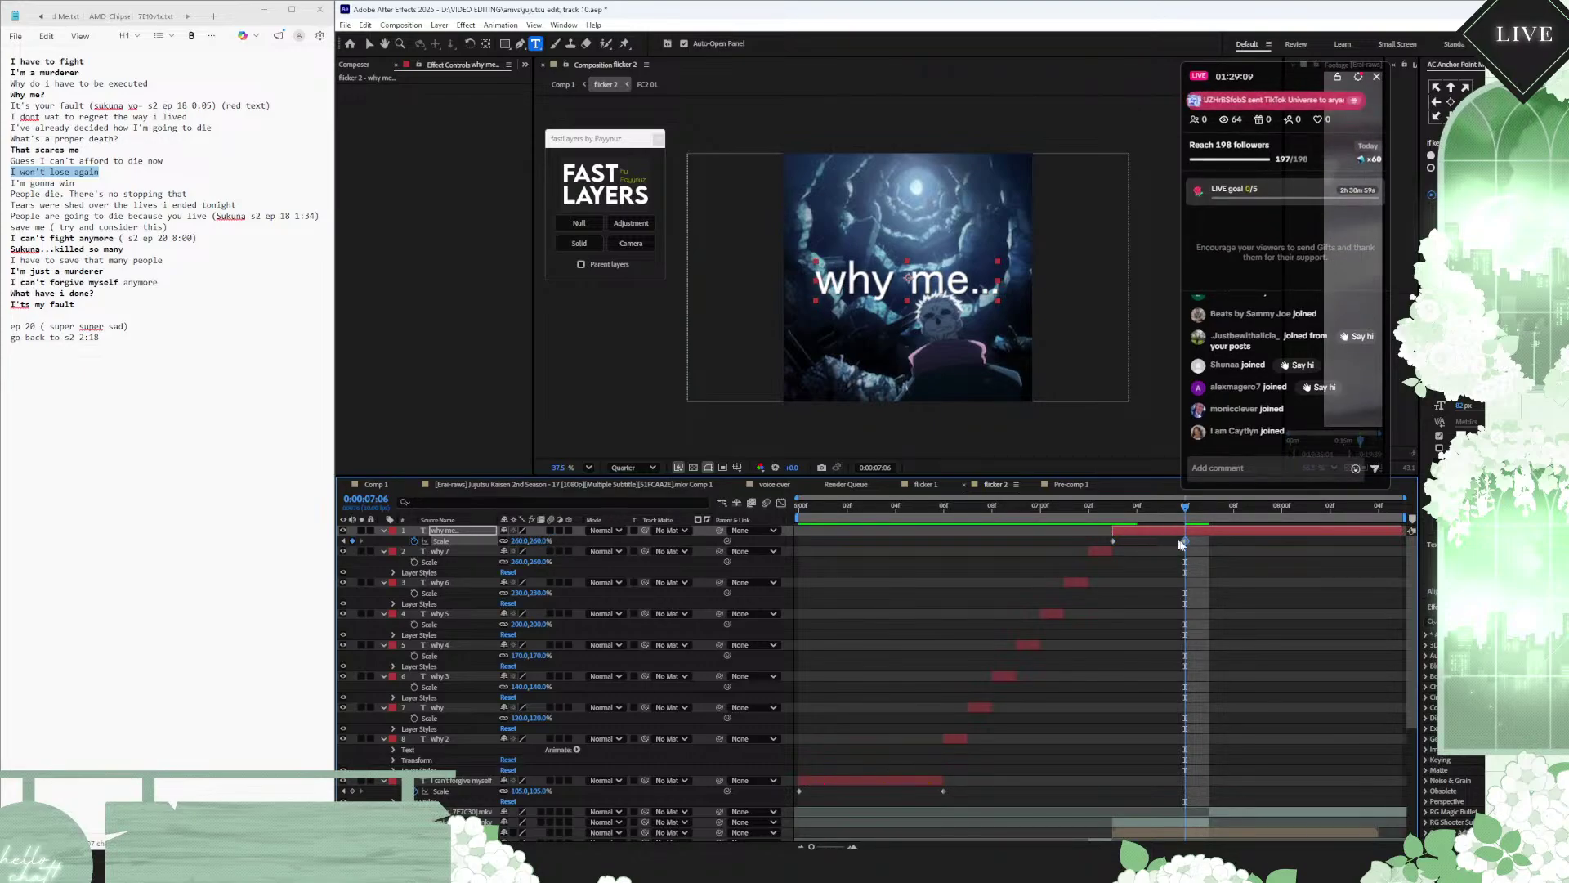
drag(1186, 542, 1403, 542)
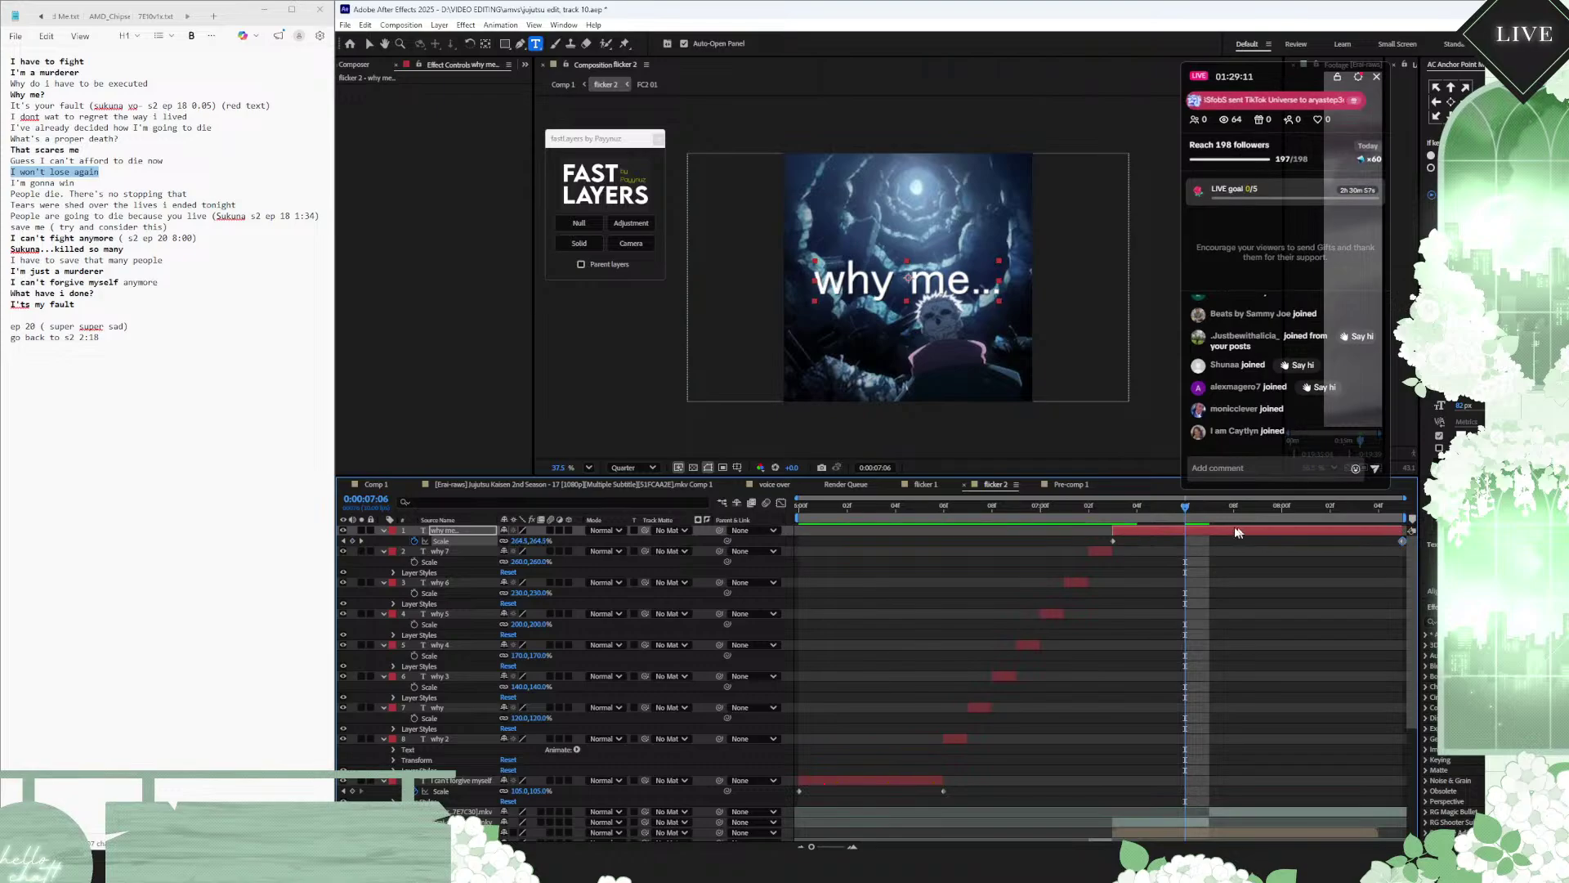
Step: Play back the flickering captions from 0:00:06:07 to check the "why me..." scale animation
drag(1186, 511, 974, 508)
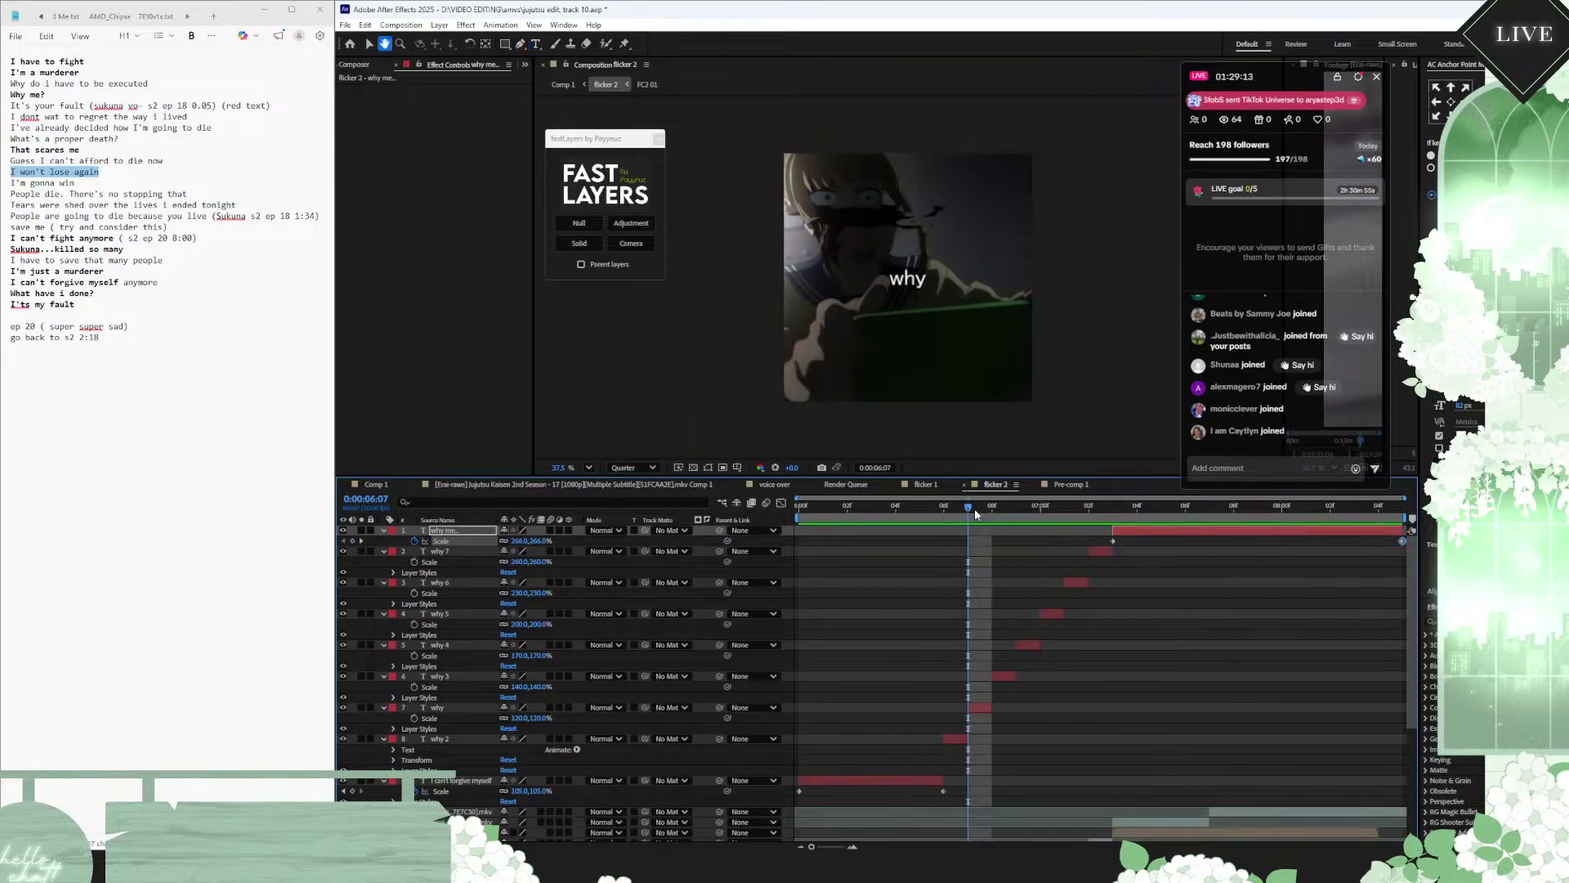
key(space)
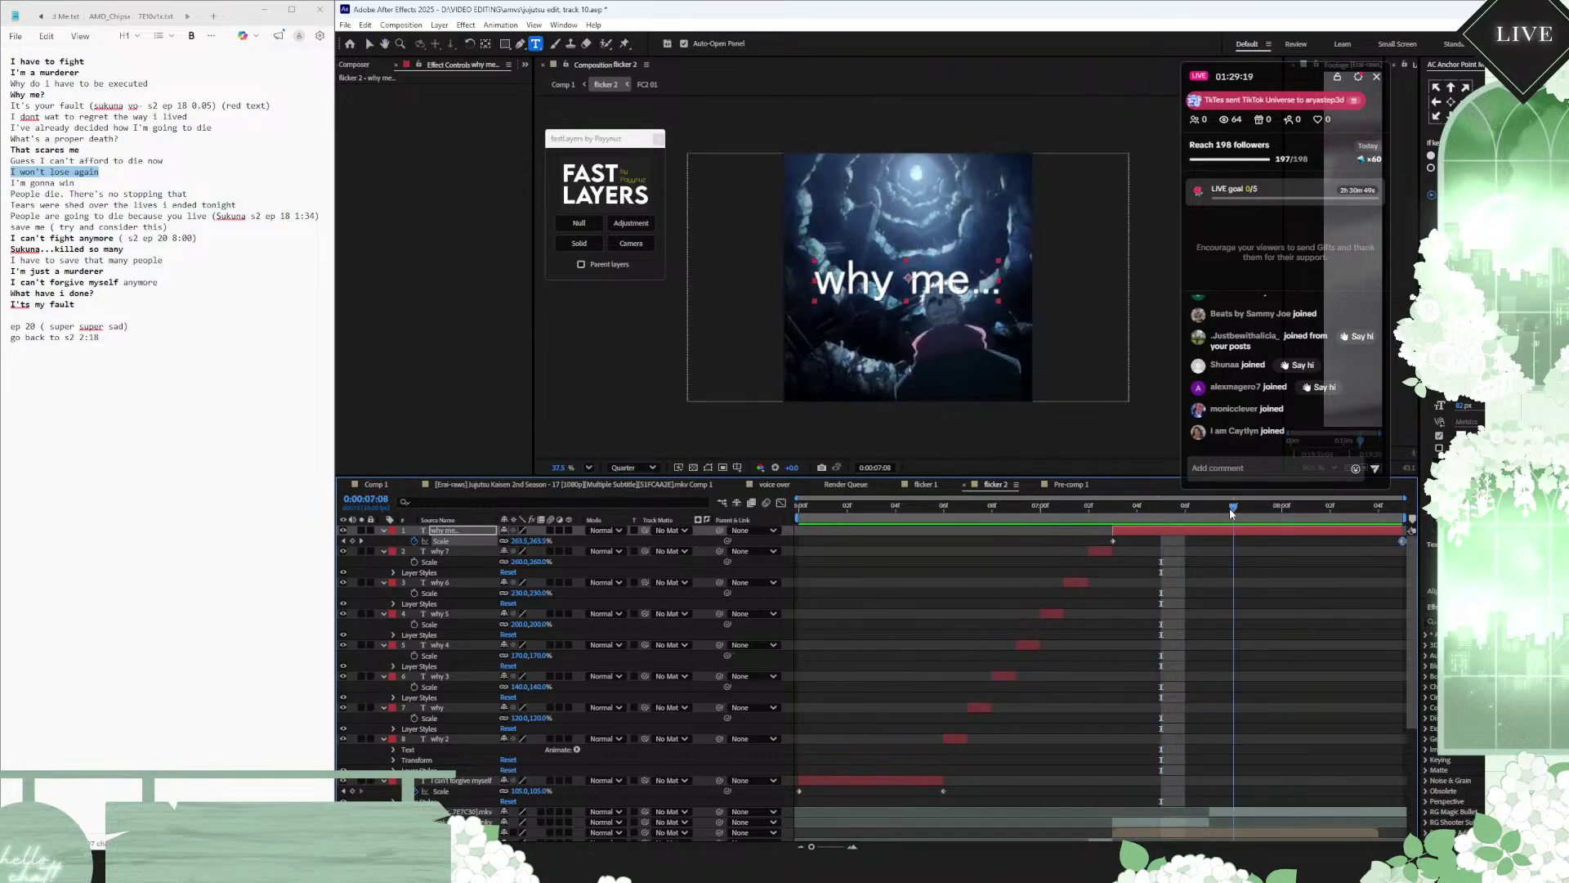
drag(1229, 507, 1224, 523)
Step: Align the "why me..." text layer to the centre of the composition
click(1244, 532)
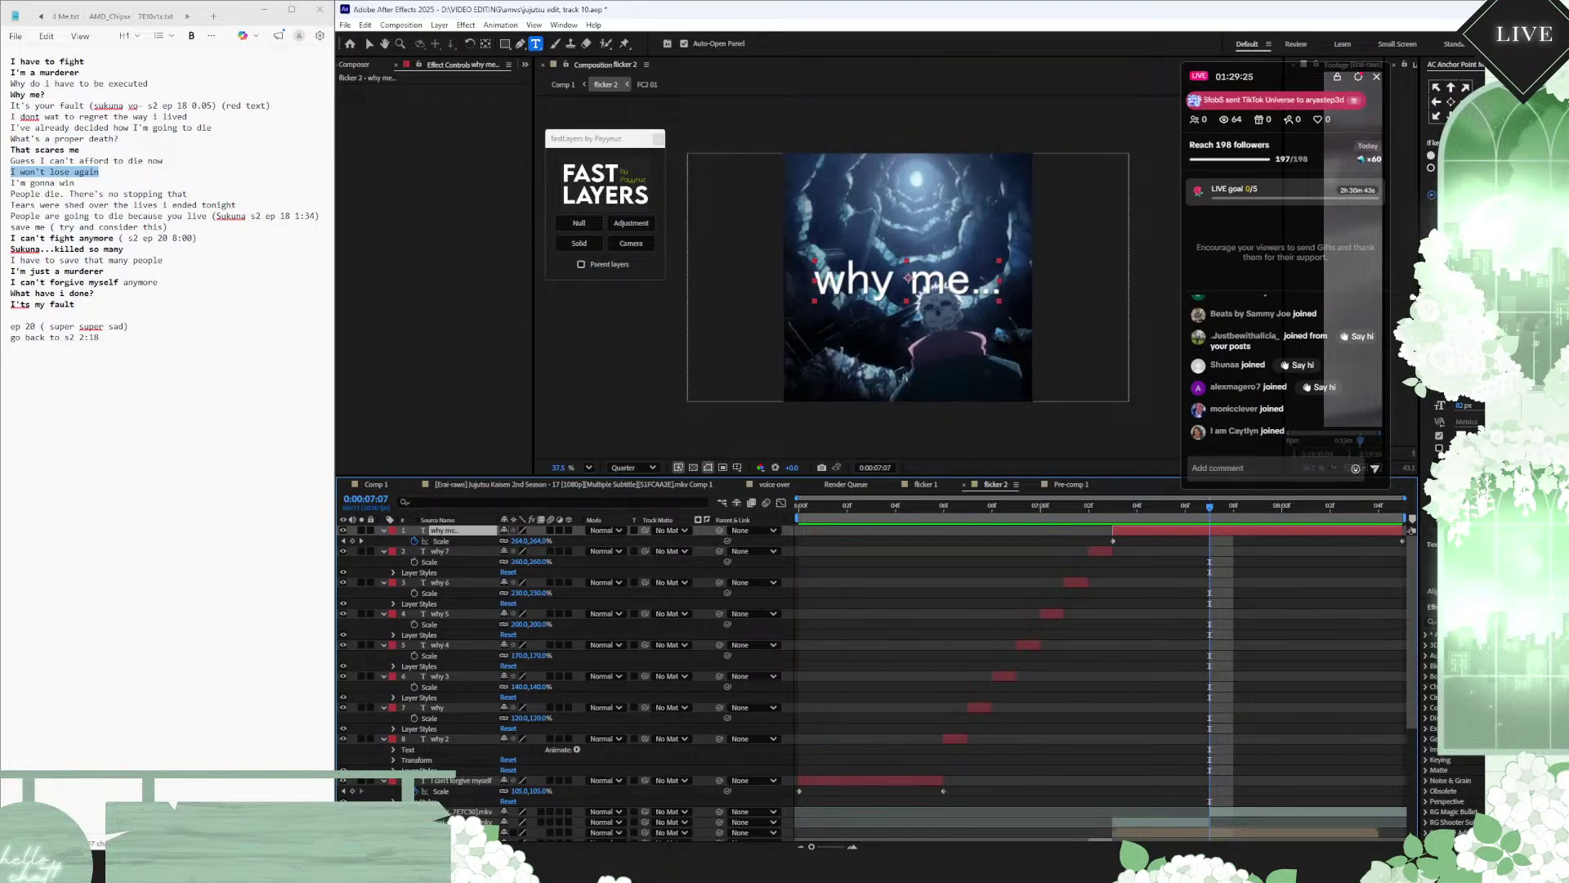
click(1433, 591)
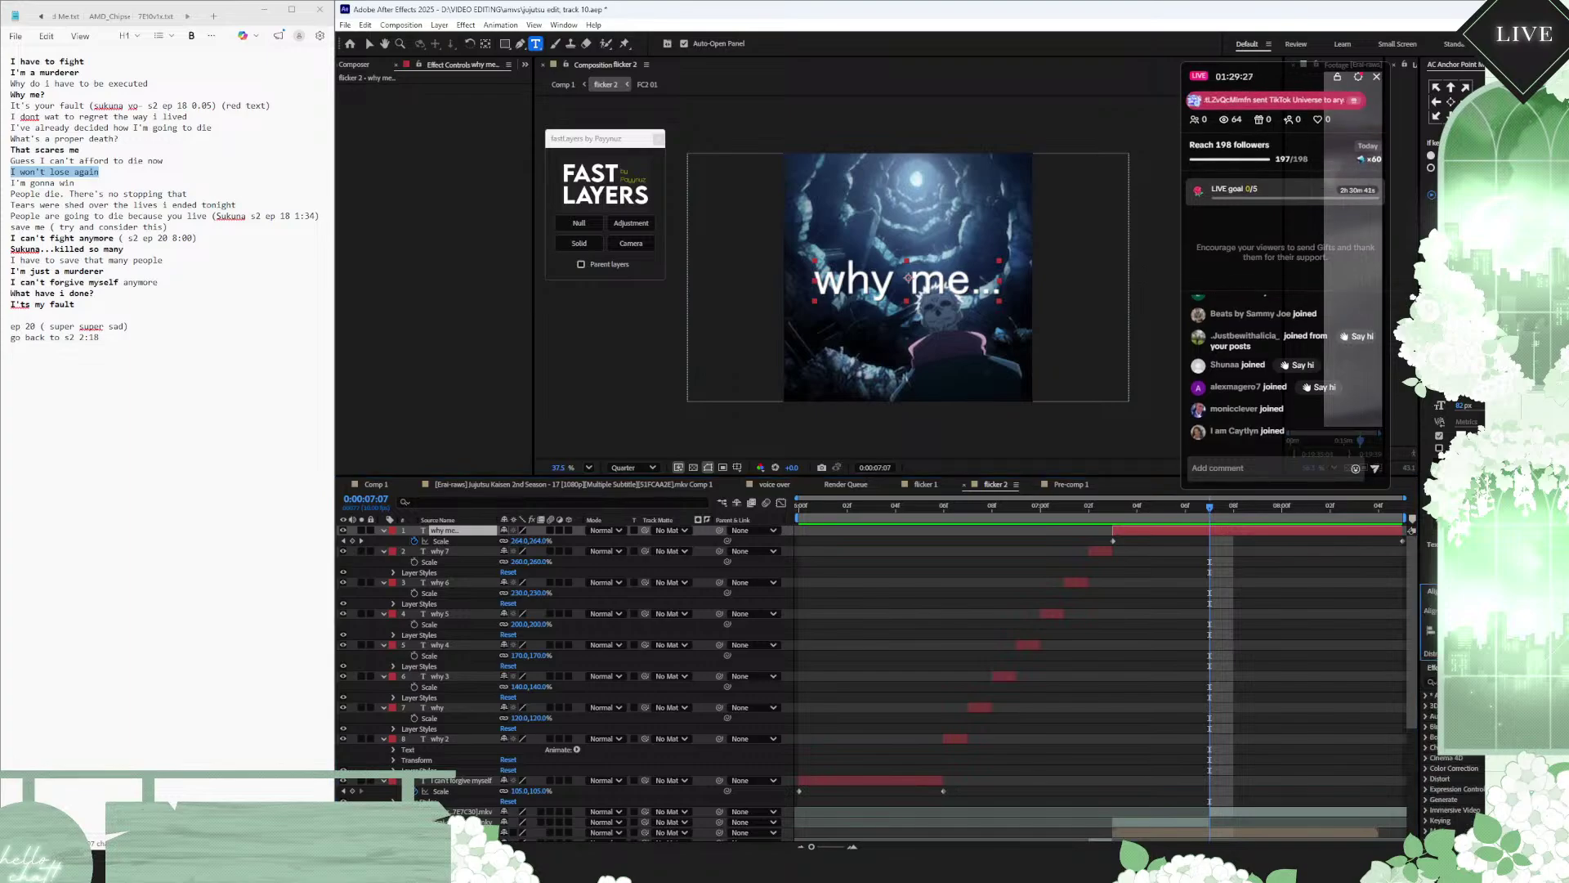
drag(908, 278, 909, 279)
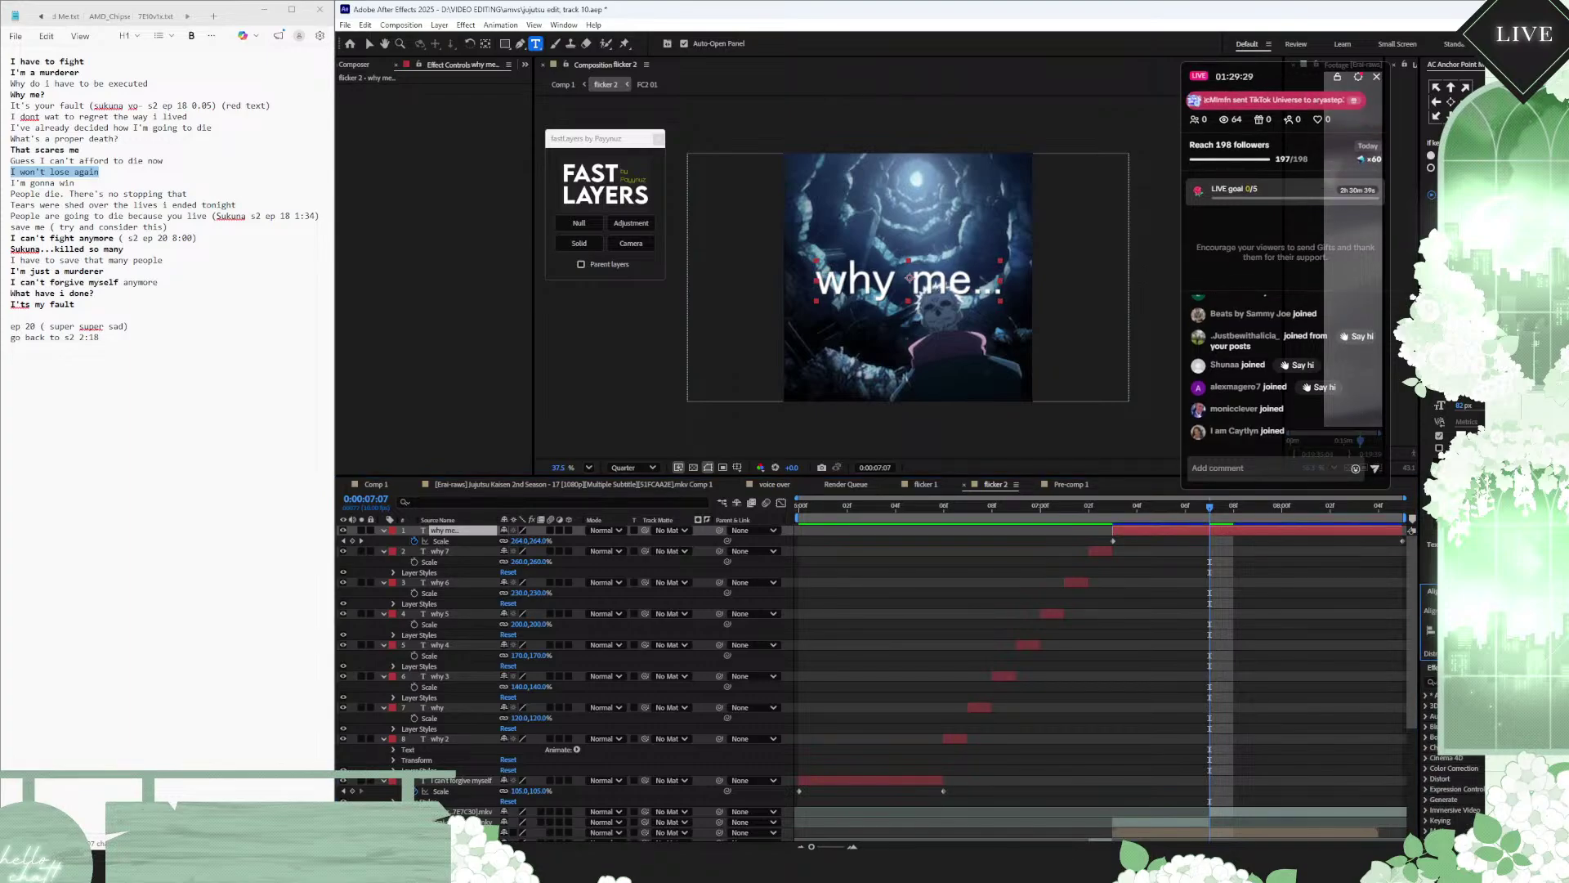
Step: Preview the centred "why me..." caption and examine the cut from the last black "why" caption
click(1104, 512)
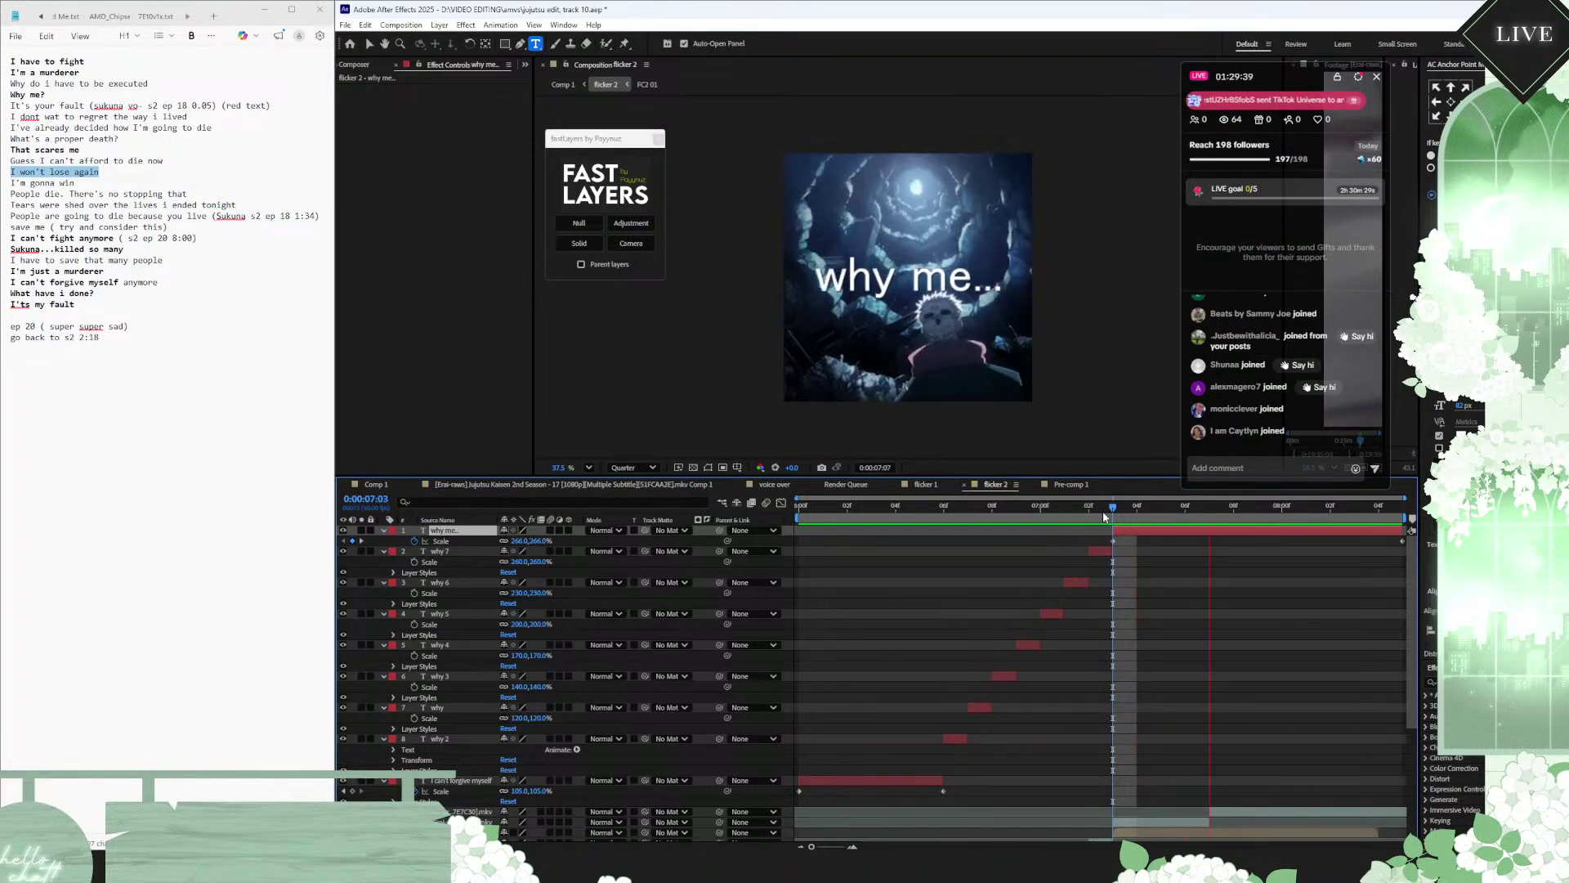
key(space)
click(1115, 511)
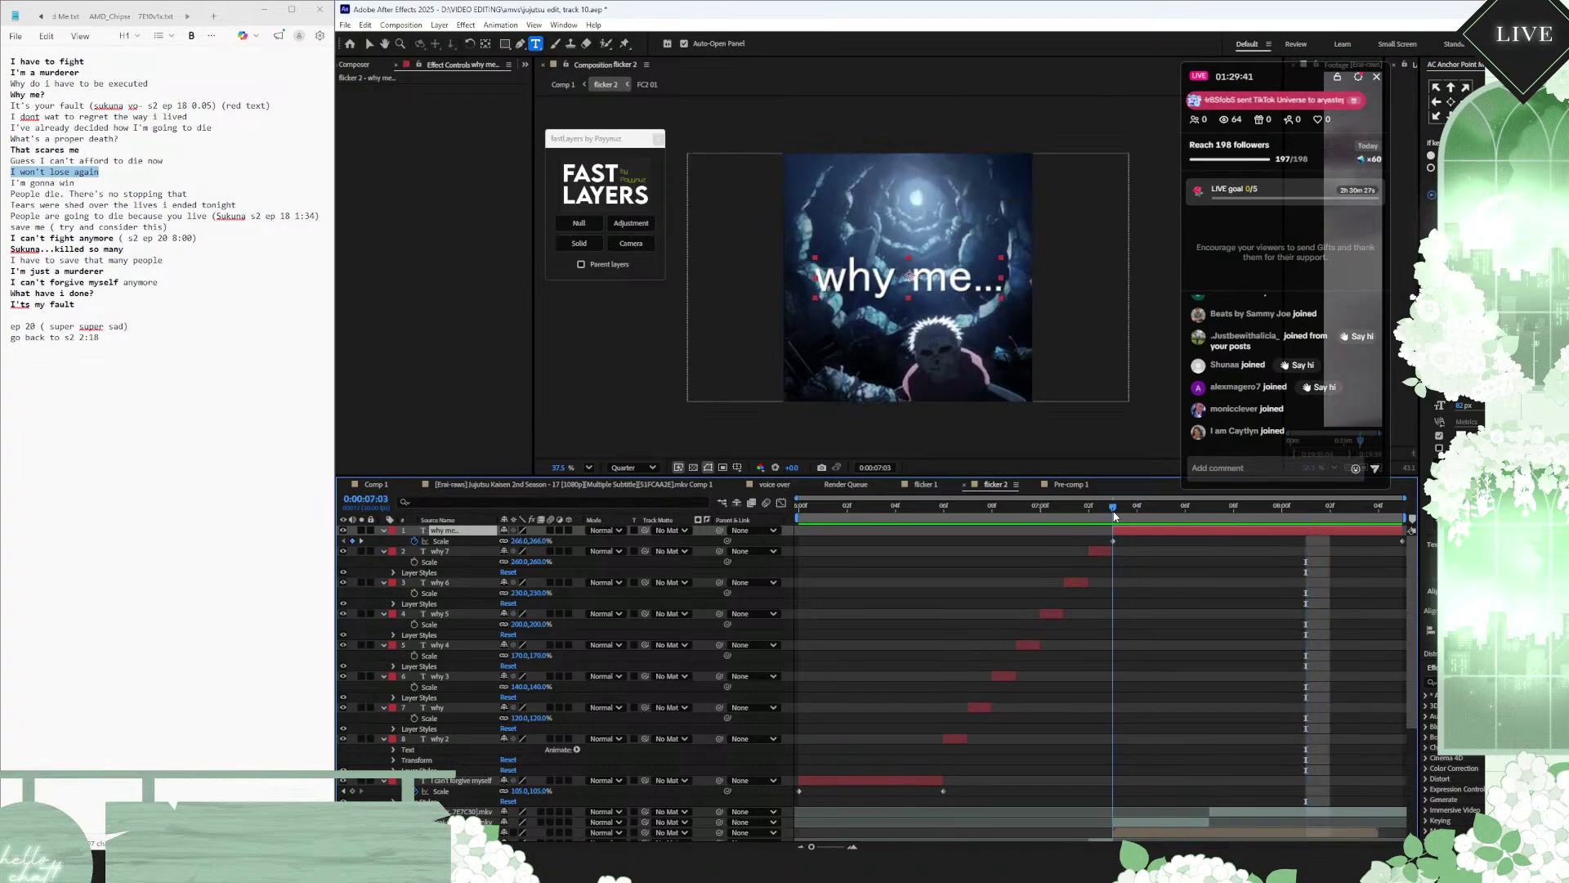
mouse_move(1115, 515)
mouse_down()
mouse_move(1011, 516)
mouse_move(1087, 516)
mouse_up()
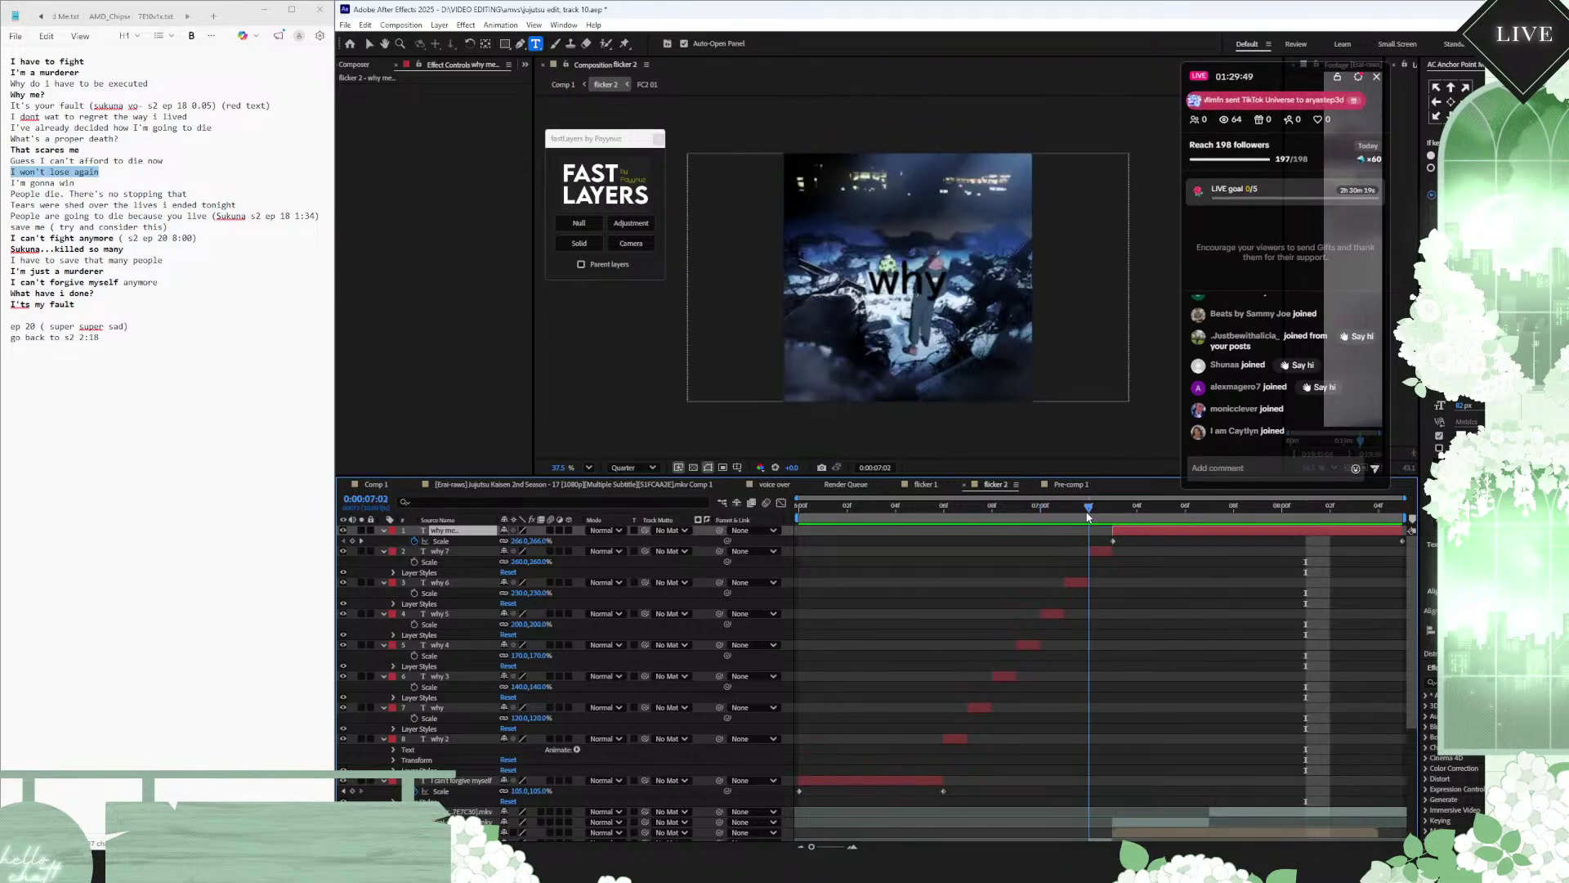
Step: Set the why 7 layer's scale to 220% and replace its text with "why me"
mouse_move(1101, 517)
mouse_down()
mouse_move(1072, 512)
mouse_move(1089, 517)
mouse_up()
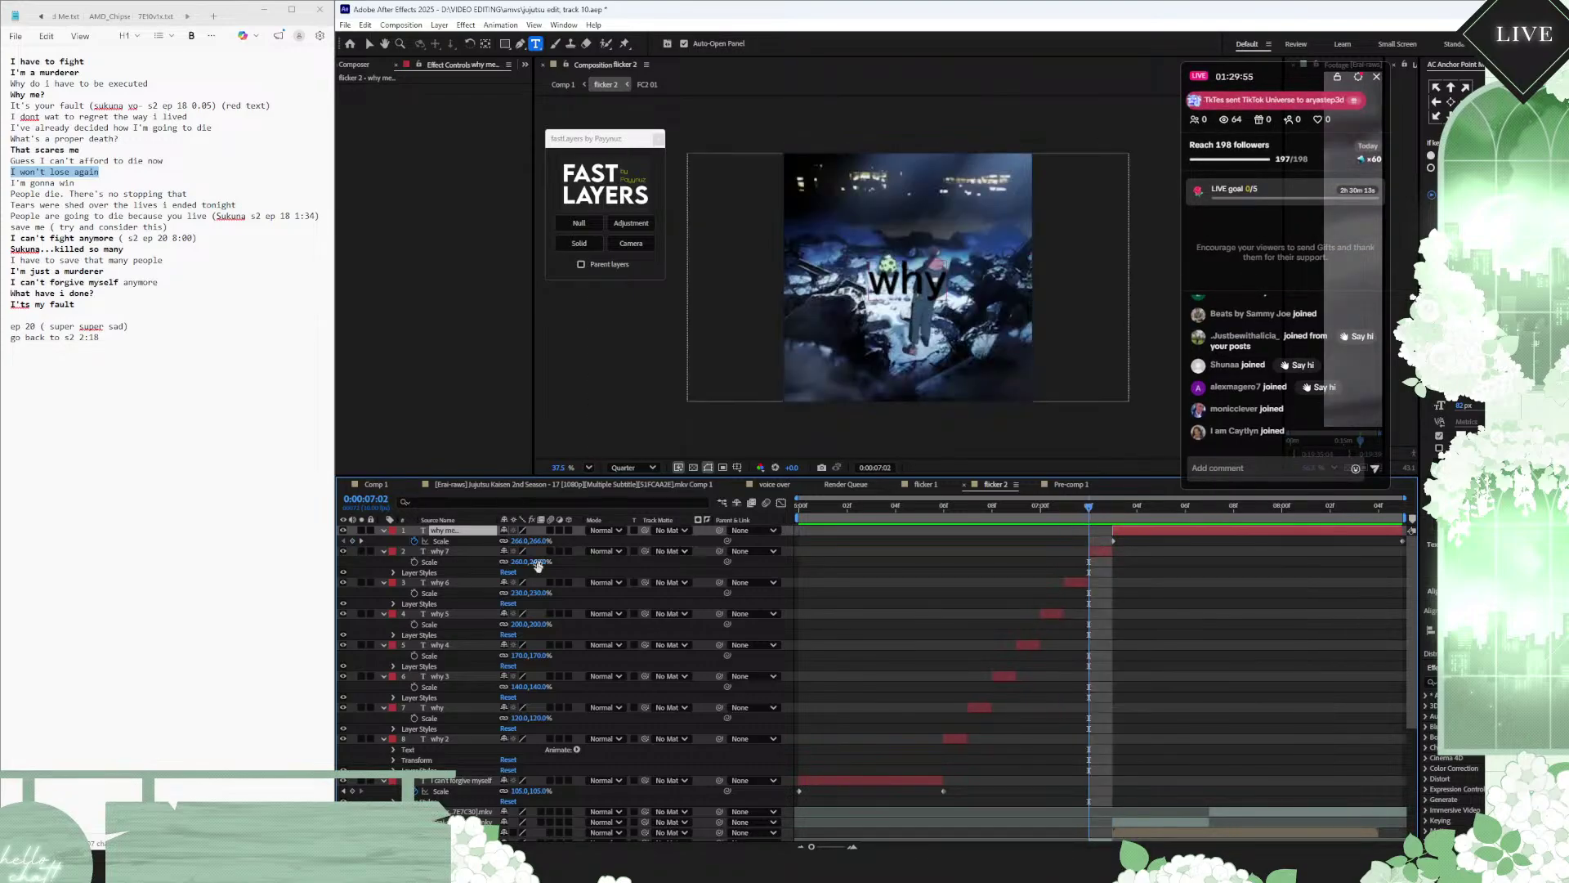
click(539, 564)
key(Return)
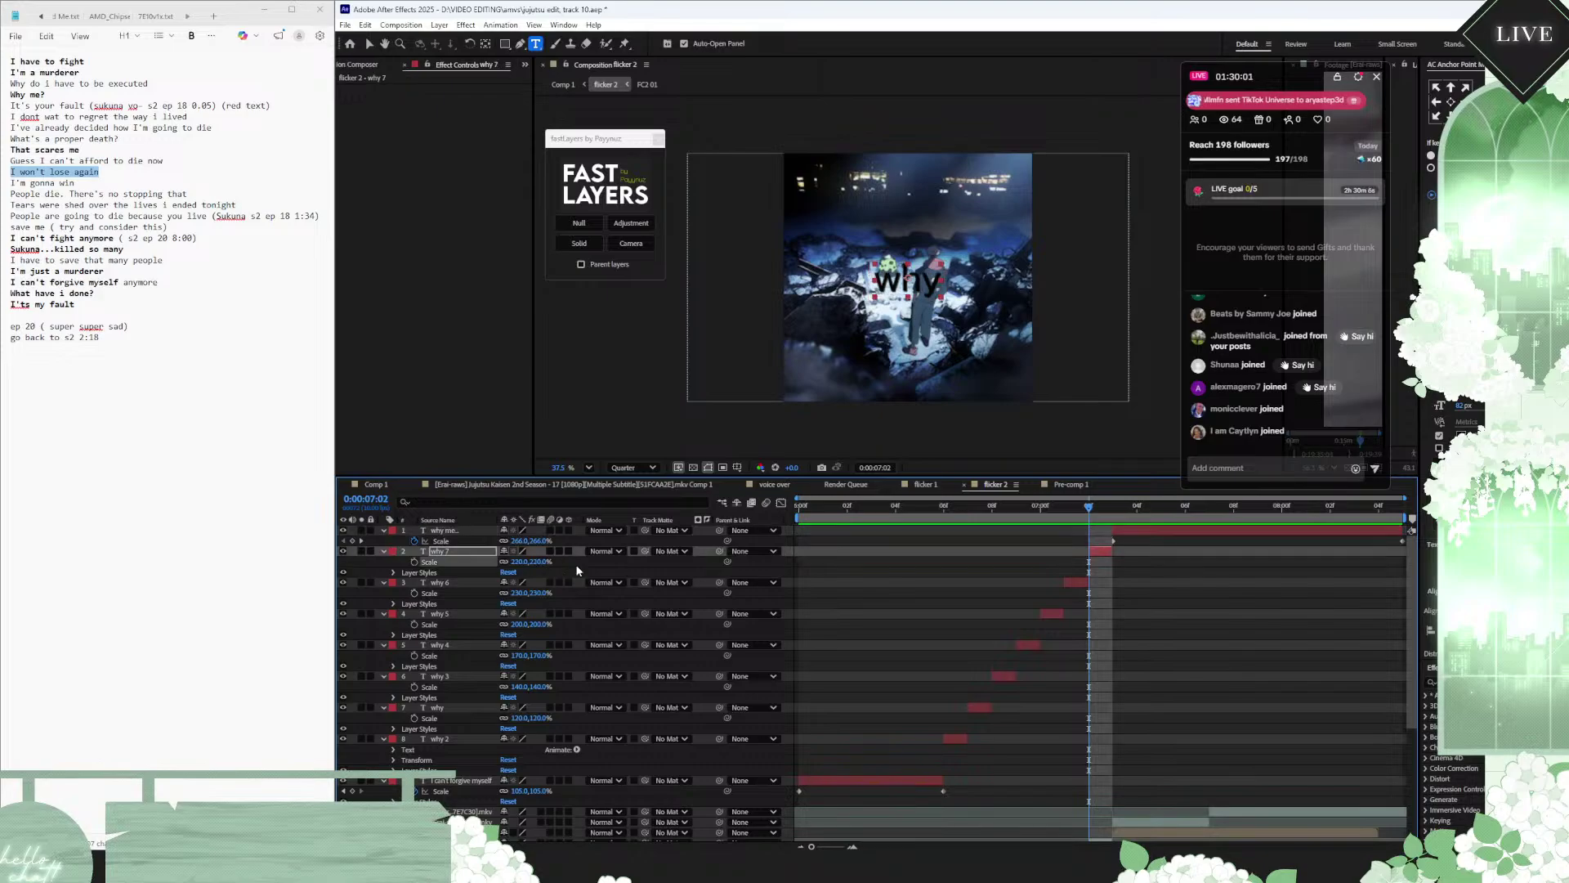
click(1098, 556)
text(why me)
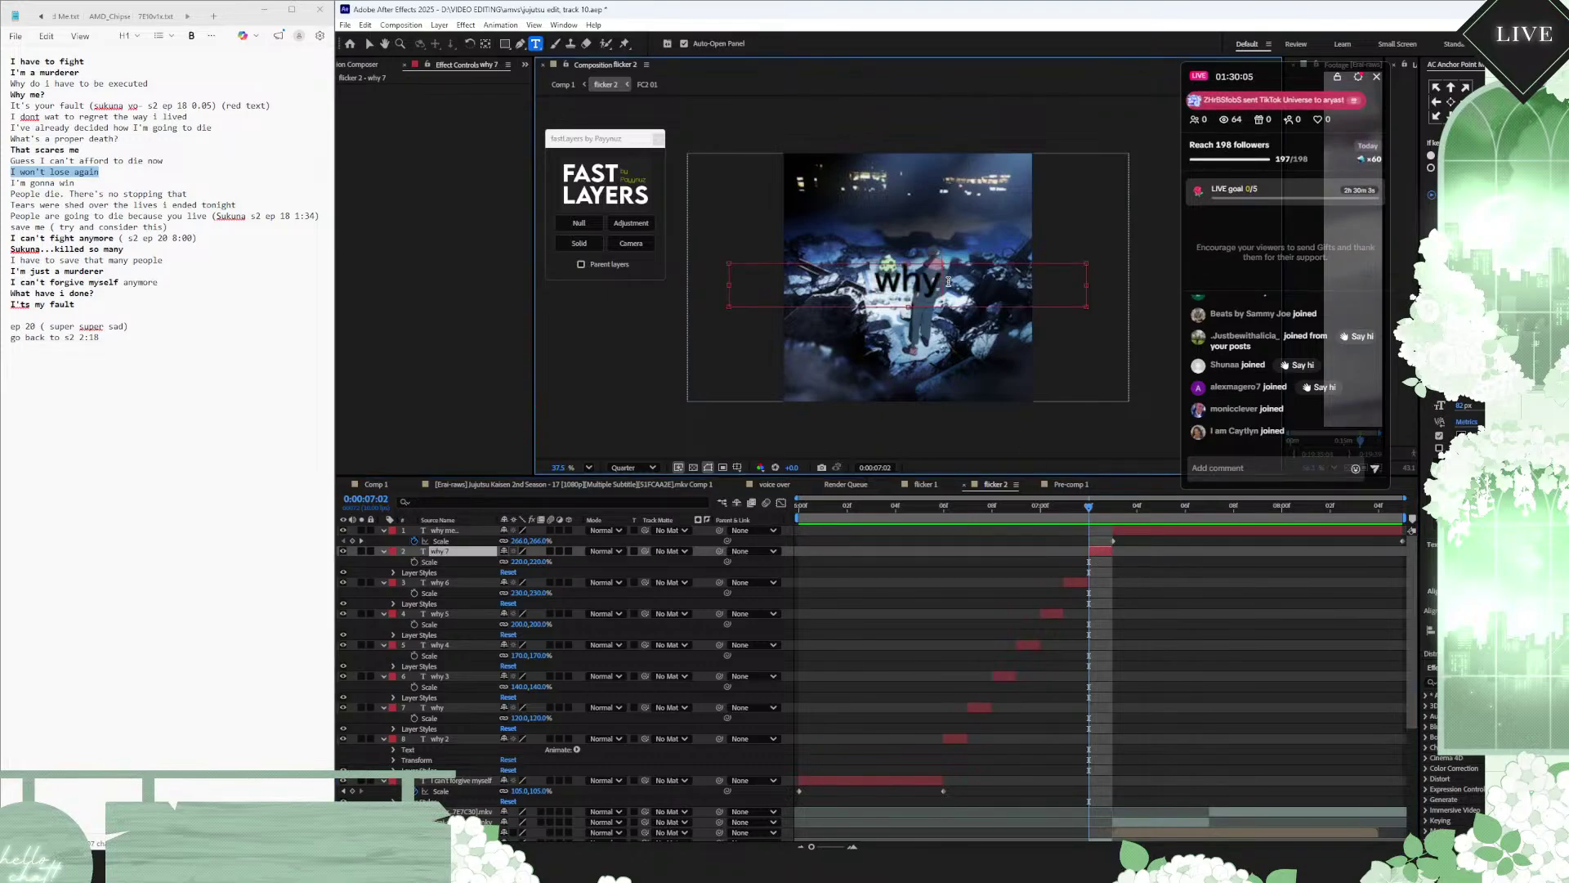
click(1138, 582)
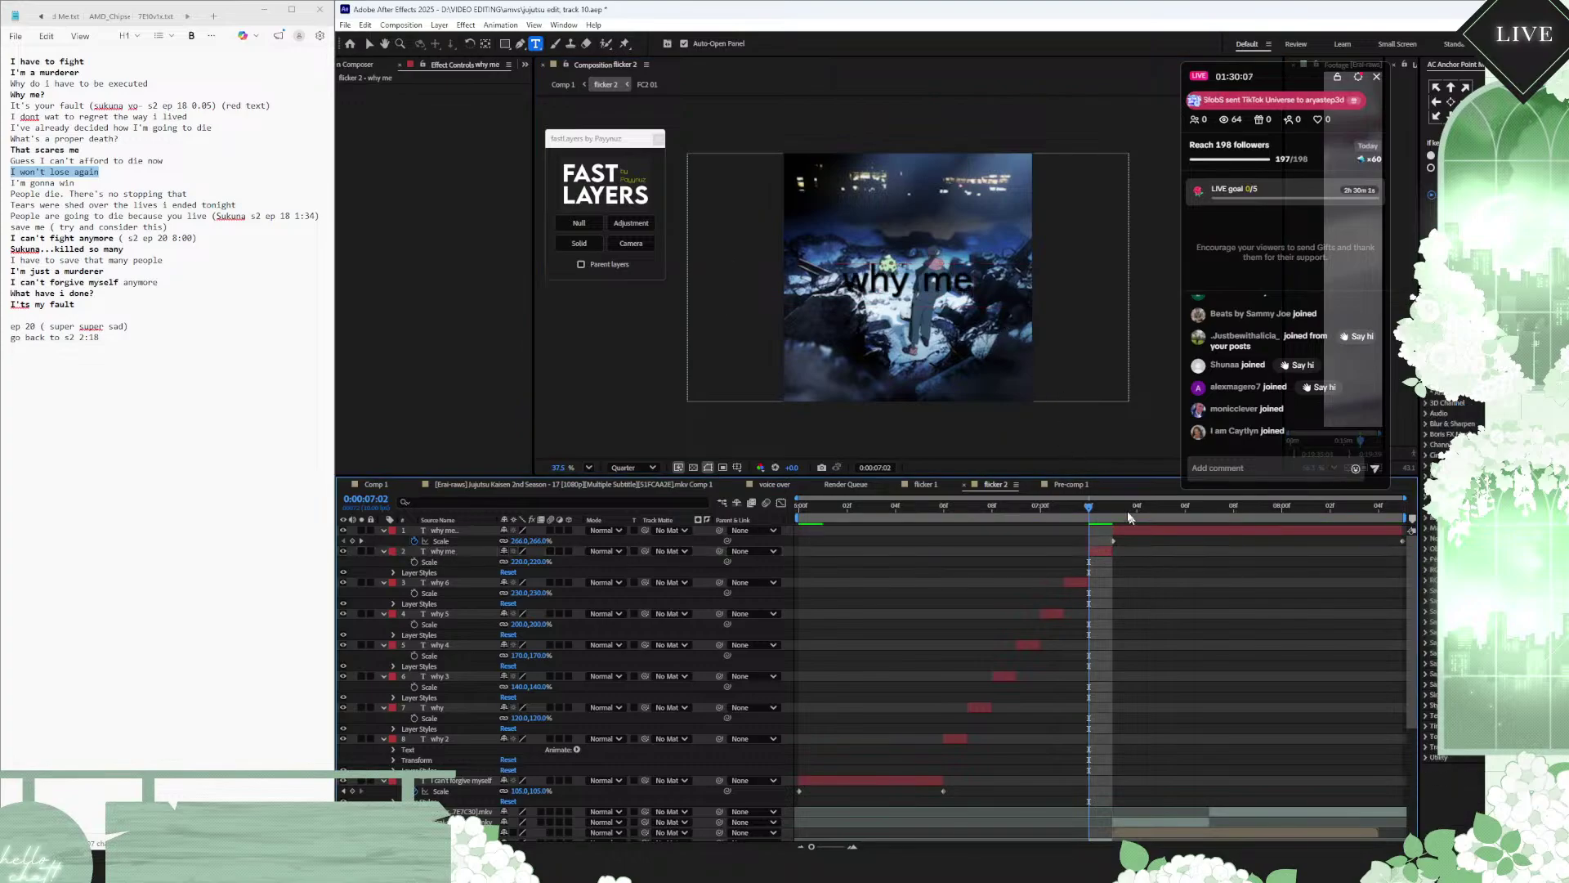
Step: Set the Scale keyframe of the "why me..." layer at 0:00:07:03 to 180%
key(Page_Down)
click(542, 542)
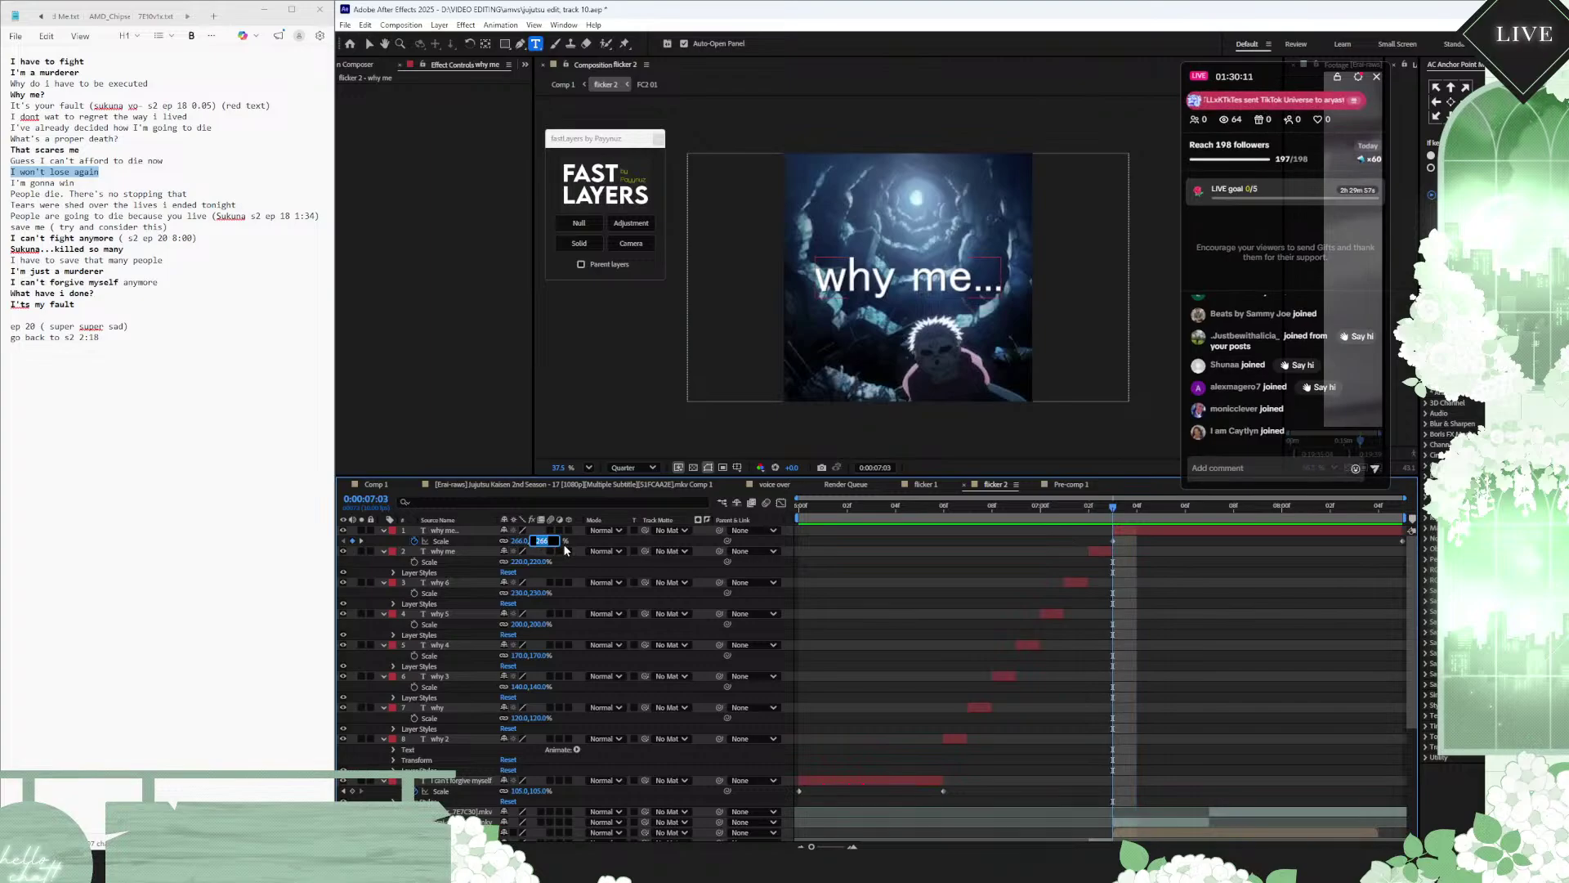
key(Return)
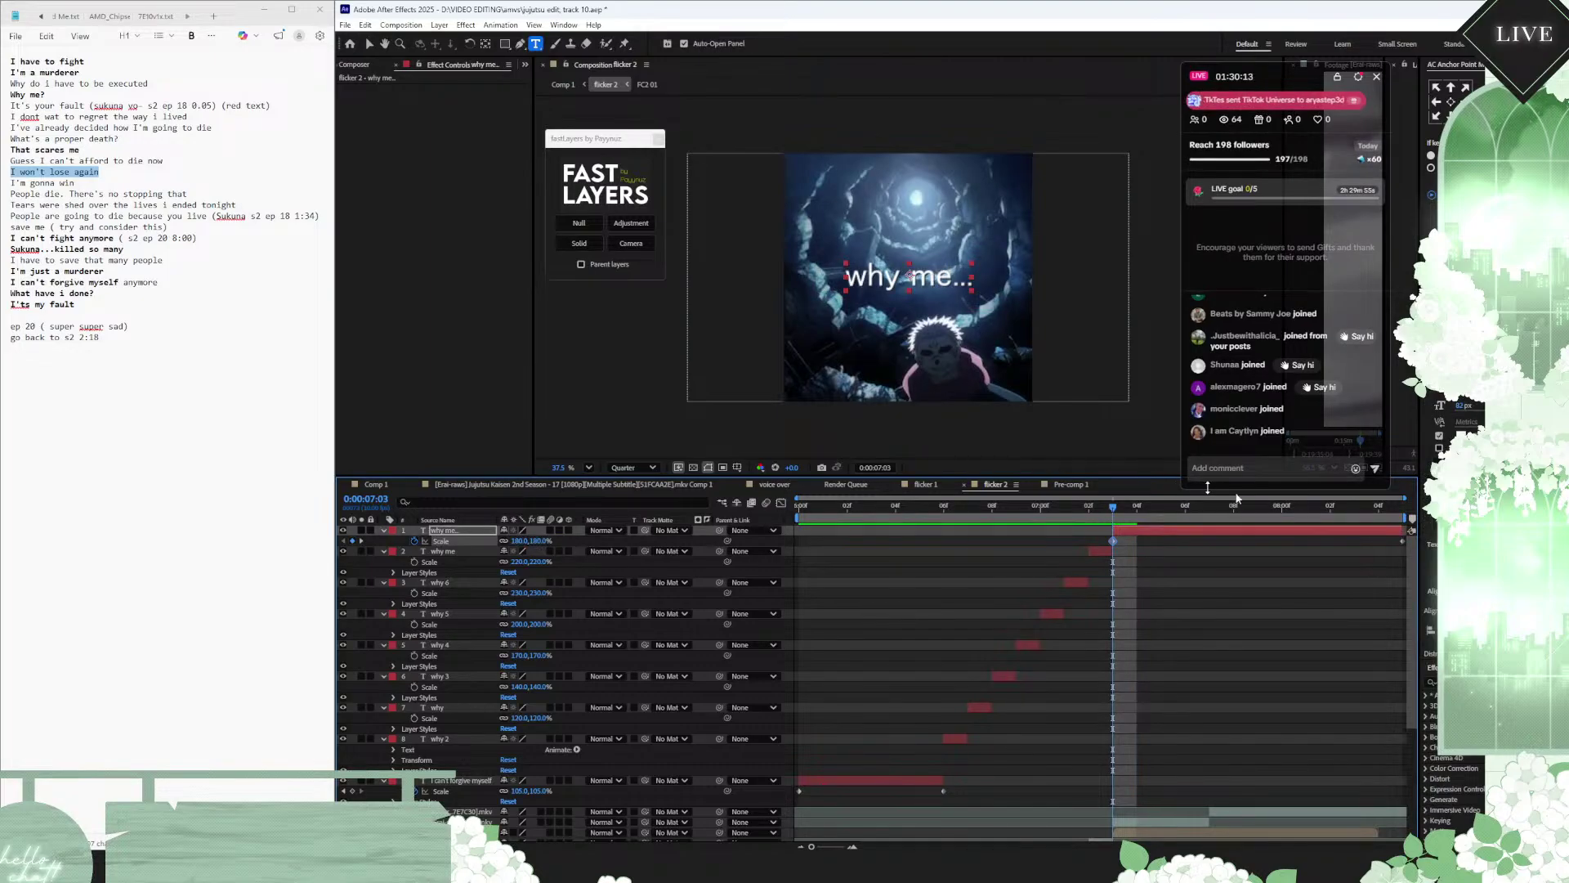
Step: Set the closing Scale keyframe of the "why me..." layer to 175% and move it to the layer's end
key(End)
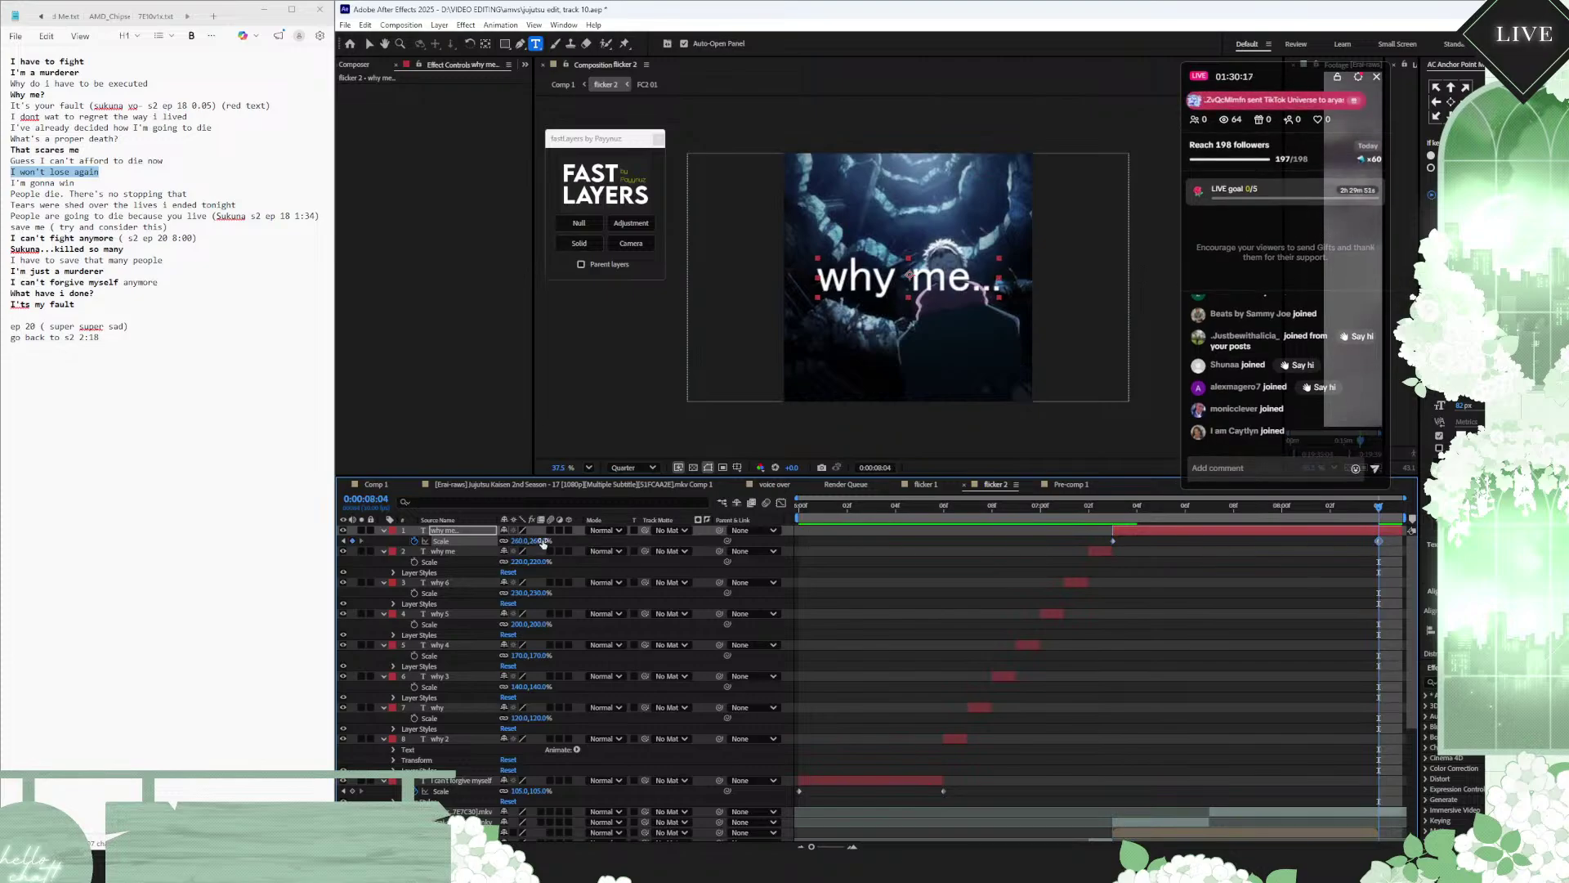
click(543, 542)
text(175)
key(Return)
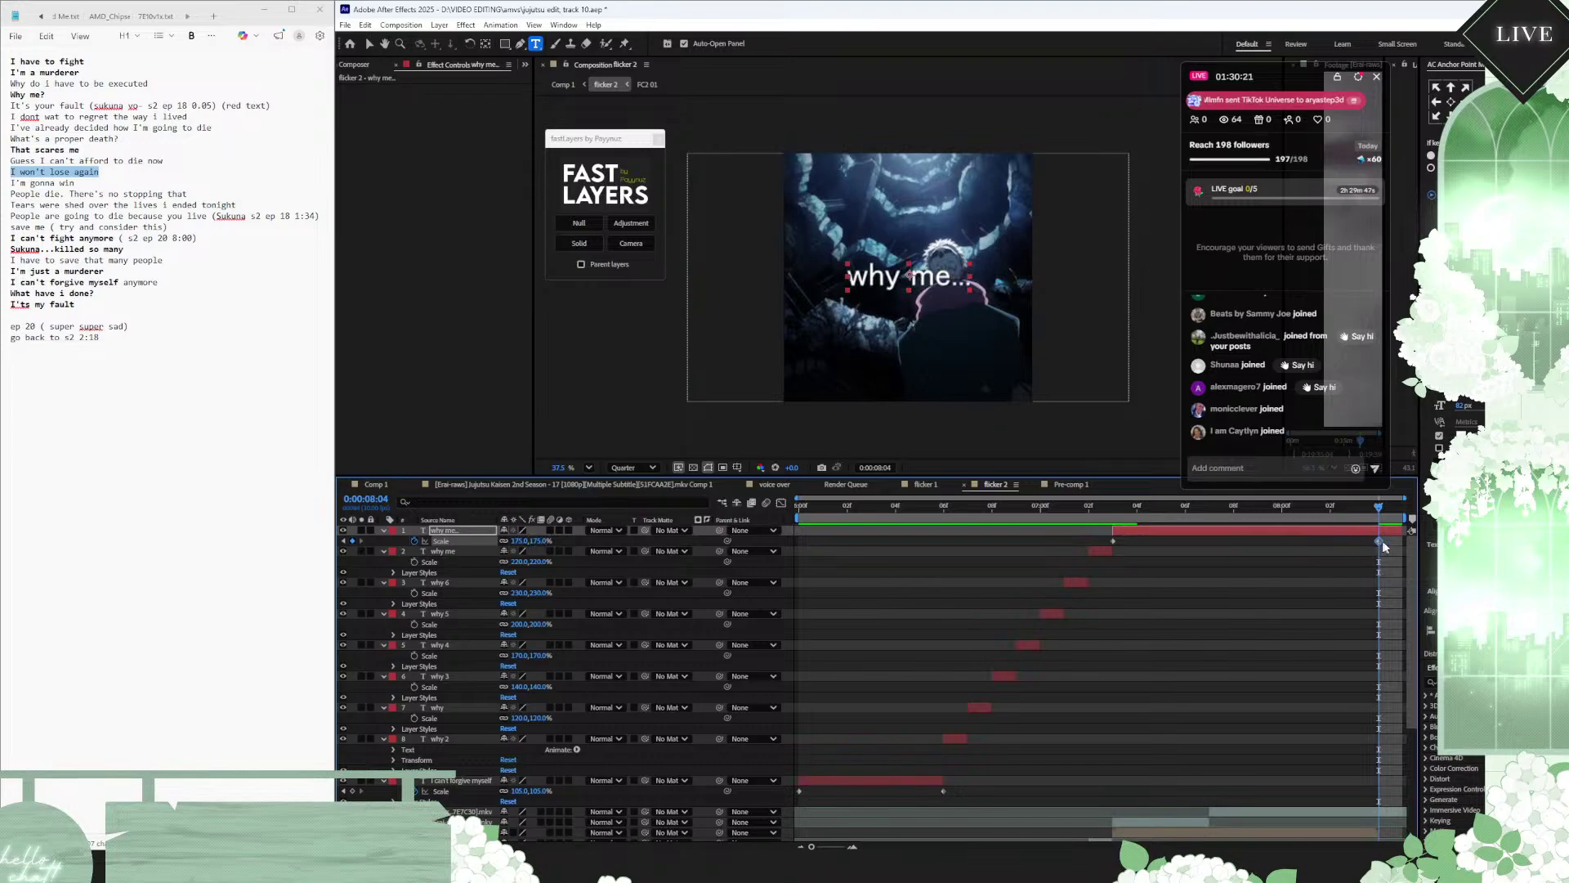
drag(1381, 541, 1403, 540)
Step: Centre the black "why me" text at 0:00:07:02 in the composition and compare it with the white "why me..." caption
drag(1125, 507, 1089, 507)
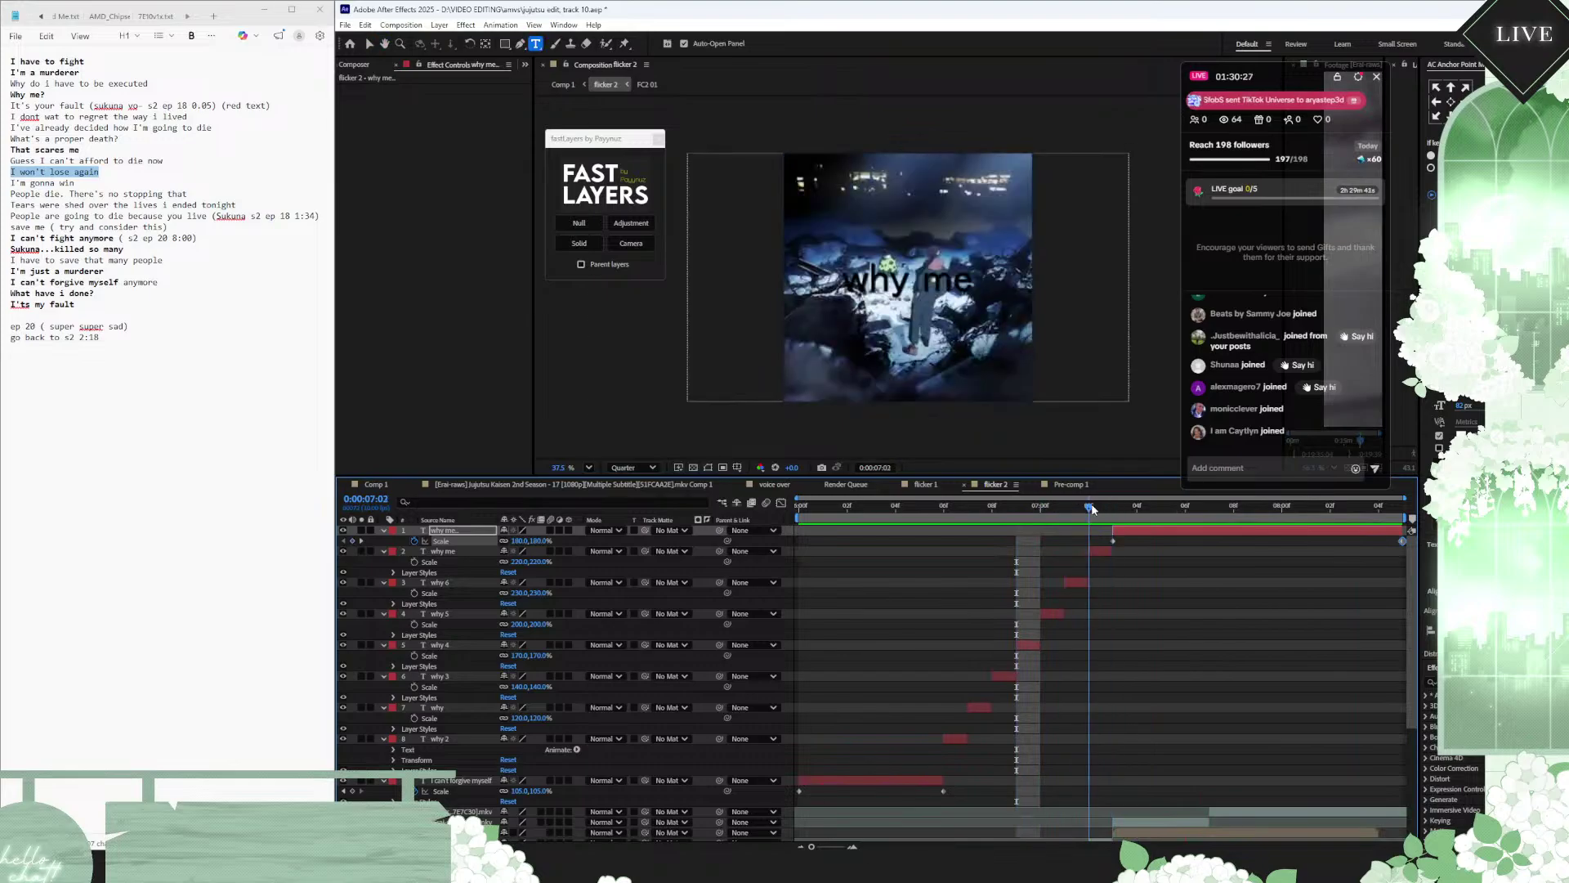
click(1101, 551)
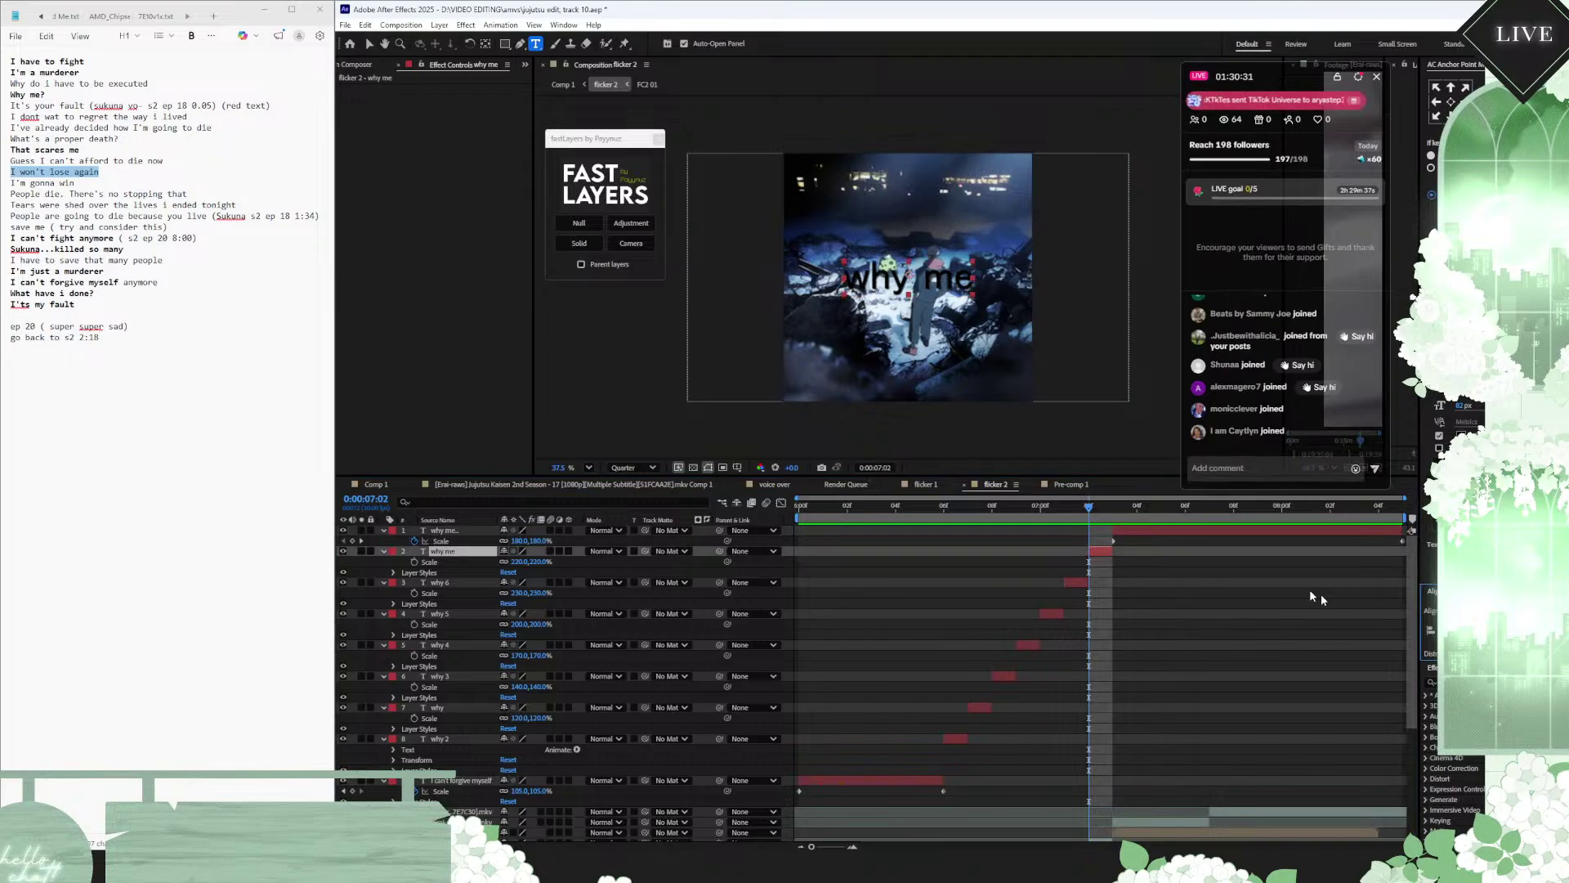
mouse_move(1092, 513)
mouse_down()
mouse_move(1112, 513)
mouse_move(1098, 511)
mouse_up()
click(1137, 514)
click(1156, 529)
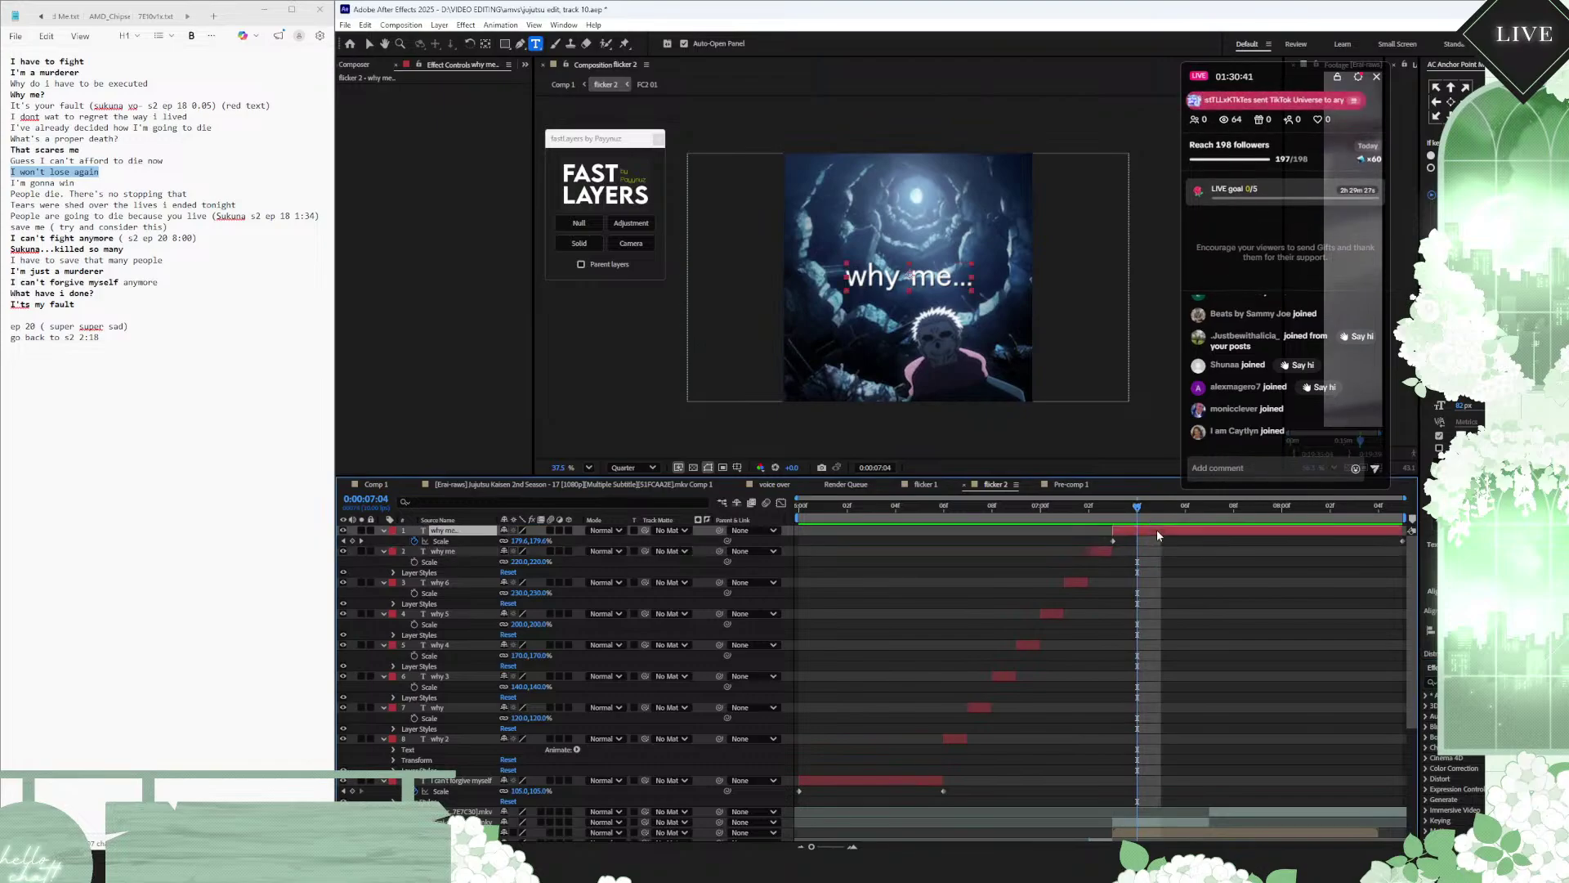
Step: Extend the black "why me" text at 0:00:07:02 to read "why me..." and select its layer
click(1093, 513)
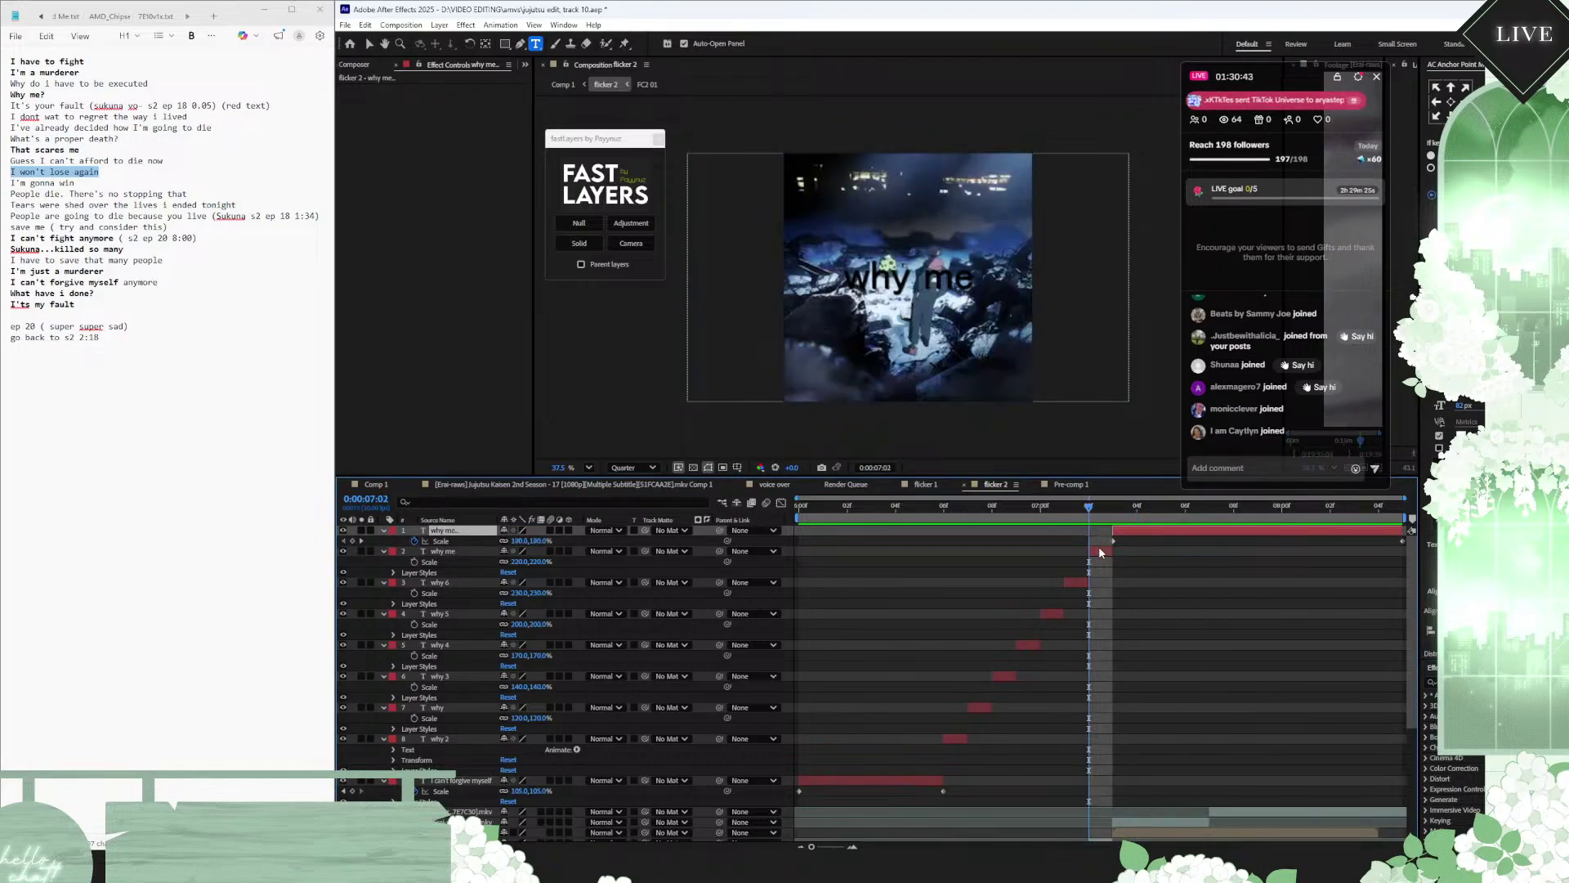
click(1103, 553)
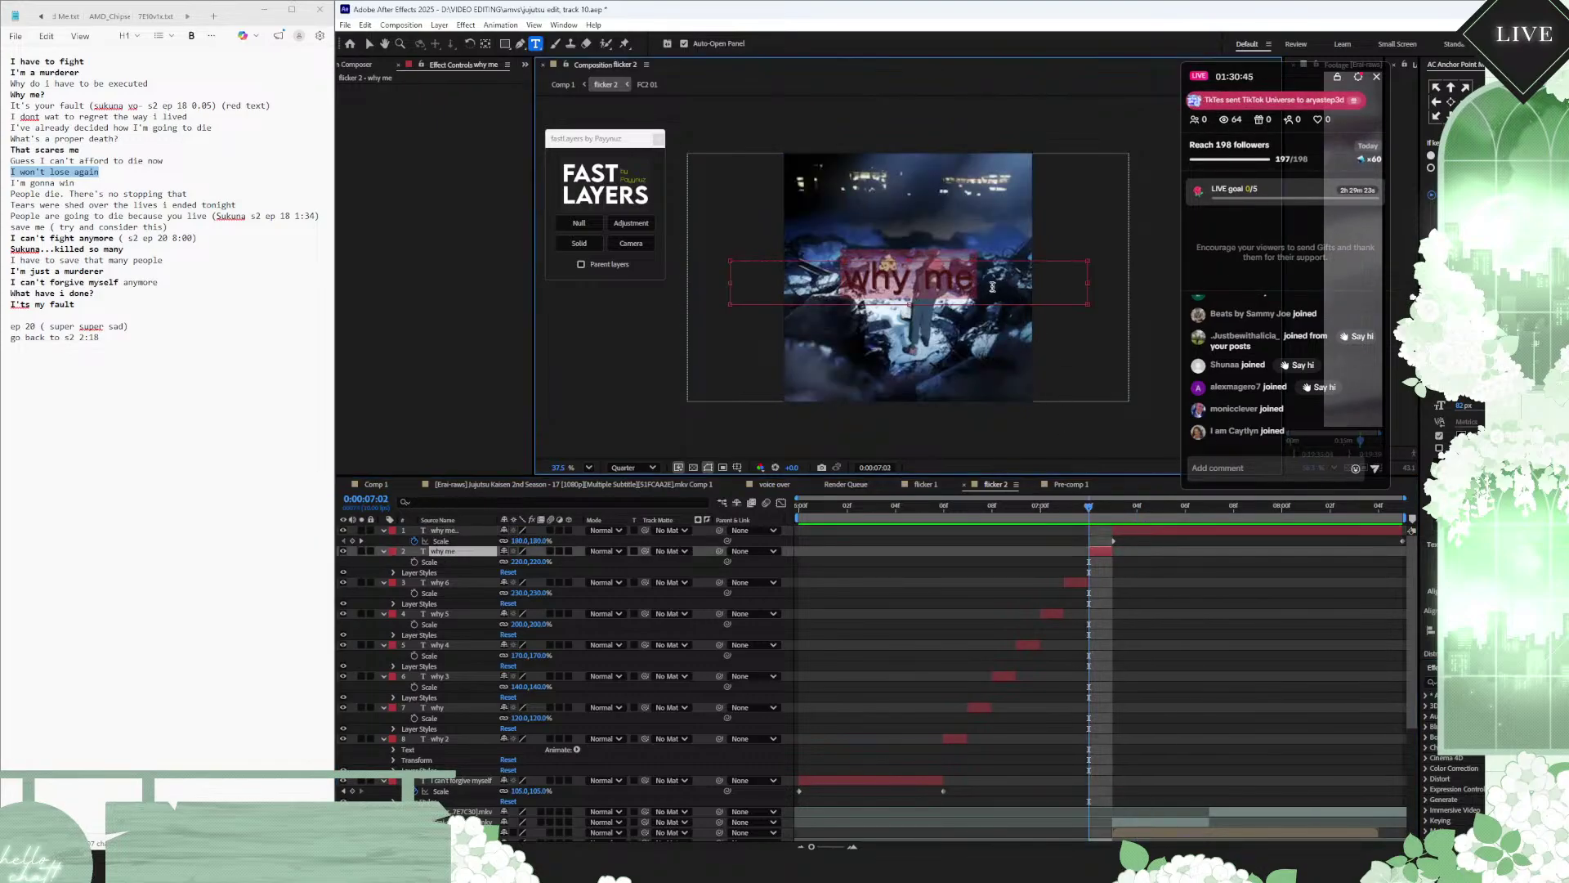
click(988, 285)
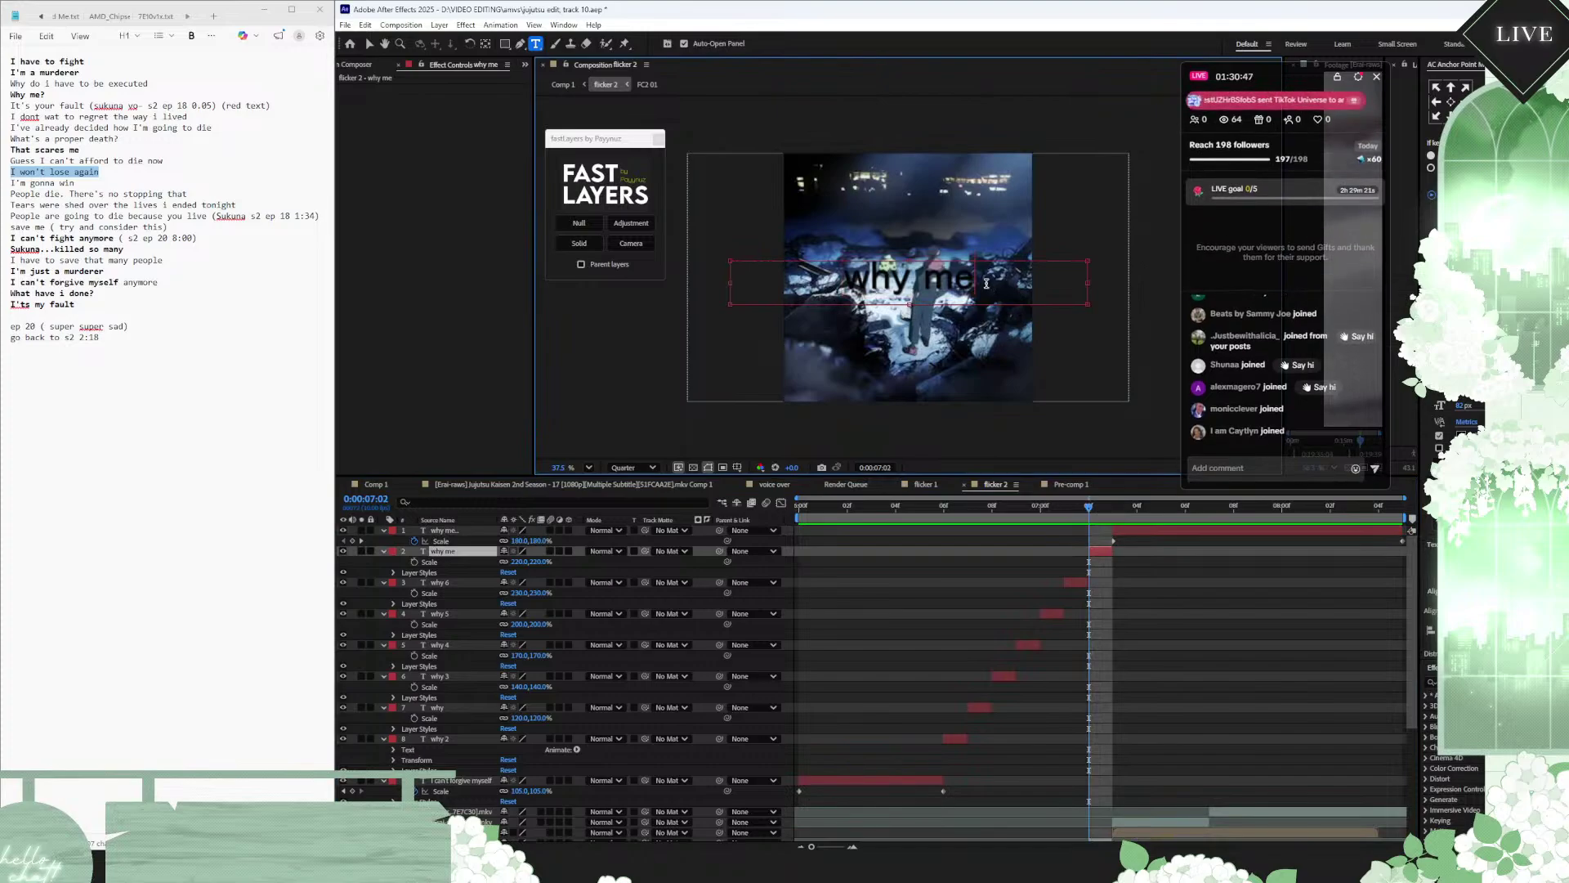
text(.)
key(KP_Enter)
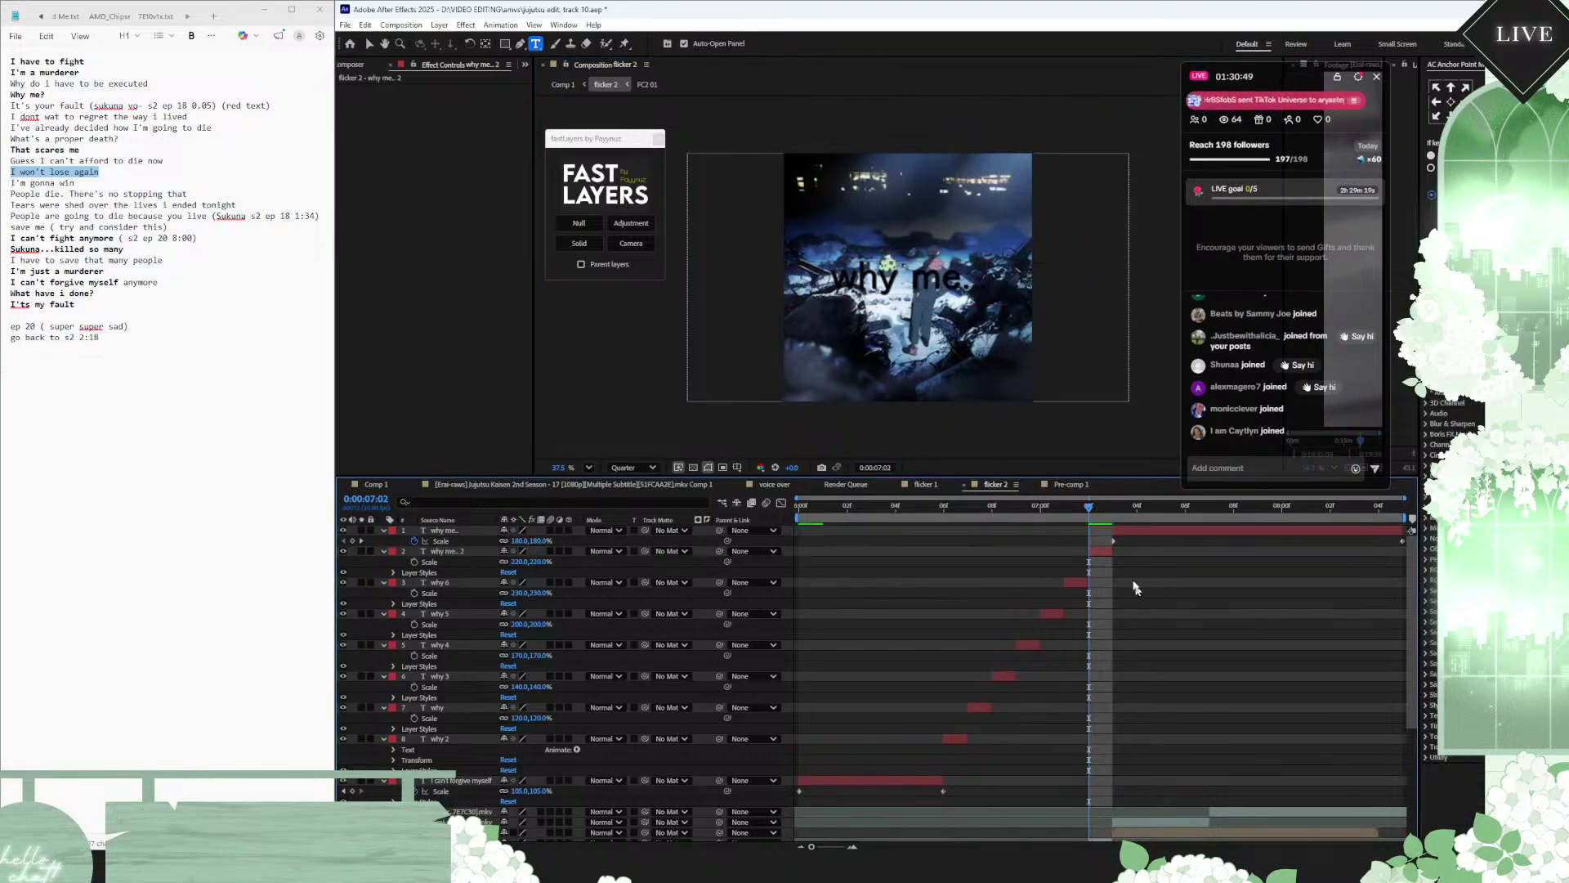
click(1103, 553)
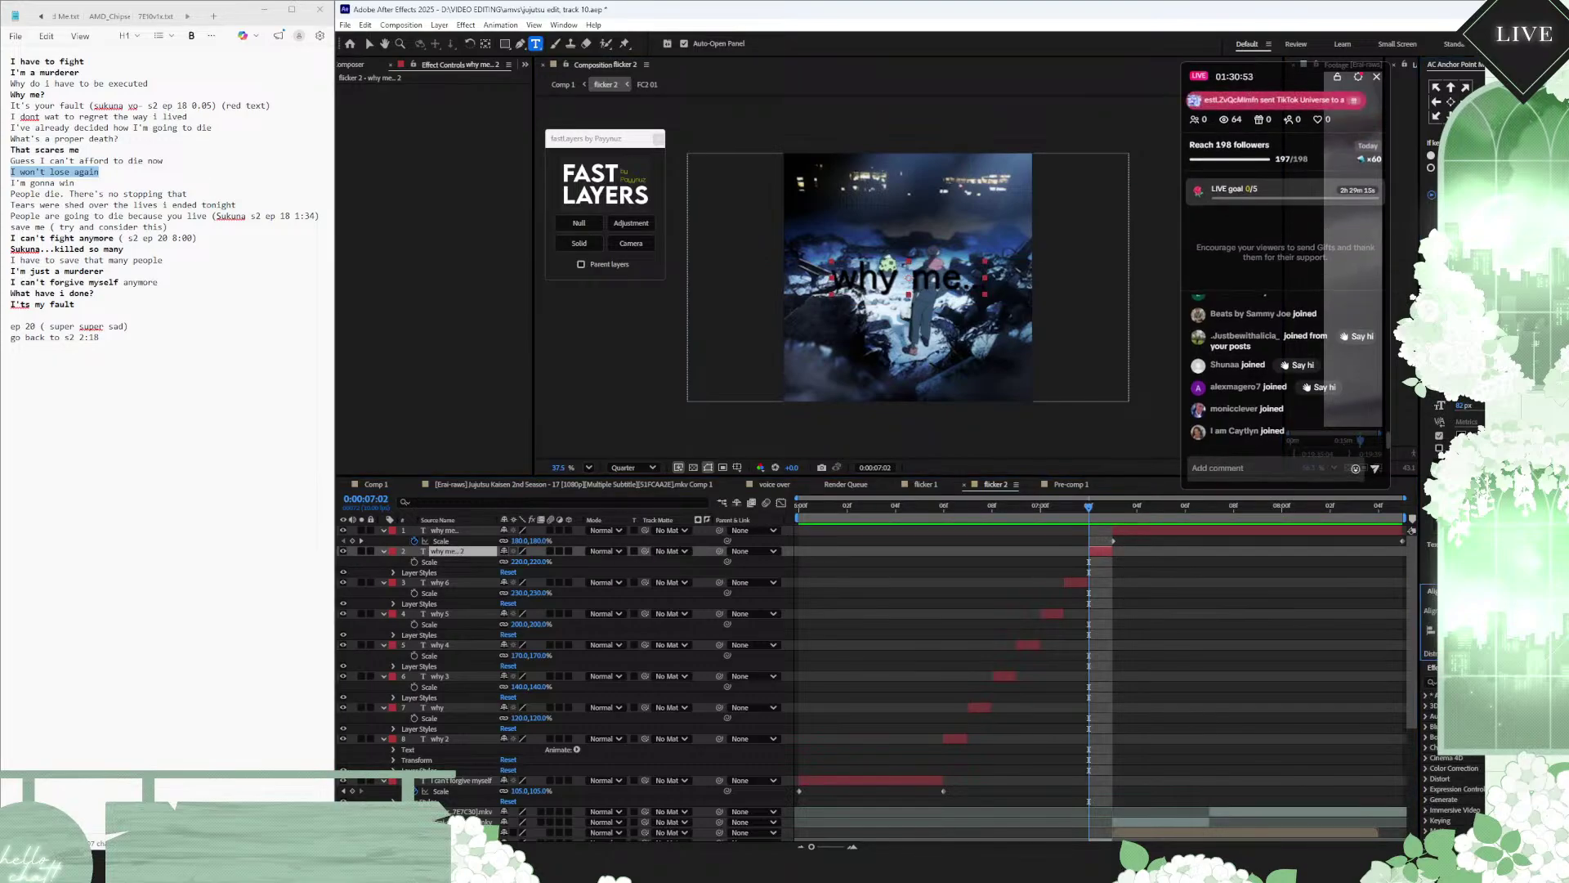
Step: Preview the flicker 2 captions from 0:00:06:09 to check how "why" grows into the white "why me..." text
click(1141, 515)
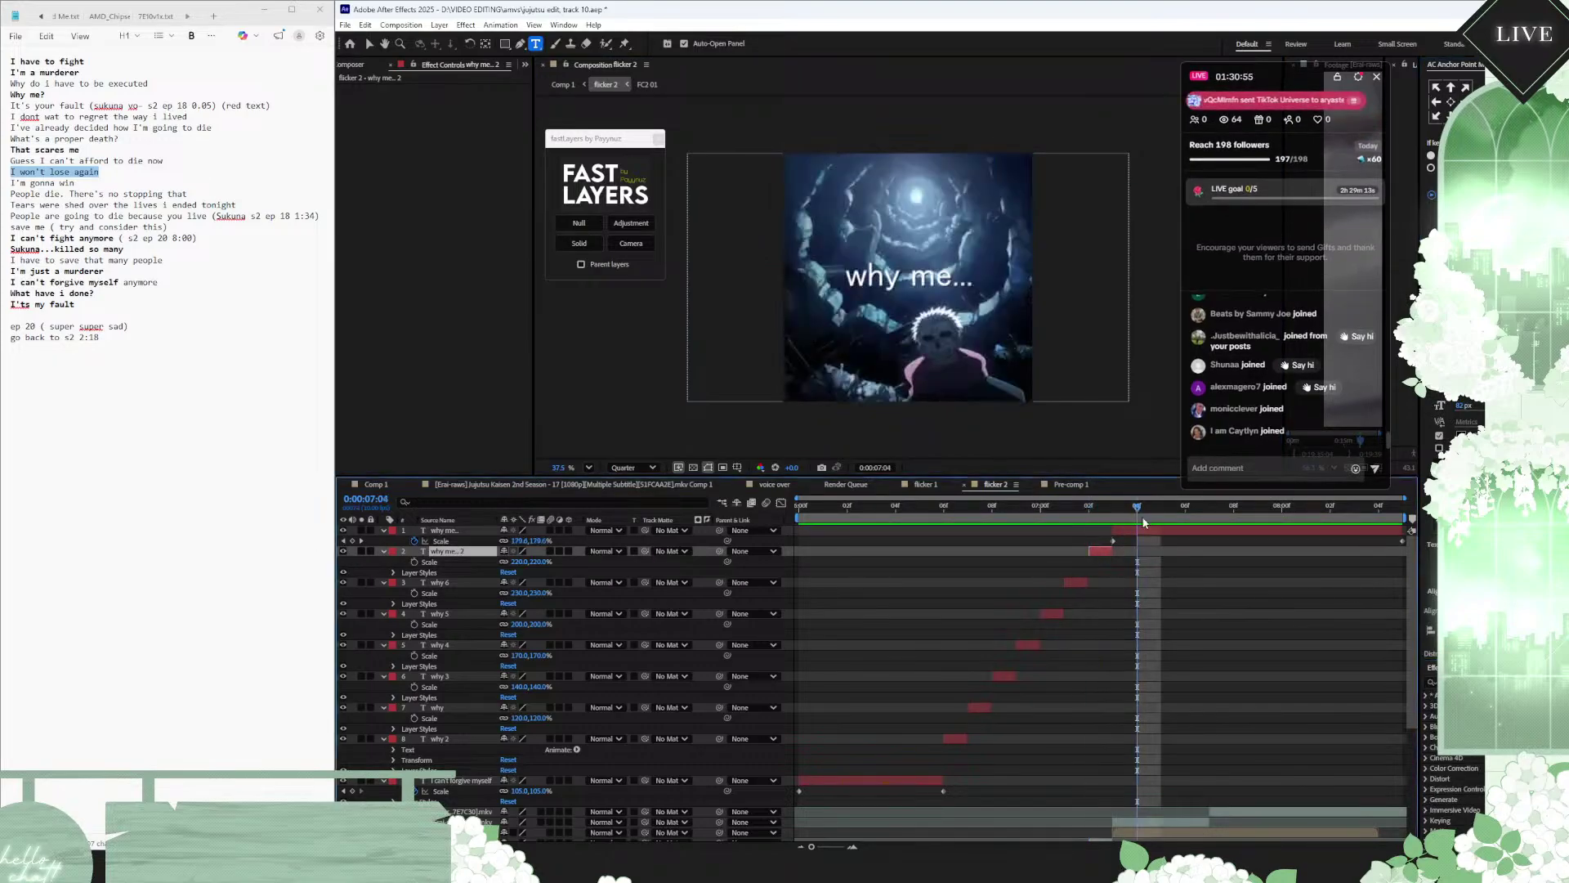
click(1156, 532)
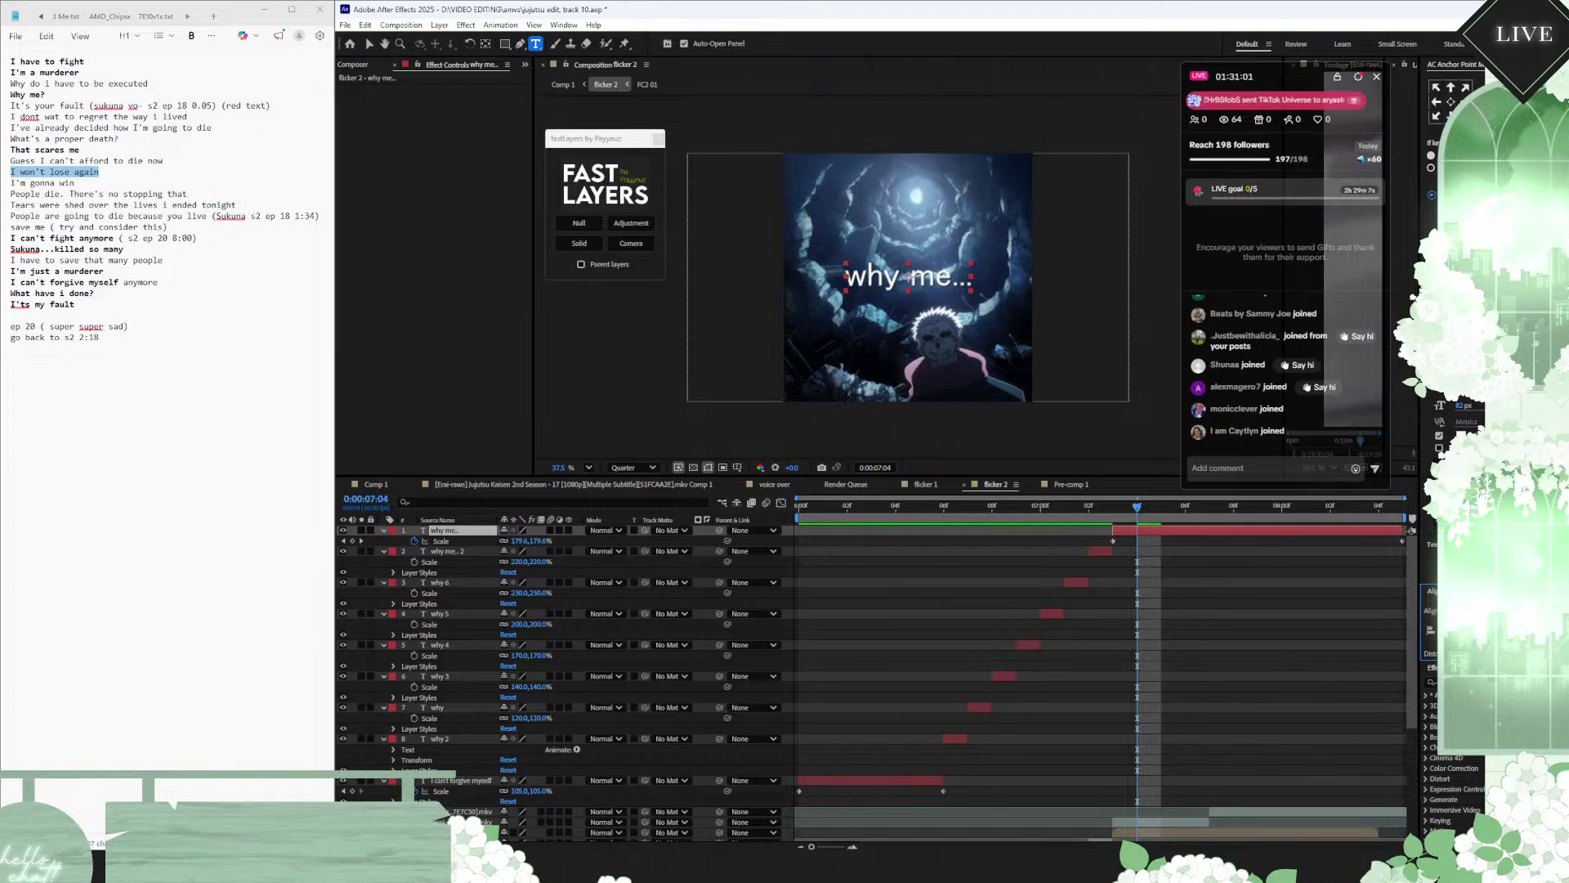
drag(1136, 506, 1017, 502)
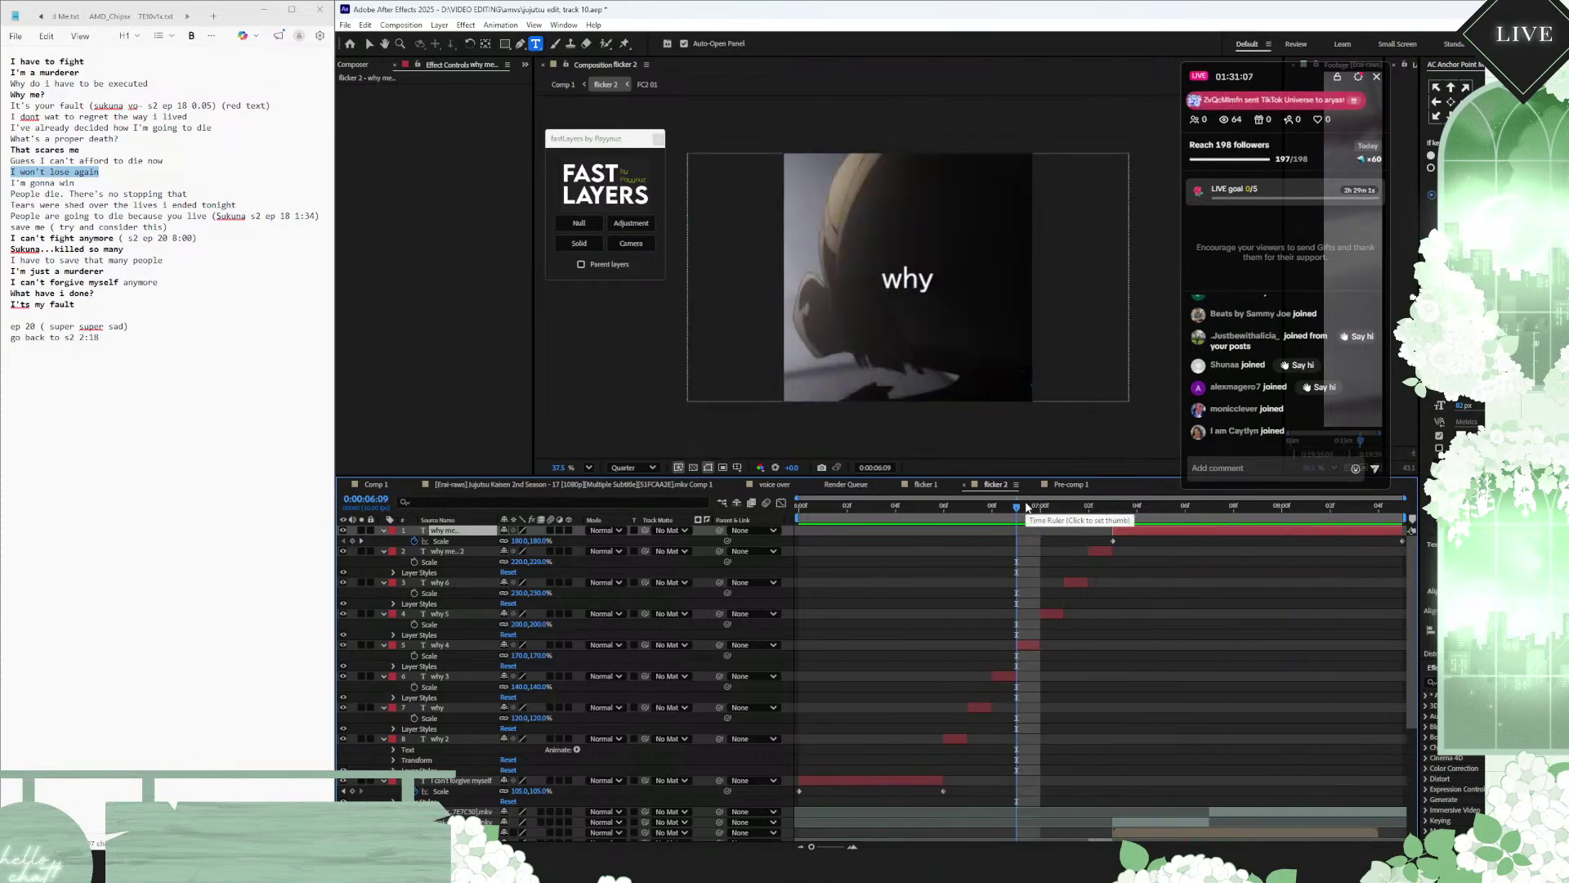
key(space)
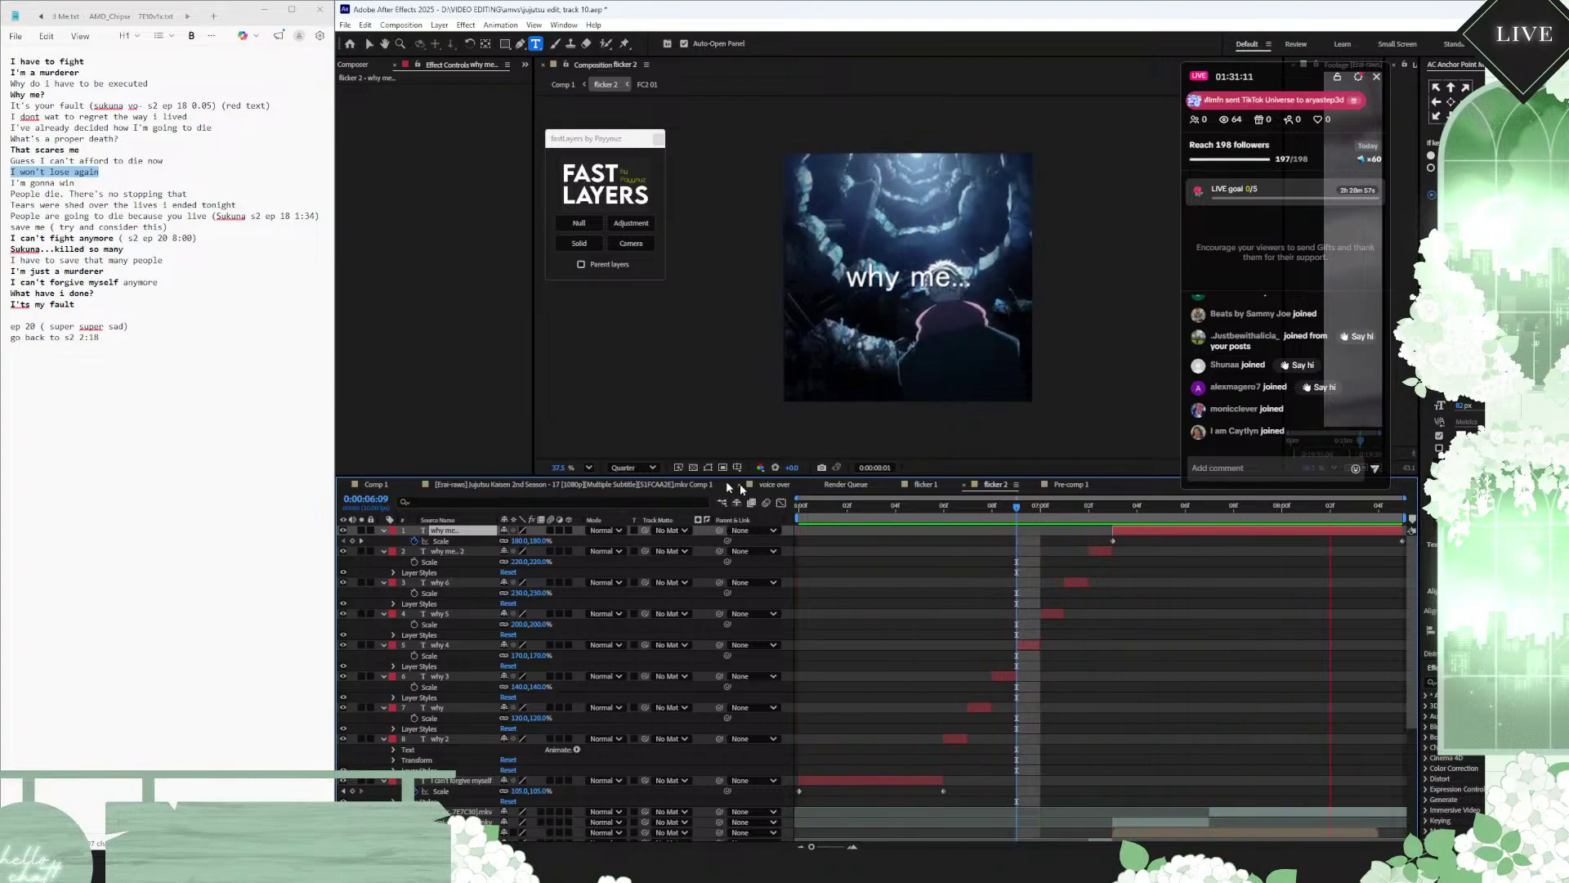
Step: Switch to Comp 1 and play the edit from 0:00:05:02 and 0:00:07:04 to review the flickering captions in context
click(379, 486)
drag(1077, 506, 990, 507)
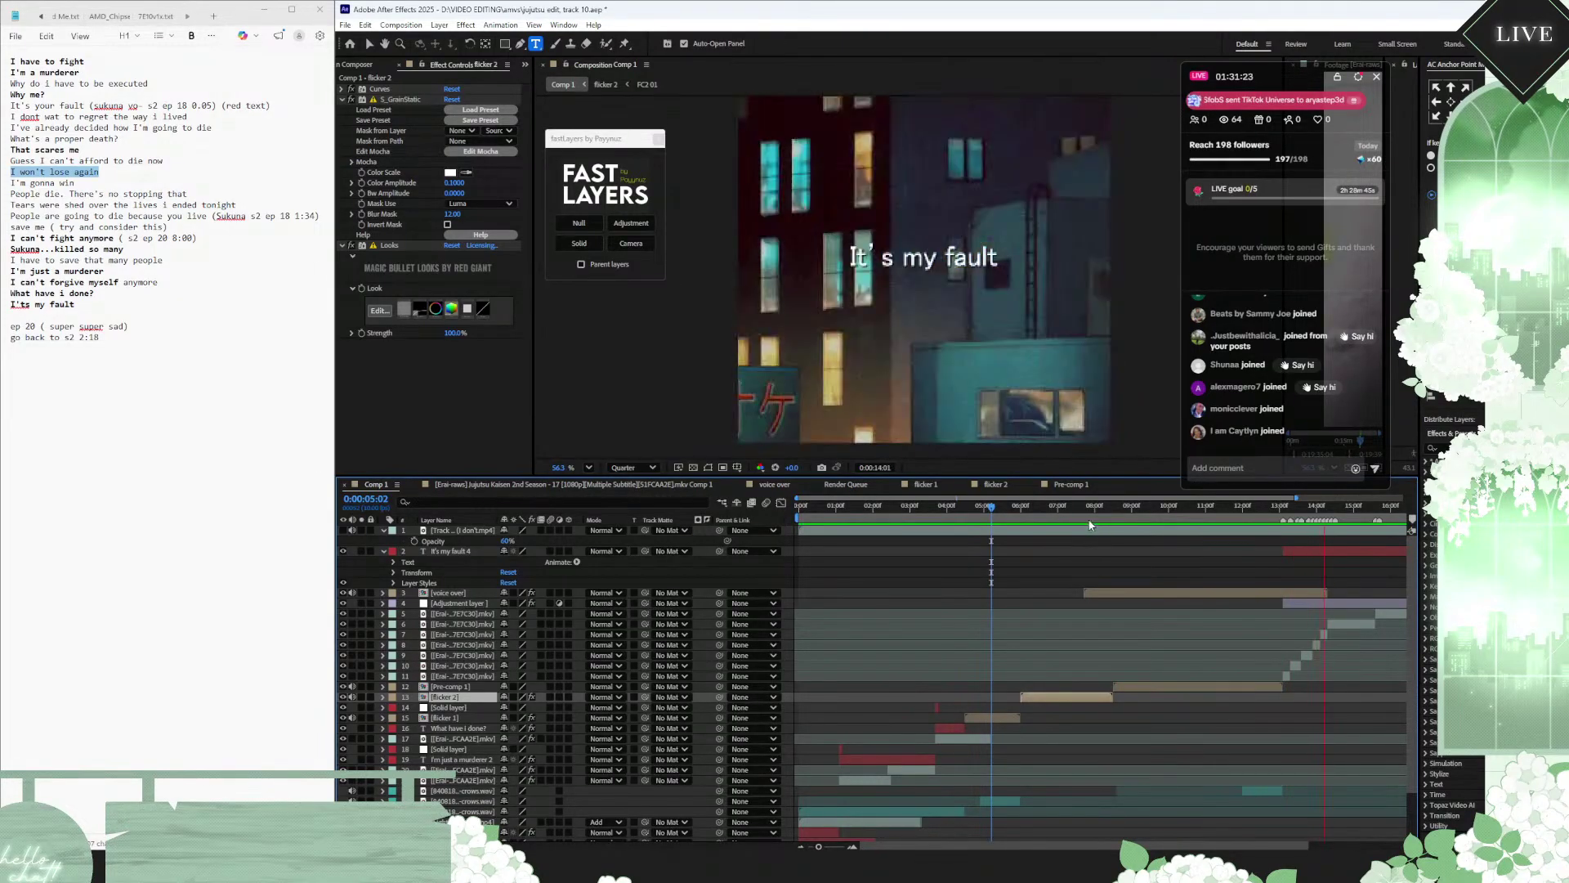
click(1072, 514)
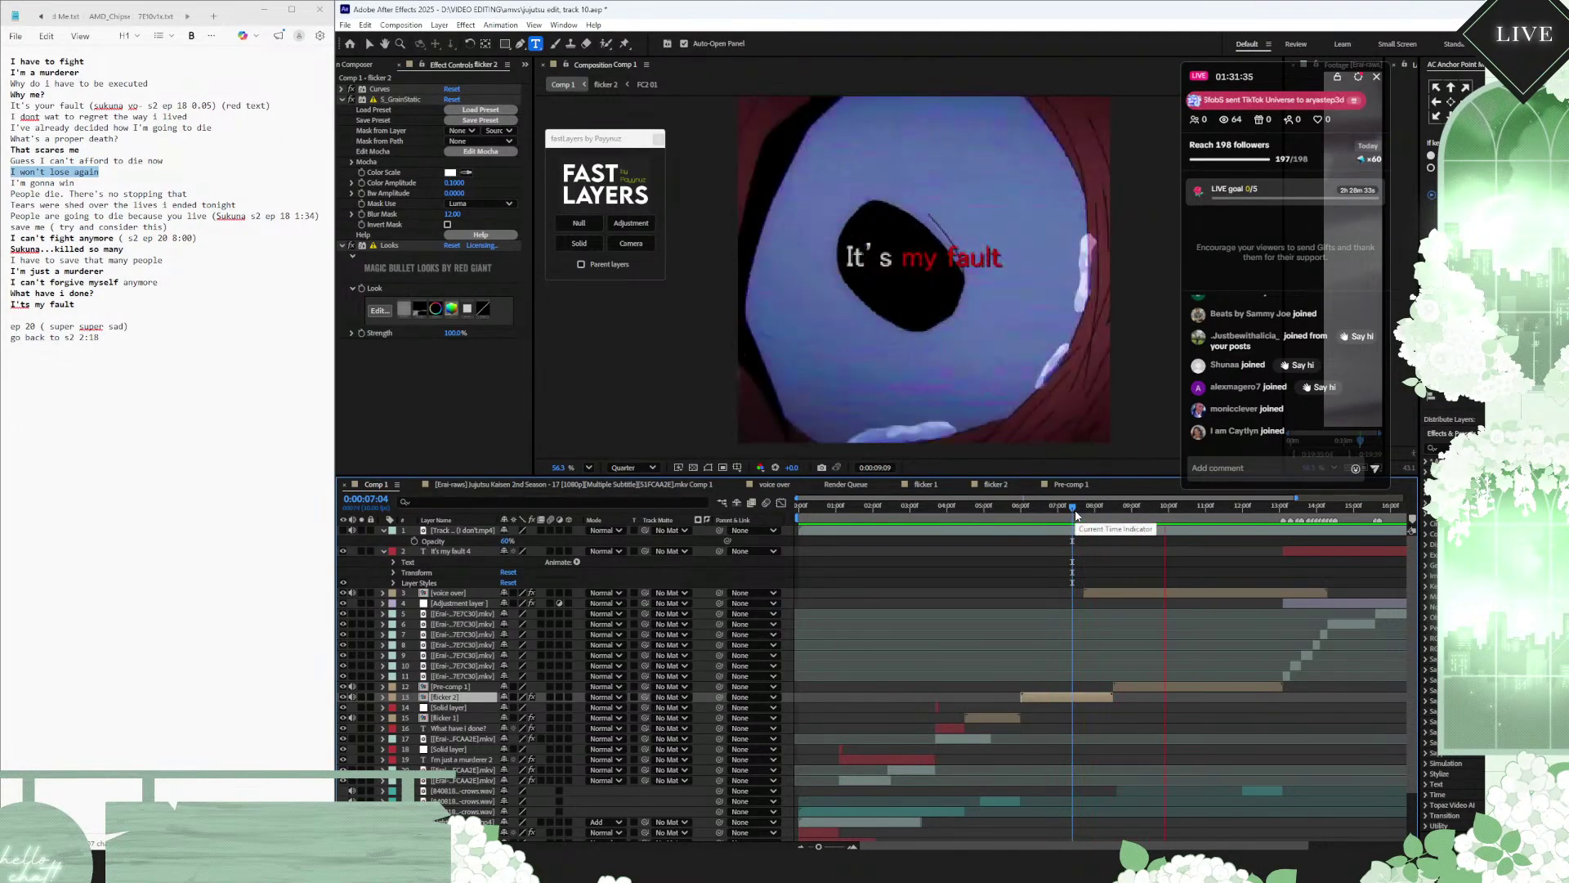
click(1092, 509)
Step: Reword the red "my fault" caption at 0:00:09:03 in Pre-comp 1 to "It's my fault"
drag(1093, 510, 1144, 511)
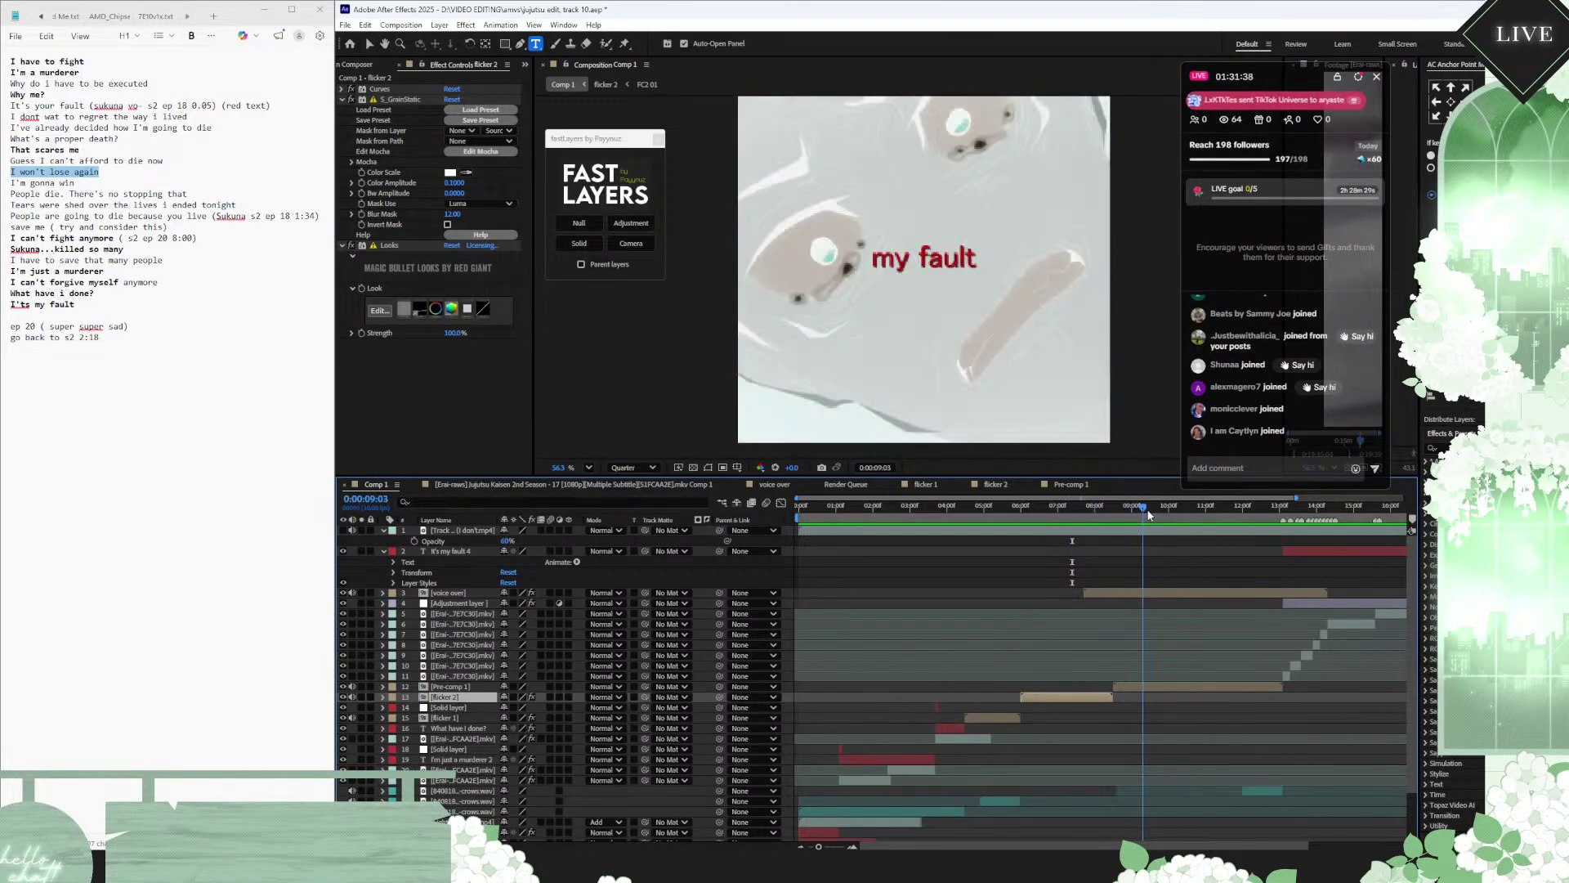
double_click(1162, 593)
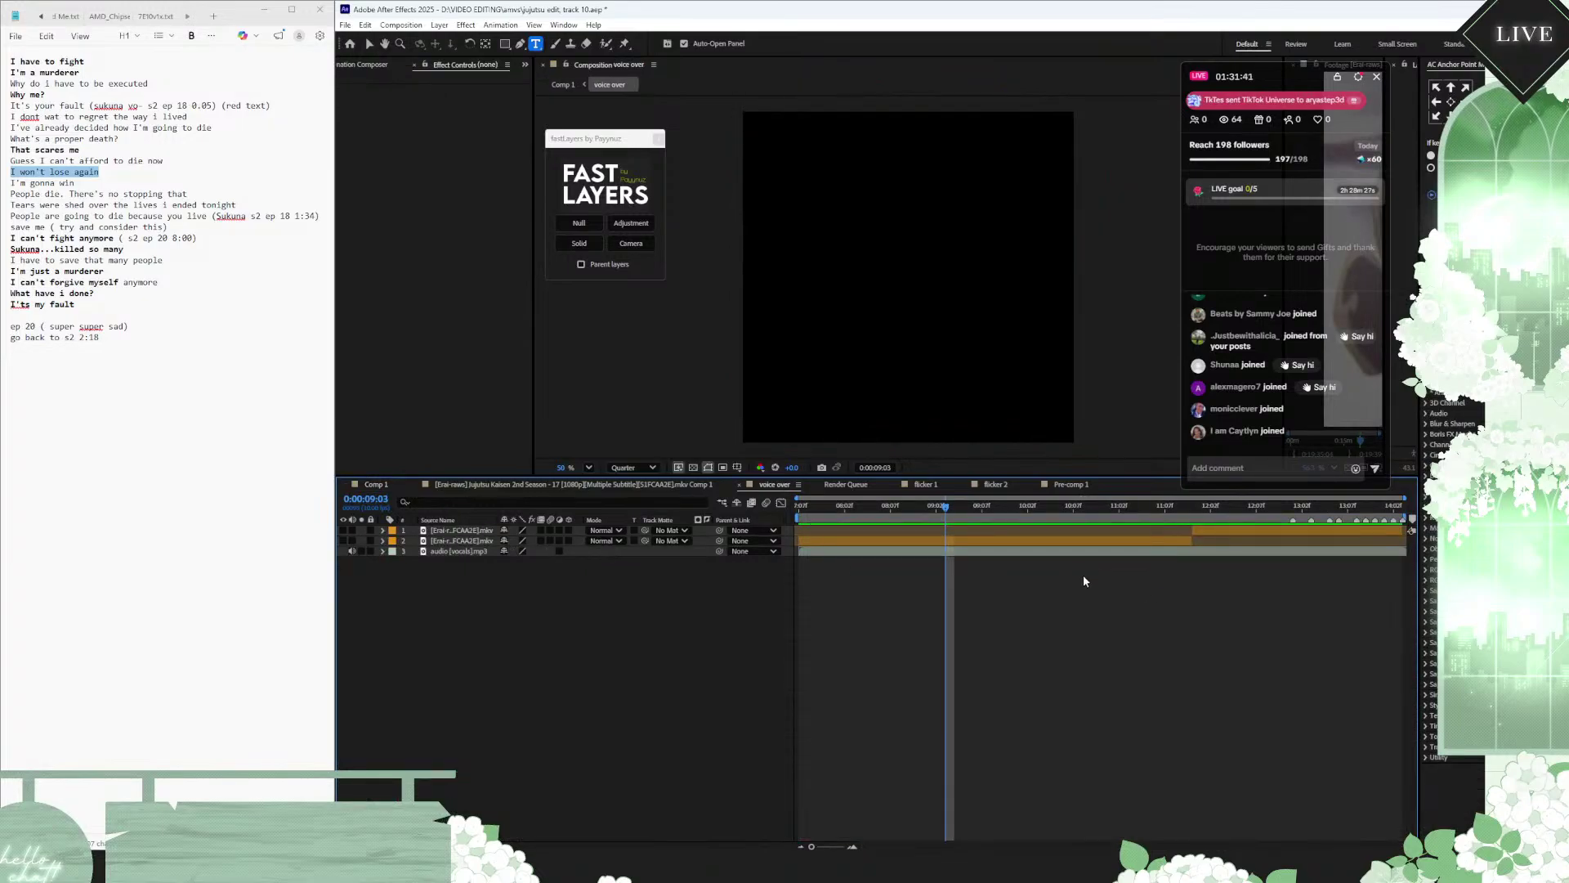
click(370, 484)
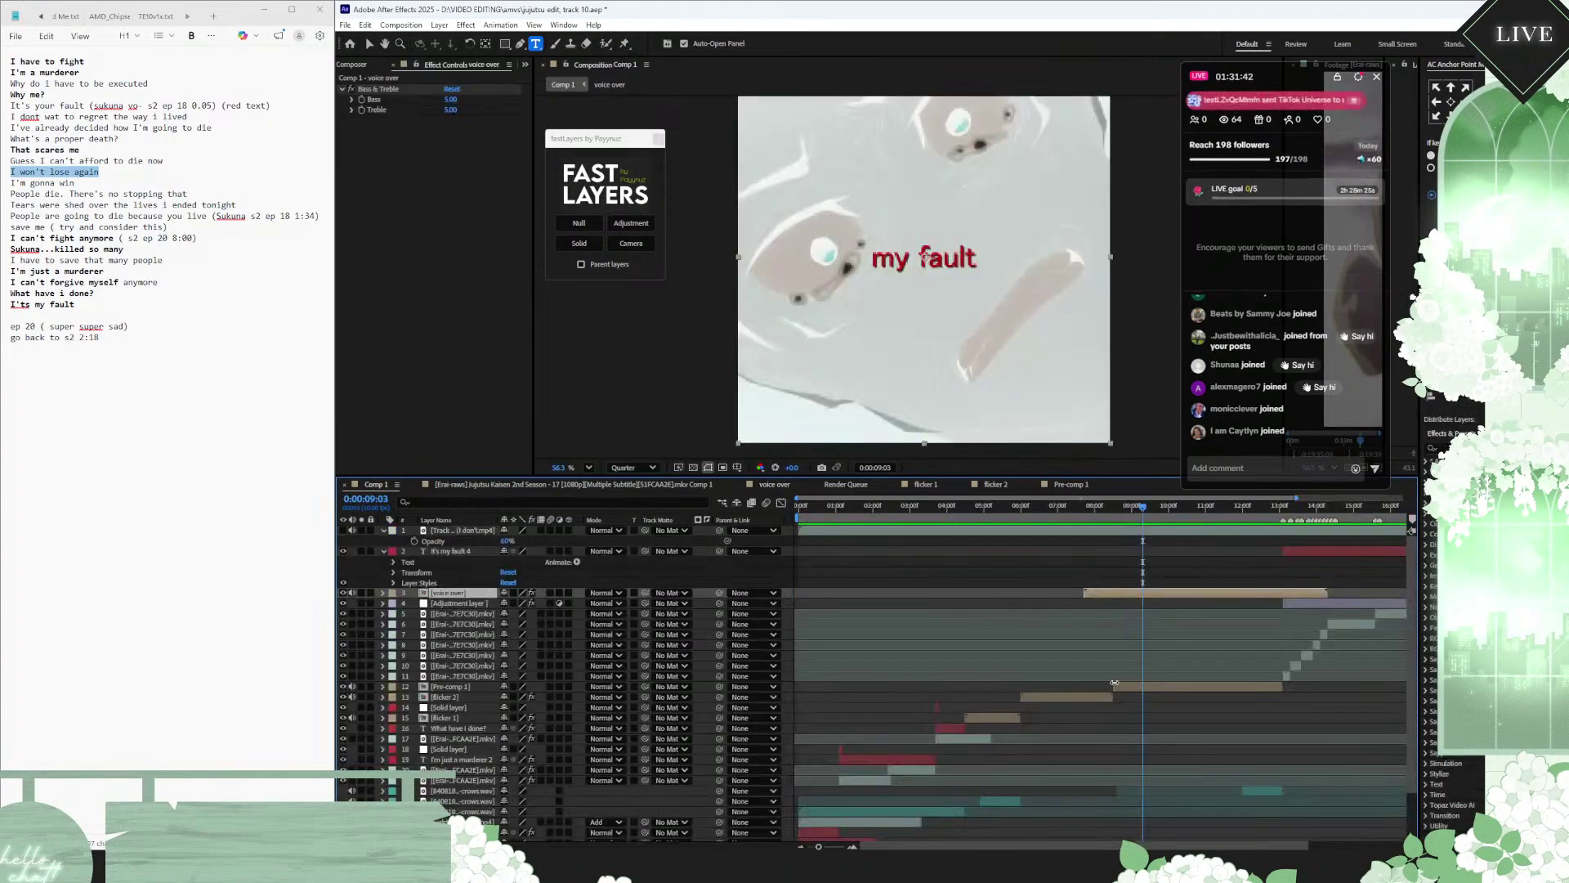
click(1181, 685)
double_click(894, 730)
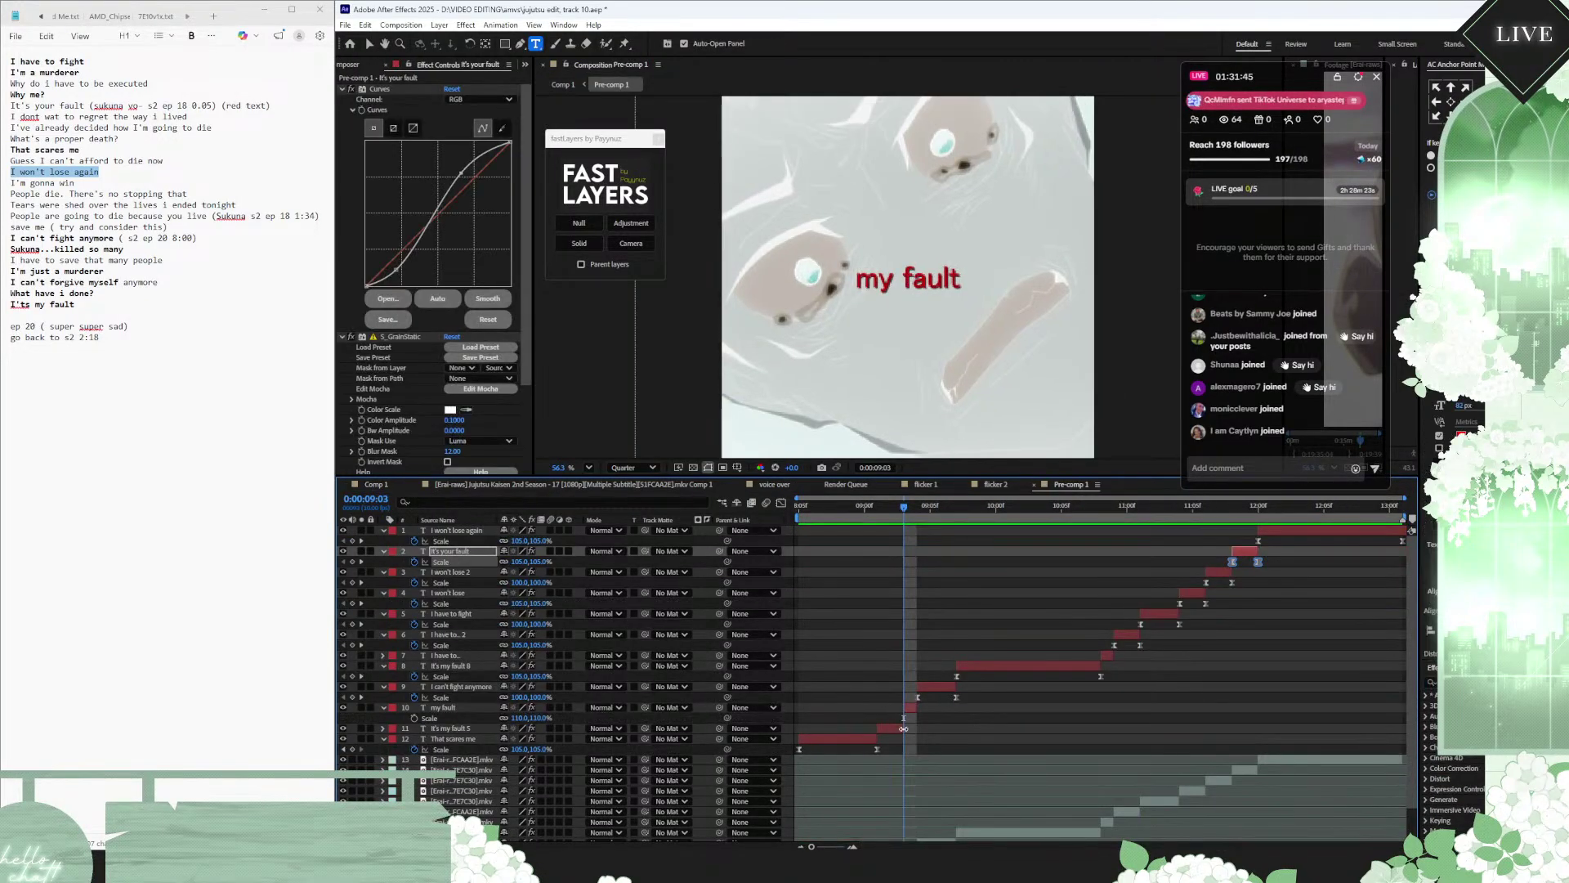
click(893, 730)
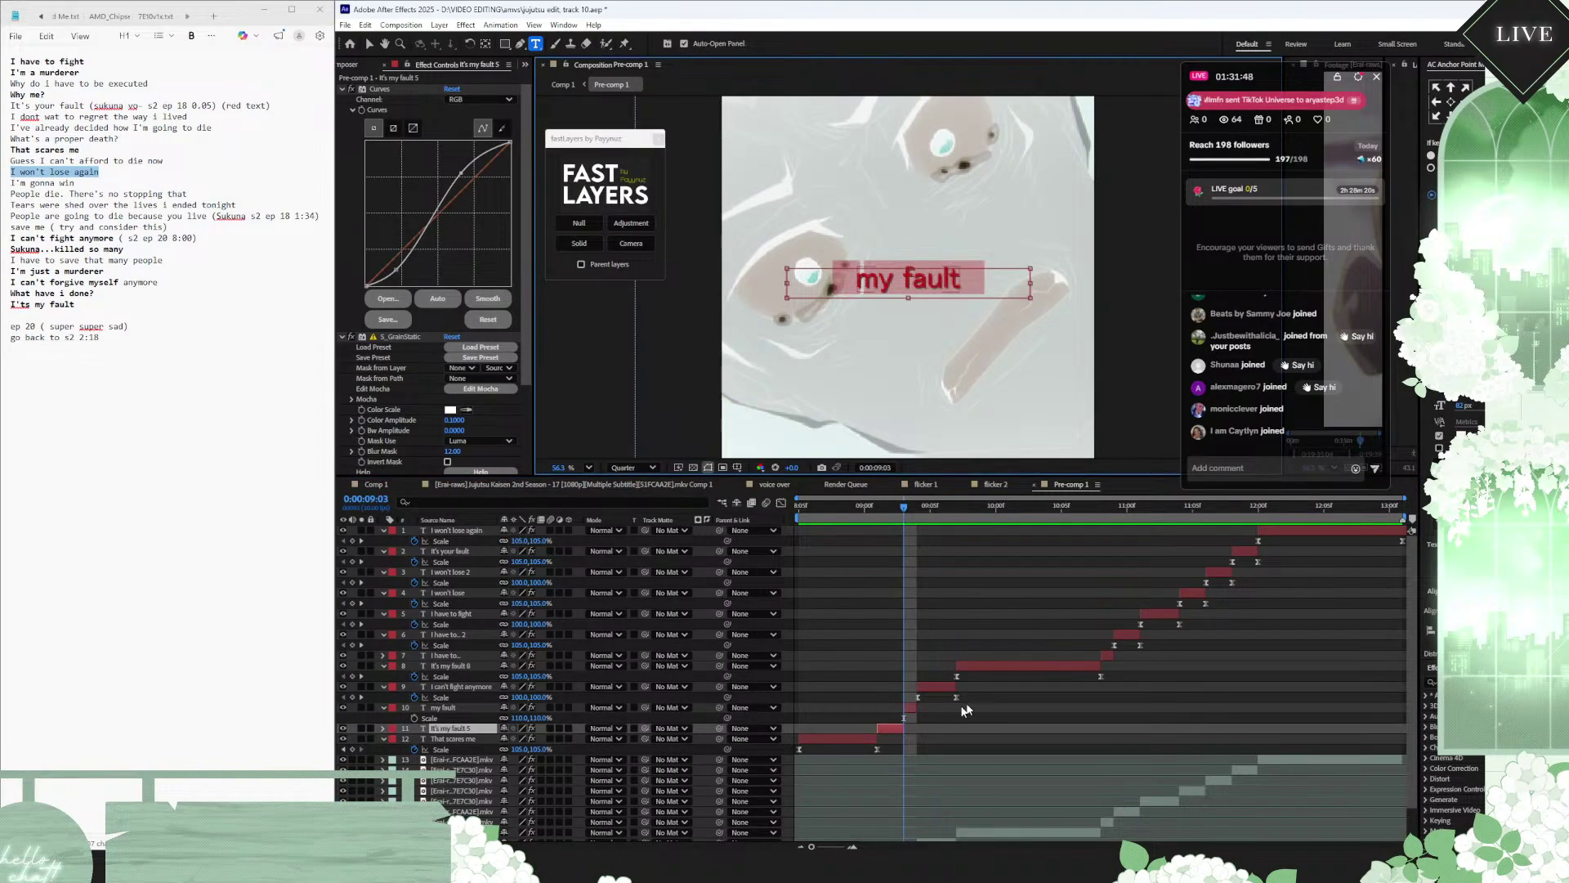
click(910, 710)
text(It's my fault)
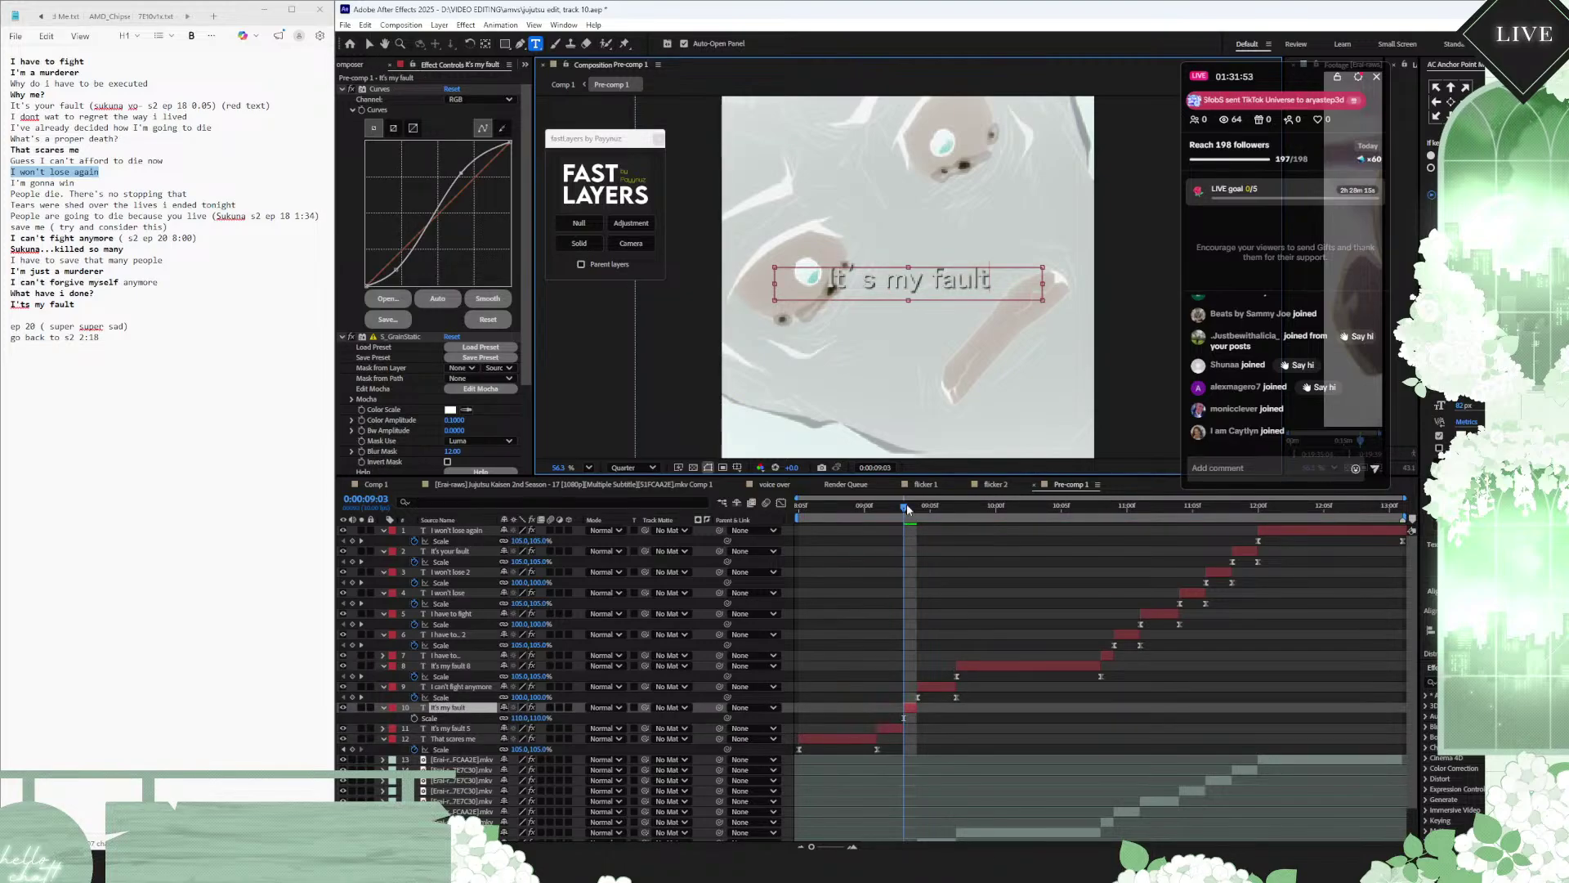
key(Escape)
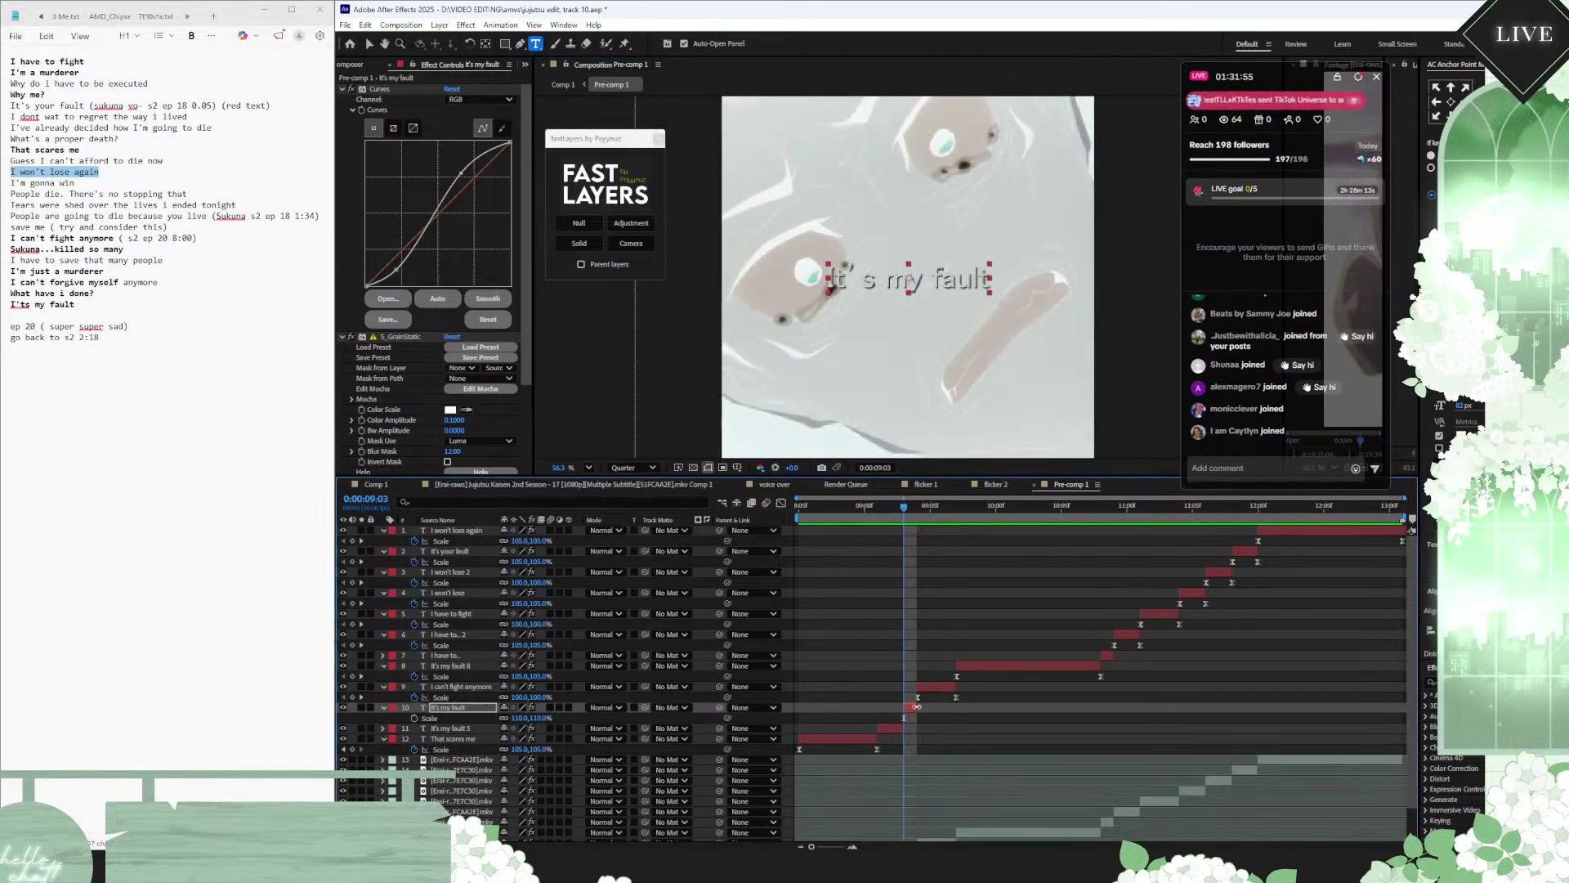
Step: Set the fill colour of the "It's my fault" caption at 0:00:09:03 to black (000000)
double_click(911, 708)
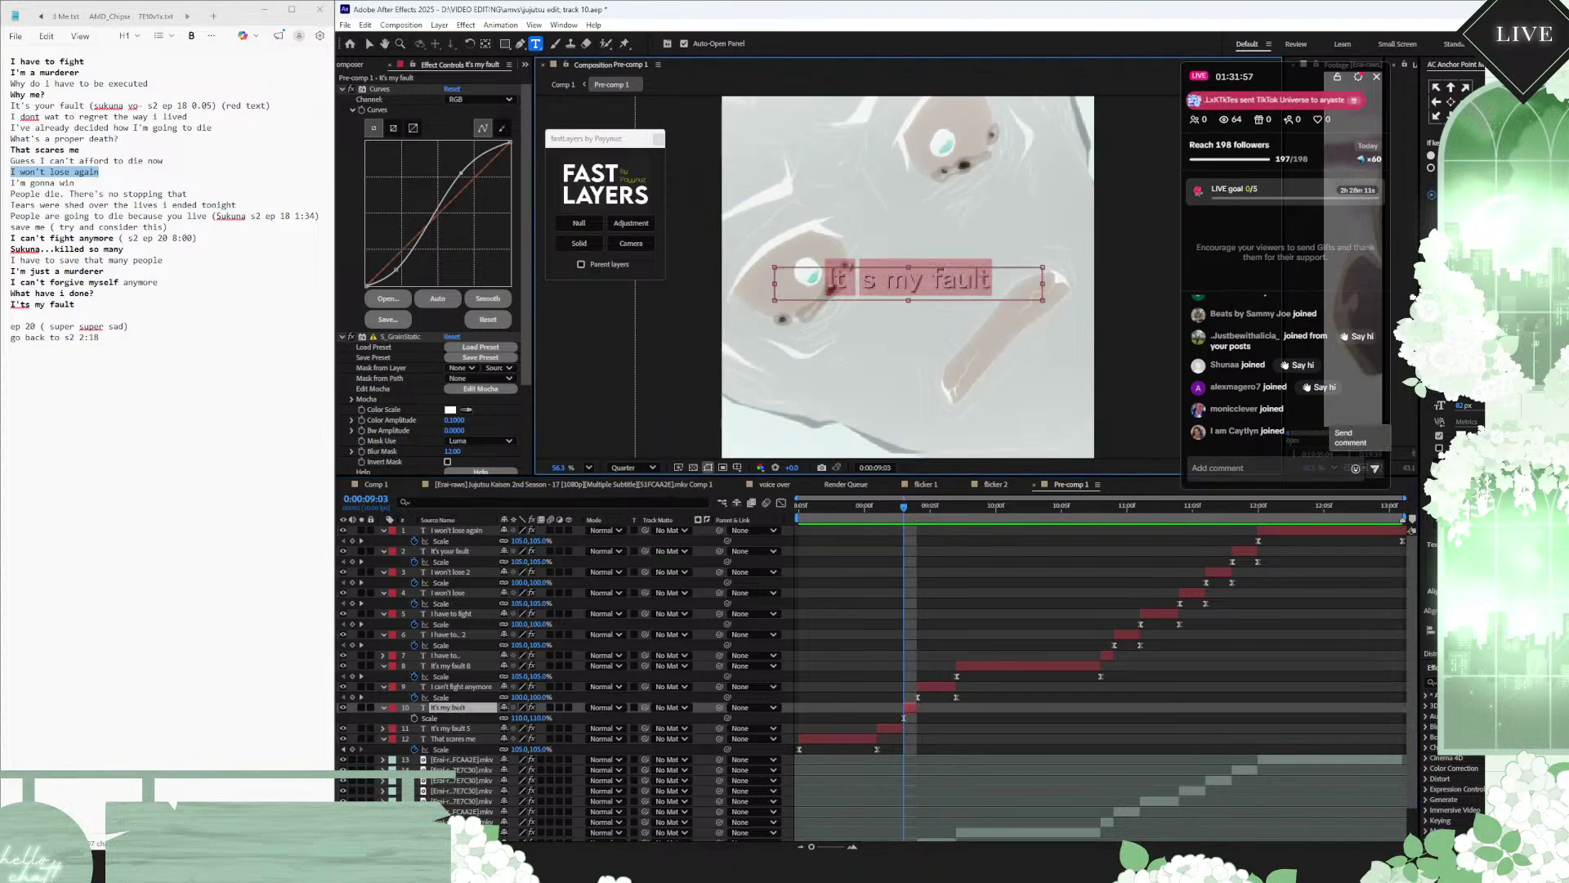
click(1522, 372)
drag(869, 444, 754, 556)
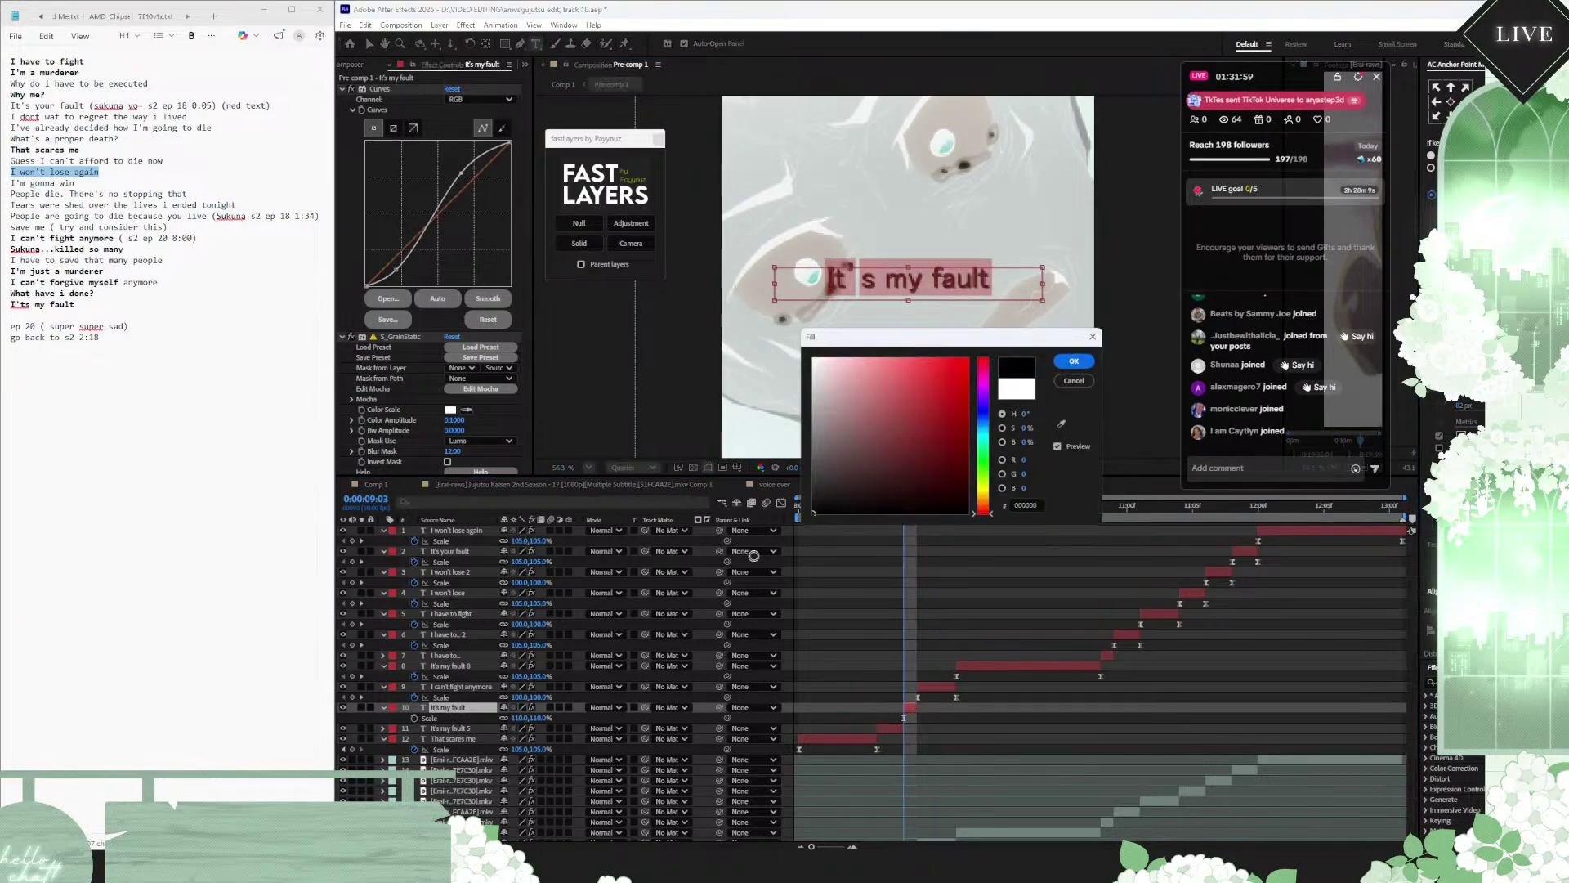
click(1073, 361)
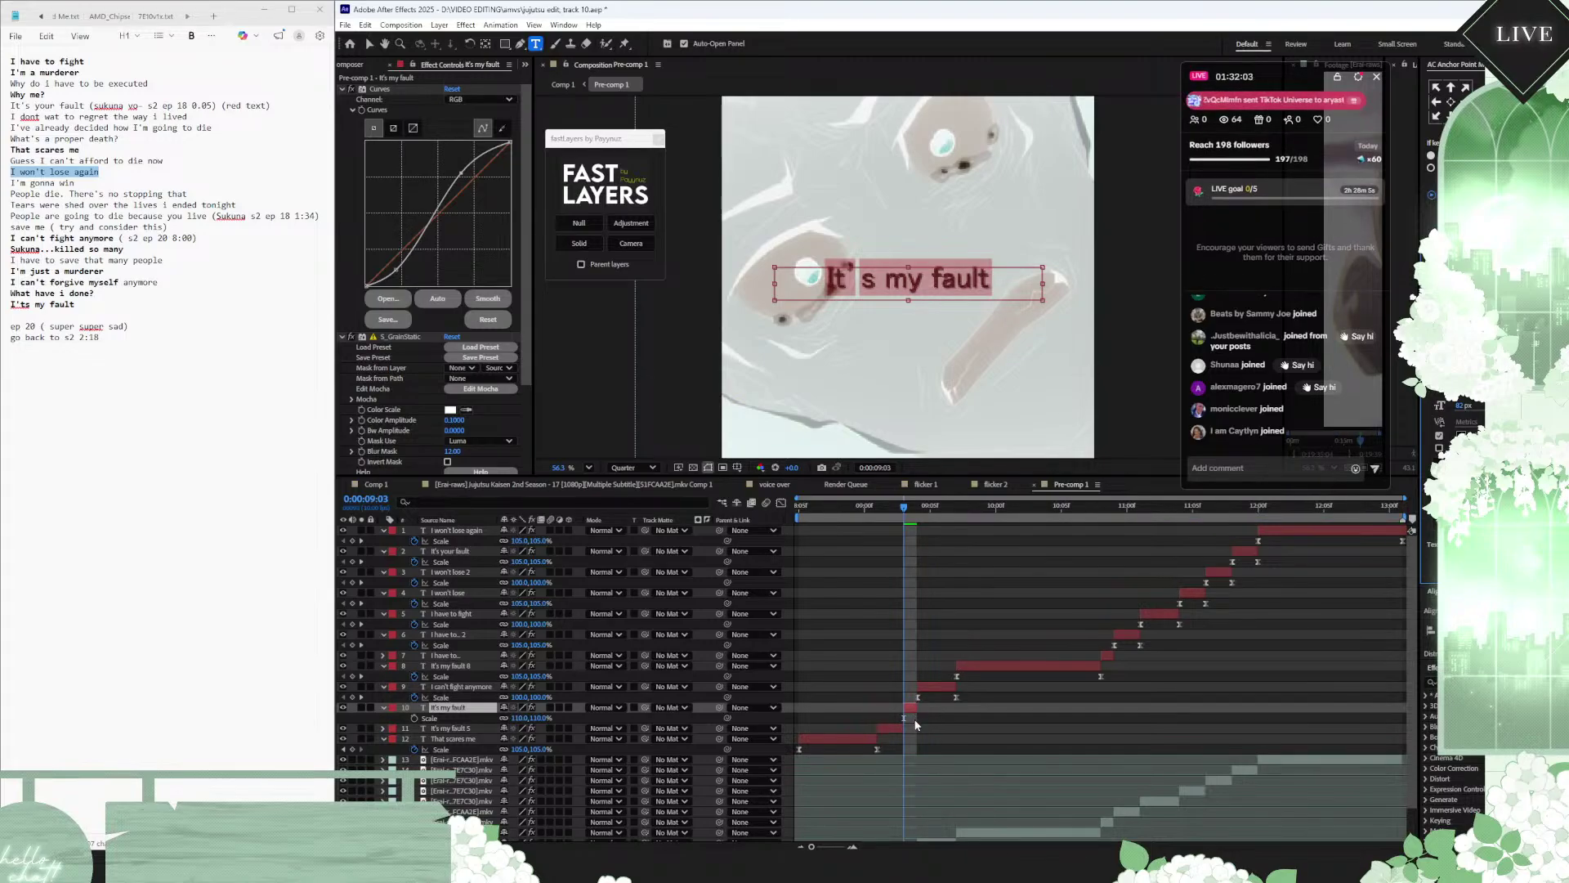
click(924, 727)
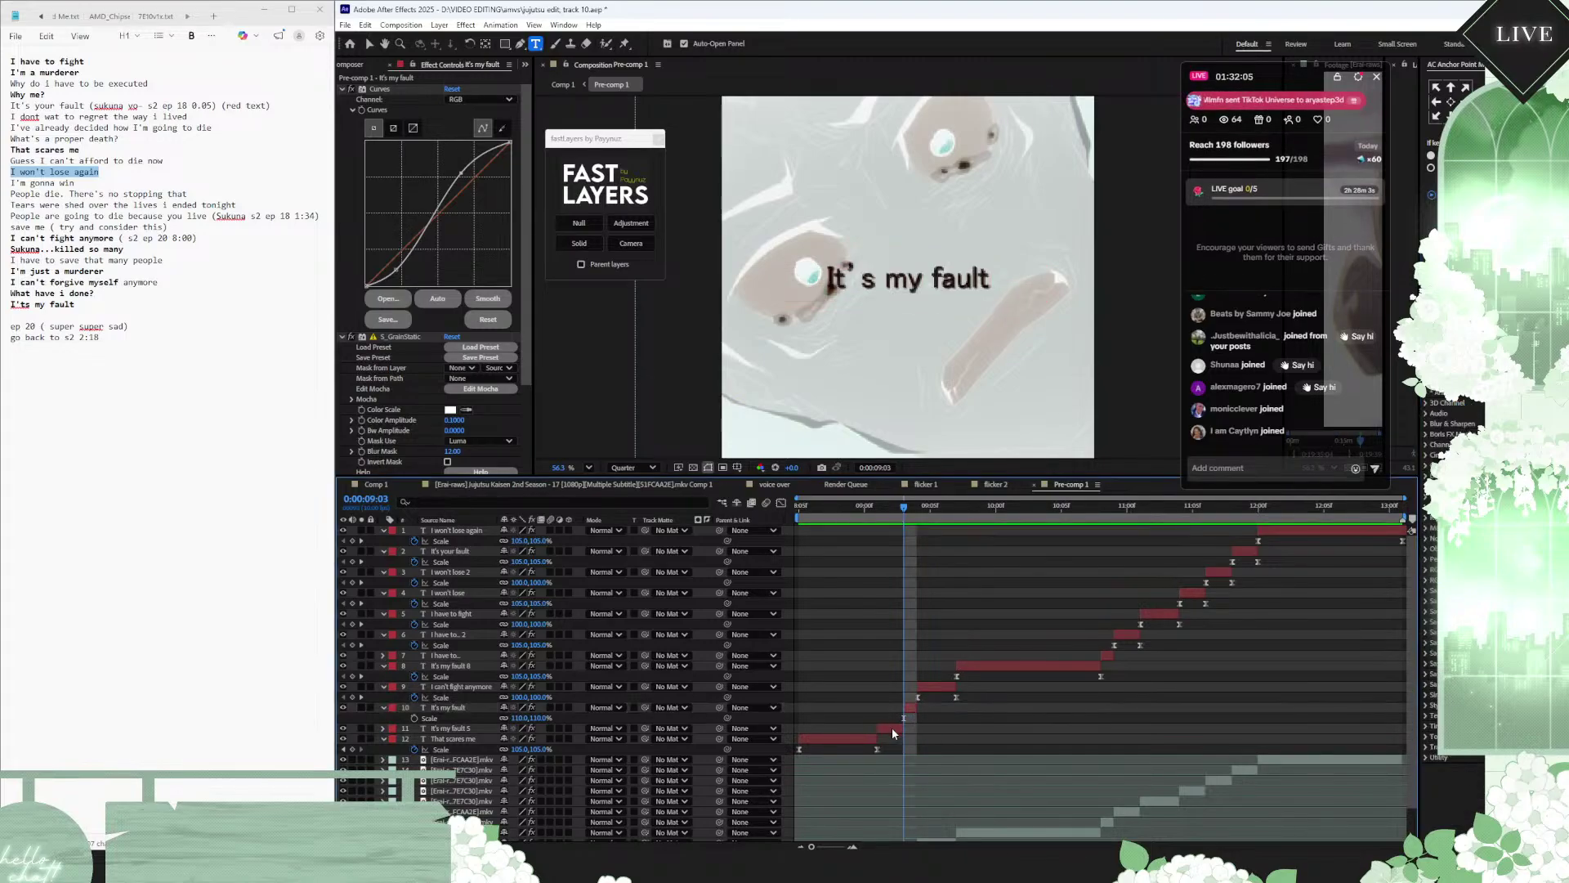
Step: Reveal the preceding caption layer's Scale for comparison and set the black "It's my fault" layer's Scale to 120%
click(891, 727)
key(s)
mouse_move(906, 513)
mouse_down()
mouse_move(871, 512)
mouse_move(902, 516)
mouse_up()
click(910, 708)
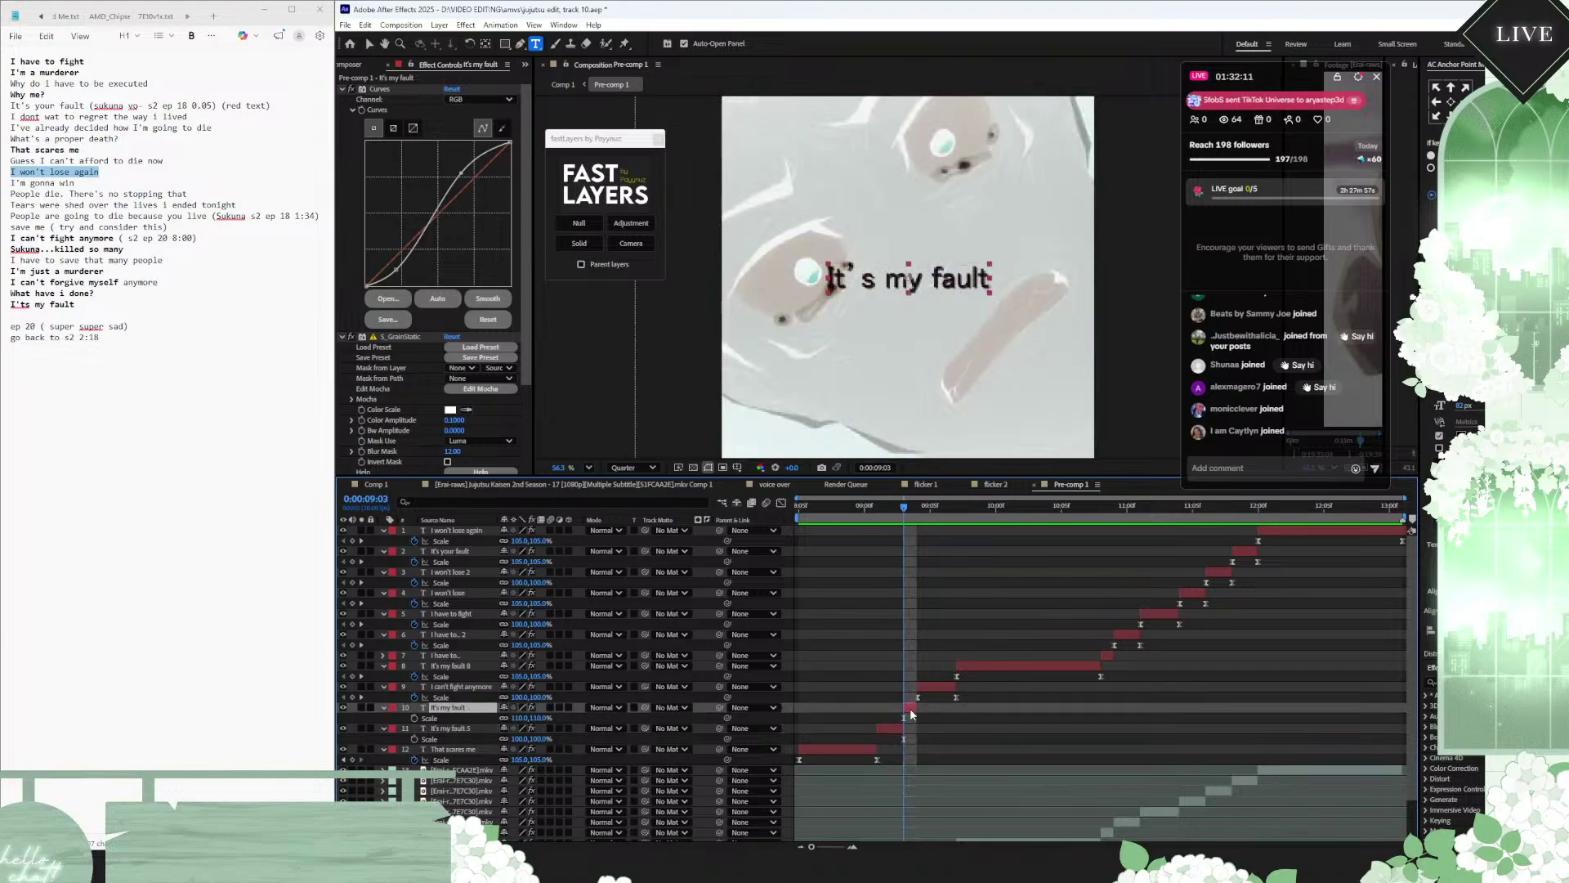
click(535, 718)
text(120)
key(Return)
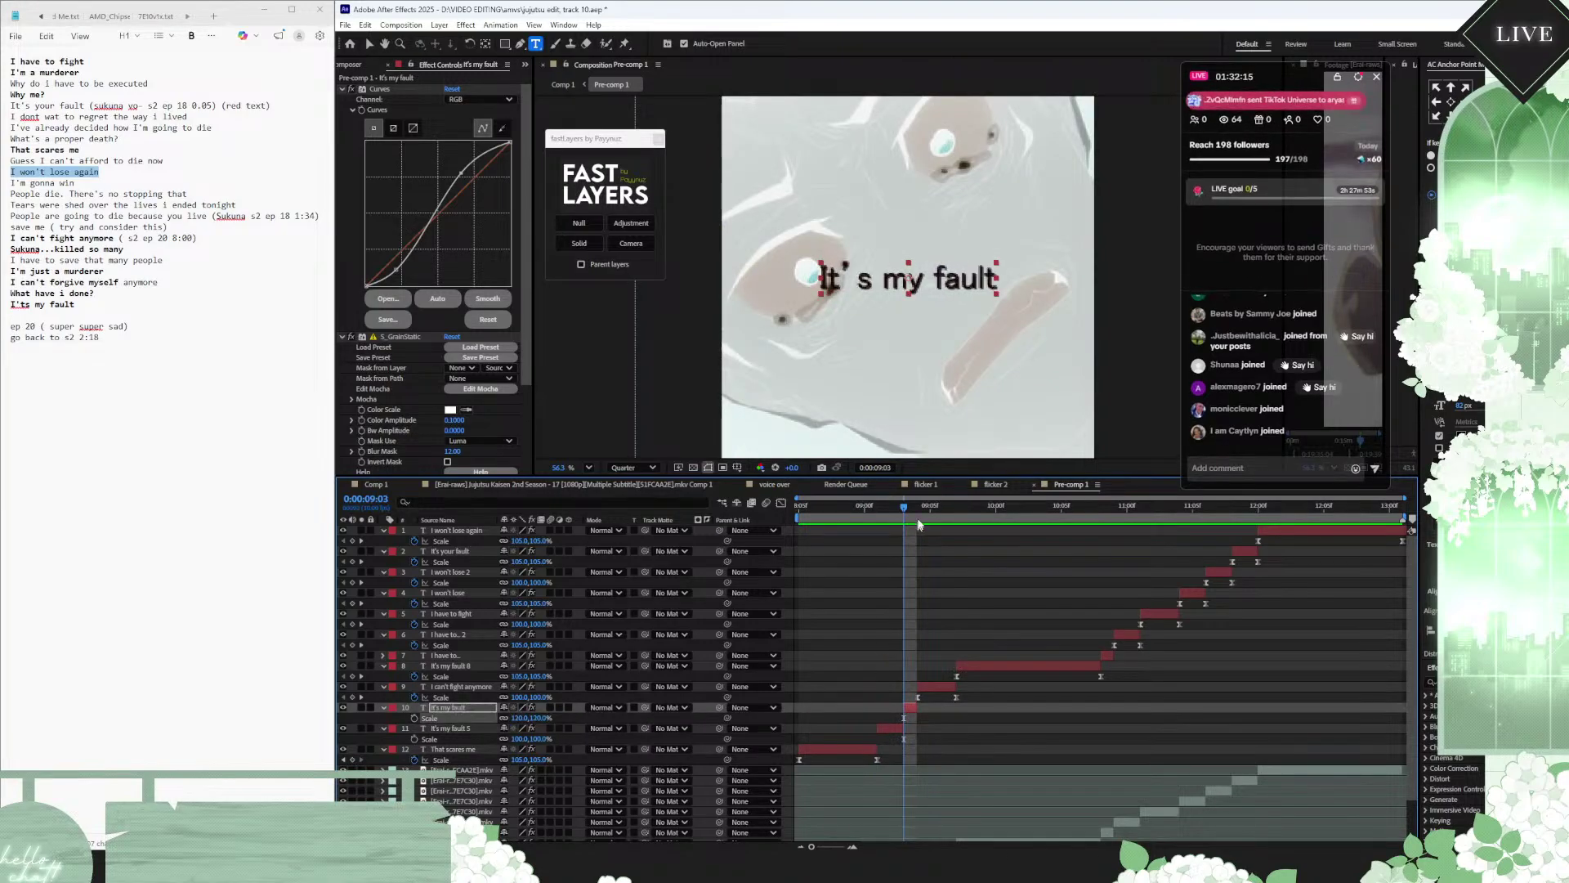
Step: Return to Comp 1 and play the edit from 0:00:08:00 to review the Pre-comp 1 captions
drag(904, 509, 850, 507)
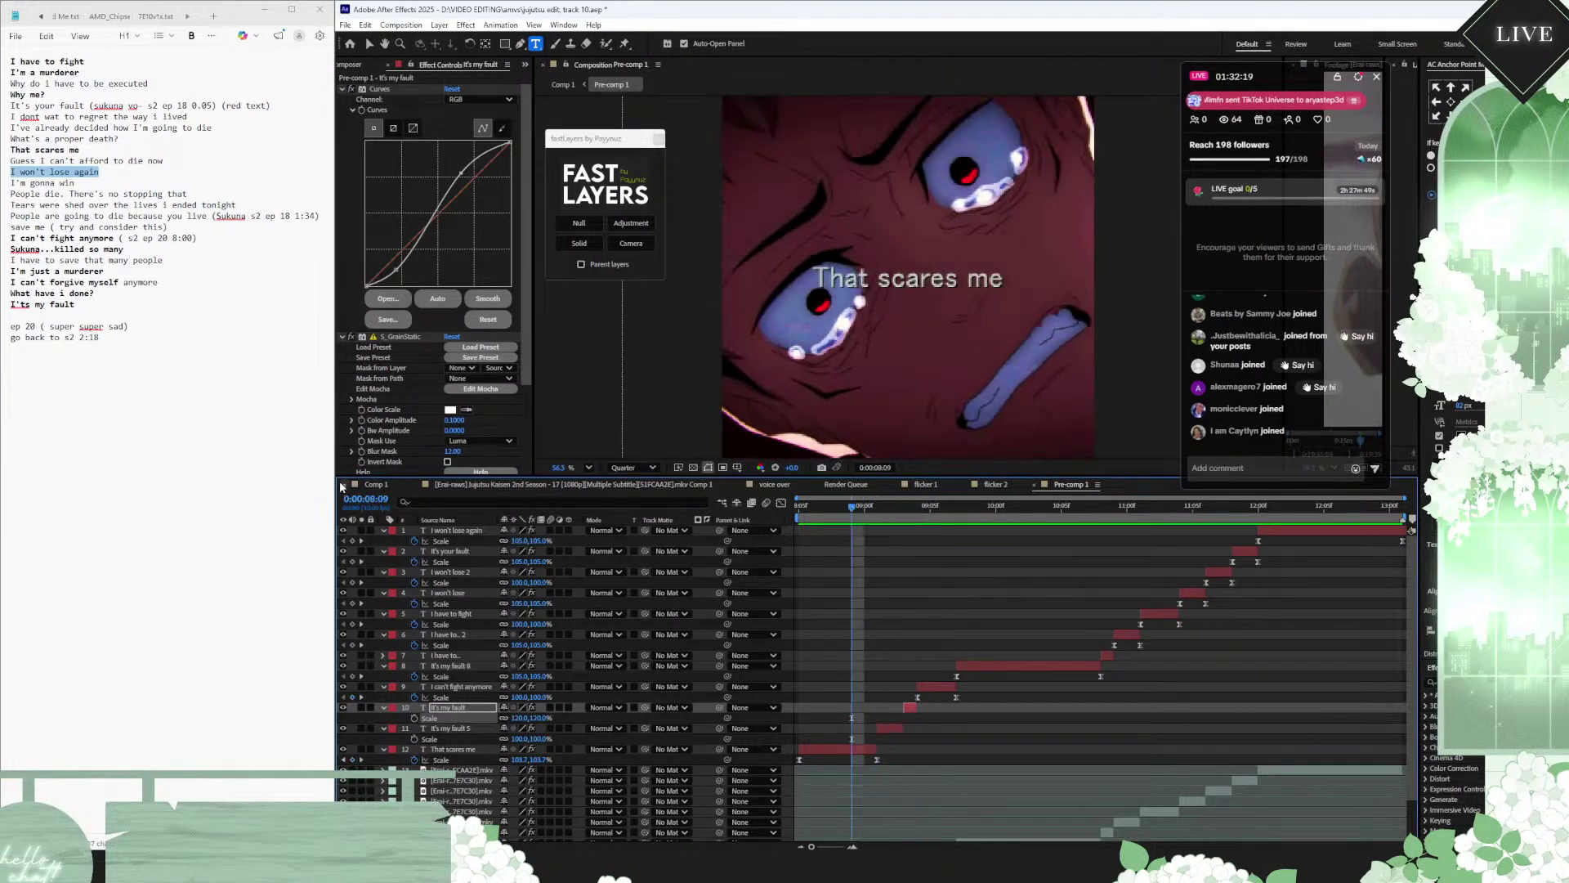
click(372, 485)
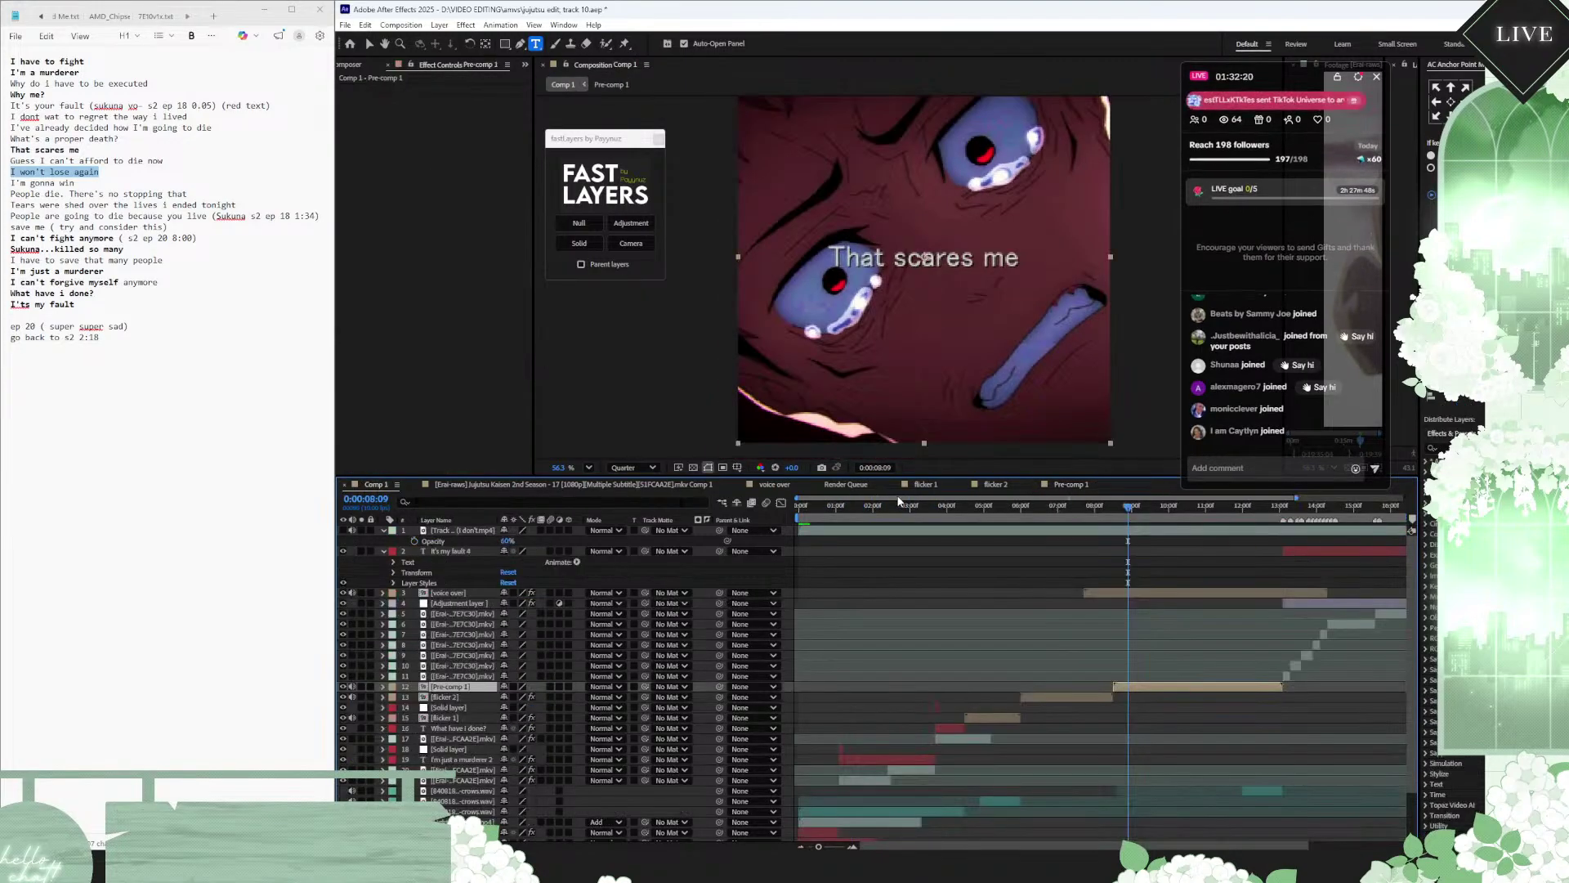
click(1081, 515)
key(space)
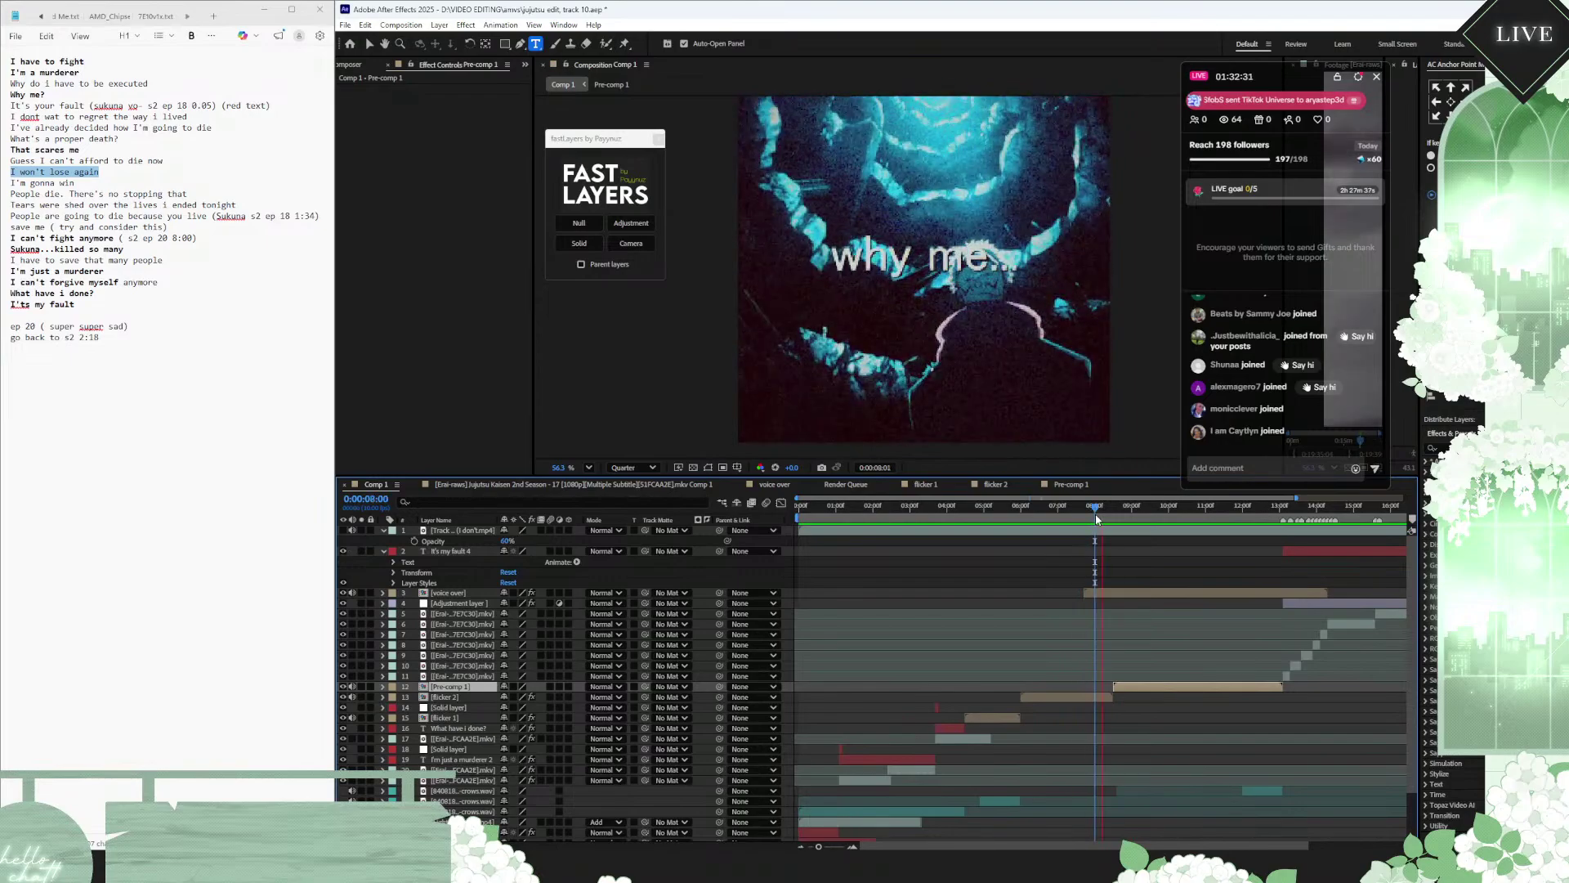
click(1096, 516)
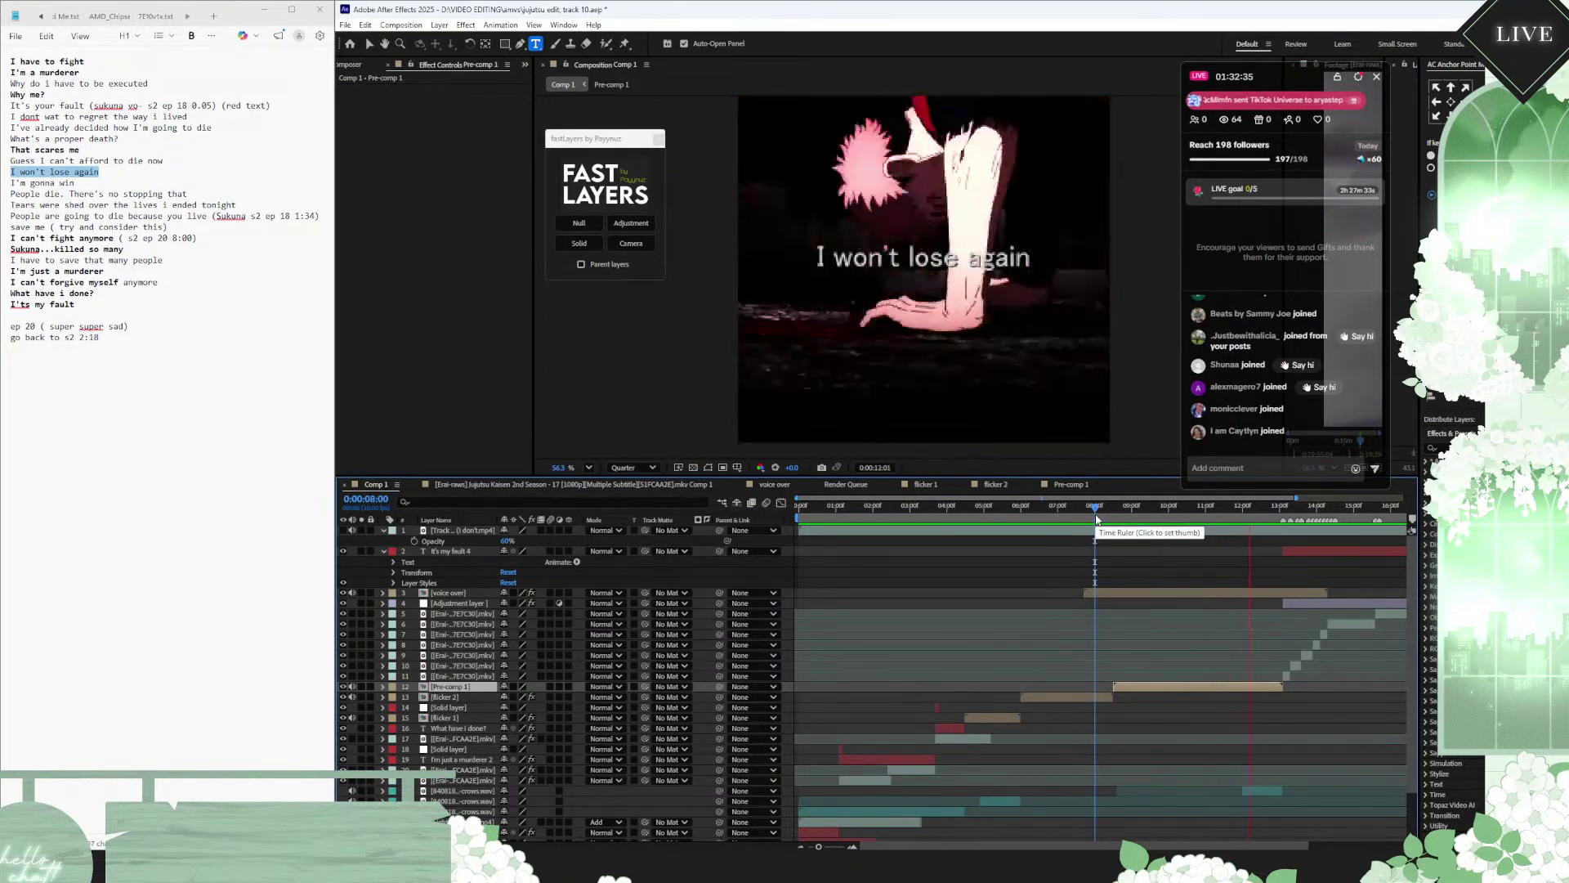
key(space)
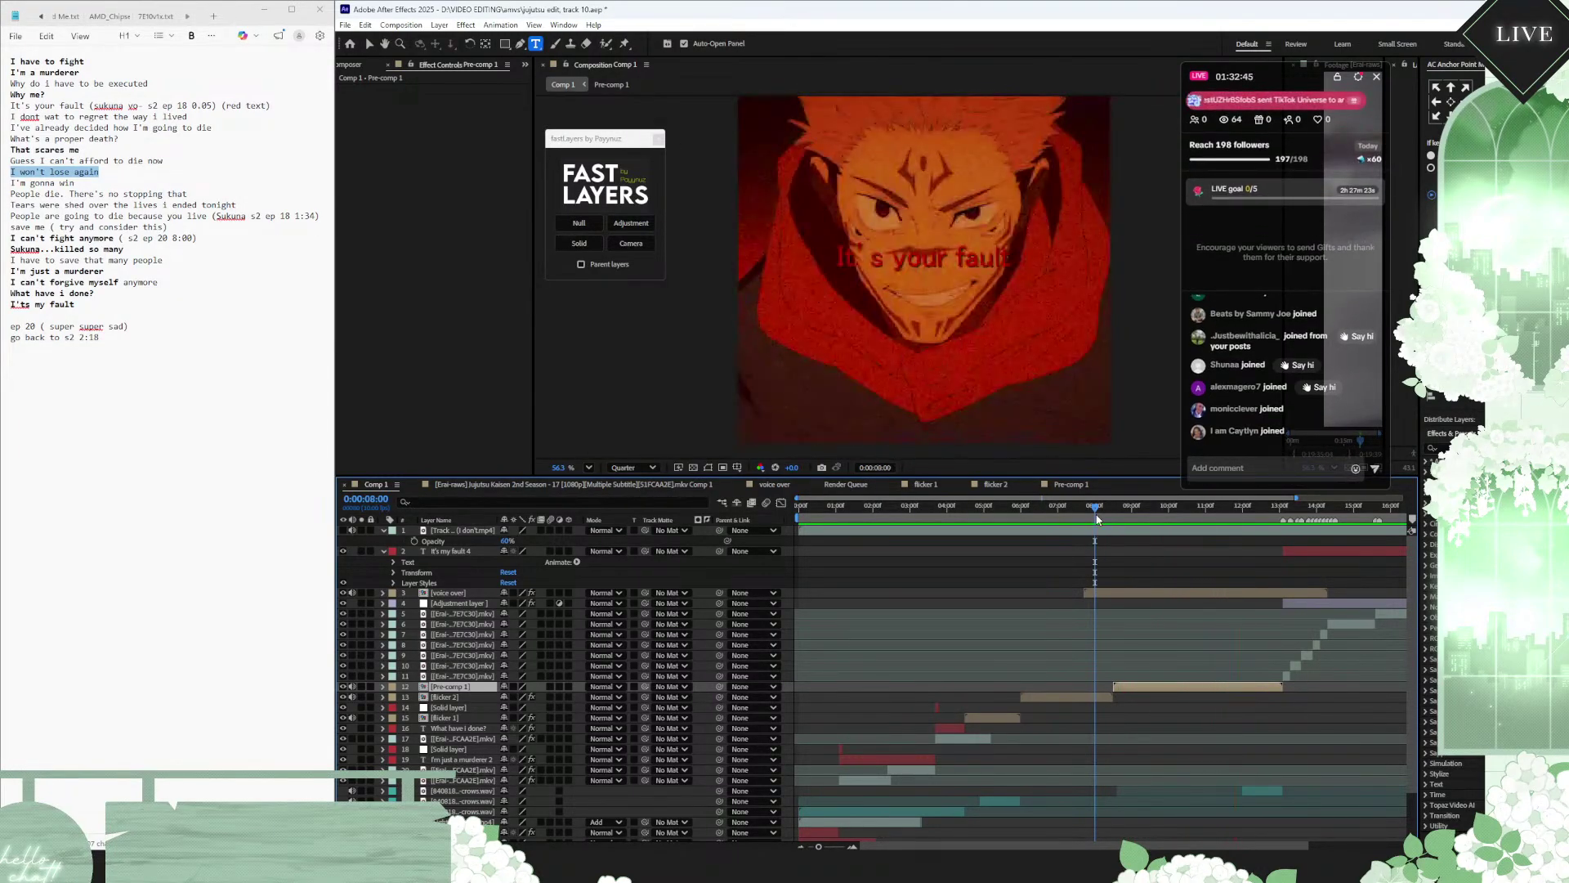
key(space)
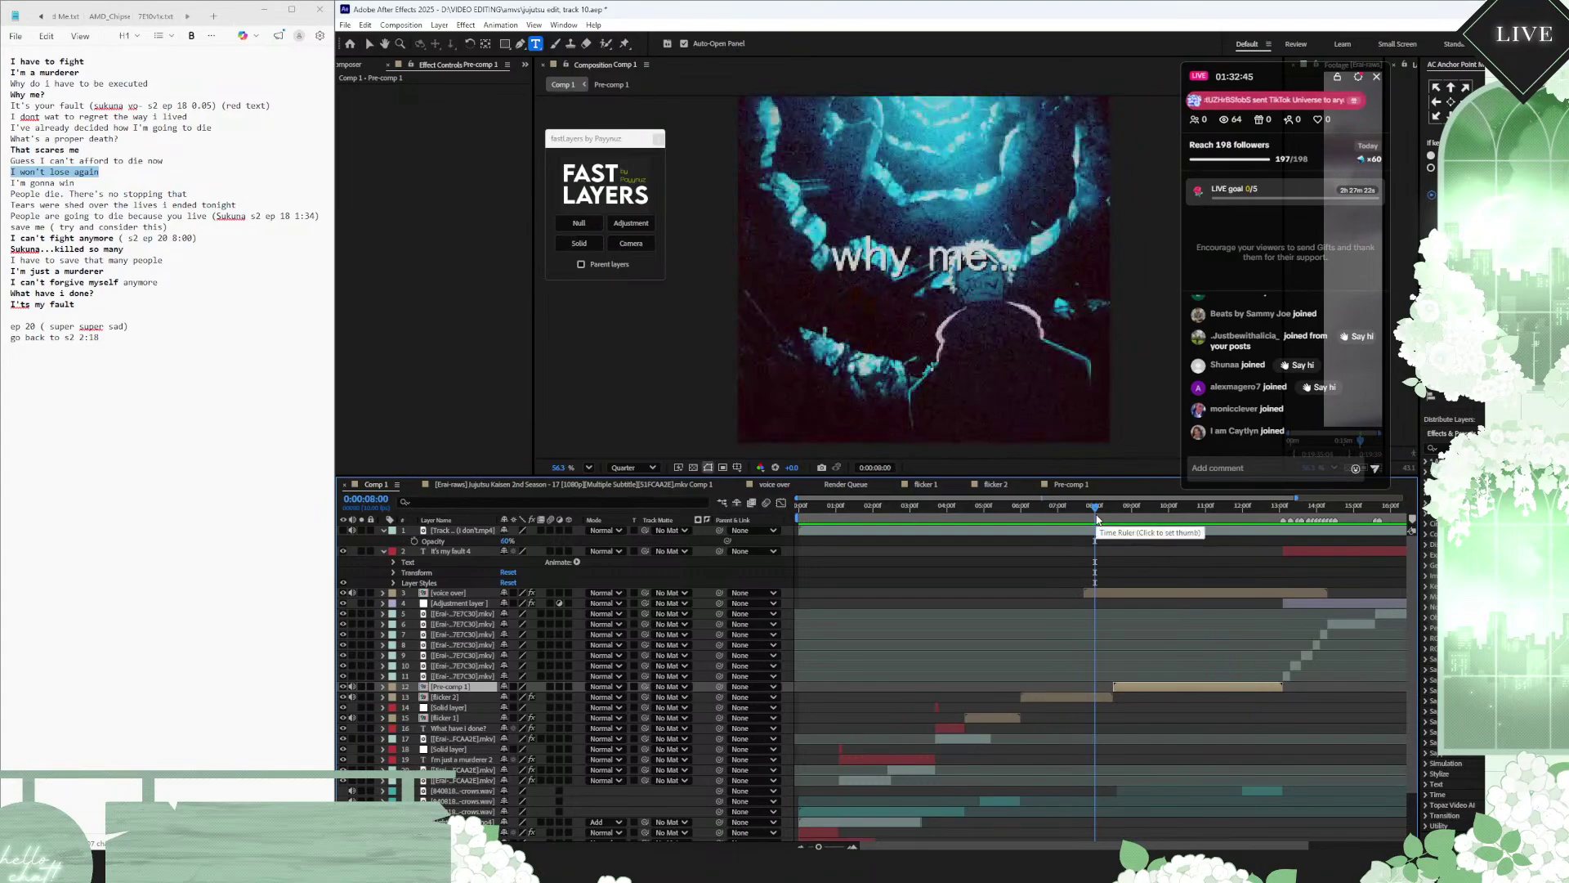
Step: In Pre-comp 1, remove the Scale keyframes from the "It's your fault", "I won't lose 2", "I won't lose" and second "I have to..." layers
double_click(1166, 688)
click(1259, 562)
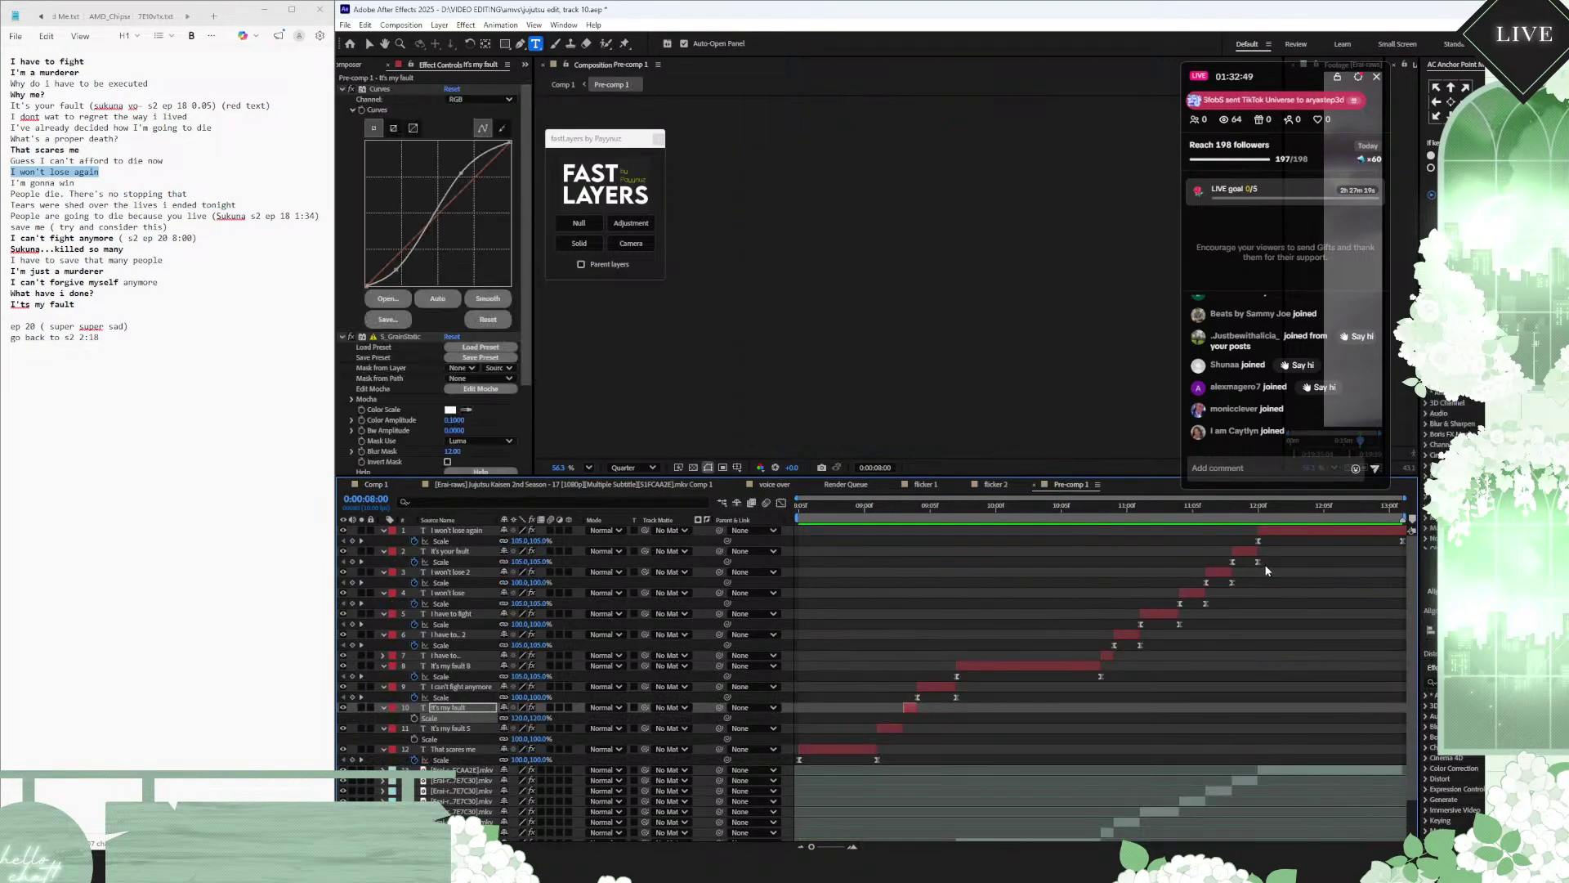
drag(1265, 568, 1218, 556)
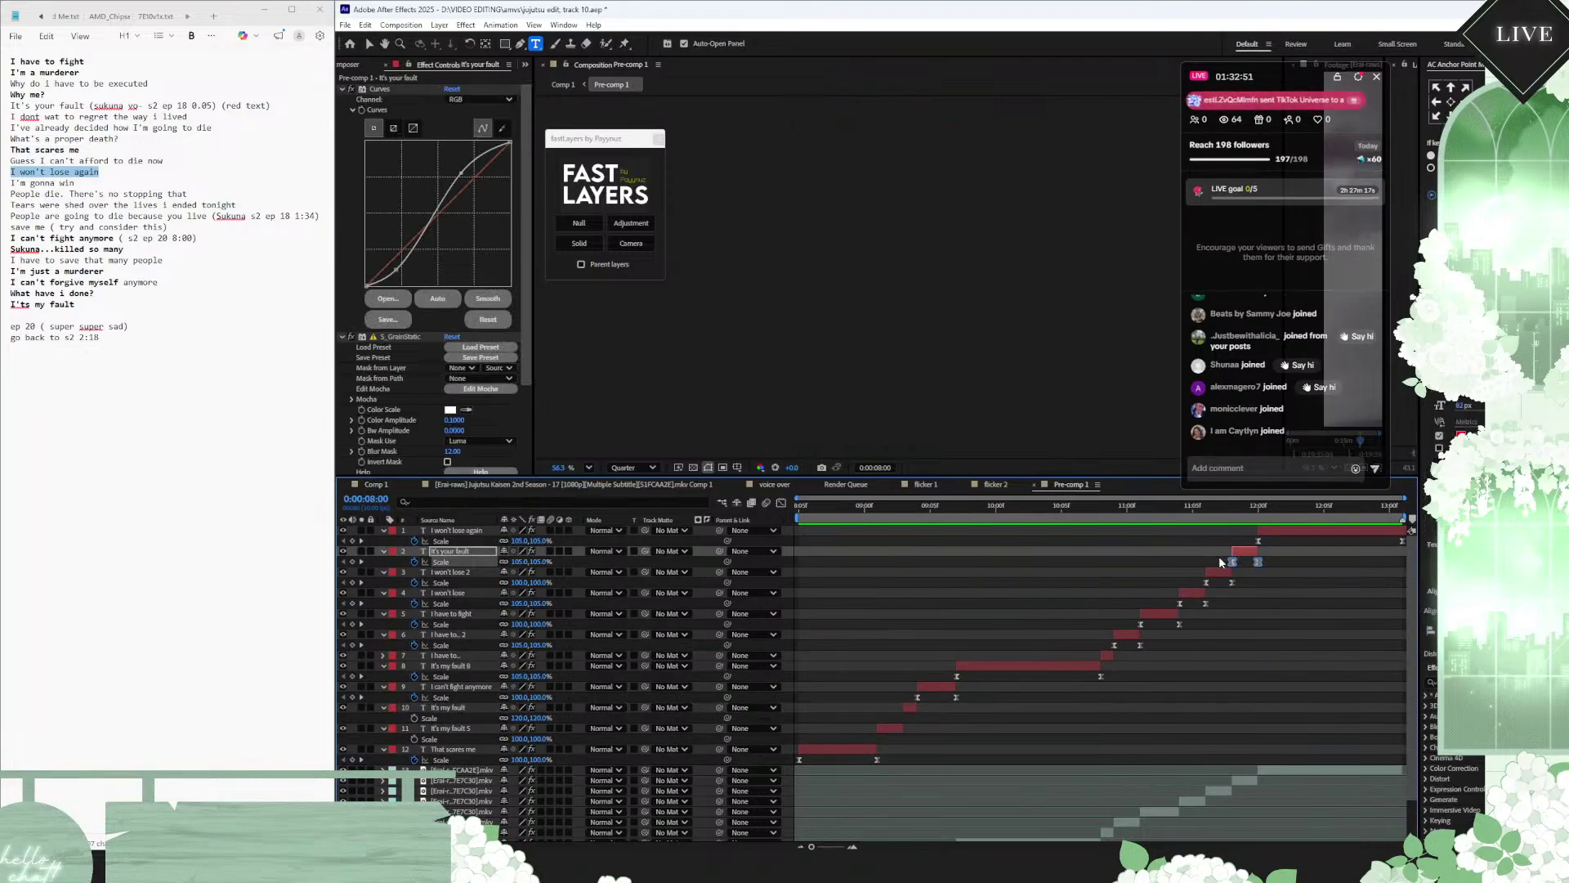
click(933, 504)
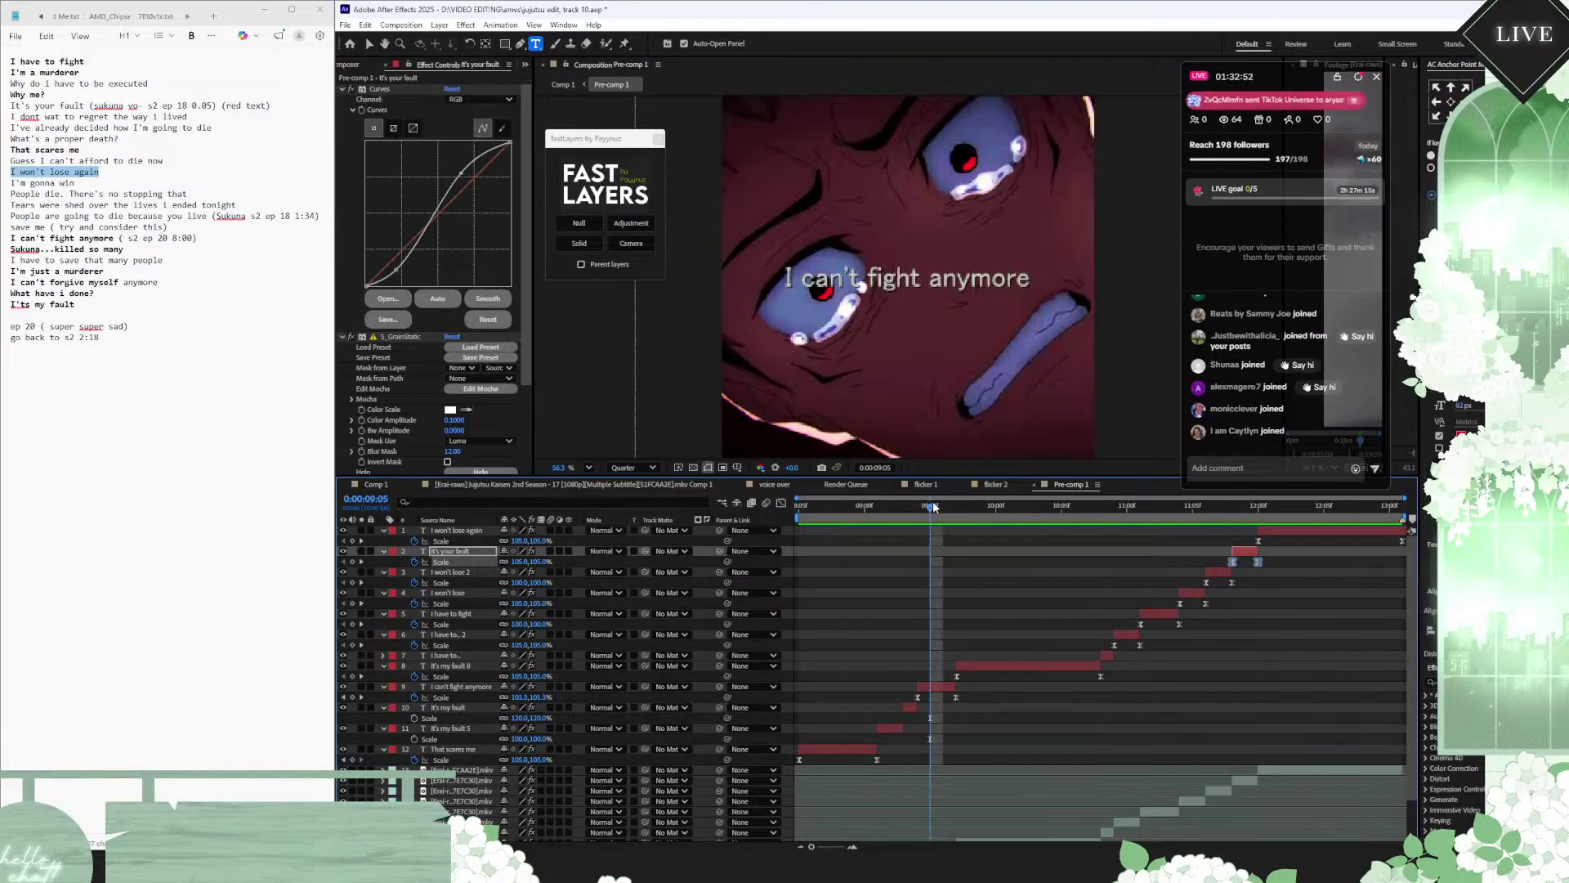
click(415, 562)
click(414, 582)
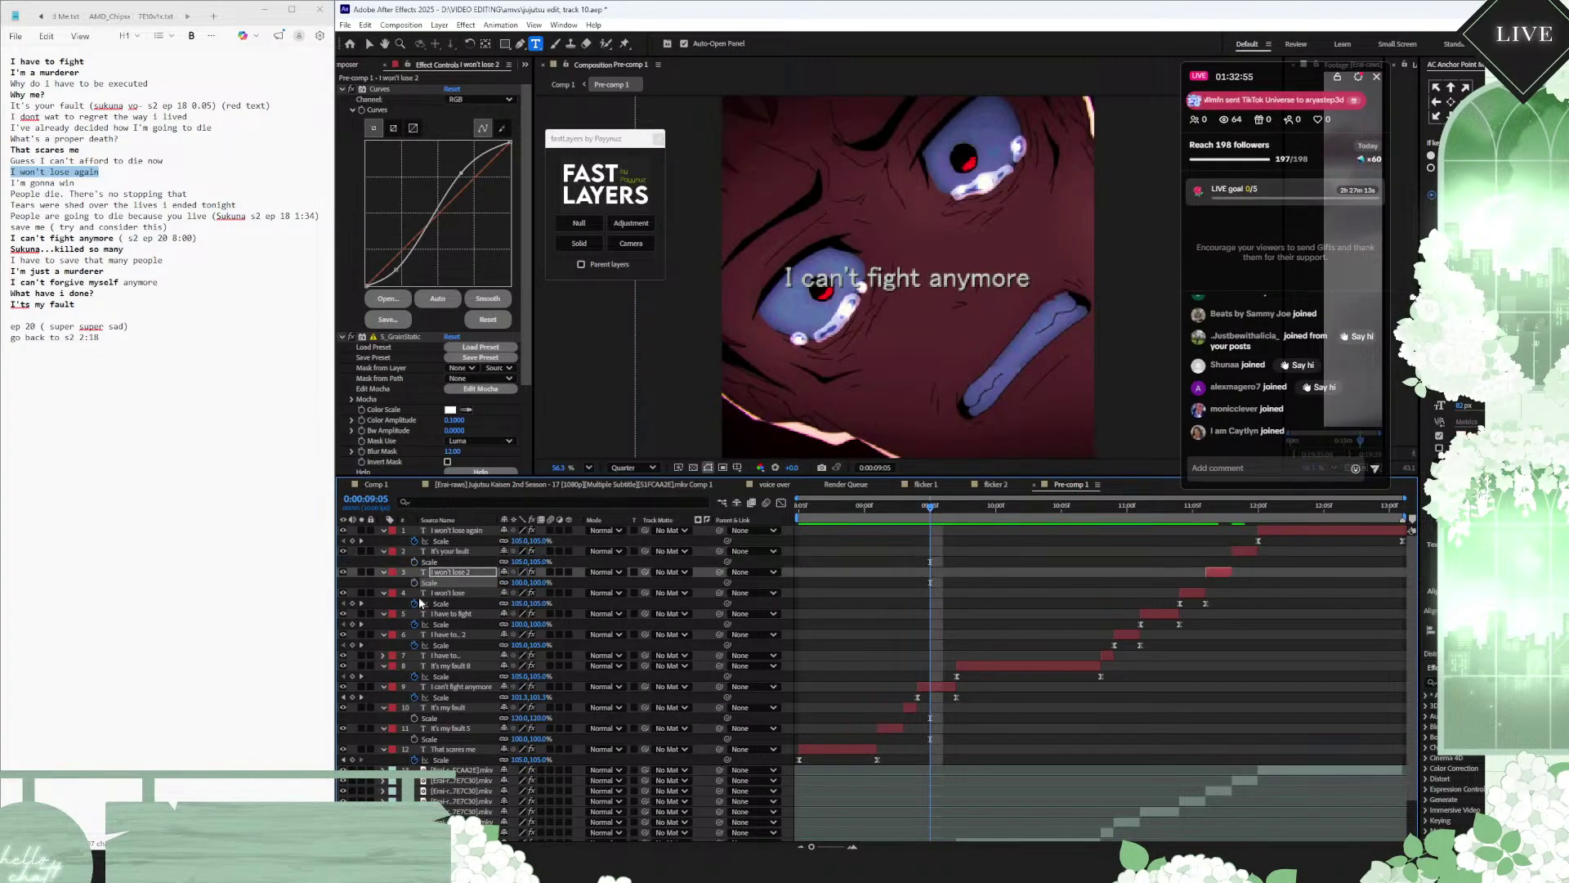
click(415, 603)
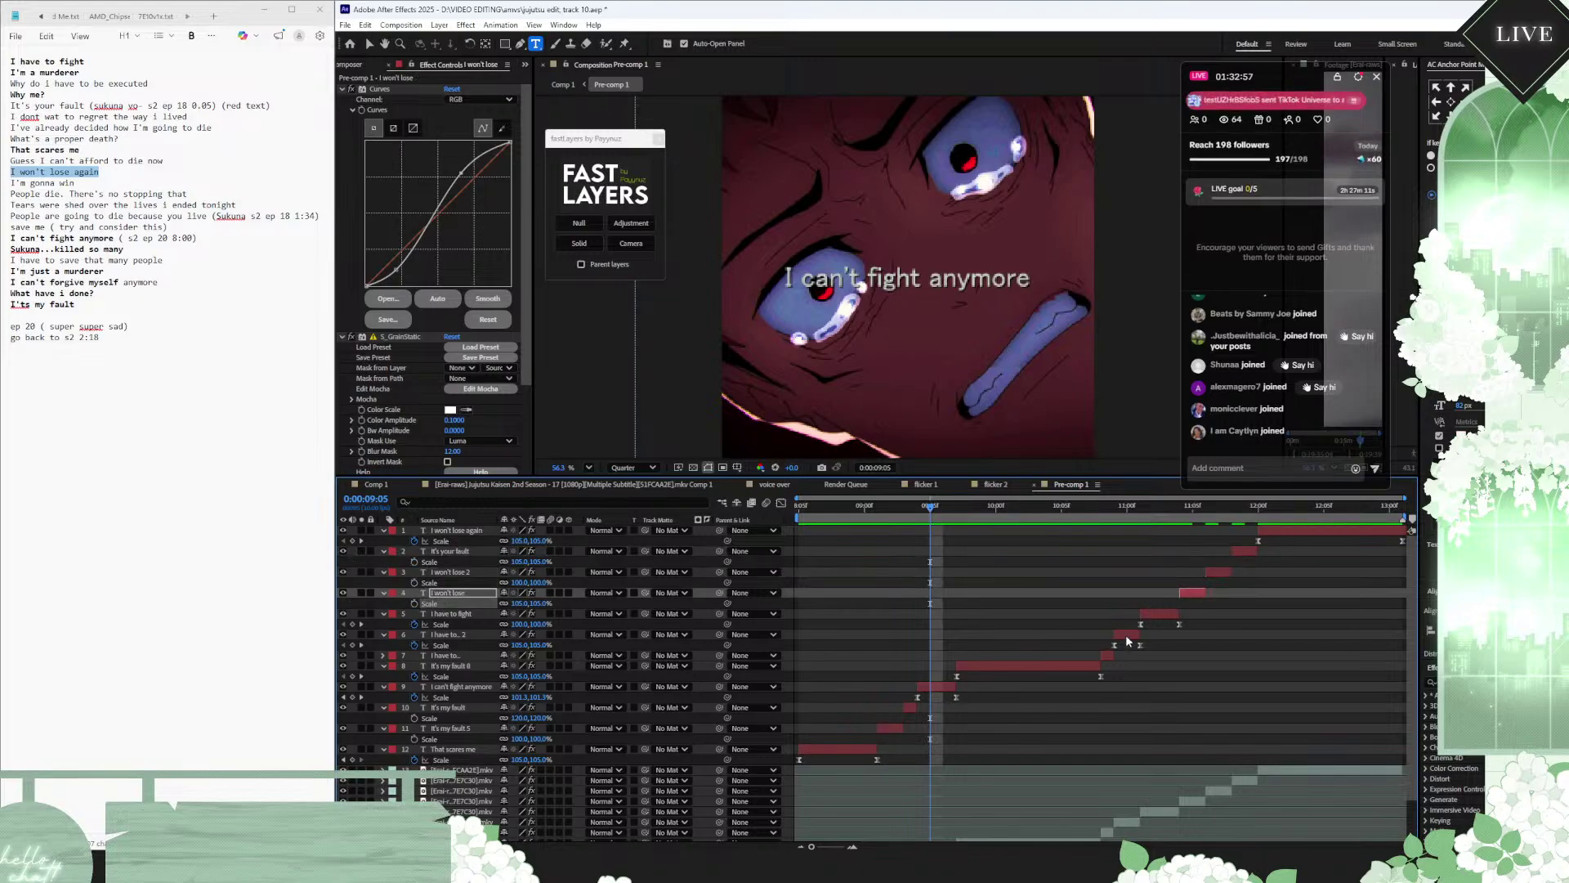
click(1125, 634)
click(414, 645)
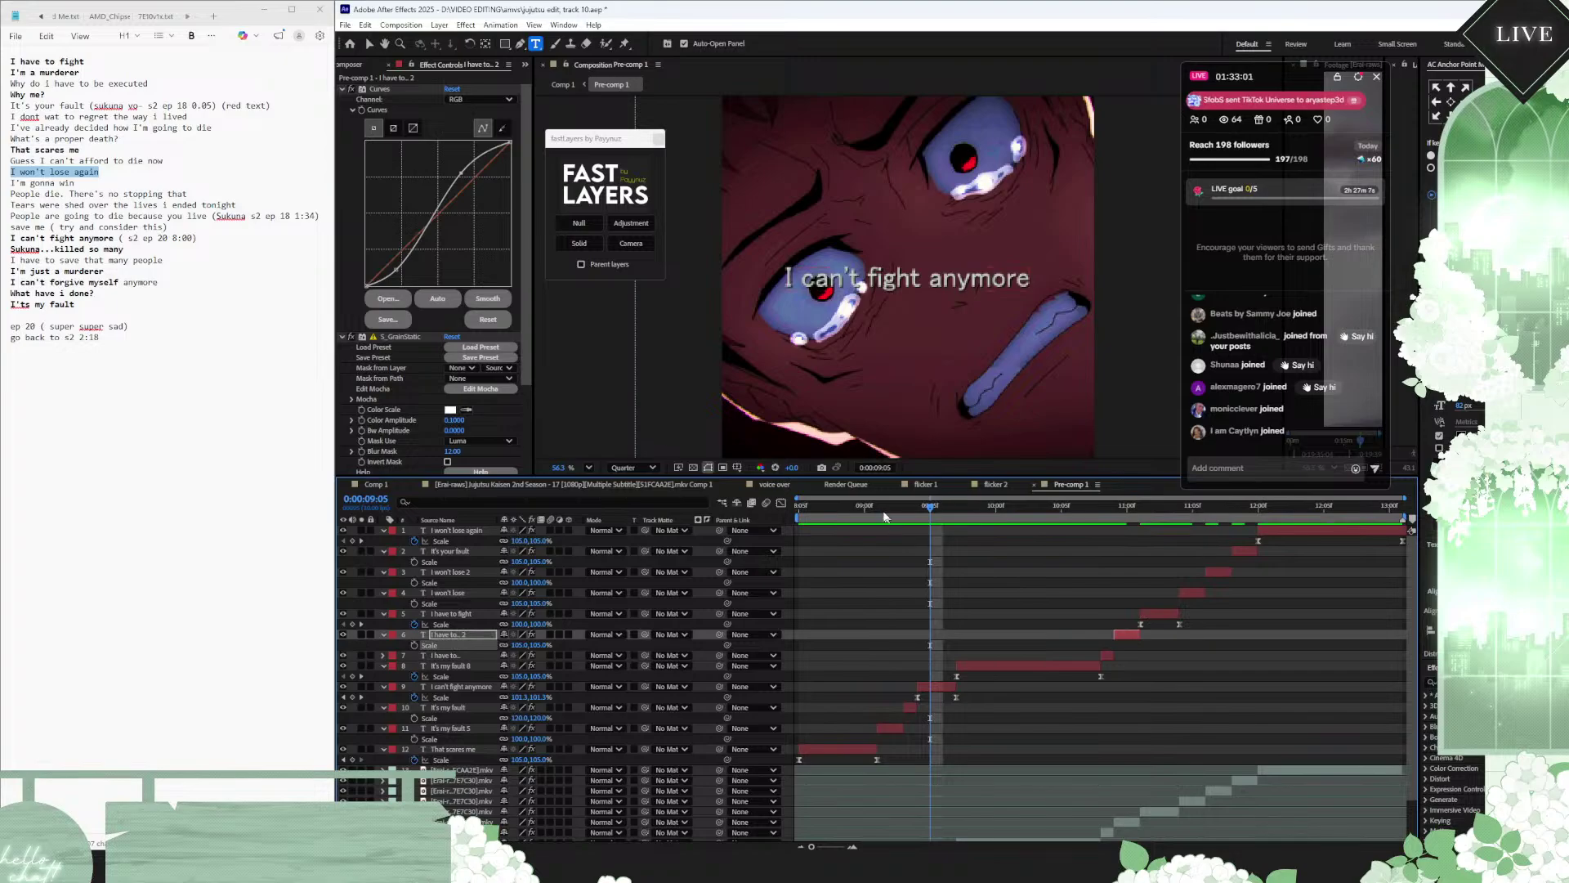
Step: Play Comp 1 from 0:00:08:05 to review the caption changes, and move to 0:00:13:00
key(Home)
click(389, 485)
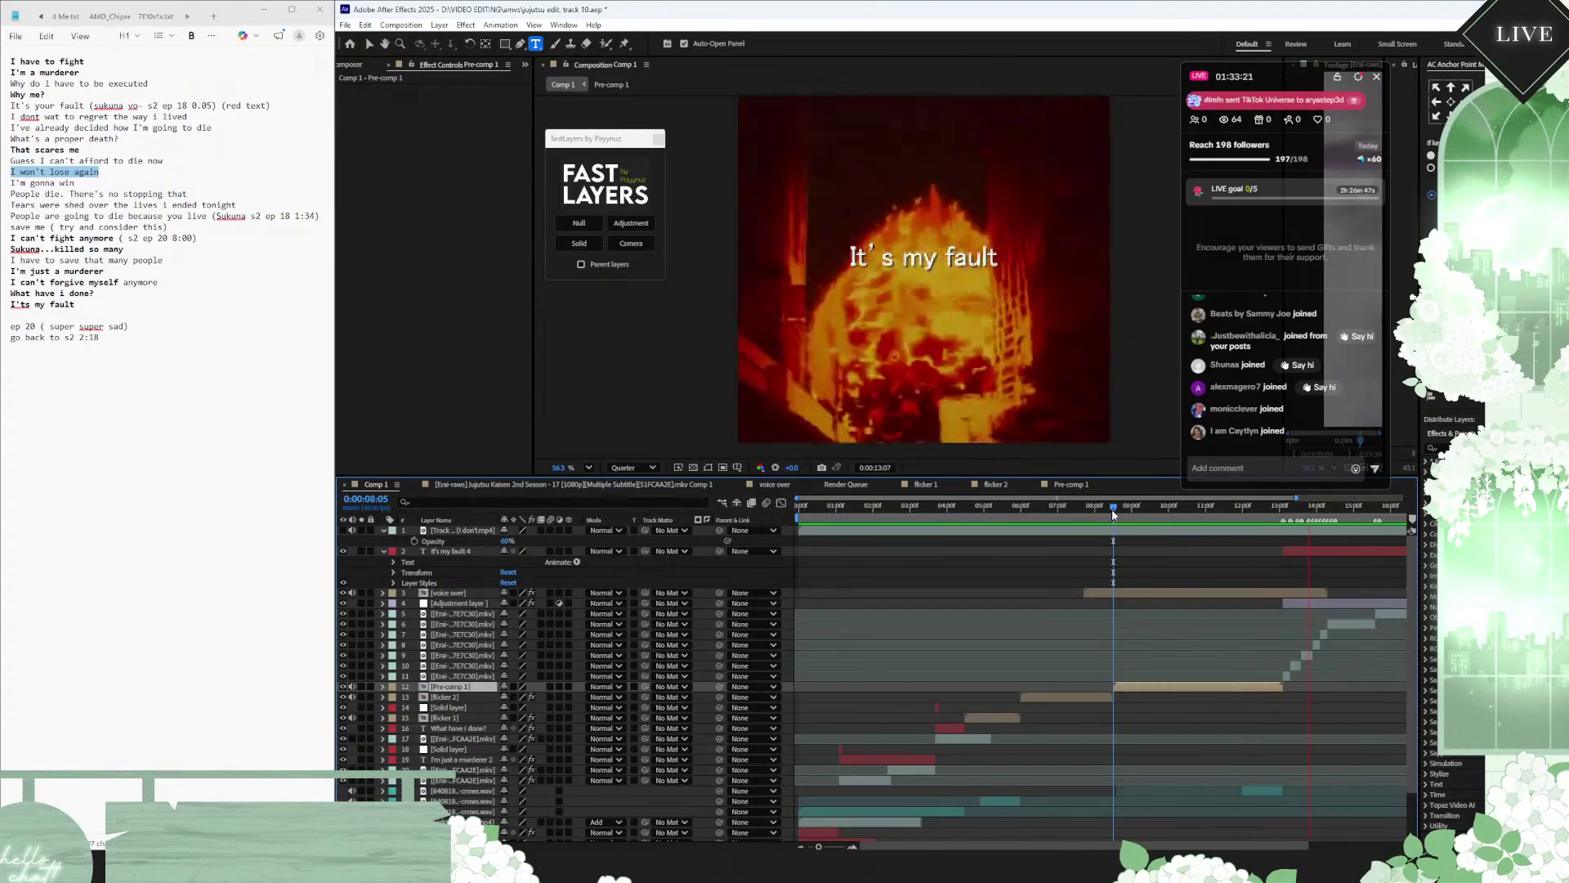
drag(1114, 506, 1279, 512)
Step: Pre-compose the adjustment layer and the seven clips starting around 0:00:13:00 as Pre-comp 2, moving all attributes into it
scroll(1236, 669, right, 3)
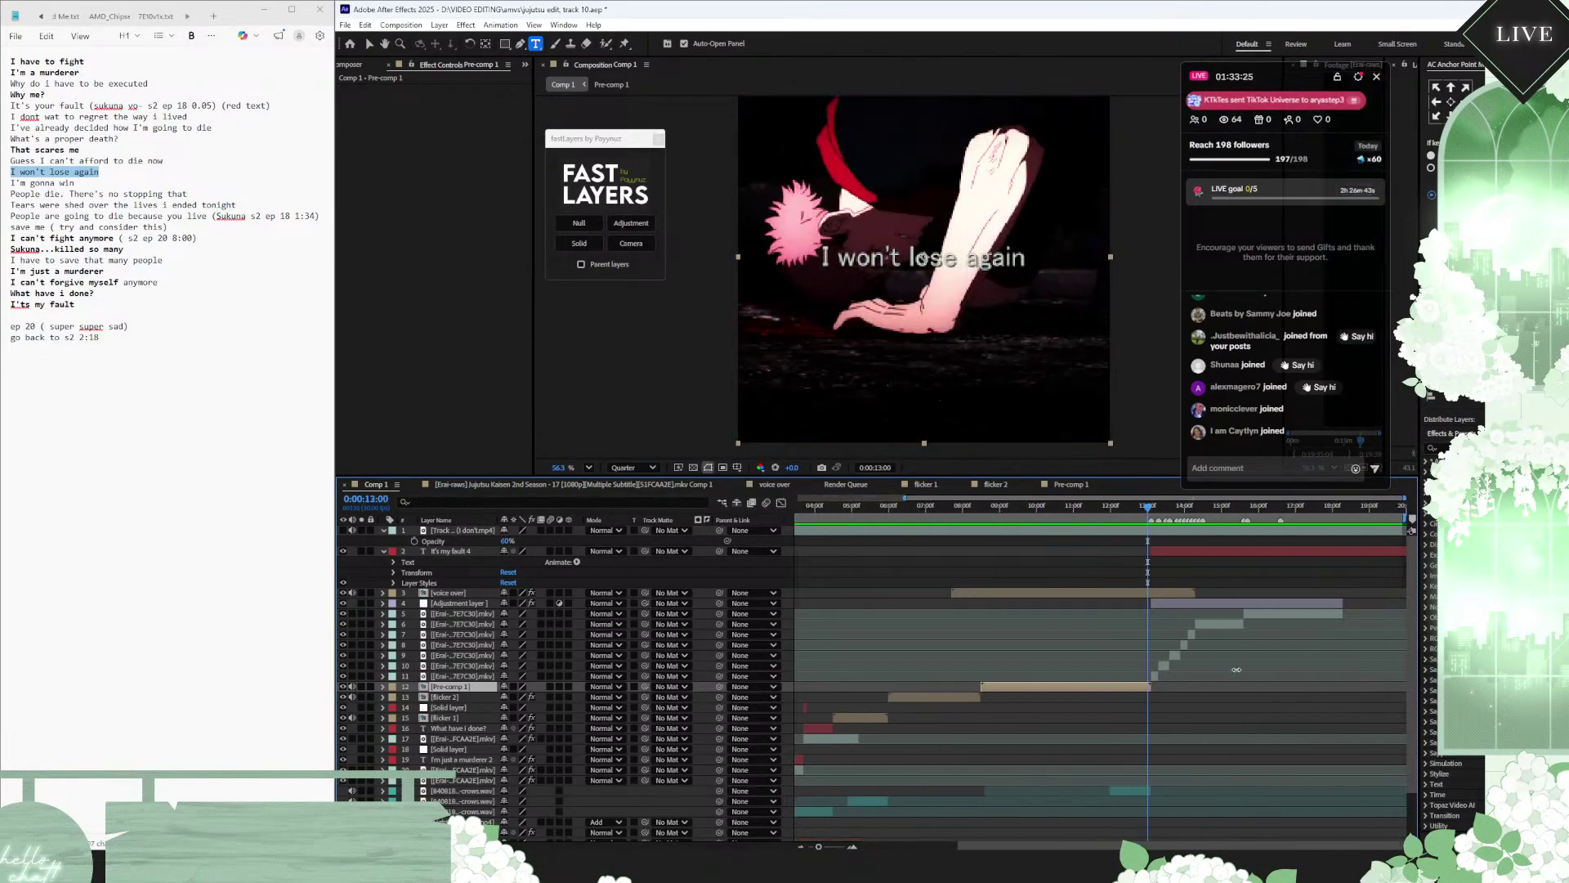
click(1156, 675)
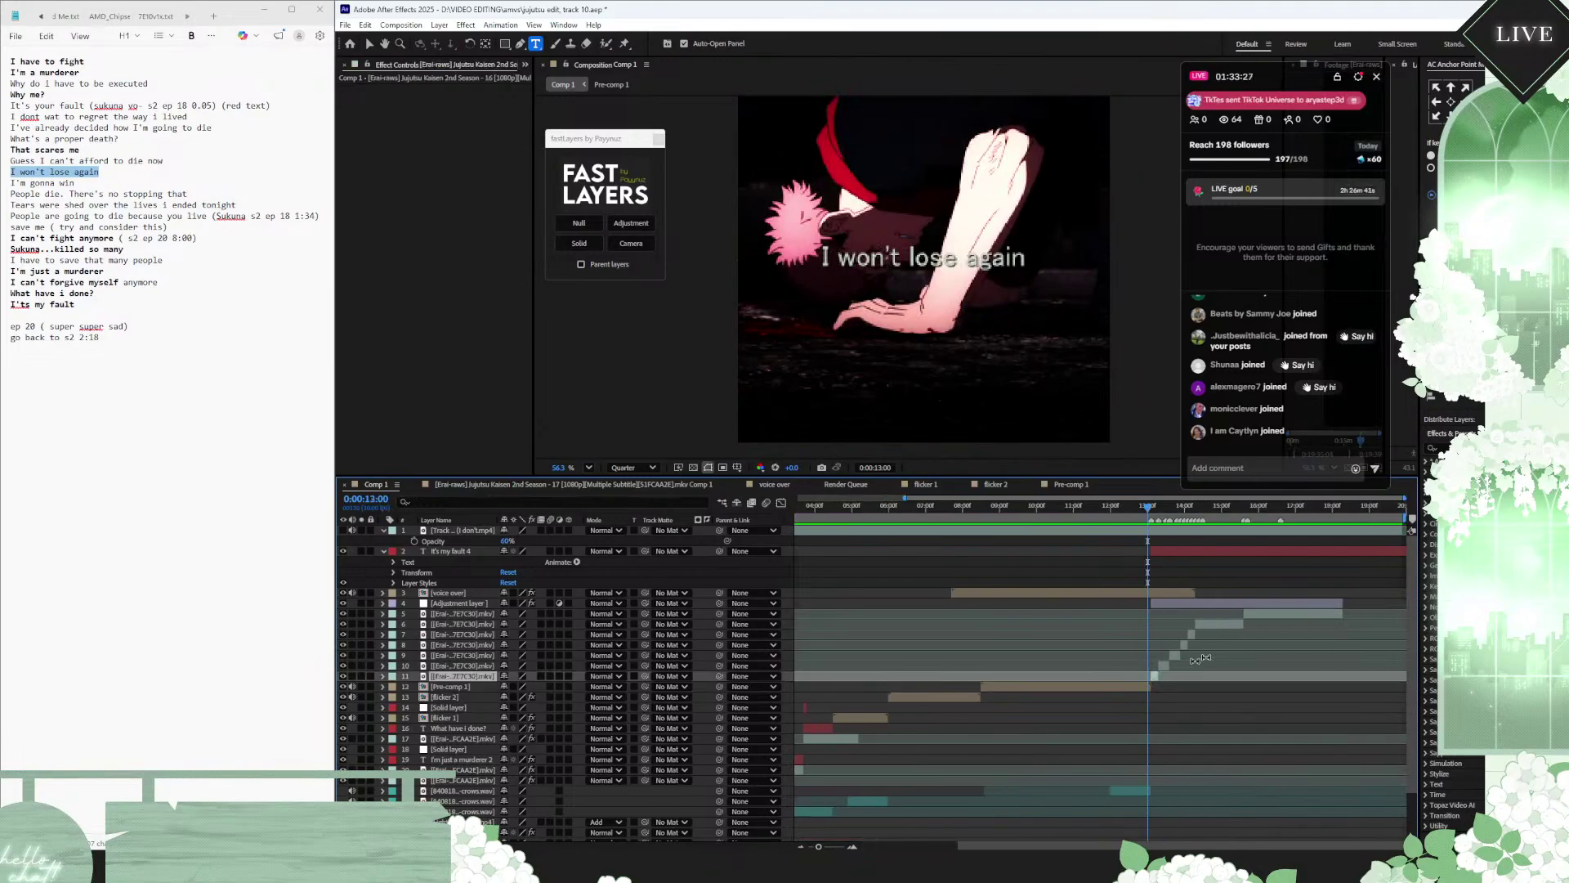
shift+click(1289, 614)
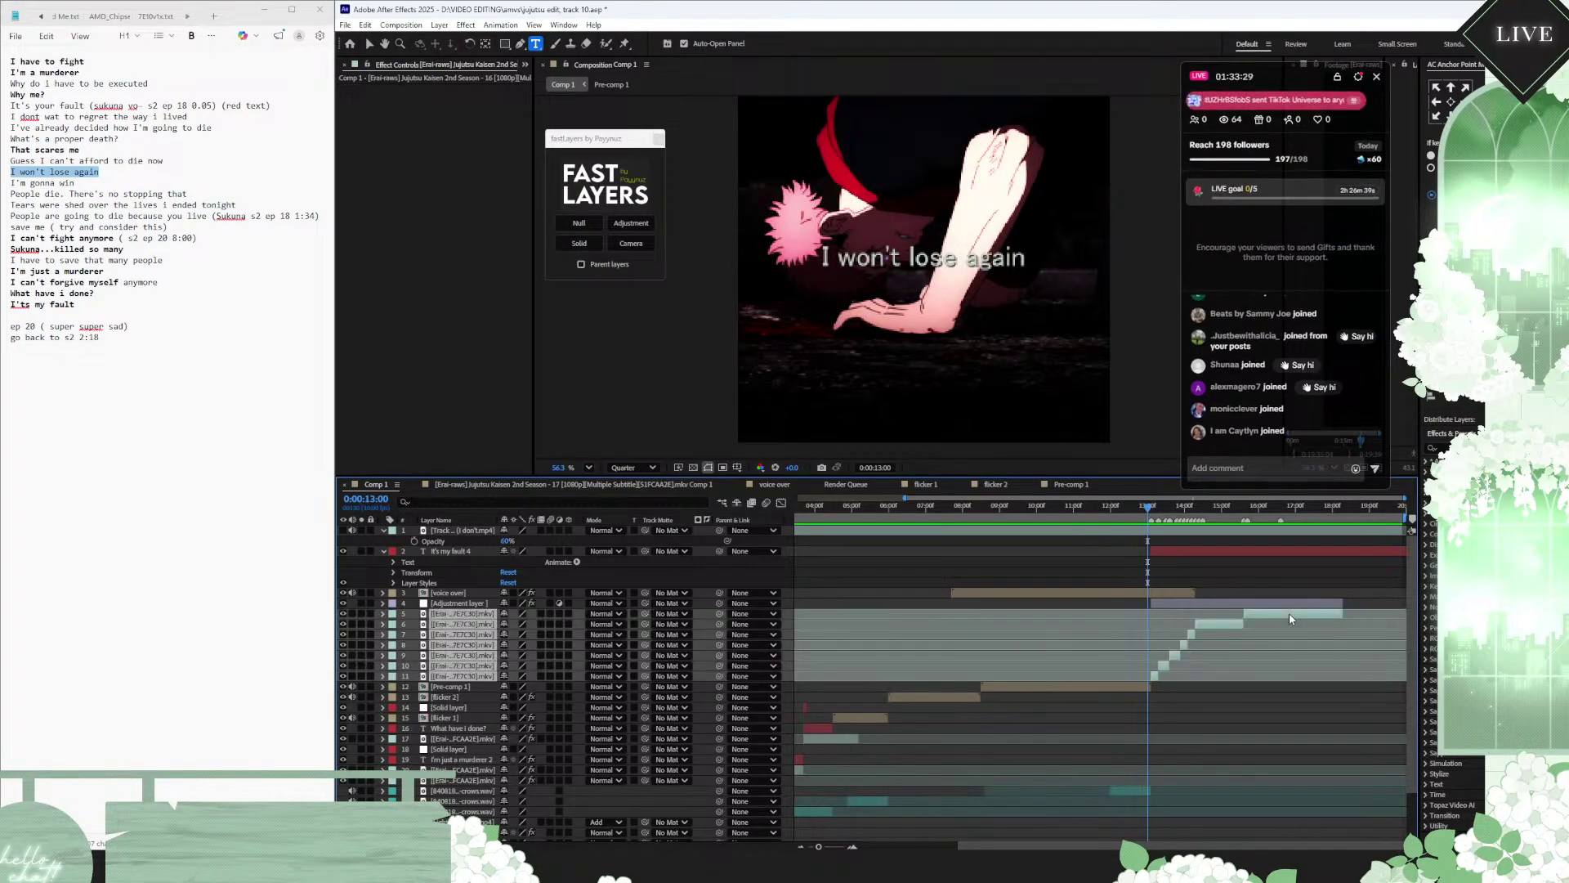
key(ctrl+shift+c)
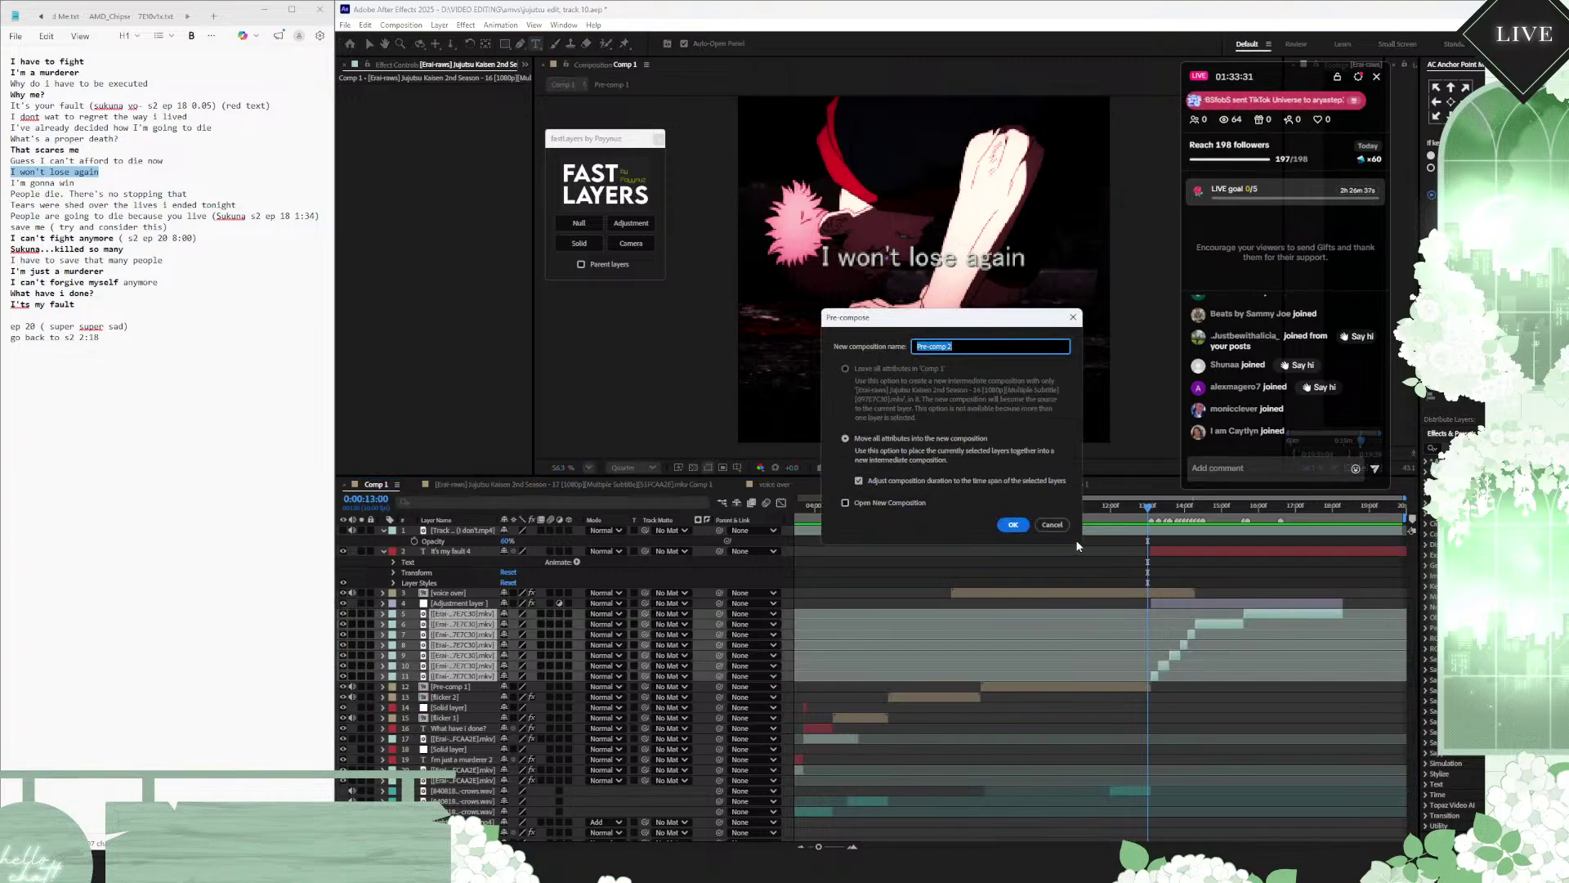
click(1052, 525)
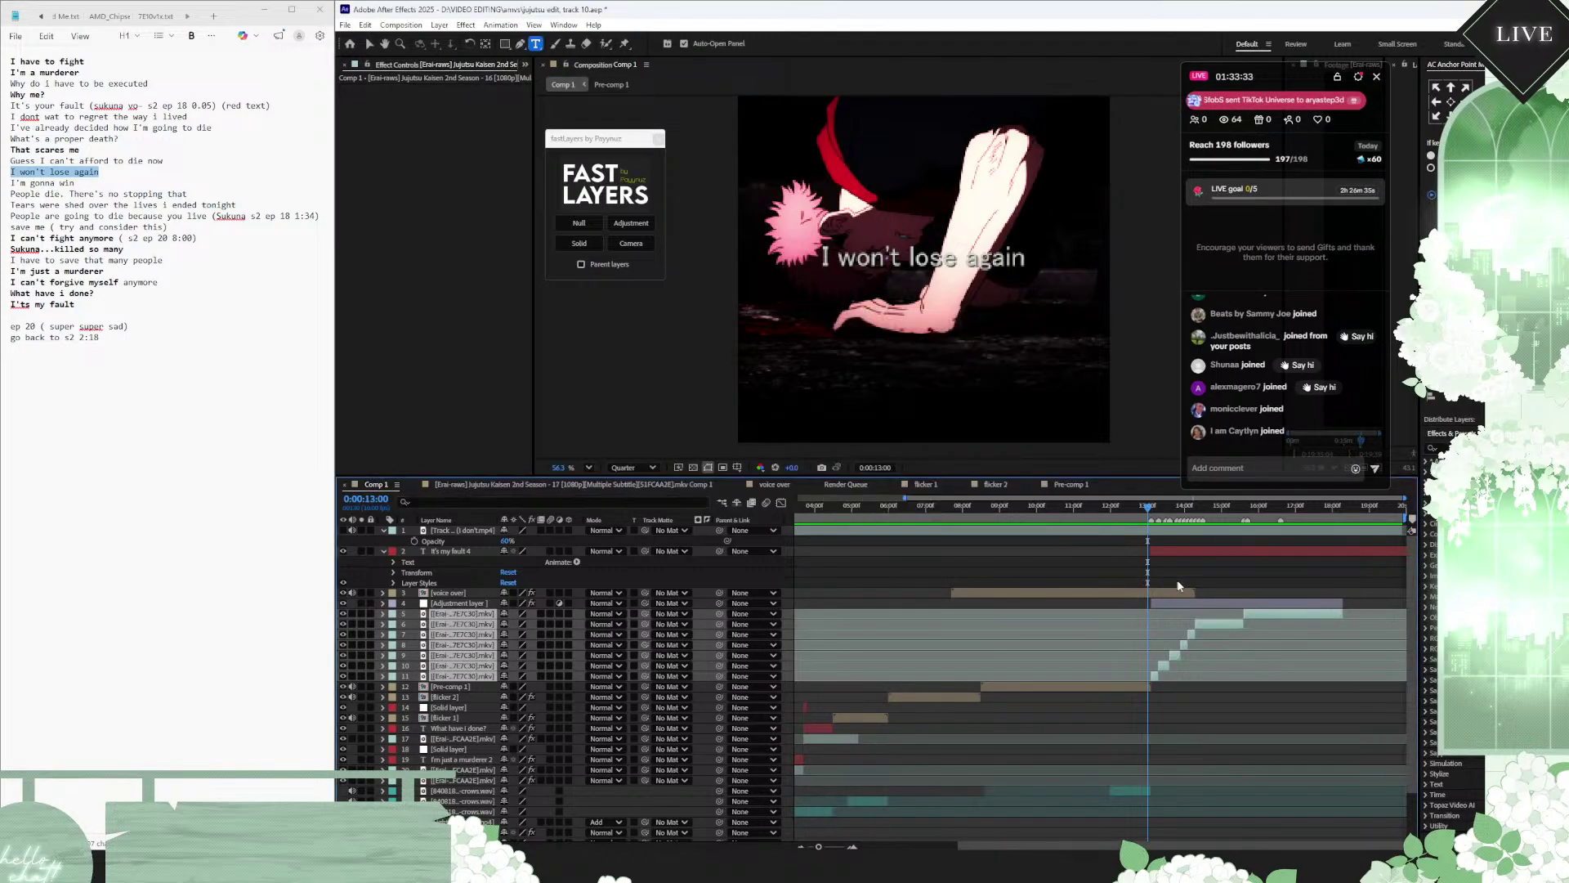
shift+click(1189, 605)
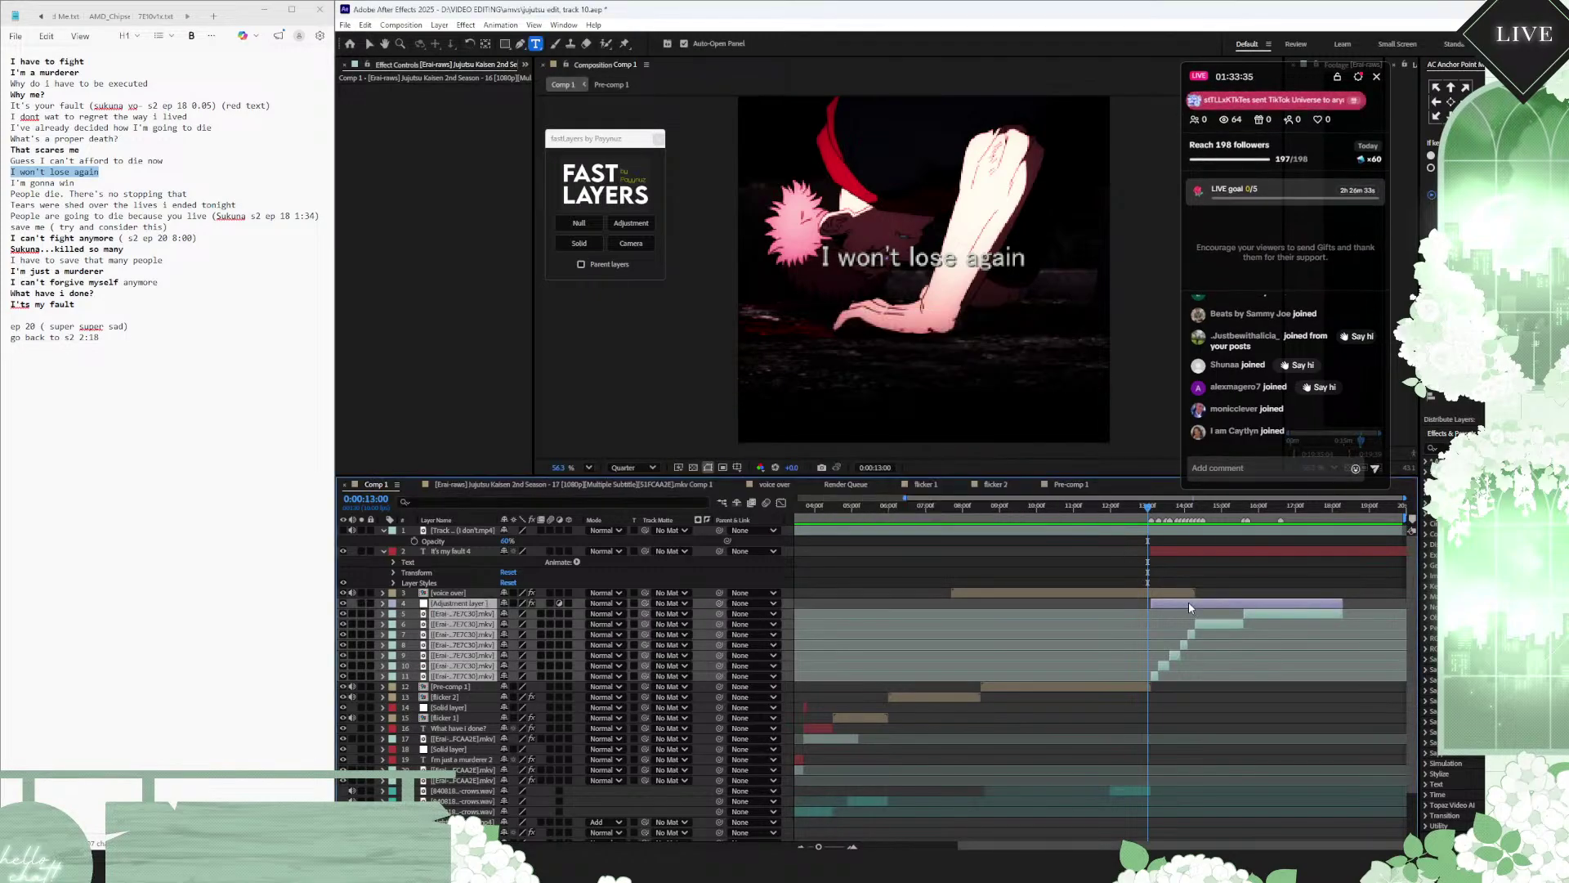
key(ctrl+shift+c)
click(1010, 524)
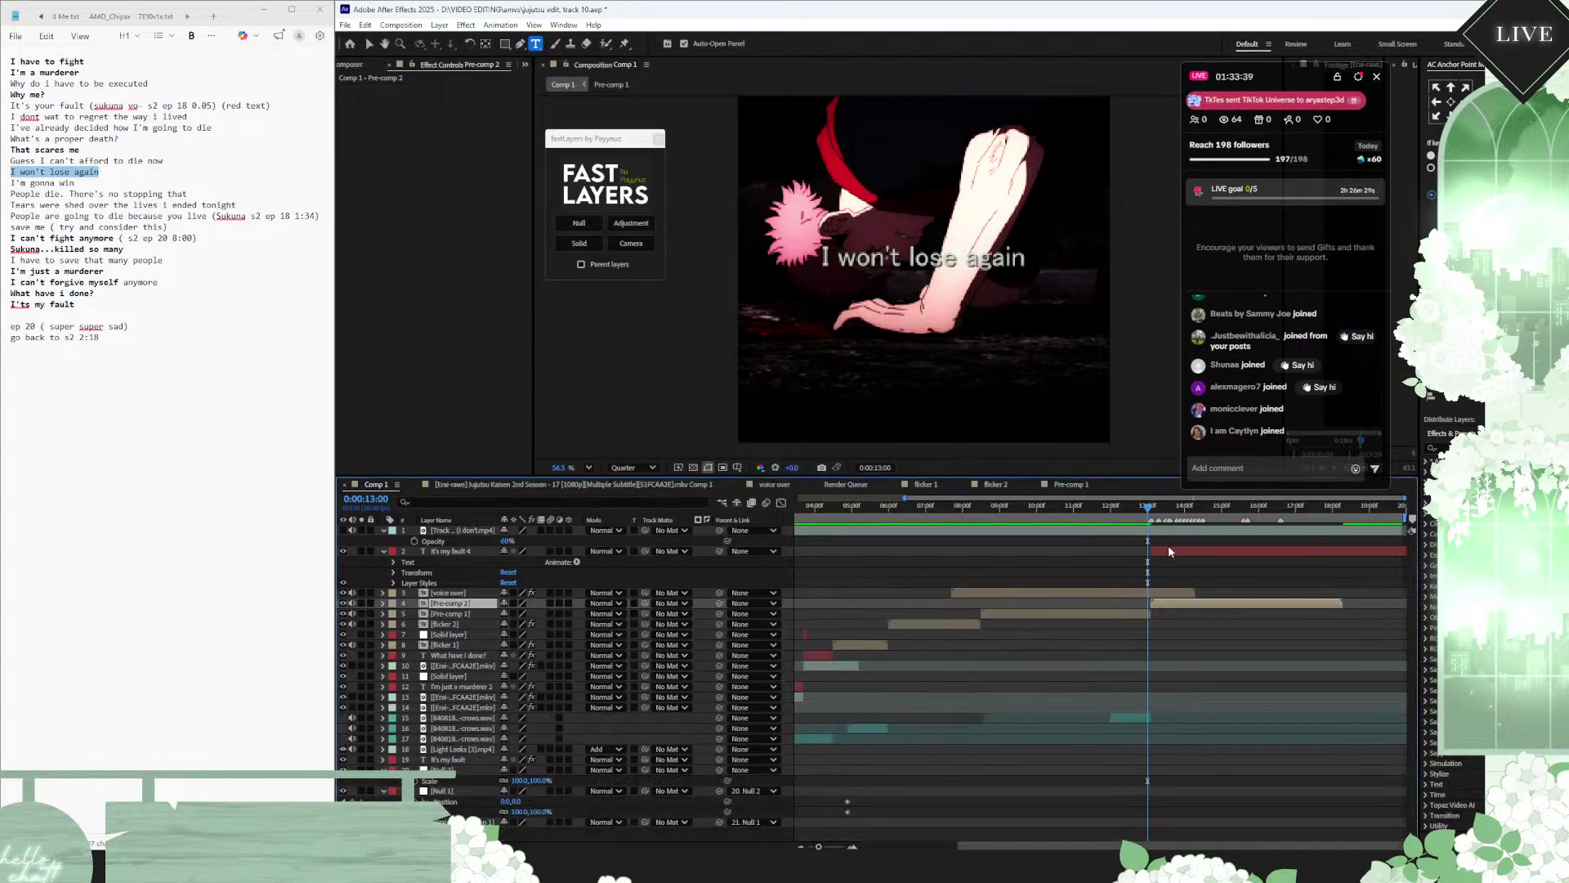
Step: Paste the "It's my fault 4" caption layer into Pre-comp 2 and place it directly below the adjustment layer
click(1169, 546)
double_click(1179, 602)
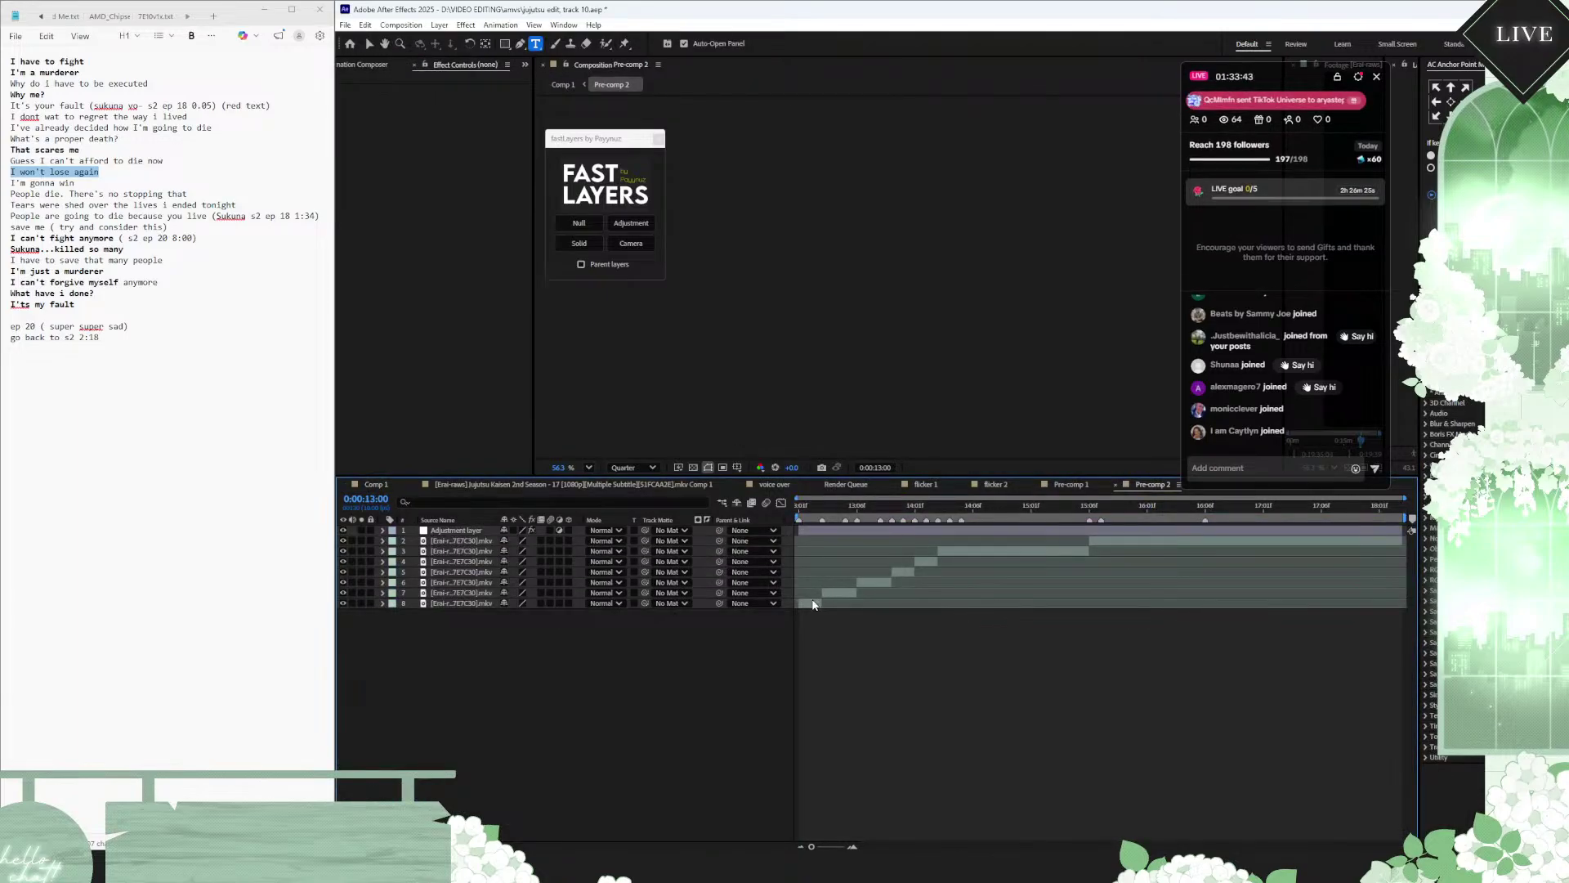
click(814, 605)
key(ctrl+v)
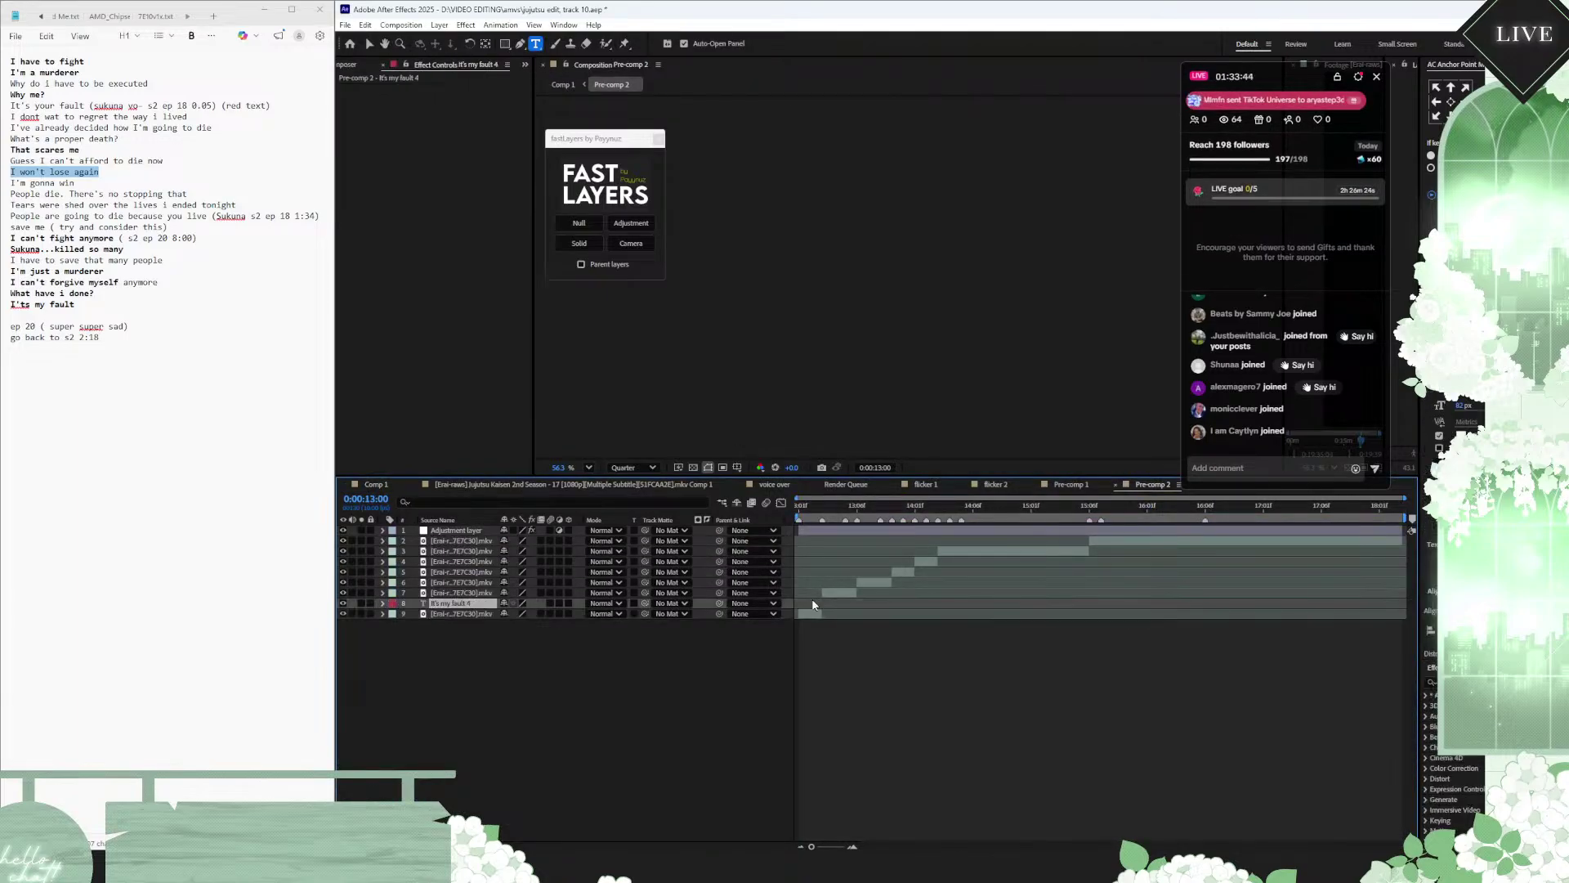
click(498, 605)
drag(499, 605, 474, 537)
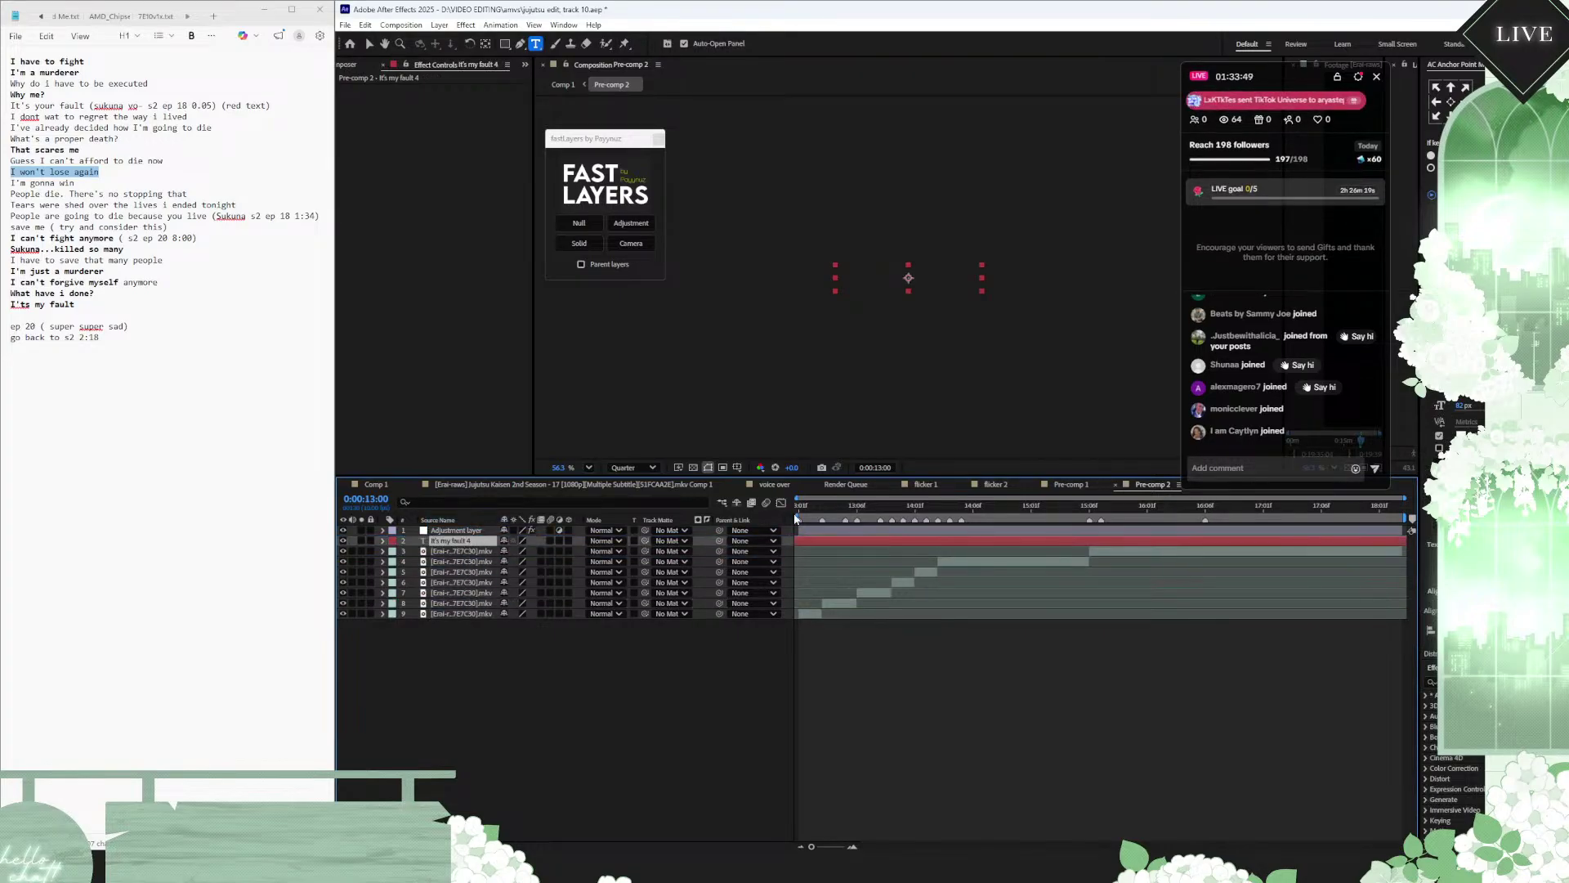
Step: Split the "It's my fault" caption at every clip cut in Pre-comp 2, giving one caption layer per clip
click(821, 508)
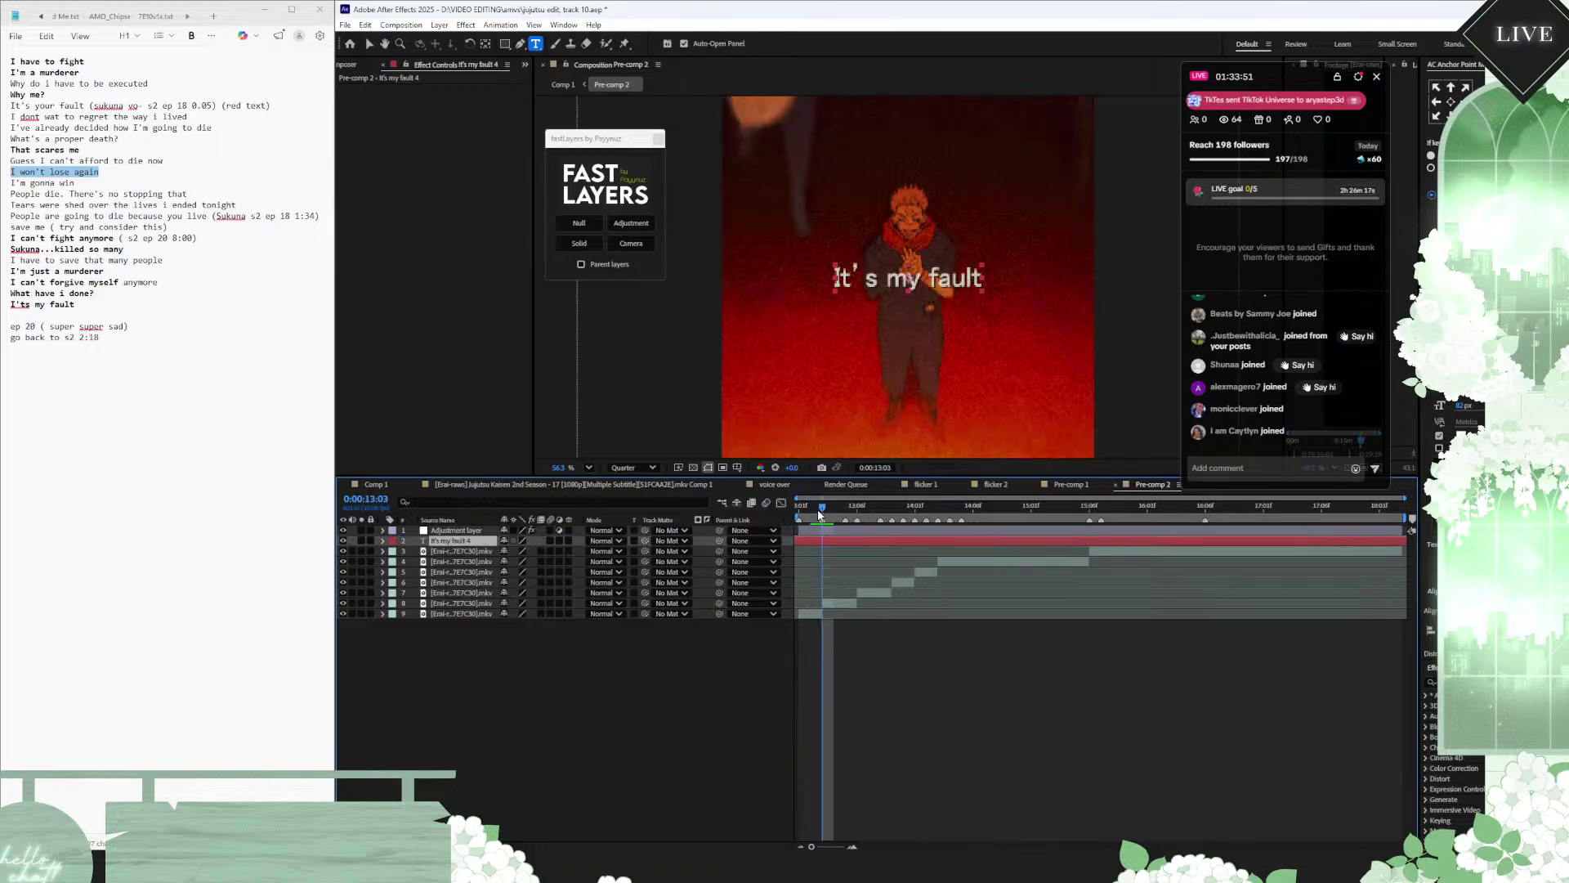
key(ctrl+shift+d)
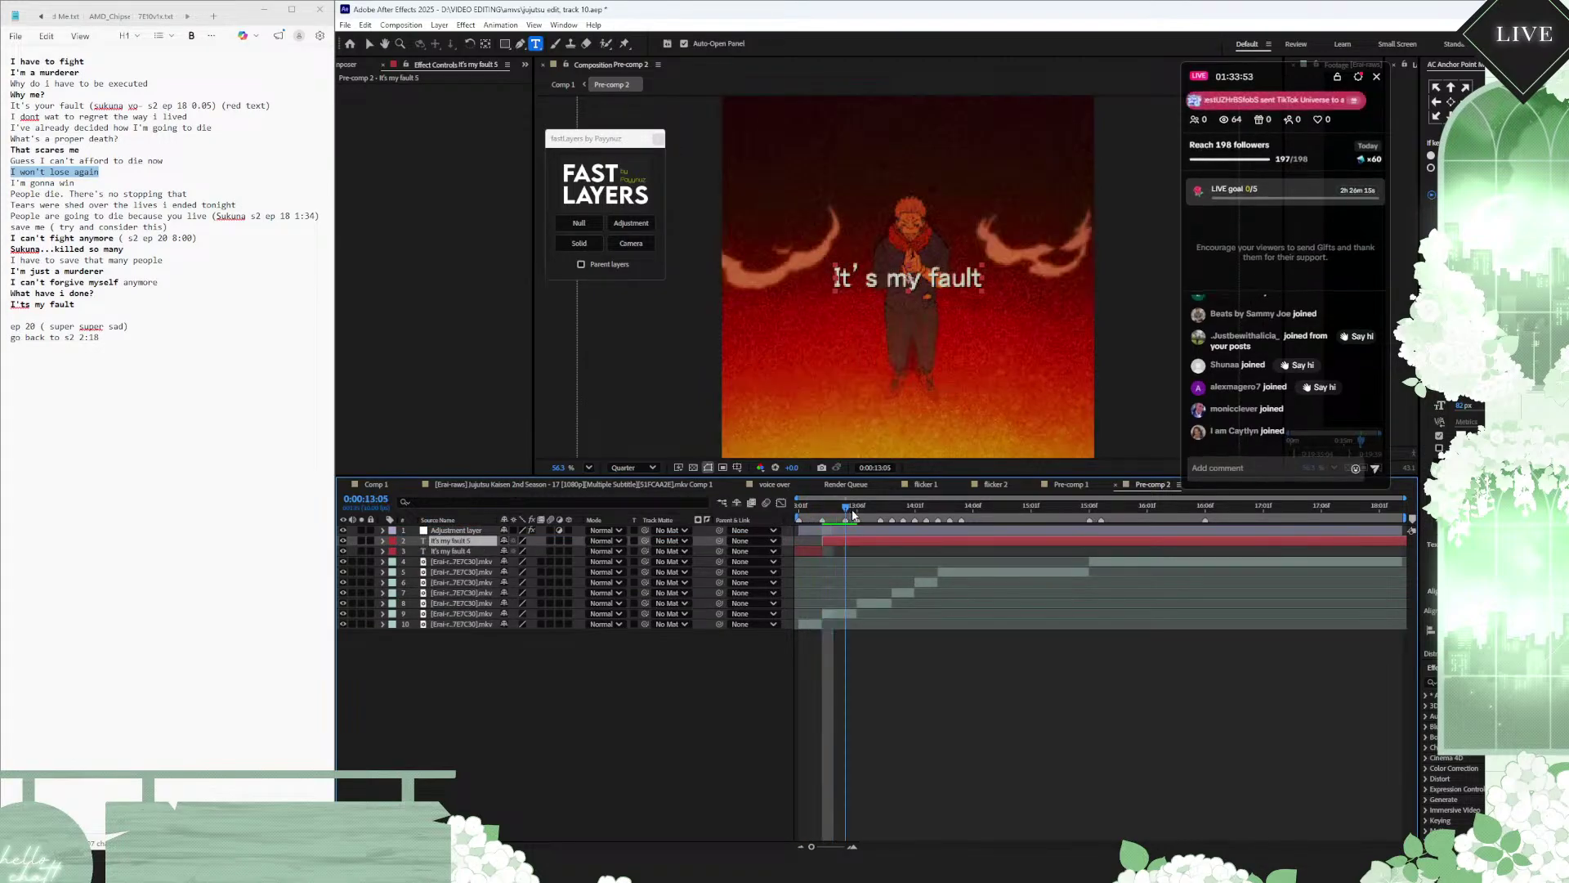
drag(821, 512, 790, 527)
key(ctrl+shift+d)
key(ctrl+shift+d)
key(ctrl+shift+d)
key(ctrl+shift+d)
key(ctrl+shift+d)
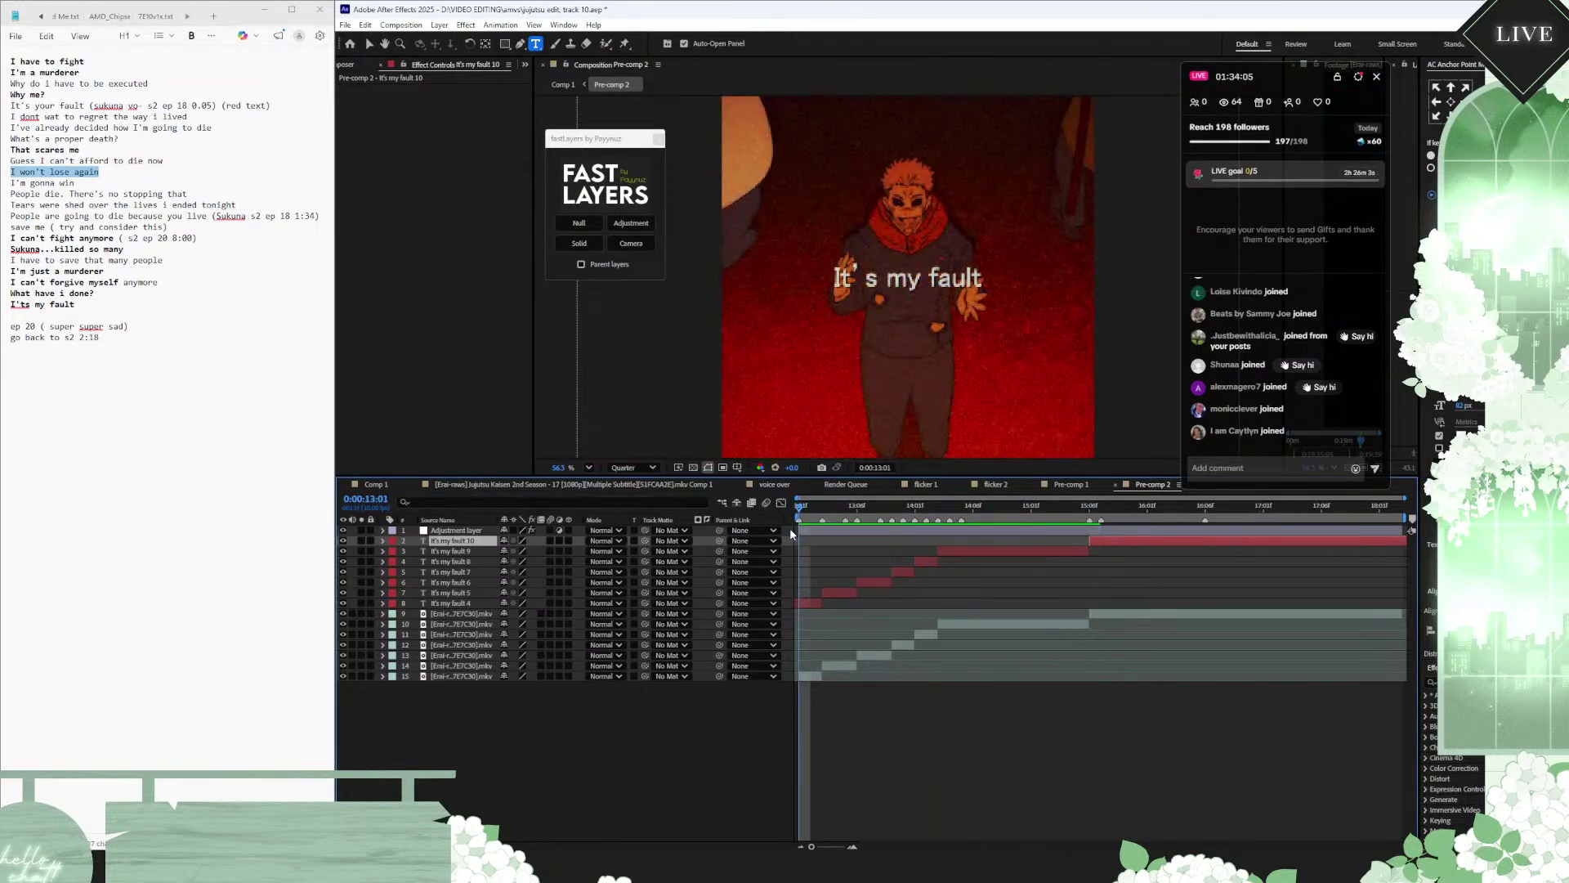
click(815, 507)
drag(816, 512, 860, 507)
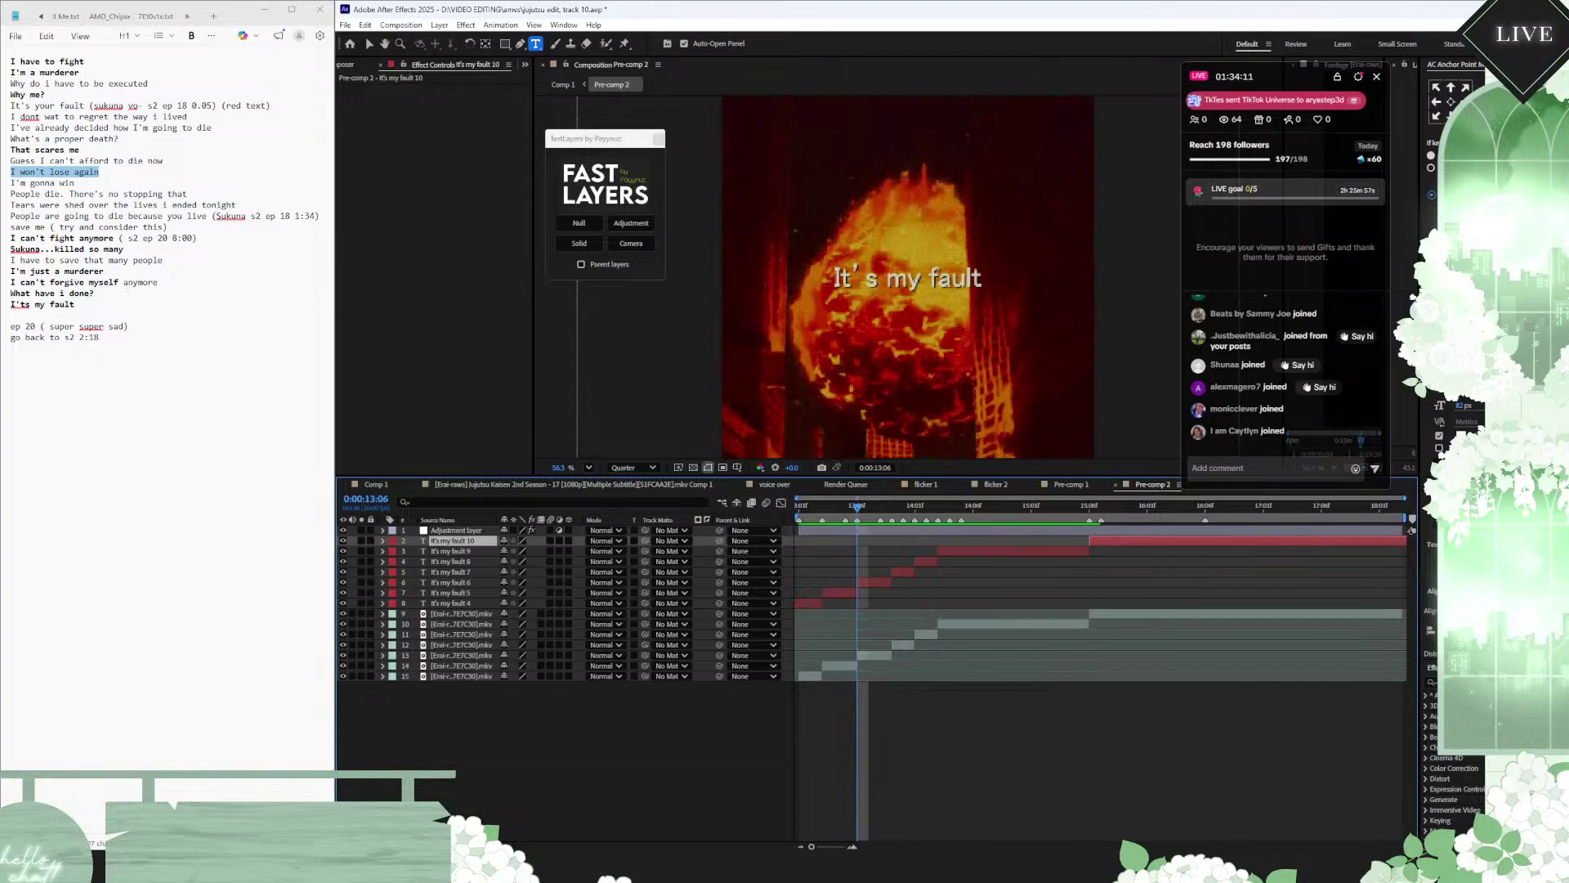
Step: In the notes file, make the lines "I'm gonna win" and "I won't lose again" bold
drag(91, 183, 29, 183)
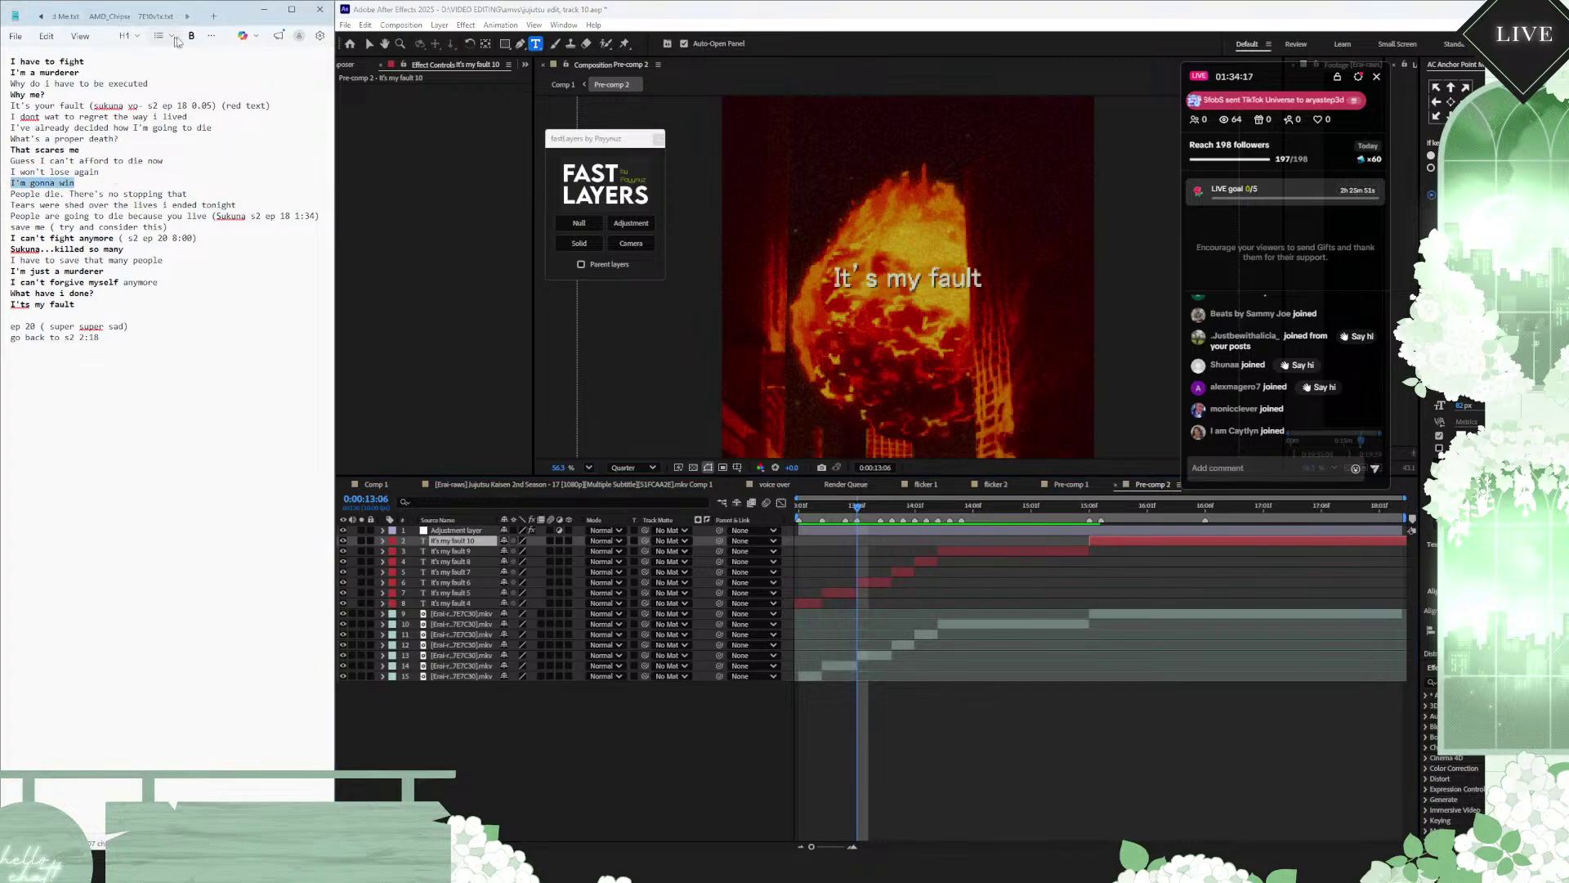
click(91, 191)
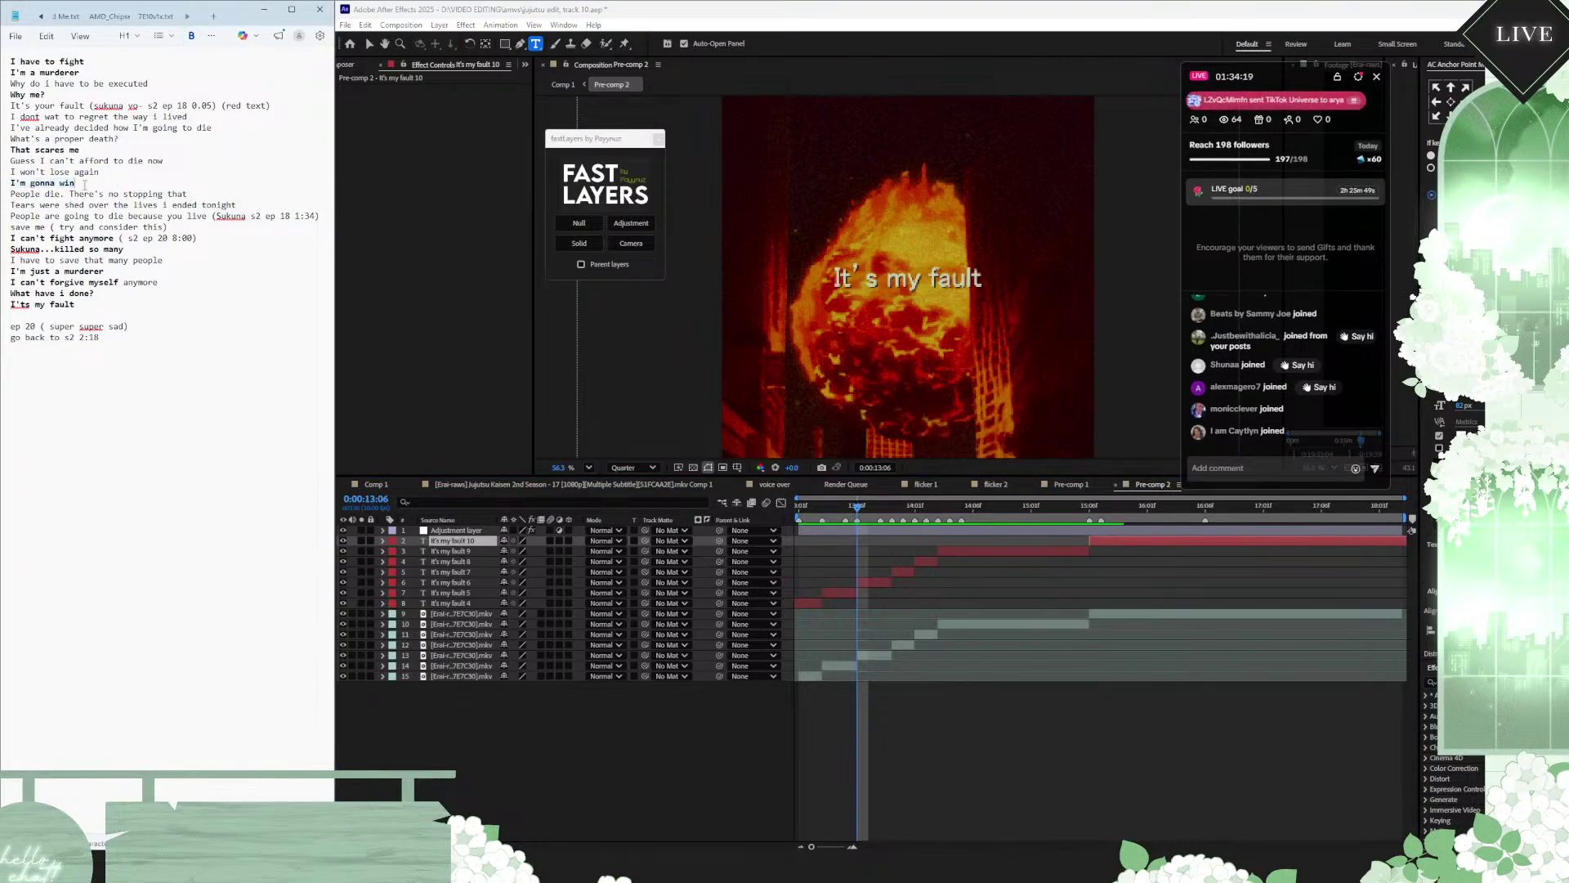
key(shift+Up)
key(shift+Up)
key(shift+Up)
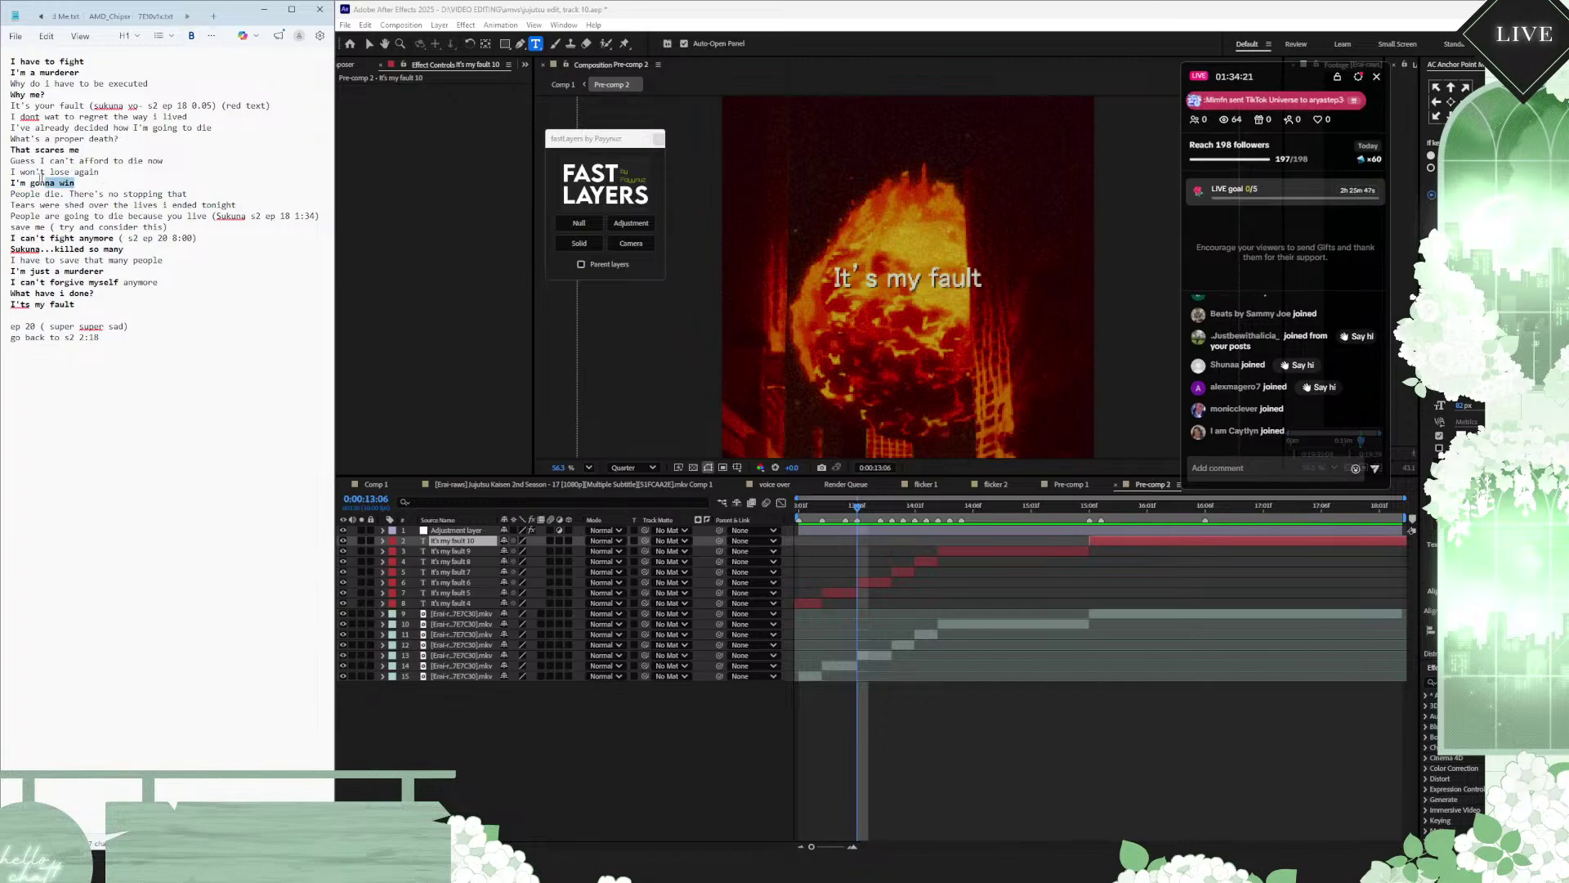
key(Right)
drag(107, 174, 9, 184)
click(192, 36)
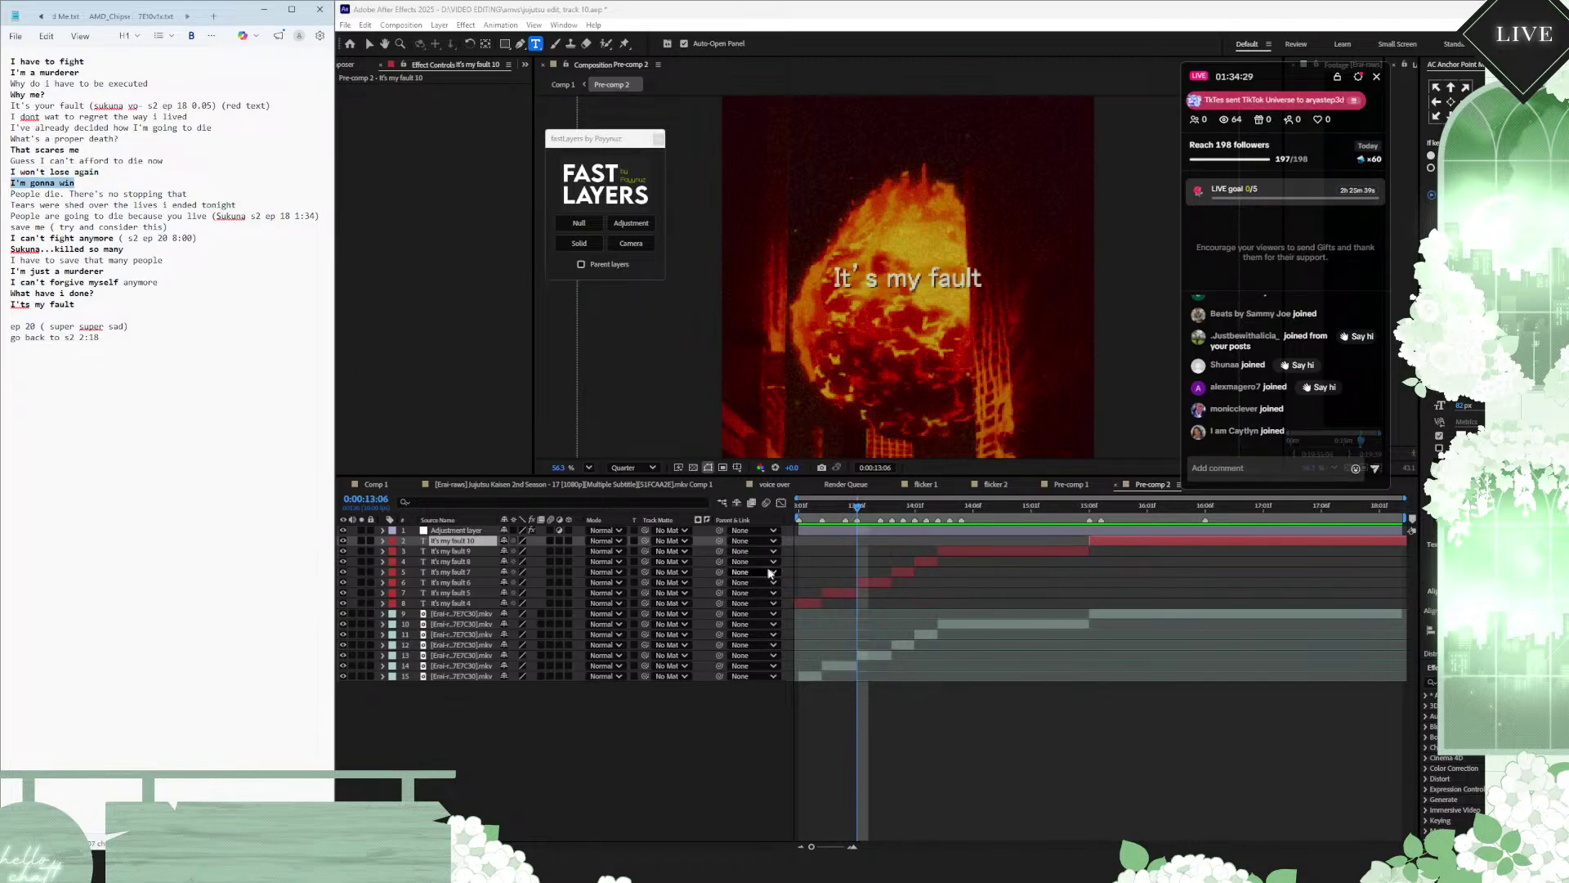
Step: Replace the first caption's text in Pre-comp 2 with "I'm gonna win"
click(813, 505)
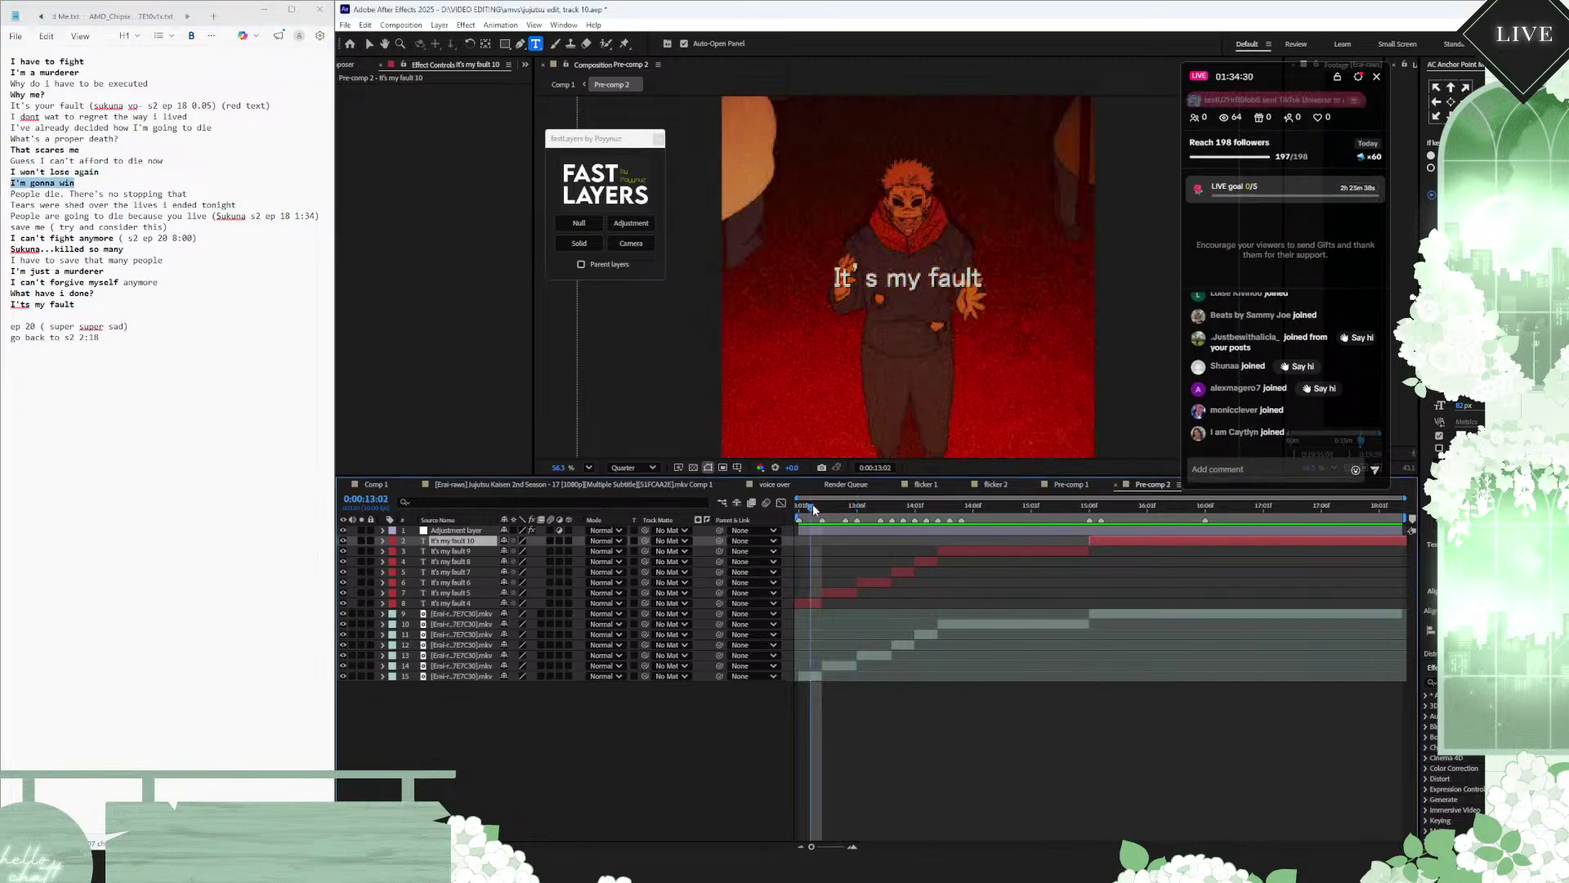
click(810, 603)
key(ctrl+v)
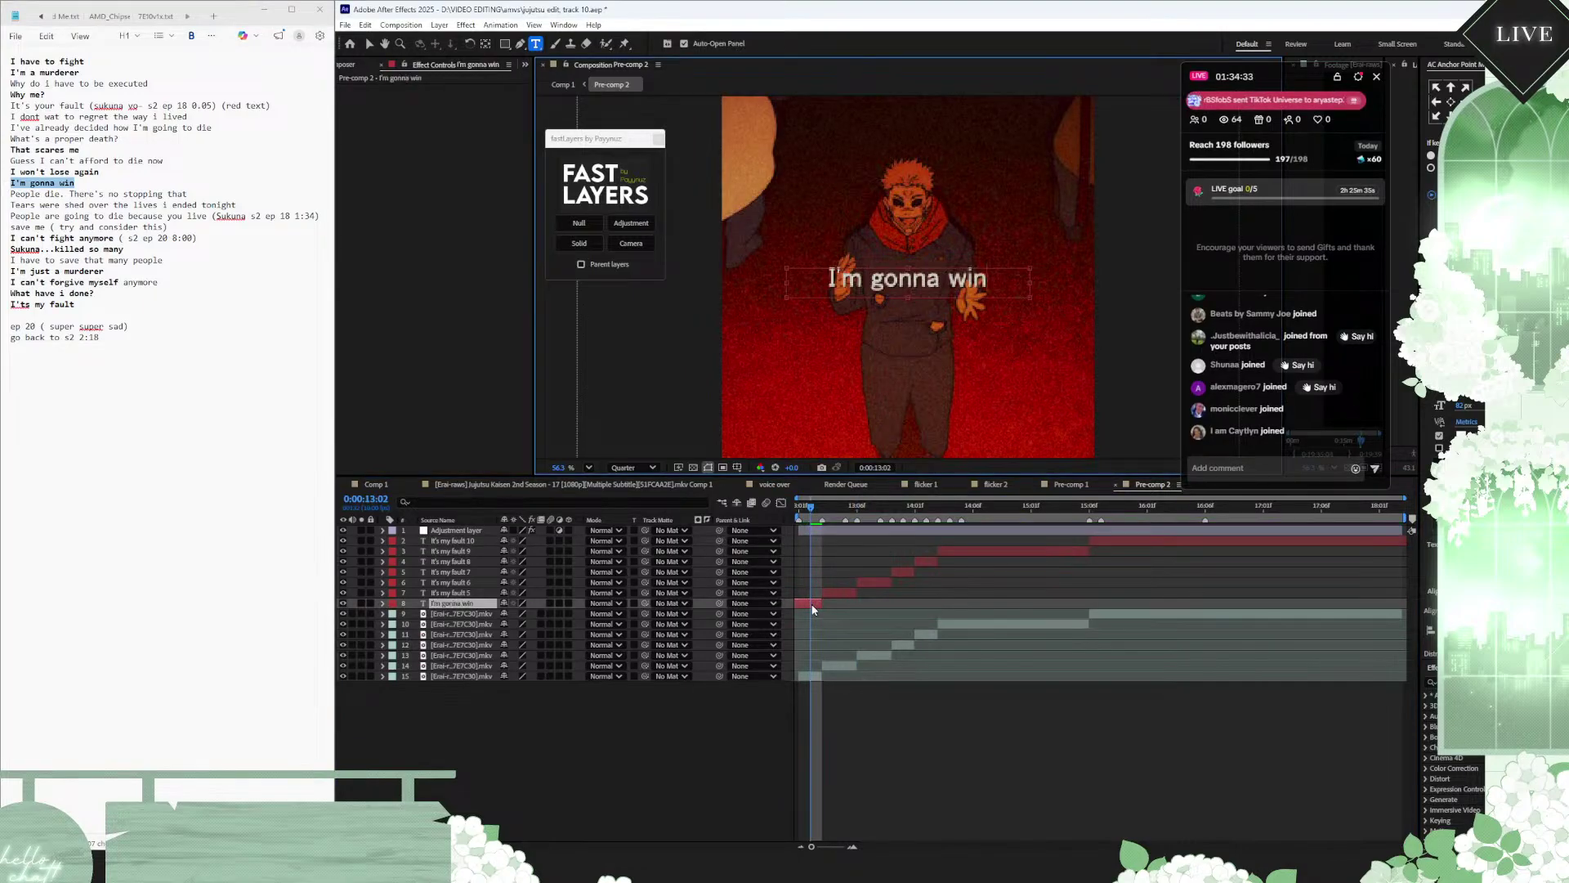
key(ctrl+a)
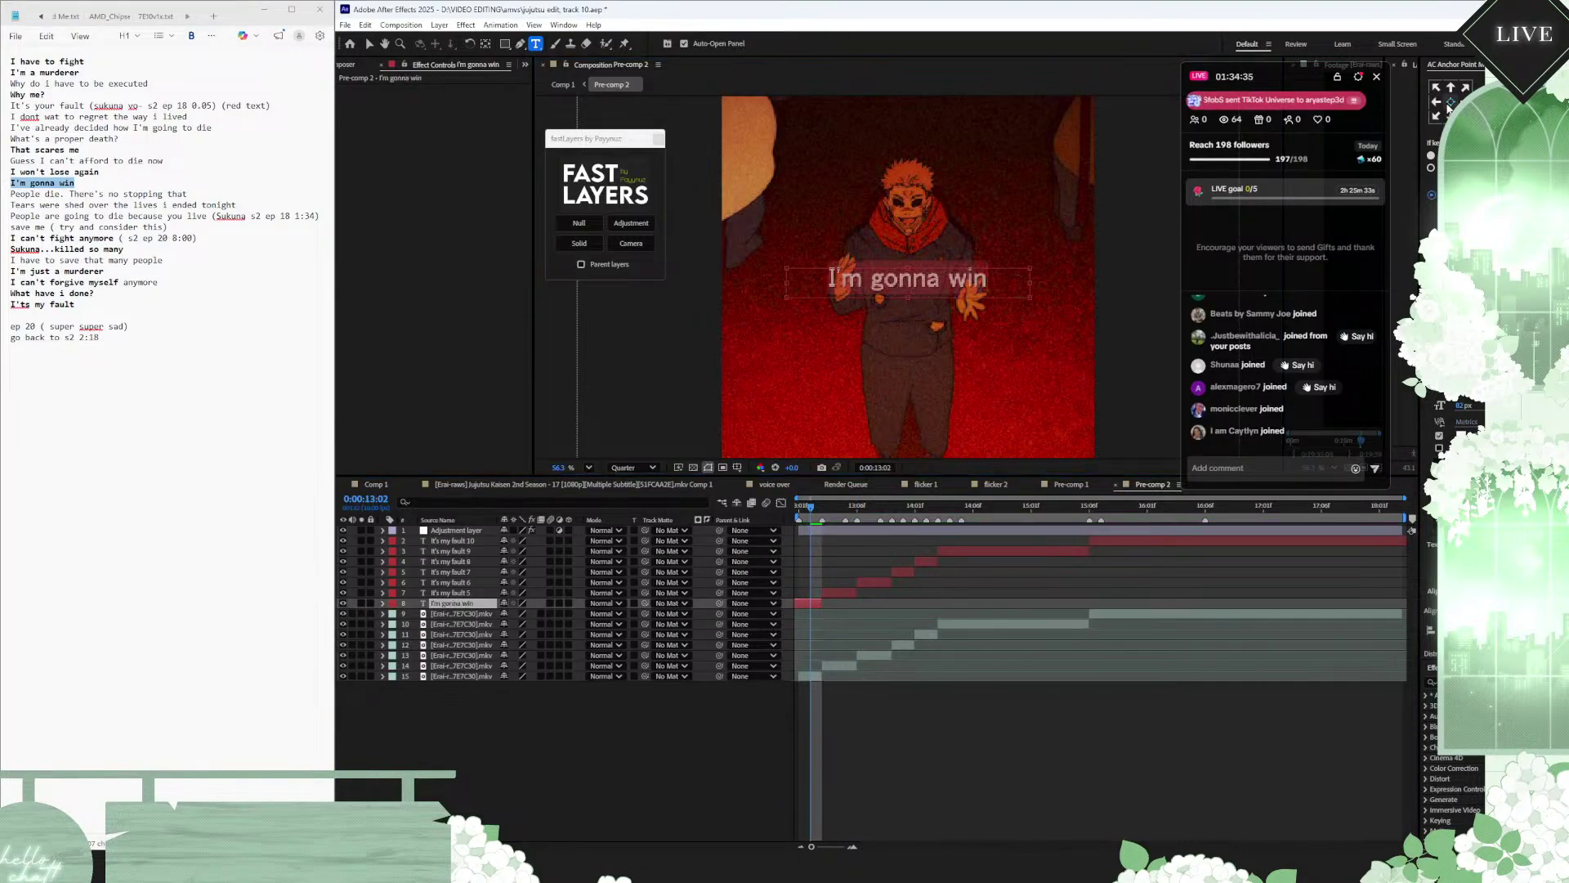
key(Escape)
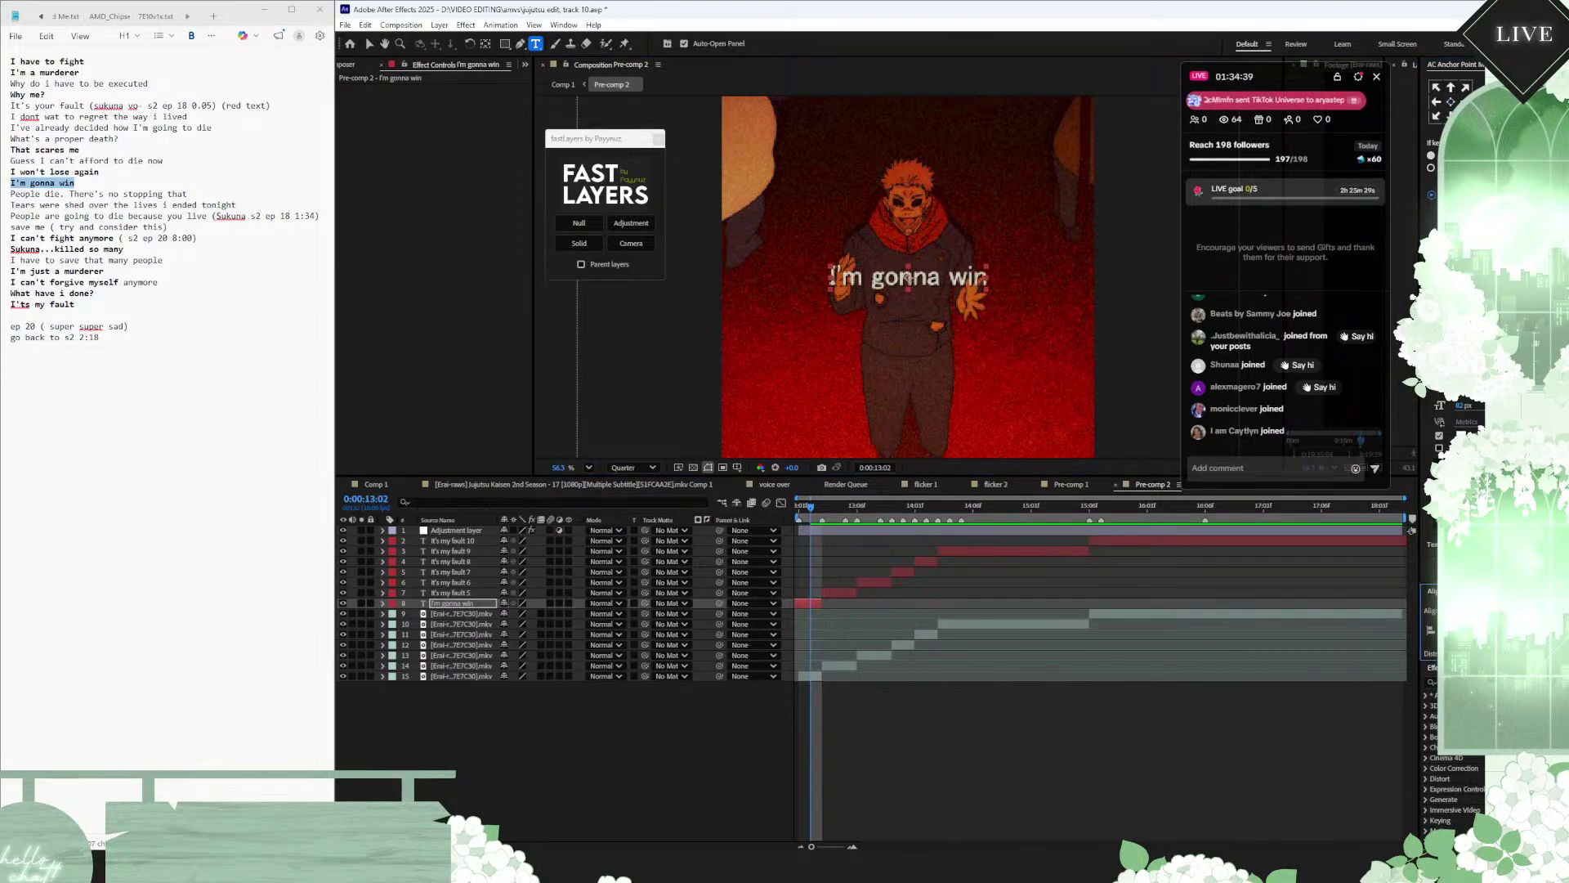
Step: Delete the "It's my fault" layers 5 to 8 and extend "I'm gonna win" up to the start of "It's my fault 9"
key(equal)
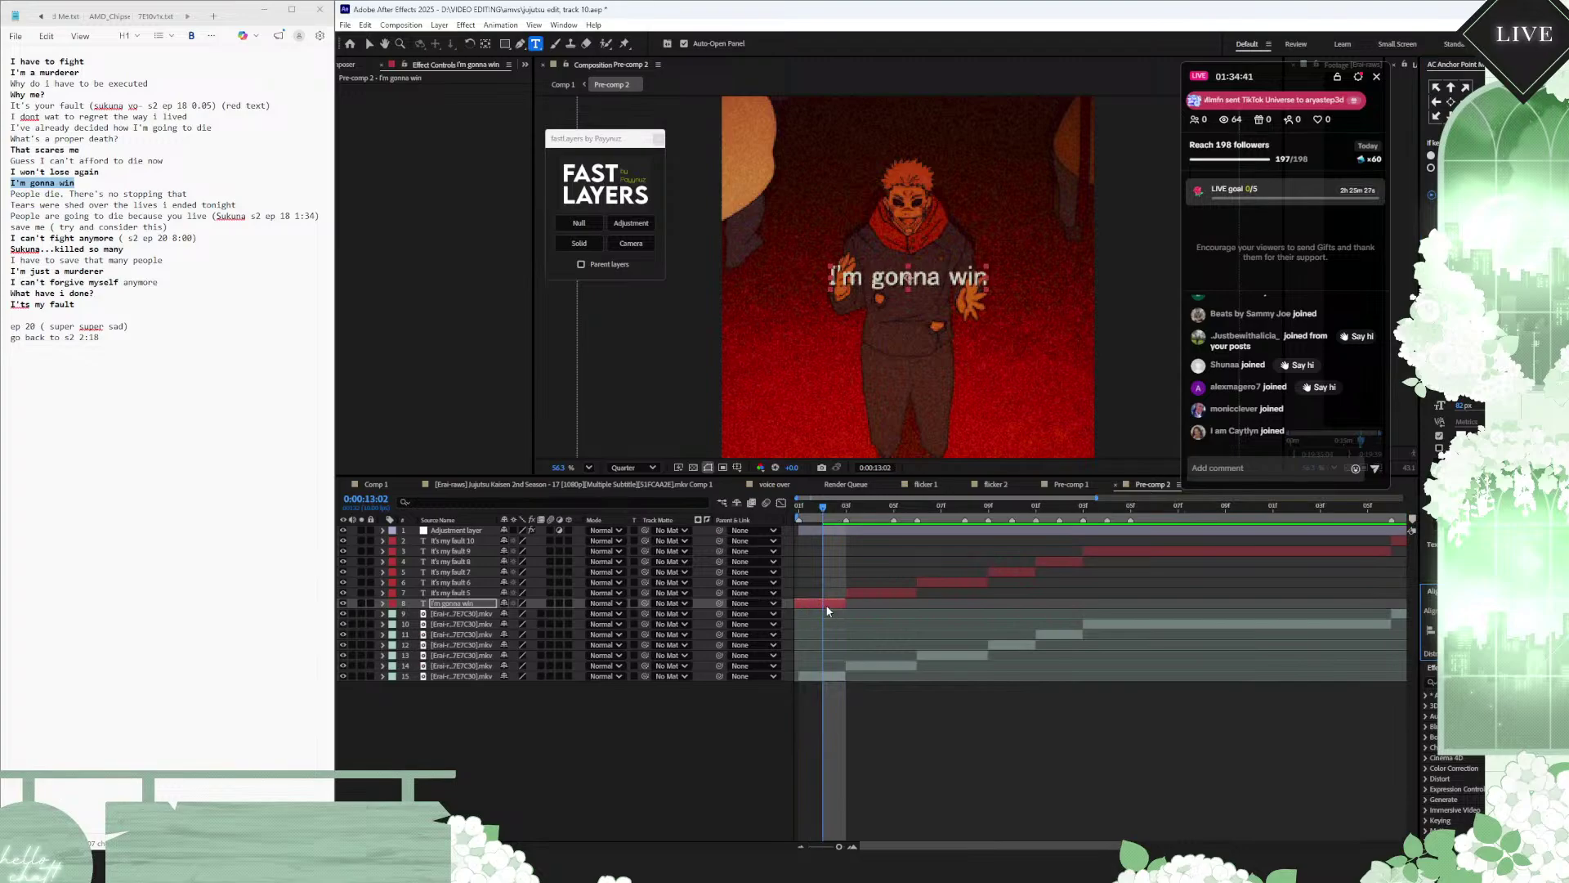
click(899, 593)
shift+click(1065, 562)
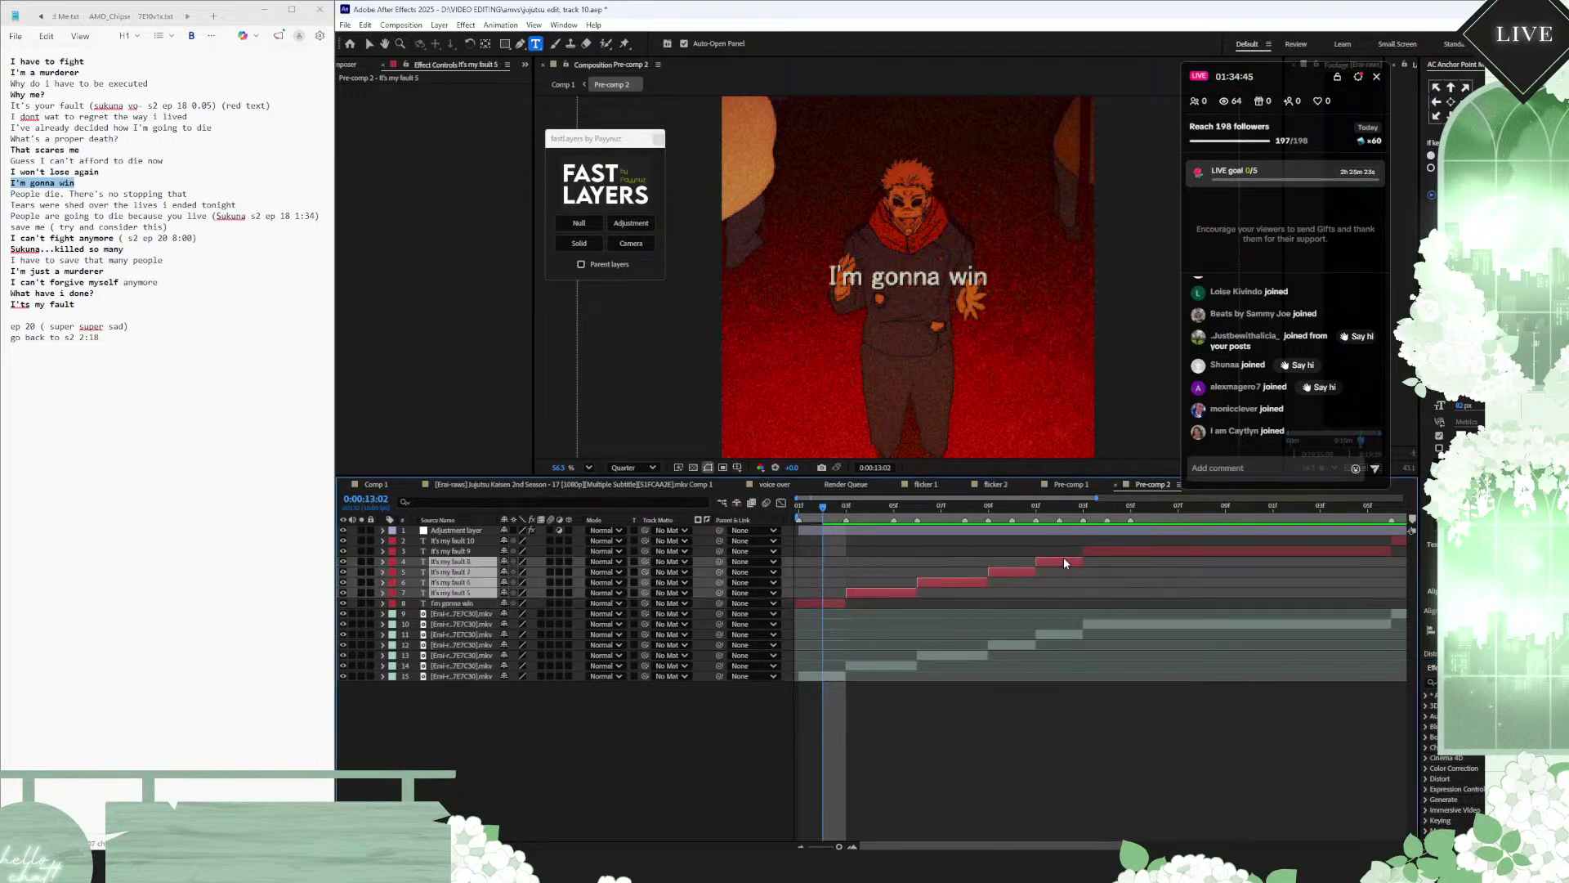
key(Delete)
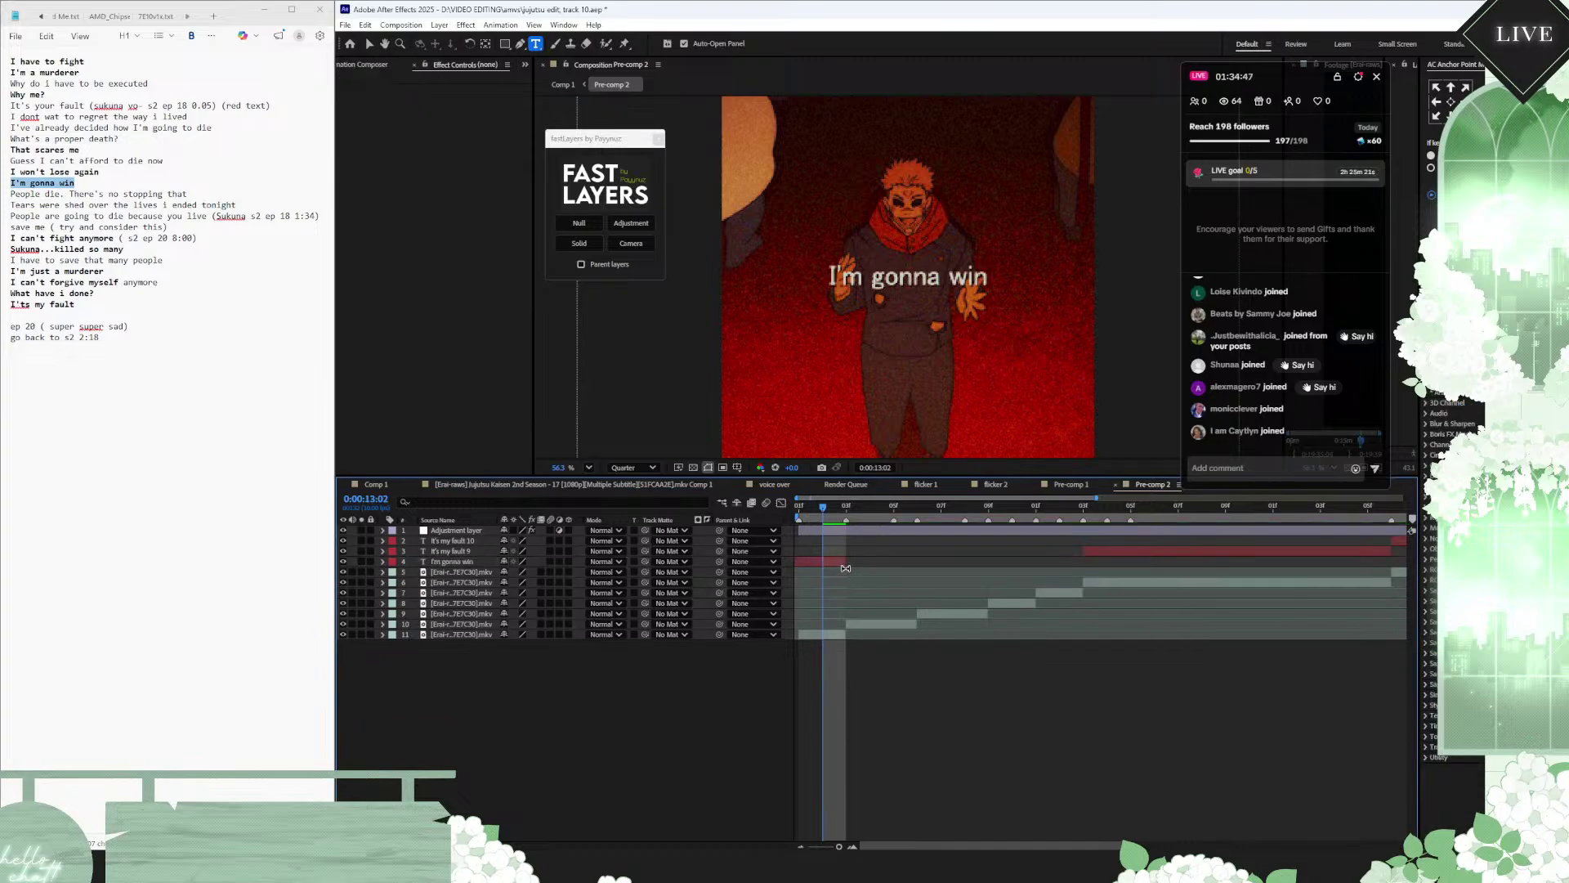
drag(845, 568, 1078, 554)
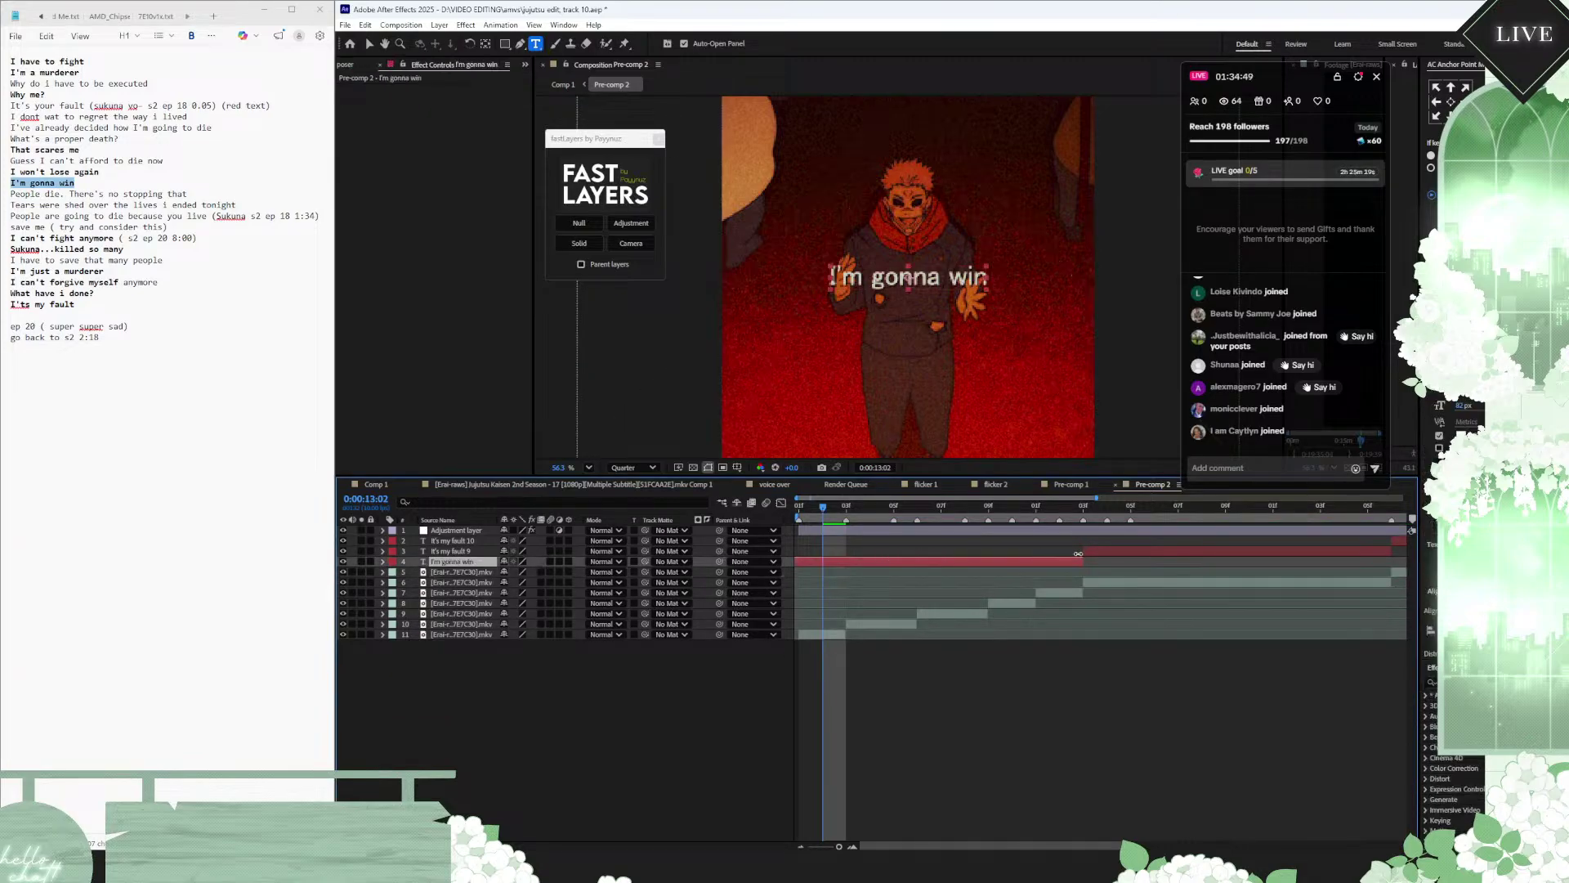
Step: Split the extended "I'm gonna win" caption at each clip cut from 0:00:13:03 onward into five layers
click(846, 509)
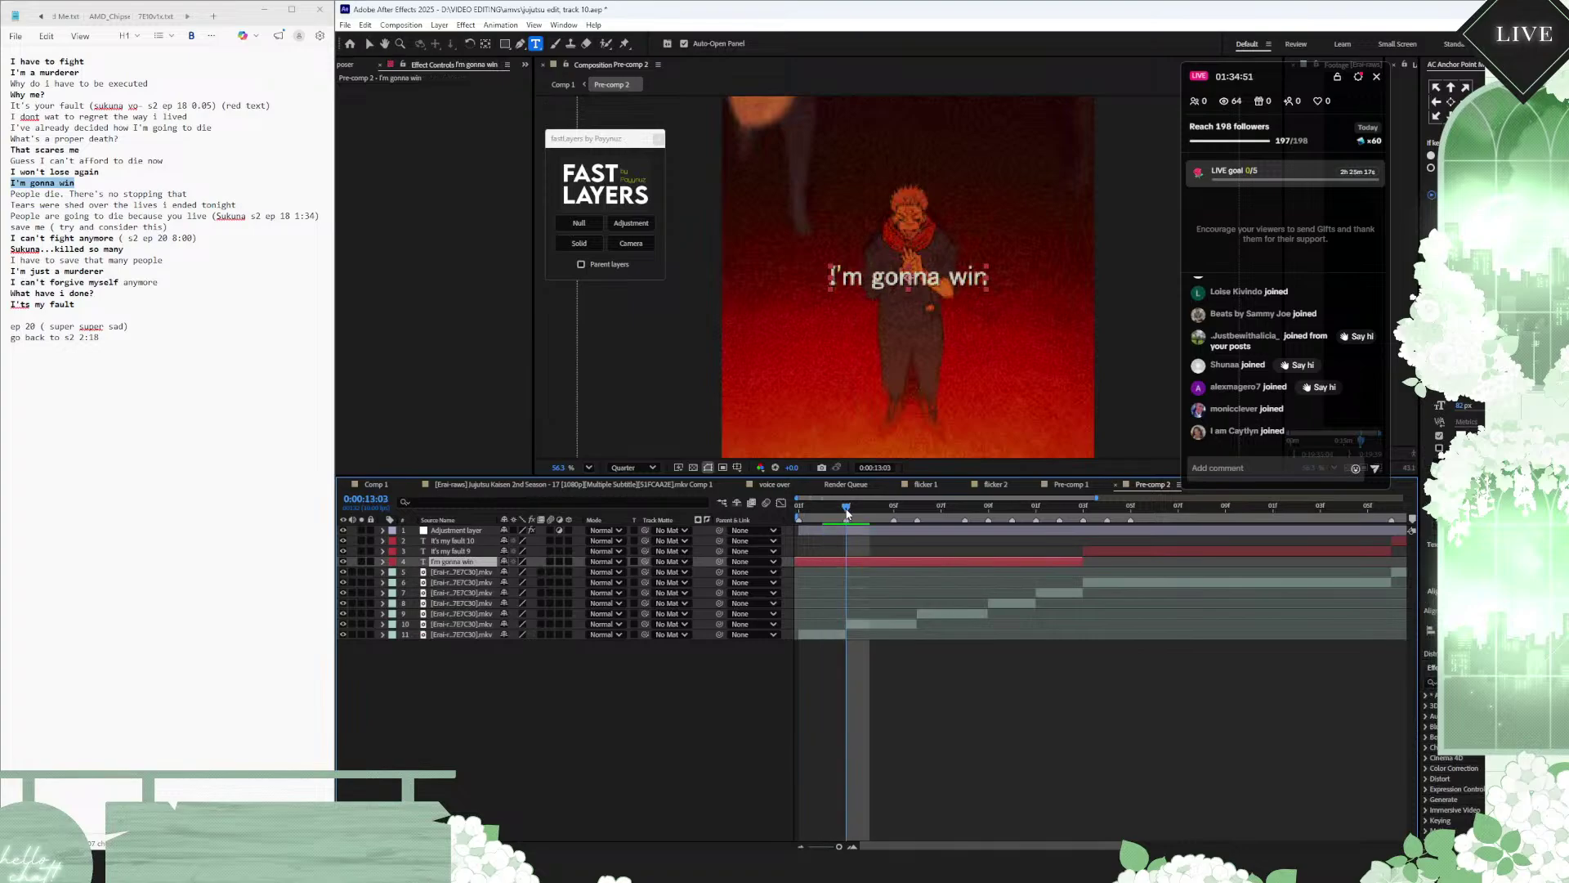
key(ctrl+shift+d)
drag(847, 509, 878, 552)
key(ctrl+shift+d)
key(ctrl+shift+d)
key(ctrl+shift+d)
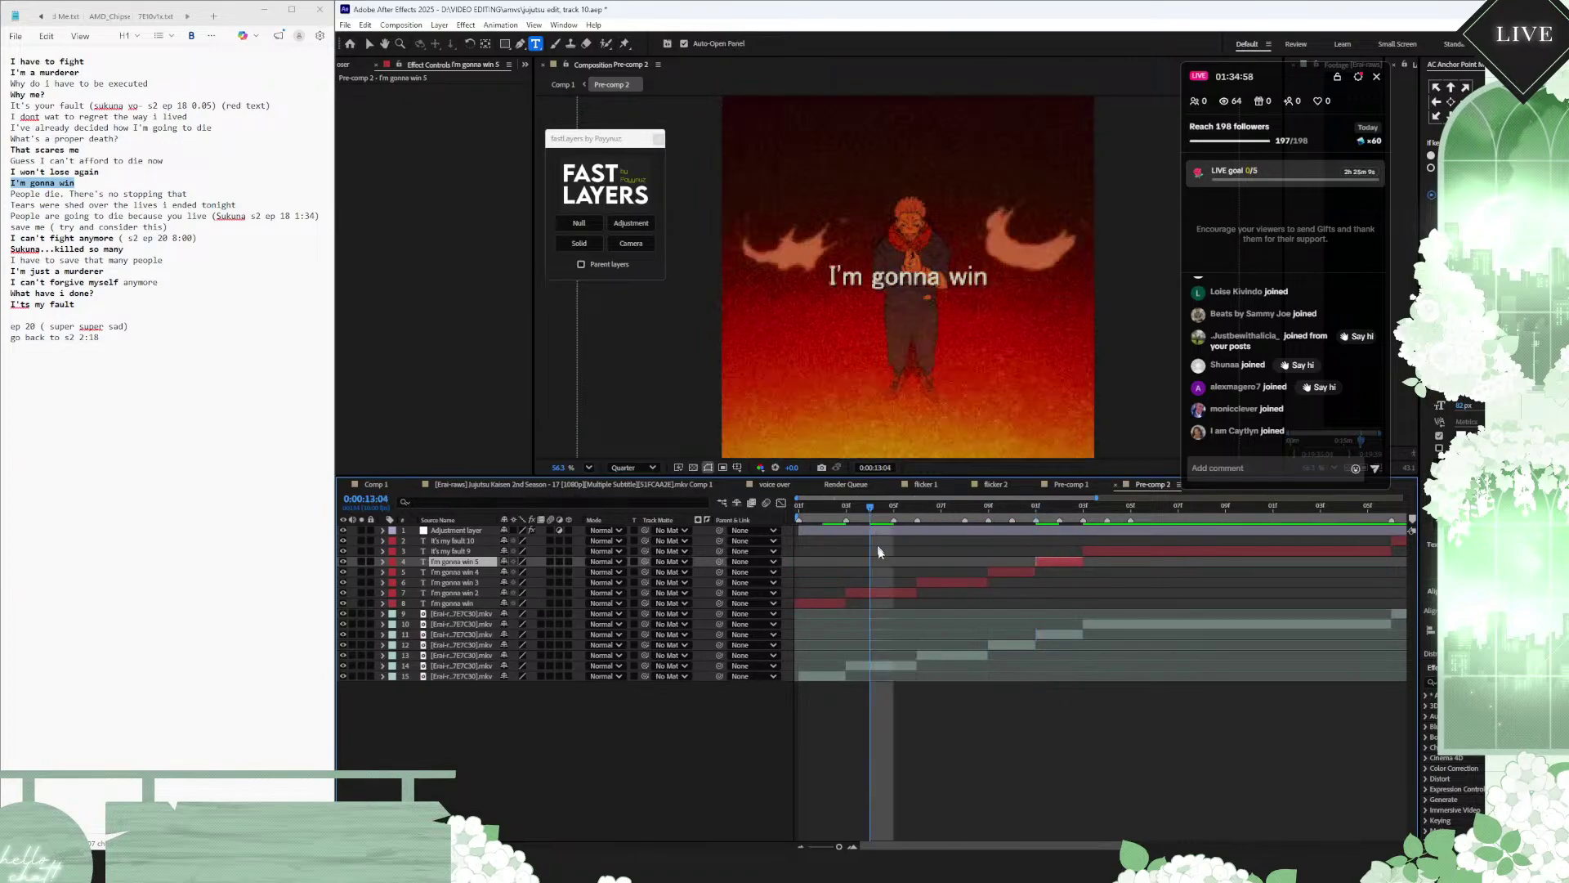
Step: Set the Scale of the "I'm gonna win 2" caption layer to 120%
click(888, 594)
key(s)
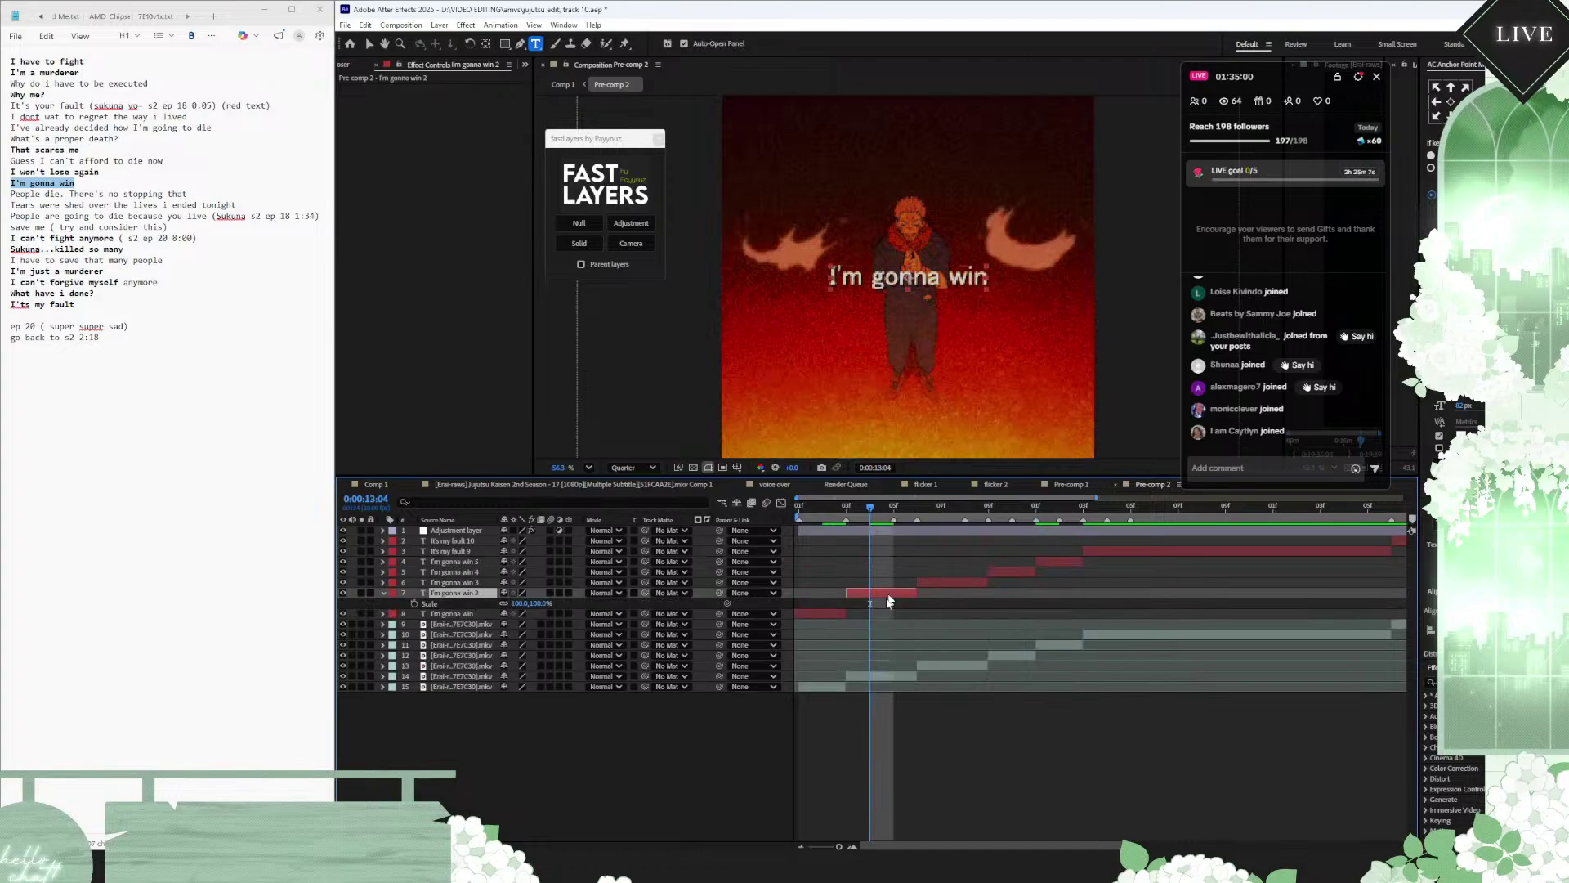
click(541, 603)
text(120)
key(Return)
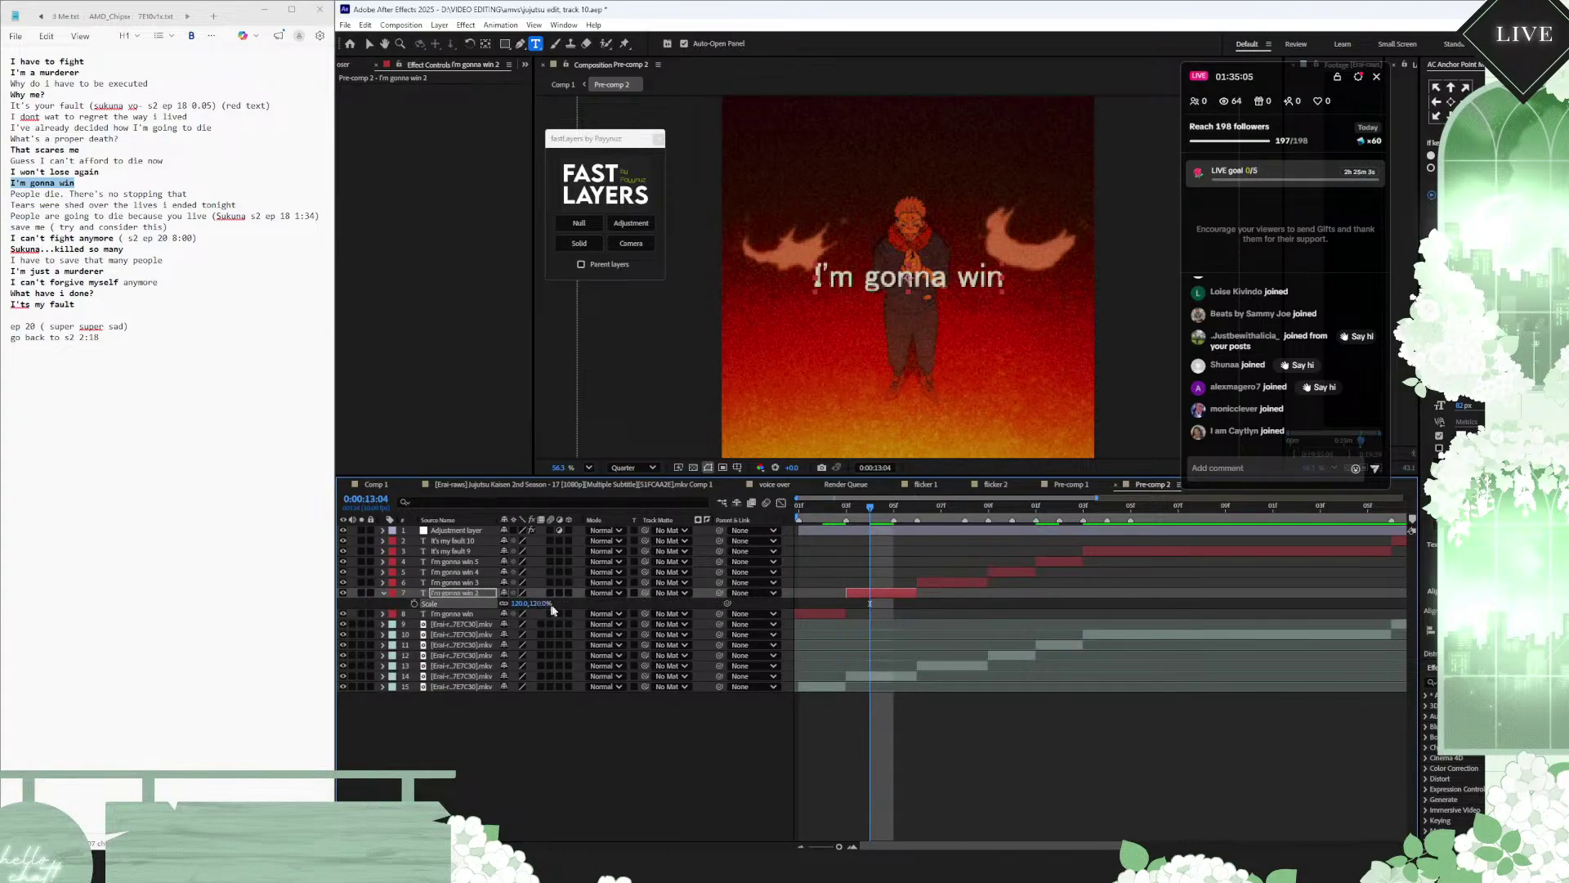
Step: Change the "I'm gonna win 2" caption's text fill from white to a dark colour
click(885, 593)
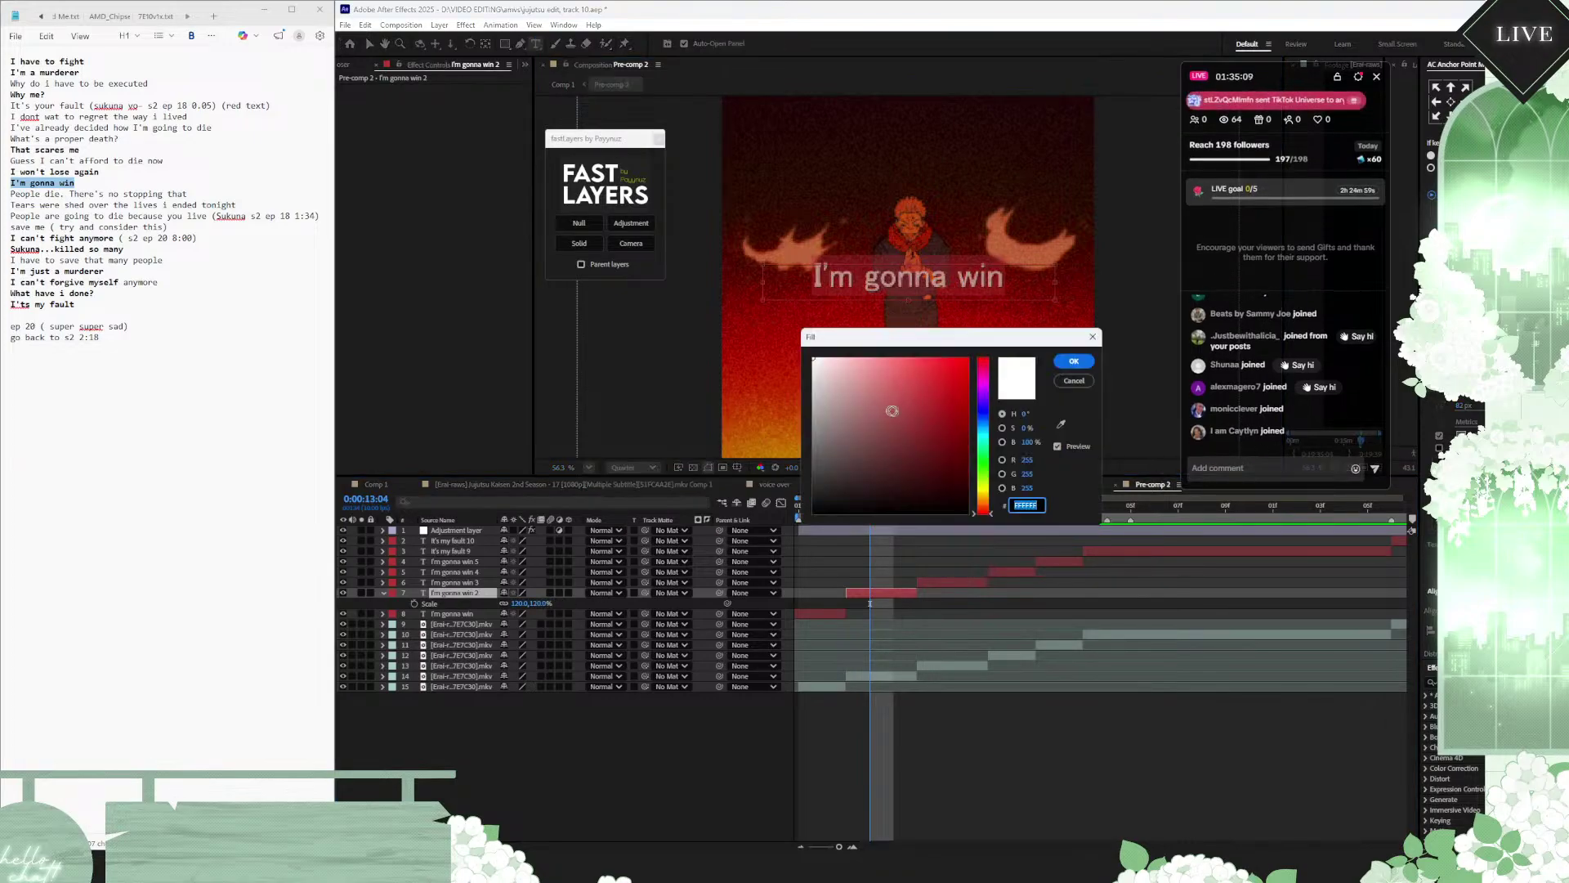
click(919, 383)
click(1074, 362)
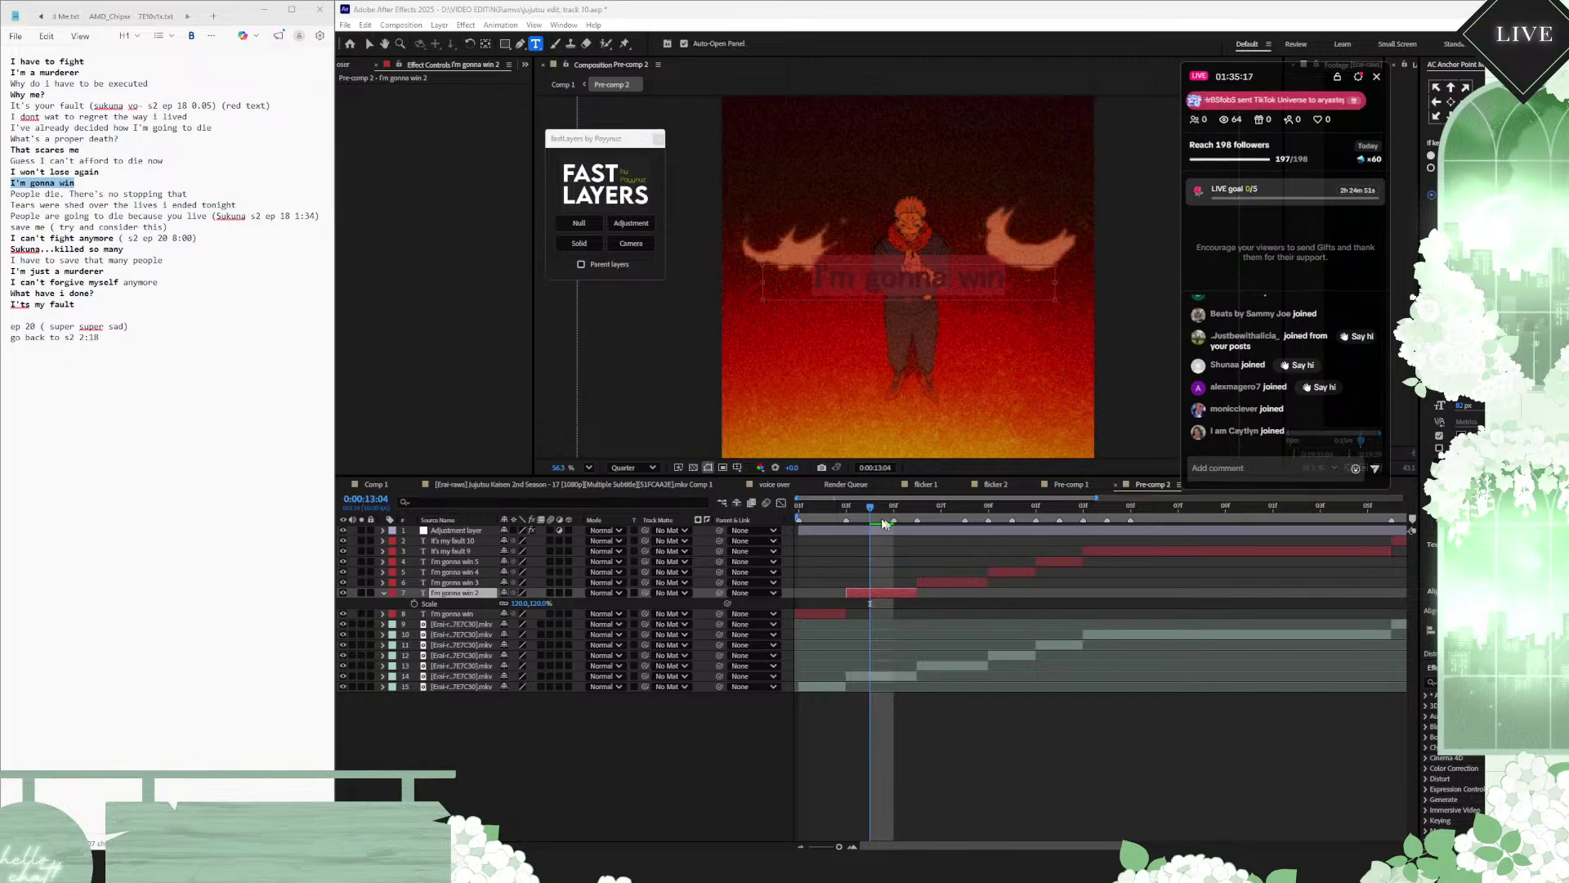
Step: Set the Scale of the "I'm gonna win 3" caption layer at 0:00:13:06 to 150%
drag(871, 511, 917, 513)
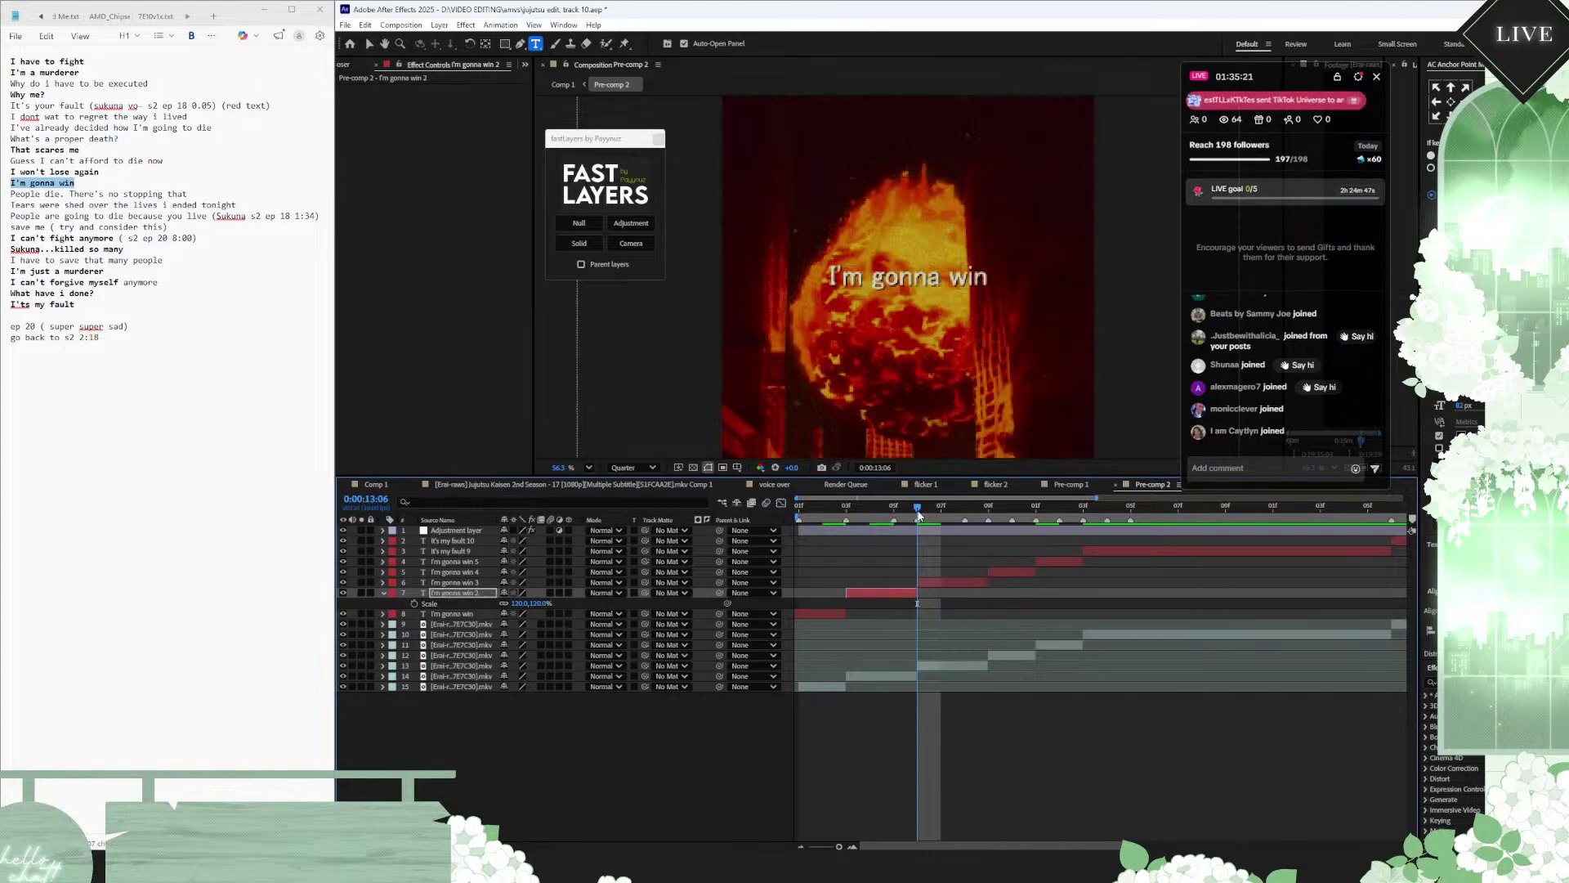
click(946, 583)
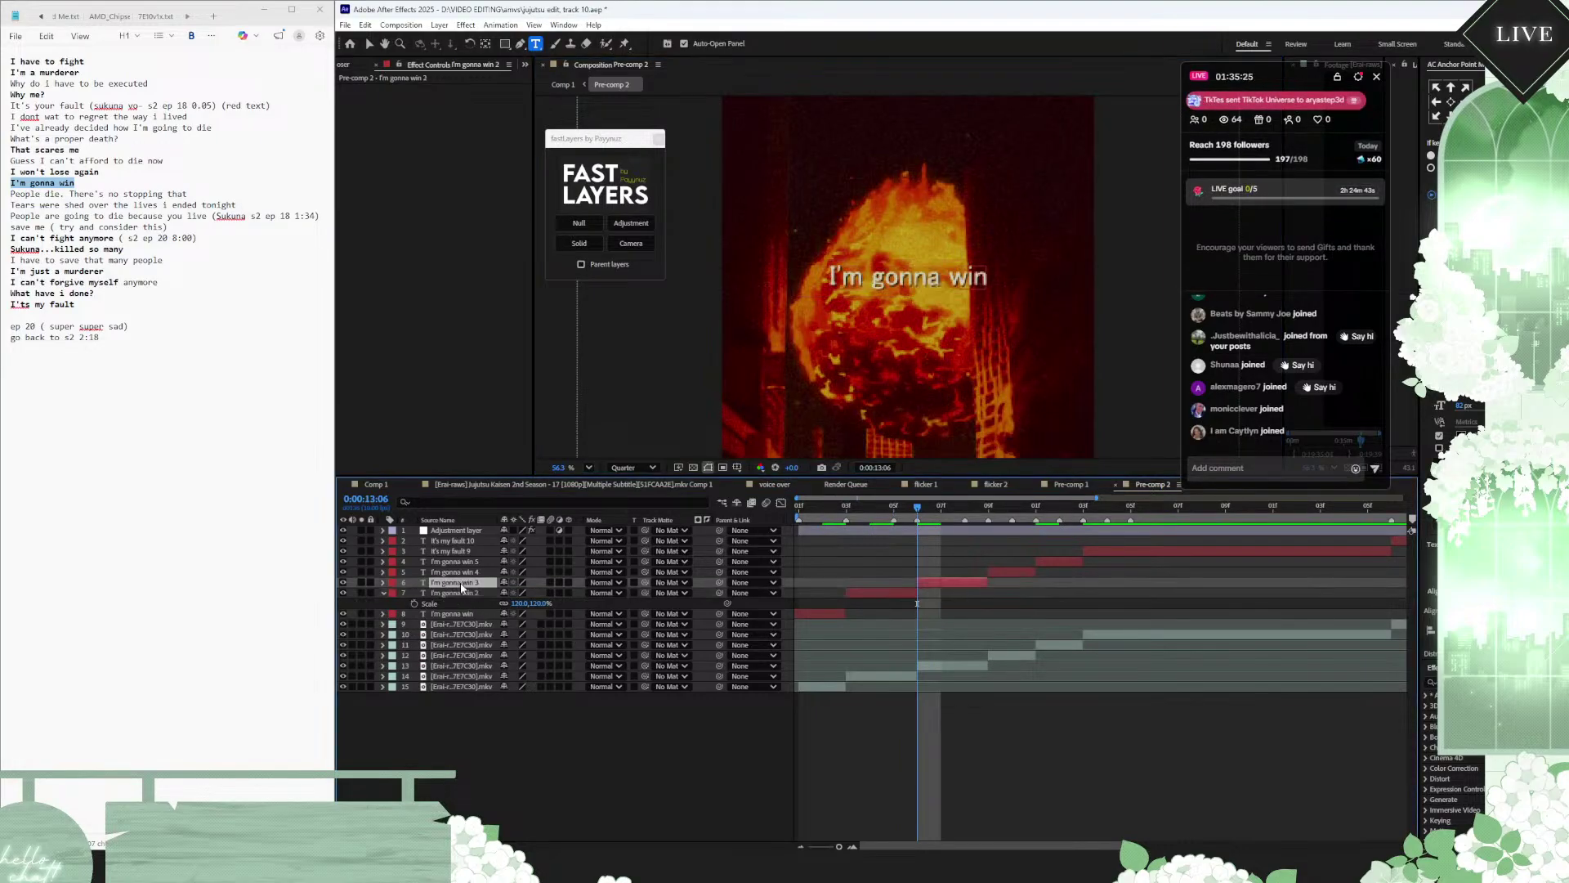
key(s)
click(522, 593)
text(15)
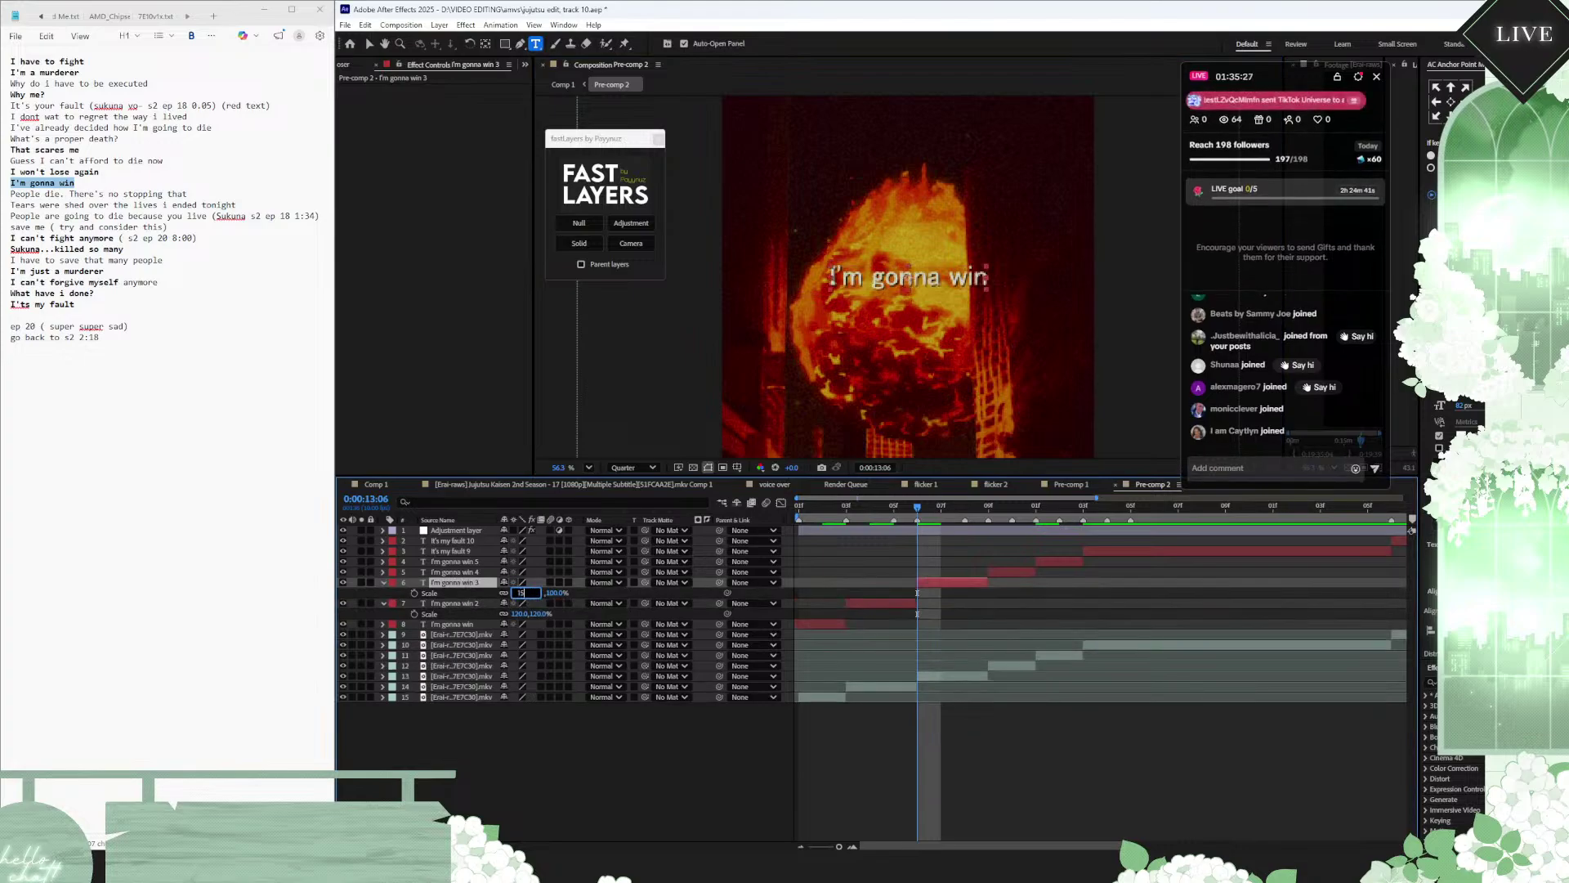
text(0)
key(Return)
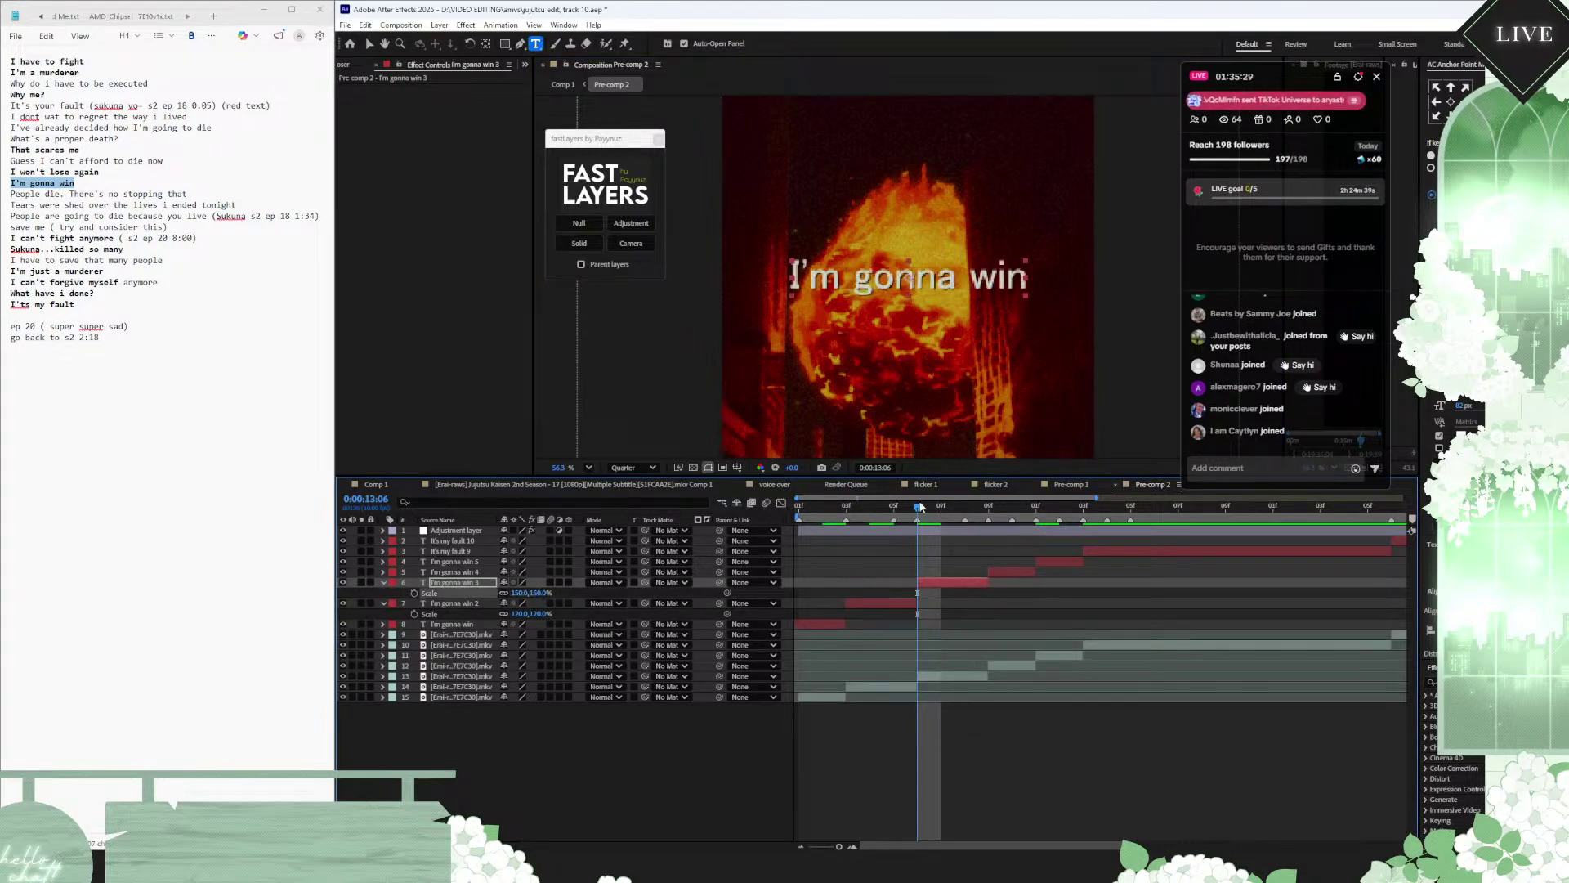
Step: Replace the "I'm gonna win 4" caption's text with "I have to save" copied from the notes, followed by an ellipsis
drag(918, 505, 989, 510)
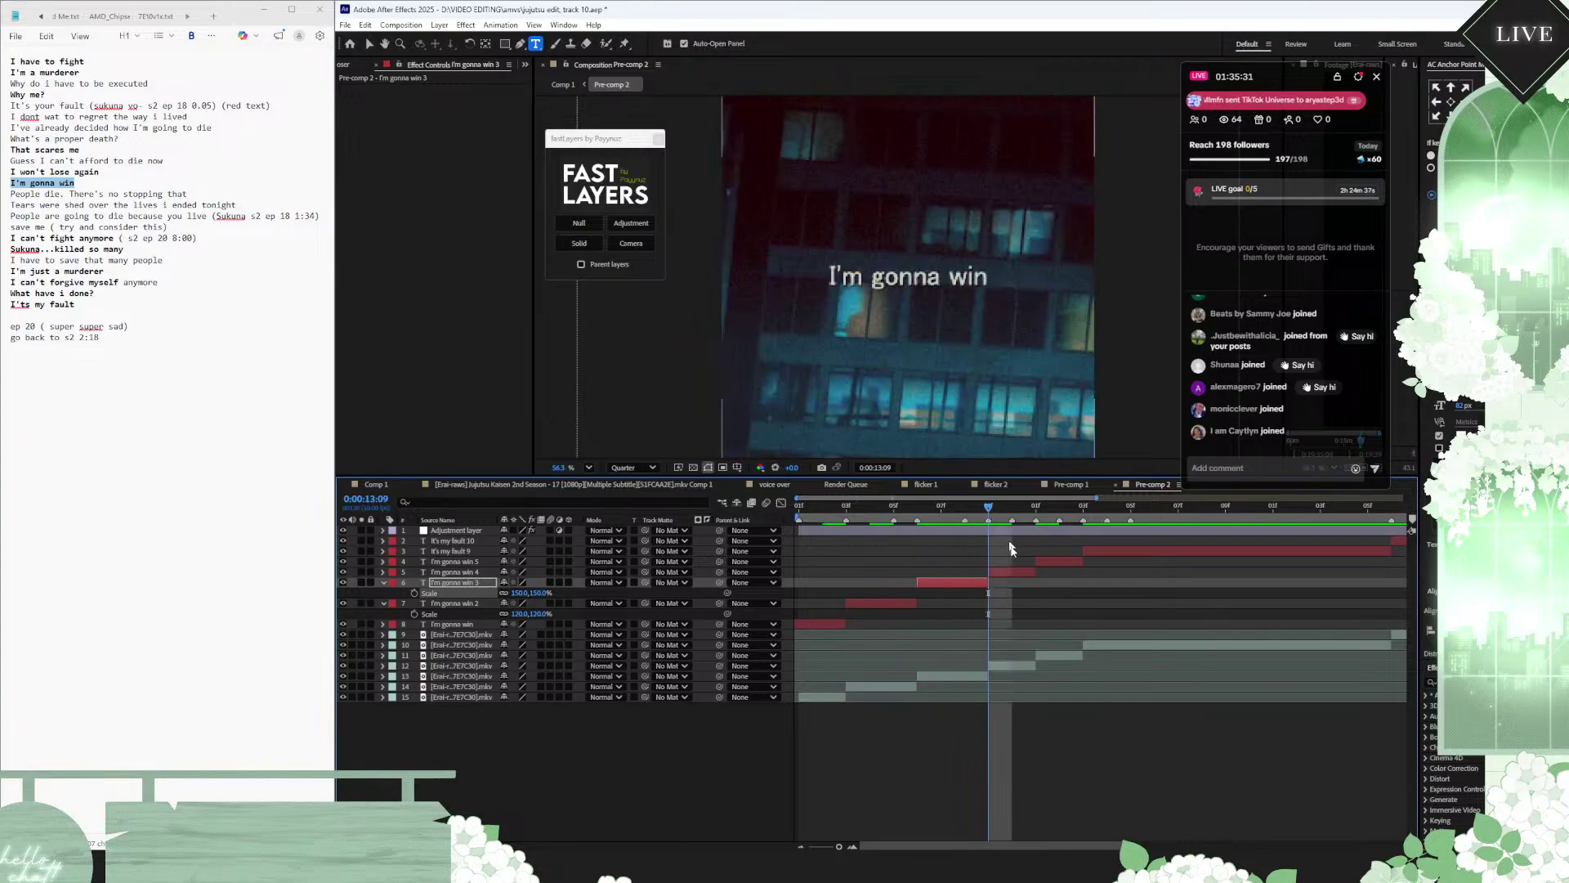
click(1013, 576)
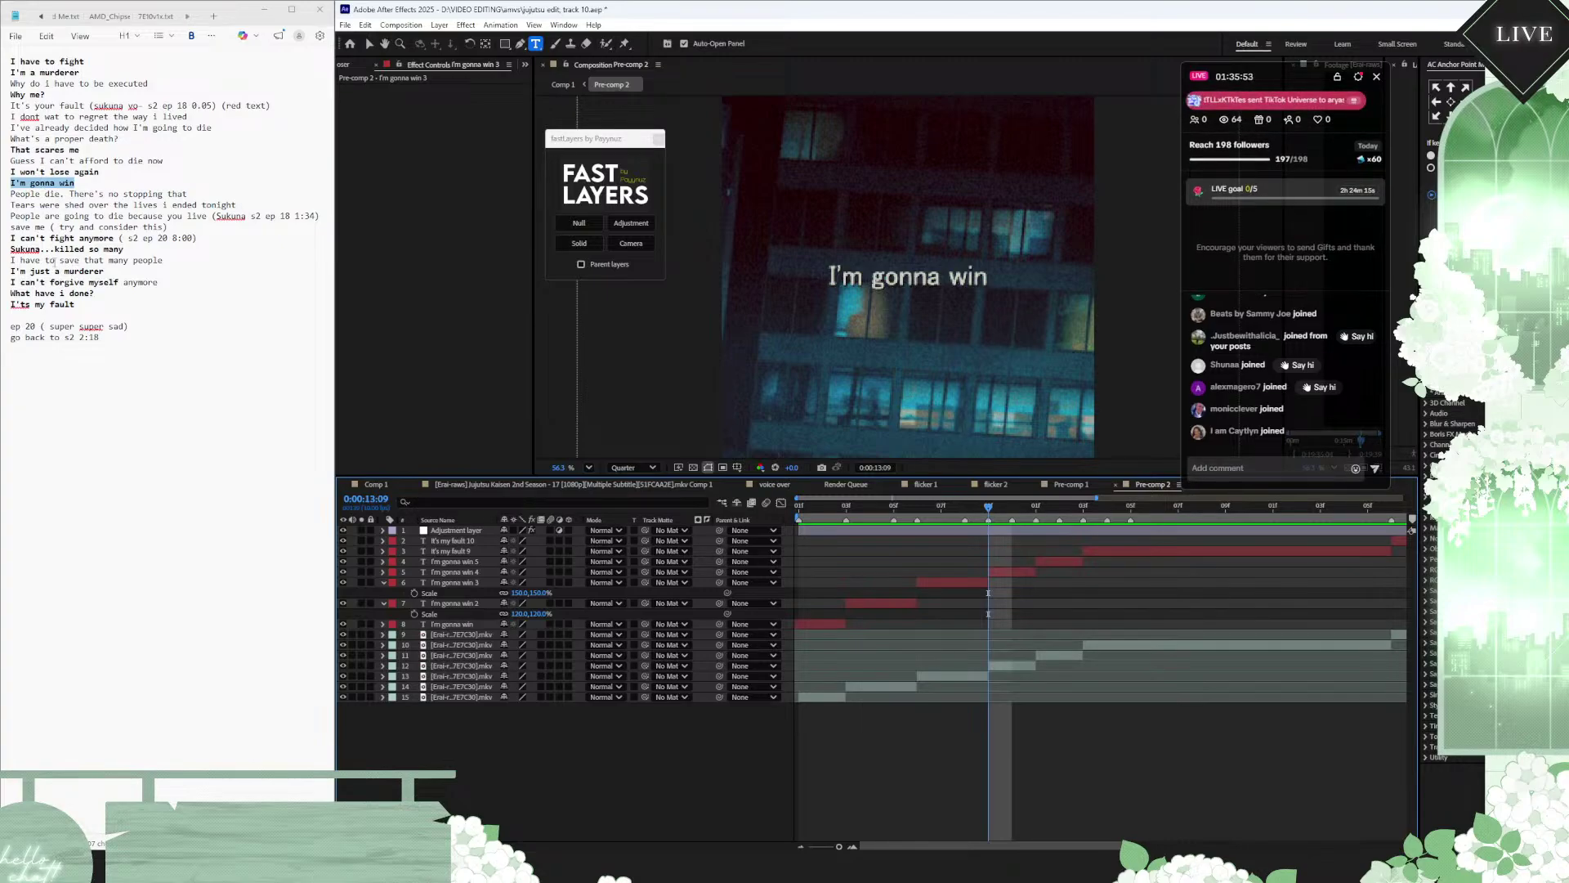
drag(54, 260, 7, 260)
key(ctrl+c)
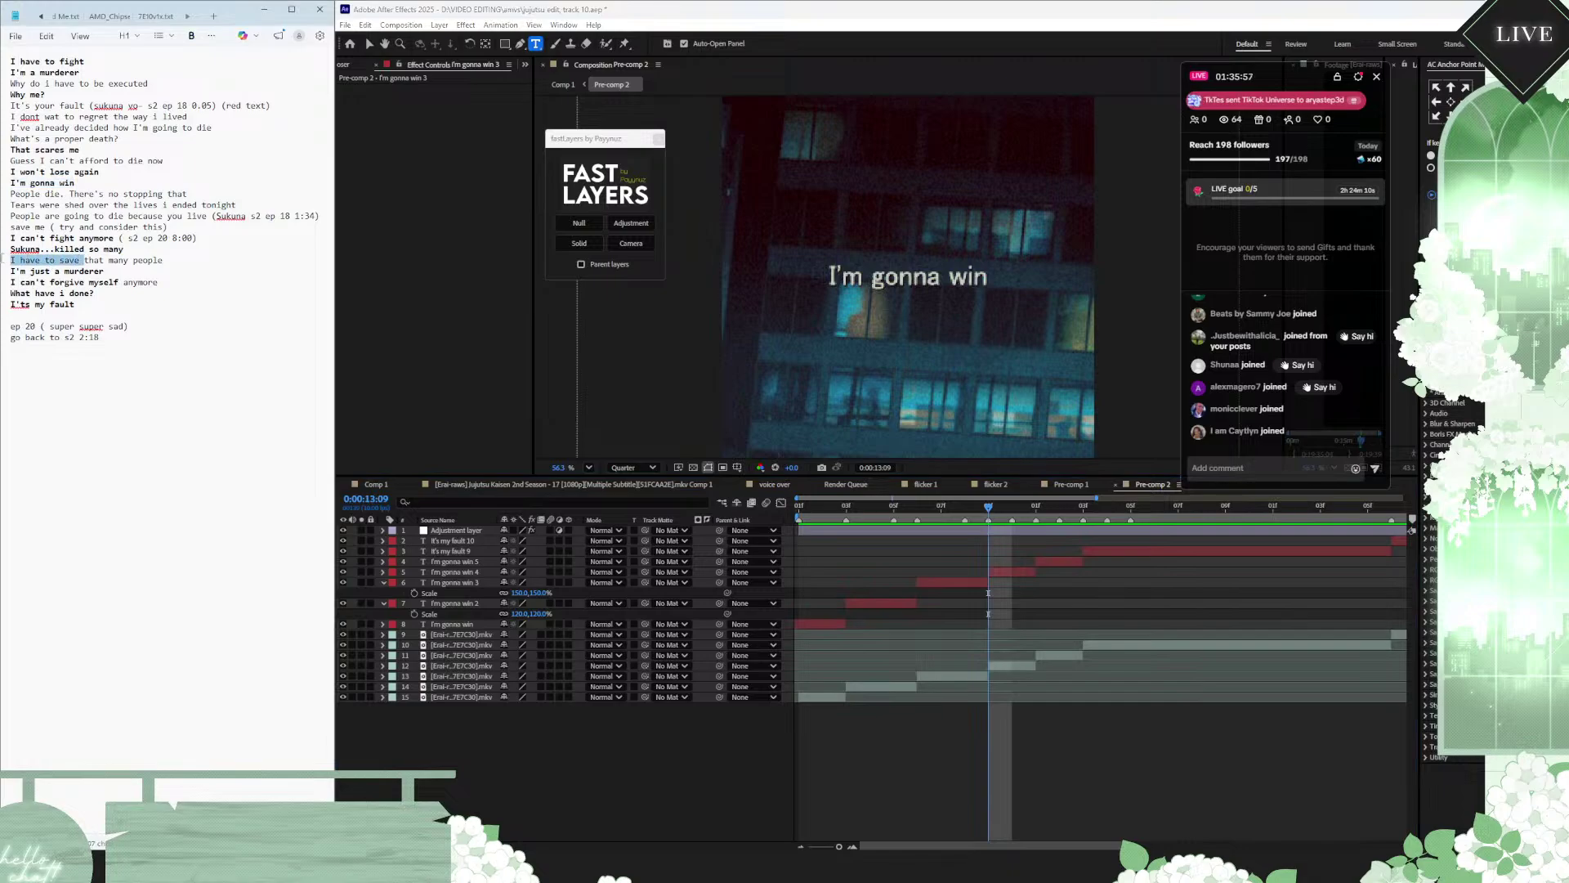
click(1009, 572)
key(ctrl+v)
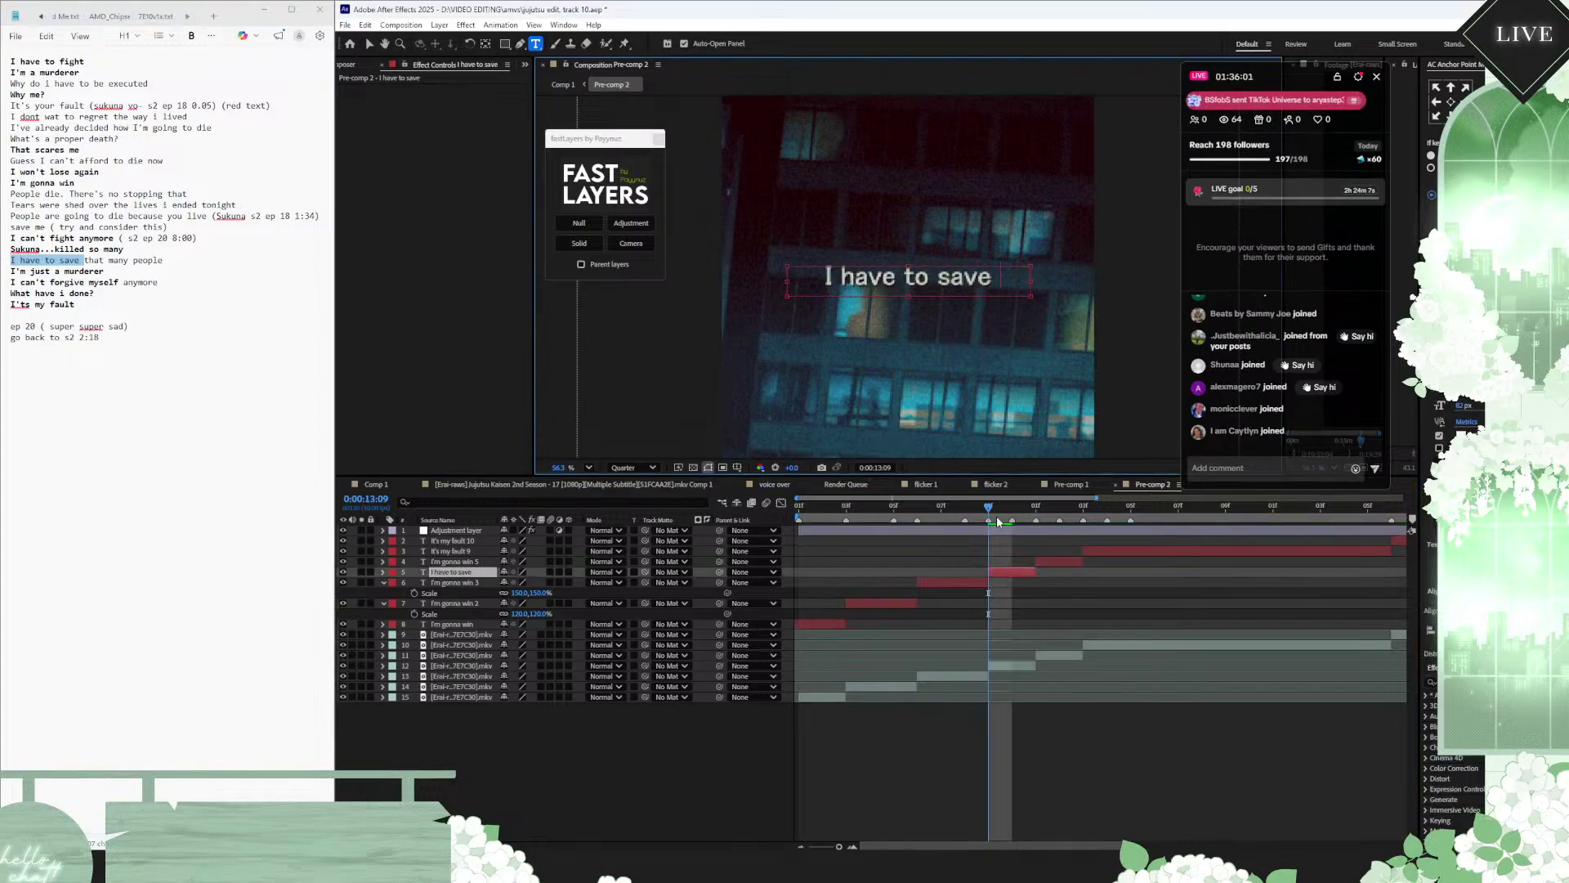
text(...)
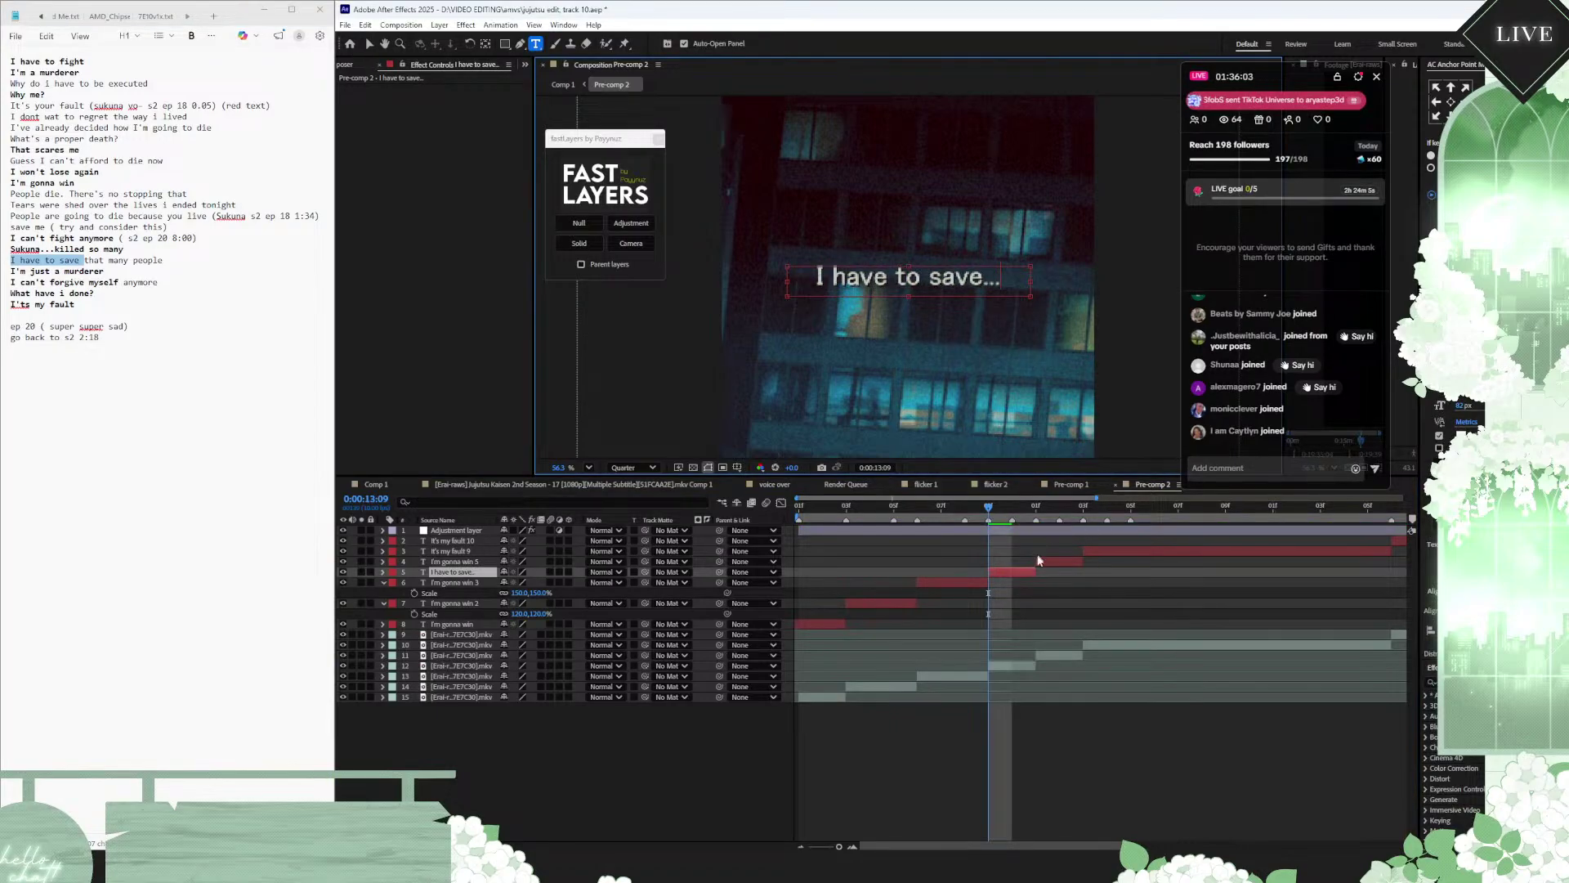
Step: Replace the "I'm gonna win 5" caption's text with "that many people" copied from the notes, preceded by an ellipsis
click(1036, 508)
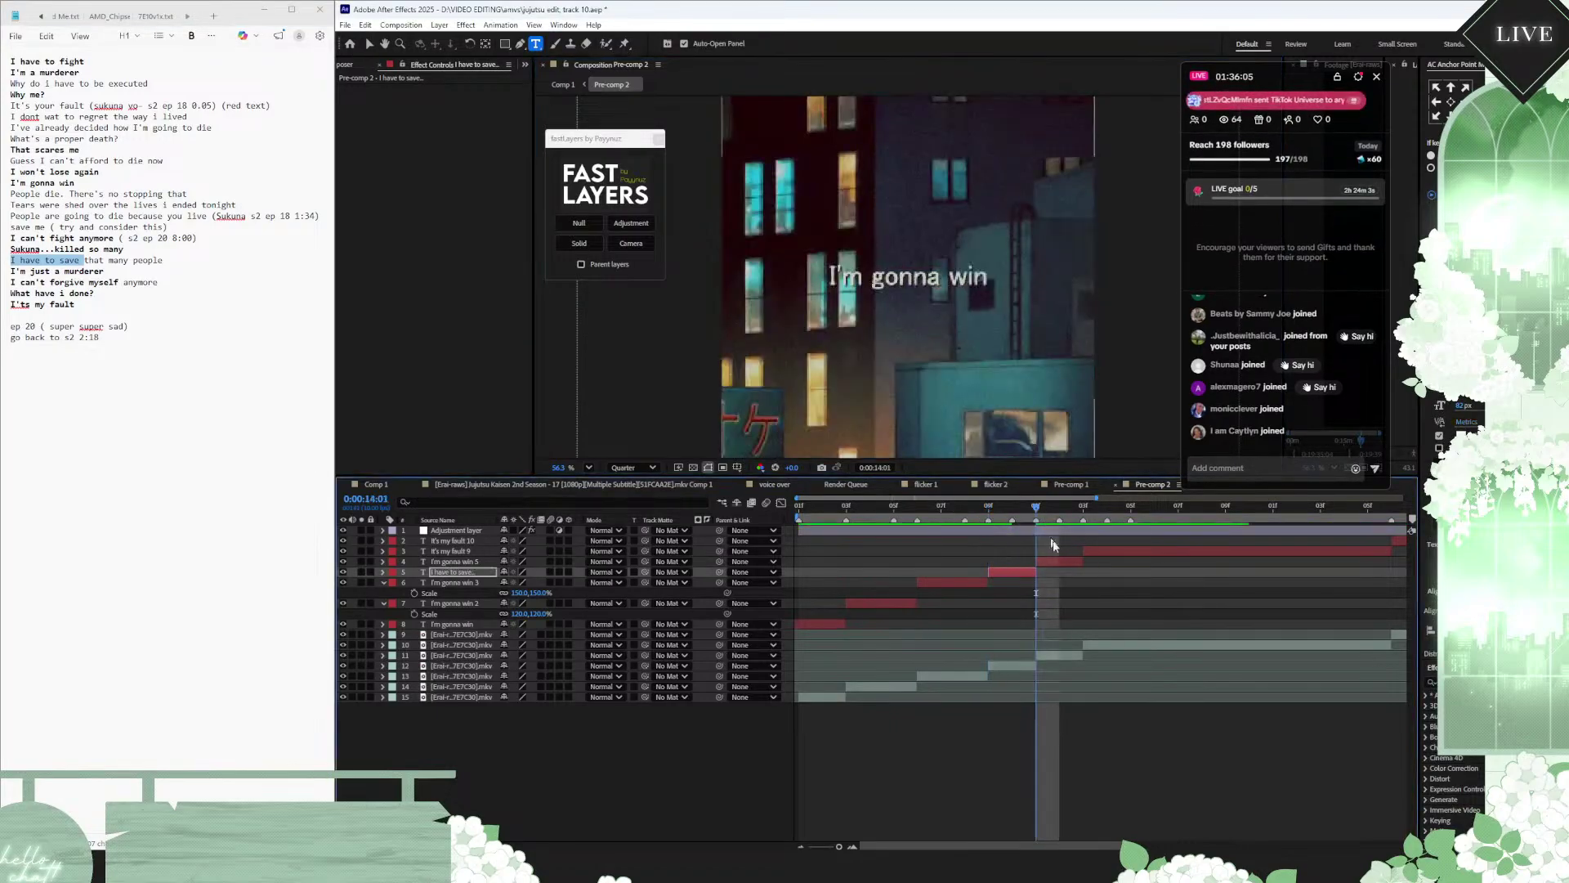
click(1059, 562)
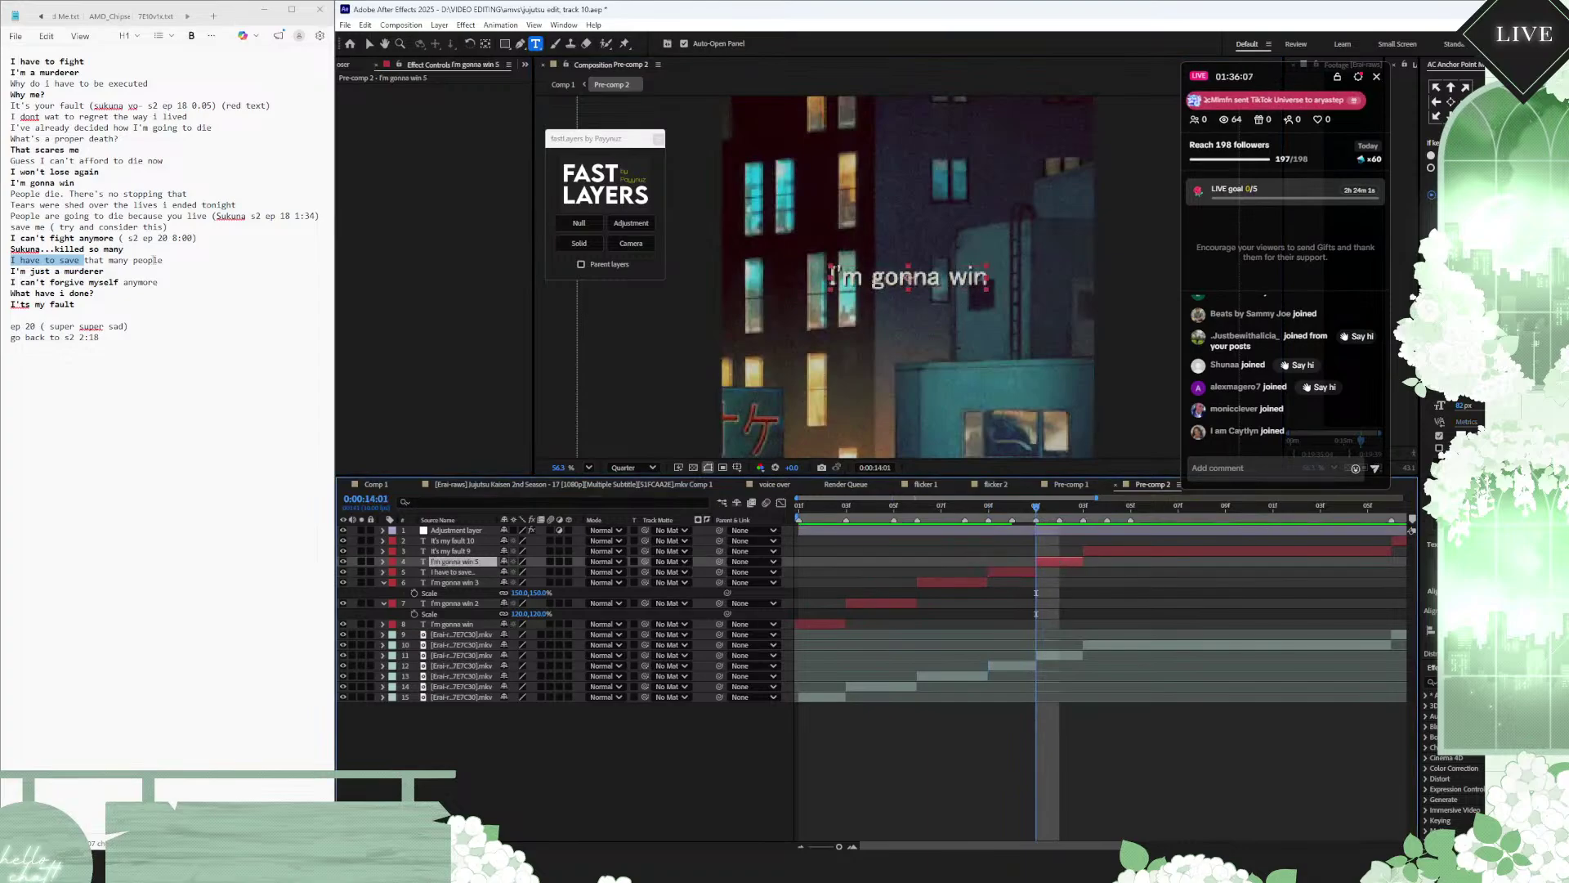
drag(167, 261, 85, 261)
key(ctrl+c)
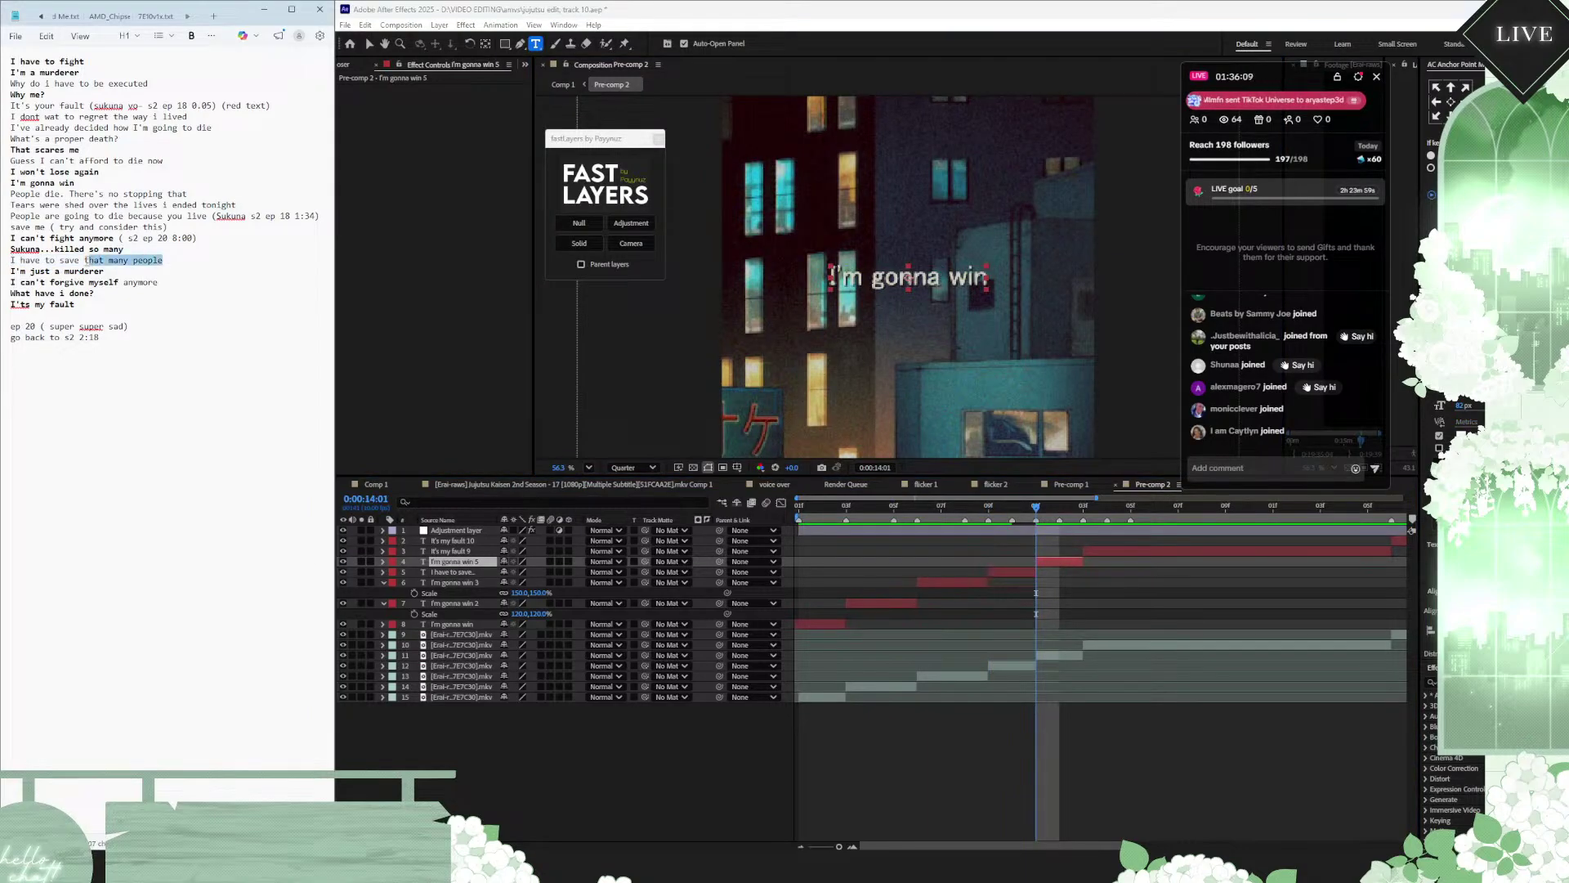
click(1051, 564)
key(ctrl+v)
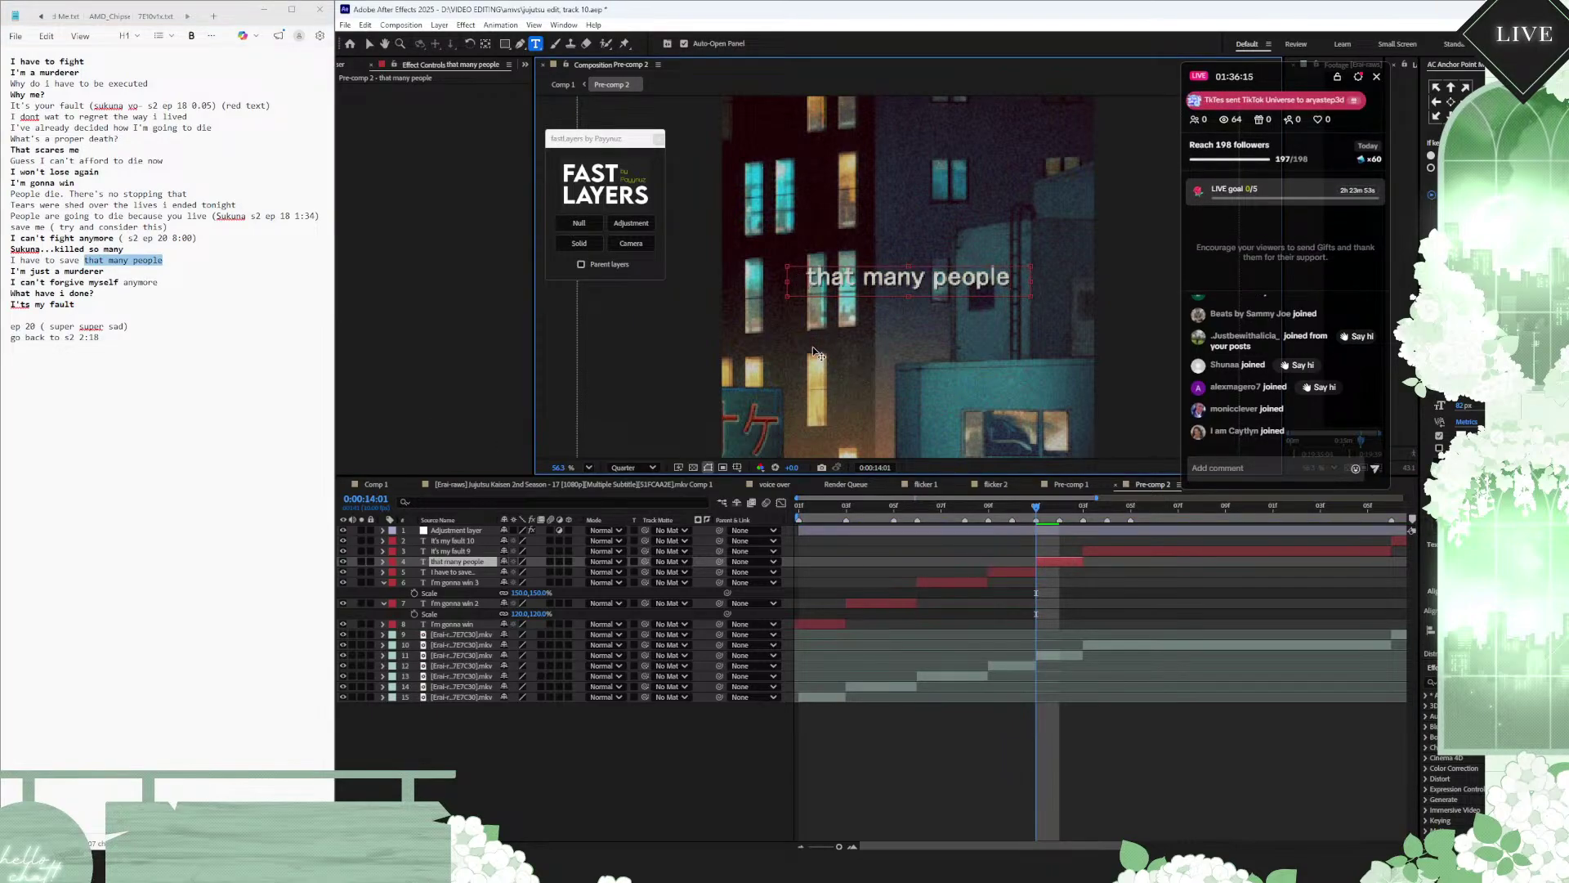
text(...)
click(972, 729)
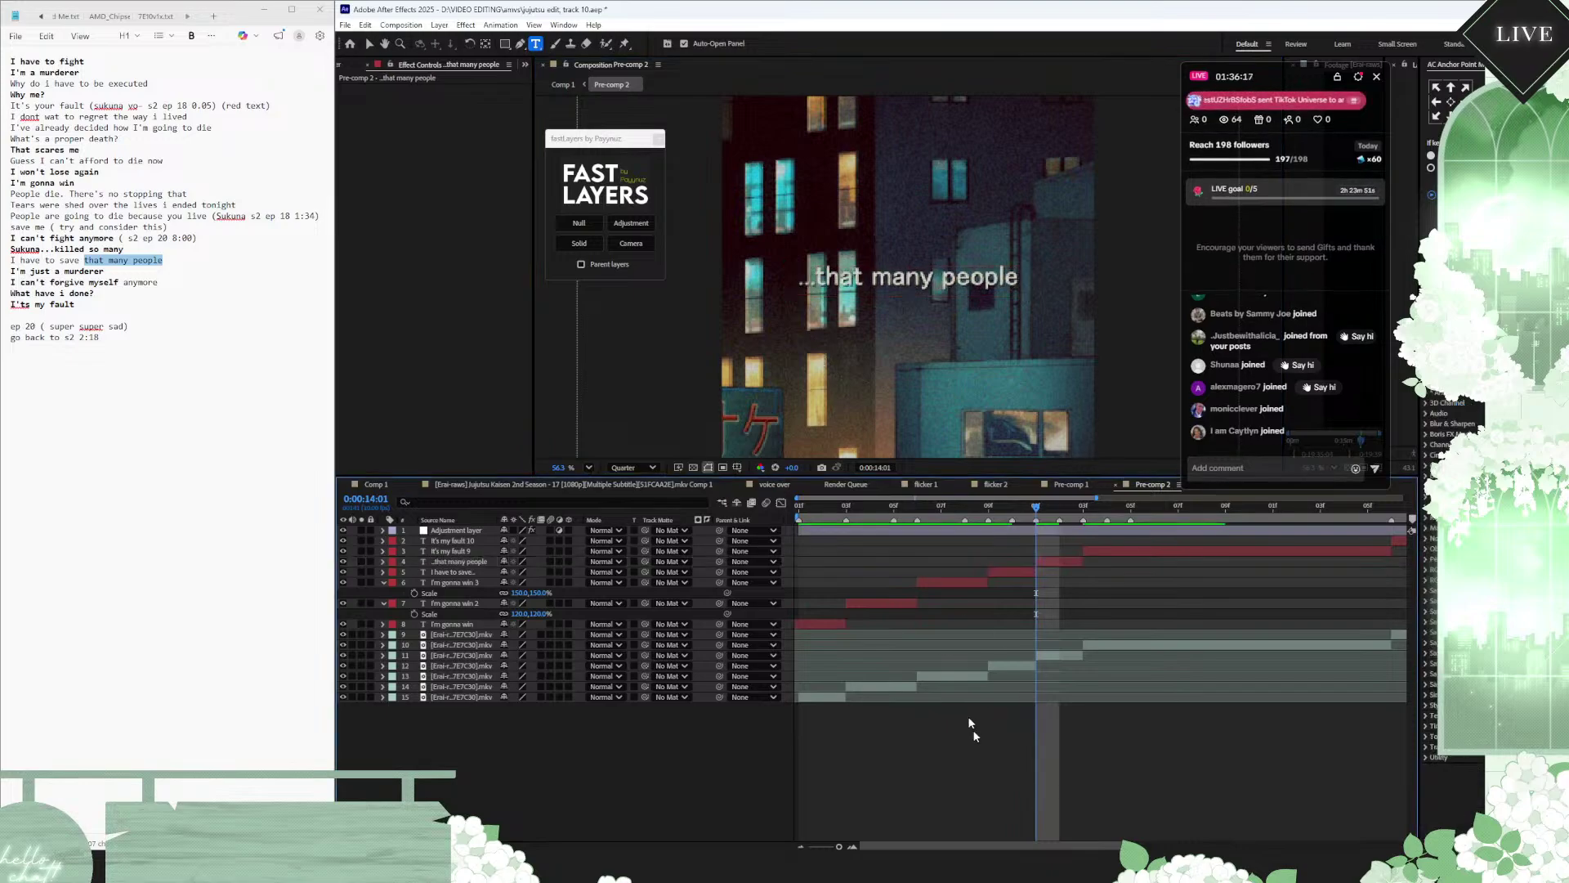
Step: Play back Pre-comp 2 and scrub from 0:00:13:04 to 0:00:14:00 to review the captions
key(space)
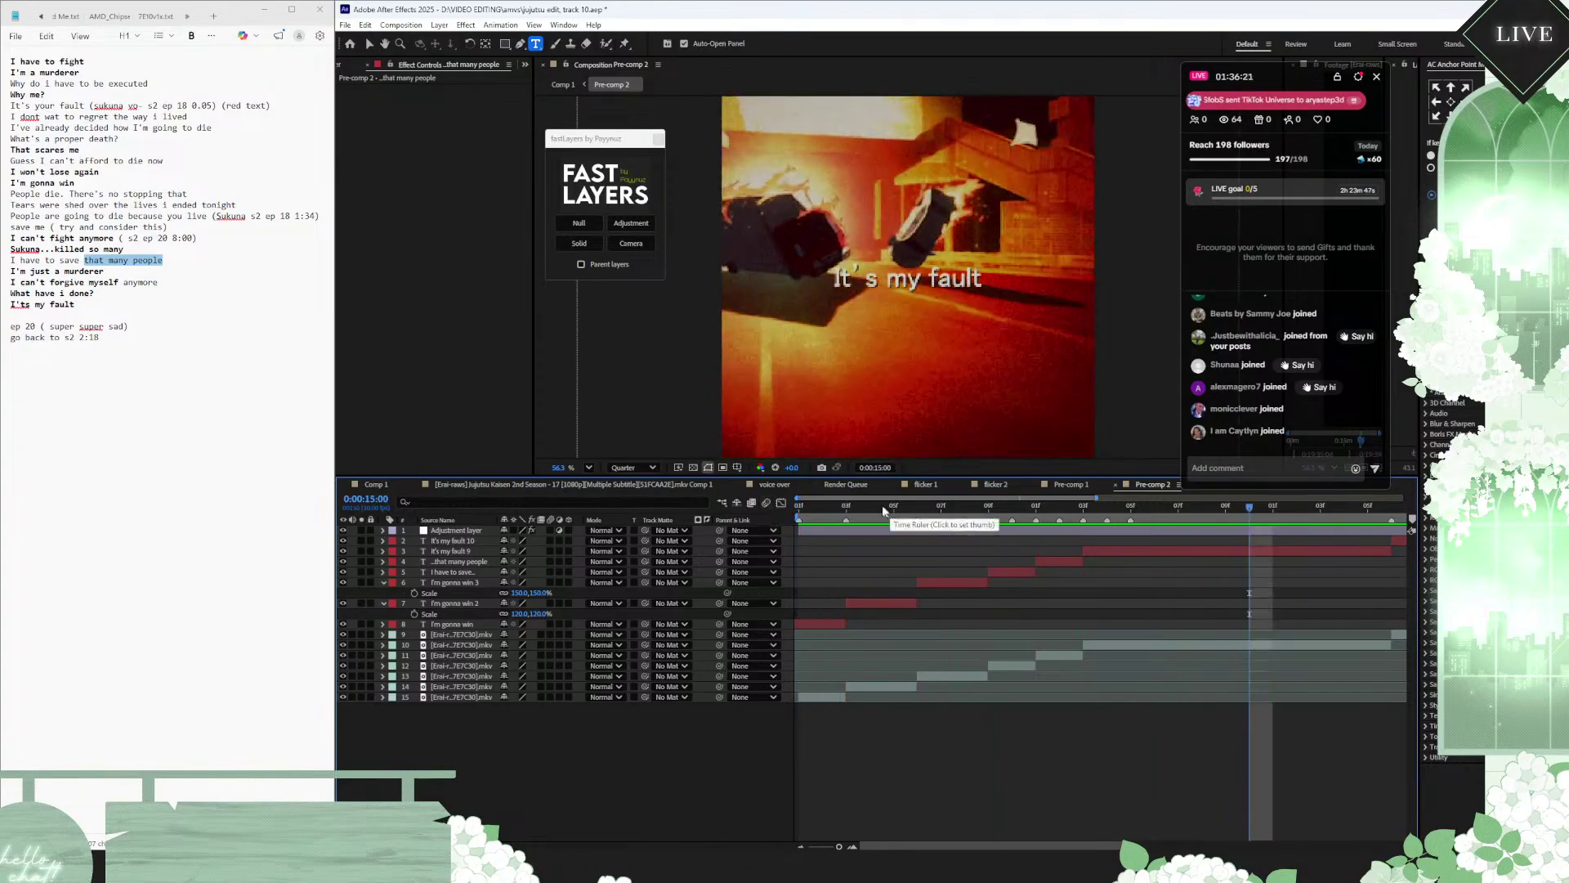
click(871, 507)
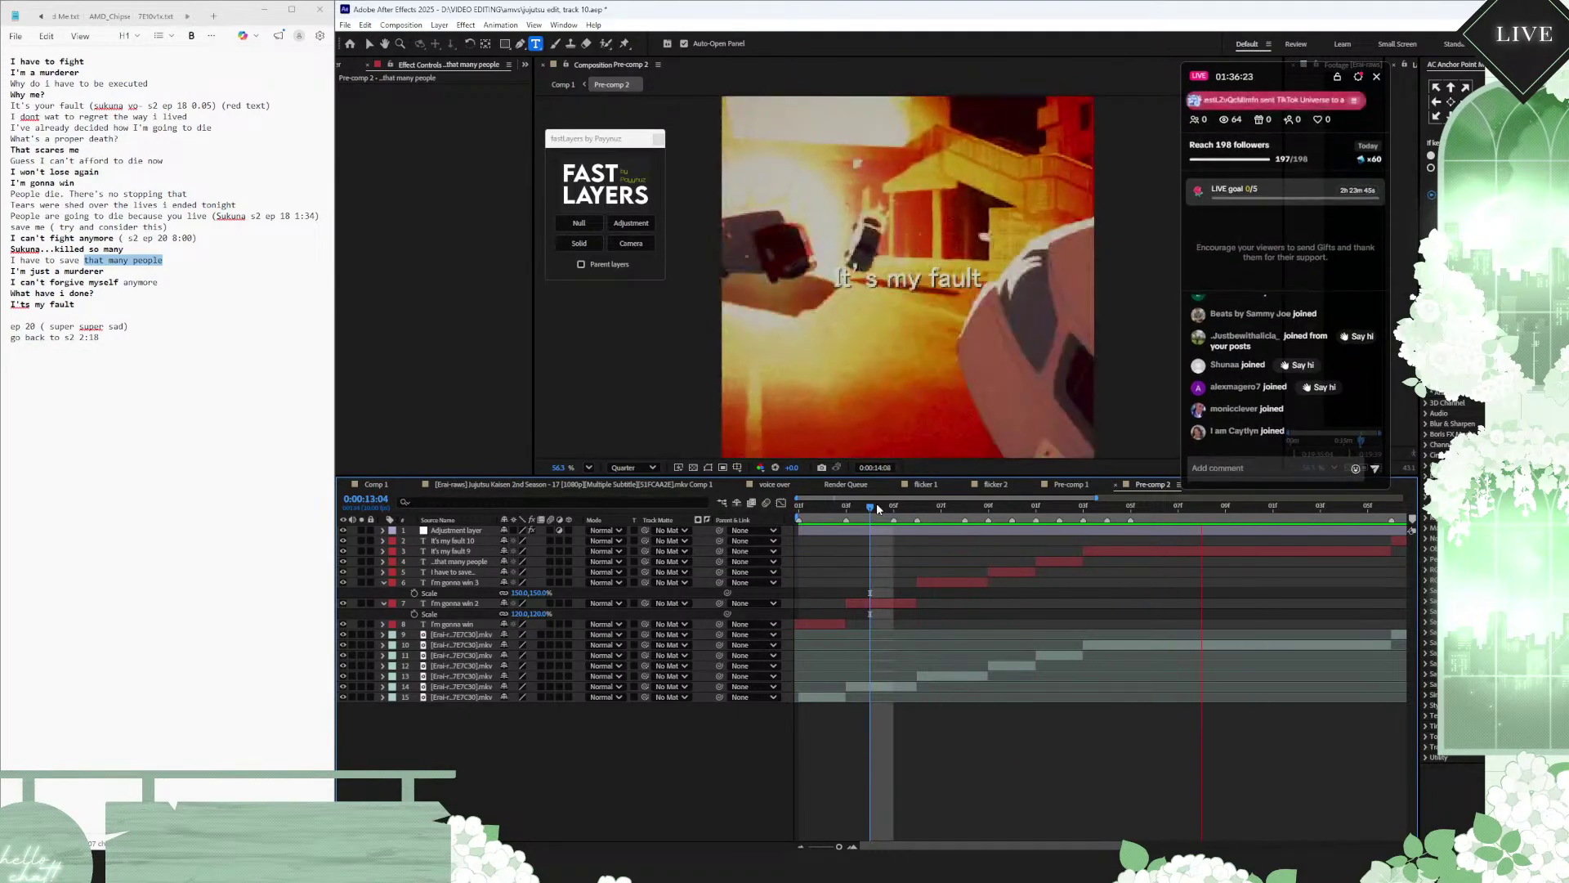
click(872, 507)
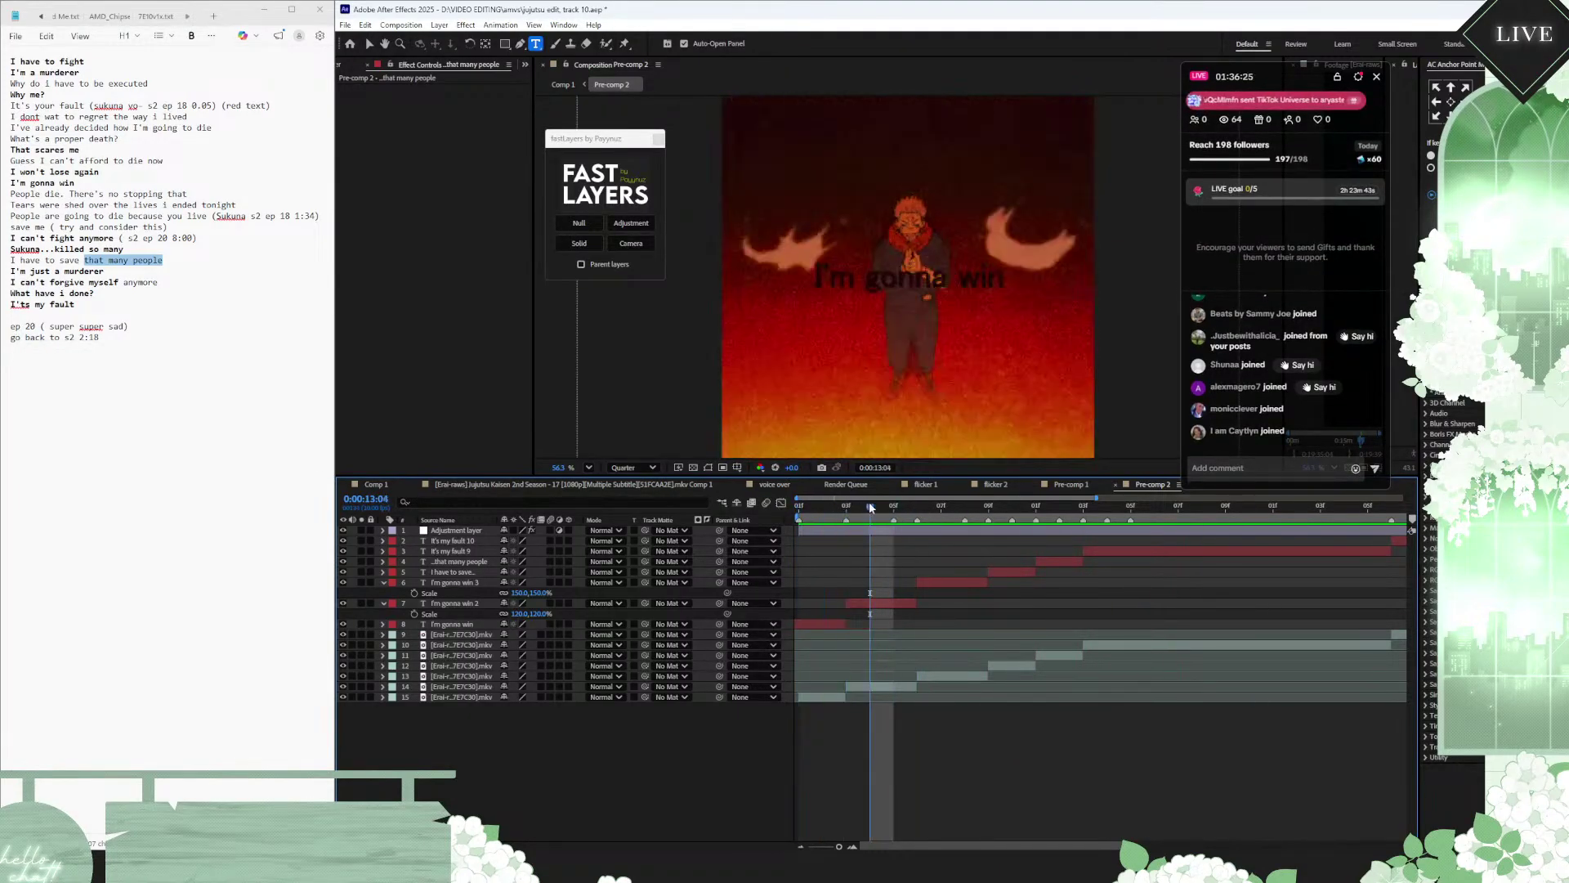
drag(872, 508, 1012, 523)
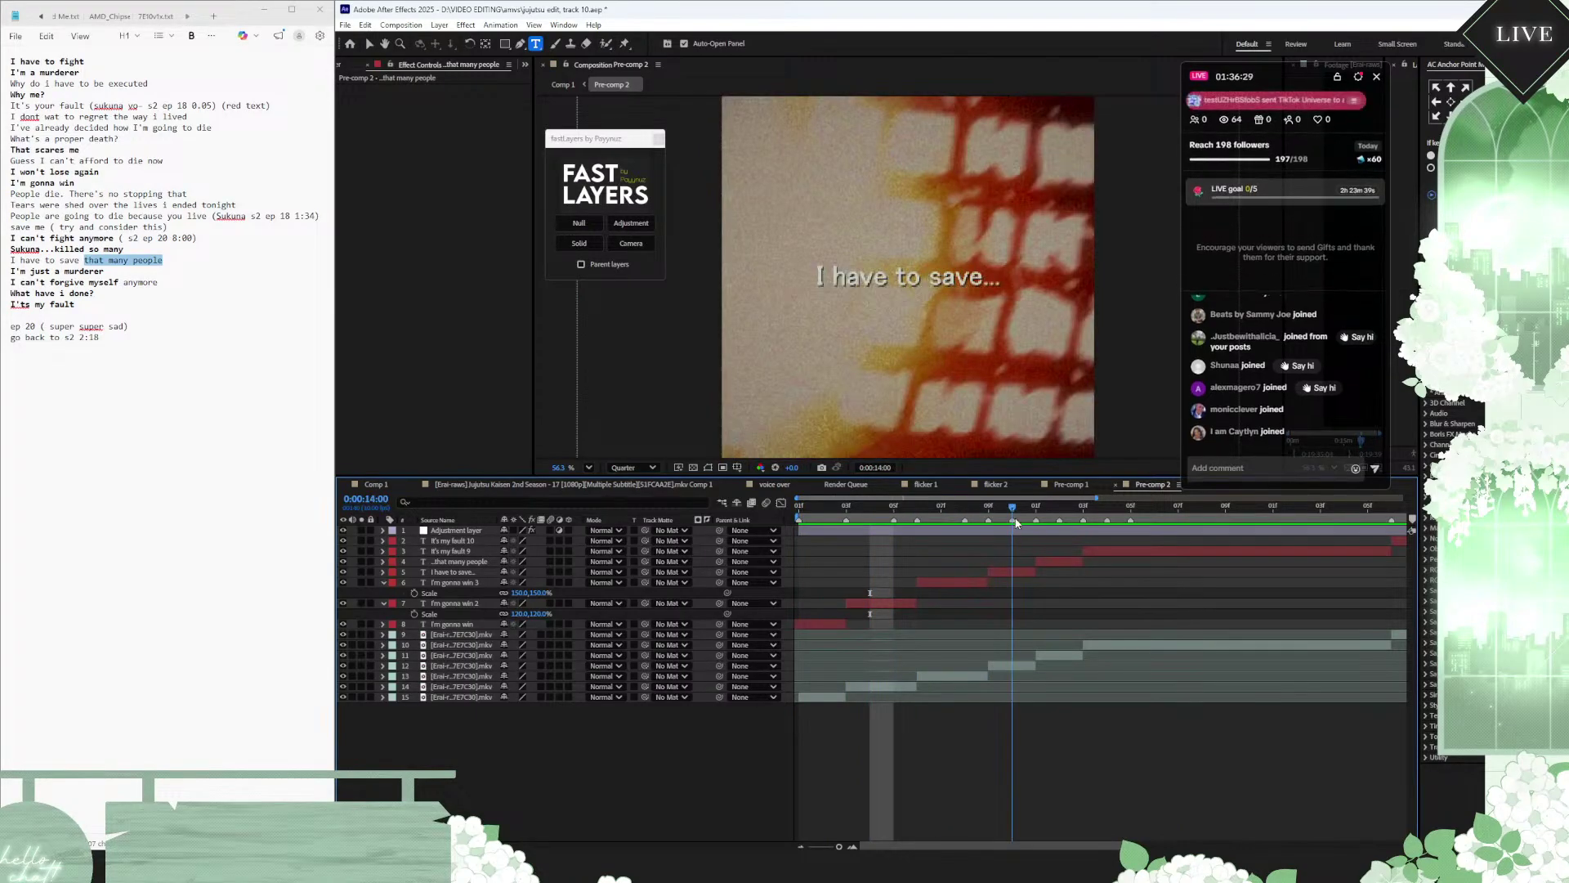
Step: Rewrite the "...that many people" caption at 0:00:14:02 as "I have to"
drag(1017, 524, 1060, 514)
click(1067, 562)
click(989, 333)
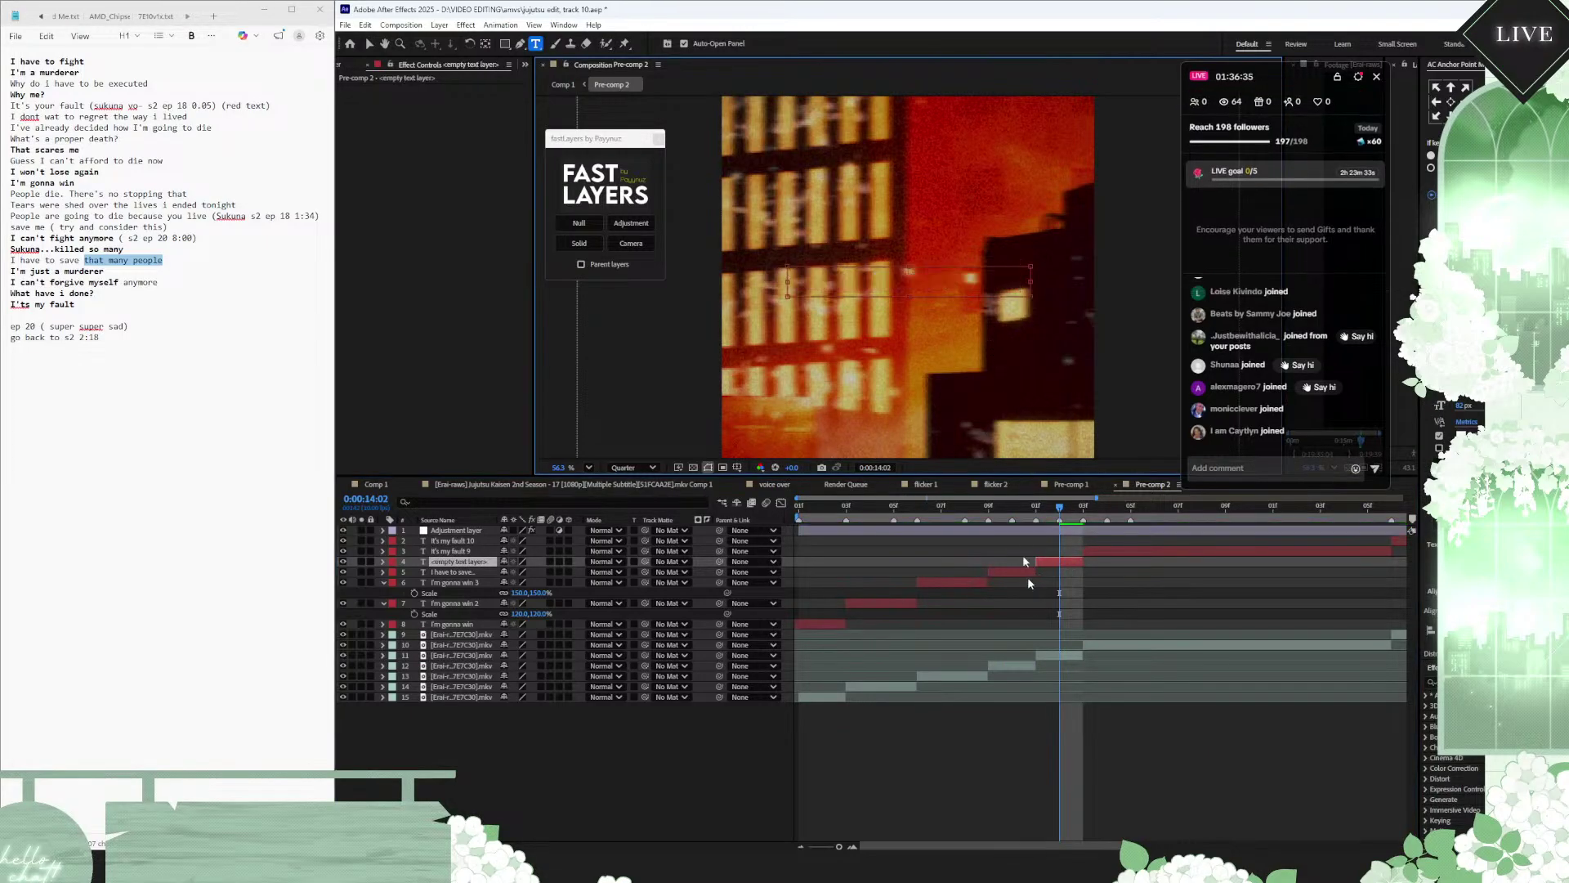
text(I have to)
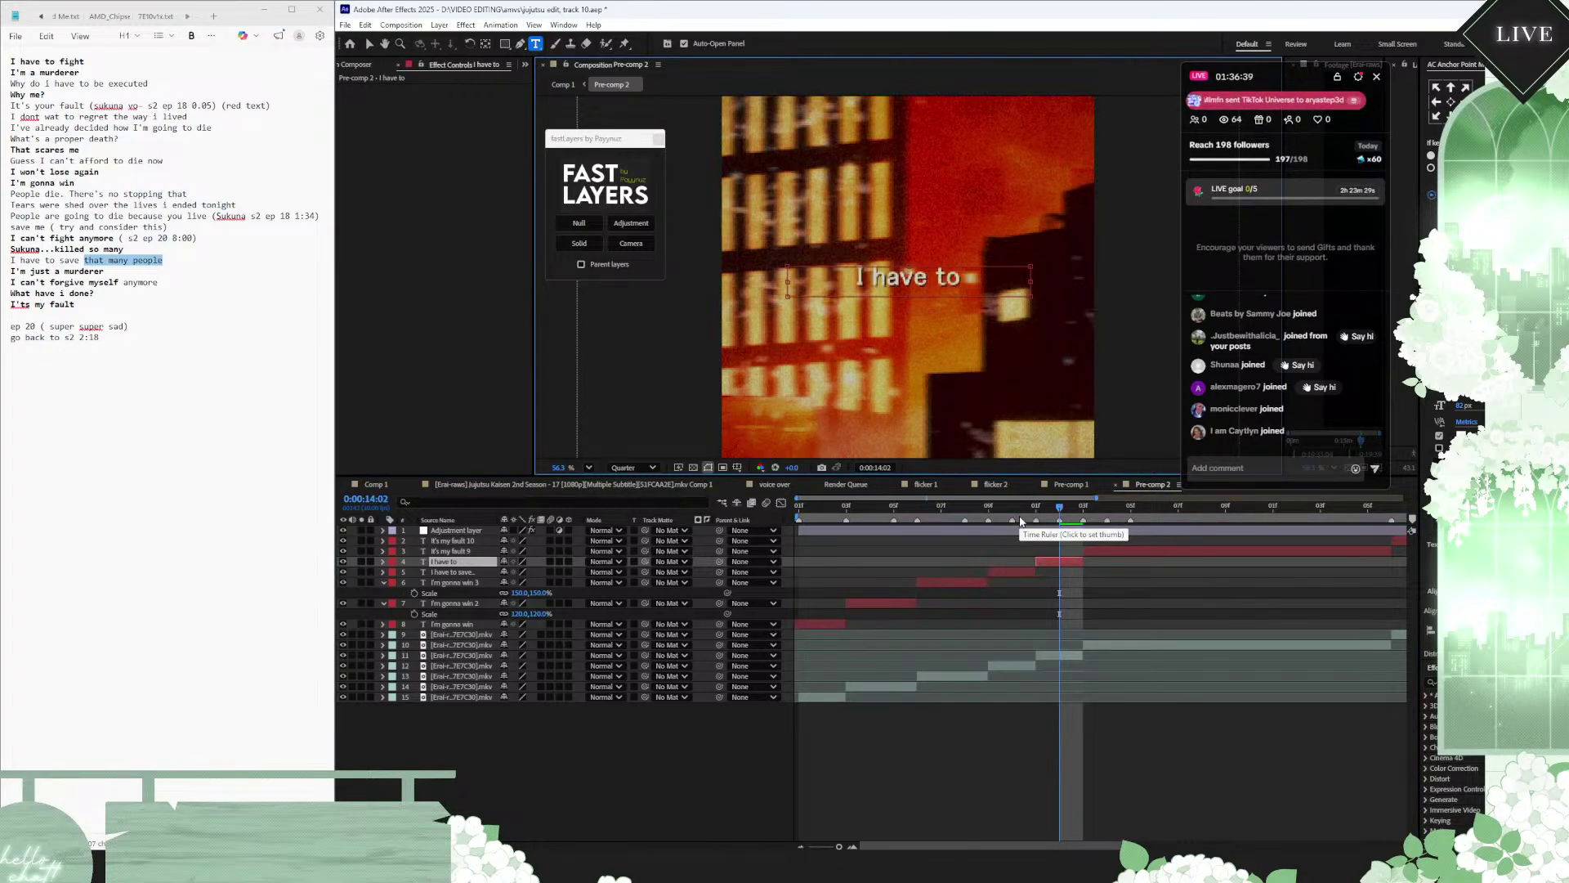
Step: Shorten the "I have to save..." caption at 0:00:14:00 to "I have to" and centre its anchor point
click(1014, 515)
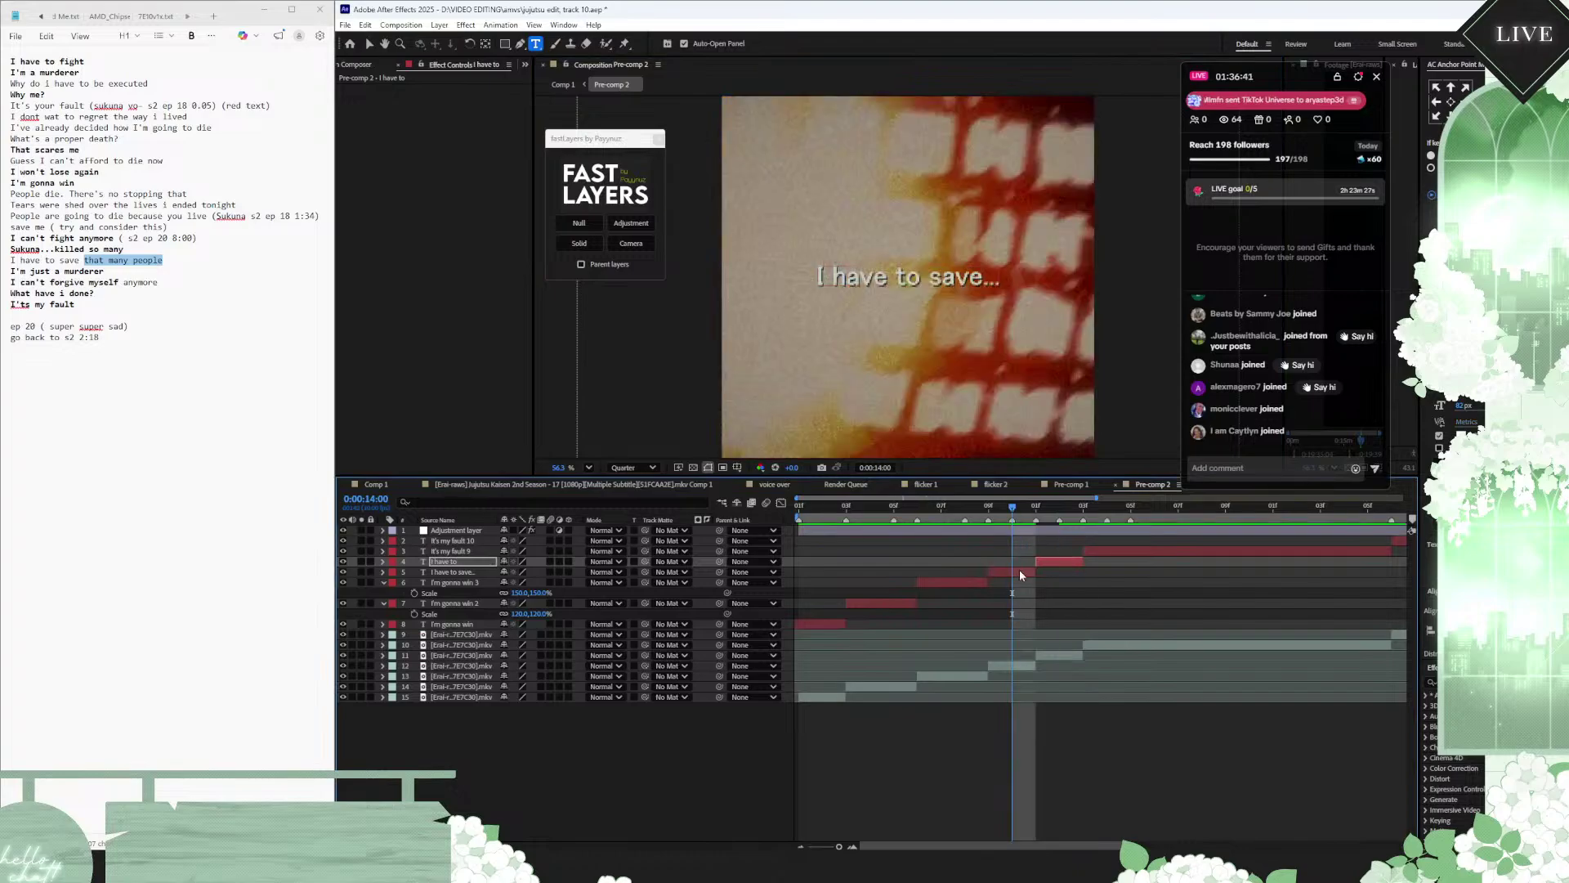
click(1020, 572)
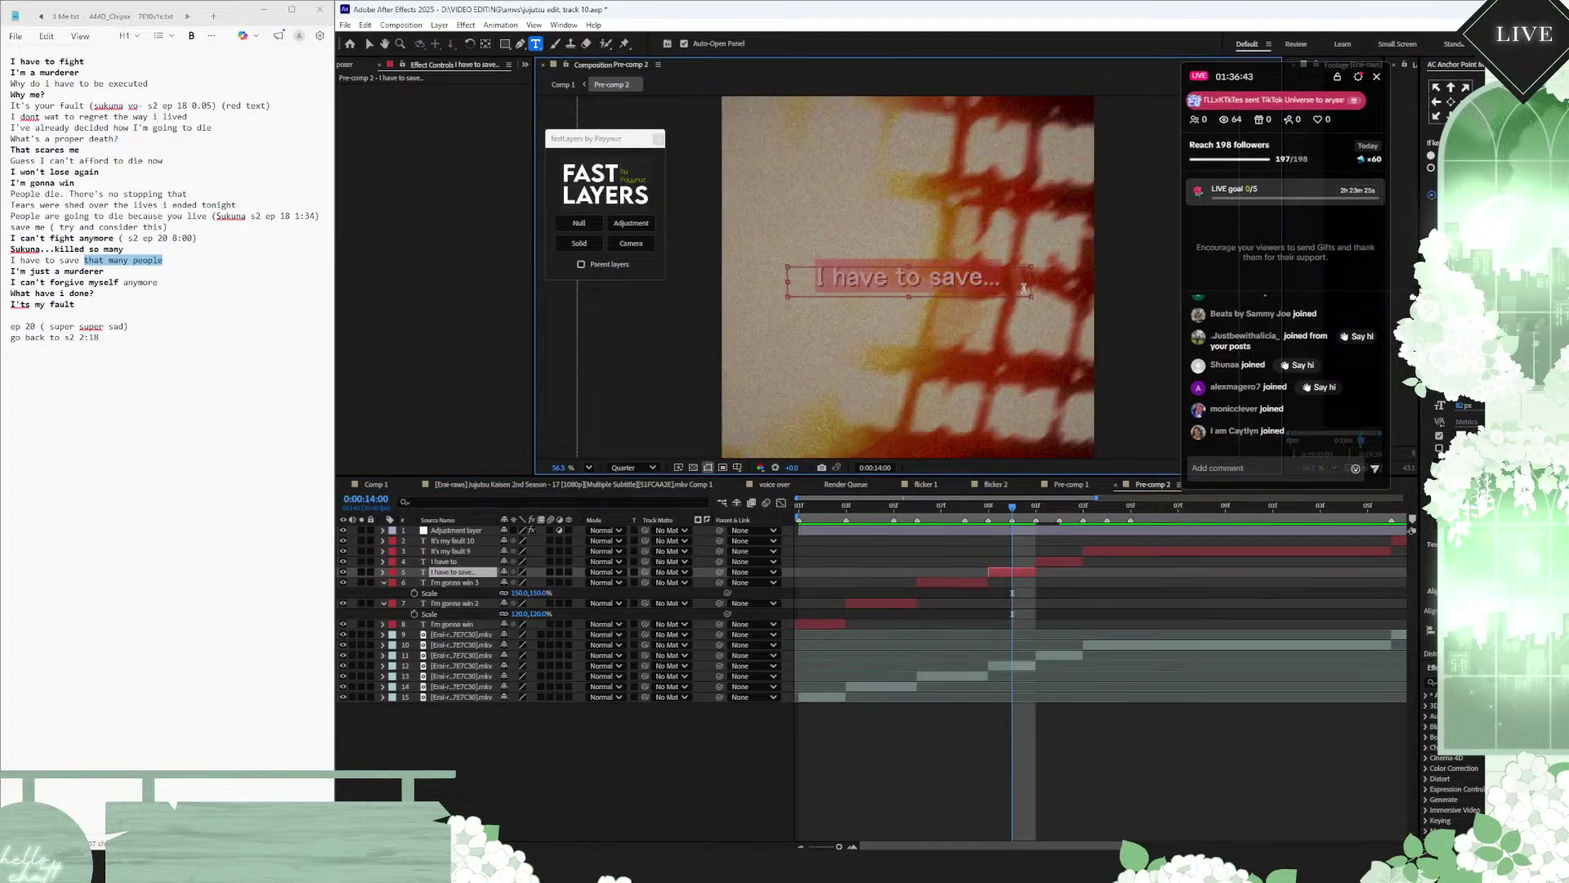
drag(1023, 288, 918, 289)
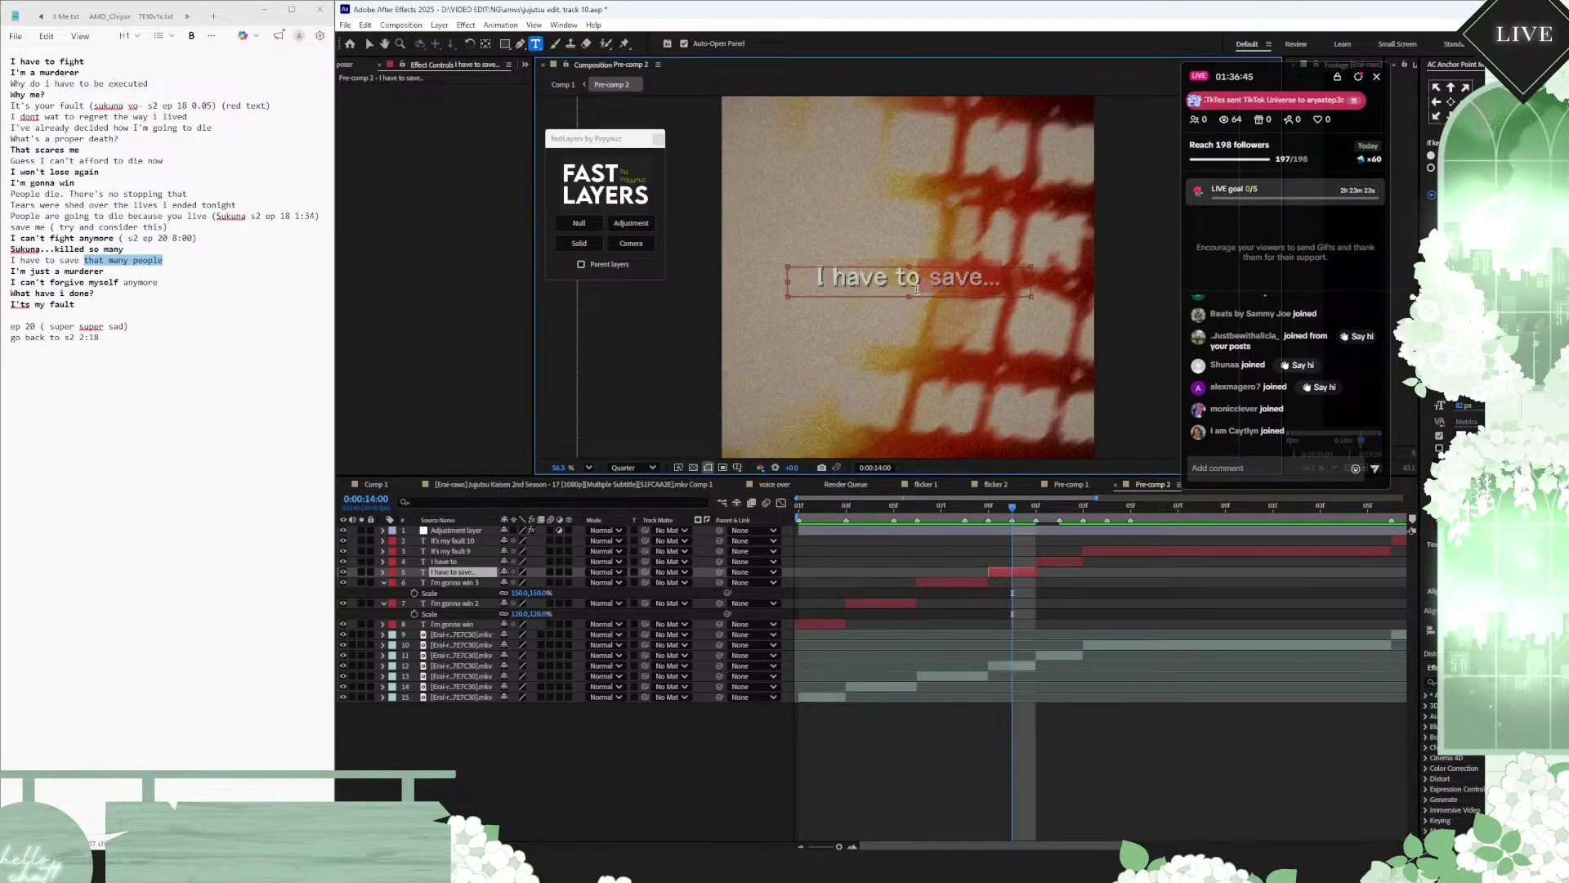
key(BackSpace)
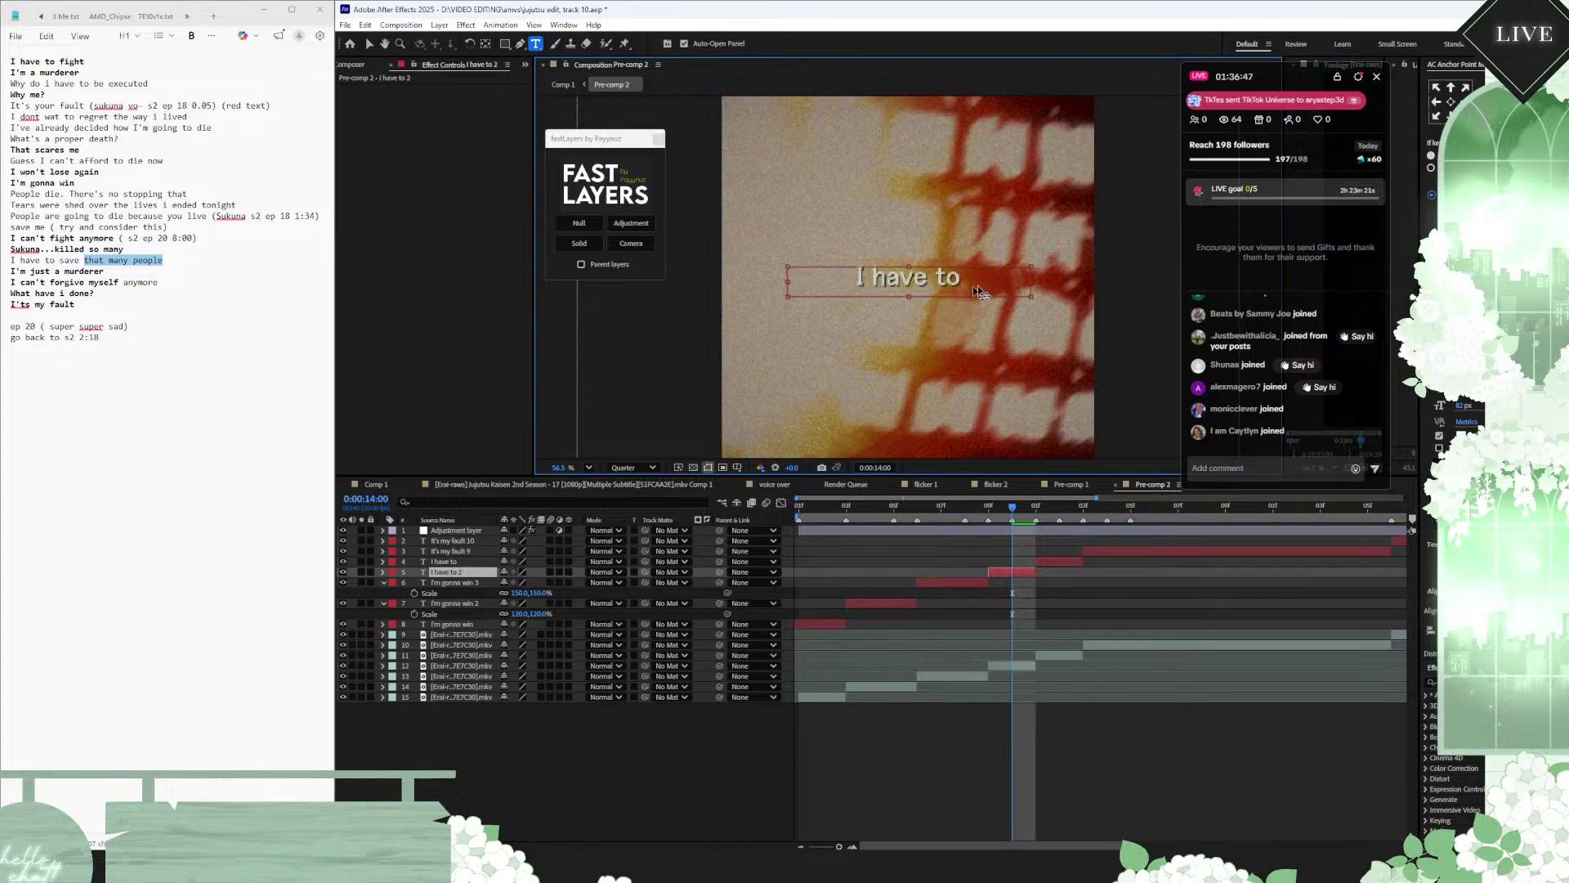
key(ctrl+a)
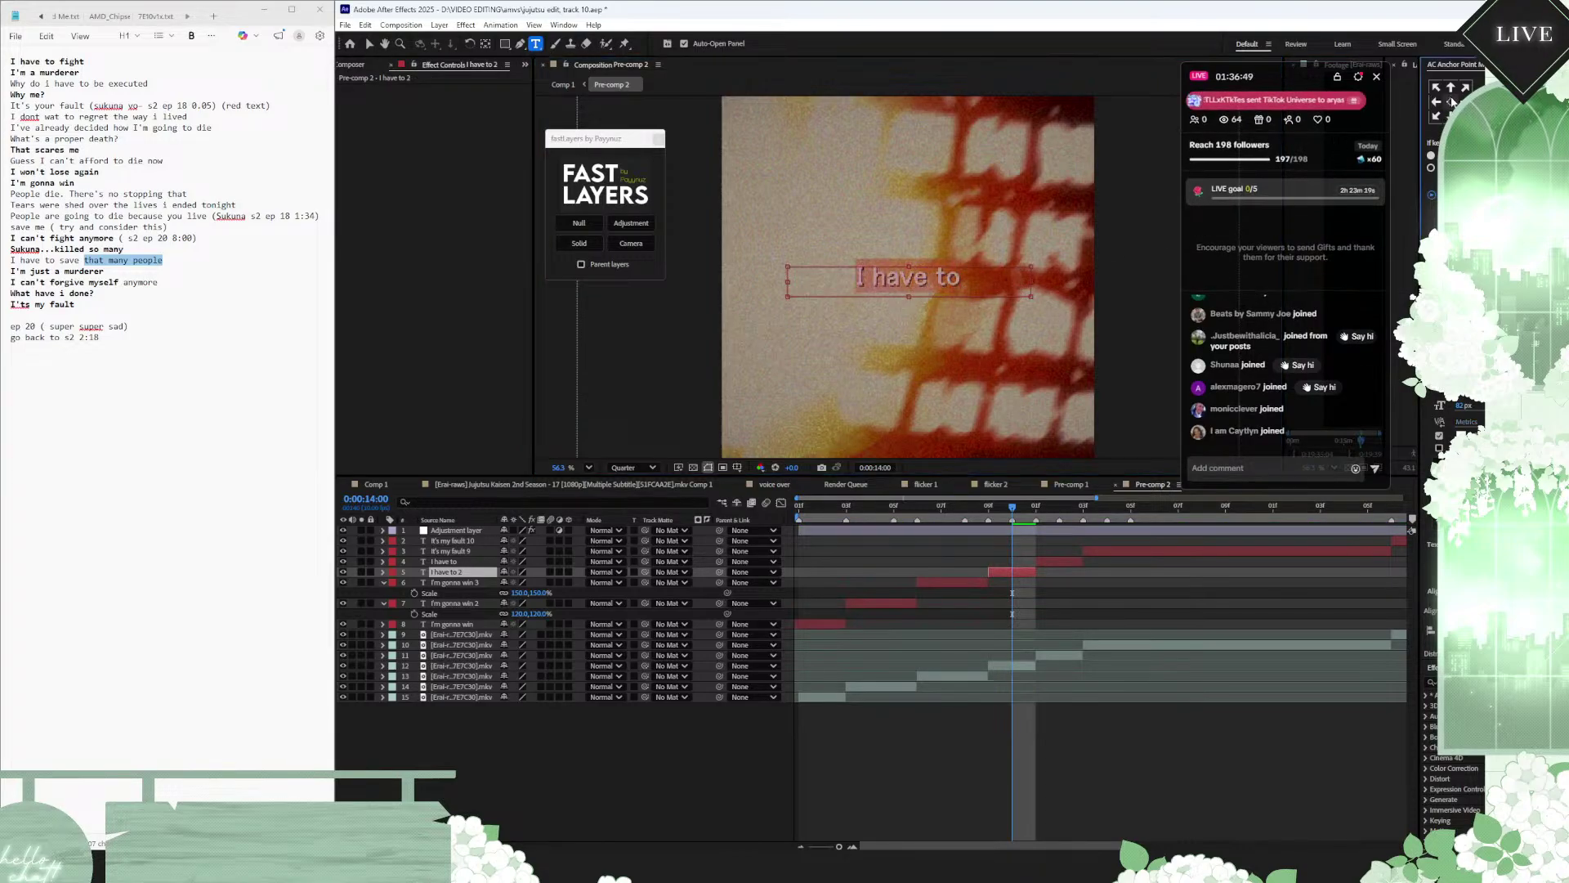
click(1453, 102)
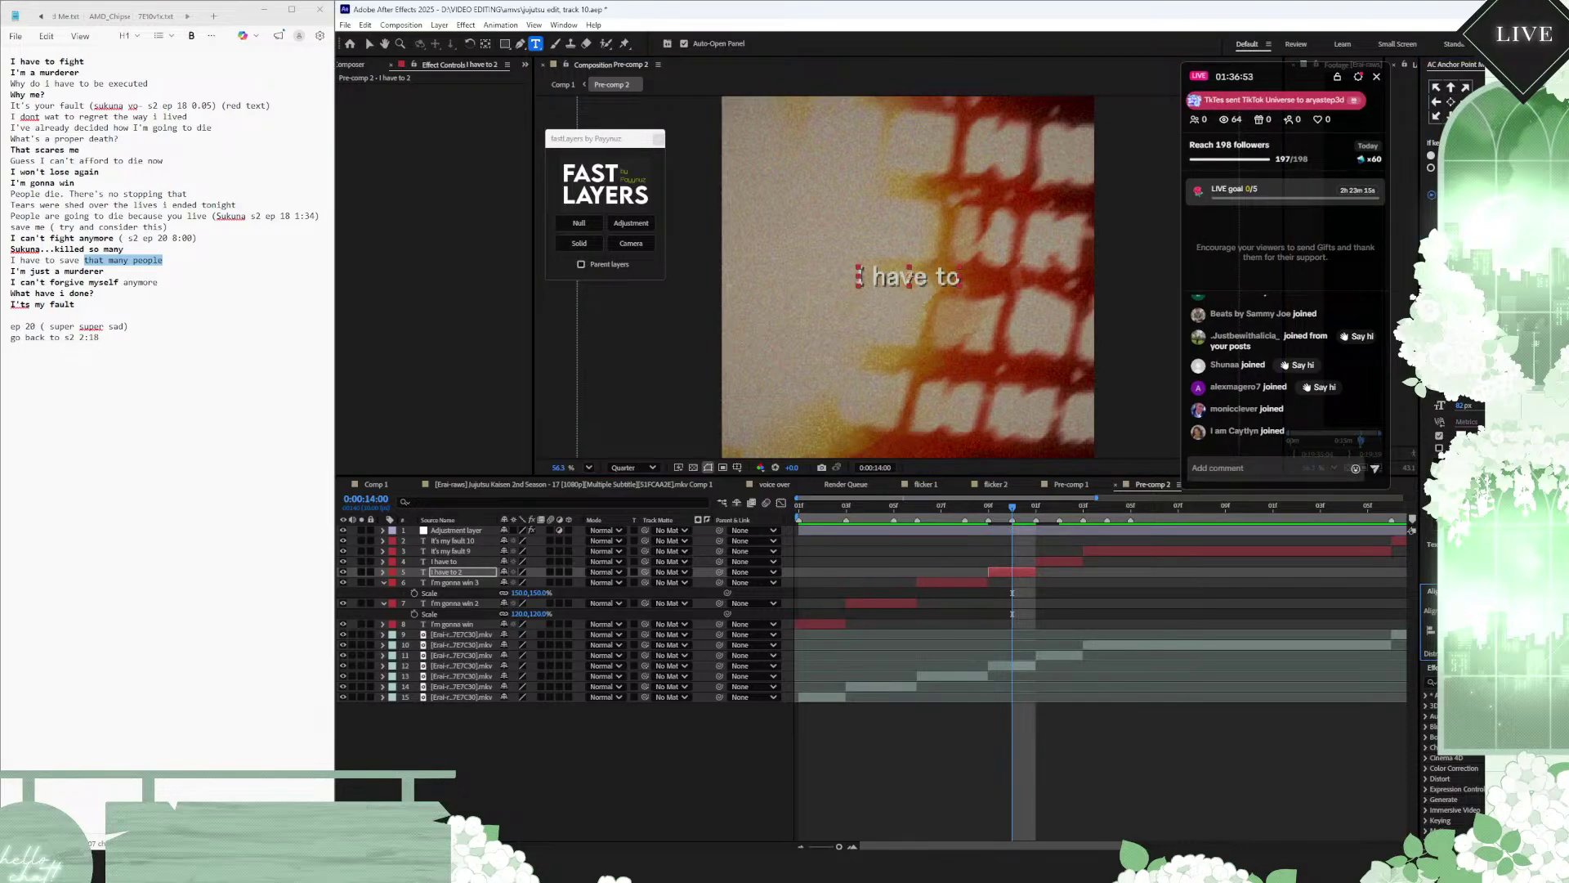
Step: Change the text fill of the "I have to 2" caption at 0:00:14:00 from white to a dark colour
click(1052, 512)
click(1071, 563)
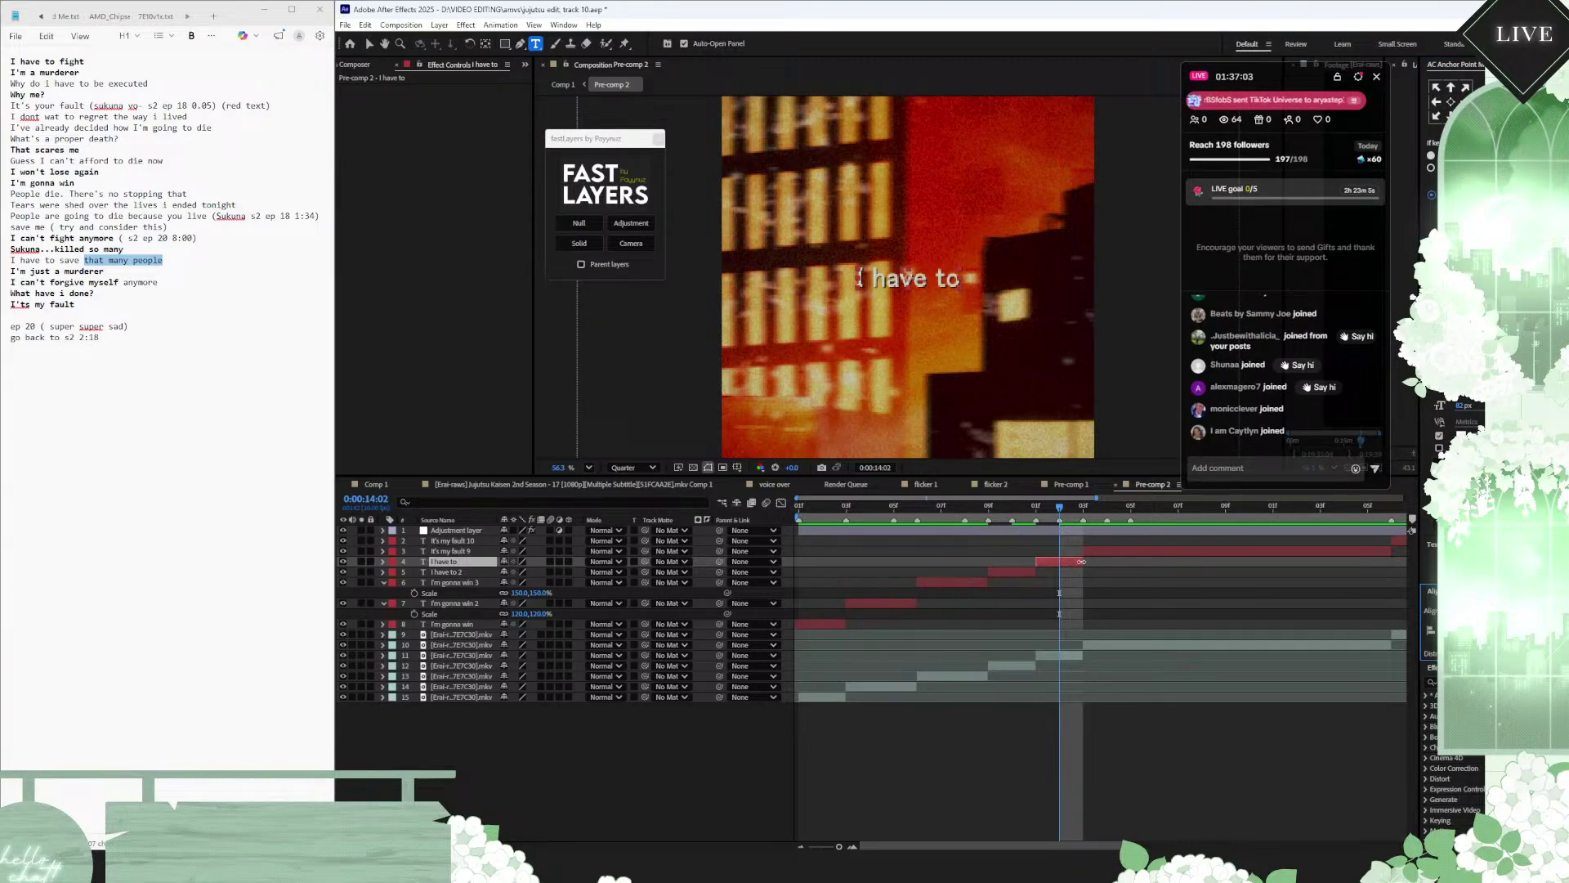
click(1010, 507)
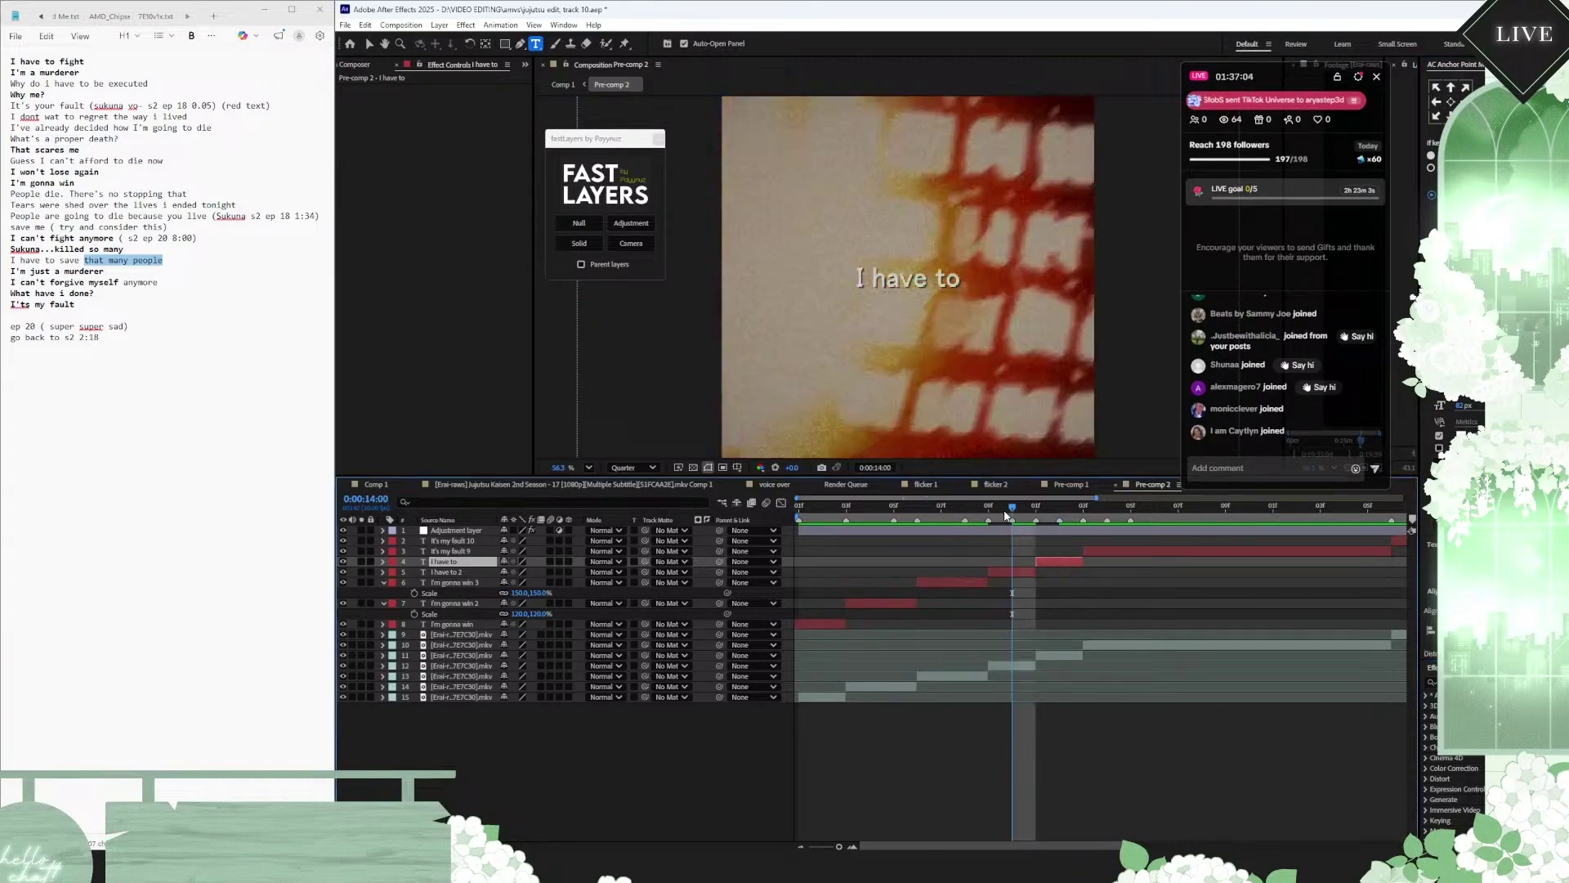
click(1022, 570)
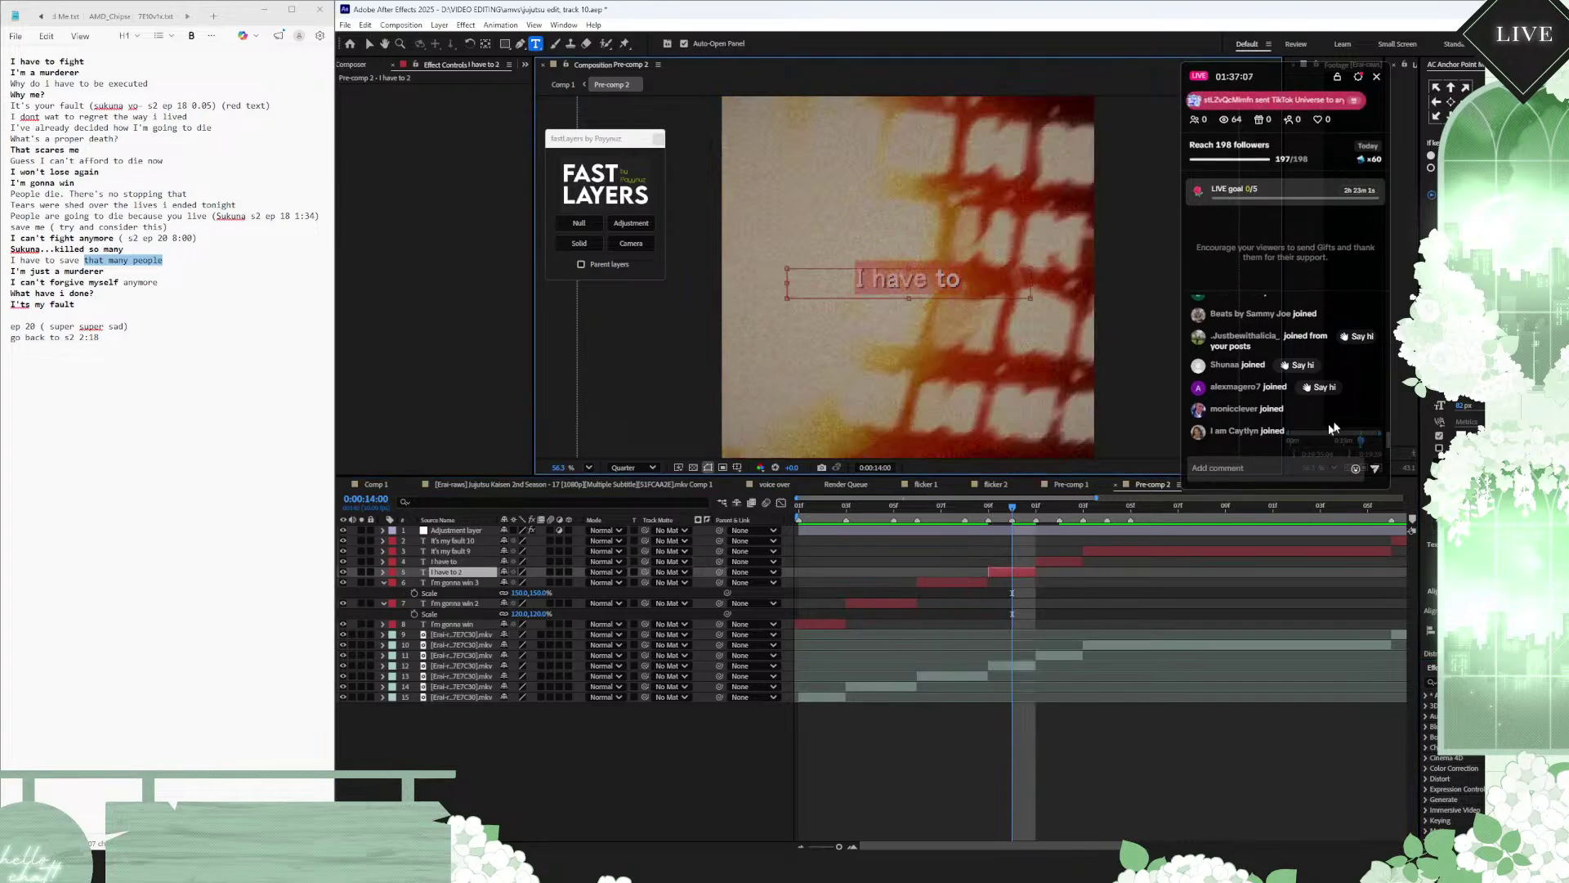
click(1457, 436)
drag(919, 450, 745, 556)
click(1085, 363)
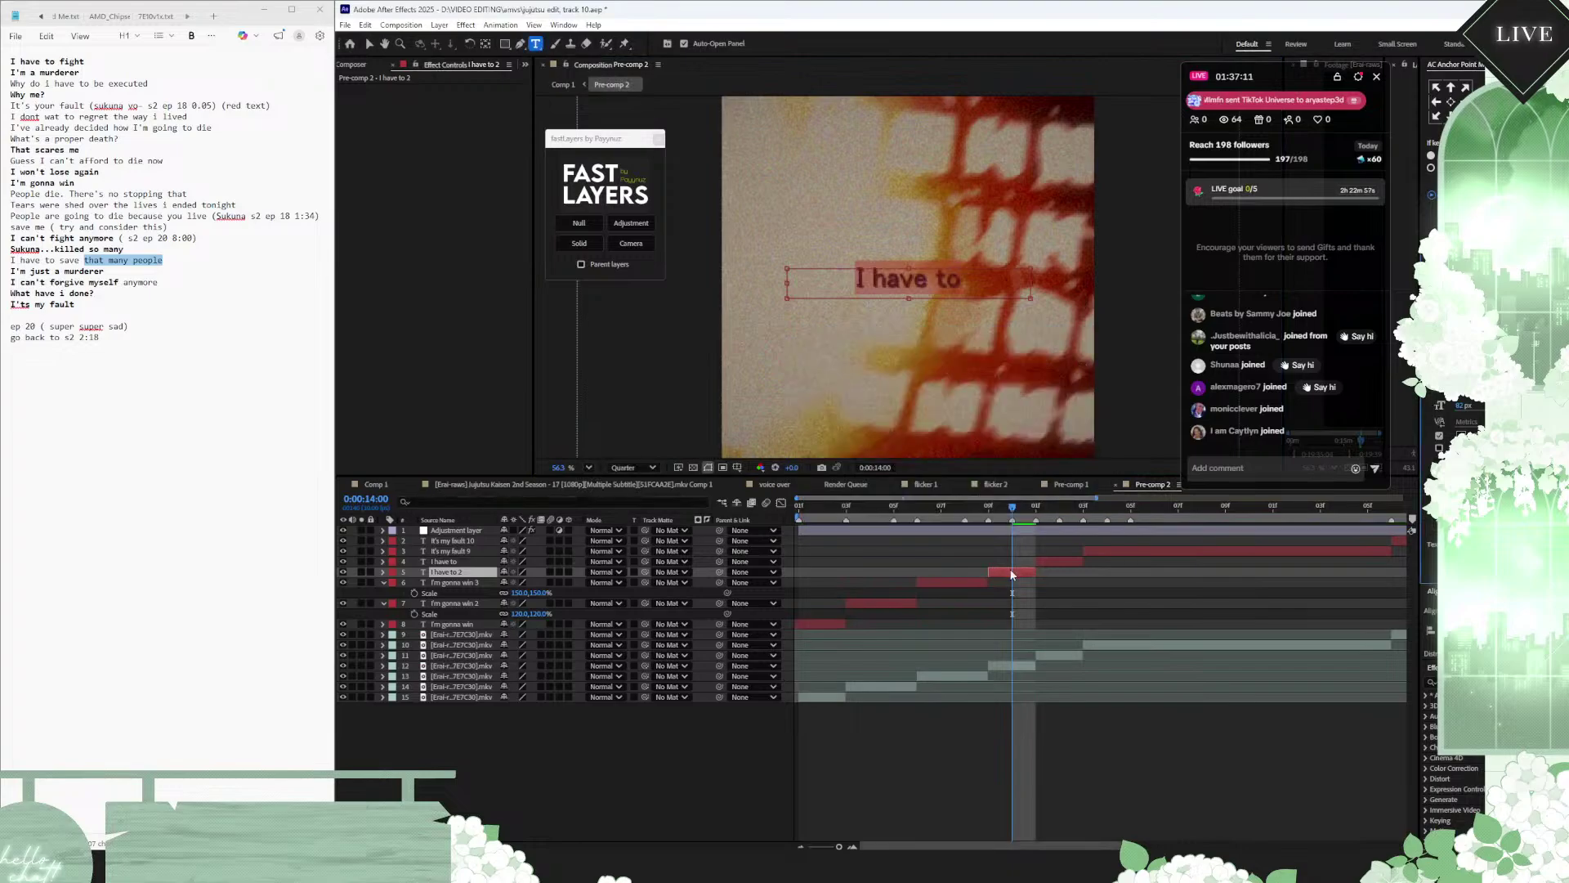
Step: Set the Scale of the "I have to" caption layer at 0:00:14:02 to 140%
click(1055, 517)
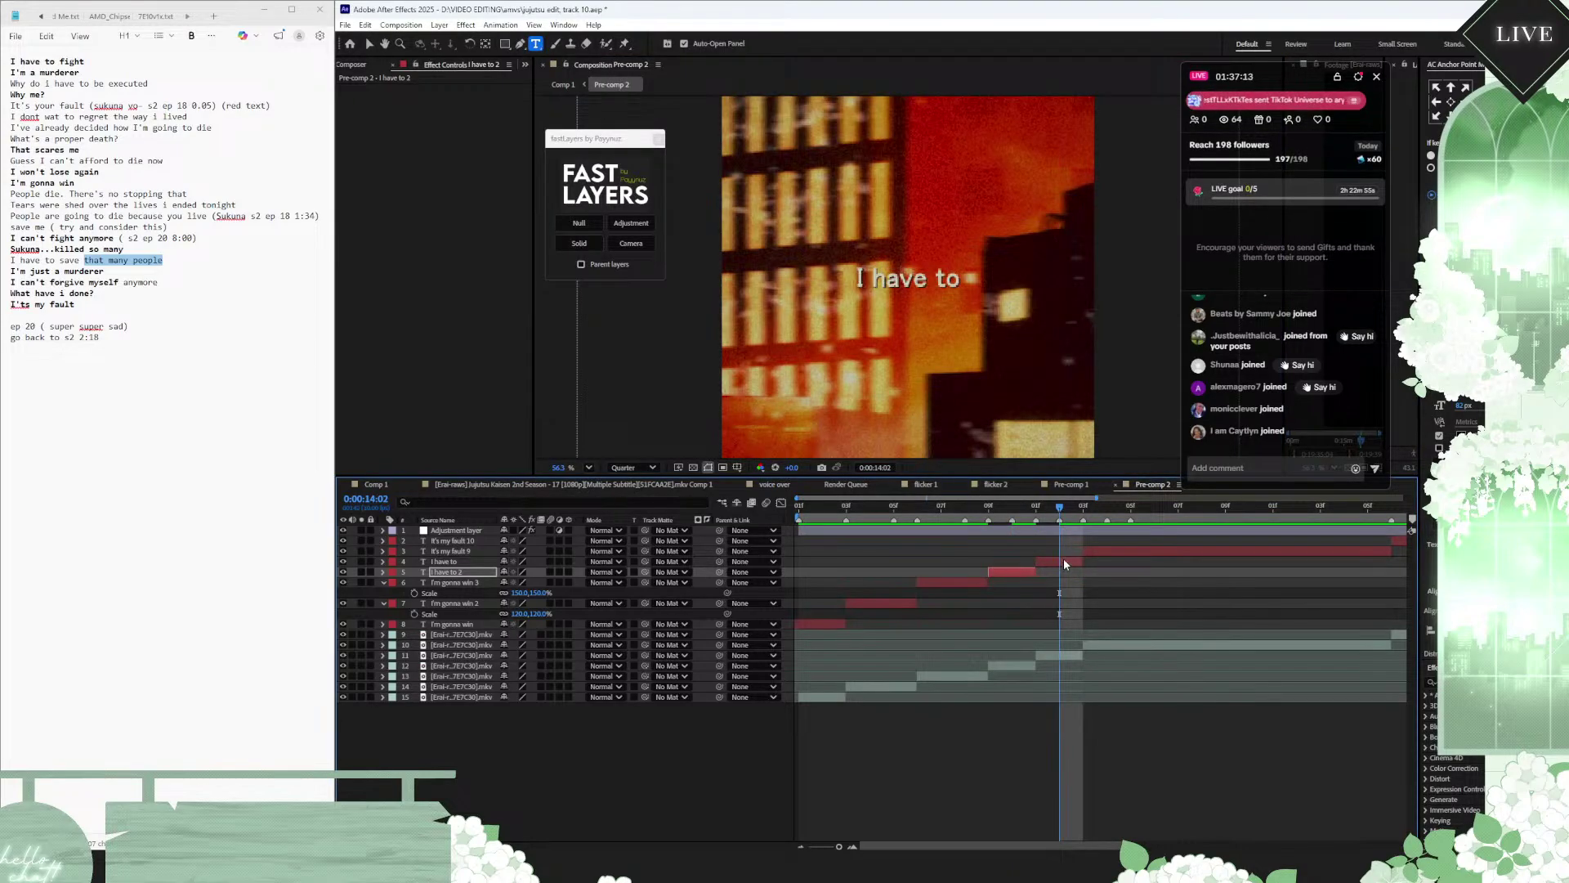
click(1064, 562)
key(s)
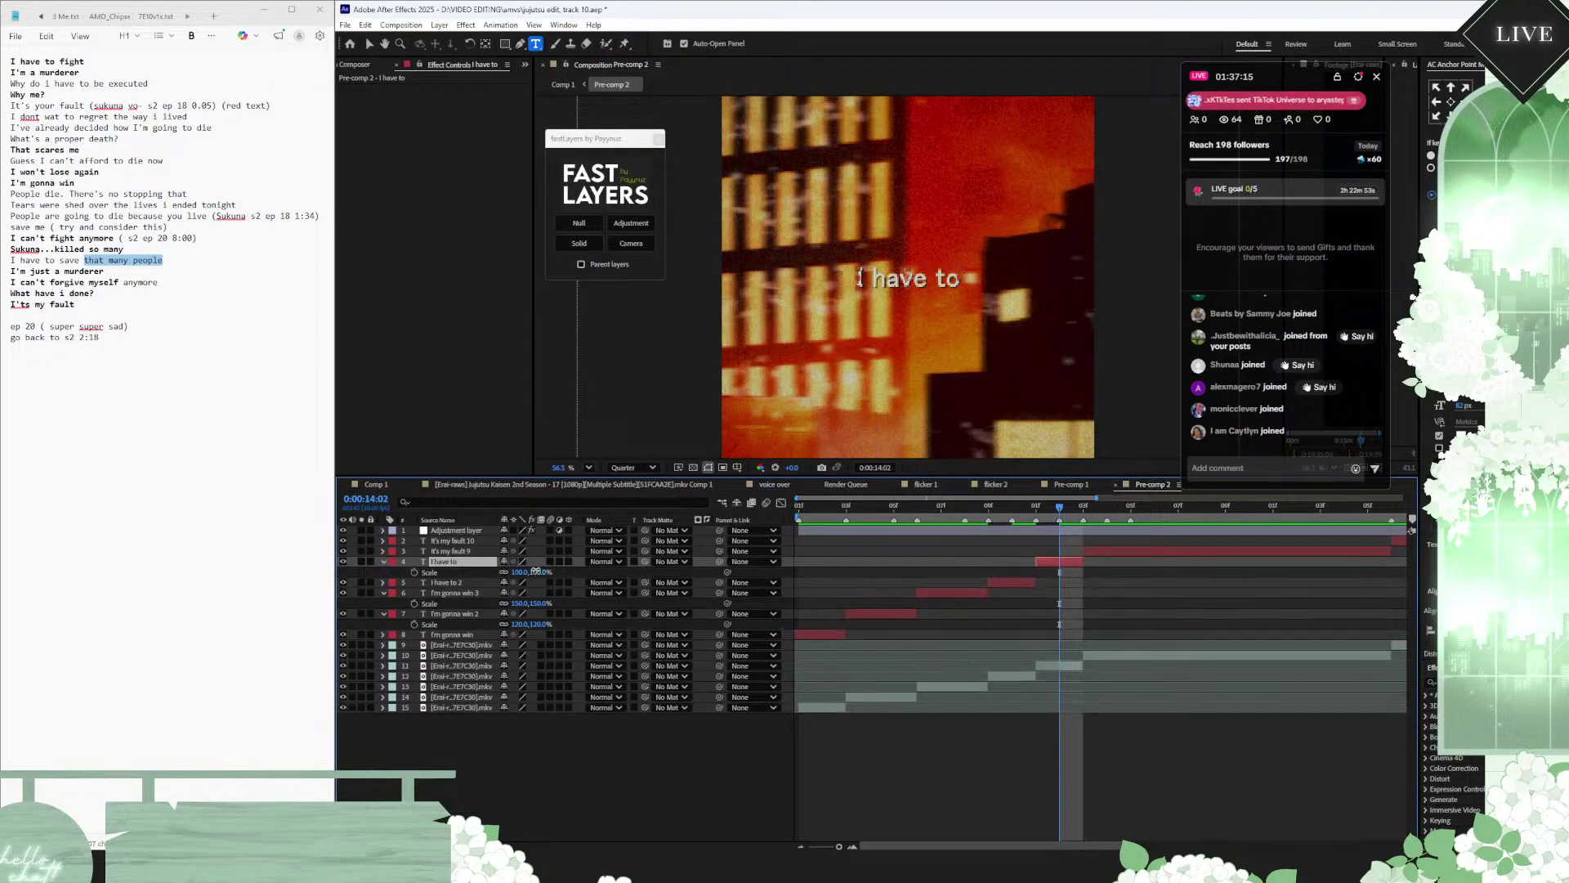
click(537, 570)
text(140)
key(Return)
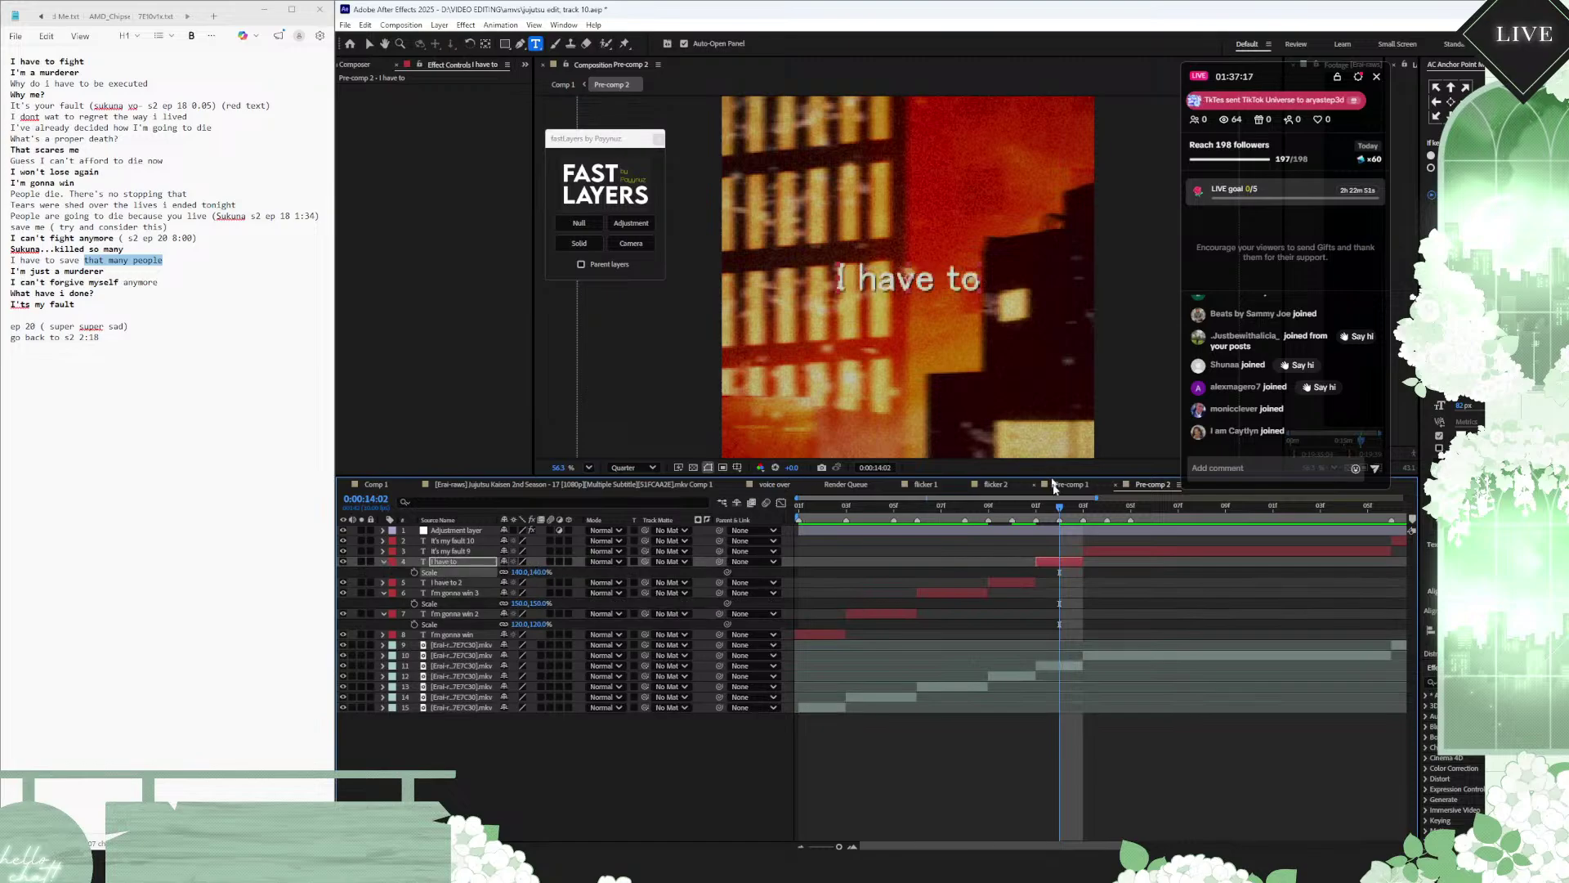
Step: Replace the "It's my fault" caption at 0:00:15:00 with "I have to save that many people" copied from the notes
mouse_move(1060, 509)
mouse_down()
mouse_move(883, 510)
mouse_move(1249, 513)
mouse_up()
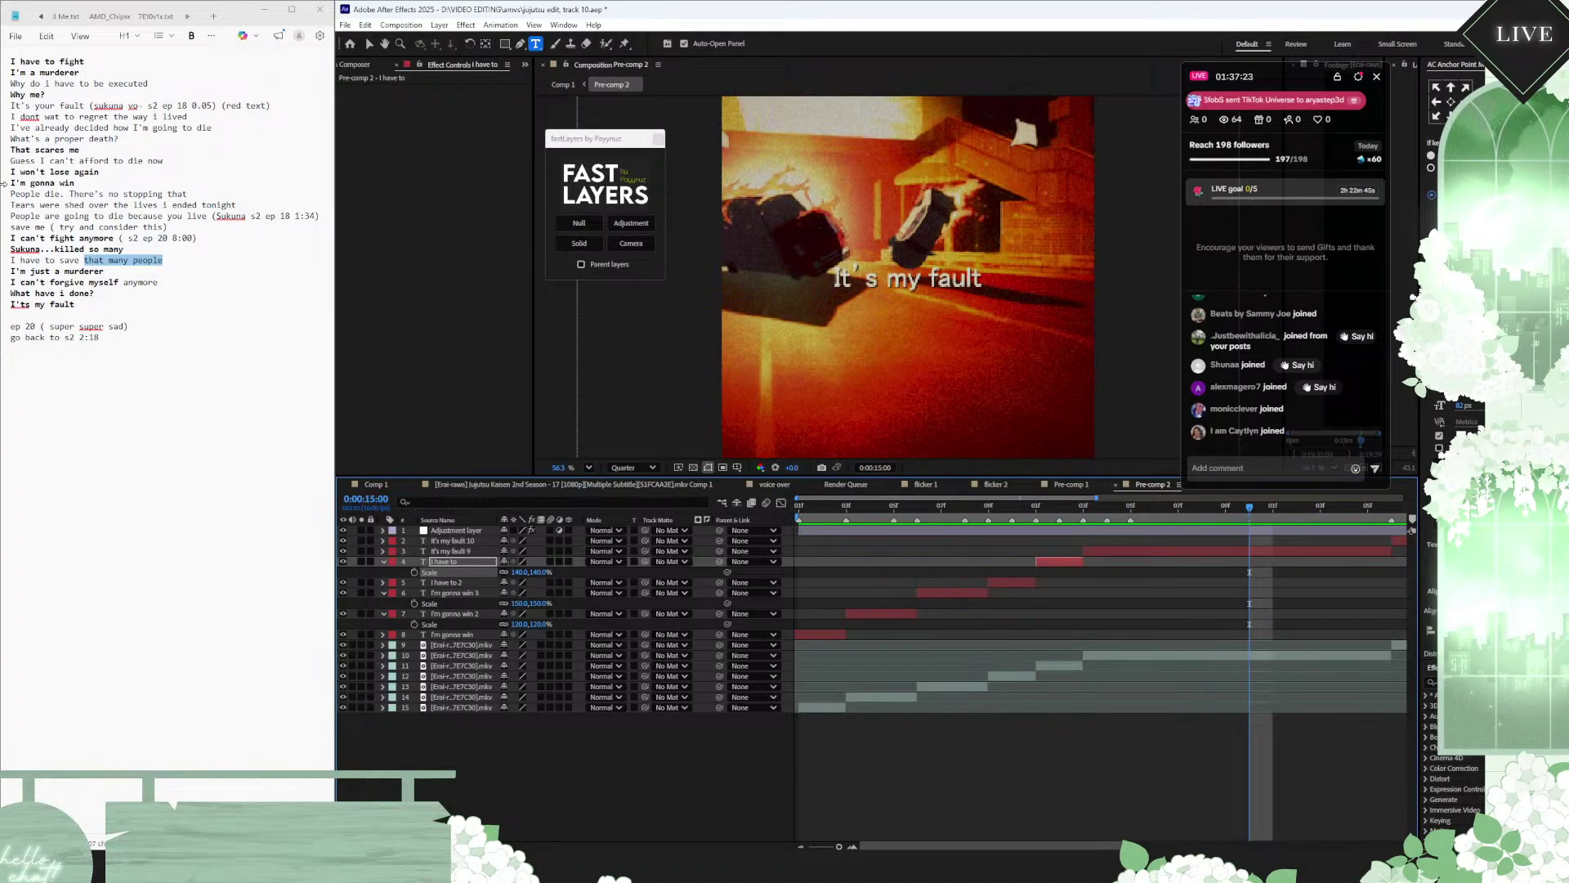
click(166, 260)
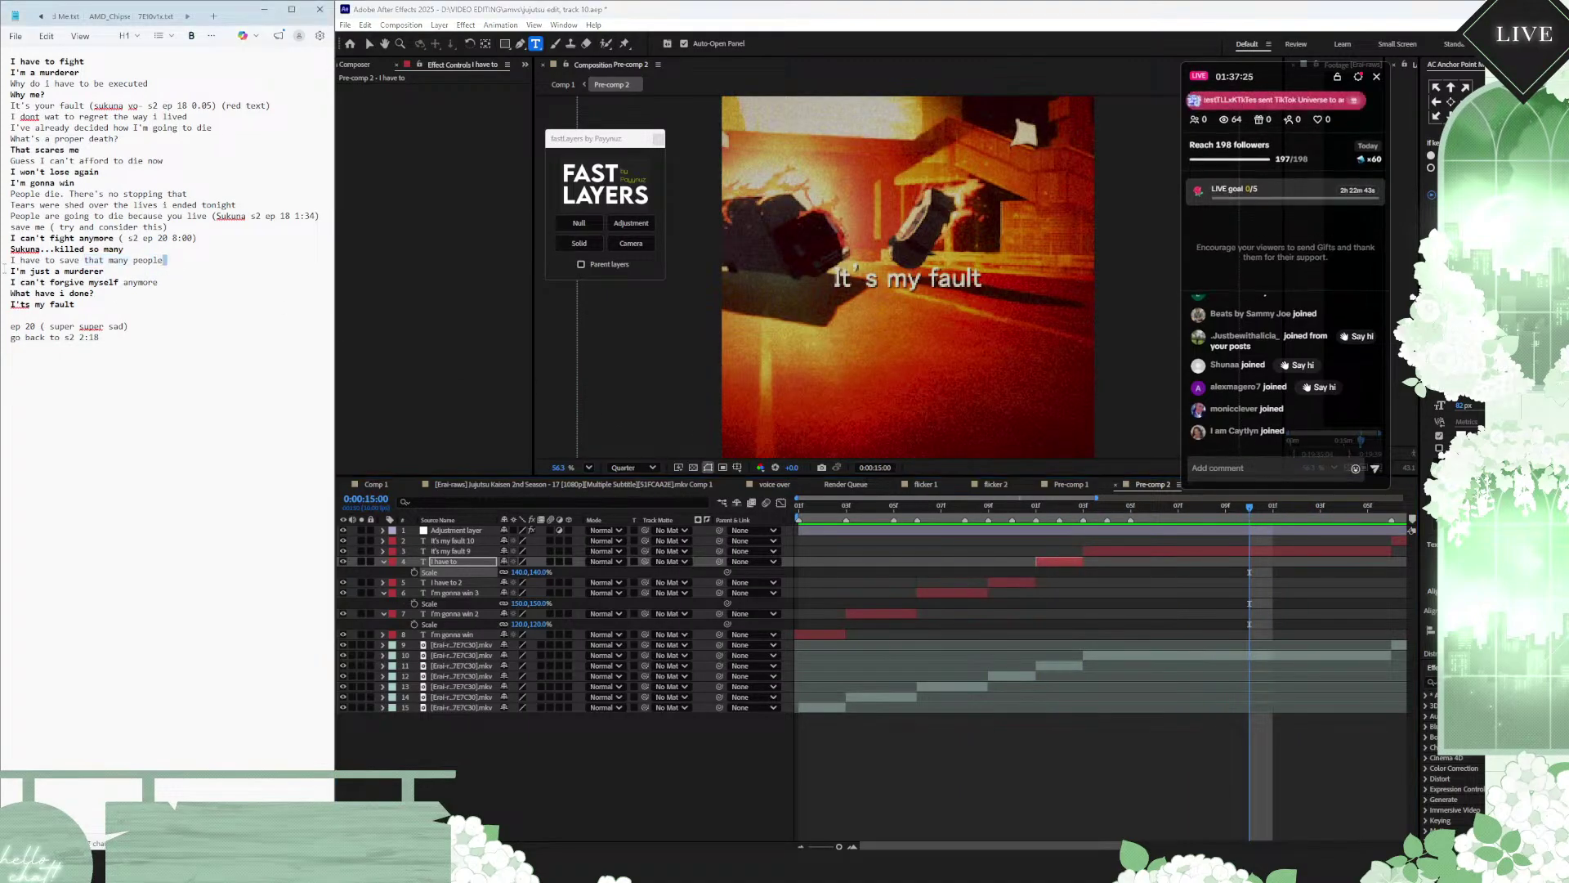
drag(166, 260, 10, 260)
key(ctrl+c)
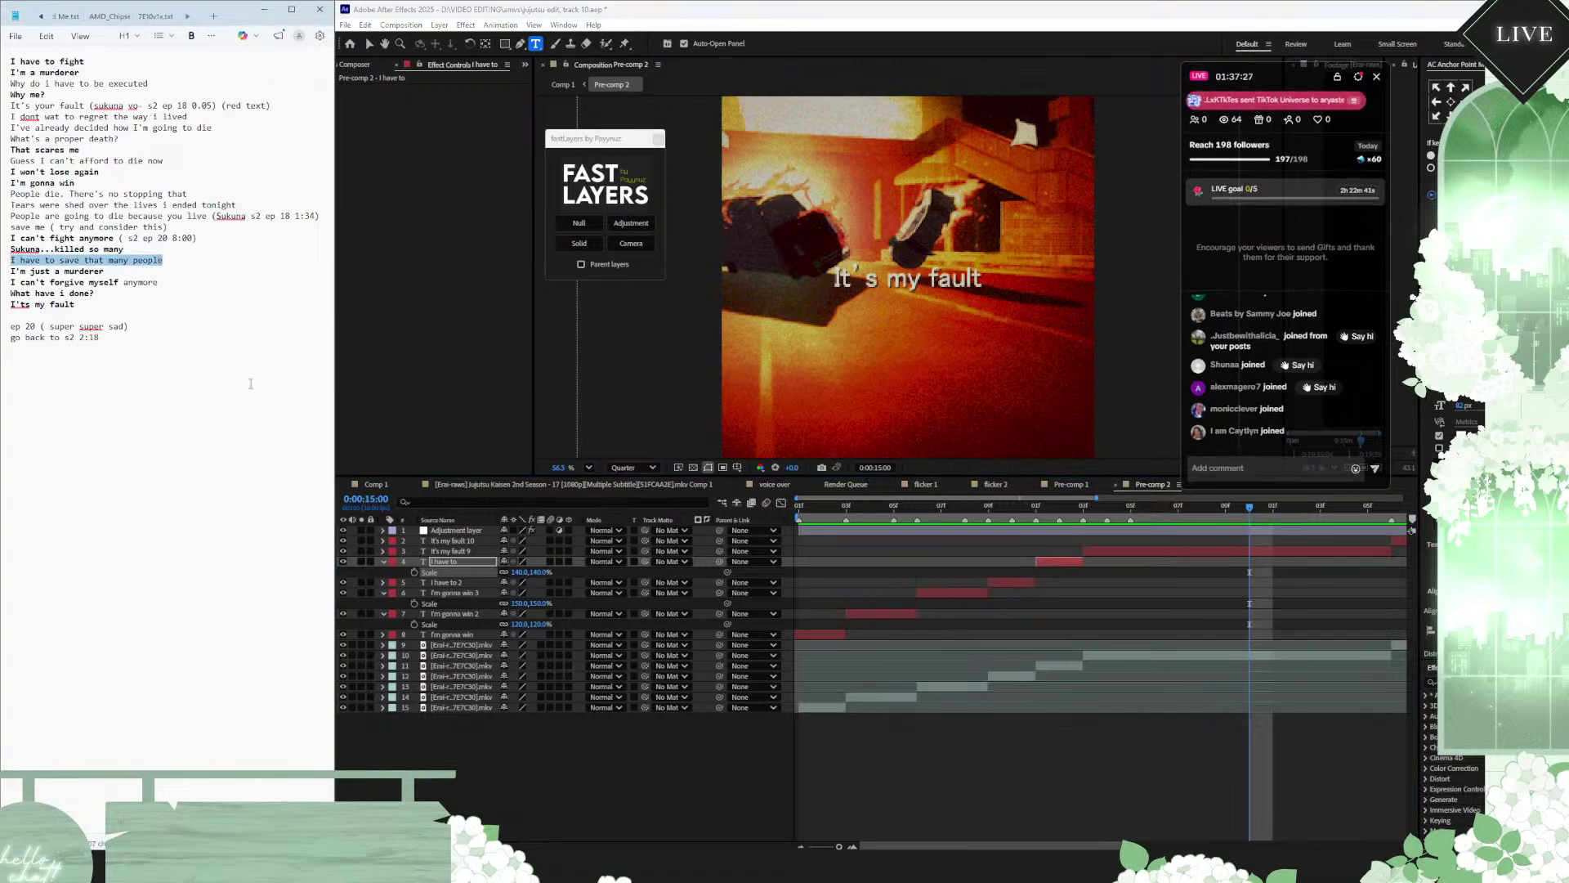
click(1188, 551)
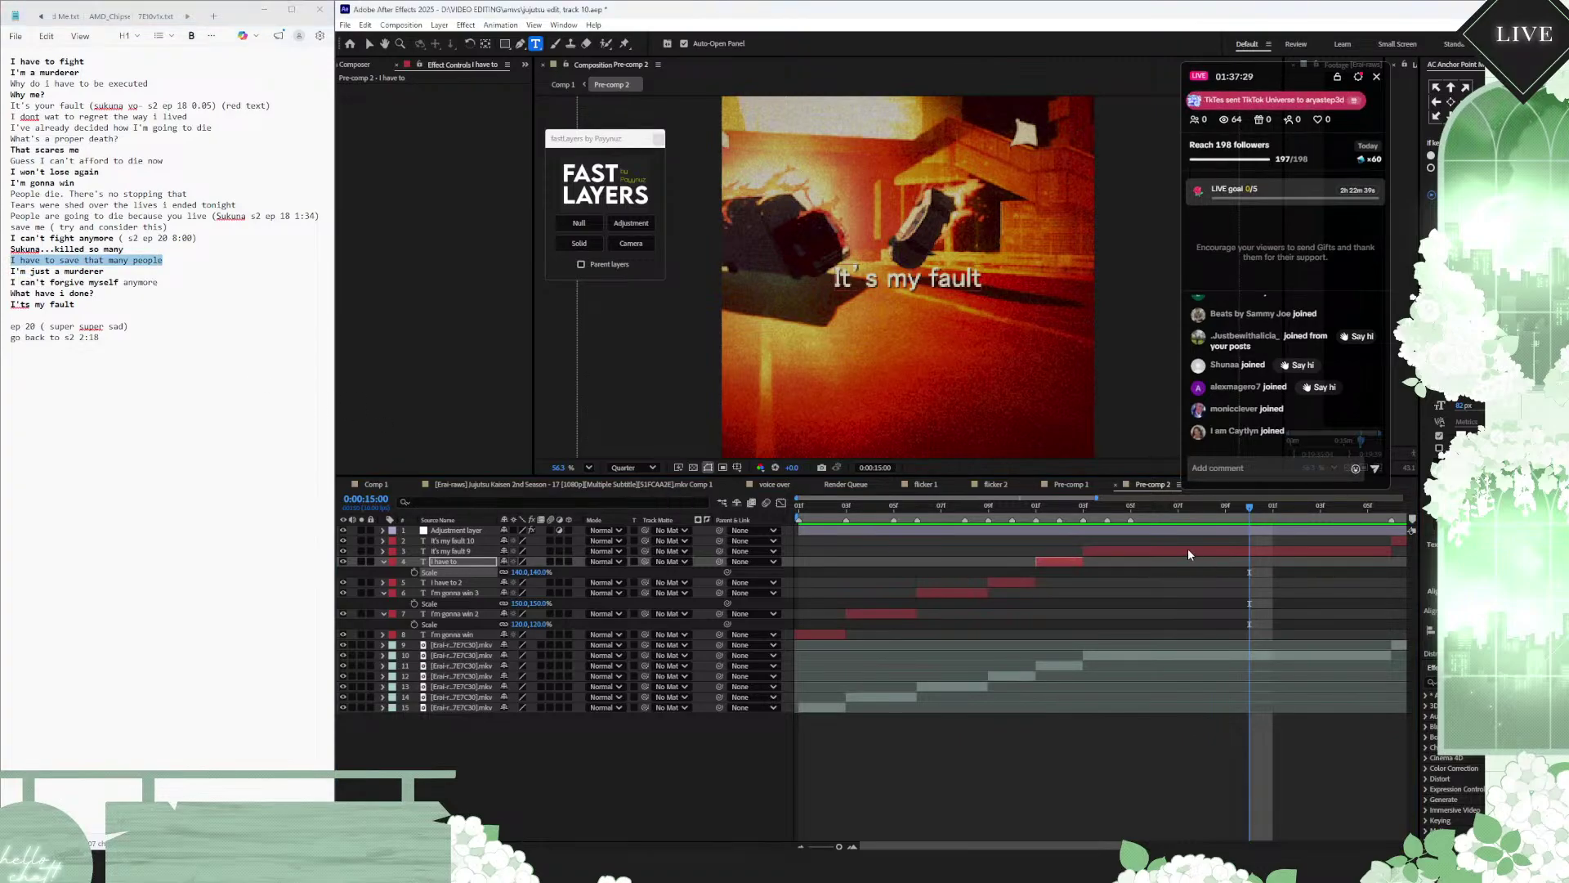
key(ctrl+v)
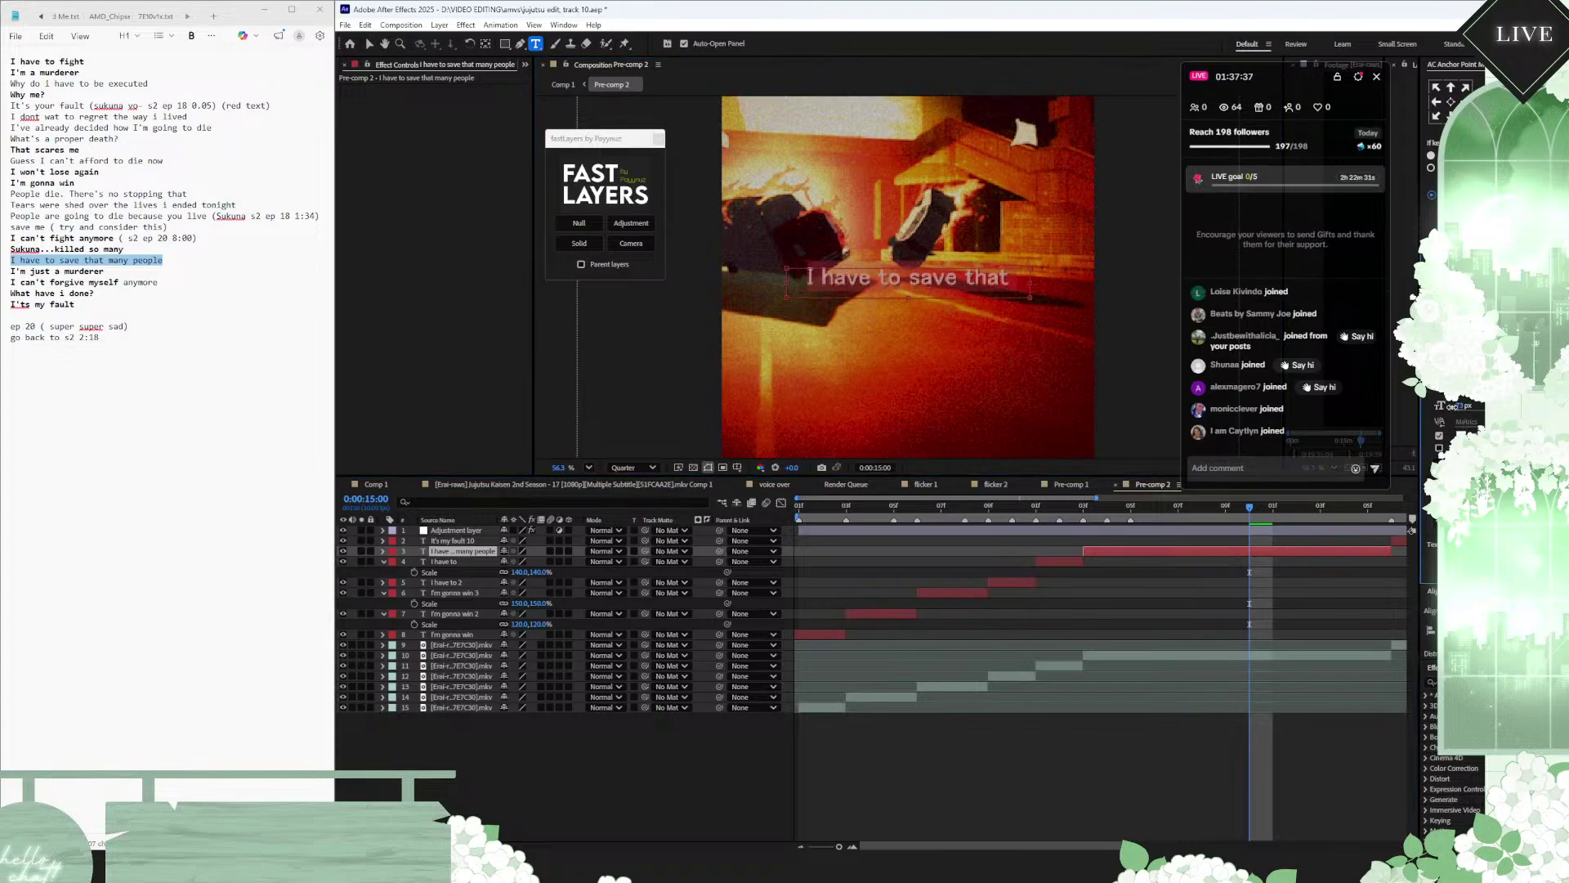
Step: Fit the "I have to save that many people" caption on two tightly spaced lines, then centre its anchor point and align it to the frame's middle
mouse_move(1461, 406)
mouse_down()
mouse_move(1432, 406)
mouse_move(1459, 411)
mouse_up()
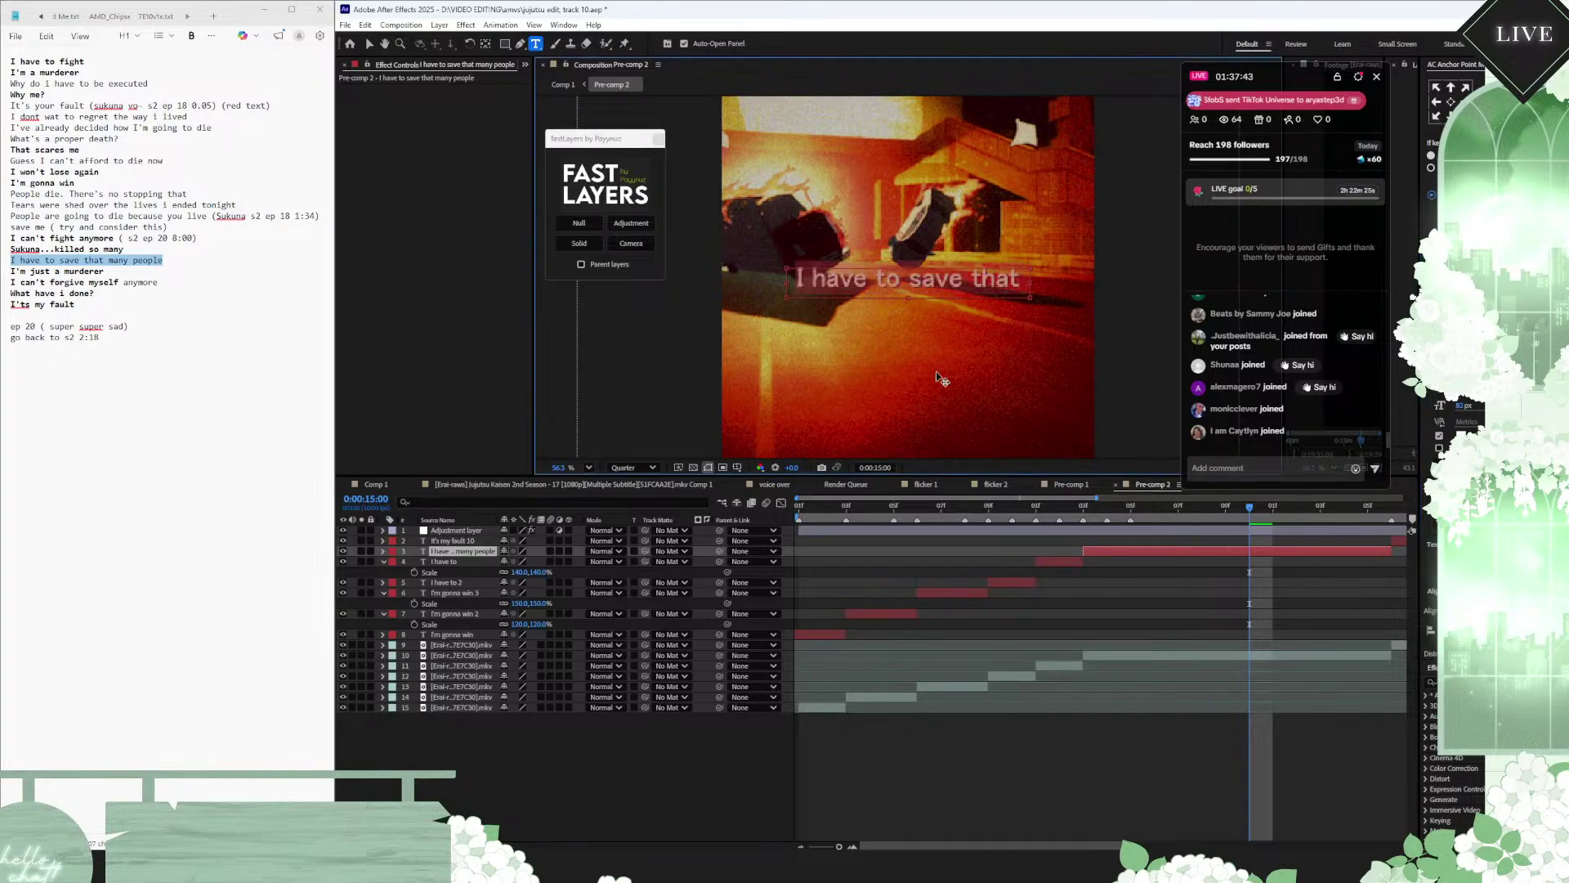
drag(909, 297, 913, 337)
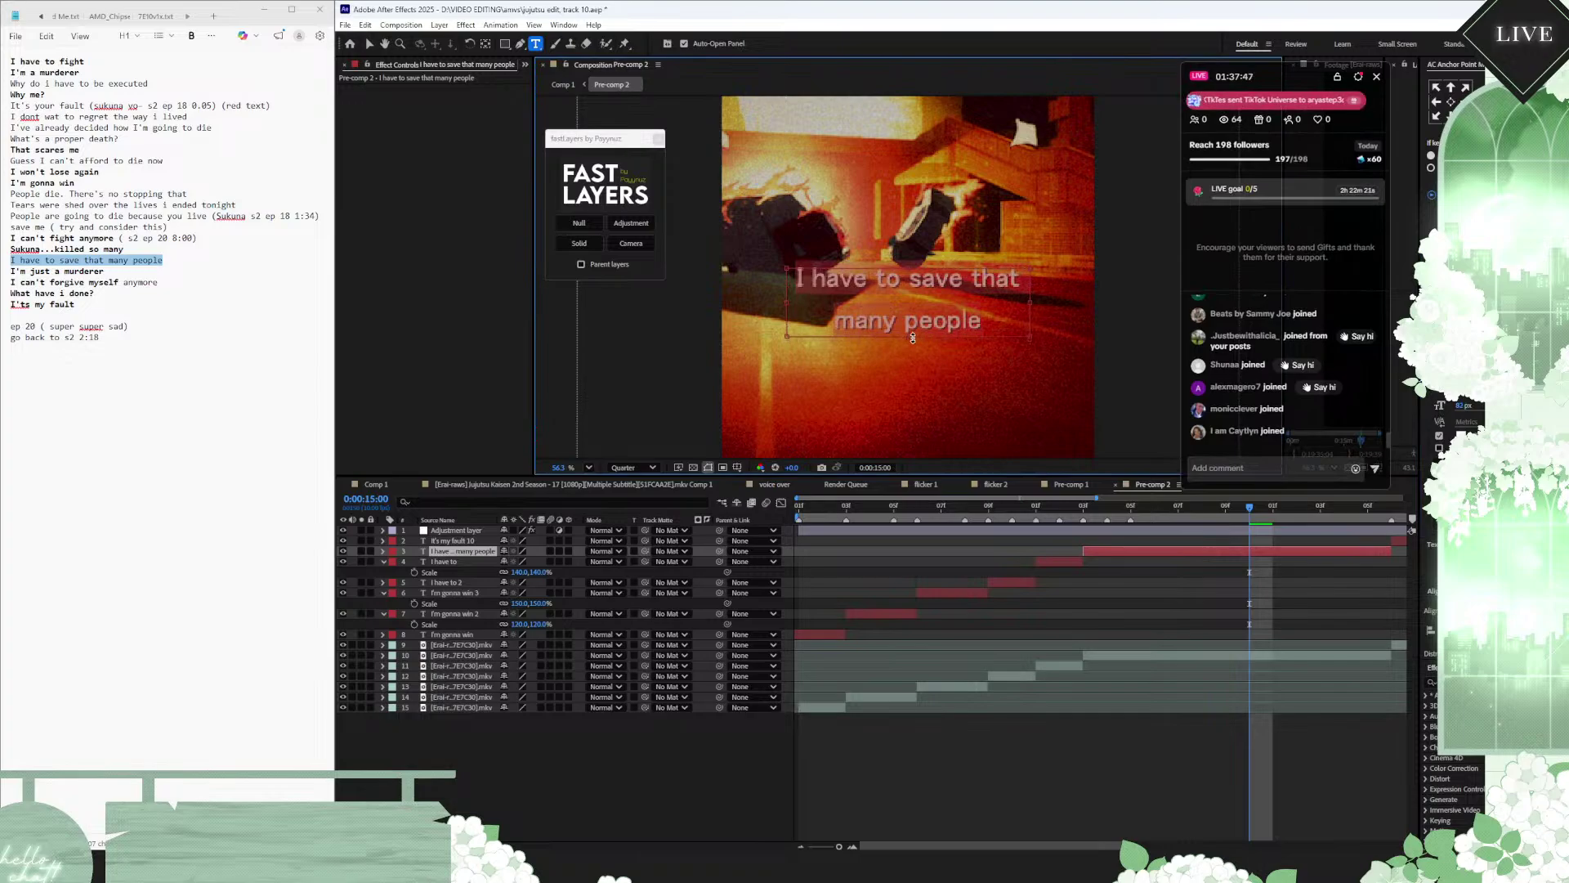
drag(1488, 405, 1486, 404)
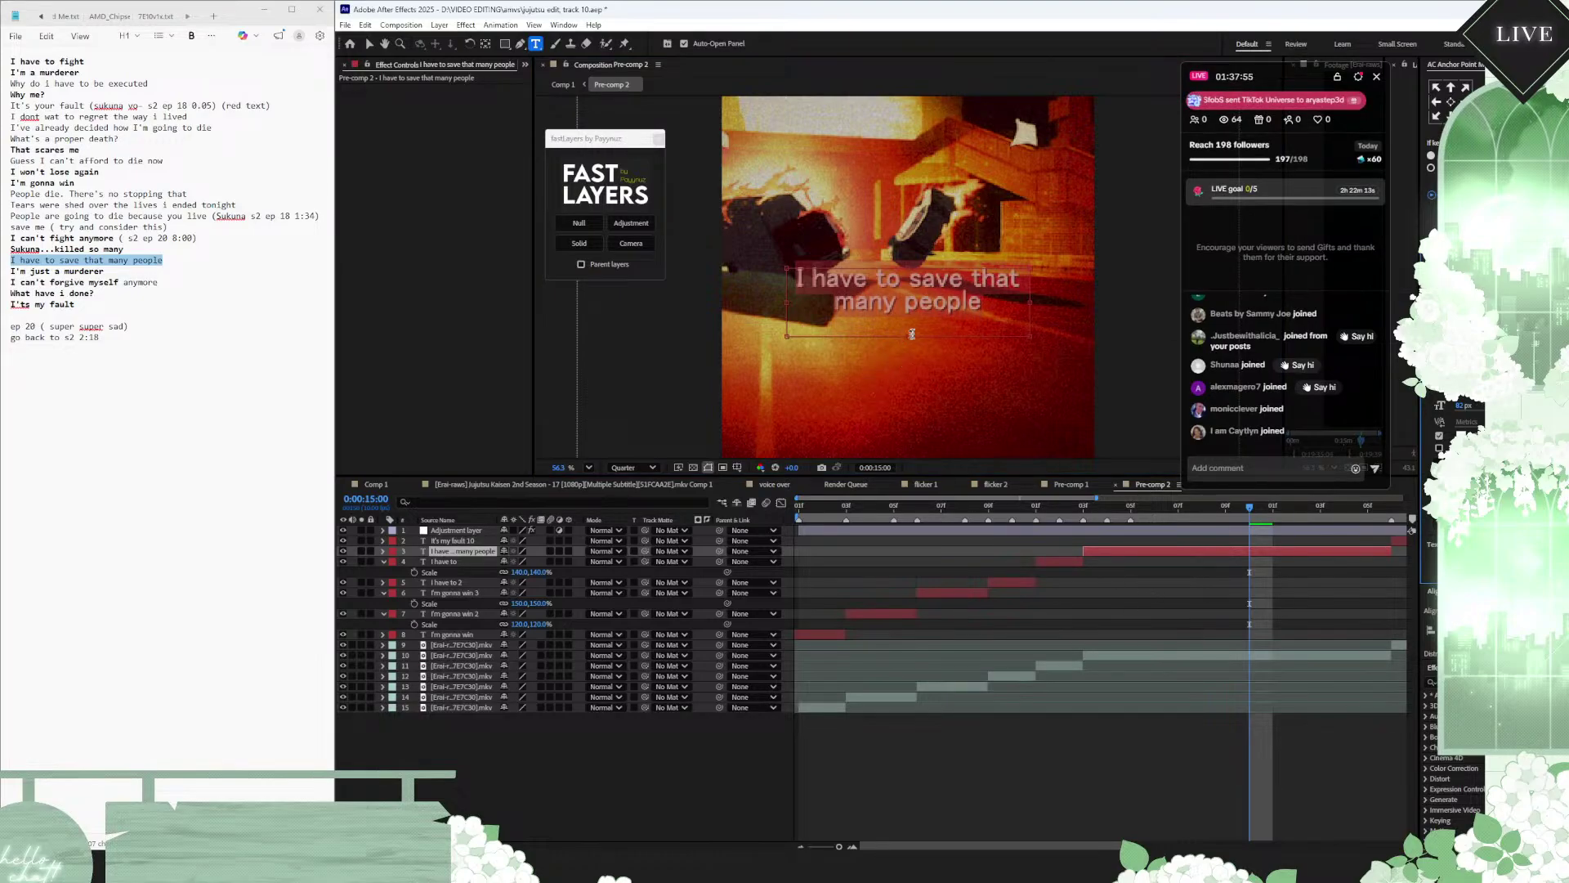
drag(910, 337, 906, 321)
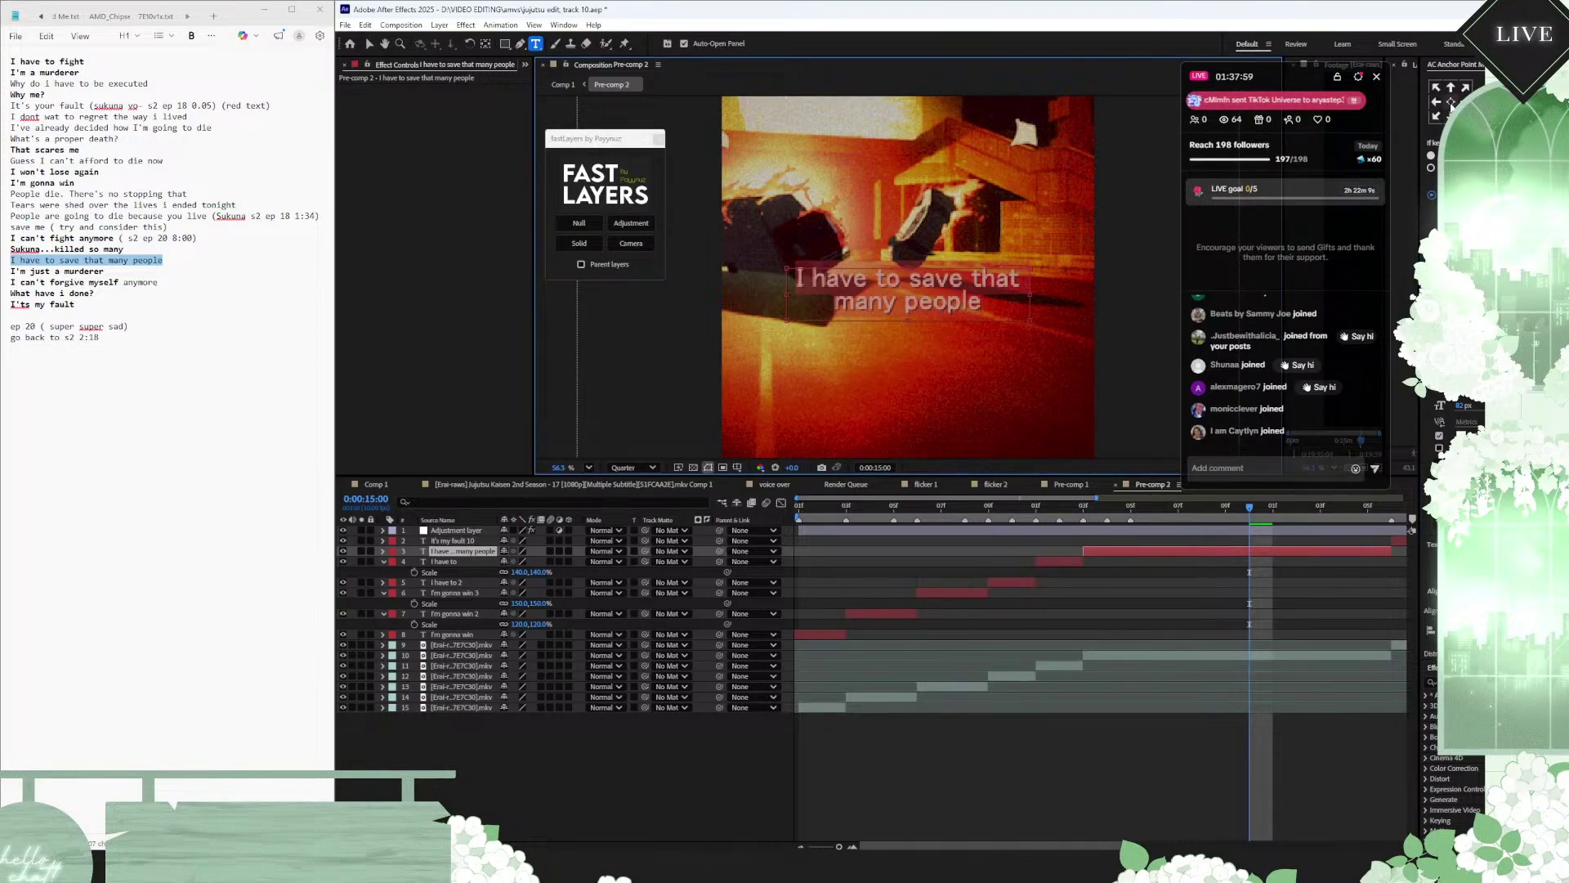
click(1452, 103)
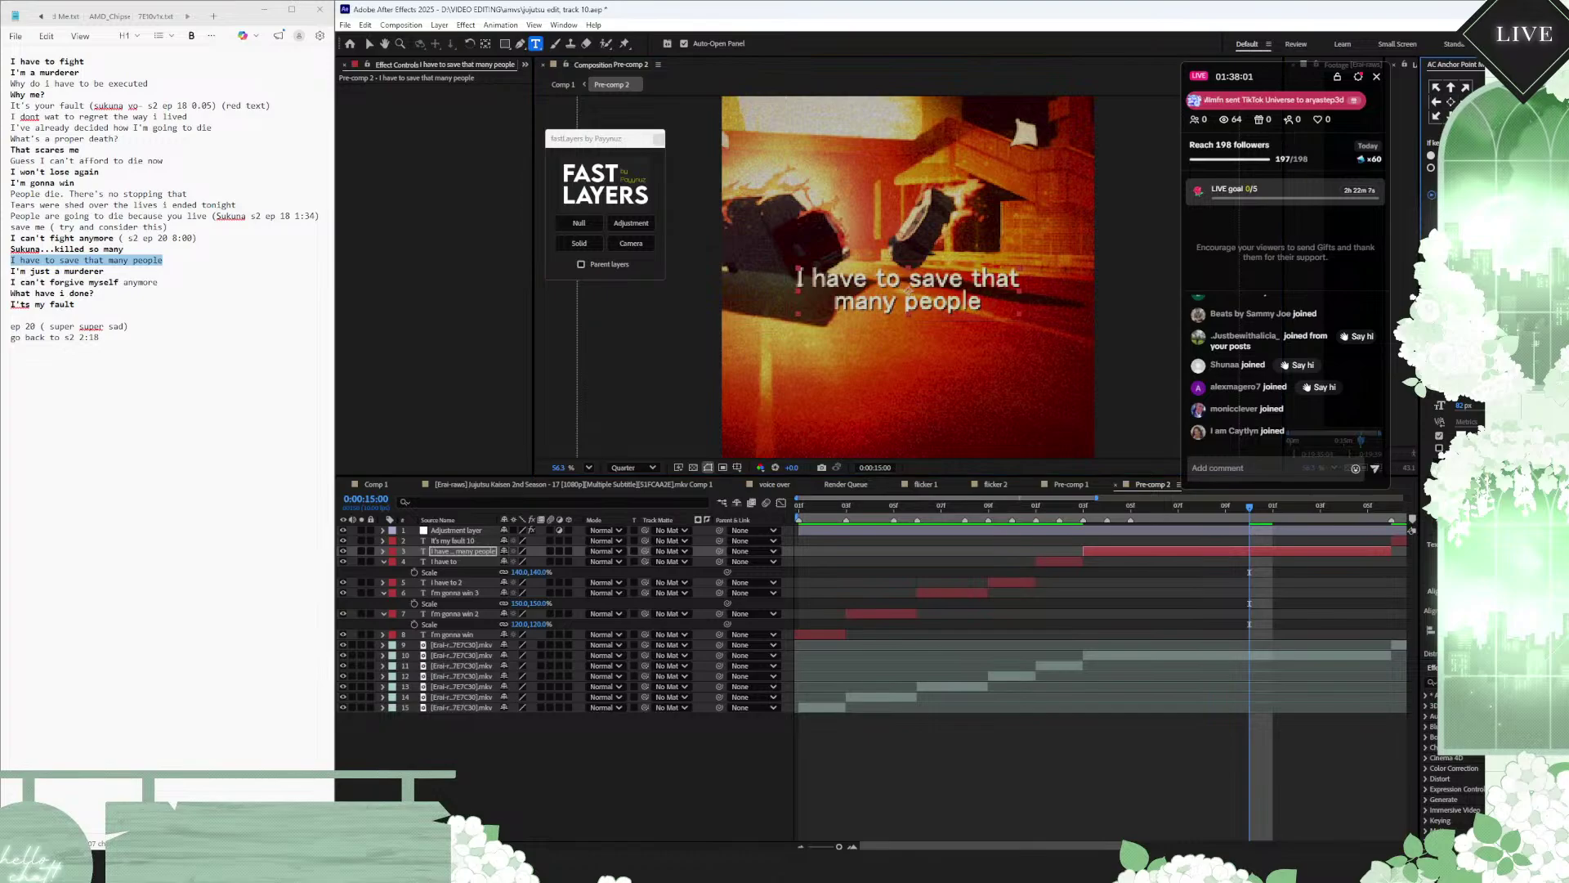
click(1430, 630)
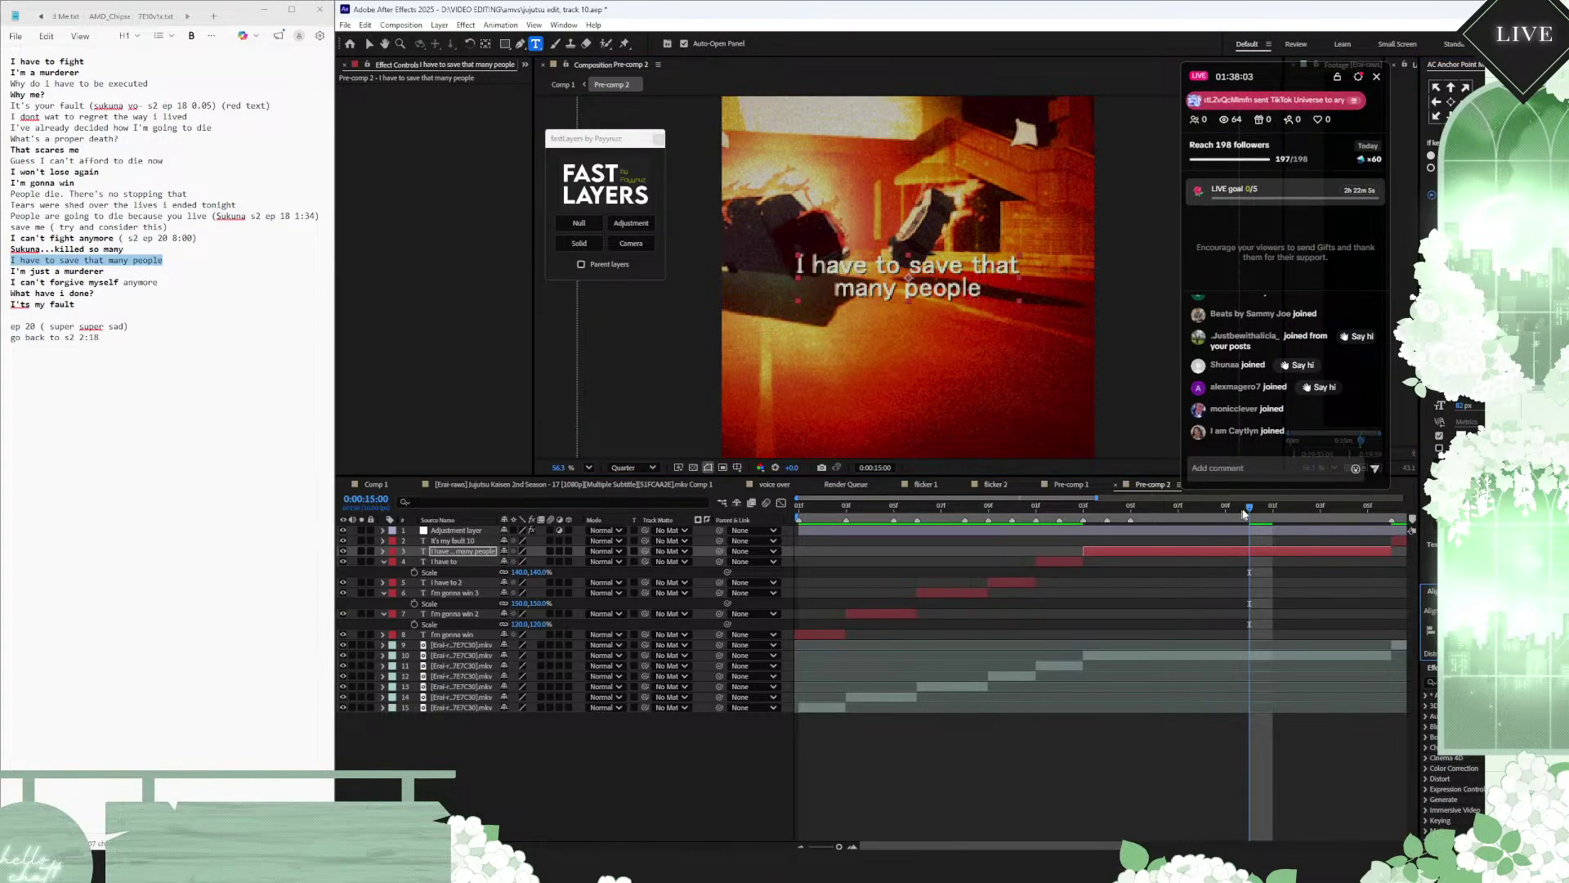
Step: Apply an Animation Composer text preset that fades in the "I have to save that many people" caption from 0:00:14:03
drag(1243, 511, 1087, 507)
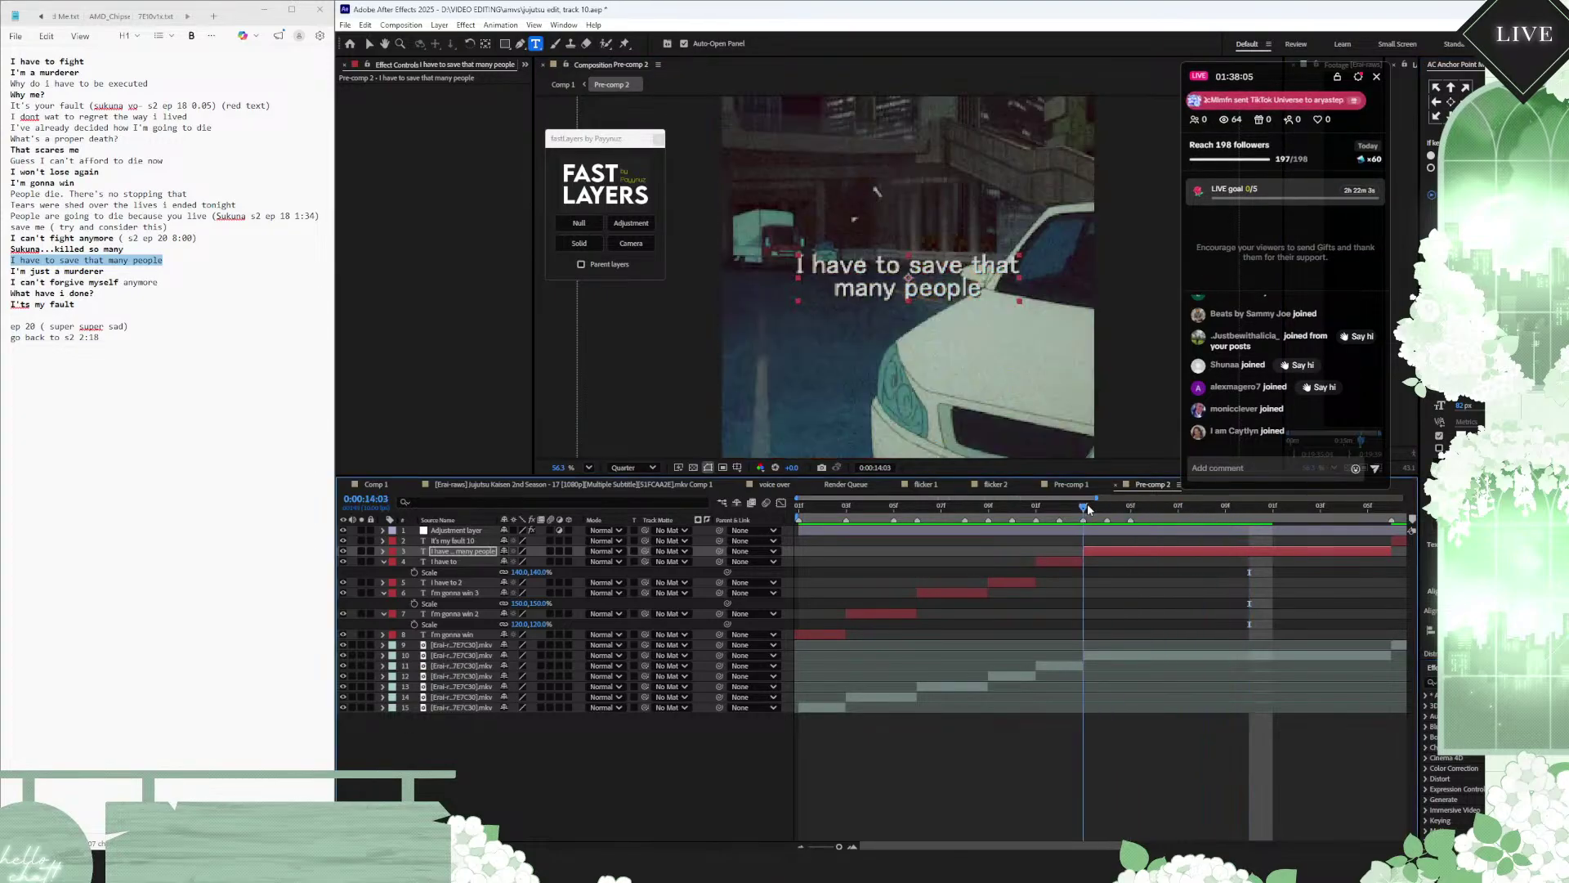
click(526, 65)
click(544, 97)
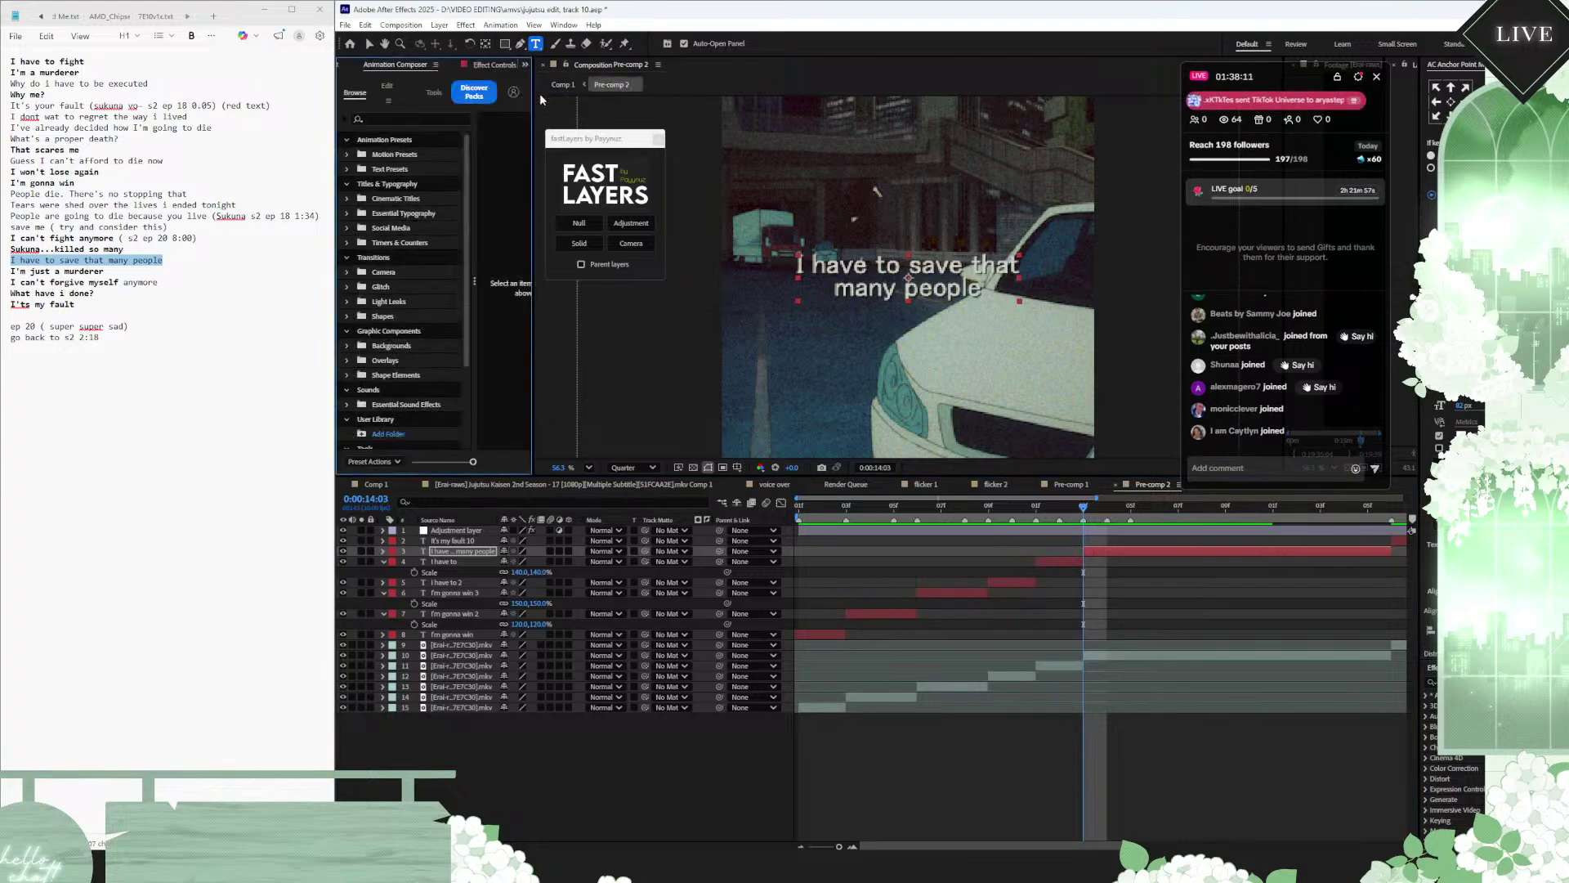
click(344, 169)
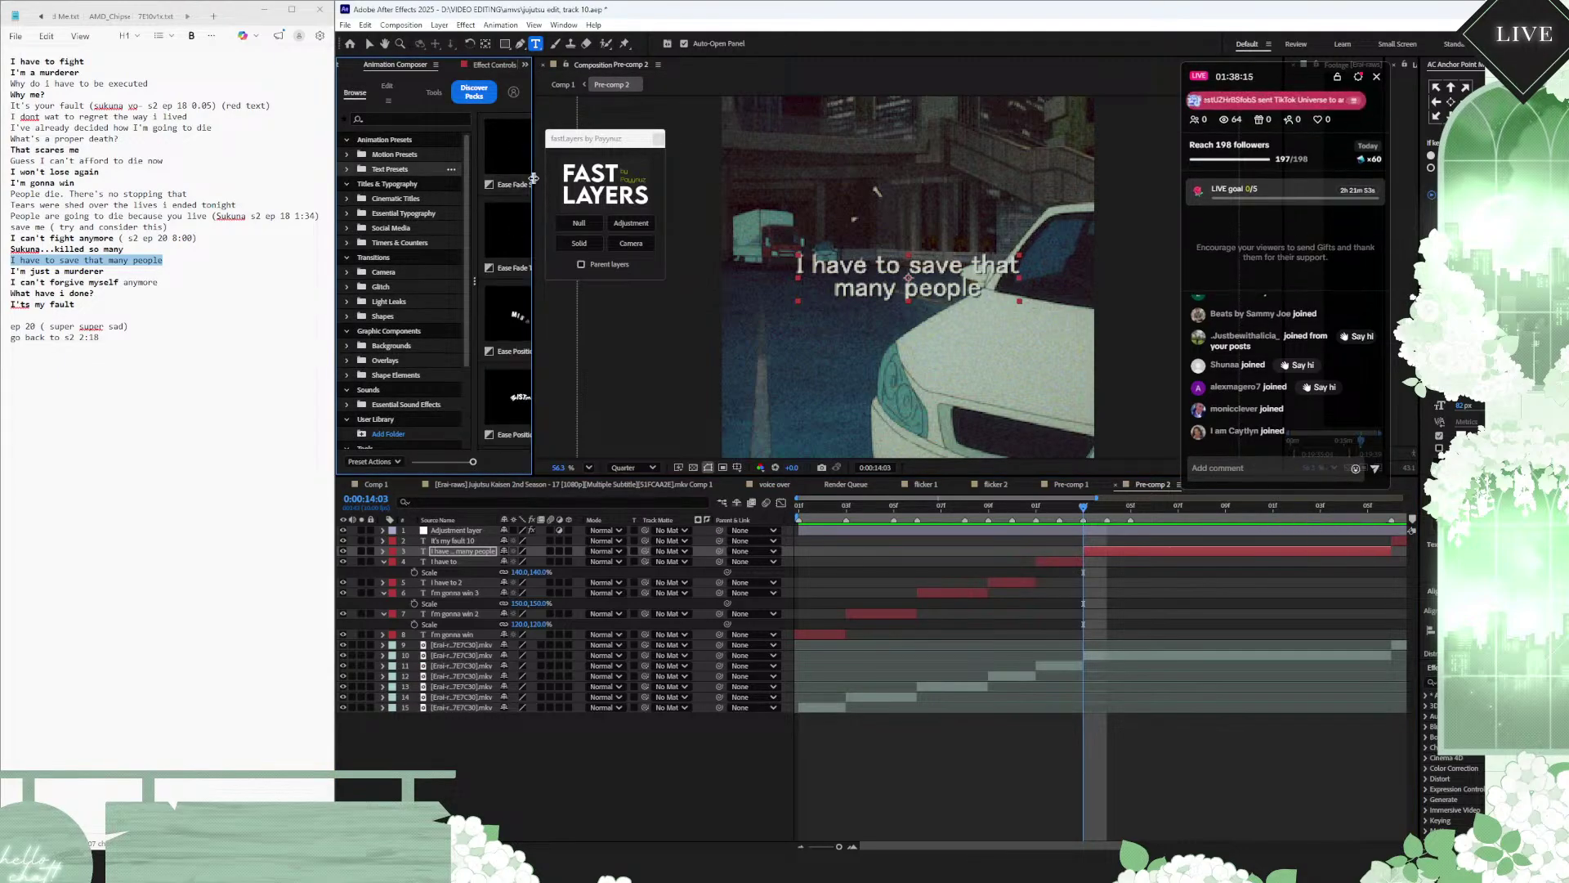
drag(532, 183, 675, 209)
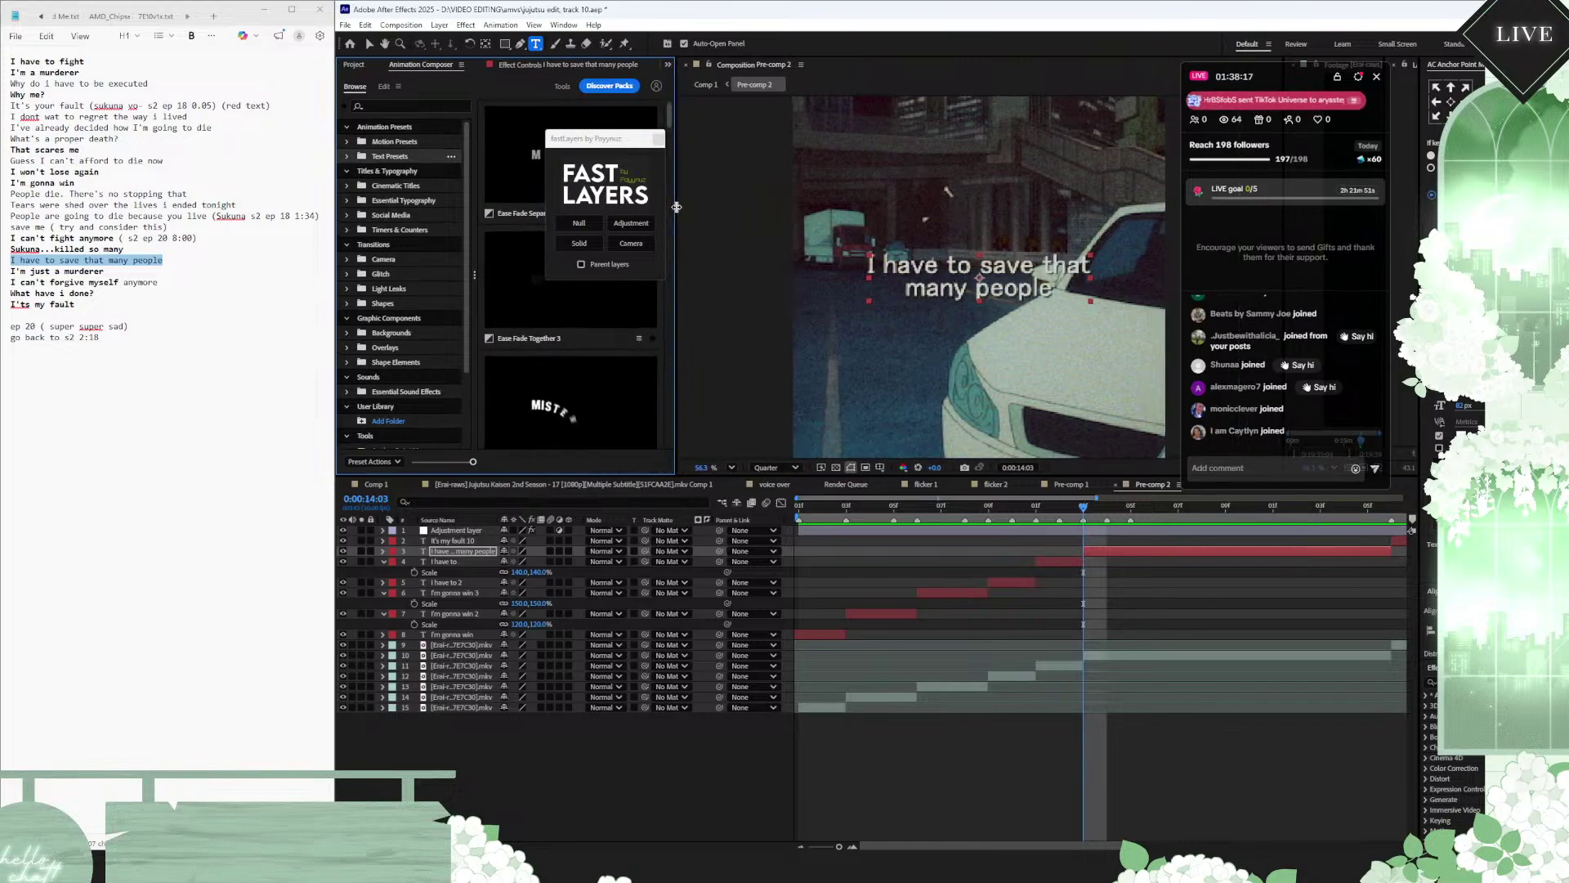
click(572, 310)
click(563, 463)
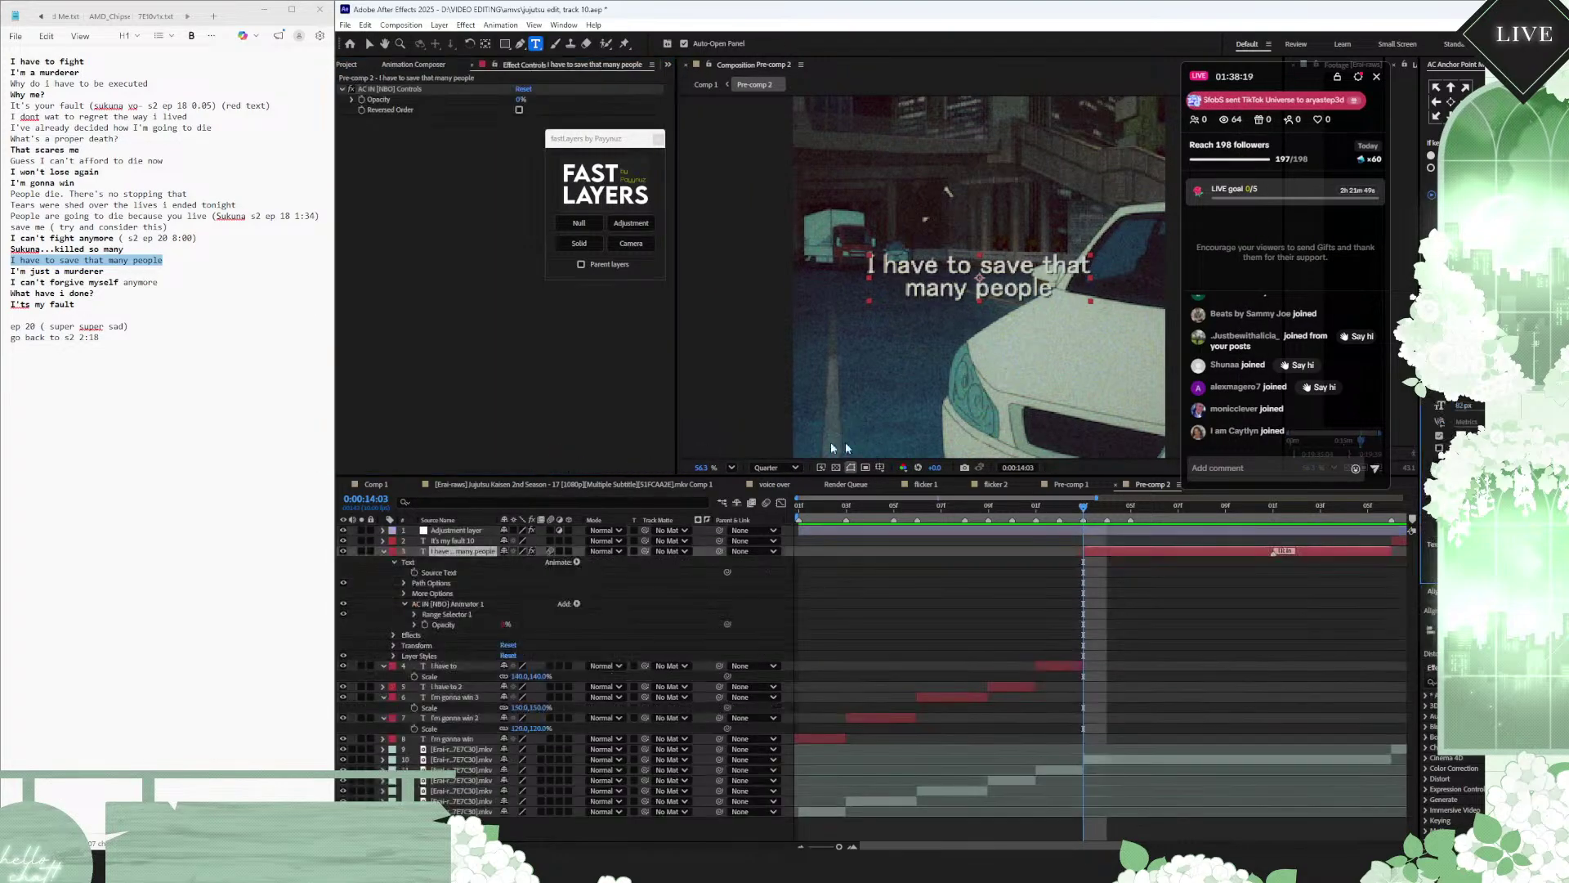
Step: Keyframe the "many people" caption's Scale from 100% at 0:00:14:03 to 110% at 0:00:14:06
mouse_move(1081, 504)
mouse_down()
mouse_move(1224, 509)
mouse_move(1083, 506)
mouse_up()
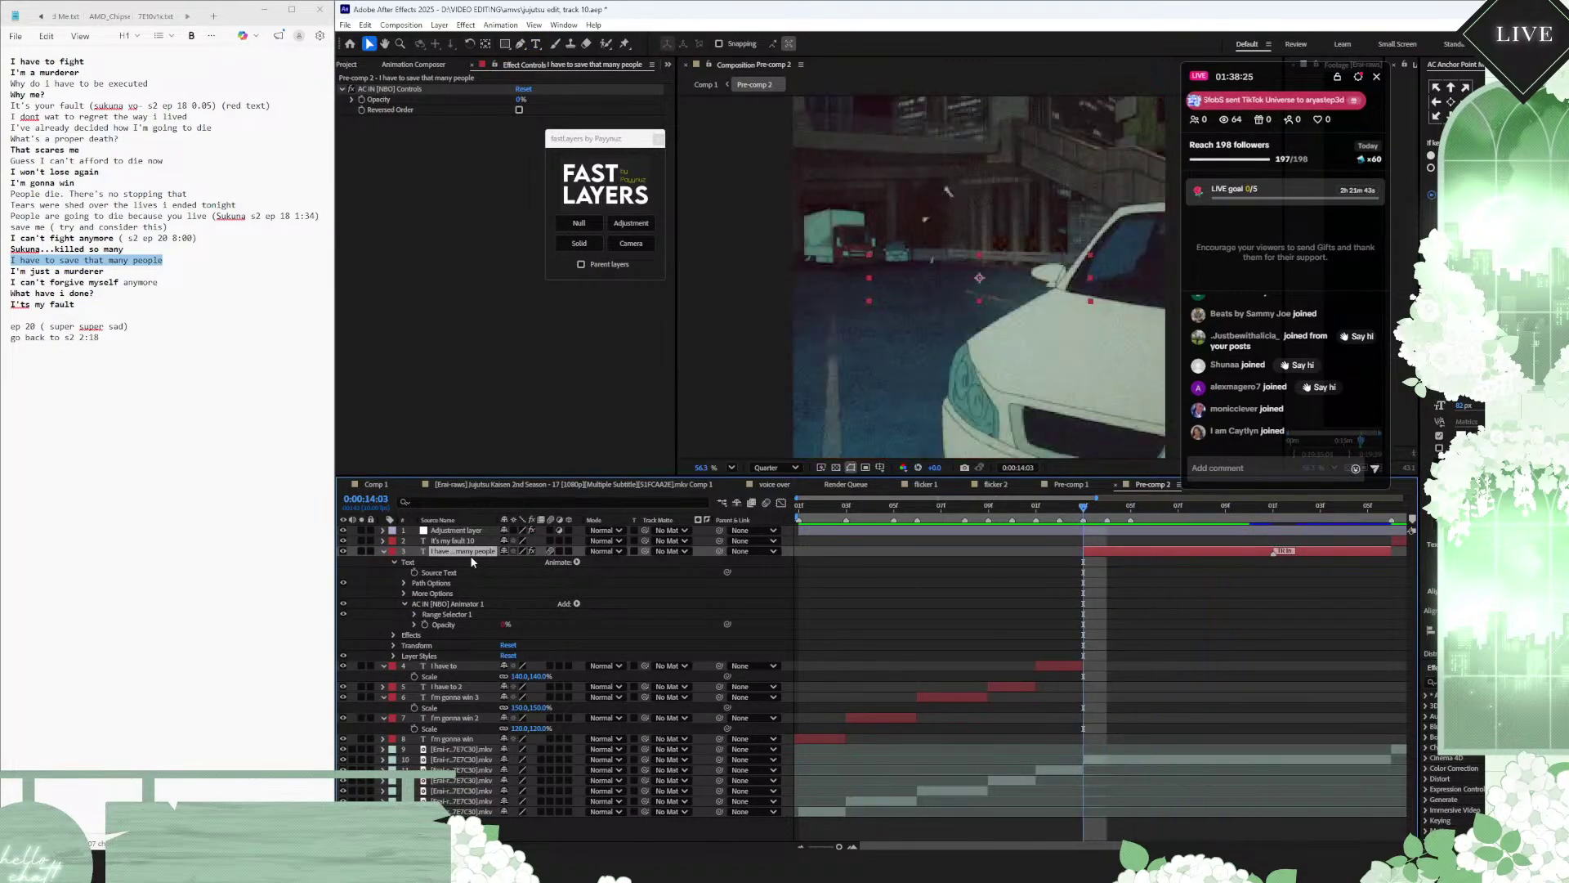
key(s)
click(415, 562)
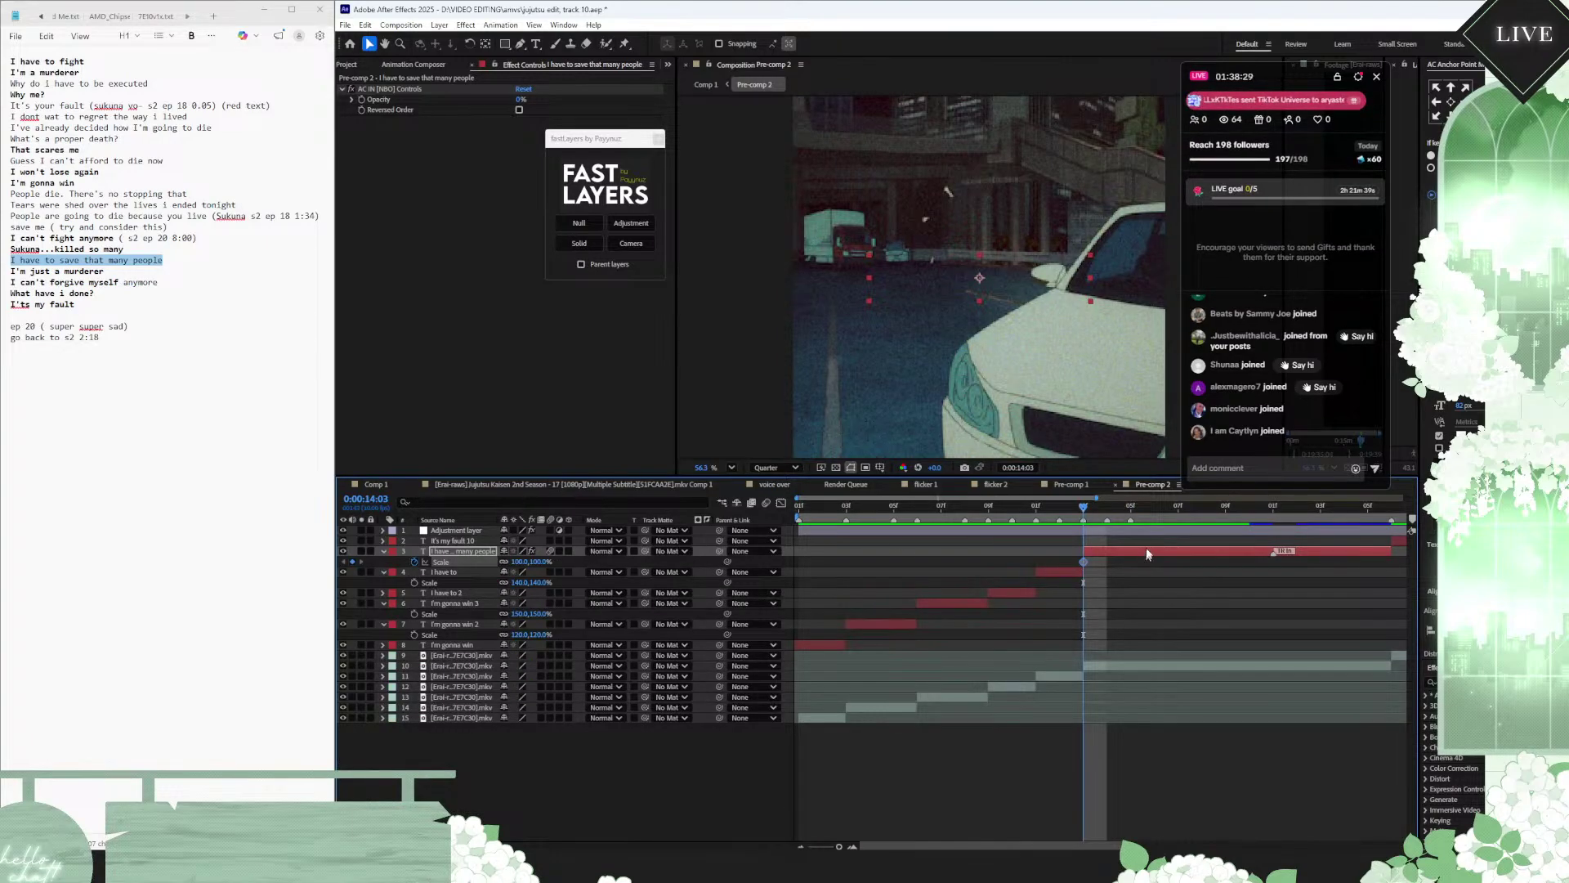
click(1155, 509)
click(540, 562)
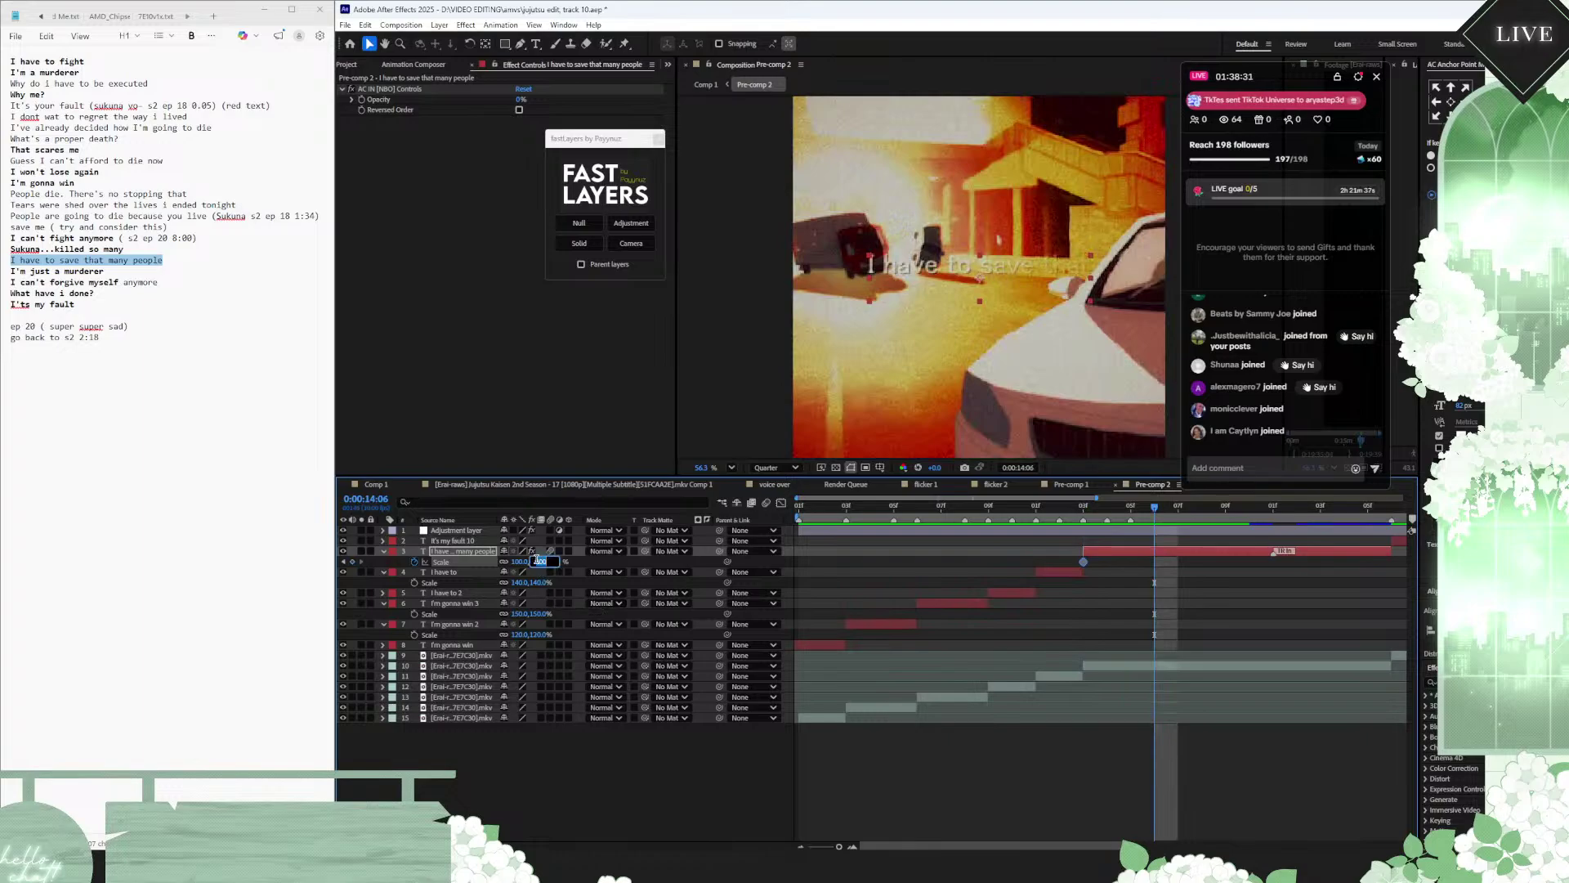
text(110)
key(Return)
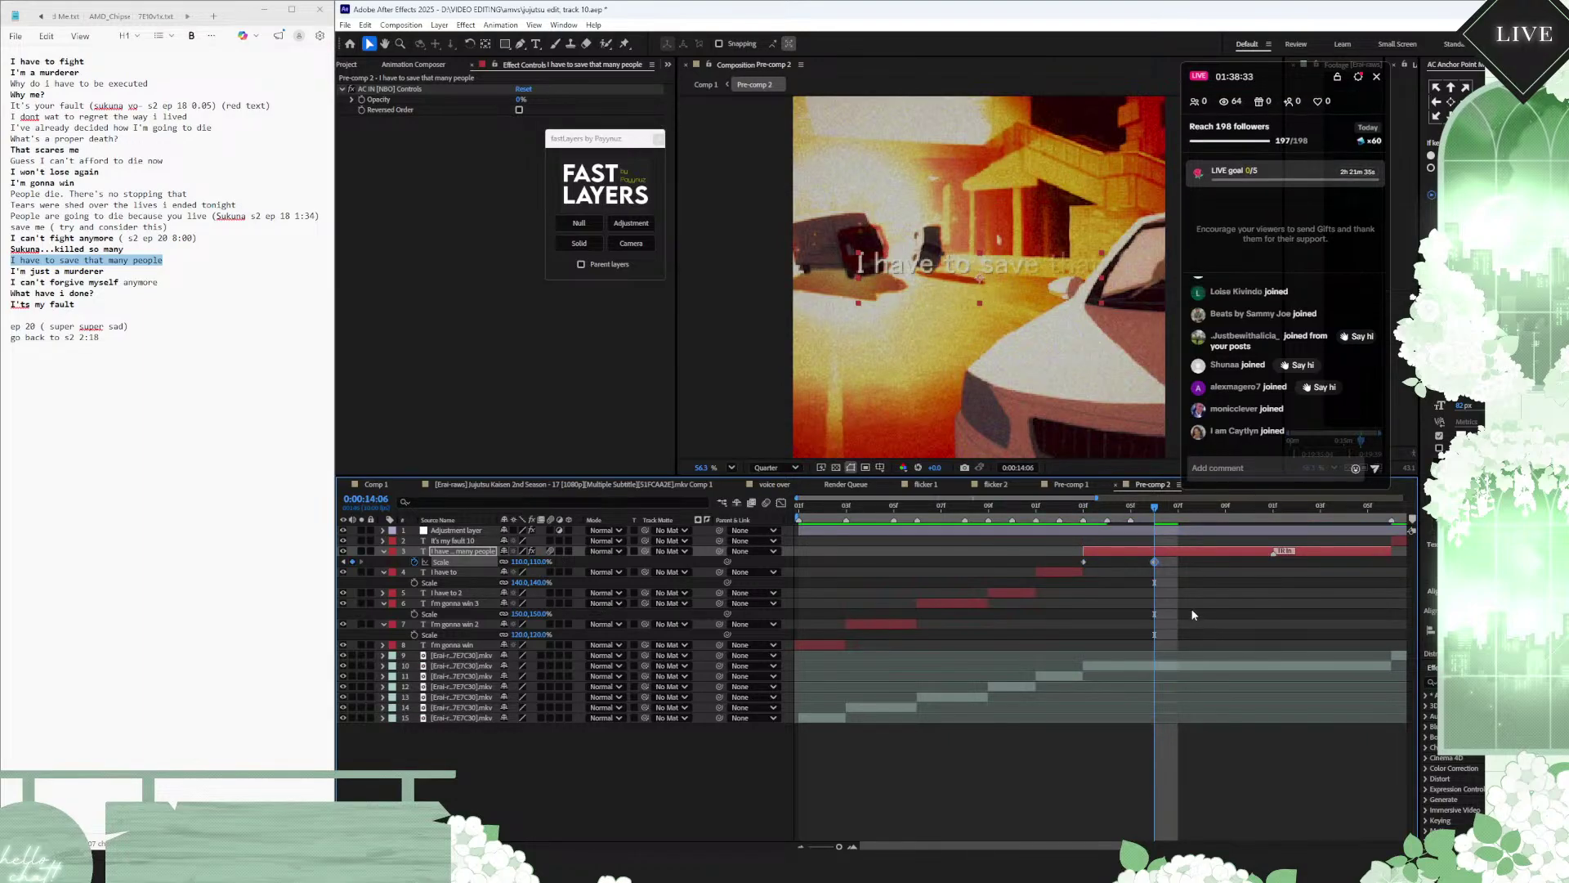
Step: Spread the caption's Scale keyframes so the first sits just before the layer's start and the 110% one just past its end
scroll(1186, 581, right, 4)
drag(1056, 564, 1316, 561)
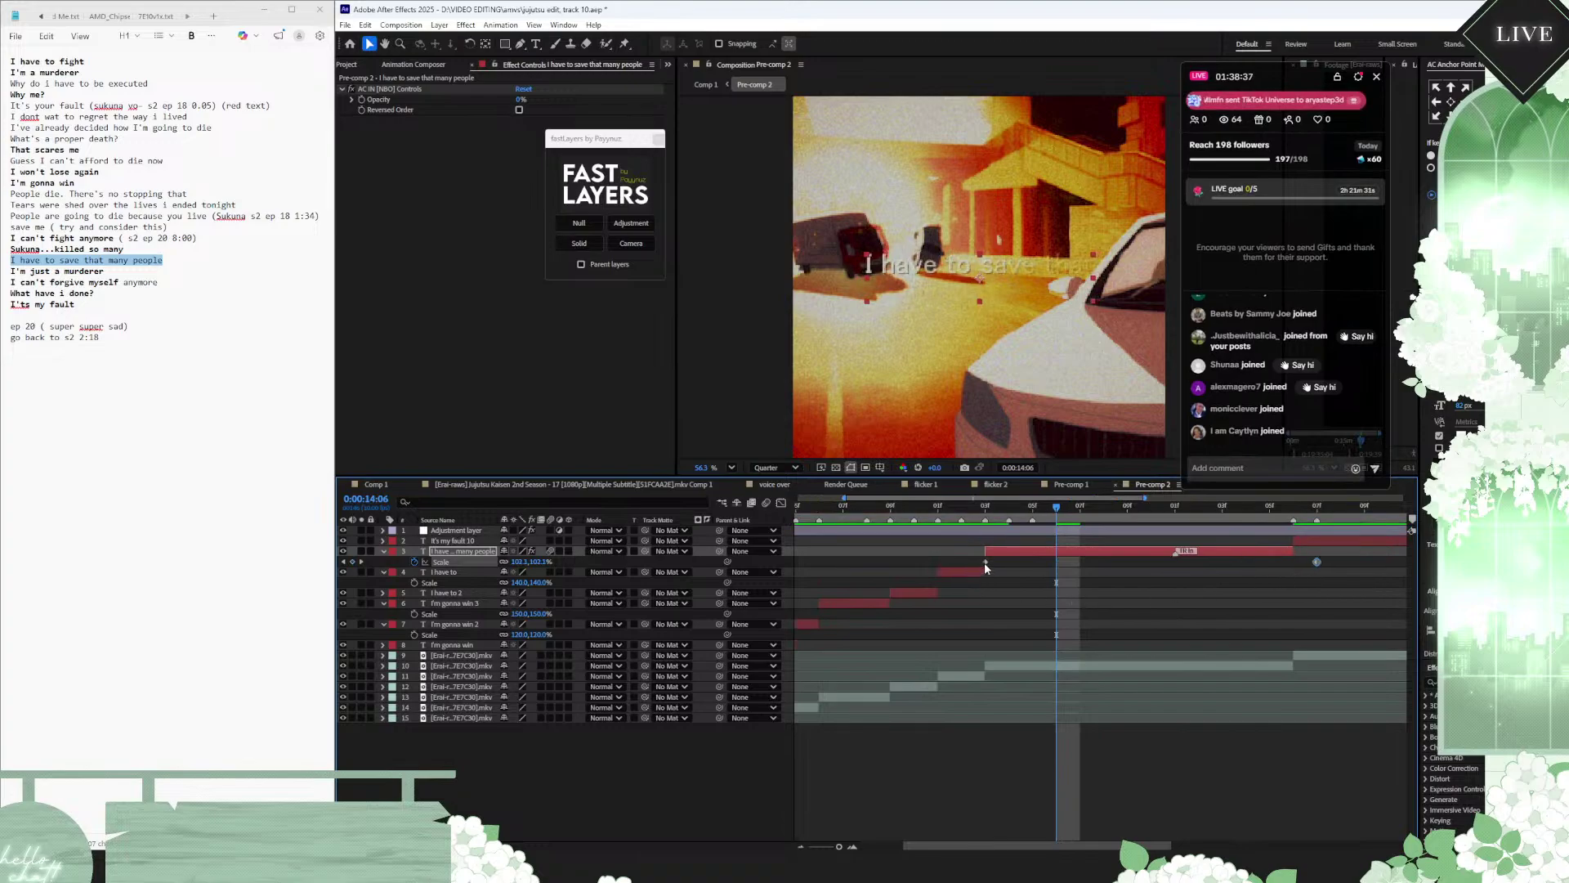
drag(984, 562, 966, 561)
key(minus)
key(minus)
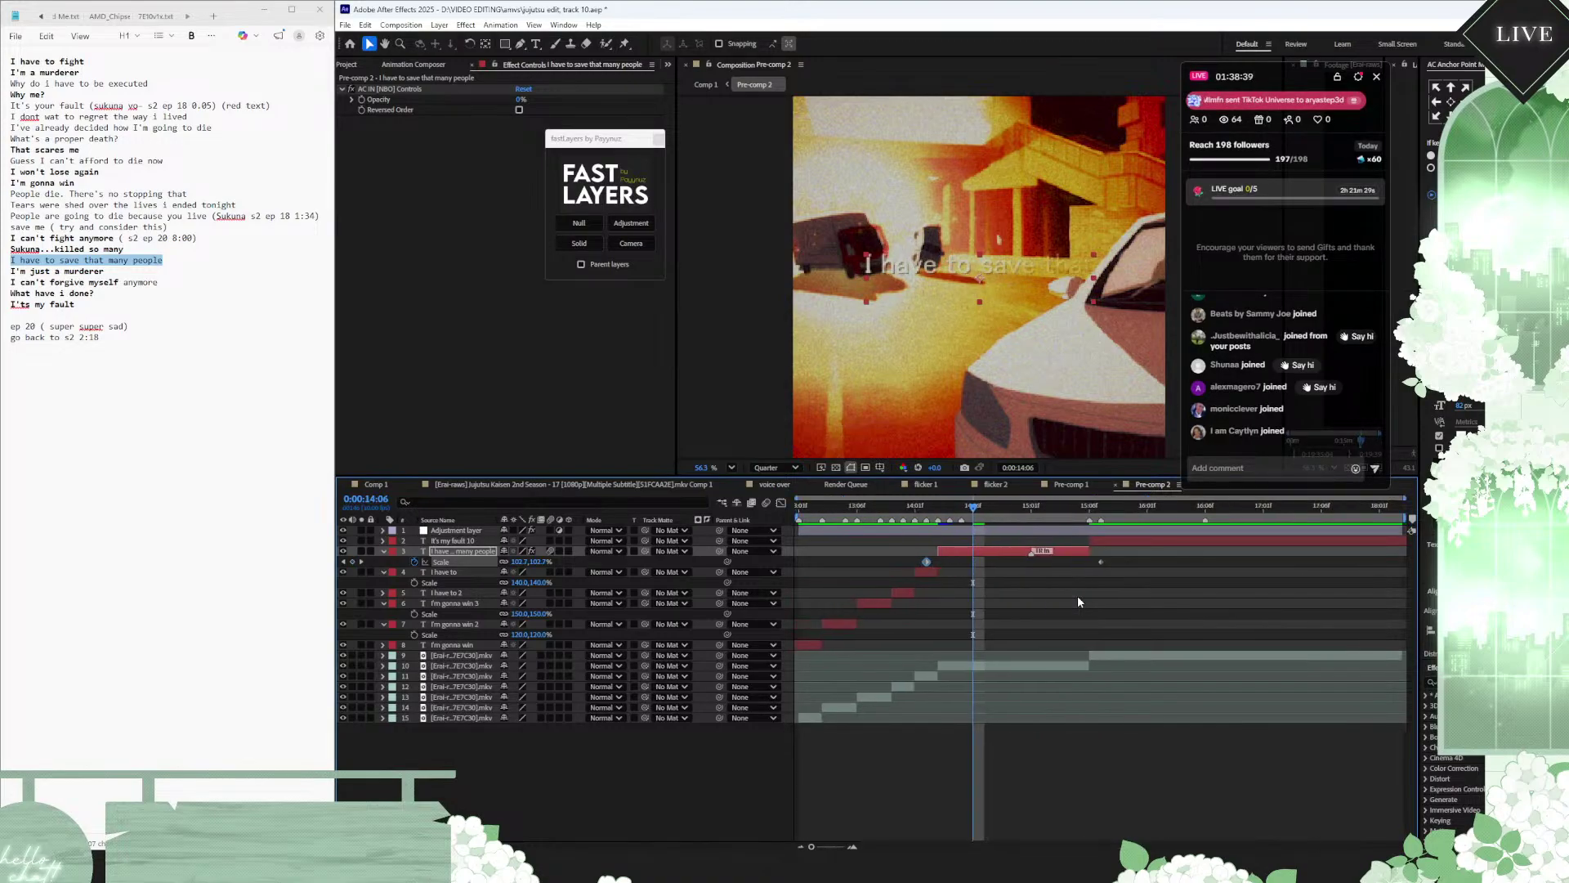
Step: Go to the "It's my fault" caption at 0:00:15:06 and copy "I dont wat to regret the way i lived" from the notes
click(1097, 505)
drag(1095, 504, 1090, 505)
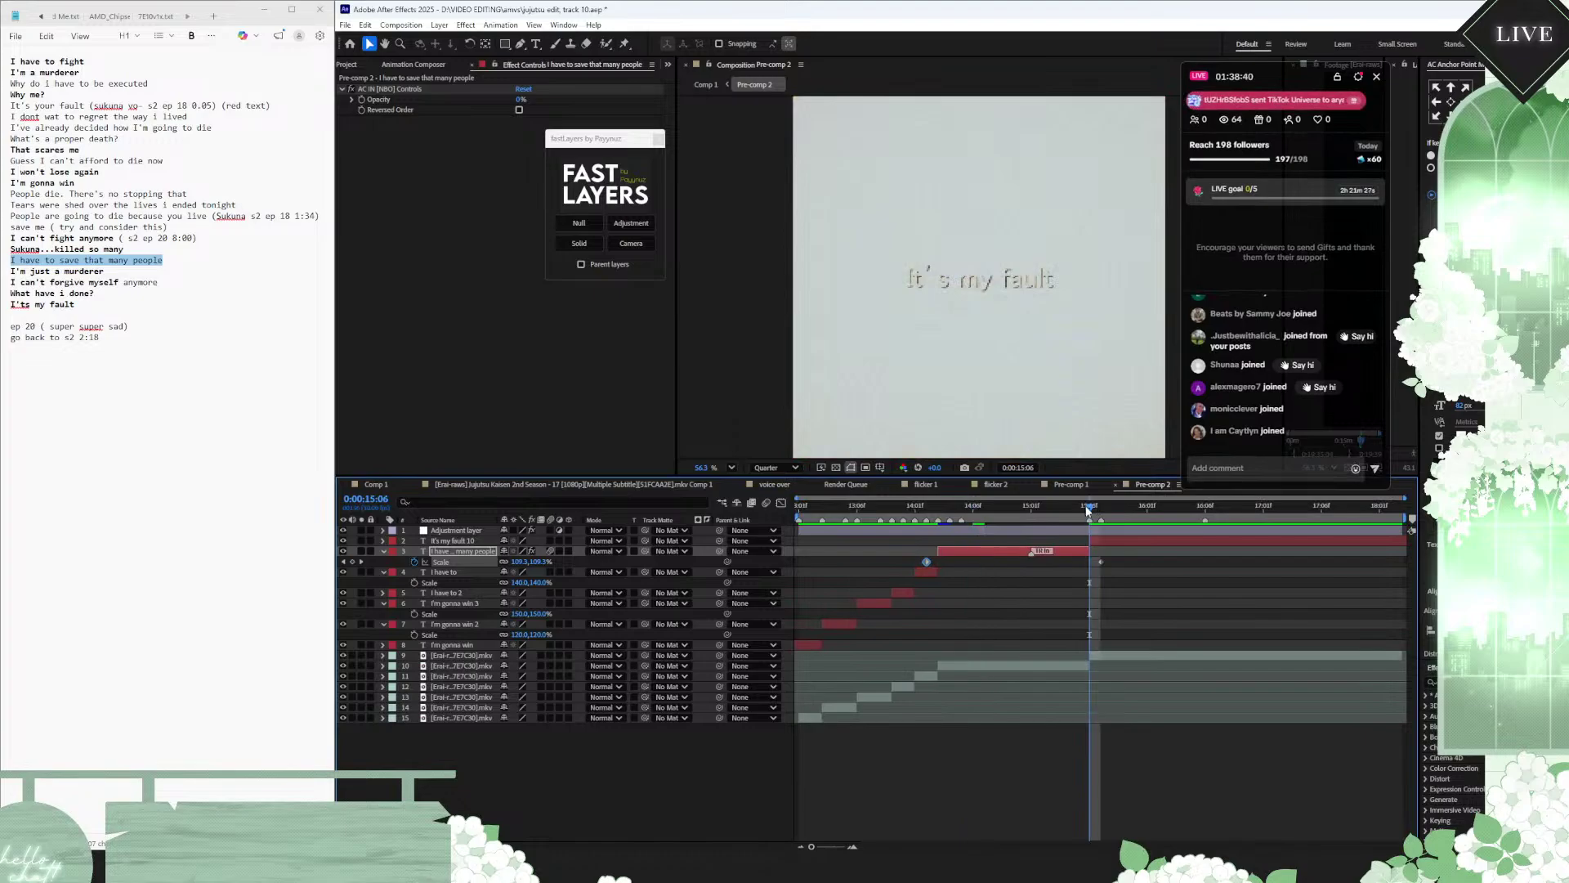
click(1105, 544)
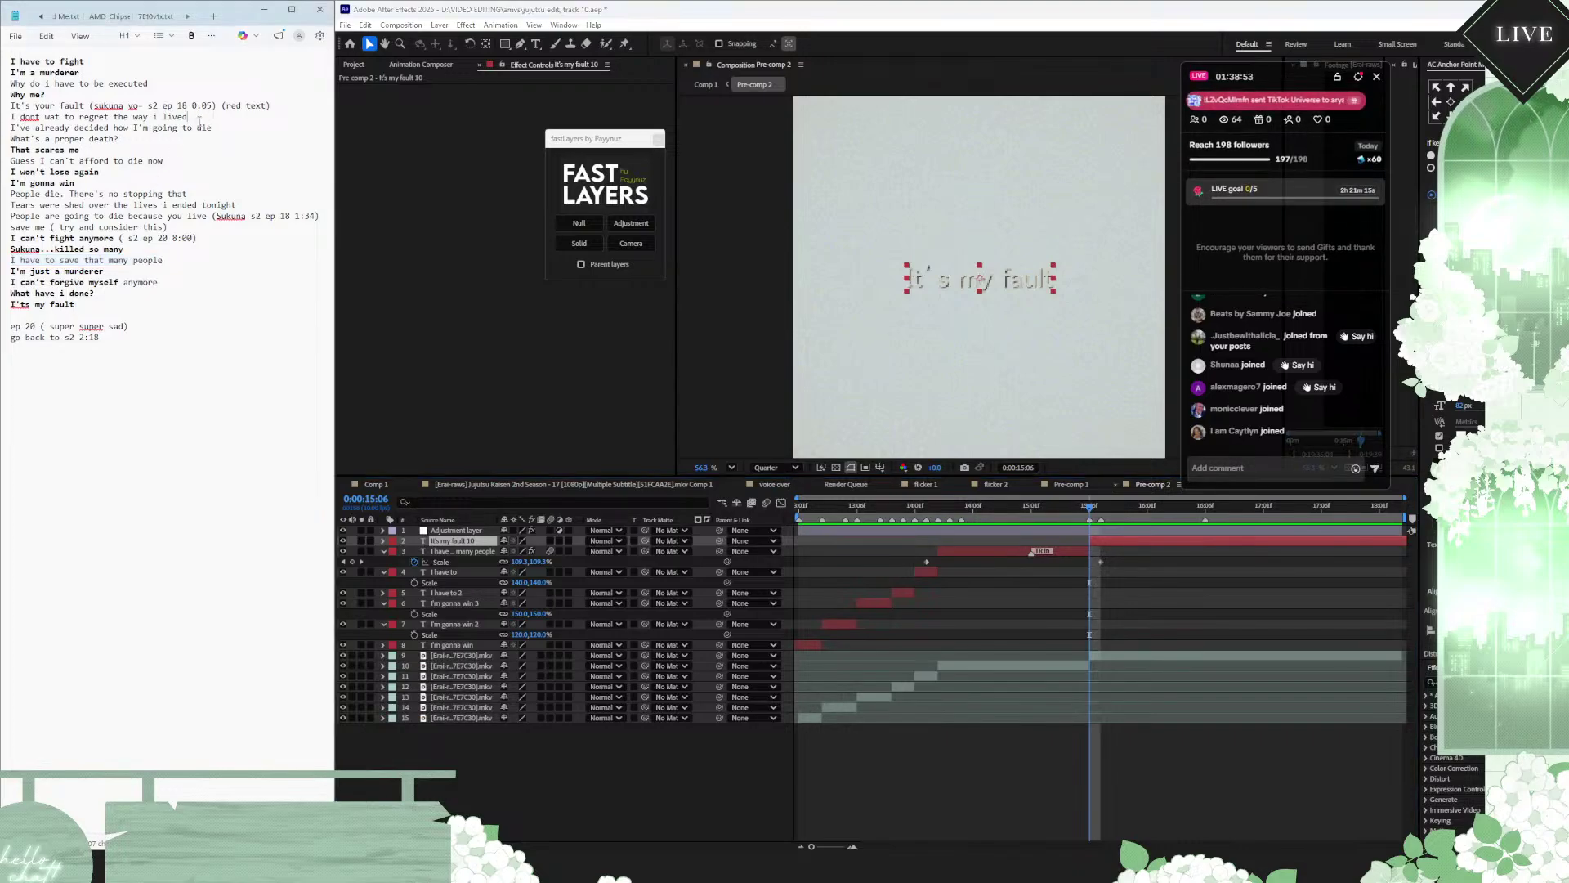
drag(187, 117, 5, 121)
key(ctrl+c)
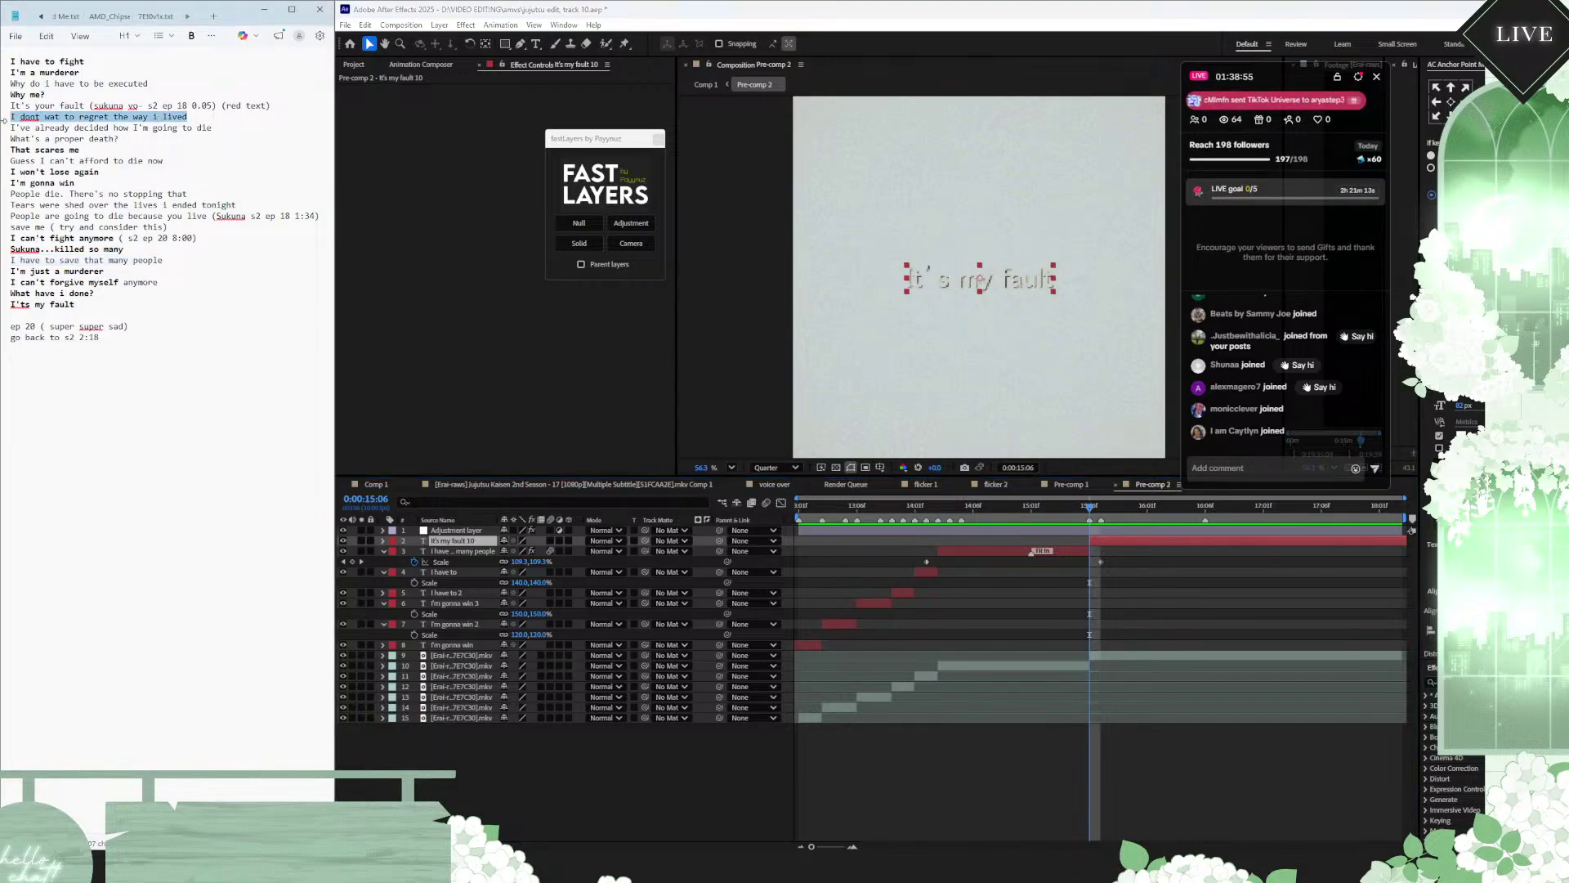
Step: Replace the "It's my fault" caption with "I dont wat to regret the way i lived" and enlarge its text box to two lines
double_click(1119, 538)
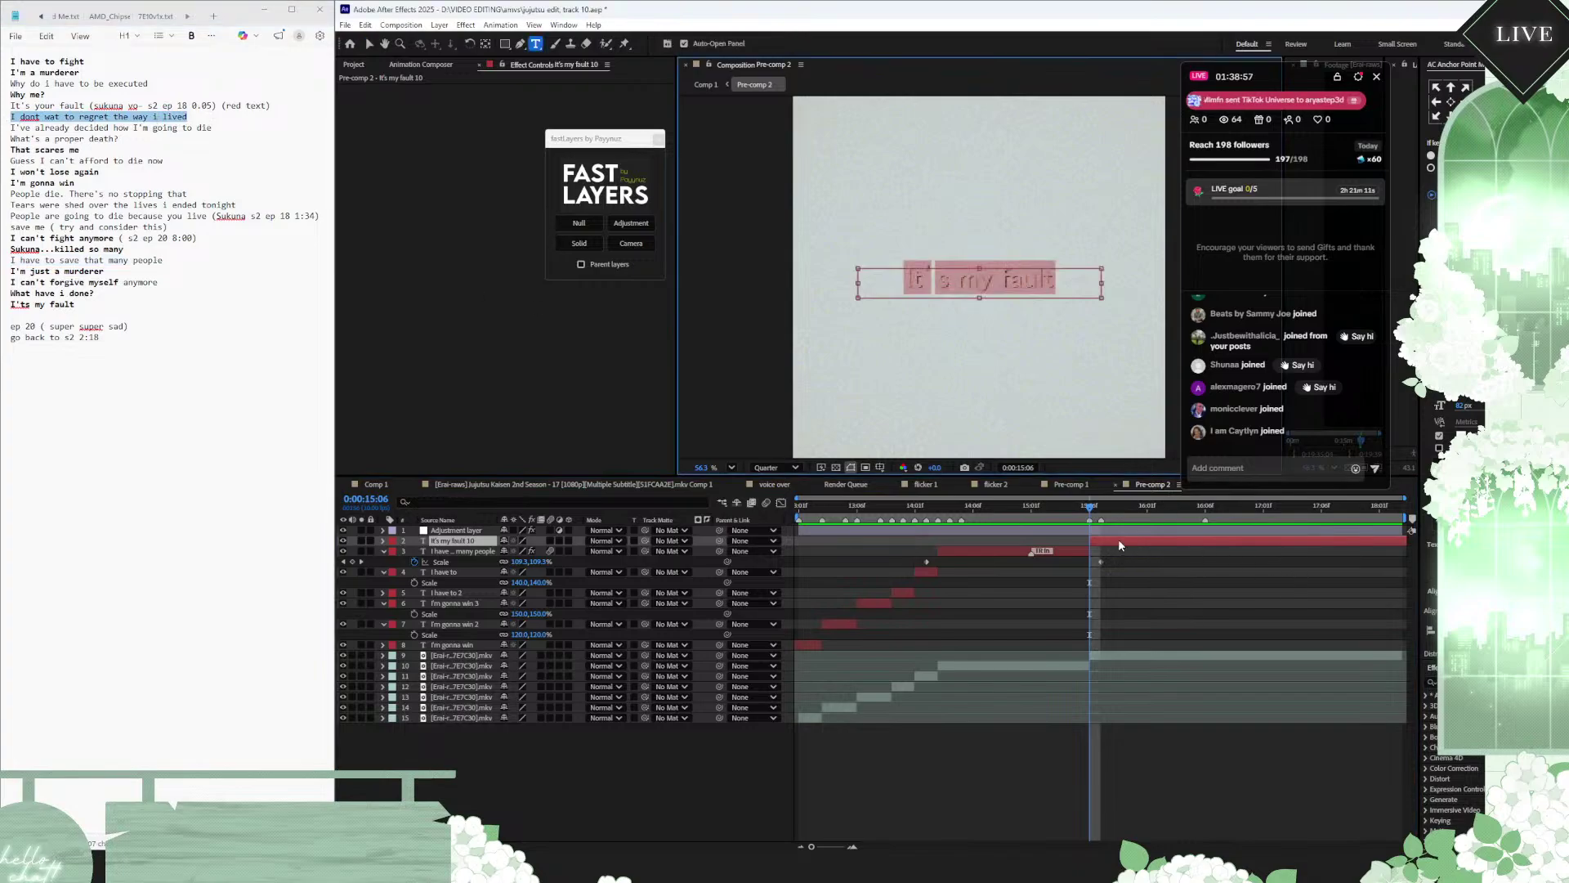
key(ctrl+v)
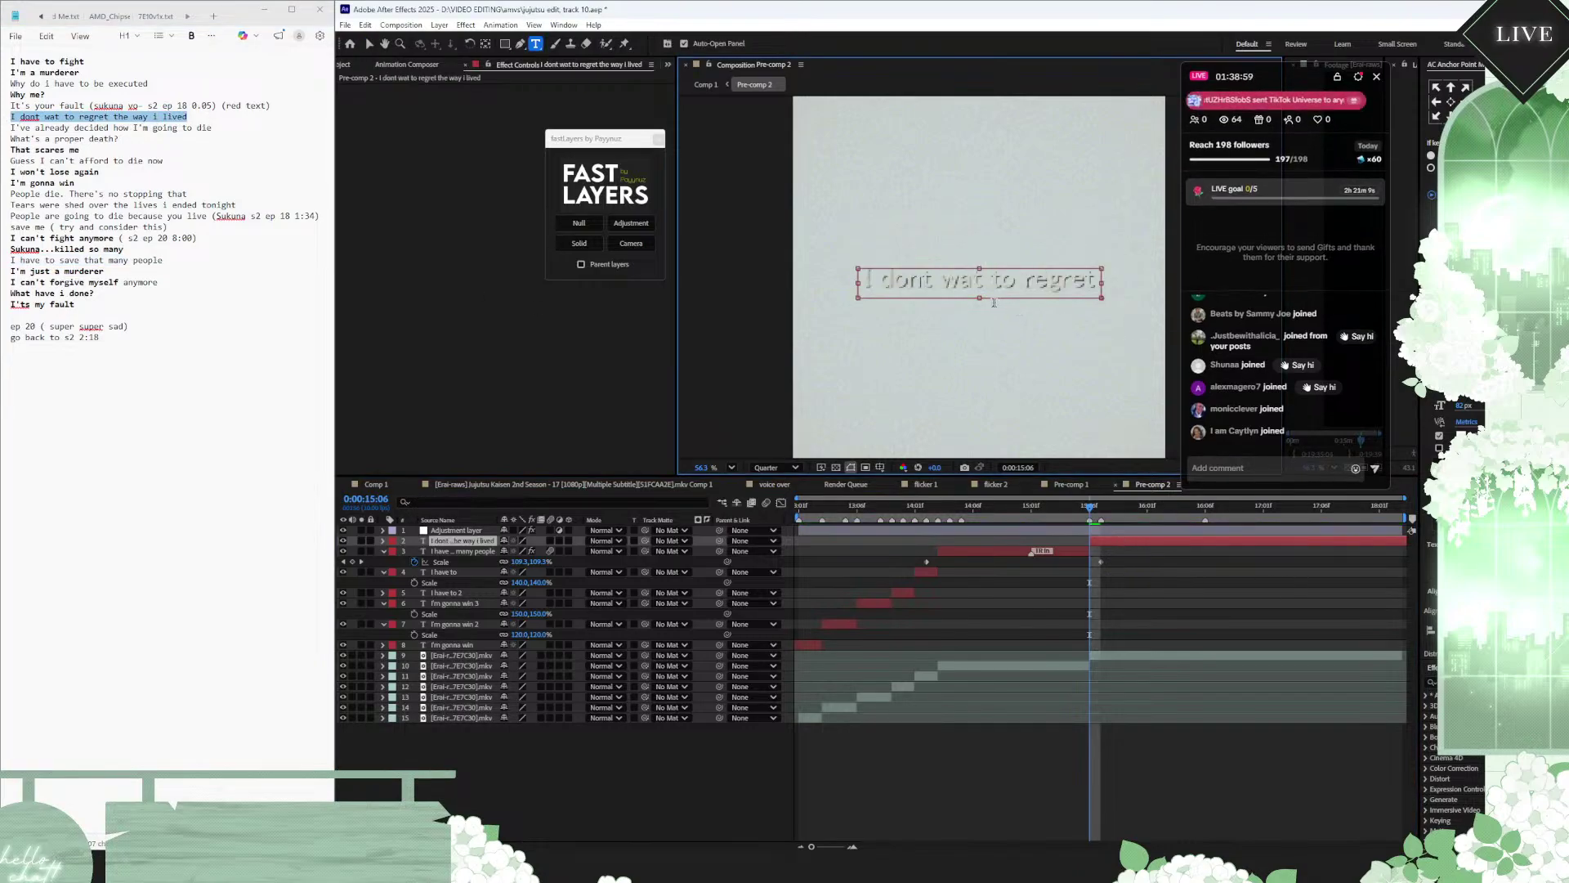
drag(979, 298, 978, 342)
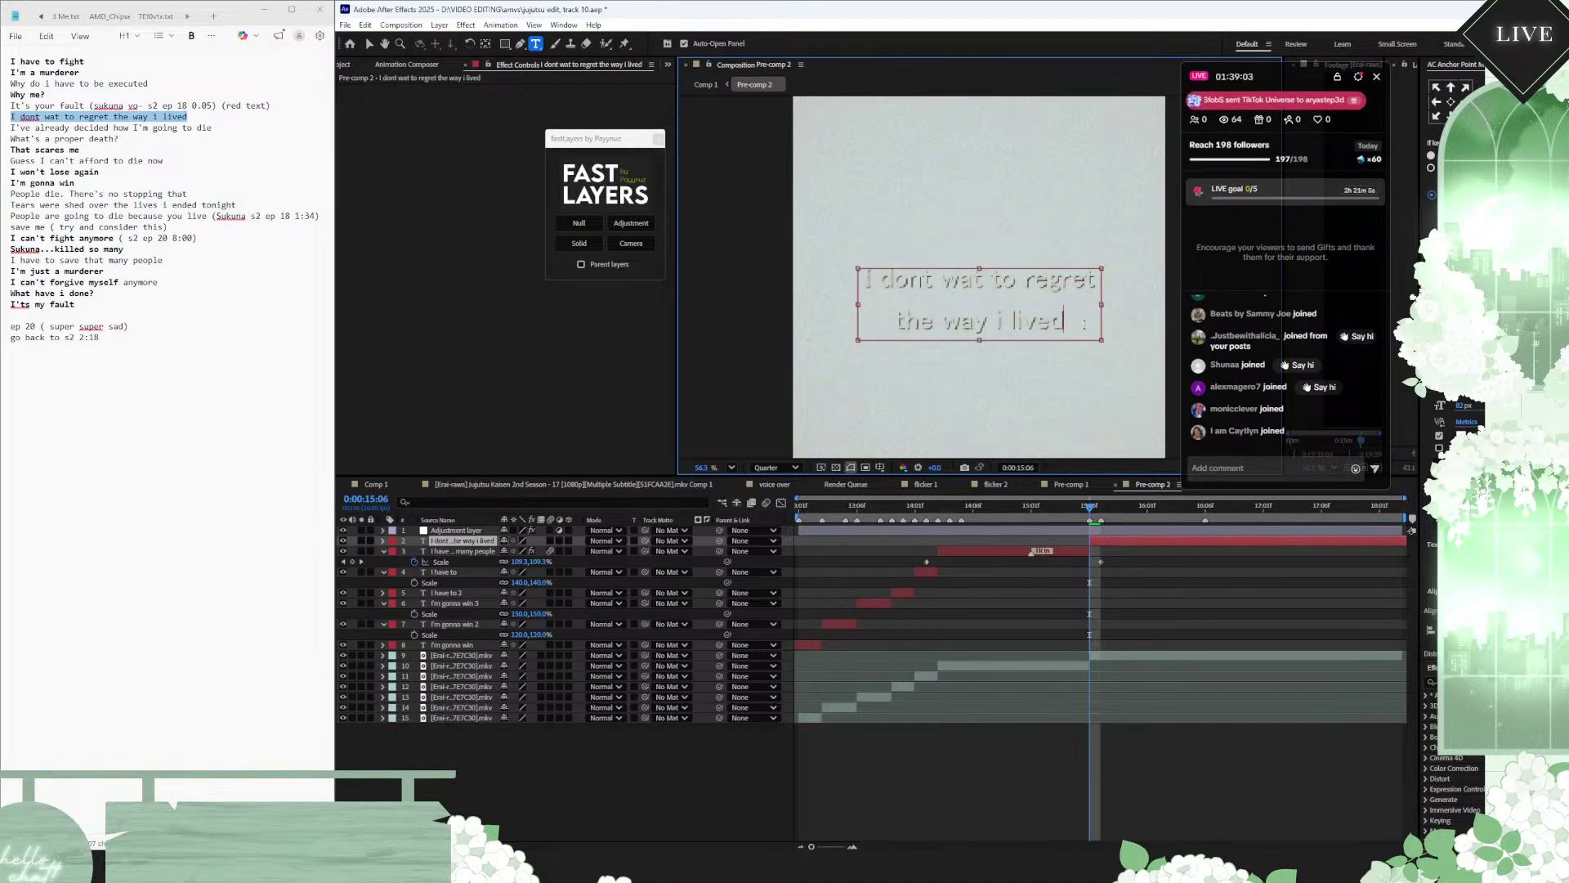
drag(1084, 324, 860, 279)
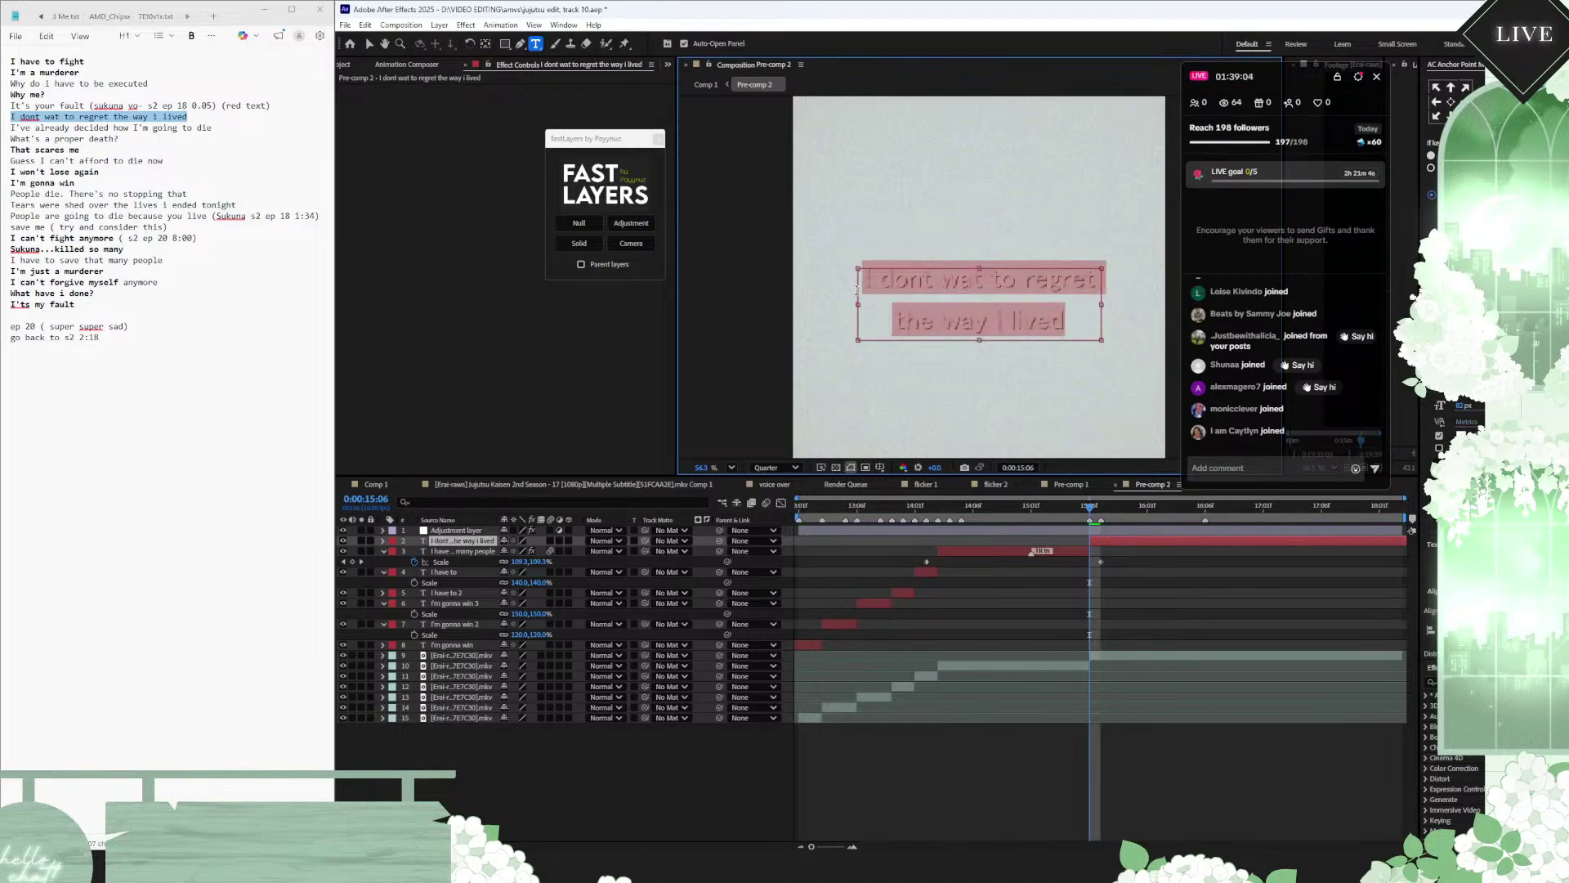
Step: Duplicate the "I have to save that many people" caption to start at 0:00:15:06 and reword the copy as "I dont wat to regret the way i lived"
click(1061, 548)
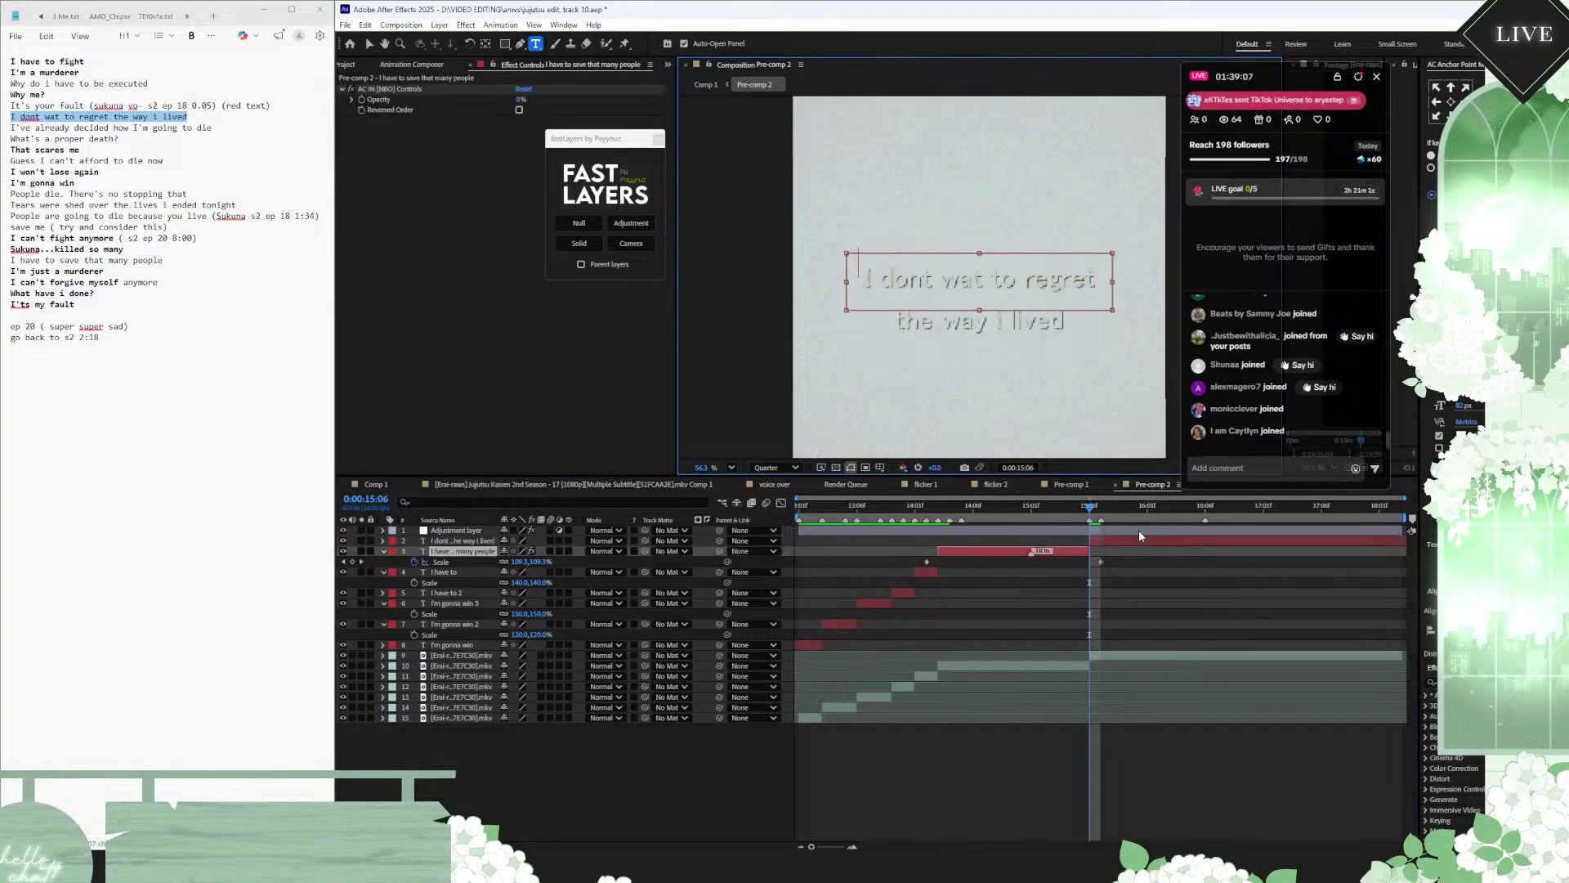
click(972, 556)
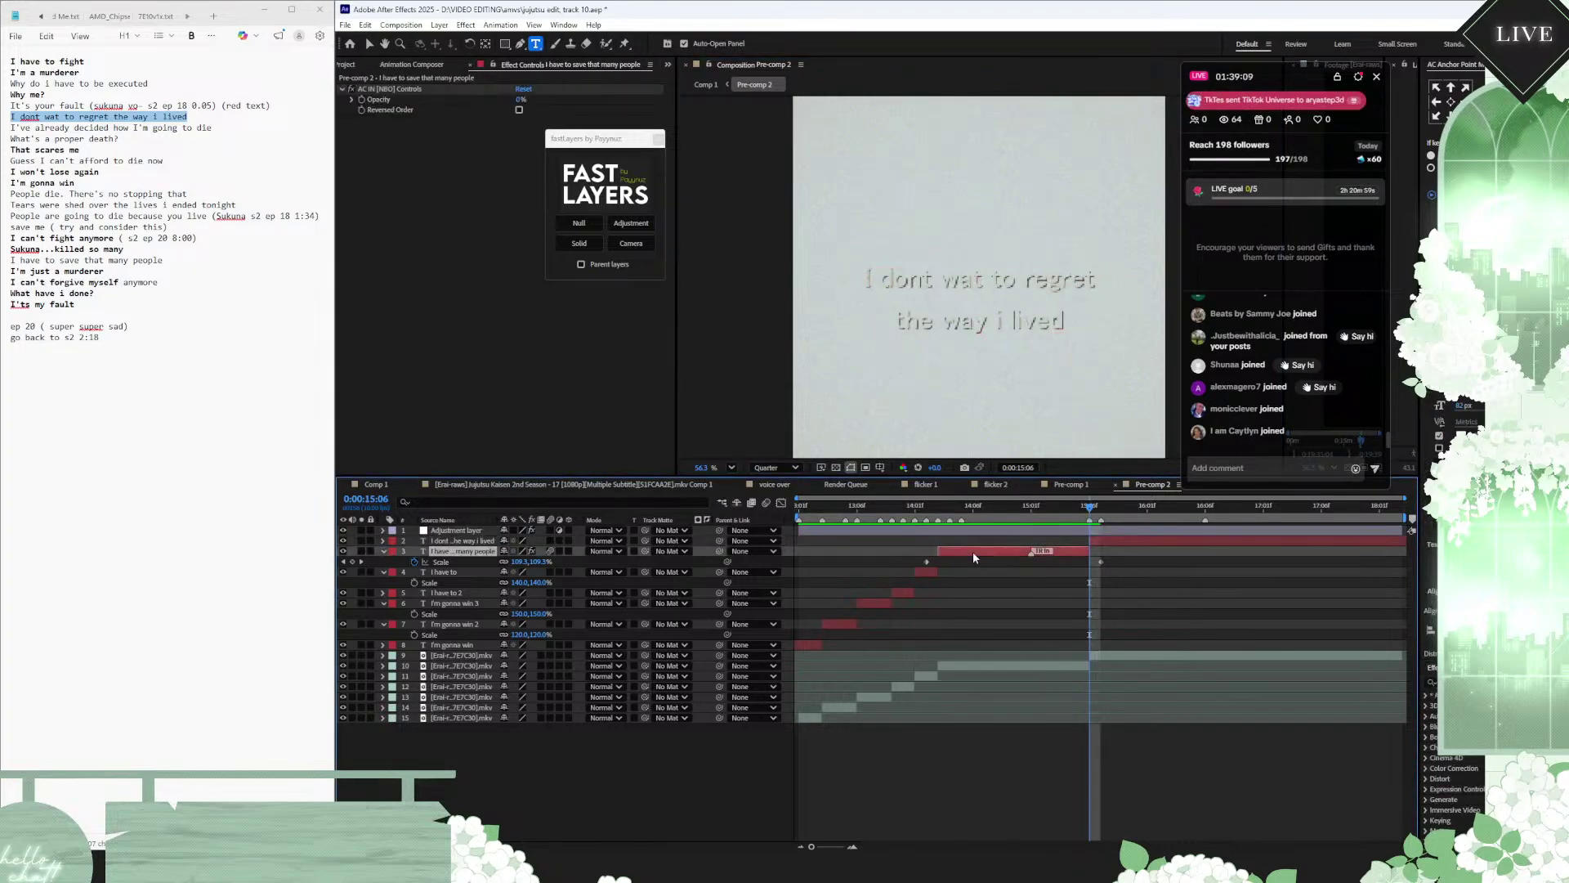
key(ctrl+d)
drag(973, 552, 1109, 559)
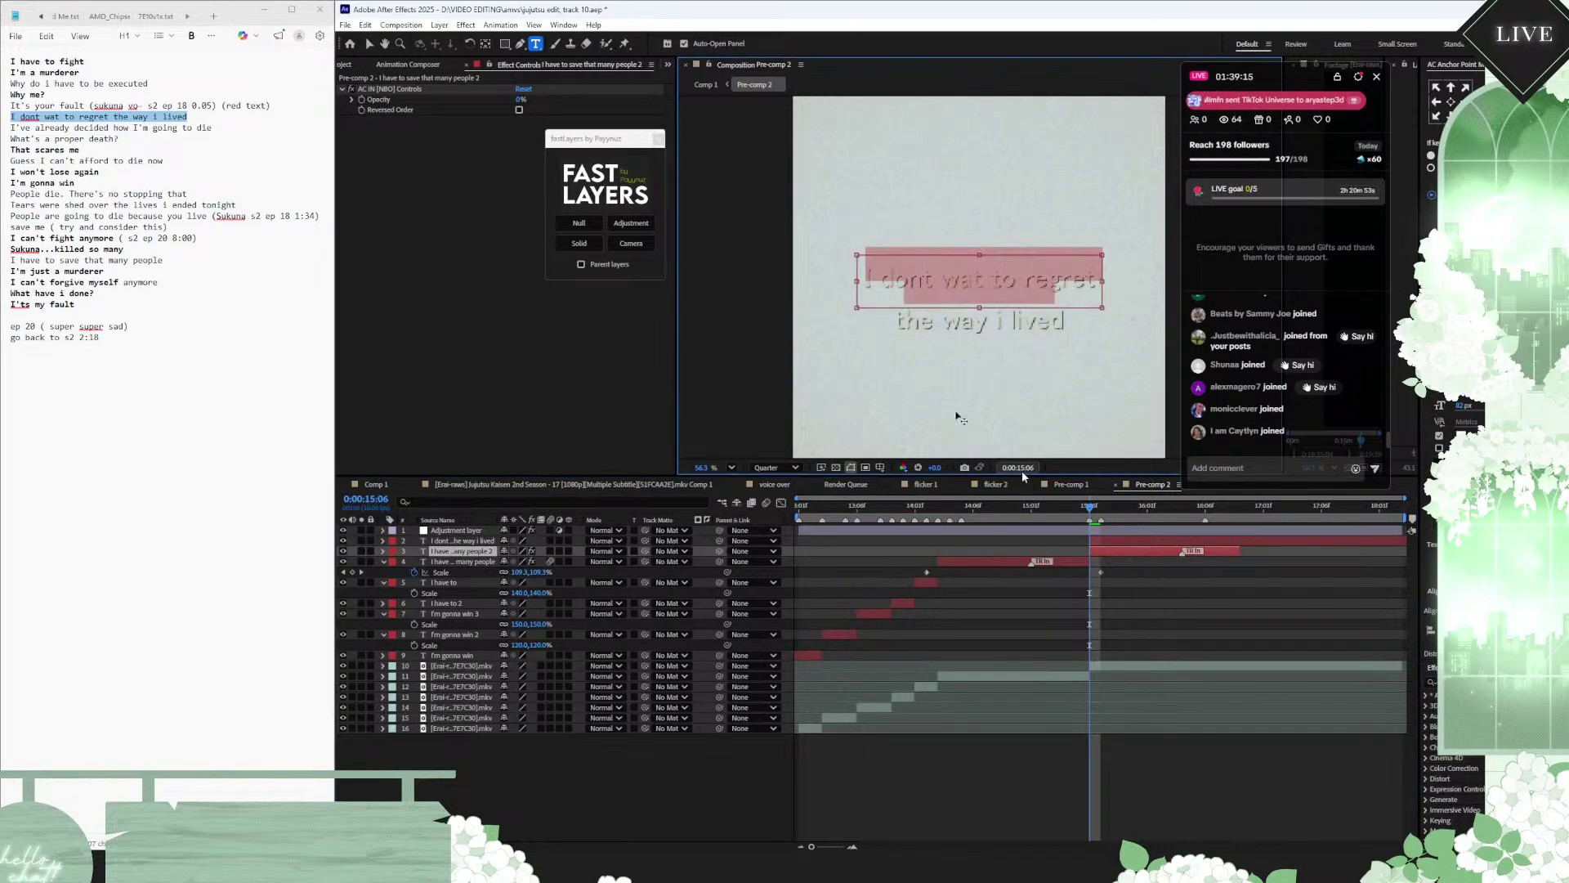
click(522, 198)
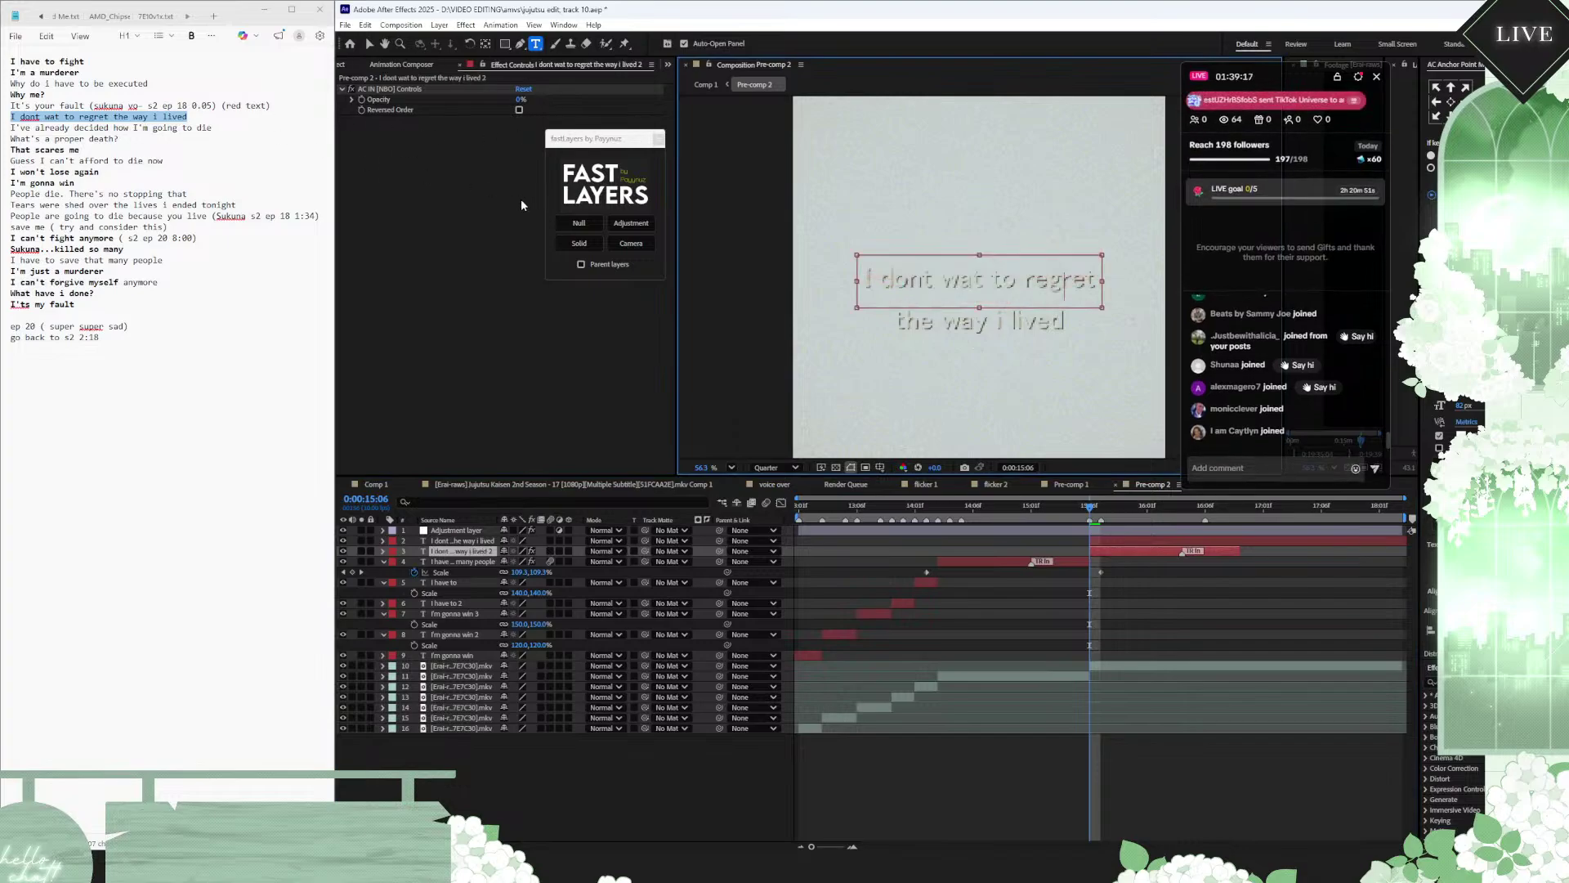
Step: Delete the original unanimated "I dont wat to regret the way i lived" caption layer, keeping the animated duplicate
click(1119, 541)
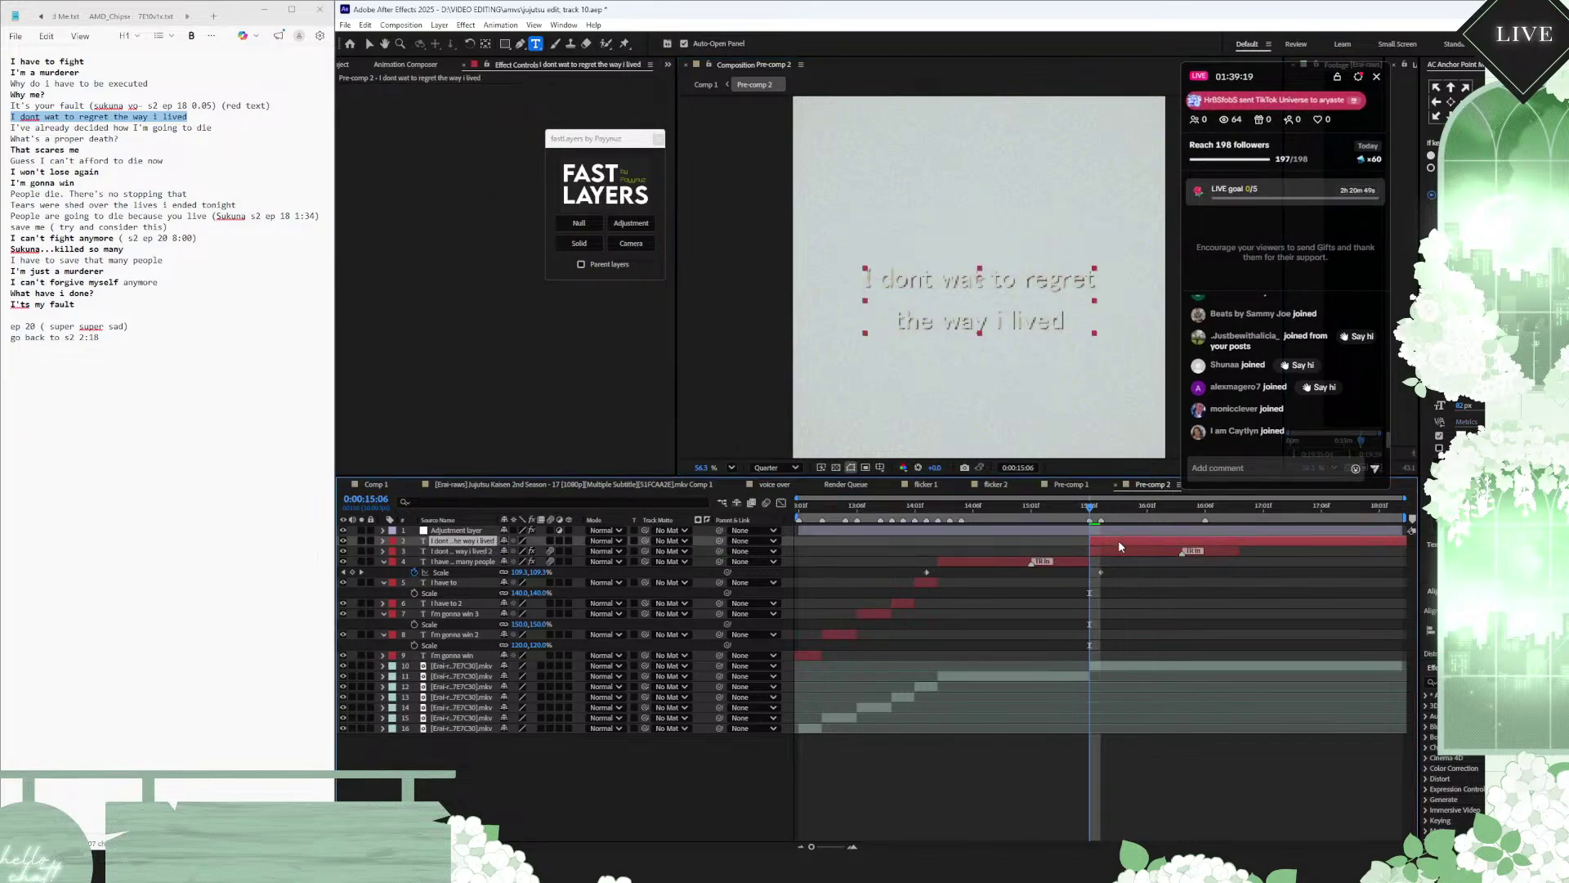
key(Delete)
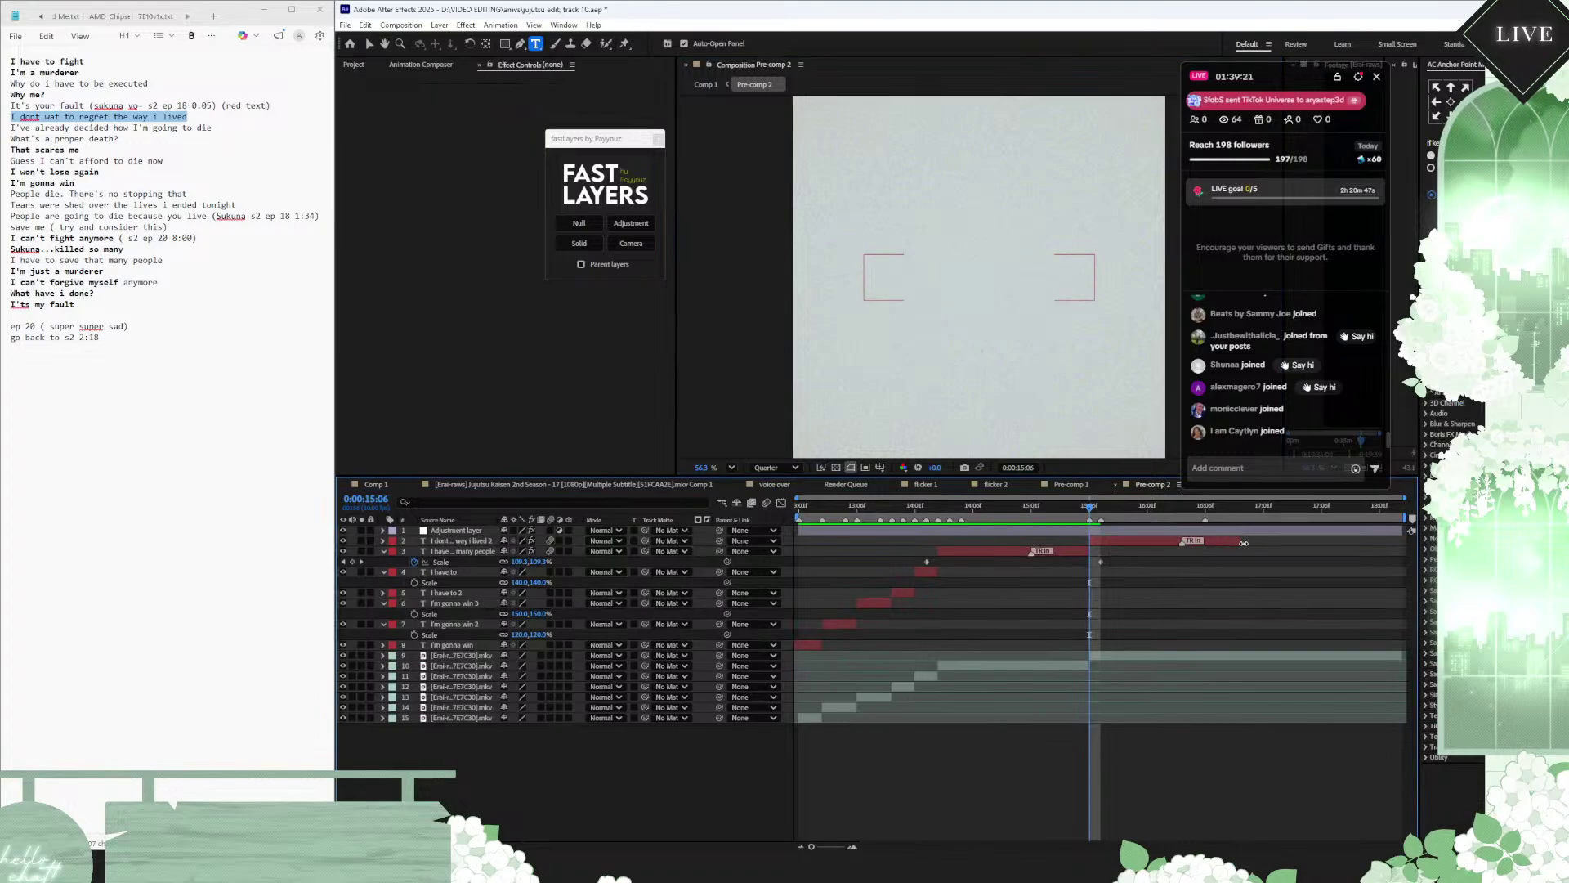
Step: Correct the last caption to "I dont want to regret the way I lived" and widen its text box to fit two lines
click(1296, 509)
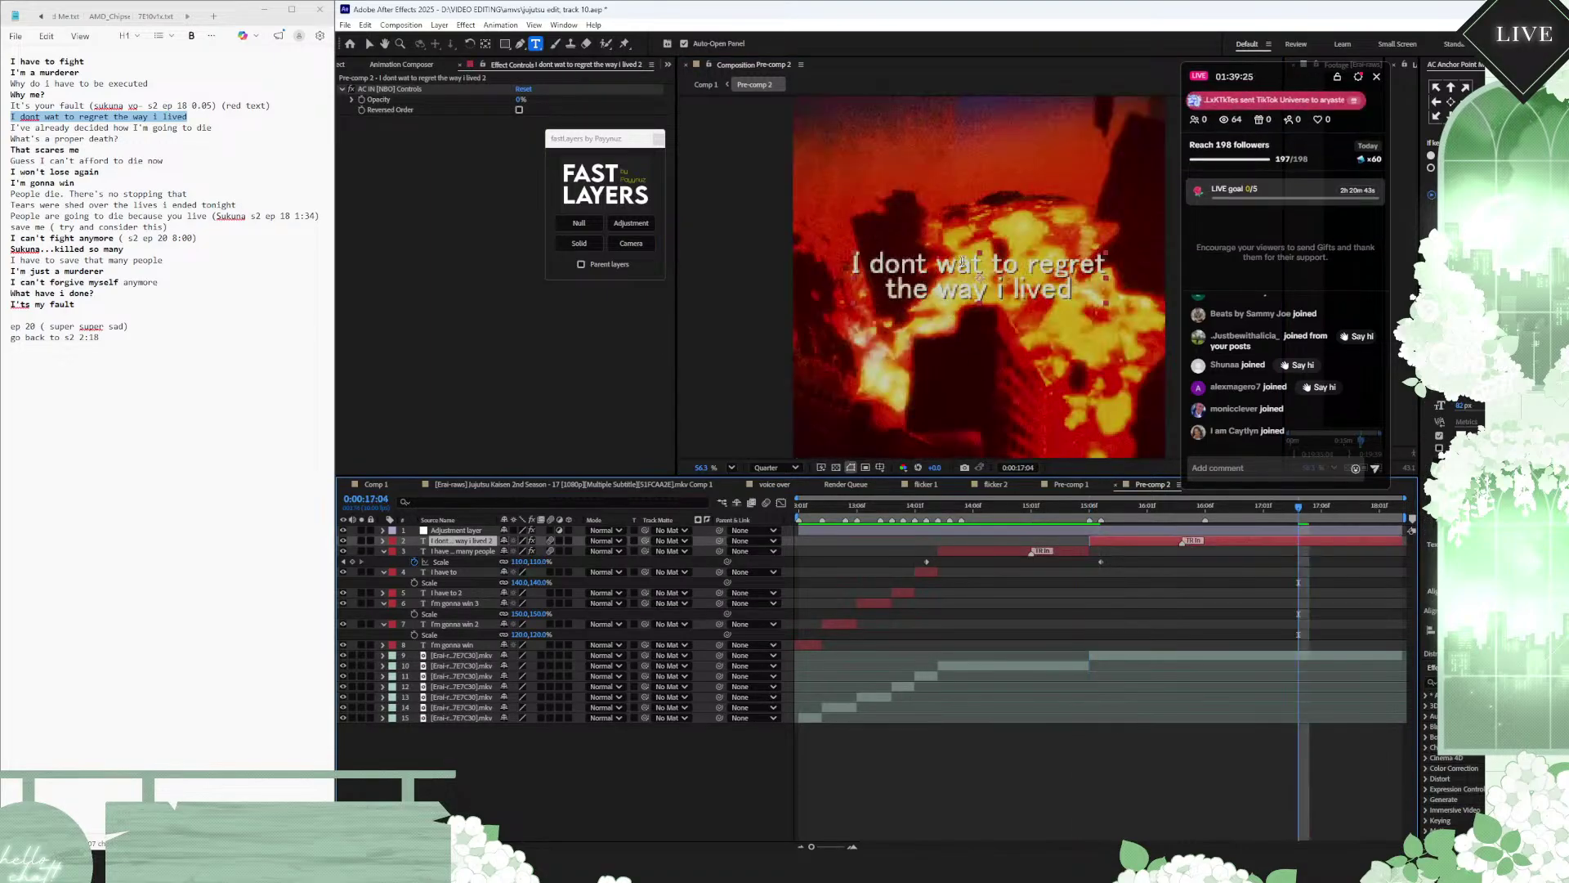
click(988, 276)
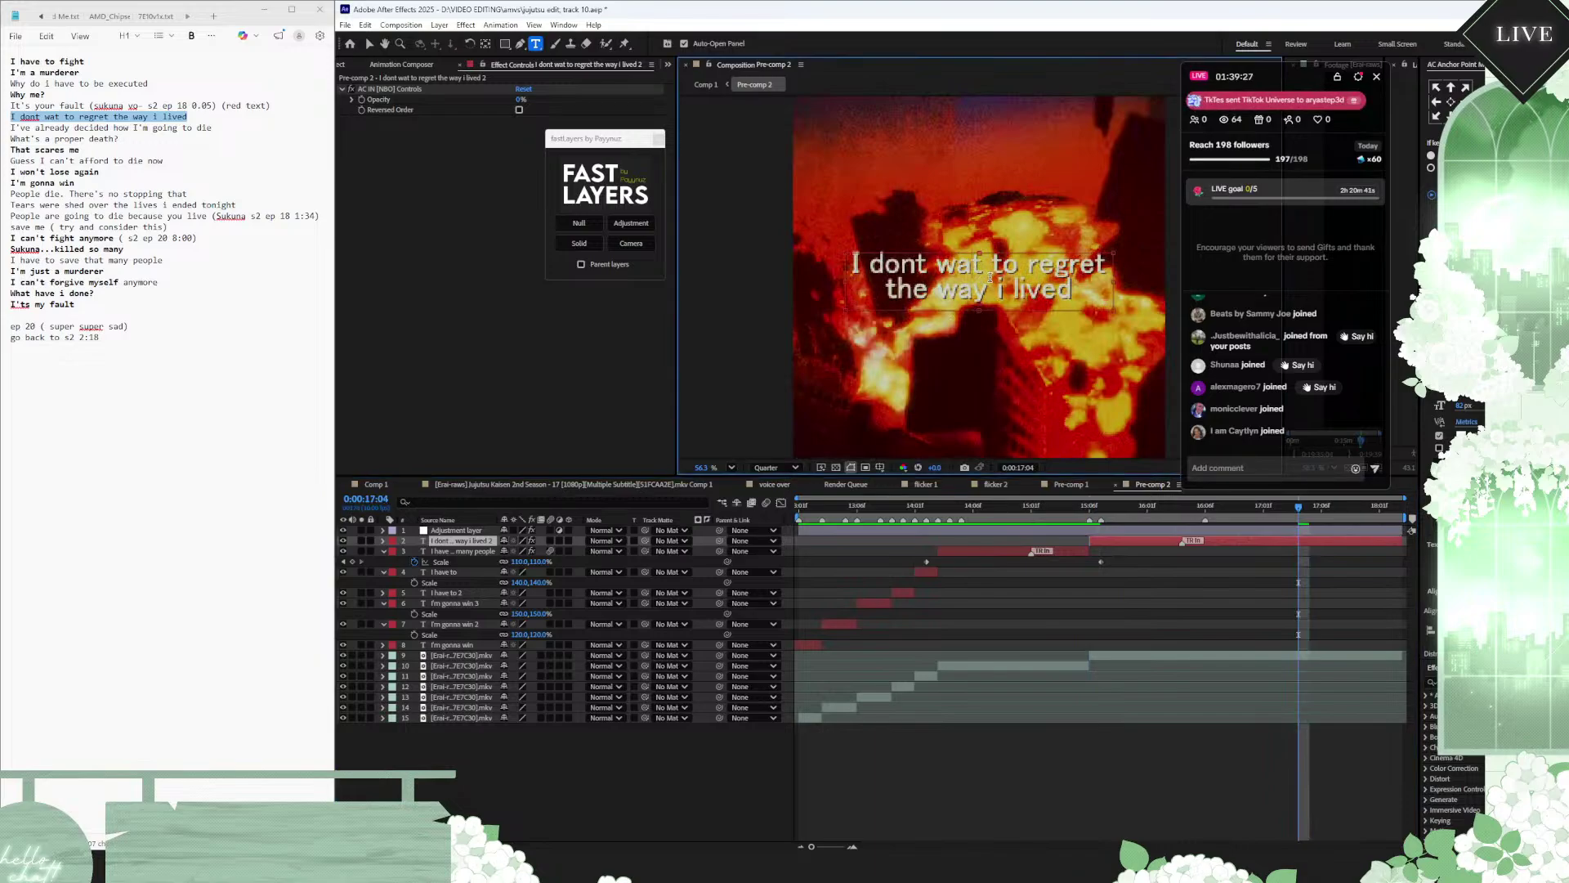
text(n)
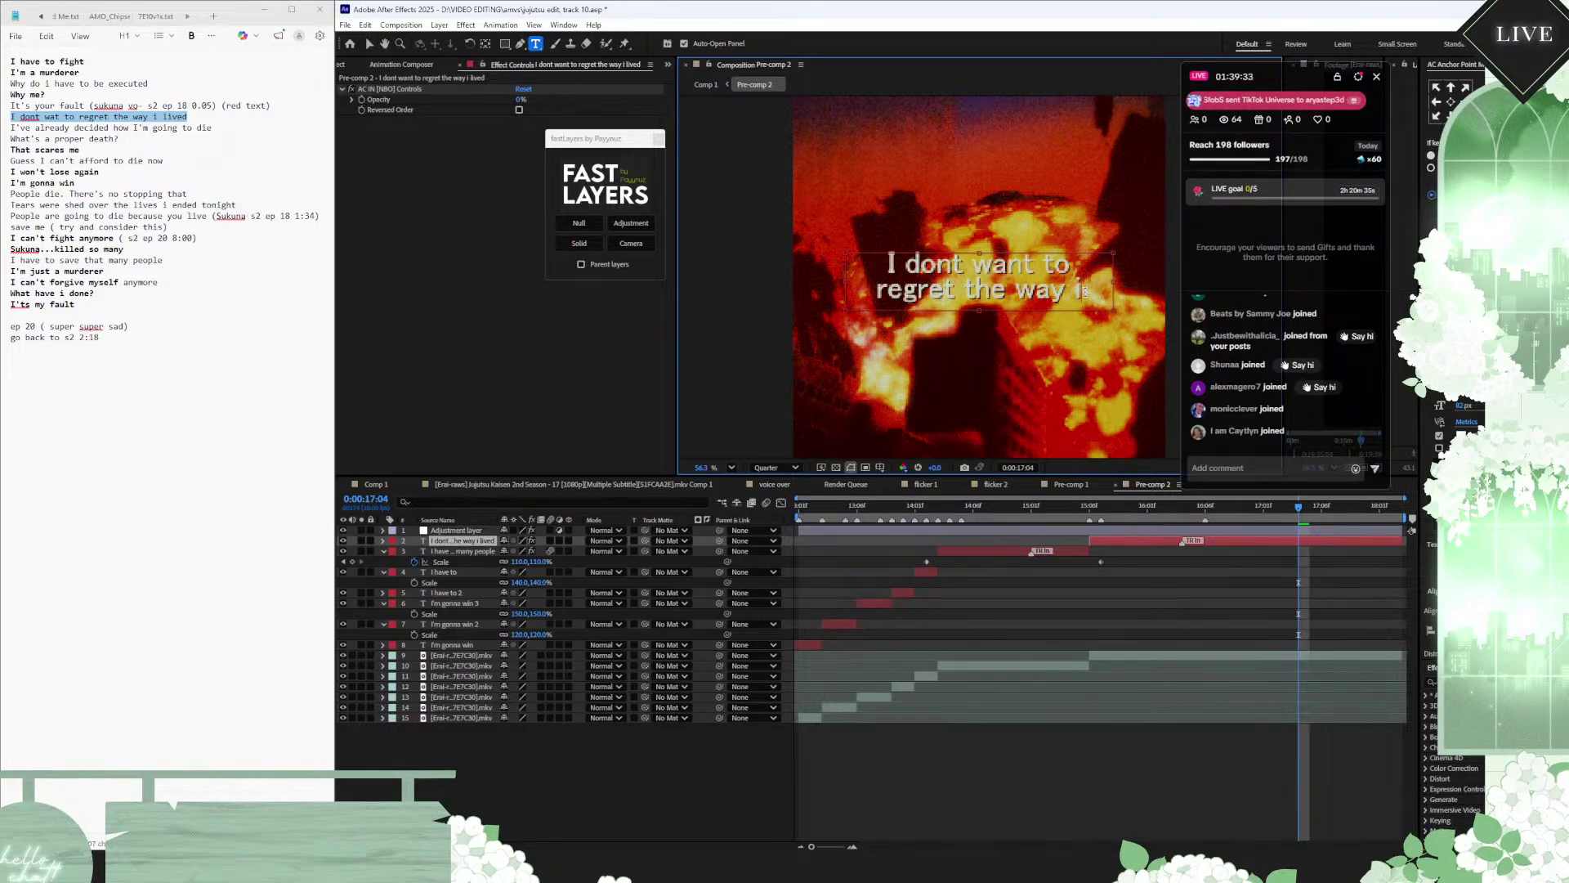
key(BackSpace)
text(I)
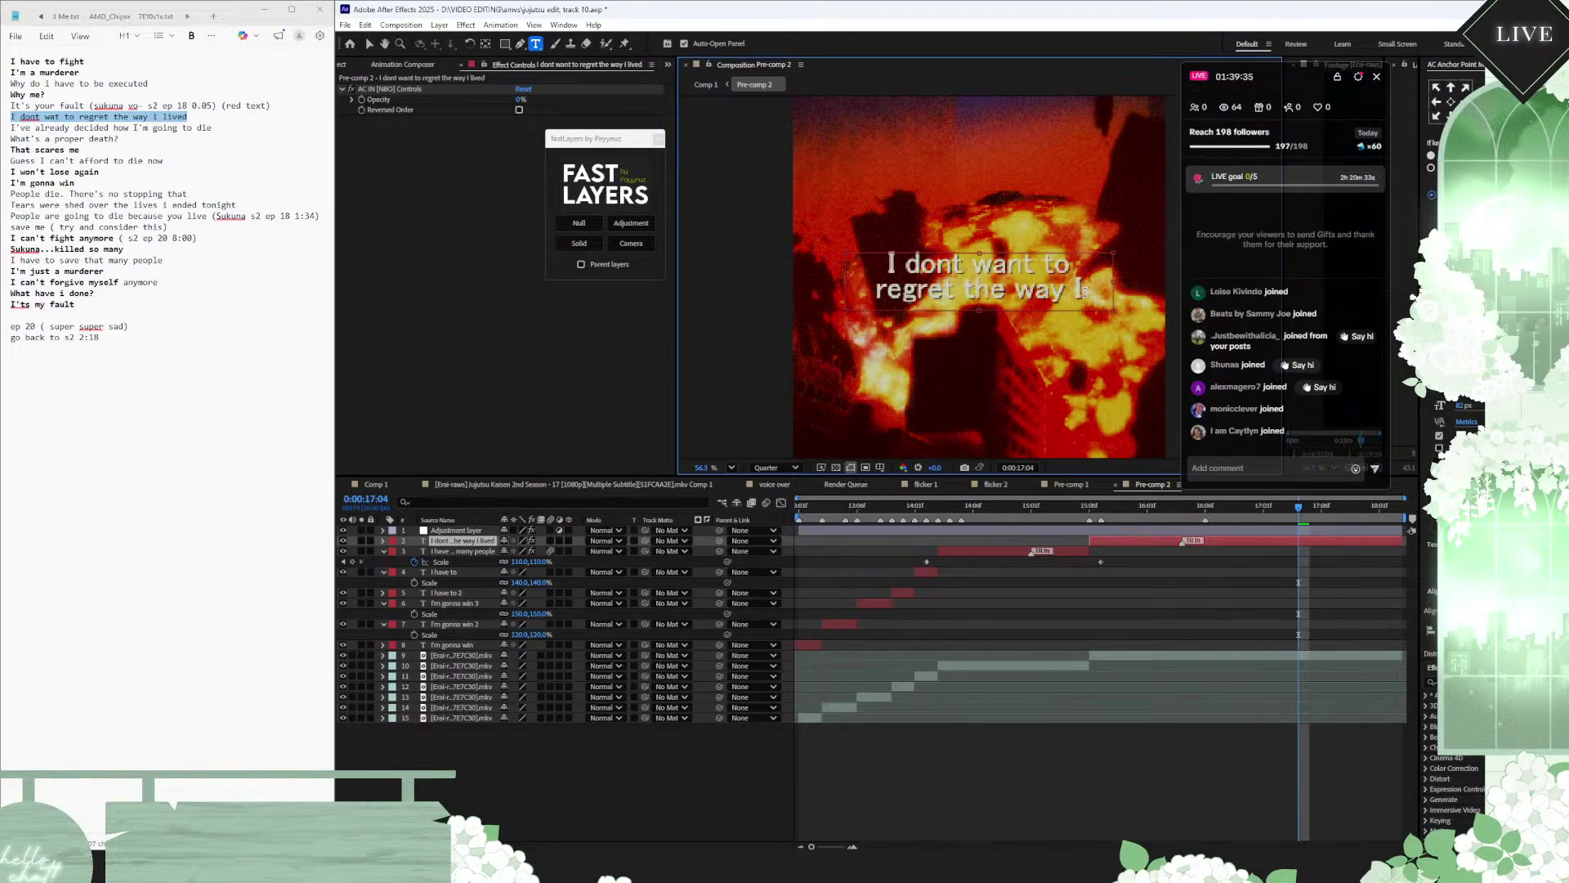
drag(1122, 287, 1129, 287)
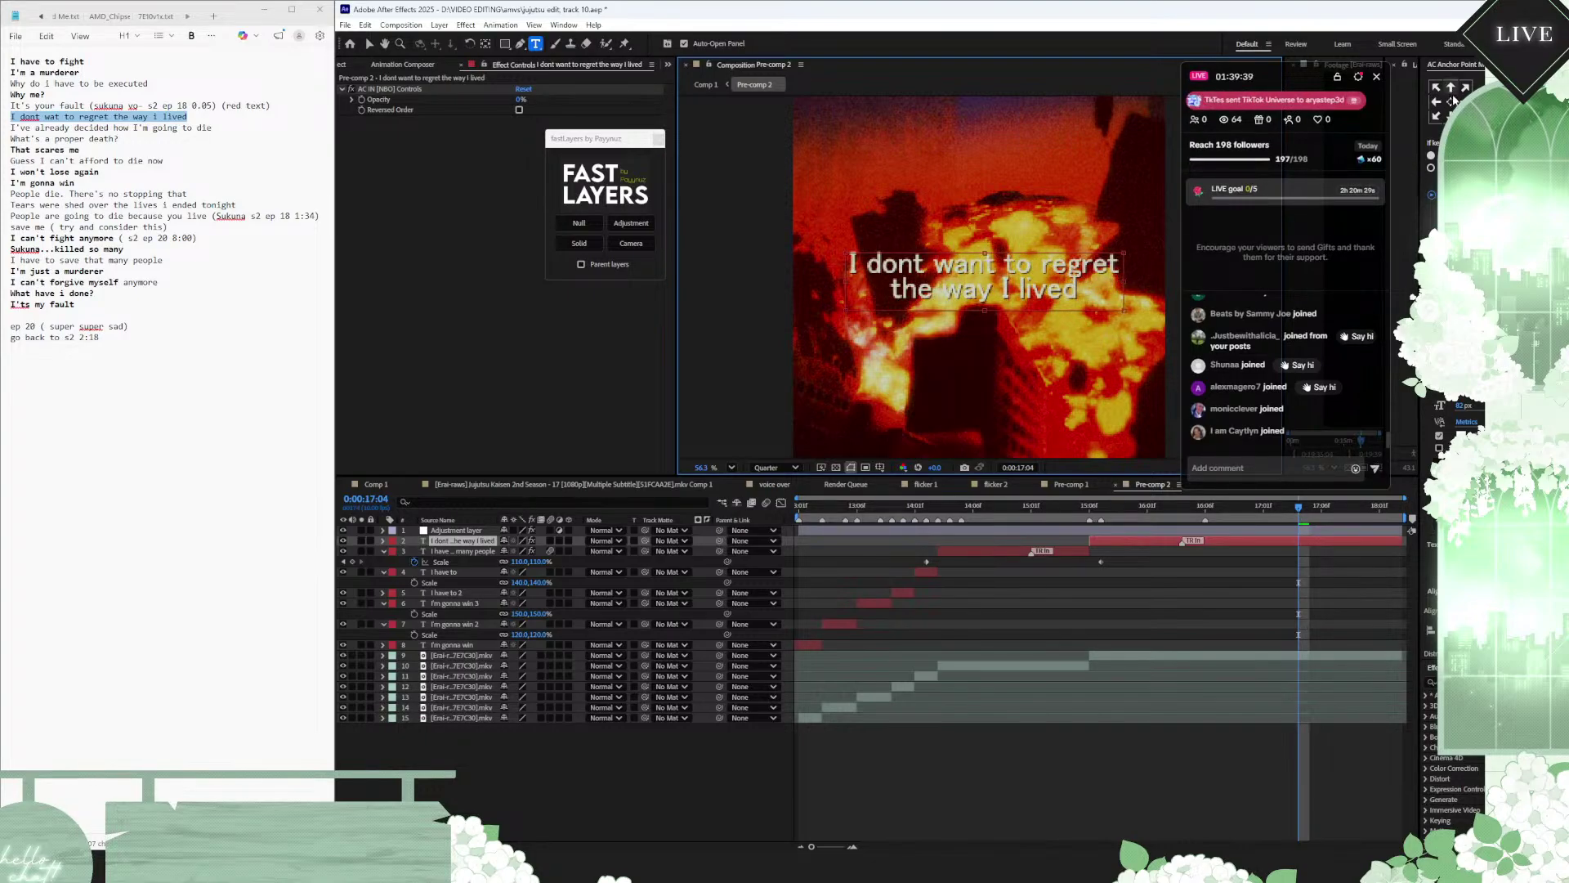
key(Escape)
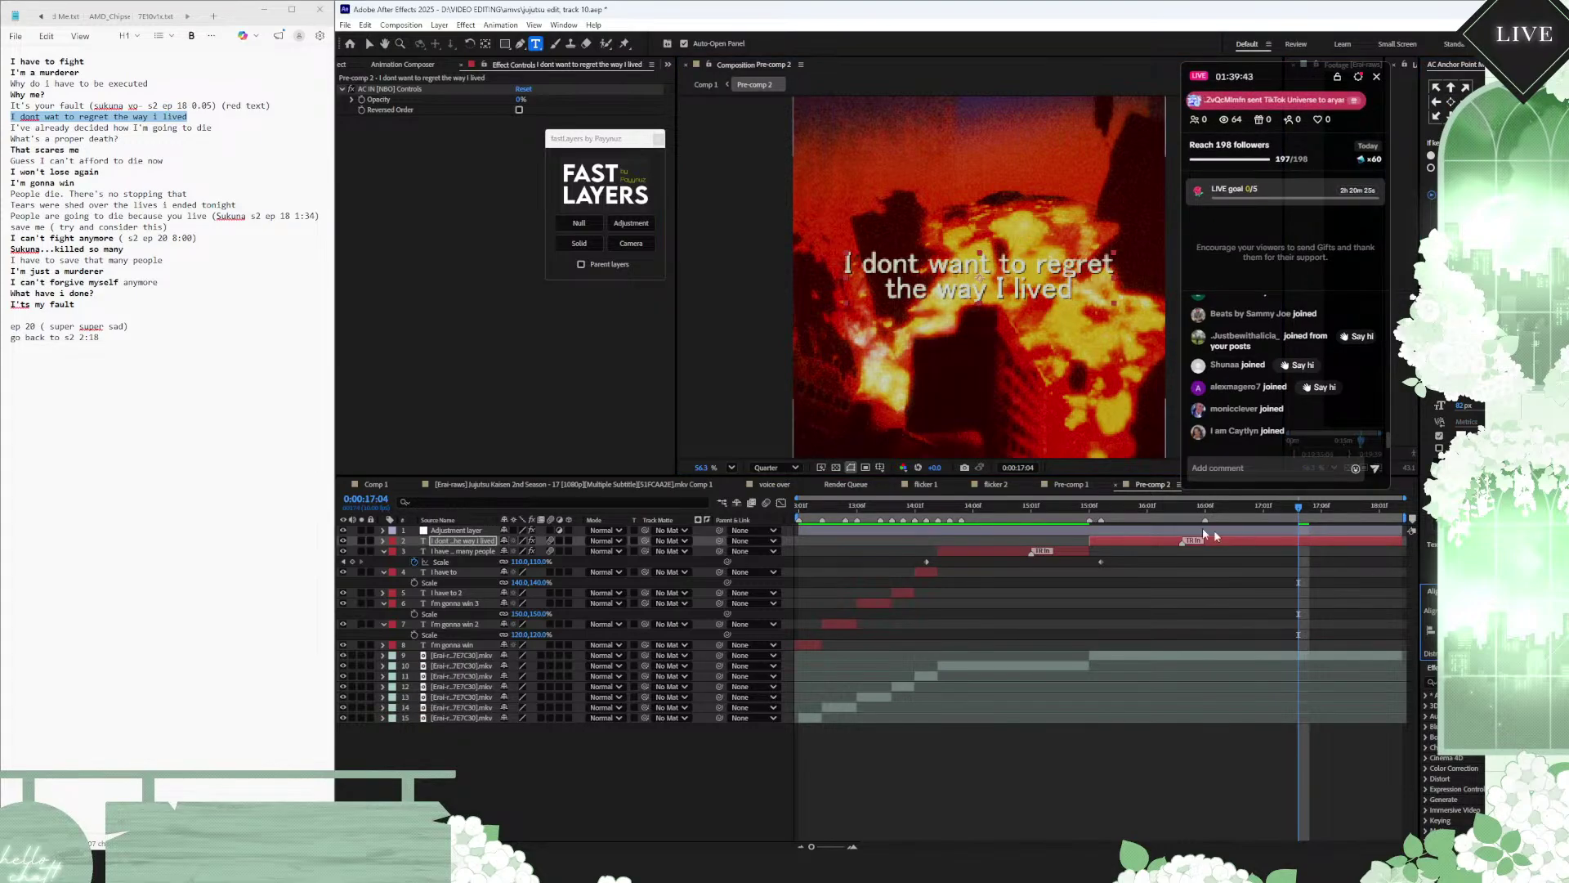
Step: Time-reverse the Scale keyframes of the "I dont want to regret the way I lived" caption and move the last keyframe to the layer's end
drag(1127, 518, 1090, 522)
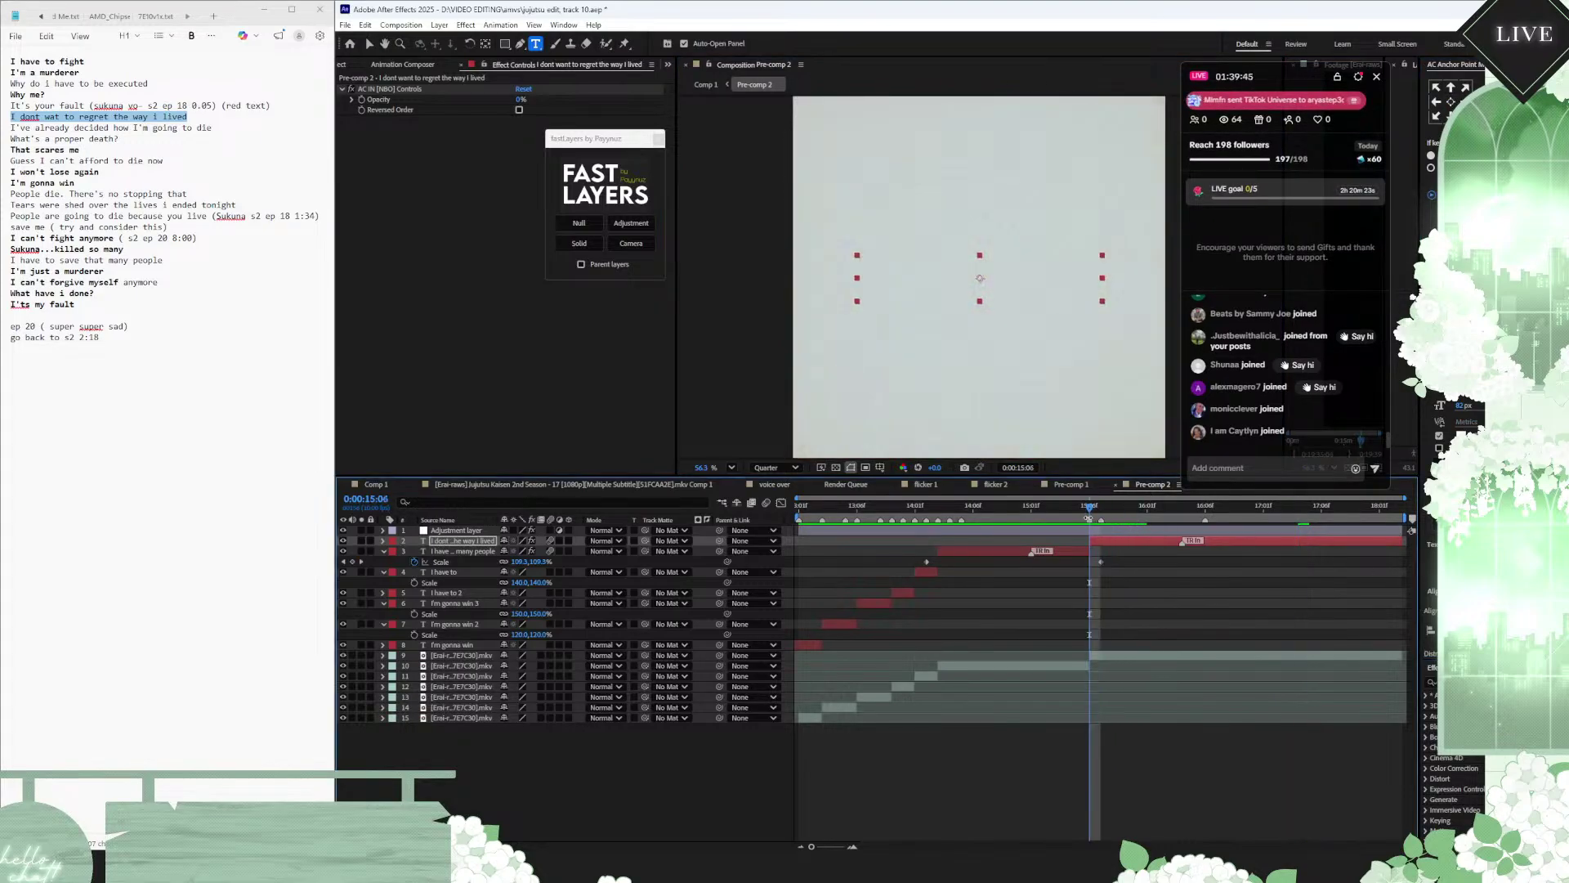
key(u)
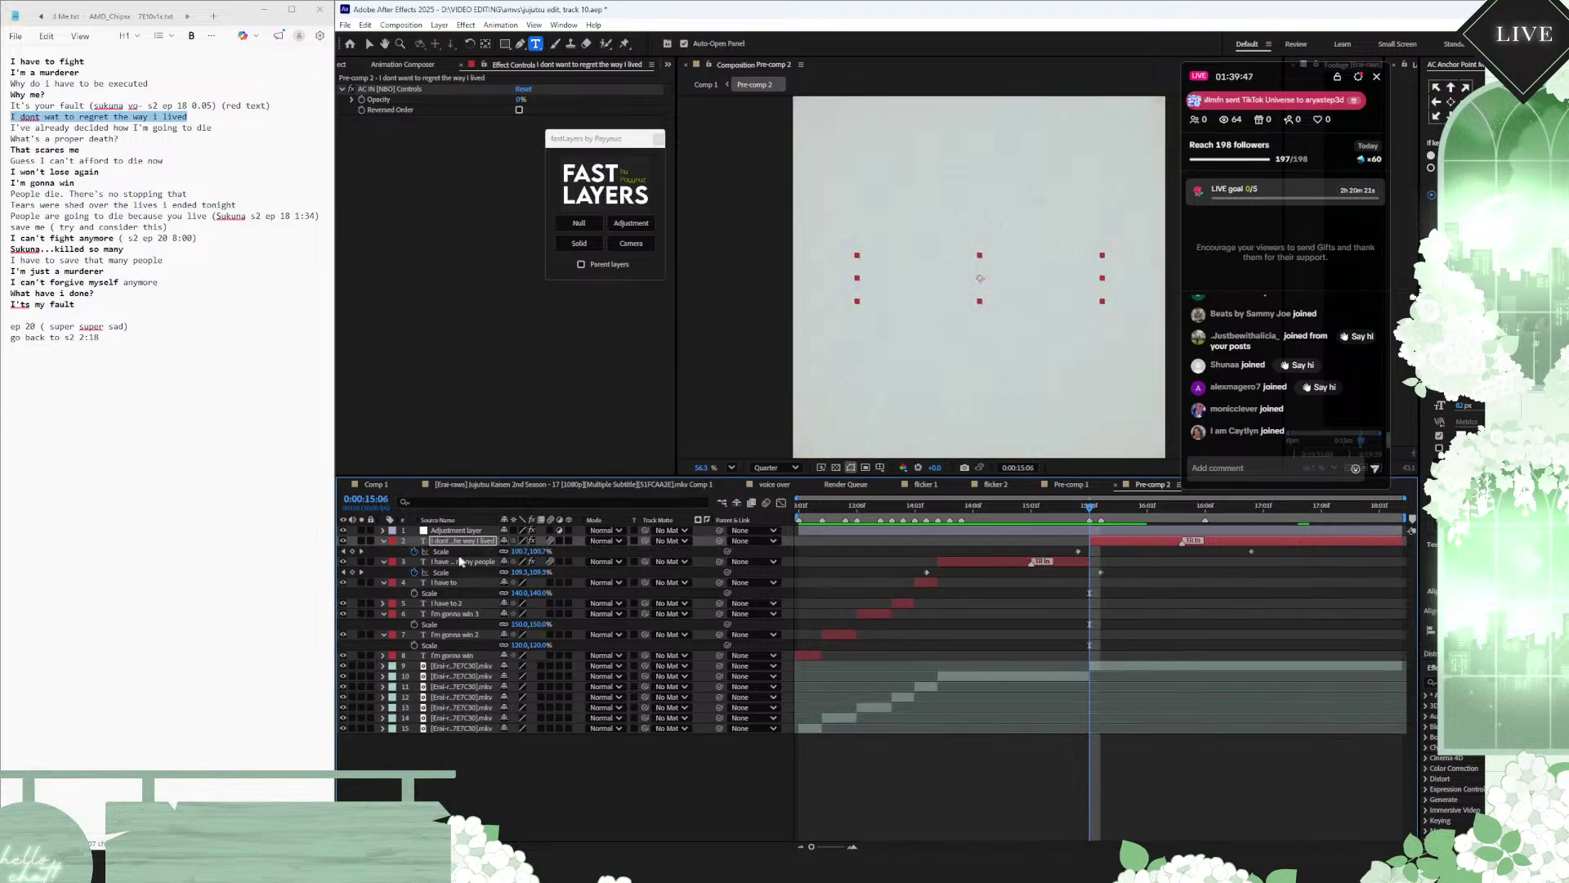
click(441, 551)
right_click(1078, 556)
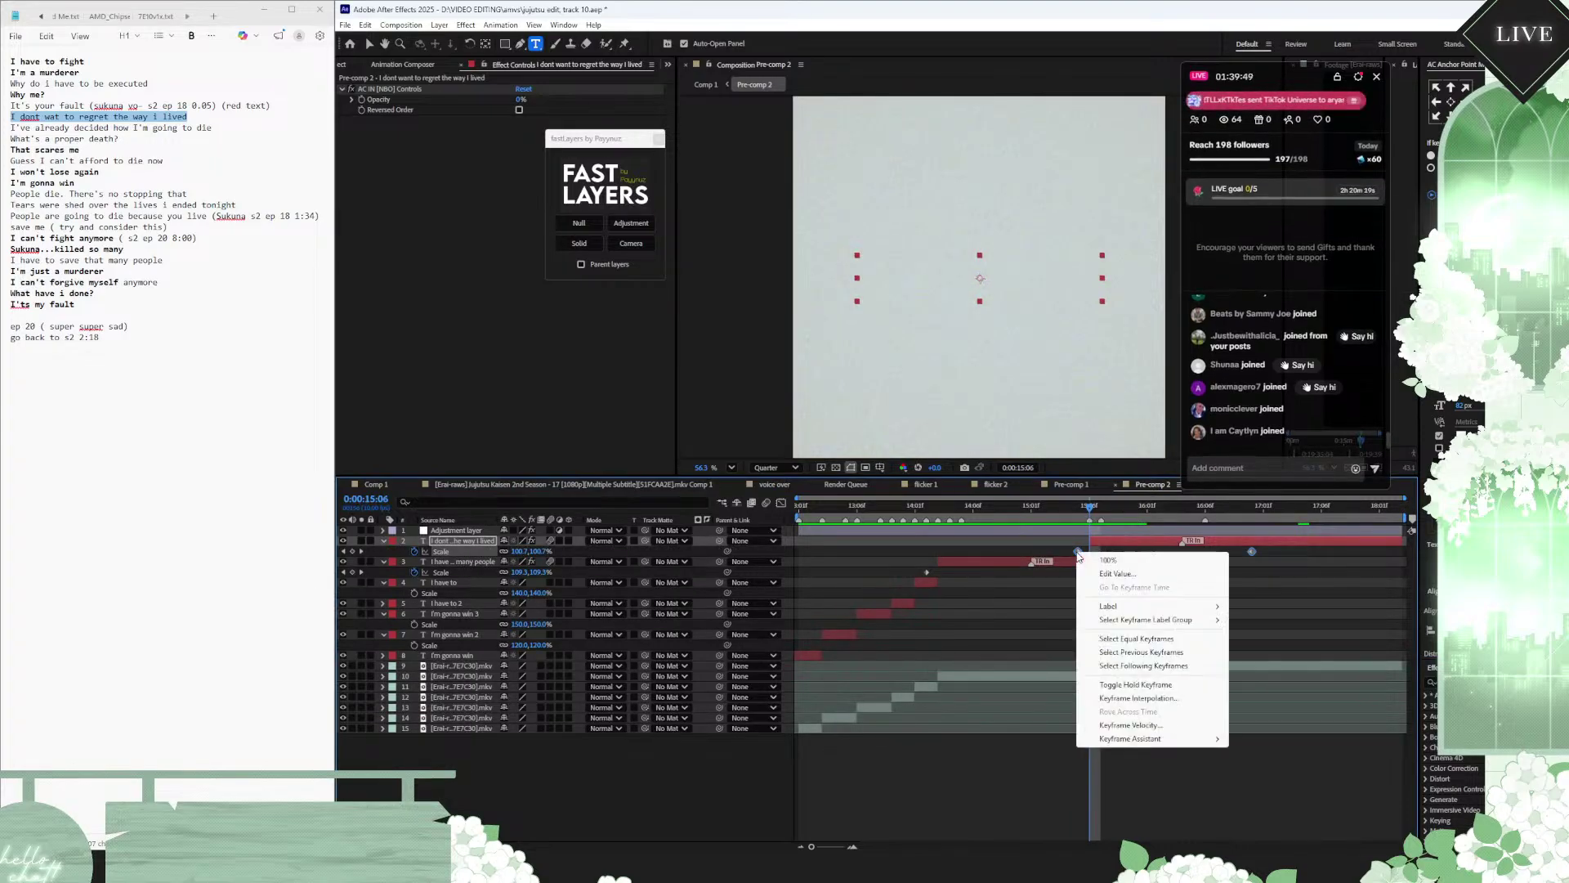
mouse_move(1144, 738)
click(1273, 738)
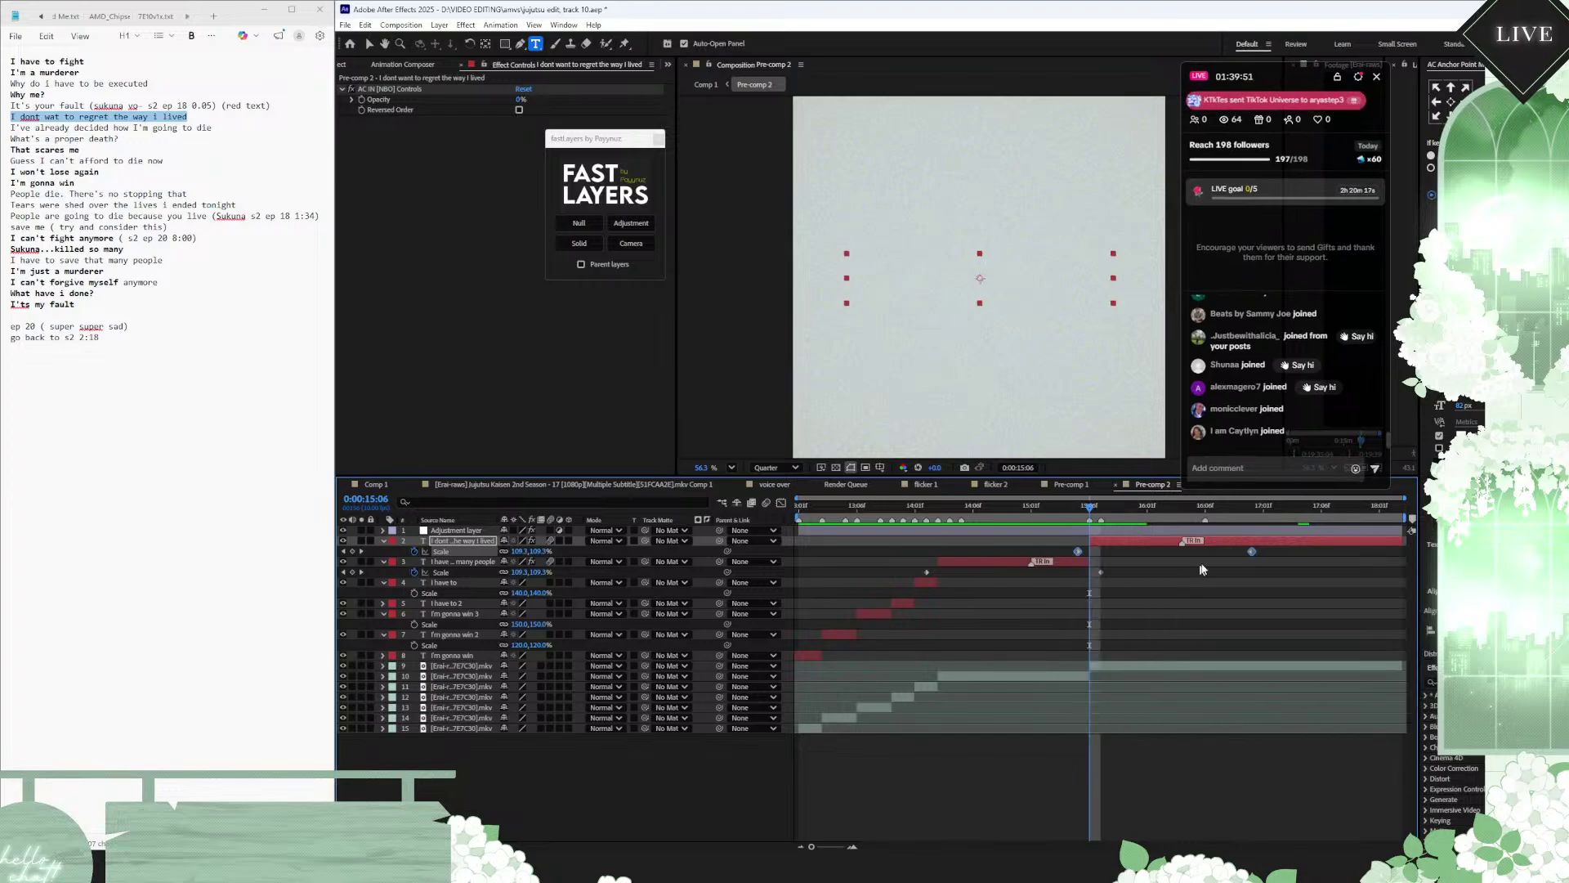
drag(1251, 551, 1402, 551)
Step: Ease the Scale keyframes of the "regret" and "I have to save that many people" captions and preview the composition from its start
right_click(1082, 550)
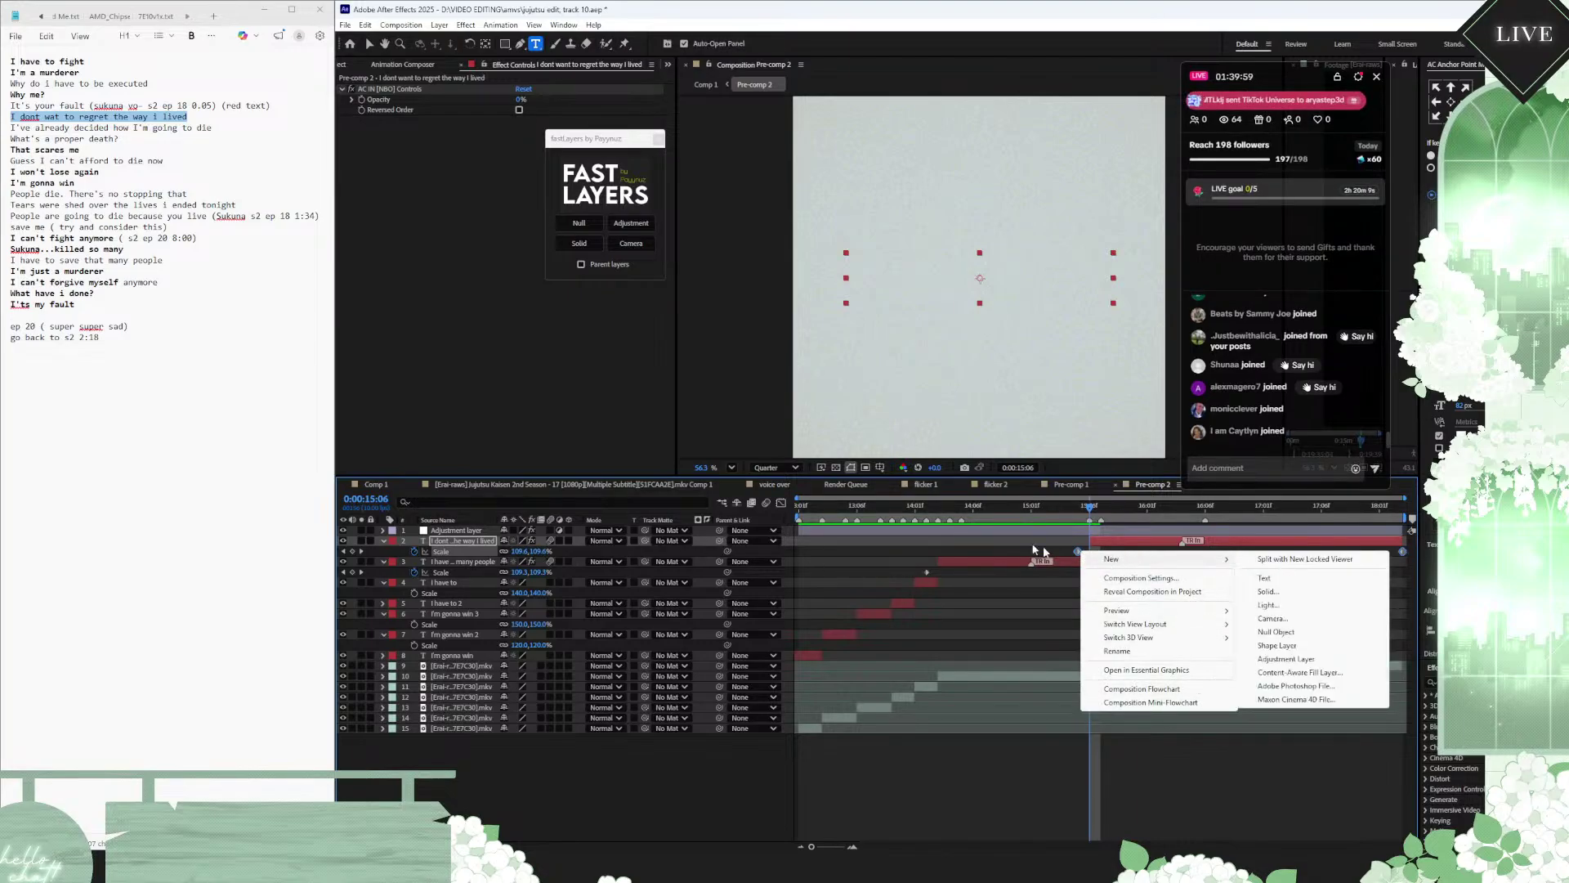
click(1074, 548)
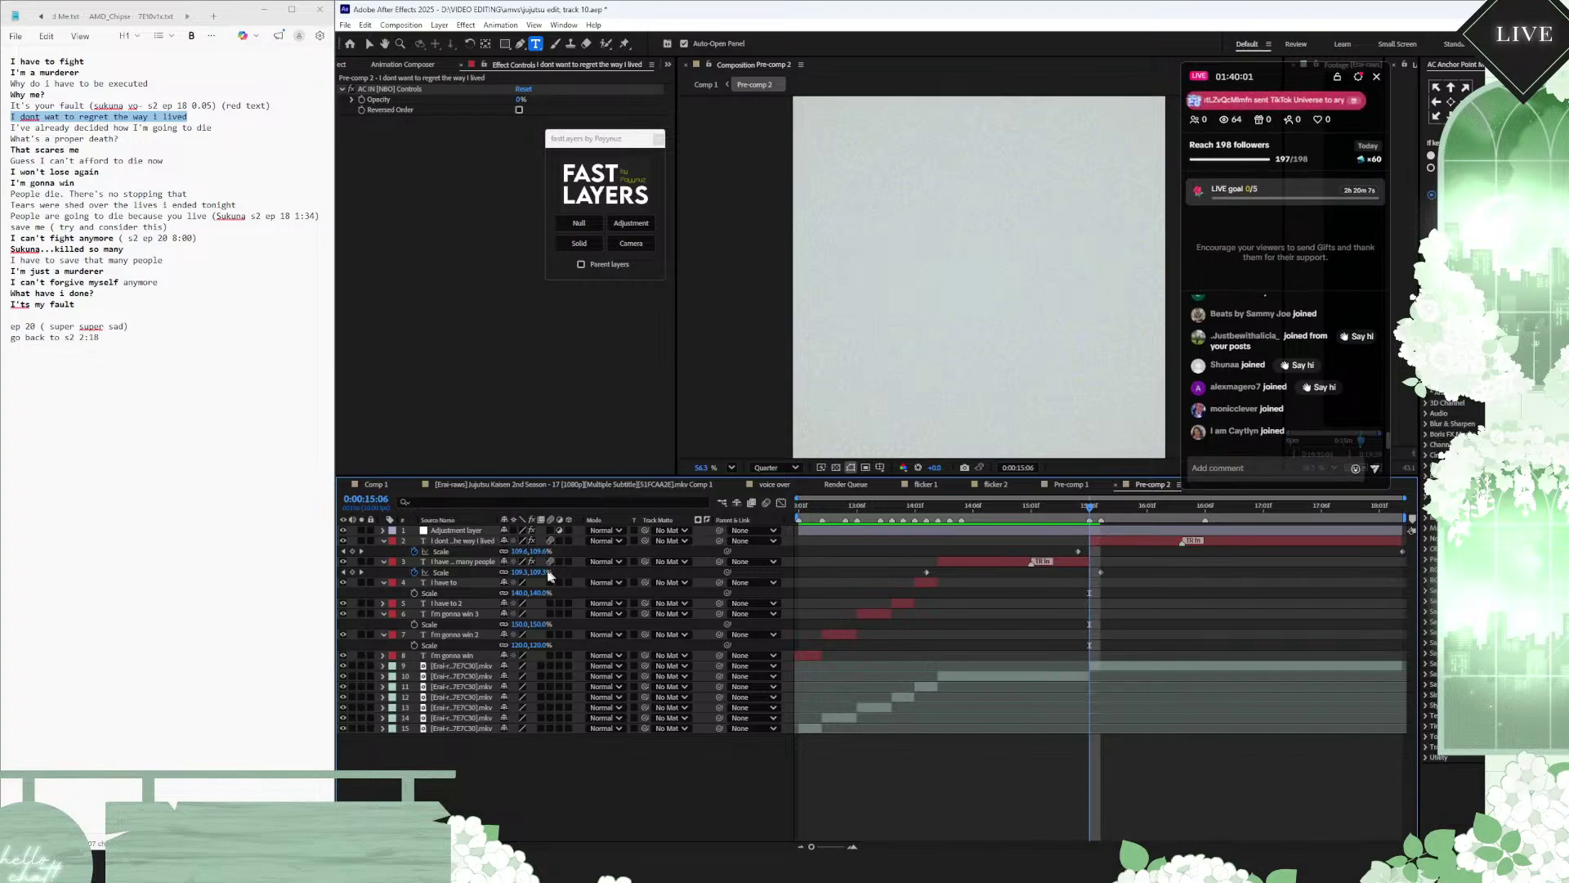
click(446, 548)
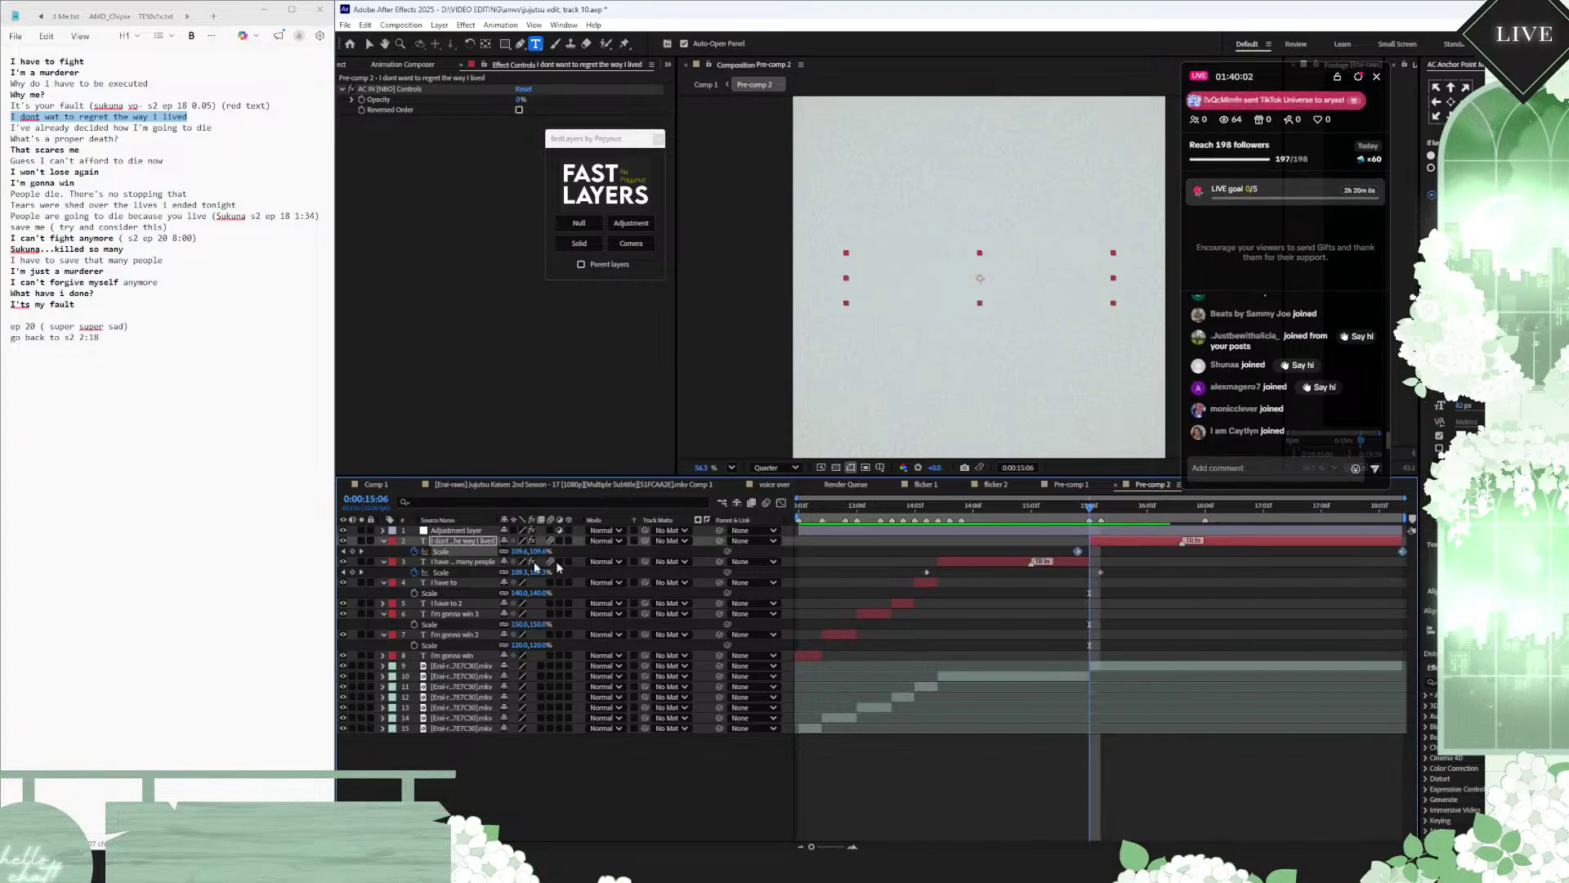
right_click(1077, 551)
mouse_move(1177, 739)
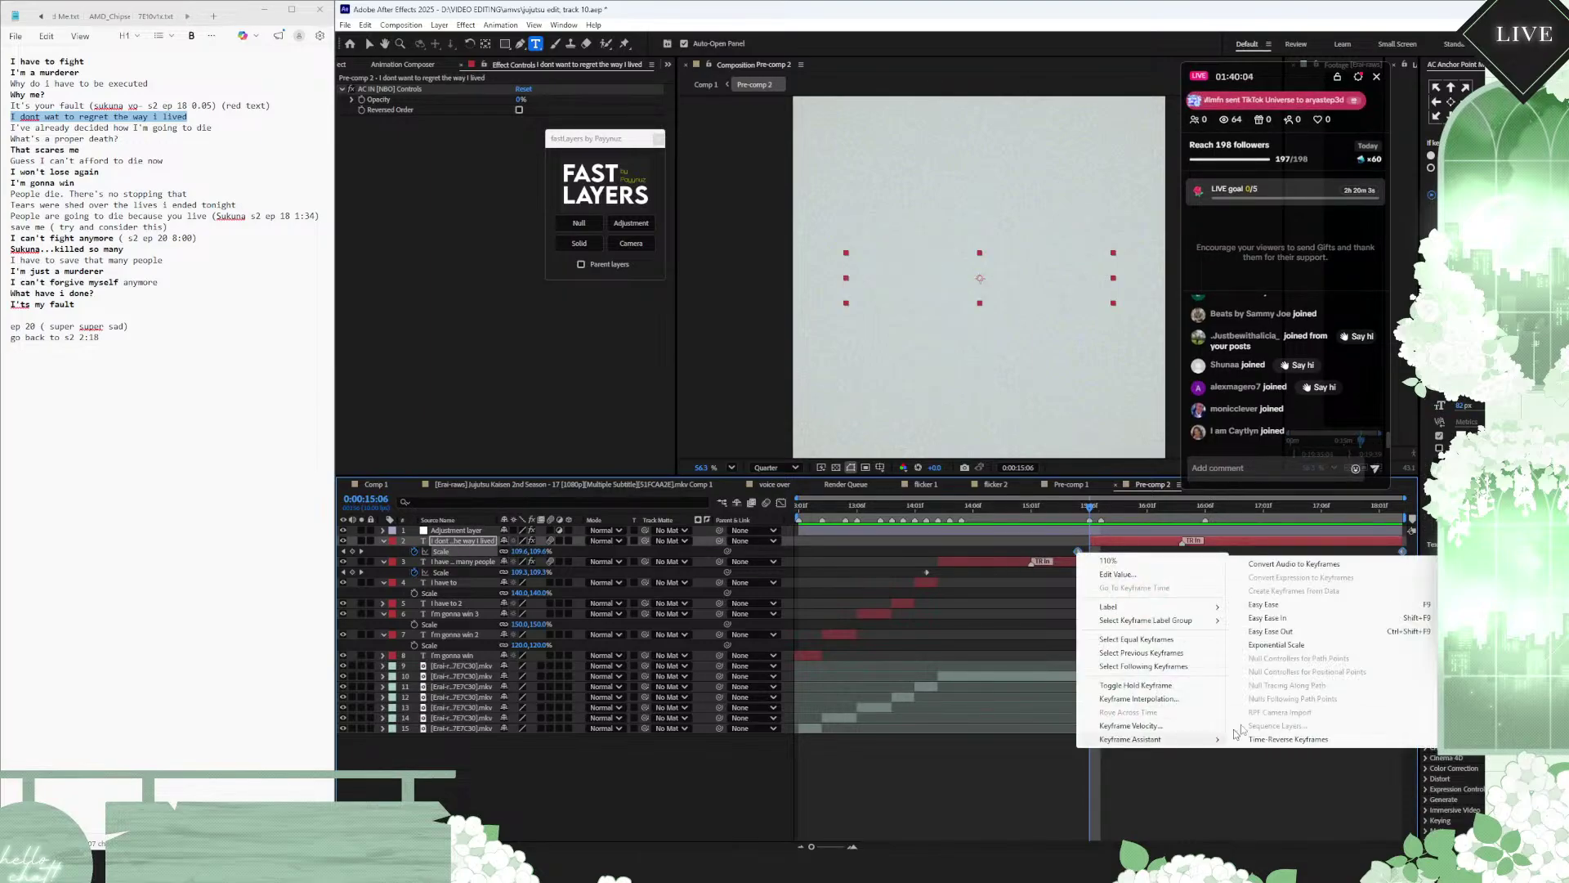
click(1275, 617)
drag(1120, 573, 896, 572)
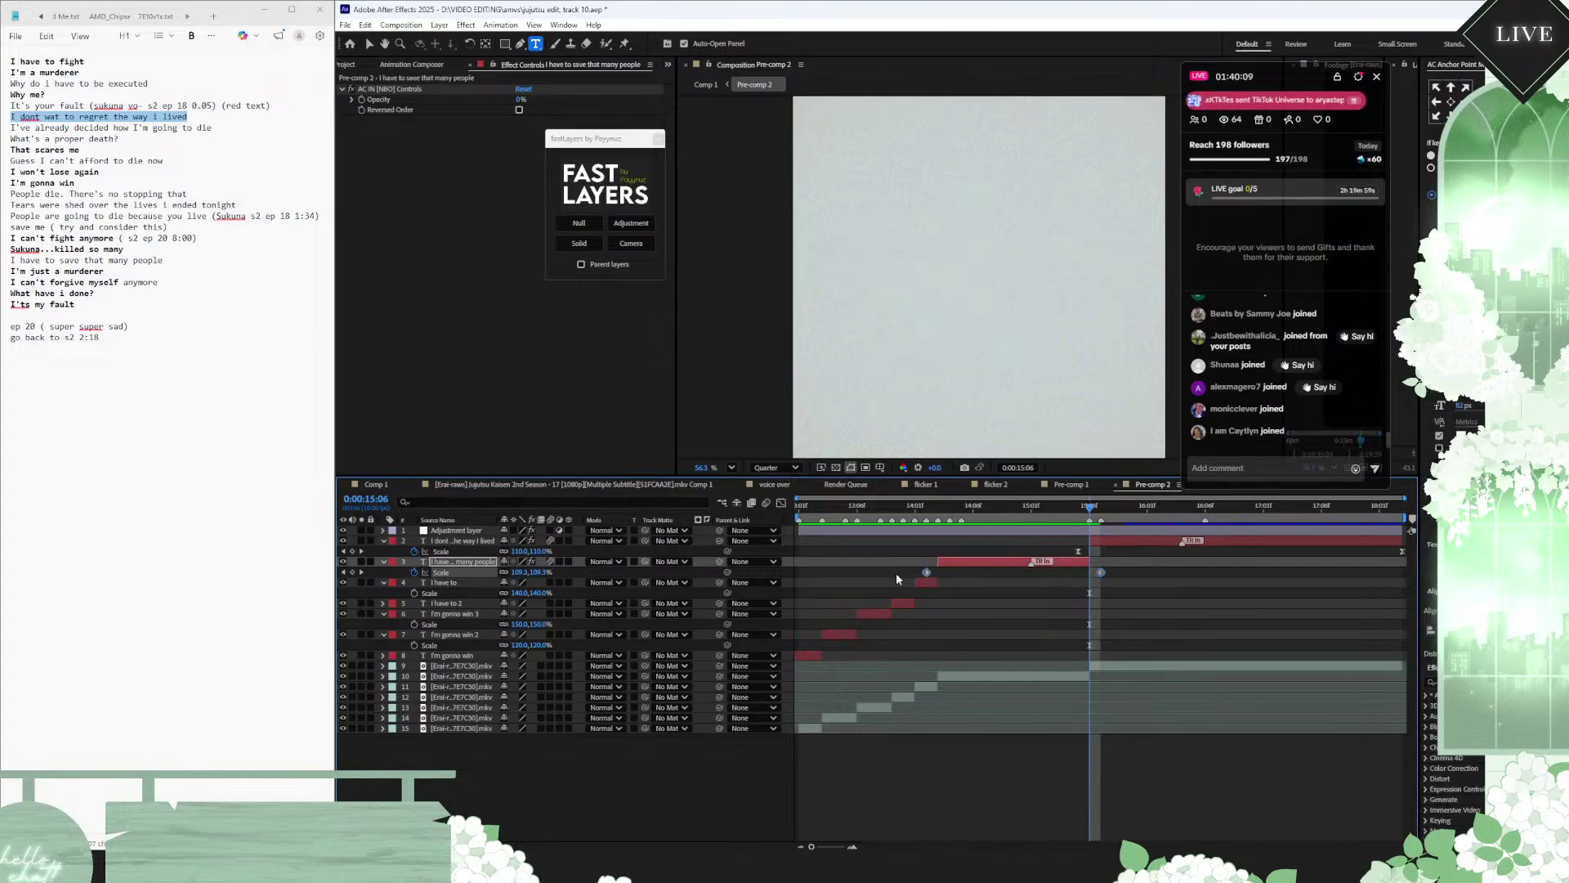
key(F9)
drag(997, 508, 797, 507)
key(space)
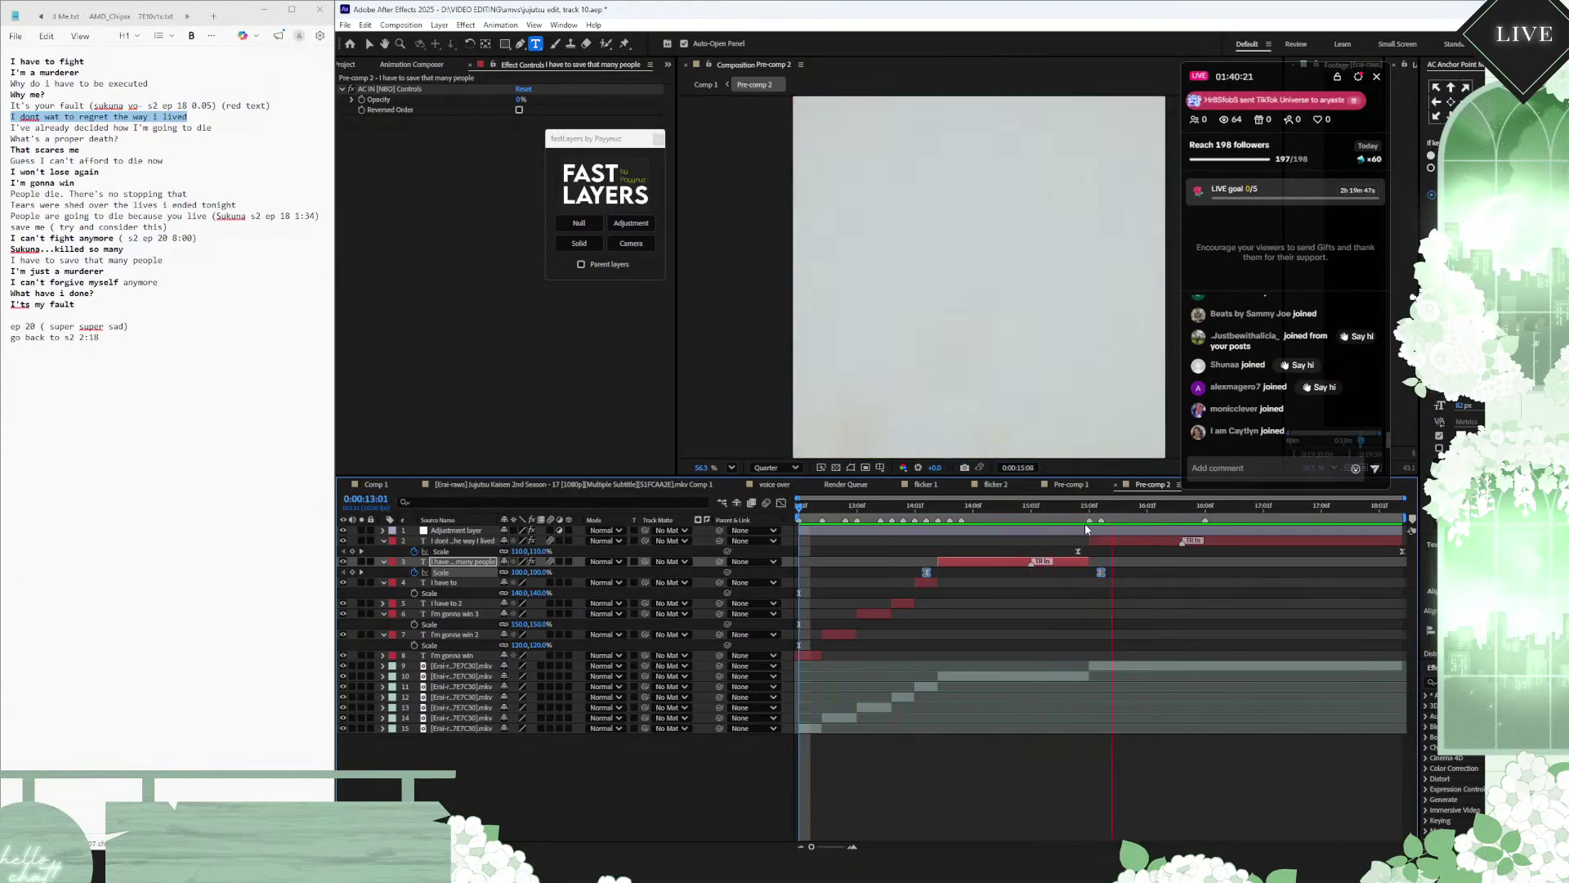
Step: Enable Reversed Order in the text animation controls of the "I dont want to regret the way I lived" caption and preview it from 0:00:15:06
click(1098, 510)
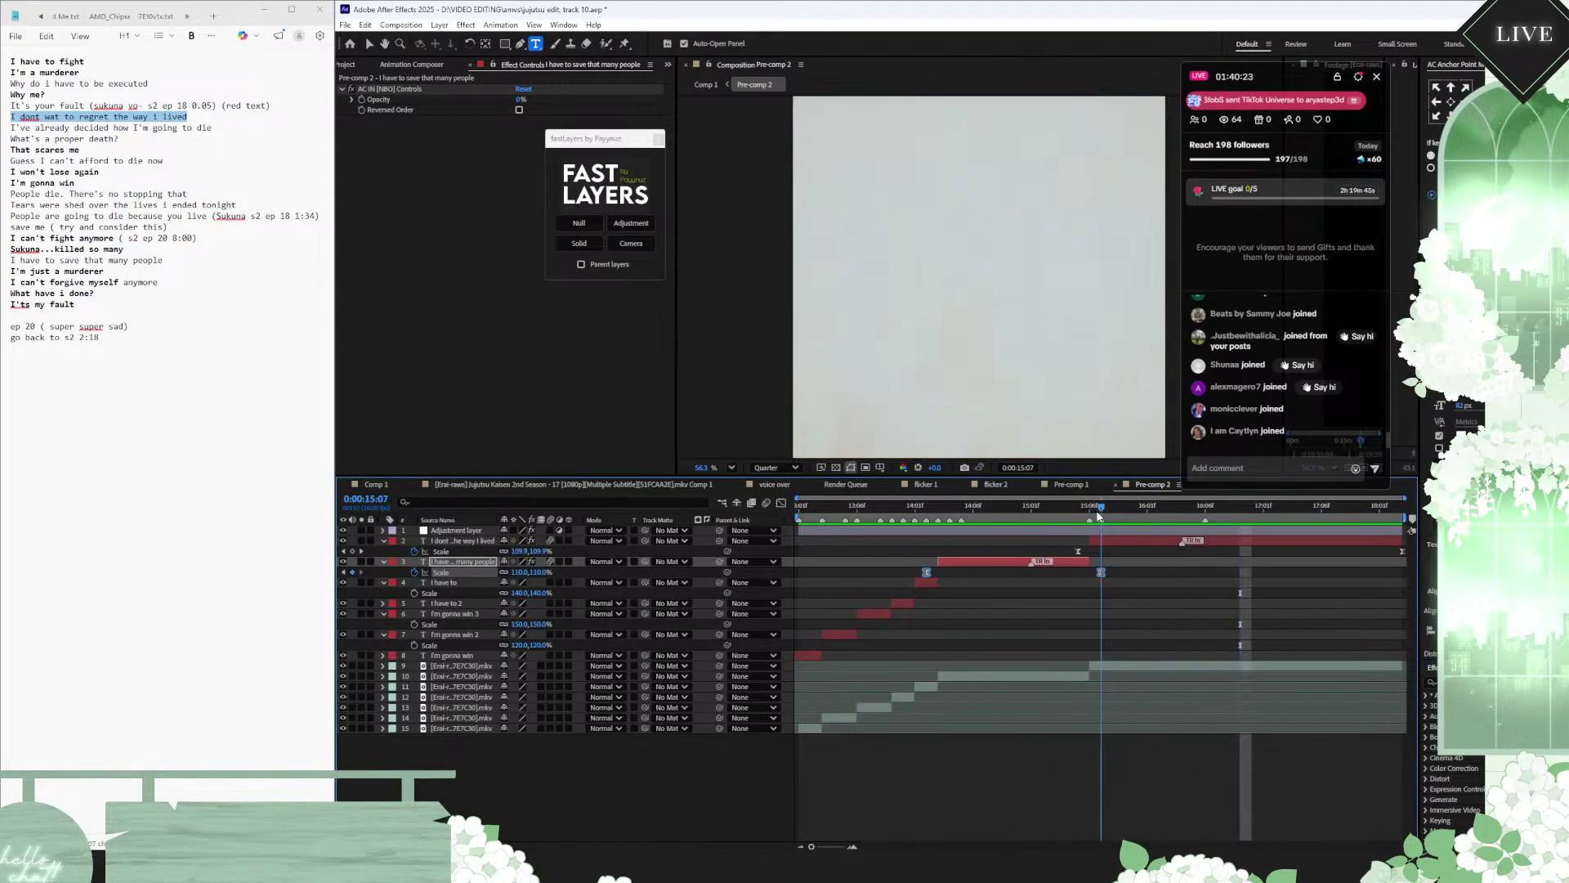
key(Page_Up)
click(1152, 542)
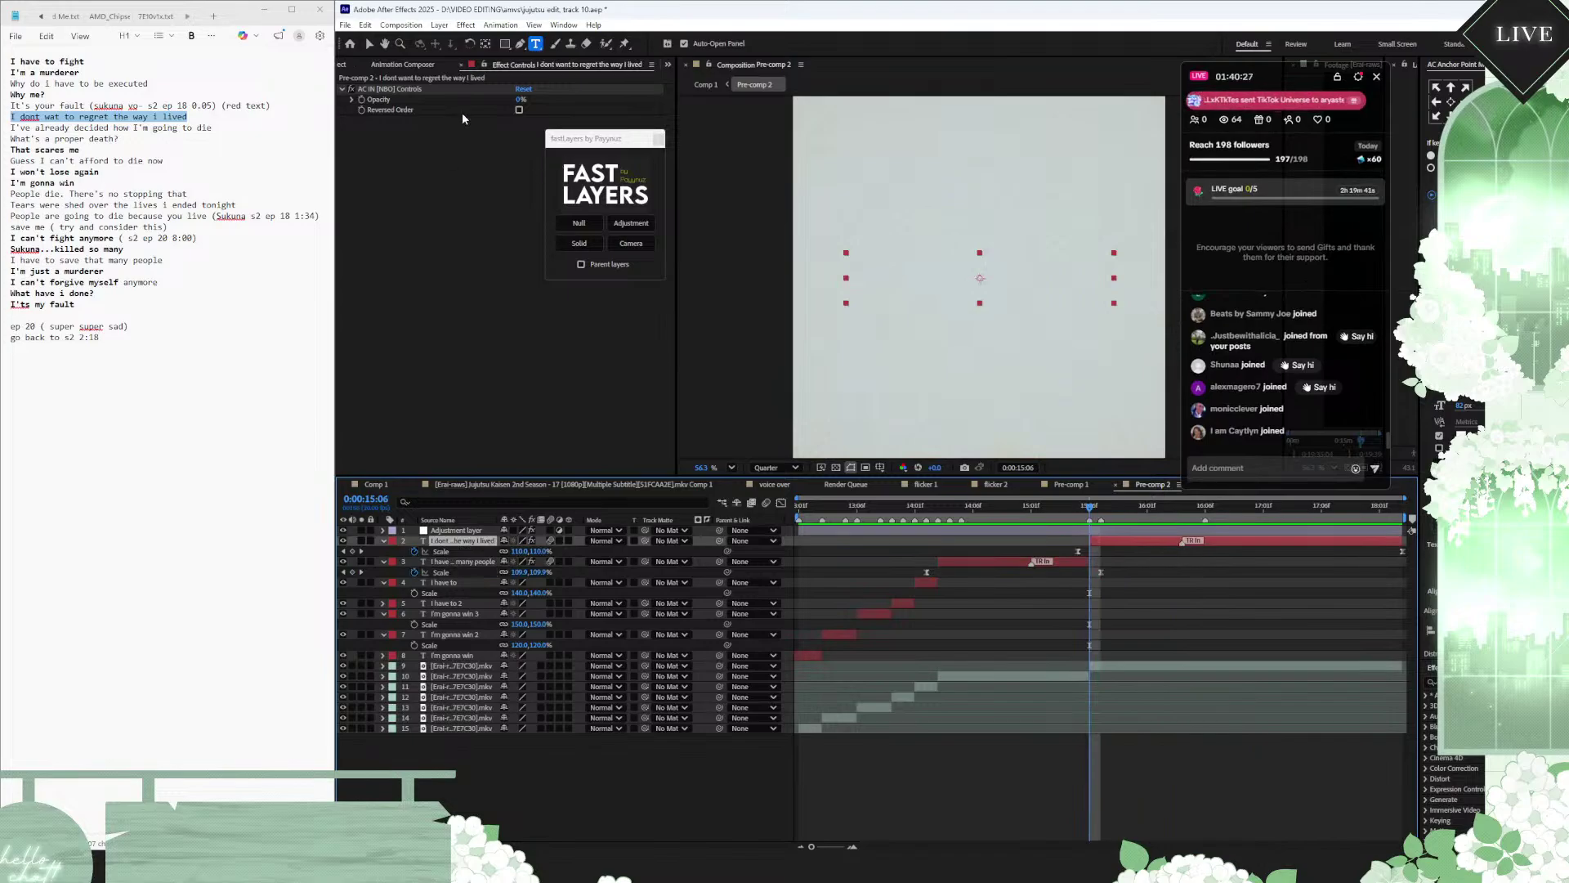
click(520, 109)
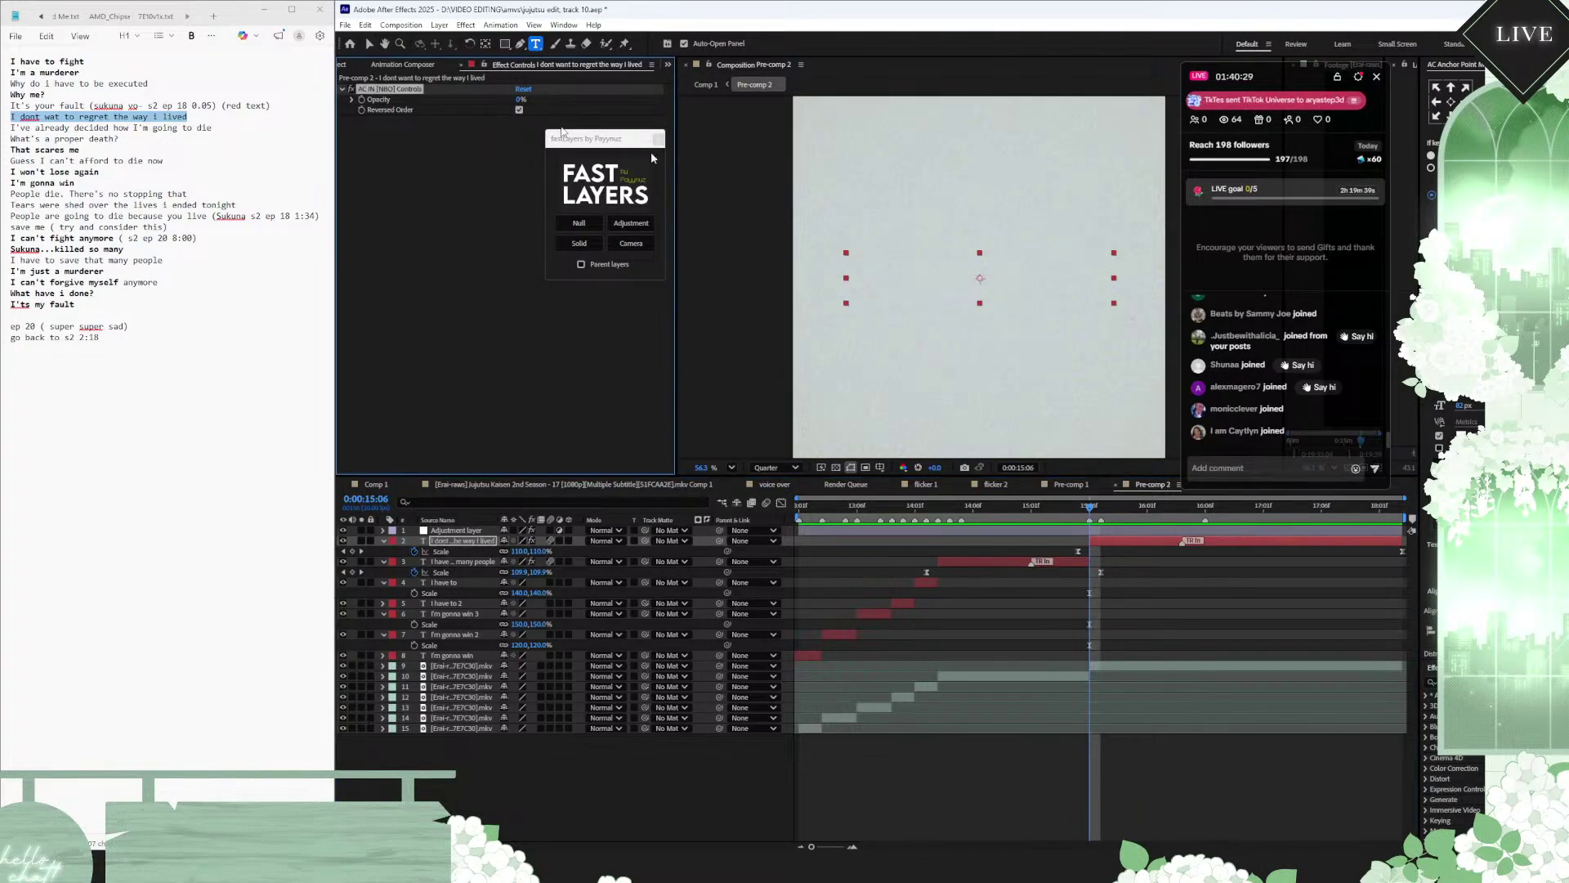
key(space)
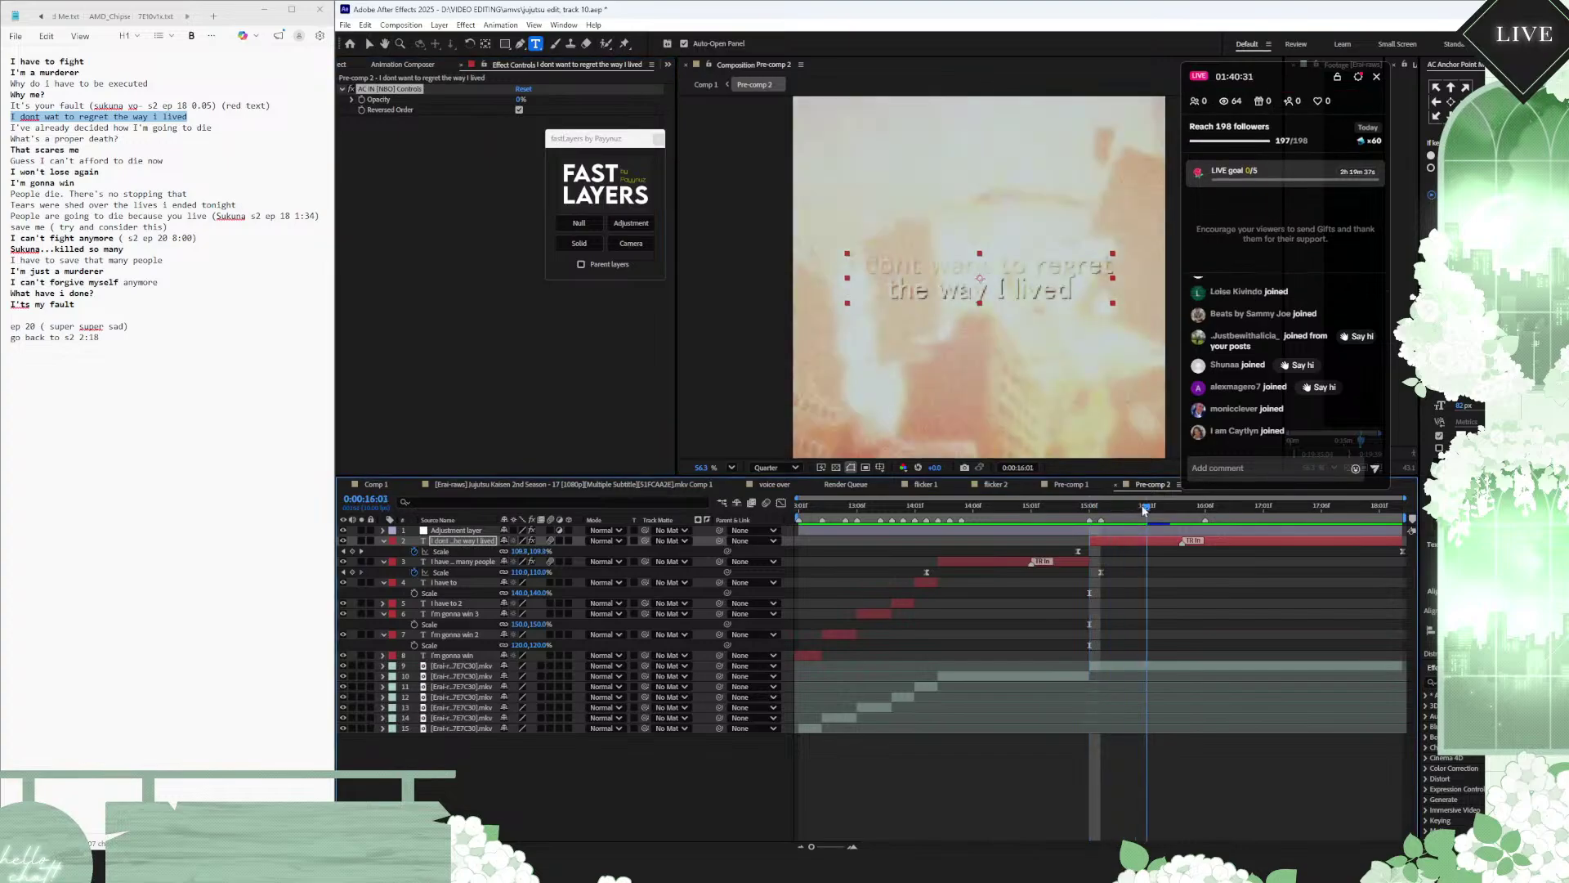
key(space)
Step: Return to Comp 1 at 0:00:14:03 and delete the leftover "It's my fault 4" caption layer over Pre-comp 2
drag(1087, 510, 938, 508)
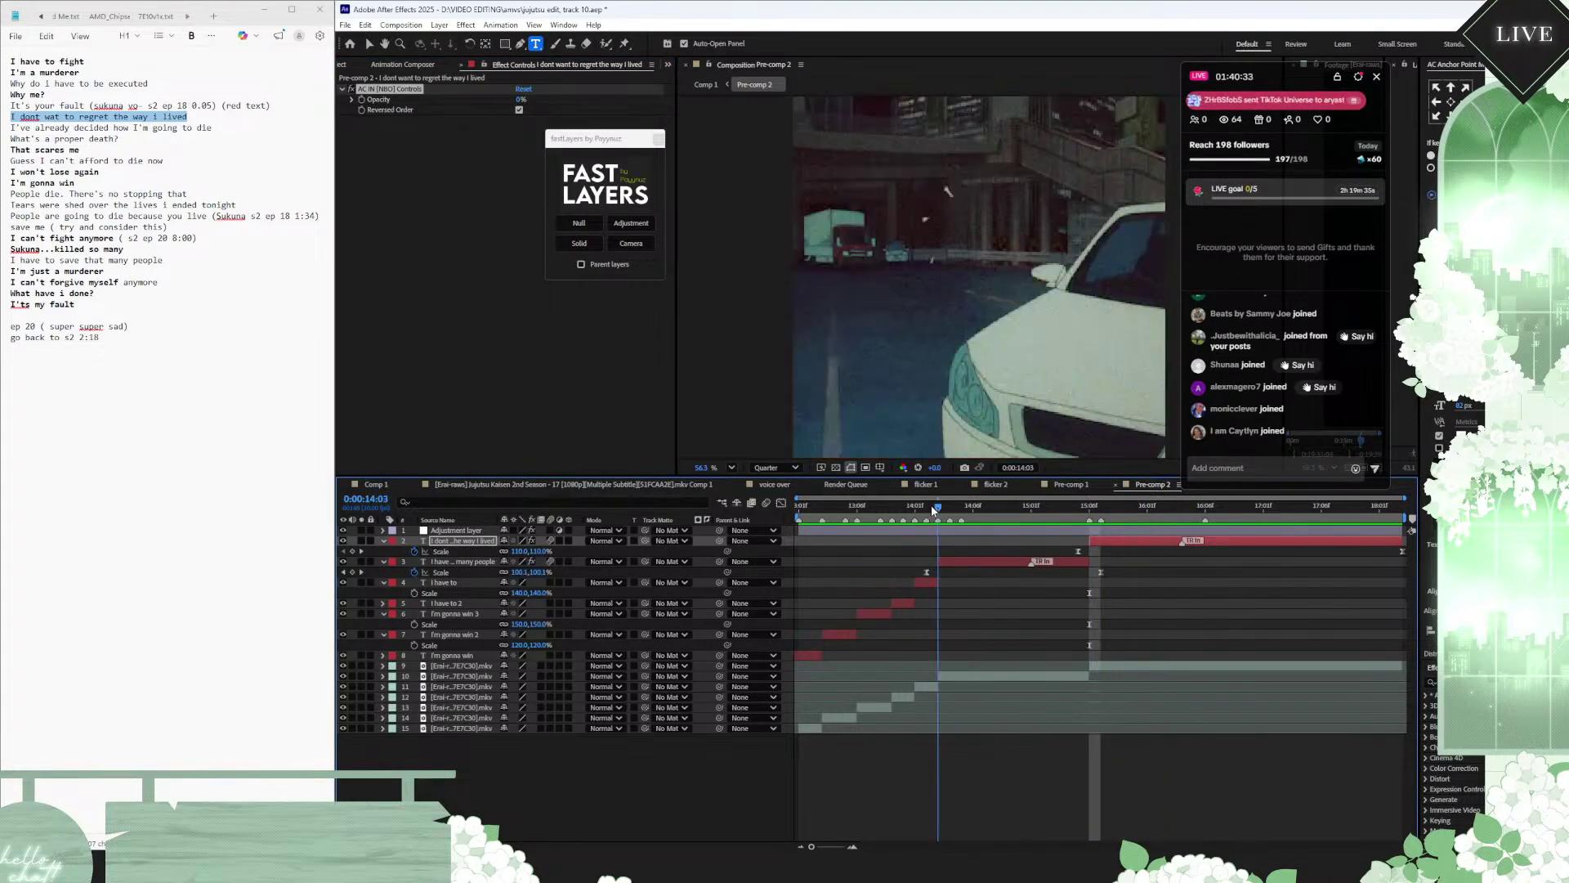
click(375, 484)
click(1199, 558)
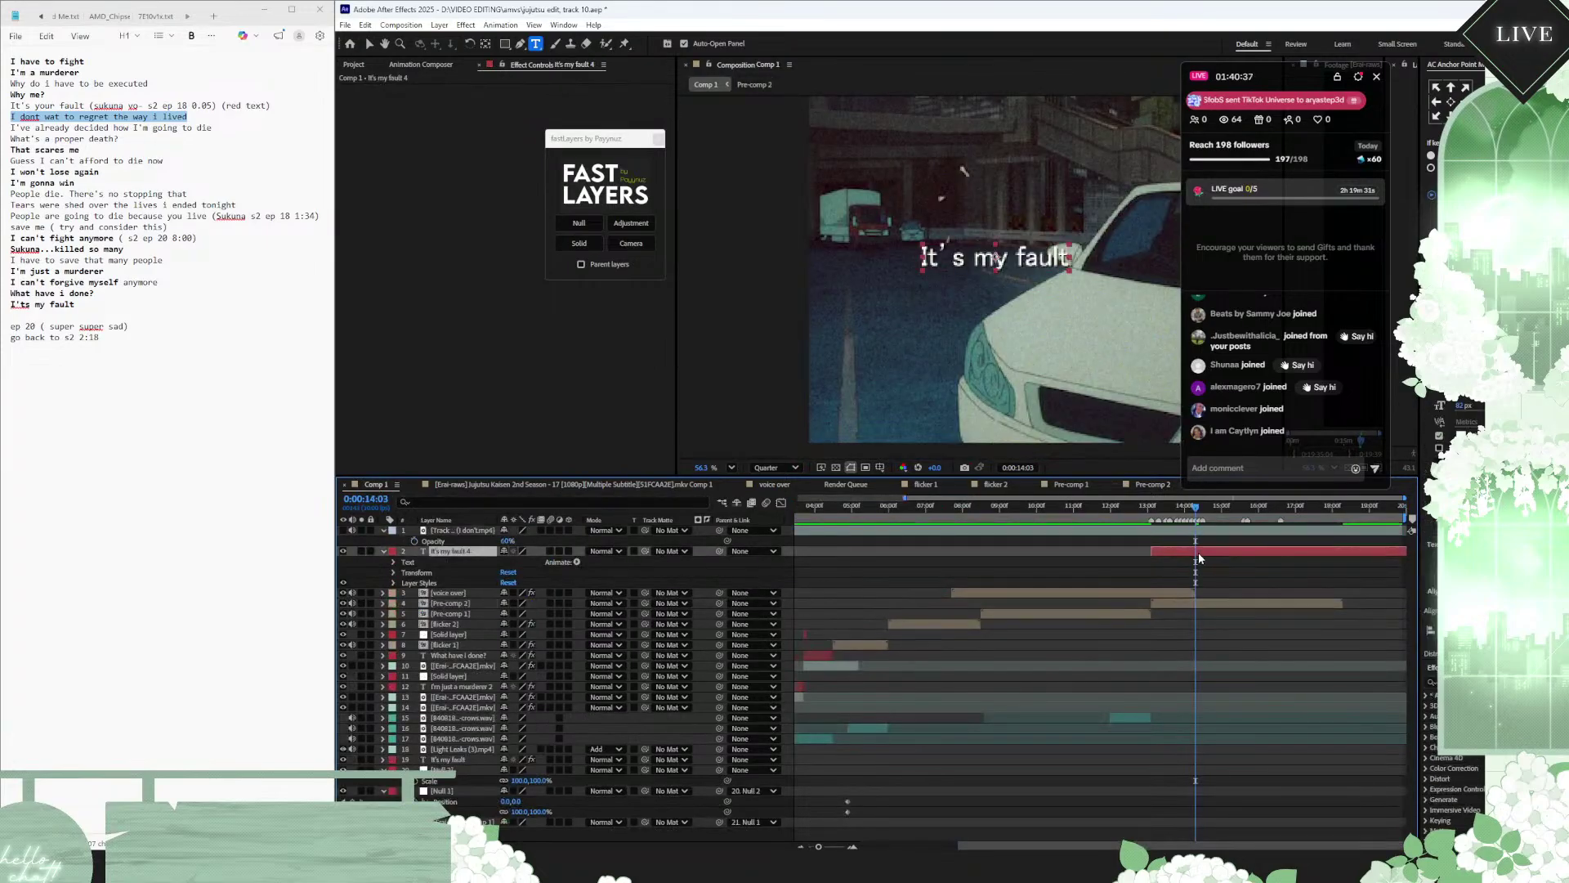
key(Delete)
Step: Play back Comp 1 from the beginning and replay the transition into Pre-comp 2 around 0:00:13:00
key(space)
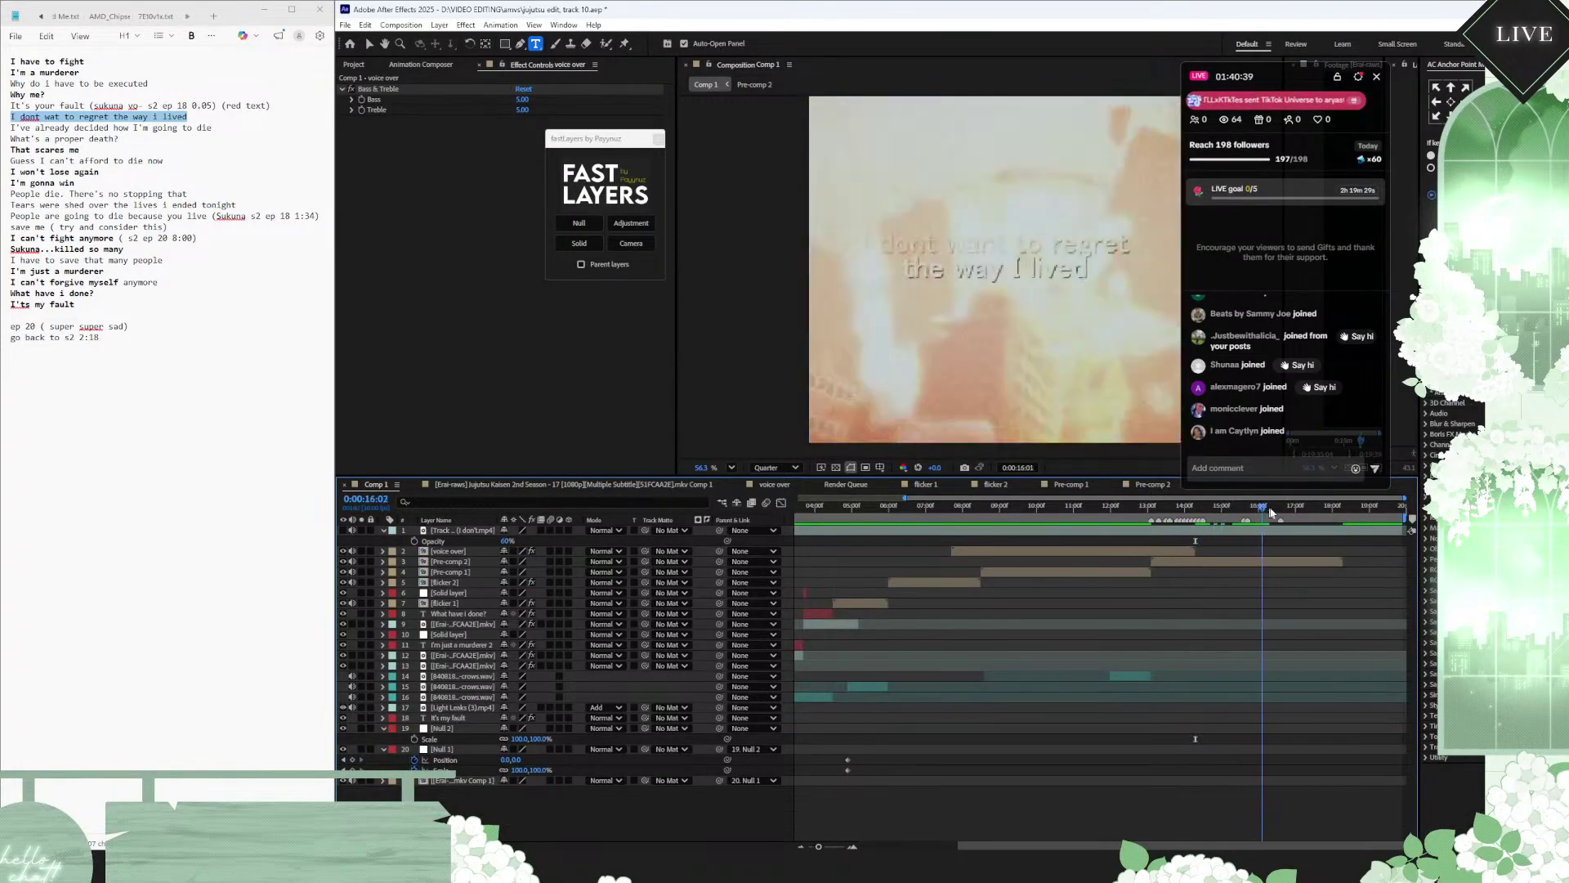
scroll(1089, 340, down, 1)
scroll(1088, 340, down, 1)
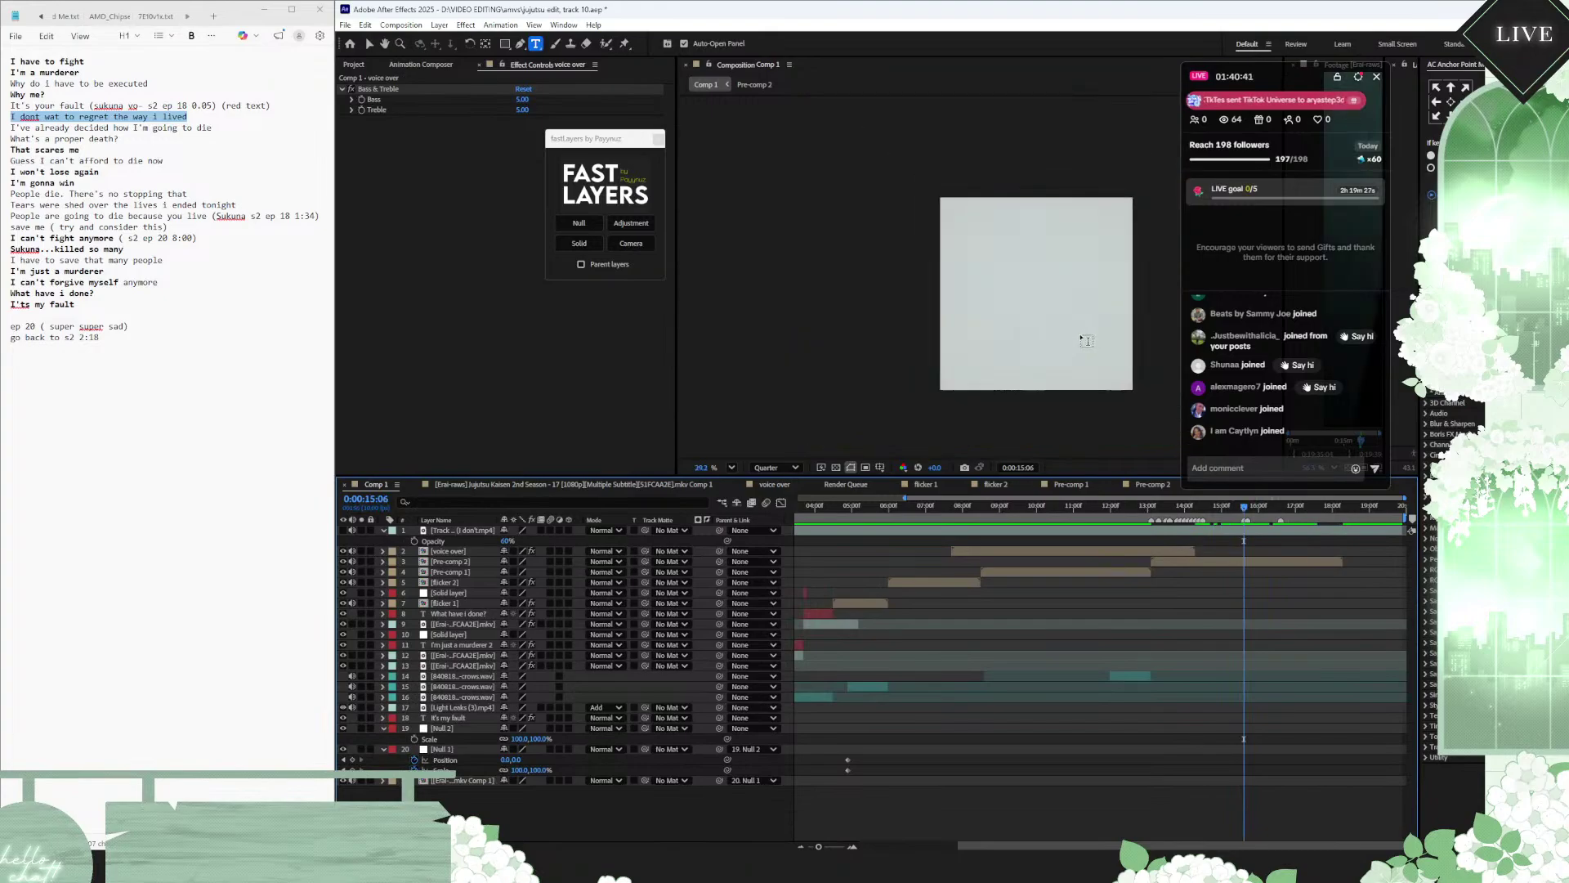
click(1253, 508)
drag(1257, 511, 758, 540)
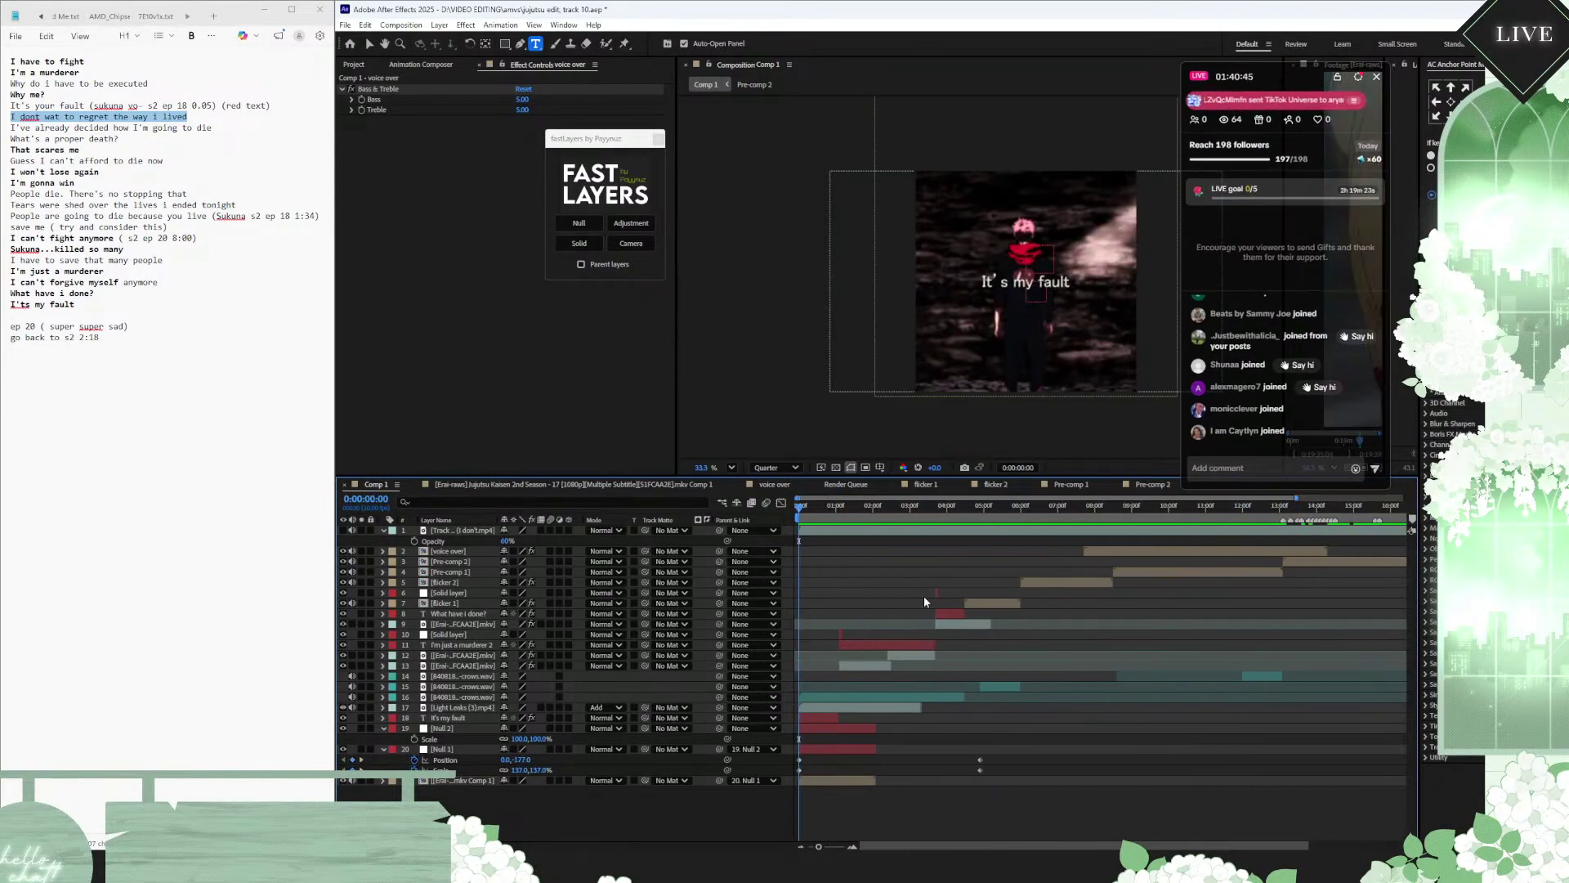
key(space)
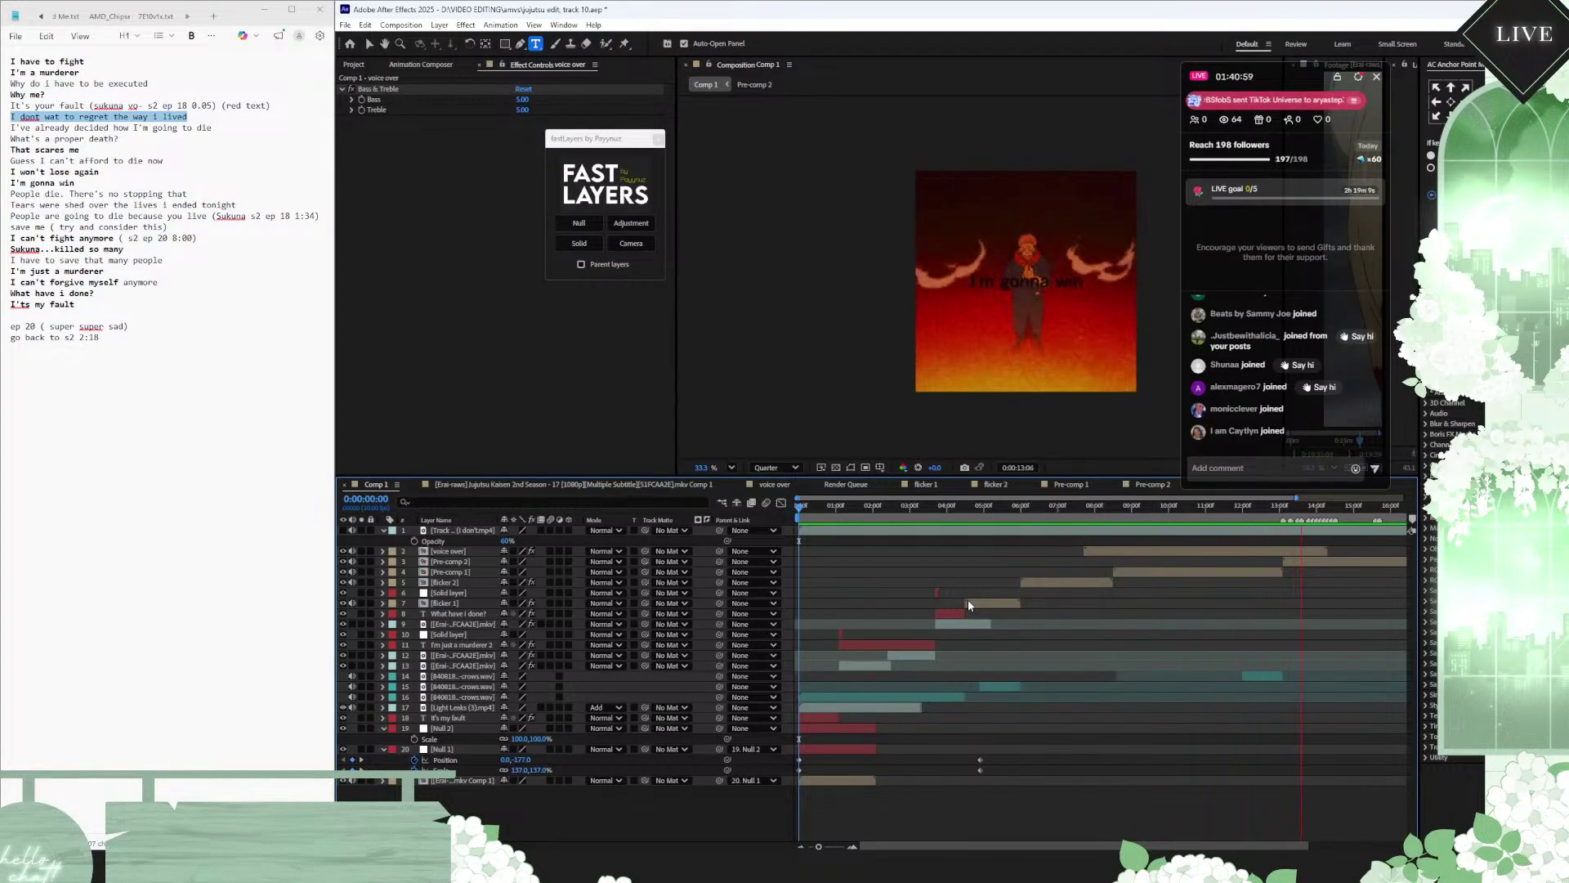
click(1096, 508)
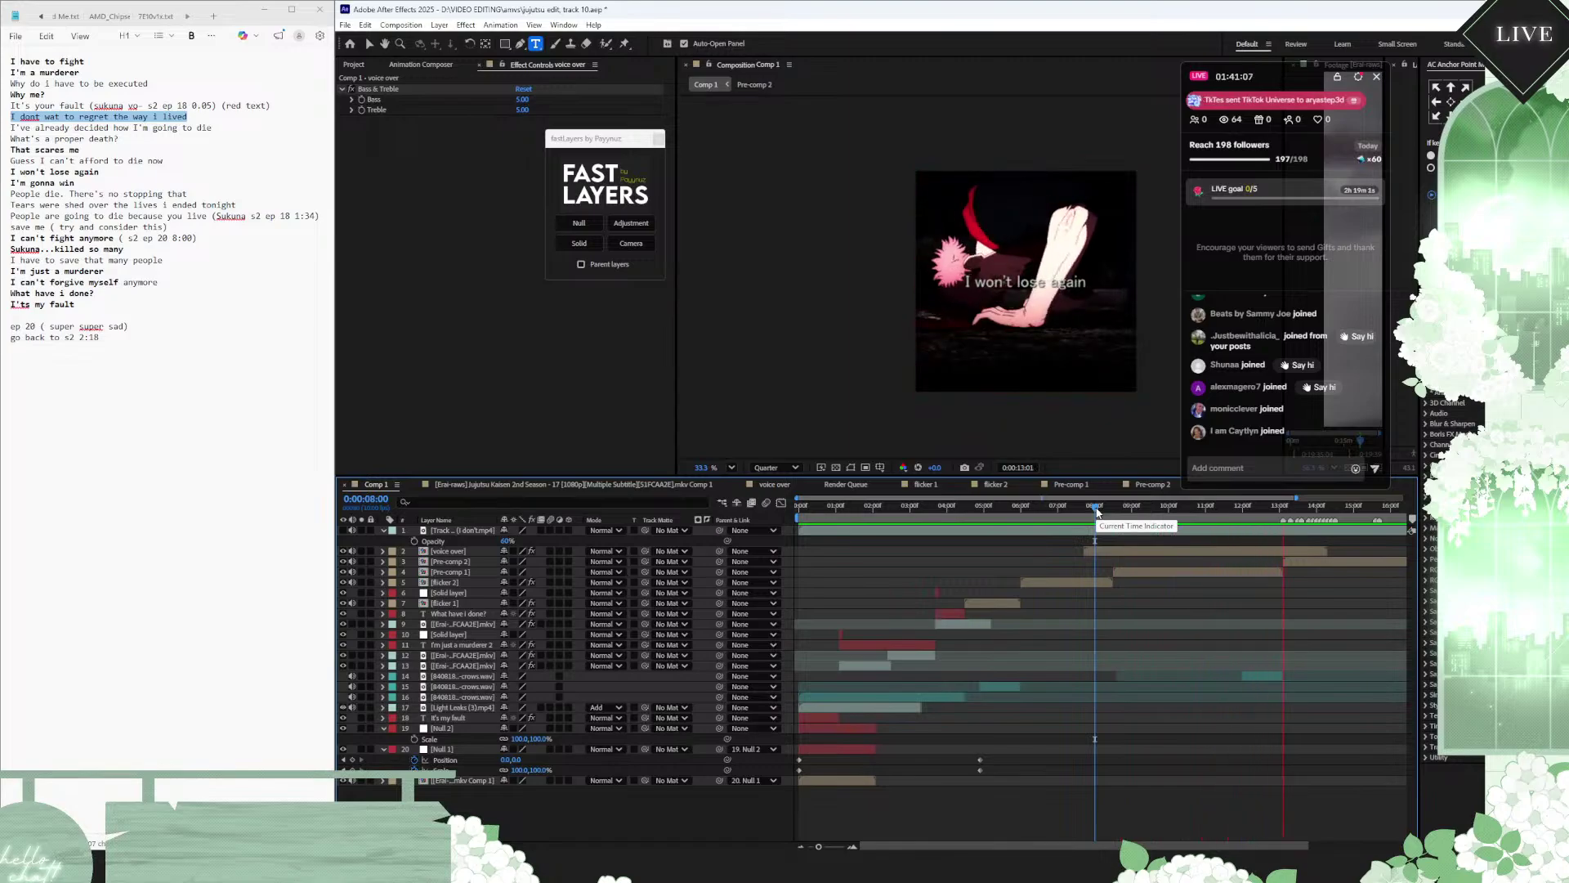
drag(1097, 511, 1280, 536)
key(space)
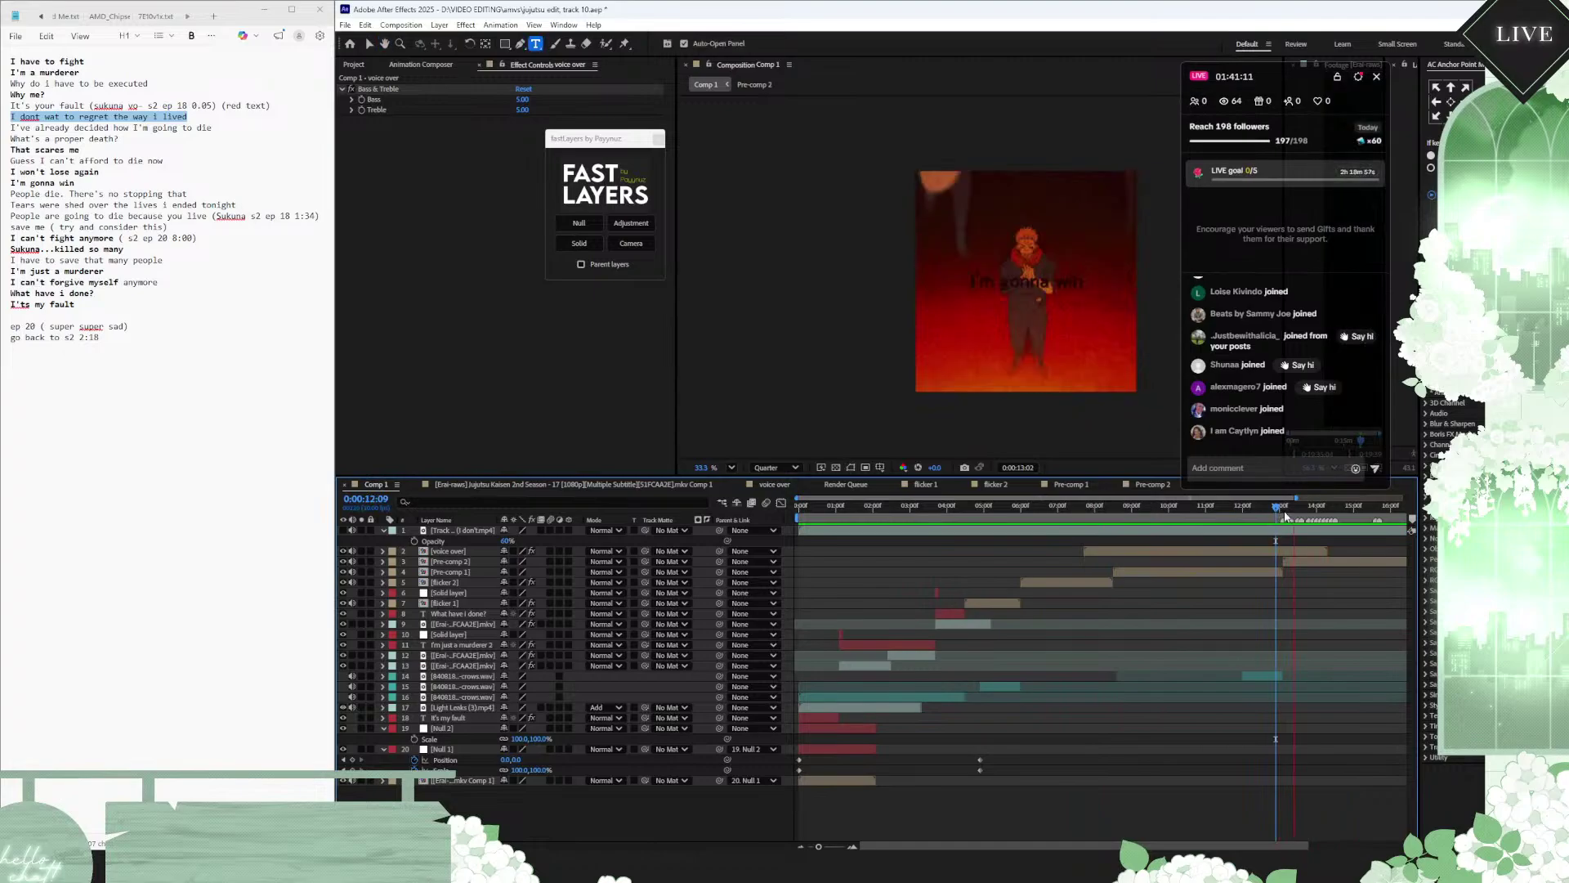
click(1280, 512)
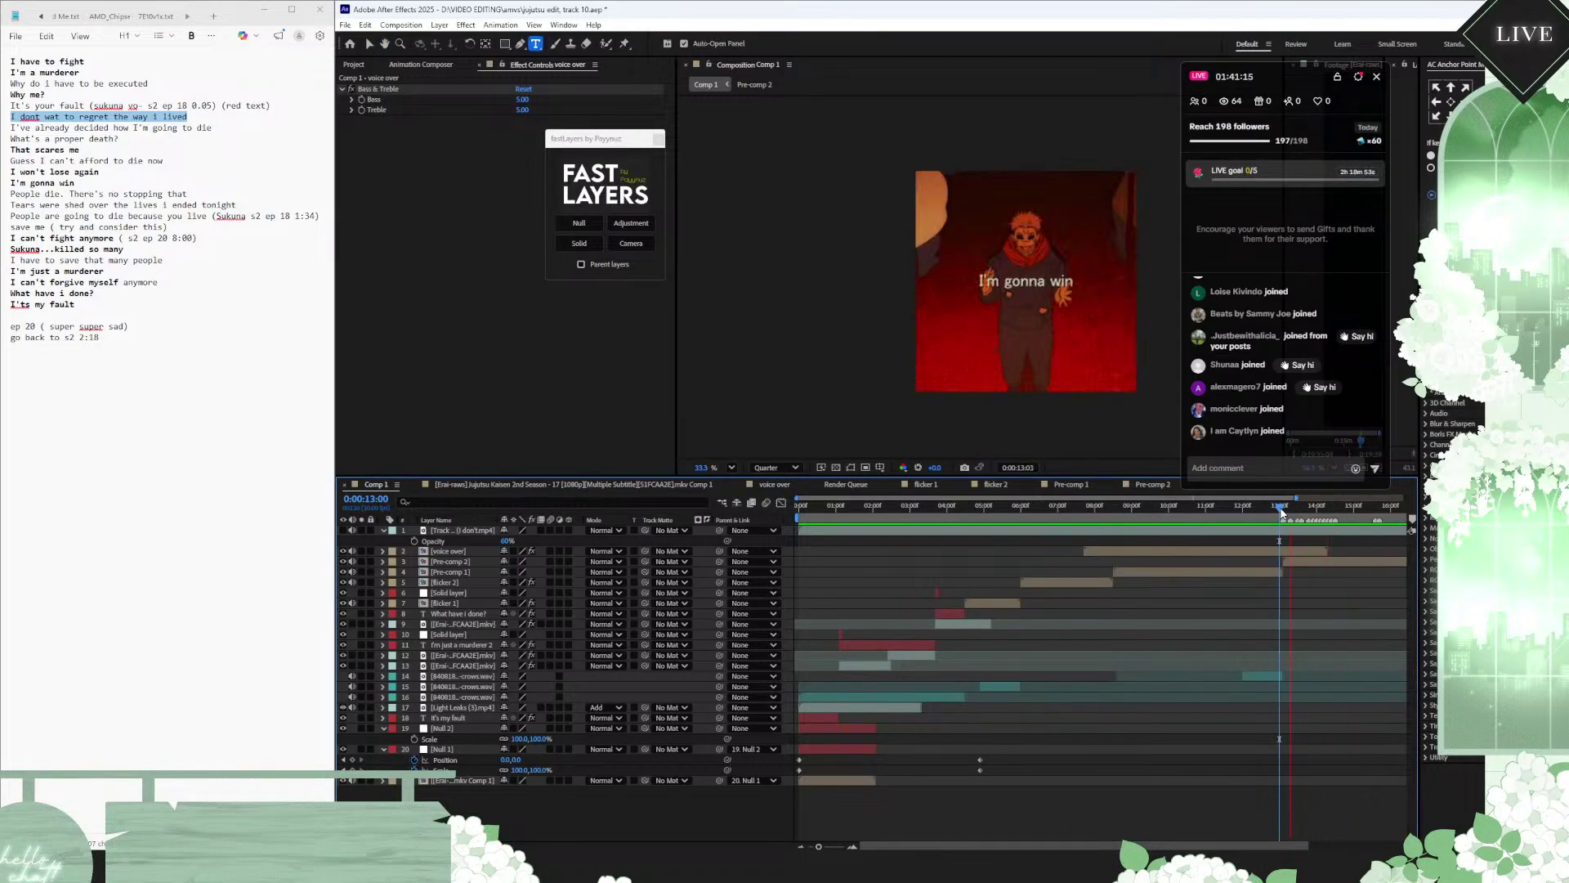
Step: Set the top Track 10 video layer's opacity to 100% and split the layer at 0:00:13:01
key(semicolon)
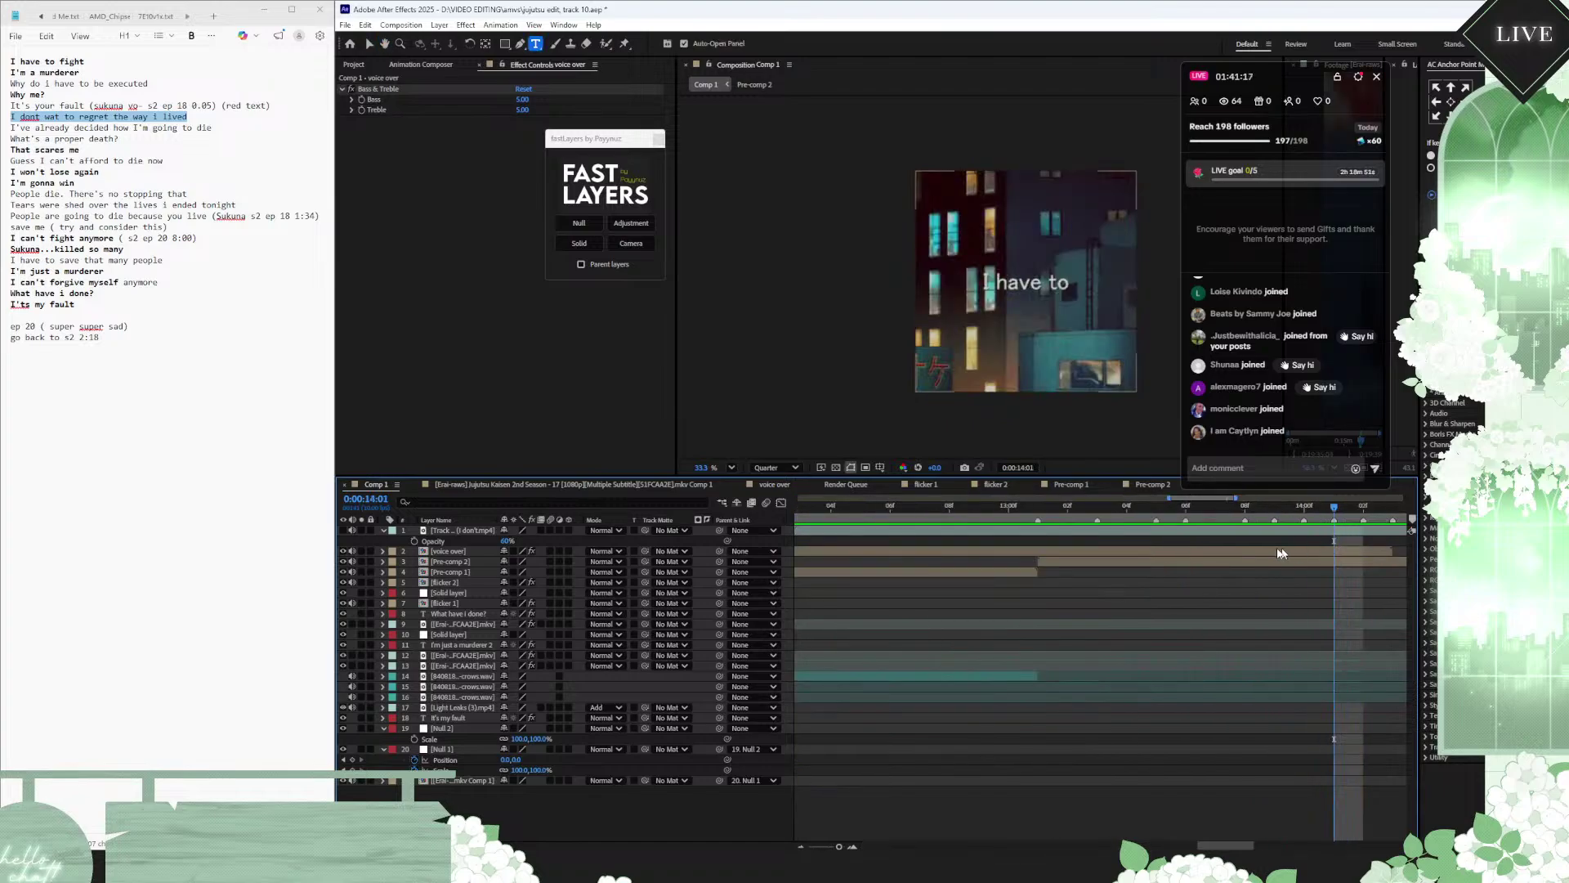
click(1037, 507)
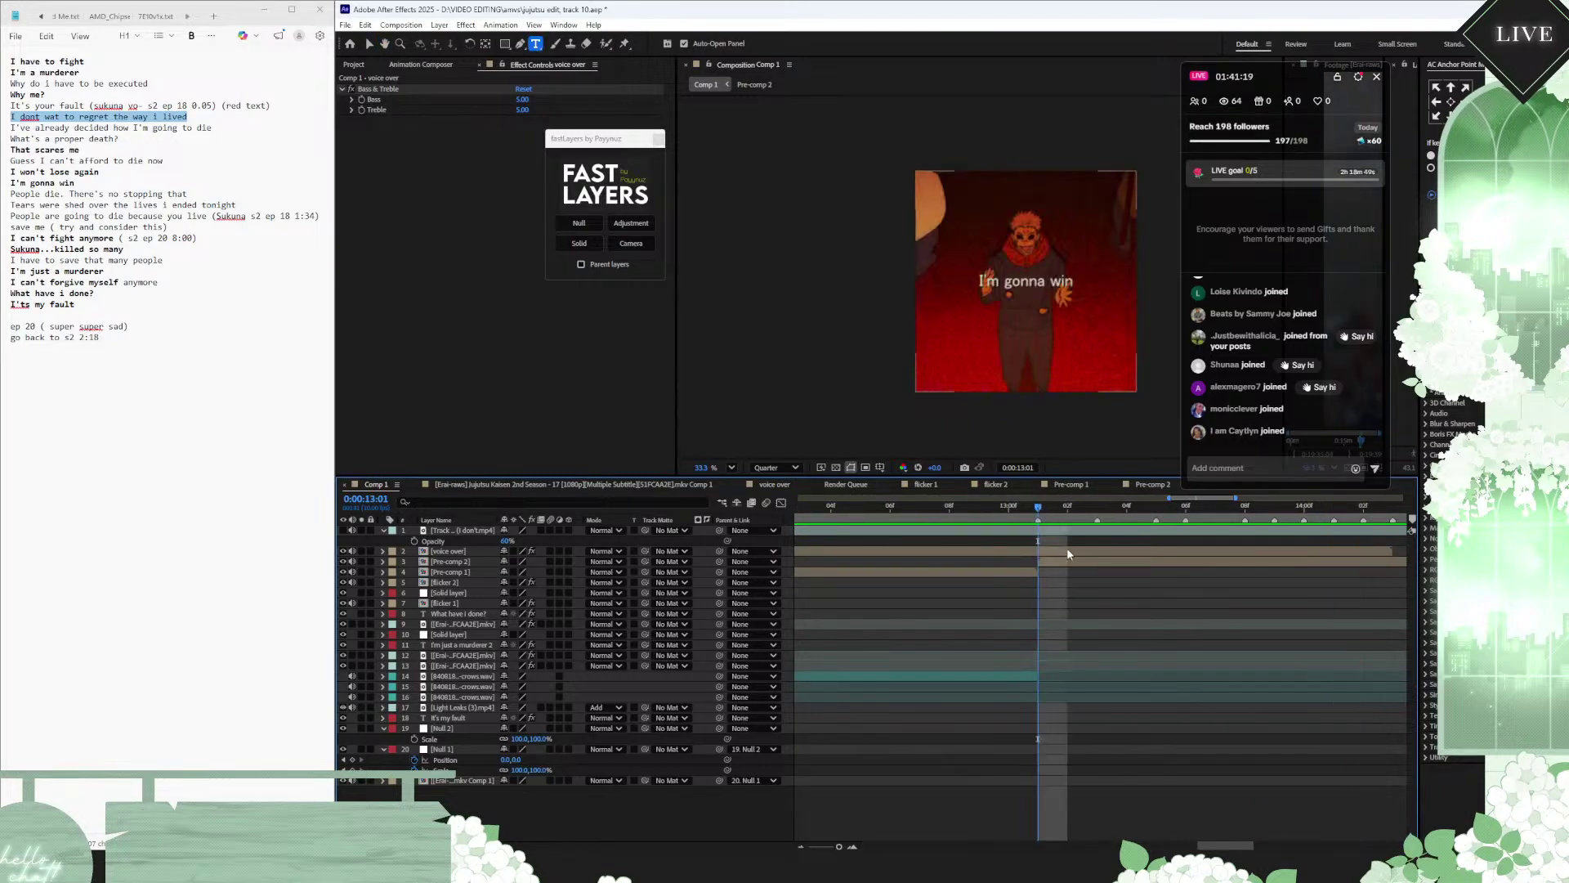
click(1065, 534)
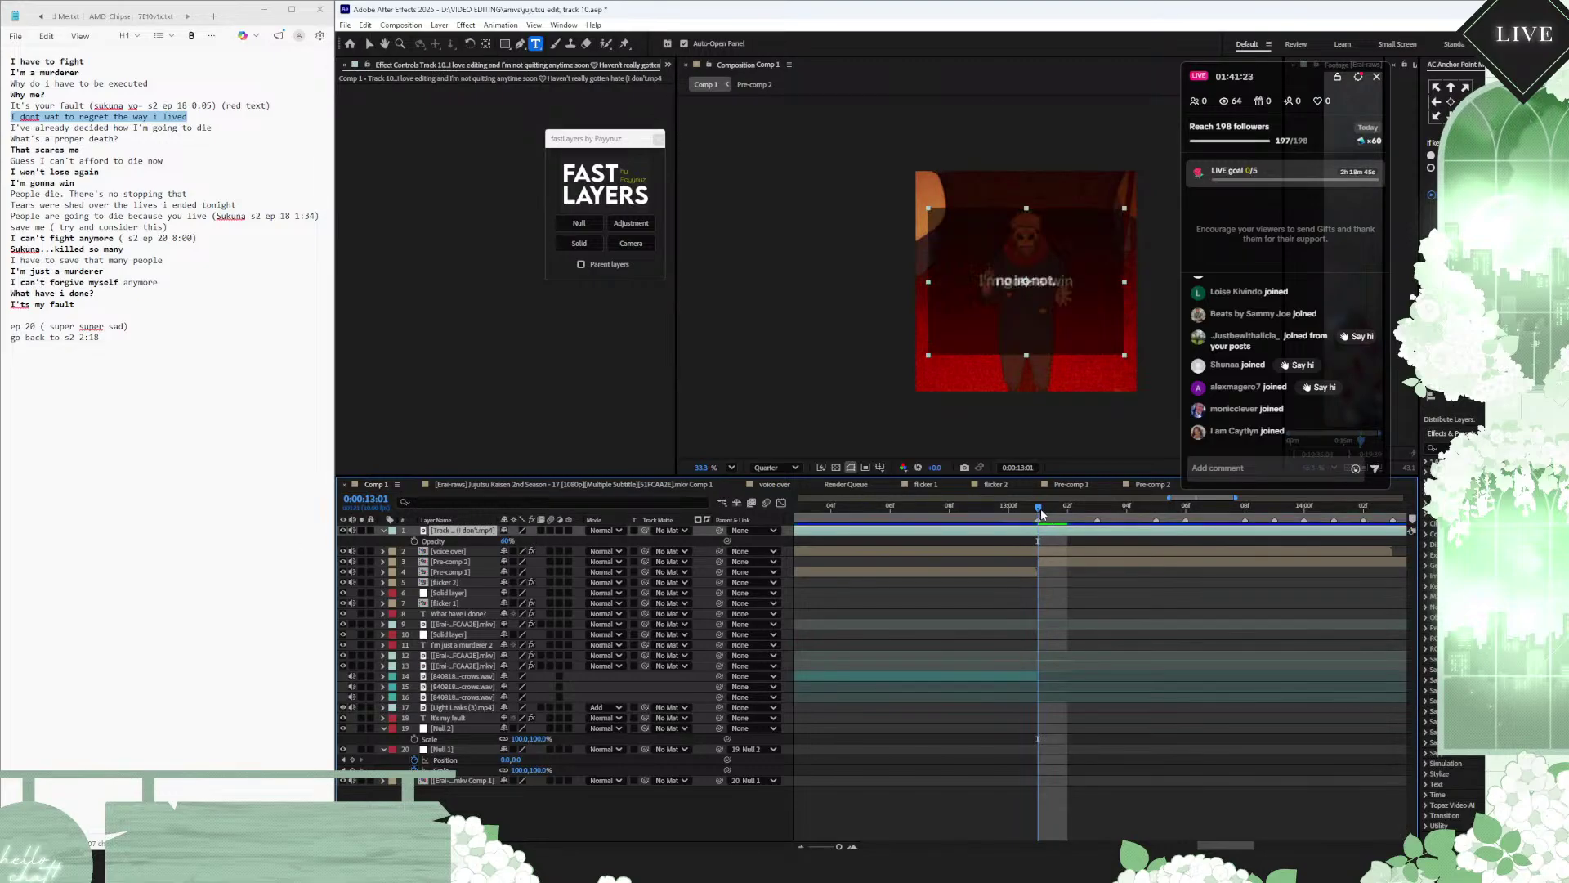
drag(507, 541, 540, 541)
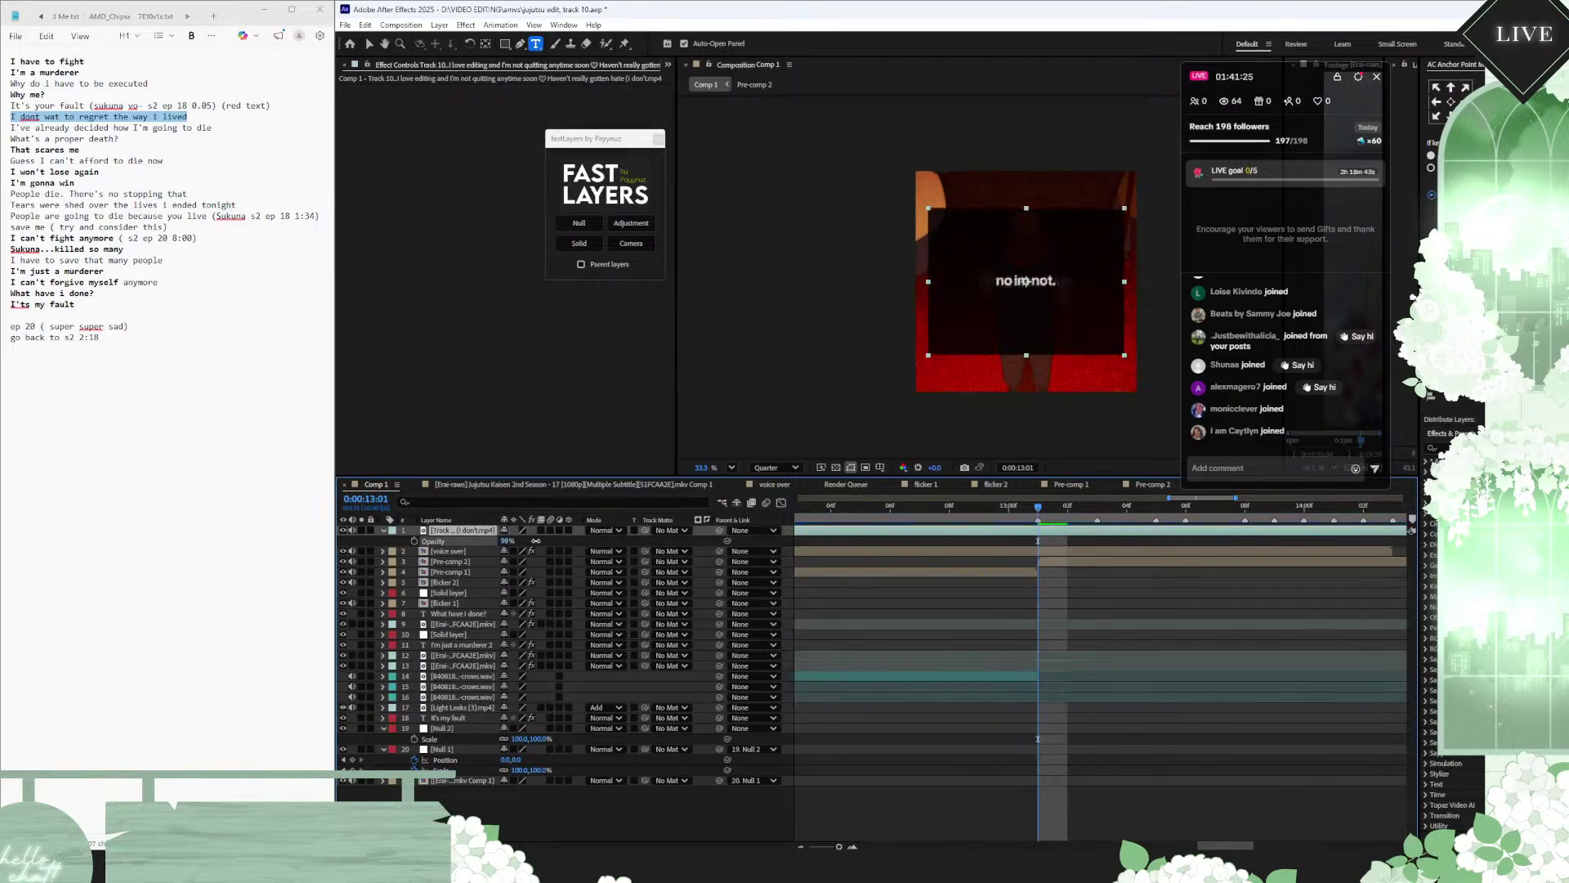
mouse_move(1047, 503)
mouse_down()
mouse_move(1372, 512)
mouse_move(1035, 512)
mouse_up()
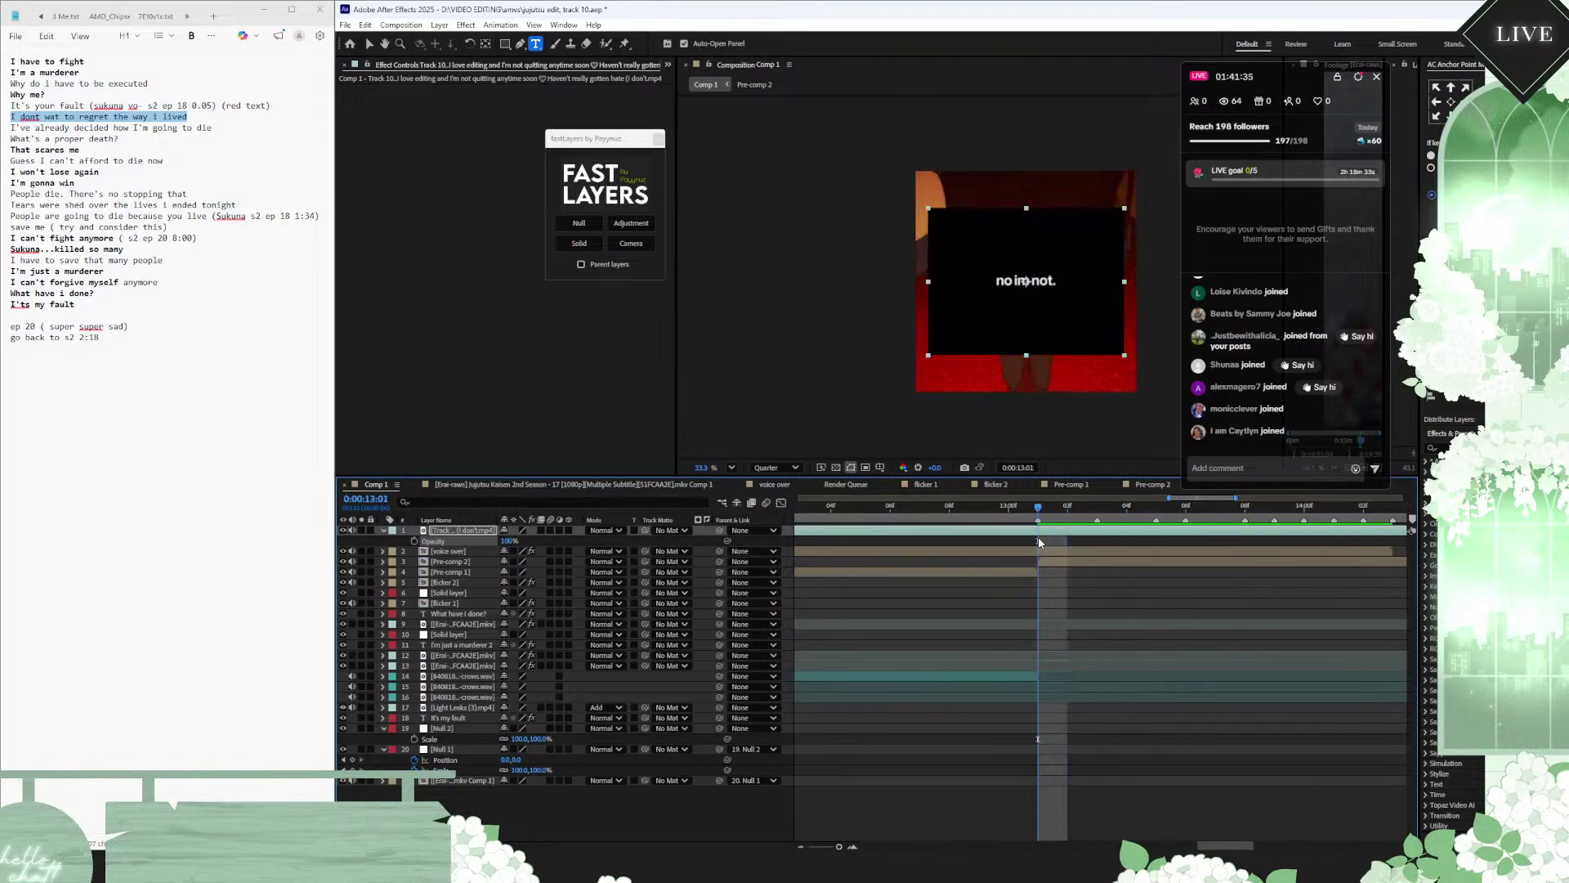
key(ctrl+shift+d)
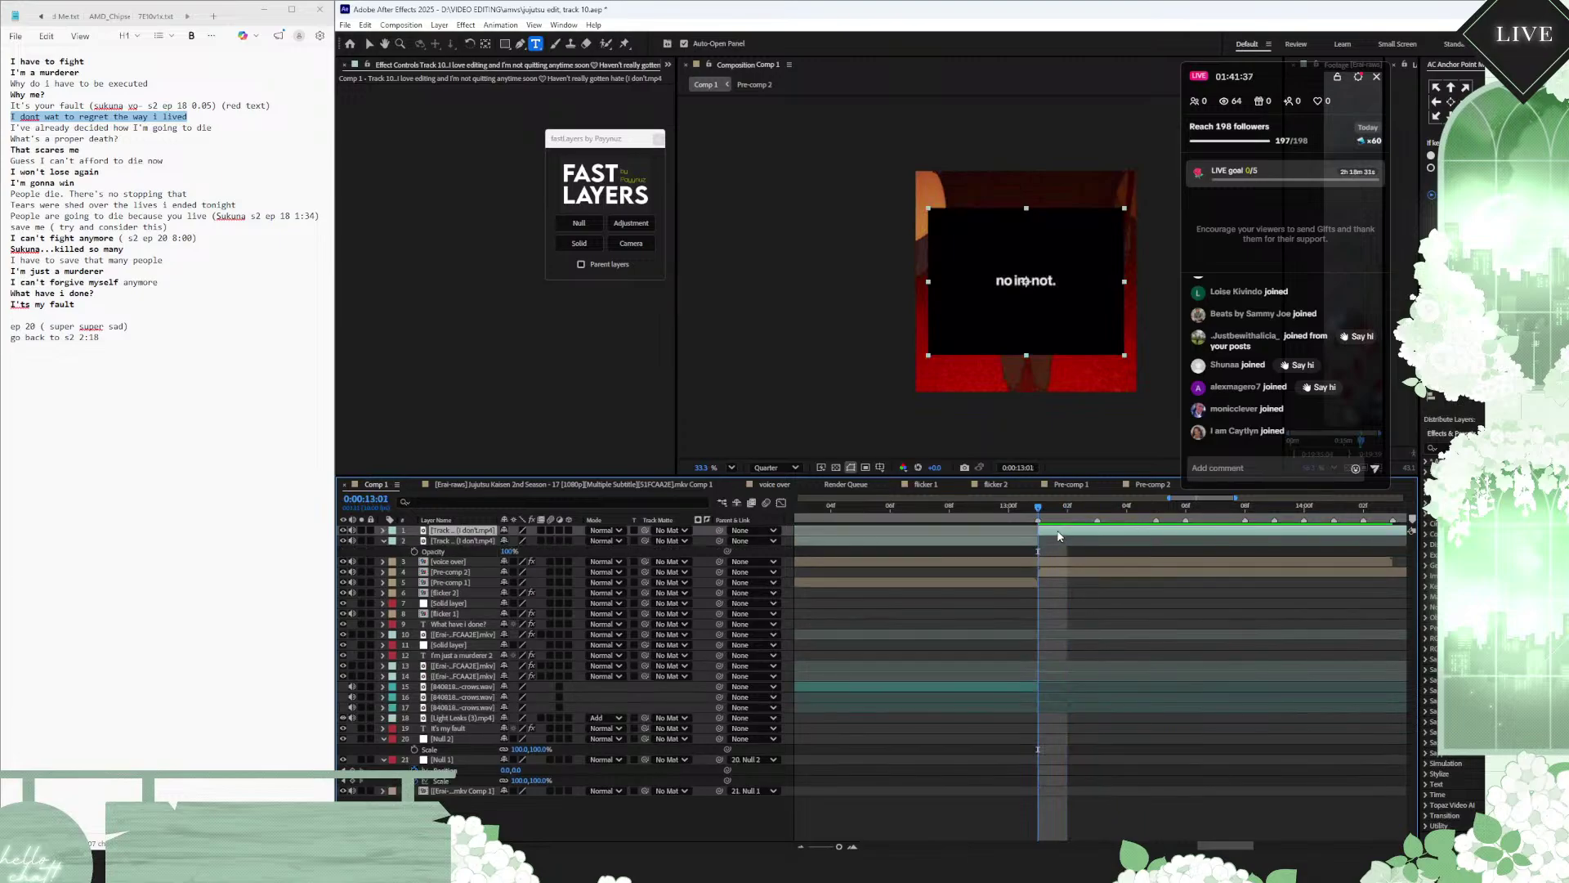
Step: Open Pre-comp 2, paste the Track 10 video layer into it and place it above the adjustment layer
double_click(1059, 573)
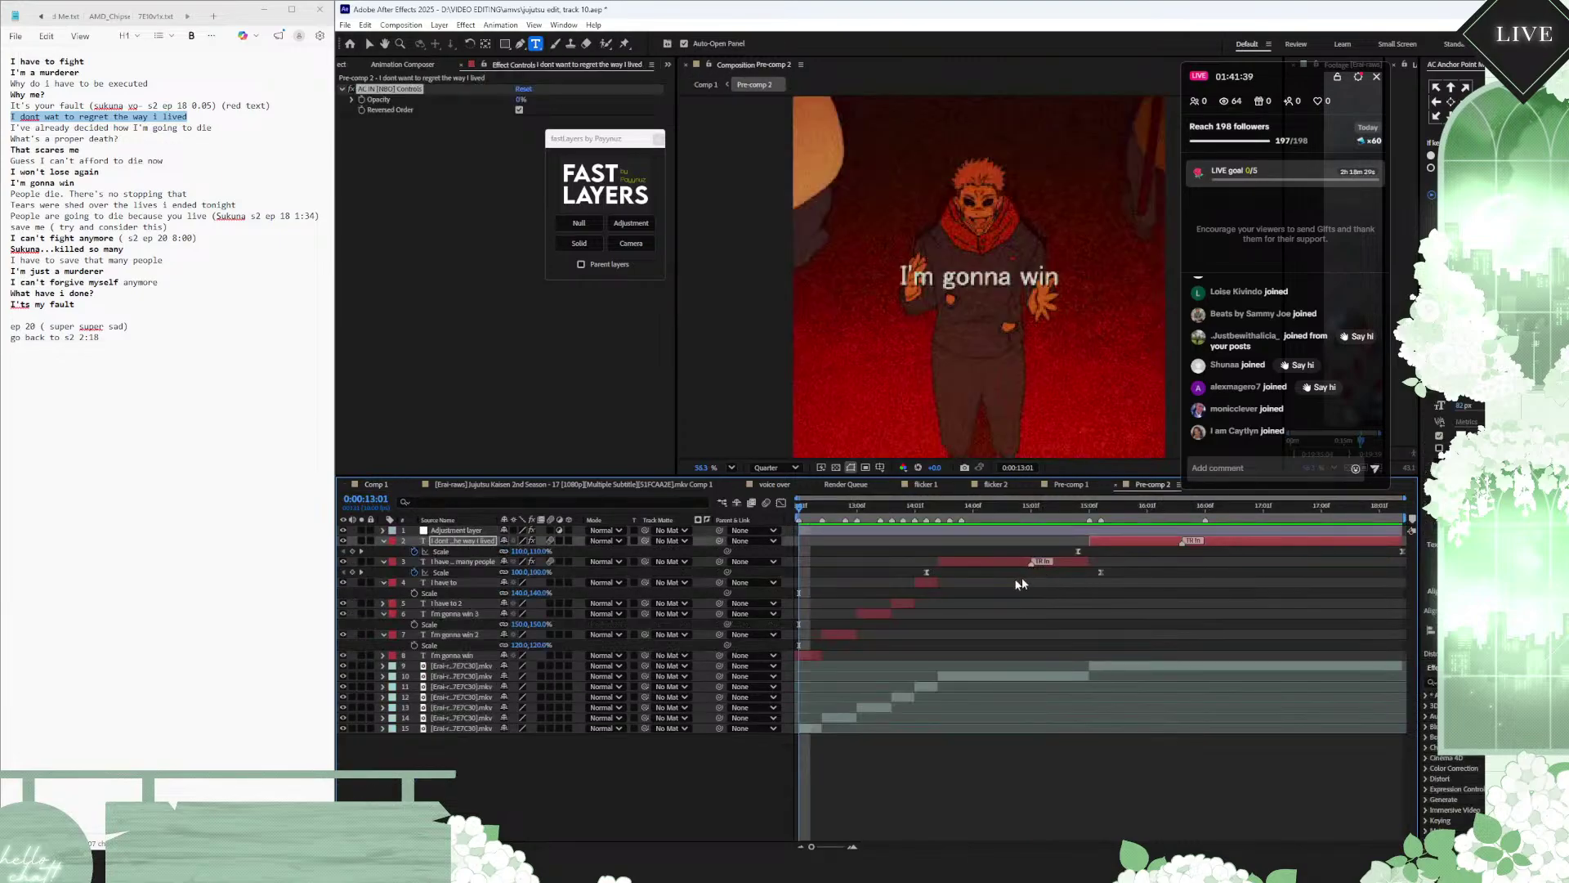
click(806, 655)
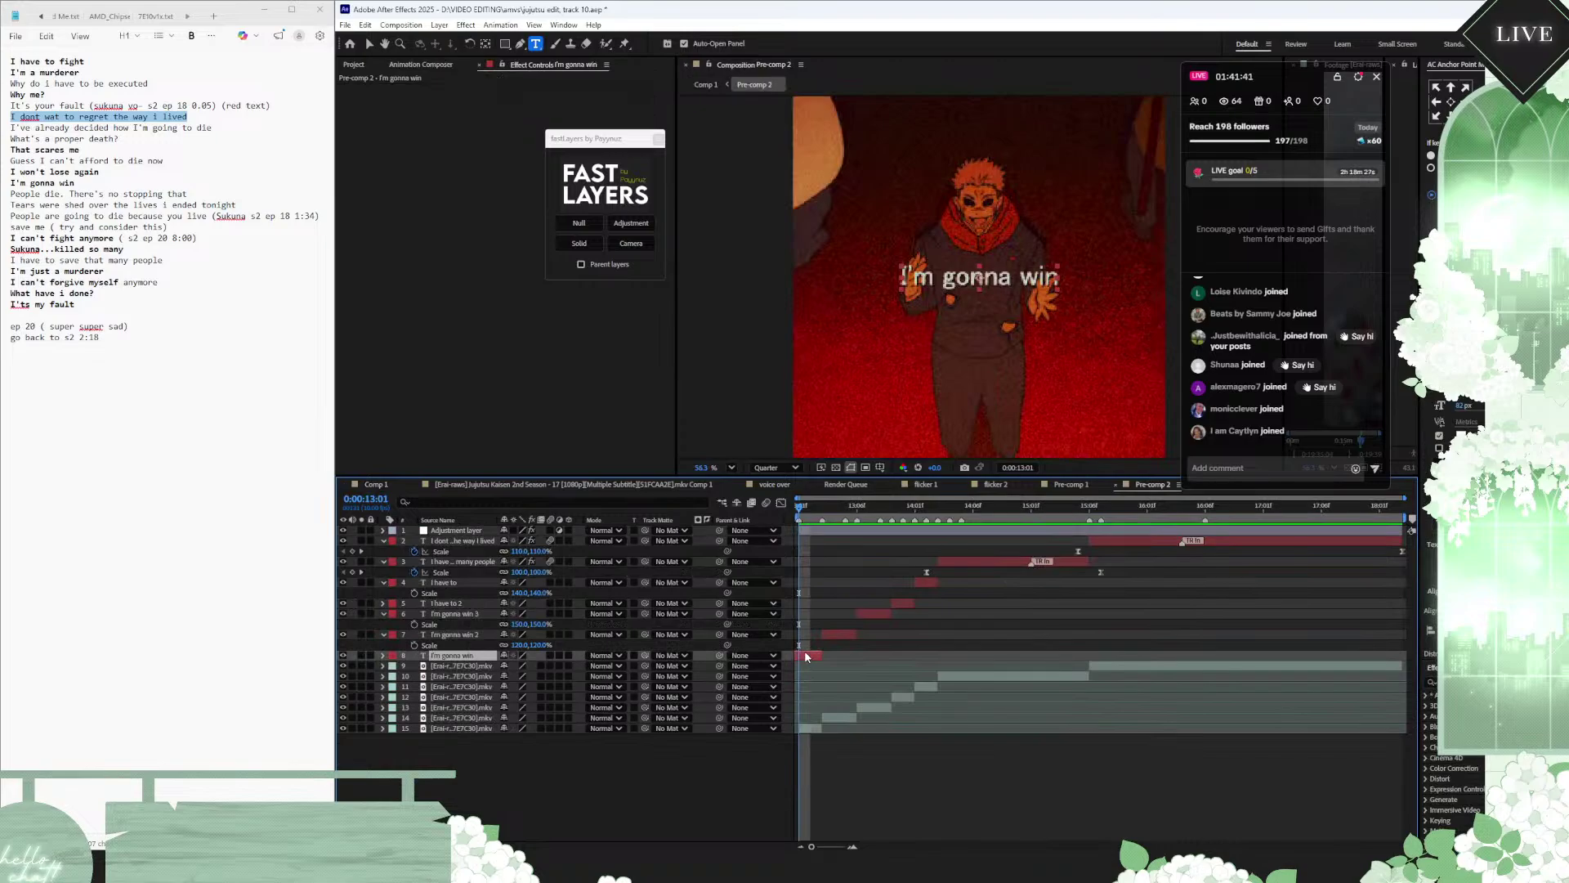
key(ctrl+v)
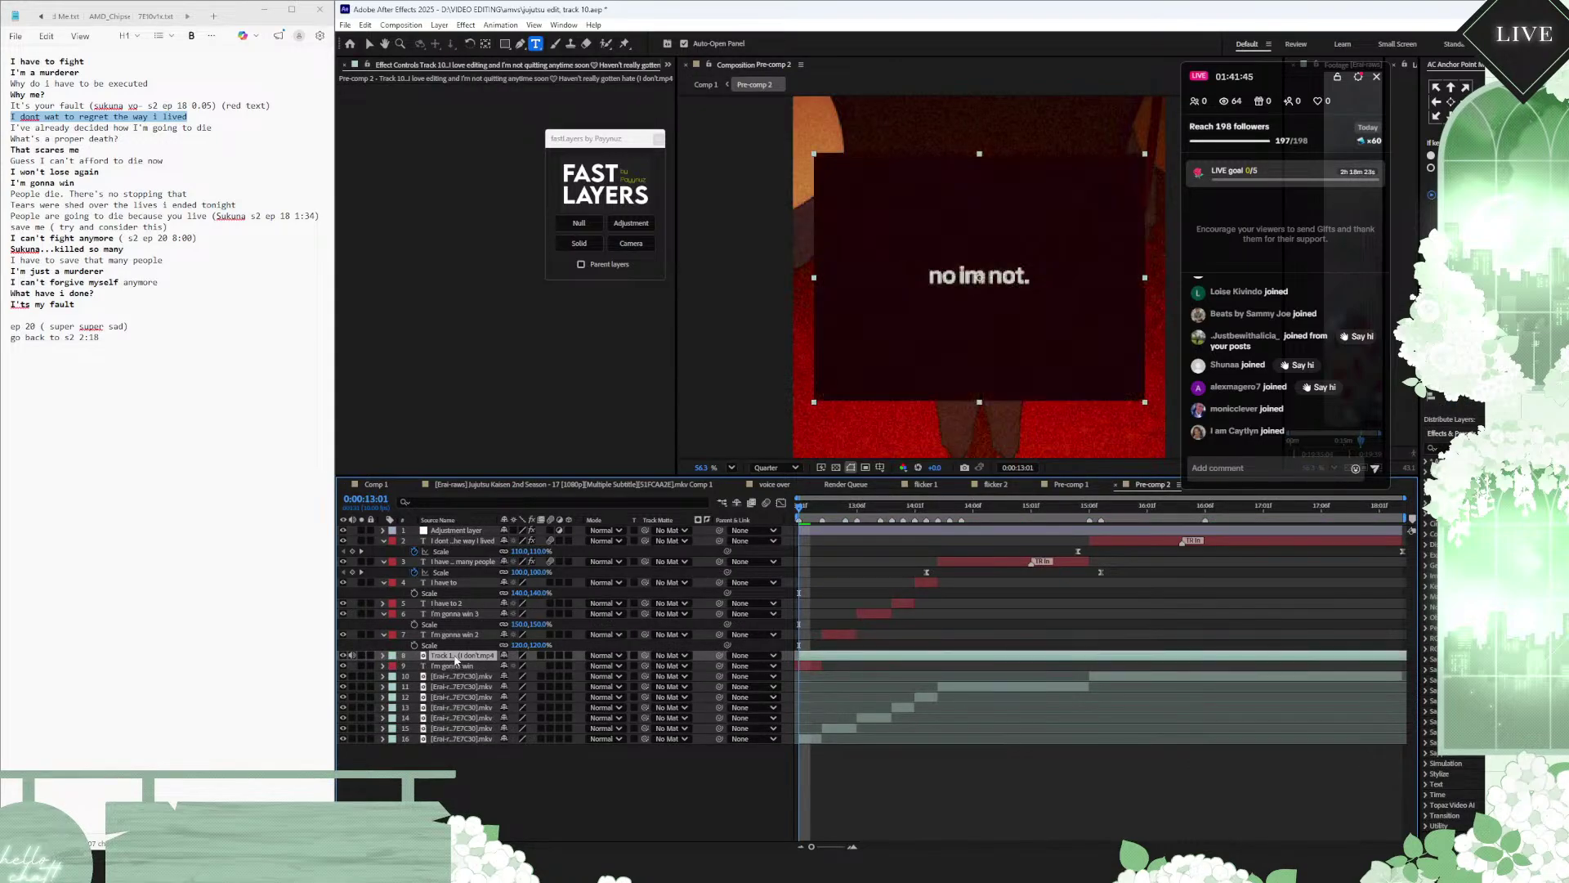
drag(456, 659, 462, 527)
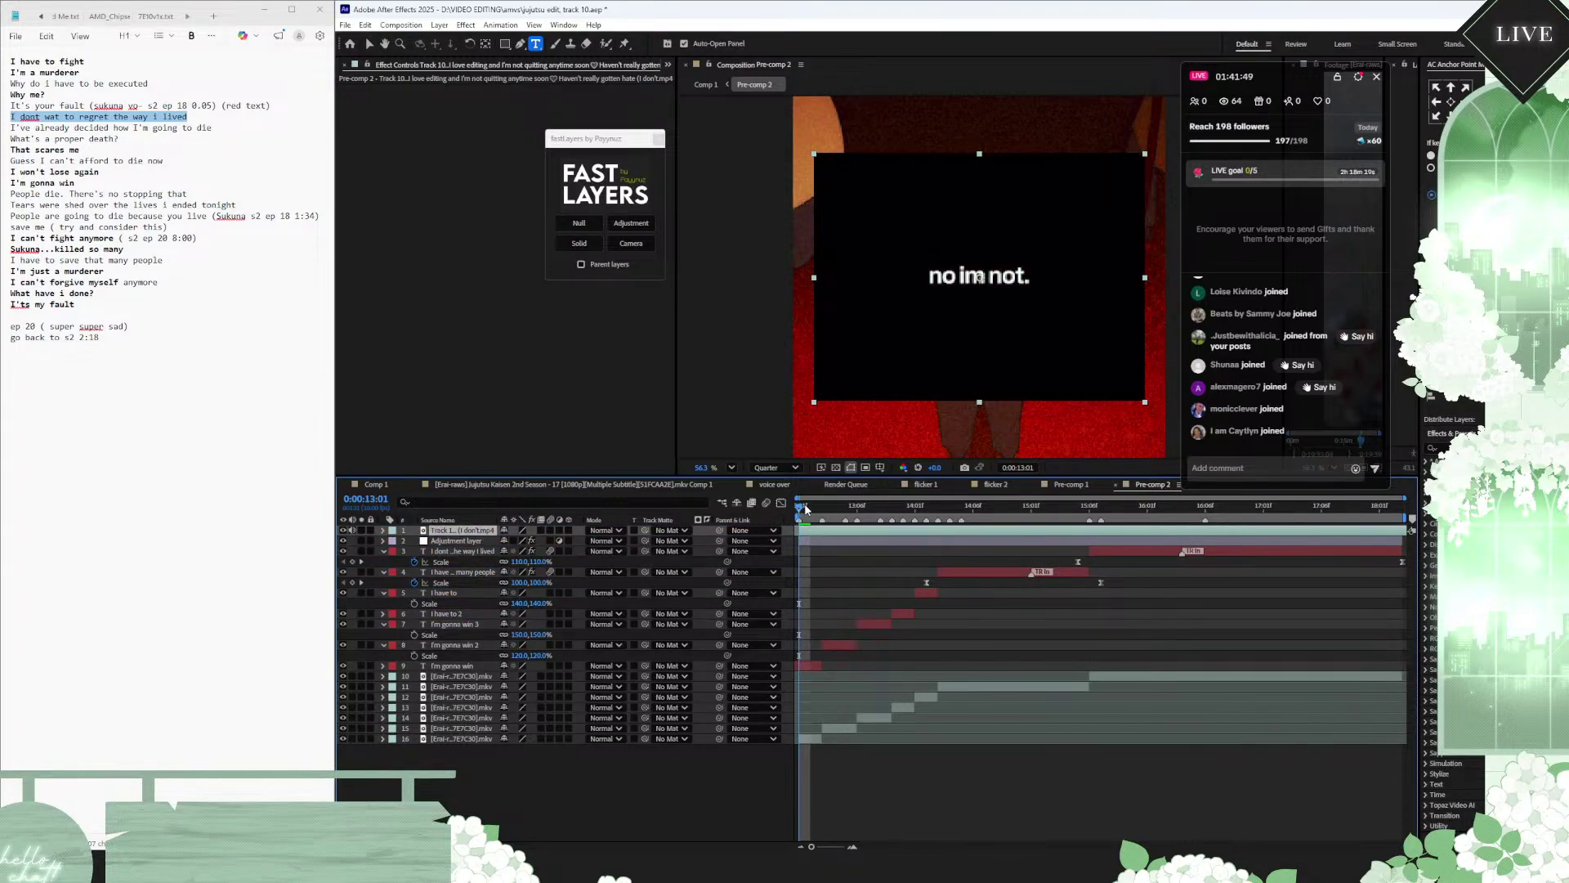
Step: Try to move the boundary between the "I'm gonna win 3" and "I have to 2" captions and their clips to 0:00:13:08
drag(806, 508, 886, 509)
scroll(875, 605, up, 5)
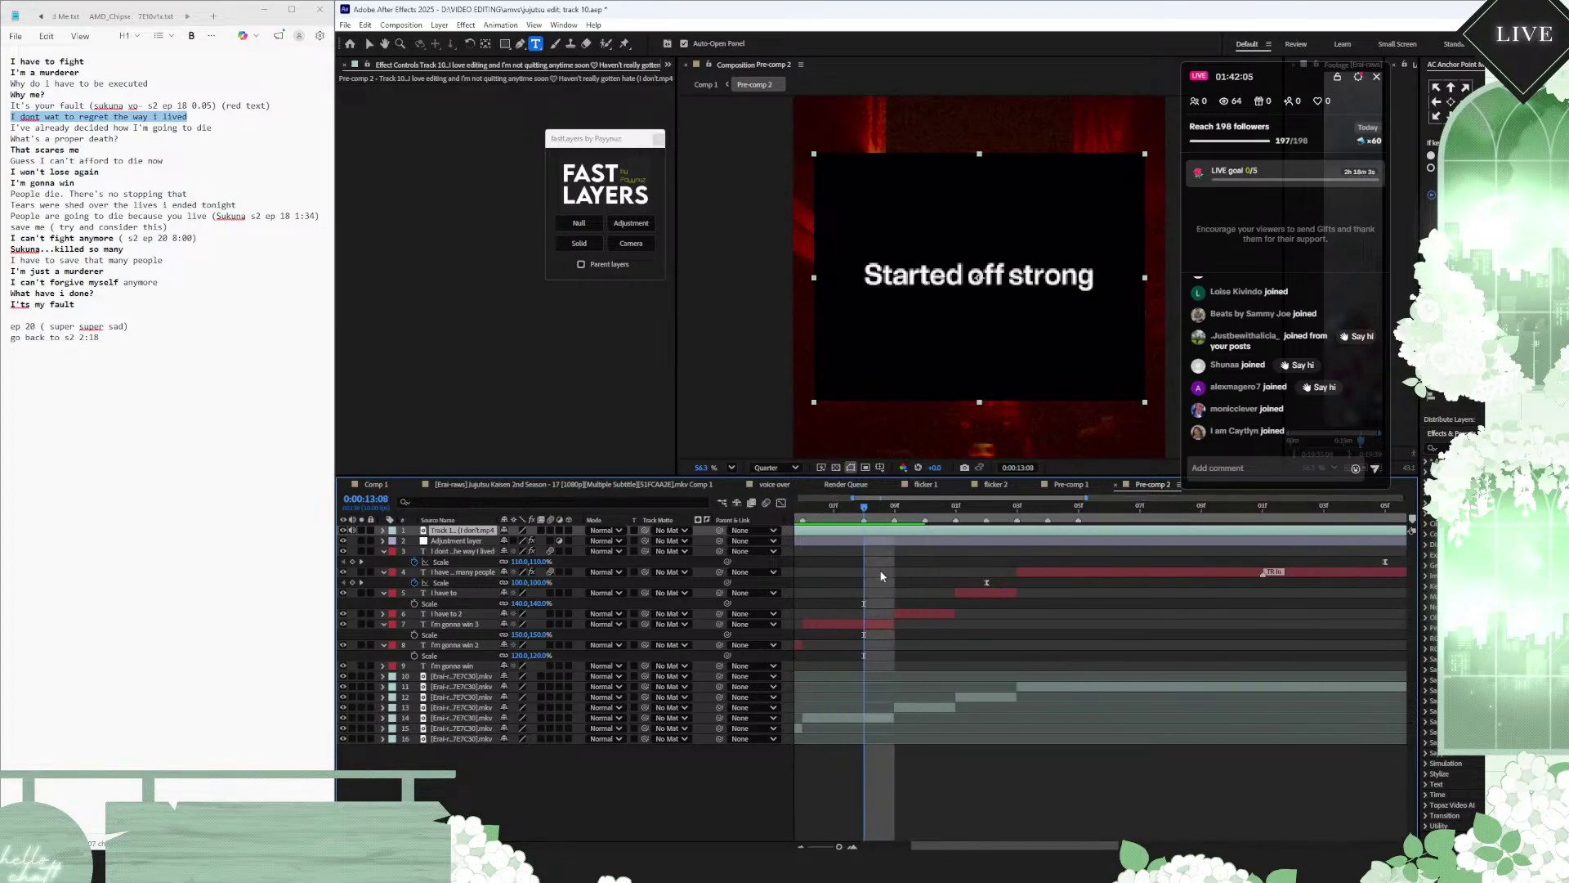
mouse_move(866, 511)
mouse_down()
mouse_move(884, 512)
mouse_move(868, 507)
mouse_up()
drag(897, 719, 865, 719)
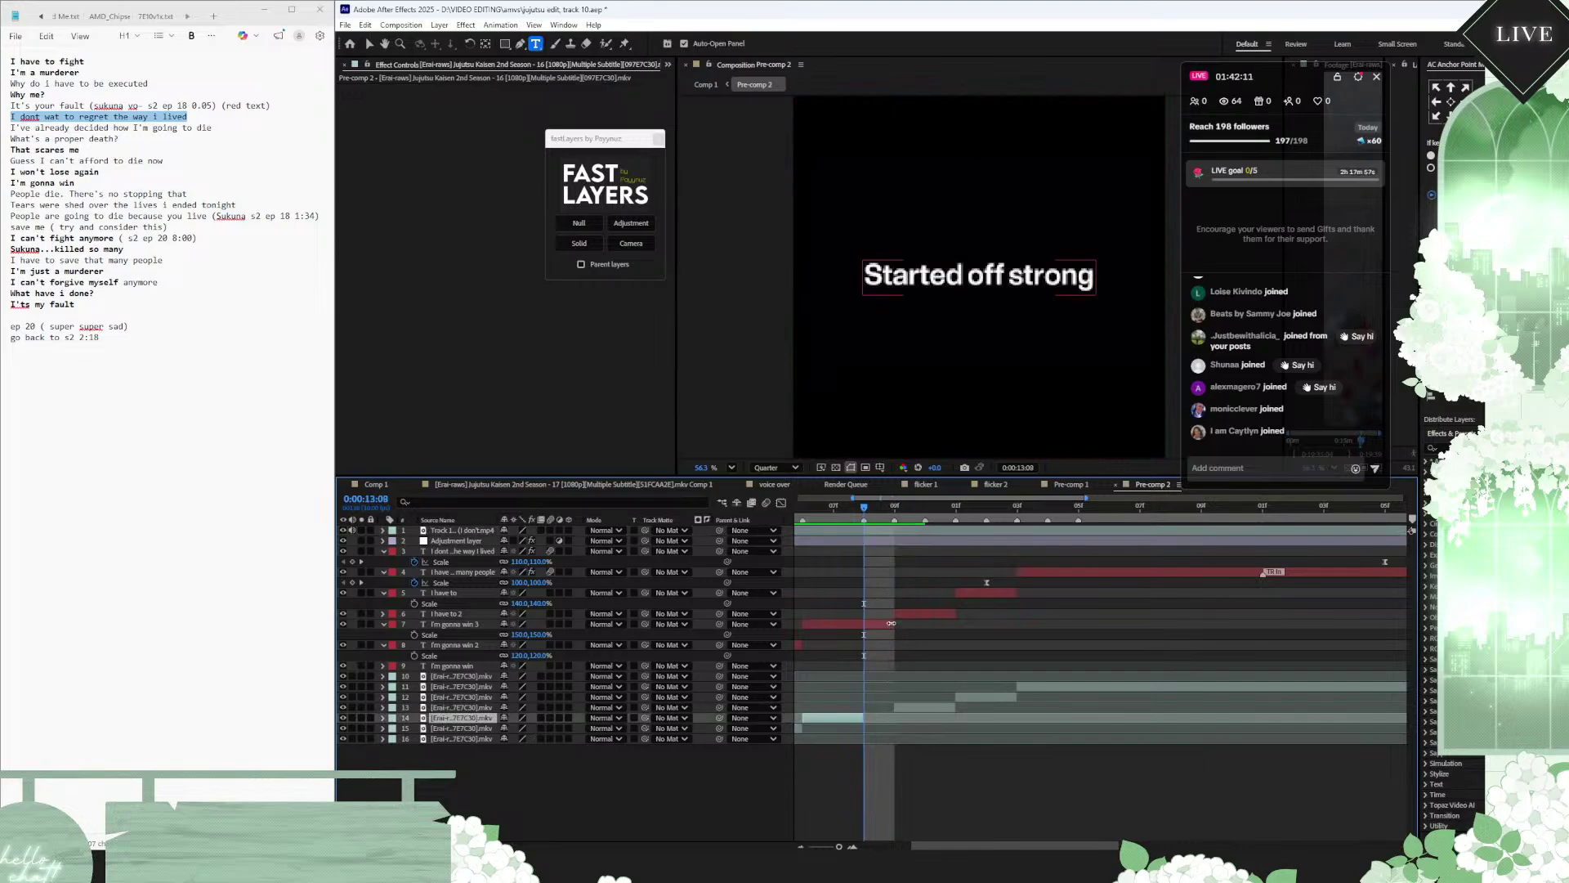
drag(894, 624, 867, 623)
drag(893, 708, 868, 708)
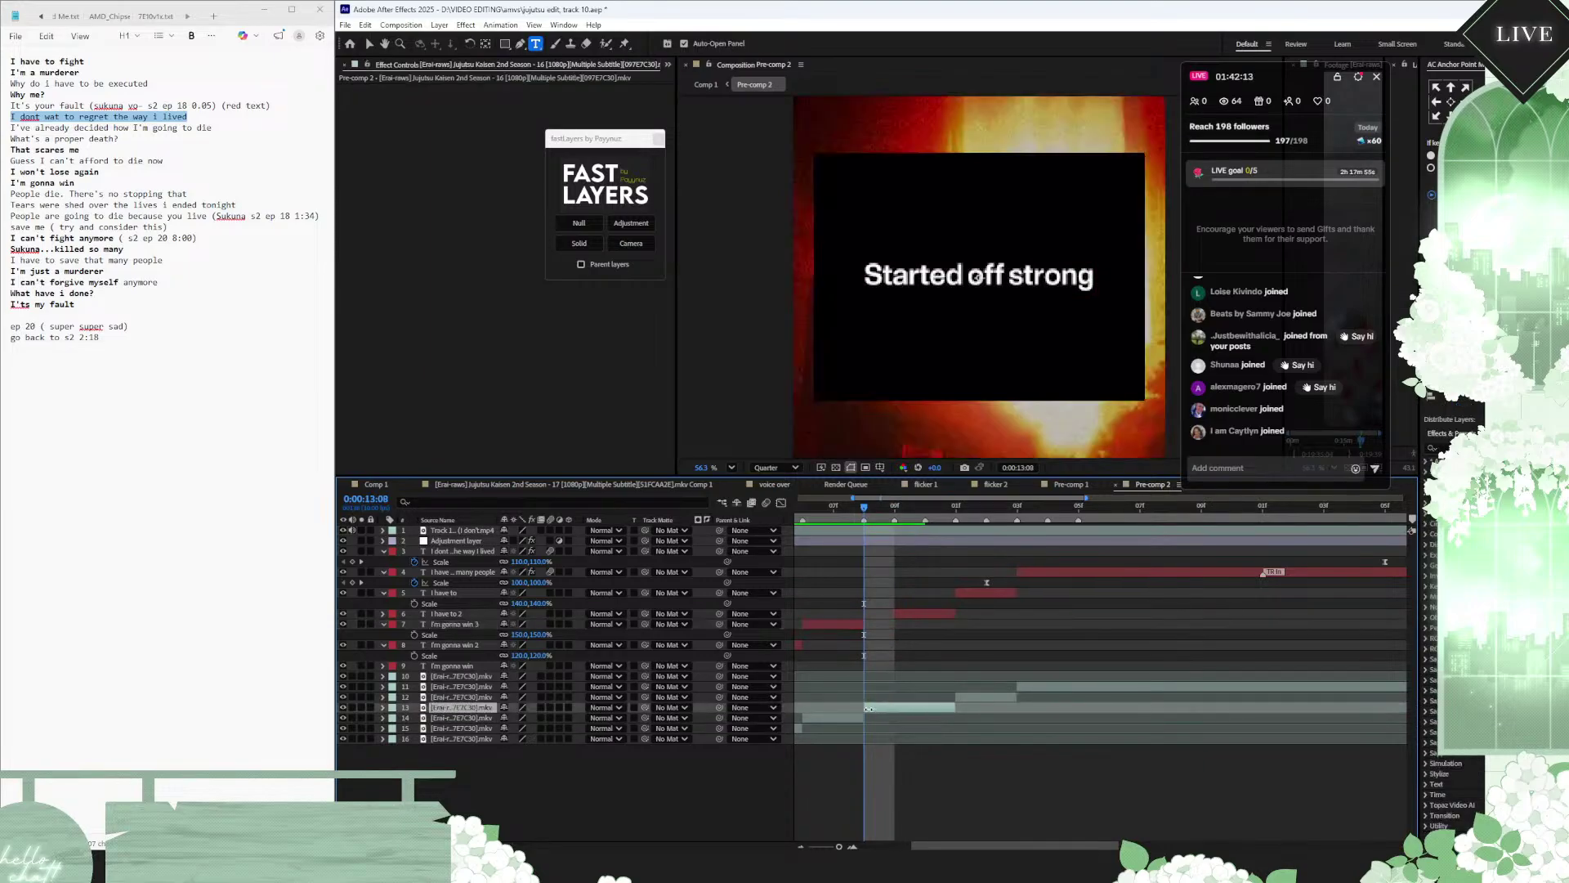
drag(897, 614, 865, 614)
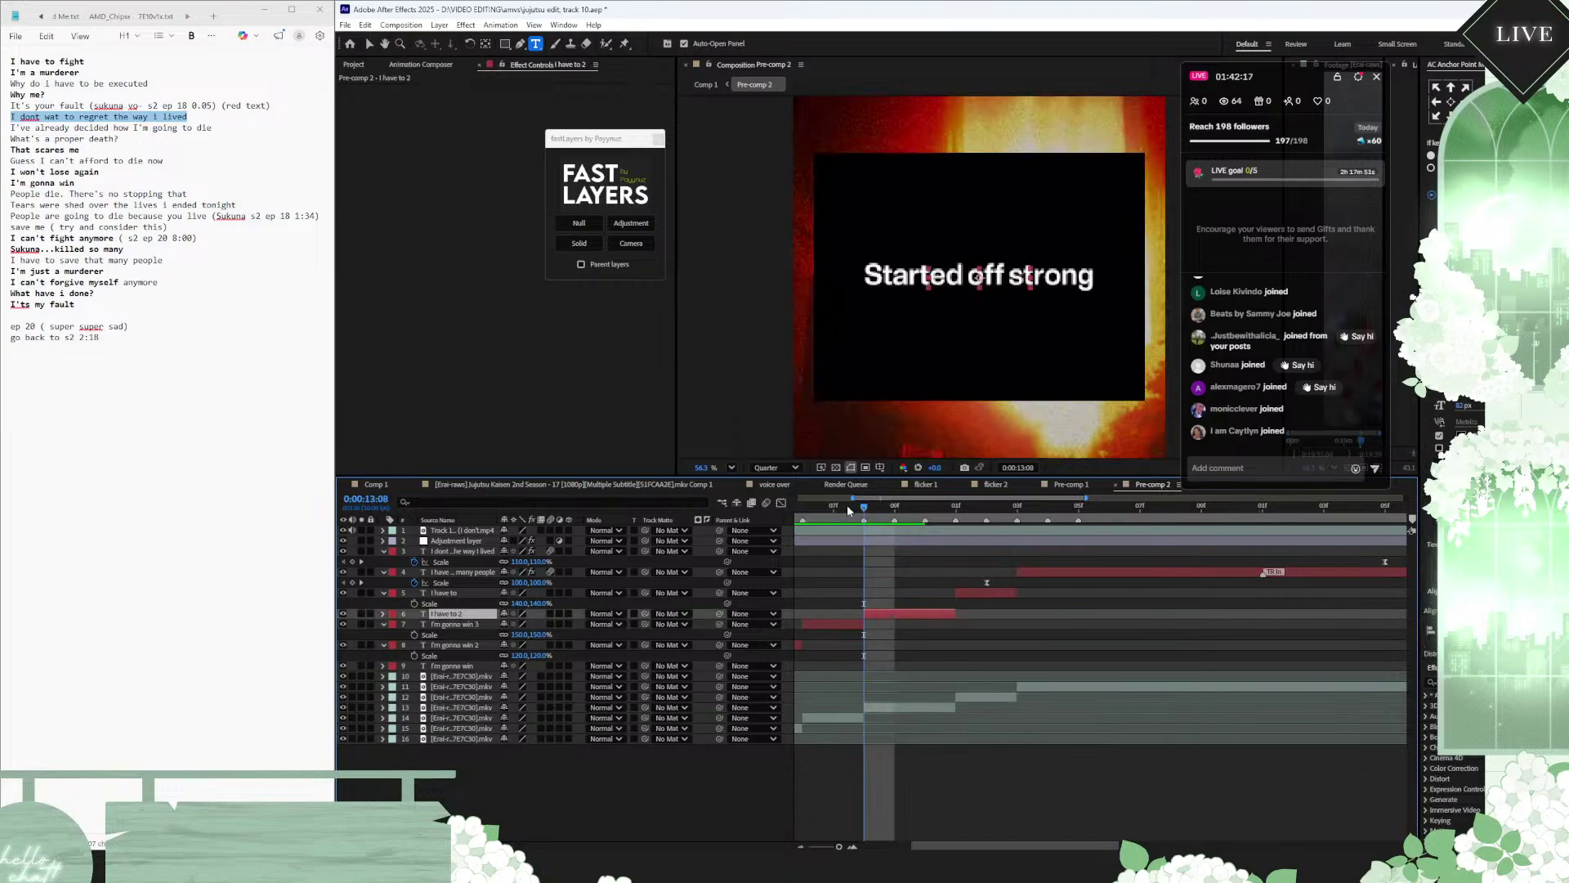
mouse_move(849, 509)
mouse_down()
mouse_move(887, 510)
mouse_move(812, 504)
mouse_move(864, 510)
mouse_up()
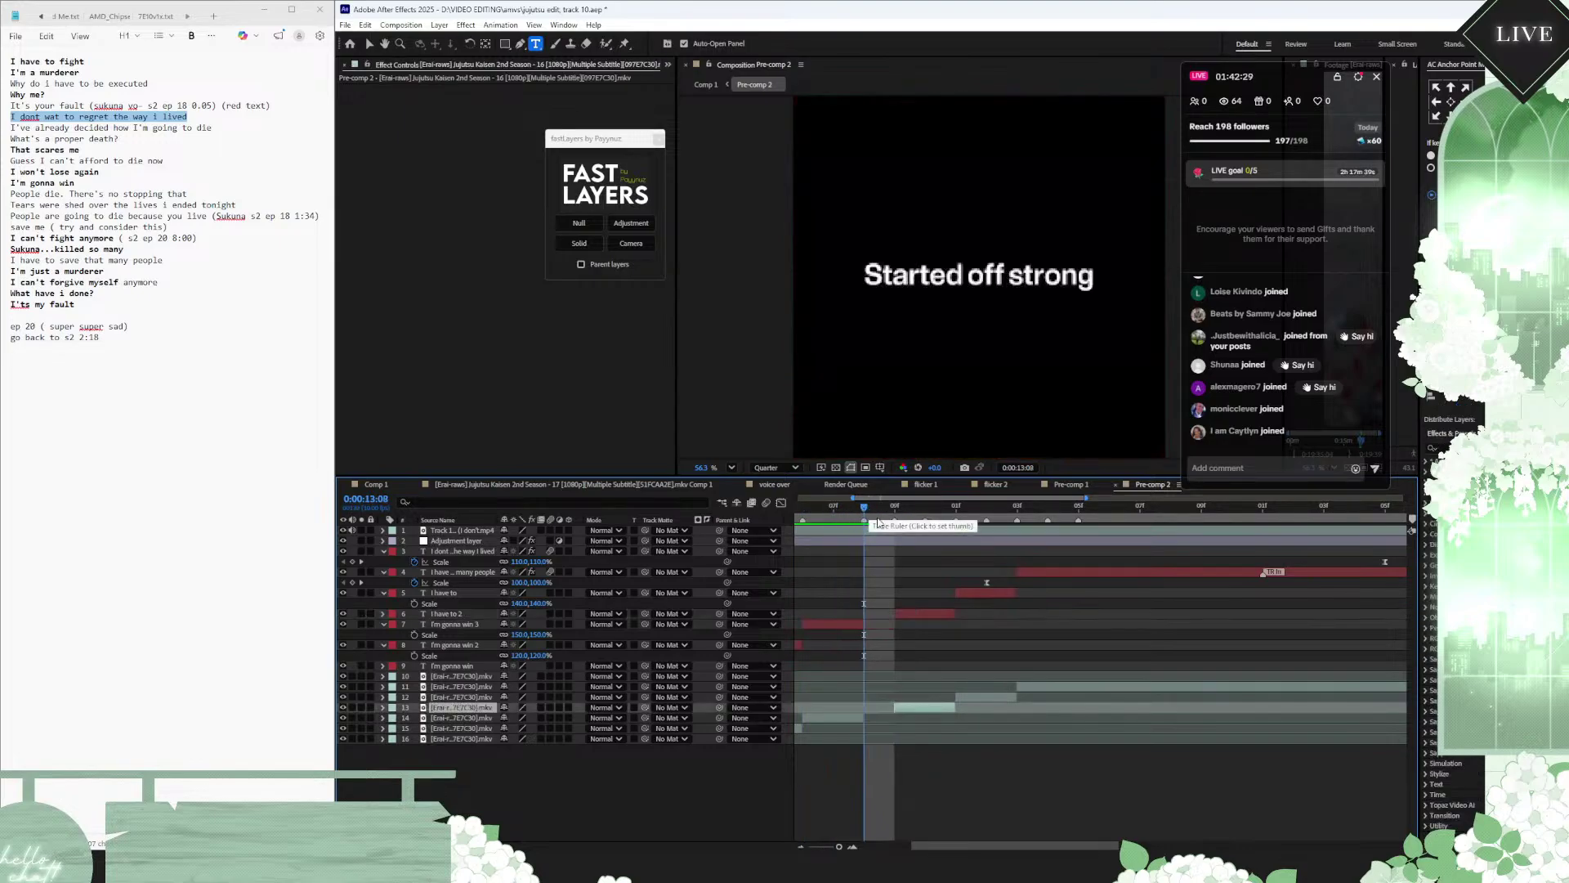
key(ctrl+z)
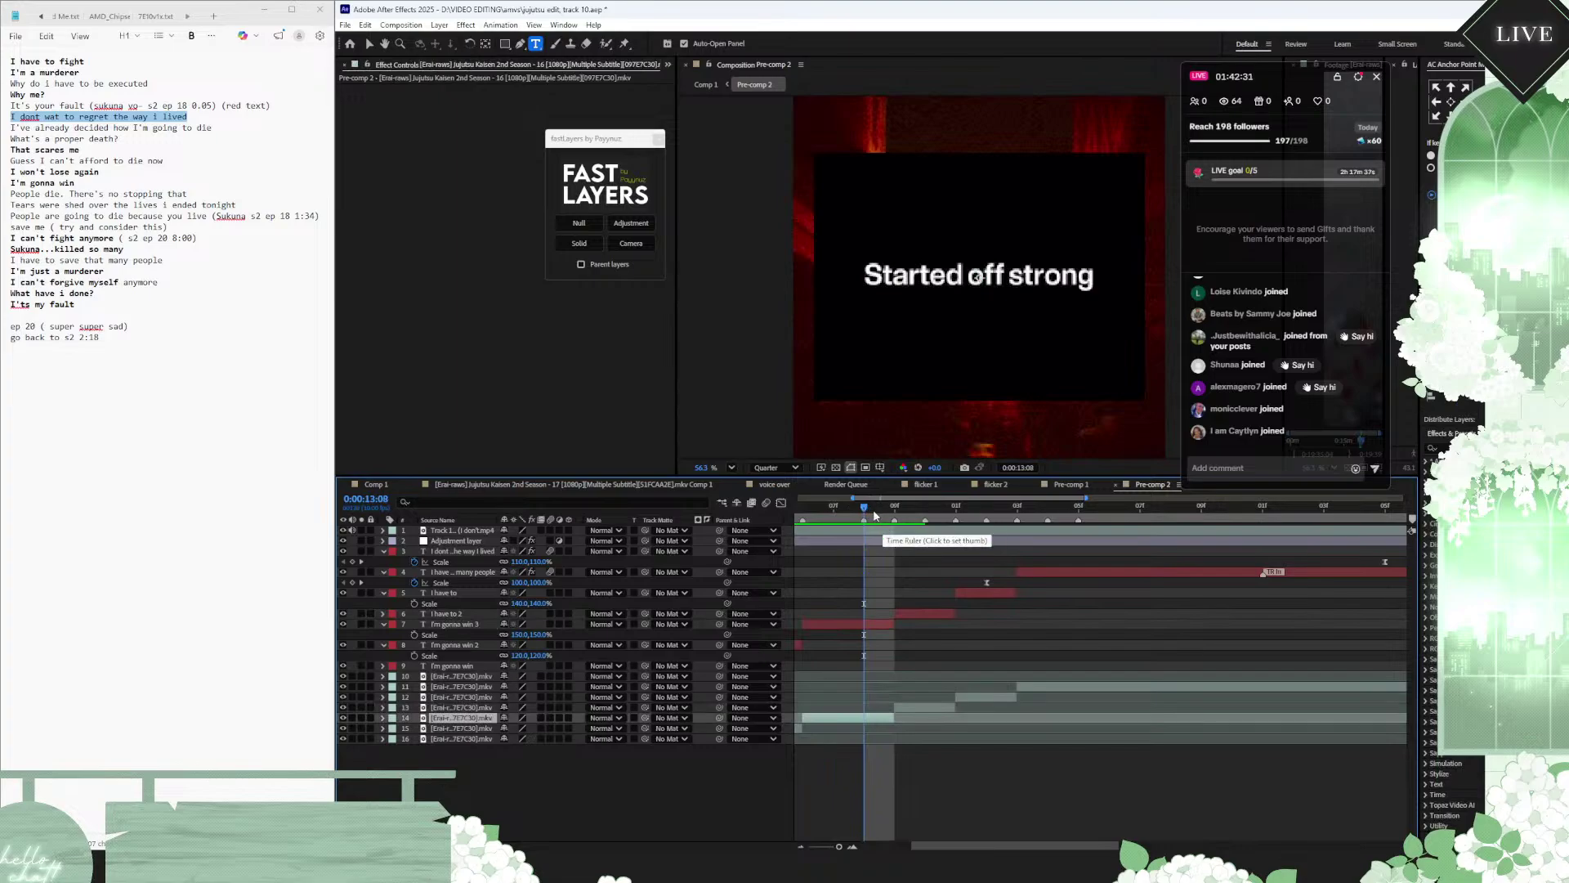
Step: Split the "I'm gonna win 3" caption at 0:00:13:08 and the "I have to 2" caption at 0:00:14:00
mouse_move(862, 507)
mouse_down()
mouse_move(837, 506)
mouse_move(855, 507)
mouse_up()
click(876, 625)
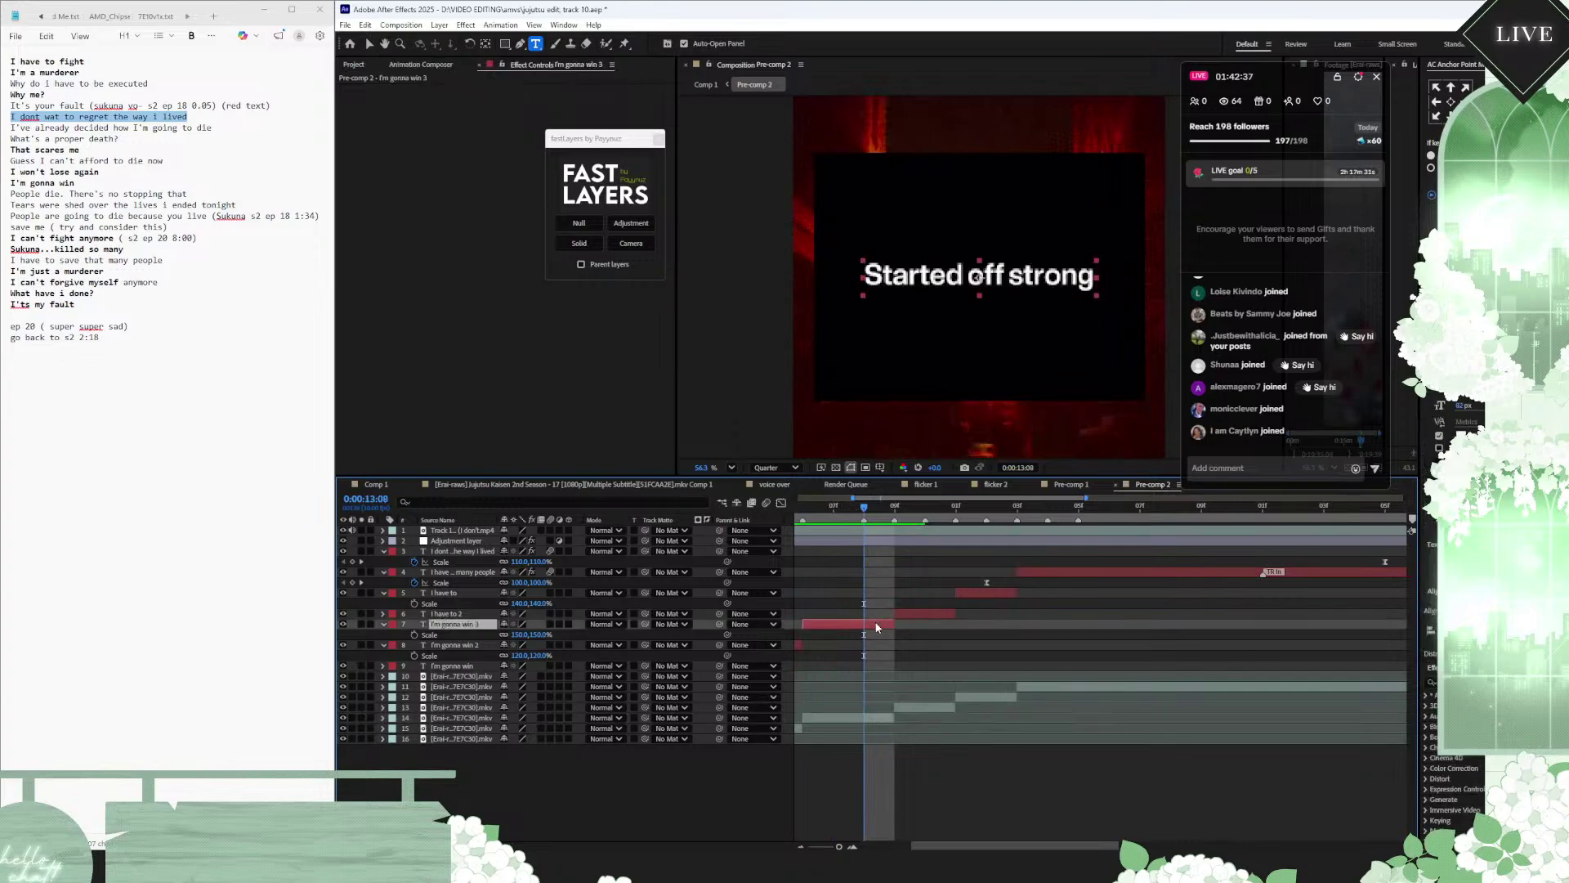
key(ctrl+shift+d)
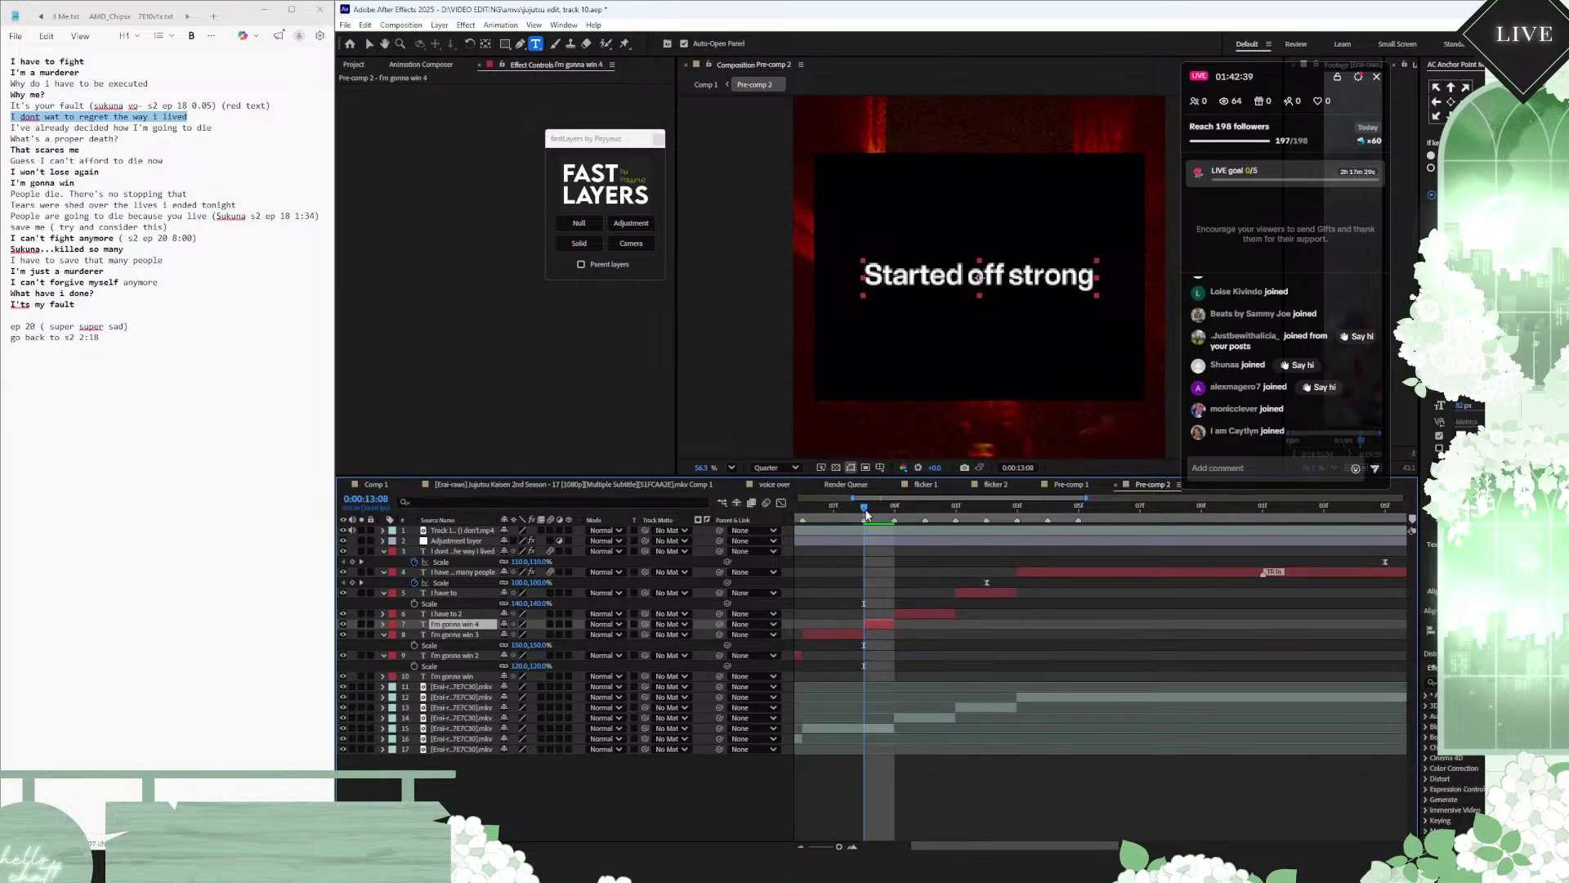
drag(868, 514, 915, 513)
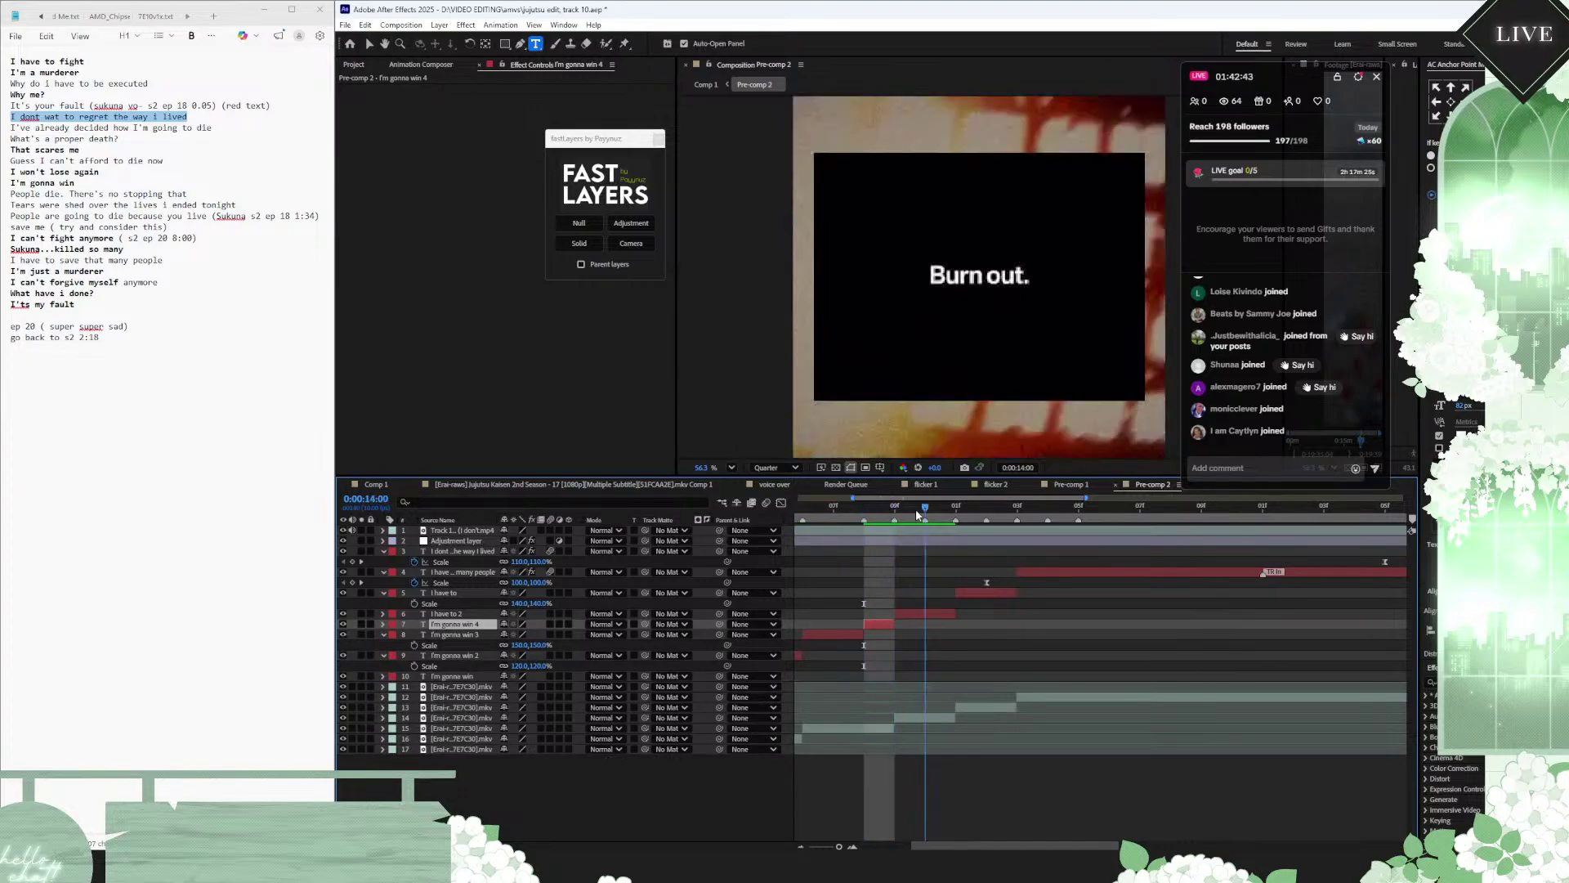
click(935, 615)
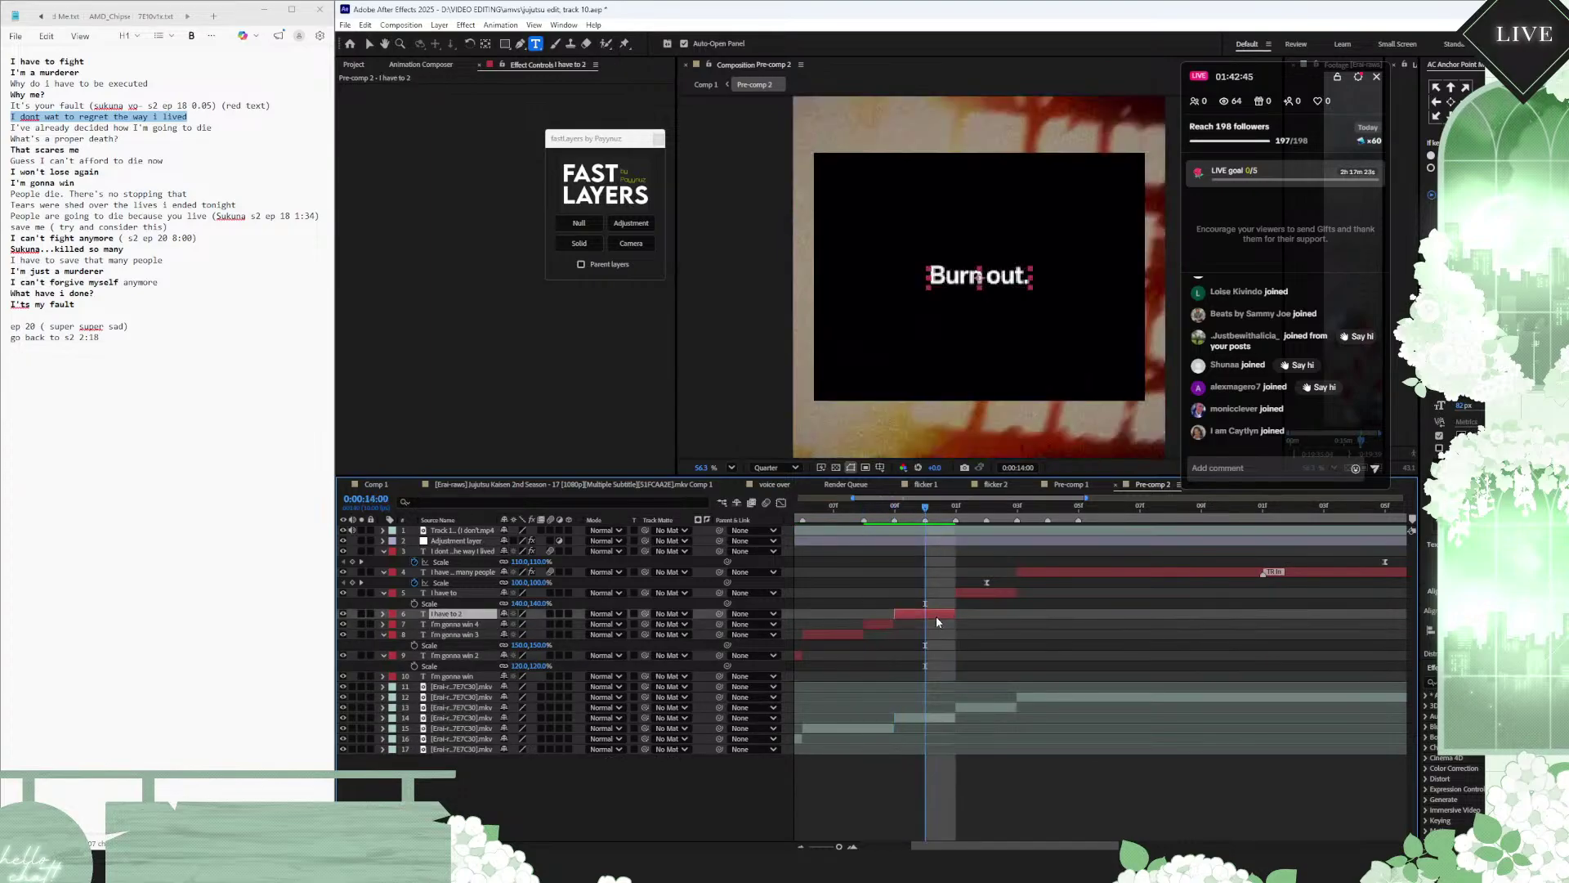
key(ctrl+shift+d)
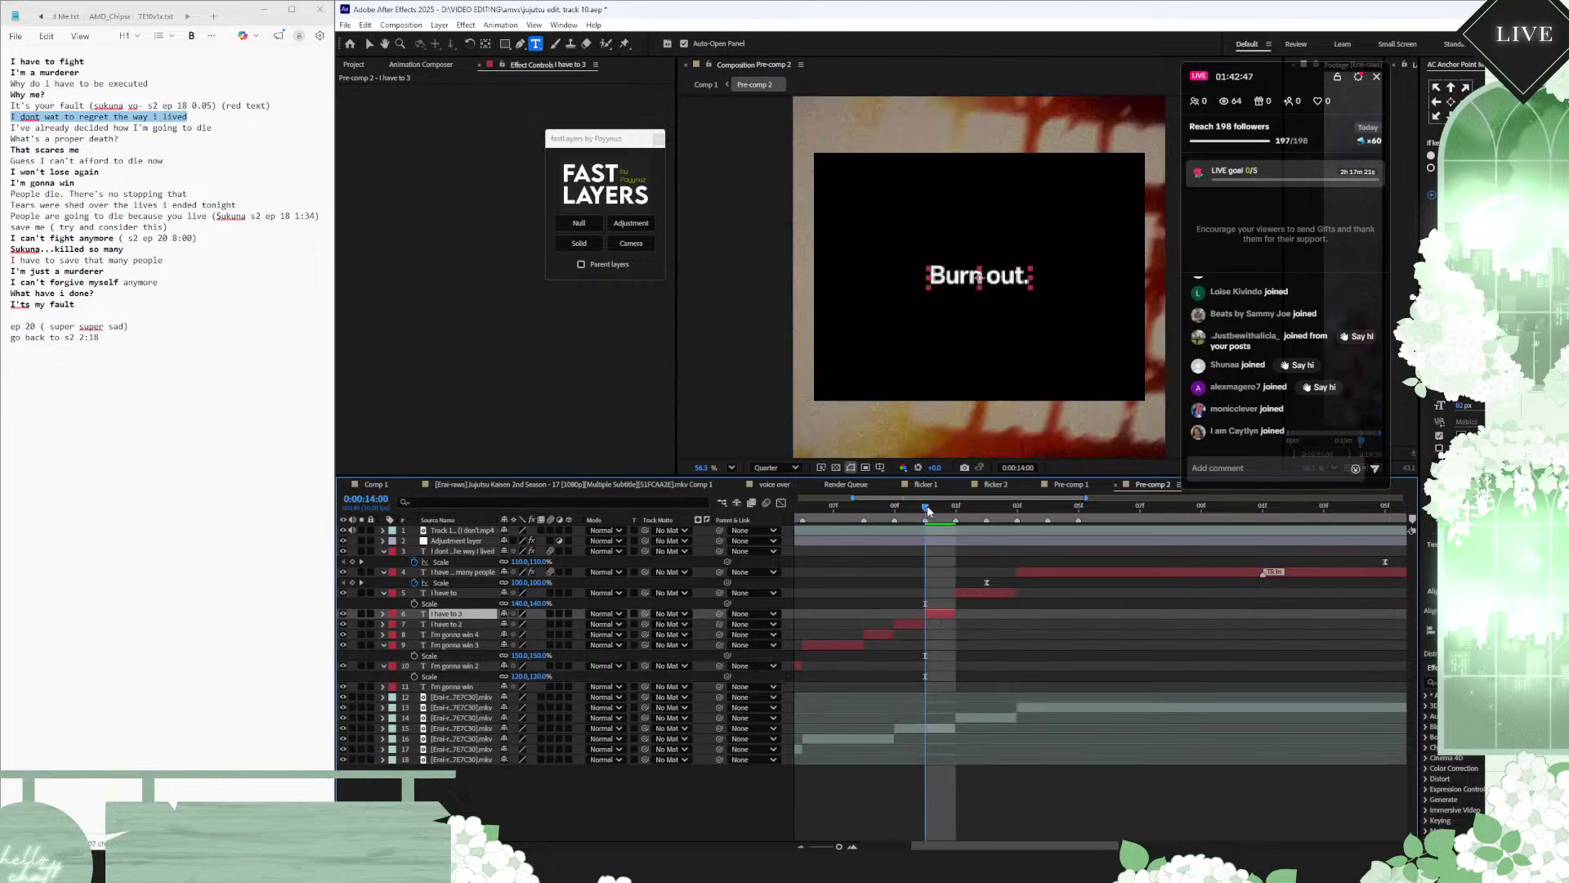
Step: Split the "I have to" caption at 0:00:14:02
drag(929, 511, 979, 511)
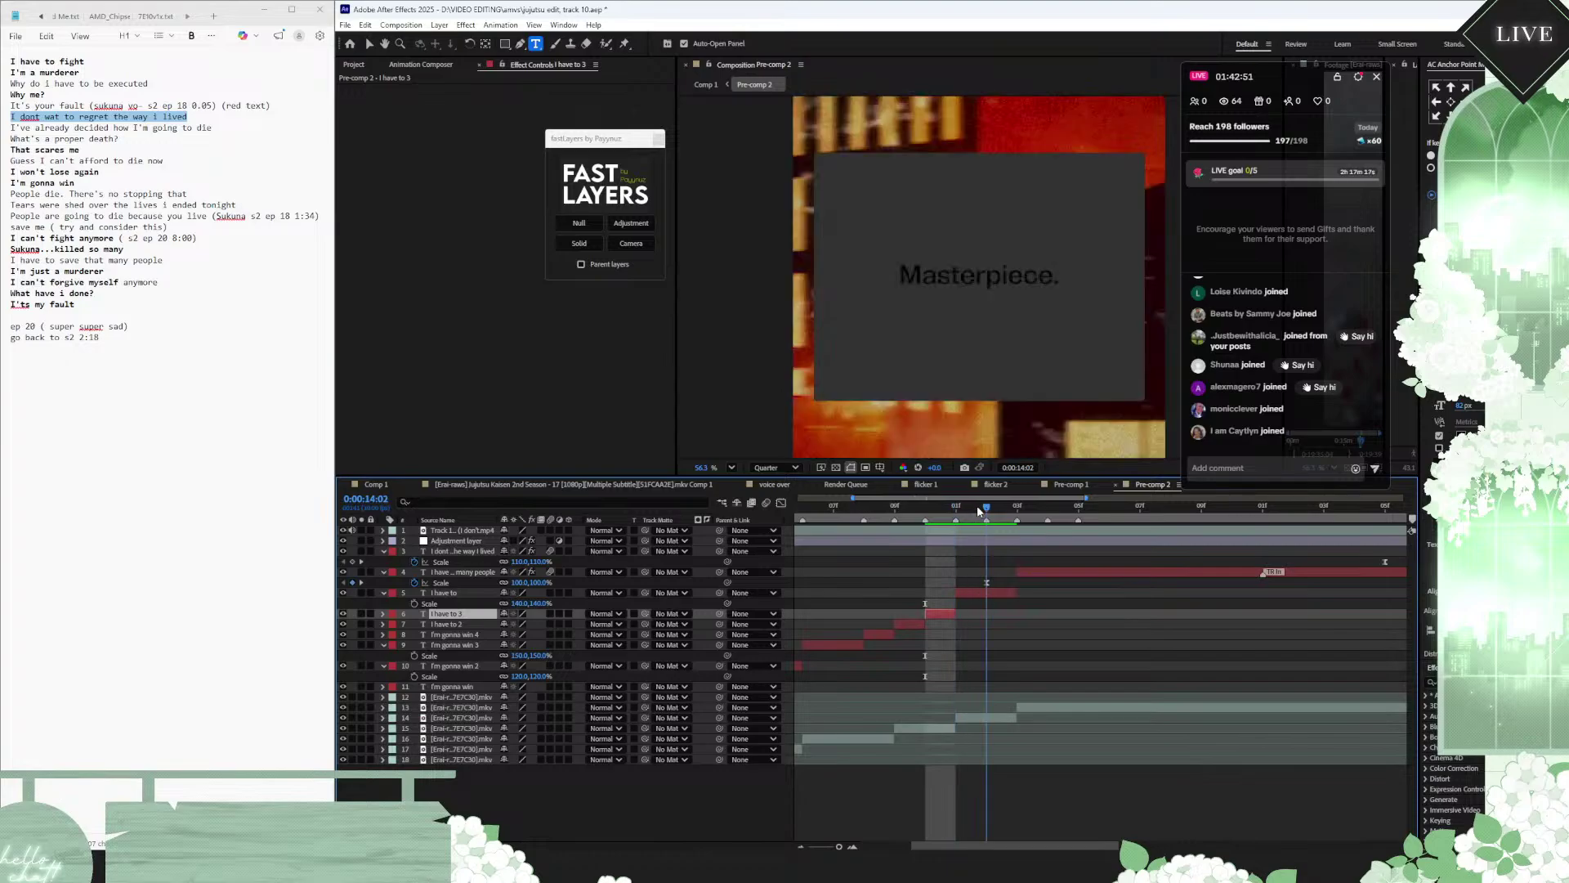
click(985, 508)
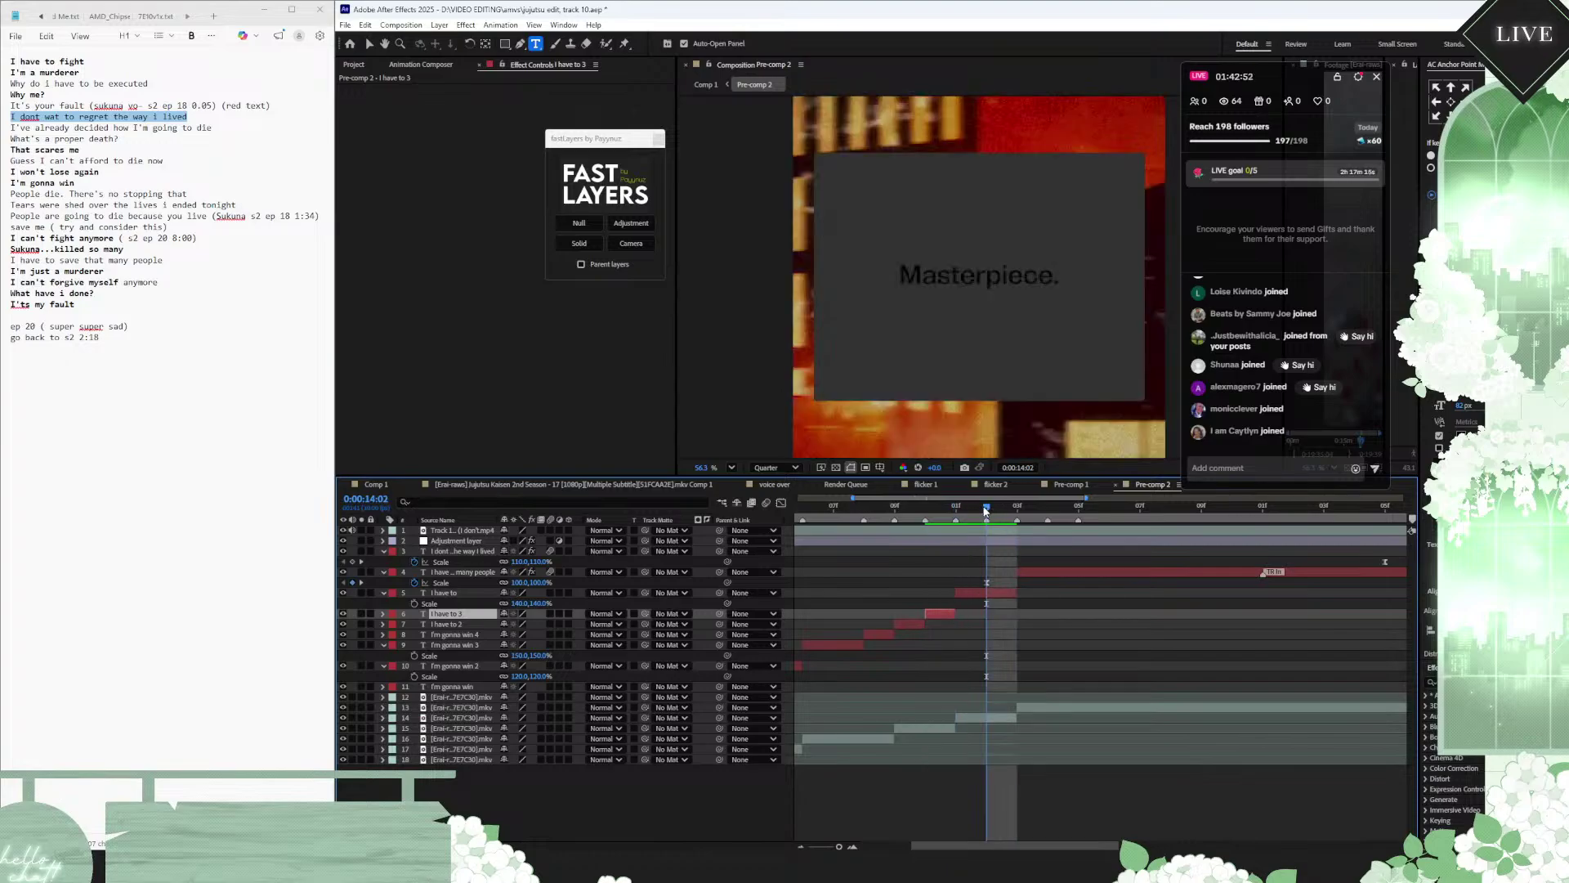
click(1011, 591)
key(ctrl+shift+d)
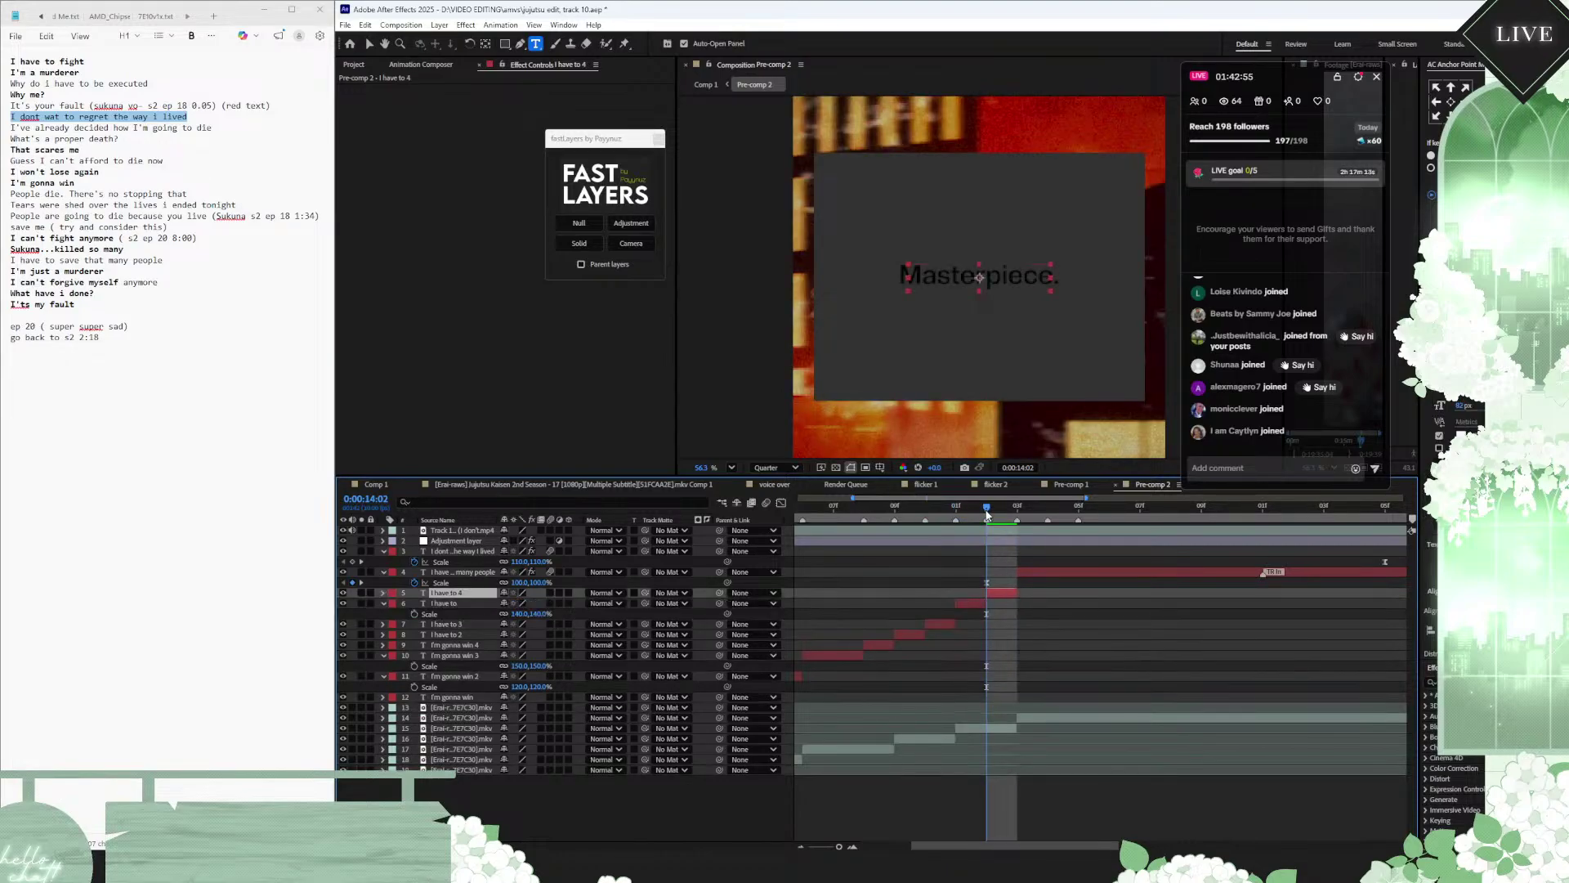
Step: Split the "I have to save that many people" caption at 0:00:14:04 and its remaining part at 0:00:14:05
drag(986, 512, 1051, 514)
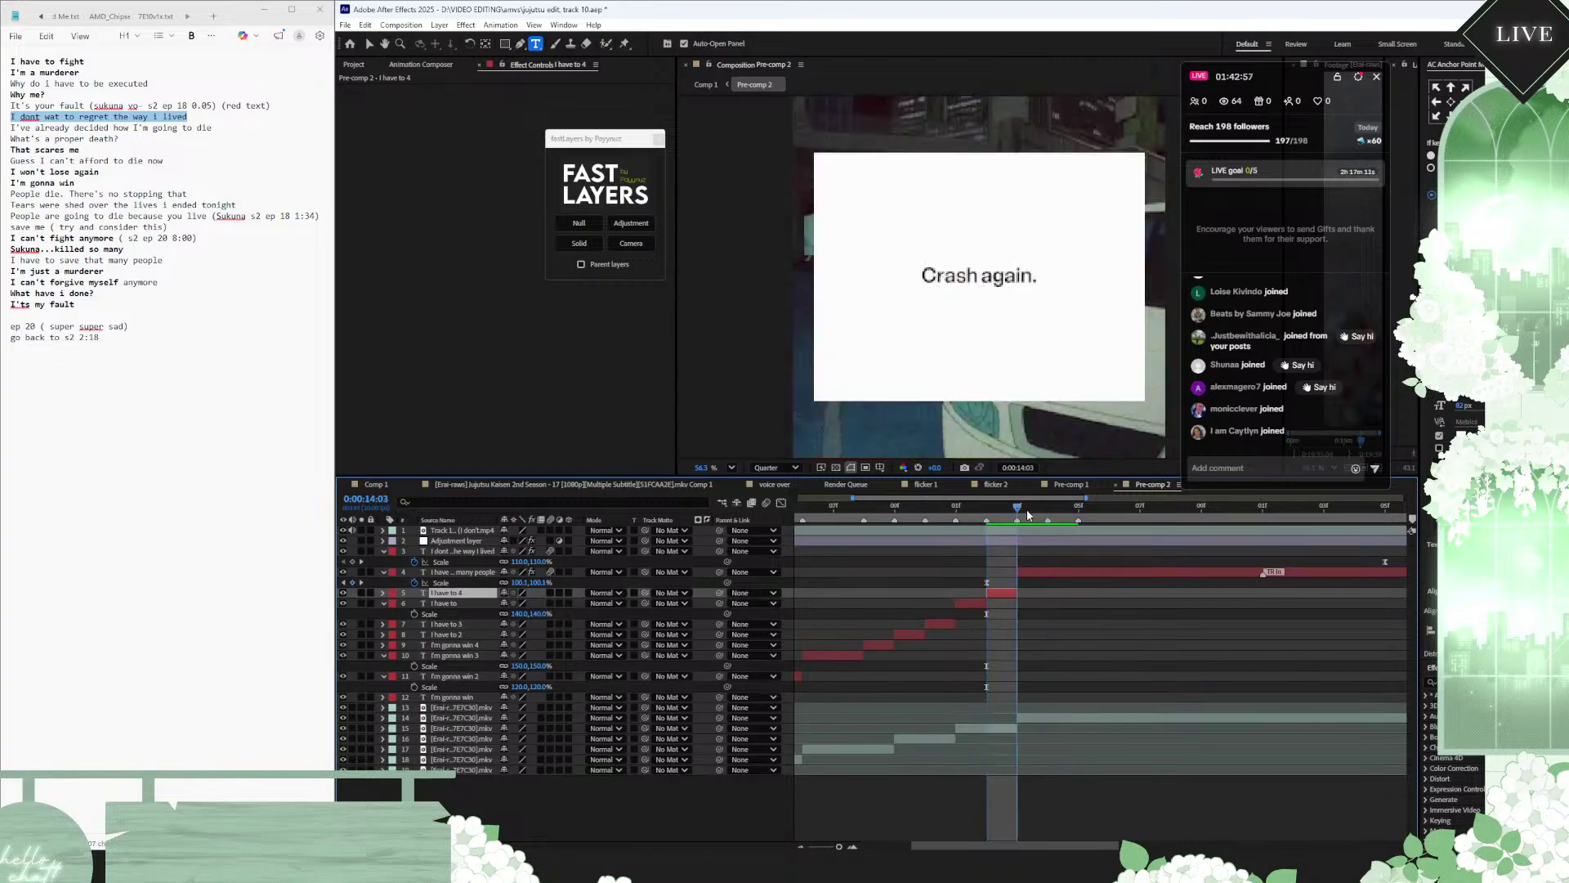
click(1068, 572)
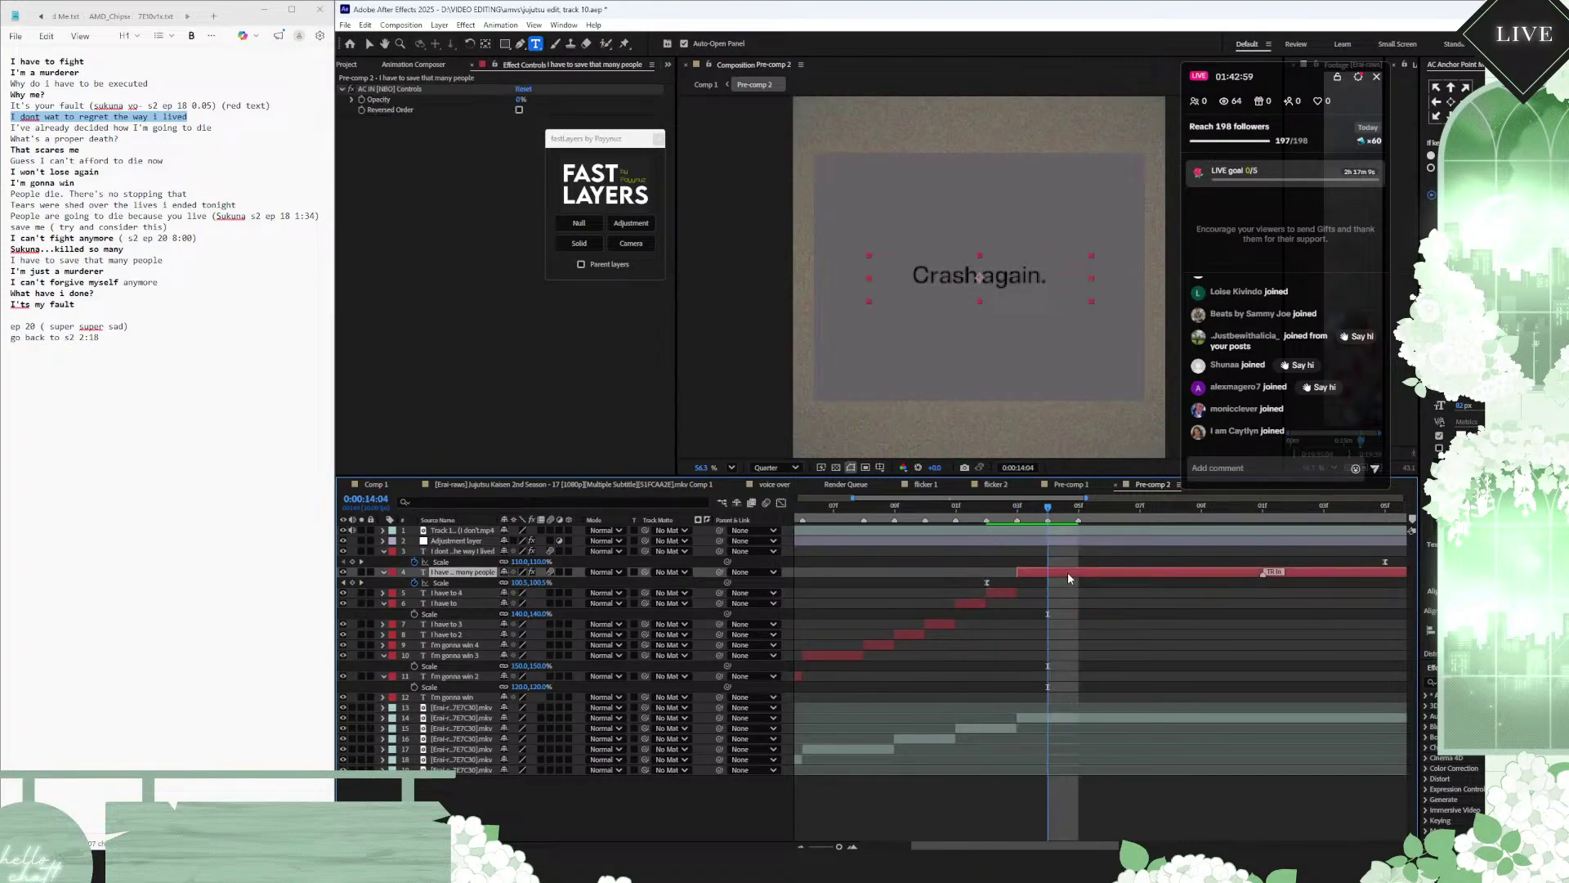
key(ctrl+shift+d)
key(Page_Down)
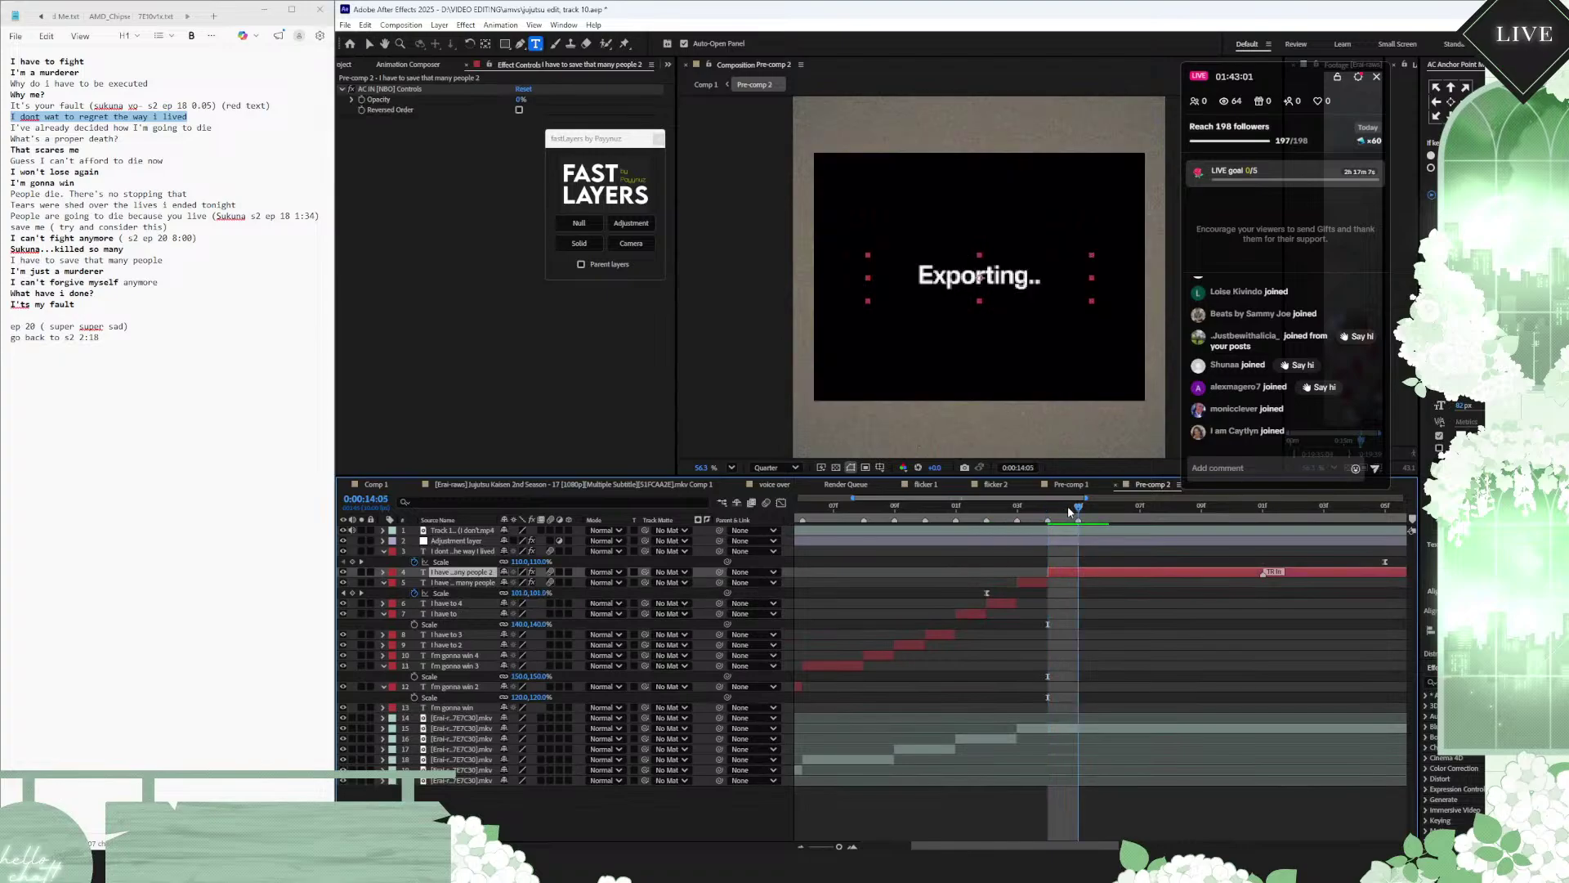
key(ctrl+shift+d)
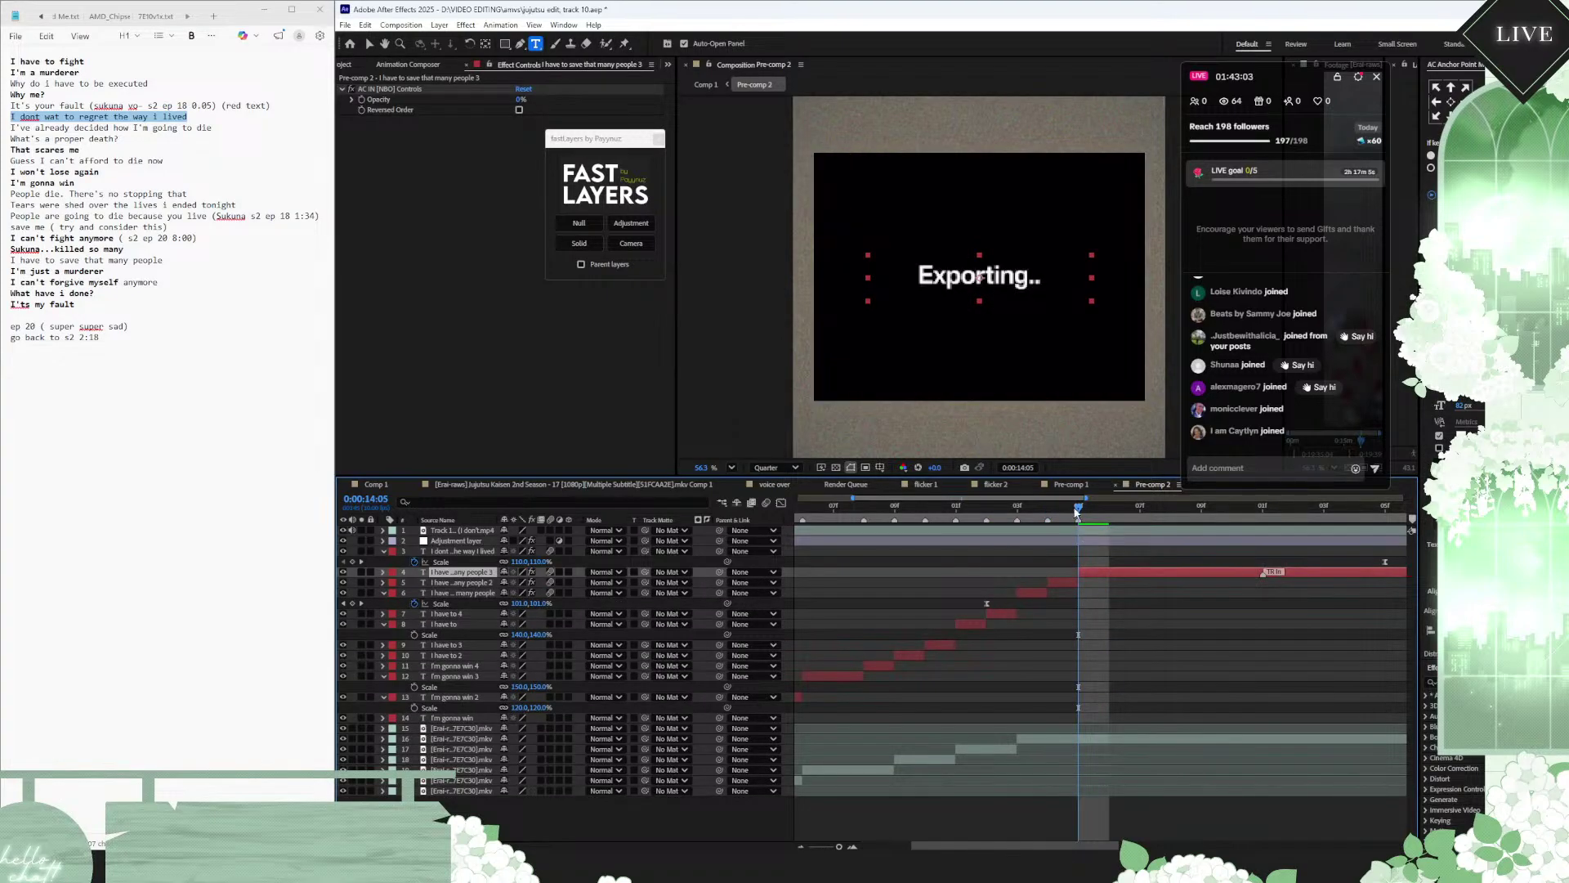
Step: Hide the Track 10 video layer and return to the start of Pre-comp 2 at 0:00:13:01
drag(1079, 508, 1264, 538)
key(minus)
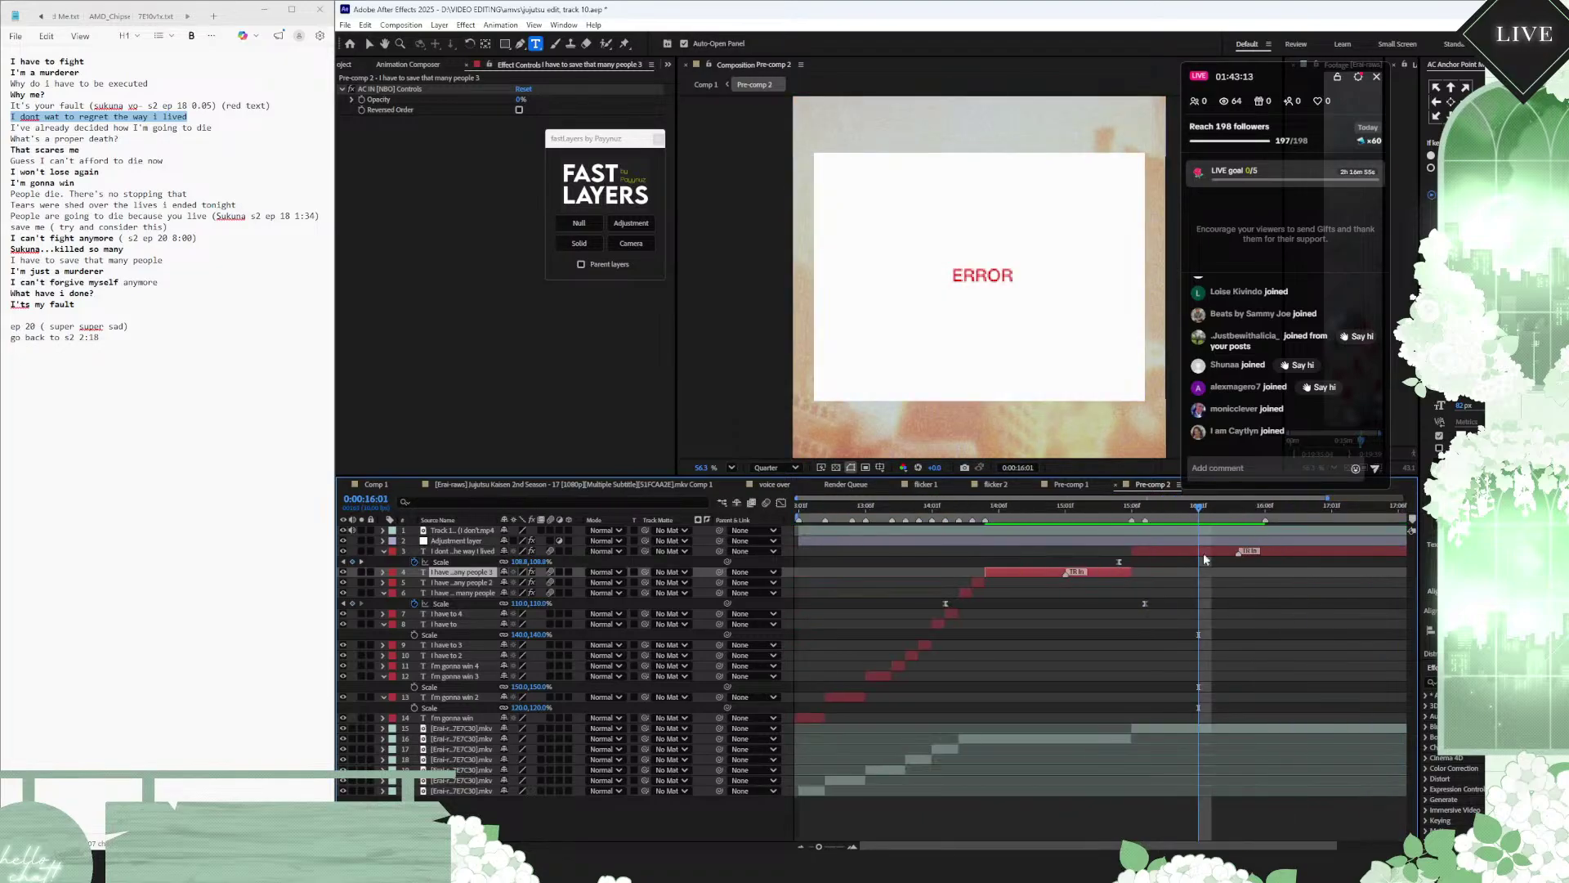
click(343, 531)
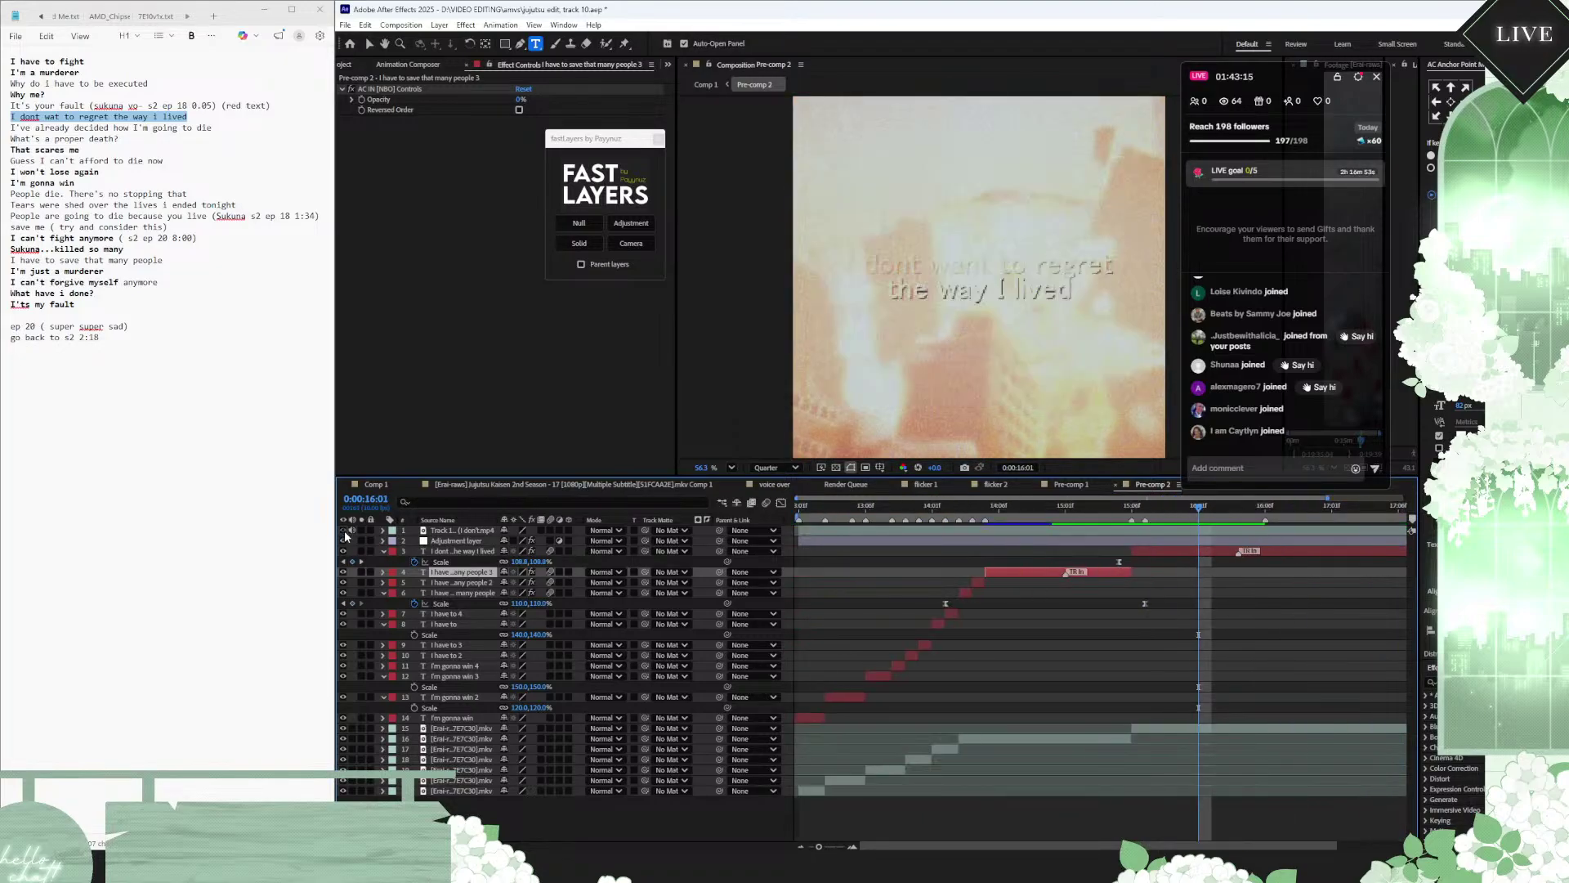
drag(824, 515, 798, 516)
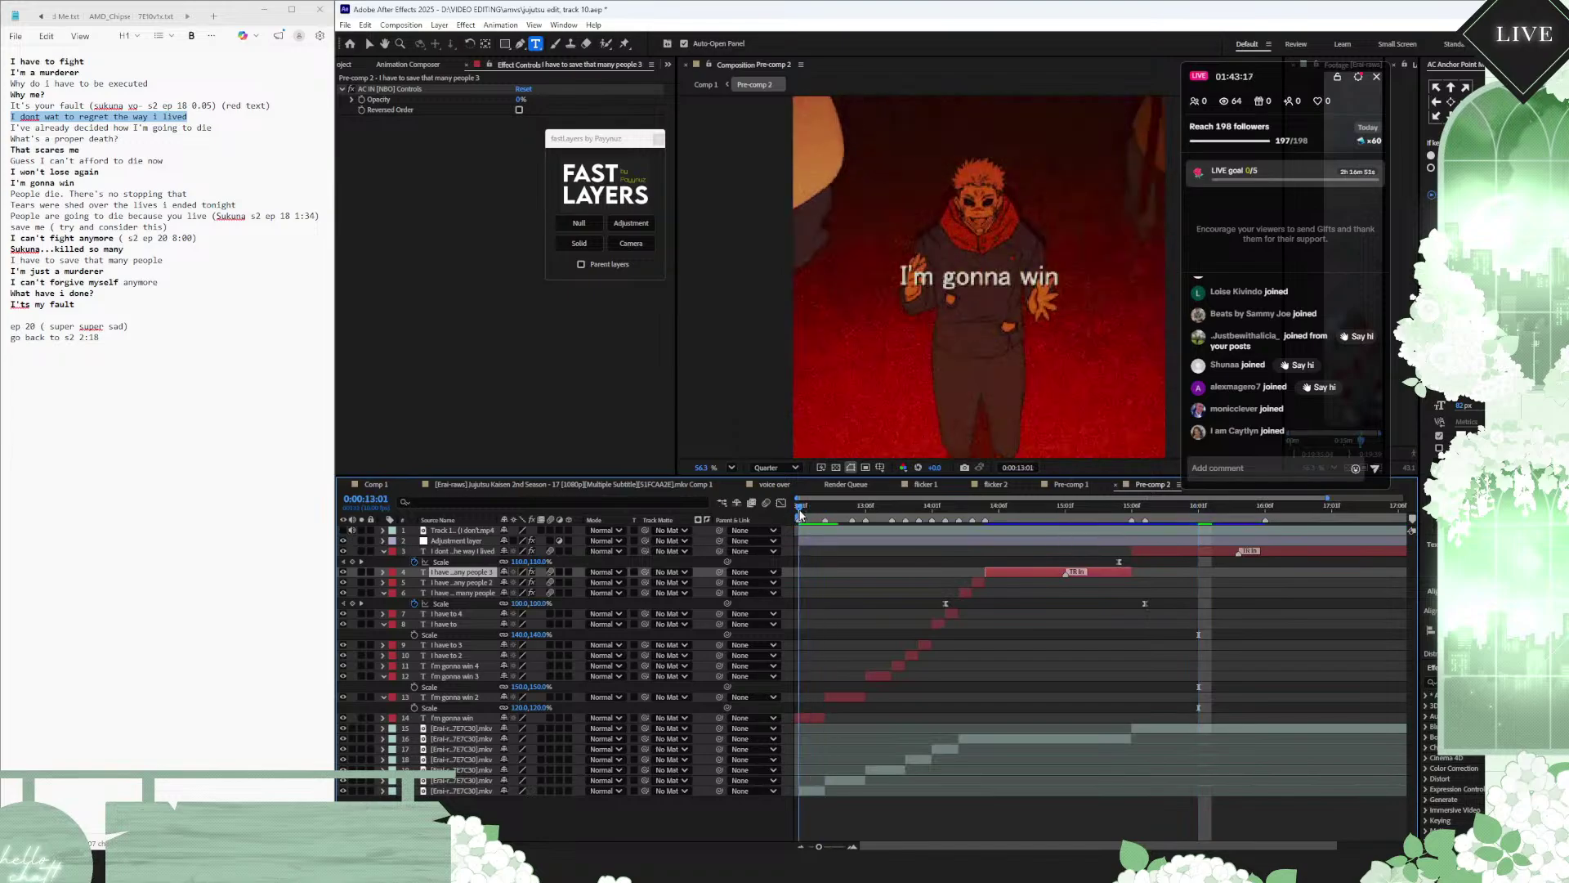
Step: Set the fill colour of the "I'm gonna win 4" caption at 0:00:13:08 to grey, RGB 113, 113, 113
key(equal)
key(equal)
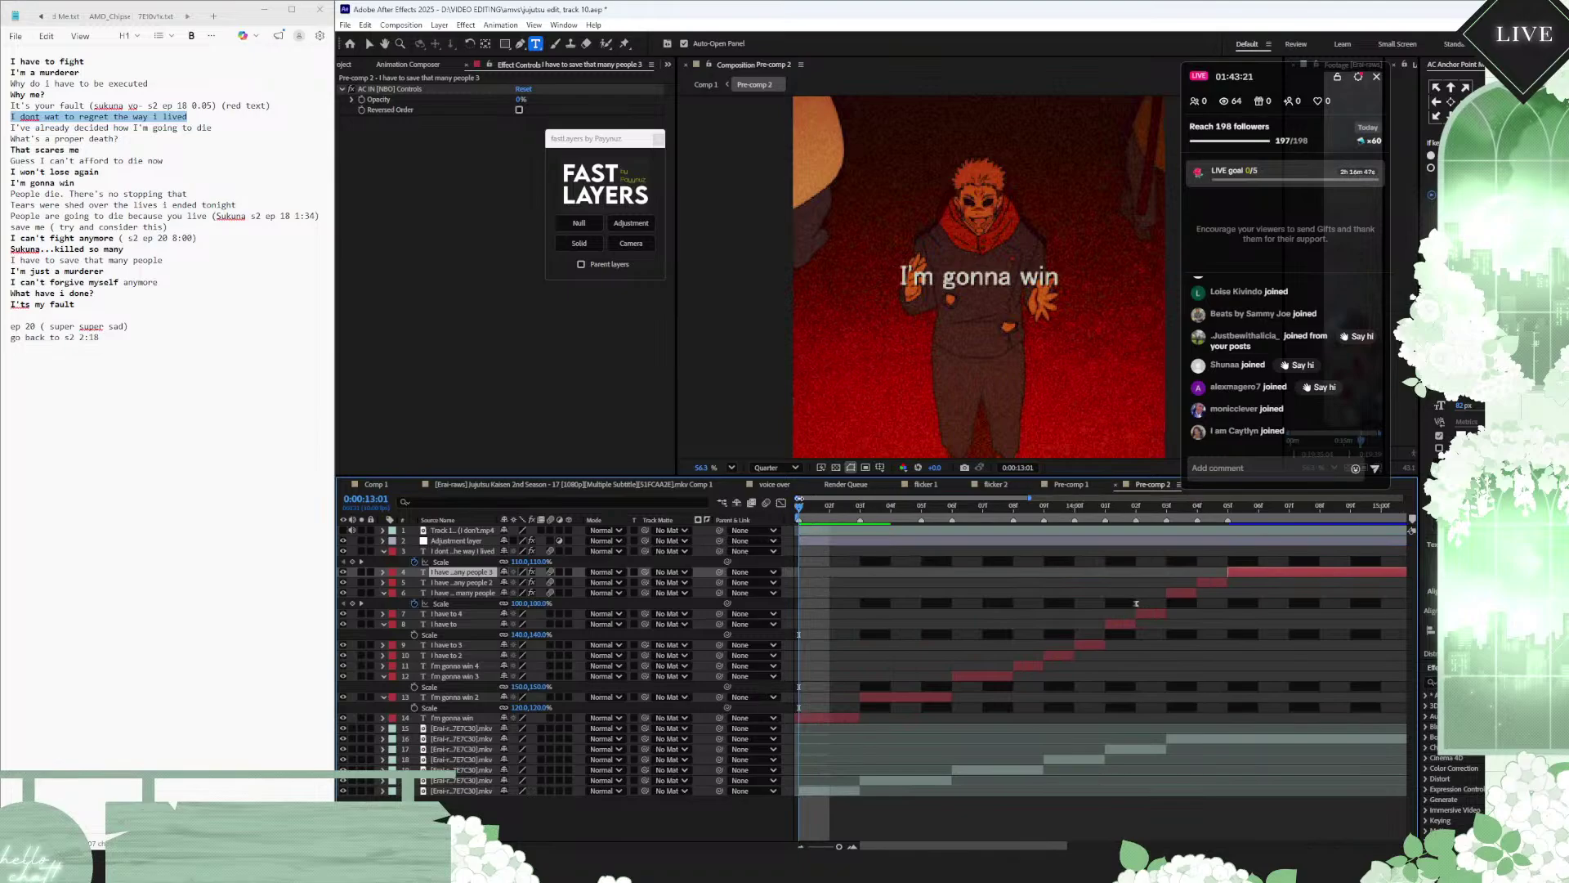
click(850, 508)
drag(861, 510, 1021, 541)
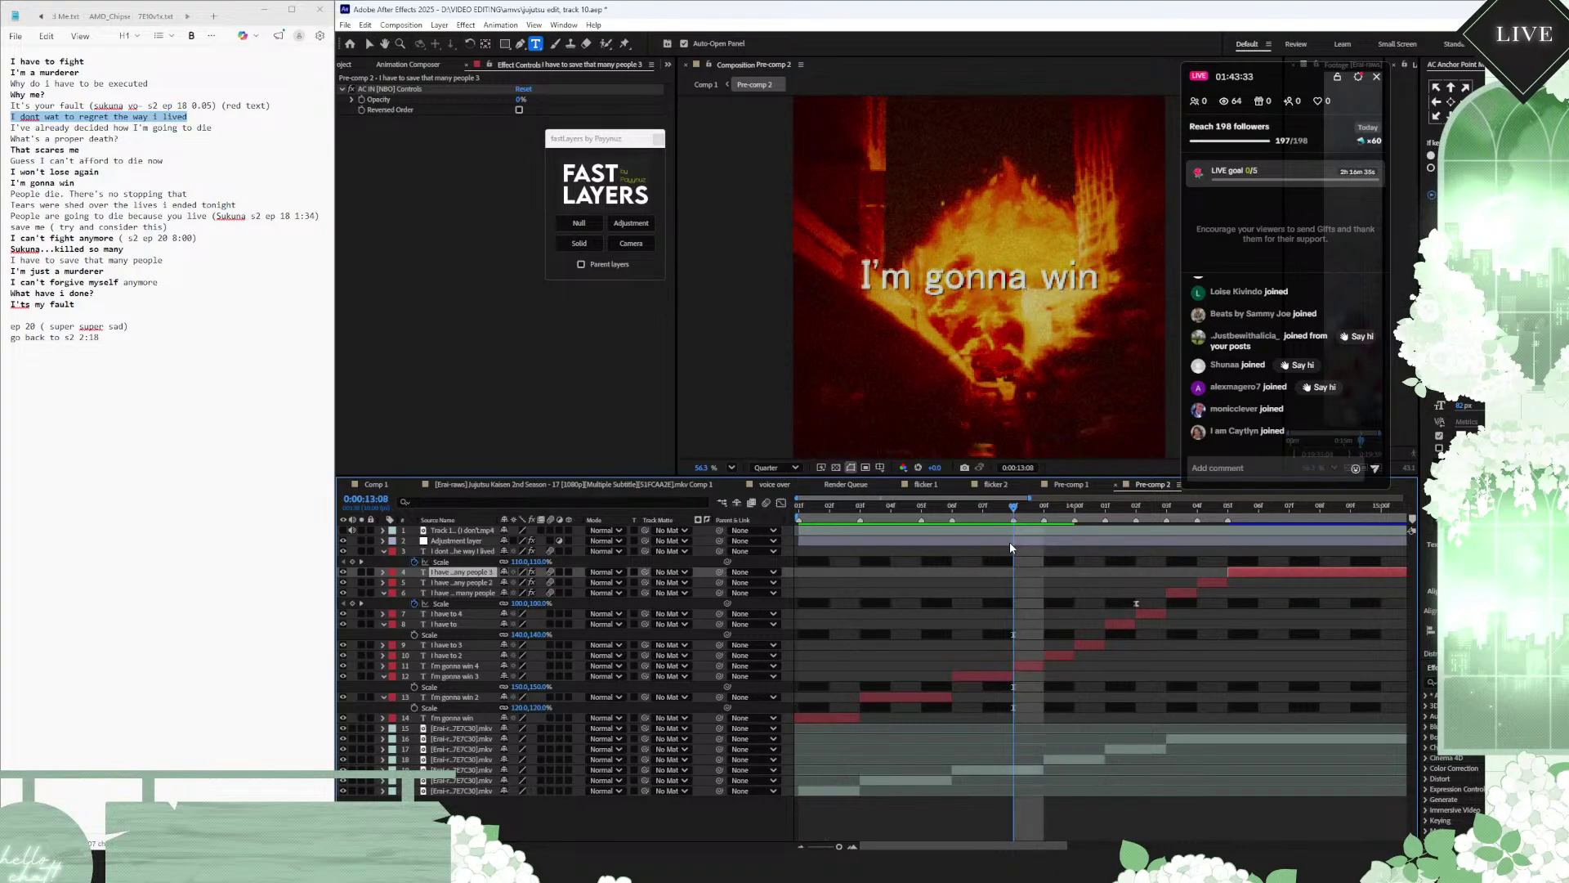
click(1027, 666)
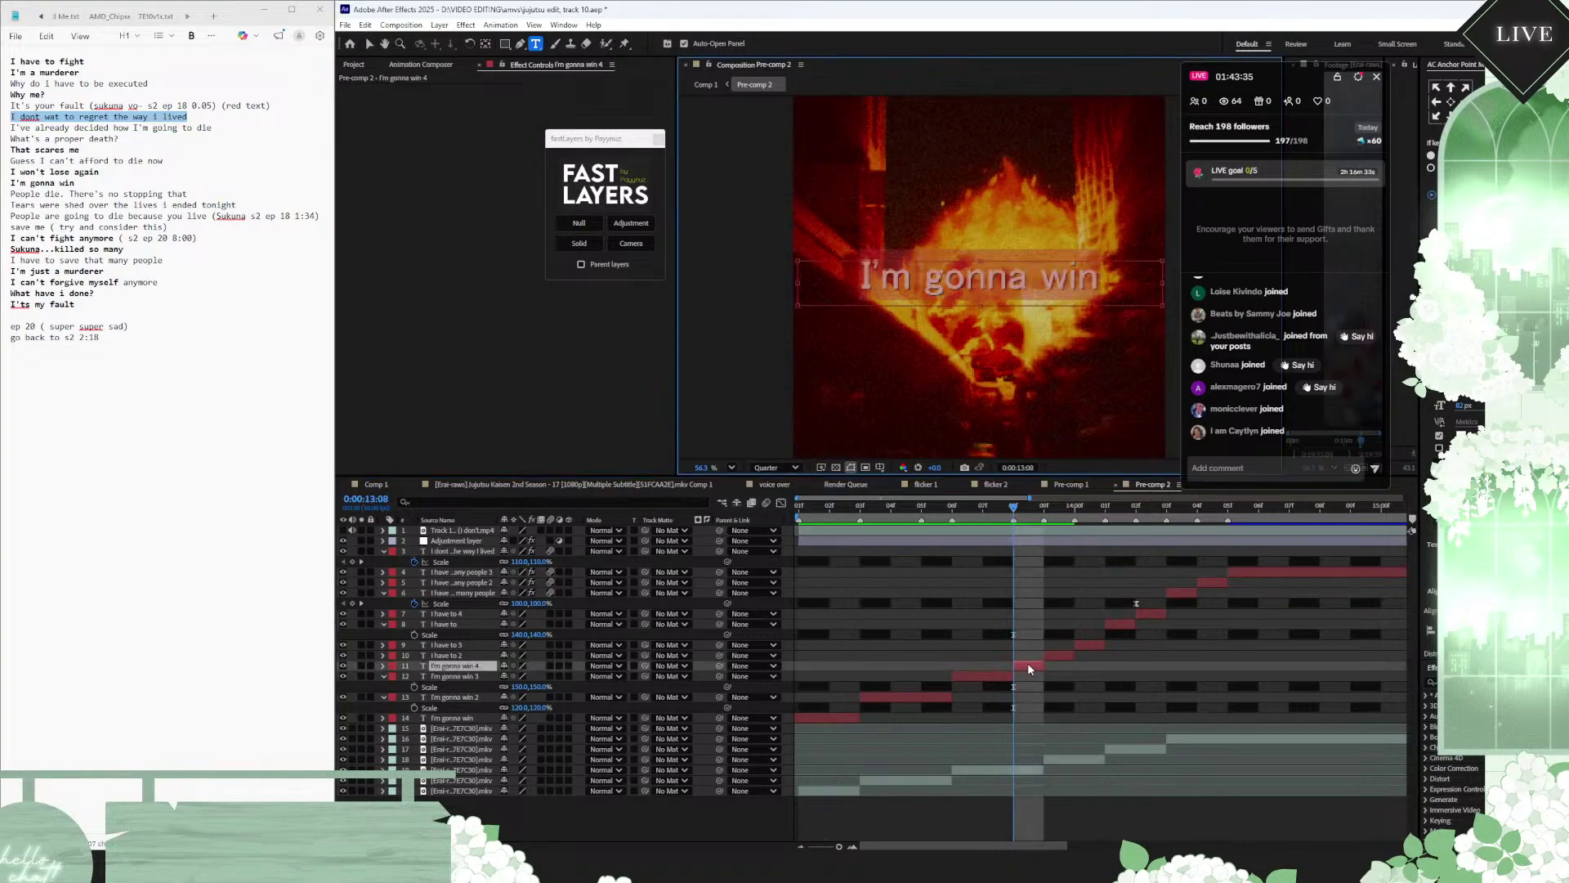
click(1432, 382)
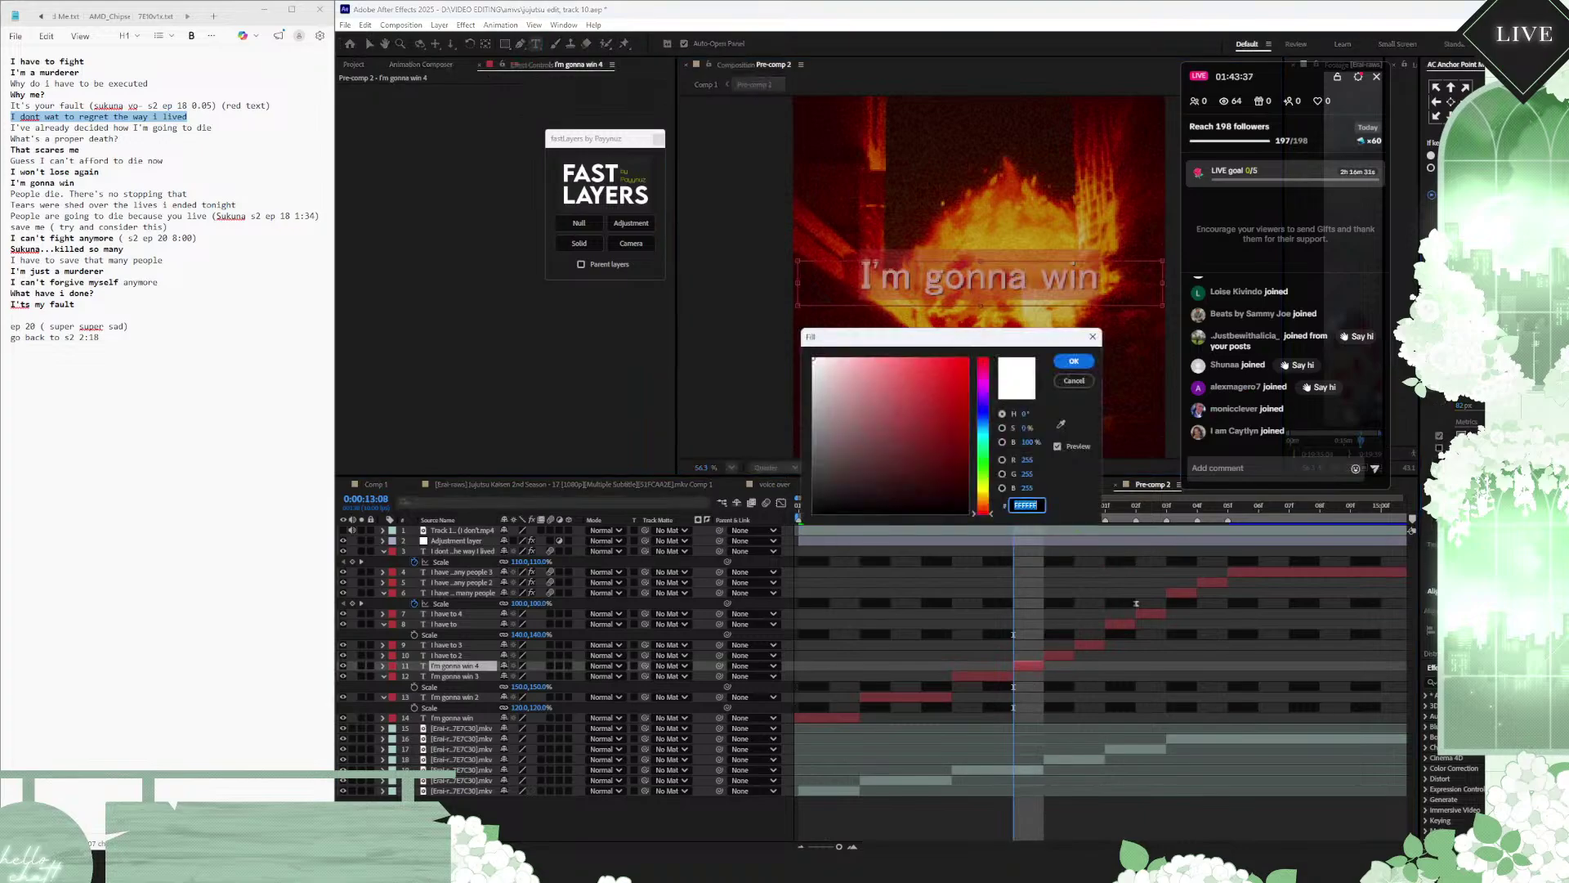
drag(907, 464, 810, 444)
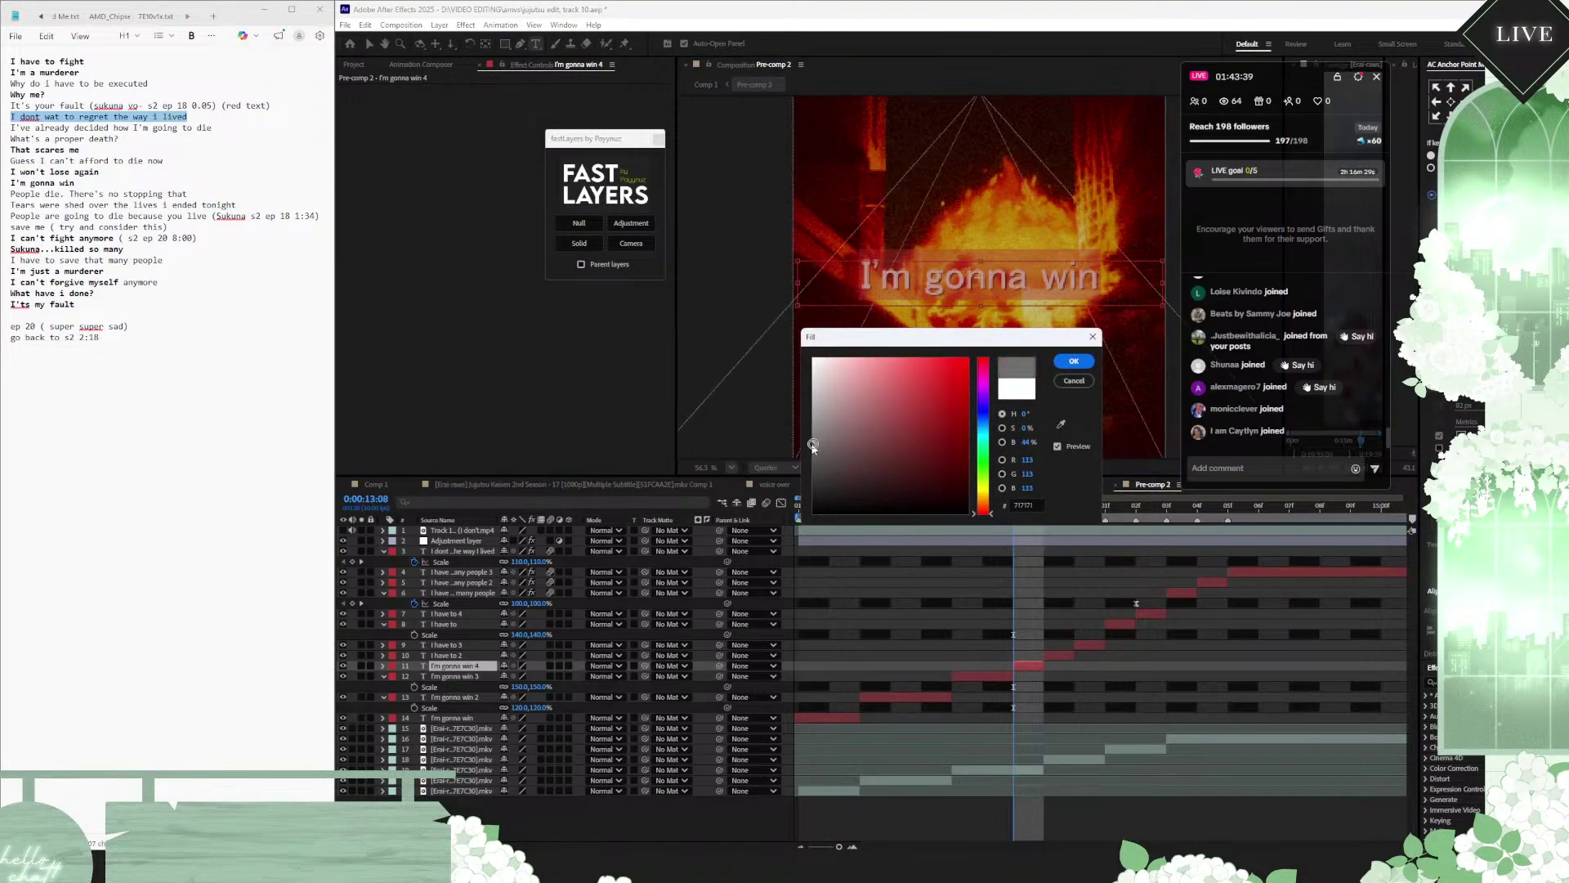
click(1074, 360)
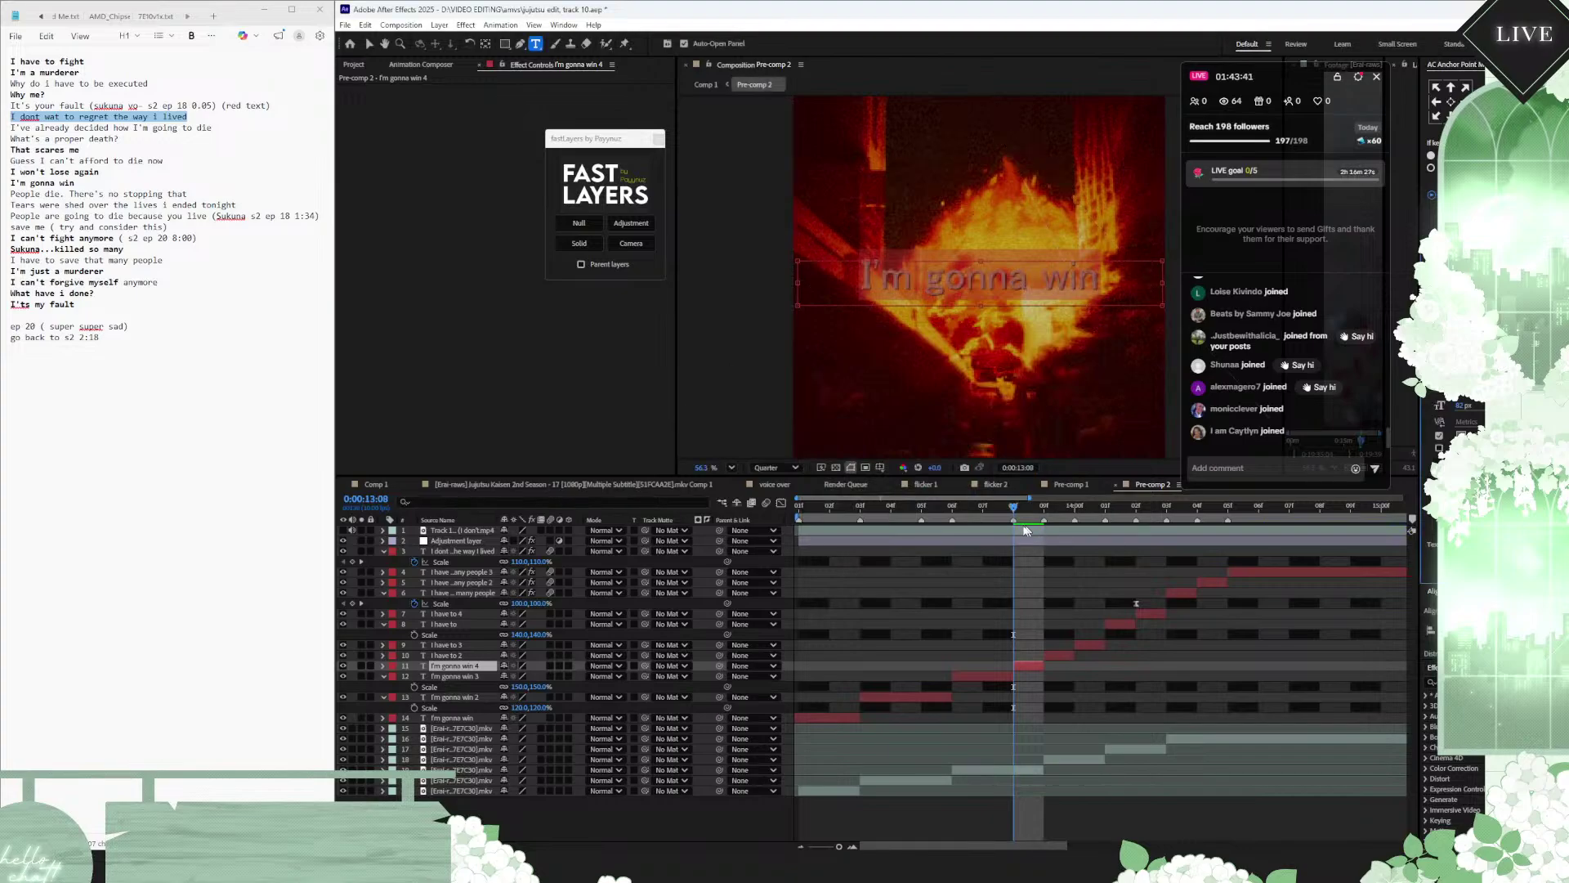
Step: Set the fill colour of the "I have to 3" caption at 0:00:14:00 to the "I'm gonna win 4" caption's grey, 717171
drag(1013, 511, 1072, 512)
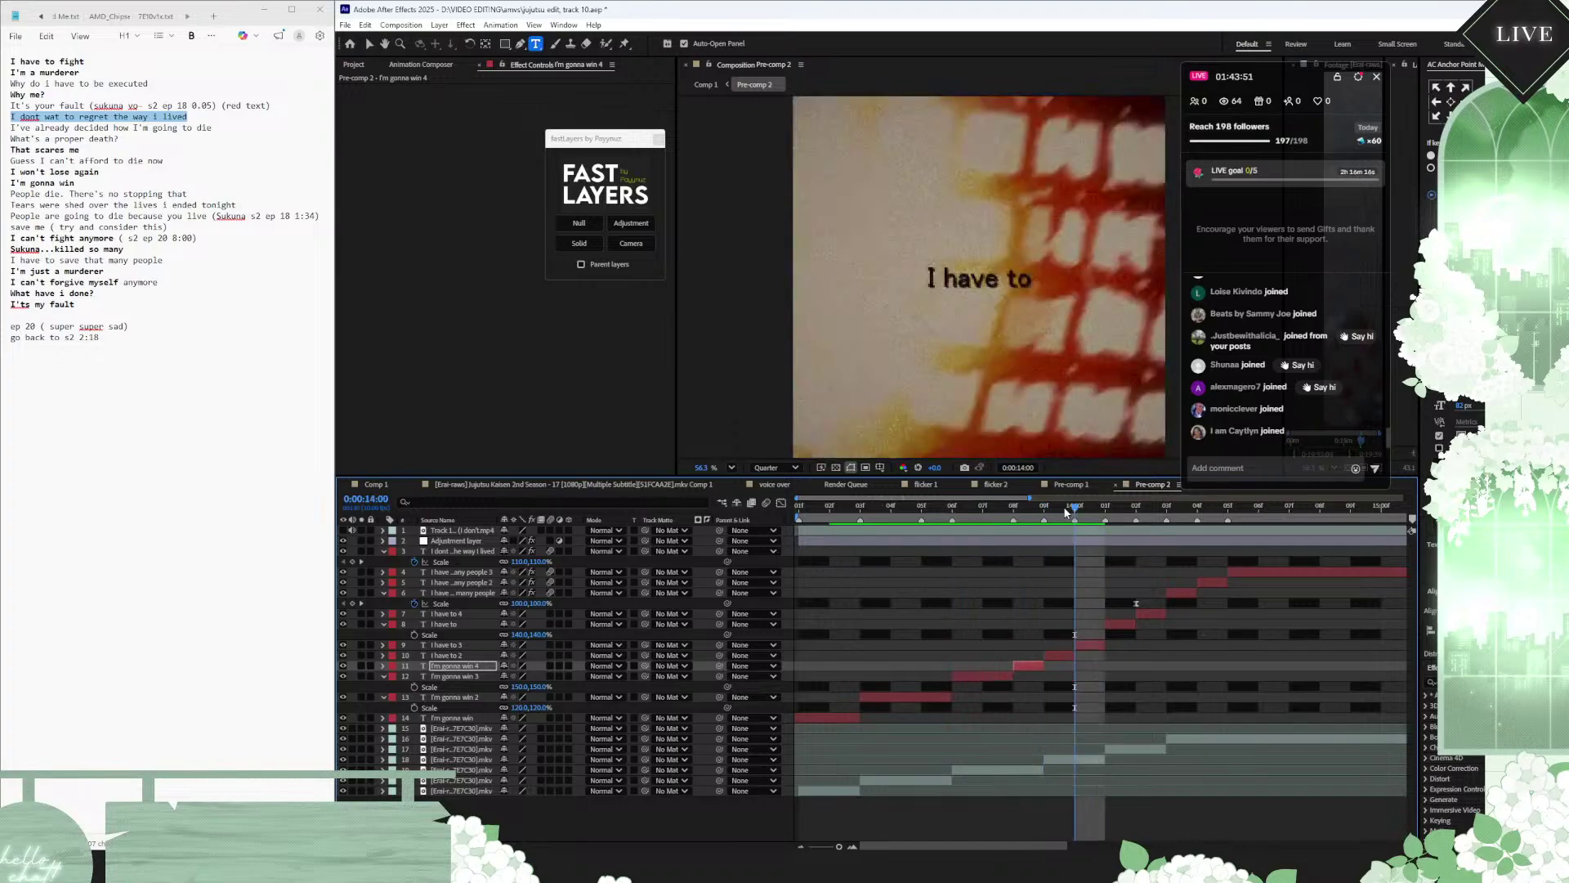
double_click(1027, 665)
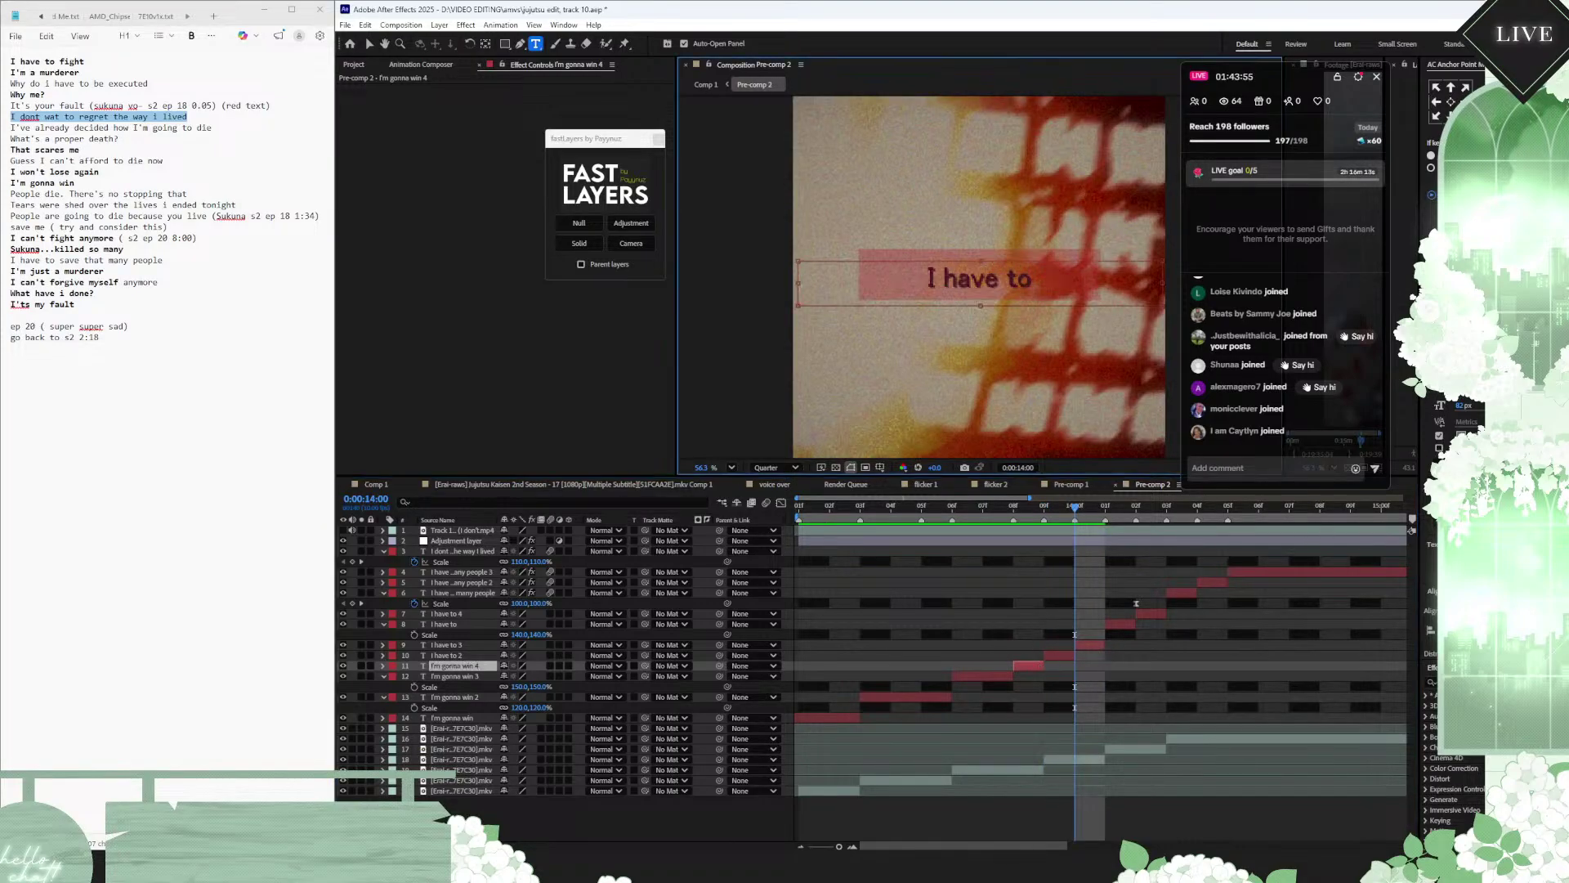
click(1525, 374)
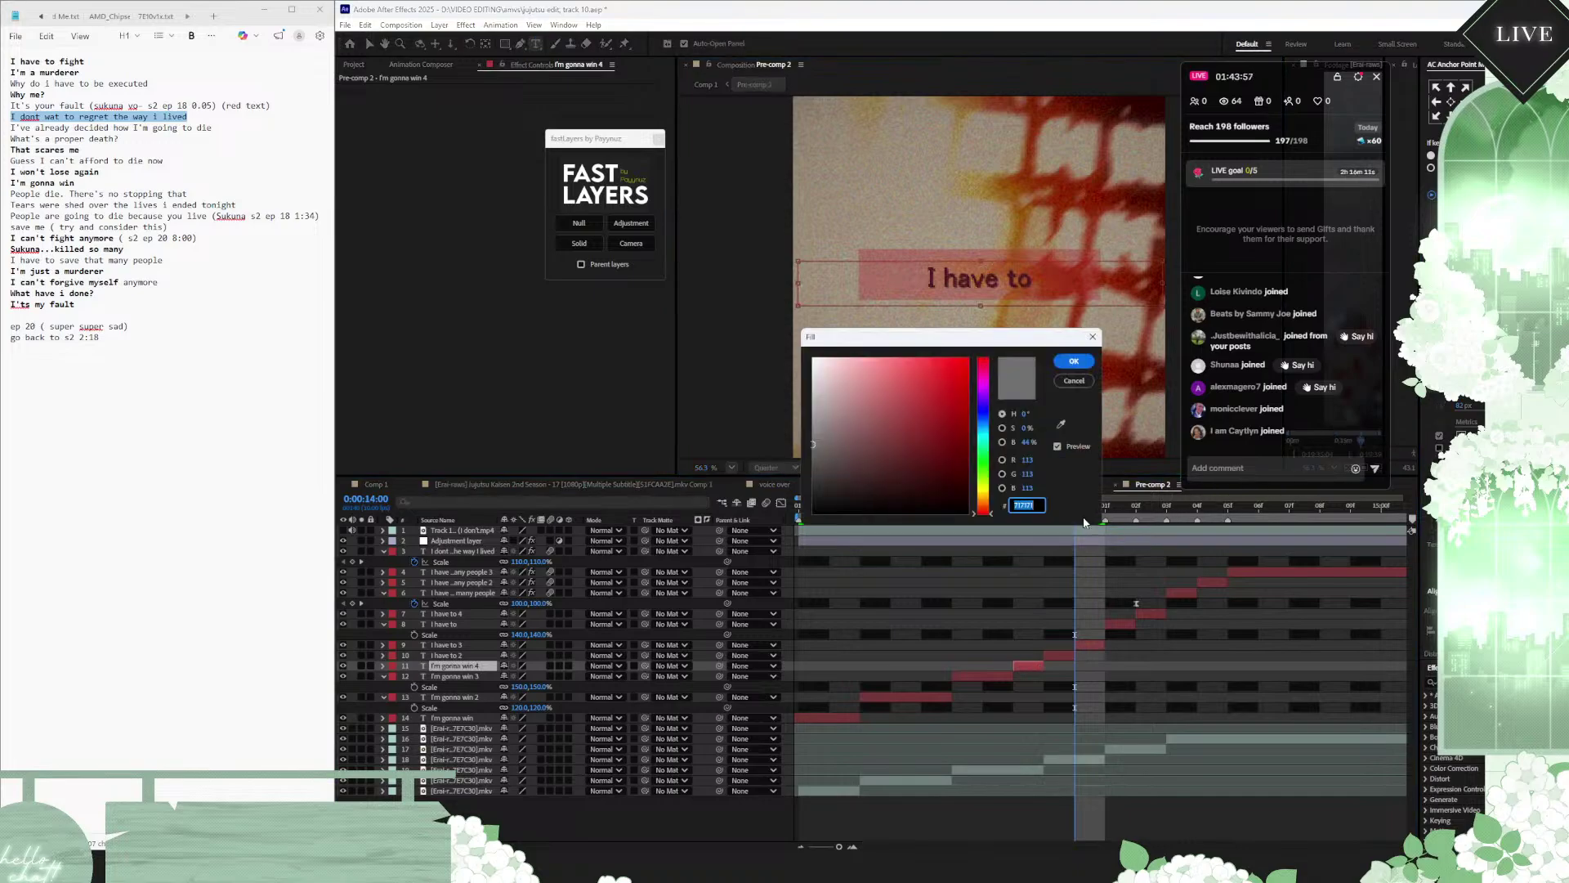
click(1073, 360)
click(1088, 646)
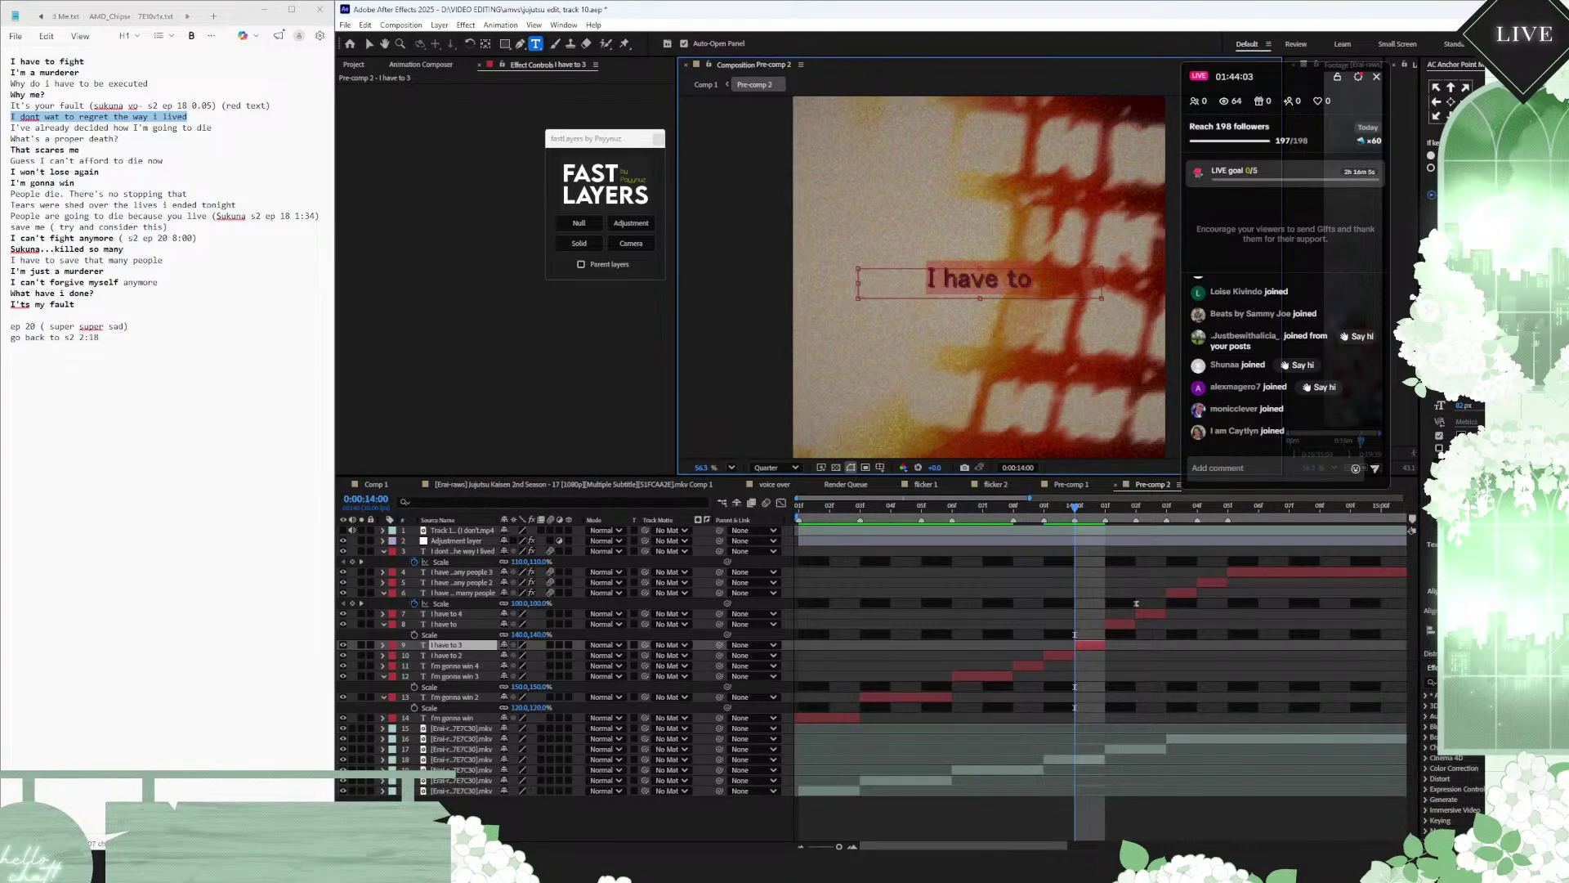
click(1526, 374)
text(ffffff)
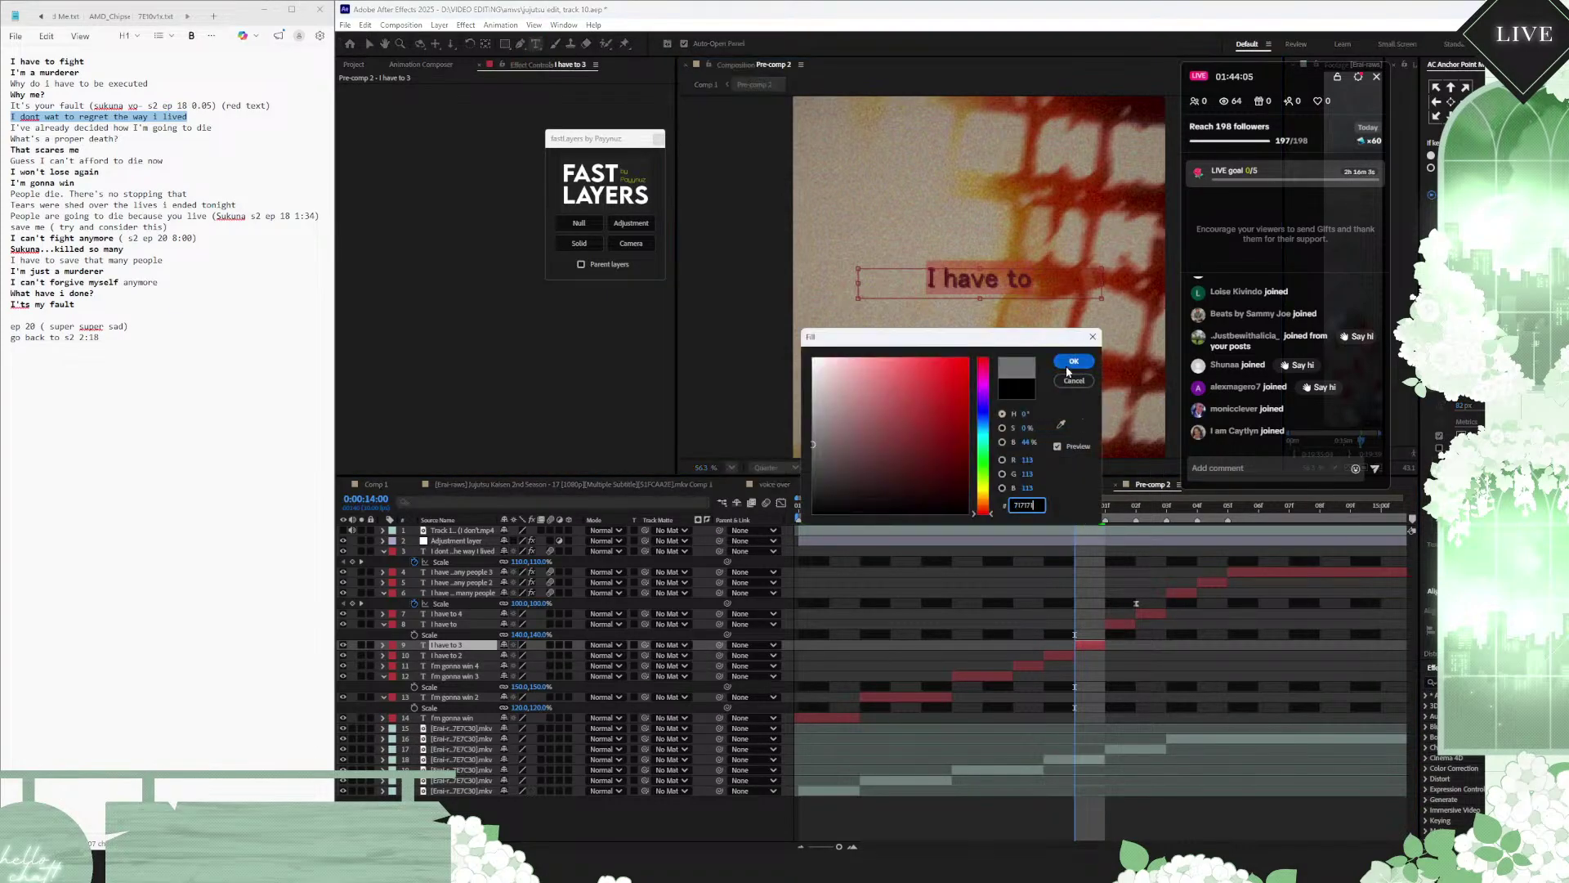
key(Return)
drag(1077, 515, 1044, 513)
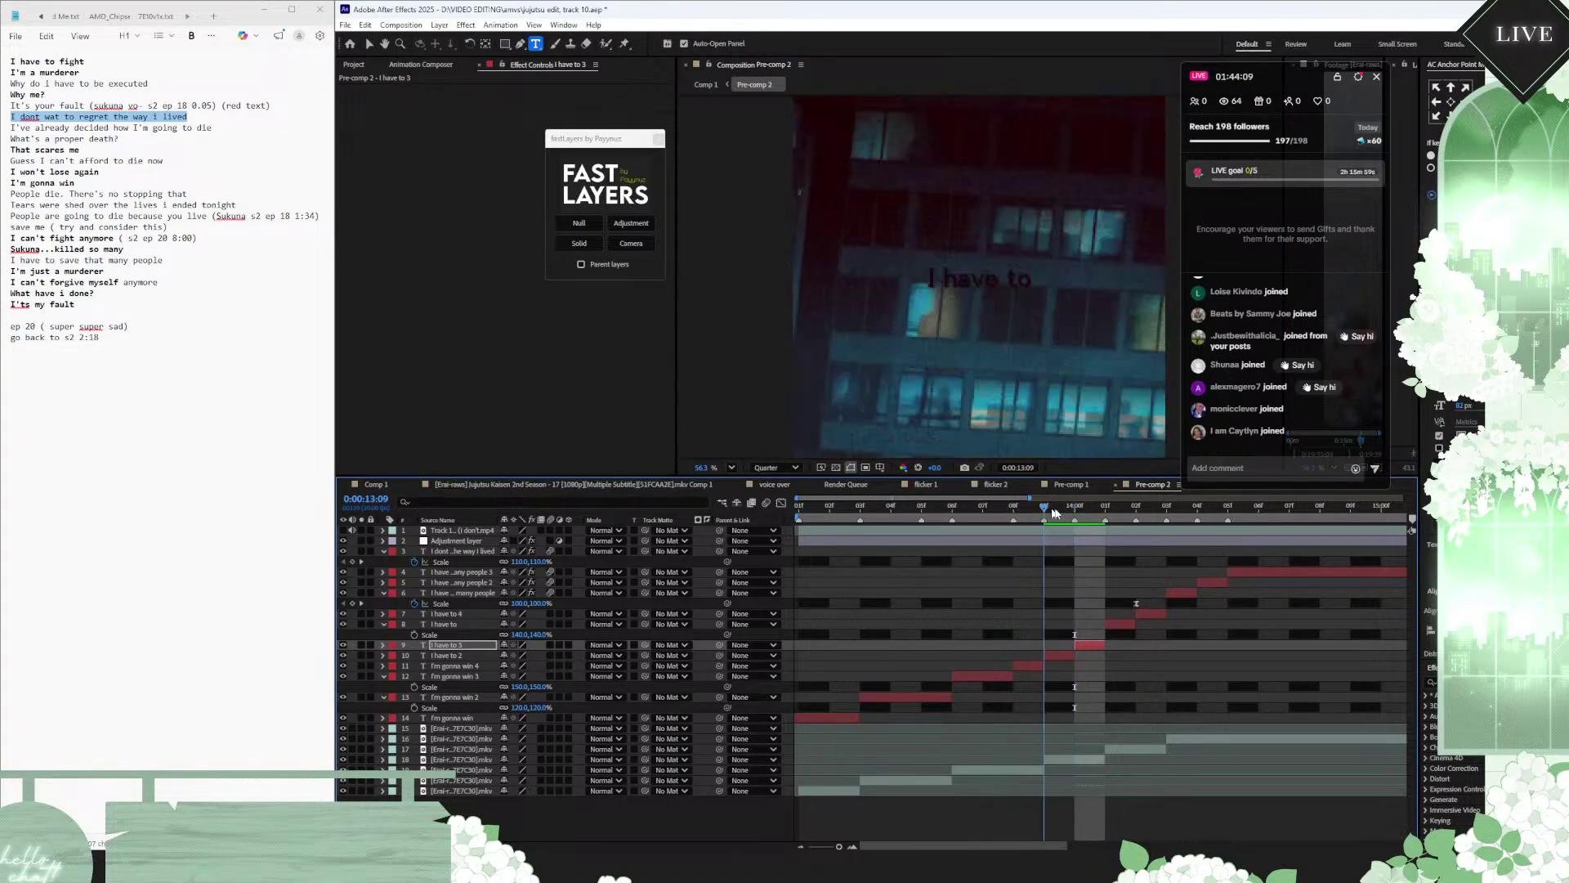
key(k)
click(822, 467)
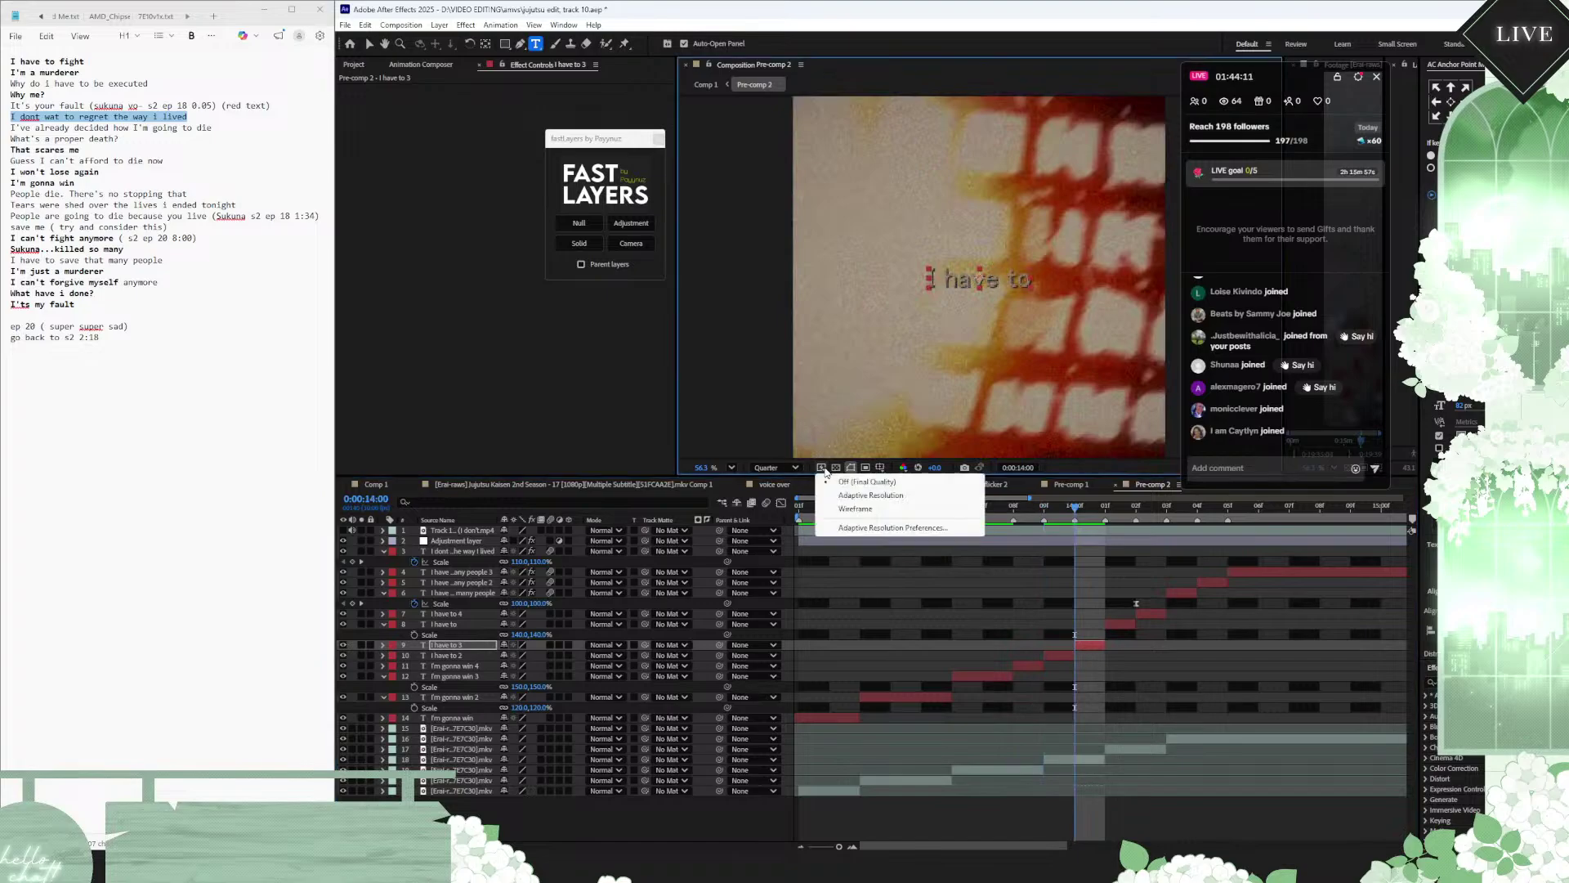
click(821, 467)
click(822, 467)
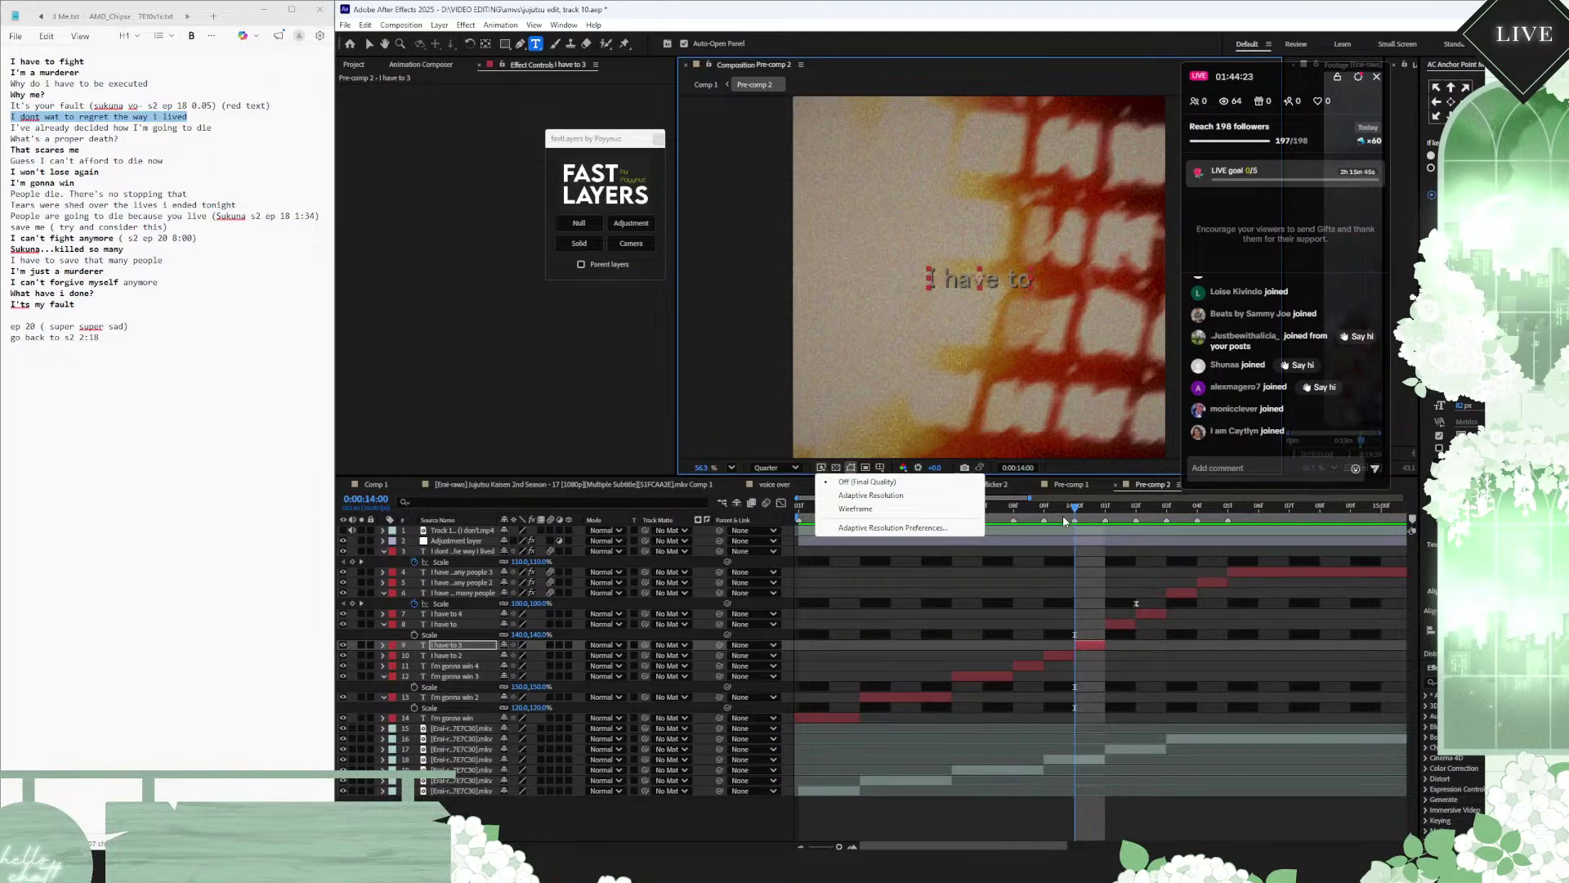
click(1084, 512)
Step: Set the fill colour of the "I have to 4" caption at 0:00:14:02 to black, 000000
drag(1087, 512, 1139, 506)
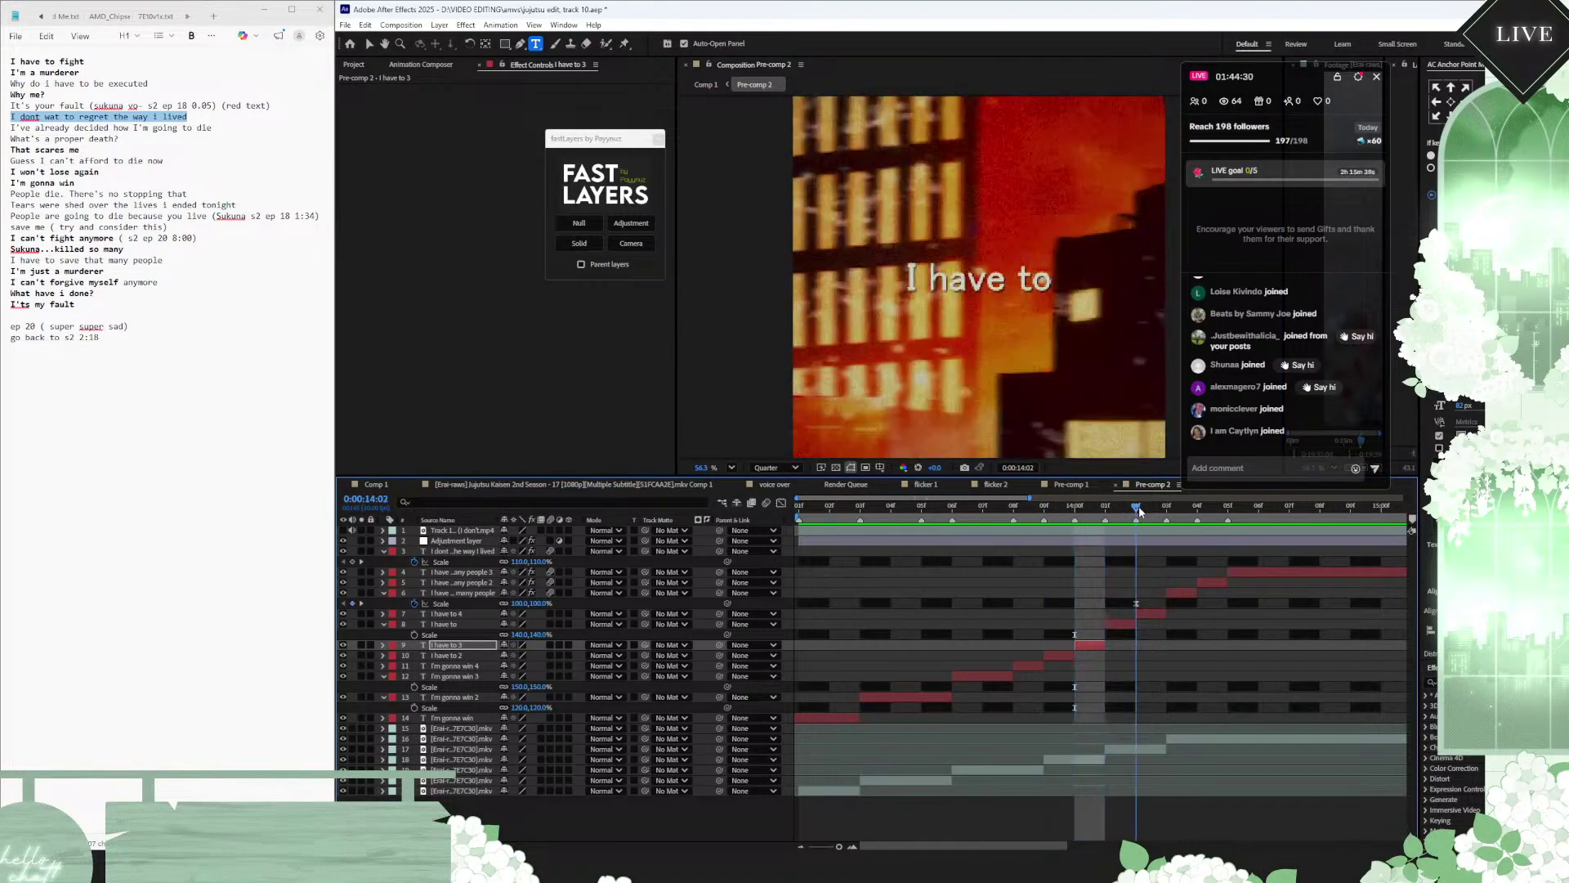
click(1157, 612)
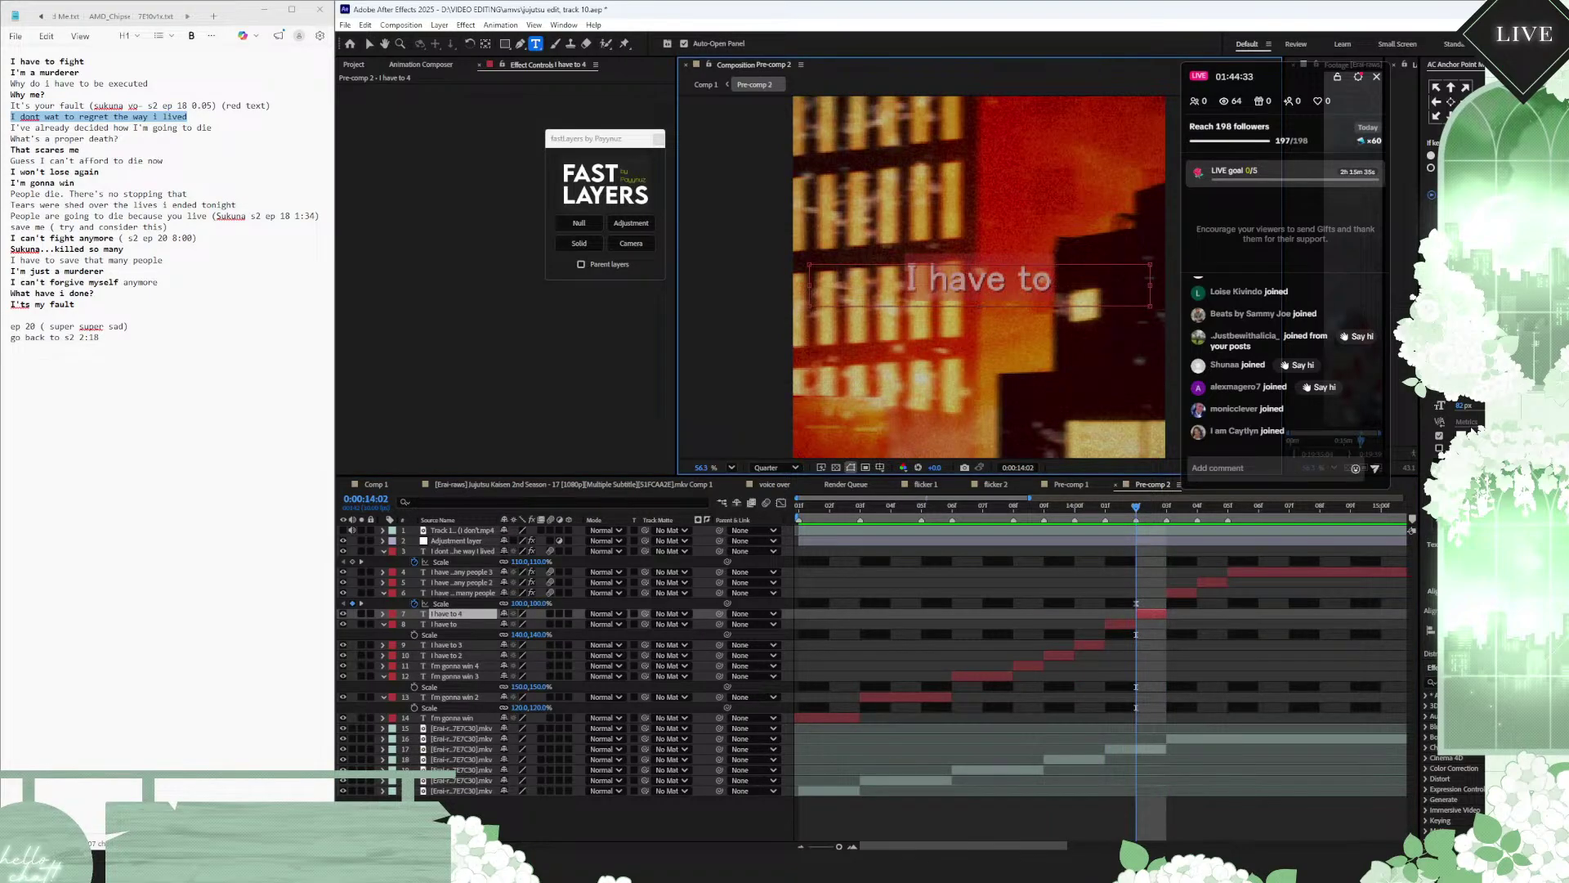
click(1435, 384)
drag(935, 466, 773, 540)
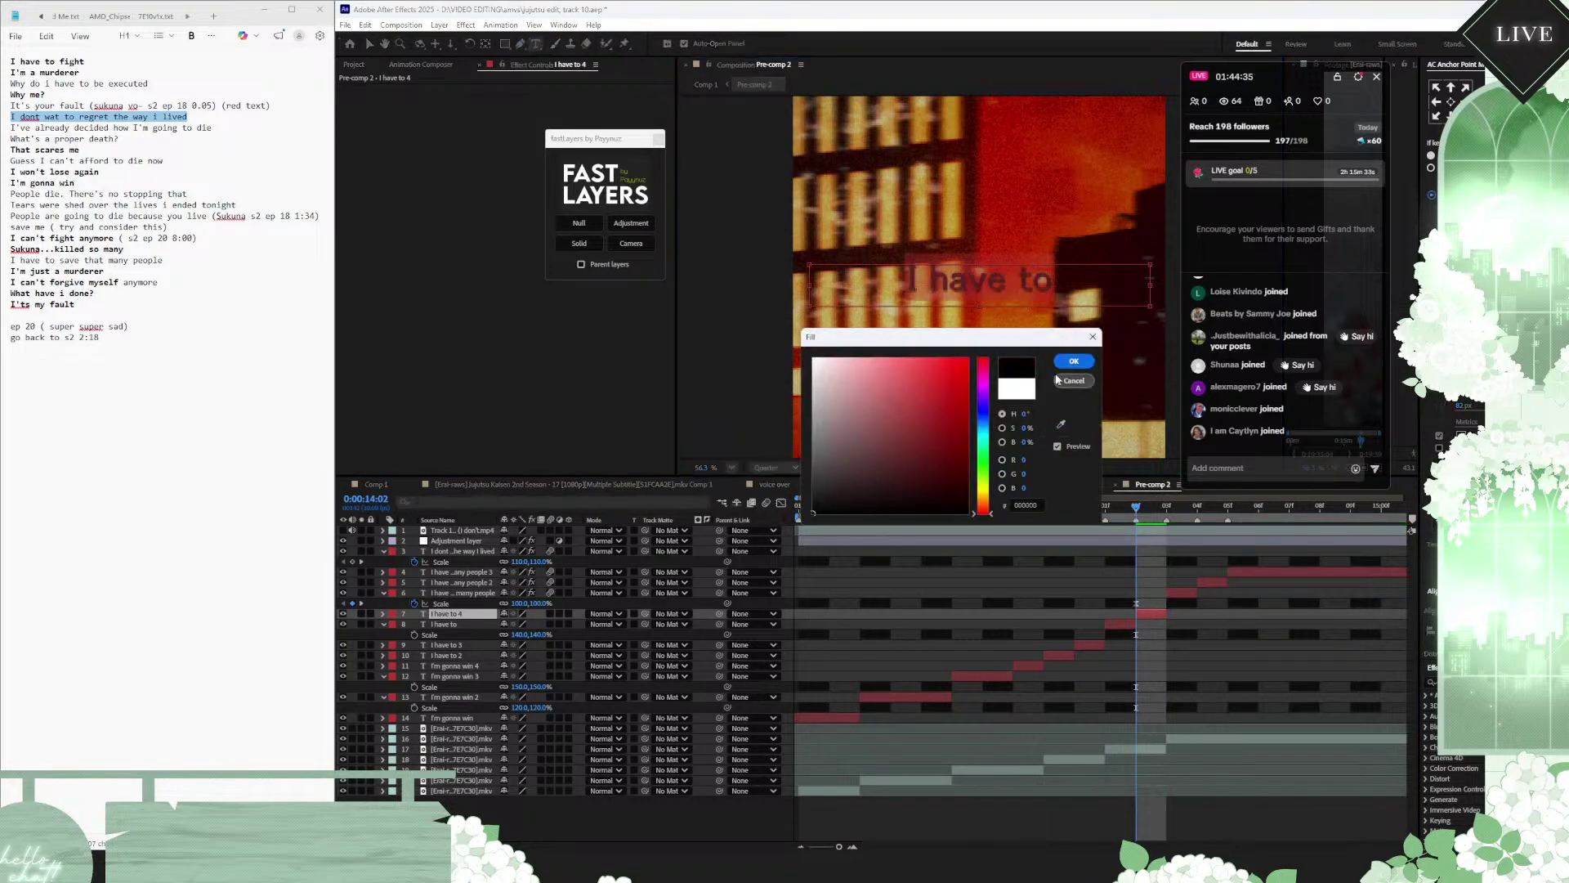
click(1076, 361)
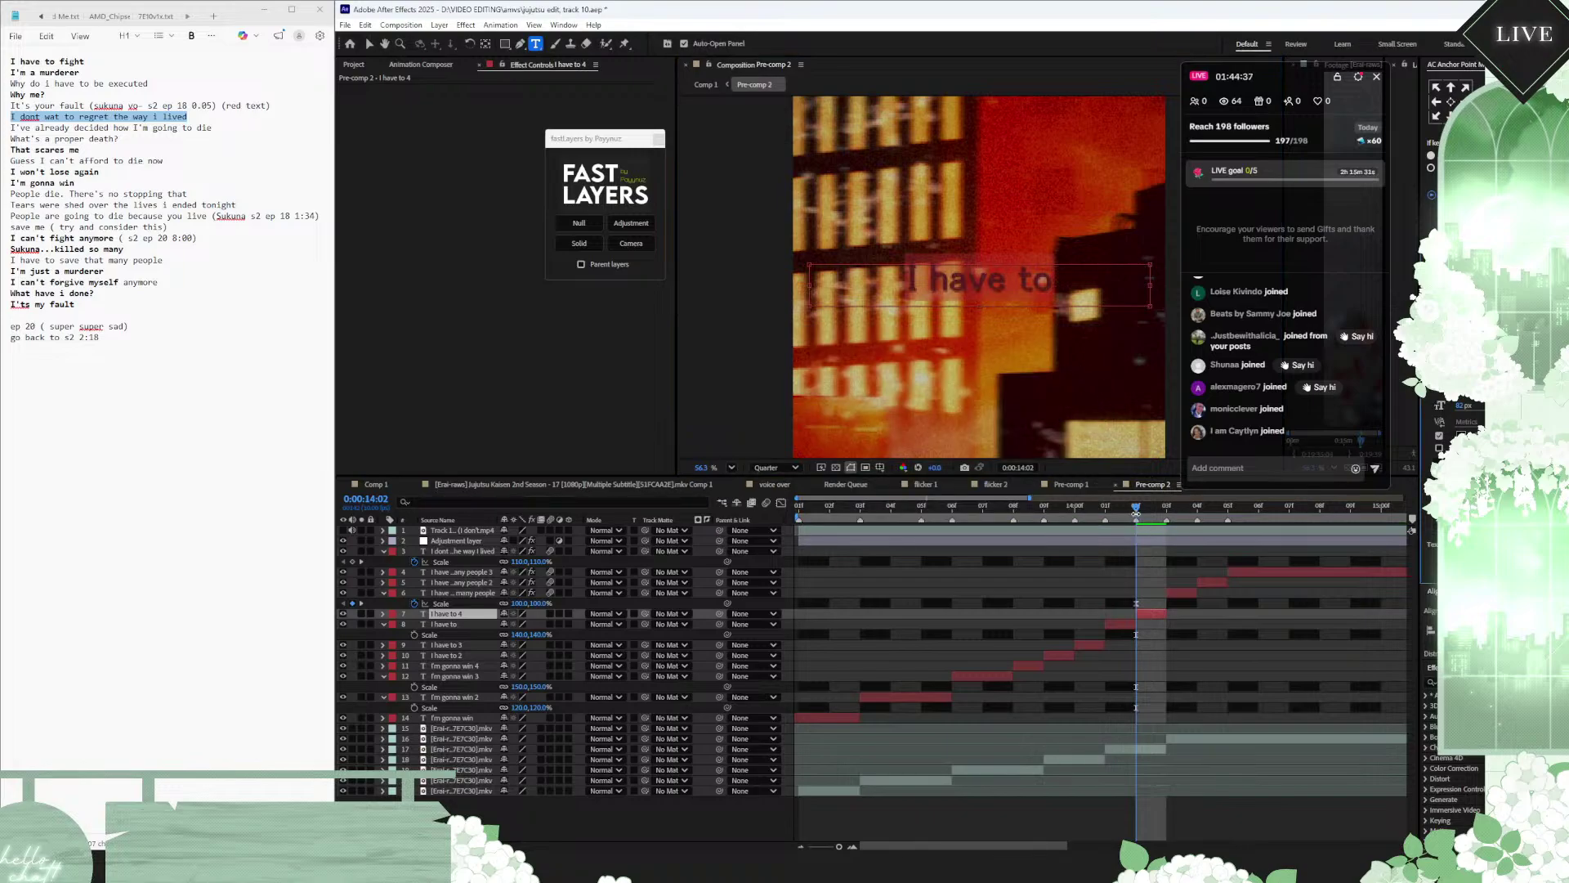
Step: Set the fill colour of the "I have to save that many people 2" caption at 0:00:14:04 to grey
drag(1143, 504, 1167, 508)
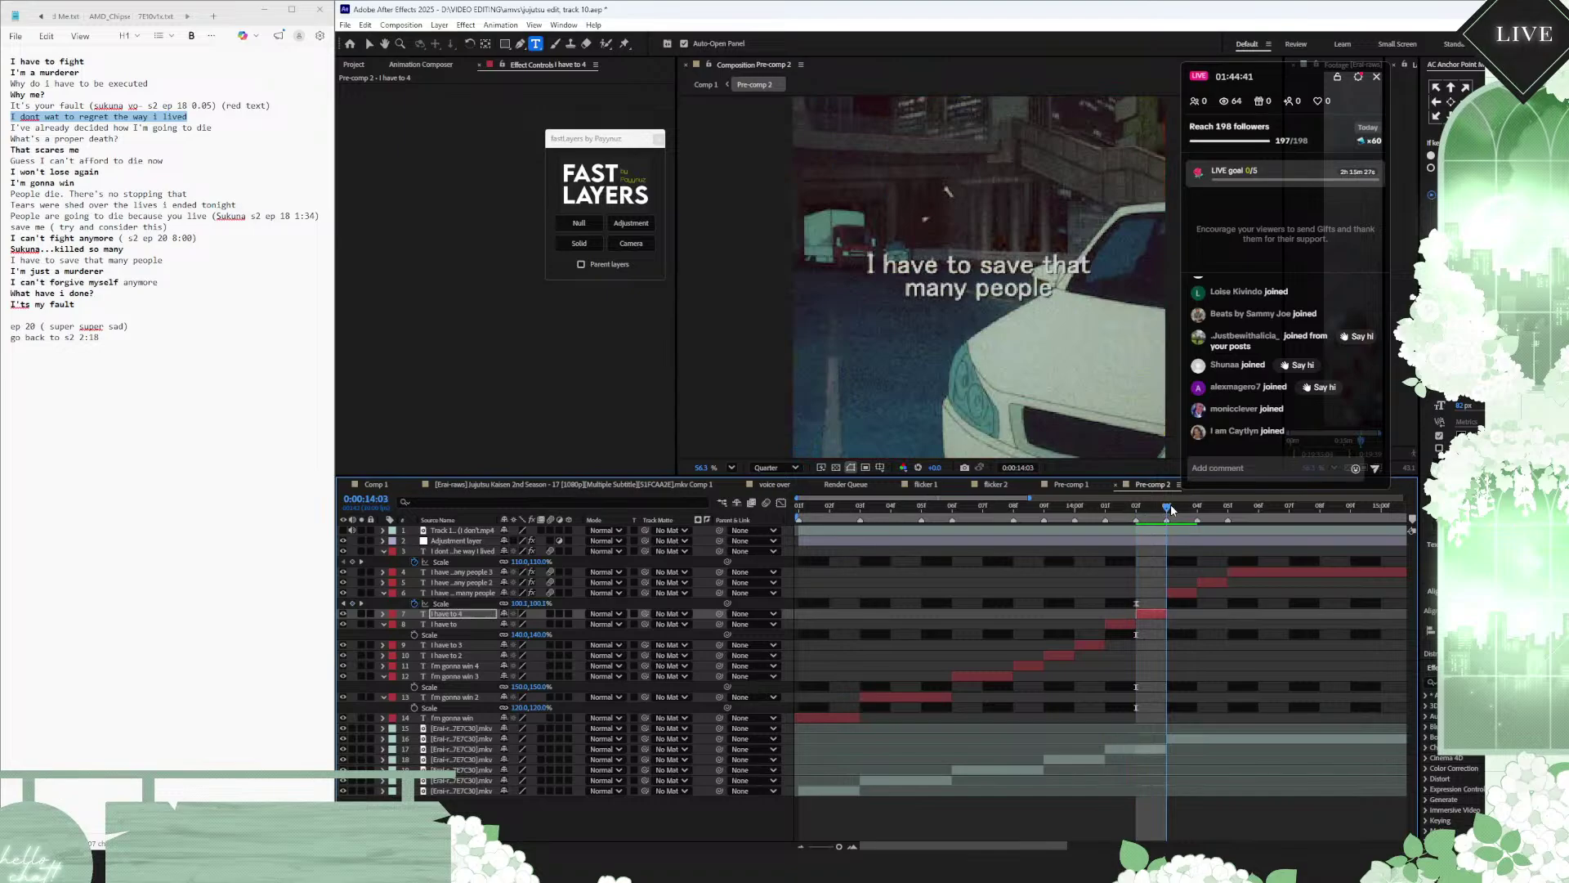
drag(1170, 503, 1196, 509)
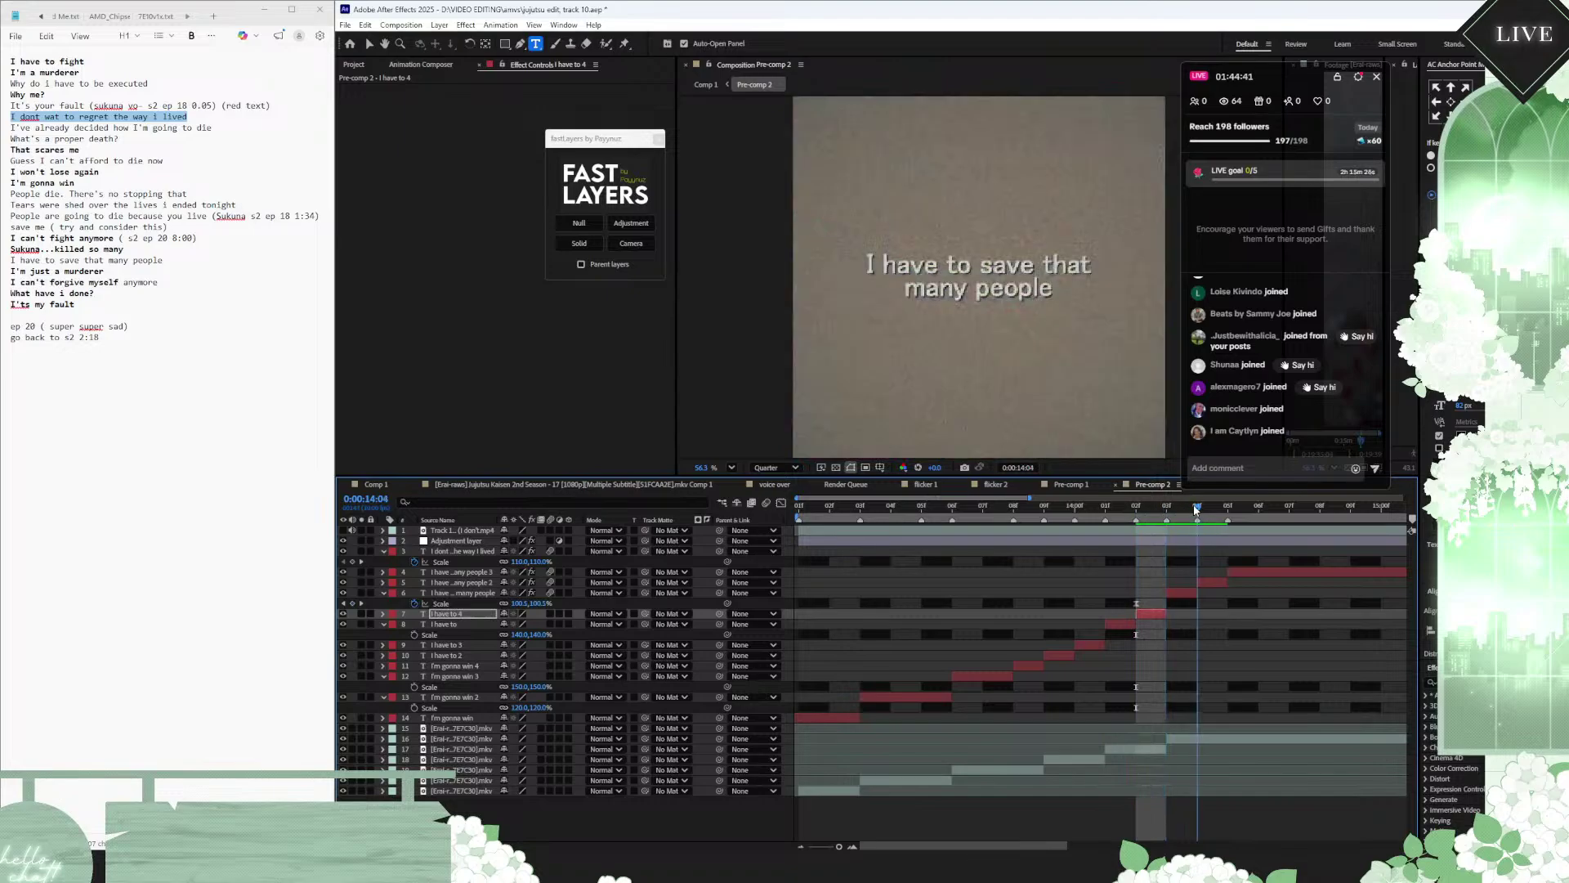
click(1215, 582)
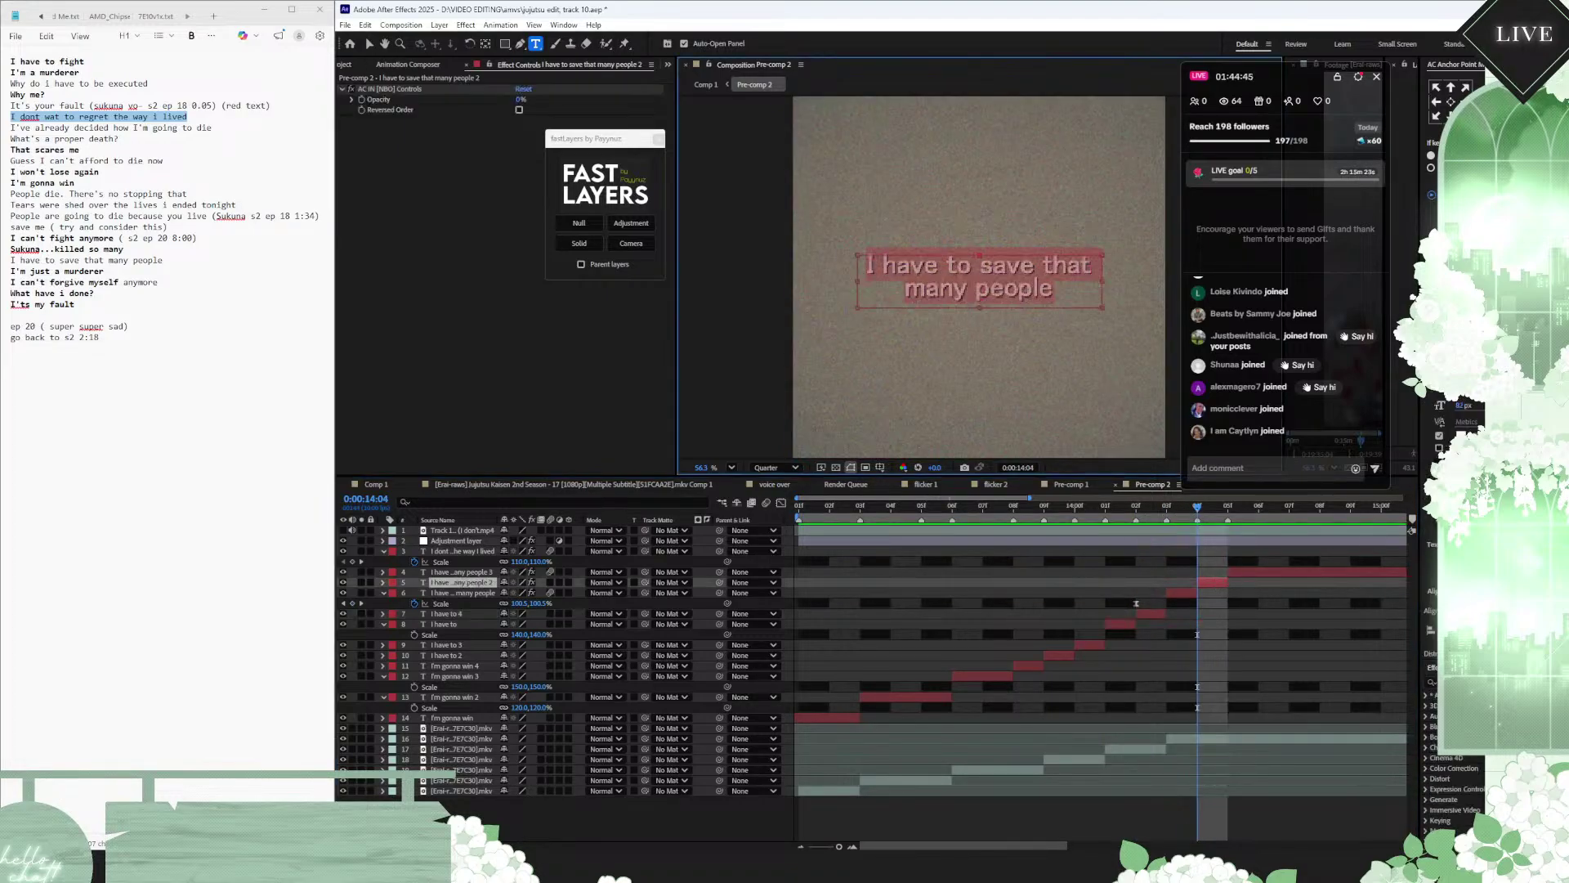
click(1440, 381)
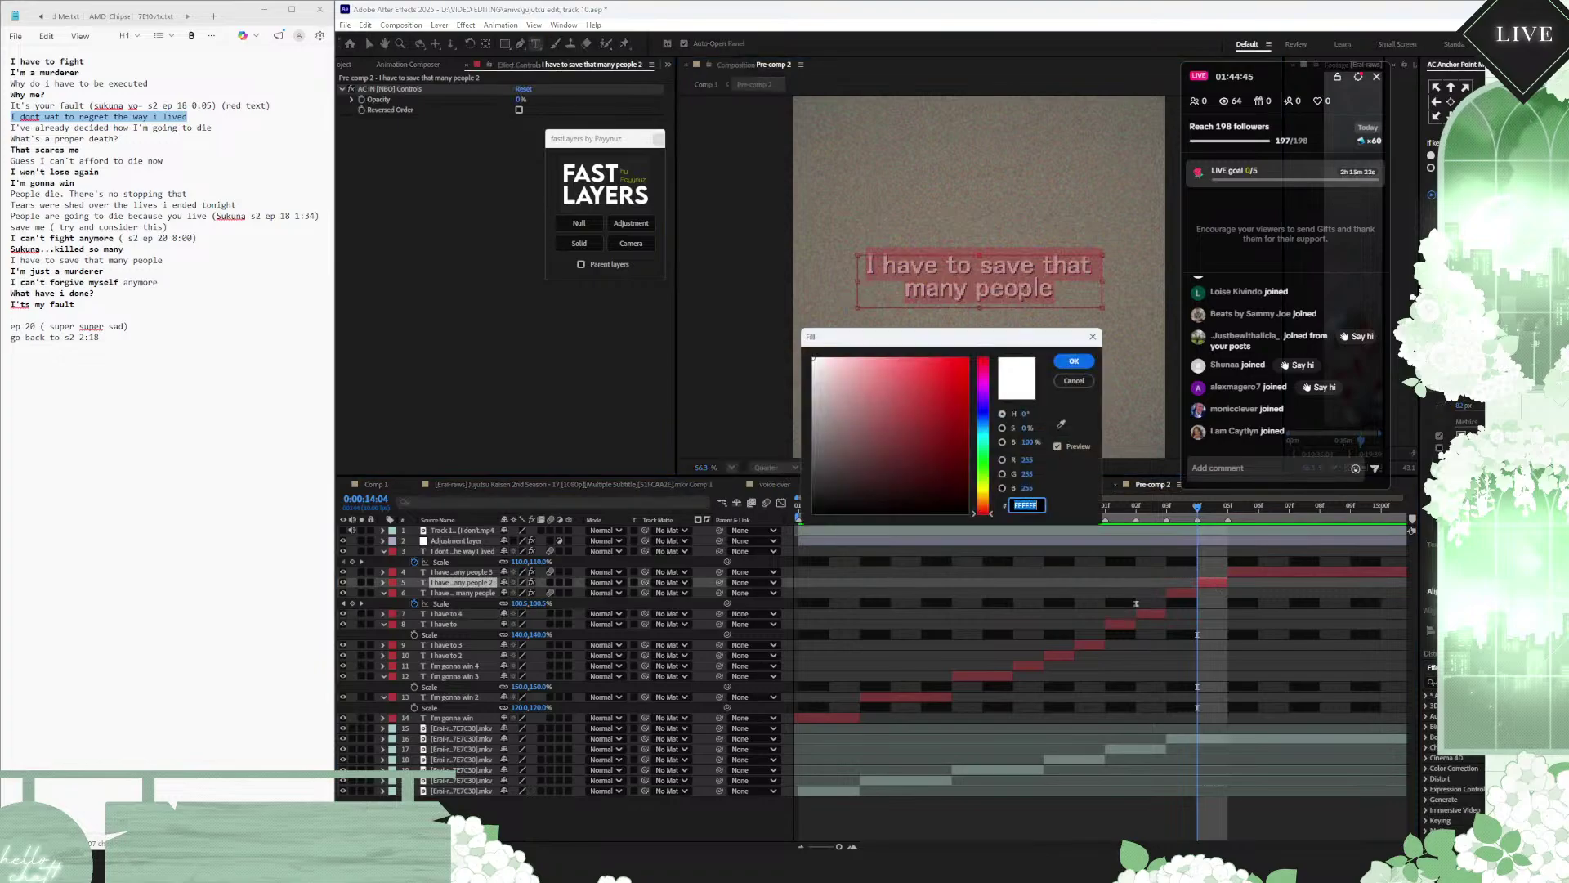
click(1074, 363)
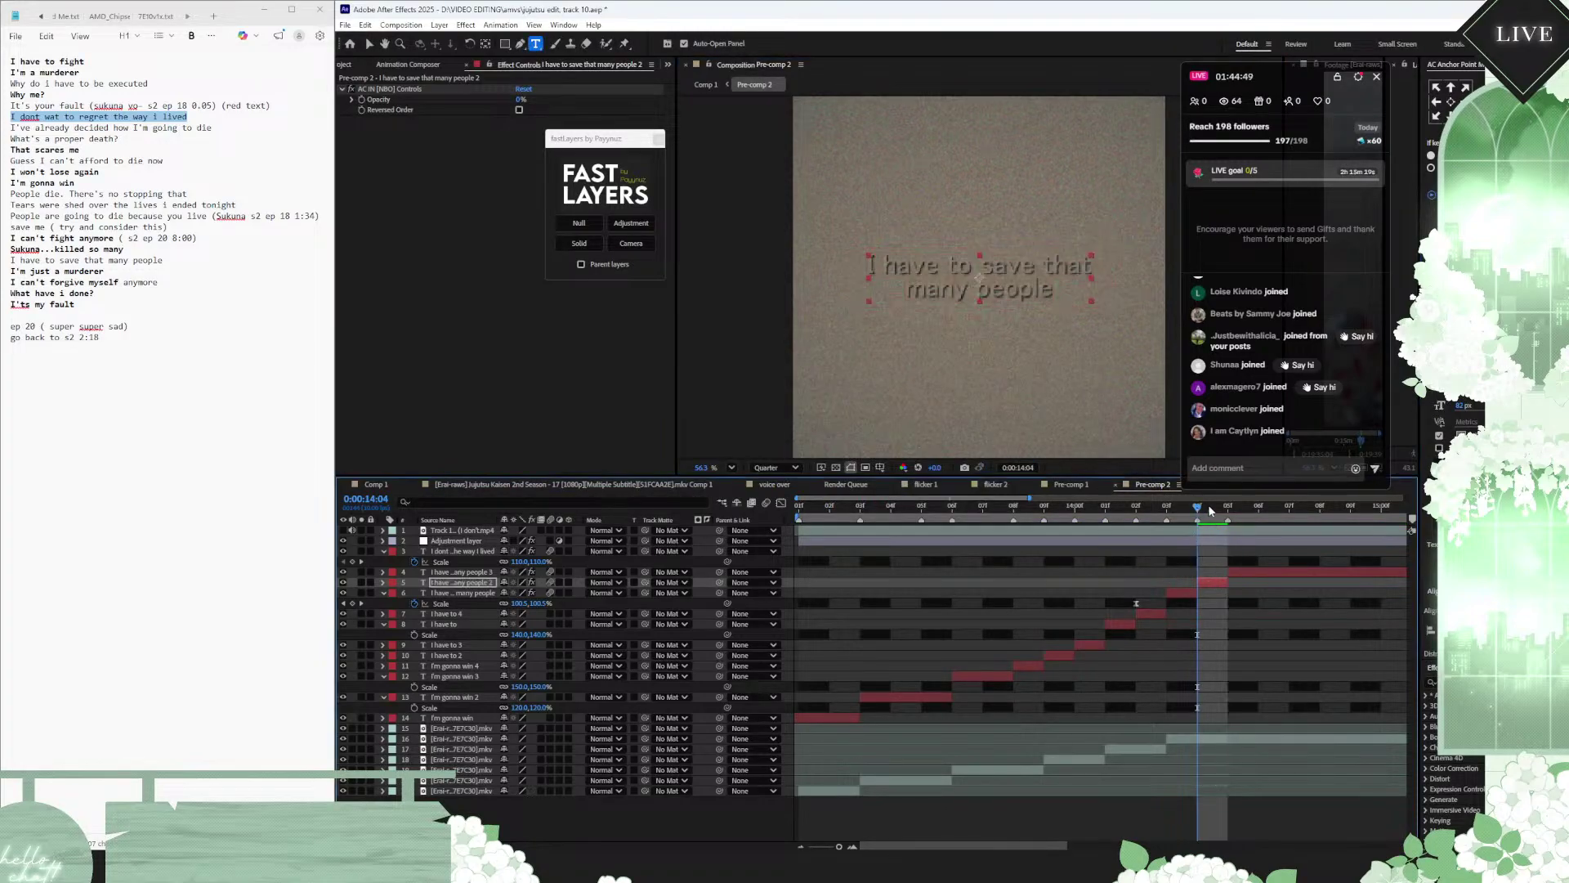
Step: Play Pre-comp 2 from its start to check the recoloured captions' flicker and the caption transitions
drag(1211, 511, 1302, 517)
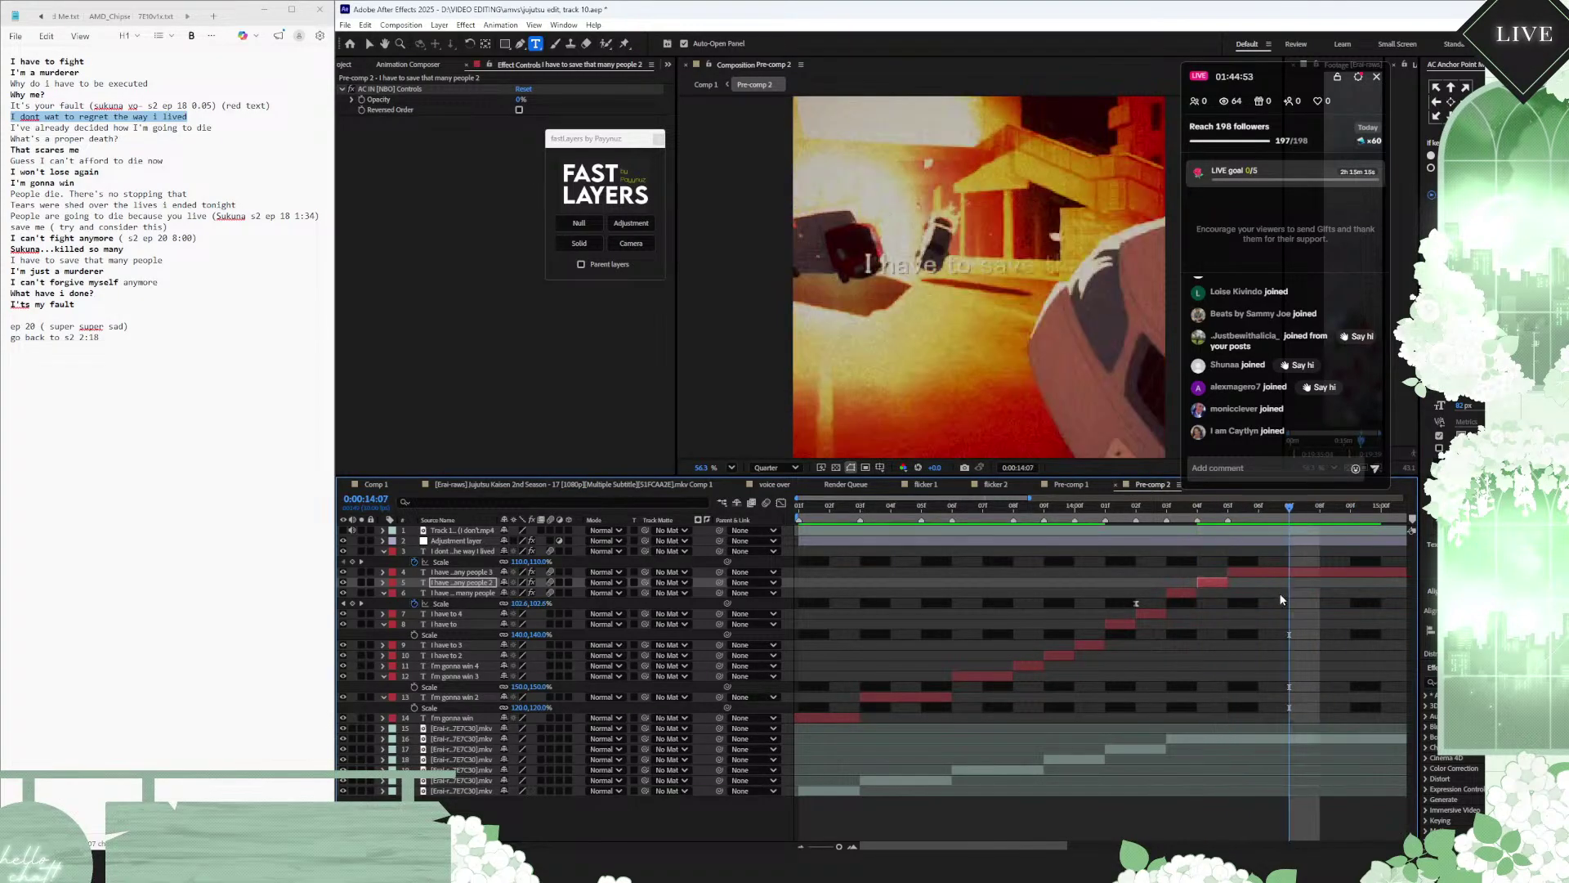
key(minus)
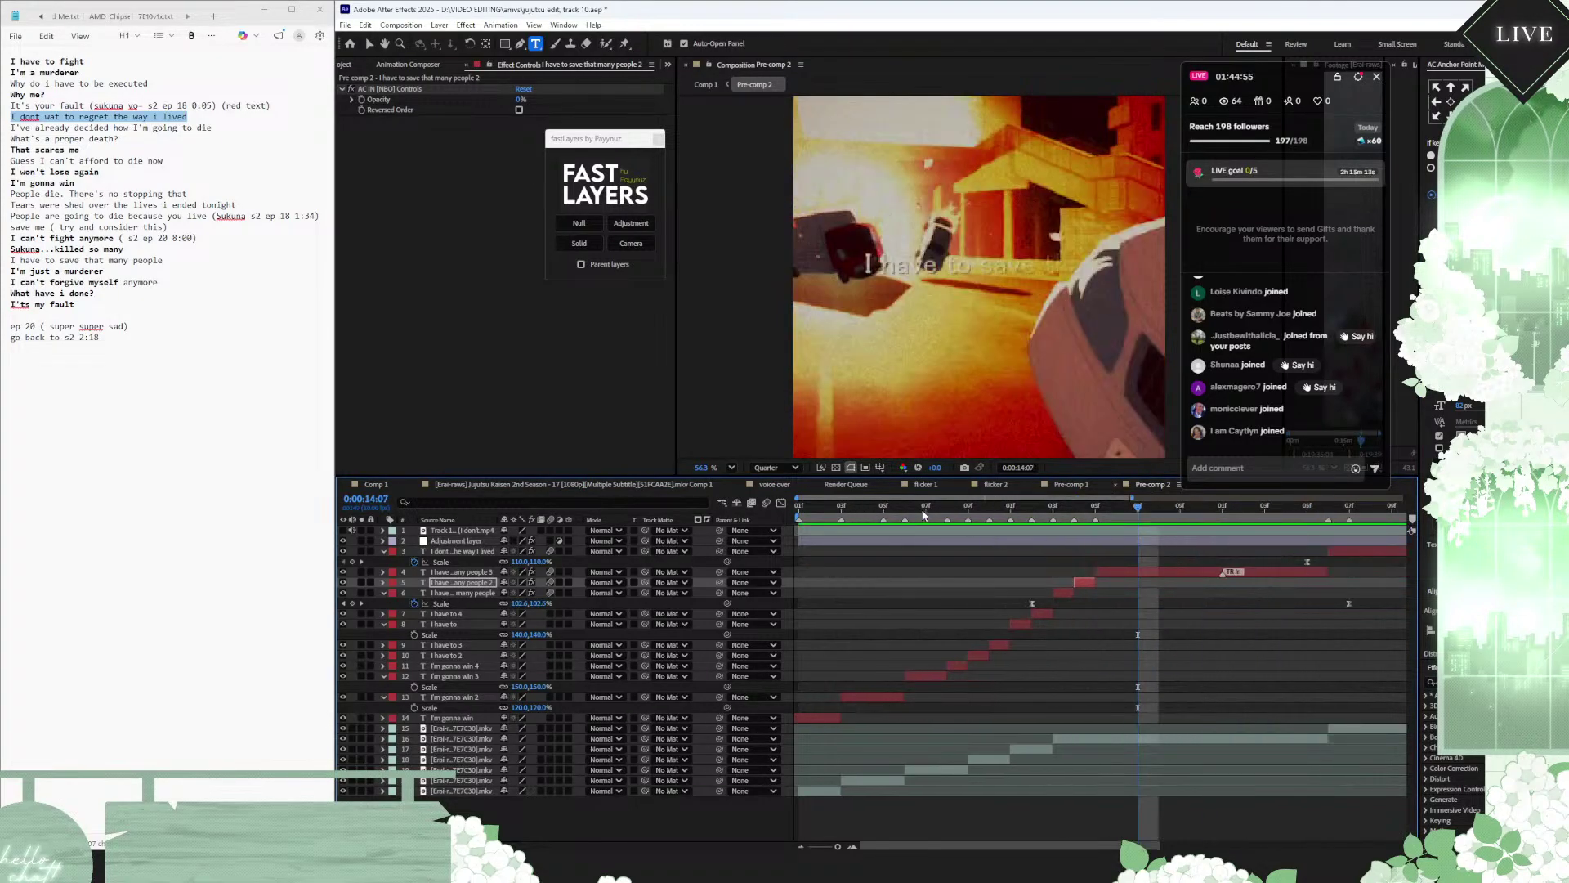
drag(924, 514, 791, 513)
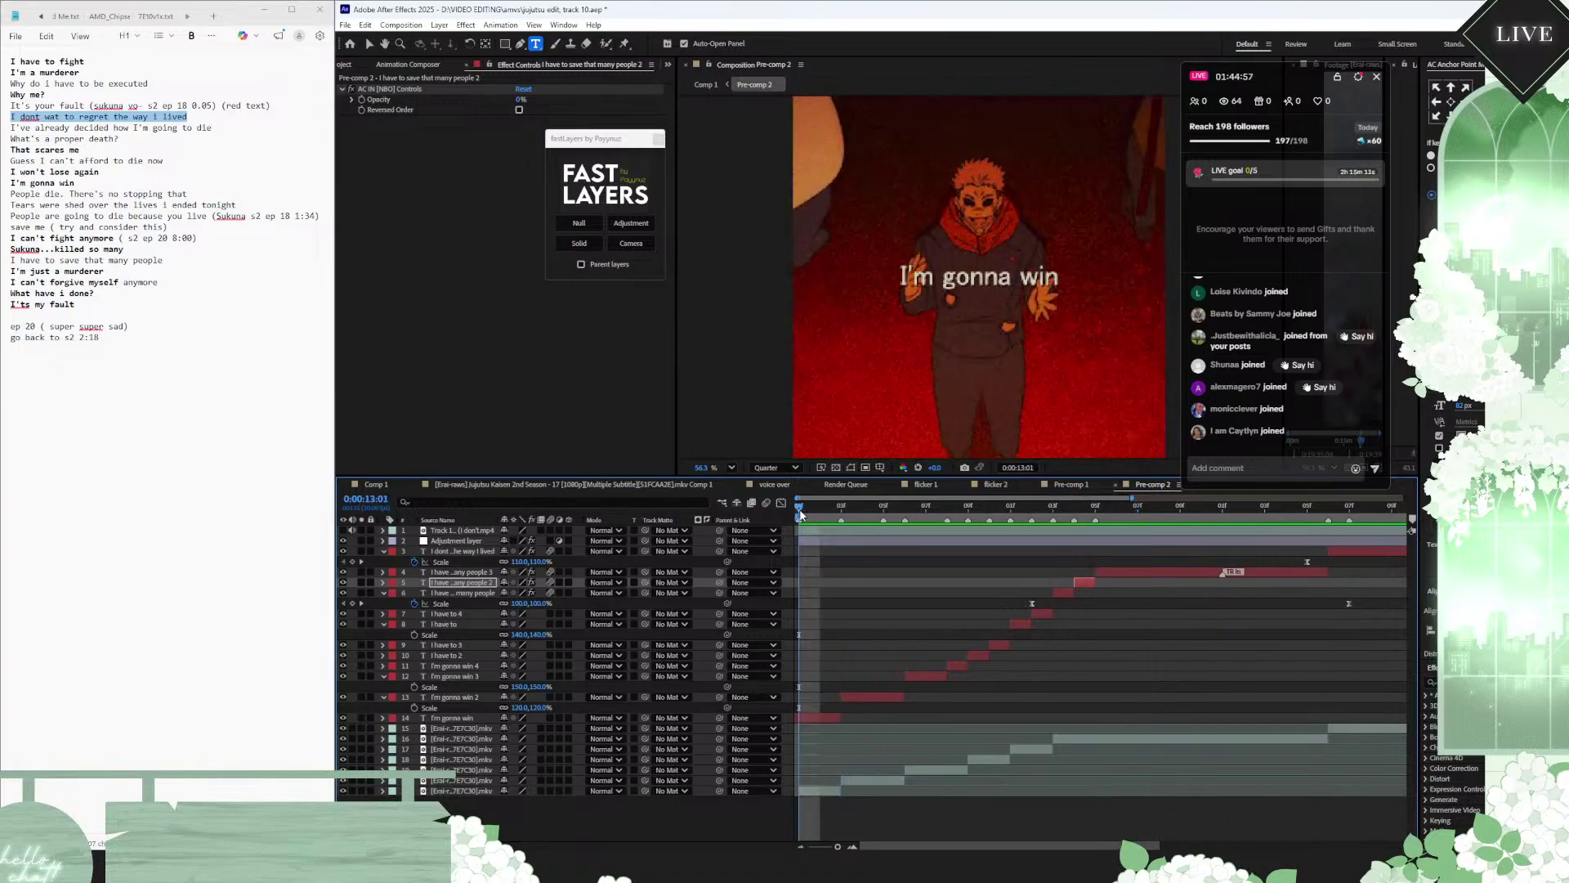
key(space)
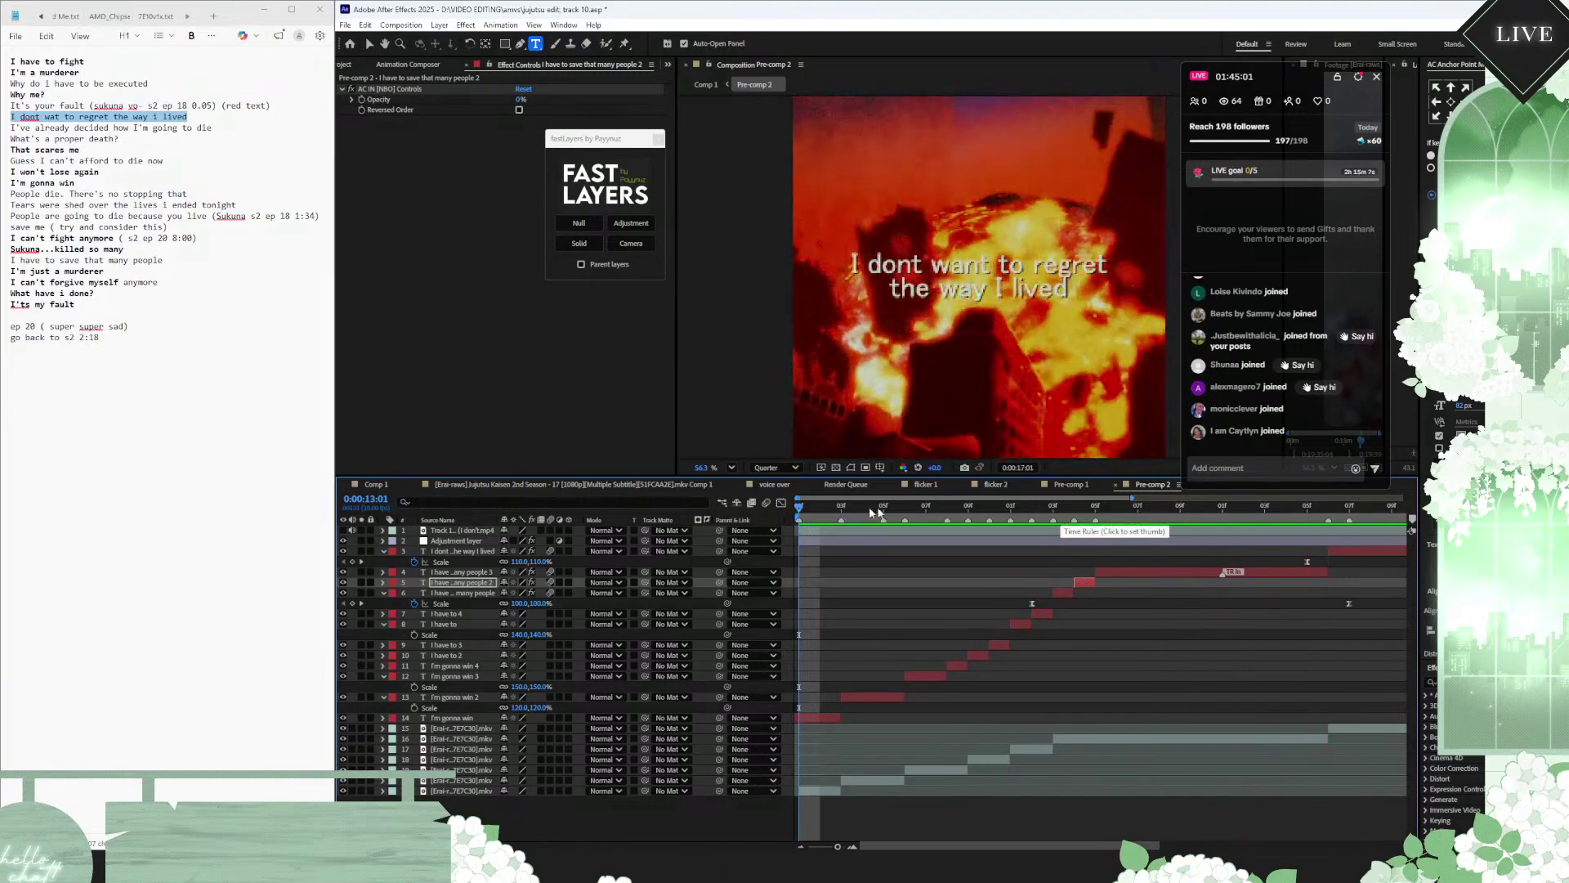
key(space)
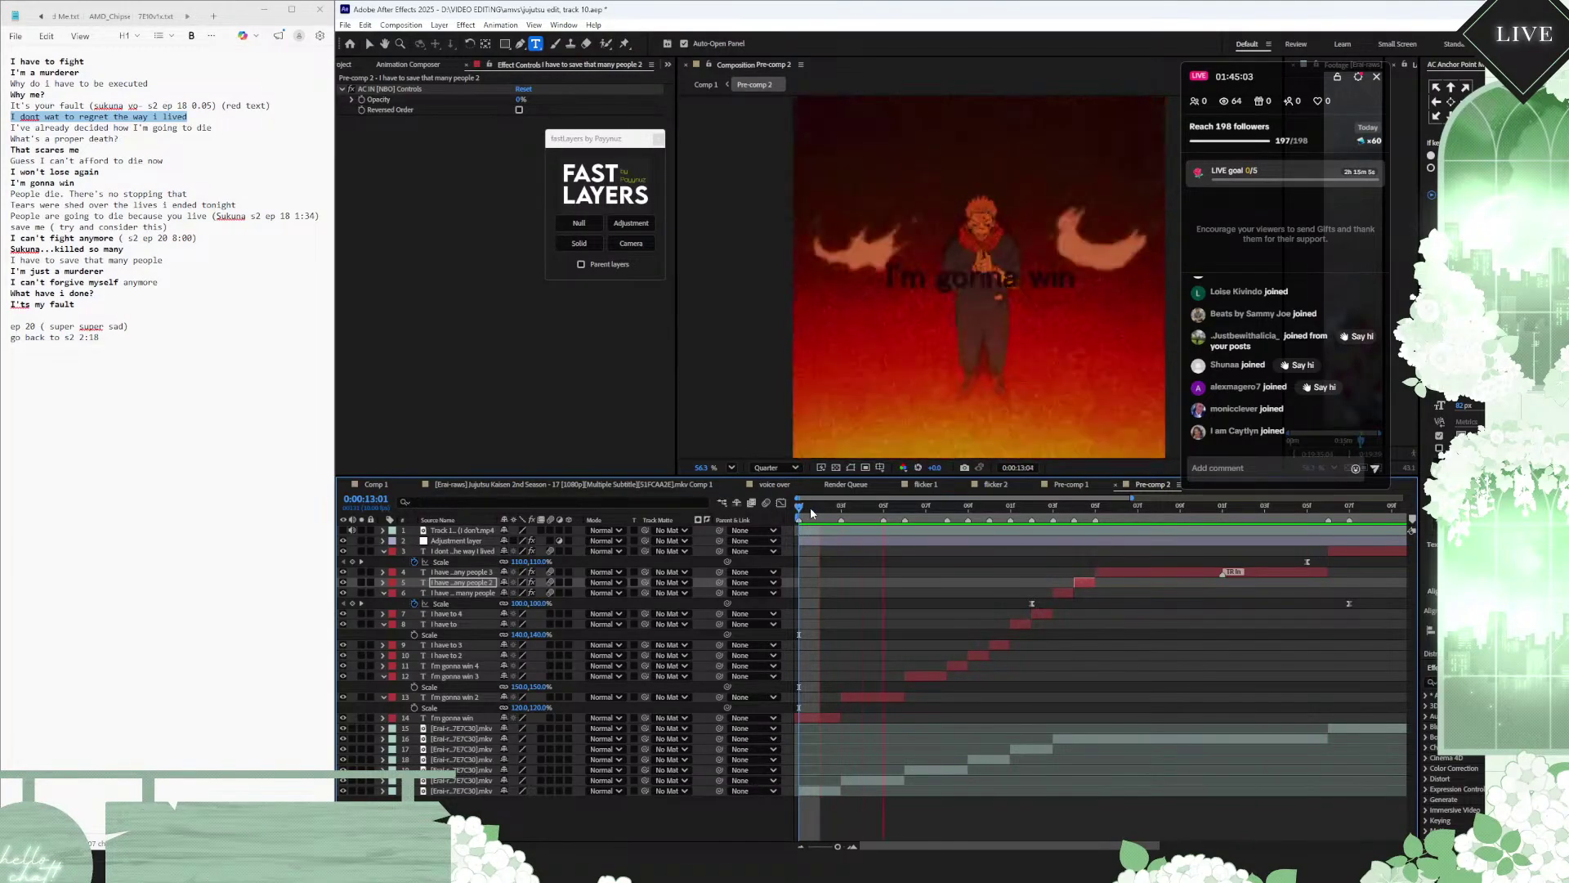
click(811, 506)
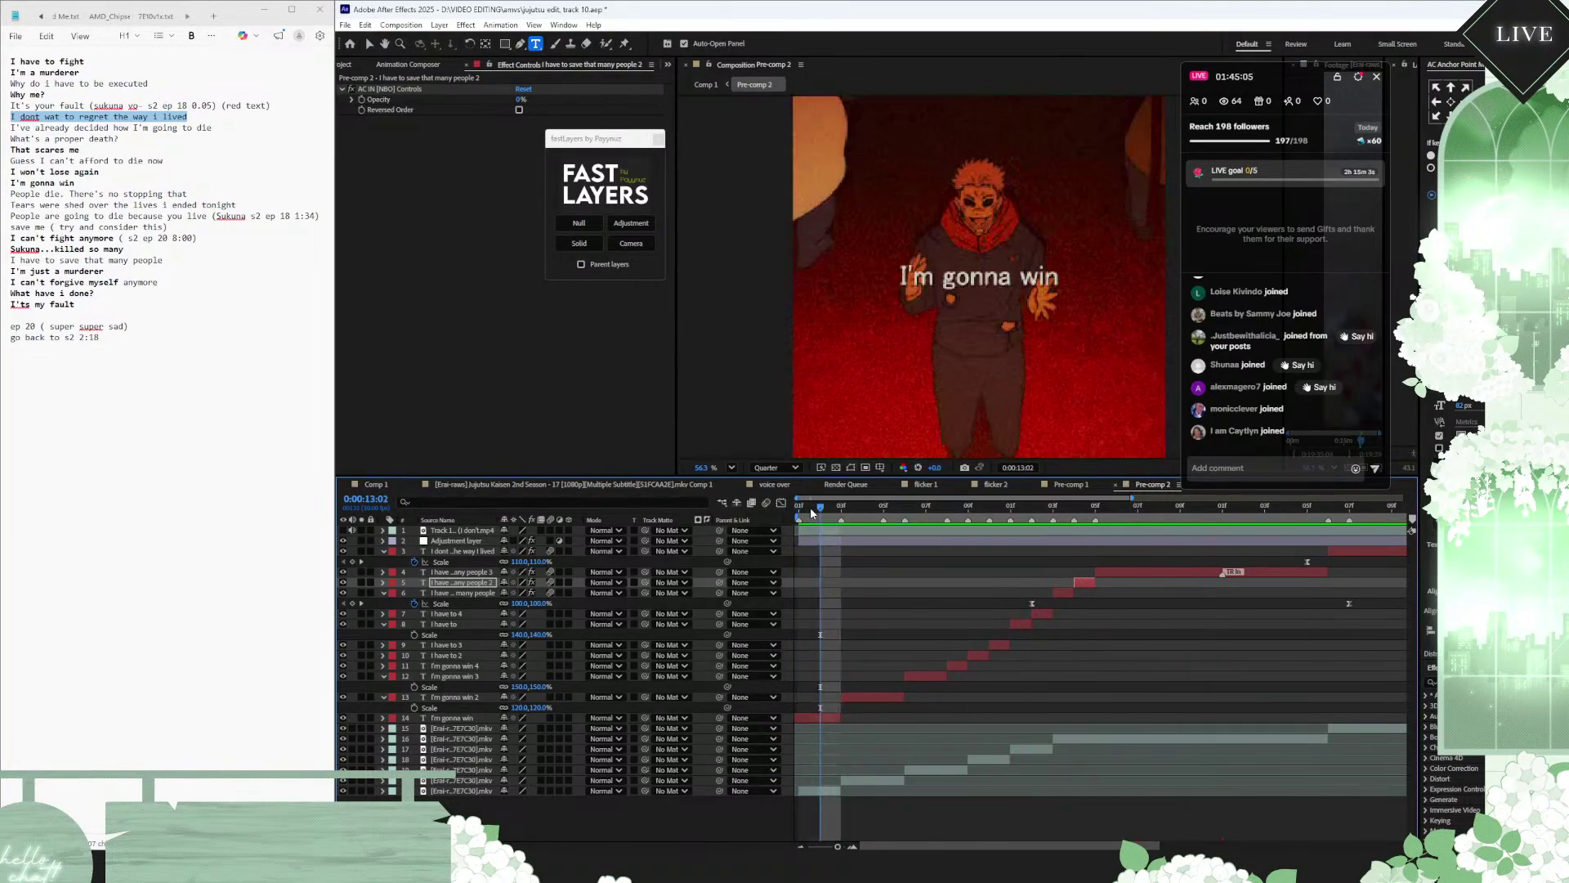
key(space)
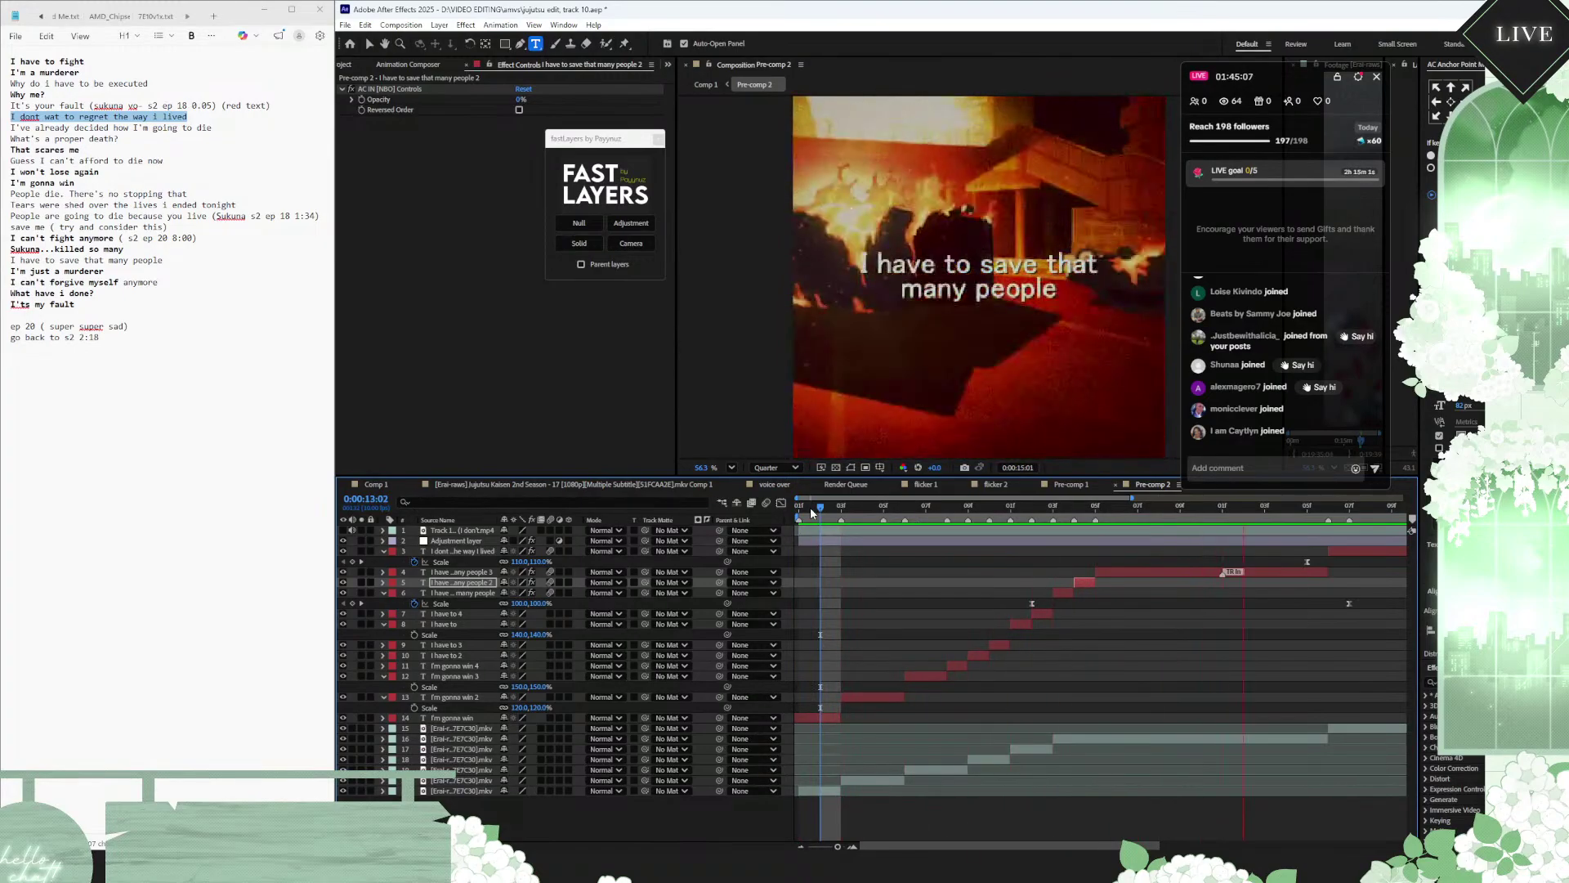
key(space)
Step: Remove the Ease Fade Together 3 preset from the "I have to save that many people 3" caption in Animation Composer
click(1209, 575)
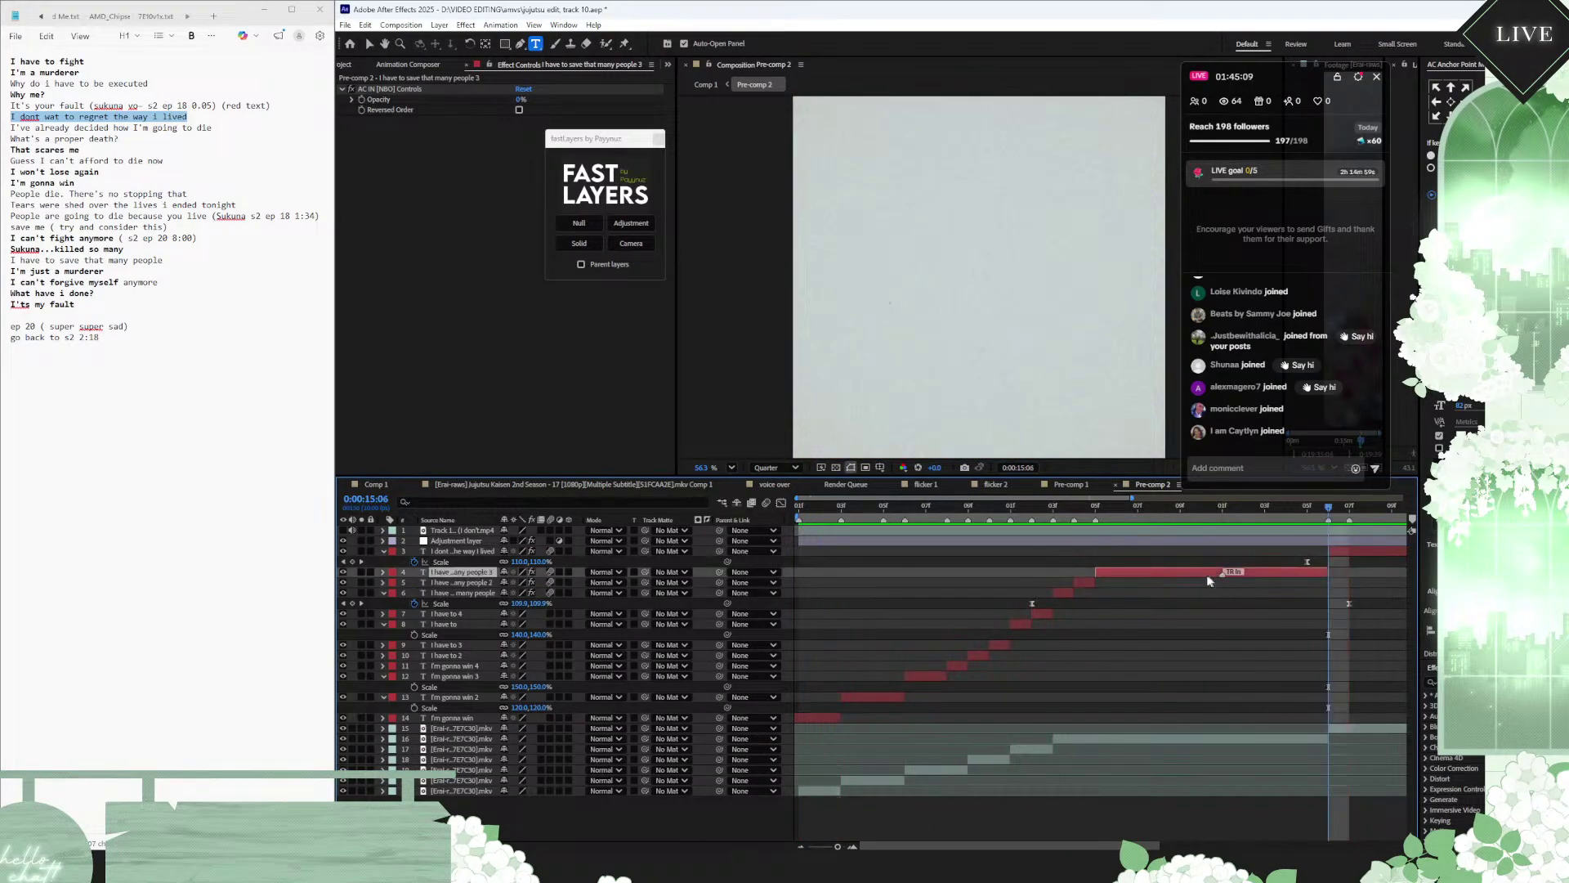
click(404, 66)
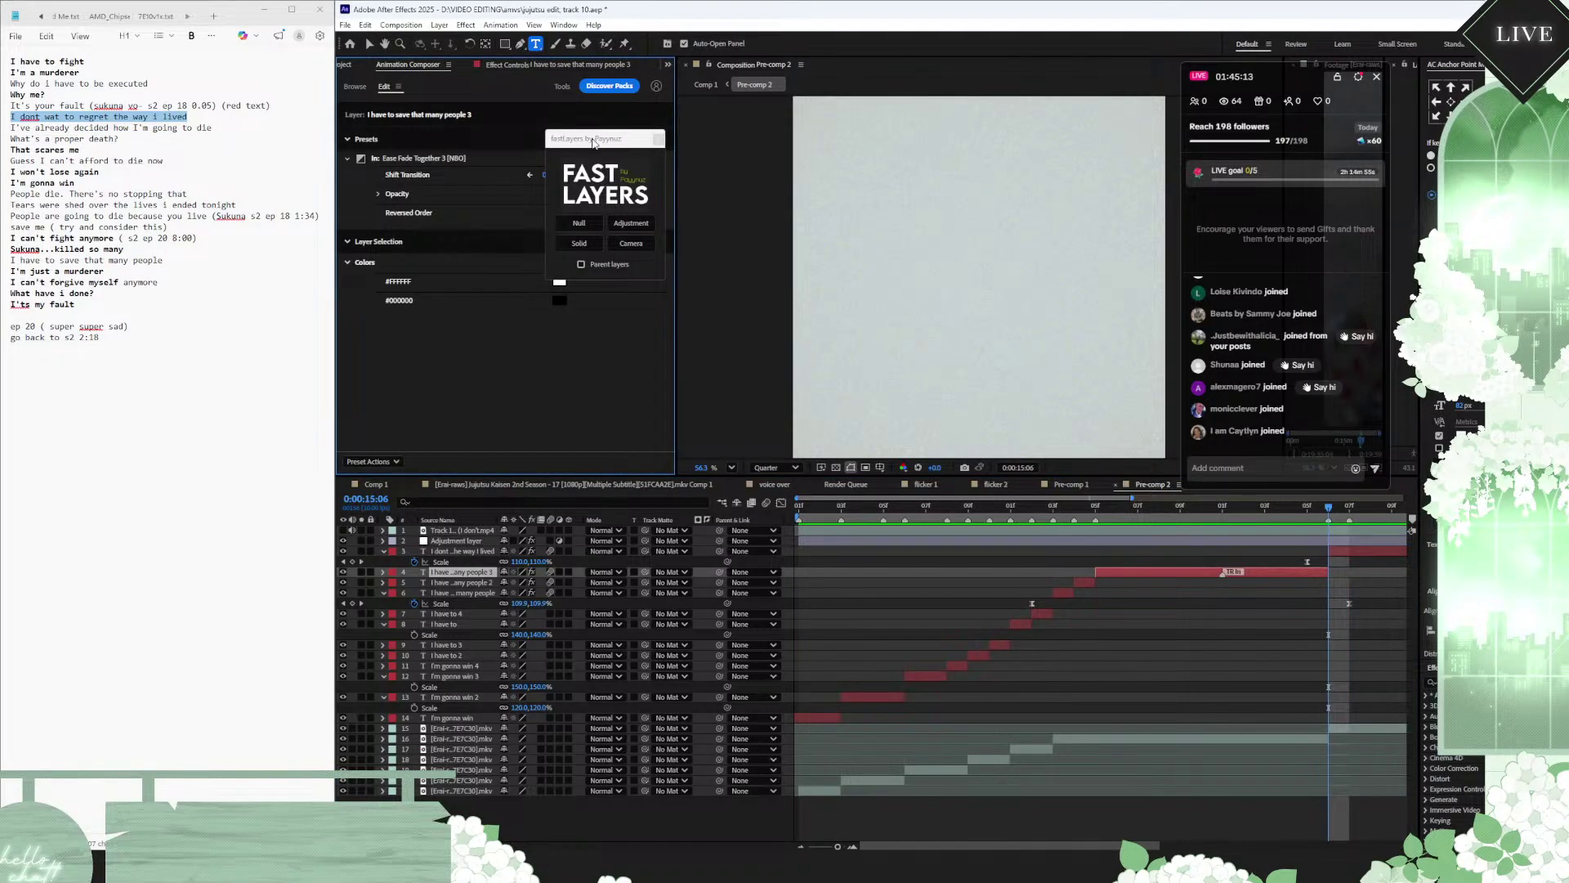
drag(598, 145, 603, 353)
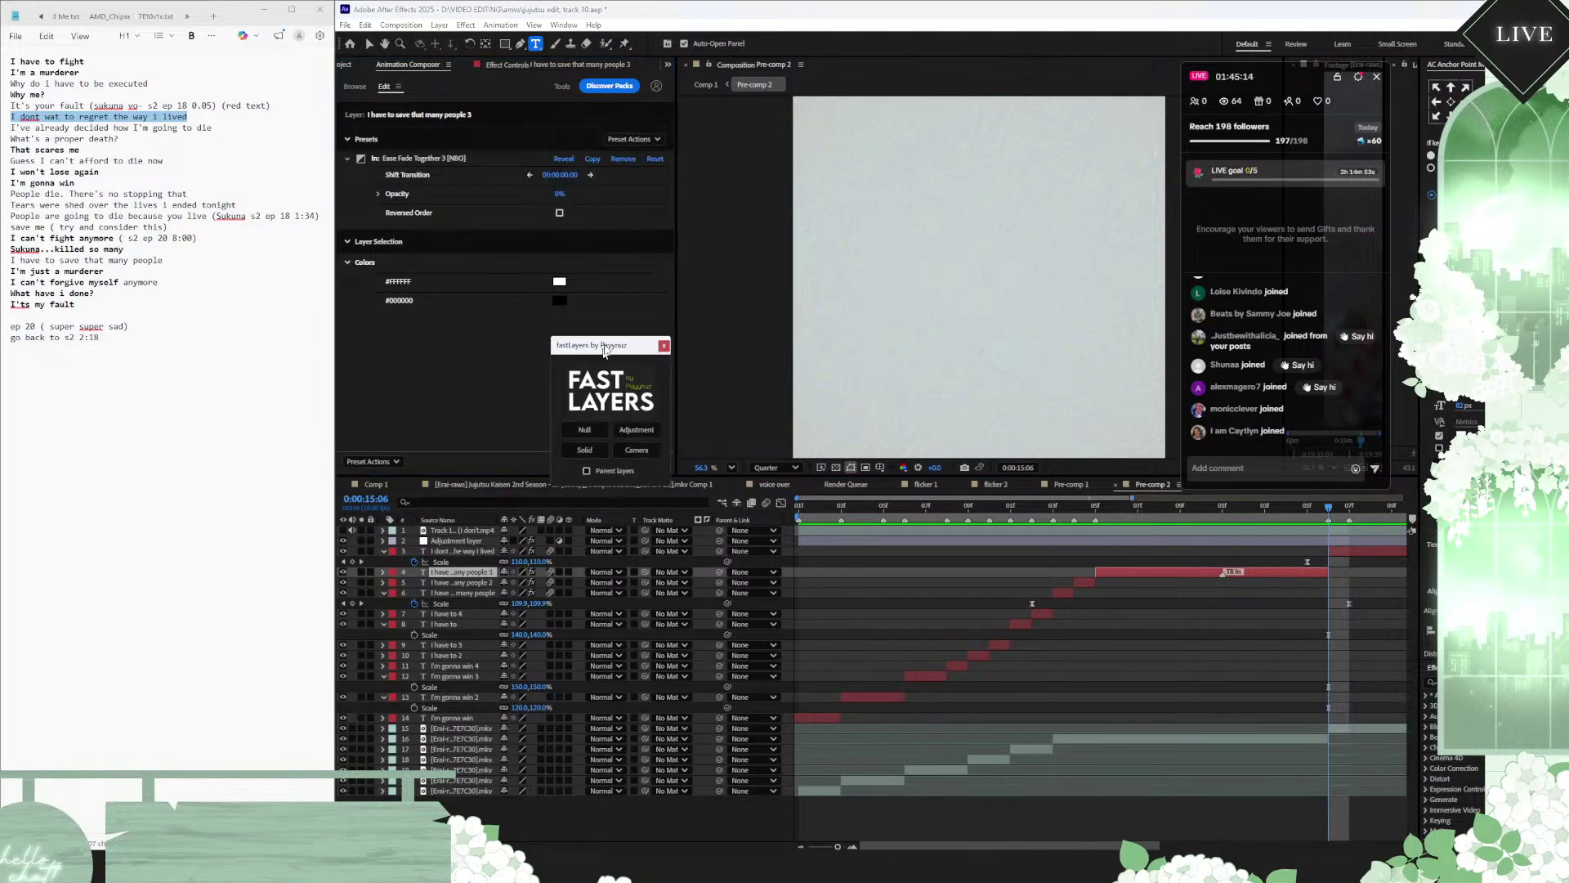
click(623, 159)
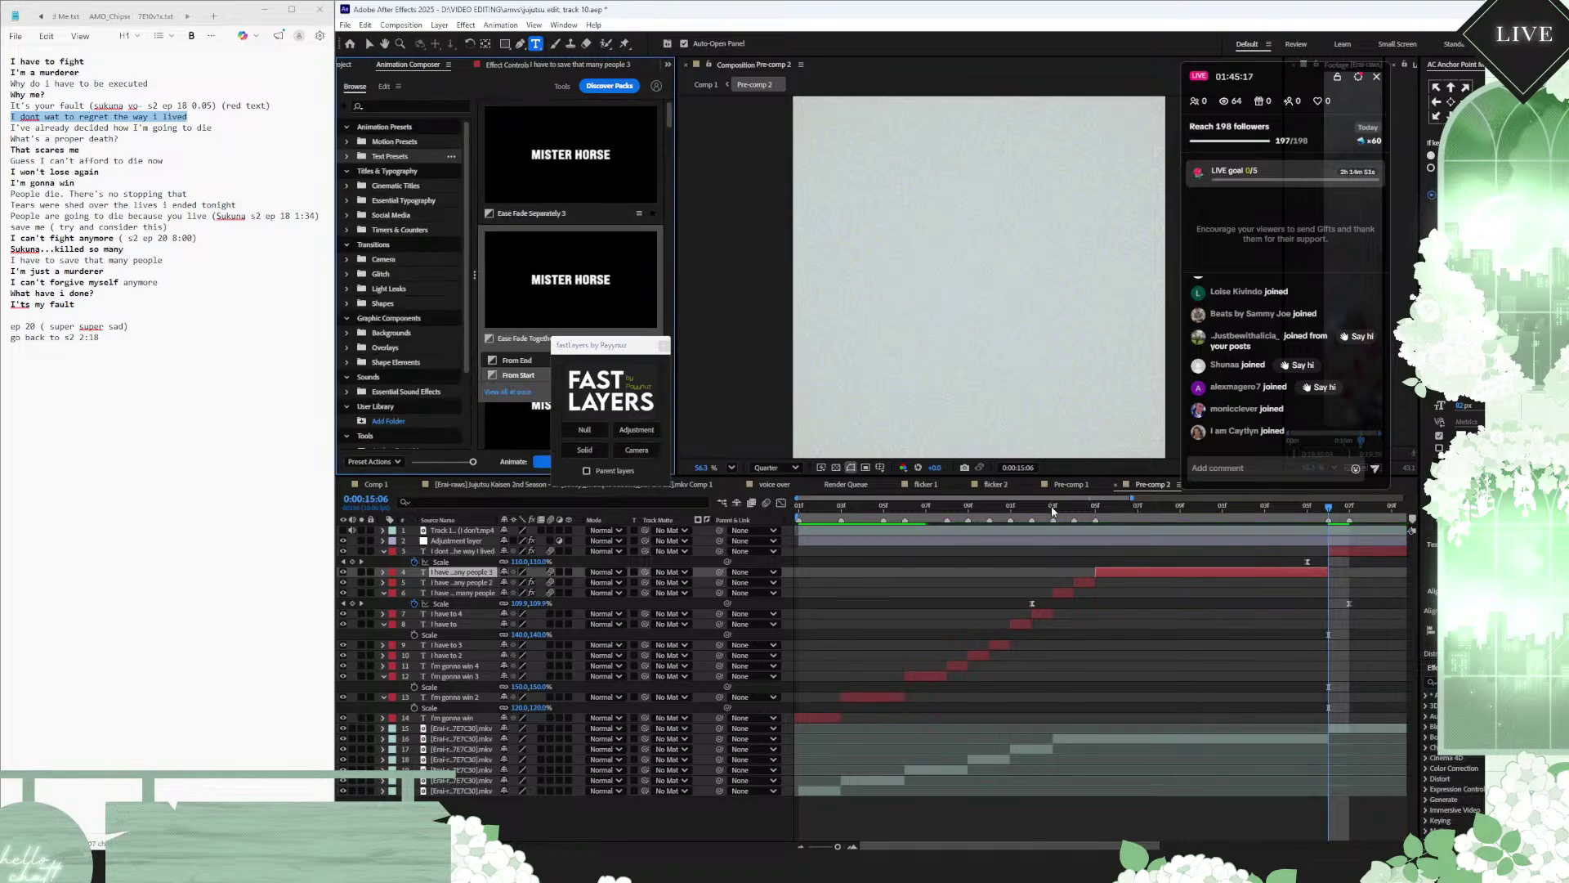
Step: Replay Pre-comp 2 from 0:00:14:01 and from near its start to check the captions without the fade-in
click(1012, 513)
key(space)
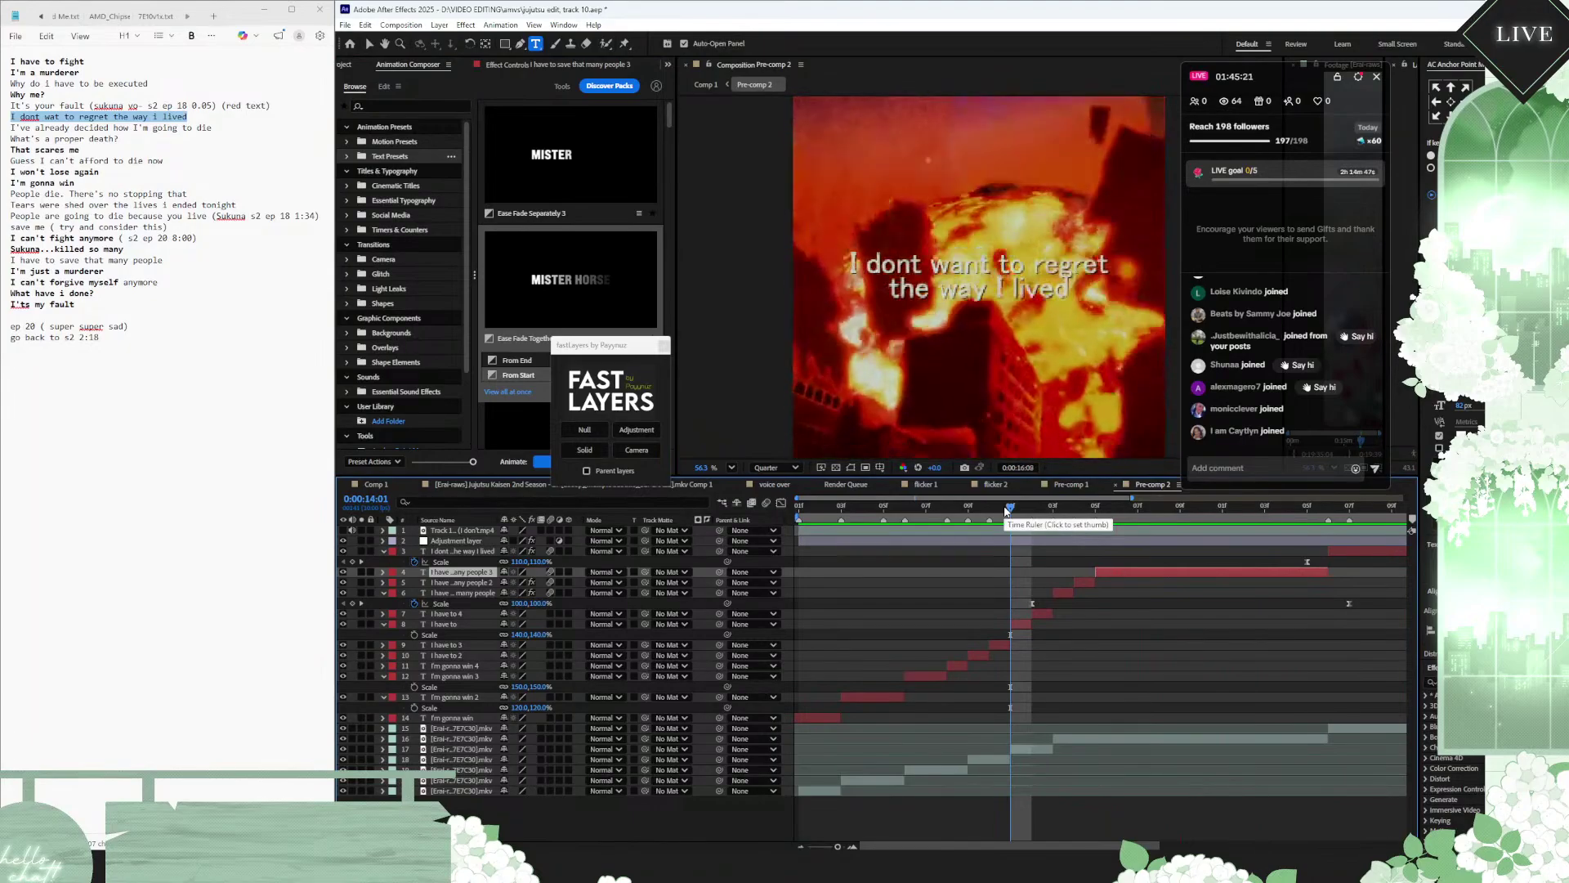
key(space)
key(space)
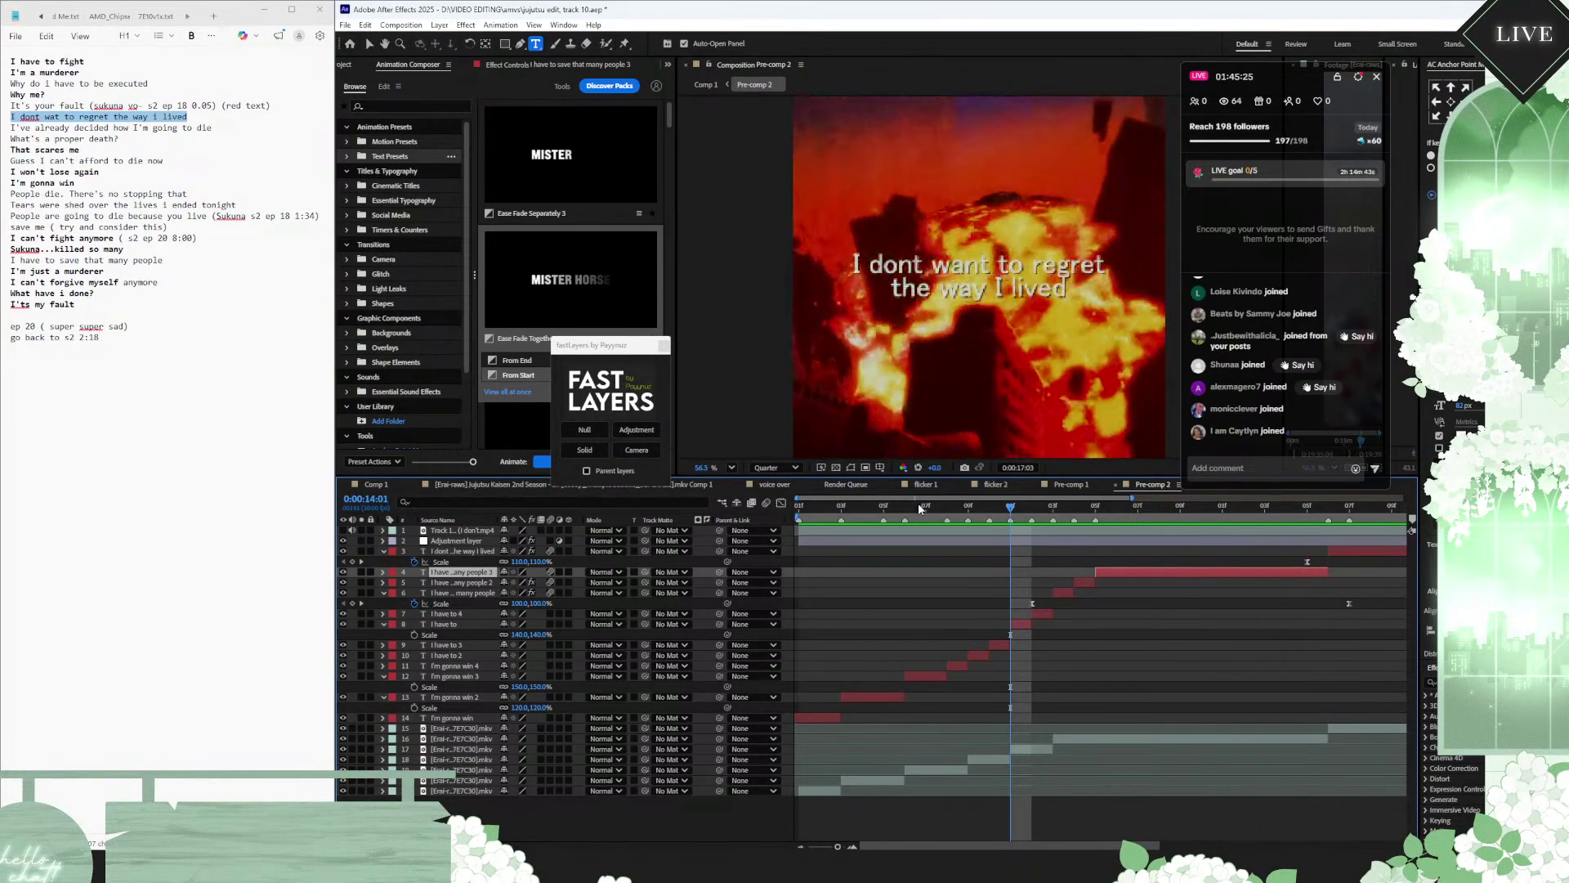
click(806, 509)
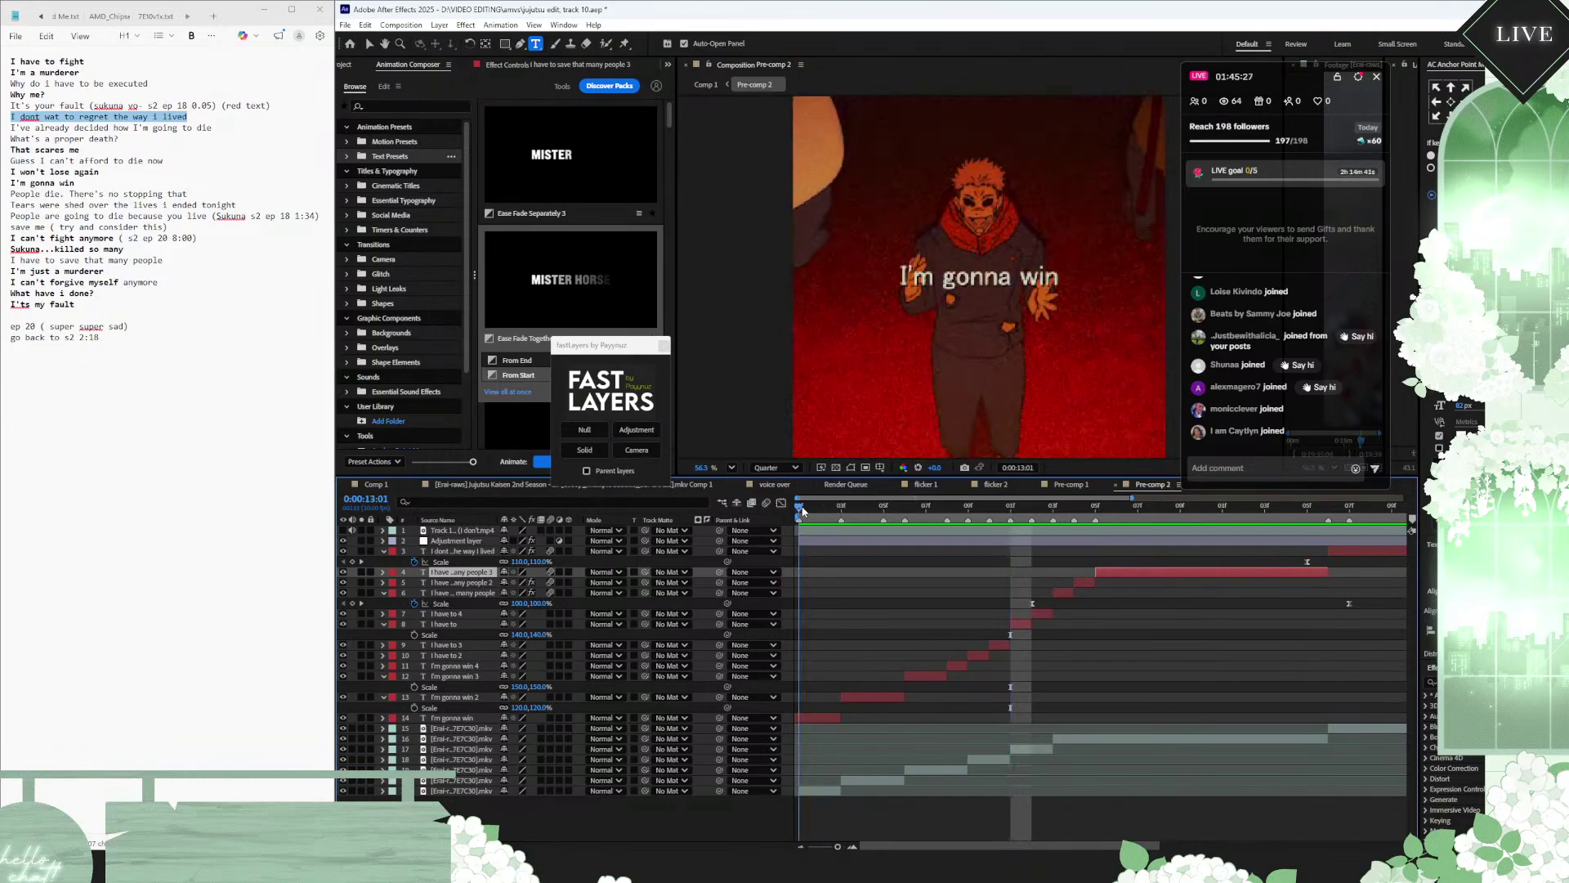
key(space)
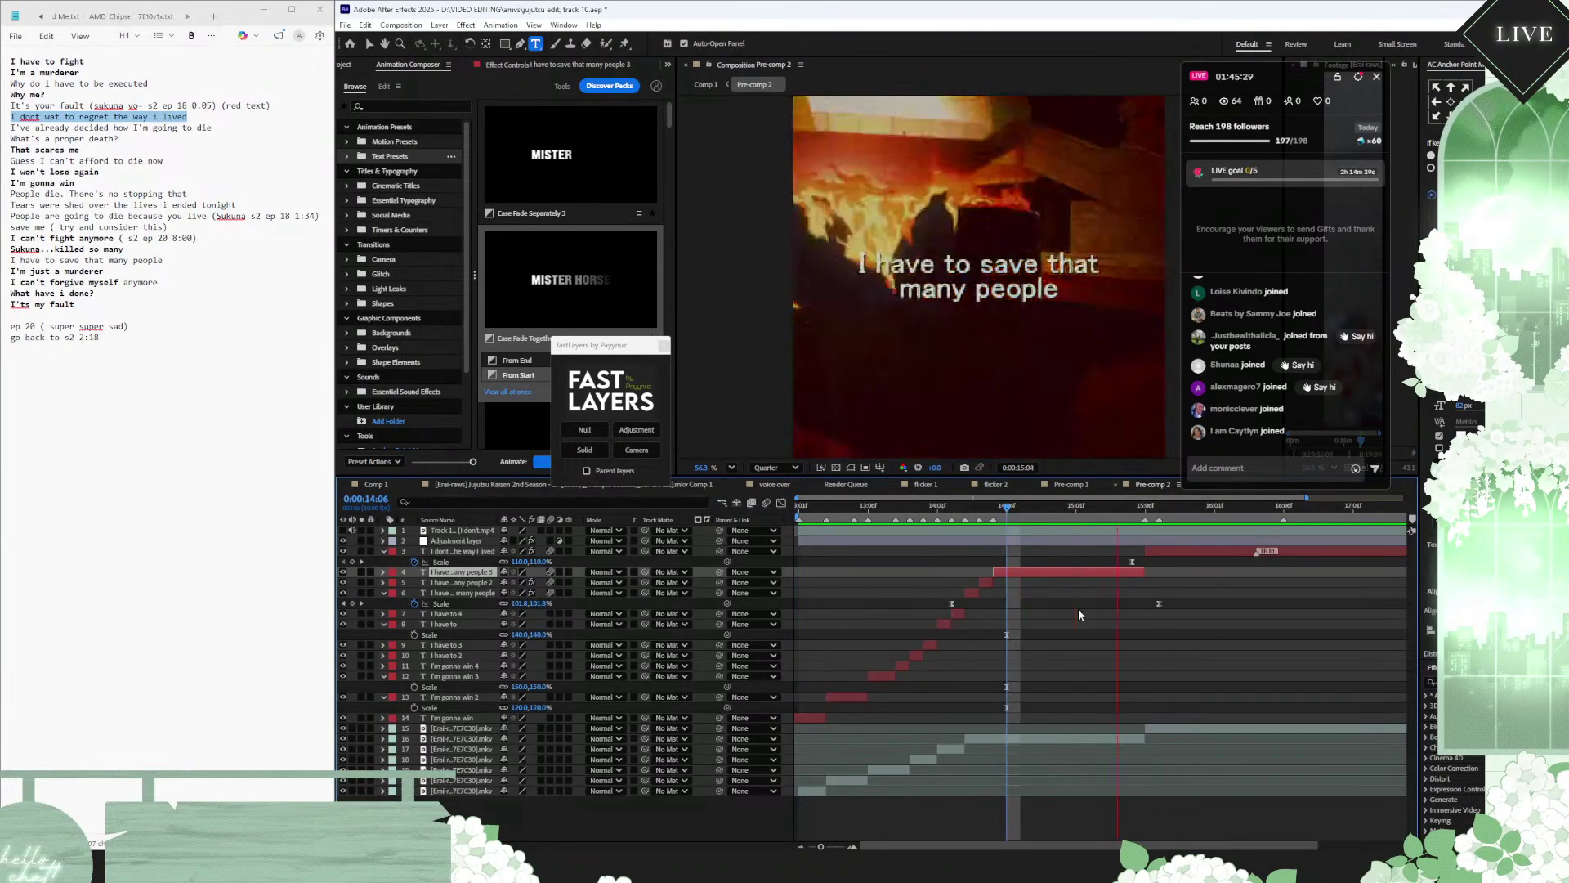
key(minus)
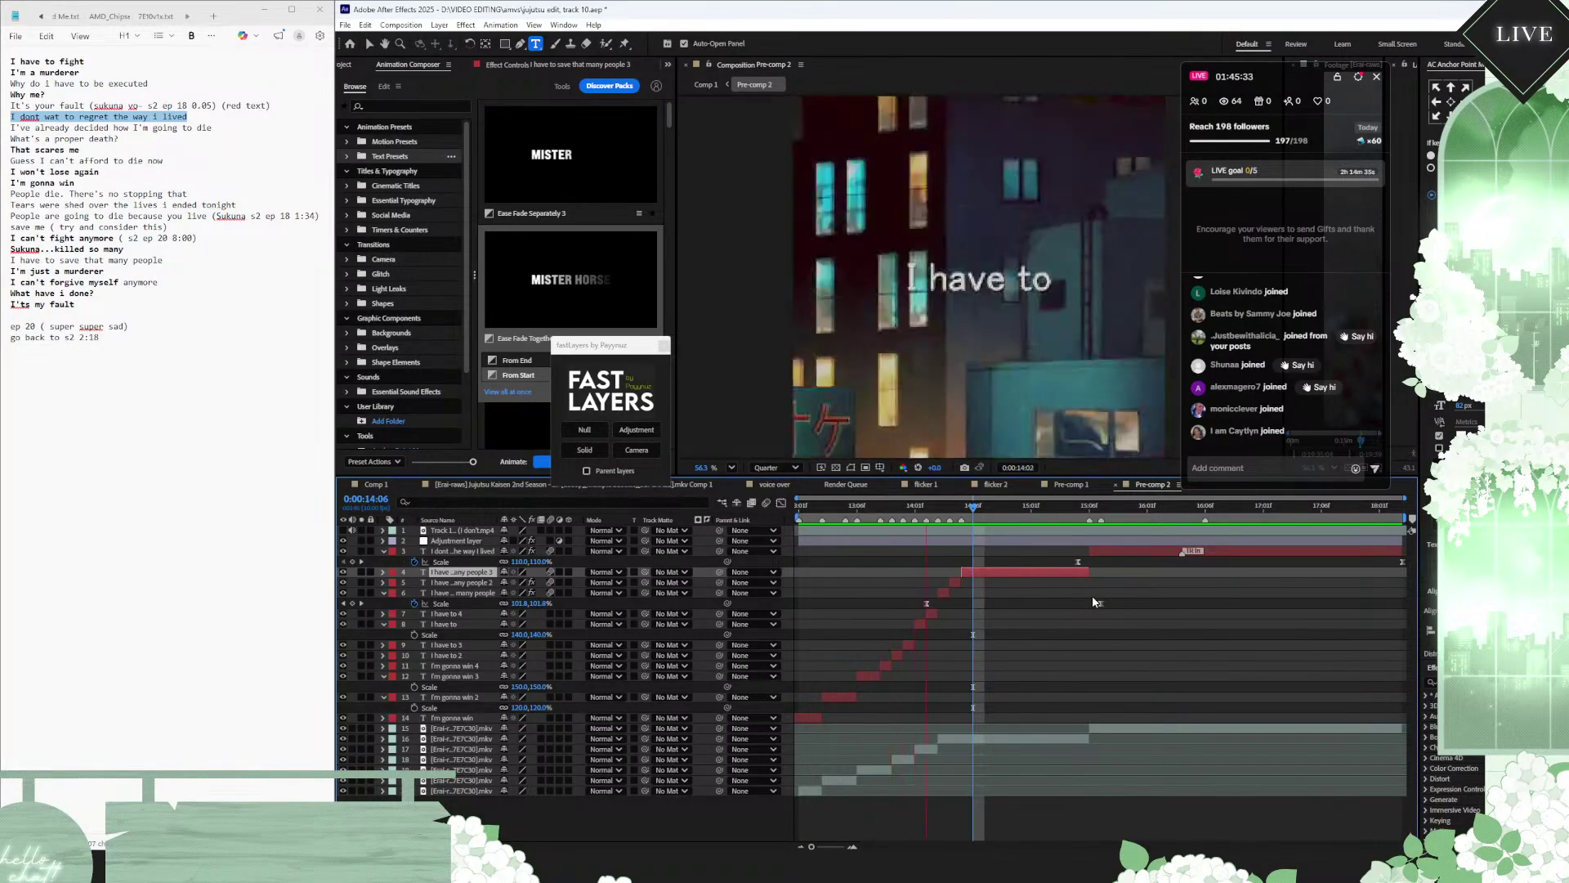
click(832, 508)
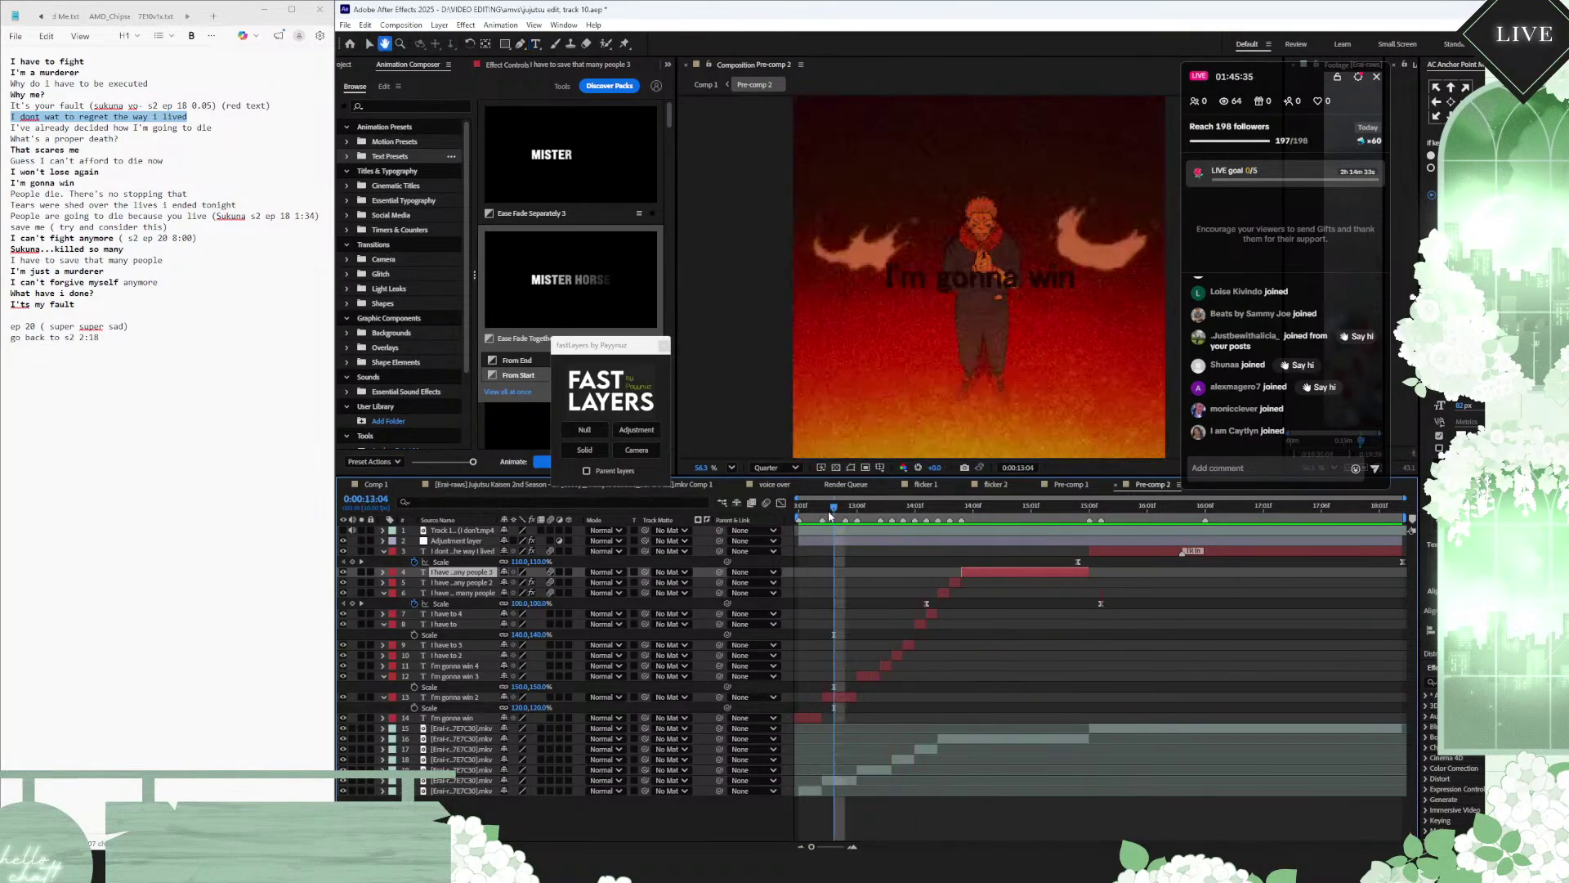
key(space)
key(equal)
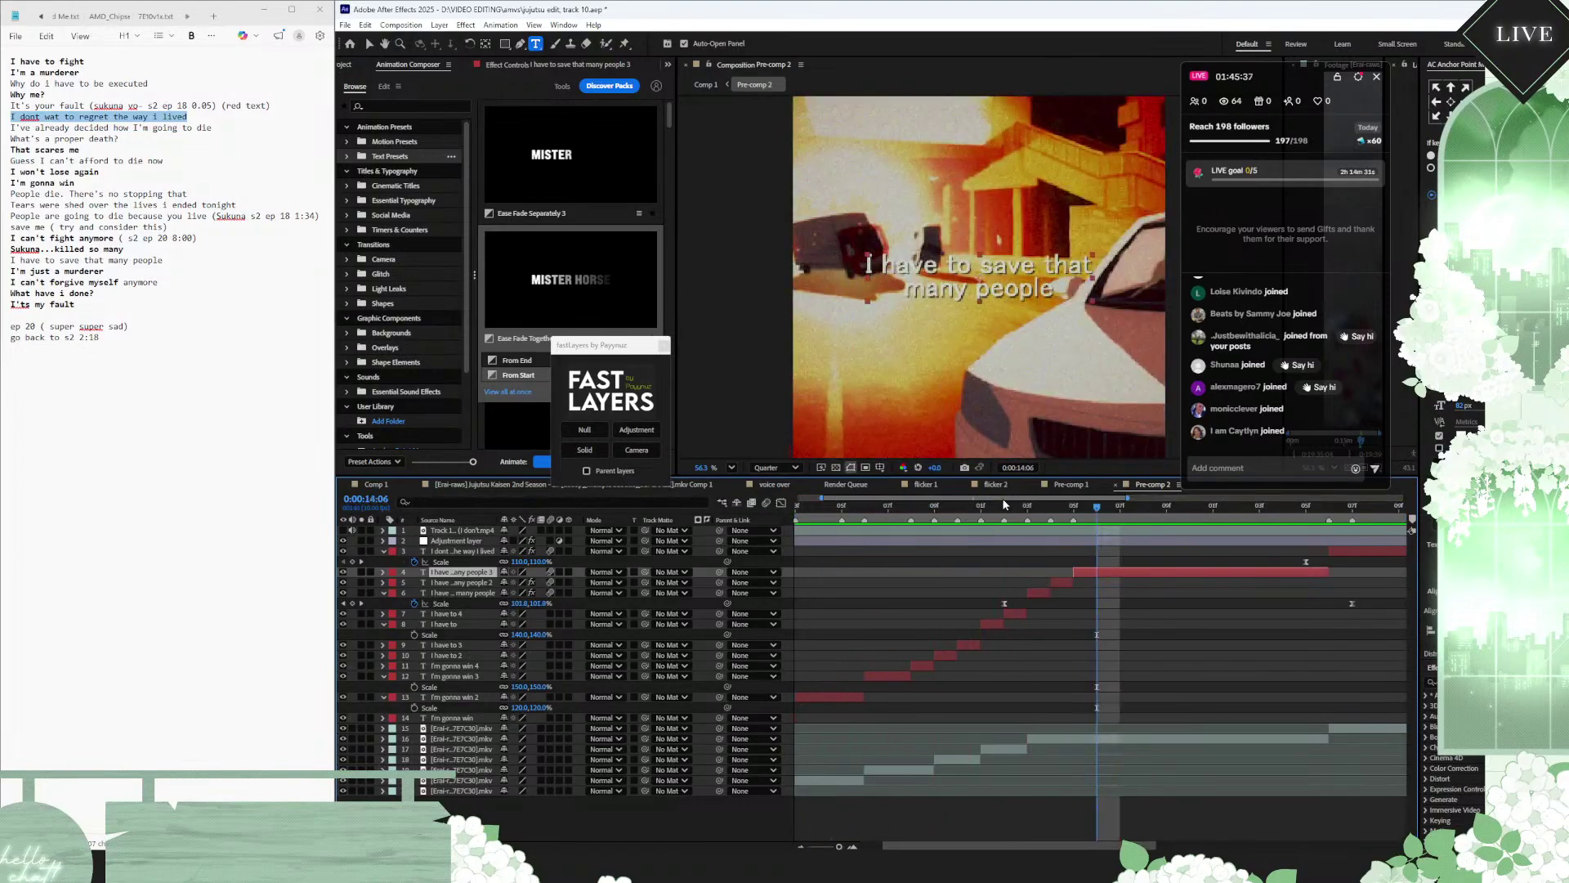
Step: Set the fill colour of the "I have to save that many people 2" caption at 0:00:14:04 to black
mouse_move(1004, 505)
mouse_down()
mouse_move(1028, 504)
mouse_move(1010, 510)
mouse_up()
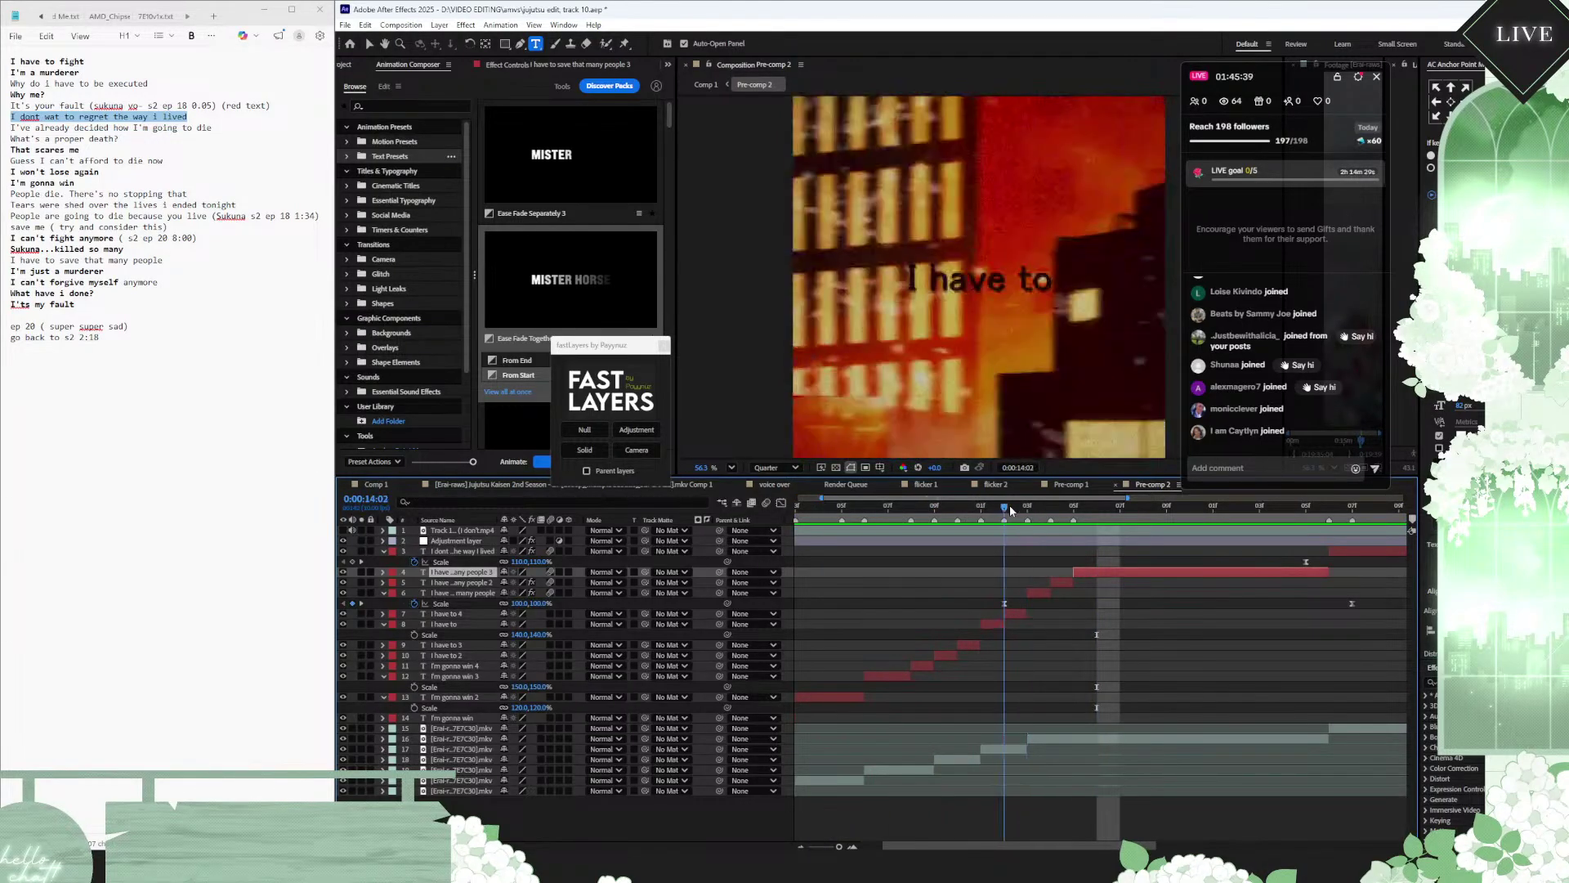
key(Page_Down)
key(Page_Down)
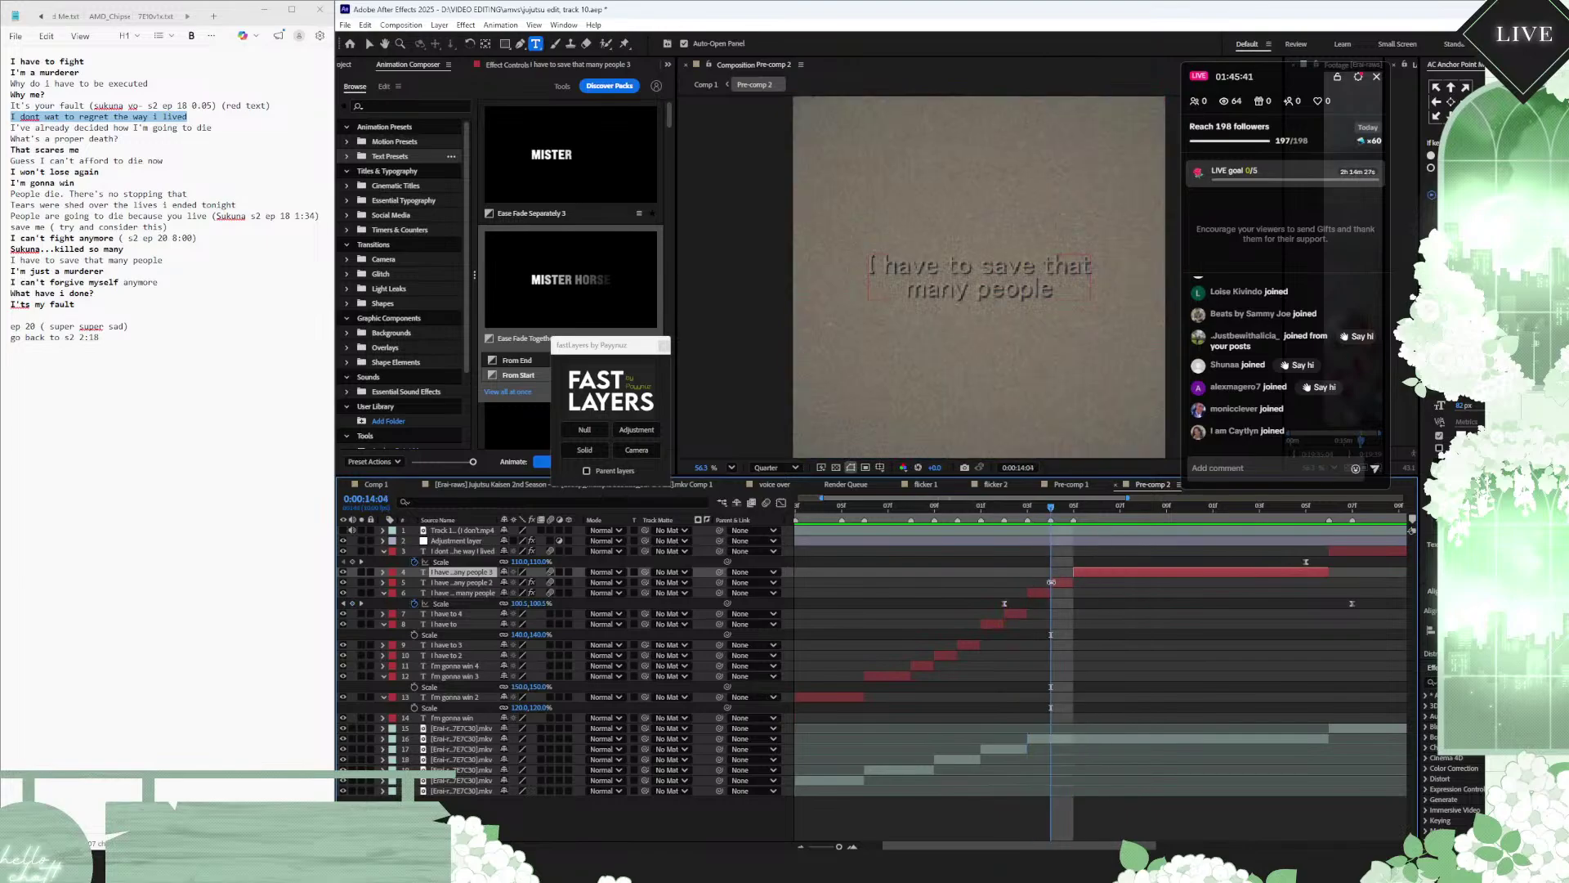
click(1063, 582)
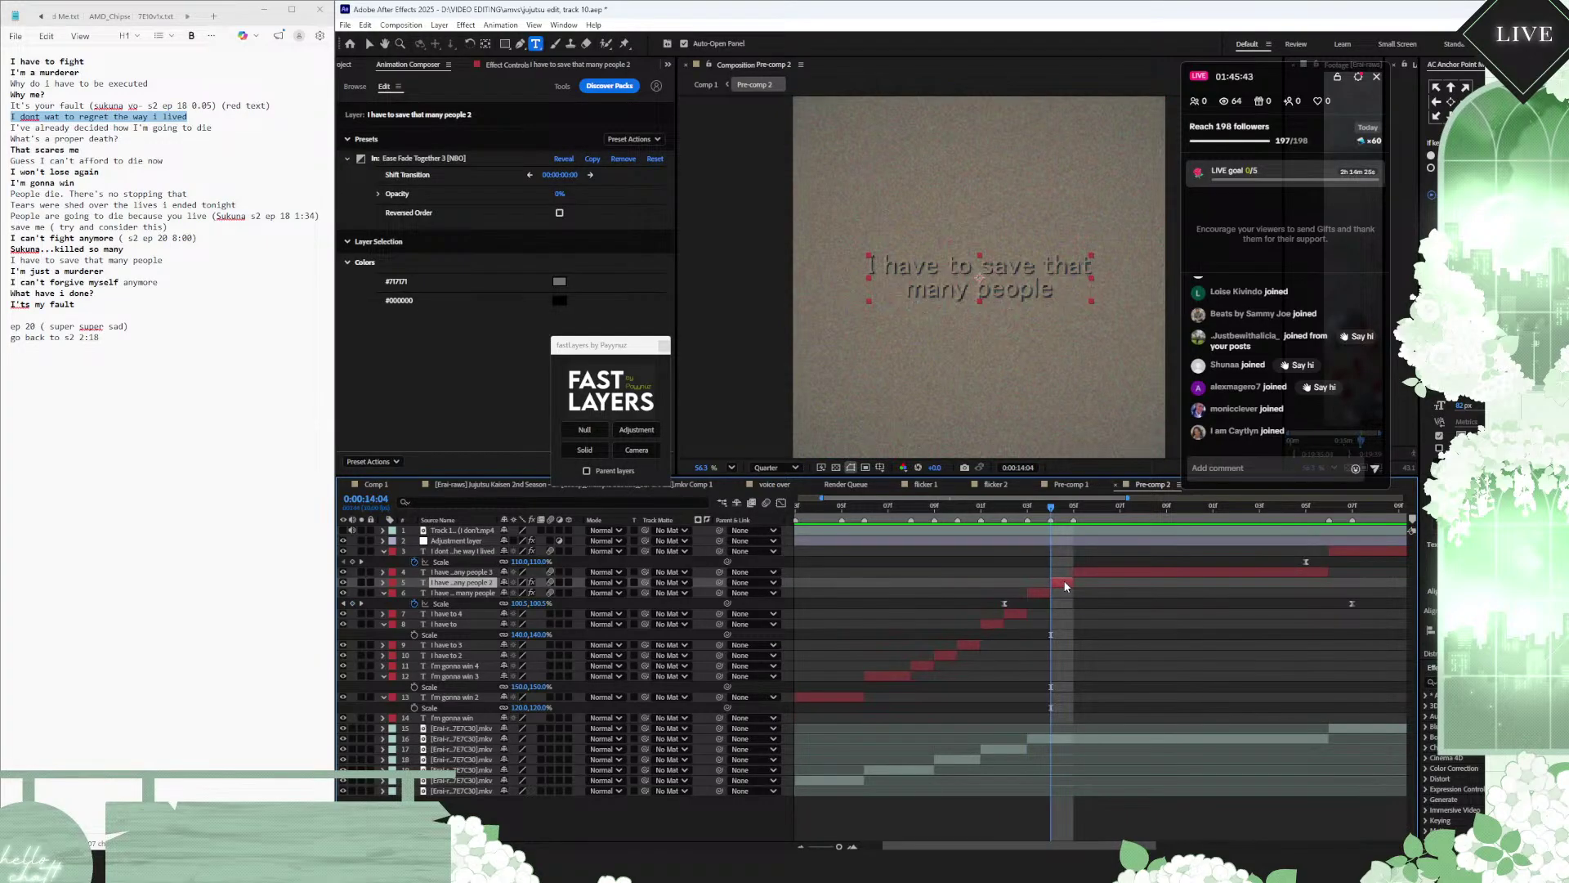
click(1441, 384)
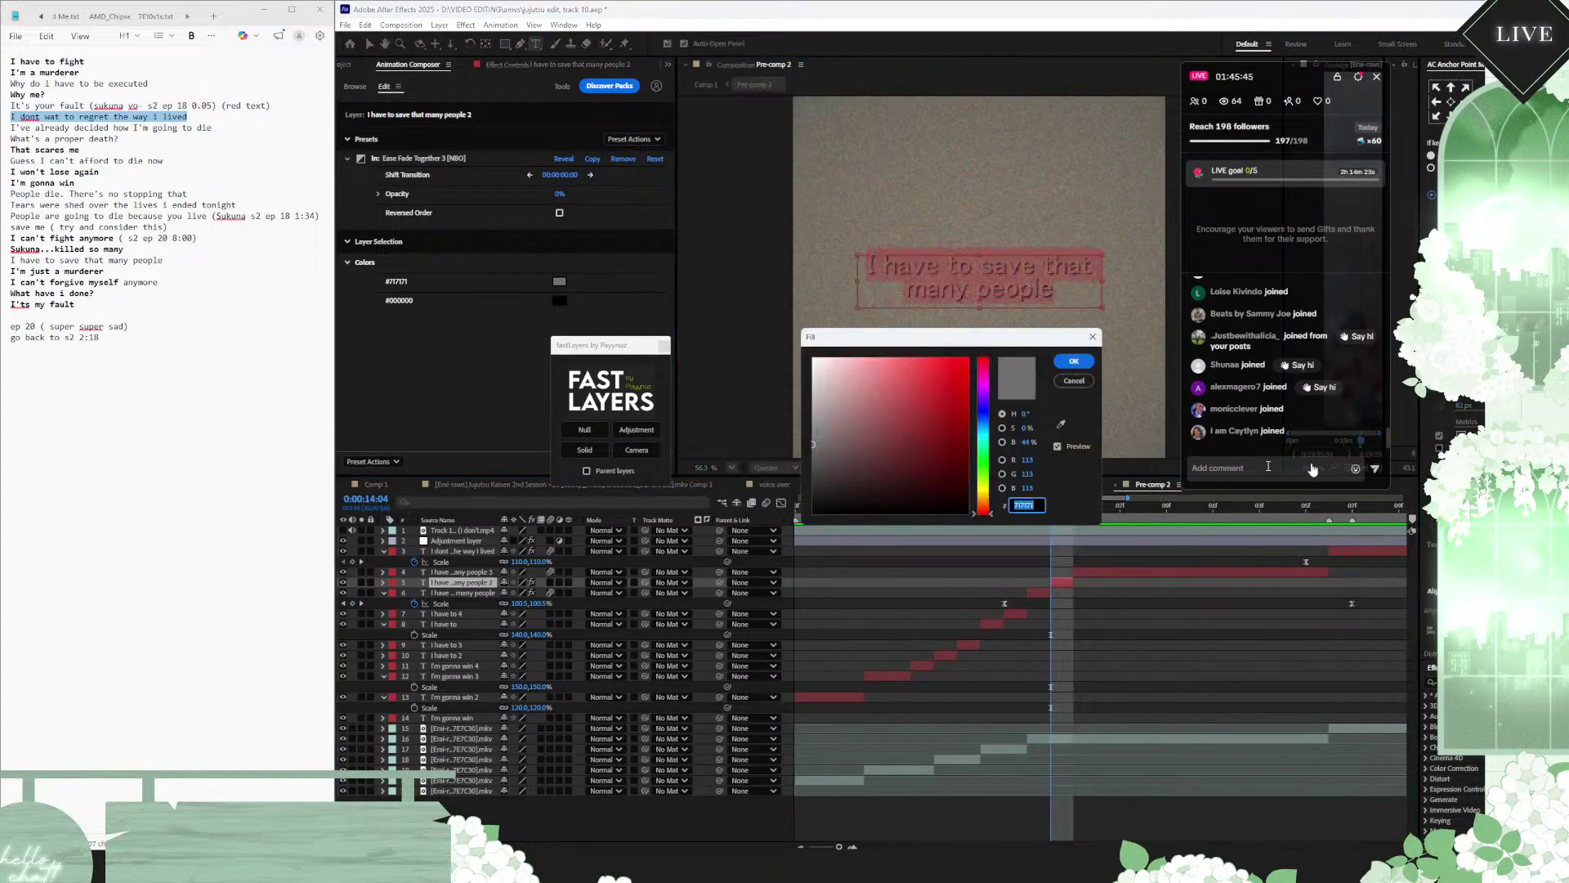
click(1069, 363)
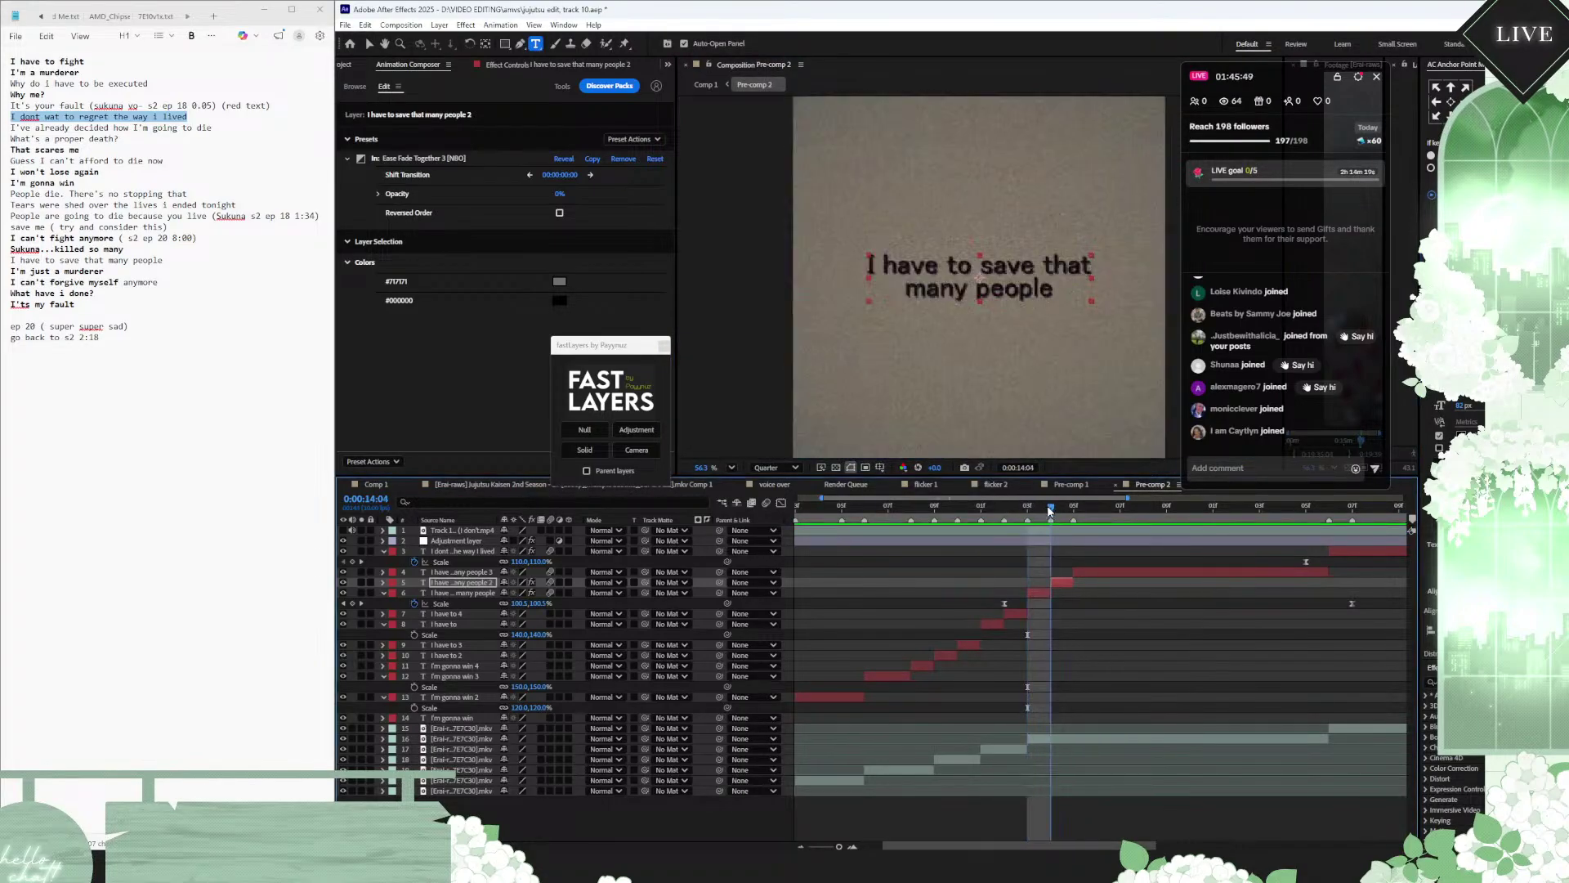
Step: Play Pre-comp 2 from its start and scrub to 0:00:13:08 to check the caption flicker
click(956, 508)
drag(954, 512, 798, 512)
key(space)
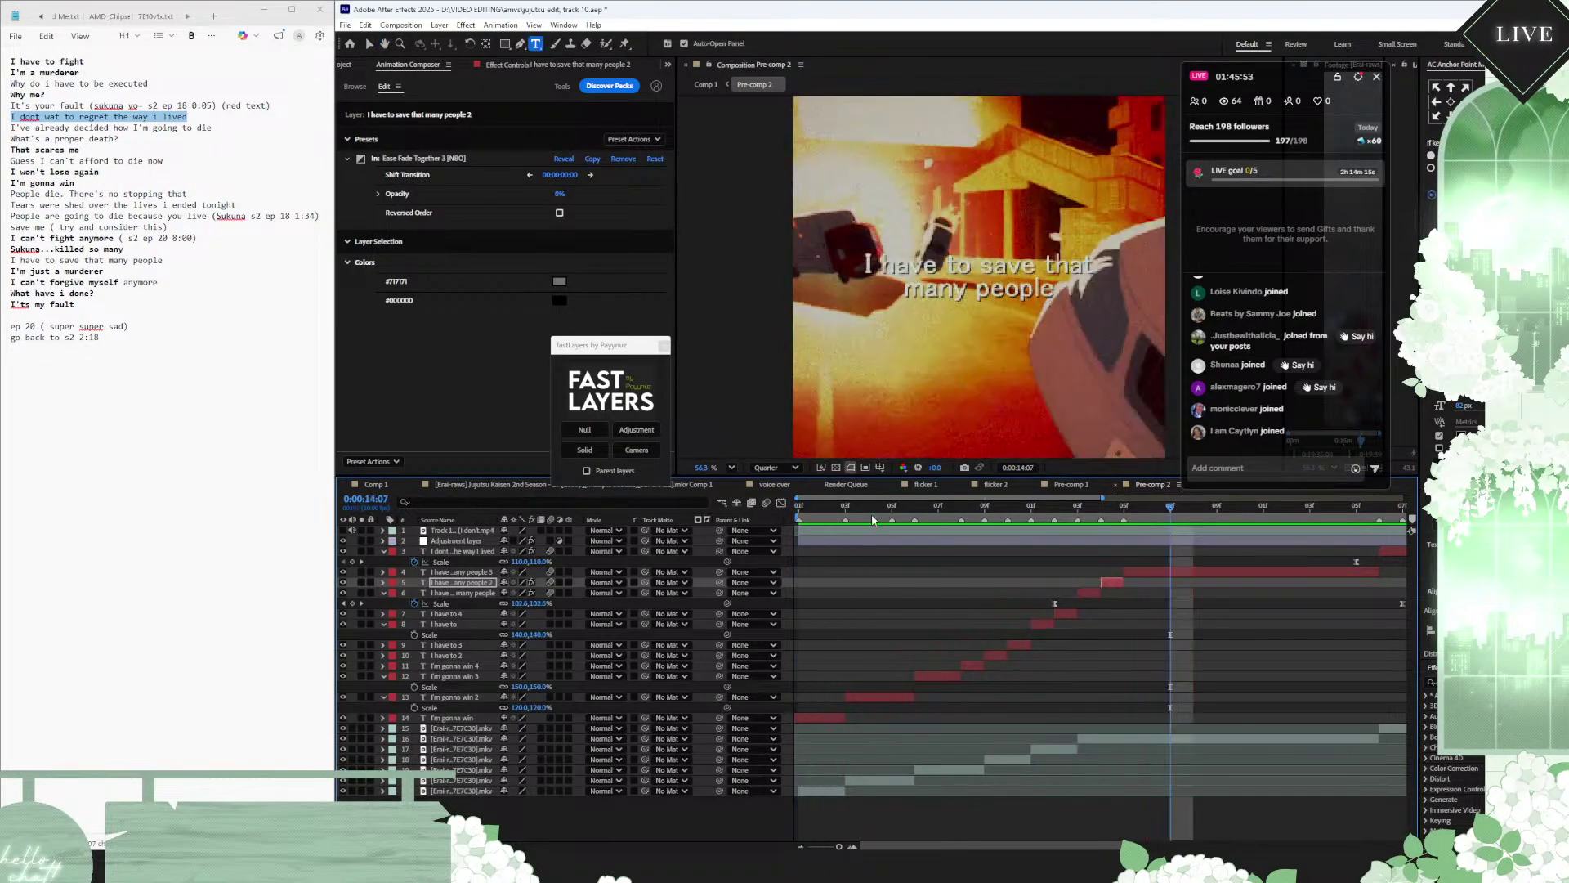
click(891, 507)
drag(890, 509, 960, 507)
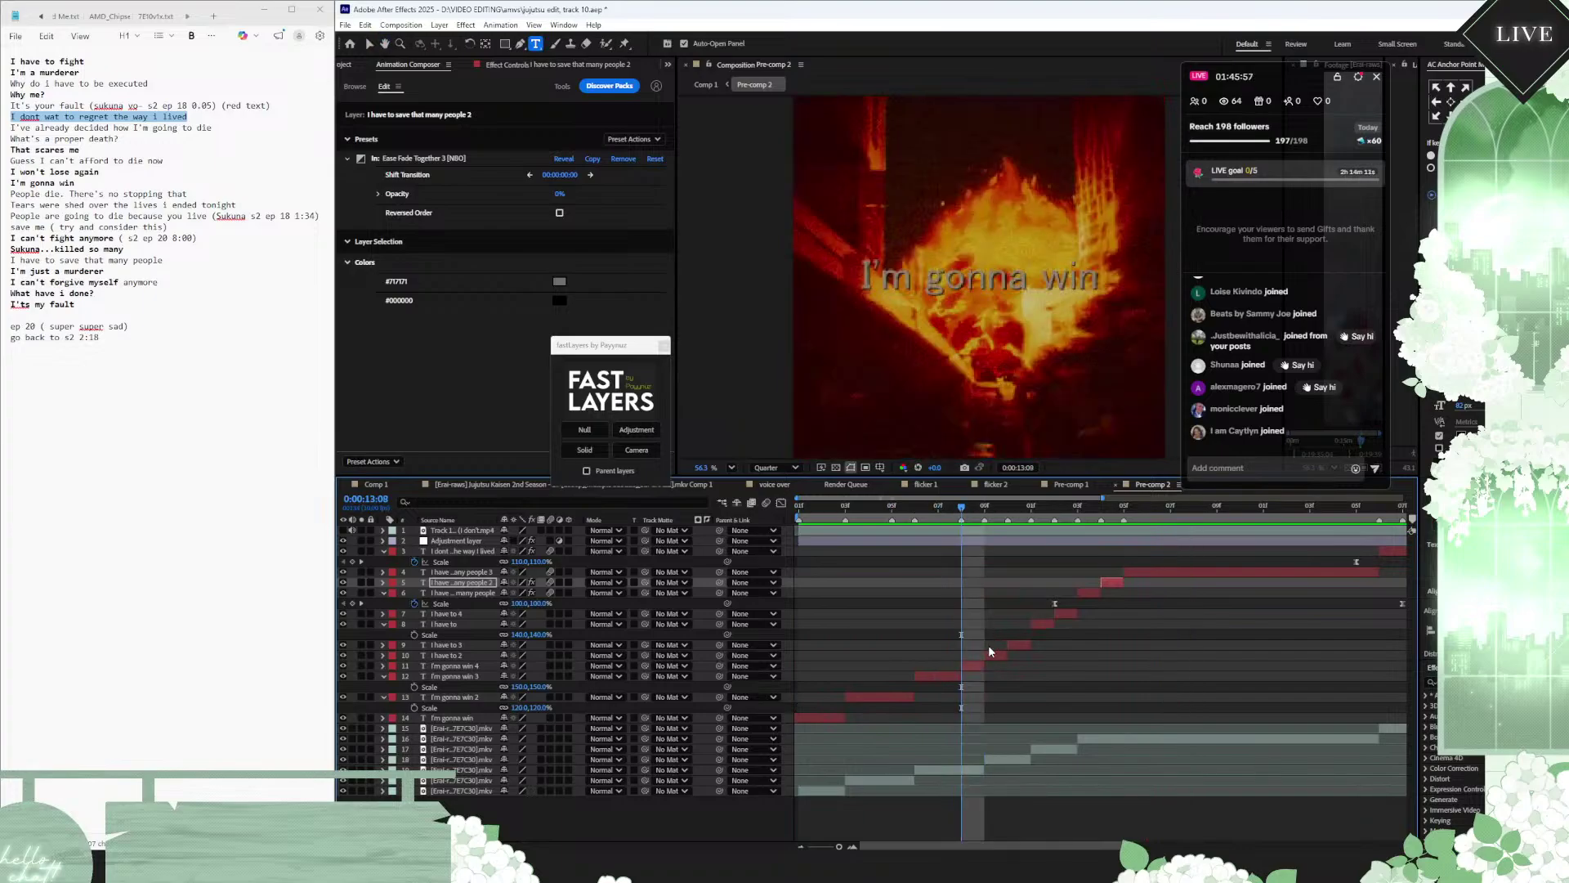
Step: Set the fill colour of the "I'm gonna win 3" caption at 0:00:13:06 to black
click(928, 517)
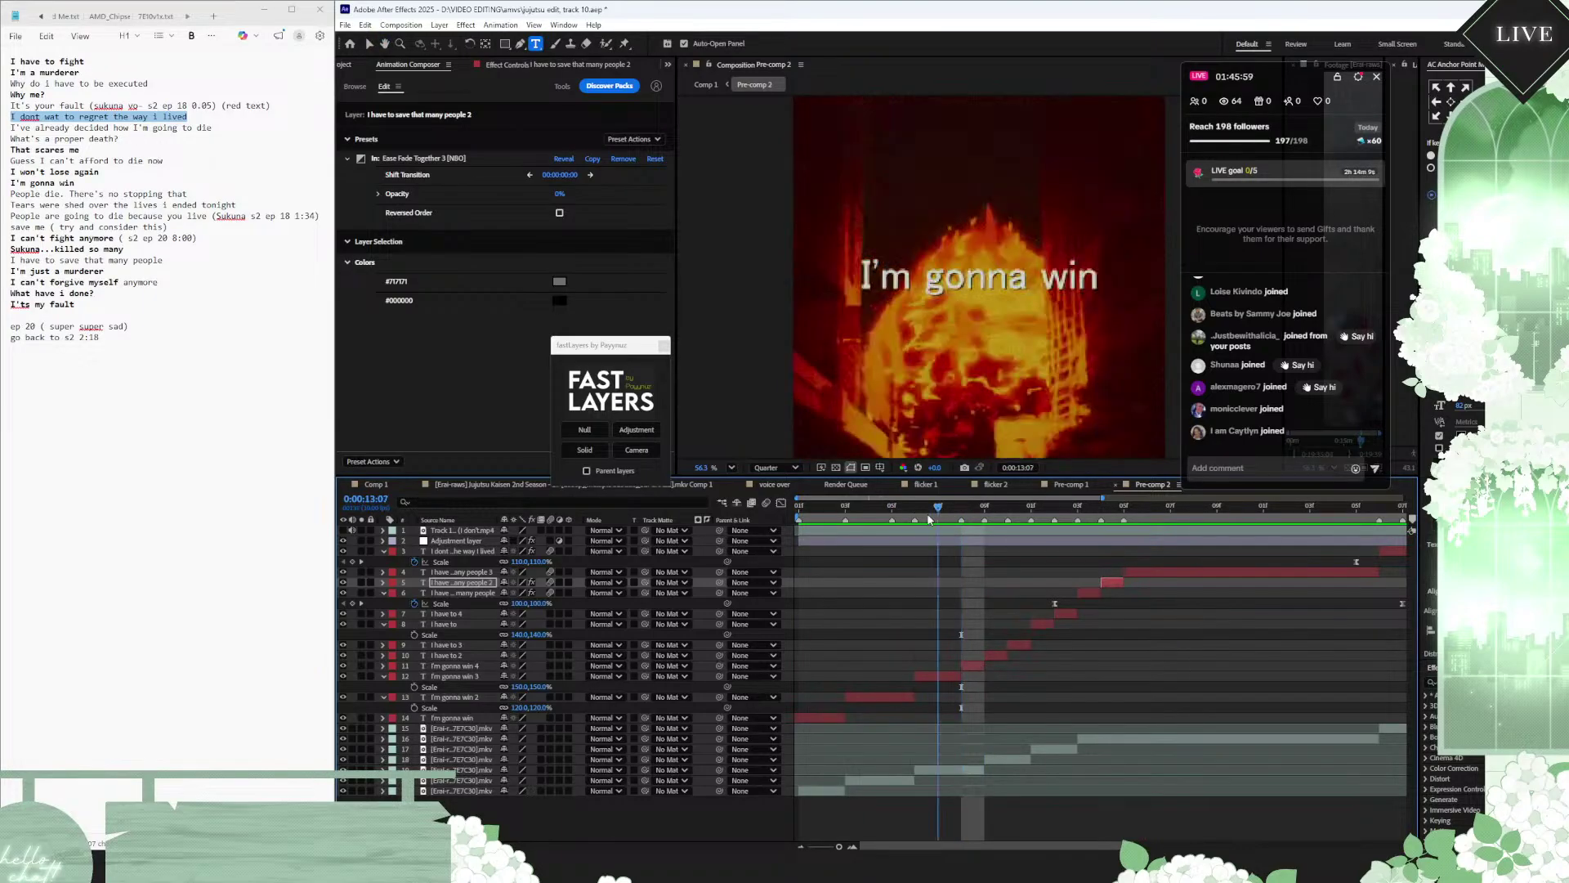
click(939, 677)
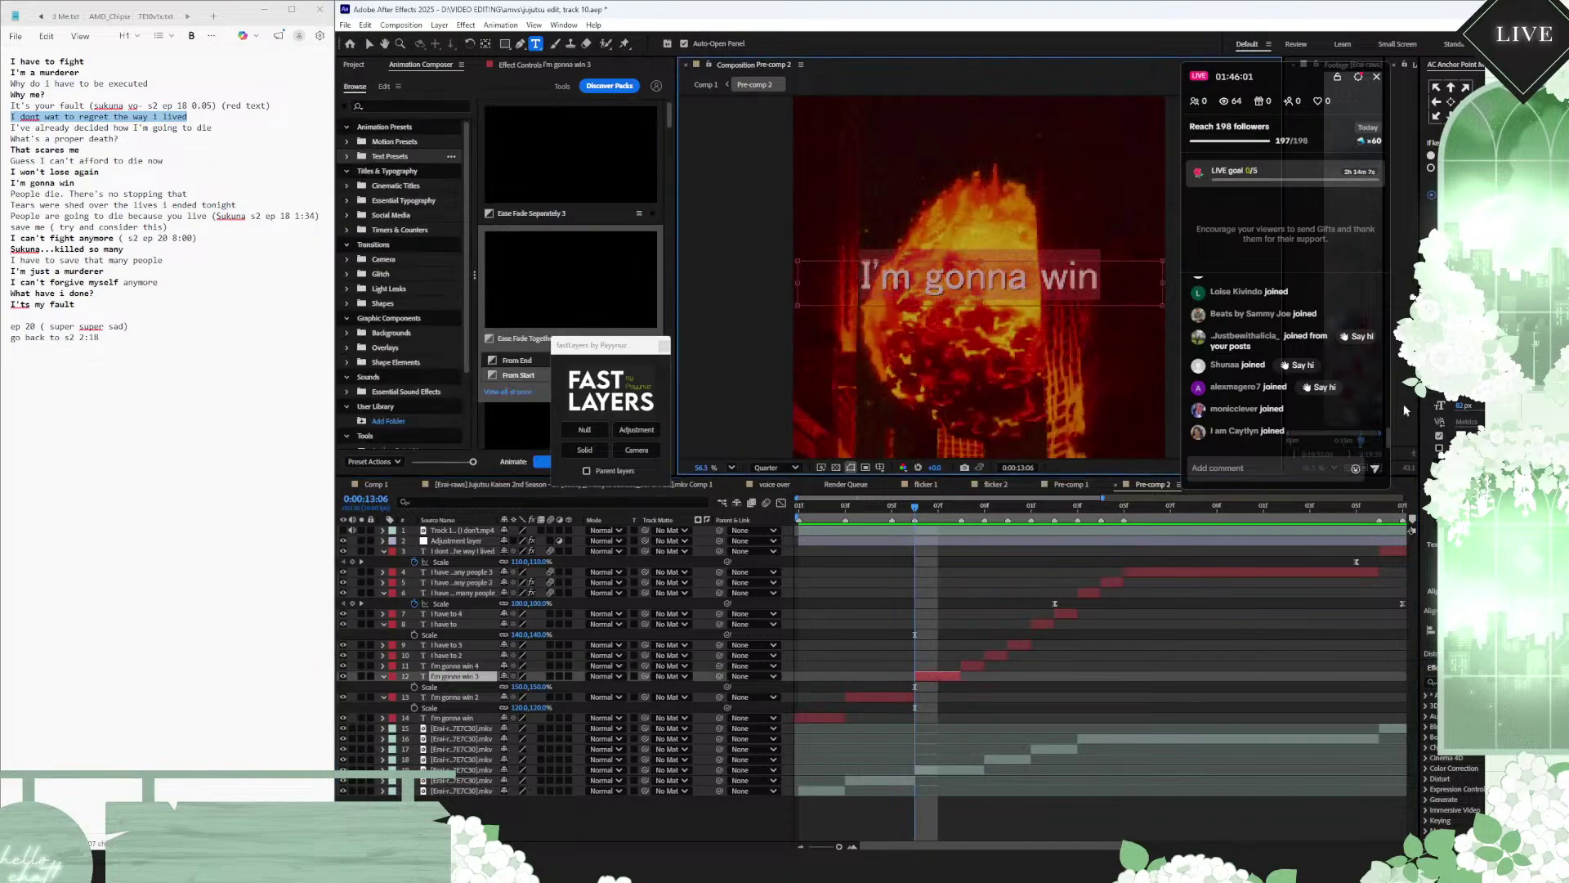
click(814, 513)
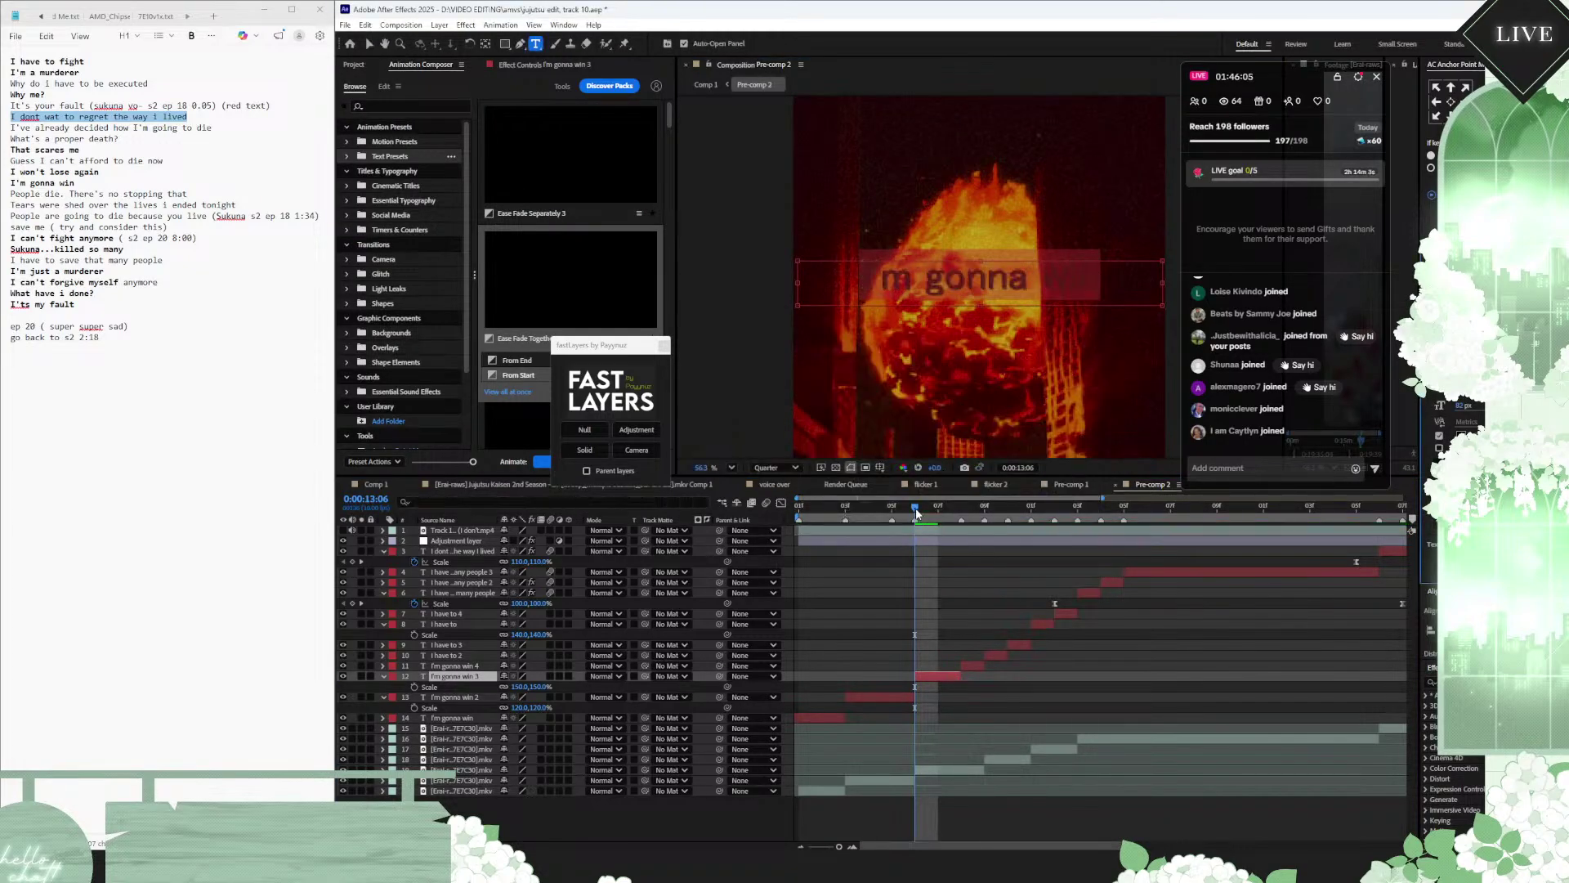
Step: Inspect the "I'm gonna win 4" caption at 0:00:13:08 and replay Pre-comp 2 from 0:00:13:01
drag(915, 508, 962, 508)
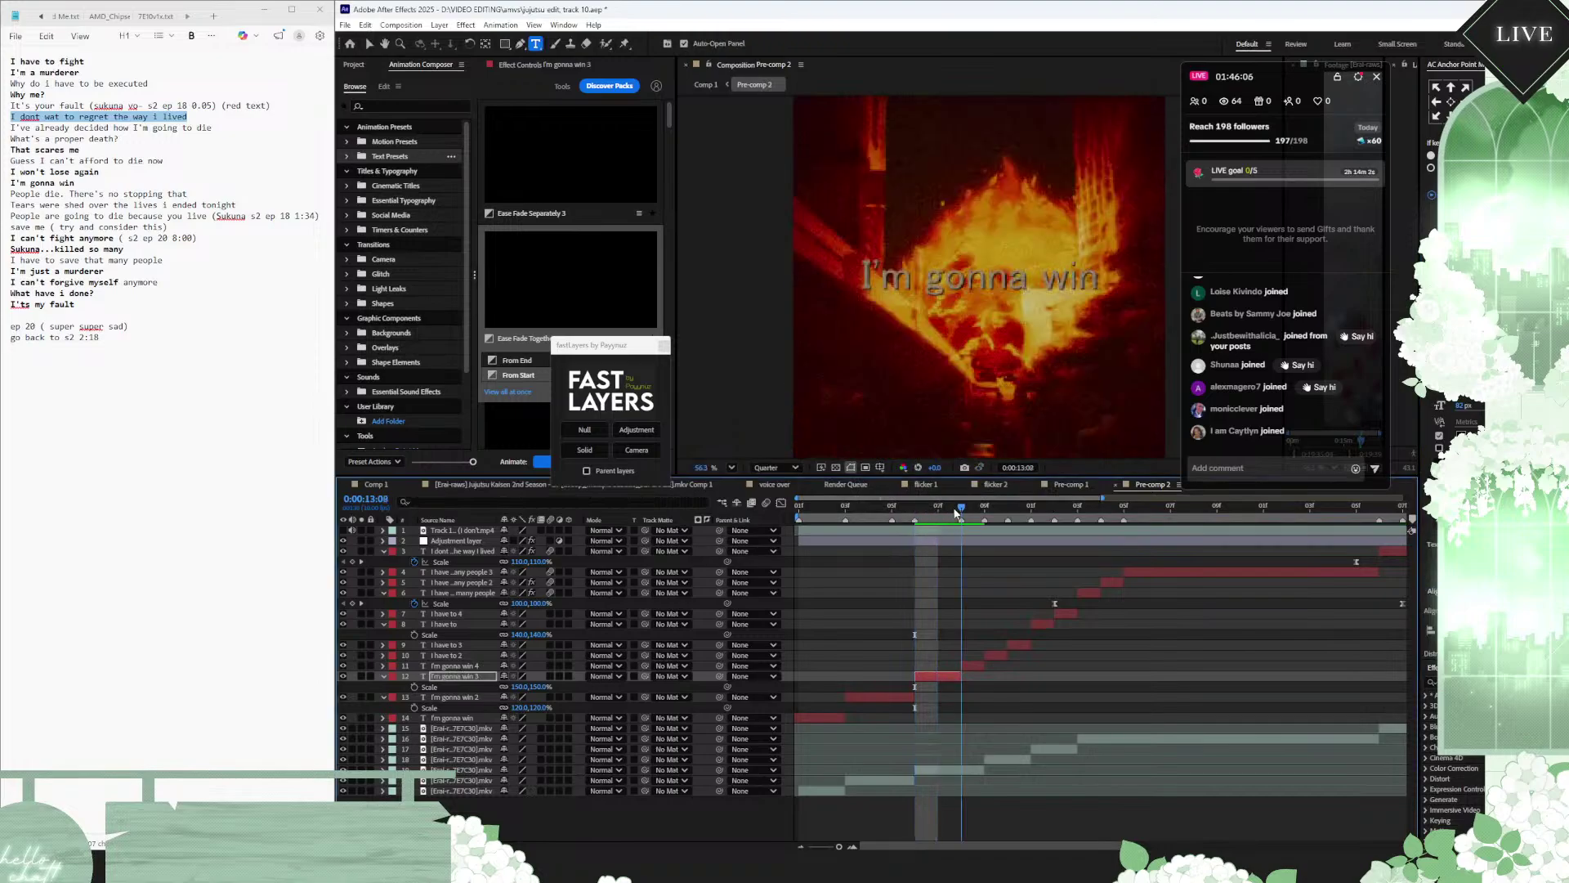
click(972, 665)
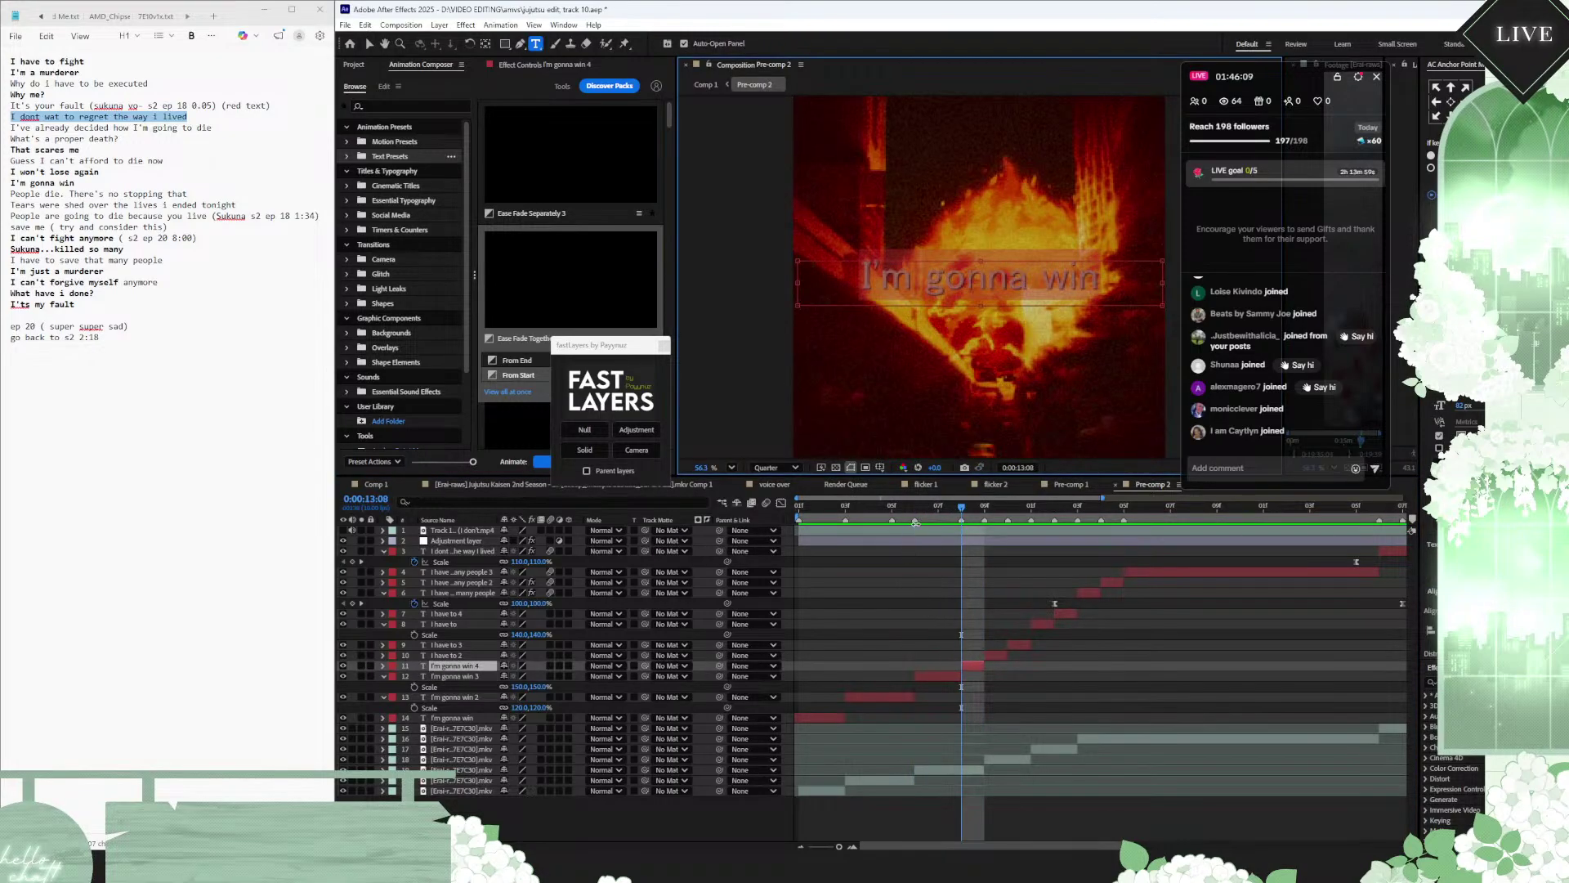
drag(962, 507, 799, 507)
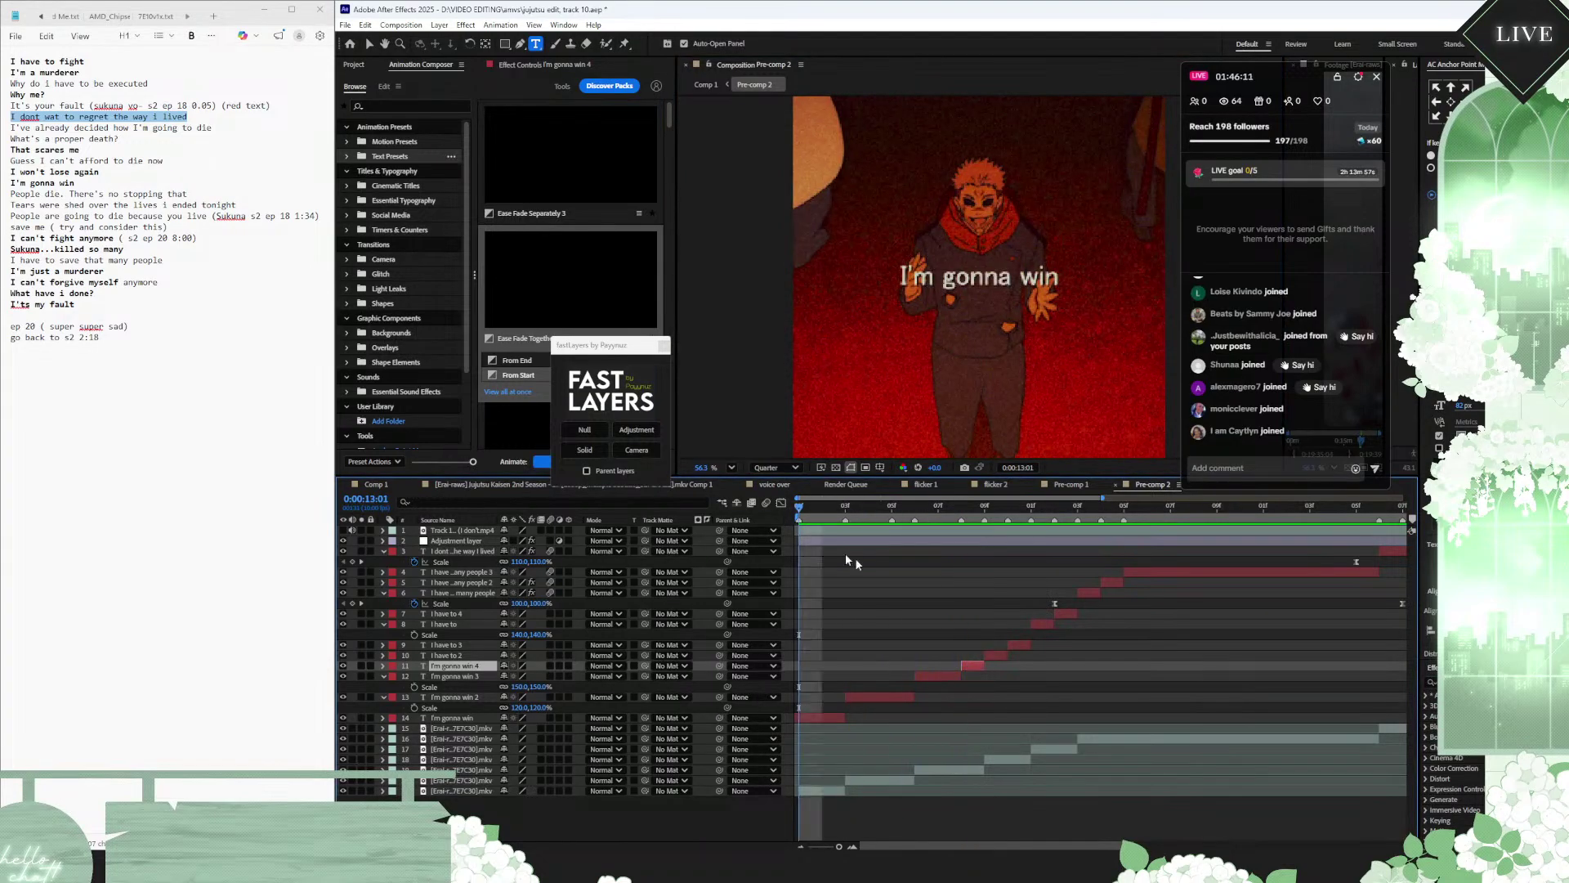
key(space)
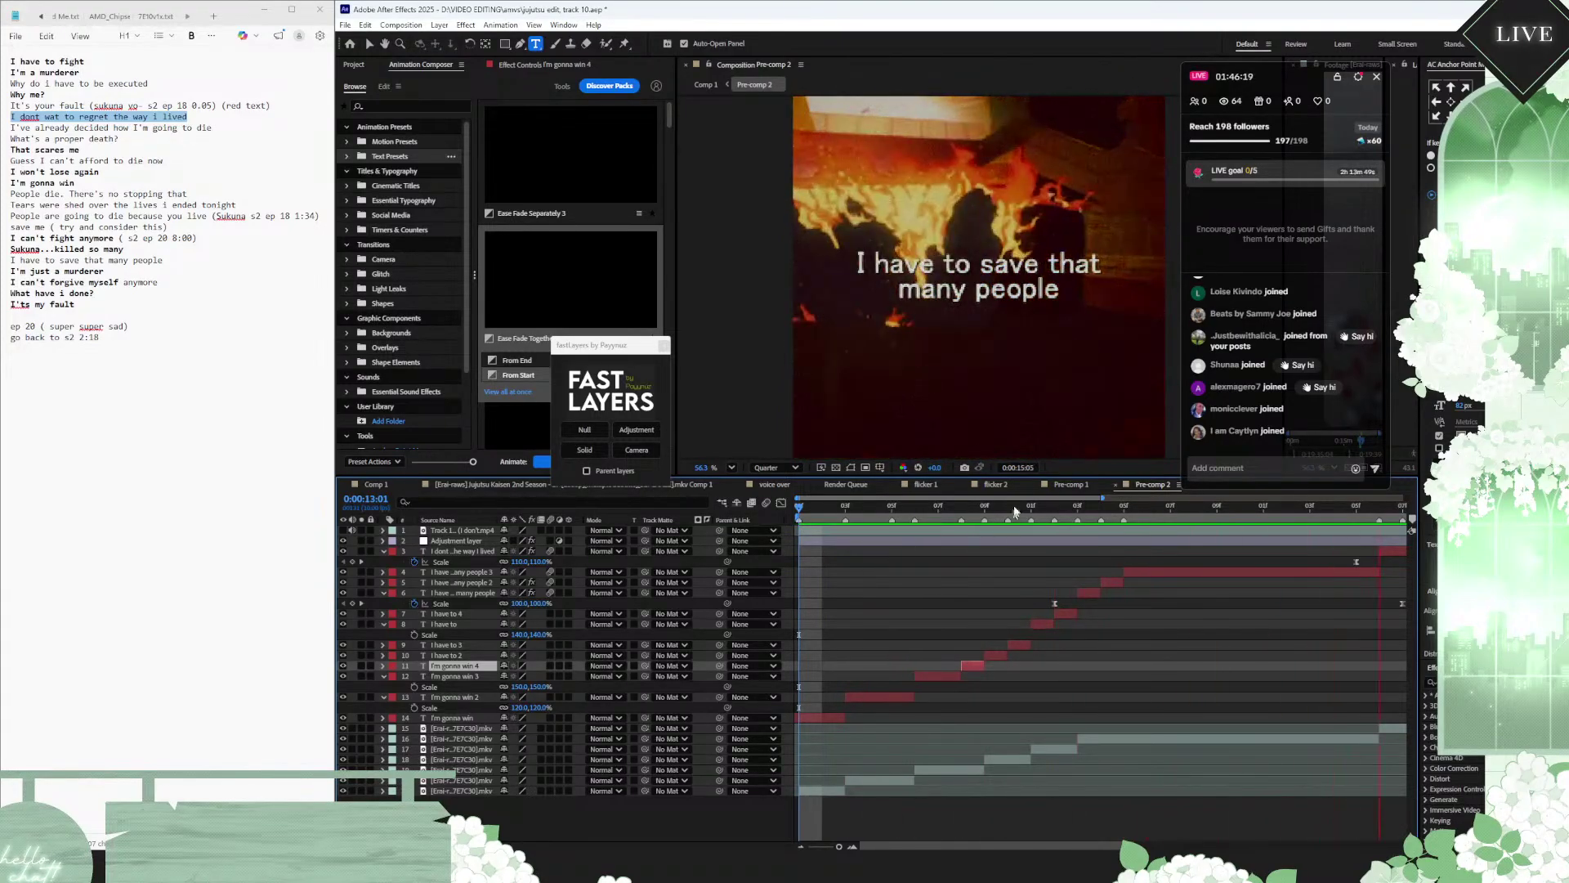
Step: Remove the Scale keyframes from the first "I have to save that many people" caption, set its scale to 110%, and replay from 0:00:14:01
click(1027, 505)
click(1055, 507)
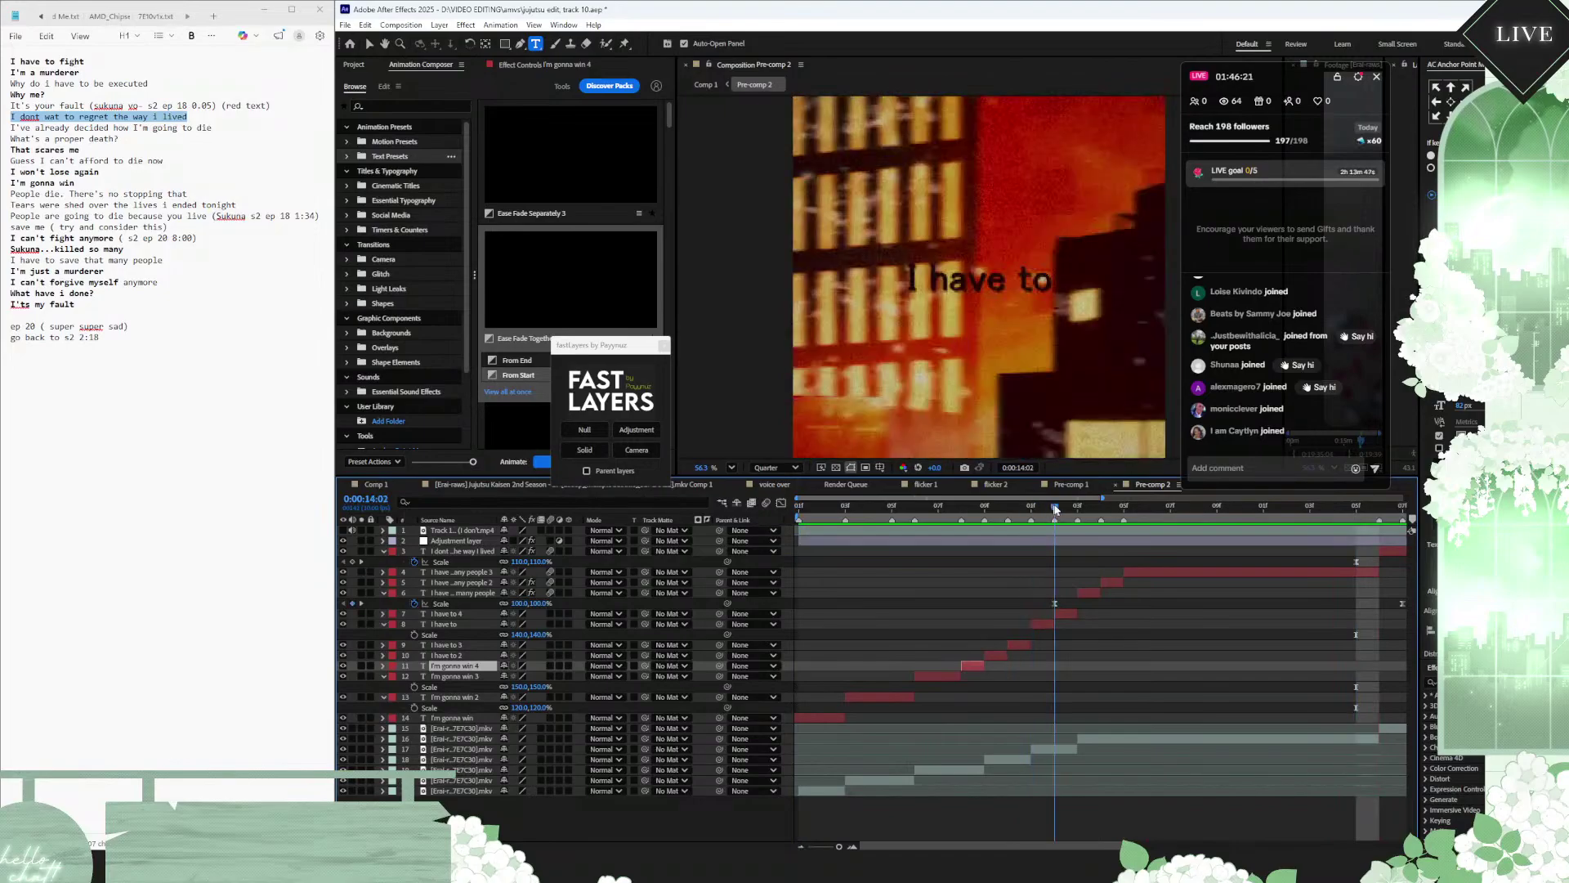
click(1077, 508)
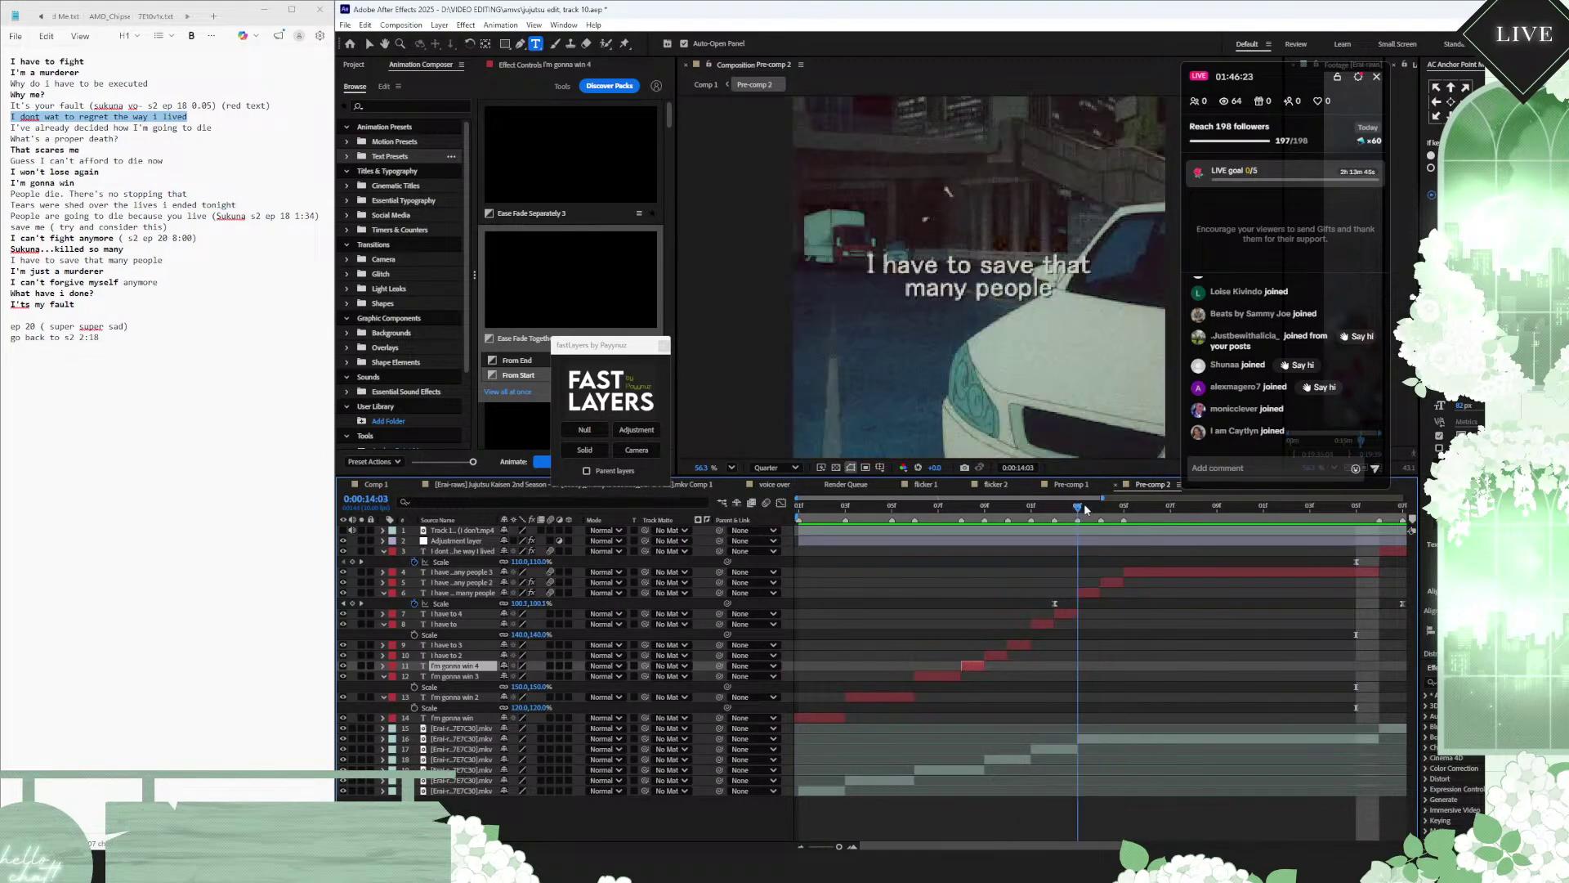
click(1087, 592)
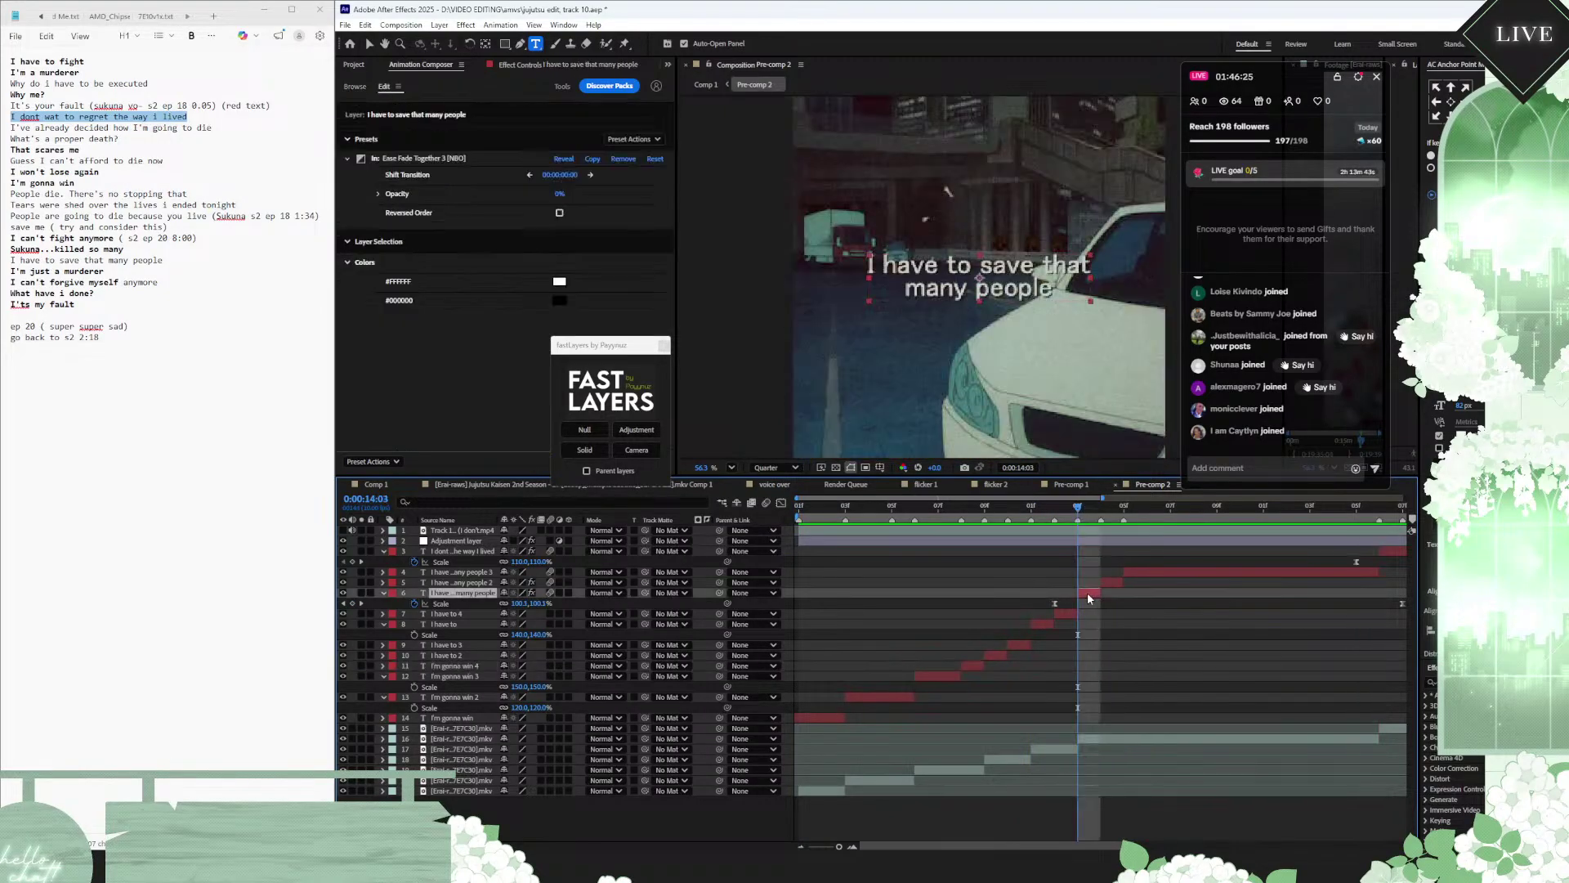
key(u)
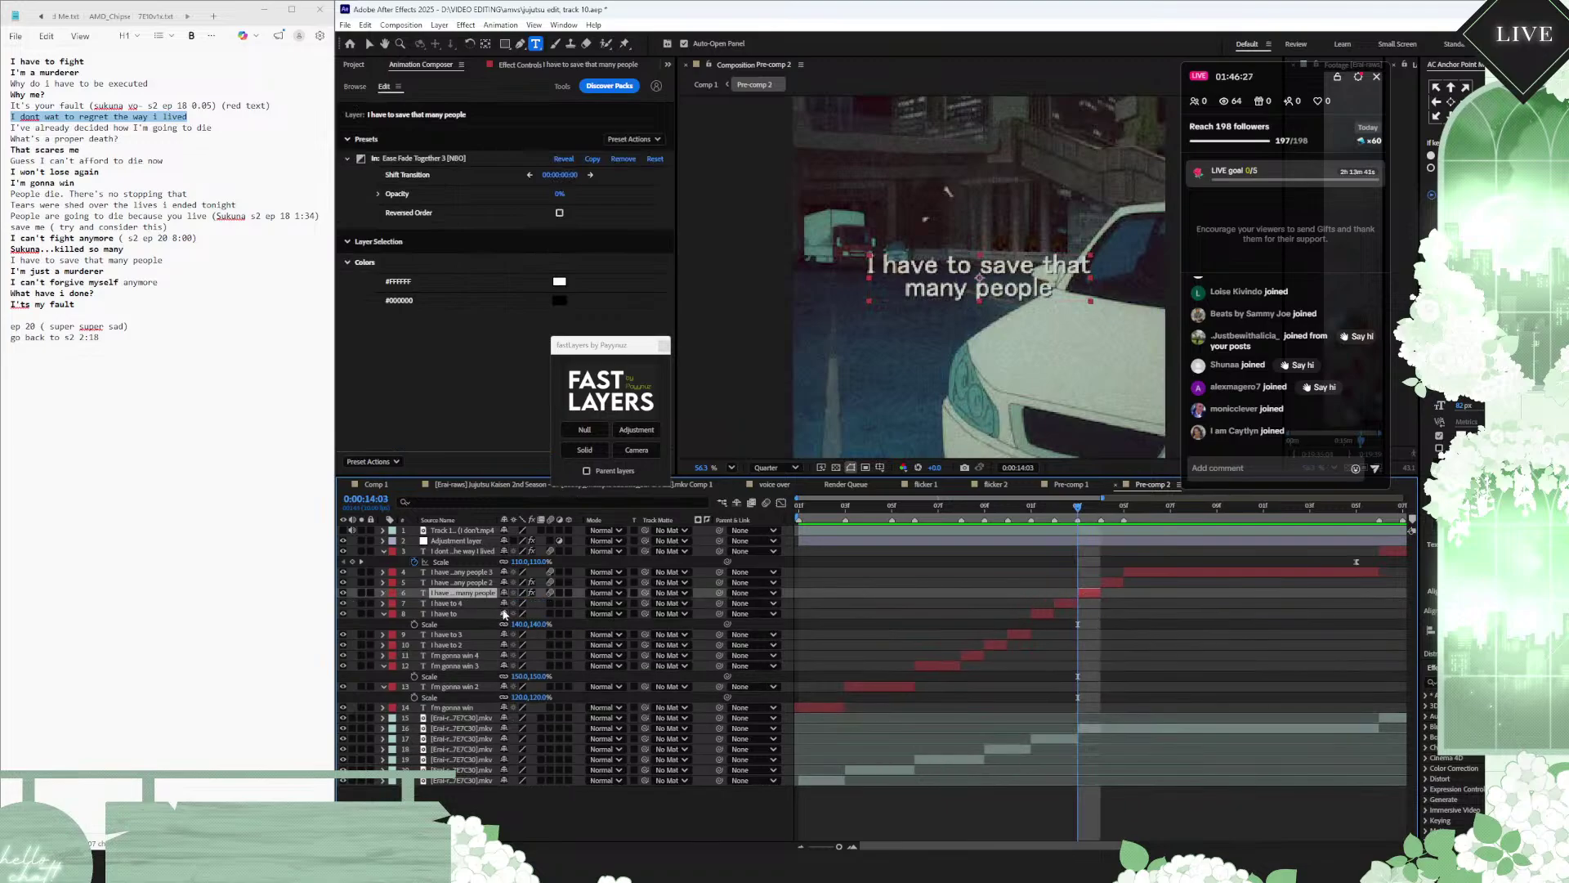
key(u)
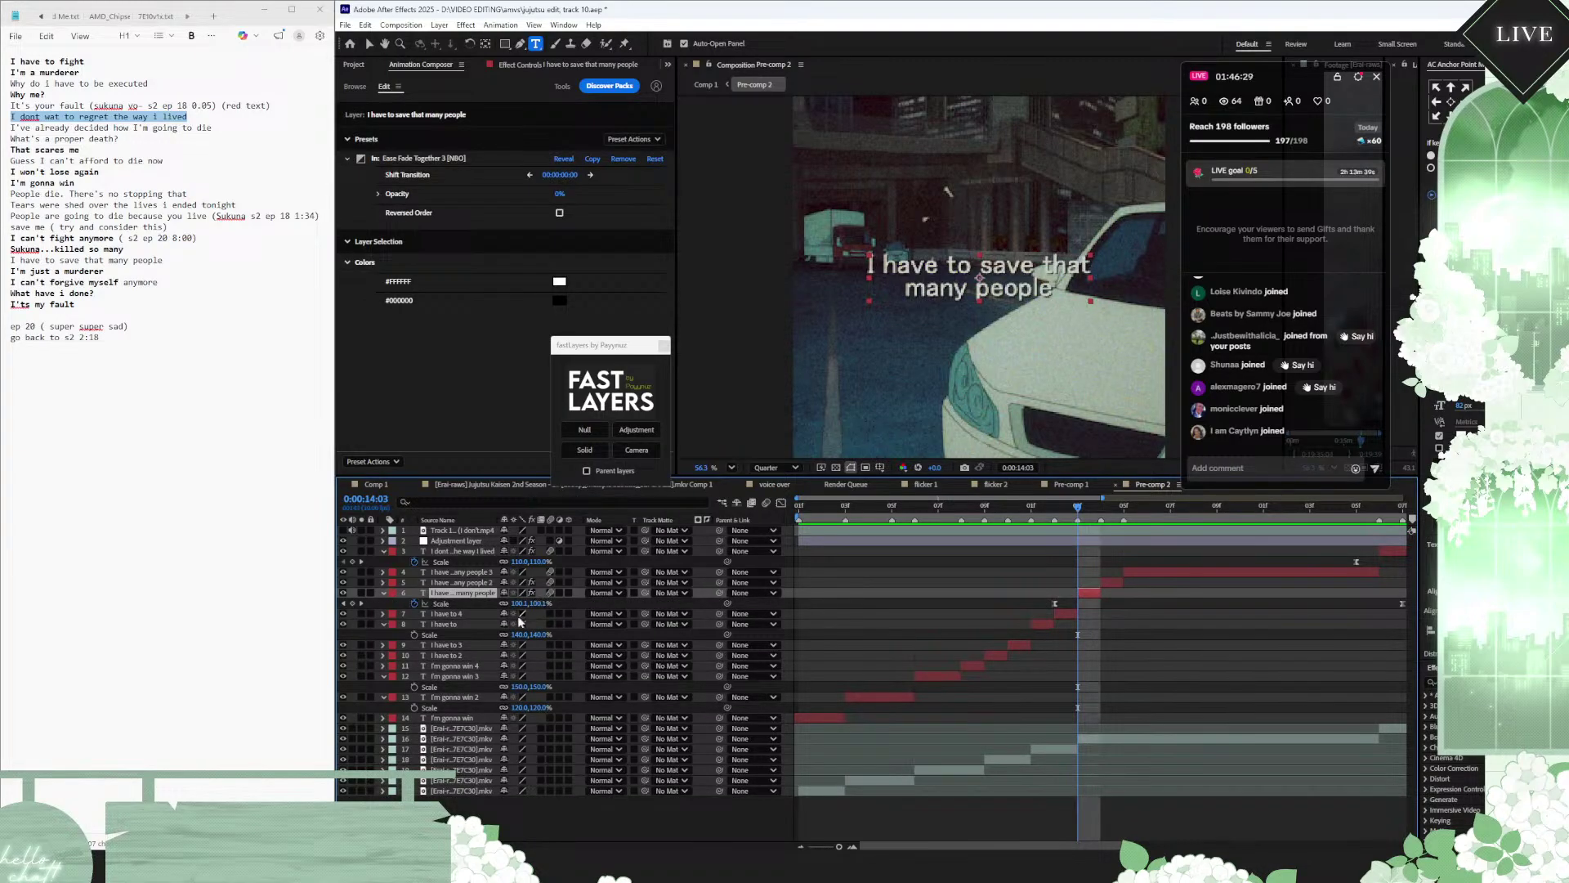
click(415, 605)
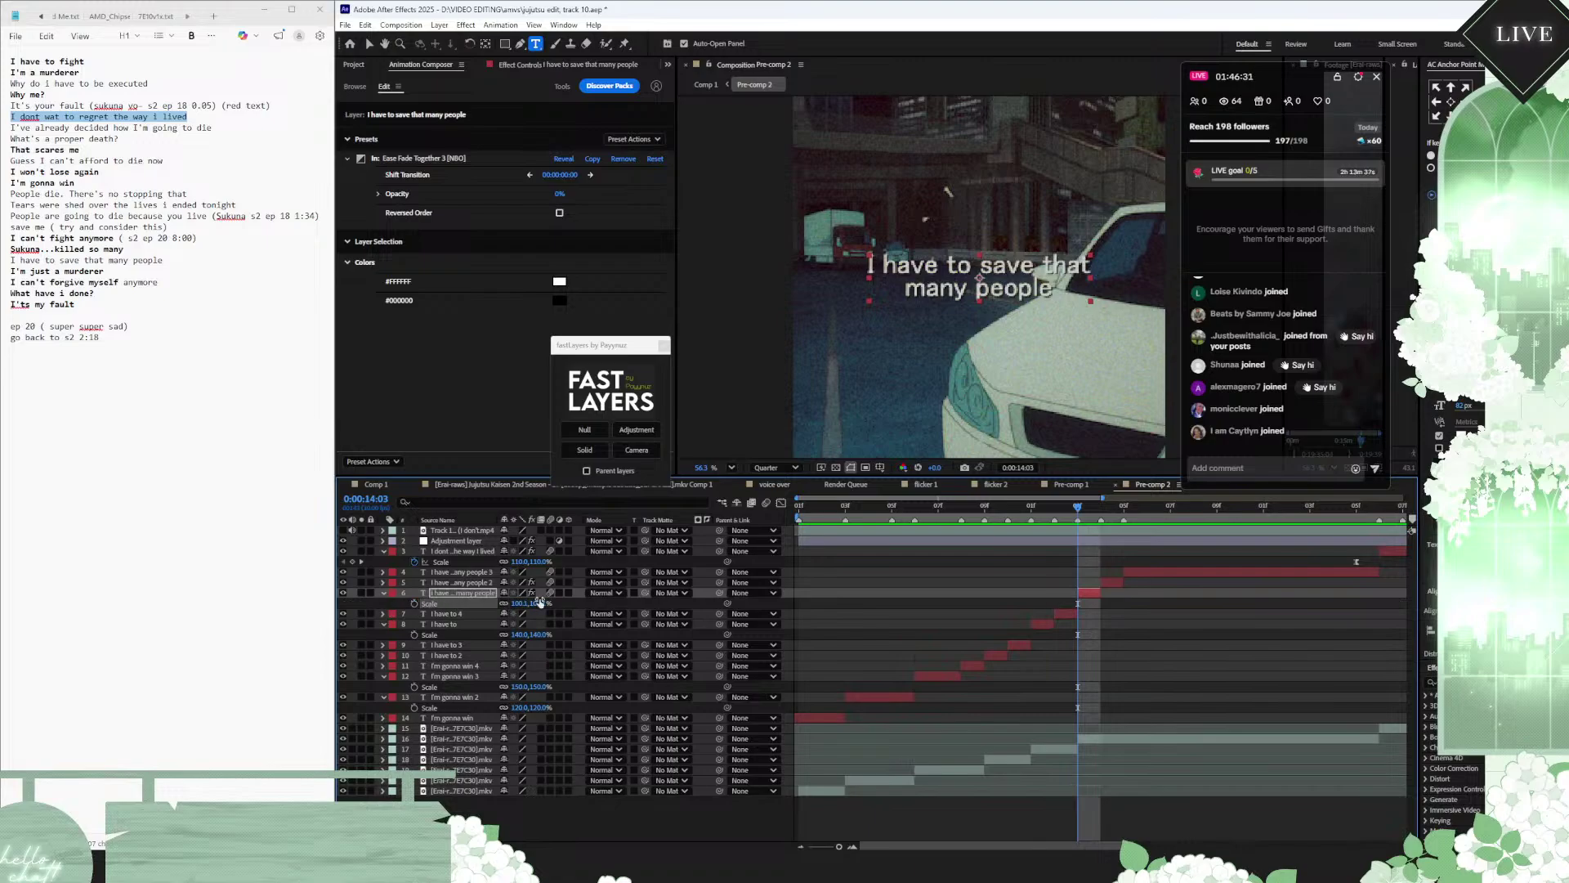
click(539, 604)
text(110)
key(Return)
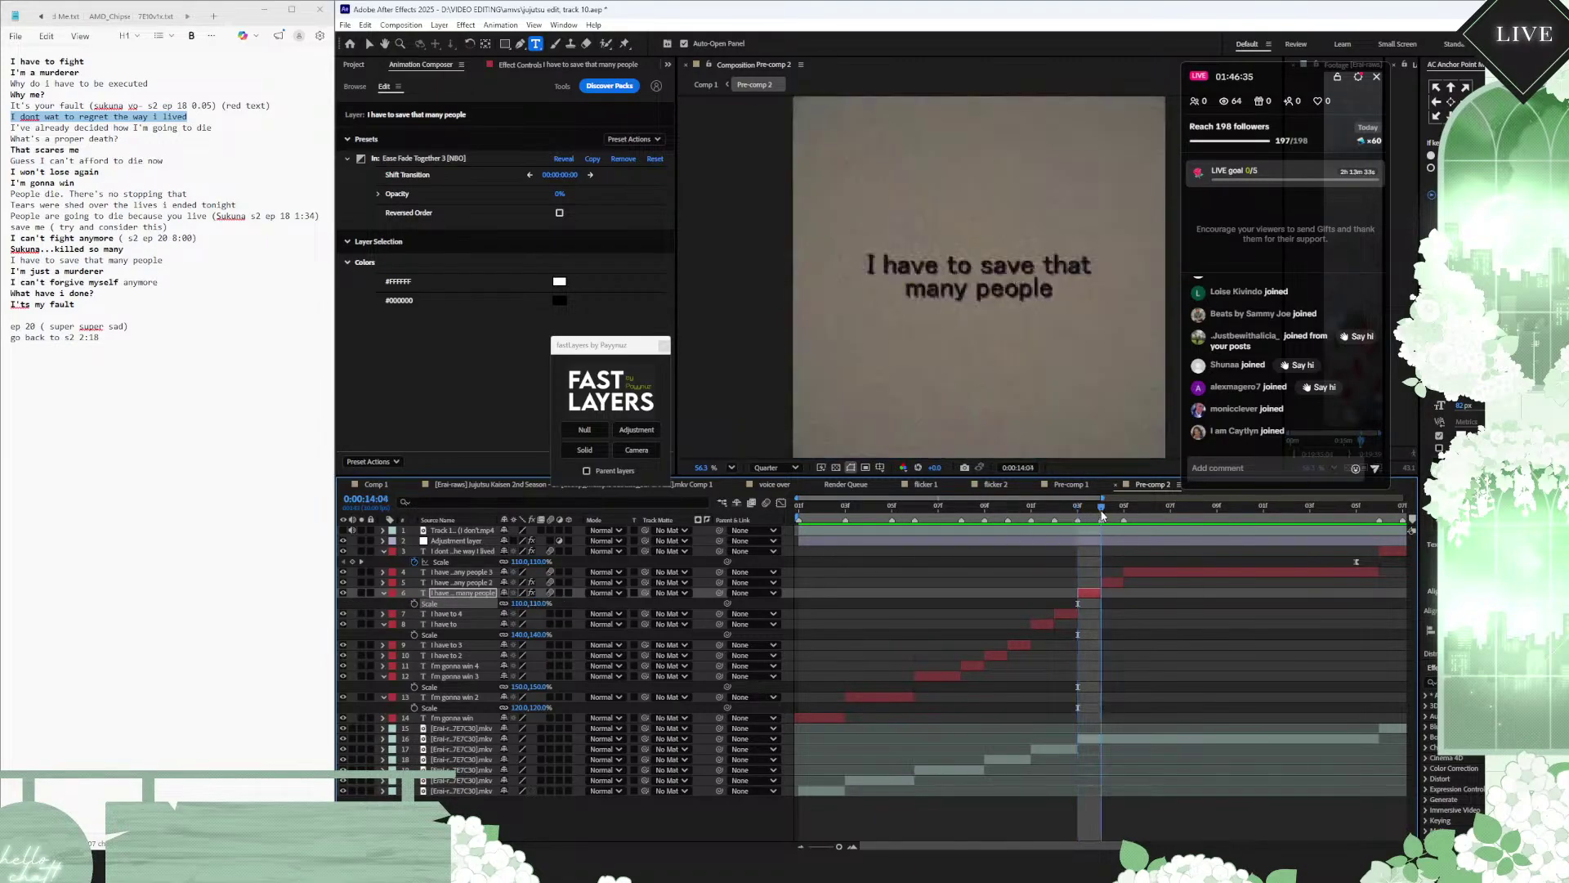
drag(1079, 510, 1031, 510)
key(space)
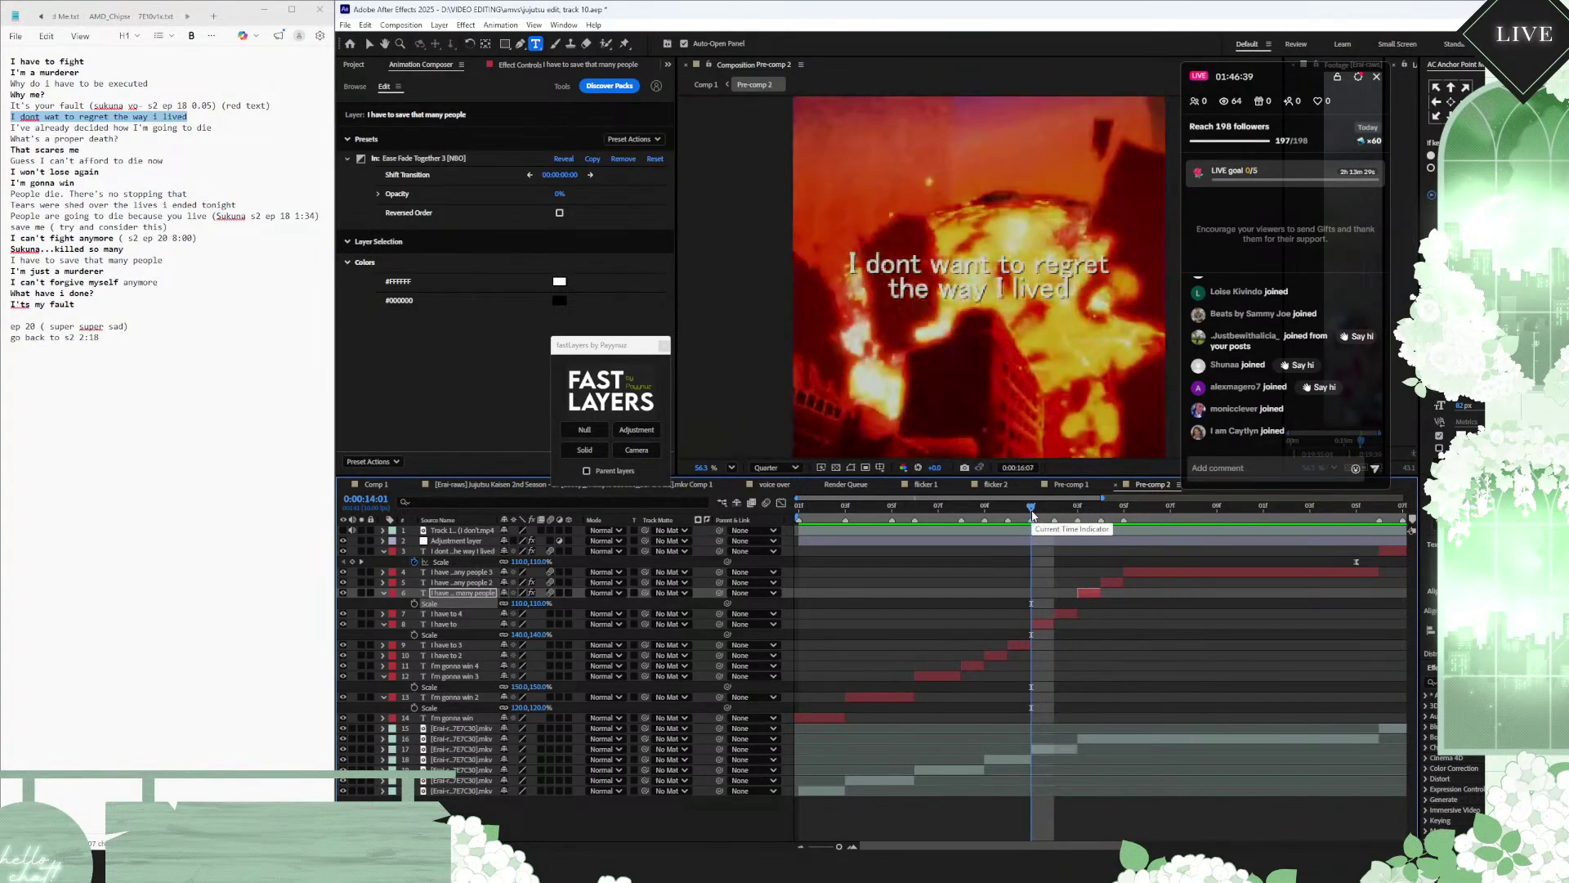
Step: Hide the two uppermost Track video layers in Comp 1 and play the composition from its start
click(375, 484)
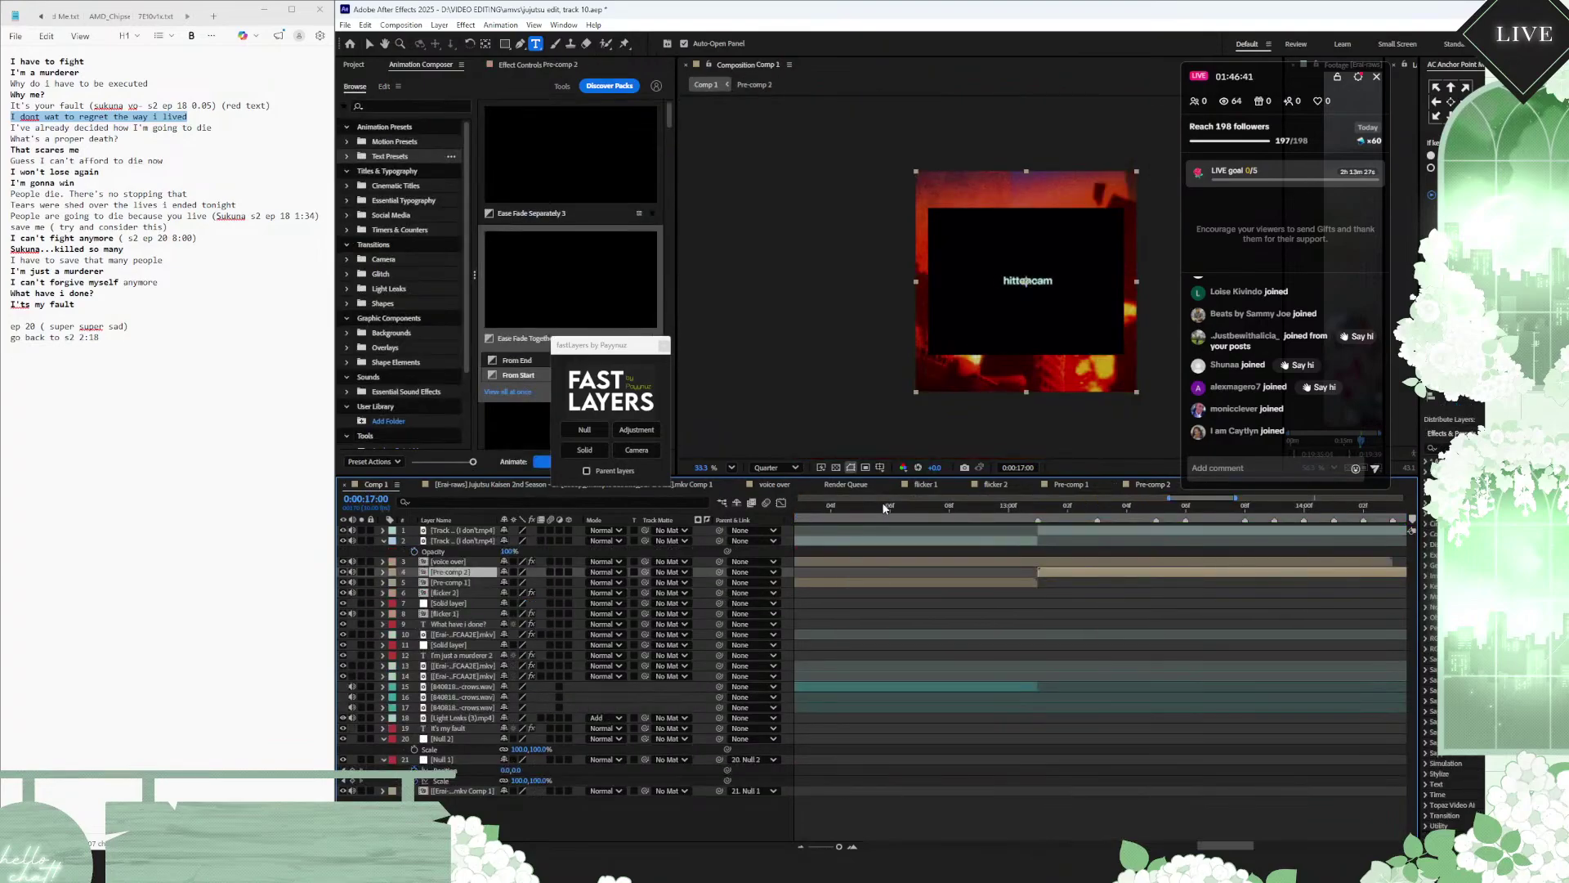
click(905, 508)
scroll(906, 603, left, 5)
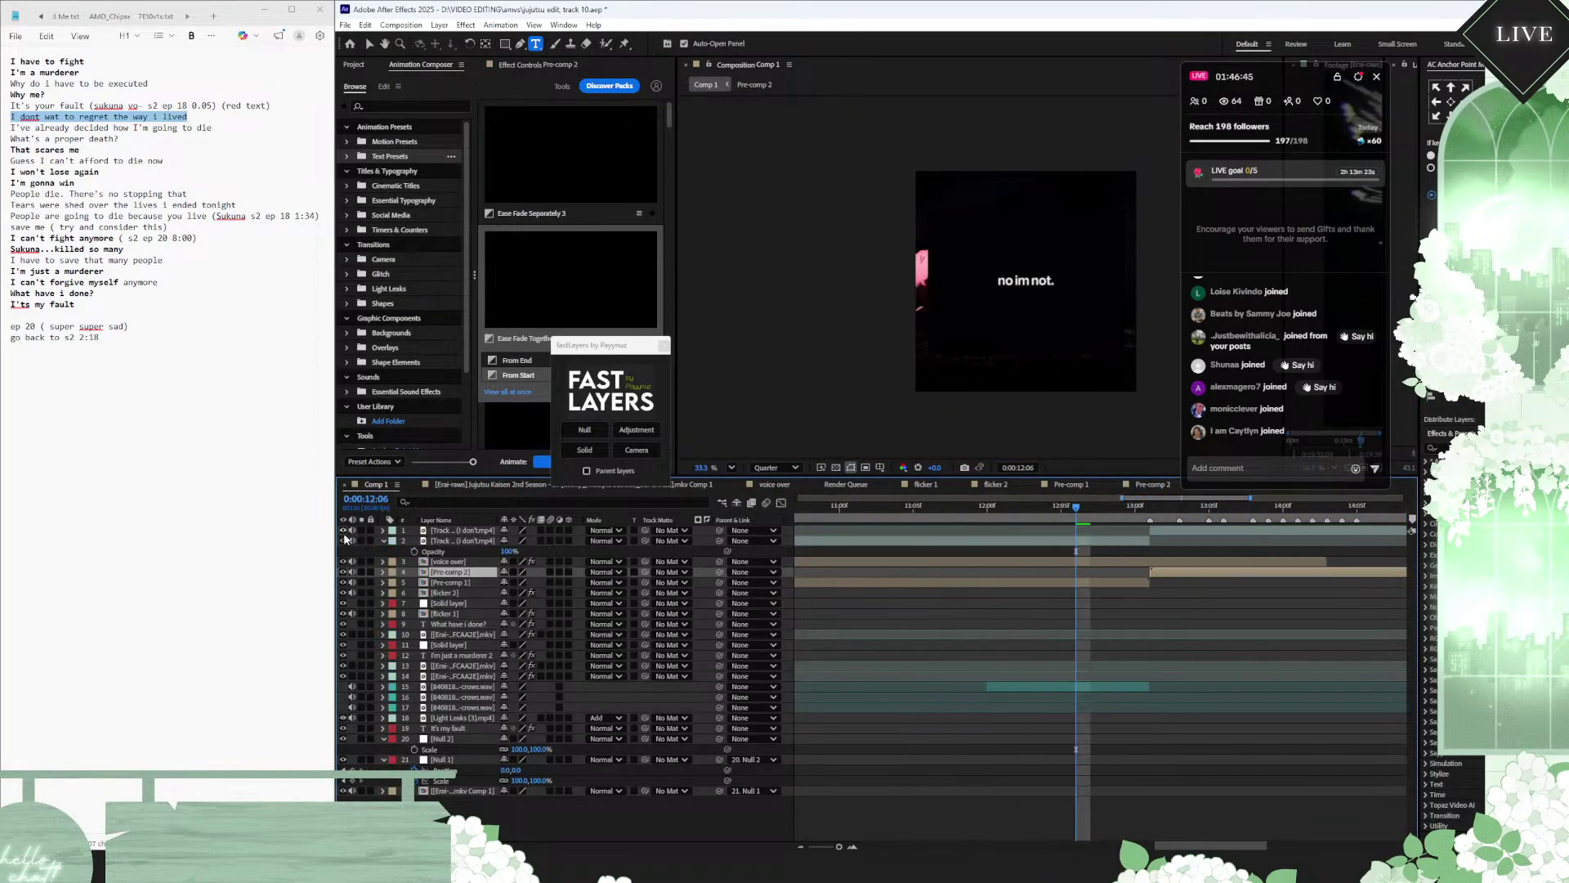
drag(343, 531, 342, 541)
scroll(869, 572, down, 4)
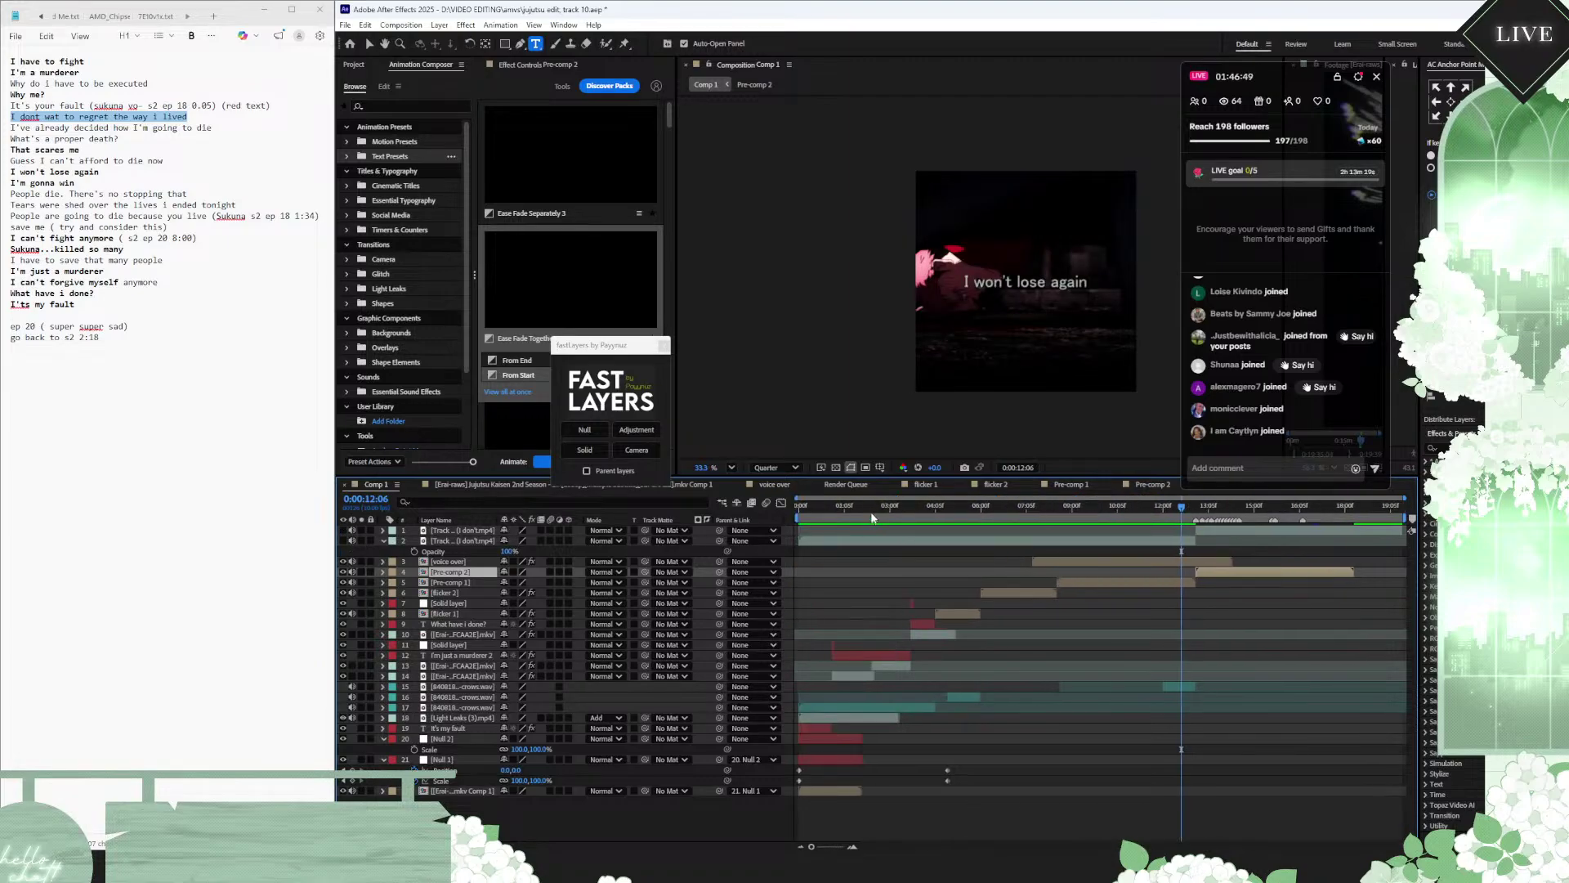
key(Home)
key(space)
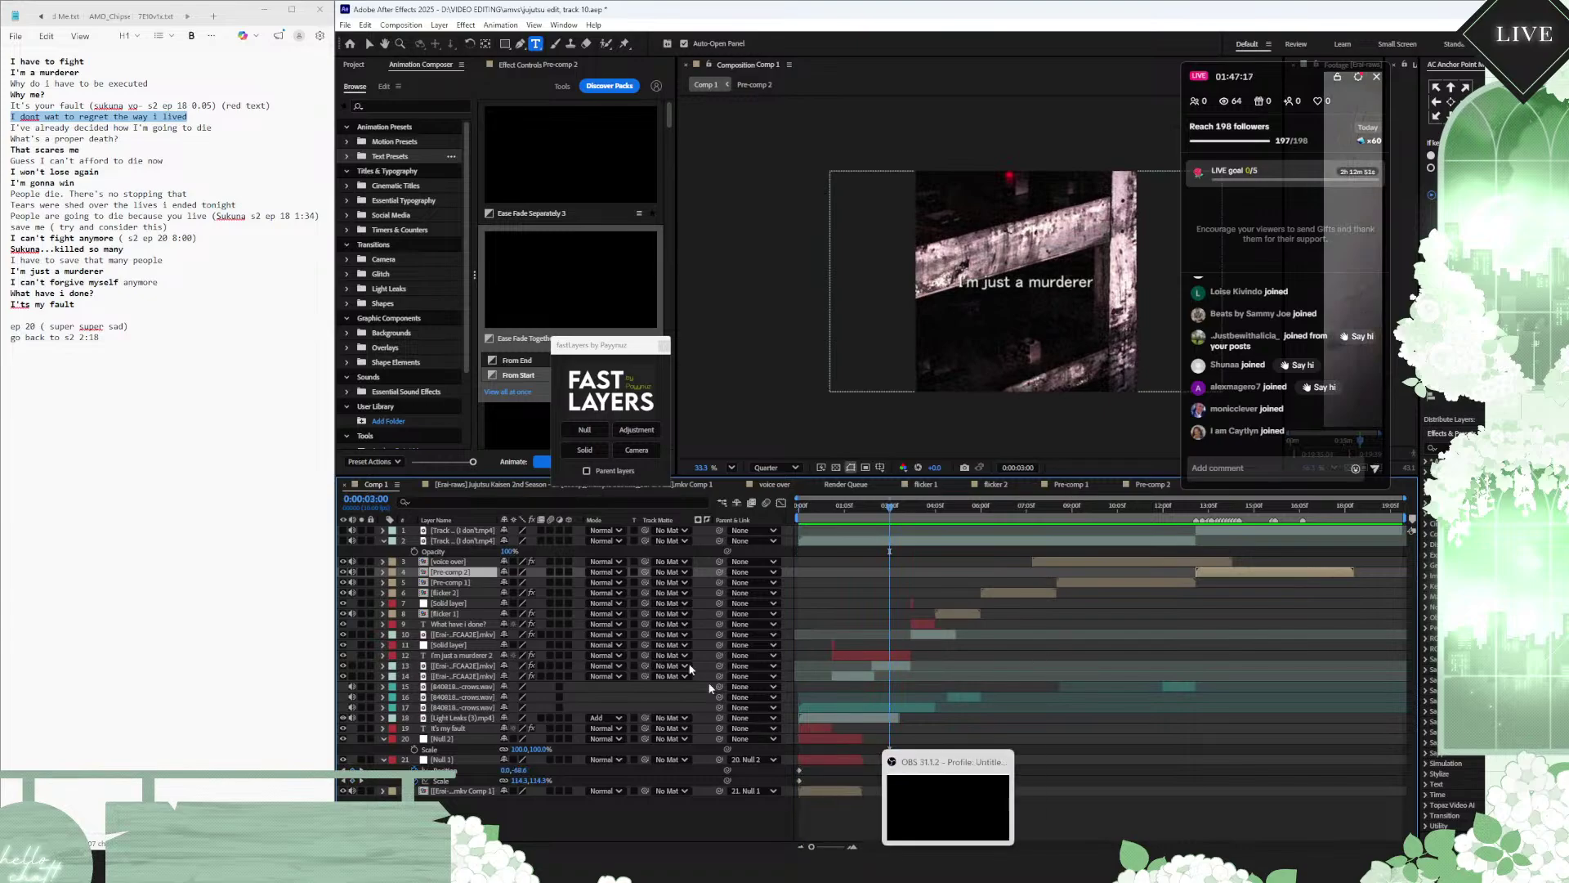
Step: Import the Jujutsu Kaisen 2nd Season episode 20 file from the Season 2 folder in File Explorer into the After Effects project
click(352, 65)
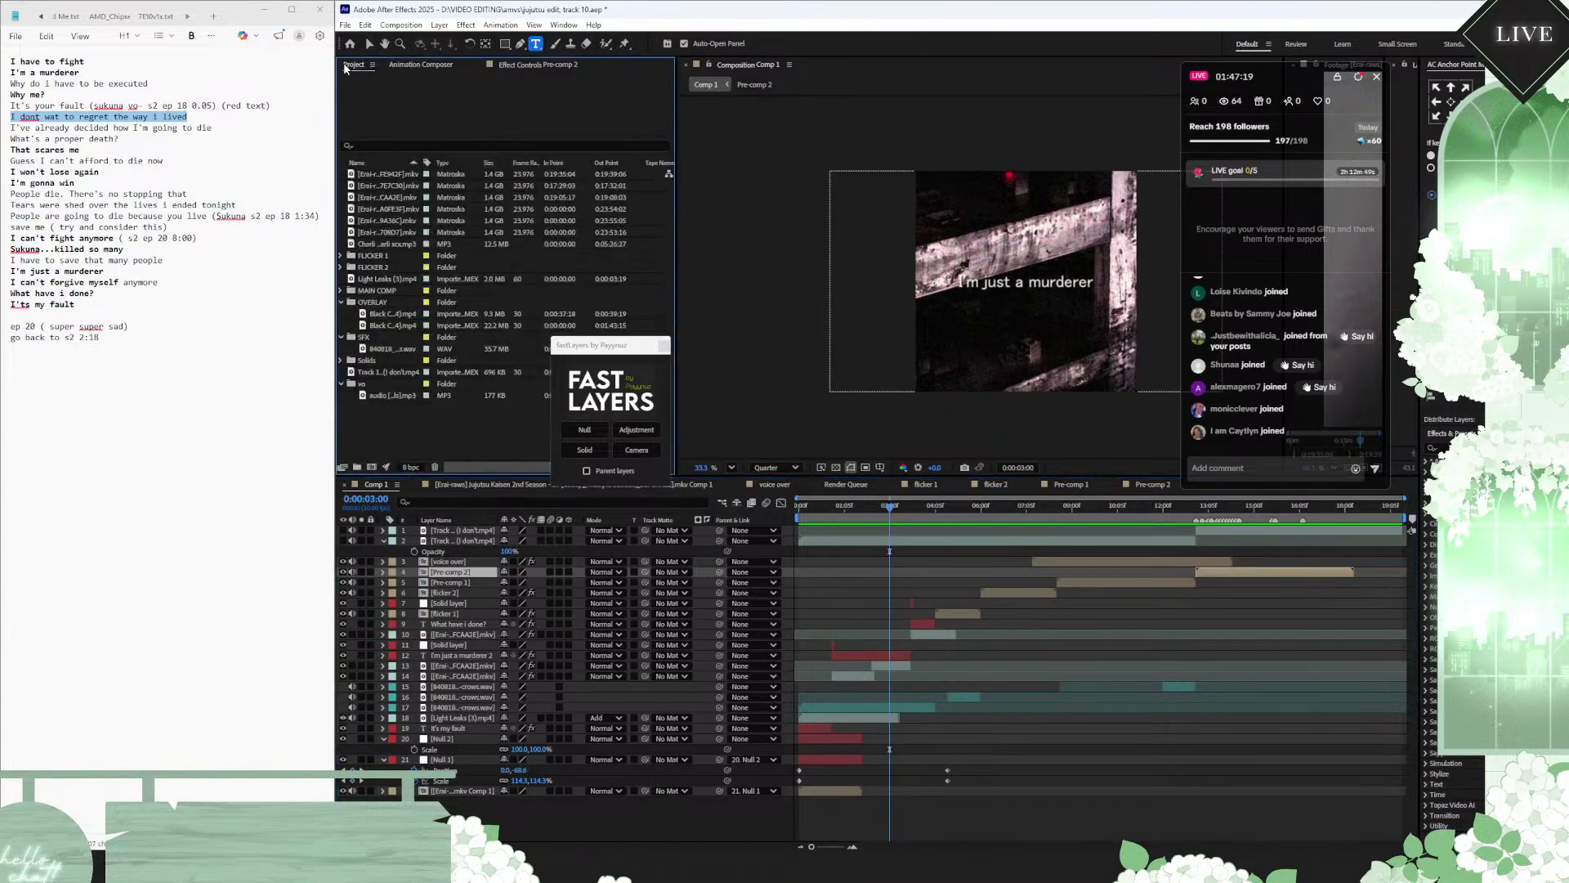
mouse_move(759, 874)
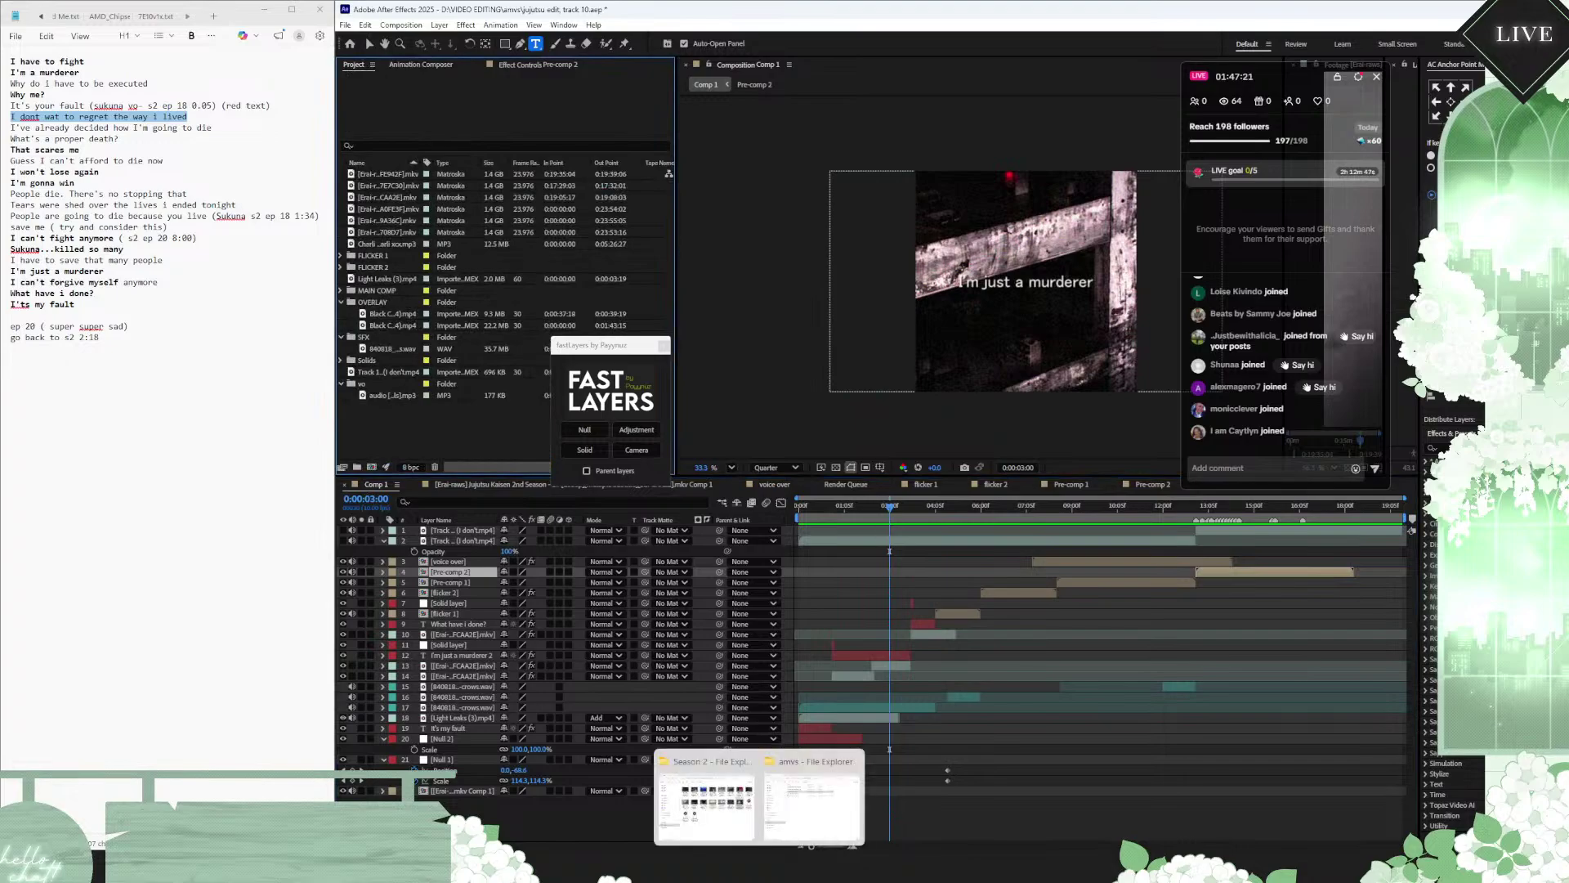
click(719, 805)
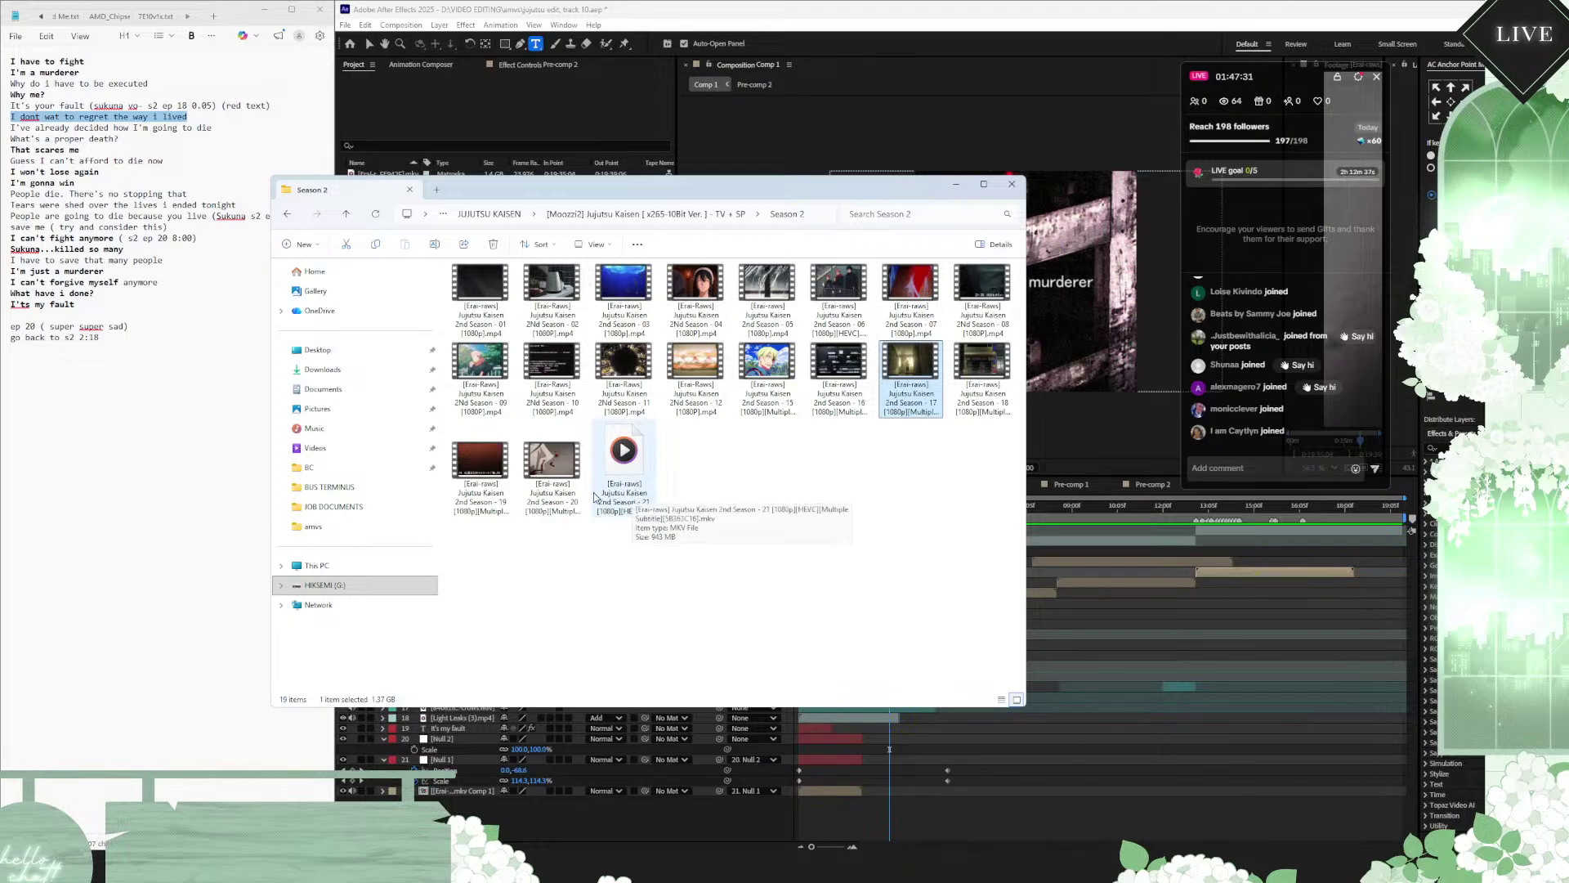
click(553, 470)
drag(717, 200, 937, 250)
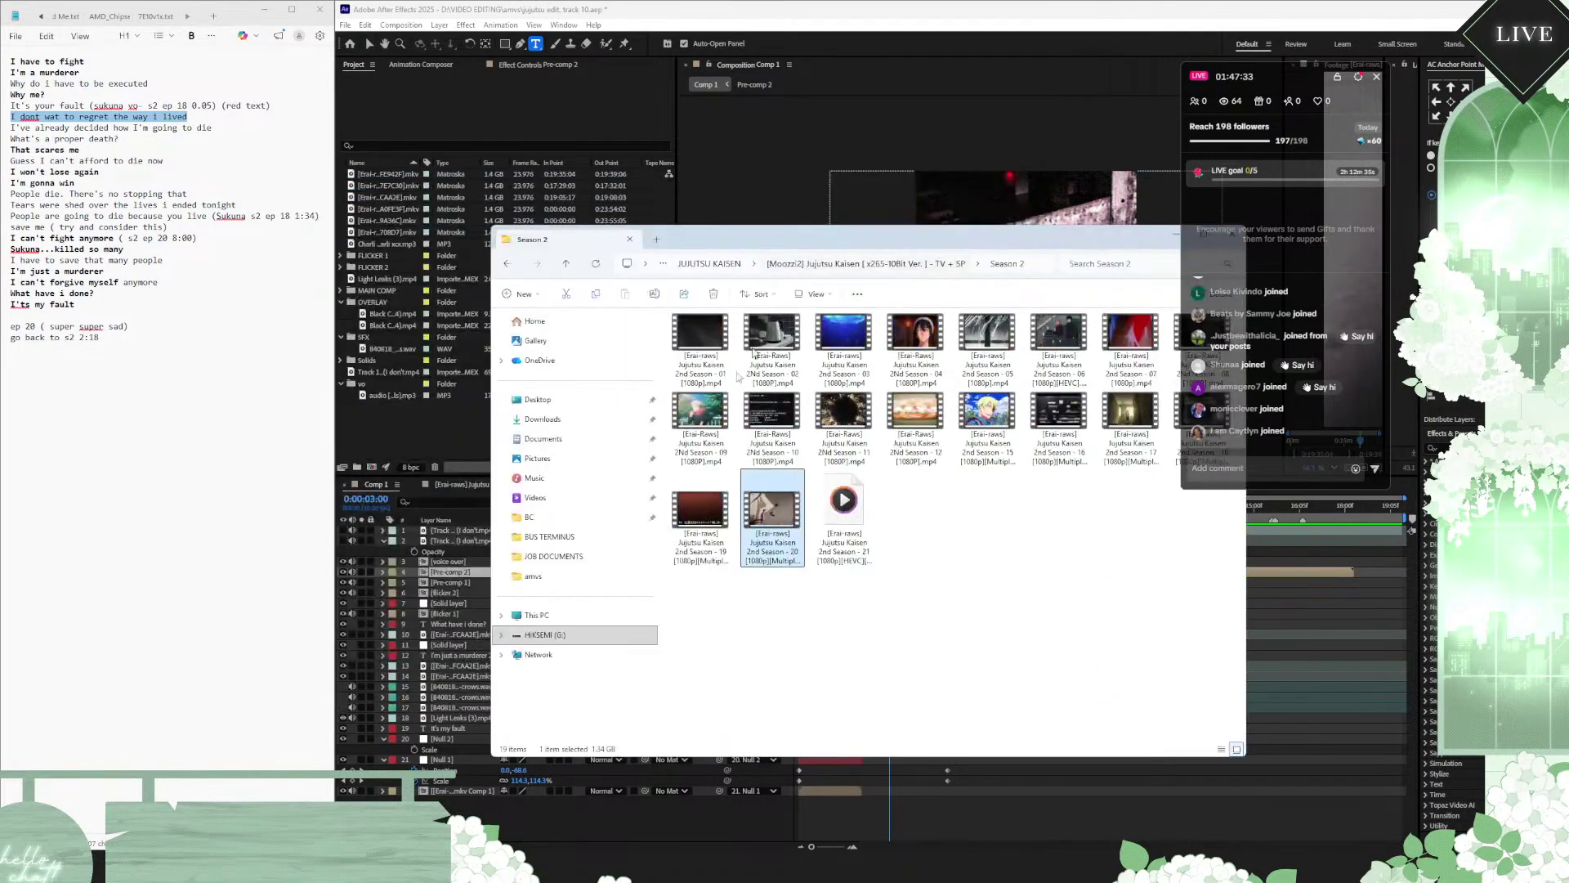
drag(781, 521, 404, 436)
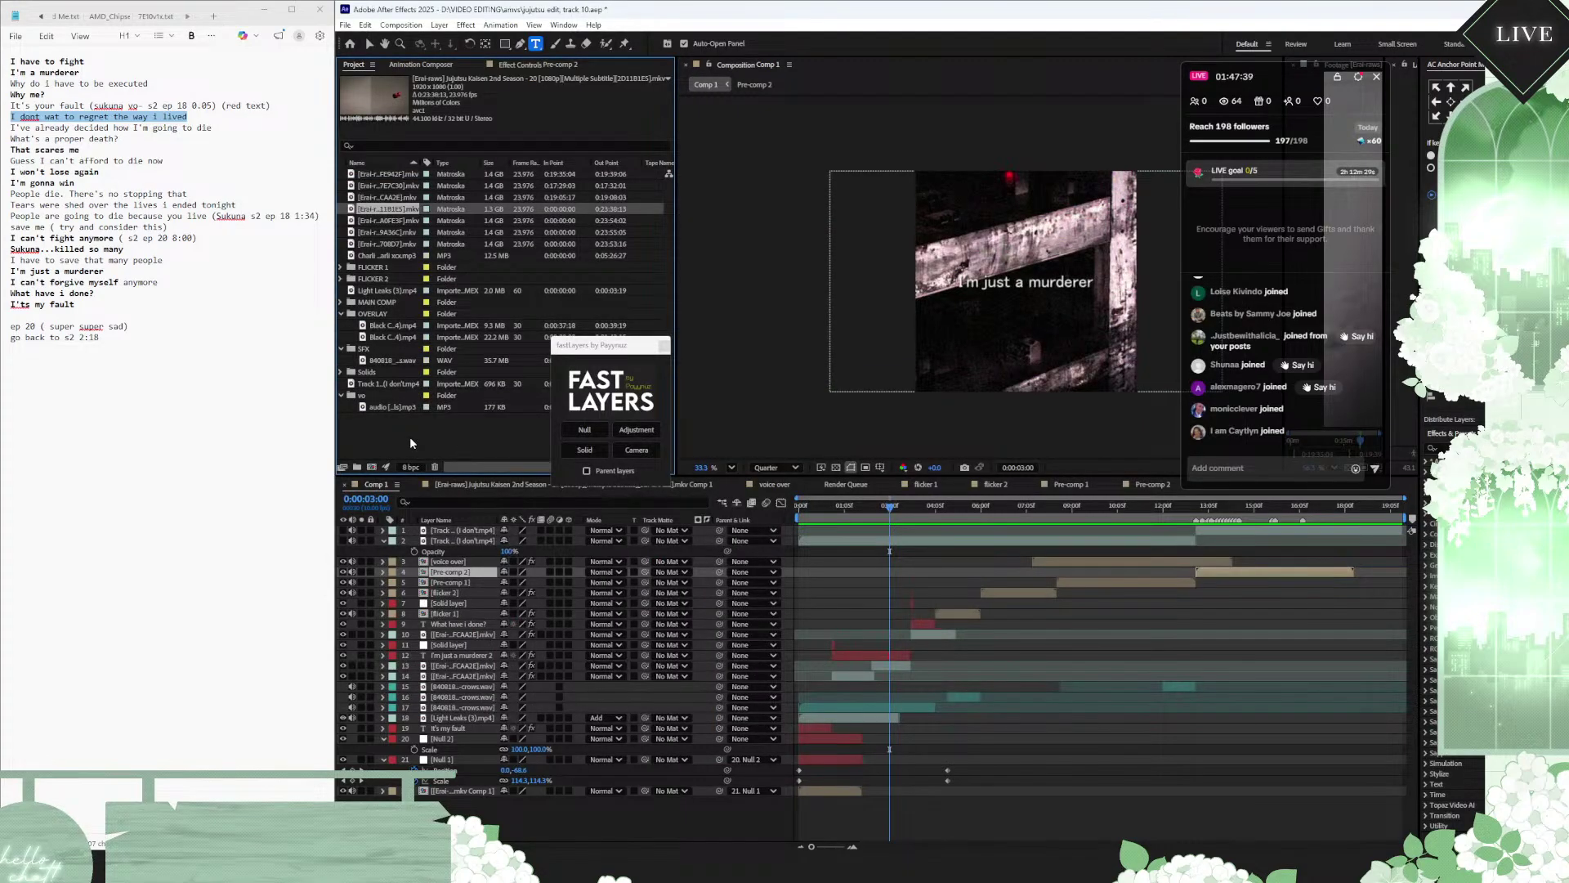
click(409, 436)
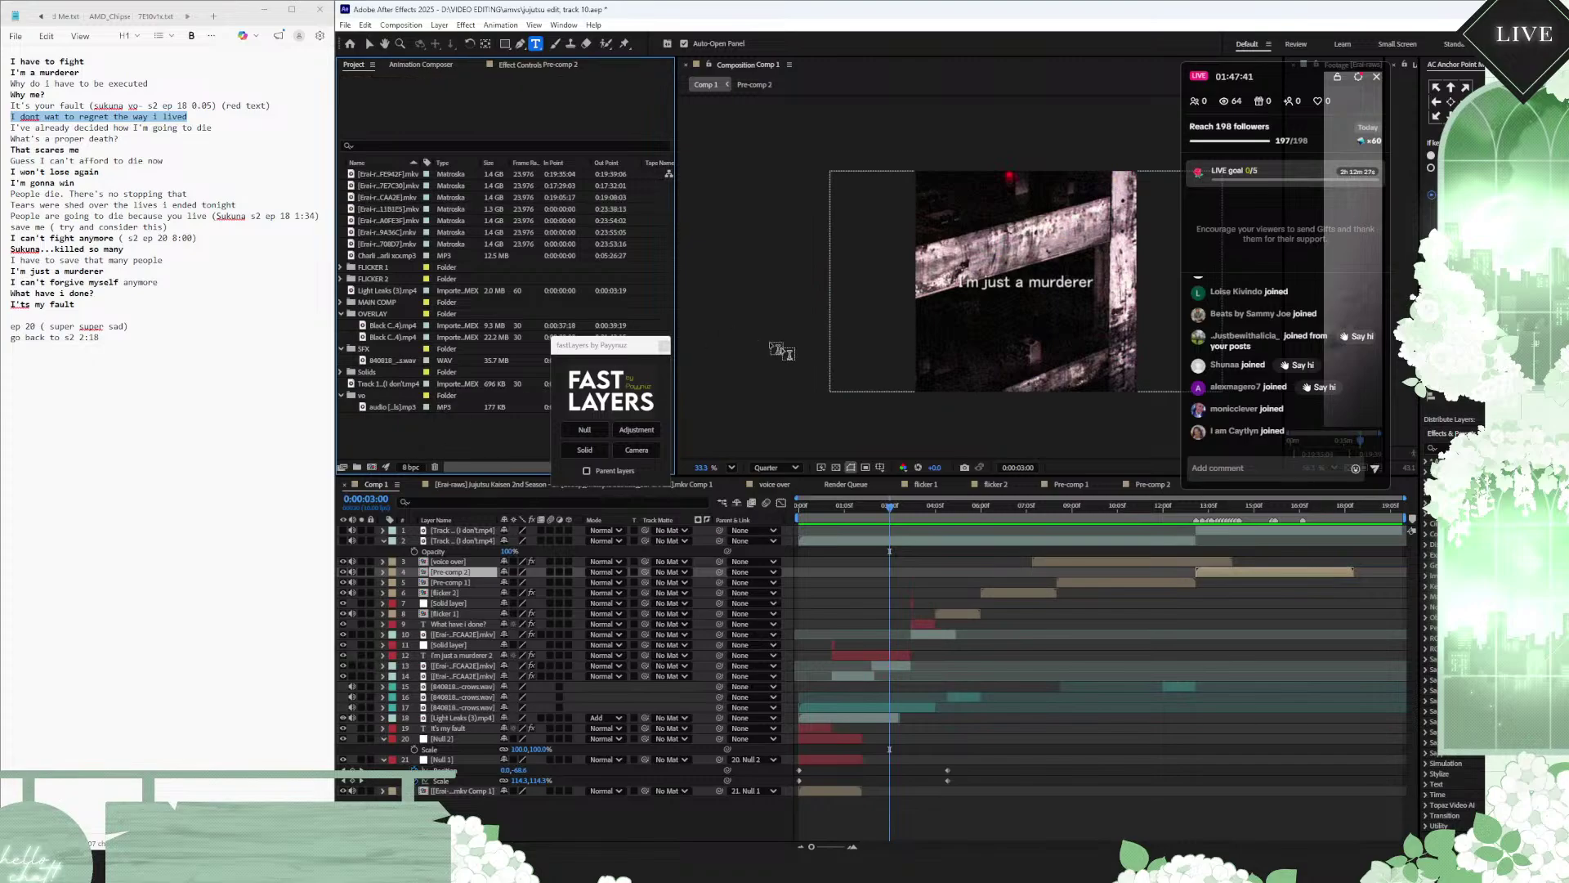
Step: Undo the accidental text insertion in the composition and switch to the Selection tool
click(850, 440)
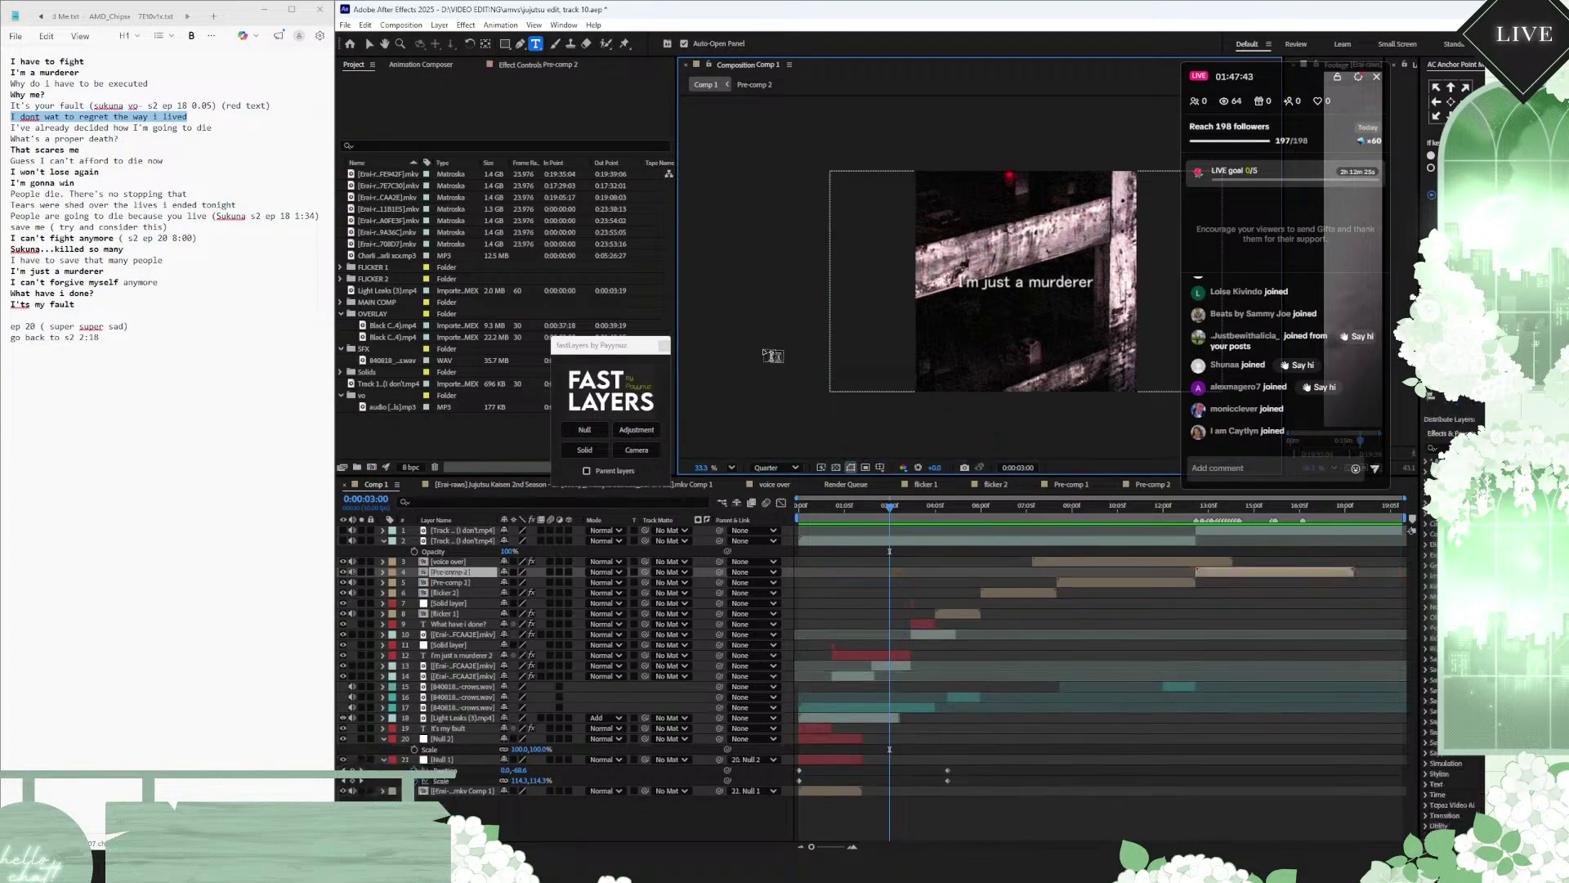
key(ctrl+z)
click(369, 45)
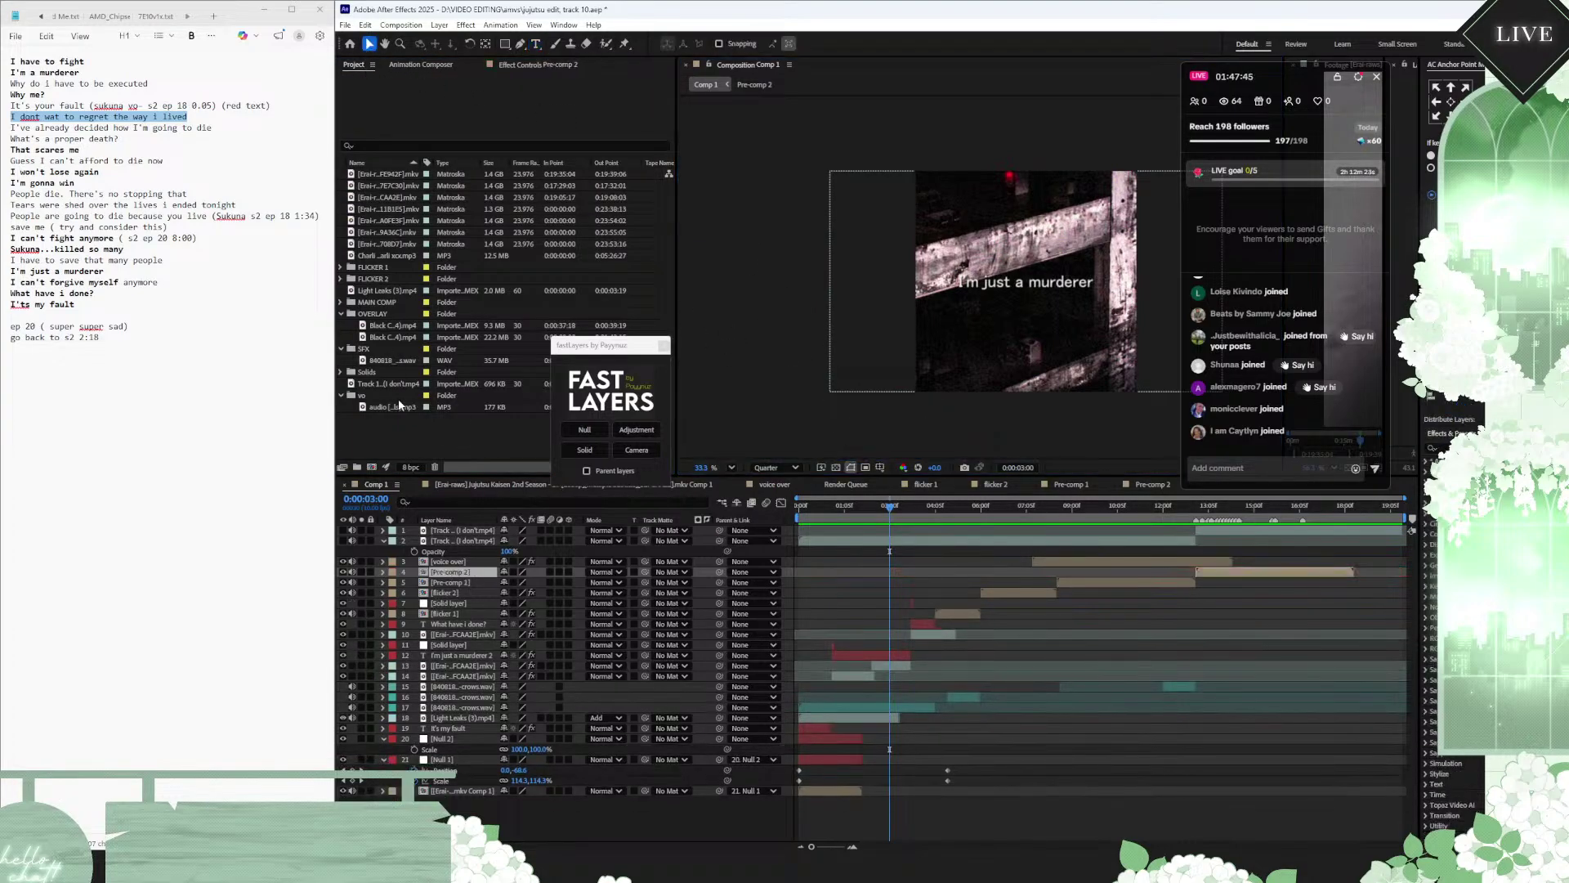
Step: Find the Jujutsu Kaisen 2nd Season episode 20 clip among the project footage and open it in an enlarged footage viewer
click(402, 225)
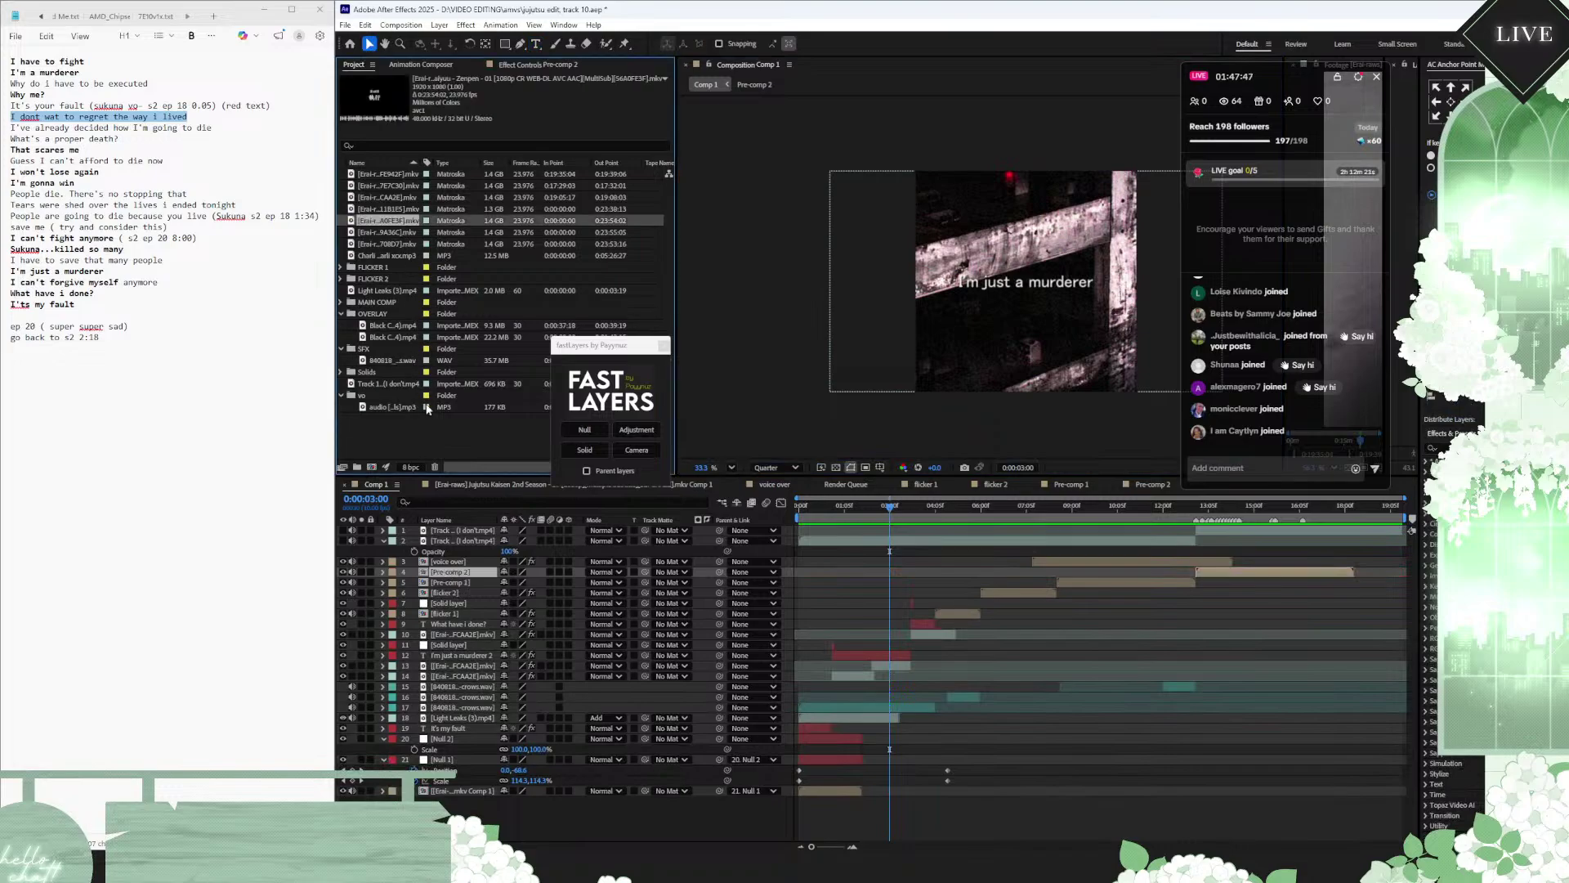
click(390, 384)
click(411, 418)
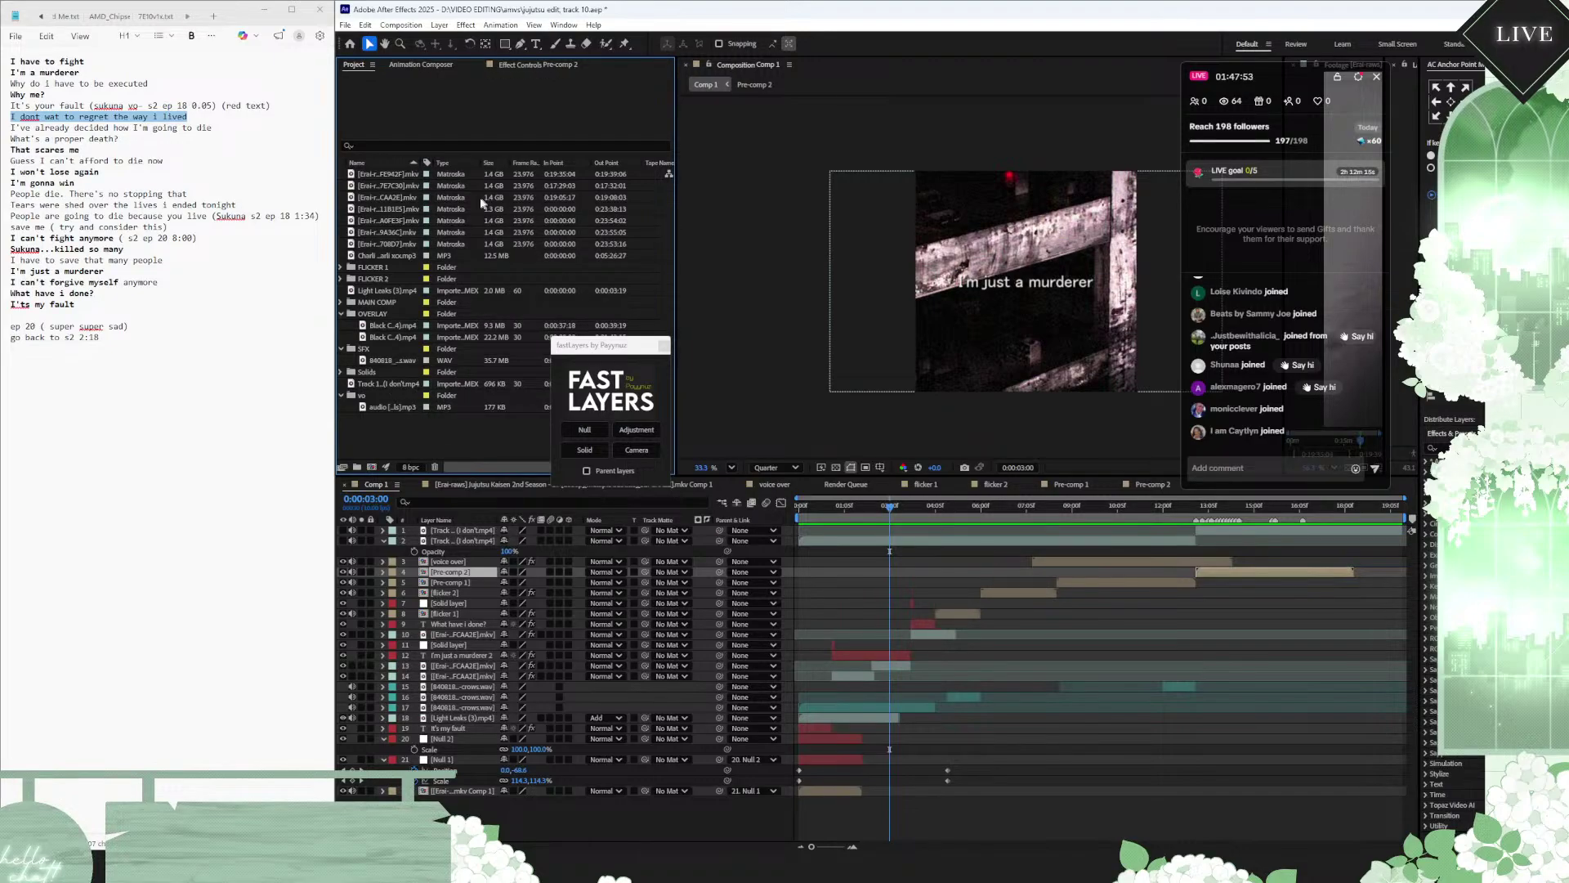
click(409, 162)
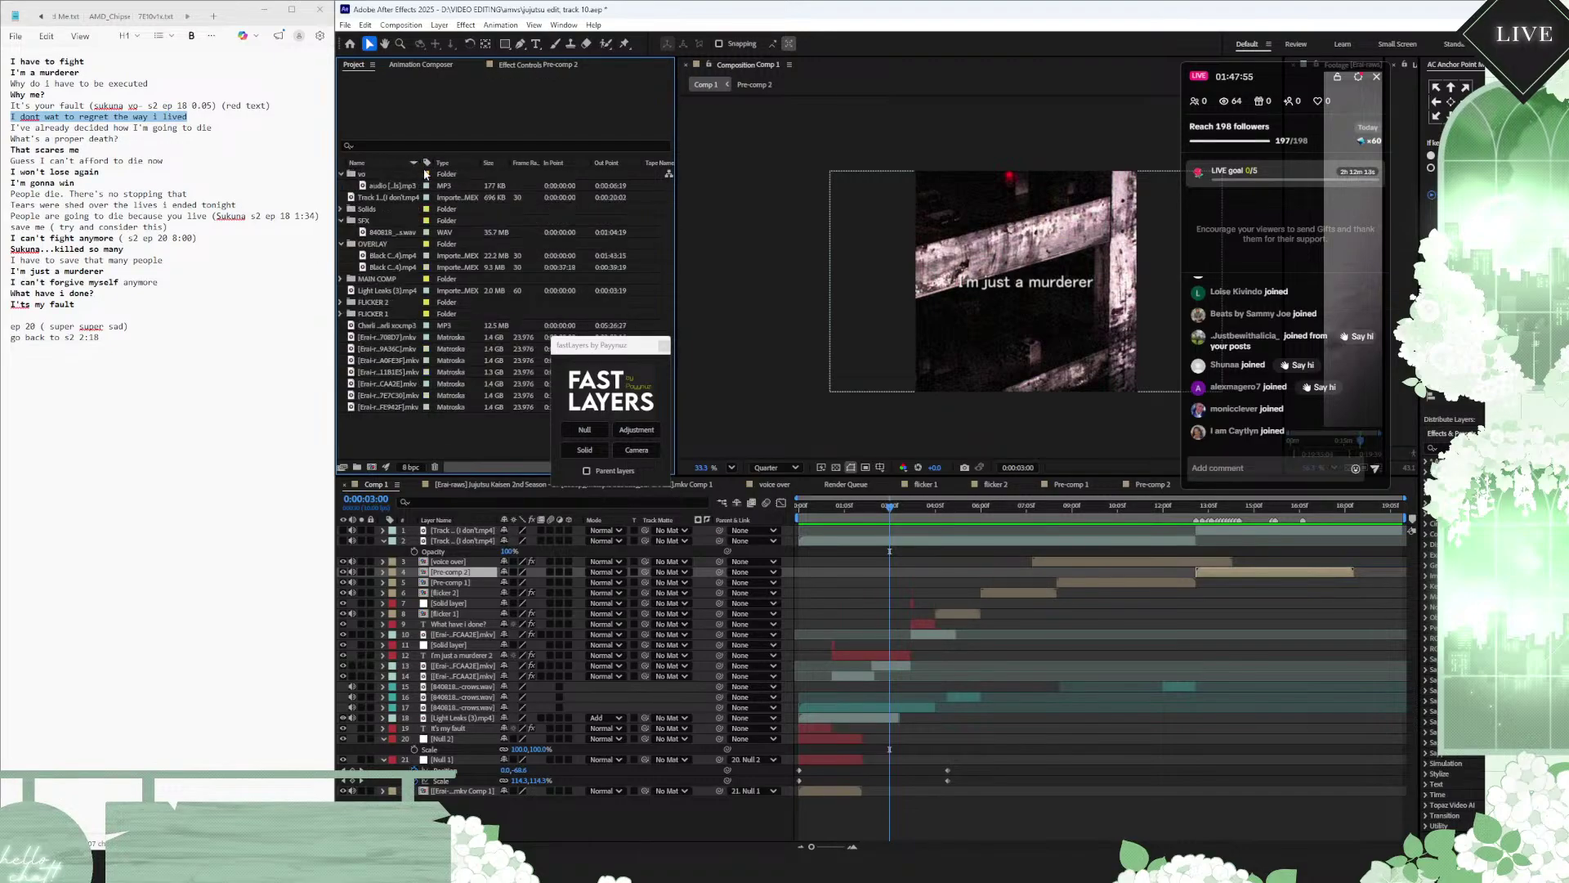
click(414, 164)
mouse_move(675, 225)
mouse_down()
mouse_move(834, 231)
mouse_move(674, 236)
mouse_move(698, 237)
mouse_up()
click(396, 175)
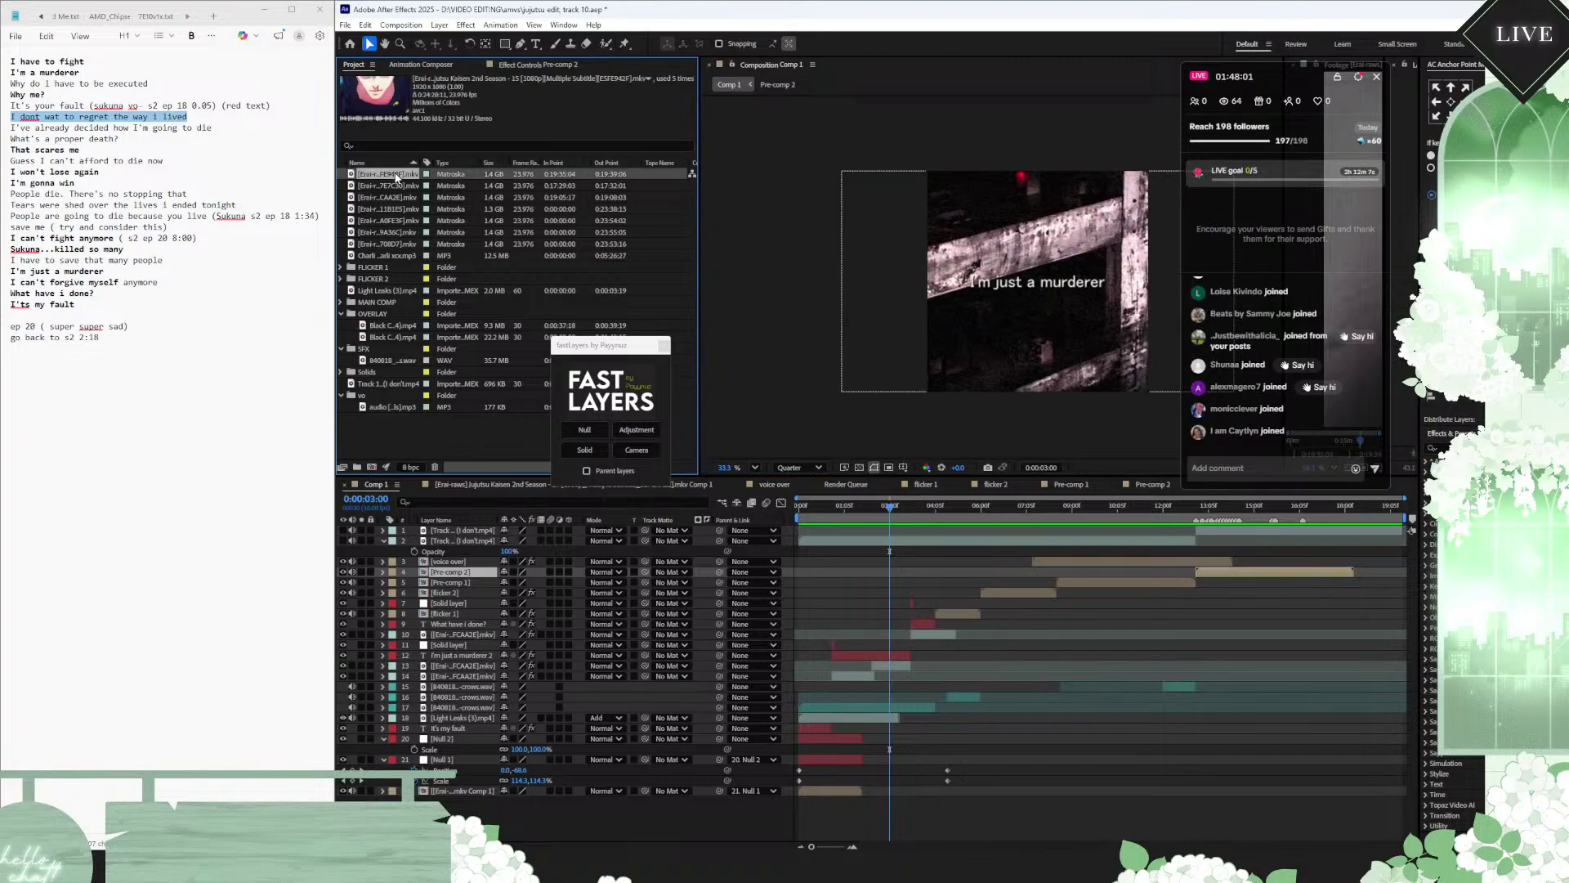
click(395, 187)
click(403, 198)
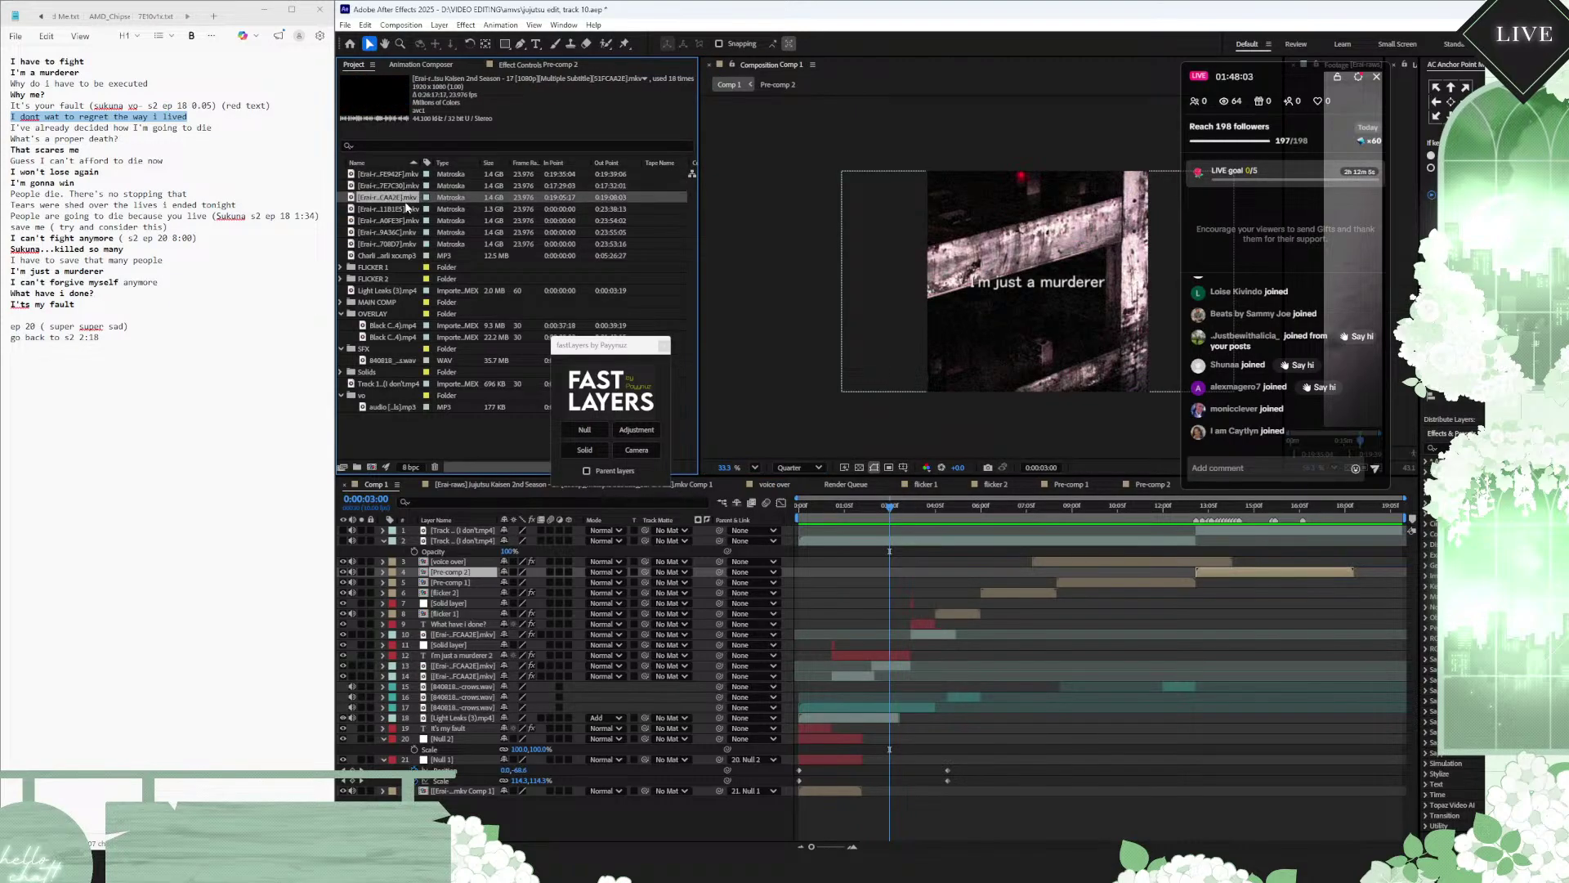
click(409, 209)
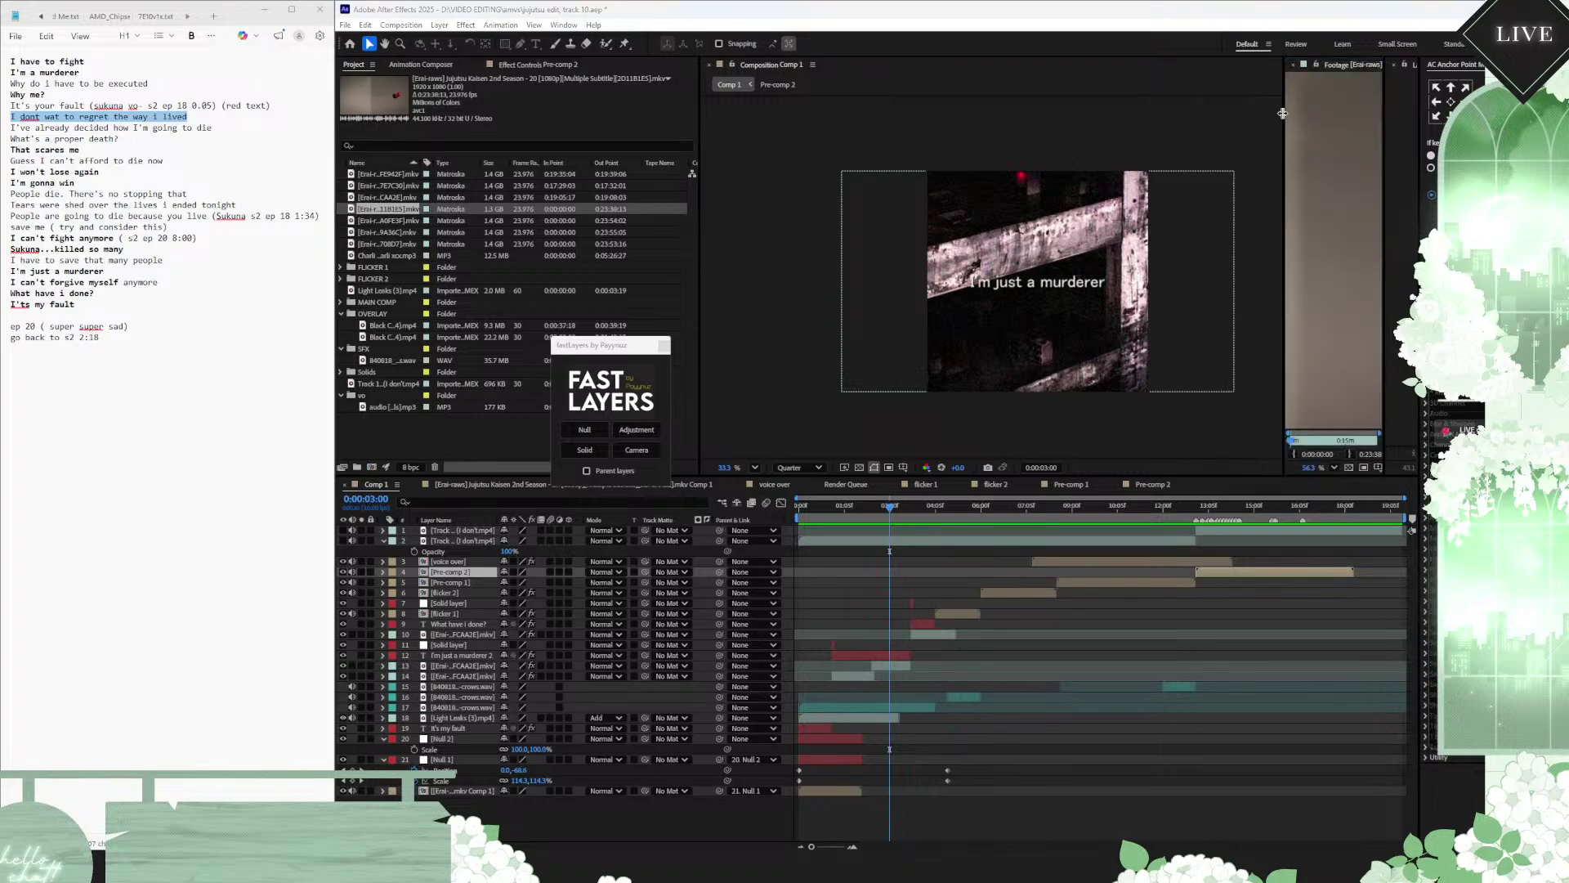
drag(1282, 113, 780, 218)
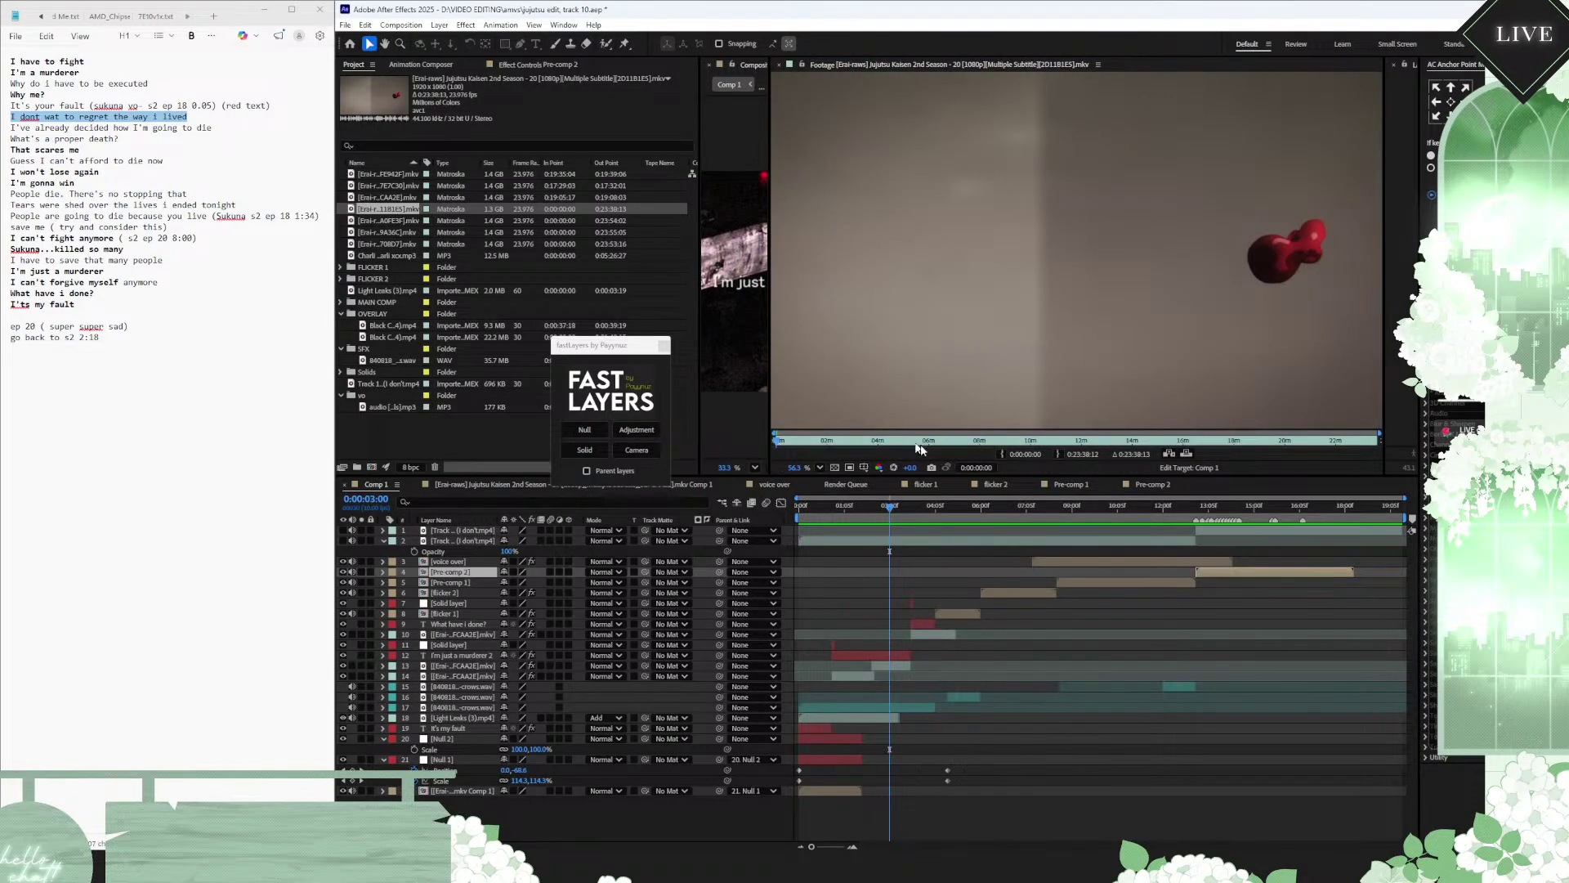
Step: Go to 0:08:00:00 in the episode 20 footage
click(1046, 453)
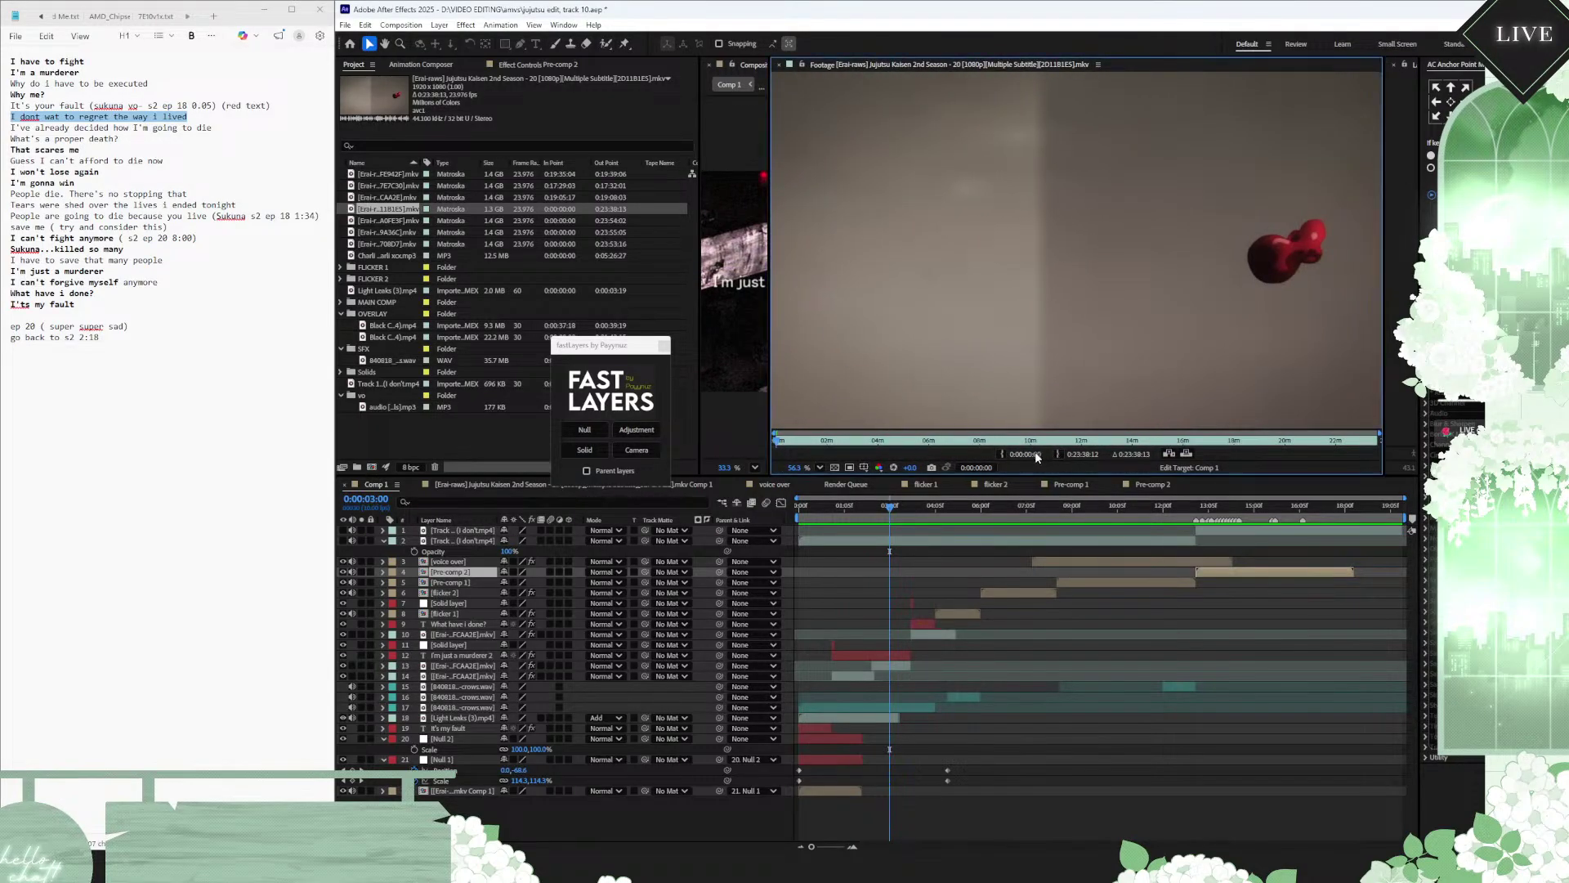
click(1031, 453)
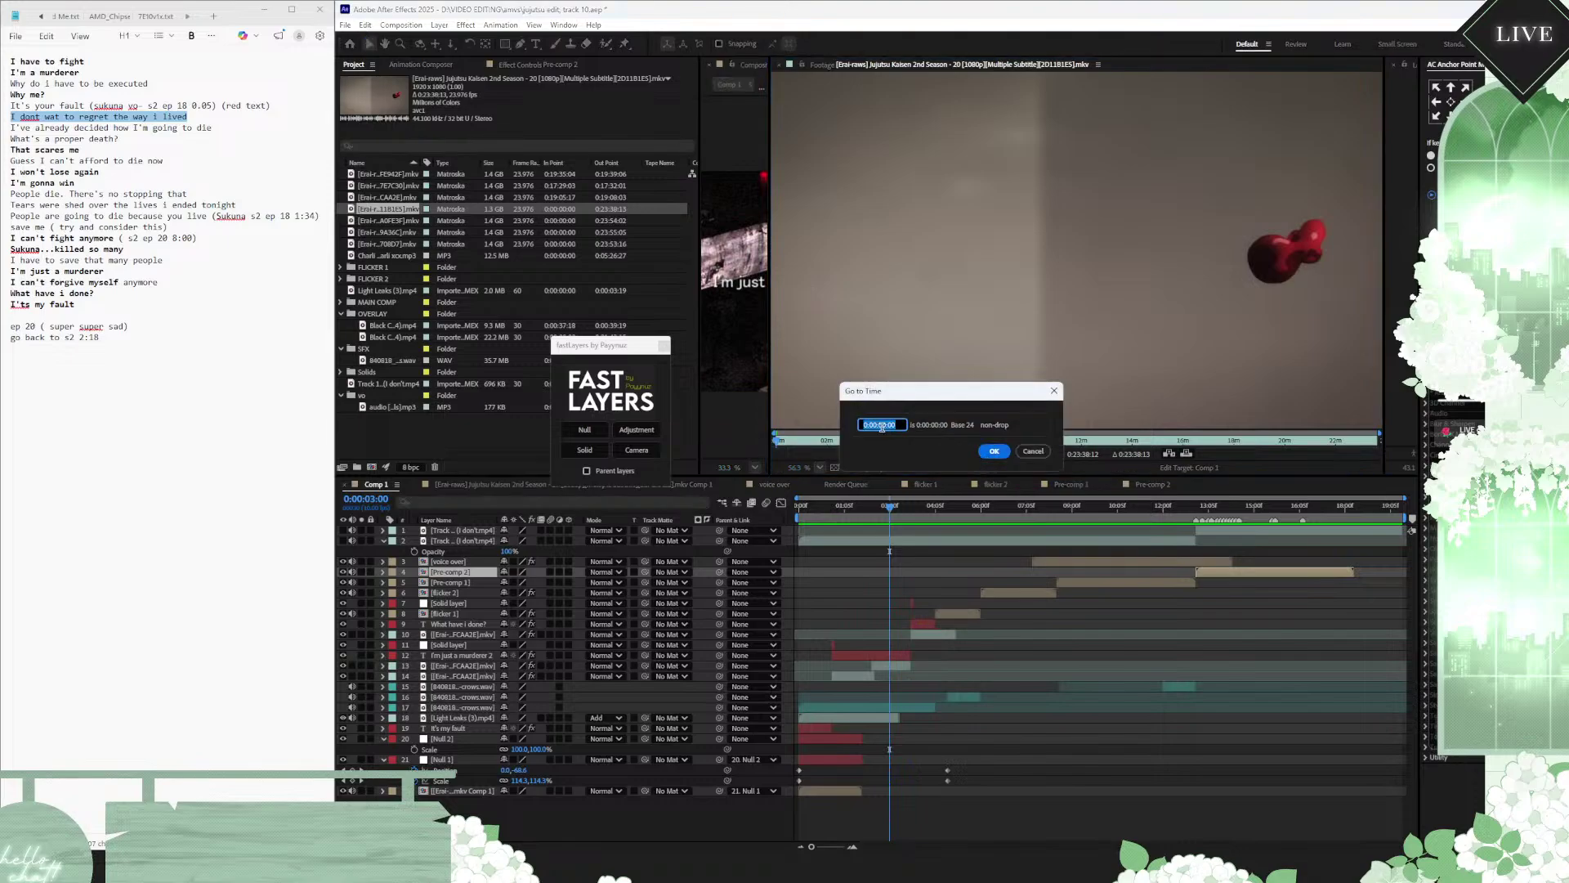
click(887, 425)
text(8)
key(Return)
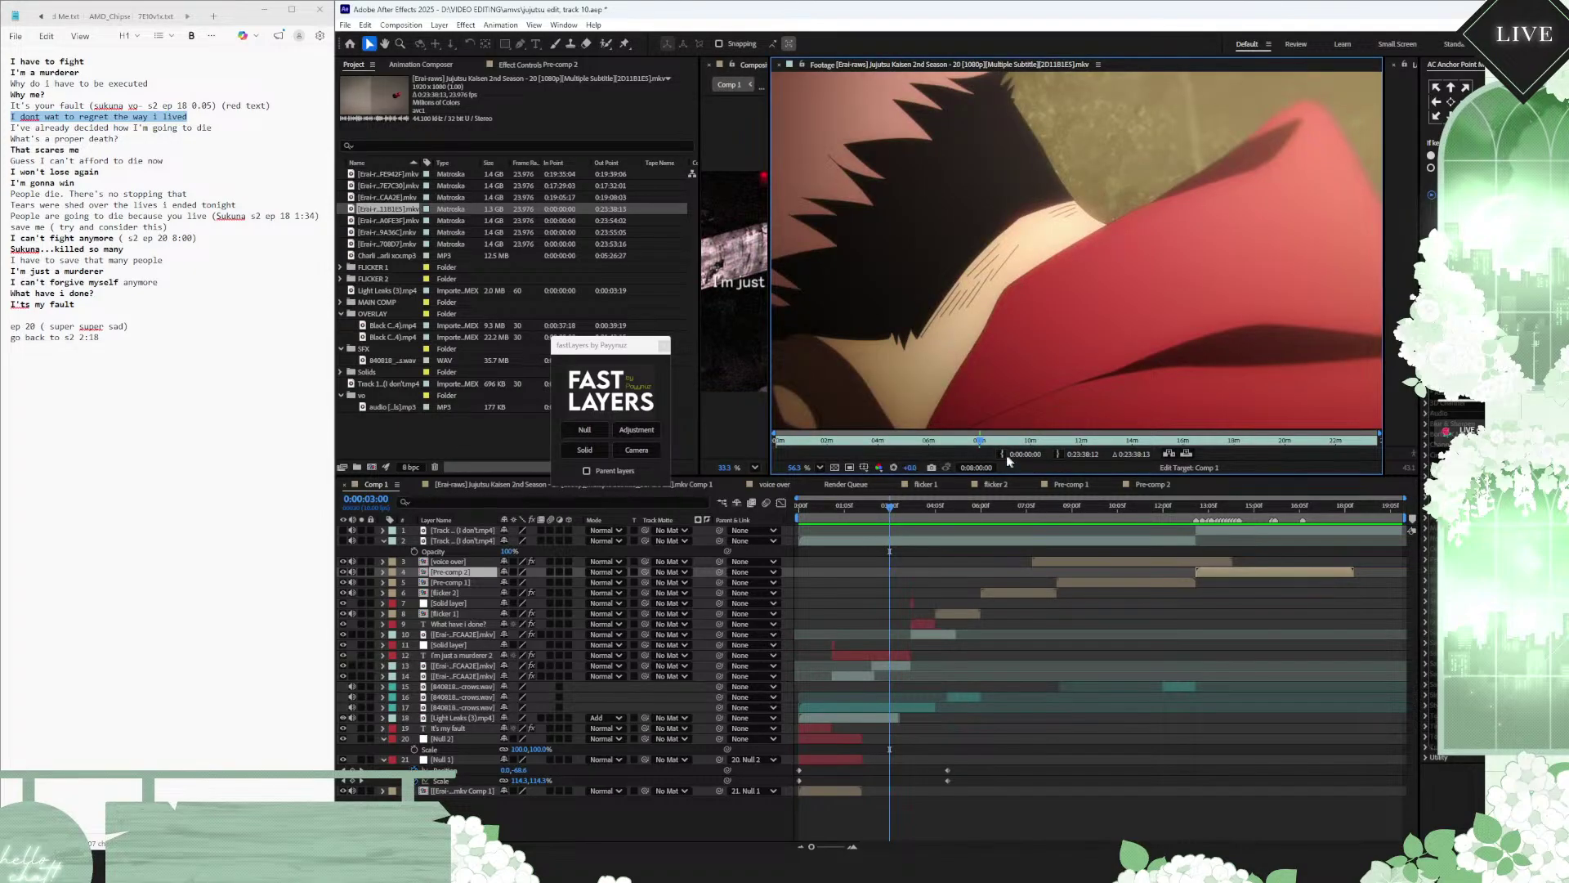
Step: Mark the episode 20 footage from 0:07:48:12 to 0:08:04:16 and add that range to Comp 1 as a new top layer
click(1003, 454)
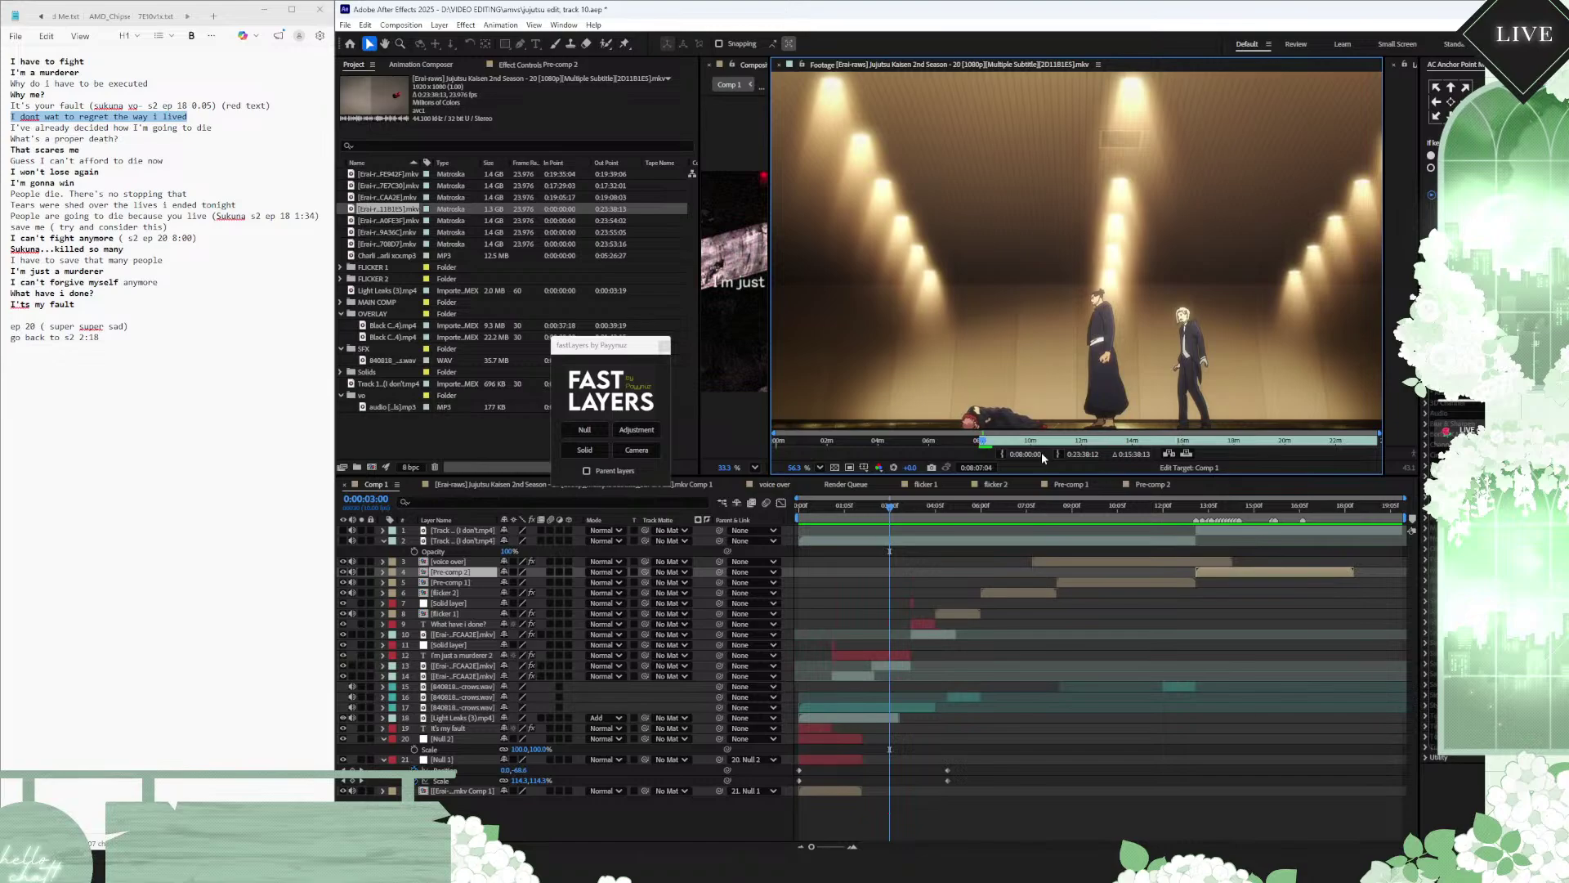
drag(983, 442, 980, 442)
click(1059, 454)
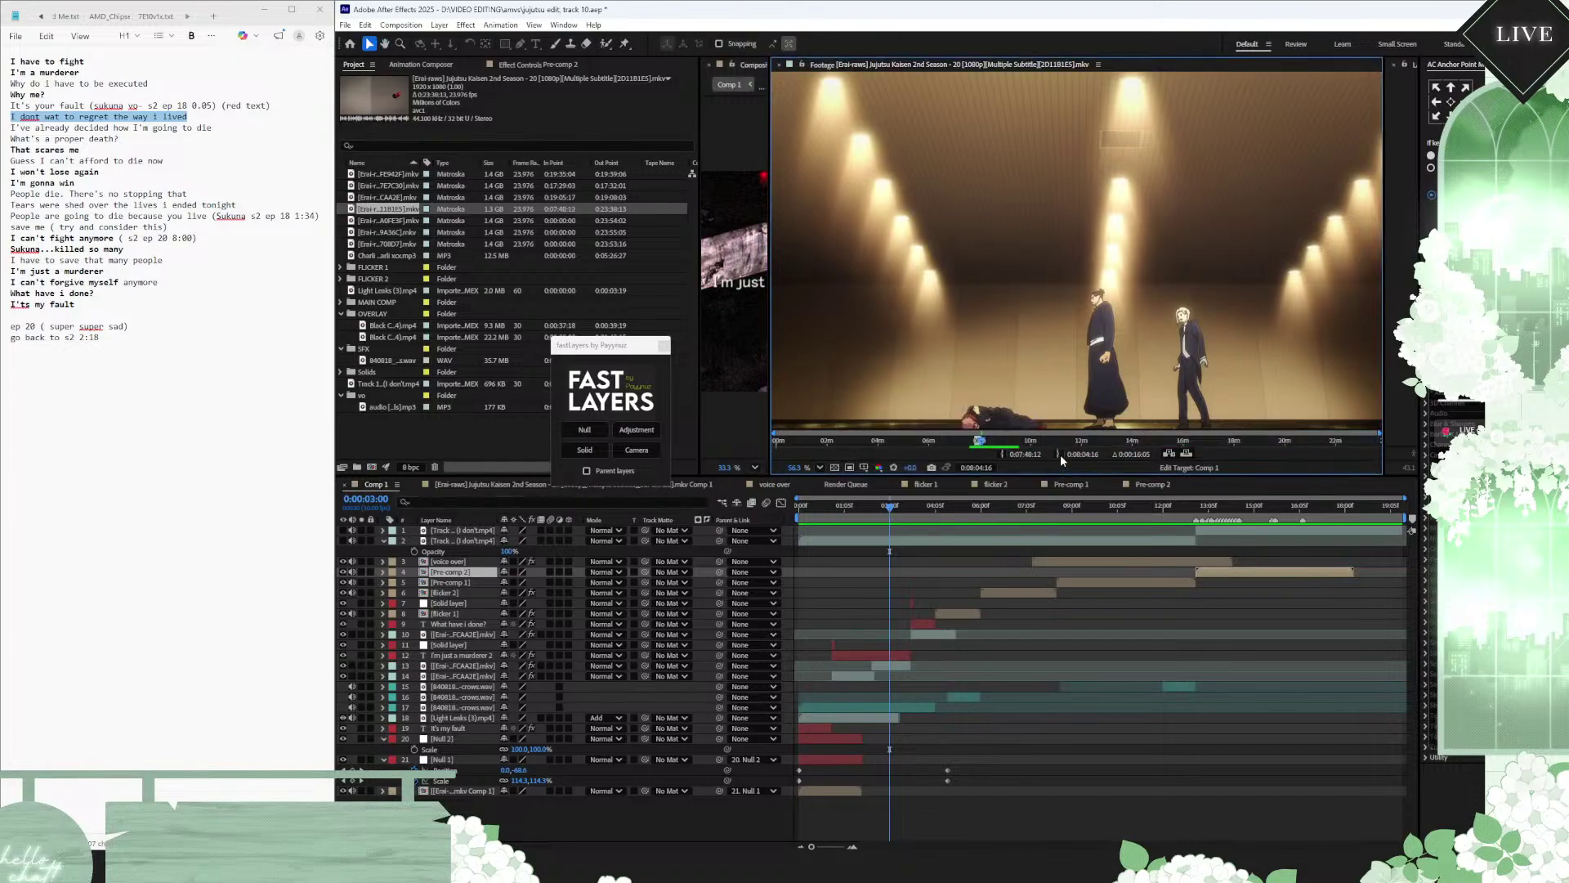
click(1187, 455)
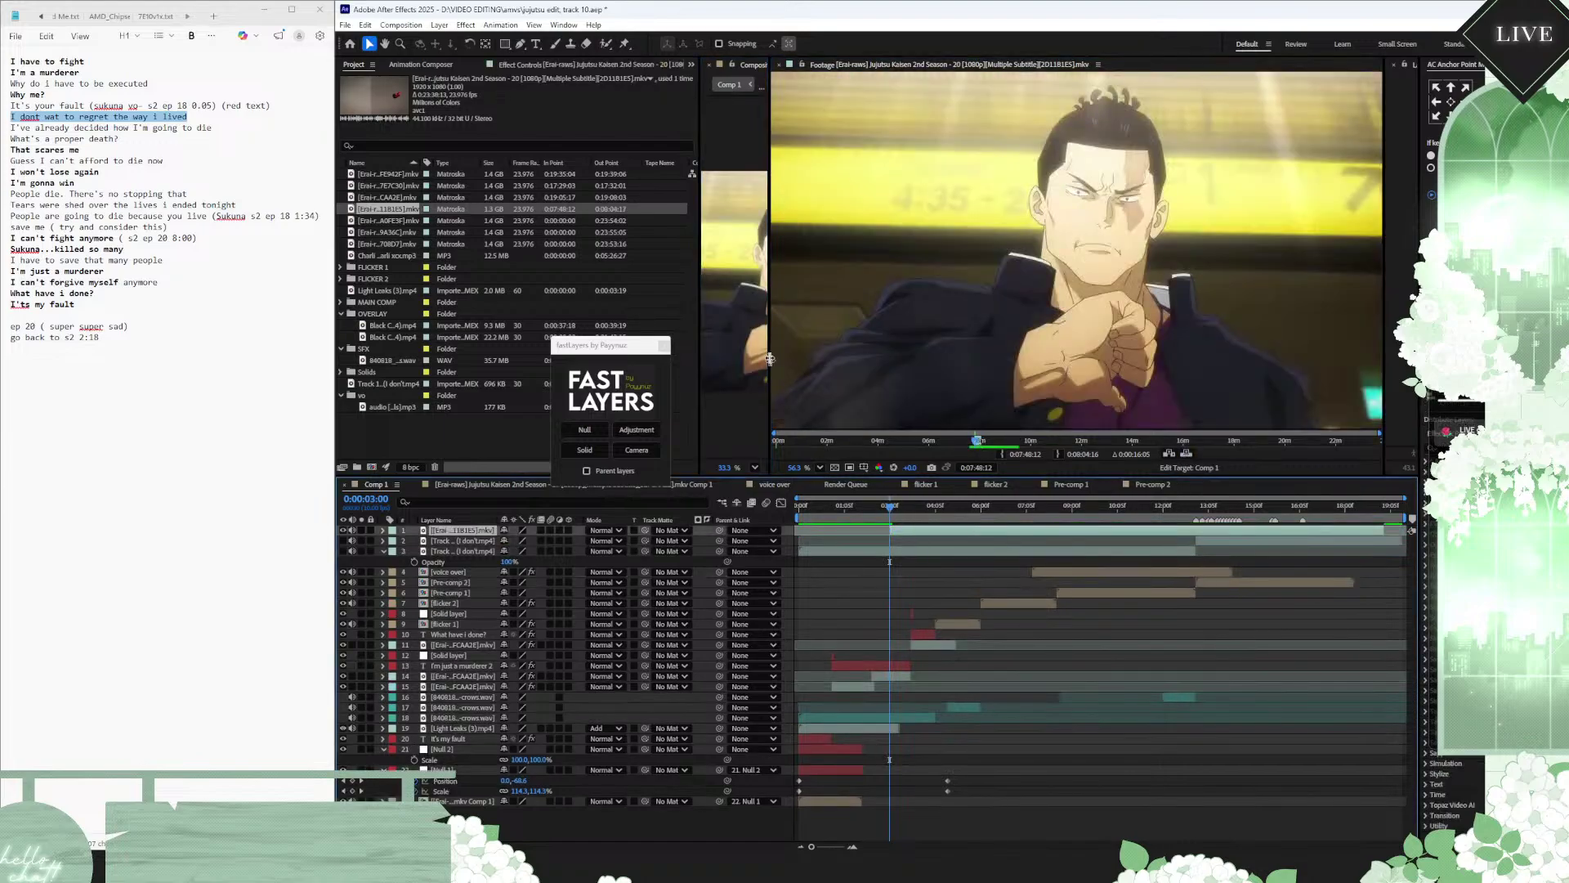
Step: Enlarge the composition view, hide the new episode 20 layer, and preview Comp 1 from 0:00:09:04 and again near 0:00:03:00
drag(770, 360, 1373, 359)
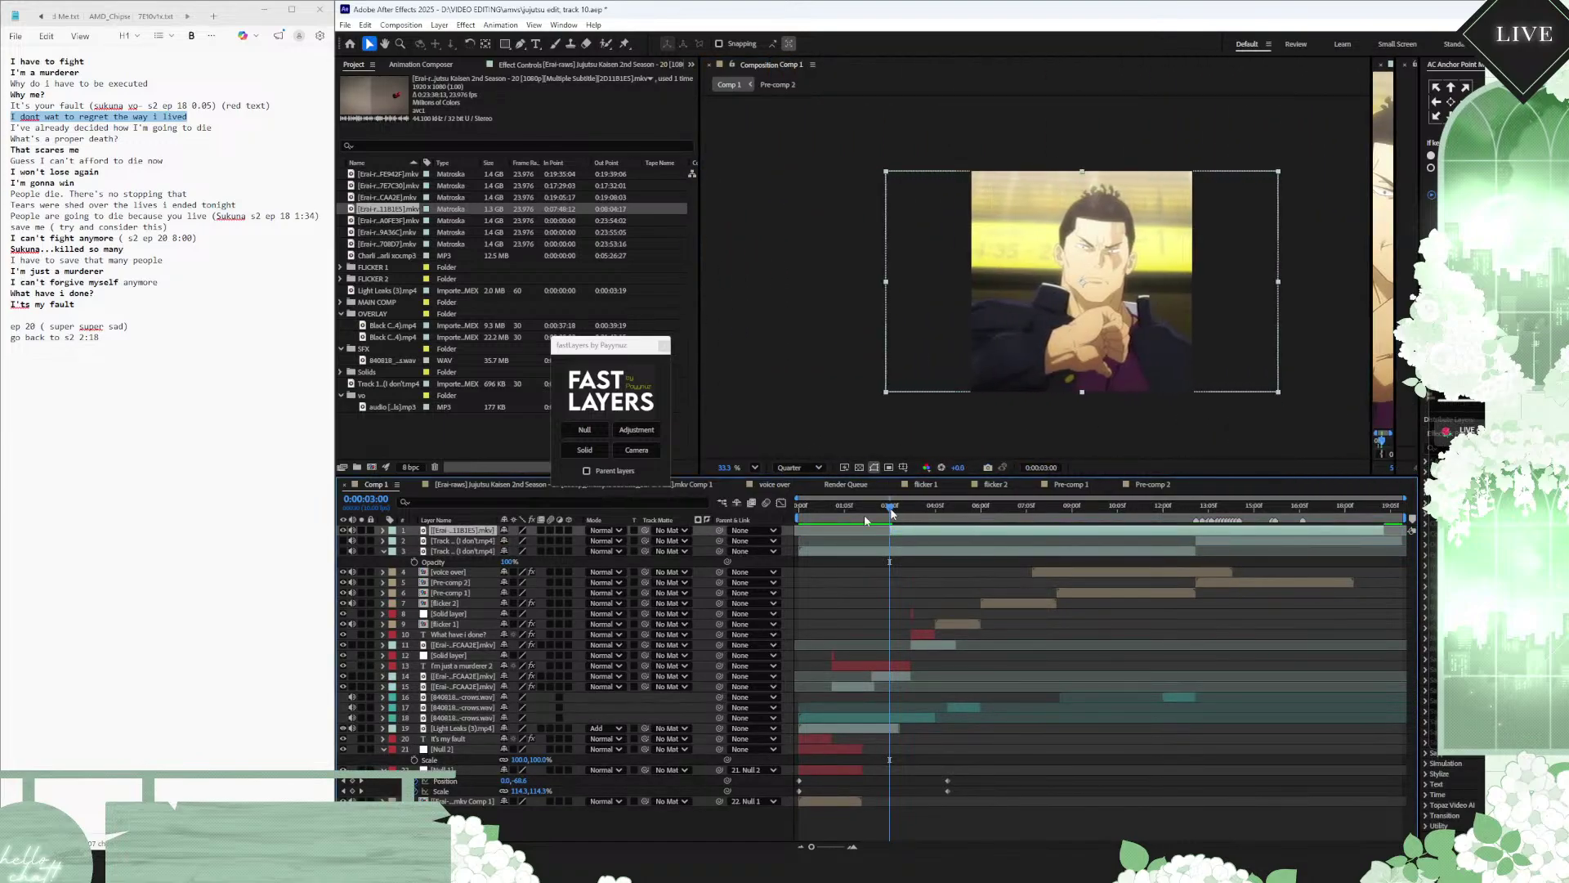
click(343, 529)
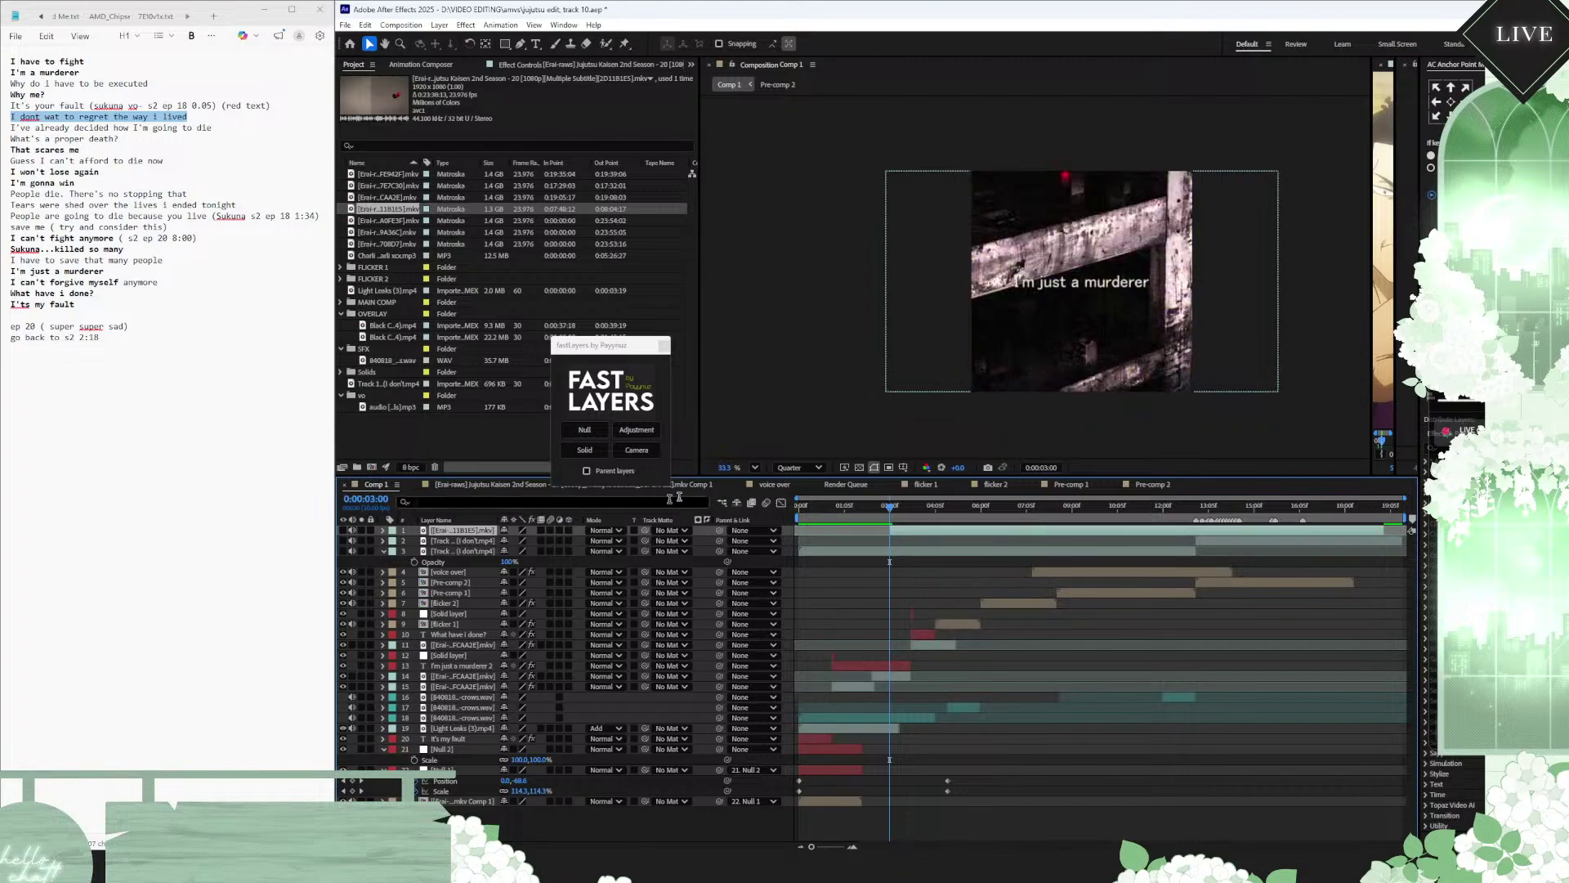
drag(846, 510, 1082, 506)
key(space)
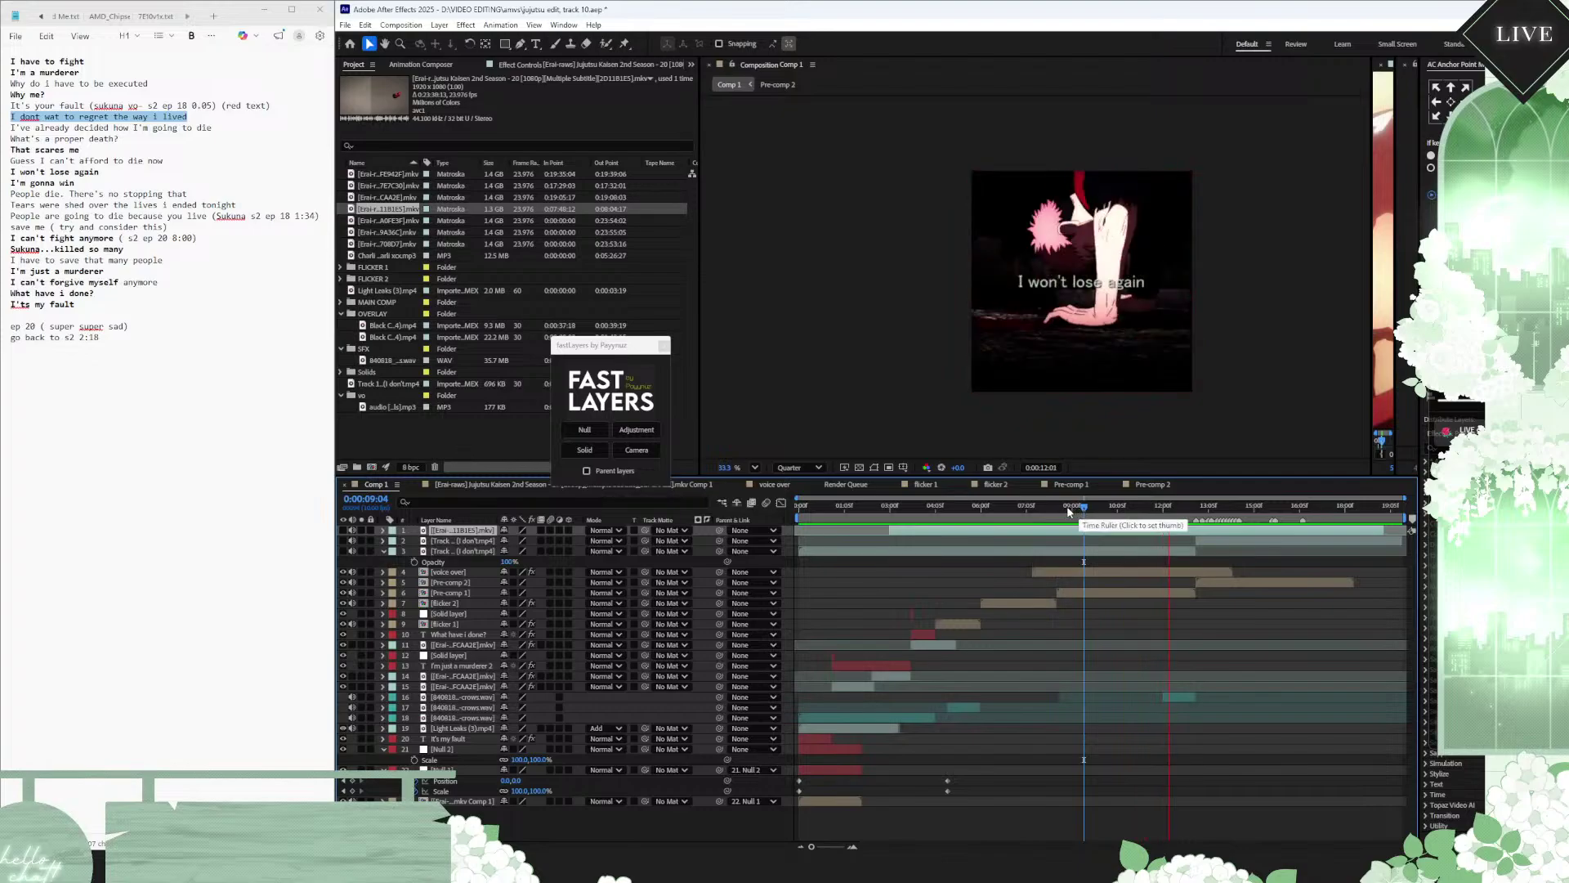
click(914, 509)
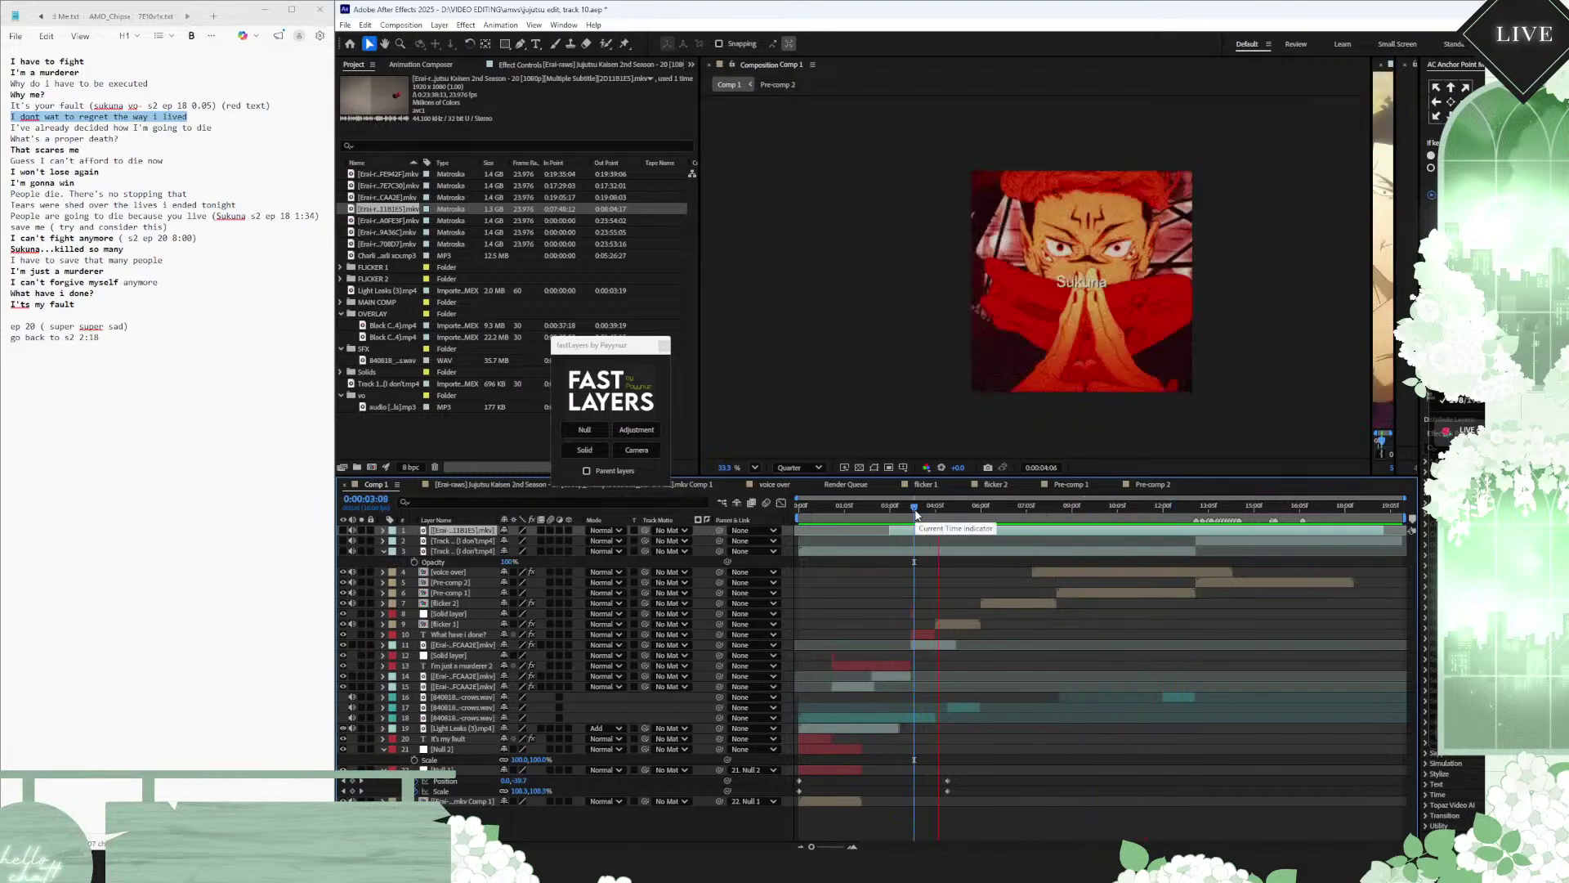
Step: Return to 0:00:00:00, place the episode 20 layer below all other layers, and slide it to begin at the composition's start
drag(916, 514, 799, 515)
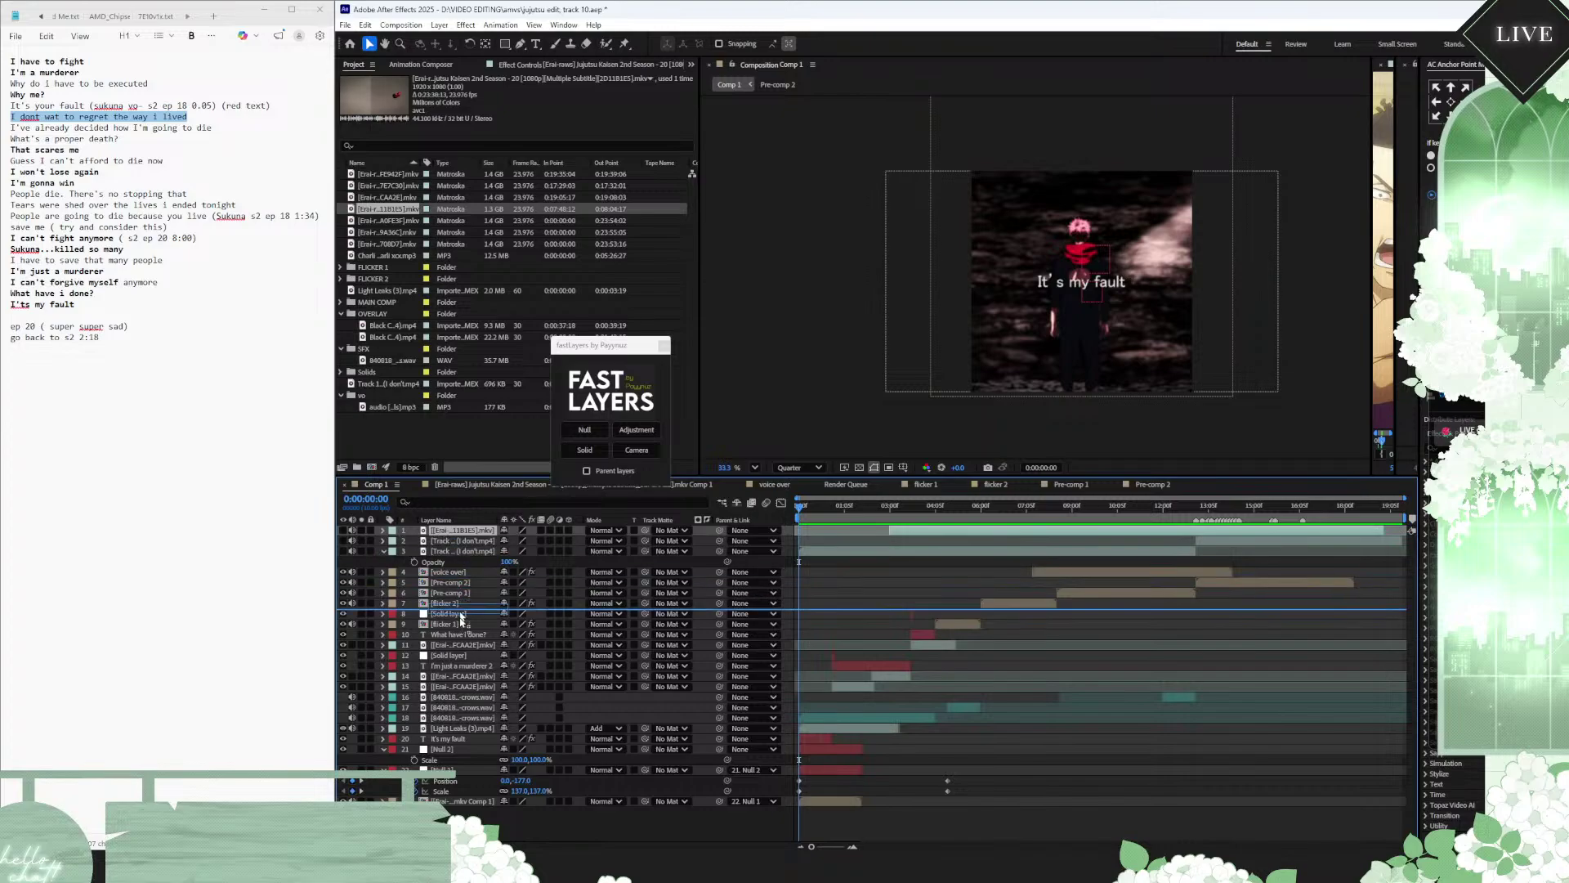
click(480, 792)
key(ctrl+shift+bracketleft)
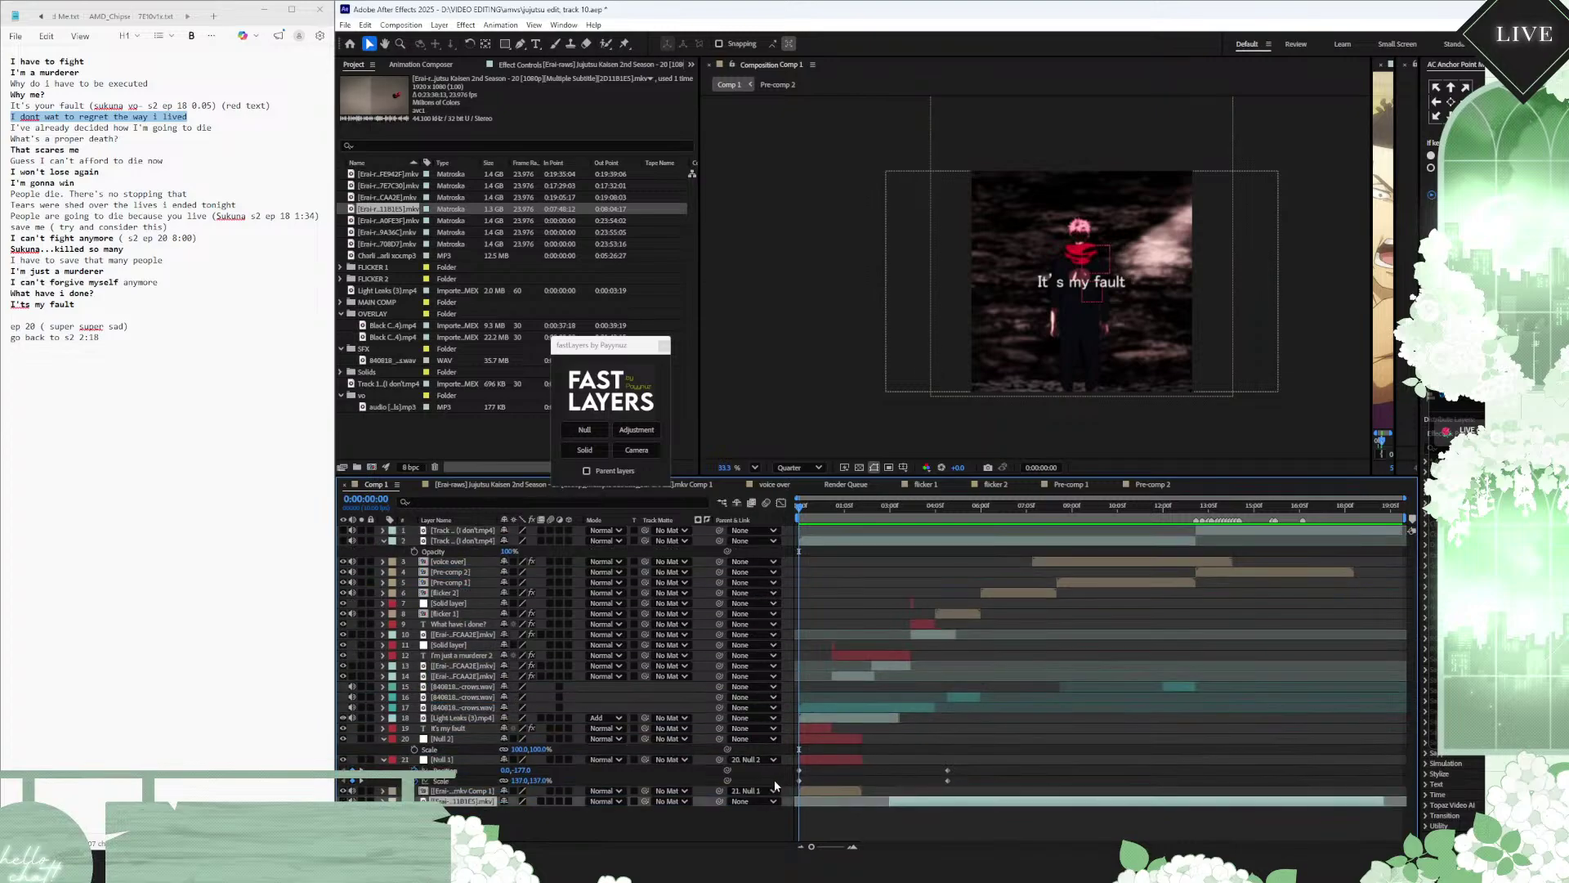
drag(916, 803, 826, 802)
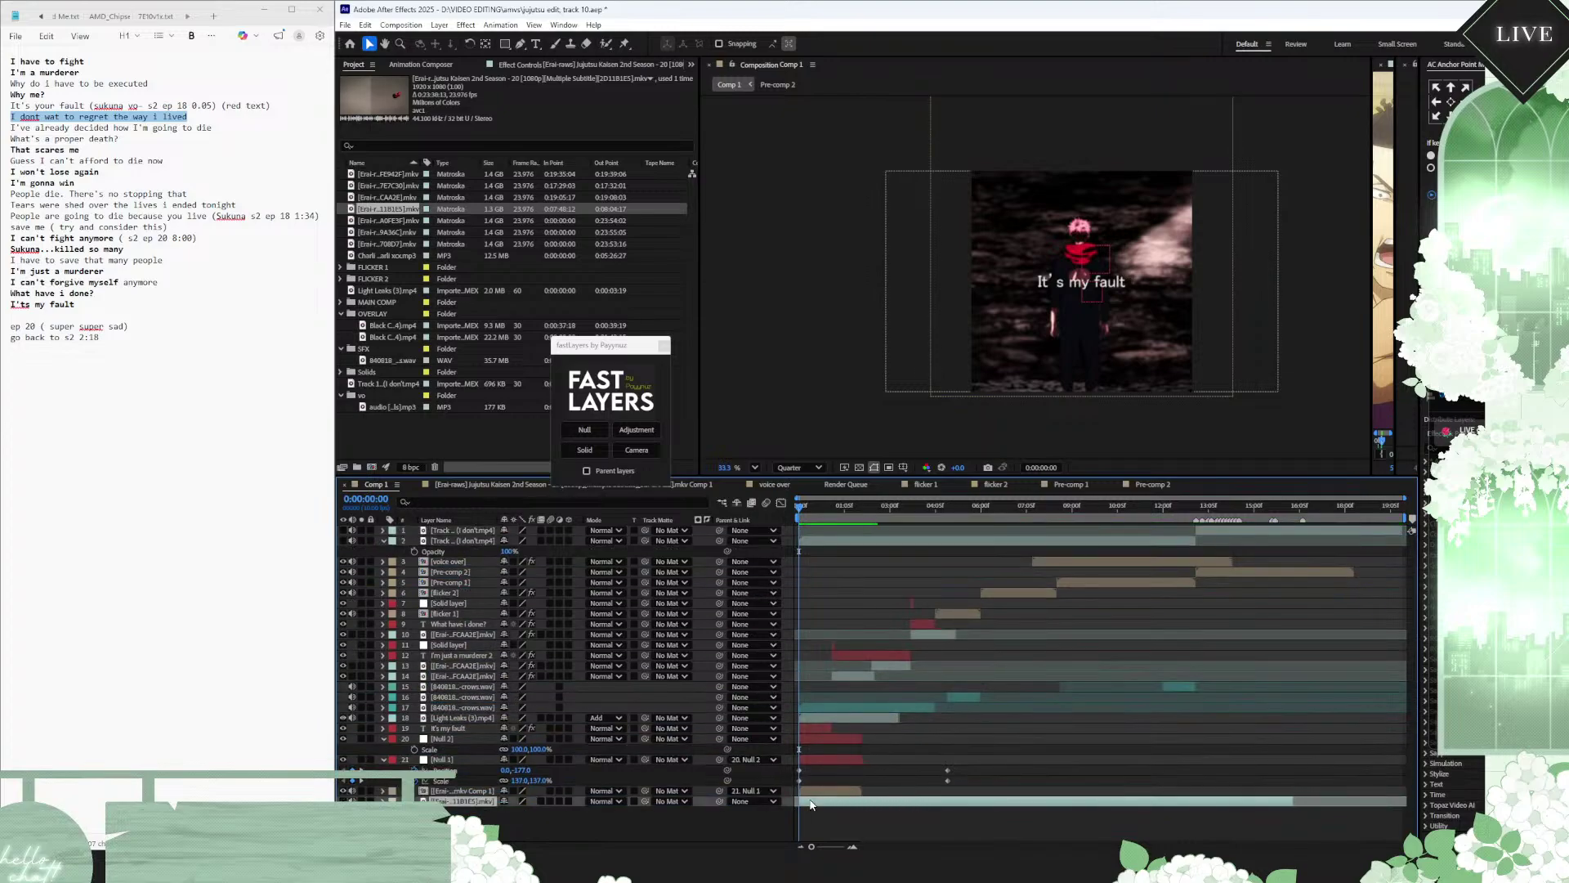
Step: Play Comp 1 from its start, then from 0:00:06:07 and 0:00:09:05, to review the episode 20 footage
key(space)
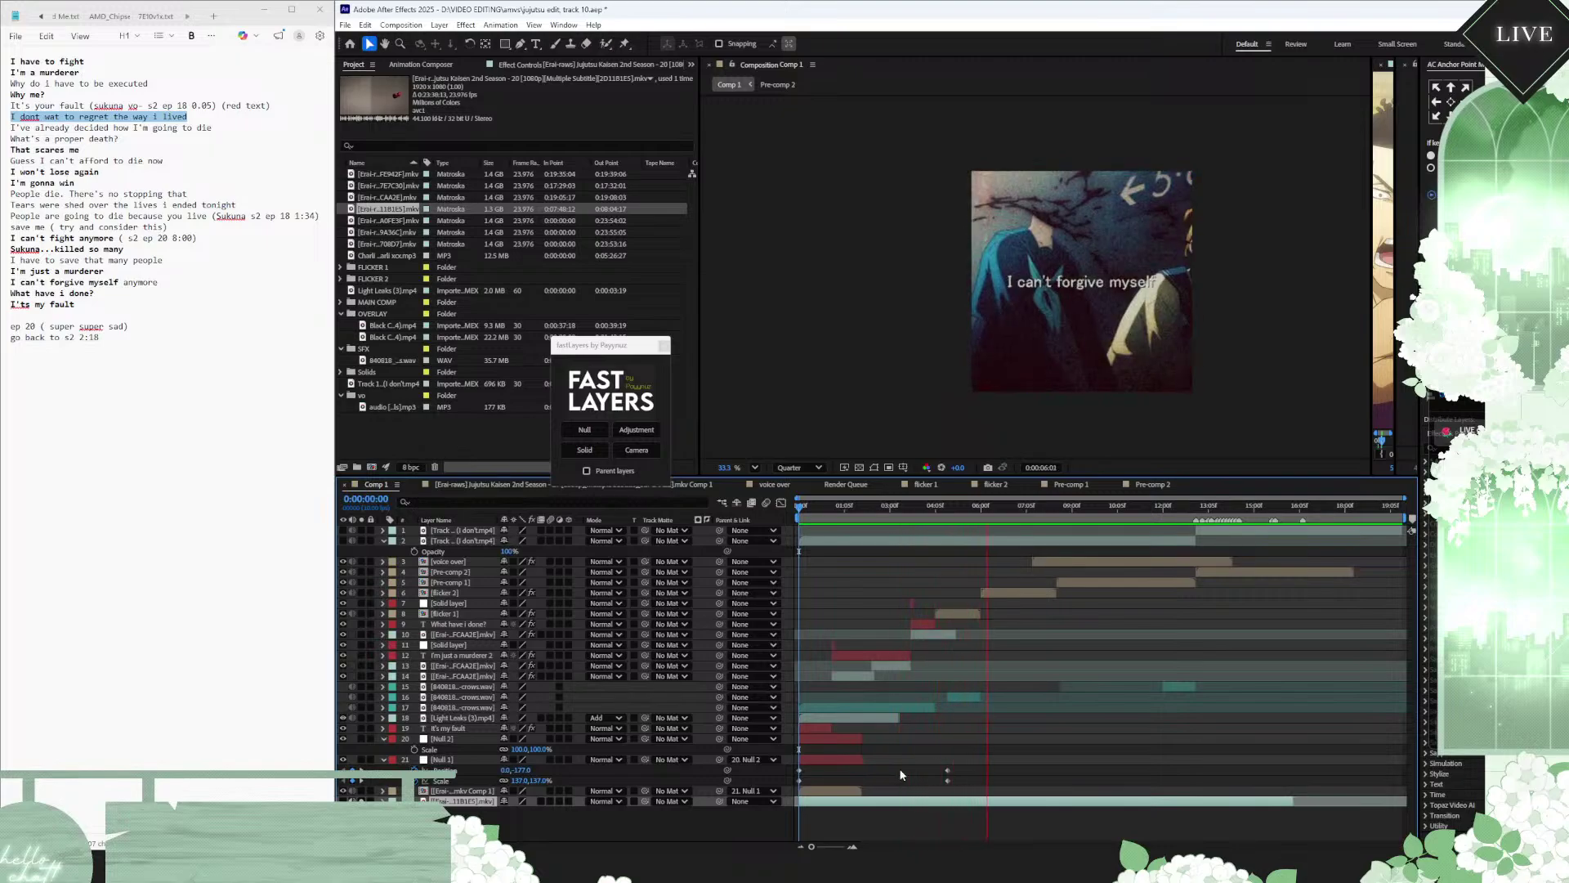
key(space)
click(954, 532)
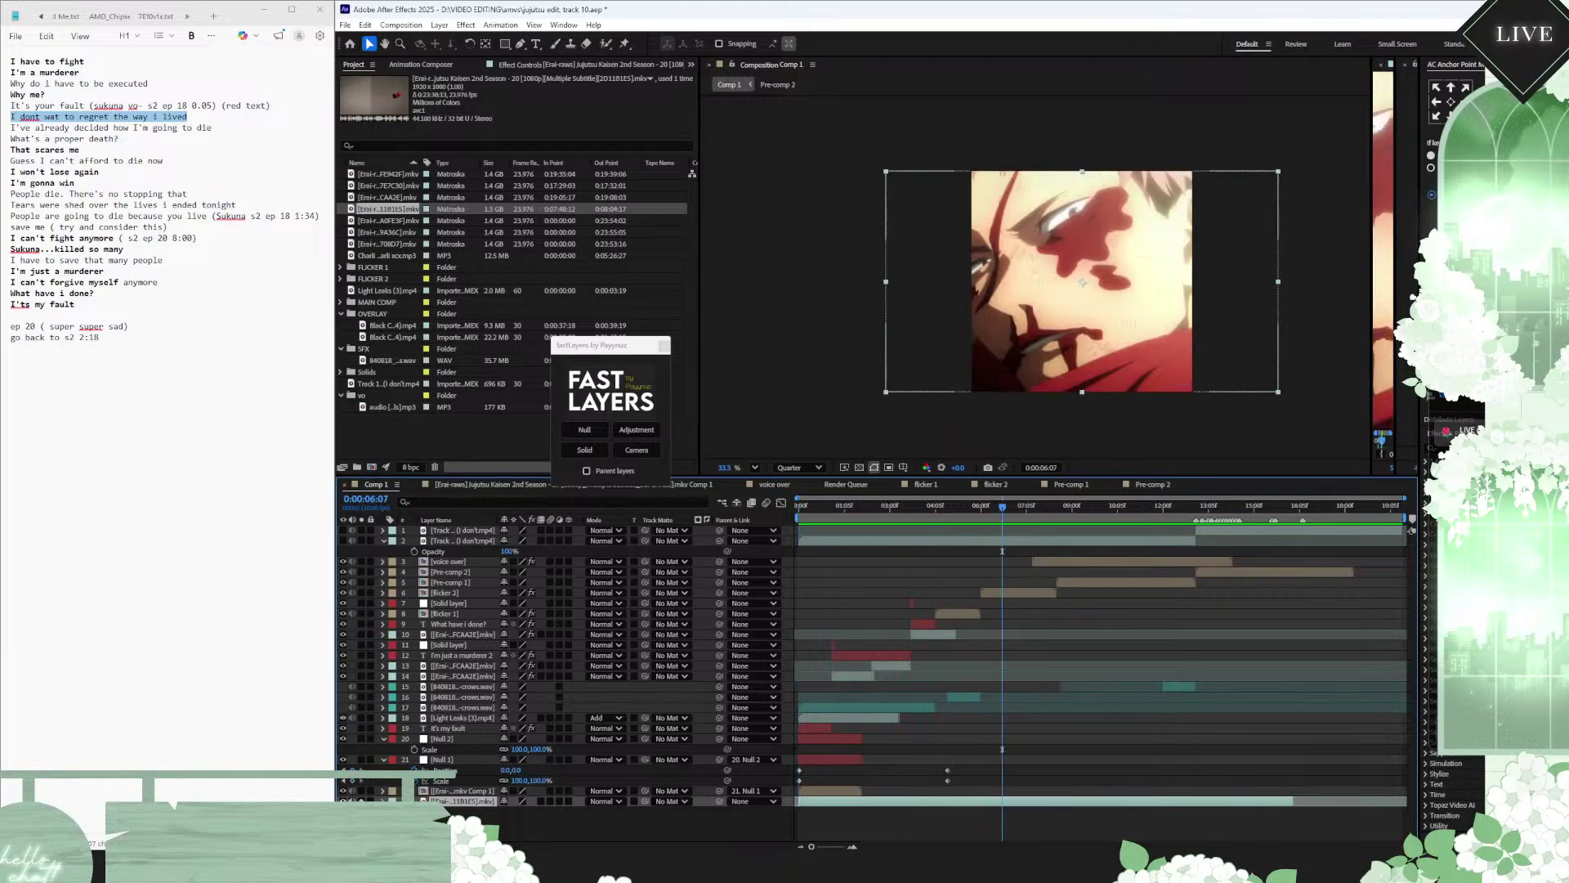
key(space)
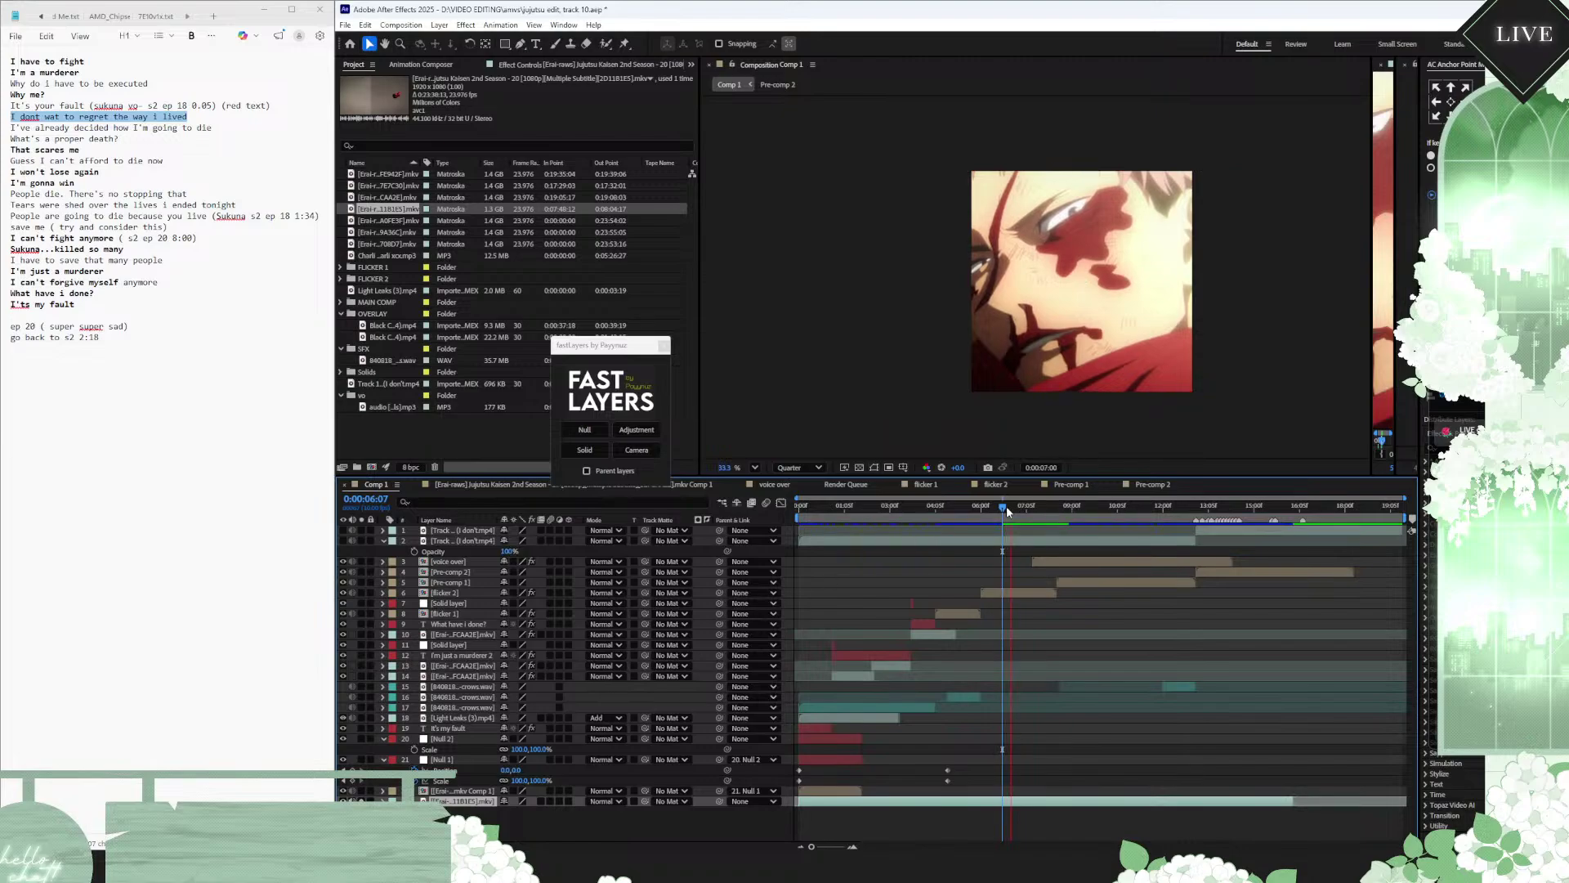
click(1086, 512)
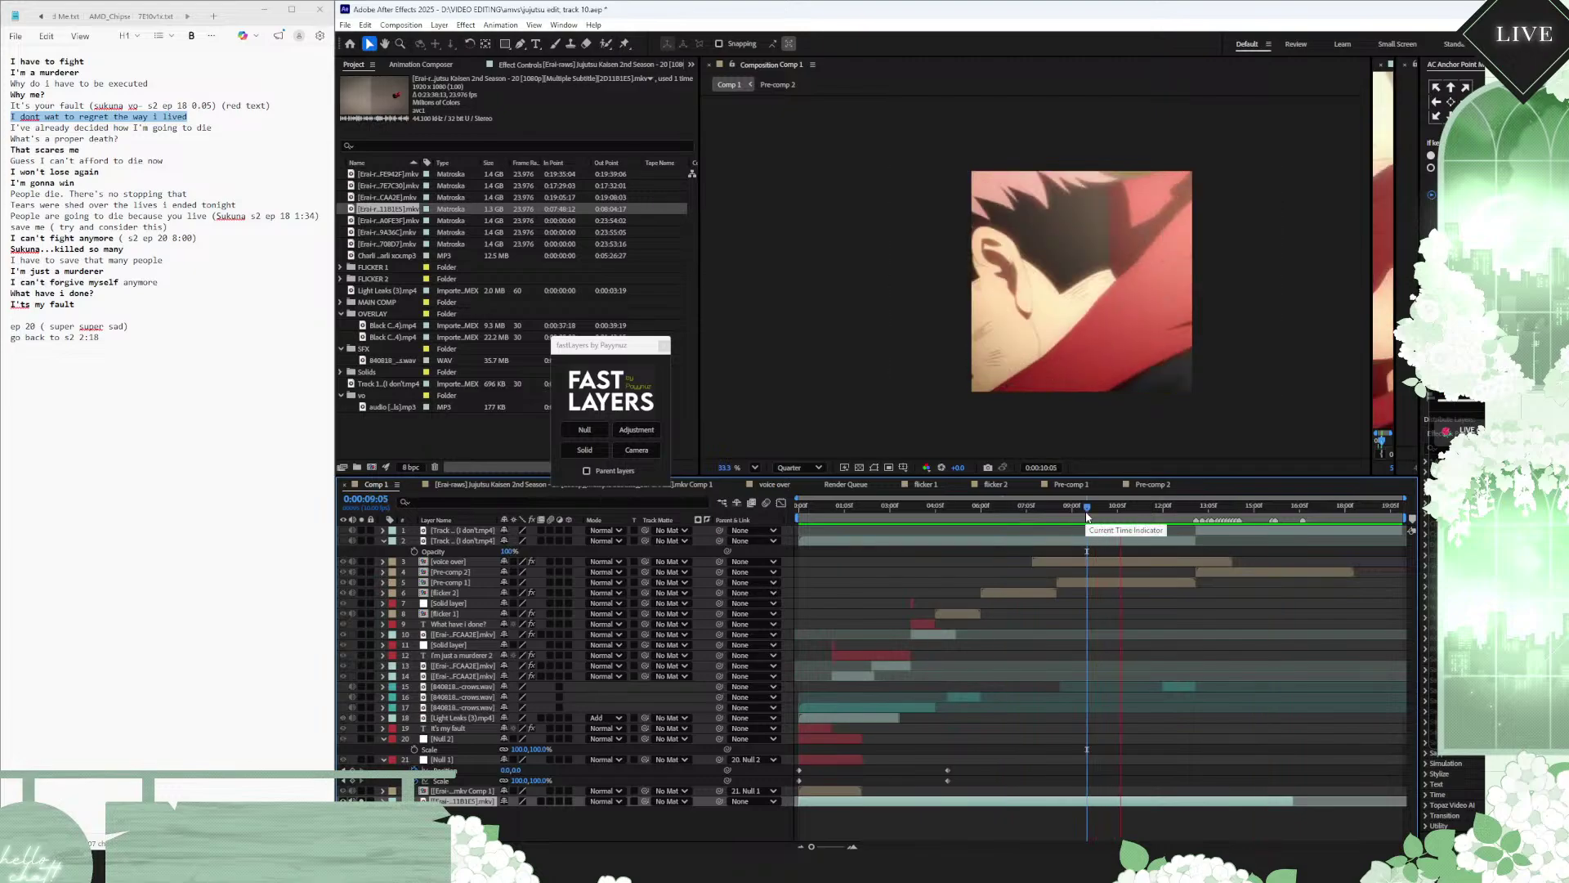
Step: Go to 0:00:08:00 and slide the episode 20 layer about 8 seconds earlier so the lit corridor shot falls there
click(1058, 513)
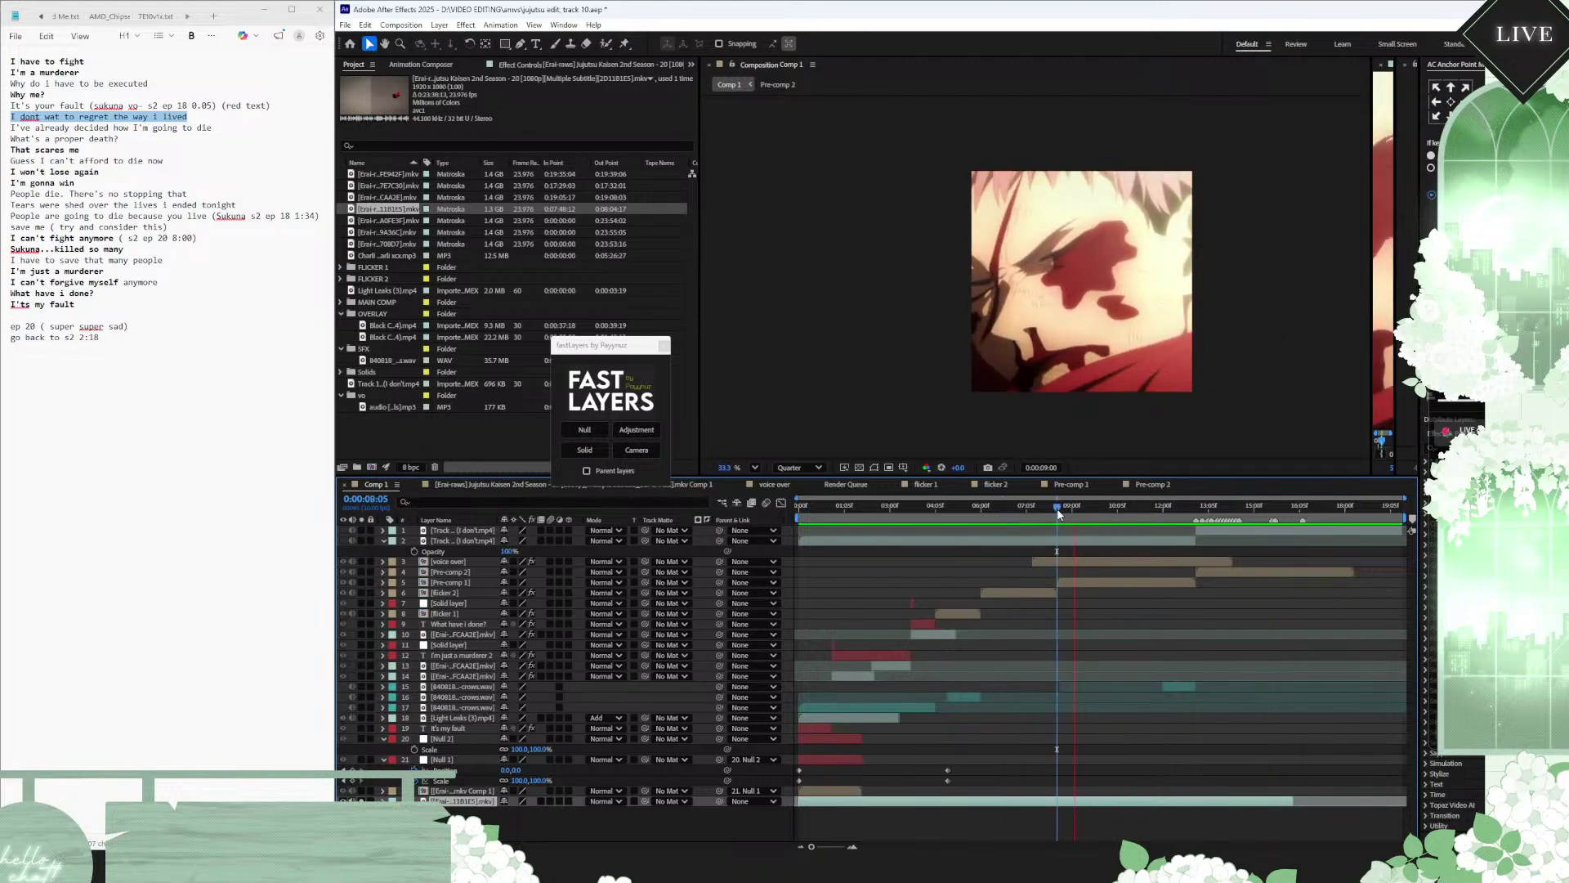
drag(1059, 513, 1043, 513)
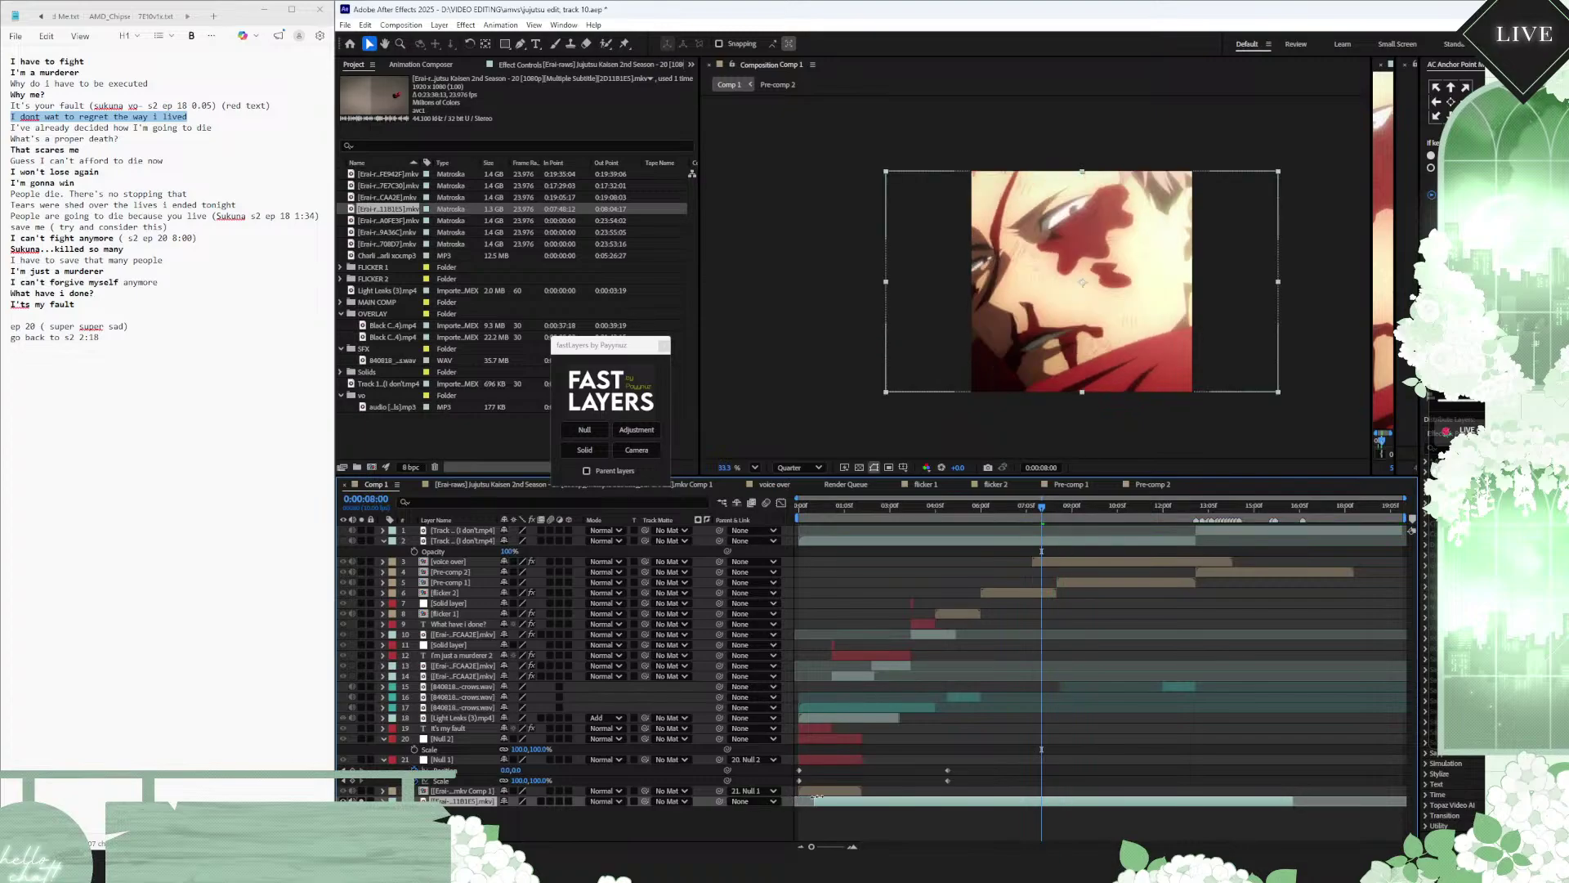
mouse_move(817, 796)
mouse_down()
mouse_move(1045, 797)
mouse_move(828, 809)
mouse_up()
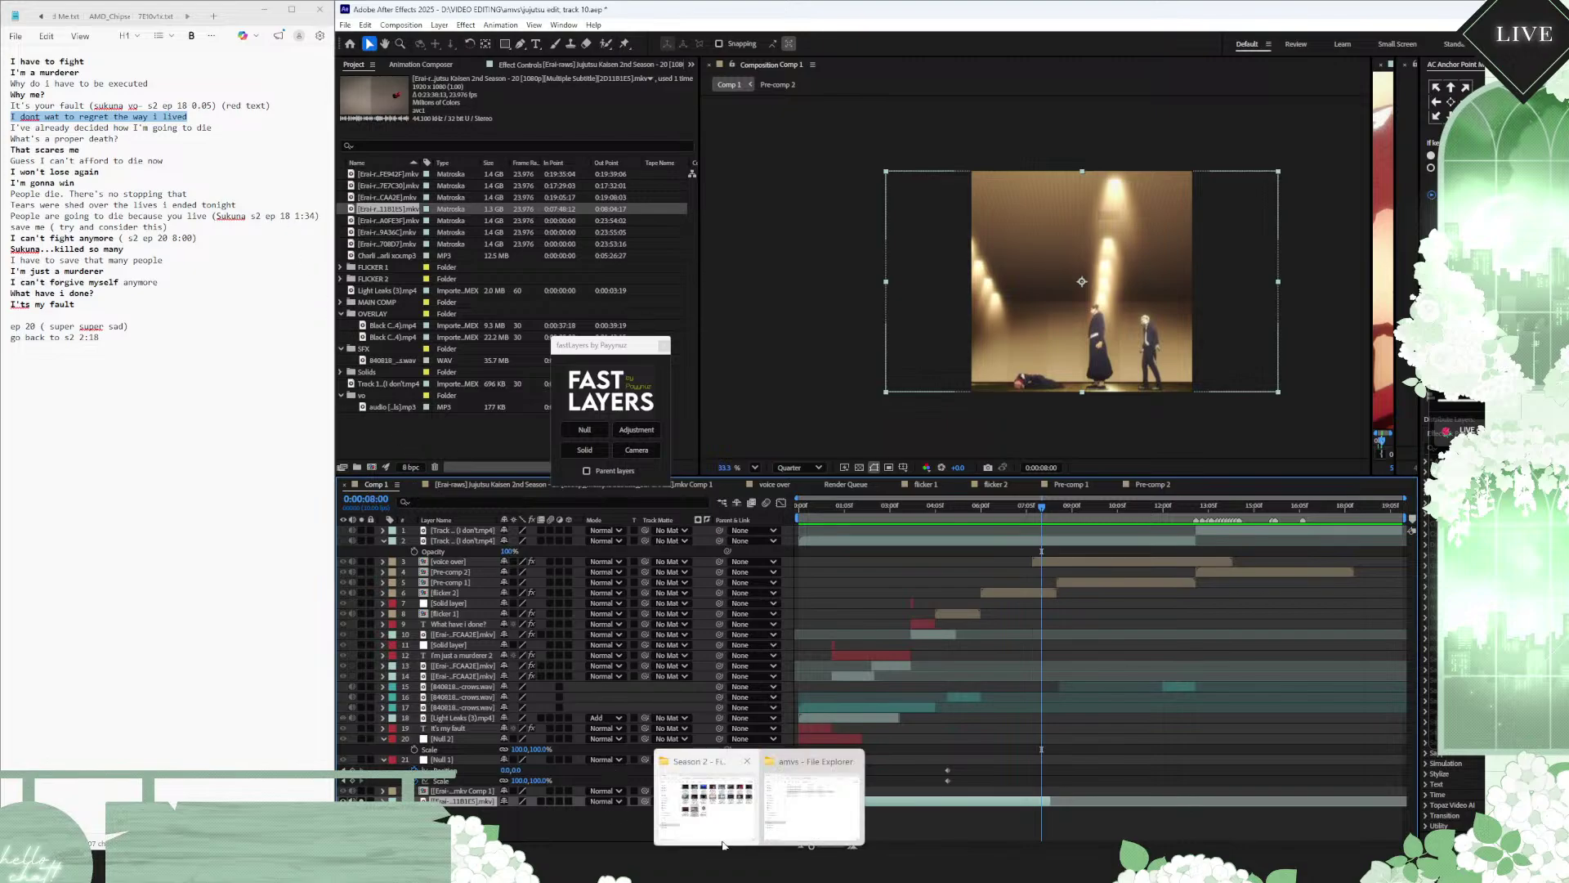
Step: Import the Jujutsu Kaisen 2nd Season episode 18 file from File Explorer's Season 2 folder and open it in an enlarged footage viewer
click(717, 827)
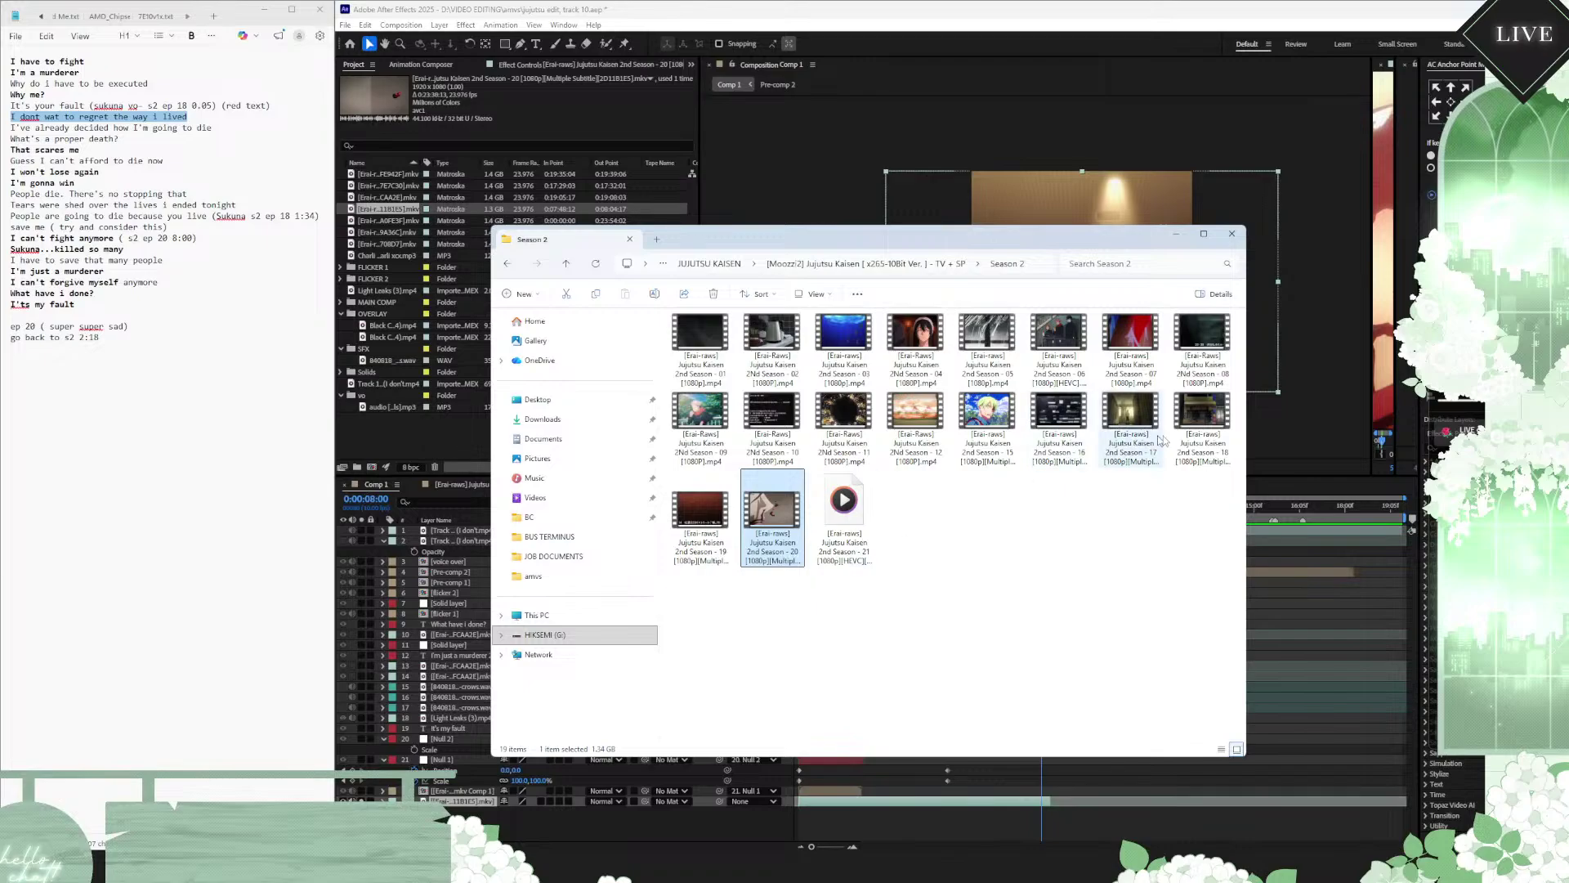
drag(773, 511, 391, 446)
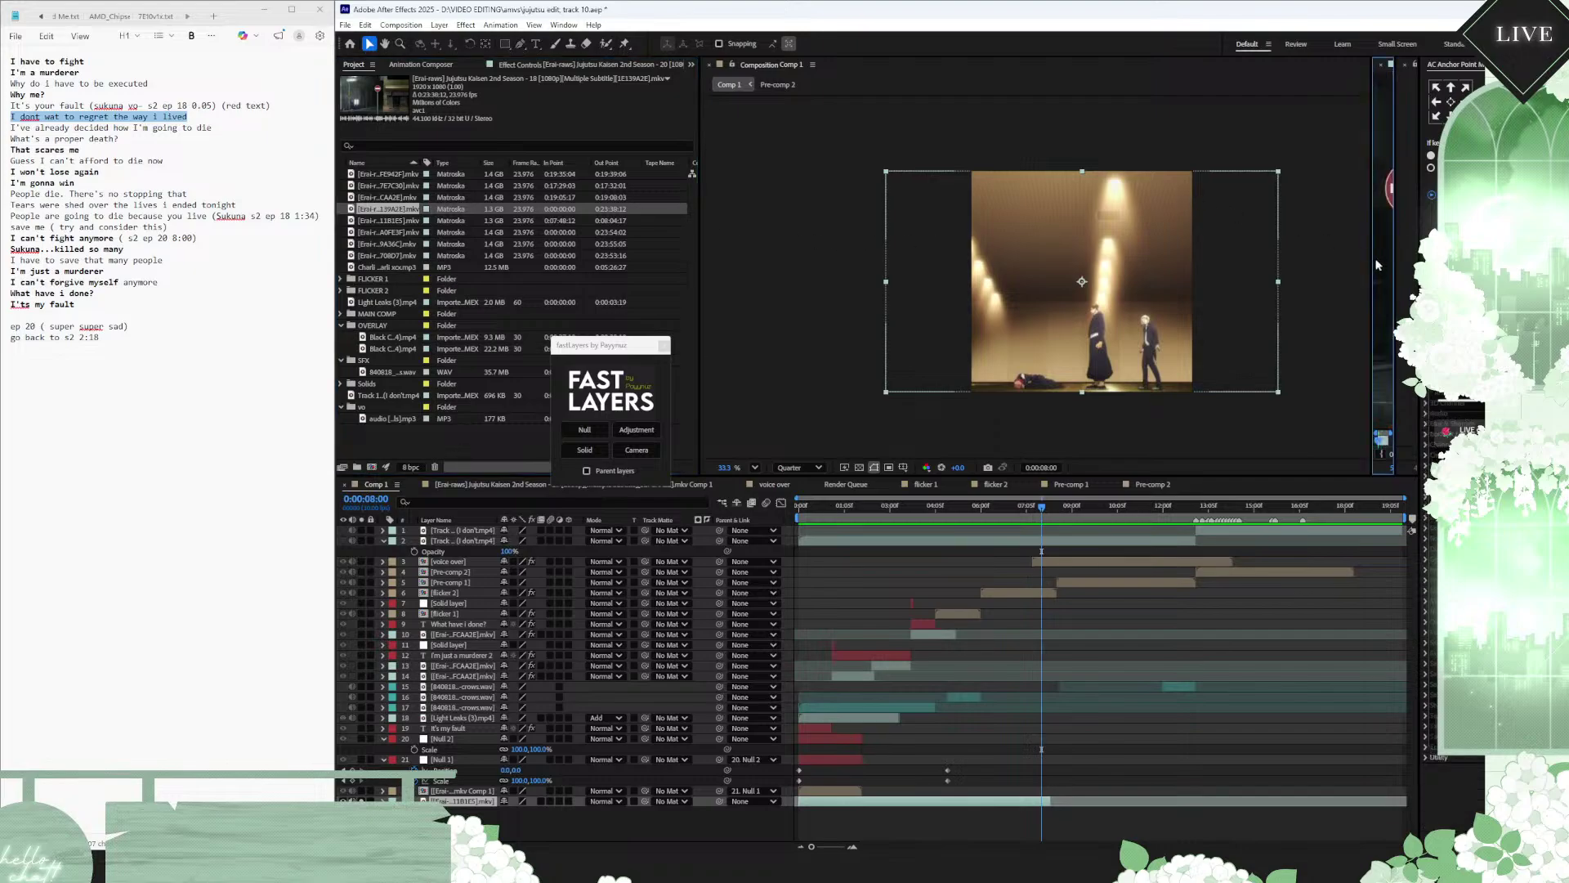
drag(1372, 260, 691, 303)
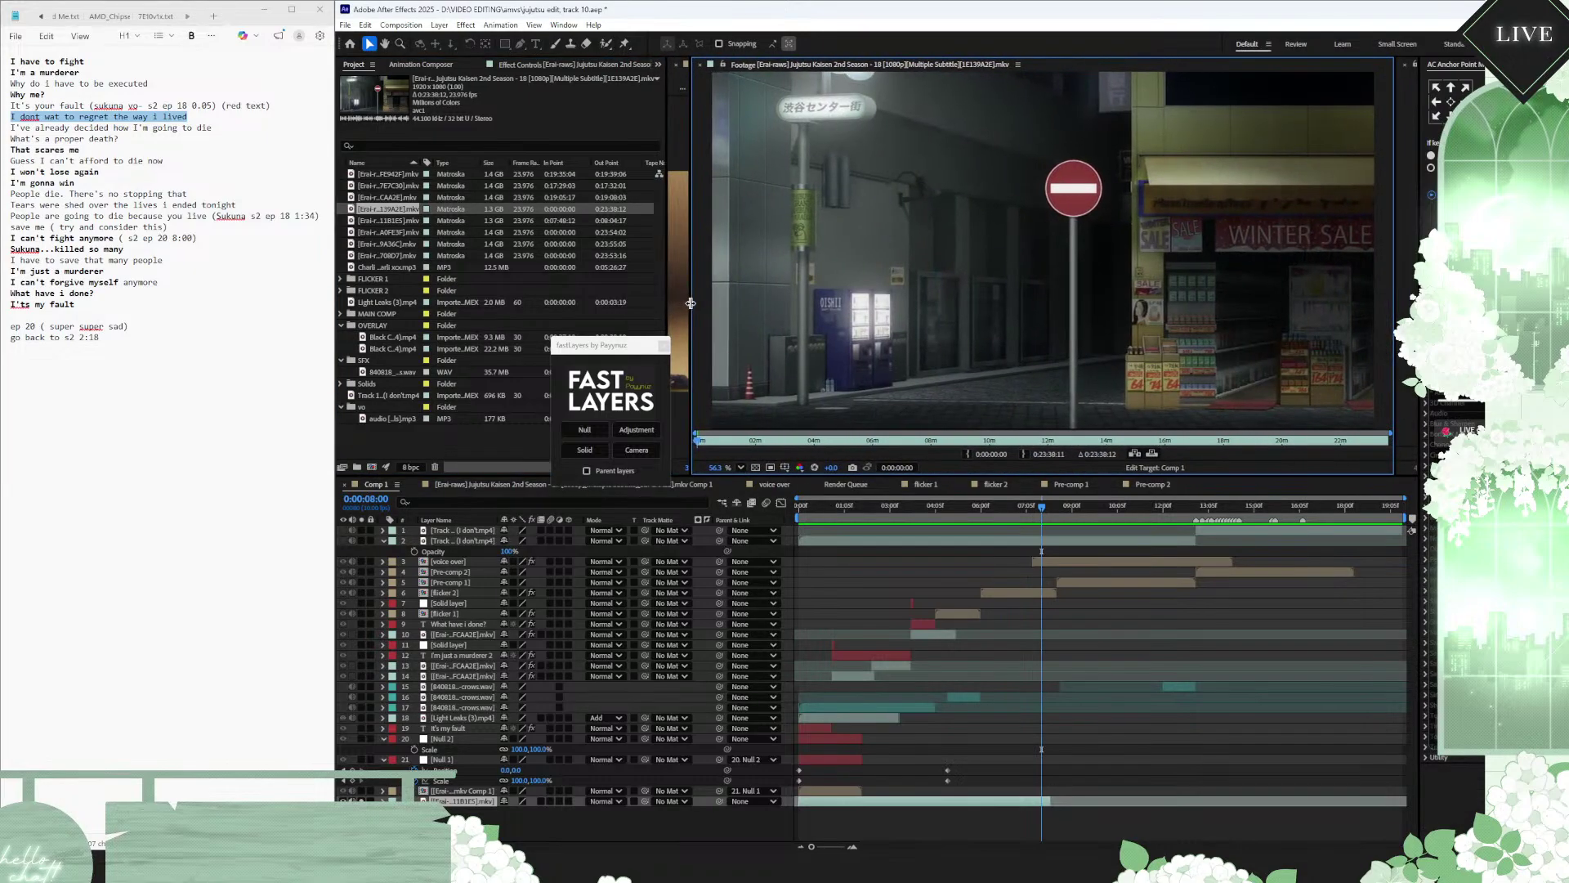
Step: Set the in point of the episode 18 footage to 0:01:34:00
click(902, 468)
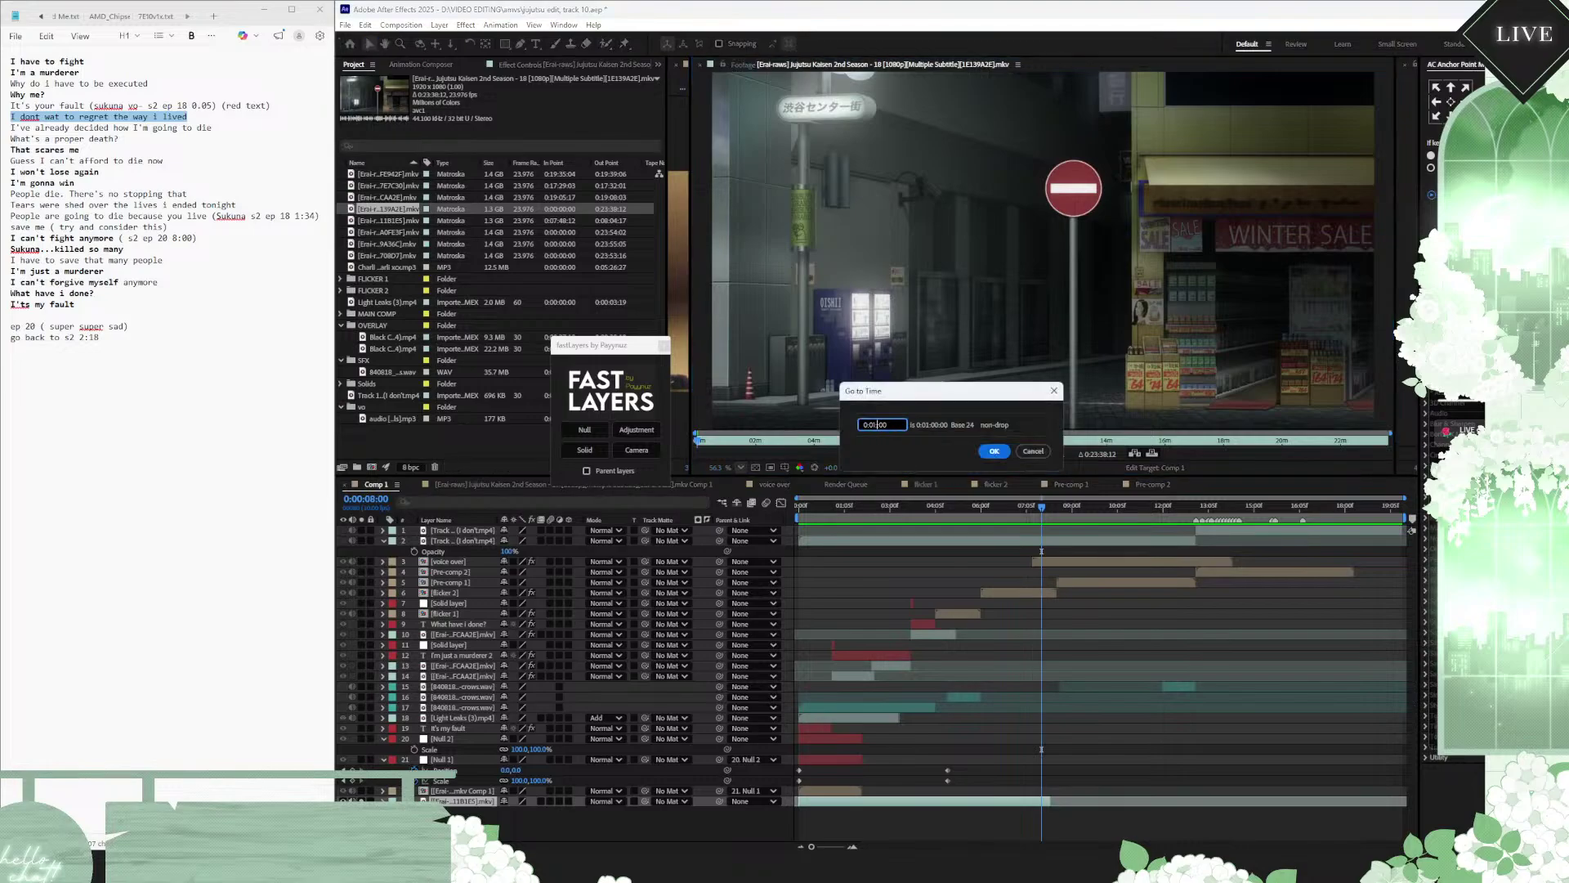
key(Return)
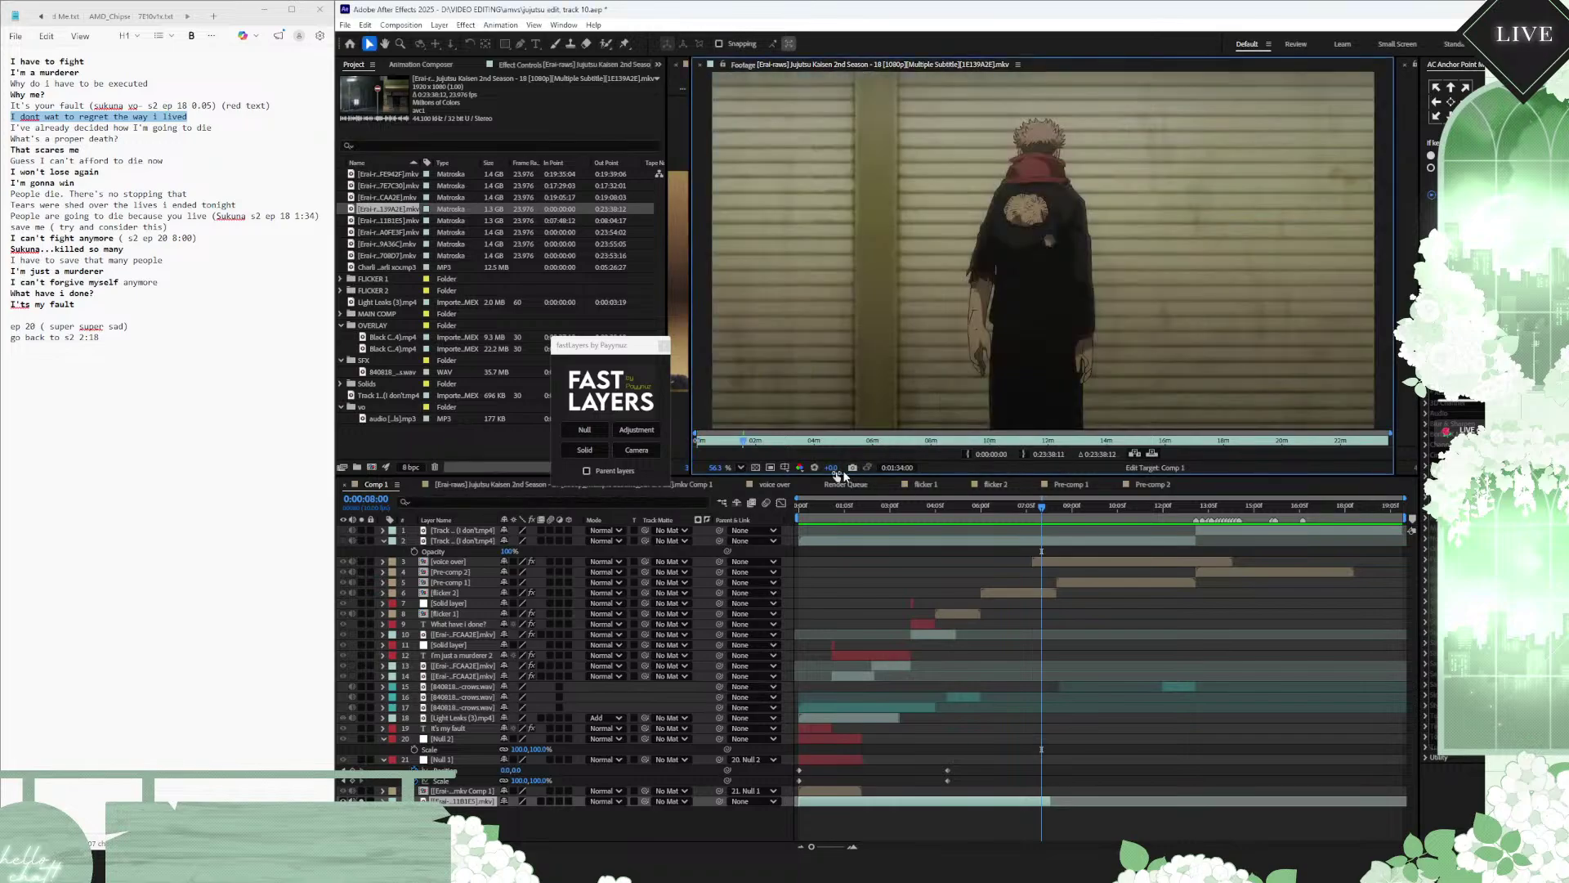
click(970, 455)
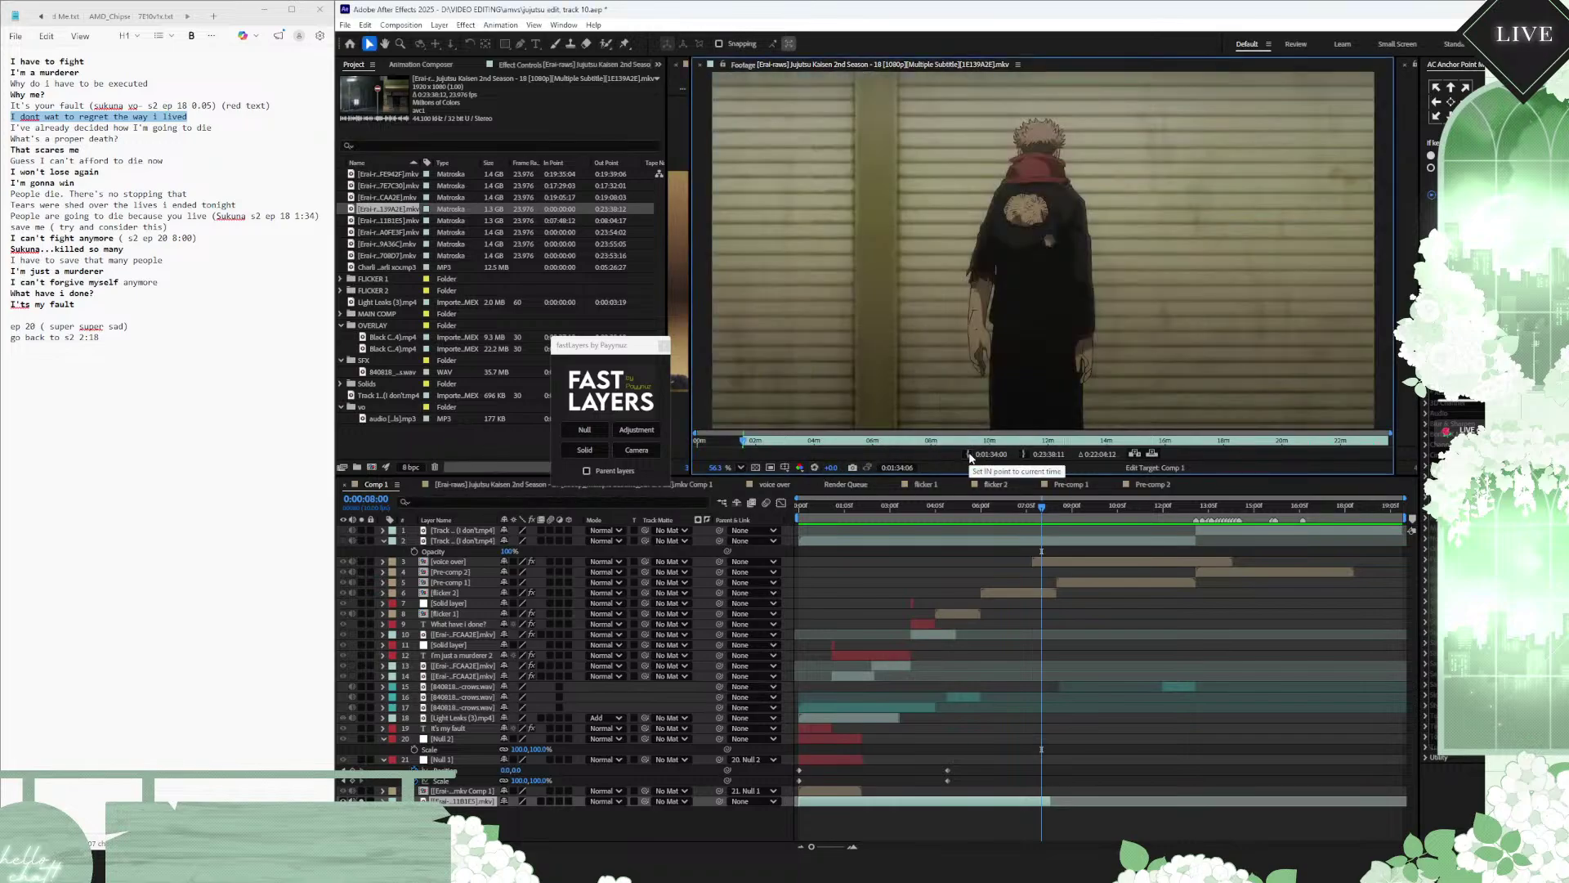
Step: Set the episode 18 footage's out point to 0:01:36:15 and overlay the clip into Comp 1 at 0:00:08:00
click(1026, 455)
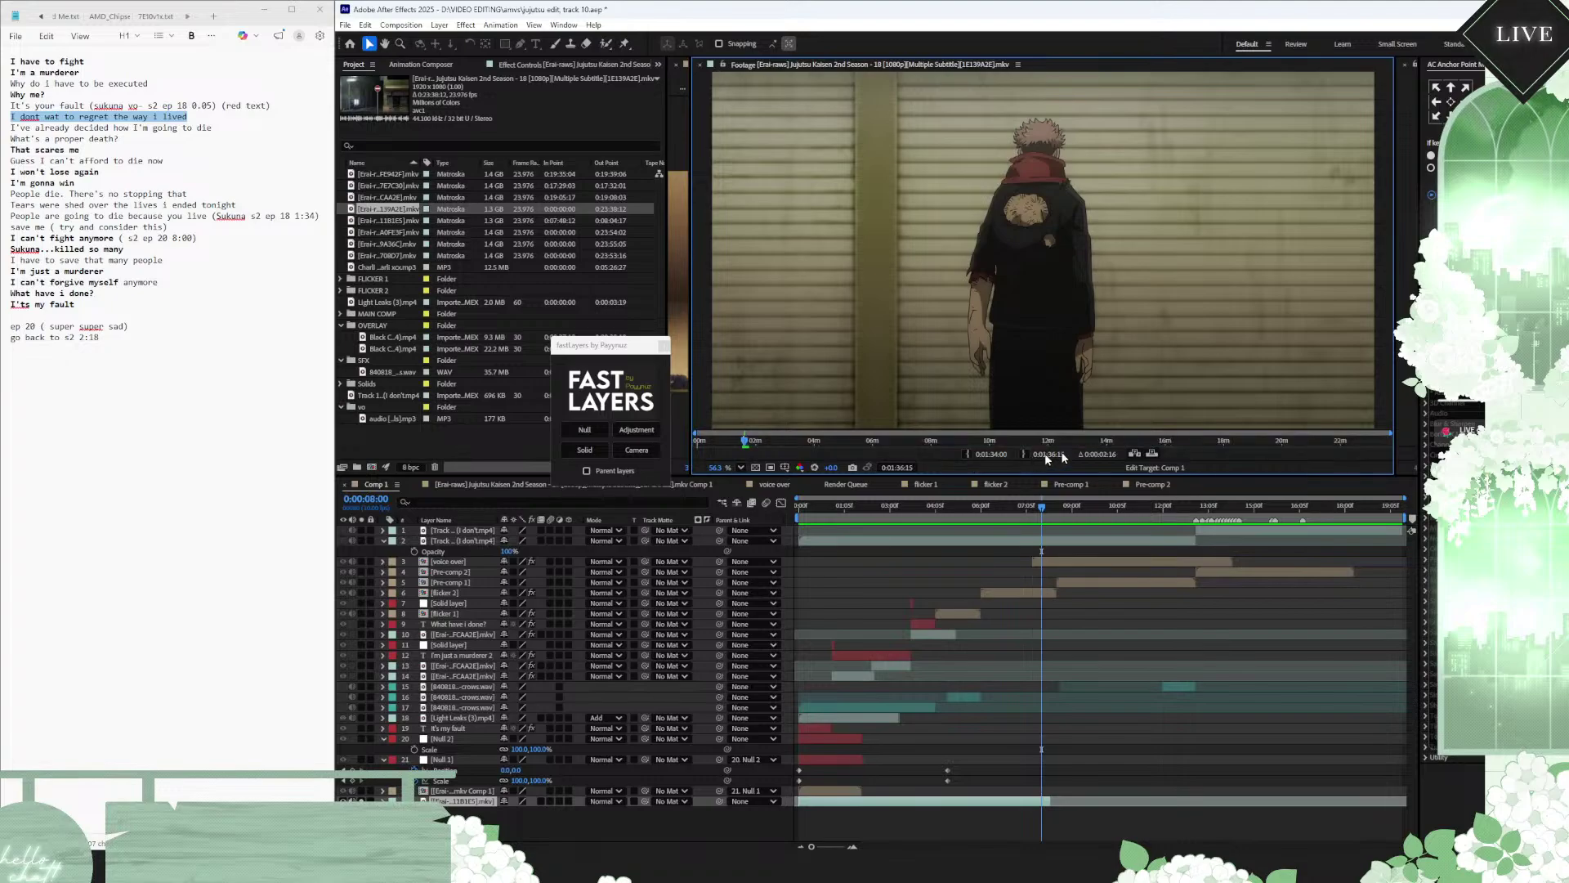
click(1155, 455)
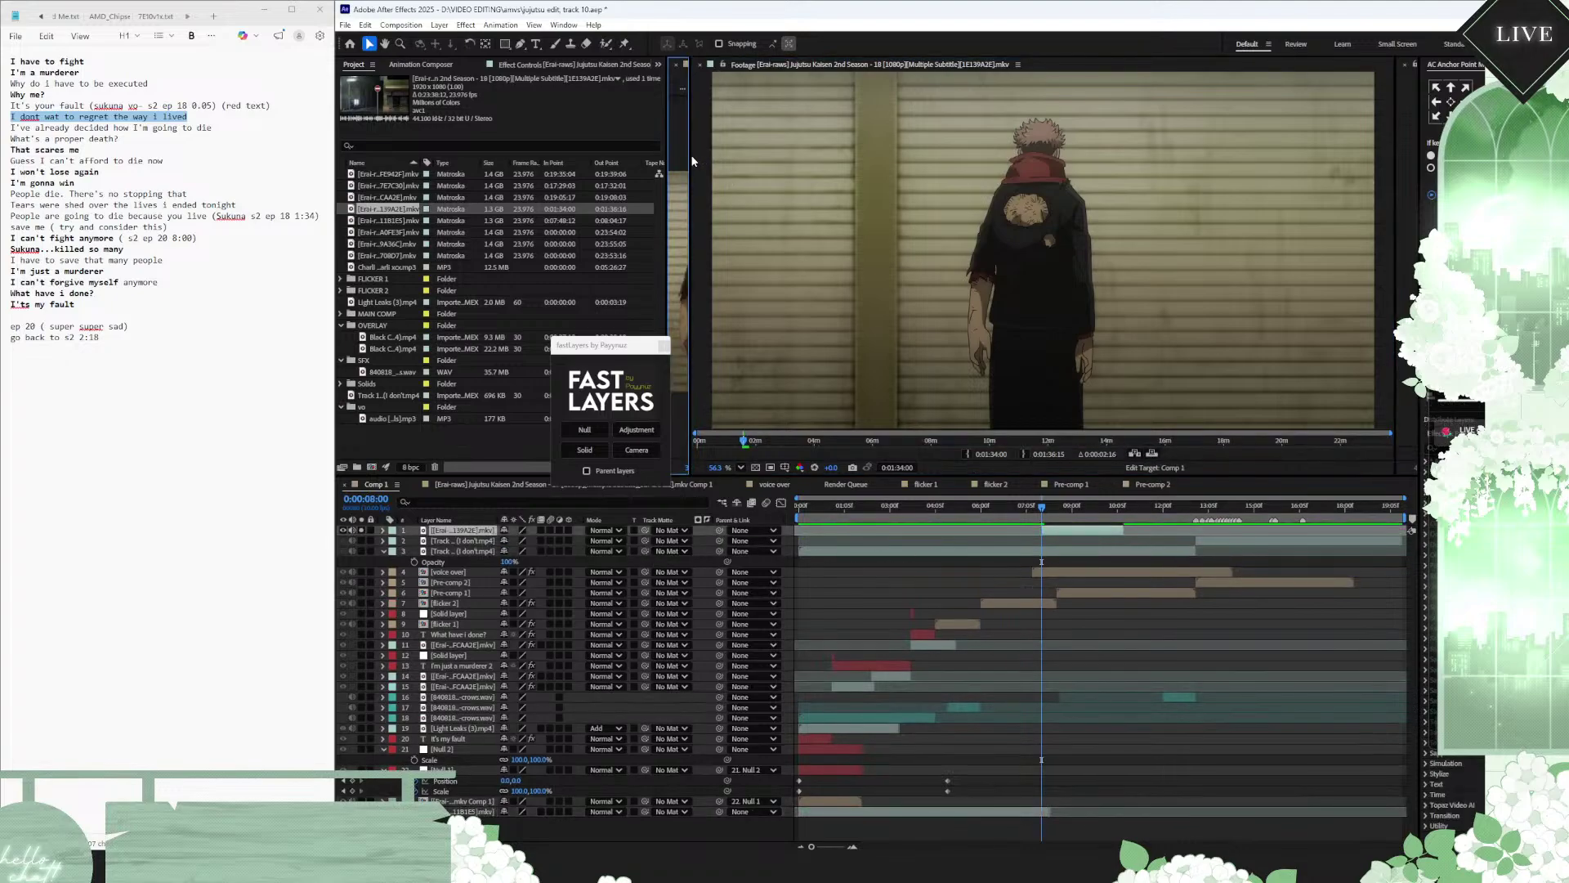
drag(692, 160, 1357, 229)
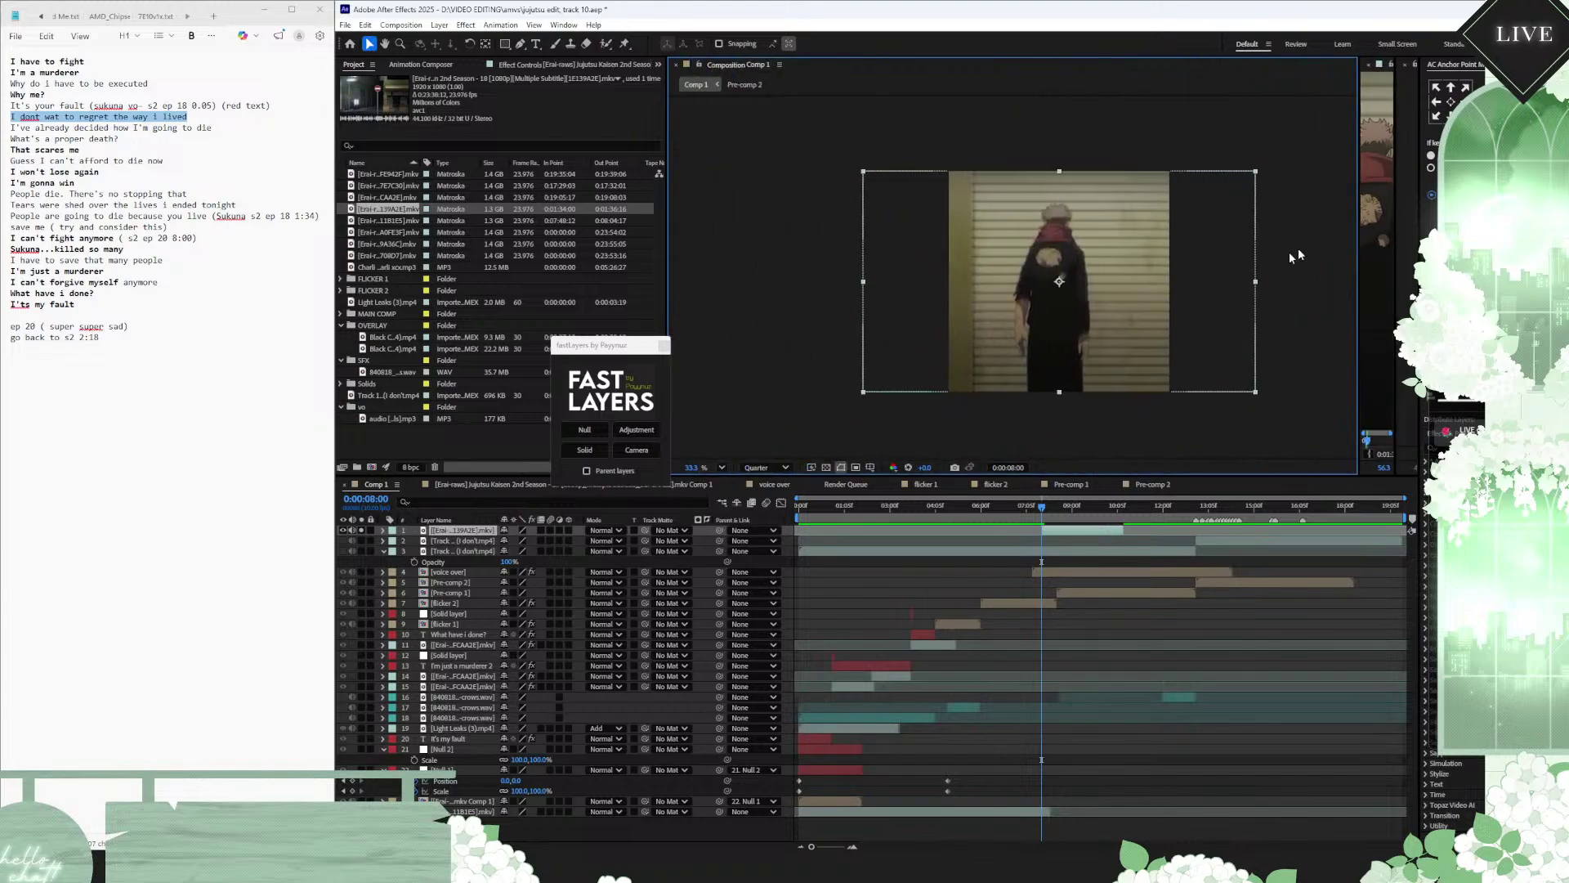
Step: Play the episode 18 clip in Comp 1 and trim it to run from 0:00:07:08 to 0:00:10:02
click(1029, 509)
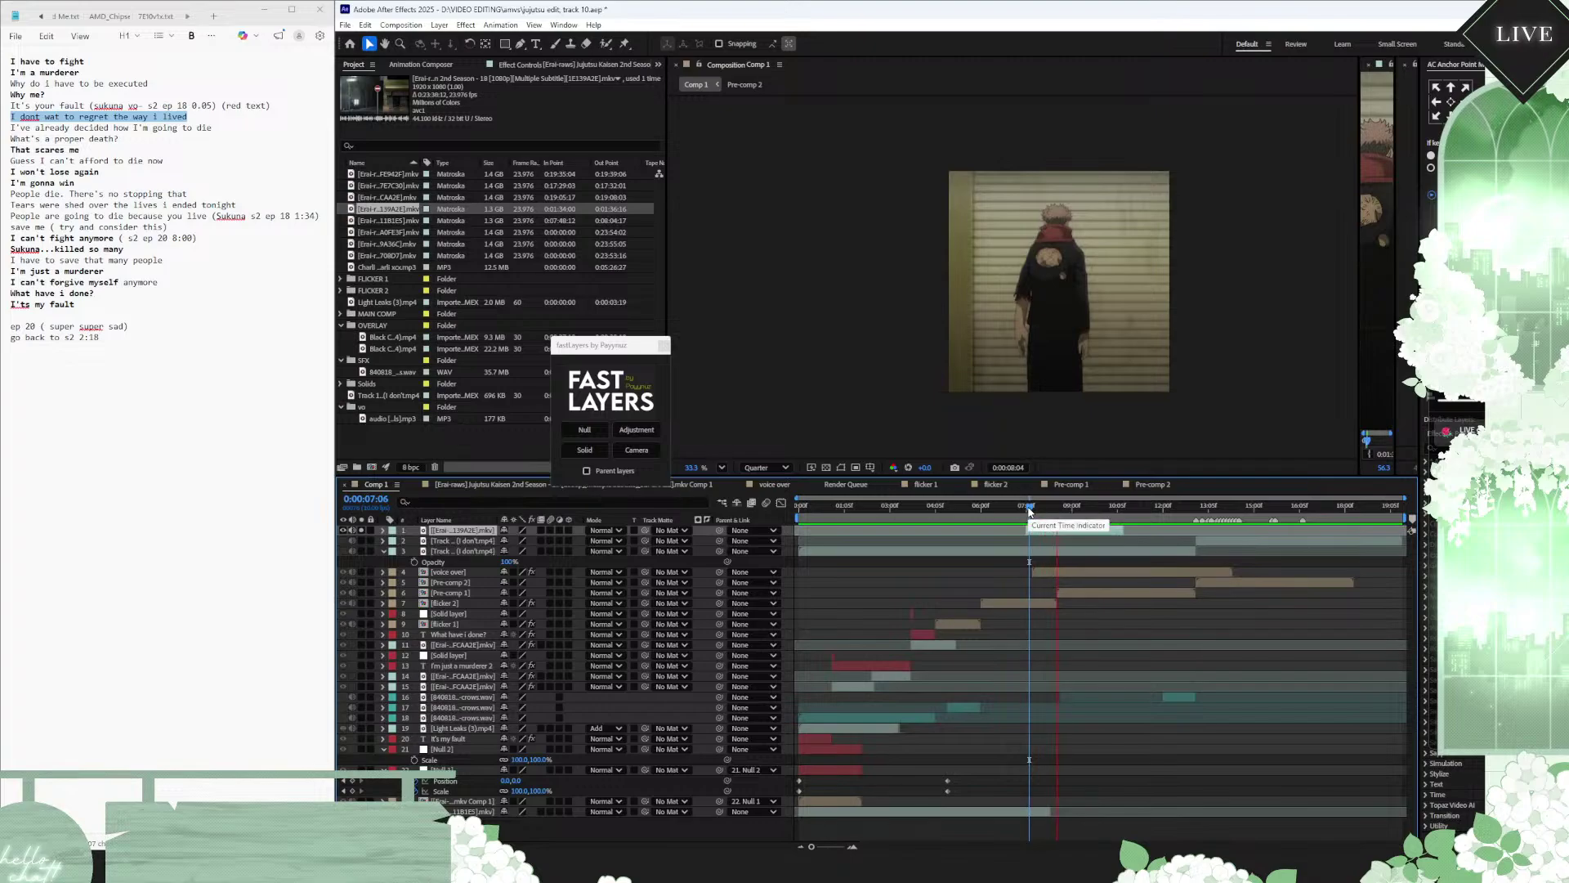
click(1117, 532)
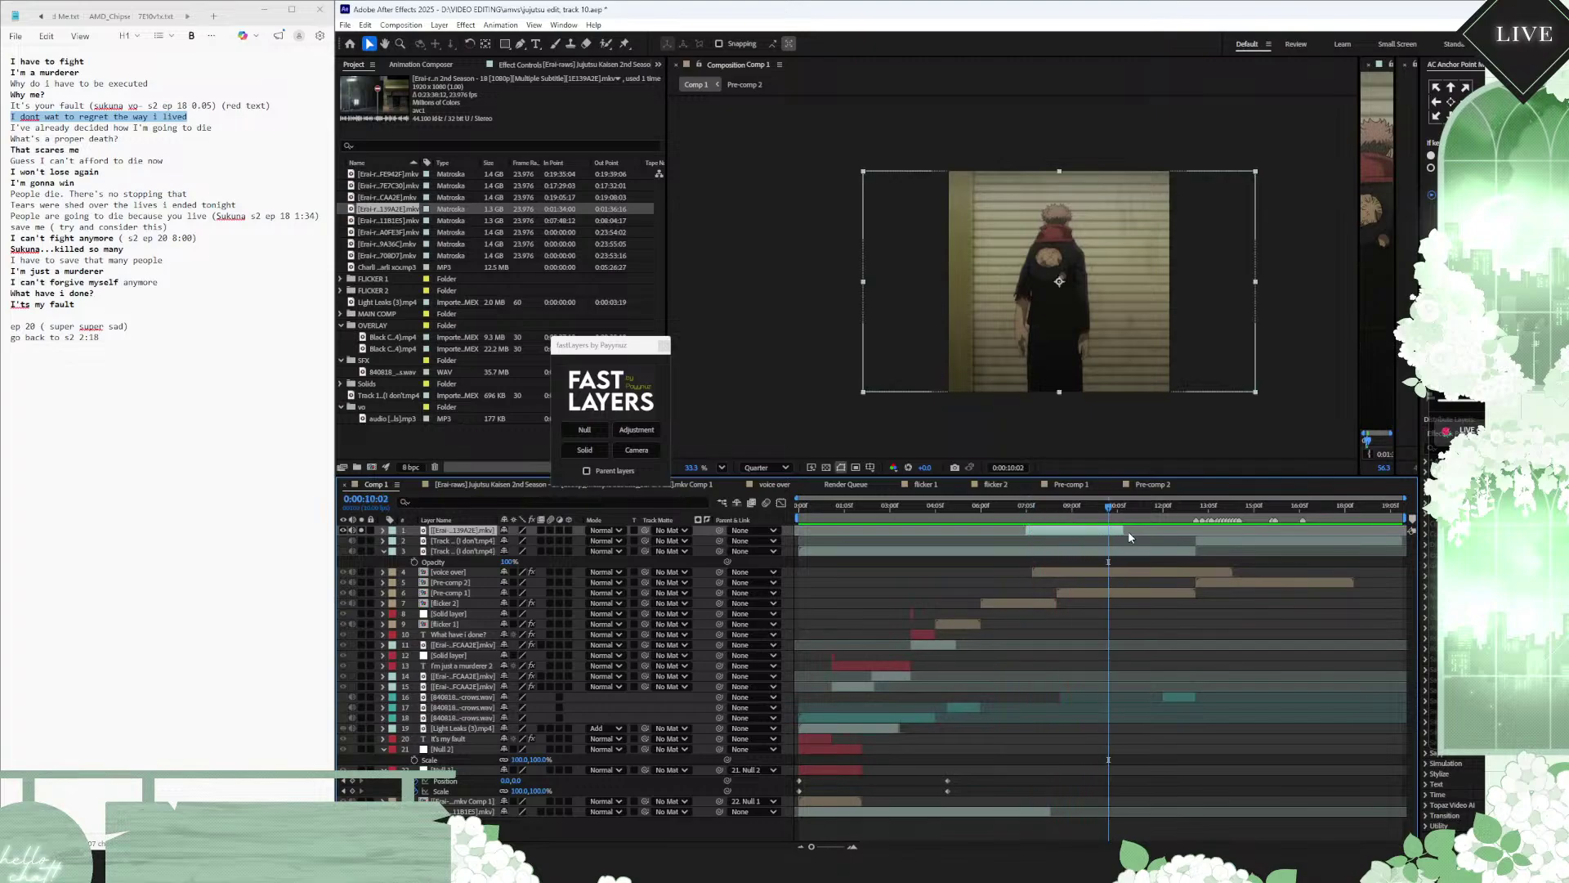
drag(1034, 509, 1027, 509)
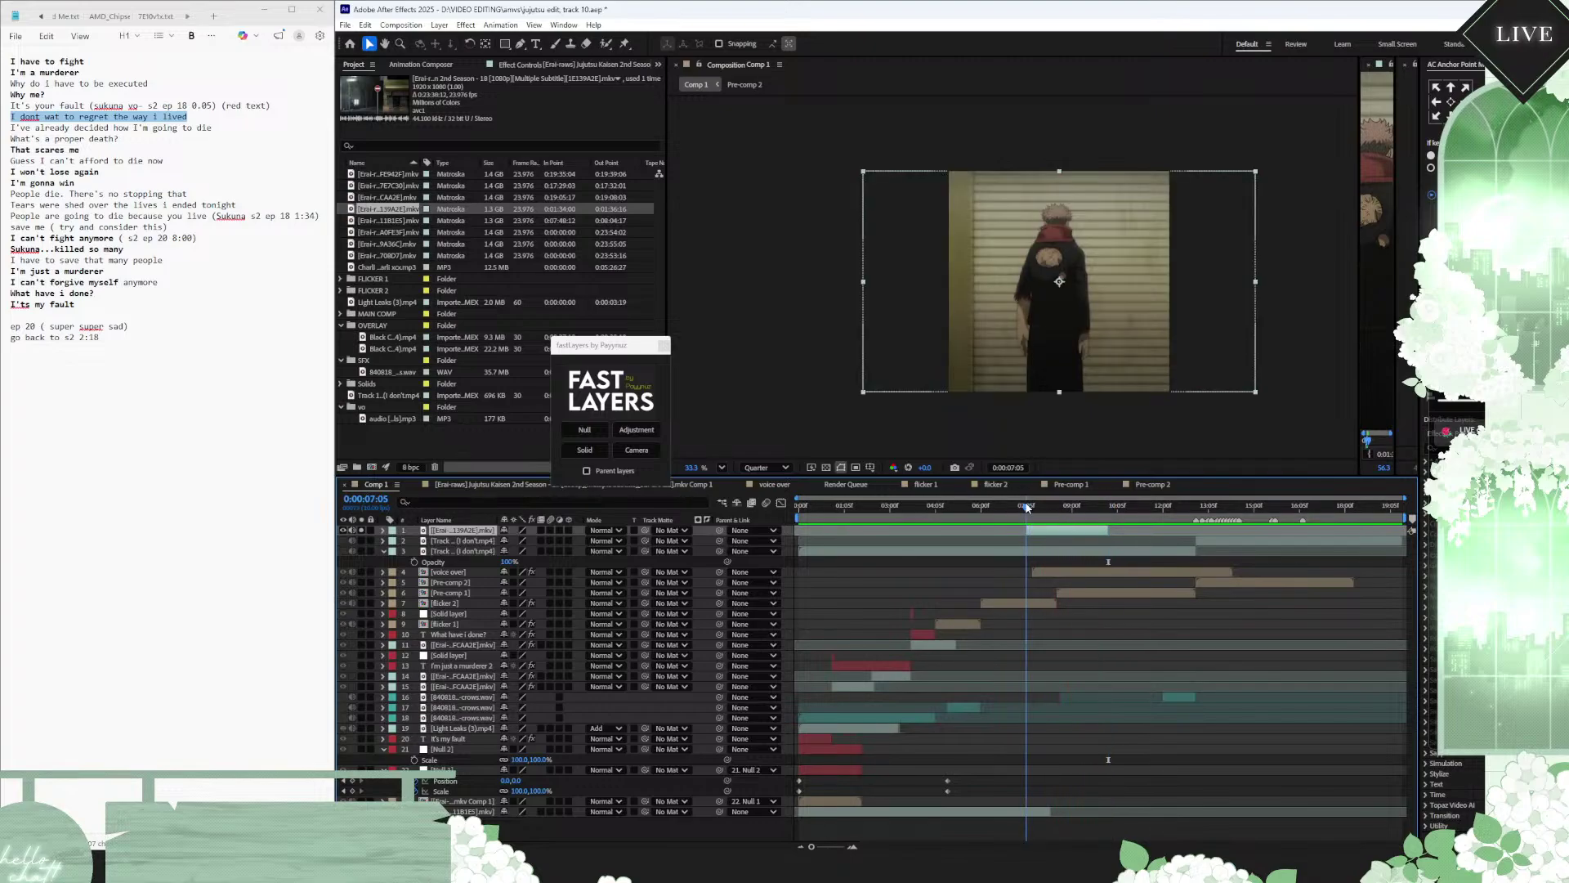
key(space)
key(space)
click(1035, 509)
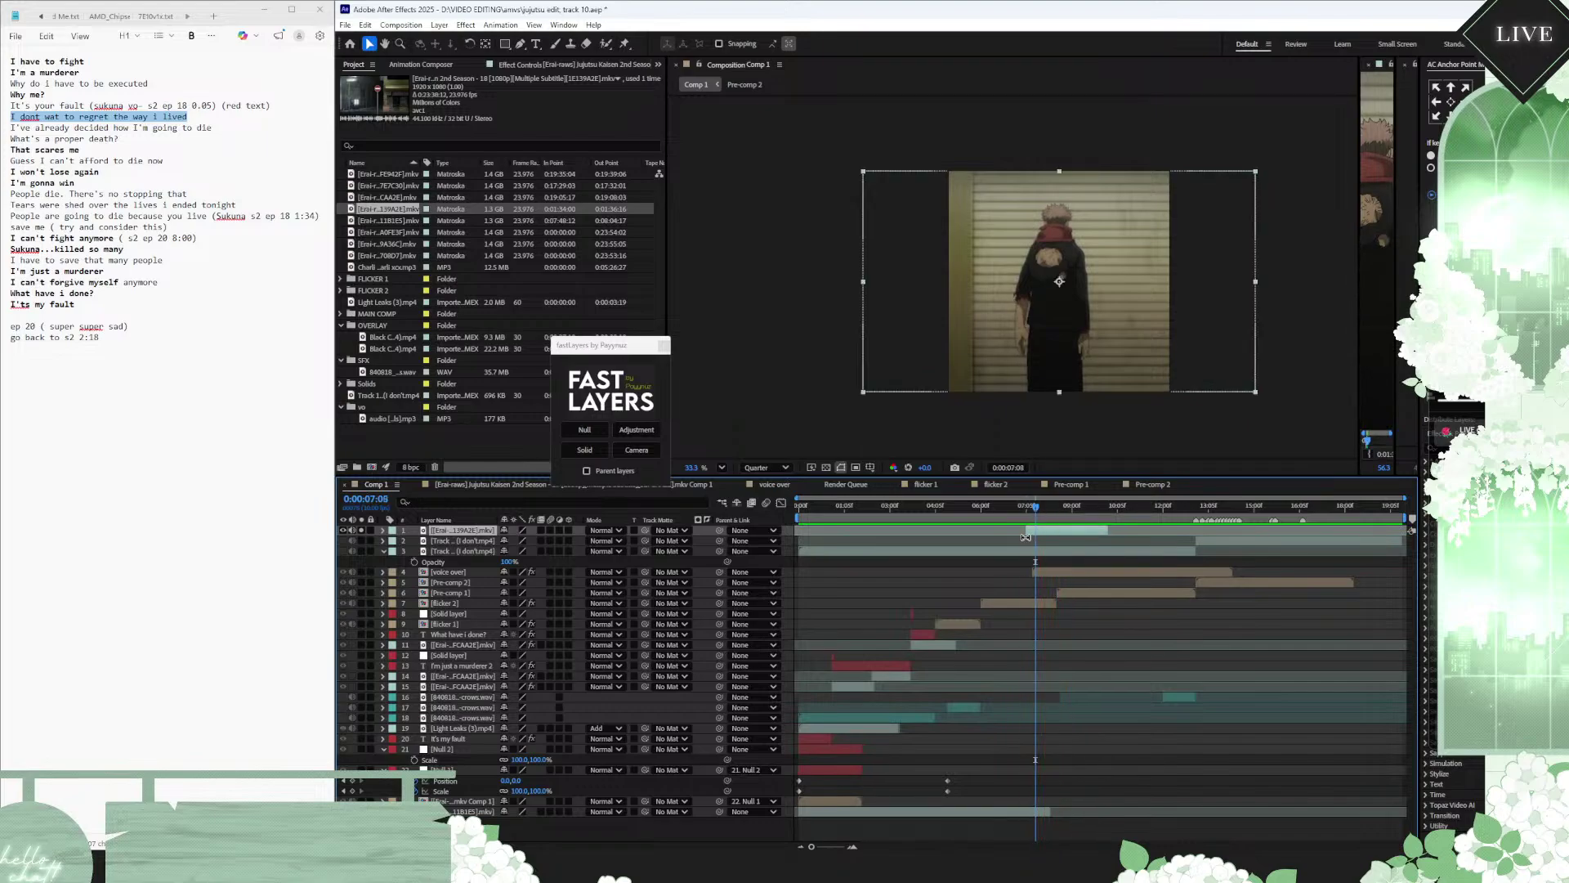
drag(1025, 531, 1034, 530)
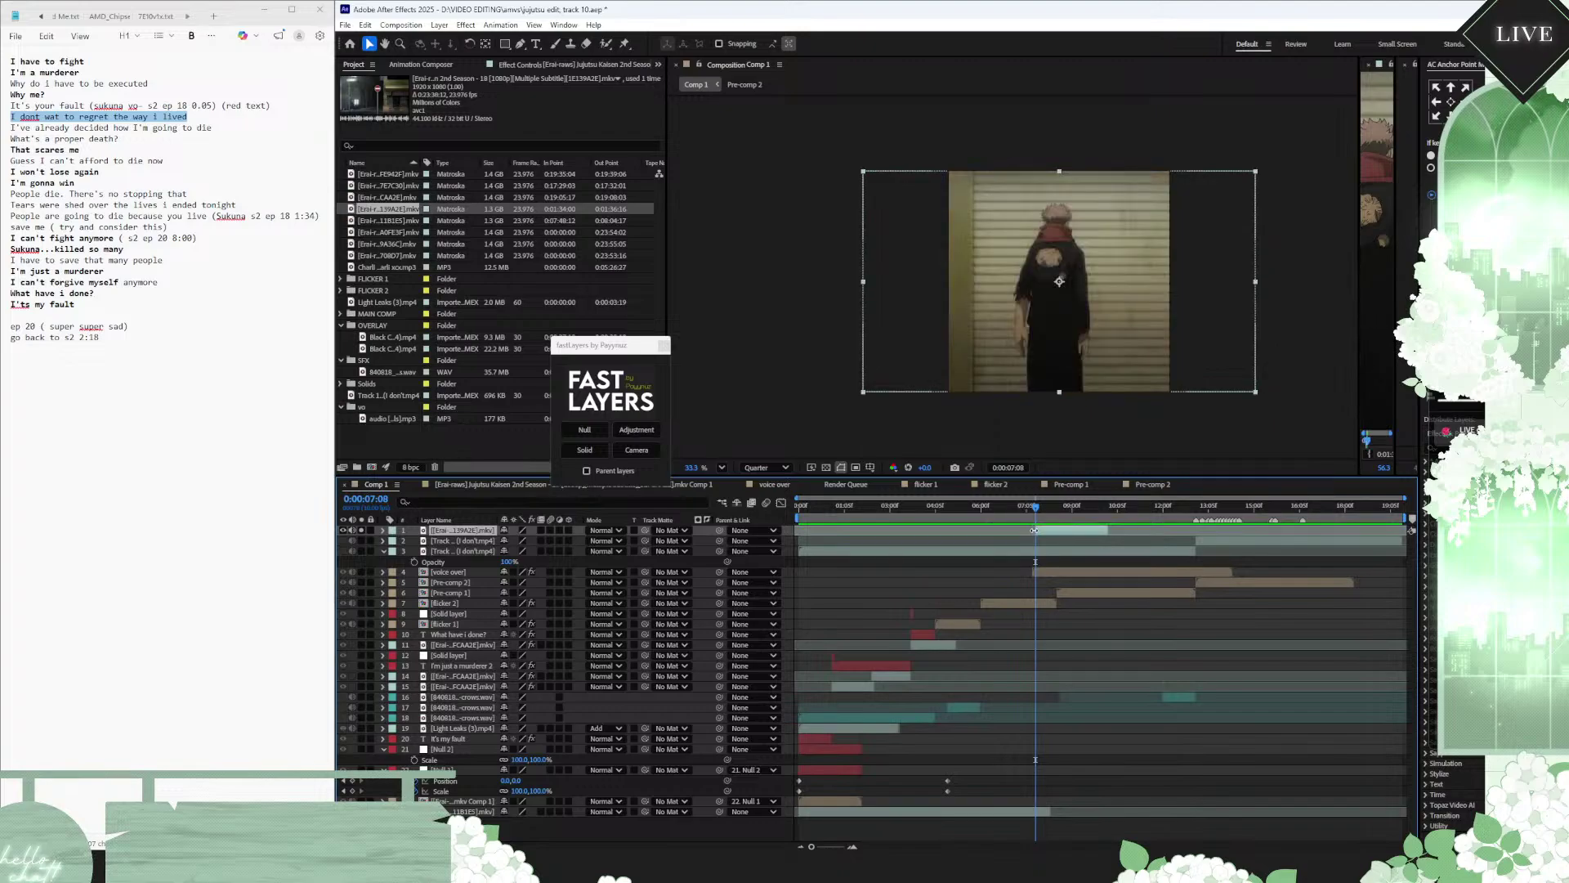
Step: Hide the episode 18 layer's picture and turn off its solo so only its audio plays alongside the other layers
click(344, 531)
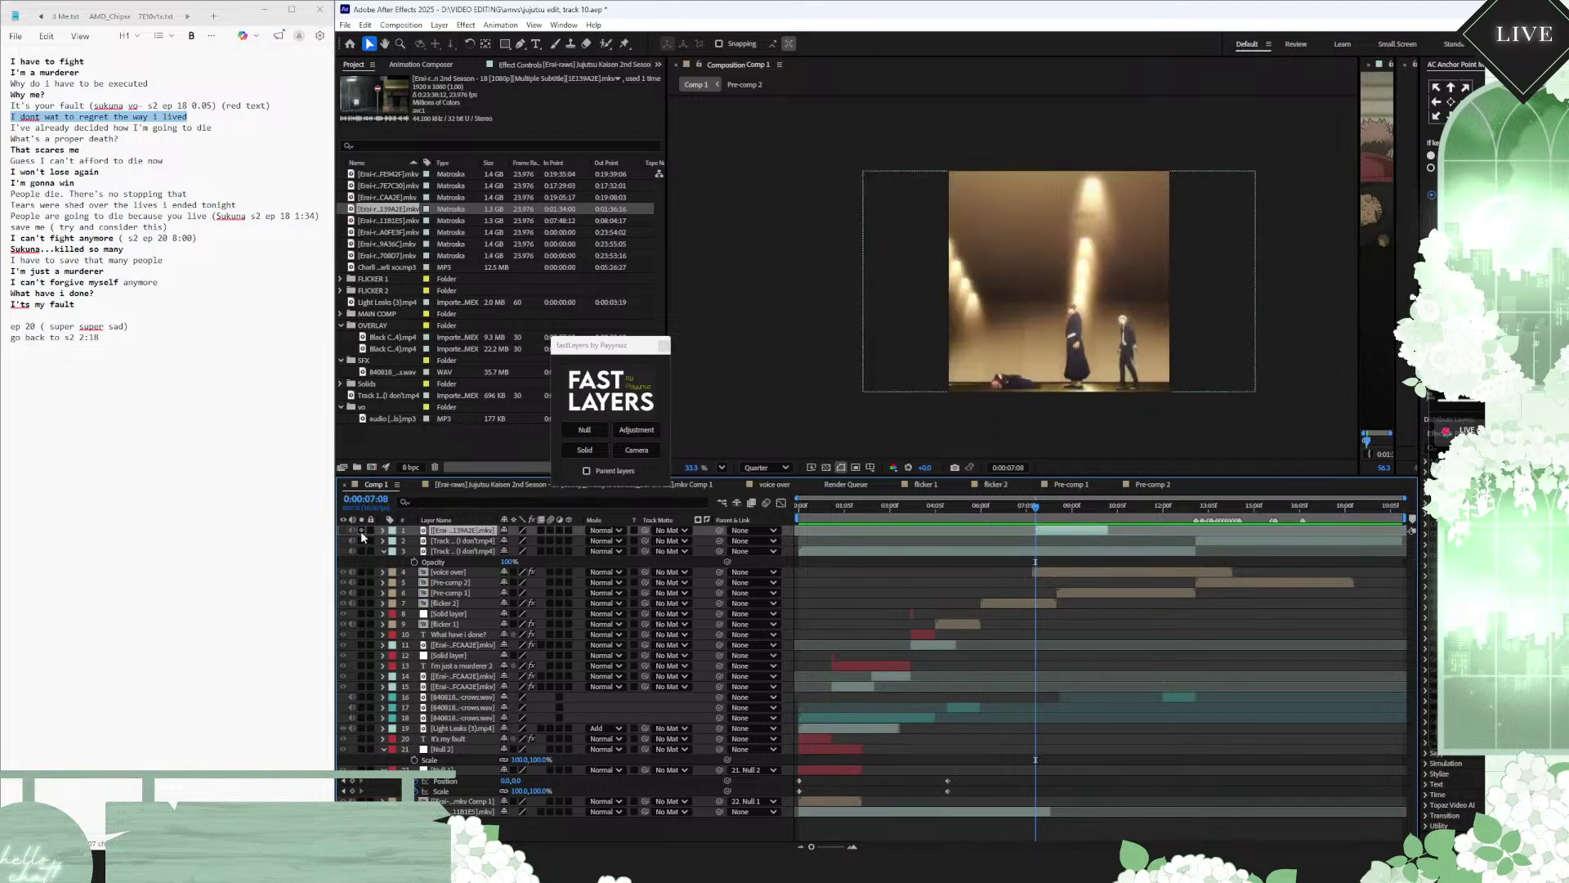
click(361, 531)
click(420, 828)
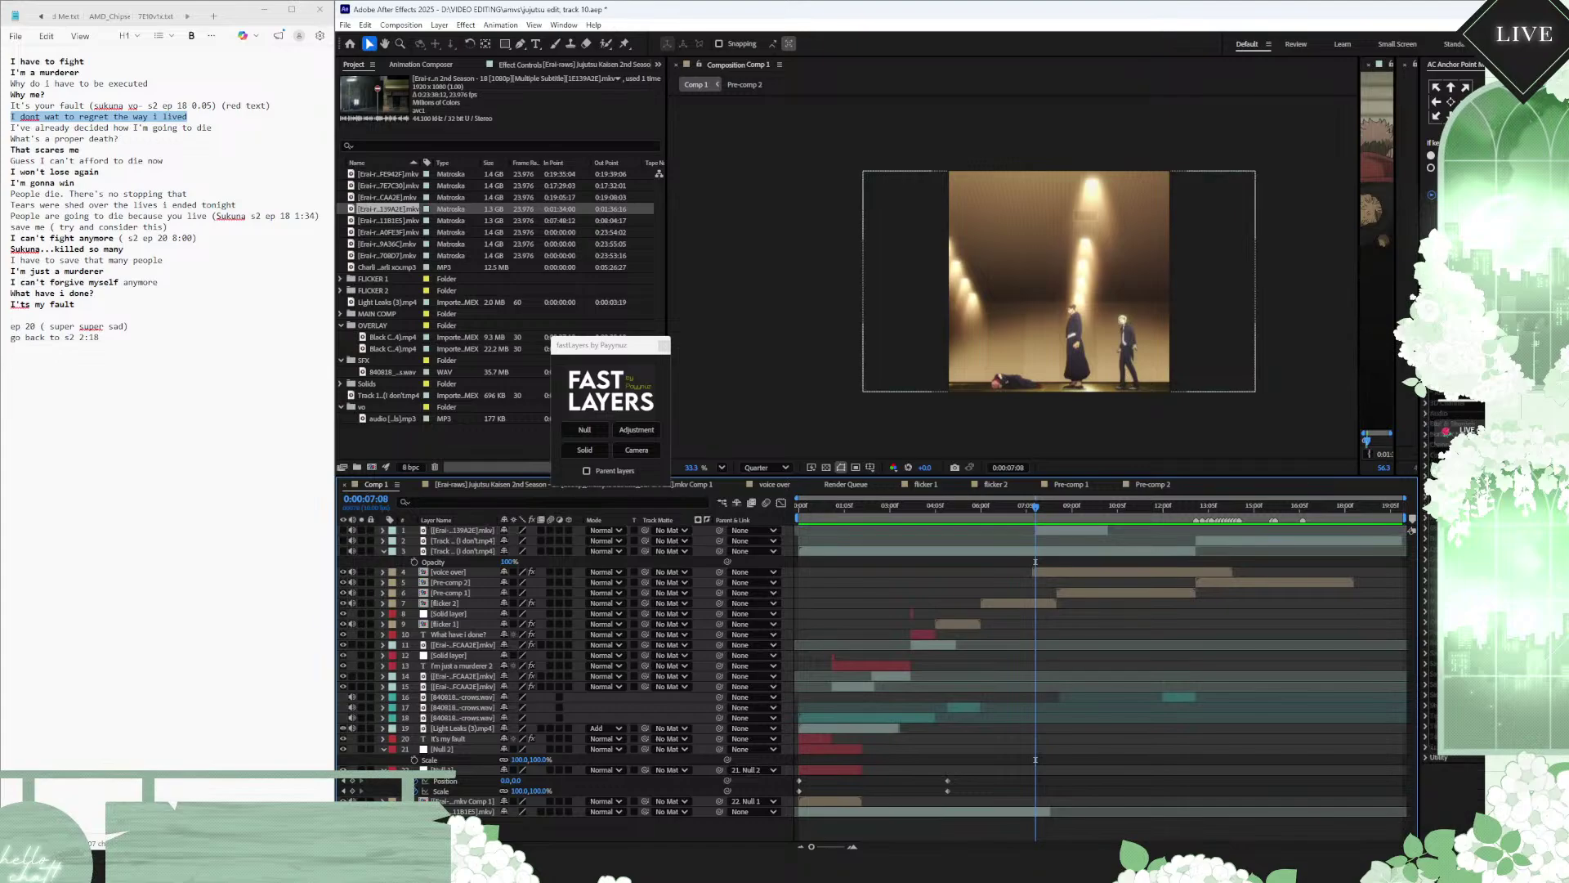
Step: Place the episode 18 layer directly beneath flicker 2 and slide it earlier so both layers start together
drag(1062, 507, 1000, 536)
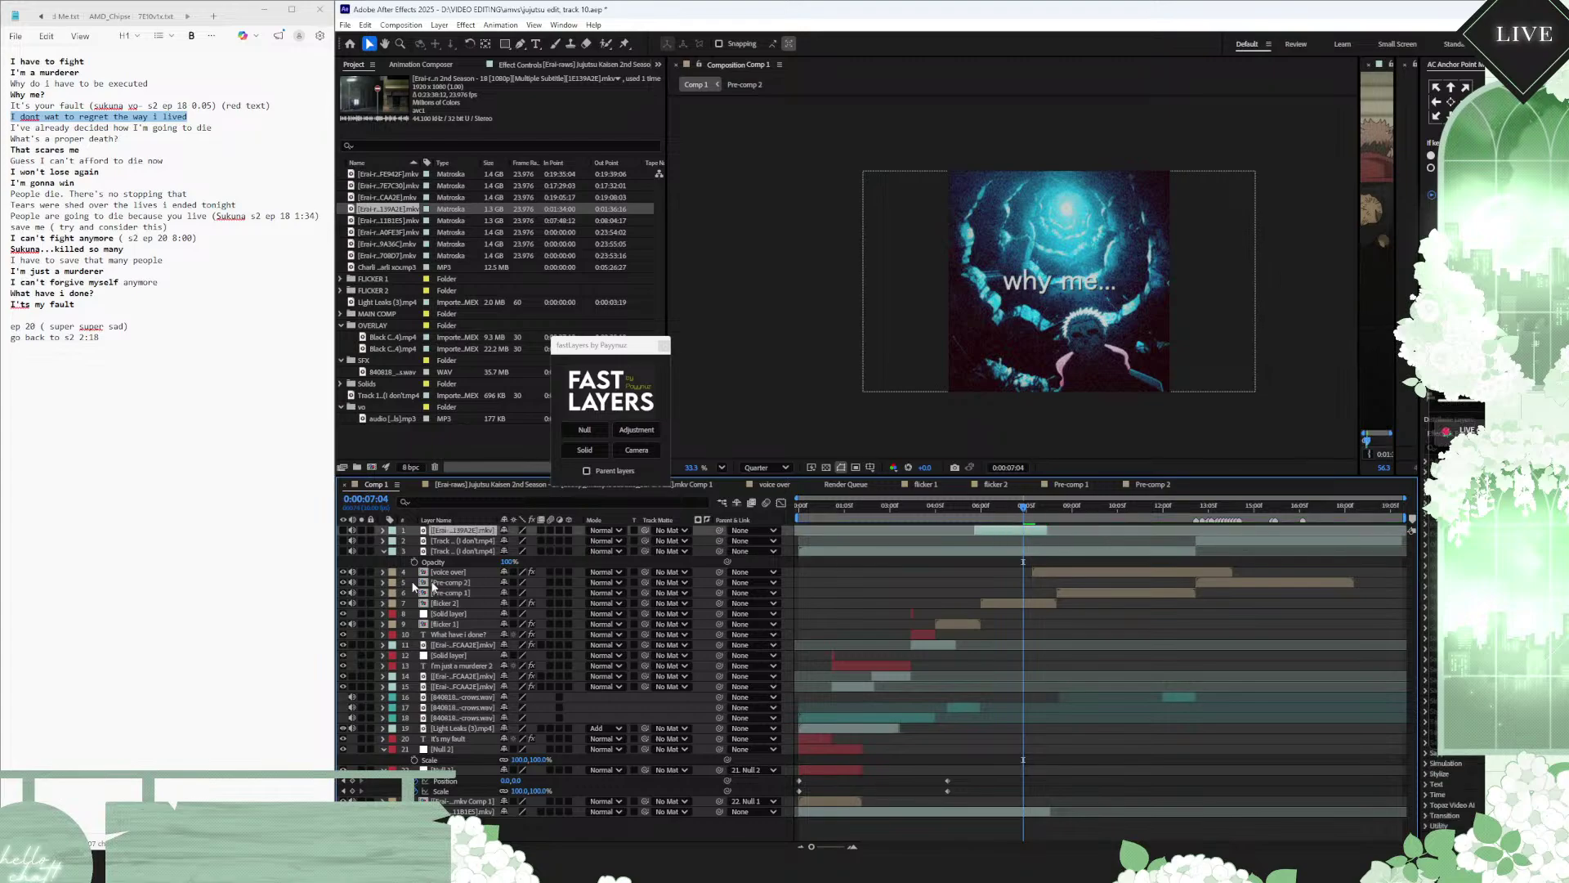
drag(467, 533, 507, 612)
scroll(1016, 628, up, 3)
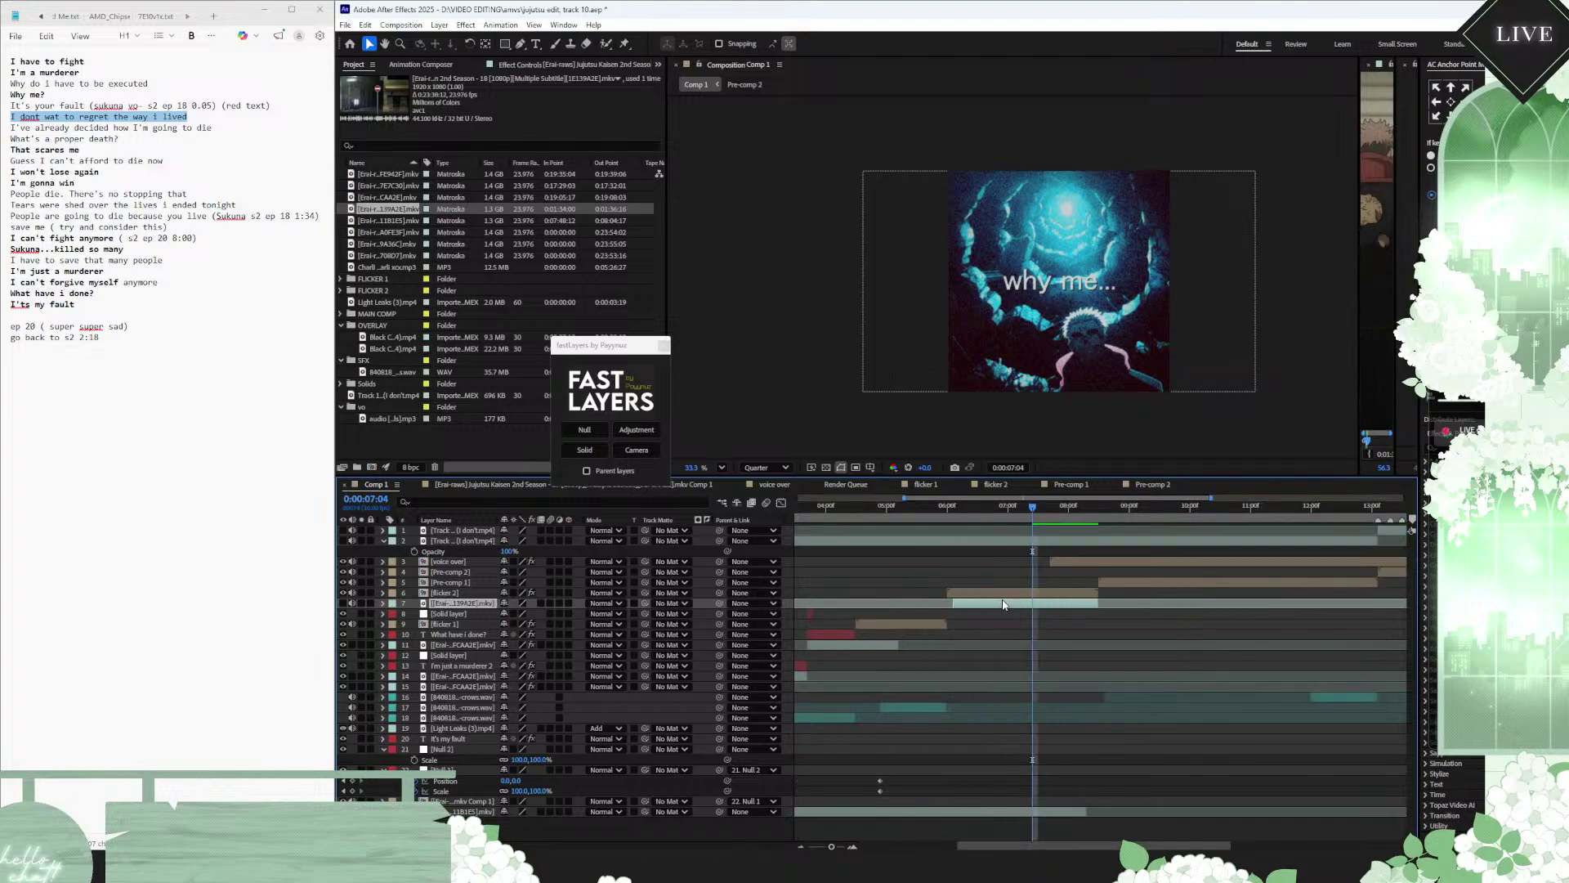
drag(1004, 605, 999, 605)
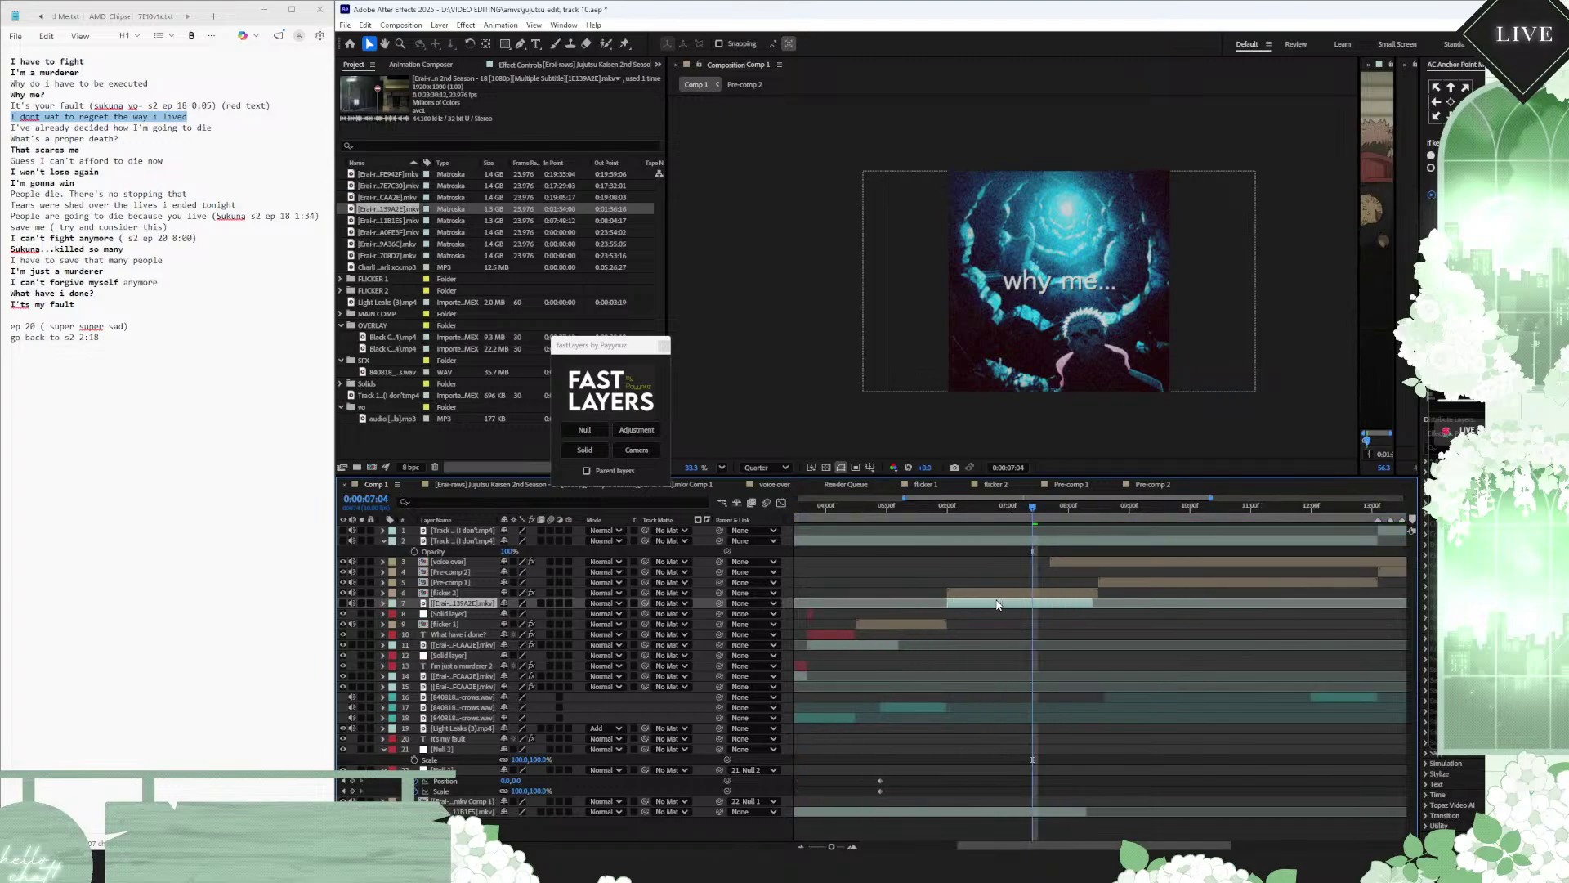
Step: Play Comp 1 from its start and from several points between 0:00:02:06 and 0:00:05:09 to check the episode 18 layer's timing
click(942, 517)
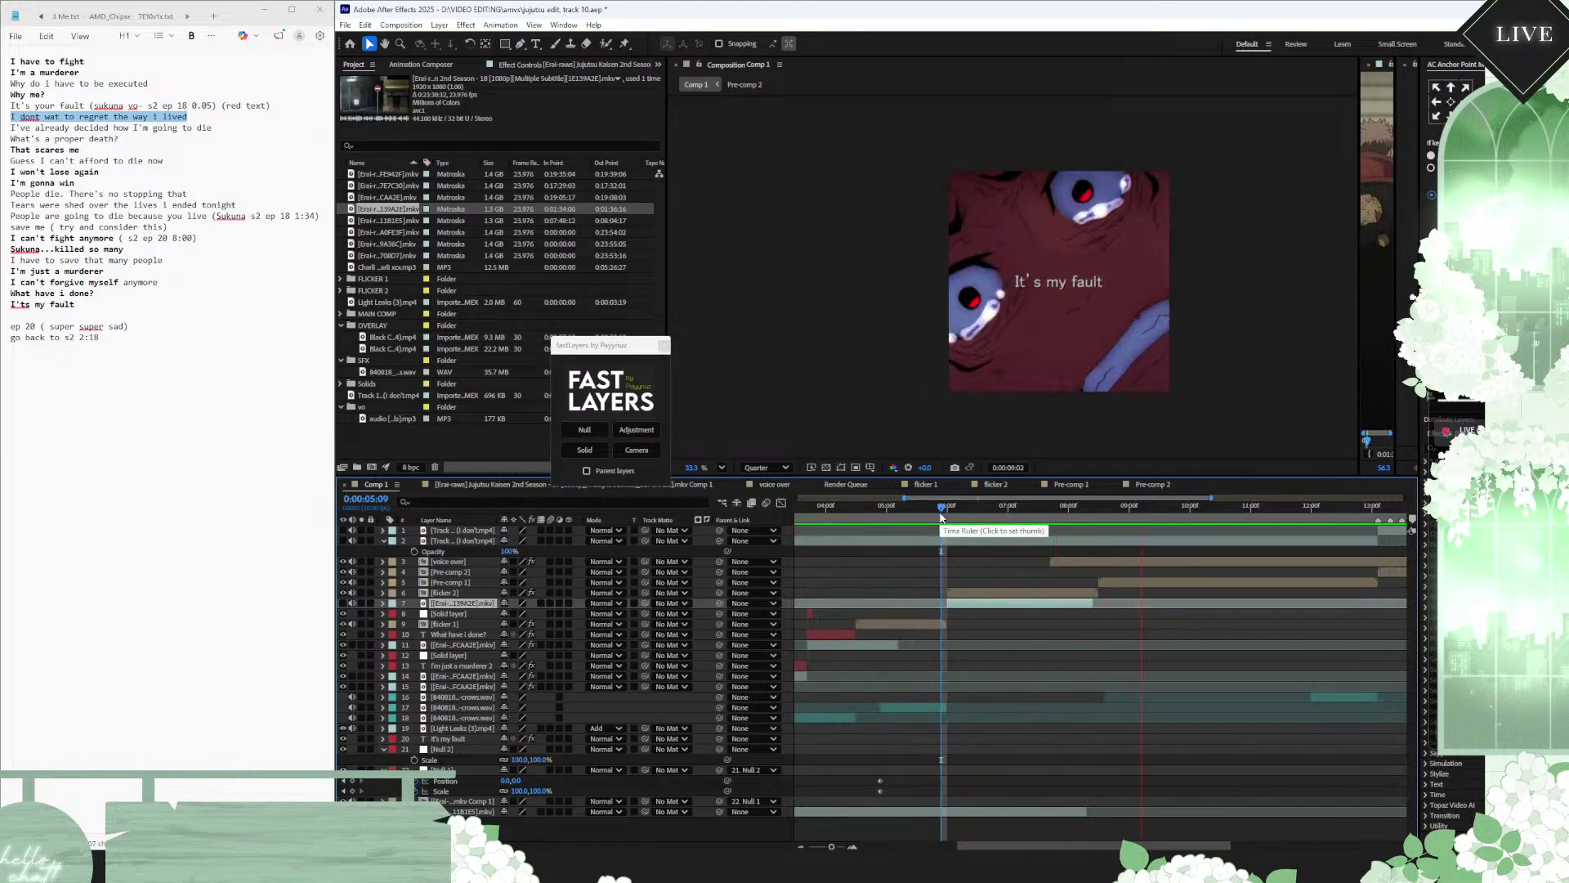
click(870, 513)
key(space)
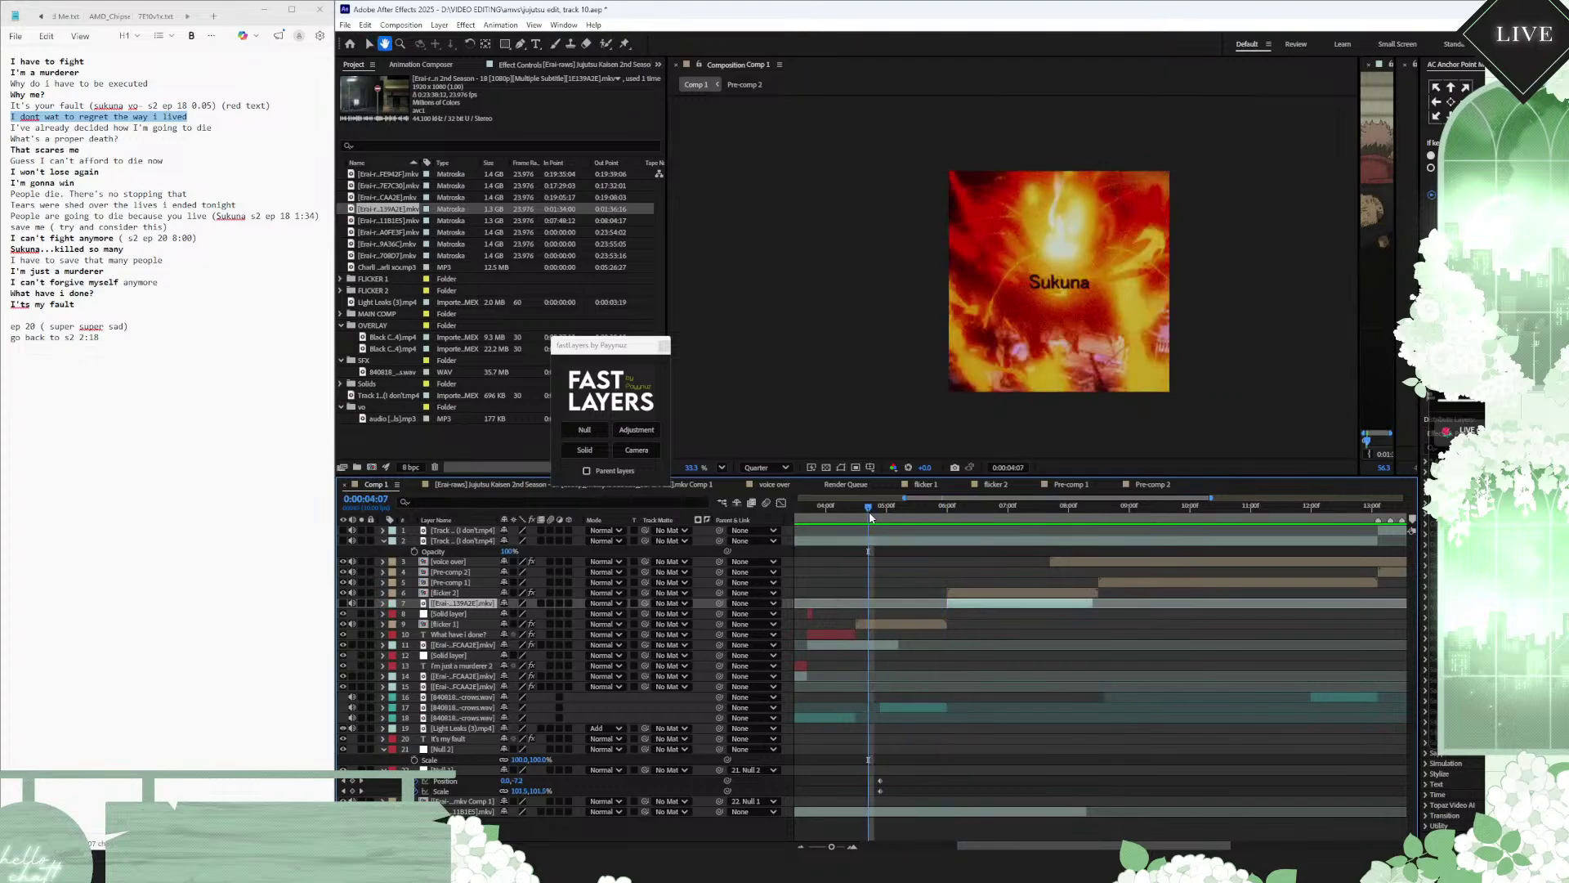
key(minus)
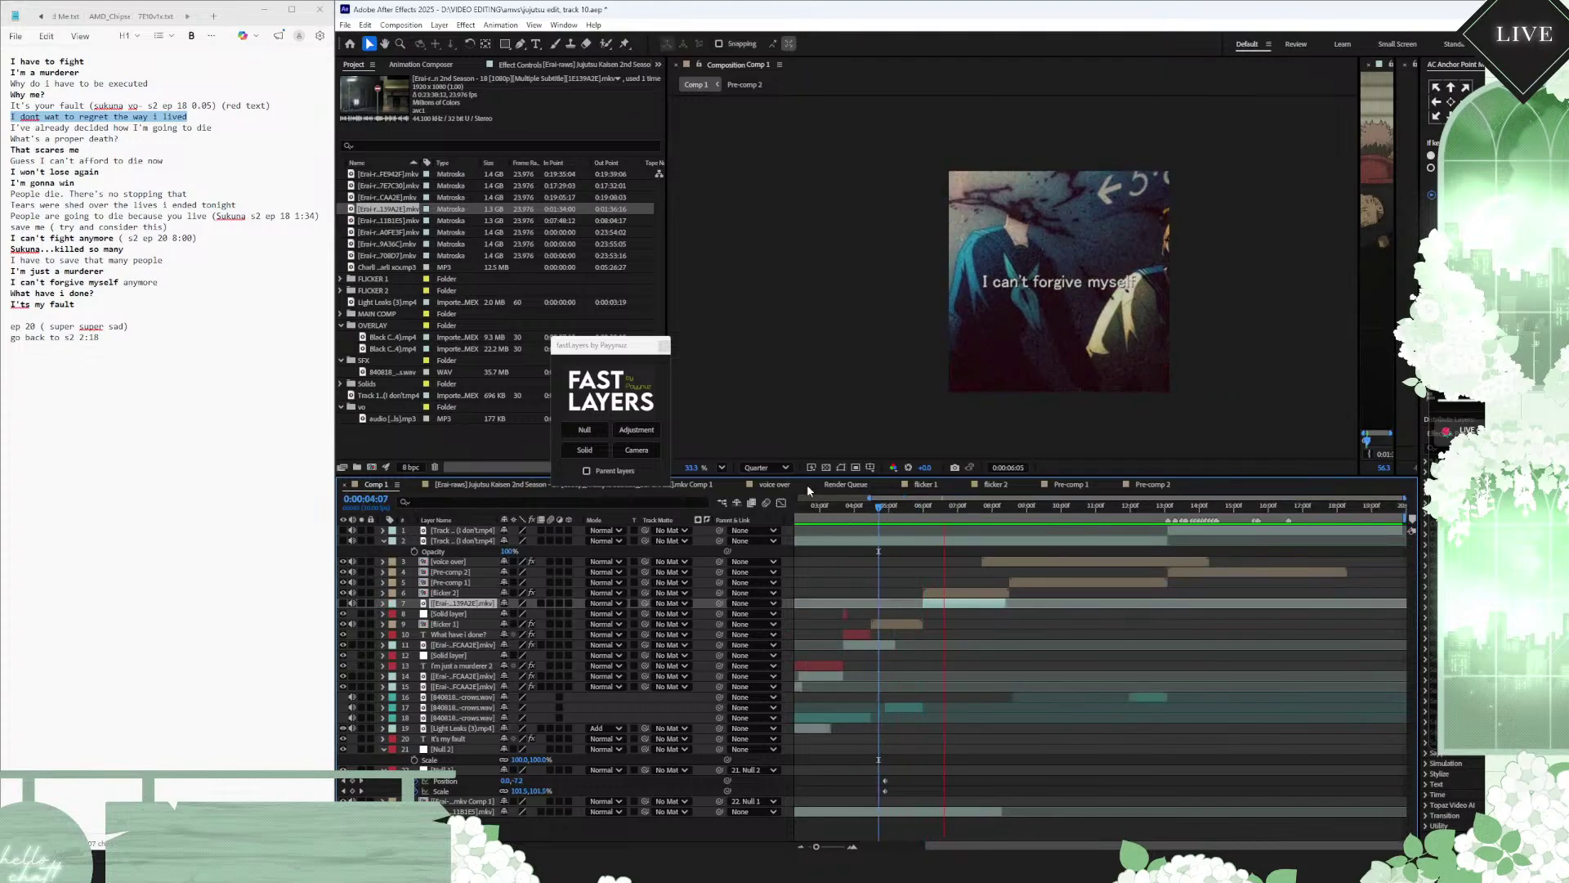
drag(807, 505, 793, 503)
key(space)
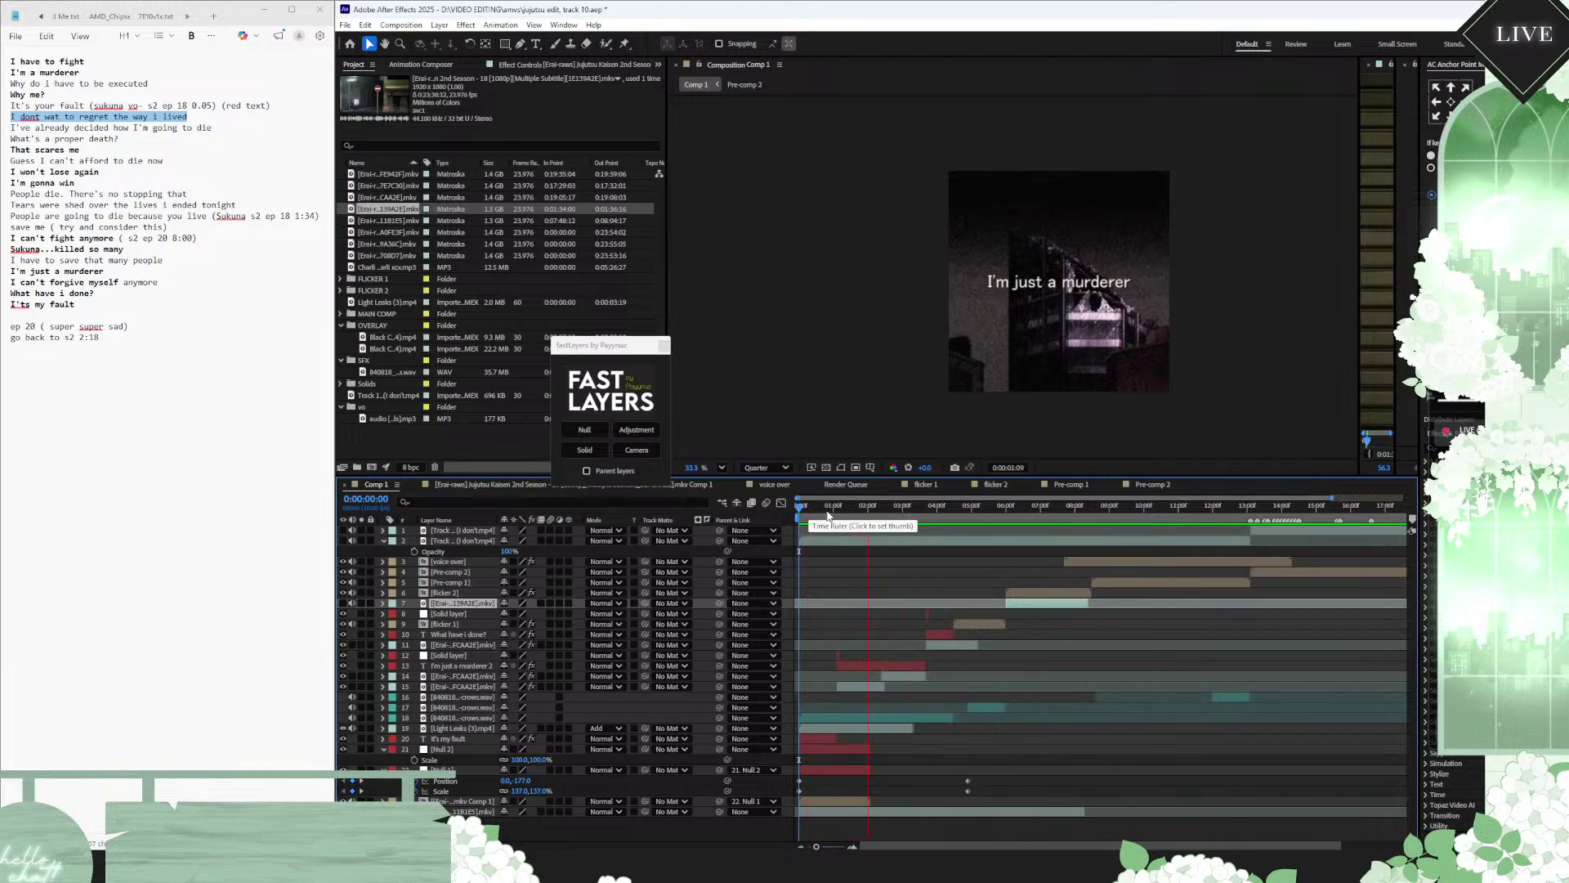
click(963, 511)
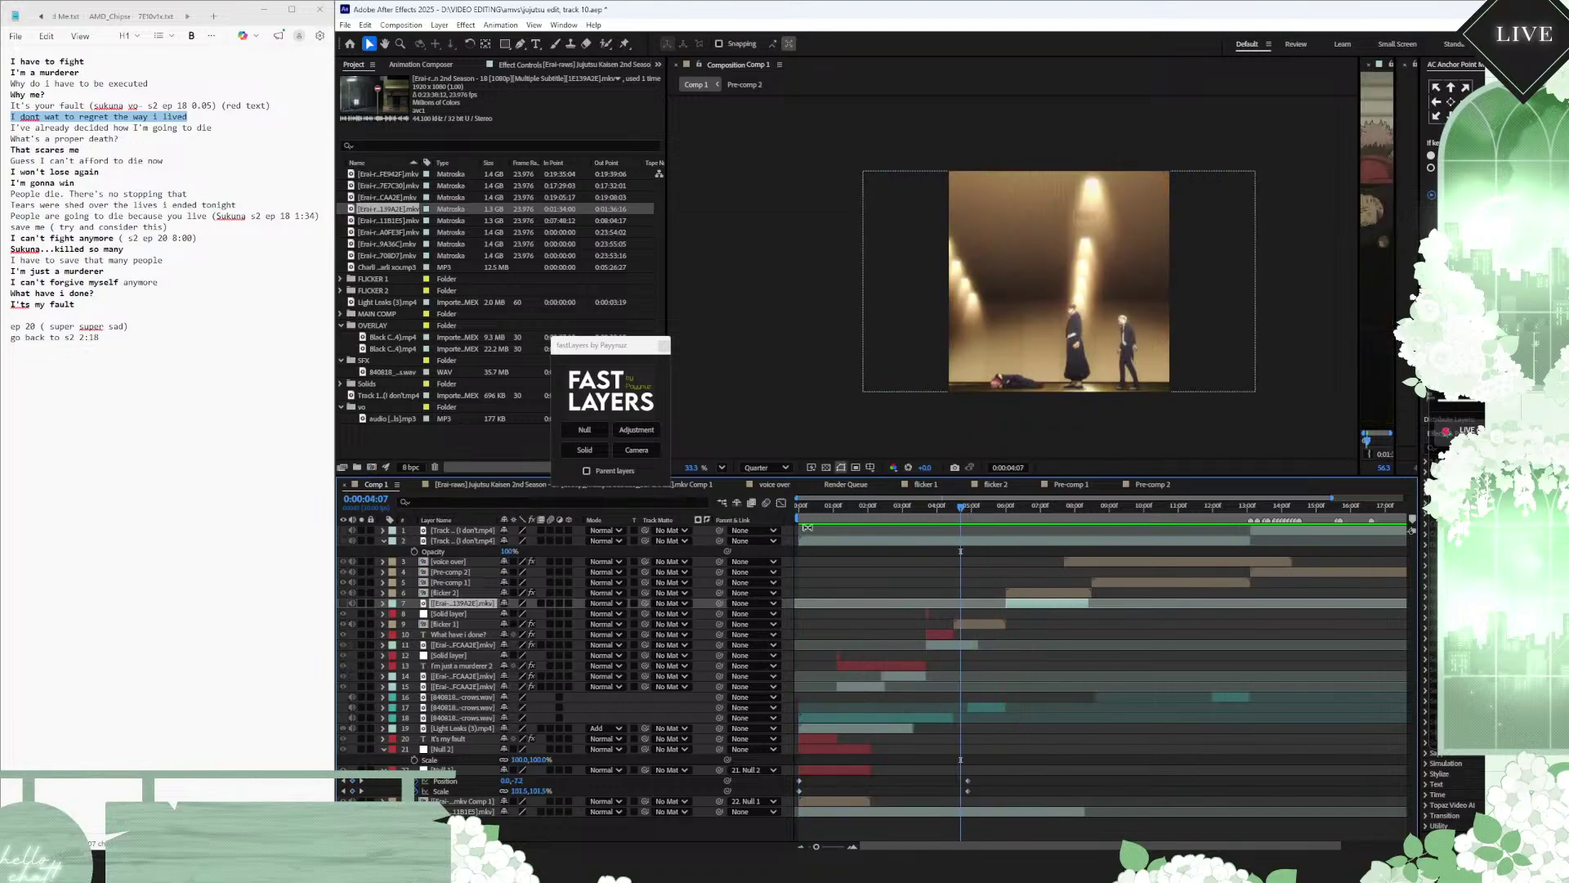
click(890, 511)
key(space)
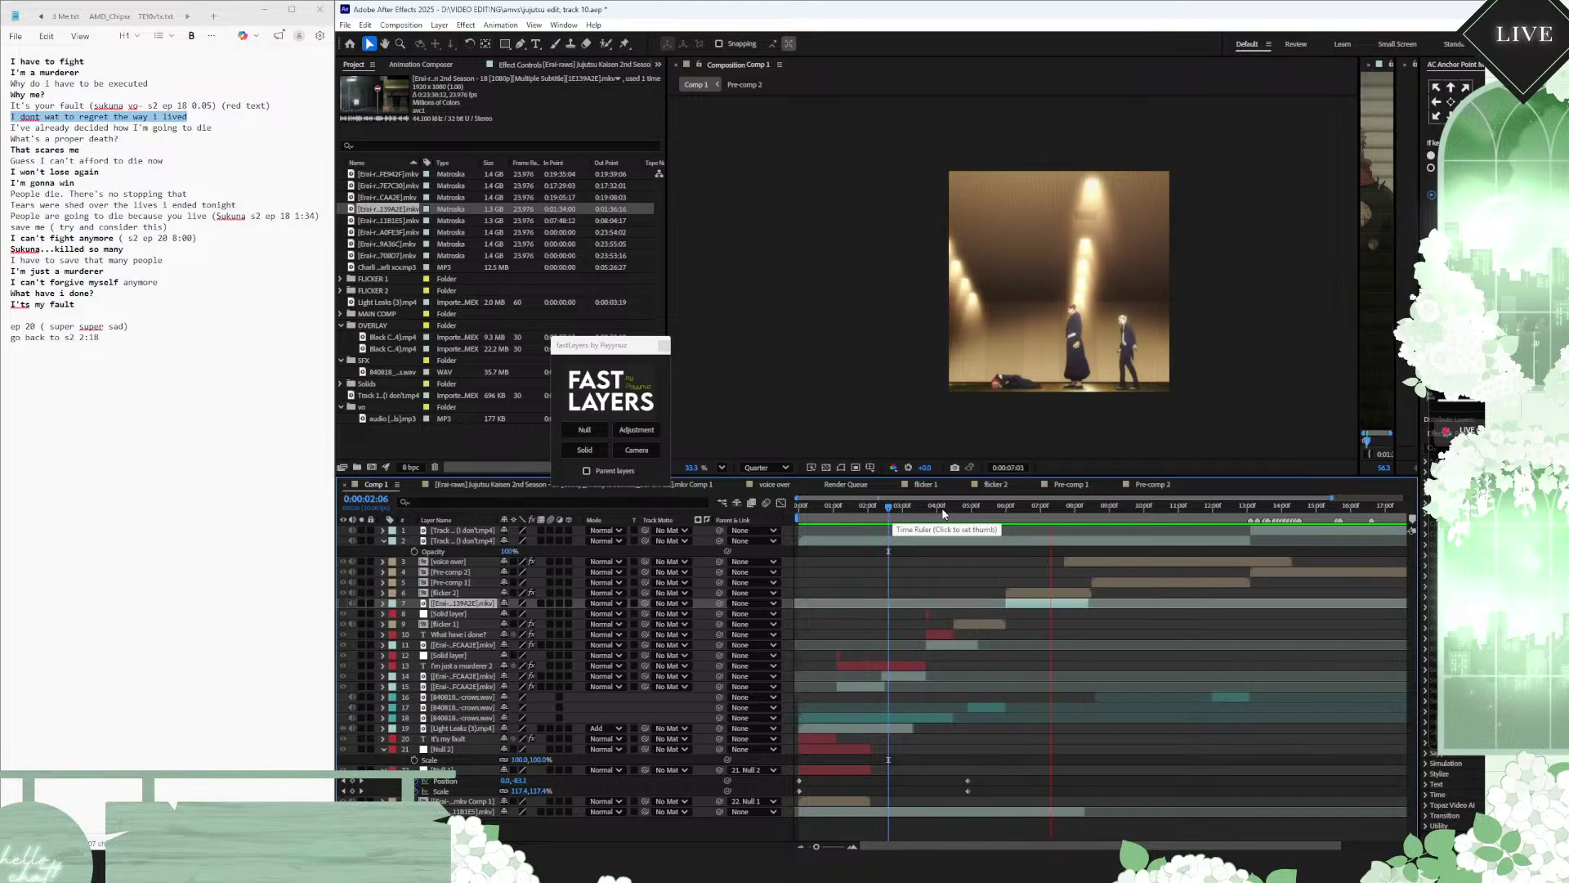
click(941, 512)
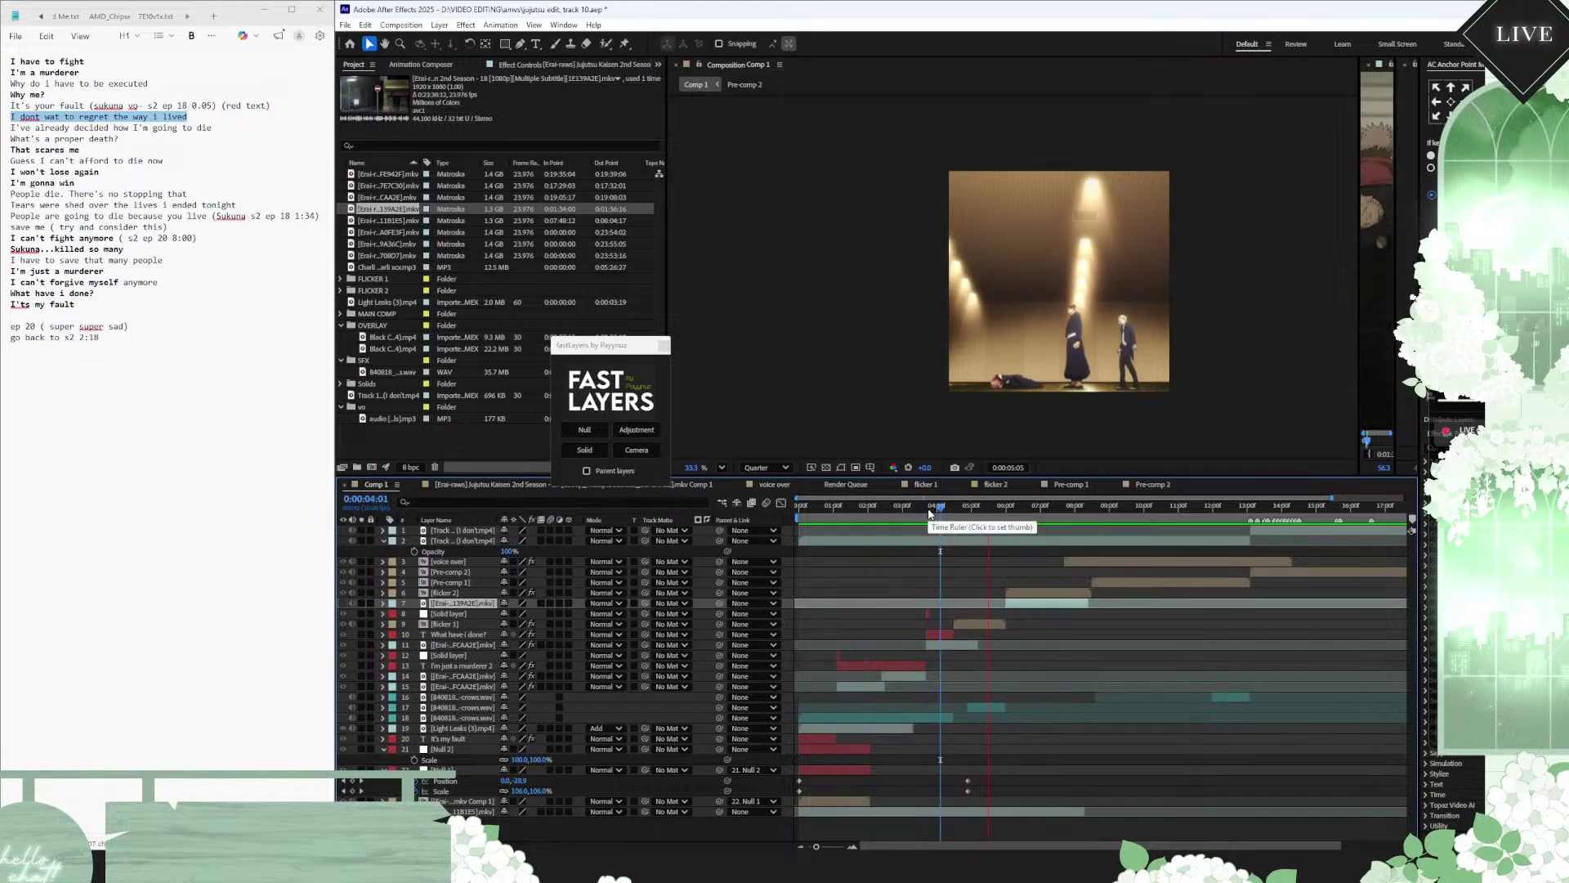
click(905, 508)
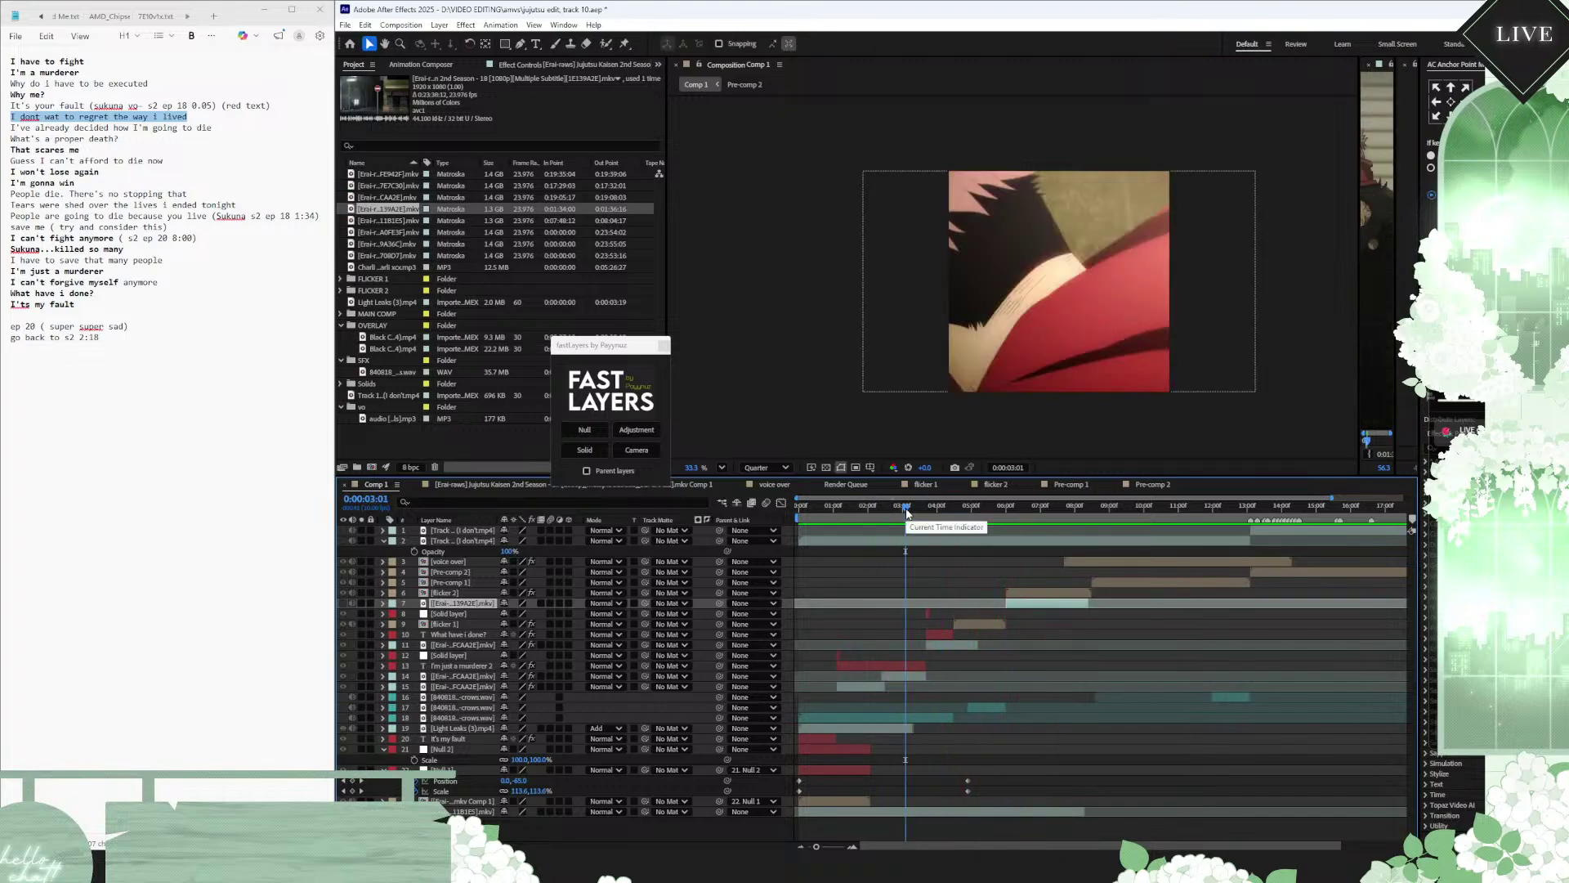
scroll(927, 560, down, 1)
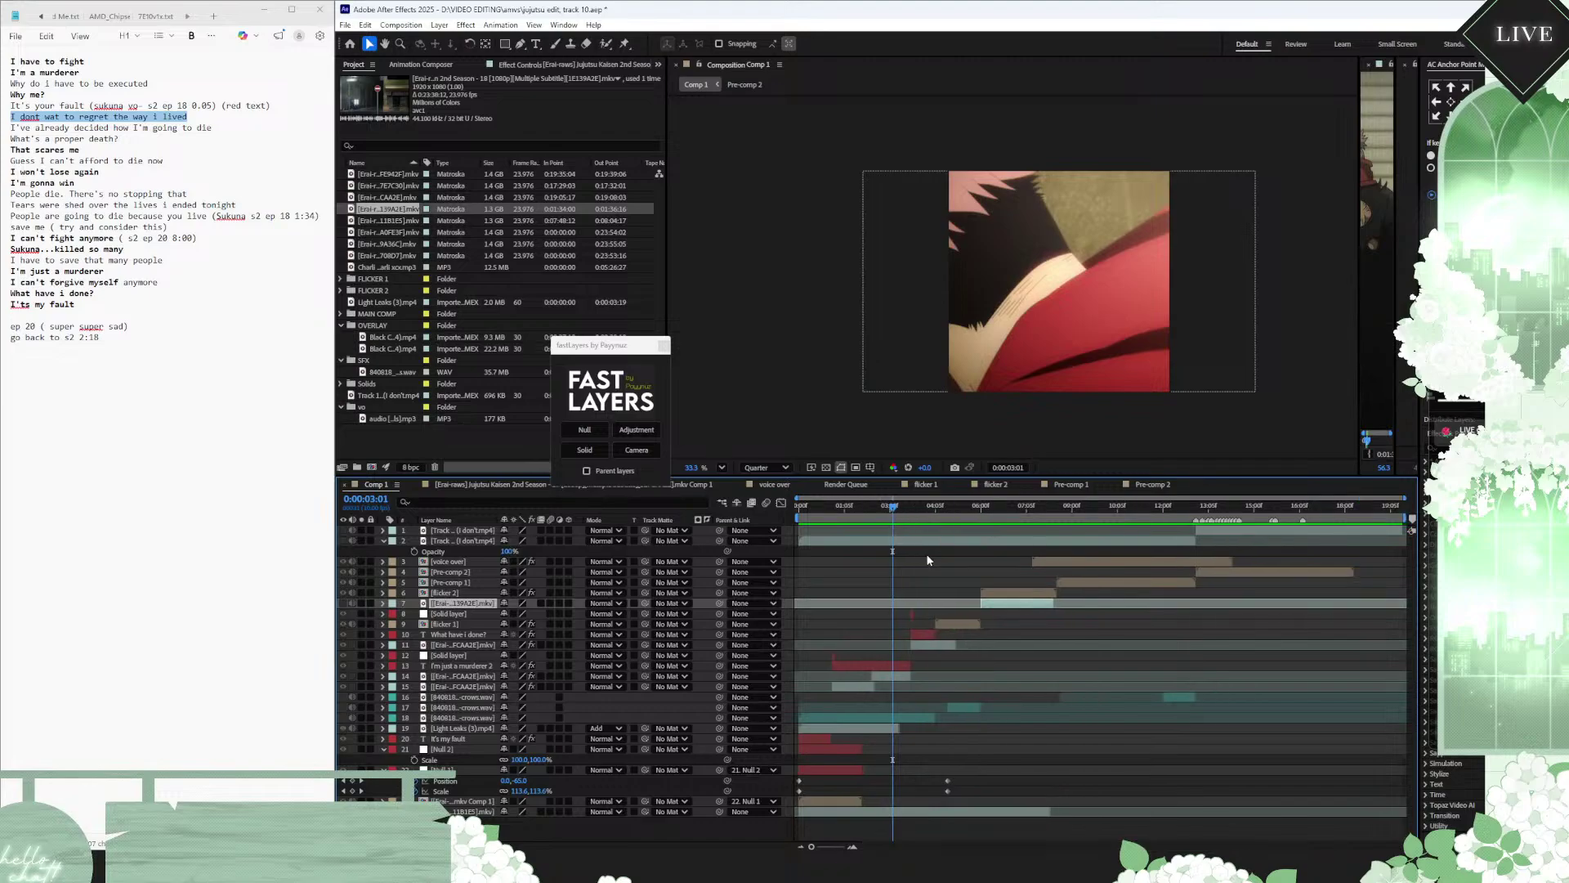
Step: Review the section from 0:00:13:05, slide the bottom episode 20 layer to start at 0:00:13:01, and play from there
click(1293, 511)
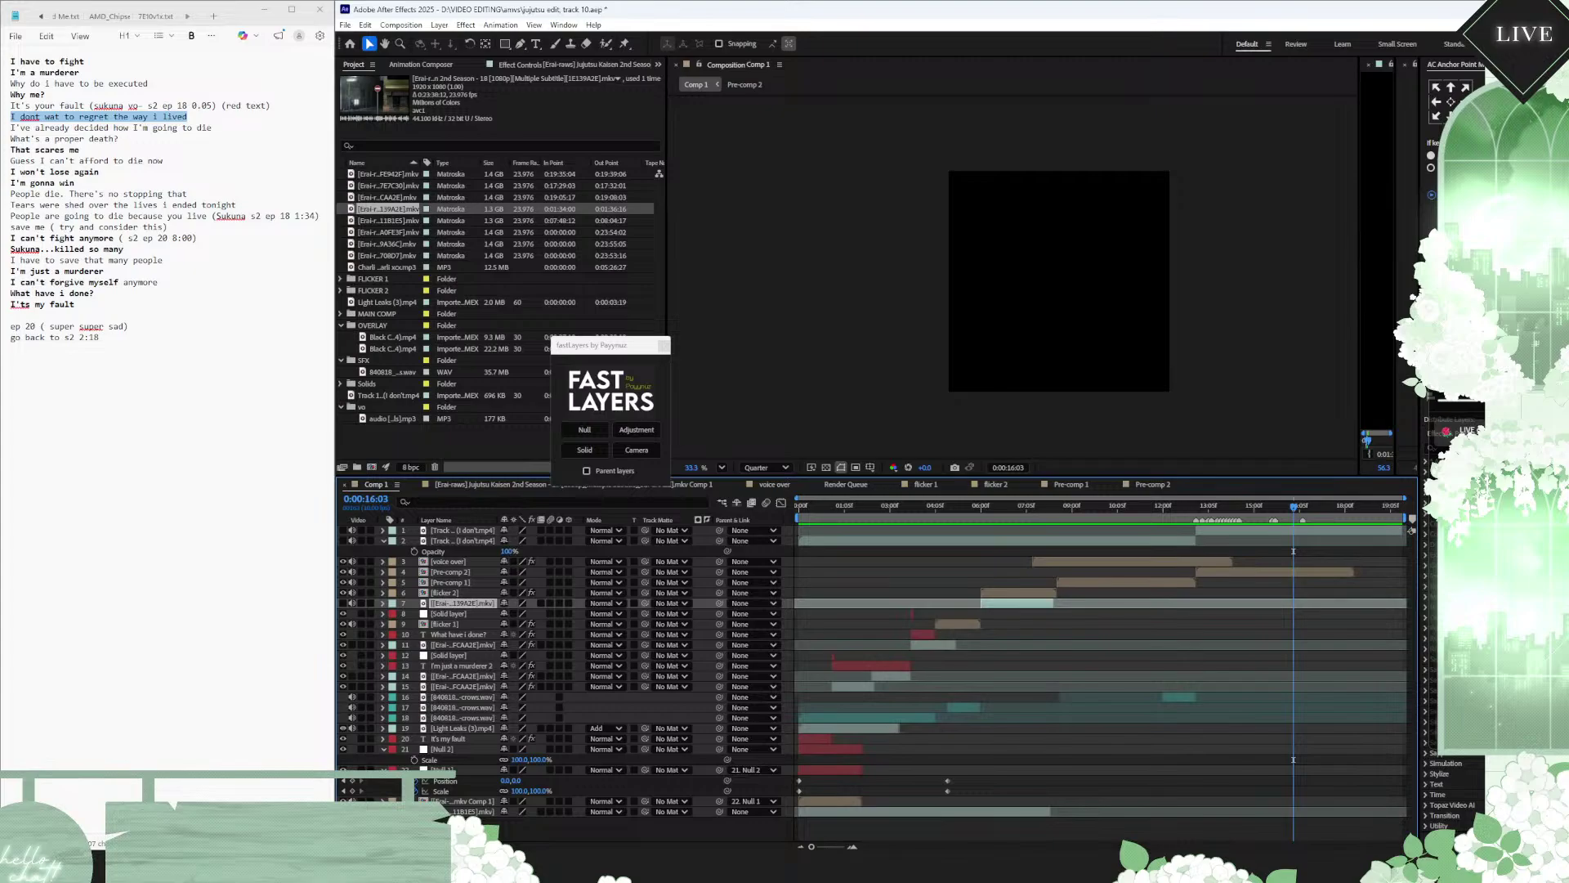
drag(1261, 510, 1209, 510)
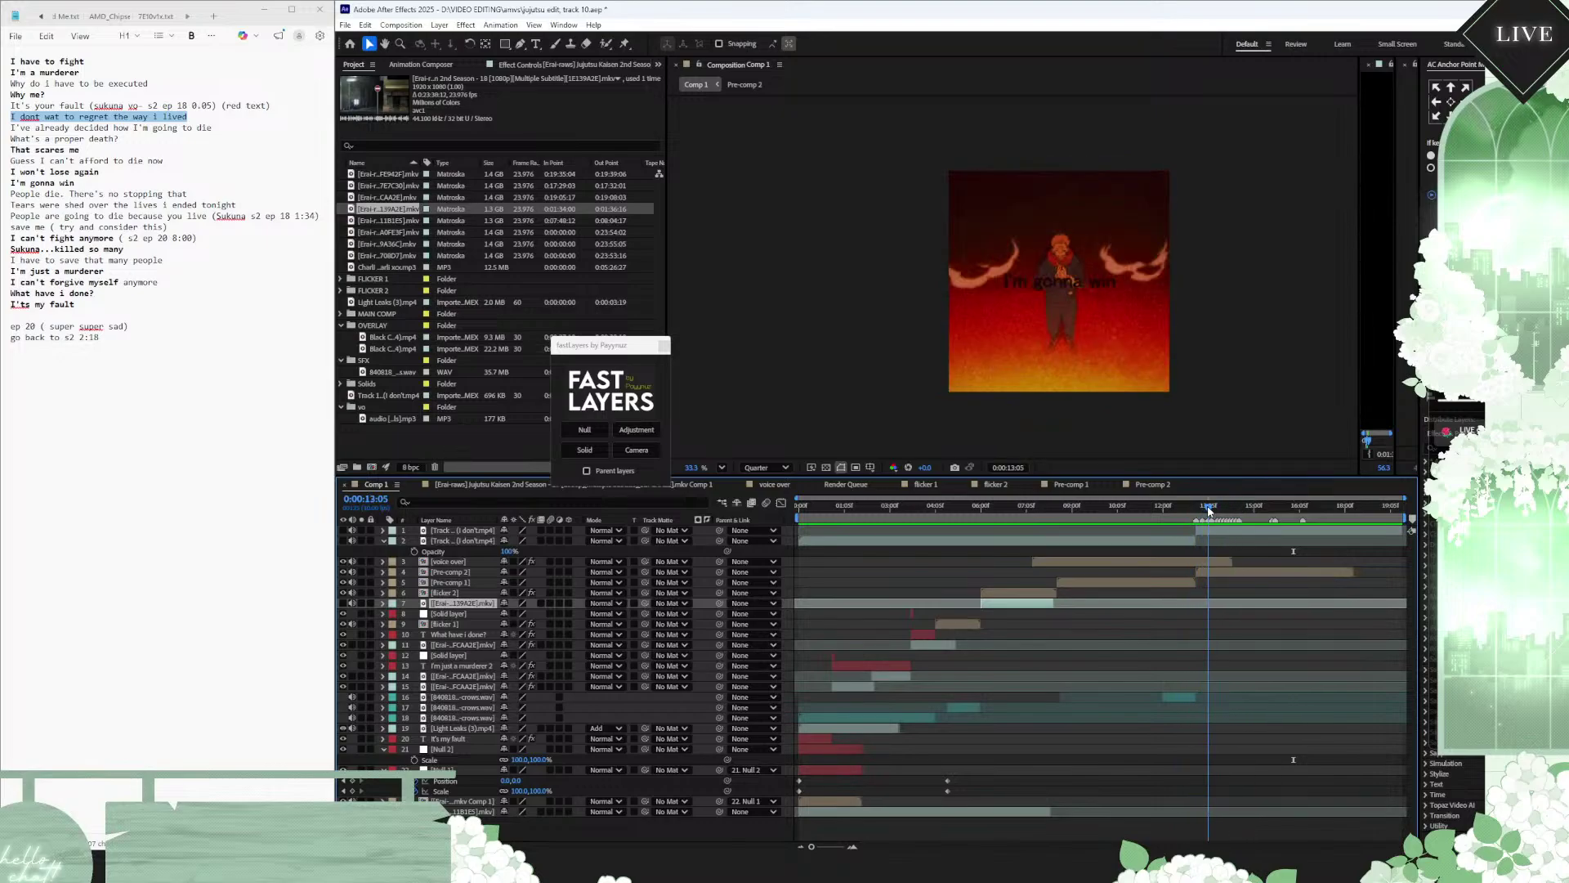
key(space)
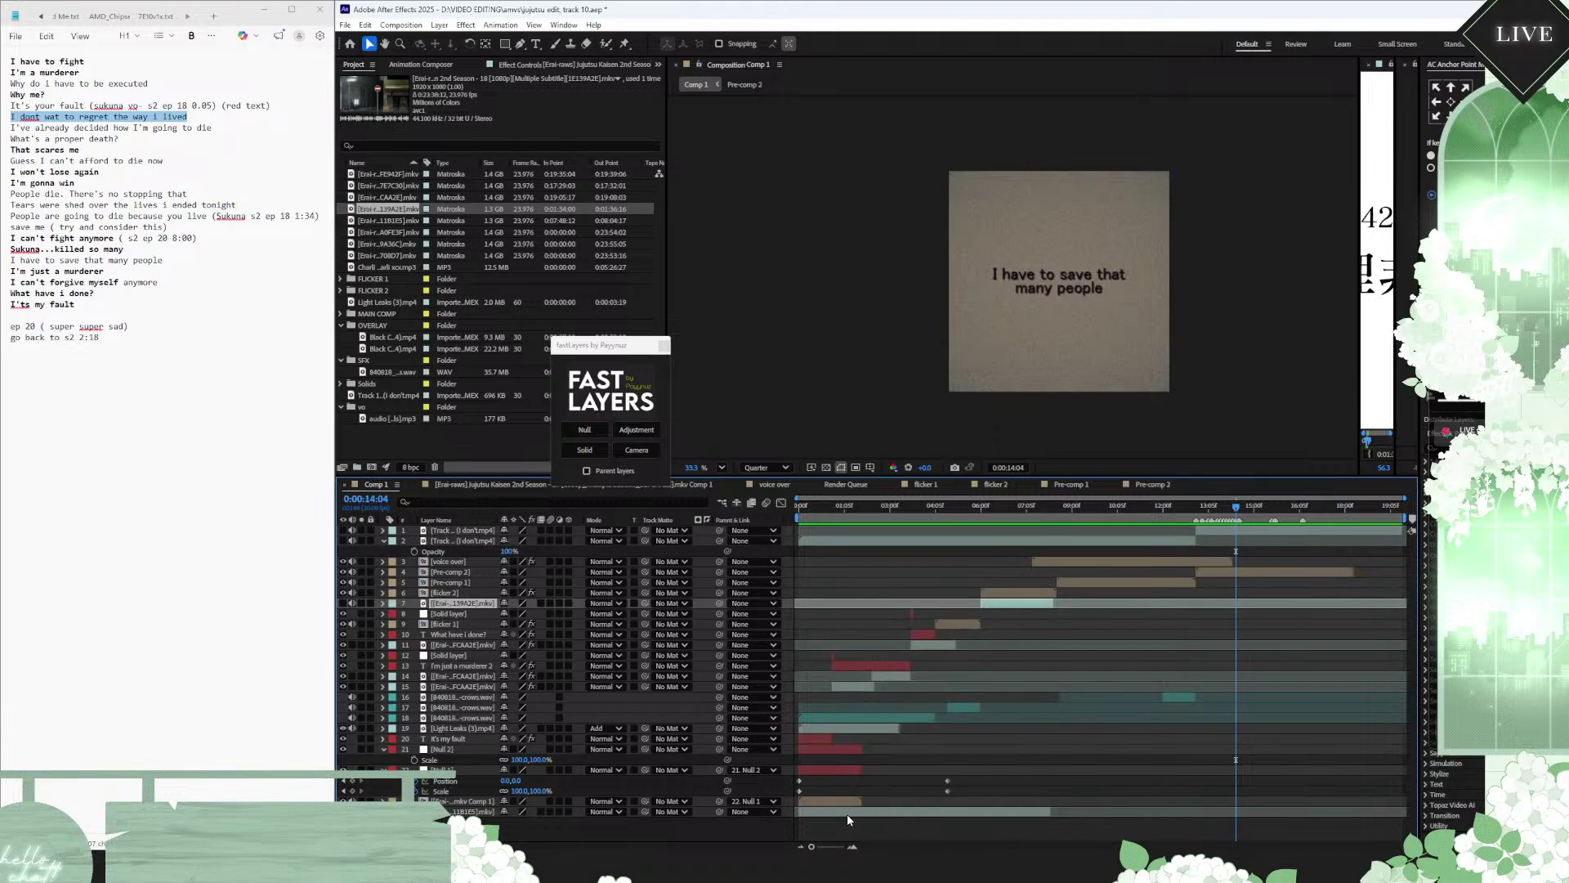
drag(848, 813, 1257, 813)
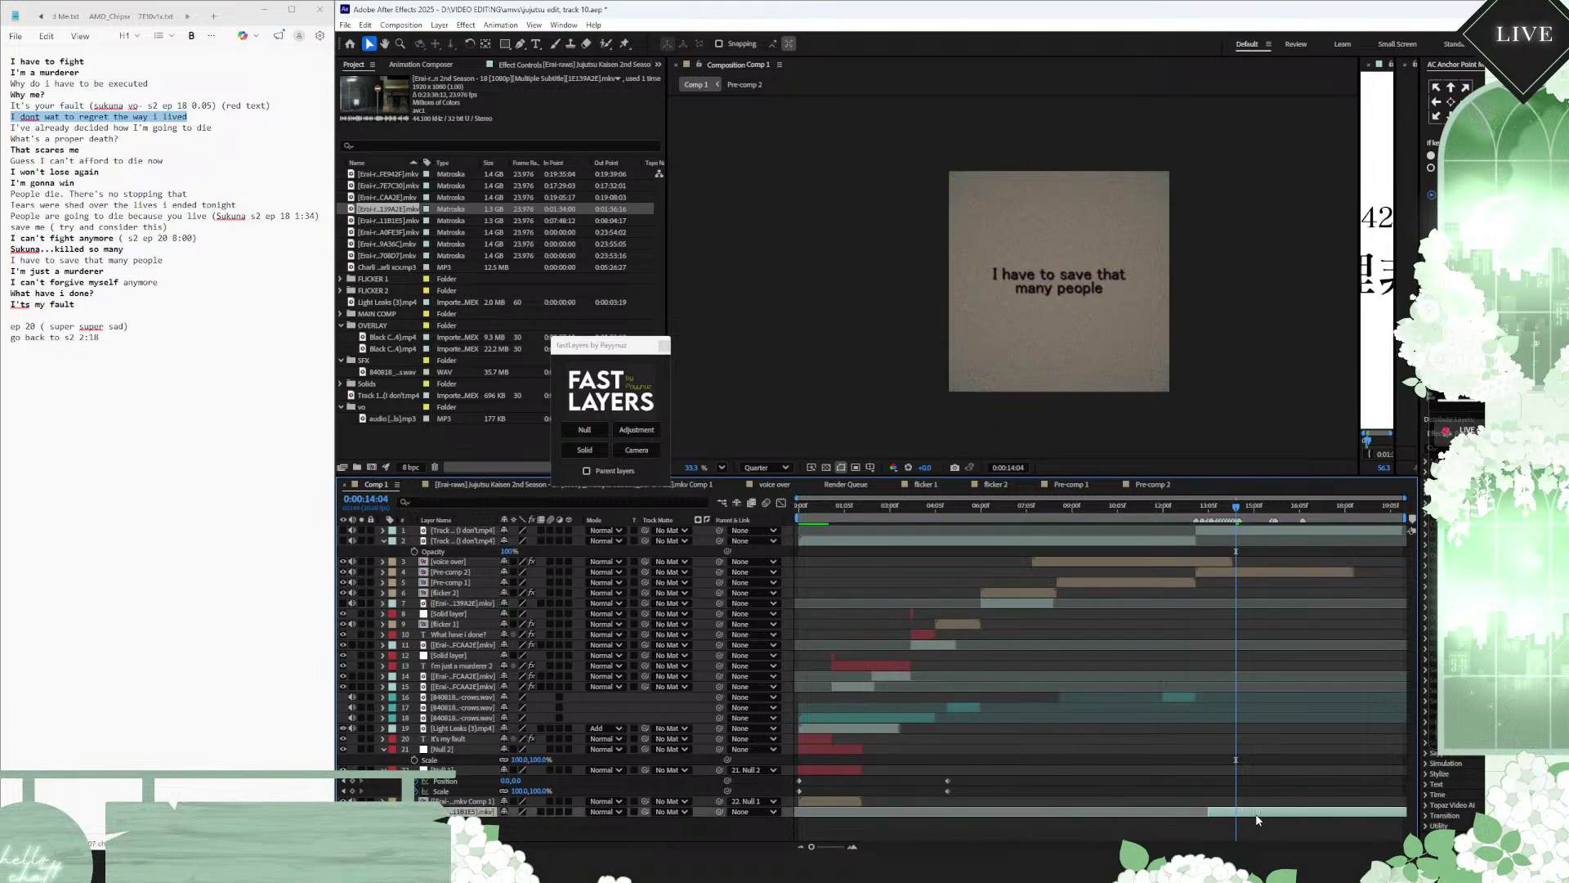
drag(1214, 508, 1199, 509)
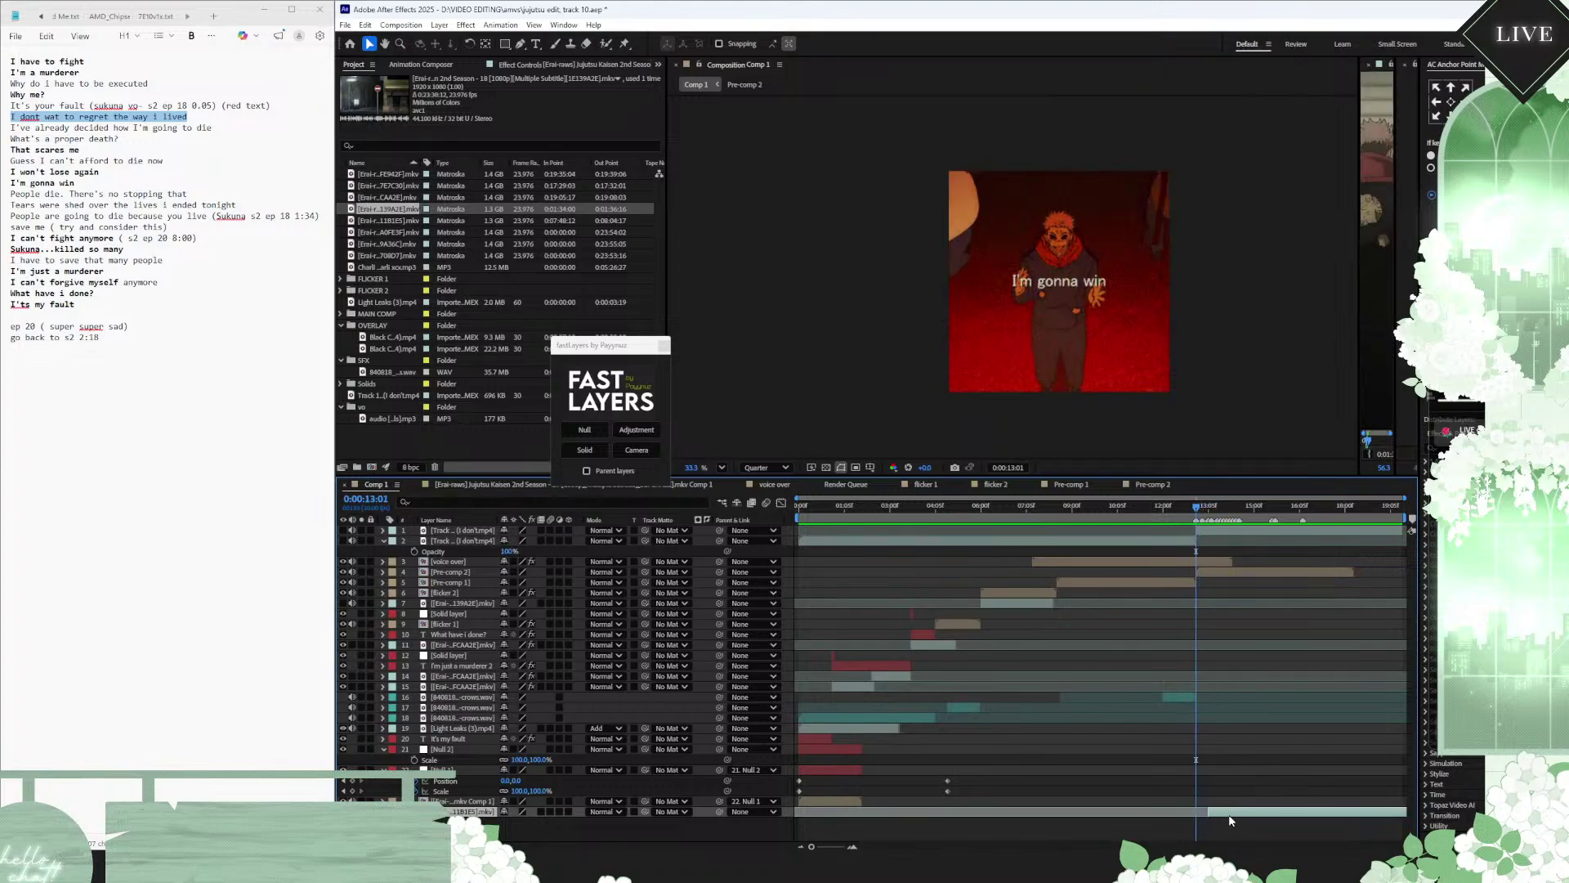
drag(1228, 813, 1220, 814)
key(space)
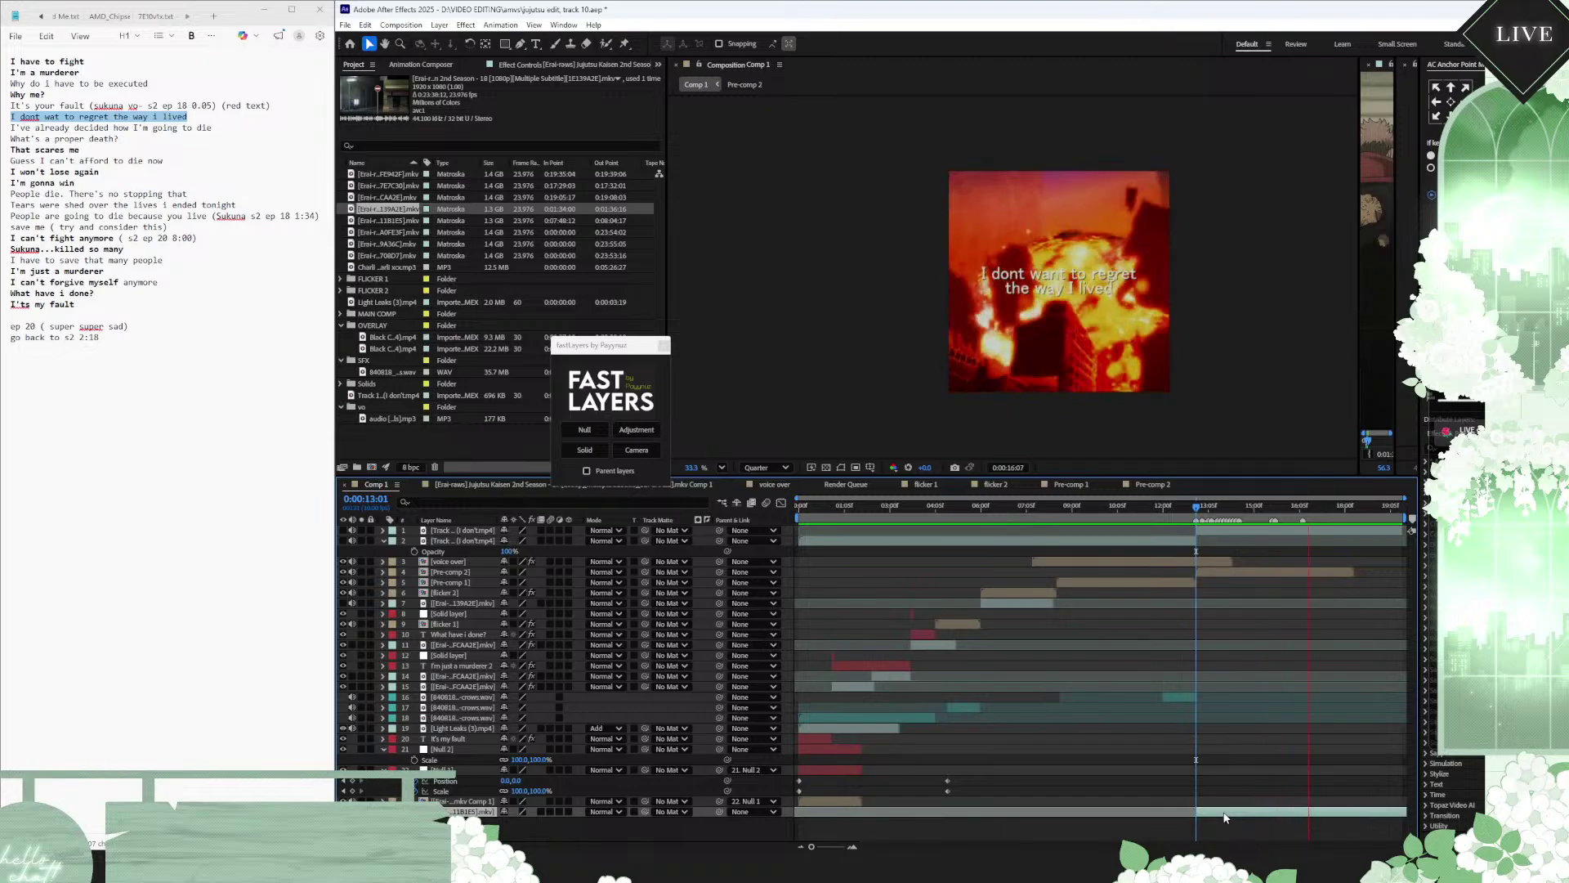
key(space)
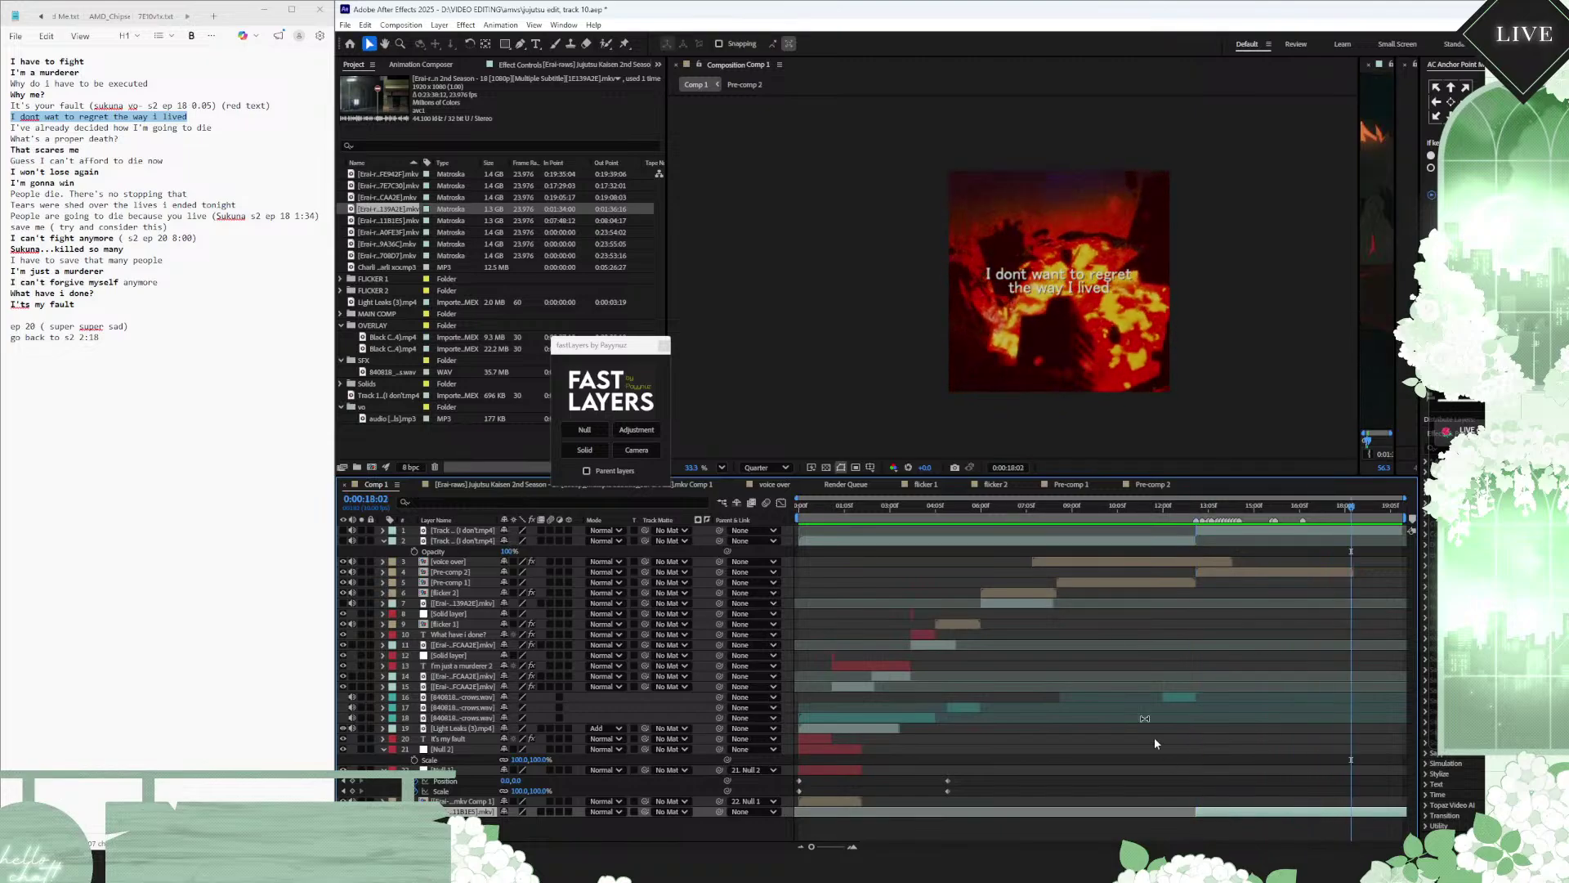
Step: Replay the opening from 0:00:01:04 and 0:00:03:05, and move the episode 18 layer to start at 0:00:02:04
click(841, 507)
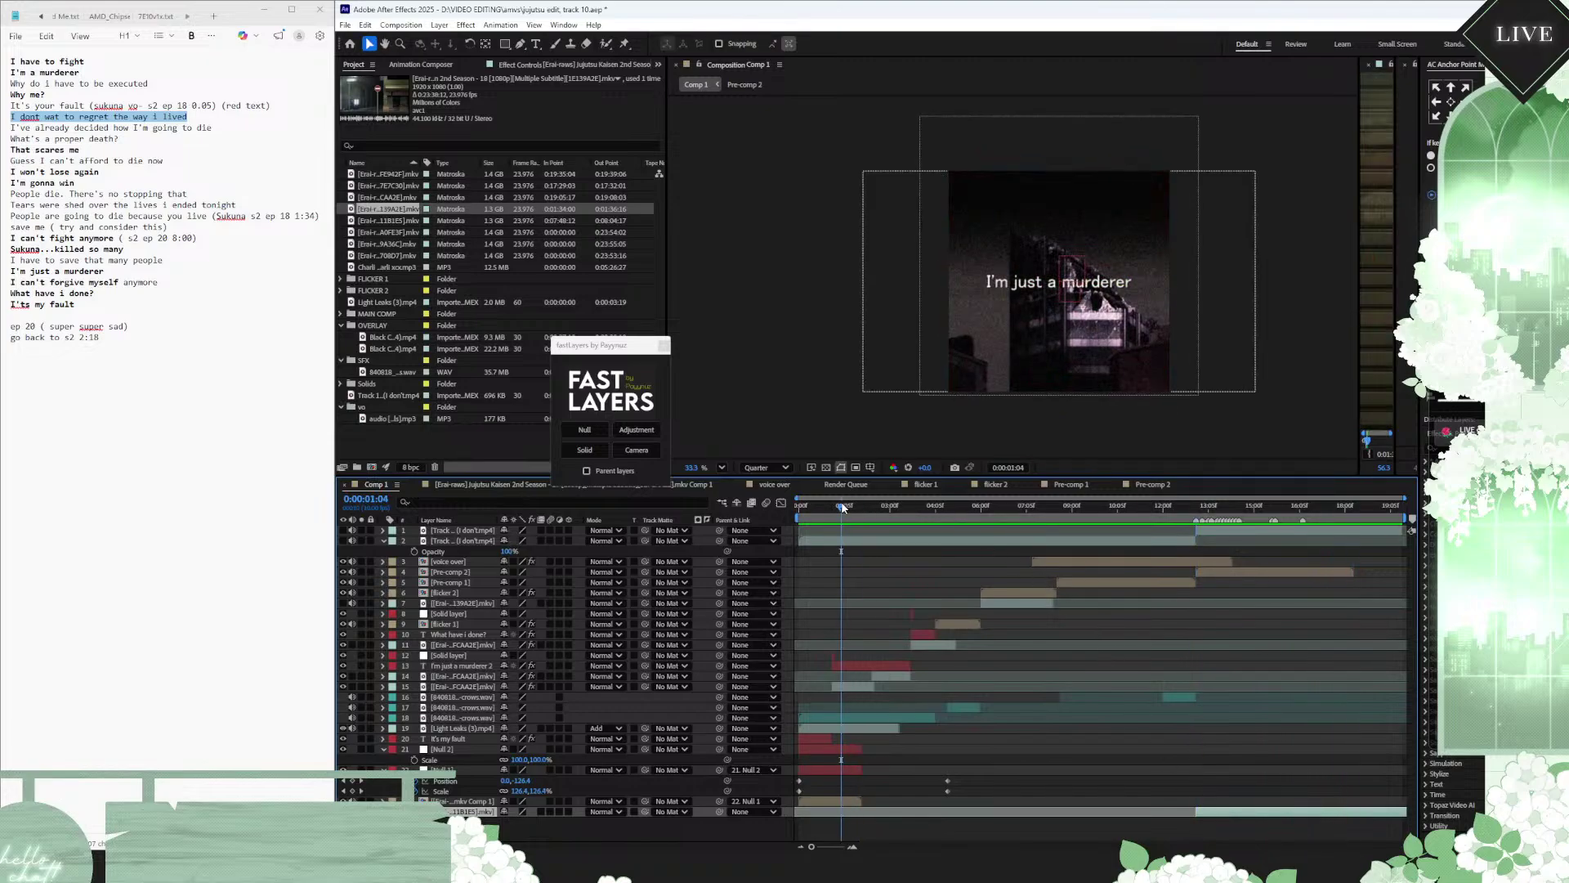
key(space)
click(905, 507)
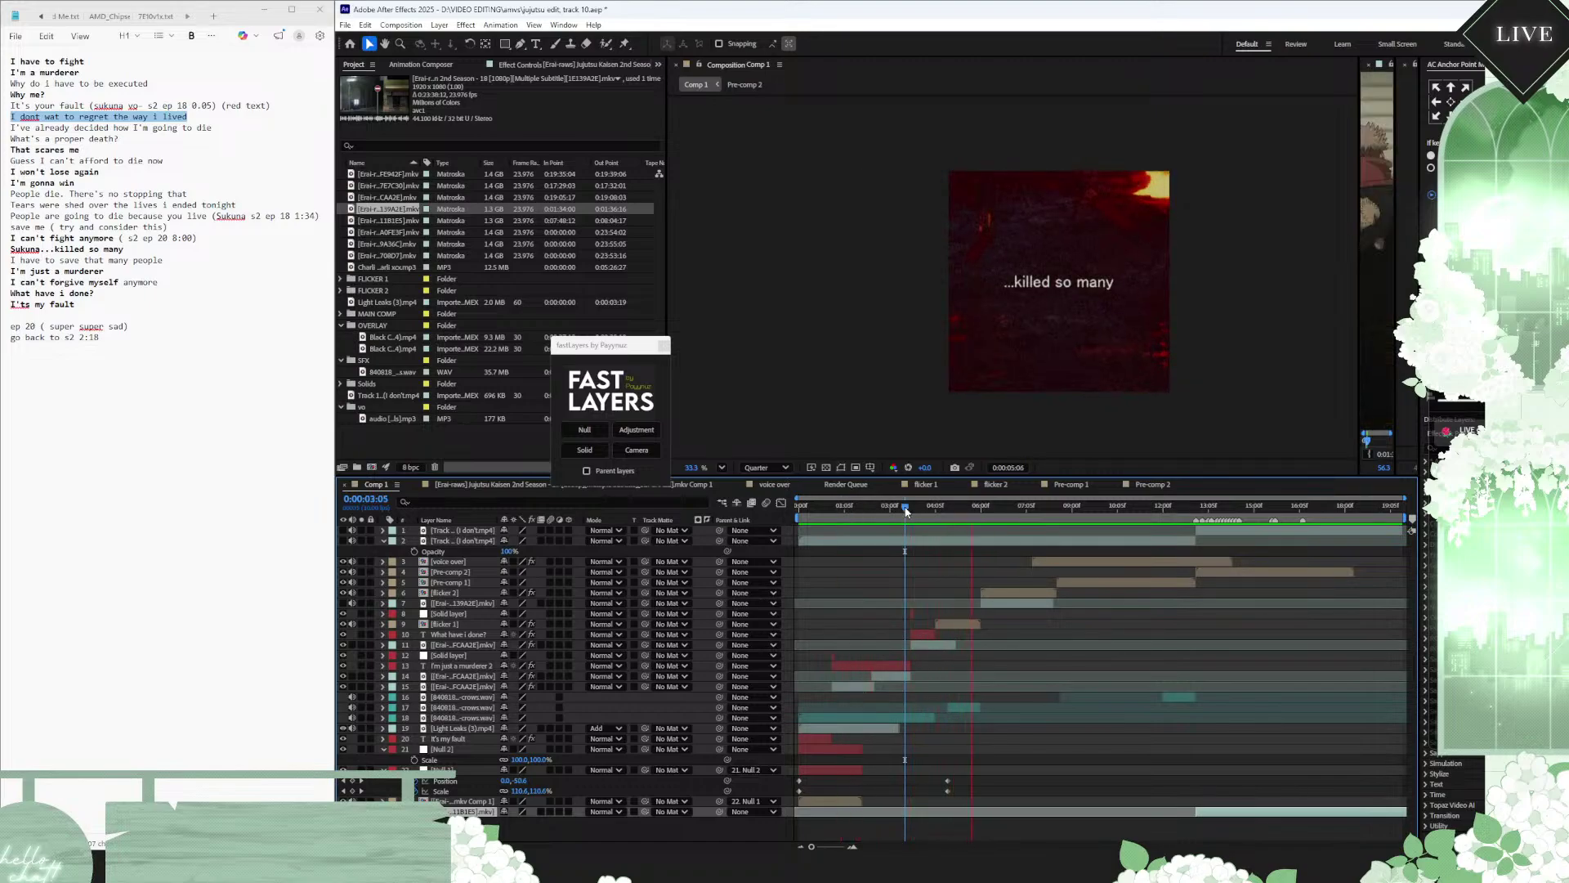
click(905, 508)
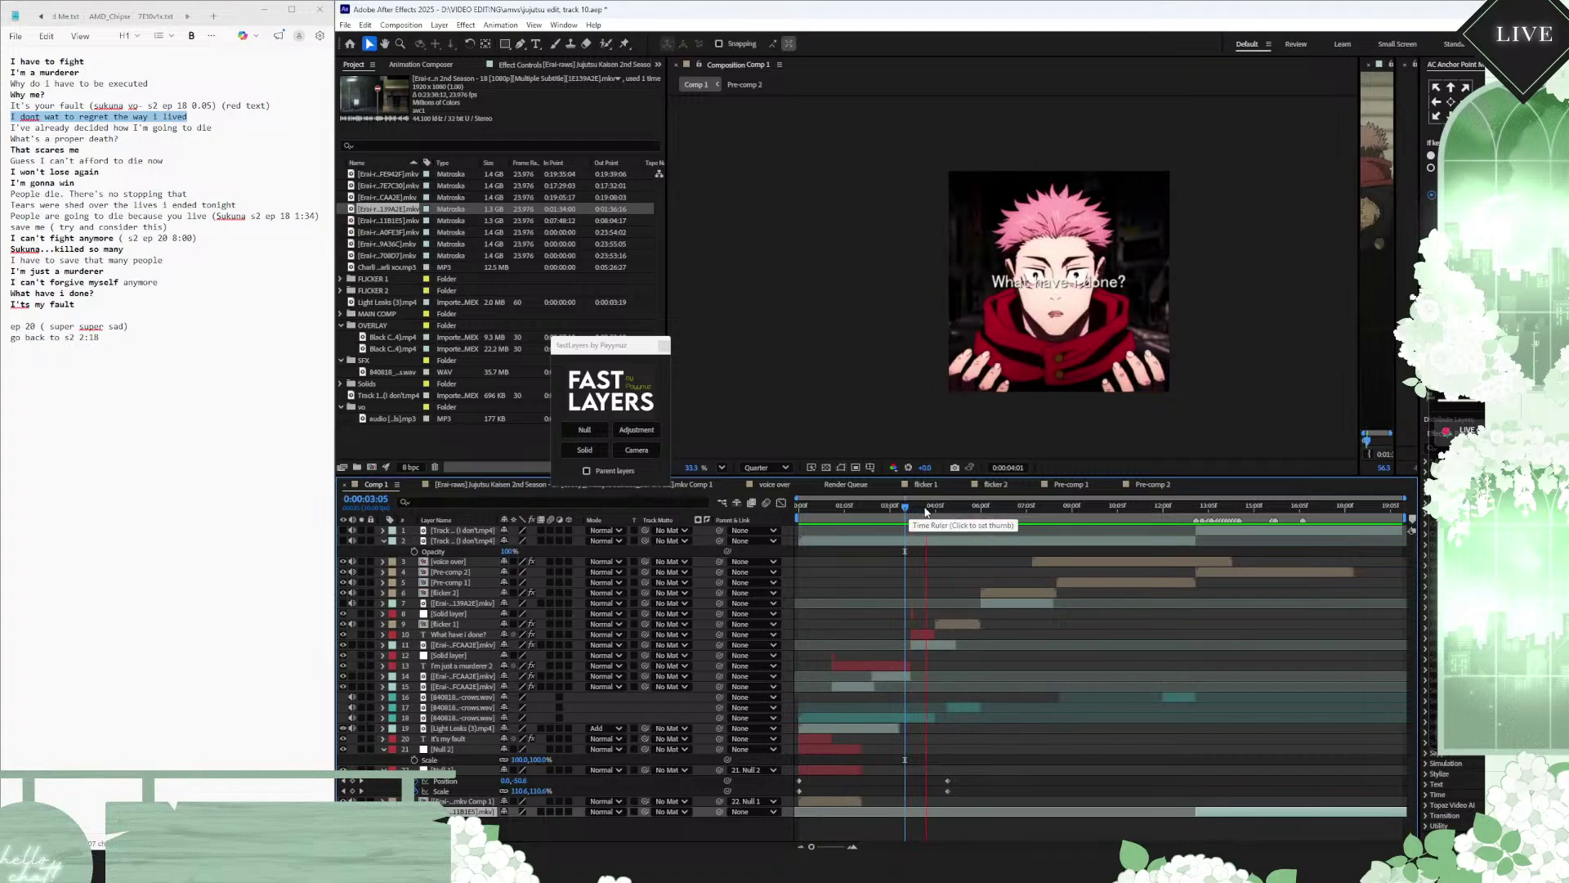
click(905, 508)
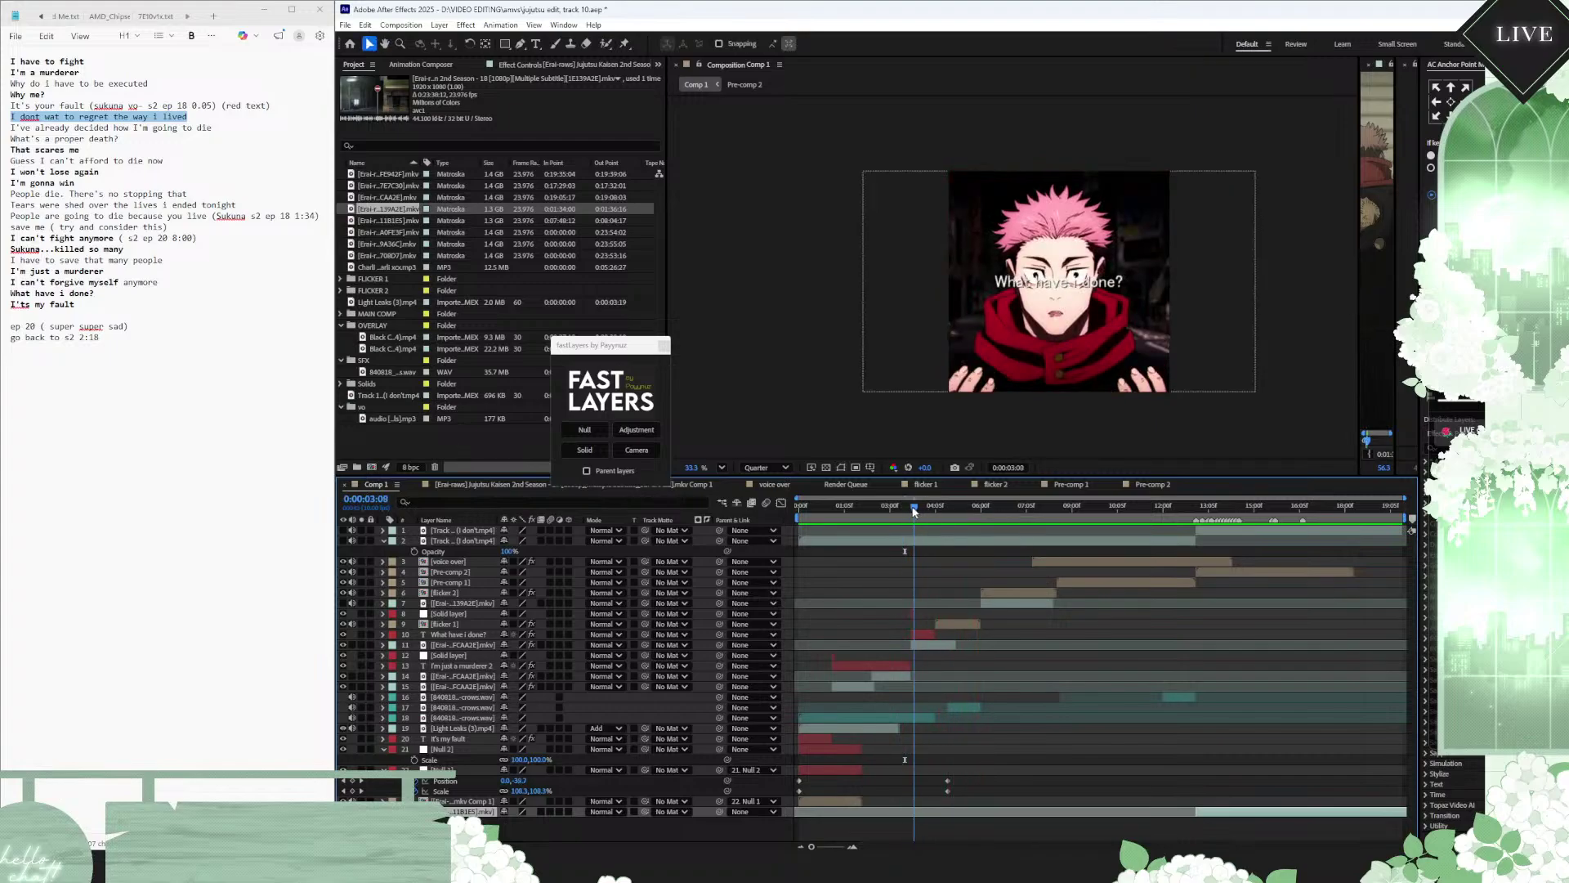
drag(904, 507, 871, 507)
click(1003, 603)
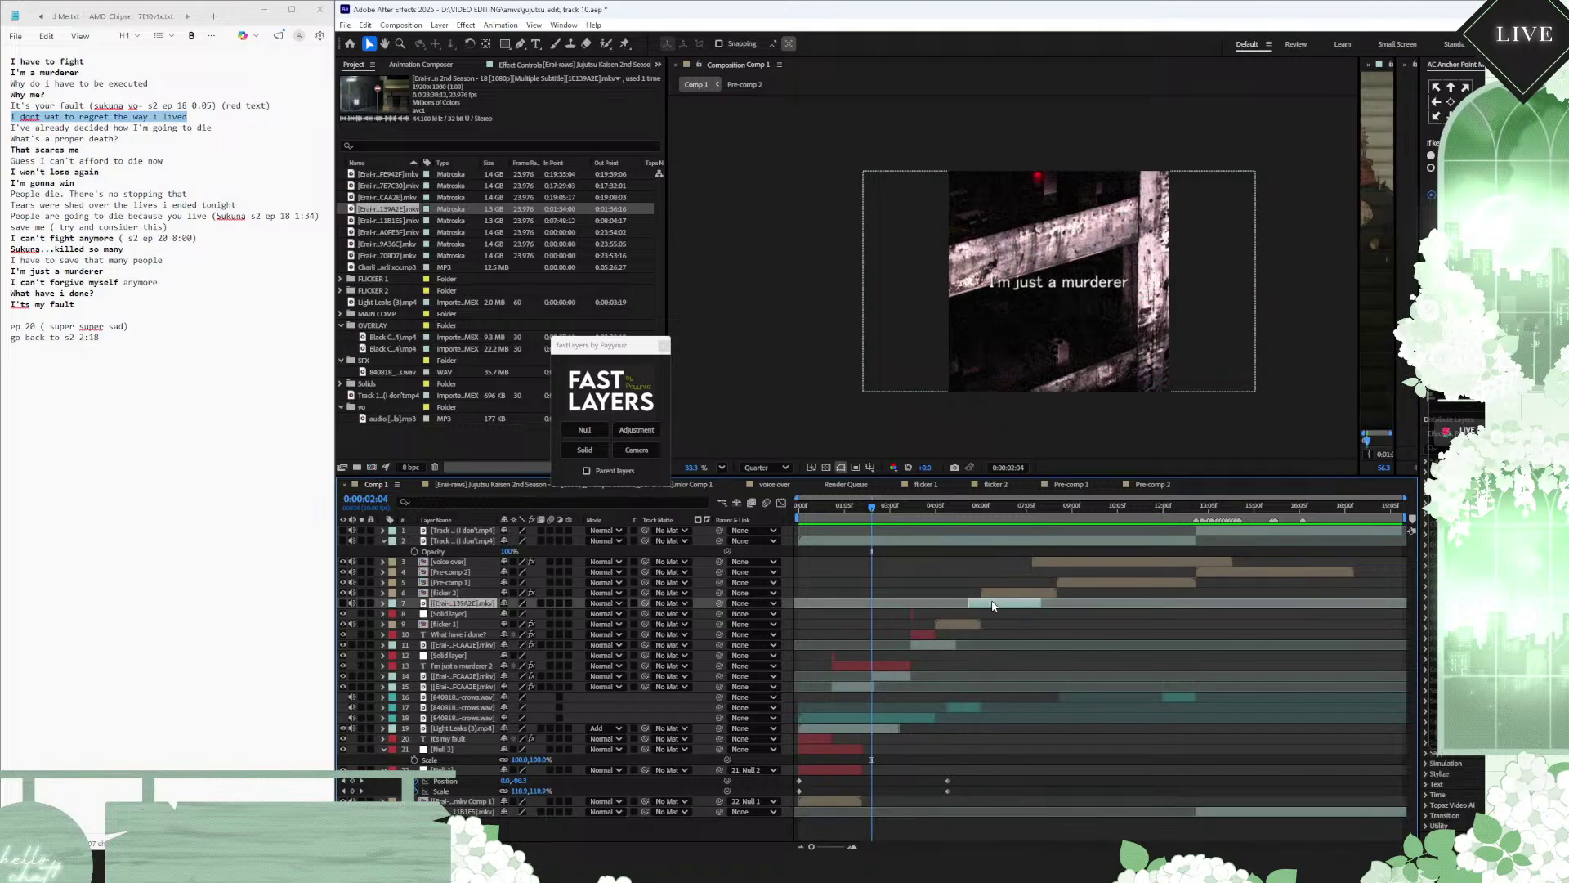
key(bracketleft)
key(space)
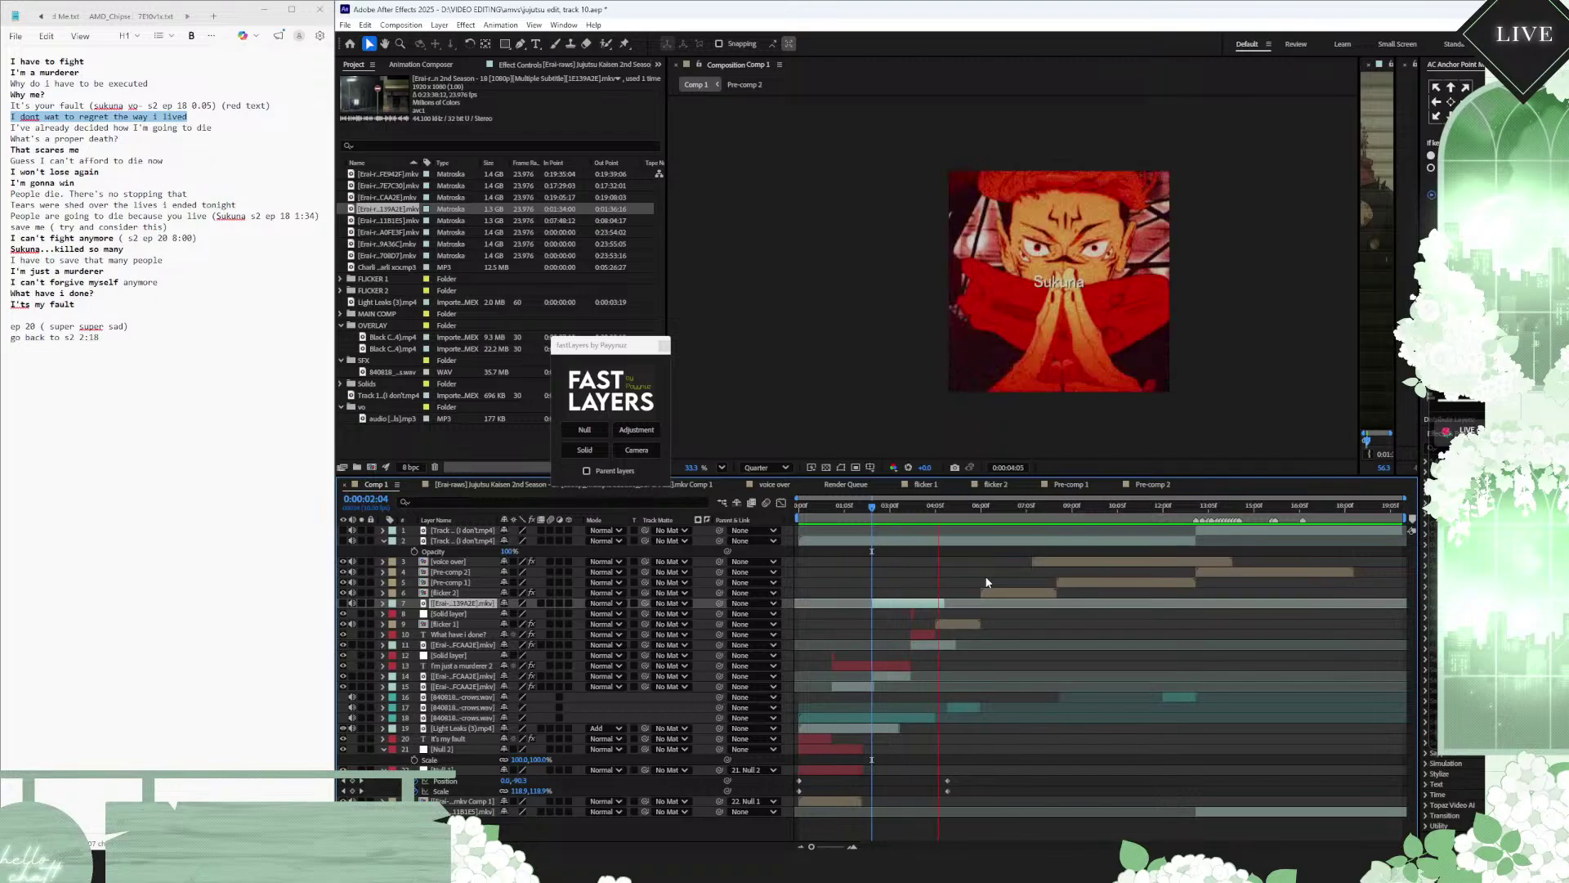
Step: Return Comp 1 to 0:00:02:02, enlarge the episode 18 footage viewer, and set the clip's in point at 0:00:05:14
click(865, 507)
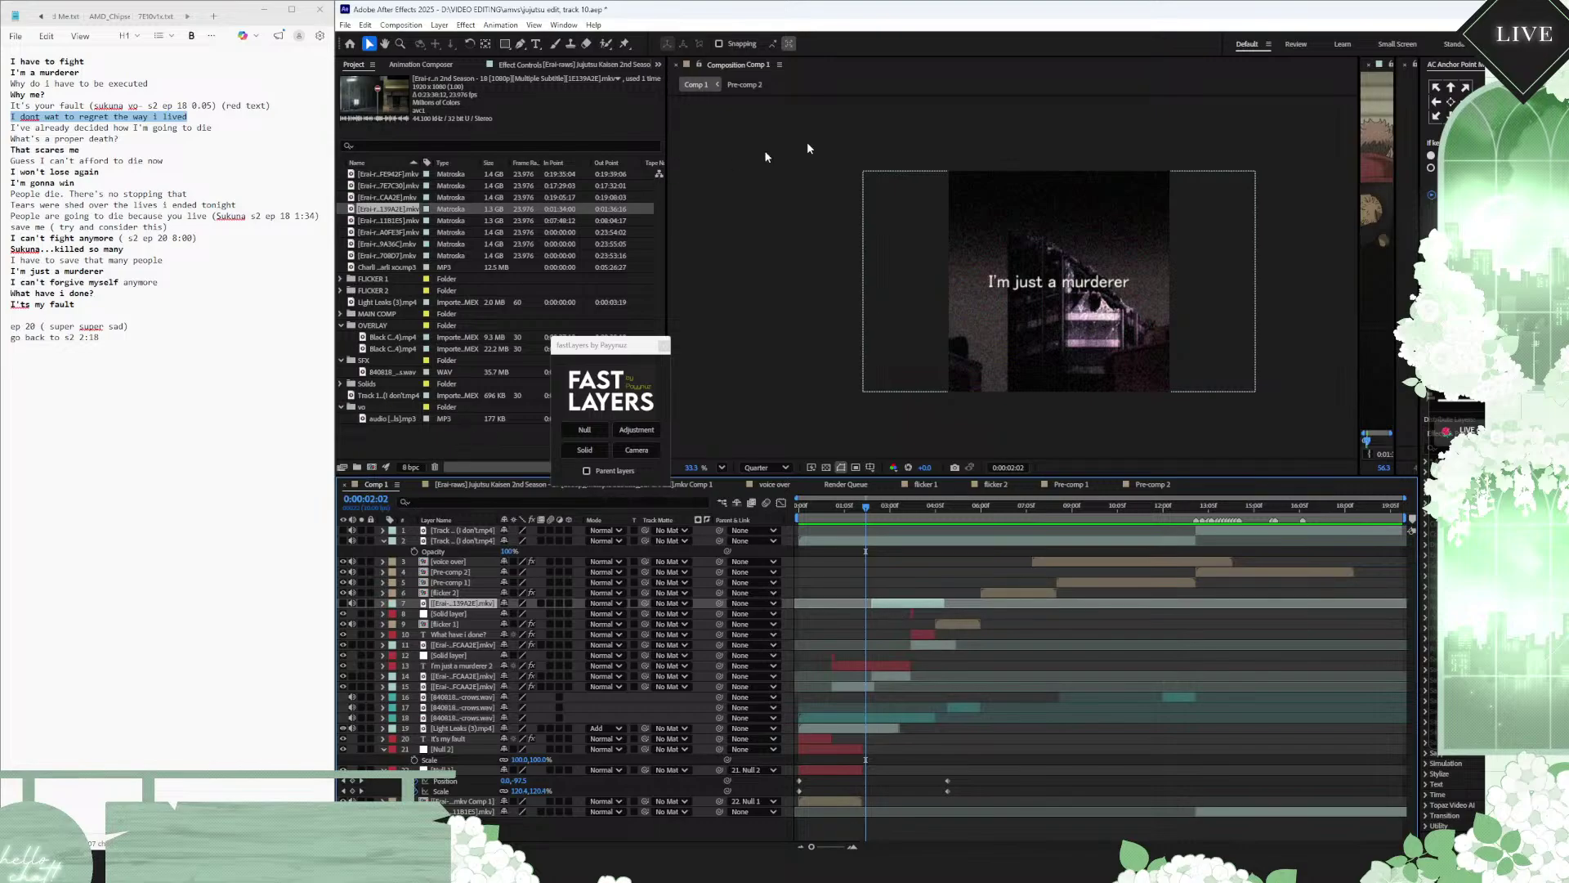
drag(1358, 158, 837, 225)
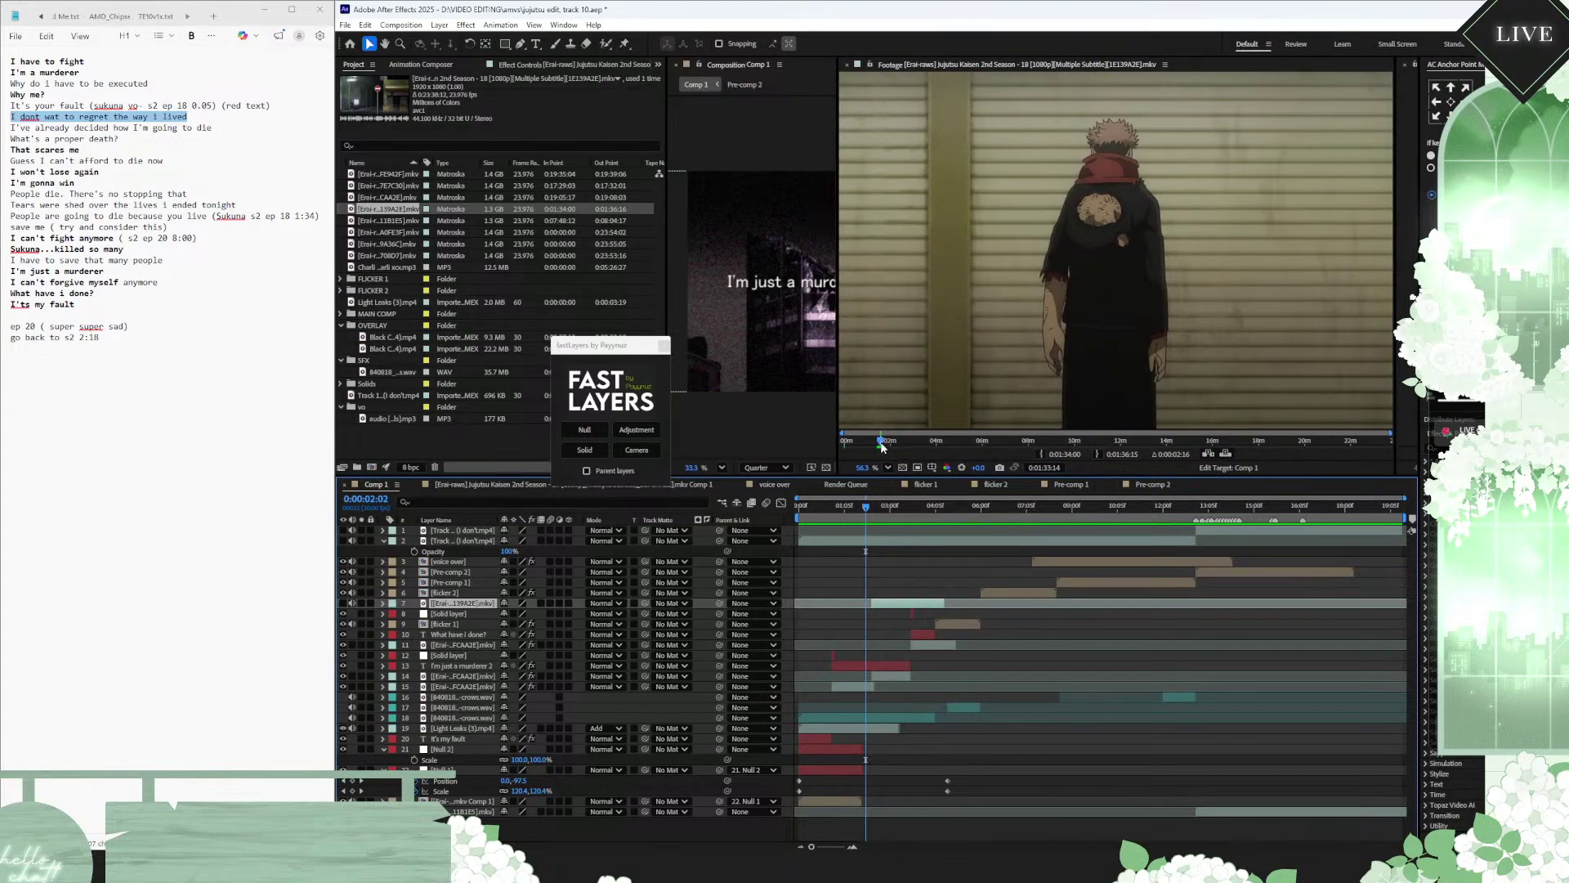
click(1046, 470)
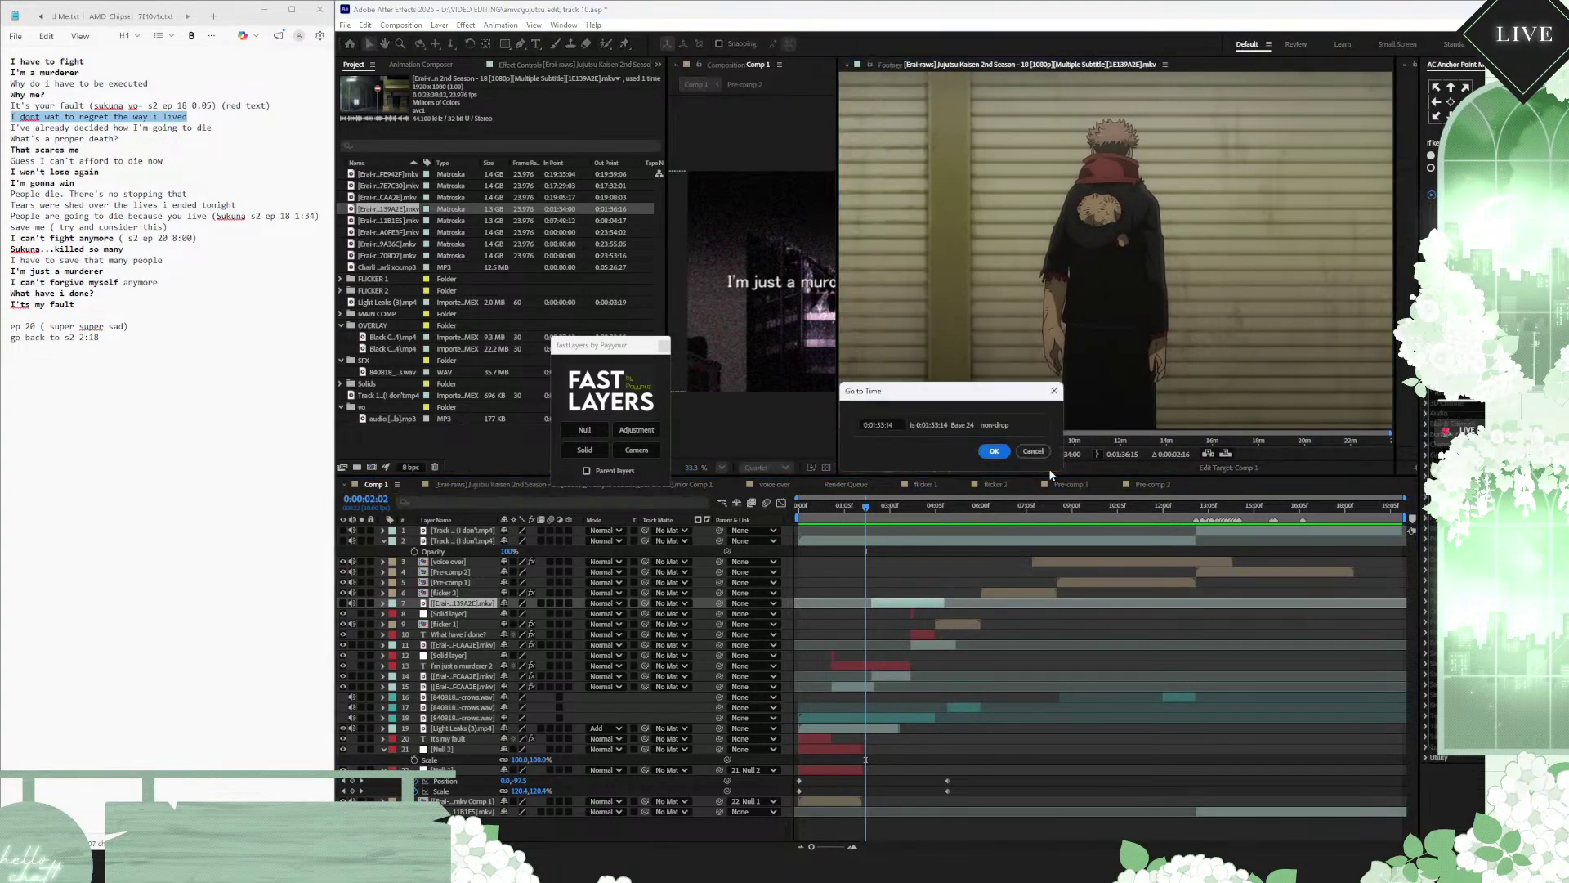
click(875, 425)
key(Return)
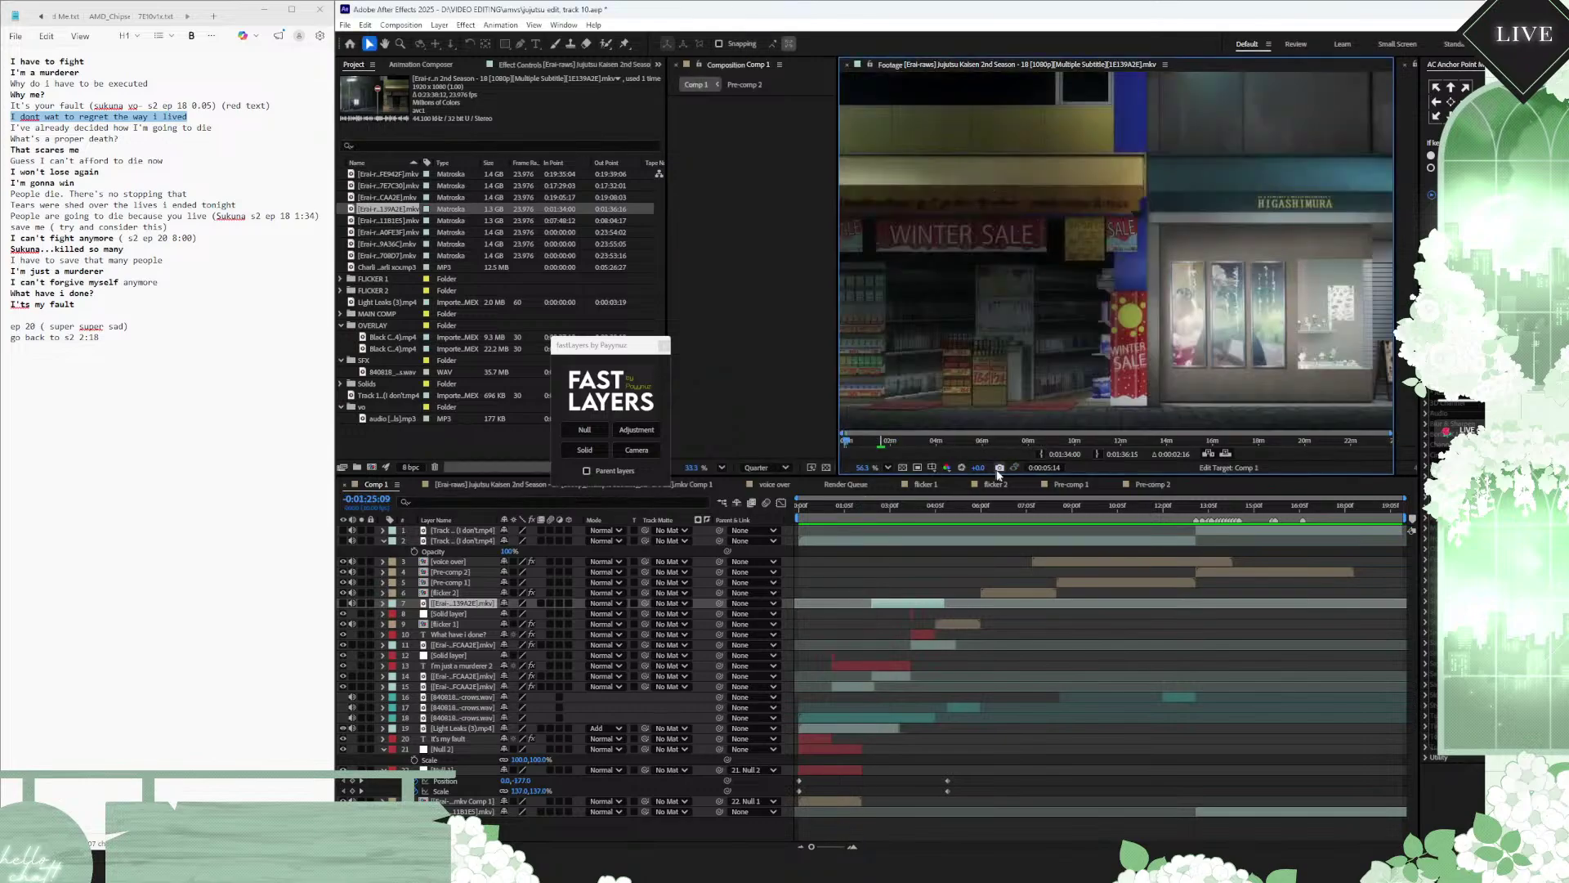
click(1043, 454)
Step: Set the episode 18 clip's in point to 0:00:02:08 and out point to 0:00:07:21, and play on to find a later out point
drag(1390, 433, 1005, 432)
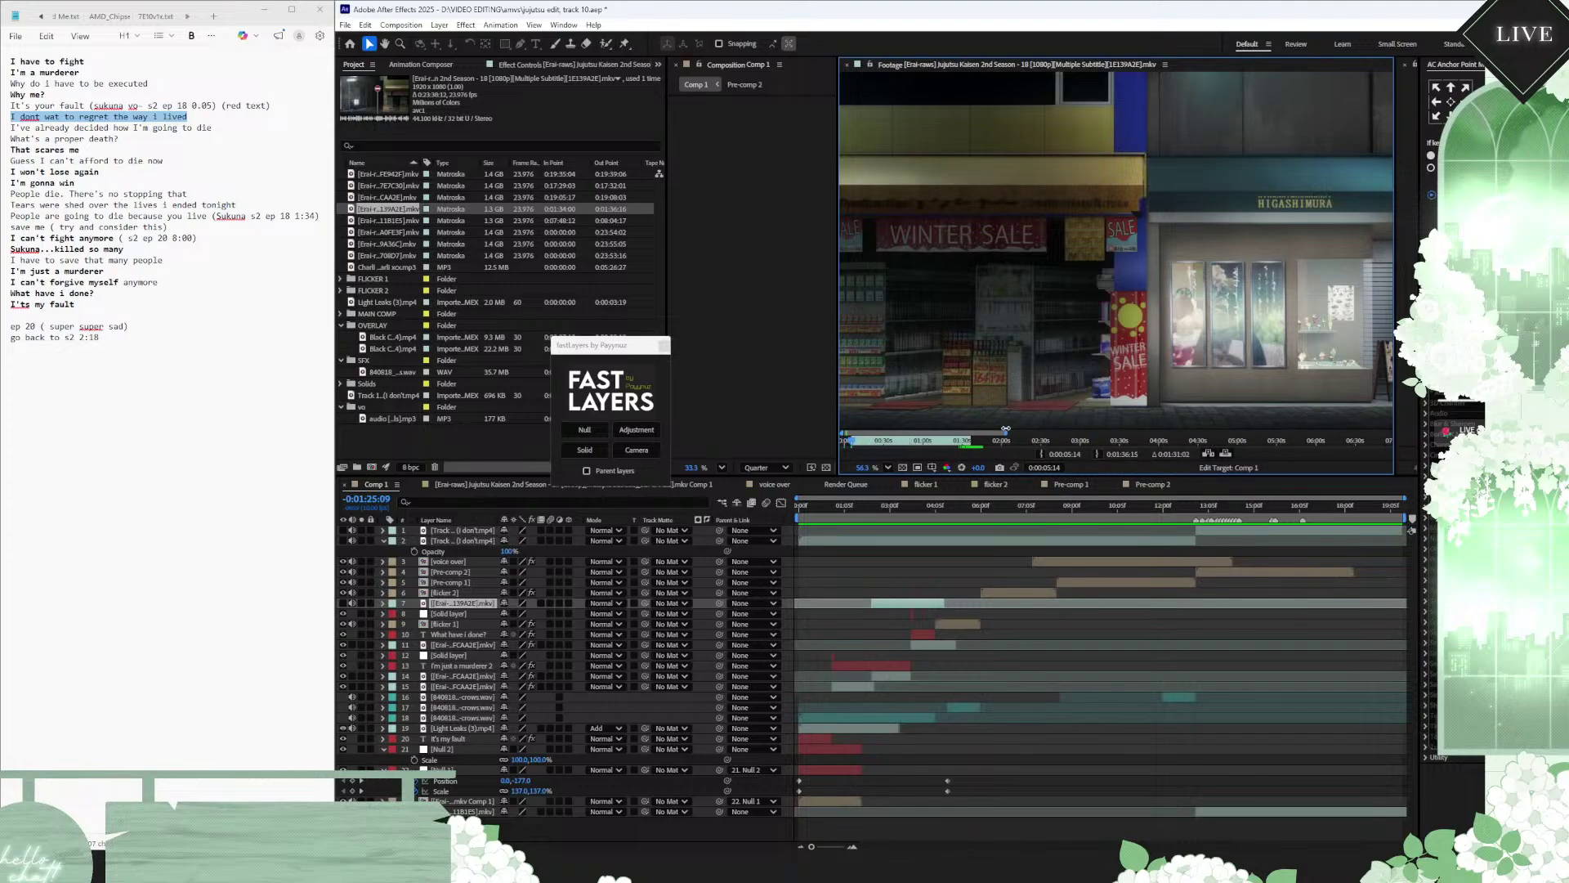
click(854, 443)
click(851, 443)
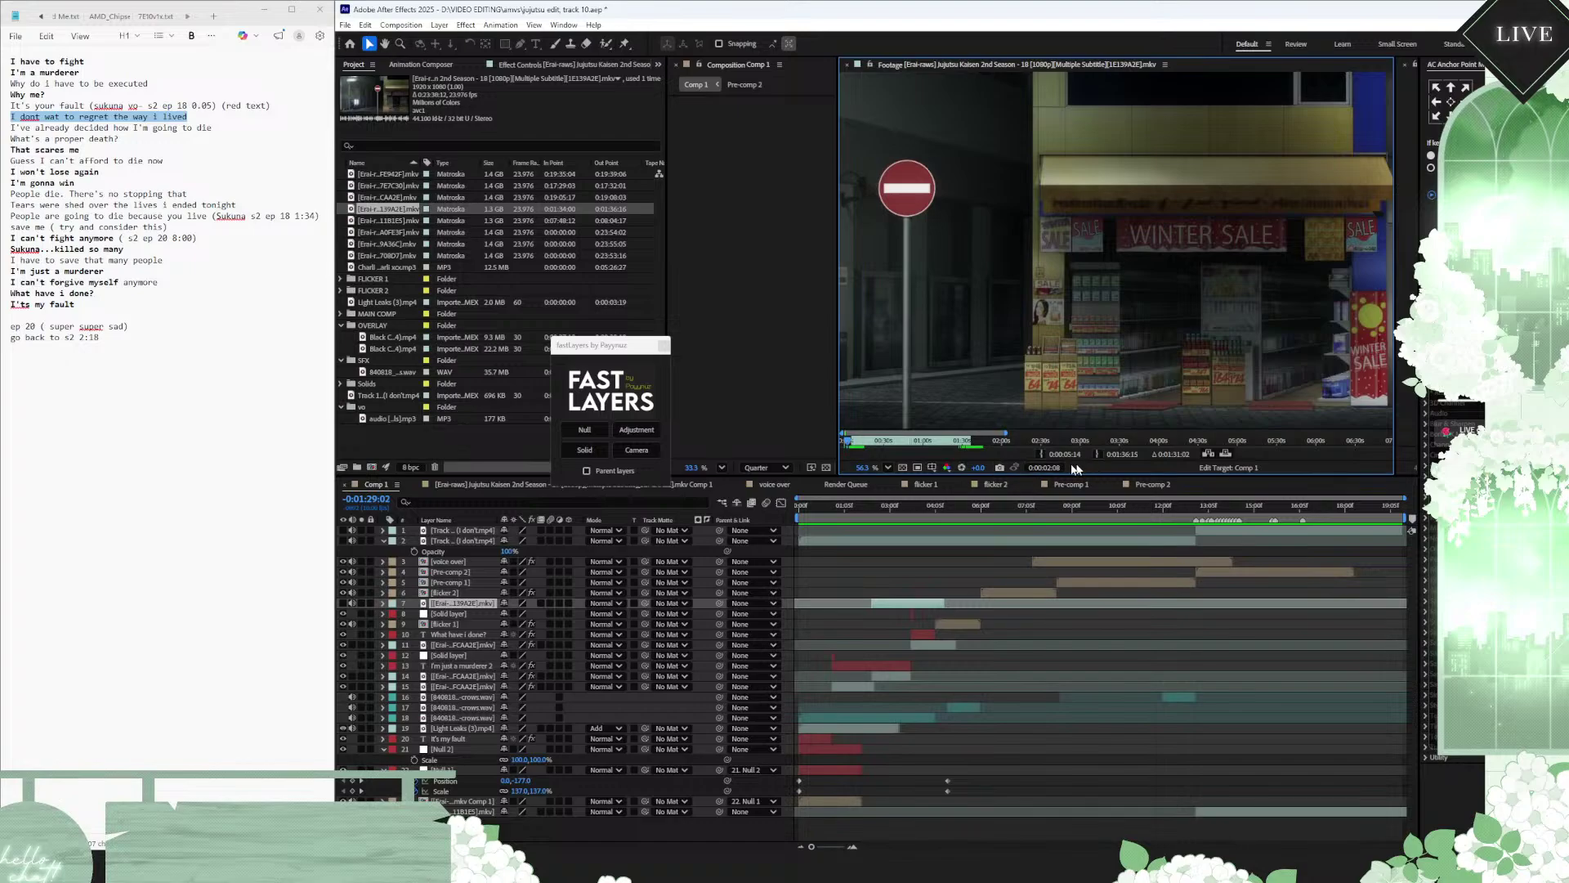
key(space)
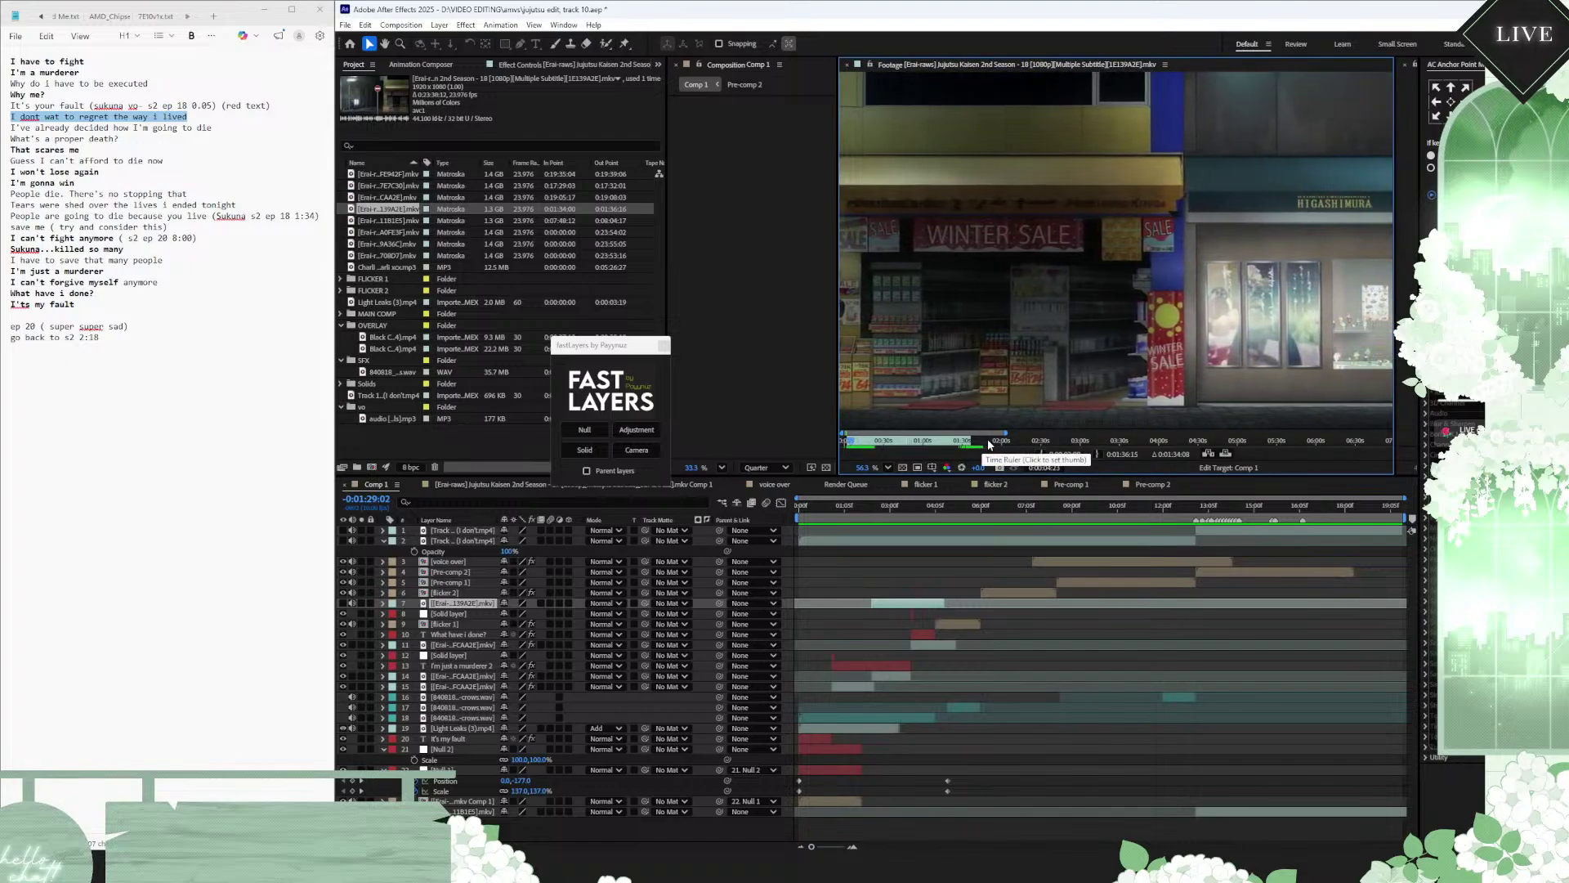
click(1095, 454)
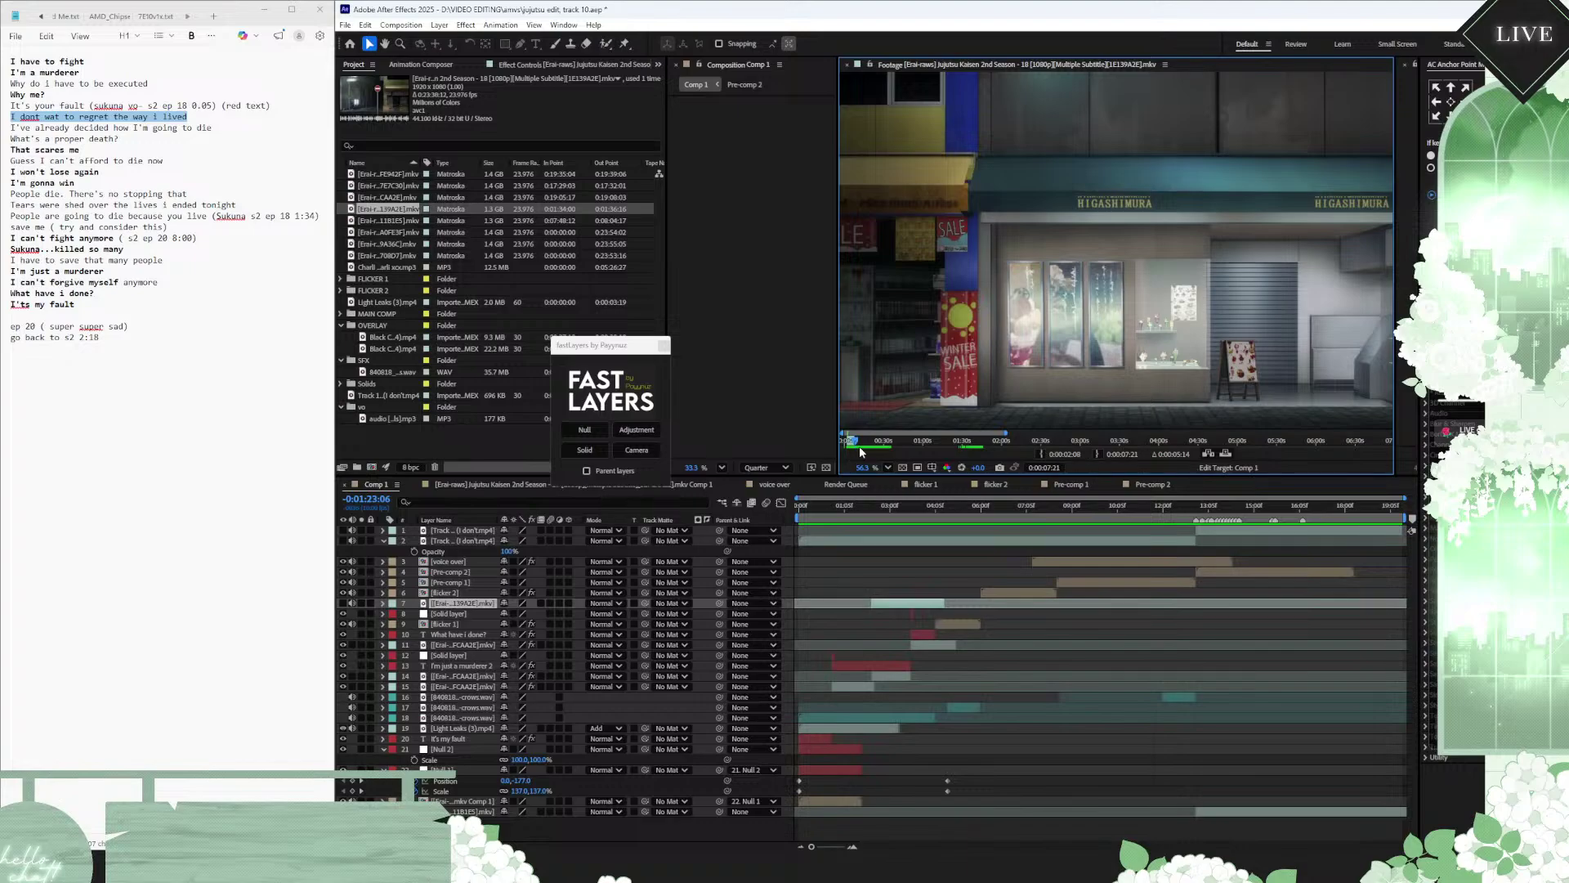
key(space)
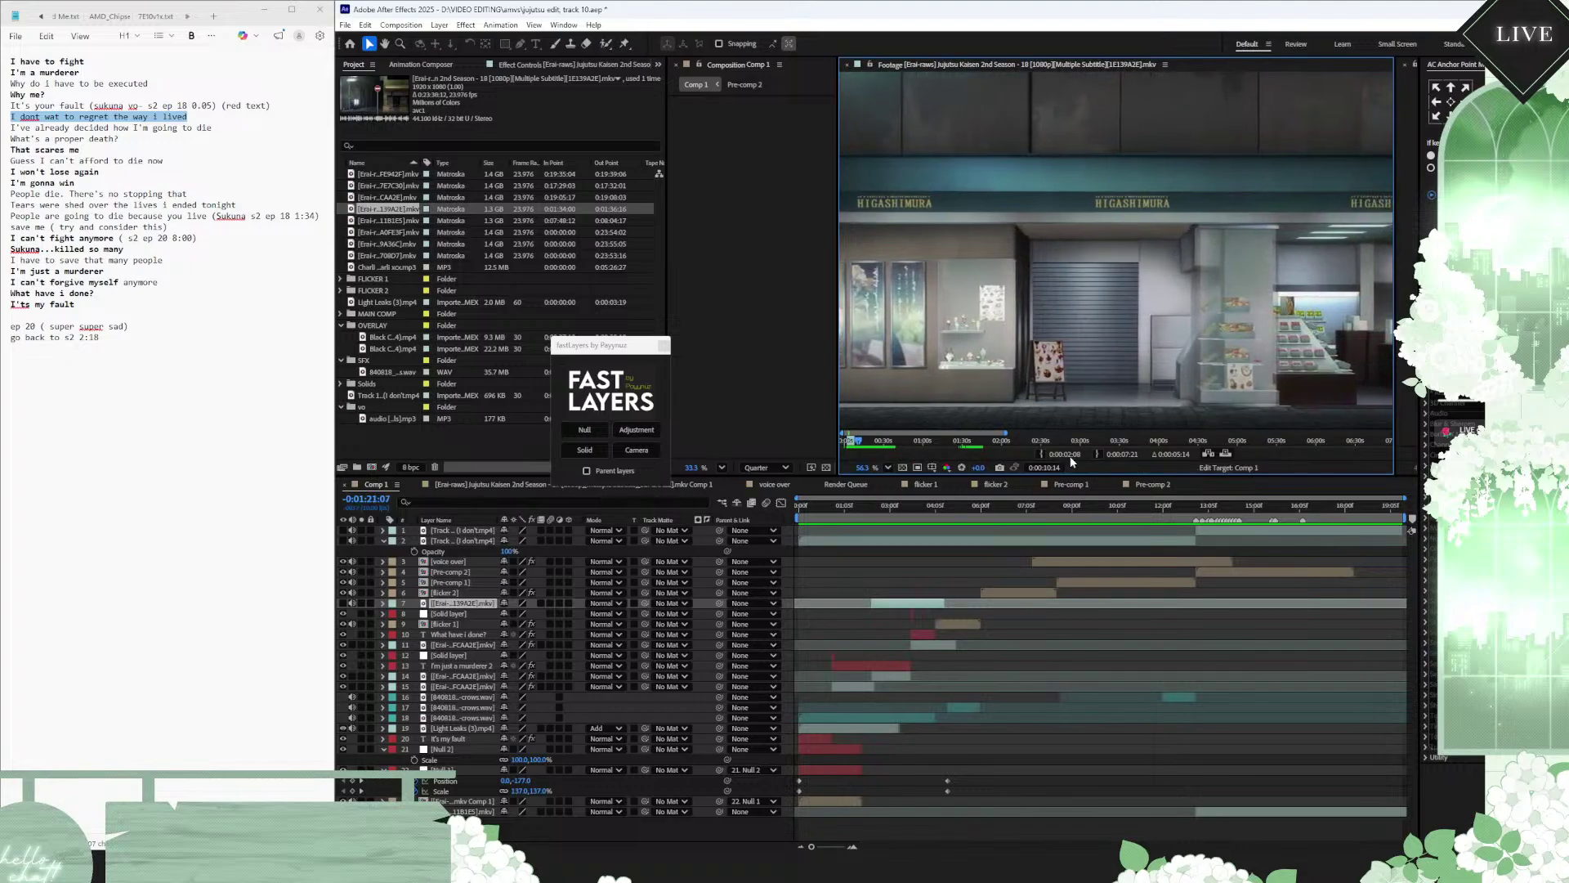
click(1097, 454)
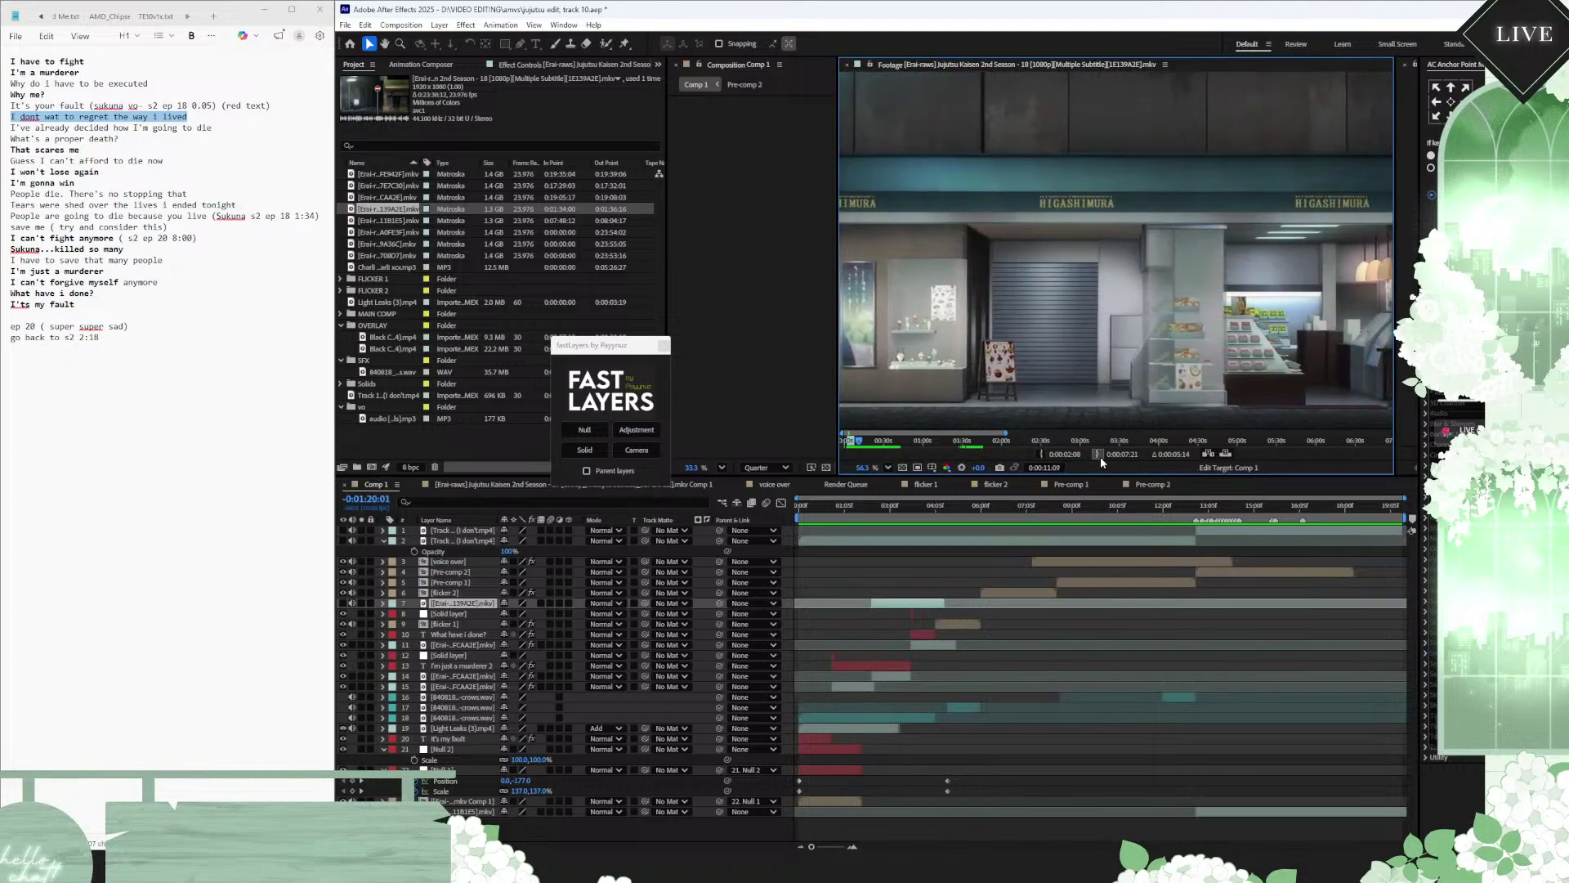
Step: Overlay the marked Jujutsu Kaisen episode 18 footage at the start of Comp 1 and solo the added layer
click(1224, 454)
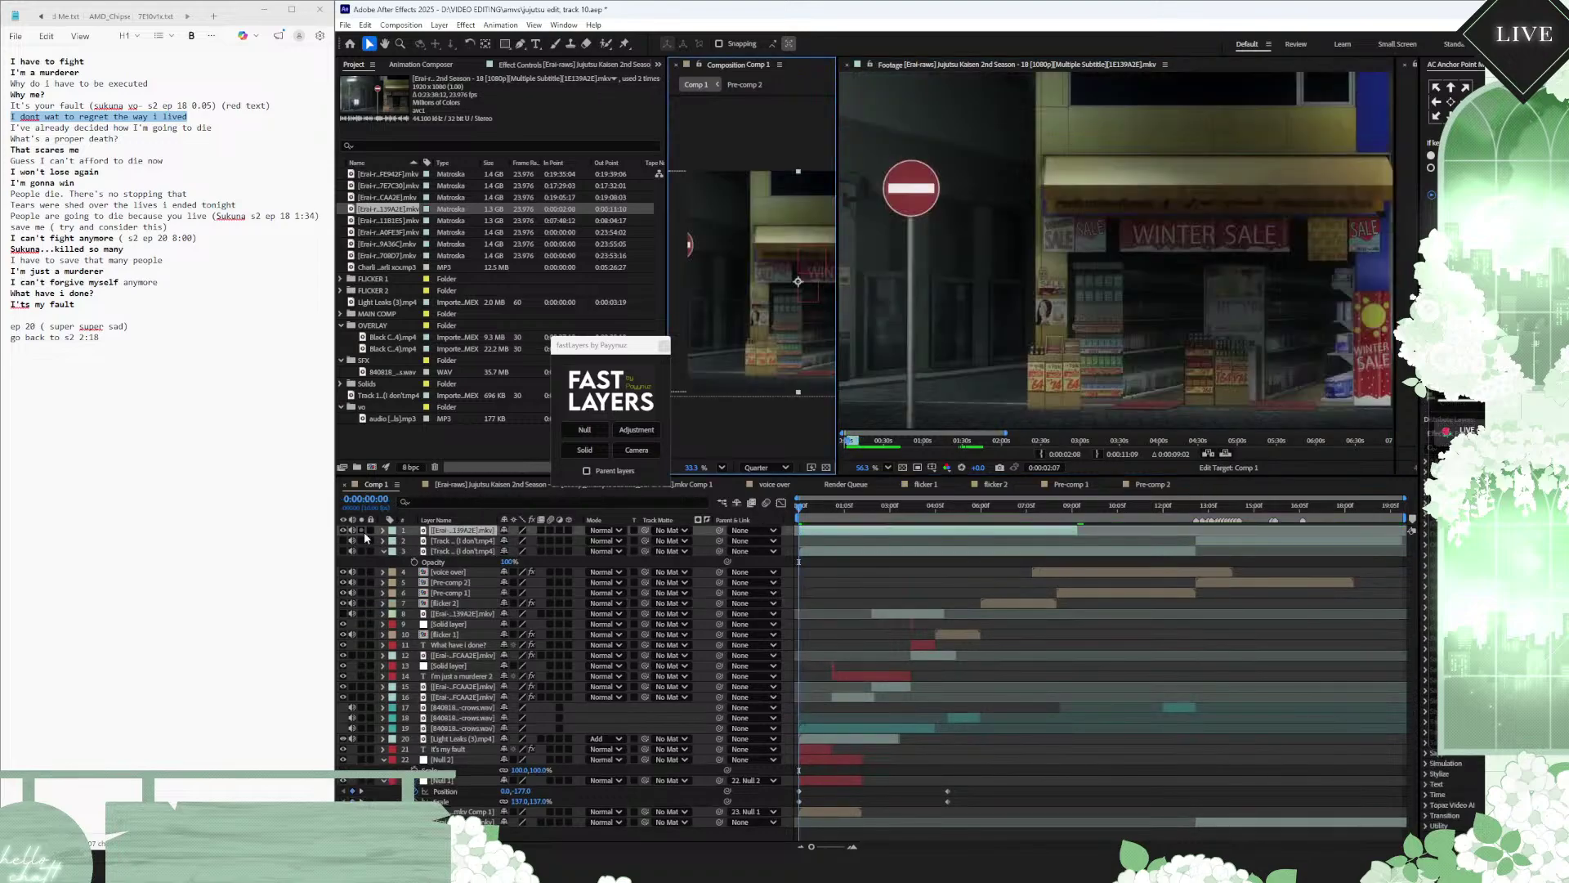
click(361, 531)
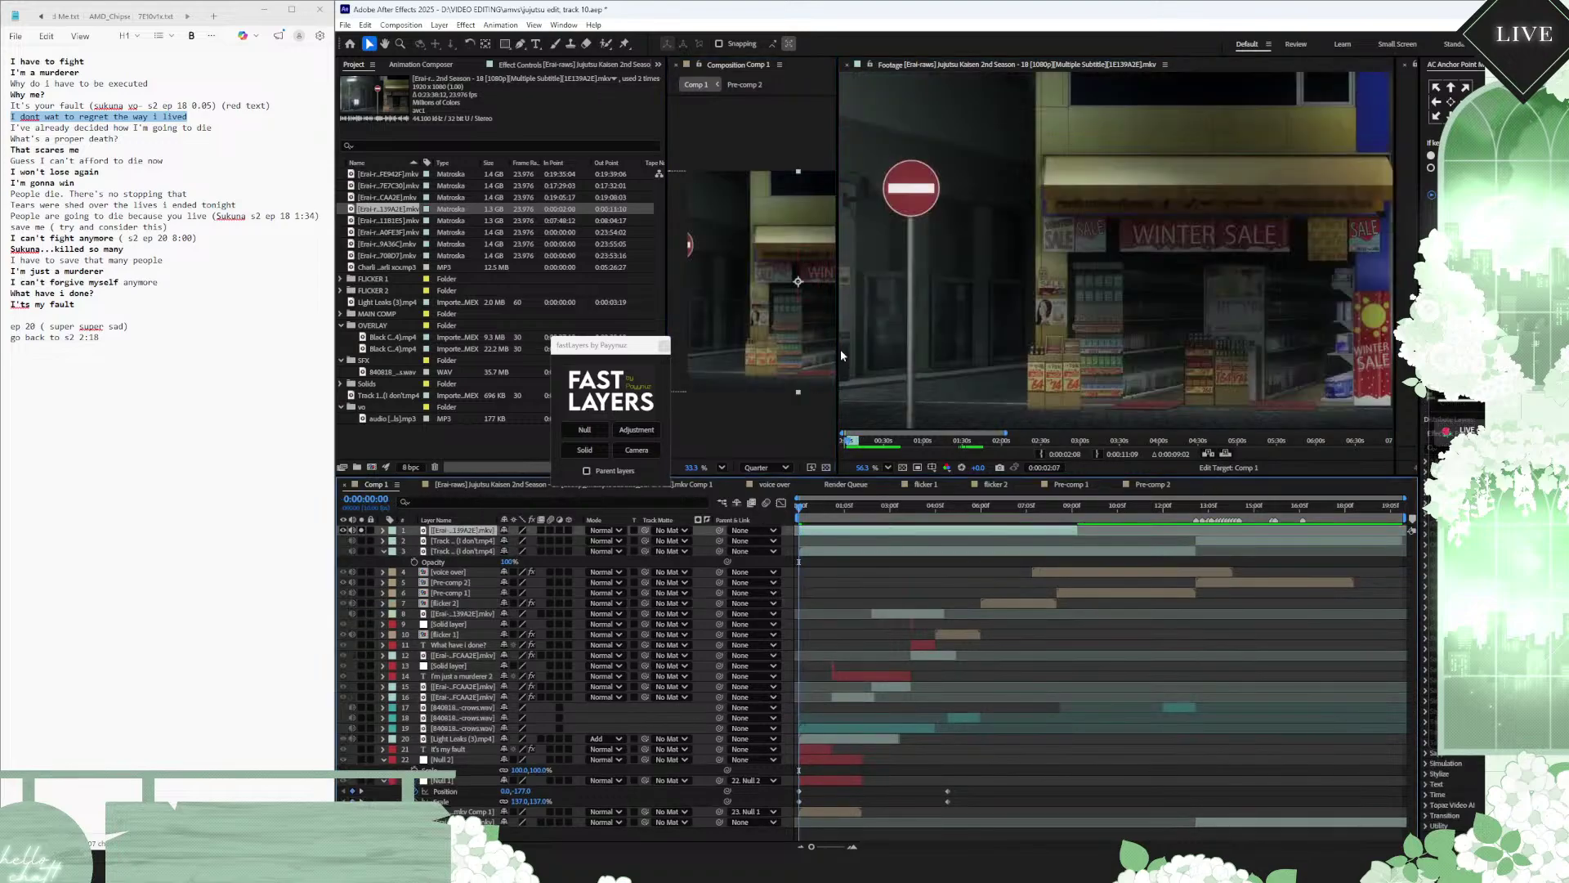
drag(840, 350, 1374, 350)
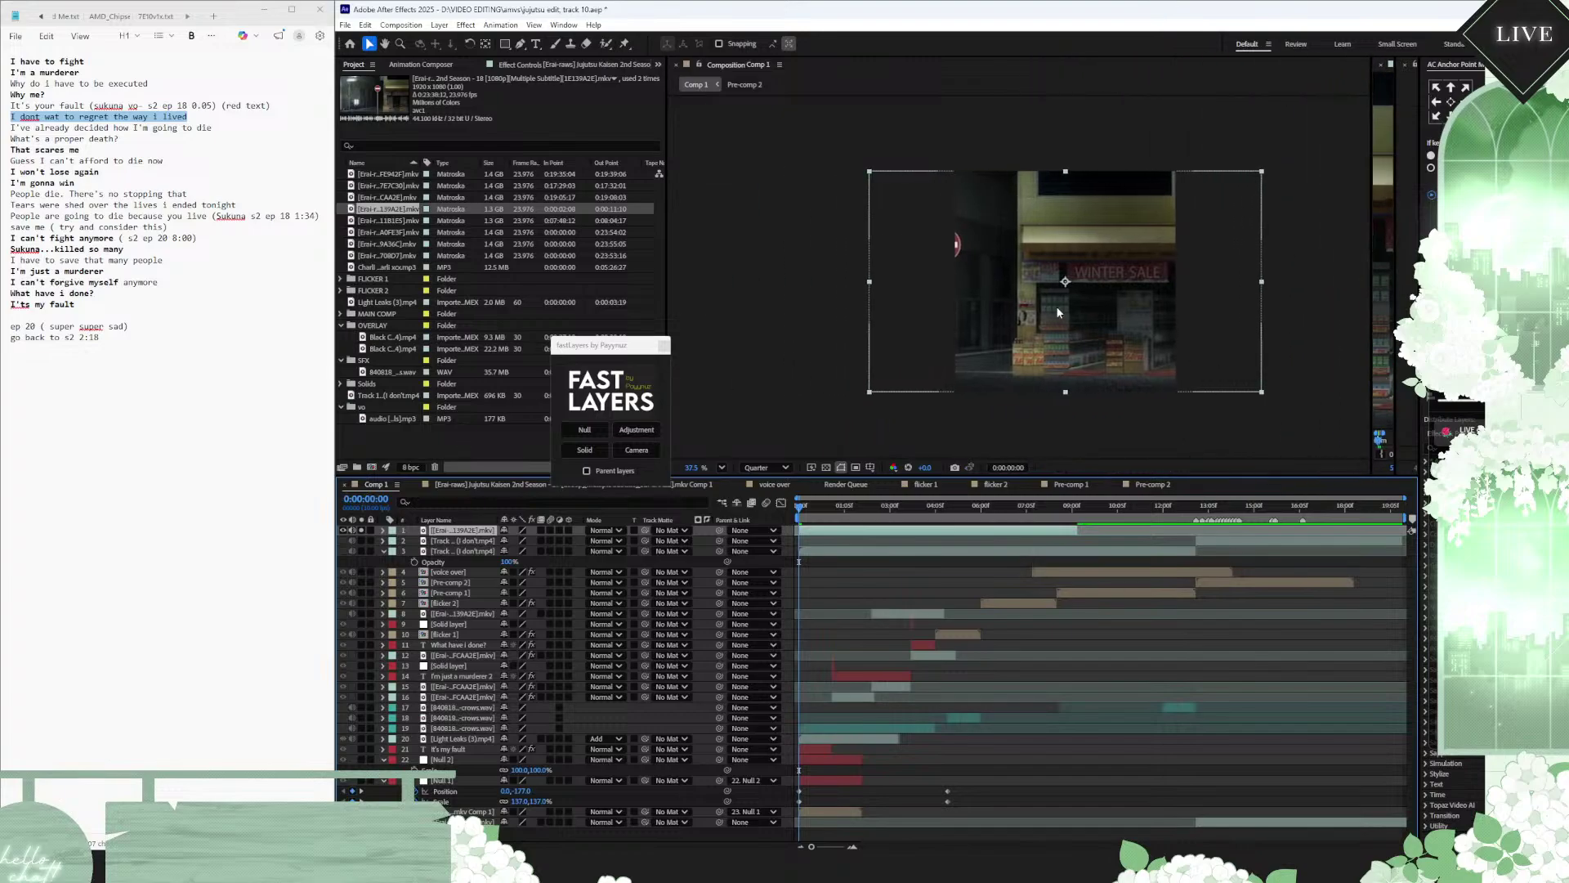
scroll(1056, 306, up, 1)
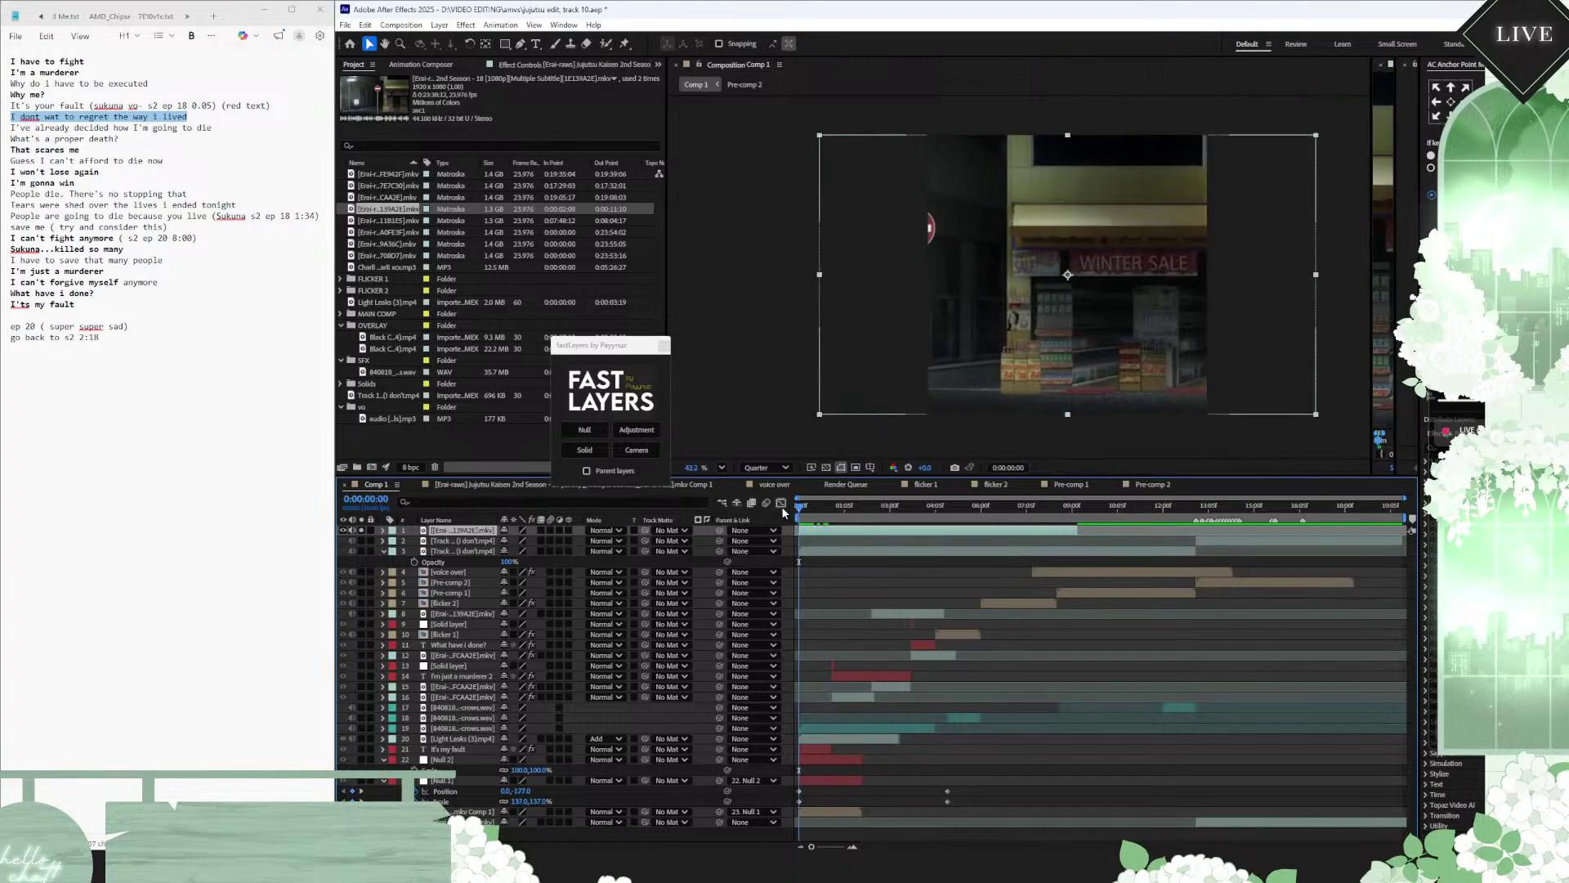
Step: Play back the soloed footage and trim the layer's start to 0:00:02:03
key(space)
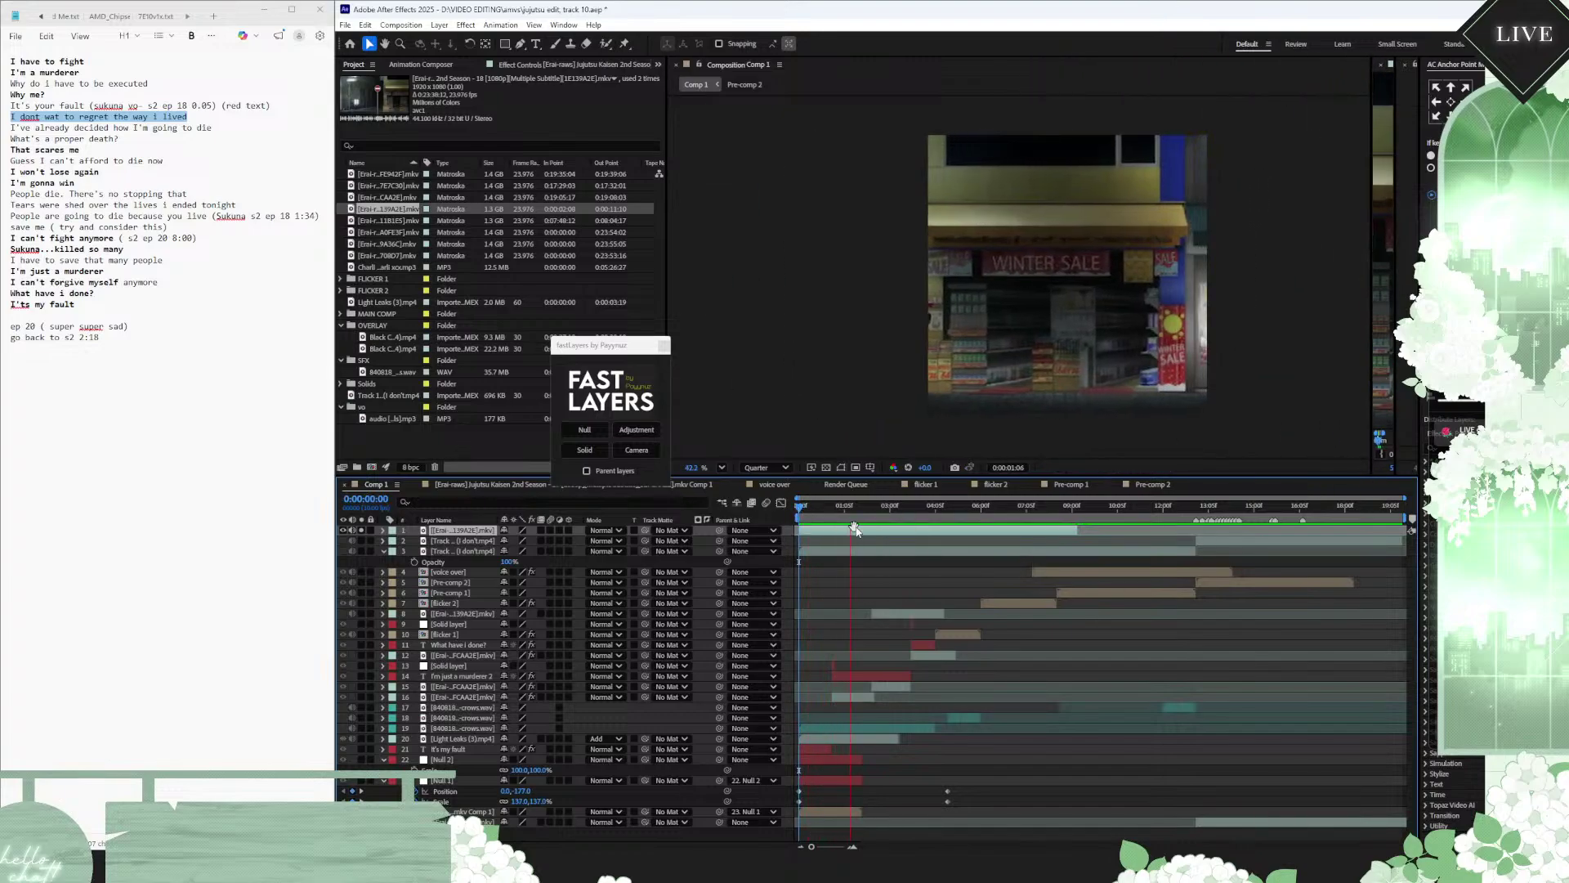
key(space)
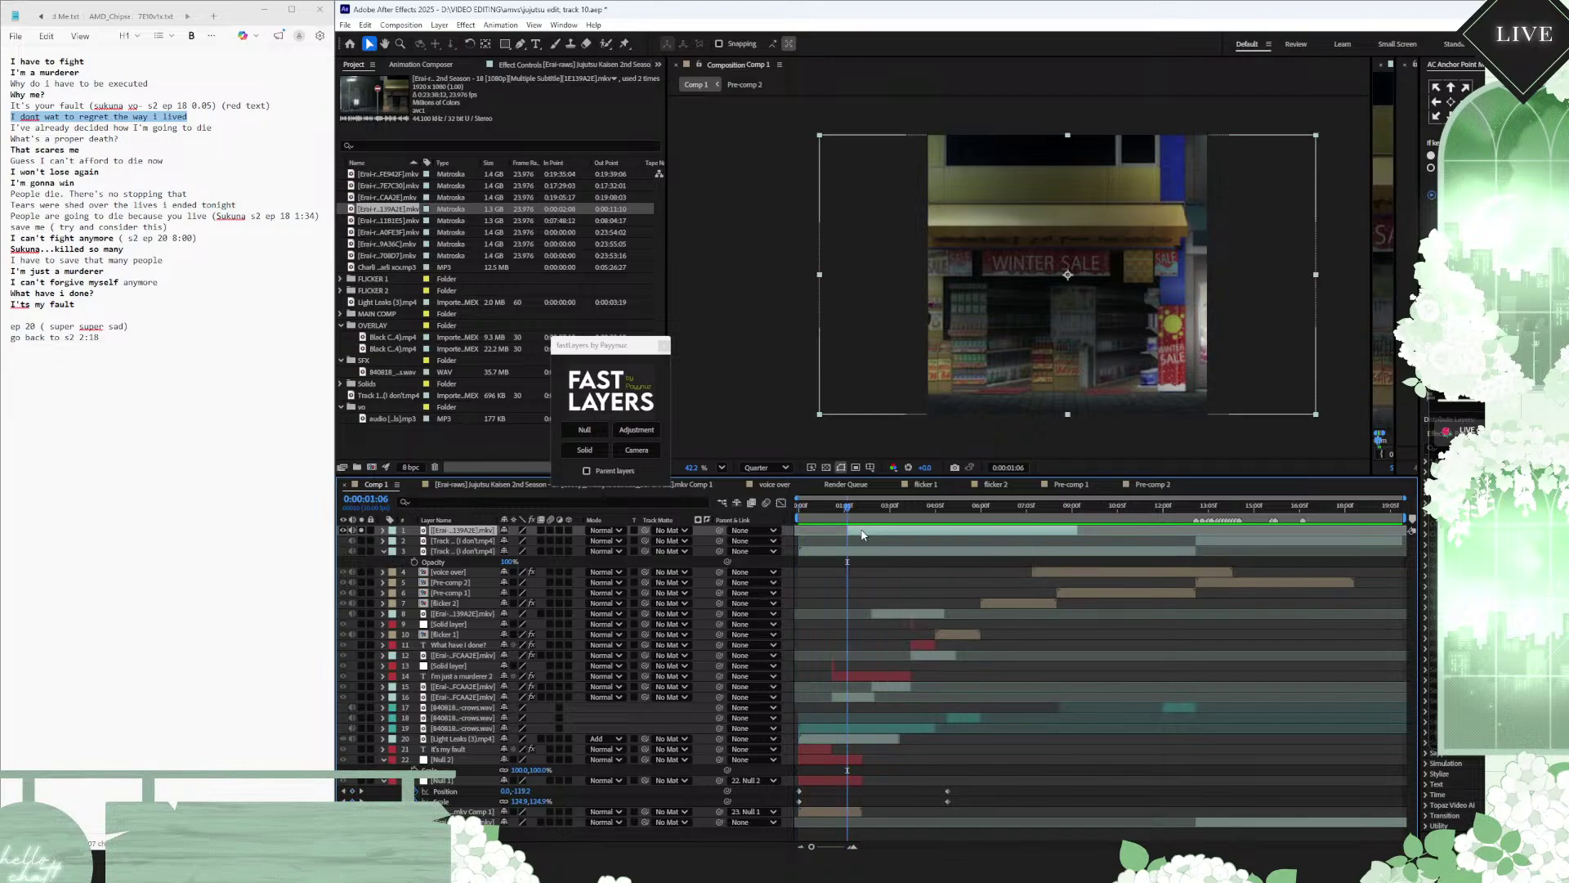
key(space)
scroll(880, 533, up, 2)
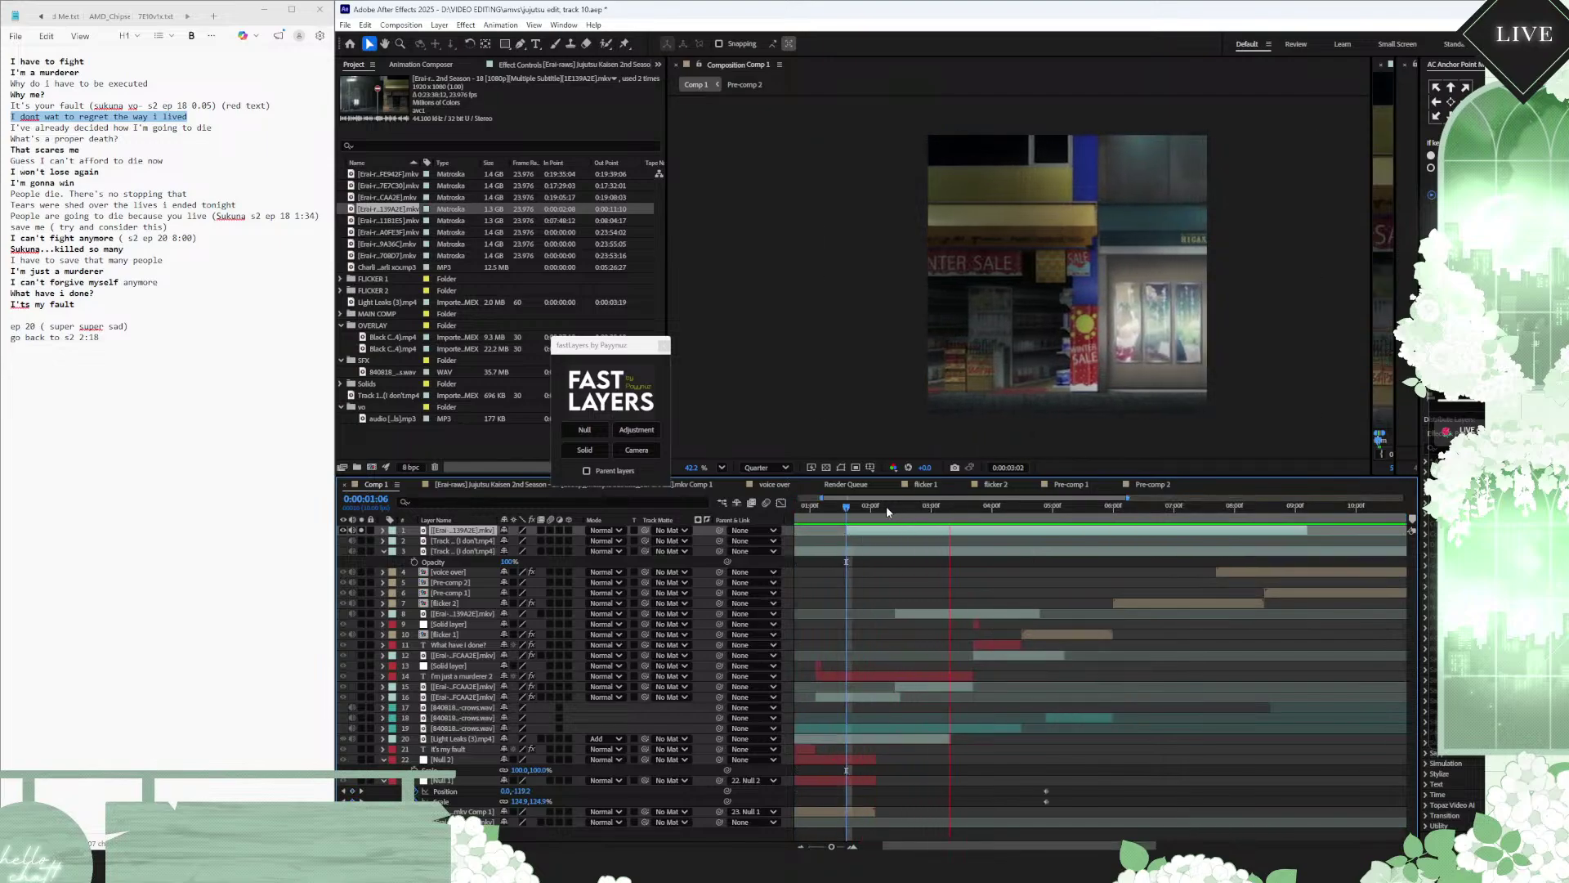
click(887, 506)
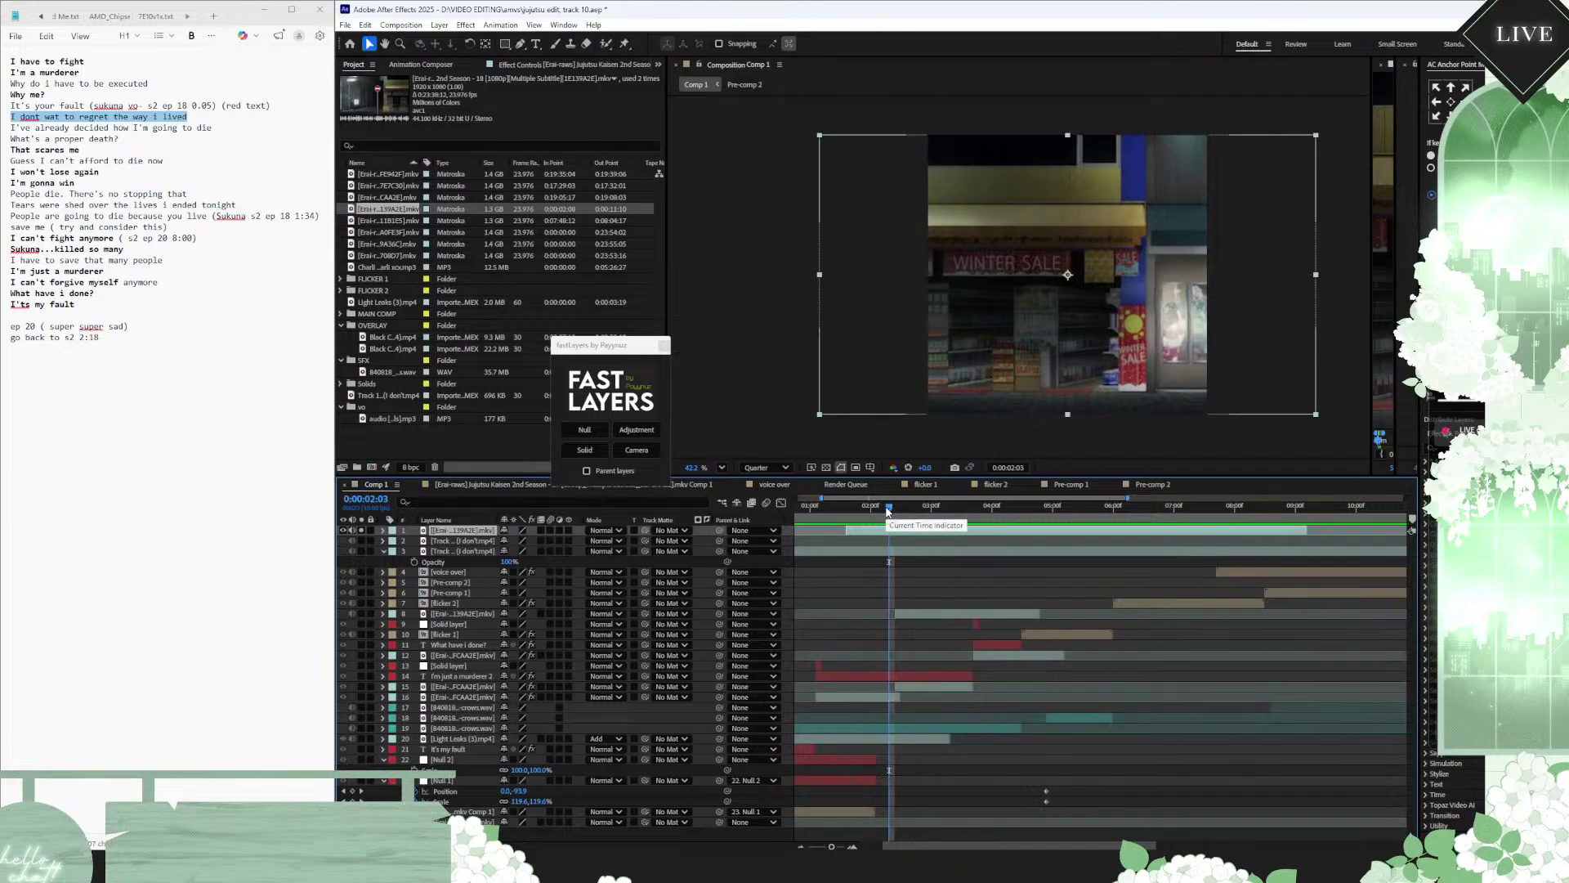
Step: Play the trimmed footage onward and split its layer at 0:00:03:08
key(space)
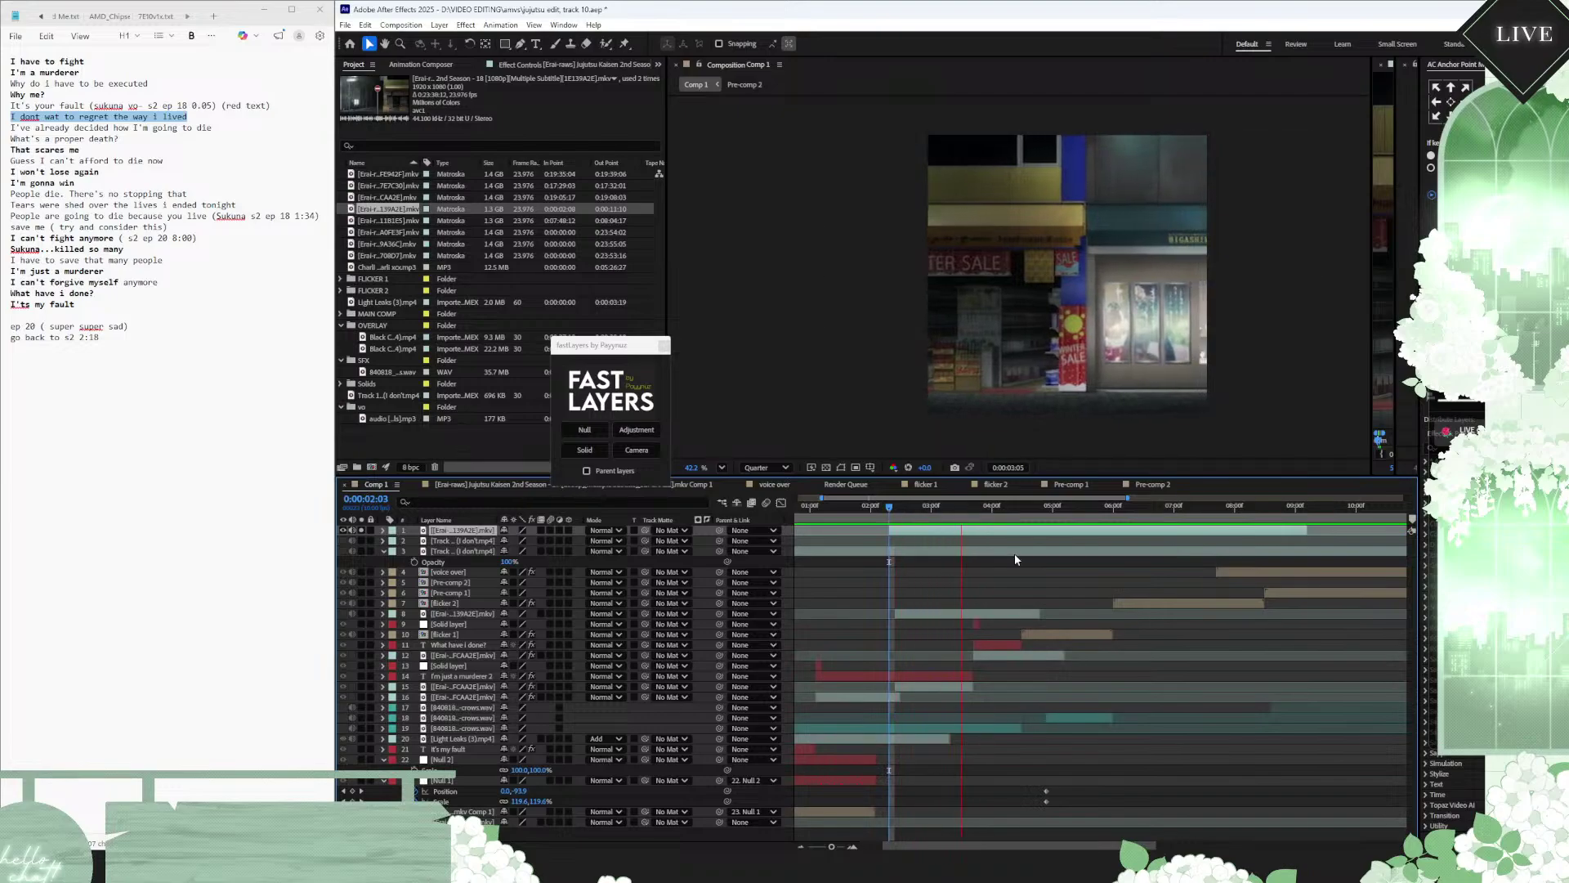
key(space)
key(ctrl+shift+d)
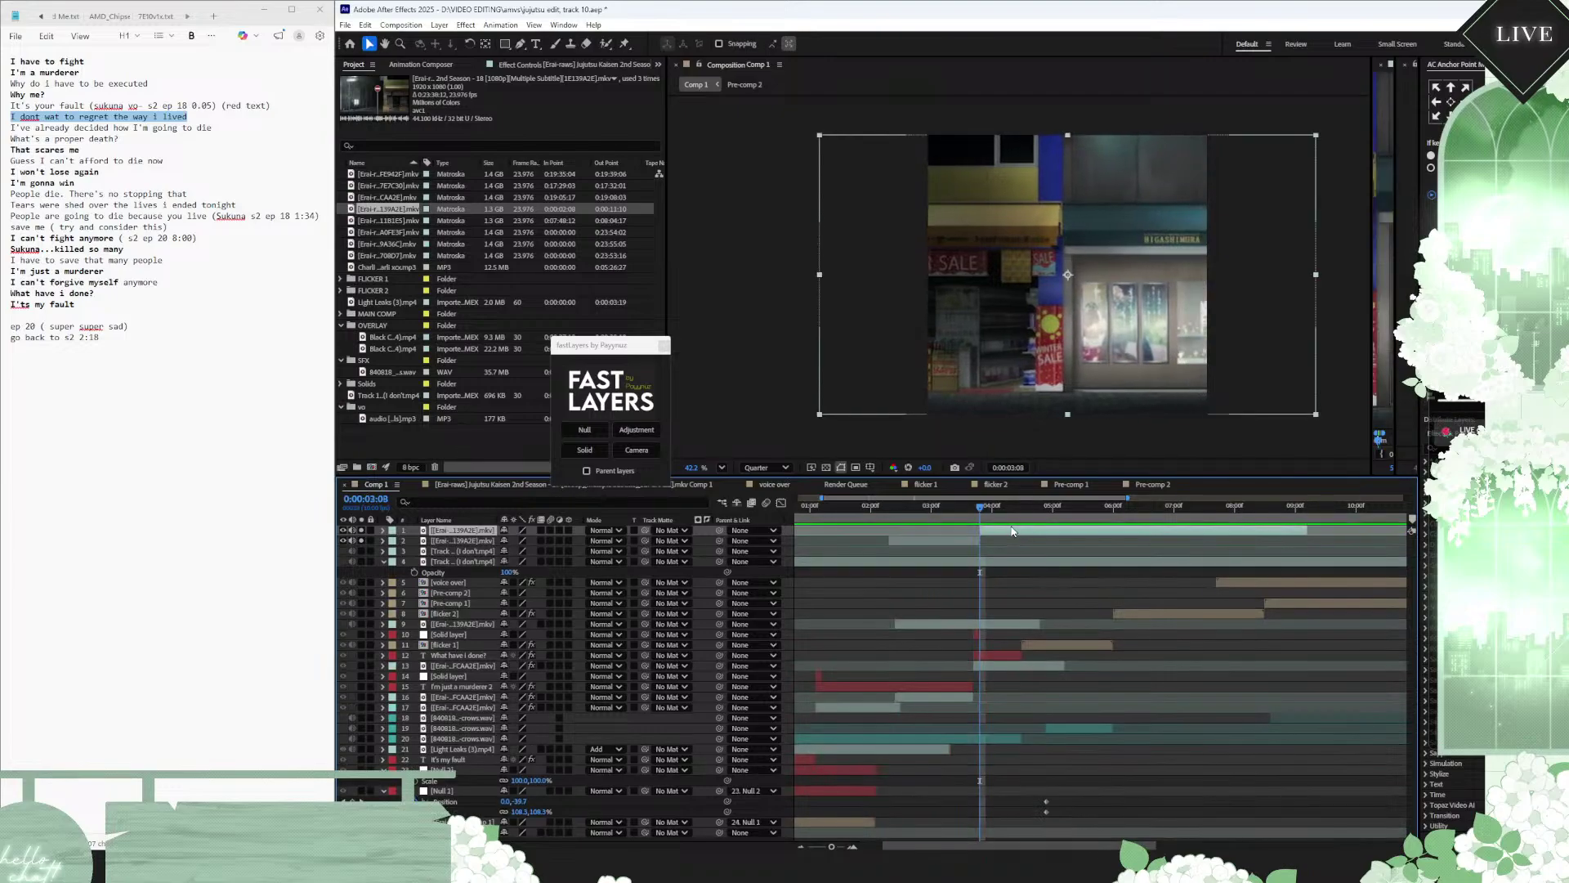
Step: Play the second footage segment and trim its start to 0:00:04:04
key(space)
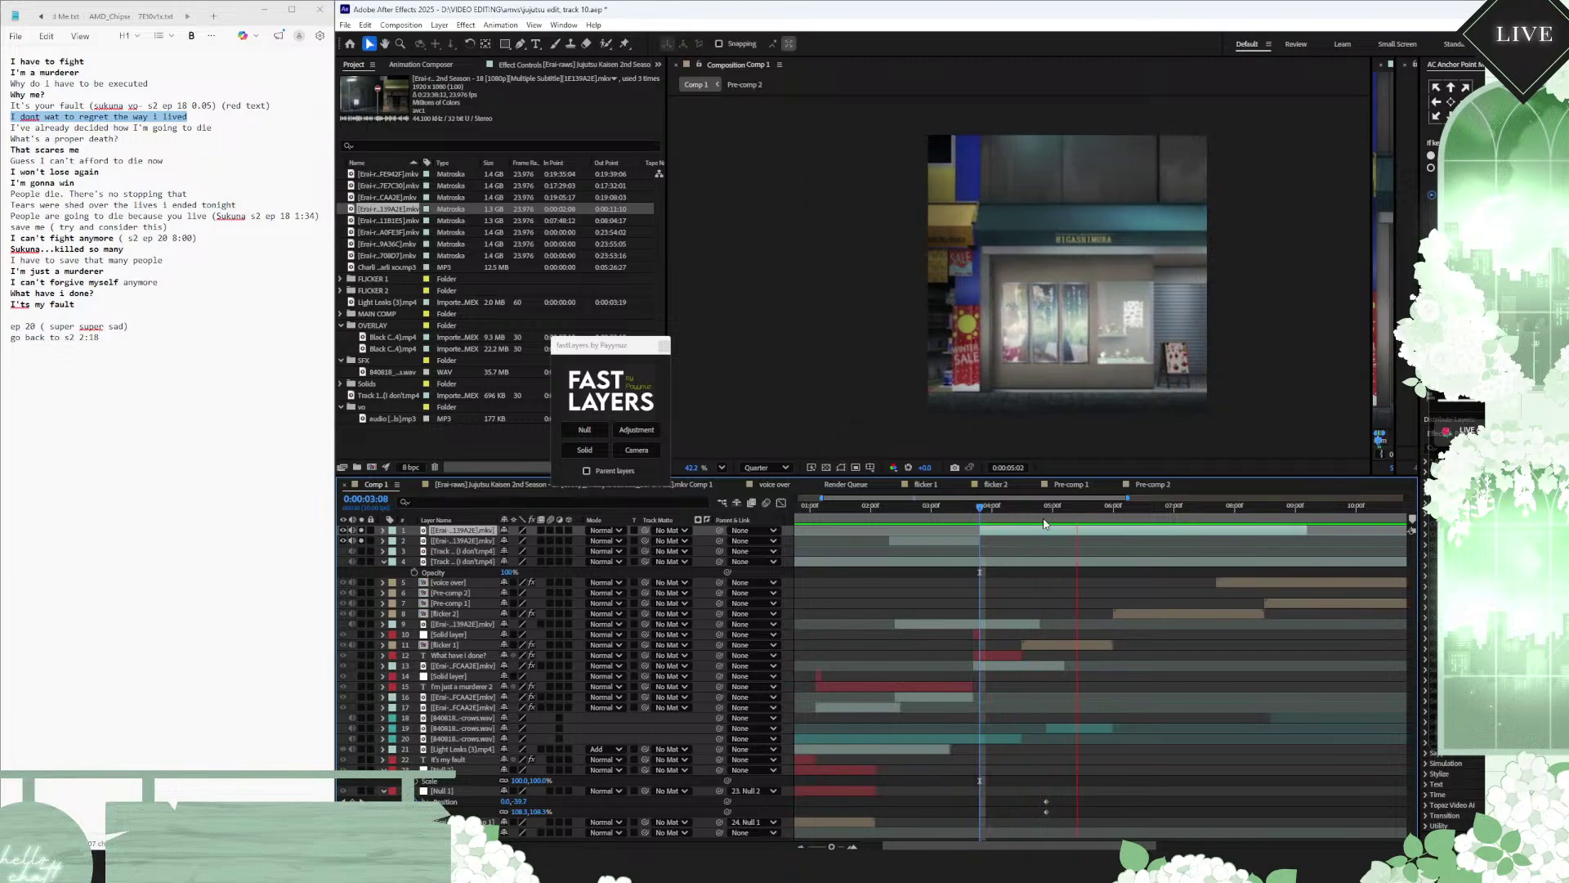
click(1018, 505)
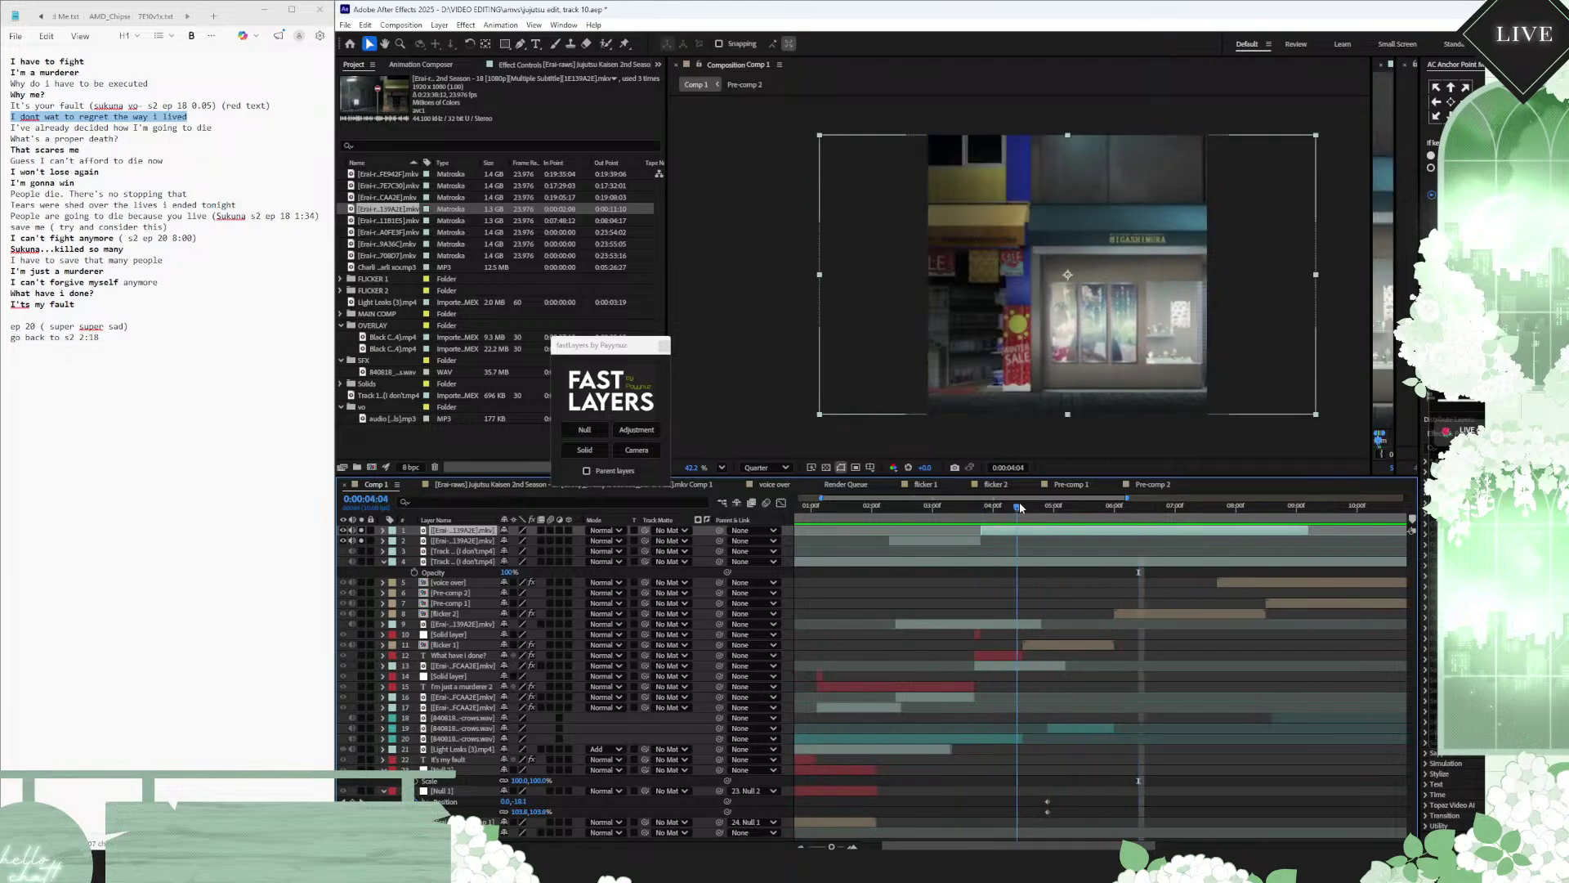
key(space)
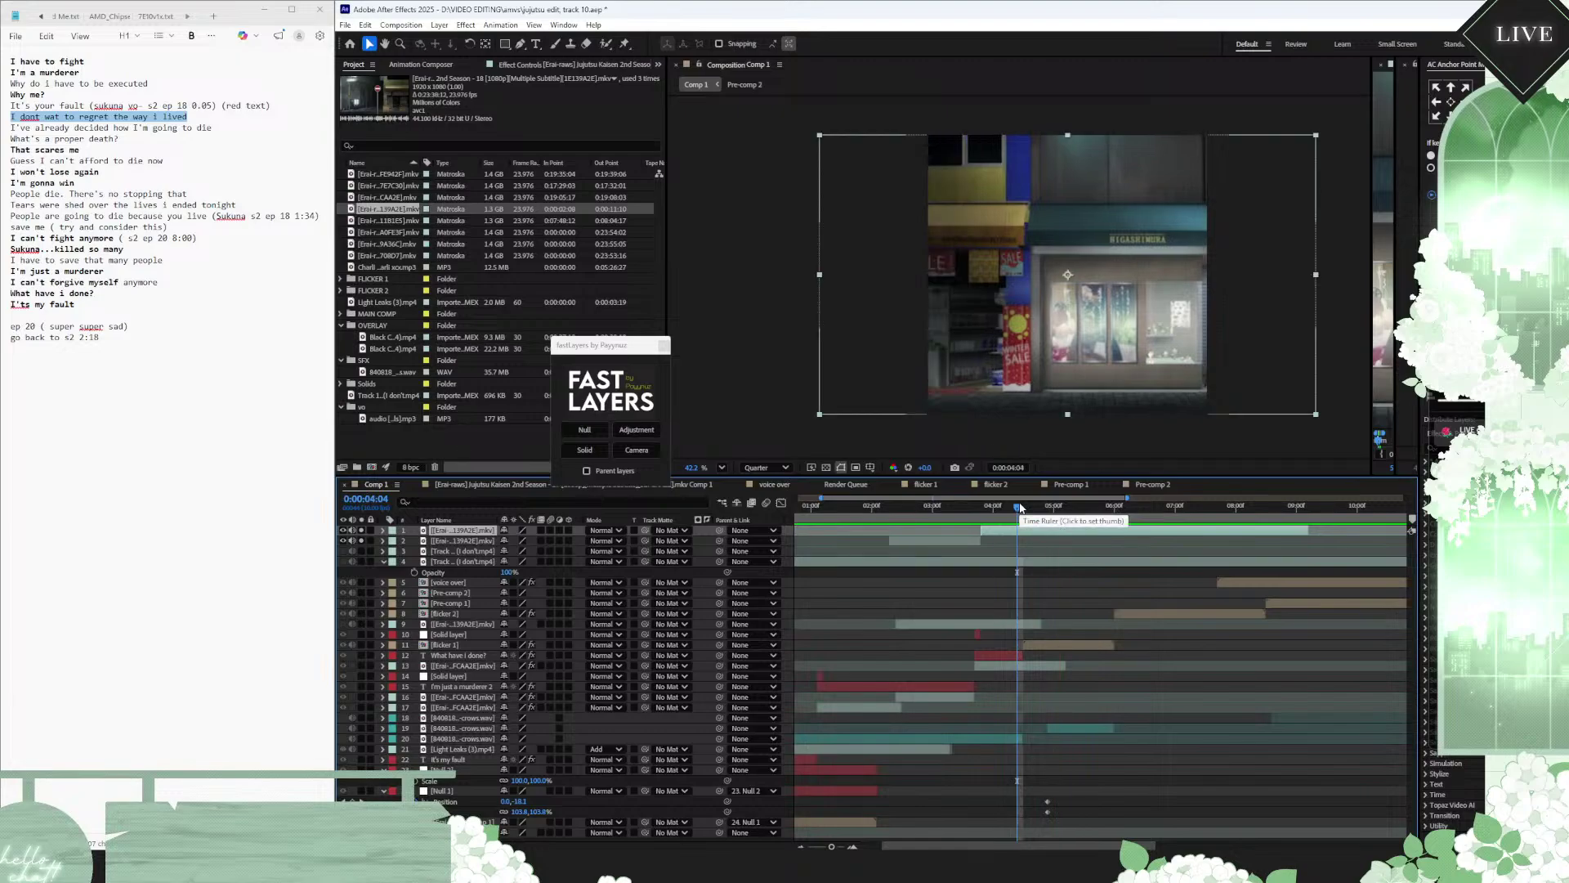
key(space)
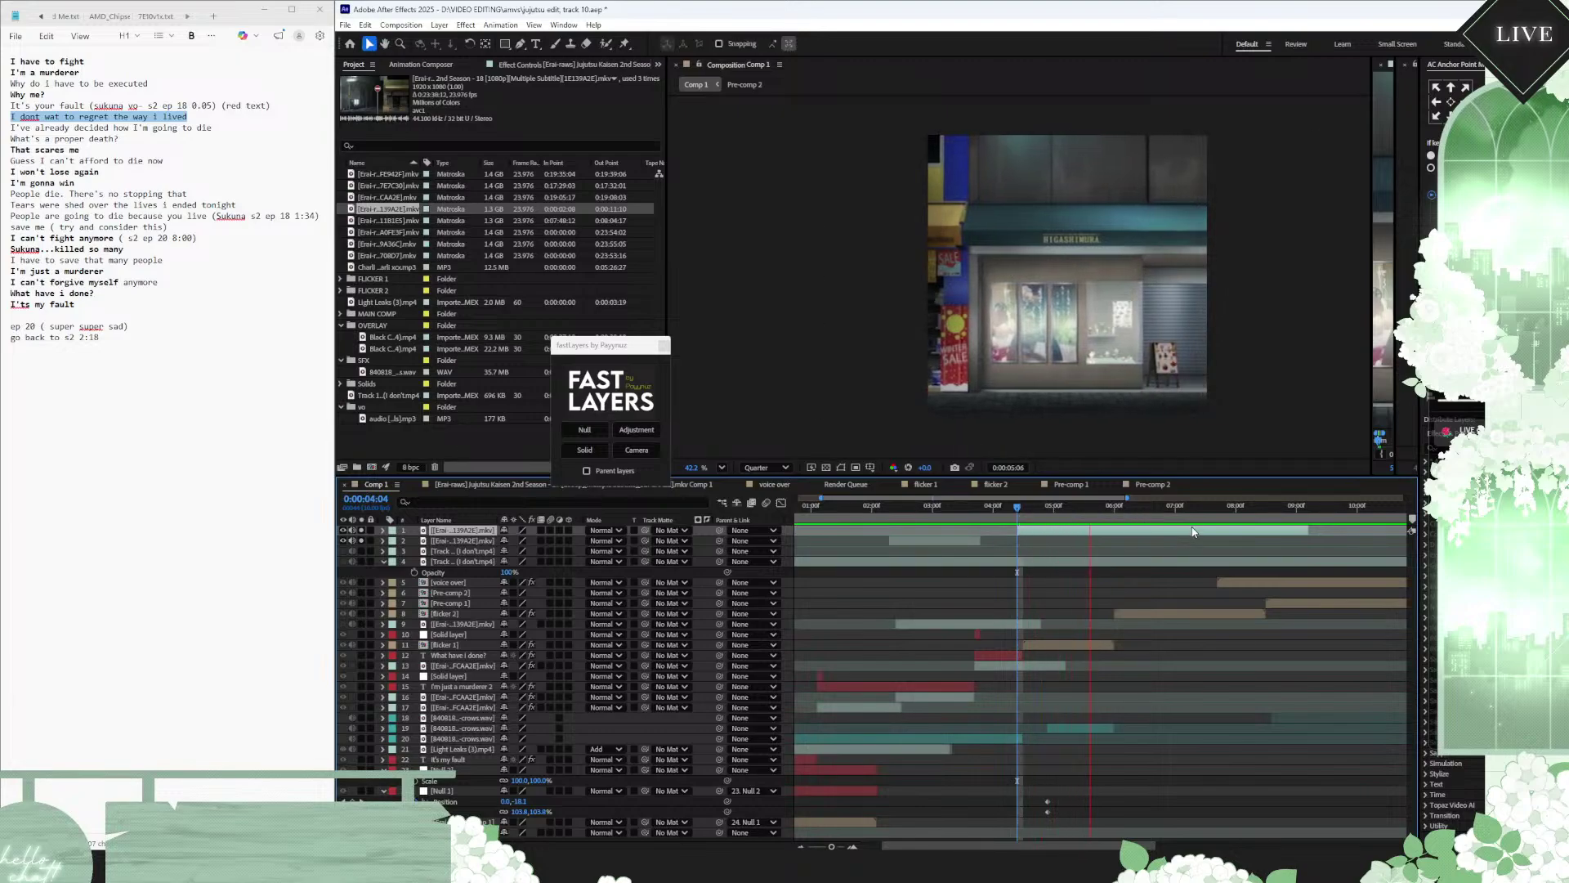
Step: Split the second footage segment at 0:00:06:04 and delete the remainder after the cut
key(space)
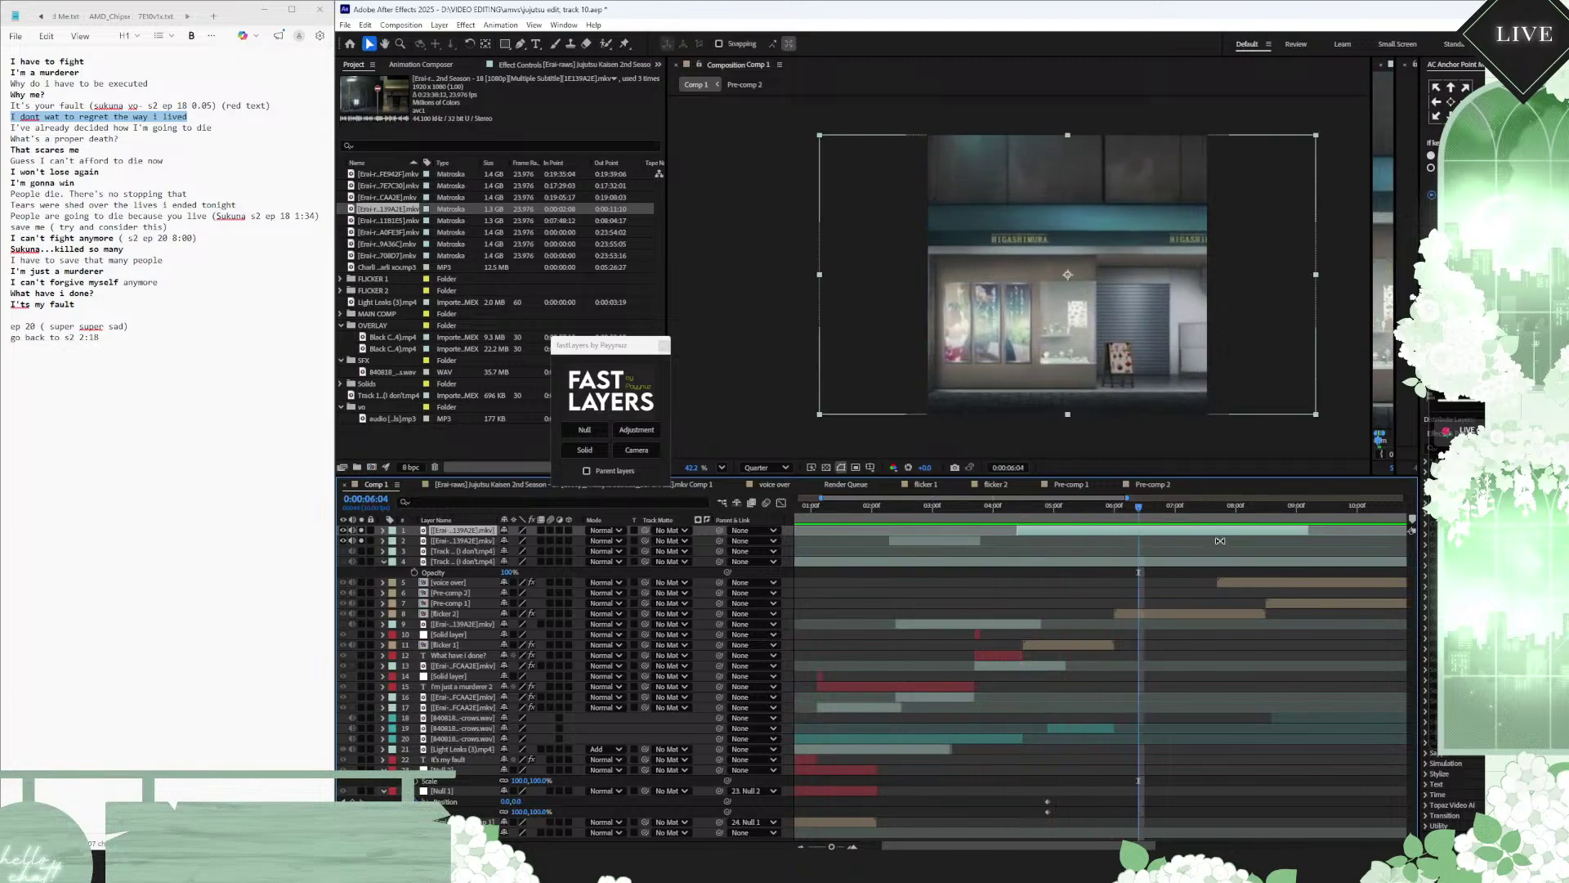
key(ctrl+shift+d)
key(Delete)
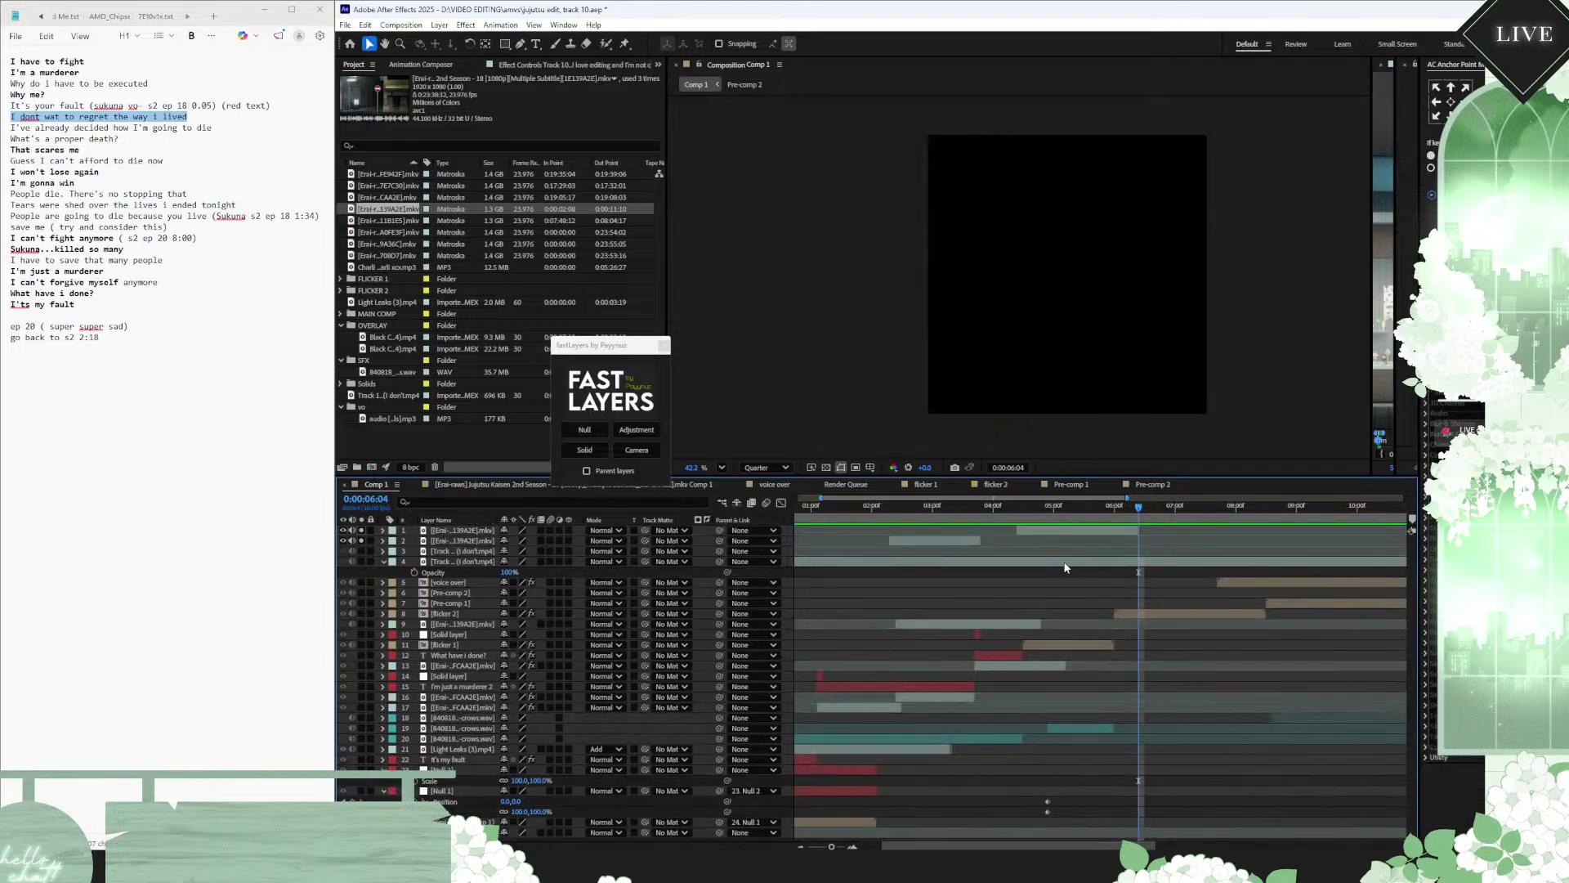
key(minus)
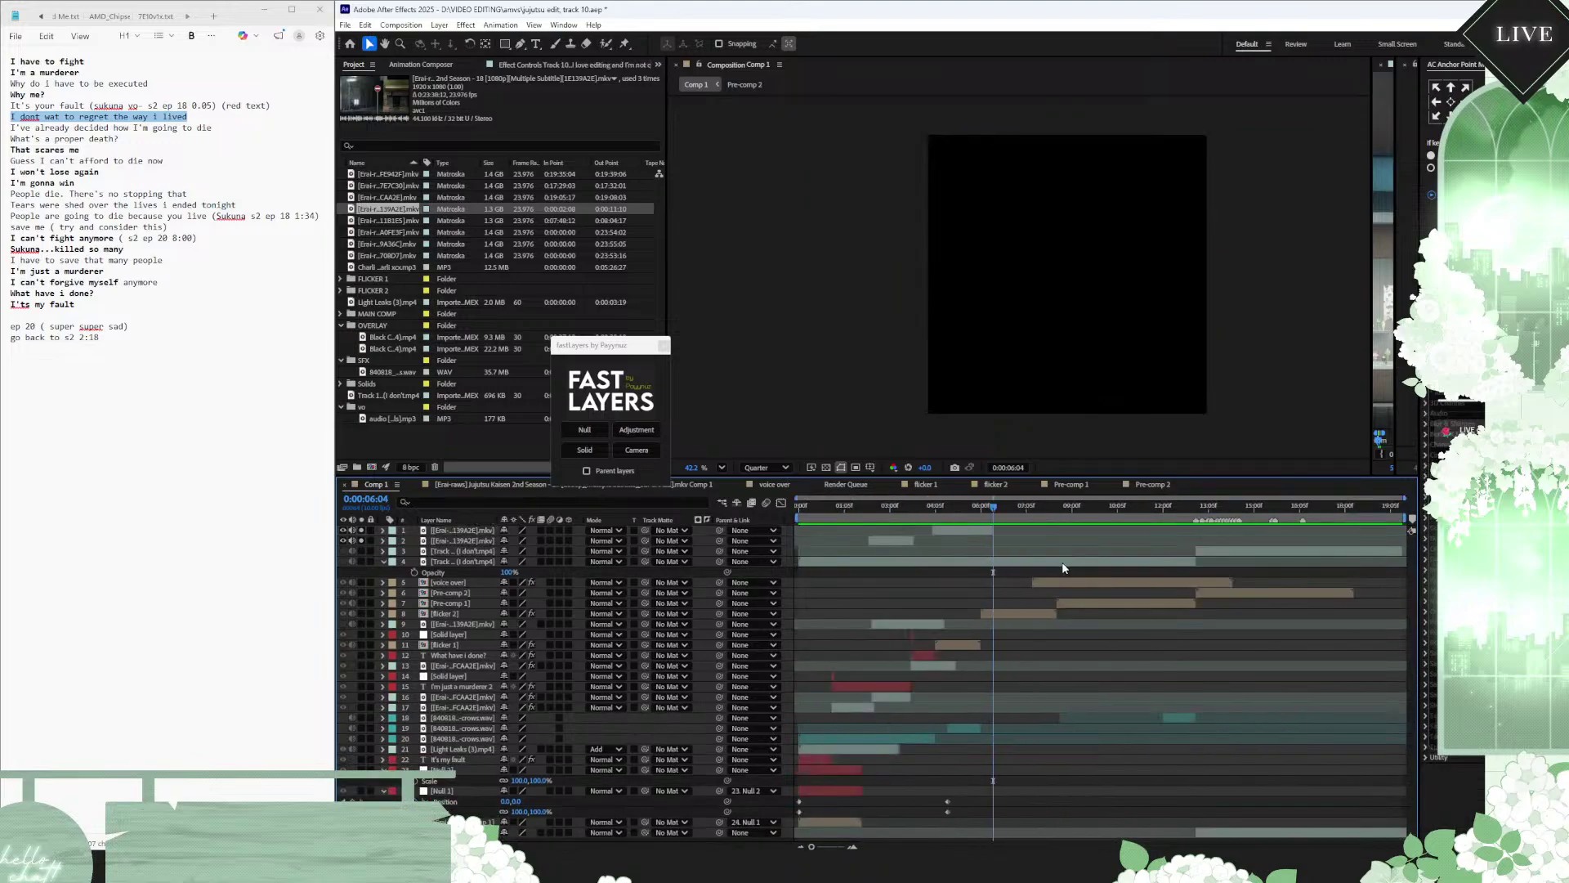
Step: Turn off solo on both footage segments, move the second segment to start at 0:00:15:08 and play it back
click(1204, 505)
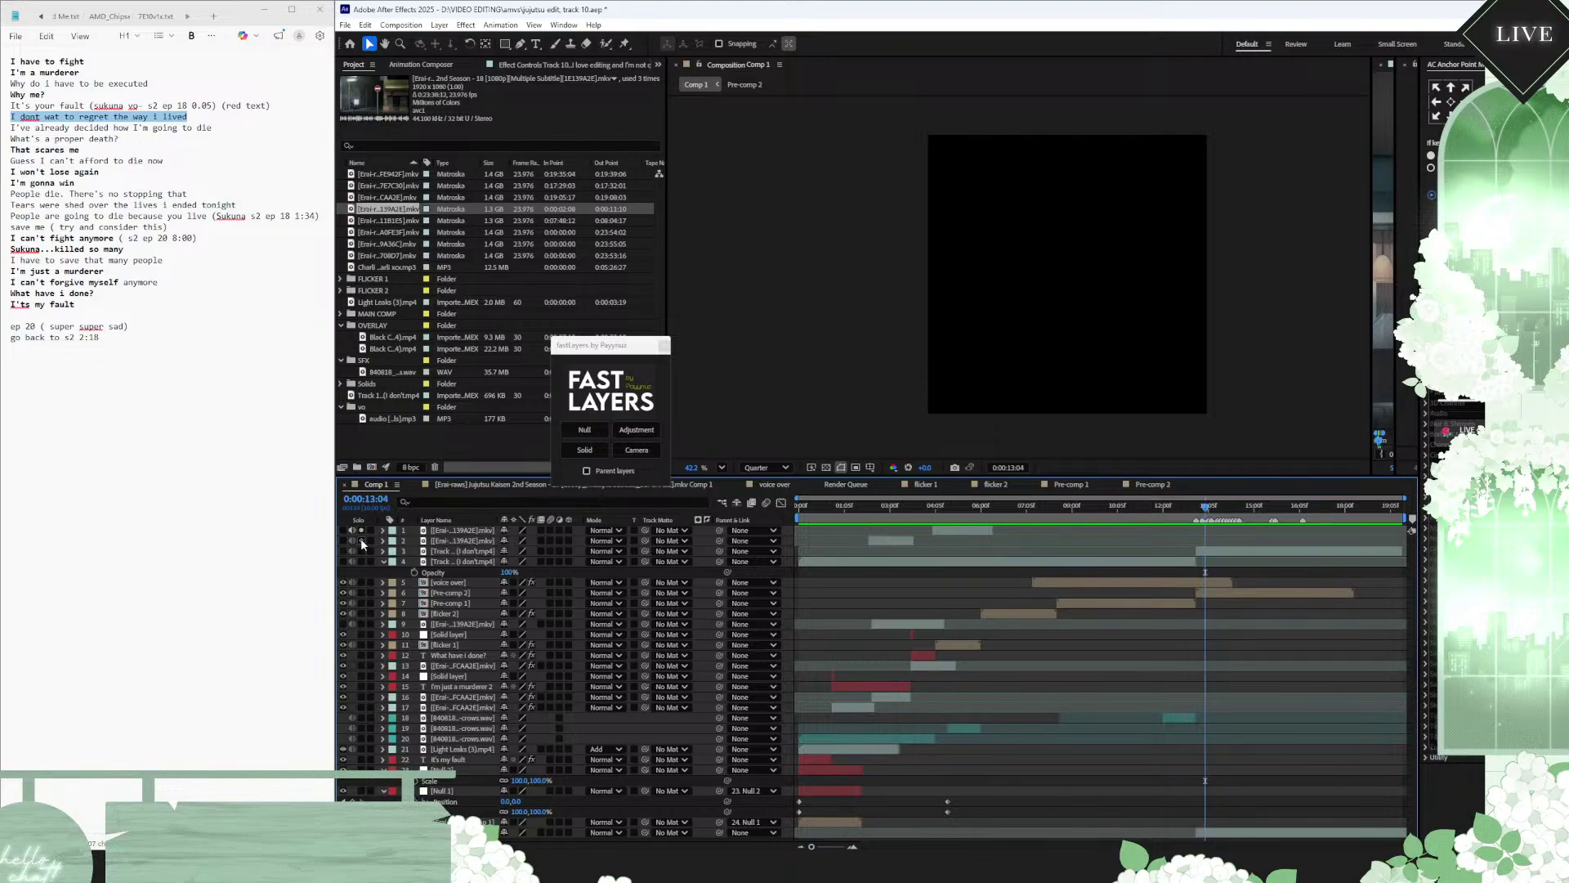
drag(361, 540, 361, 530)
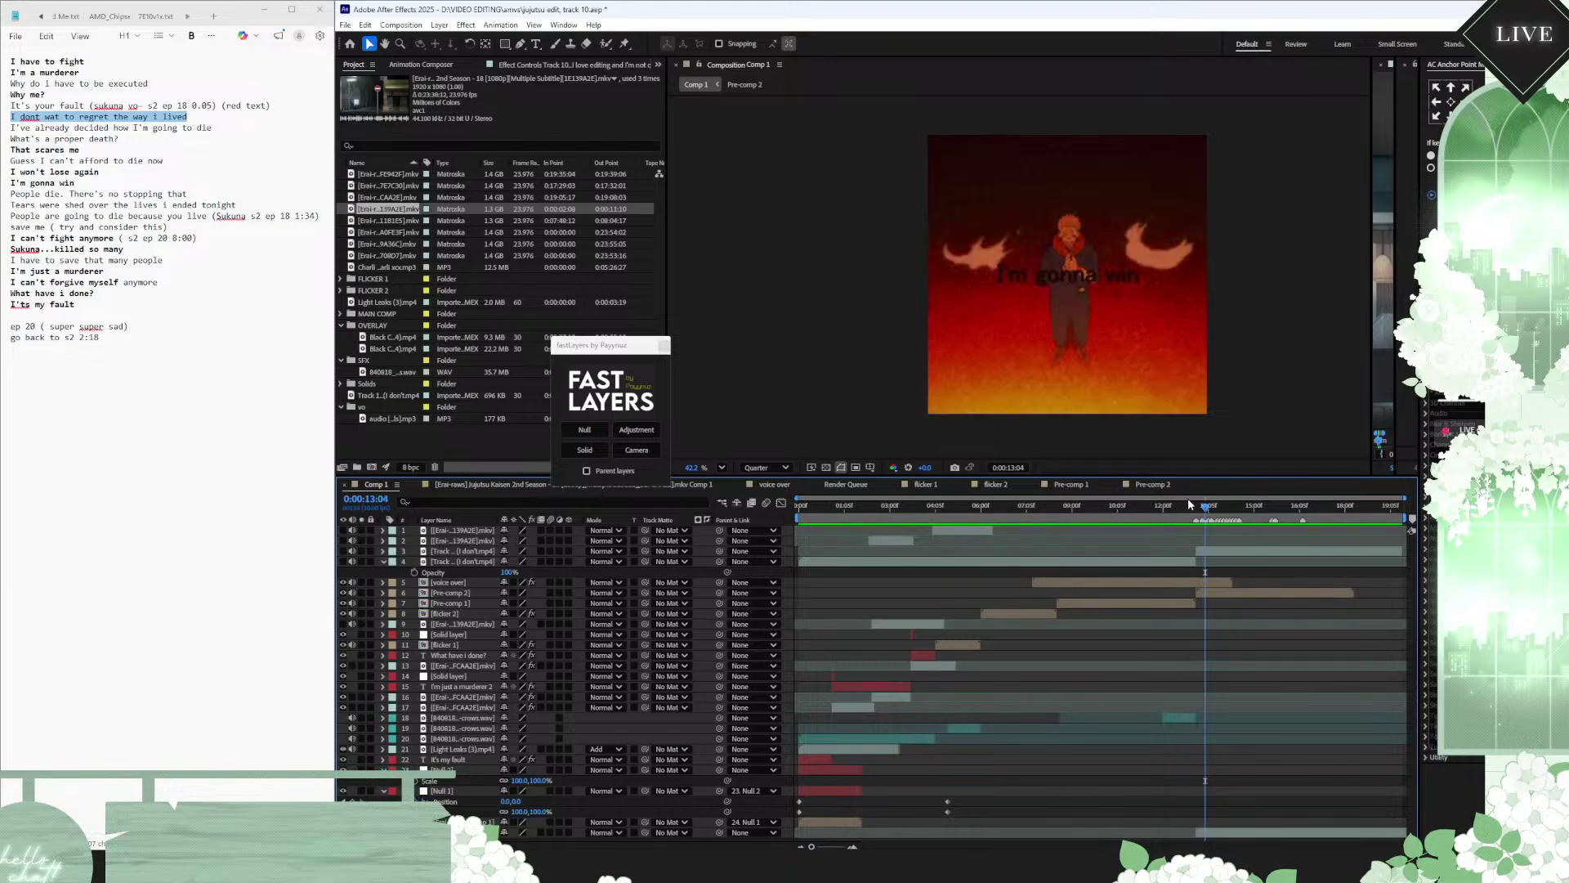
click(1249, 505)
click(1278, 507)
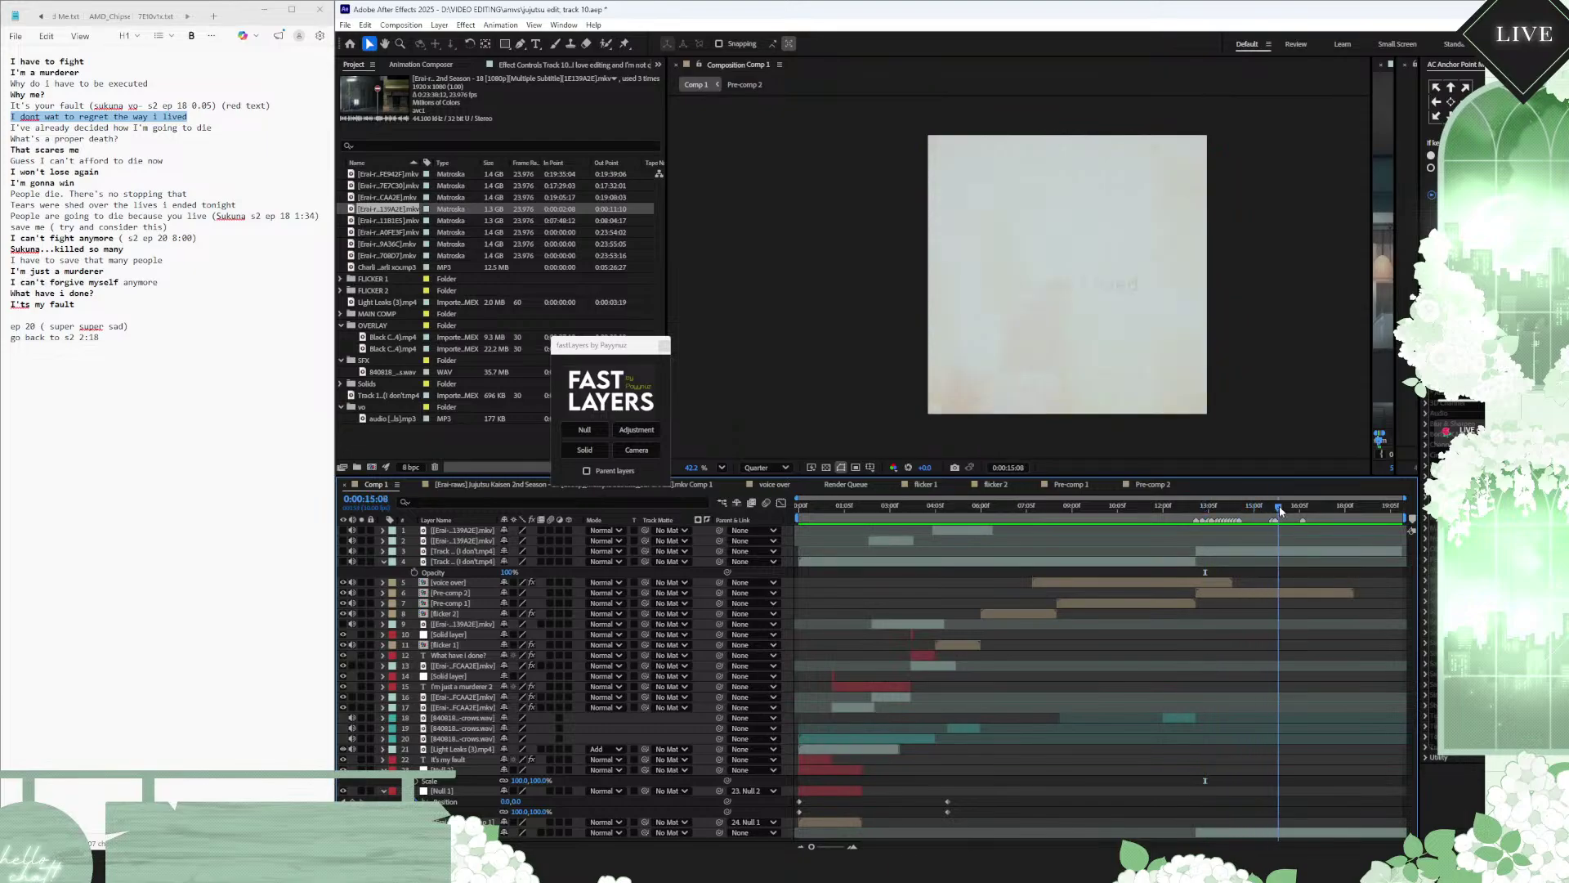
mouse_move(1278, 506)
mouse_down()
mouse_move(1293, 507)
mouse_move(1278, 507)
mouse_up()
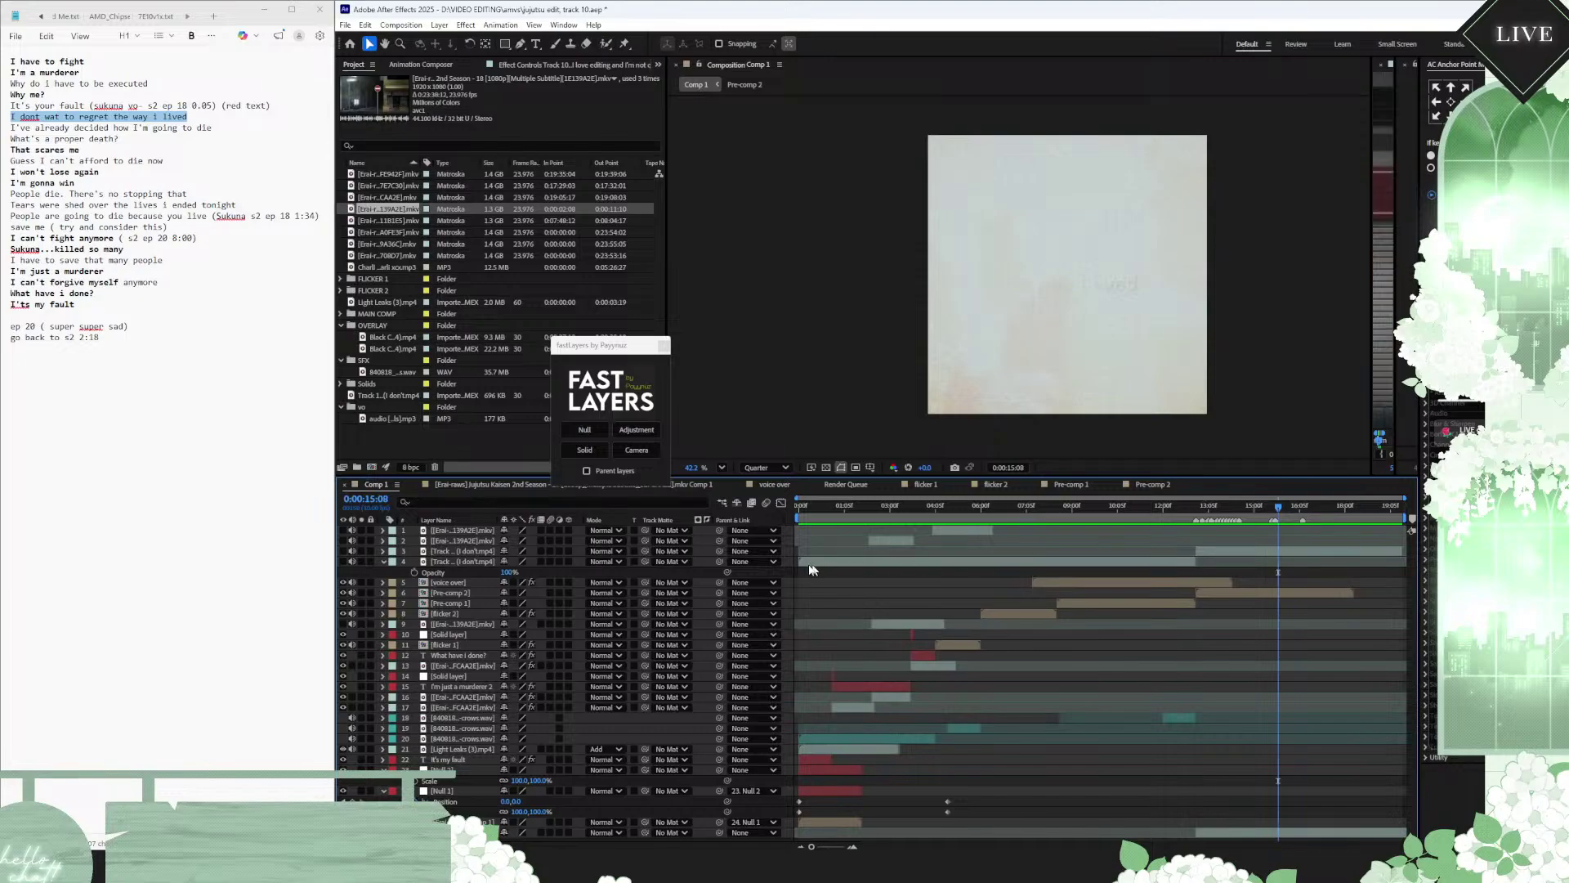
drag(961, 537, 1305, 541)
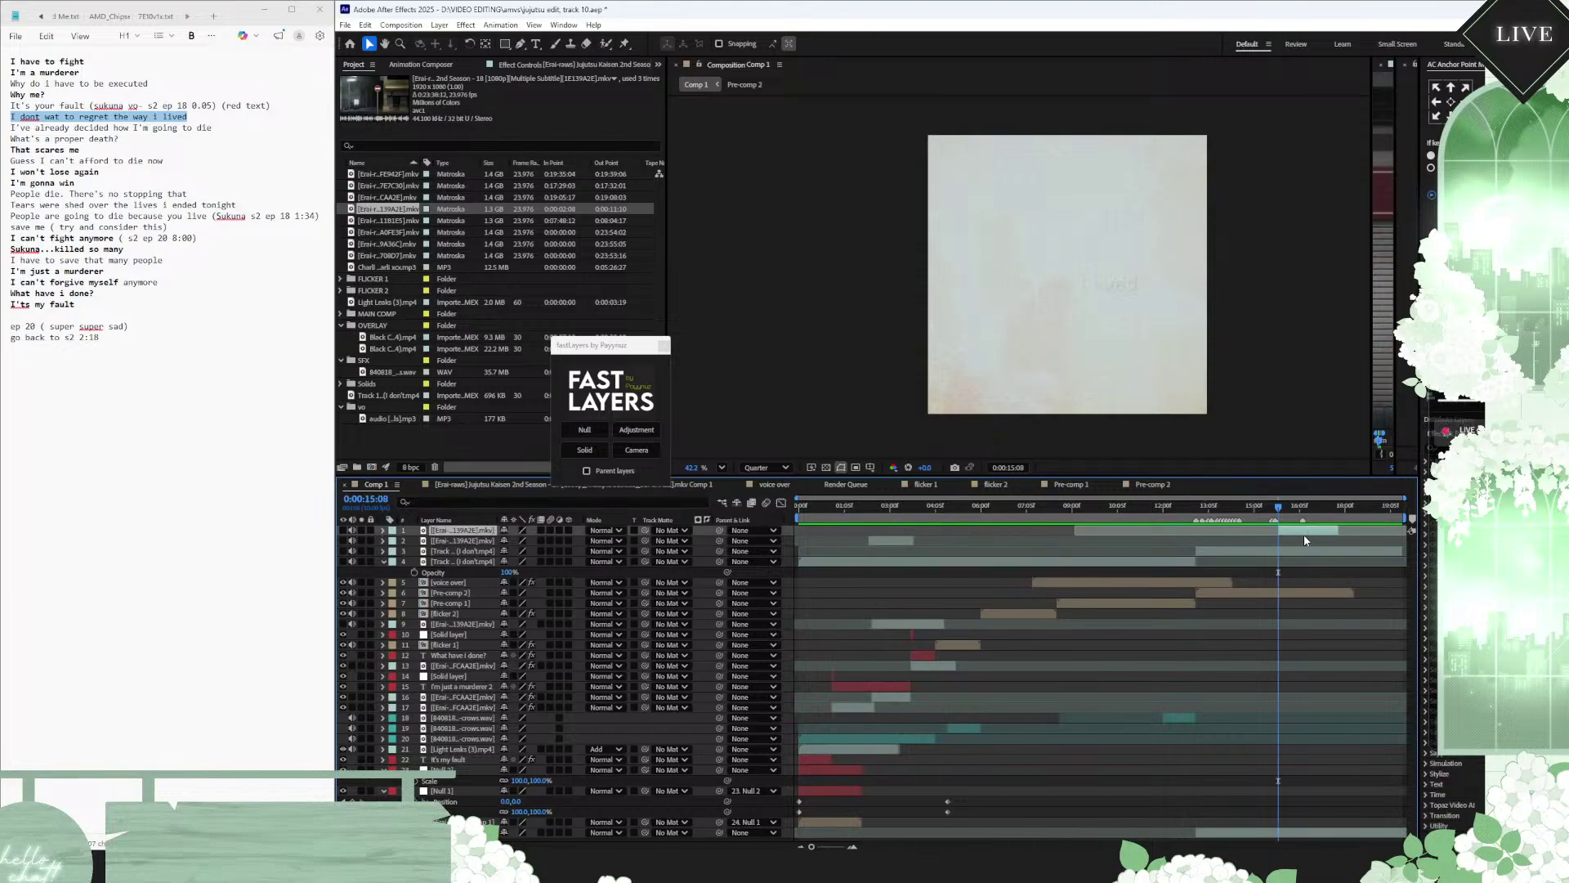
key(space)
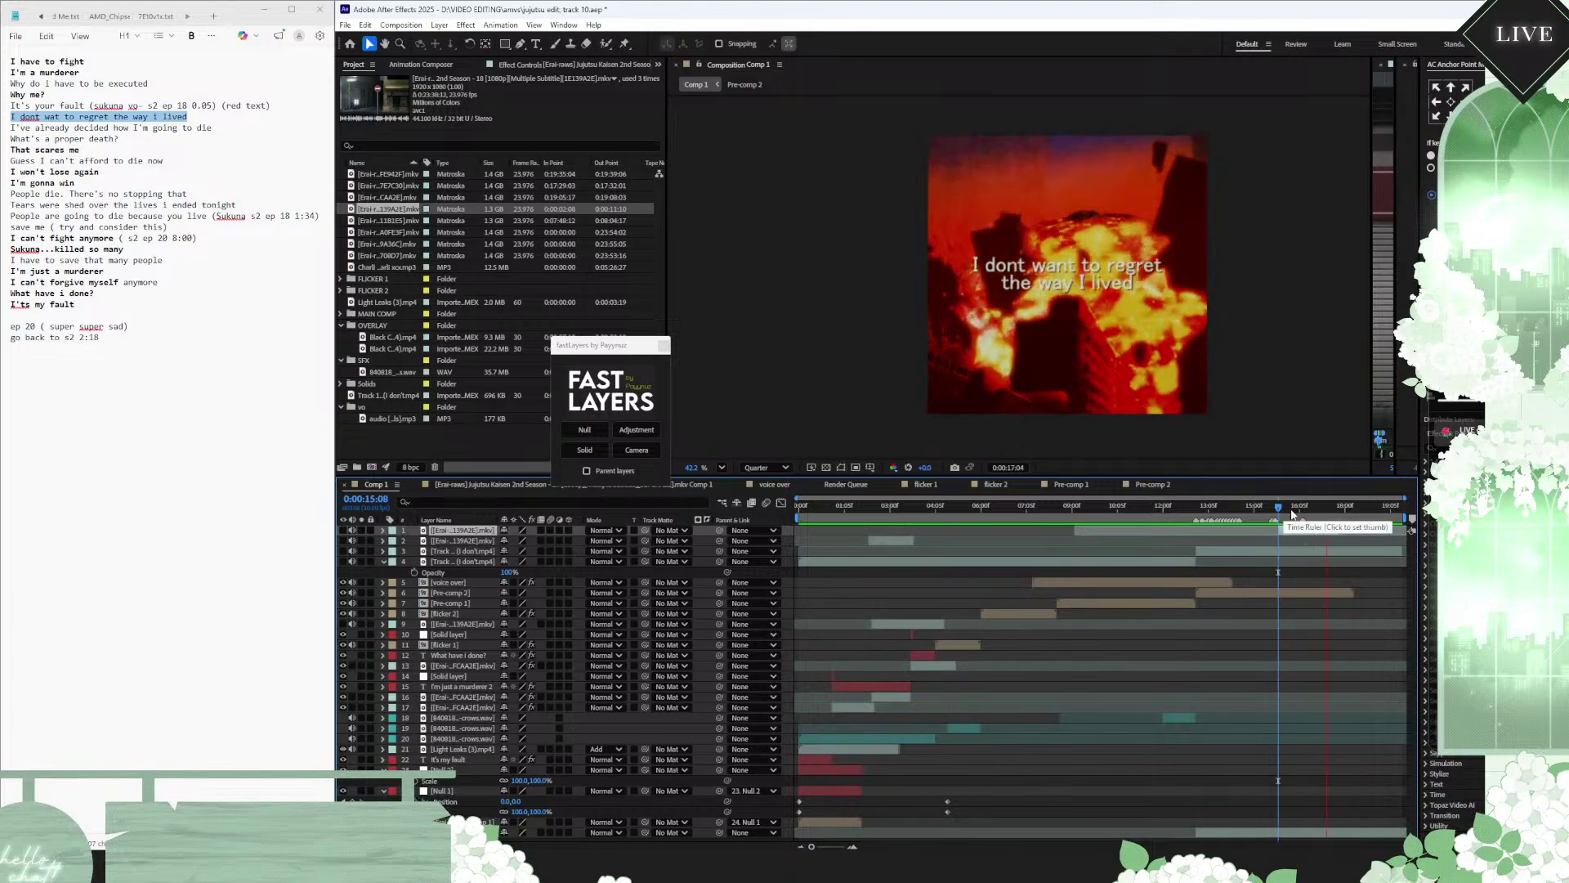
key(space)
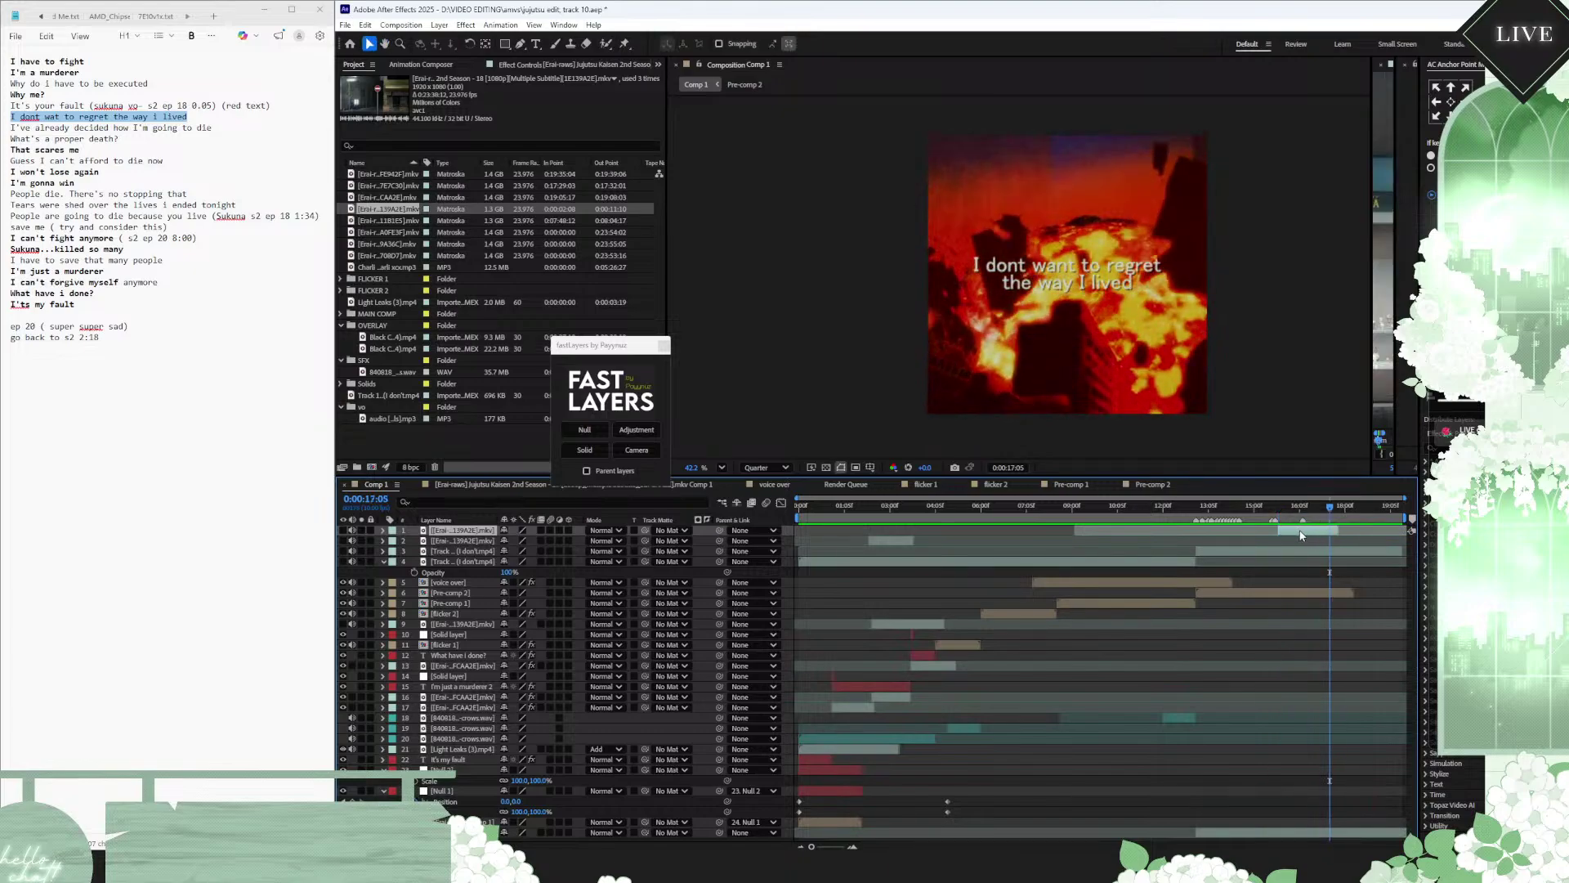
Step: Copy the Bass & Treble effect from the voice over layer onto the moved footage segment
click(1140, 584)
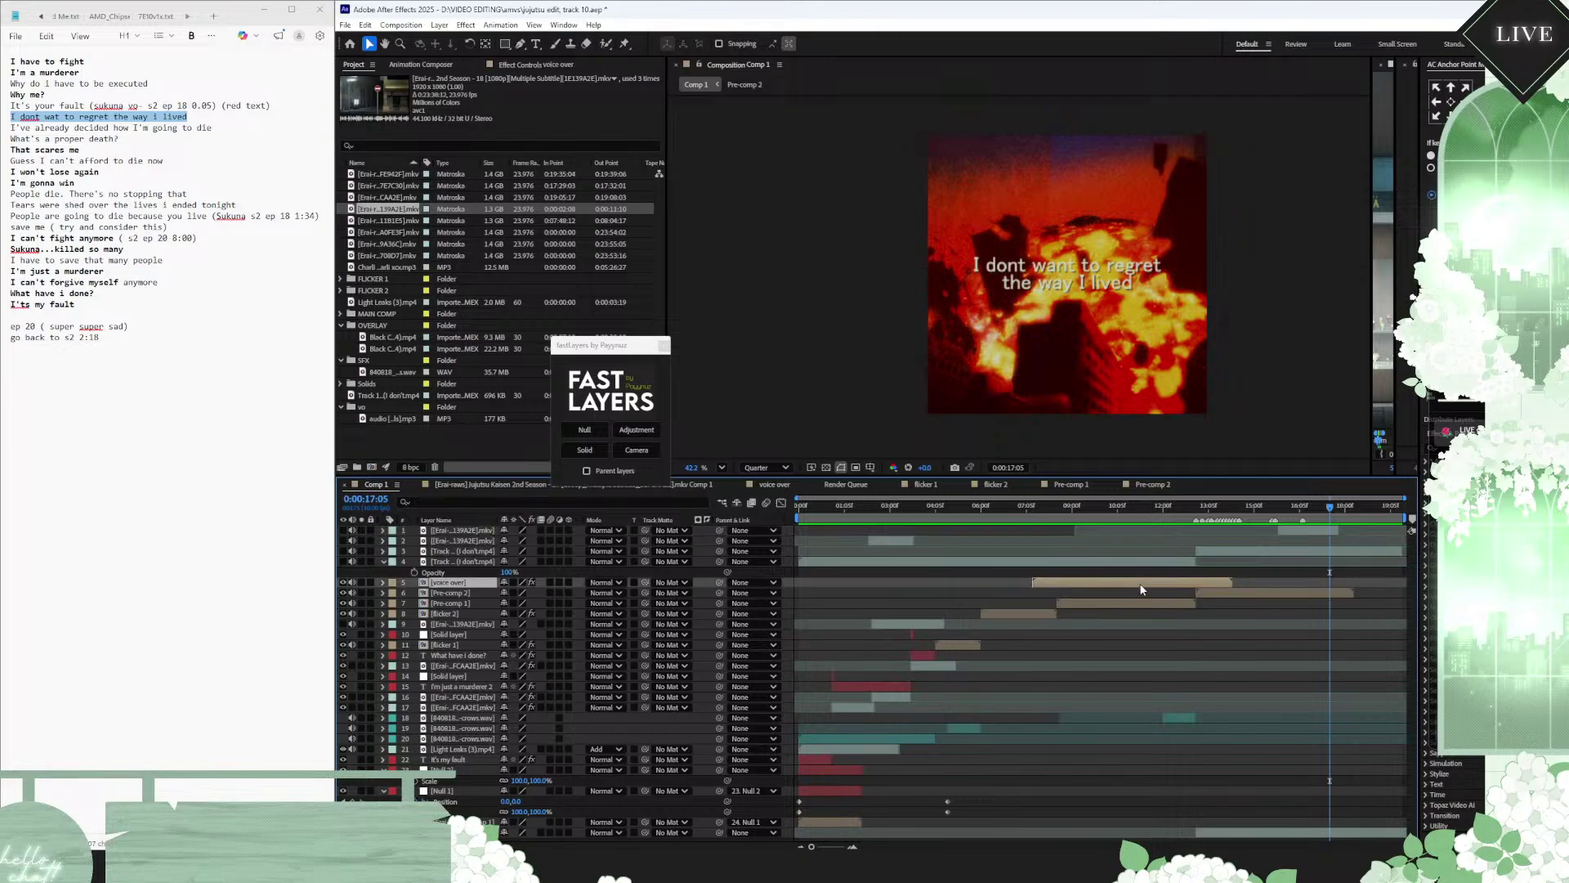
click(515, 67)
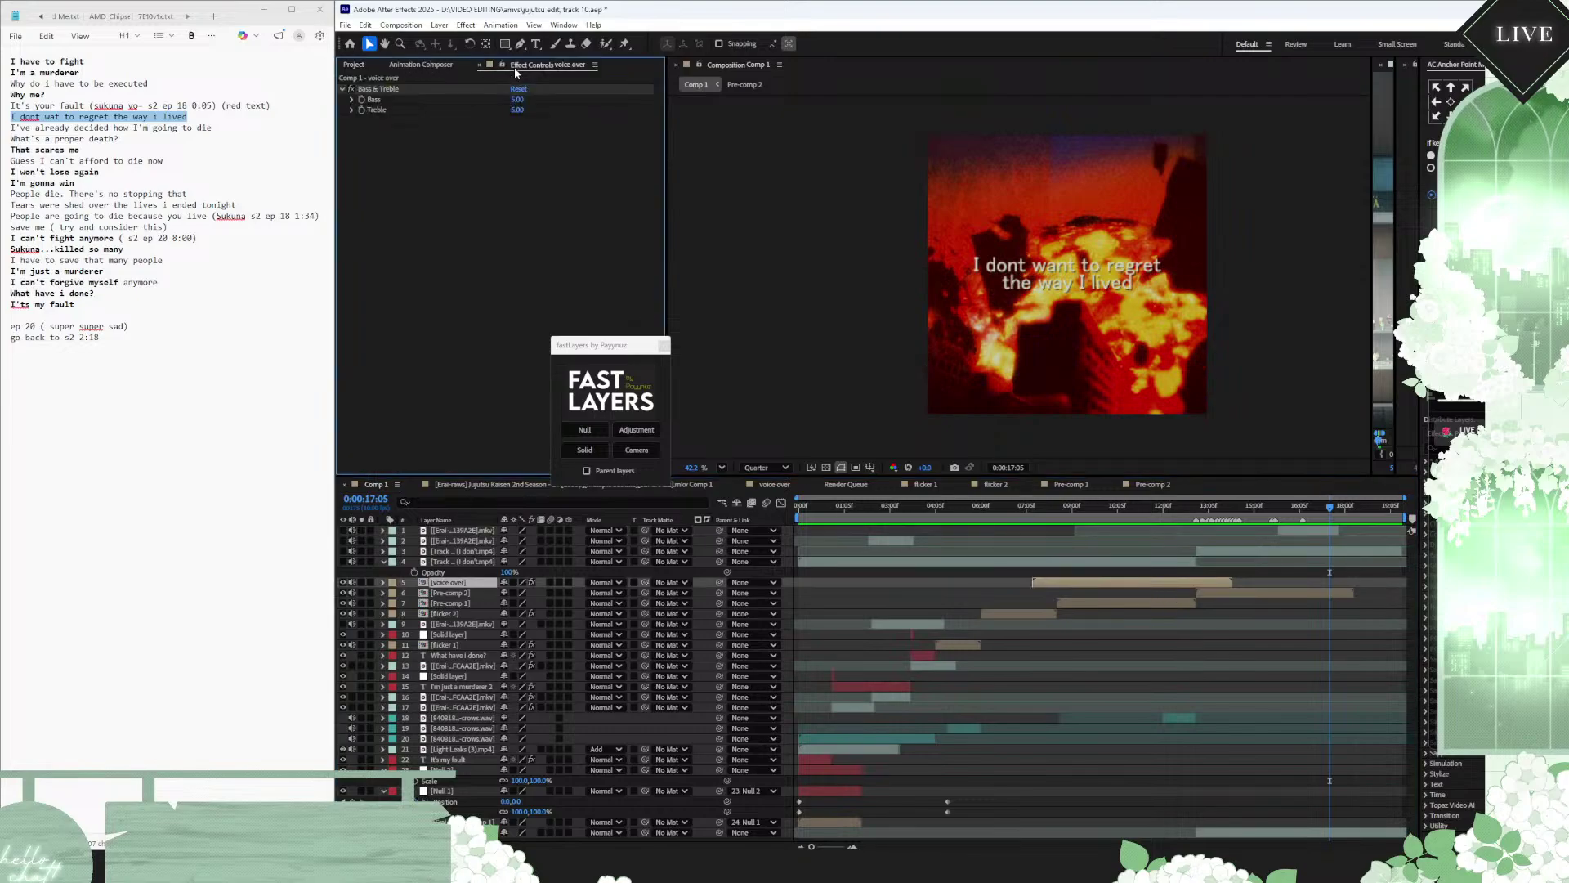
click(384, 90)
click(1306, 529)
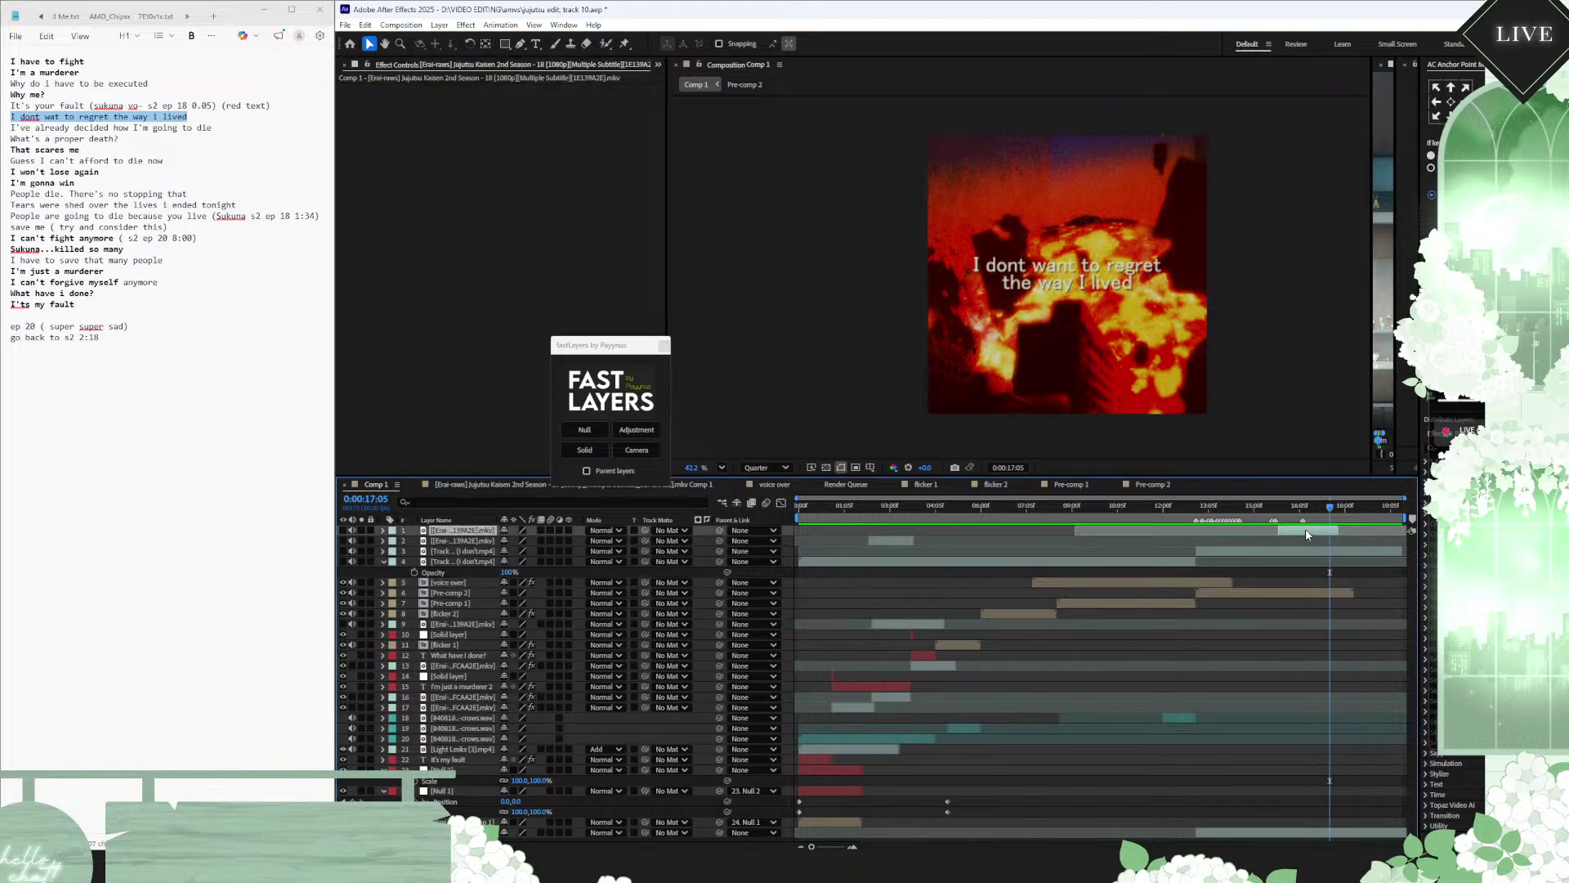
key(ctrl+v)
Step: Add an Audio Levels keyframe at 0:00:15:08 on the upper music track layer and shift it slightly earlier
key(equal)
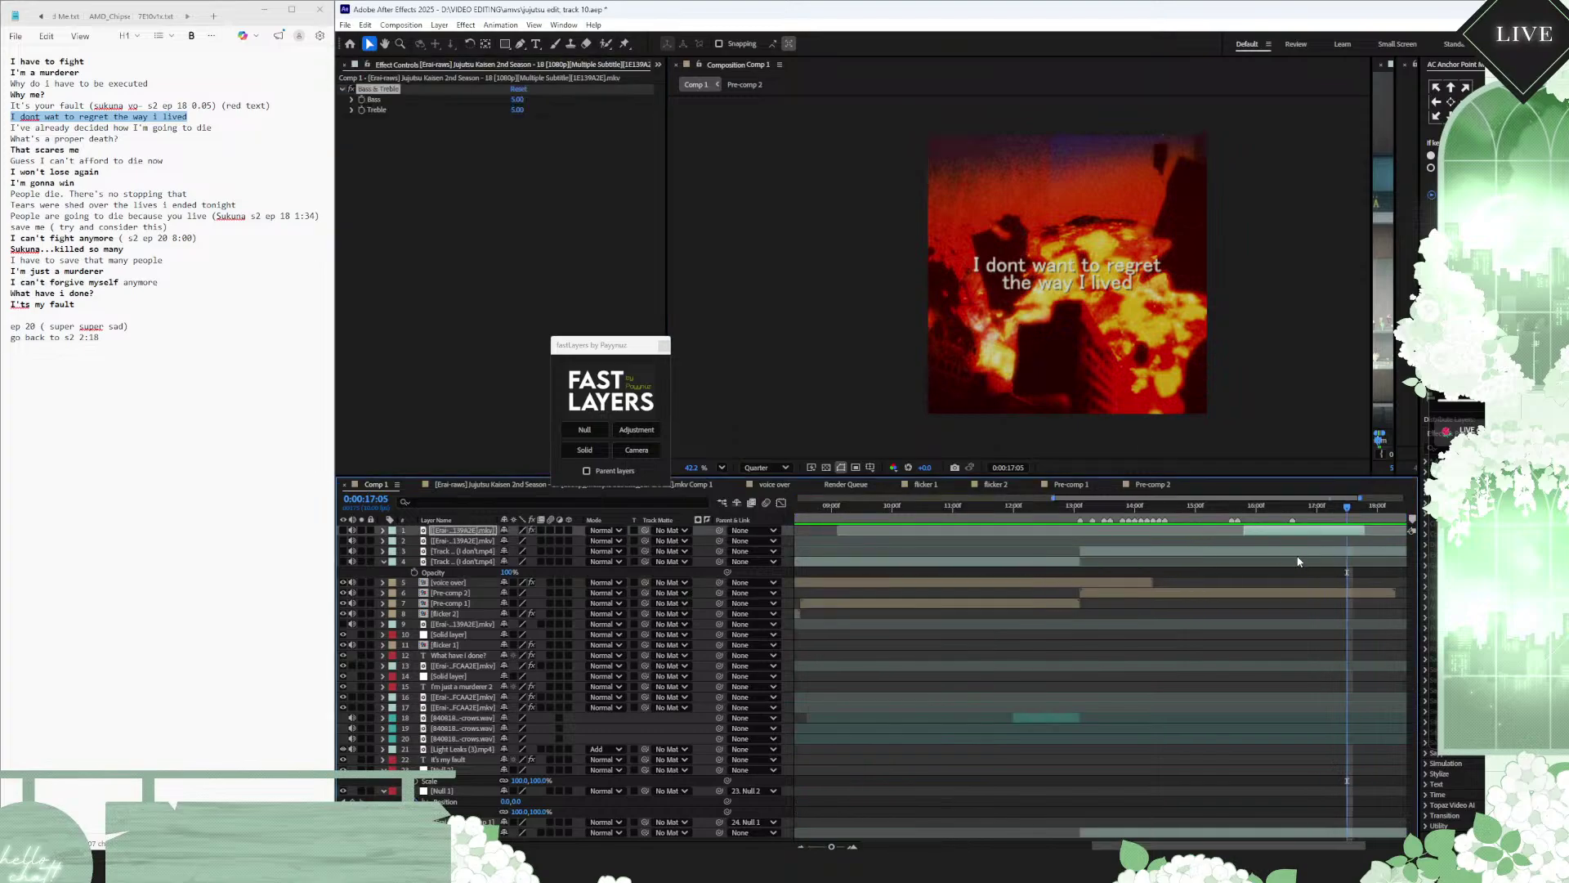
click(1244, 517)
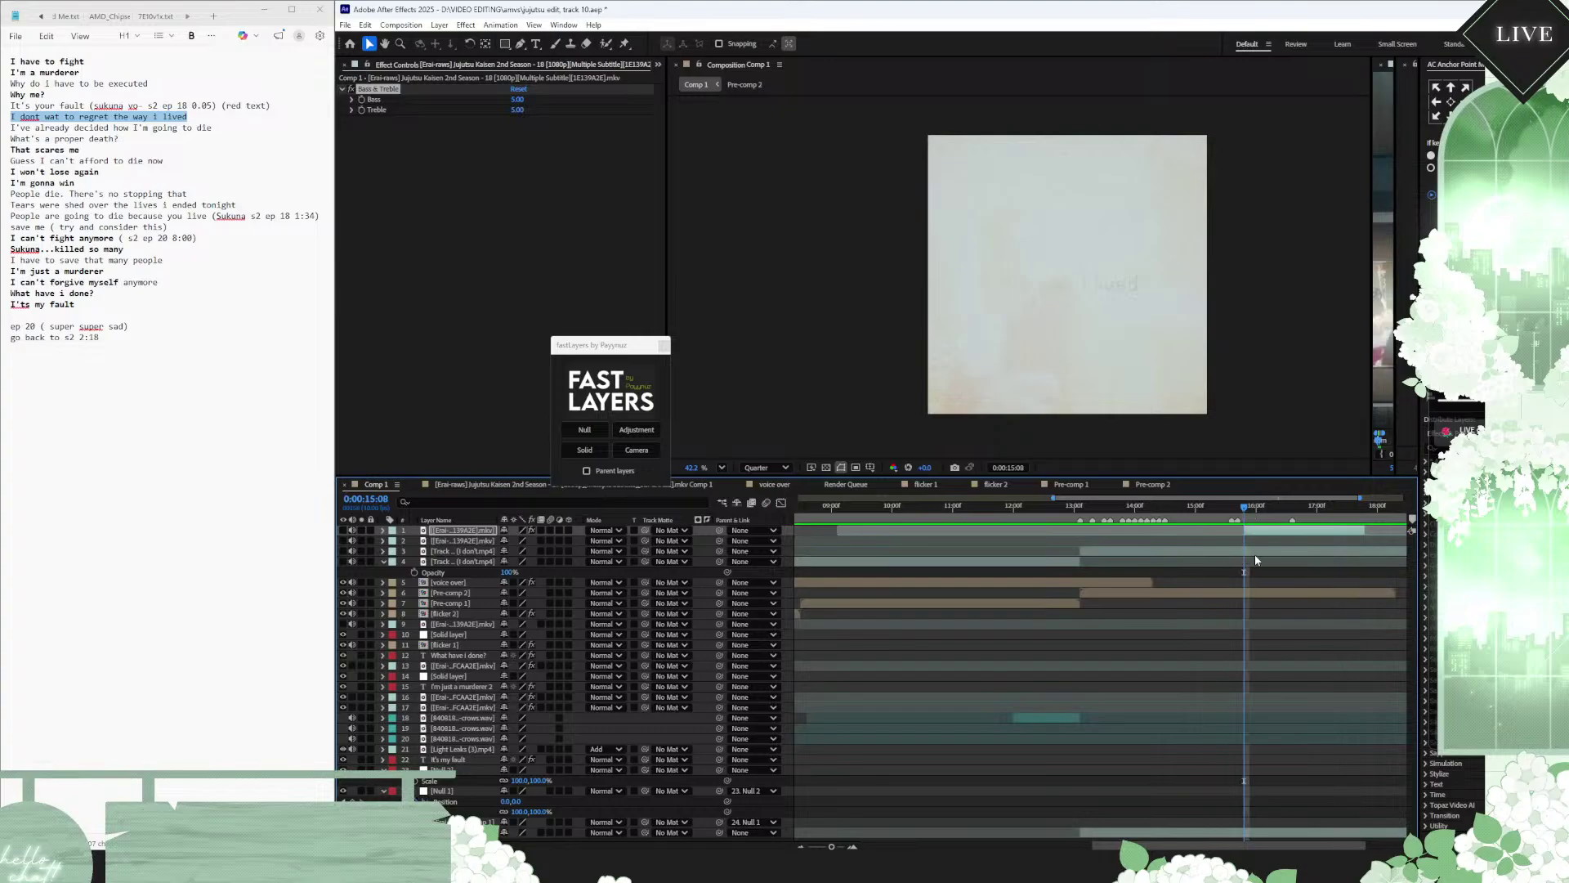
click(1259, 551)
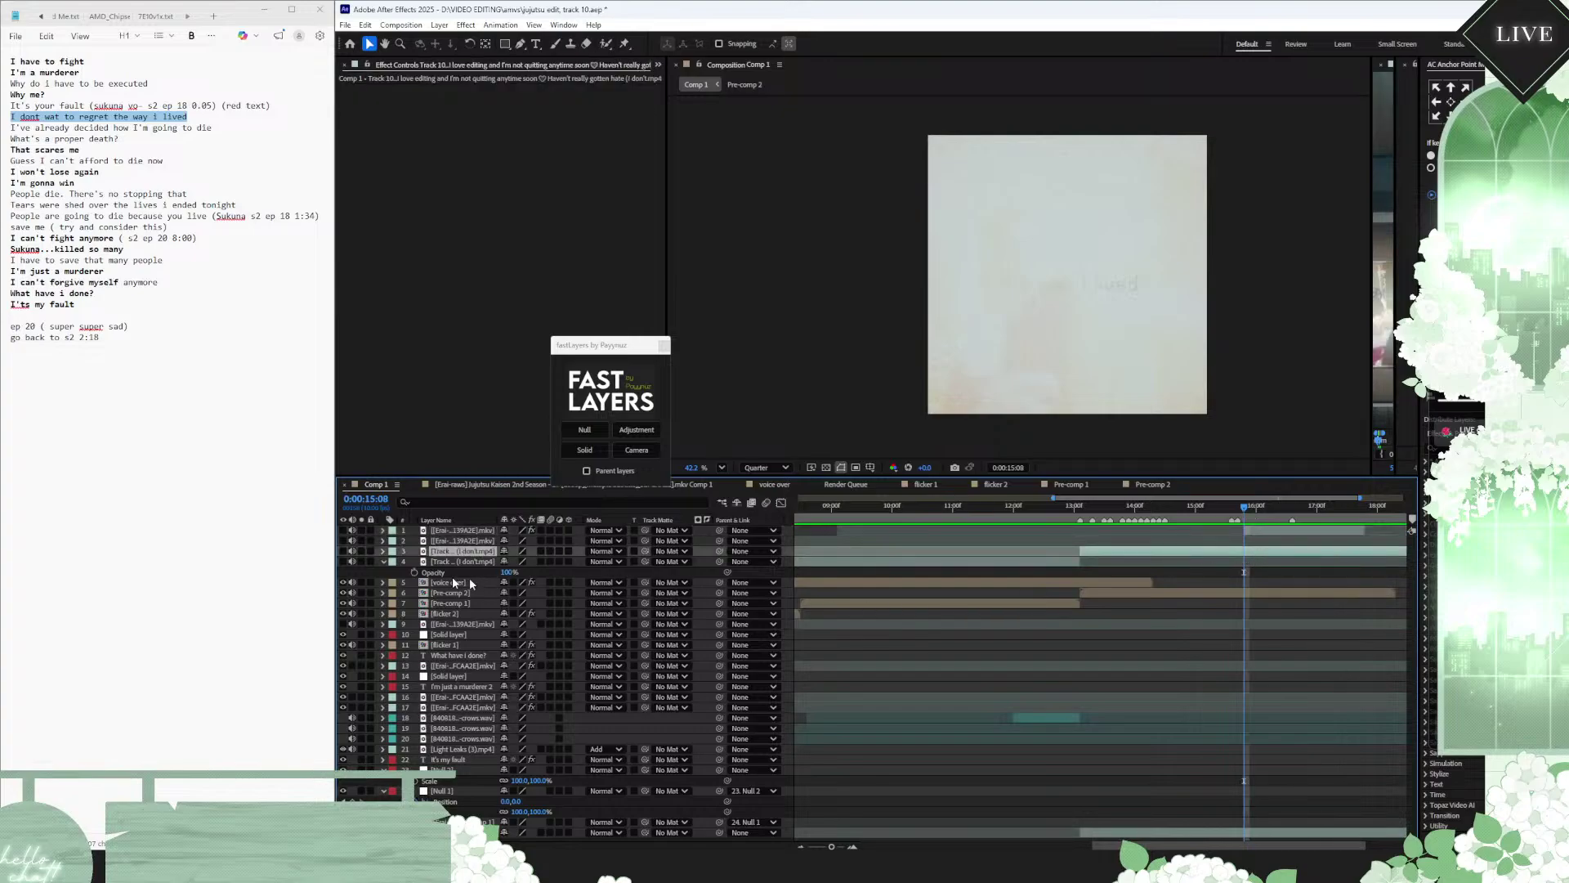
click(383, 551)
click(394, 572)
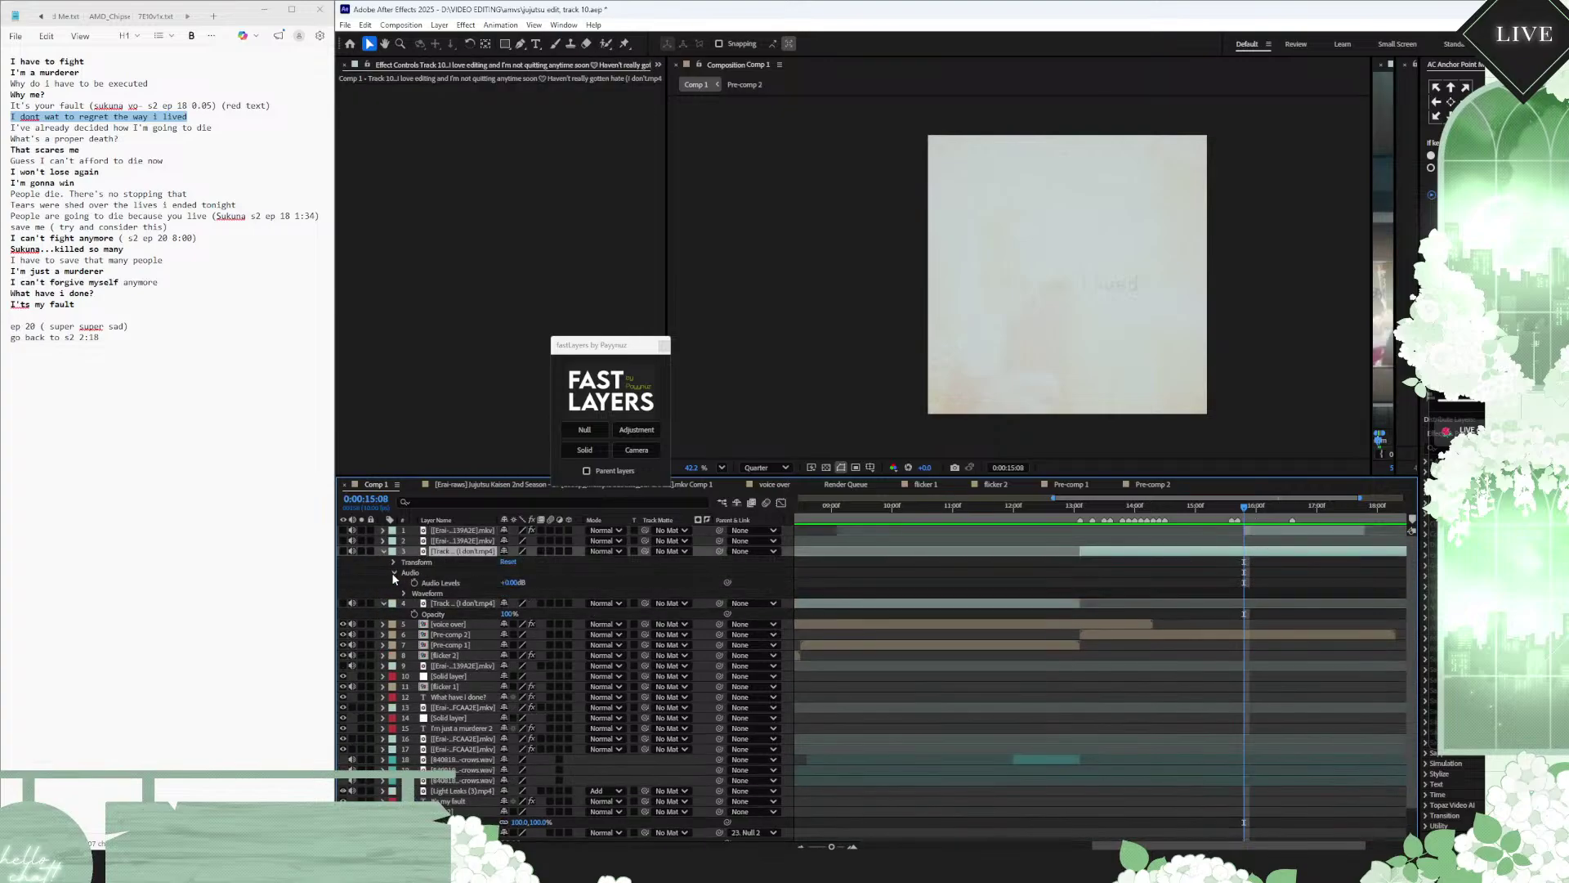
click(414, 582)
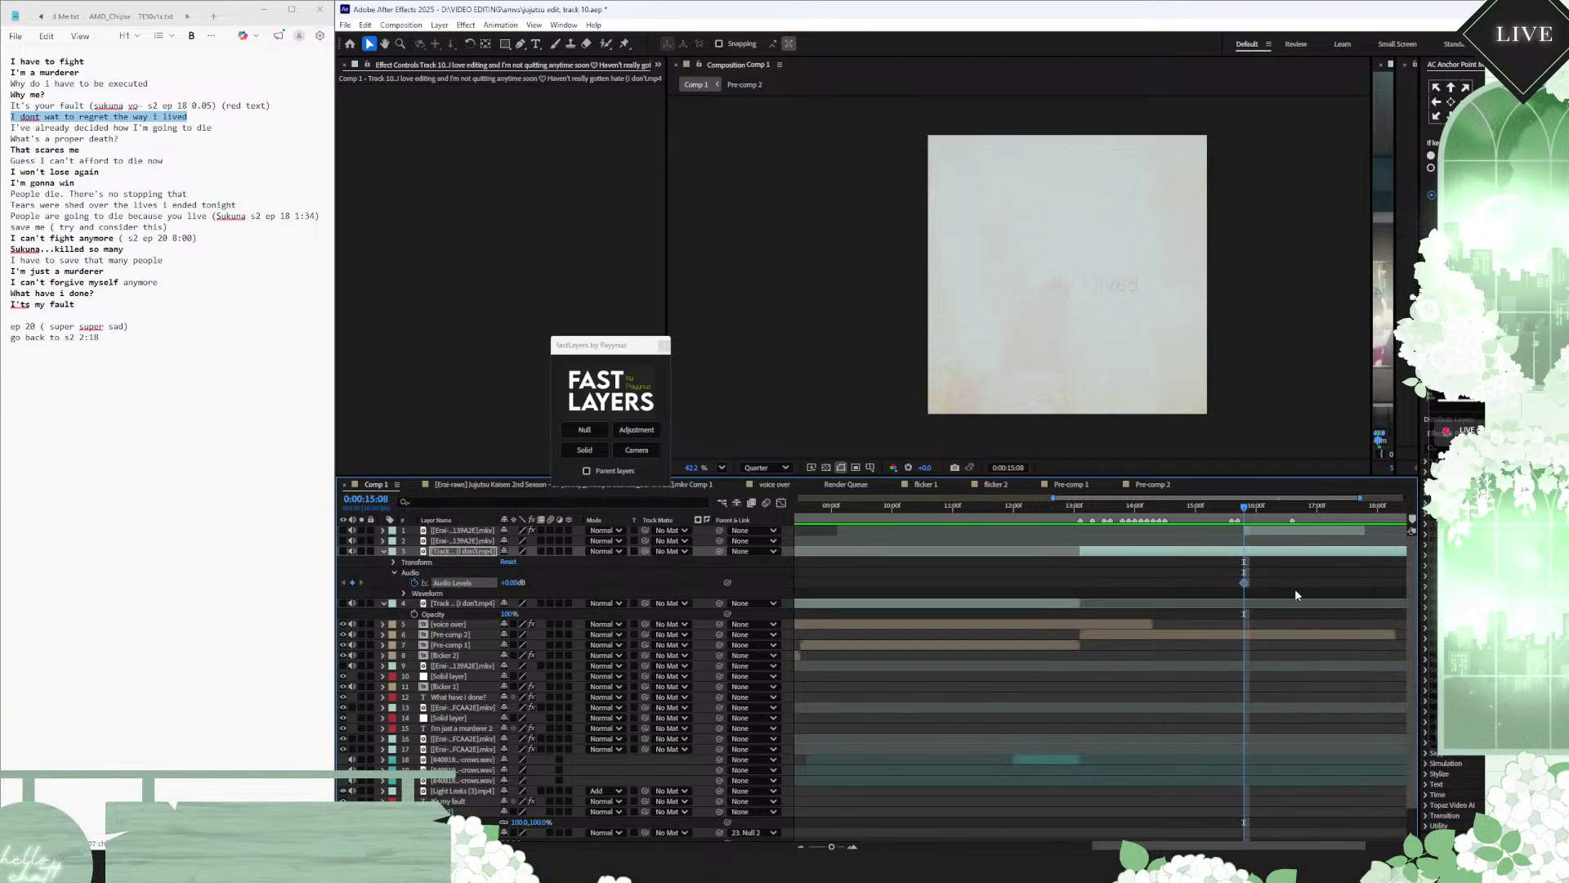
scroll(1295, 589, up, 2)
drag(1194, 582, 1172, 581)
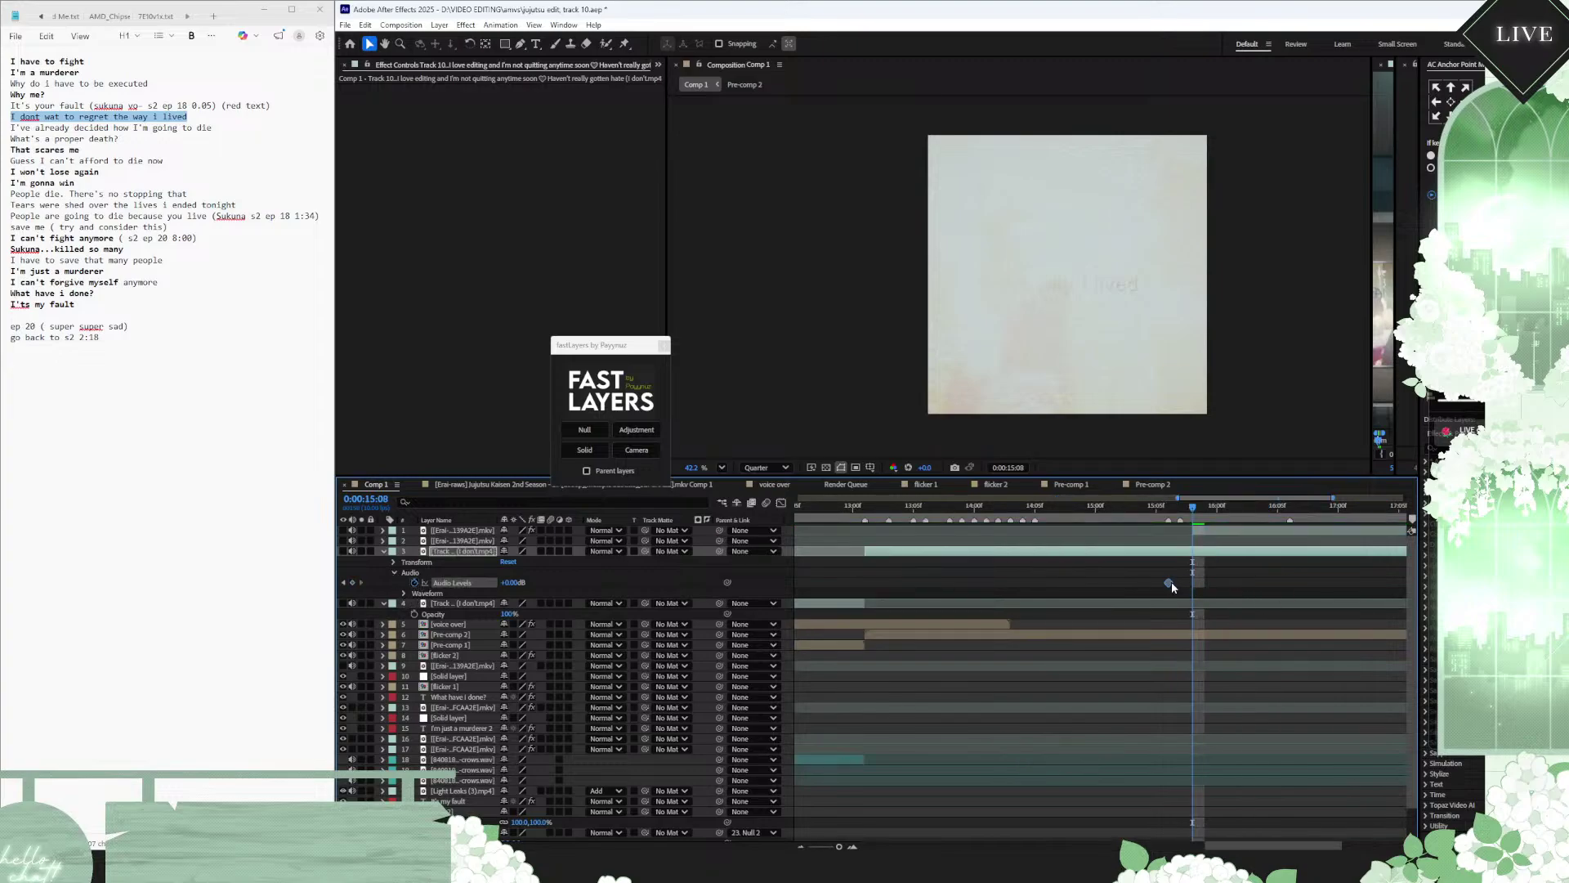
Step: Set the upper music track's Audio Levels to -5 dB at 0:00:15:08 and play back the result
click(512, 582)
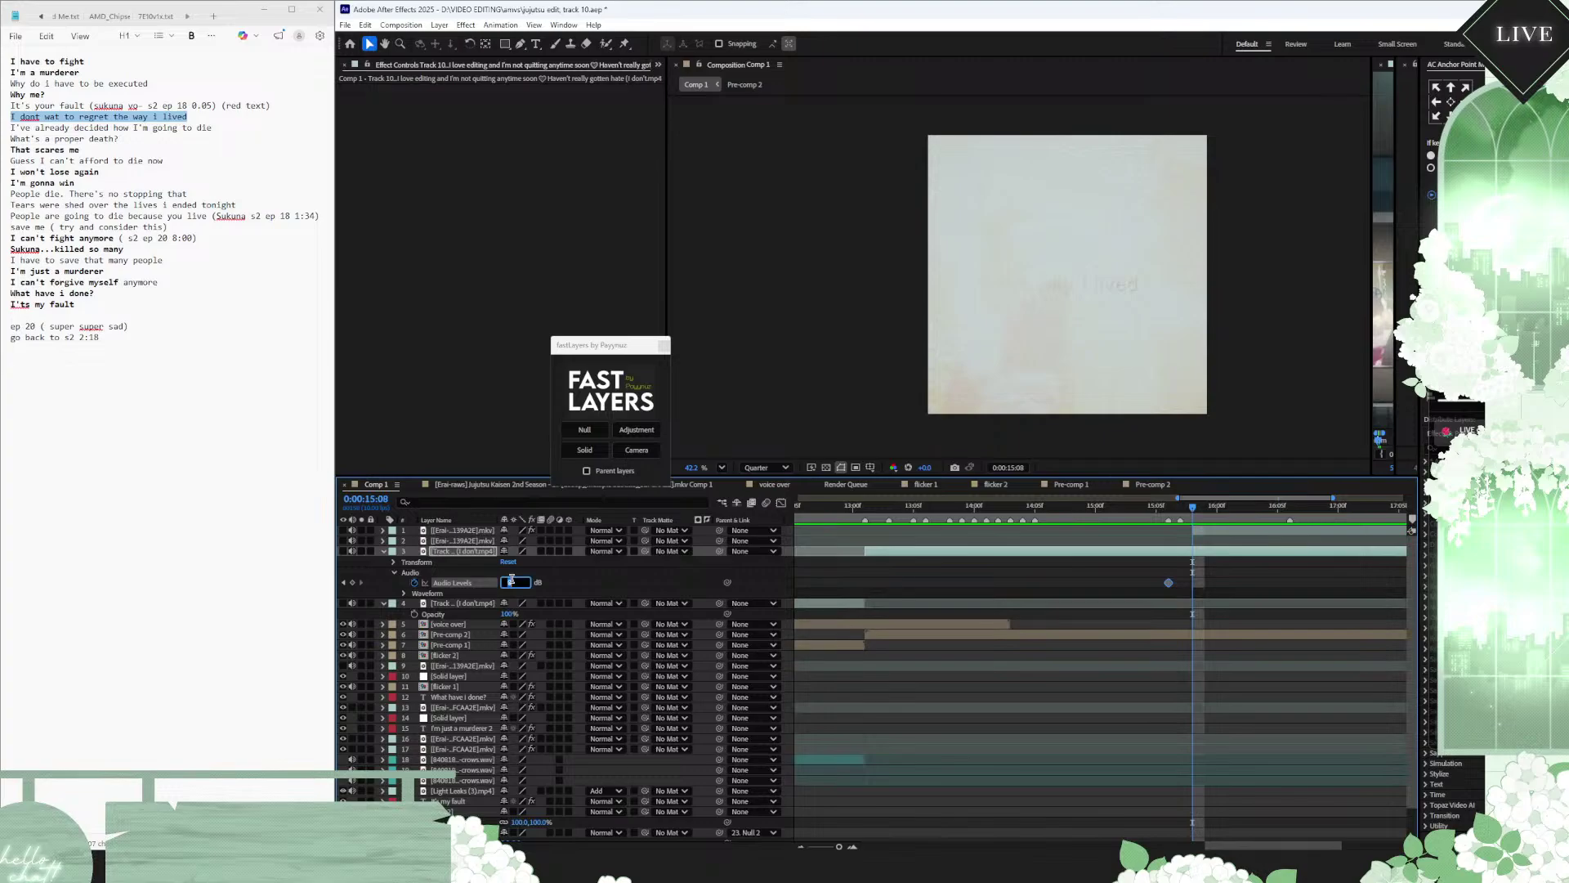
text(-5)
key(Return)
scroll(1225, 602, right, 3)
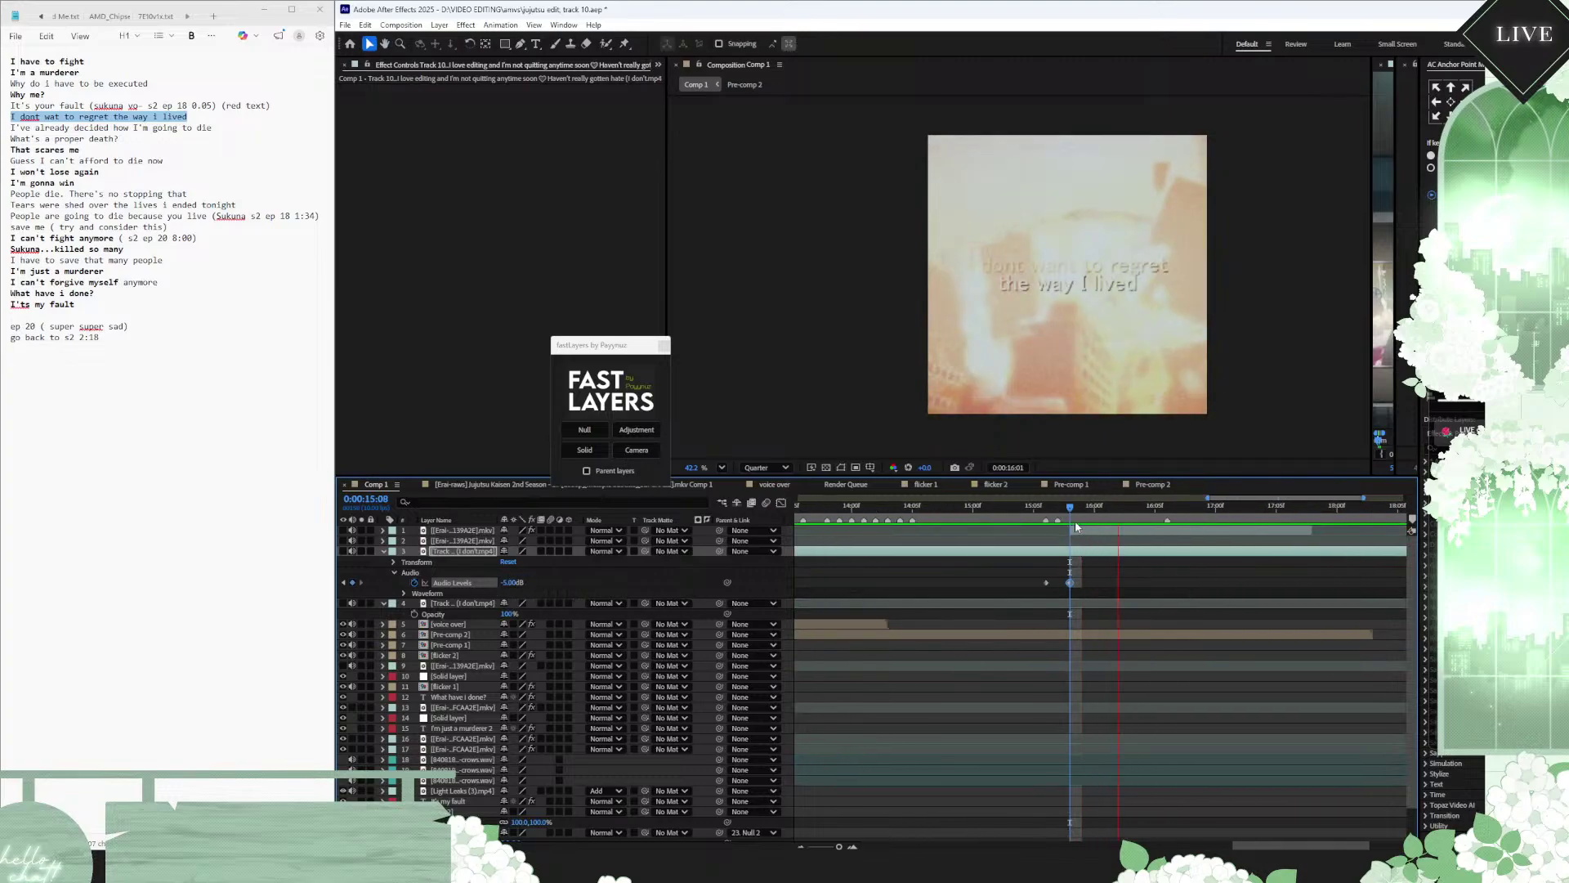
Step: Try lower Audio Levels on the upper music track at 0:00:15:08, including -20 dB
click(512, 582)
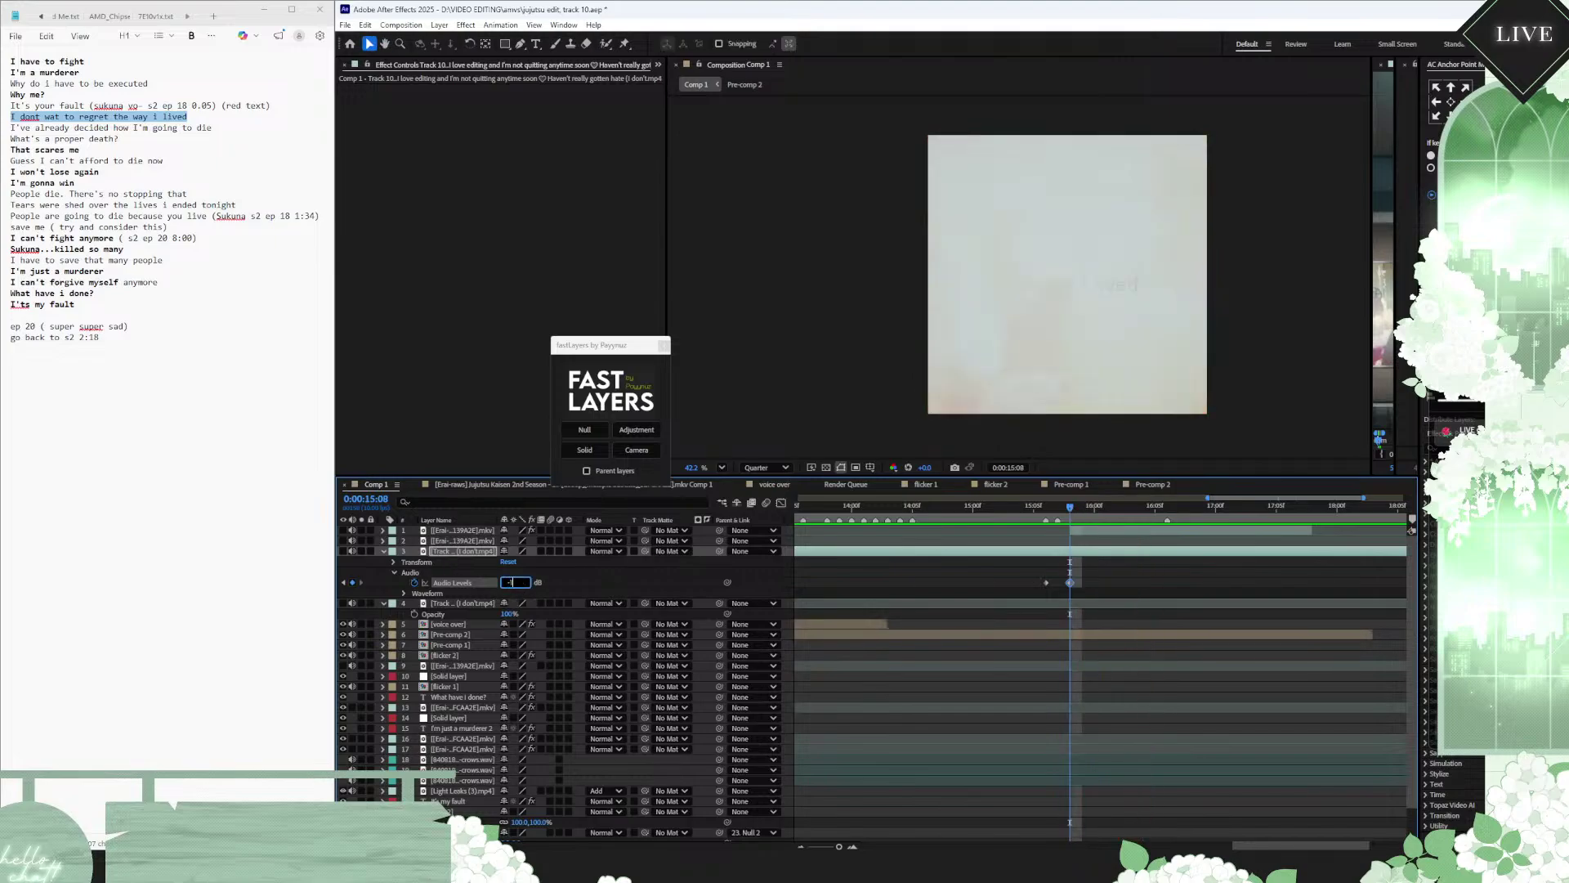
key(Return)
click(1029, 506)
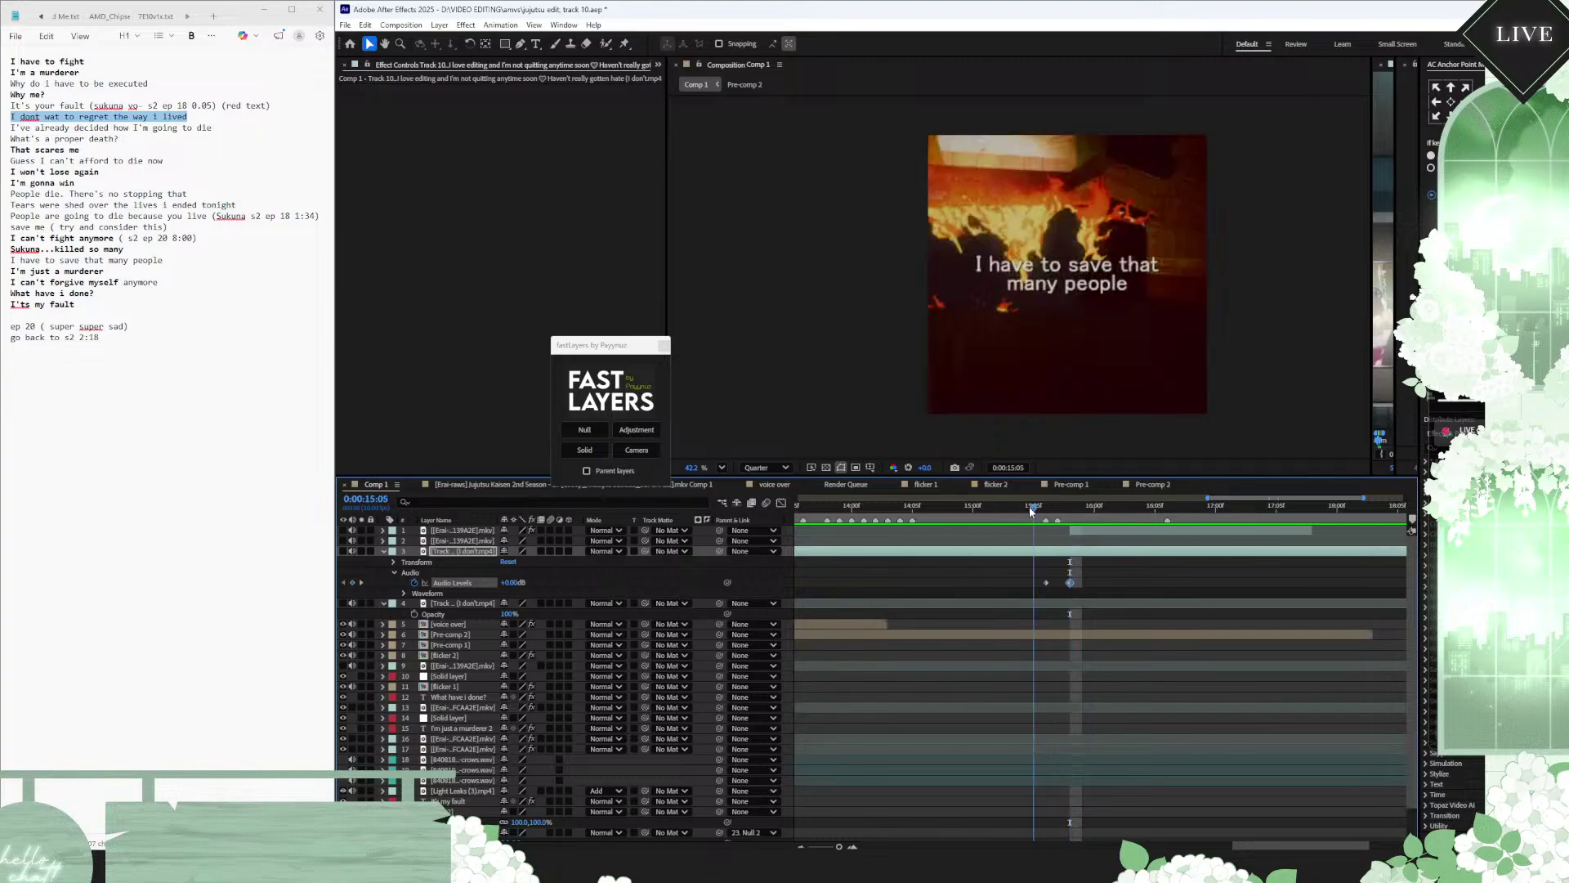
drag(1029, 506, 1067, 510)
click(507, 583)
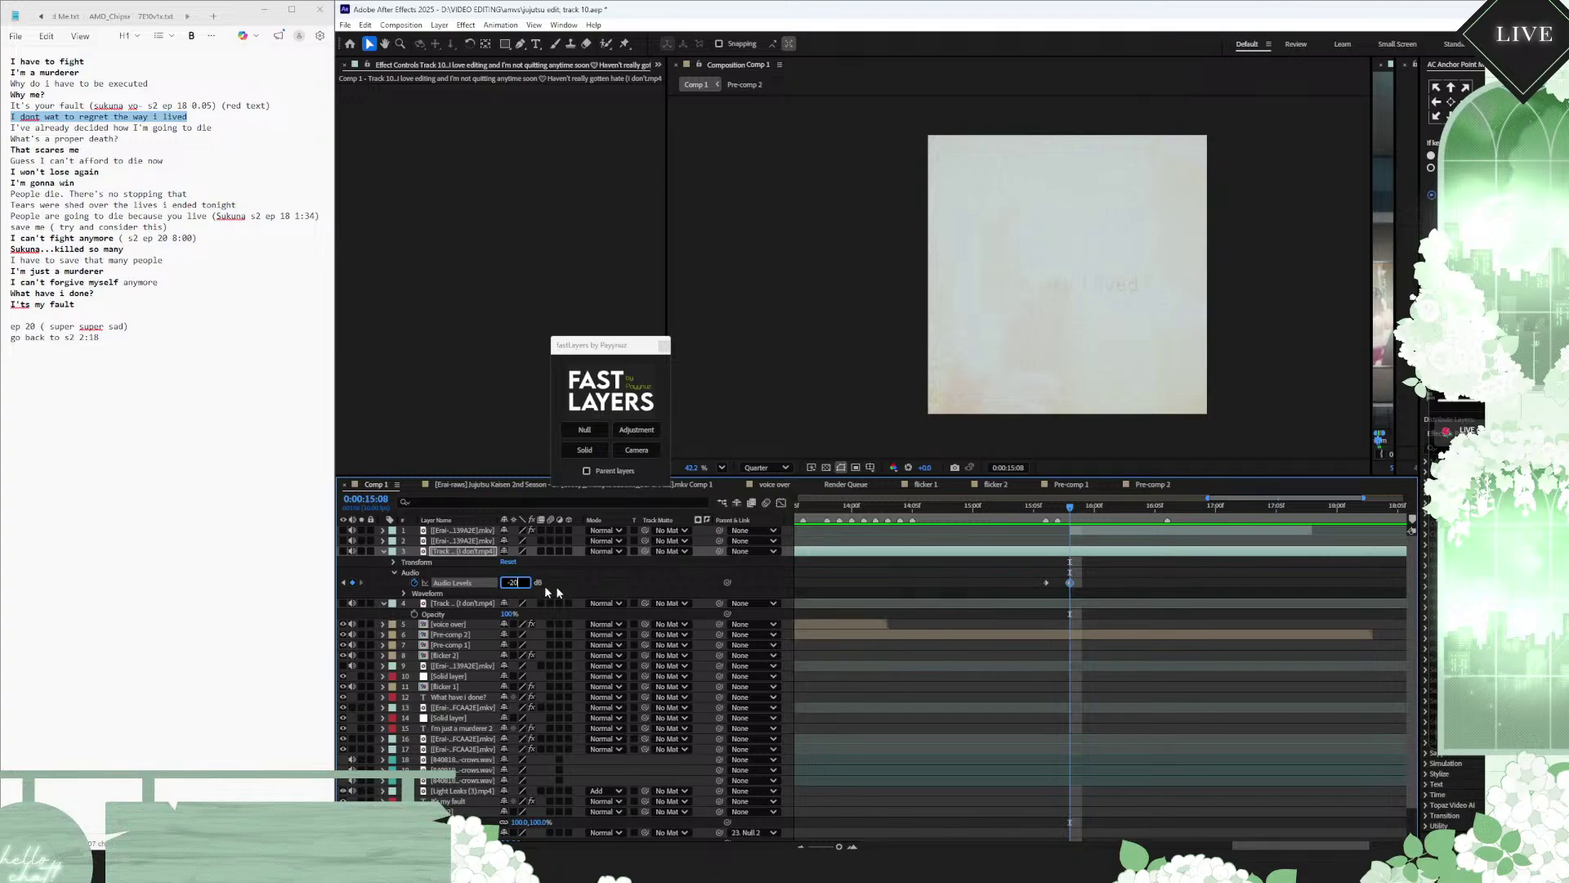
text(-20)
key(Return)
Step: Delete the music track layer inside Pre-comp 2 and play back the lyric section in Comp 1
double_click(933, 635)
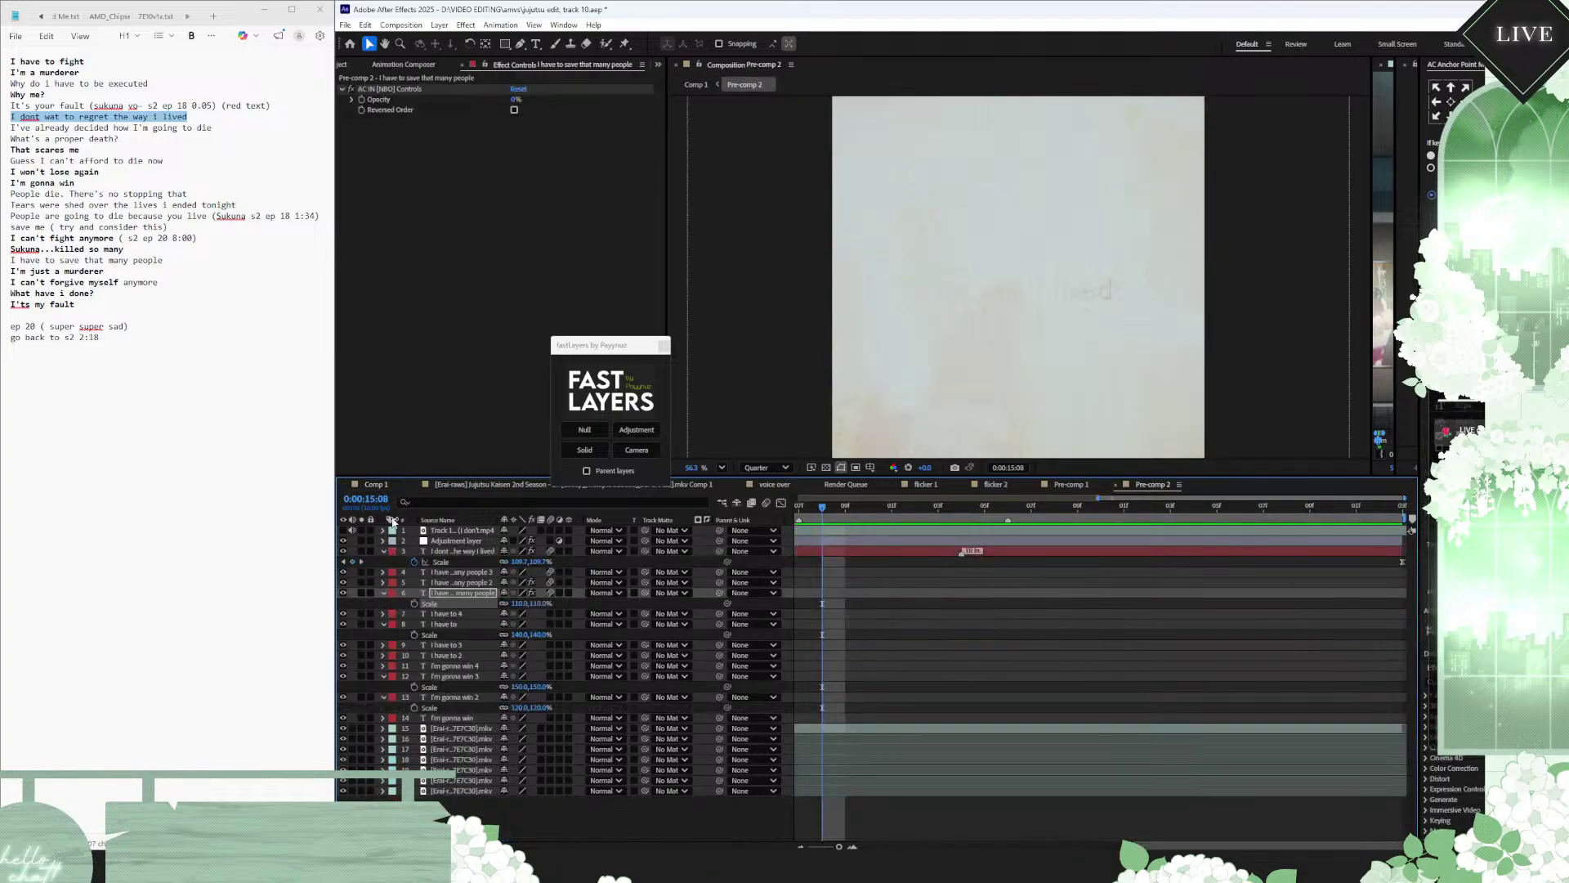
click(457, 531)
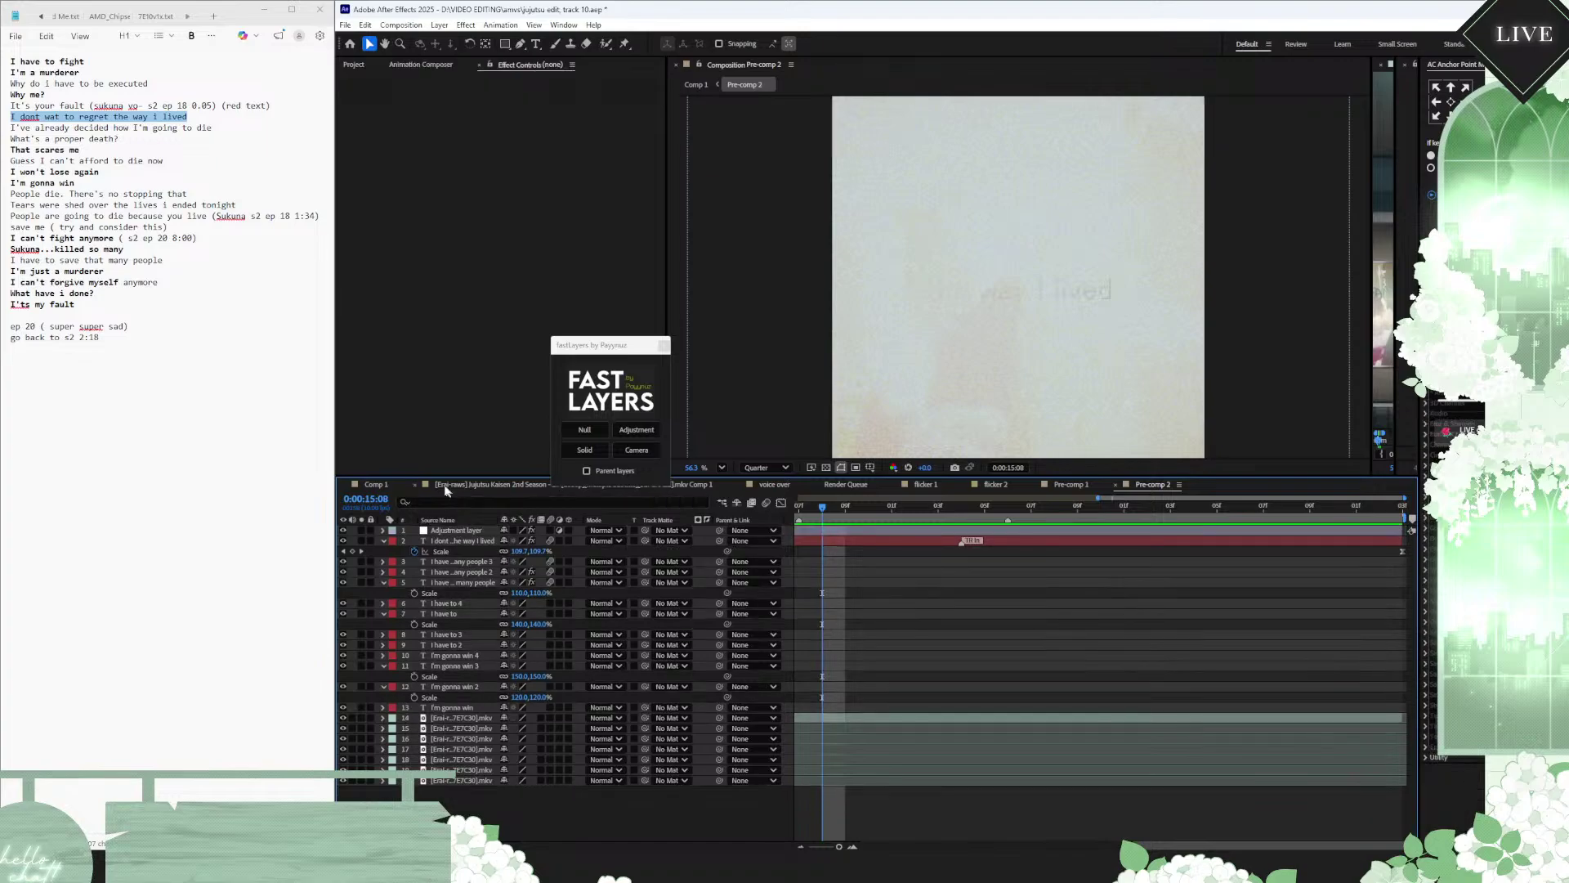
click(378, 484)
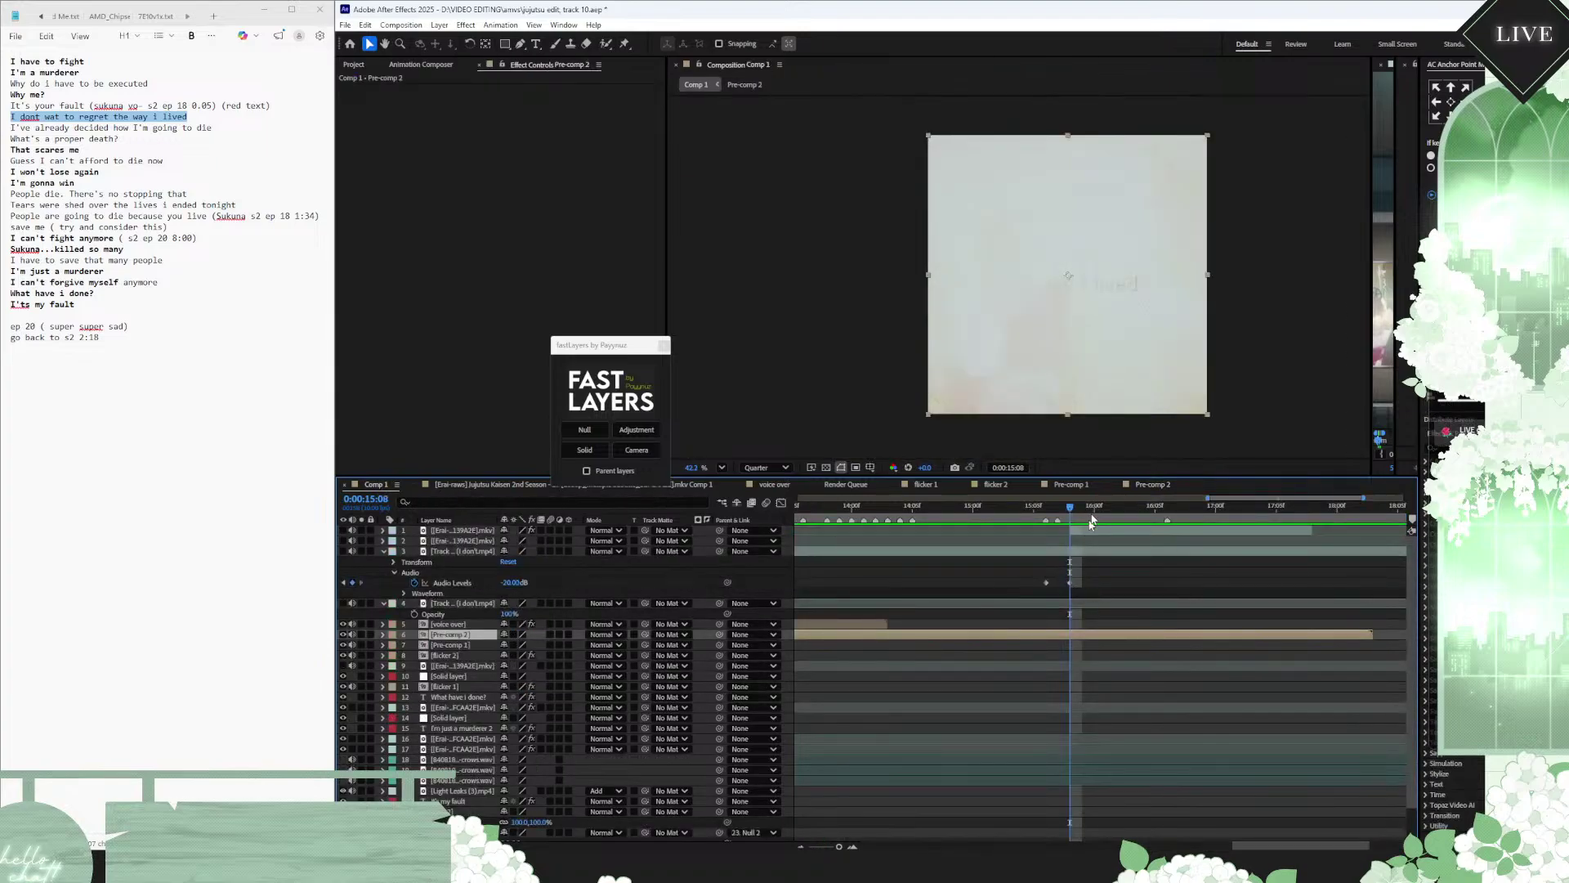
click(1043, 505)
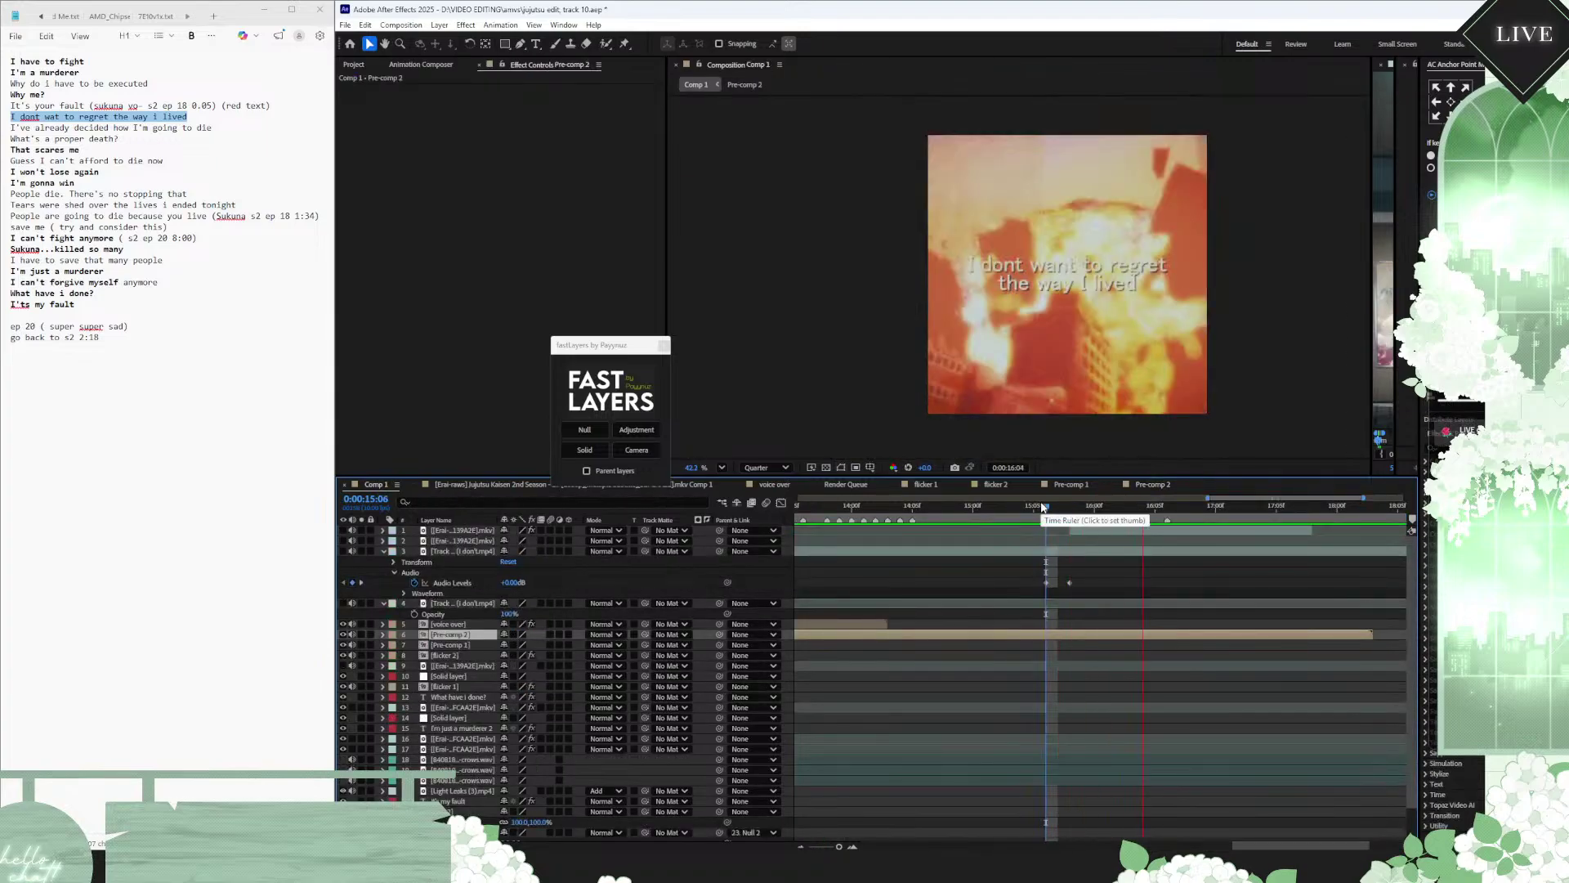
Step: Set the upper music track's Audio Levels to -5 dB at 0:00:15:08 and play back from 0:00:15:03
drag(1043, 506, 1068, 507)
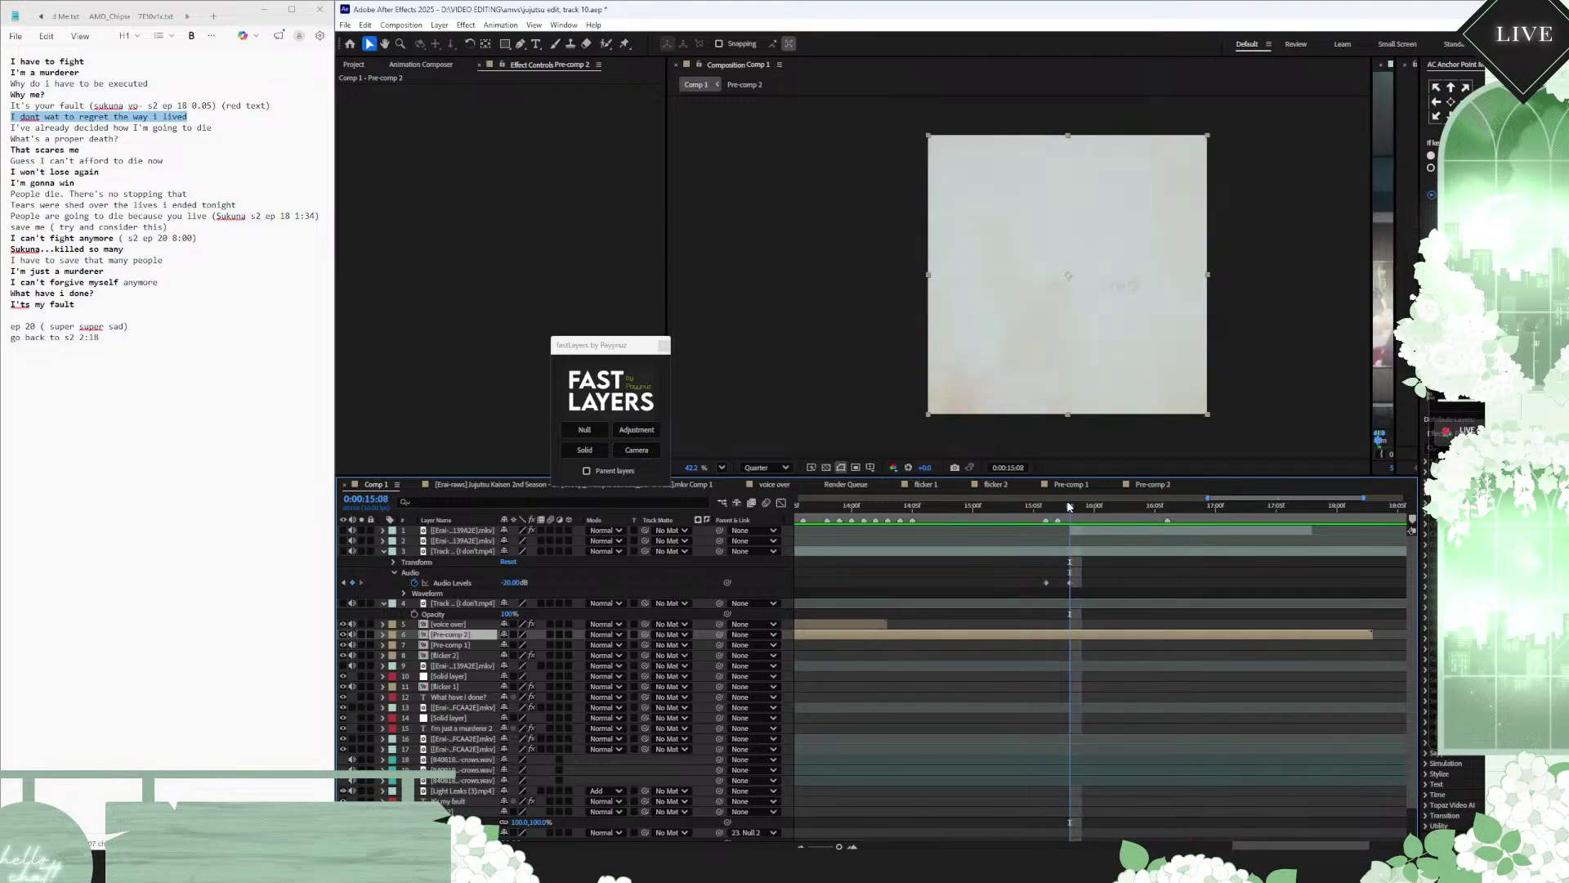
click(514, 582)
key(Return)
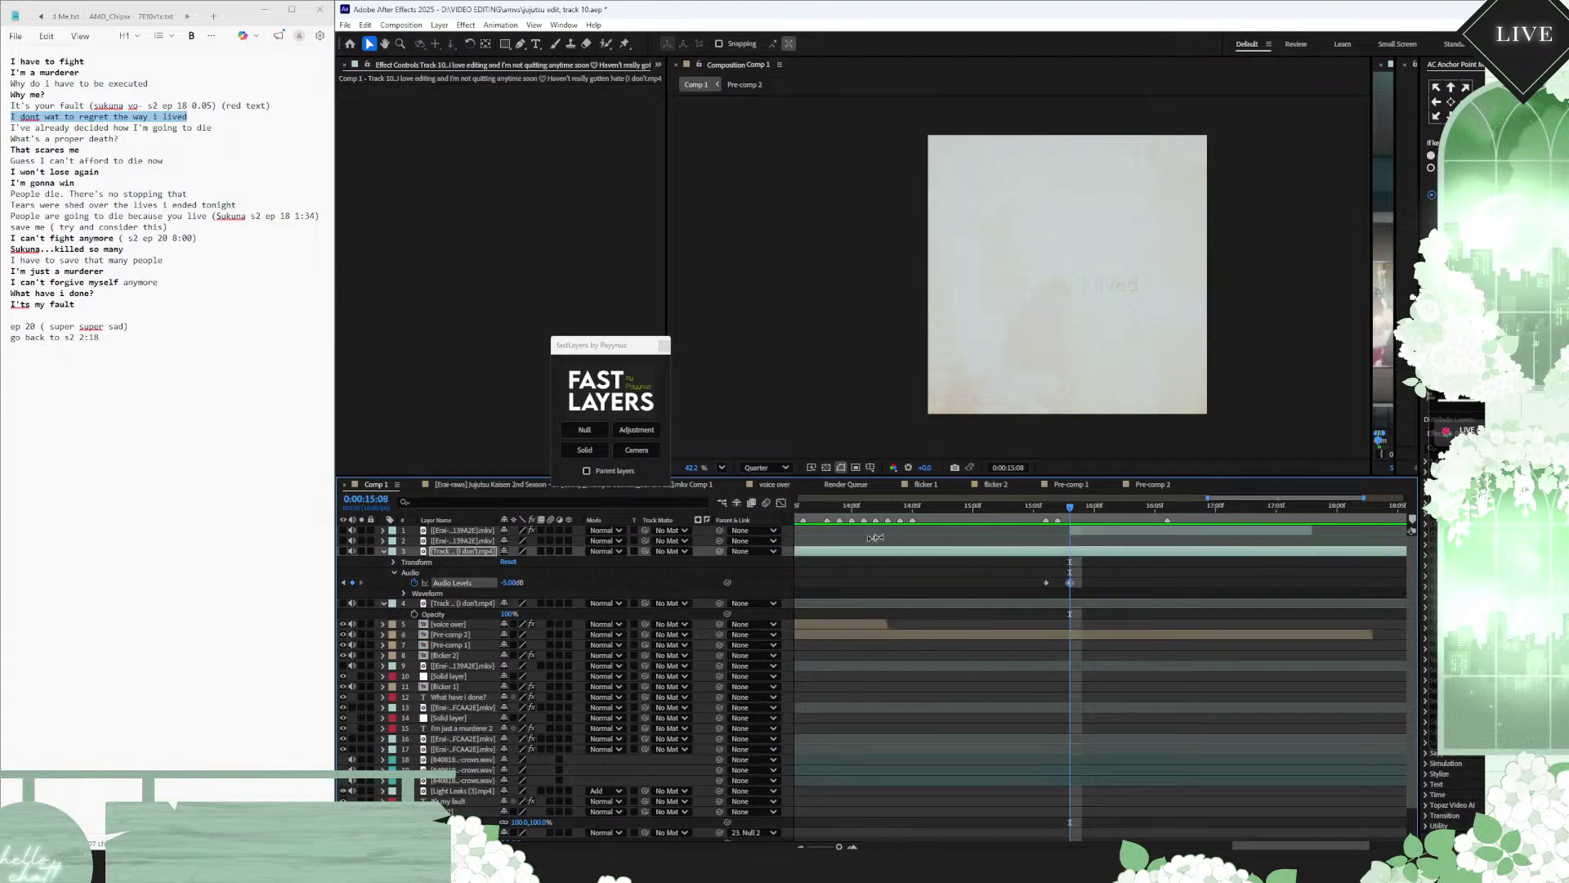
click(1008, 506)
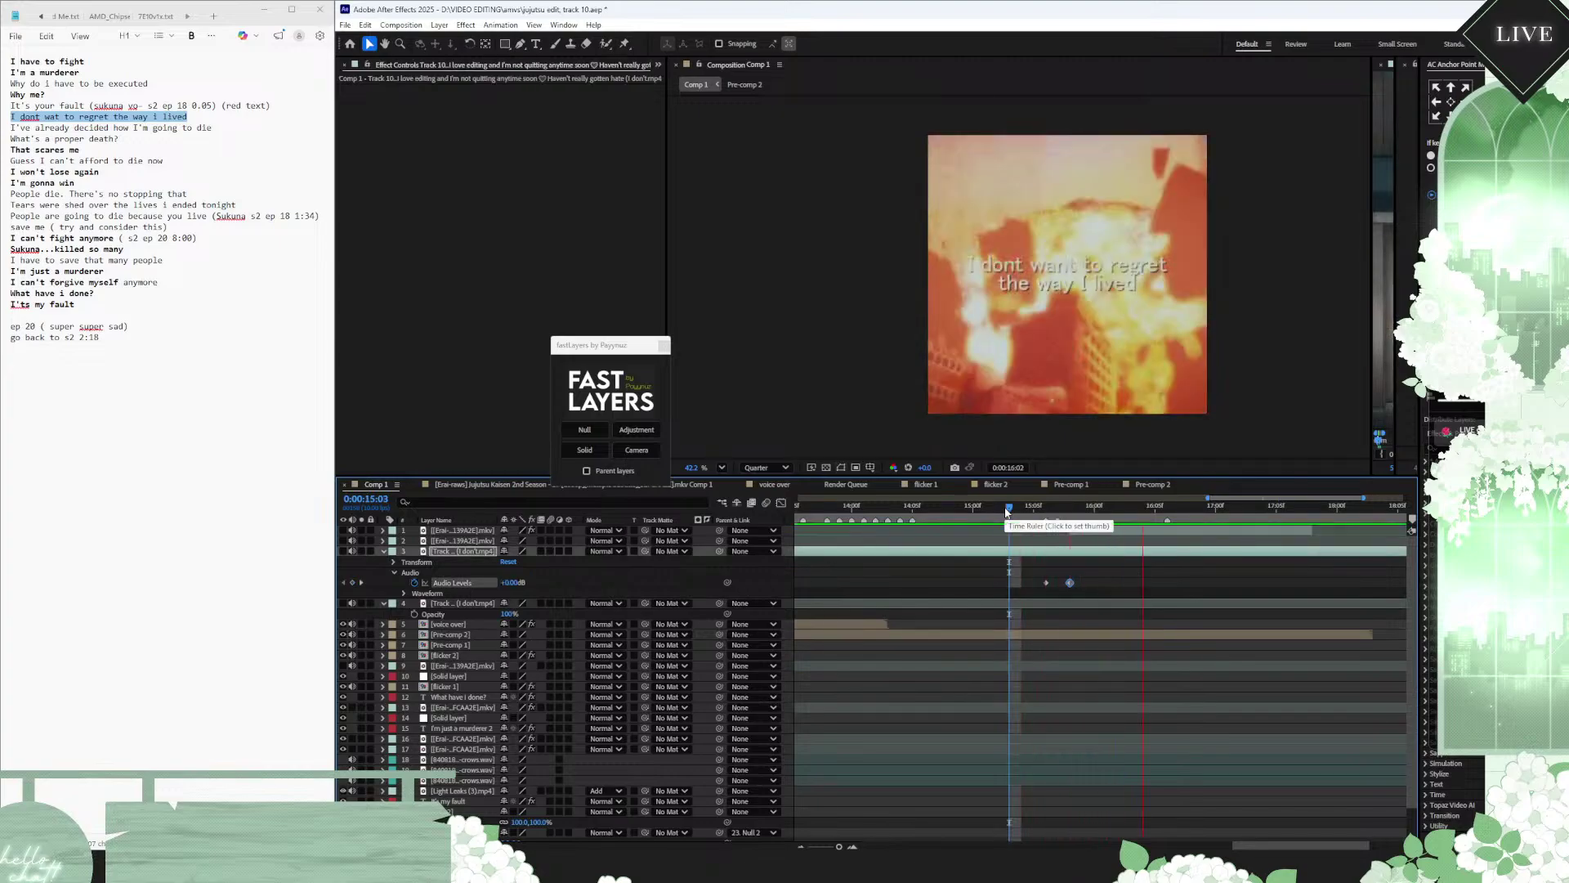
key(space)
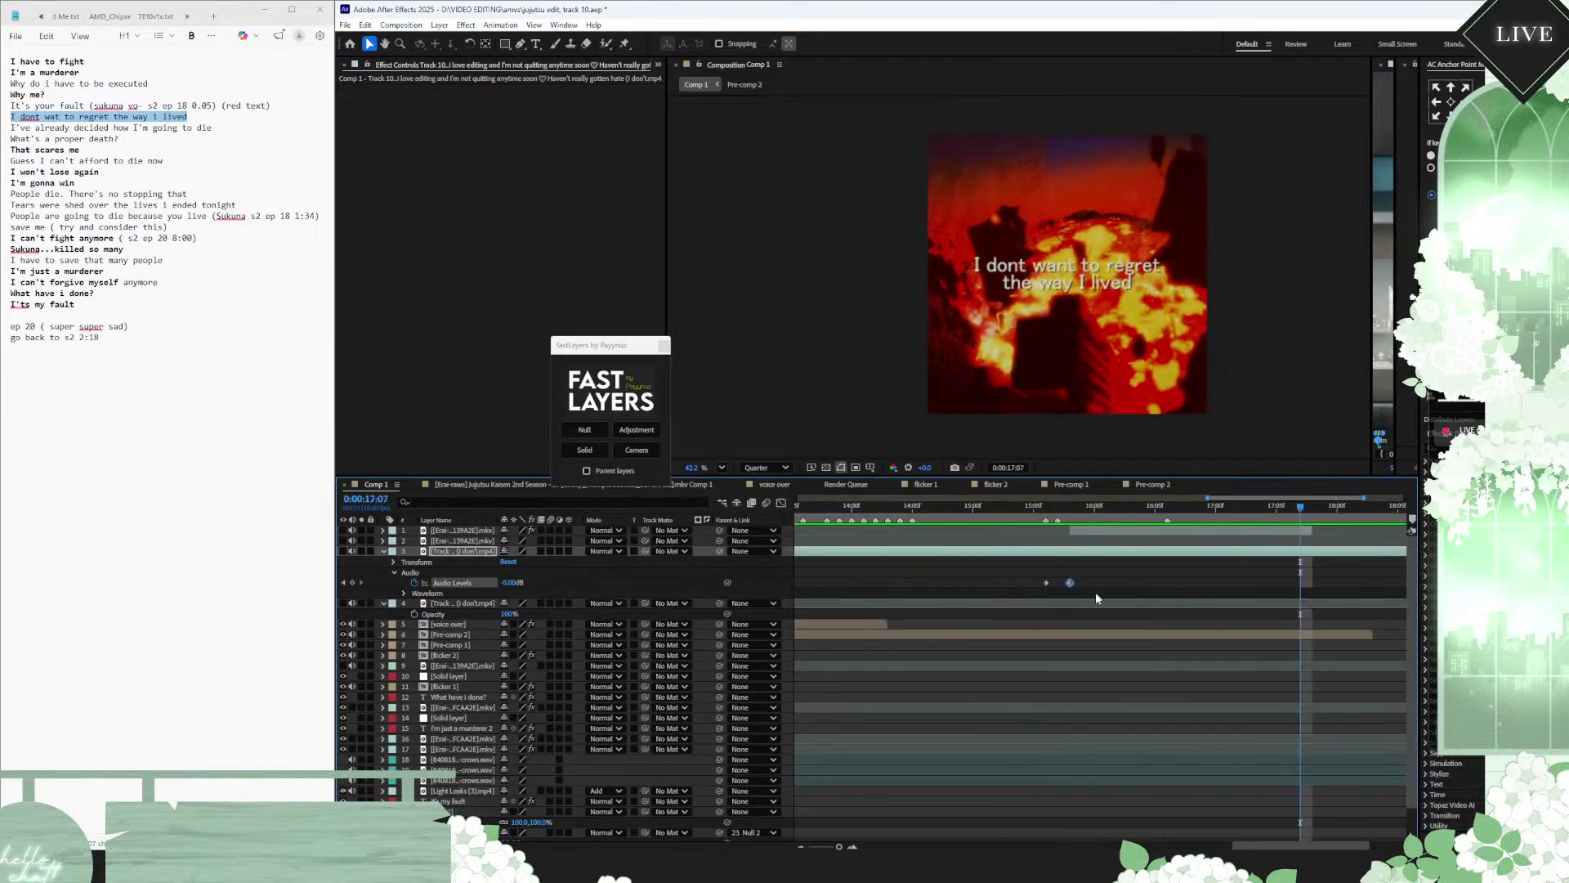
Step: Paste copies of the music track's two Audio Levels keyframes at 0:00:17:07 and time-reverse them
scroll(1189, 564, down, 2)
drag(1143, 572, 1085, 590)
key(ctrl+c)
key(ctrl+v)
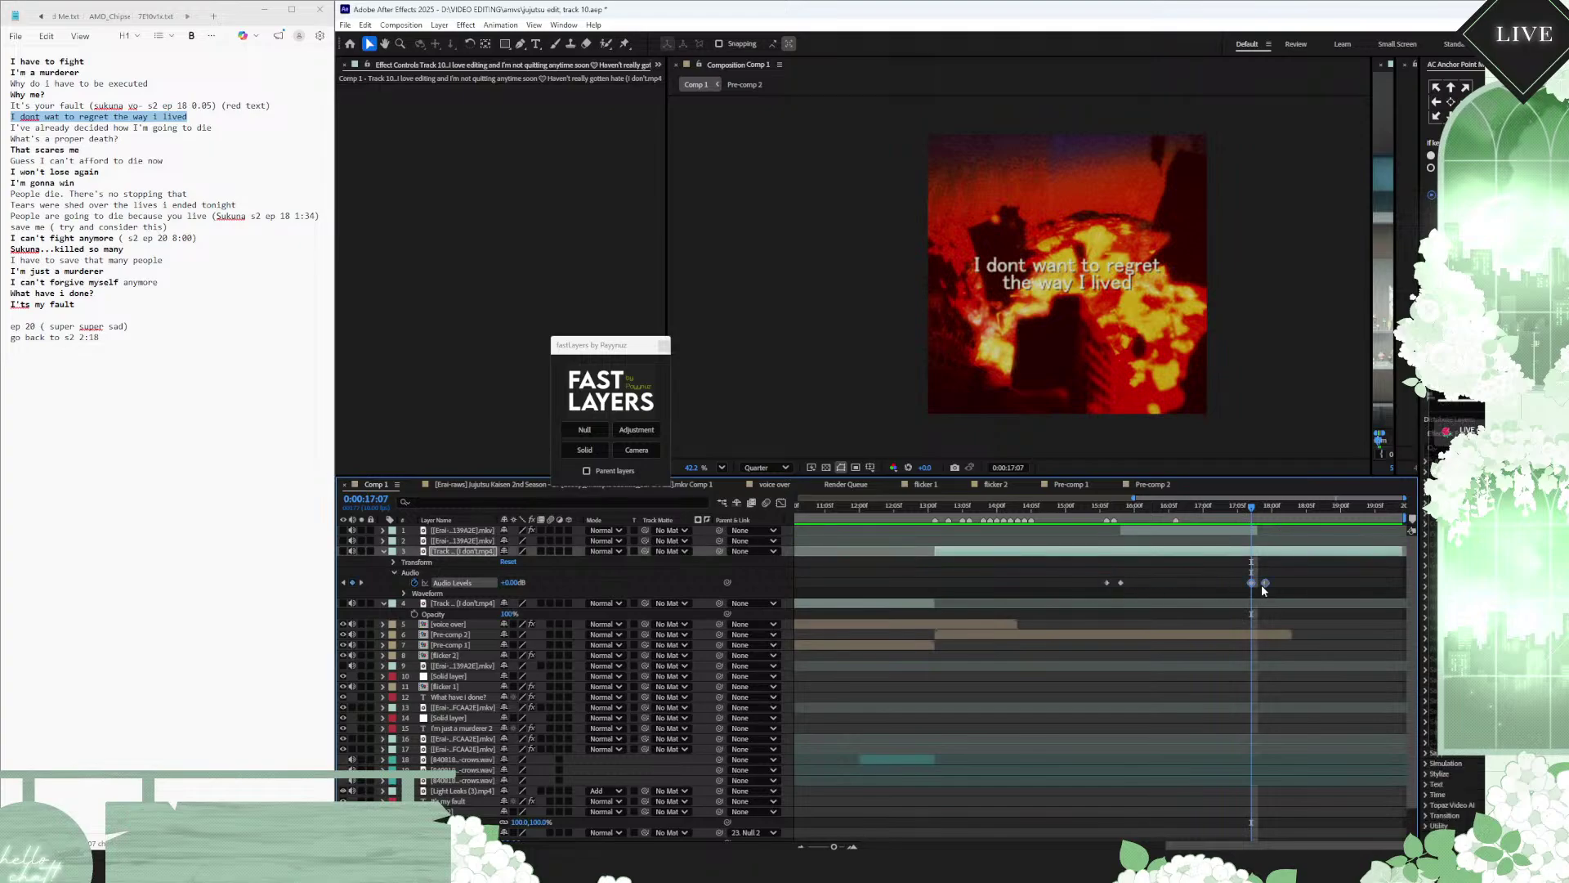
right_click(1253, 580)
mouse_move(1331, 767)
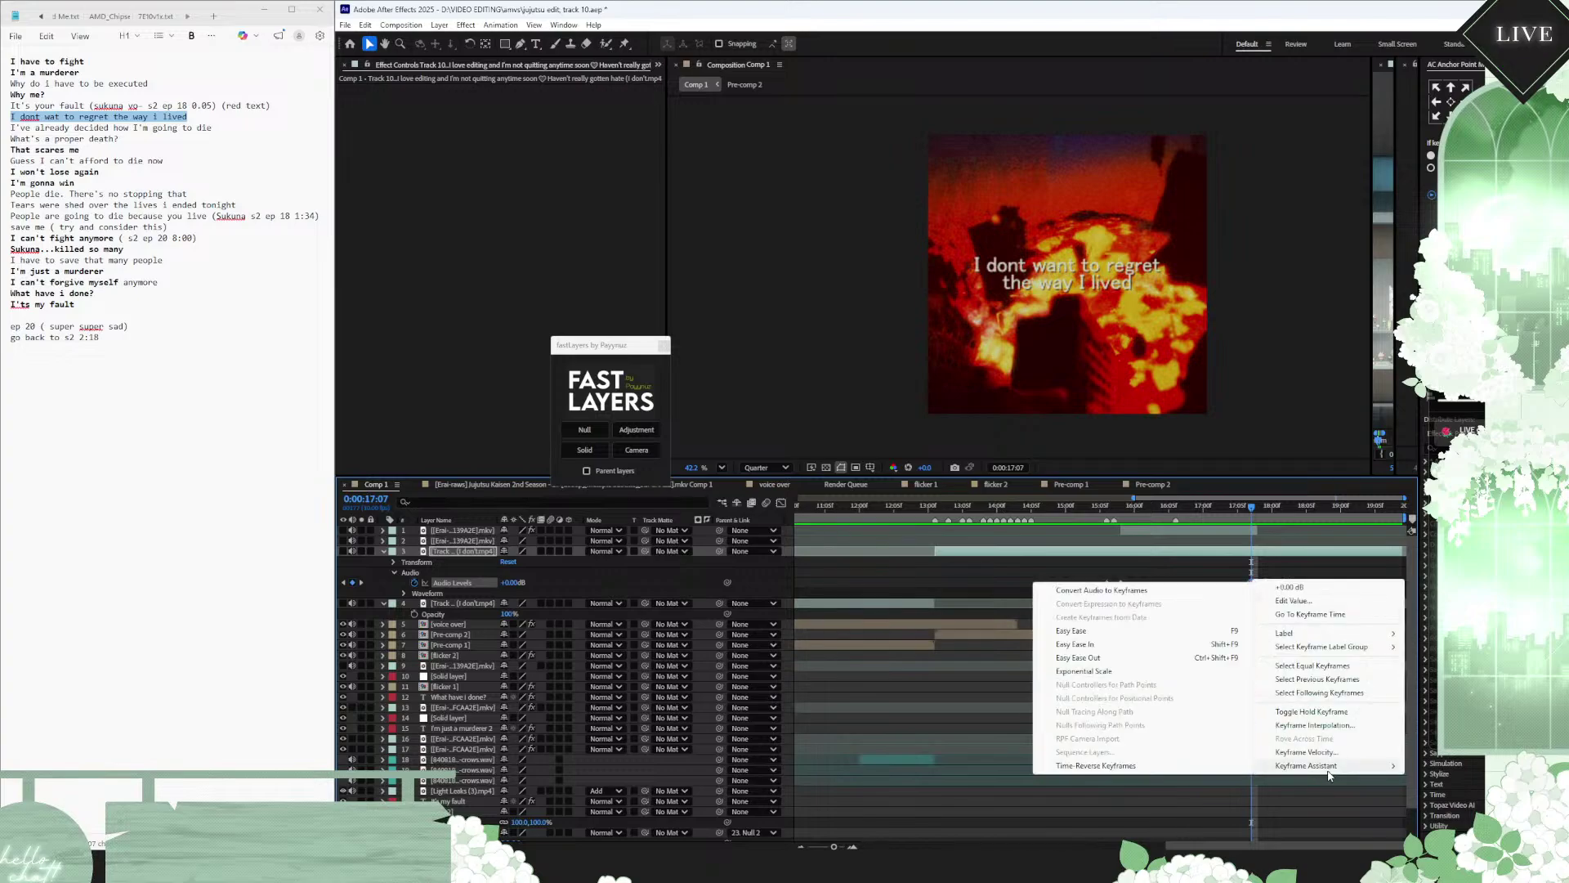
click(1200, 764)
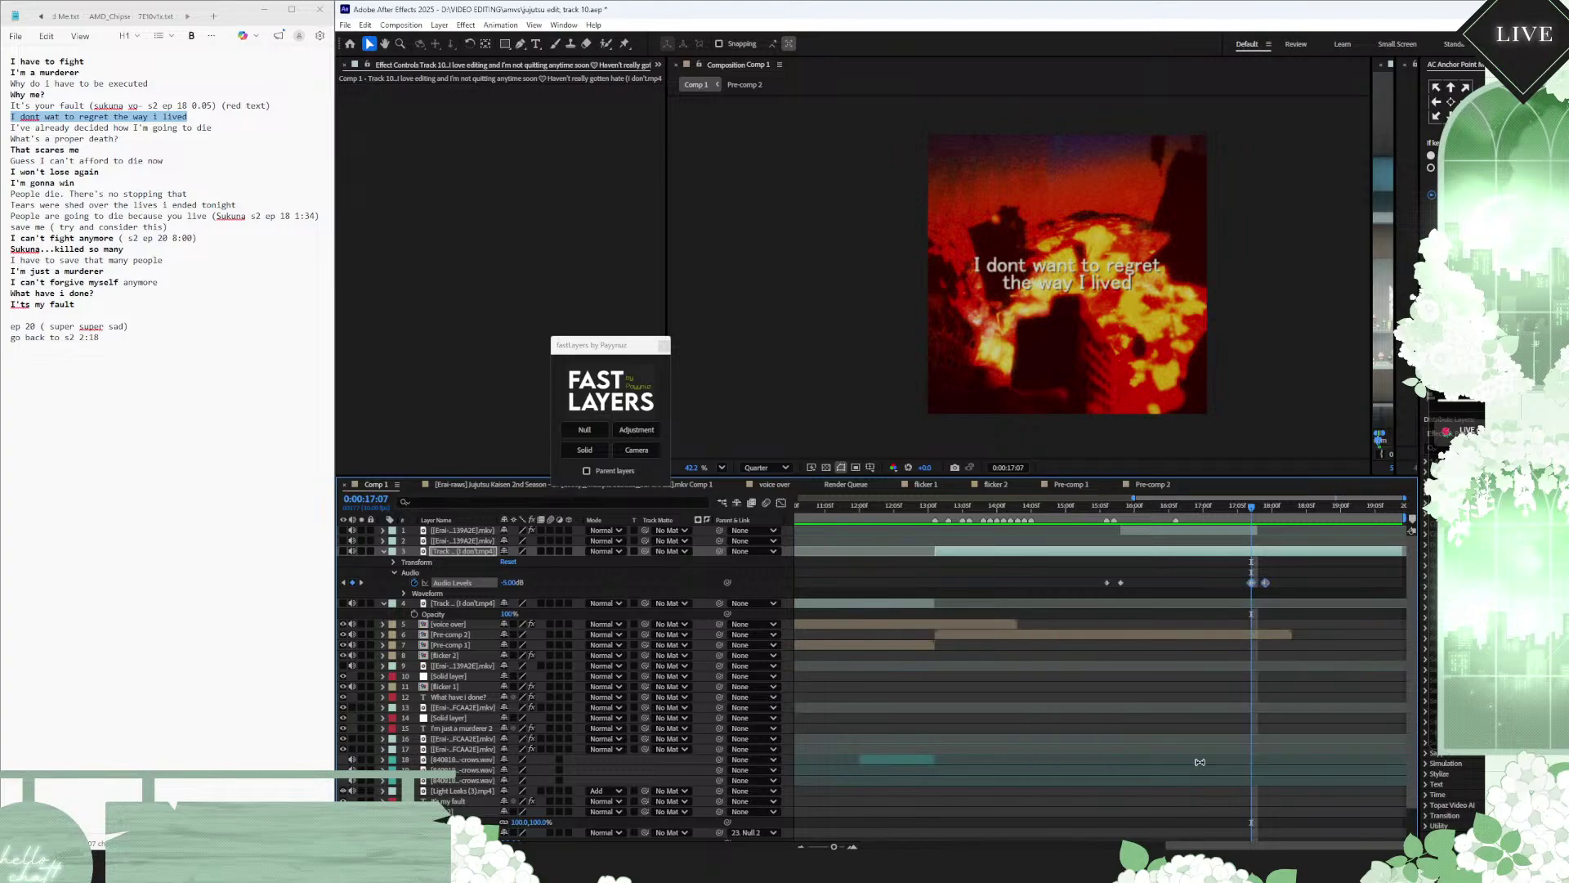
Step: Reveal the Audio Levels property of the topmost episode footage layer
click(1161, 533)
key(t)
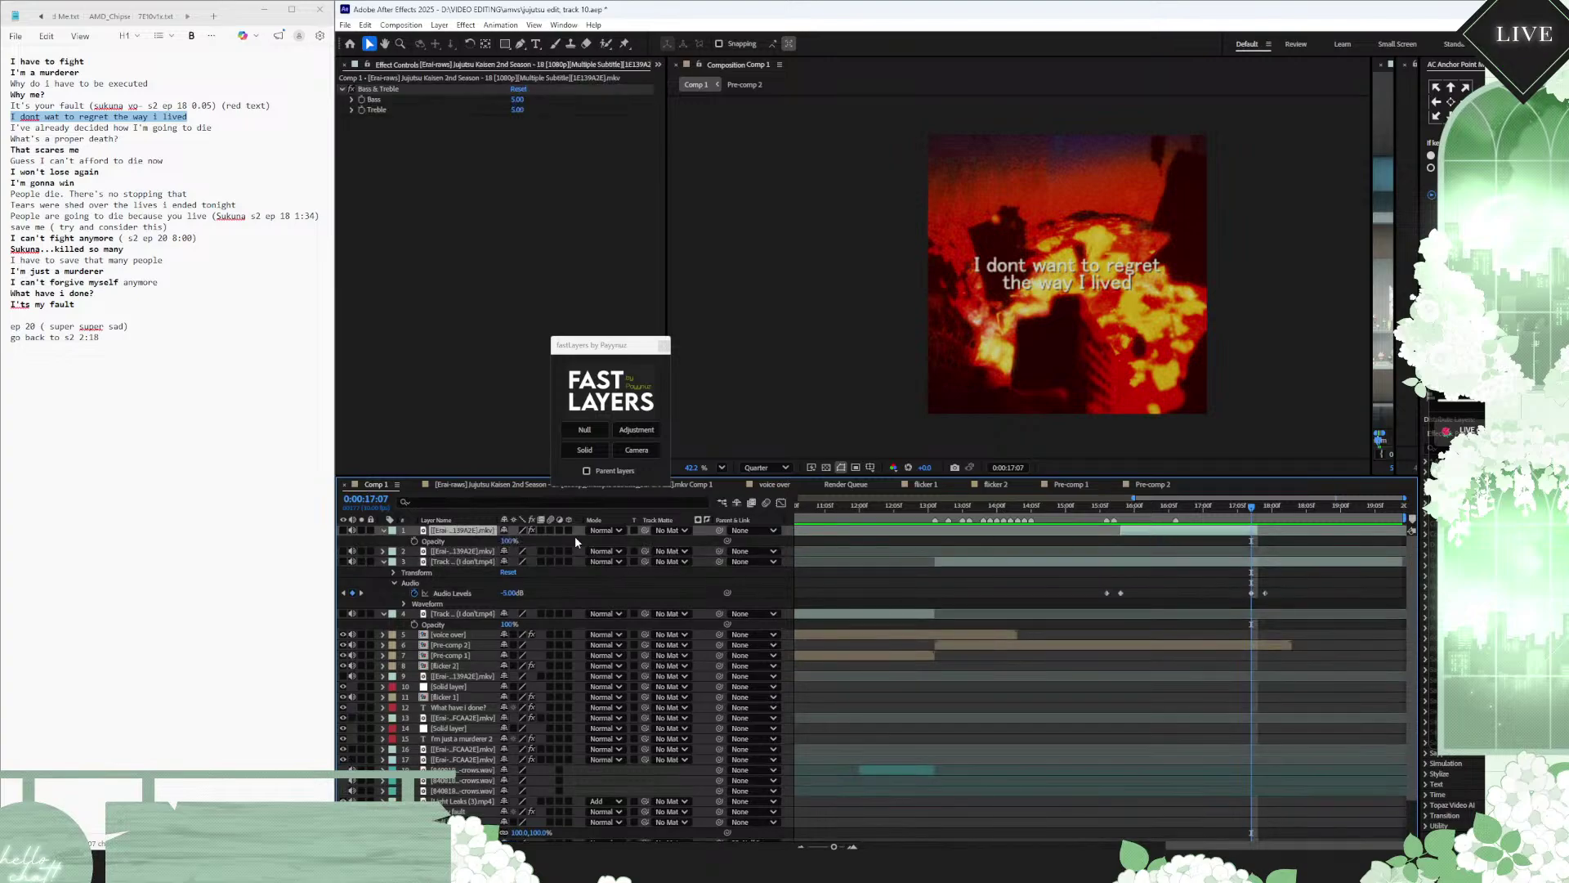
click(383, 531)
click(383, 531)
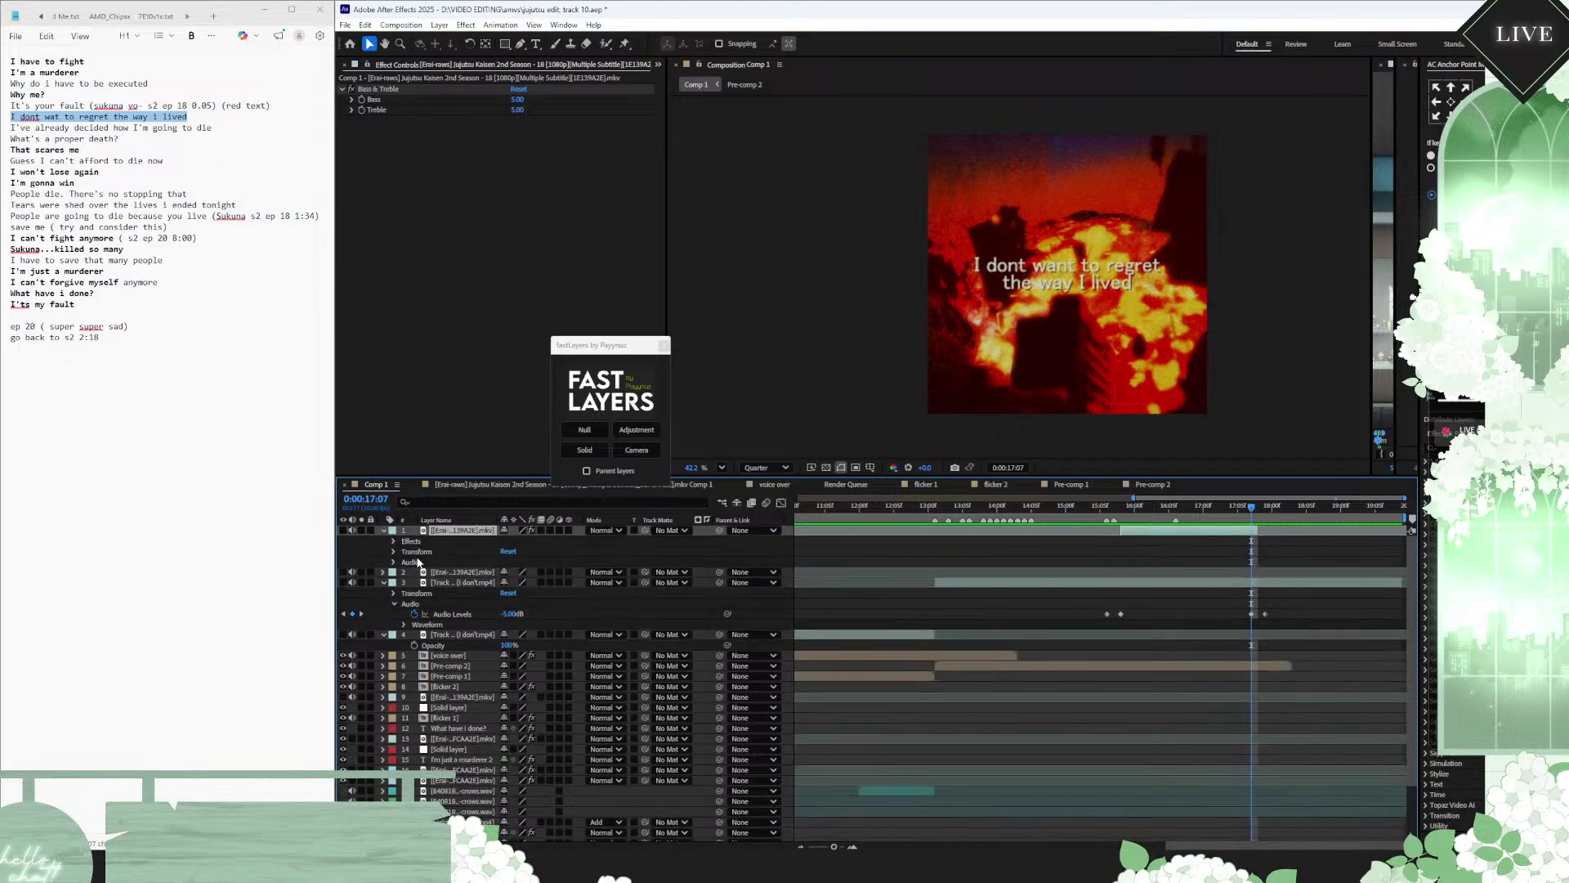
key(u)
click(385, 530)
click(394, 561)
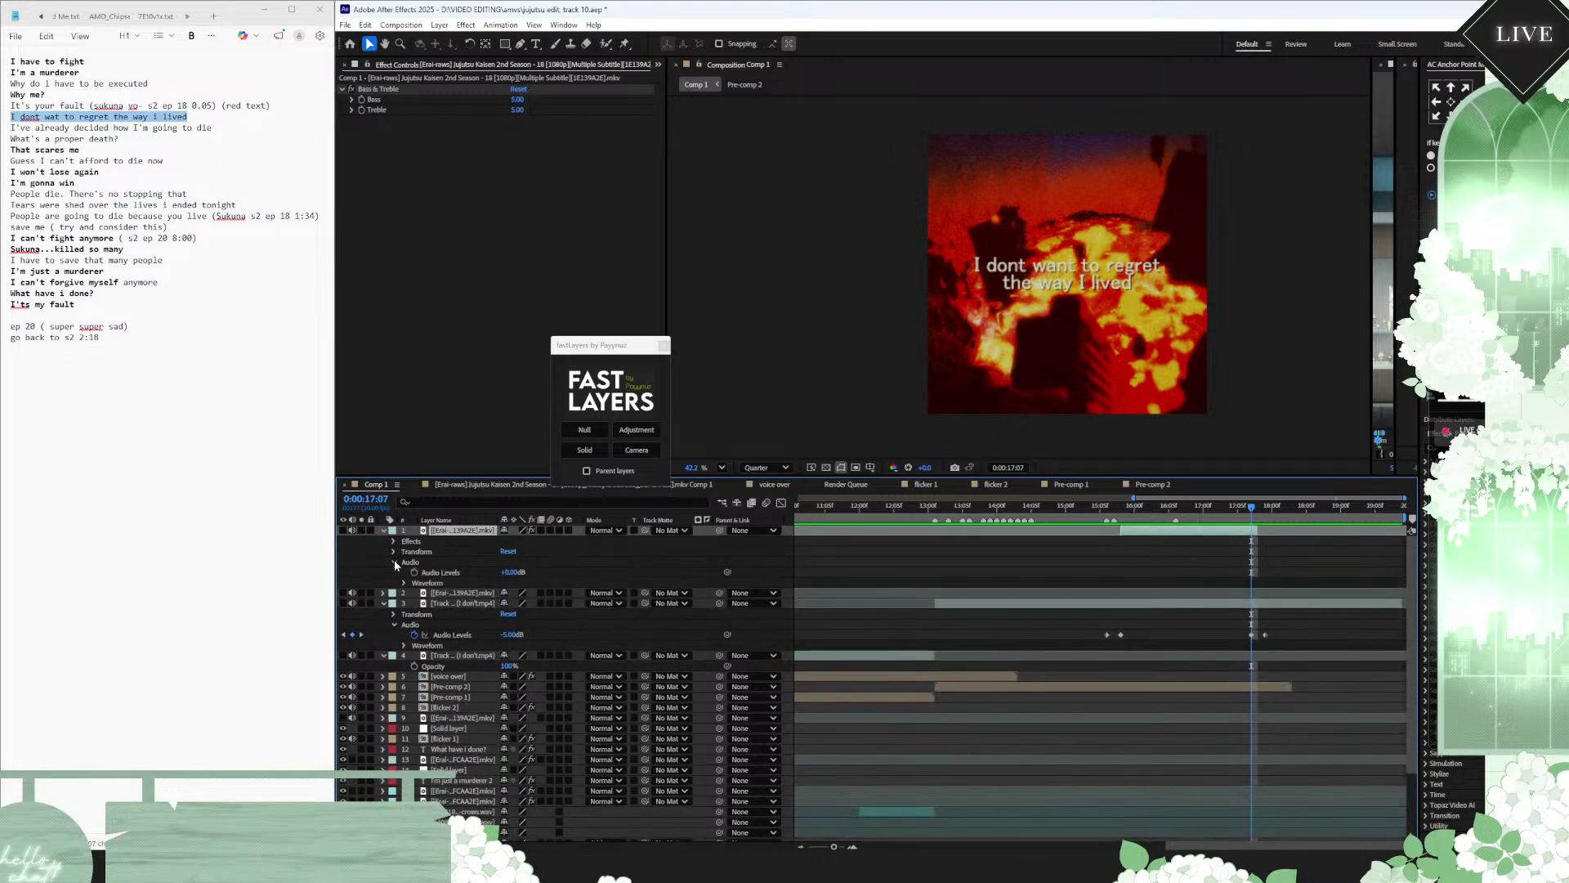
Step: Try the topmost footage layer's Audio Levels at 20 dB and play it back
click(513, 573)
key(Return)
key(space)
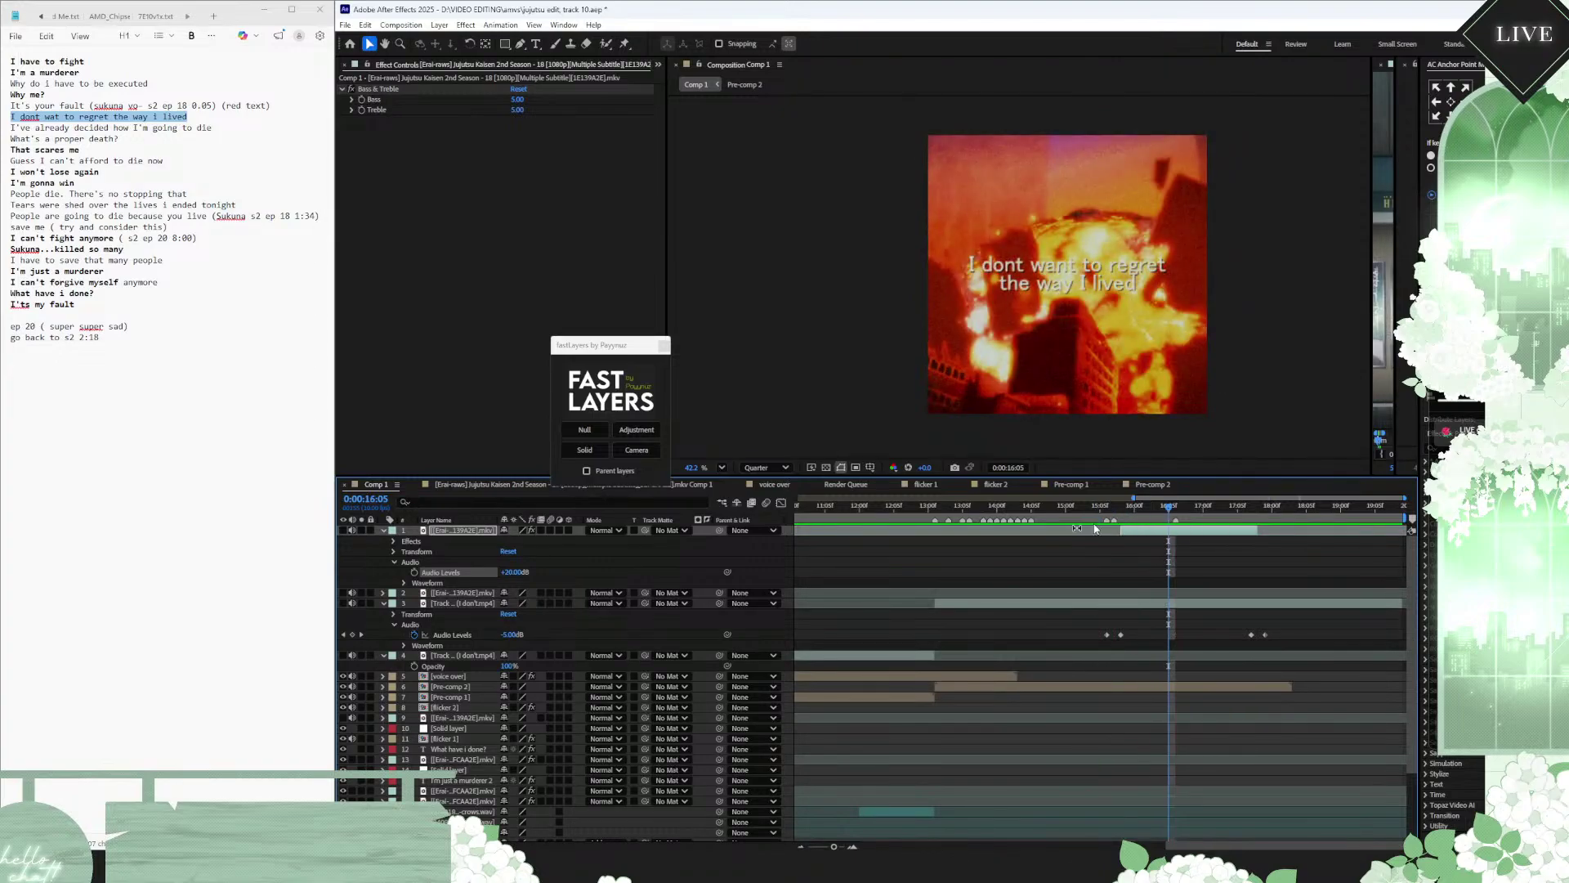
Step: Keyframe the topmost footage layer's Audio Levels from 0 dB at 0:00:15:08 to 10 dB a few frames further on
click(510, 572)
text(10)
key(Return)
key(j)
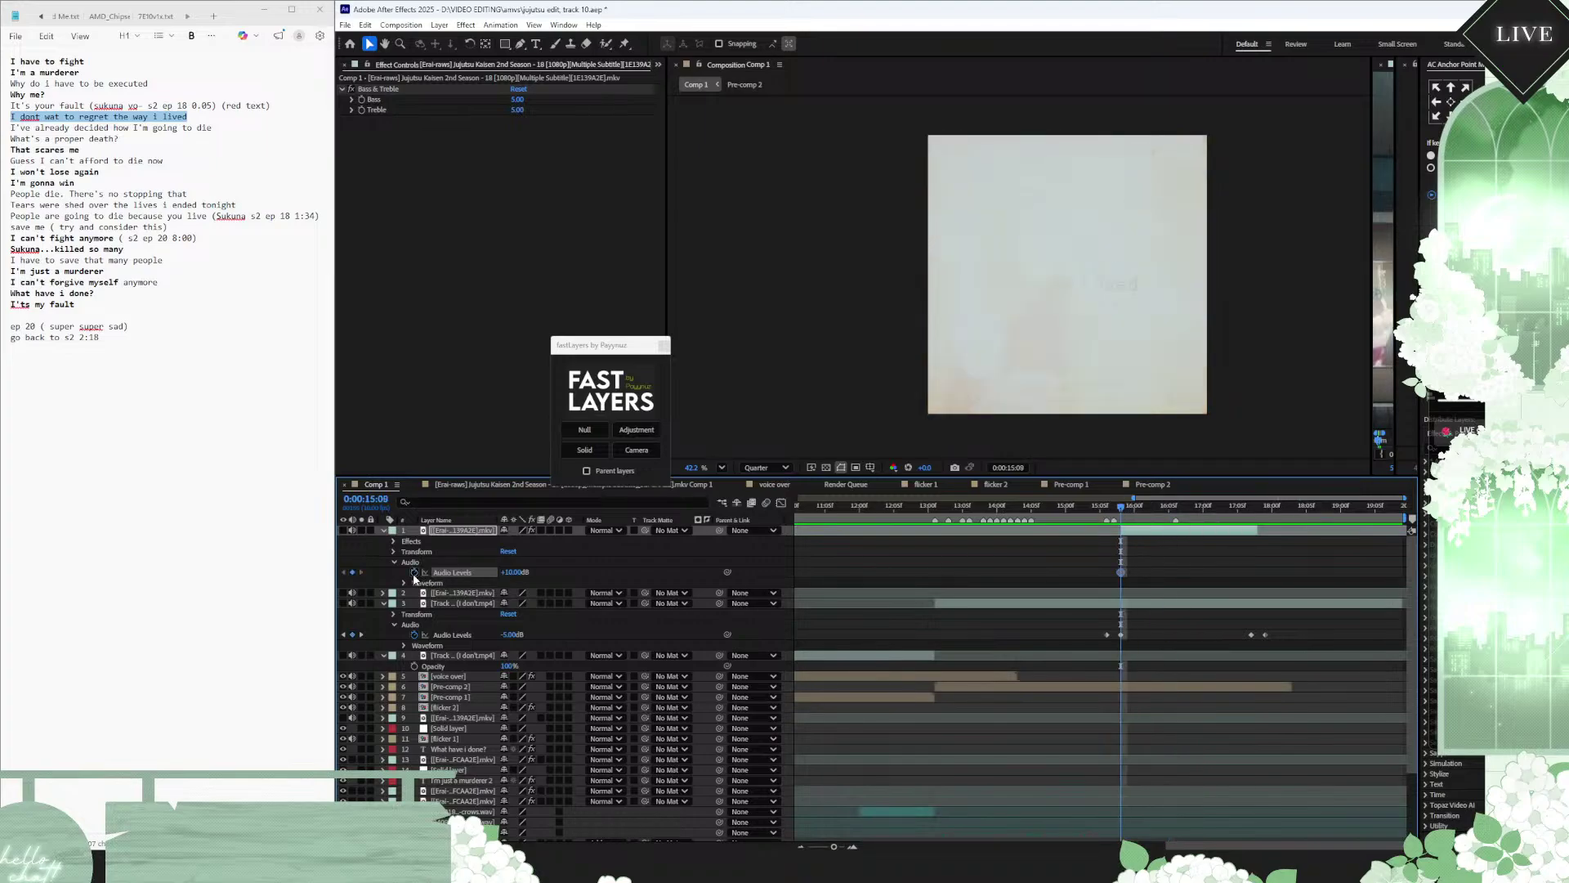
drag(1121, 572, 1142, 572)
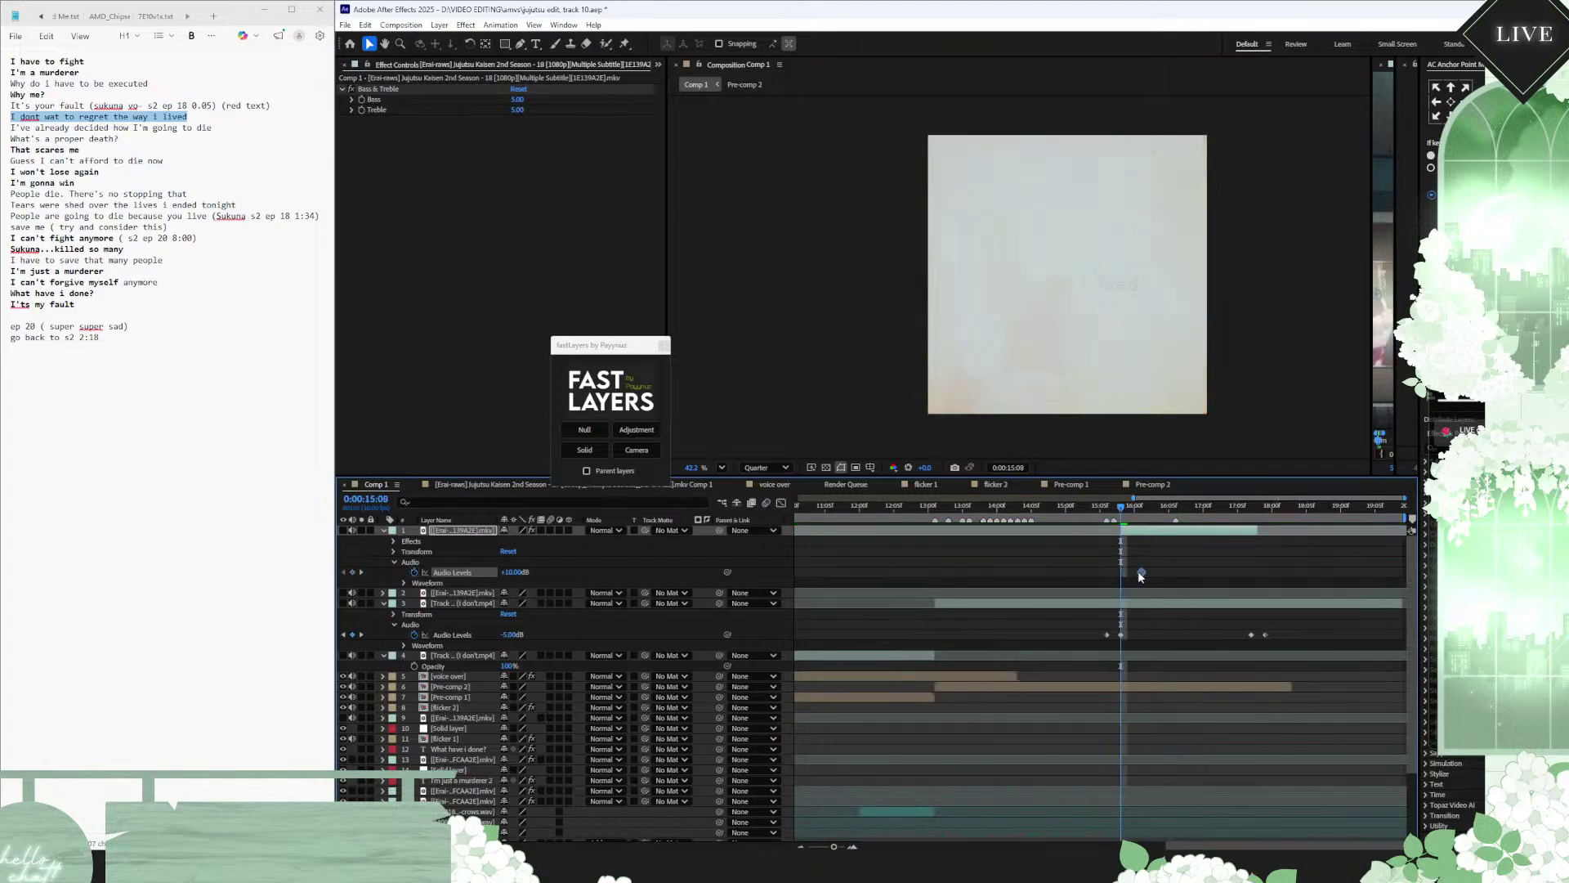
click(510, 572)
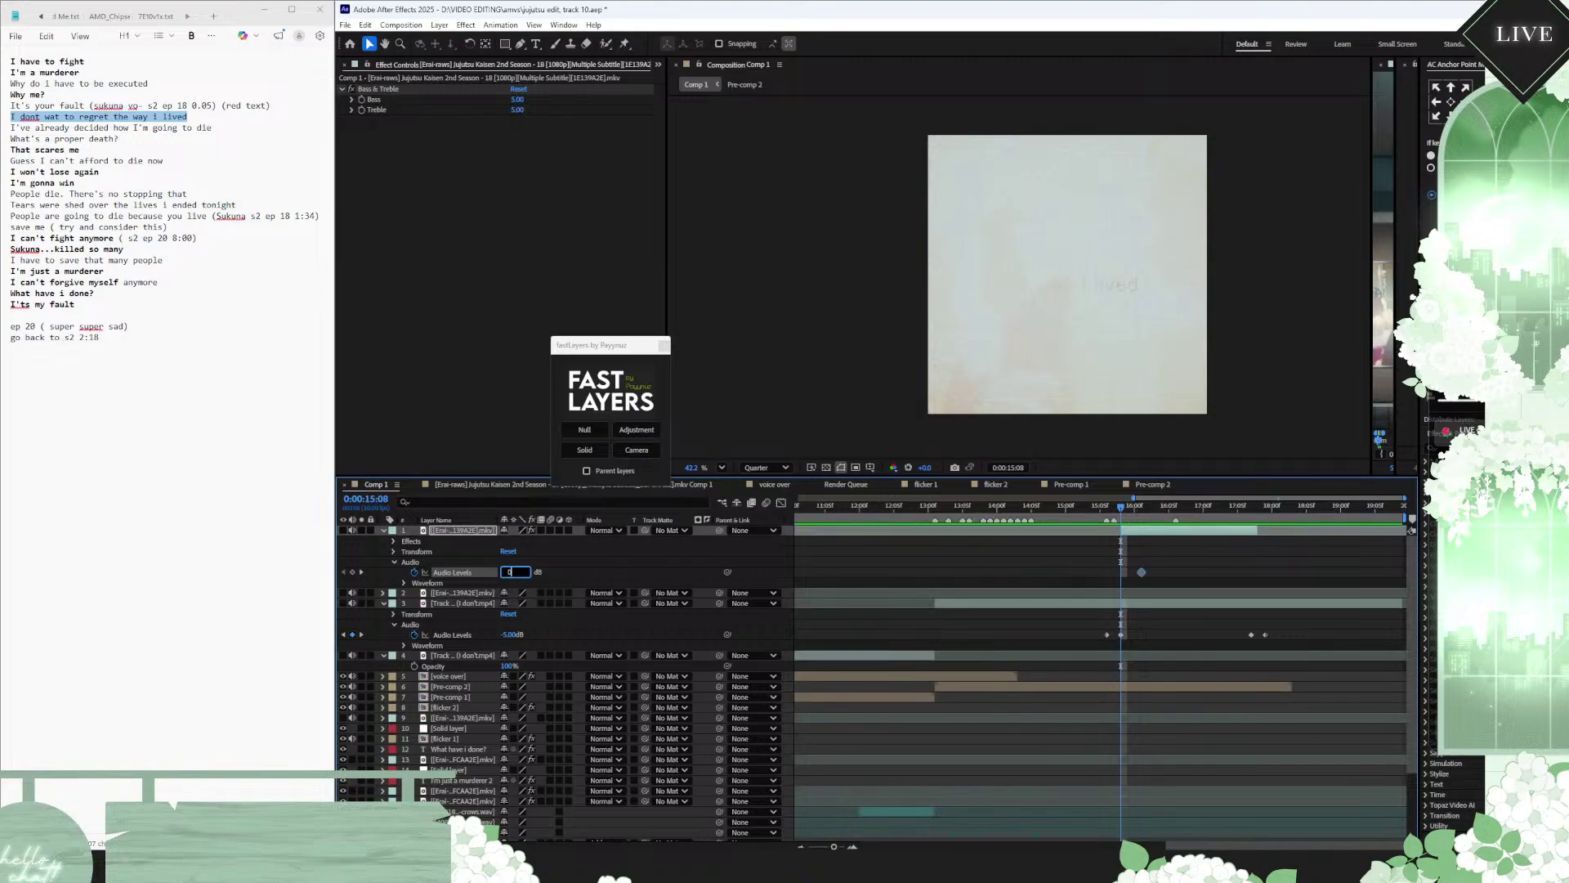
text(0)
key(Return)
Step: Paste copies of the footage layer's two Audio Levels keyframes at 0:00:17:02 and time-reverse them
click(1217, 515)
key(ctrl+v)
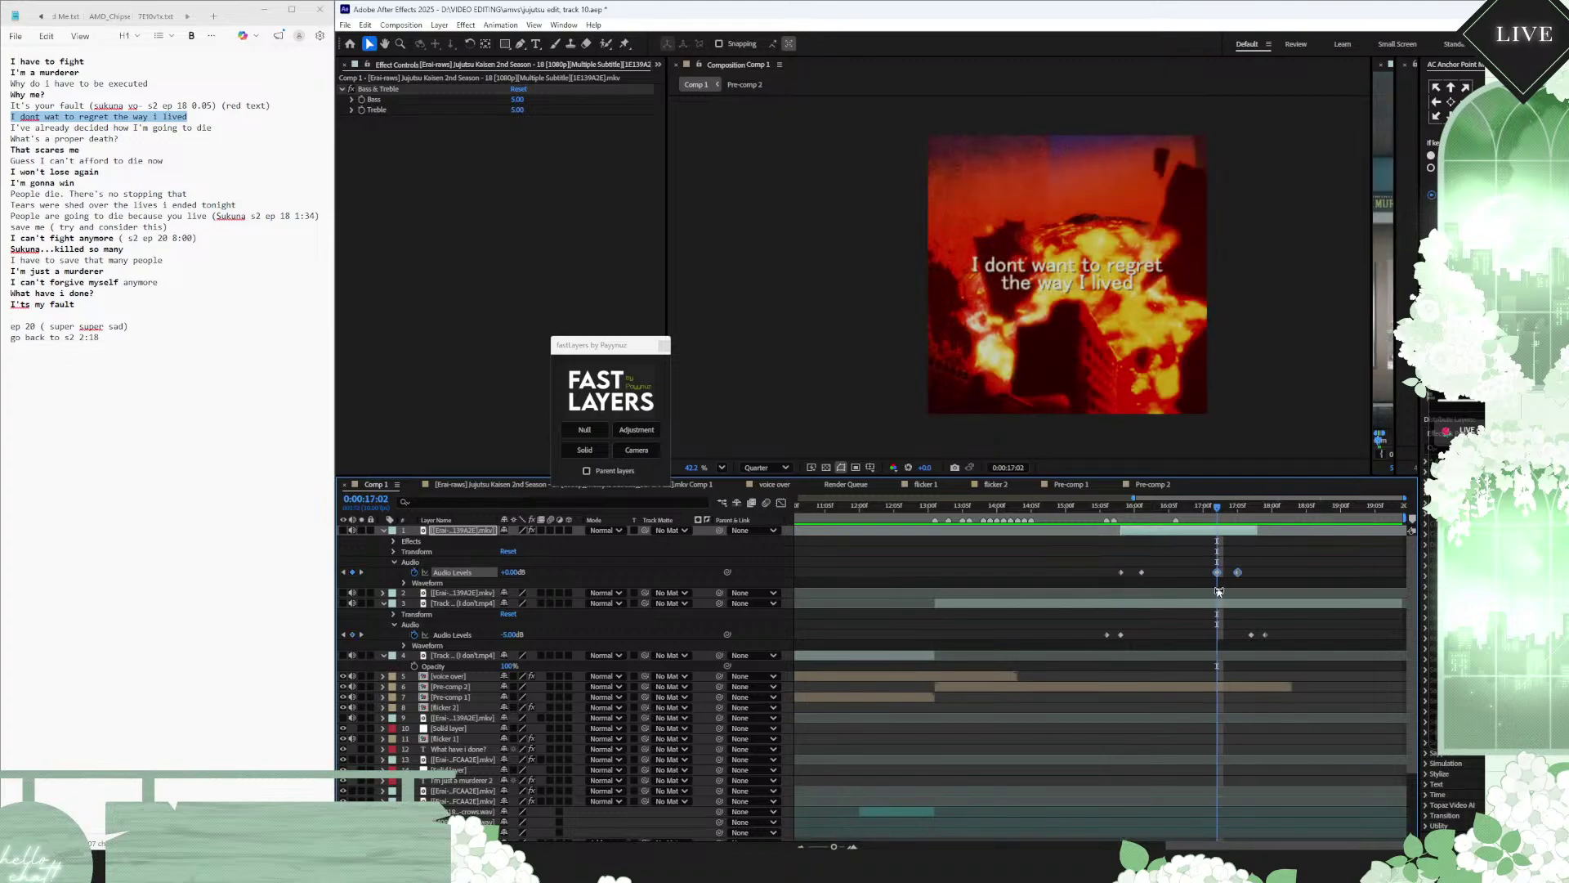
right_click(1223, 572)
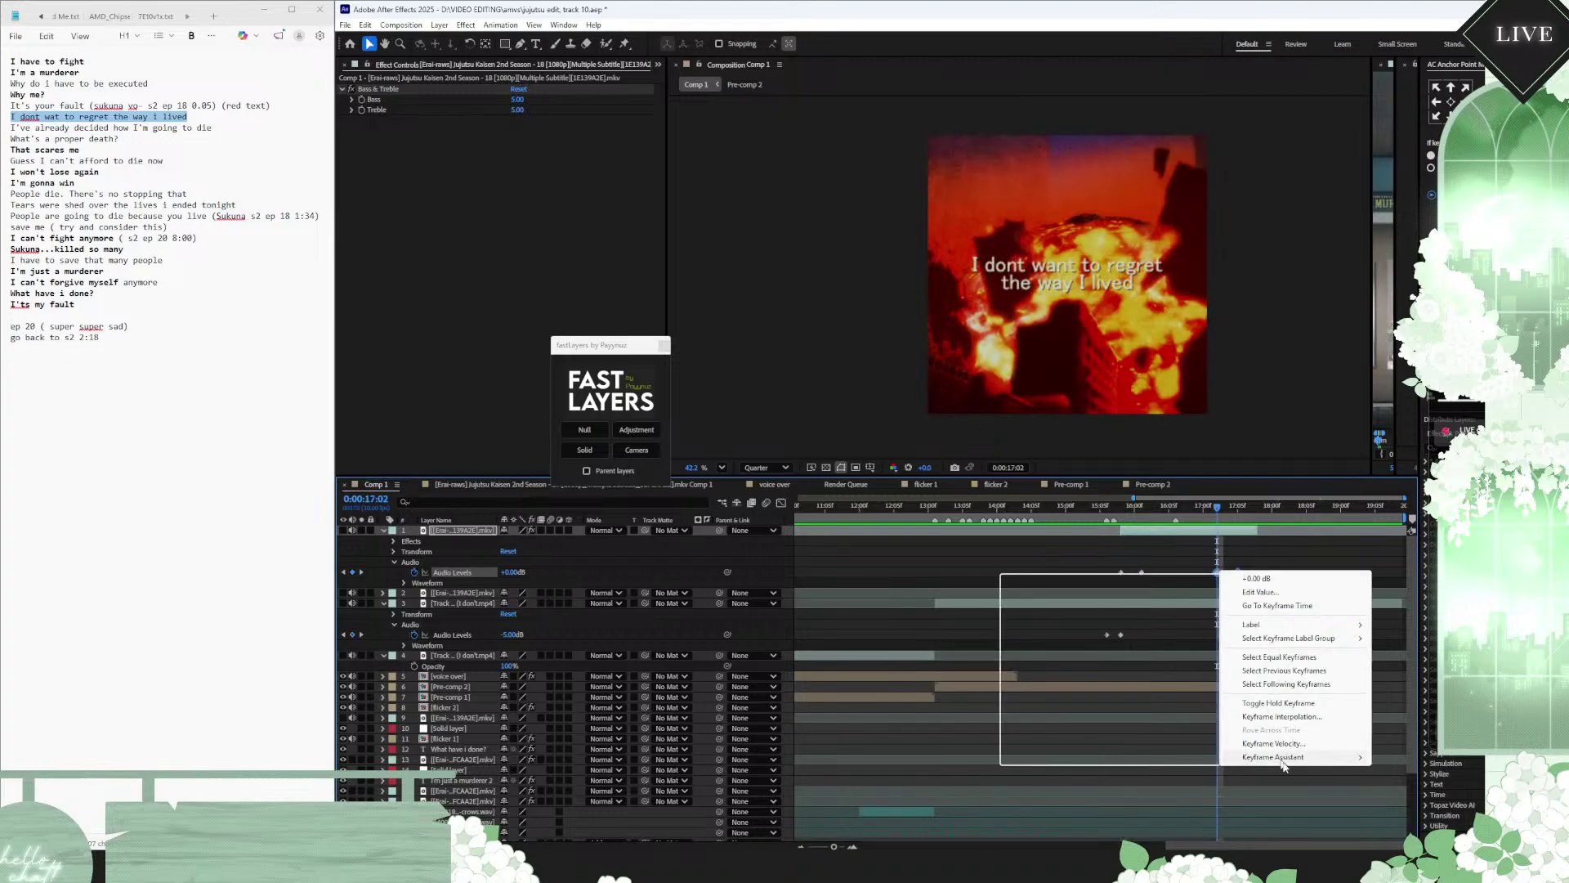
mouse_move(1276, 759)
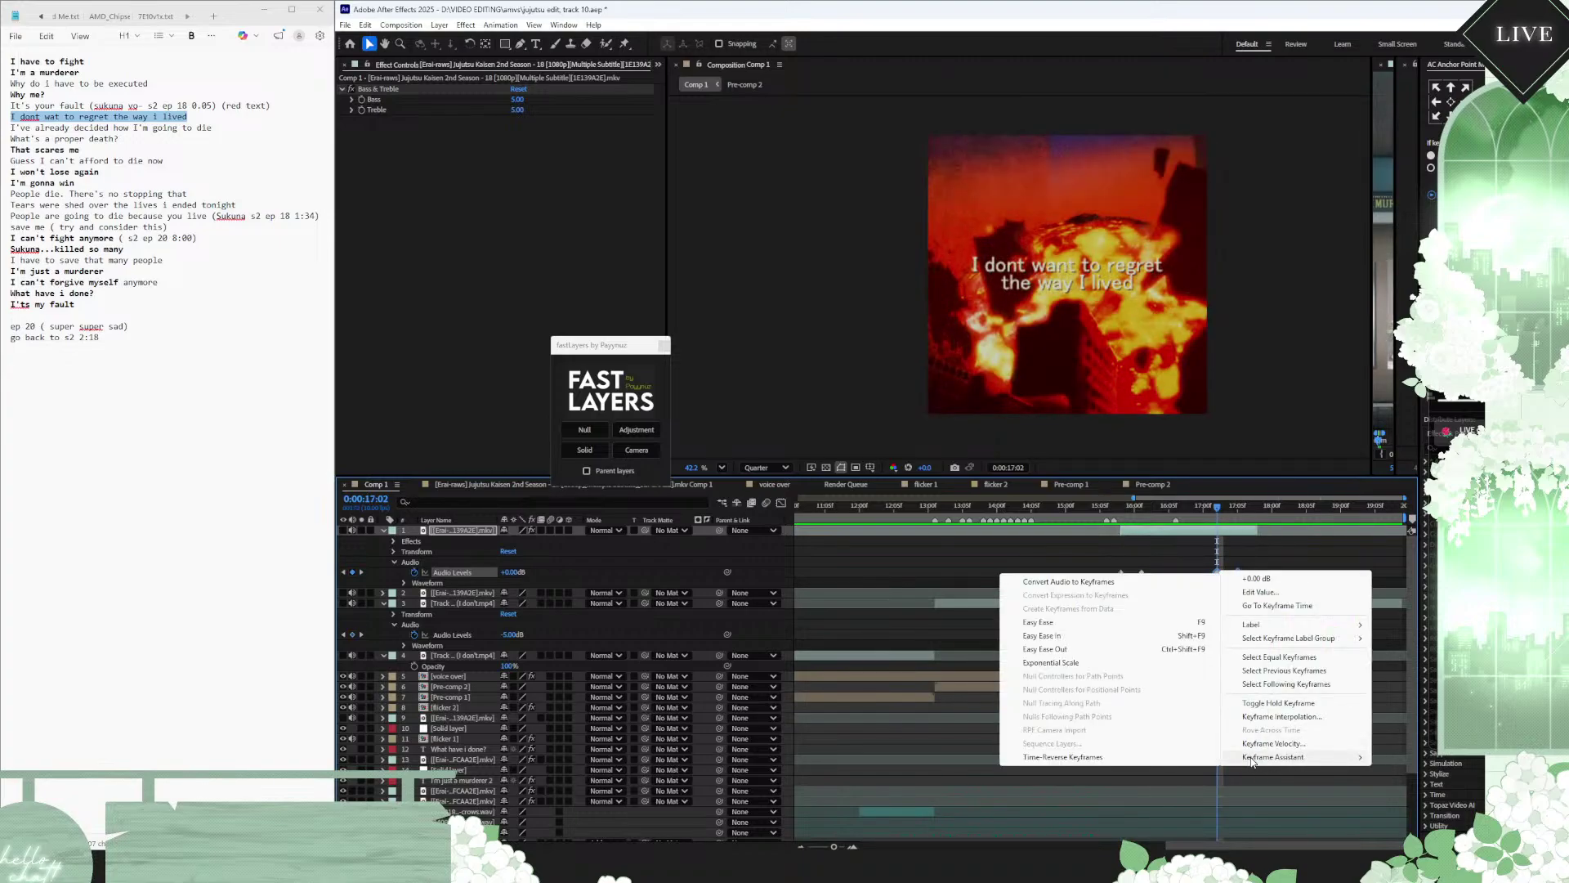
click(1063, 757)
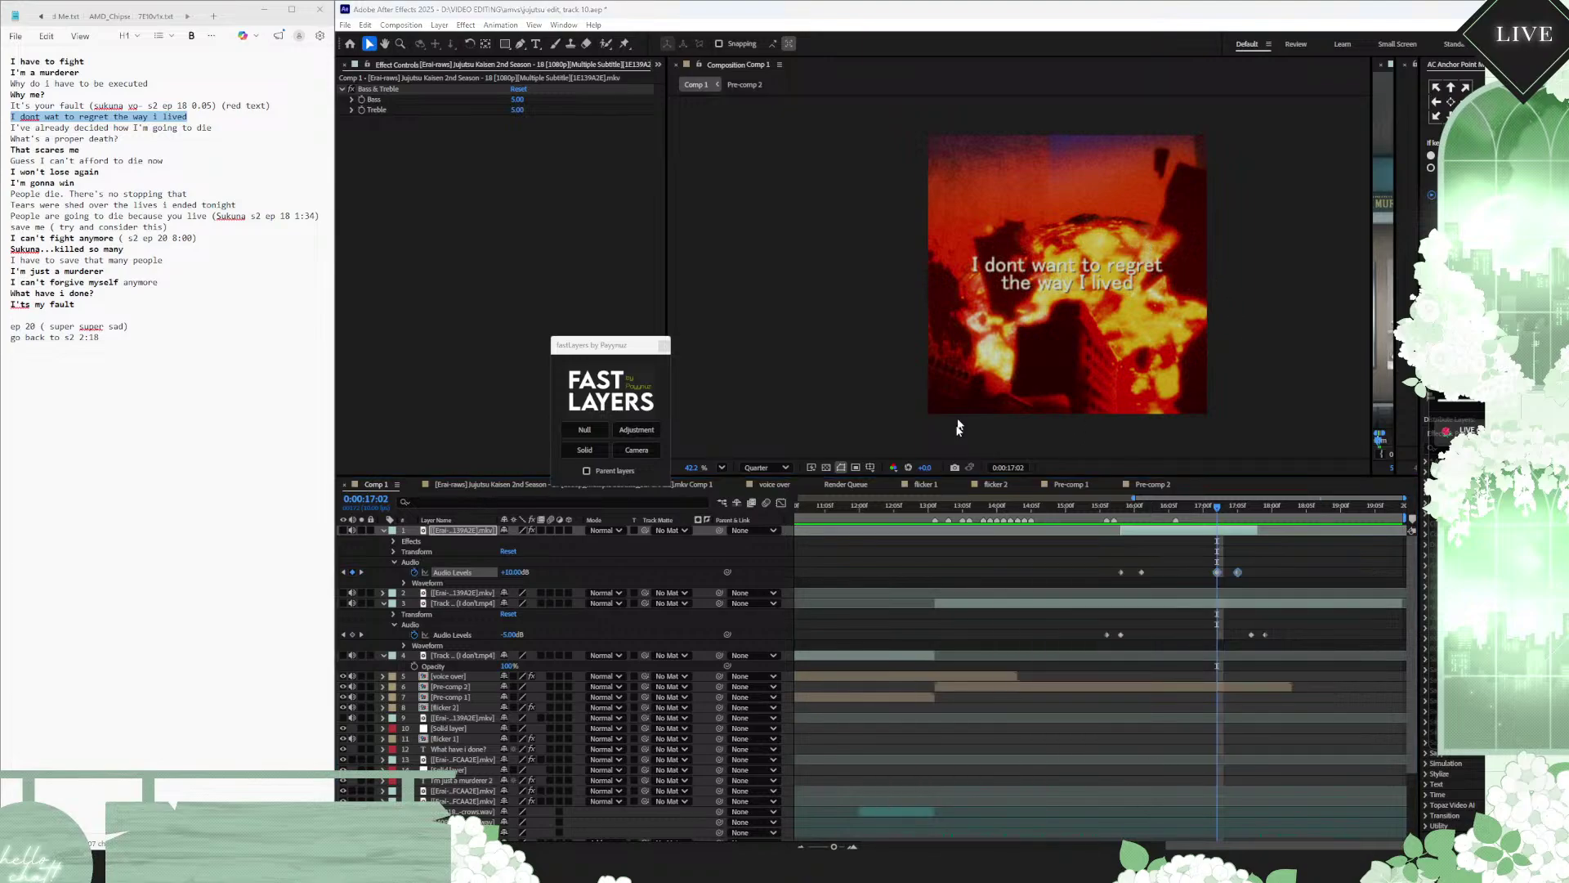
Step: Try to use a flare for the LIVE stream and close the flare window
click(817, 531)
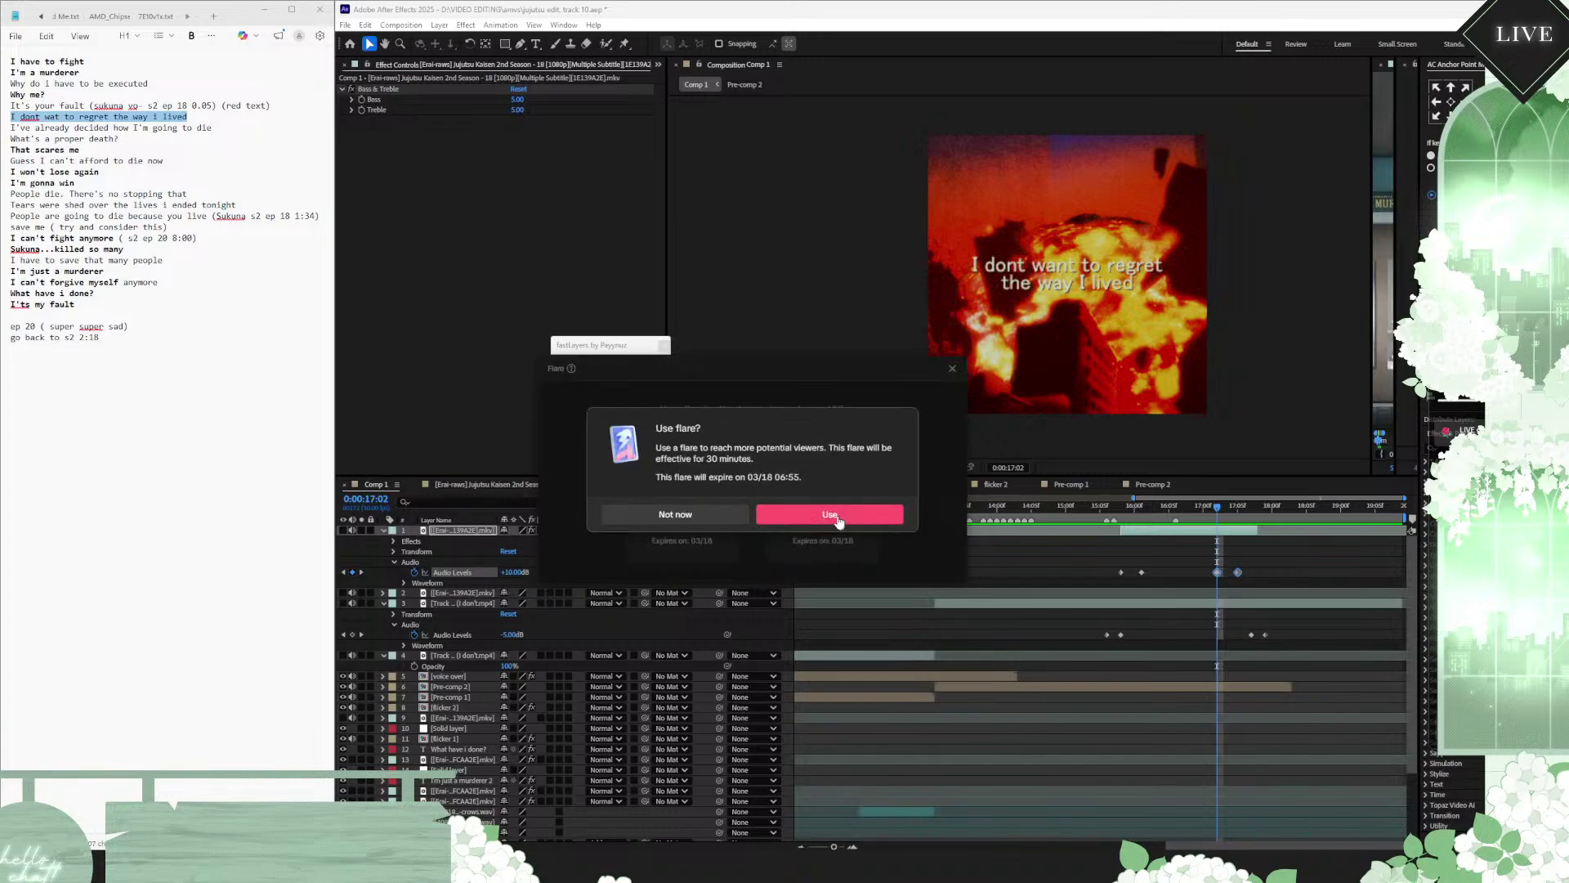
click(830, 515)
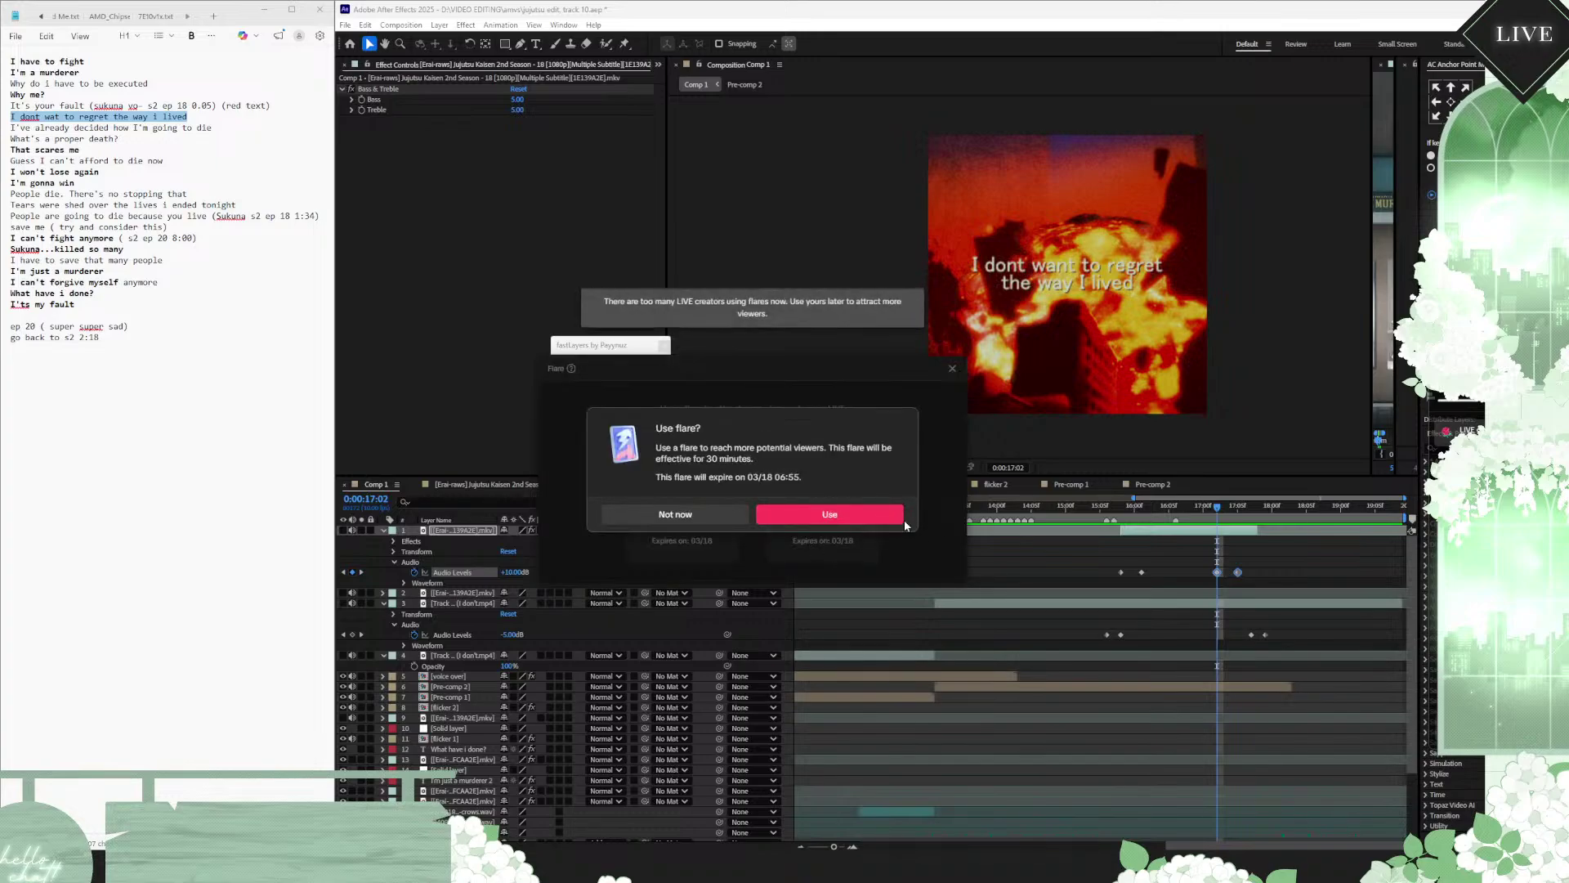
click(716, 515)
click(717, 519)
click(820, 515)
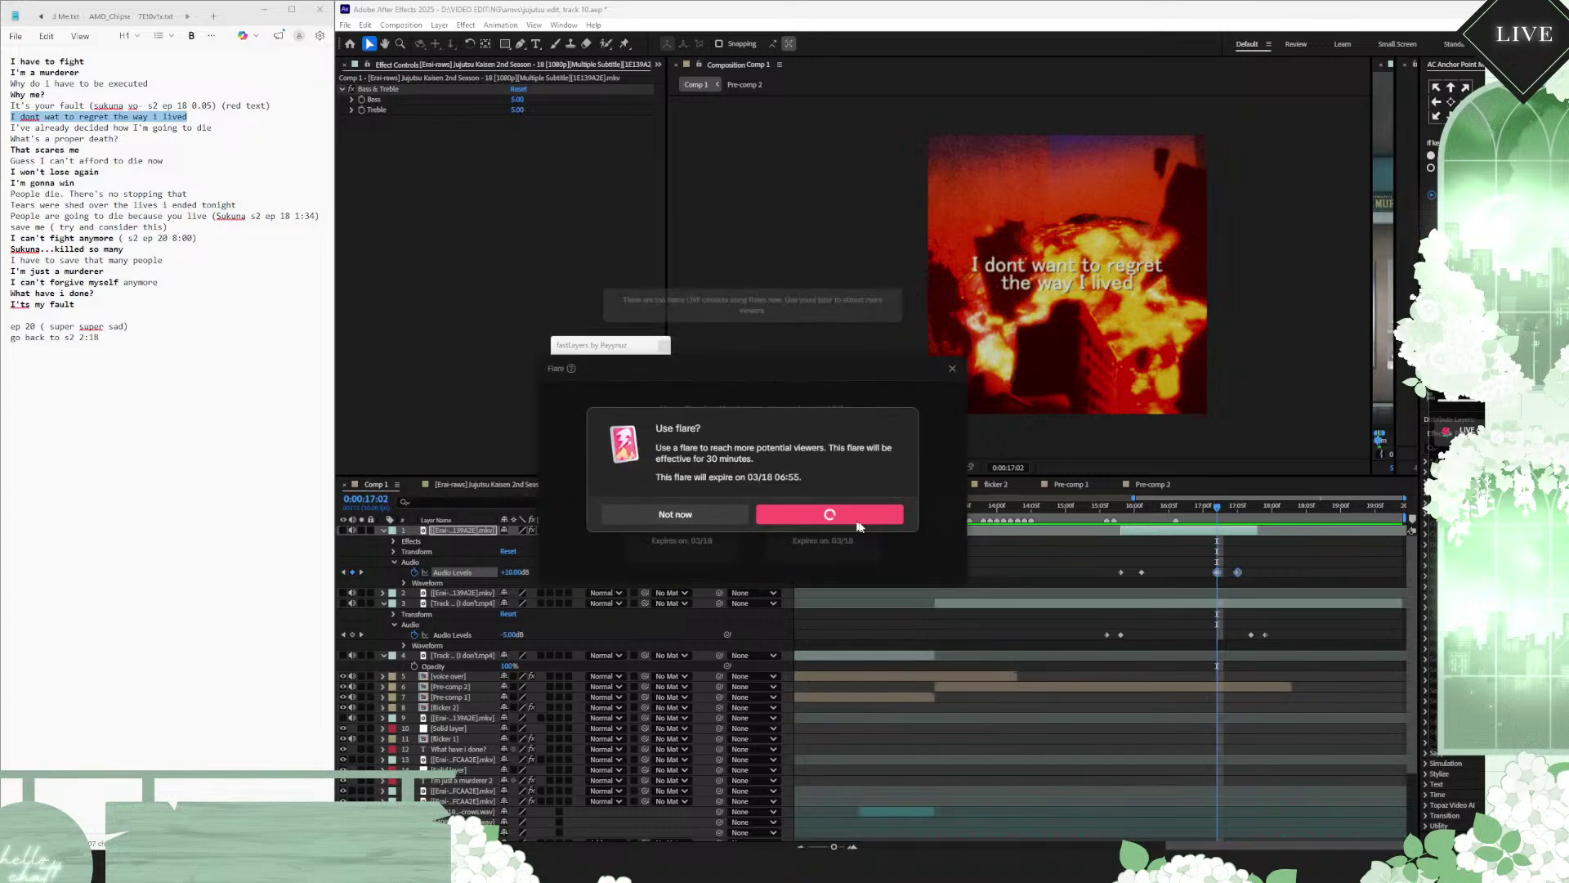
click(953, 368)
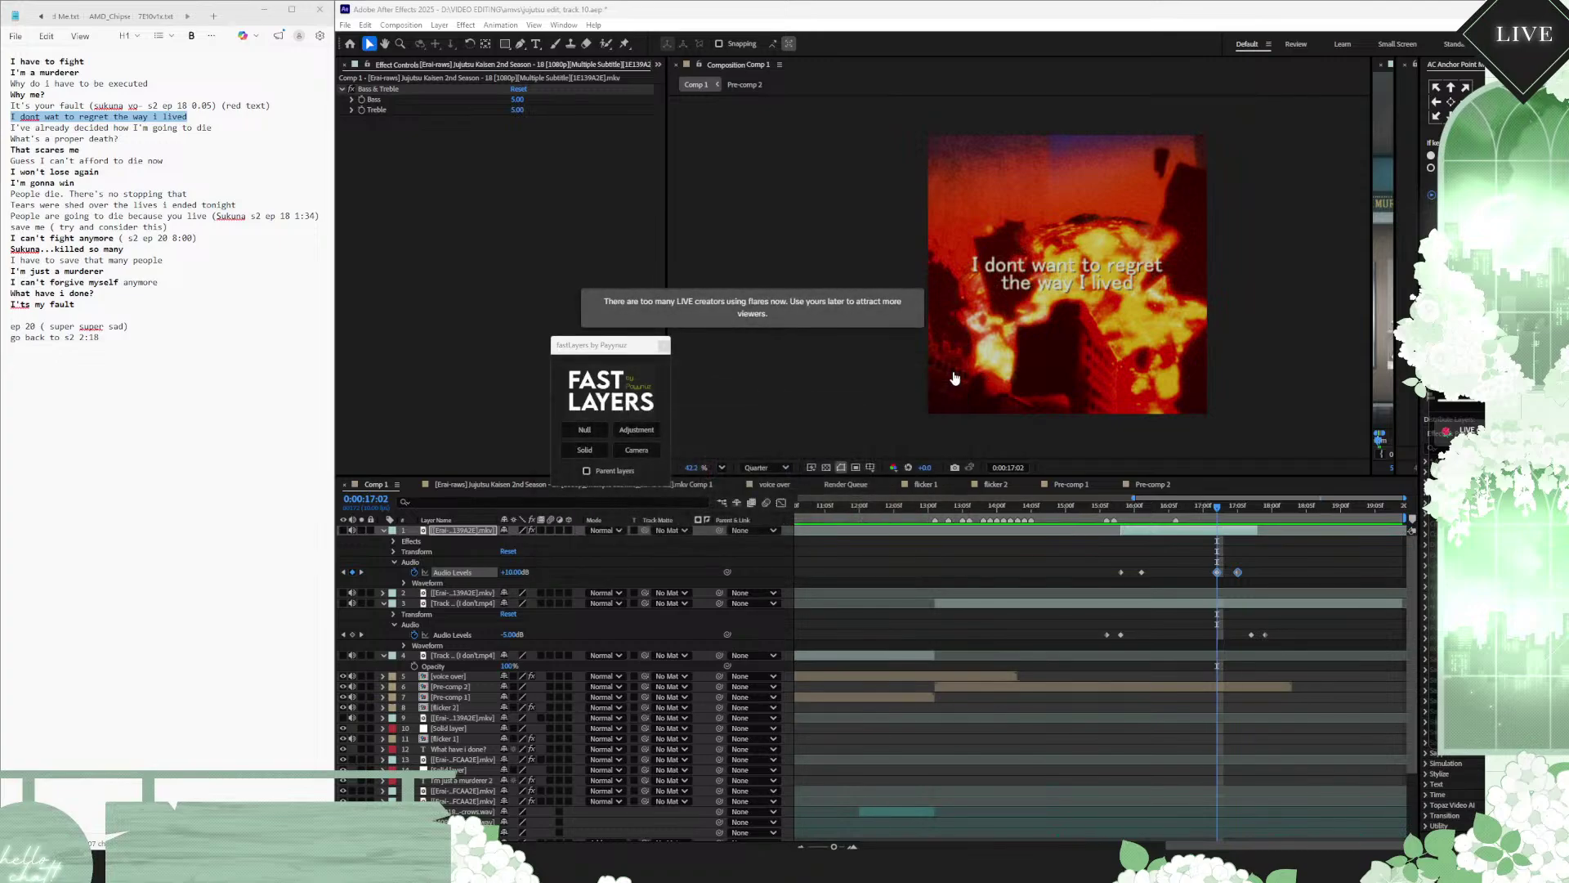
Step: Shift the footage layer's last two Audio Levels keyframes to the end of its clip and play back from 0:00:15:05
click(1233, 508)
click(1224, 509)
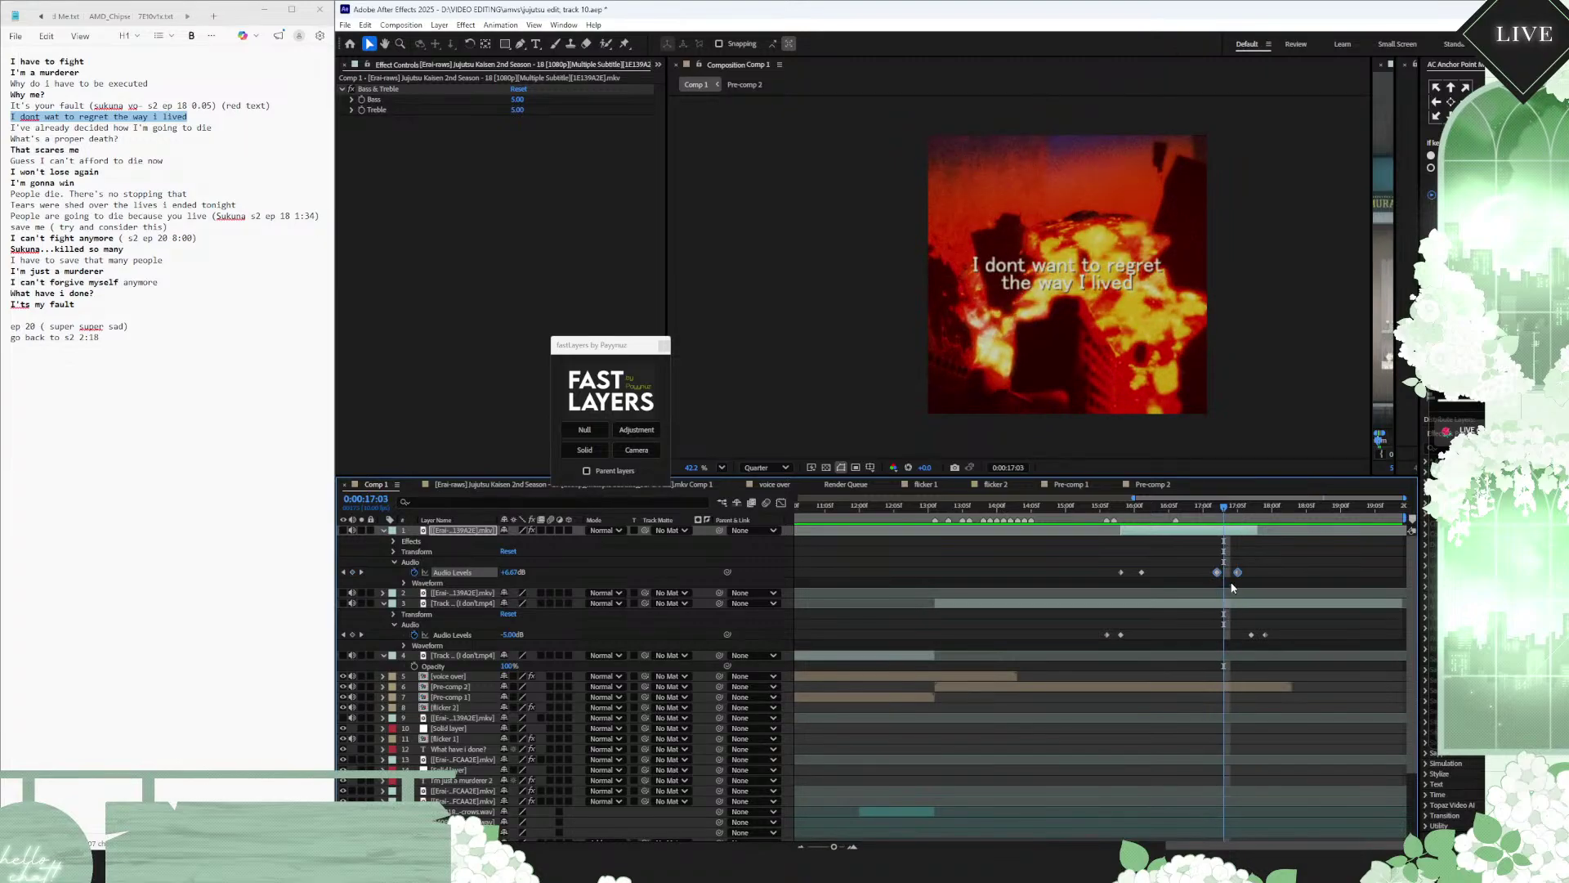
drag(1238, 573, 1259, 579)
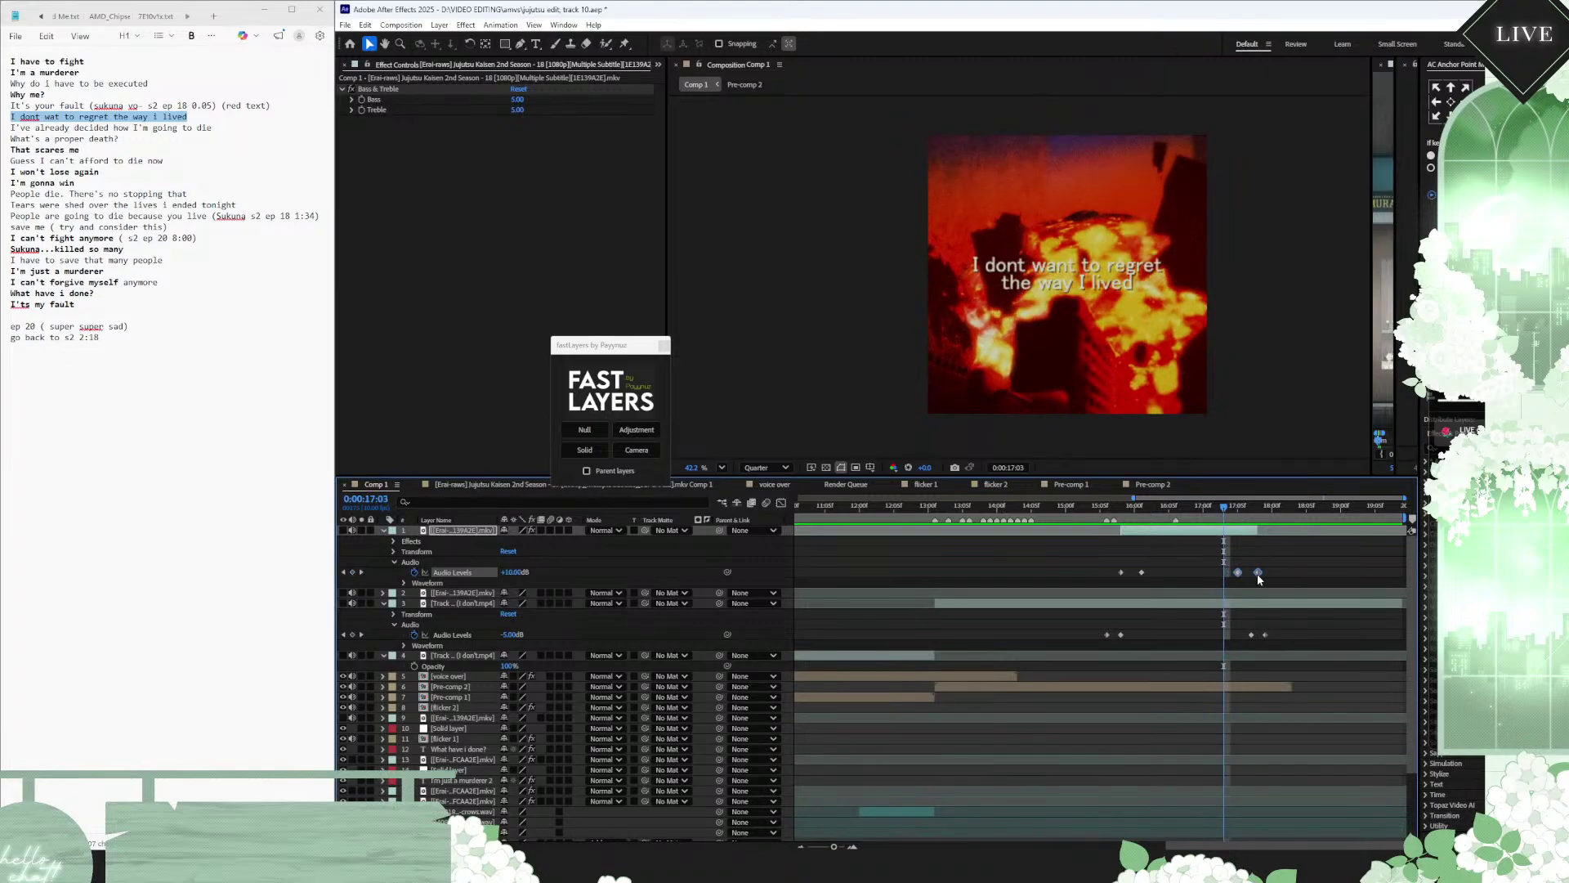
click(1242, 508)
click(1101, 509)
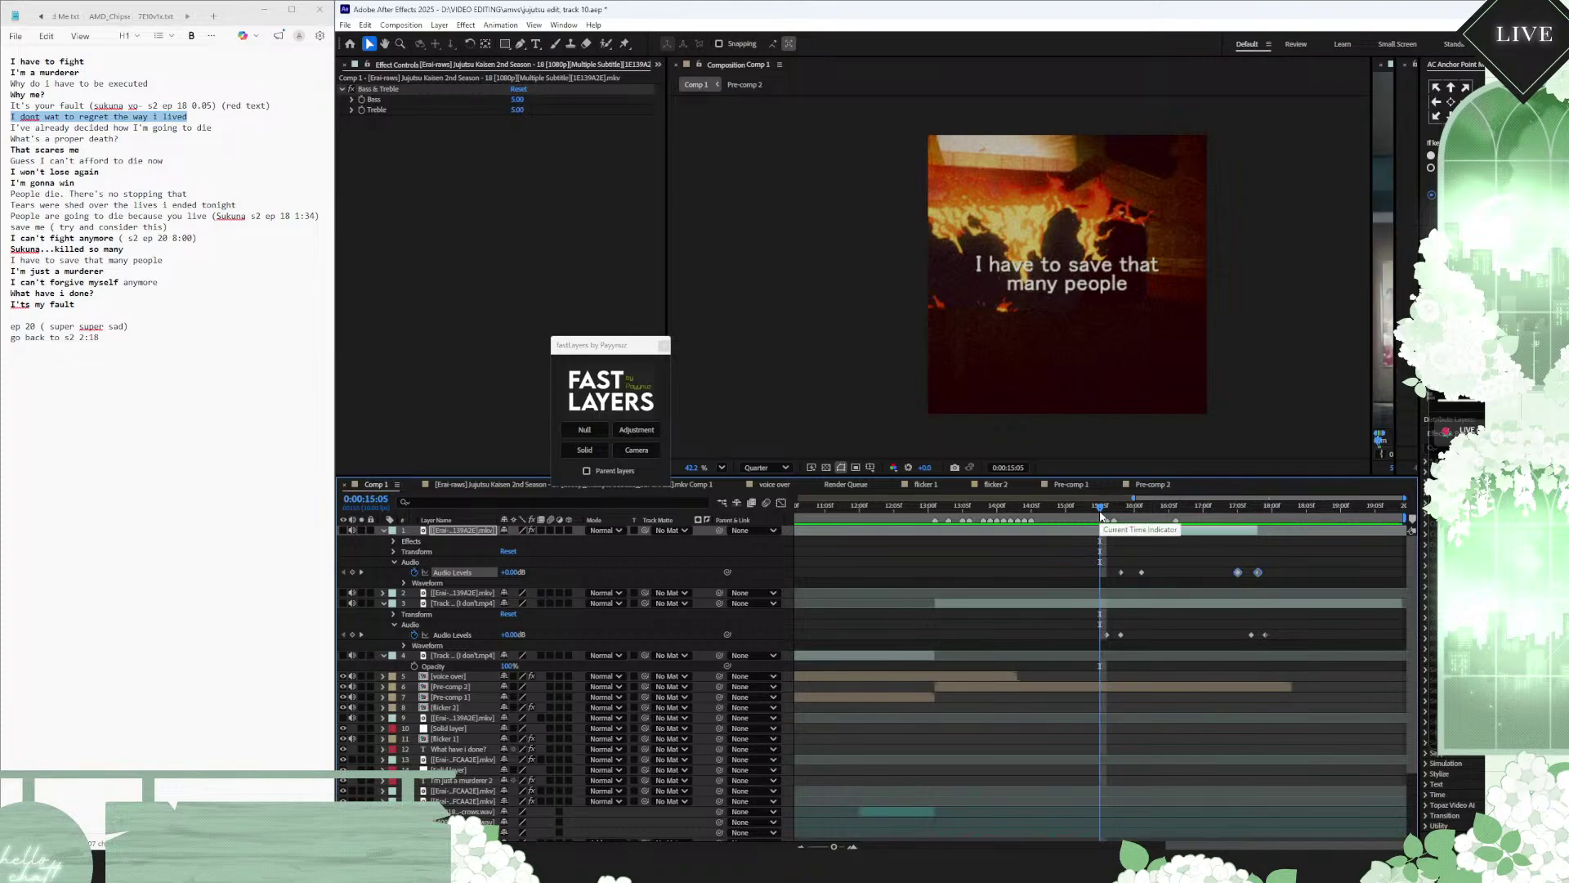
key(space)
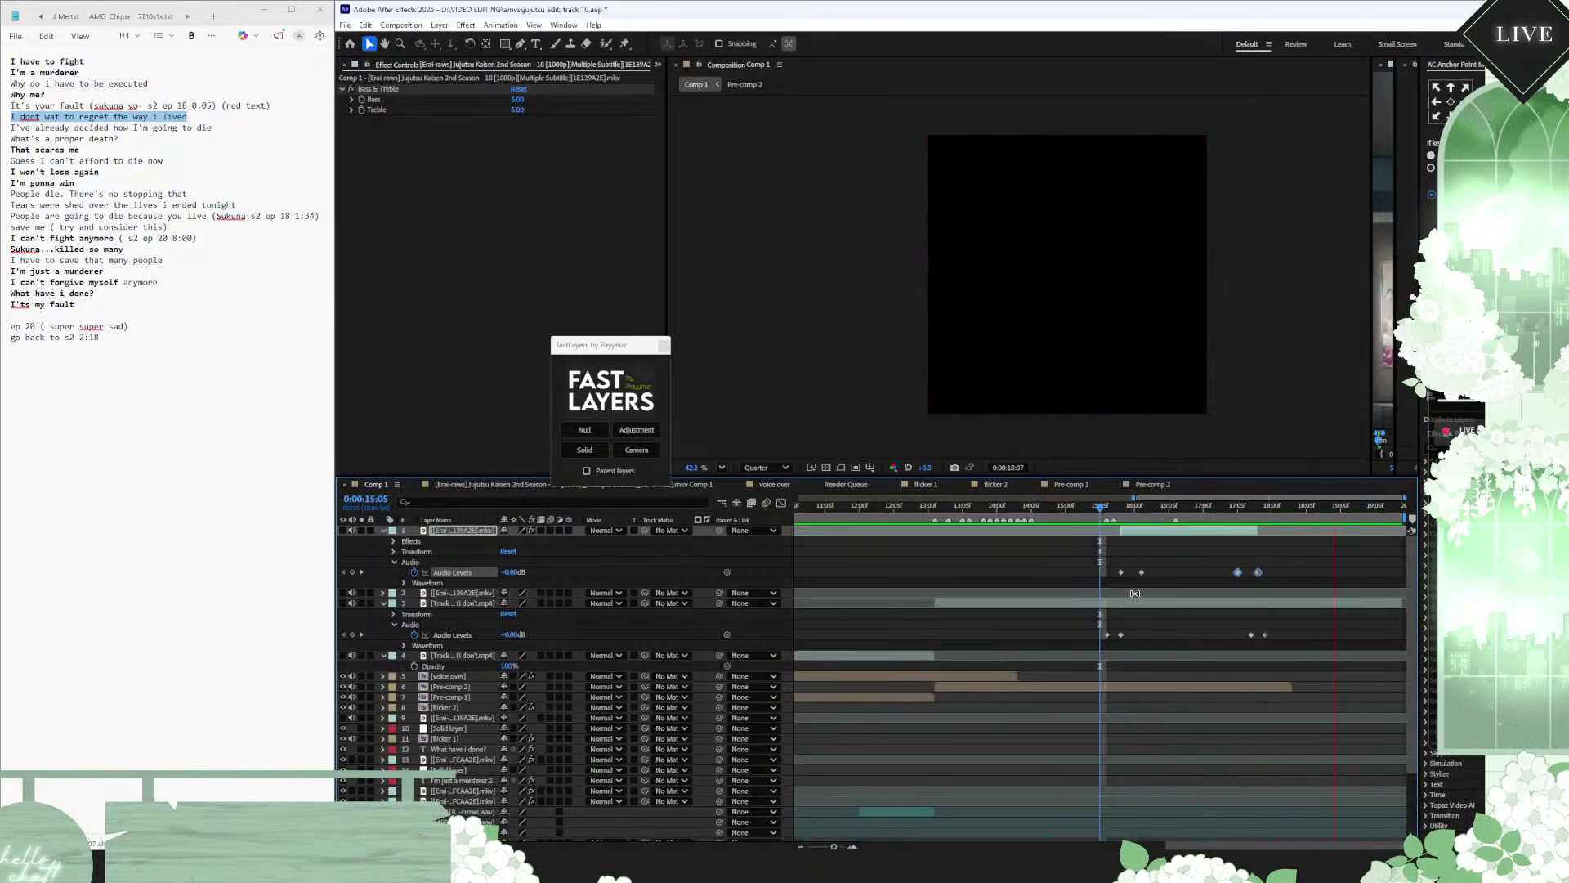
key(space)
Step: Play back the whole edit from 0:00:00:00
scroll(1114, 611, down, 5)
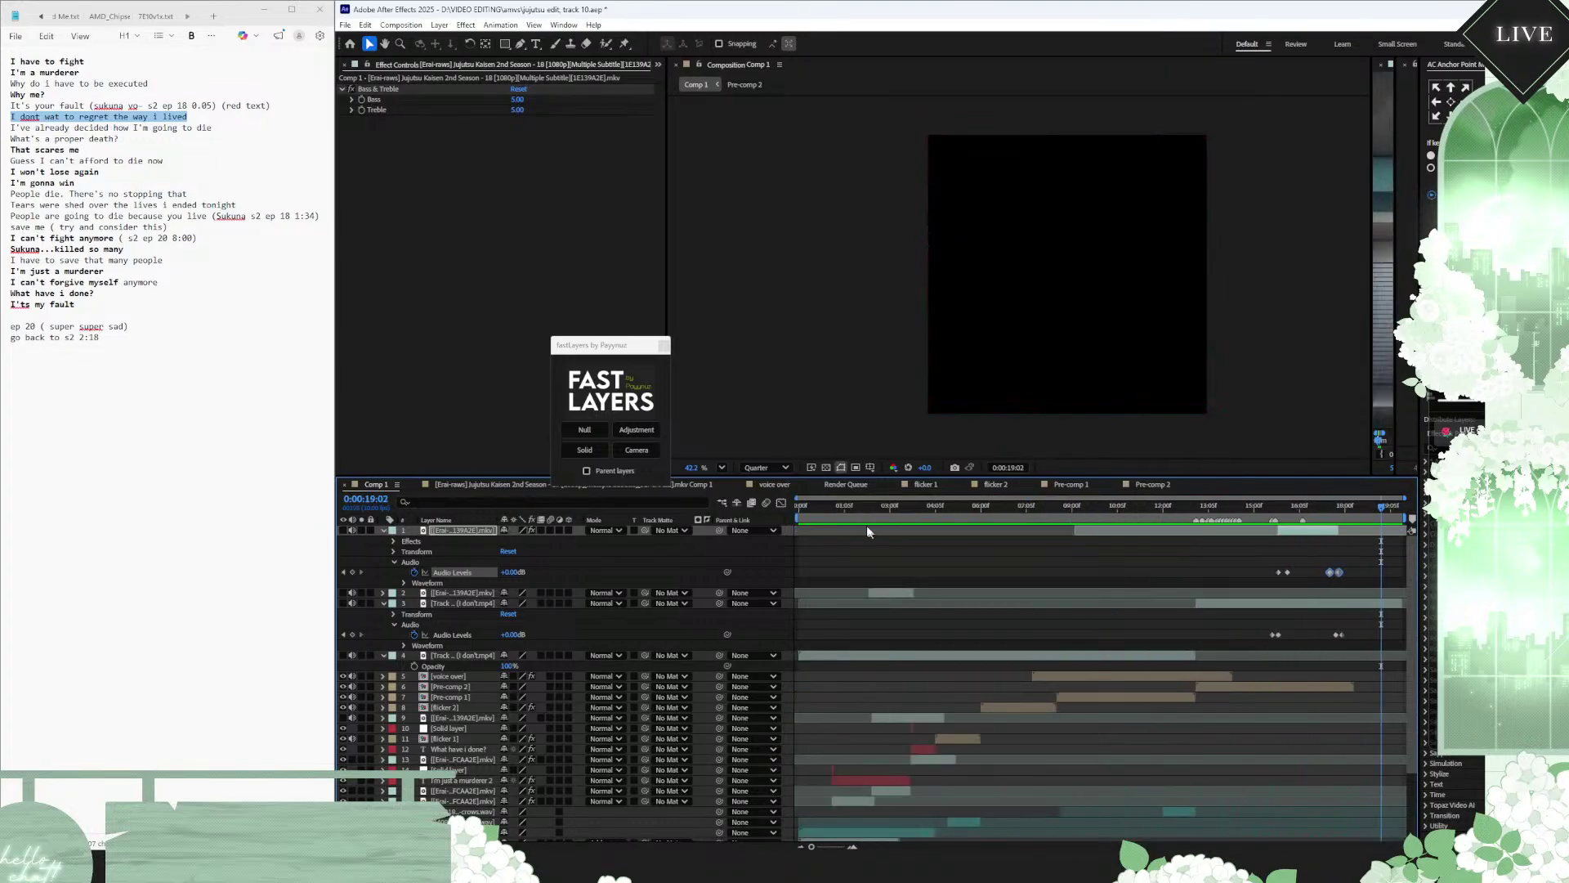
key(Home)
key(space)
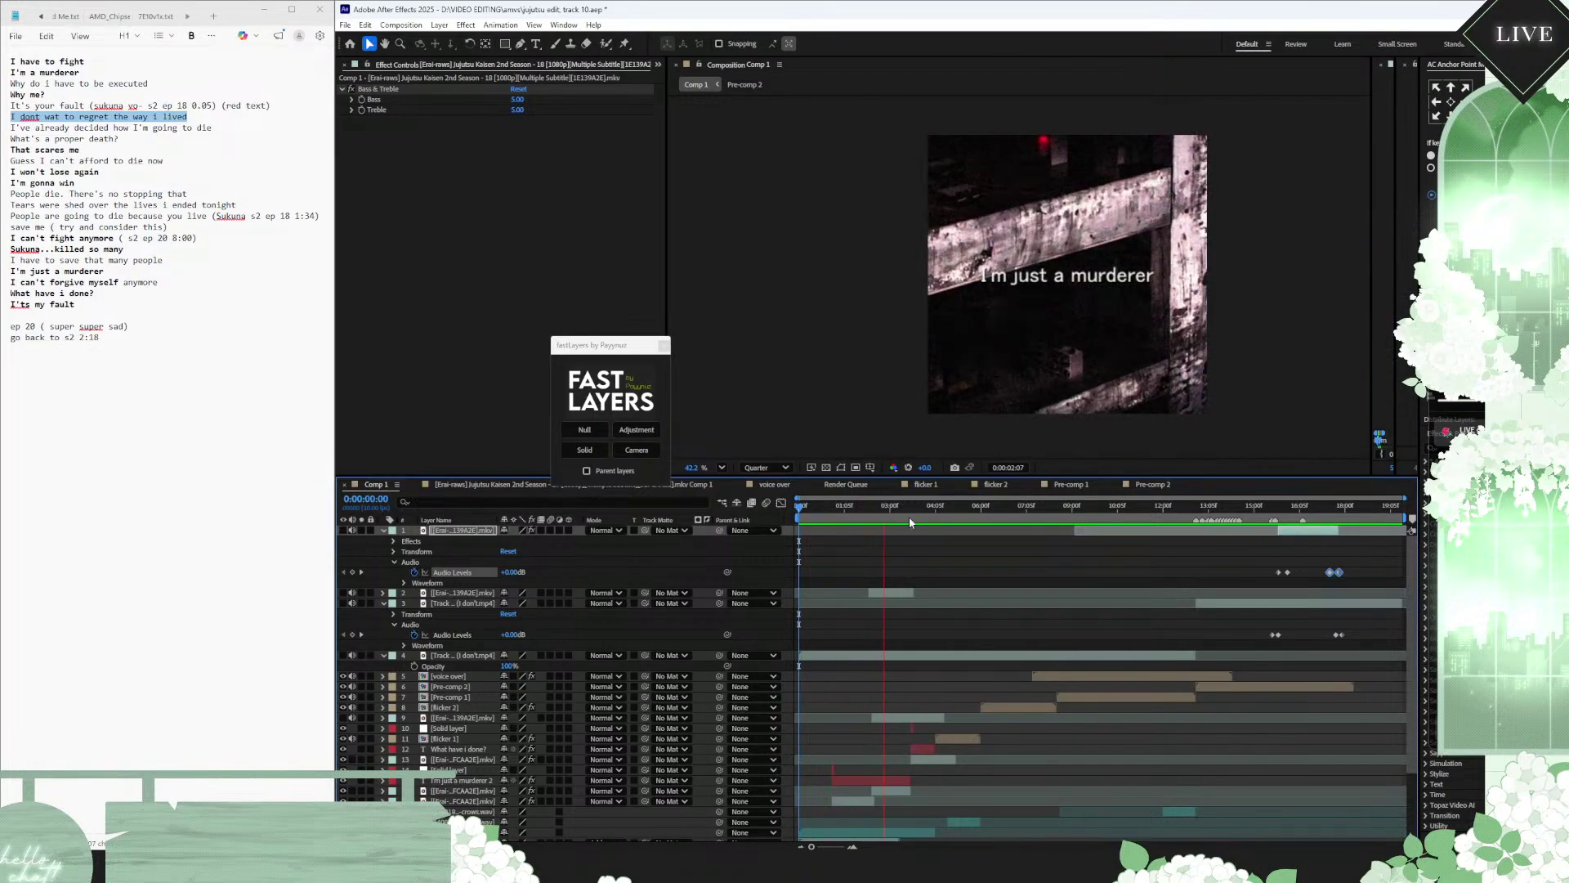
Step: Stop playback and move the short footage clip in layer 2 of Comp 1 to the 0:00:10:04 mark
key(space)
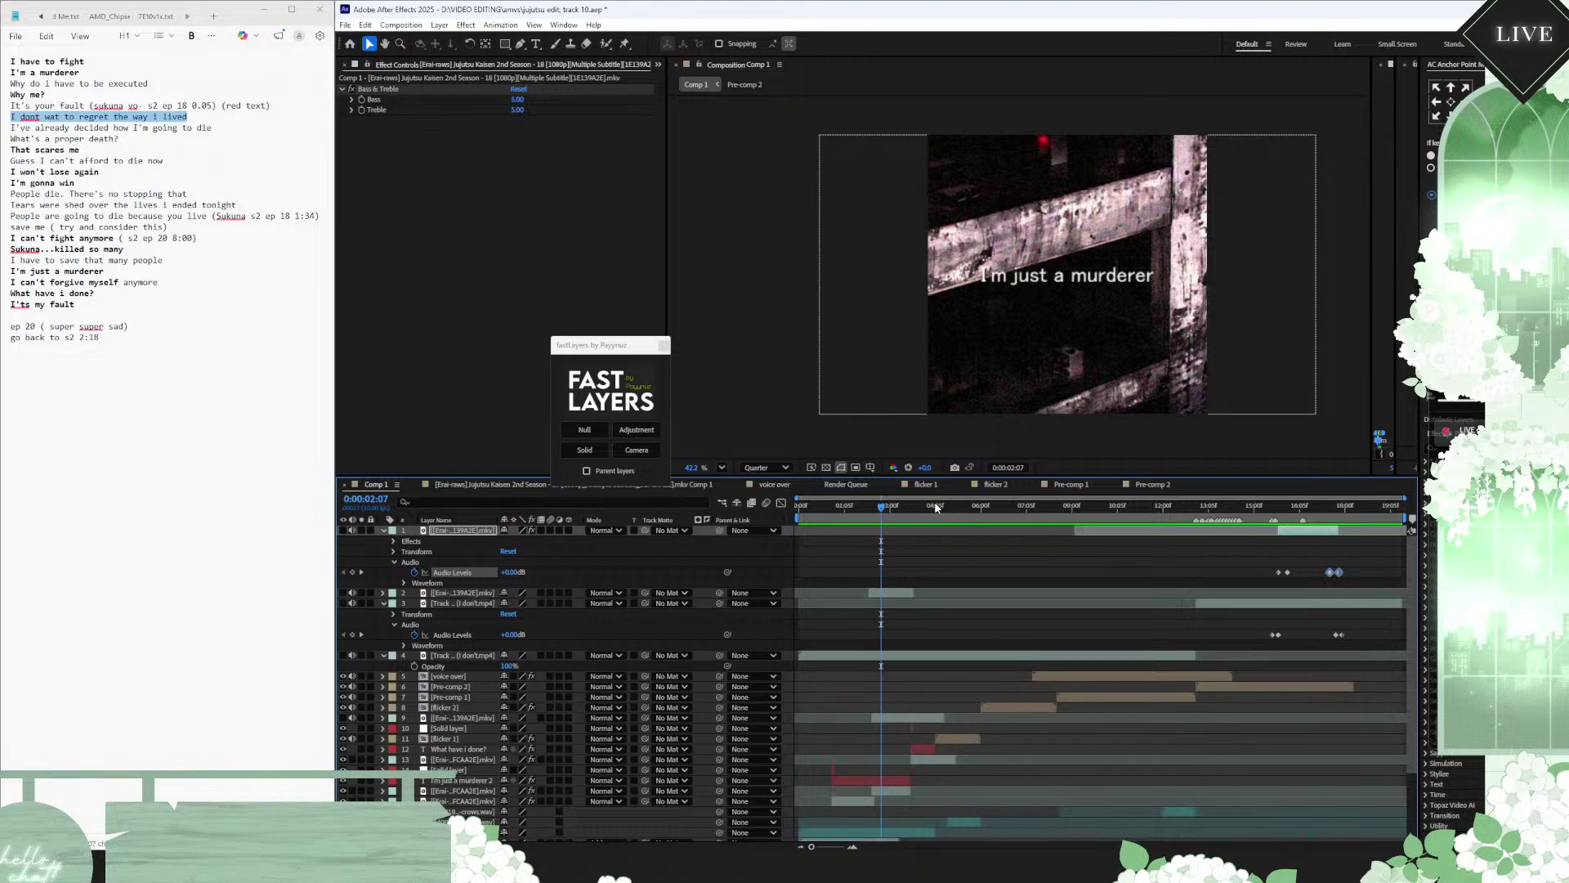
drag(881, 513, 1113, 523)
drag(889, 597, 1111, 599)
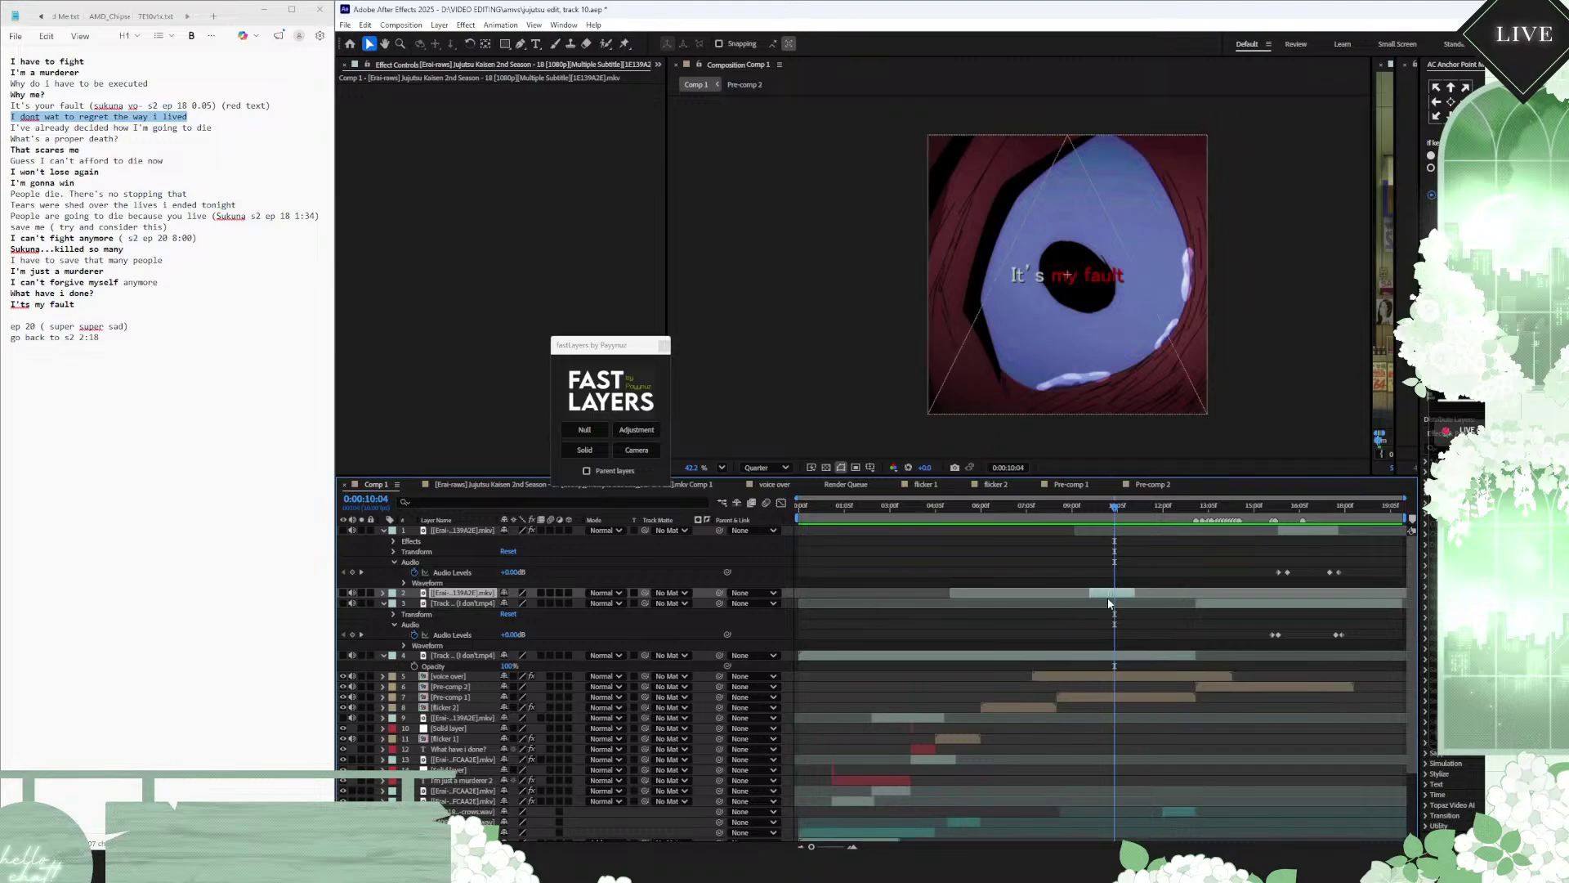
Step: Paste the footage clip into Pre-comp 1 above the "It's my fault 8" text layer and shift it to span 0:00:10:04
double_click(1120, 697)
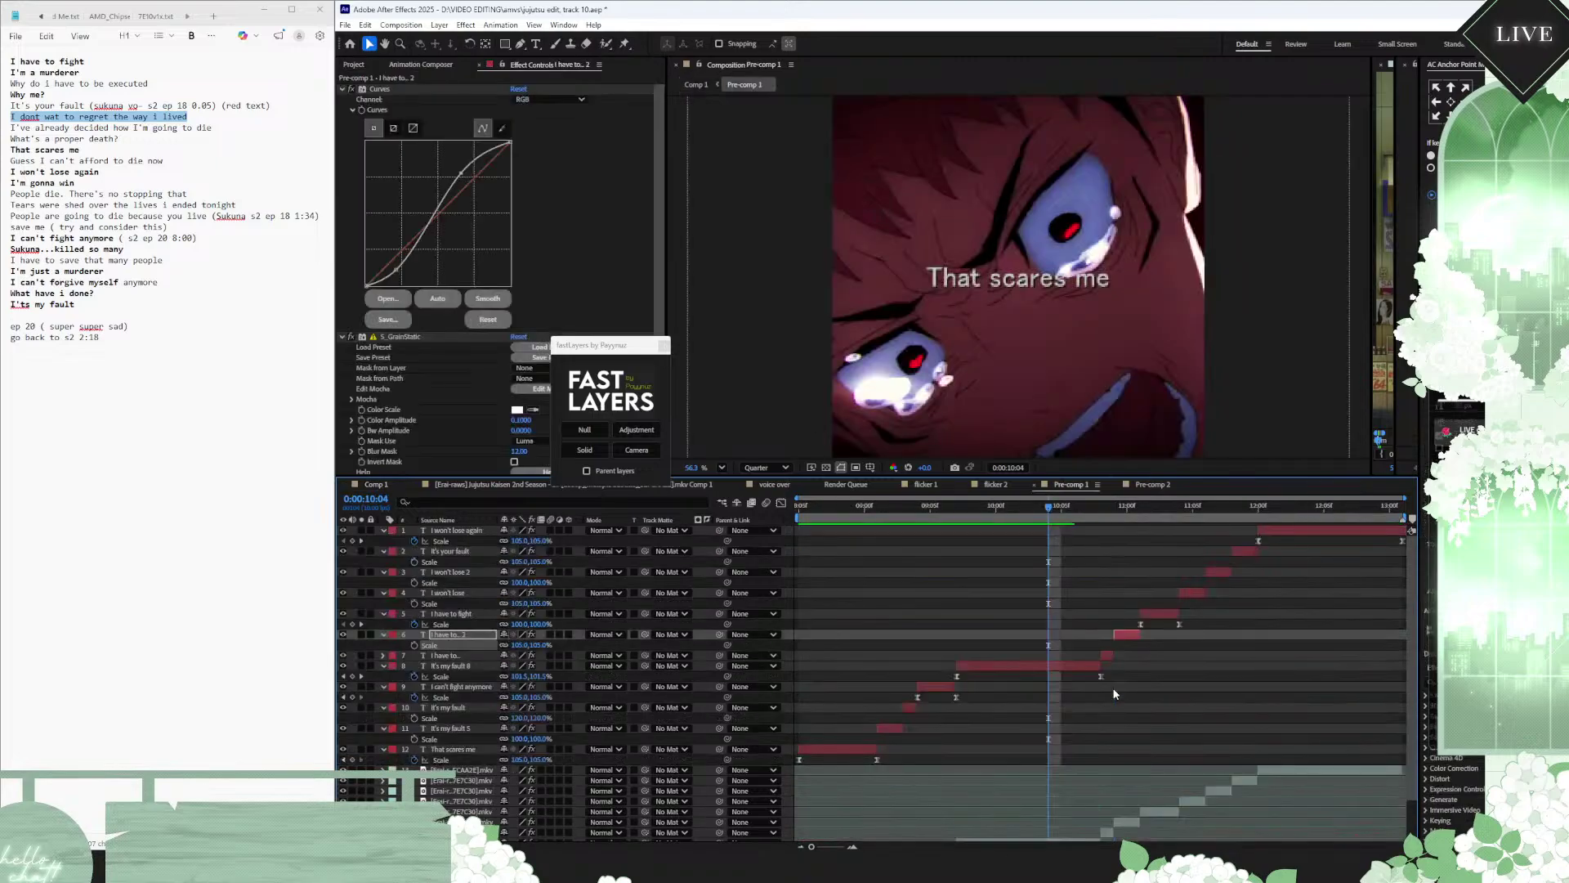
click(1051, 672)
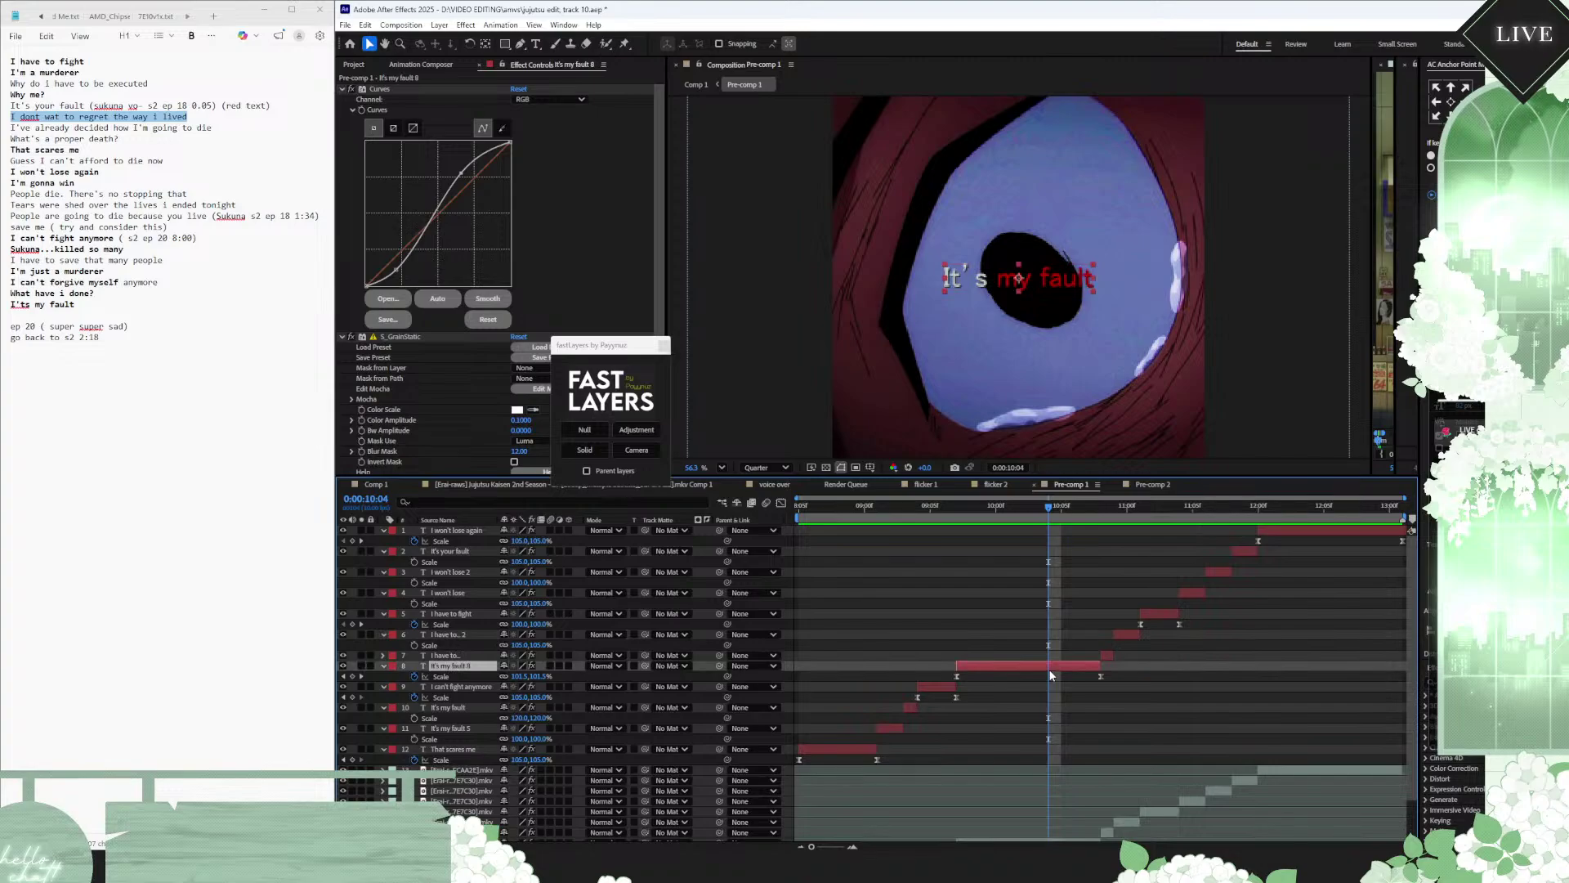
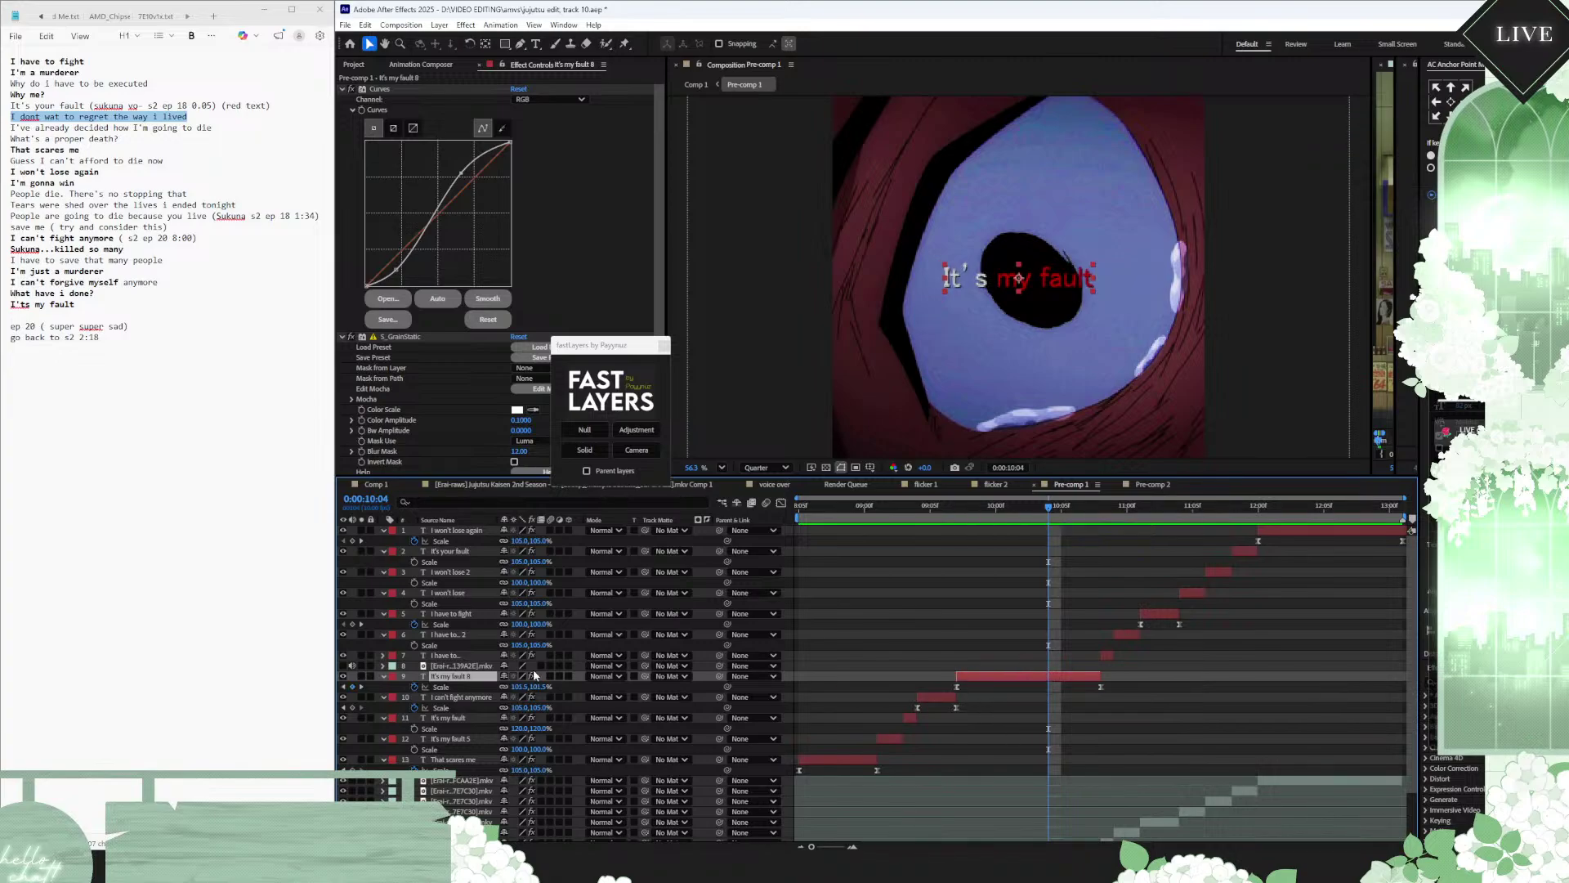
click(469, 667)
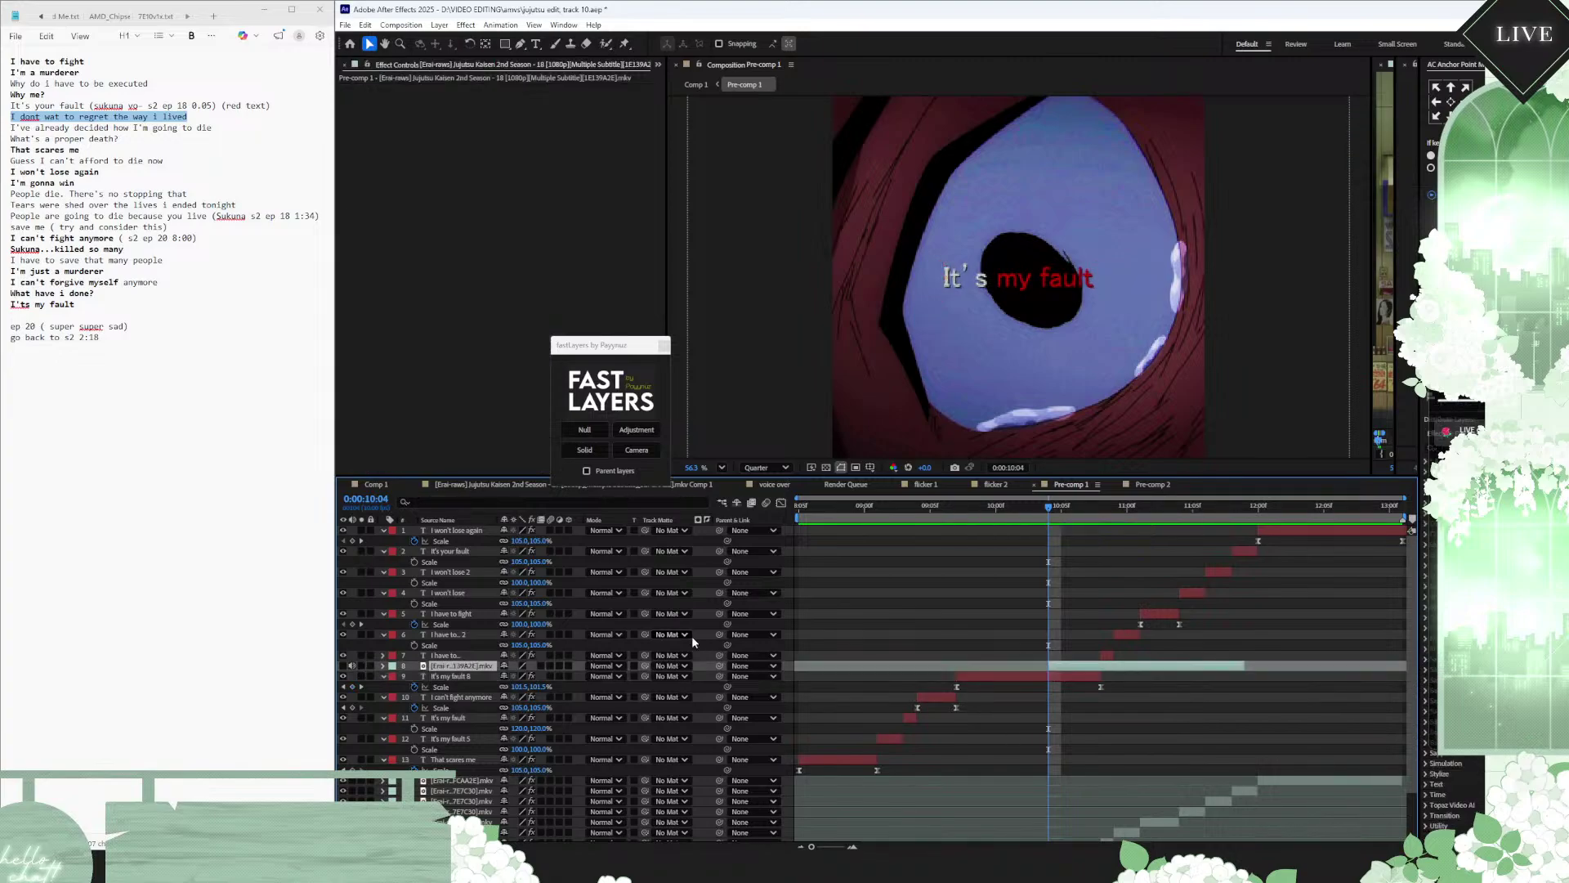
drag(1175, 671, 1054, 670)
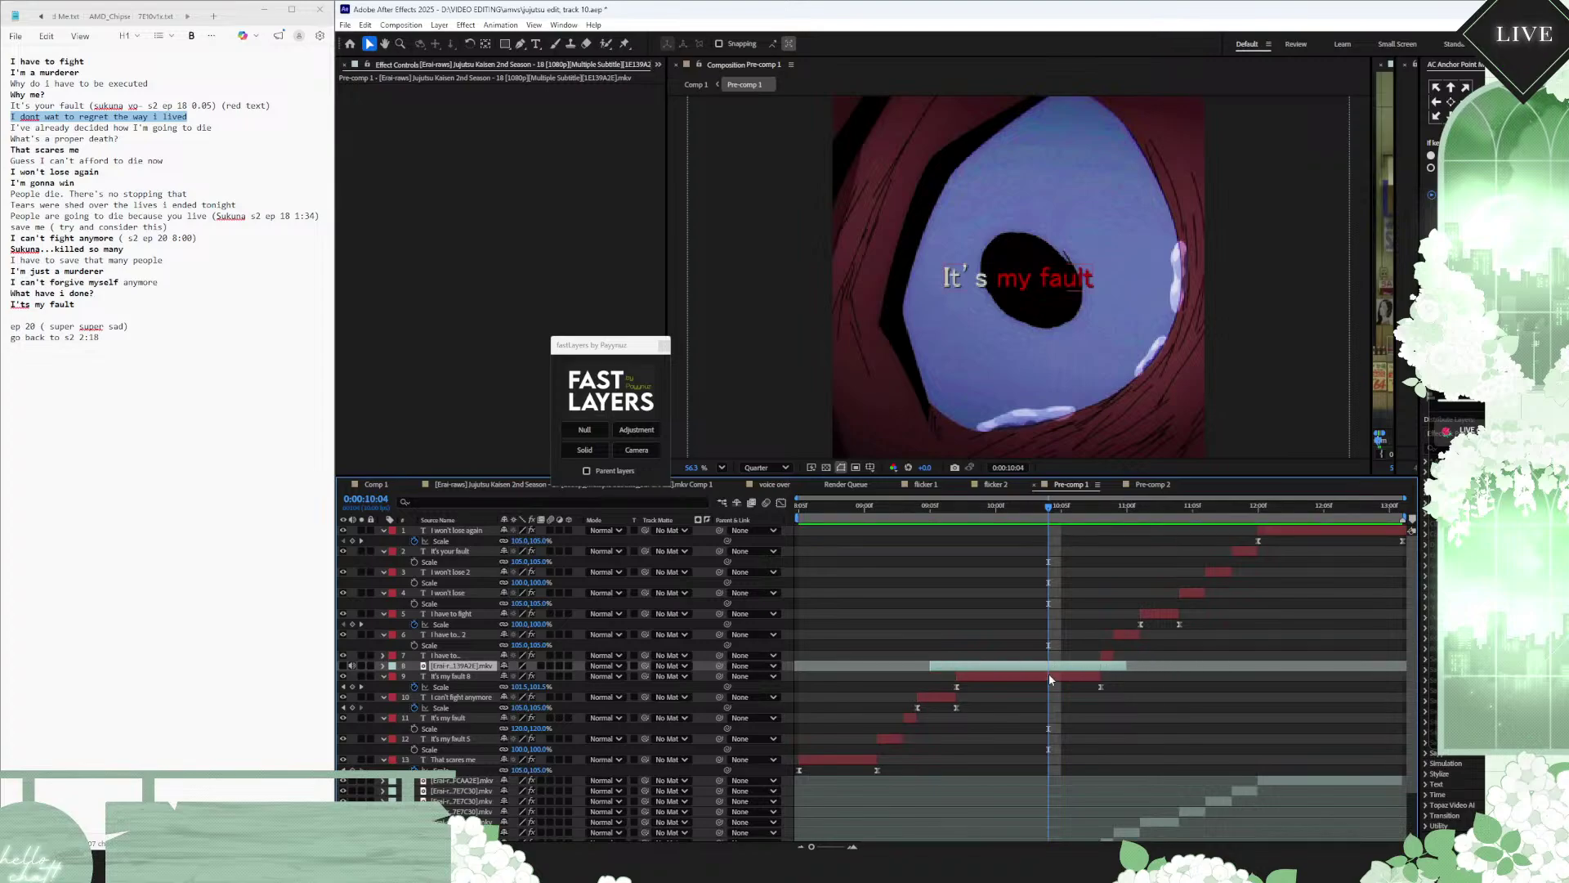
Step: Replace the "It's my fault 8" layer's text with "It's your fault!"
click(1048, 677)
key(ctrl+t)
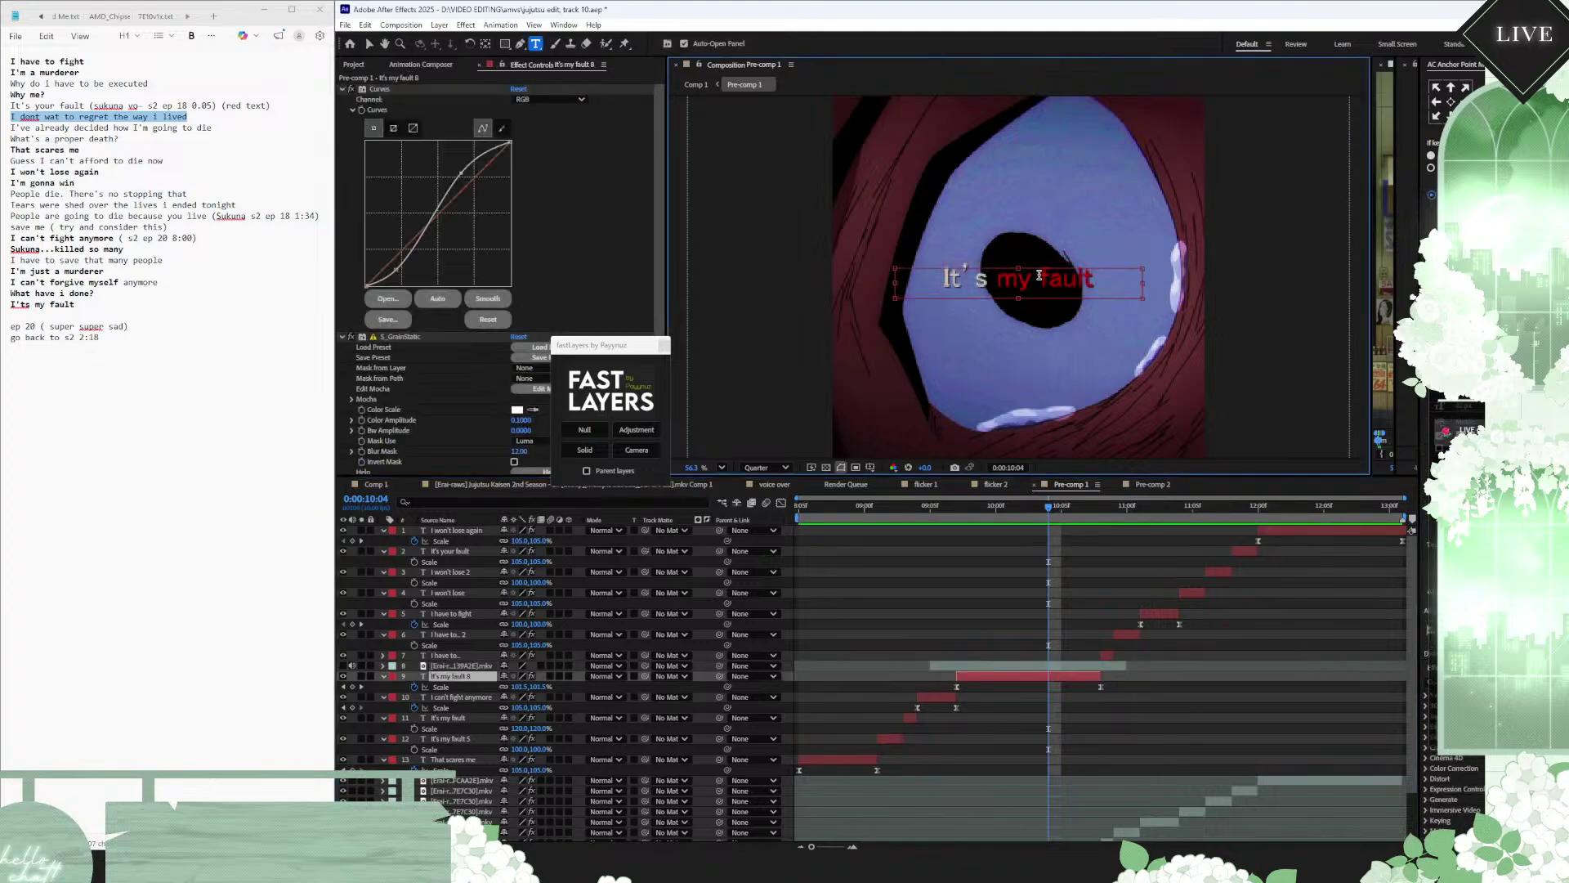
drag(1039, 276, 984, 276)
text(your)
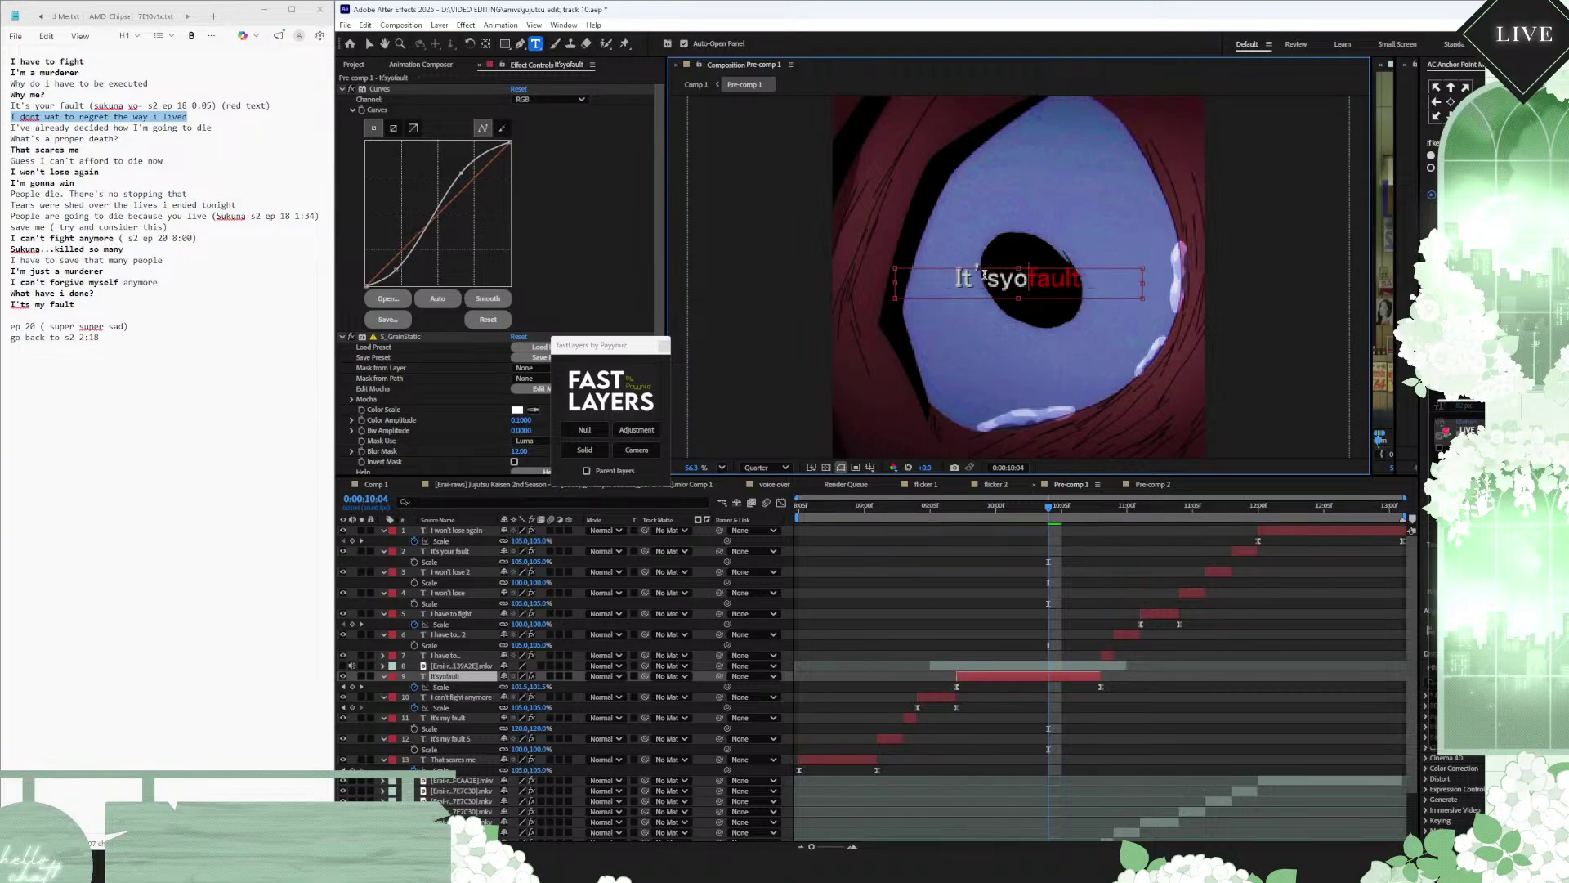
drag(1104, 283, 940, 281)
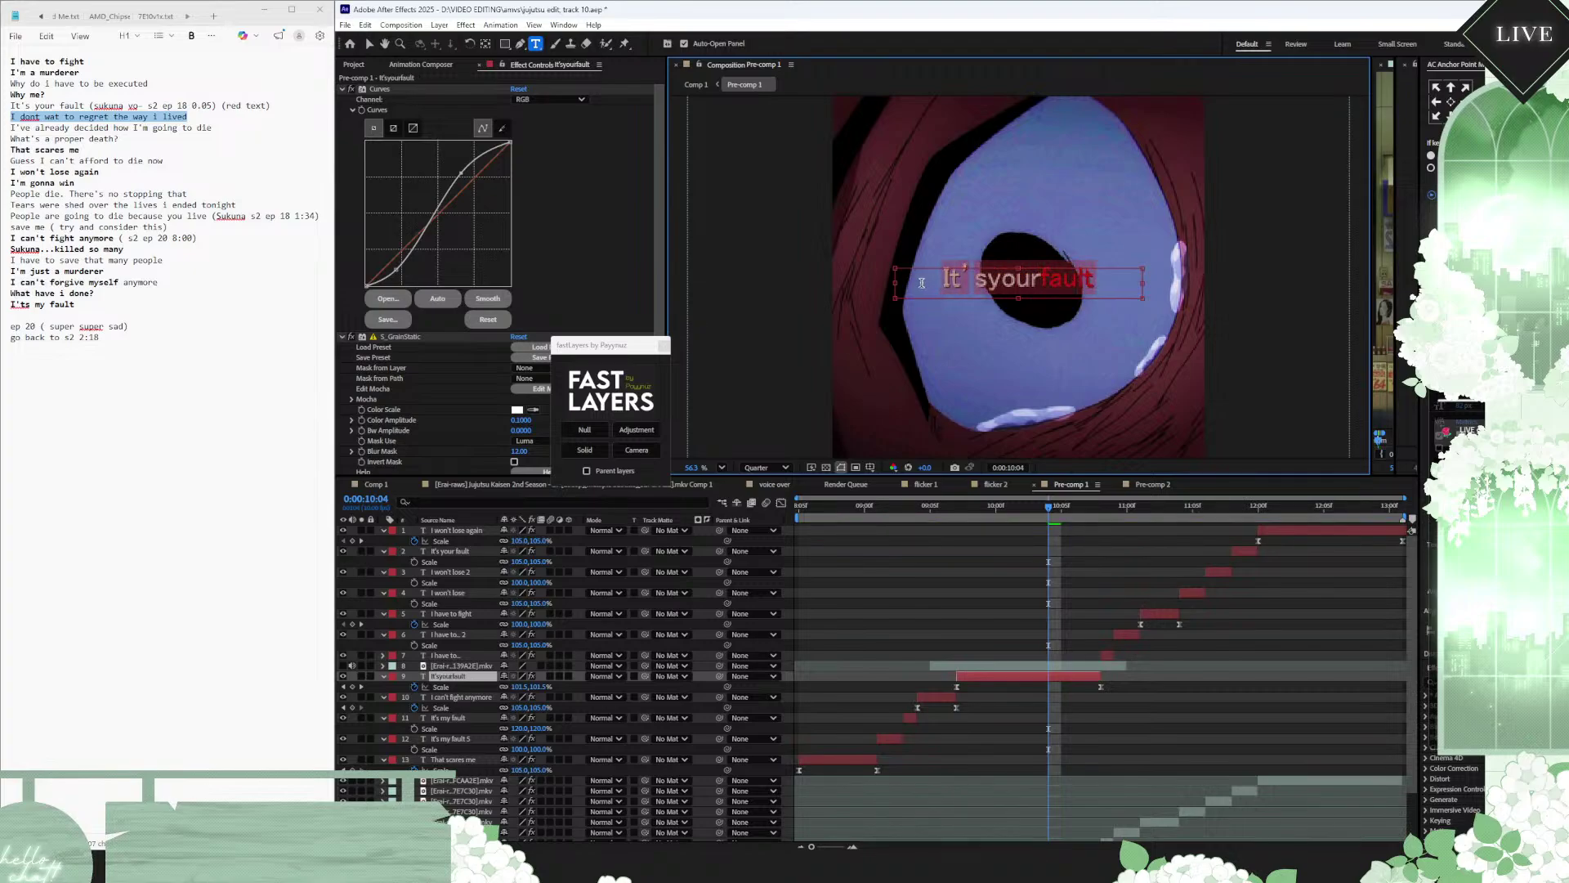
text(It's yo)
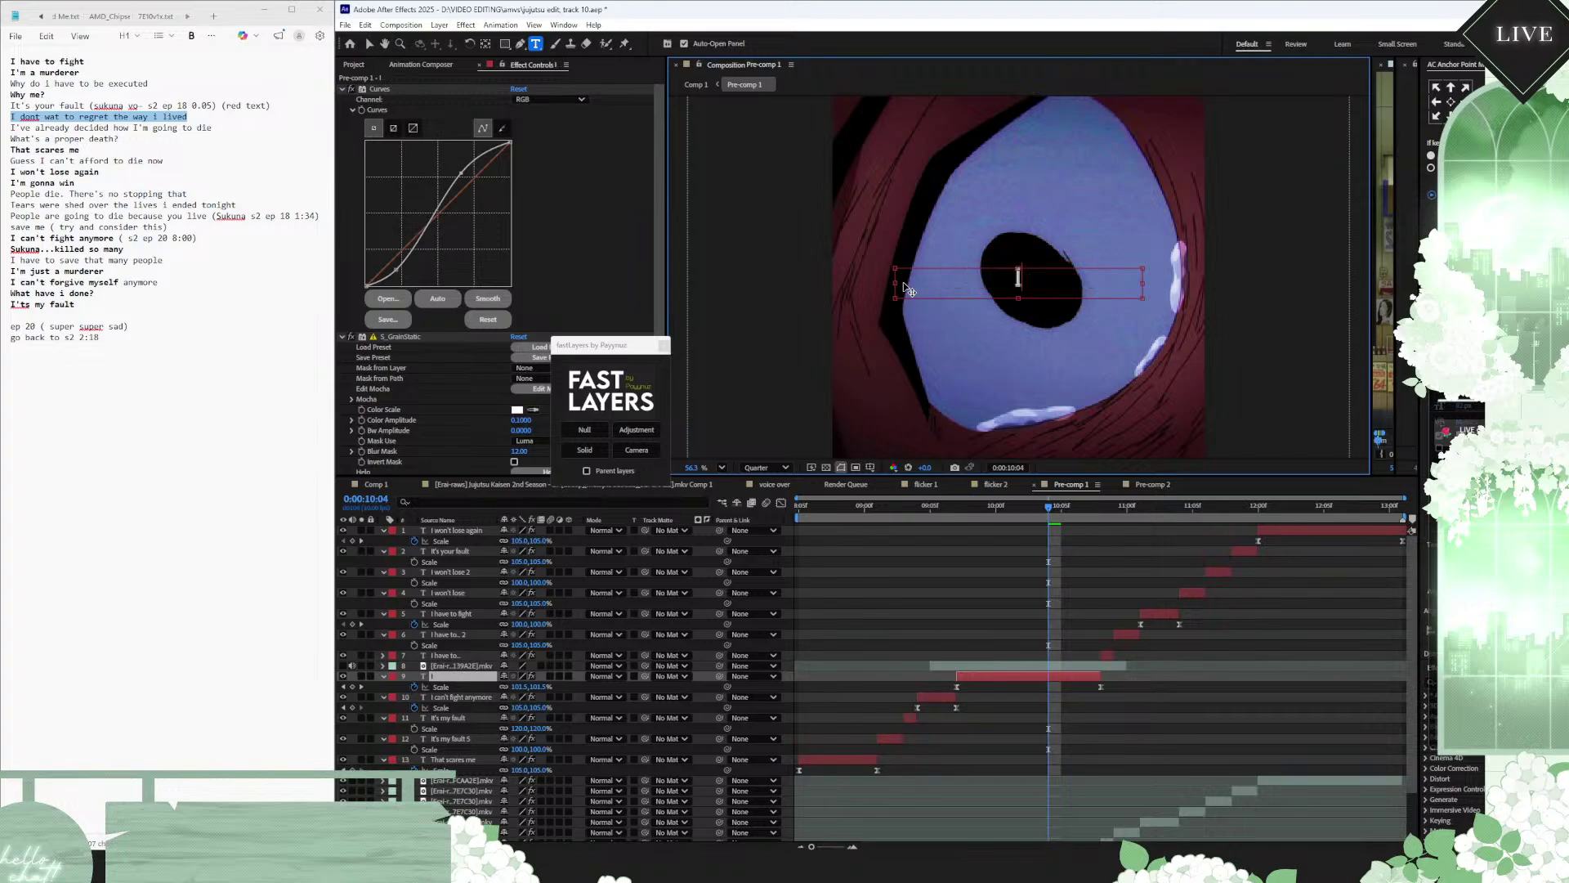
text(ur fault)
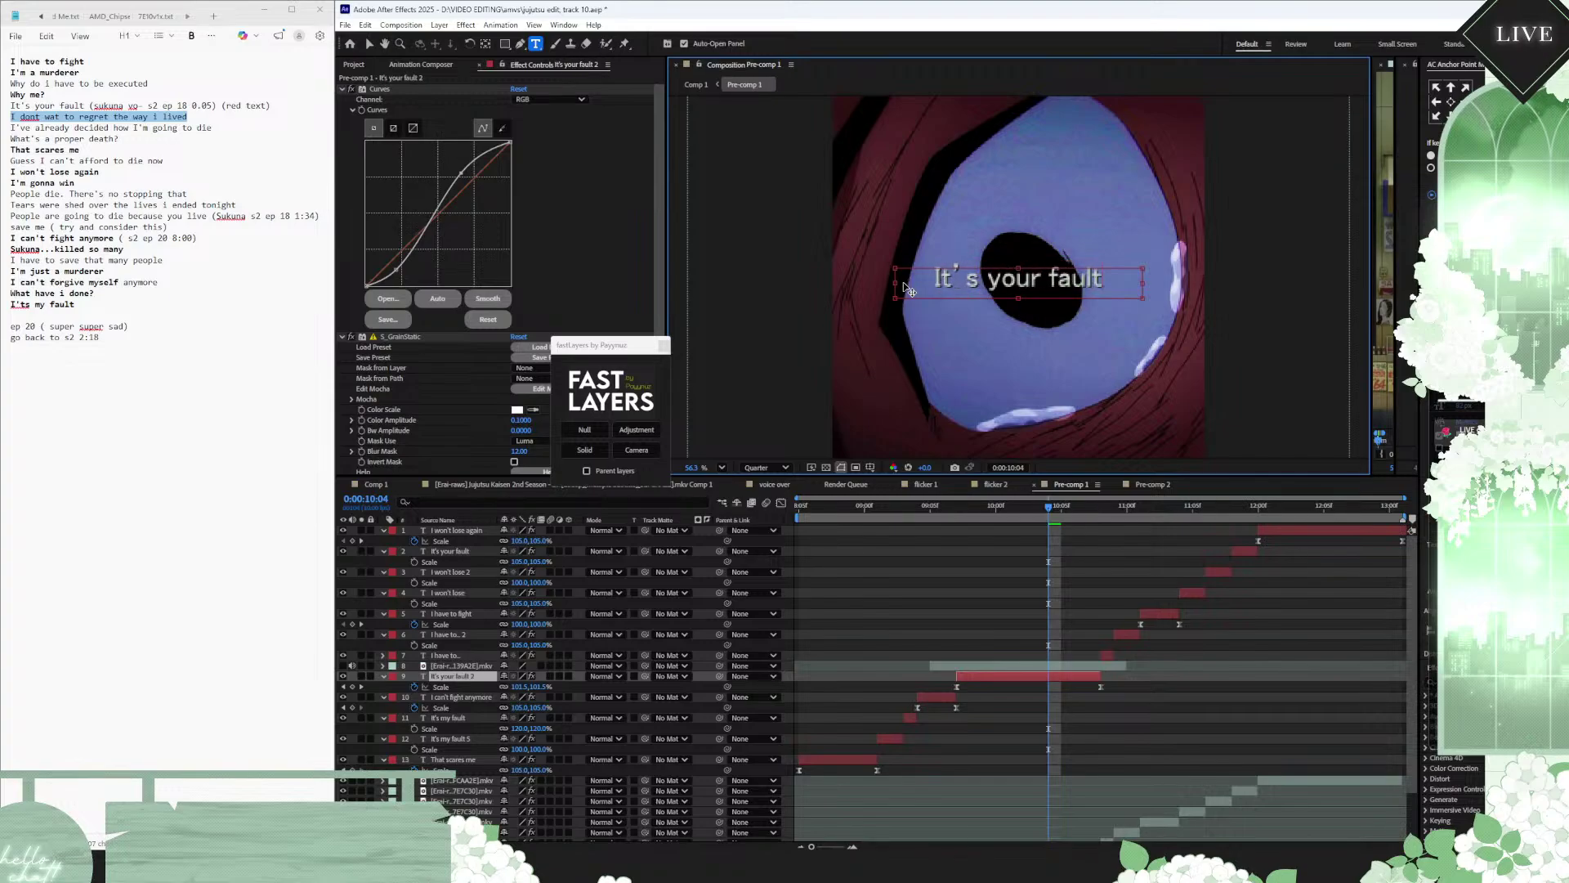
text(!)
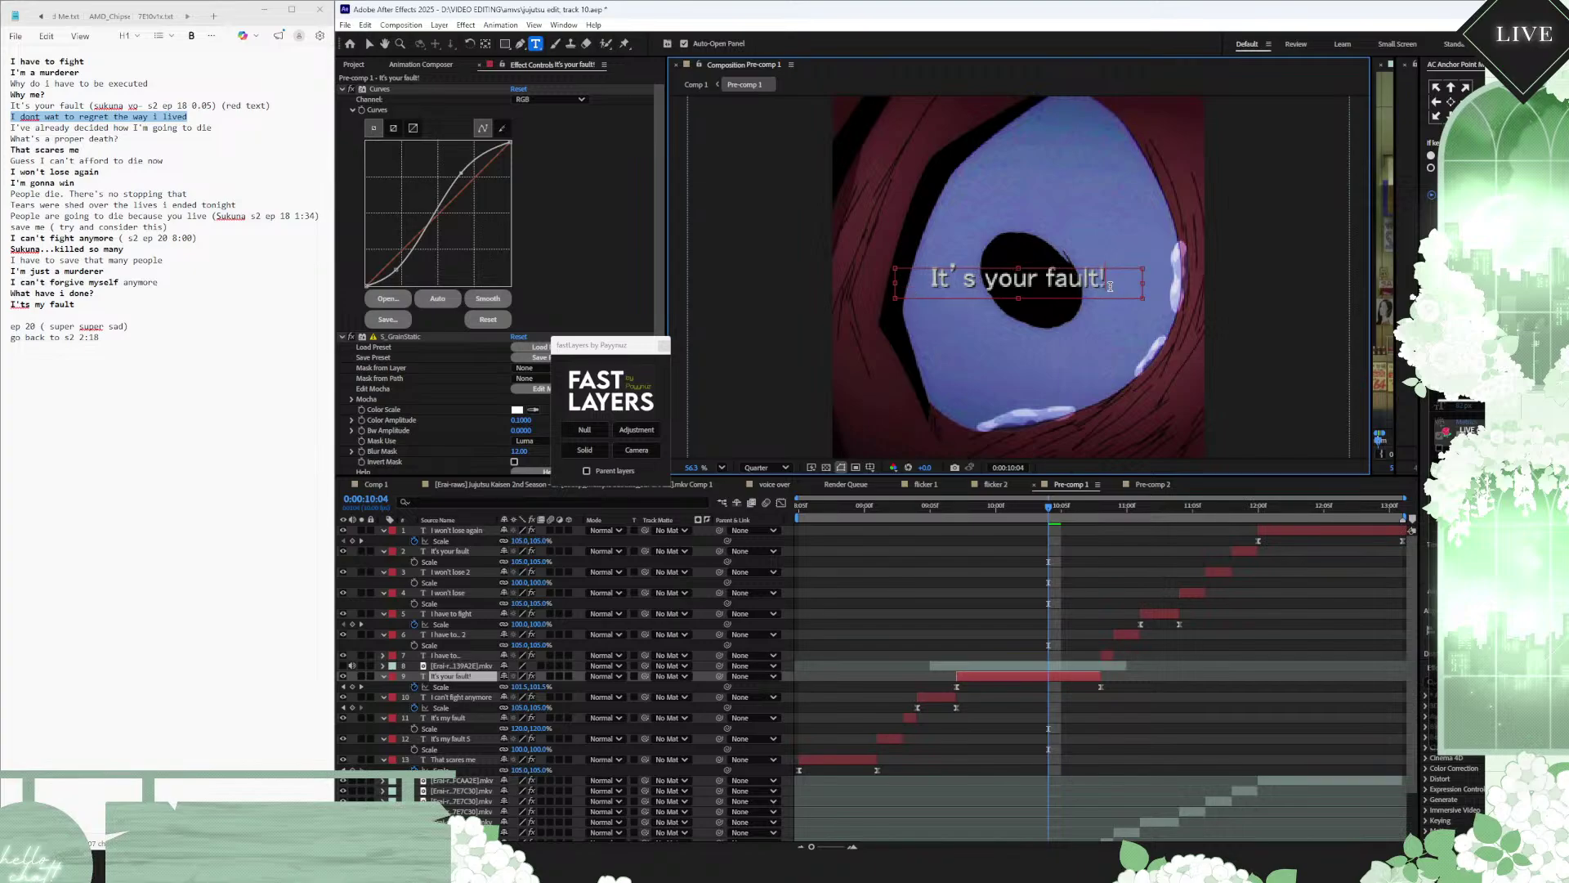
Step: Change the fill colour of the whole "It's your fault!" text to red
key(ctrl+a)
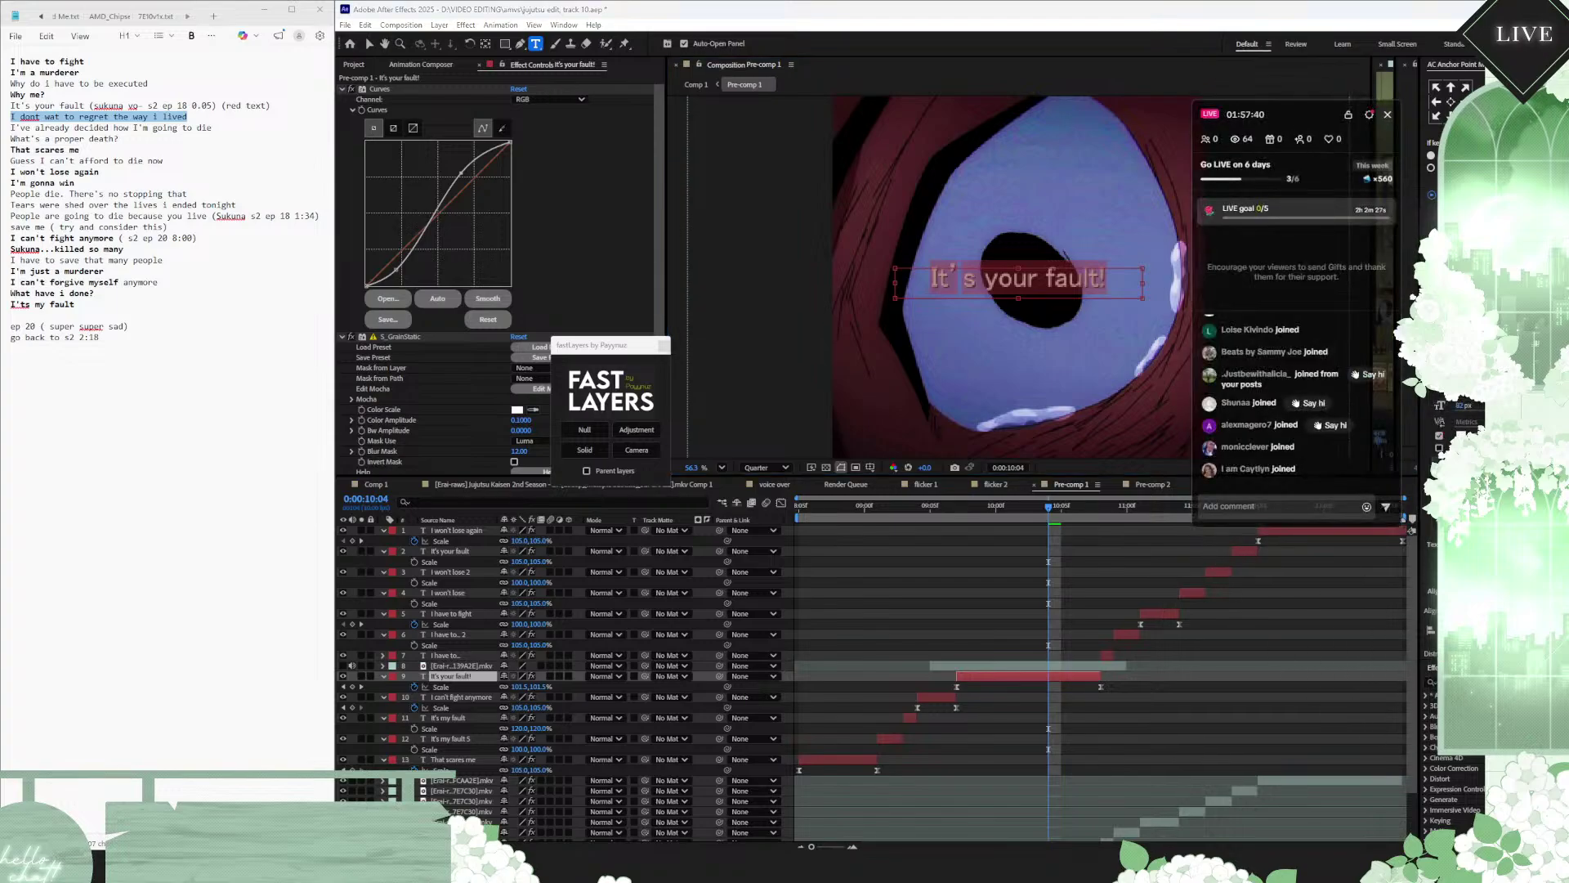
click(968, 357)
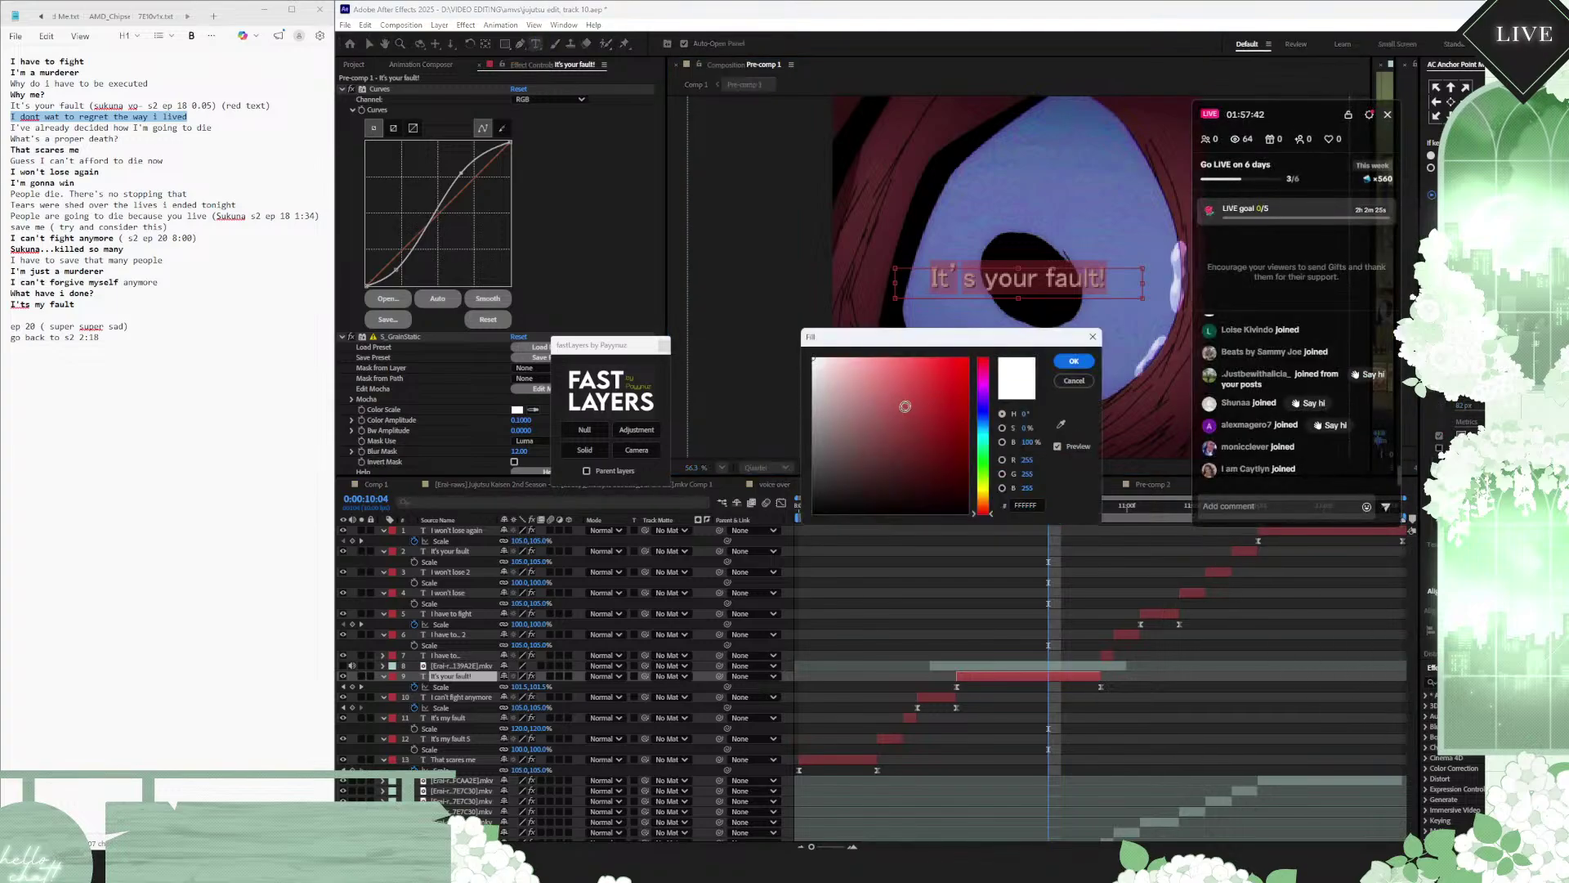
click(1082, 366)
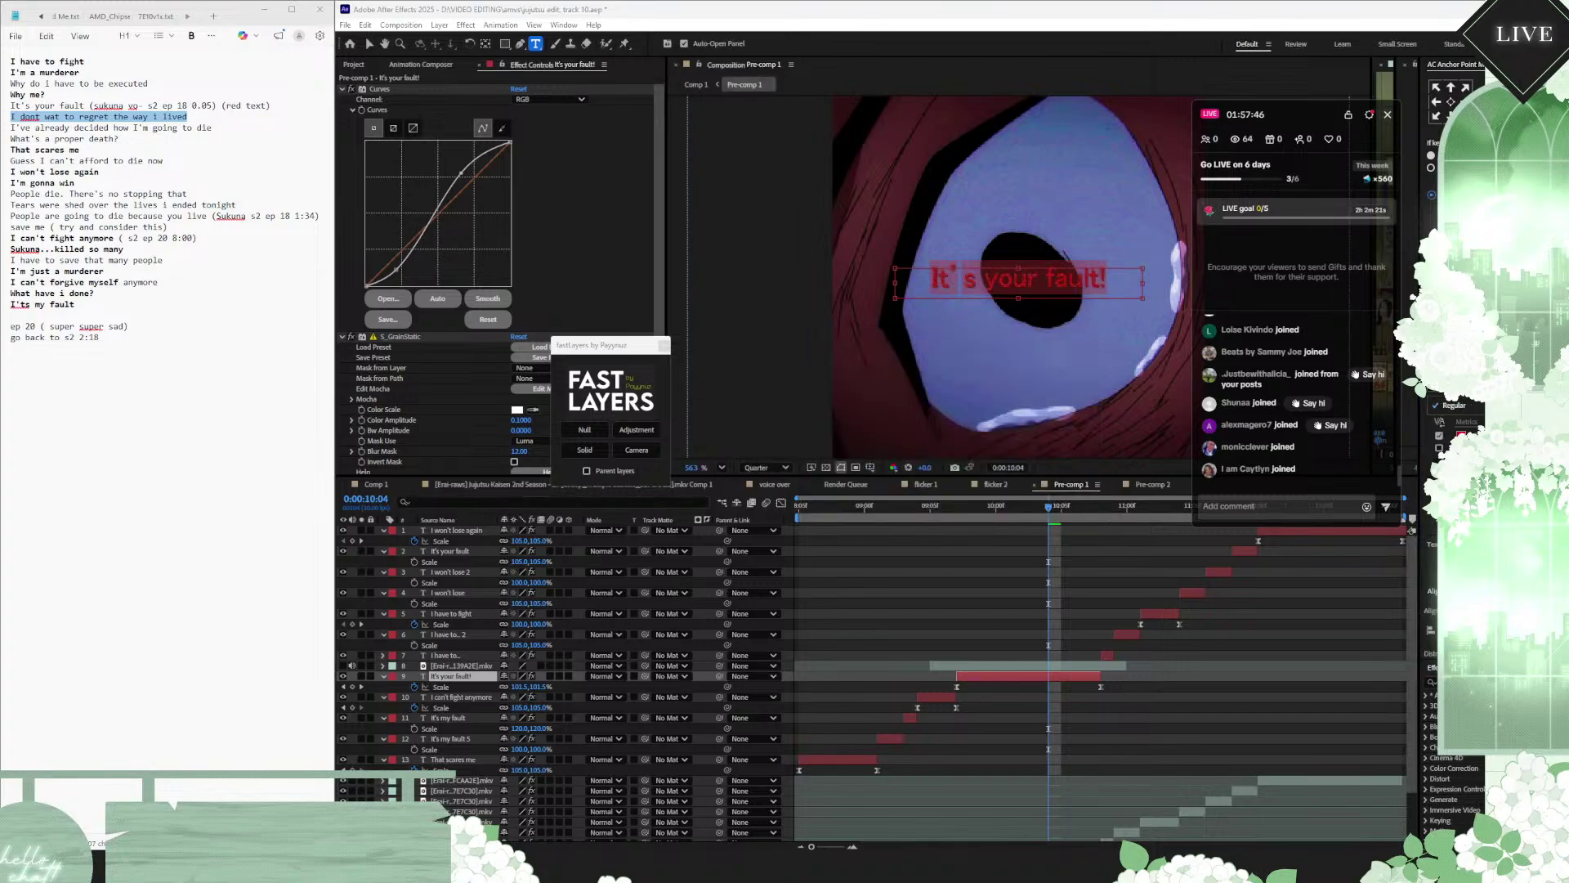
Step: Try alternative fonts on the red "It's your fault!" text, going down the font list from Yu Gothic
click(1455, 405)
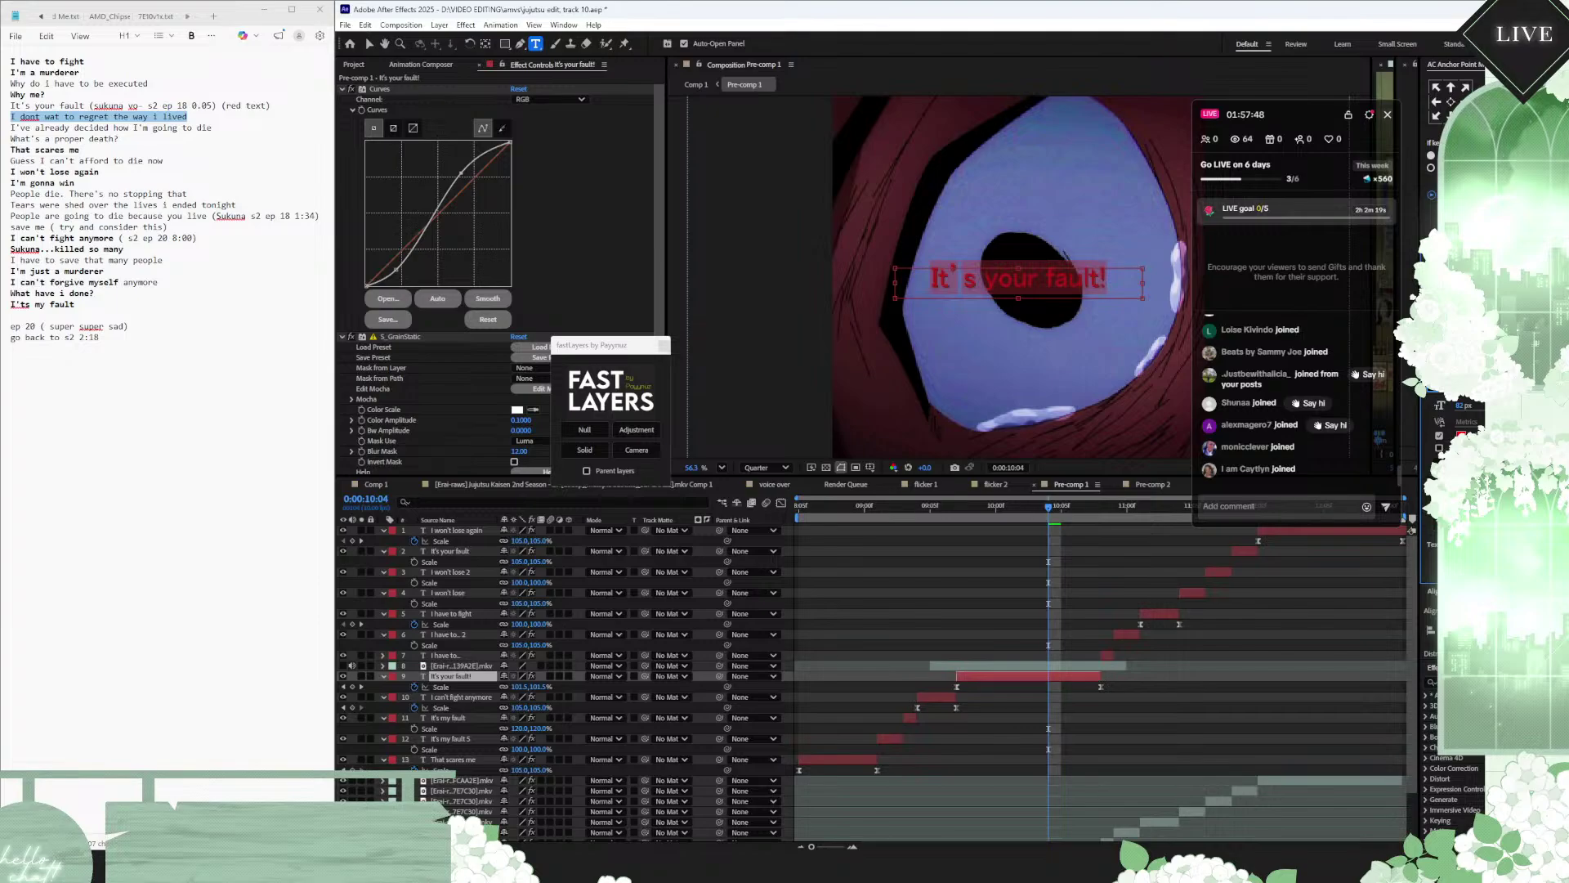
click(1512, 368)
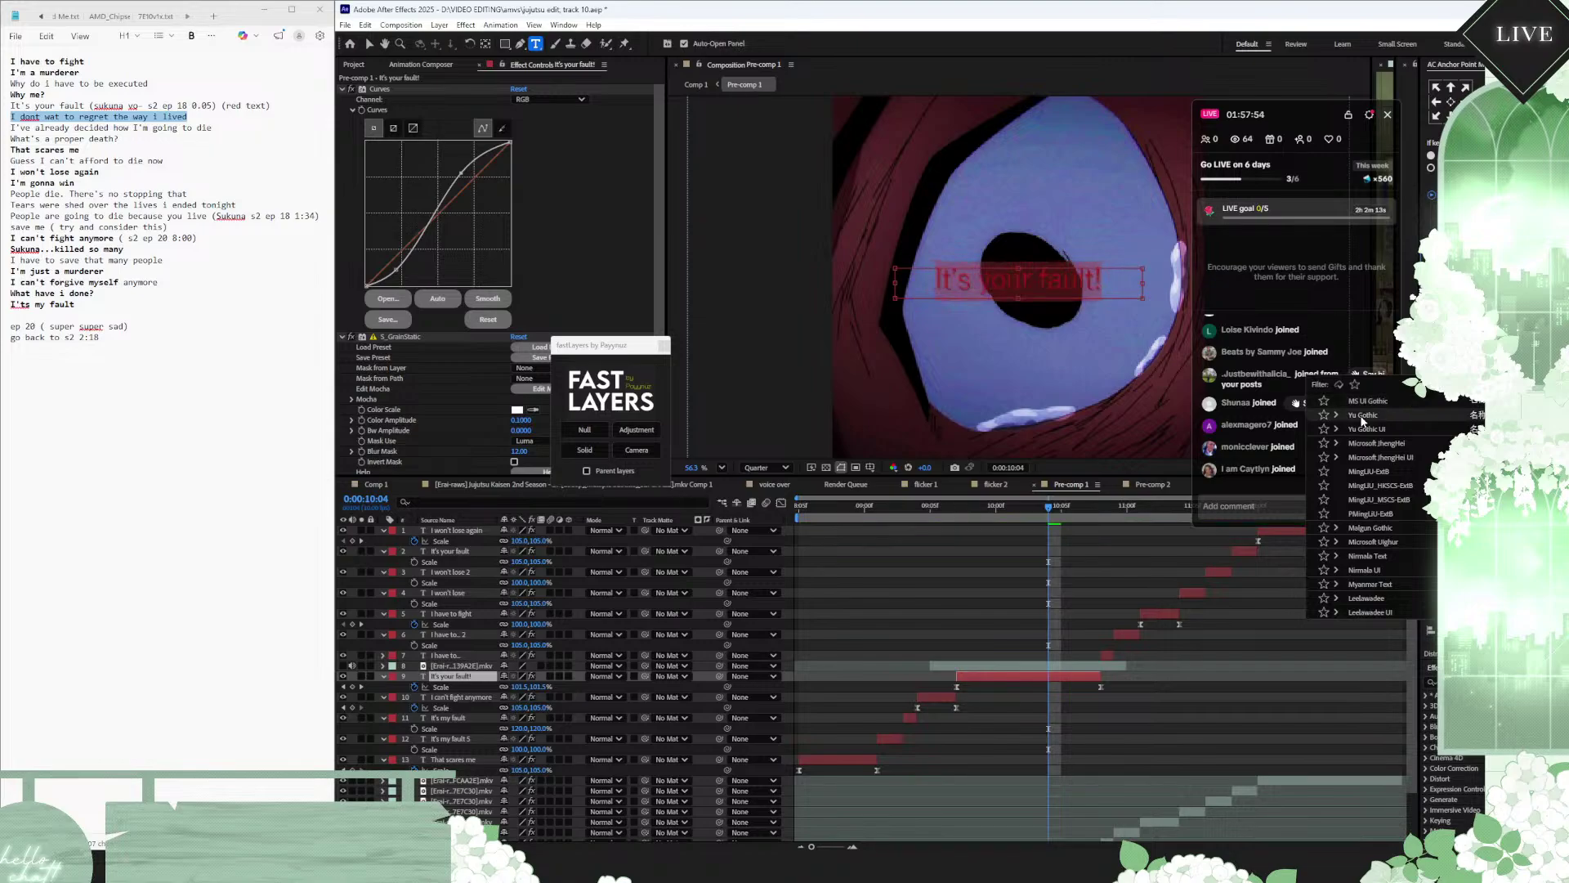
scroll(1363, 421, up, 1)
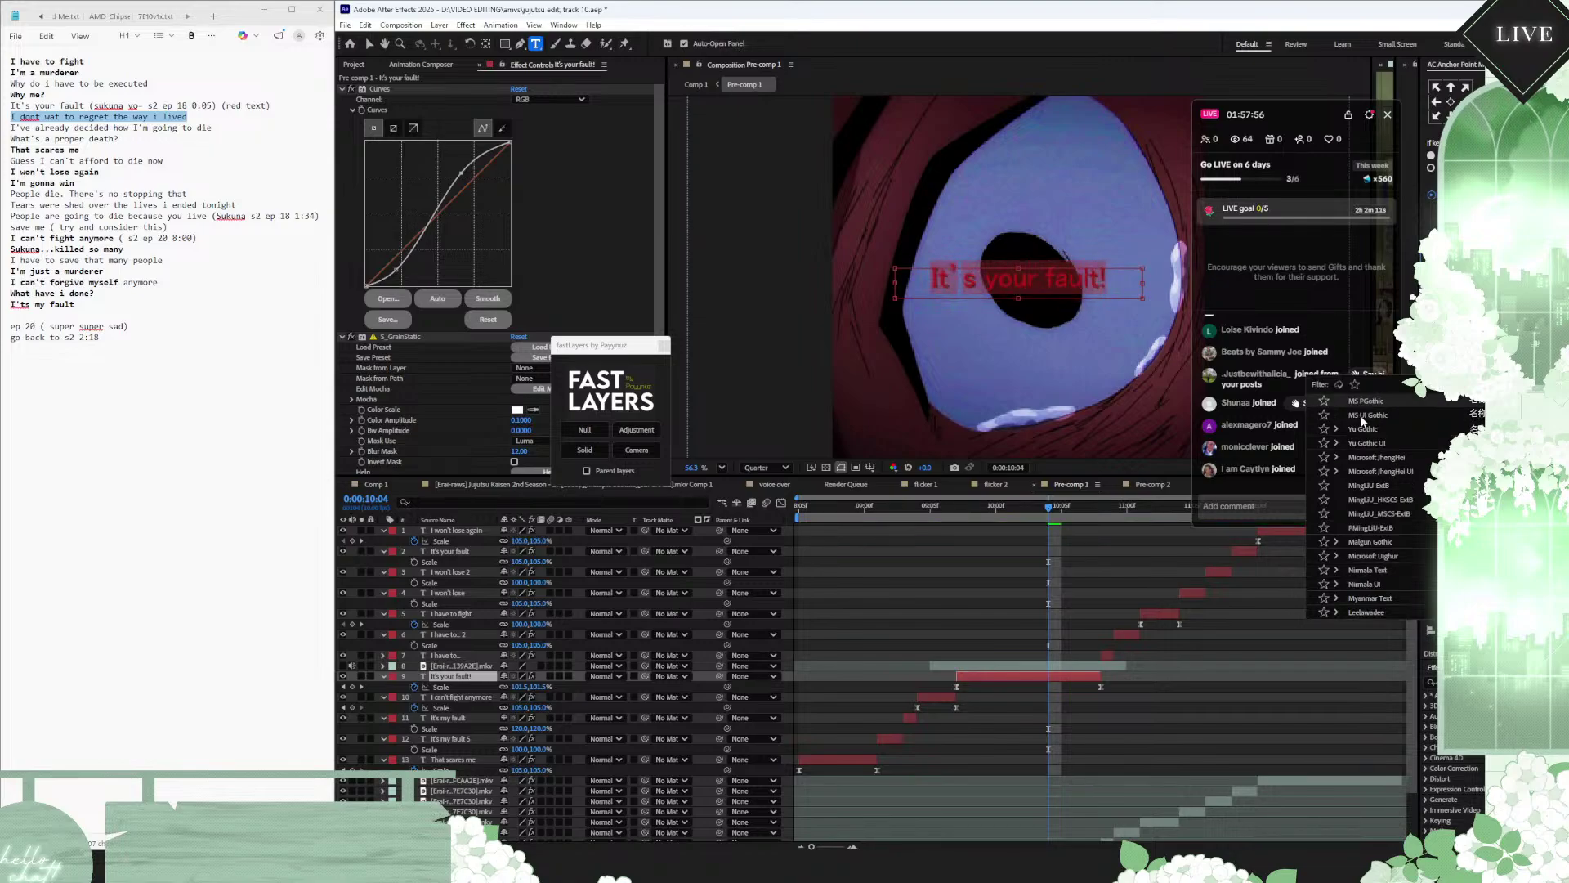
scroll(1372, 432, up, 1)
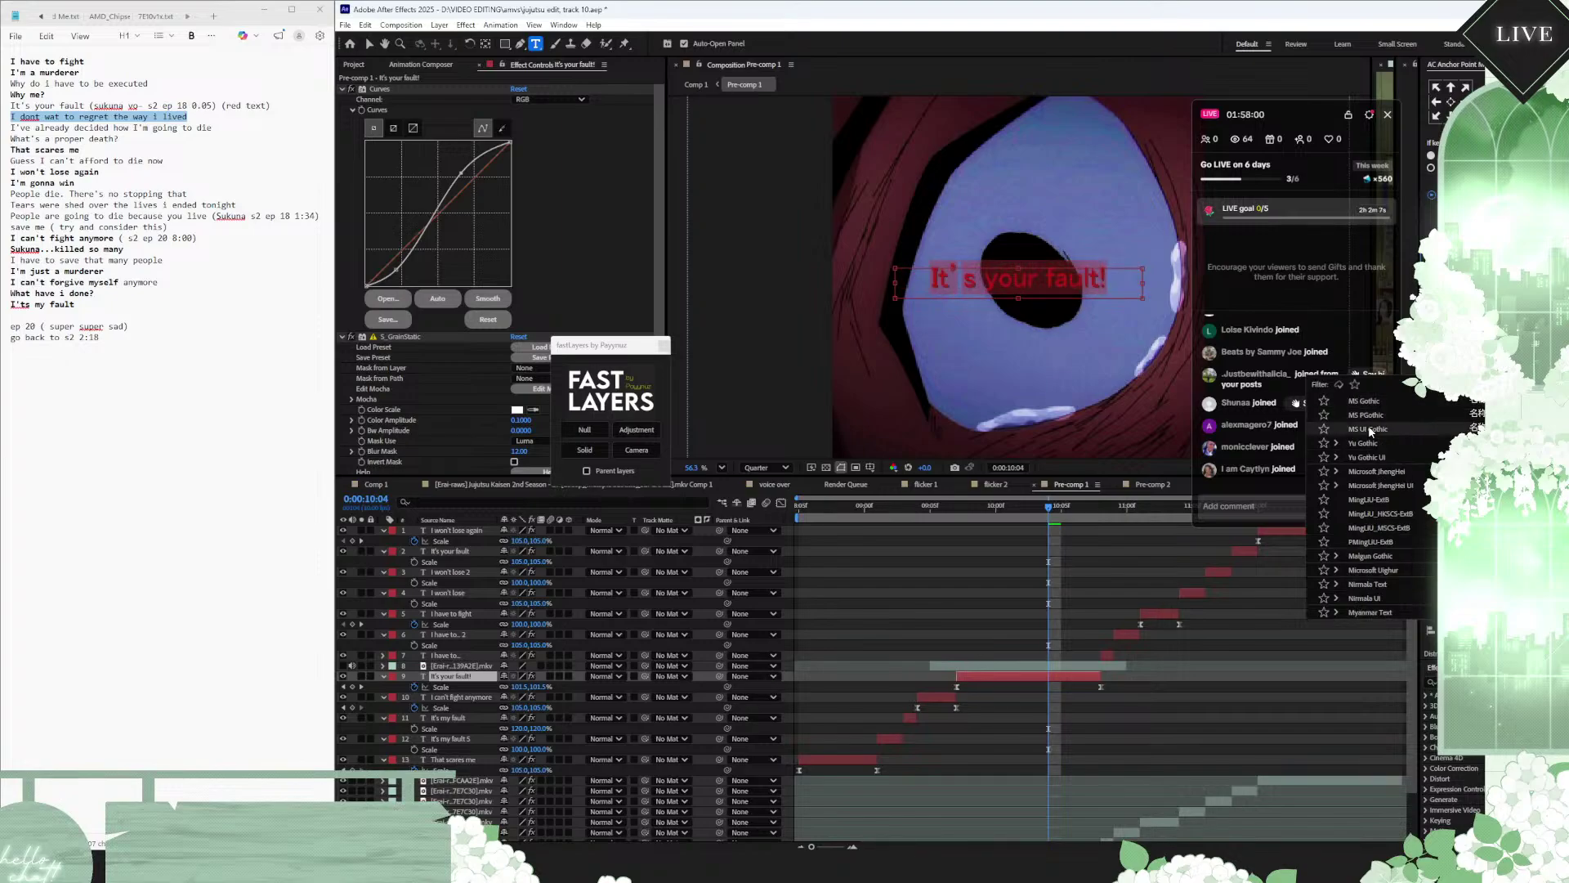
key(Down)
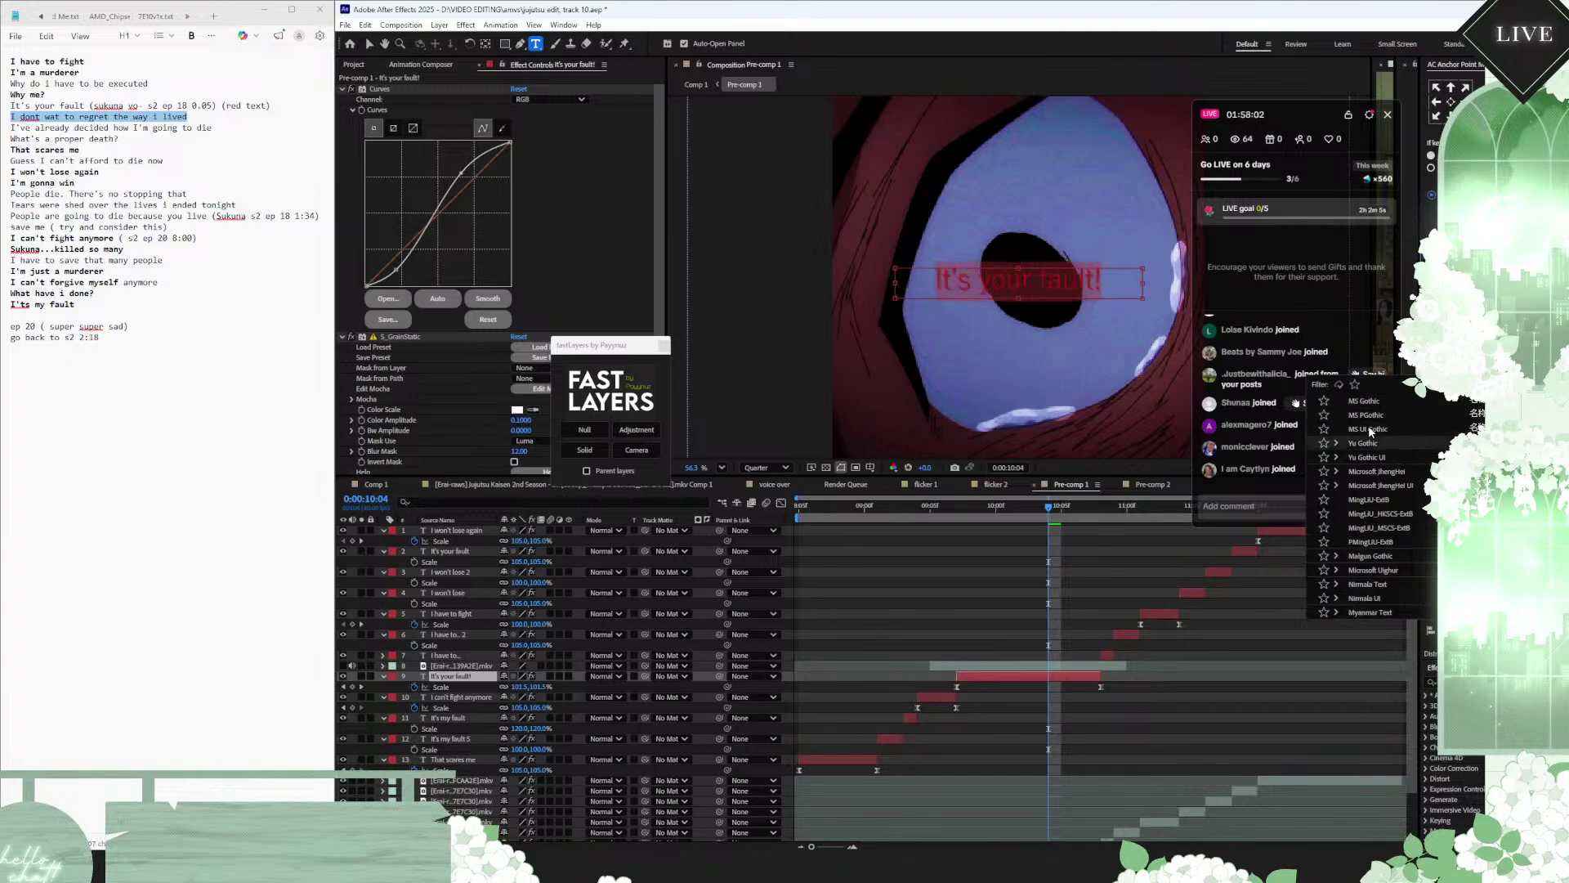
key(Down)
key(Down)
key(Down)
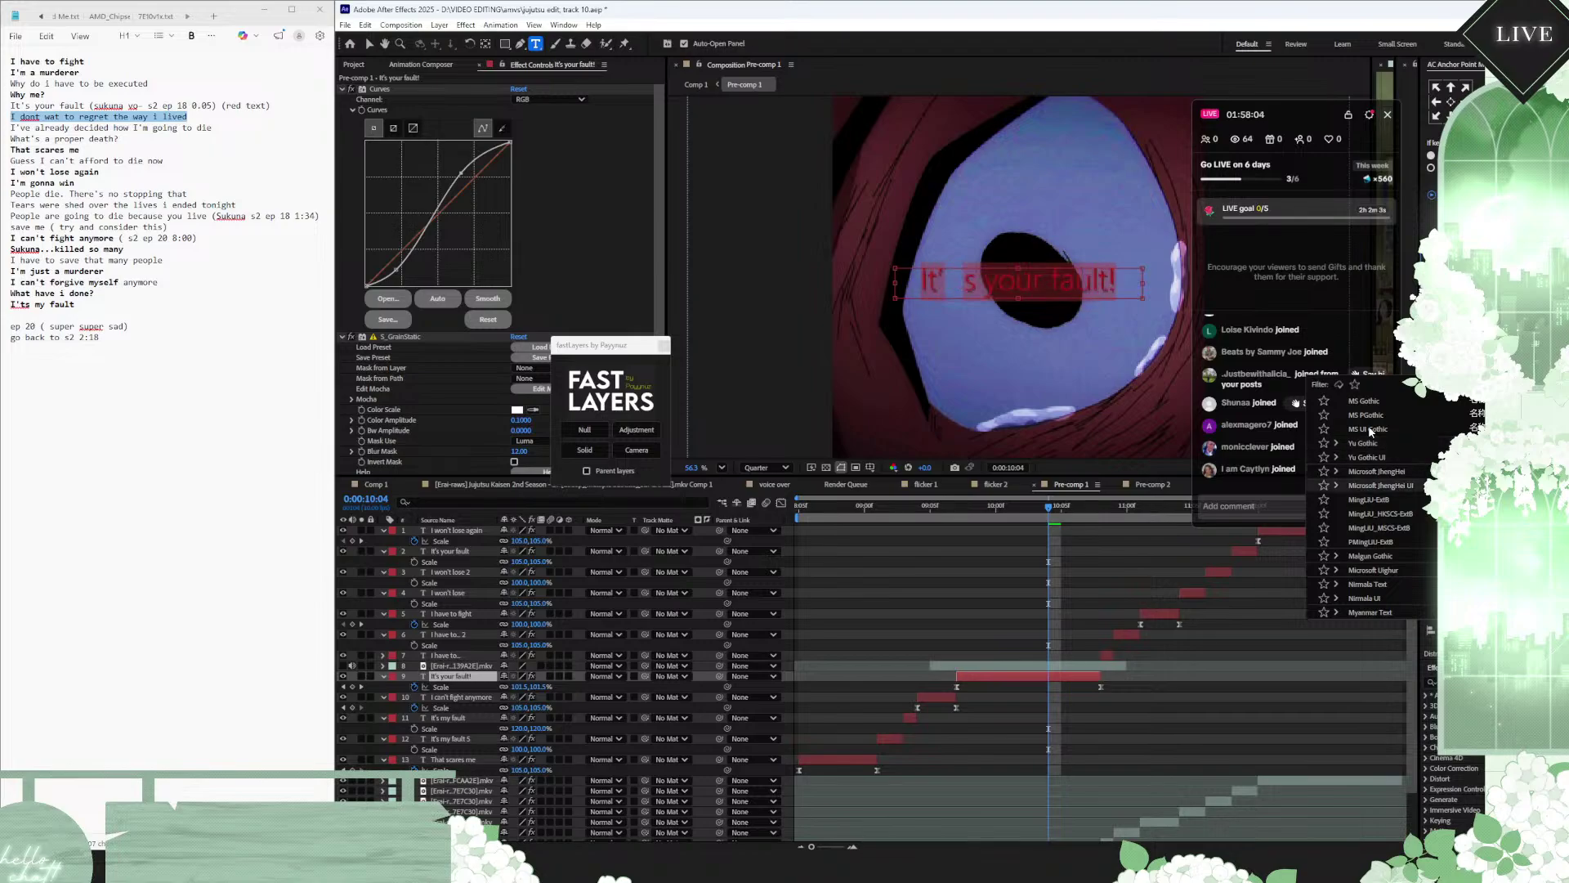
key(Down)
key(Down)
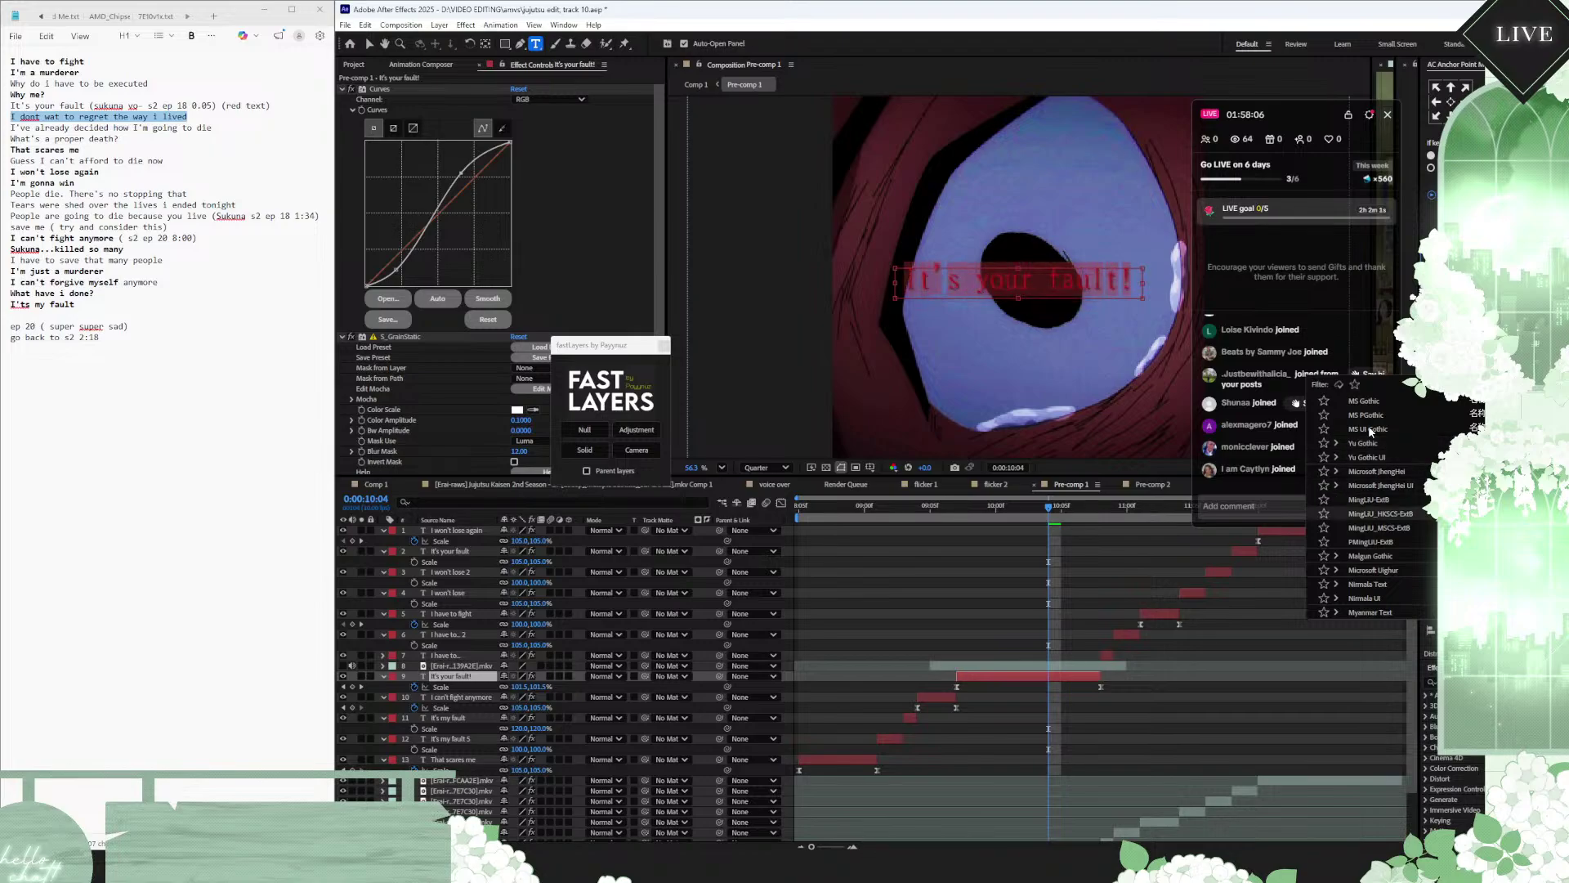
key(Down)
key(Down)
key(Down)
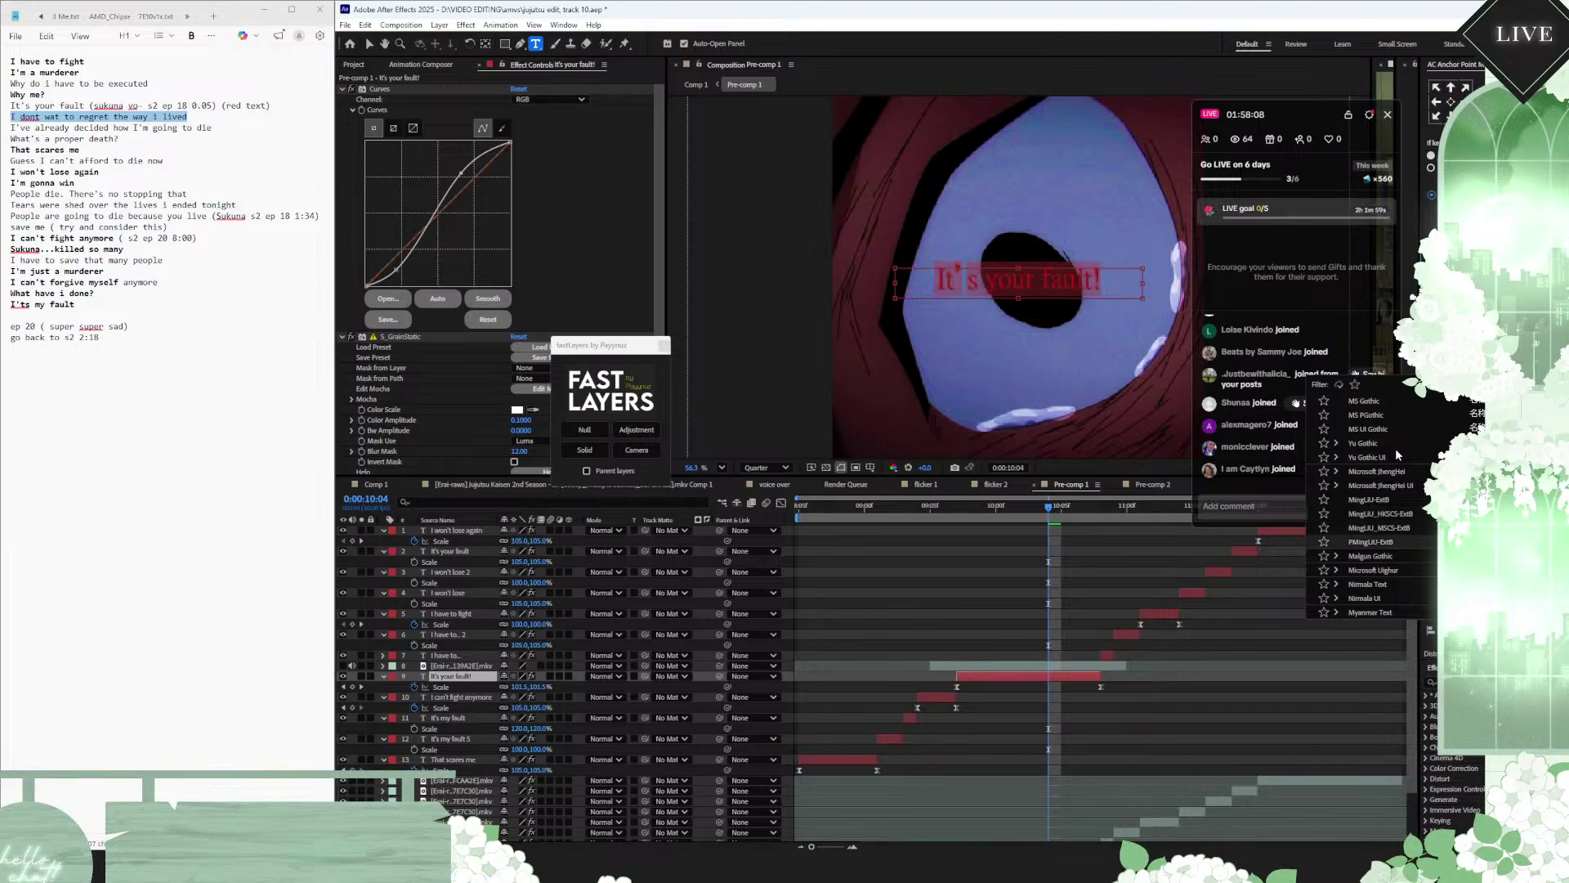
key(Down)
key(Down)
key(Down)
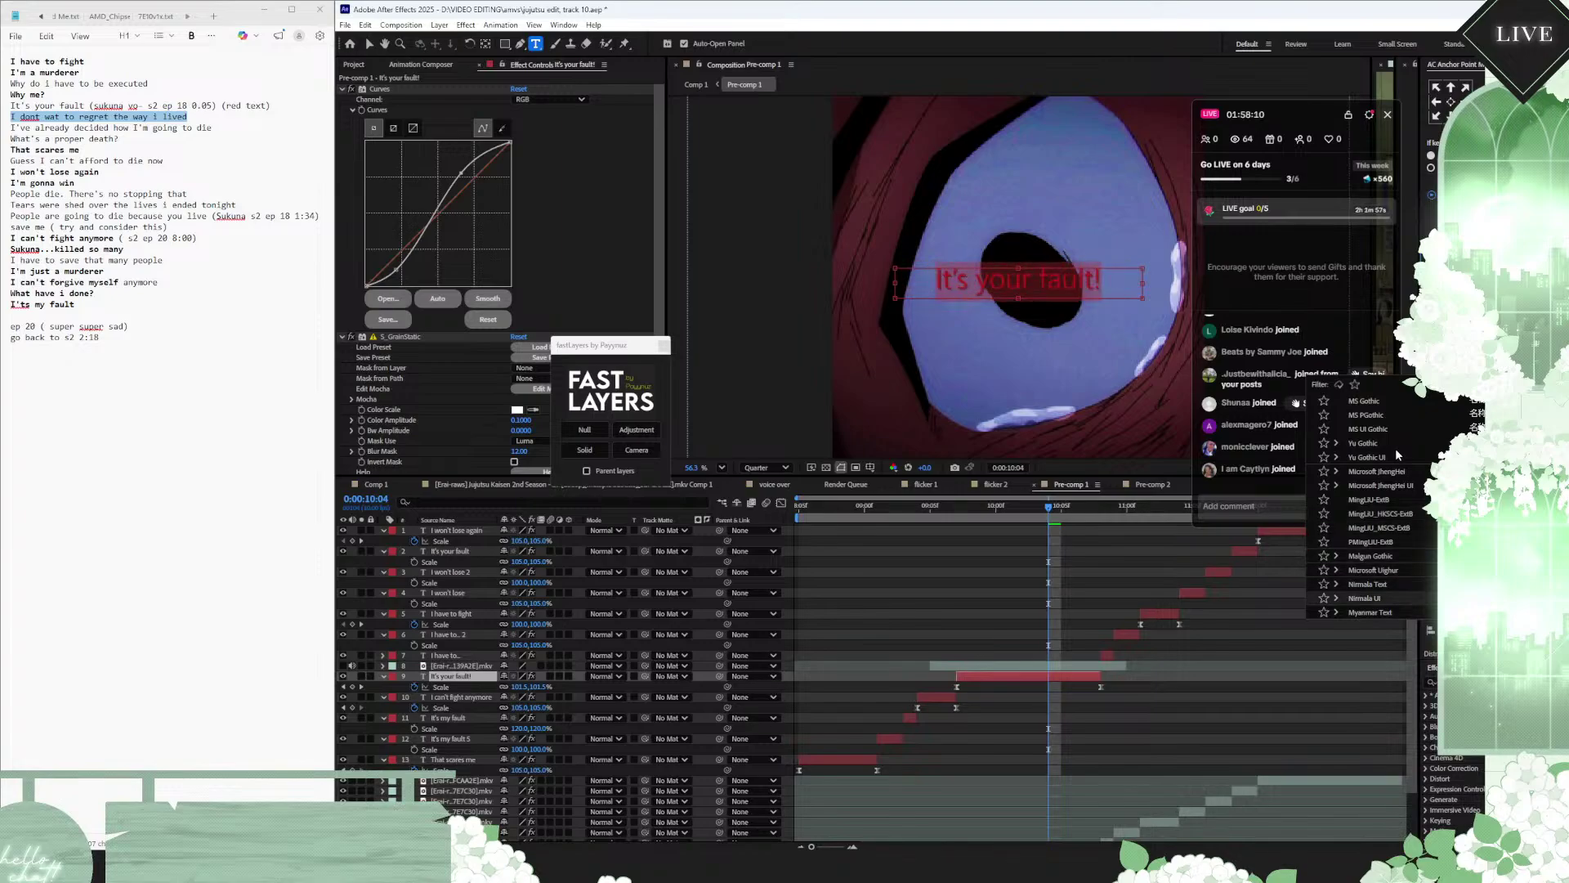
key(Down)
key(Down)
key(Down)
key(Down)
key(Down)
key(Down)
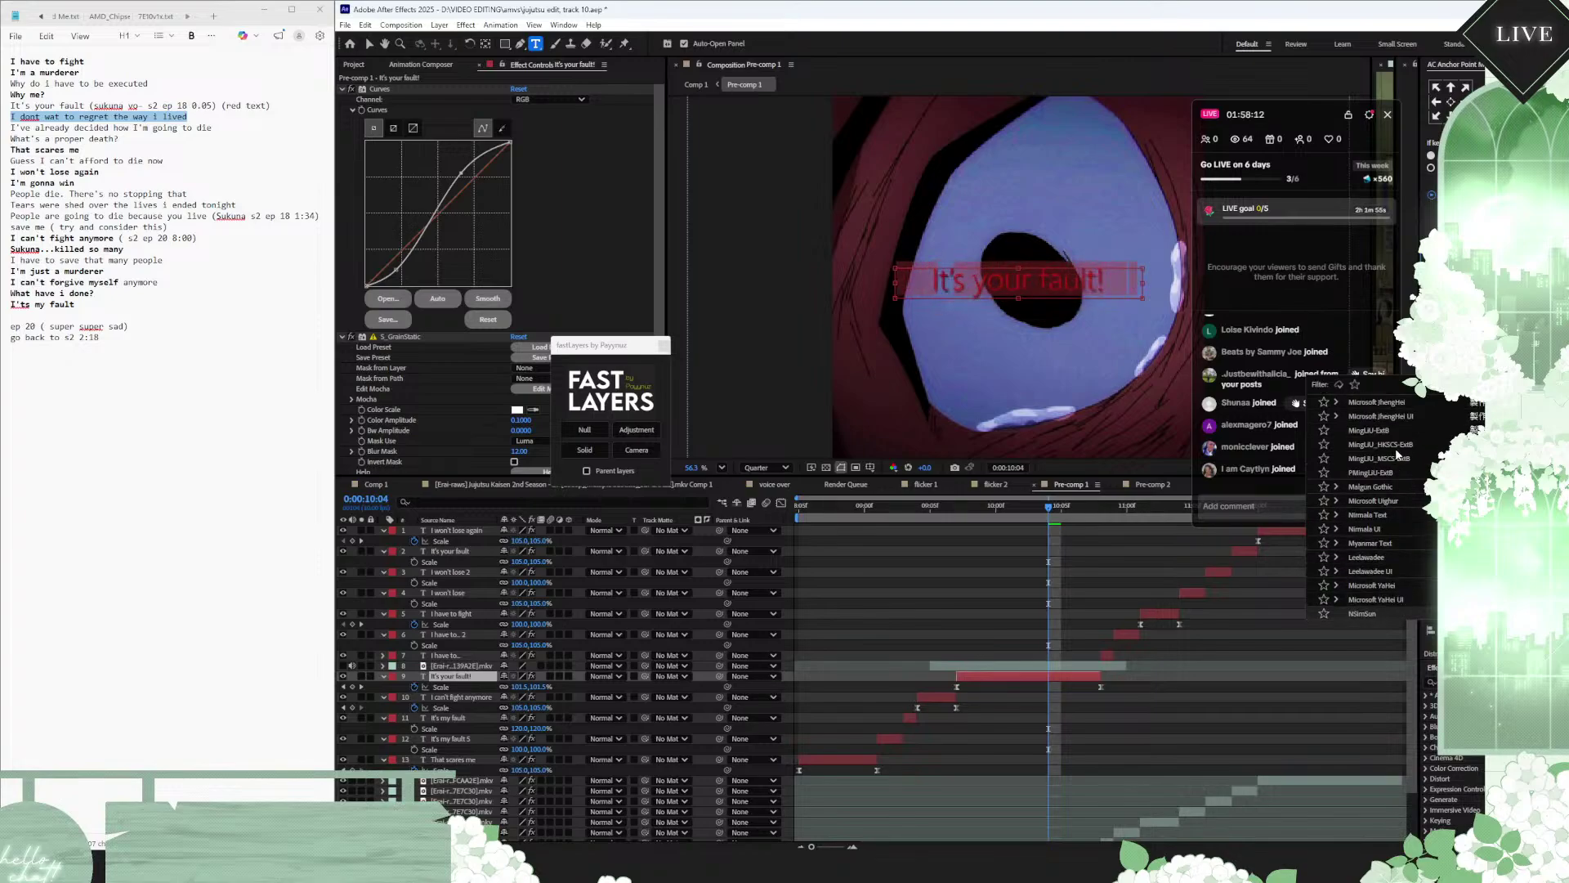
key(Down)
key(Down)
key(Down)
key(Down)
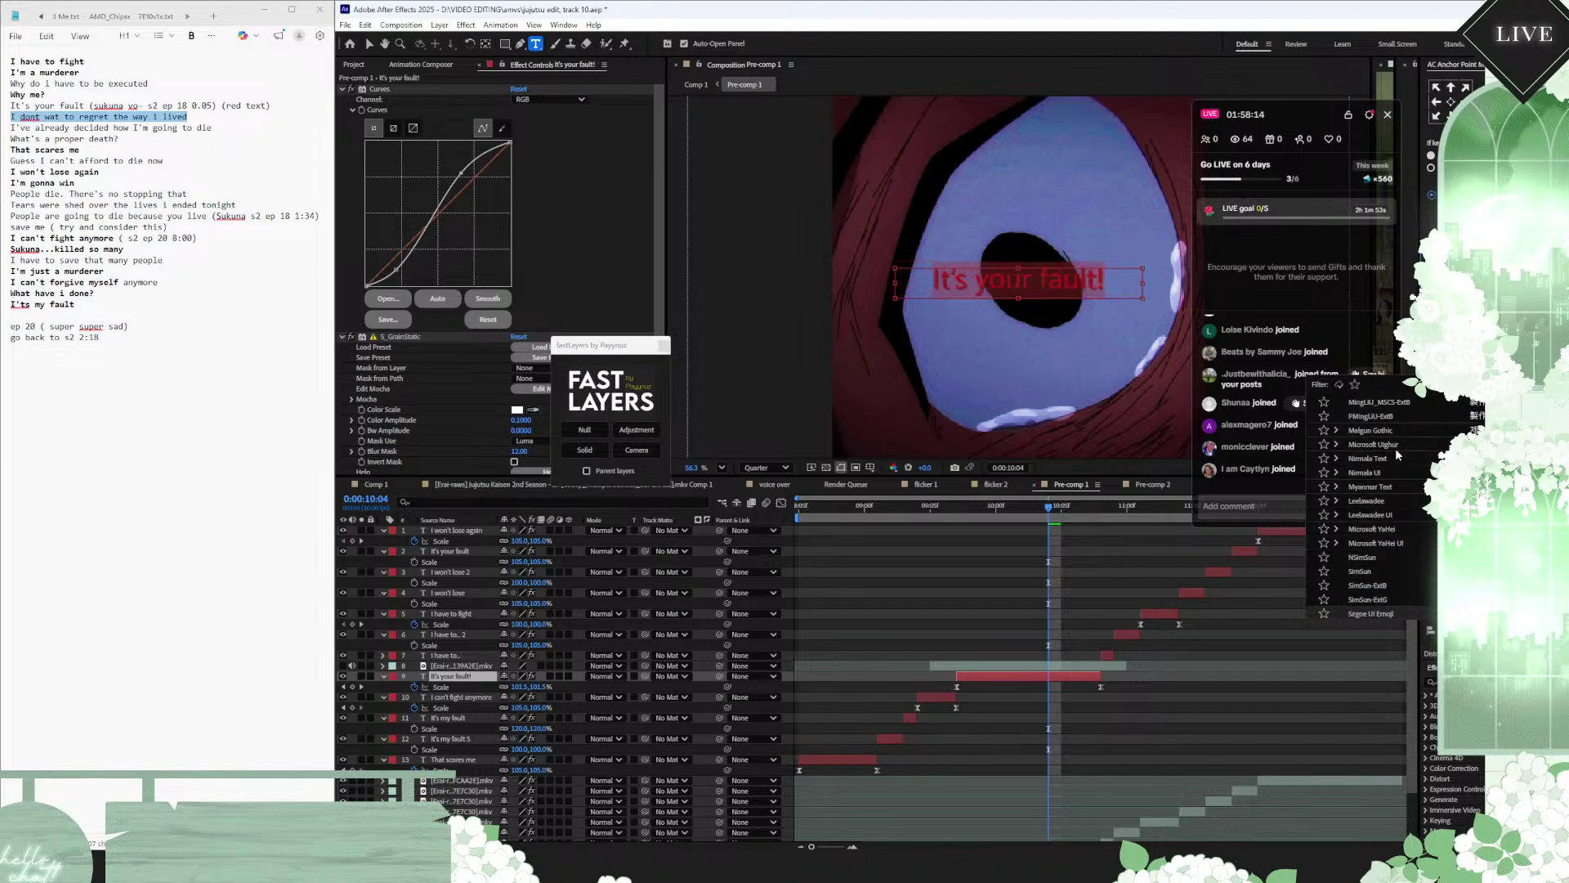
key(Return)
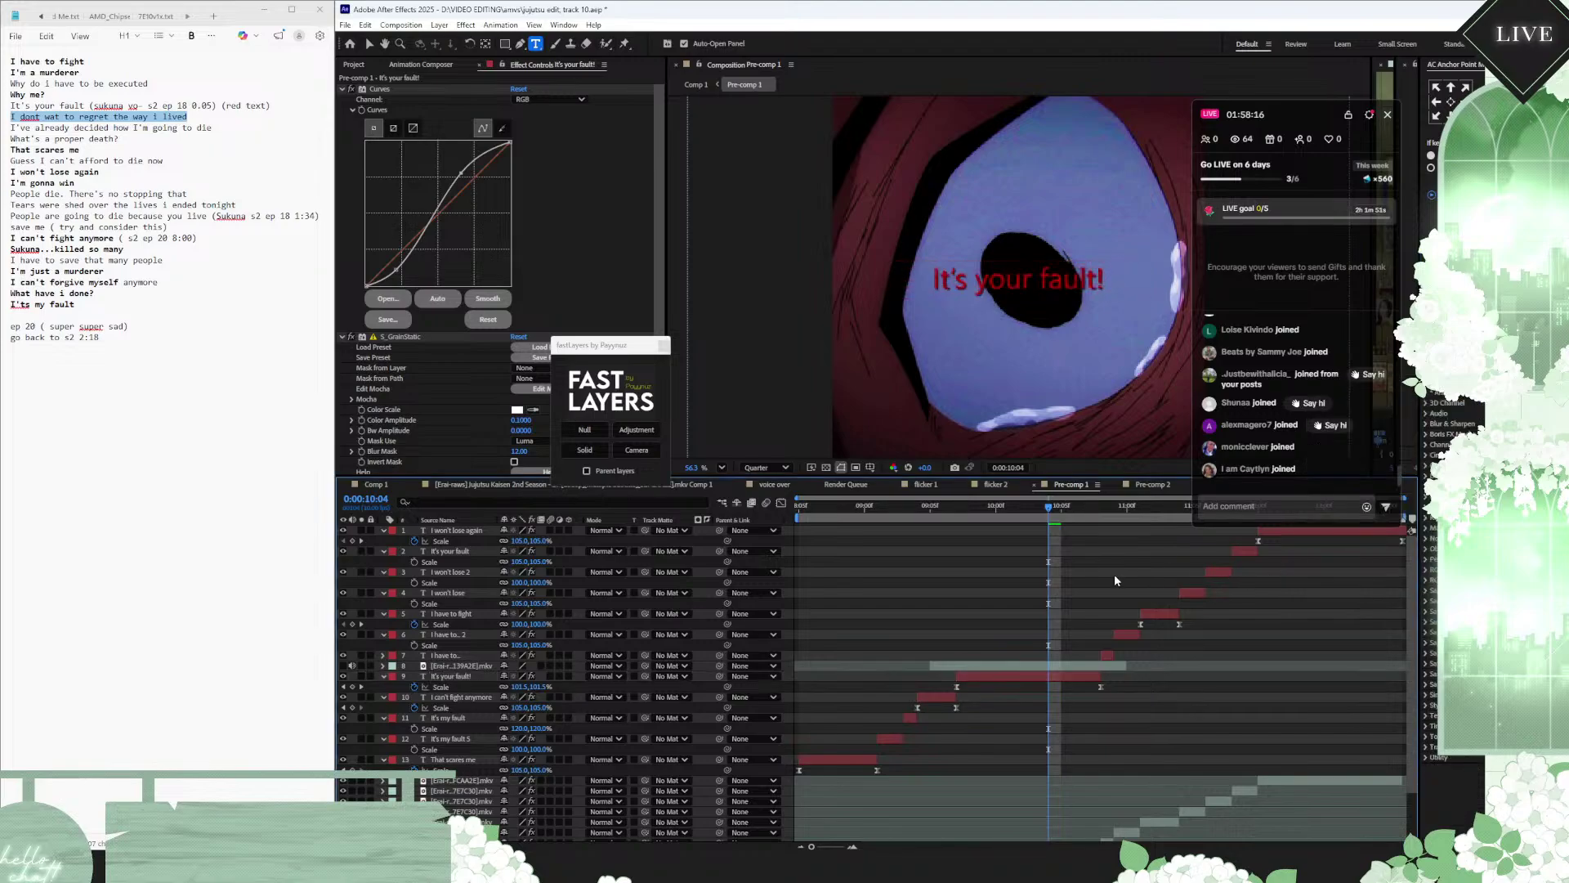
Step: Set the font of the "It's your fault!" text to MS UI Gothic
click(1053, 677)
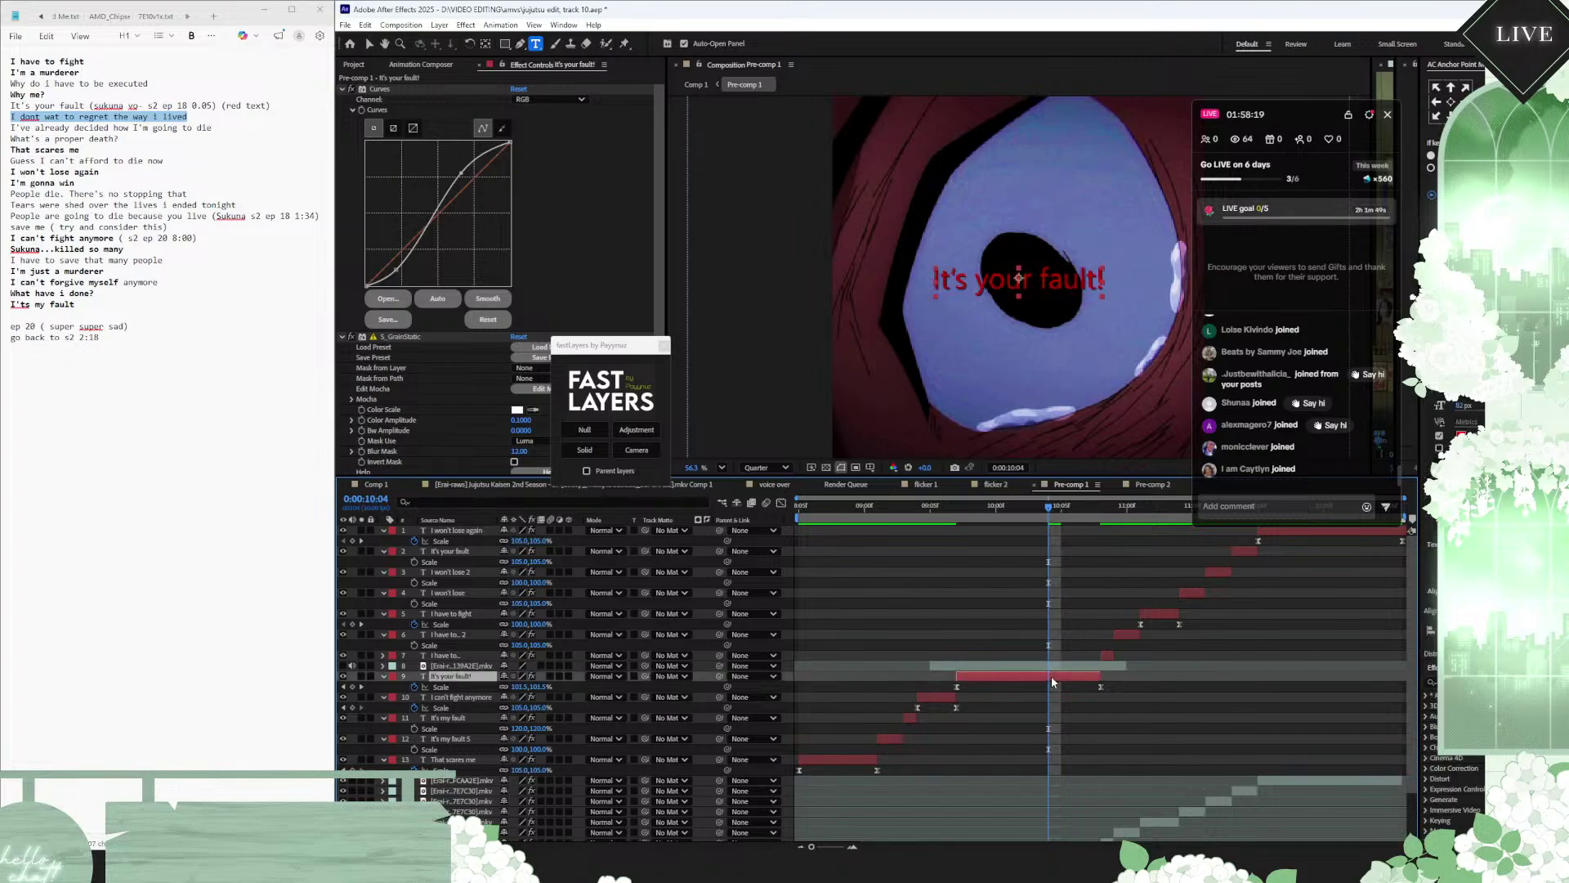
click(1105, 655)
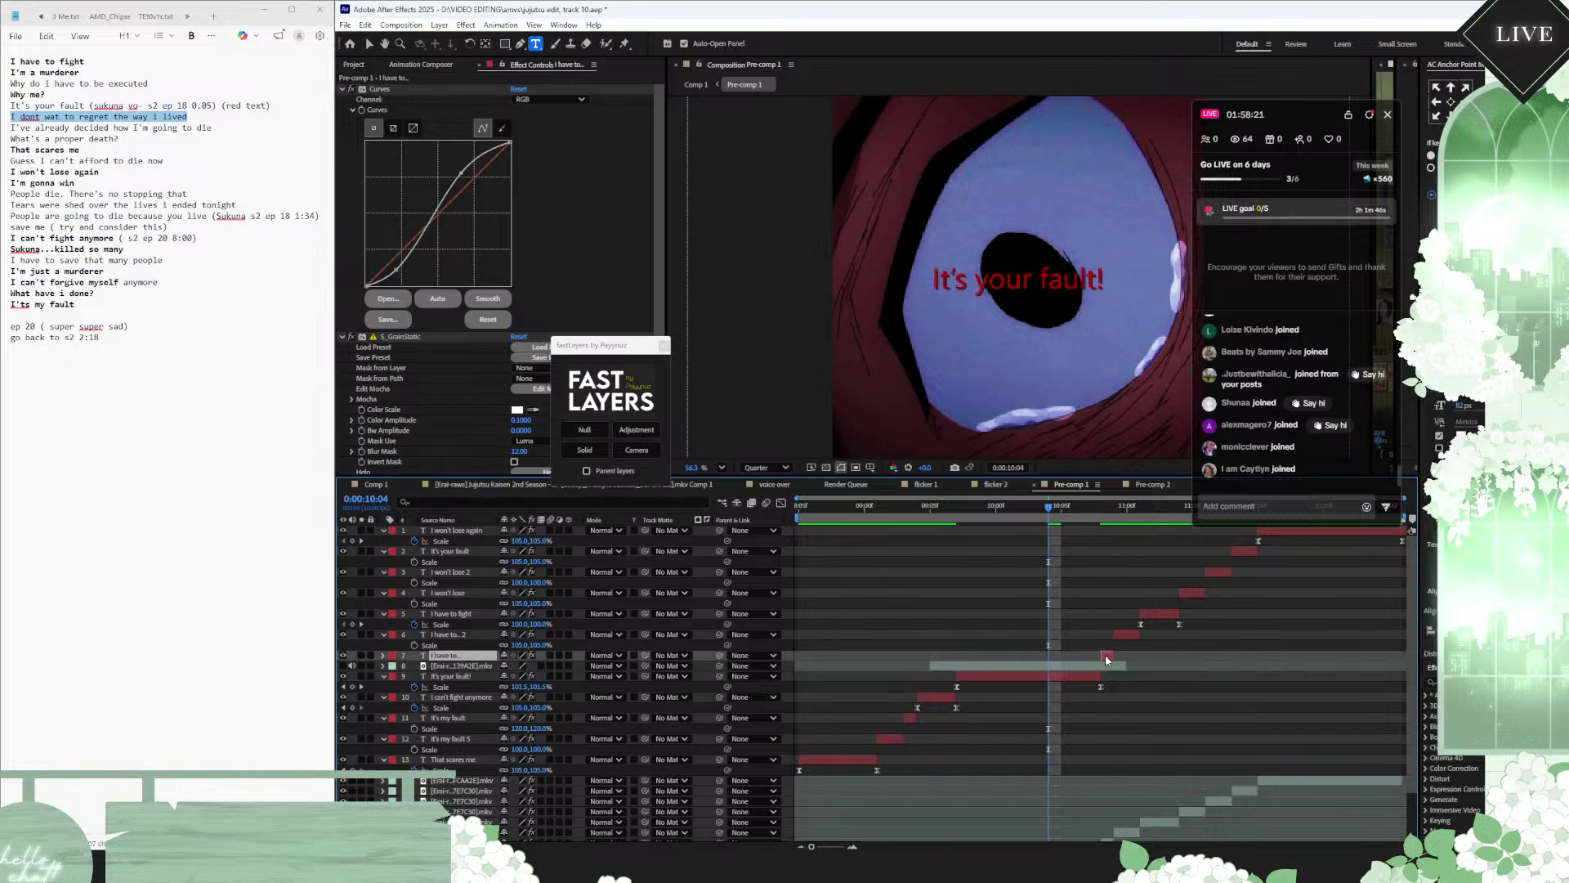
click(1053, 678)
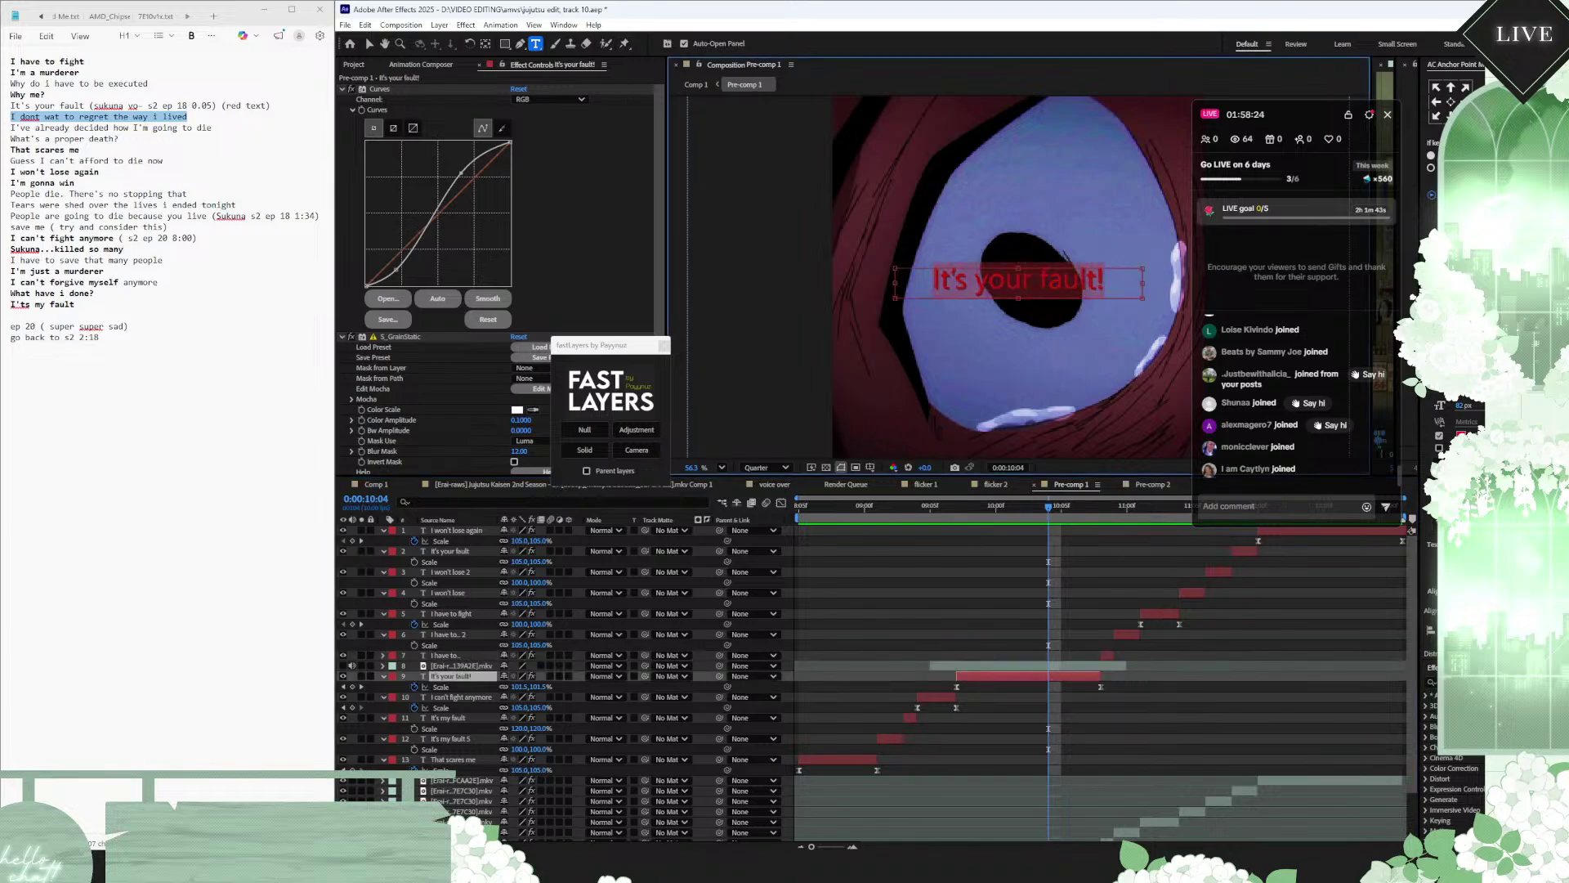
click(1504, 369)
scroll(1390, 507, up, 10)
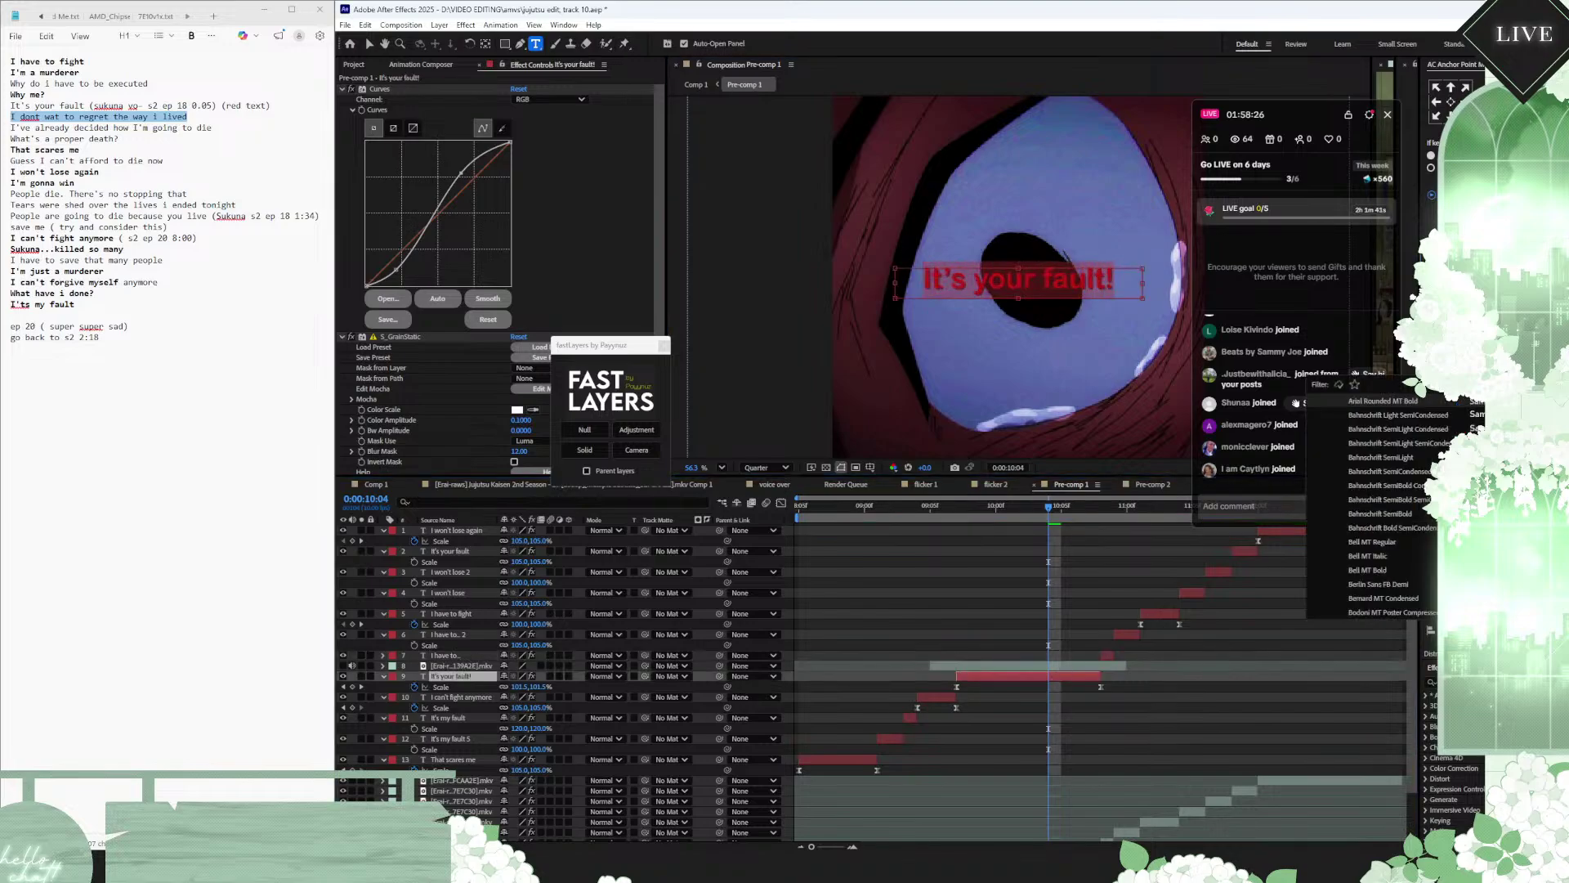
scroll(1390, 507, down, 10)
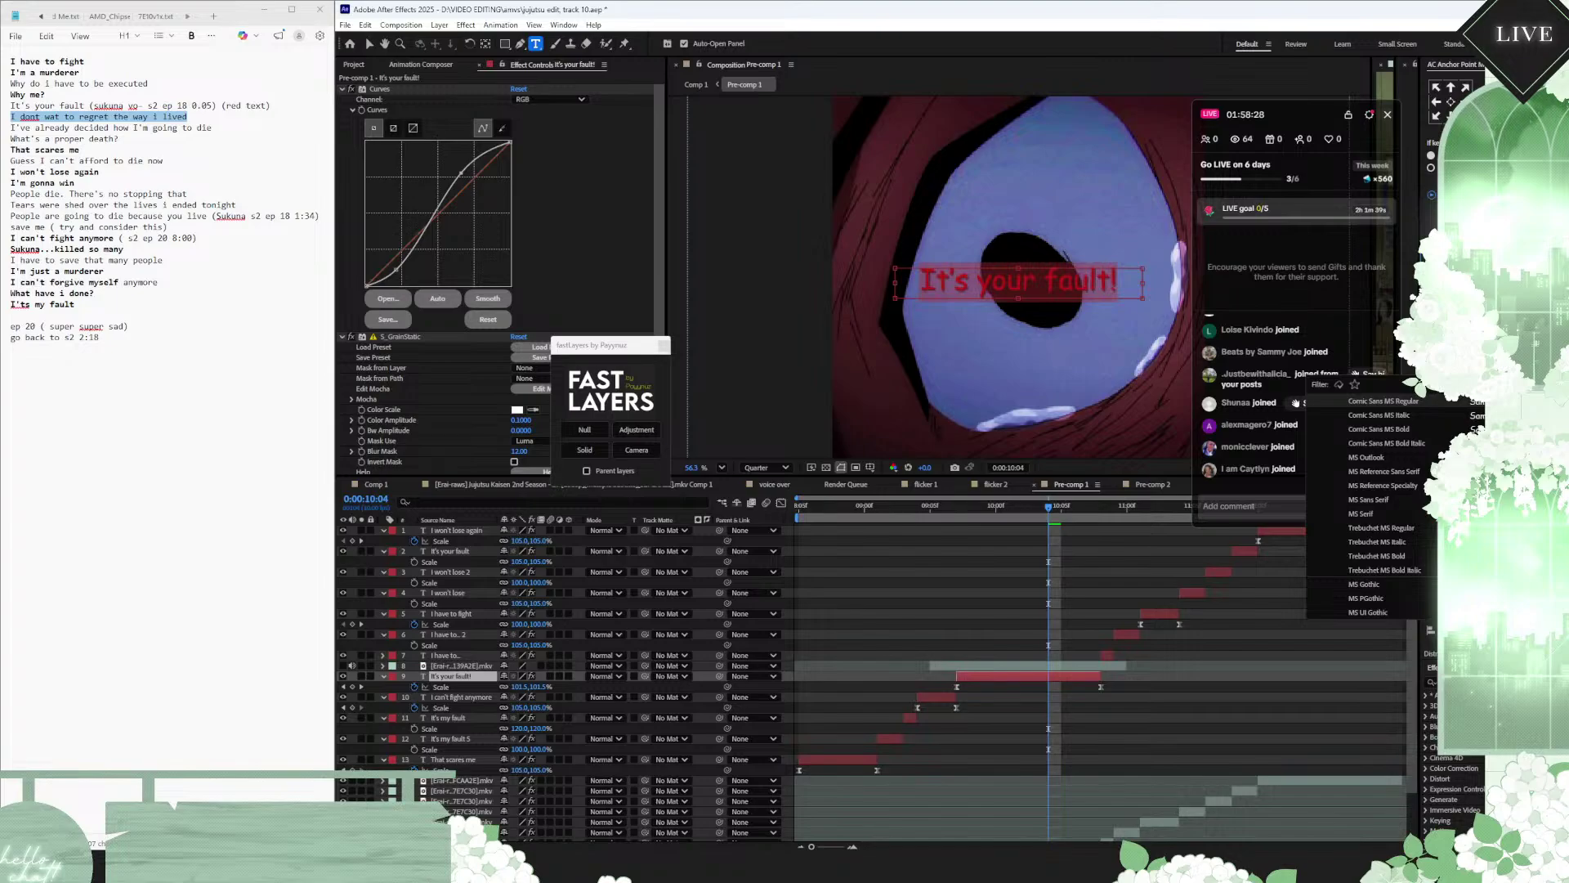
click(1408, 615)
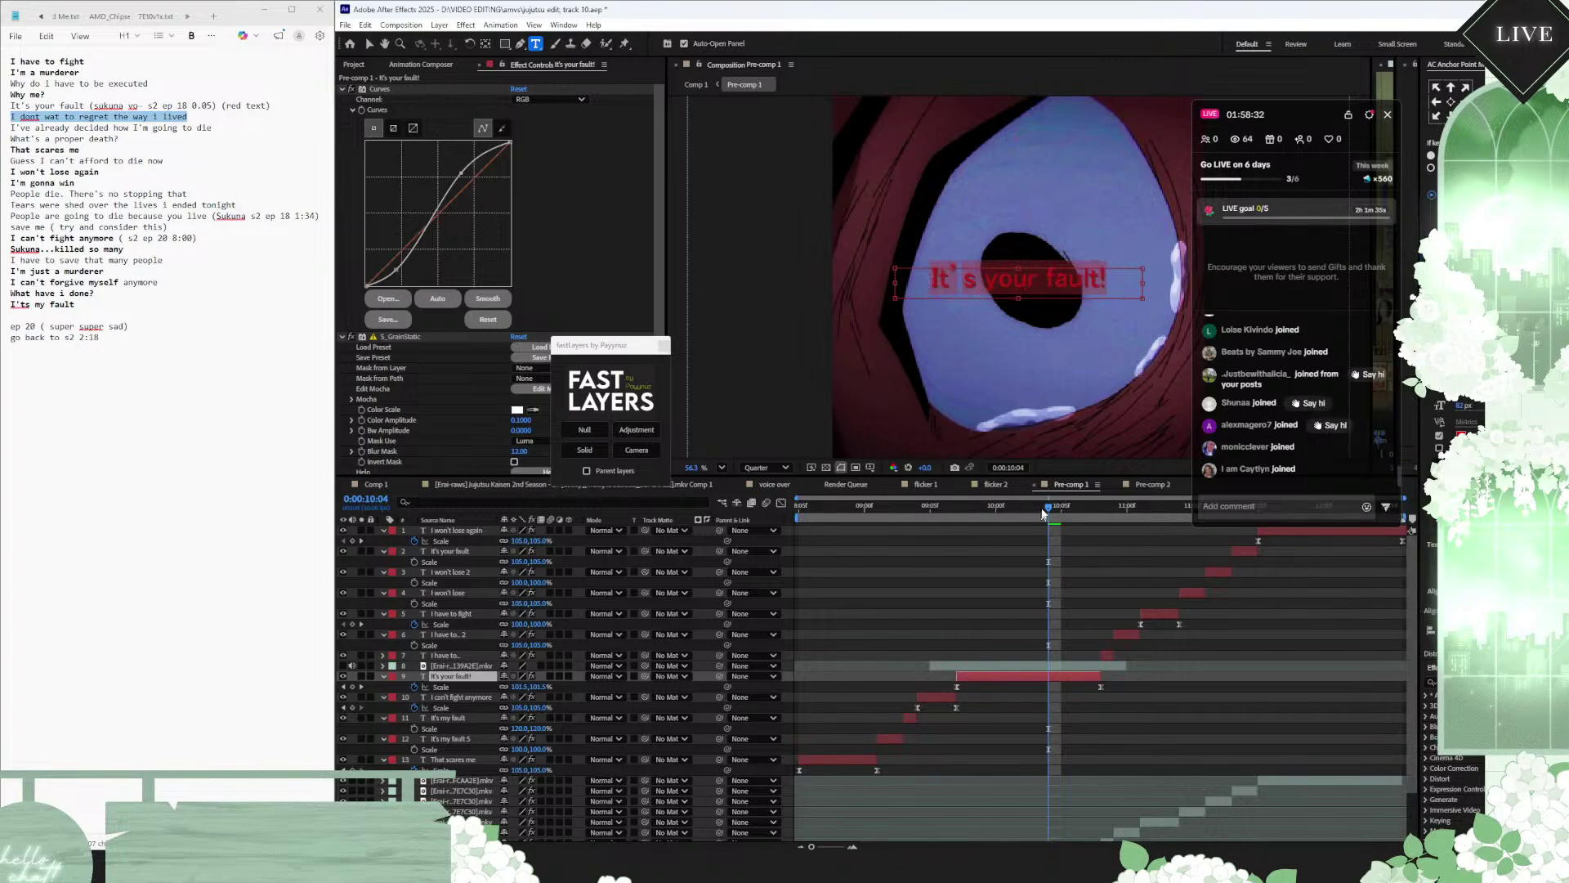
Step: Review the red "It's your fault!" text in Pre-comp 1, checking how it plays between "I can't fight anymore" and "I have to..."
click(1098, 507)
drag(1099, 507, 1095, 507)
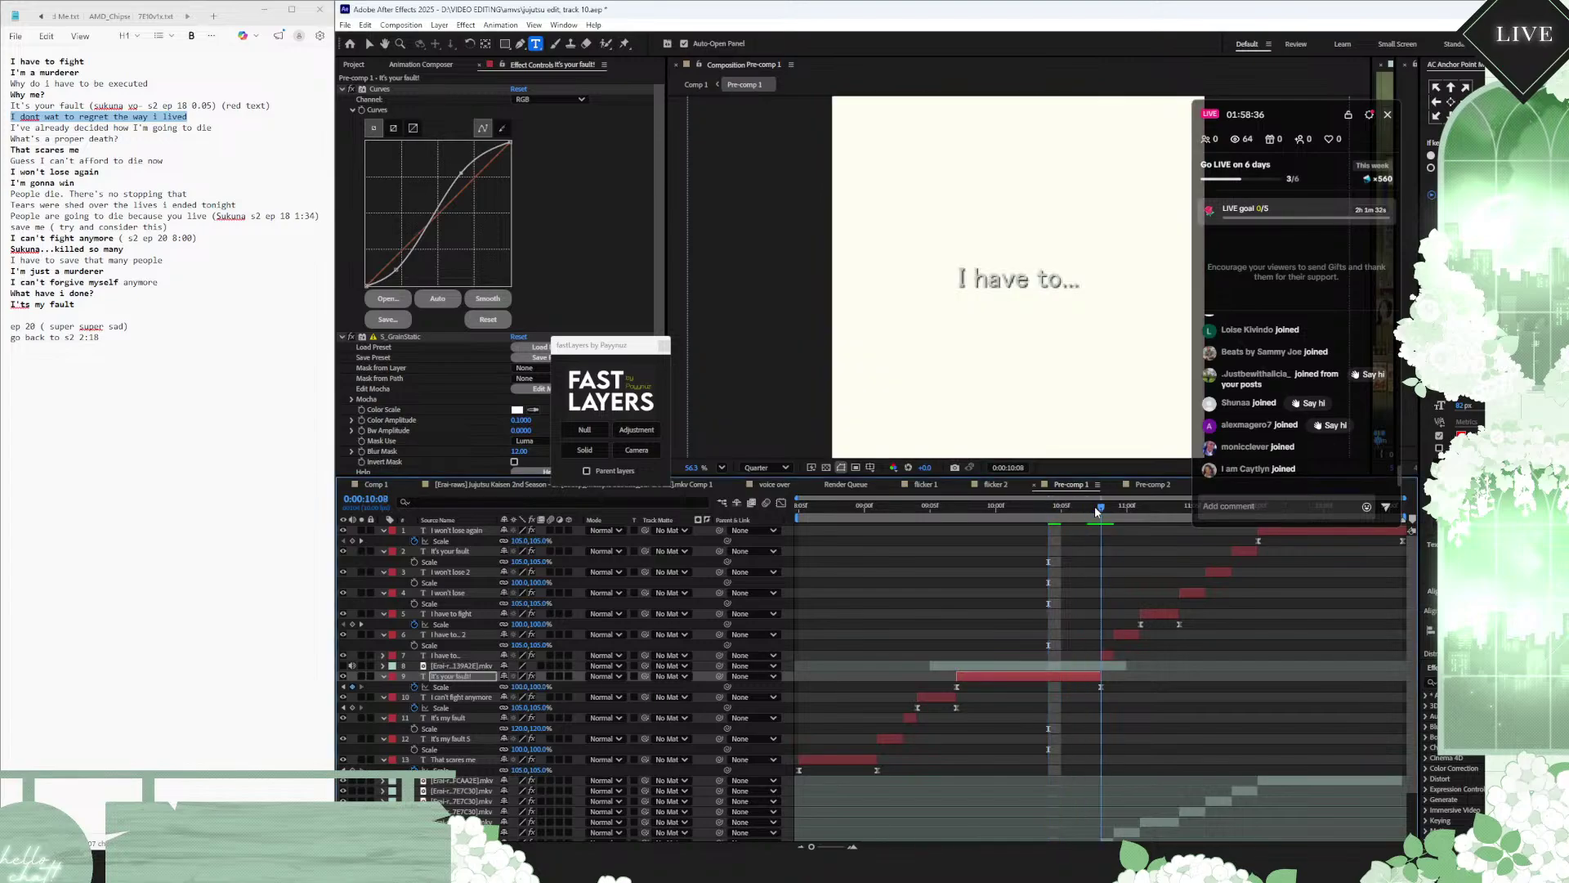
click(1108, 655)
key(Page_Up)
key(Page_Up)
key(Page_Up)
key(Page_Up)
key(Page_Up)
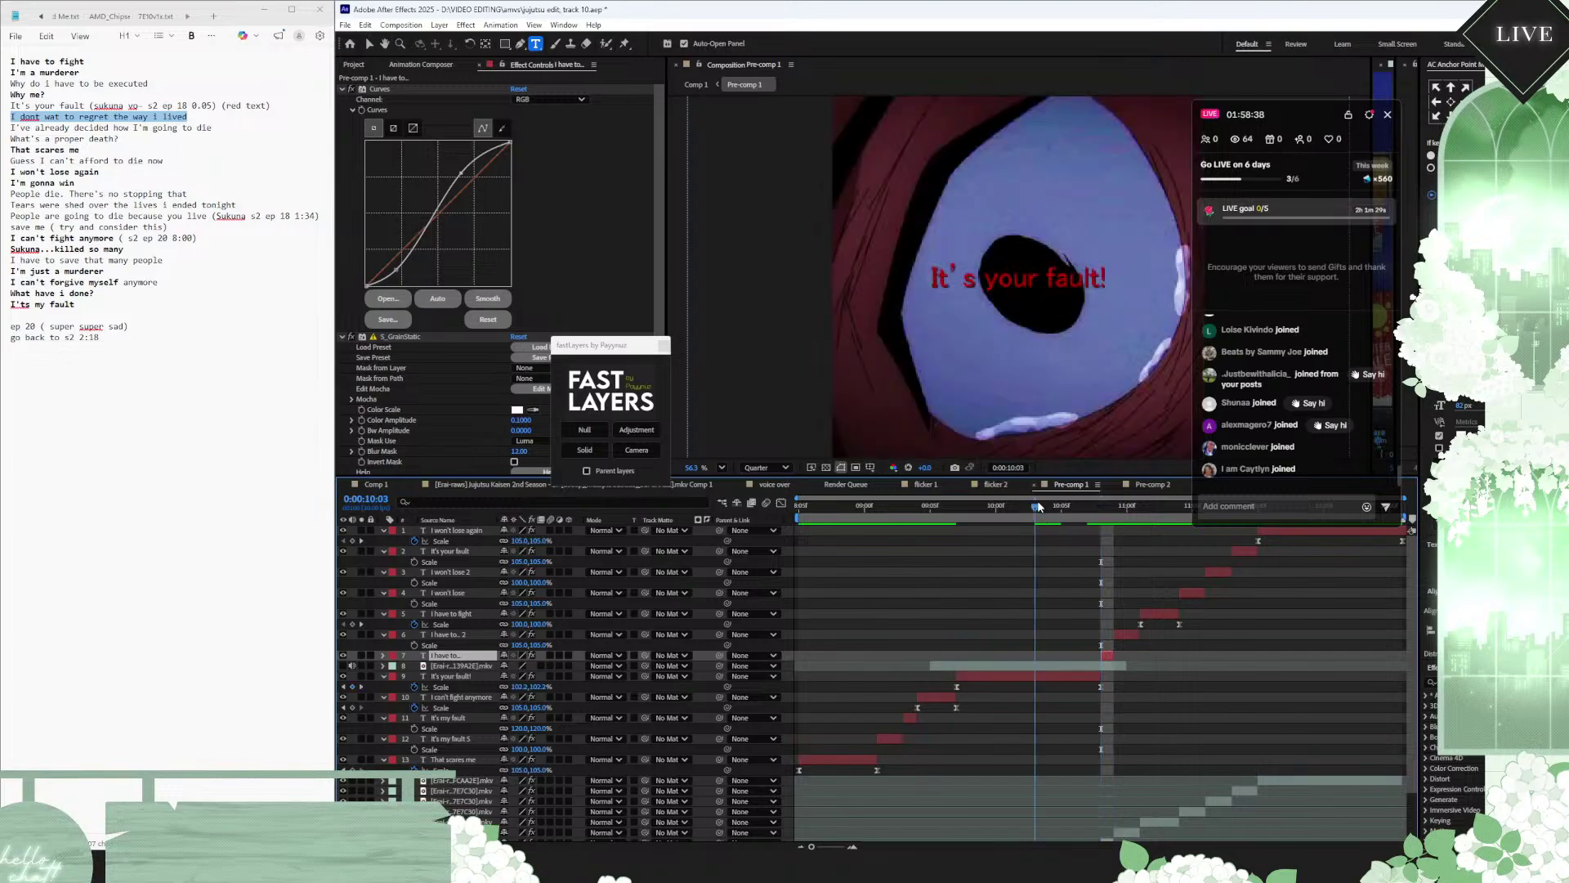
click(1043, 678)
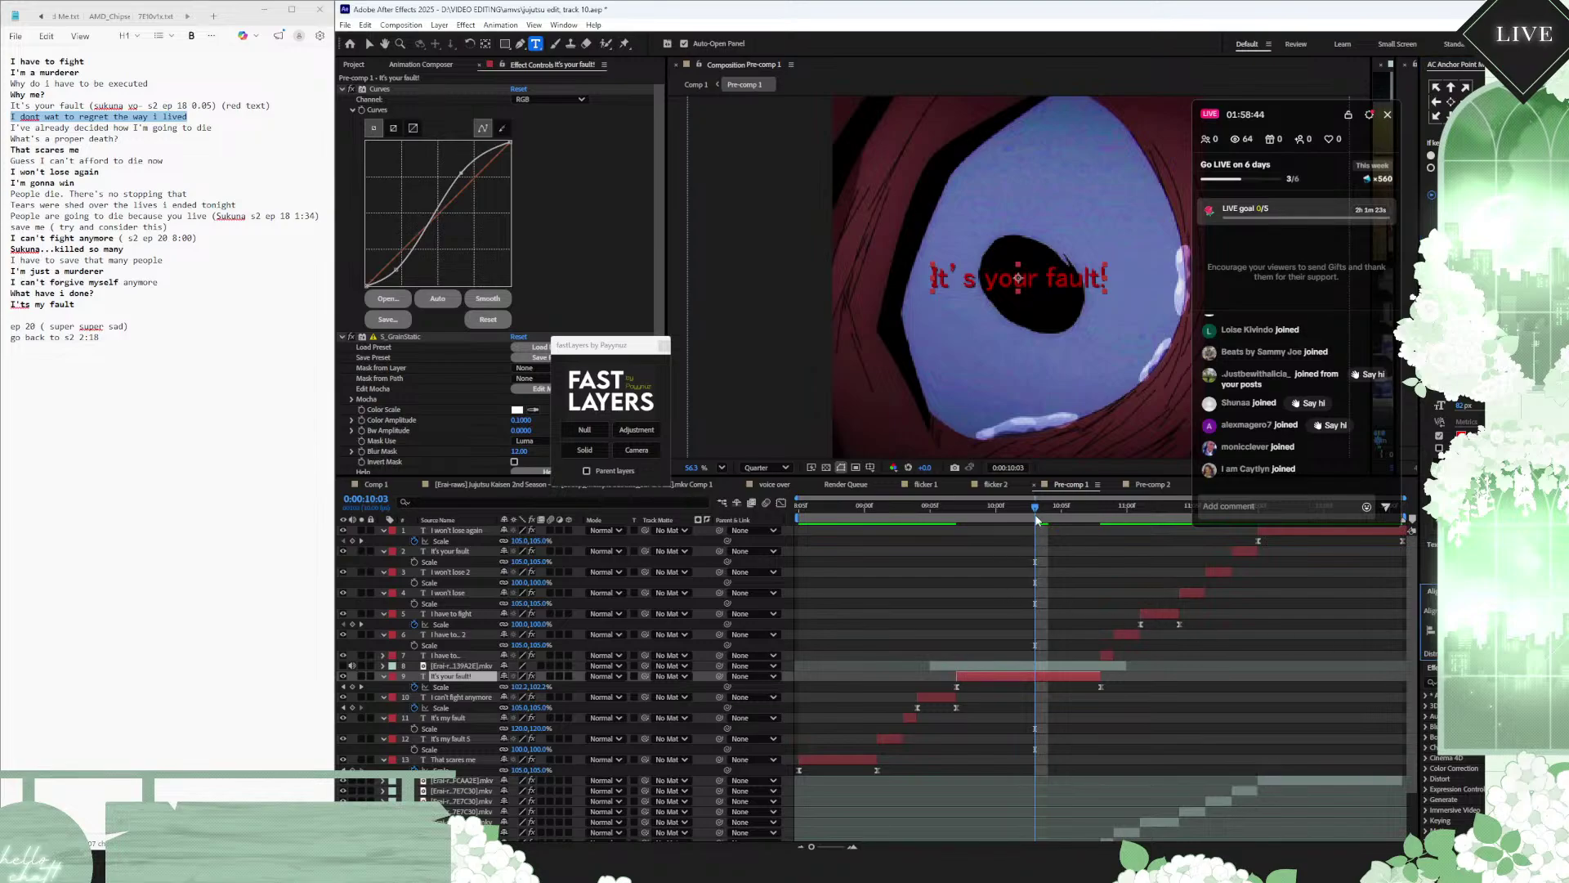
drag(1037, 520, 950, 516)
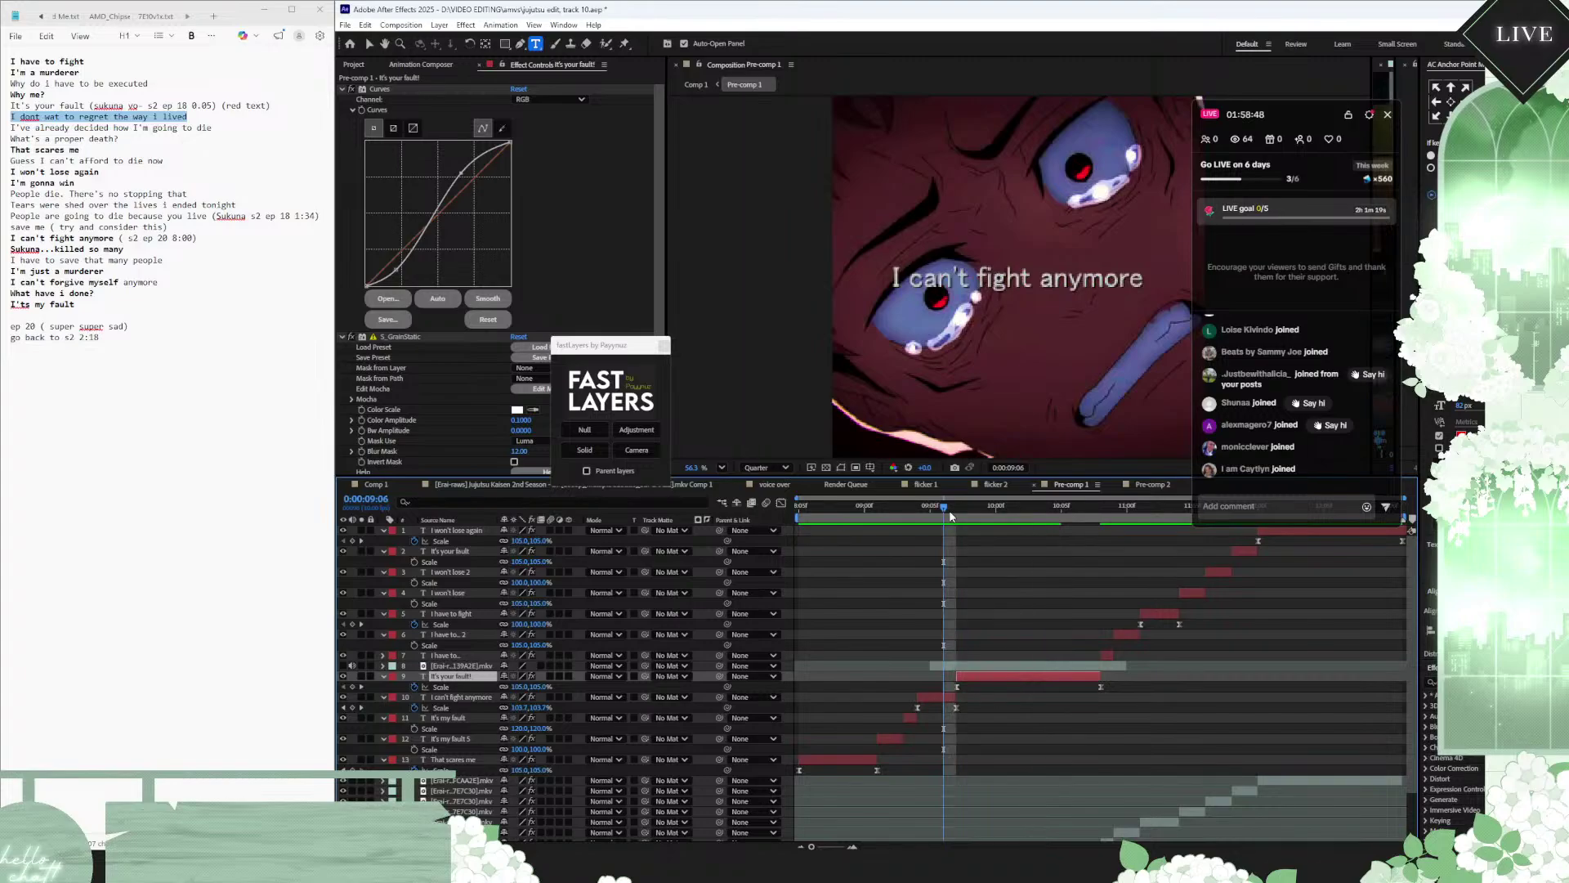
key(space)
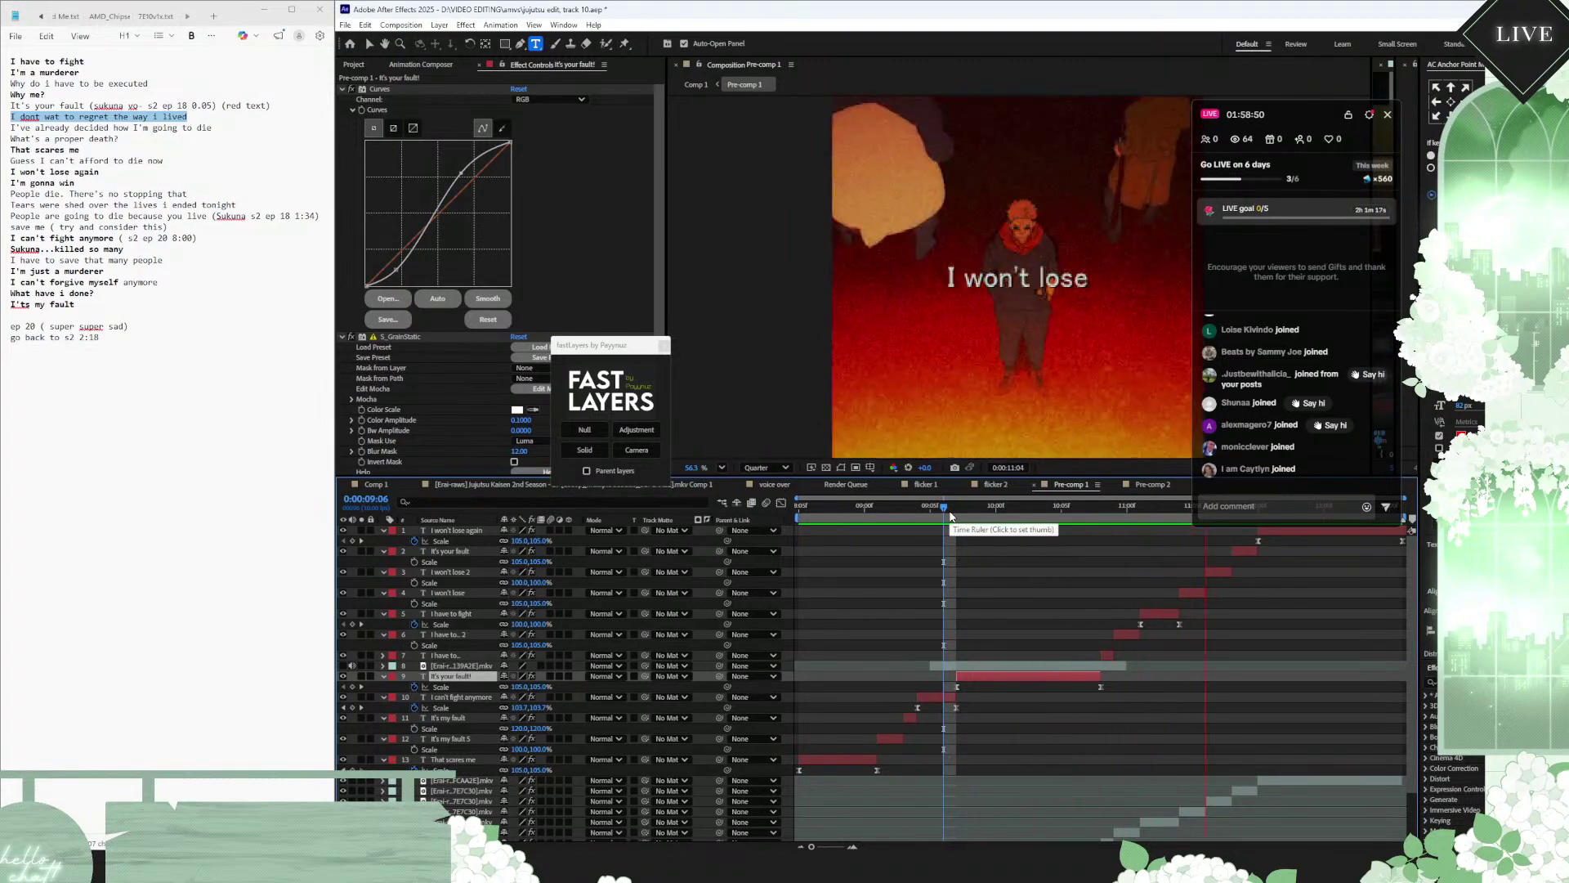
click(908, 510)
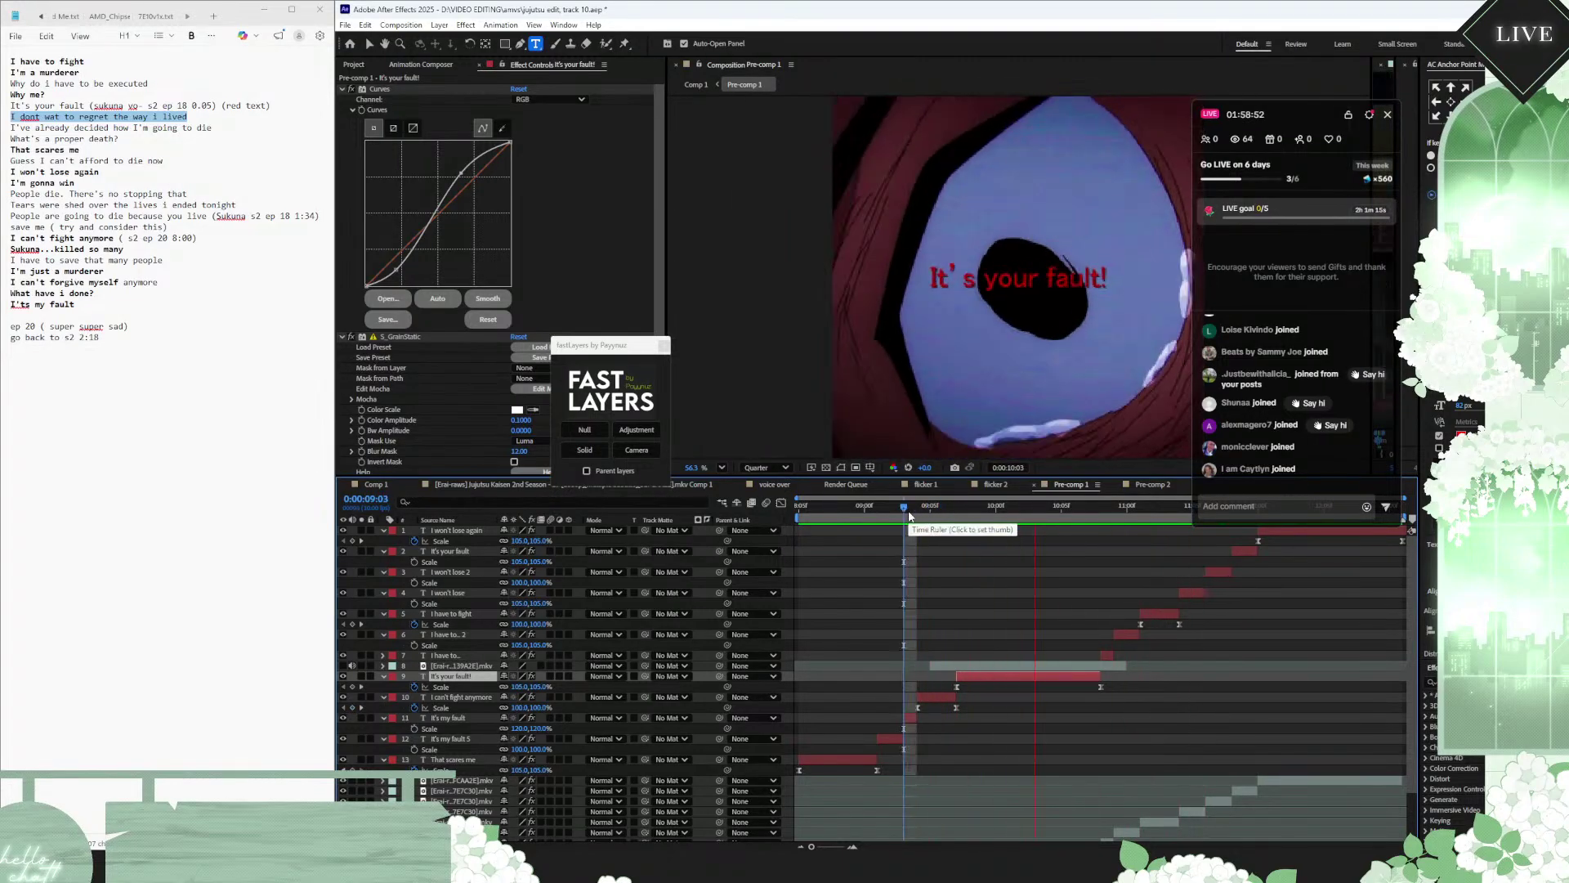
key(space)
key(Page_Down)
key(Page_Down)
key(Page_Down)
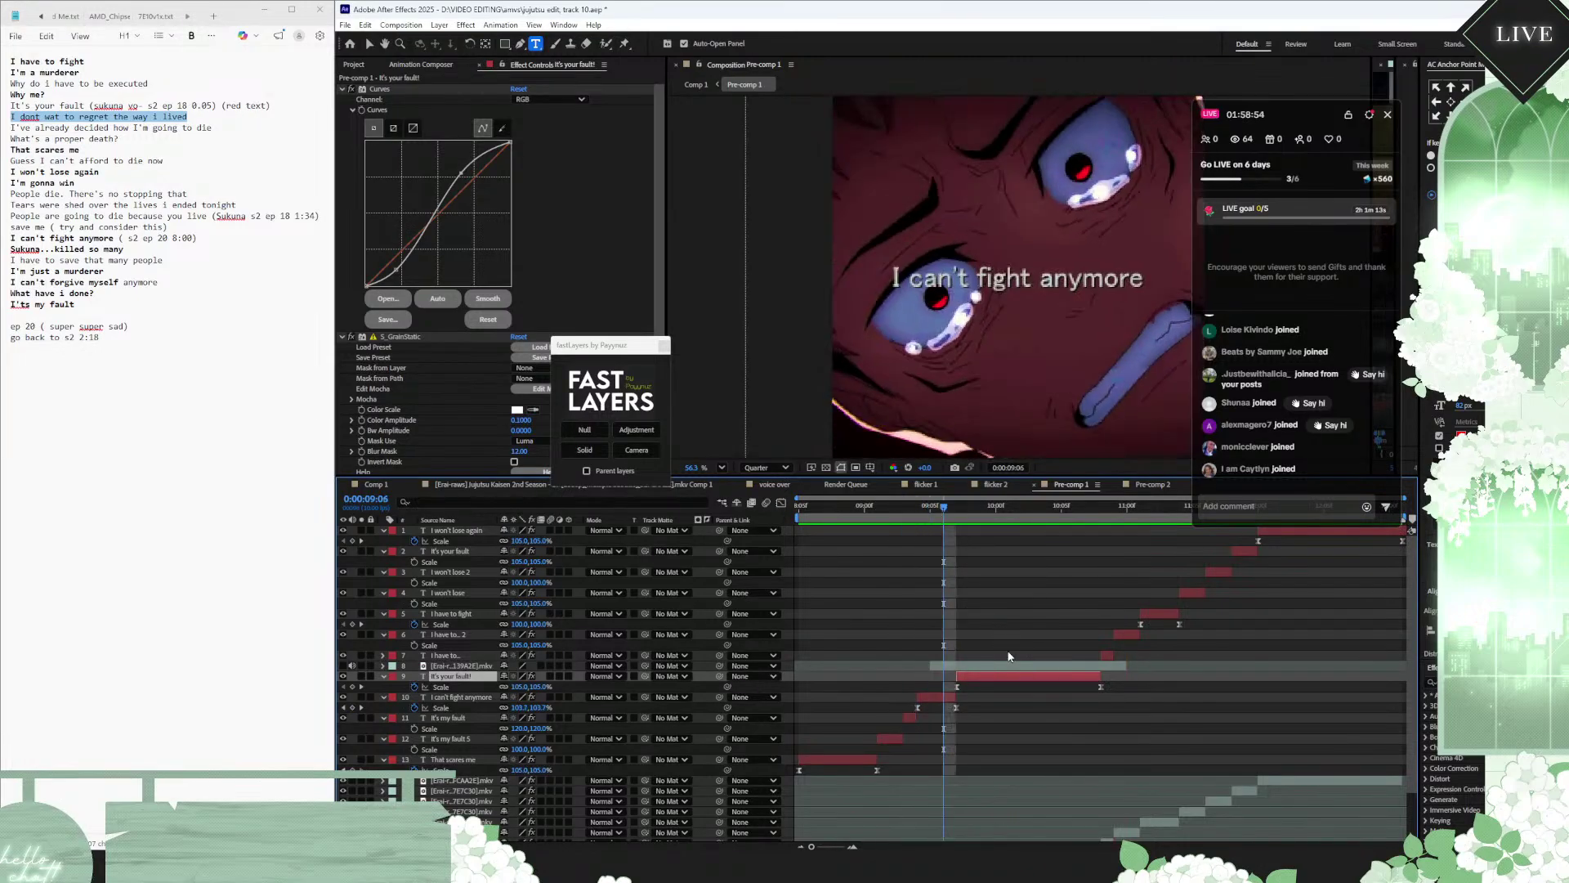
Step: Copy the Bass & Treble effect from Comp 1's topmost voice clip onto the voice clip in Pre-comp 1
click(374, 485)
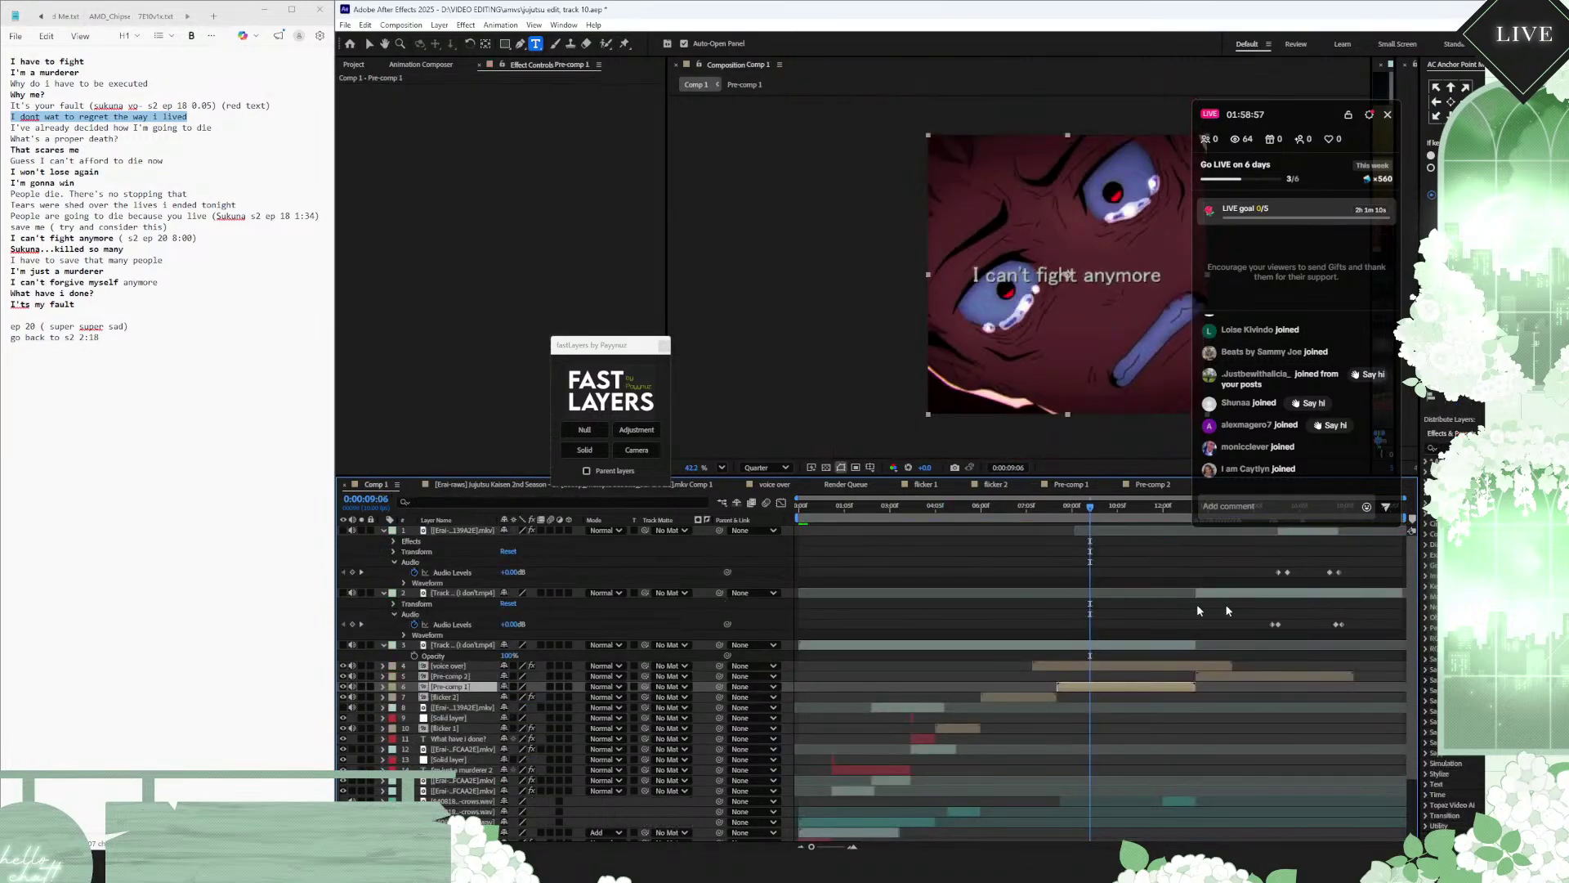
click(1297, 533)
click(384, 93)
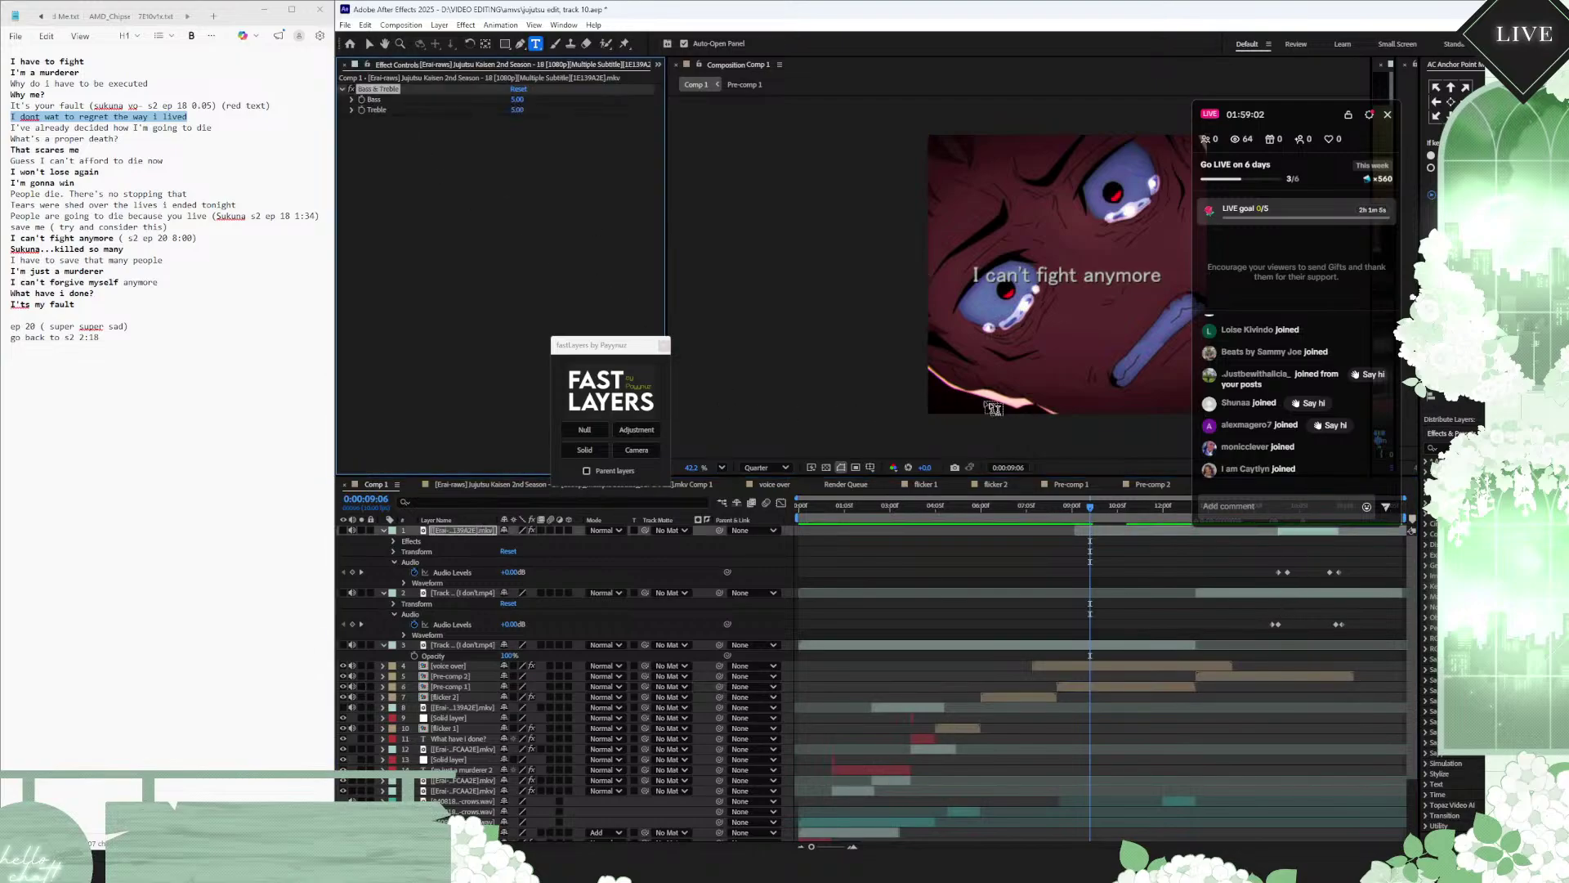
click(1161, 485)
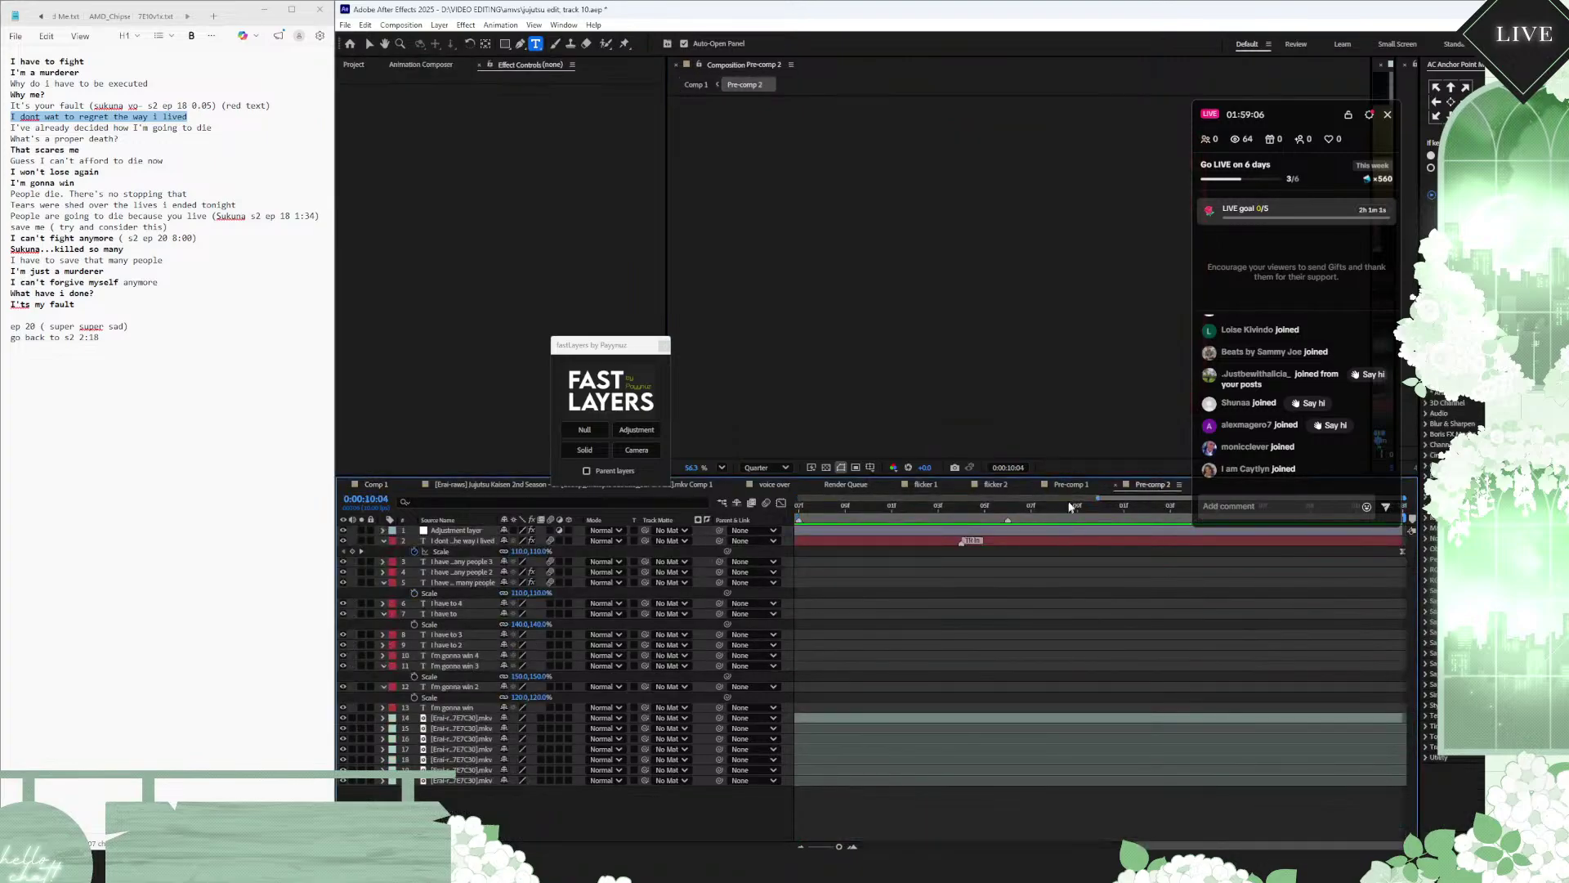
click(376, 485)
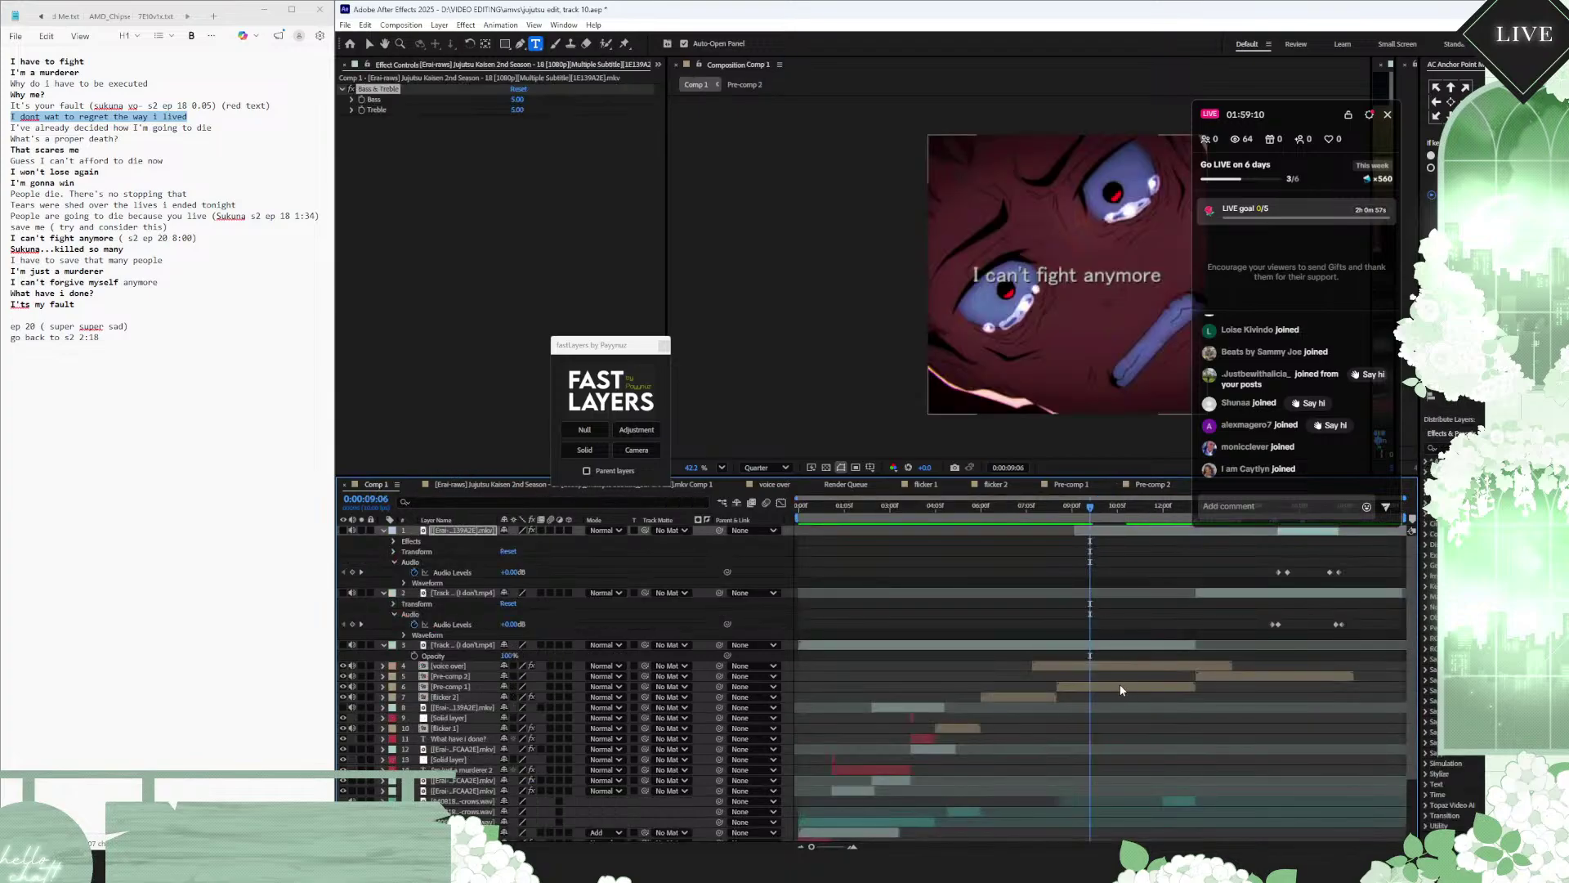
double_click(1120, 687)
click(1011, 667)
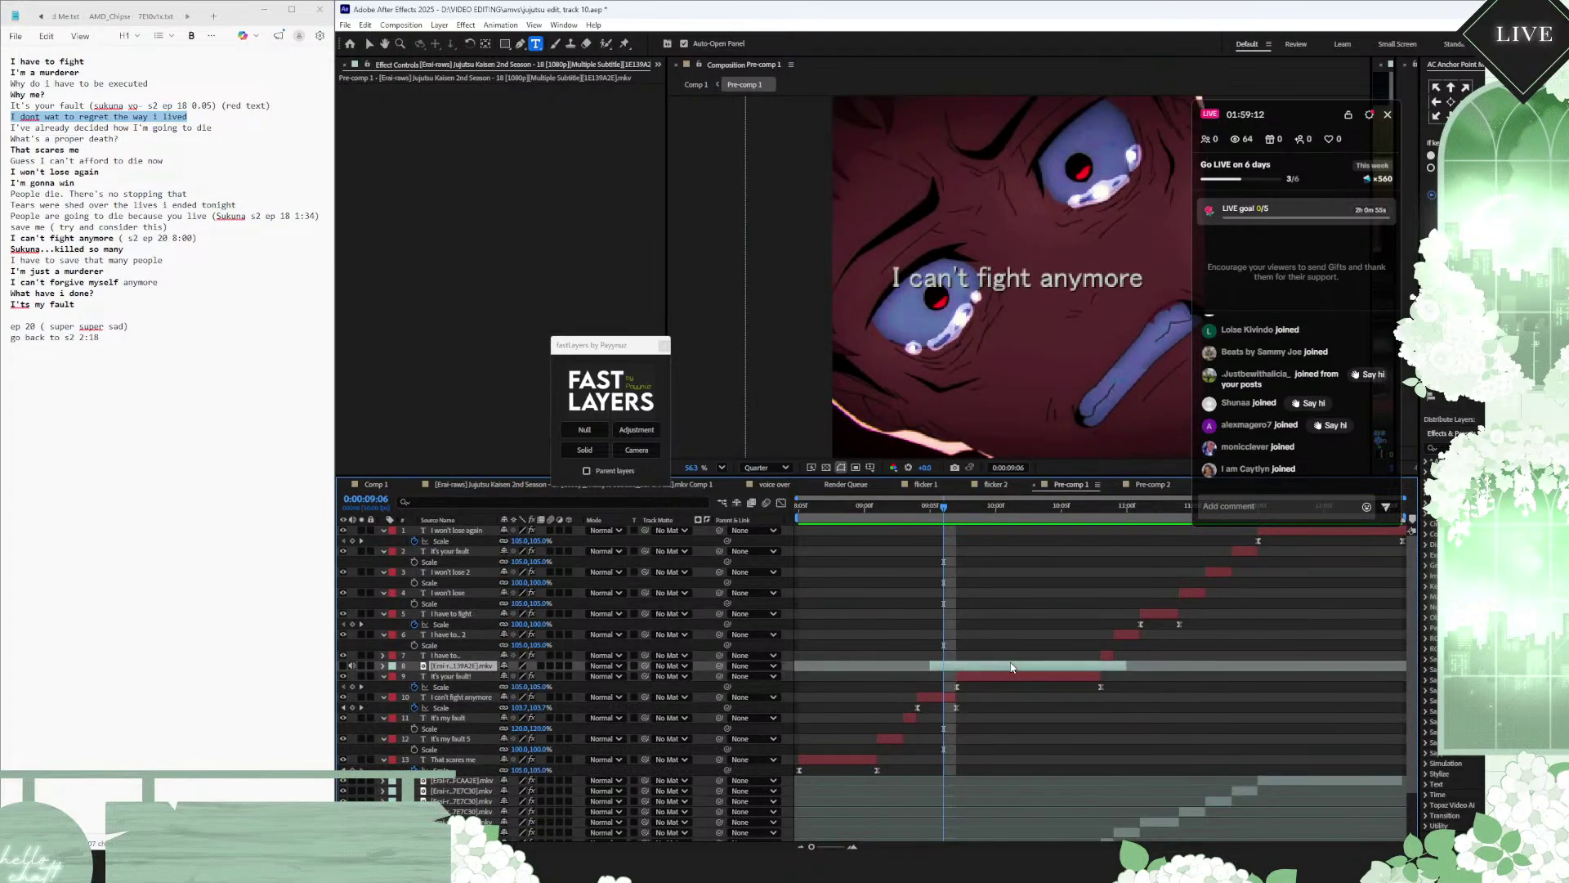
Step: Copy the Audio Levels keyframes from Comp 1's topmost voice clip onto Pre-comp 1's voice clip
click(376, 485)
click(461, 573)
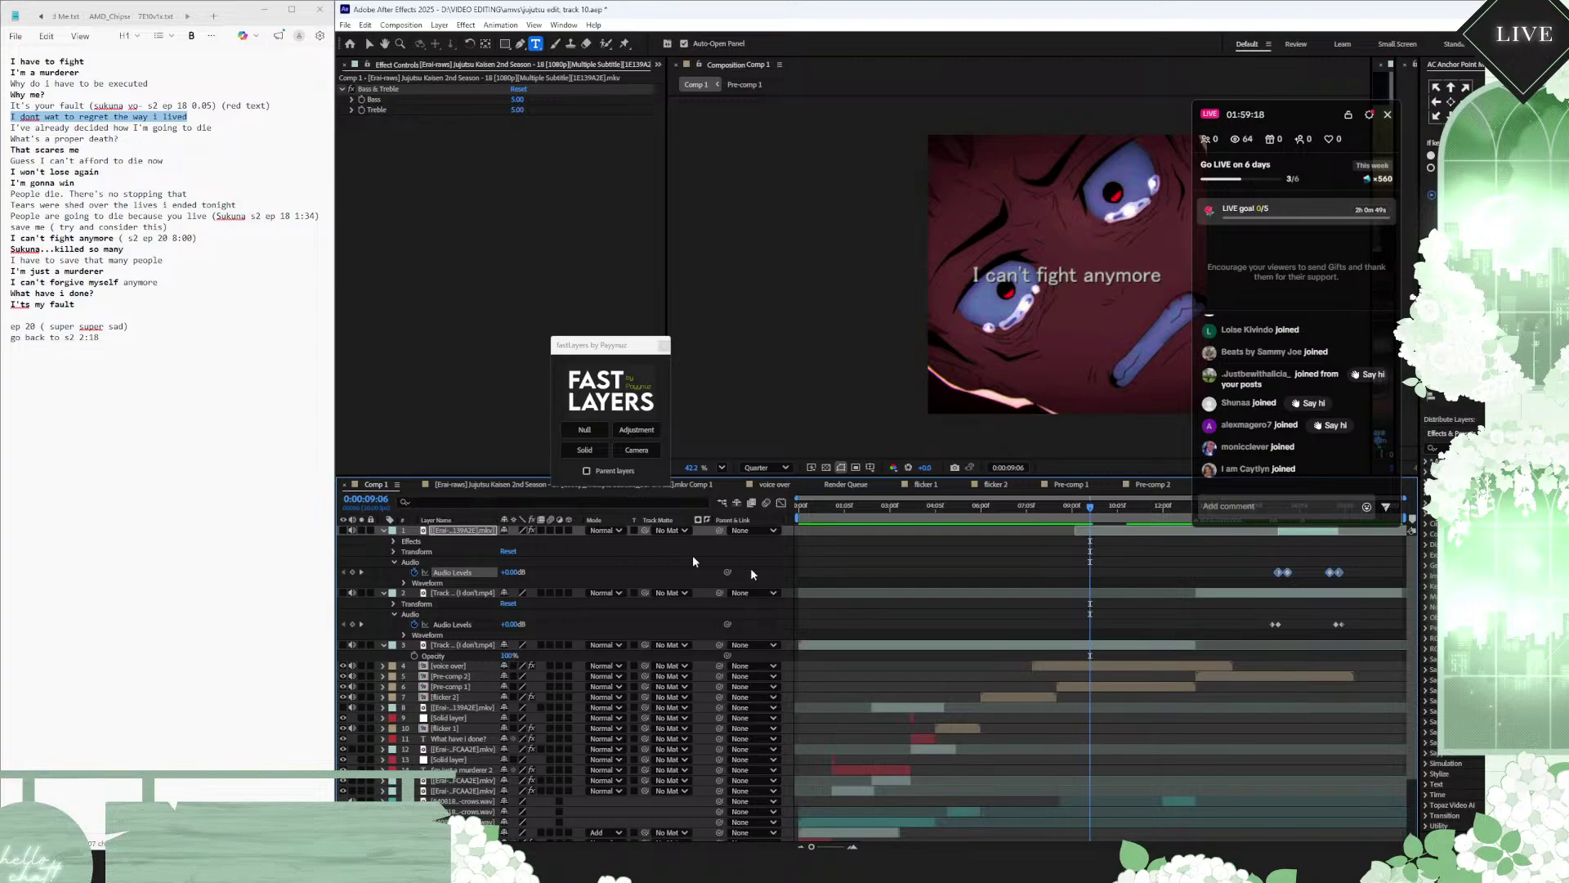
double_click(1131, 683)
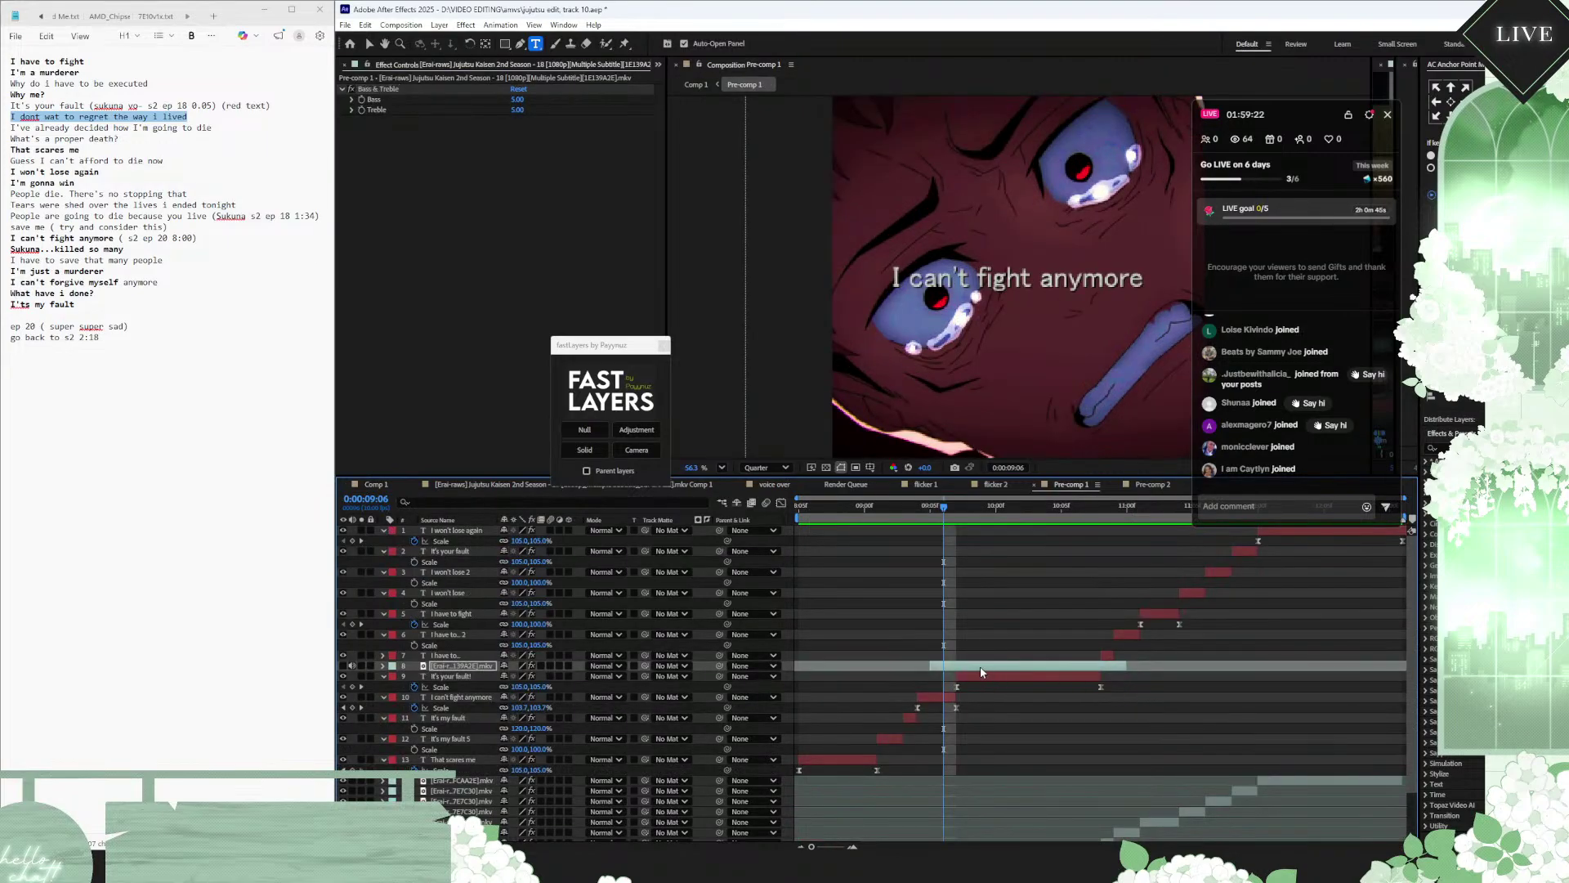
key(l)
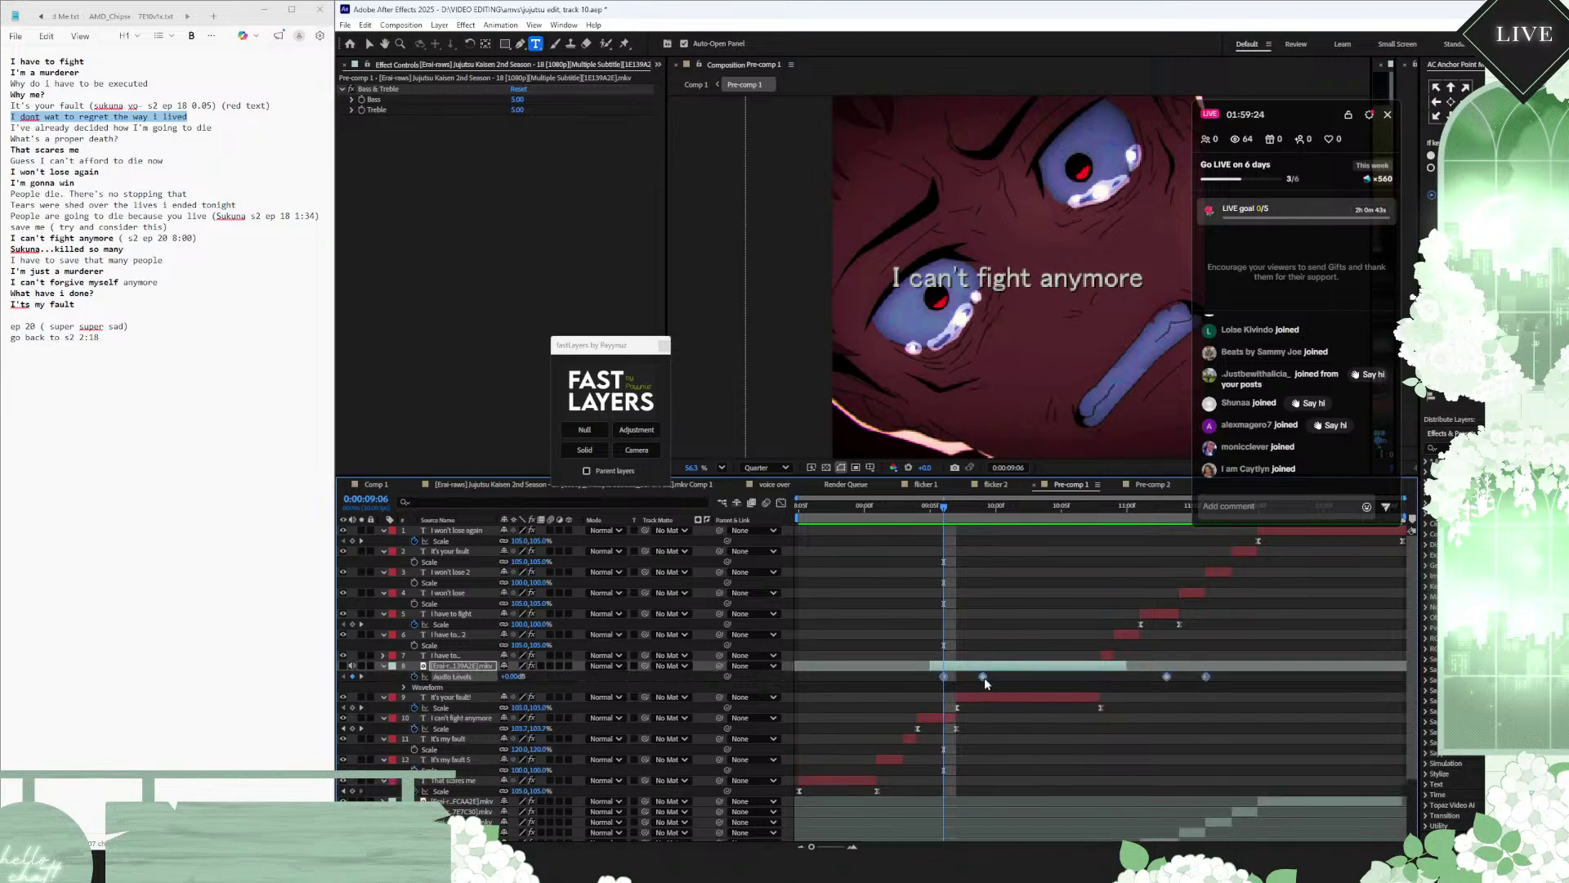
click(988, 684)
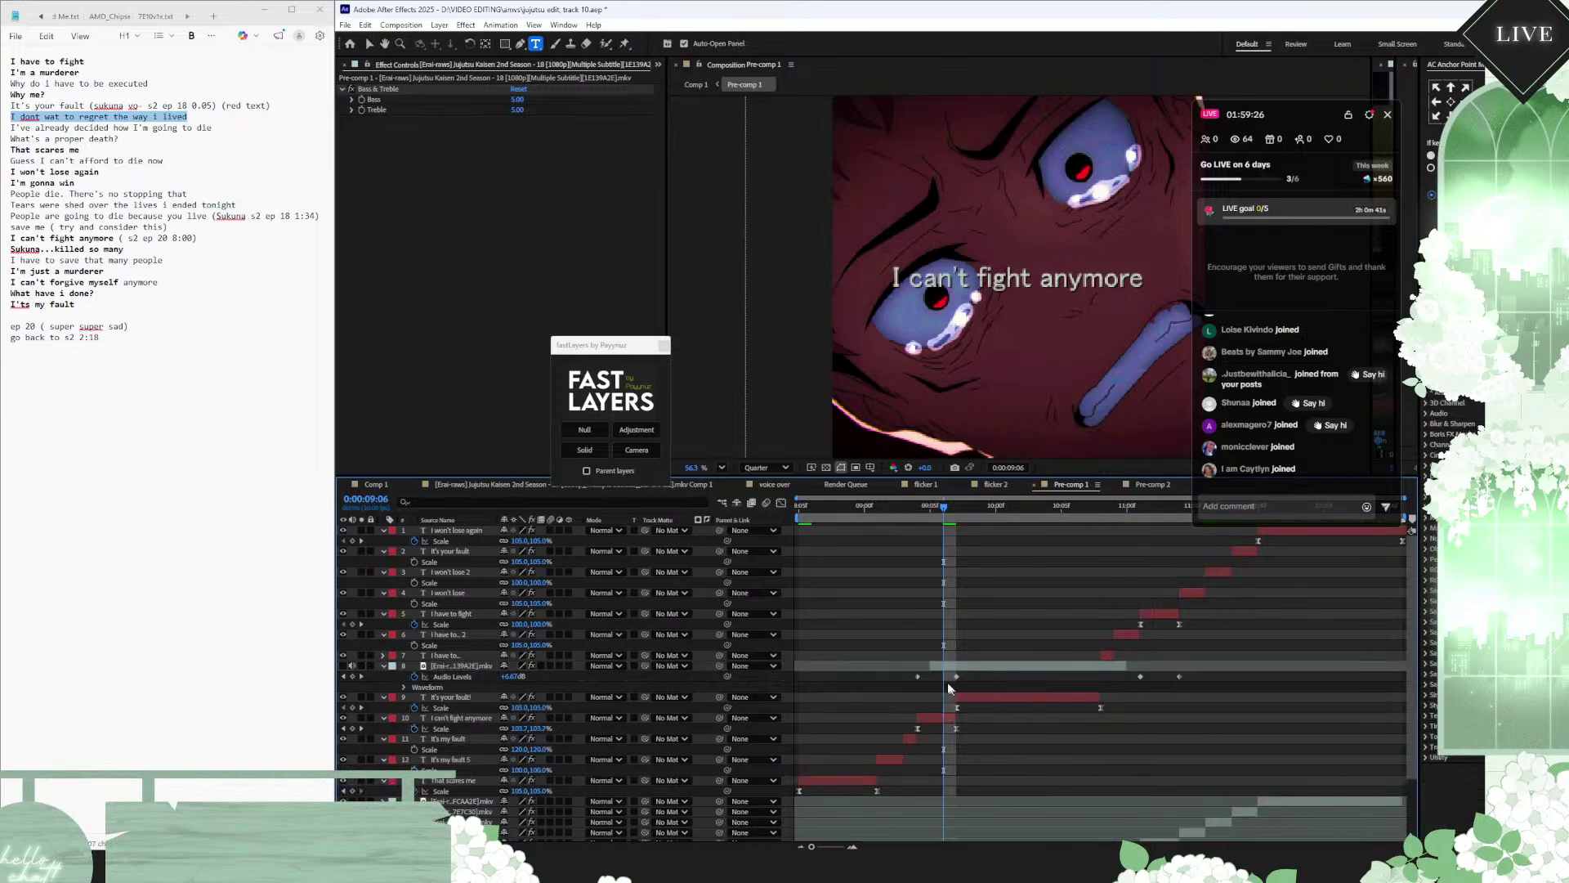
Step: Align the pasted audio fade keyframes with the start and end of Pre-comp 1's voice clip and preview the result
drag(917, 677, 930, 677)
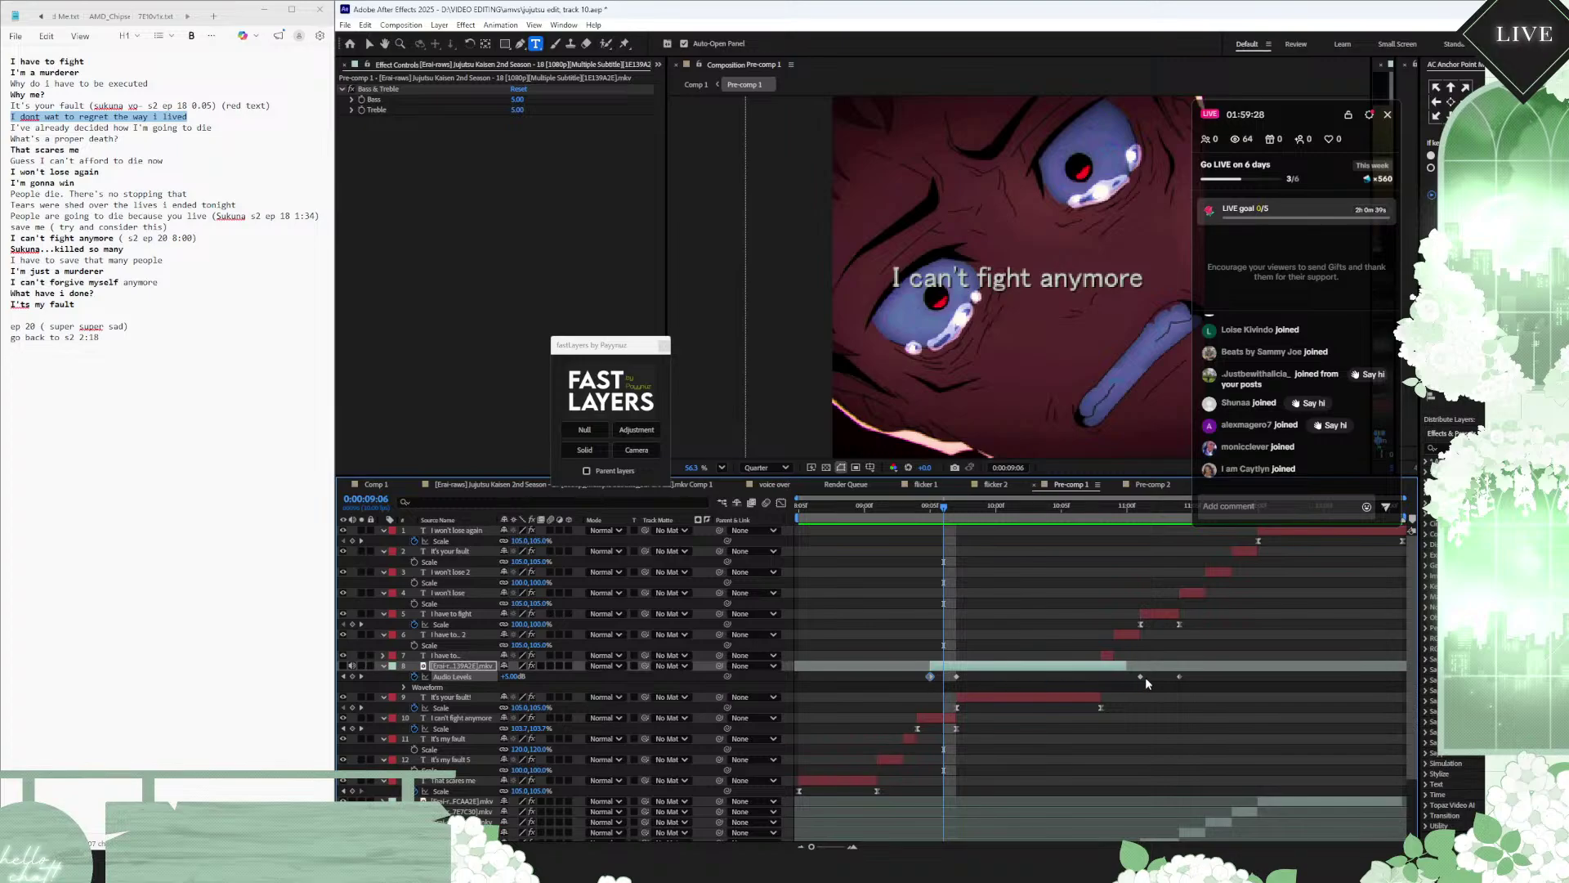
mouse_move(1141, 677)
mouse_down()
mouse_move(1102, 676)
mouse_move(1128, 676)
mouse_up()
click(994, 671)
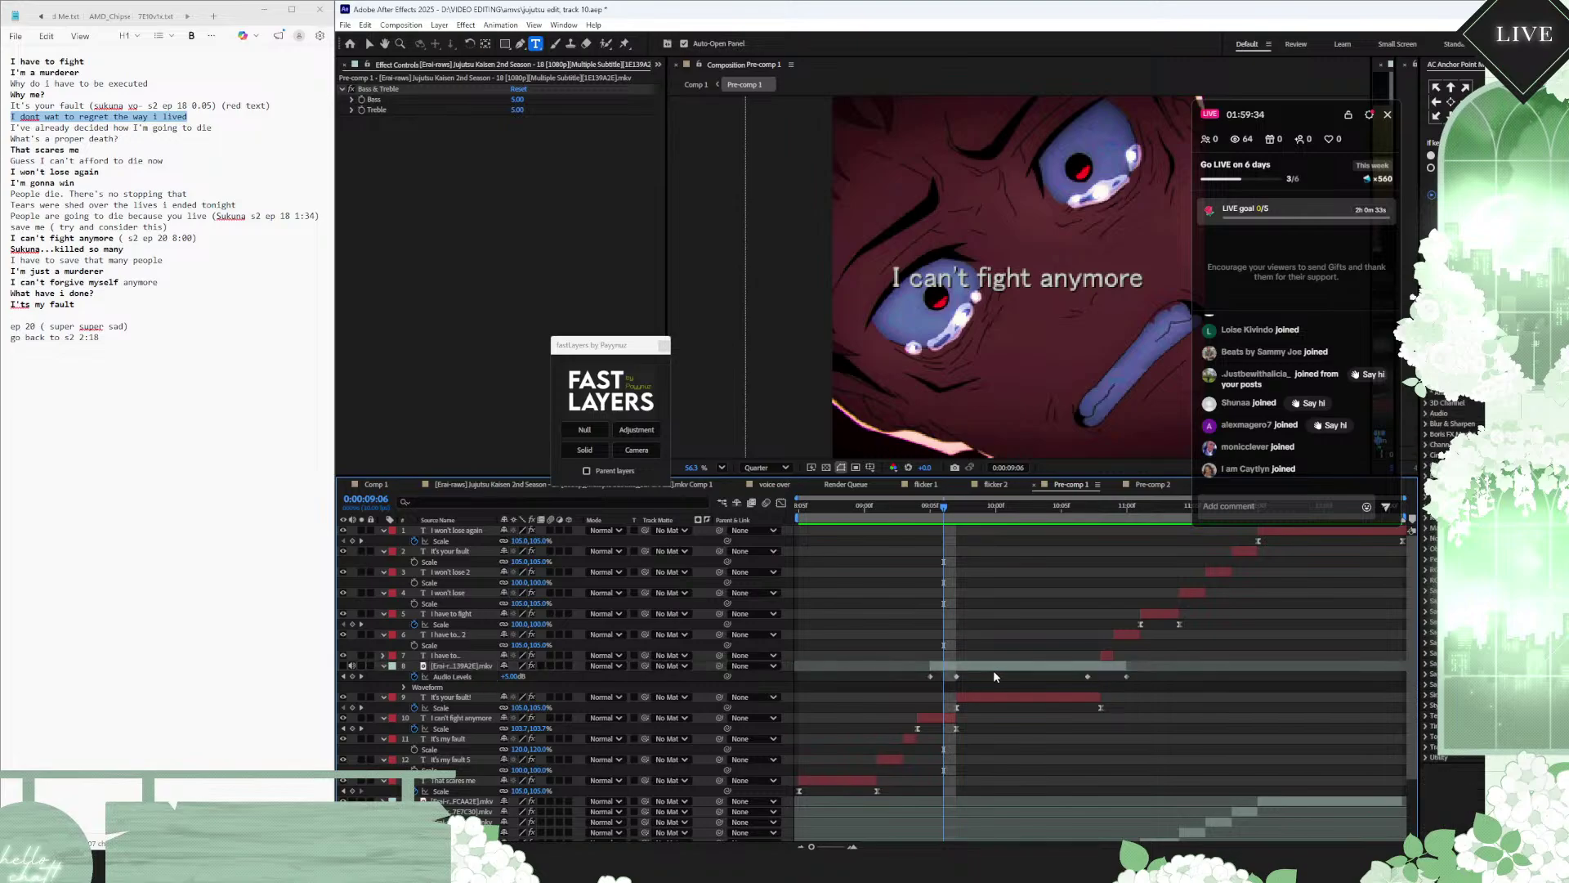
click(920, 505)
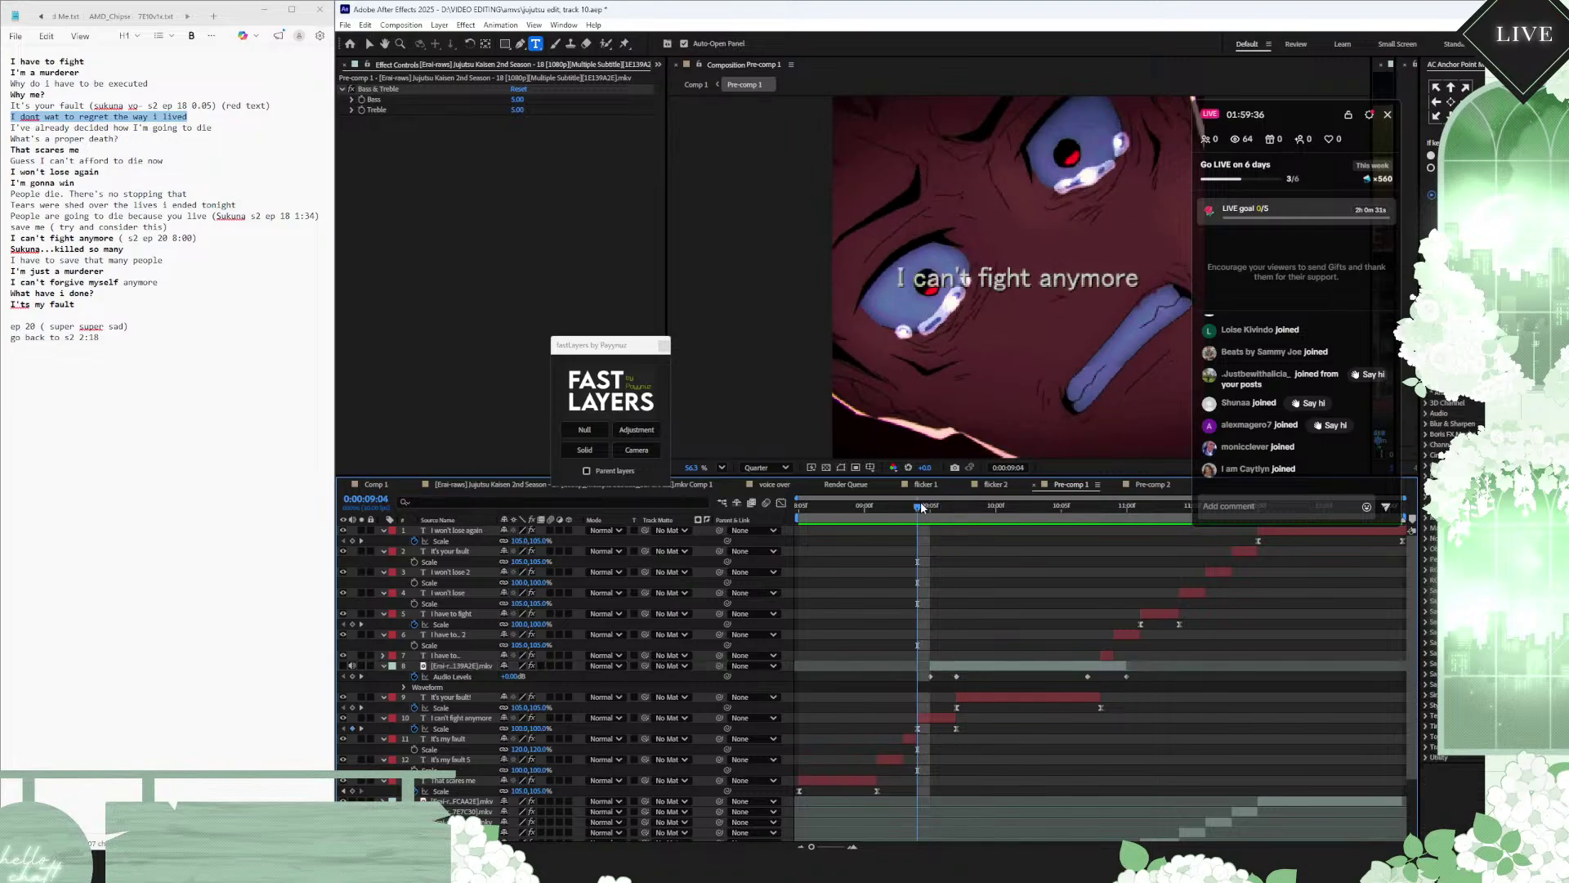
key(space)
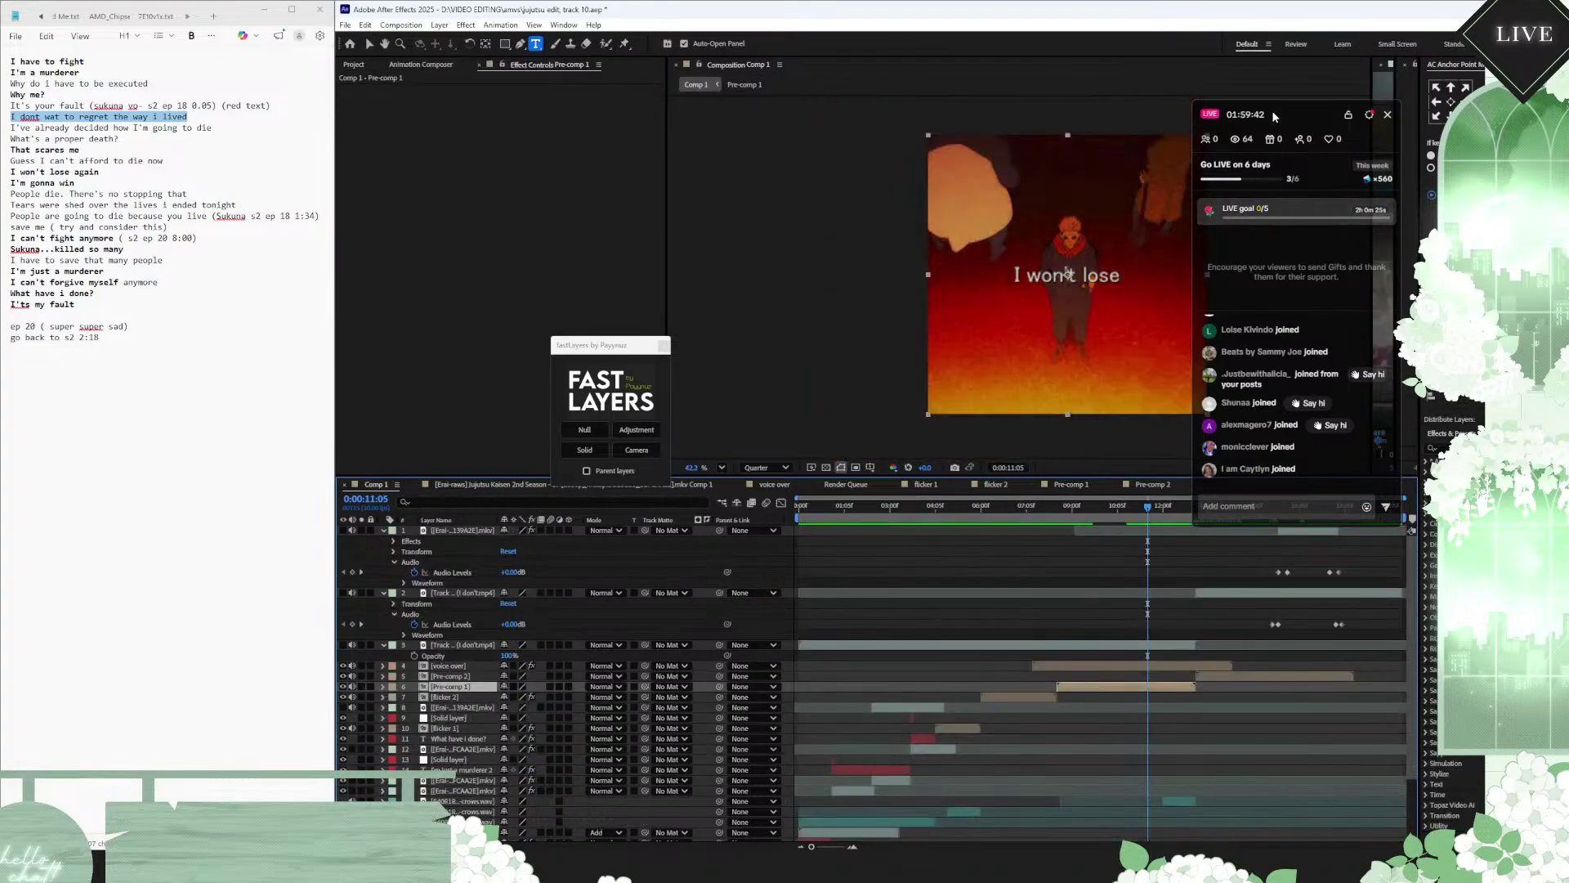
Step: Move Comp 1's early voice clip, just below flicker 2, to start at 0:00 and play back the opening
drag(1273, 116, 430, 59)
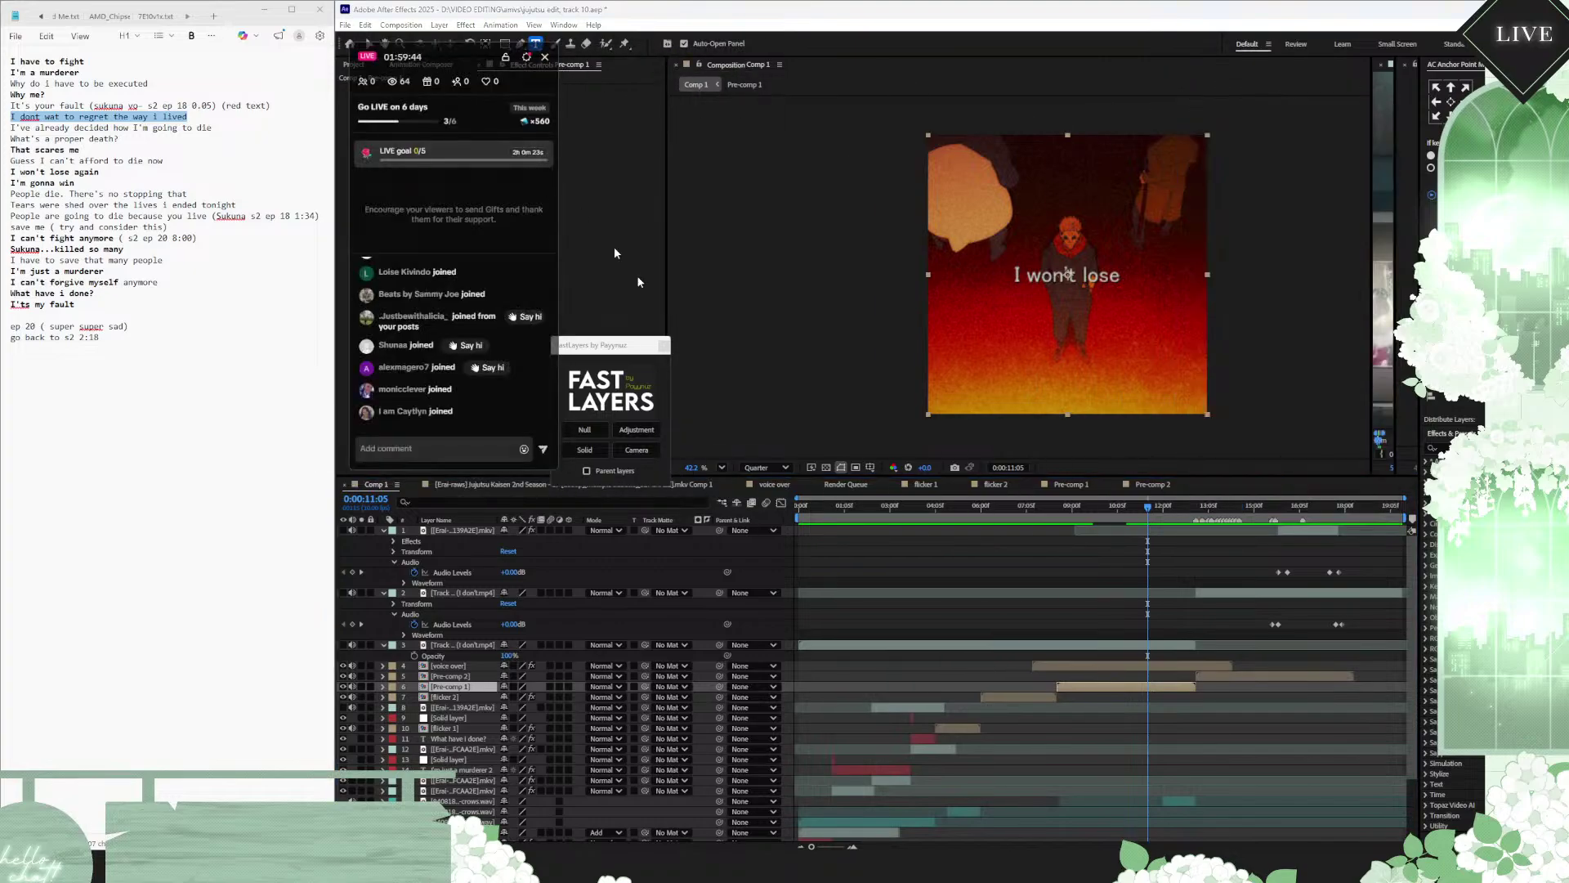
drag(998, 517, 786, 509)
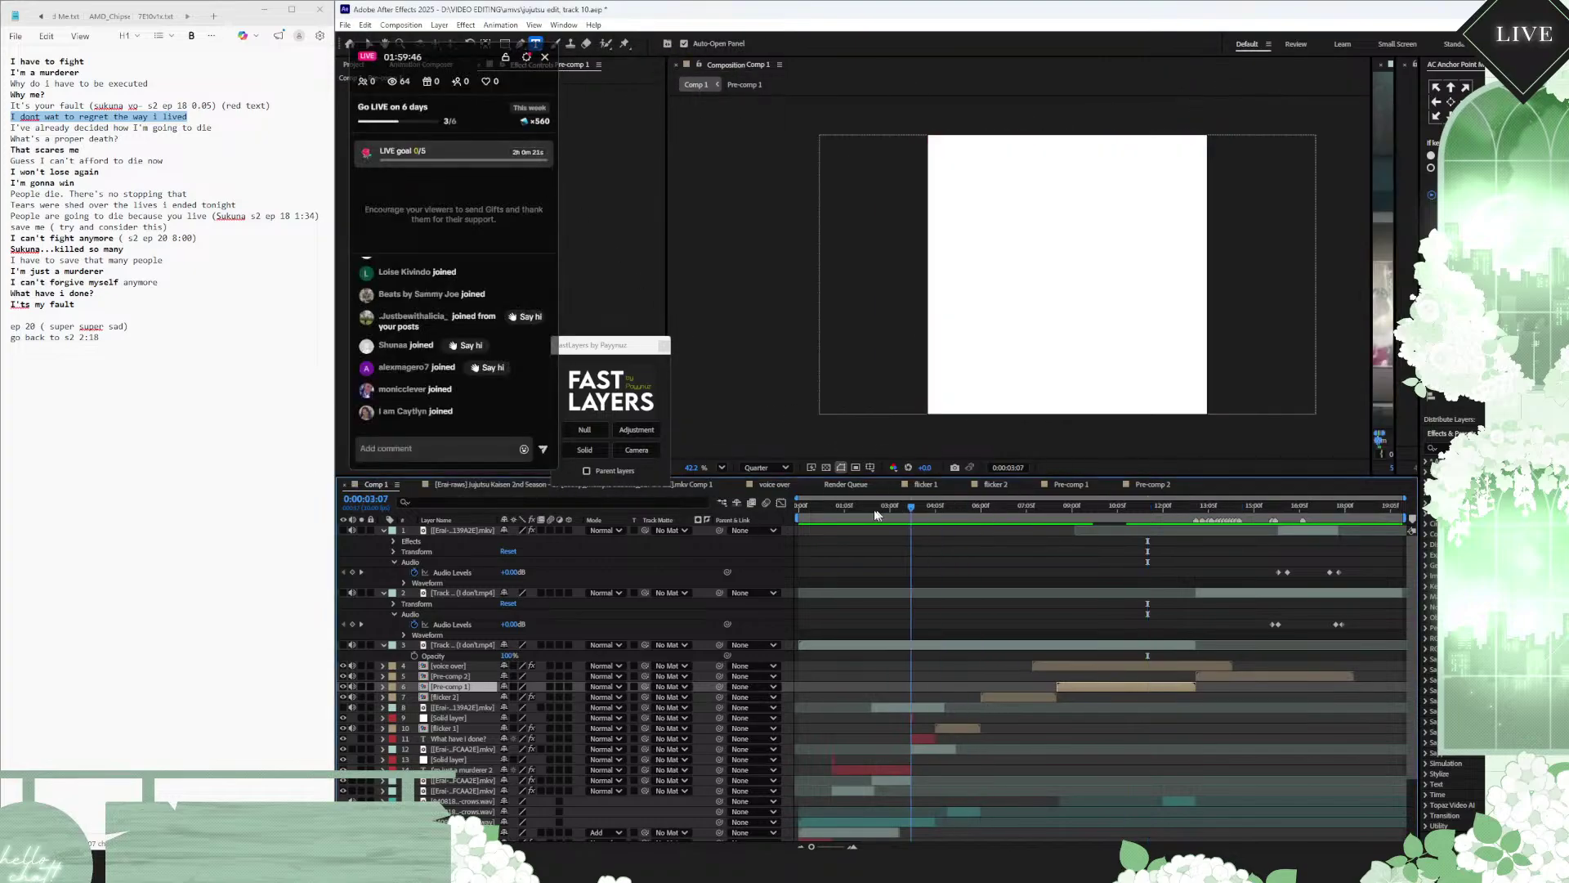
key(space)
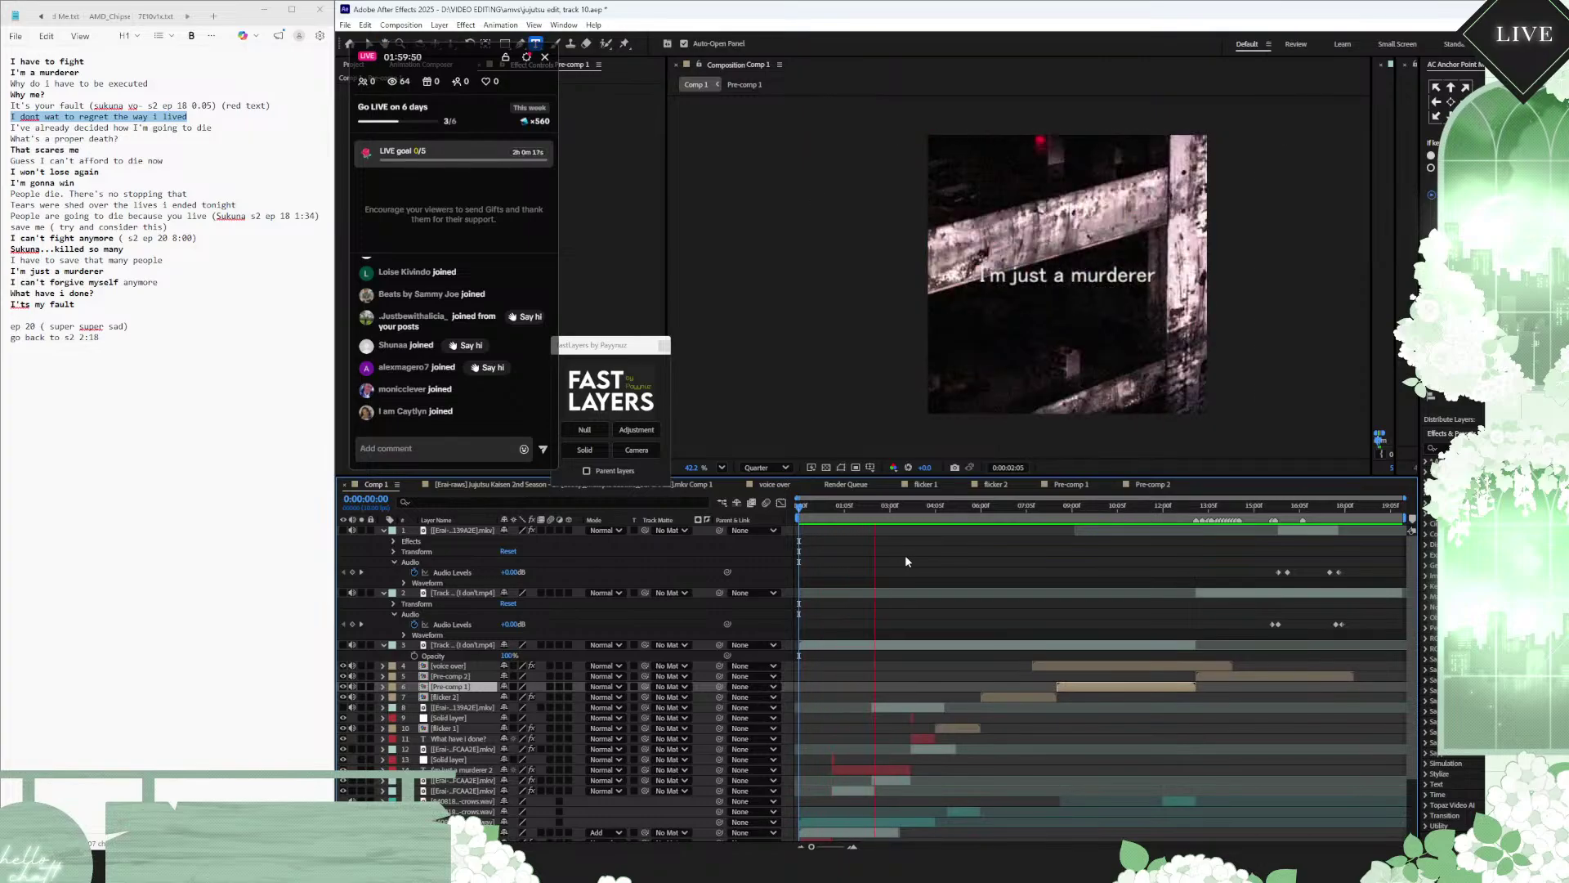
key(space)
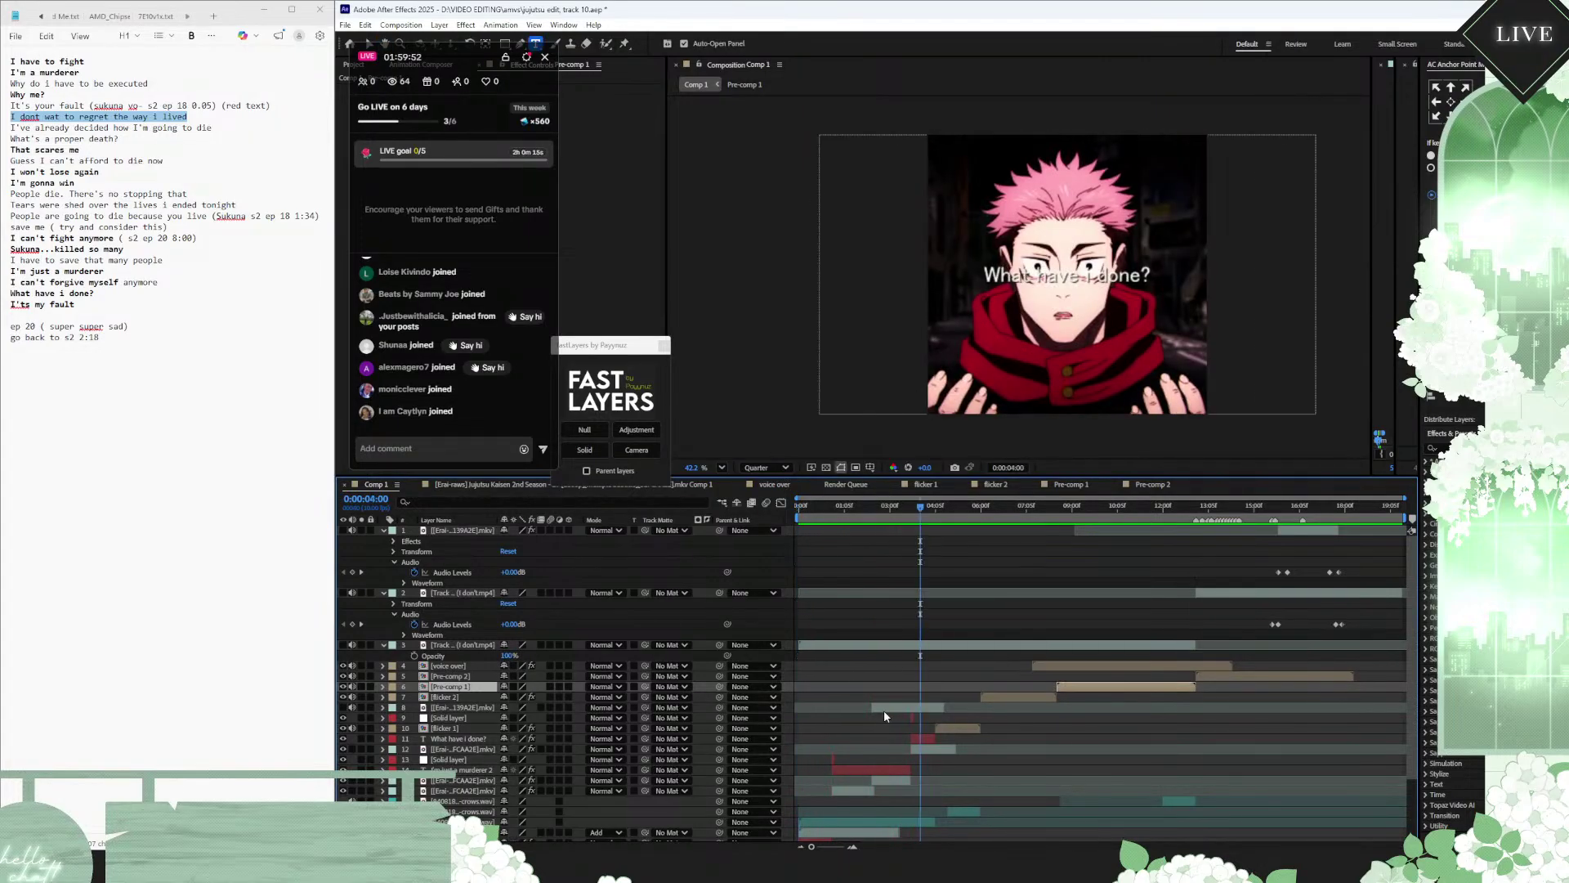
drag(902, 708, 831, 709)
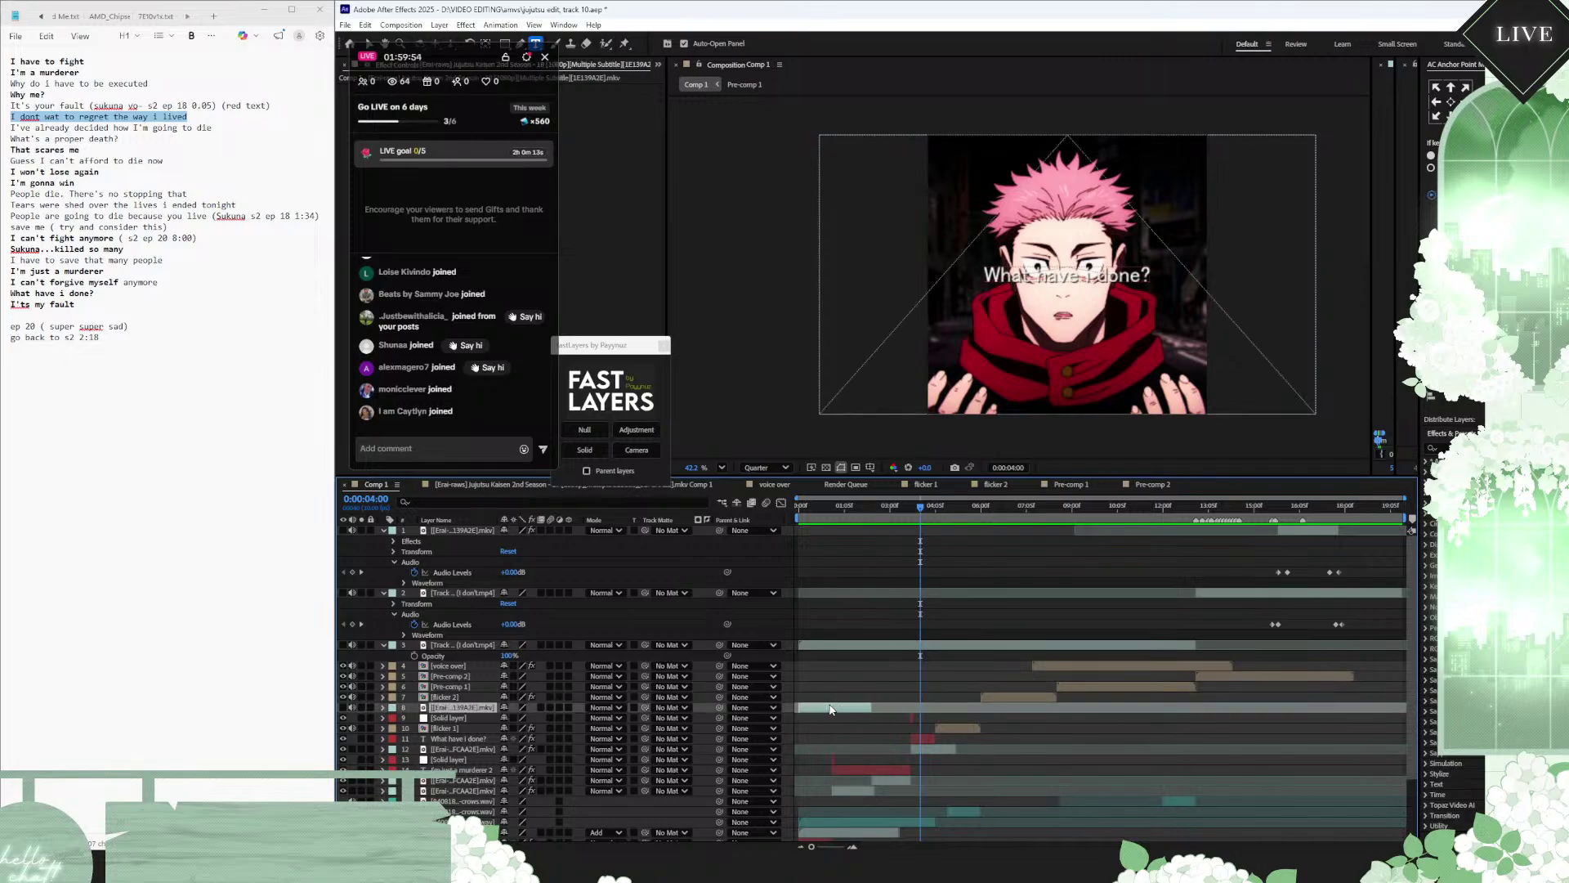
key(Home)
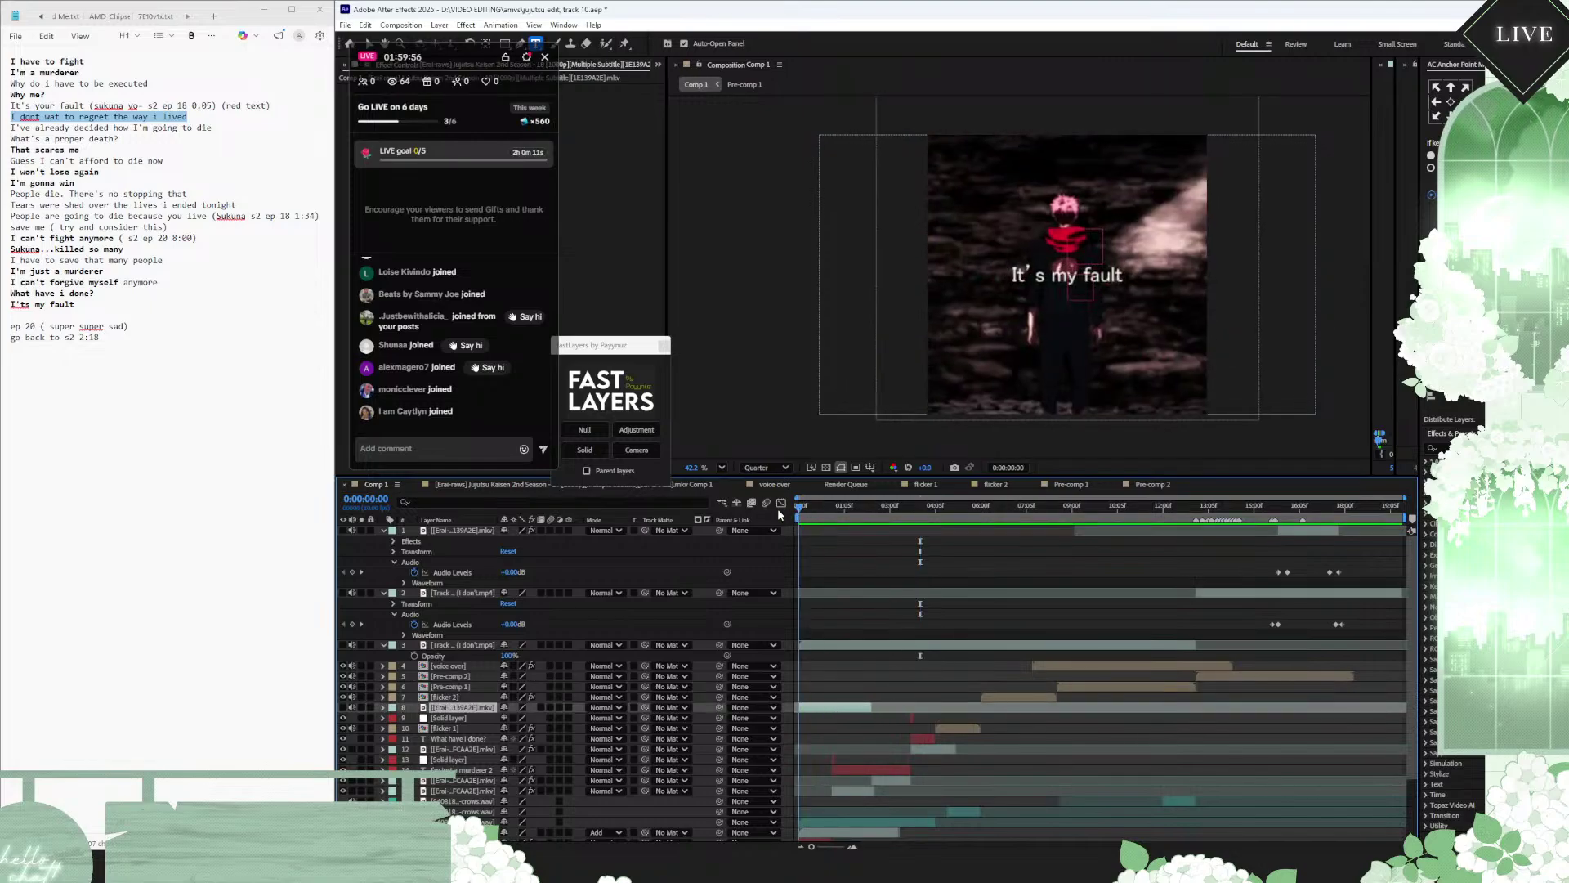
key(space)
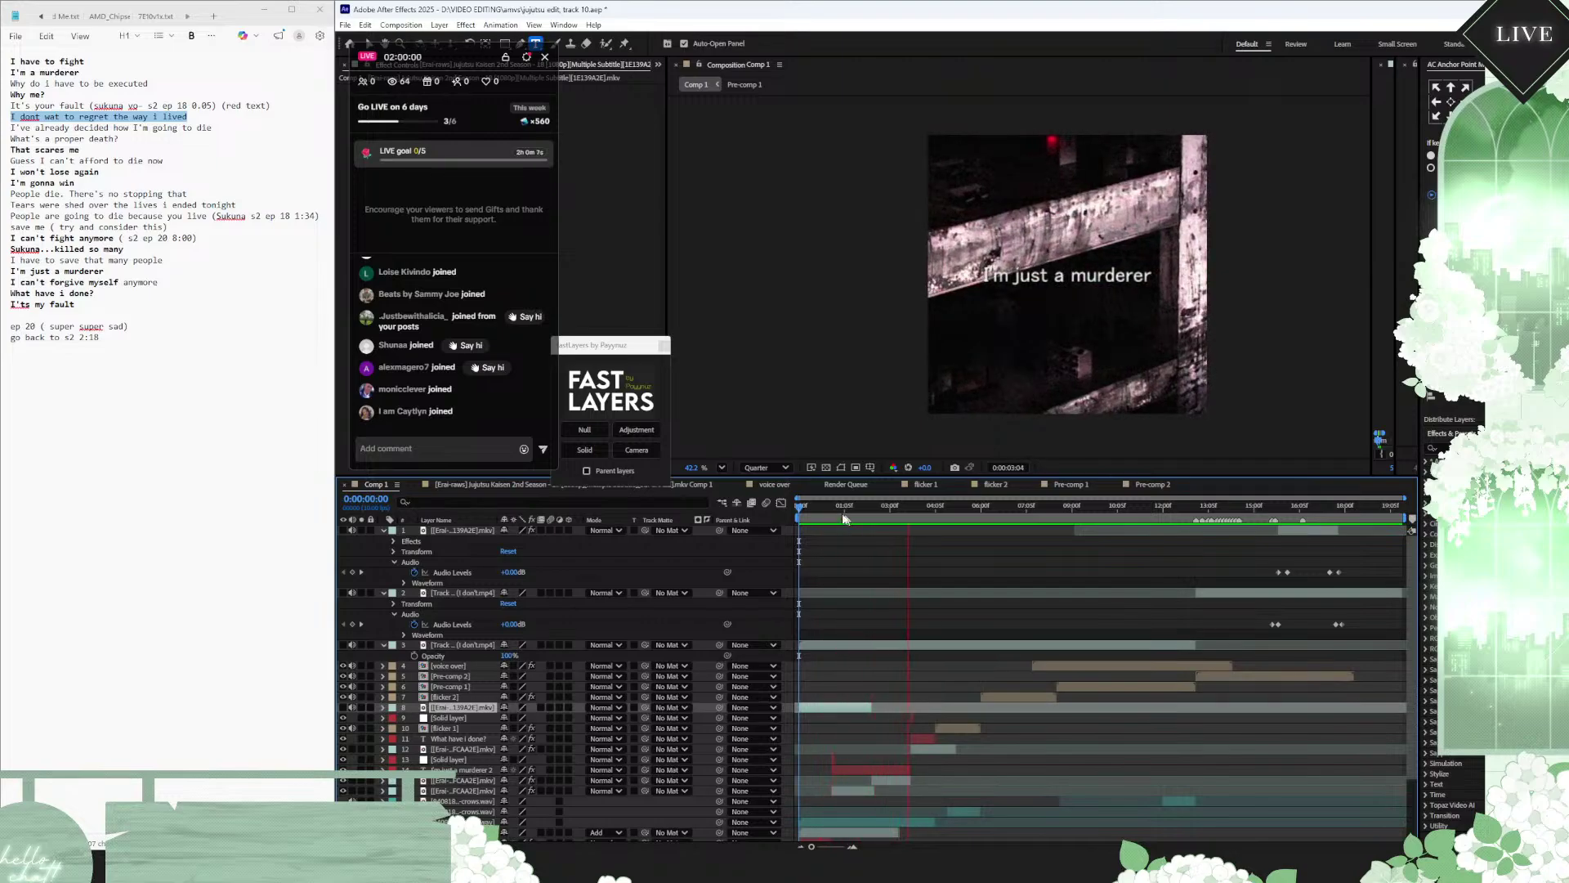
key(space)
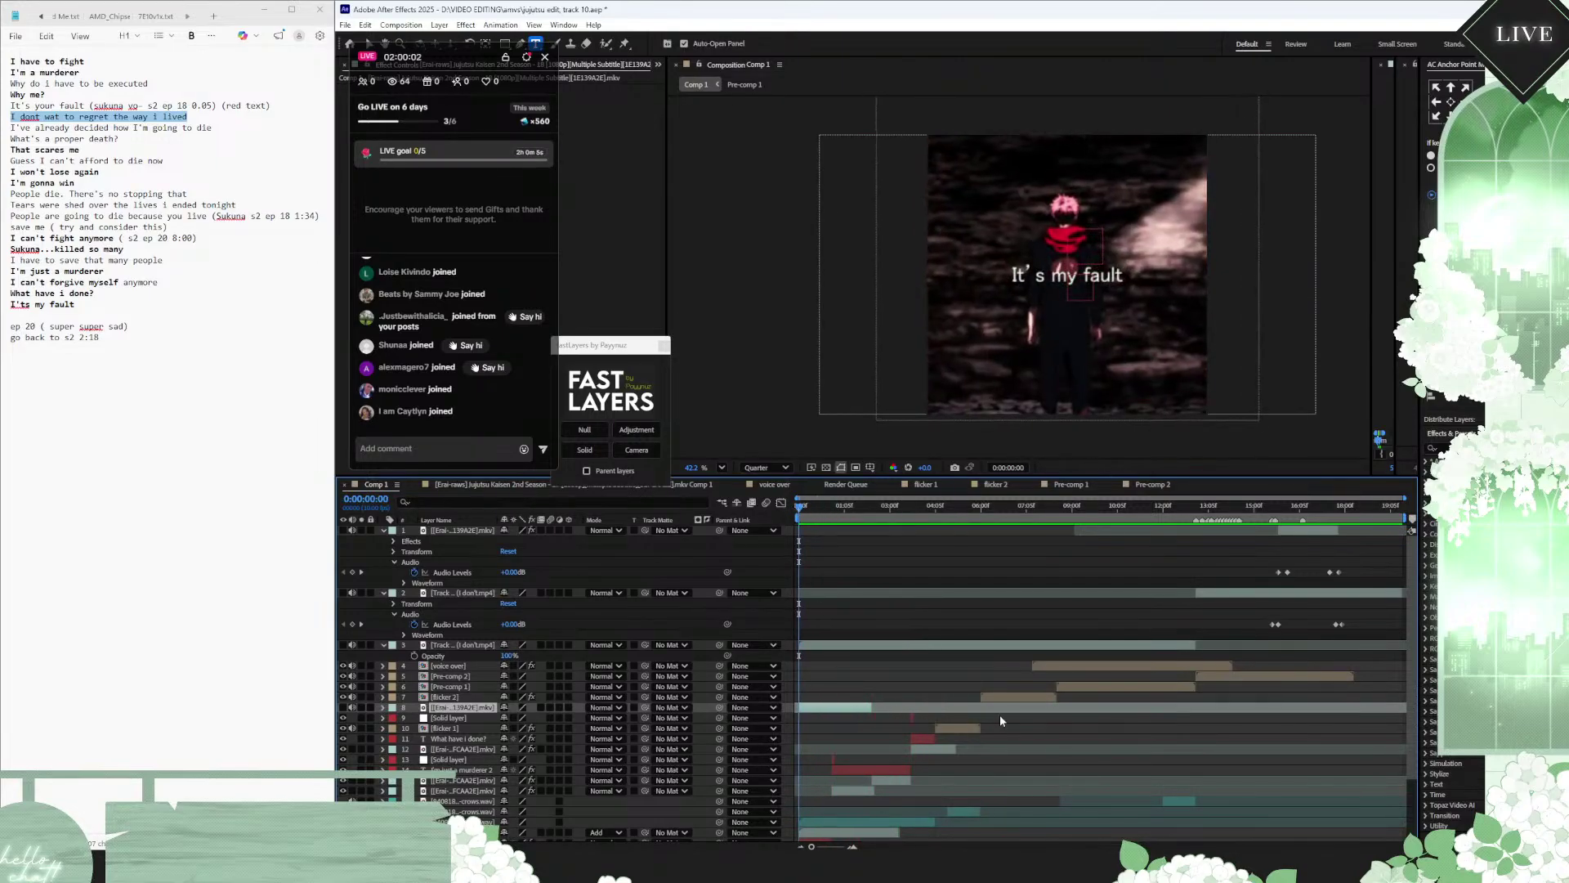
Step: Duplicate the "I'm just a murderer 2" text layer and stack the copy directly above the opening voice clip
click(864, 769)
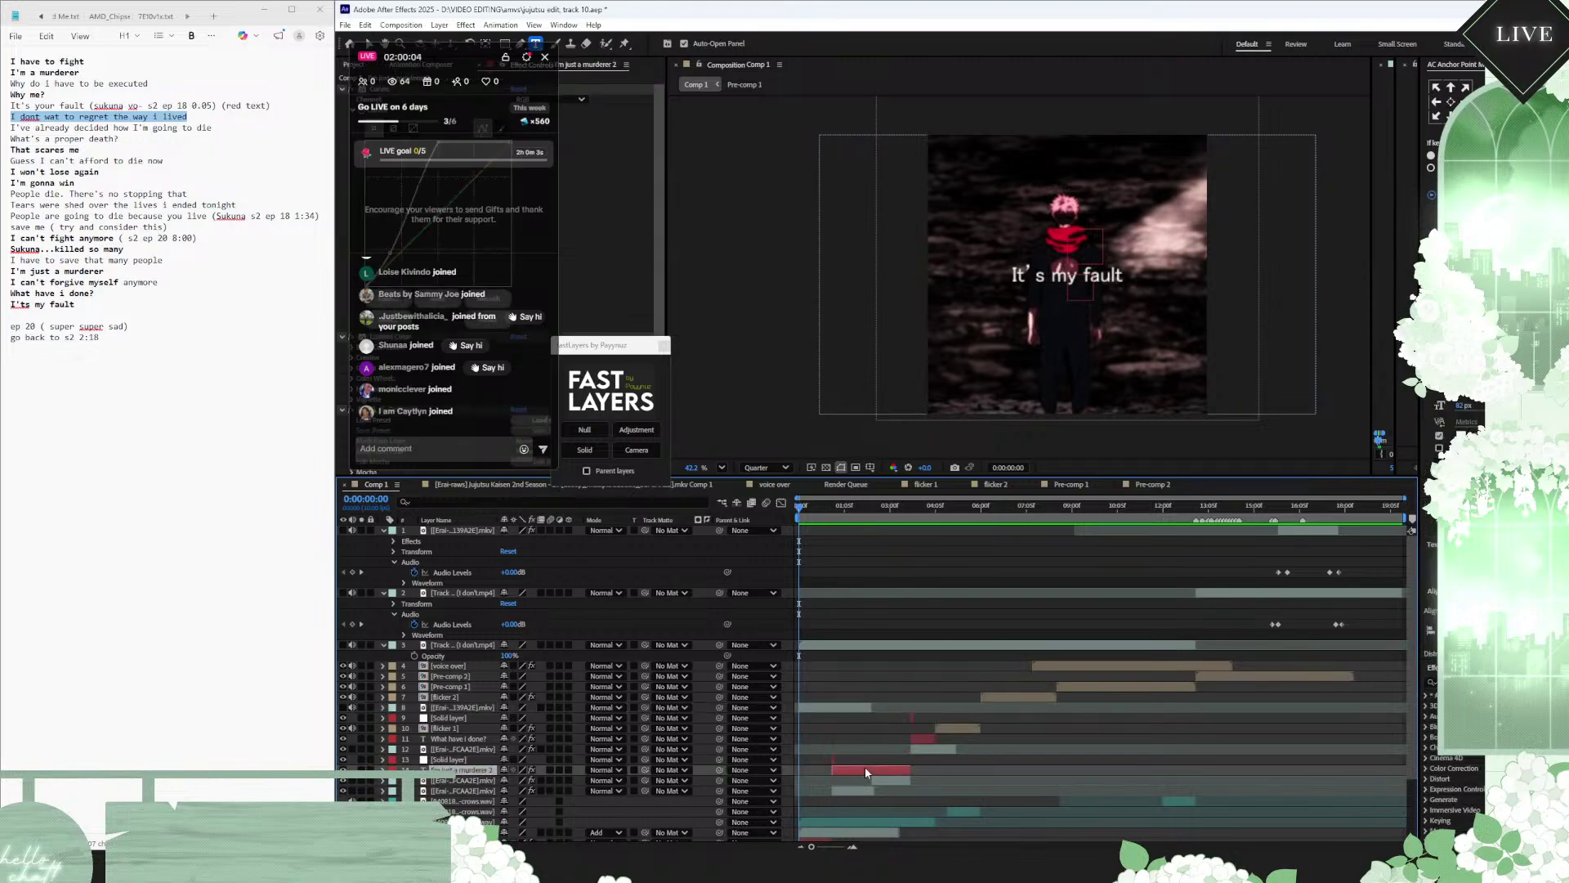
key(ctrl+d)
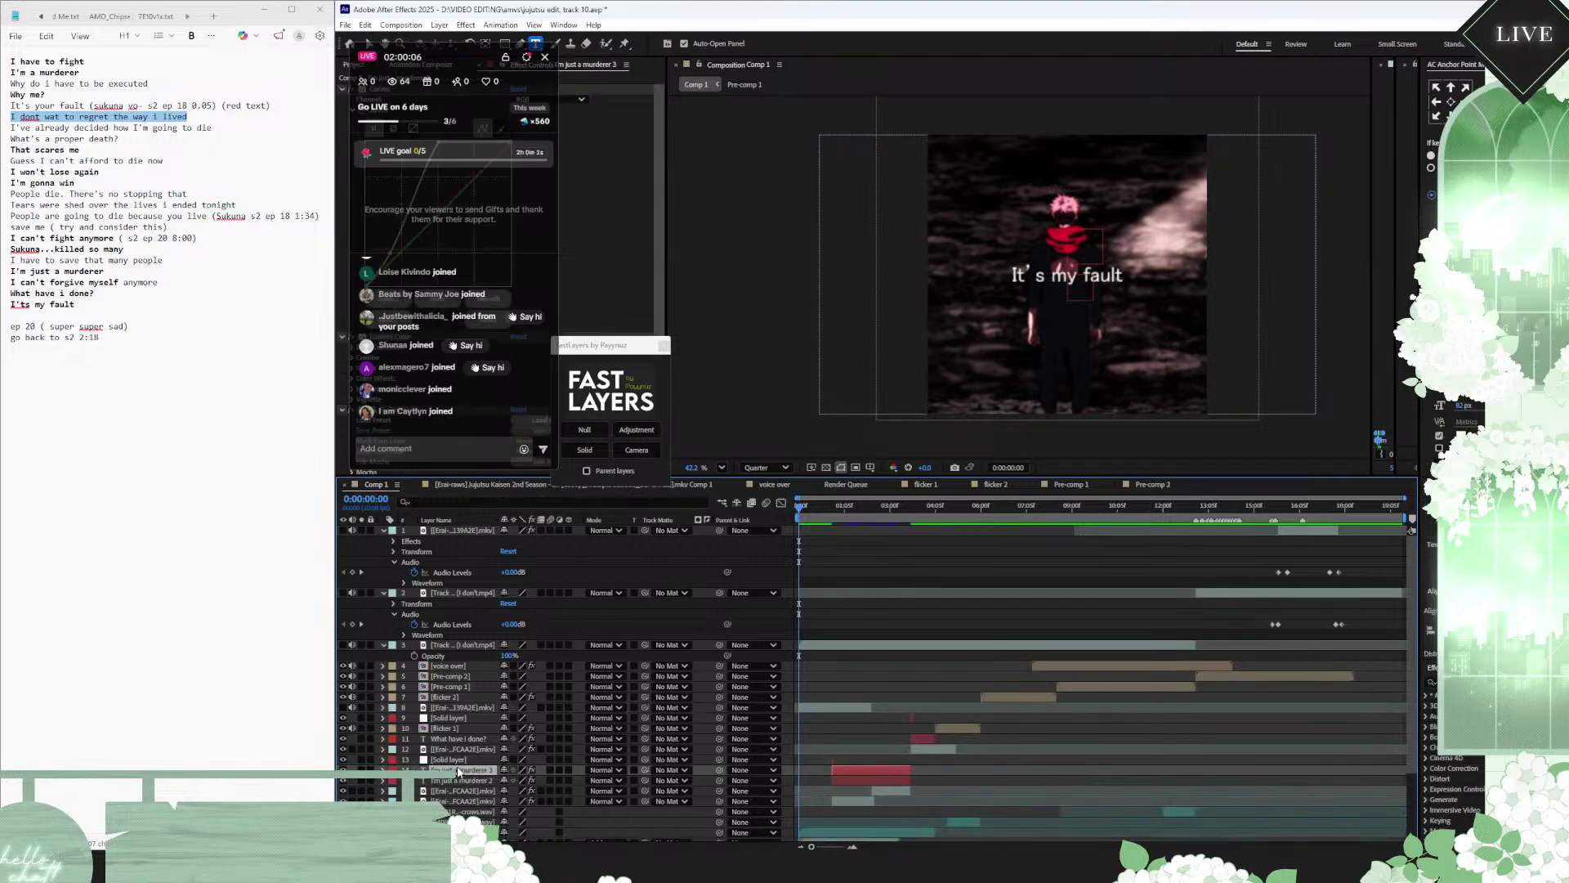
drag(461, 773, 462, 705)
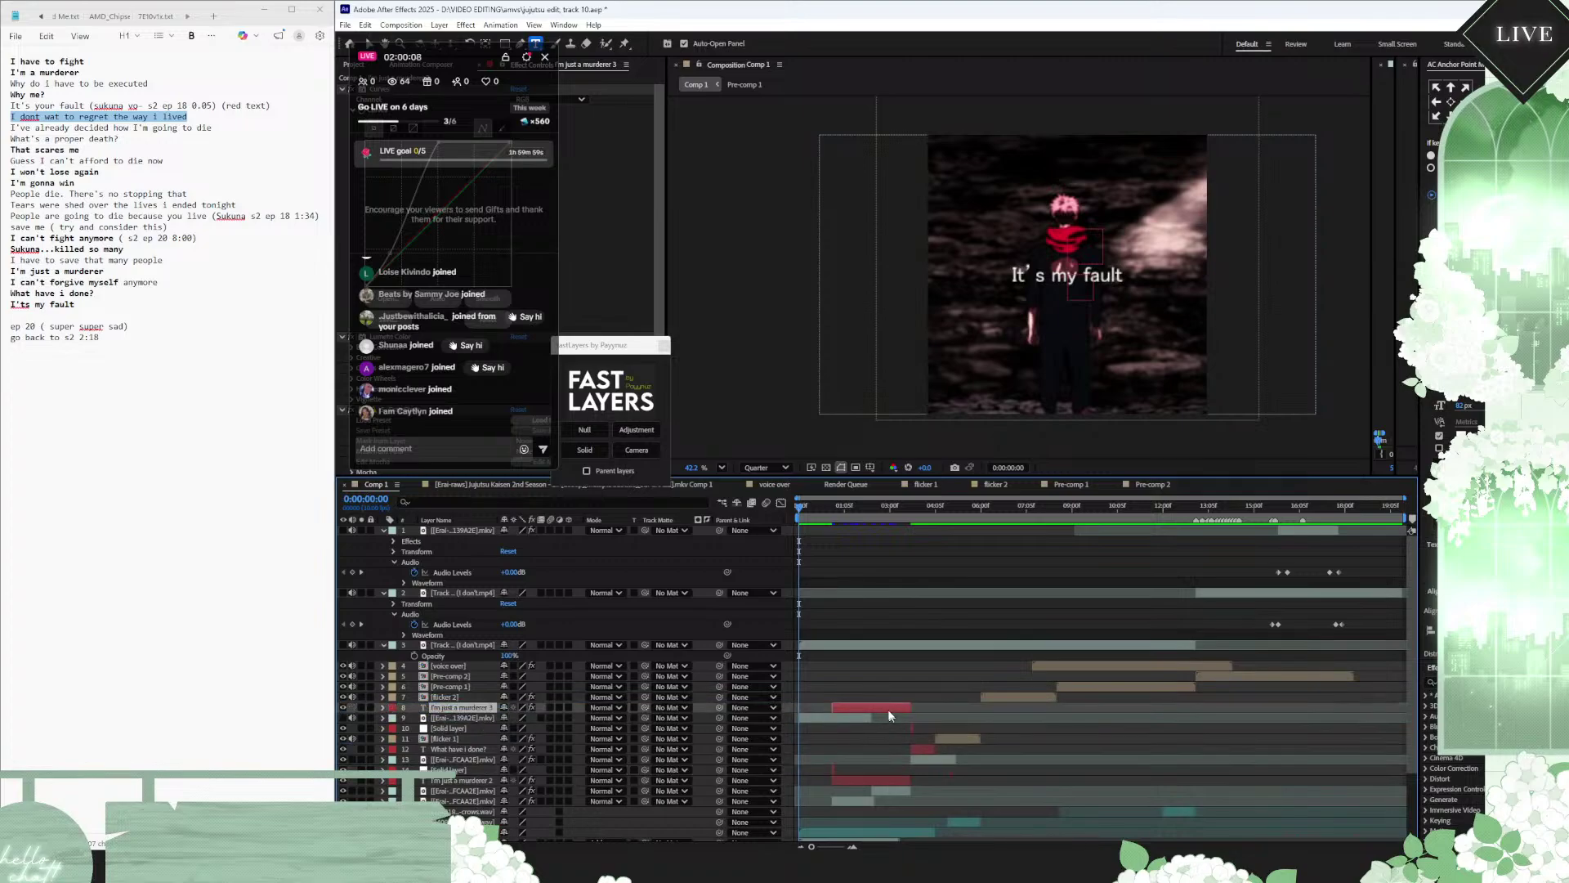
Step: Start the duplicated "I'm just a murderer" text at 0:00 and lower its position to near the bottom edge of the frame
drag(884, 708, 837, 704)
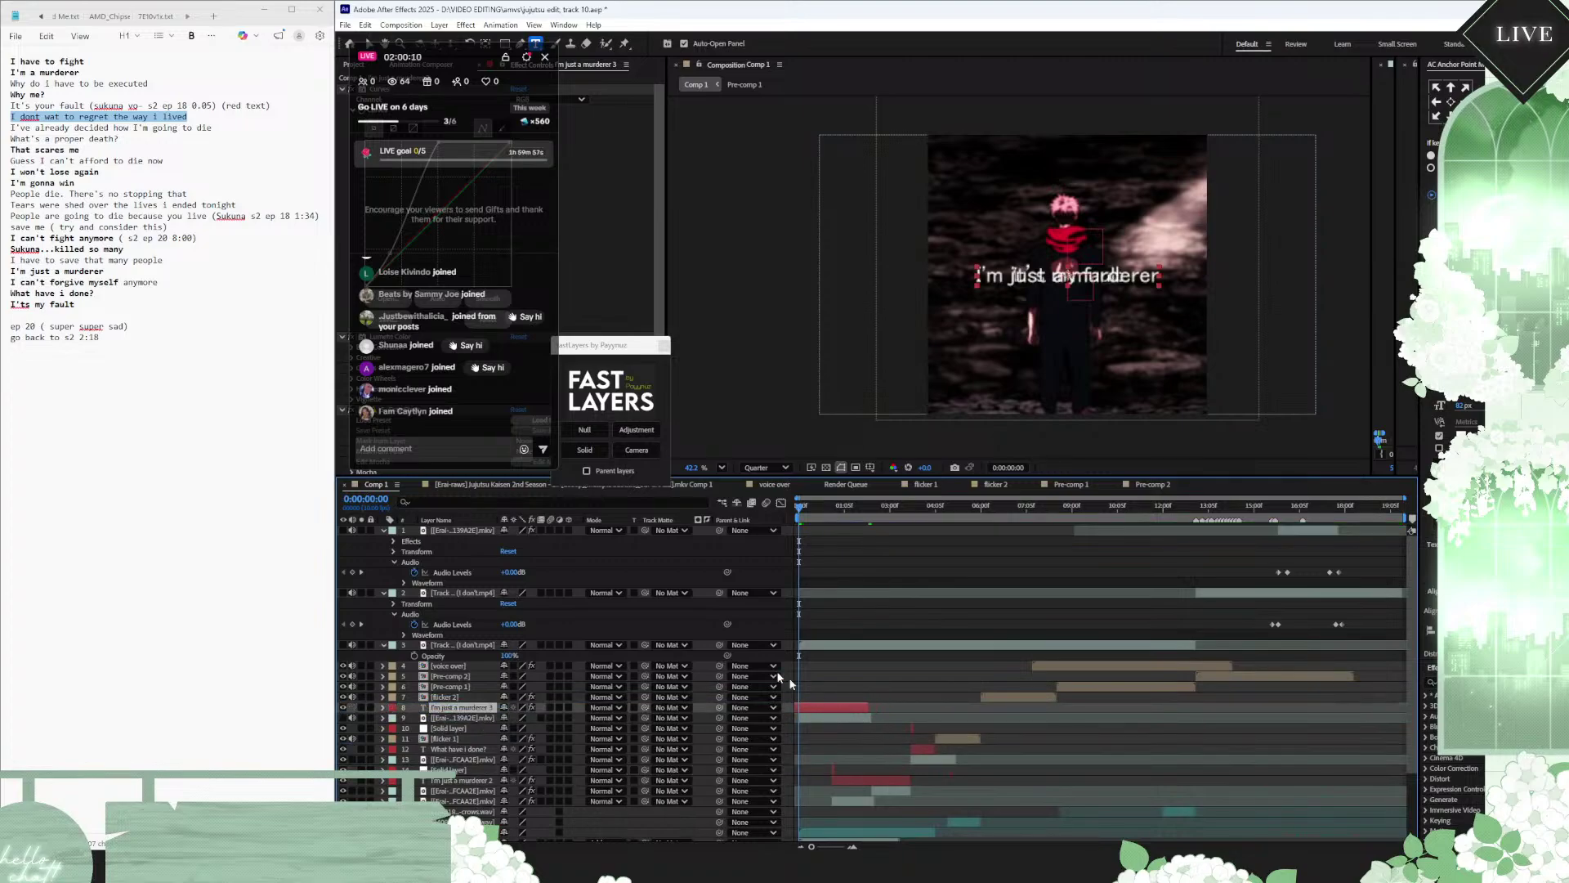
key(p)
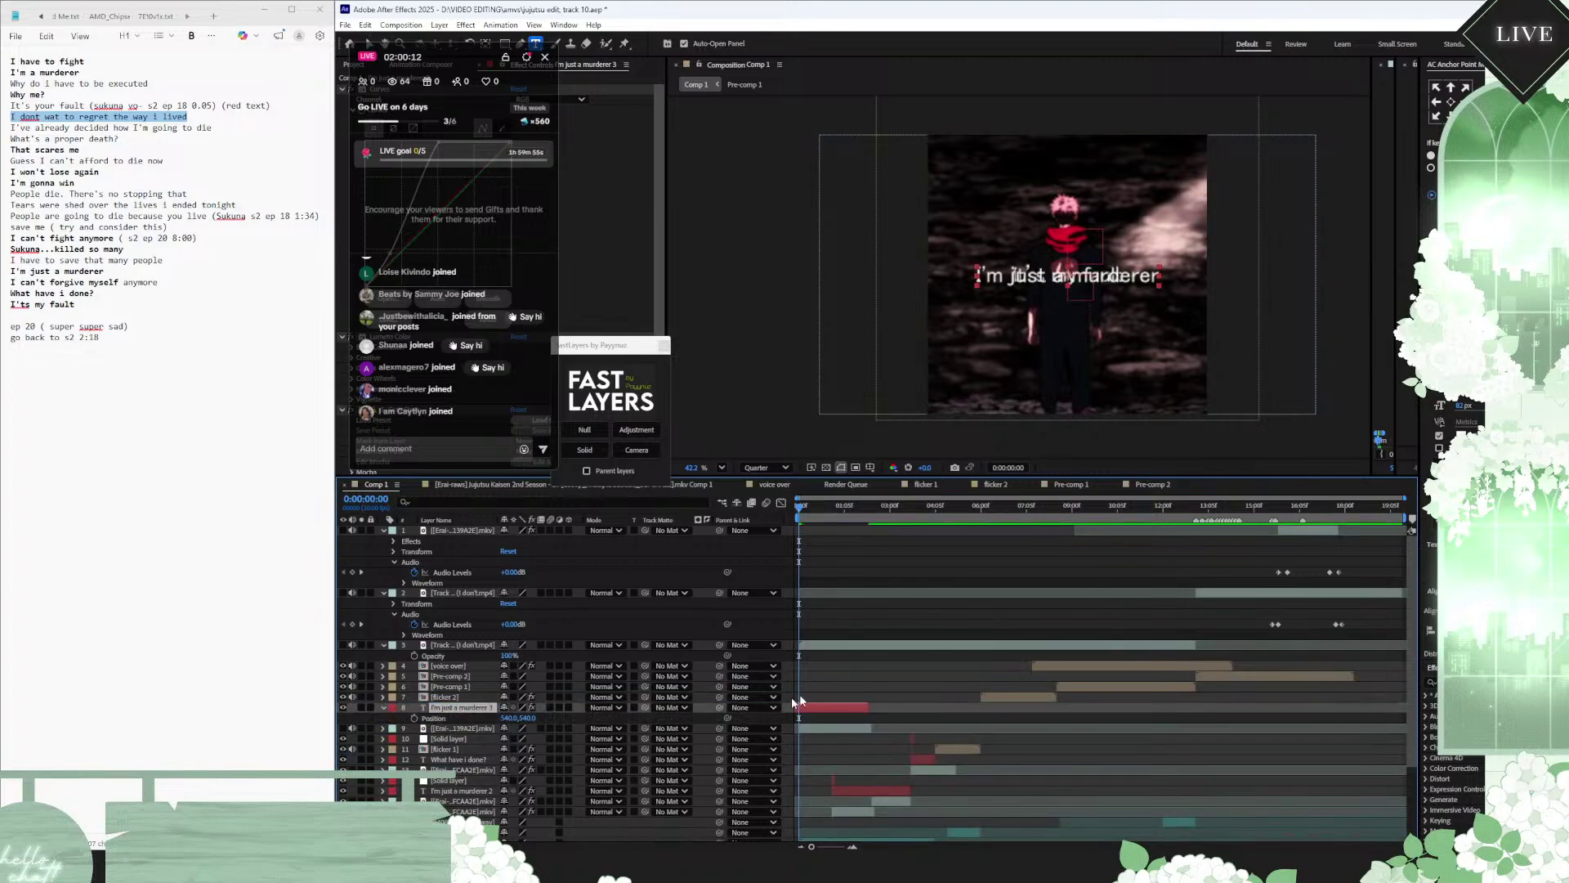
drag(527, 718, 827, 713)
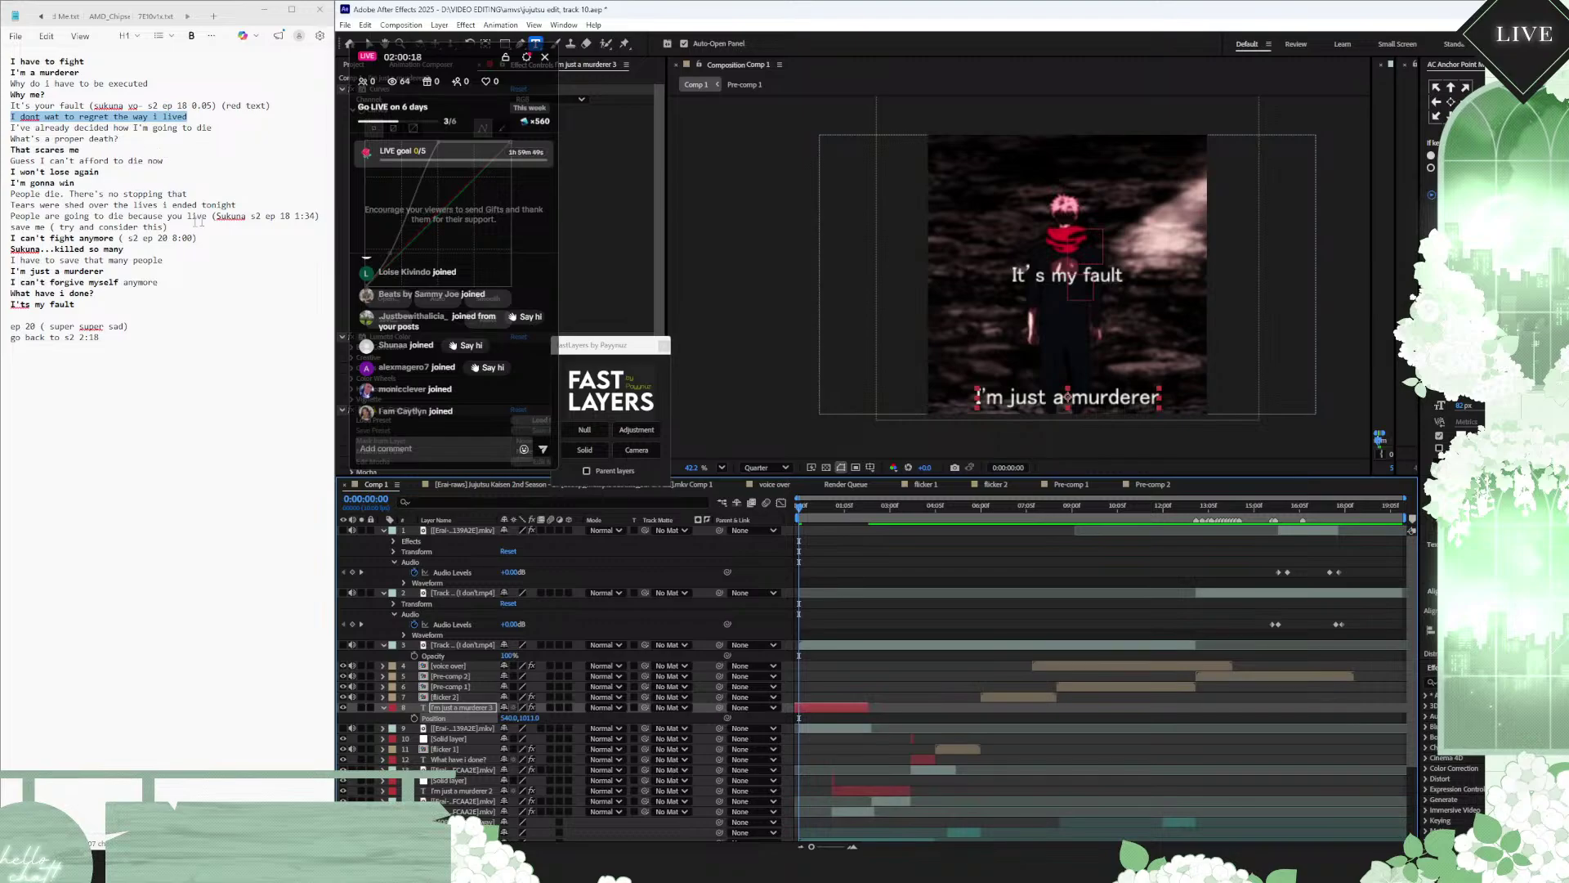
Step: Replace the bottom "I'm just a murderer" text with "People are going to die because you live", copied from the notes
drag(212, 216, 9, 216)
key(ctrl+c)
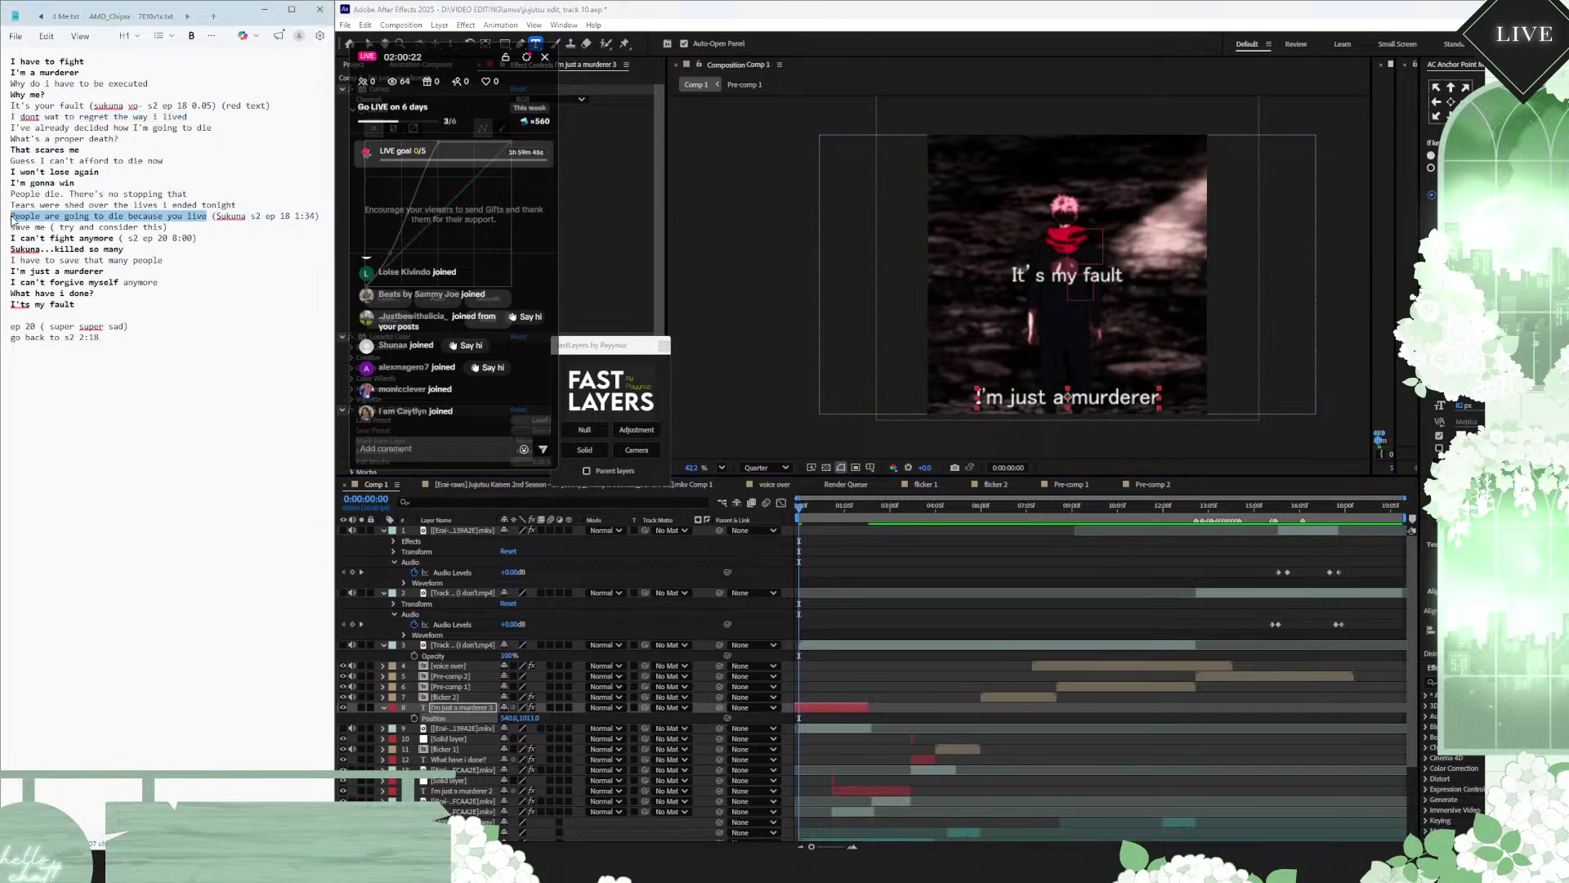
click(839, 707)
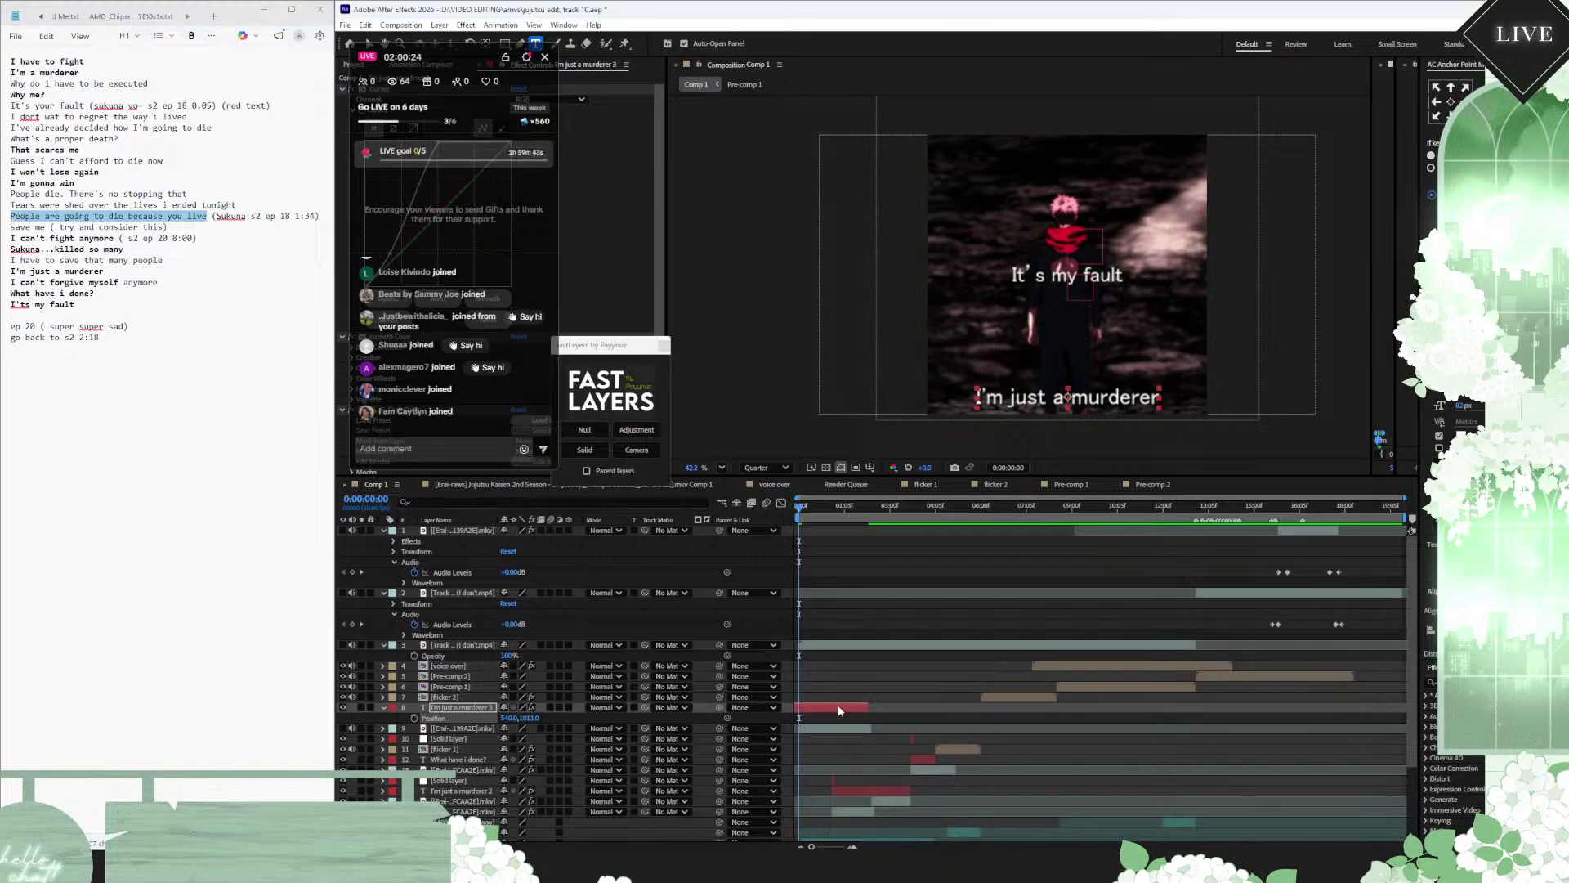
double_click(837, 705)
key(ctrl+v)
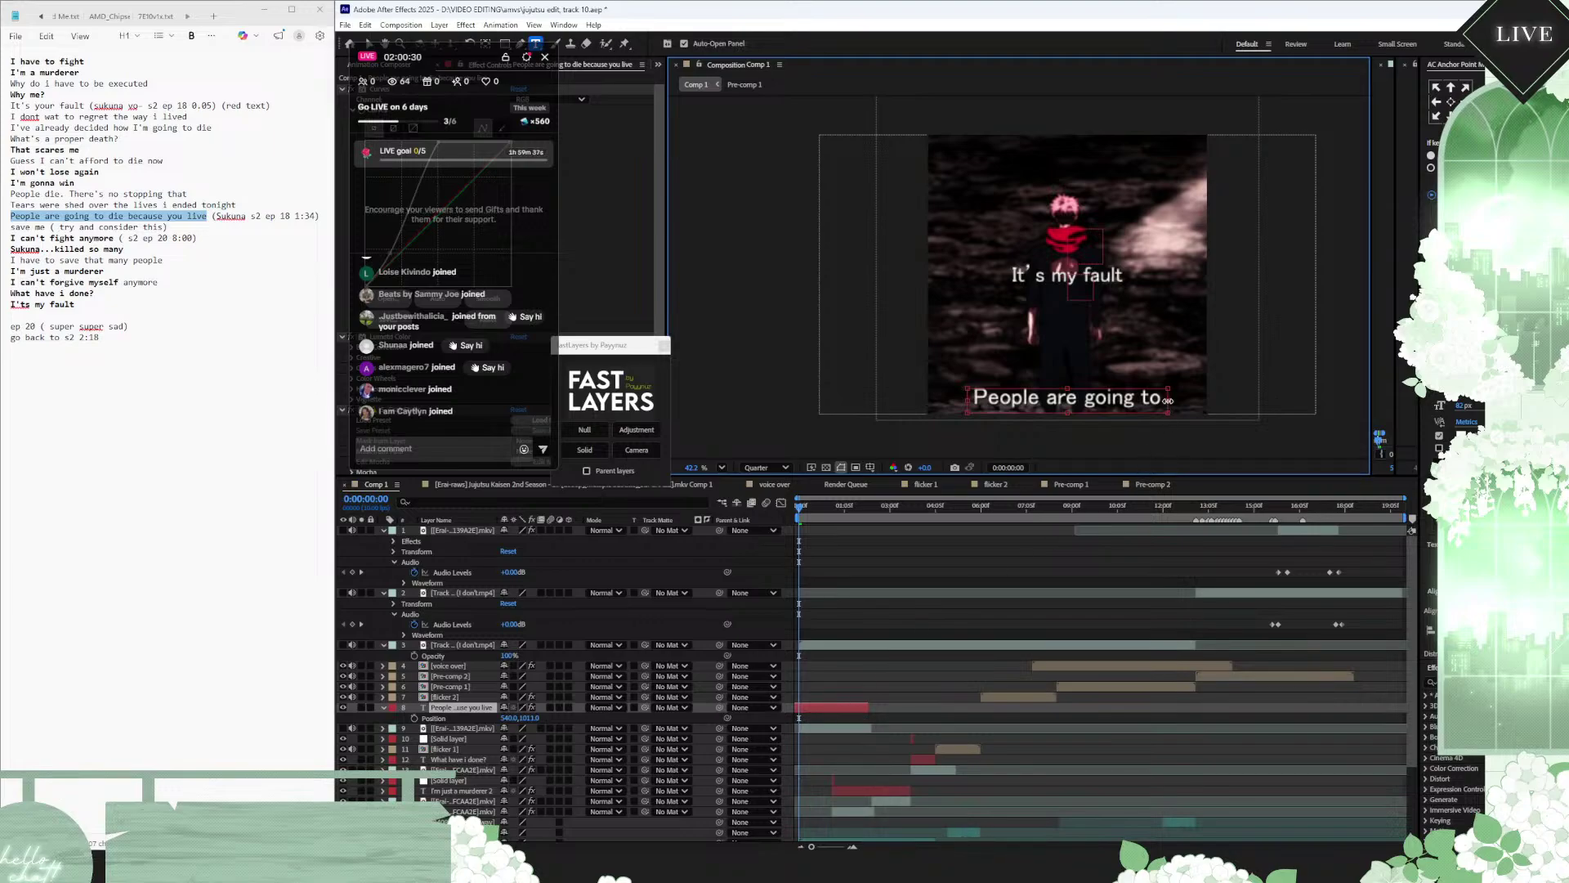
Step: Widen the text box to both sides and reduce the font size until the whole sentence fits on one line
drag(1168, 400, 1199, 401)
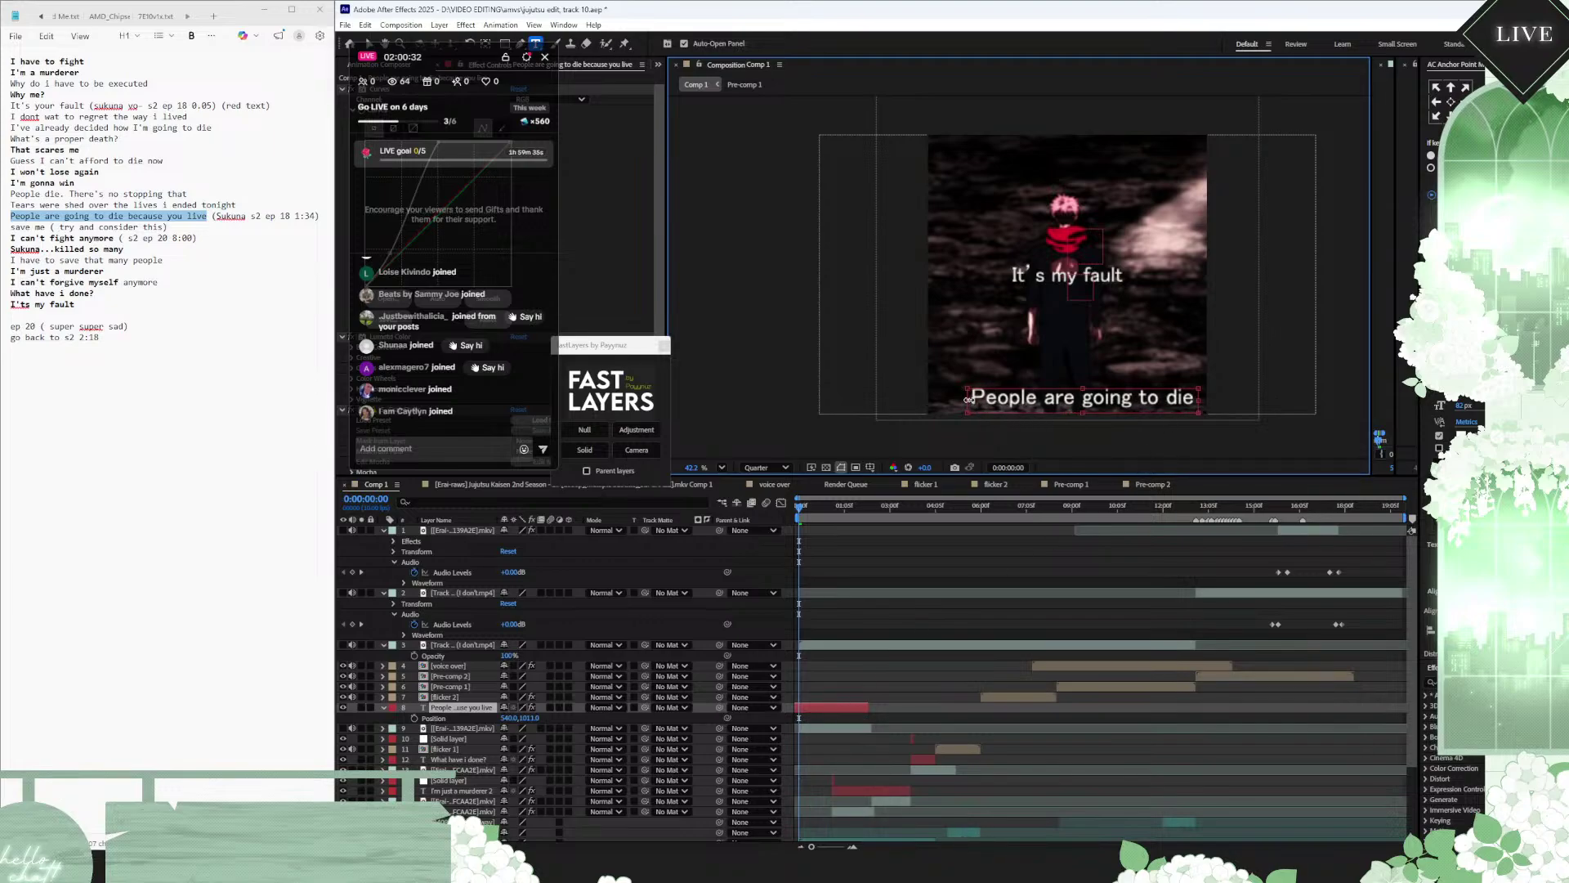
drag(968, 399, 939, 399)
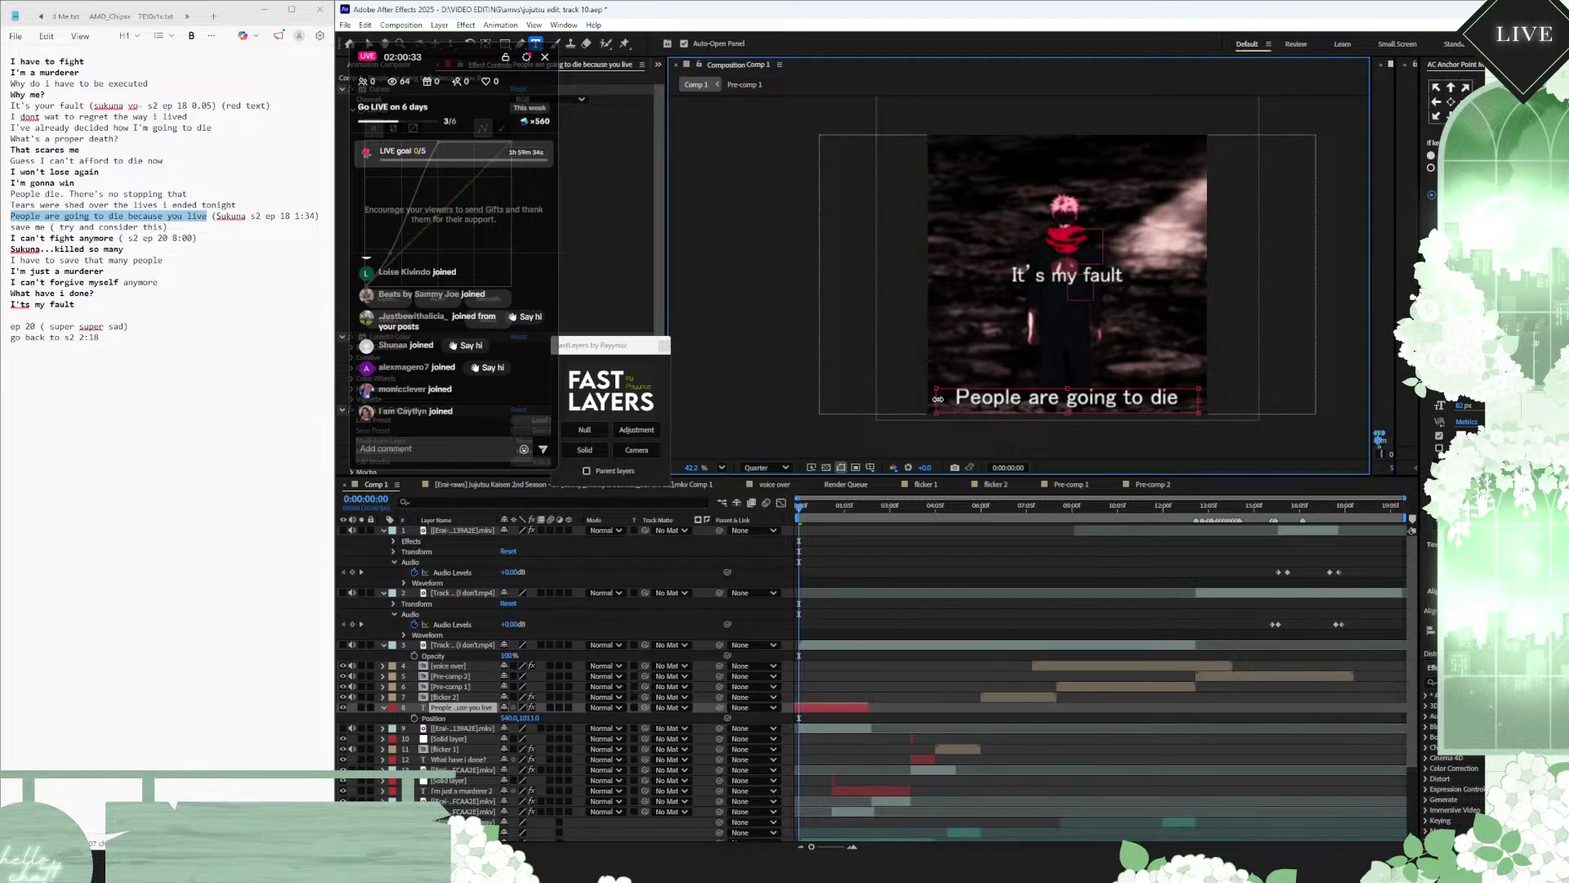
double_click(848, 710)
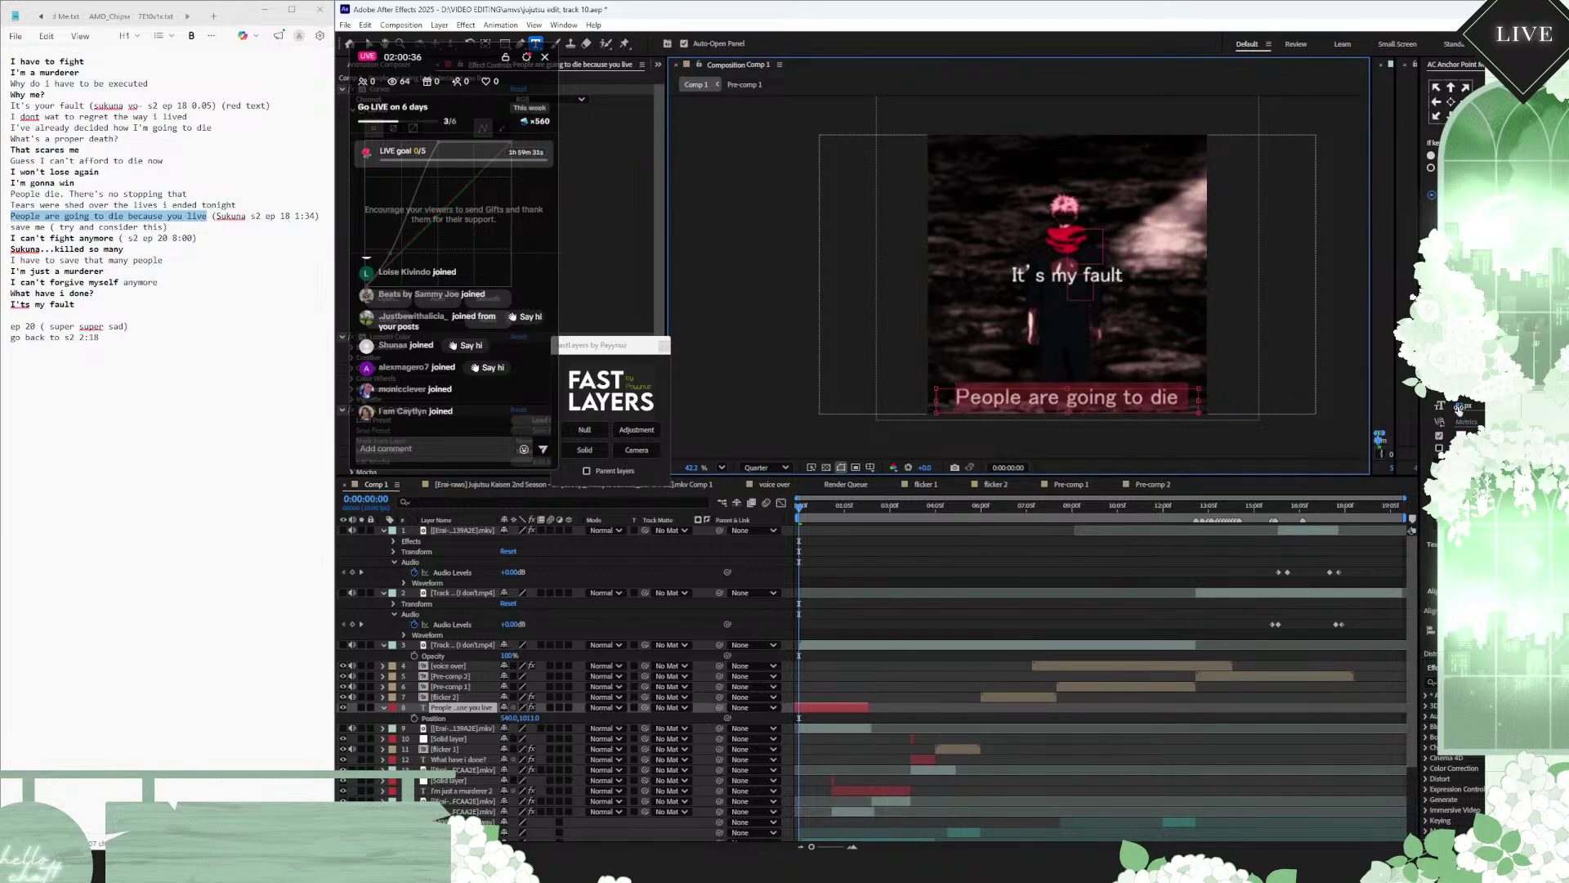
drag(1463, 406, 1441, 405)
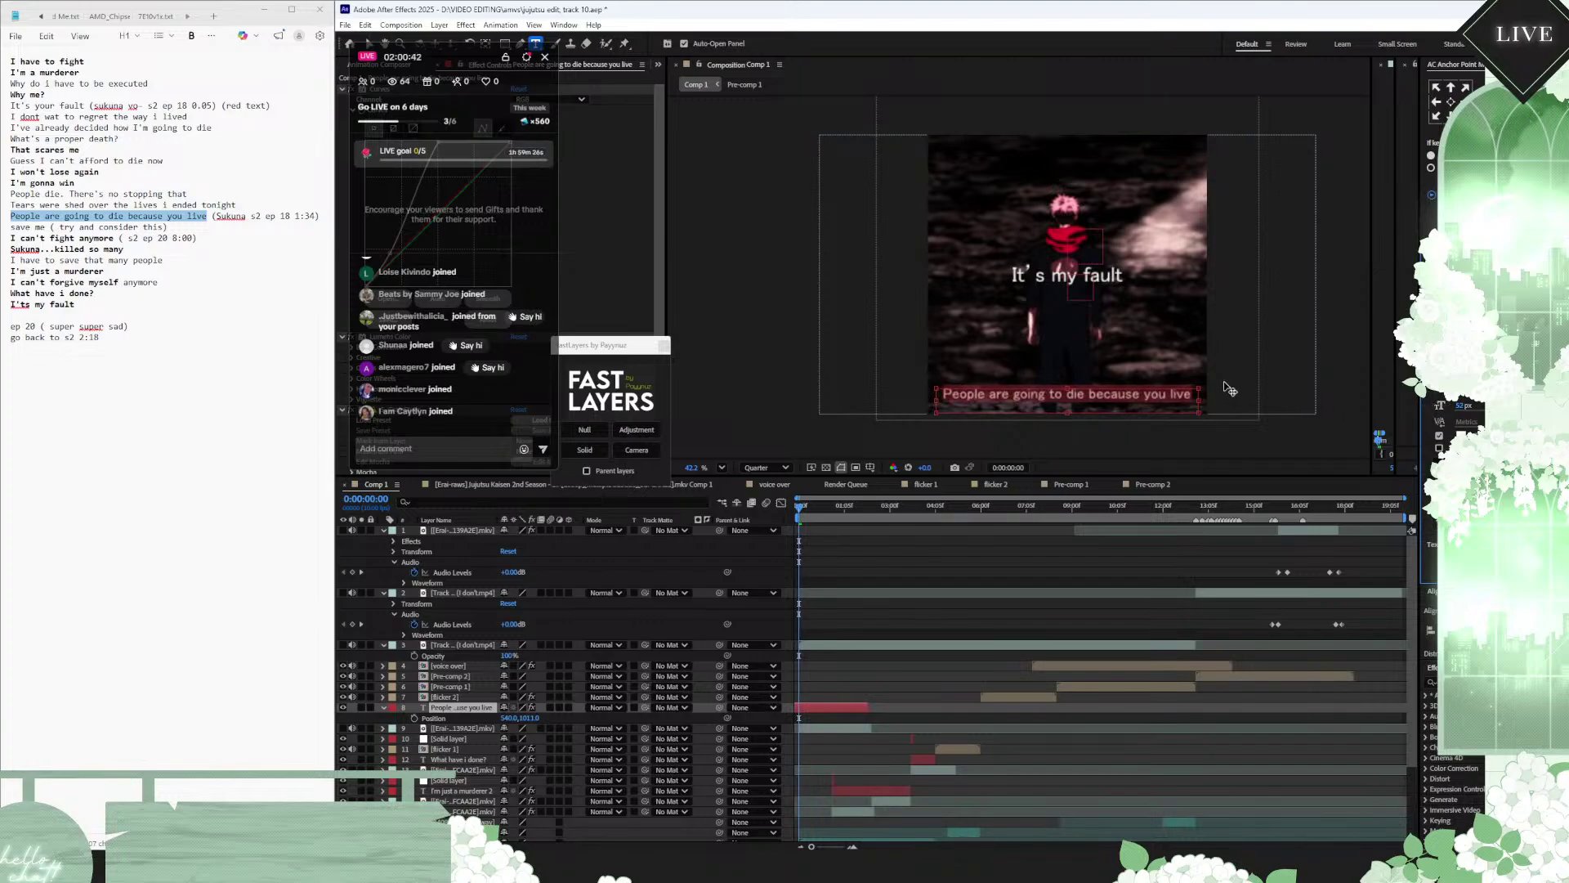
Step: Darken the fill of the "People are going to die because you live" text to mid grey (#878787)
click(1068, 414)
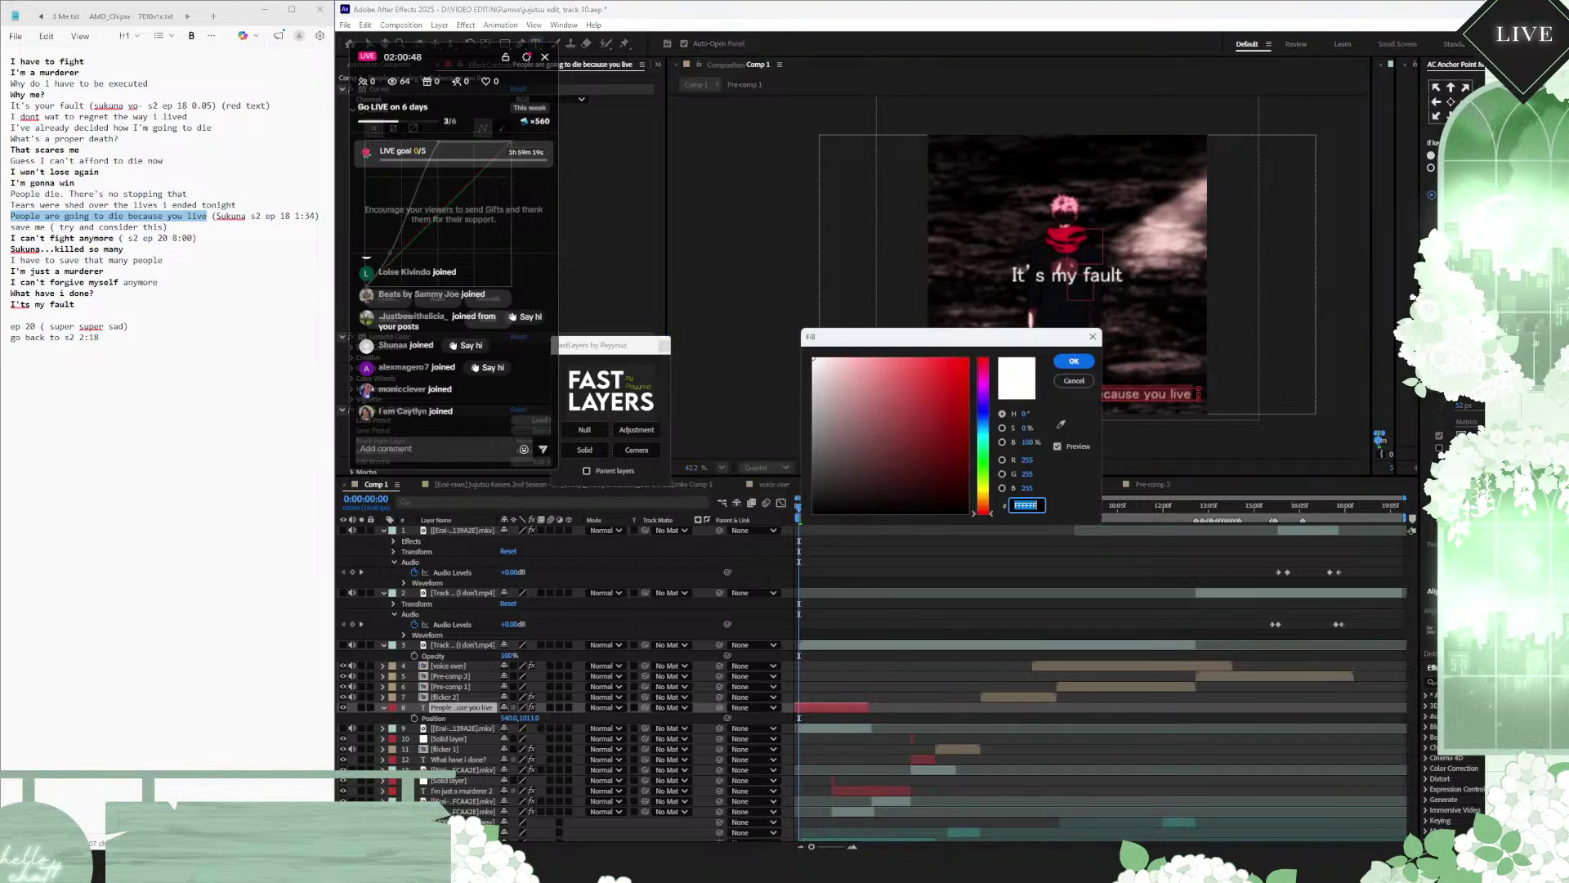
click(816, 455)
drag(816, 456, 815, 406)
click(1073, 362)
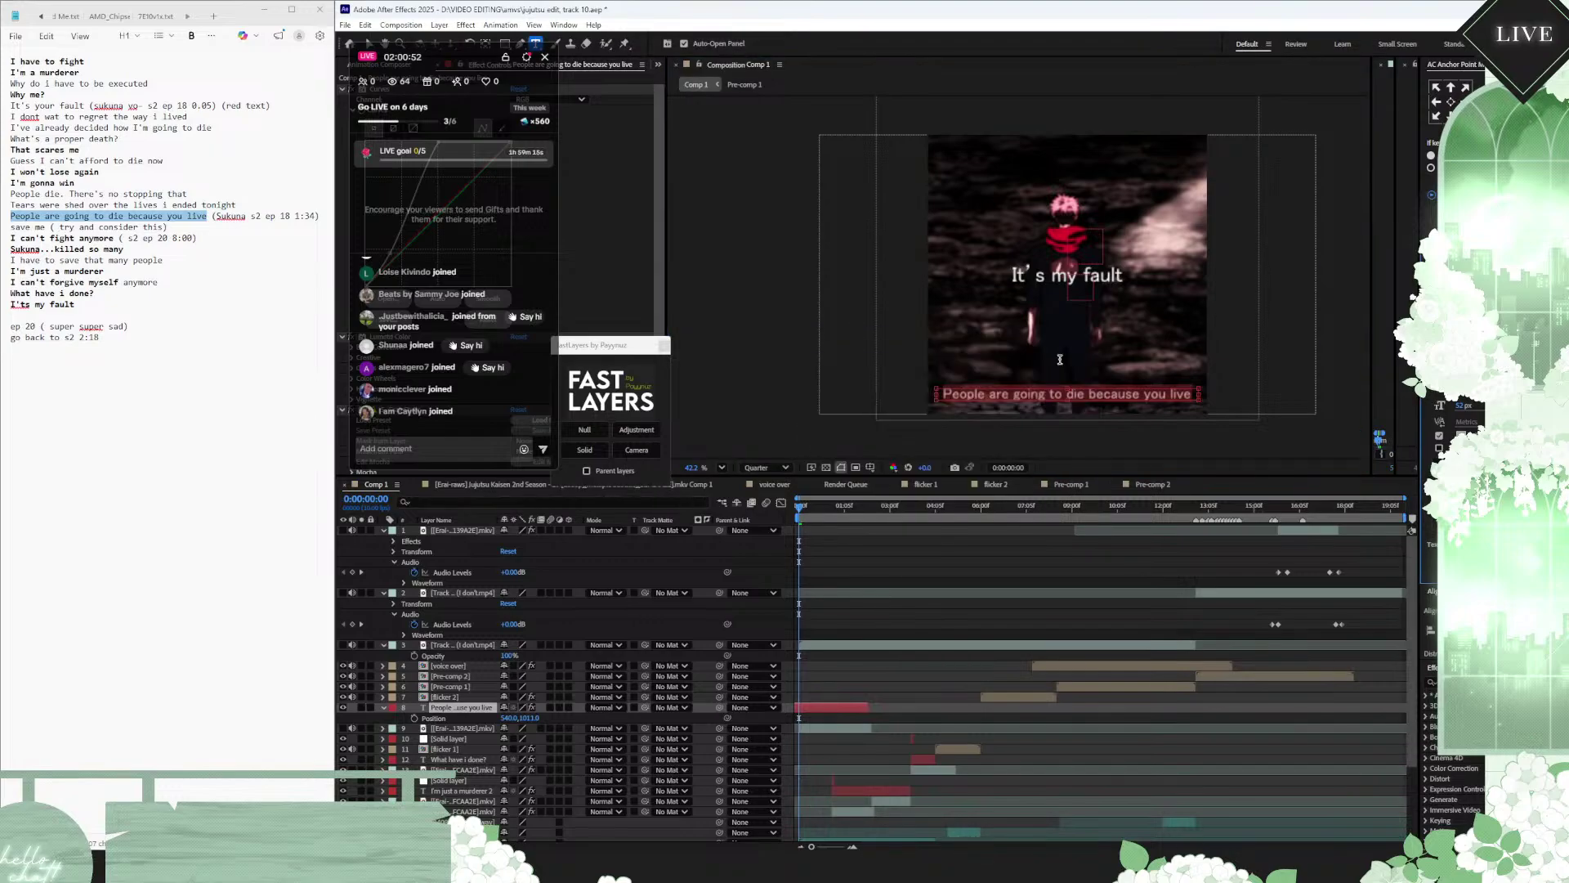
click(852, 726)
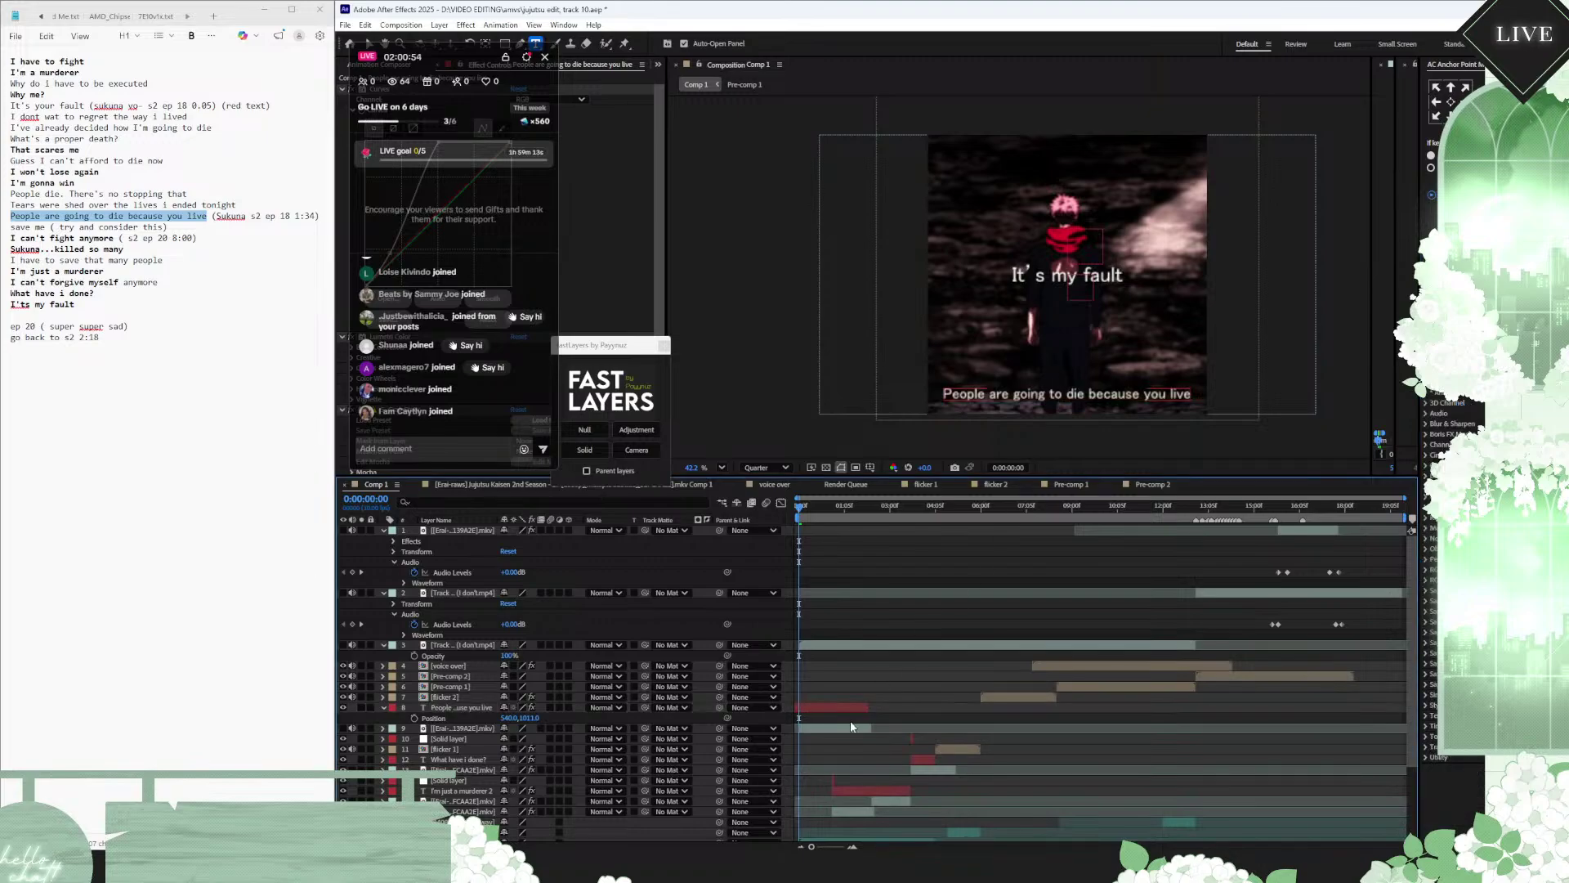
click(836, 716)
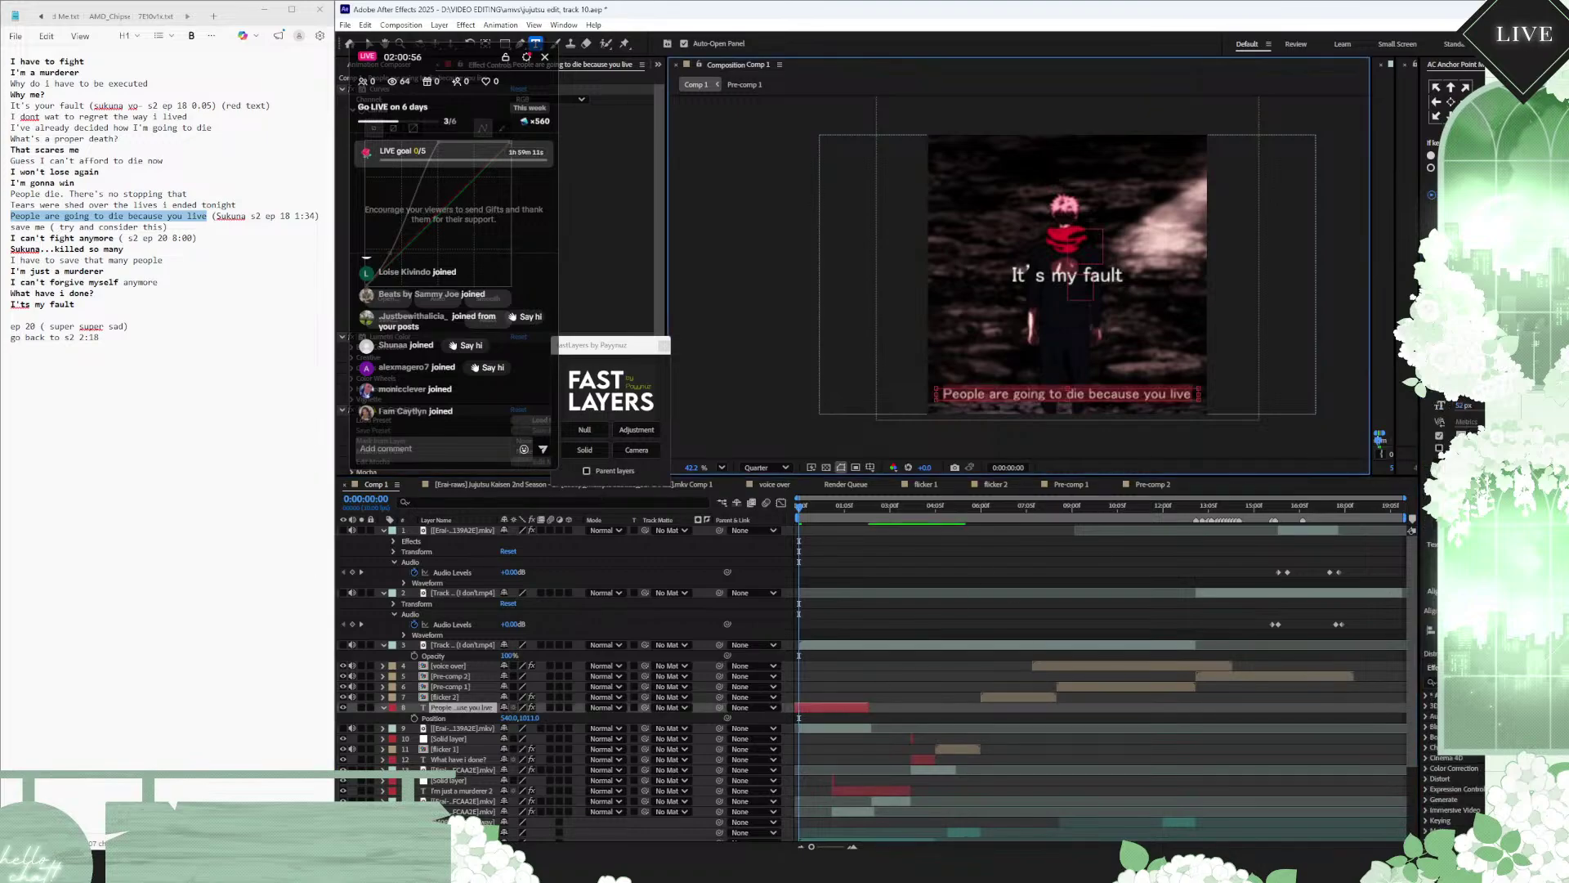
click(1439, 435)
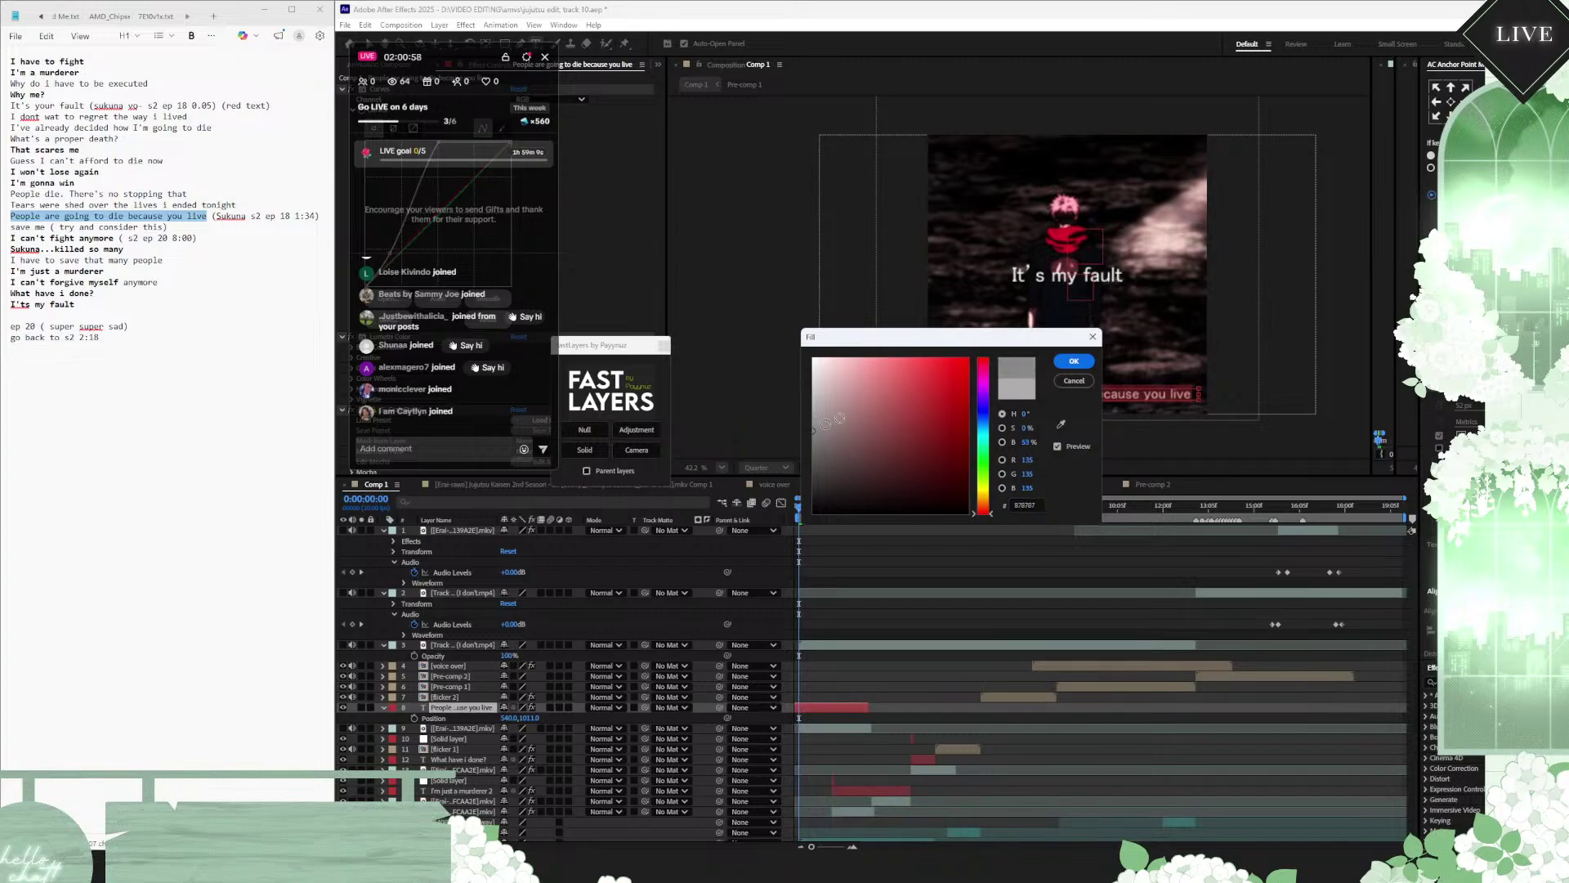
click(1071, 362)
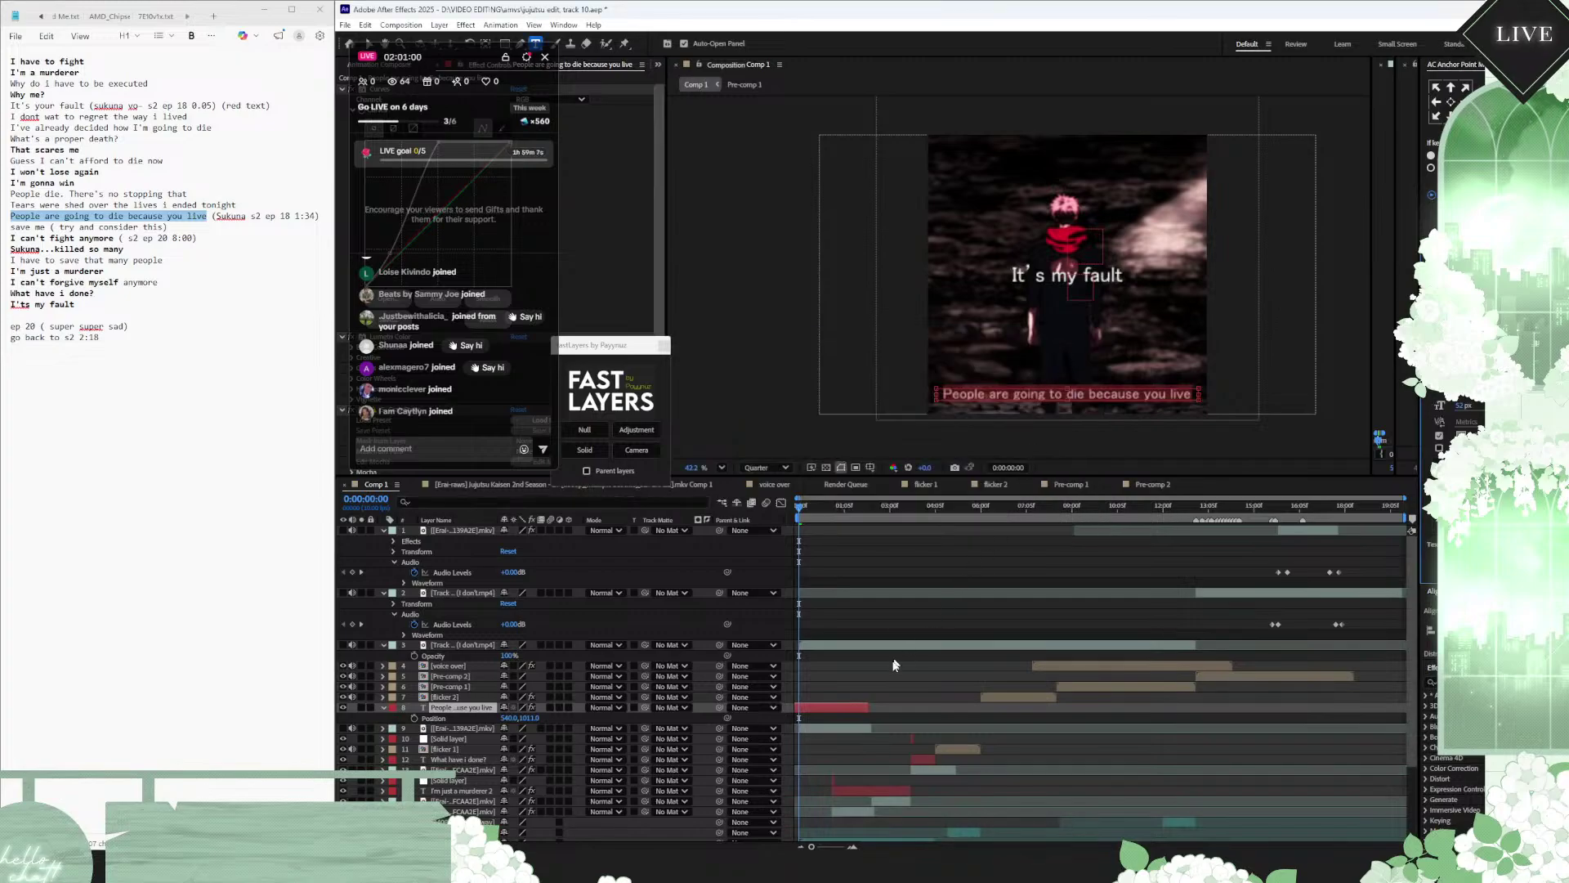
click(823, 734)
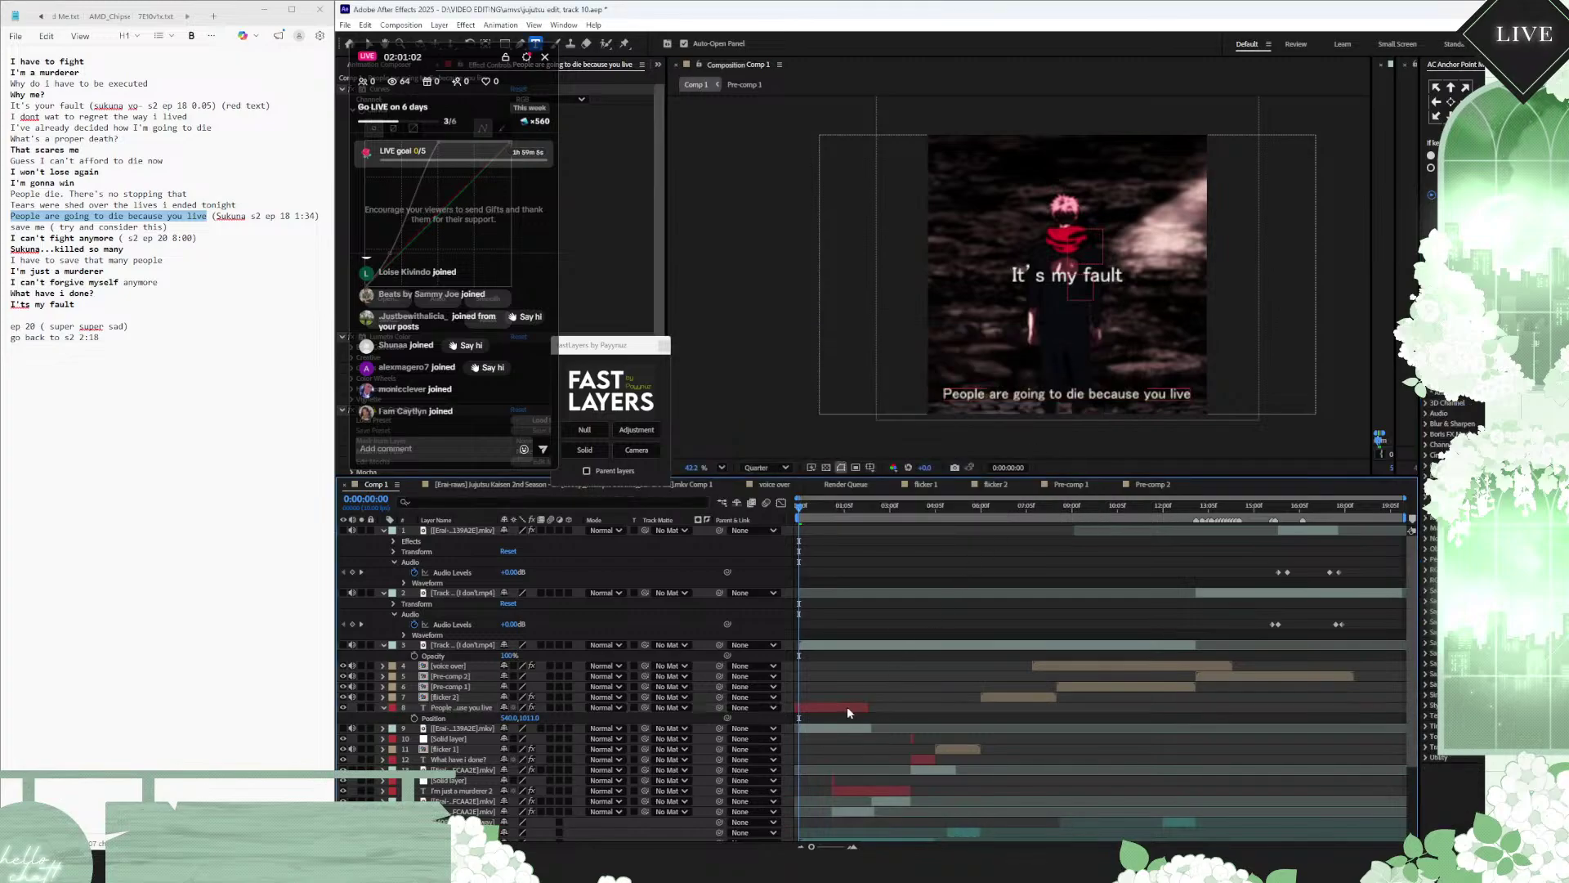
Step: Hide and show the "People are going to die because you live" layer to compare the frame with and without the text
scroll(993, 407, up, 2)
scroll(993, 408, up, 2)
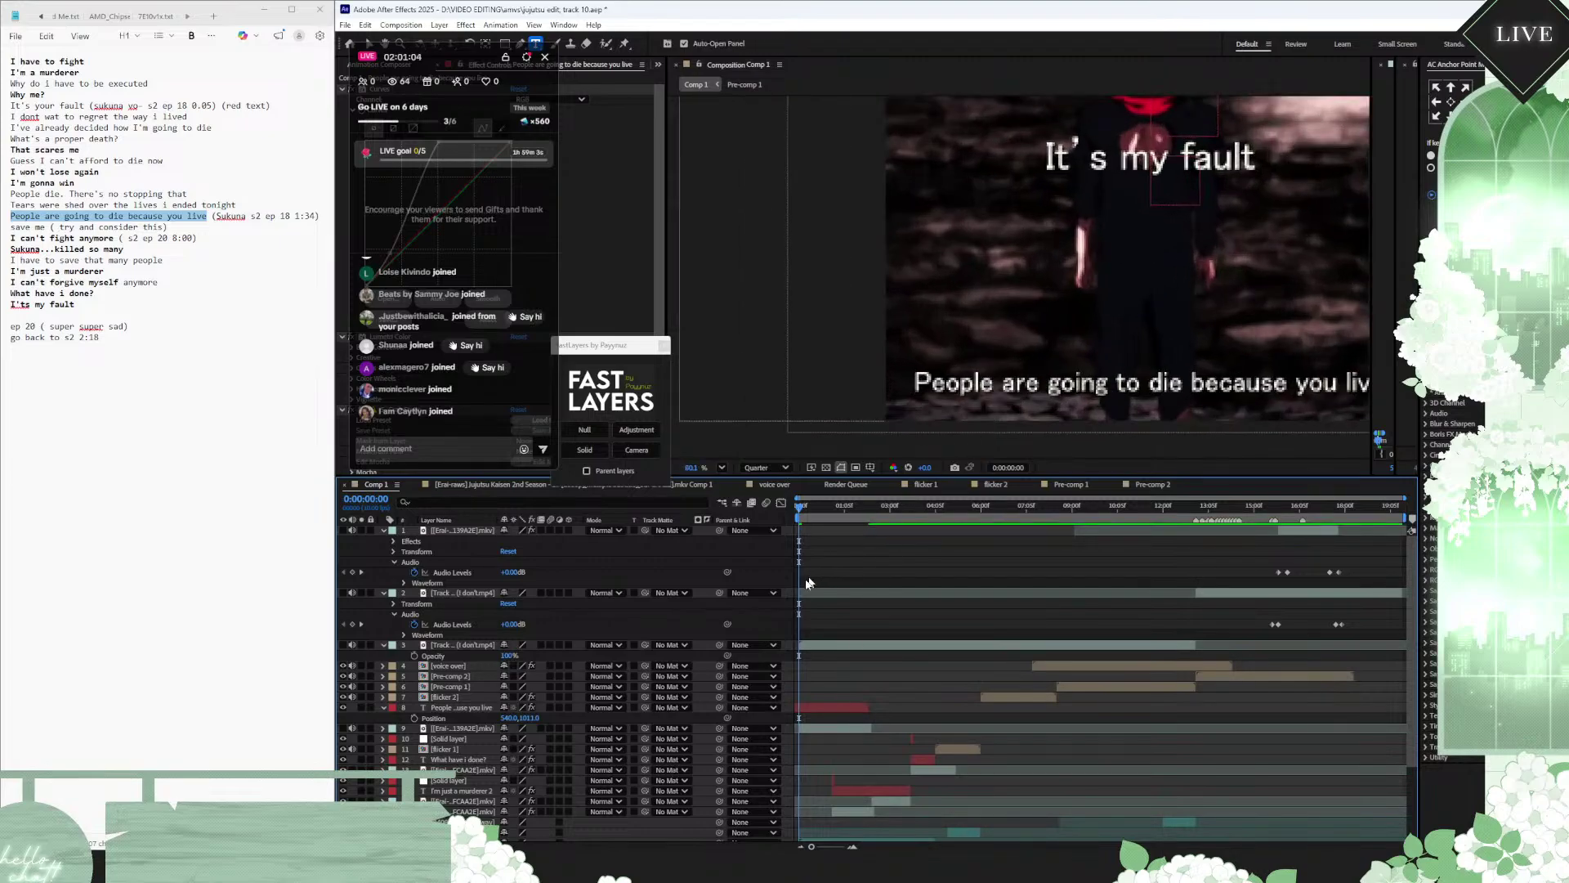
scroll(823, 605, down, 3)
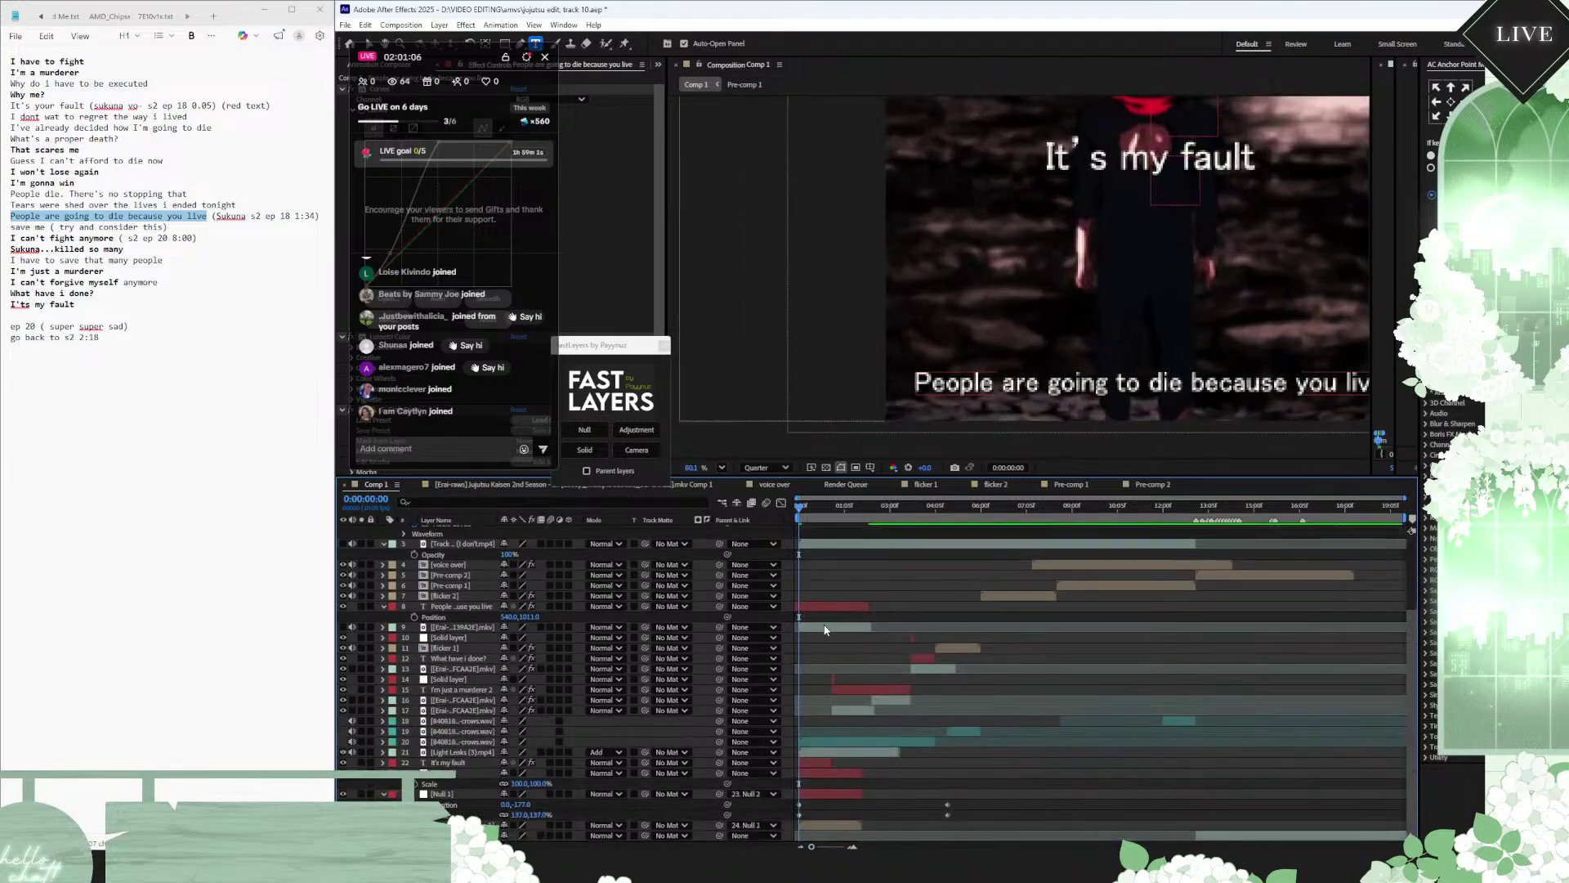
click(822, 610)
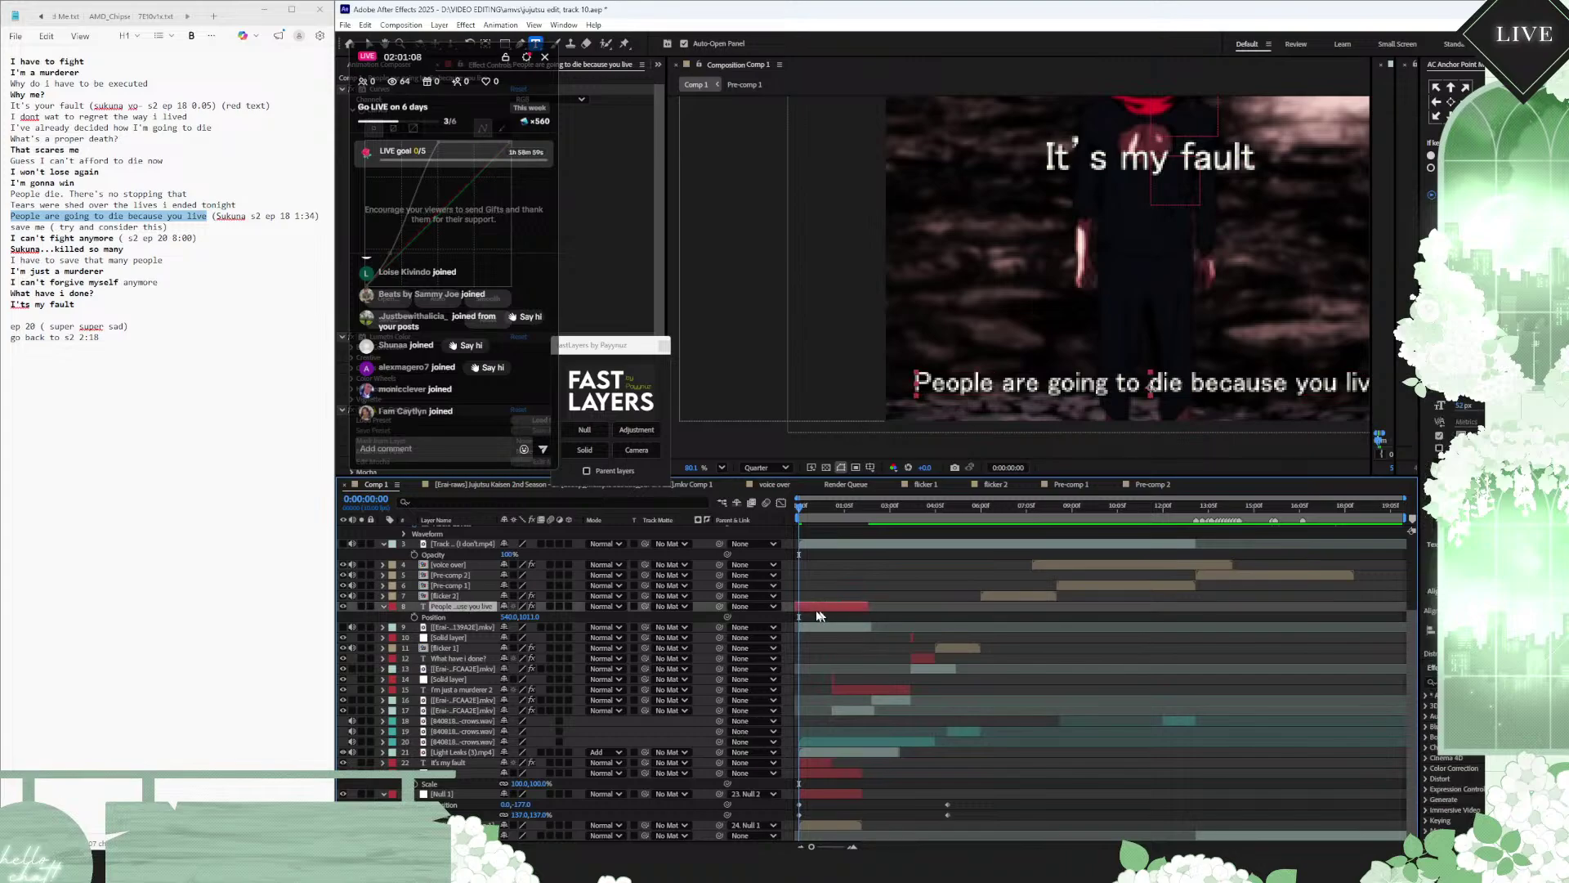
click(342, 606)
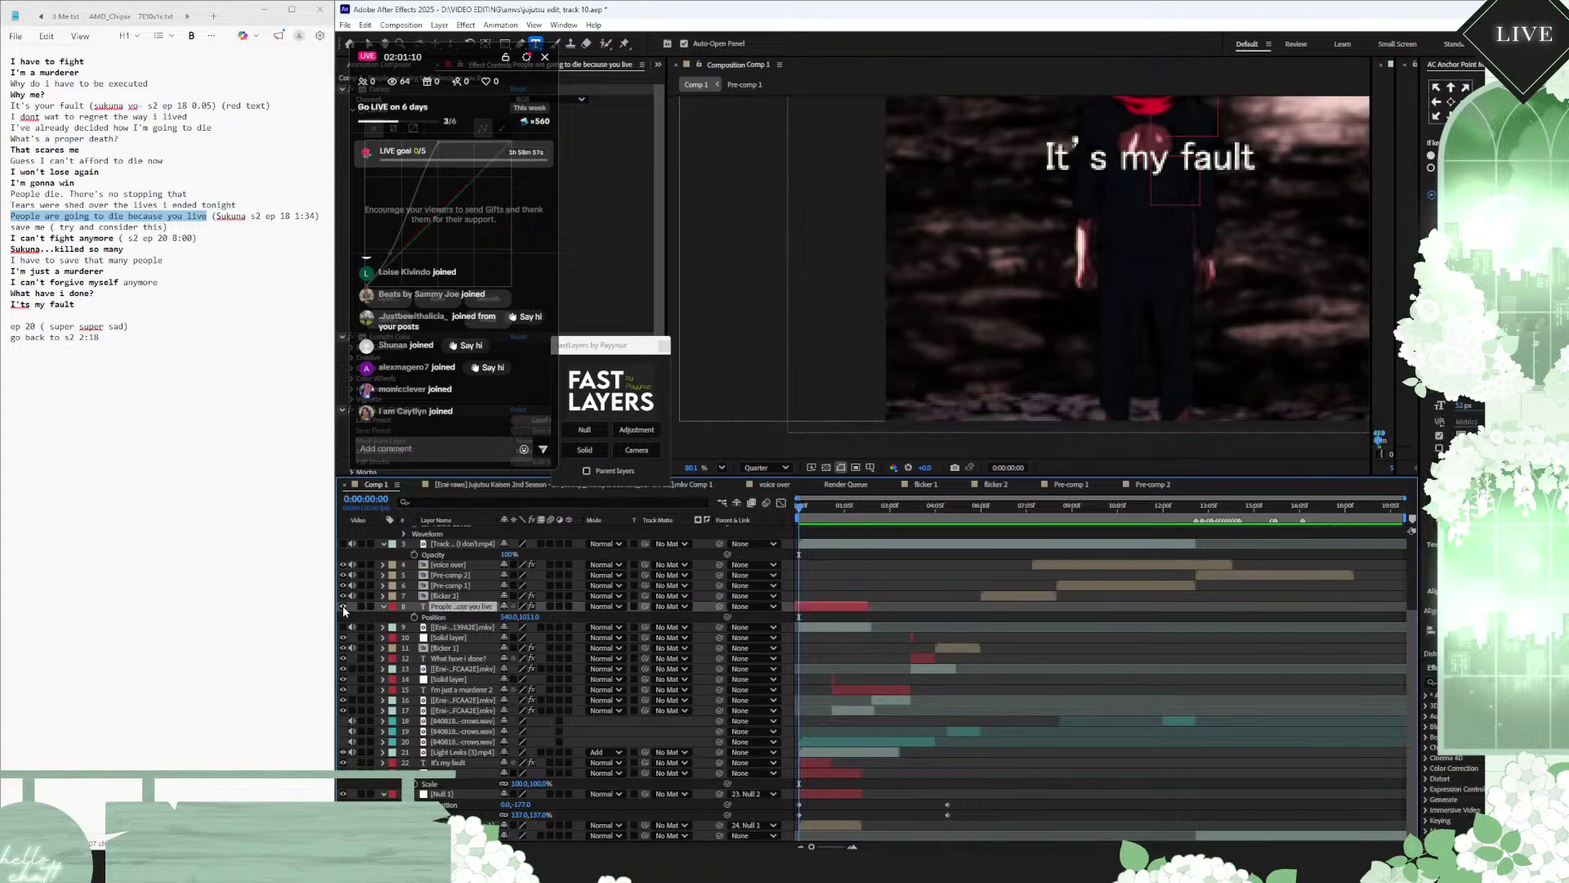
click(342, 606)
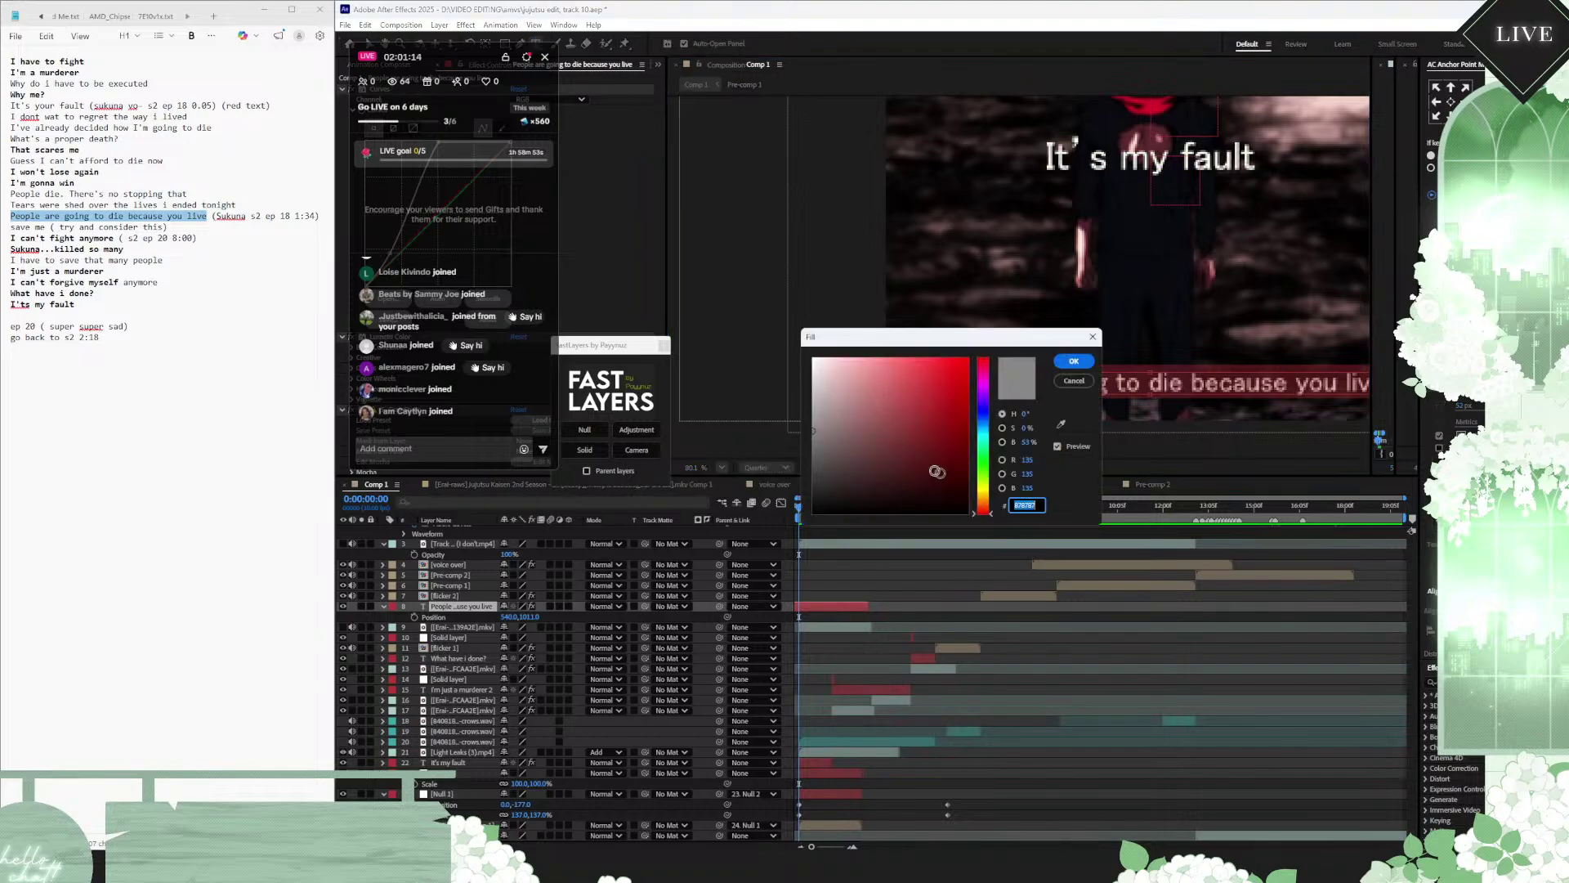
Step: Try a black (#000000) fill on the "People are going to die because you live" text, and undo it
drag(936, 472, 972, 532)
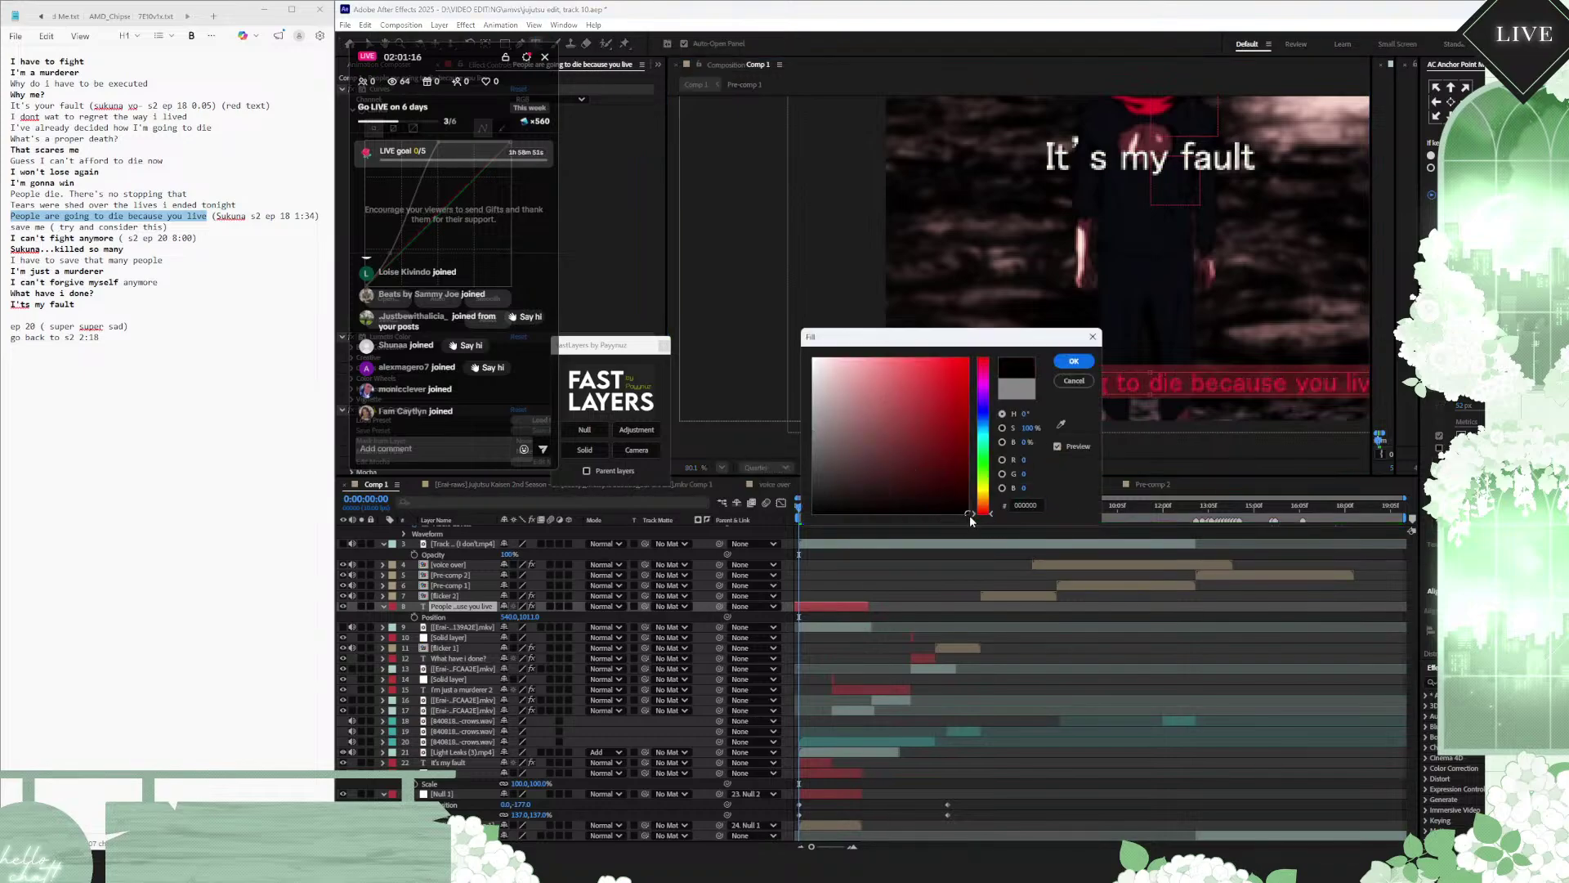
click(1073, 360)
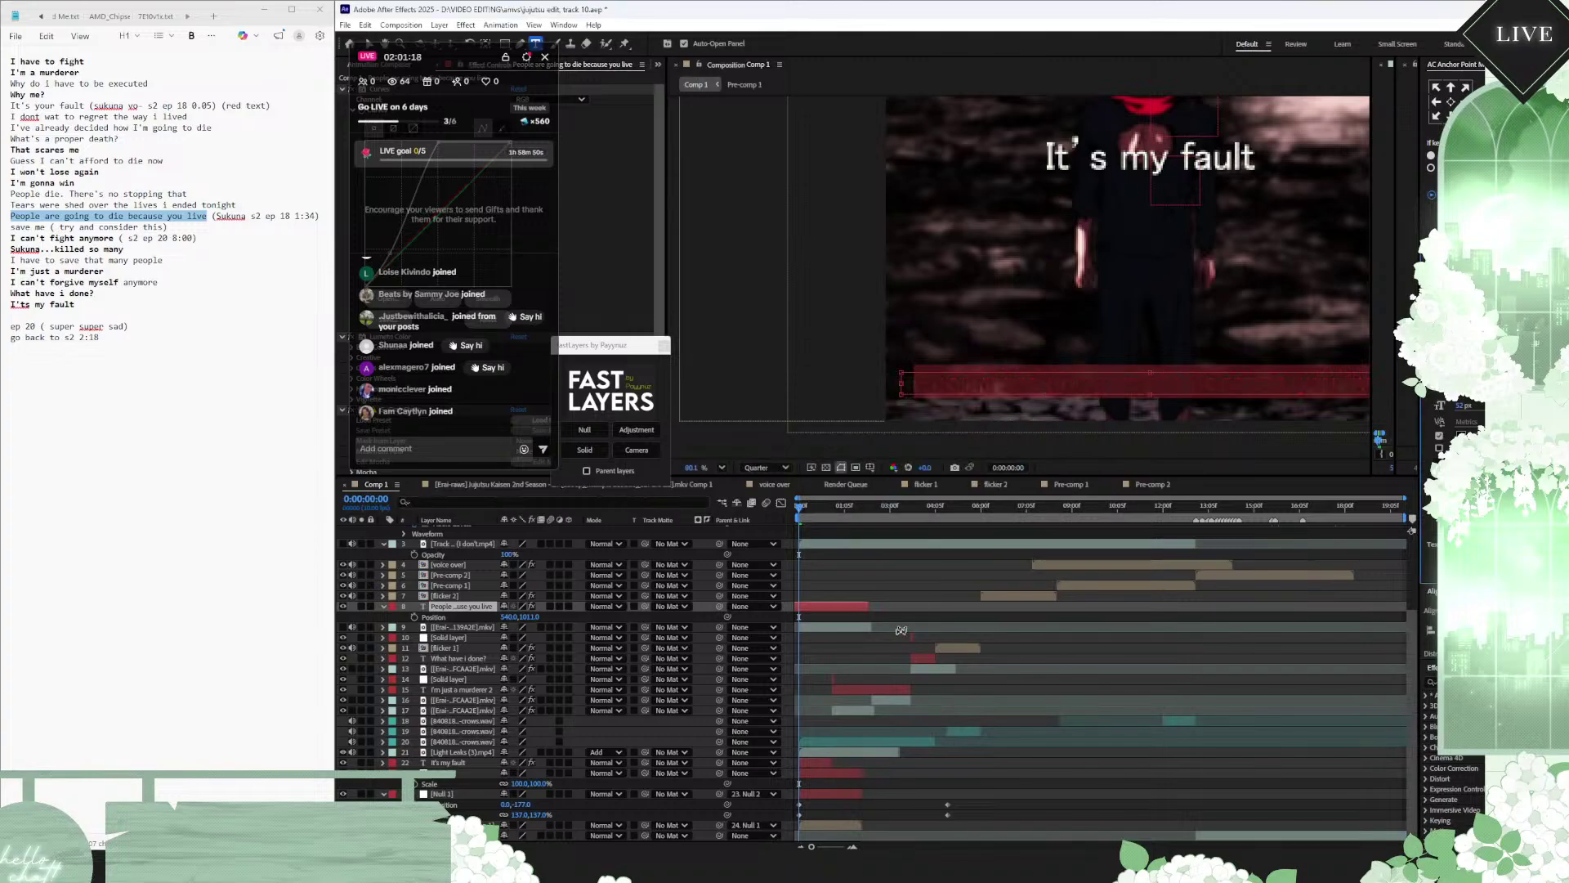
click(846, 648)
click(842, 606)
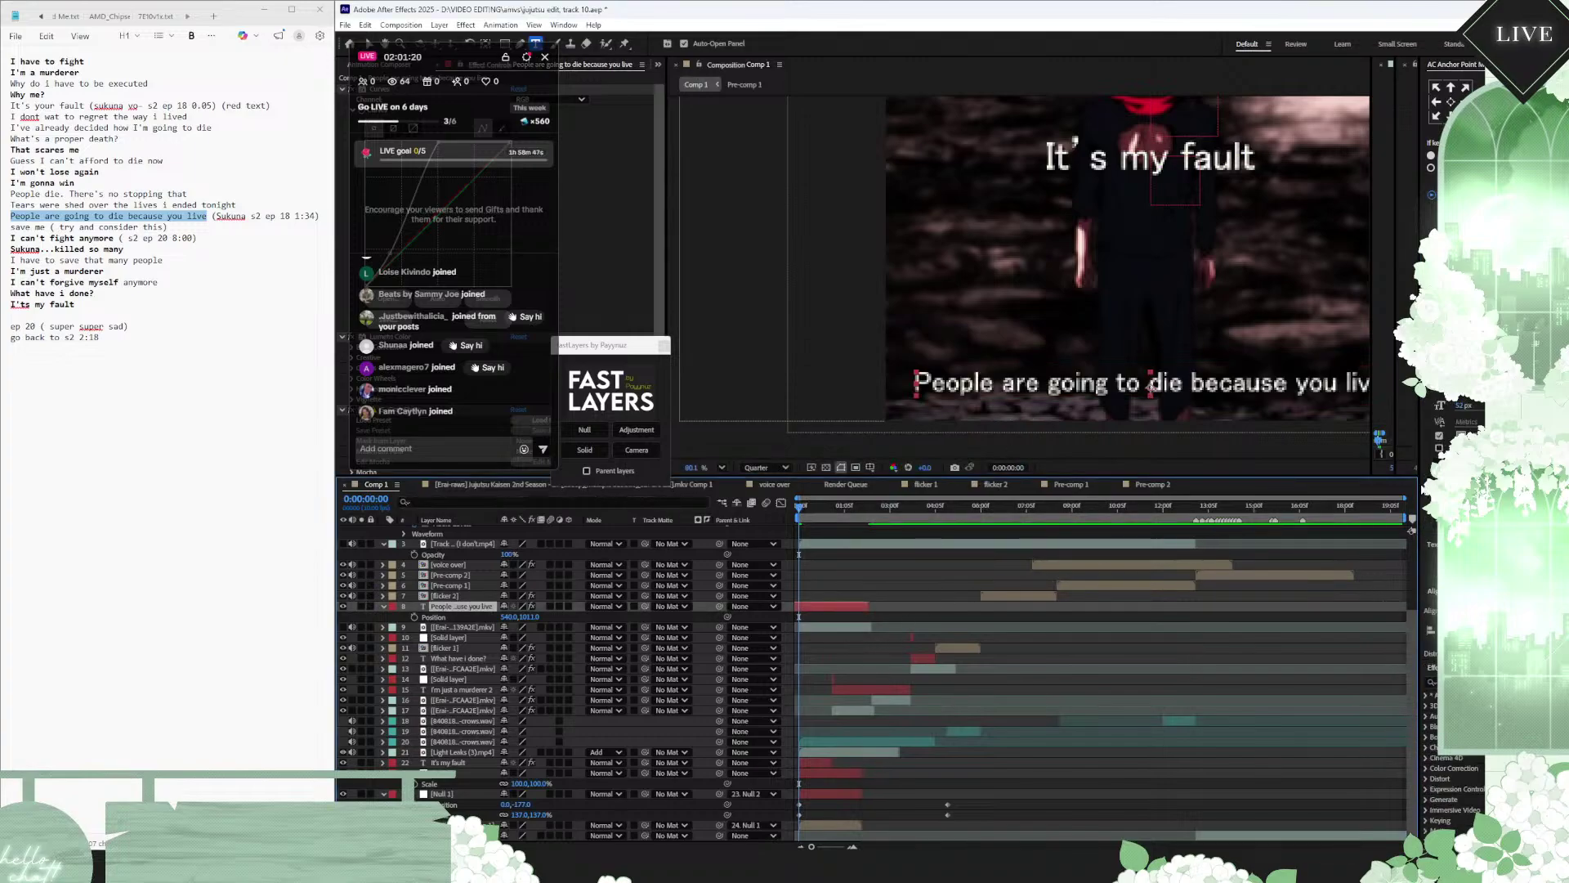
Step: Set the fill of the "People are going to die because you live" text to dark grey (#484848)
double_click(855, 603)
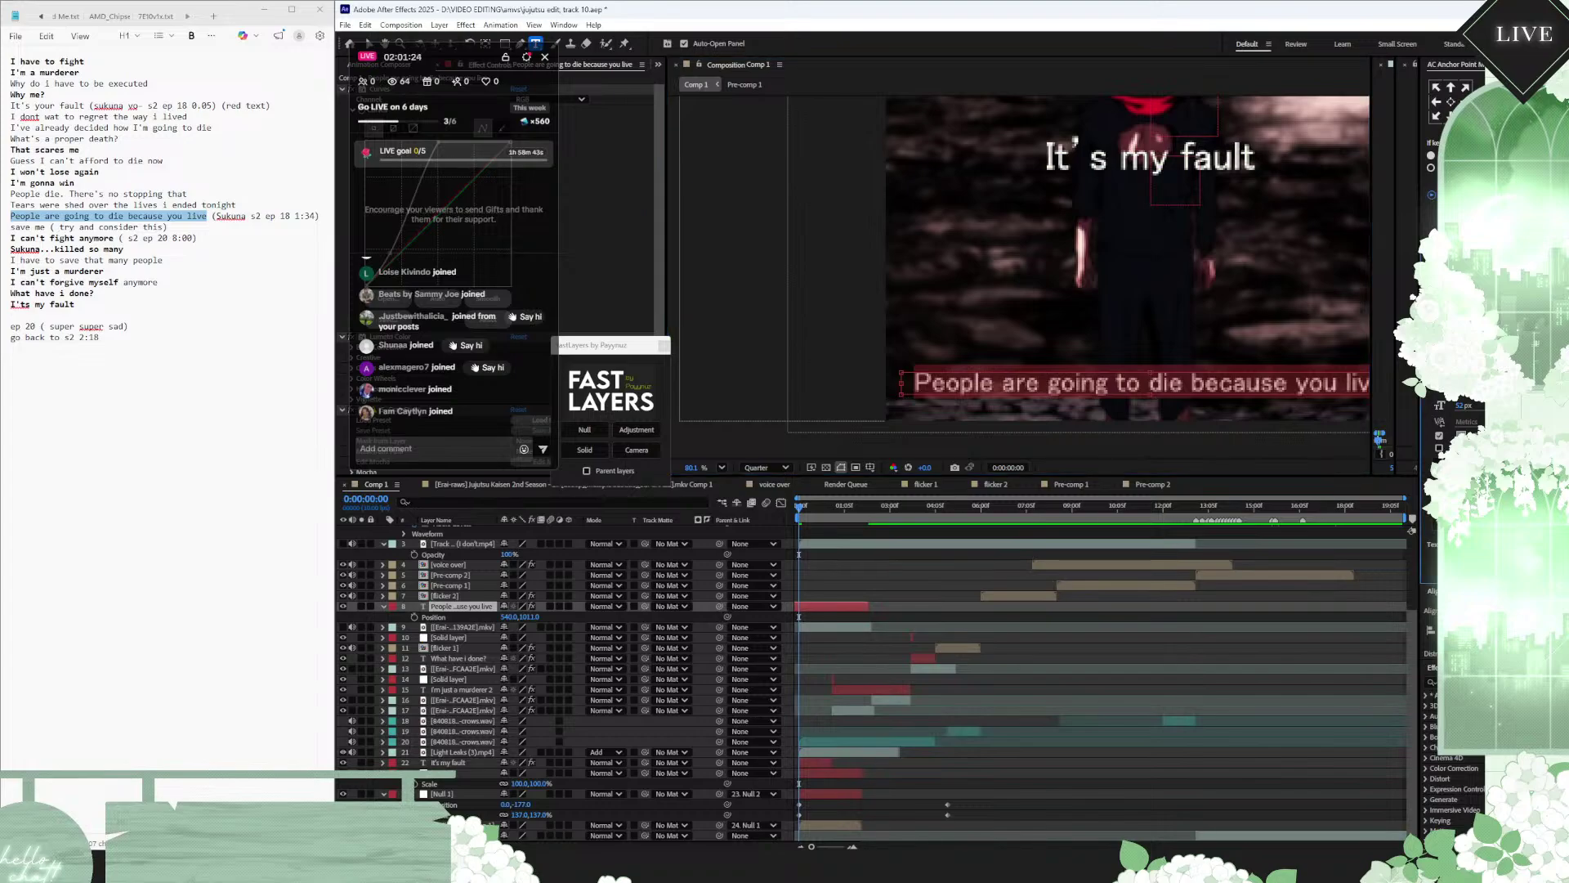
click(1531, 370)
drag(814, 491, 812, 469)
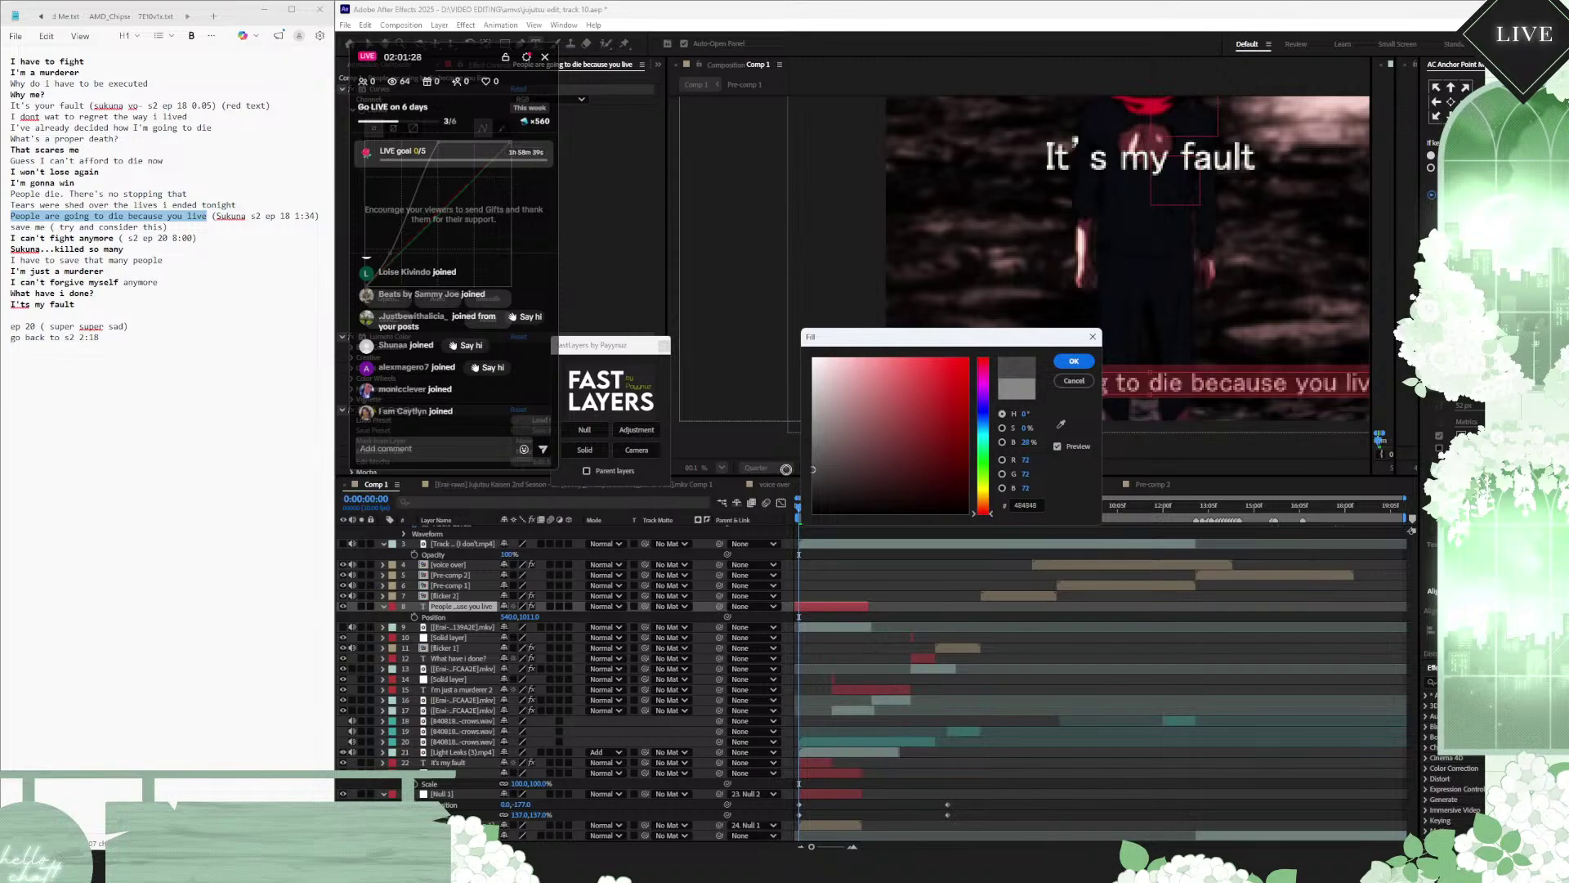
click(1073, 361)
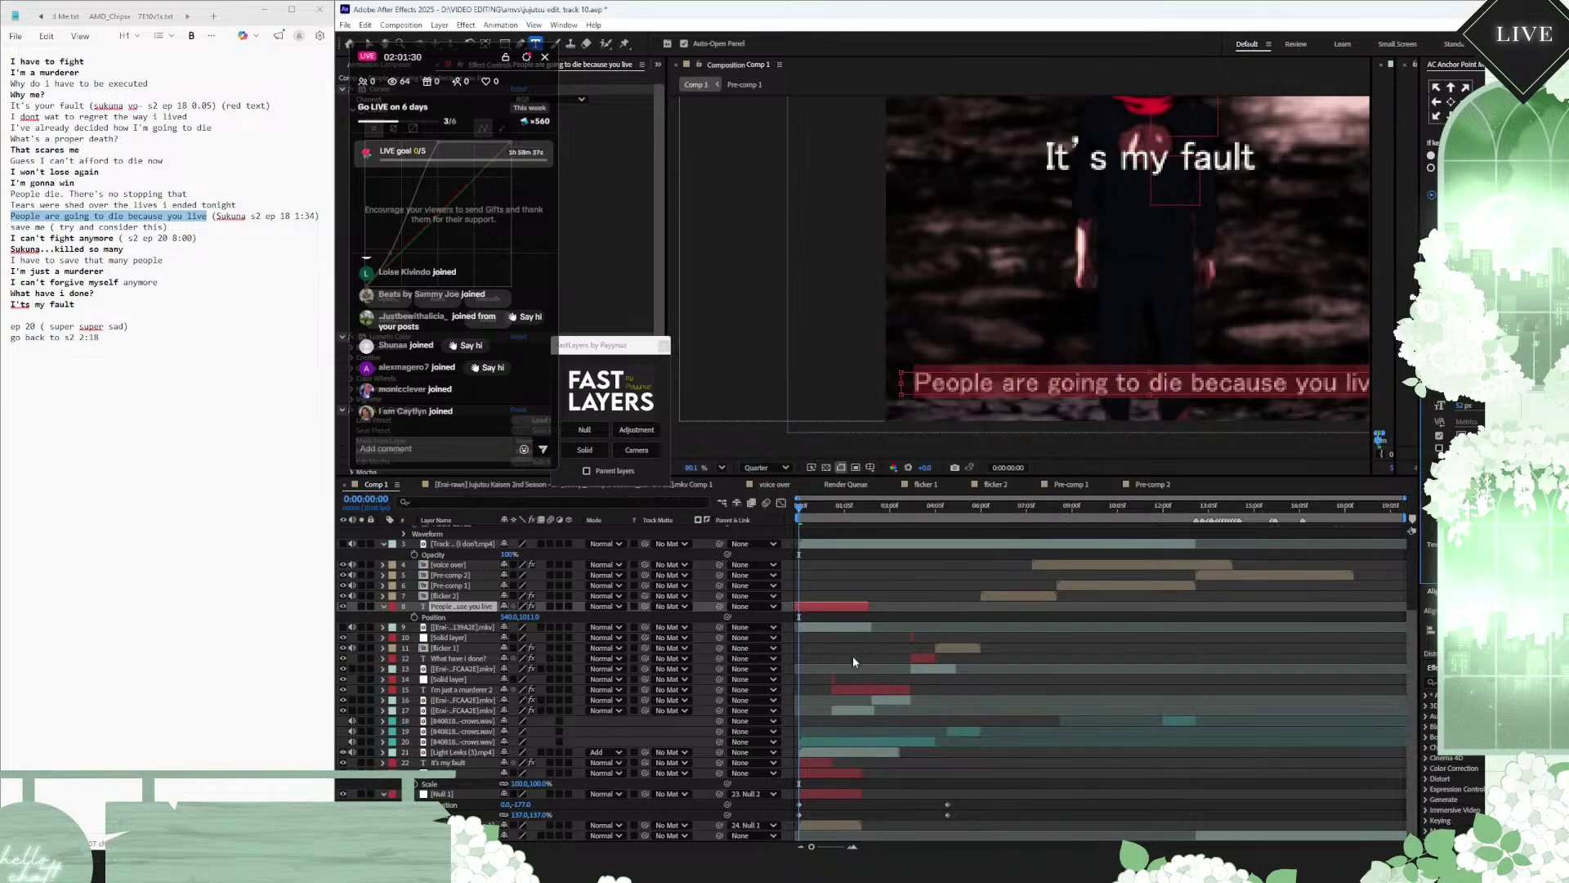
click(830, 649)
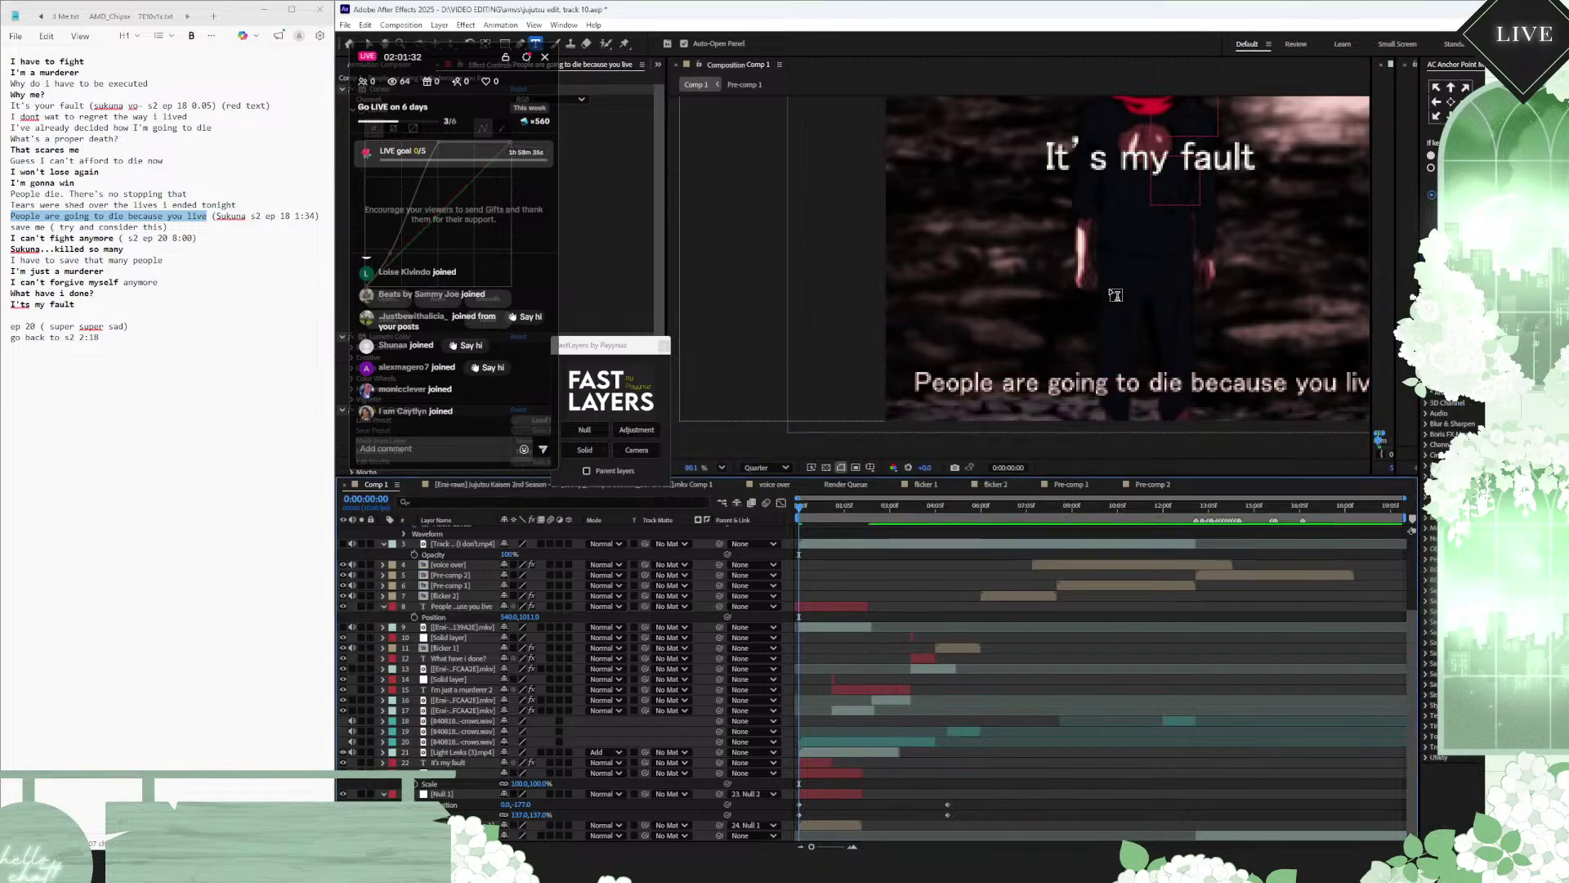
scroll(1137, 281, down, 3)
scroll(1137, 280, up, 2)
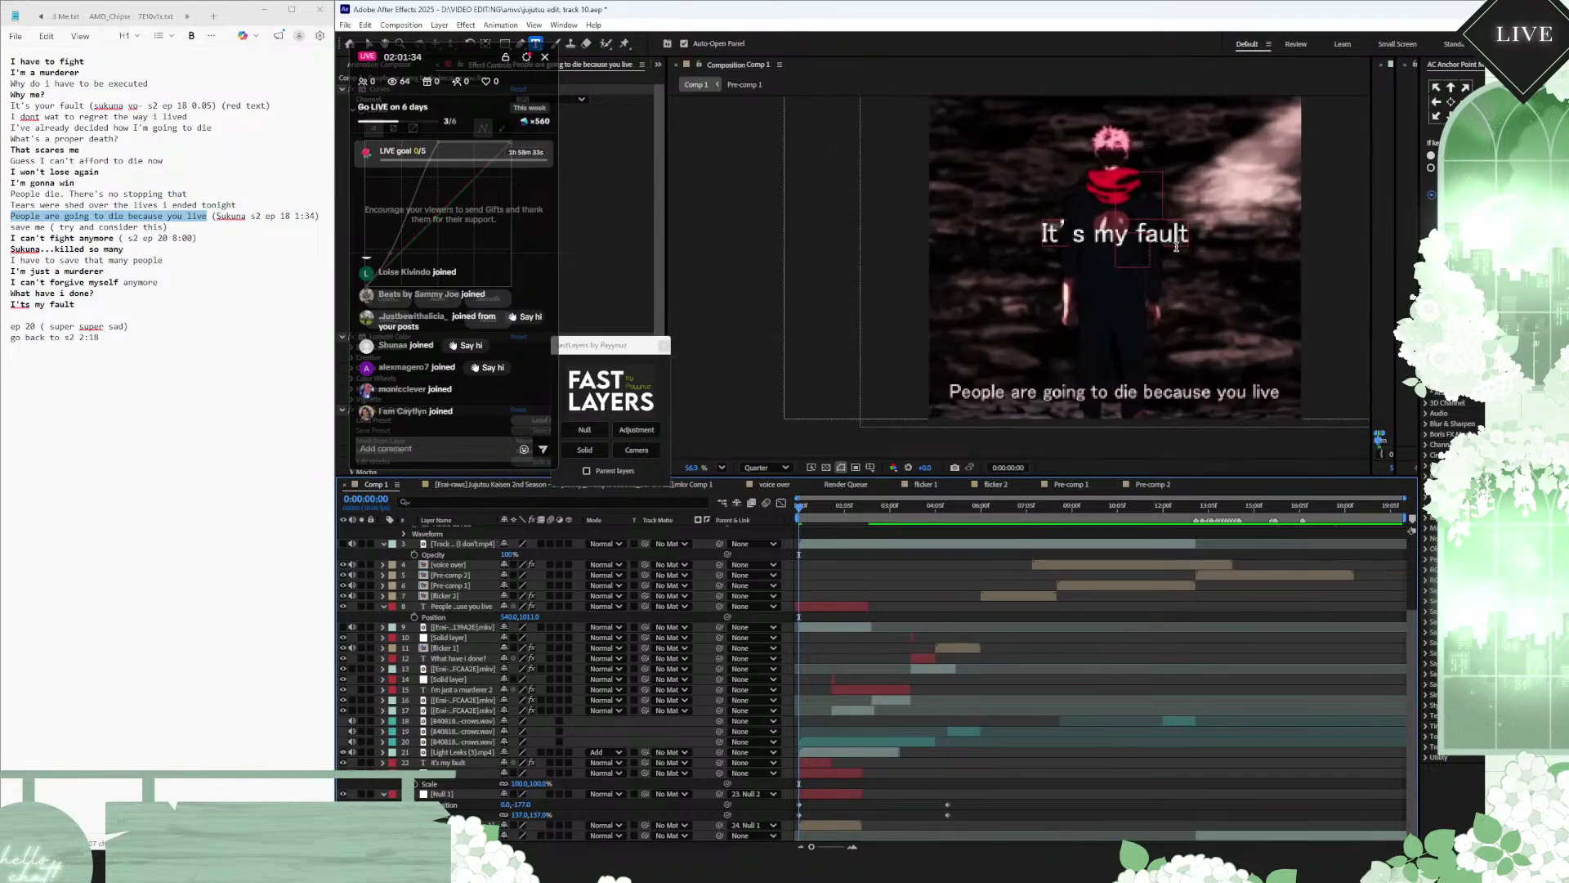
Step: Try lowering the opacity of the "People are going to die because you live" layer
click(830, 606)
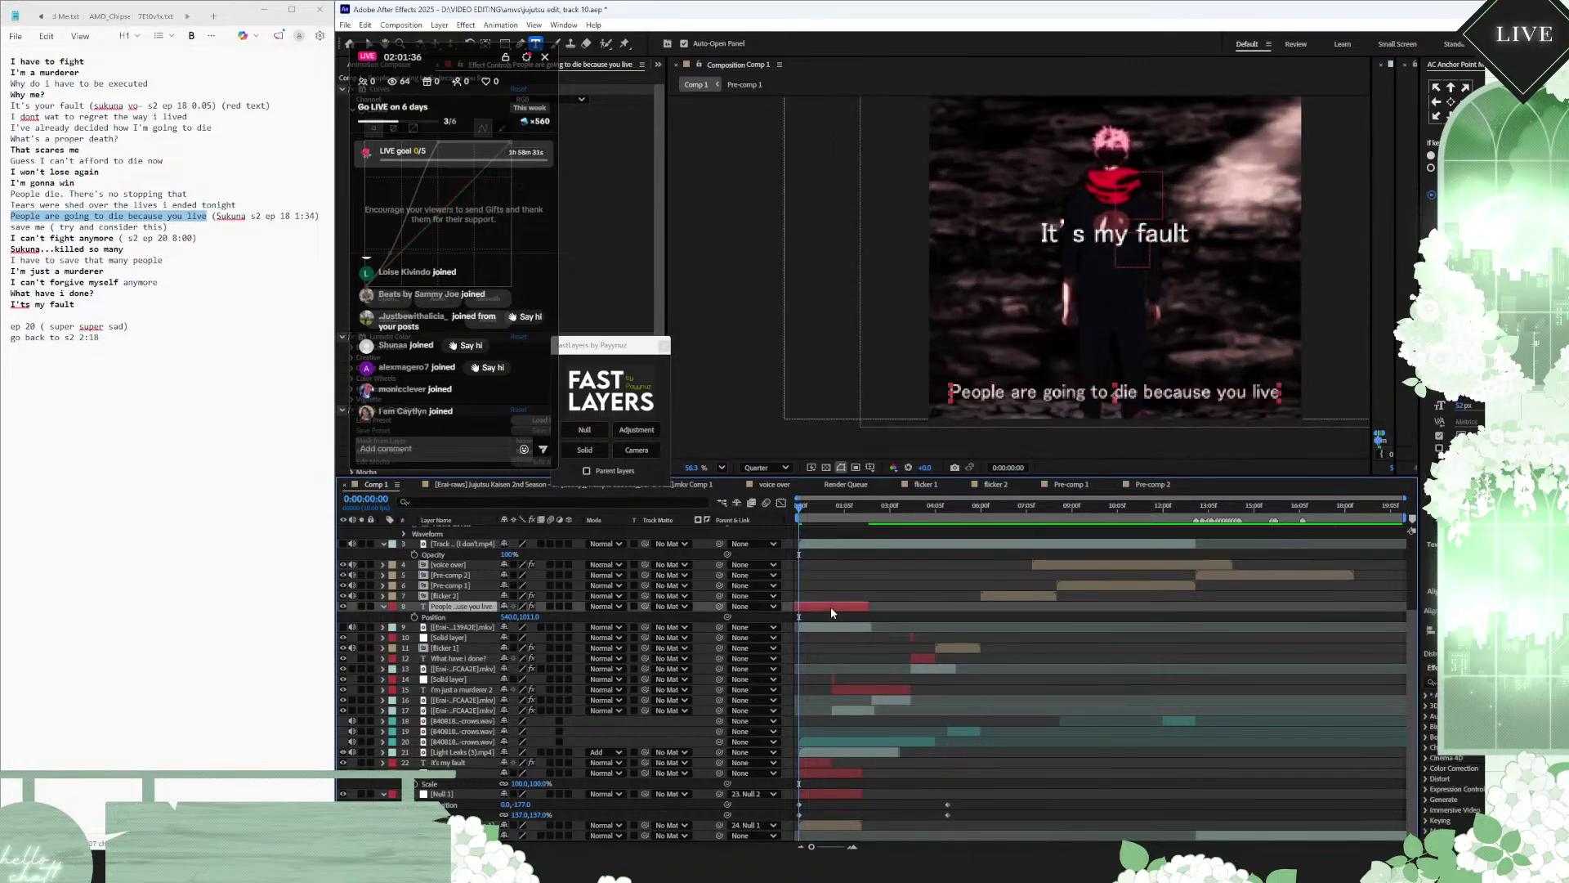
key(t)
mouse_move(508, 618)
mouse_down()
mouse_move(484, 618)
mouse_move(504, 618)
mouse_up()
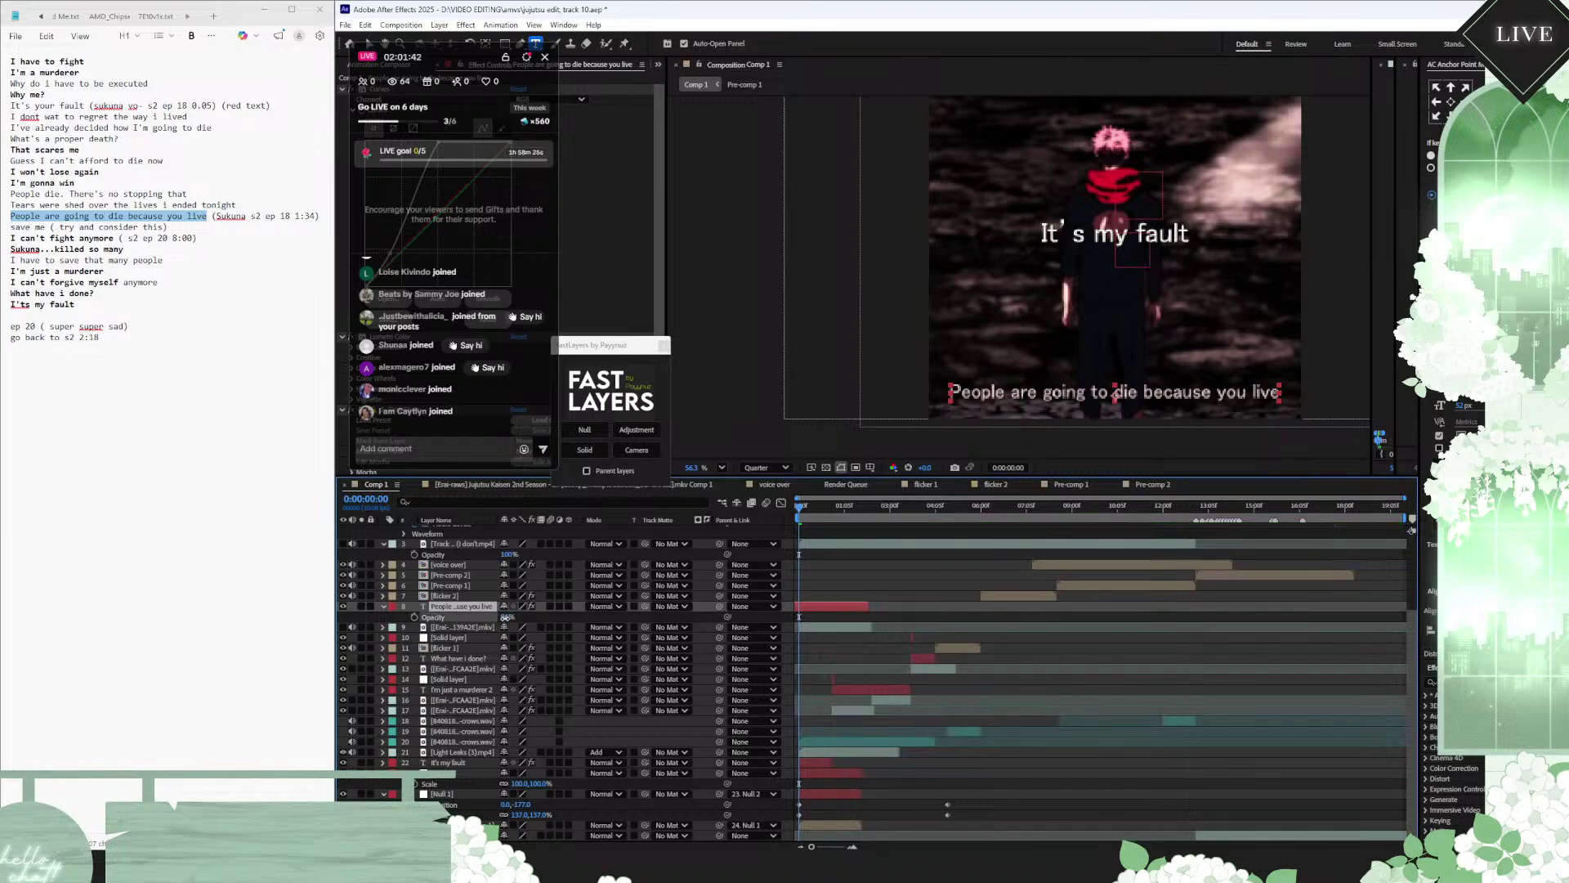
Step: Try the Screen and Overlay blending modes on the "People are going to die because you live" layer, ending on Multiply
click(605, 606)
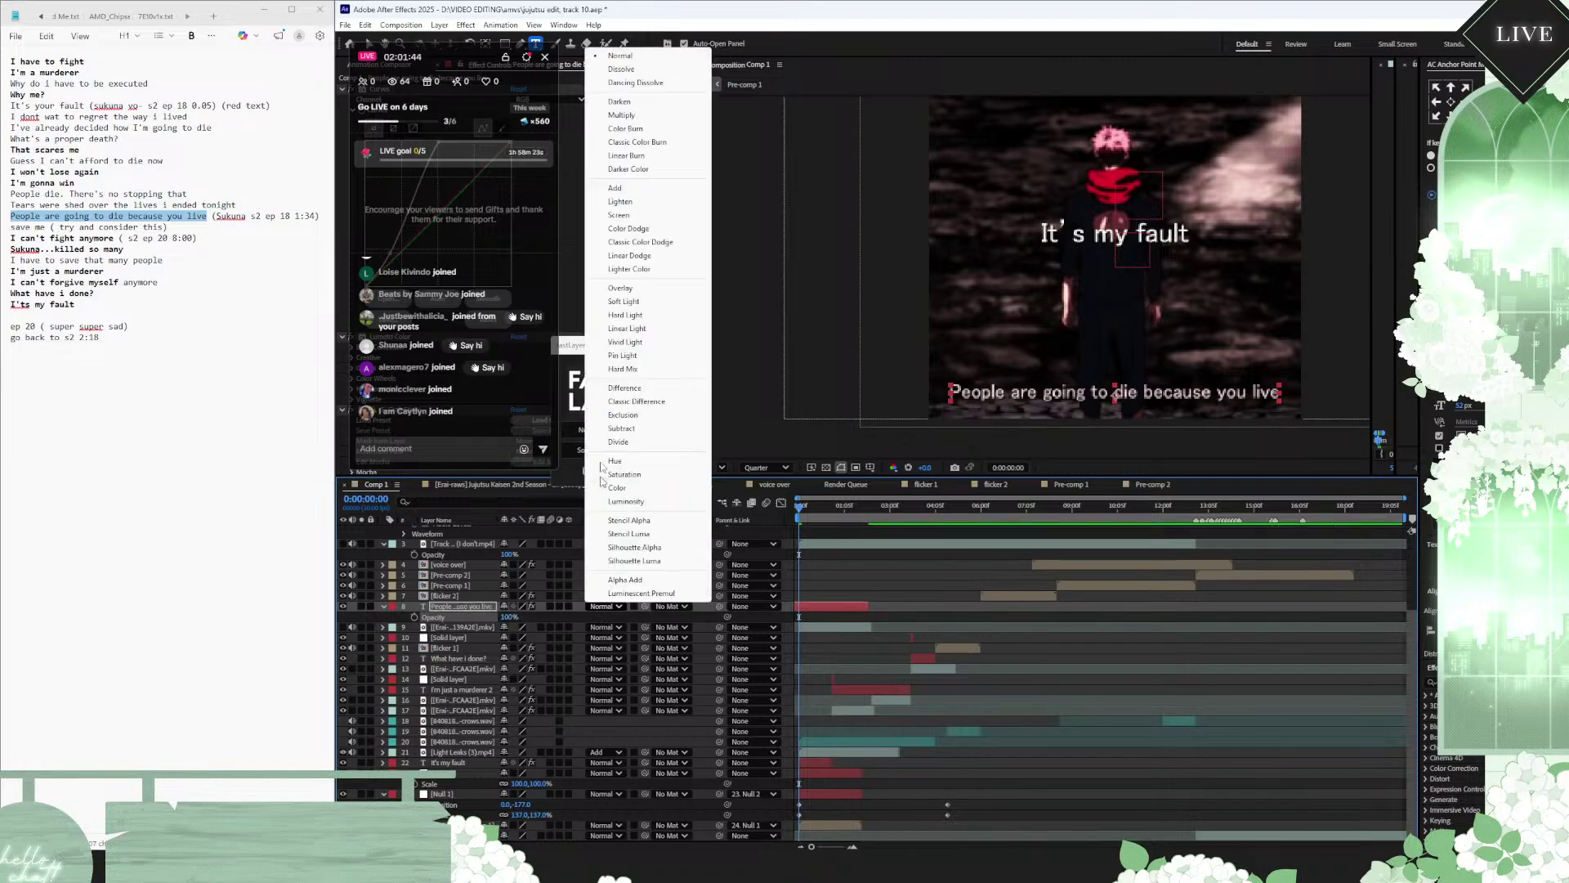
click(626, 216)
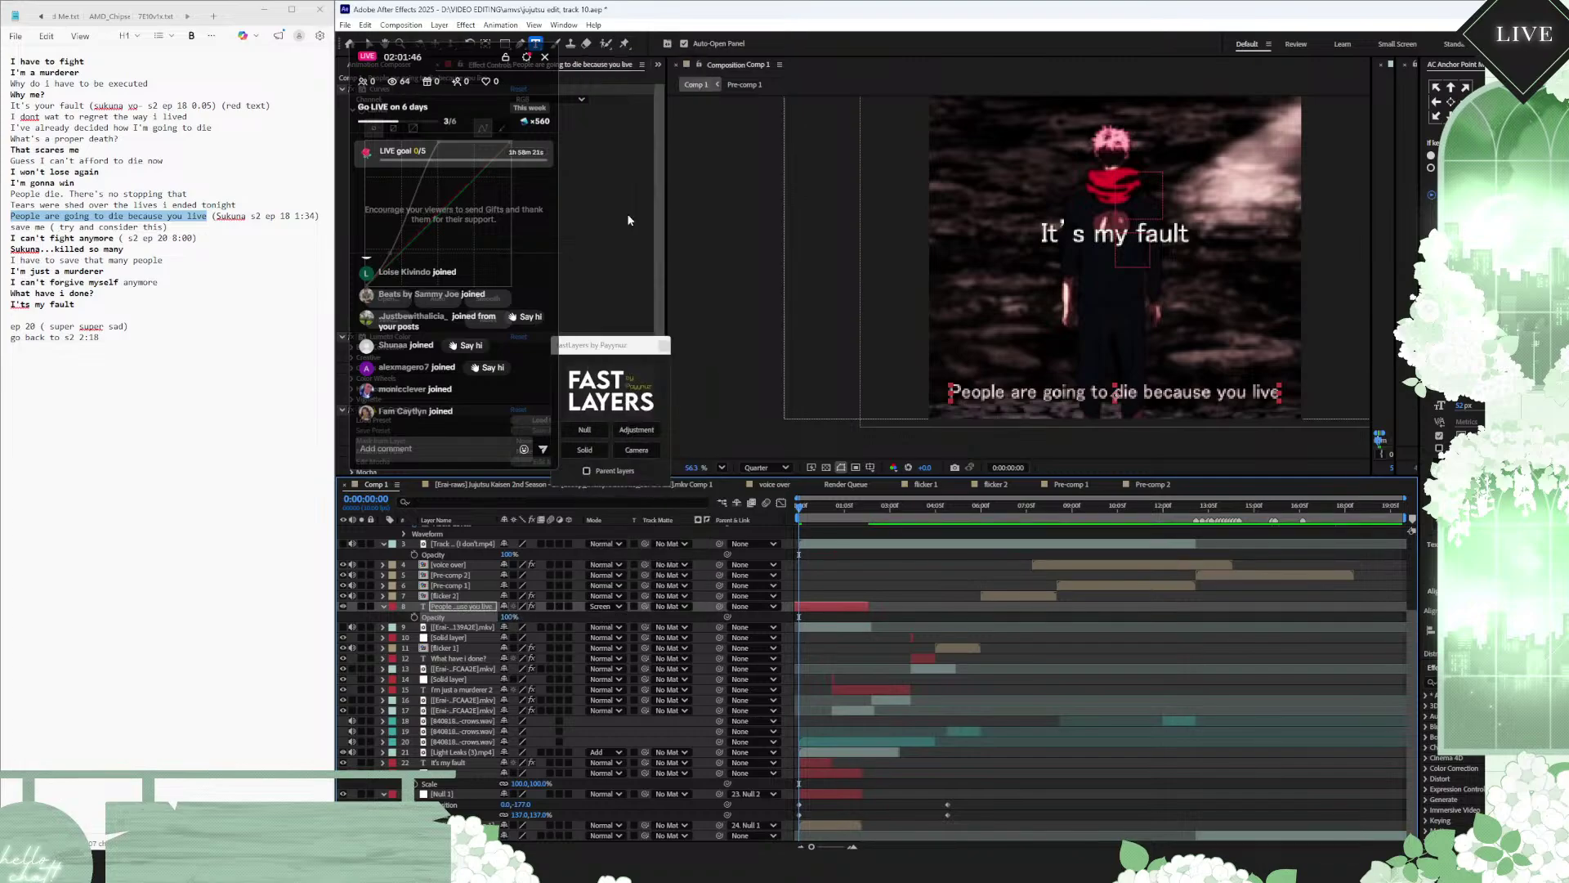
click(596, 606)
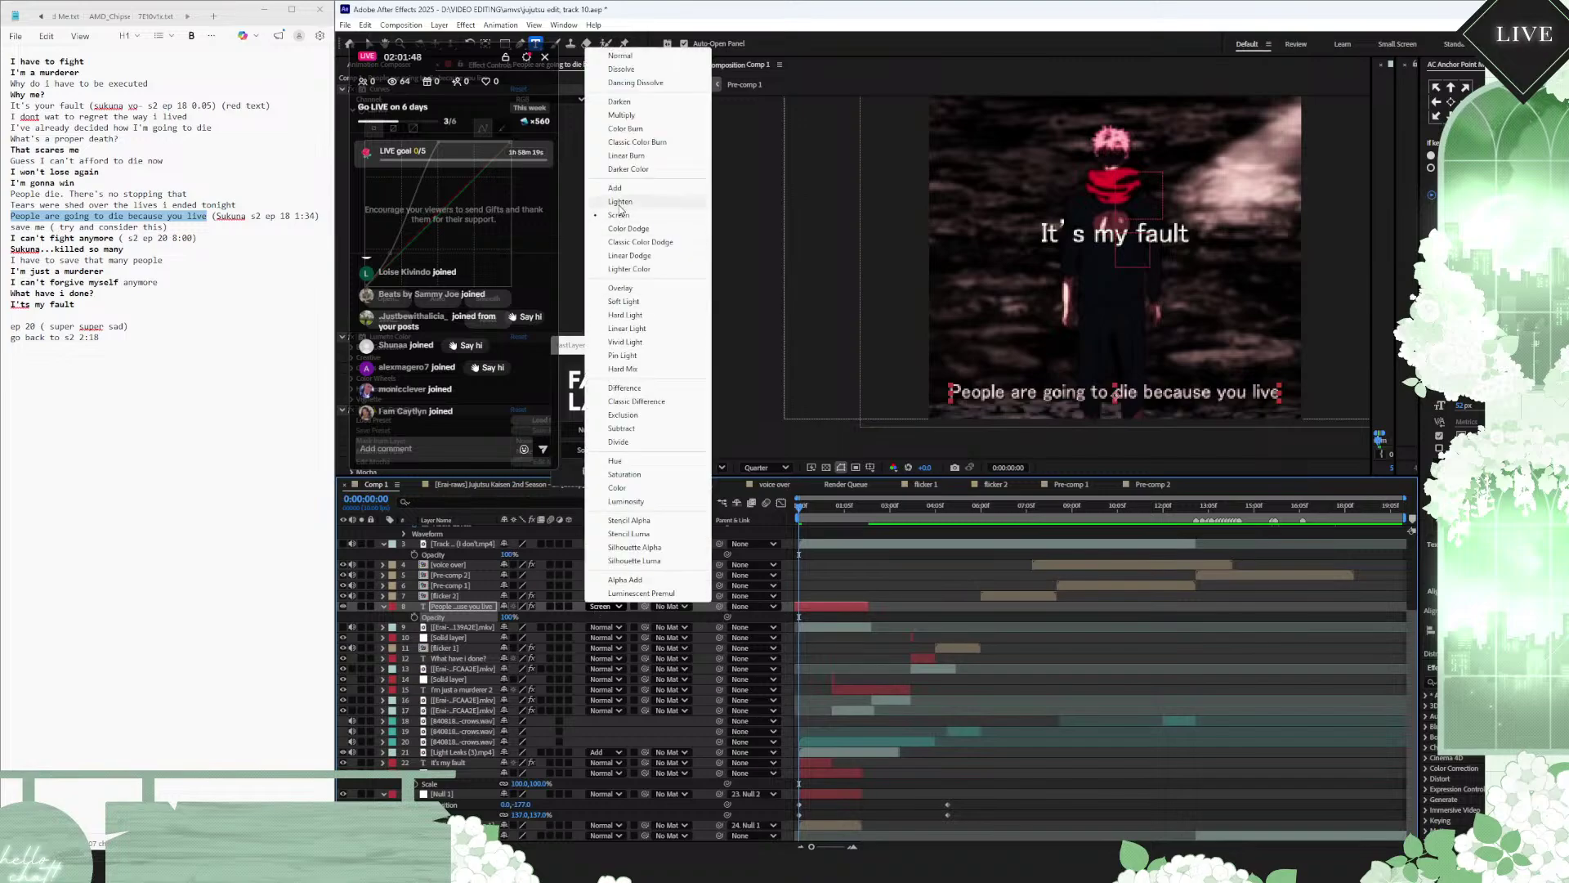
click(621, 288)
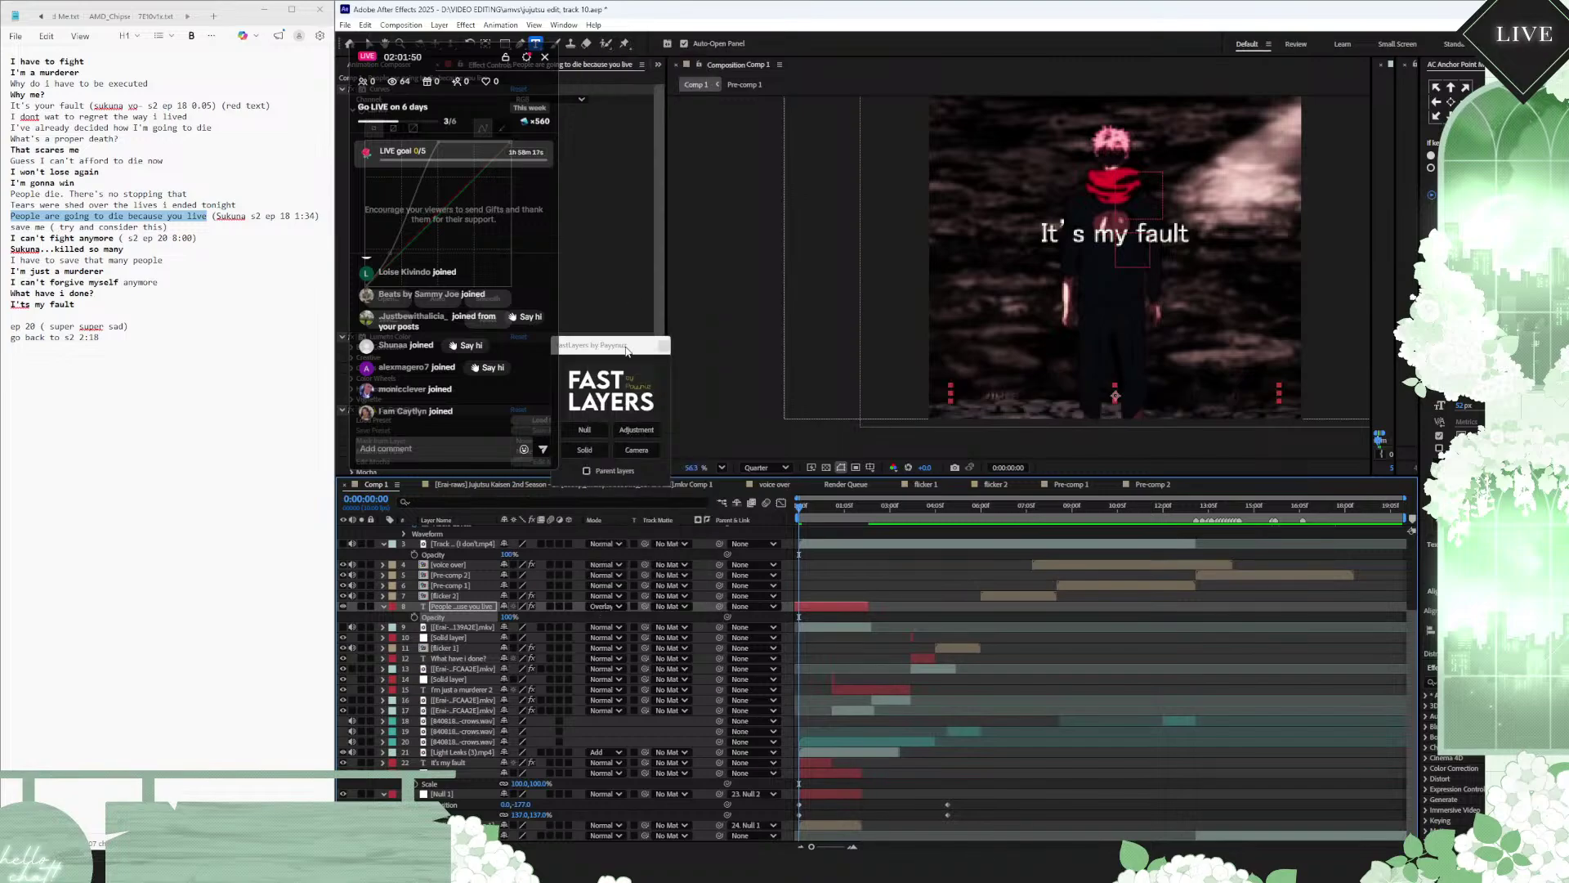
click(605, 606)
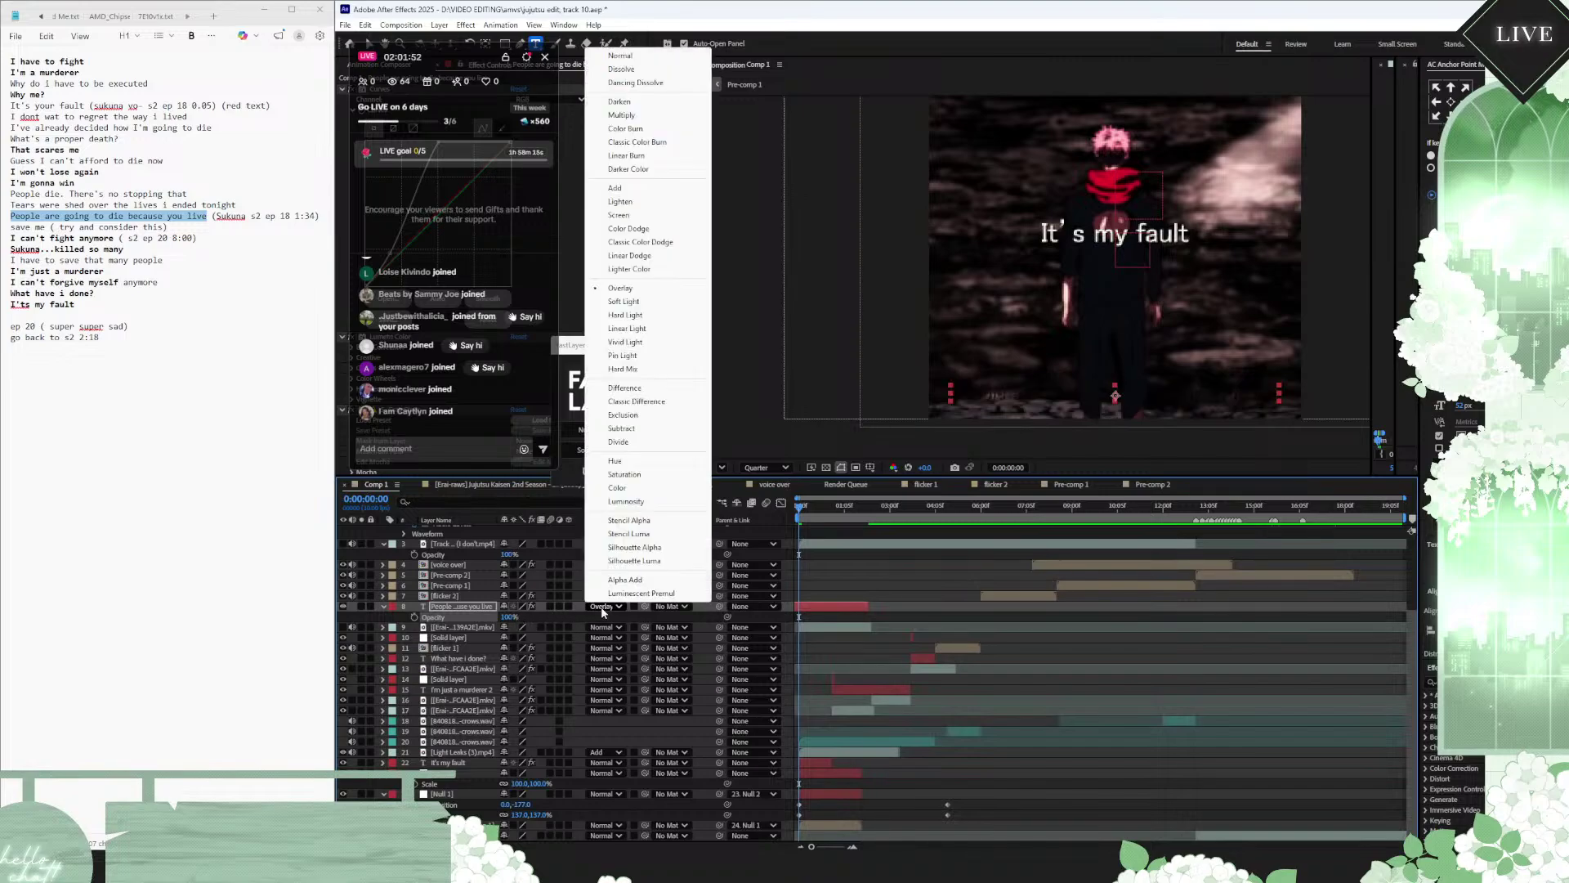
click(631, 117)
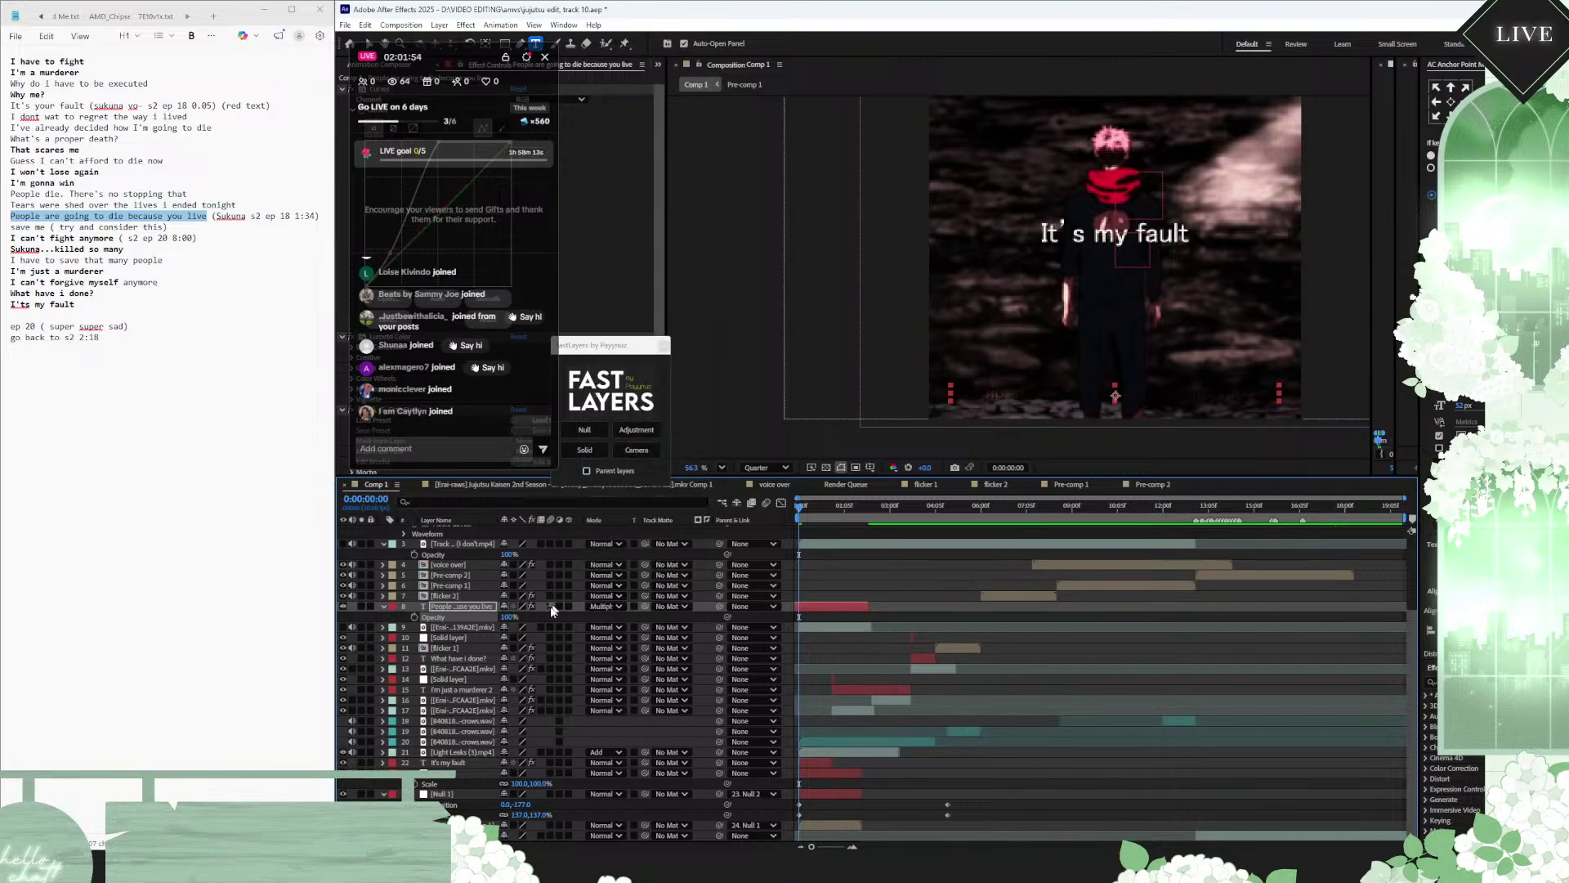
Step: Set the "People are going to die because you live" layer's blending mode to Screen and the composition preview resolution to Full
click(598, 608)
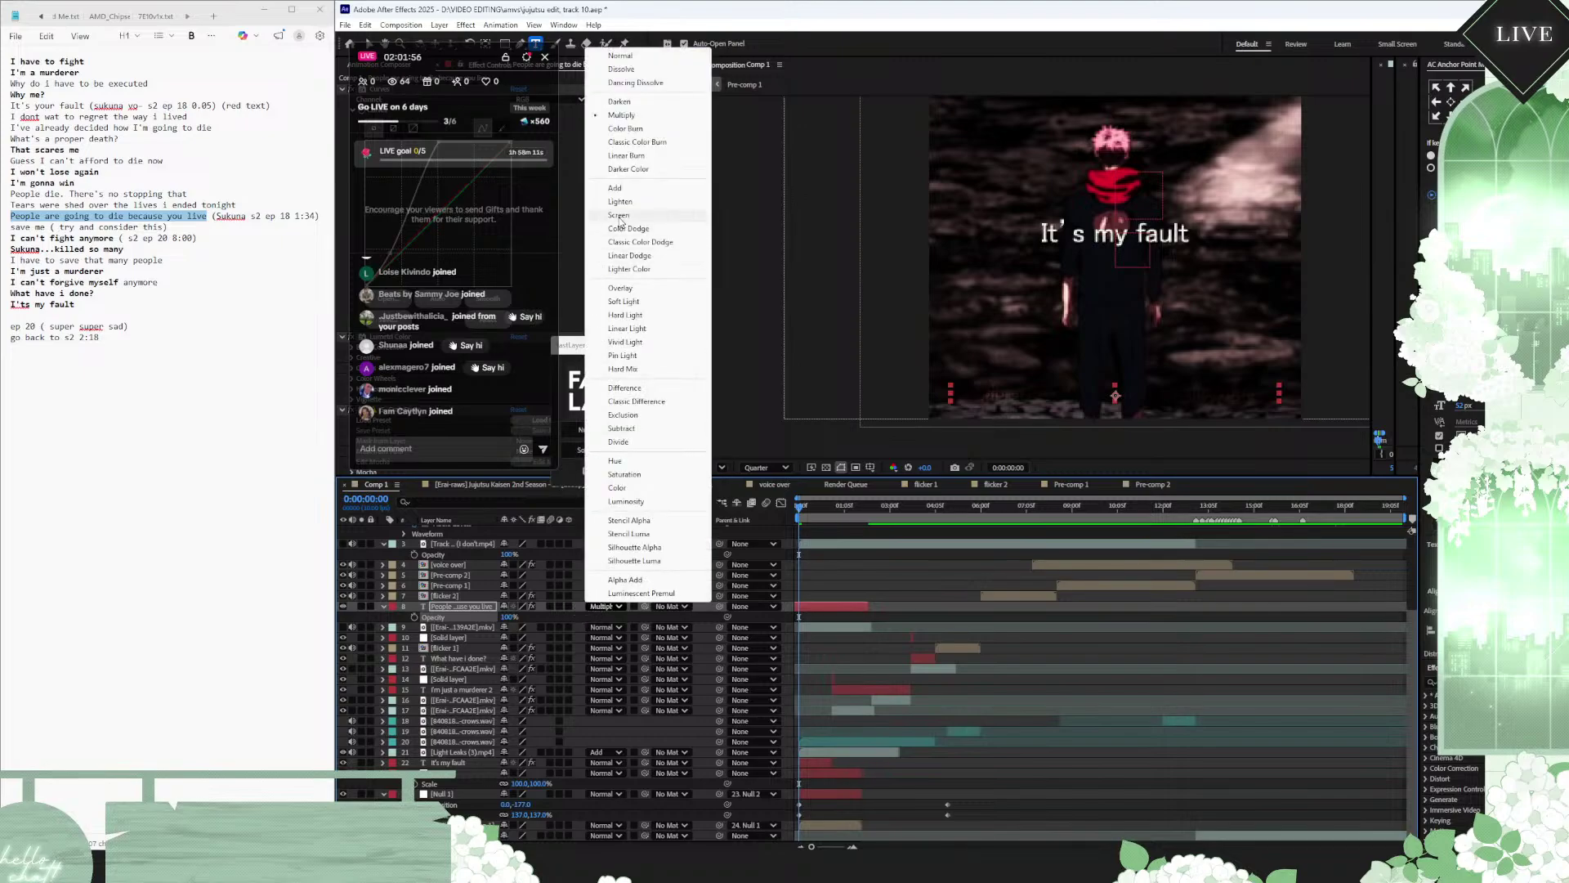
click(620, 215)
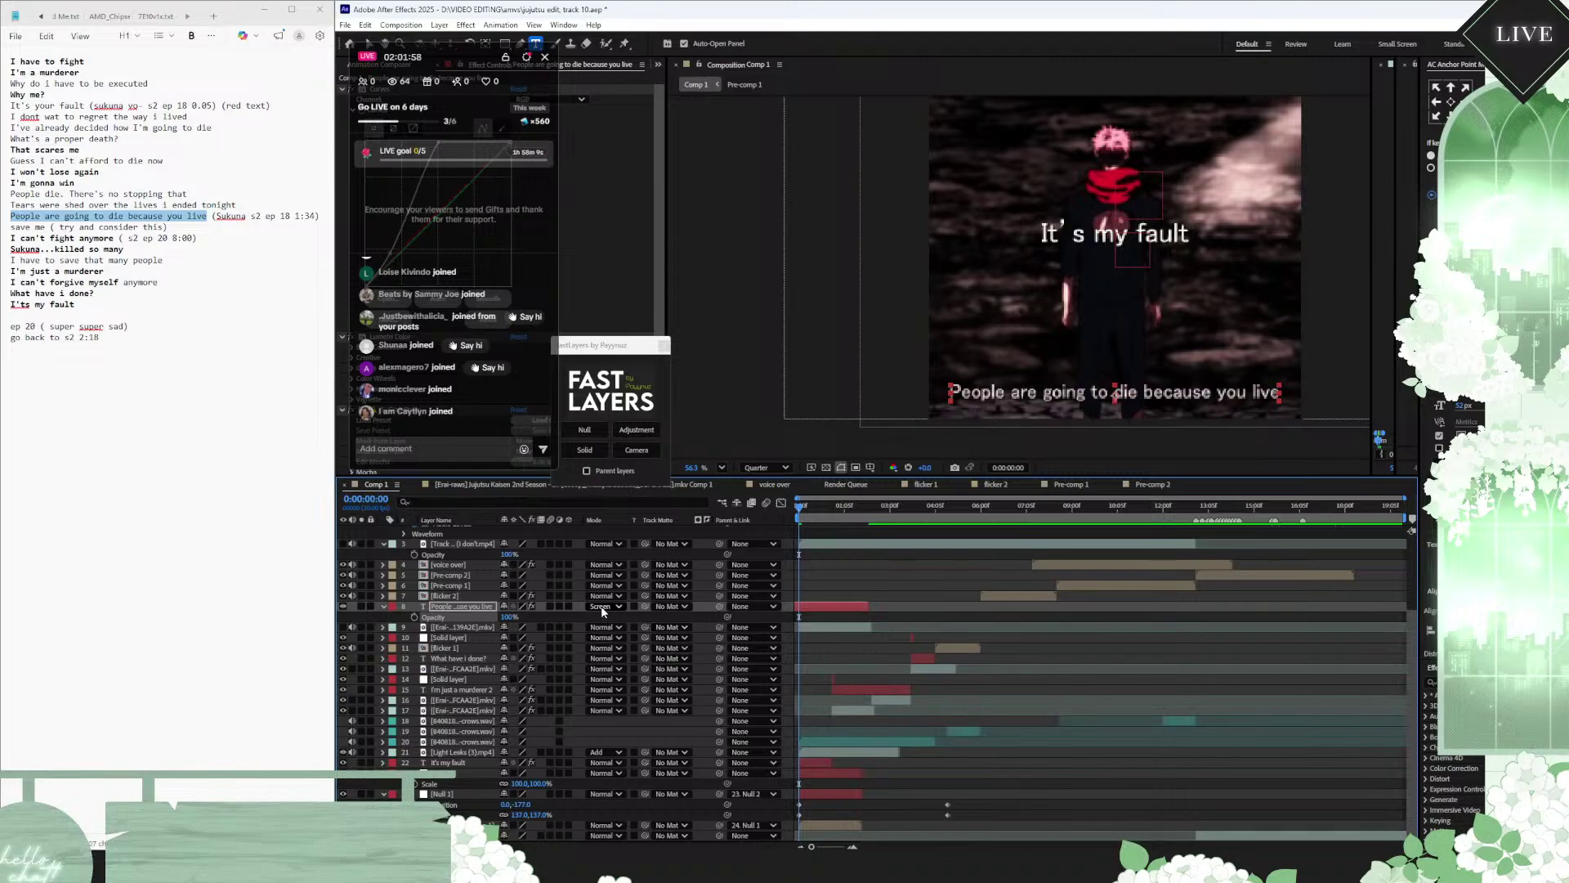
scroll(1003, 367, up, 4)
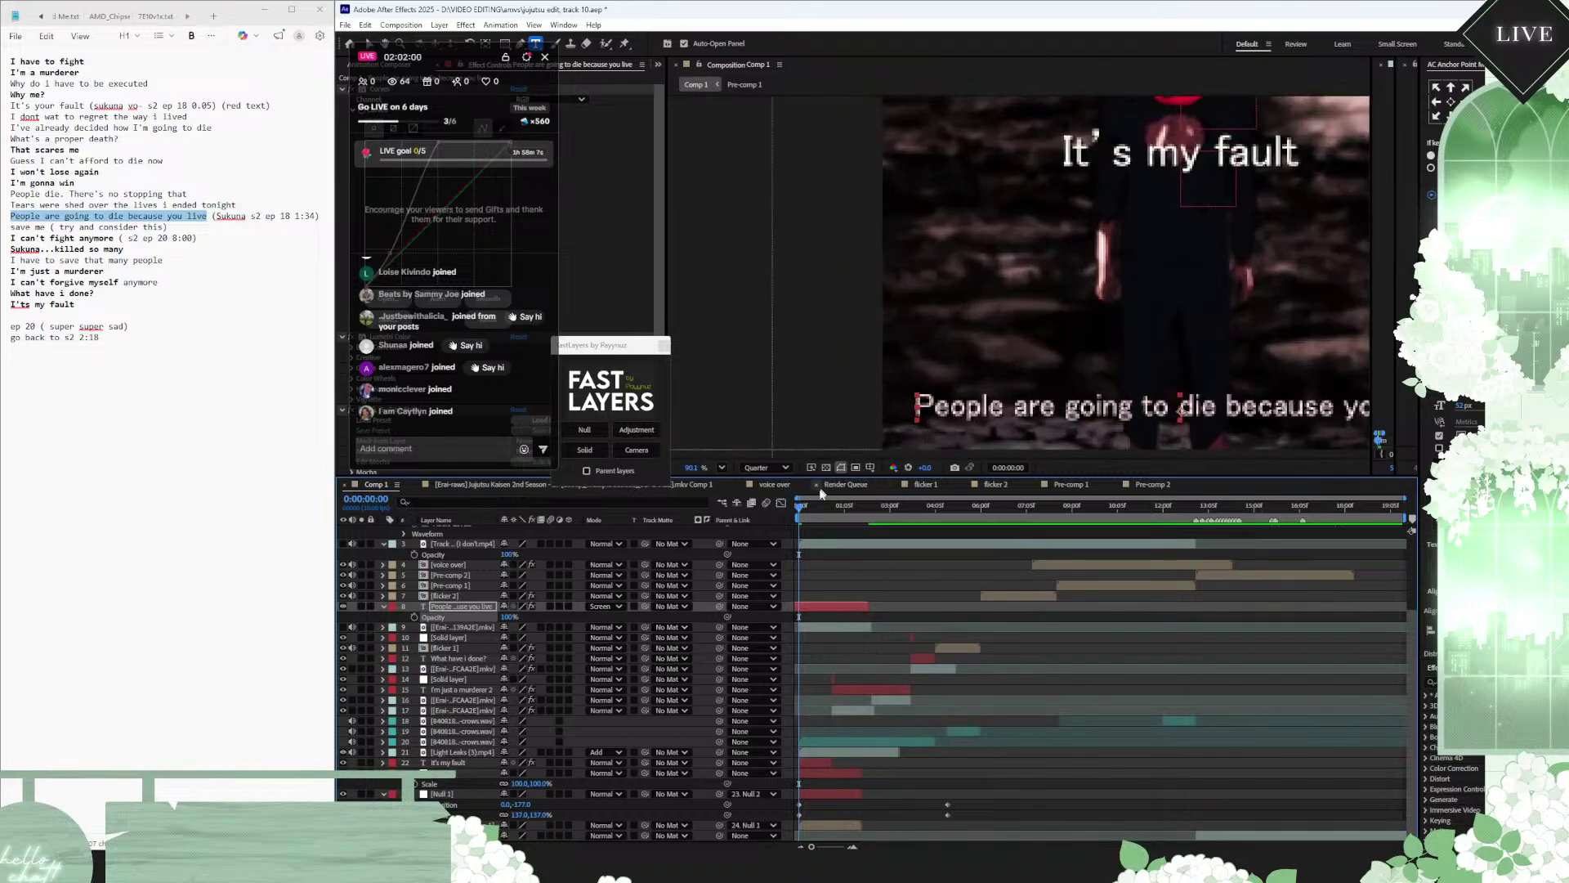
click(768, 468)
click(769, 493)
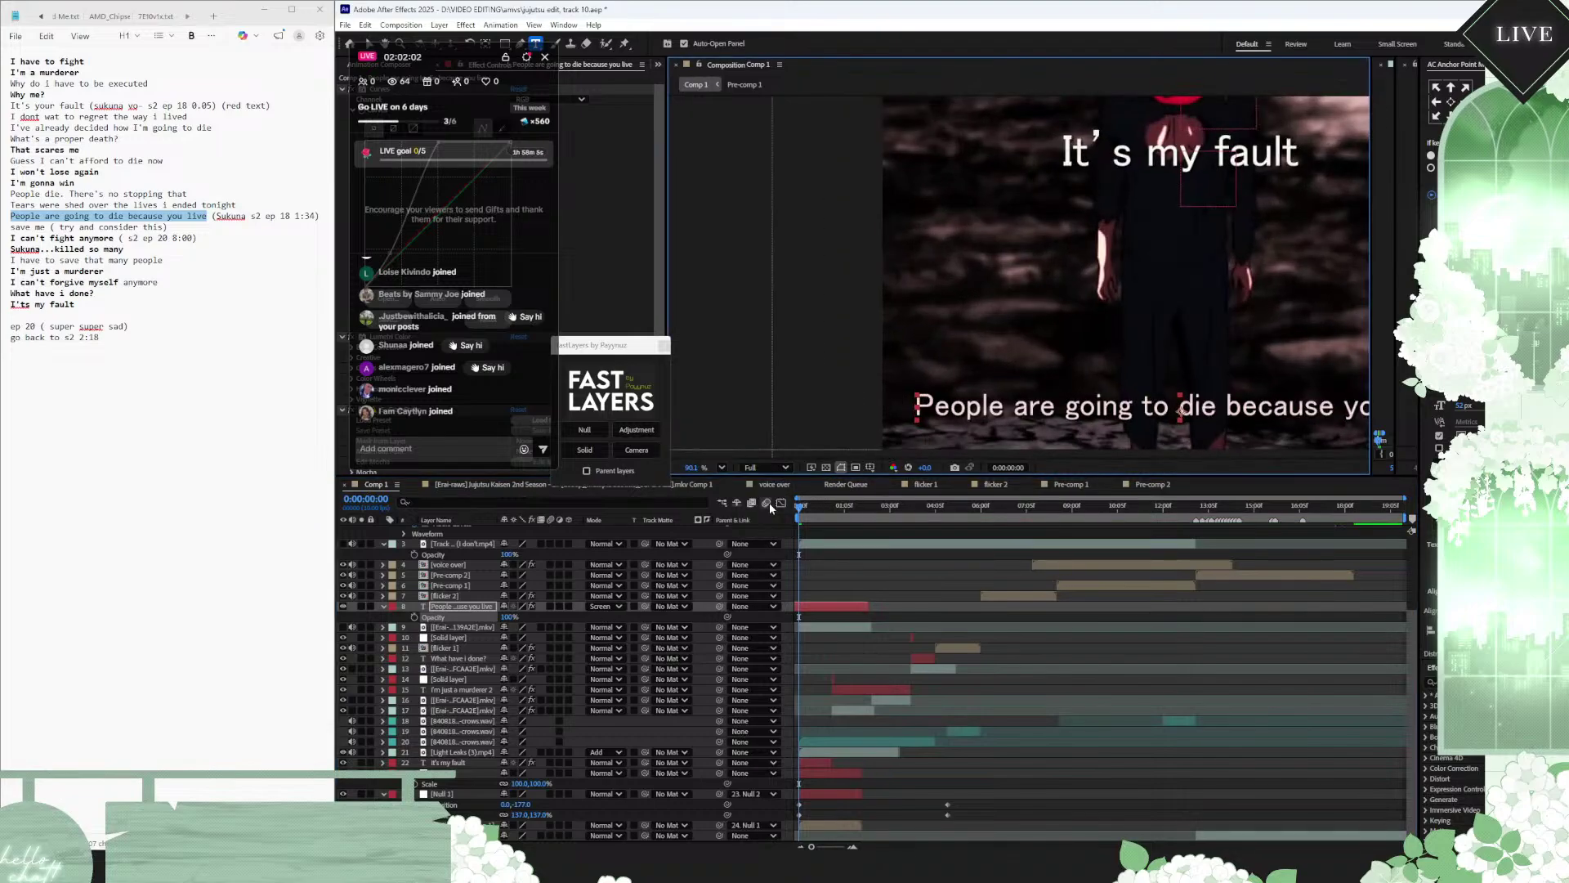
scroll(1101, 319, down, 4)
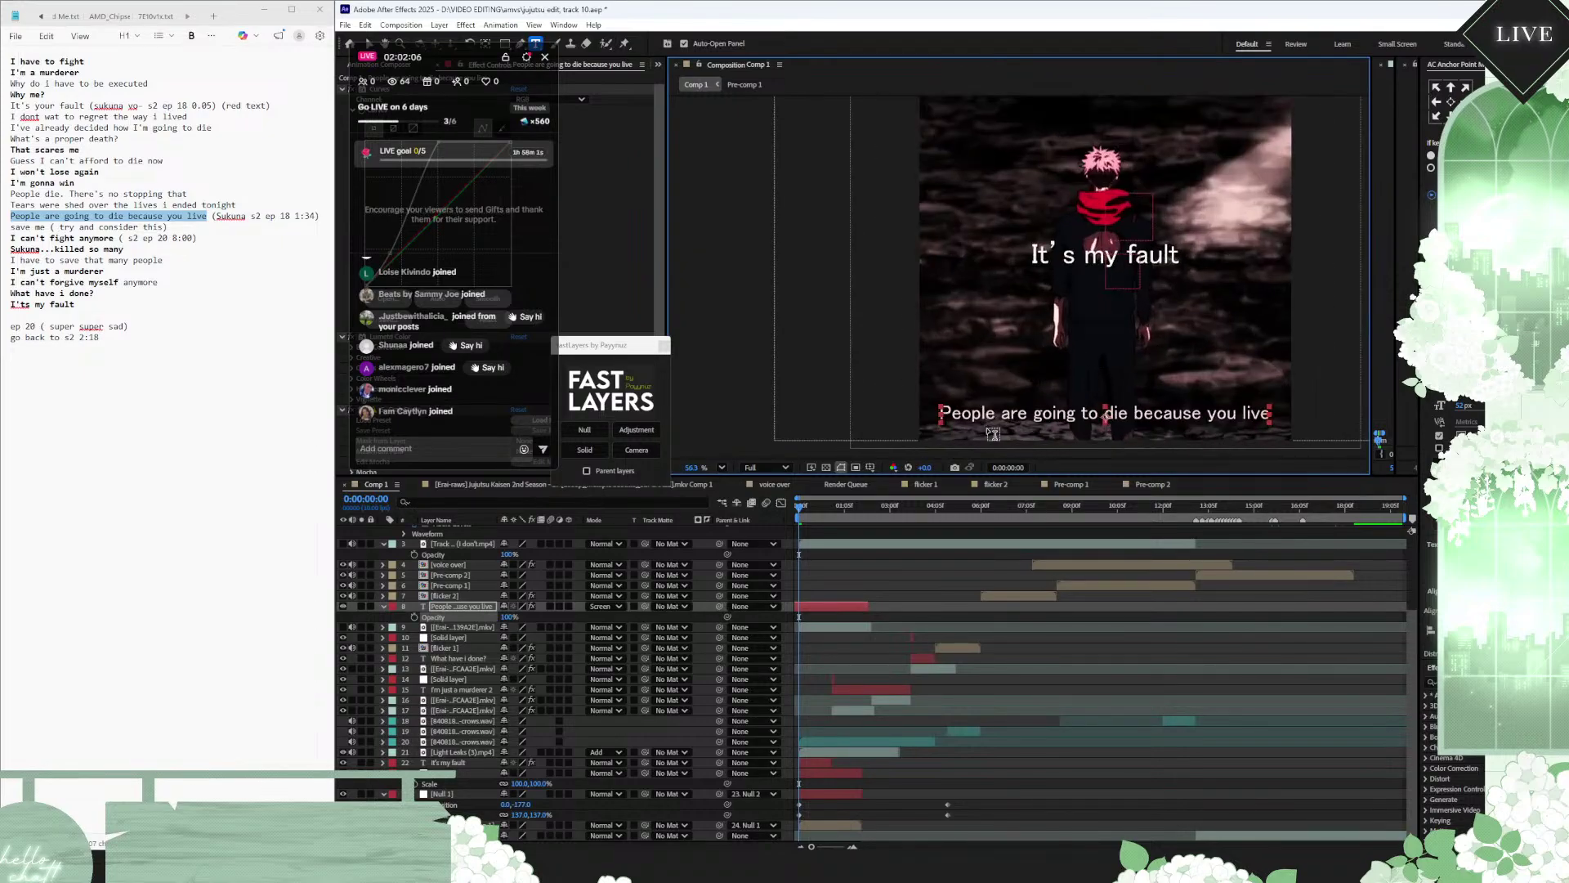
Step: Set the opacity of the "People are going to die because you live" text layer to 50%
click(508, 617)
key(Return)
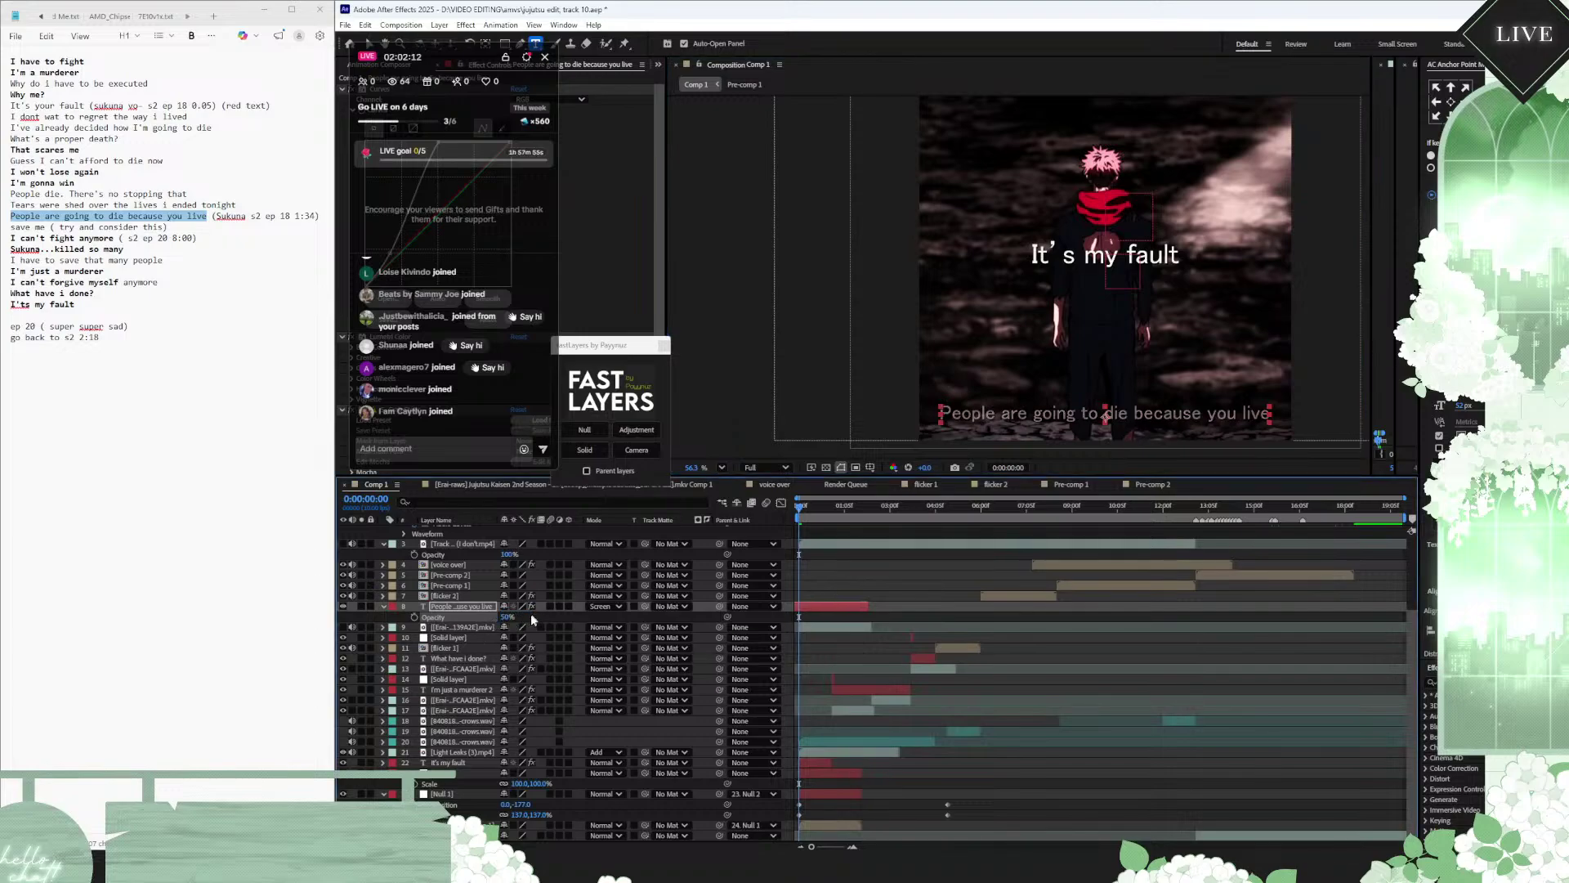
click(535, 620)
scroll(1013, 231, down, 3)
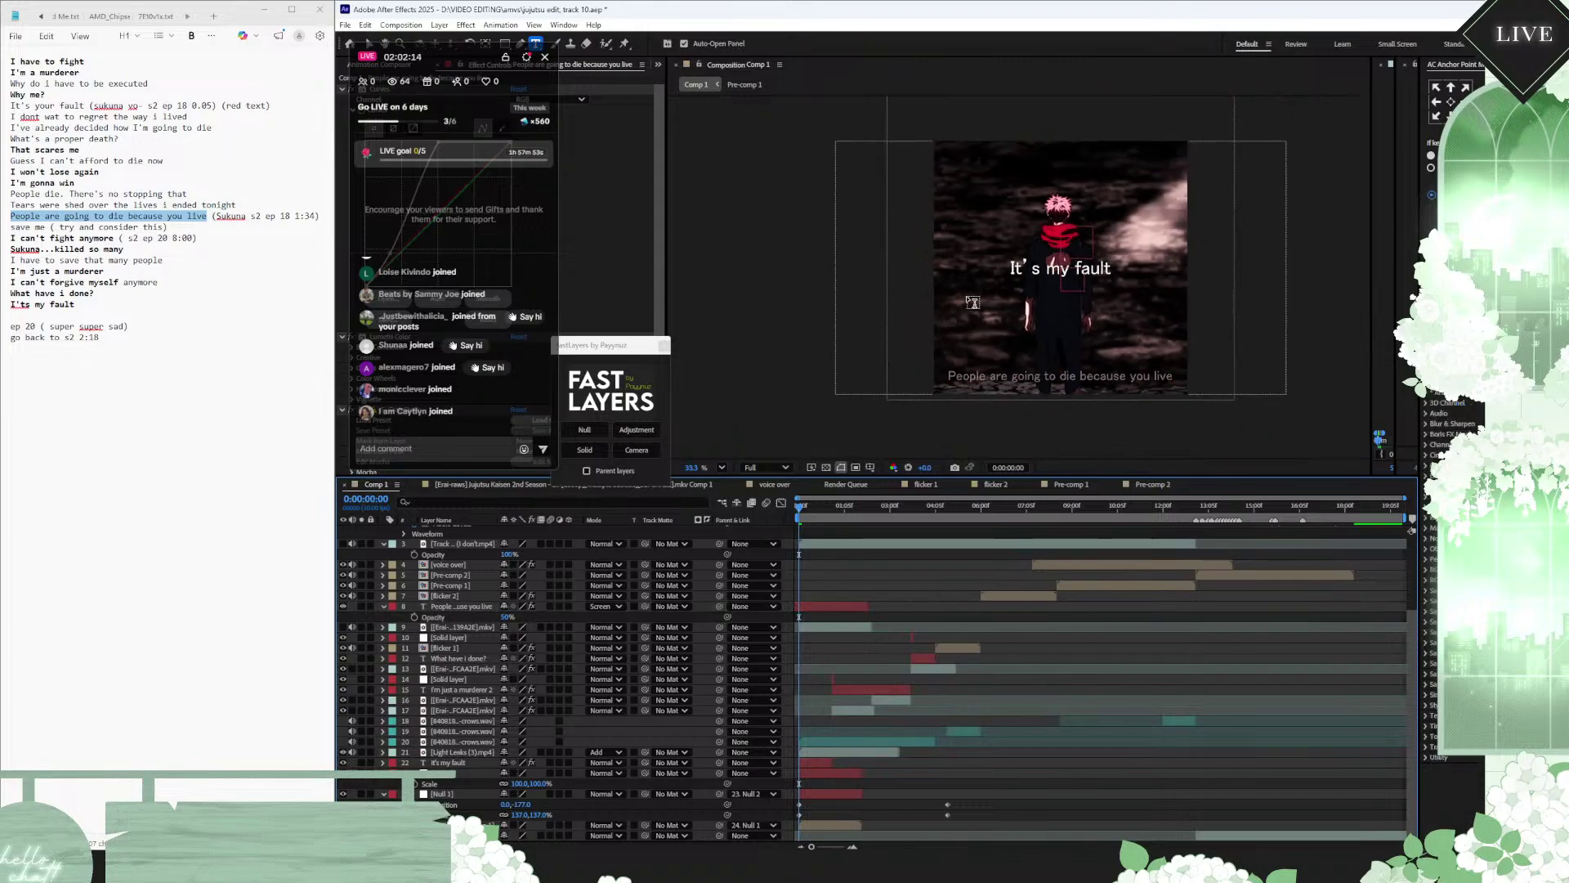
scroll(1013, 231, up, 1)
key(v)
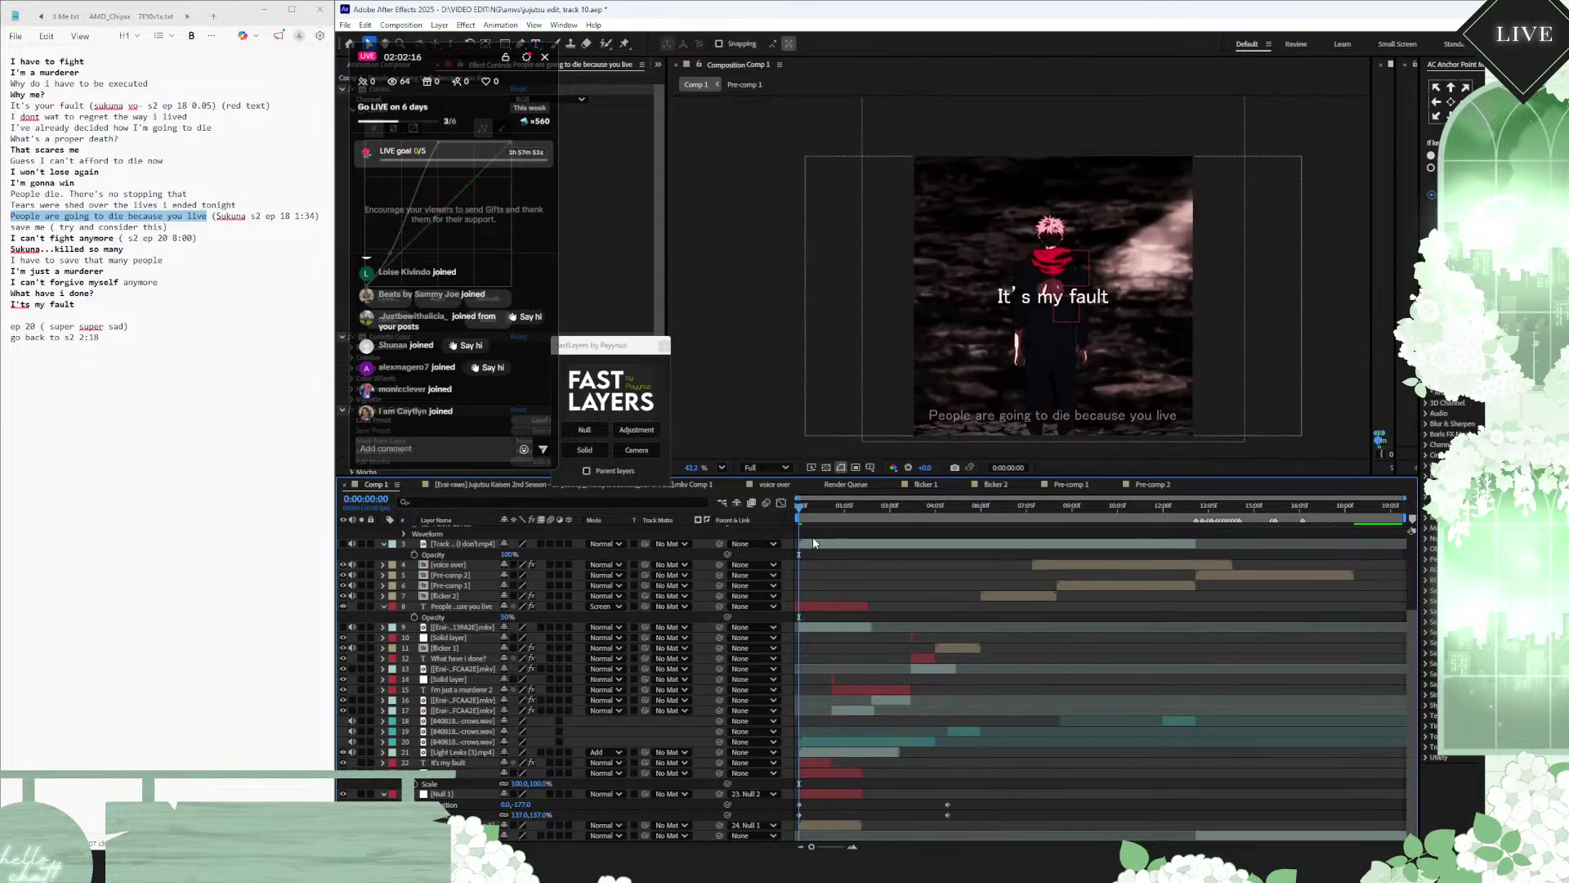
Step: Play the opening and extend the end of the "People are going to die because you live" layer to match the episode clip below it
drag(807, 507, 936, 508)
key(Home)
key(space)
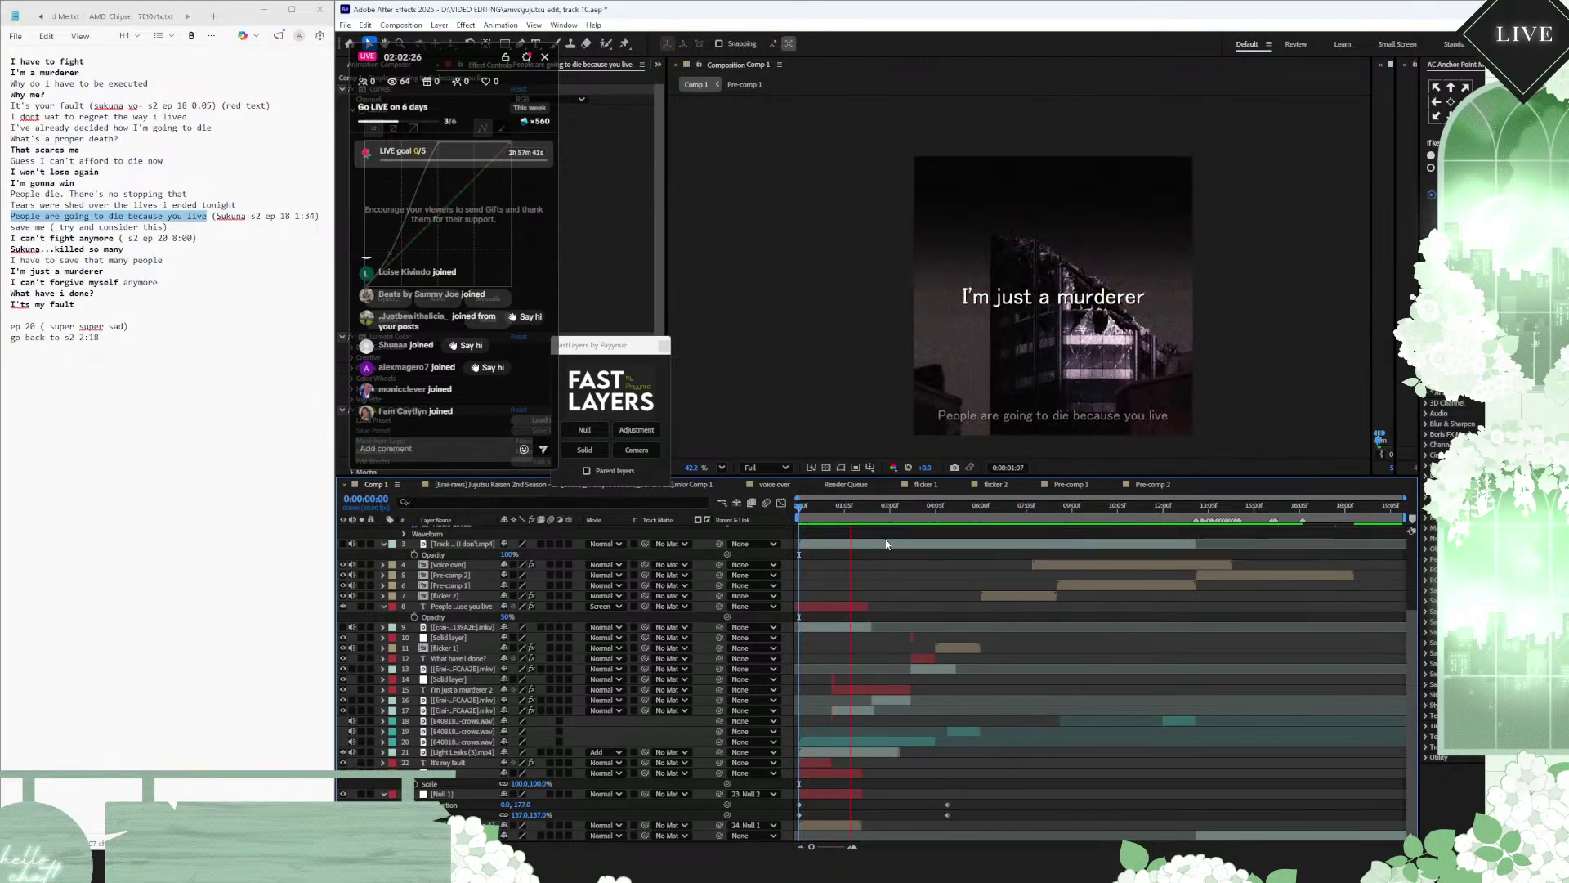
click(866, 606)
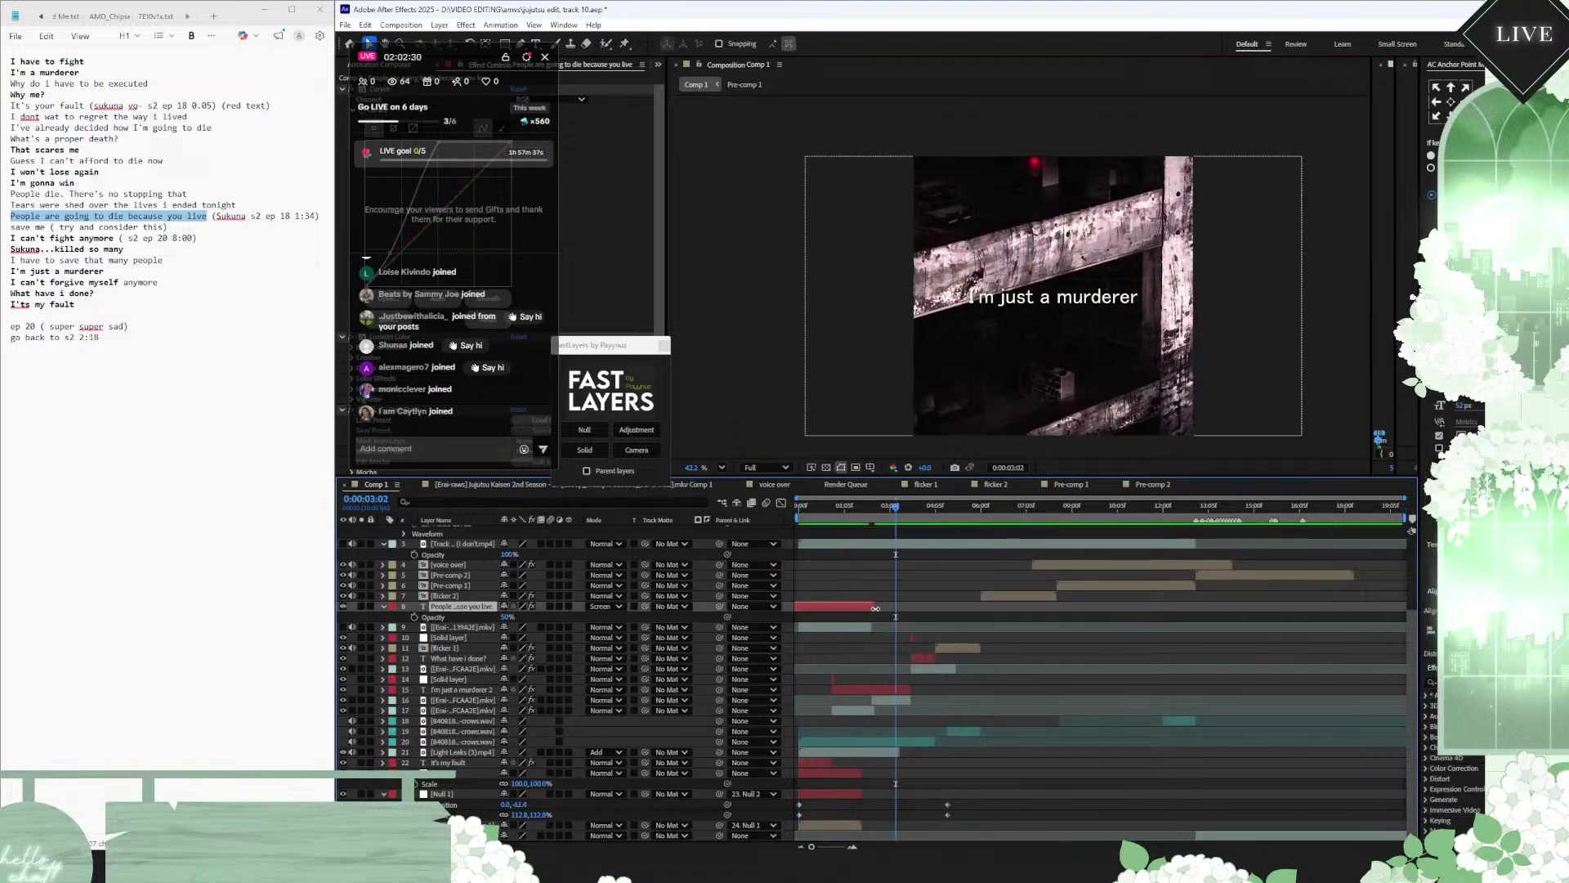
drag(850, 507, 771, 507)
scroll(752, 604, up, 1)
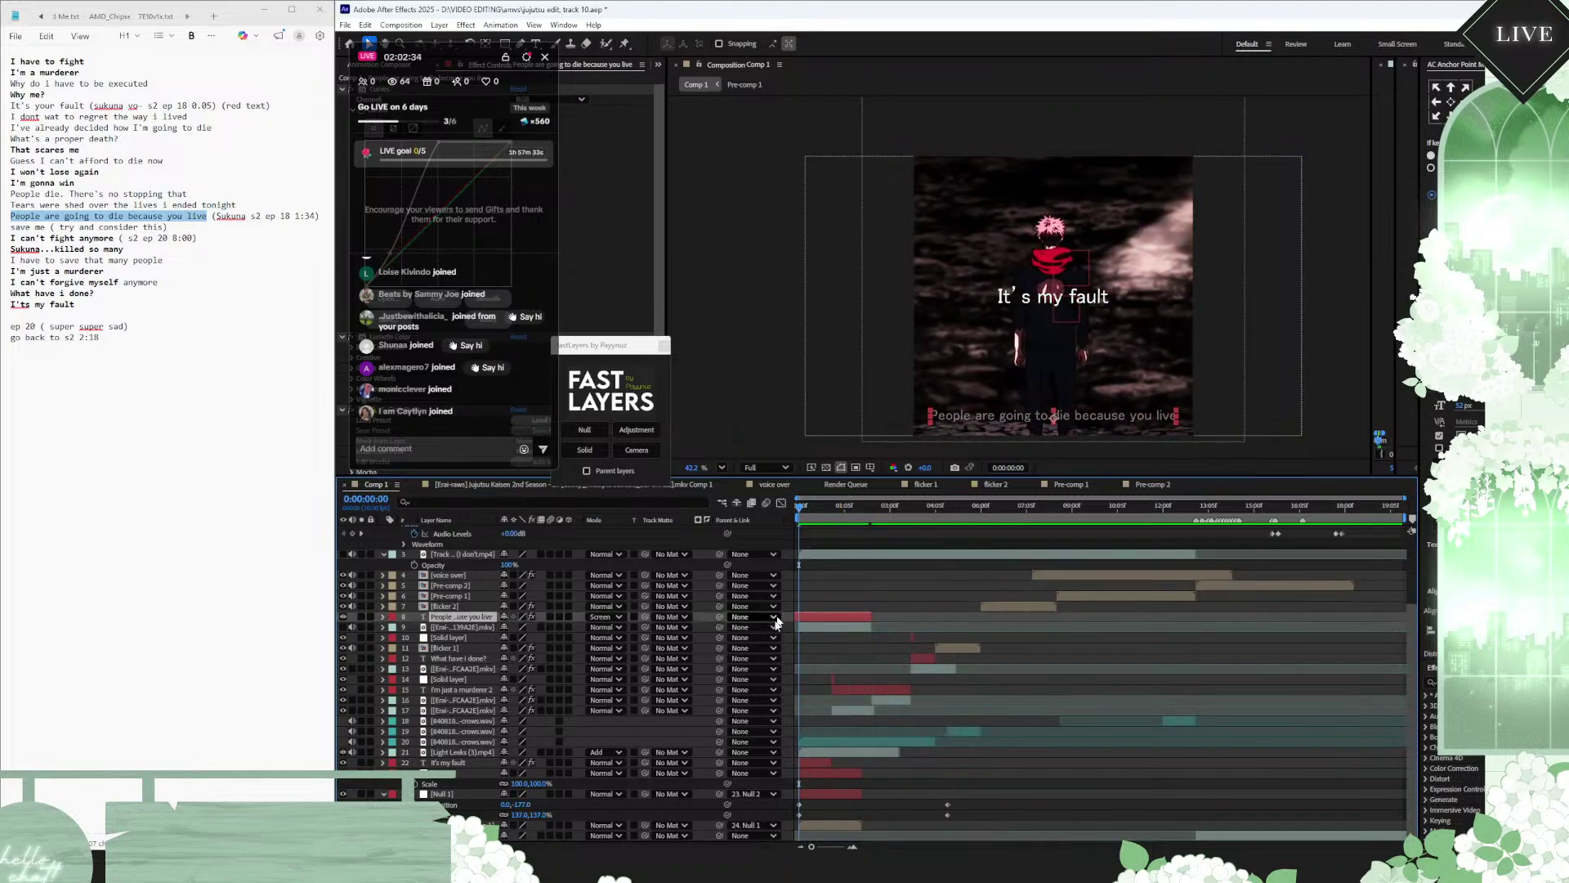
Step: Keyframe the "People are going to die because you live" layer's opacity to fade in from 0% at the start to 50%
key(t)
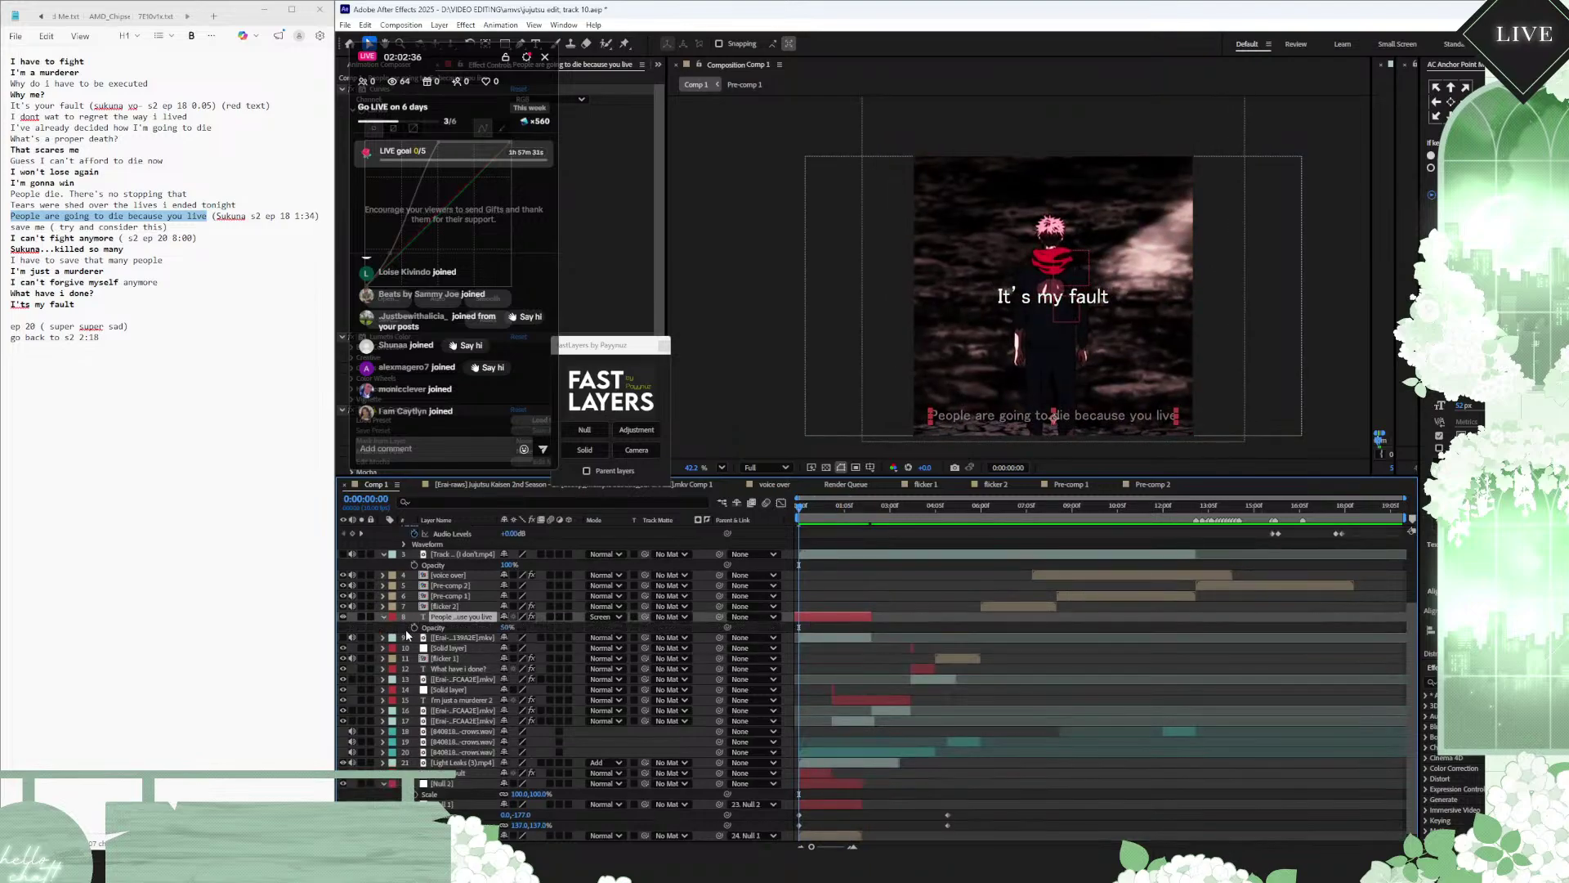
click(414, 627)
key(=)
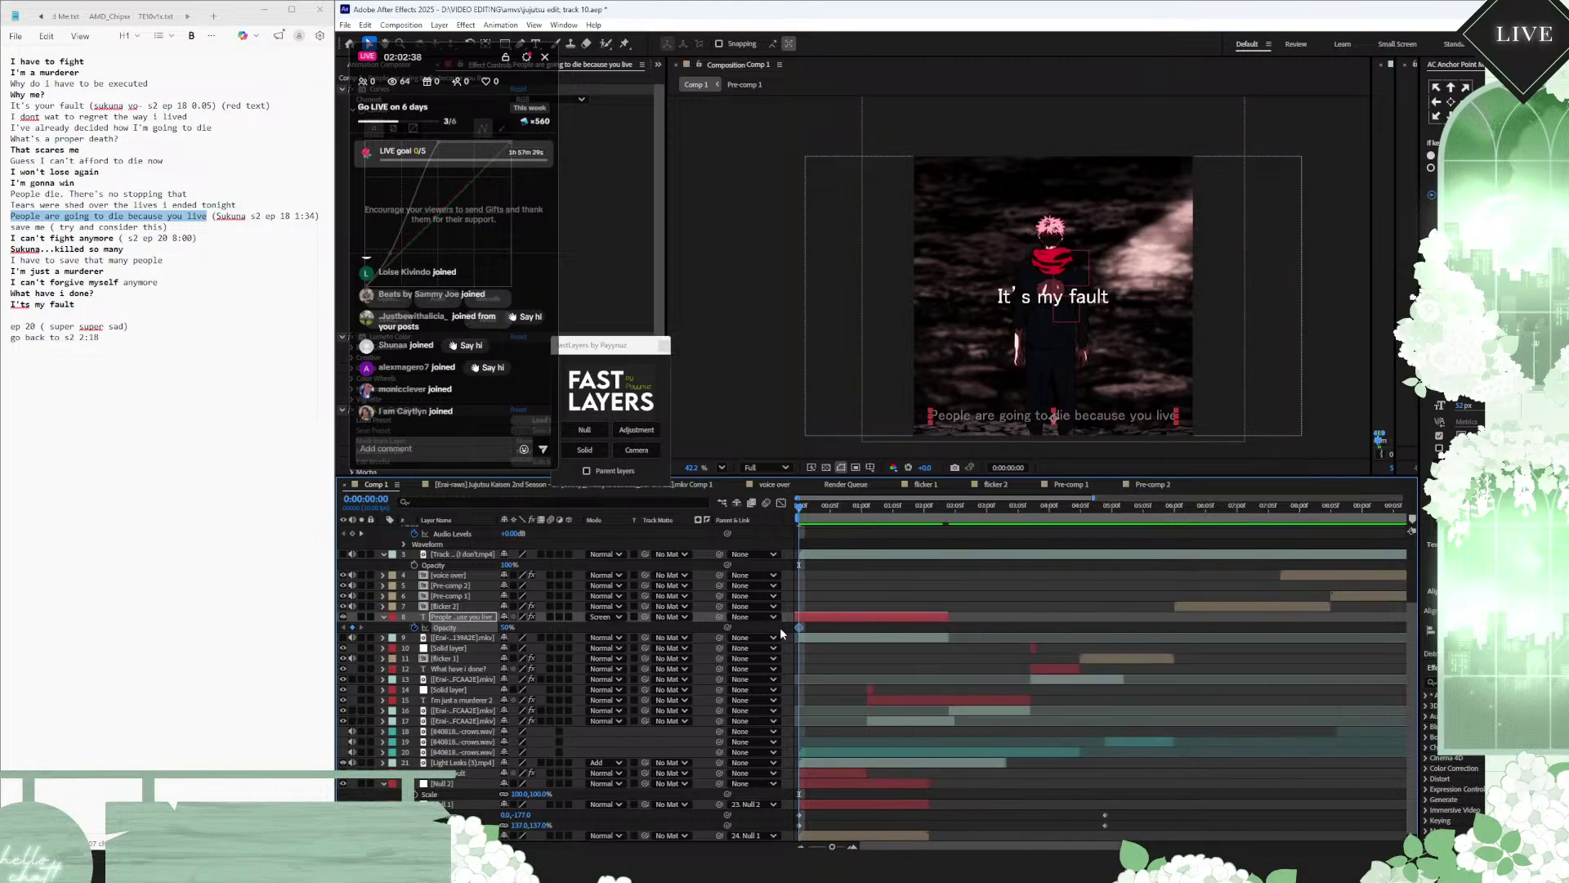
drag(799, 627, 830, 632)
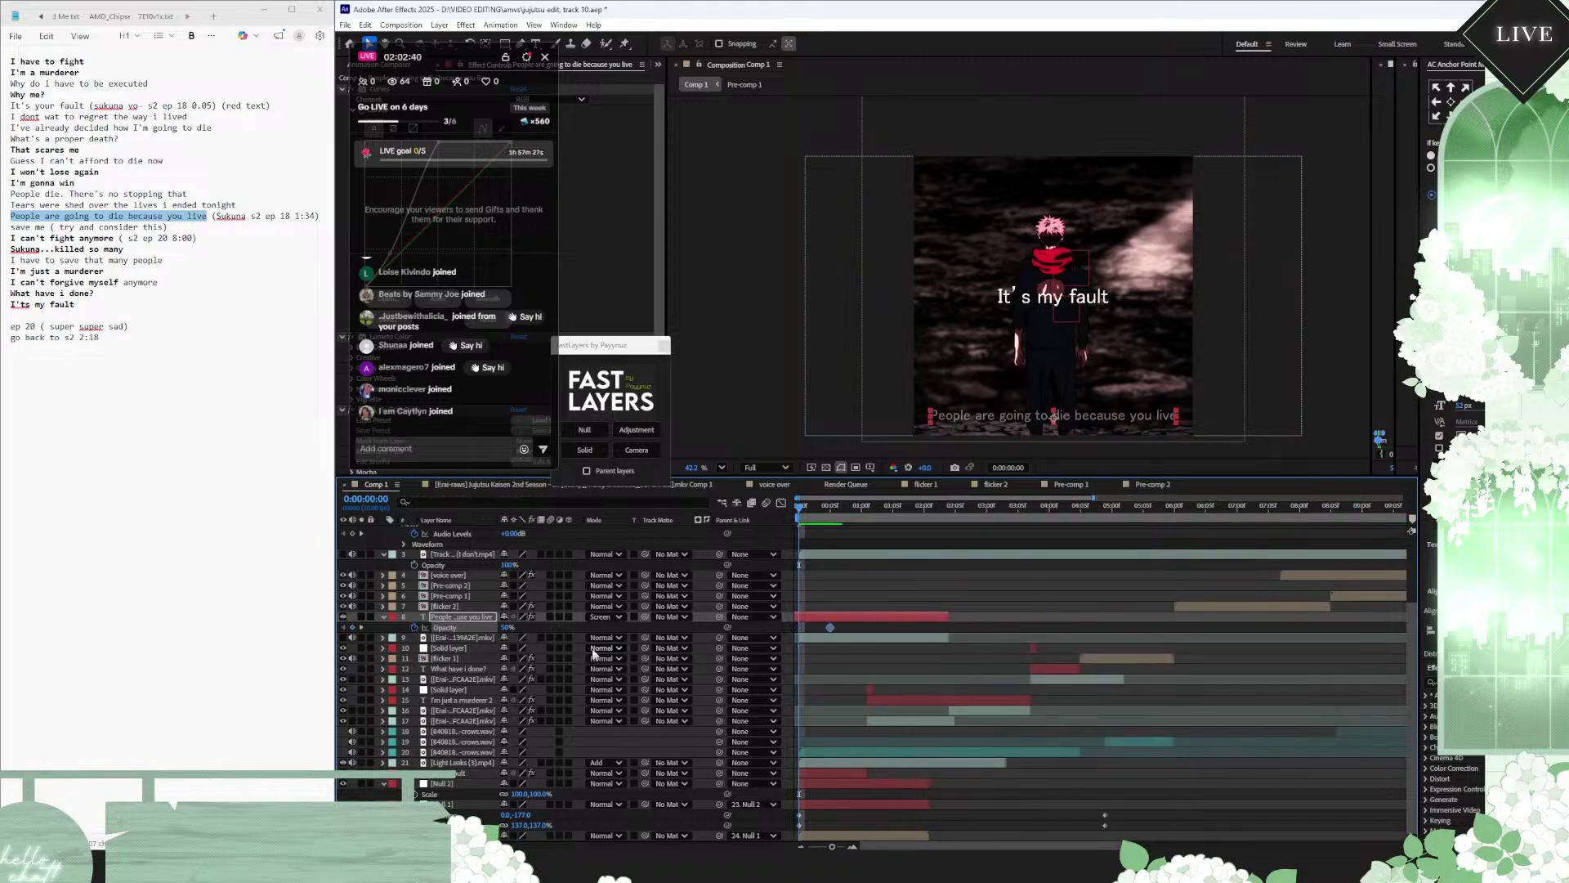
click(508, 627)
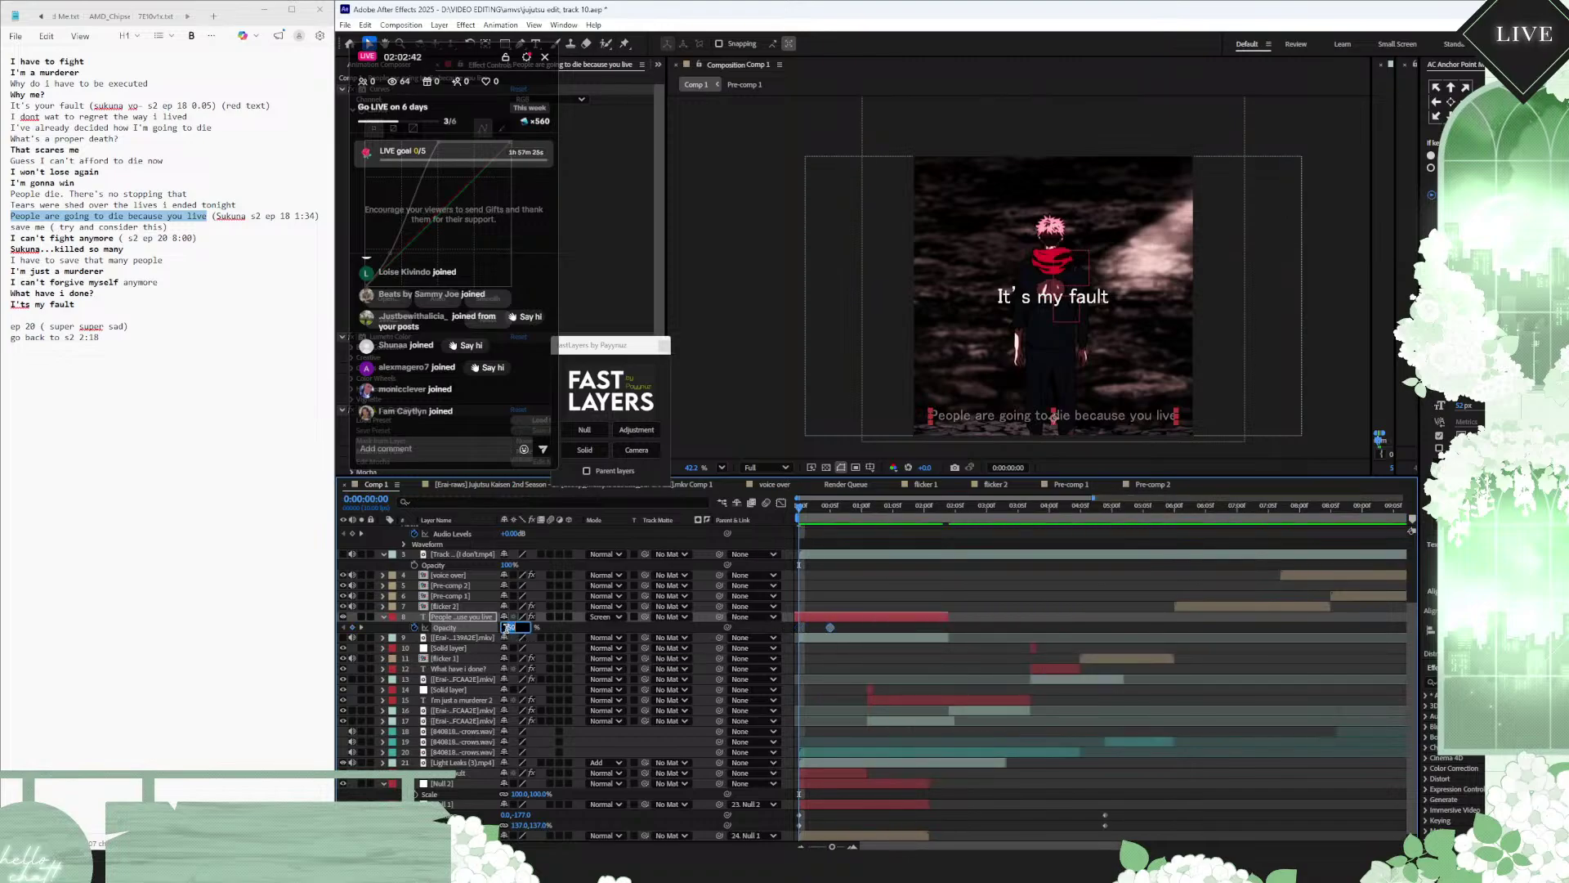
text(0)
key(Return)
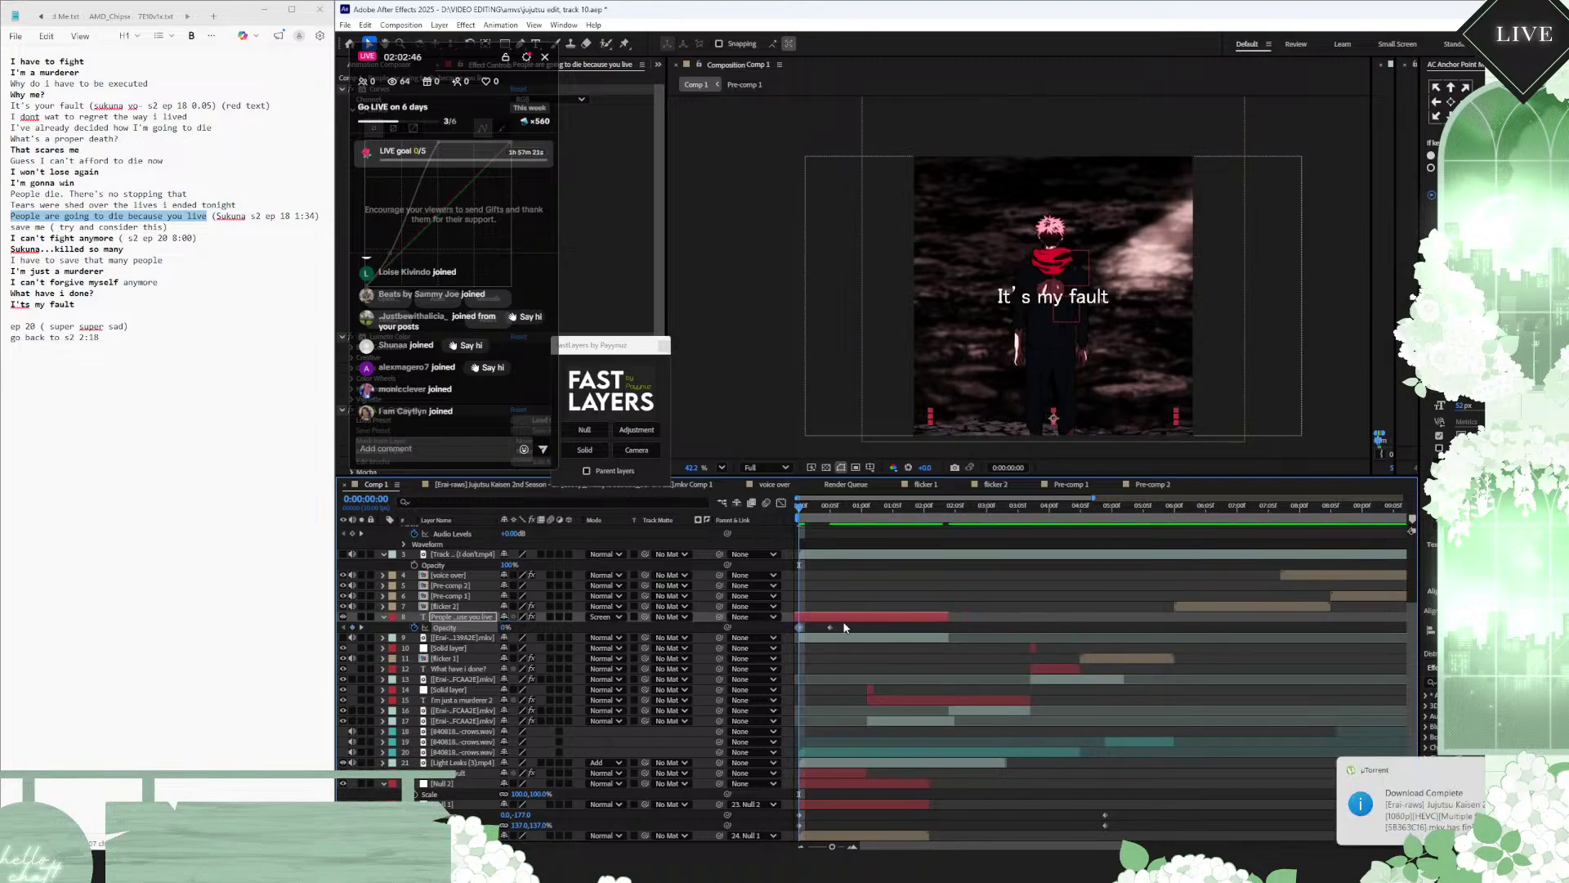
Step: Copy the fade-in opacity keyframes, paste them at 0:00:01:05 on the same text layer, and time-reverse the pasted pair into a fade-out
click(830, 627)
click(893, 506)
key(ctrl+v)
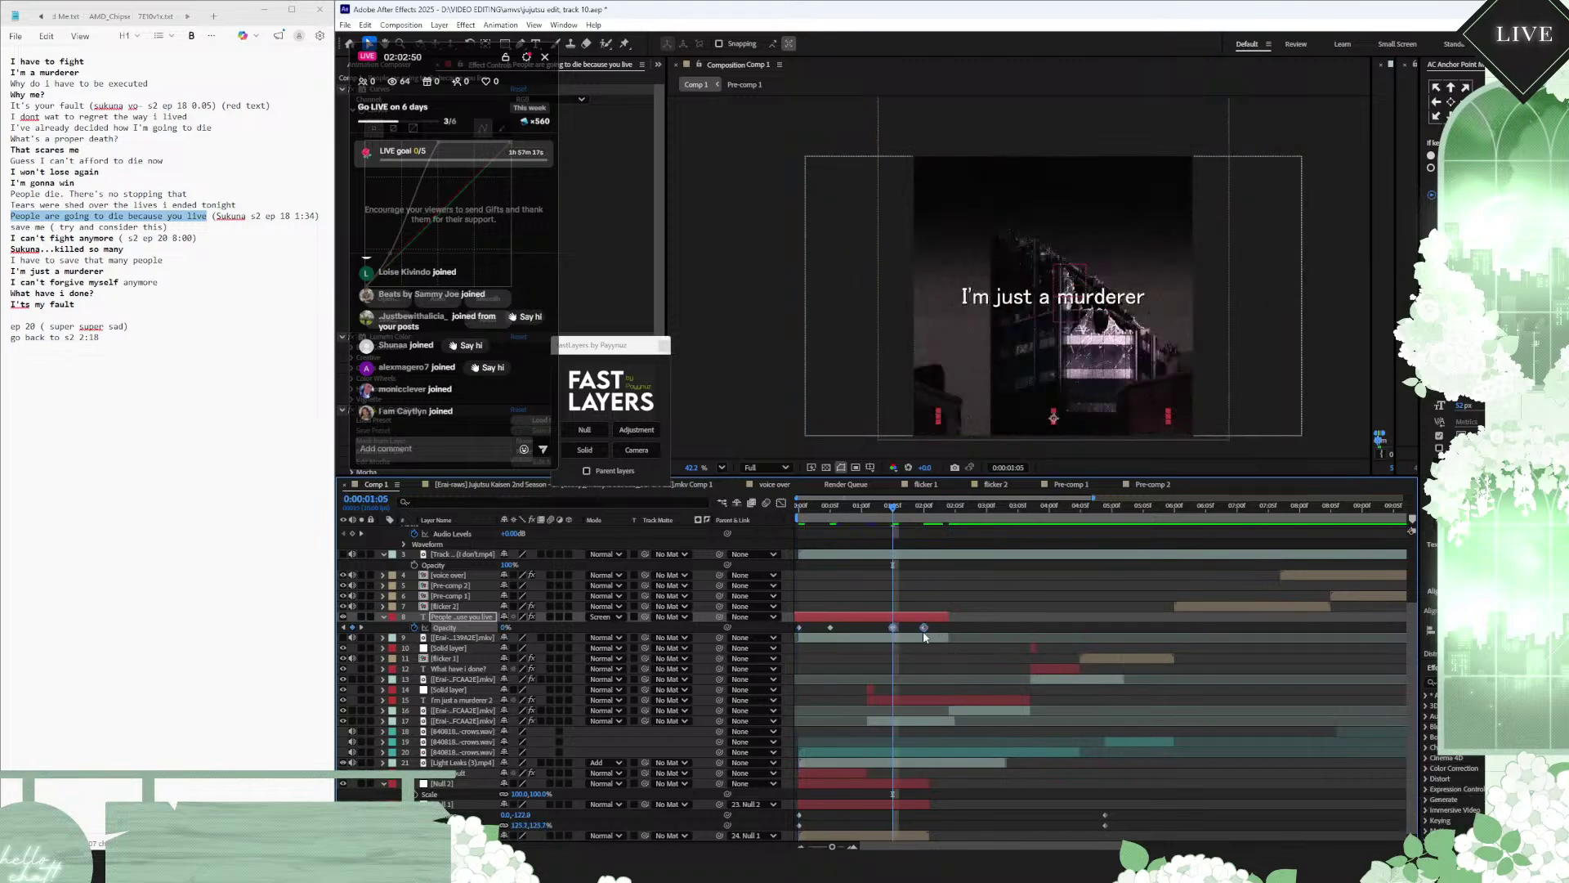
right_click(924, 631)
mouse_move(1018, 812)
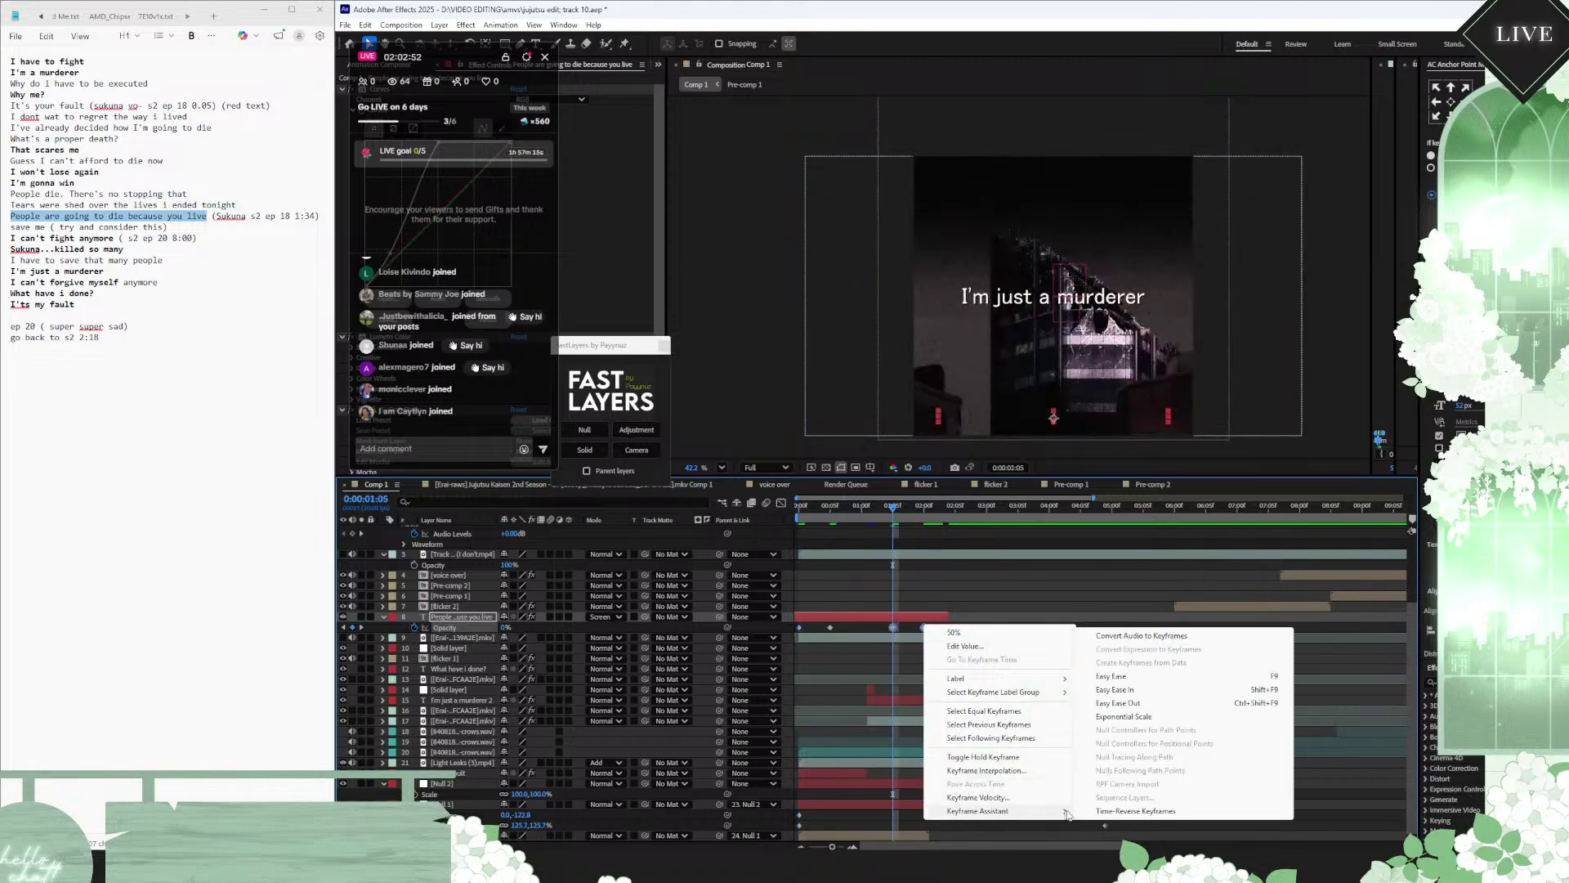
click(1099, 814)
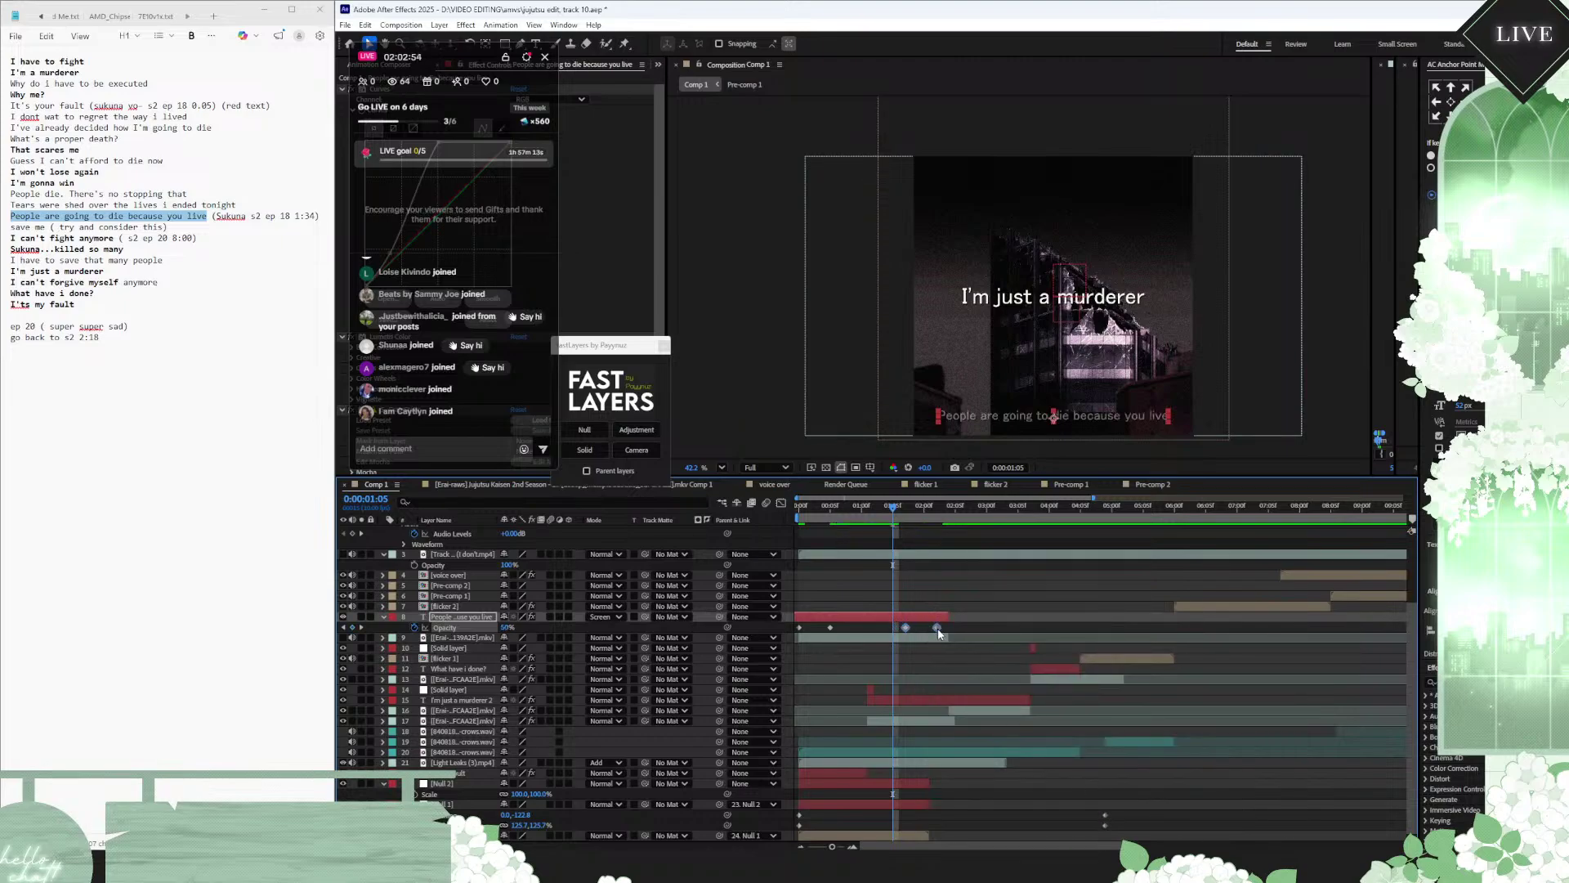
Step: Move the fade-out keyframes to the text layer's end, shorten the fade-in slightly, and adjust where the fade-out begins
drag(938, 633, 930, 628)
click(902, 631)
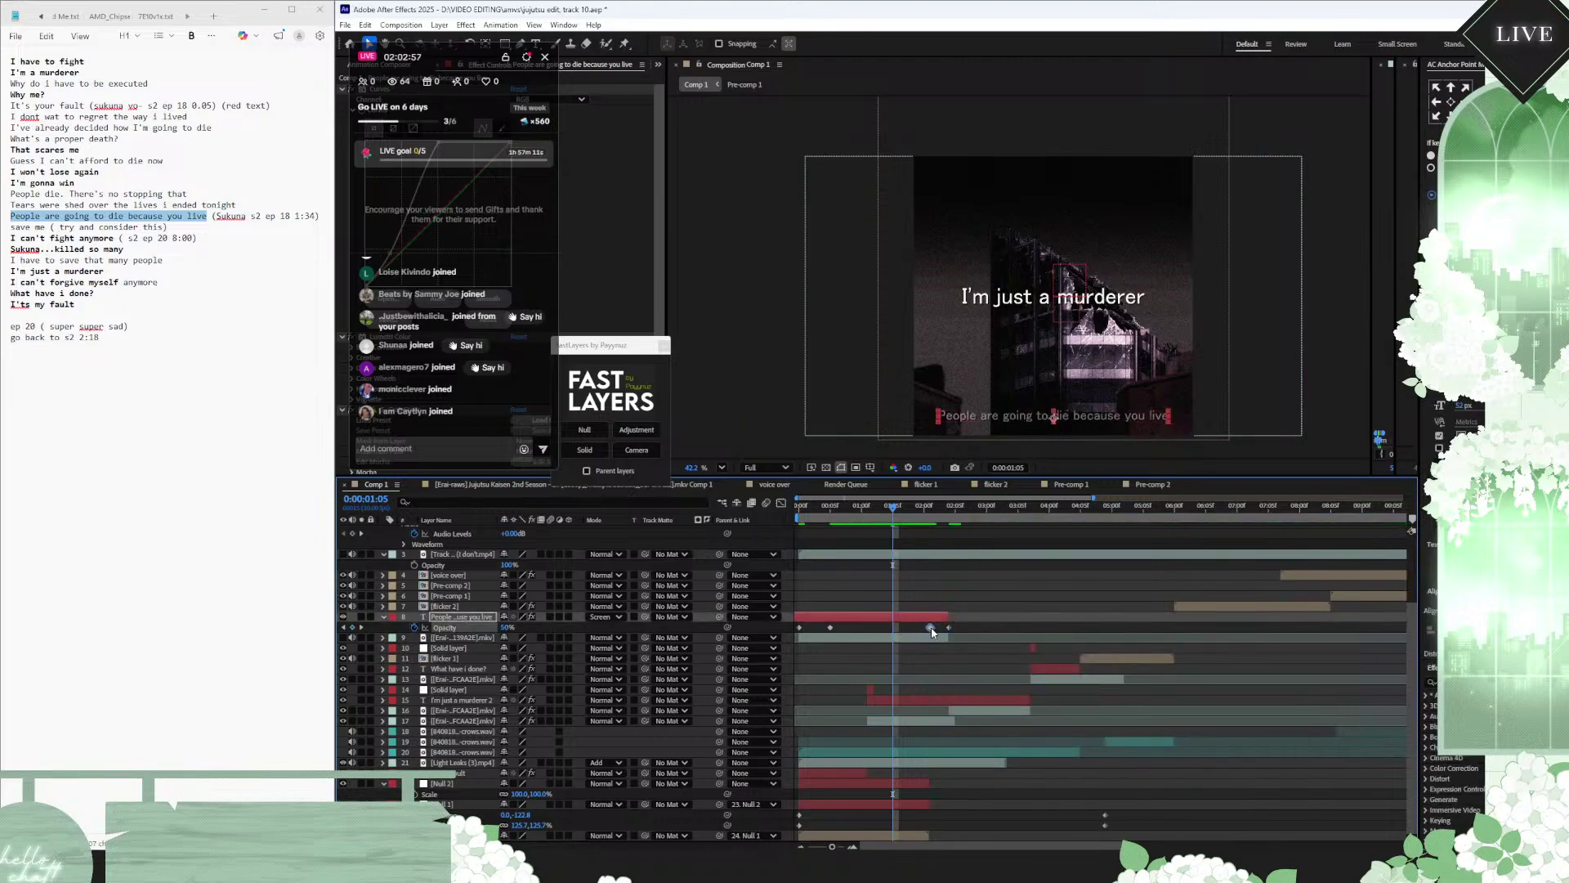
click(814, 631)
drag(830, 628, 824, 629)
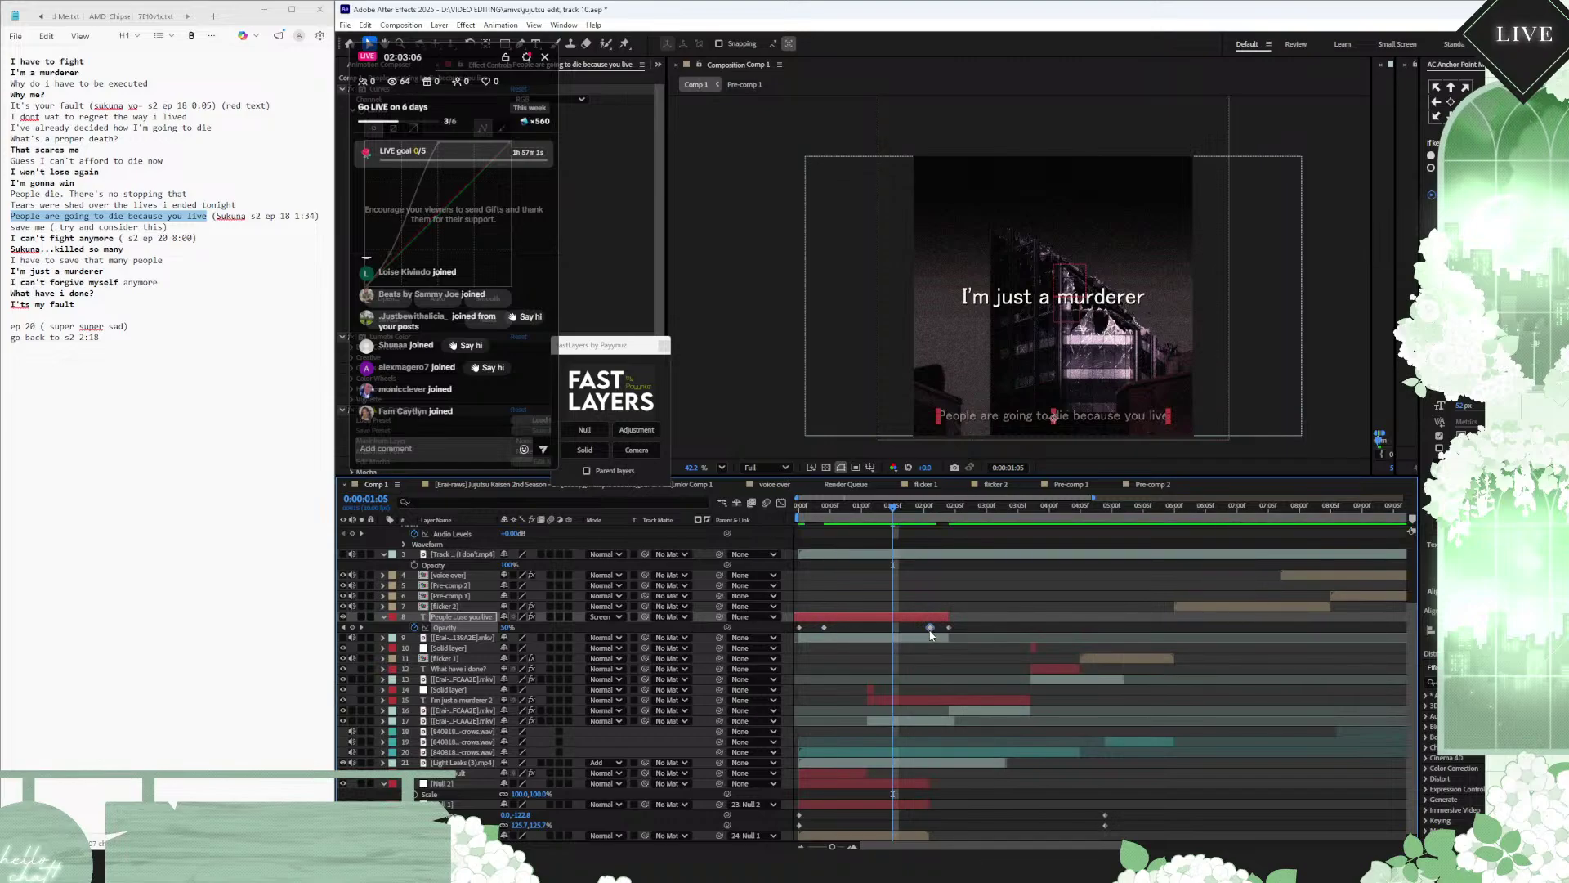
drag(930, 630, 920, 631)
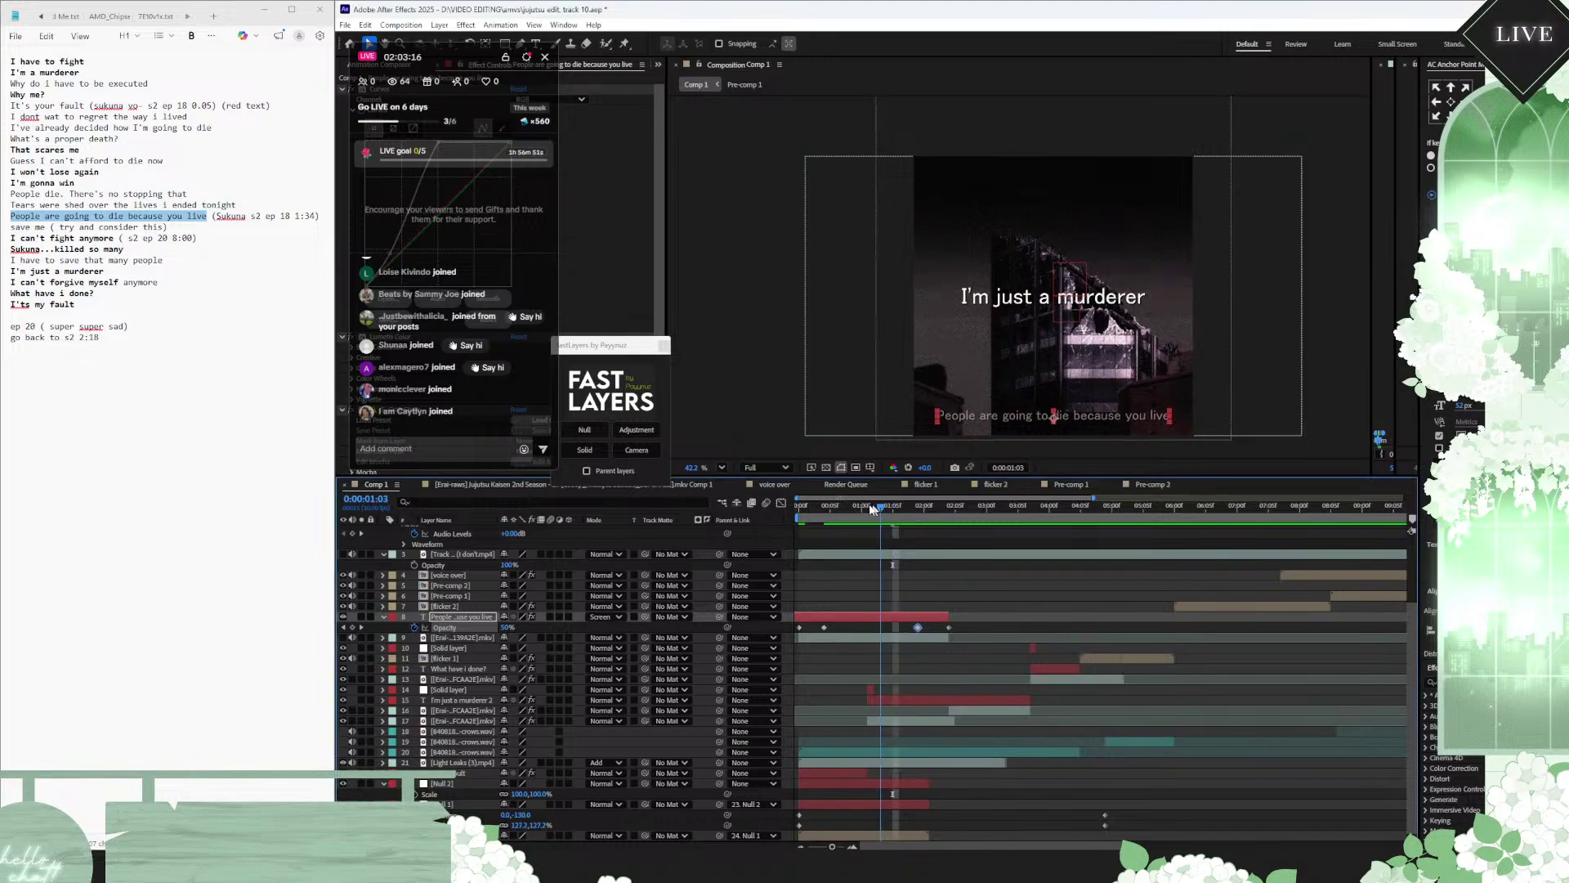
Step: Move the live-chat window off the effect controls and play the edit from the start to review the text fades
drag(886, 509, 773, 502)
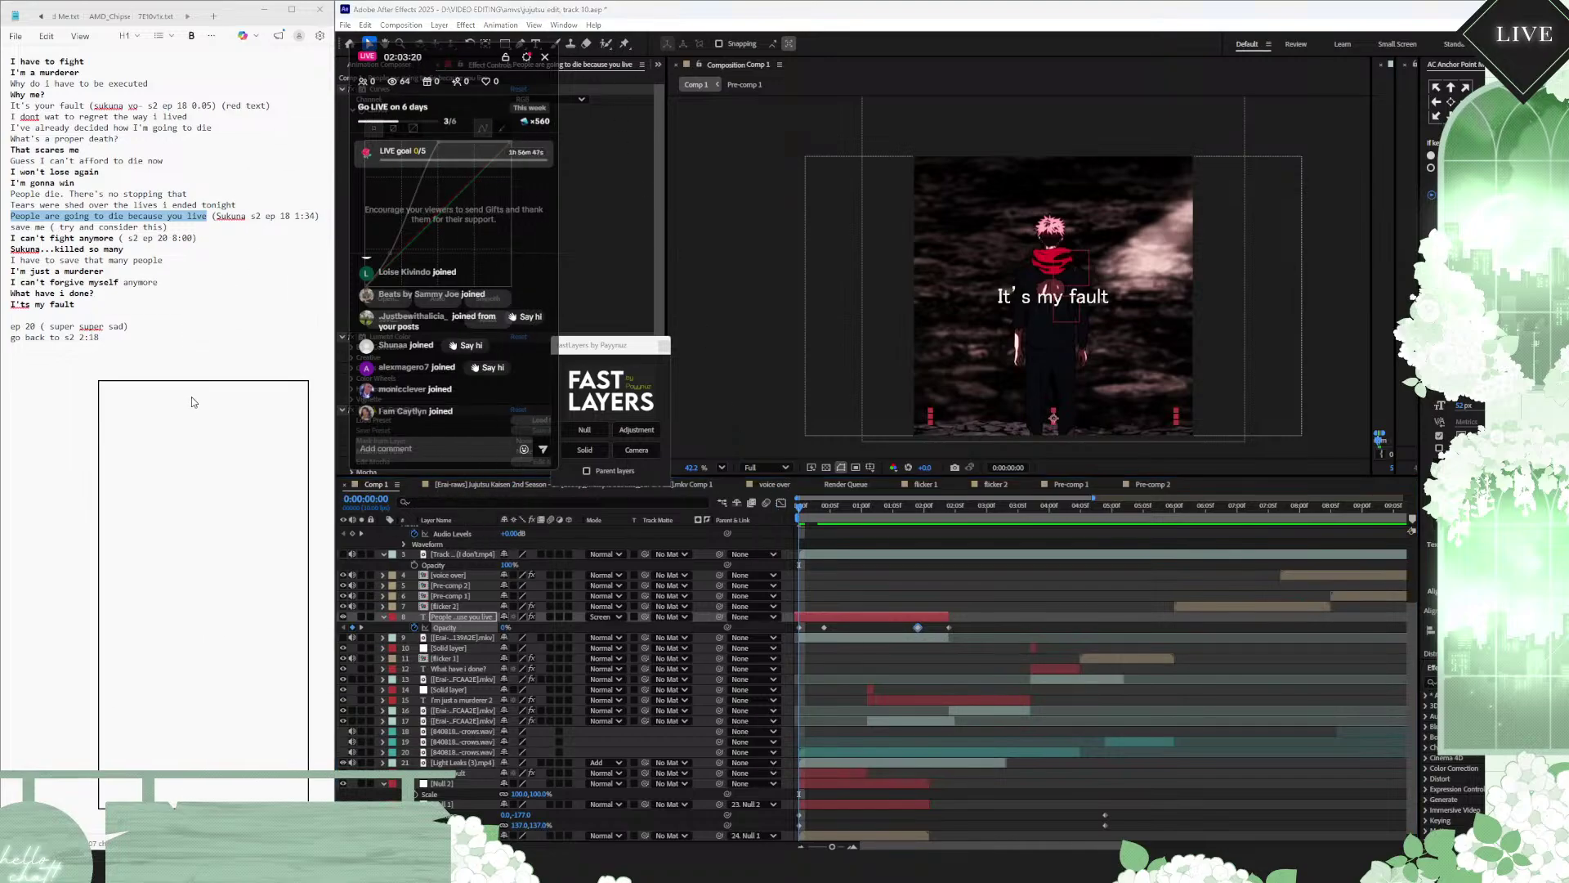
drag(192, 396, 85, 398)
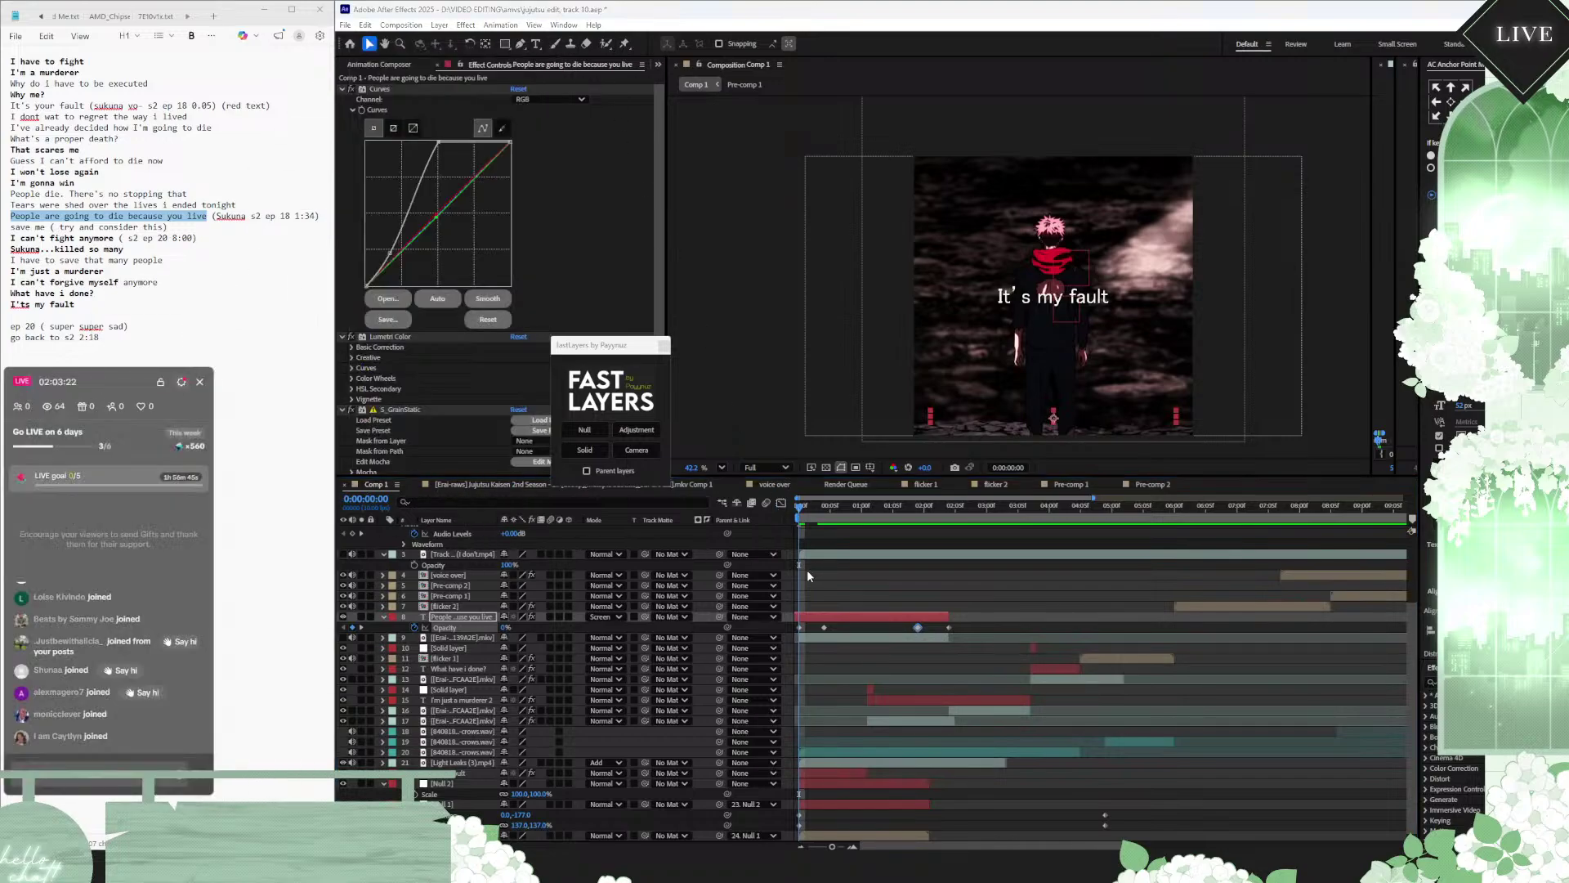
key(space)
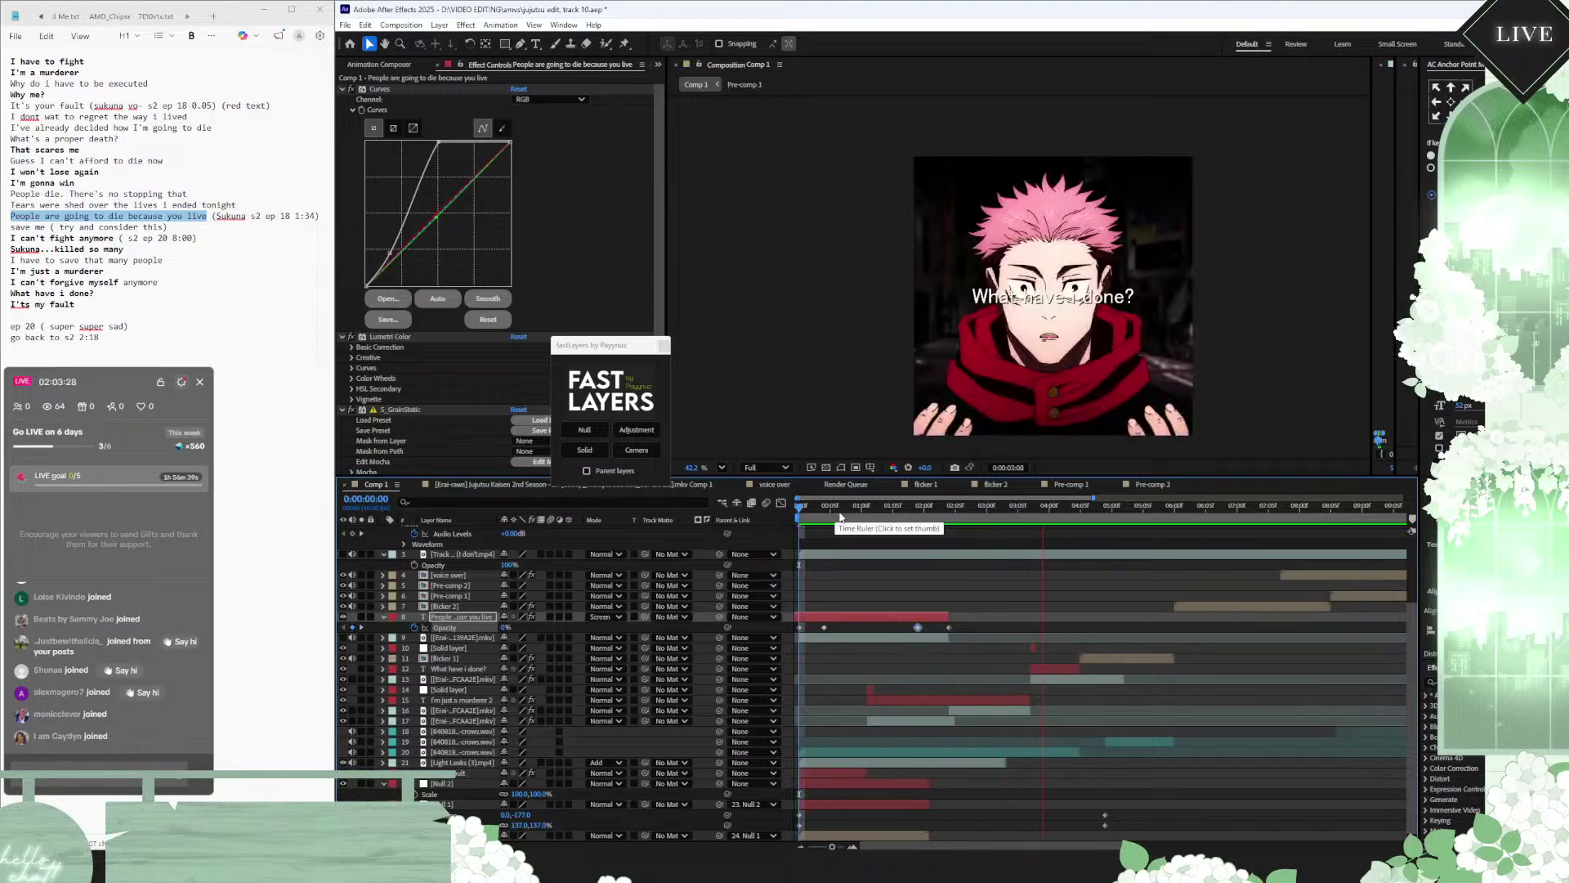
click(812, 517)
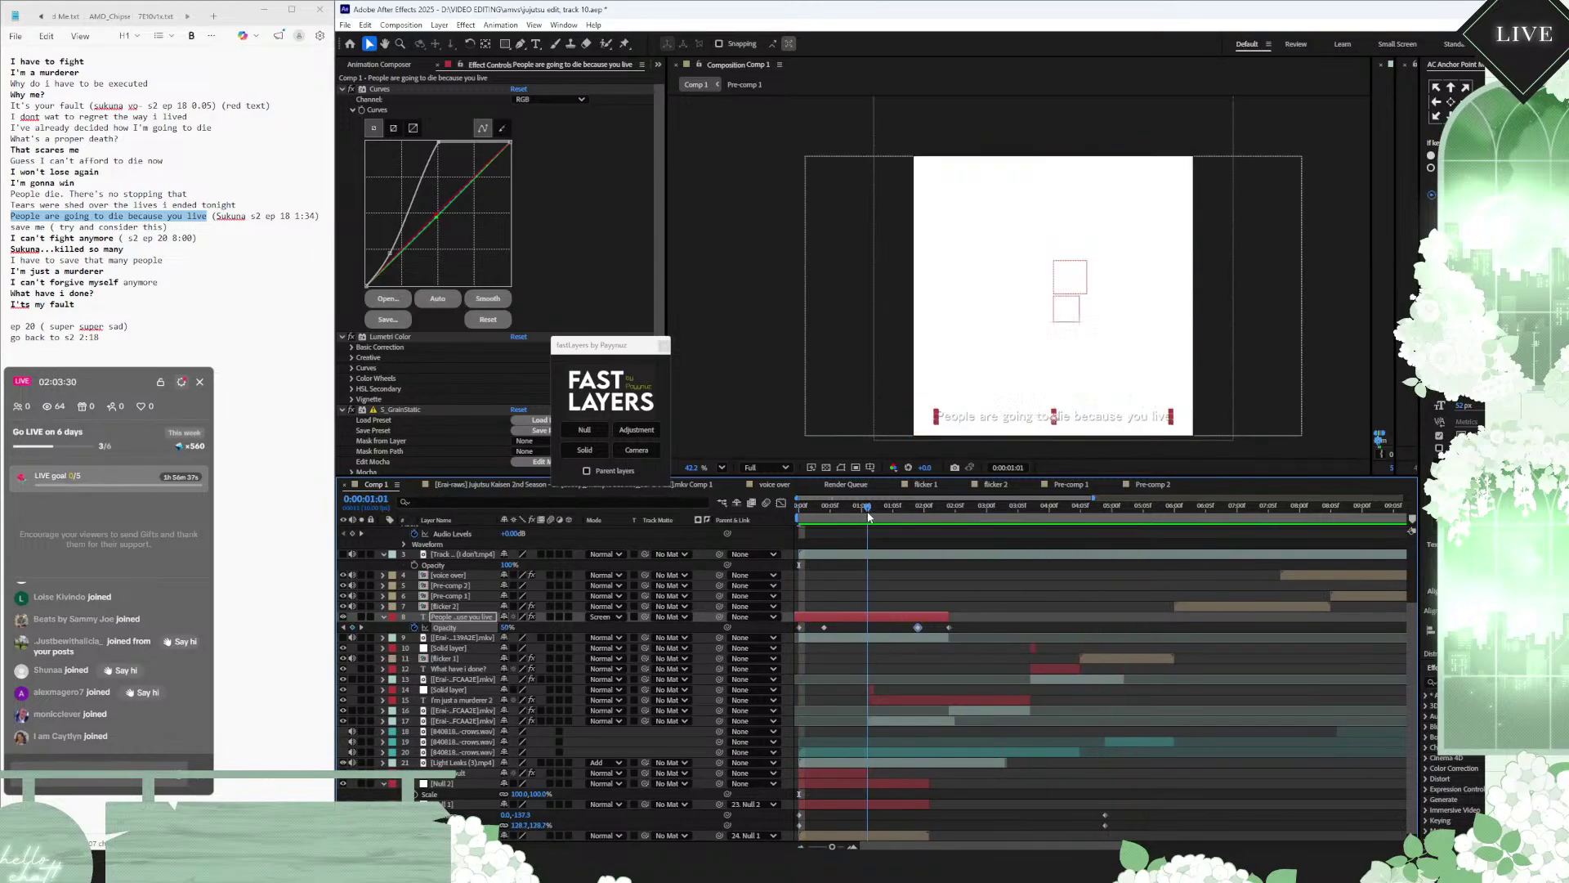
drag(812, 516, 797, 517)
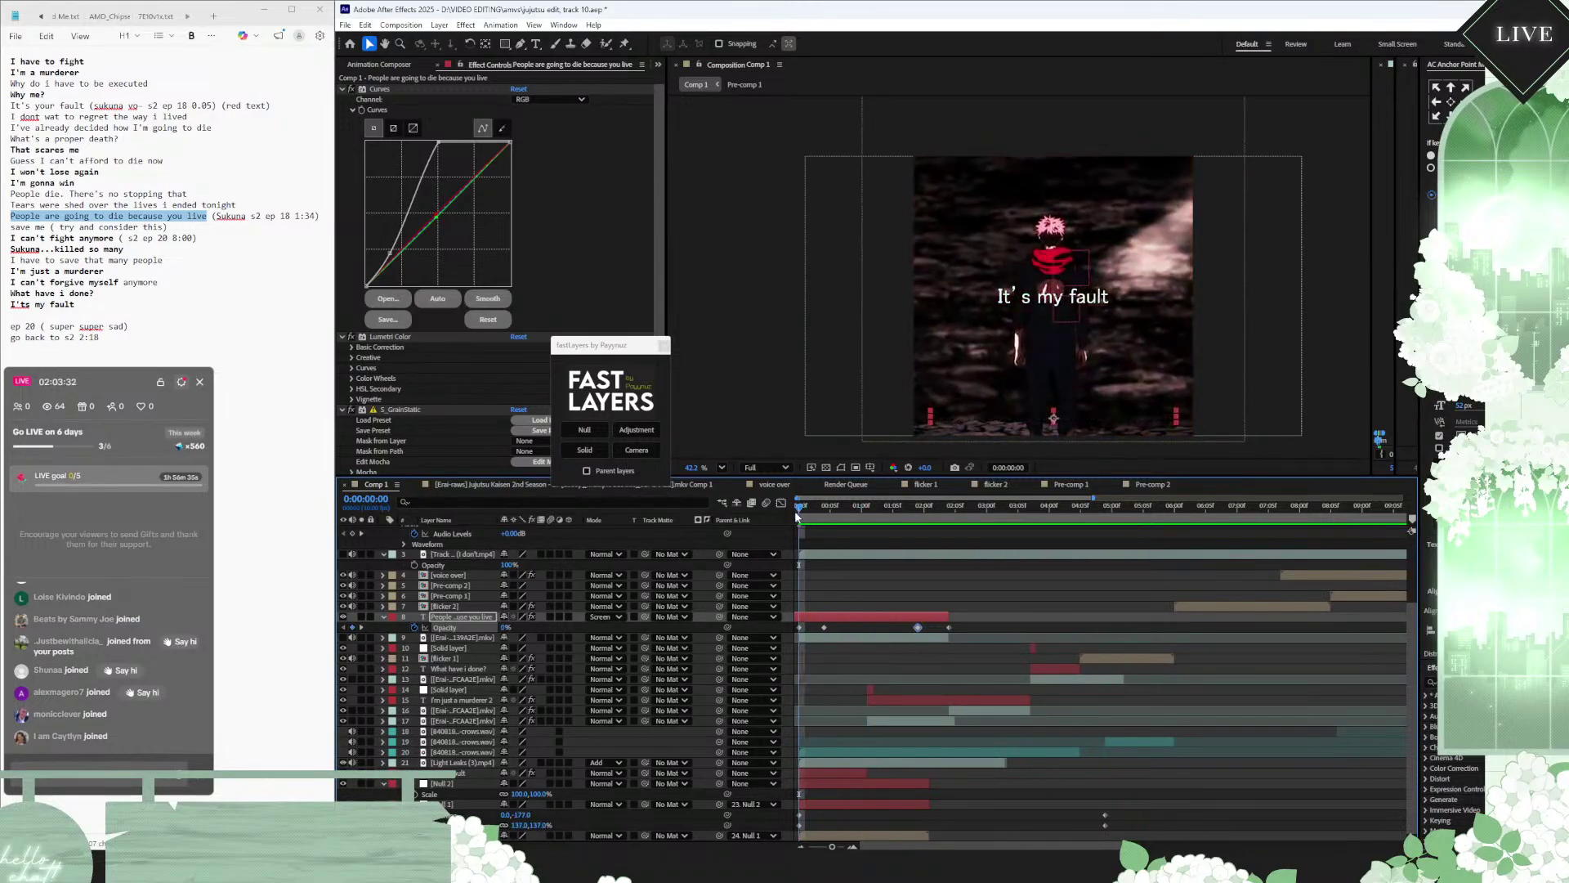
key(space)
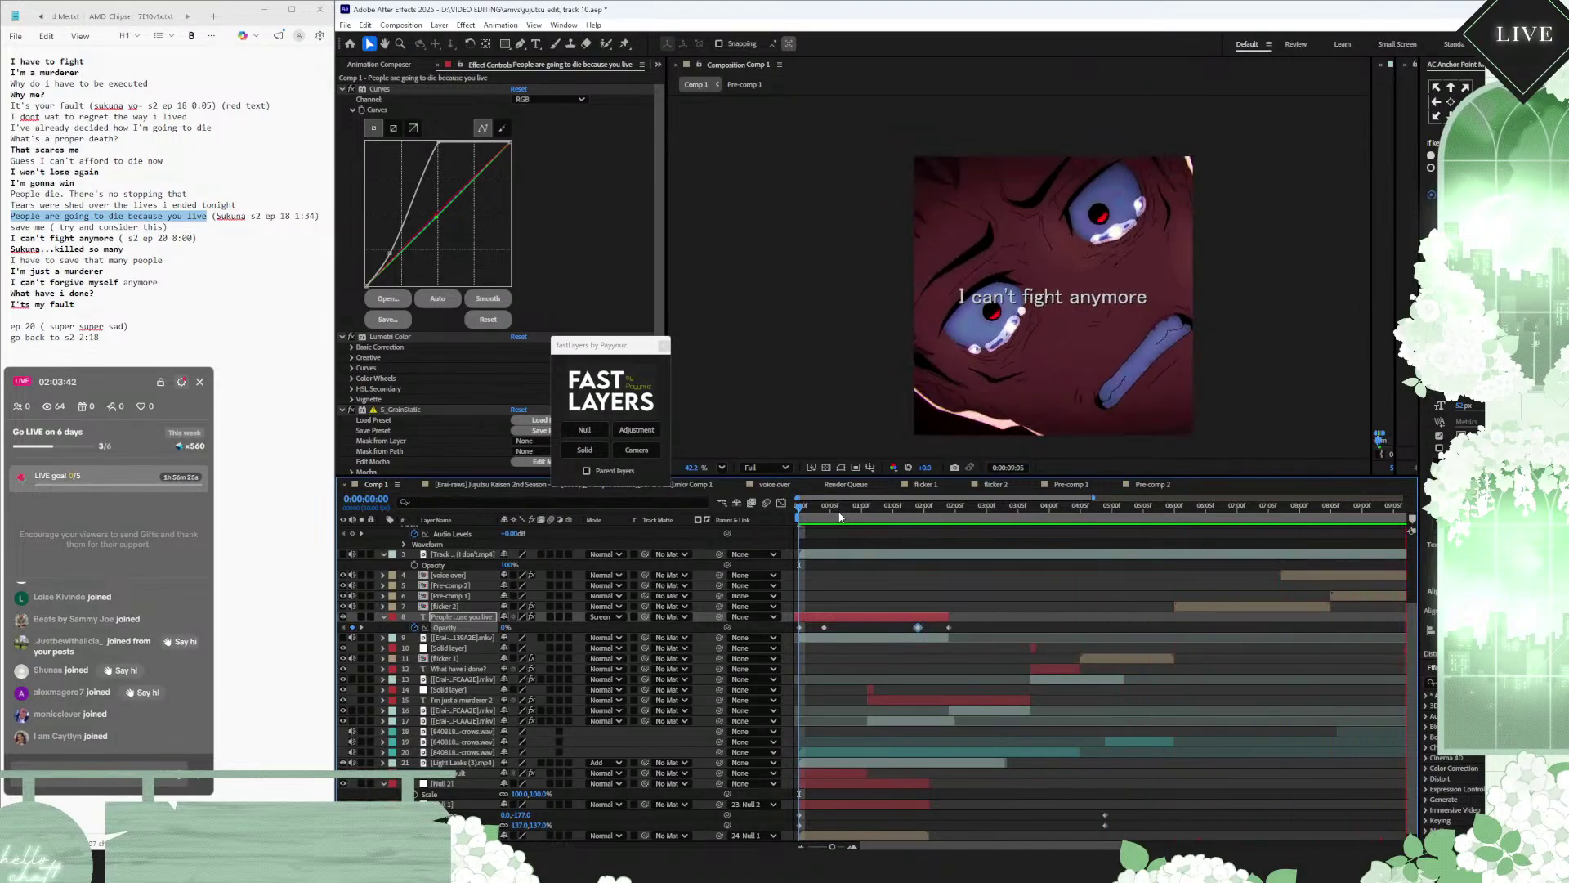
key(space)
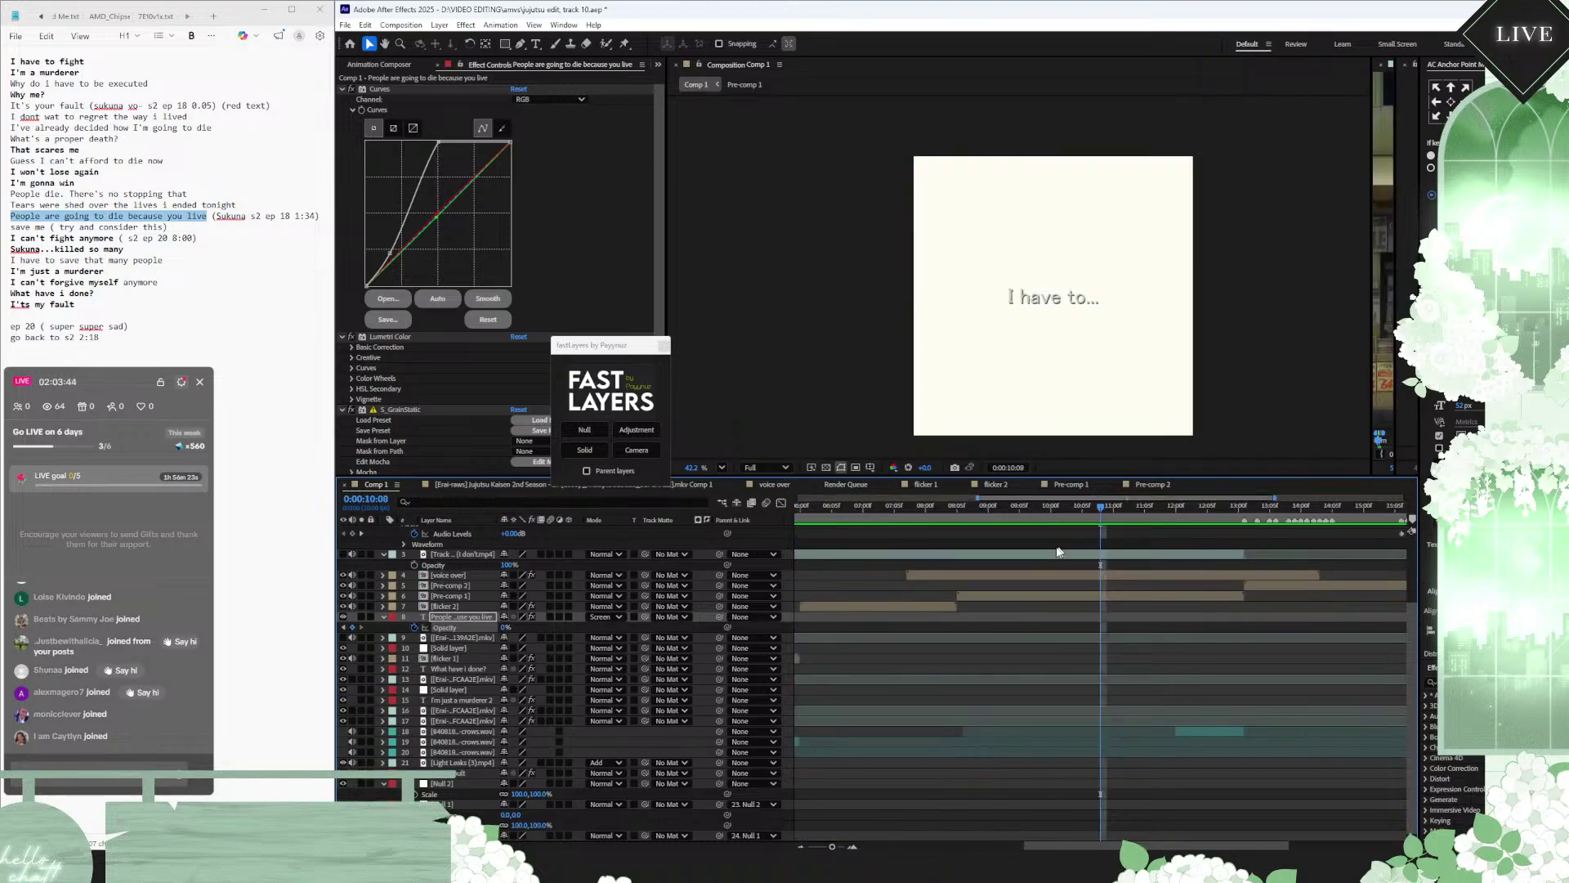
Step: Open Pre-comp 1, remove the Audio Levels keyframes from the Jujutsu Kaisen episode 18 clip, and set its level to 0 dB
scroll(1043, 551, down, 3)
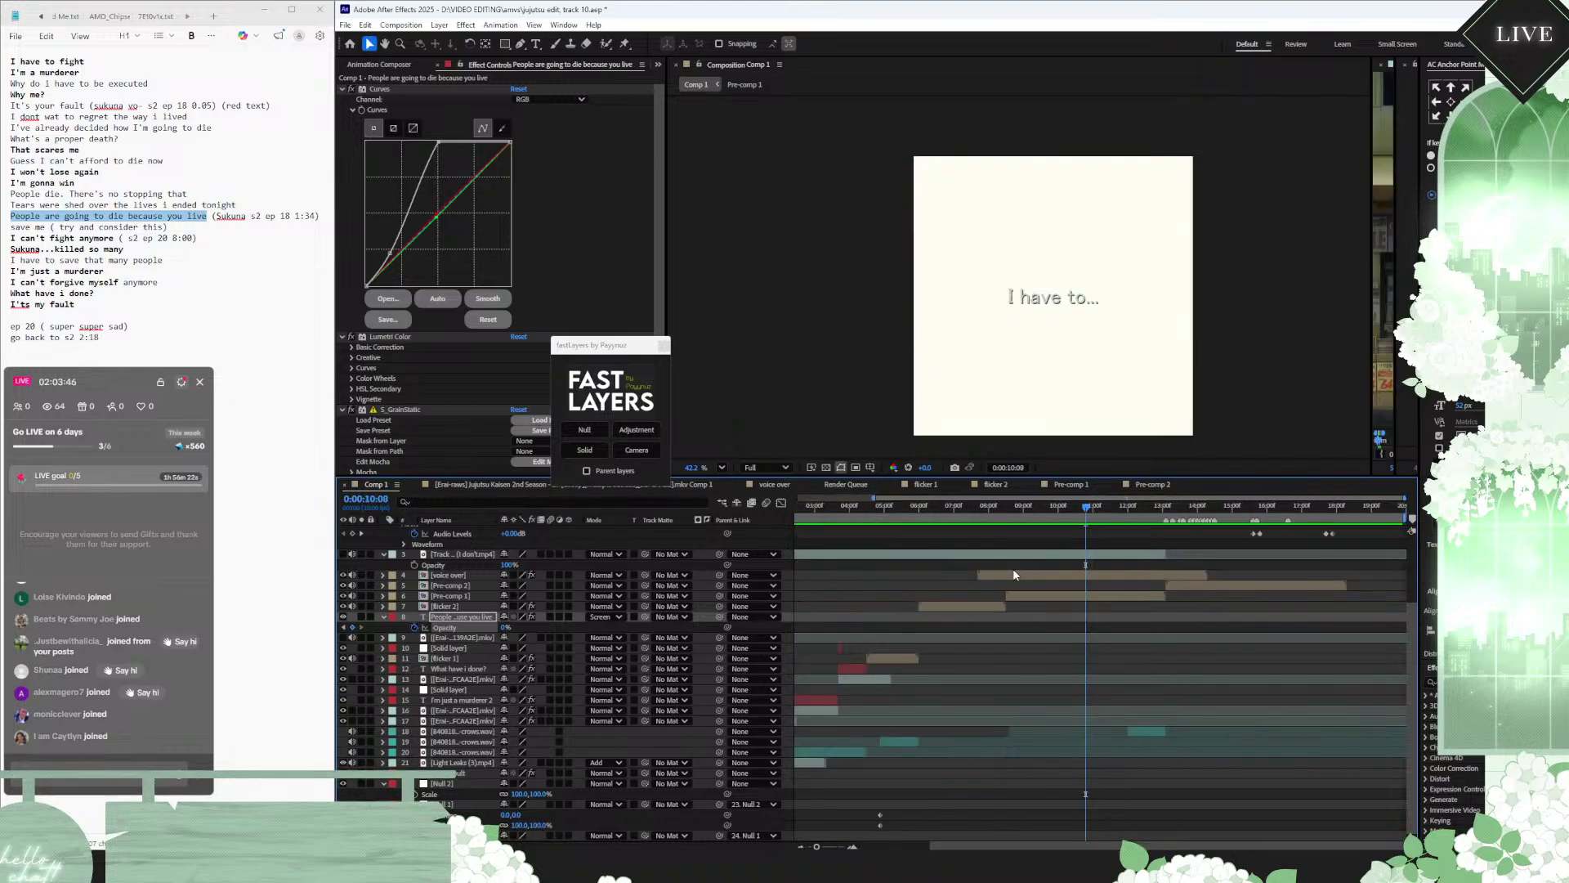
double_click(1055, 595)
click(1049, 667)
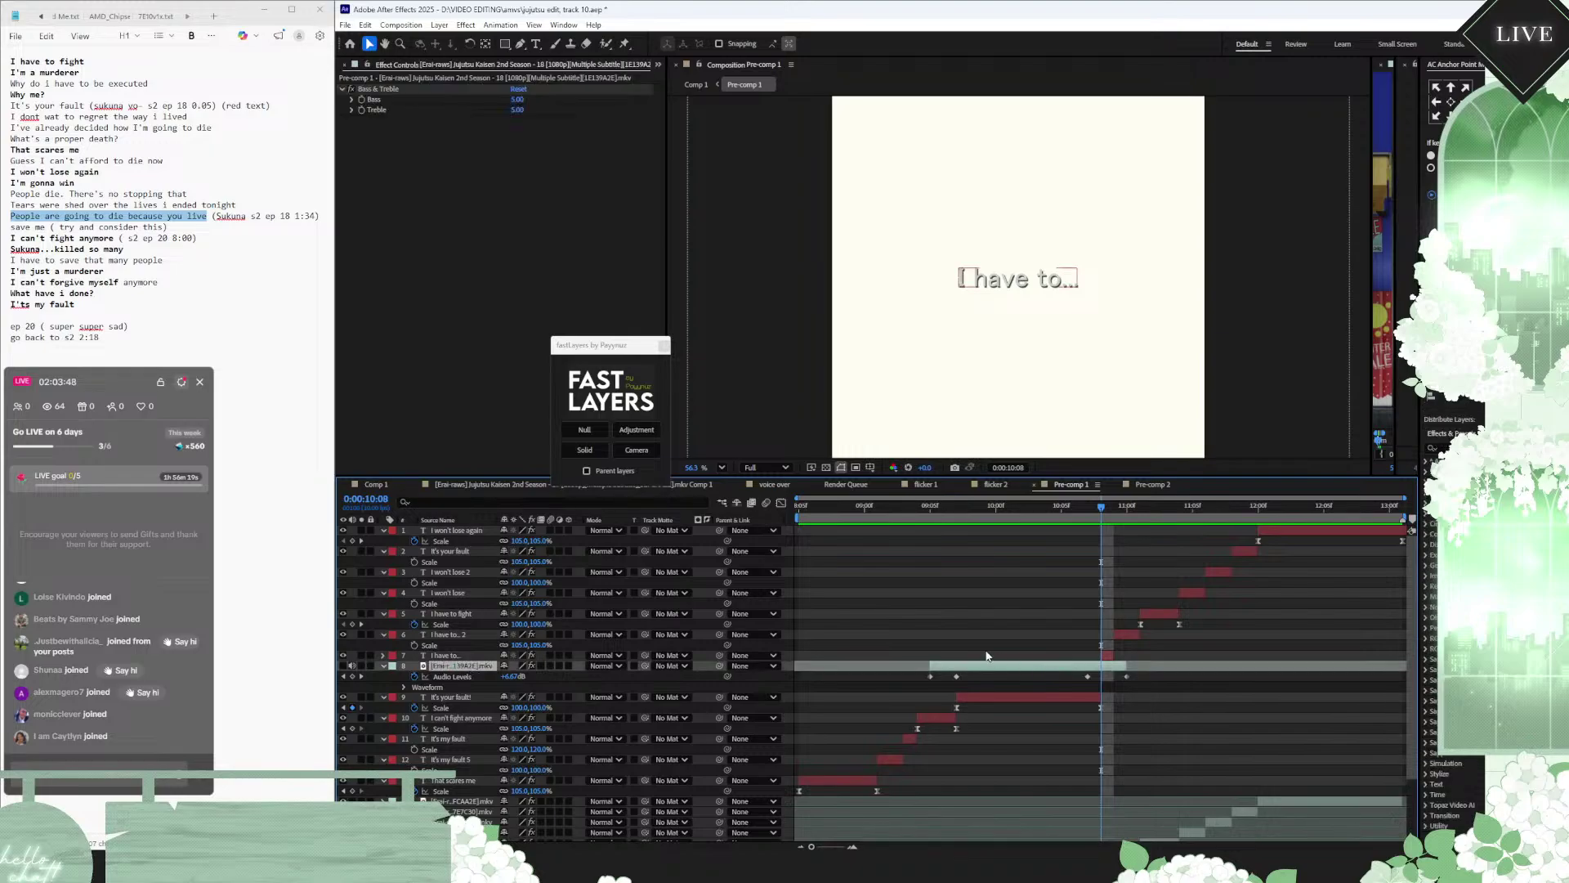
click(957, 508)
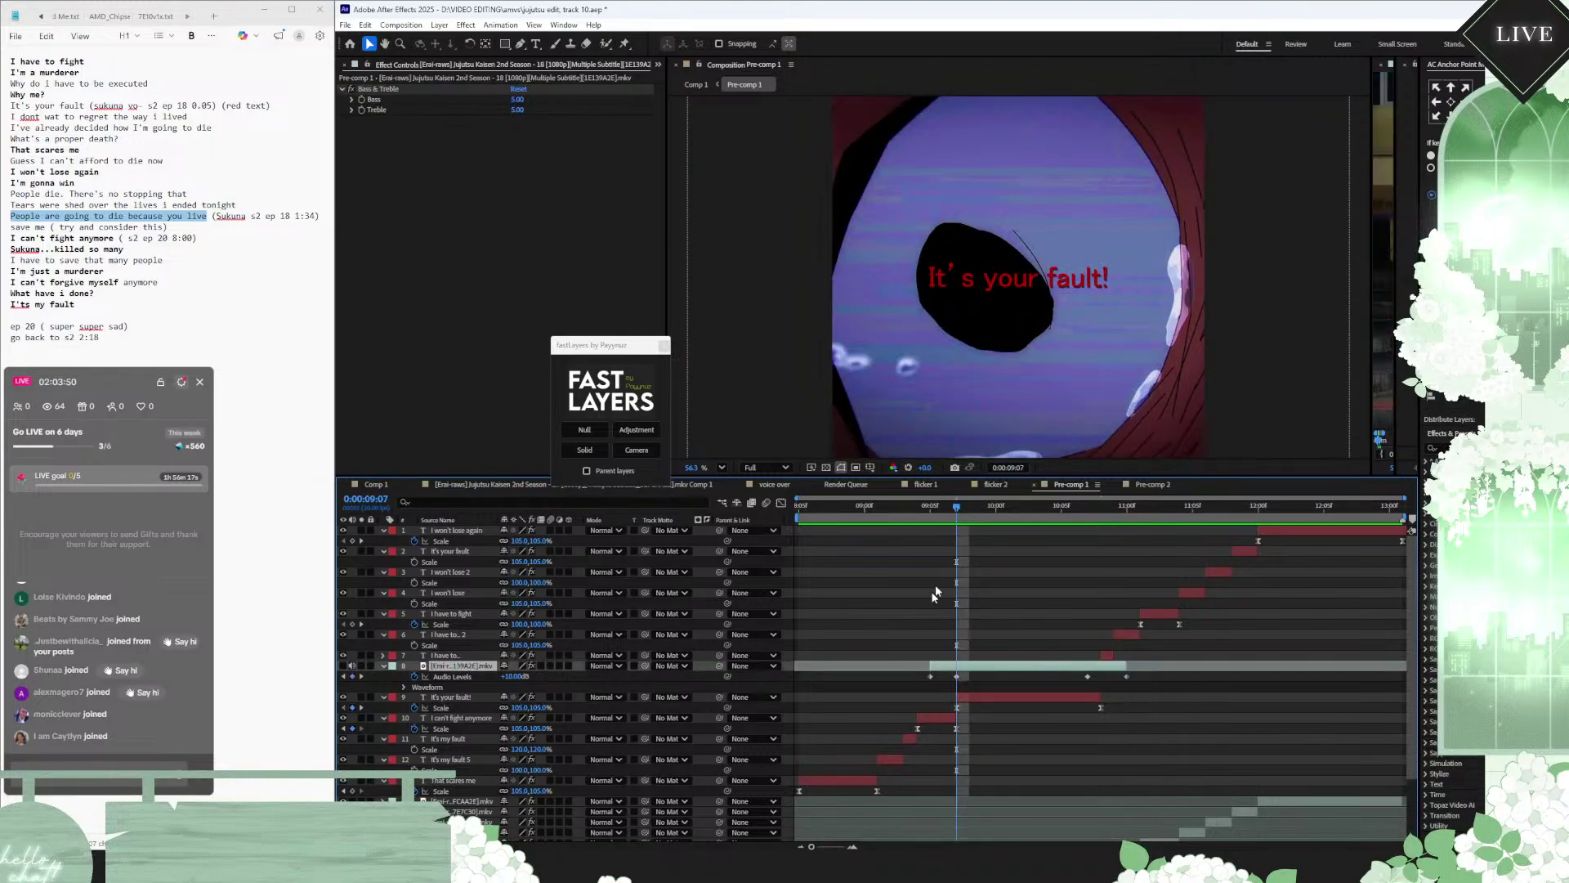
click(509, 677)
text(10)
key(Return)
drag(1101, 508, 1086, 514)
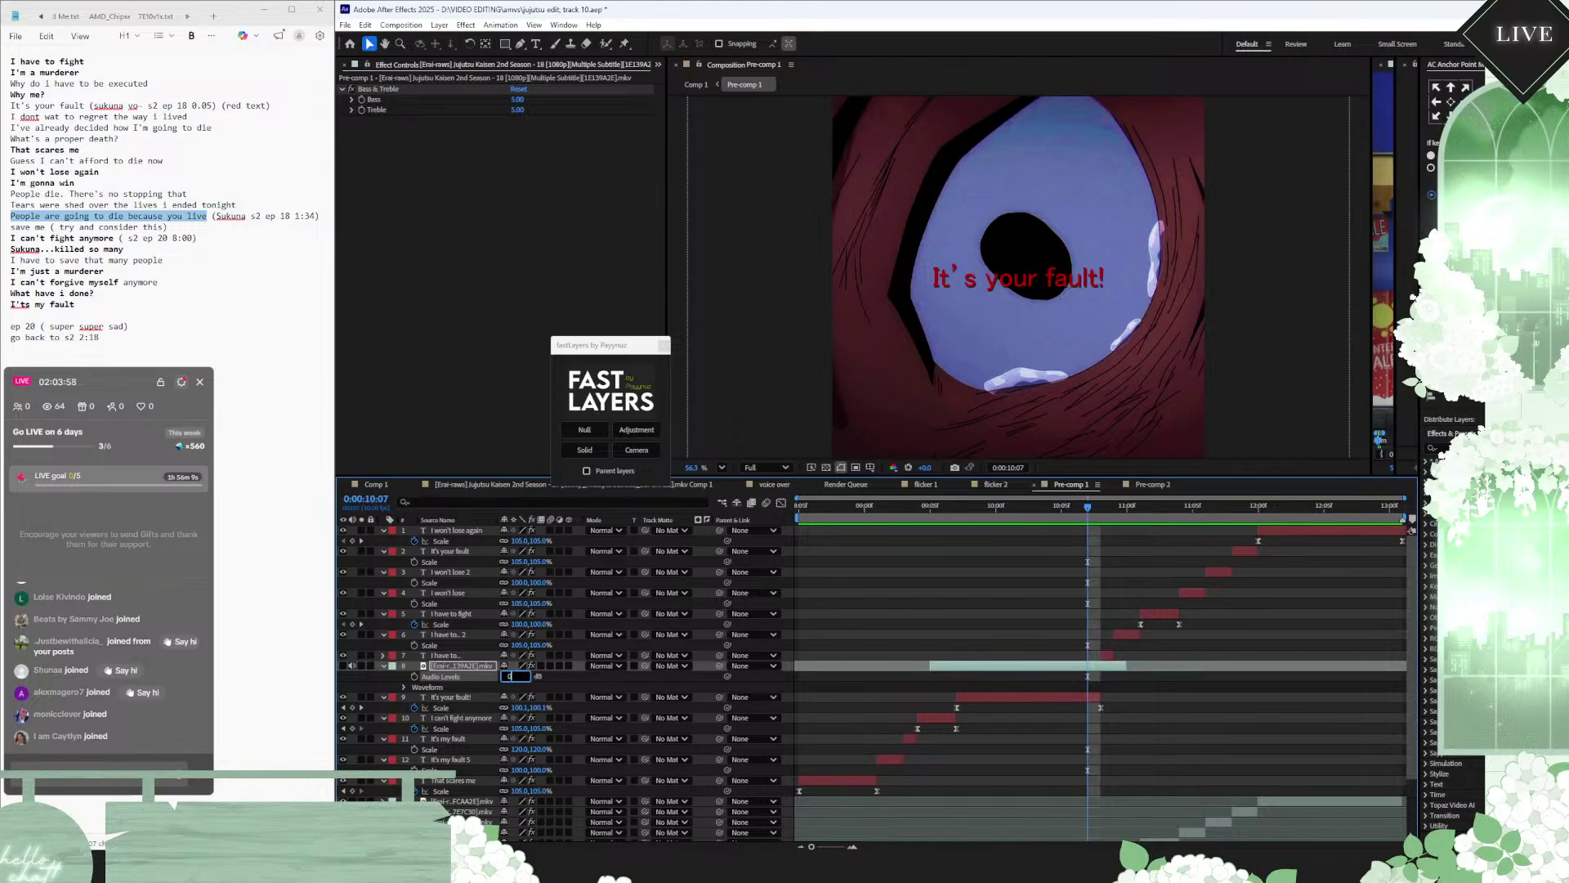
Step: Play Pre-comp 1 from its start to check the "It's your fault!" audio, and return to Comp 1
drag(867, 510, 767, 504)
key(space)
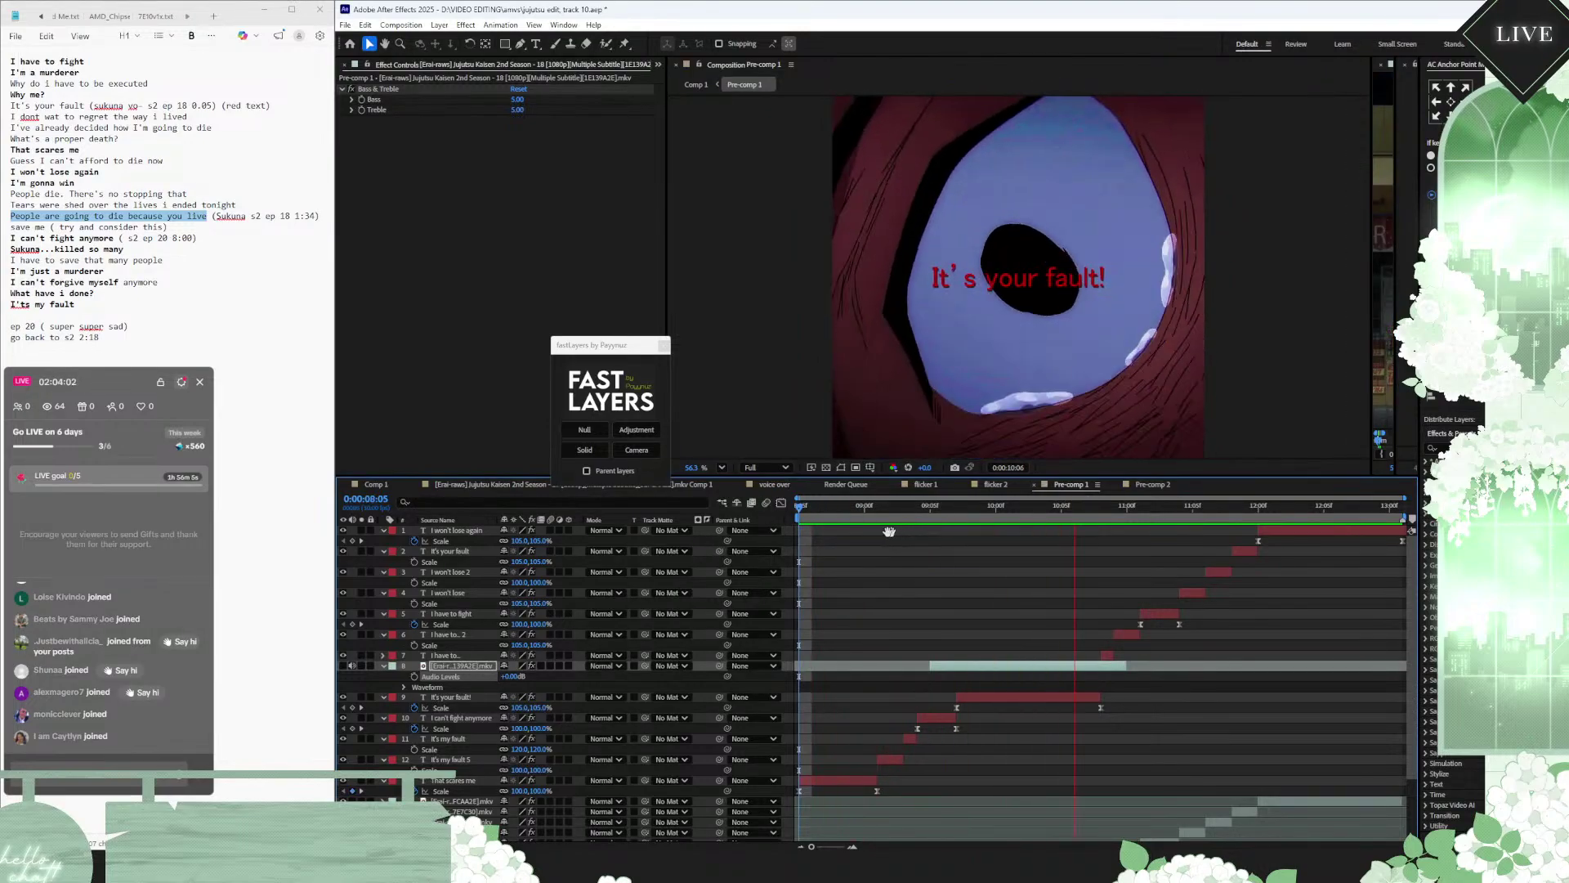
key(space)
click(390, 486)
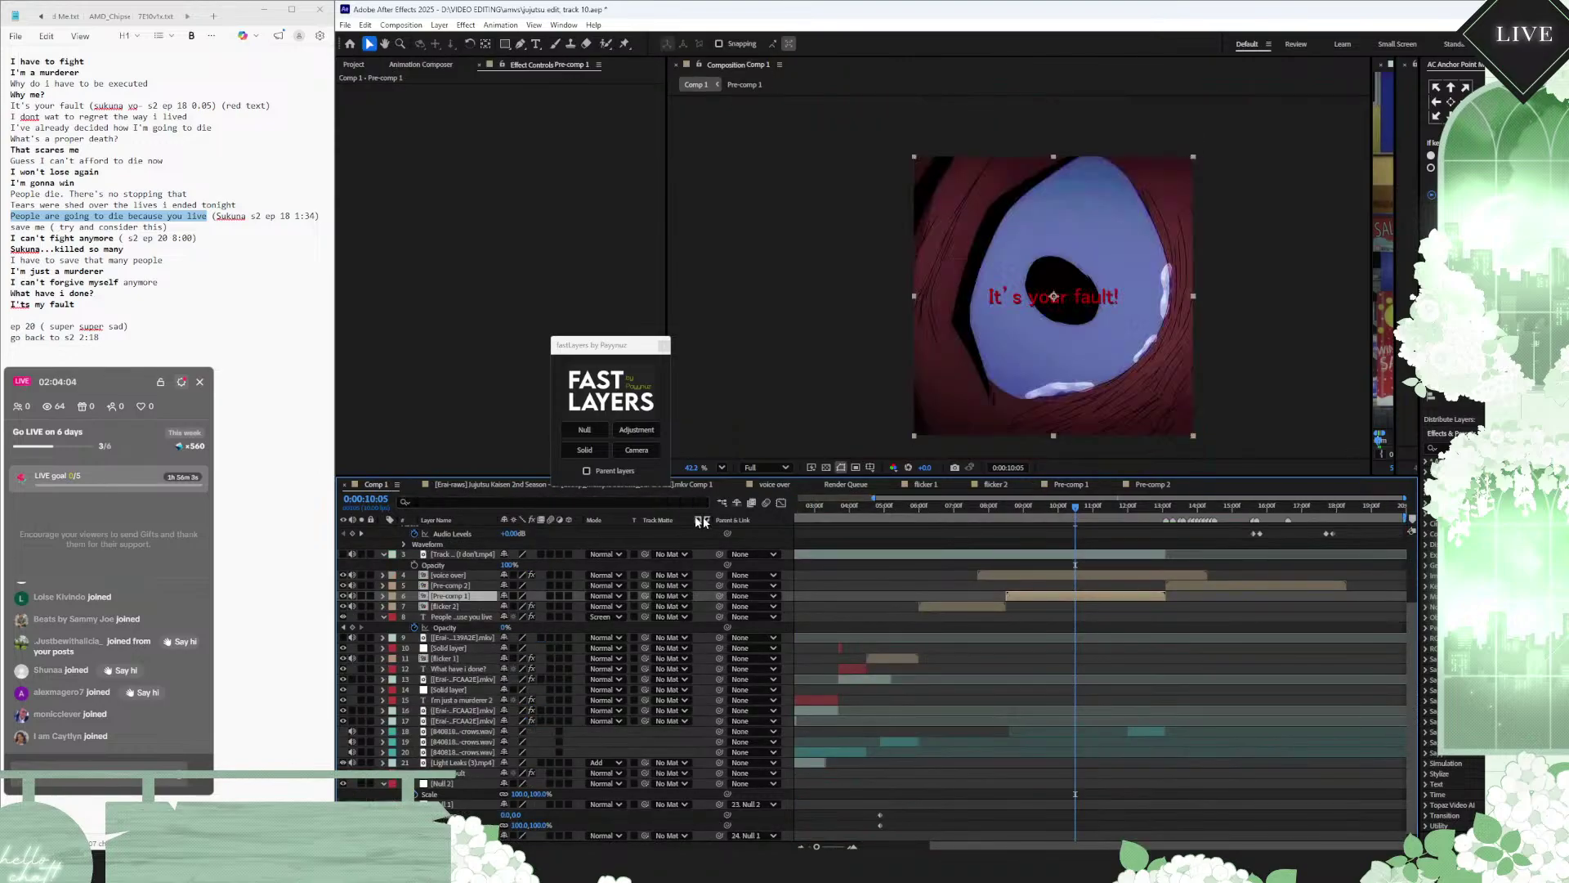
Step: Play Comp 1 from its start to review the text fades and spoken lines together
drag(820, 503, 773, 504)
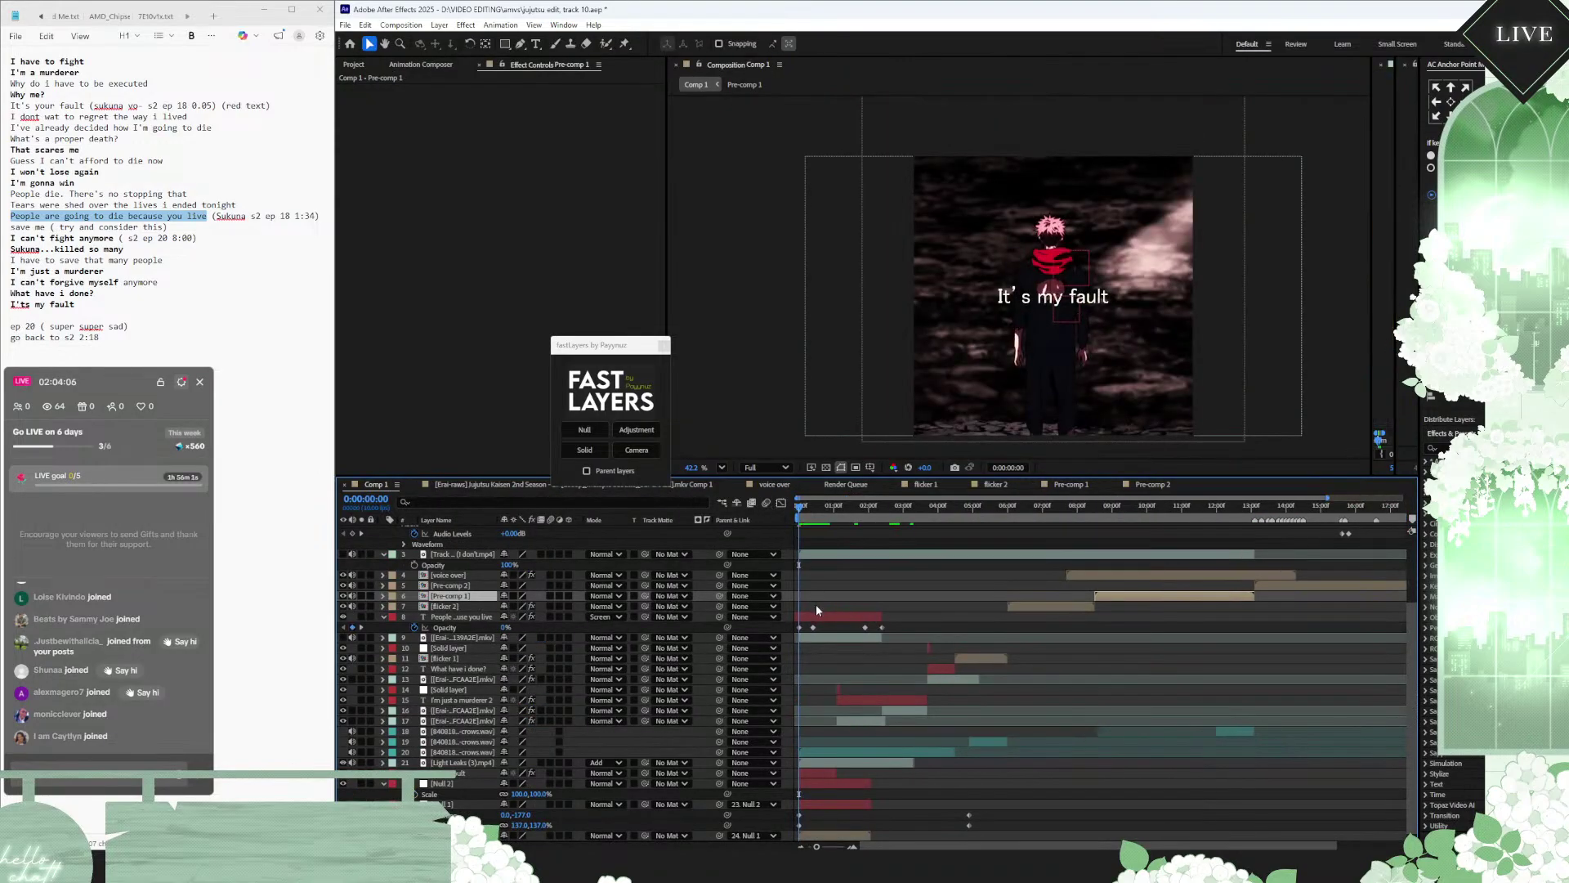
key(space)
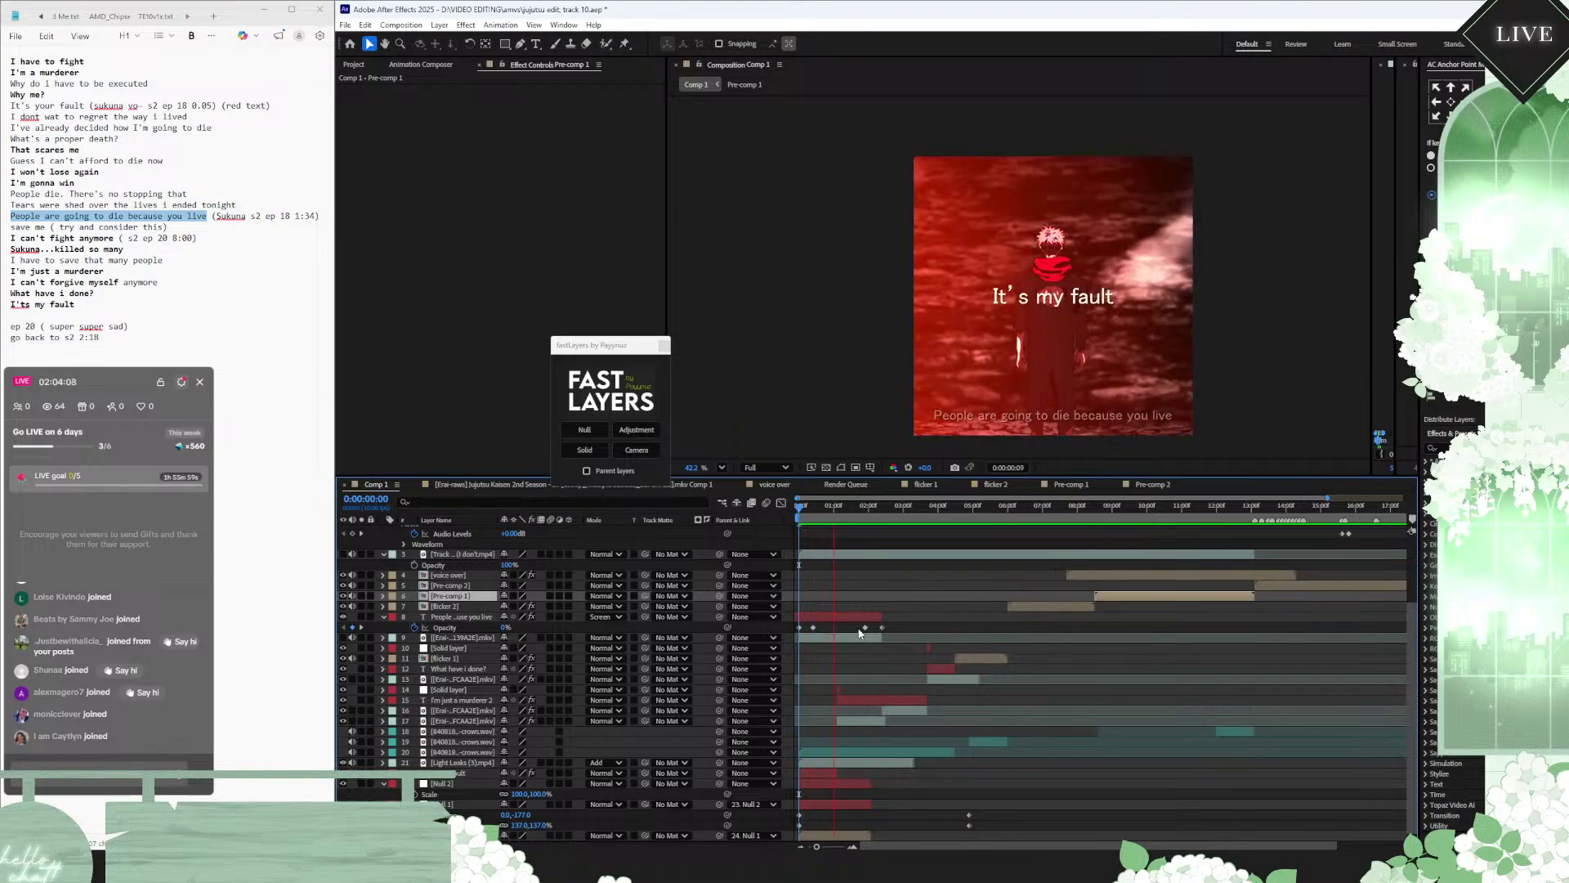
click(823, 637)
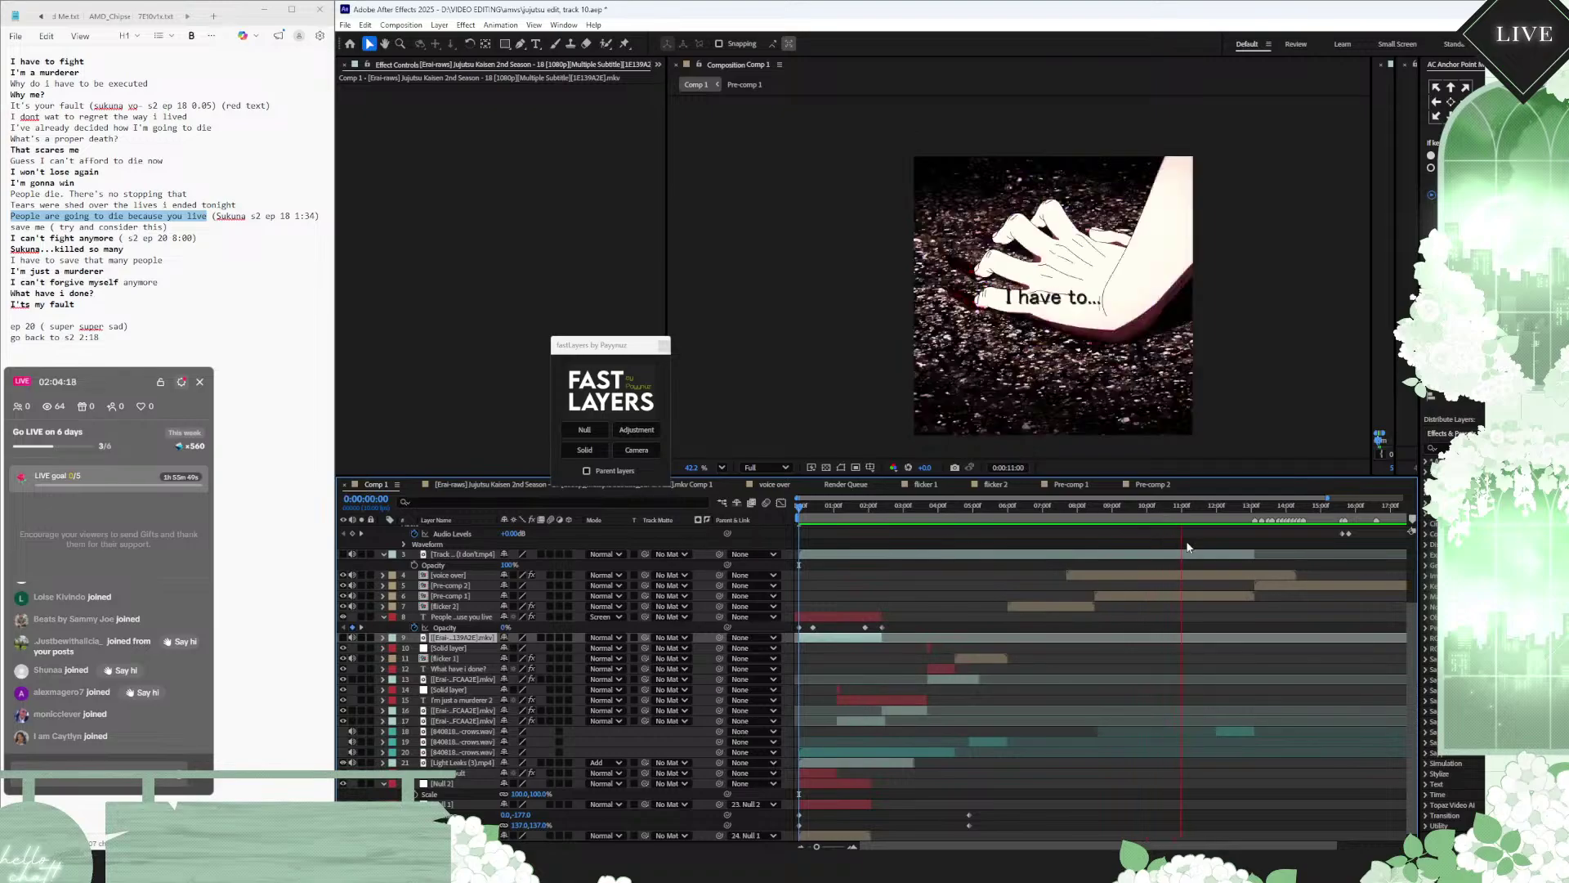
click(1120, 512)
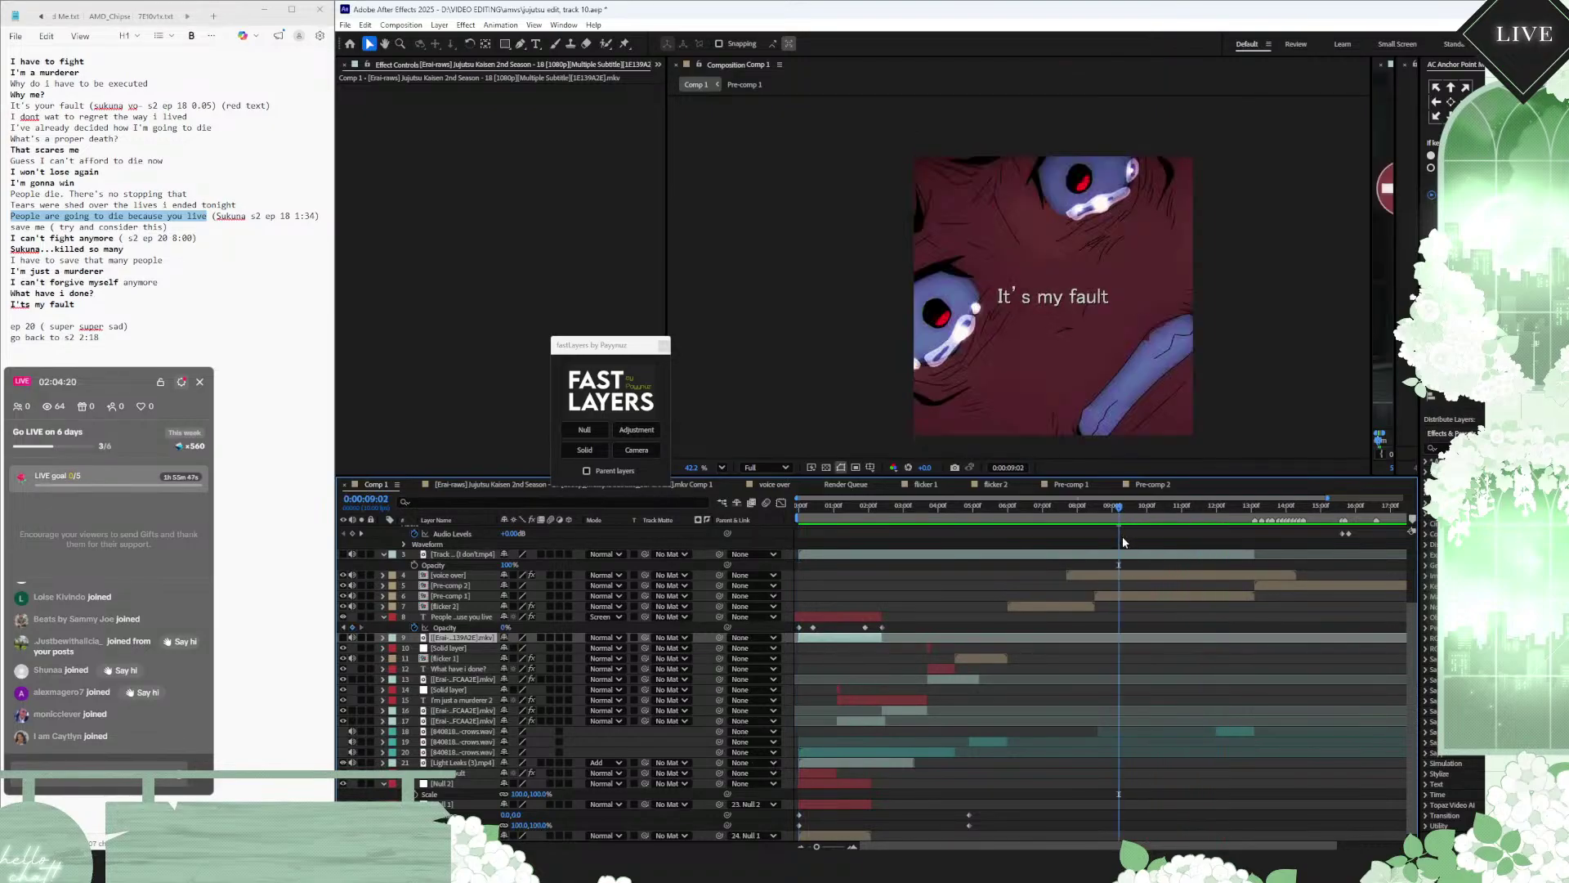
Step: Replay Comp 1 from about 0:00:08:02 to check the voice over around "That scares me" and "It's your fault!"
scroll(1130, 582, up, 3)
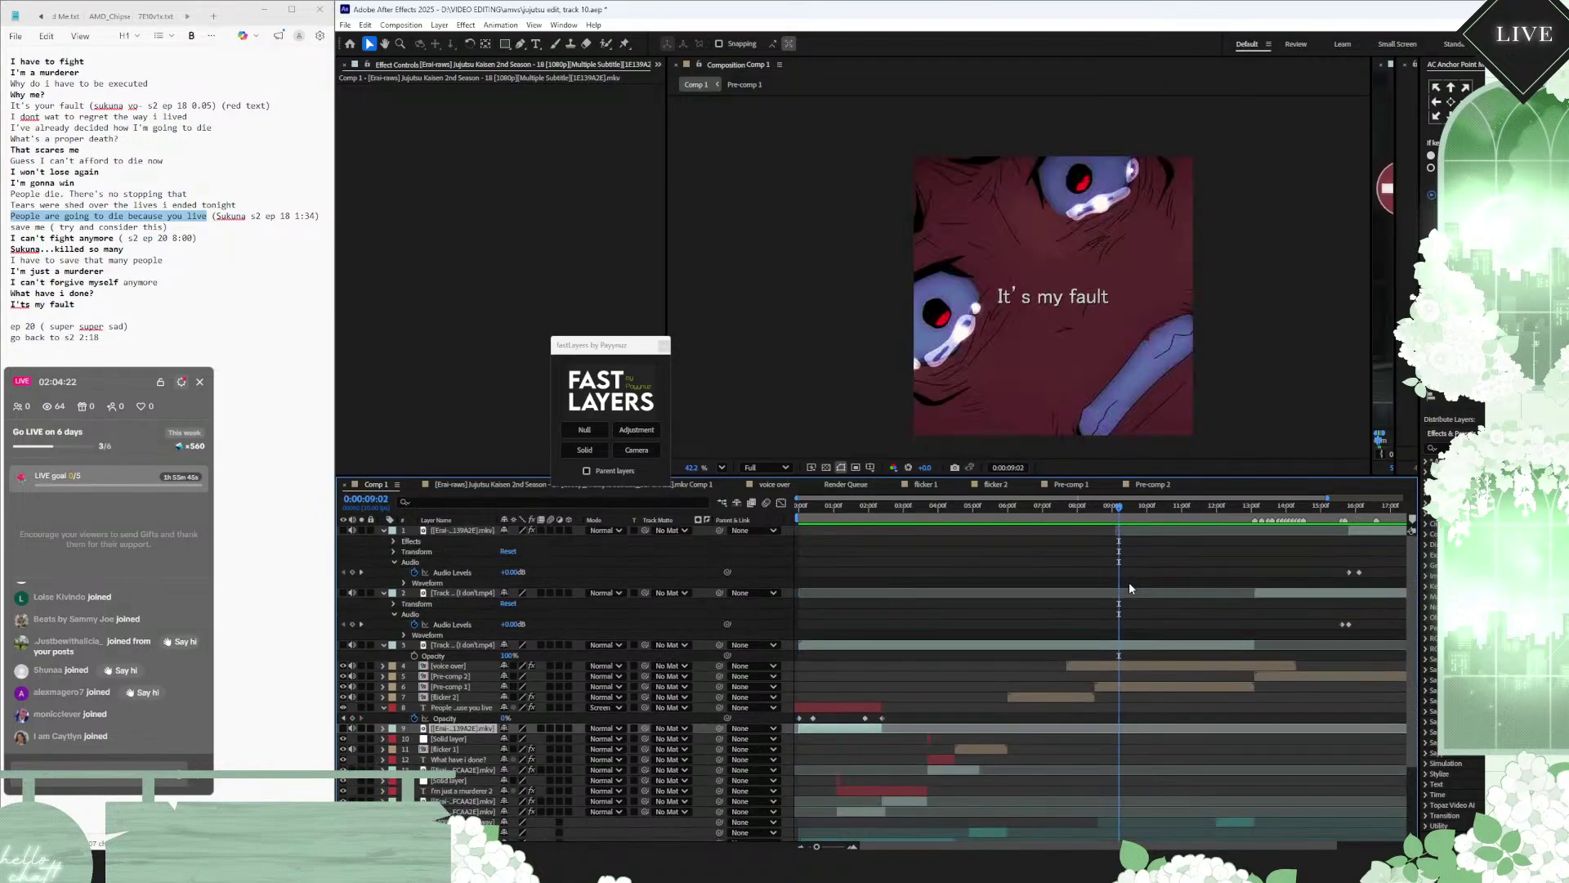
click(1141, 686)
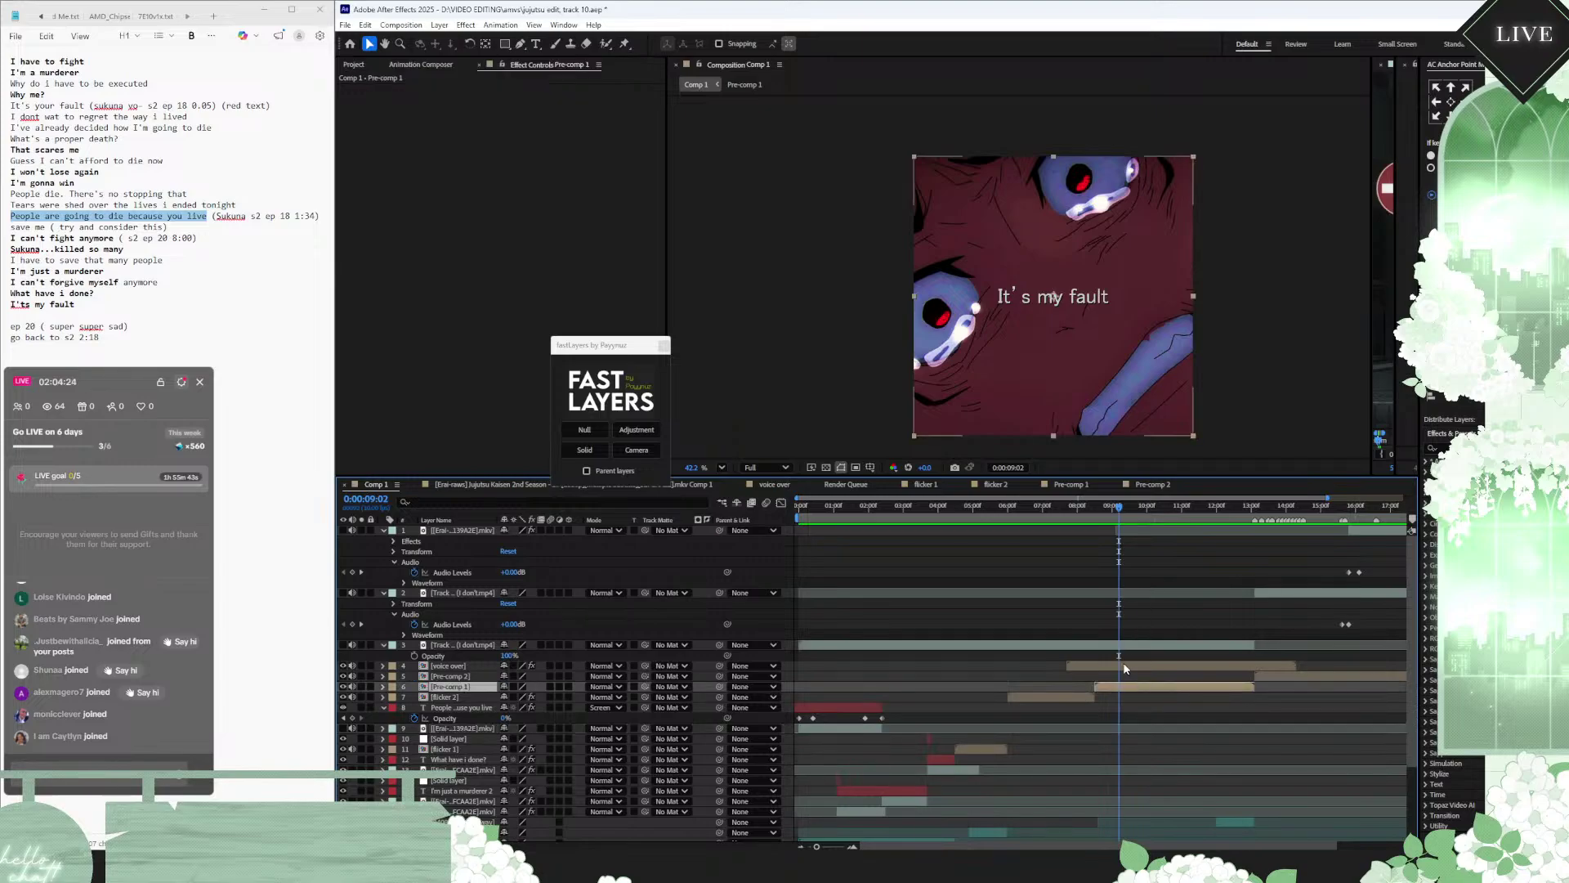
click(1070, 666)
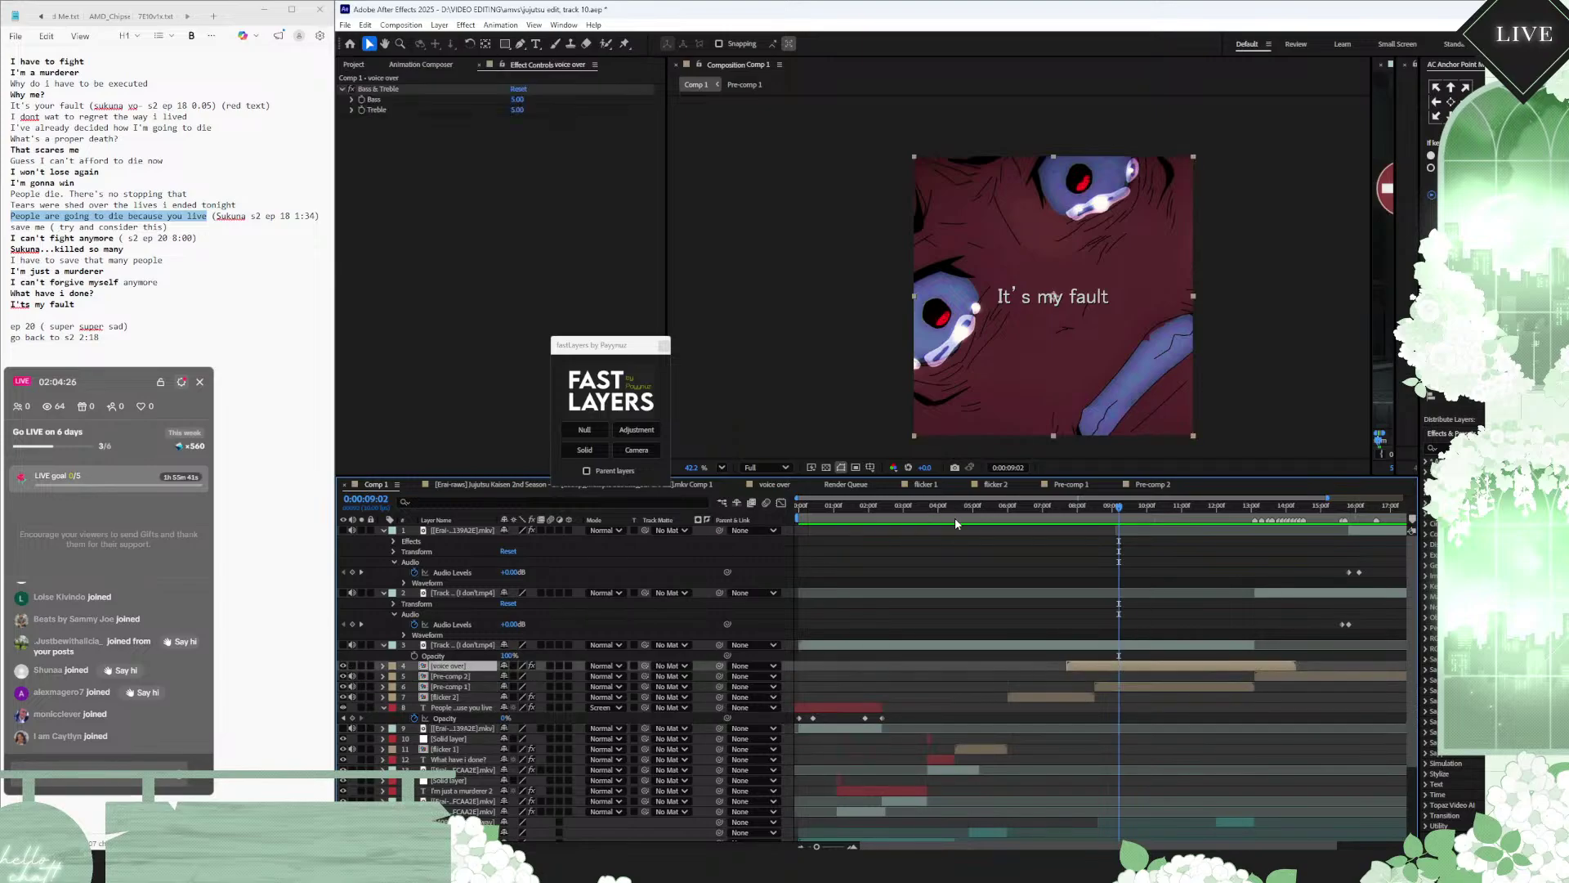
click(1082, 504)
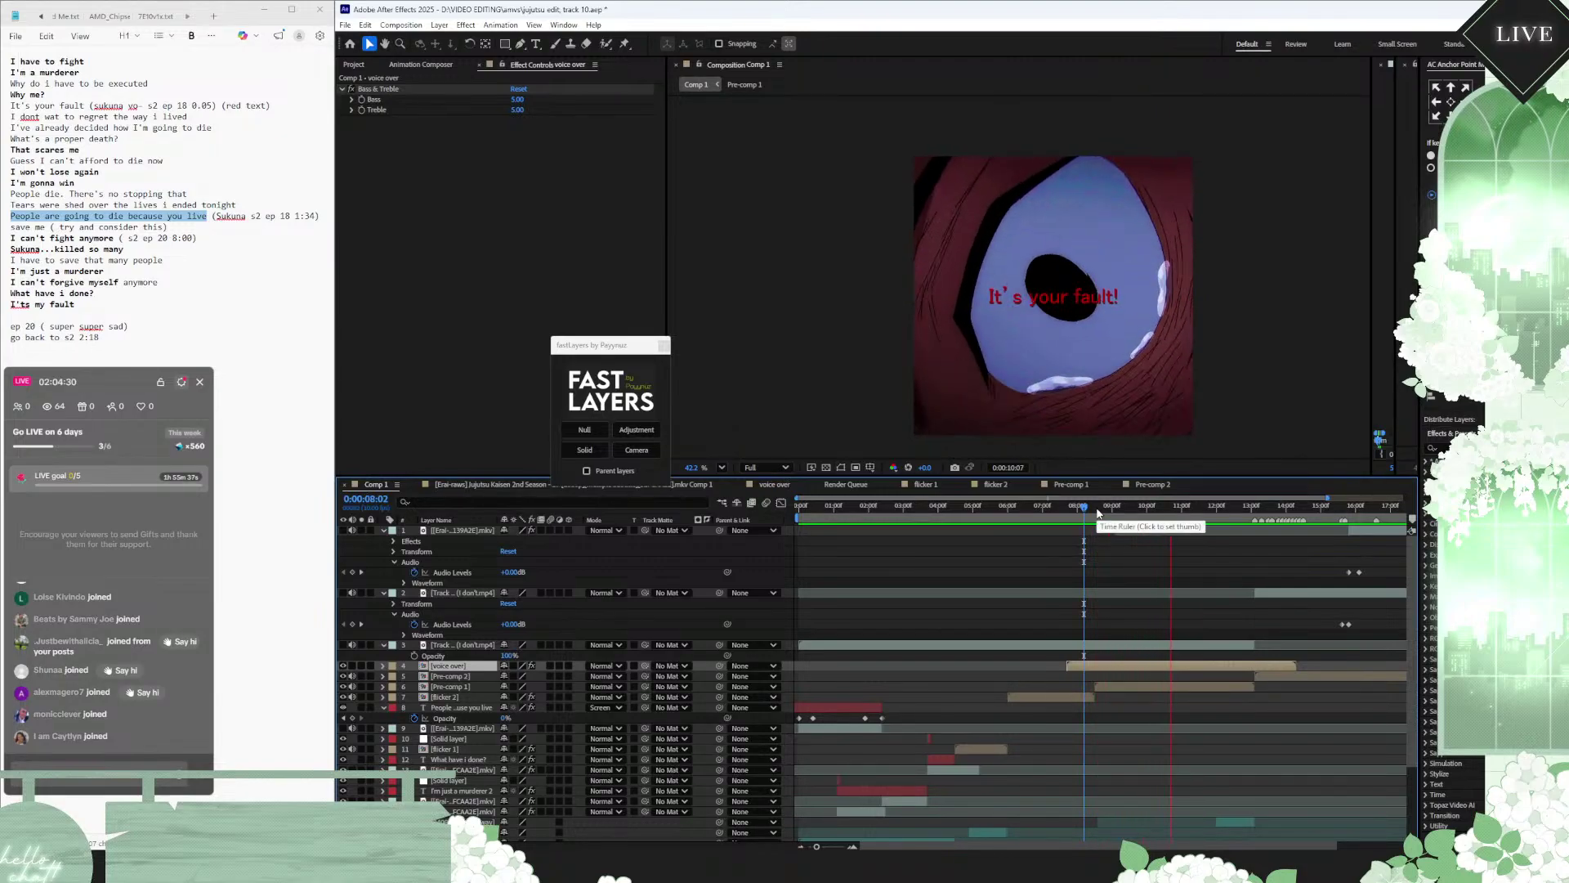
click(1098, 506)
click(1105, 645)
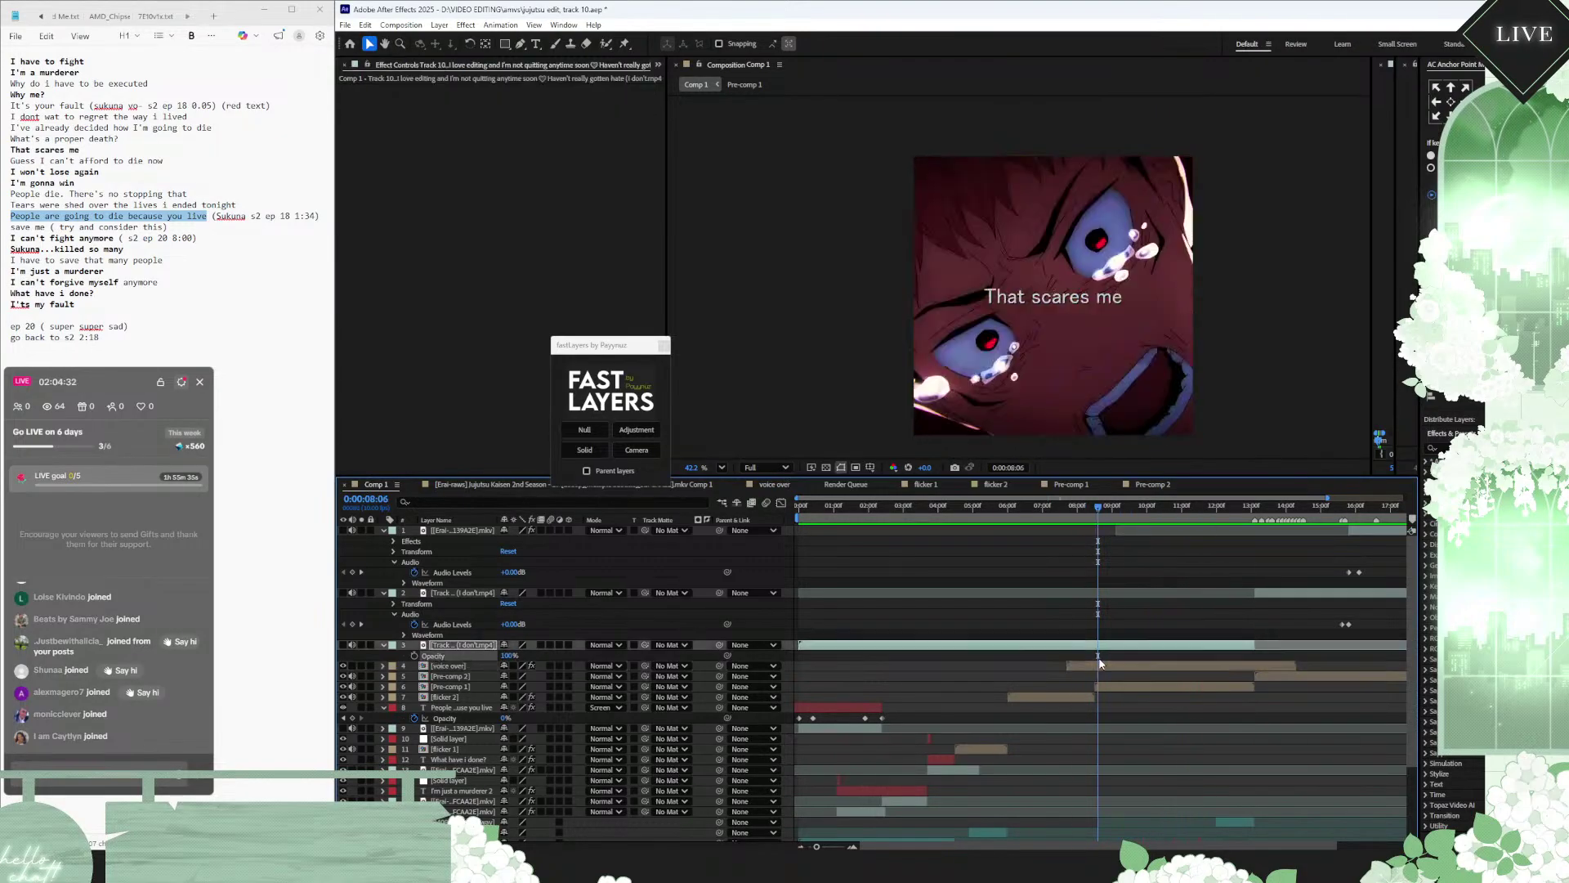
Step: Open the voice over composition and display the audio waveform of the audio [vocals].mp3 layer
double_click(1108, 667)
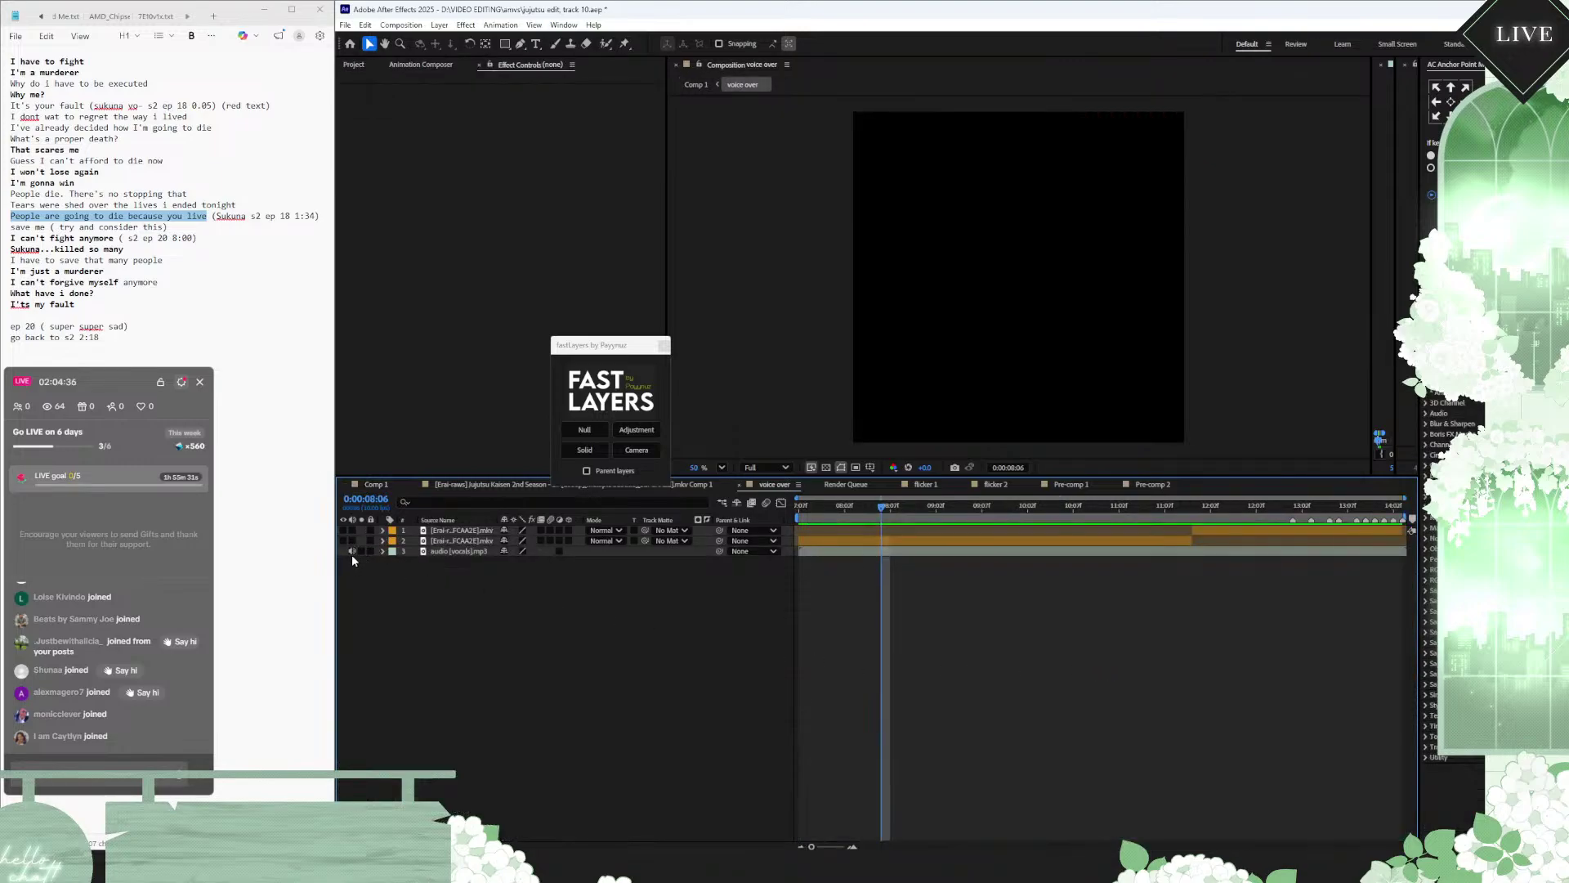
click(885, 508)
click(900, 514)
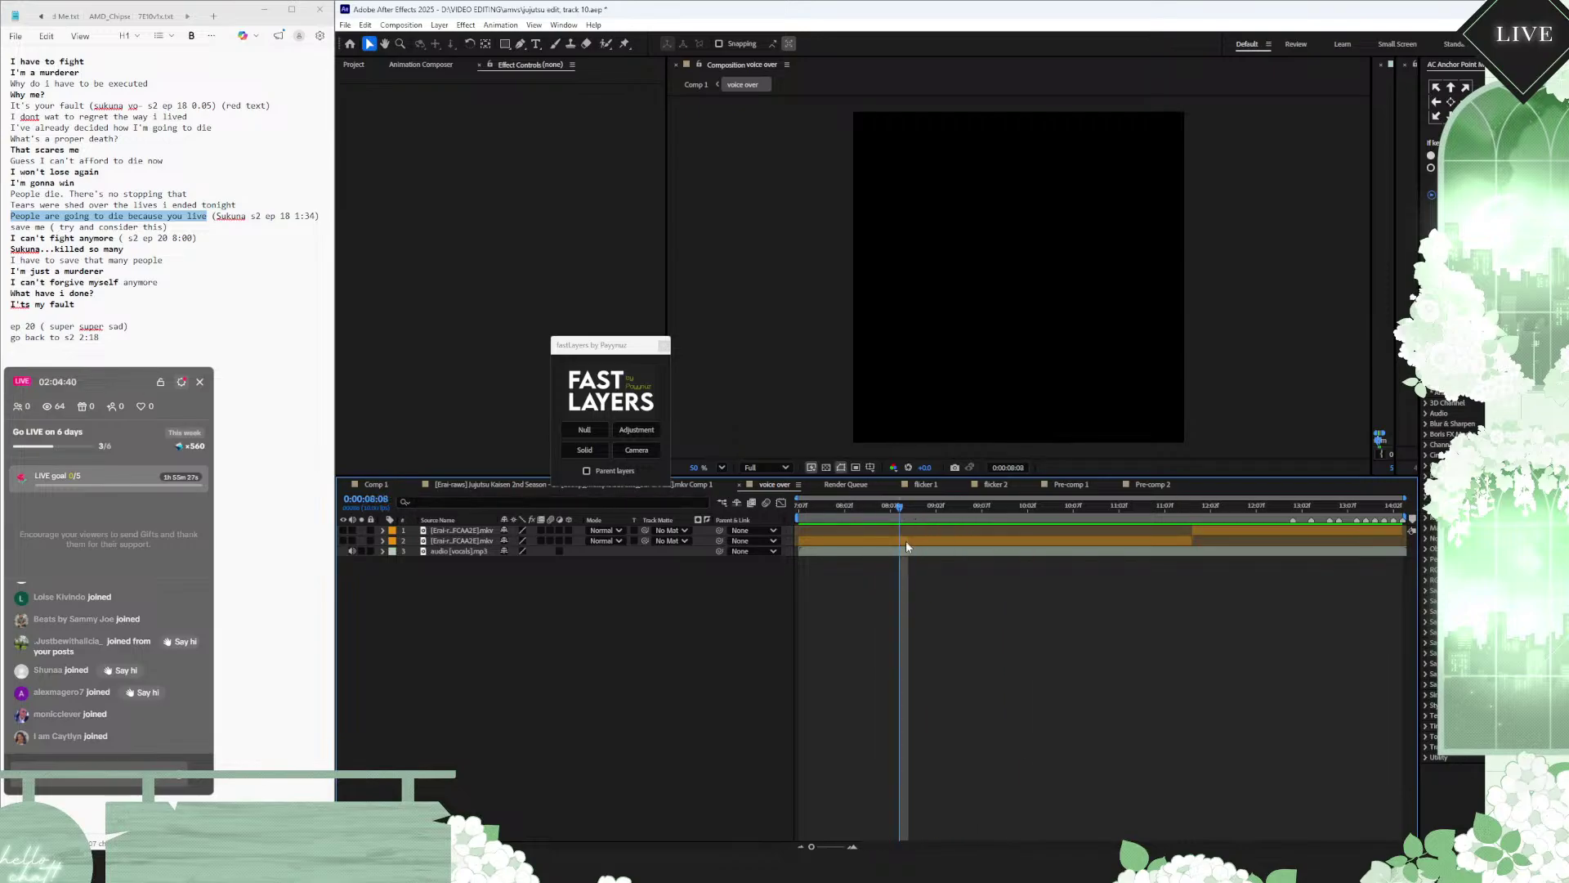
click(910, 557)
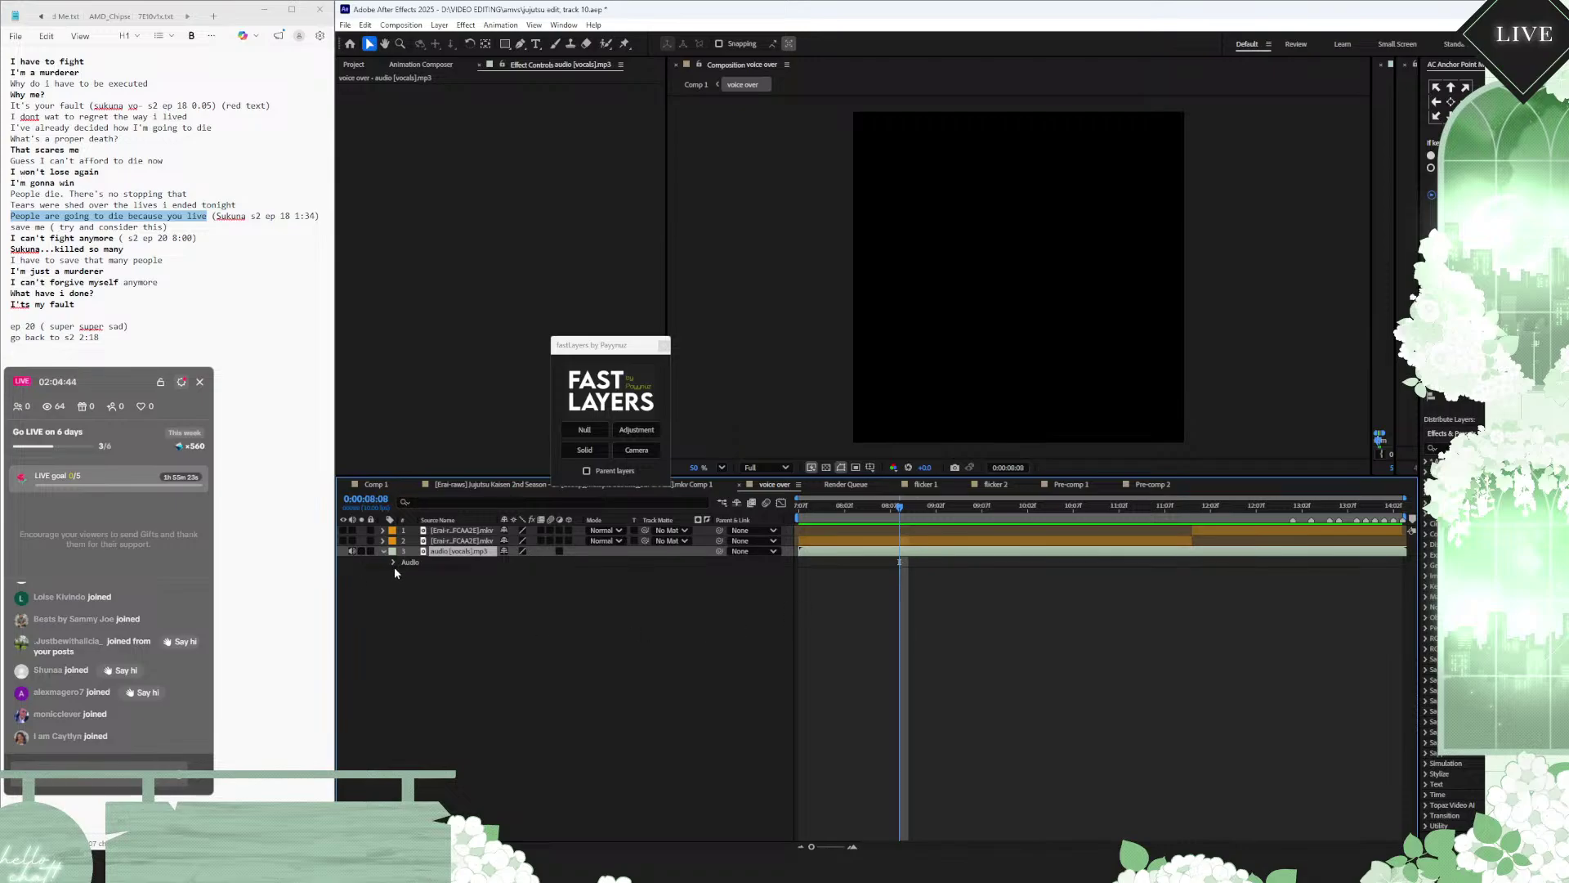
click(394, 562)
click(403, 583)
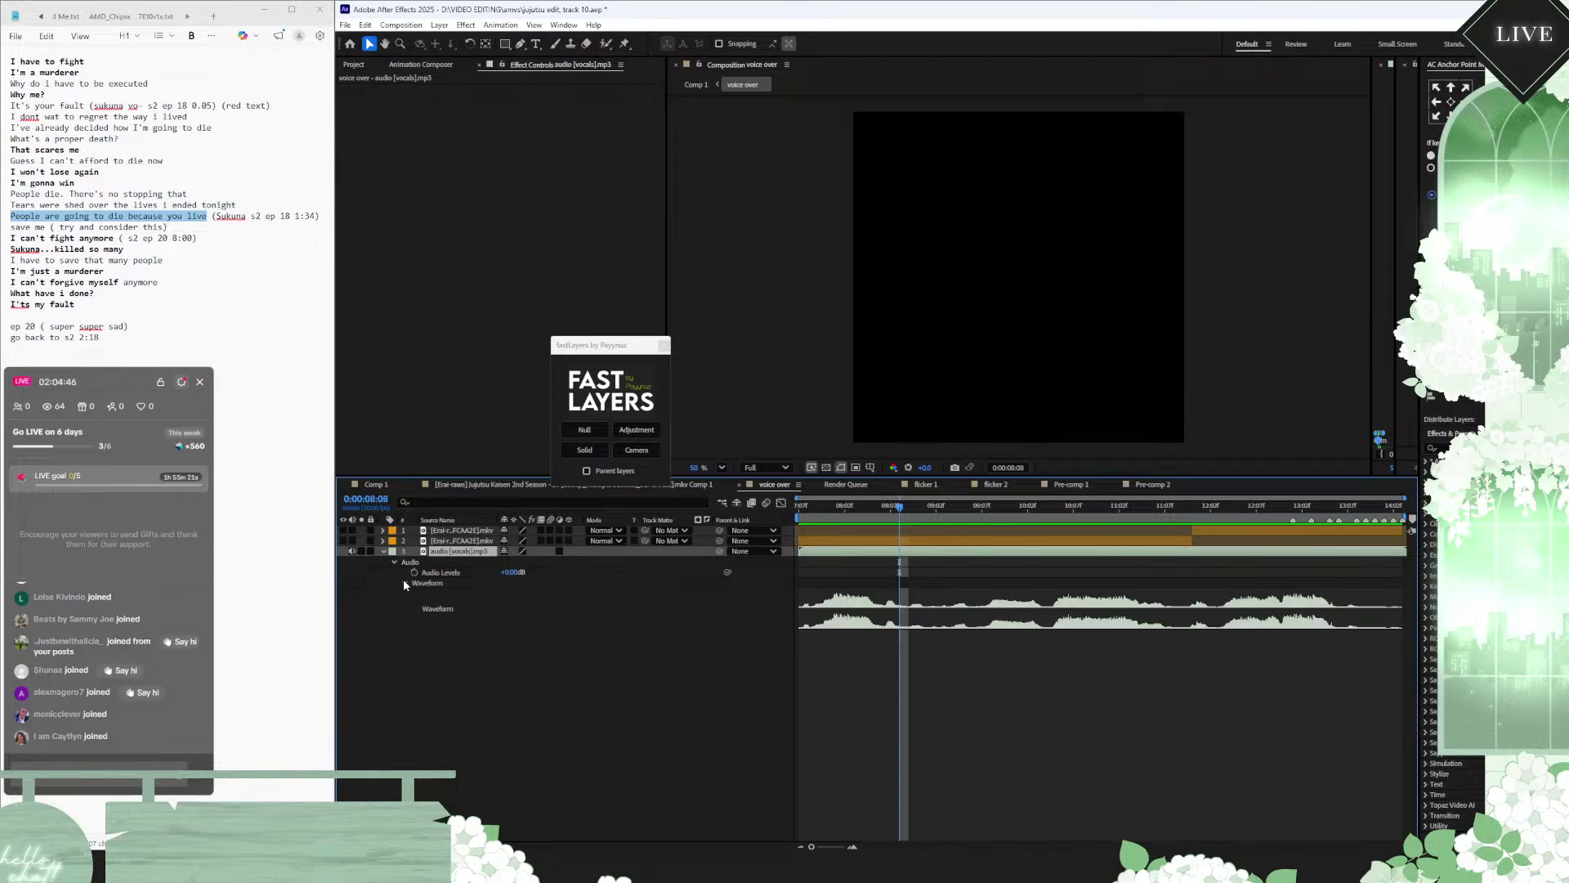
Step: Split the audio [vocals].mp3 layer at 0:00:08:06 and play the part that follows the cut
drag(826, 508, 881, 518)
key(space)
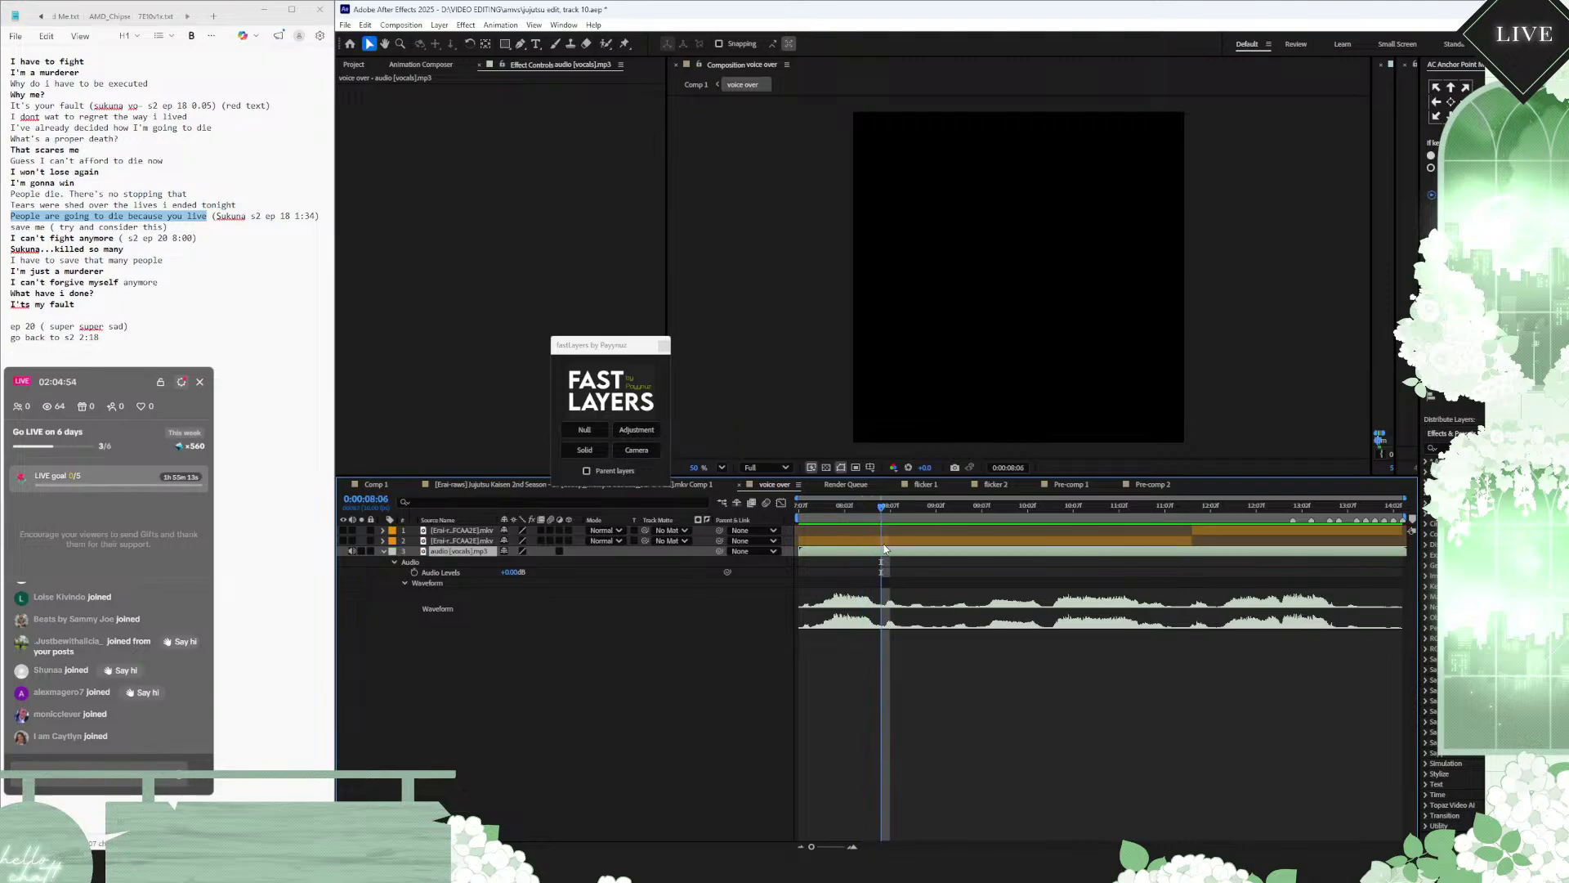
key(ctrl+shift+d)
key(space)
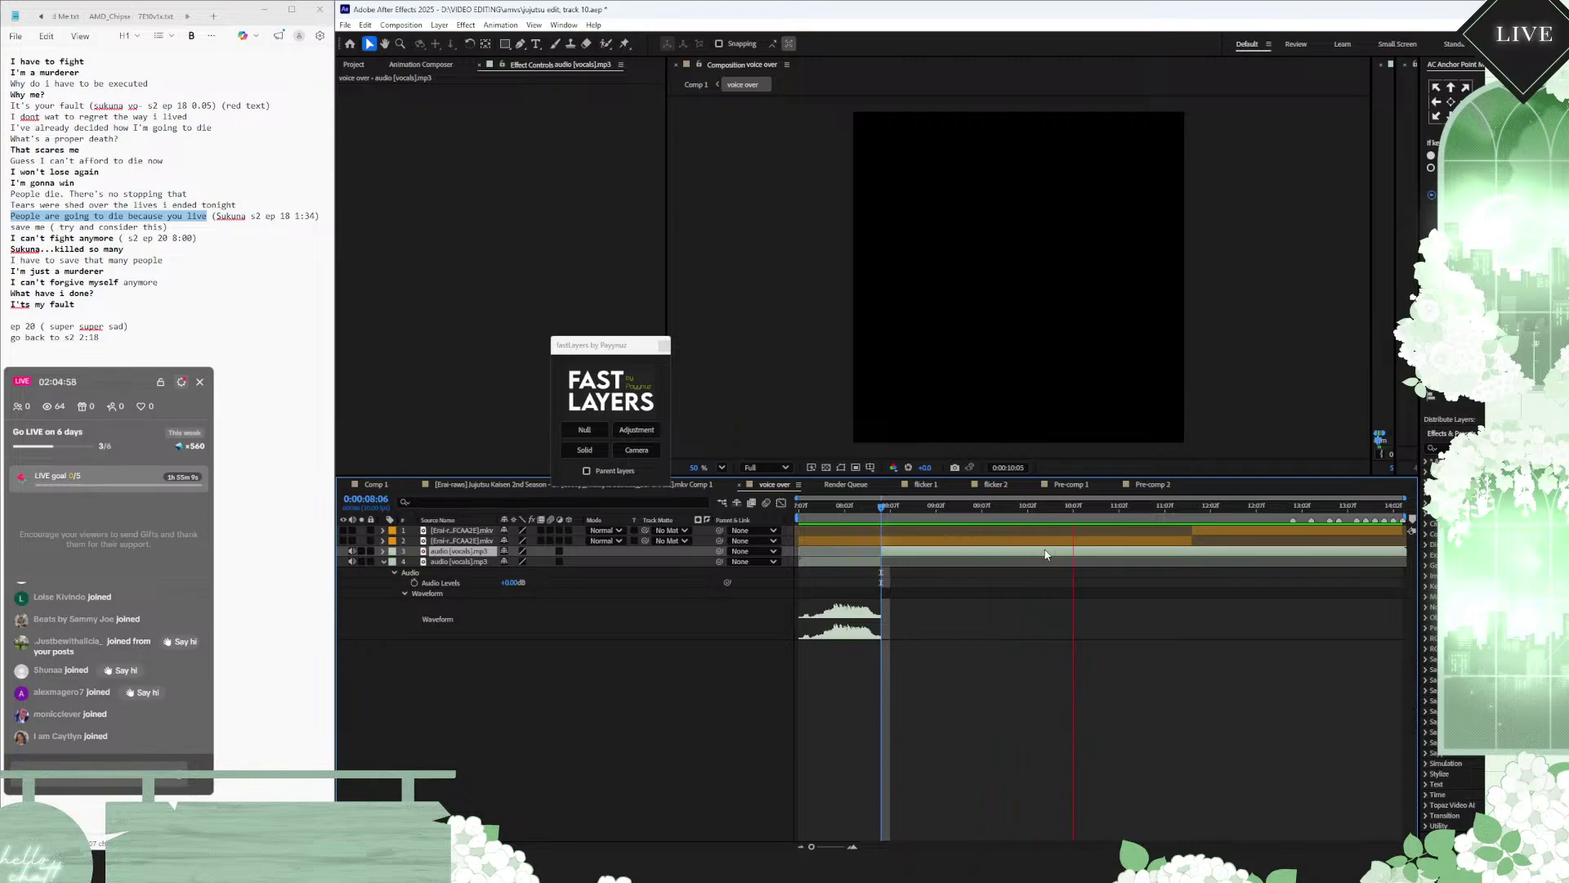
key(space)
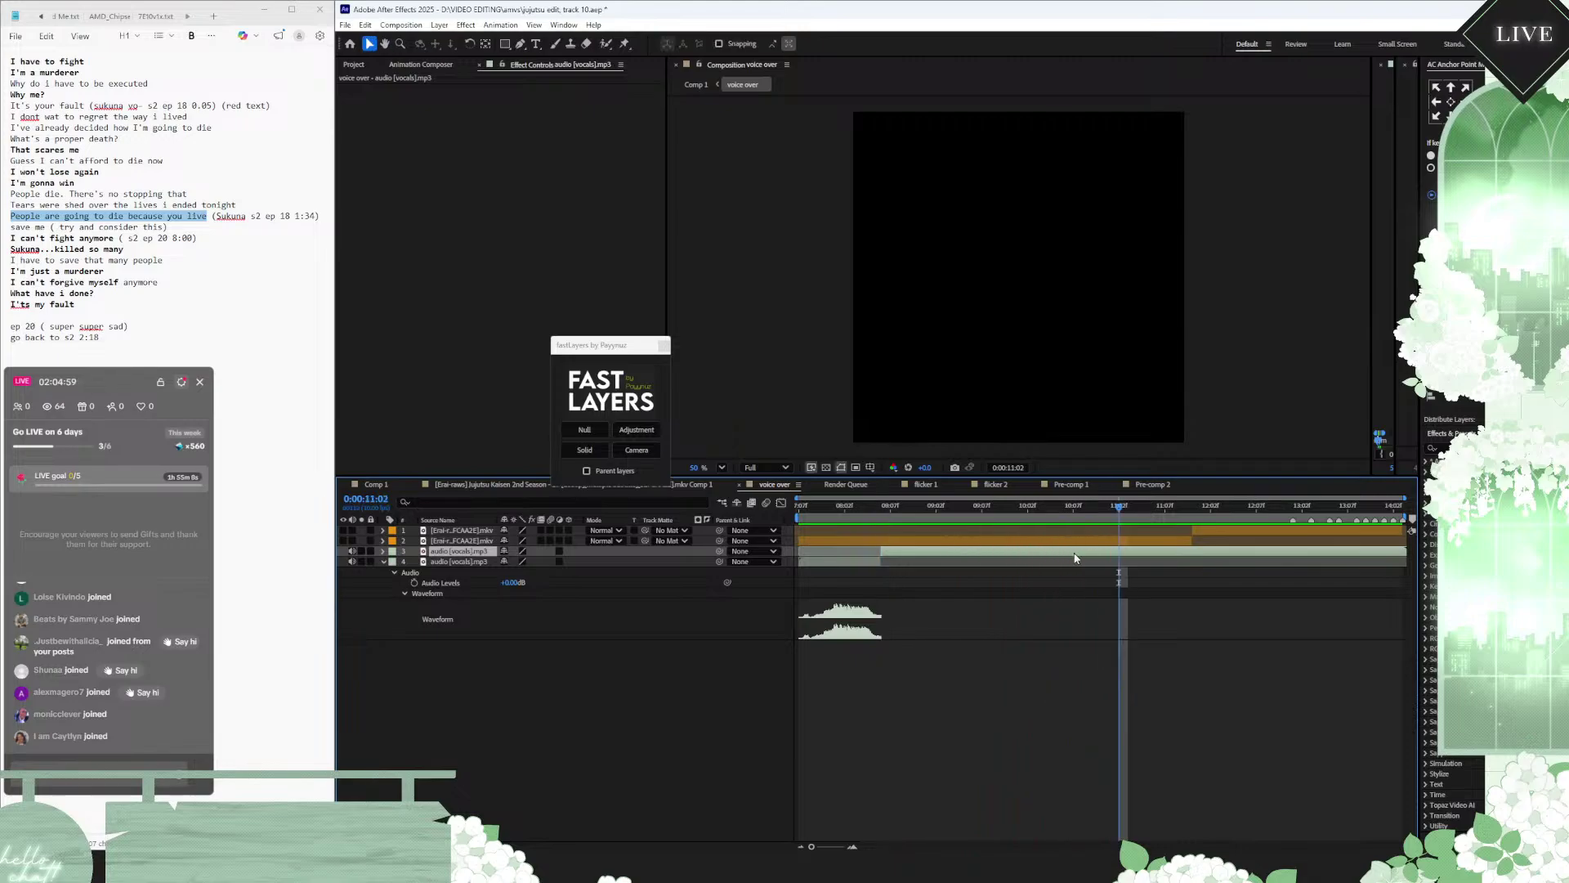
Step: Show the second vocals segment's waveform, split it at 0:00:10:05, and delete the section between 0:00:08:06 and 0:00:10:05
click(382, 551)
click(395, 563)
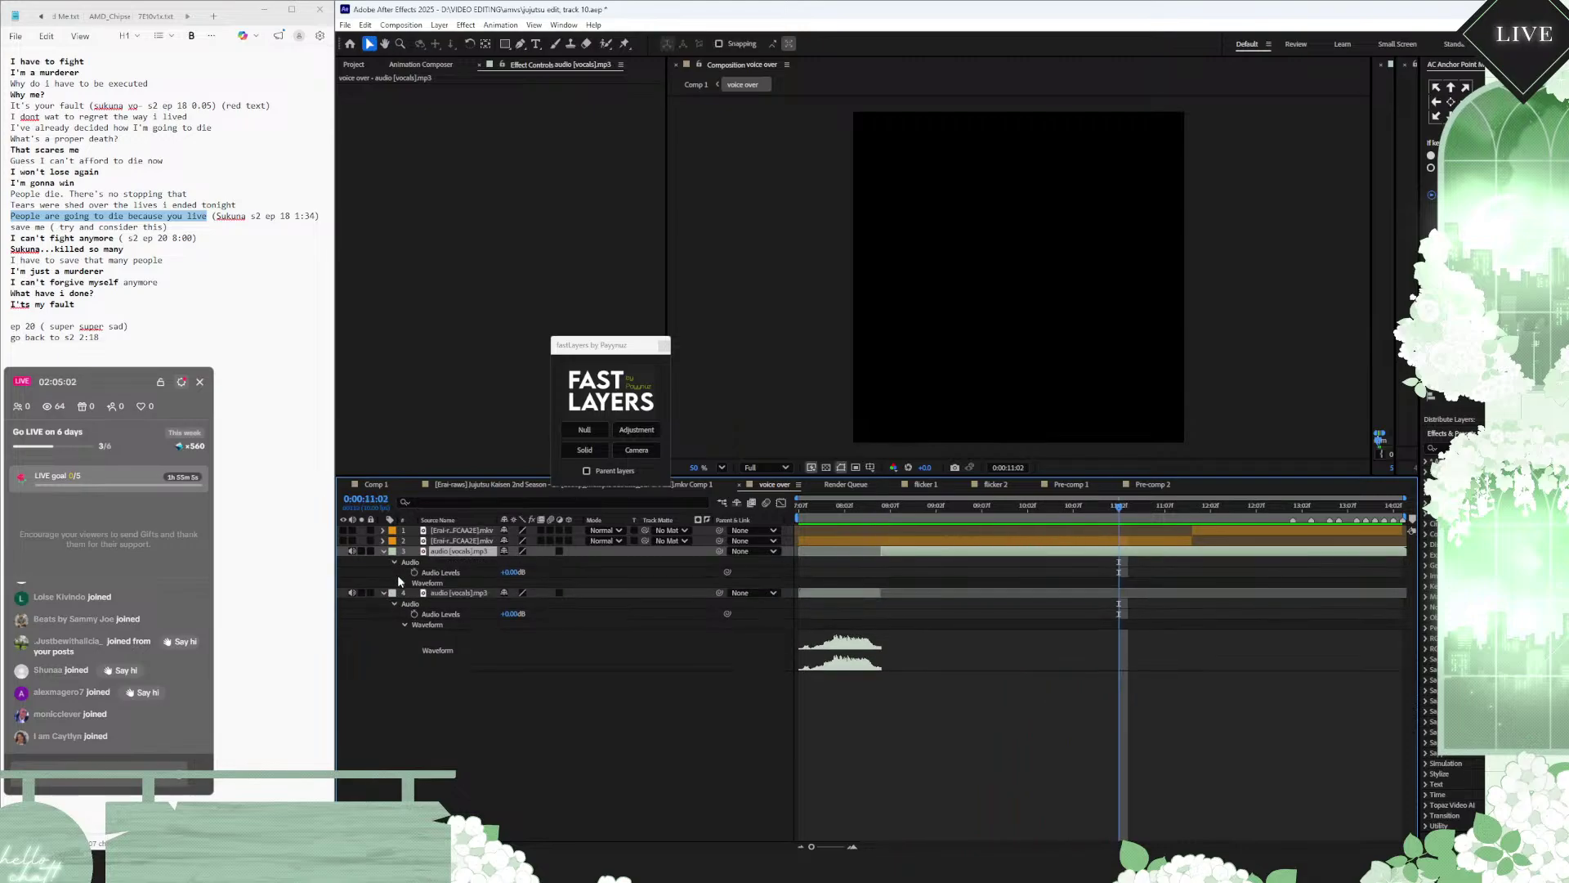
click(405, 583)
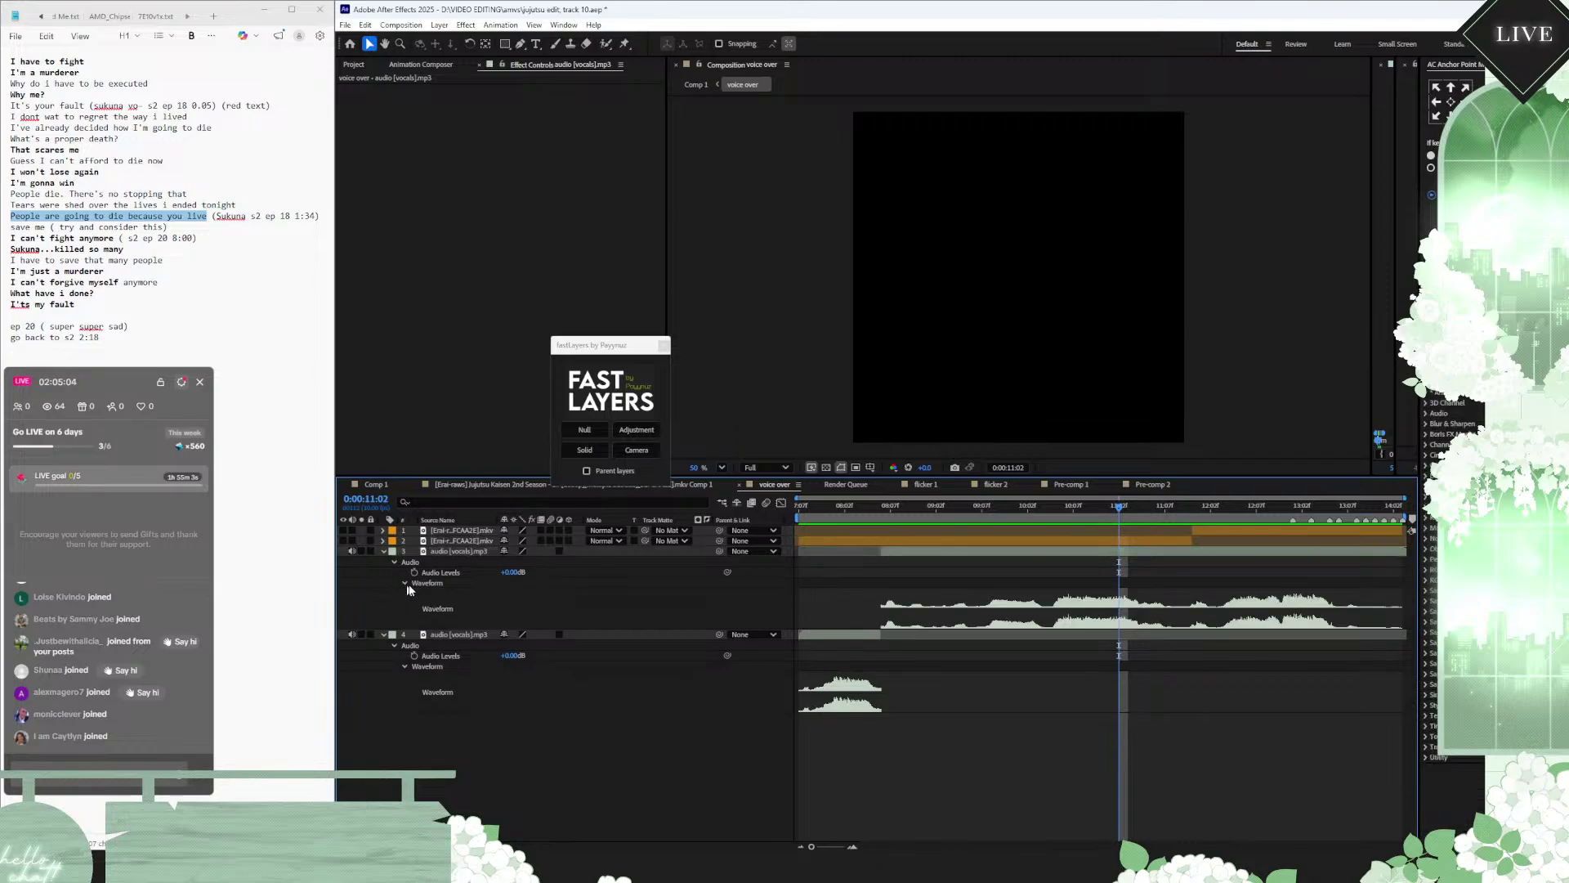
click(1055, 508)
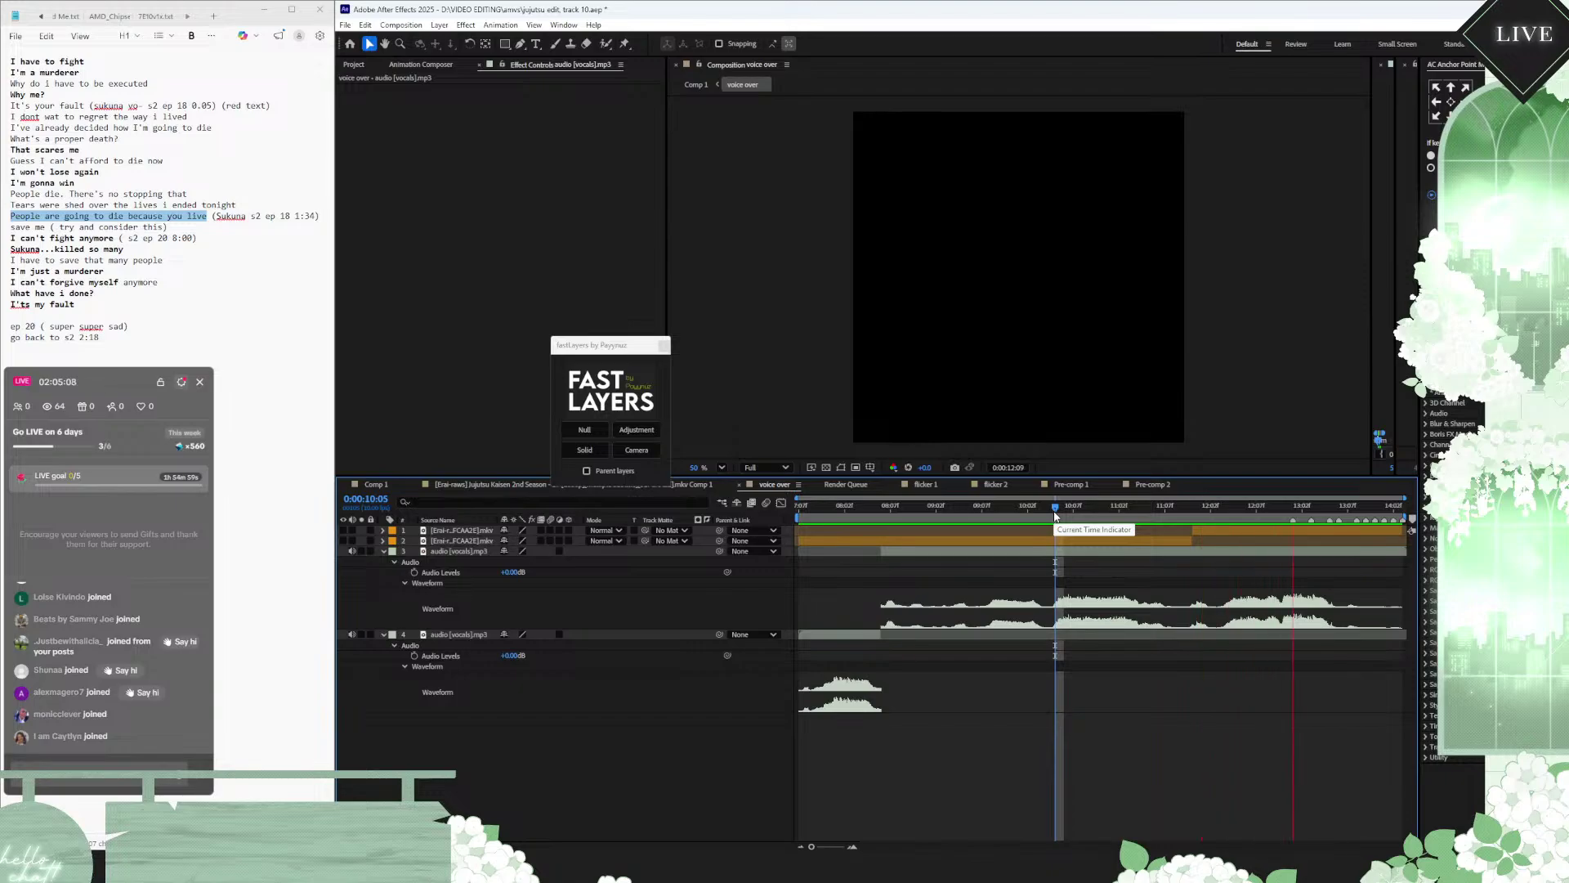
key(space)
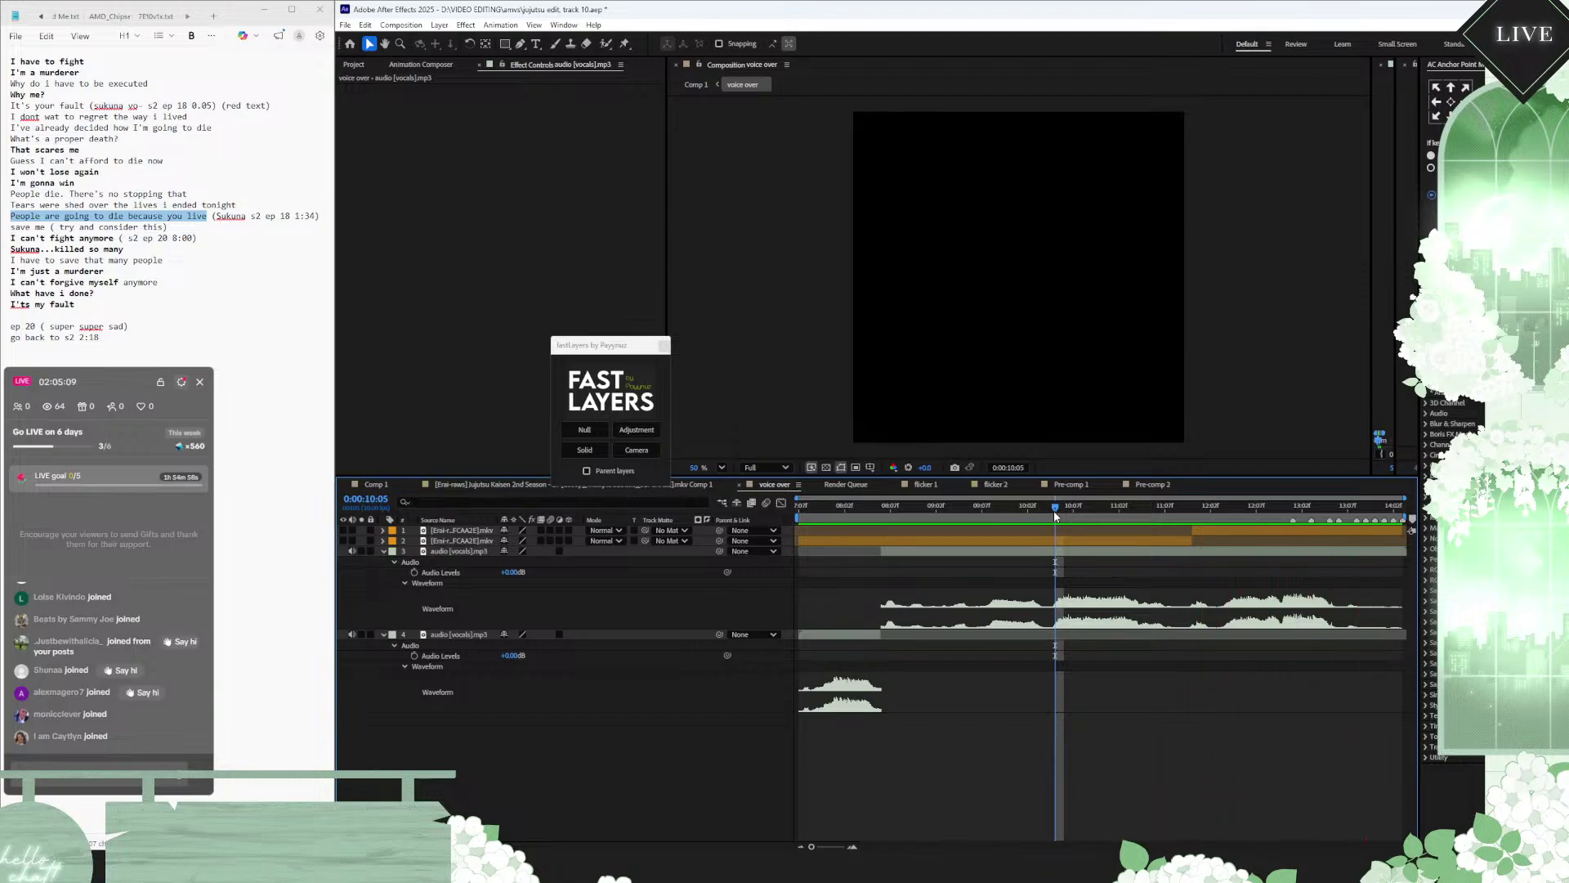
click(1057, 553)
key(ctrl+shift+d)
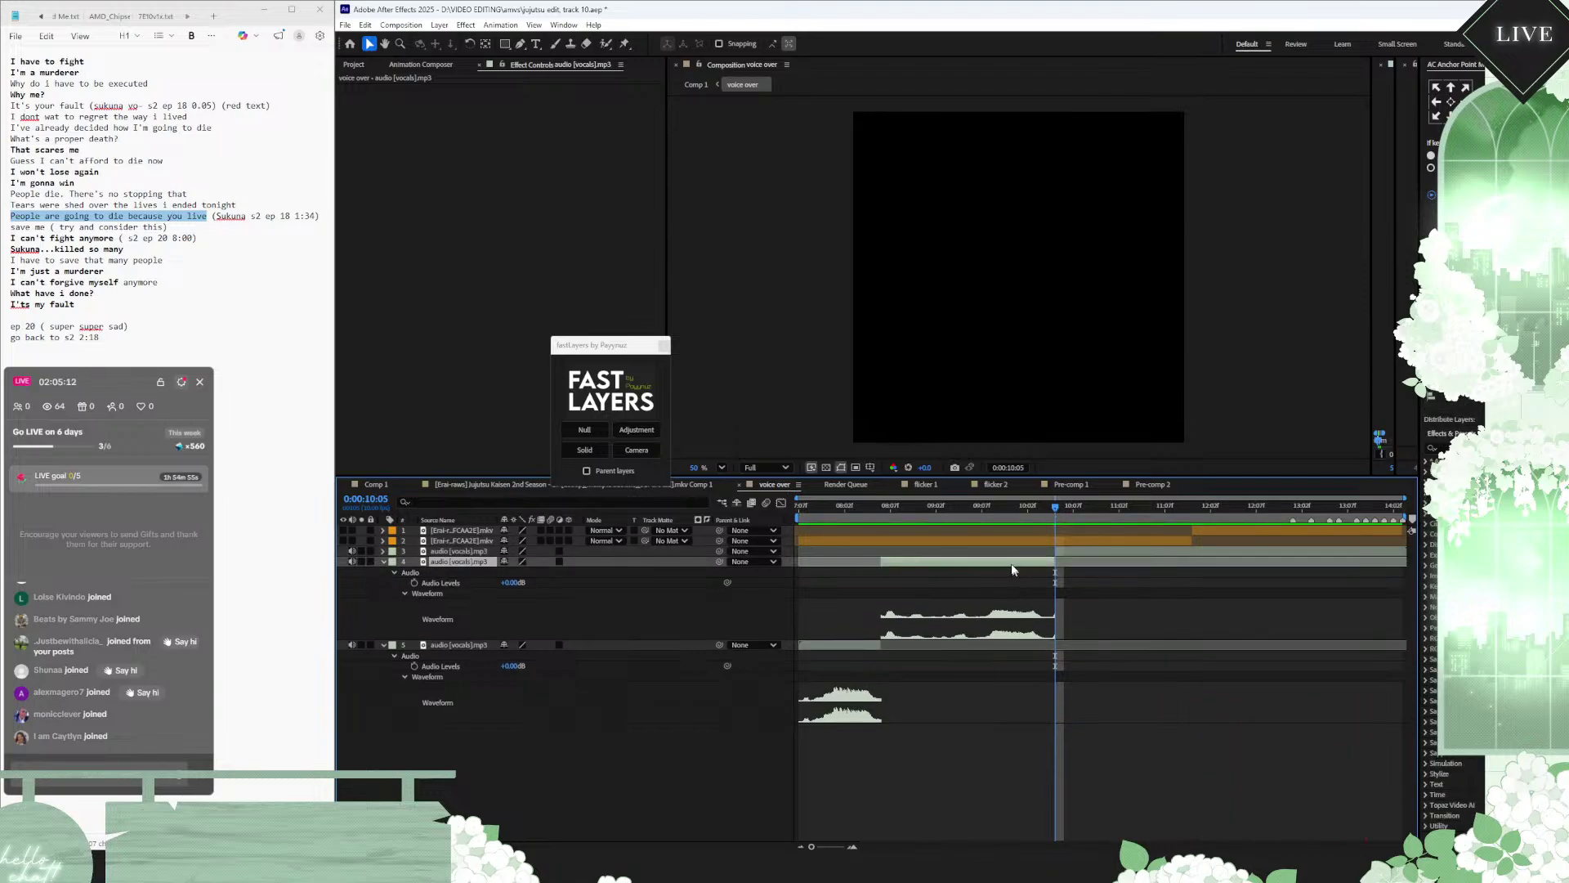
key(Delete)
Step: Play the voice over composition across the removed section and again from about 0:00:11:01
key(space)
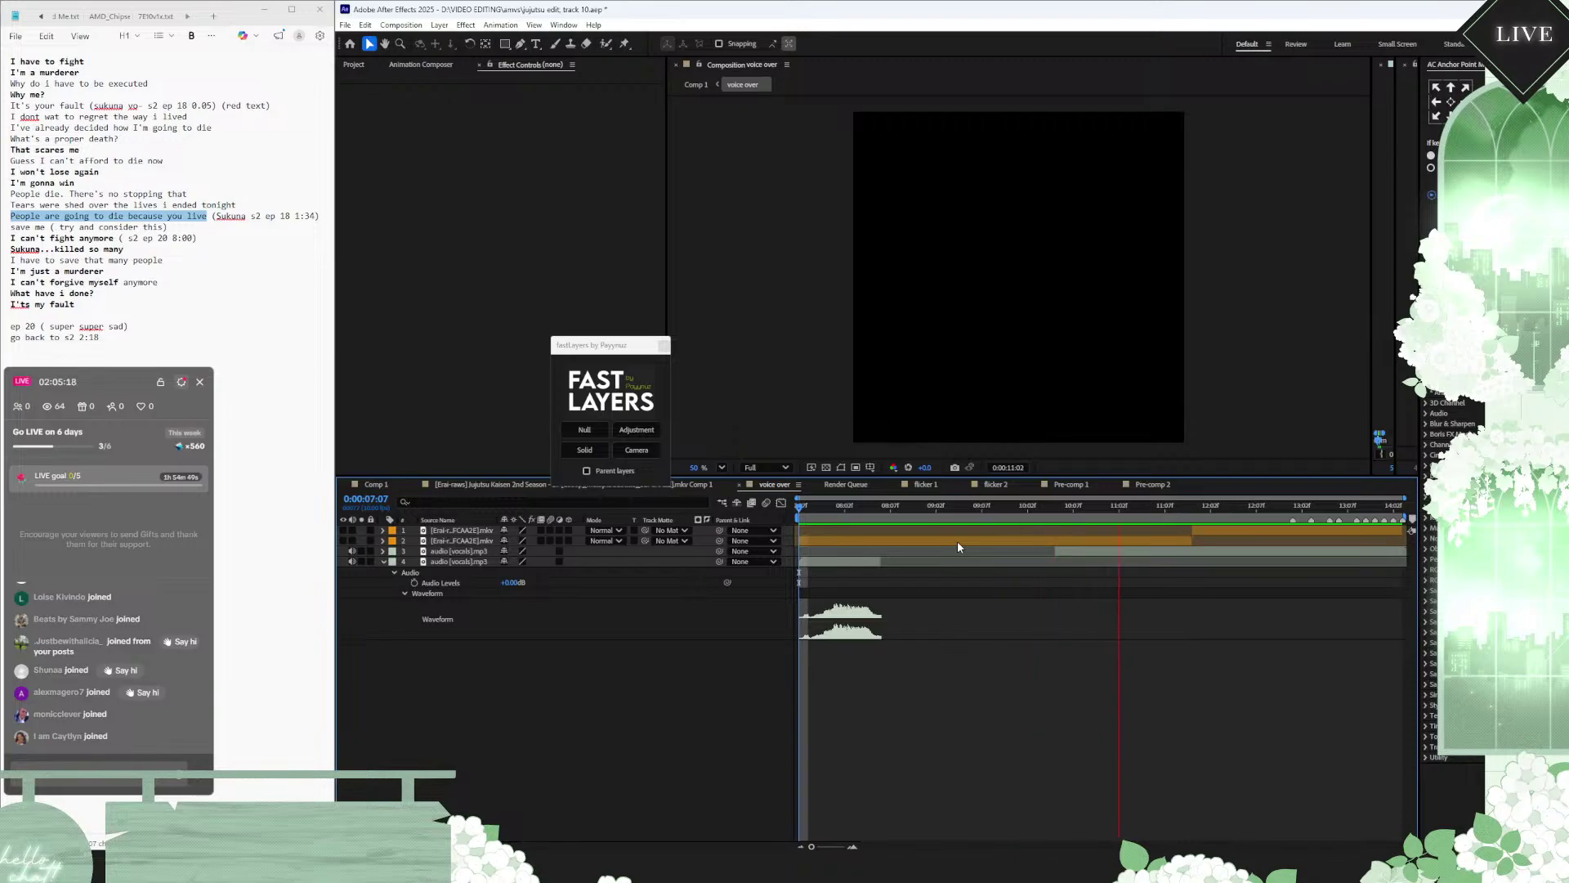
click(1109, 506)
key(space)
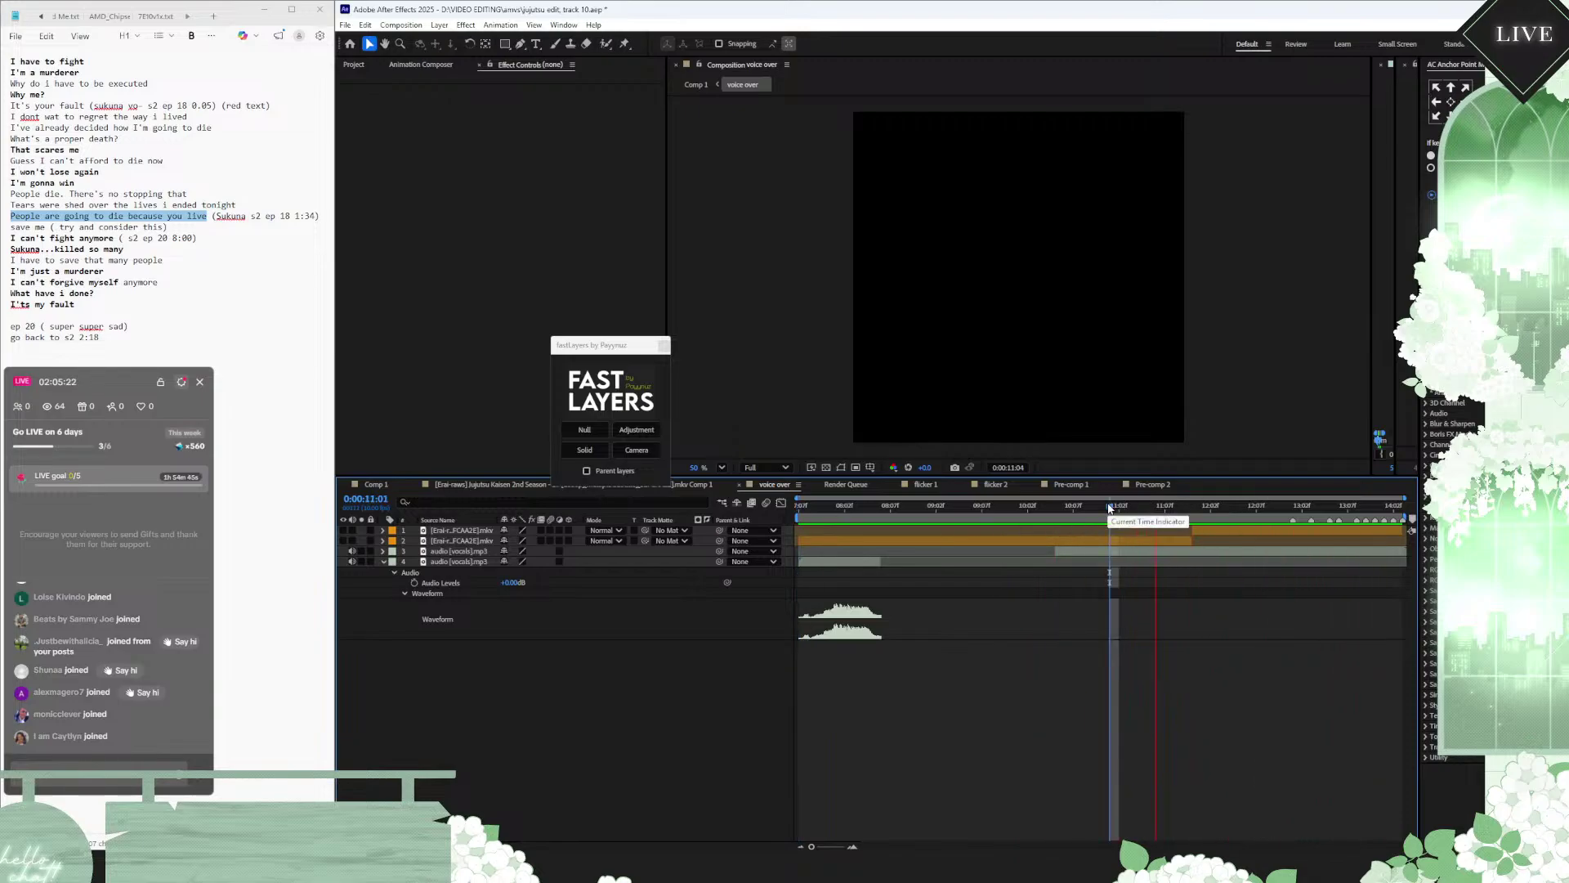
Step: Show the waveform of the vocals segment starting at 0:00:10:05 and split it at 0:00:11:04
click(1107, 559)
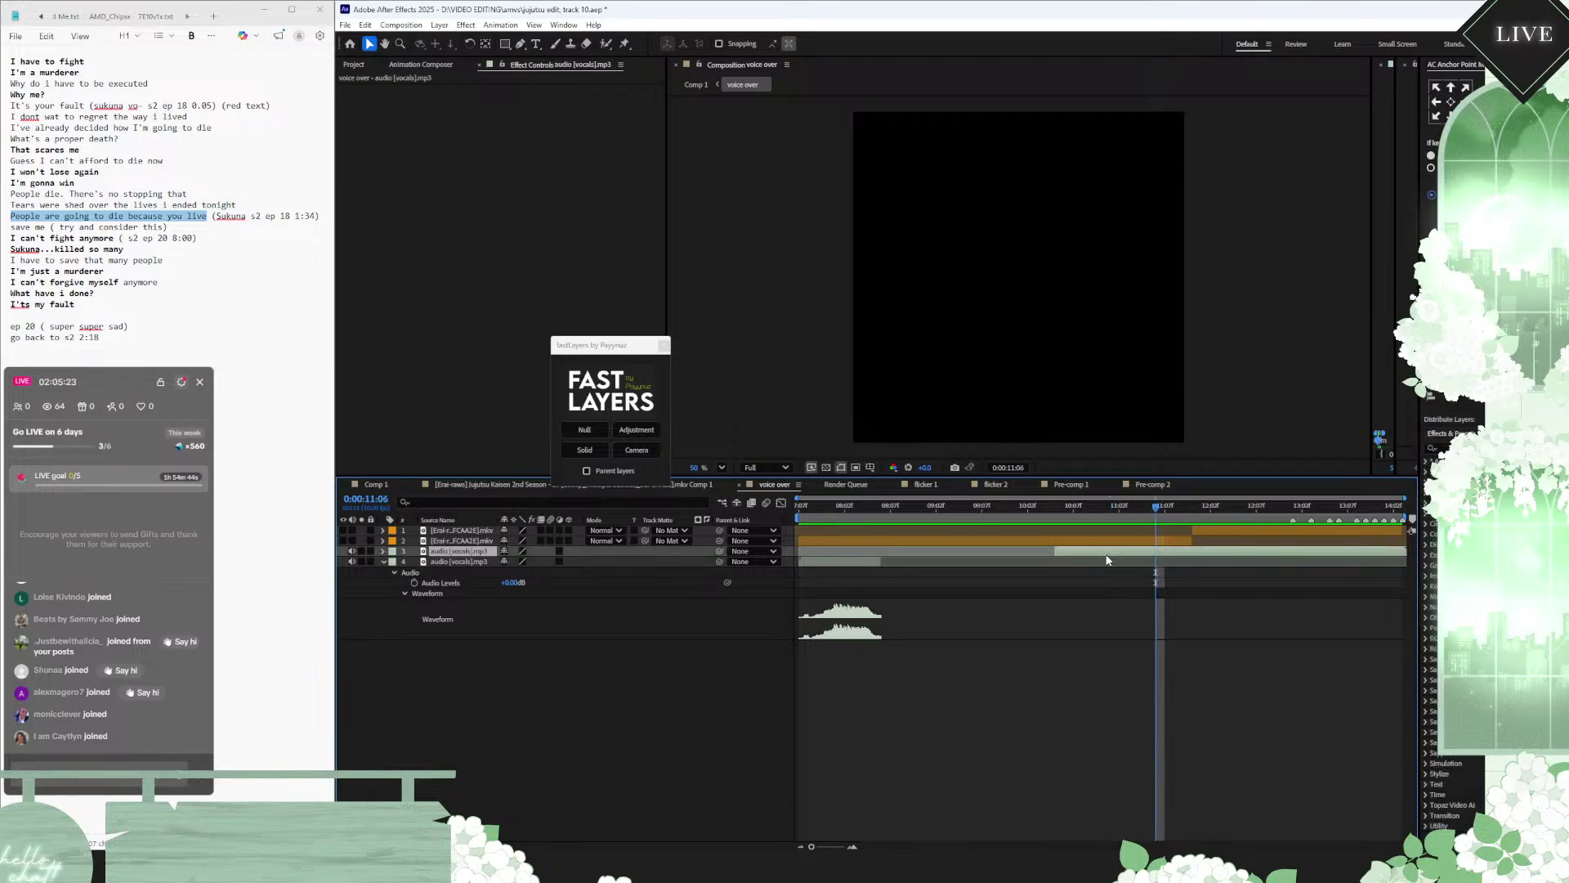
click(411, 563)
click(383, 551)
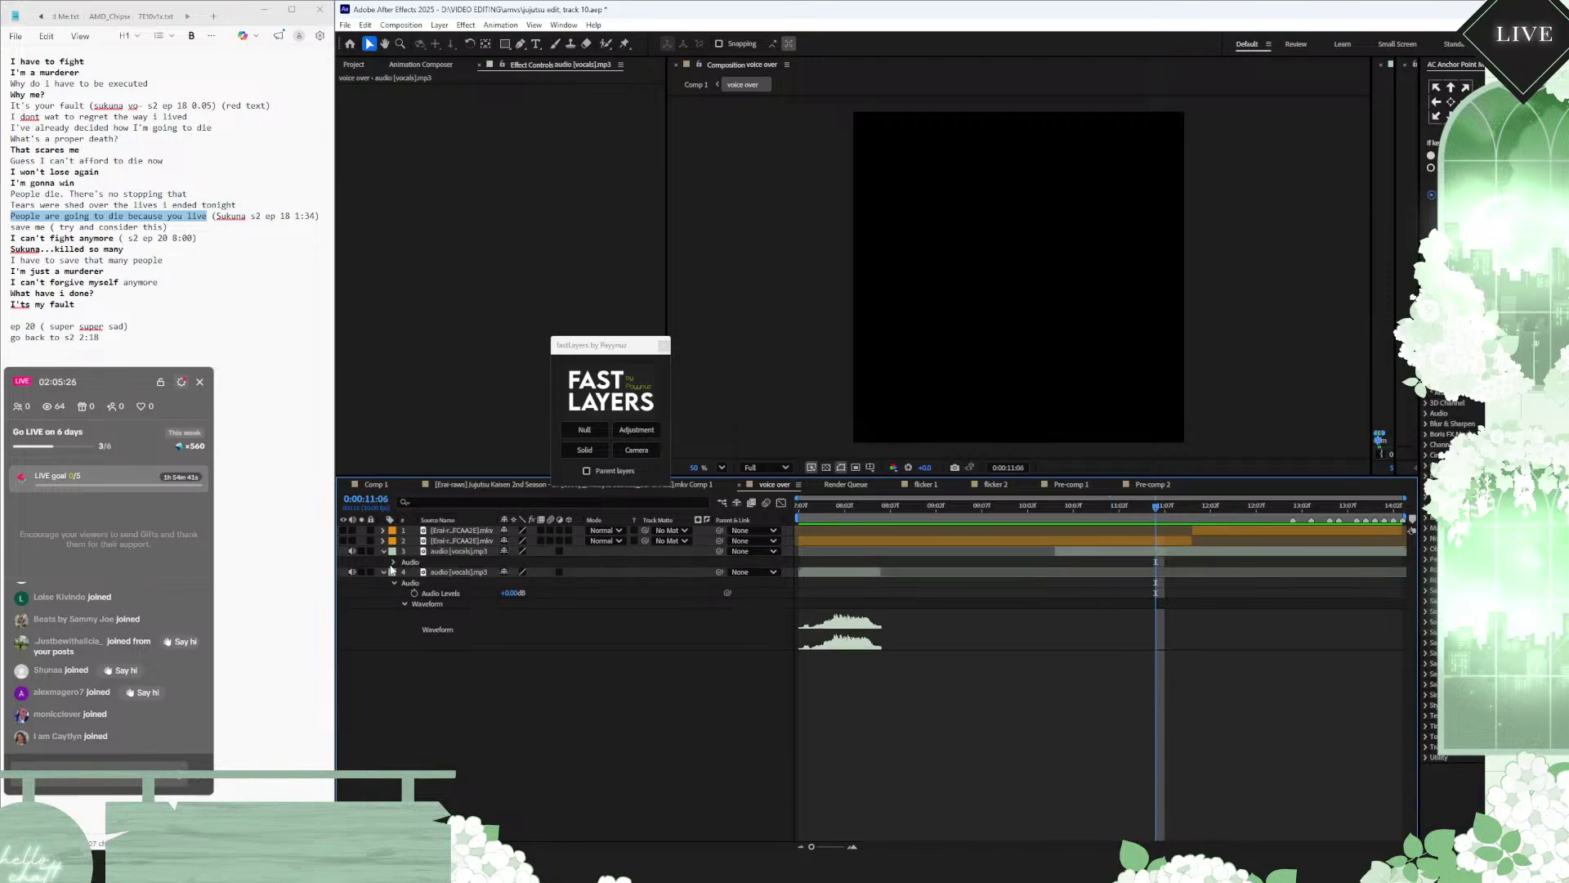
click(395, 563)
click(405, 583)
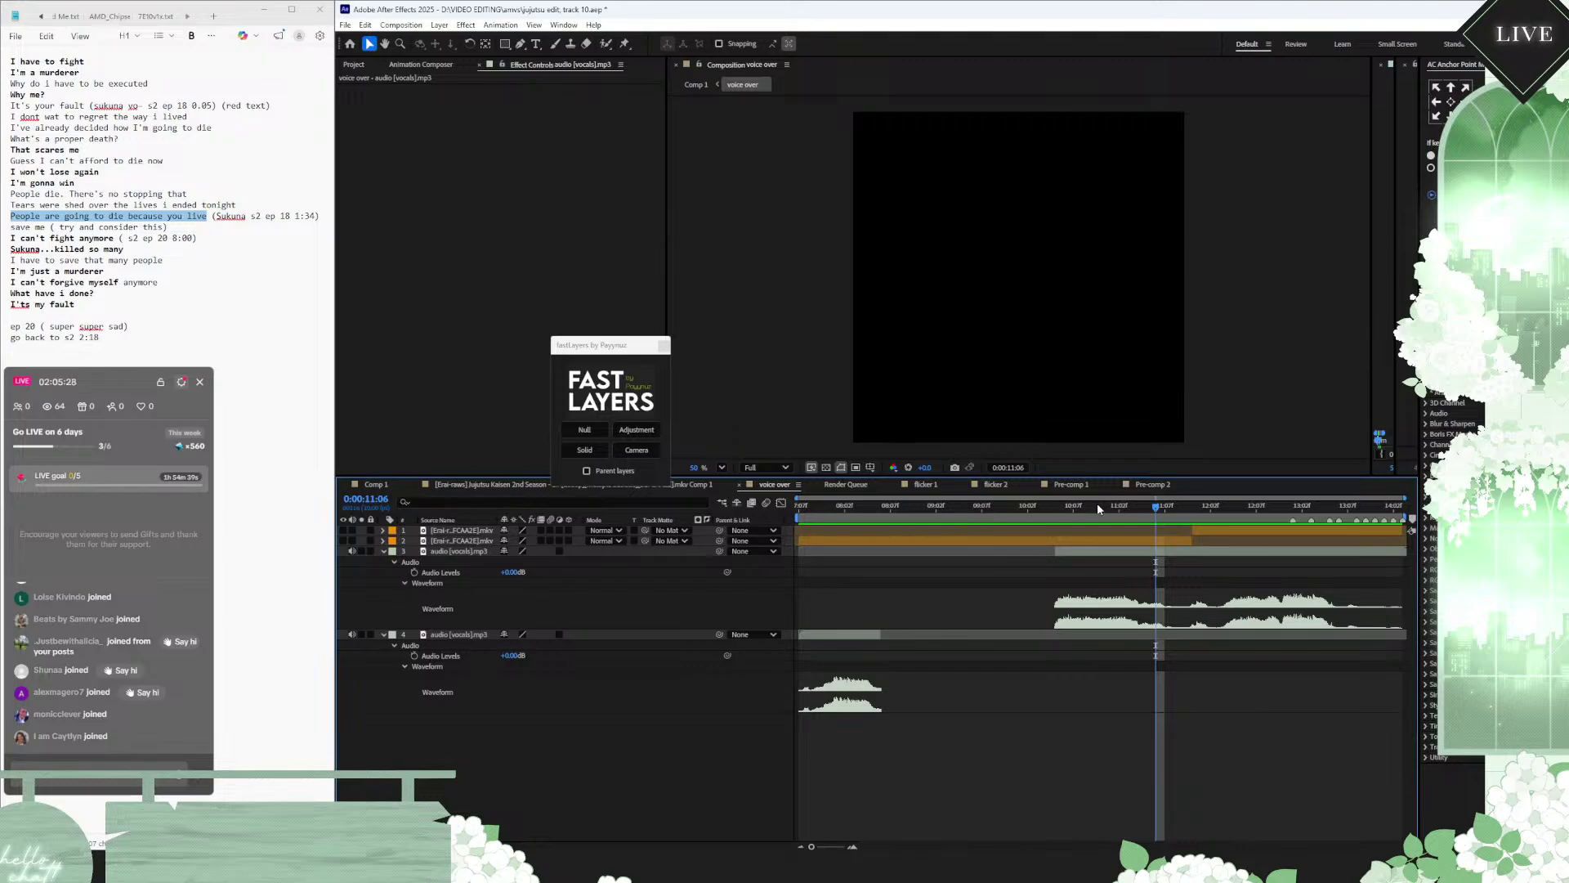
drag(1099, 507, 1141, 511)
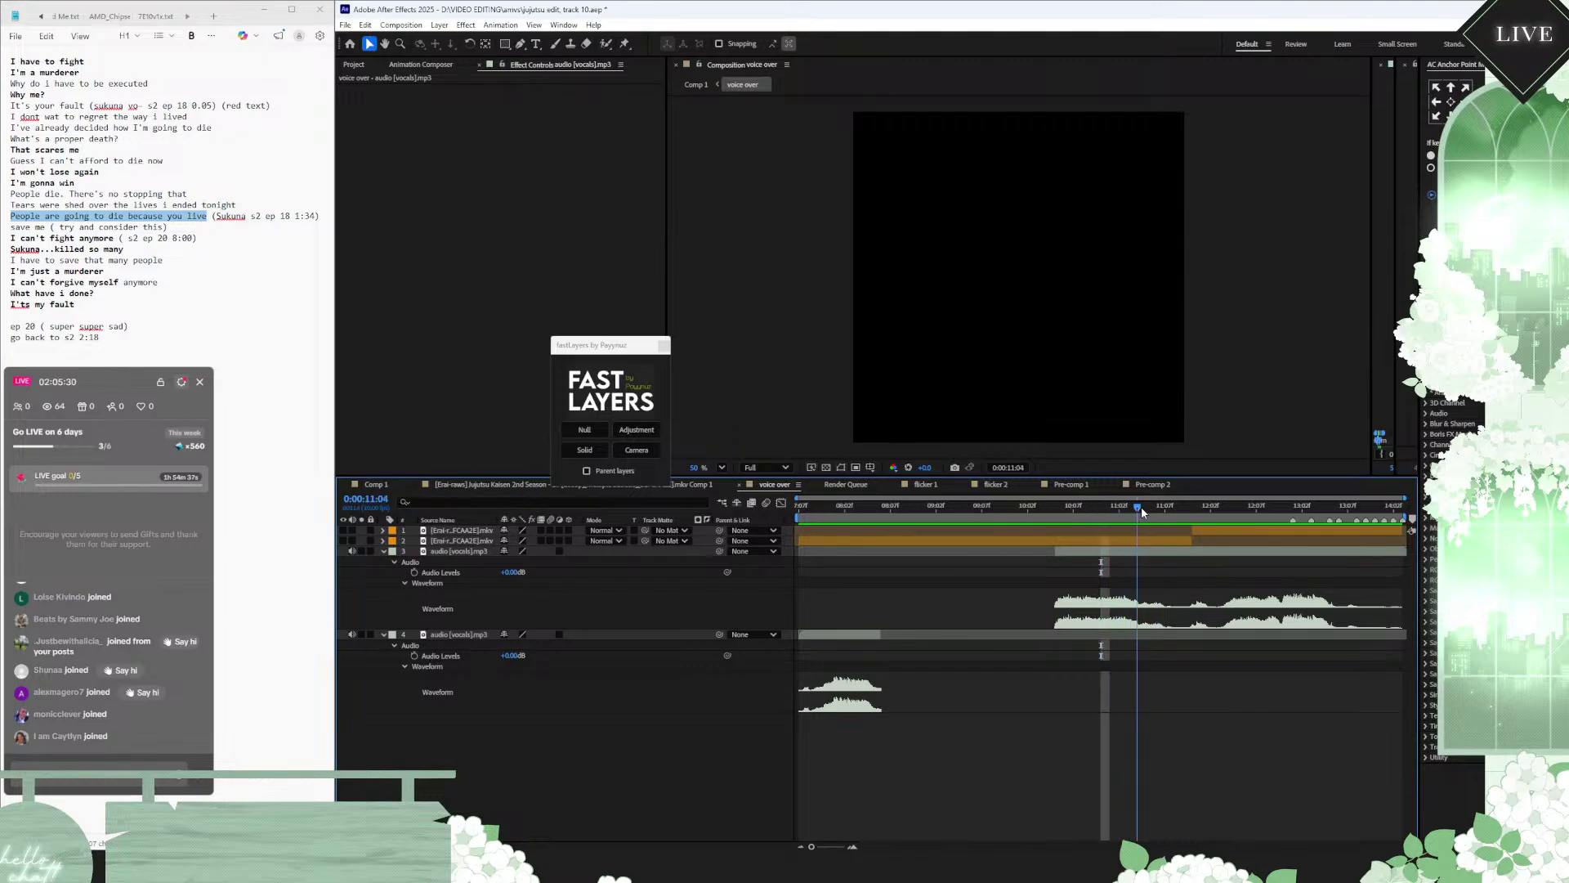
click(1141, 551)
key(ctrl+shift+d)
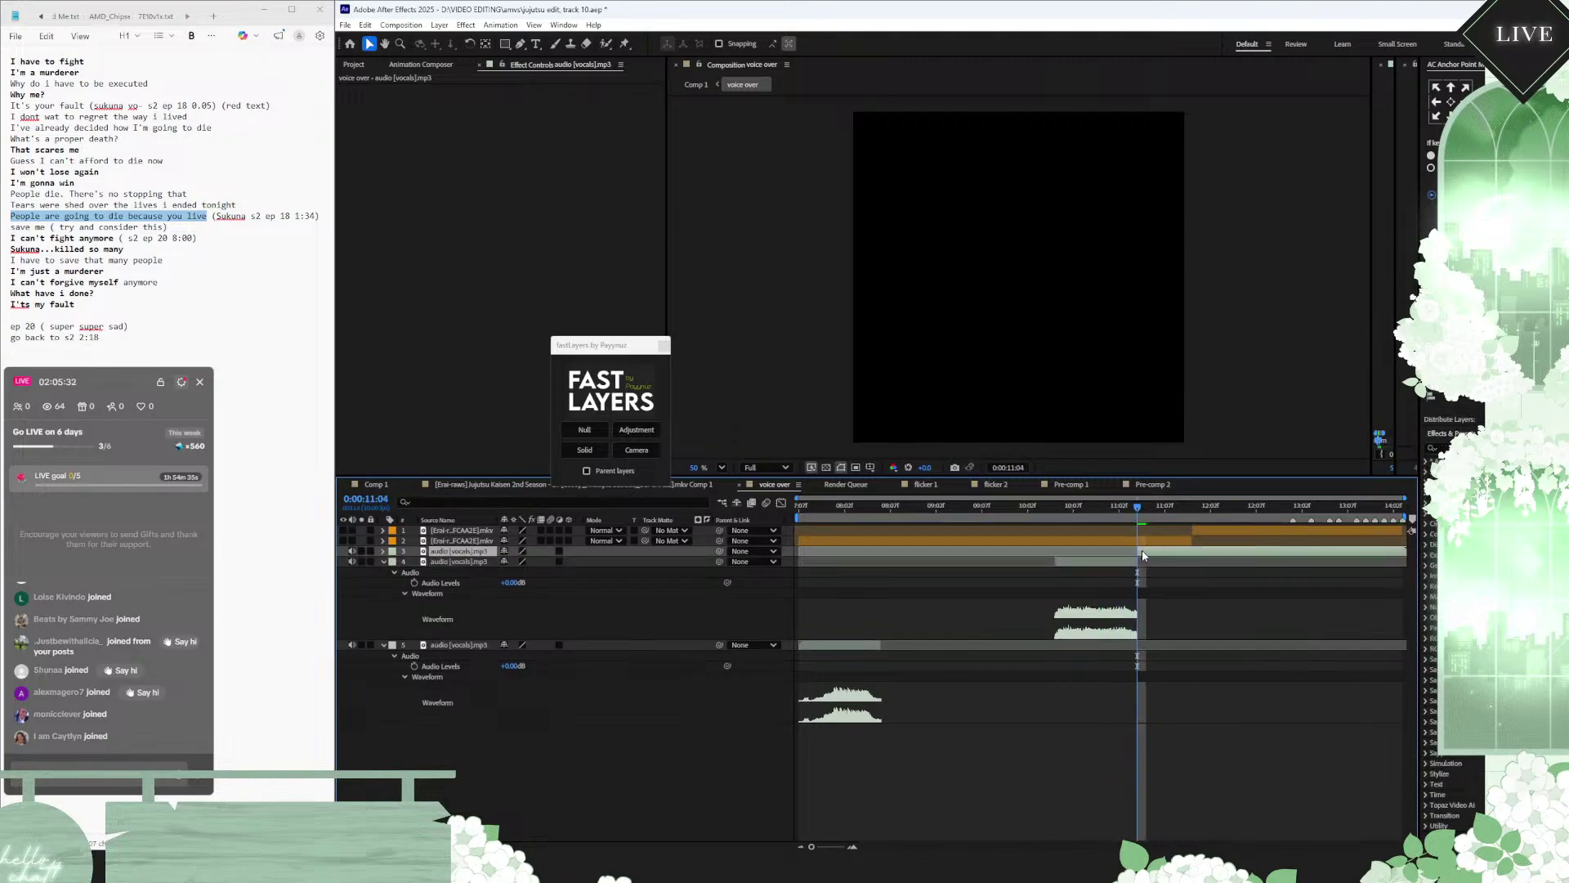
key(space)
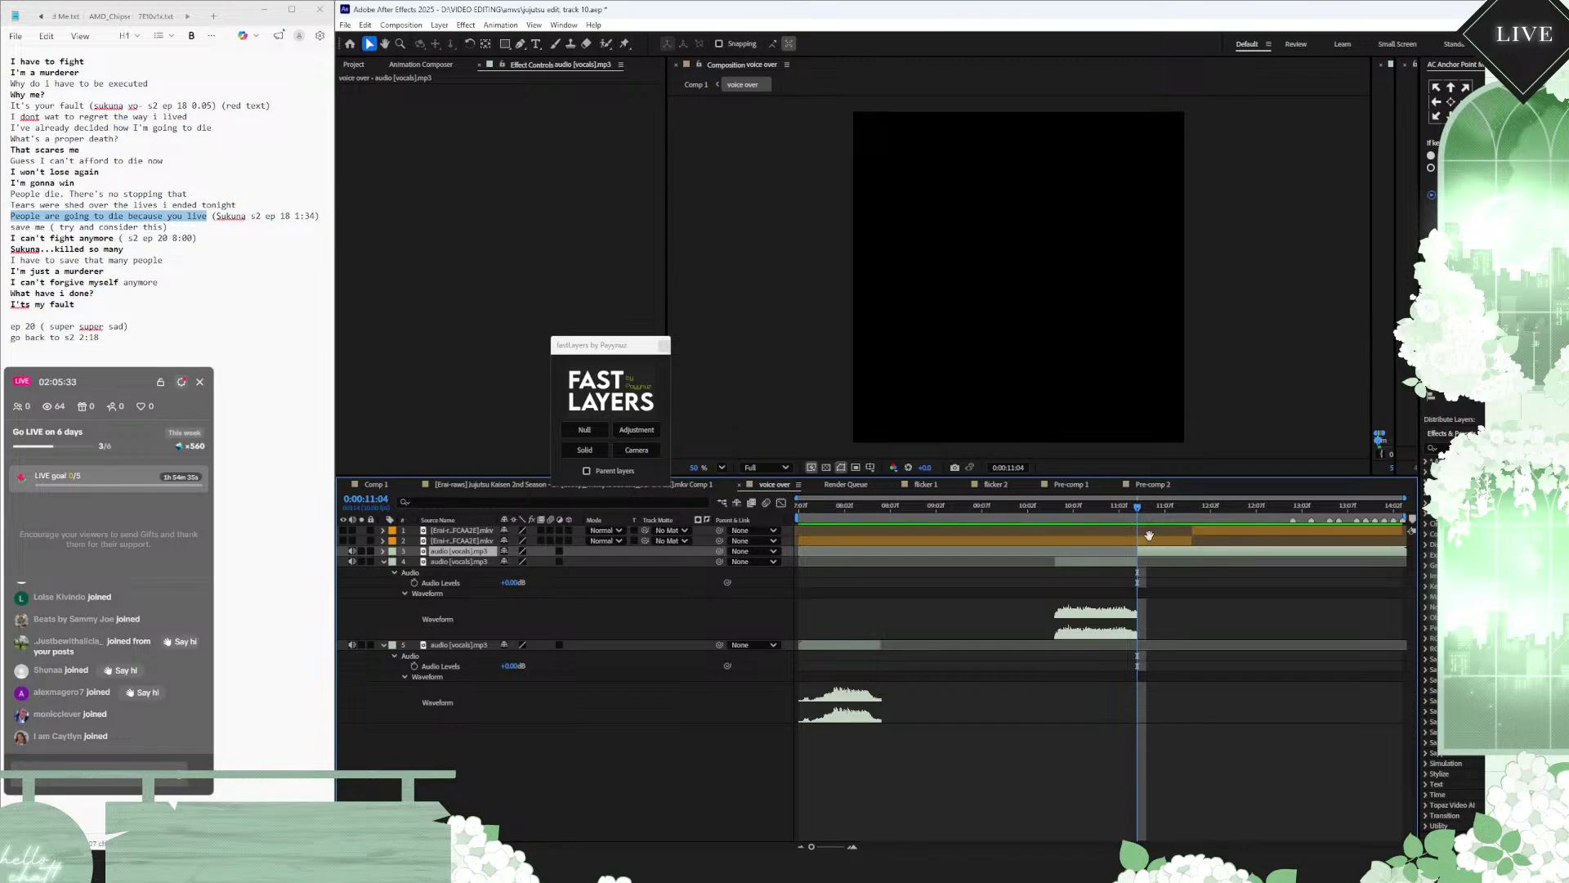
Step: Split the last vocals segment at 0:00:12:03, delete the section between 0:00:11:04 and 0:00:12:03, and return to Comp 1
click(1254, 513)
click(1239, 514)
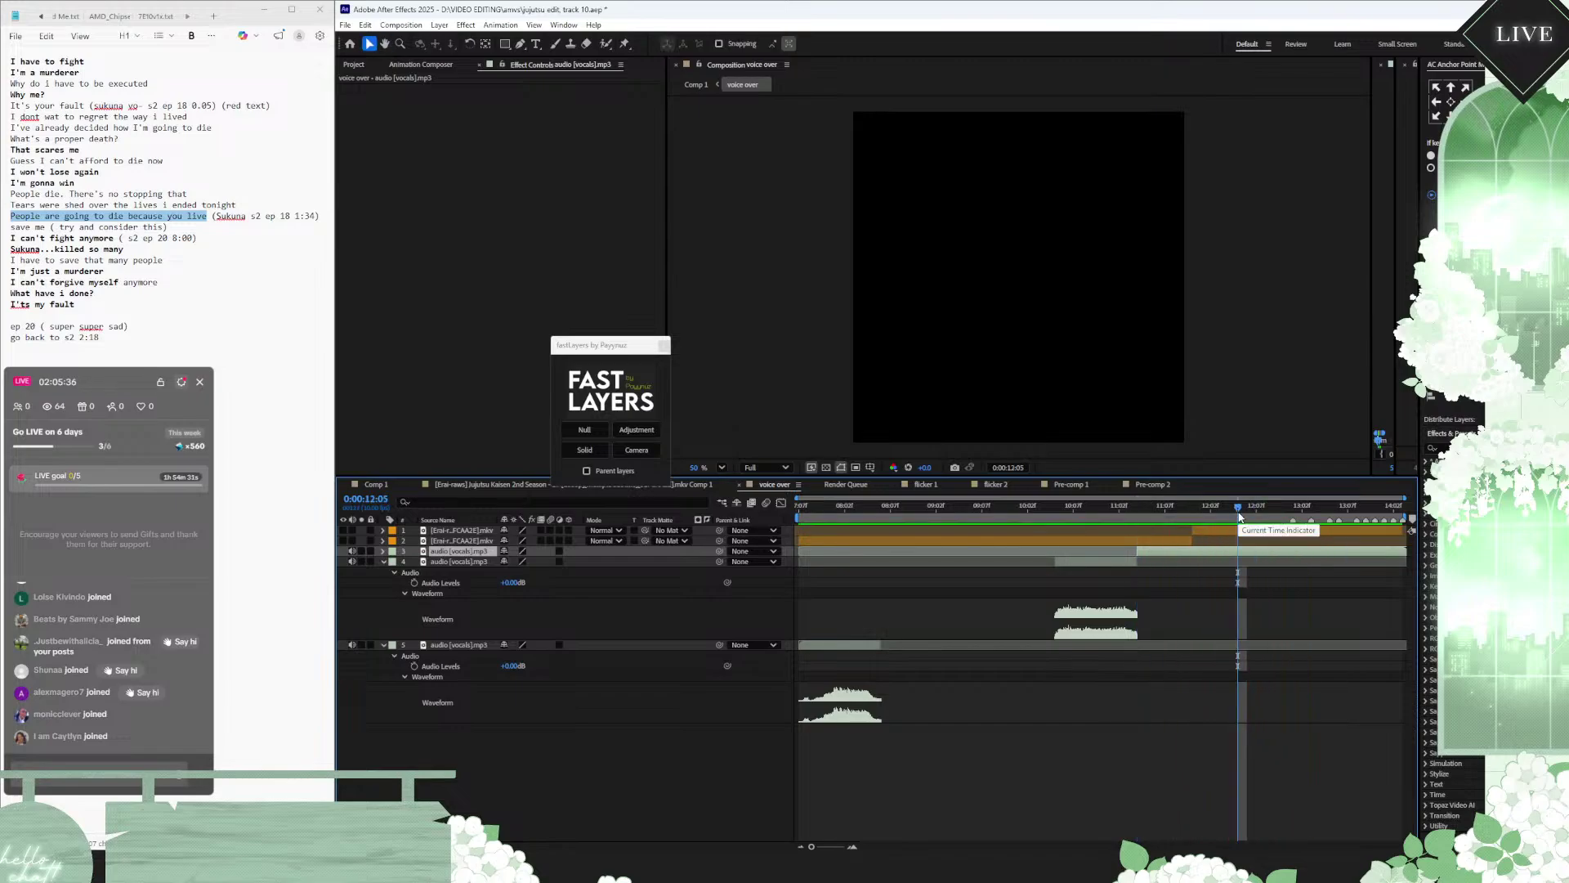
click(1218, 515)
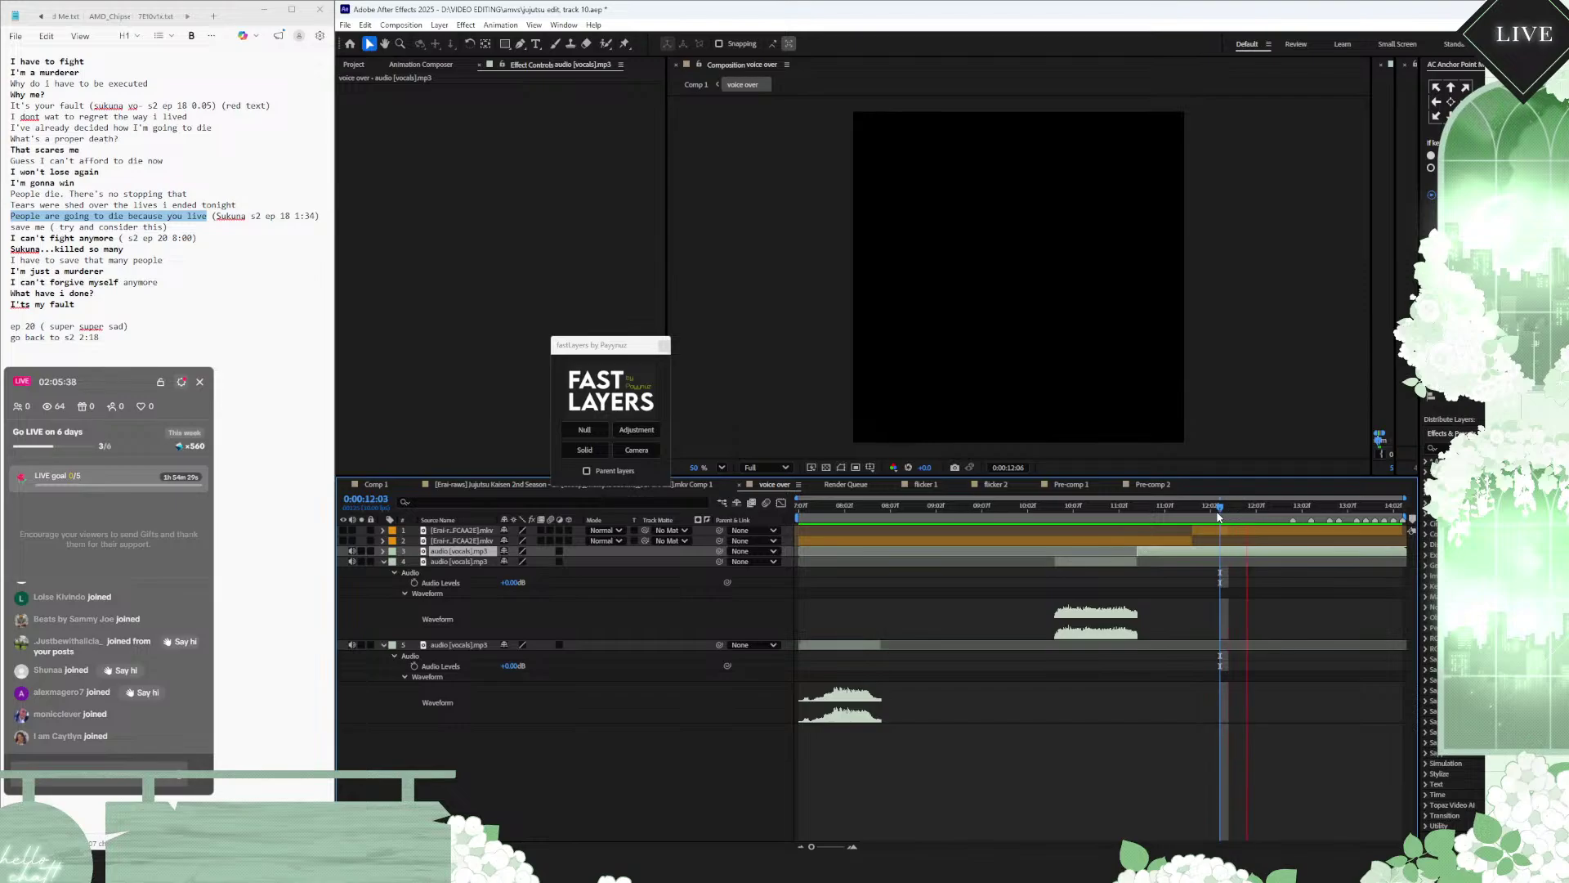
key(ctrl+shift+d)
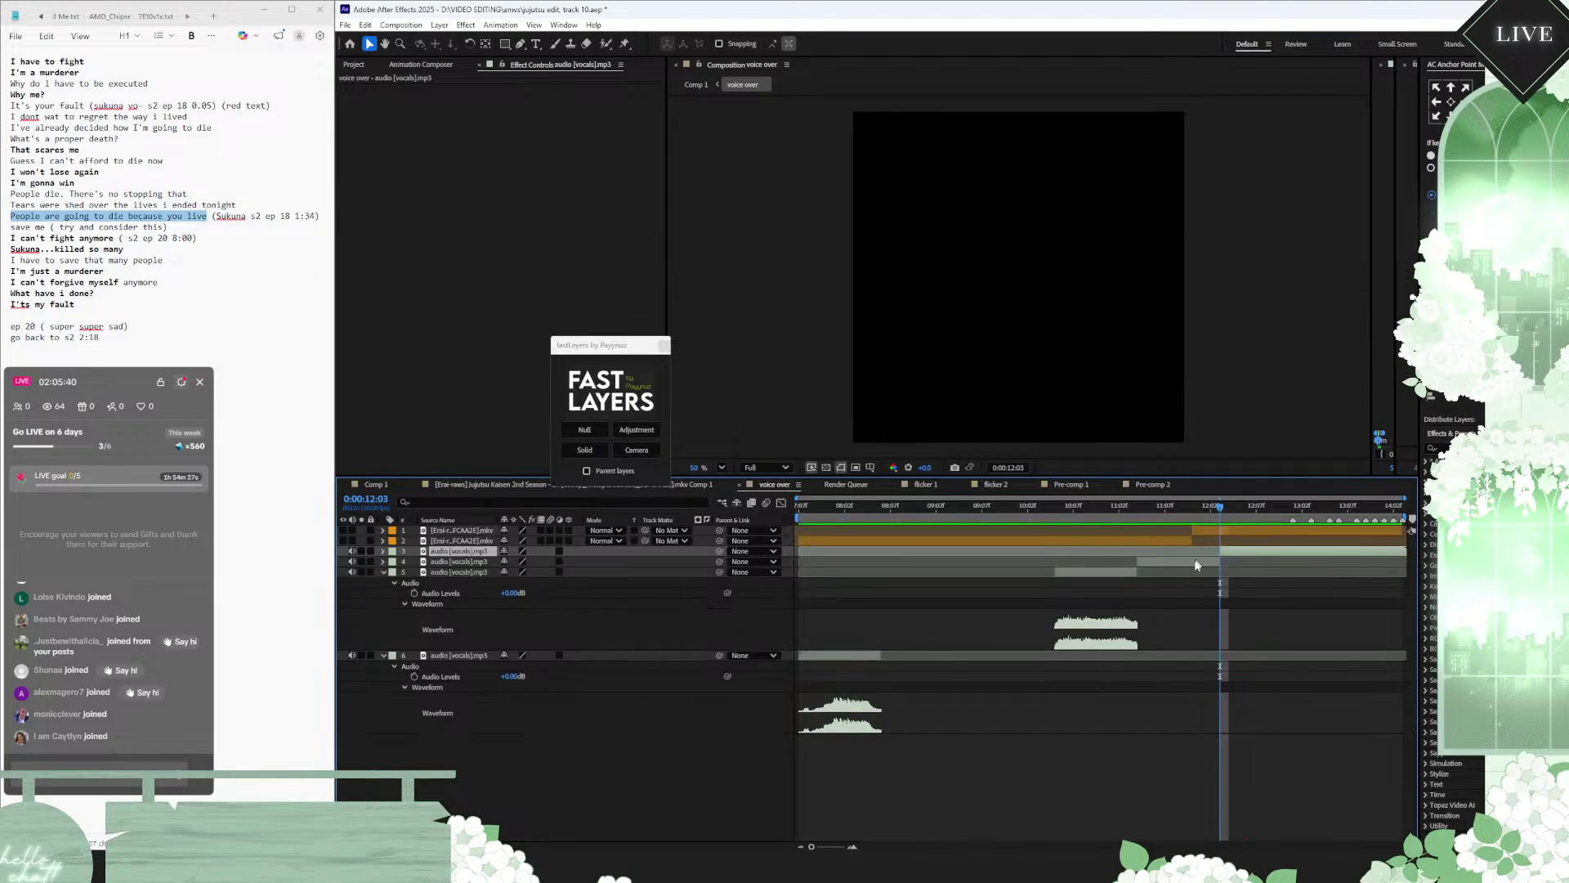
click(1194, 563)
key(Delete)
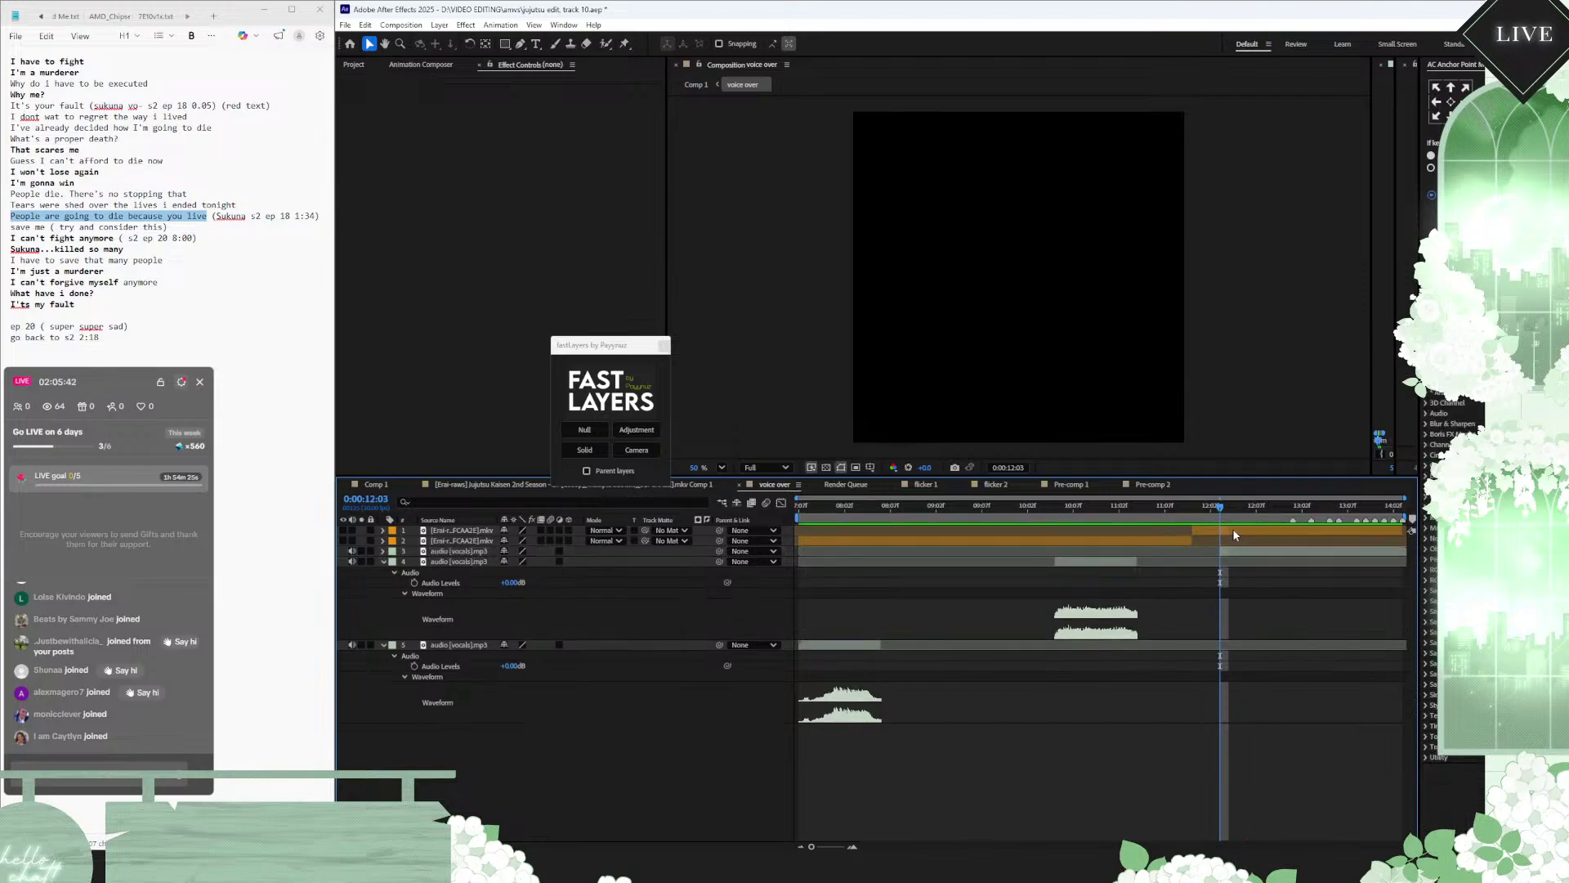
key(space)
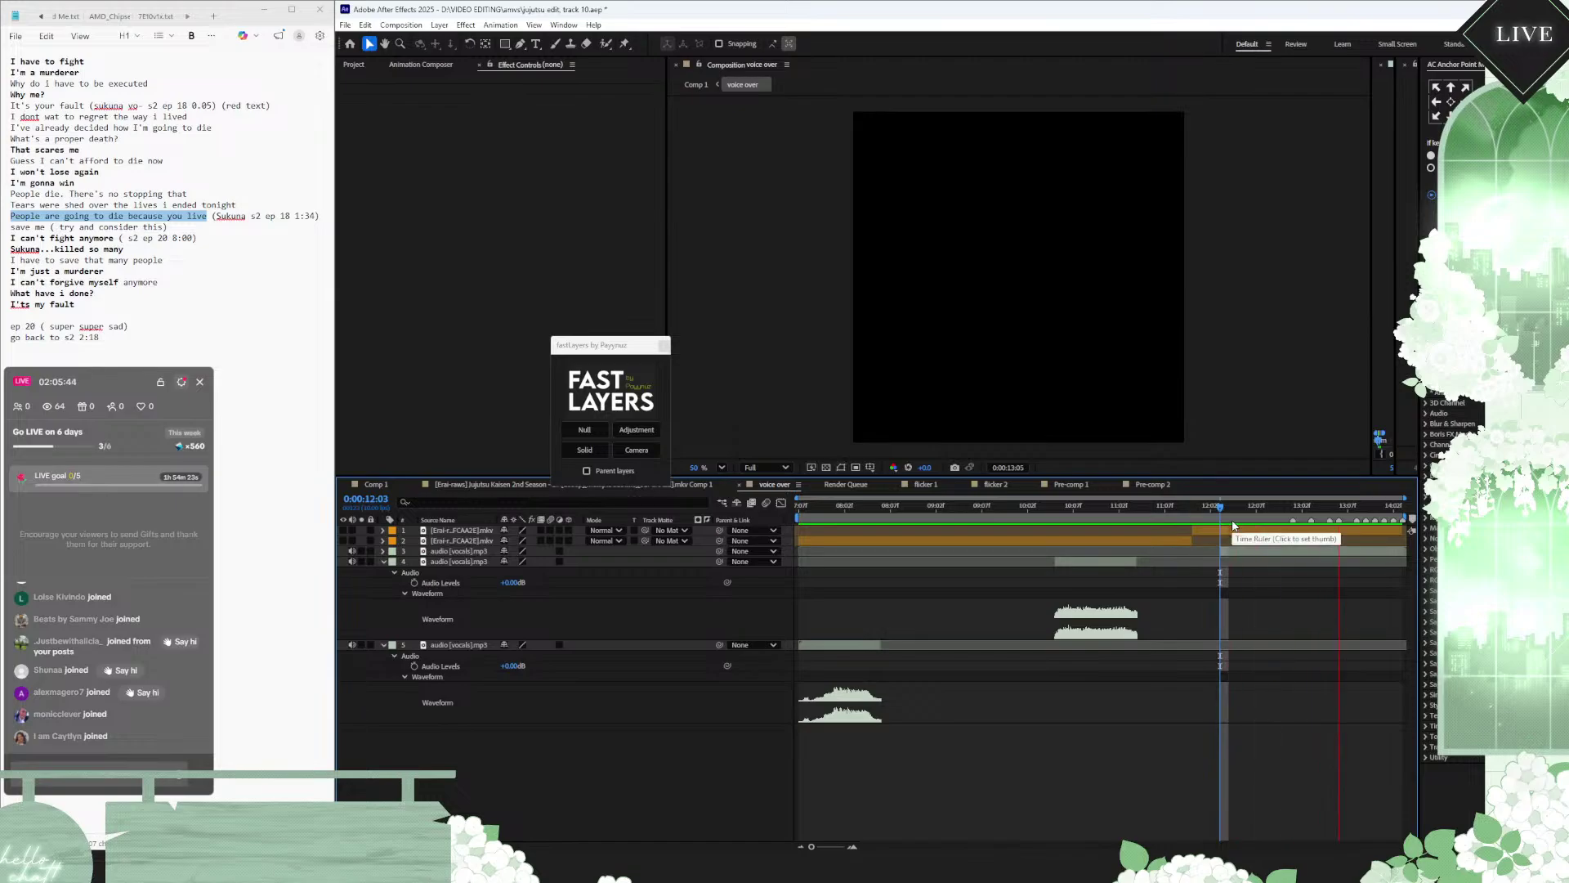
click(376, 484)
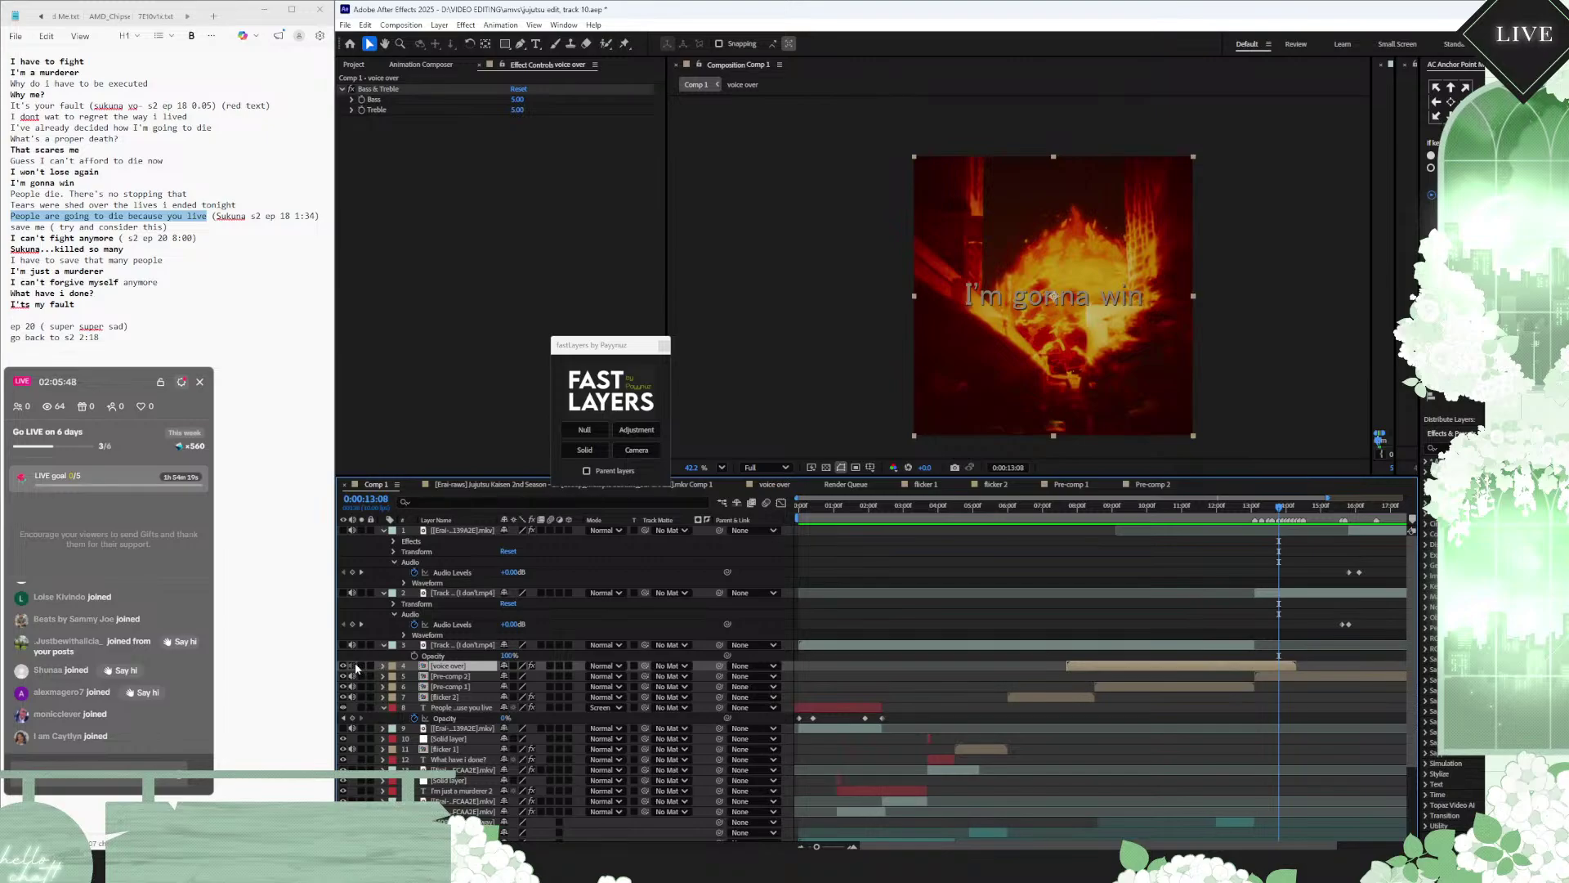
Step: Play Comp 1 from 0:00:07:06, check the frame at 0:00:02:02, and play again from 0:00:15:03
click(1063, 505)
key(space)
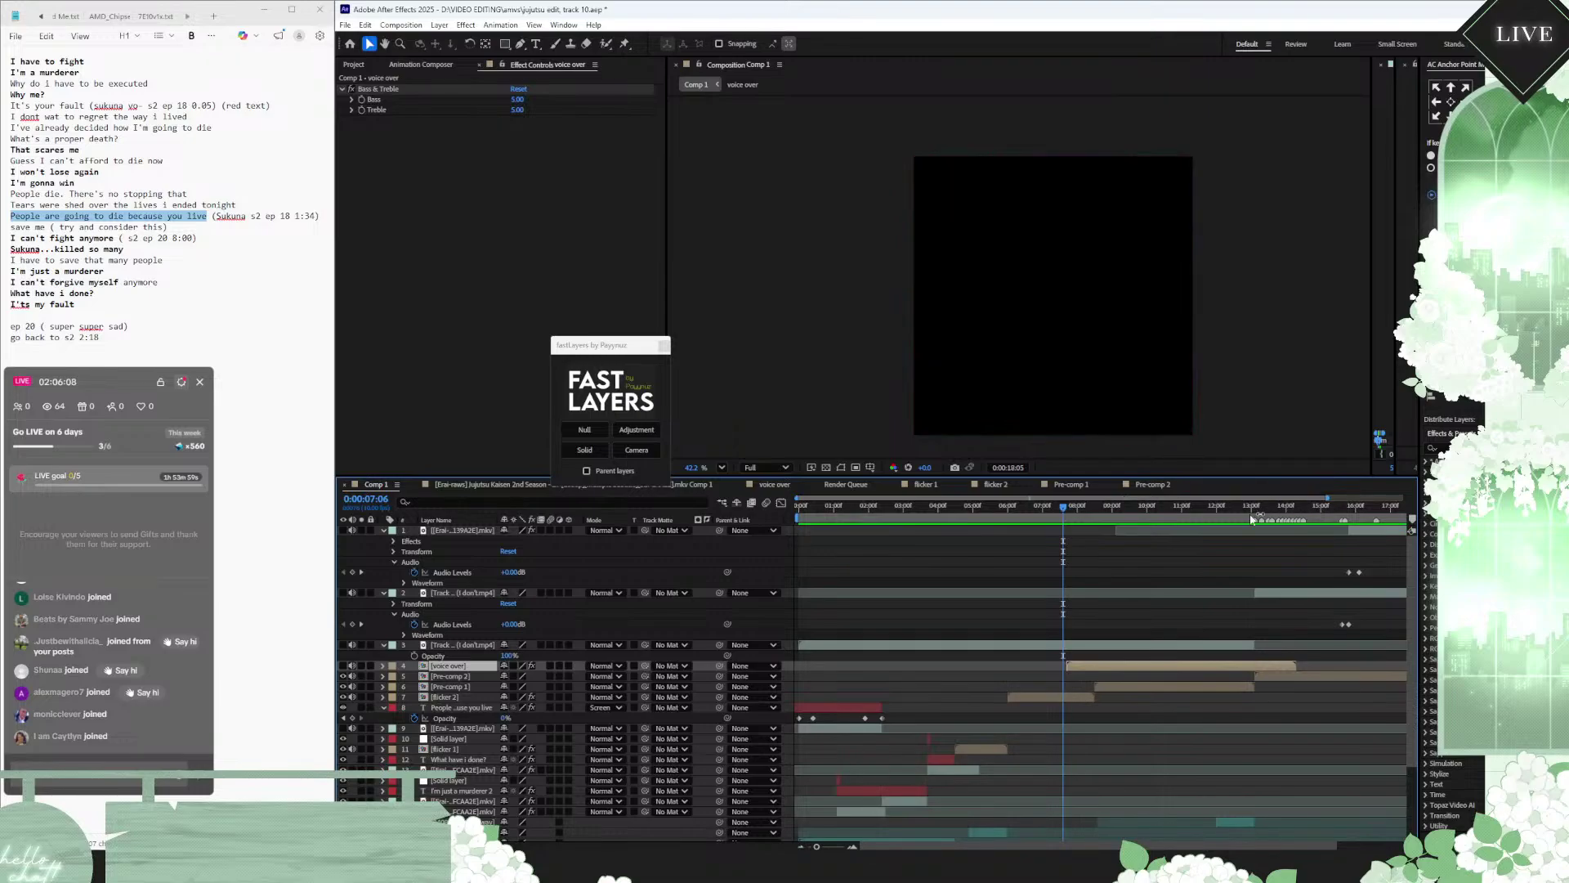
scroll(1208, 552, down, 1)
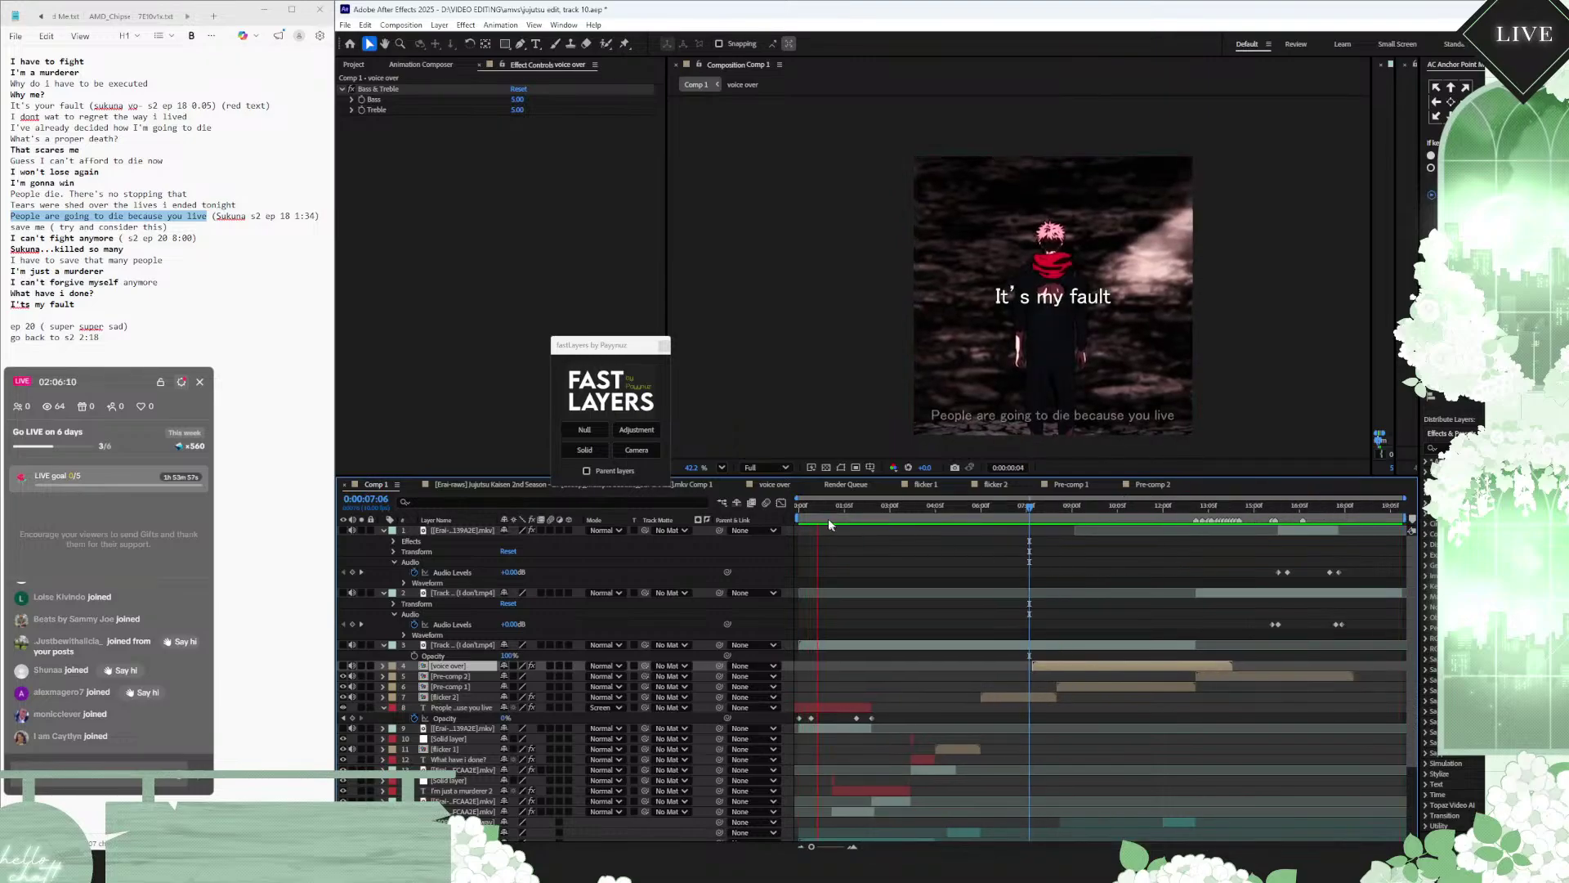
click(863, 513)
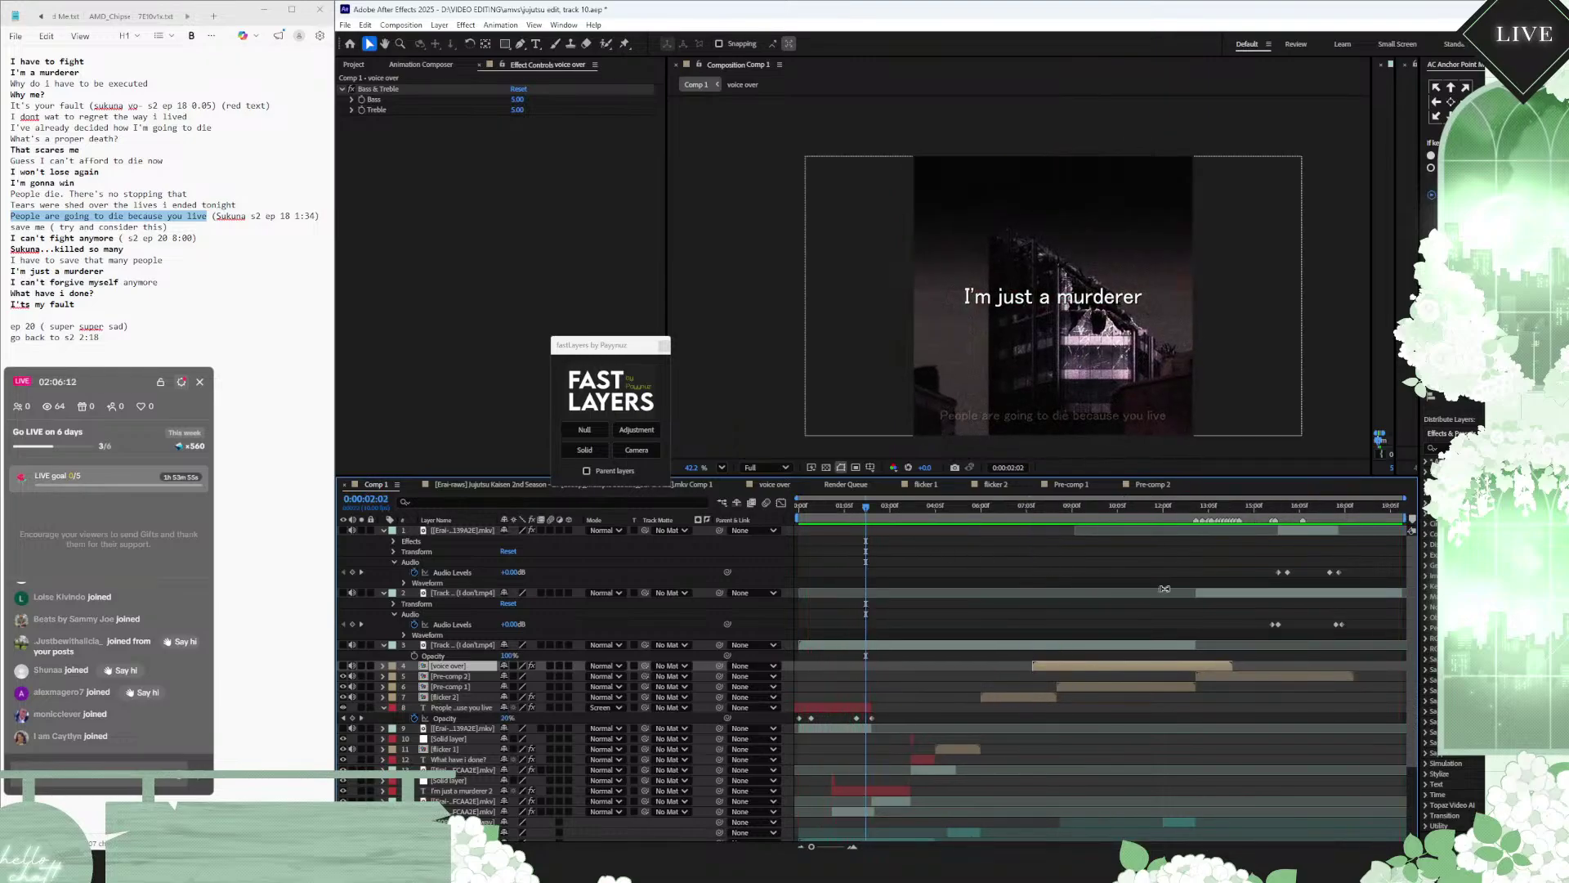
click(1236, 598)
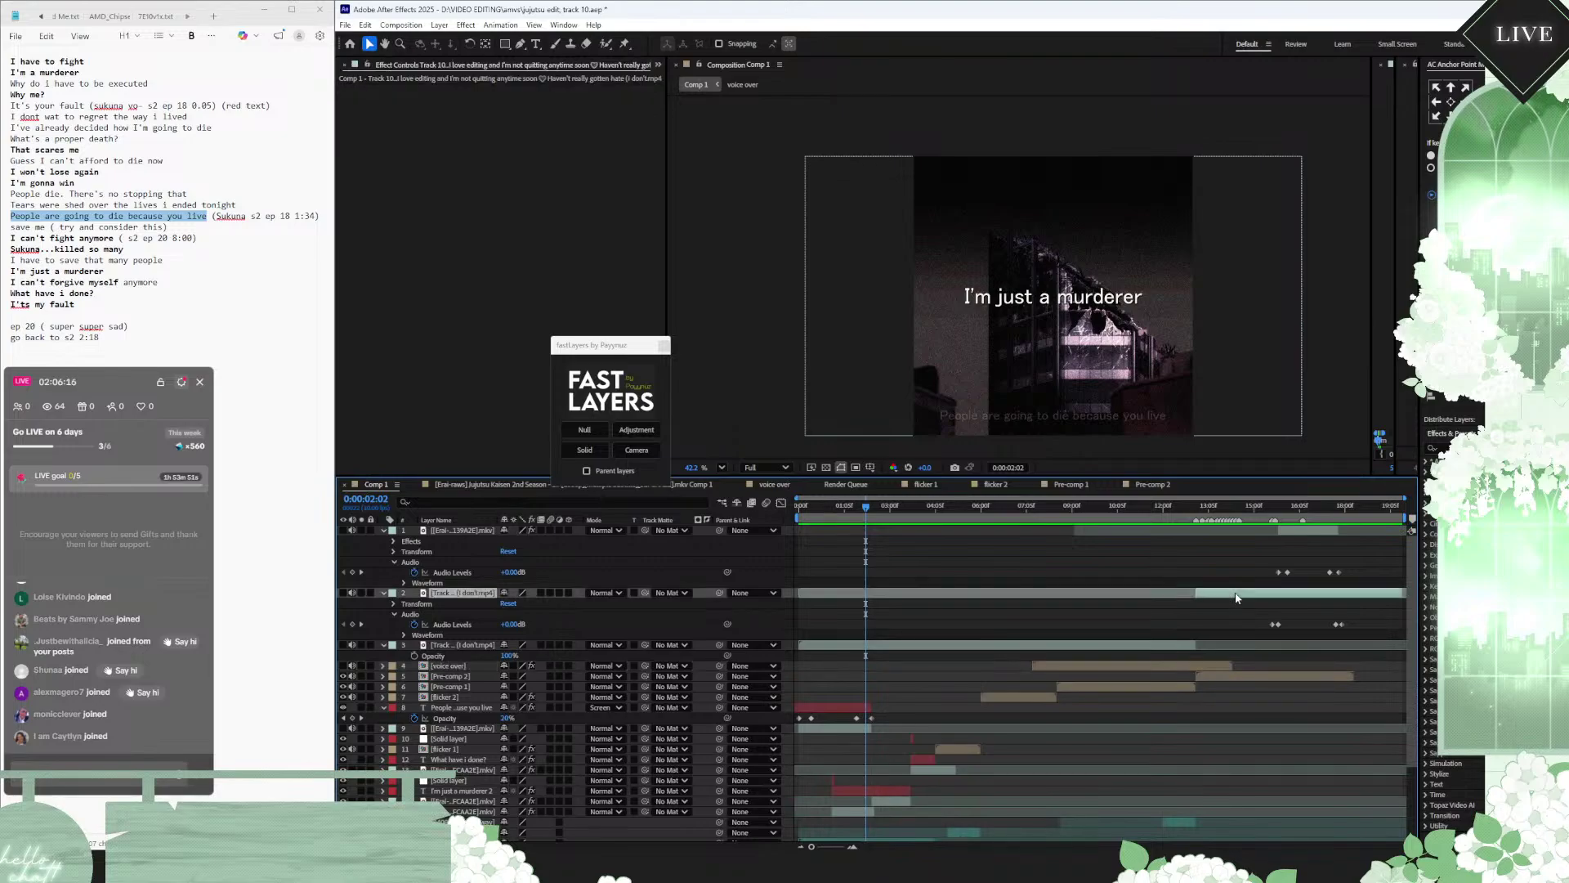
click(1263, 516)
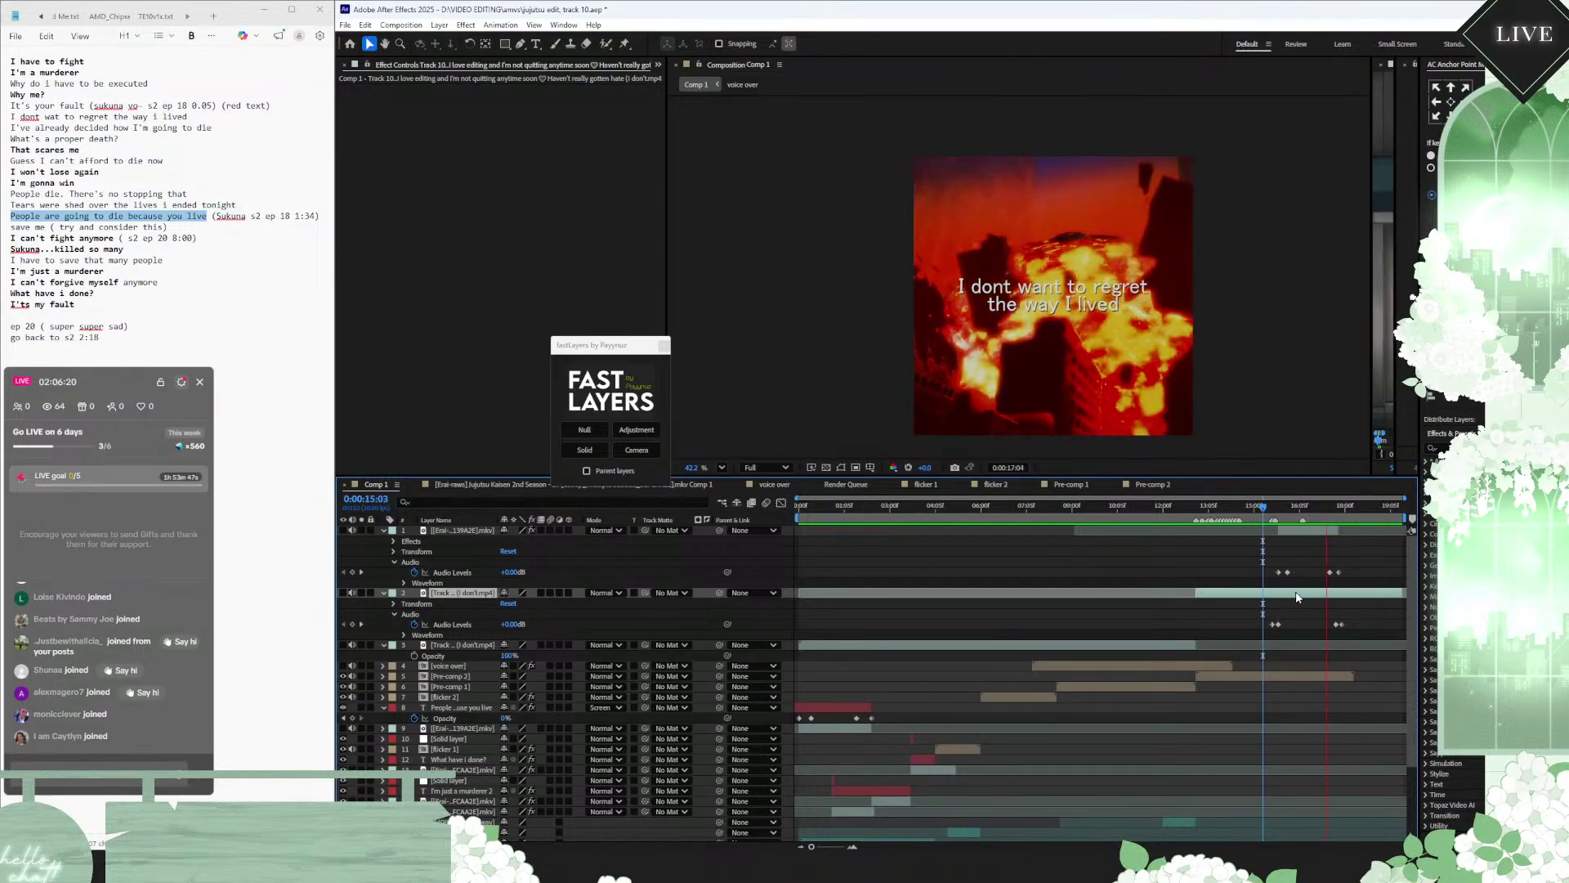
Step: Move the upper Track 10 layer earlier so it starts at about 0:00:01, and play Comp 1 from 0:00:15:06
click(1298, 533)
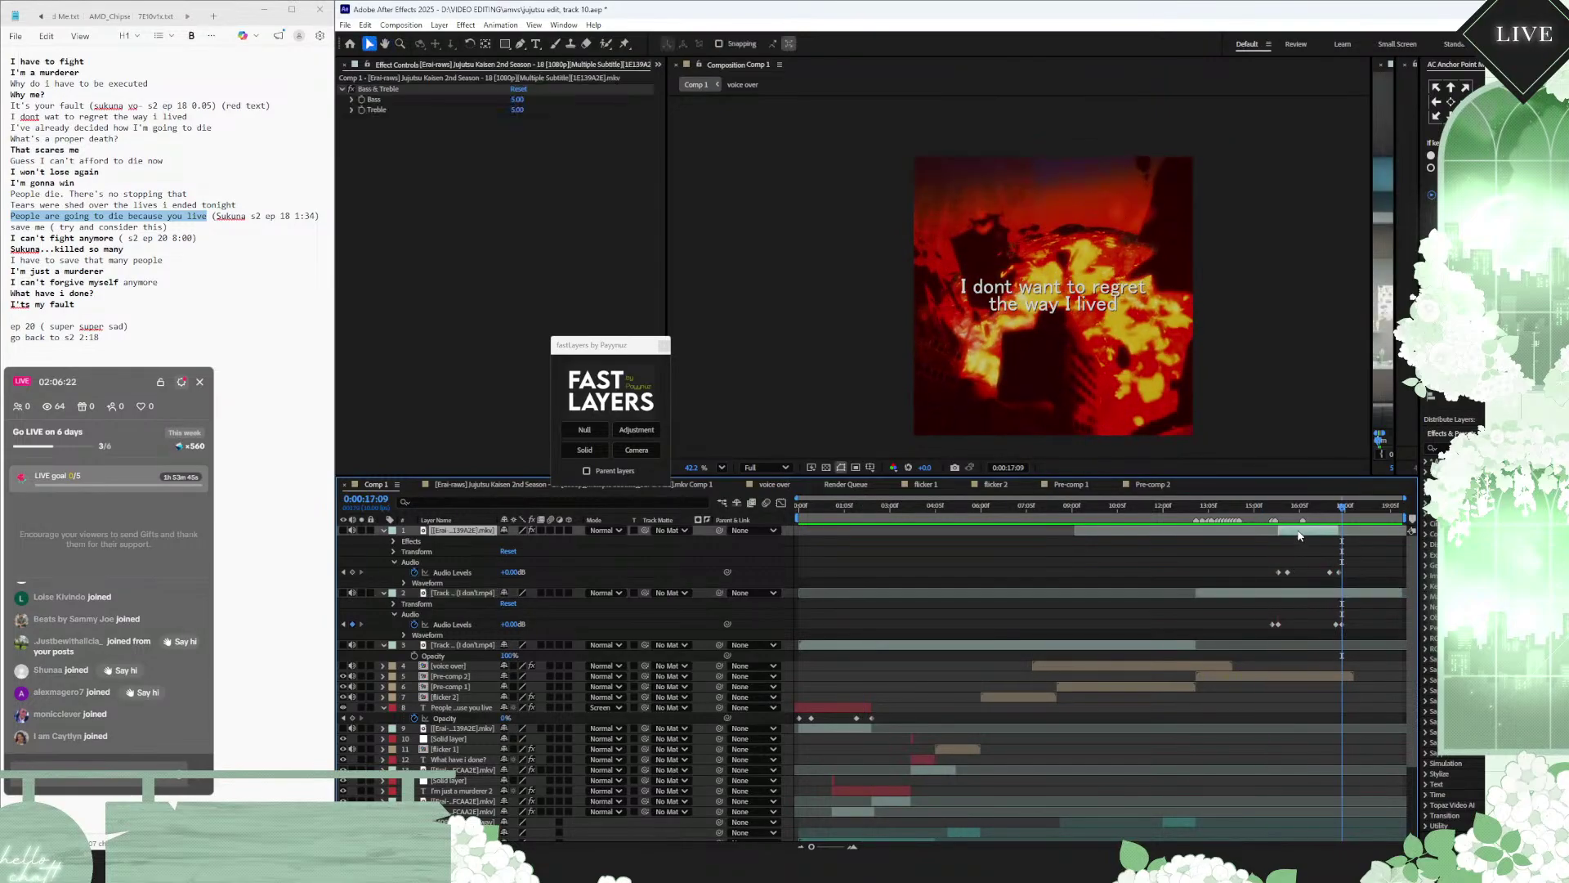
drag(1303, 592, 953, 601)
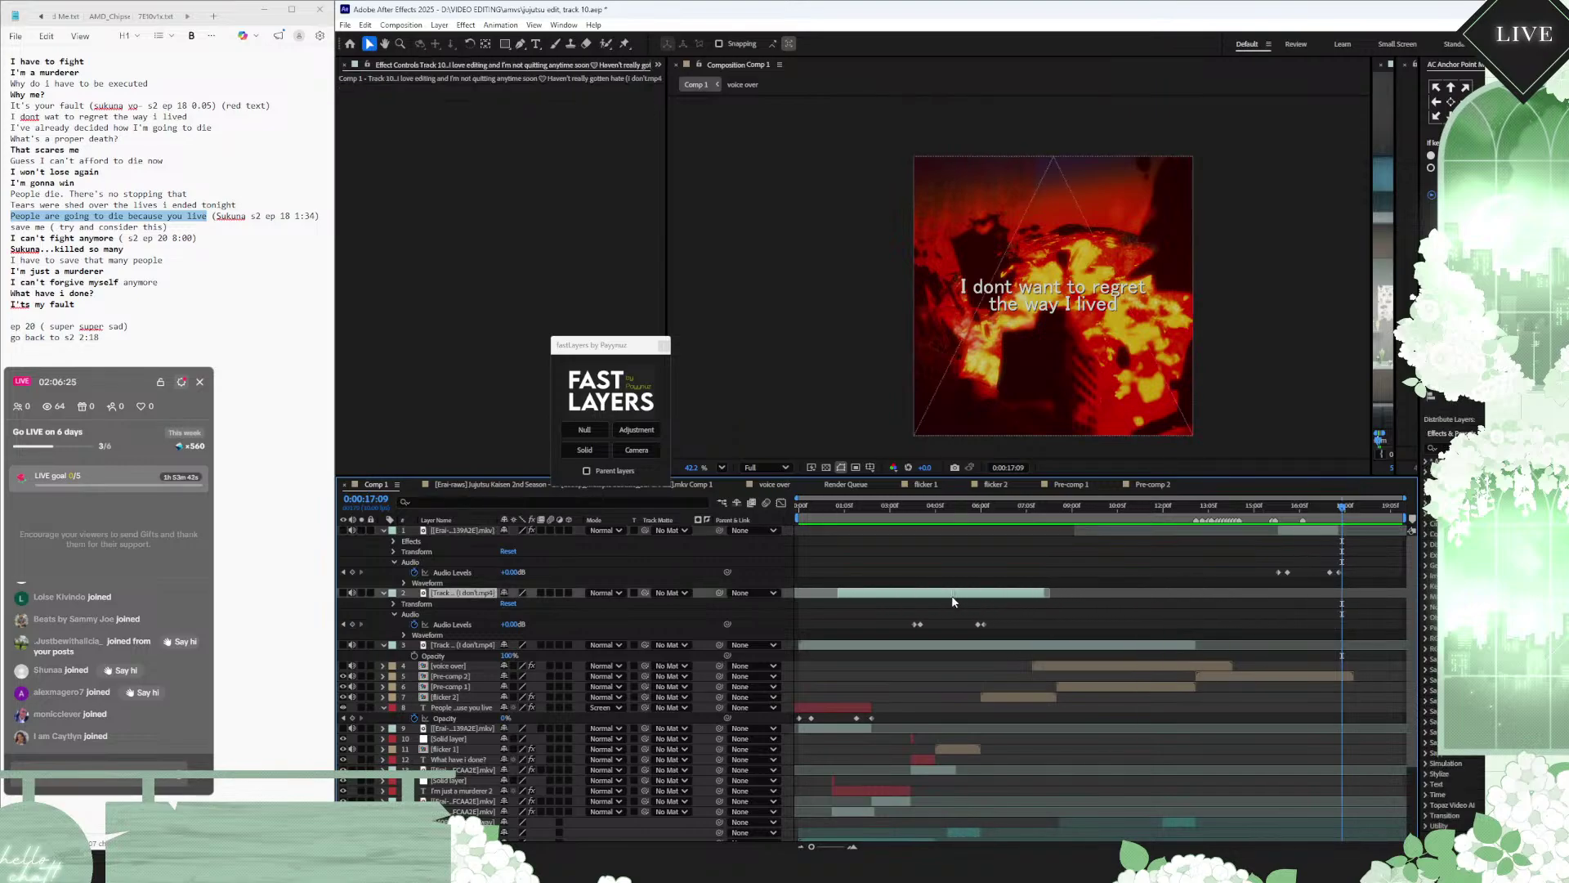
click(1273, 514)
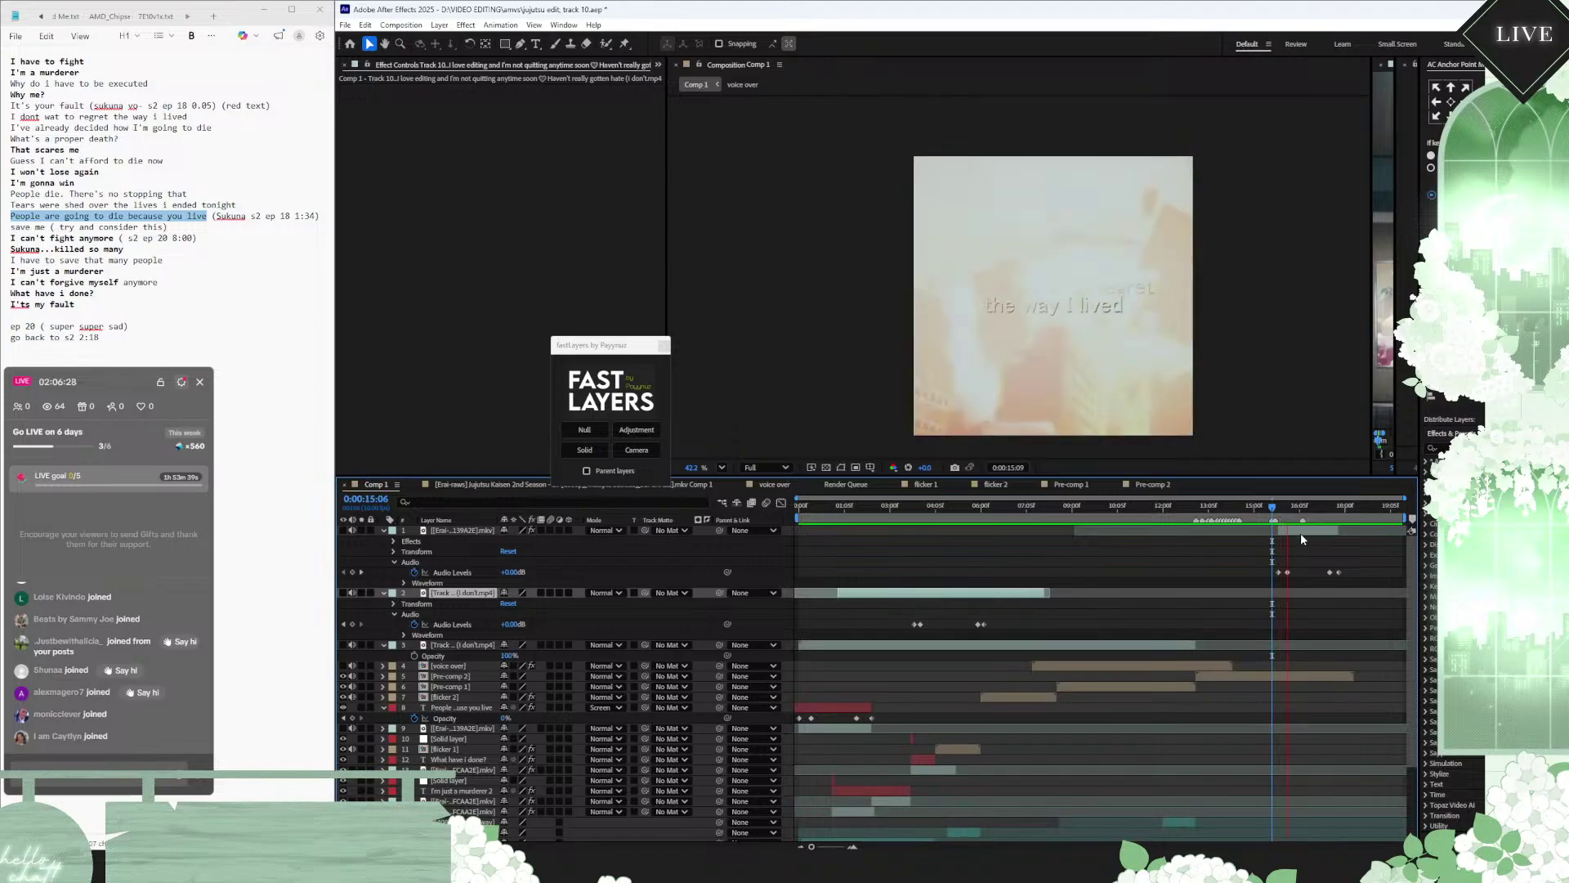
key(space)
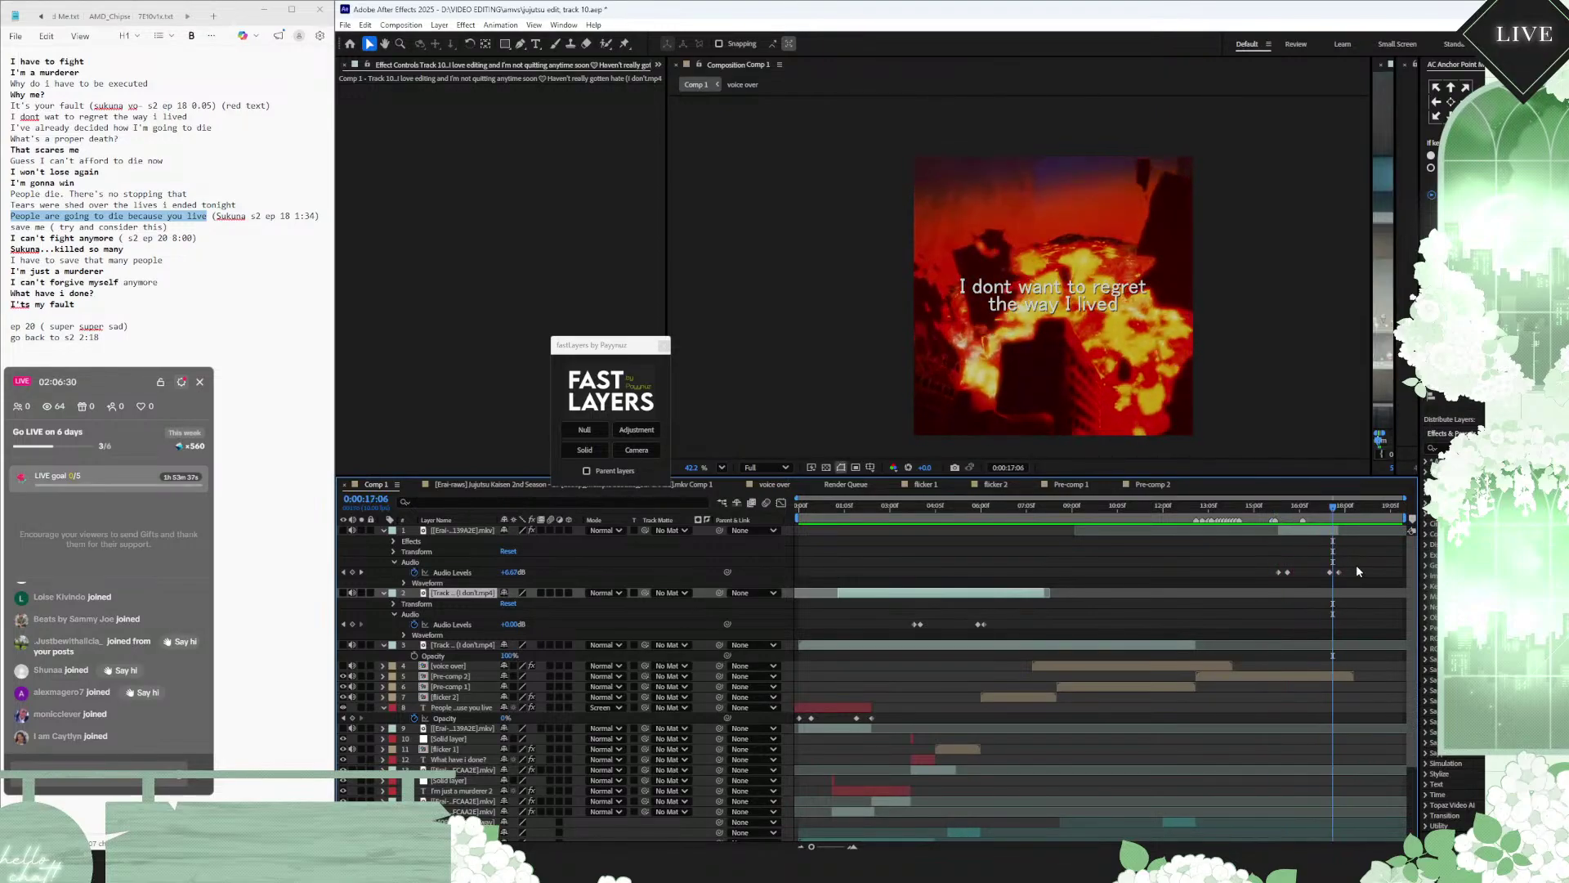
Step: Remove the Audio Levels keyframes from the topmost episode 18 clip at 0:00:14:02 and play from there
click(1231, 511)
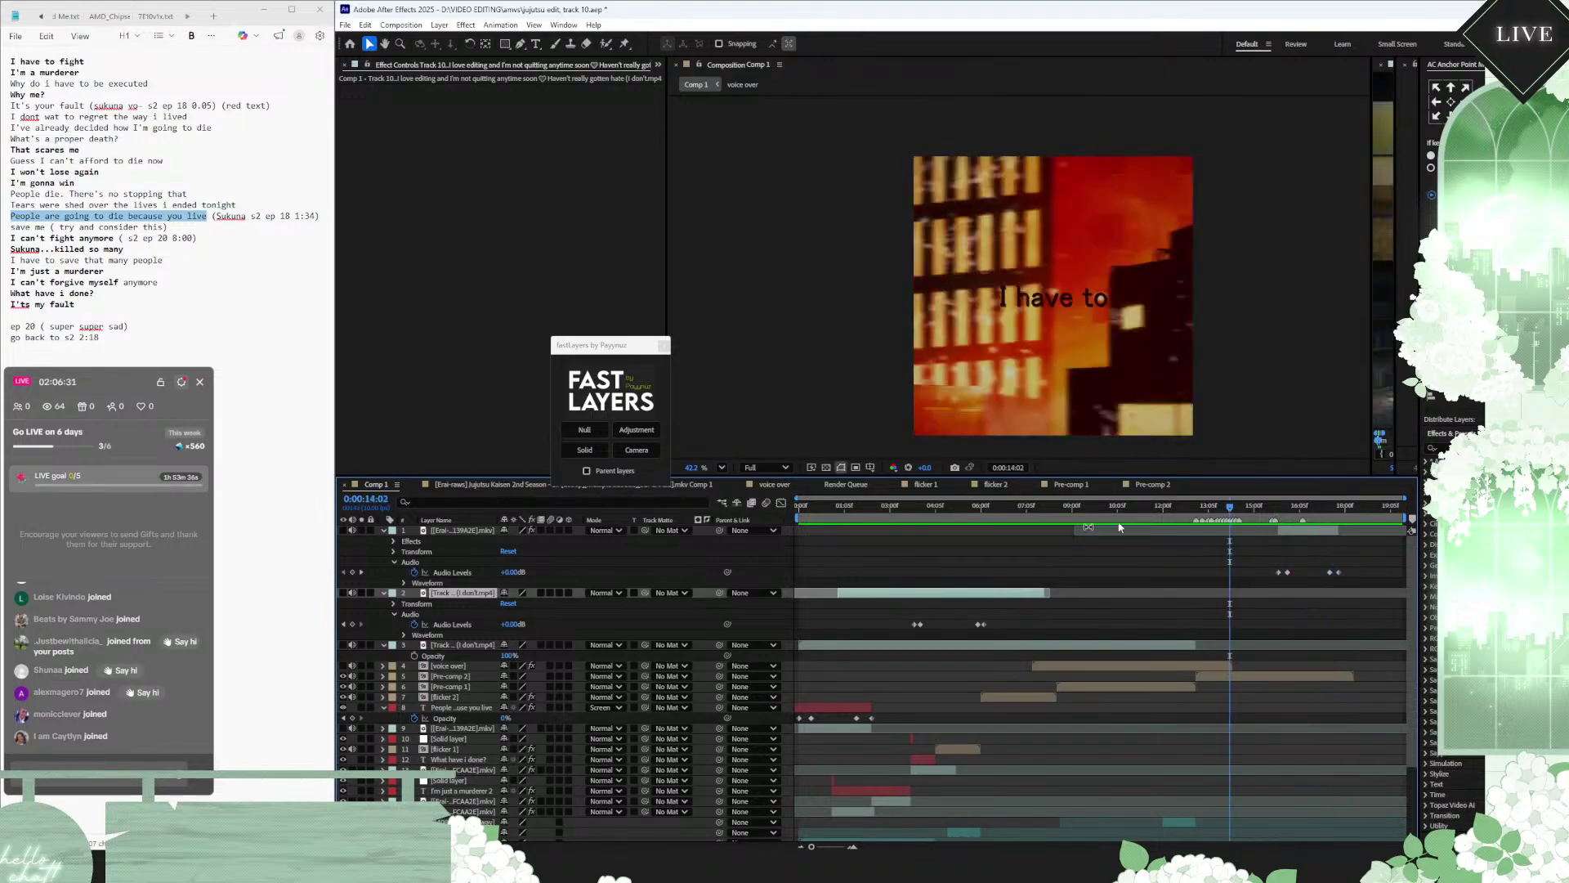
click(414, 572)
key(space)
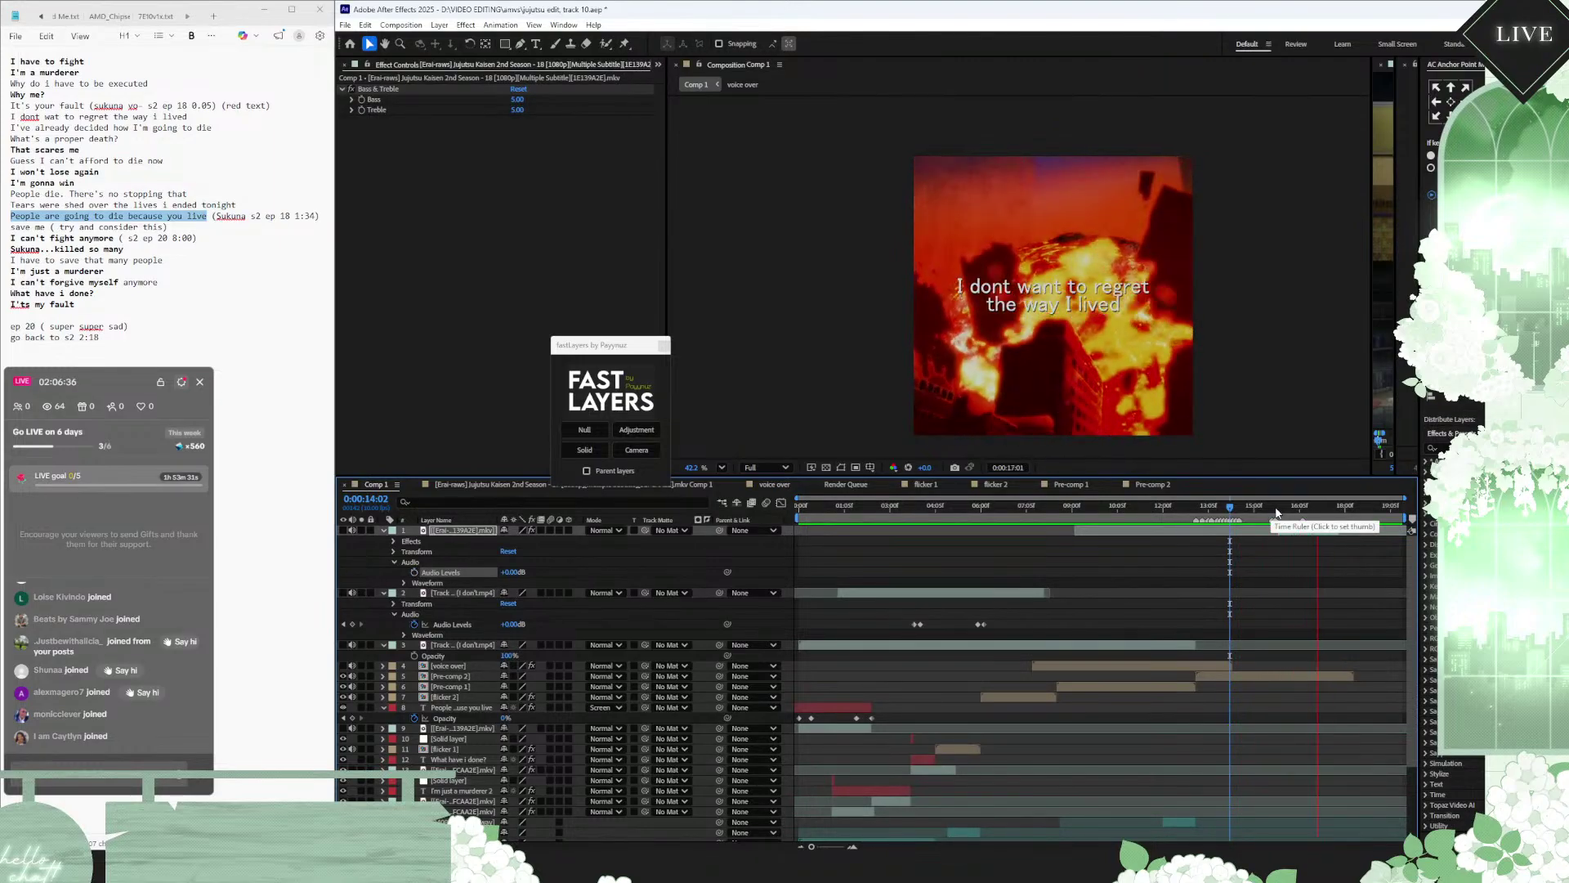
click(1285, 513)
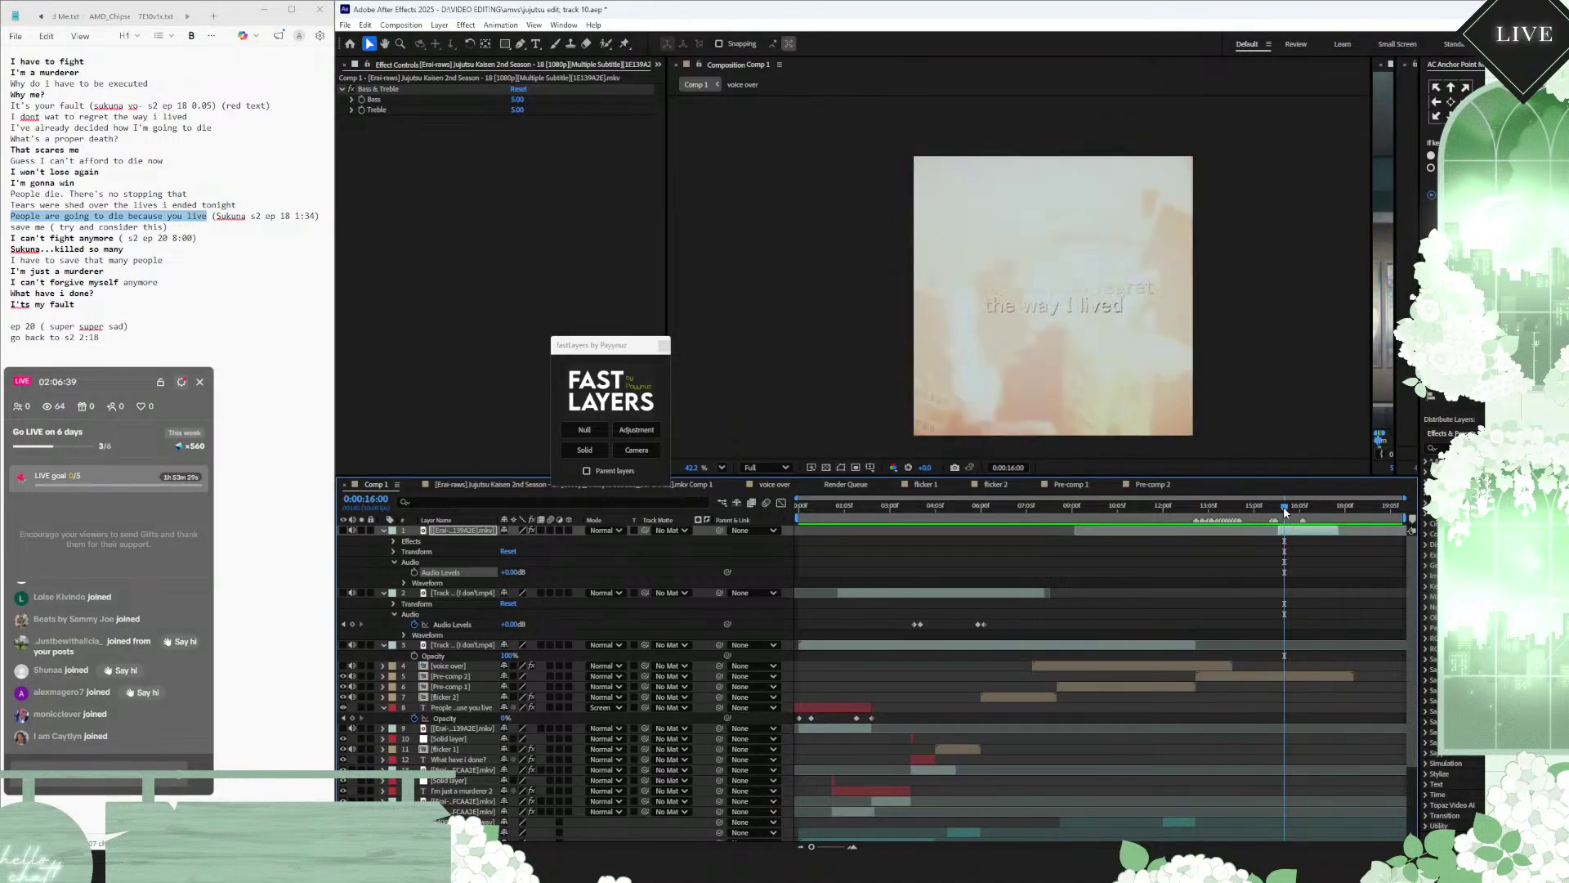
Step: Try trimming the topmost episode 18 clip's start to 0:00:15:09, and undo both the trim and the keyframe removal
scroll(1285, 513, up, 3)
click(1265, 508)
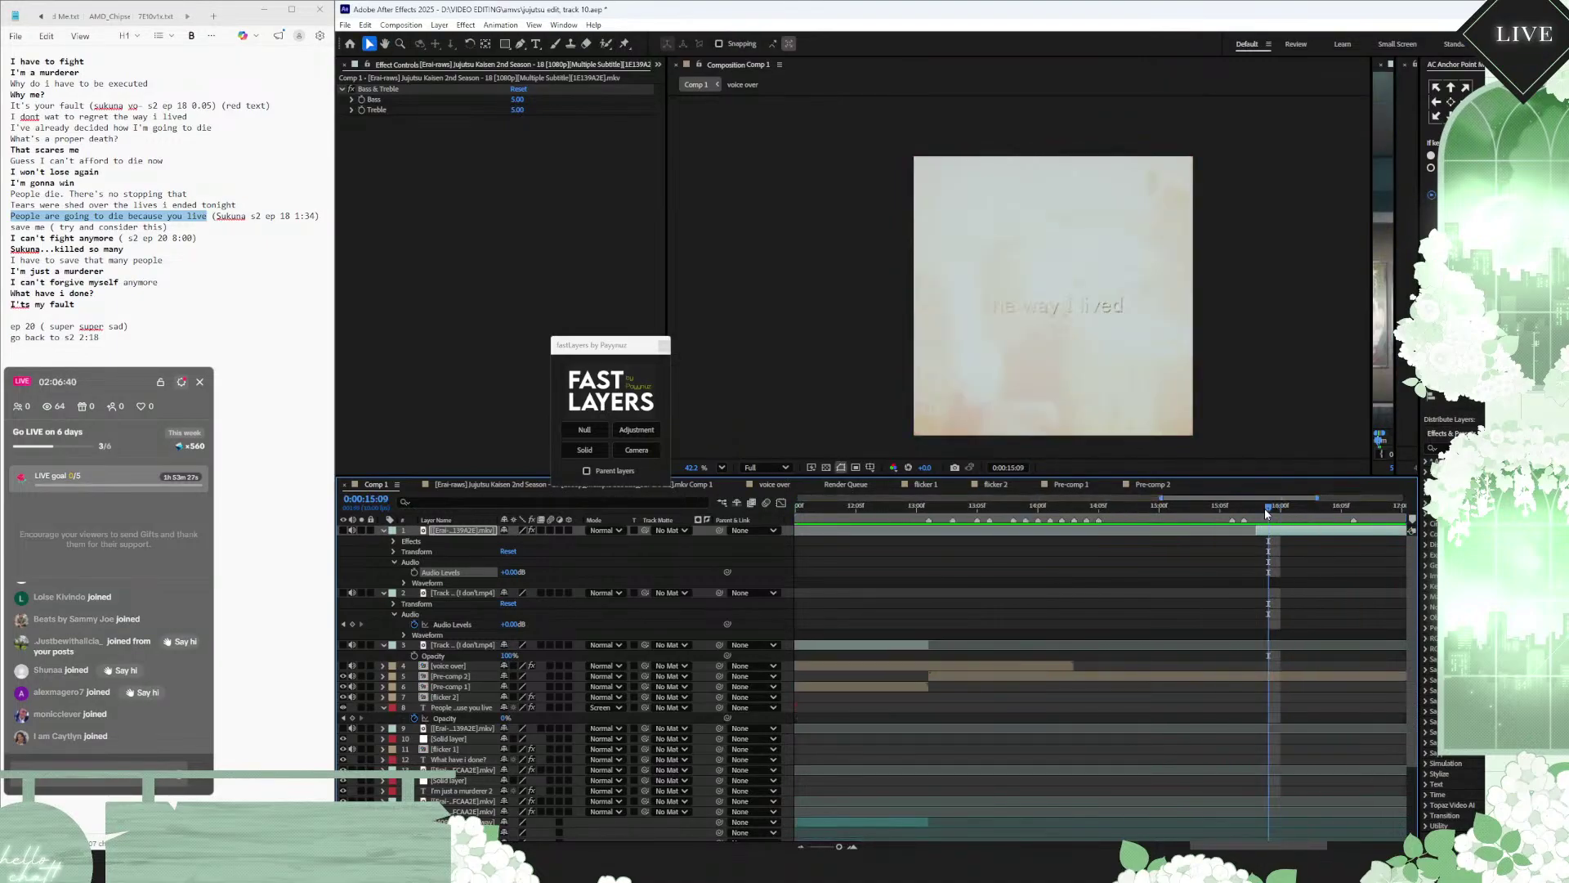
click(1260, 531)
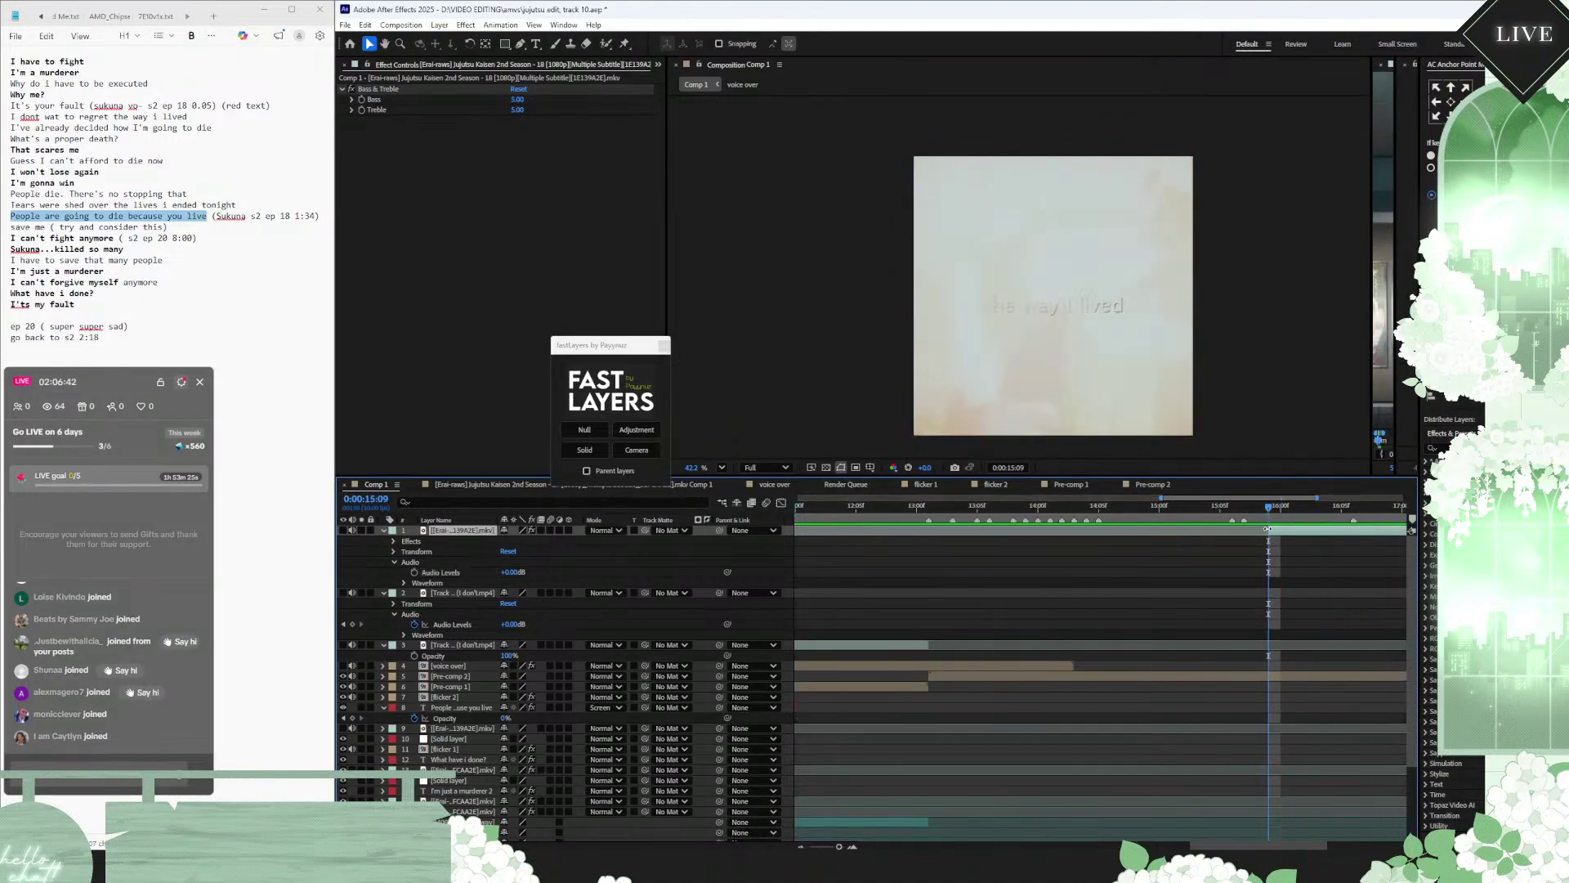
scroll(1234, 607, down, 5)
key(space)
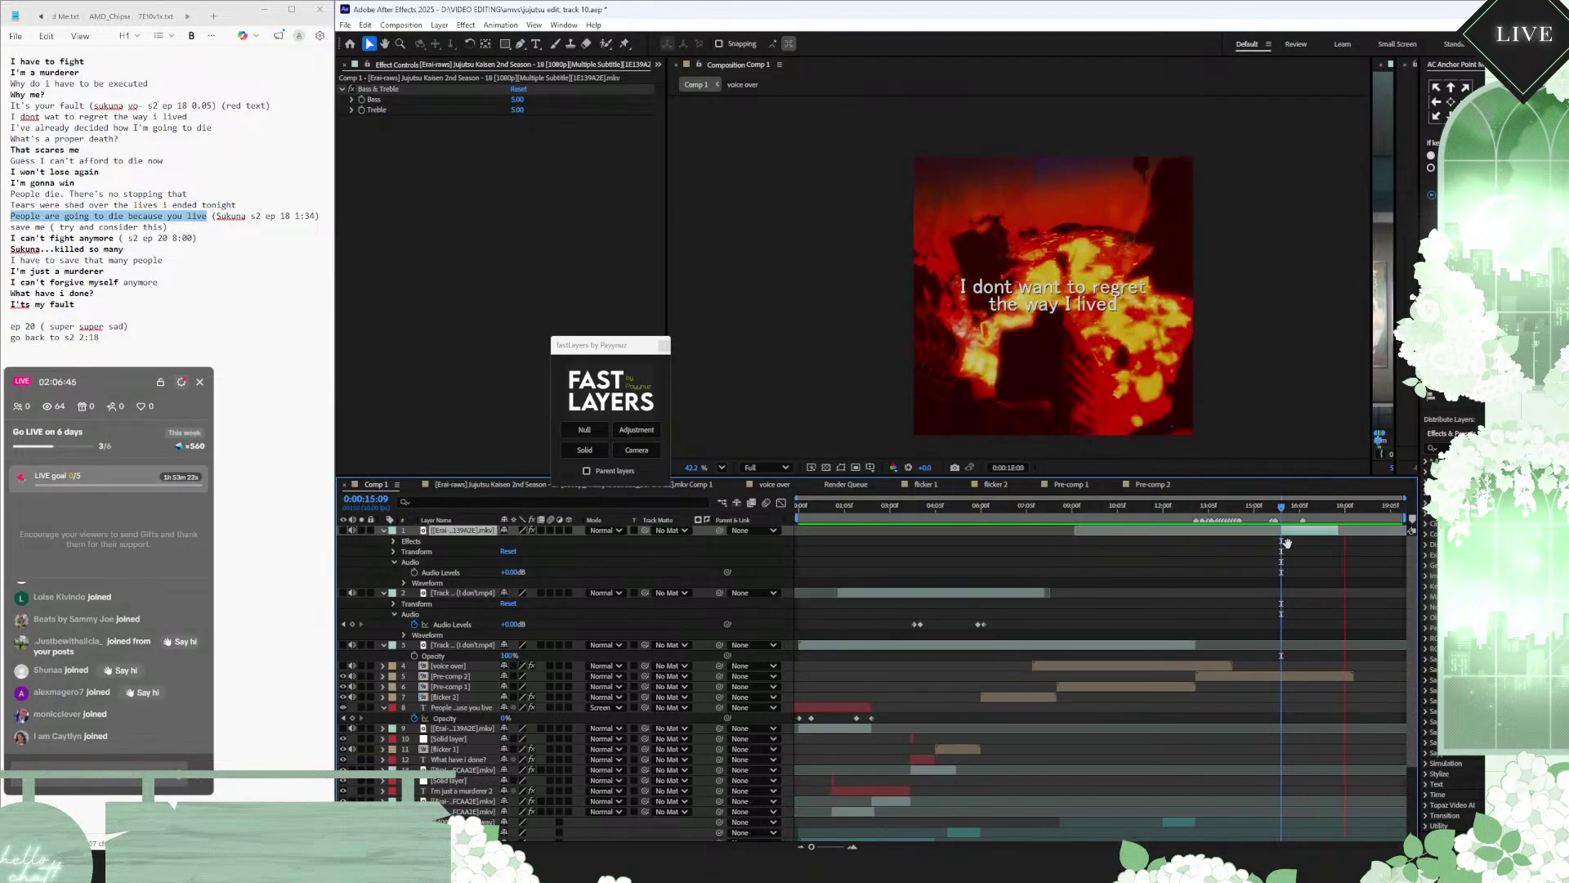
key(space)
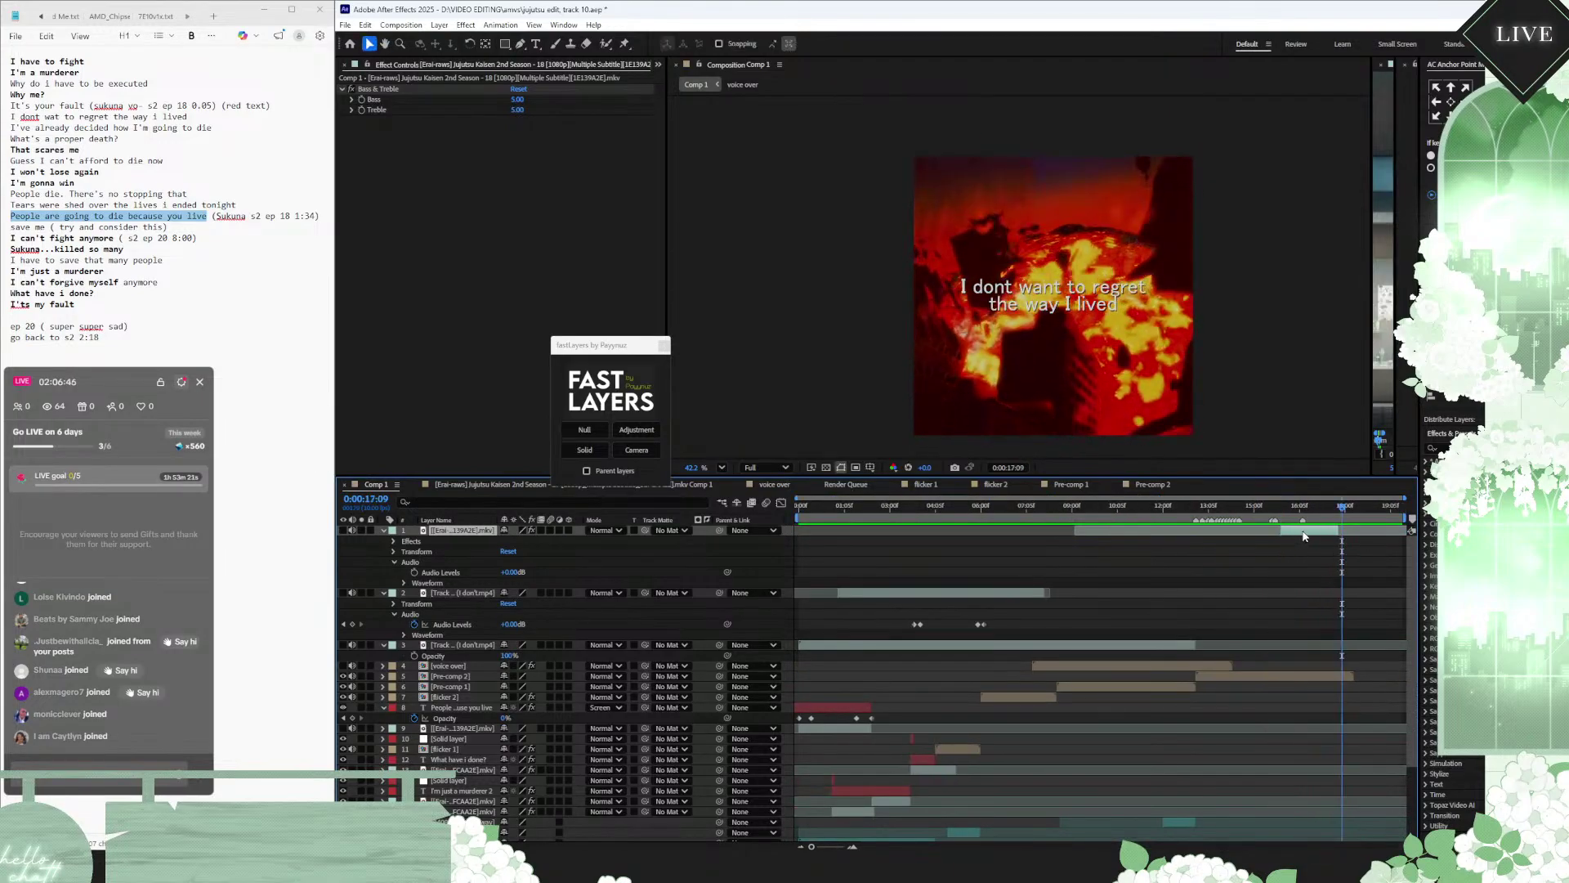
key(ctrl+z)
key(ctrl+z)
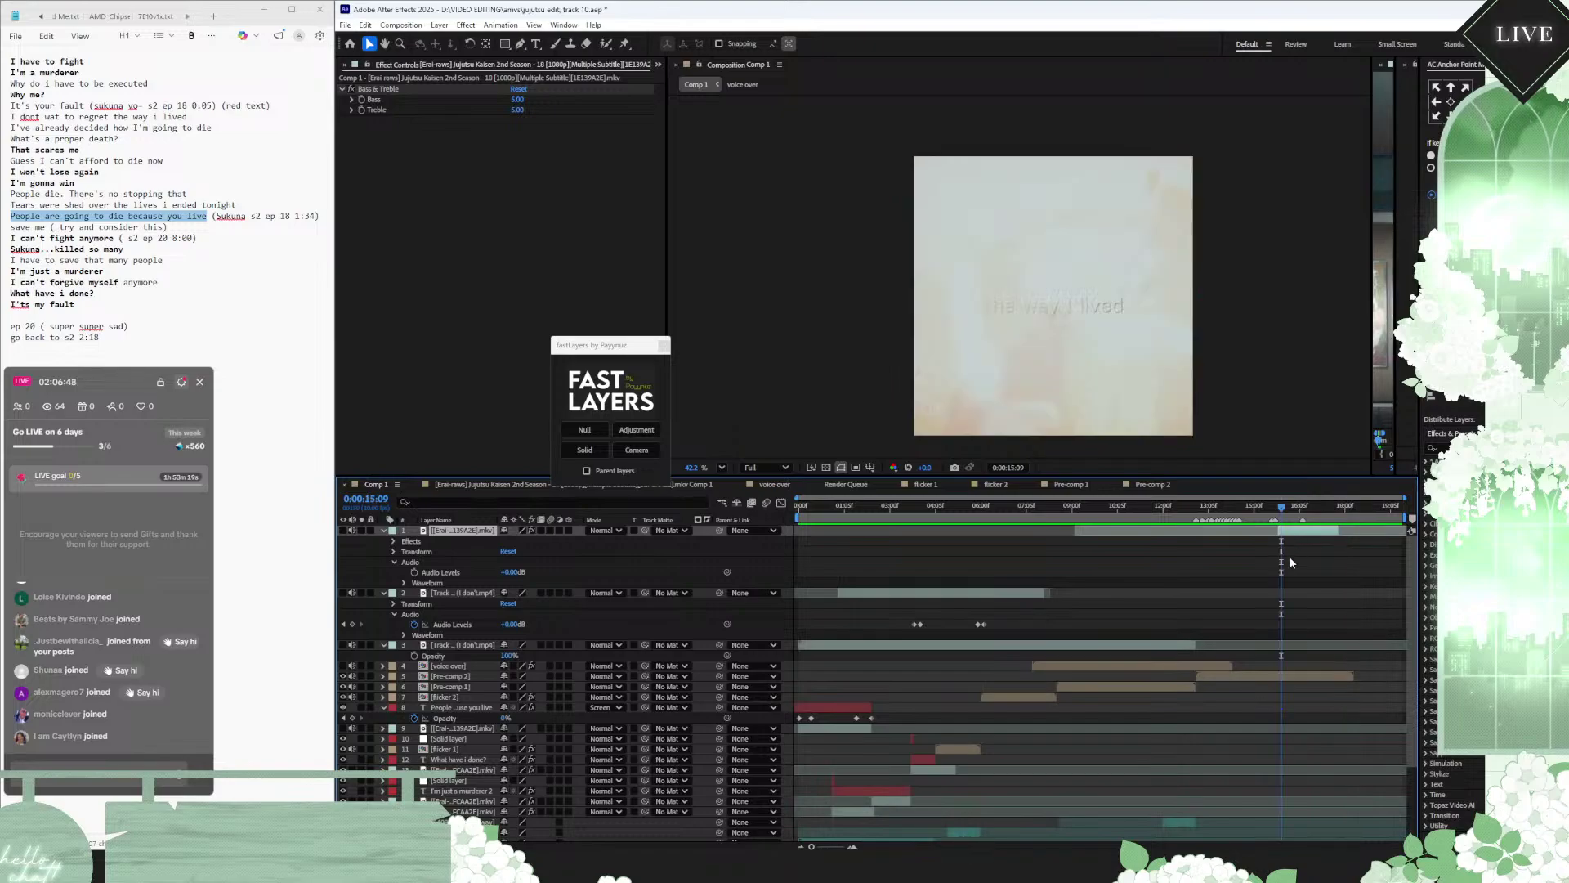
Step: Trim the topmost episode 18 clip's start to about 0:00:16:00, move its first two Audio Levels keyframes one frame on, and set the 0:00:16:02 keyframe to 5 dB
scroll(1291, 574, up, 5)
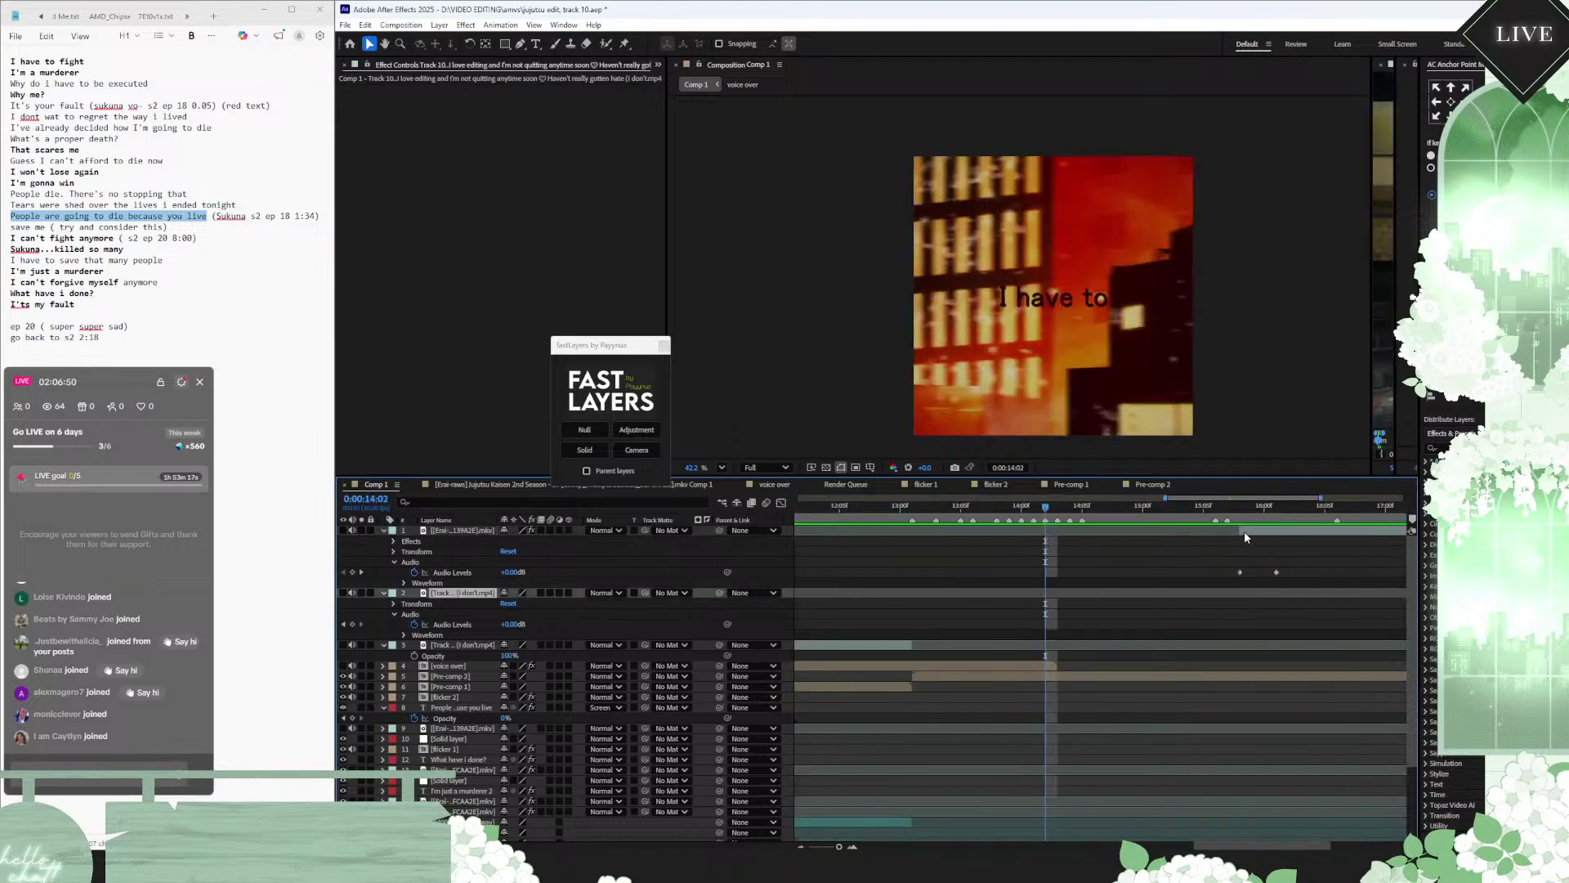
click(1244, 529)
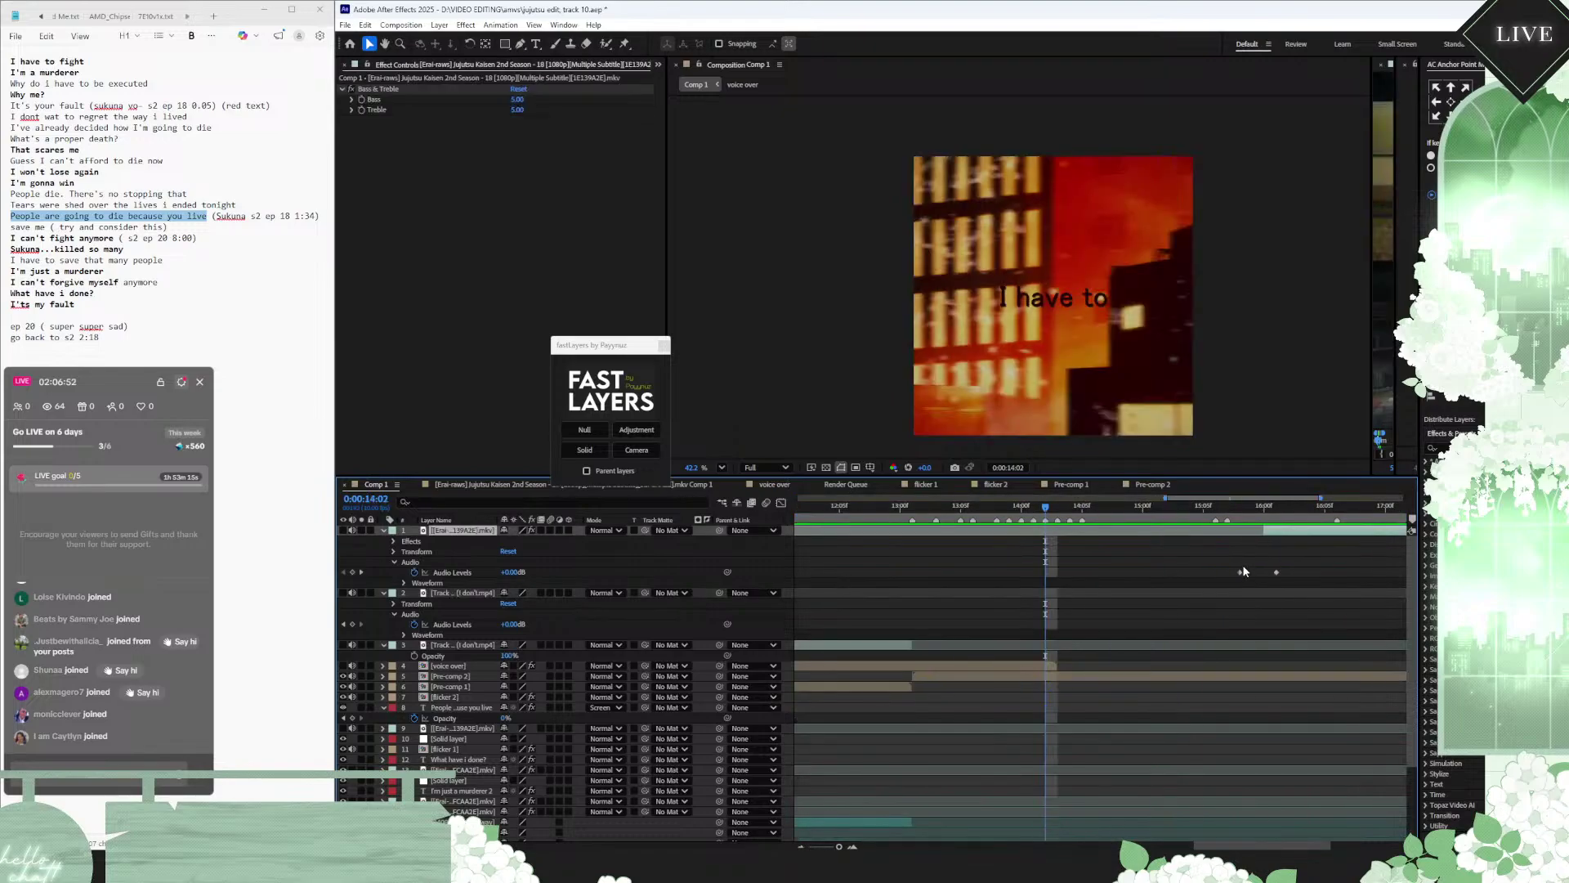
drag(1226, 564, 1288, 571)
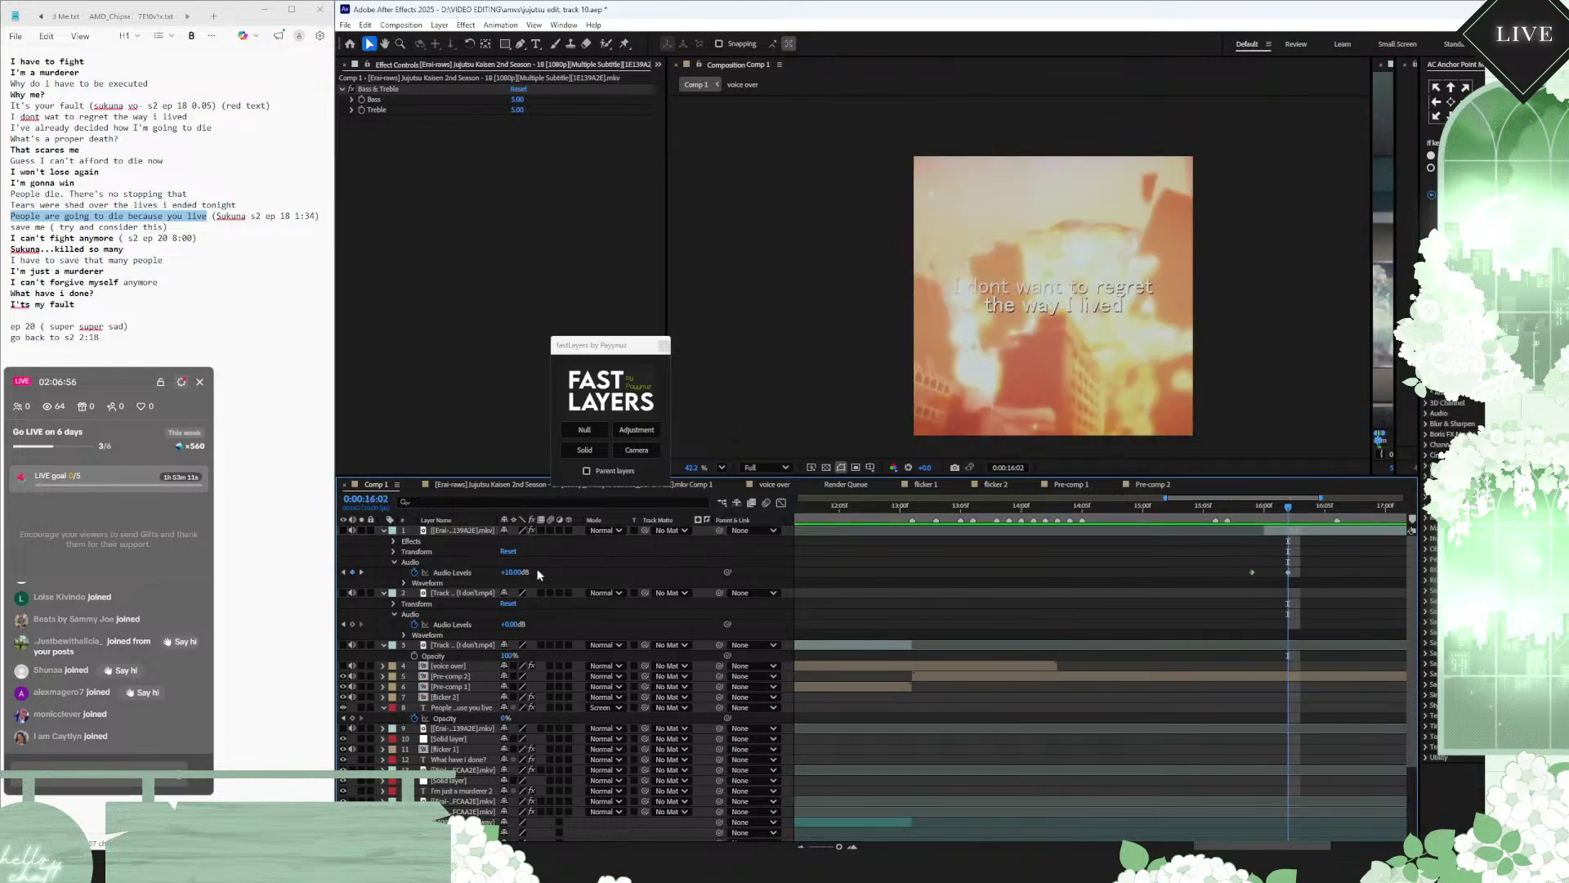
click(510, 572)
key(Return)
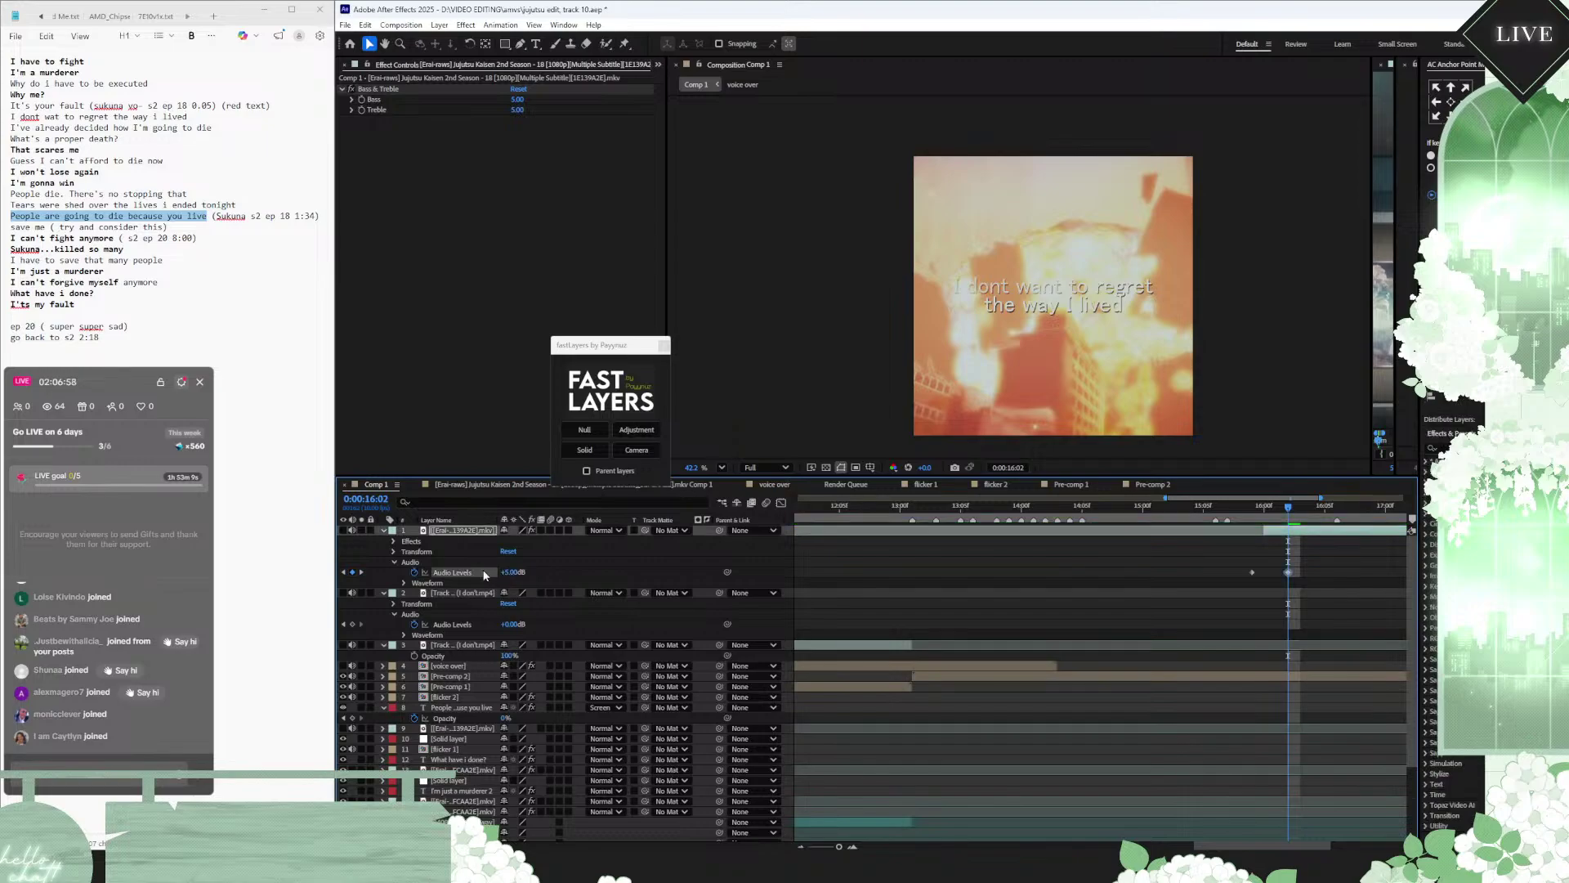
Step: Set the topmost episode 18 clip's Audio Levels keyframe at 0:00:17:05 to 5 dB
click(362, 572)
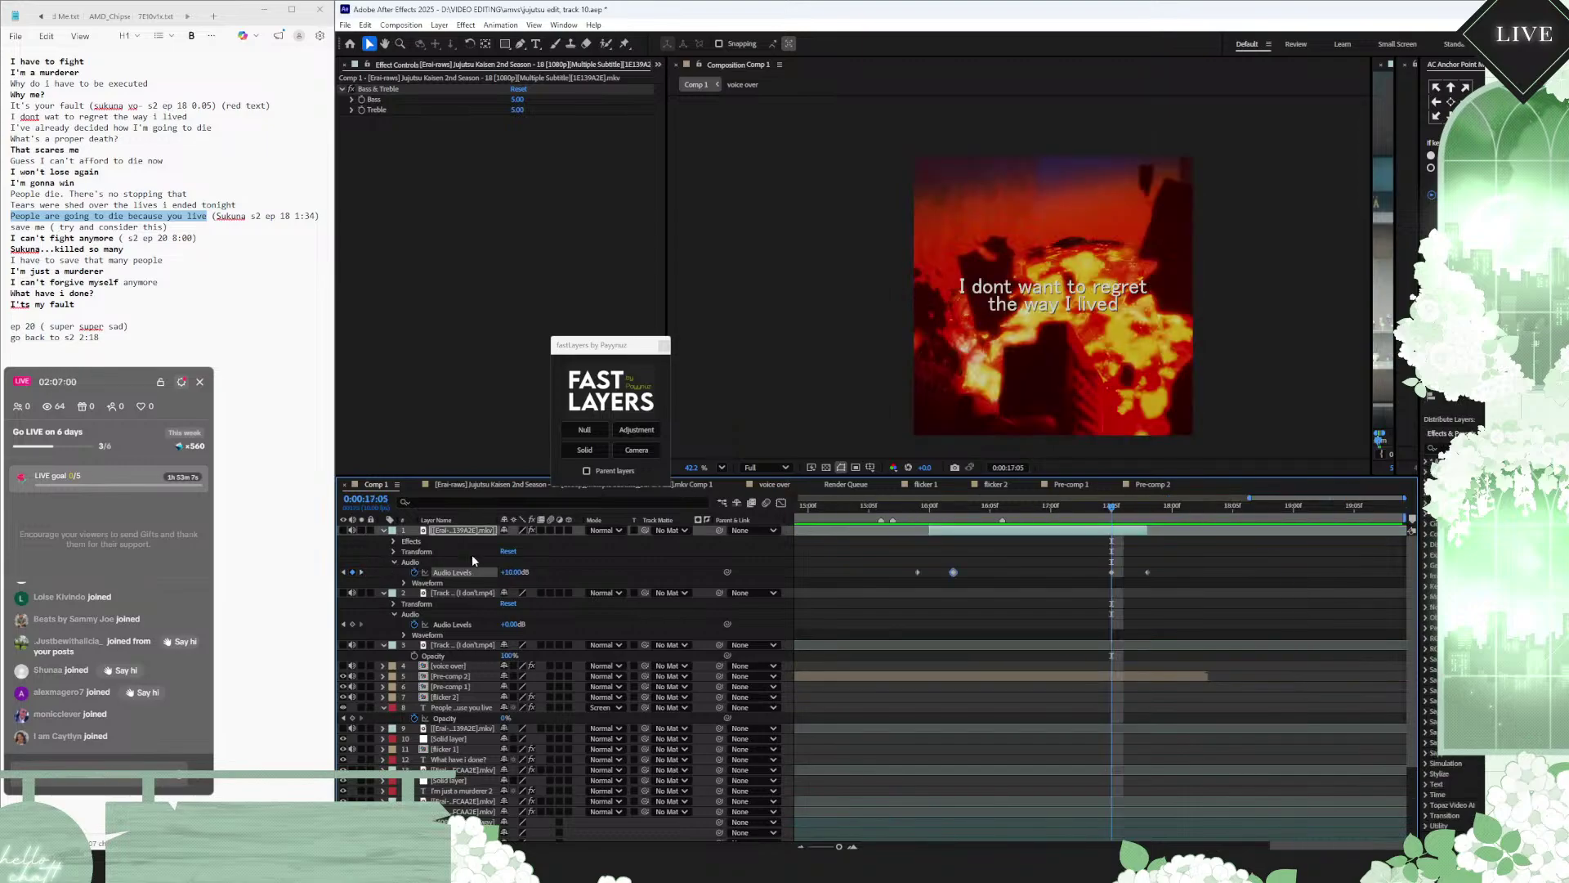
click(518, 572)
text(5)
key(Return)
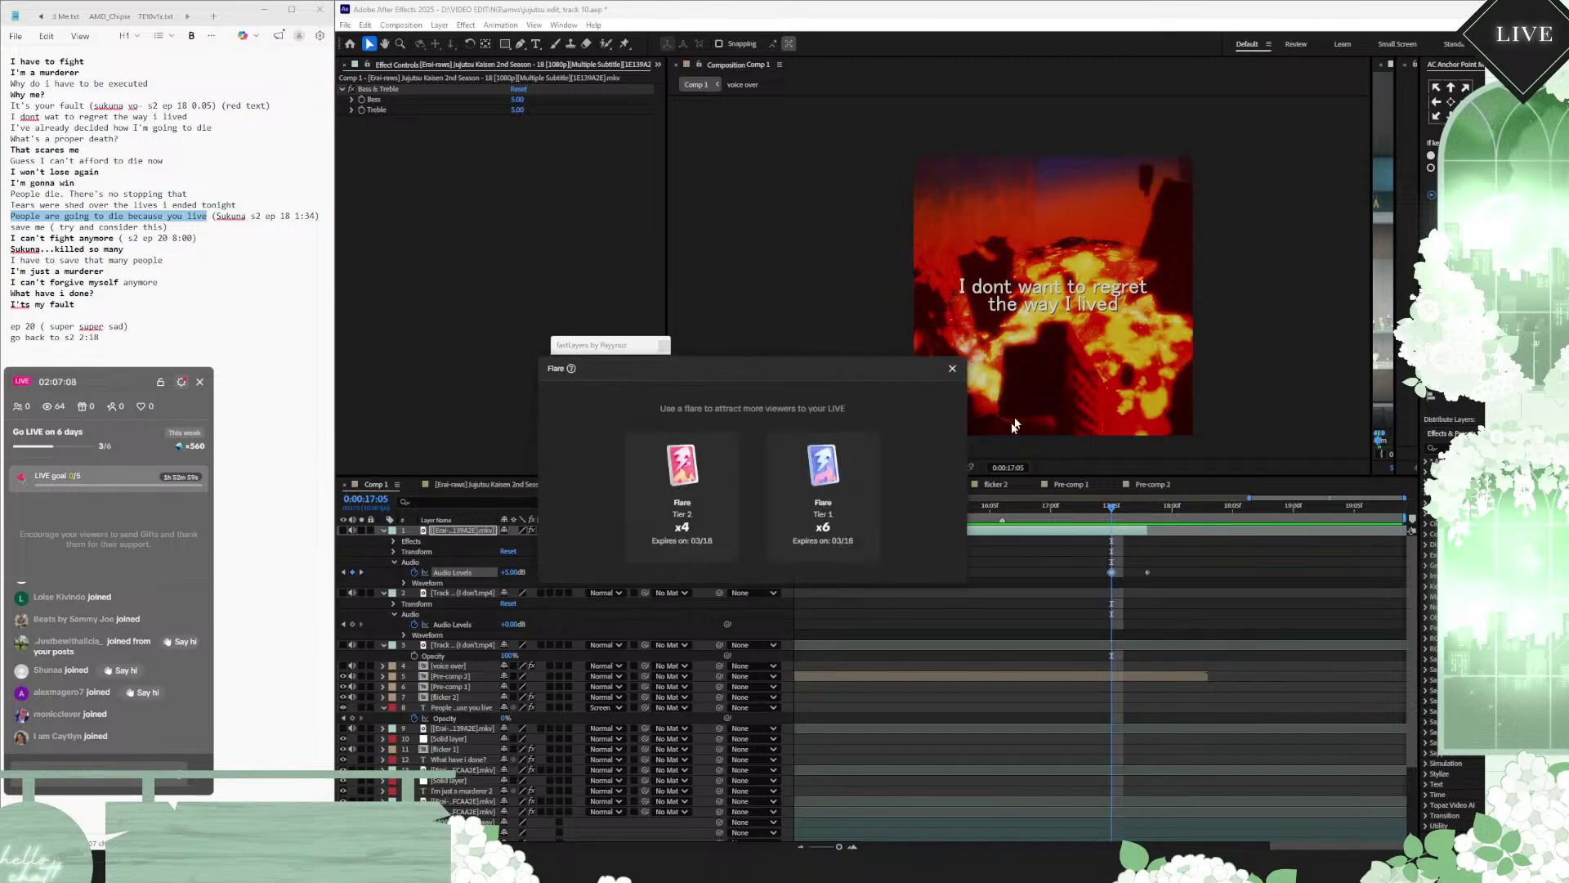
Step: Use a Tier 2 flare on the livestream to reach more potential viewers
click(697, 535)
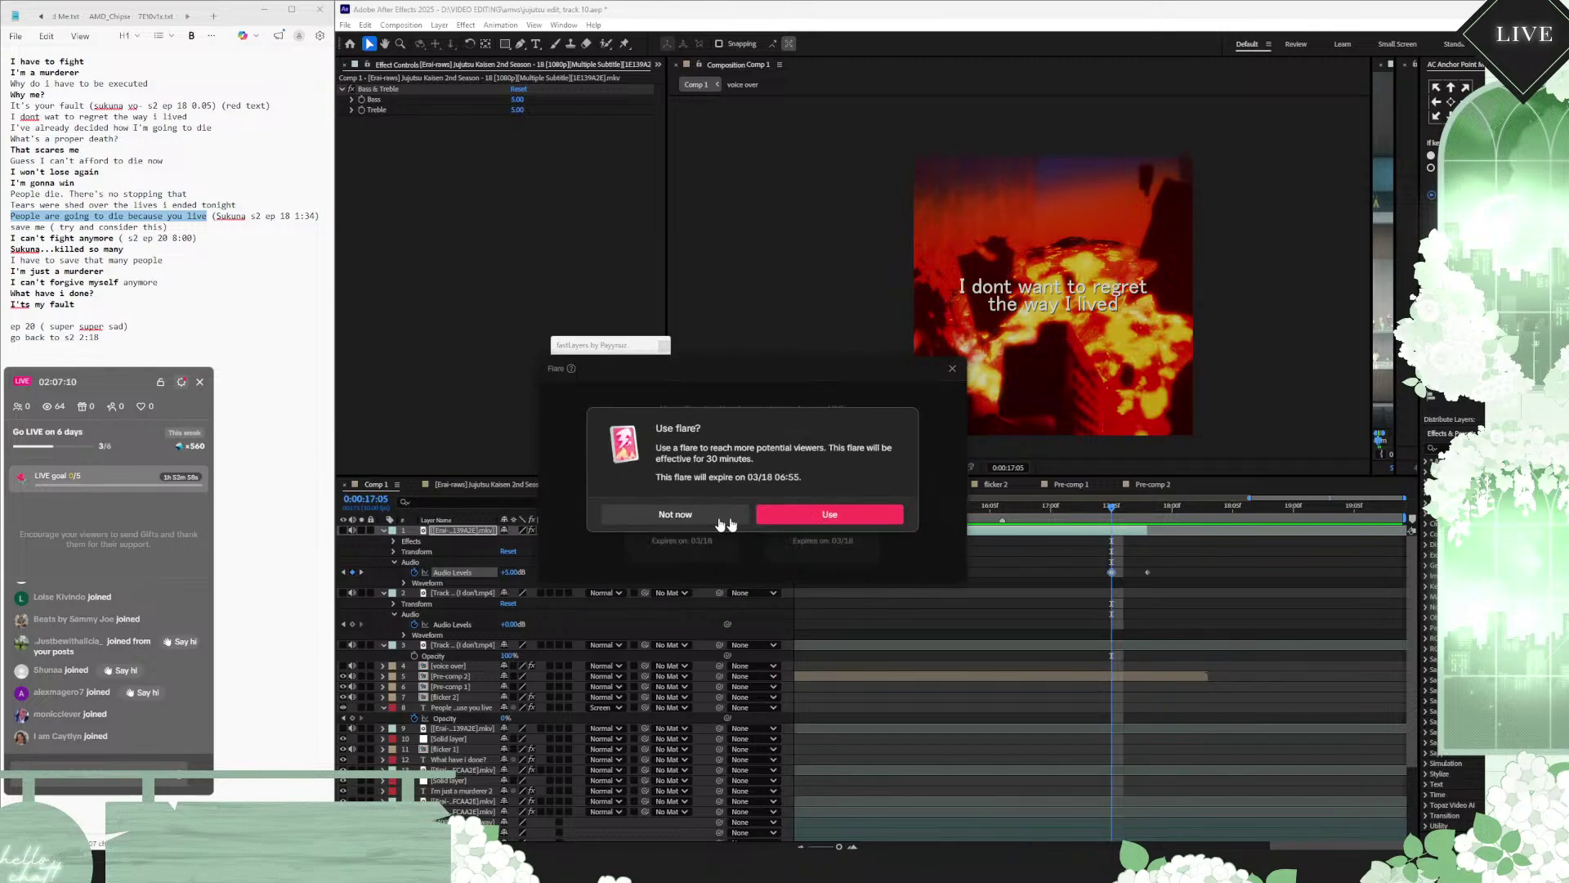
click(818, 520)
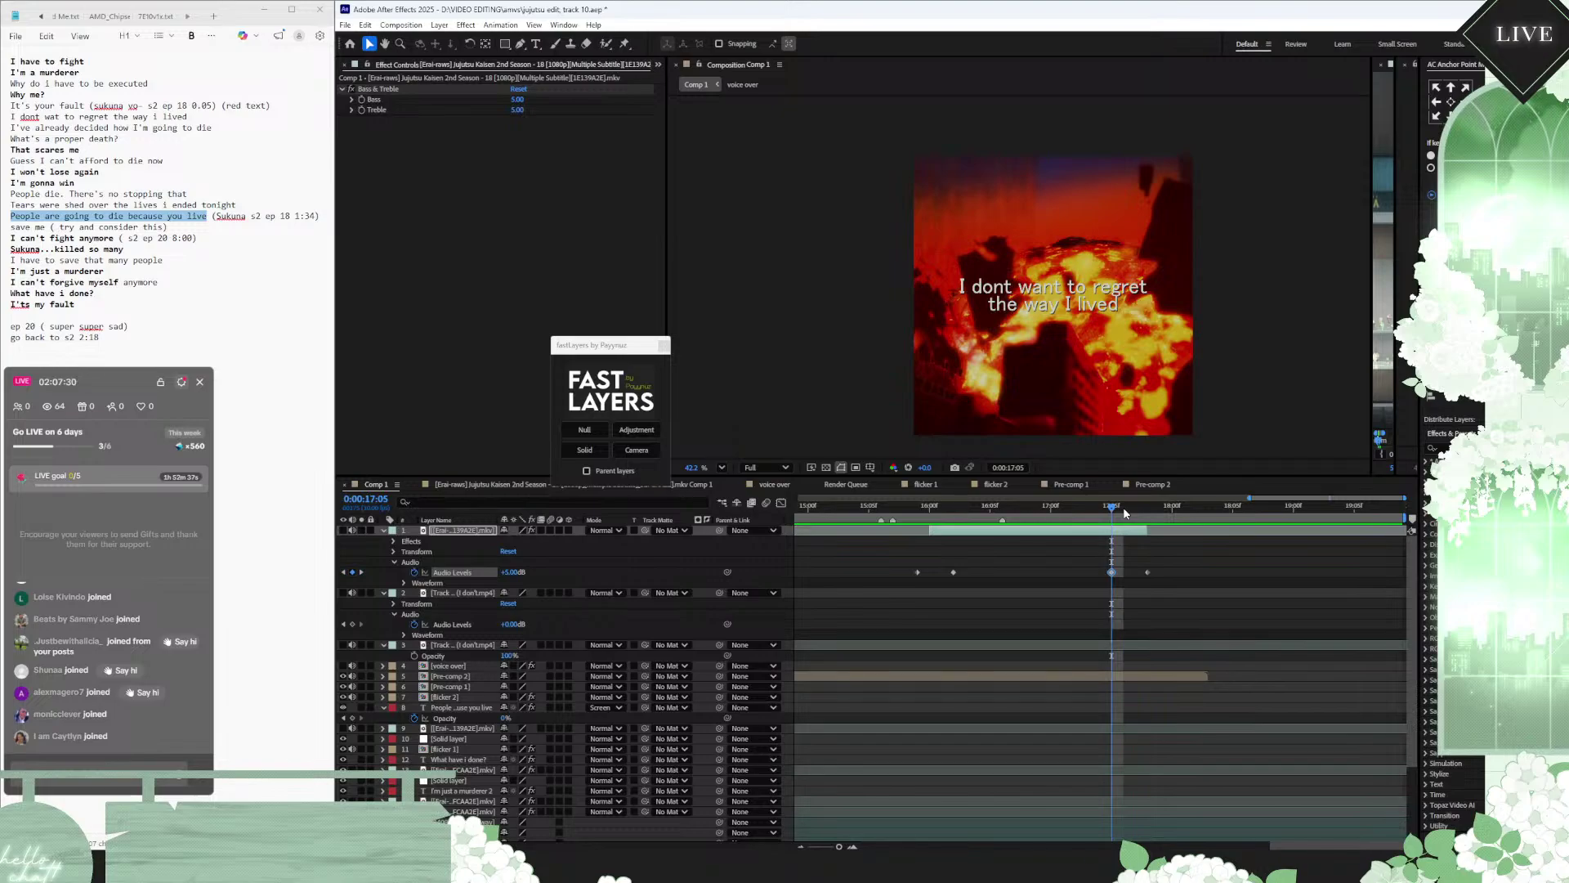
Step: Play the adjusted spoken line from 0:00:15:08 and 0:00:15:05, checking the audio around 0:00:16:02
drag(966, 507, 911, 514)
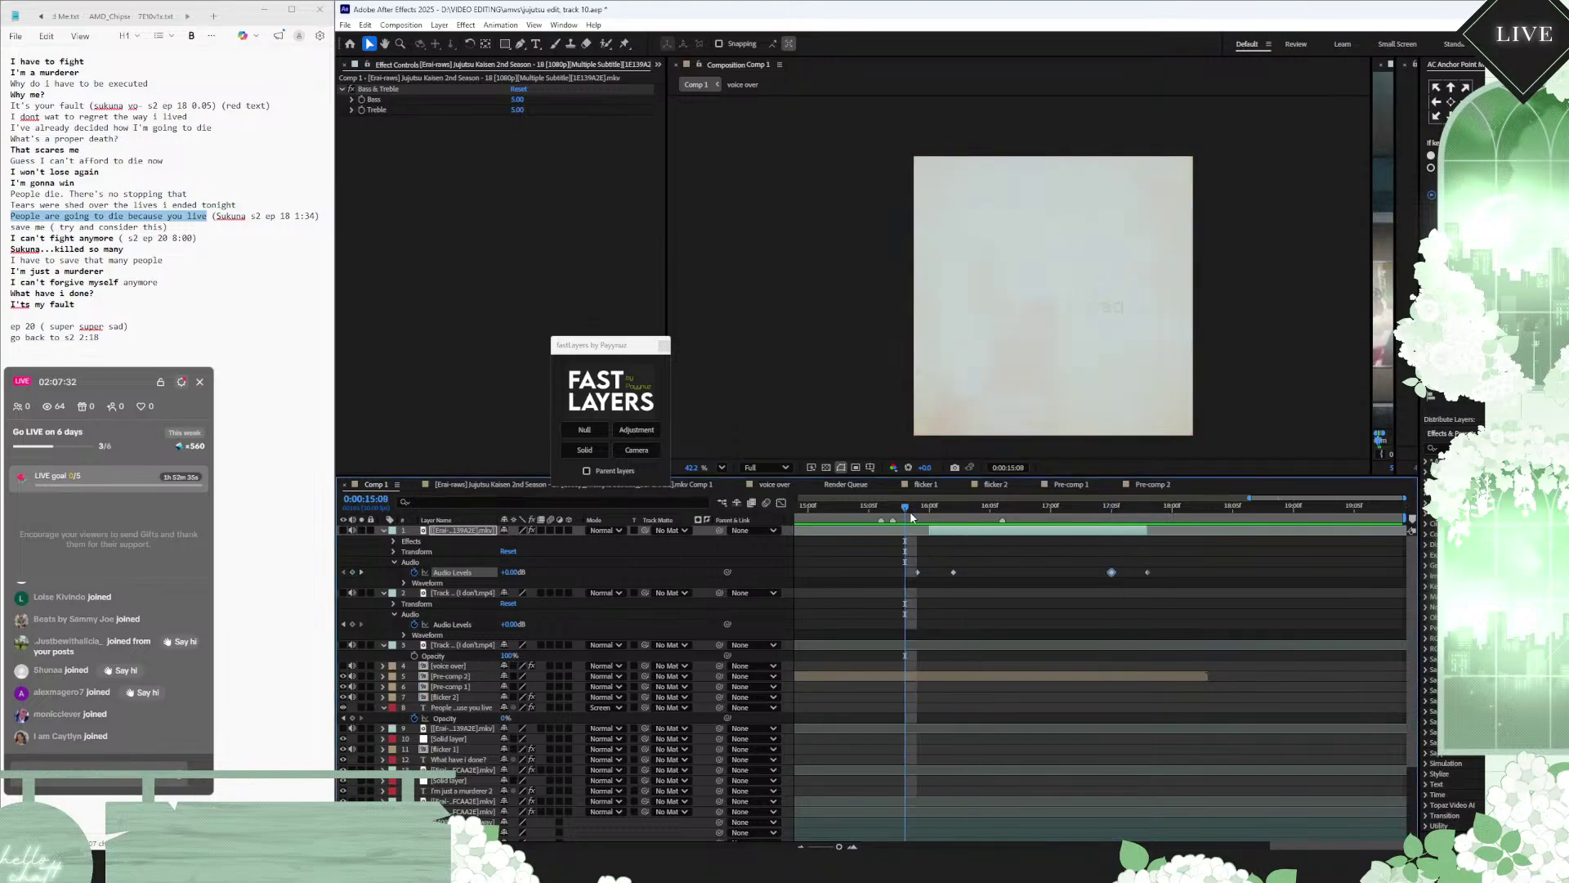
key(space)
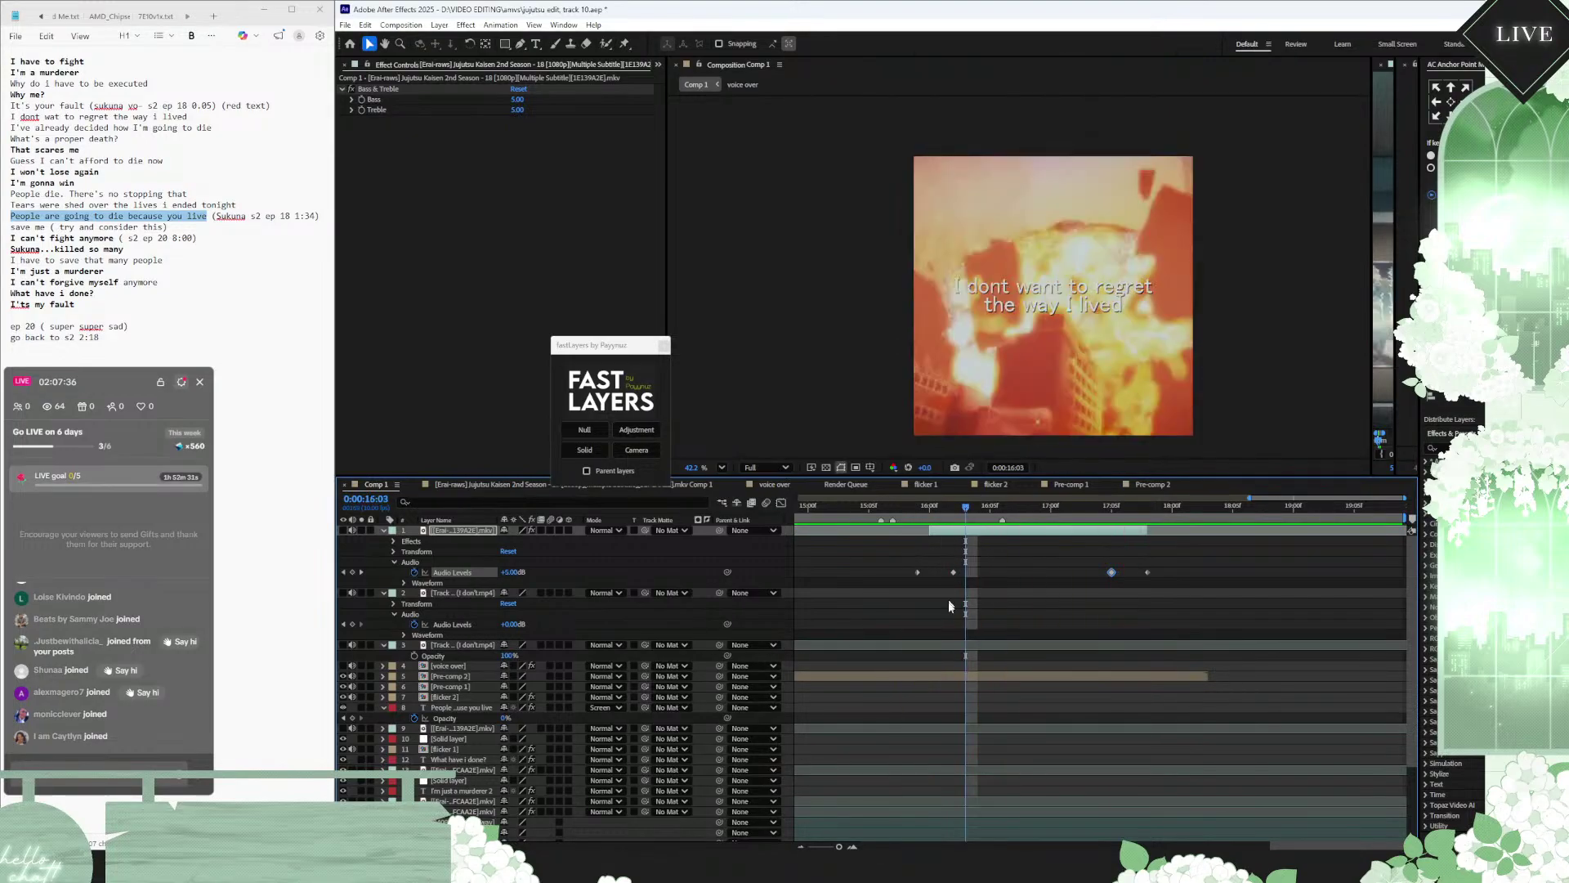
scroll(945, 623, down, 3)
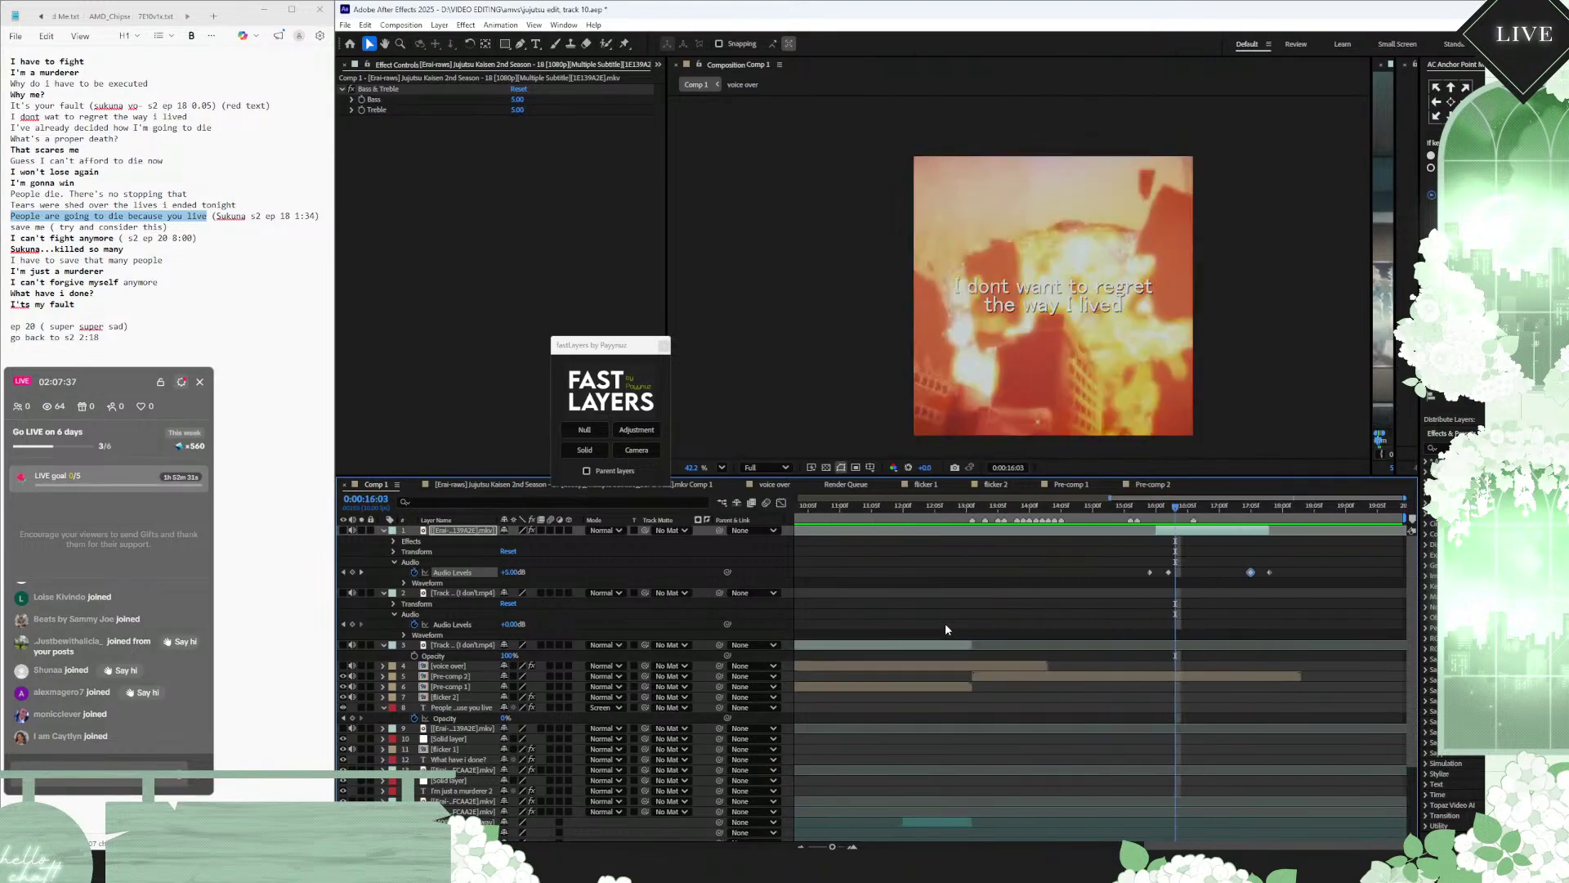
click(1099, 678)
click(864, 648)
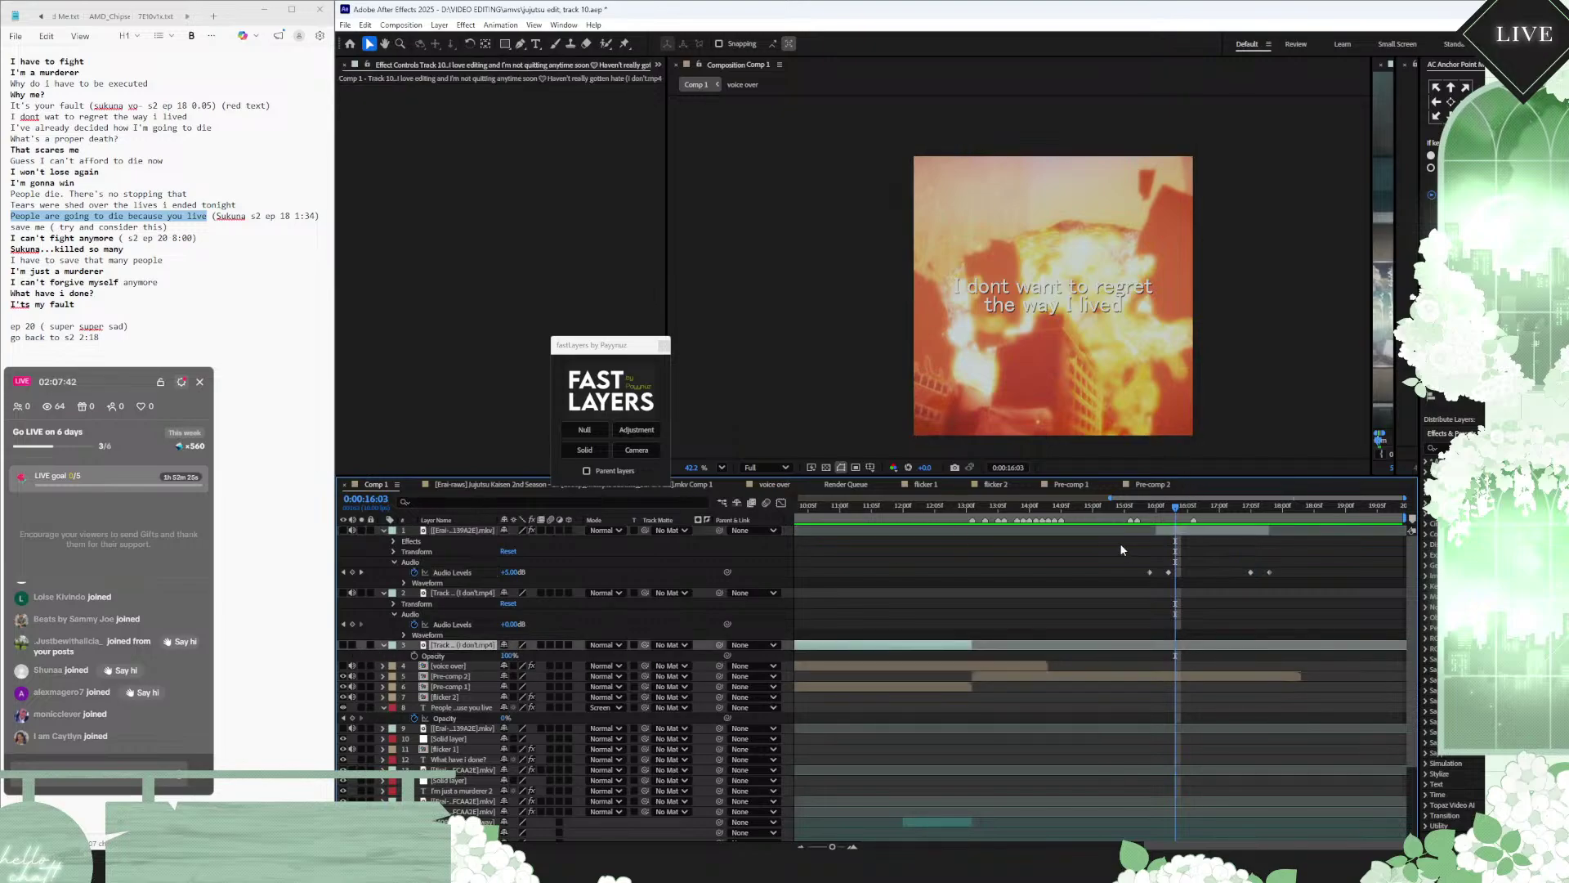
click(1125, 509)
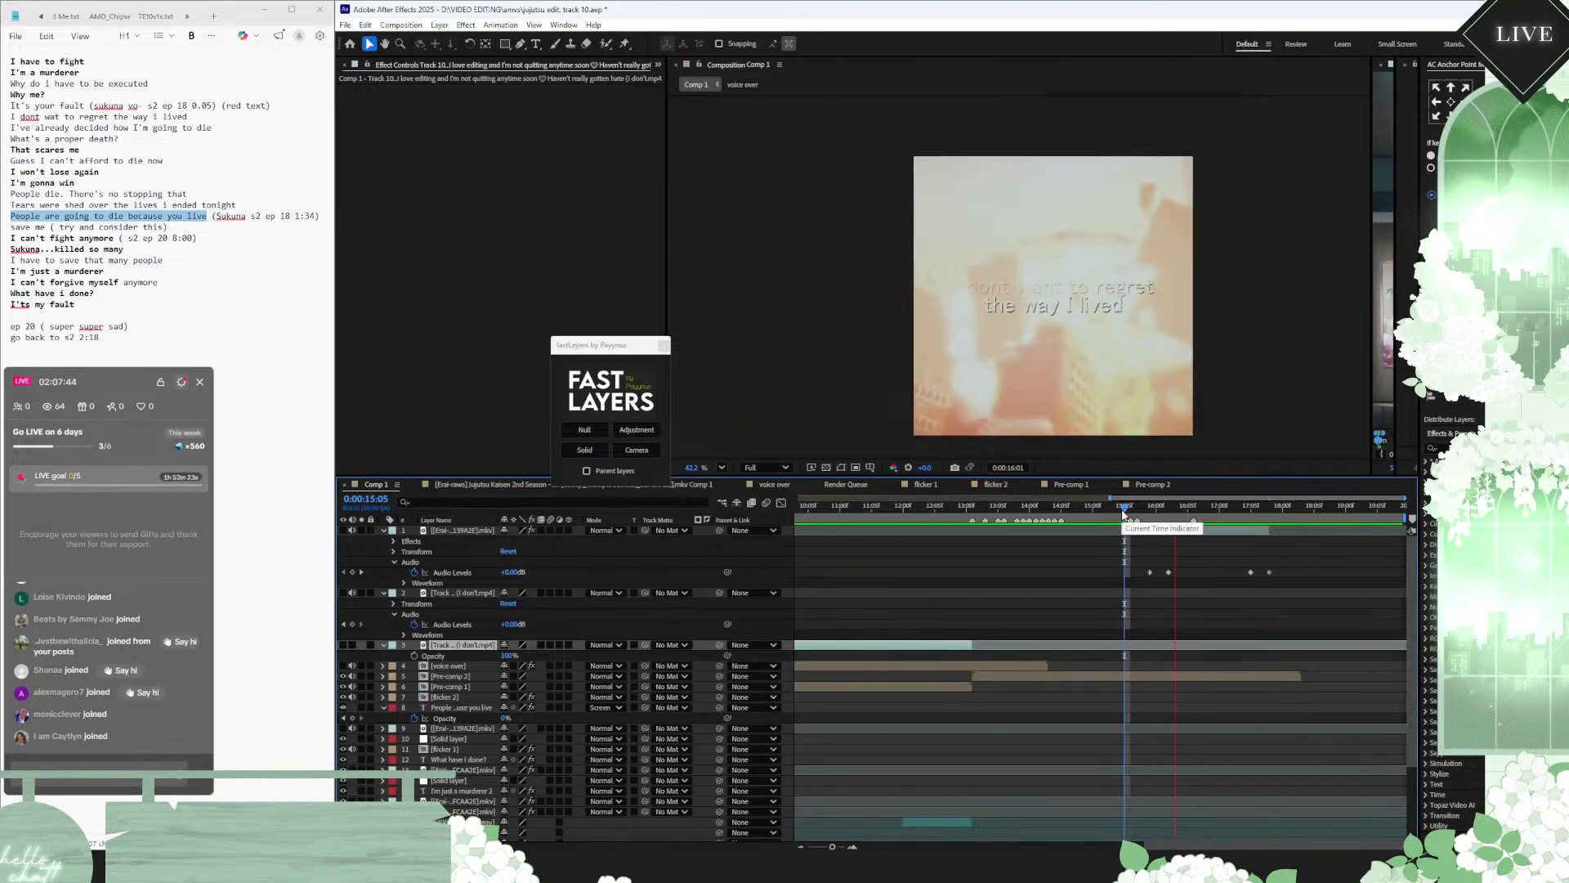
click(1169, 509)
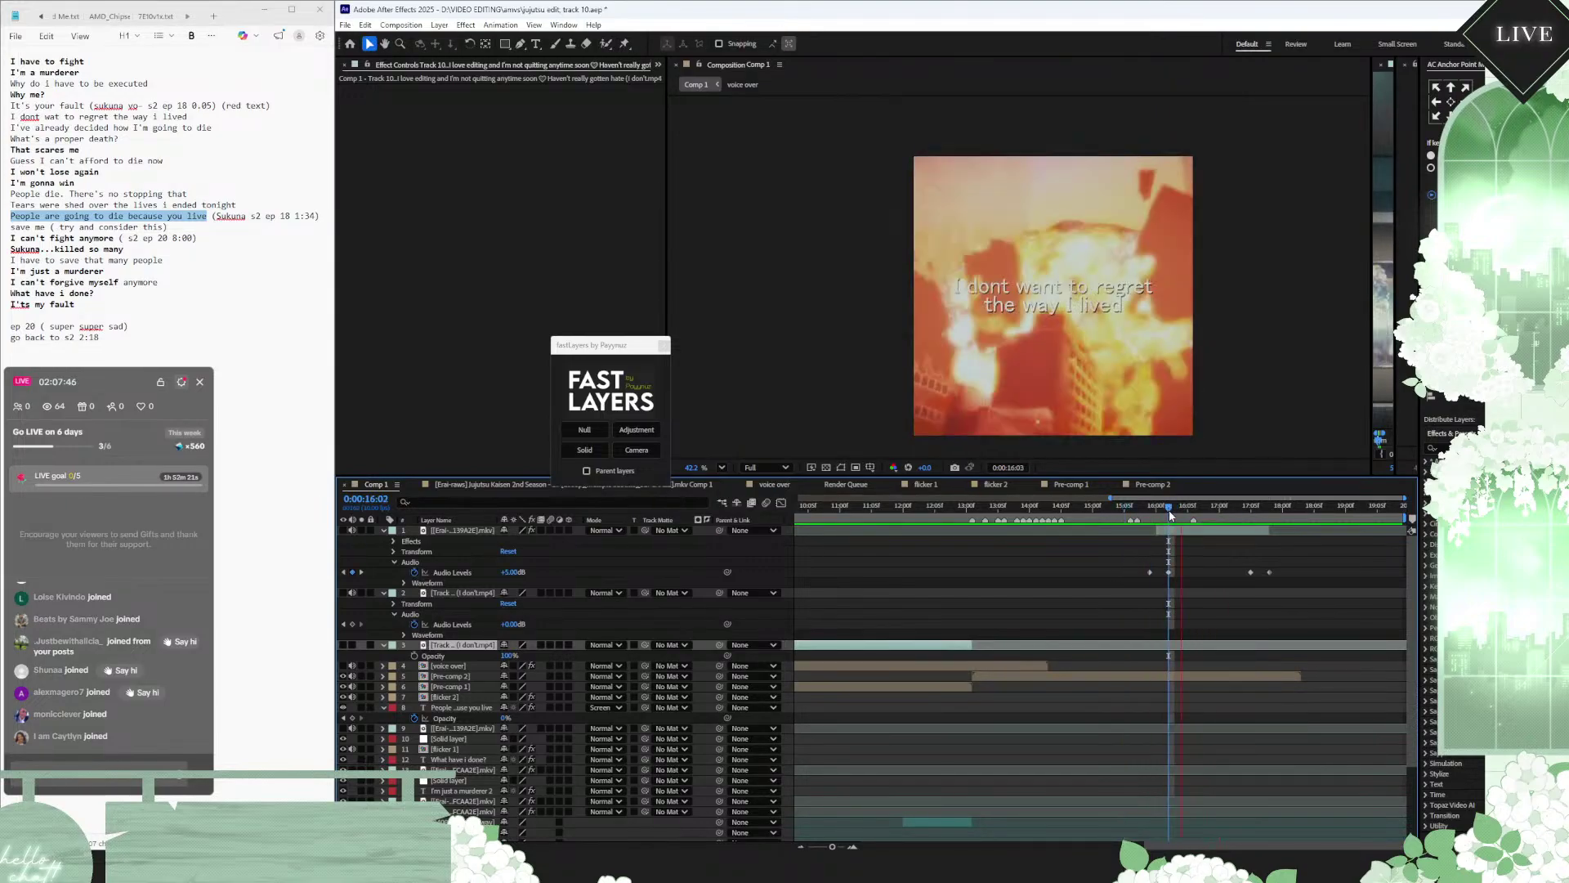
drag(1169, 510, 1159, 621)
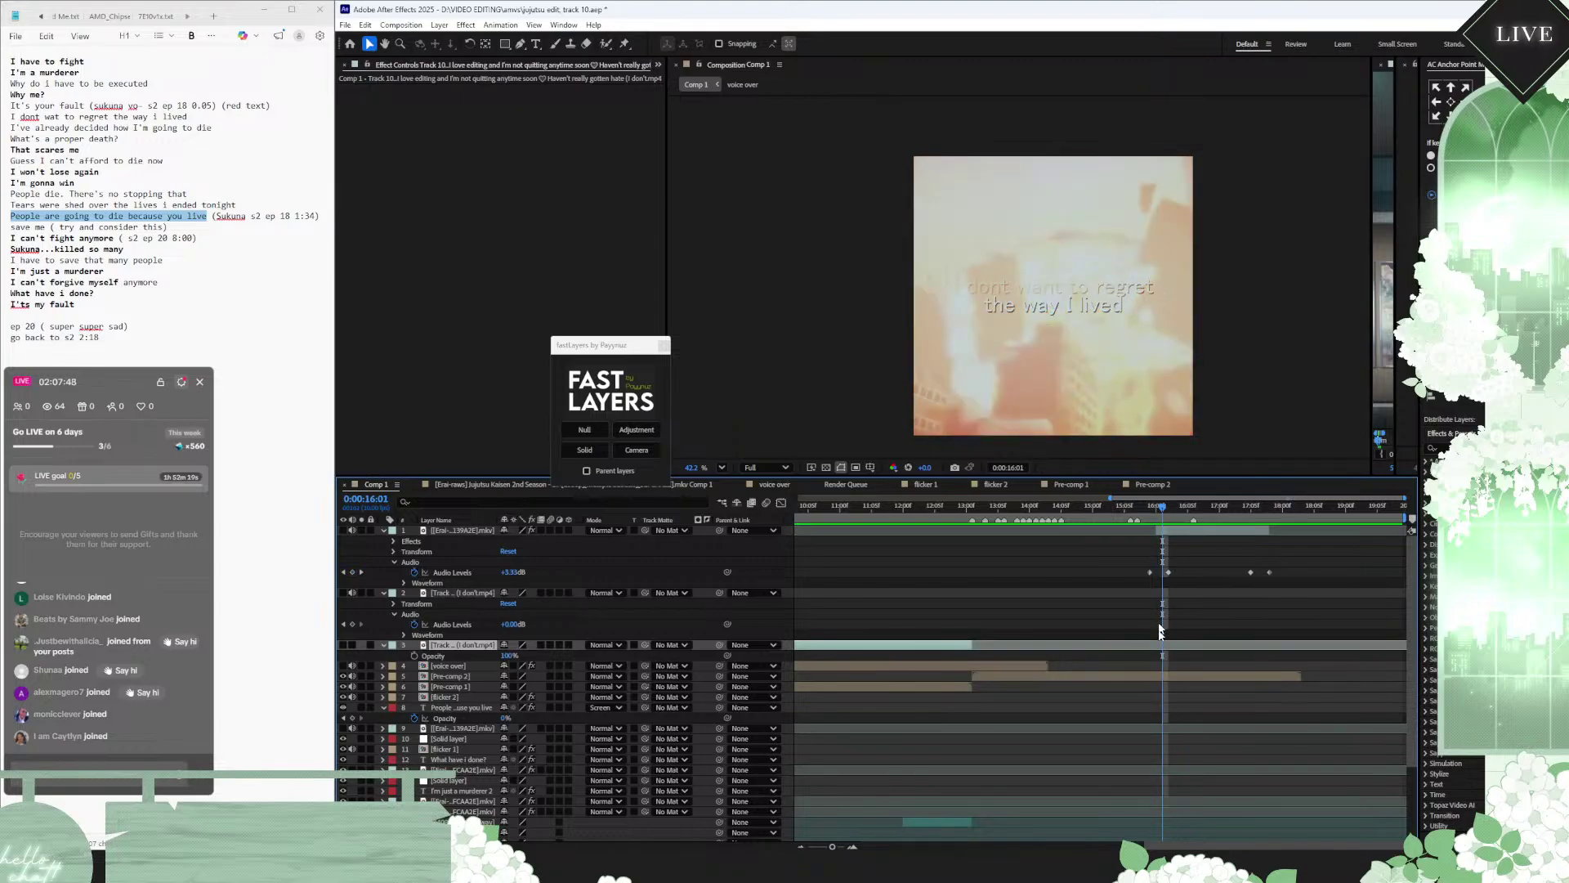
Step: Move the episode 20 clip near the end of the layer stack back in time to the start of Comp 1
scroll(1159, 663, down, 2)
scroll(1159, 666, down, 1)
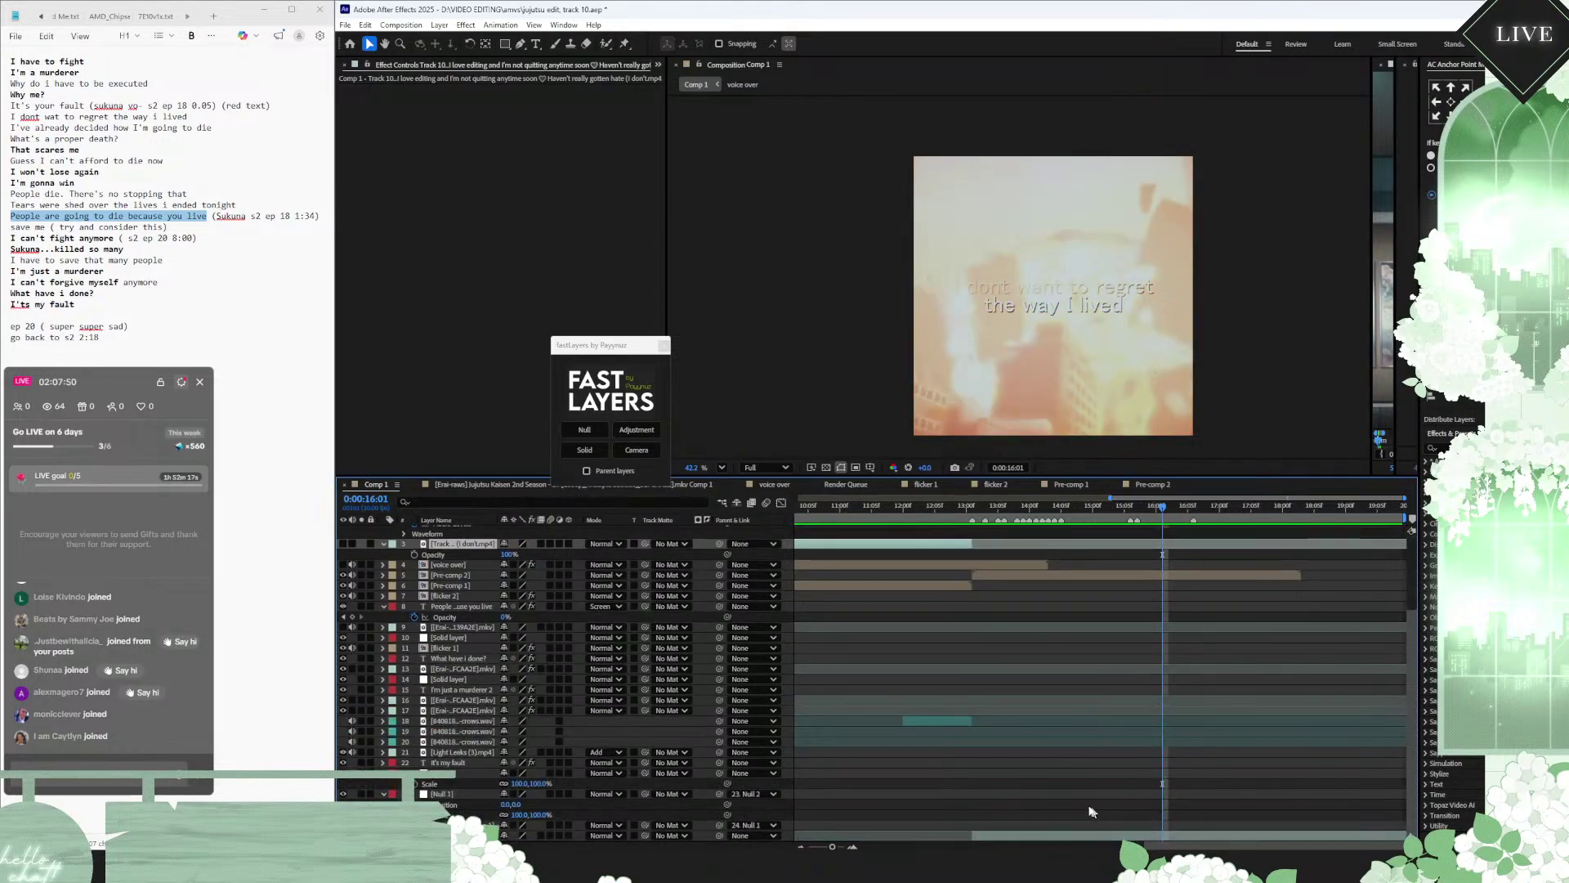
click(1033, 835)
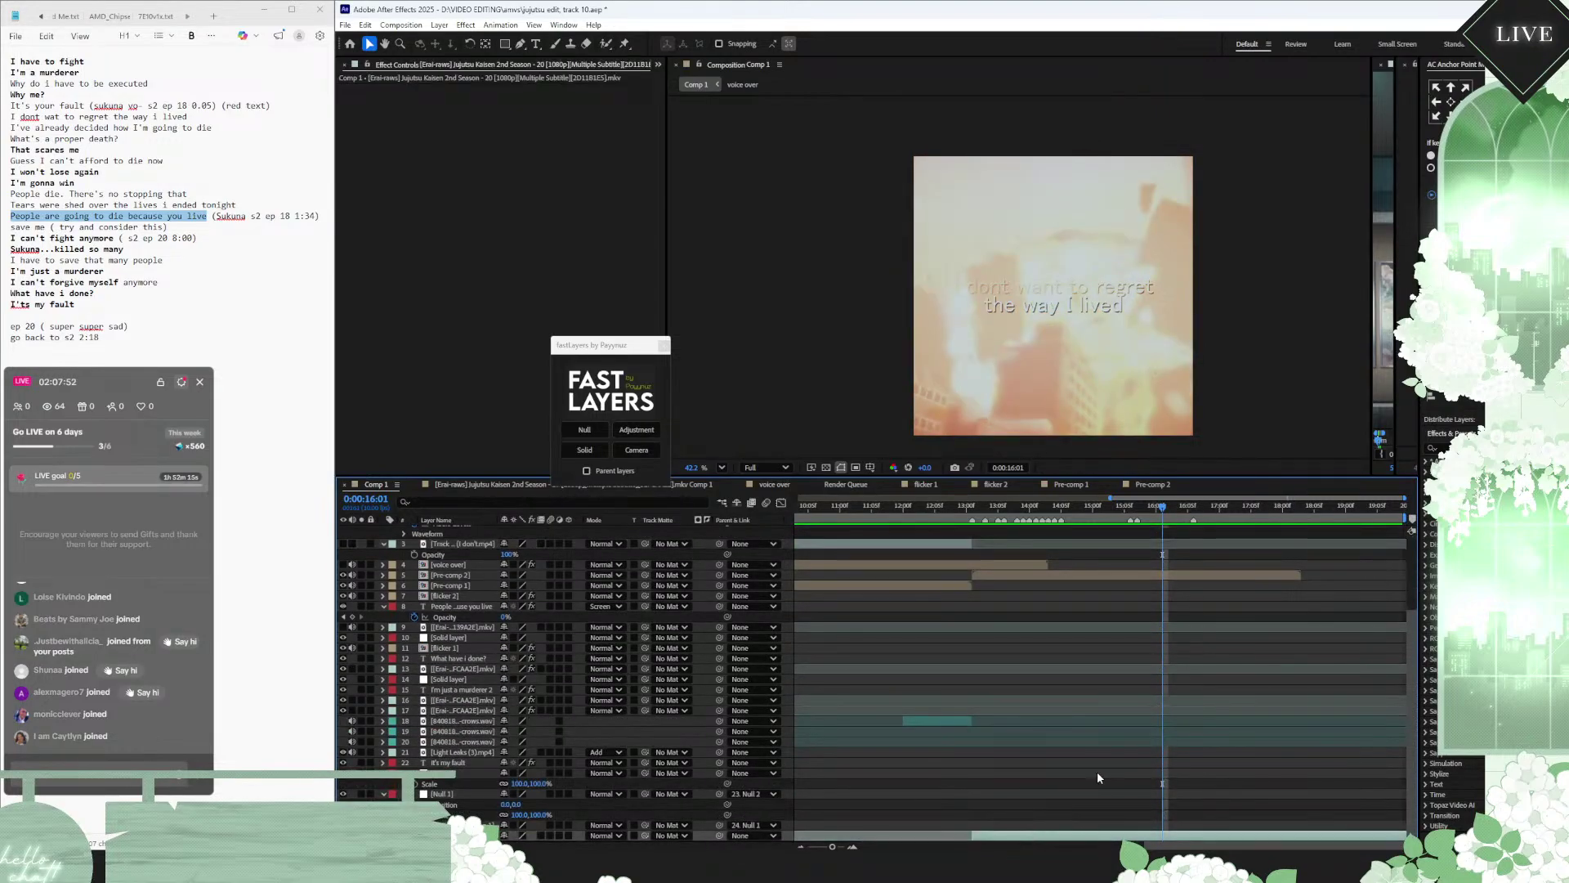
scroll(1097, 772, down, 3)
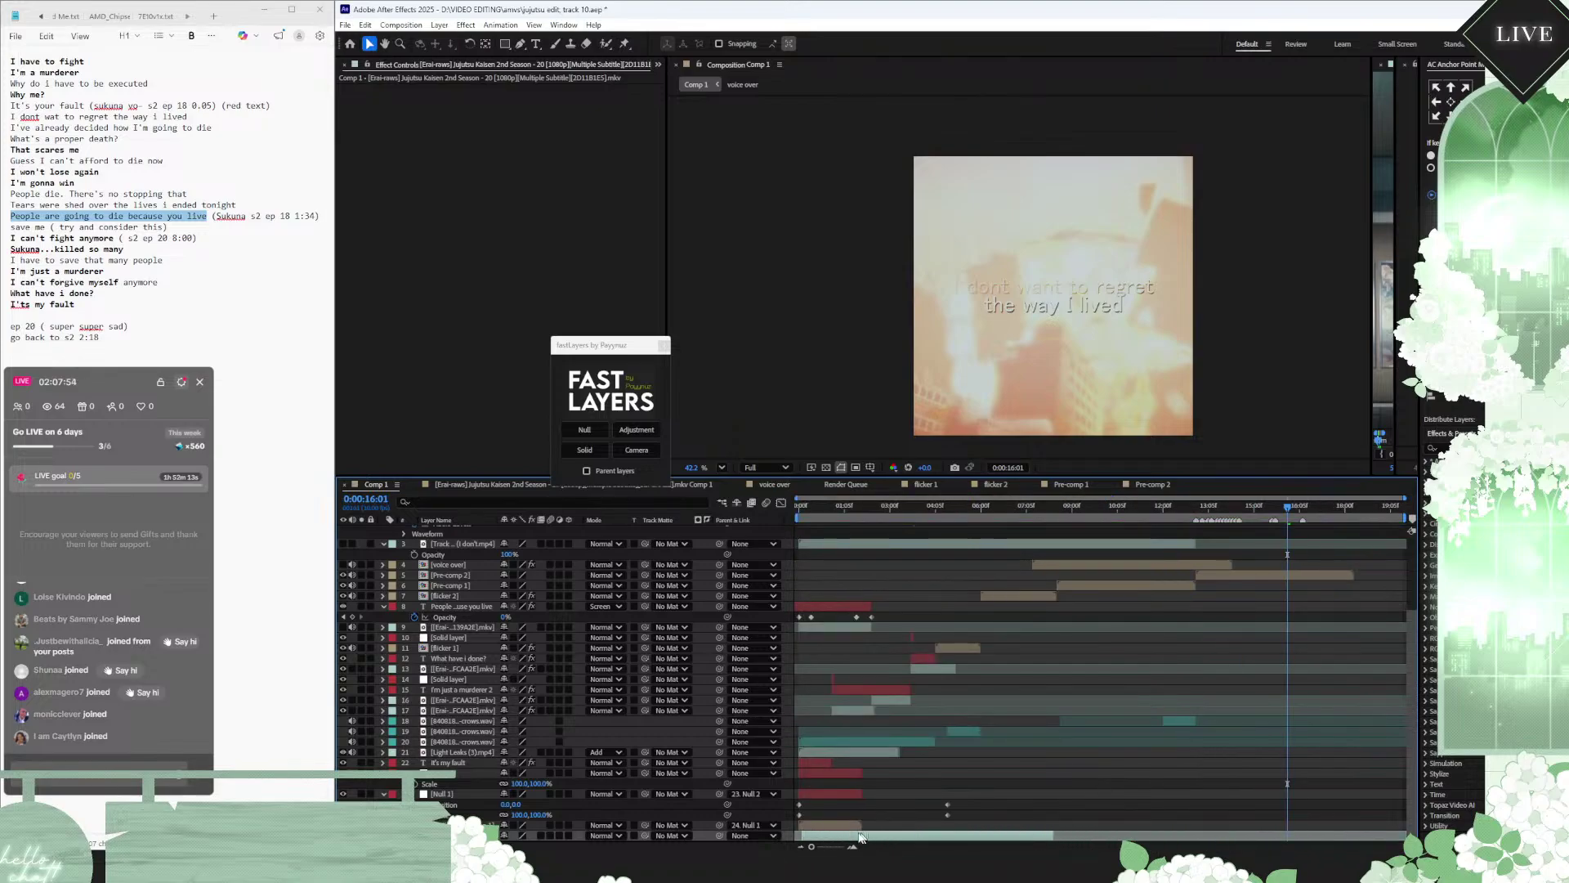
Step: Play Comp 1 from 0:00:15:09 and from 0:00:03:04 to check the spoken lines against the music
scroll(1271, 613, up, 3)
click(1281, 505)
key(space)
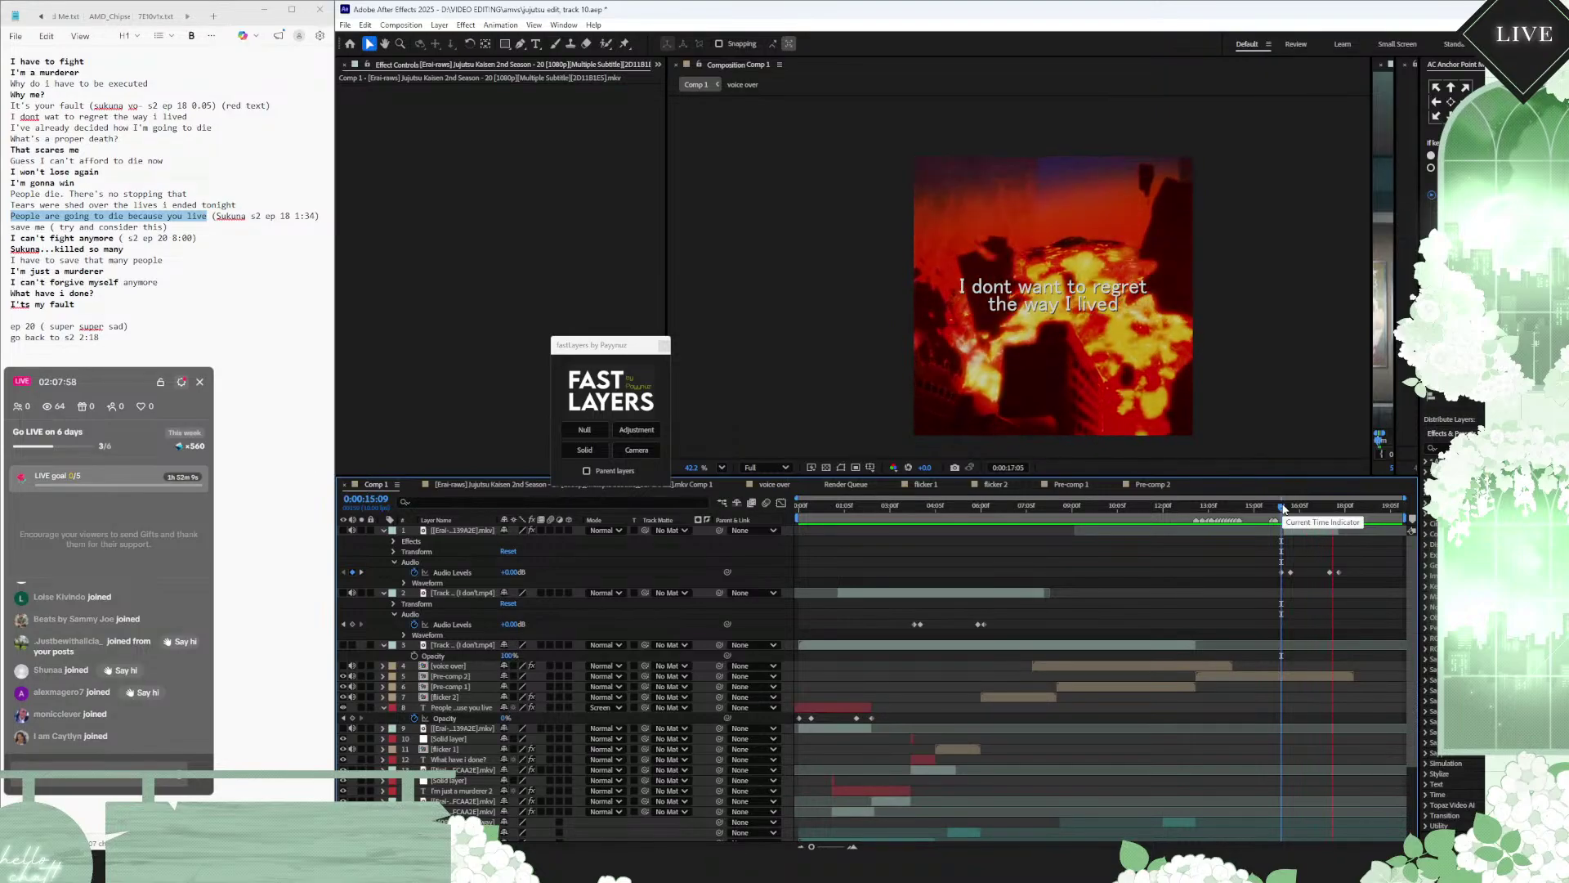
key(space)
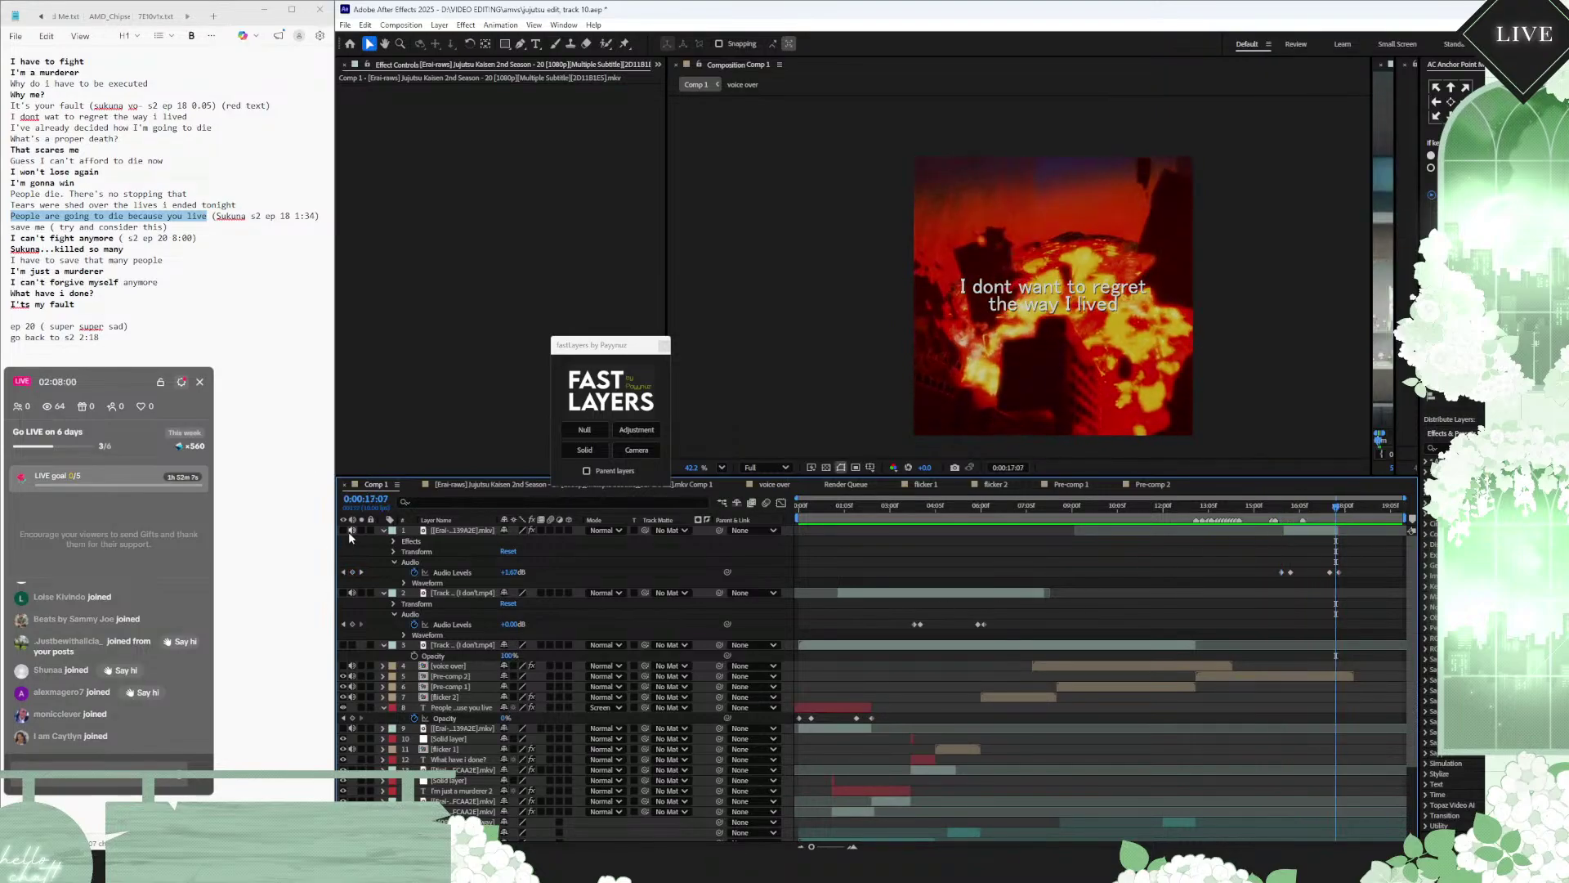
scroll(1147, 625, down, 3)
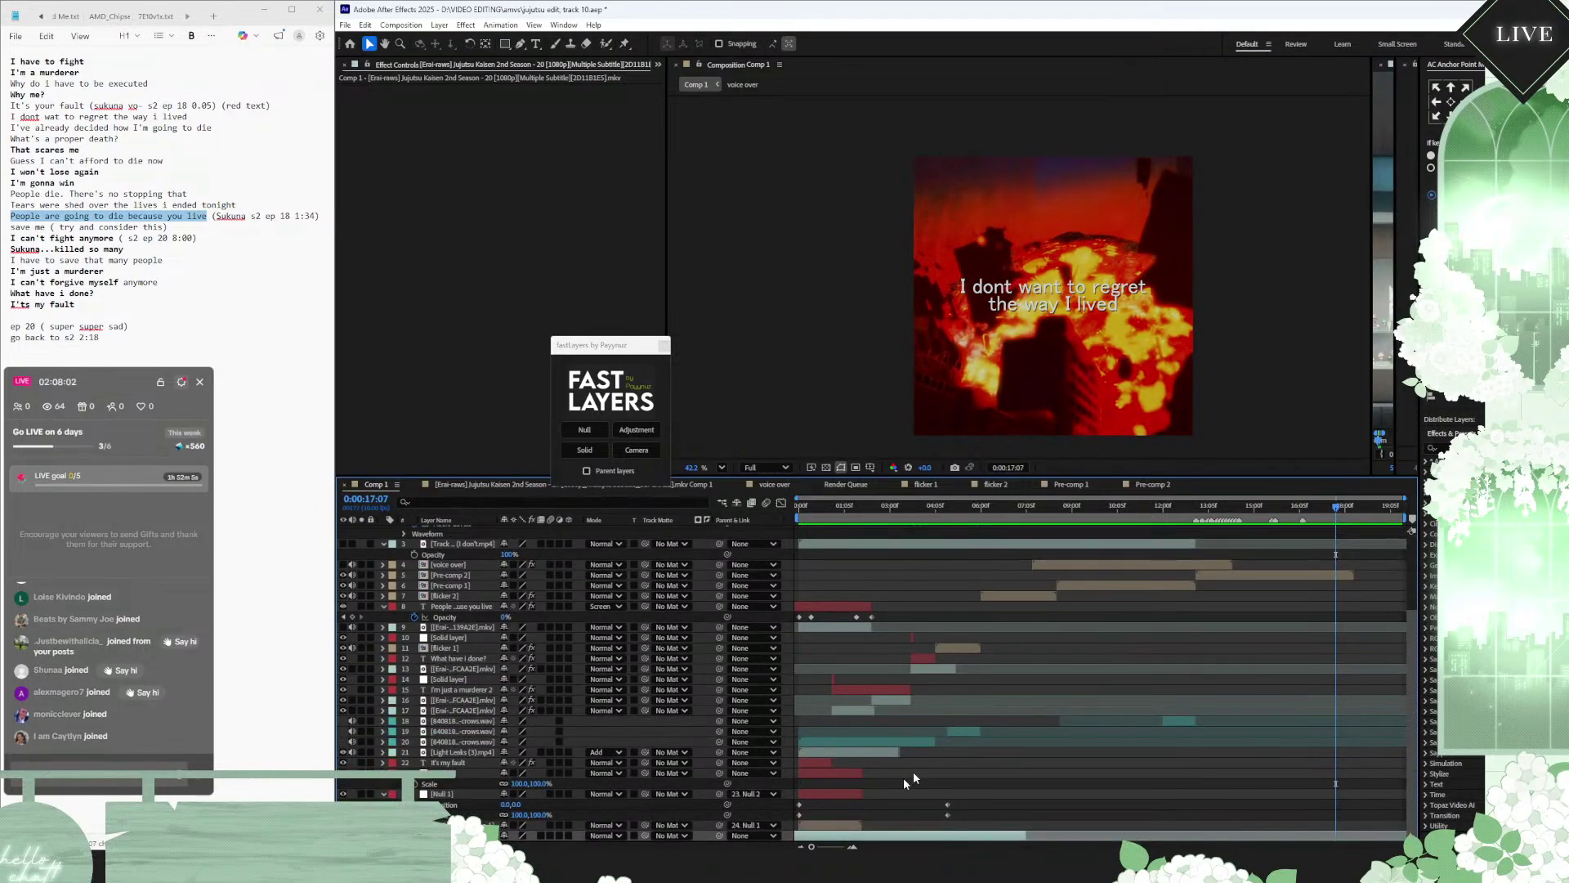
scroll(999, 733, up, 3)
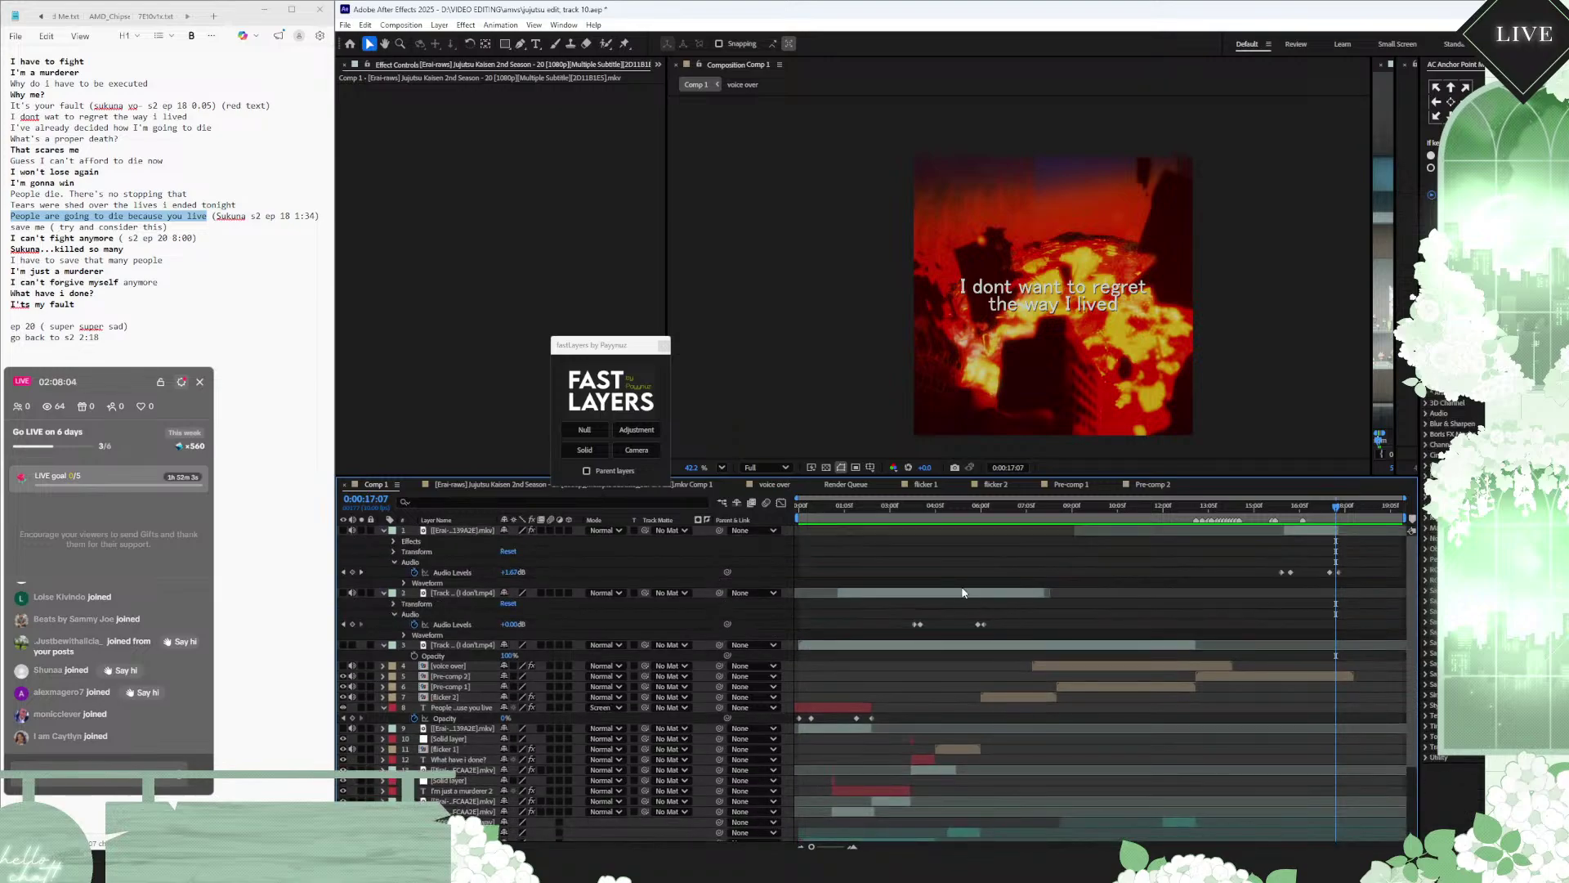
click(907, 517)
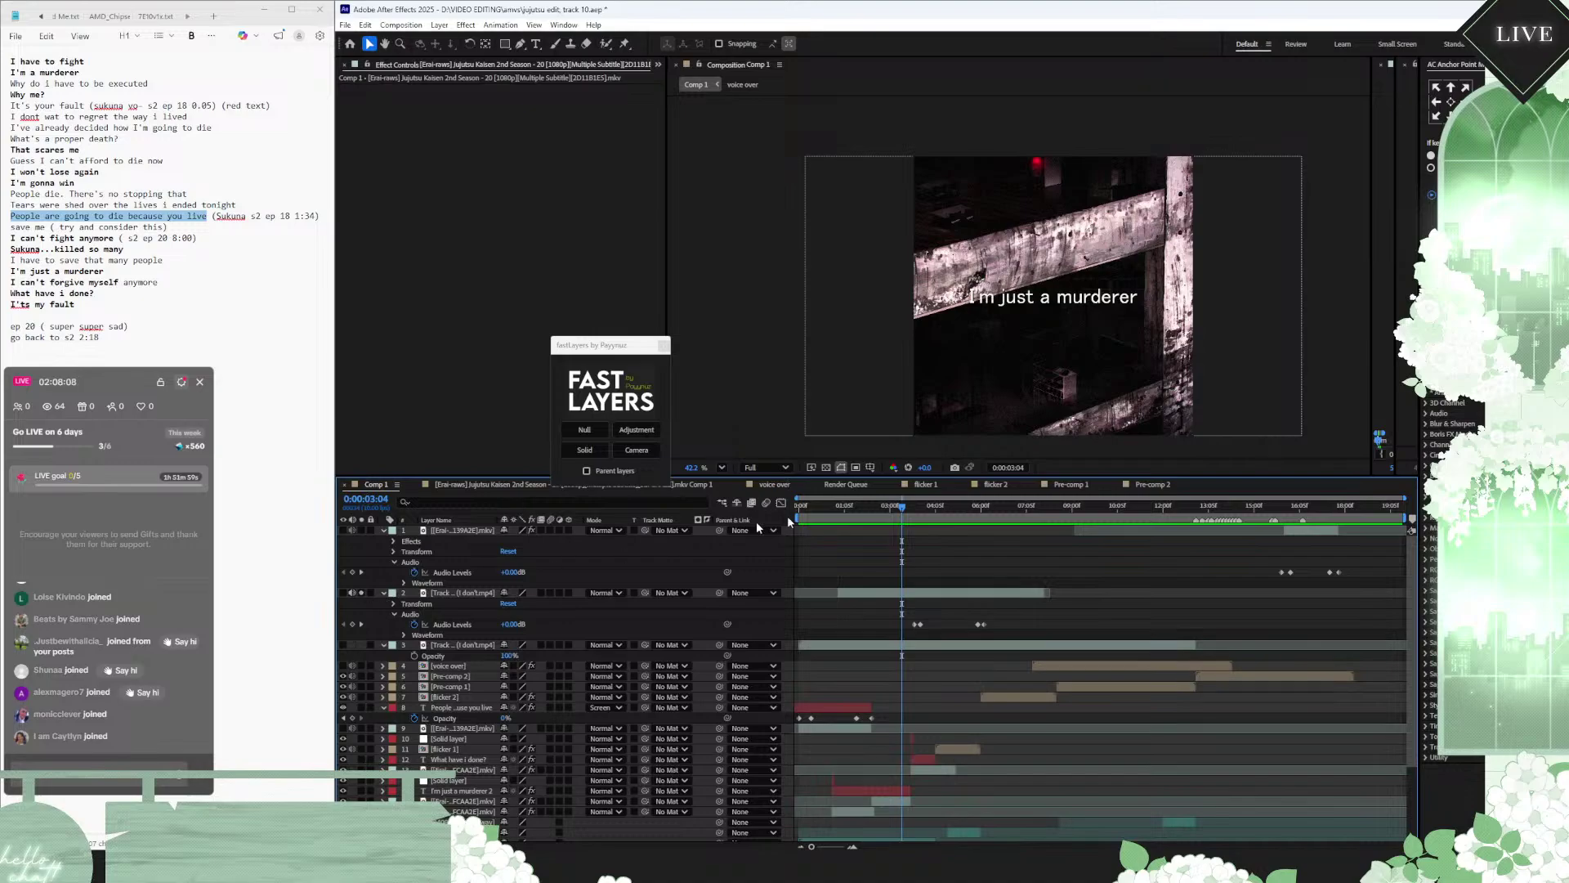
key(space)
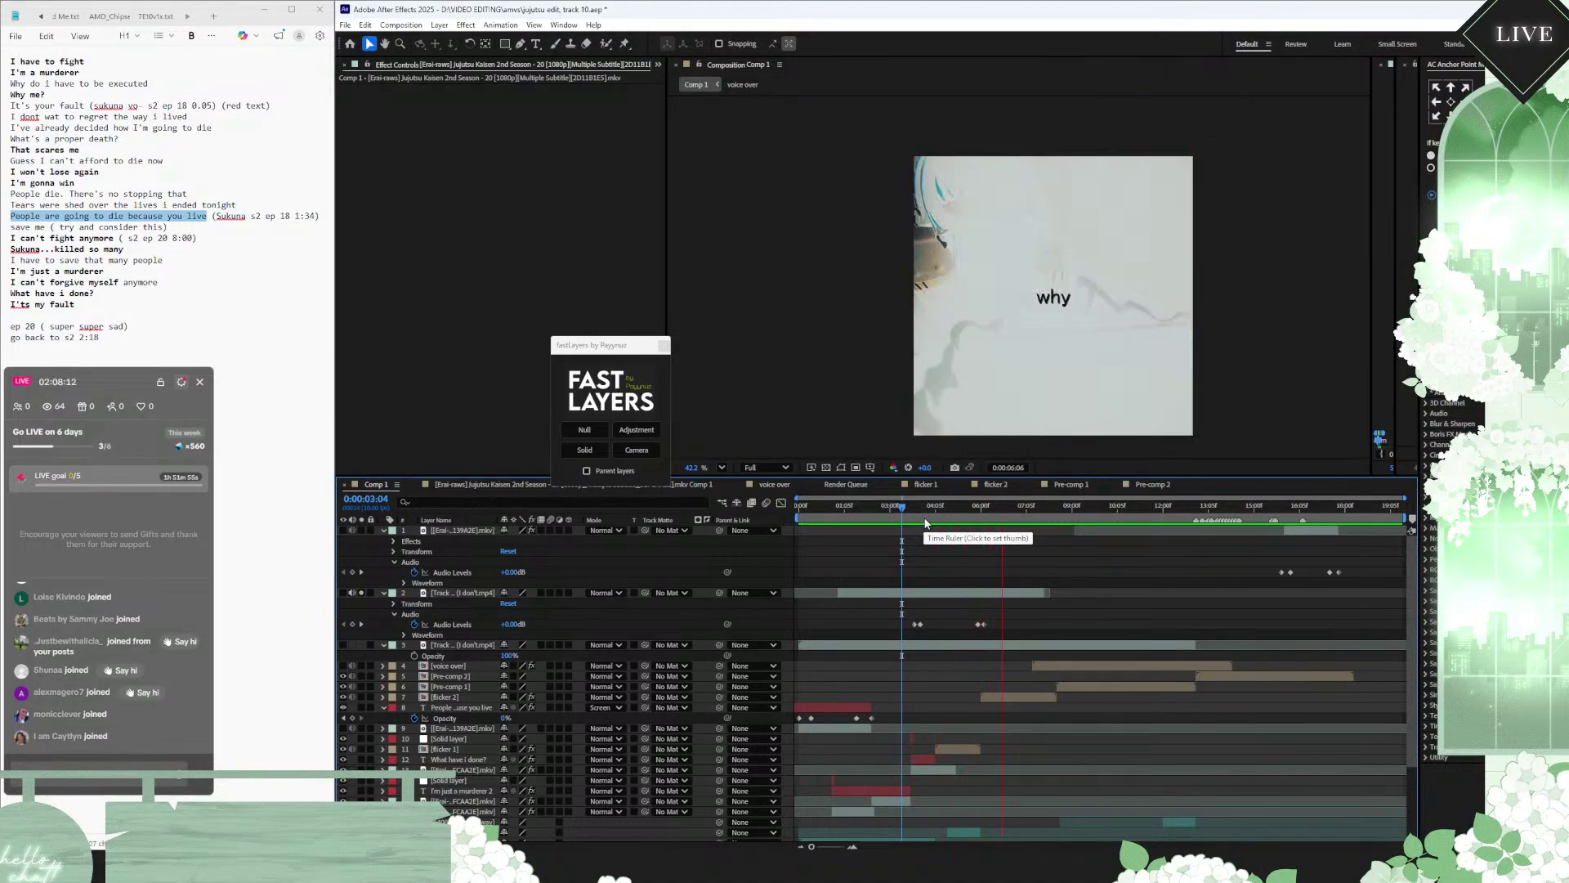
Step: Move the Track 10 clip on layer 2 to start at about 0:00:13:01, and play its audio from 0:00:15:06
click(966, 596)
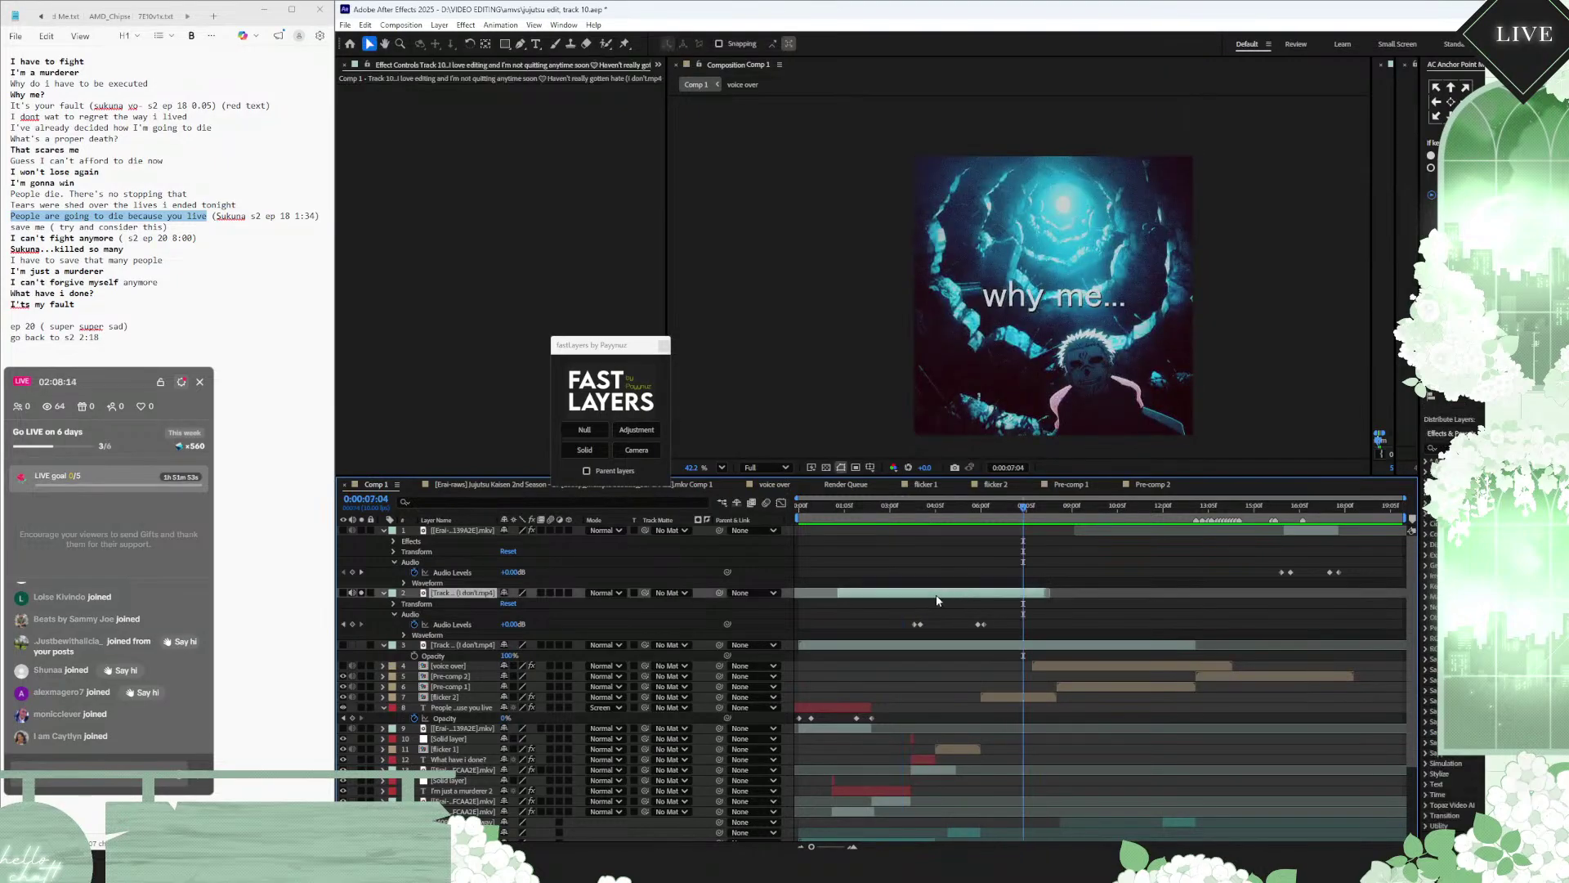
drag(937, 601, 1295, 600)
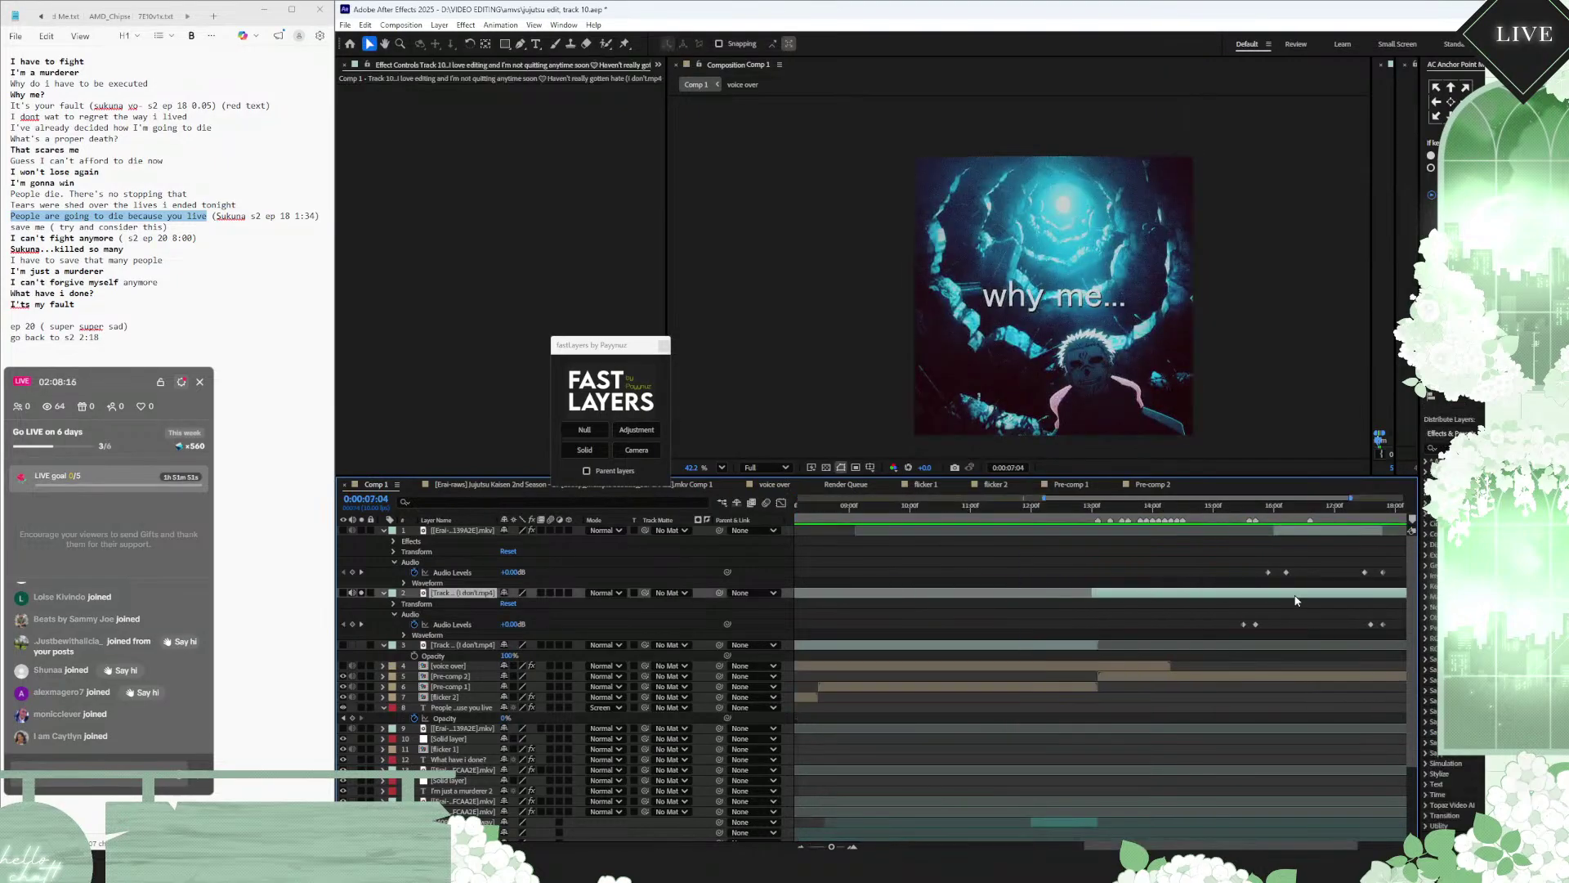
click(1099, 509)
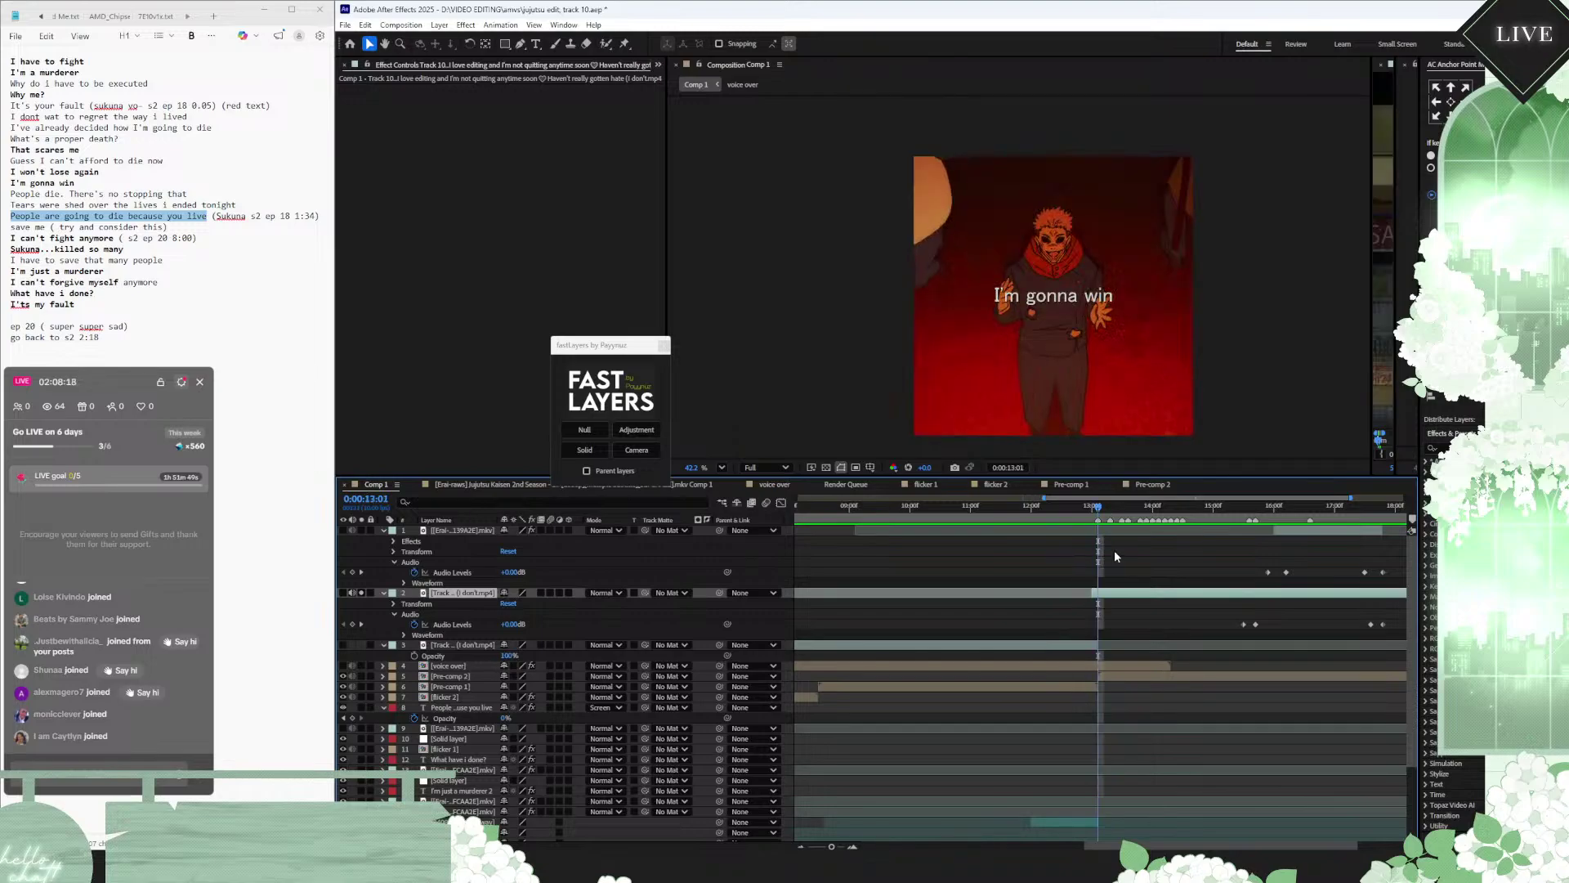
drag(1123, 598, 1129, 597)
click(1249, 510)
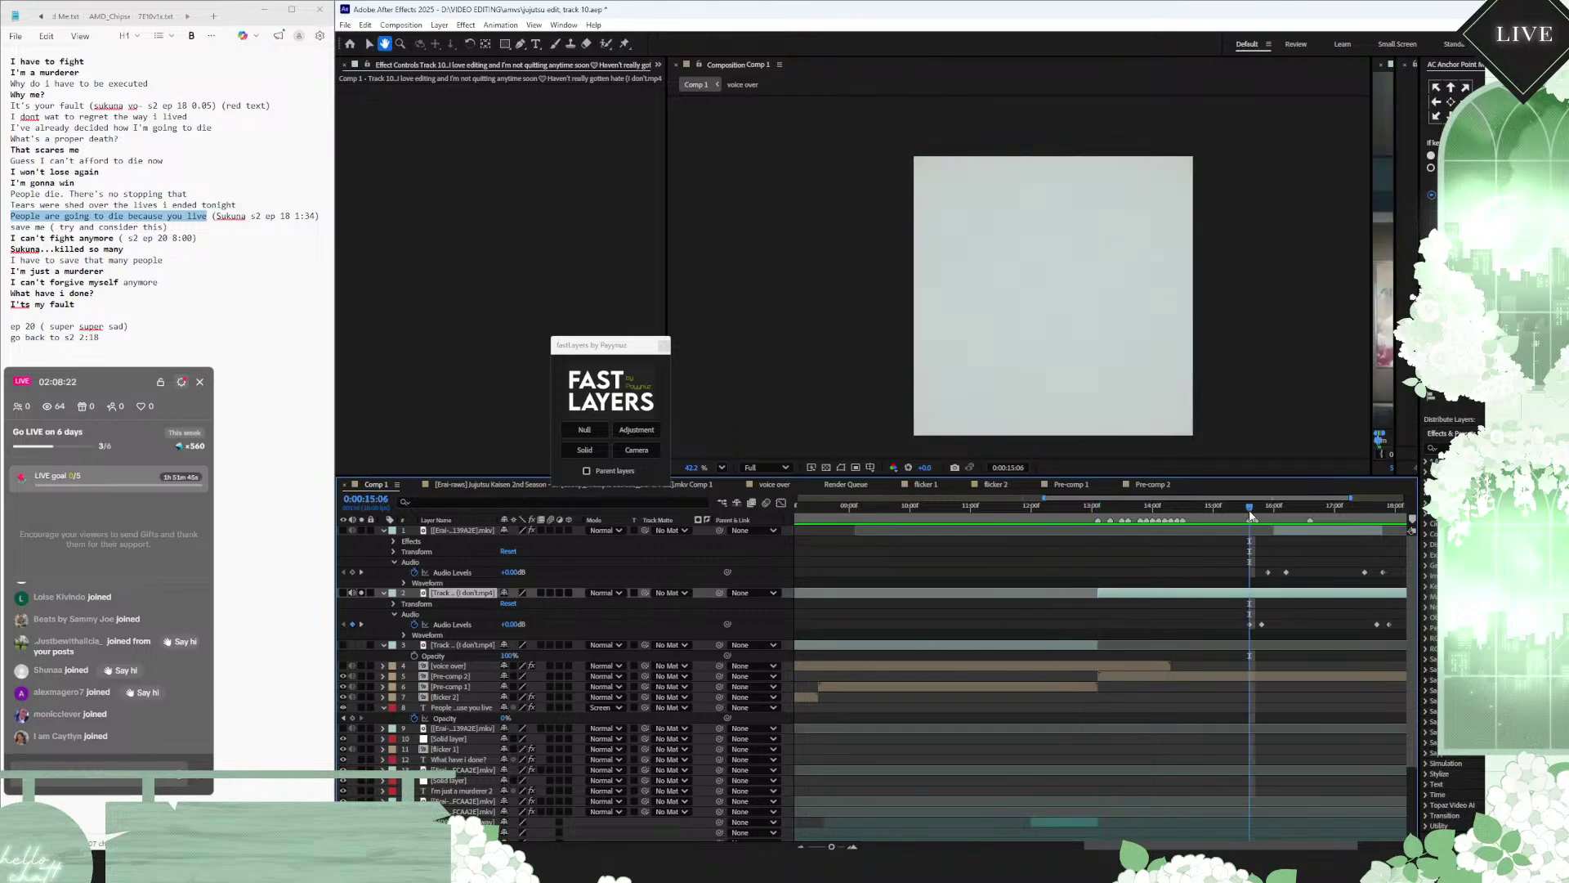
key(space)
key(minus)
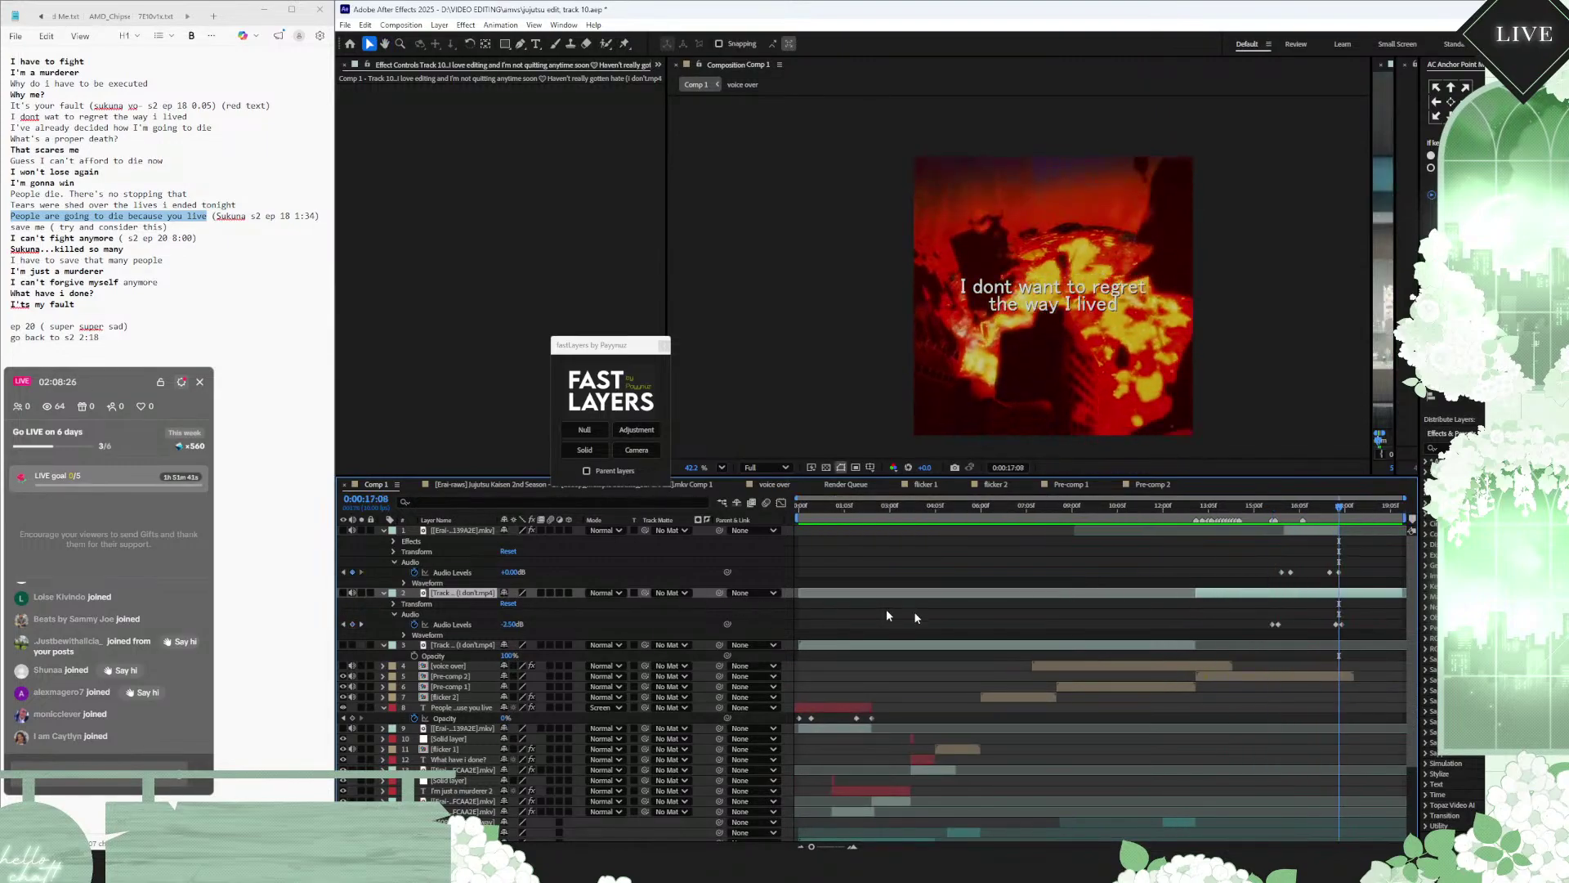
Step: Move the episode 20 clip up the stack to layer 10 and slide it slightly later, checking its timing in playback from 0:00:00:00
scroll(1023, 626, down, 3)
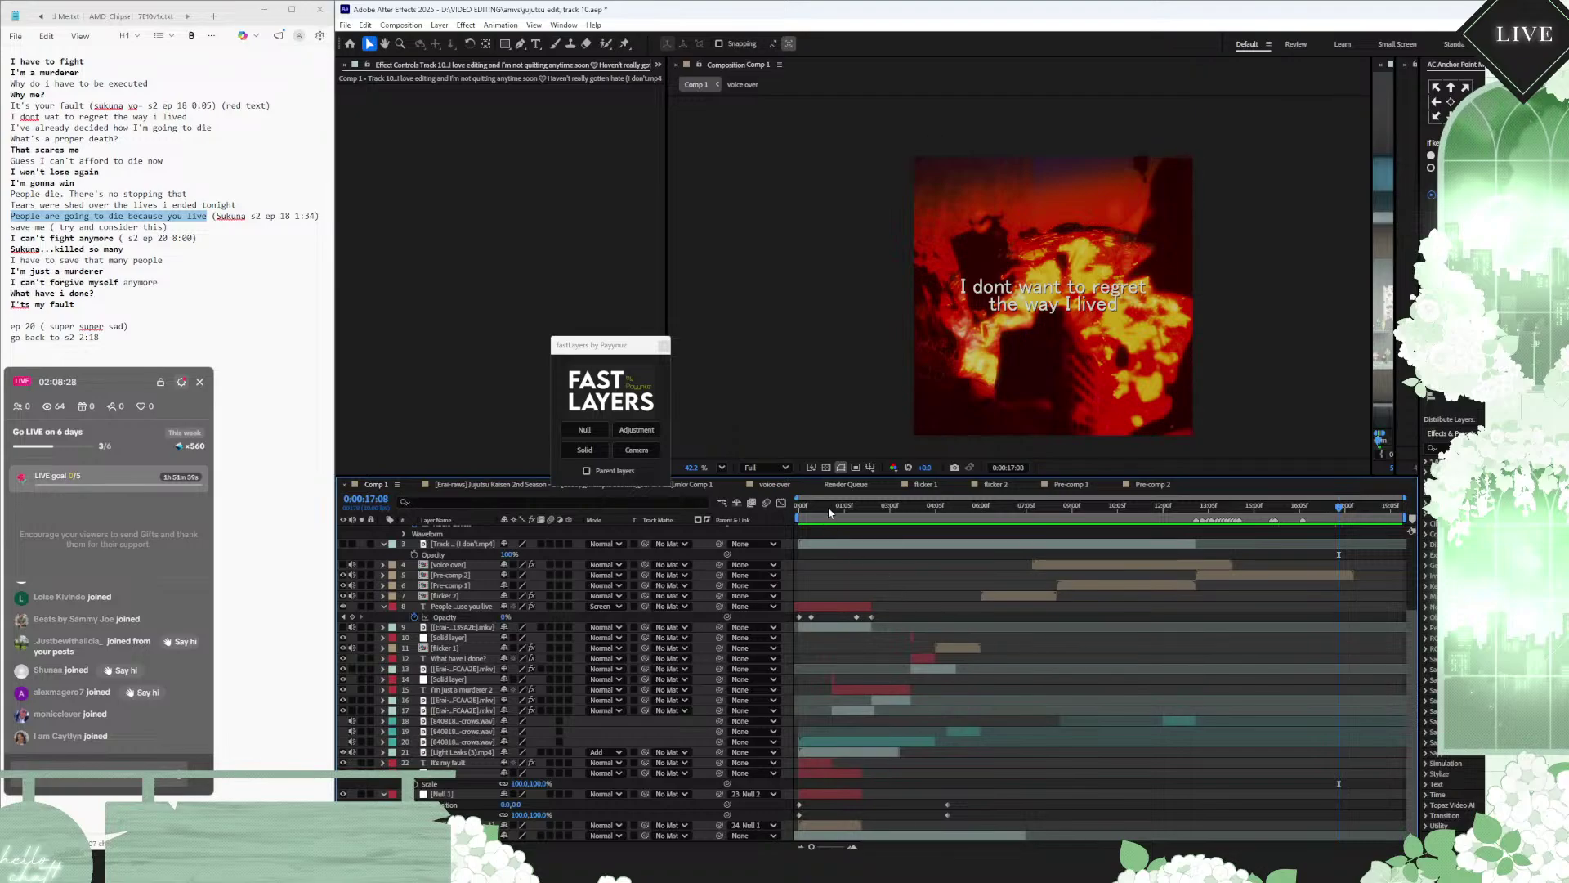
drag(827, 507, 787, 506)
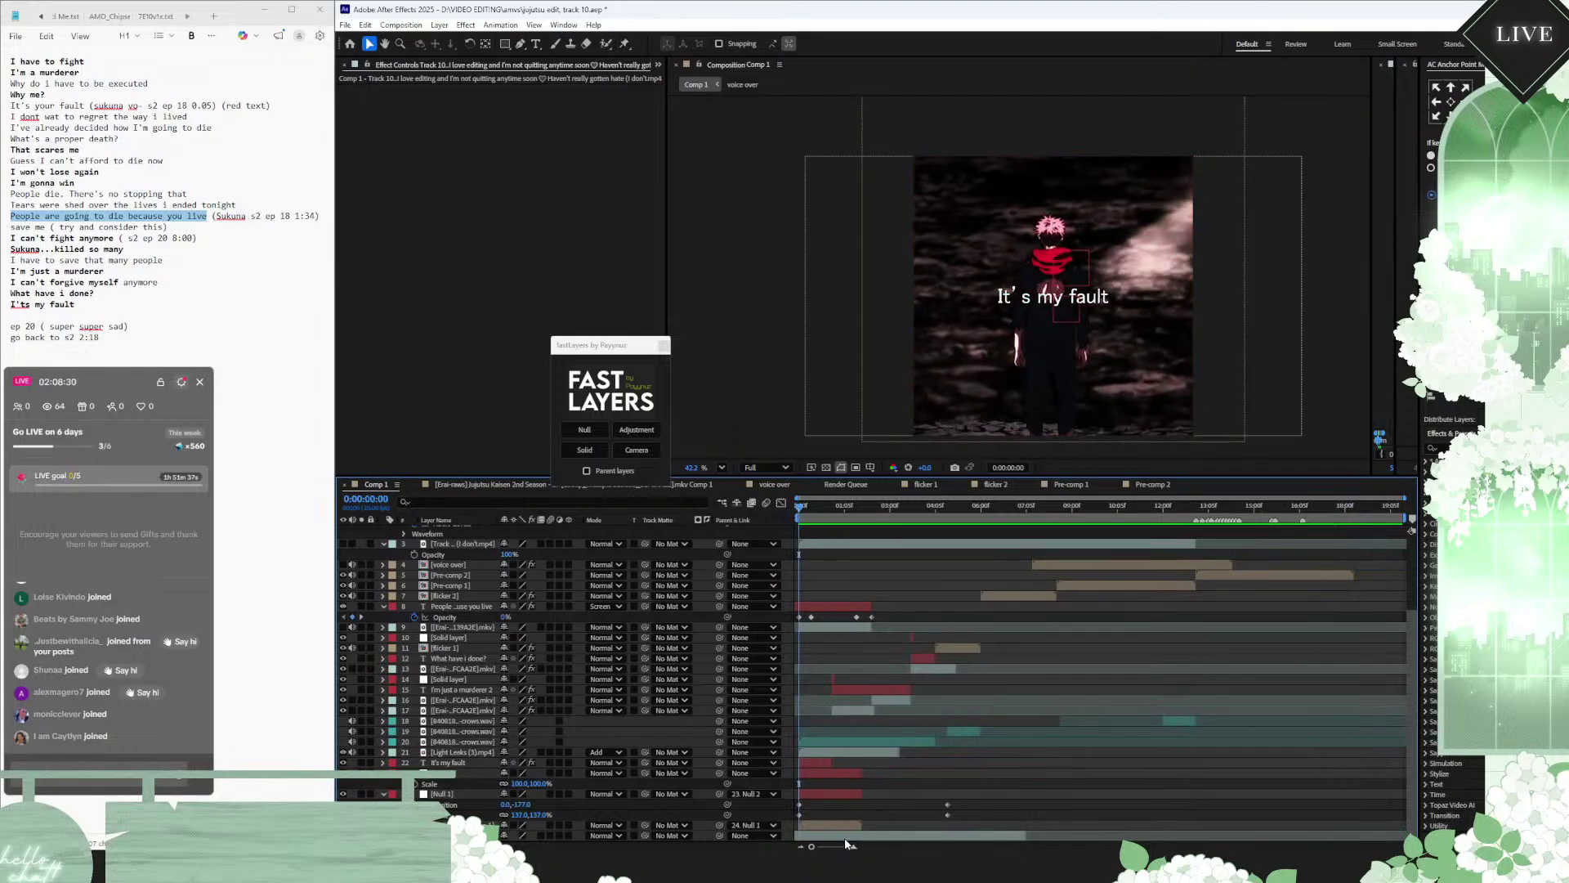
click(817, 840)
drag(458, 835, 515, 638)
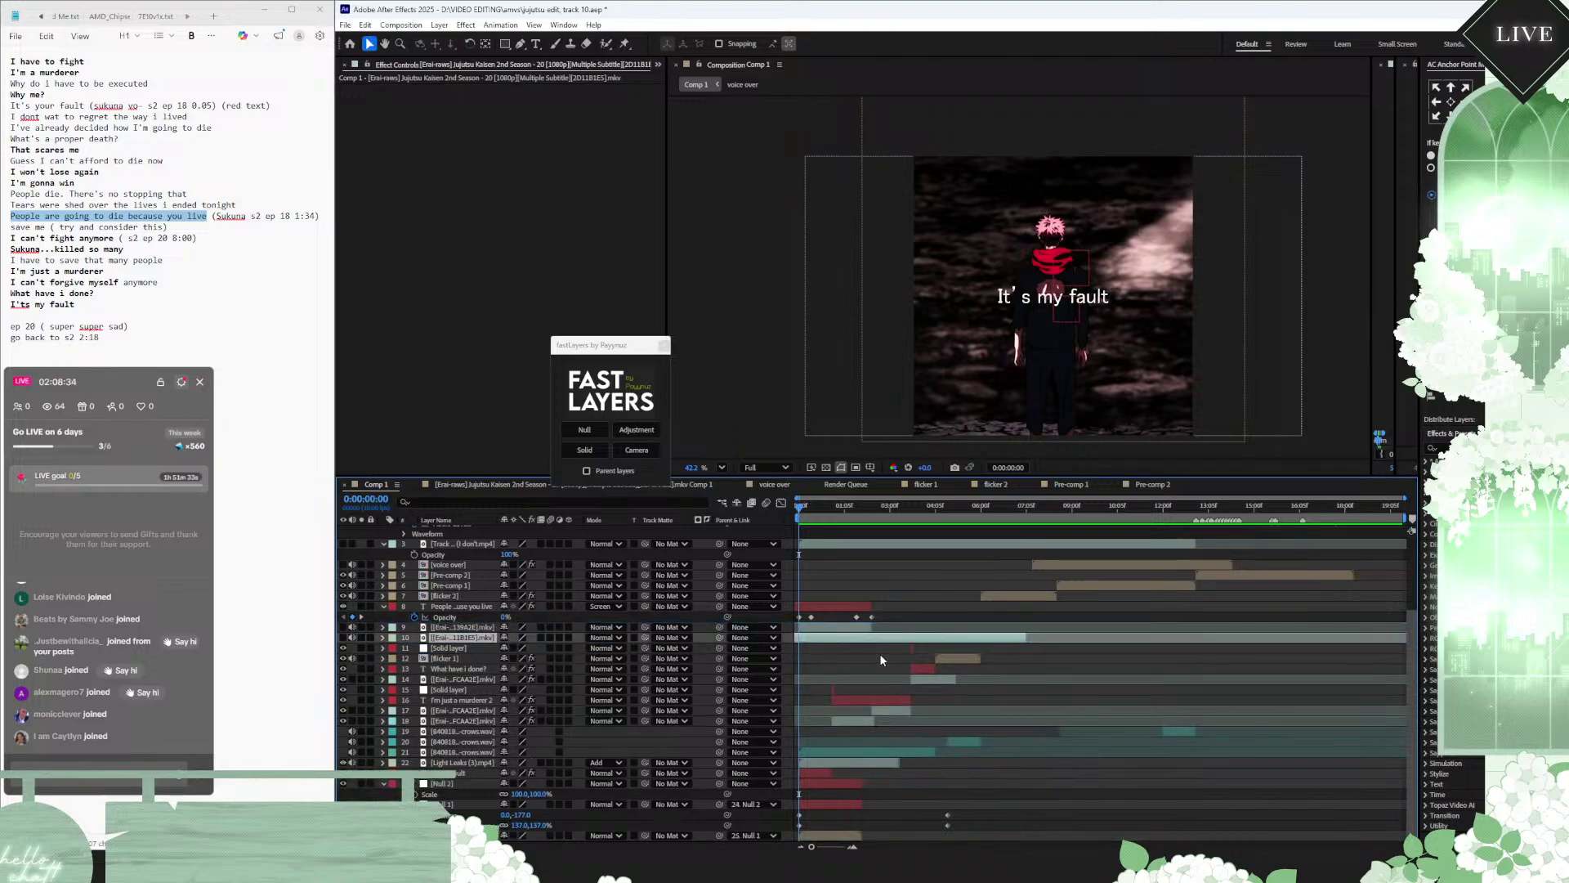
drag(860, 645, 923, 645)
key(space)
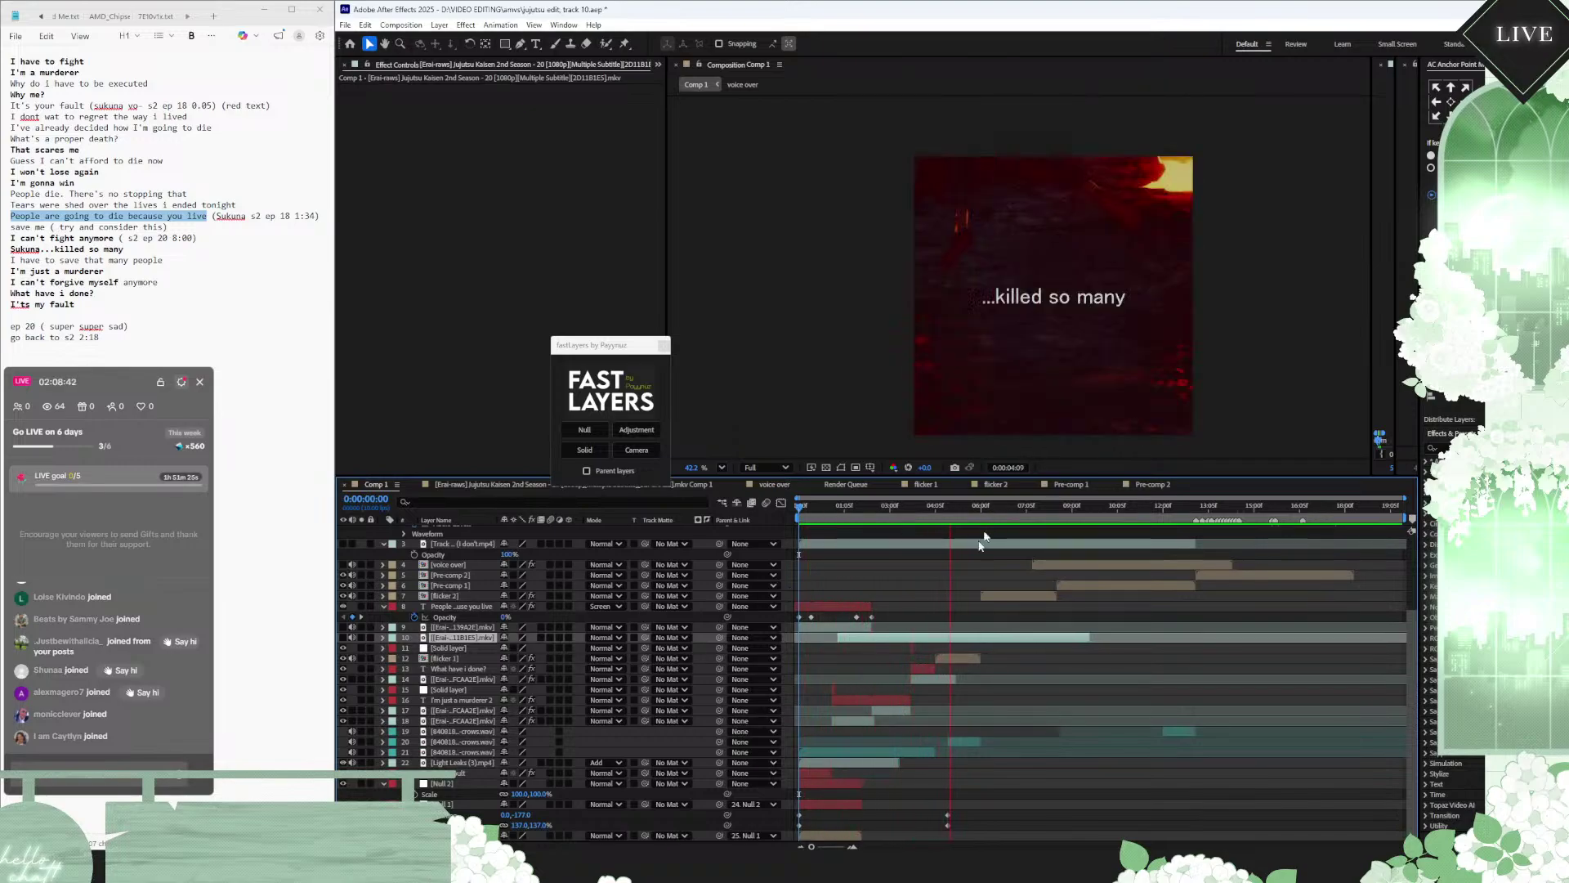
drag(897, 640, 853, 640)
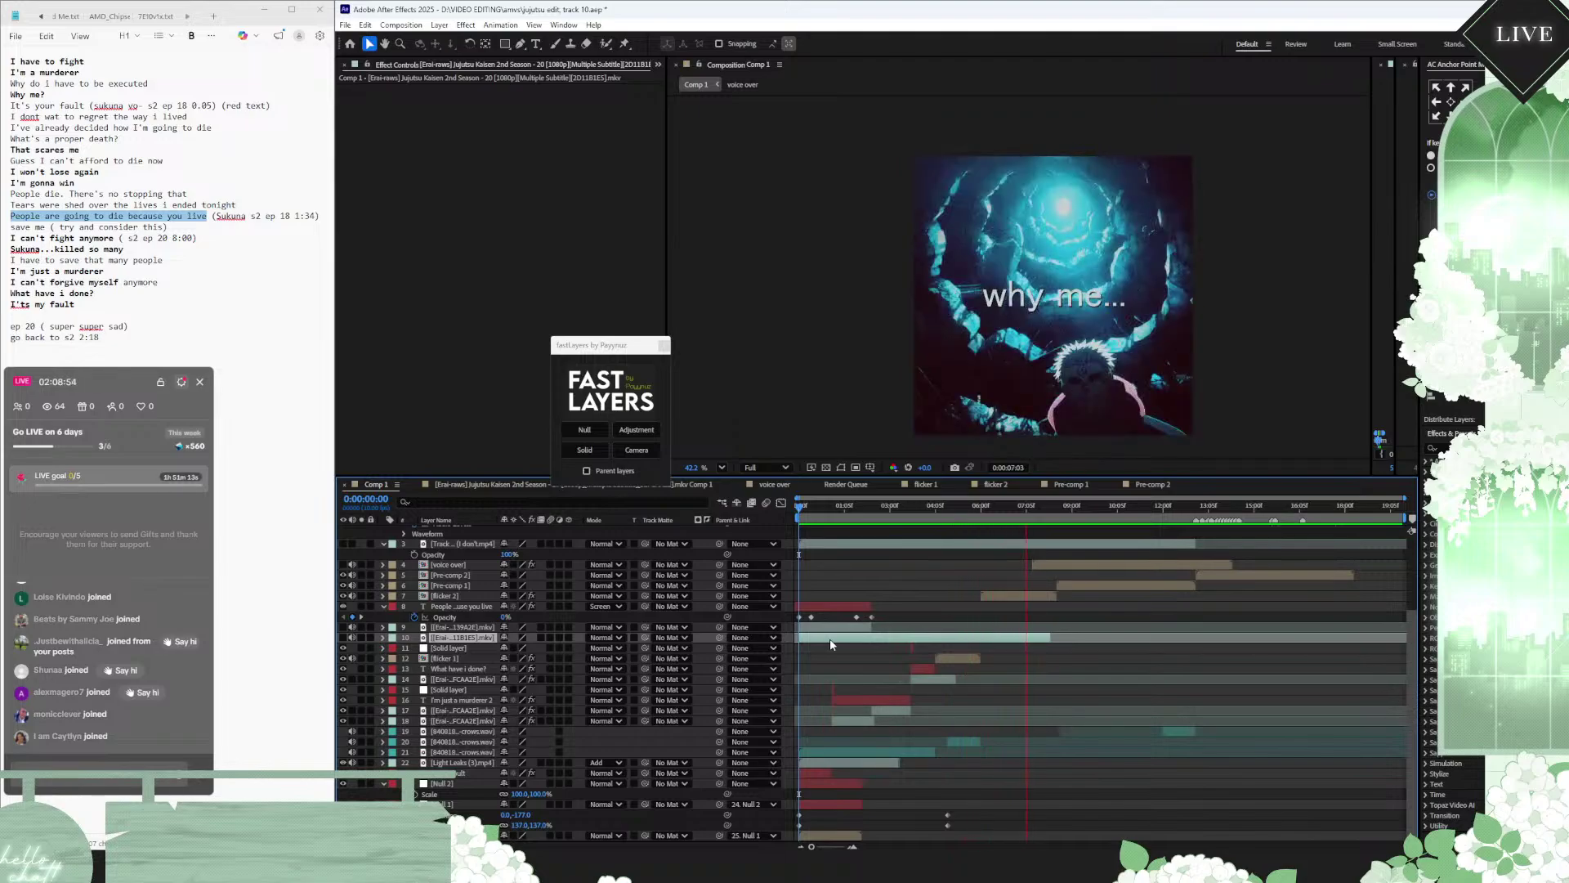
Step: Play the episode 20 line from 0:00:07:04 and 0:00:05:08, and examine the on-screen text between 0:00:05:01 and 0:00:06:02
click(1025, 510)
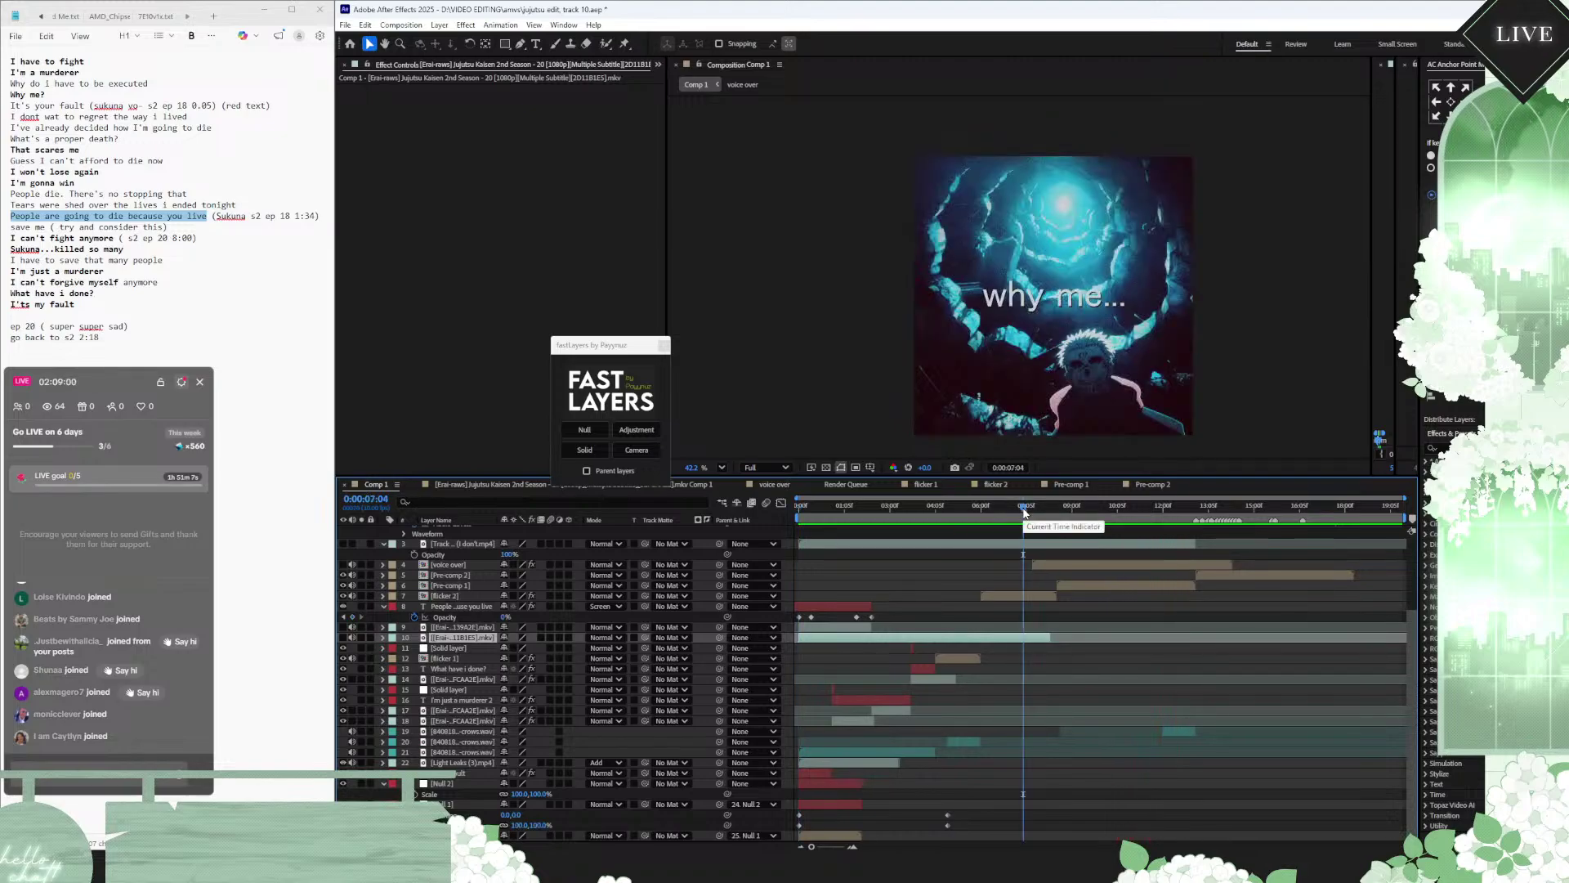
key(space)
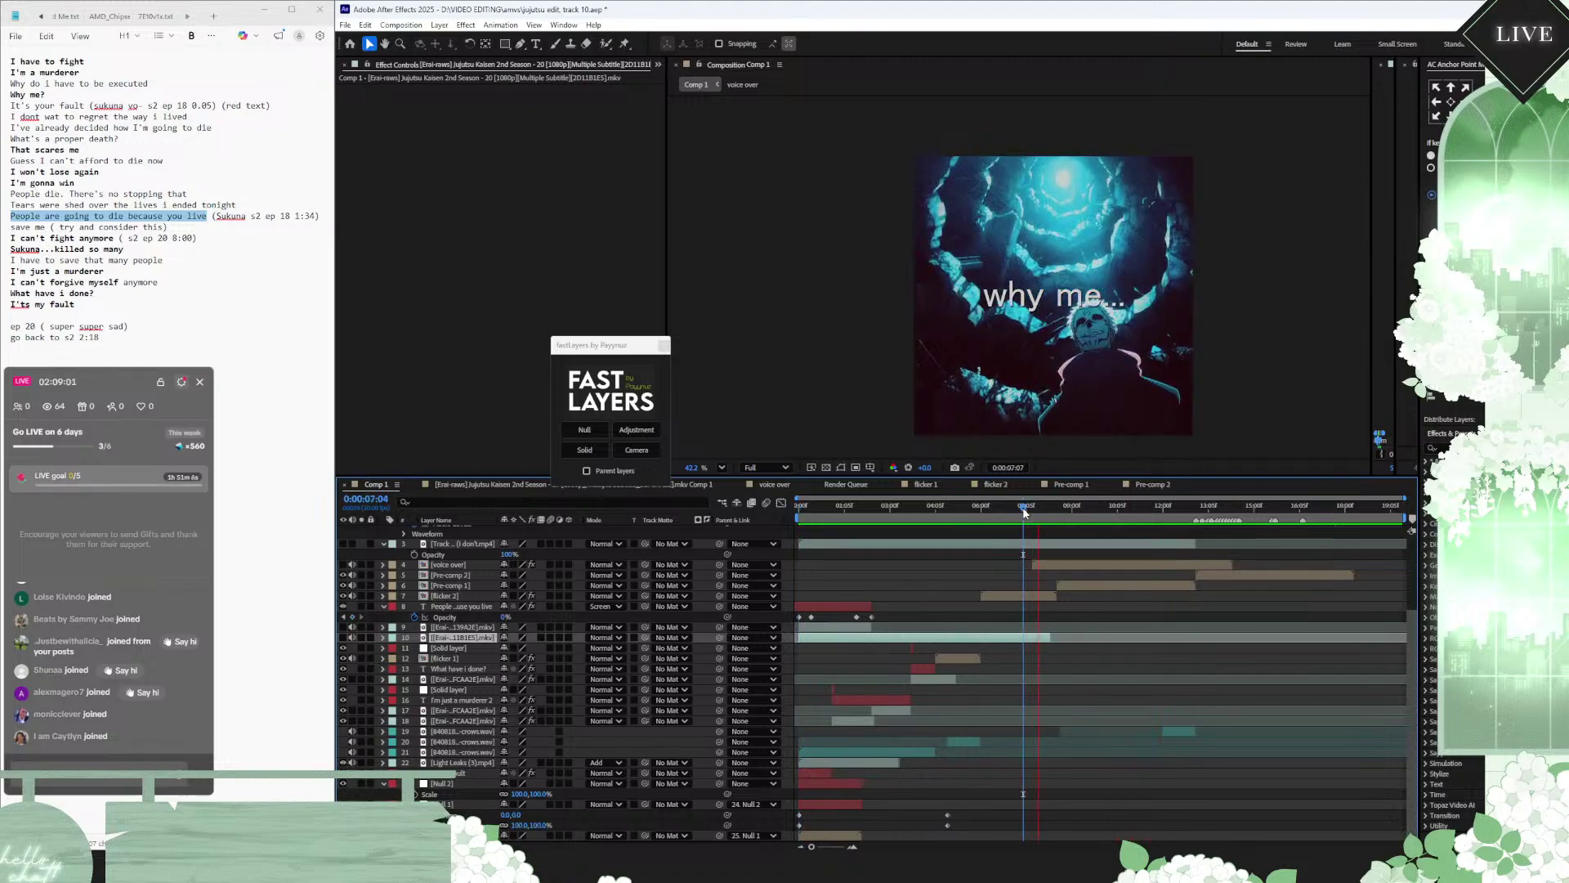
click(975, 510)
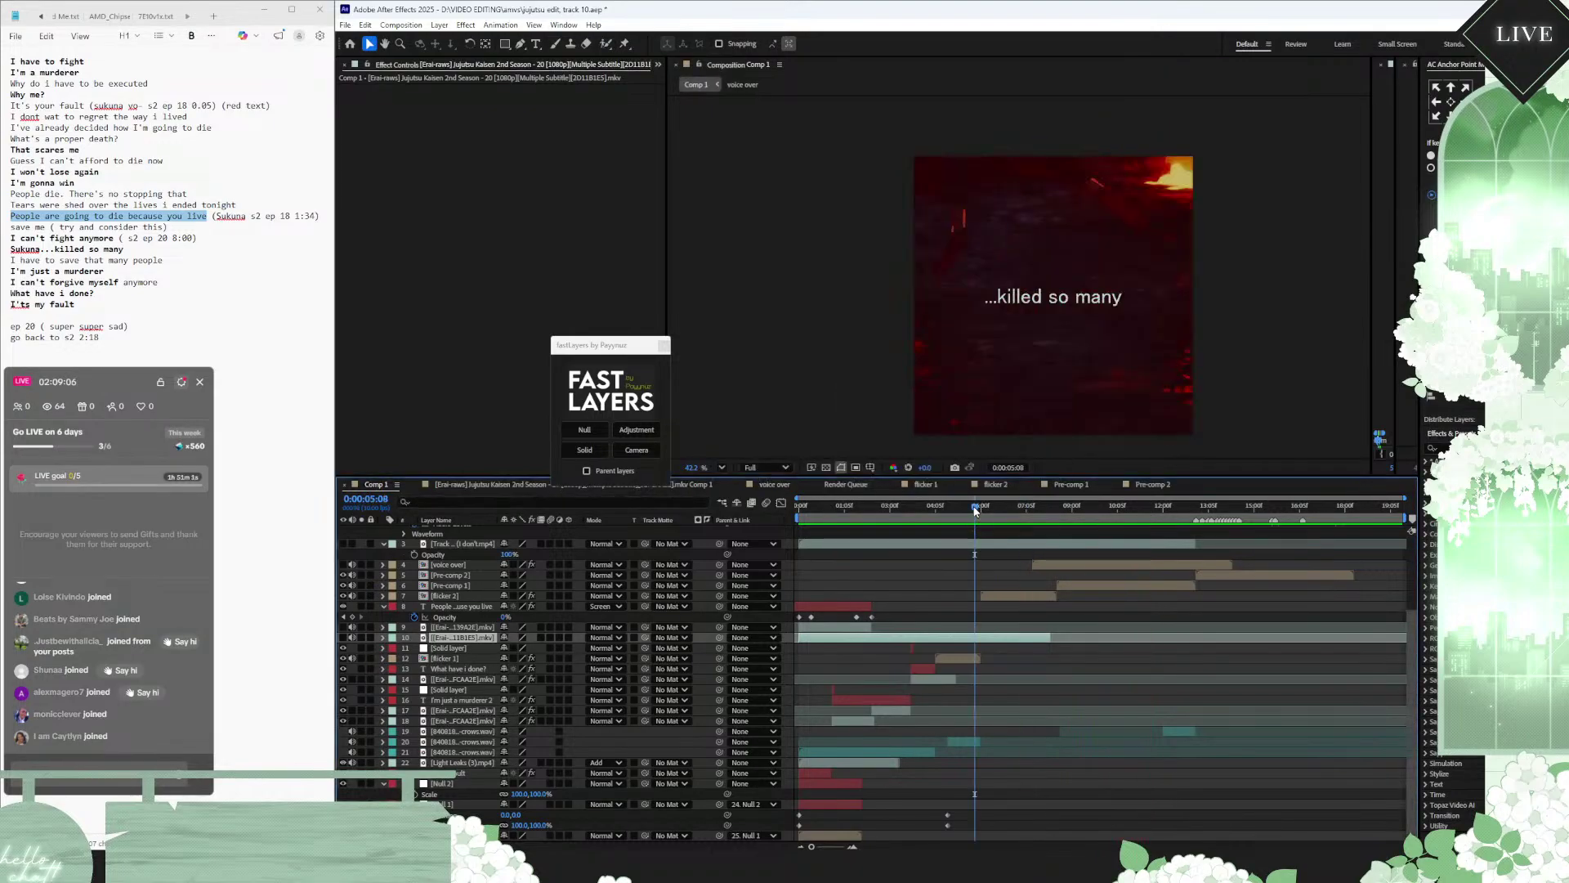
key(space)
key(space)
click(953, 507)
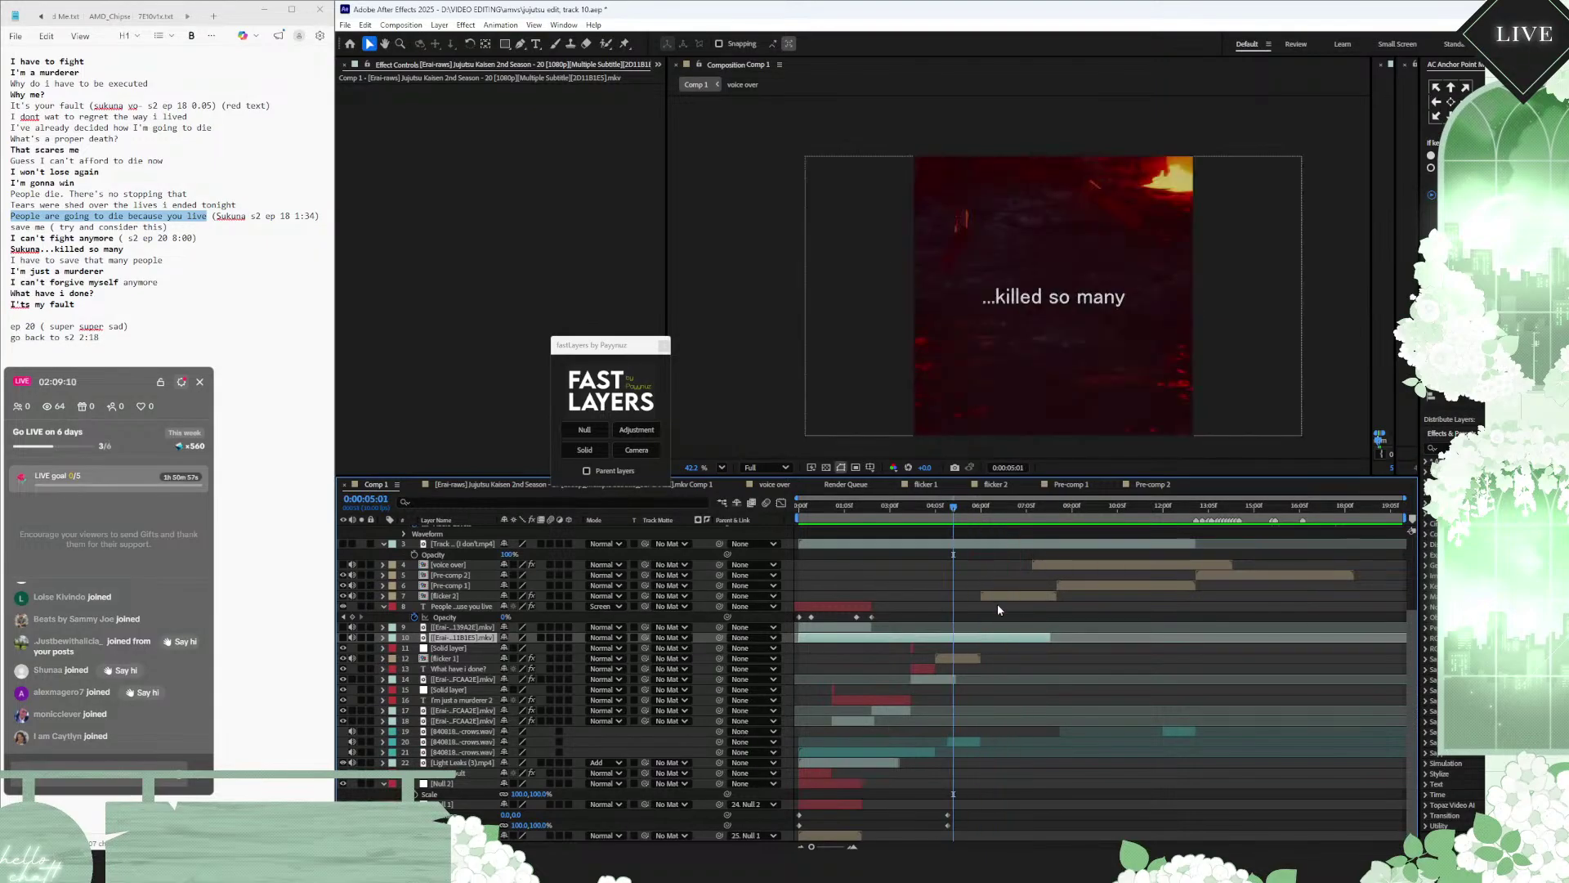
drag(953, 514, 984, 507)
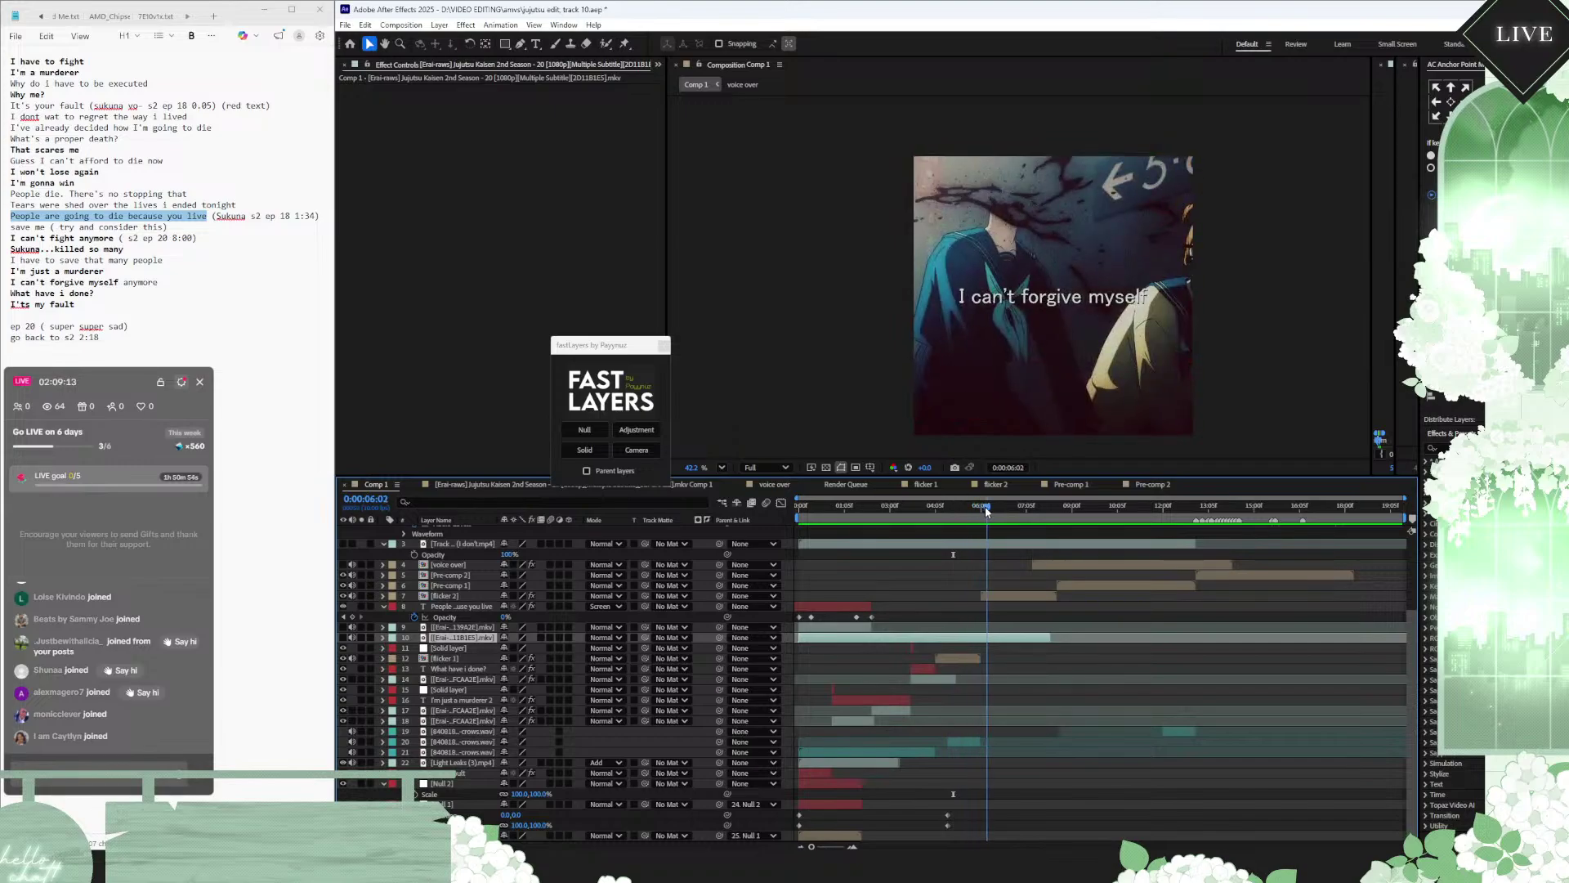
Step: In the flicker 2 precomp, replace the text "I can't forgive myself" with "I can't fight anymore" copied from the script notes
click(1003, 597)
double_click(1002, 598)
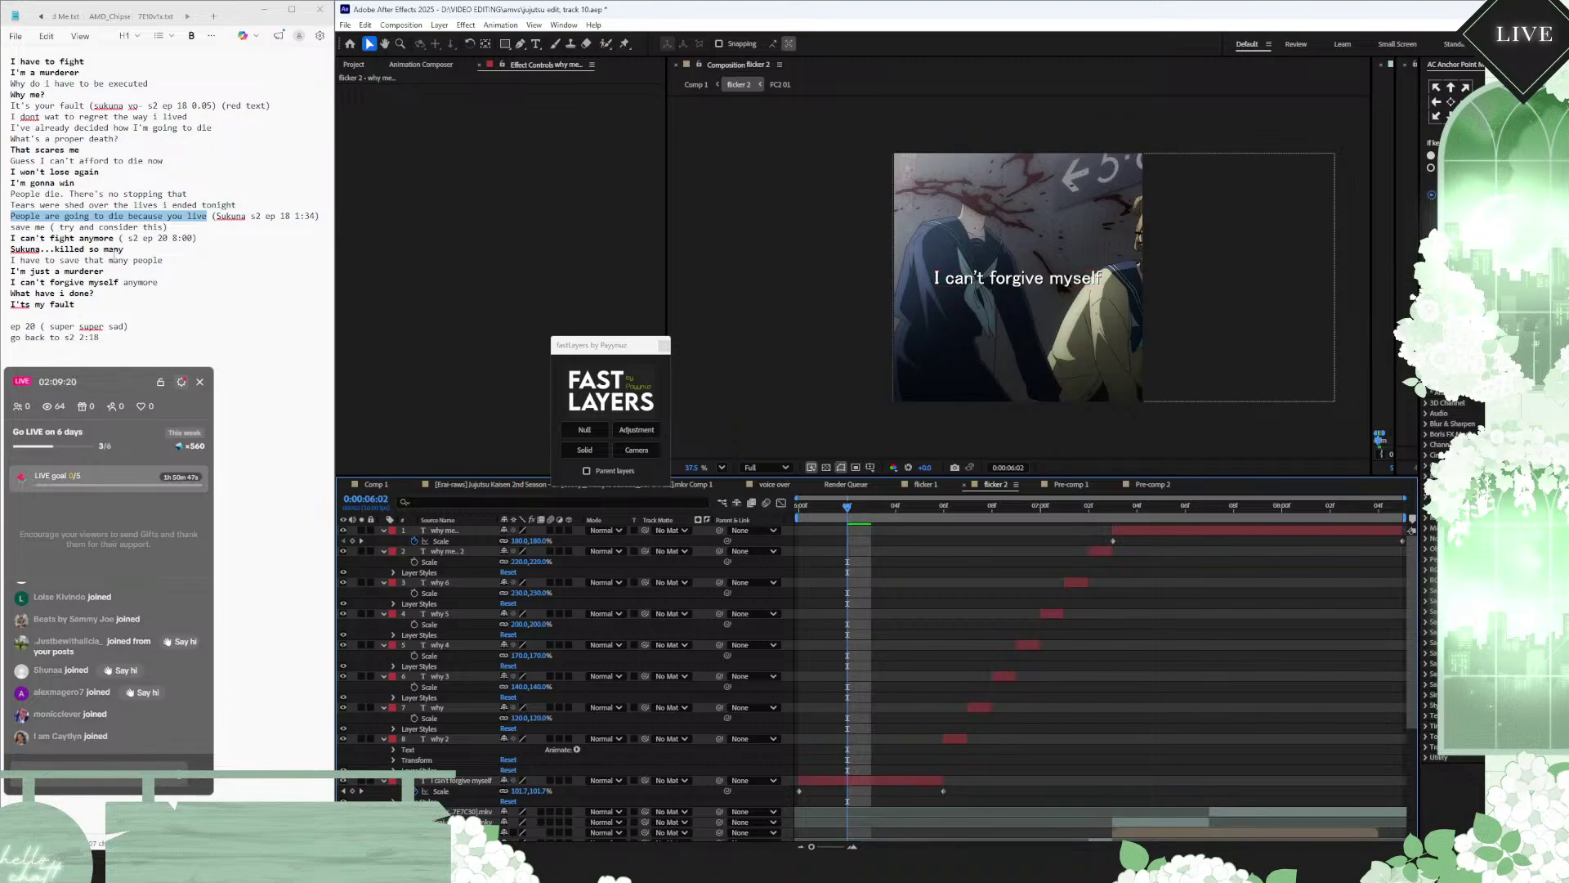
drag(113, 238, 11, 238)
key(ctrl+c)
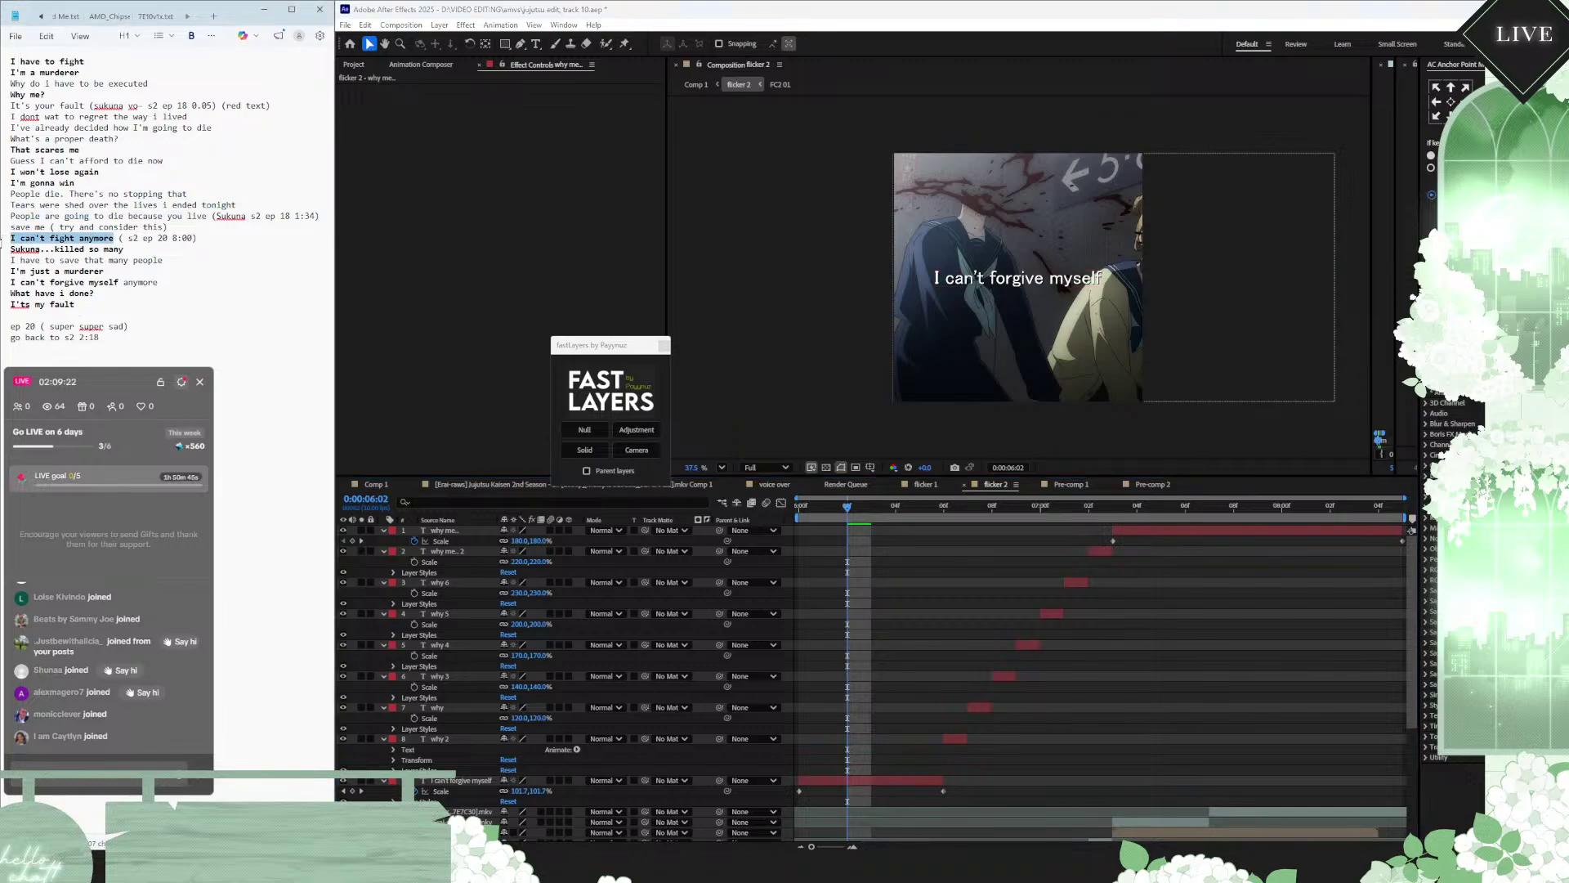
double_click(869, 783)
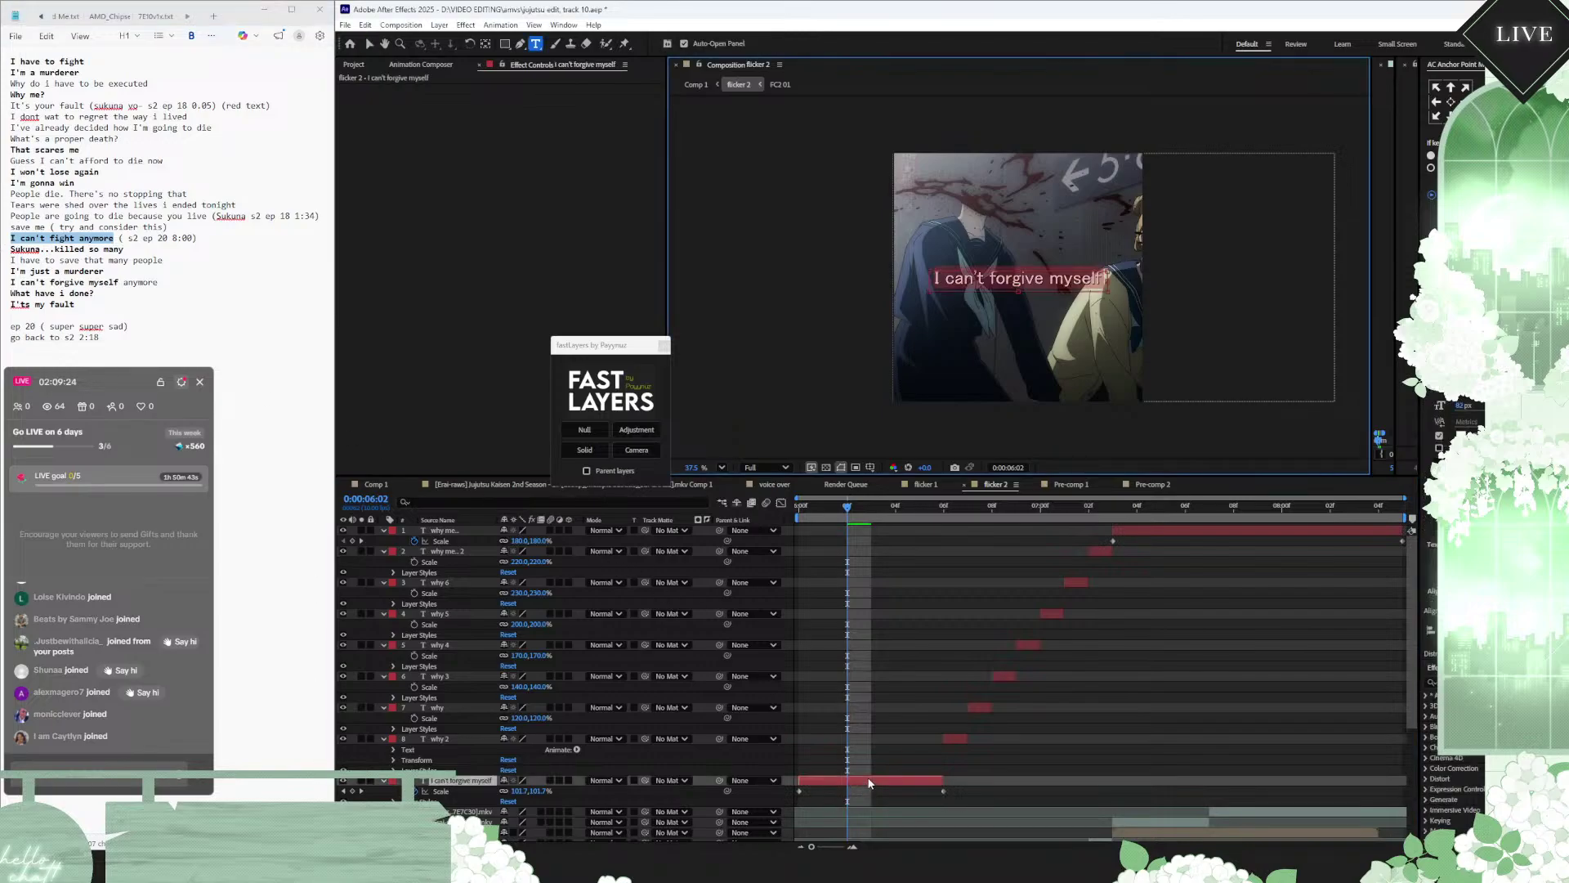
key(ctrl+v)
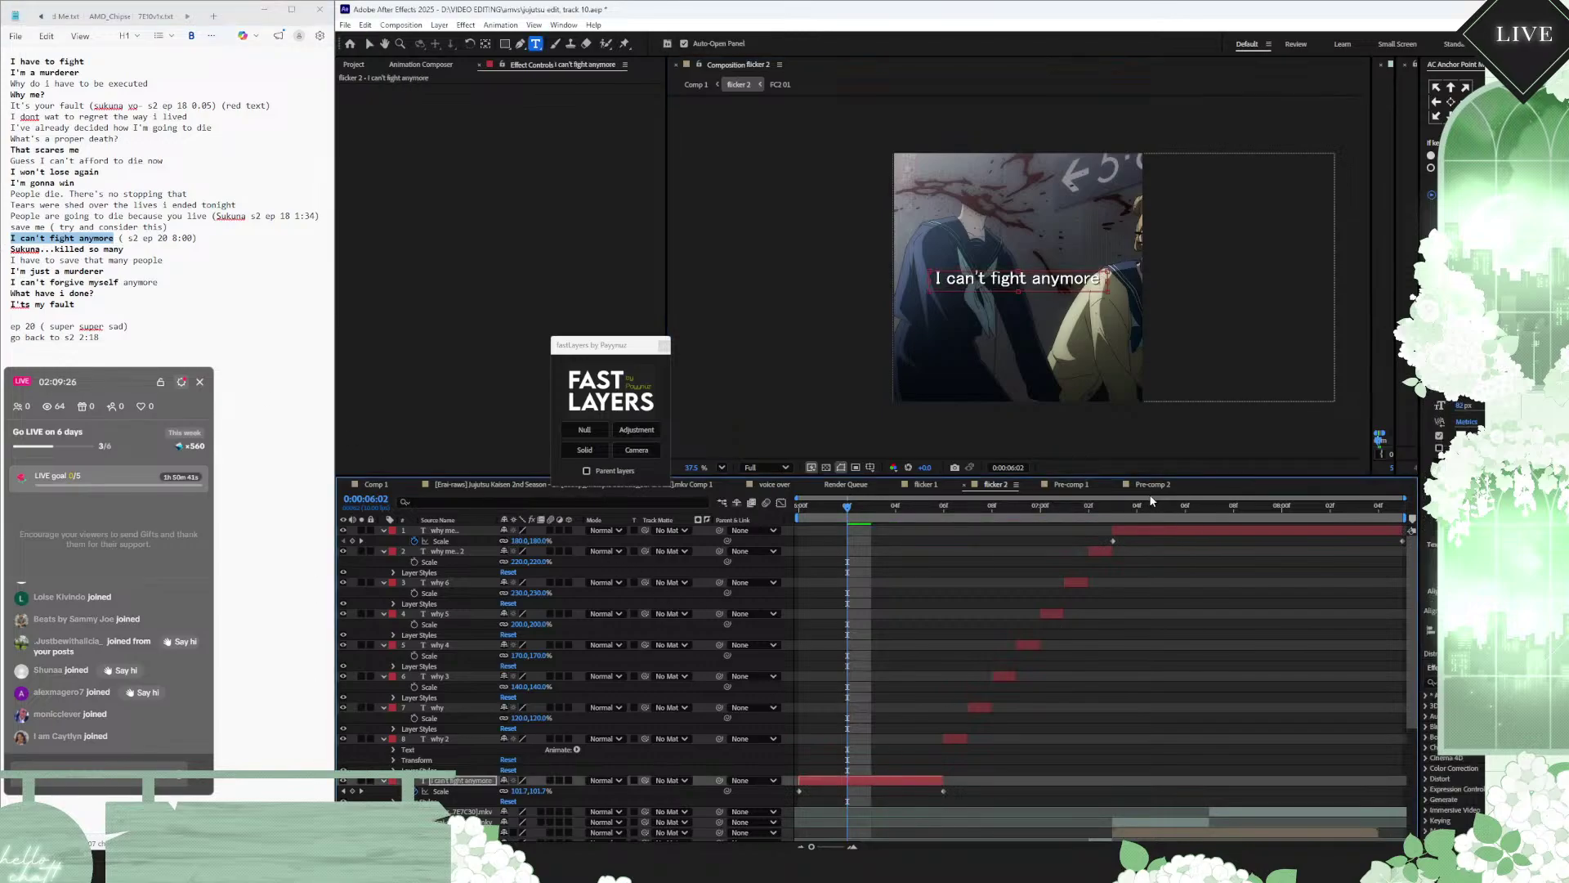
drag(1149, 494, 1221, 504)
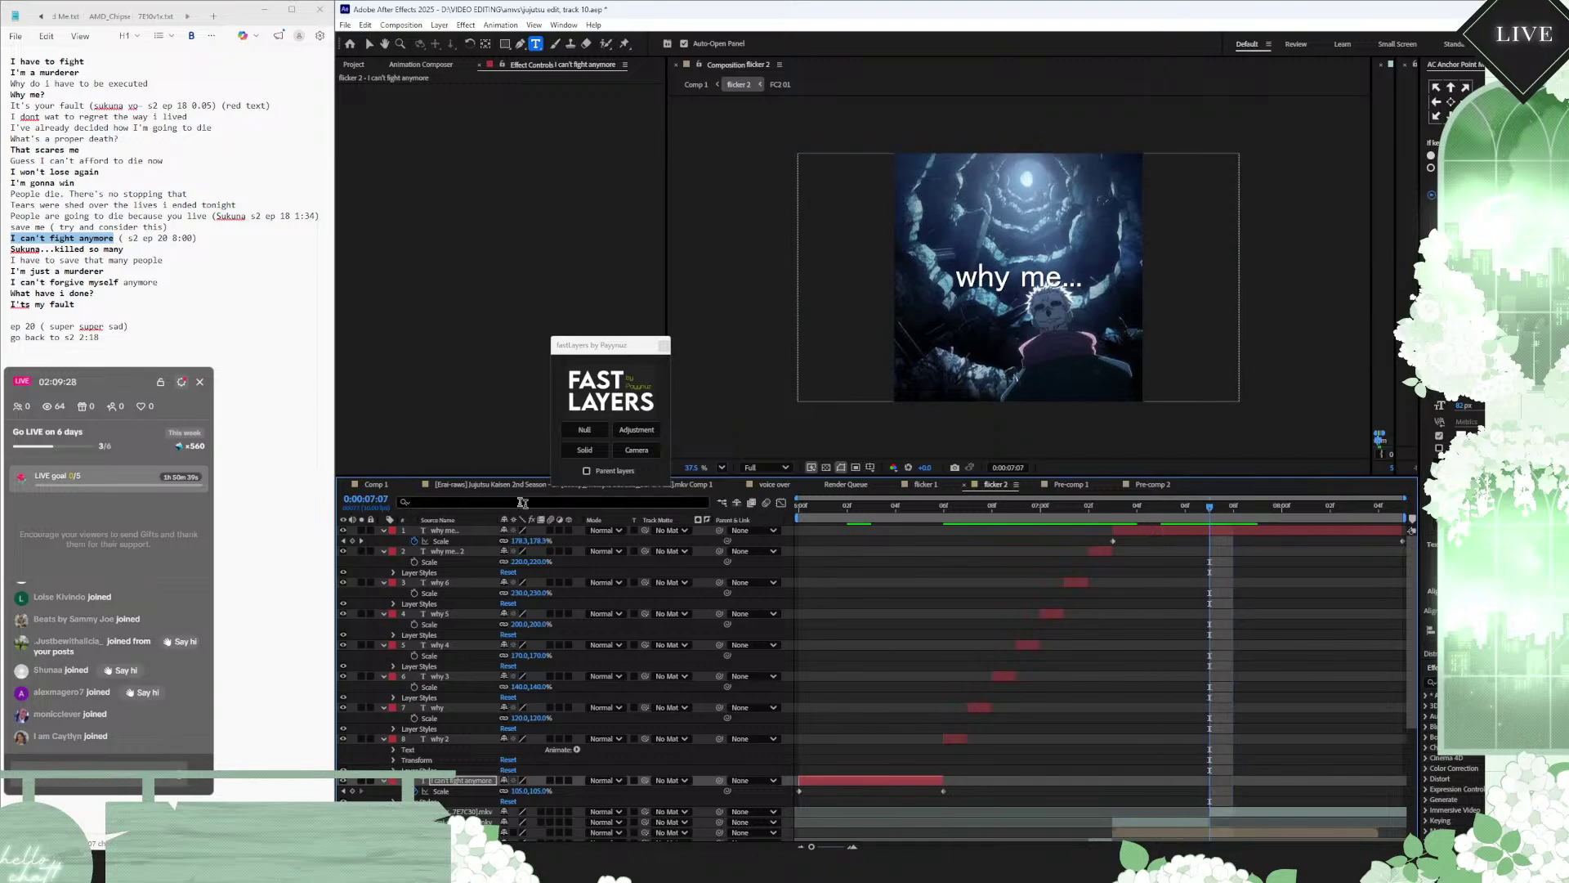
Step: Return to Comp 1 and play the edit twice from 0:00:00:00, checking the new text and the audio mix
click(374, 486)
drag(846, 508, 796, 510)
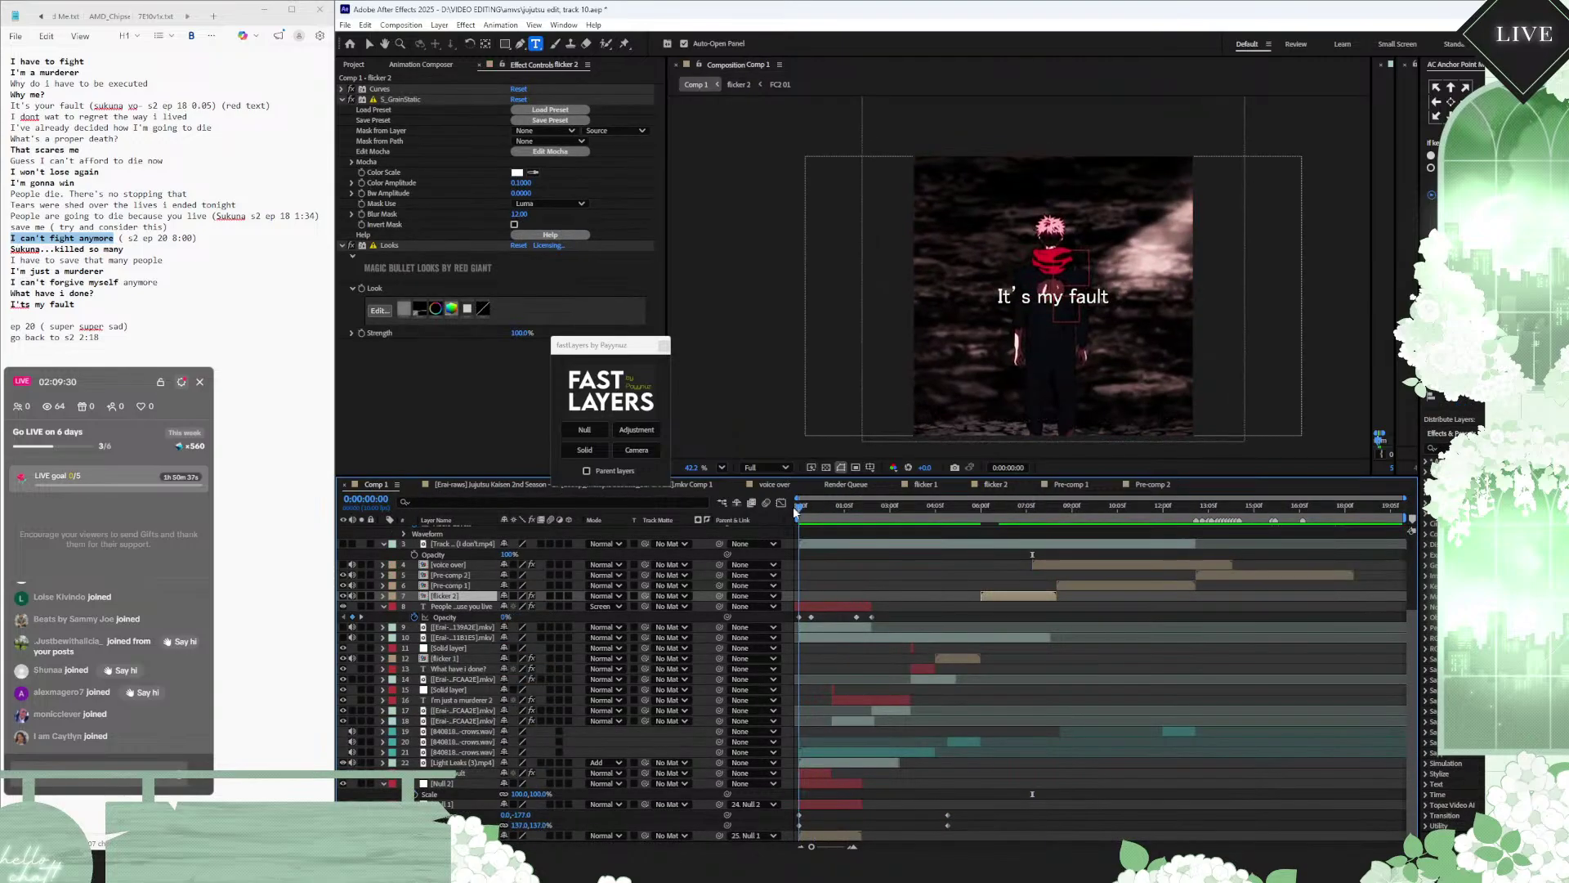
key(space)
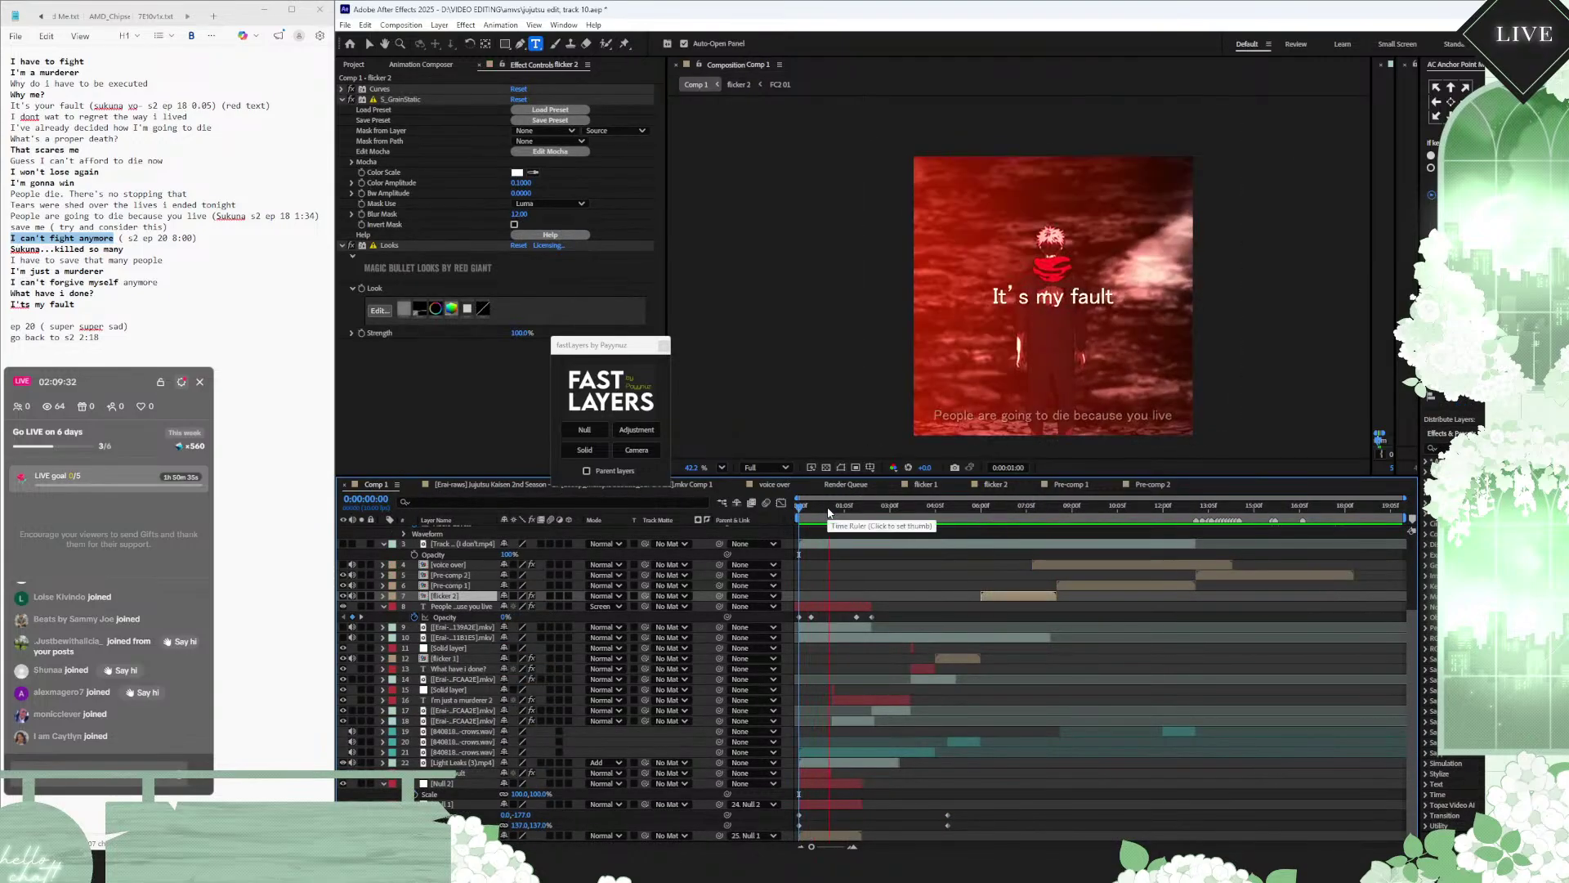
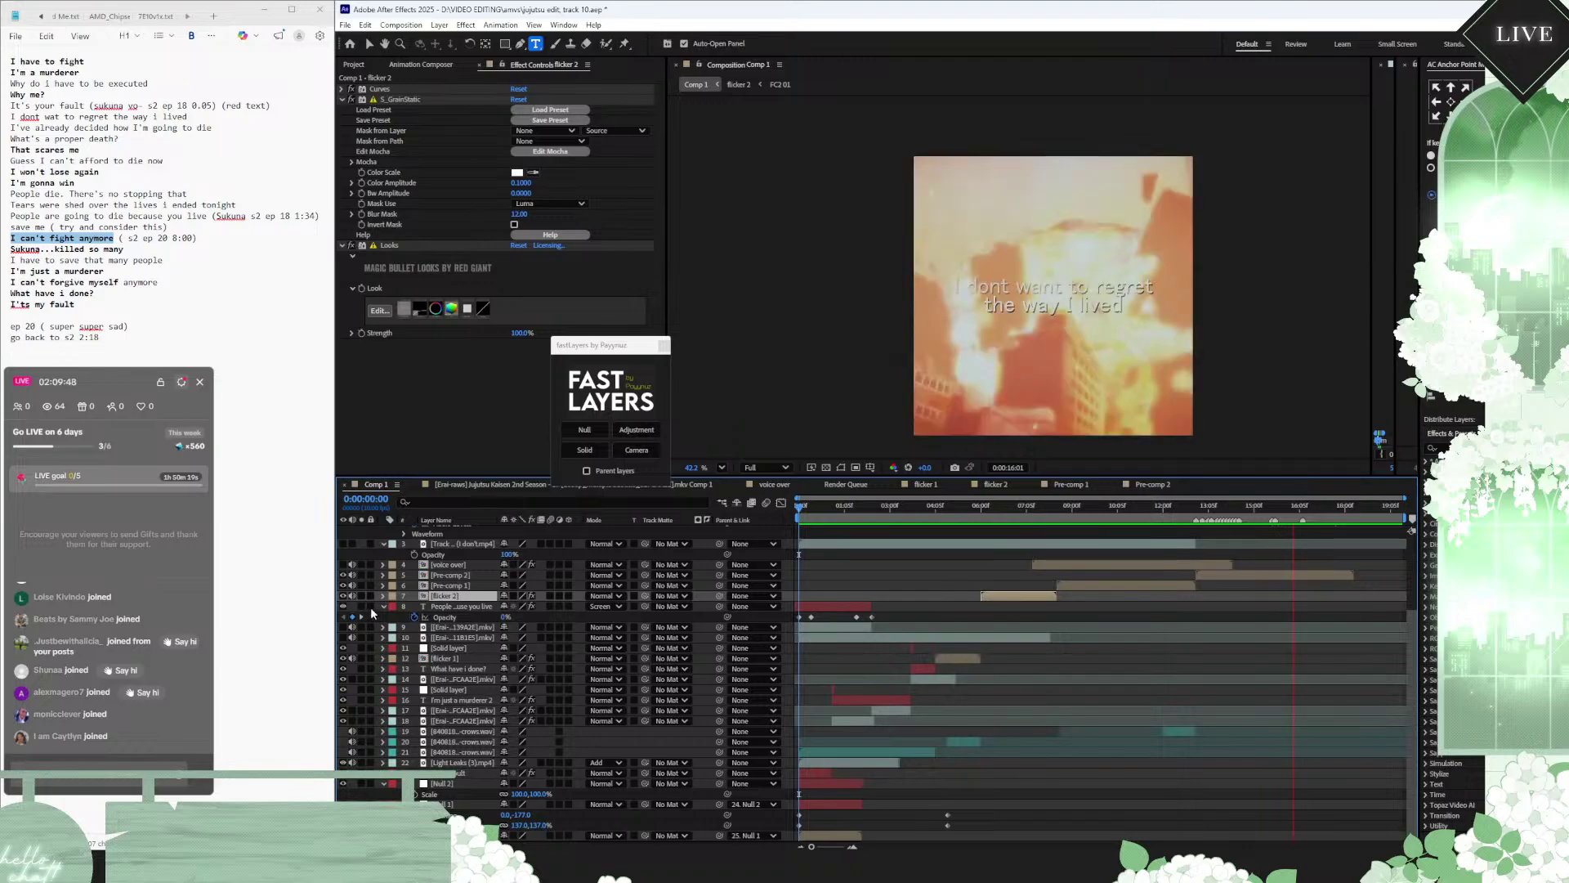
key(space)
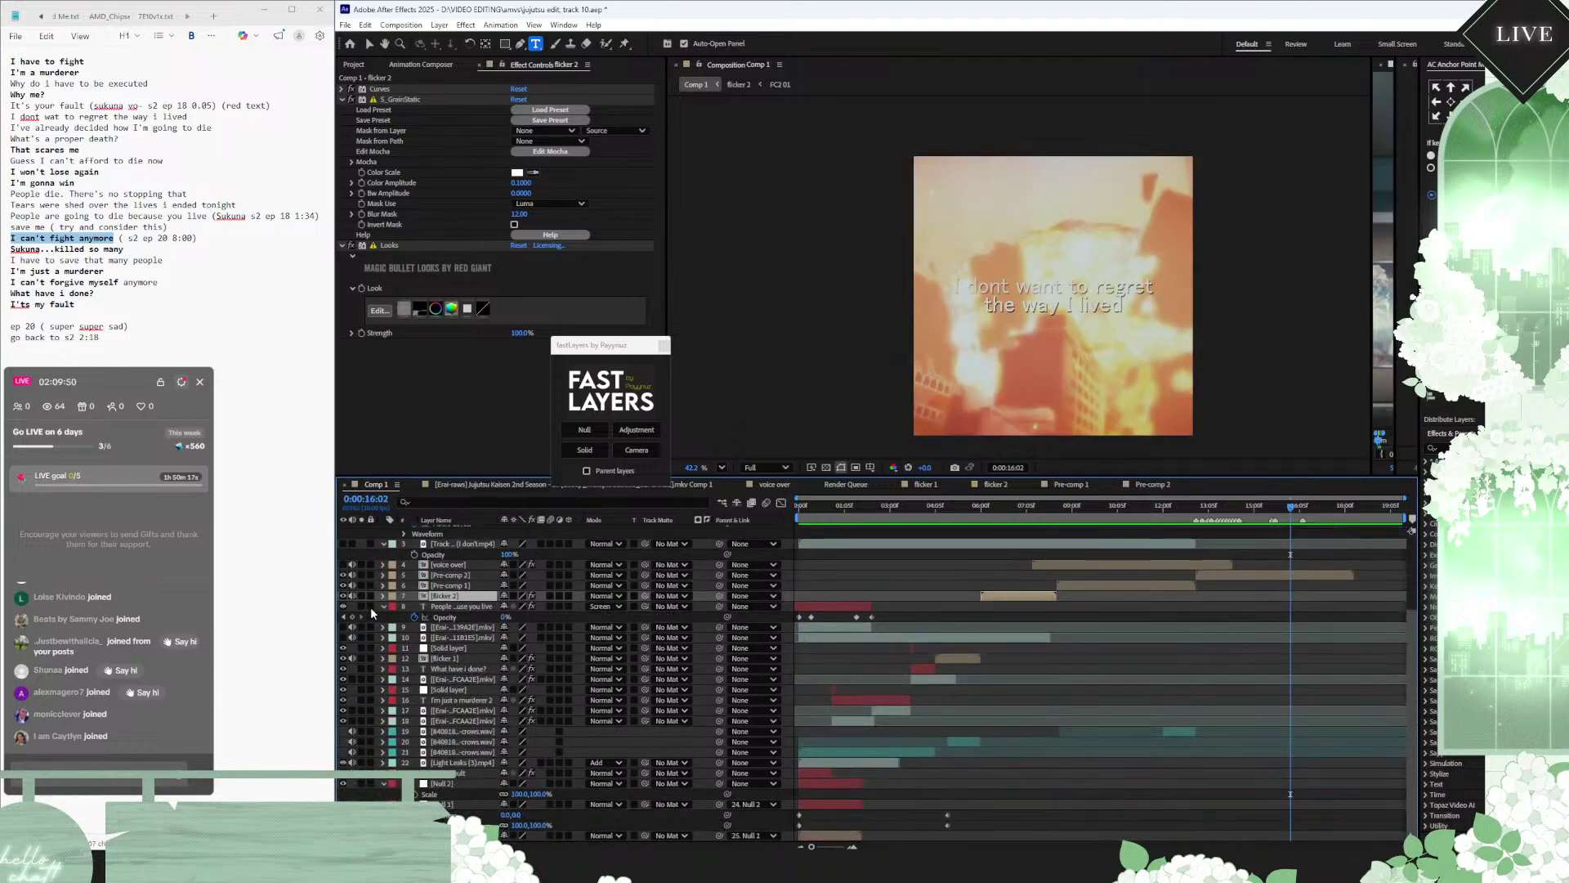
scroll(372, 613, up, 3)
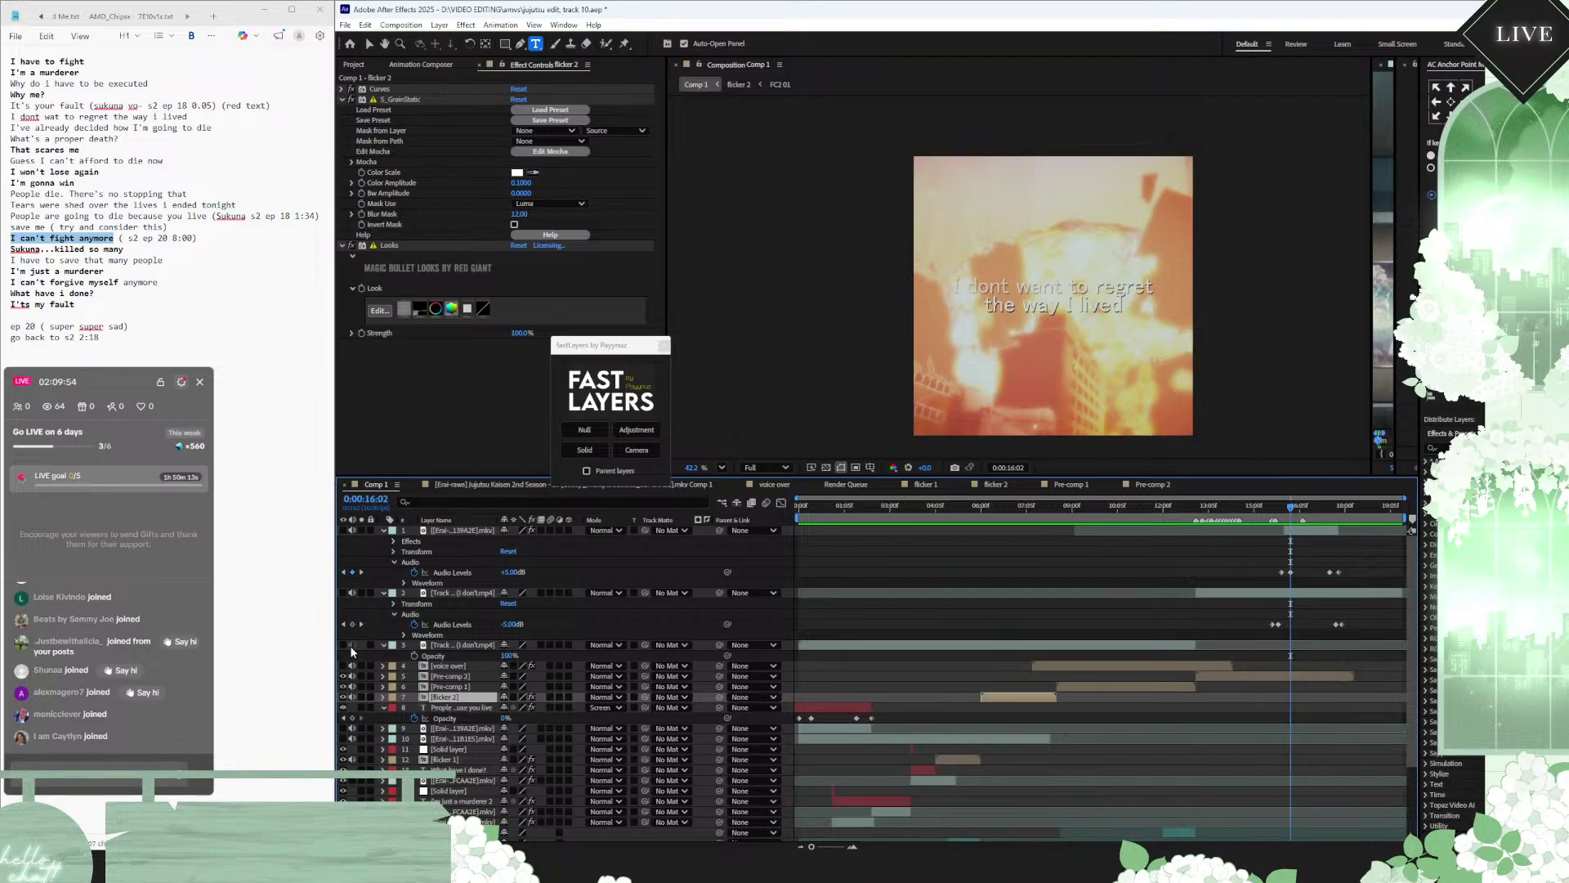
key(Home)
key(space)
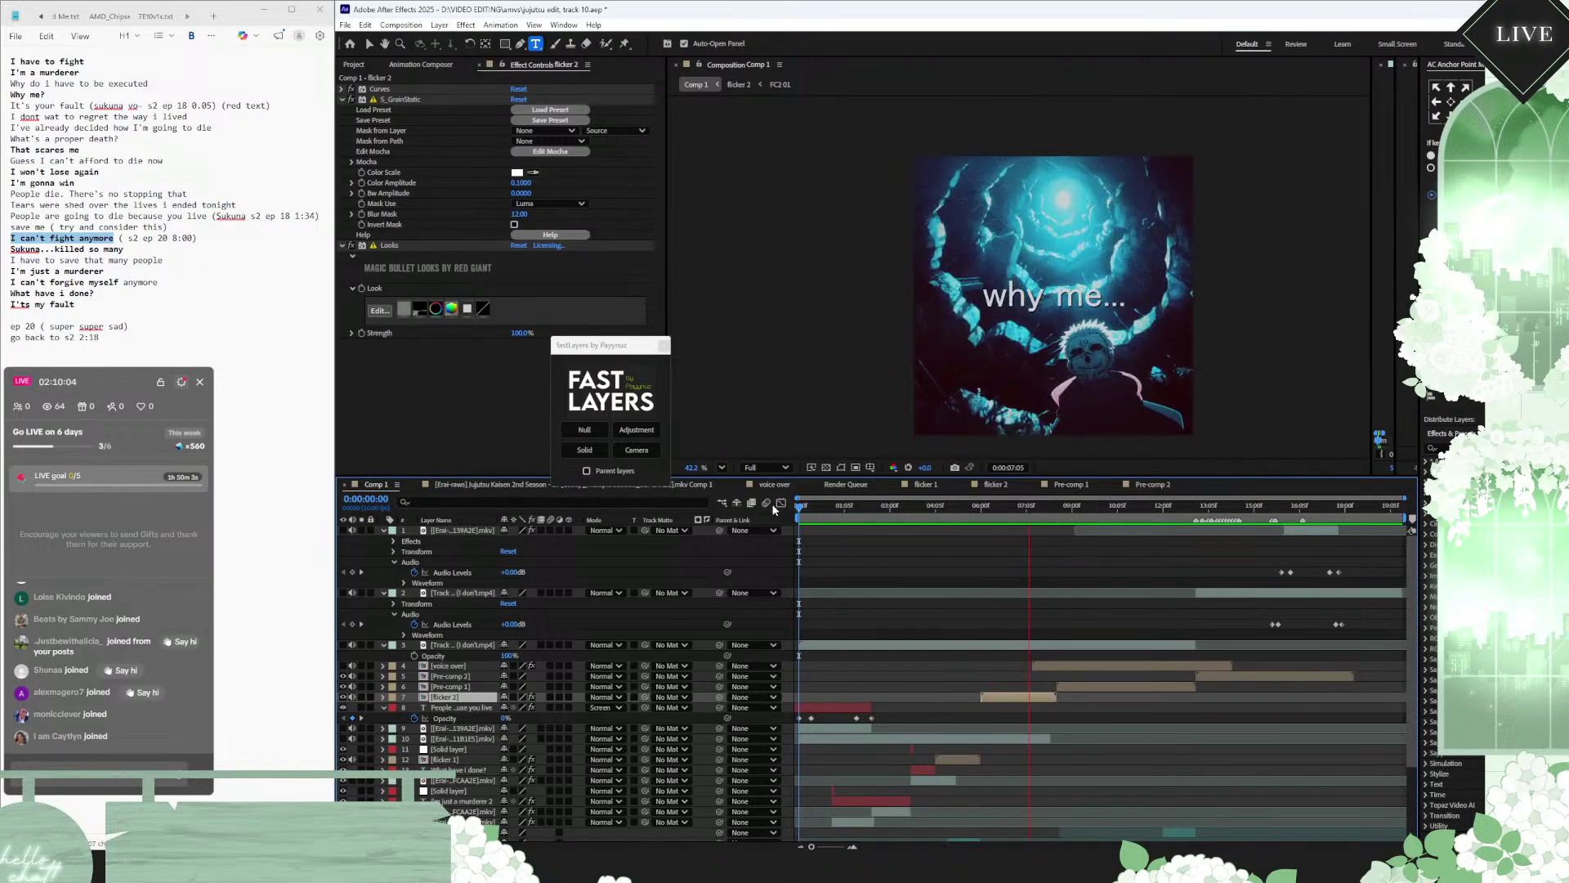
Step: Check the edit around 0:00:03:09, looking at the lowest rooftop-crows sound layer and the flicker 2 precomp
key(space)
drag(962, 511, 917, 510)
key(space)
scroll(935, 698, down, 5)
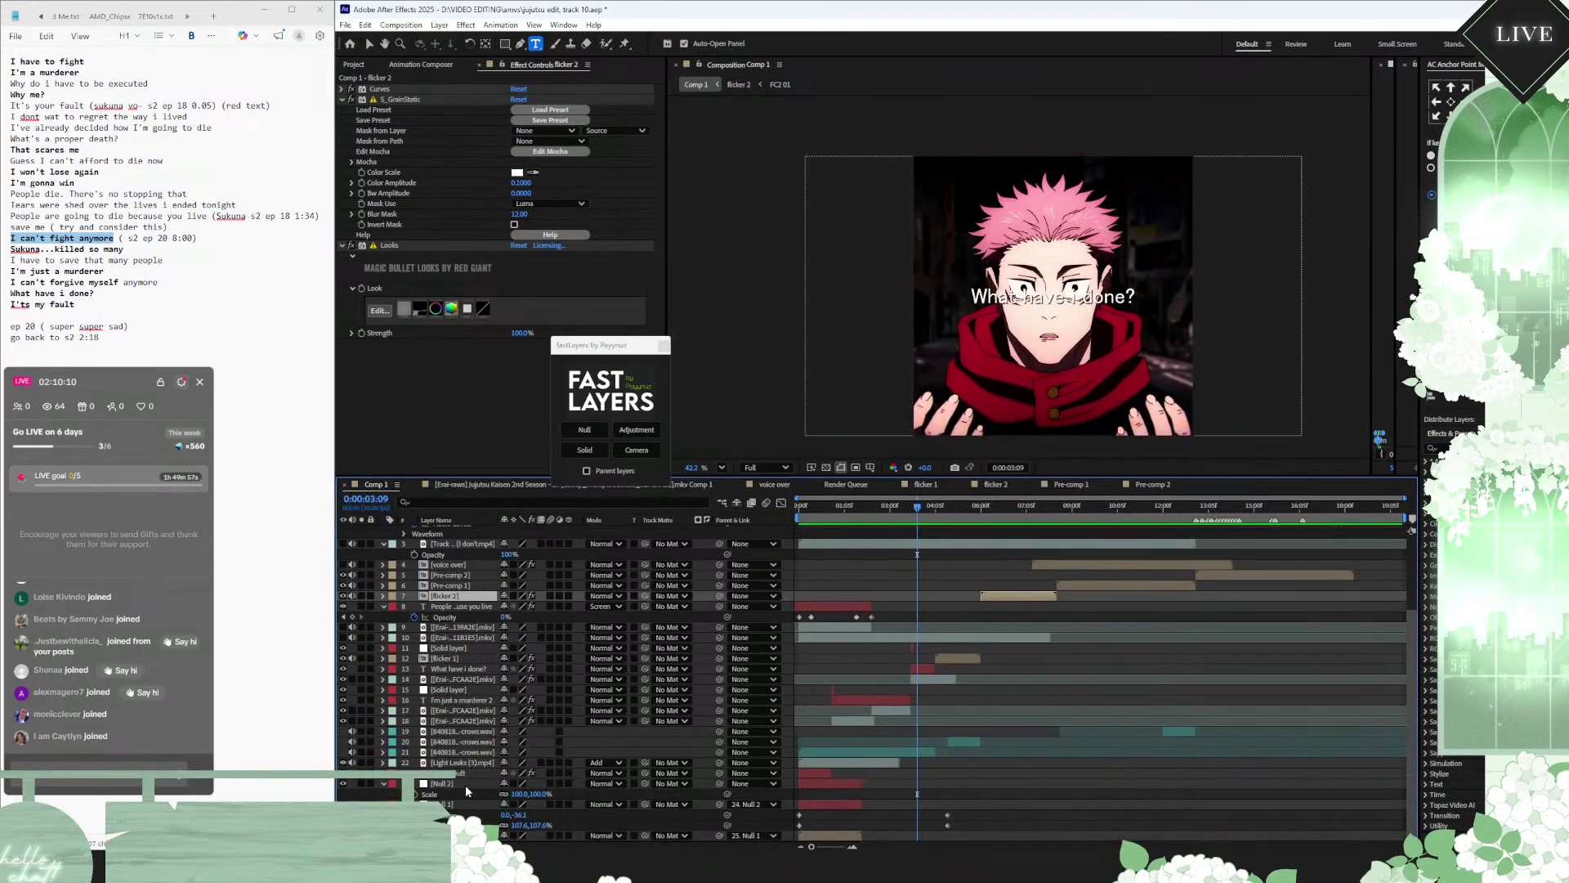
click(463, 752)
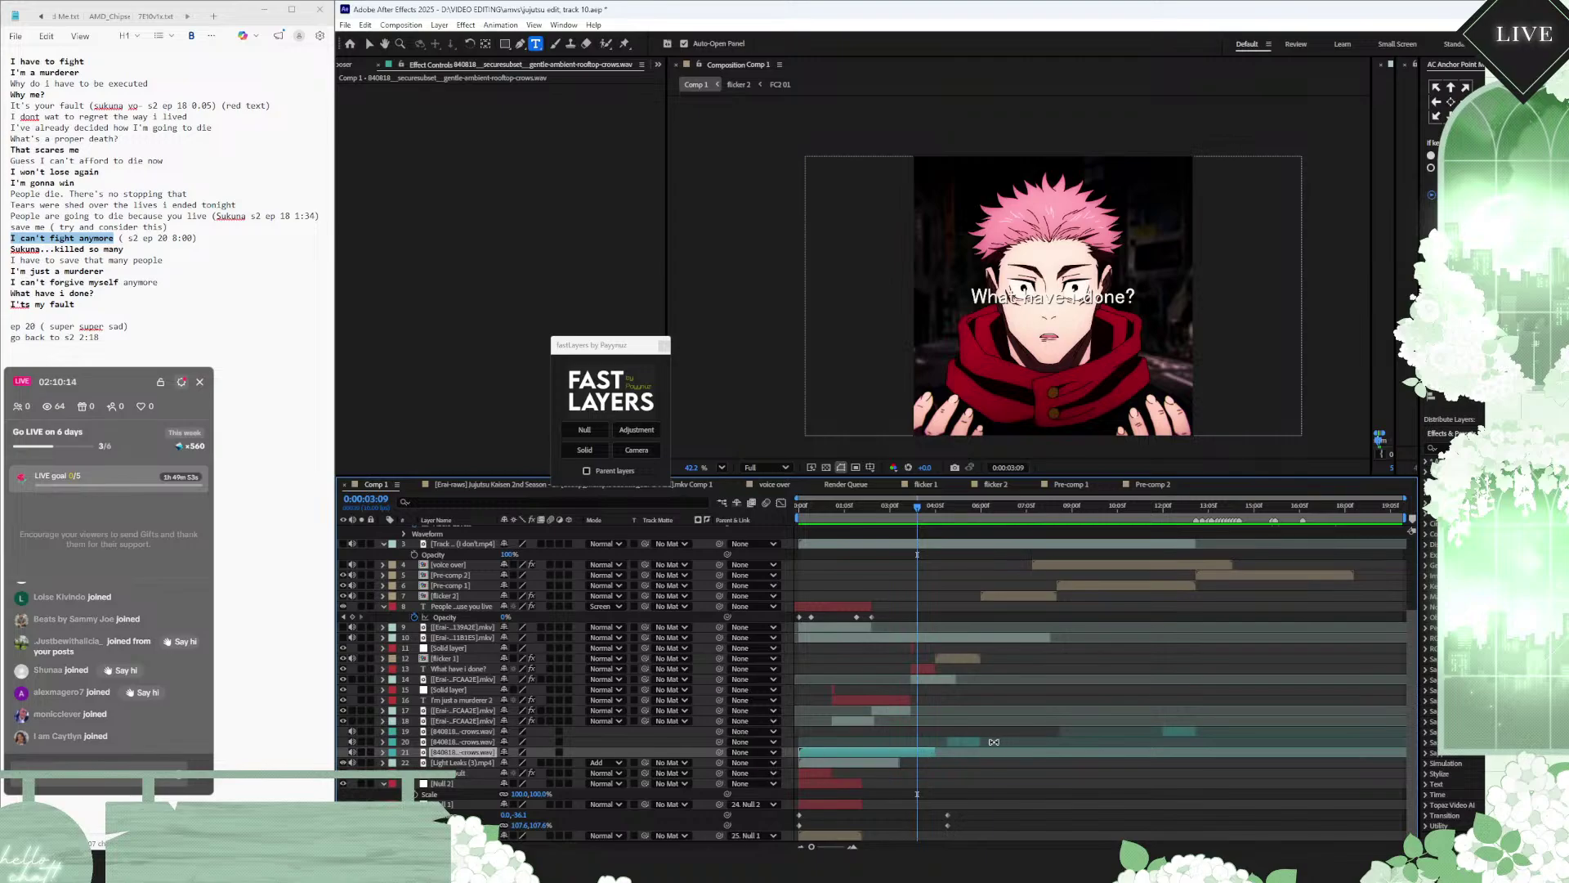
click(997, 484)
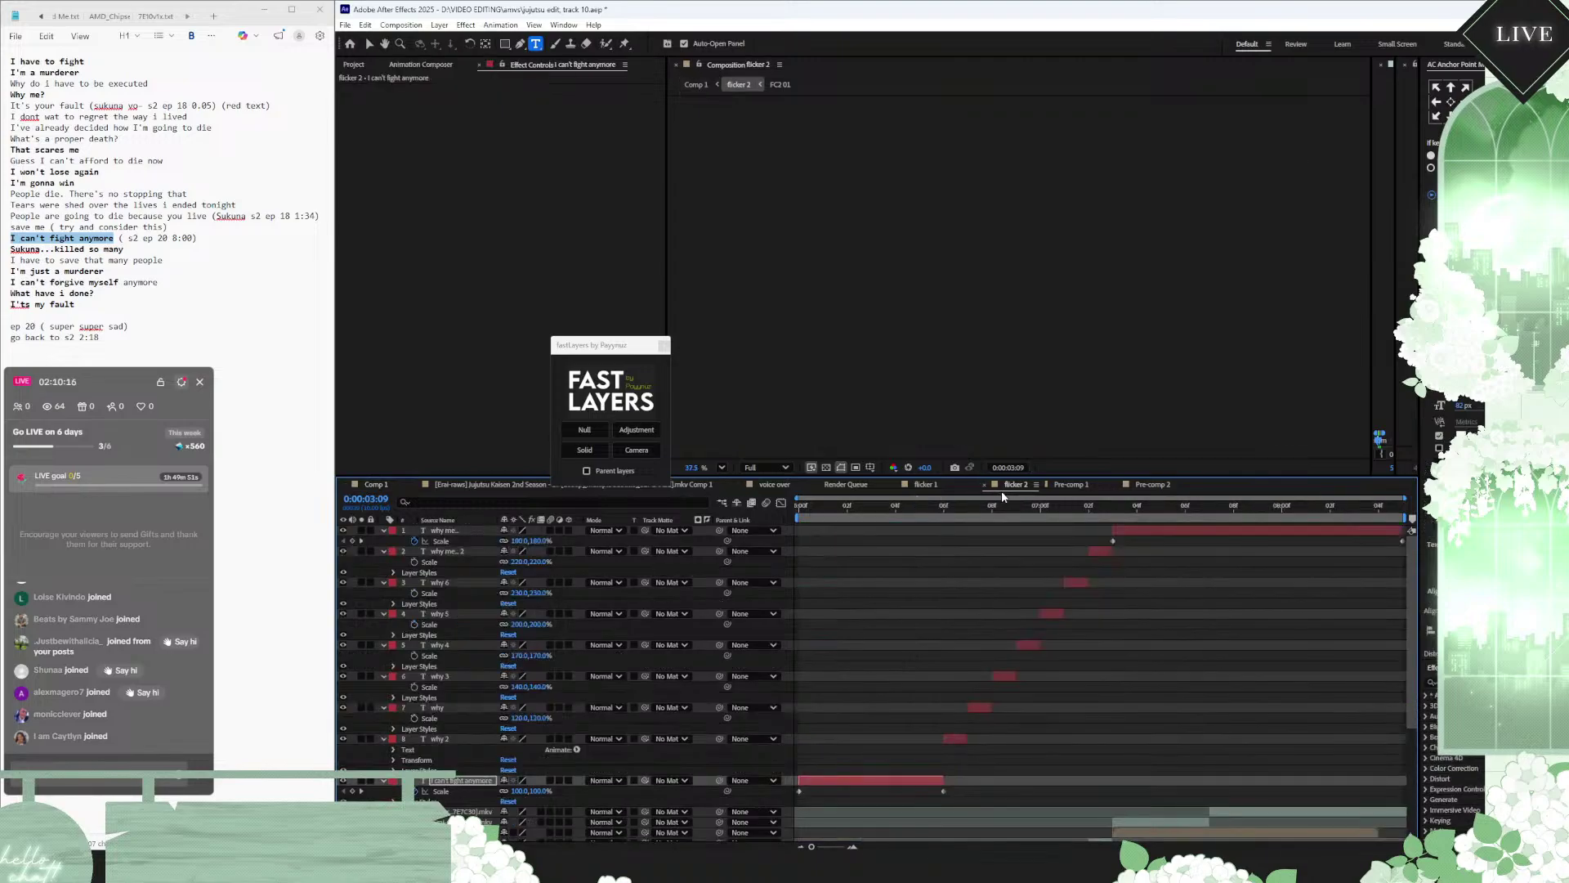
click(361, 486)
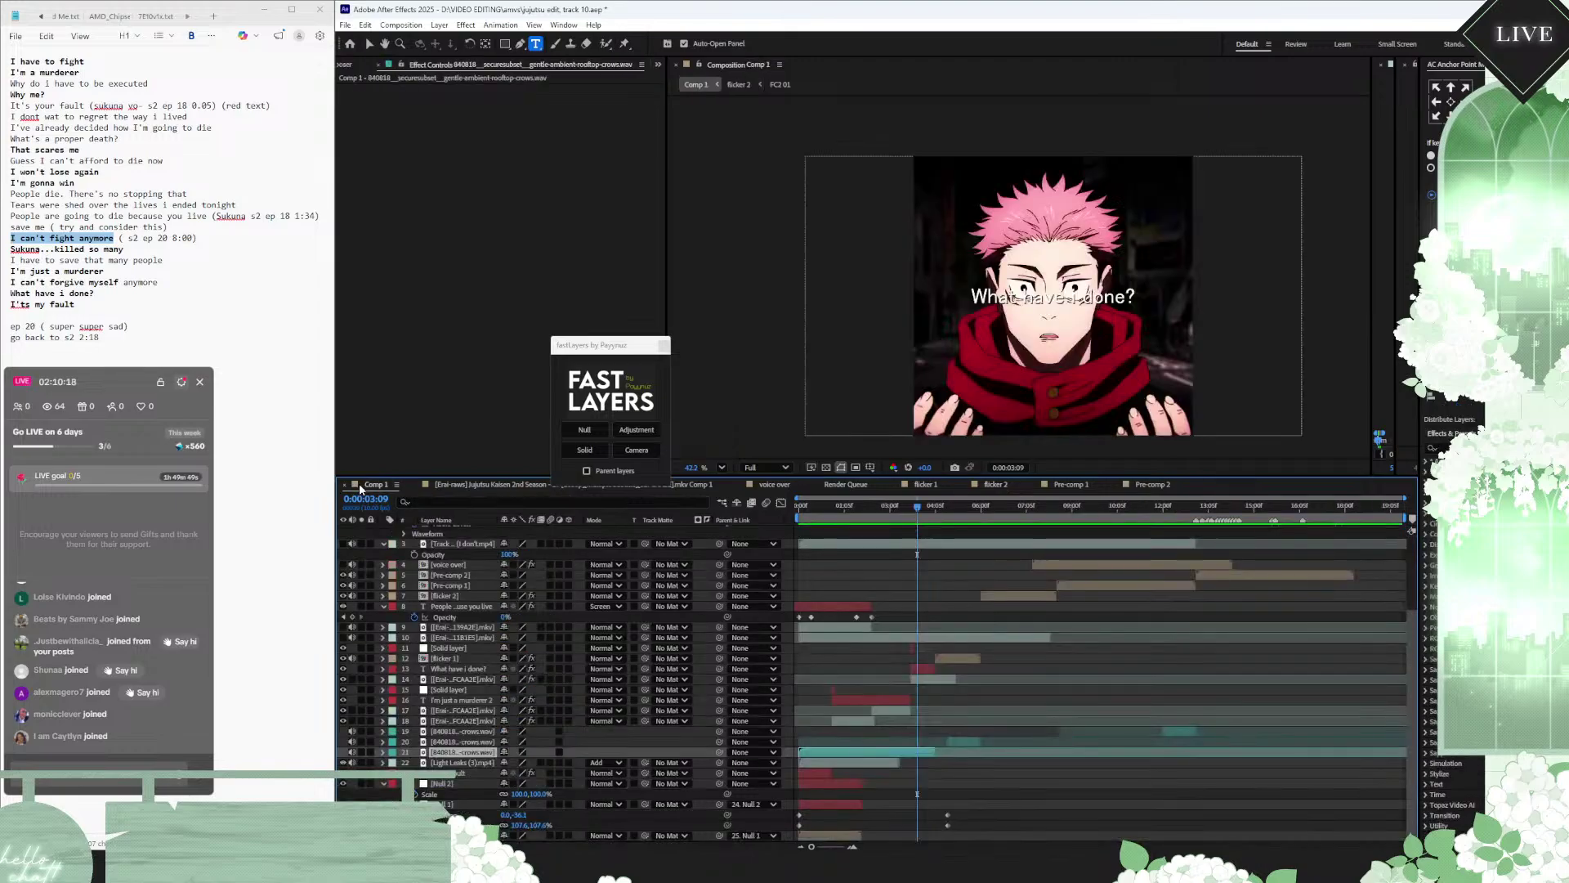
Step: Play the edit from 0:00:06:04 and 0:00:12:06, checking the middle crows sound layer and the later lines against the music
drag(924, 518, 995, 517)
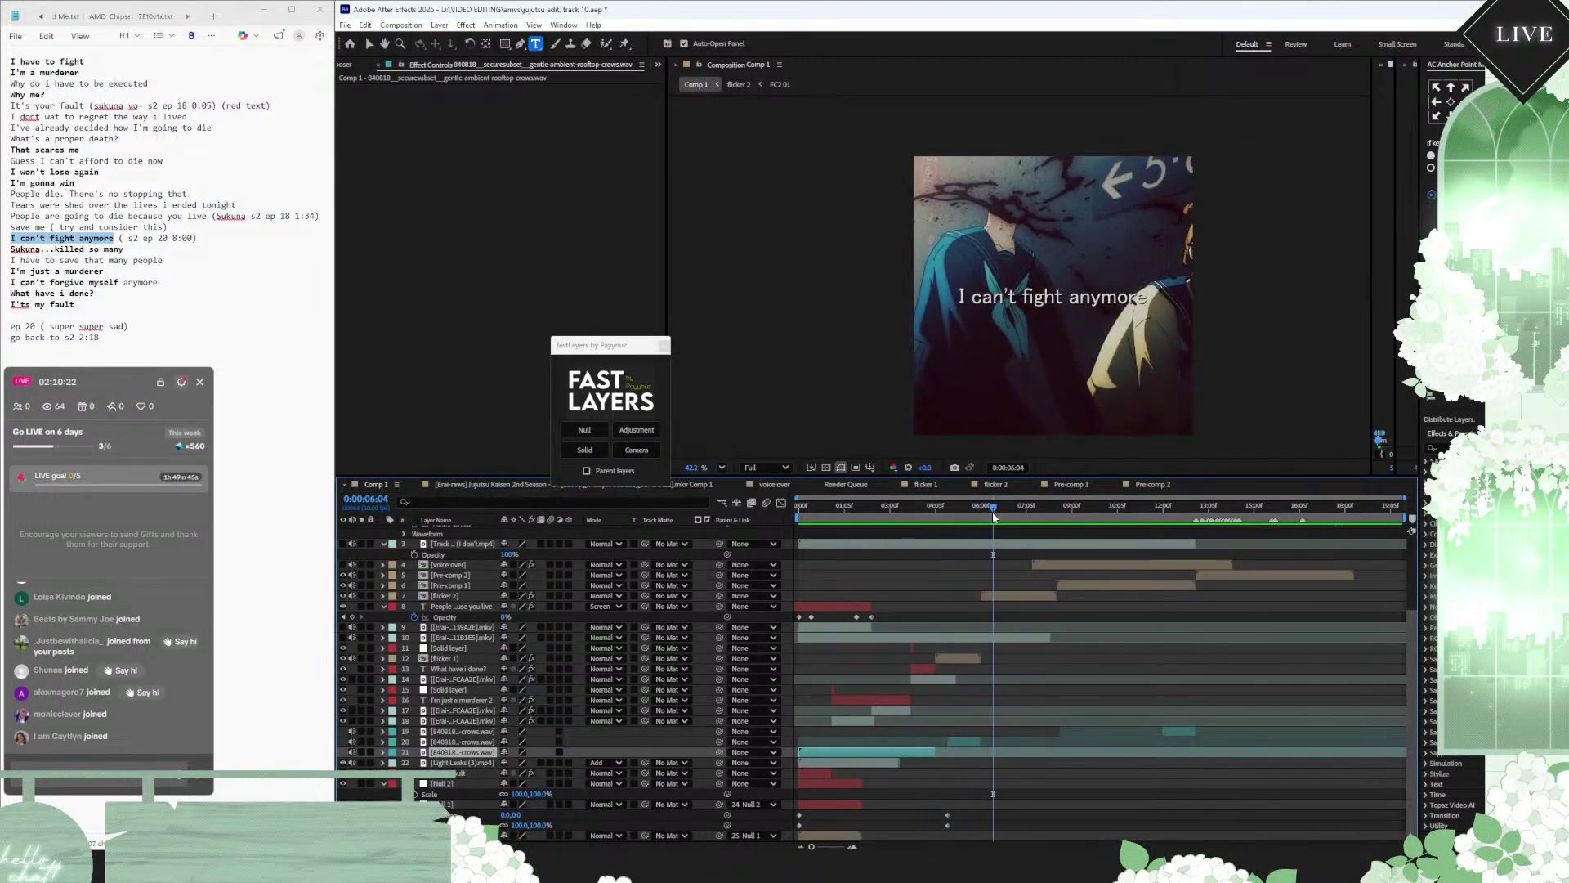
click(978, 741)
key(space)
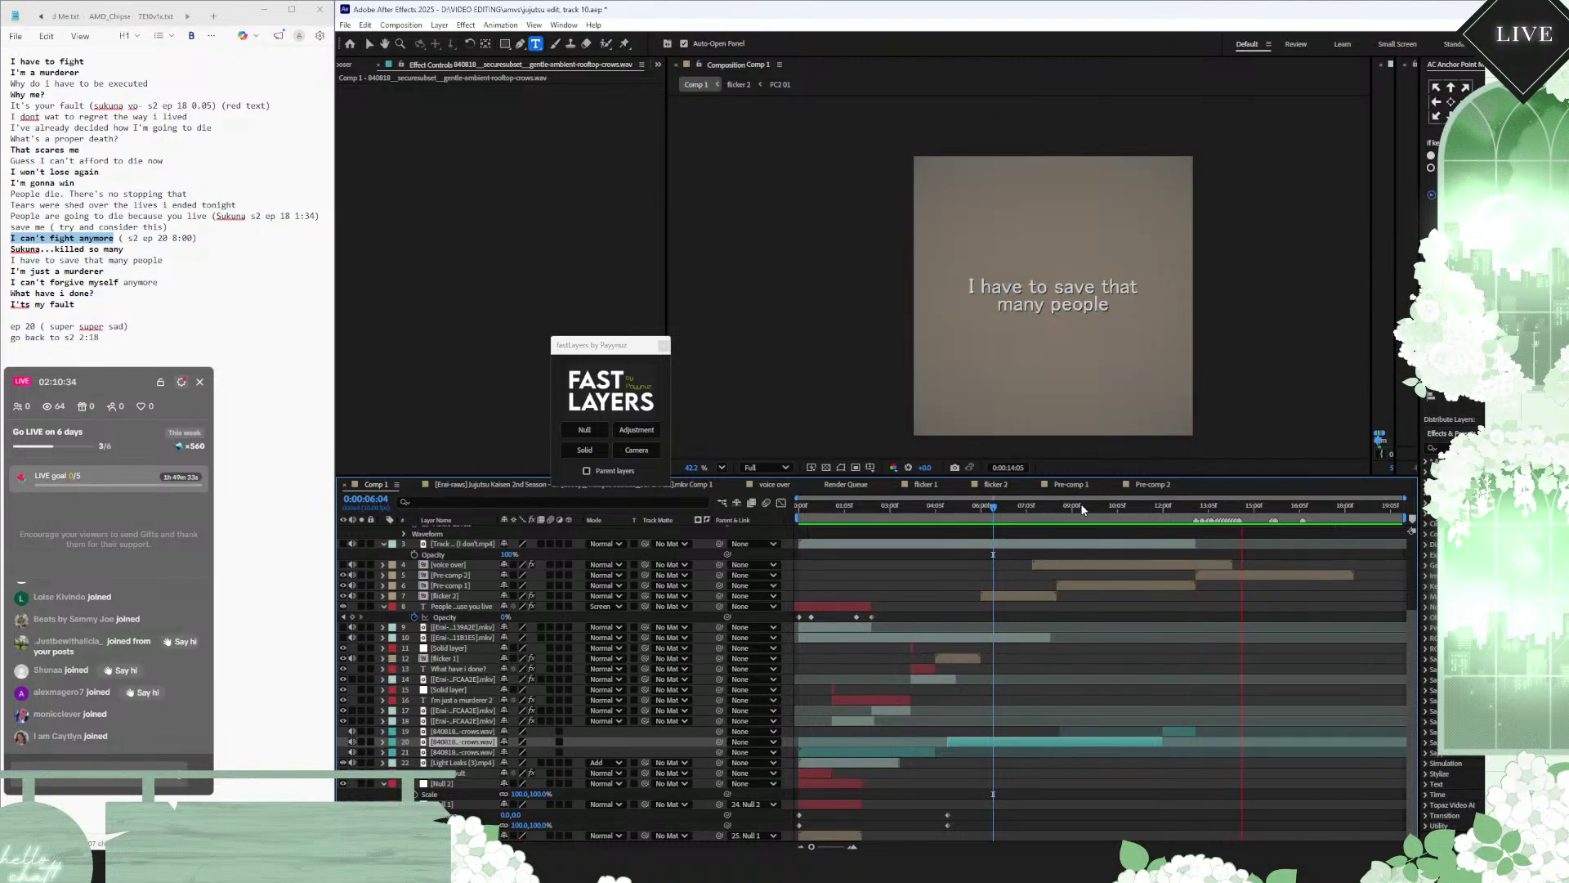
click(1208, 504)
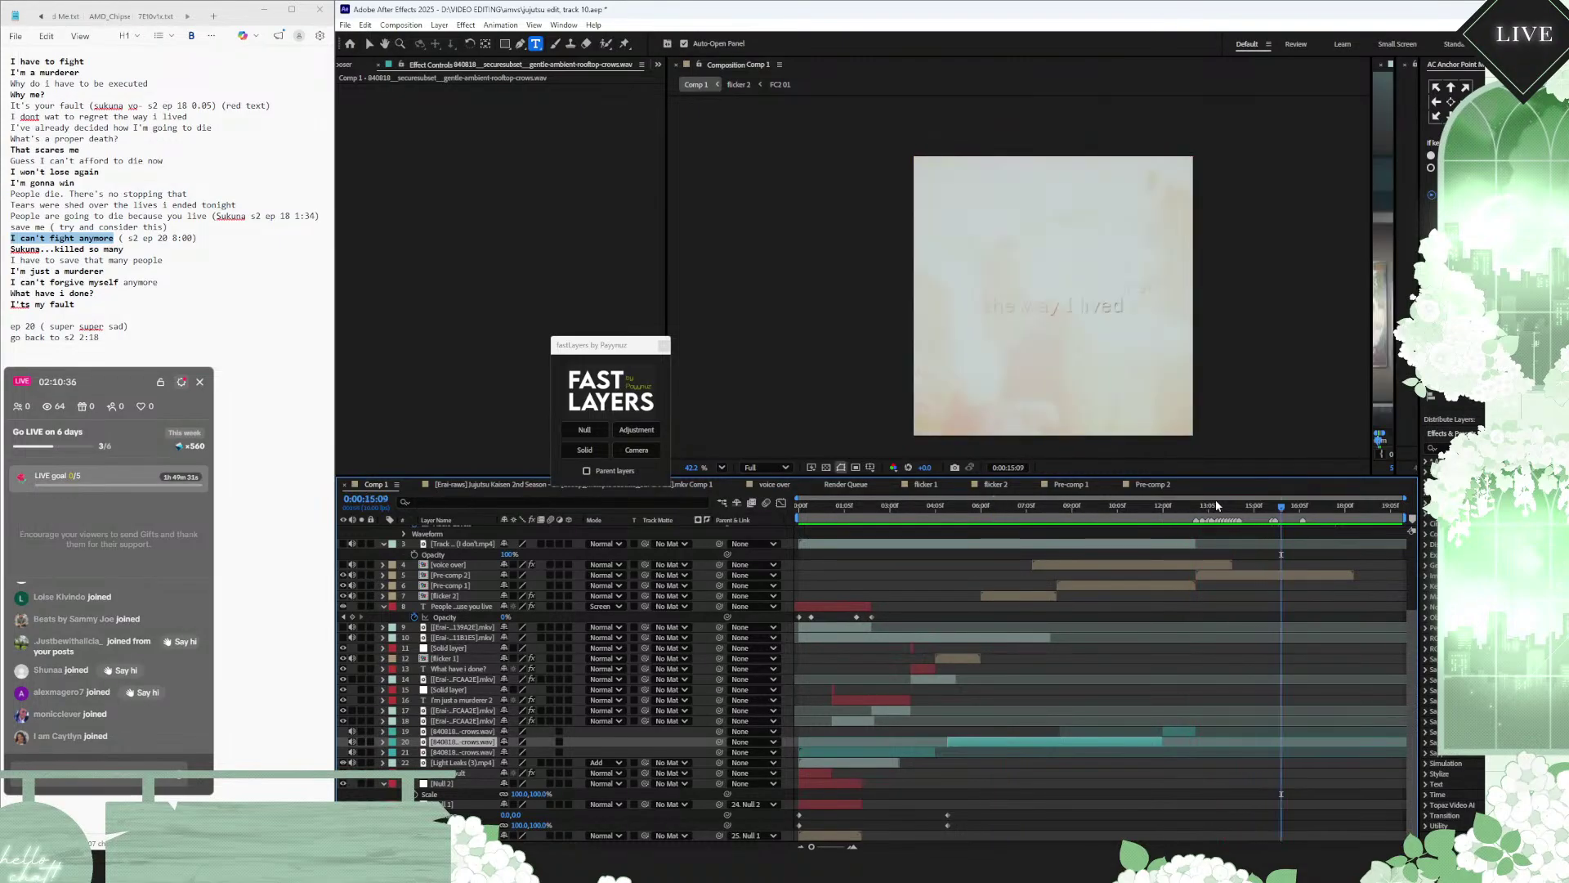
drag(1208, 501, 1183, 506)
key(space)
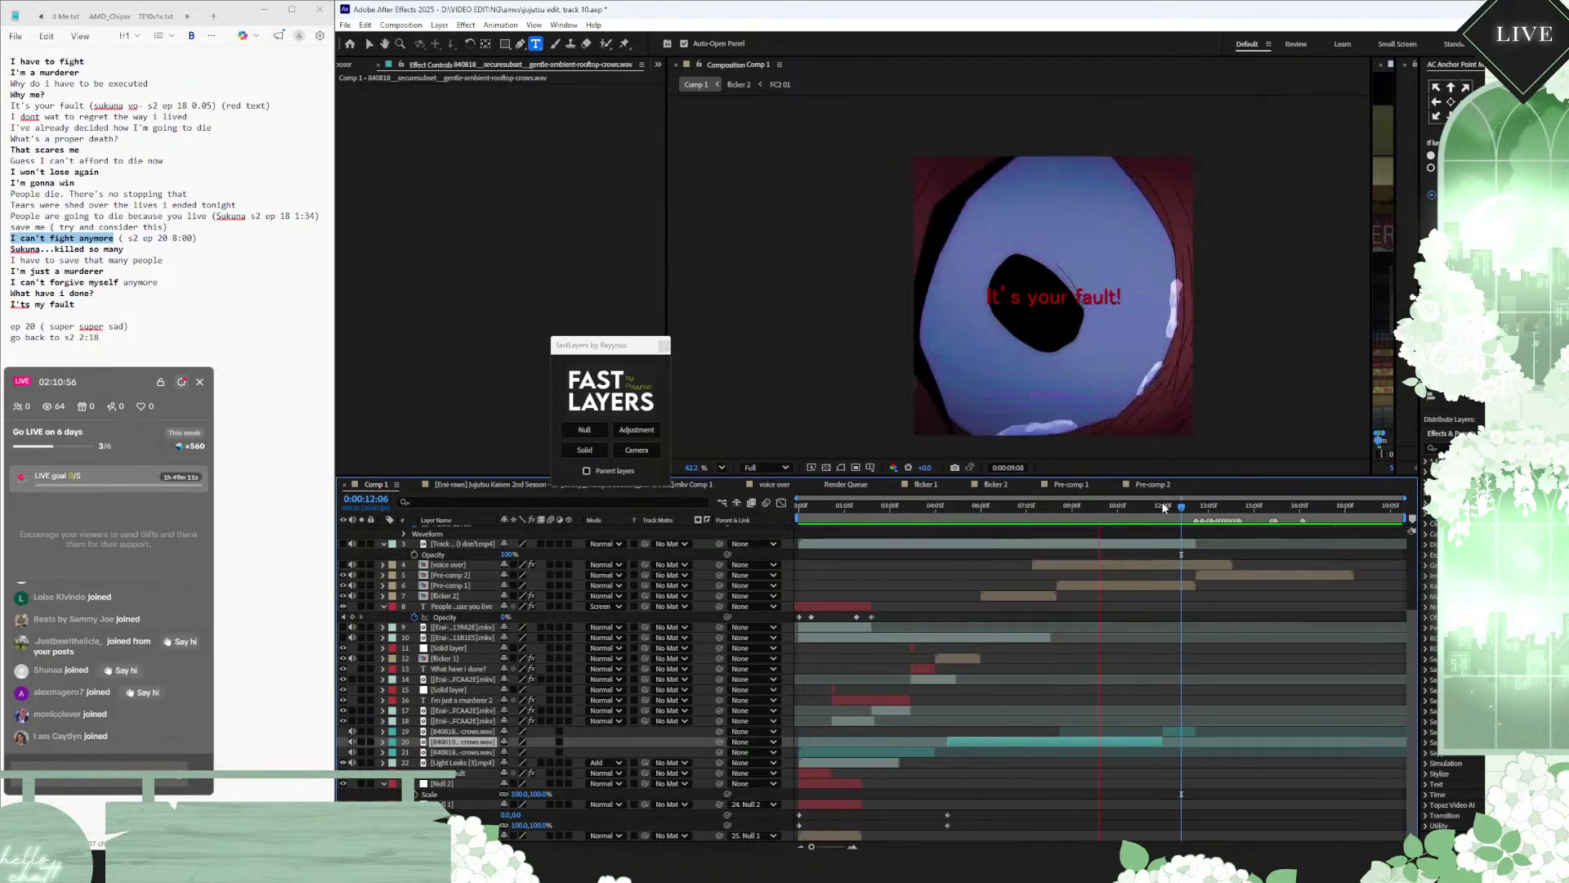
click(989, 506)
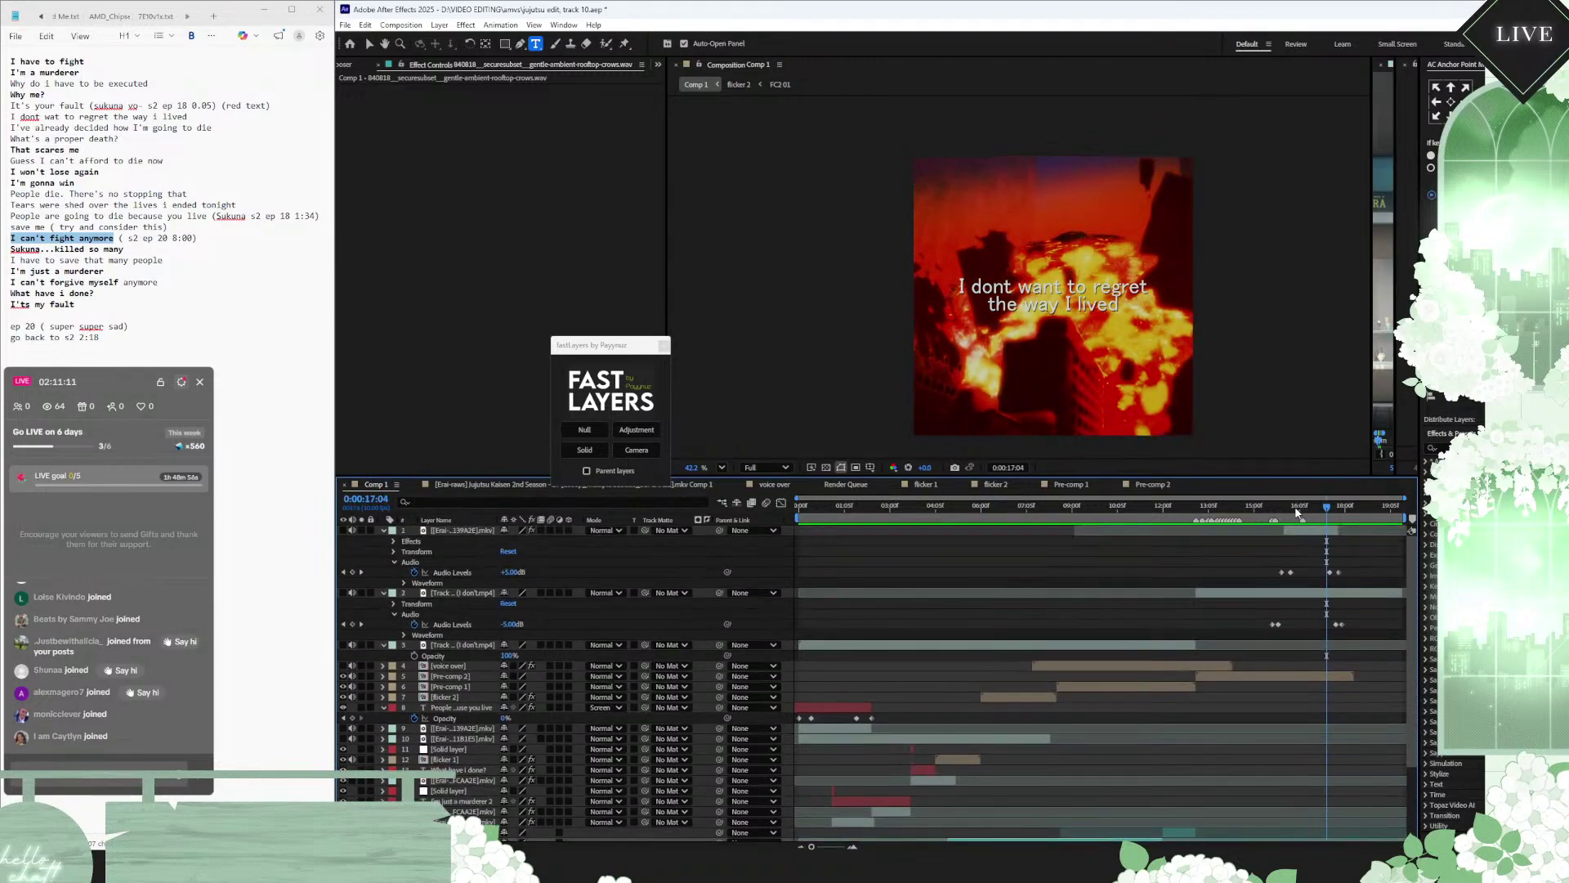
Step: Slide the episode 18 voice clip slightly earlier to start at 0:00:15:08, check it in playback, and go to 0:00:18:01
drag(1296, 512, 1280, 514)
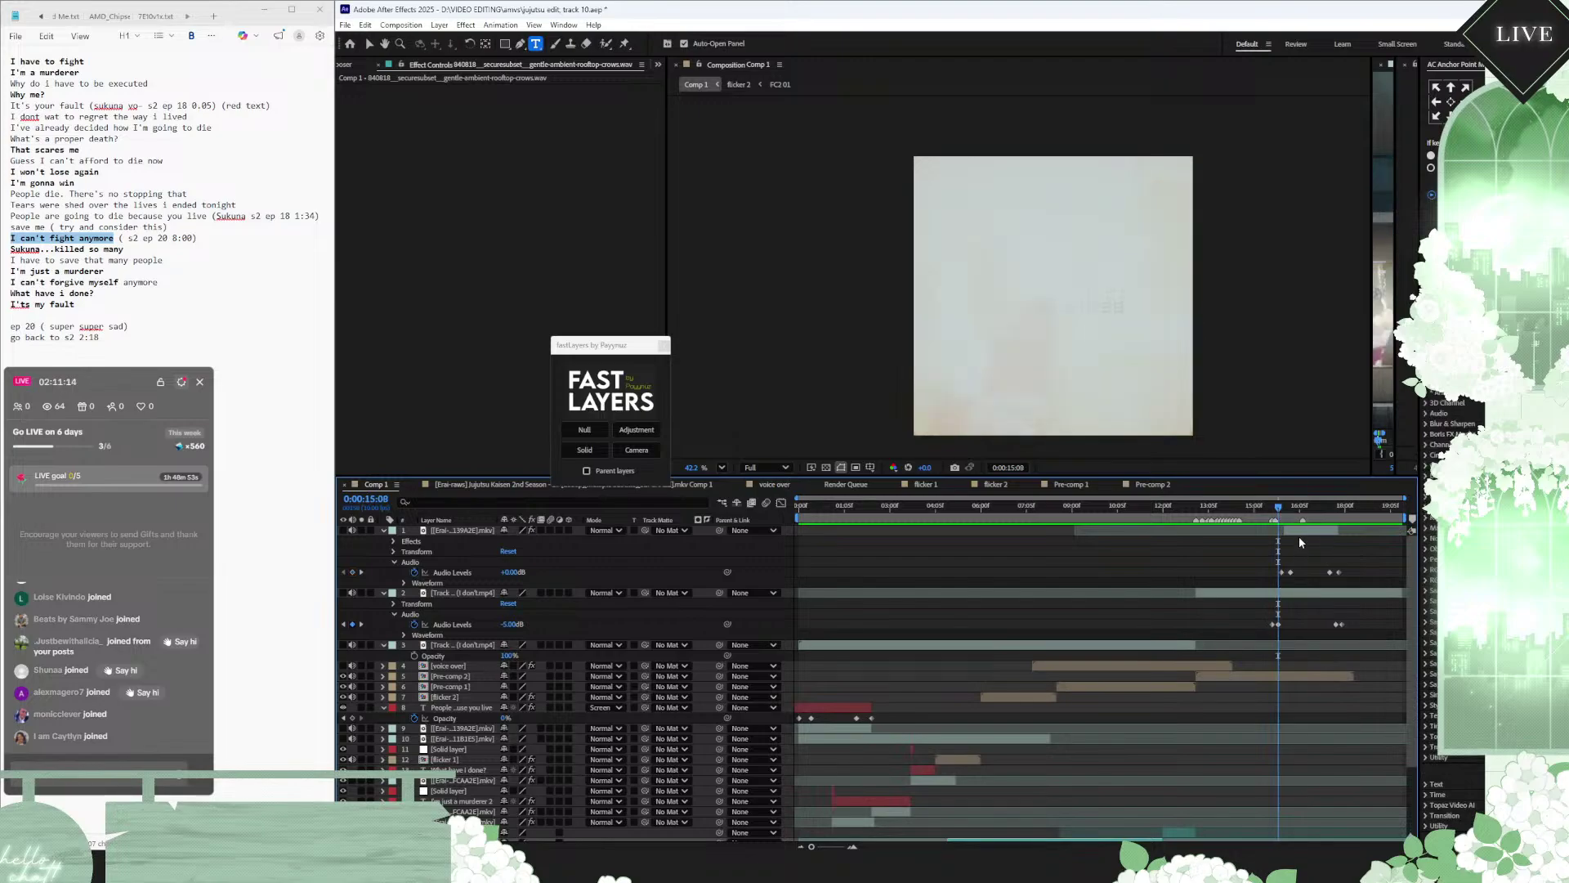
drag(1299, 536, 1293, 536)
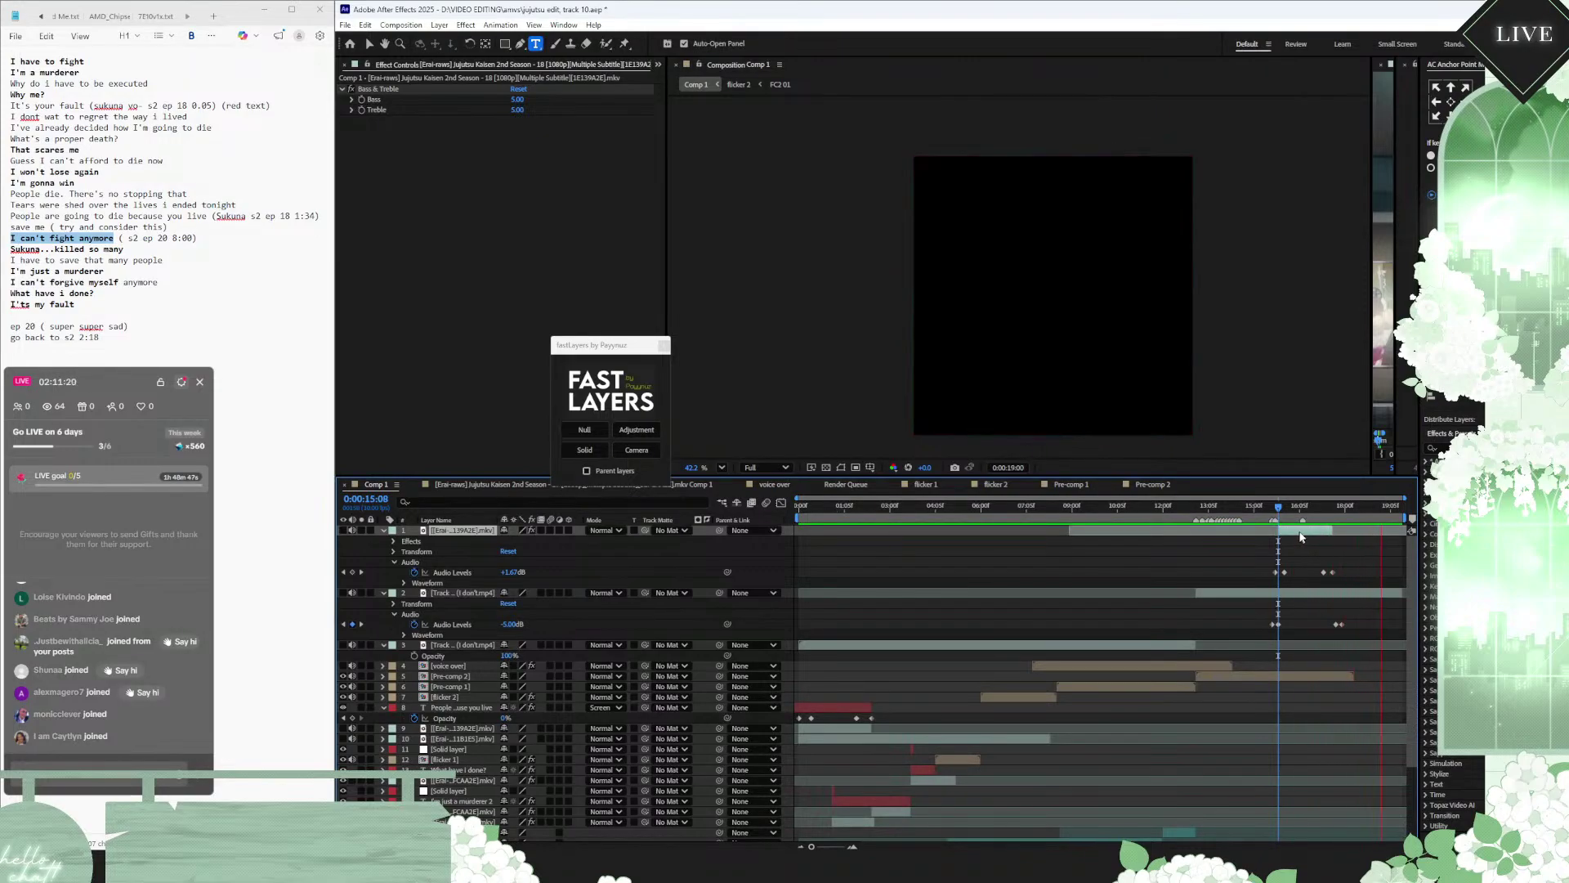
click(1336, 513)
drag(1338, 512, 1347, 508)
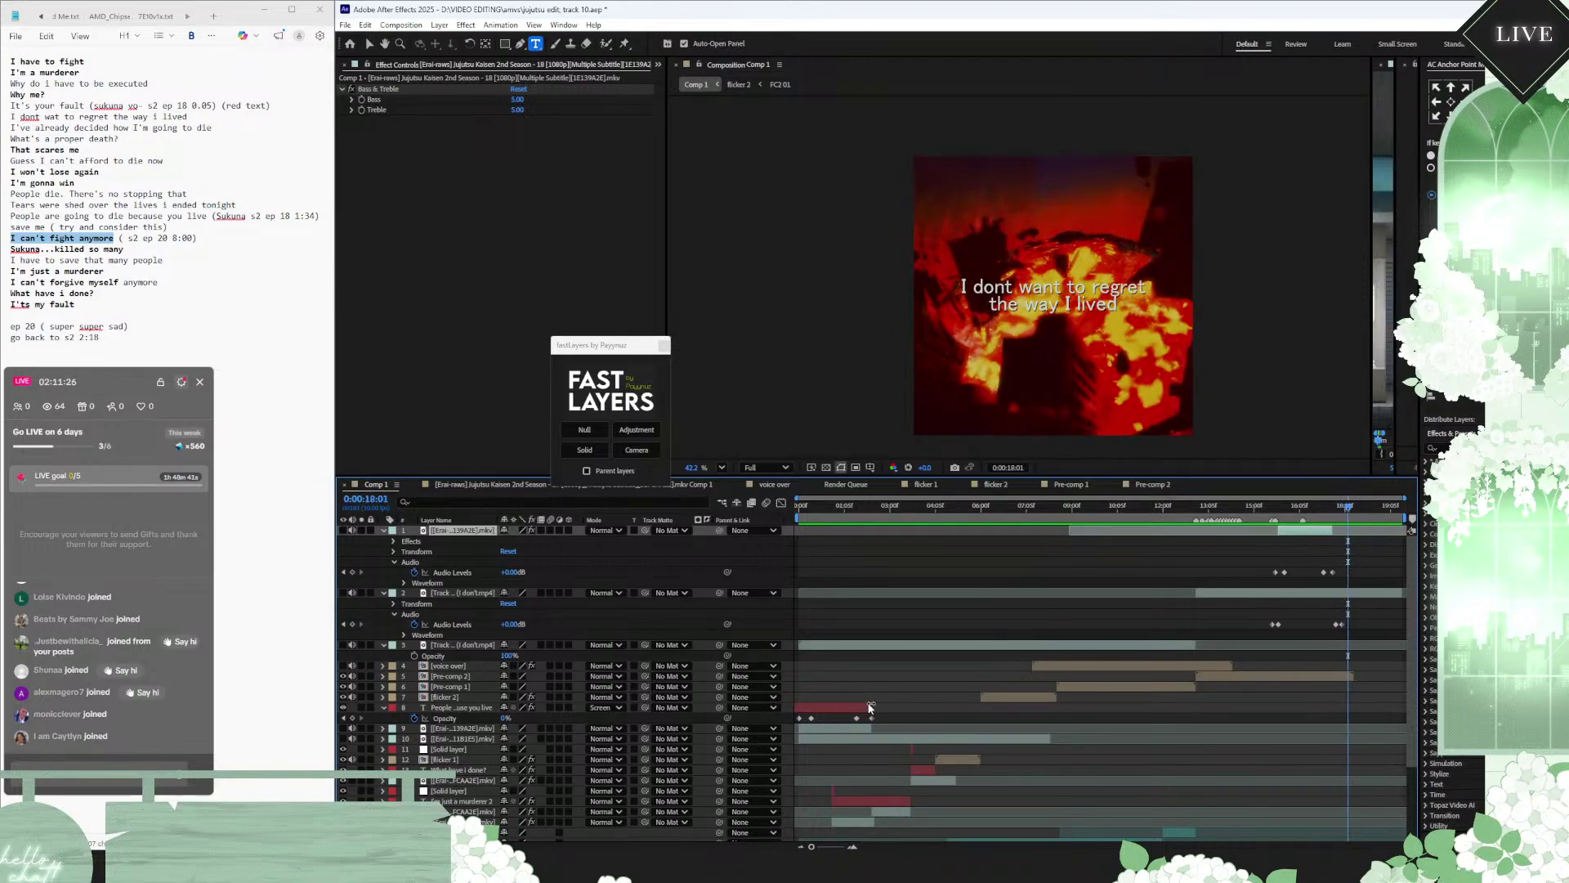
click(830, 708)
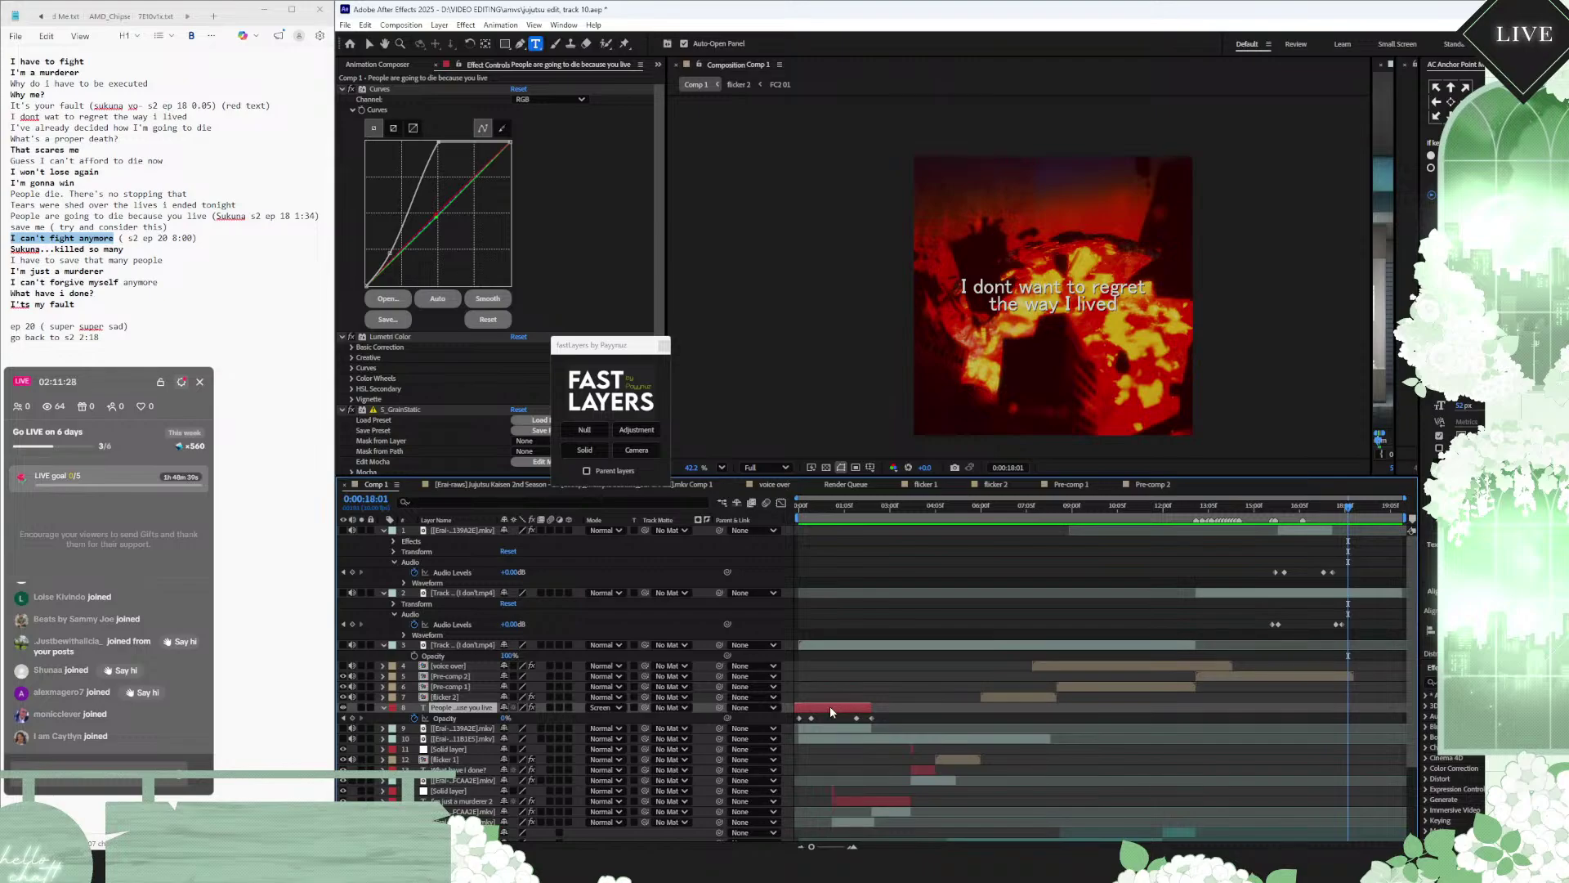
double_click(1288, 674)
click(1296, 541)
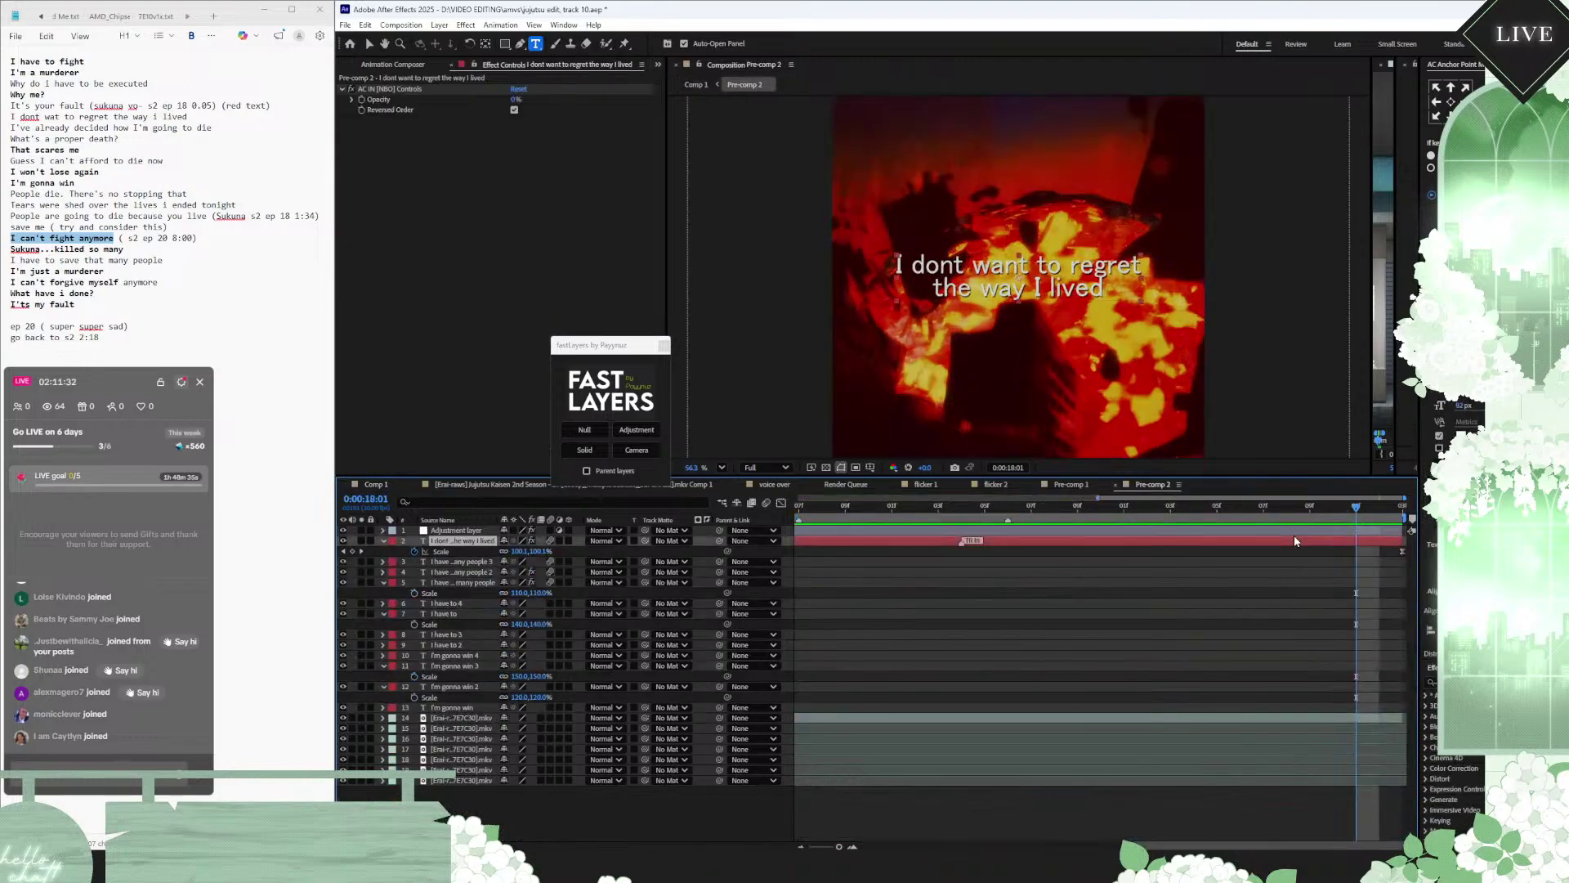
click(376, 484)
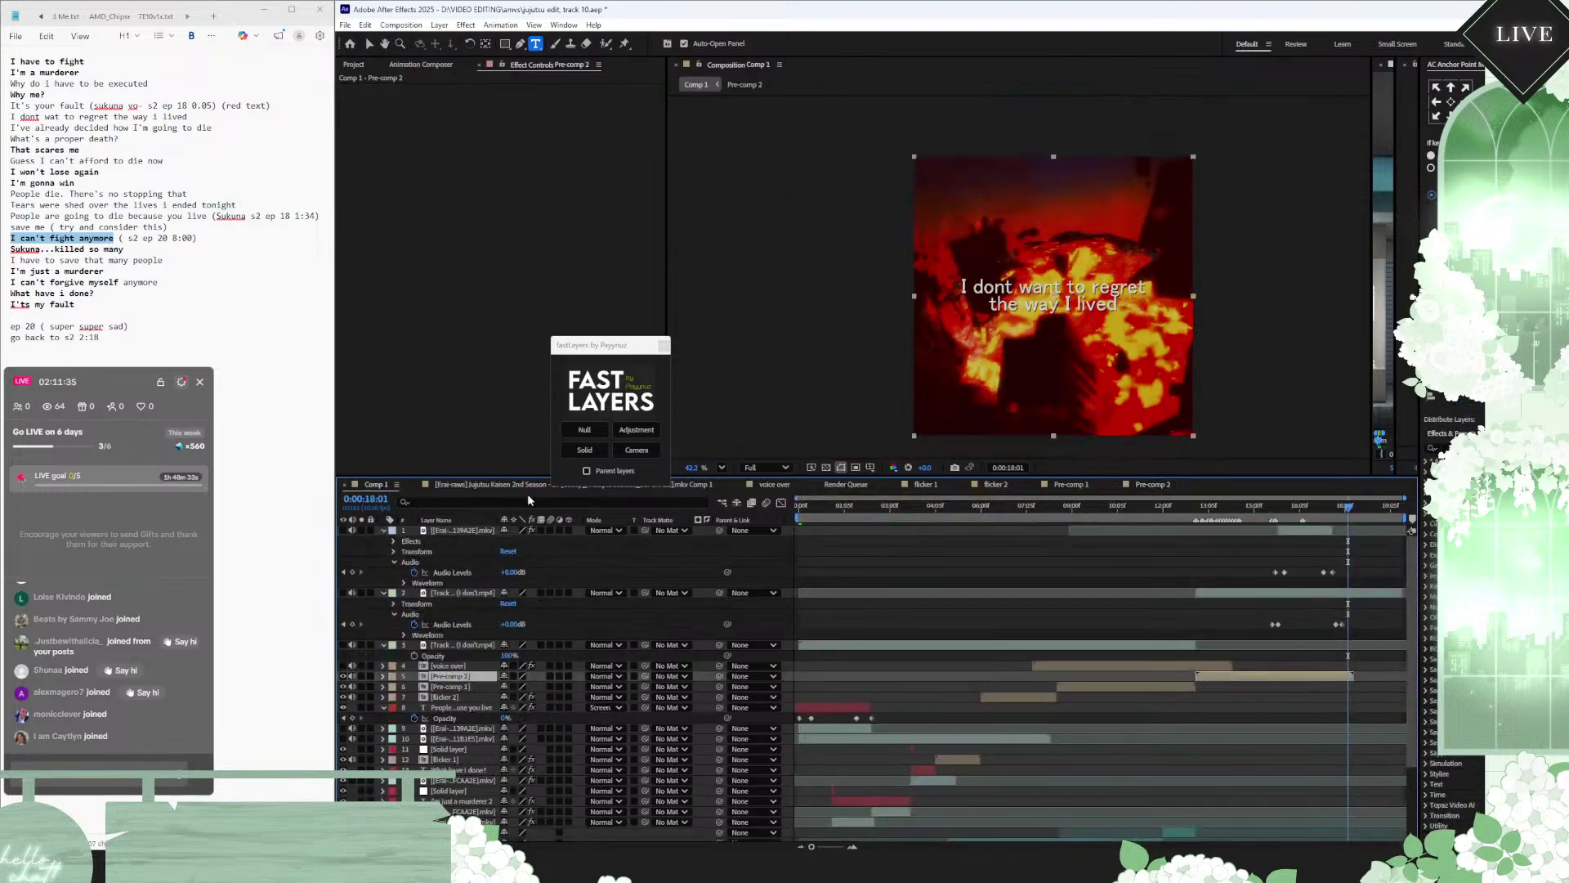
click(1307, 532)
key(ctrl+d)
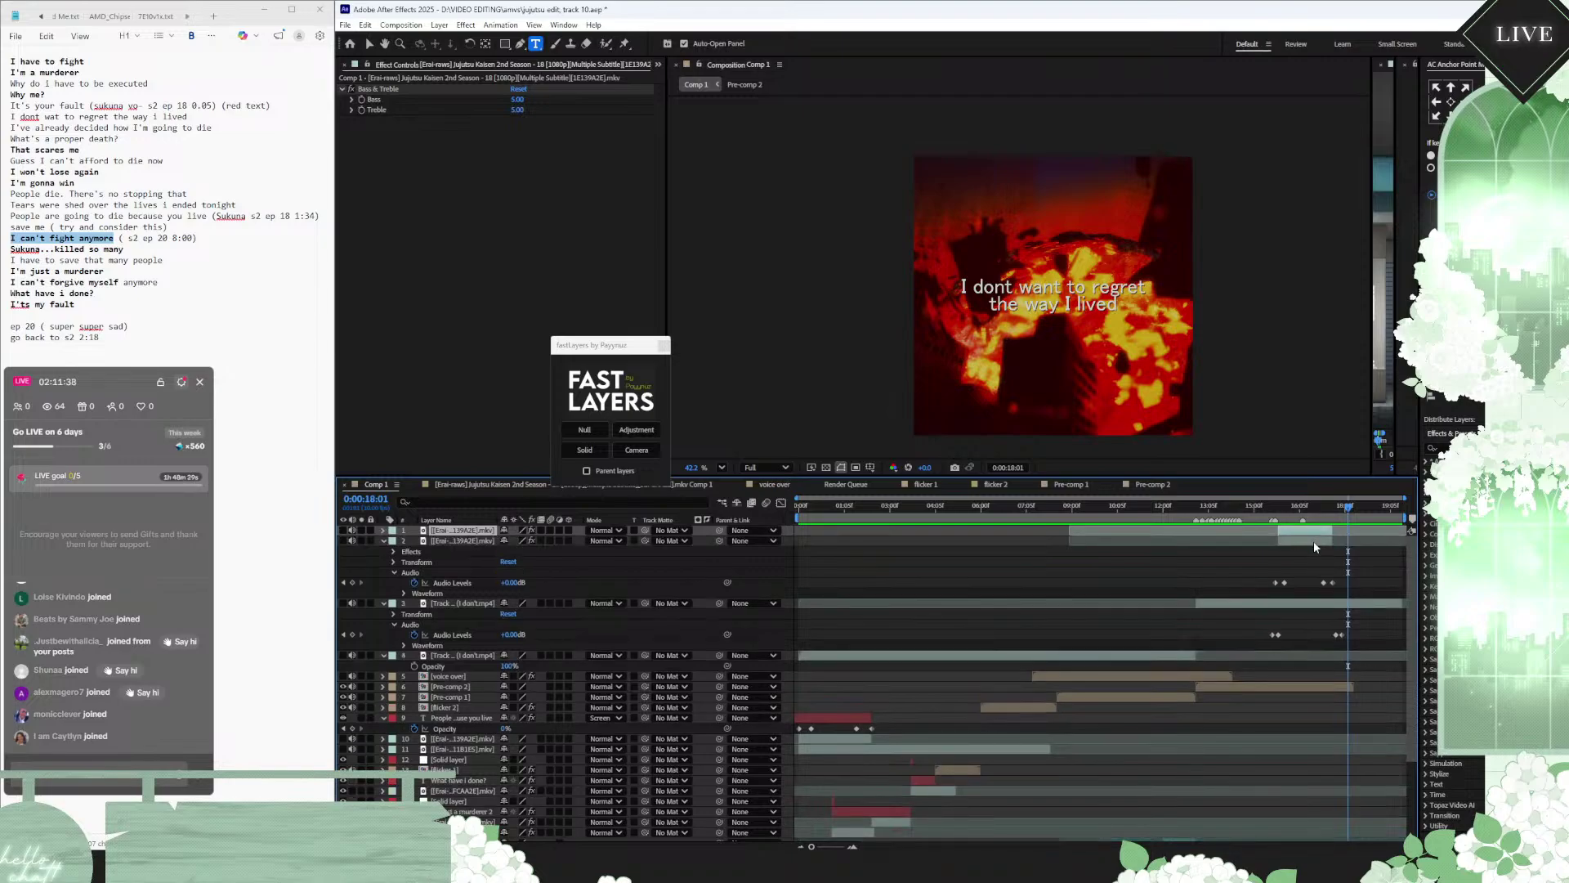
key(ctrl+z)
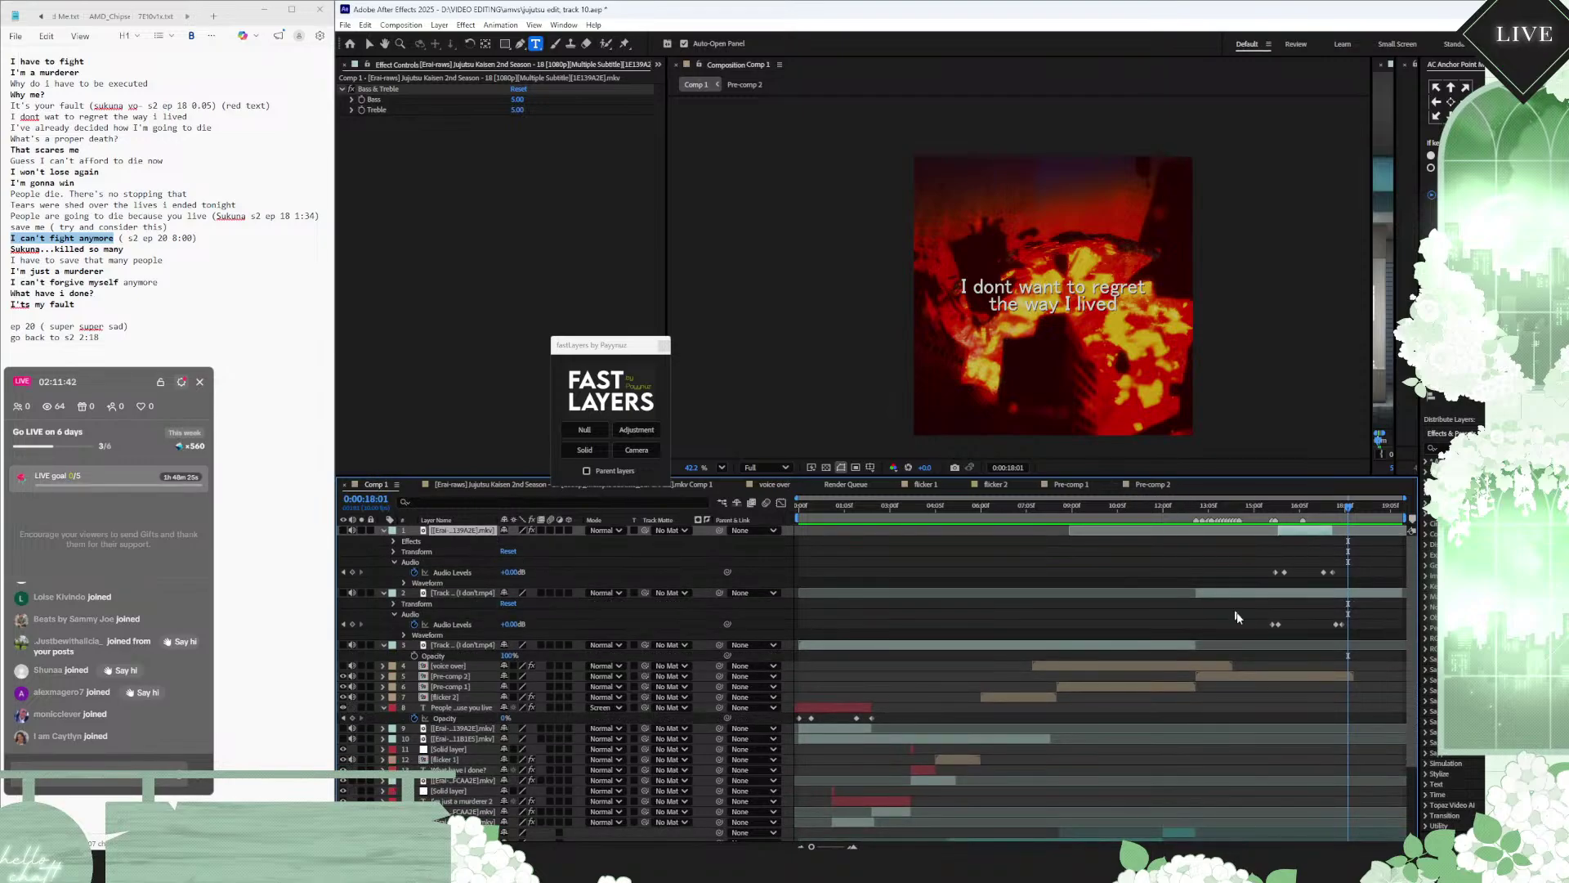
Step: Copy the "I dont want to regret the way I lived" text layer from Pre-comp 2 and paste it into Comp 1
double_click(1267, 674)
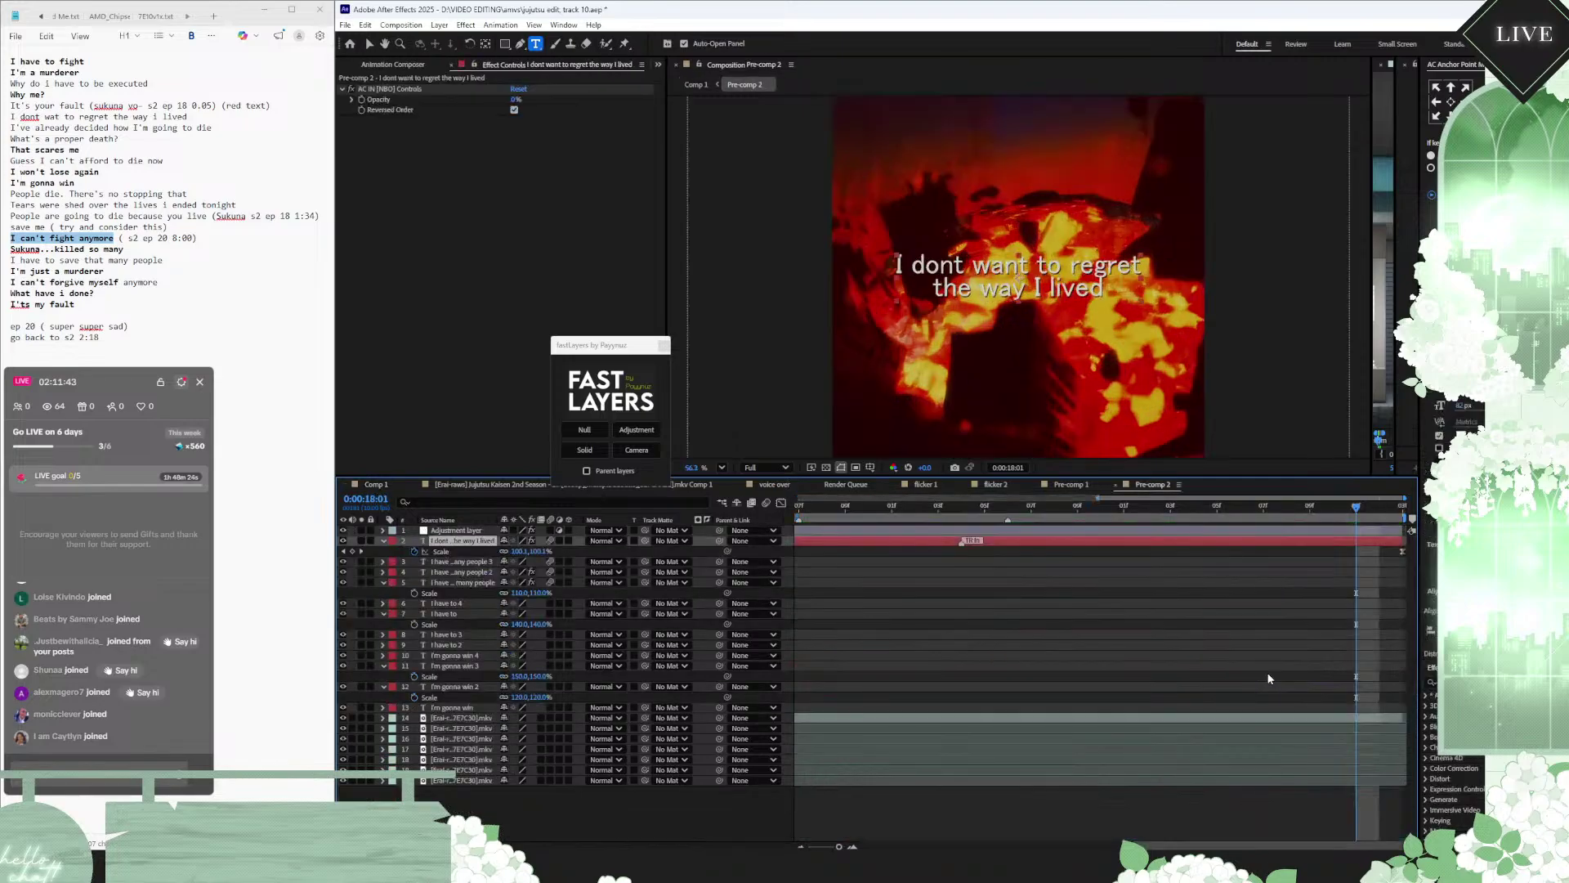
click(858, 568)
click(855, 542)
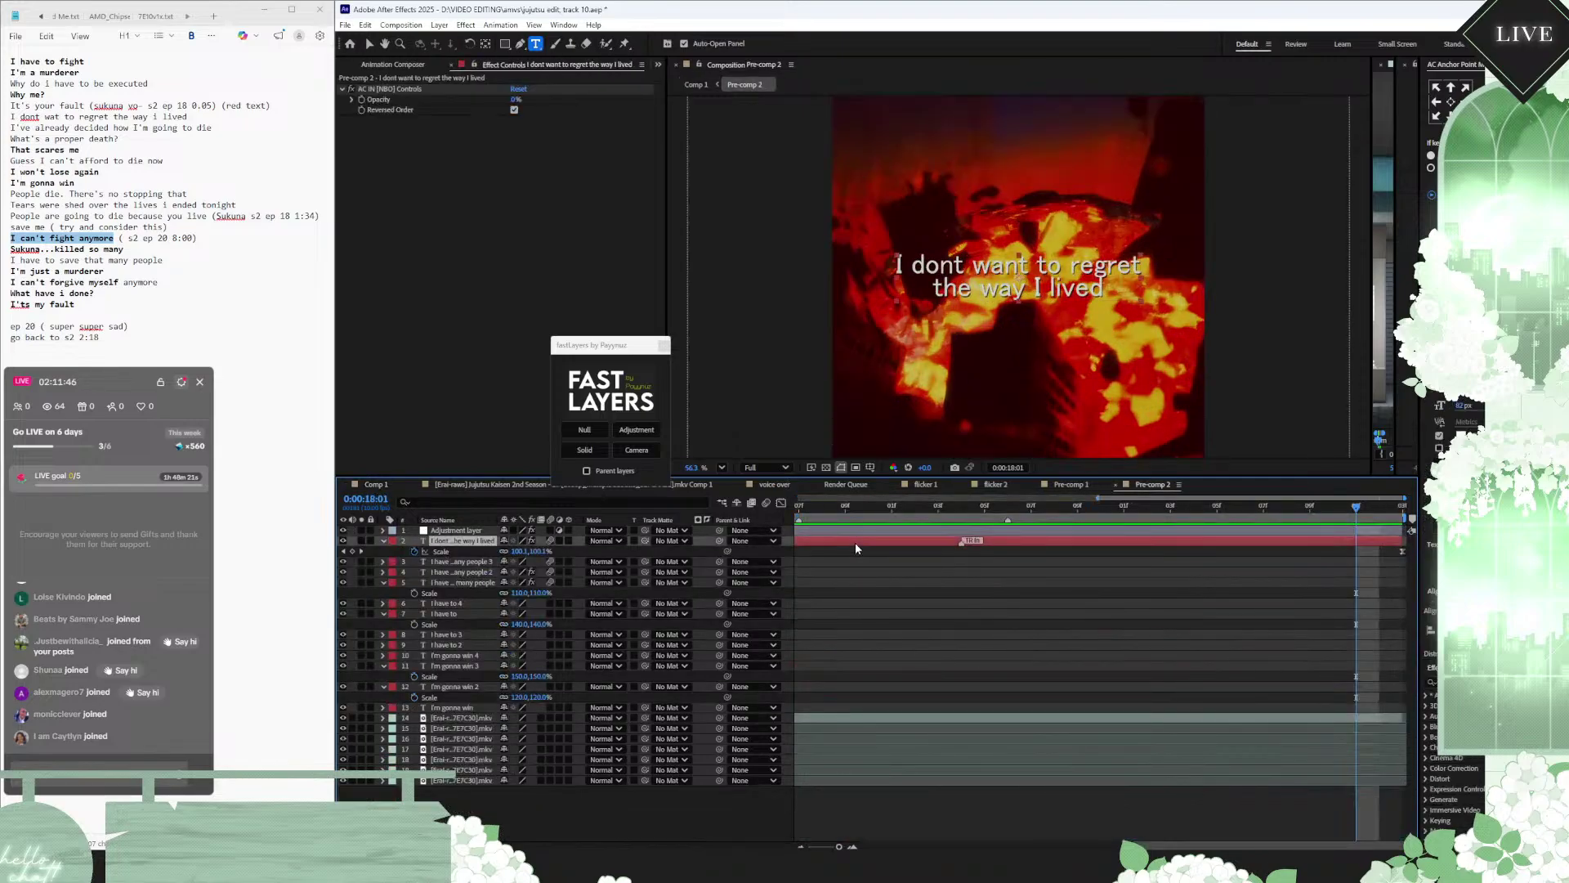
click(375, 485)
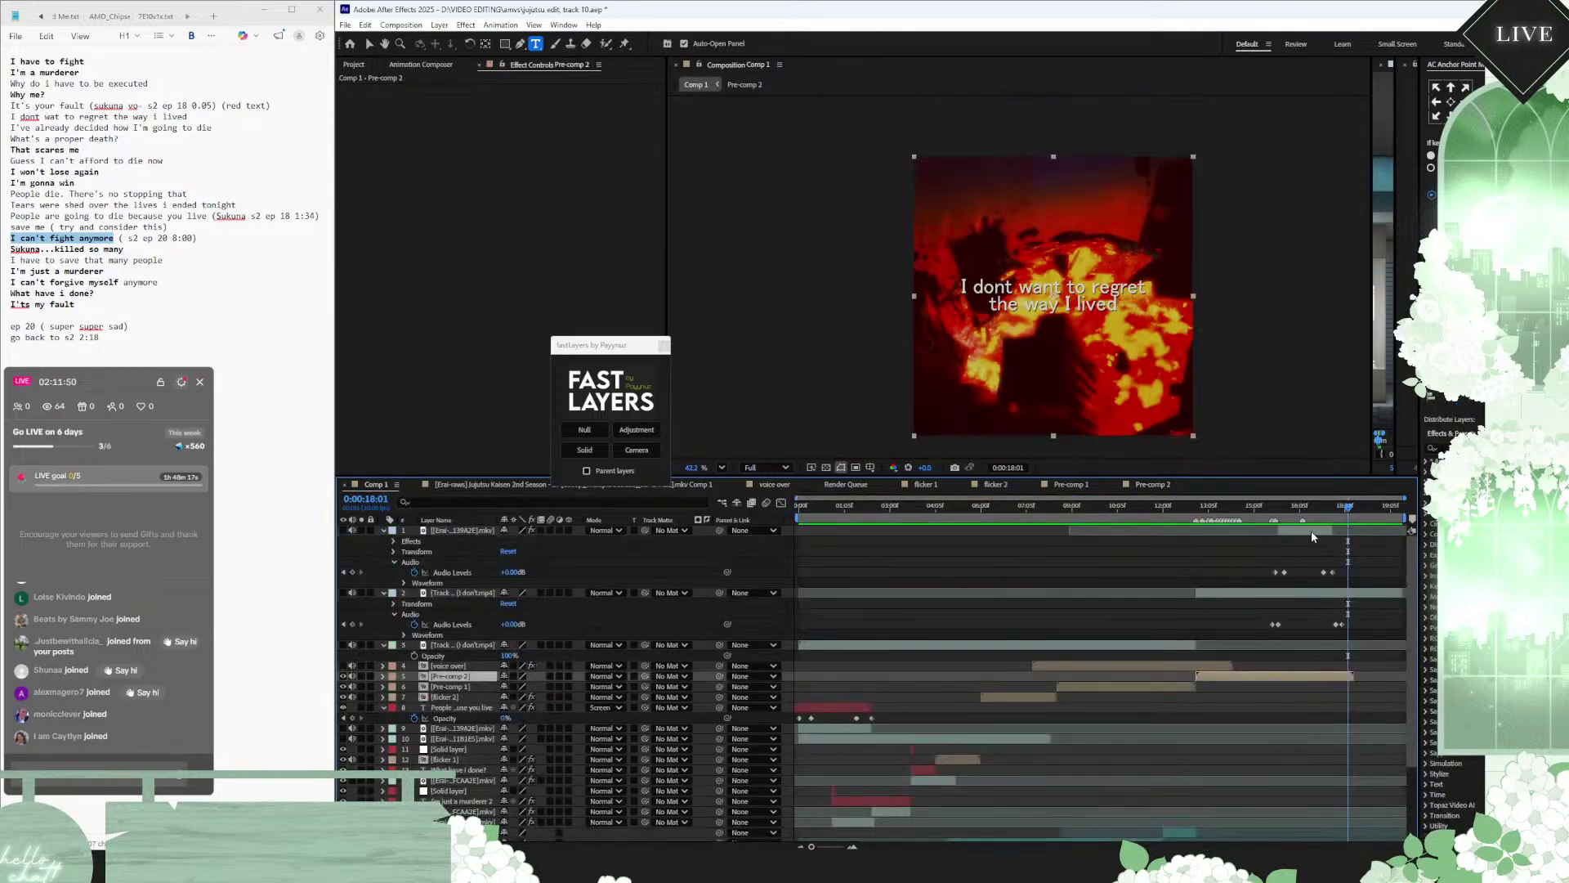
key(ctrl+v)
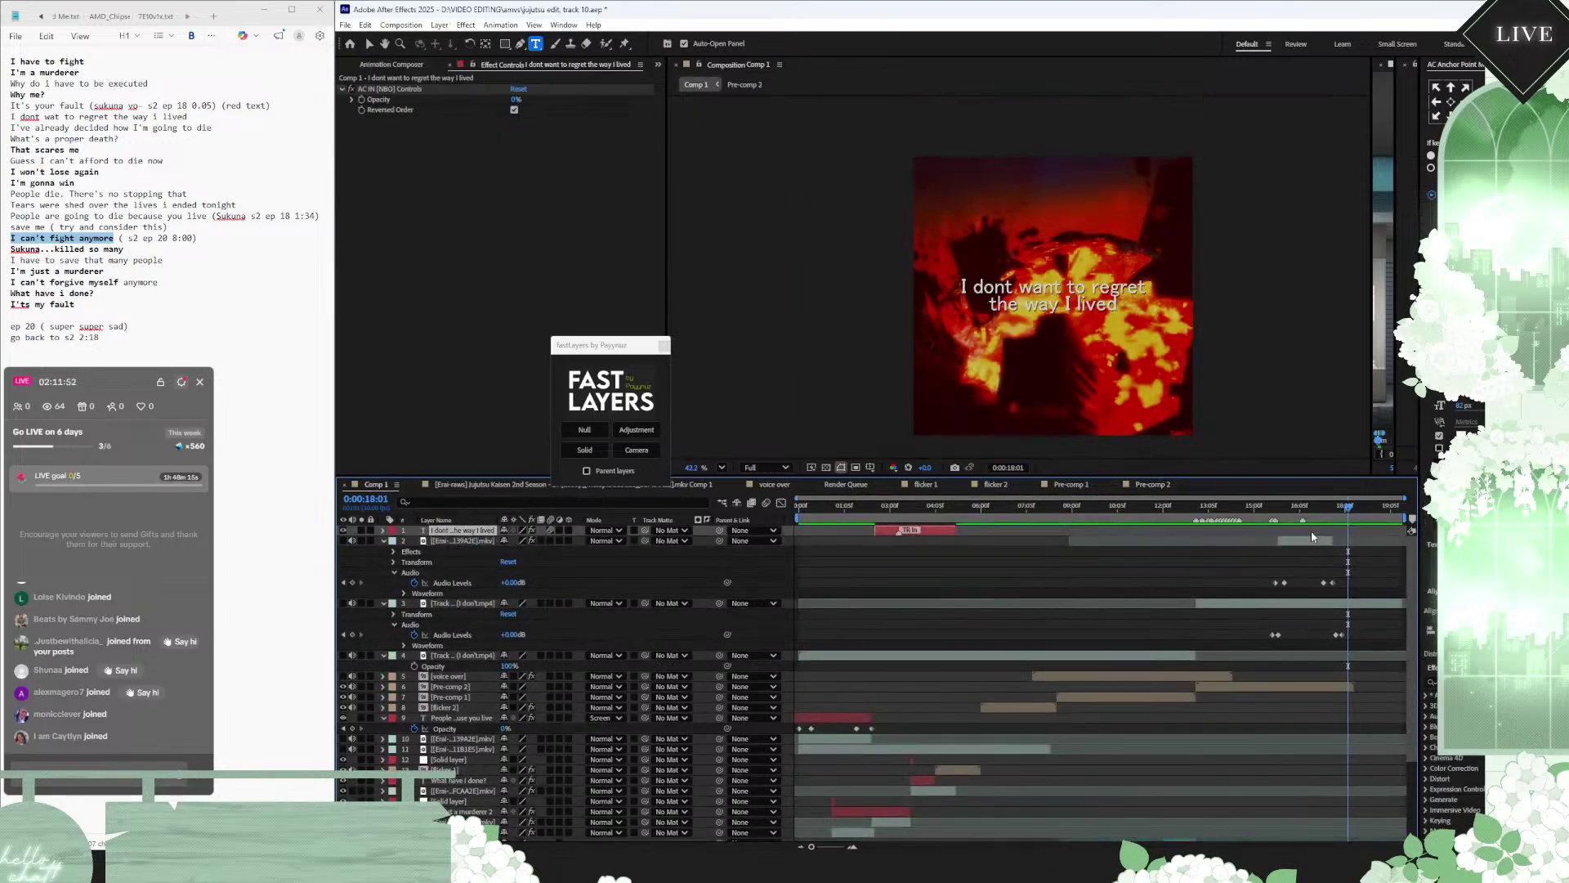
Step: Start the pasted text layer at 0:00:18:01 and change its text to "Glitchey"
key([)
key(Return)
text(Glitchey)
key(Return)
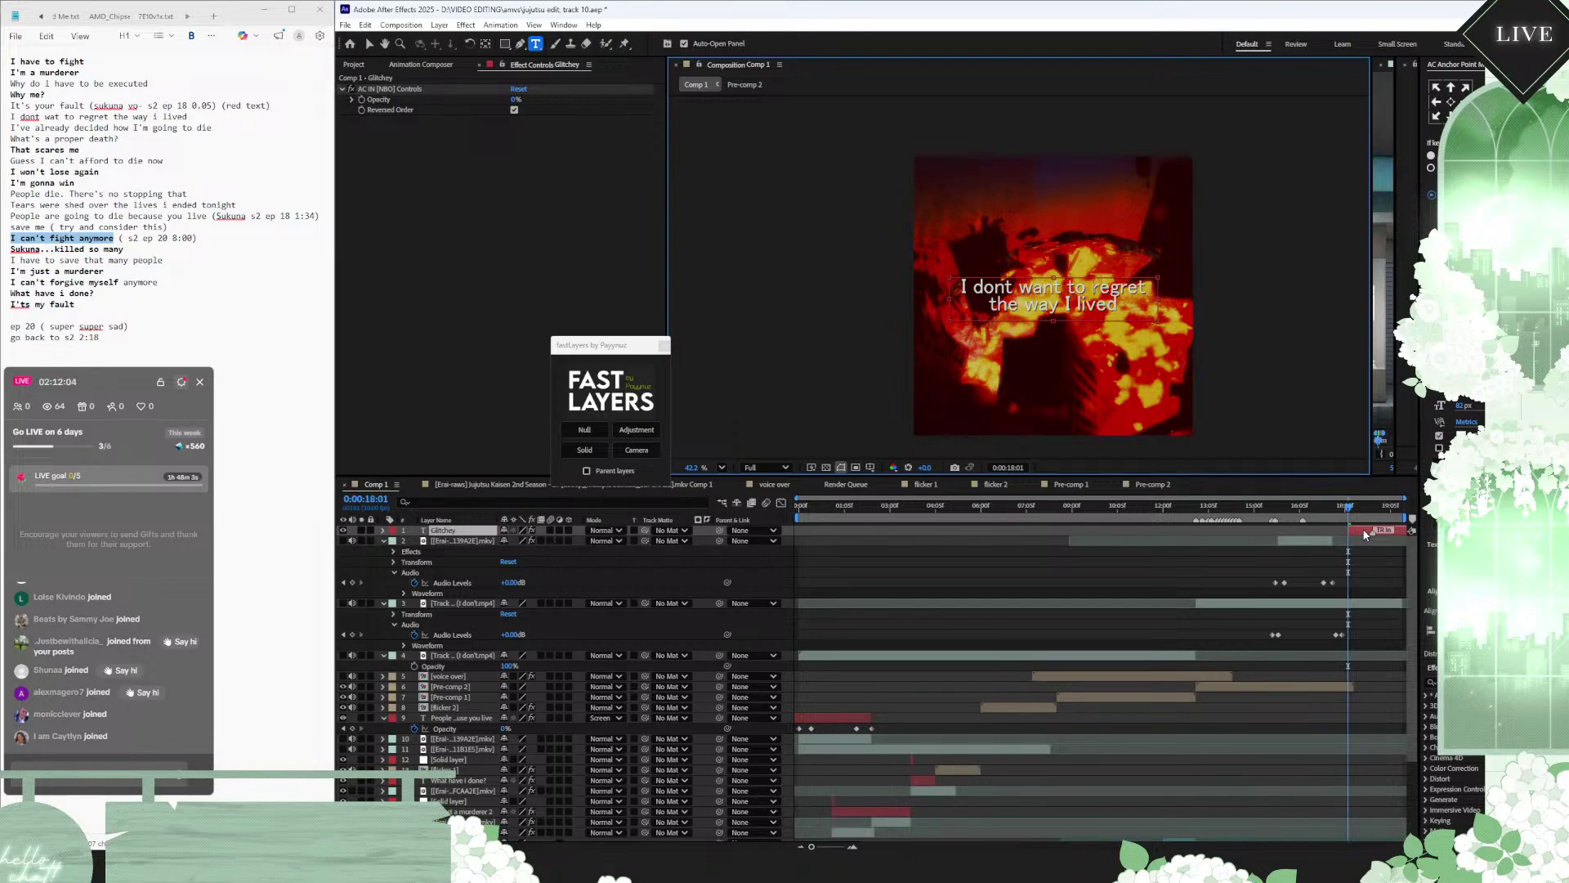
Step: Show the Glitchey layer's Scale keyframes and move the text down slightly to the centre of the frame at 0:00:18:08
click(1371, 551)
key(equal)
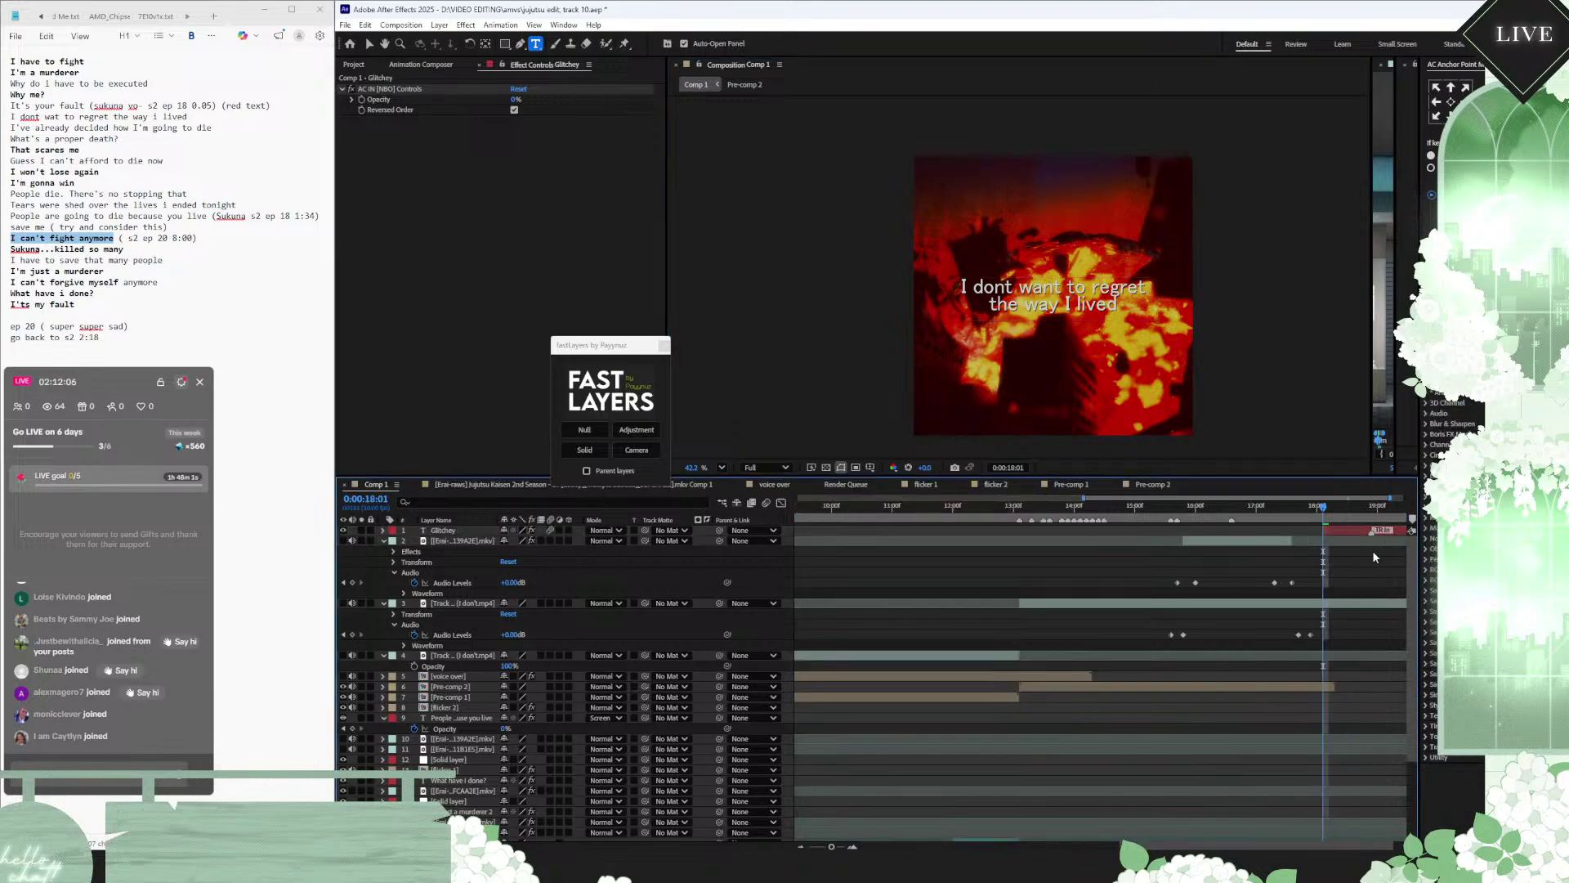
mouse_move(1327, 510)
mouse_down()
mouse_move(1383, 511)
mouse_move(1323, 508)
mouse_up()
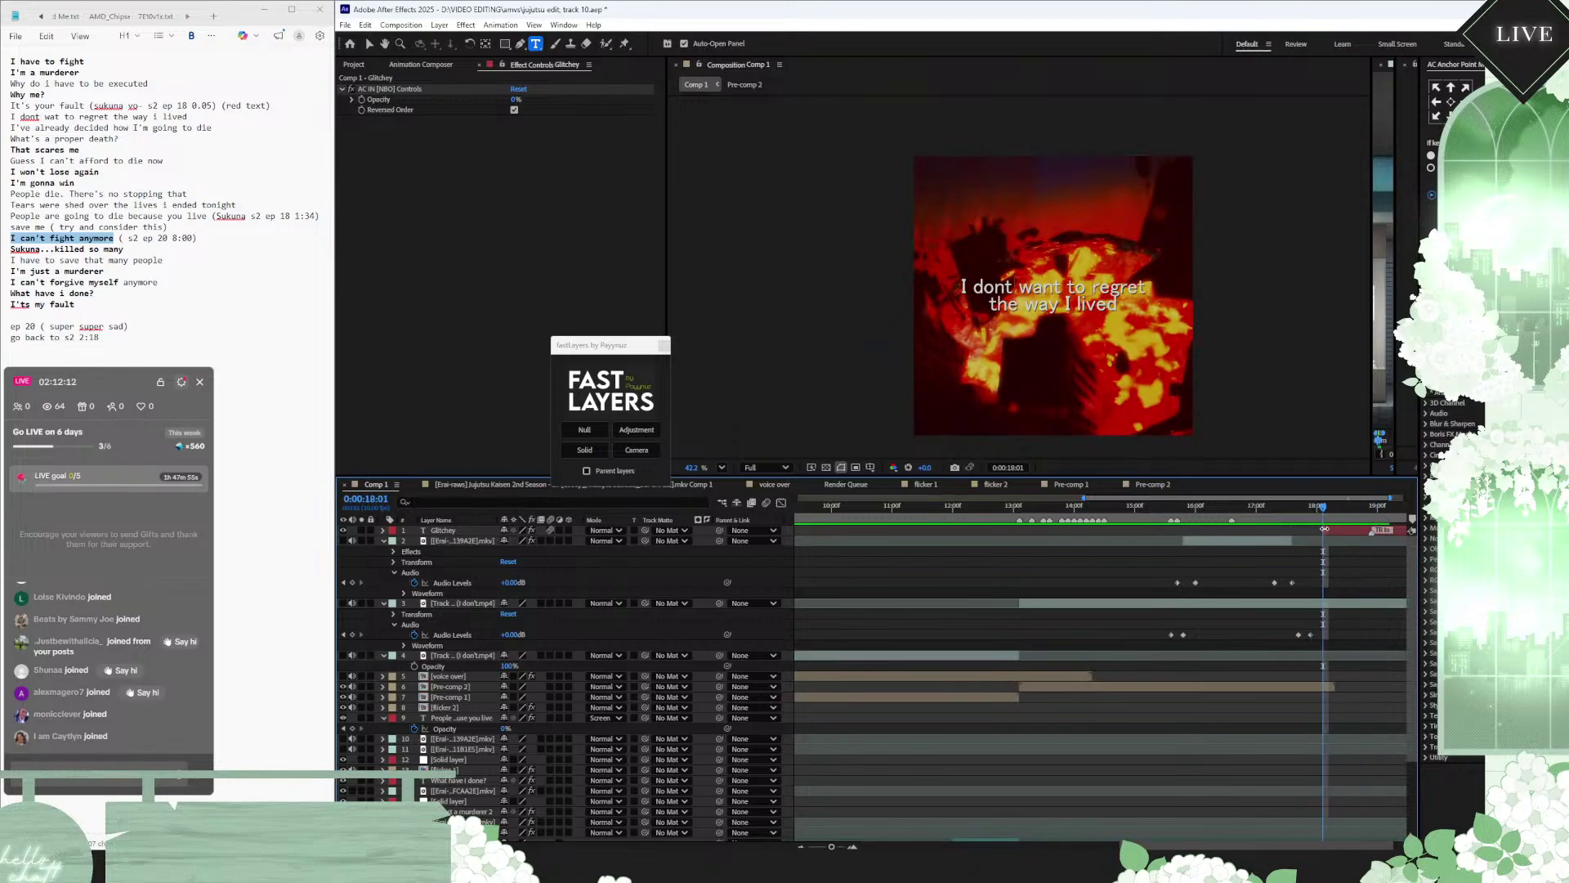
click(1332, 532)
key(s)
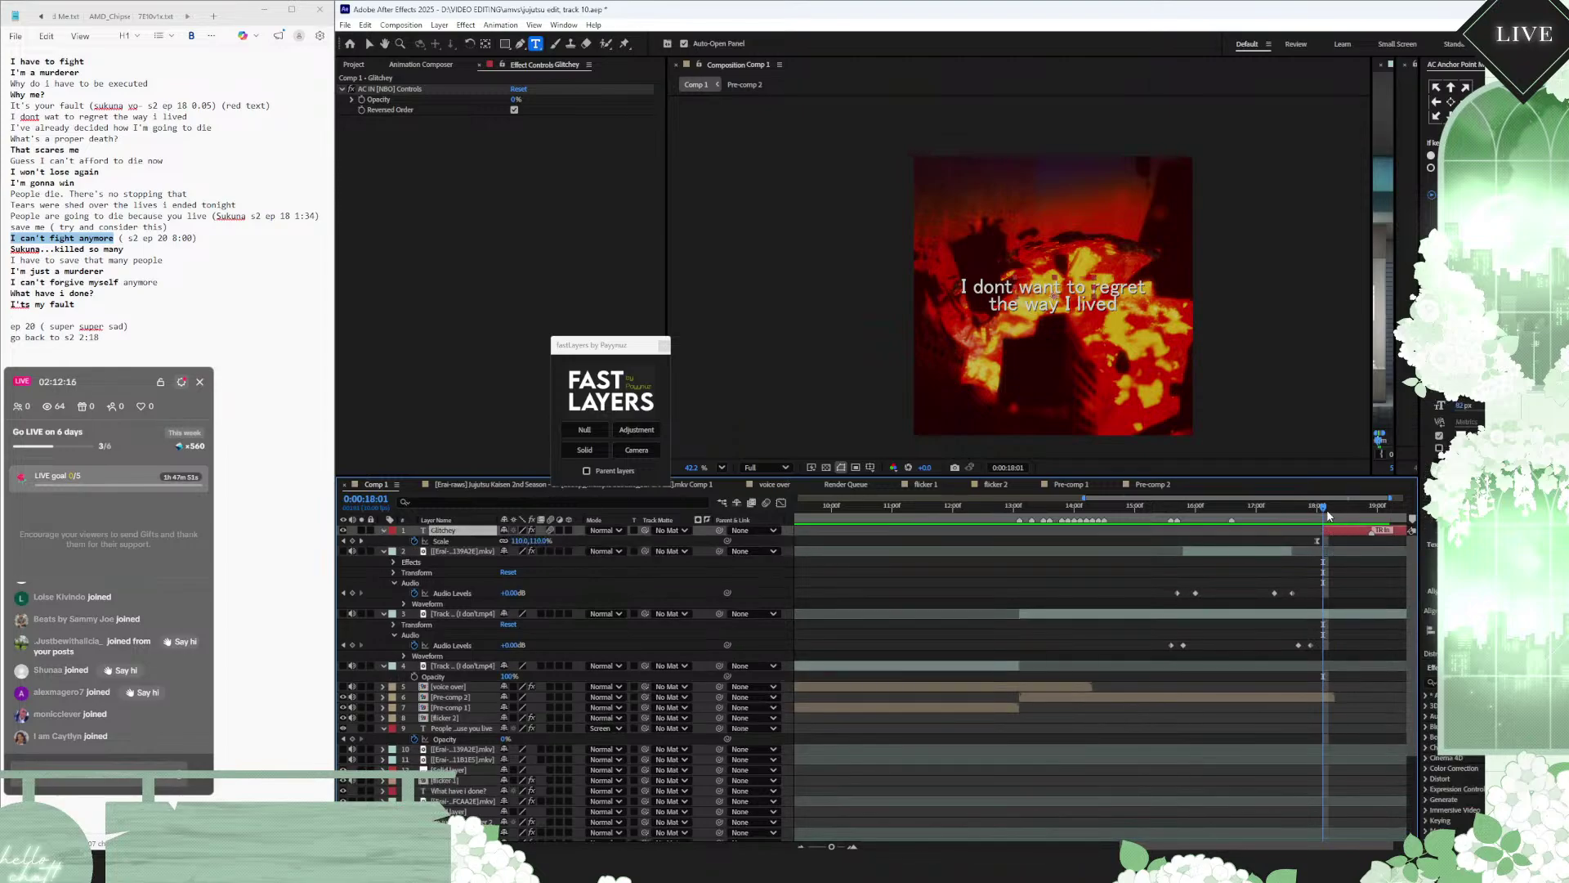
mouse_move(1327, 507)
mouse_down()
mouse_move(1388, 507)
mouse_move(1336, 506)
mouse_up()
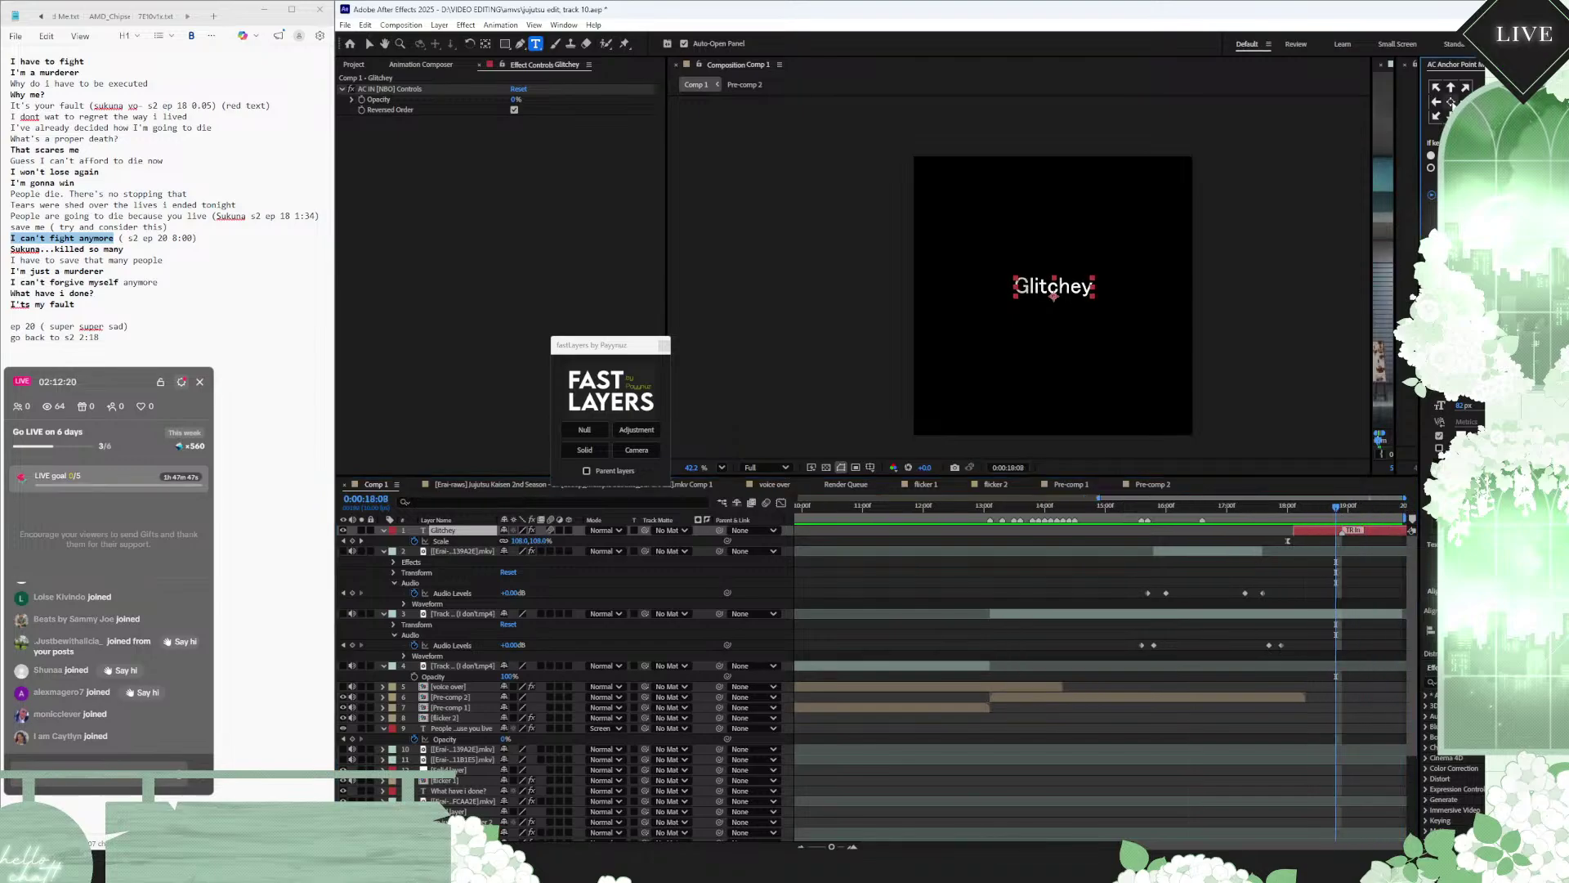
drag(1054, 287, 1054, 295)
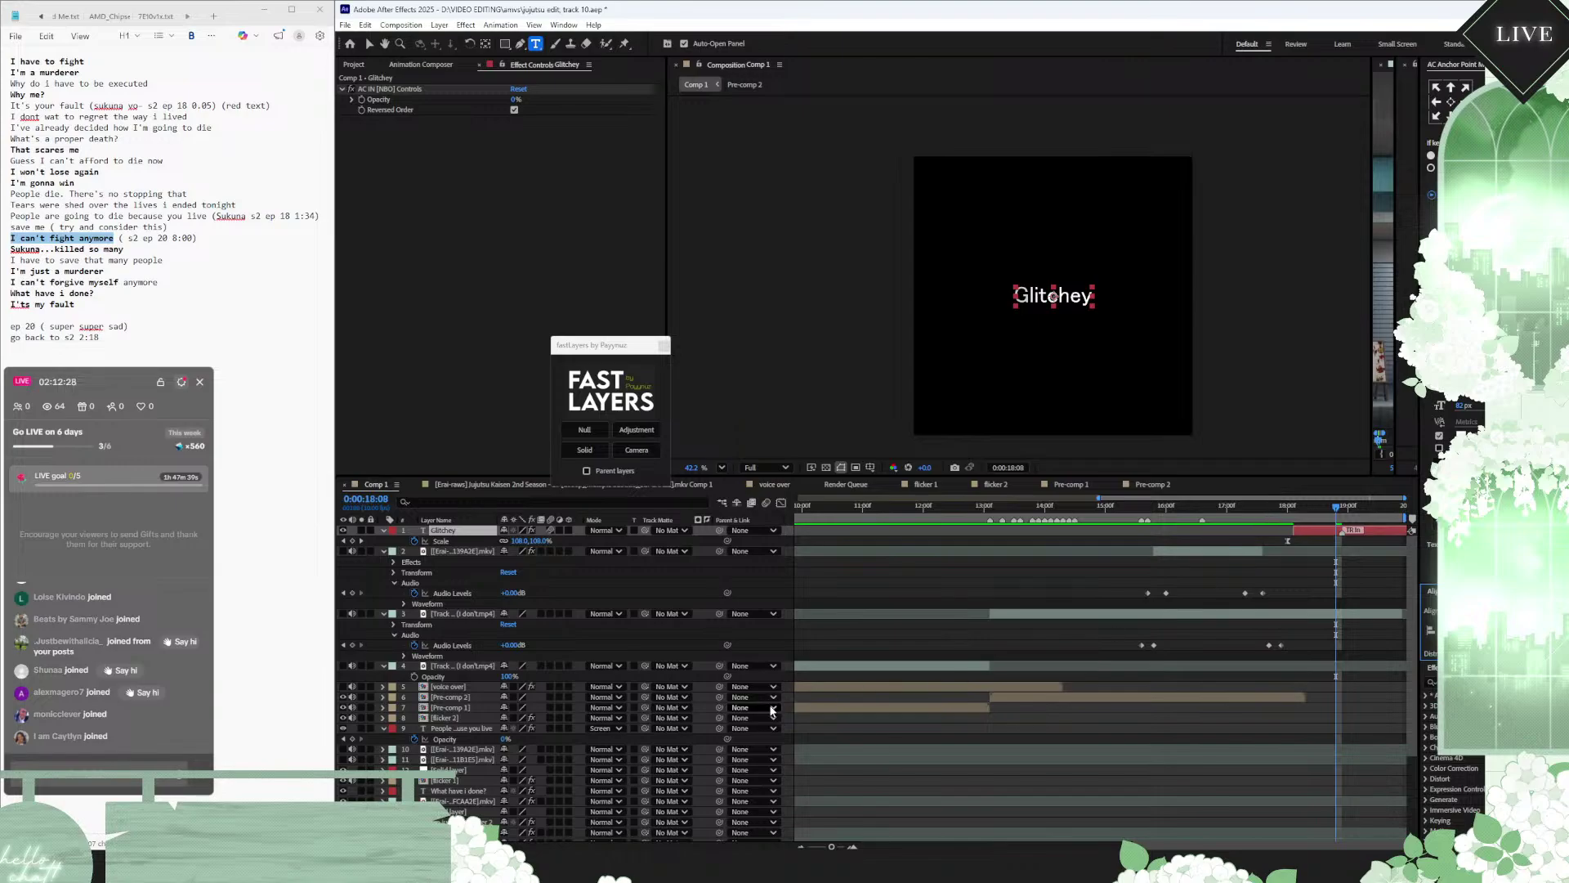
Step: Duplicate the Light Leaks (3).mp4 layer, place the copy above Glitchey starting shortly before it, and play from 0:00:10:00
alt+scroll(950, 678, down, 5)
scroll(914, 734, down, 5)
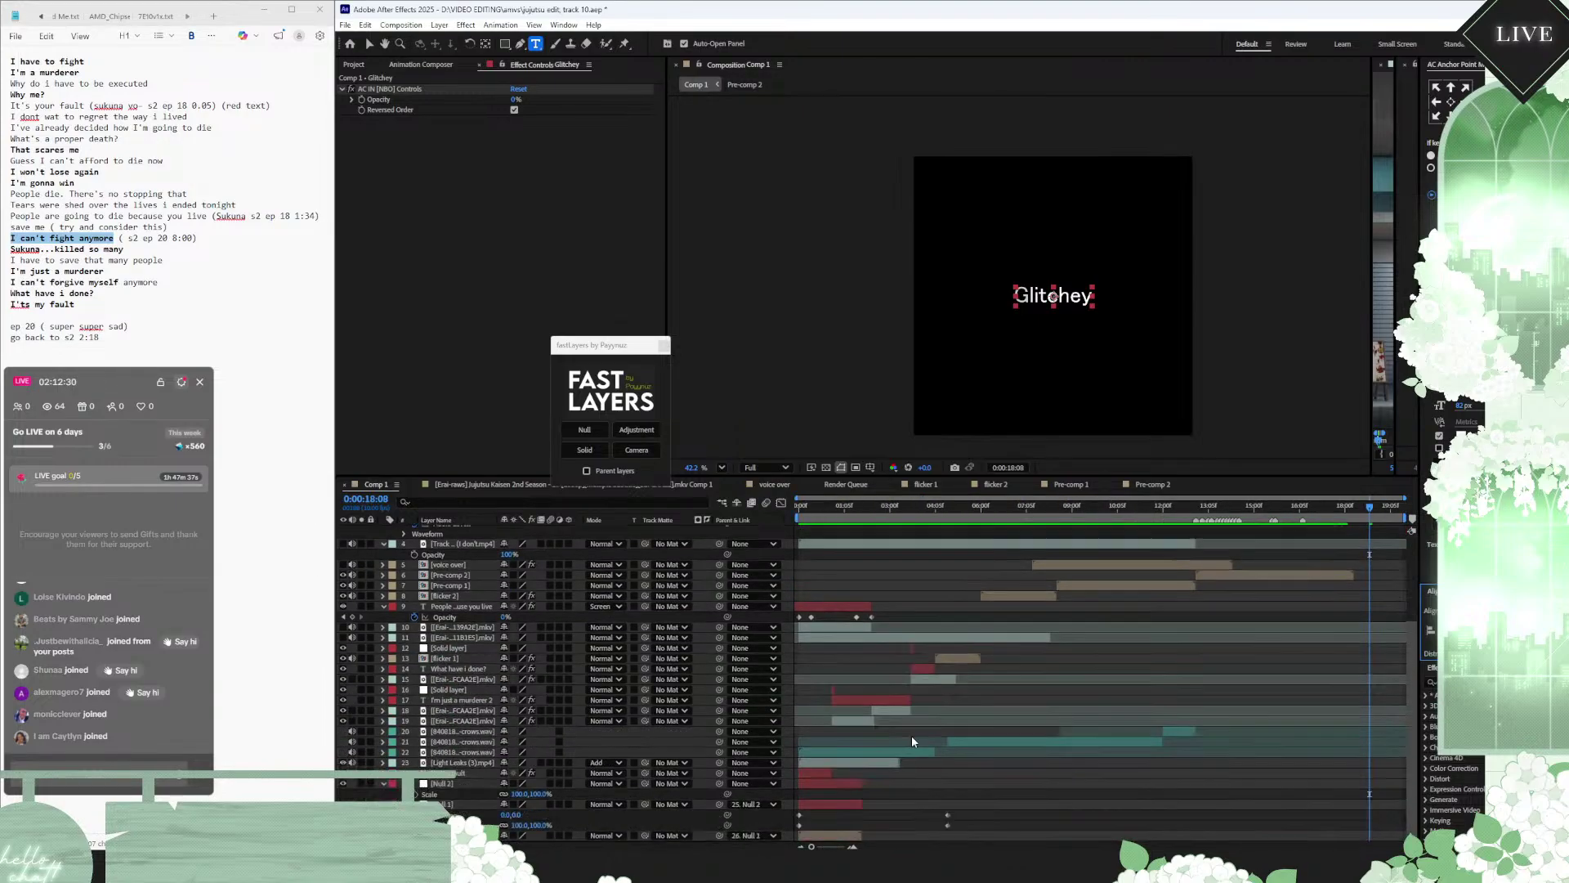
click(458, 764)
key(ctrl+d)
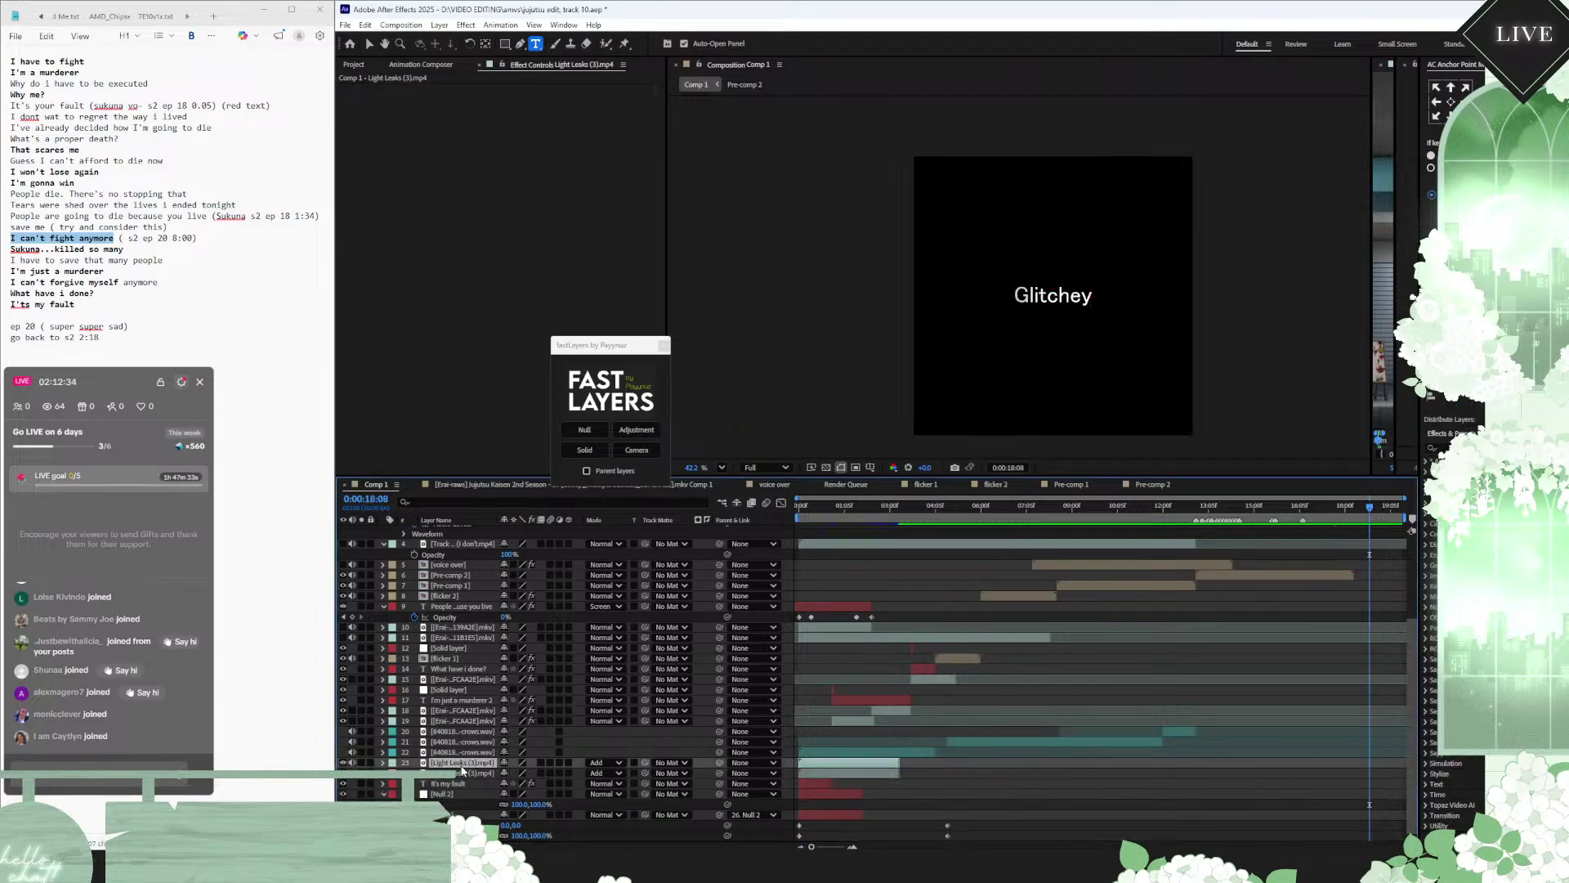
drag(462, 770, 503, 525)
click(1347, 507)
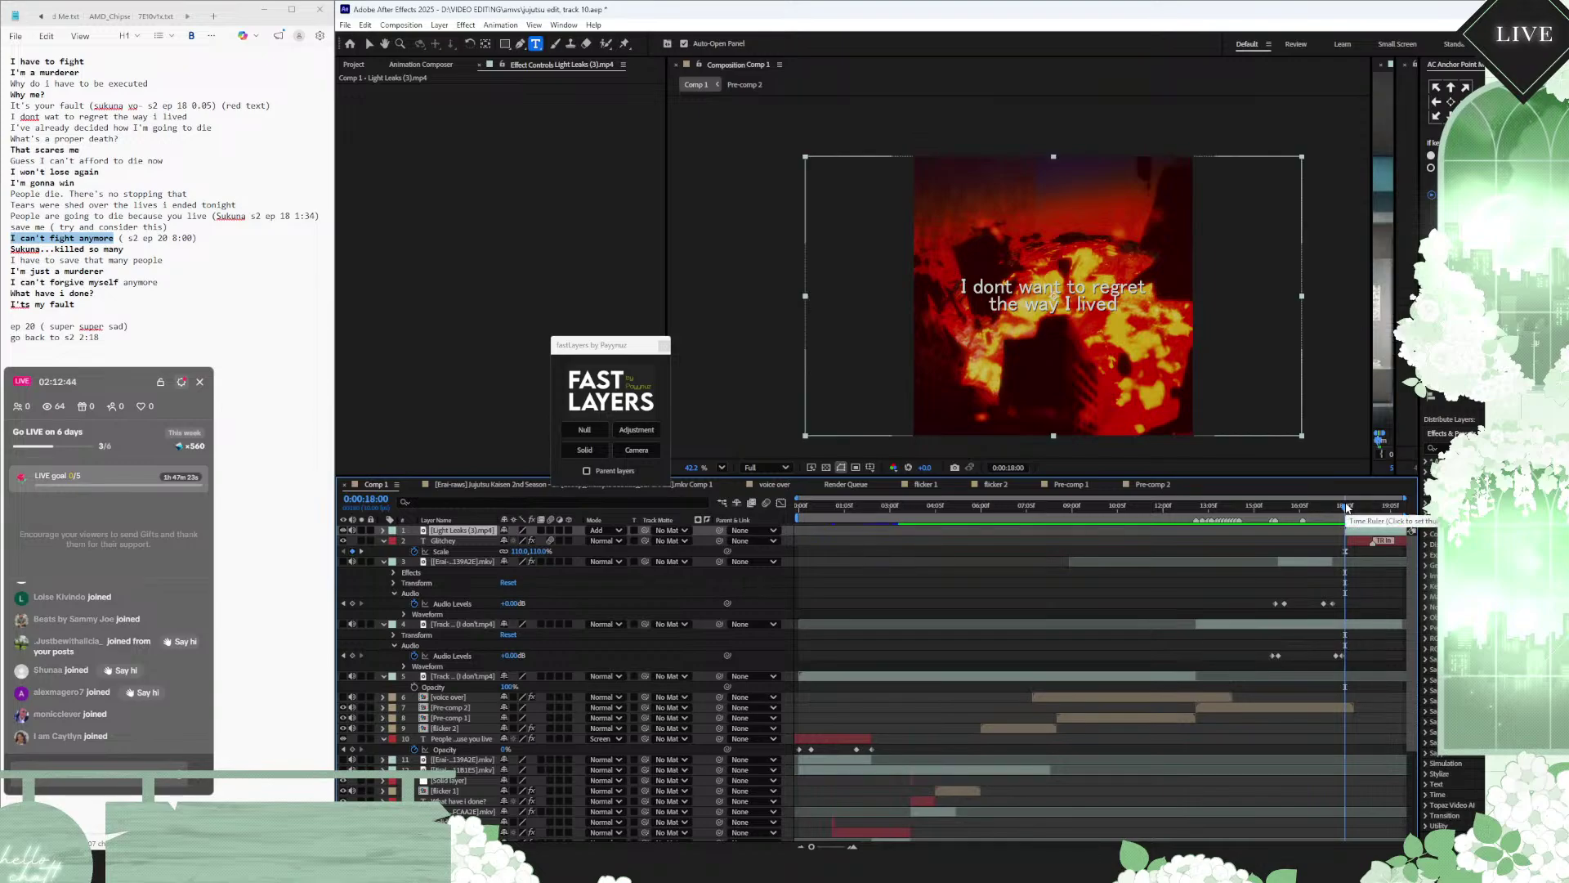
drag(1351, 508, 920, 534)
click(1104, 533)
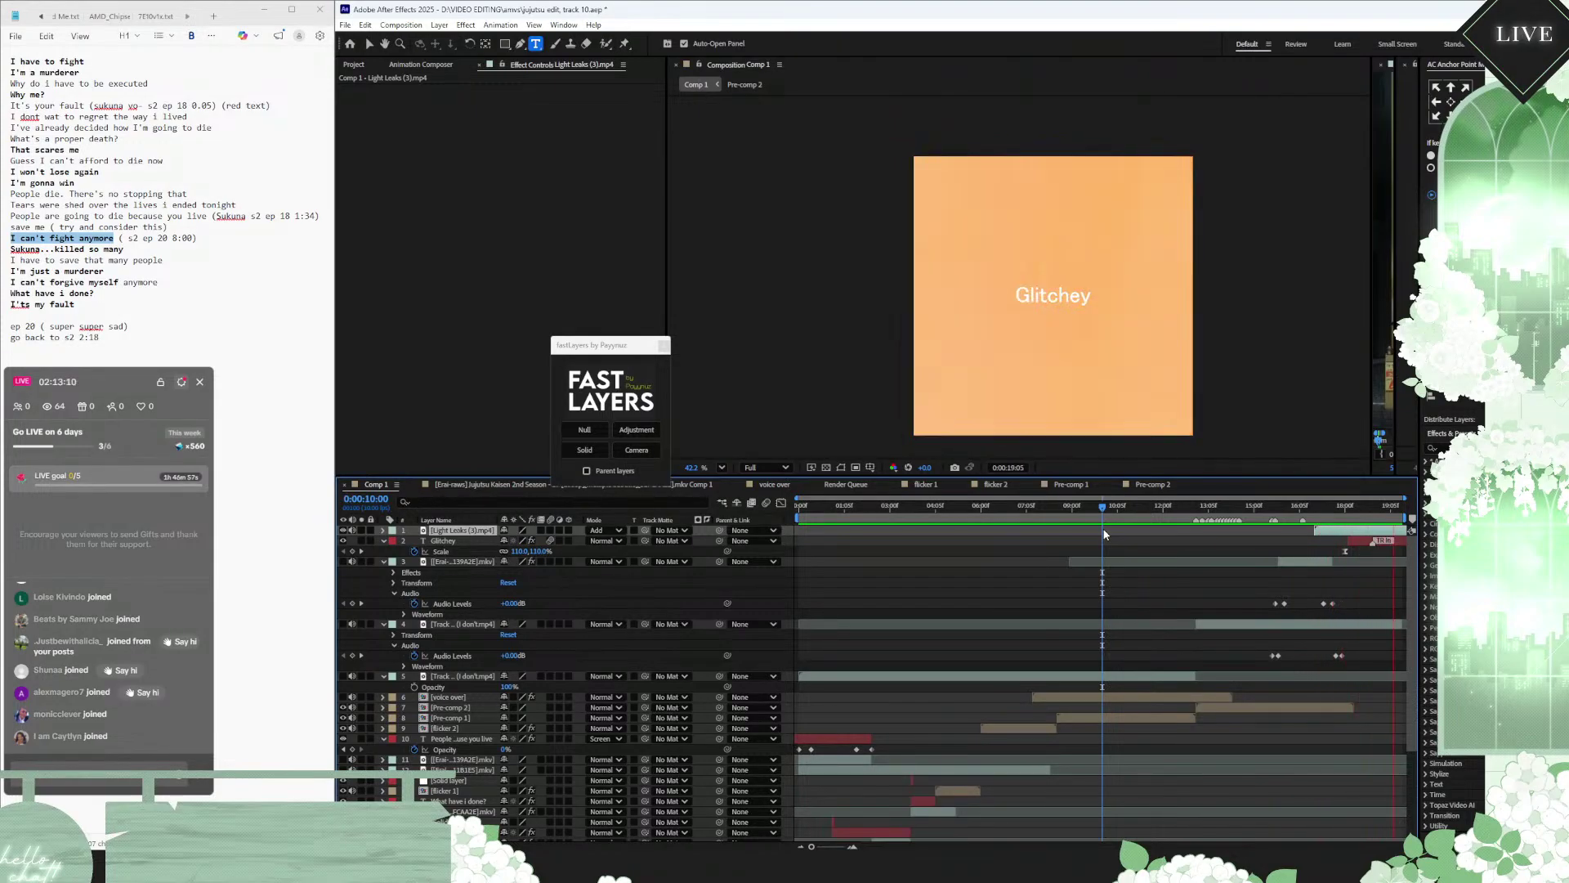
Step: Trim the end of Pre-comp 2 to 0:00:17:04
click(1323, 508)
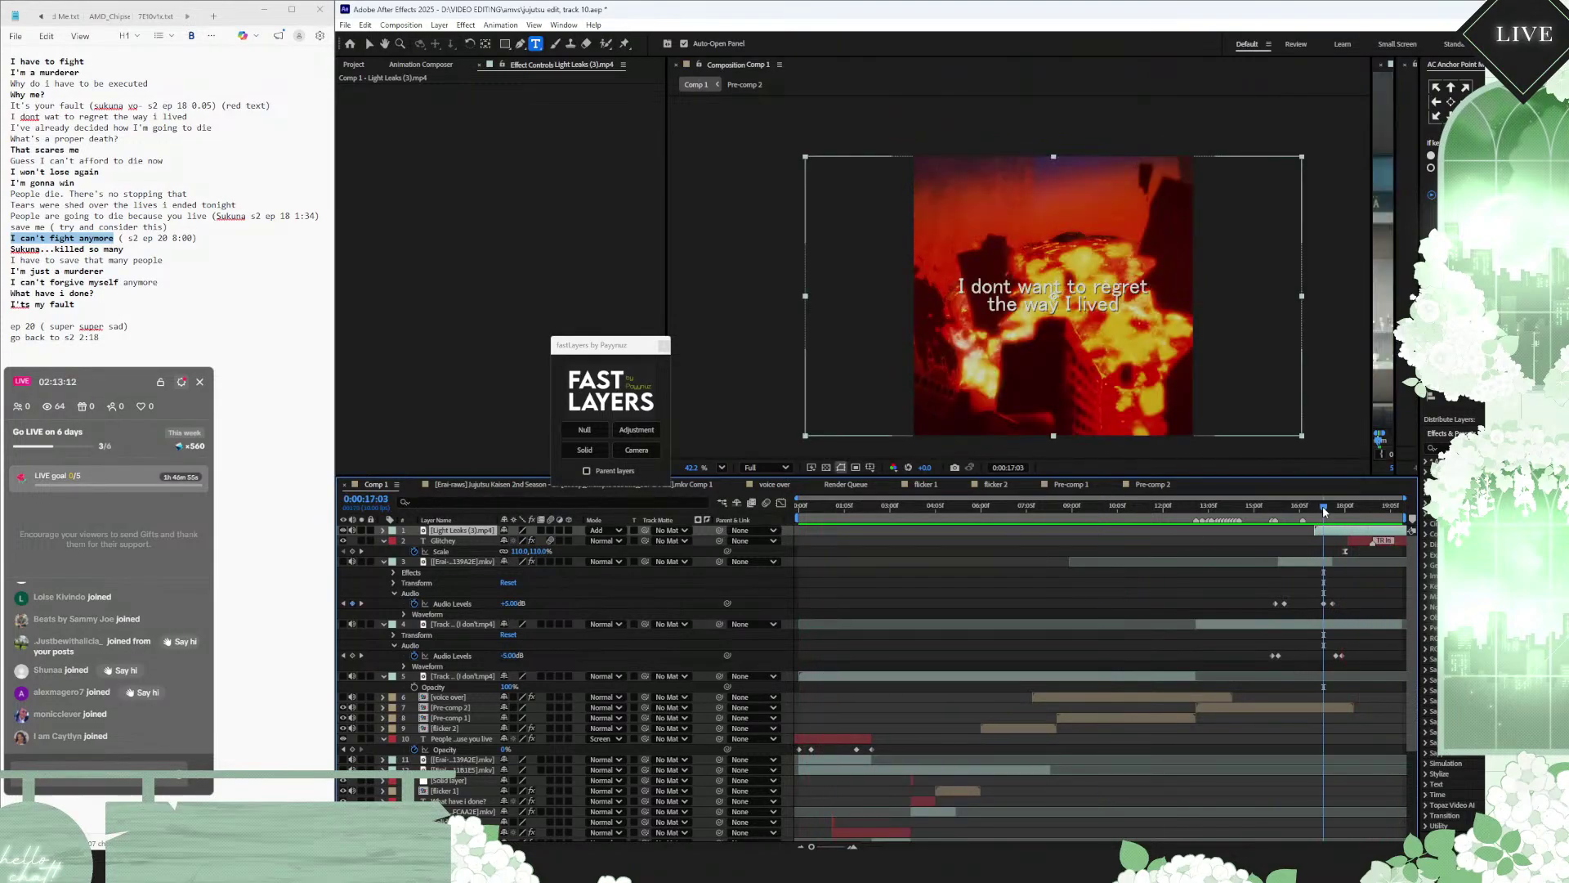
drag(1325, 511, 1327, 512)
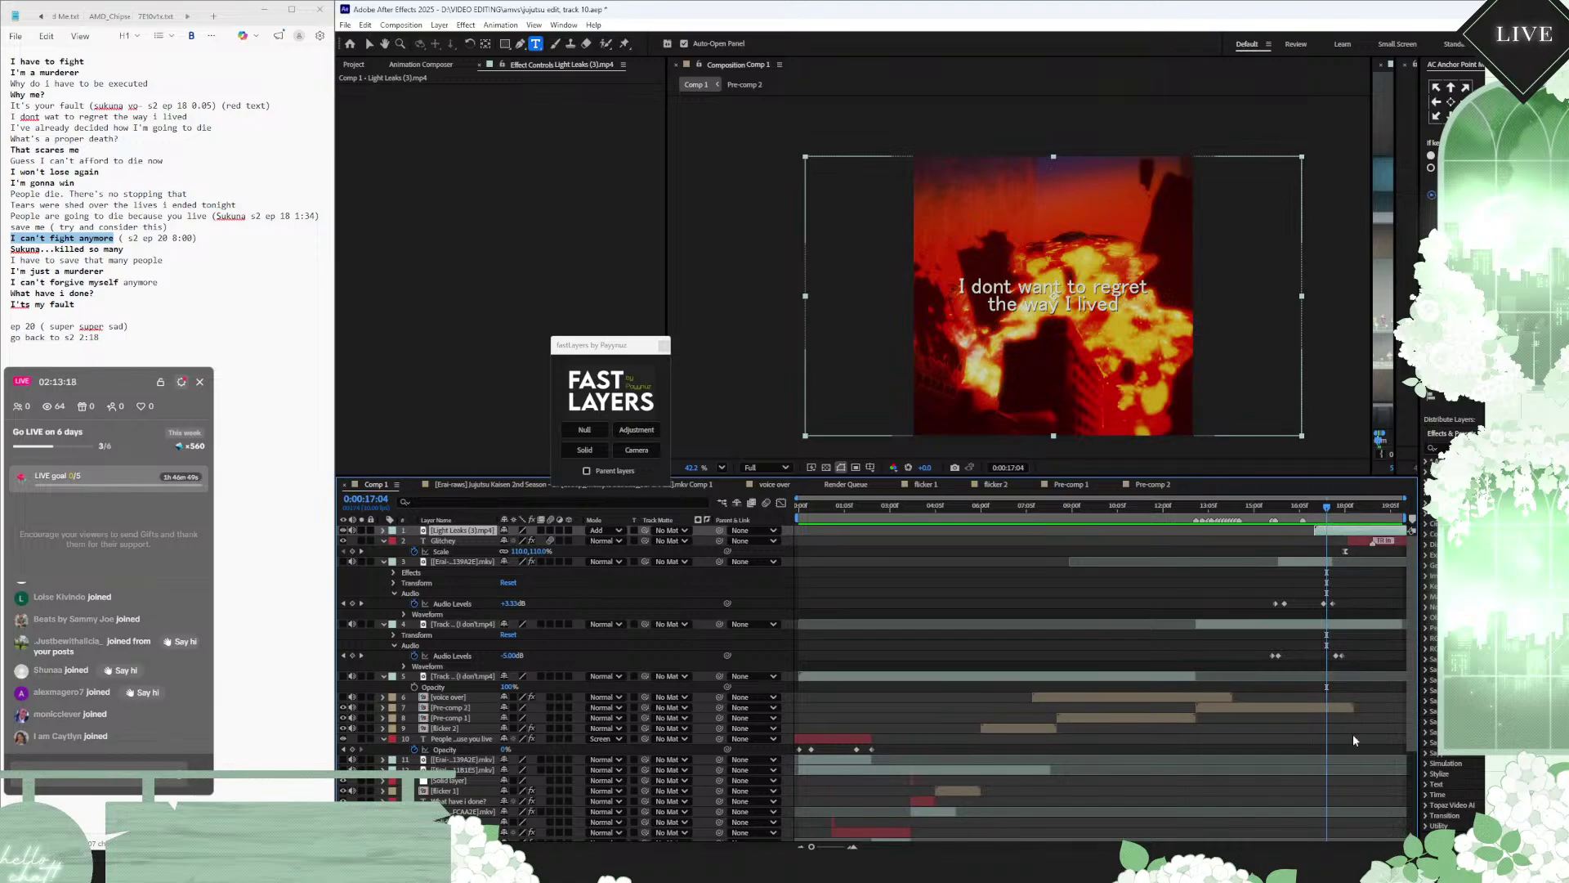
drag(1355, 703, 1326, 703)
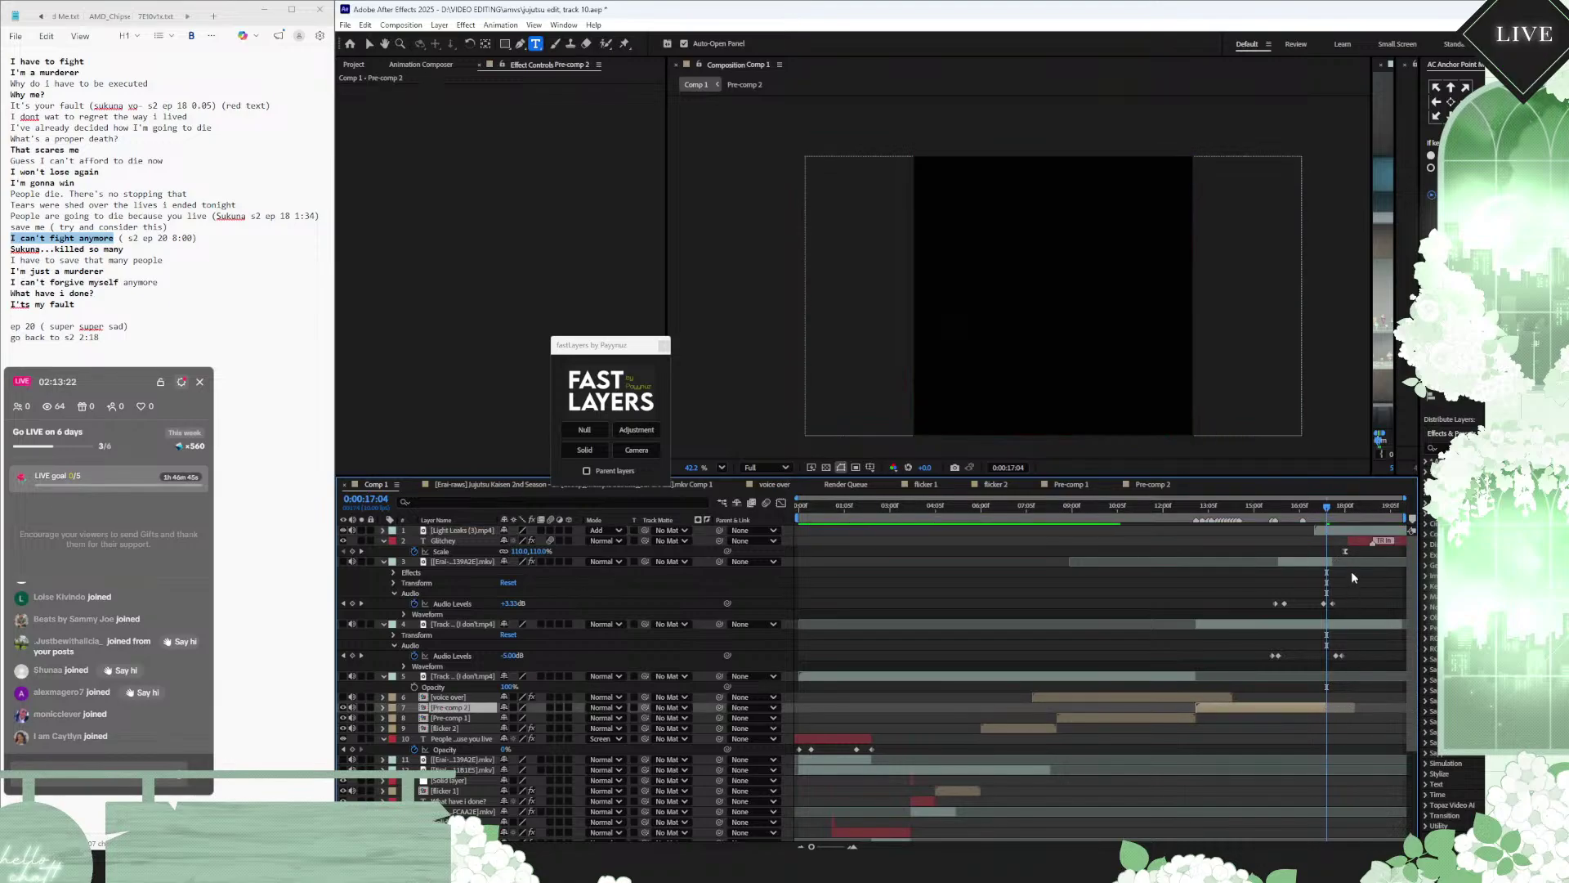
alt+scroll(1351, 570, up, 2)
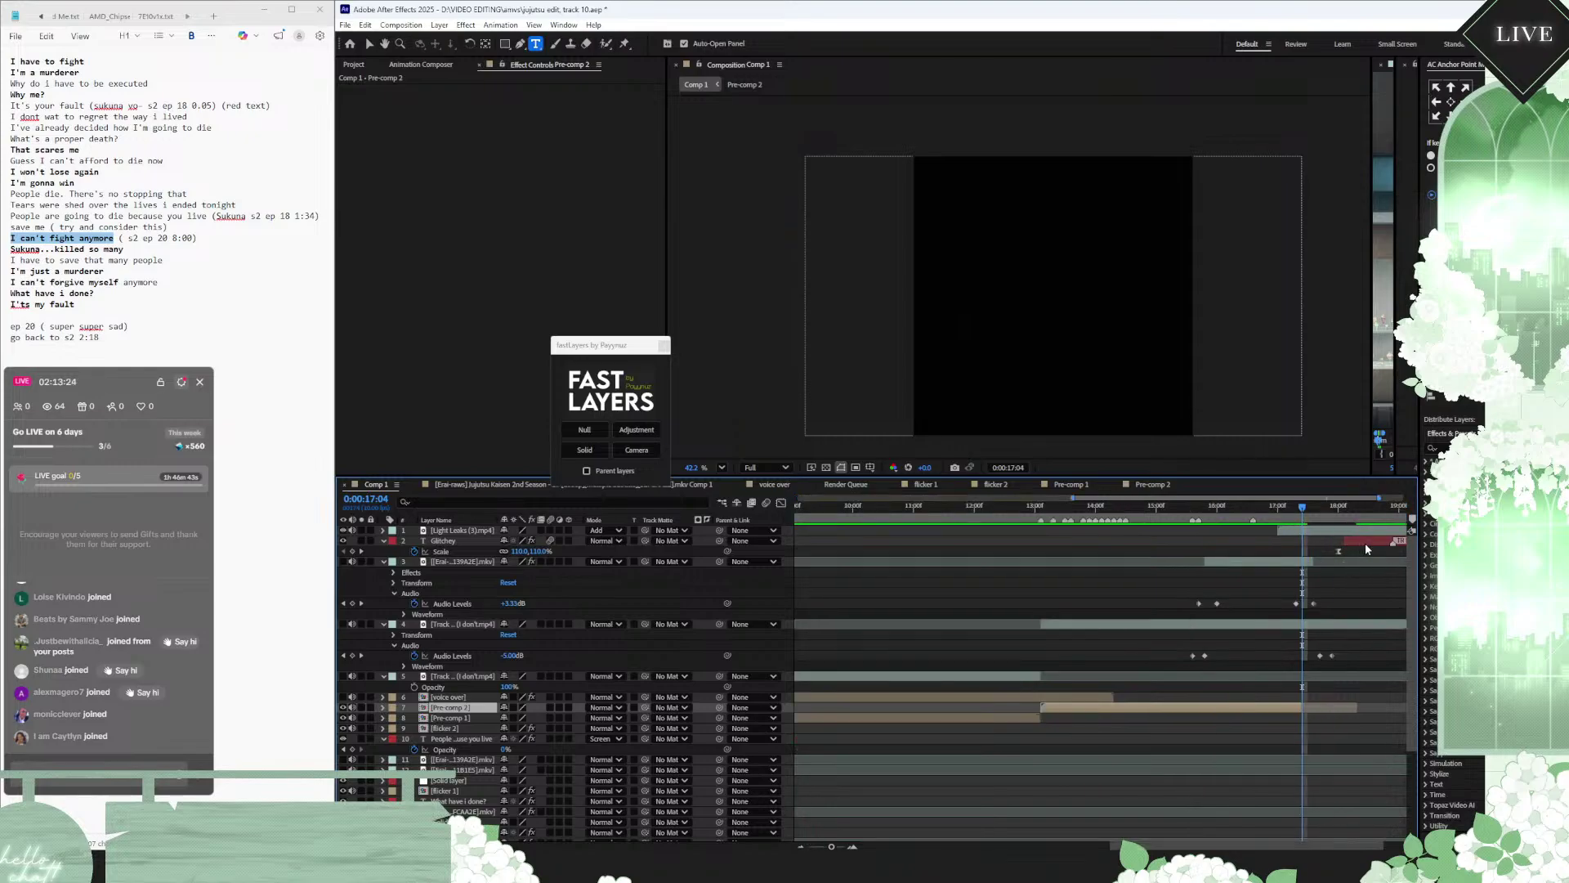
Step: Move the Glitchey layer to start at 0:00:17:04 and its light leak copy to start at 0:00:16:04, checking the transition
drag(1365, 541, 1324, 545)
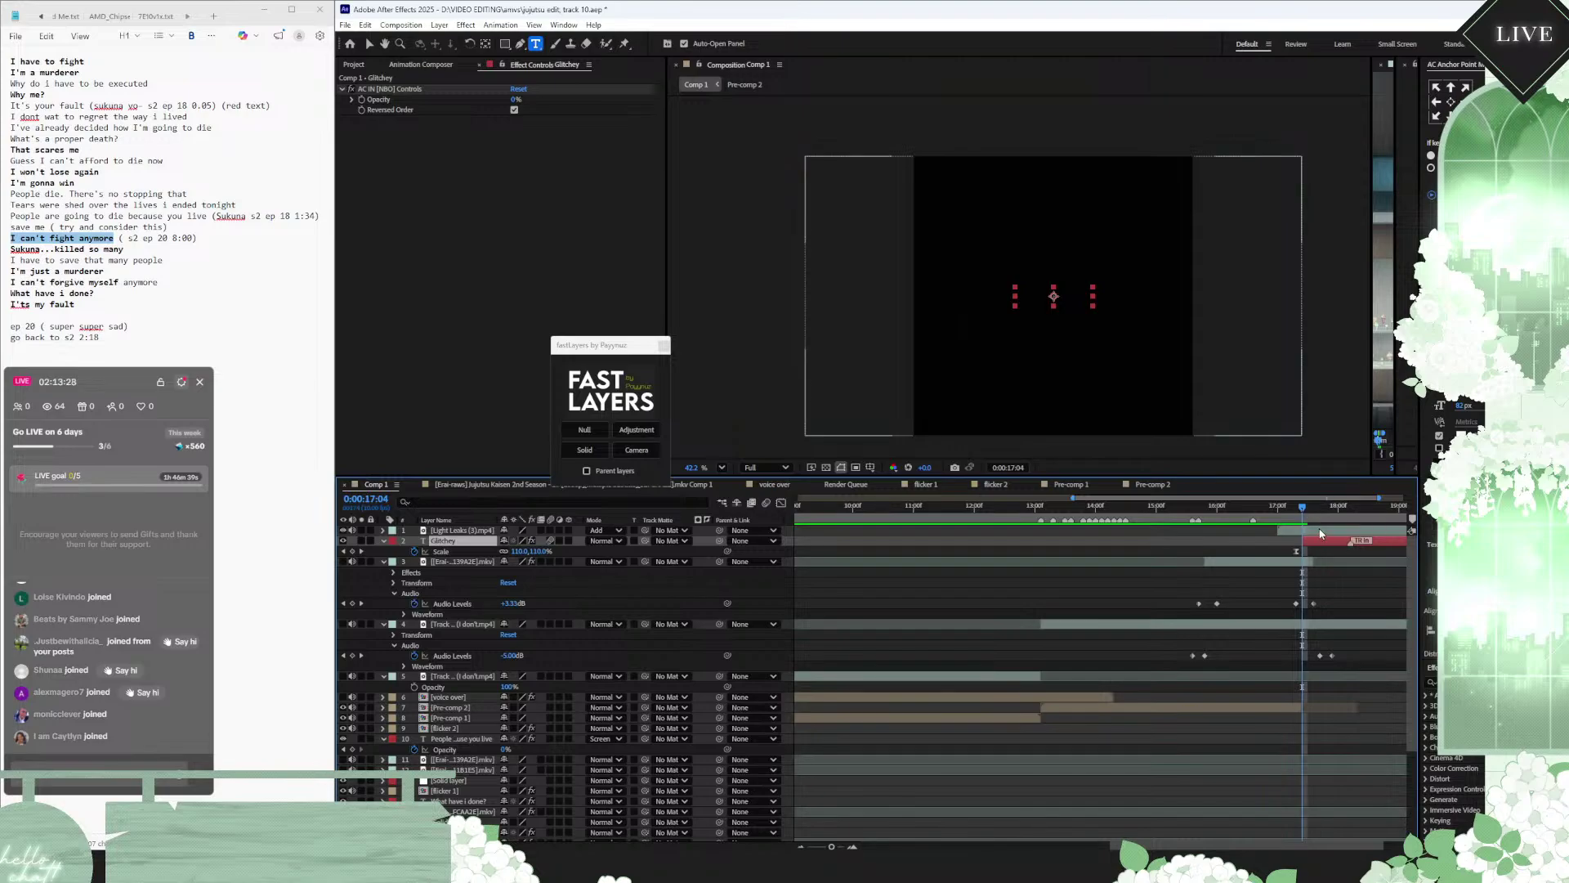
drag(1313, 529, 1264, 512)
key(space)
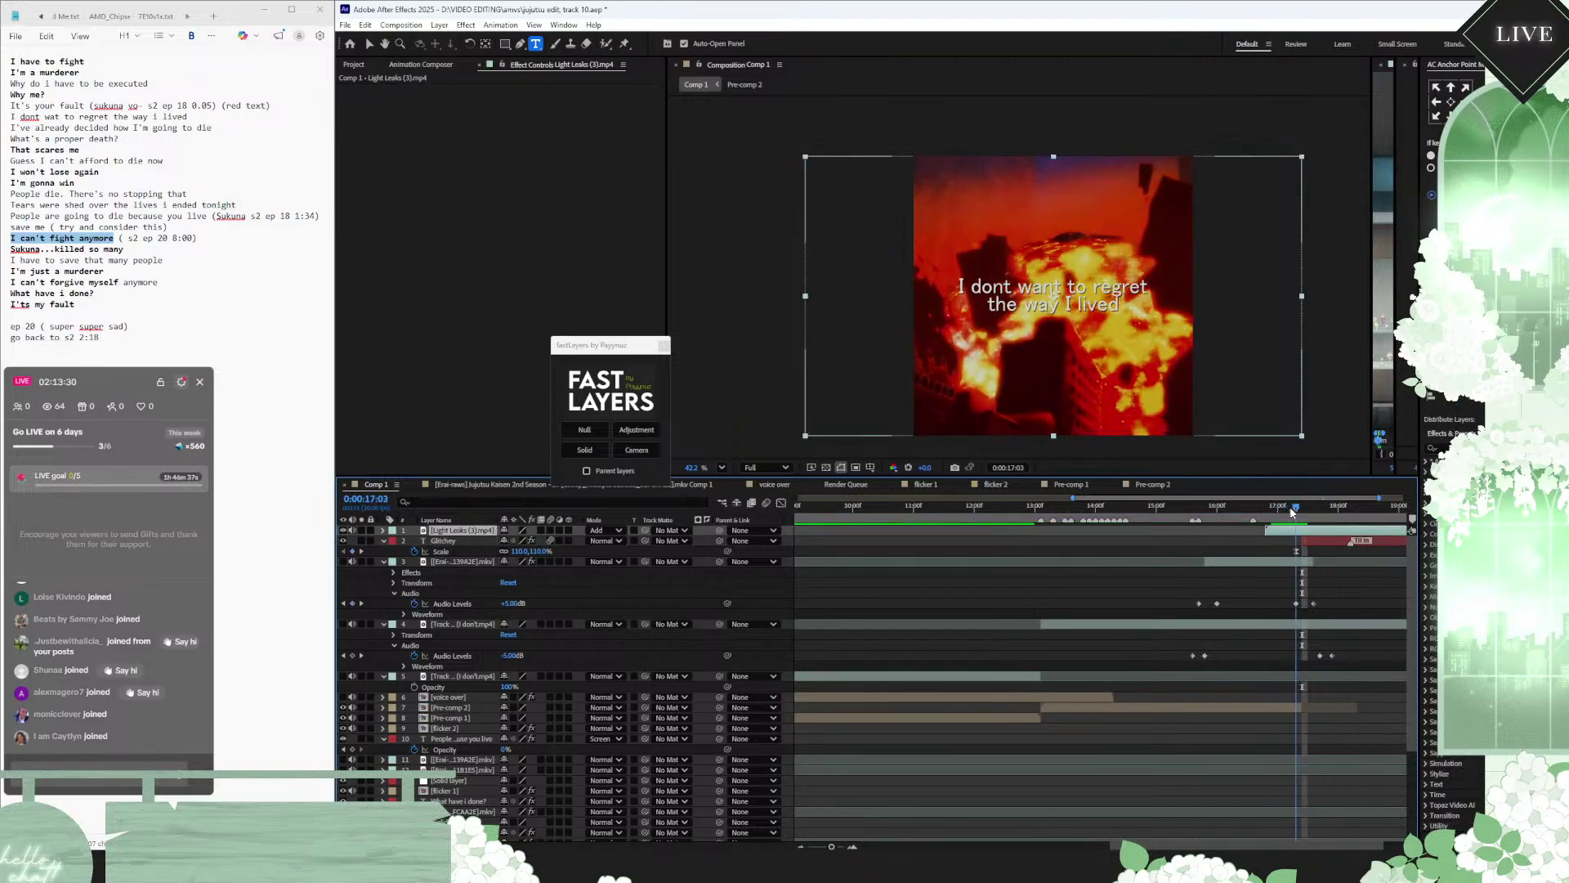
key(space)
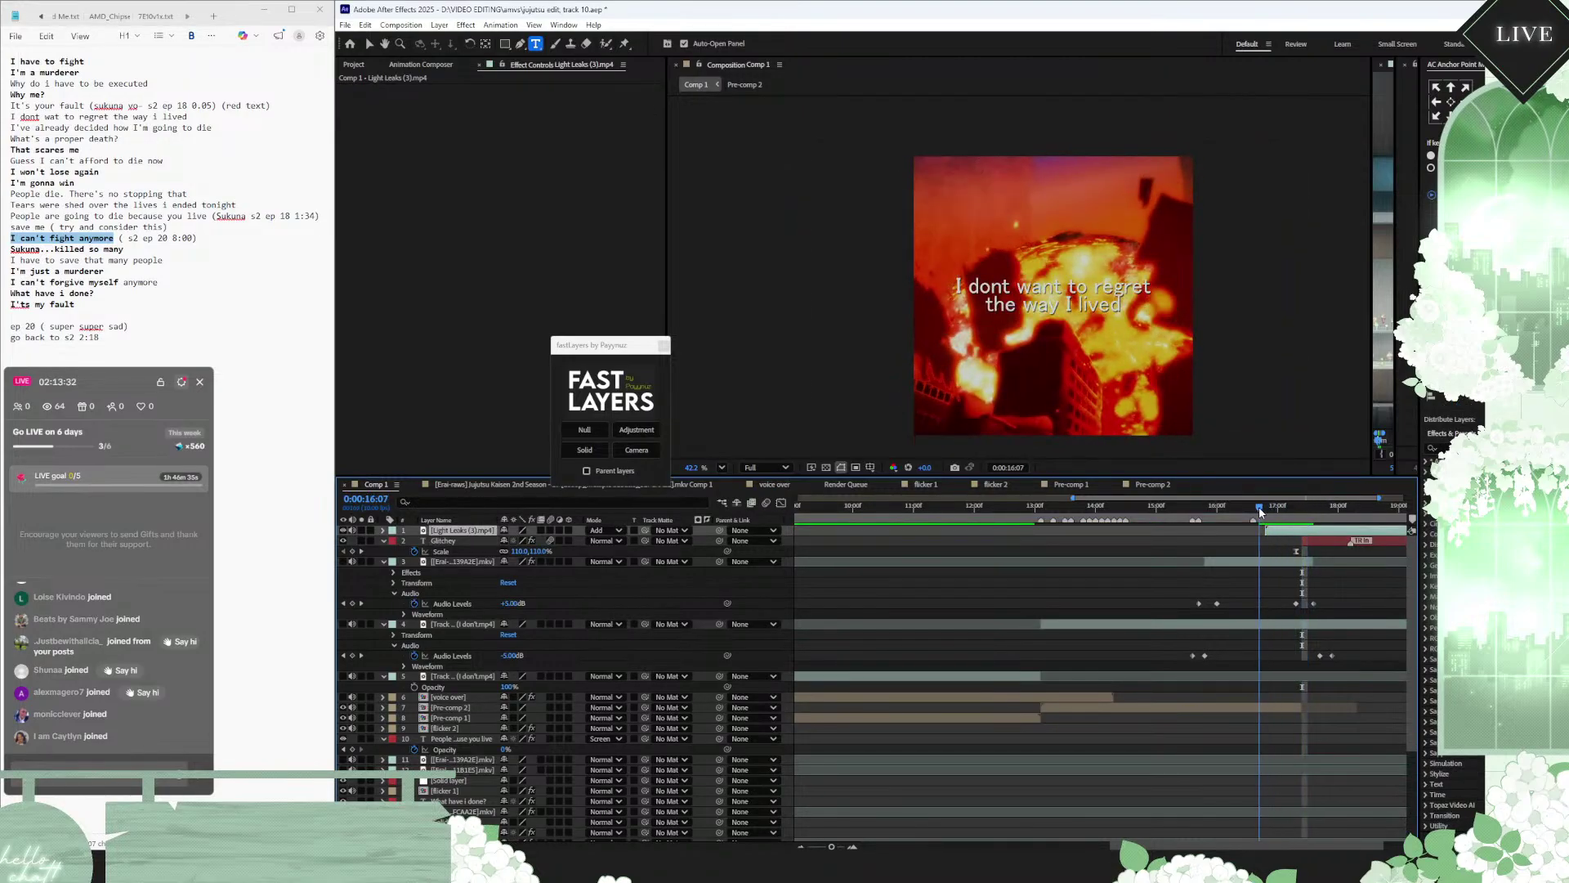
mouse_move(1265, 512)
mouse_down()
mouse_move(1317, 512)
mouse_move(1303, 511)
mouse_move(1301, 537)
mouse_move(1326, 511)
mouse_move(1244, 512)
mouse_up()
click(1308, 512)
key(space)
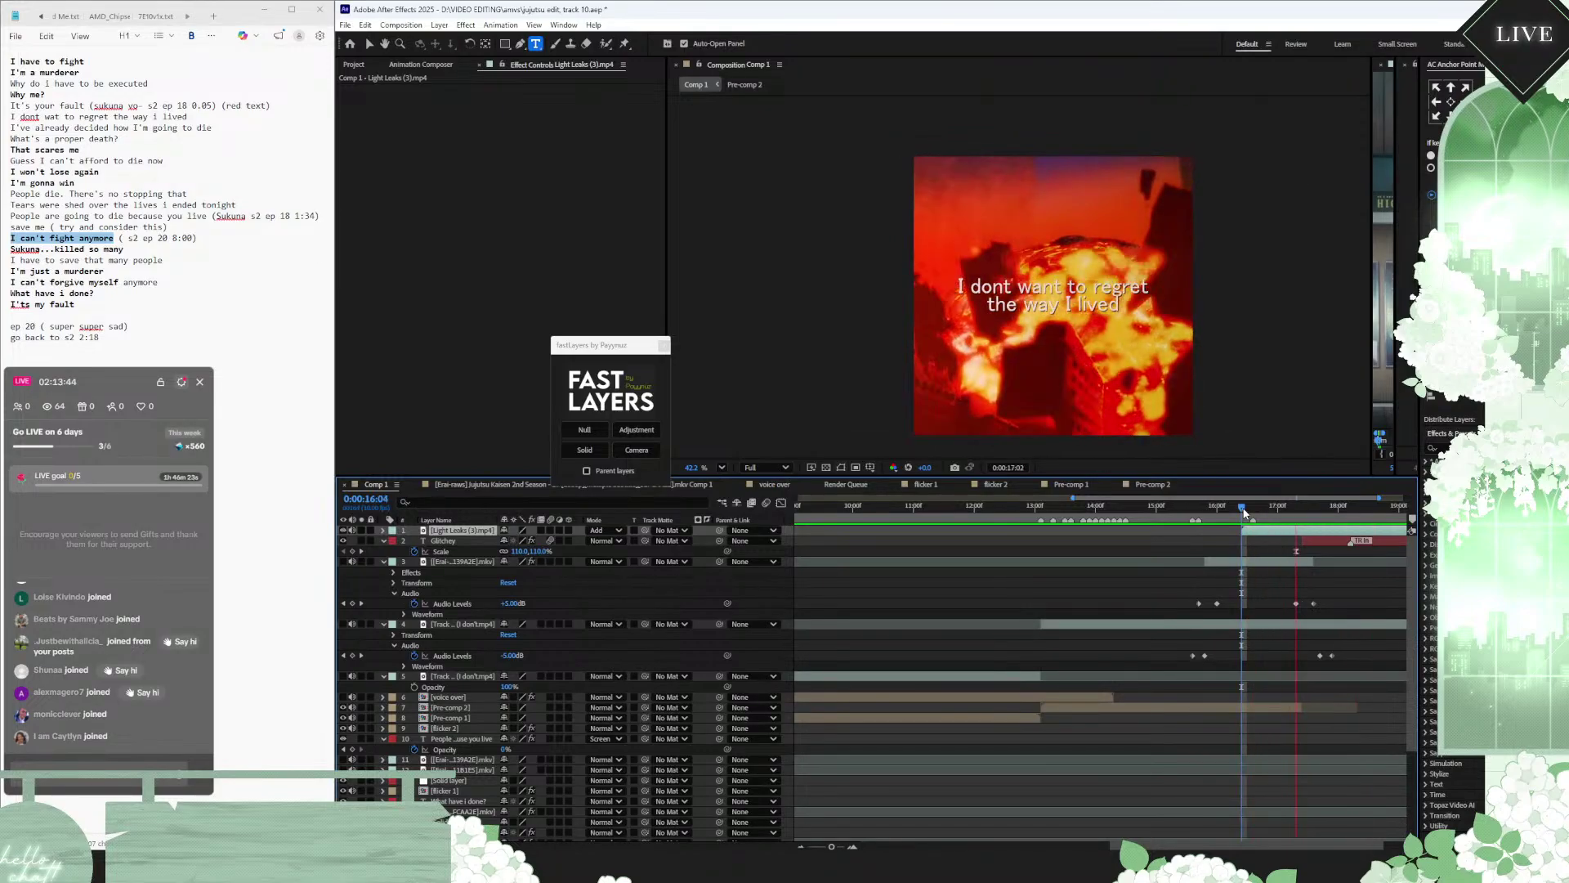
drag(1288, 507, 1318, 508)
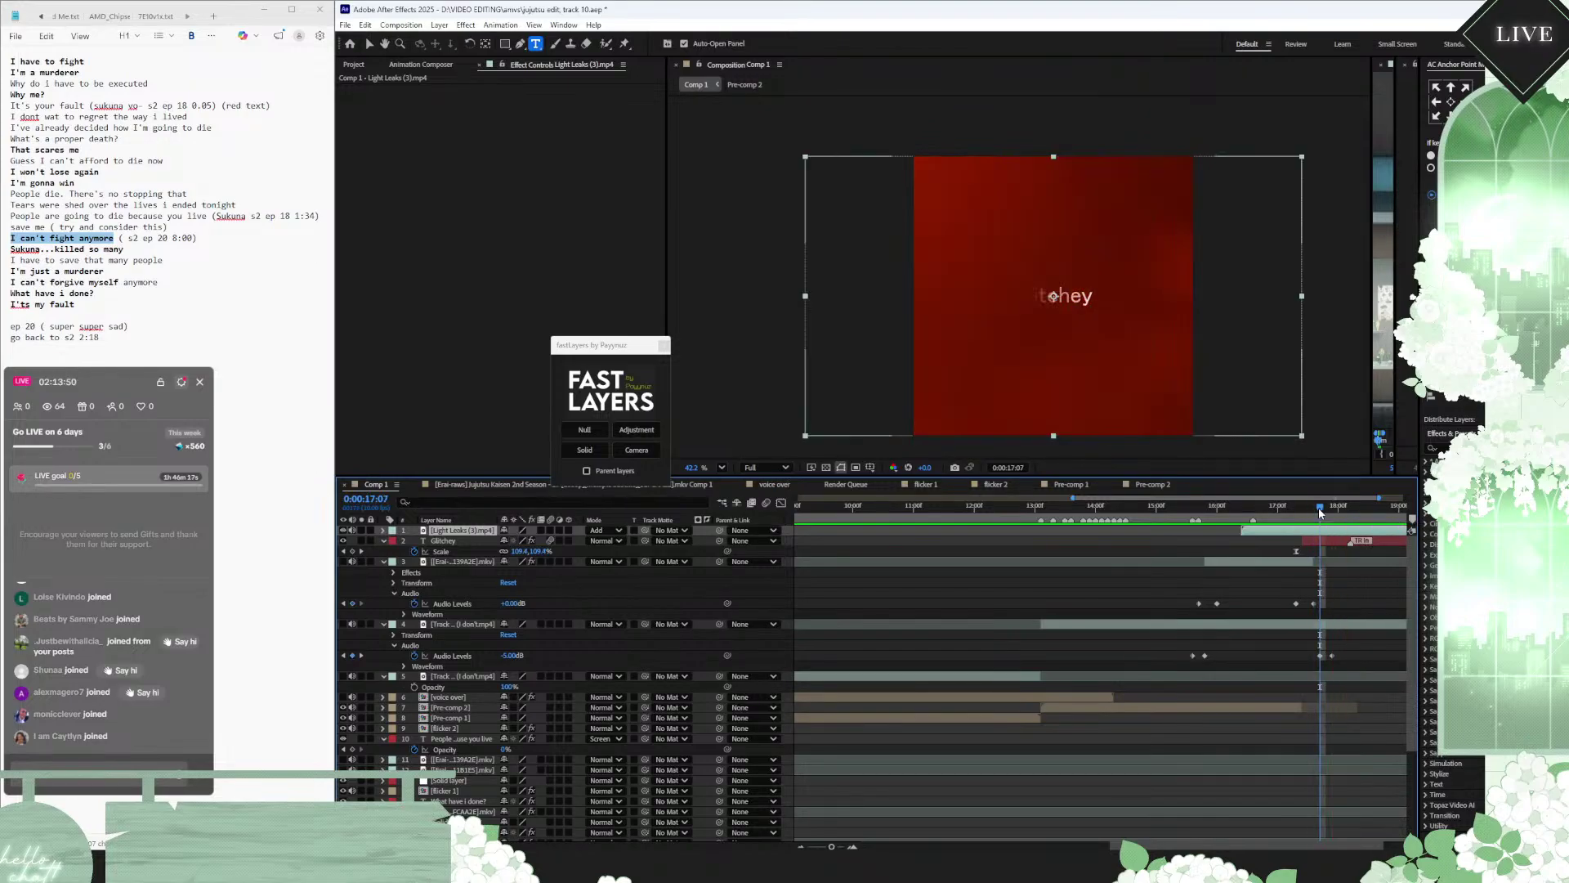
Step: Shift Glitchey and its light leak copy later together so that Glitchey starts at 0:00:17:07, and preview the ending
click(1305, 708)
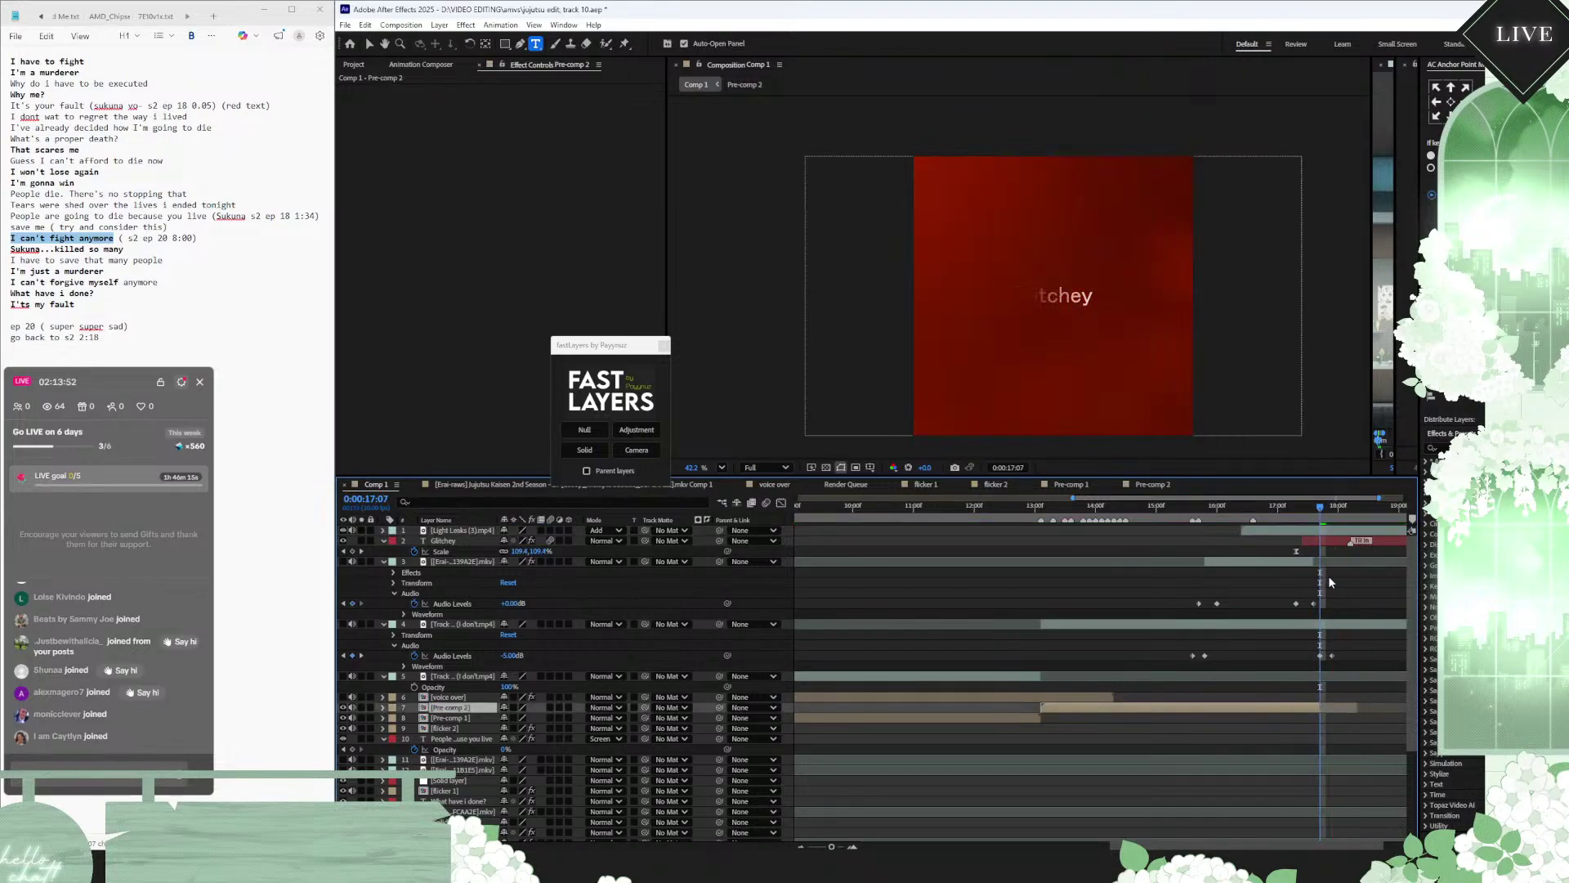
click(1332, 540)
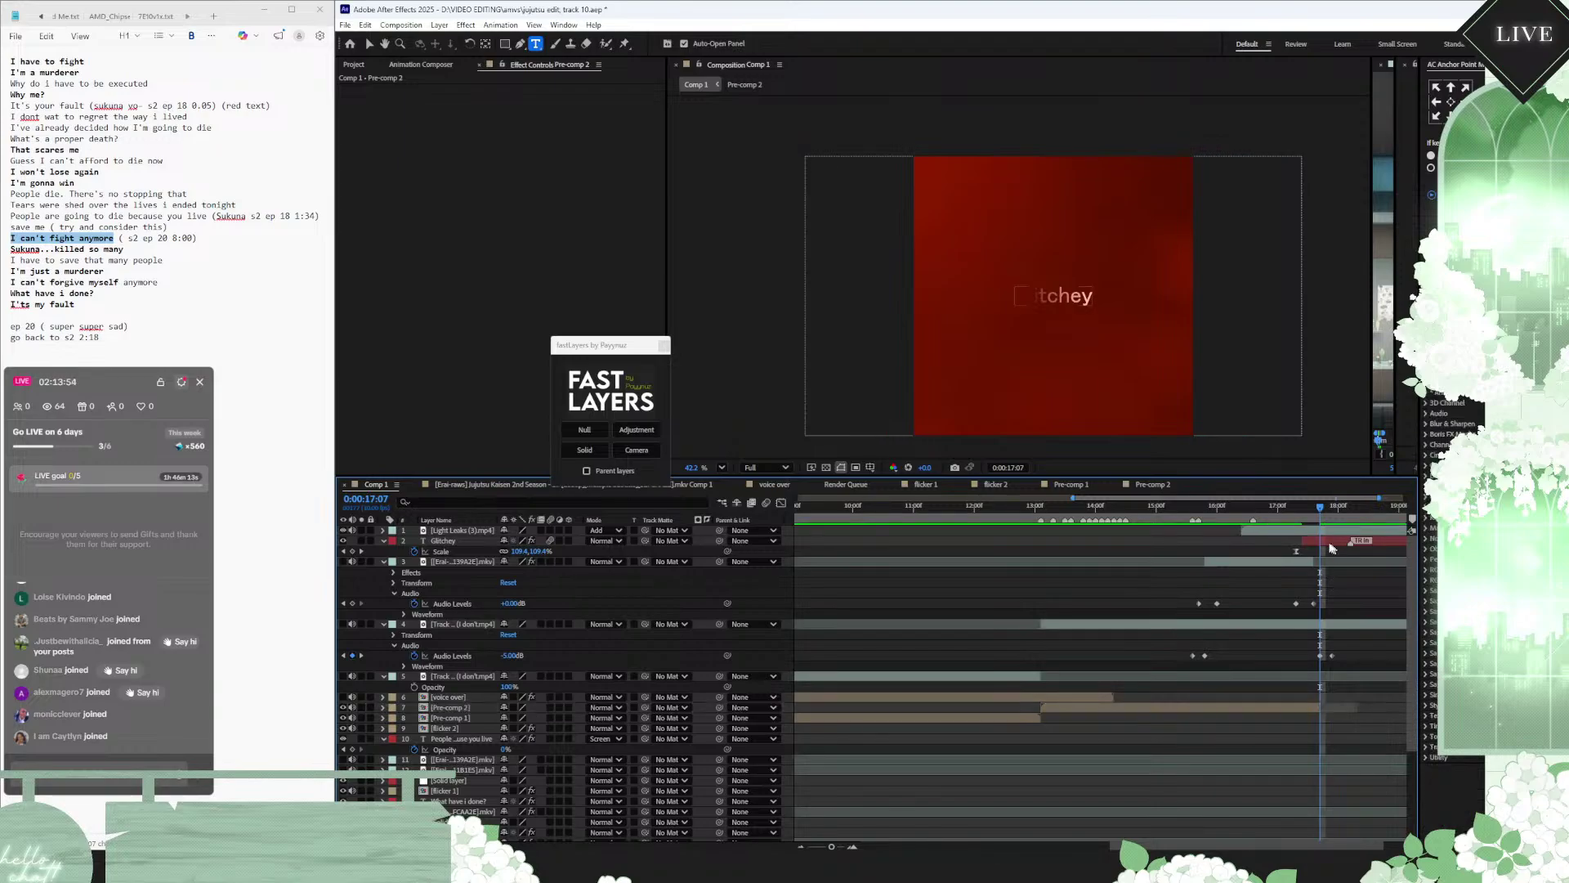
click(1331, 543)
drag(1332, 546, 1349, 544)
click(1272, 513)
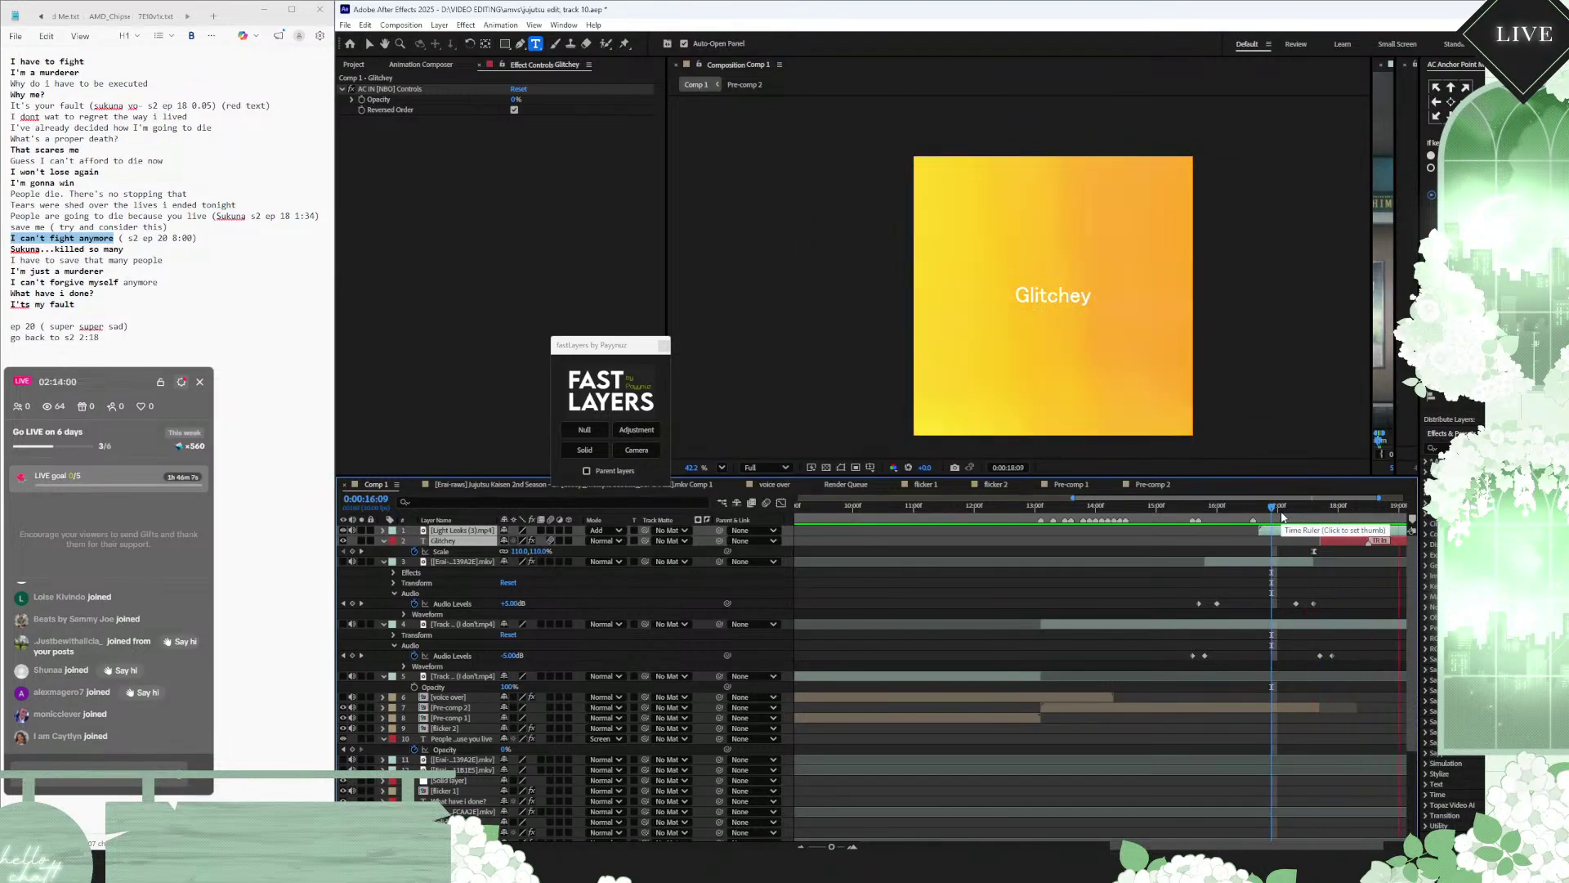
Step: Play Comp 1 through its earlier sections and check the "That scares me" line at 0:00:08:09
scroll(1177, 640, down, 3)
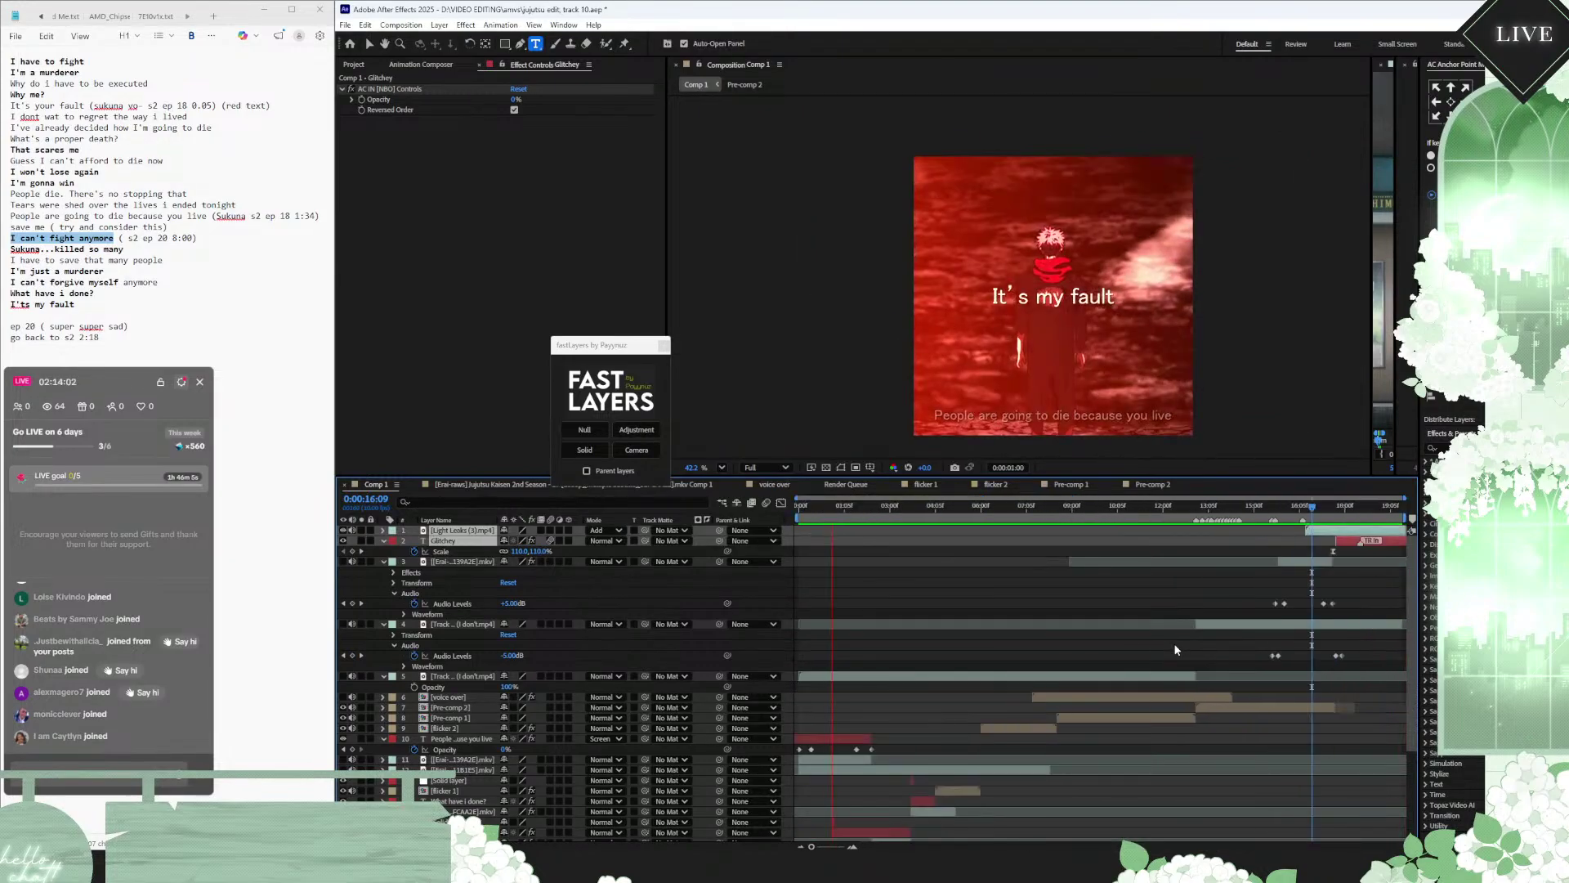
scroll(1175, 649, down, 4)
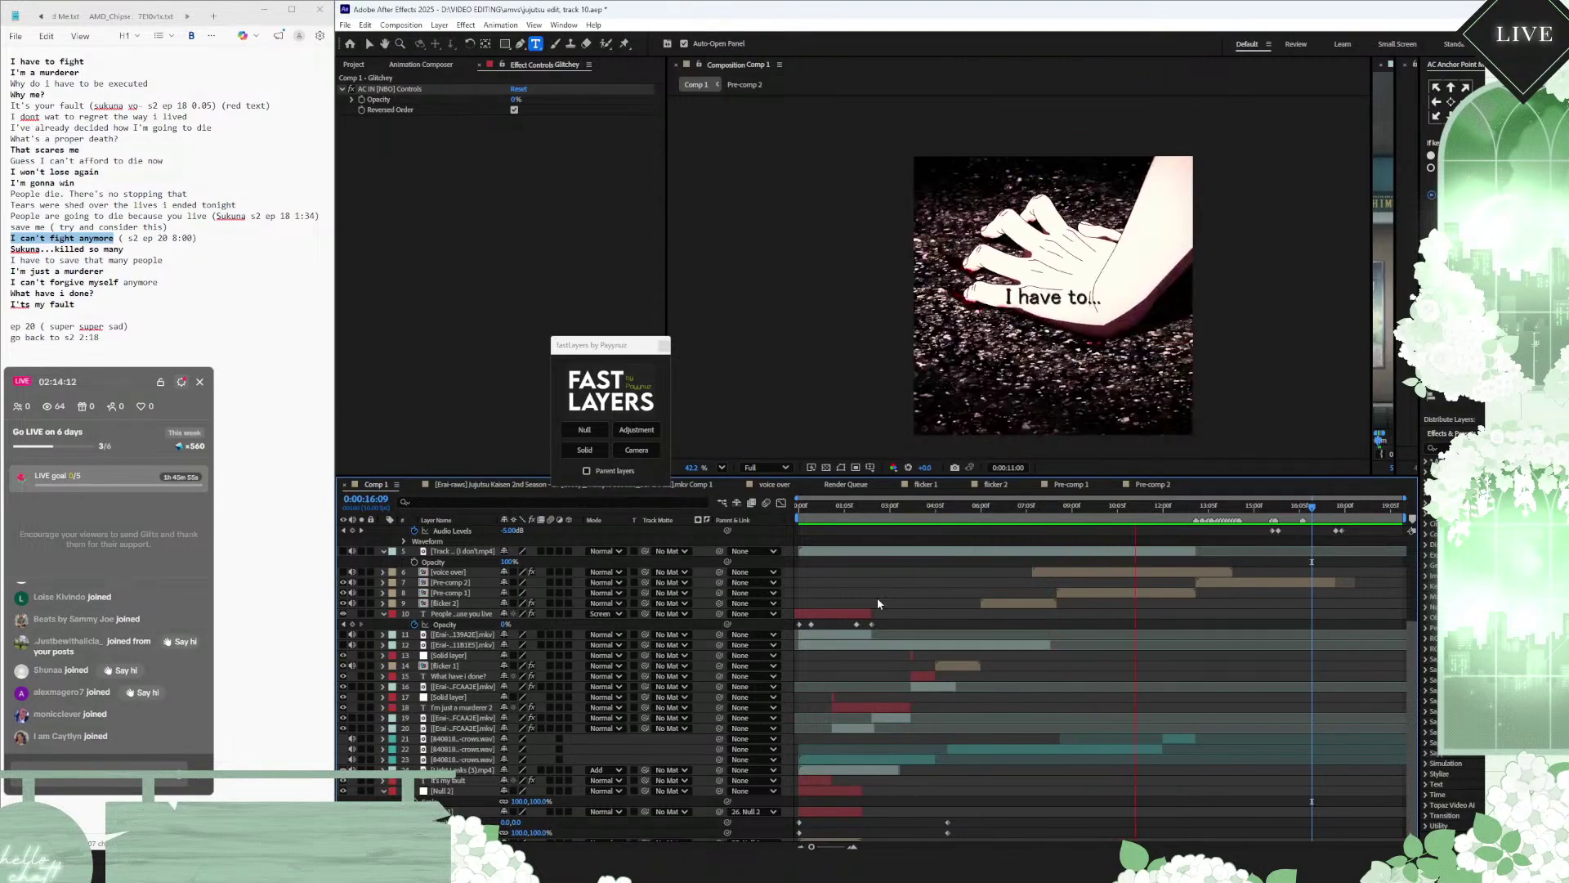
key(space)
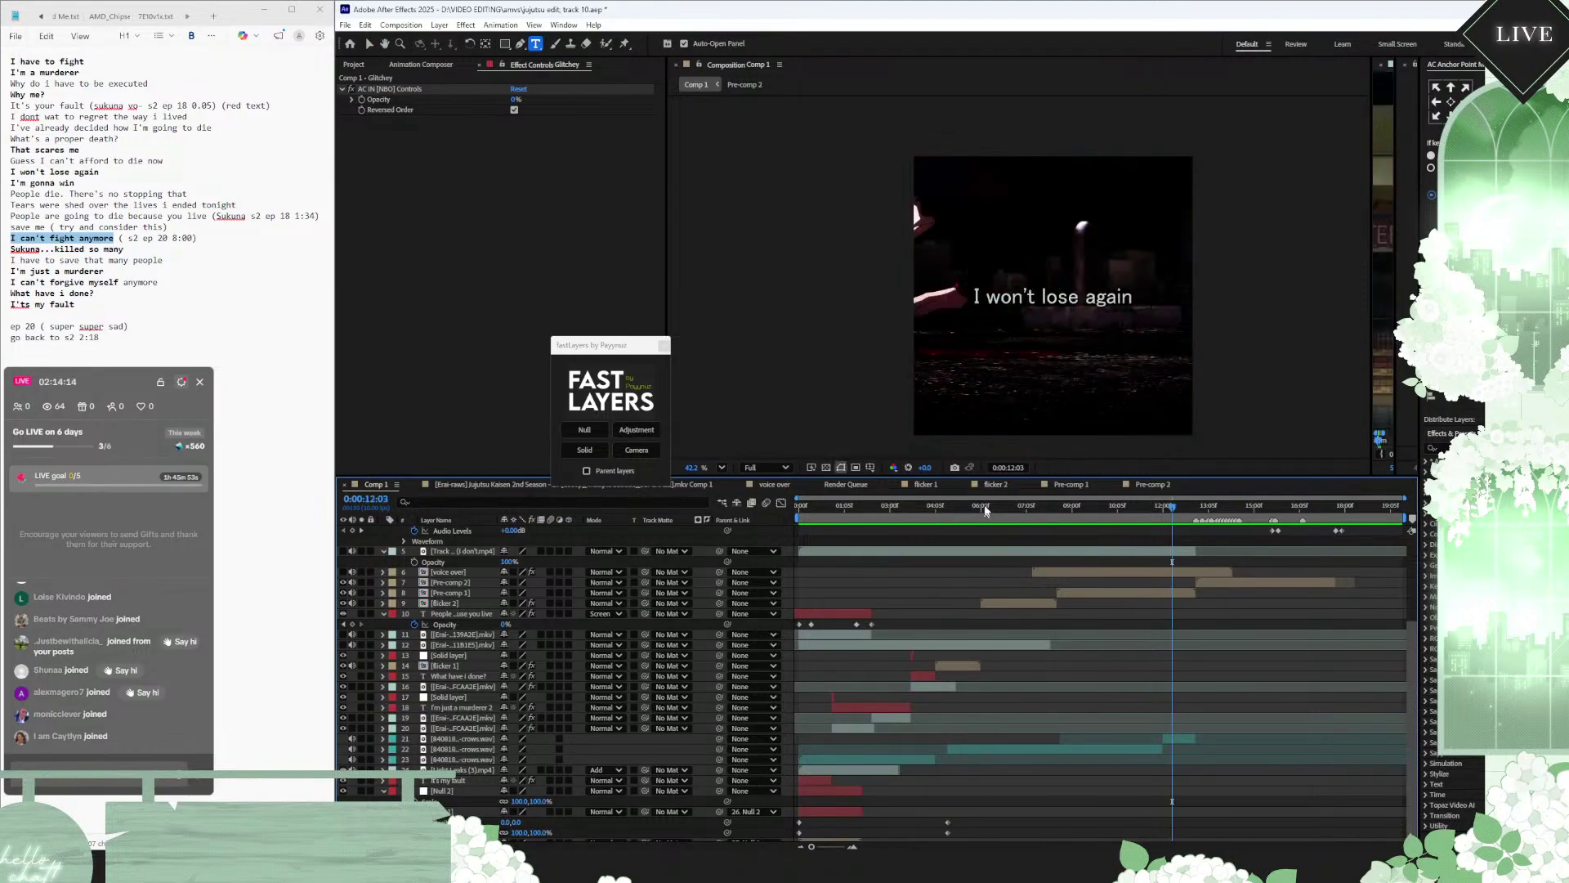
drag(989, 507, 1069, 507)
key(space)
click(981, 507)
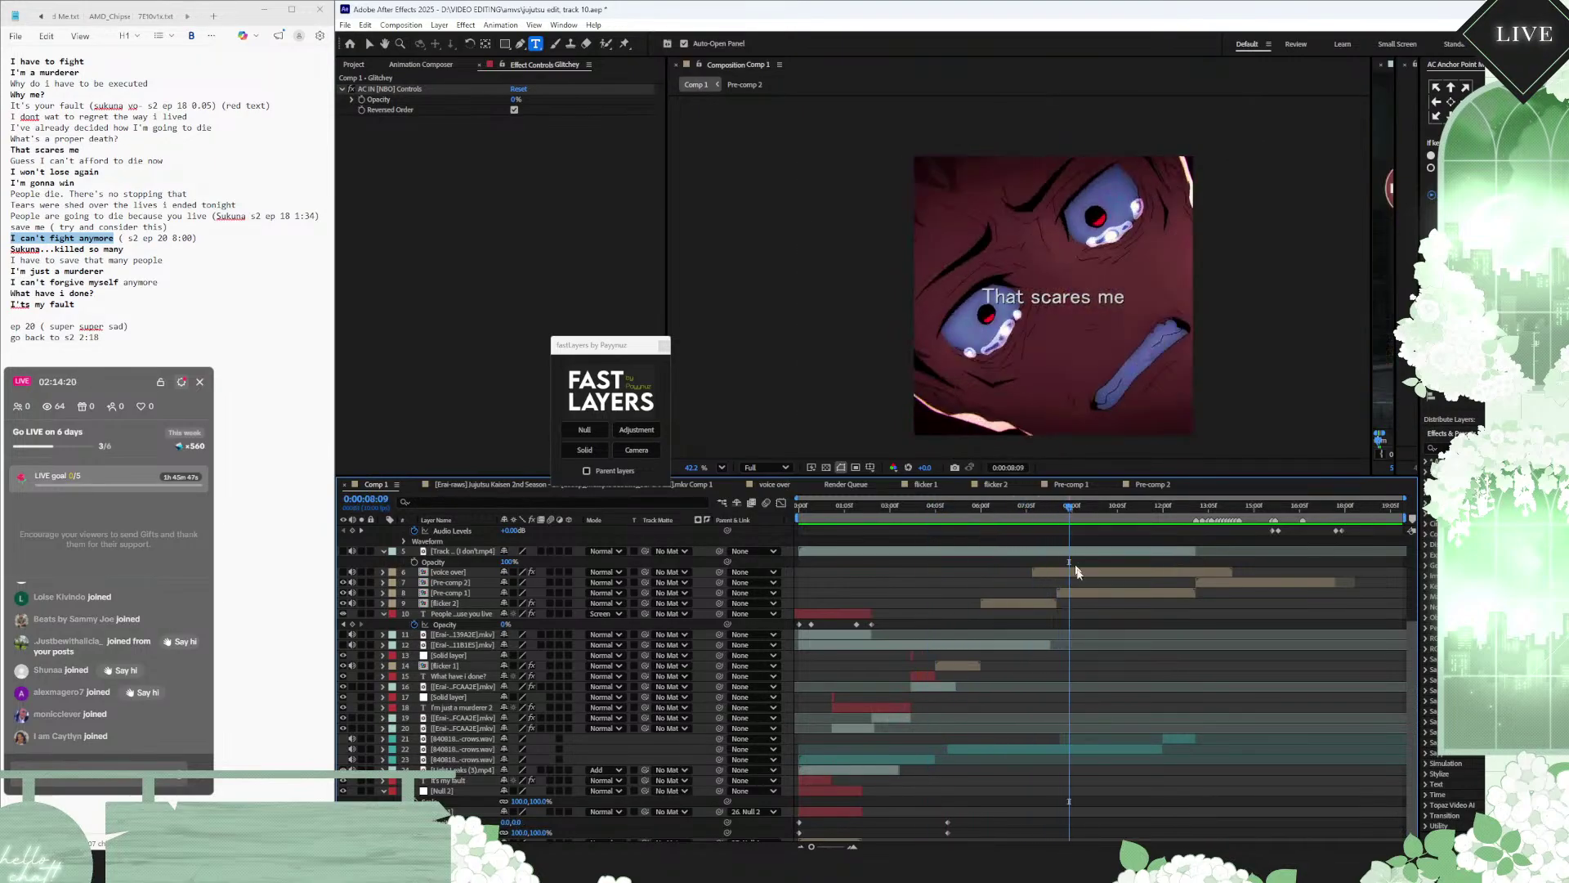
Step: In Pre-comp 1, change the "That scares me" text to "DIE!" and play from 0:00:08:05
double_click(1093, 591)
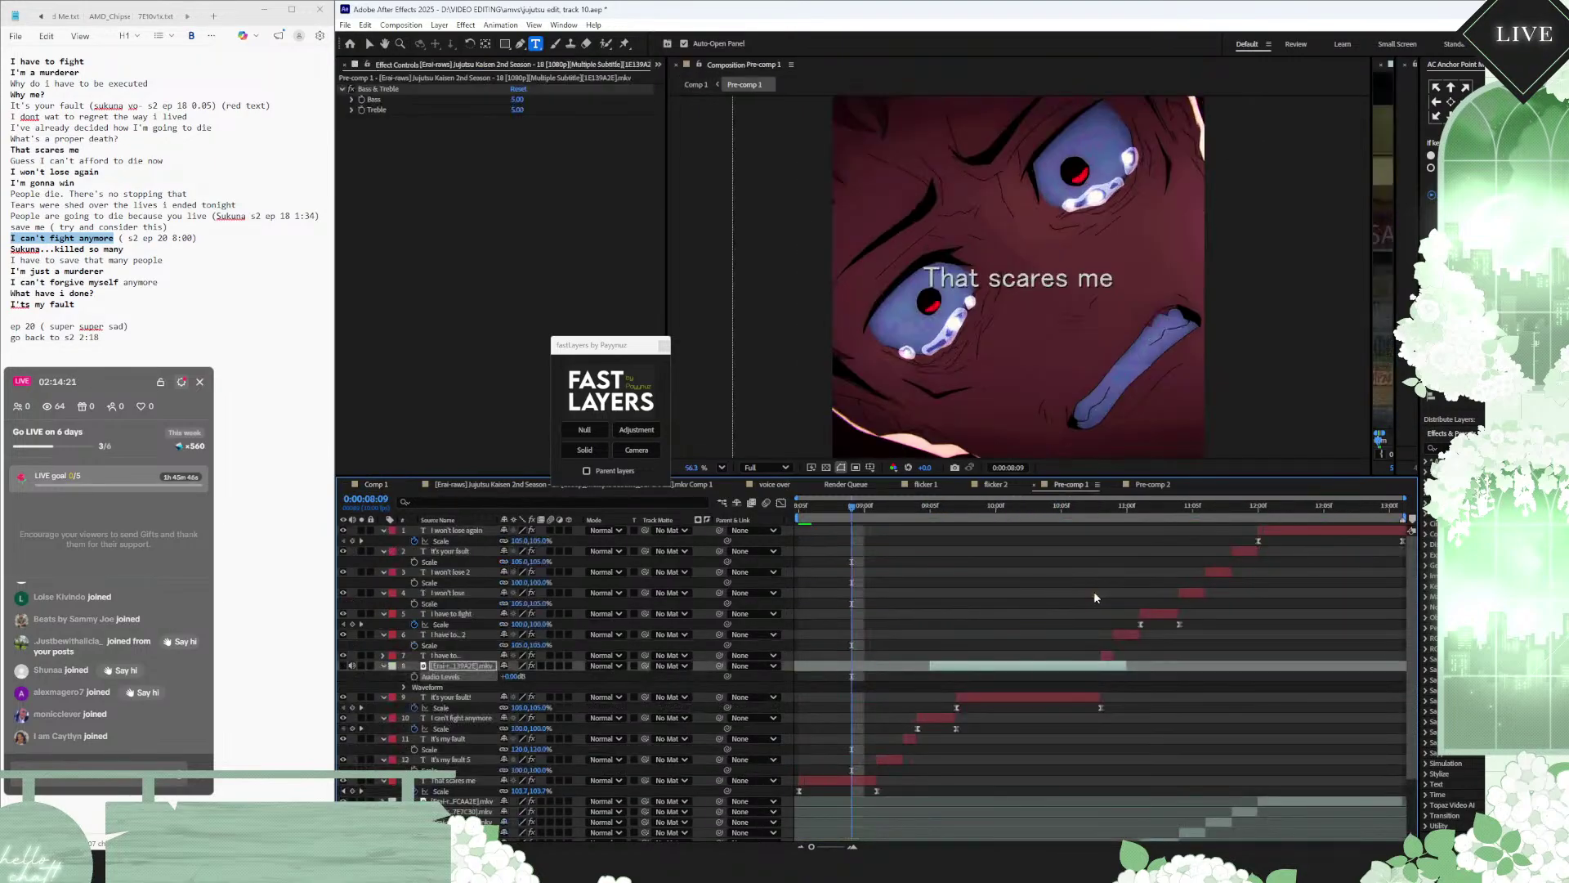
click(861, 780)
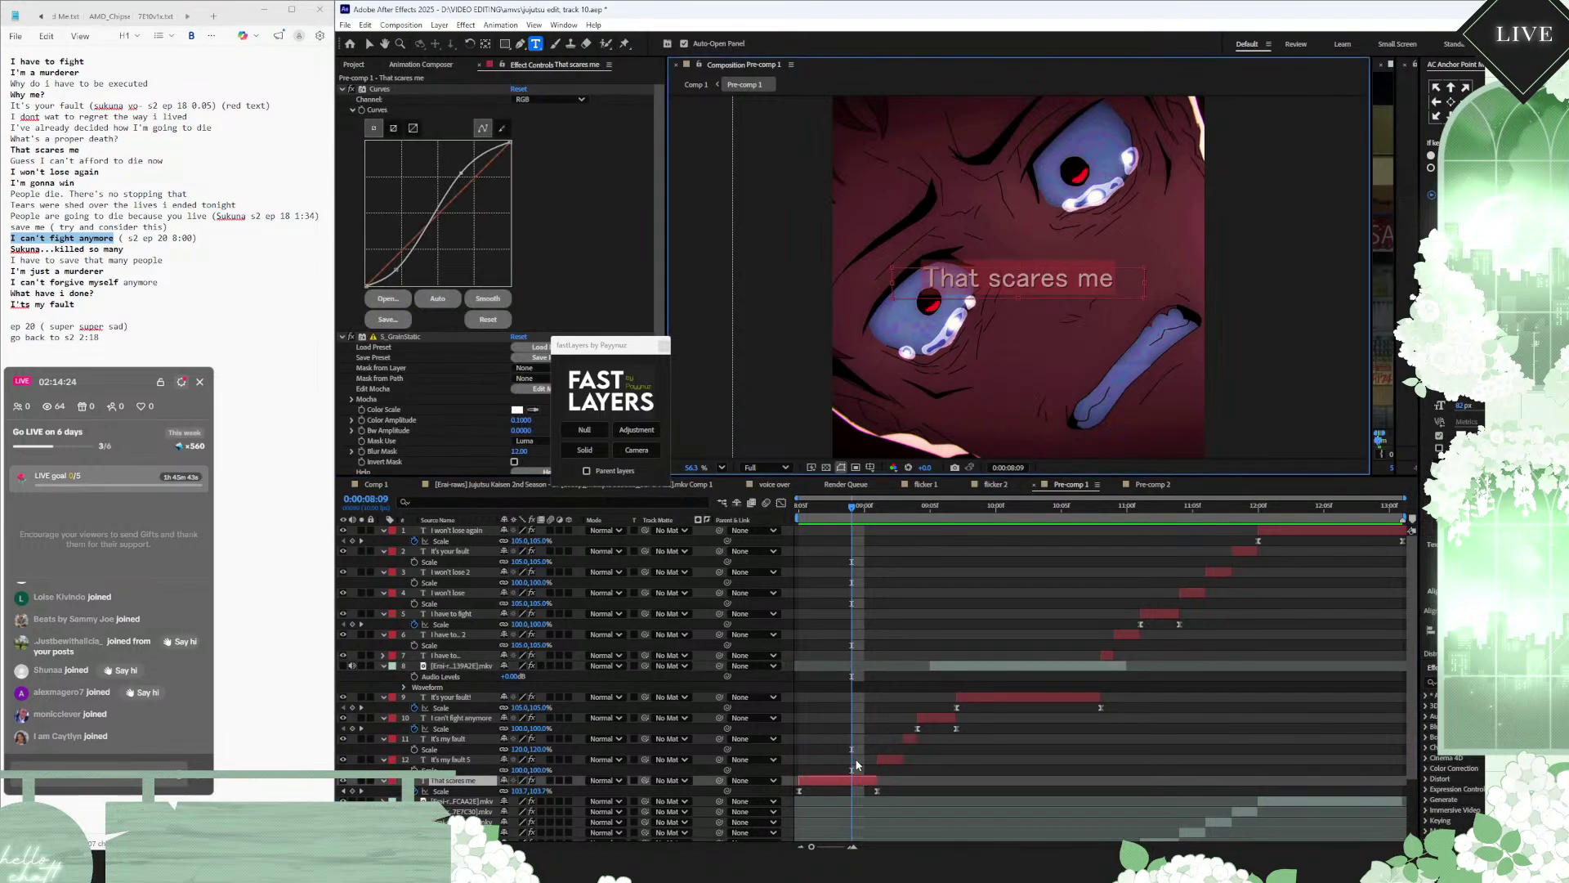
text(DIE!)
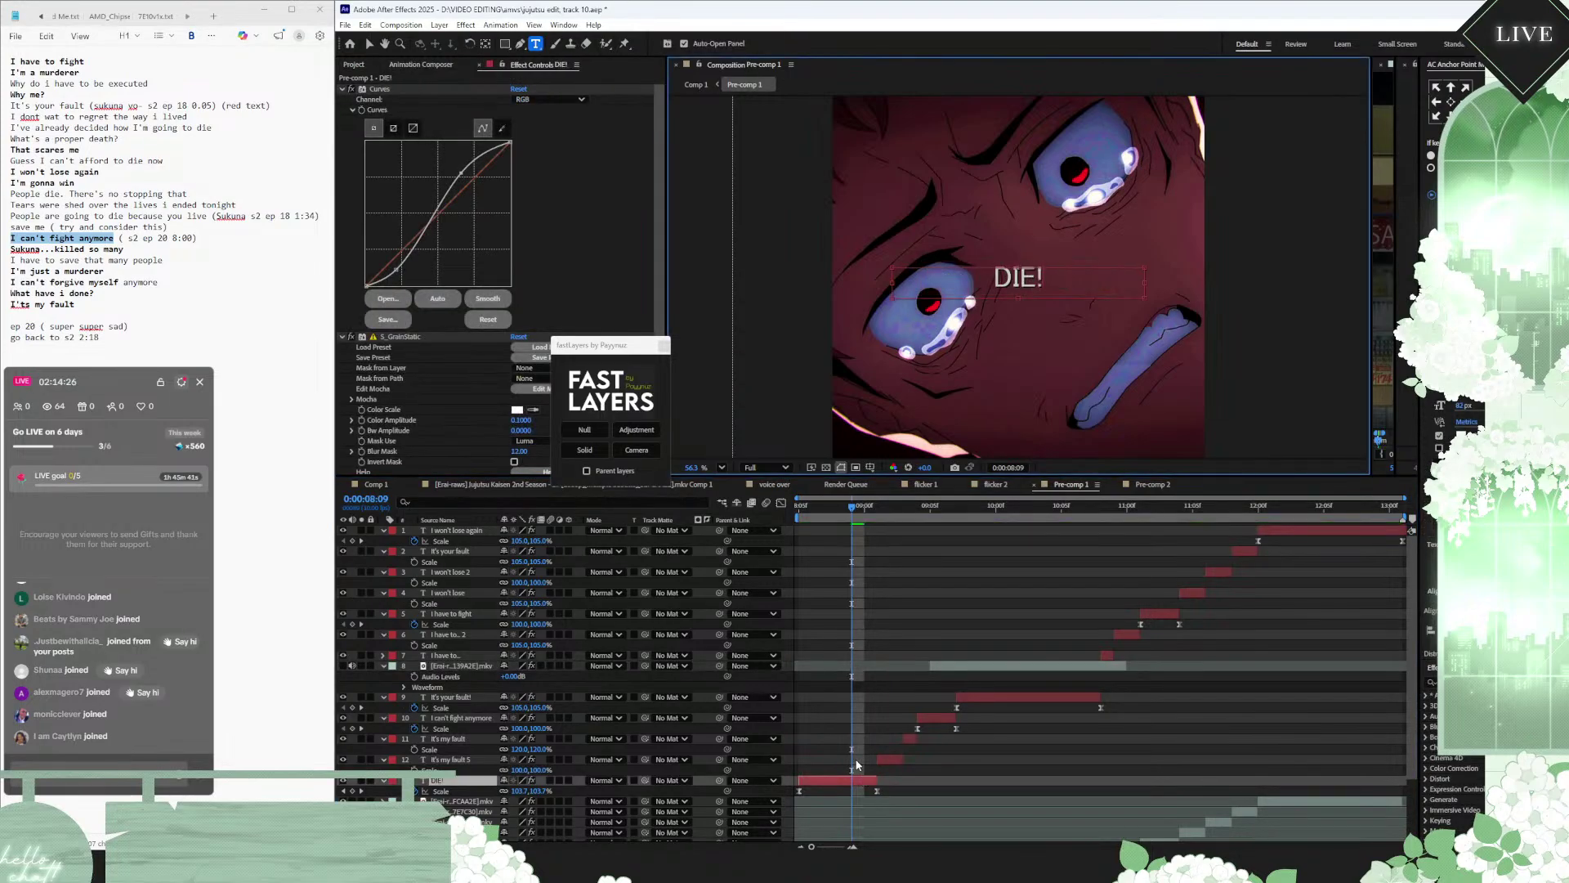
drag(847, 510, 799, 512)
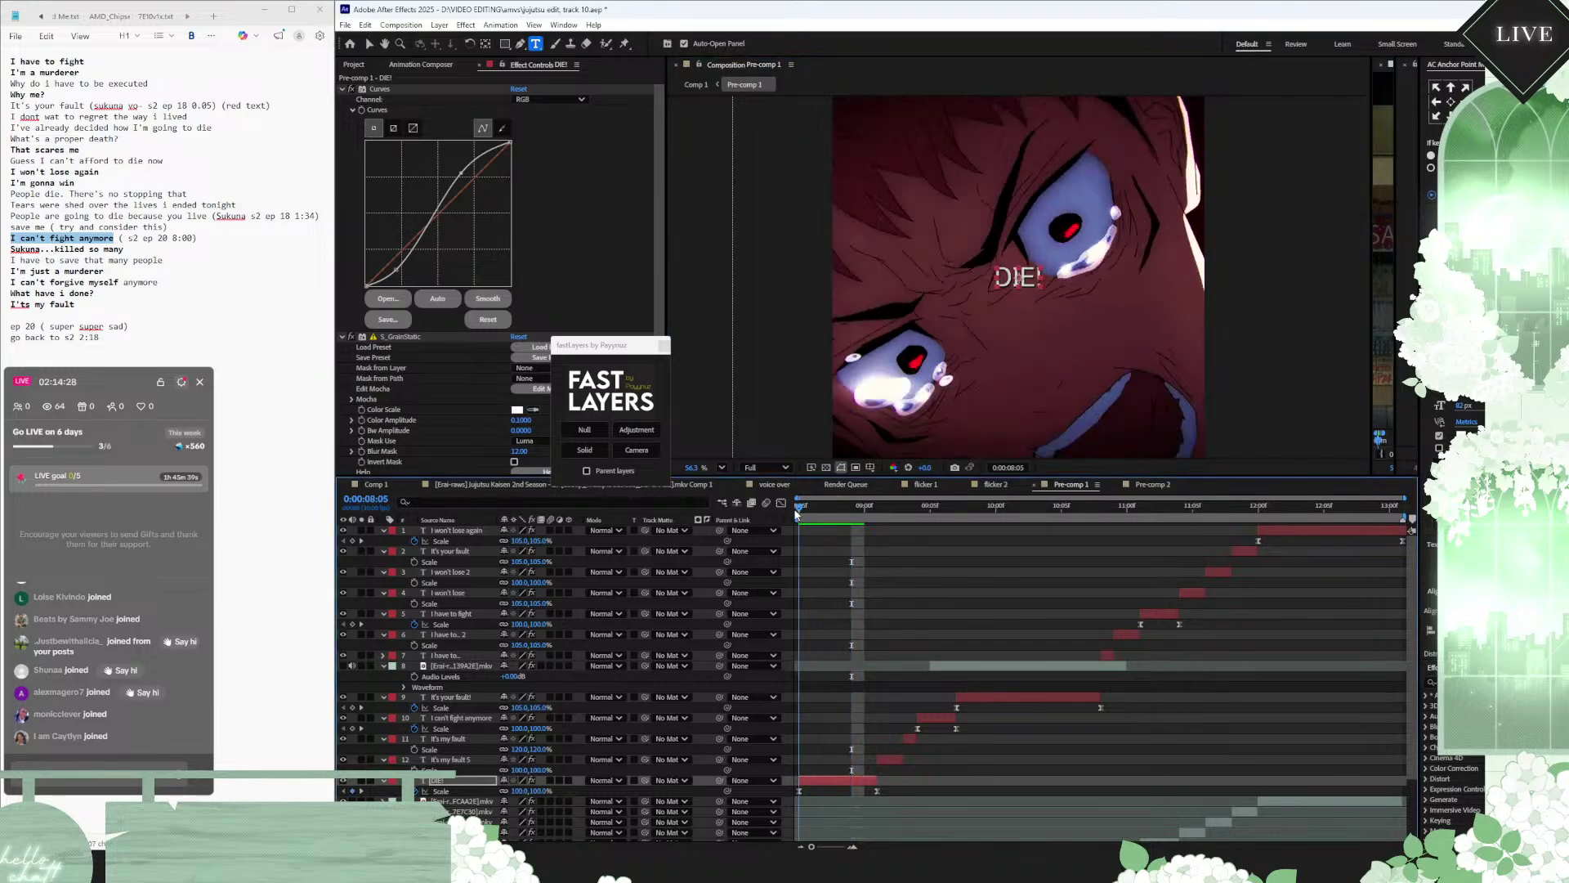
key(space)
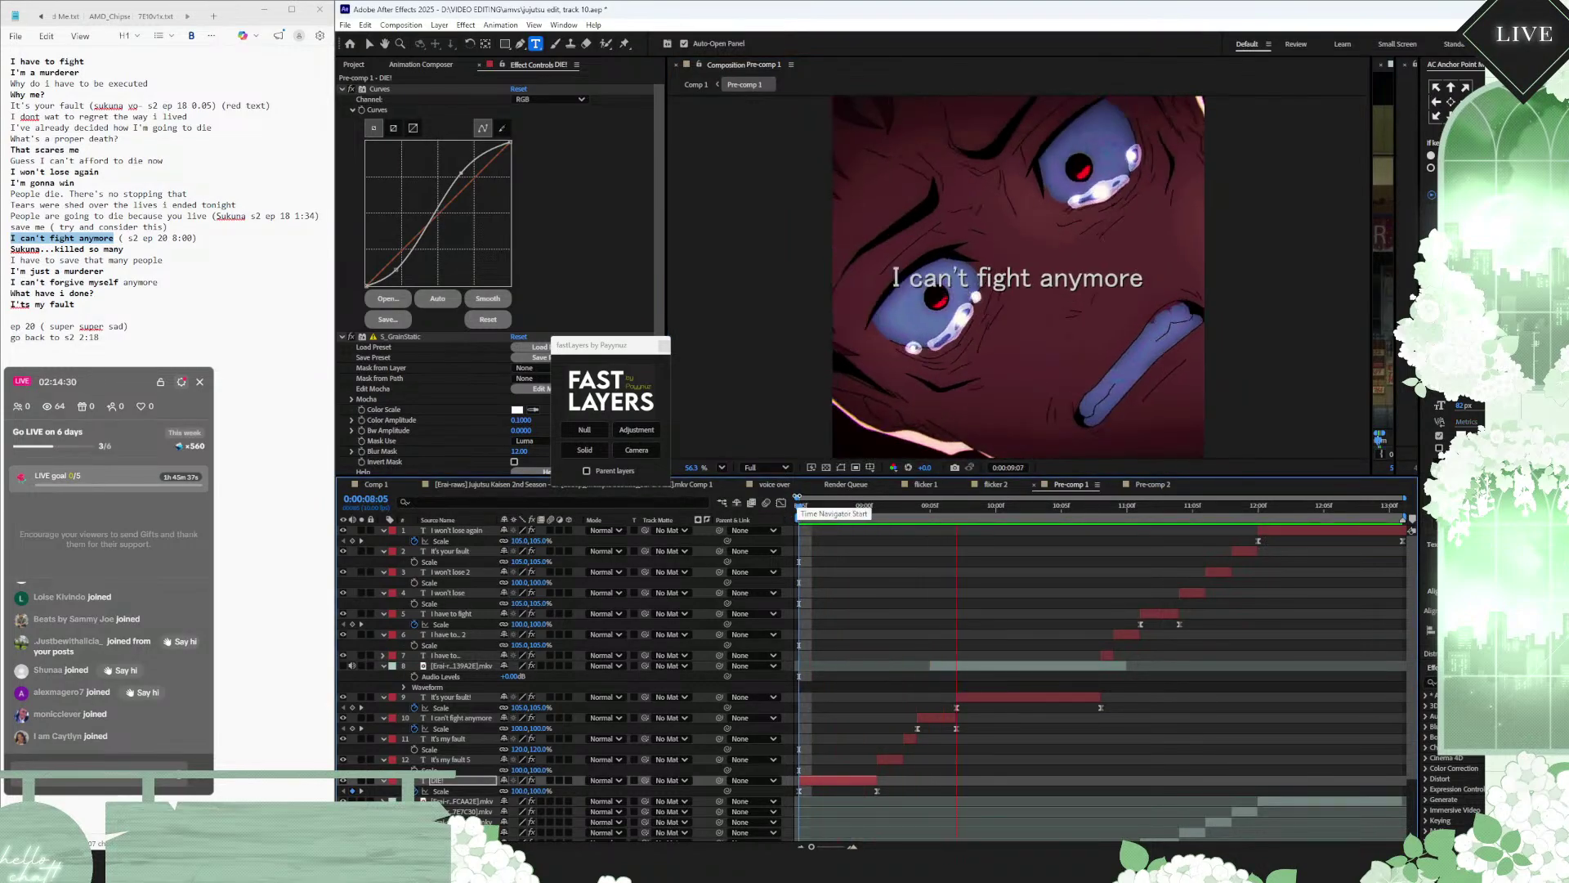
key(space)
key(space)
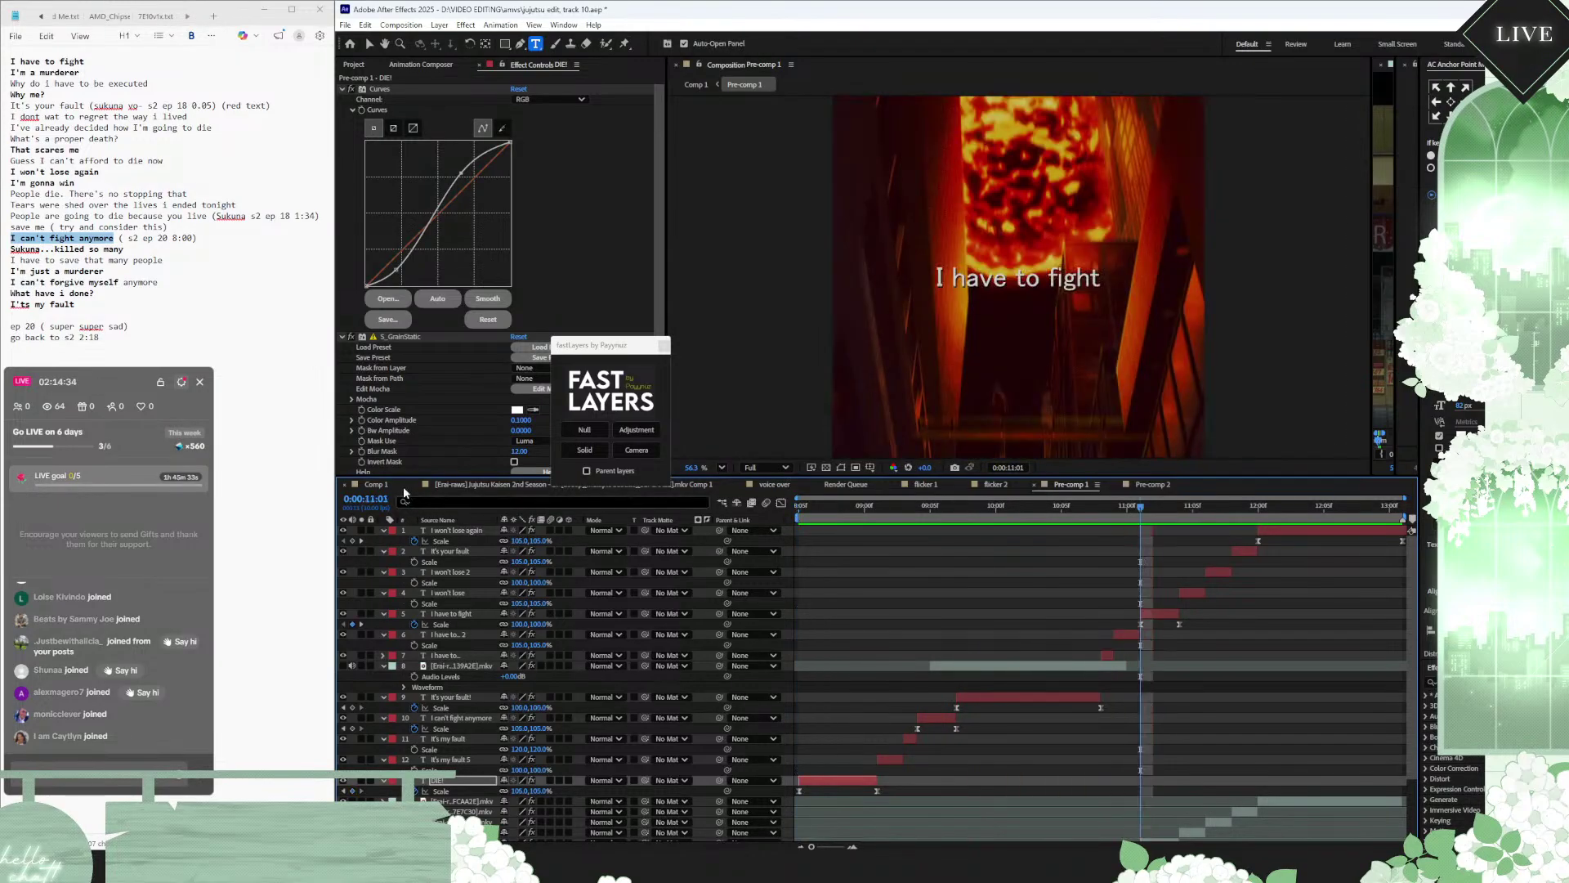
Step: Return to Comp 1 and change the fill colour of the "People are going to die because you live" text to red
click(376, 484)
key(space)
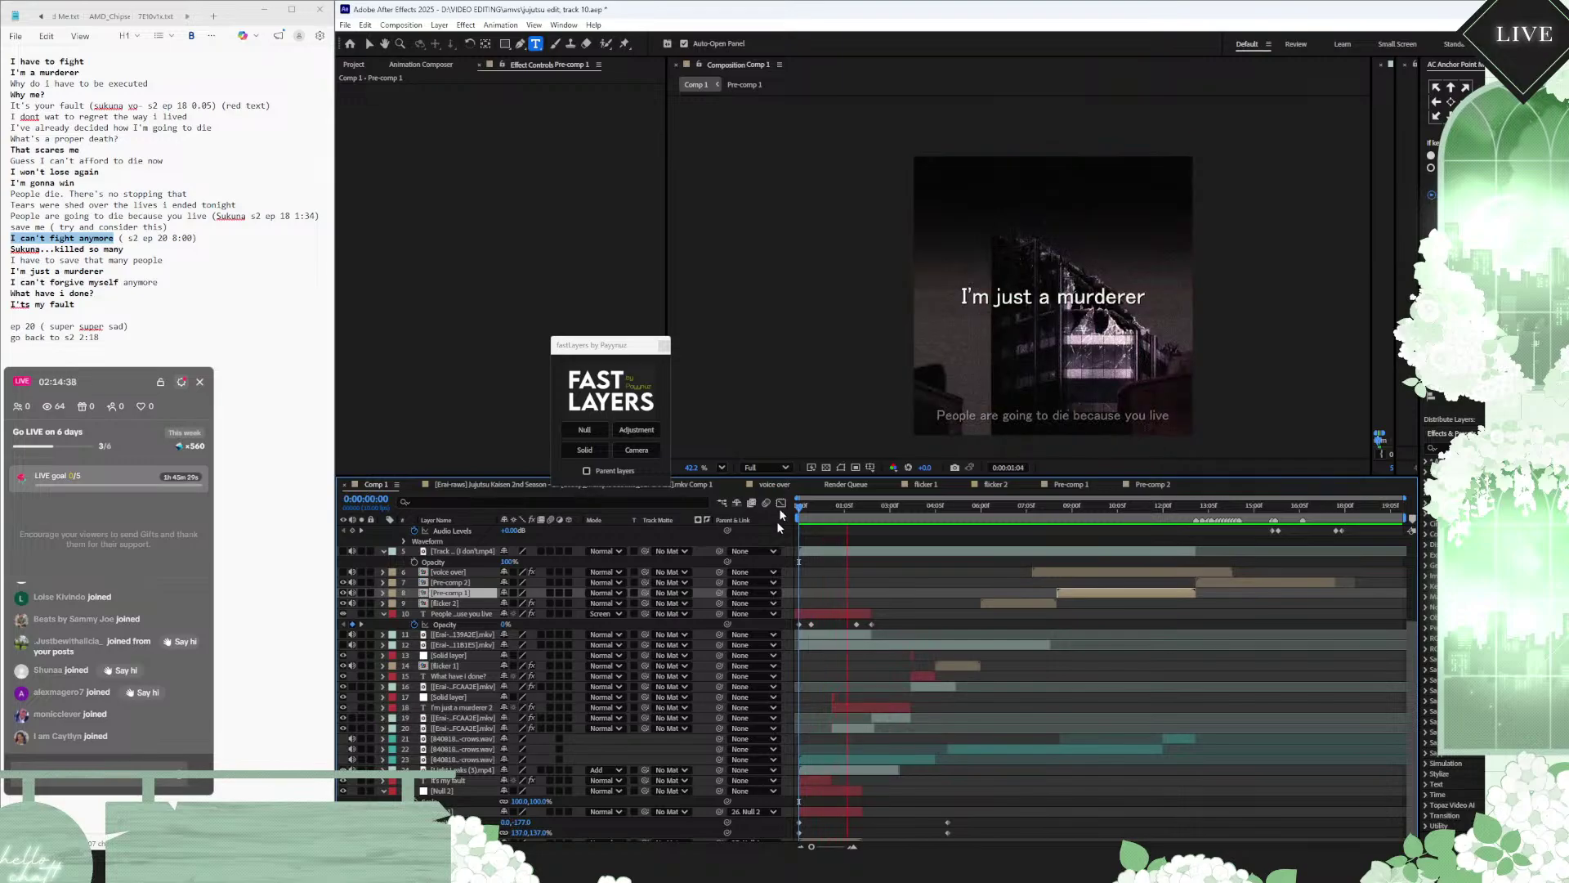
key(space)
click(826, 612)
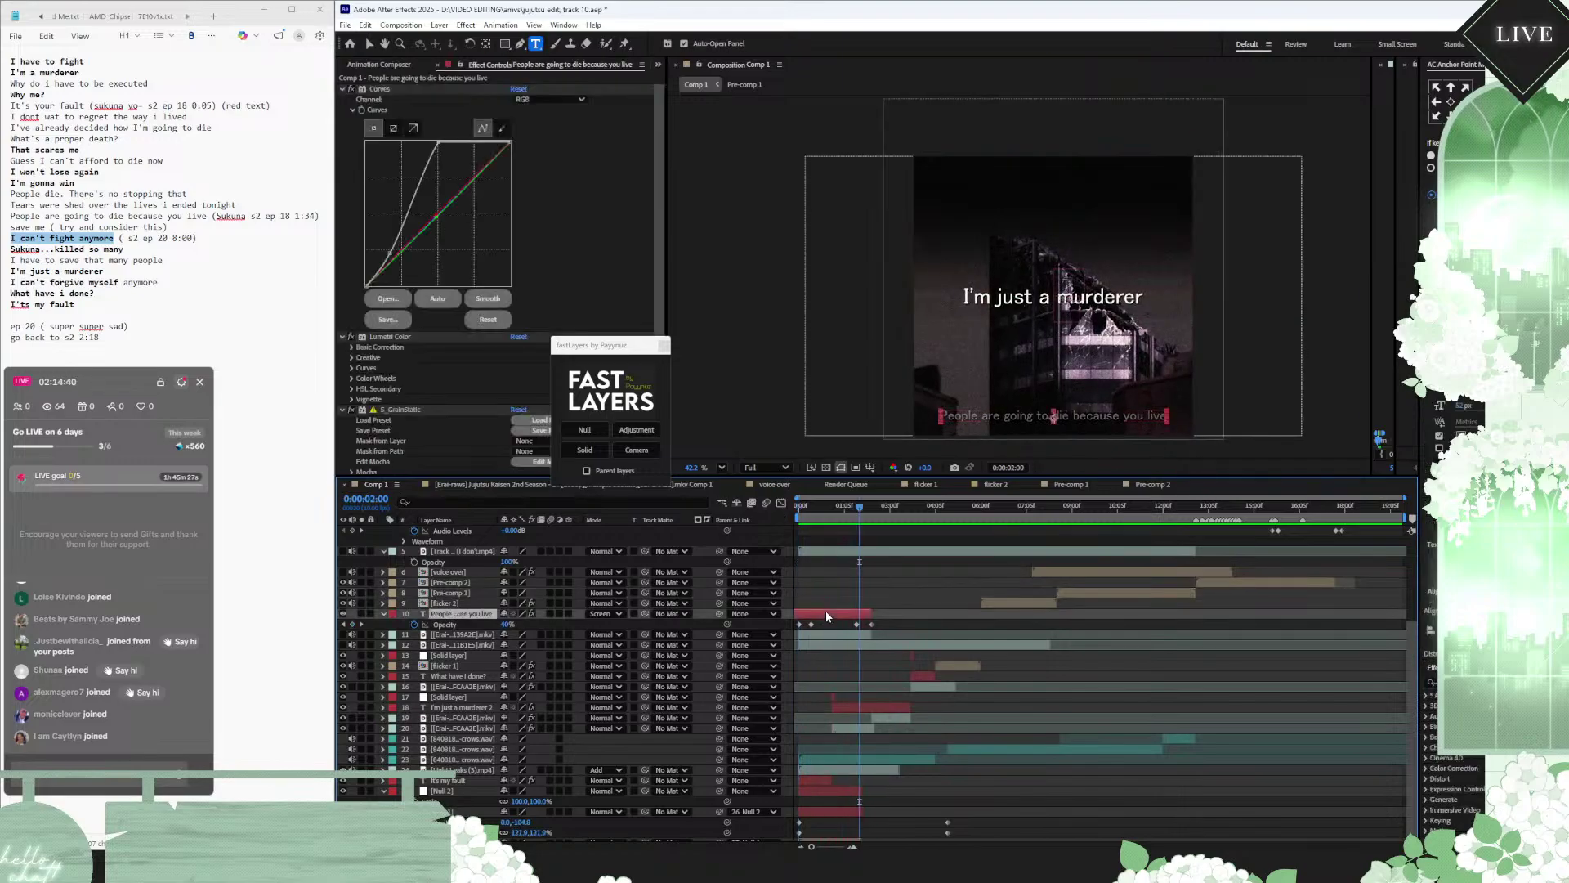
click(1436, 379)
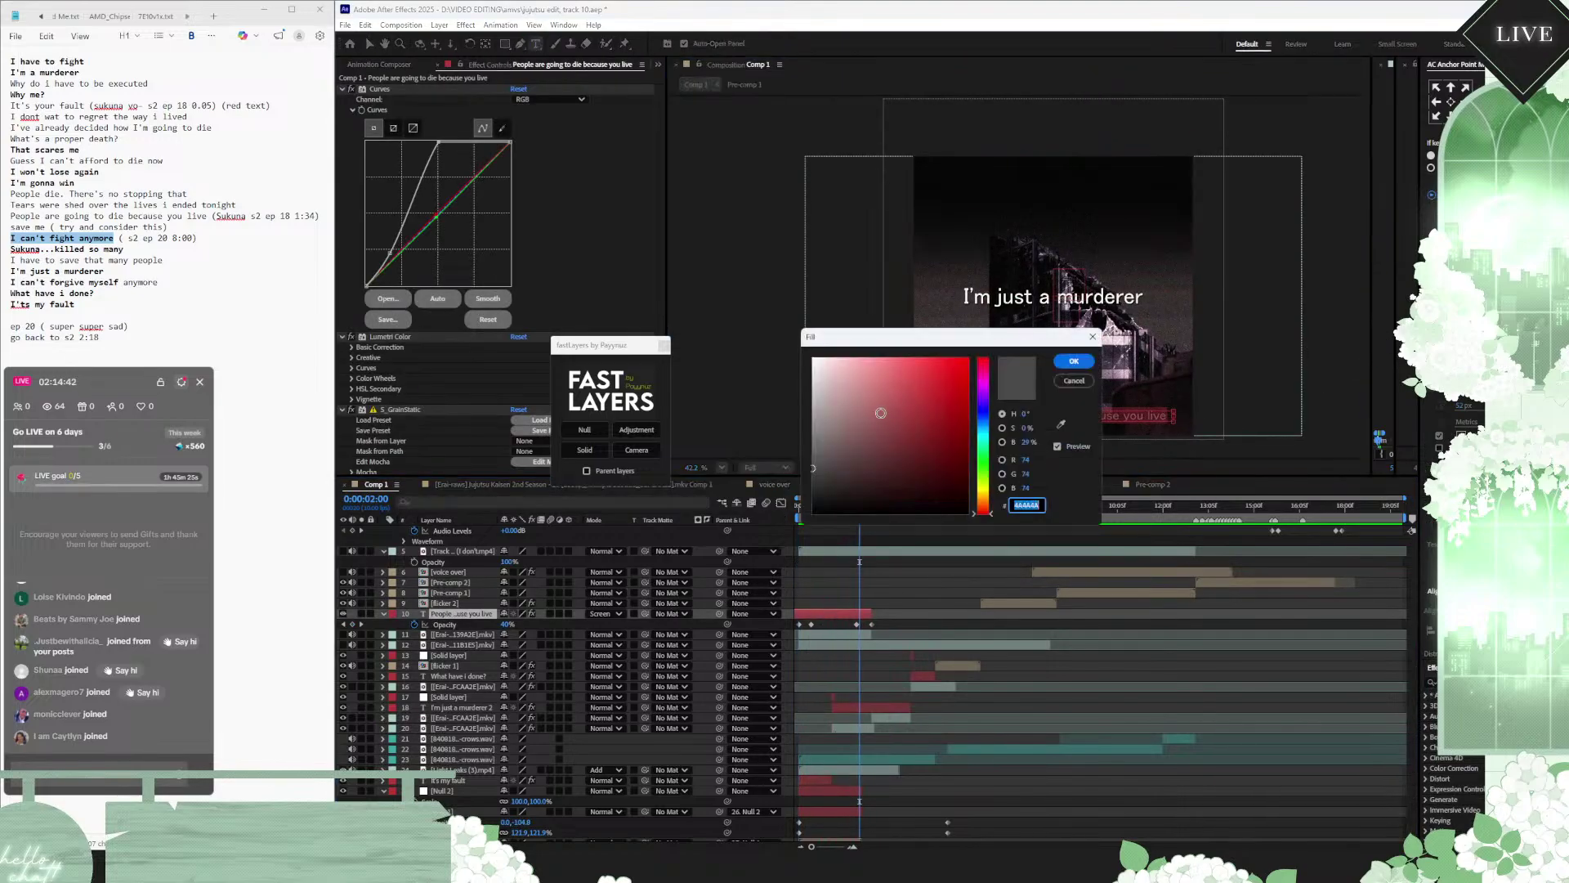
click(1075, 363)
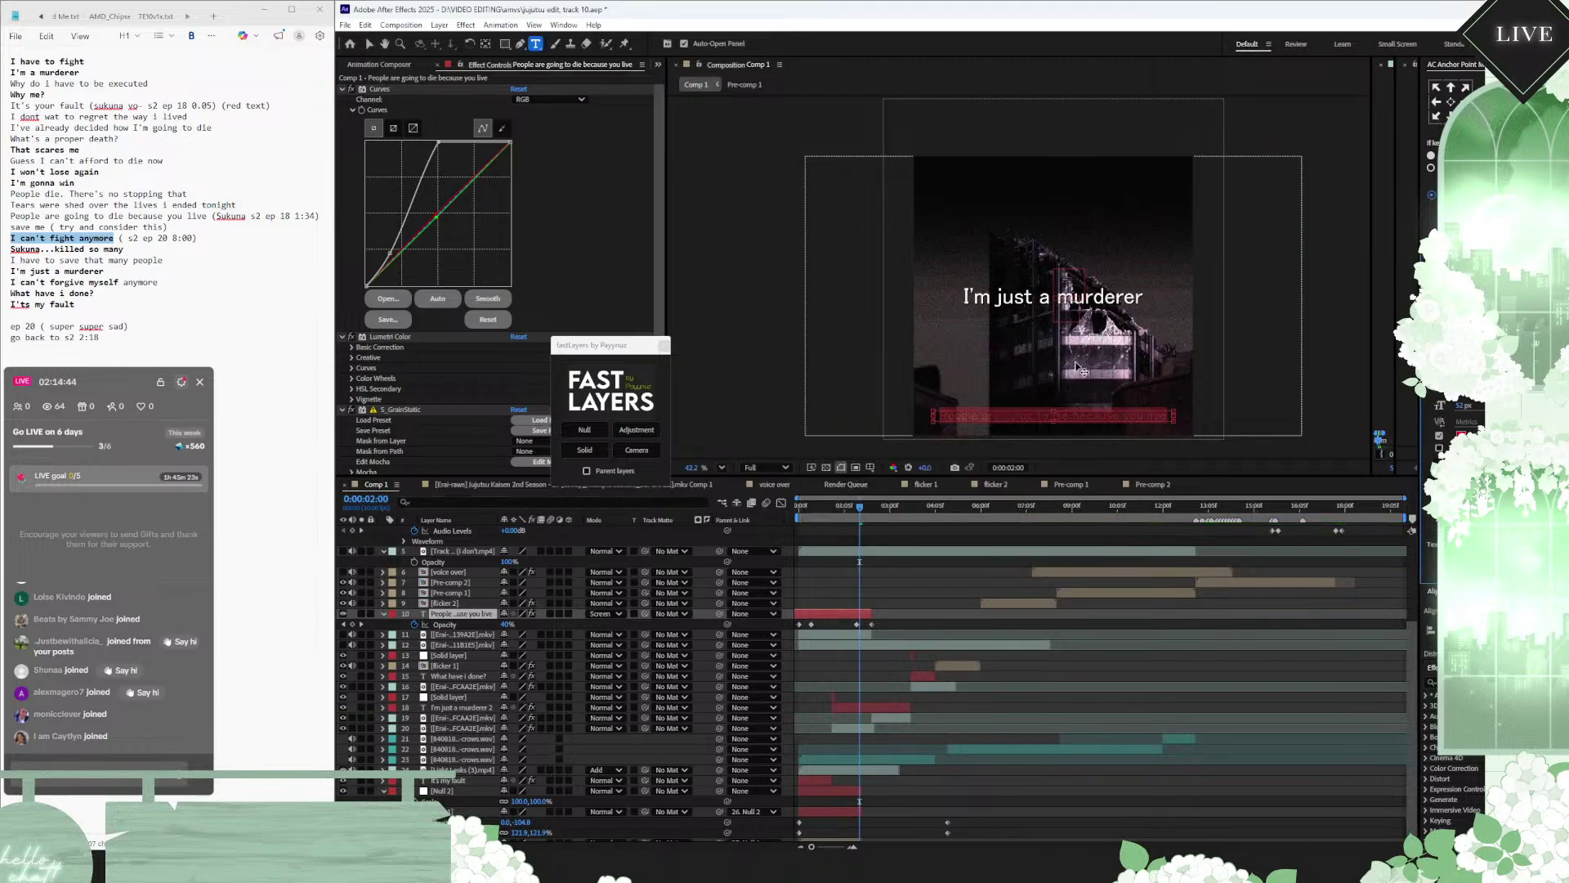
Step: Play the opening of Comp 1, review the edit up to about 0:00:15:07 and return to 0:00:00:00
drag(813, 516, 771, 517)
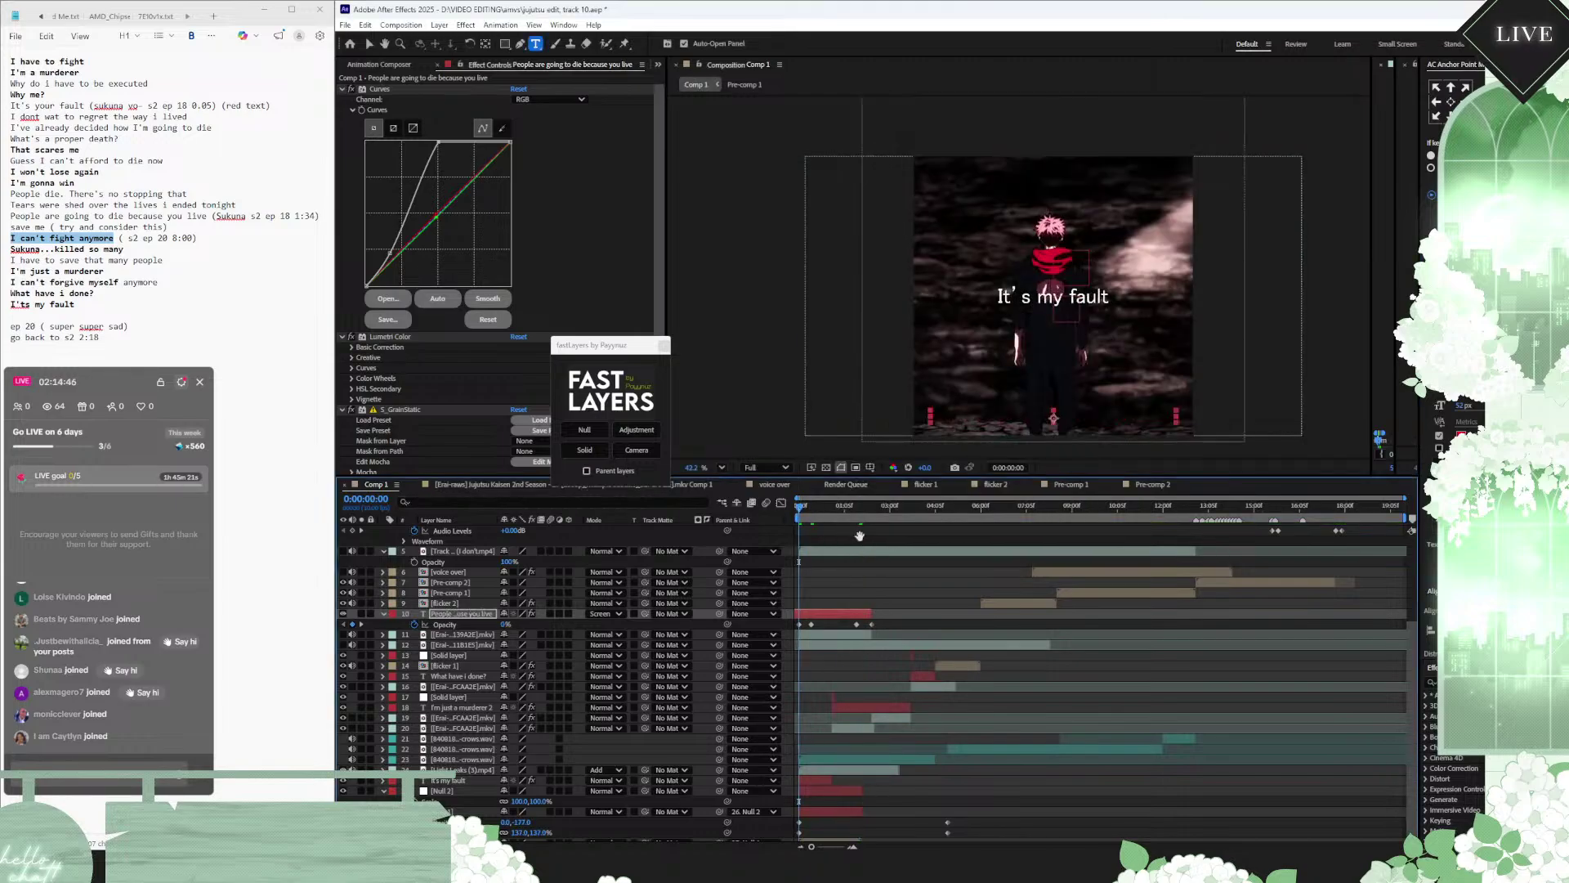
key(space)
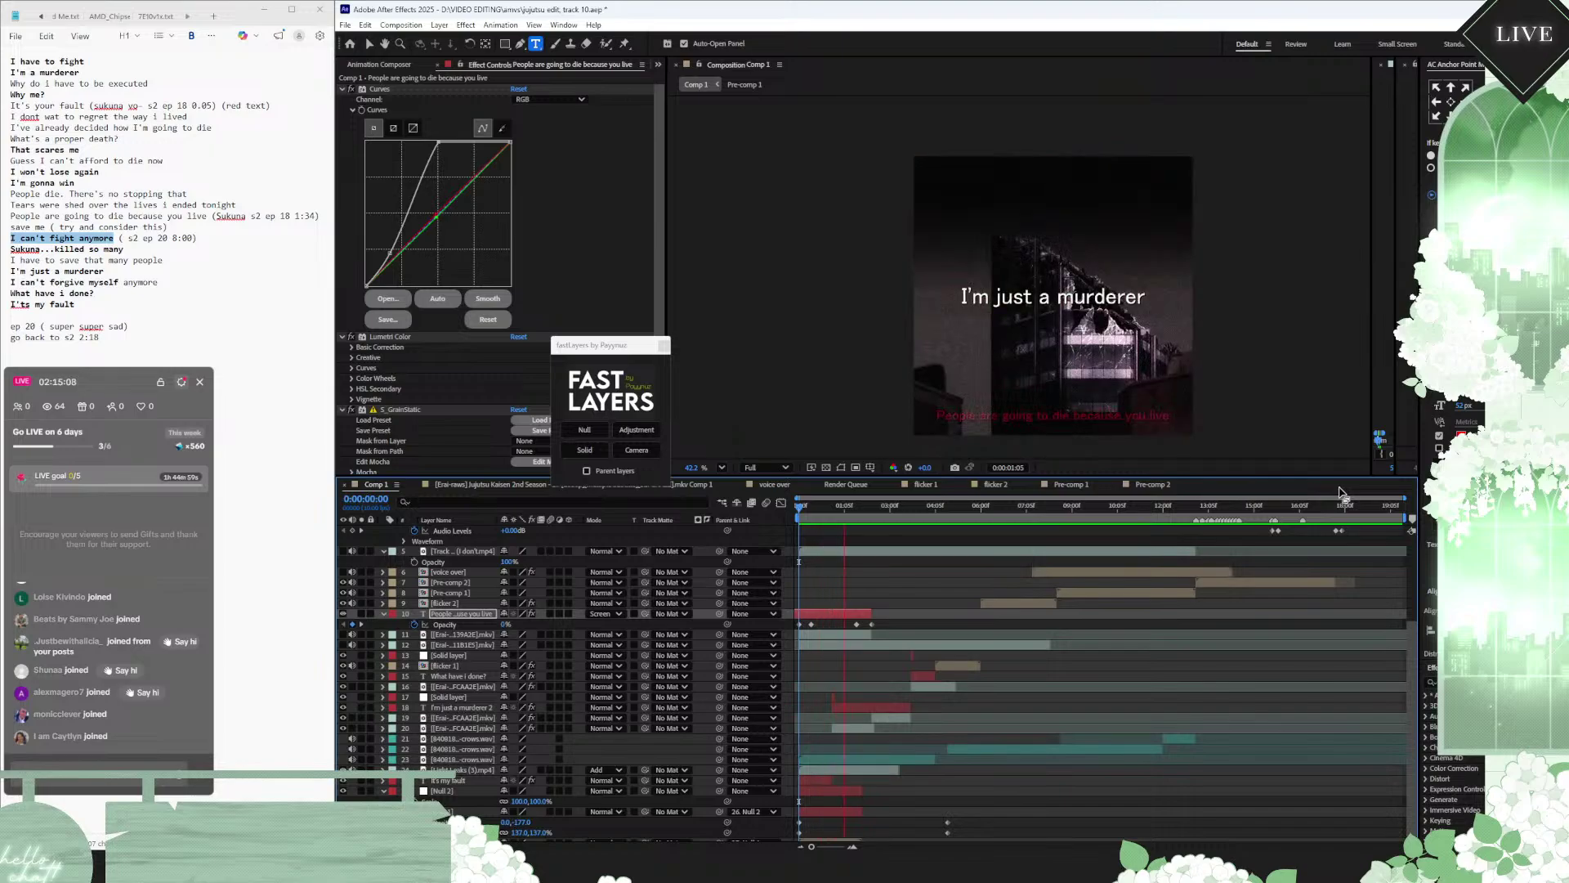
key(space)
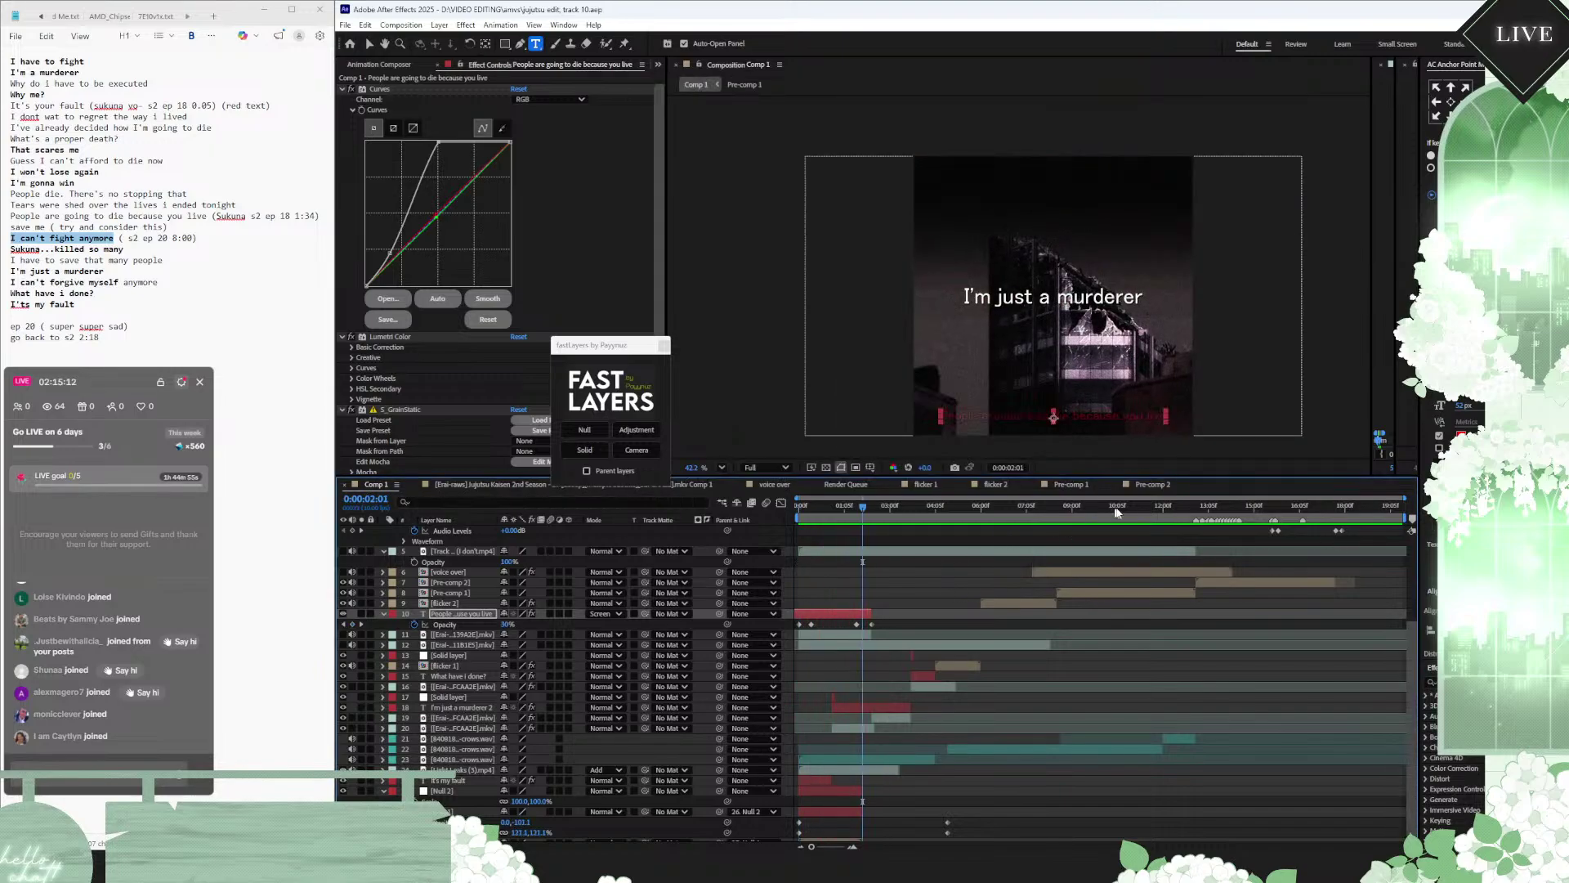
drag(1118, 512, 1276, 518)
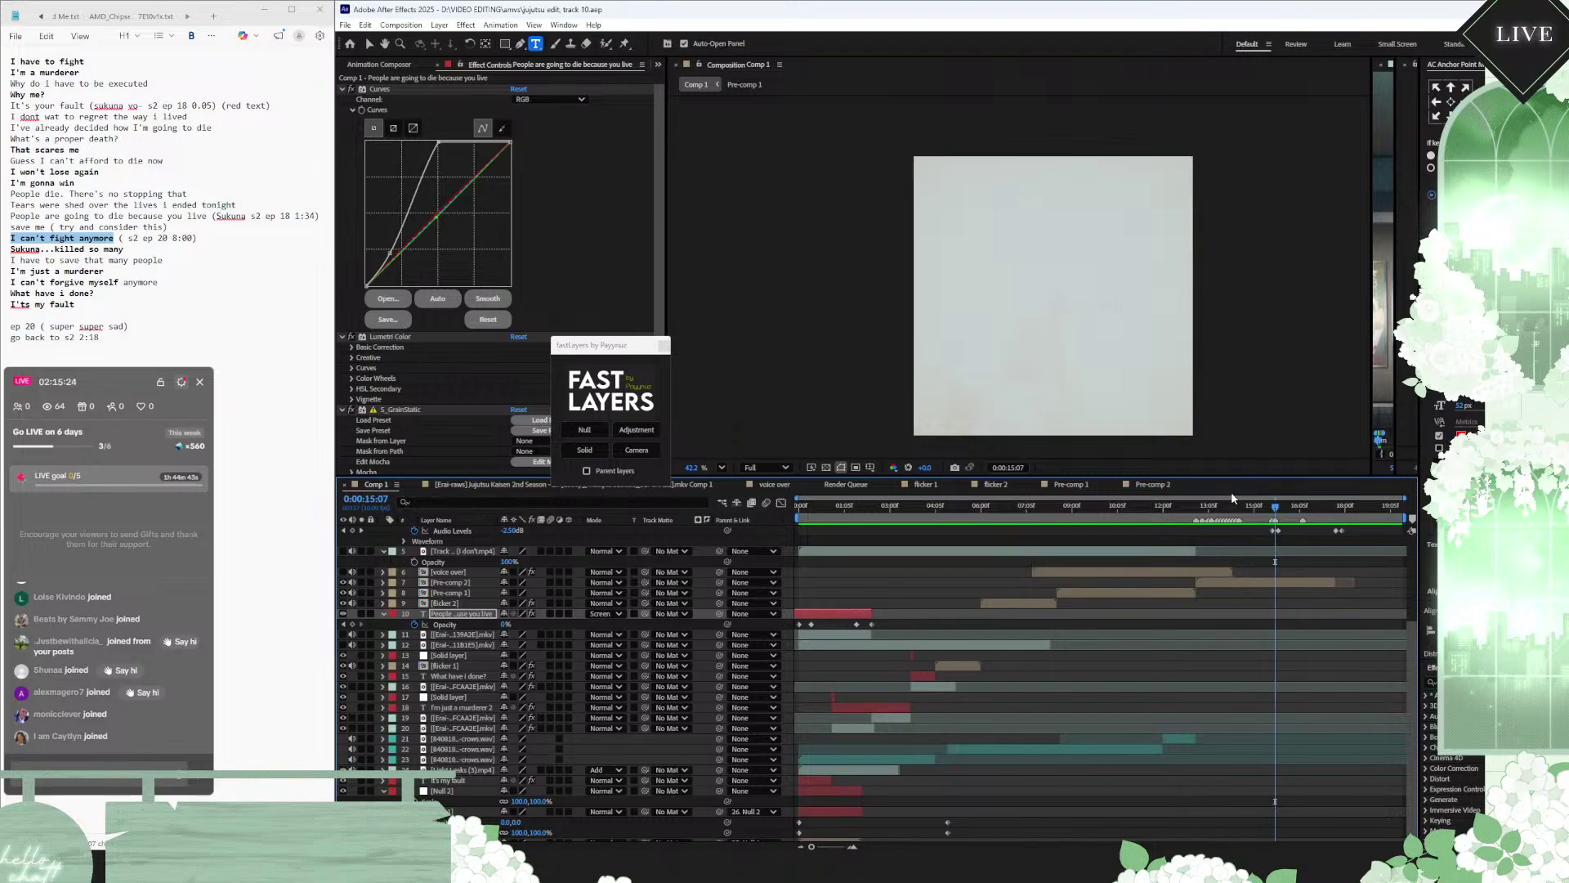
drag(1282, 513, 788, 542)
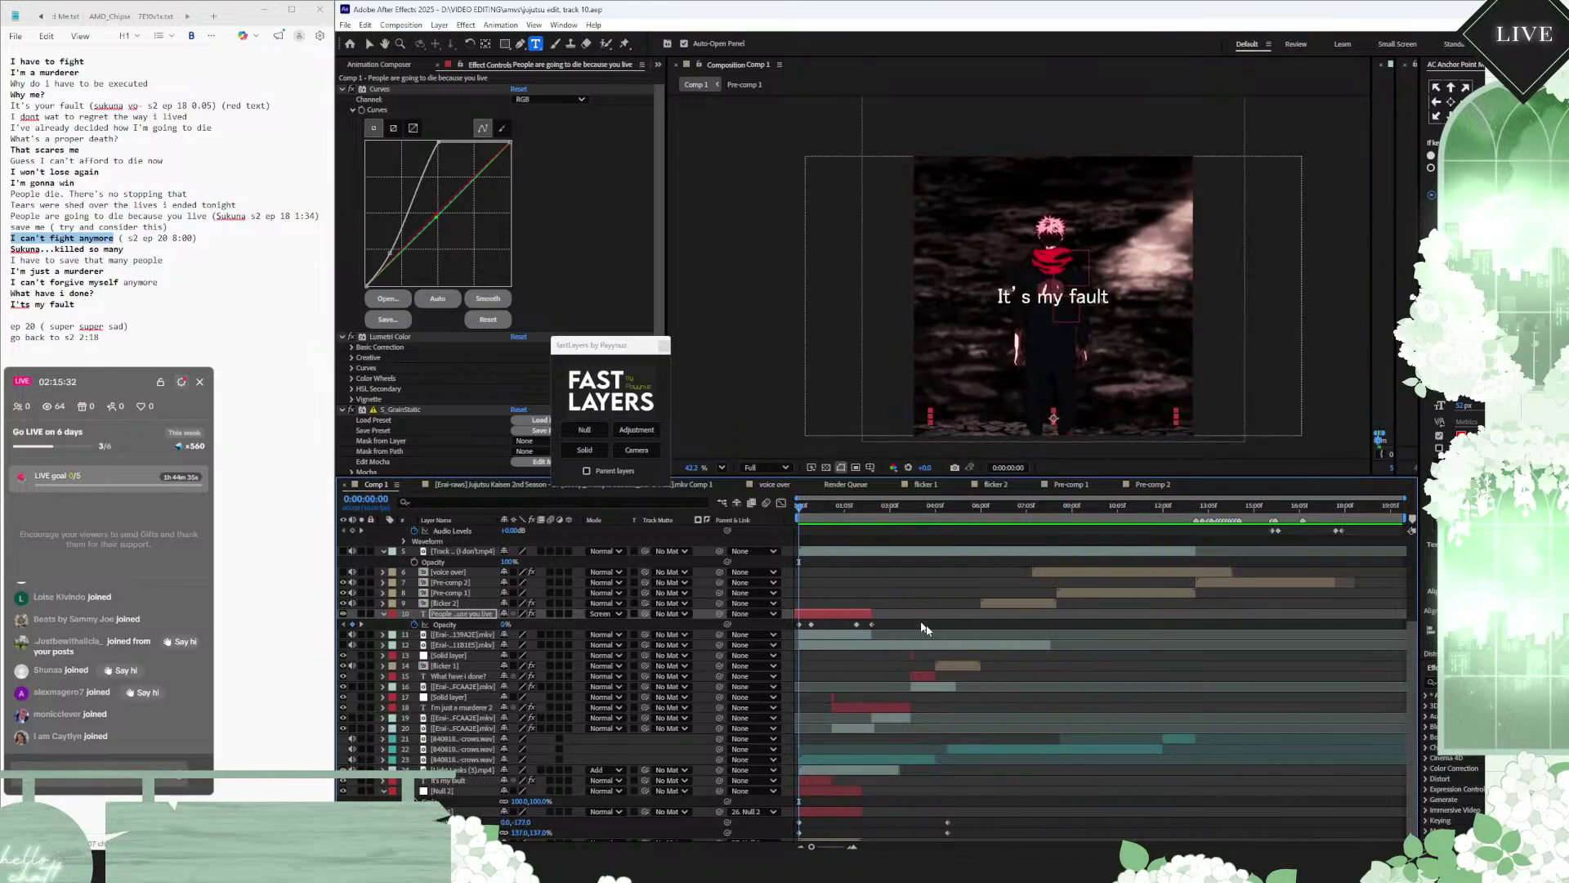
Step: Close the Display capture dialog without applying it and close the floating Fast Layers panel
mouse_move(975, 867)
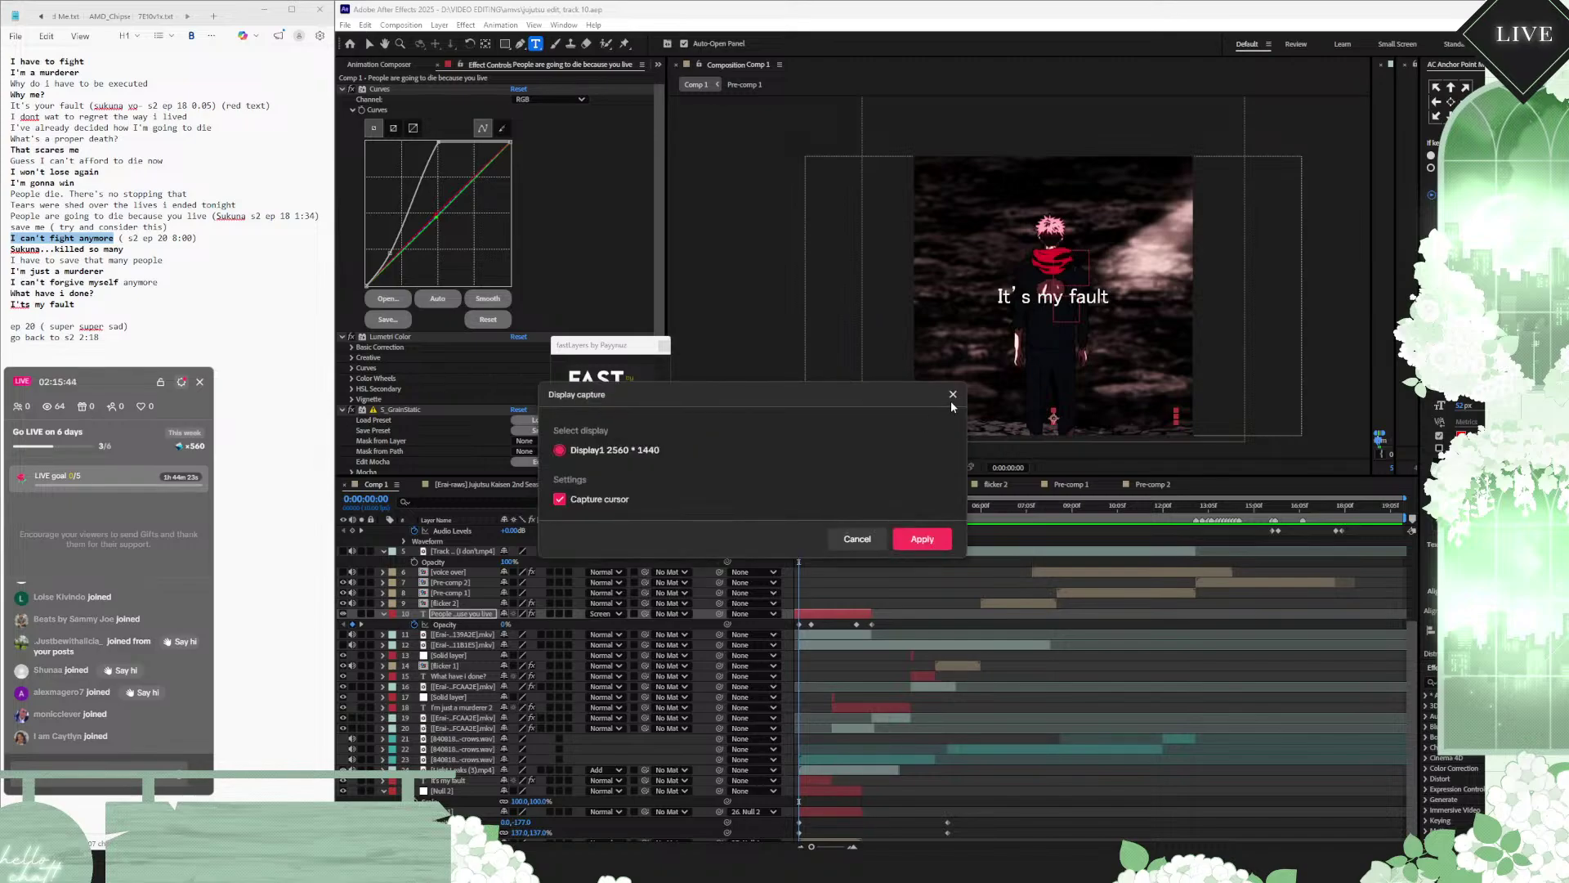
click(952, 395)
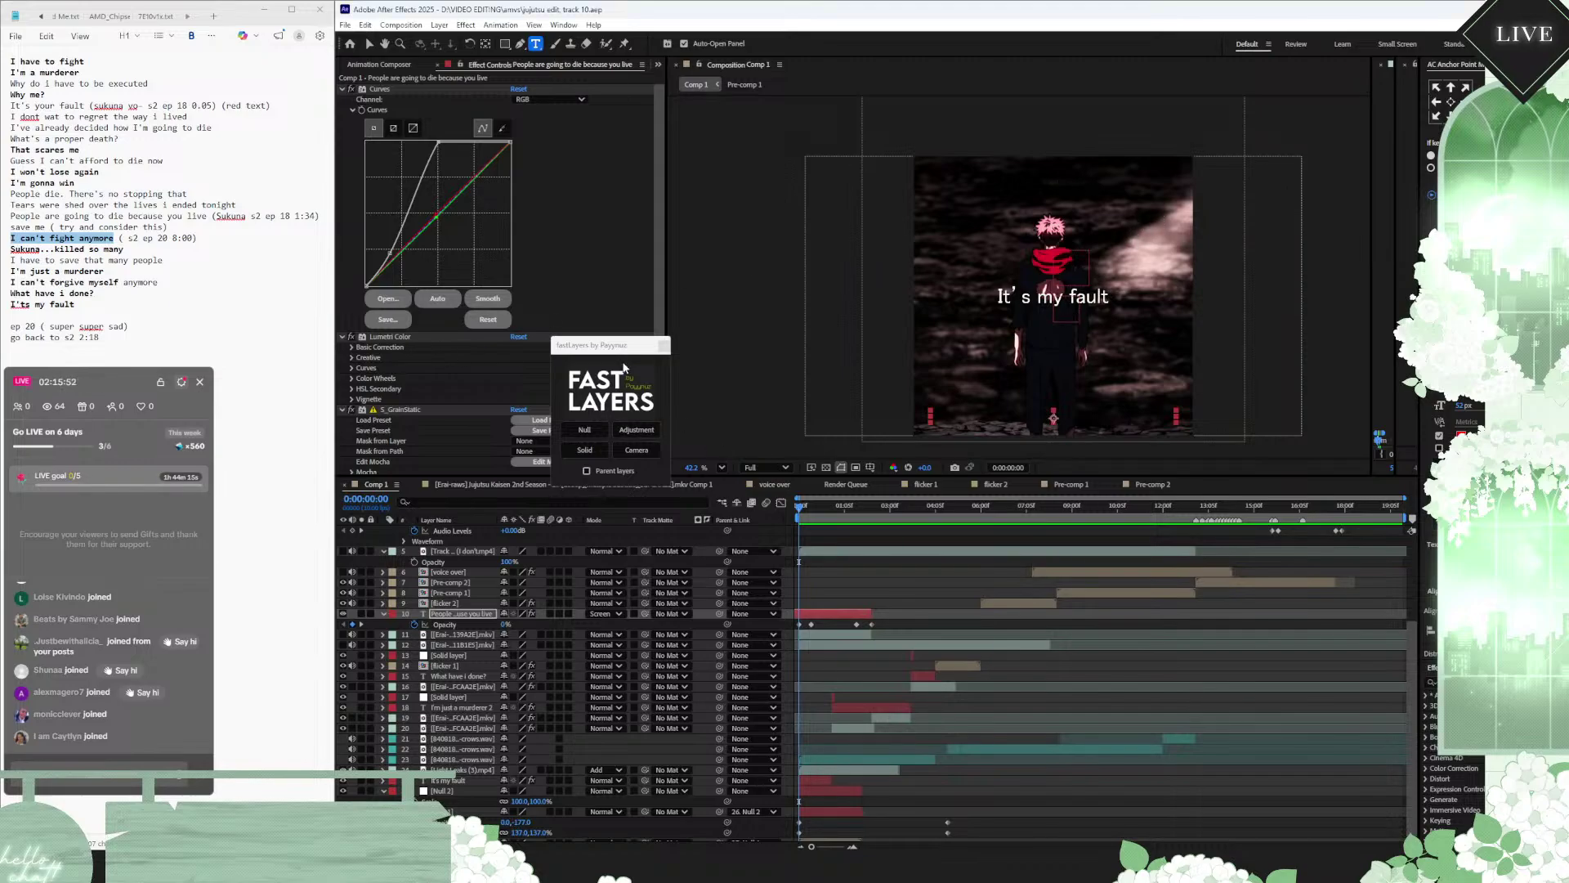
click(663, 346)
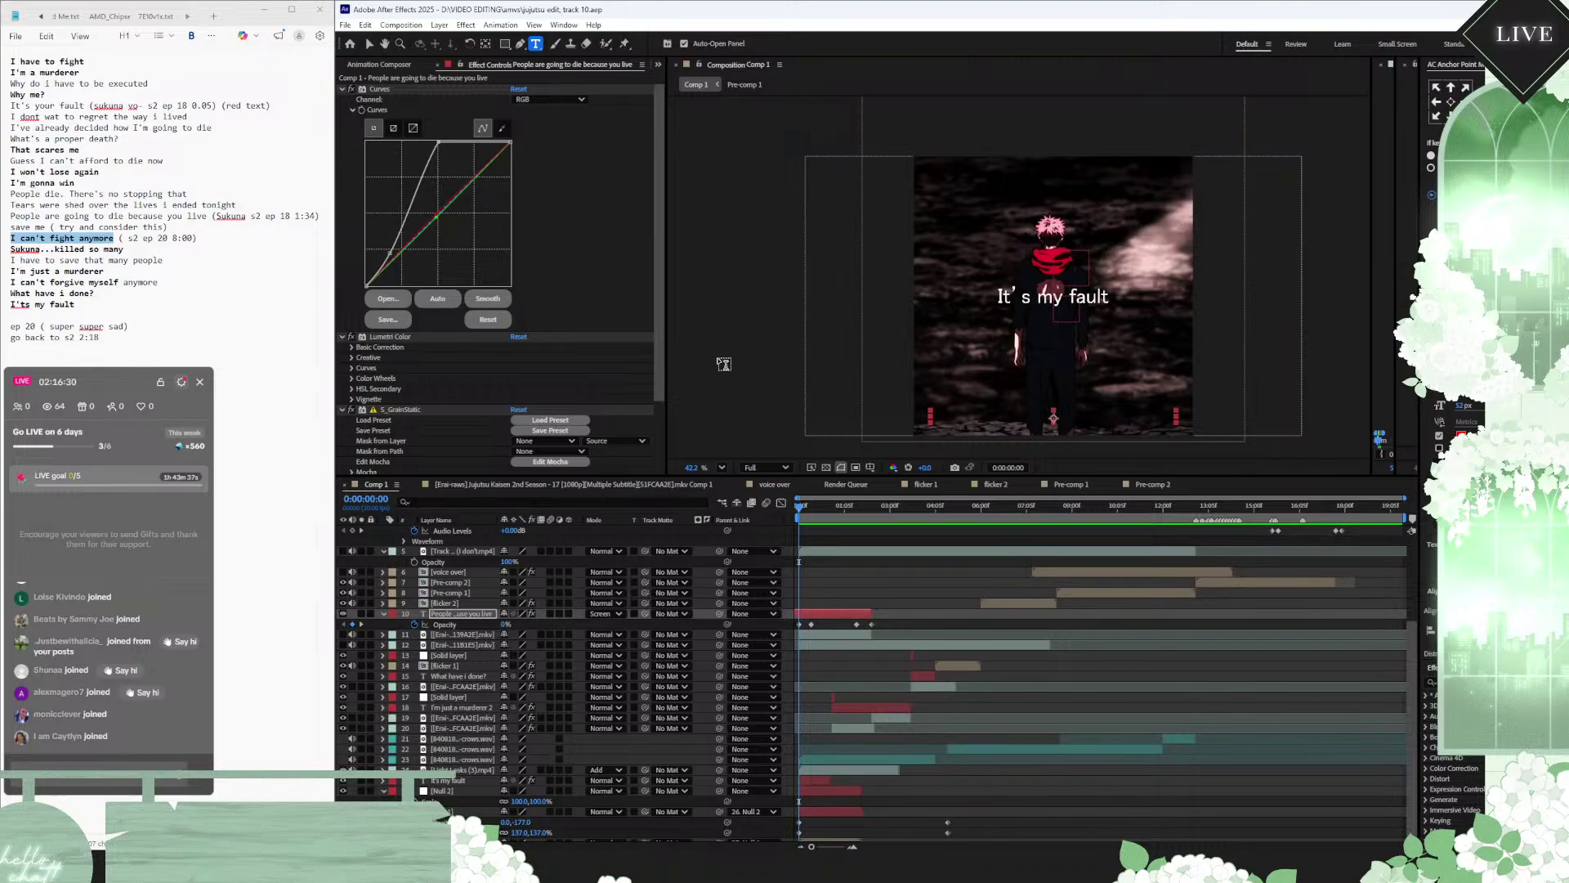
Step: Lower the live chat overlay's content opacity and background opacity slightly and close its appearance settings
click(182, 382)
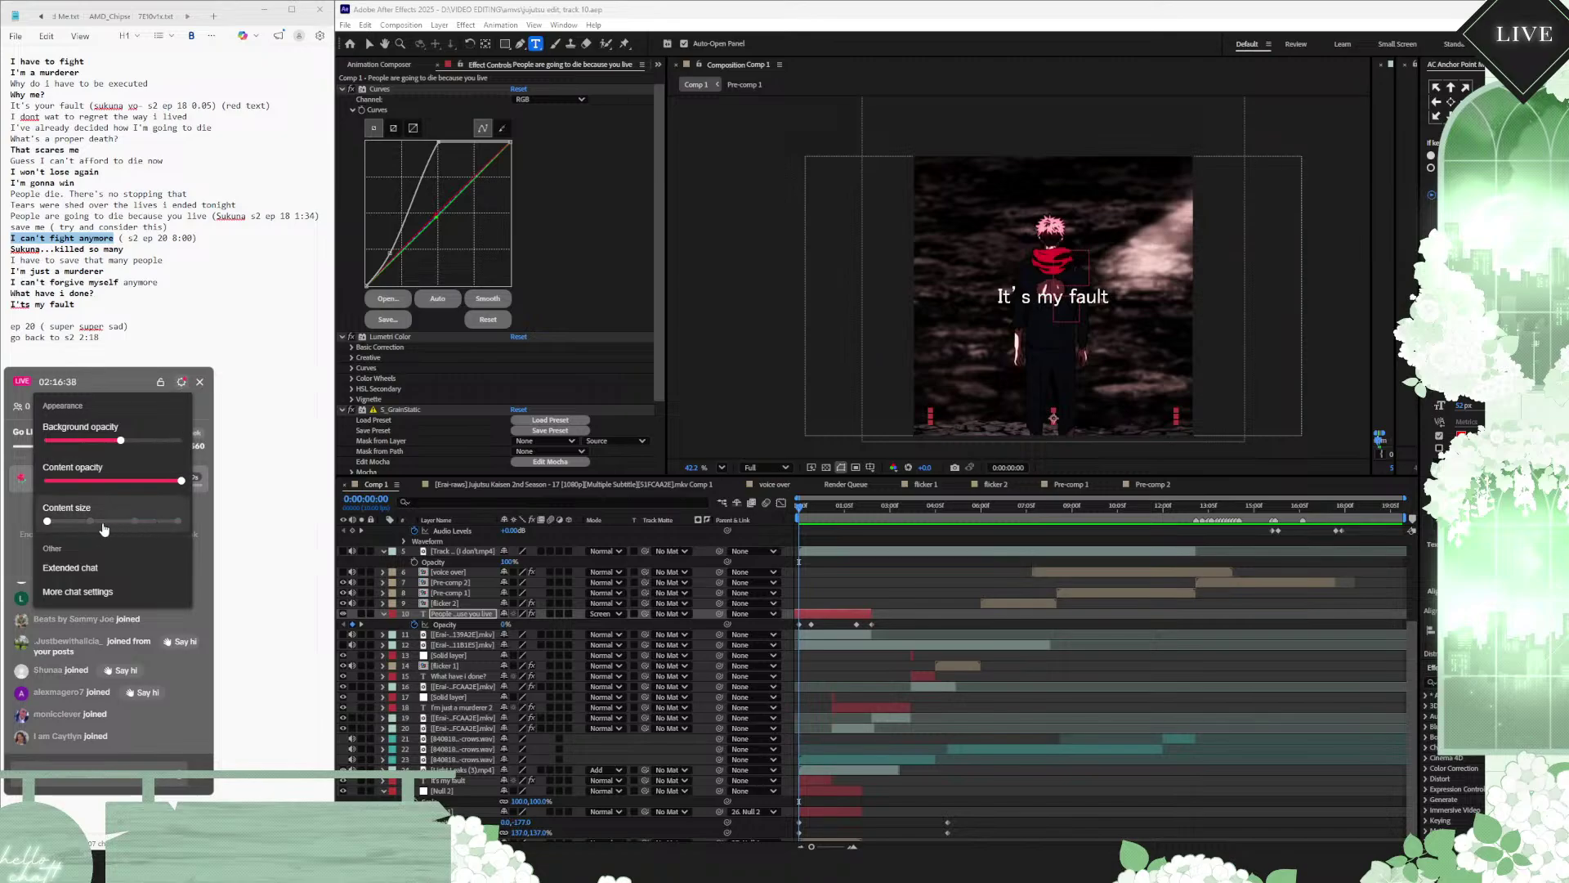
mouse_move(182, 482)
mouse_down()
mouse_move(82, 482)
mouse_move(121, 484)
mouse_move(82, 443)
mouse_move(59, 448)
mouse_move(170, 483)
mouse_move(156, 482)
mouse_up()
drag(66, 441, 100, 442)
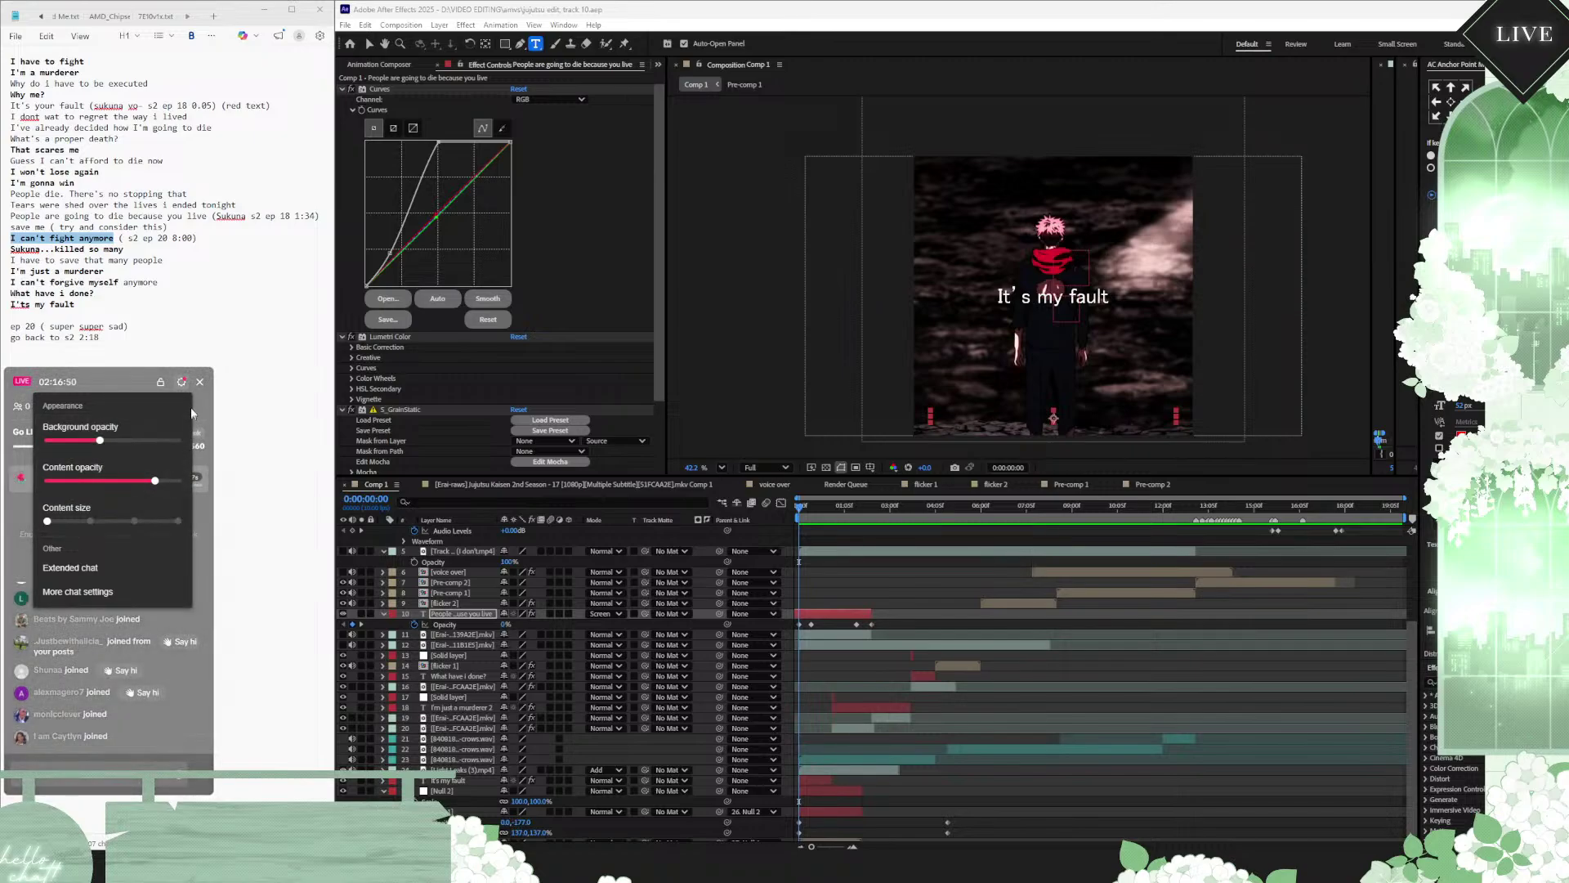
click(181, 382)
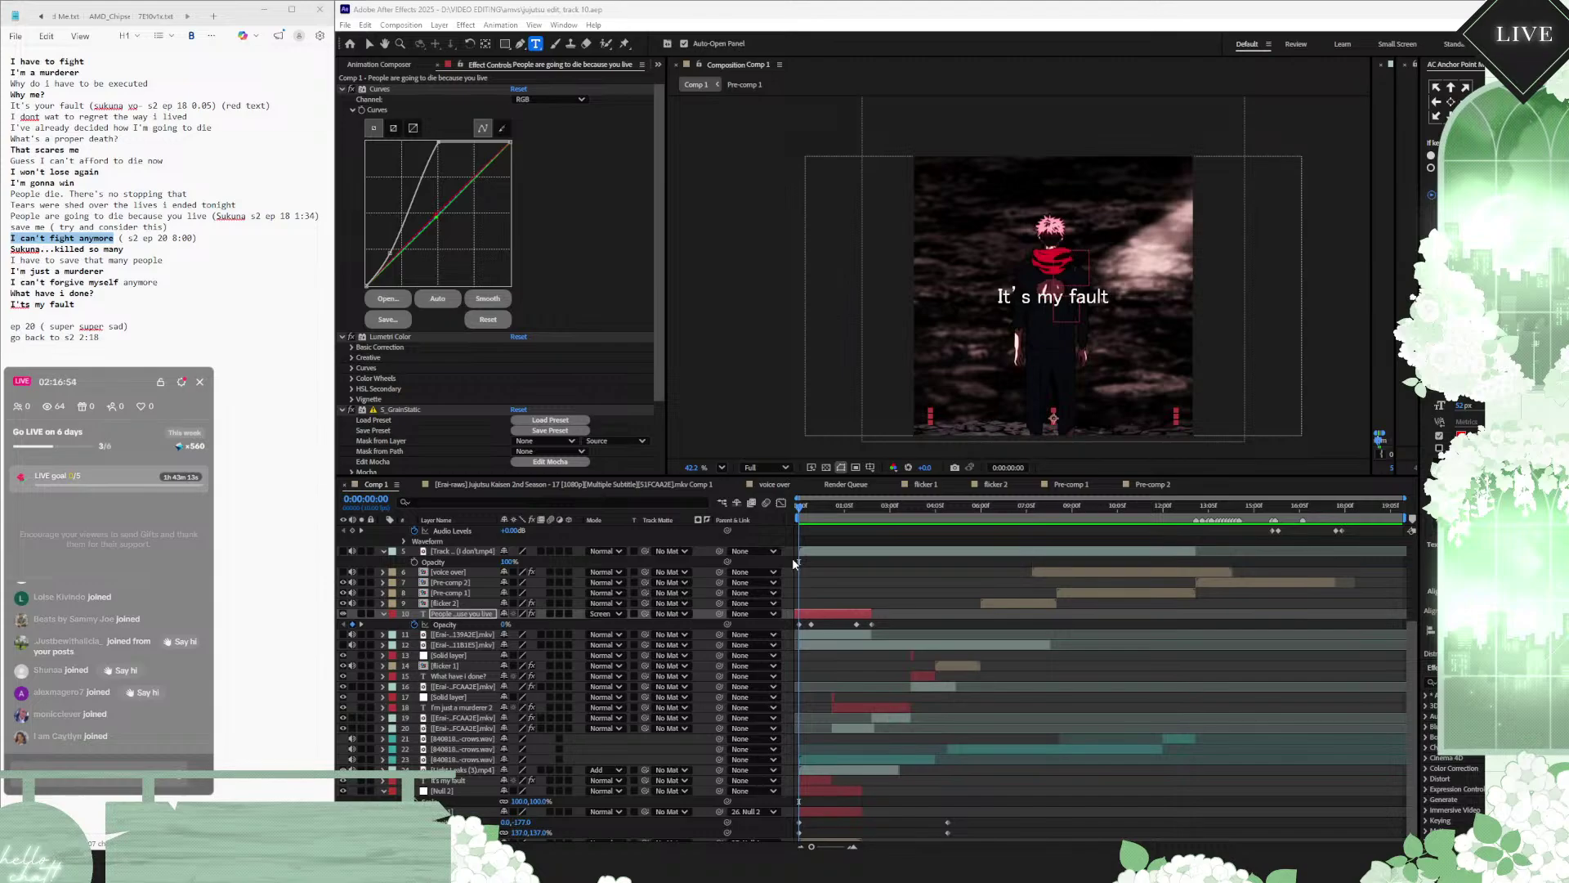
Step: Review the Comp 1 frames from 0:00:01:01 to 0:00:09:03
click(830, 508)
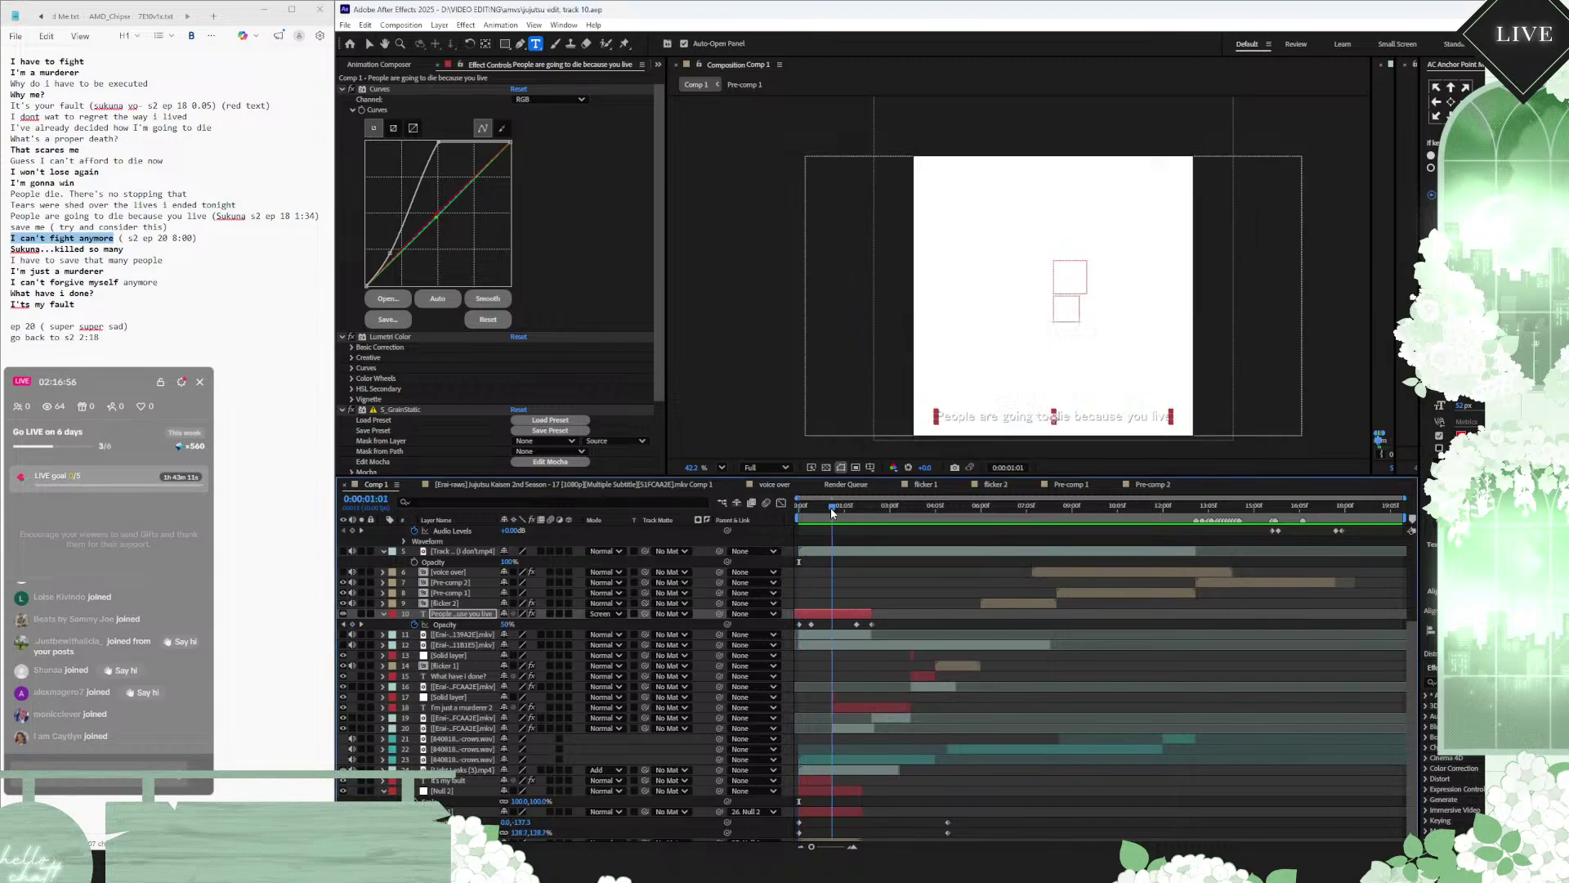
drag(831, 507, 1083, 509)
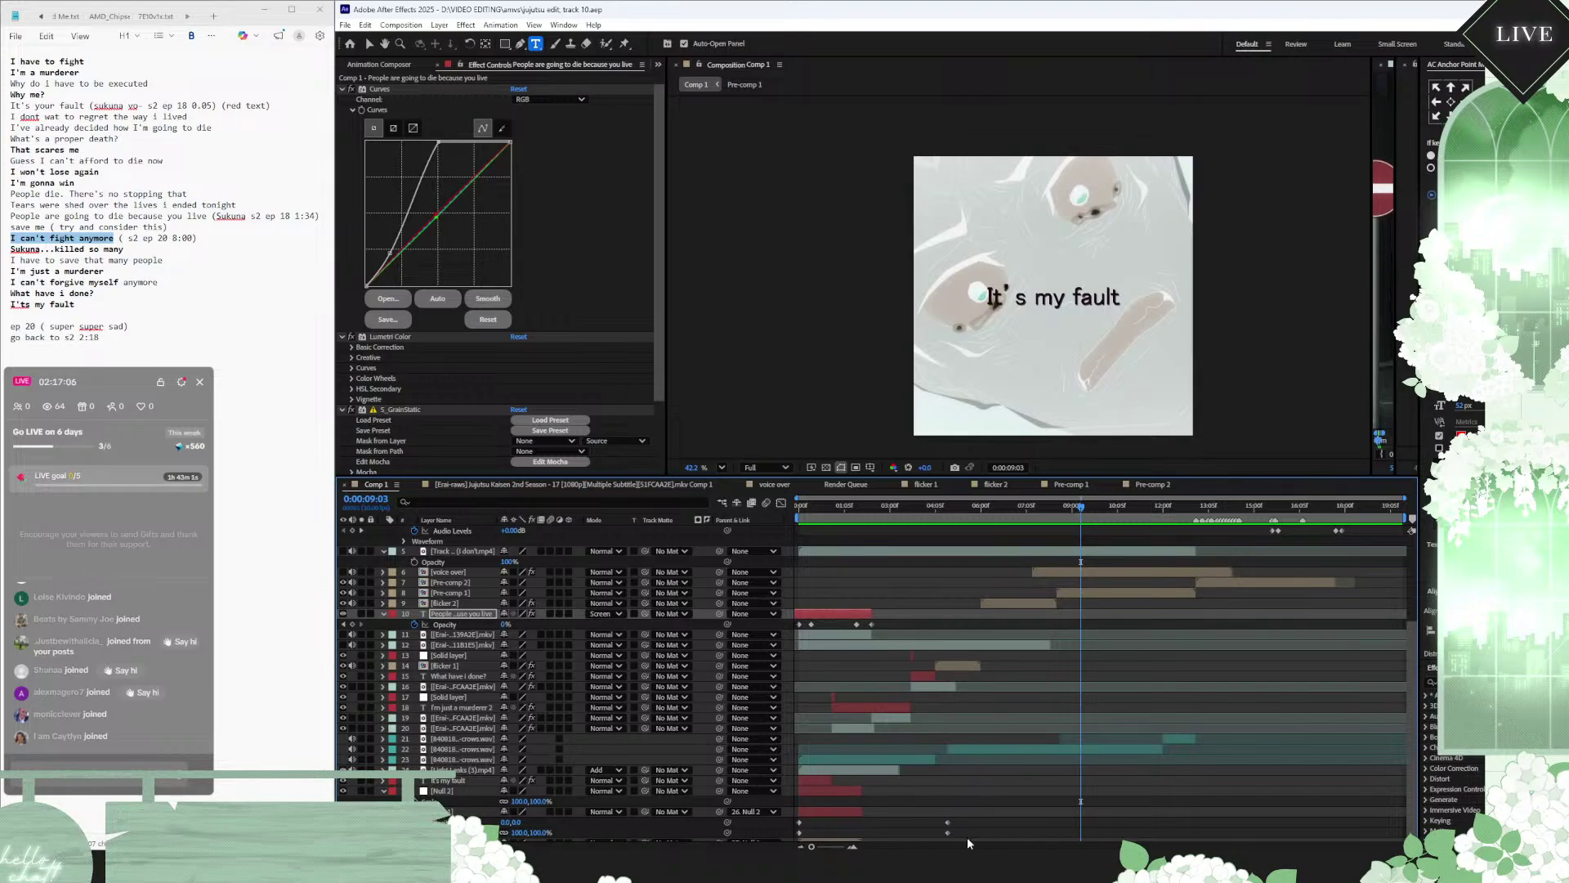
mouse_move(948, 879)
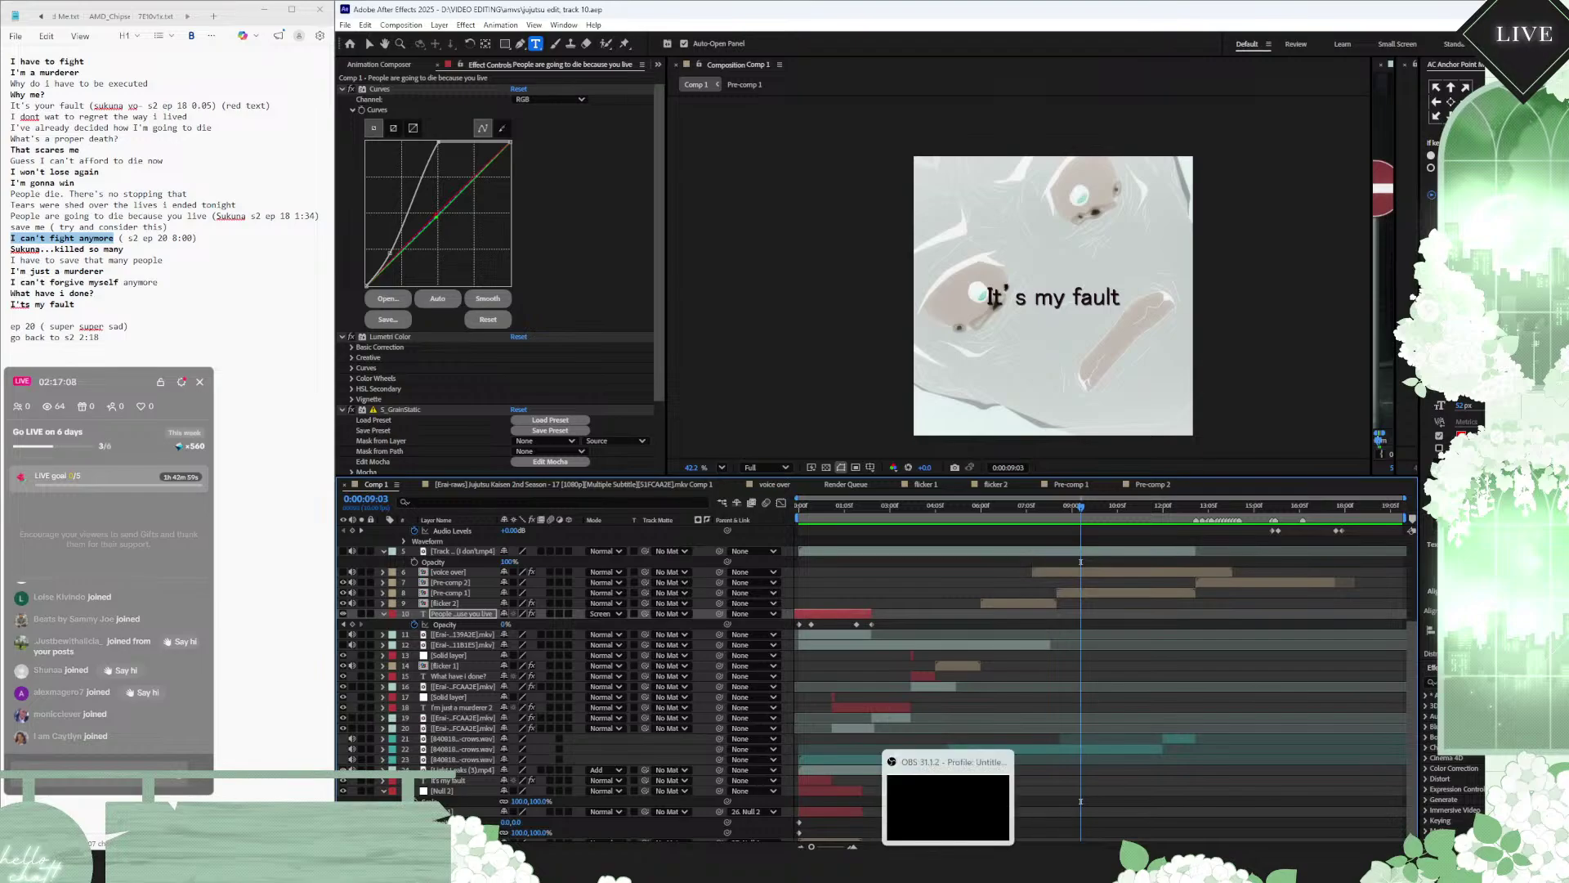